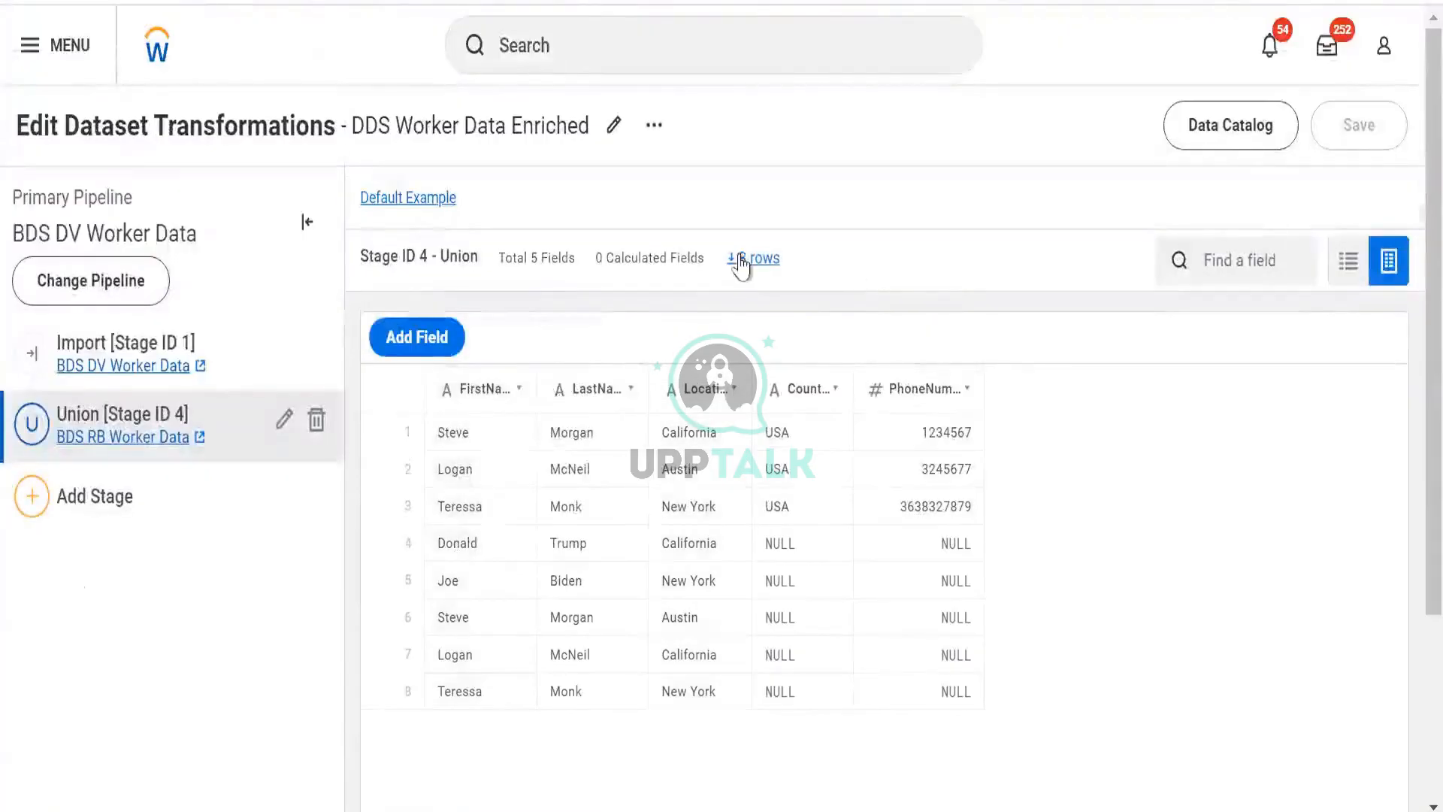
- Add a new calculated field to the Union stage and select its column
{"action": "left_click", "coordinate": [417, 337]}
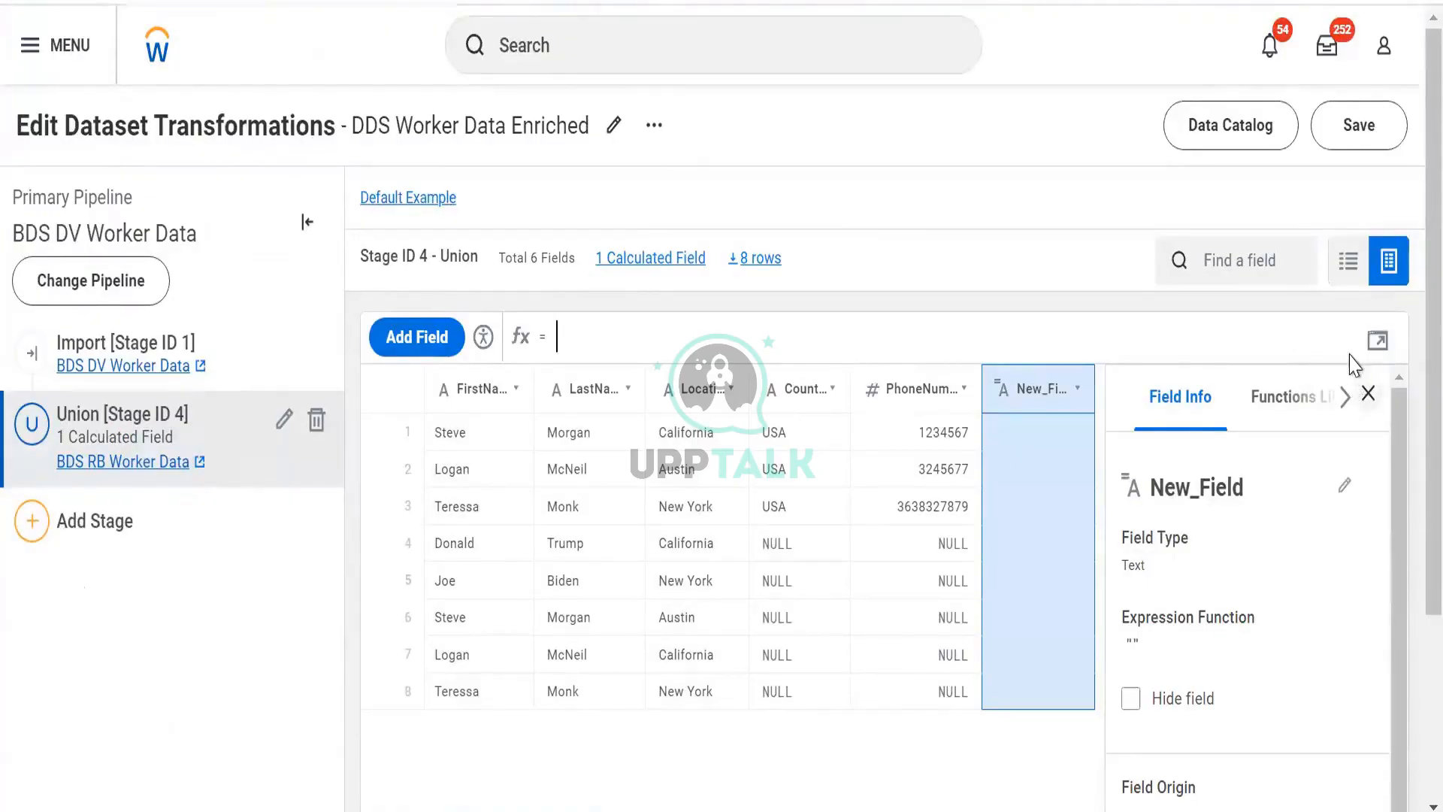
{"action": "left_click", "coordinate": [1361, 398]}
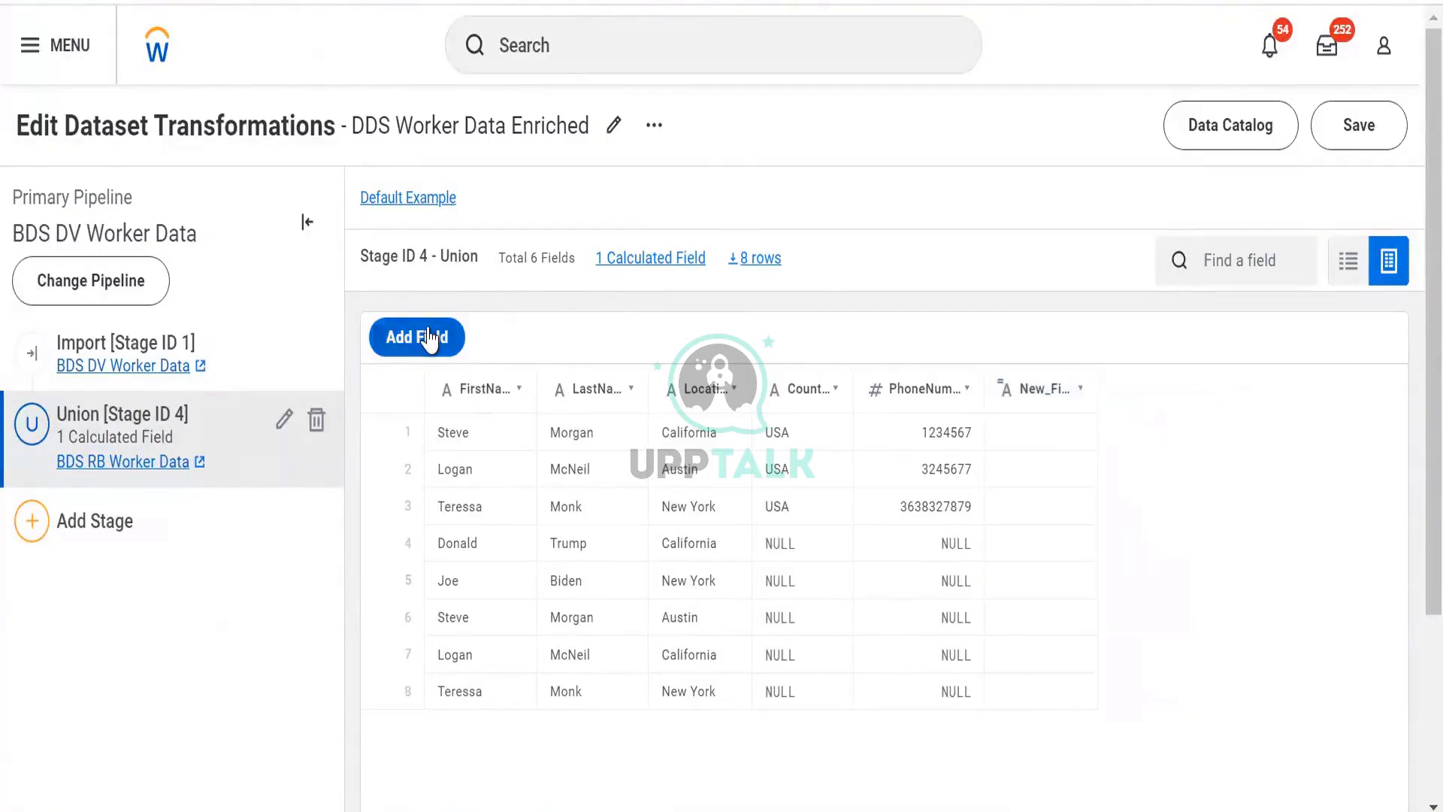
{"action": "left_click", "coordinate": [1036, 406]}
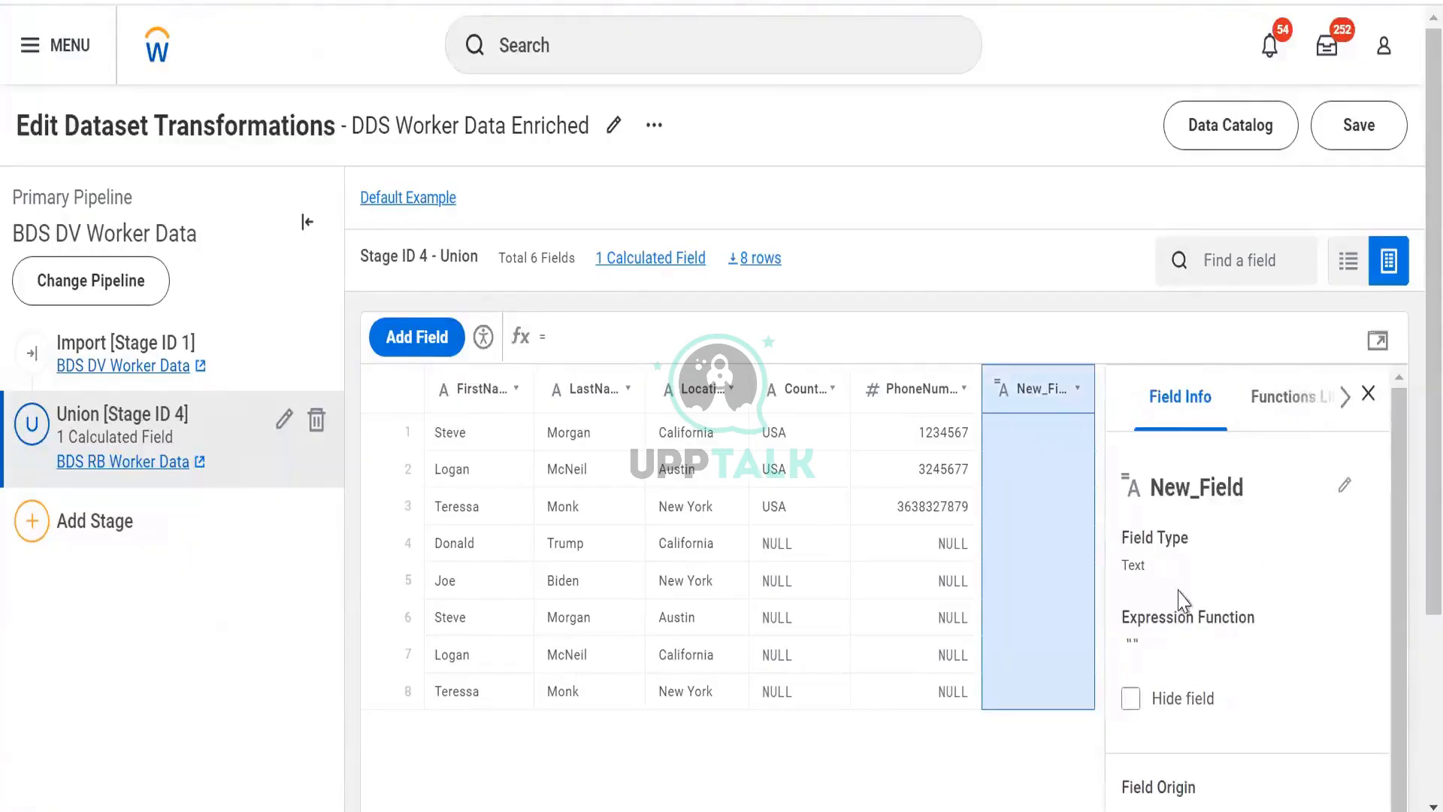
{"action": "left_click", "coordinate": [1285, 402]}
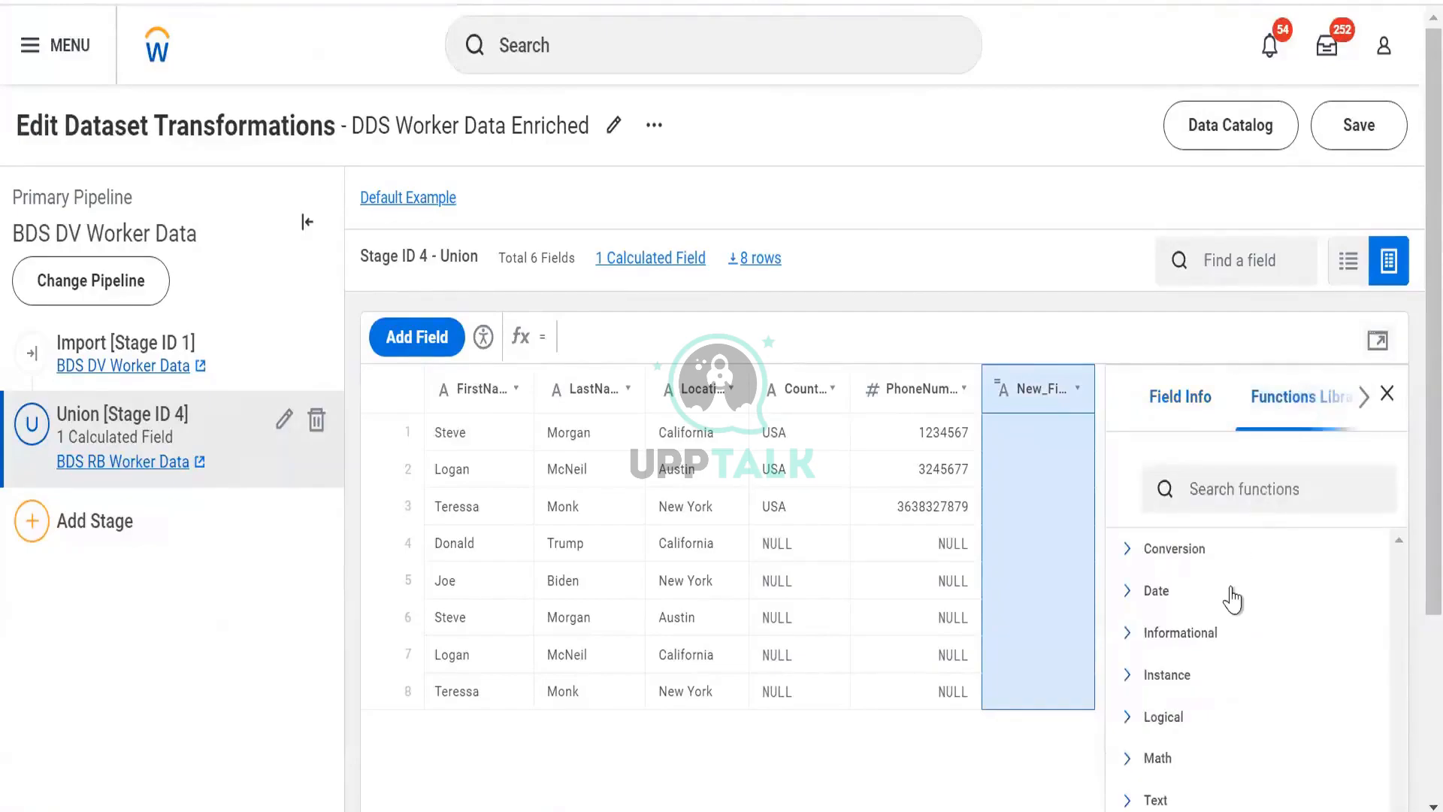
{"action": "left_click", "coordinate": [1167, 408]}
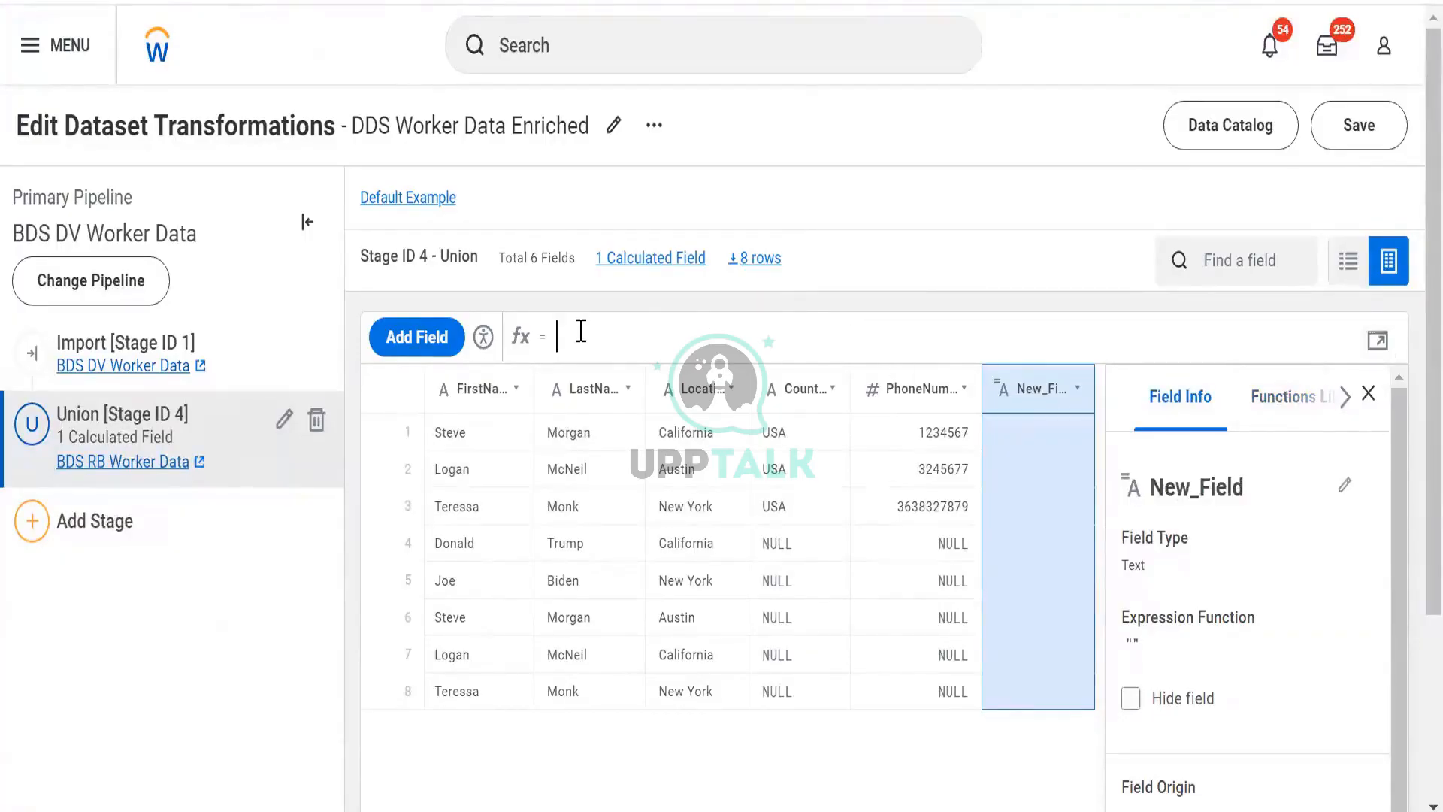
{"action": "type", "text": "add_da"}
{"action": "key", "text": "BackSpace"}
{"action": "key", "text": "BackSpace"}
{"action": "key", "text": "BackSpace"}
{"action": "key", "text": "BackSpace"}
{"action": "key", "text": "BackSpace"}
{"action": "key", "text": "BackSpace"}
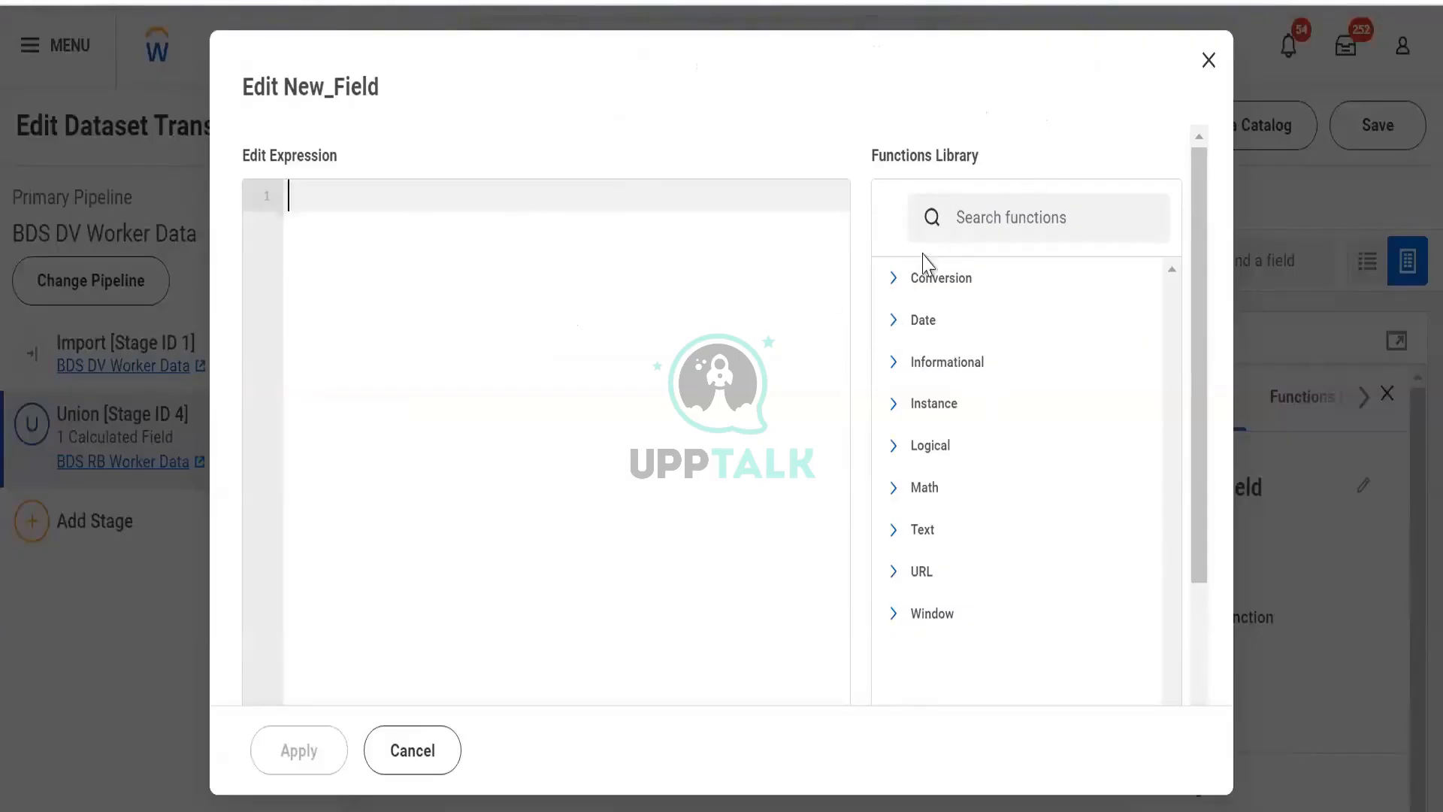
- Open the expanded expression editor and read the TO_STRING description under the Conversion functions
{"action": "left_click", "coordinate": [893, 278]}
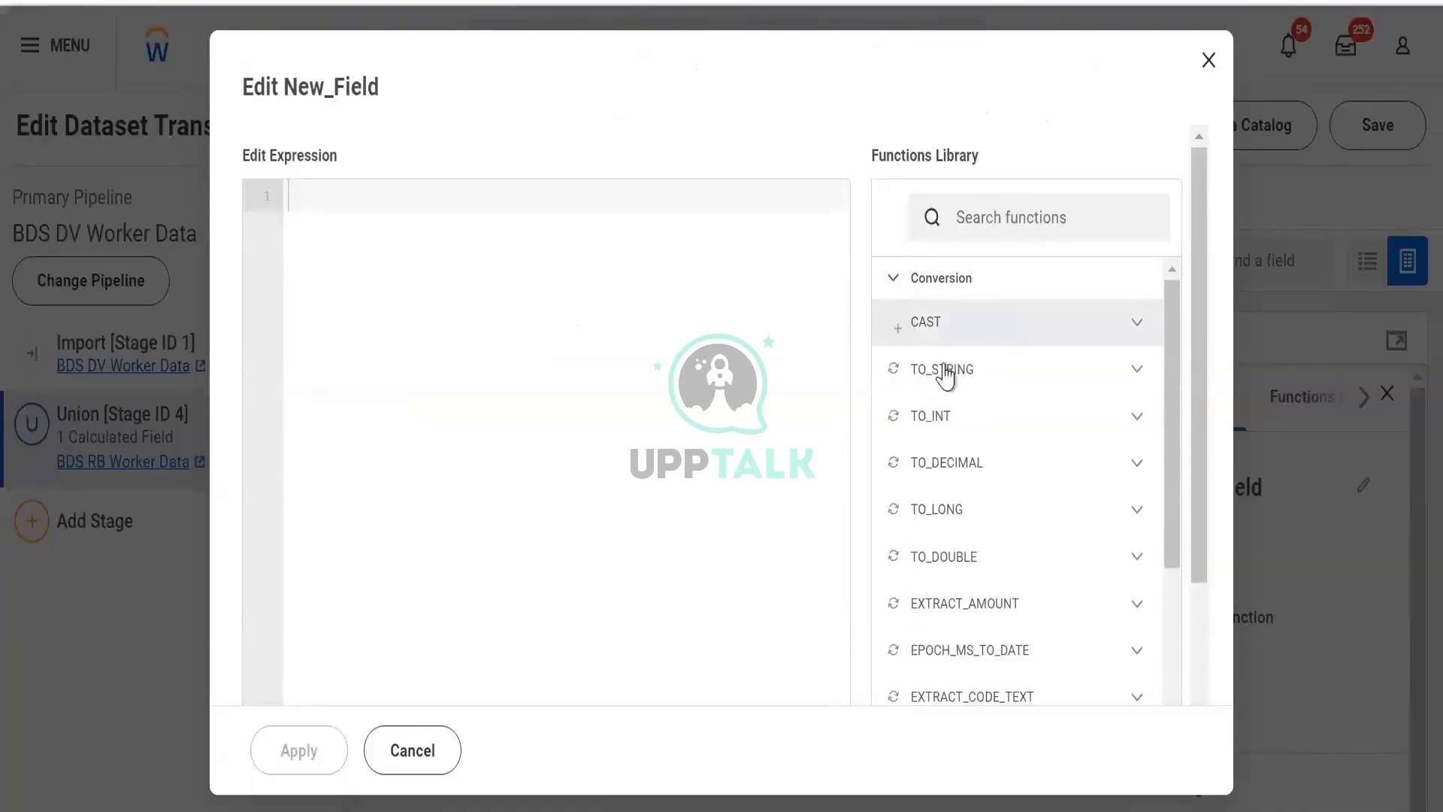
{"action": "left_click", "coordinate": [1199, 75]}
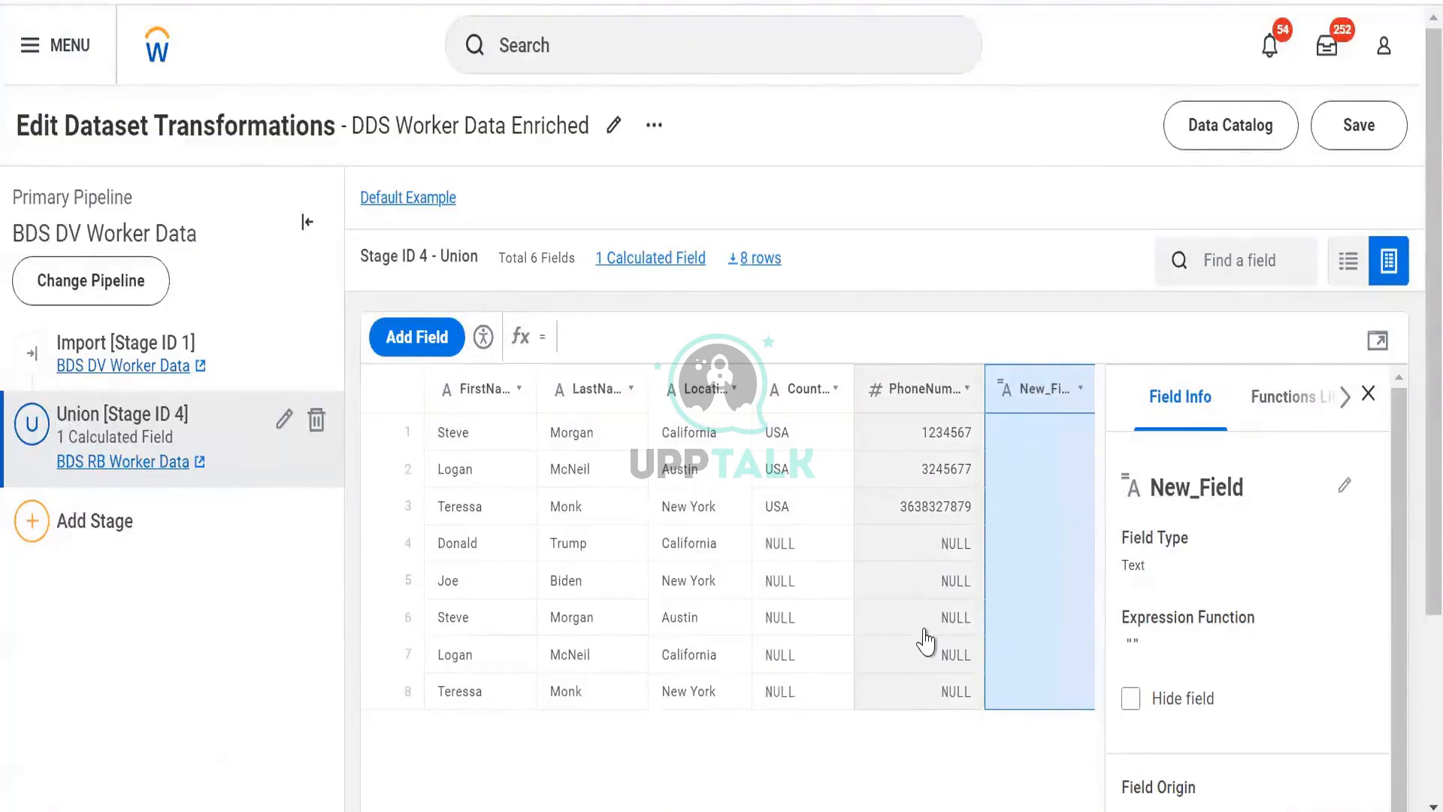
{"action": "left_click", "coordinate": [1375, 343]}
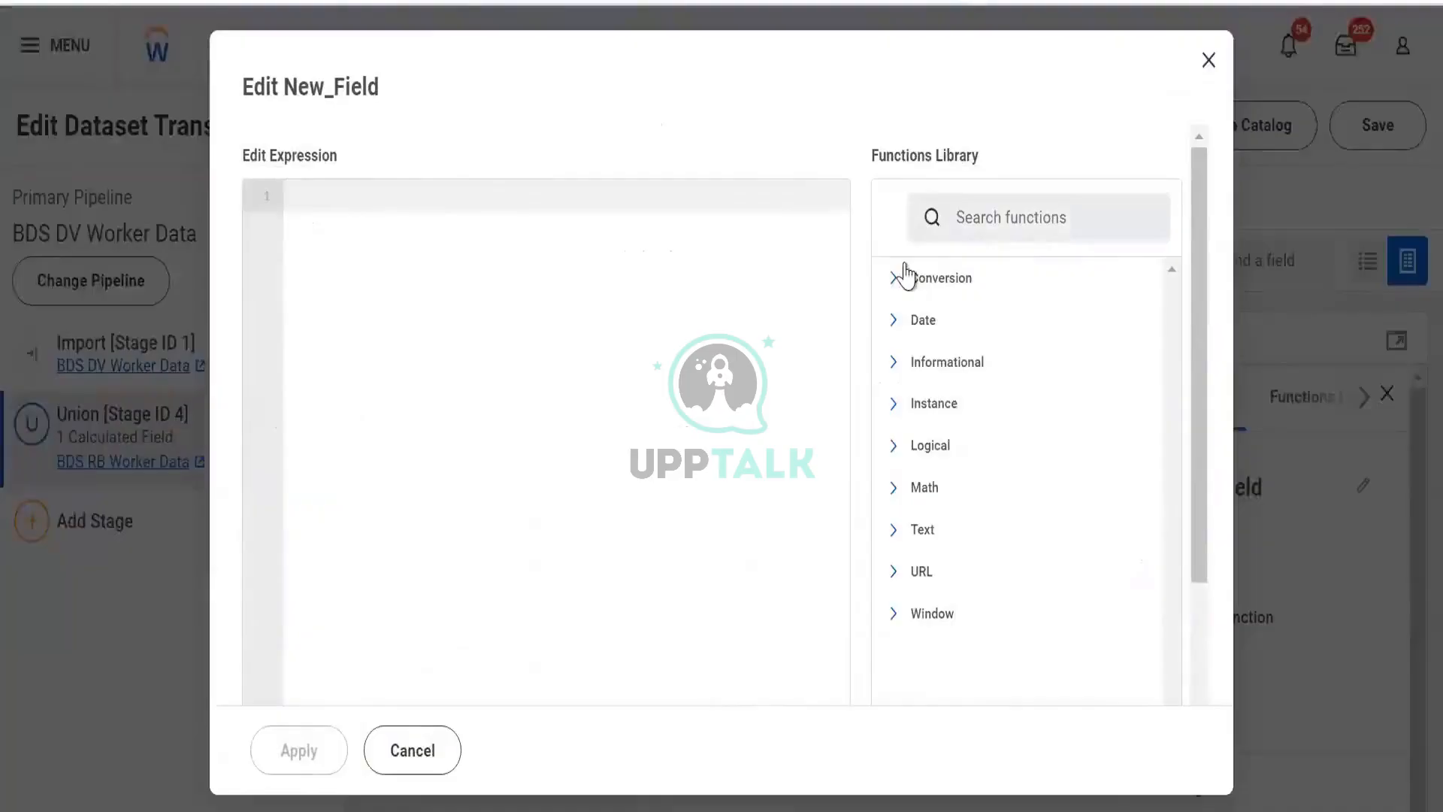
{"action": "left_click", "coordinate": [905, 277]}
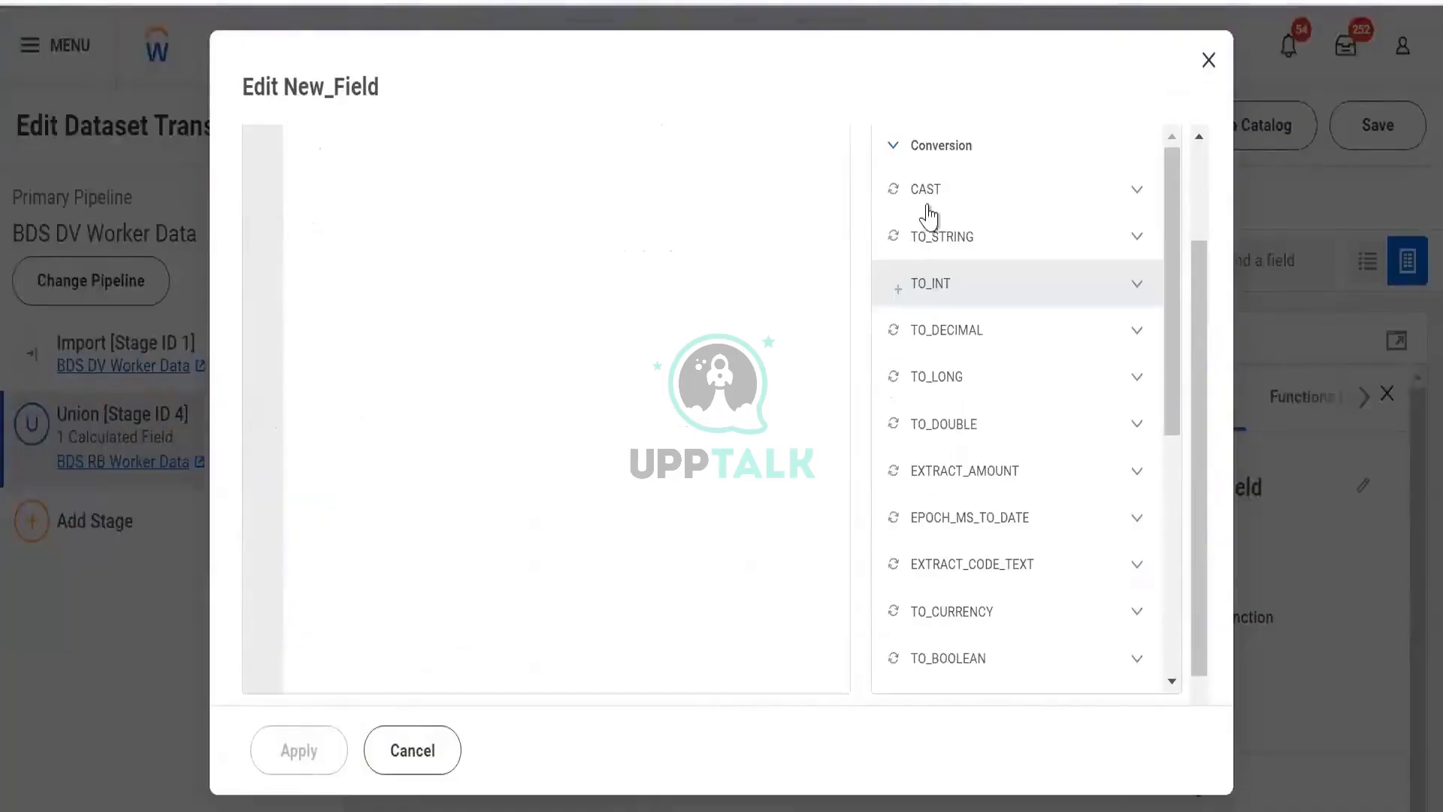
{"action": "left_click", "coordinate": [1132, 247]}
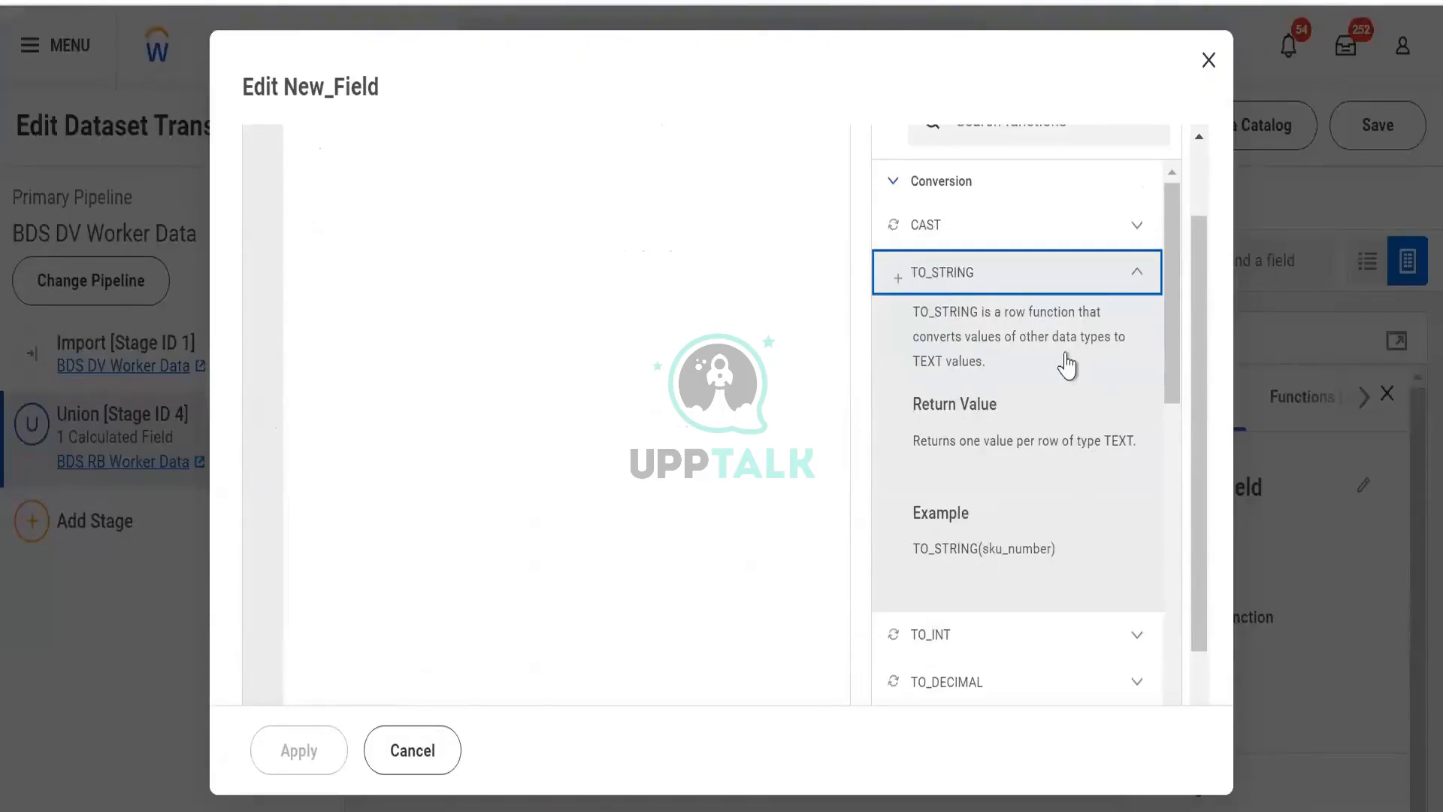
{"action": "scroll", "coordinate": [1062, 360], "scroll_direction": "up", "scroll_amount": 2}
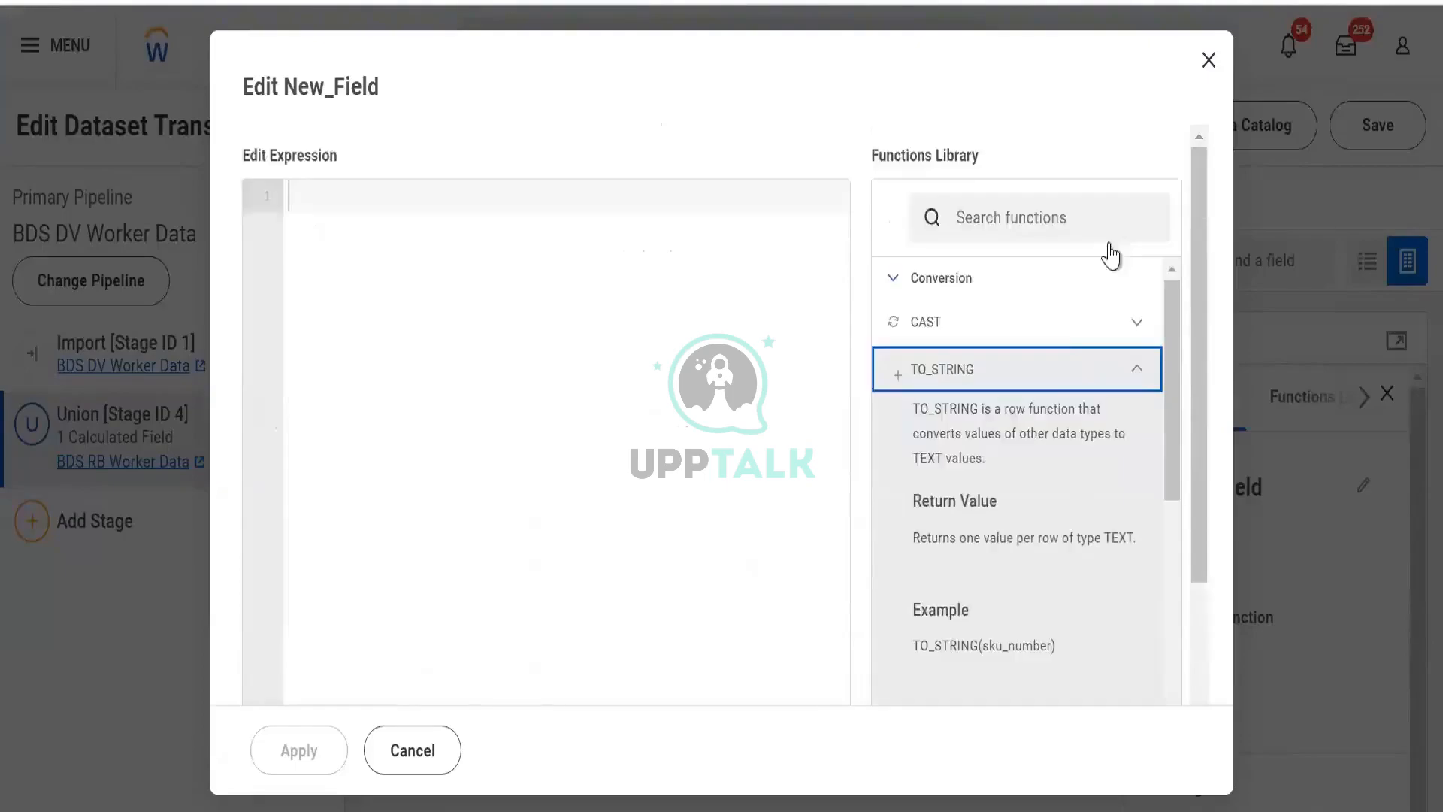
{"action": "left_click", "coordinate": [1134, 374]}
{"action": "left_click", "coordinate": [518, 219]}
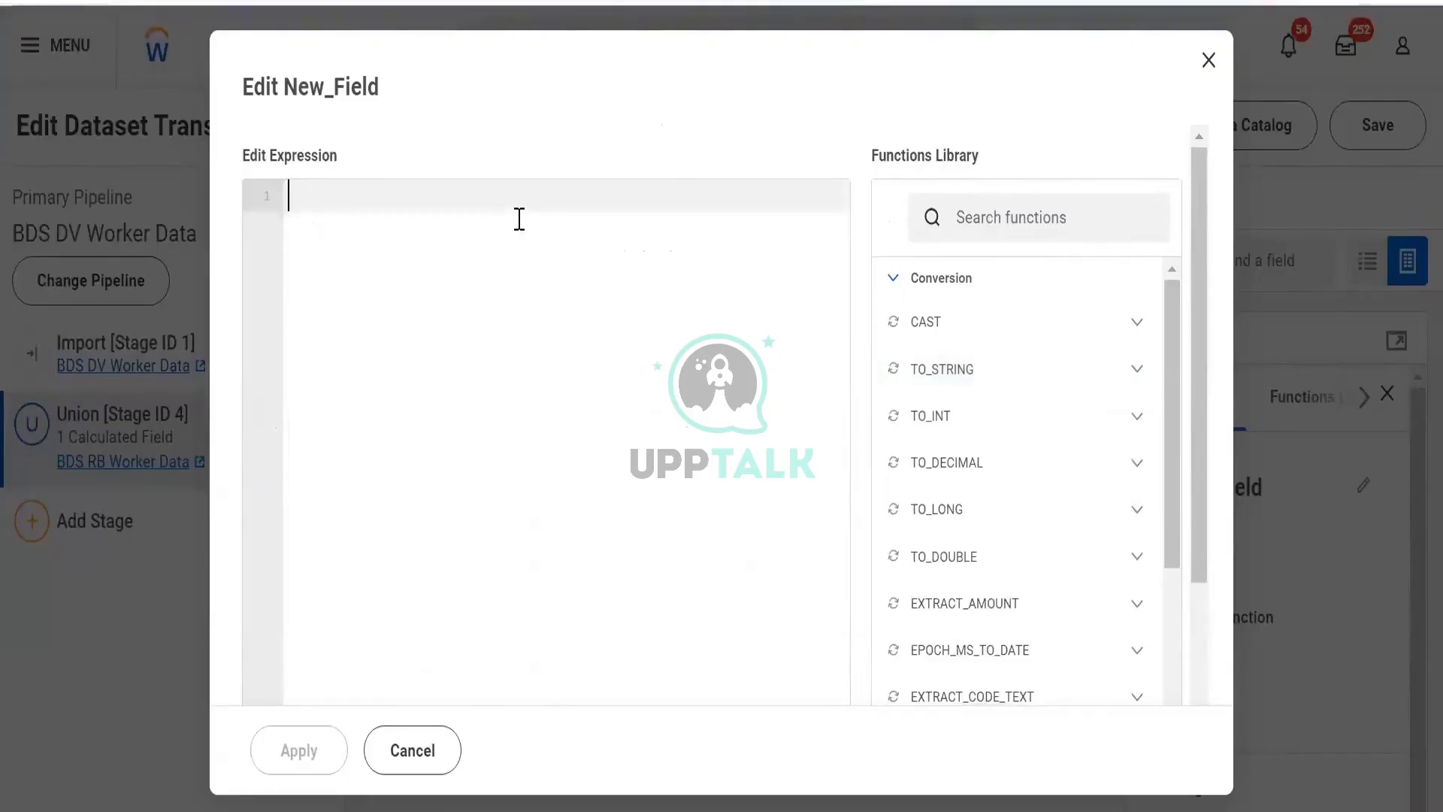
{"action": "type", "text": "="}
{"action": "key", "text": "BackSpace"}
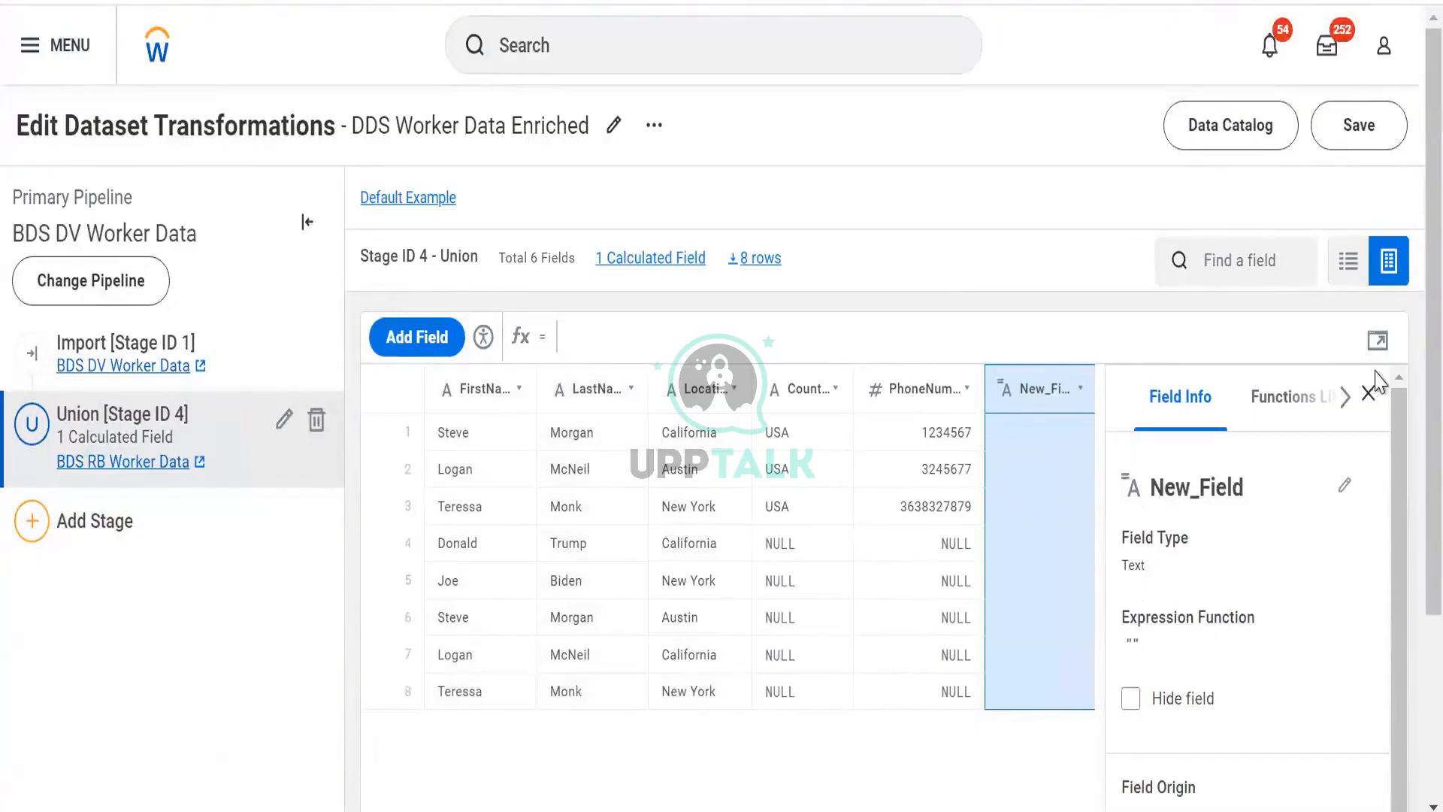
- Try inserting the LastName field reference into the New_Field expression, then clear the expression
{"action": "left_click", "coordinate": [1376, 344]}
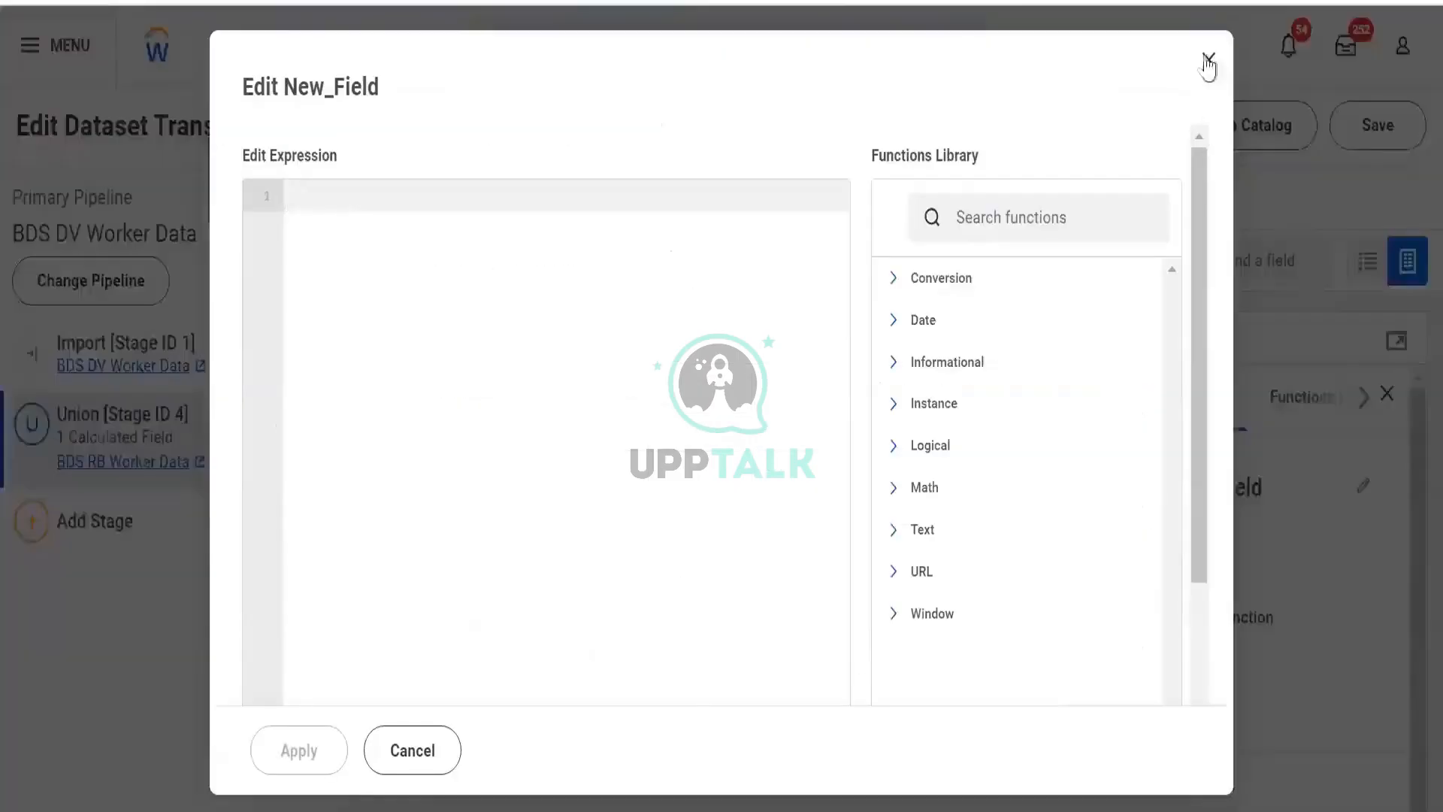
{"action": "left_click", "coordinate": [1207, 61]}
{"action": "type", "text": "["}
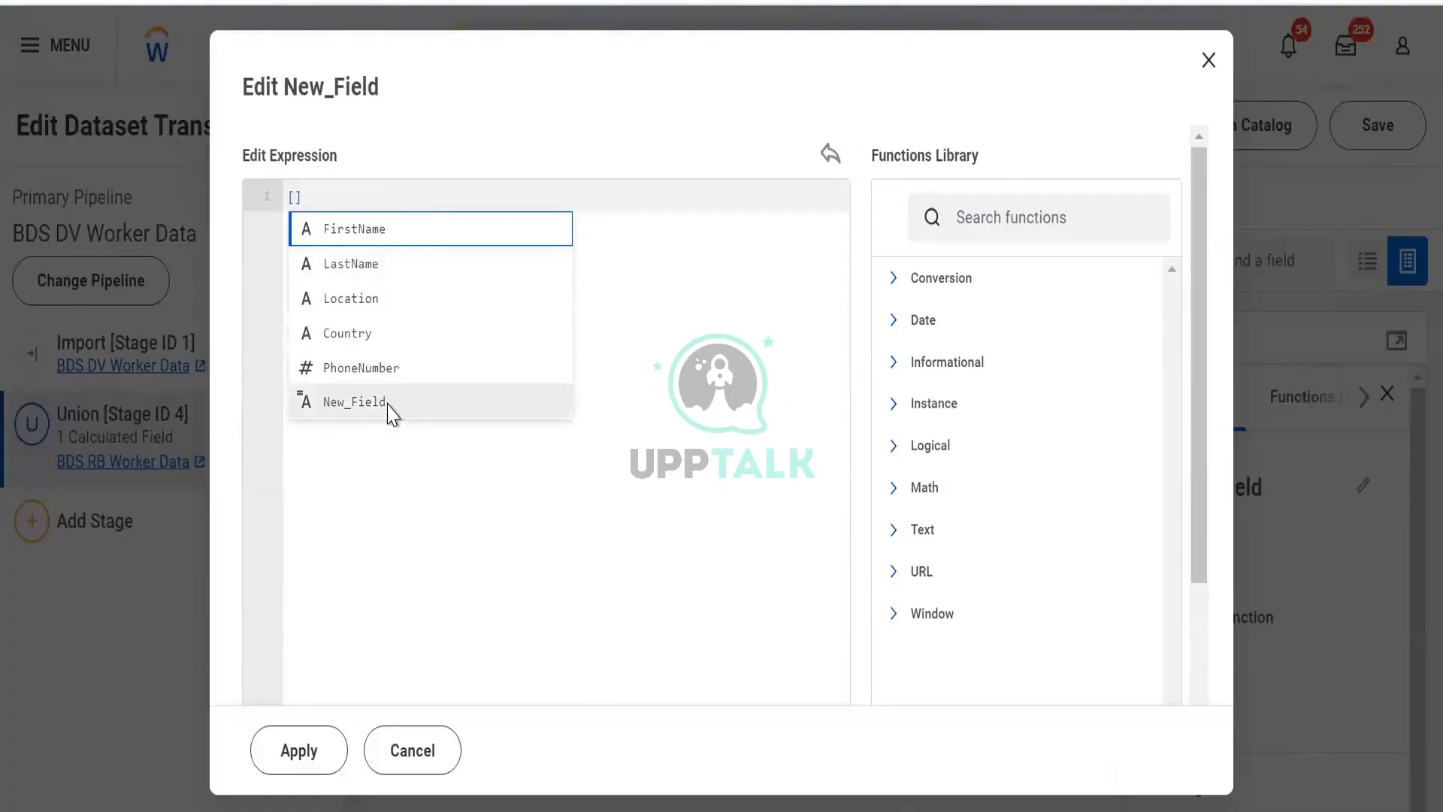
{"action": "left_click", "coordinate": [358, 259]}
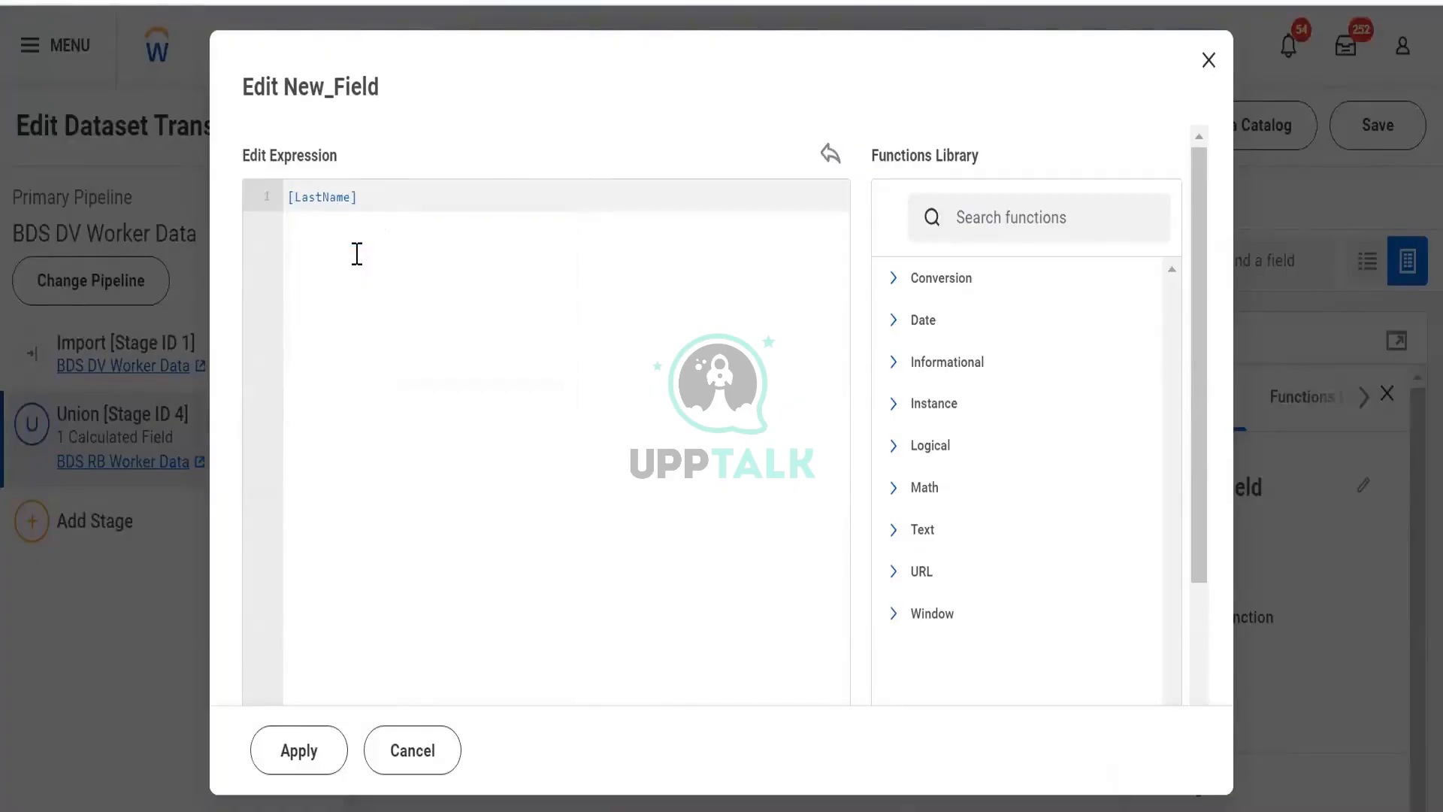
{"action": "left_click", "coordinate": [457, 214]}
{"action": "key", "text": "ctrl+a"}
{"action": "key", "text": "BackSpace"}
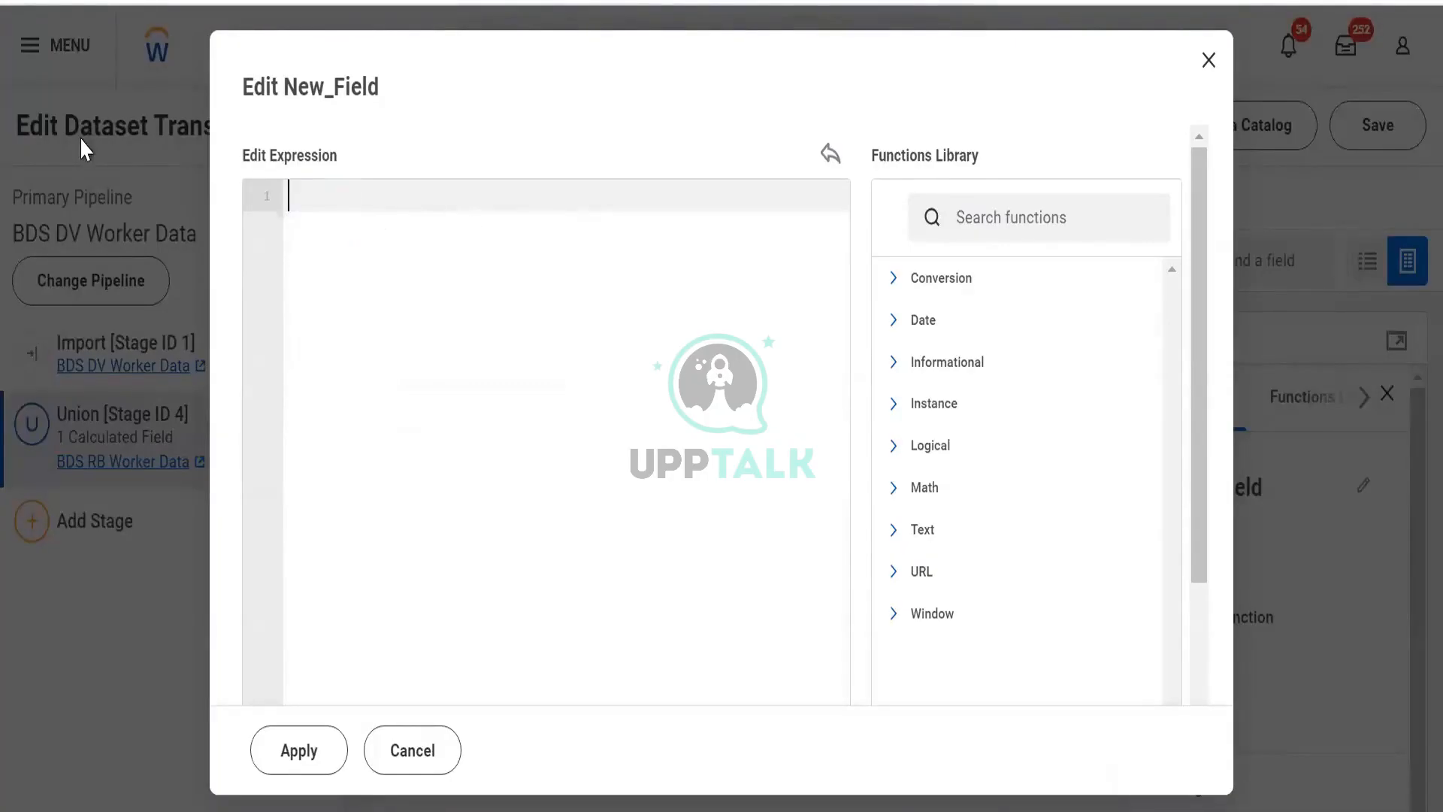
- Search the functions library for subs and read the SUBSTRING syntax
{"action": "left_click", "coordinate": [944, 240]}
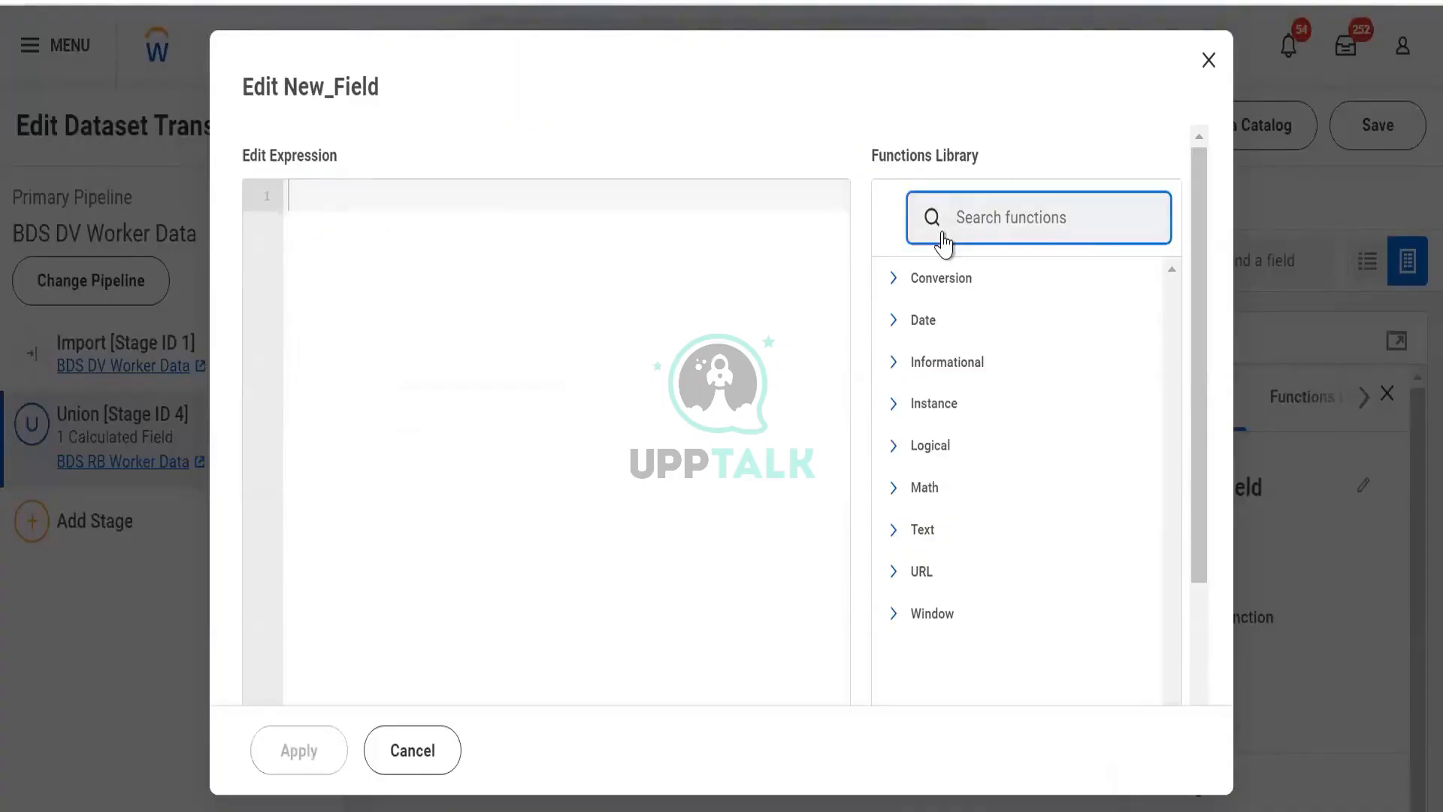
{"action": "type", "text": "subs"}
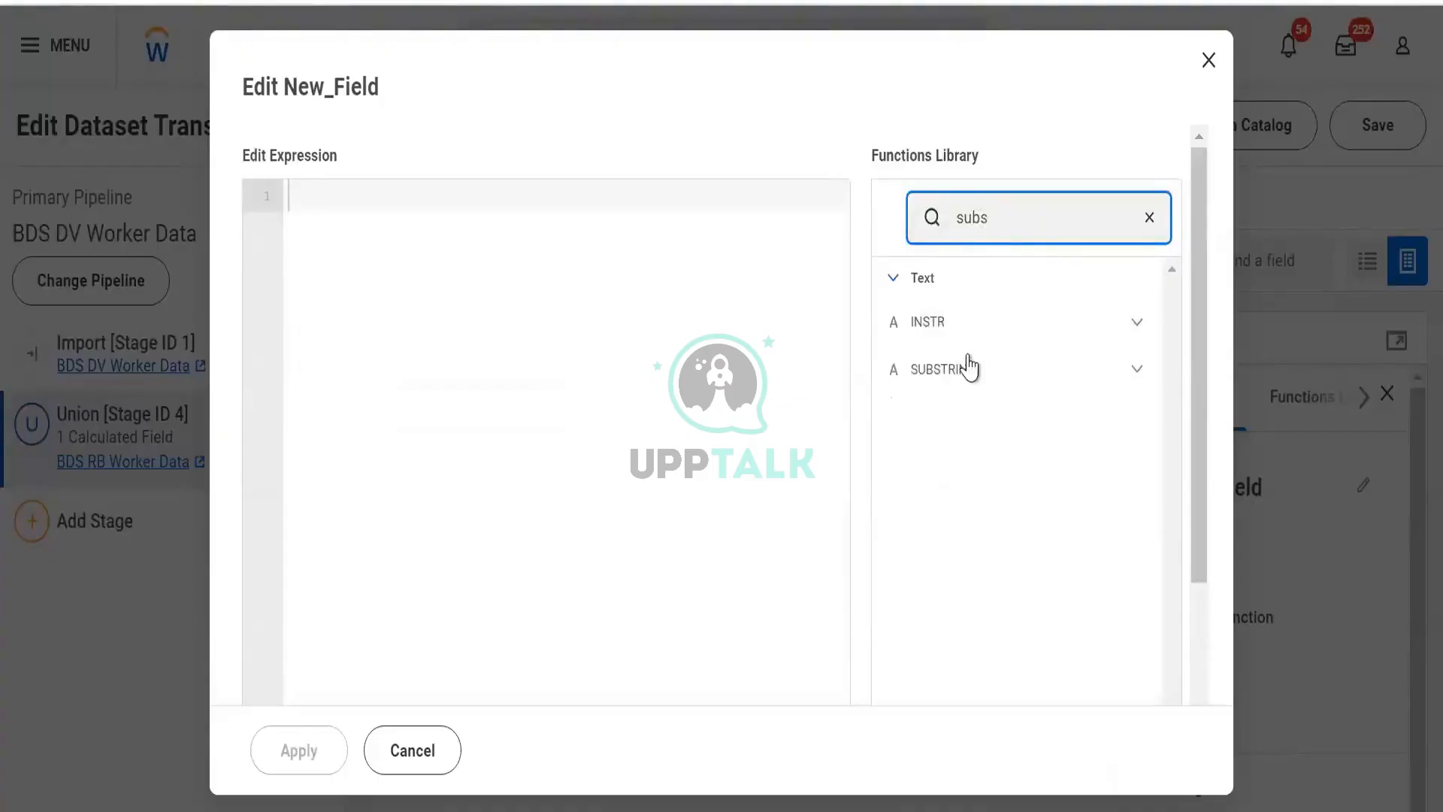
{"action": "left_click", "coordinate": [1140, 380]}
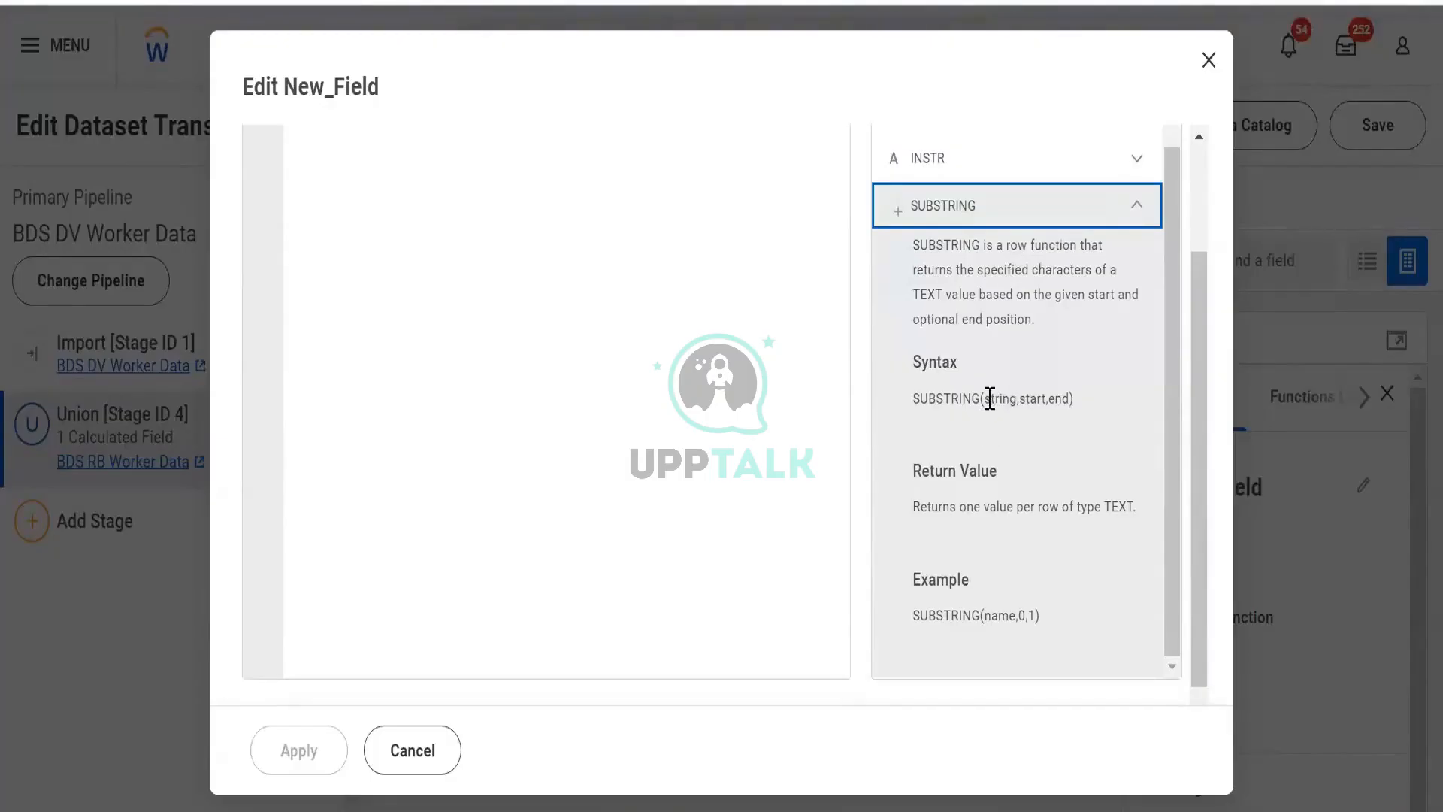
{"action": "left_click_drag", "start_coordinate": [988, 398], "coordinate": [1005, 402]}
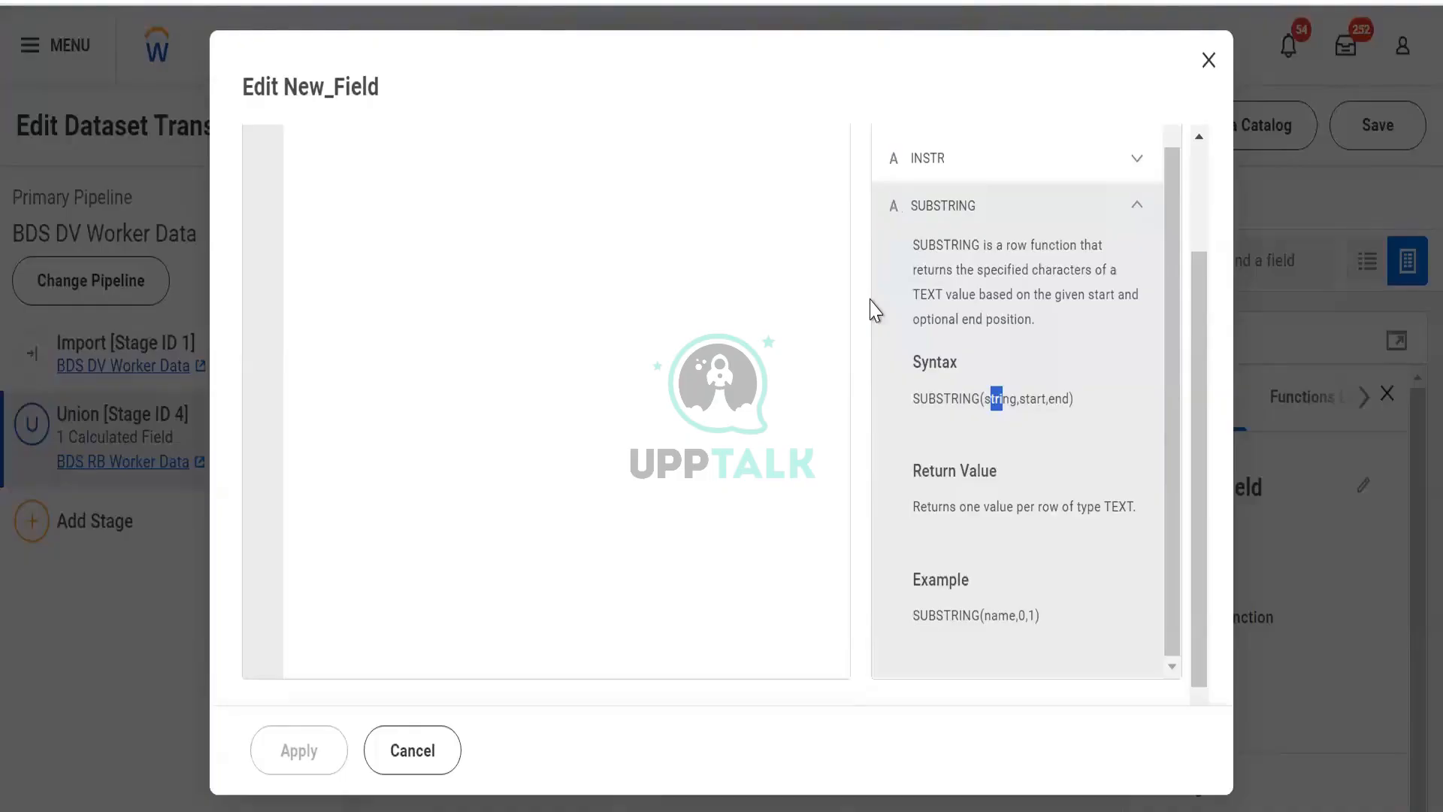
{"action": "scroll", "coordinate": [874, 308], "scroll_direction": "up", "scroll_amount": 3}
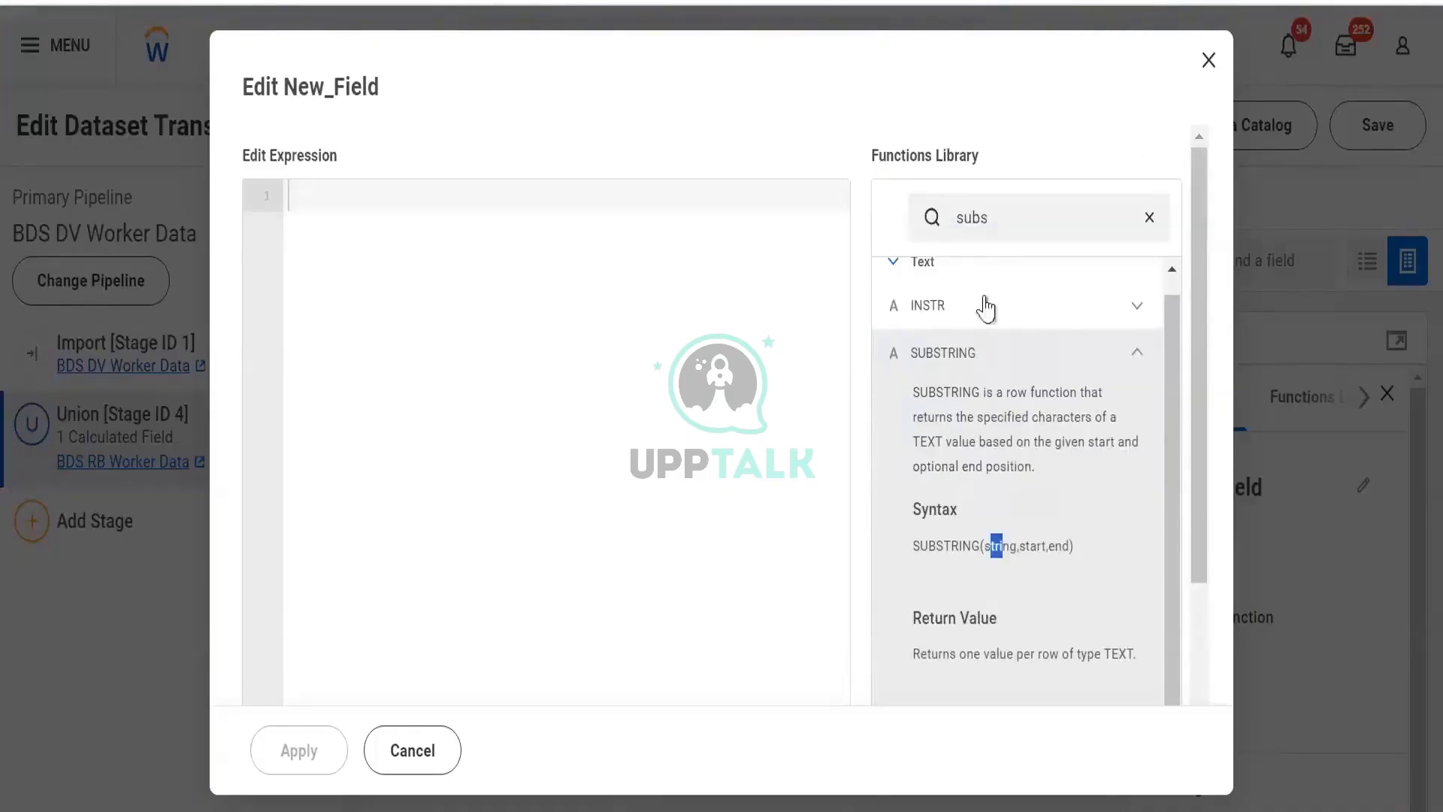
{"action": "scroll", "coordinate": [970, 320], "scroll_direction": "up", "scroll_amount": 1}
{"action": "left_click", "coordinate": [908, 289]}
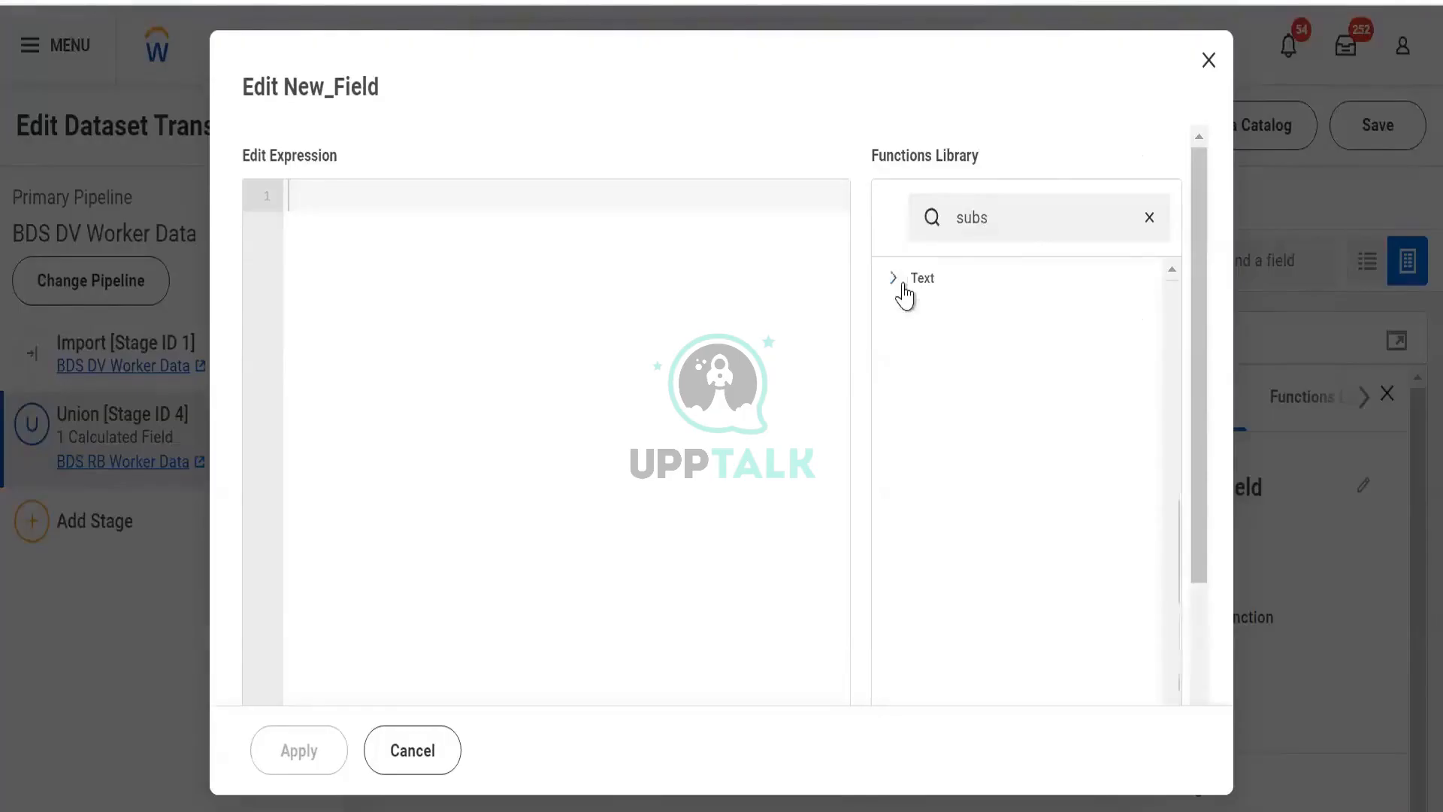
- Clear the function search and review the TO_STRING conversion function description
{"action": "left_click_drag", "start_coordinate": [1007, 219], "coordinate": [895, 225]}
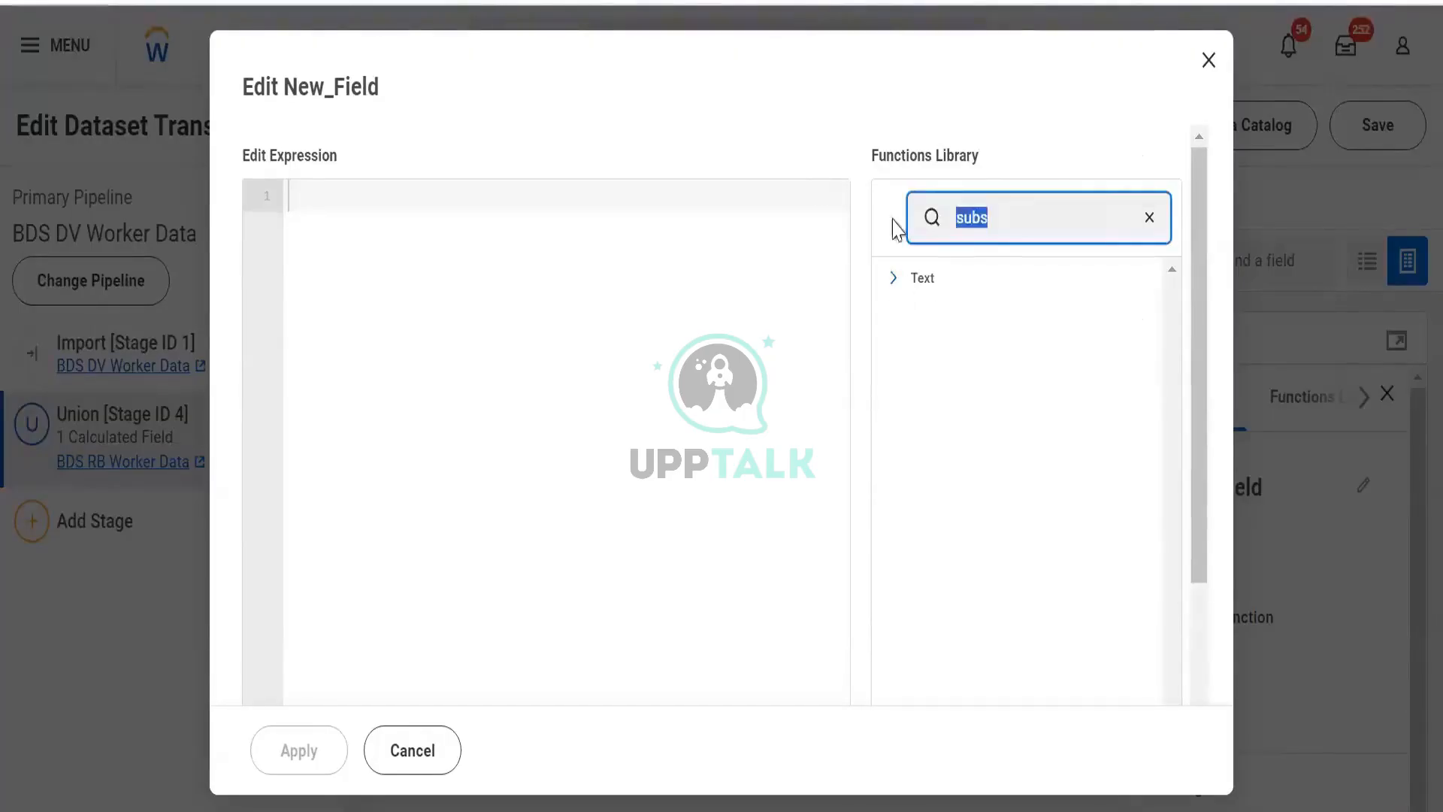
{"action": "key", "text": "BackSpace"}
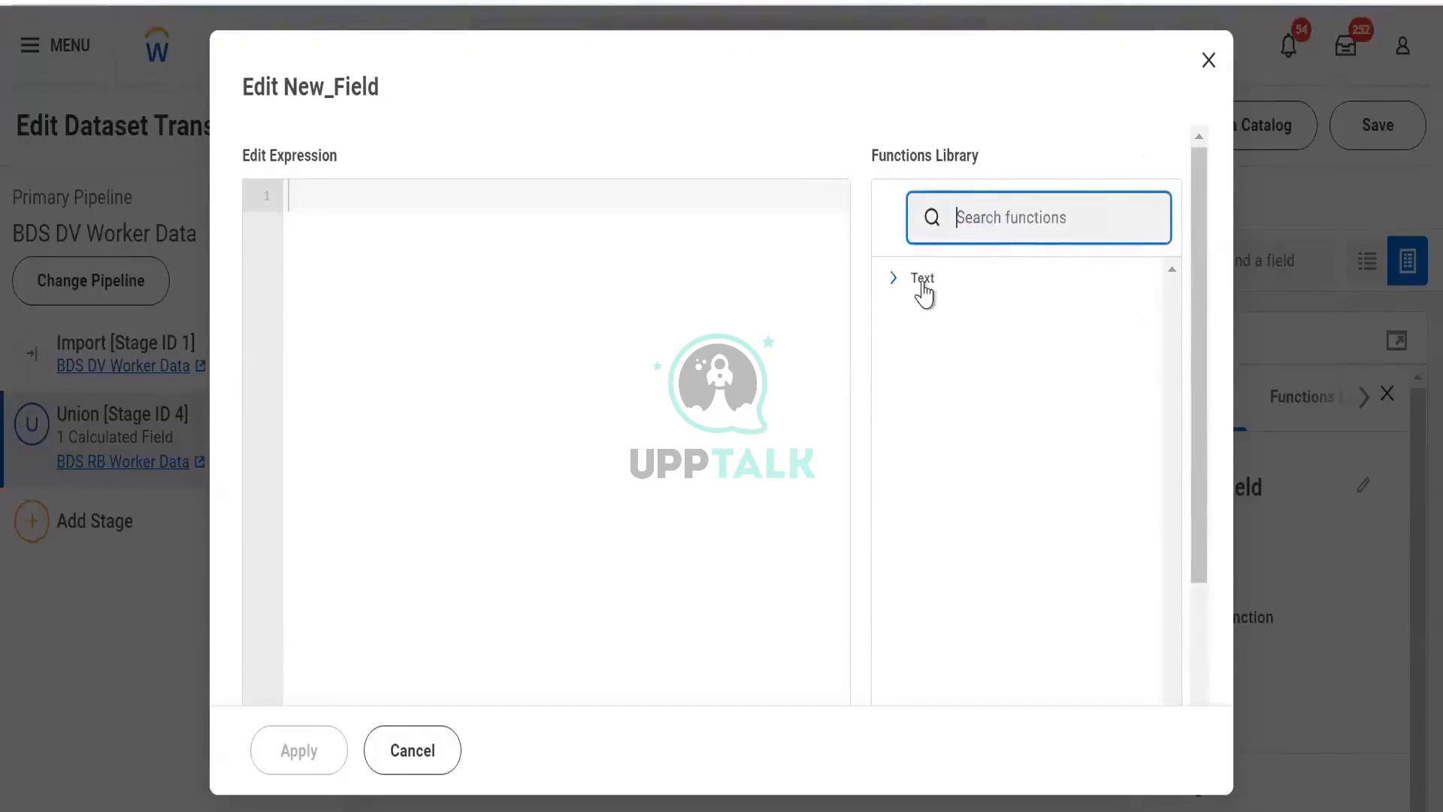
{"action": "left_click", "coordinate": [924, 279]}
{"action": "scroll", "coordinate": [924, 296], "scroll_direction": "down", "scroll_amount": 2}
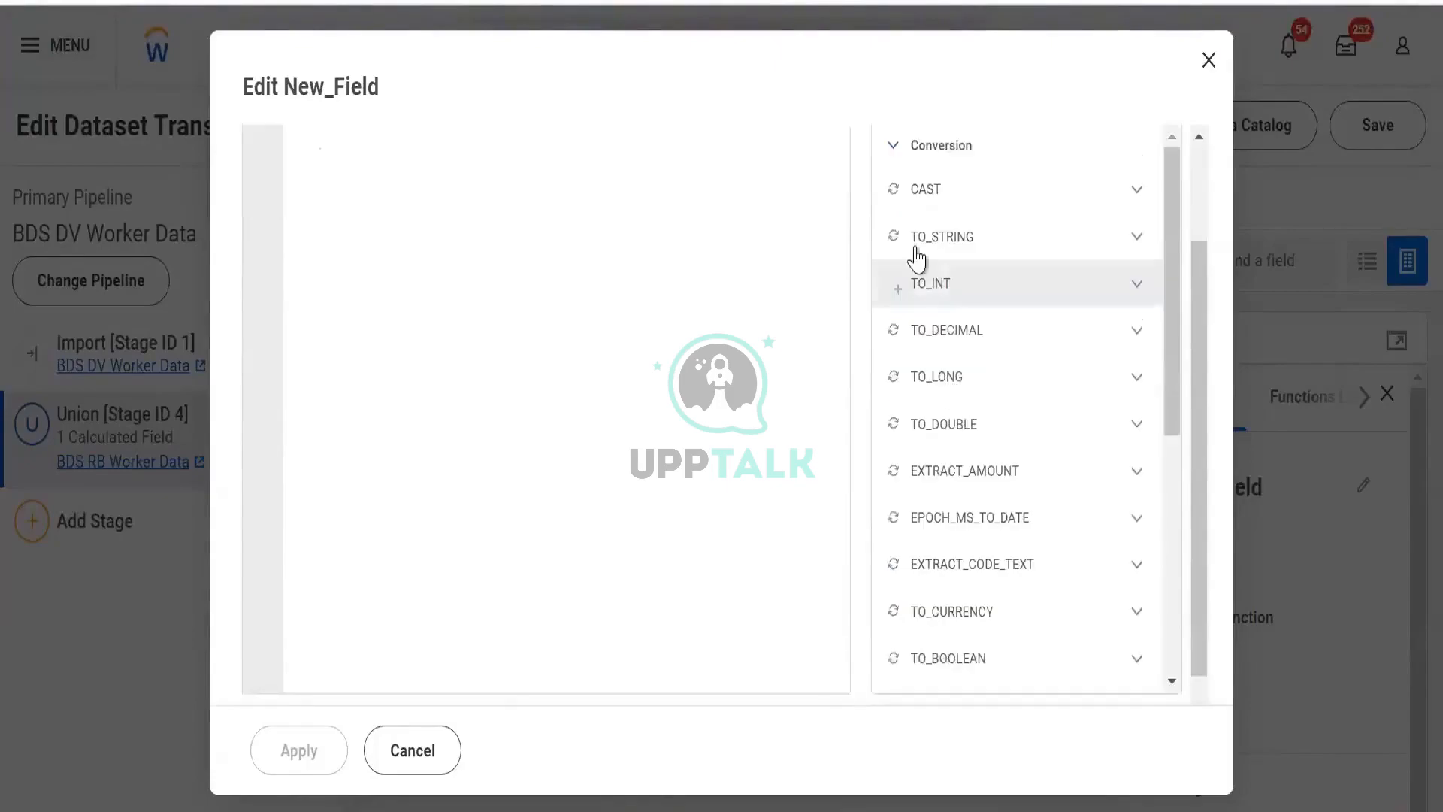
{"action": "left_click", "coordinate": [940, 245]}
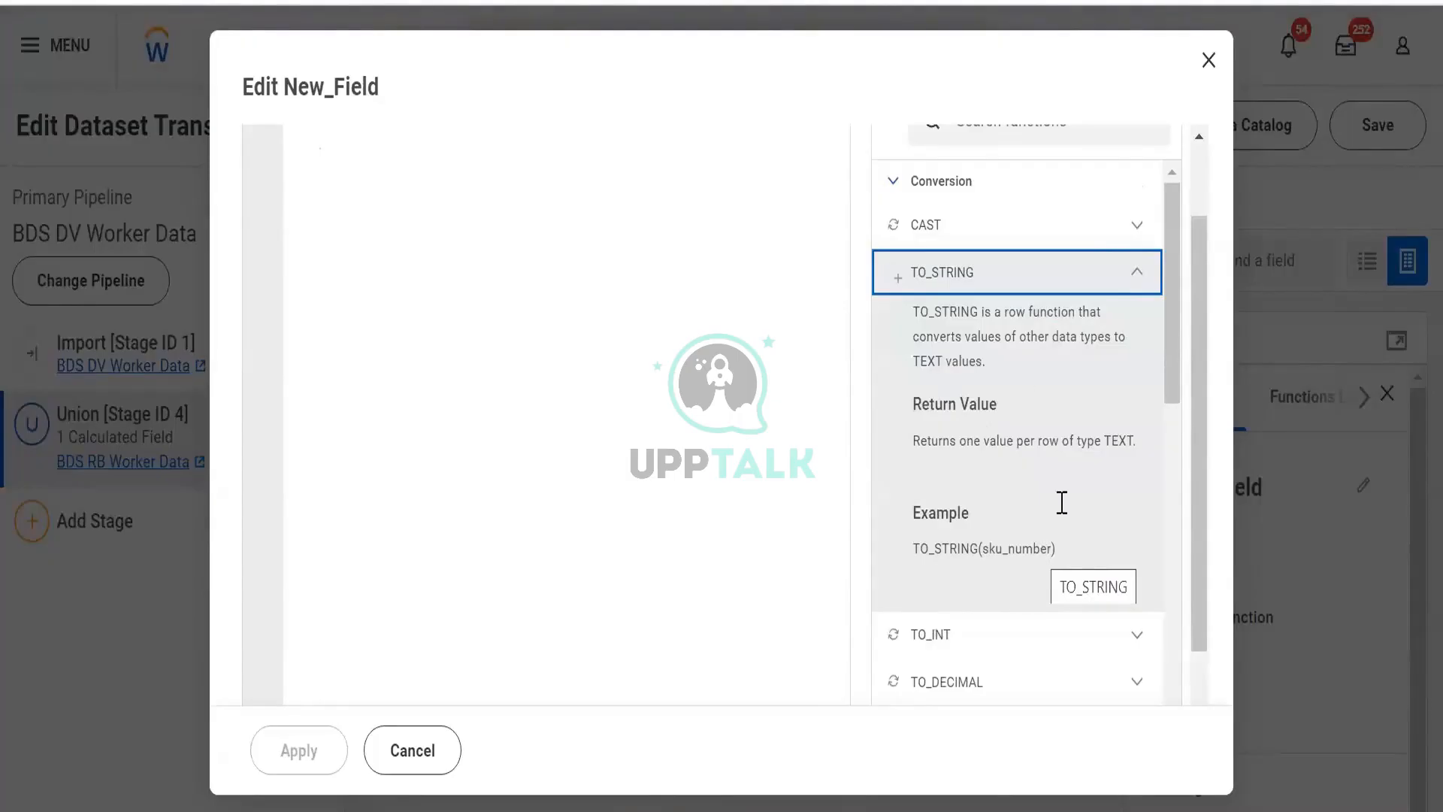
{"action": "left_click", "coordinate": [1136, 275]}
{"action": "scroll", "coordinate": [995, 172], "scroll_direction": "up", "scroll_amount": 2}
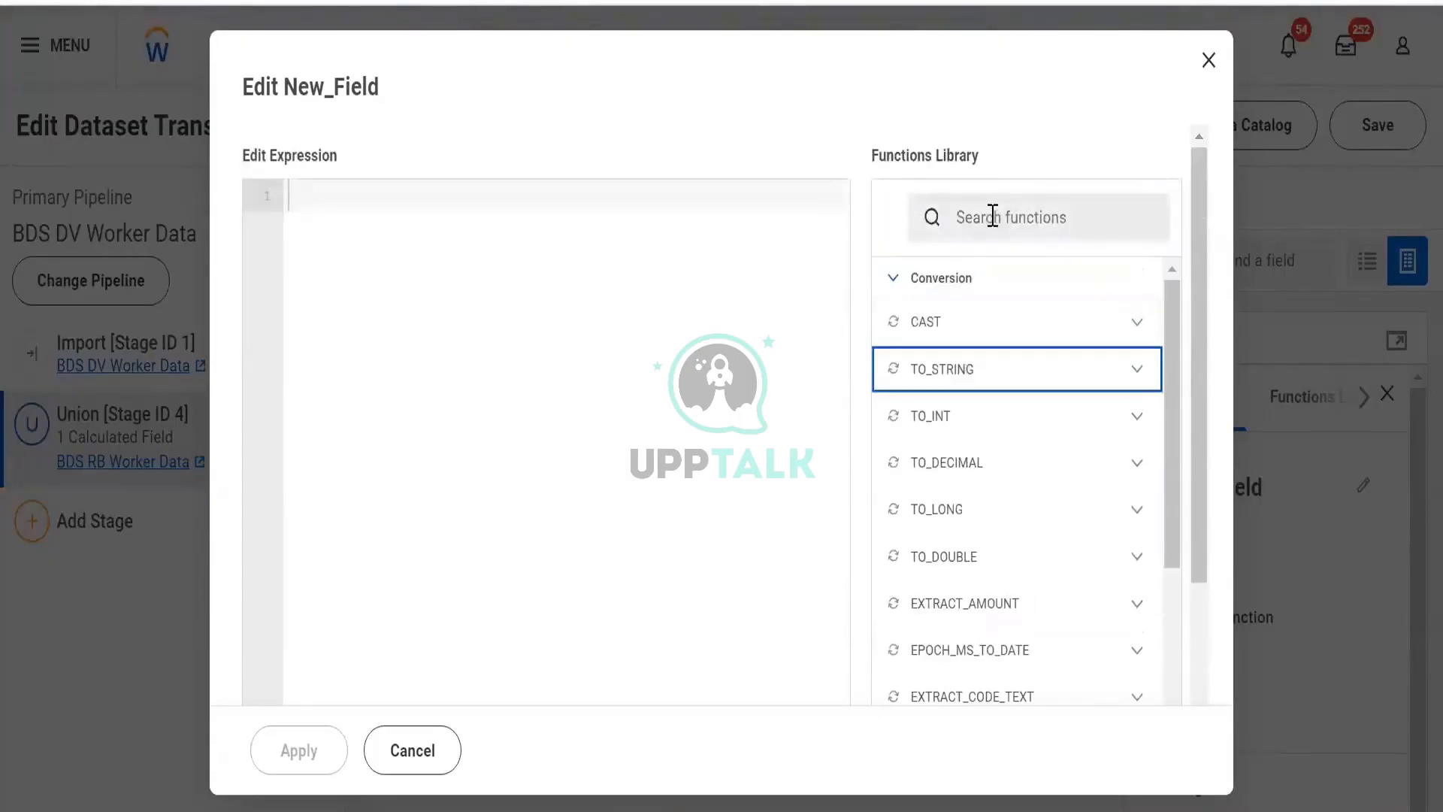
- Search the functions library for subs again and study the SUBSTRING description and example
{"action": "left_click", "coordinate": [992, 217]}
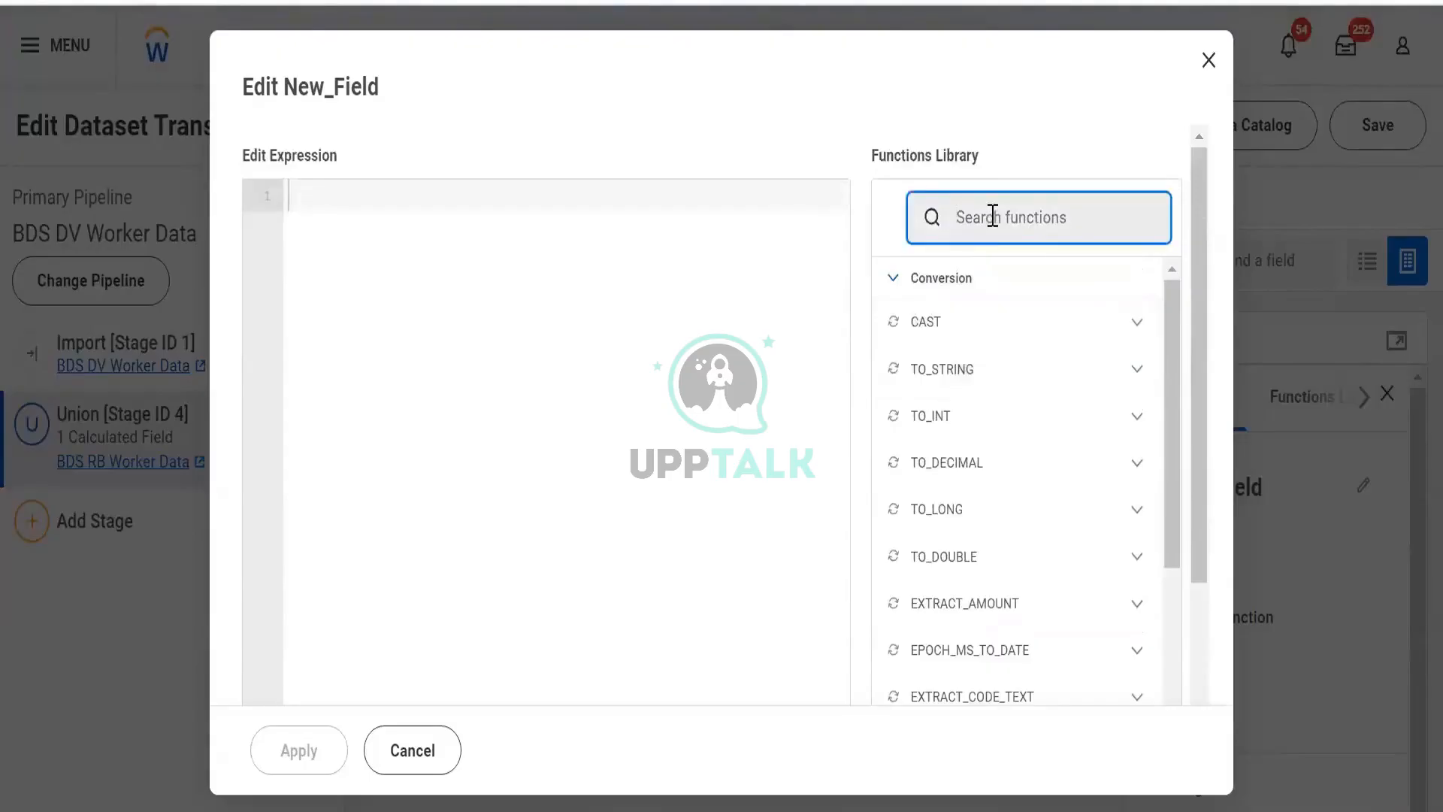
{"action": "type", "text": "subs"}
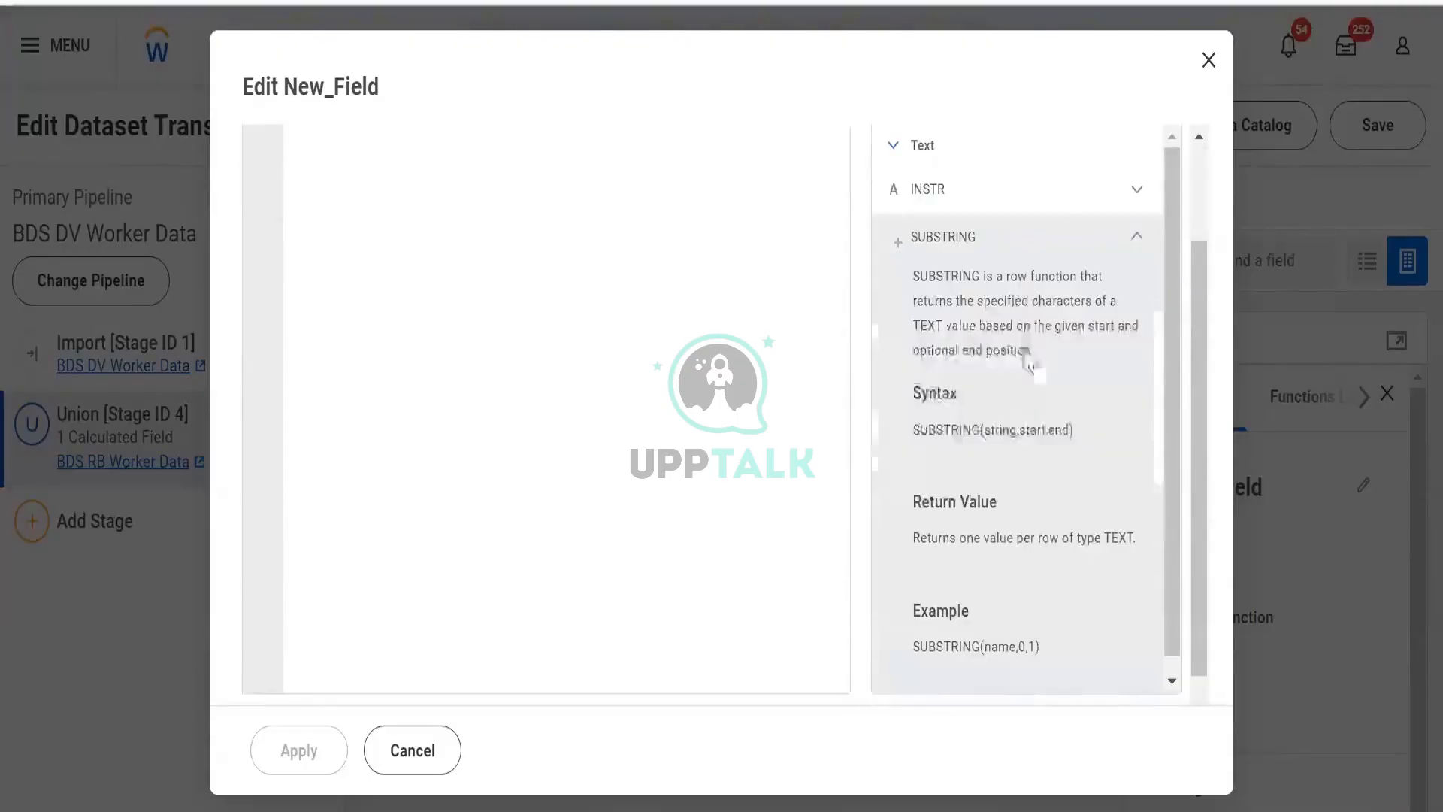
{"action": "scroll", "coordinate": [1034, 348], "scroll_direction": "down", "scroll_amount": 1}
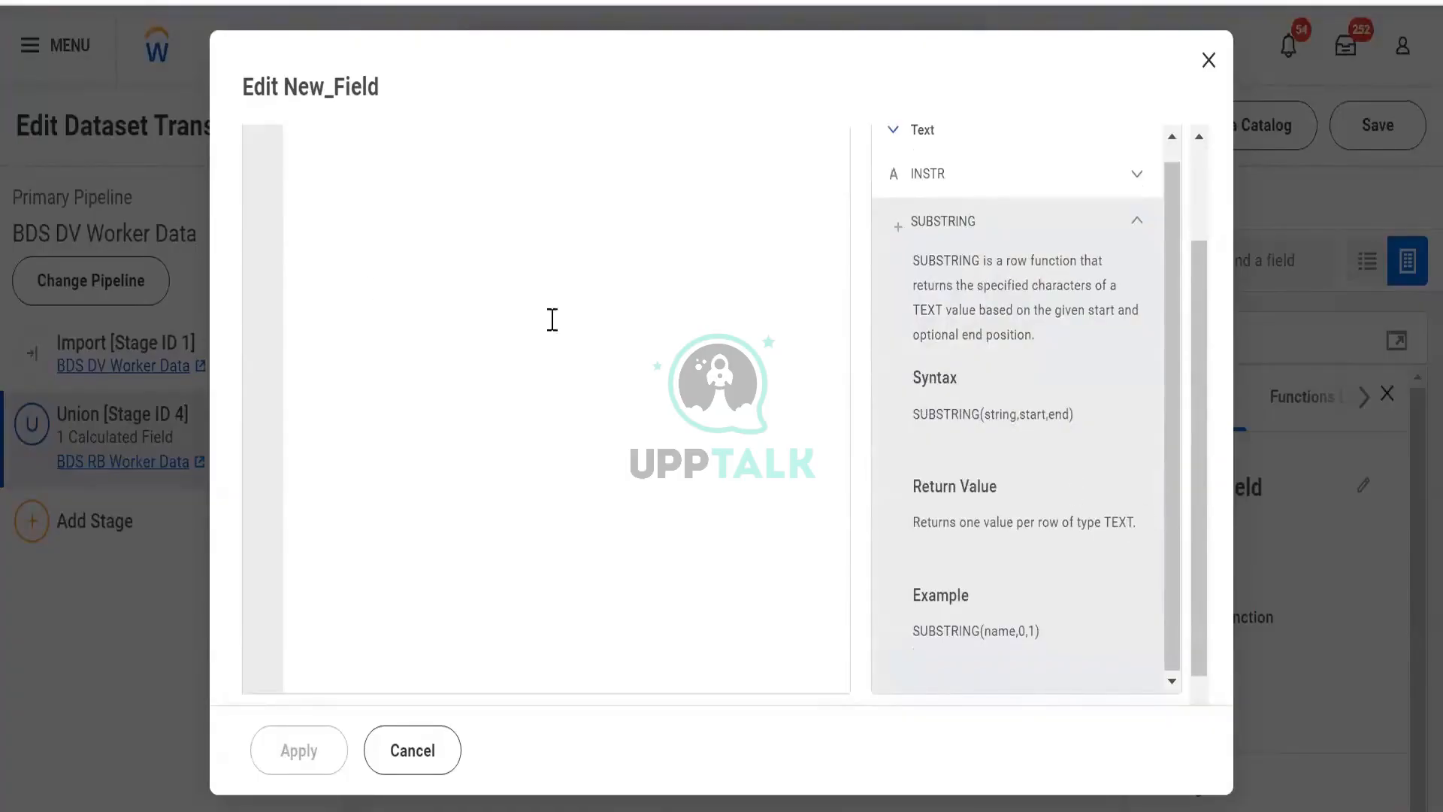
{"action": "scroll", "coordinate": [356, 271], "scroll_direction": "up", "scroll_amount": 2}
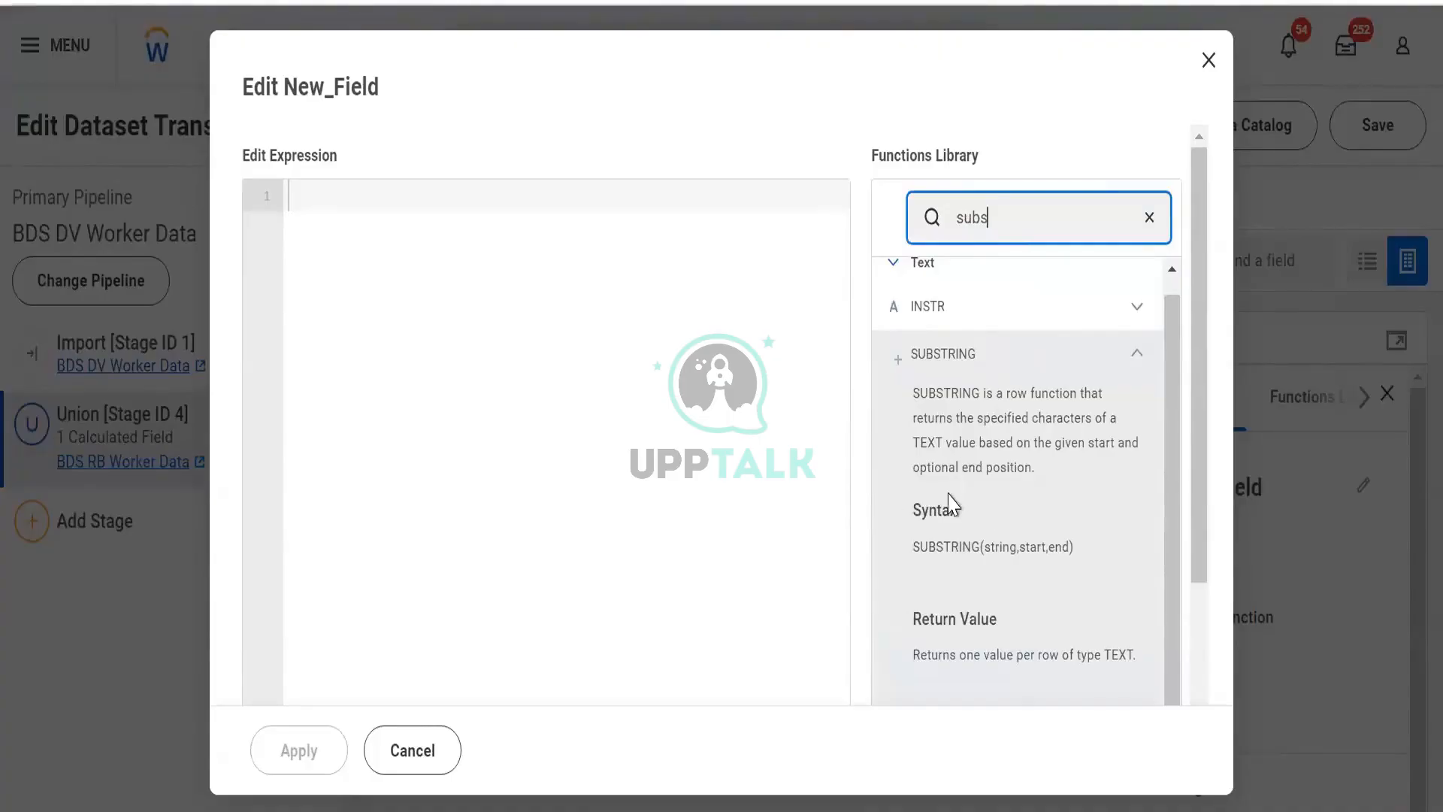
{"action": "scroll", "coordinate": [951, 502], "scroll_direction": "down", "scroll_amount": 2}
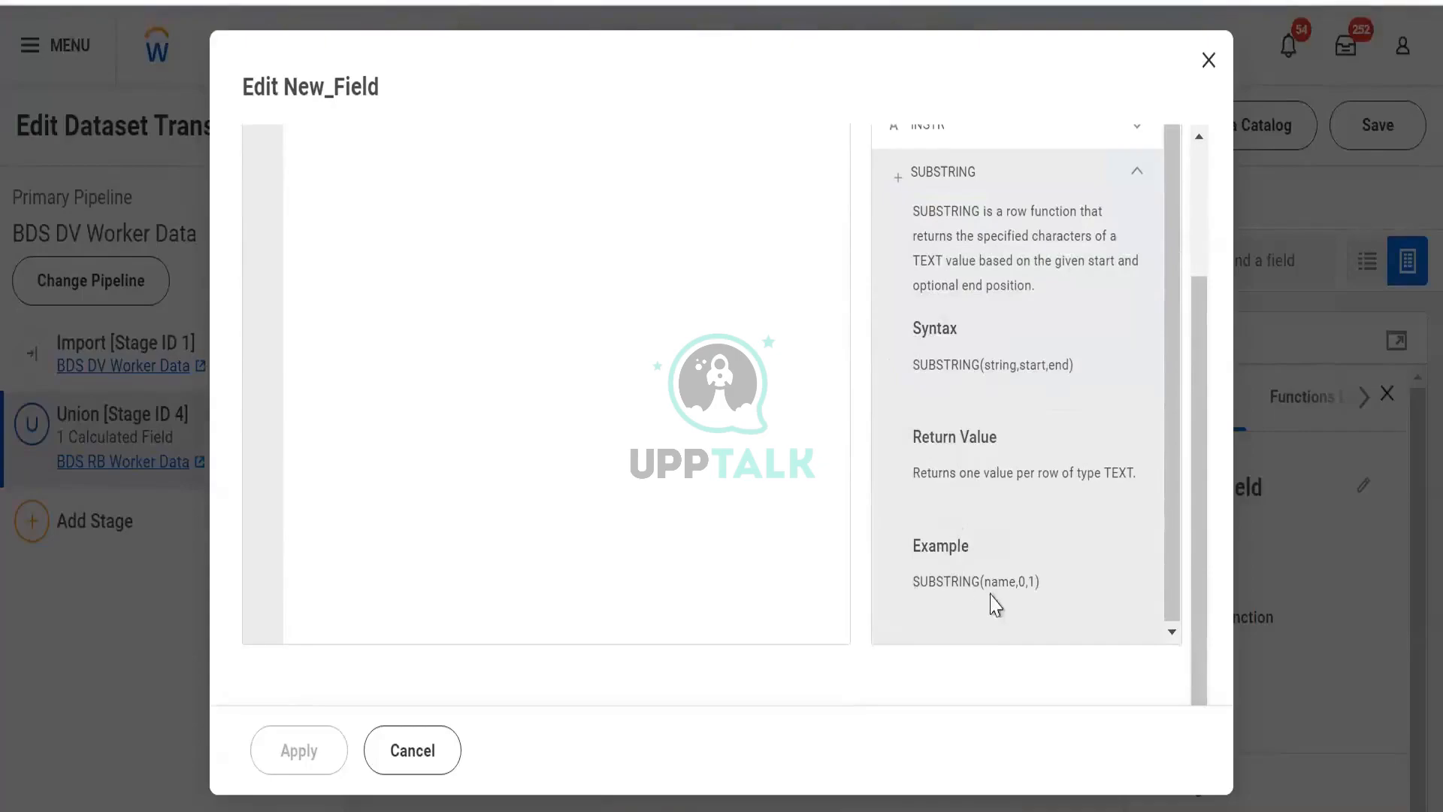
- Start the New_Field expression with the SUBSTRING function and insert the LastName field as its first argument
{"action": "scroll", "coordinate": [499, 347], "scroll_direction": "up", "scroll_amount": 3}
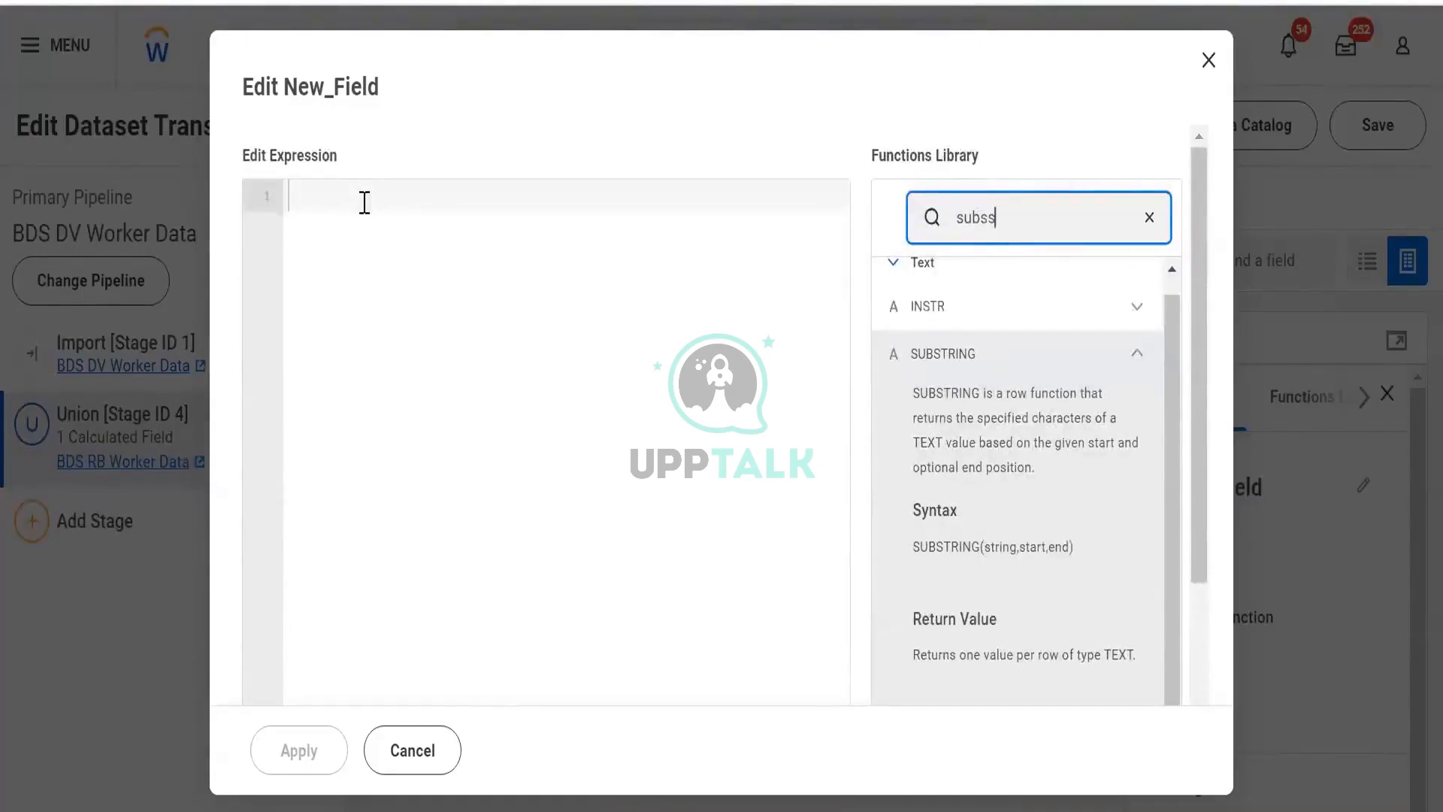
{"action": "type", "text": "ub"}
{"action": "key", "text": "BackSpace"}
{"action": "key", "text": "BackSpace"}
{"action": "key", "text": "BackSpace"}
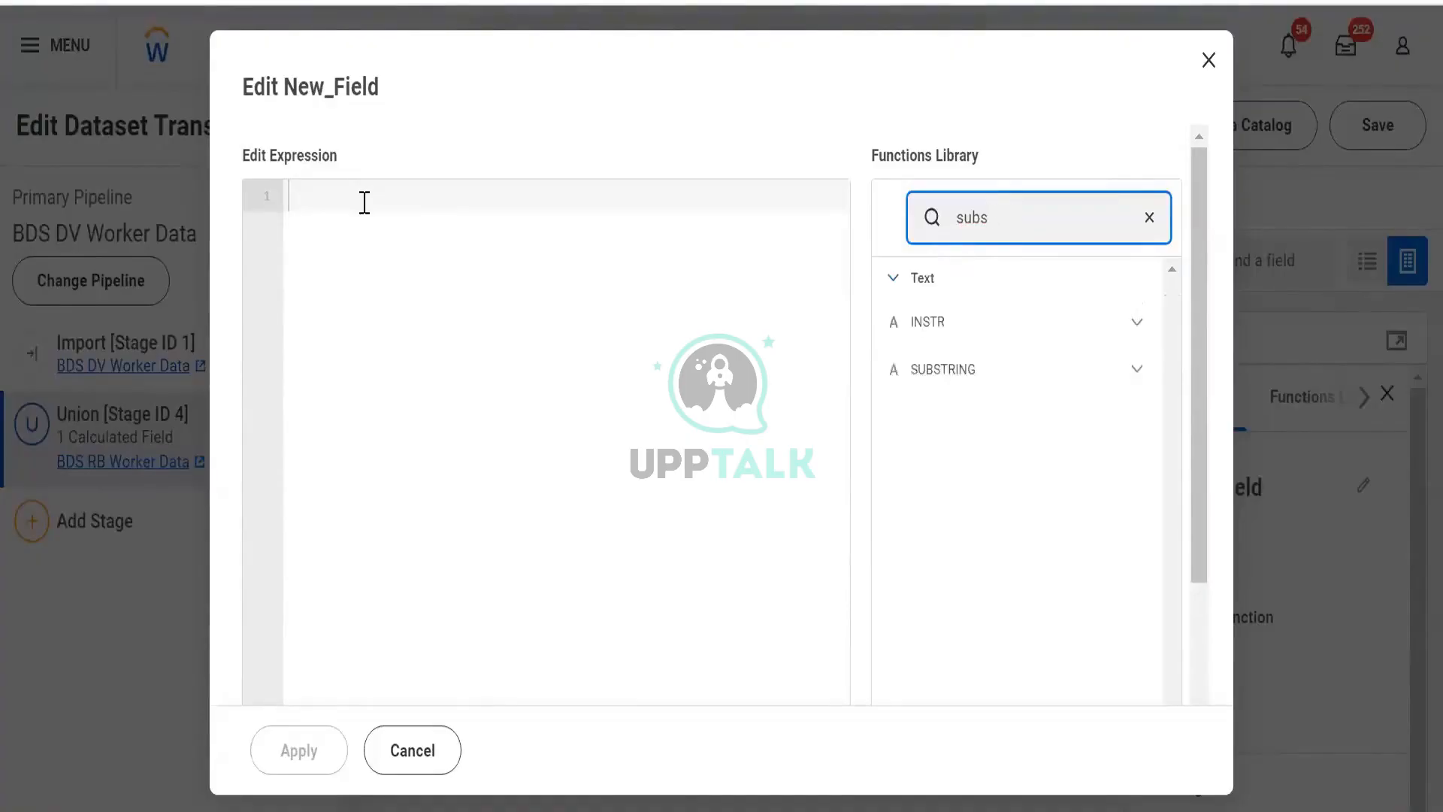
{"action": "left_click", "coordinate": [364, 203]}
{"action": "type", "text": "sub"}
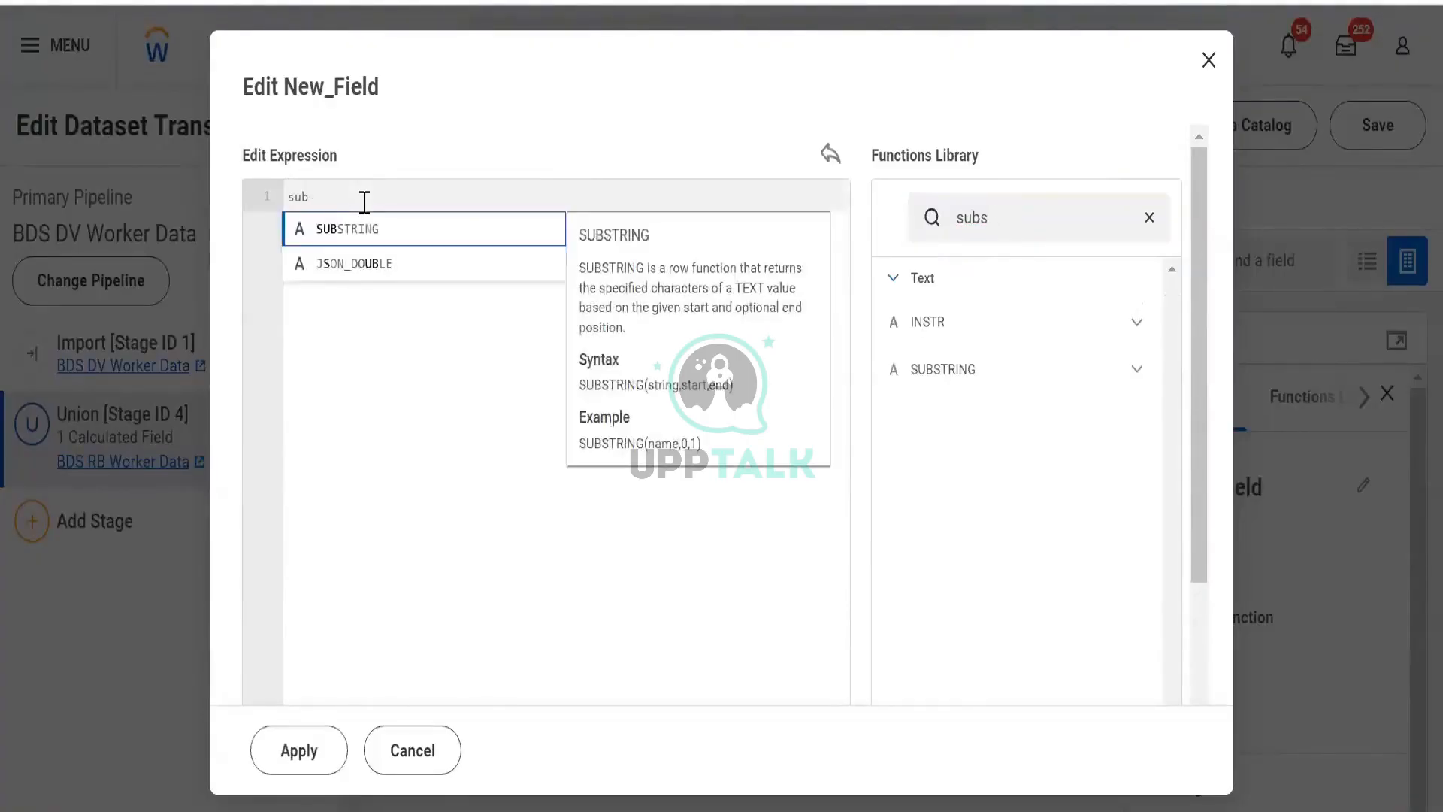
{"action": "left_click", "coordinate": [337, 228]}
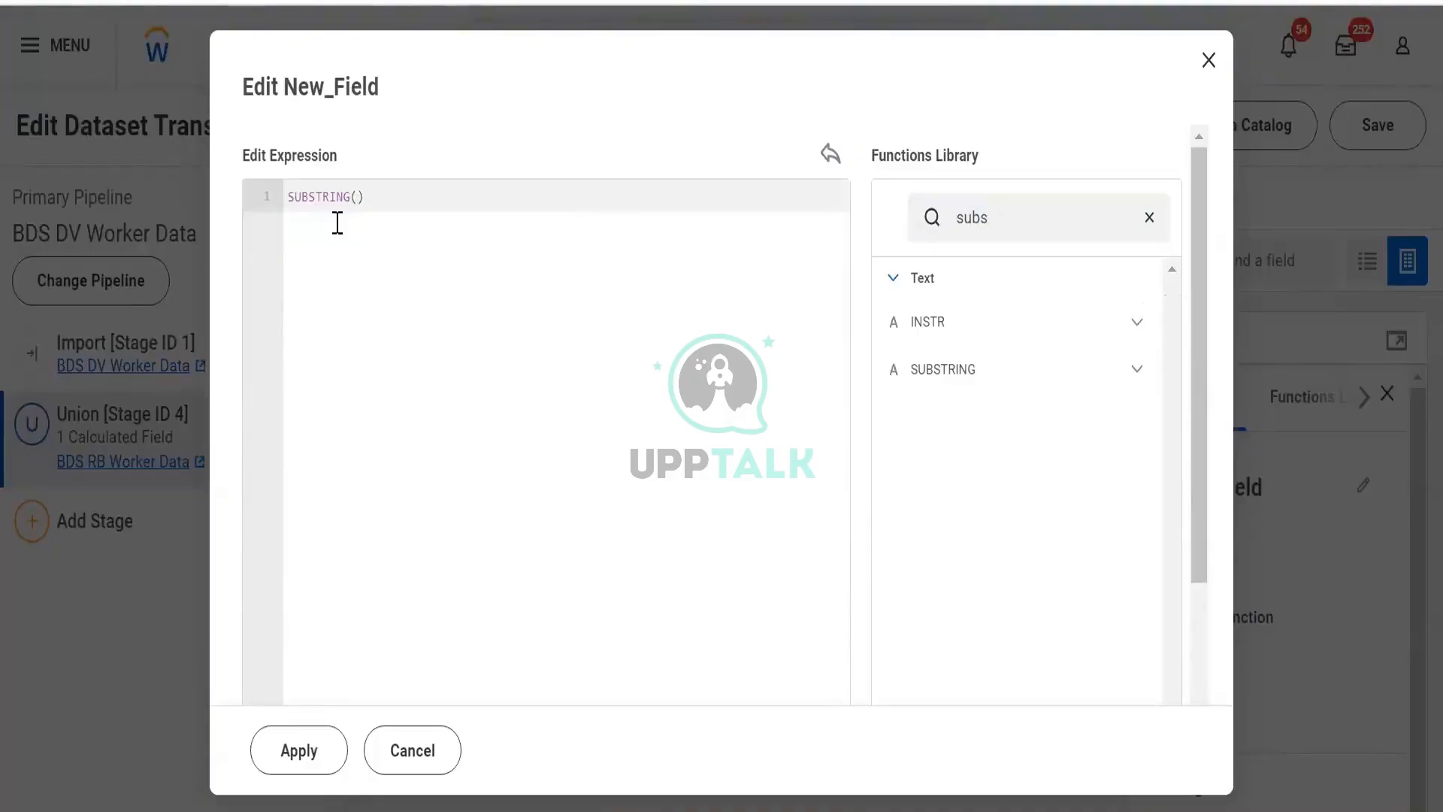
{"action": "type", "text": "["}
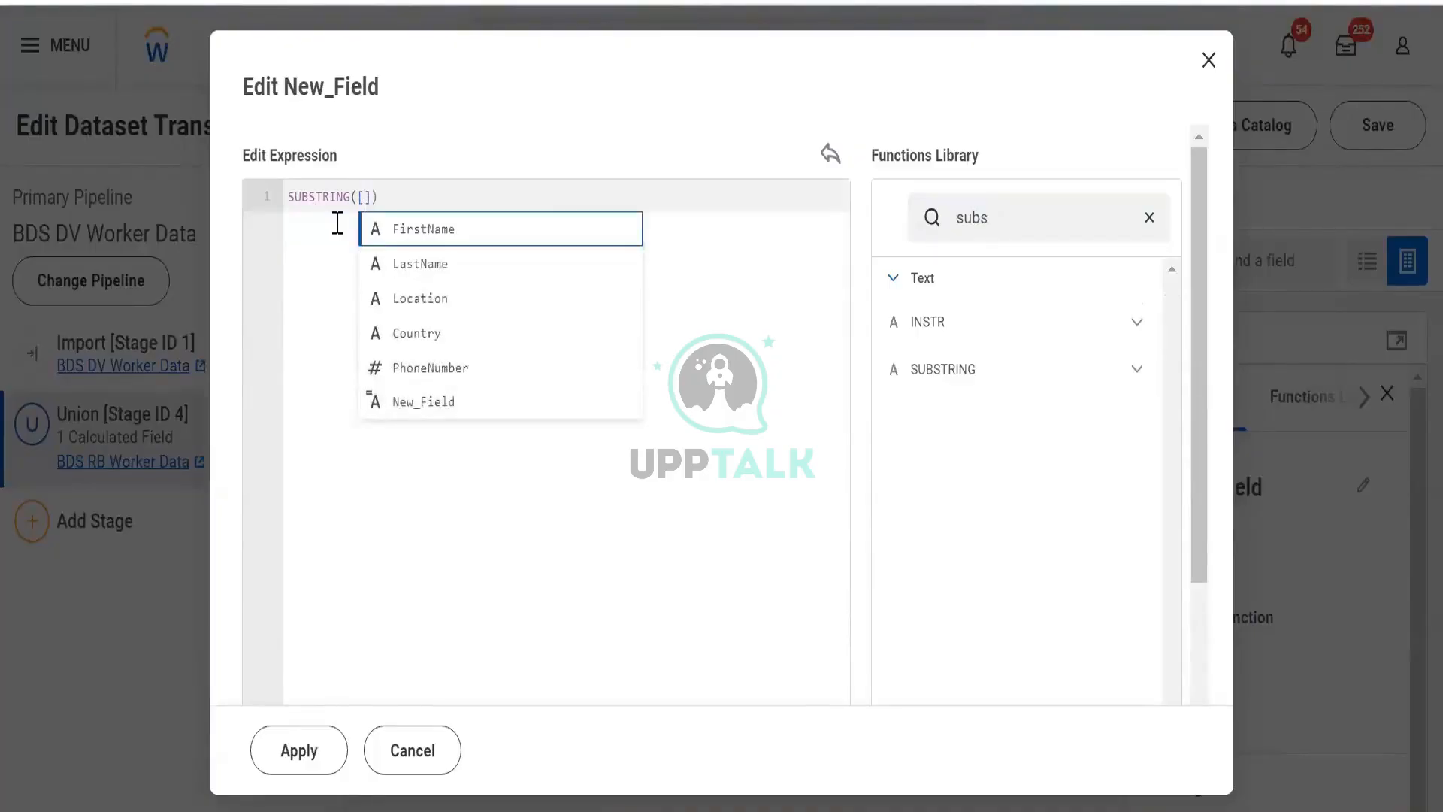
{"action": "key", "text": "Down"}
{"action": "key", "text": "Return"}
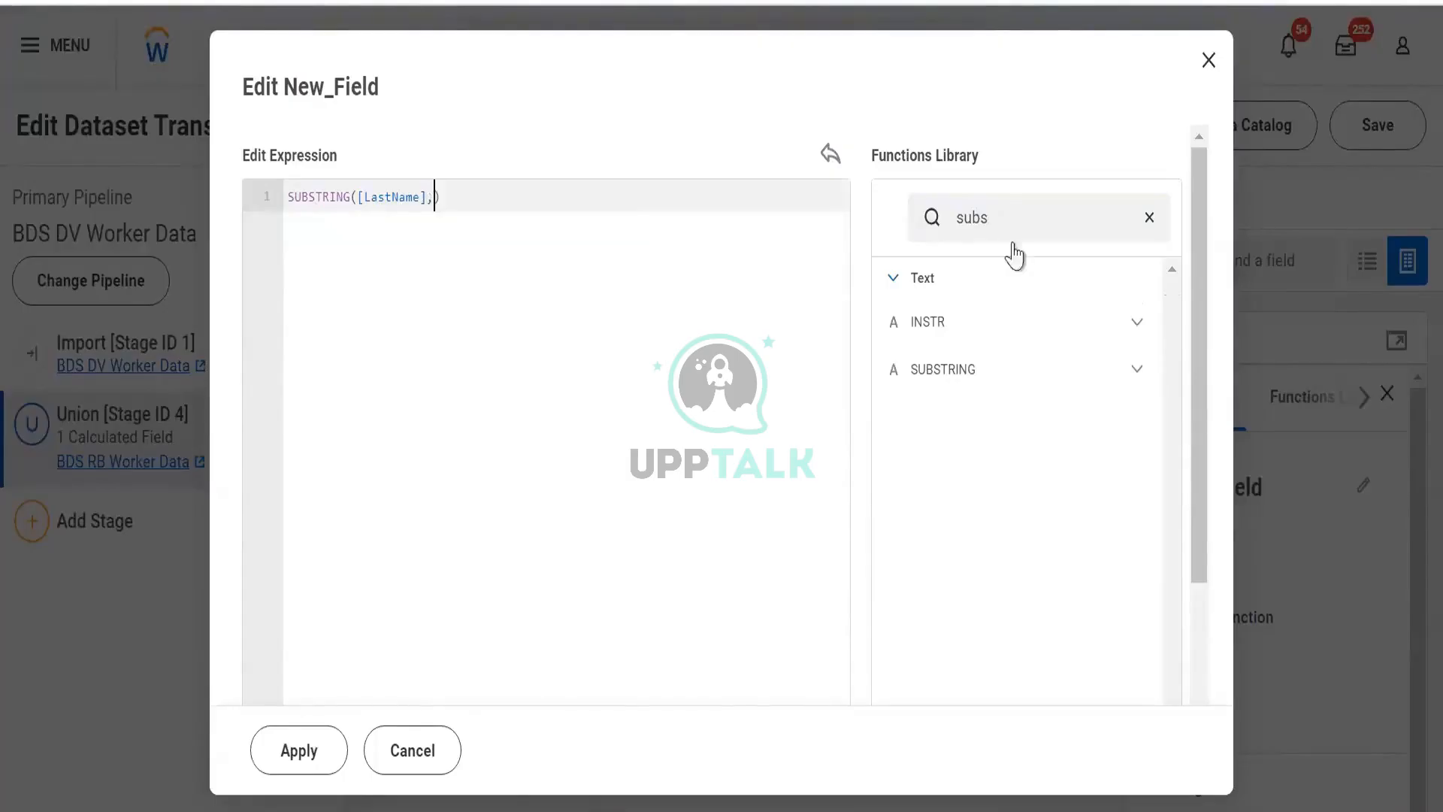
- Complete the expression as SUBSTRING([LastName],0,1) and apply it
{"action": "left_click", "coordinate": [1135, 366]}
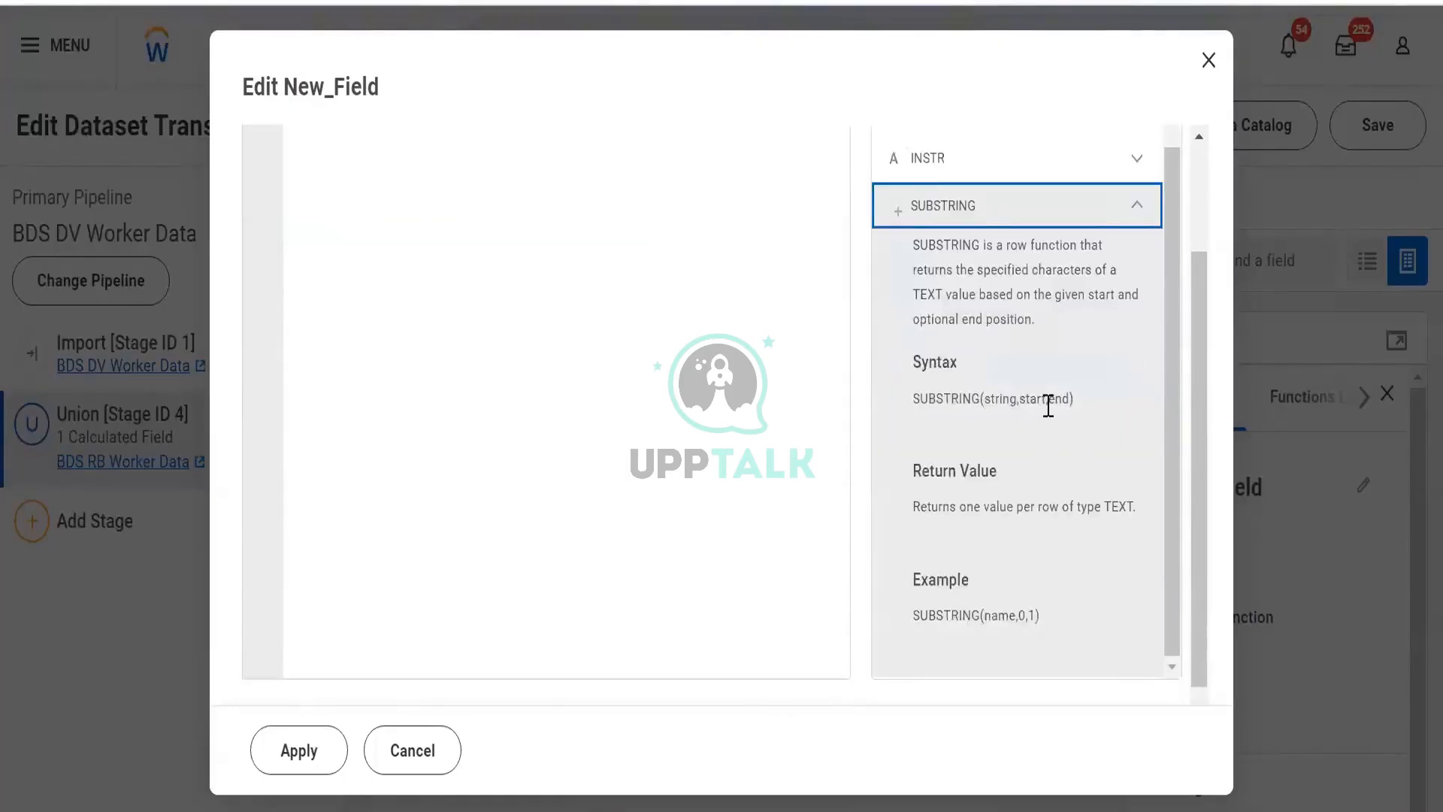
{"action": "scroll", "coordinate": [425, 232], "scroll_direction": "up", "scroll_amount": 2}
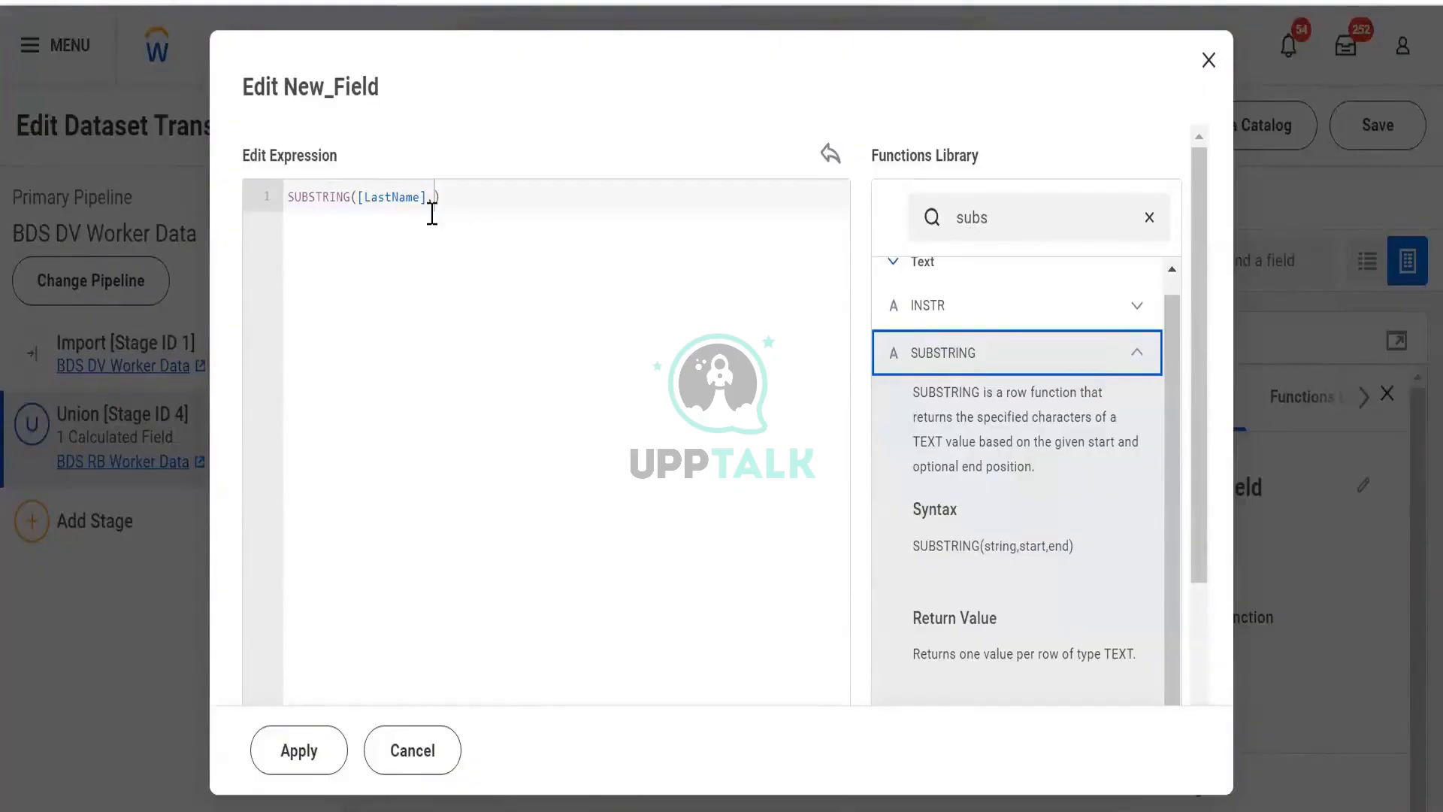
{"action": "left_click", "coordinate": [435, 203]}
{"action": "type", "text": "1"}
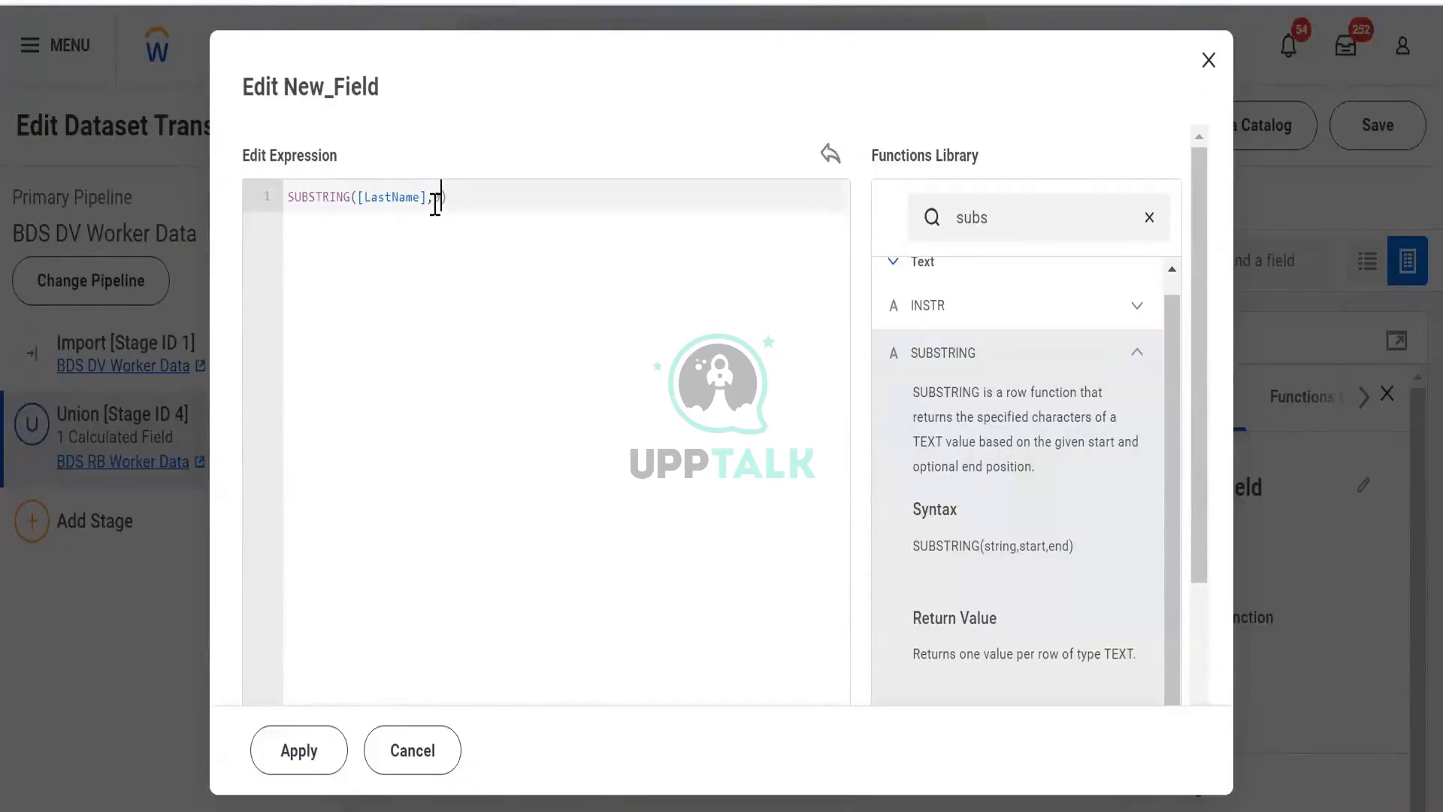
{"action": "type", "text": ",1"}
{"action": "left_click", "coordinate": [272, 761]}
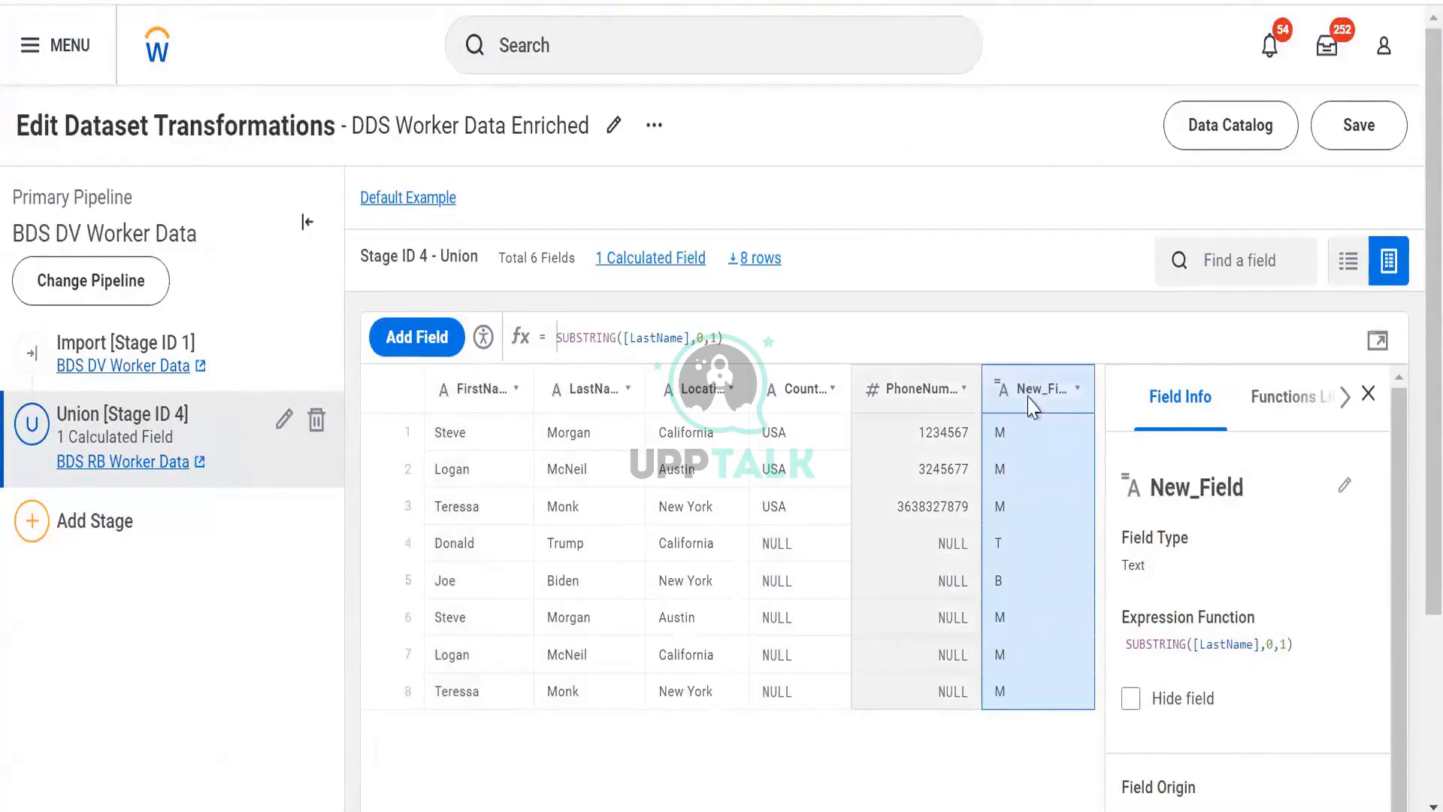
{"action": "left_click", "coordinate": [528, 358]}
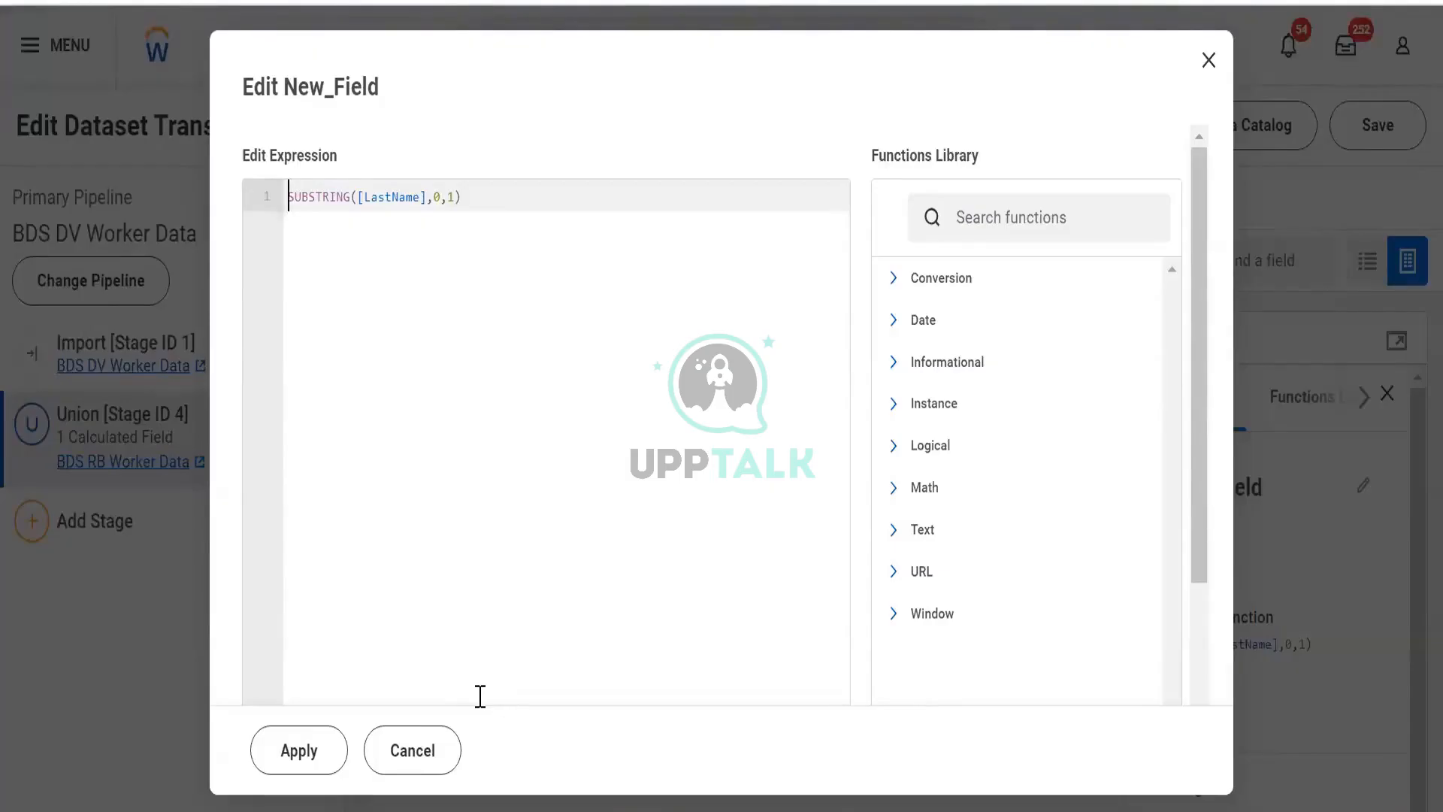
{"action": "left_click", "coordinate": [457, 197]}
{"action": "type", "text": "5"}
{"action": "mouse_move", "coordinate": [441, 197]}
{"action": "left_mouse_down"}
{"action": "mouse_move", "coordinate": [426, 196]}
{"action": "mouse_move", "coordinate": [443, 214]}
{"action": "left_mouse_up"}
{"action": "left_click", "coordinate": [472, 197]}
{"action": "left_click_drag", "start_coordinate": [467, 197], "coordinate": [287, 197]}
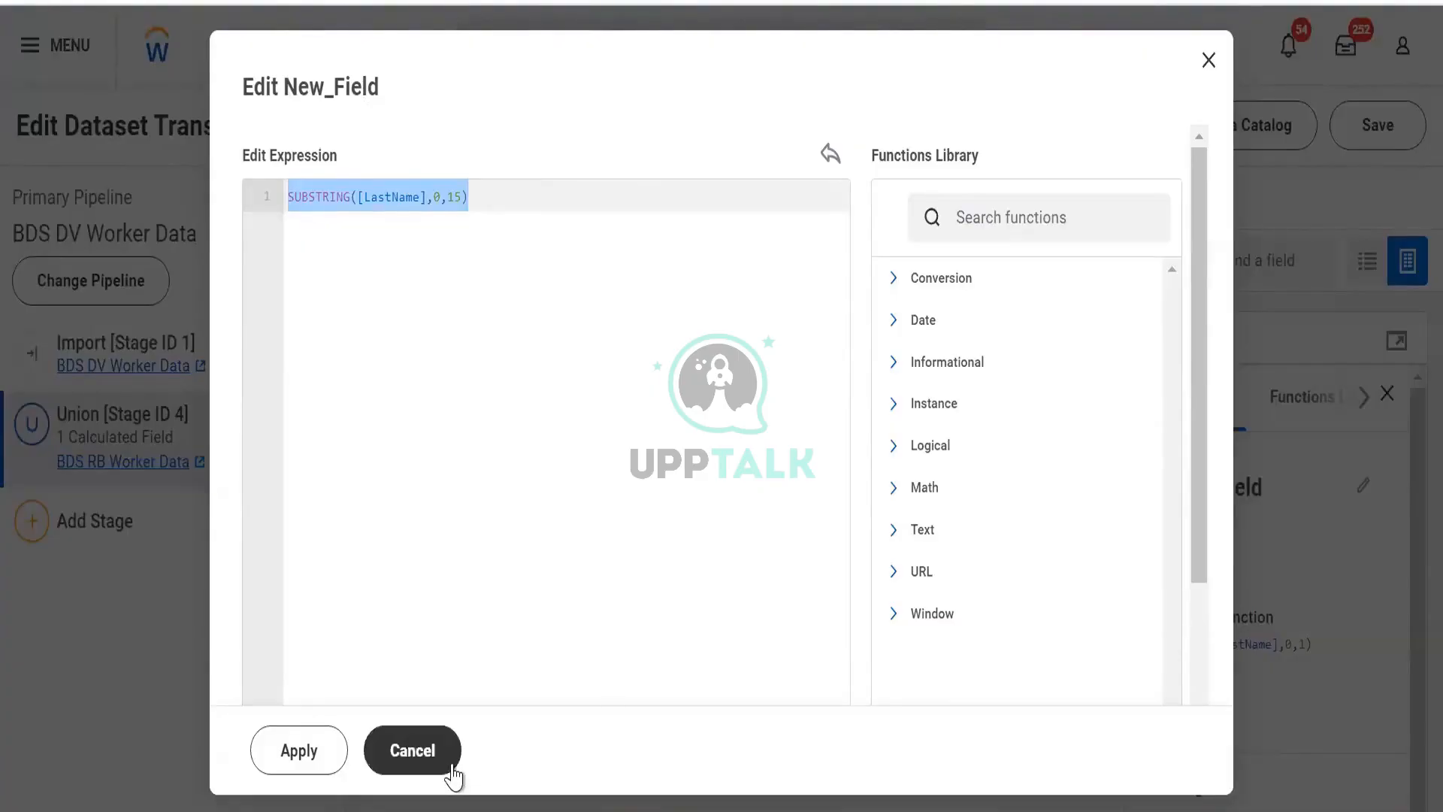
{"action": "left_click", "coordinate": [413, 750]}
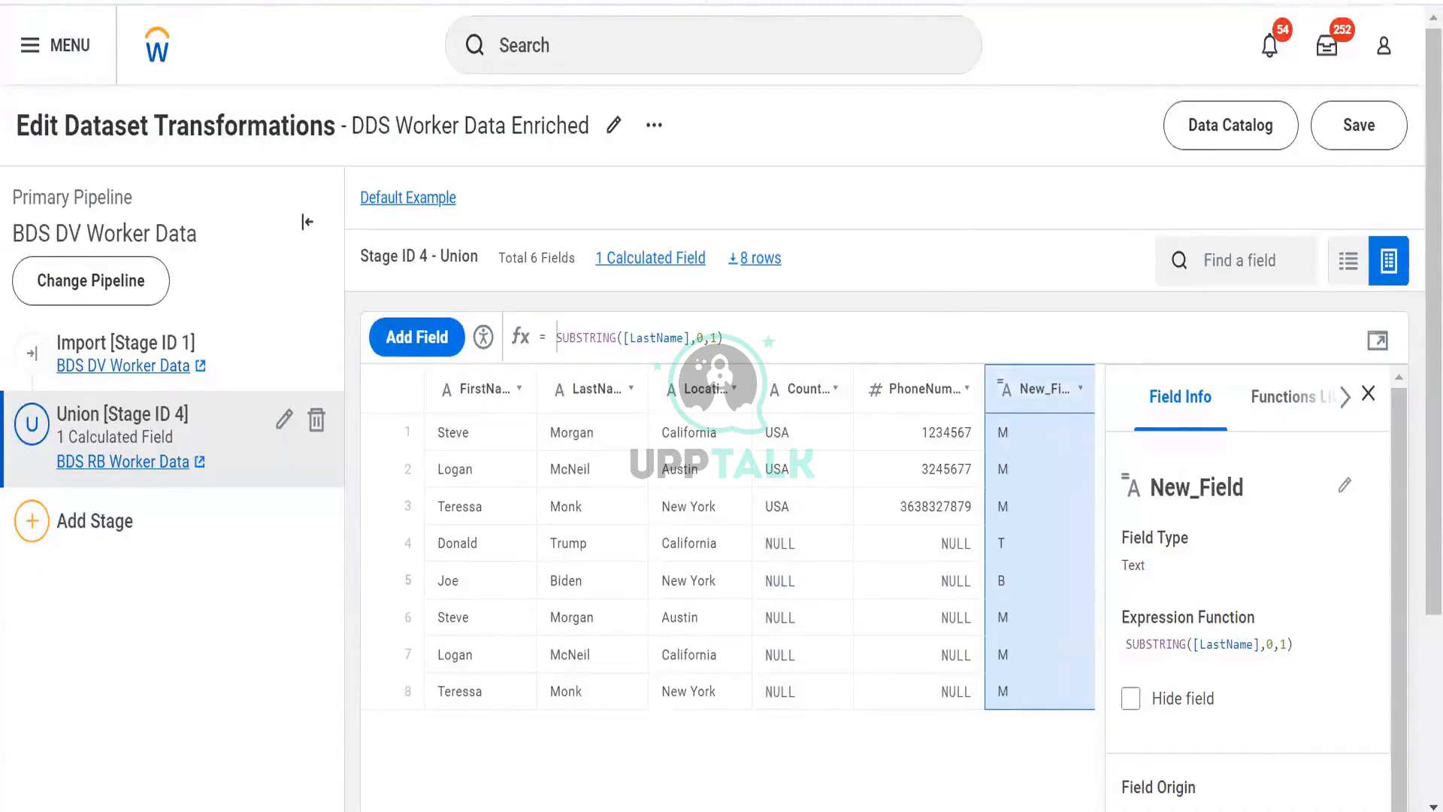
- Open a new browser tab and type the dates 22/10/2024 and 10/22/2024 into the address bar
{"action": "key", "text": "ctrl+t"}
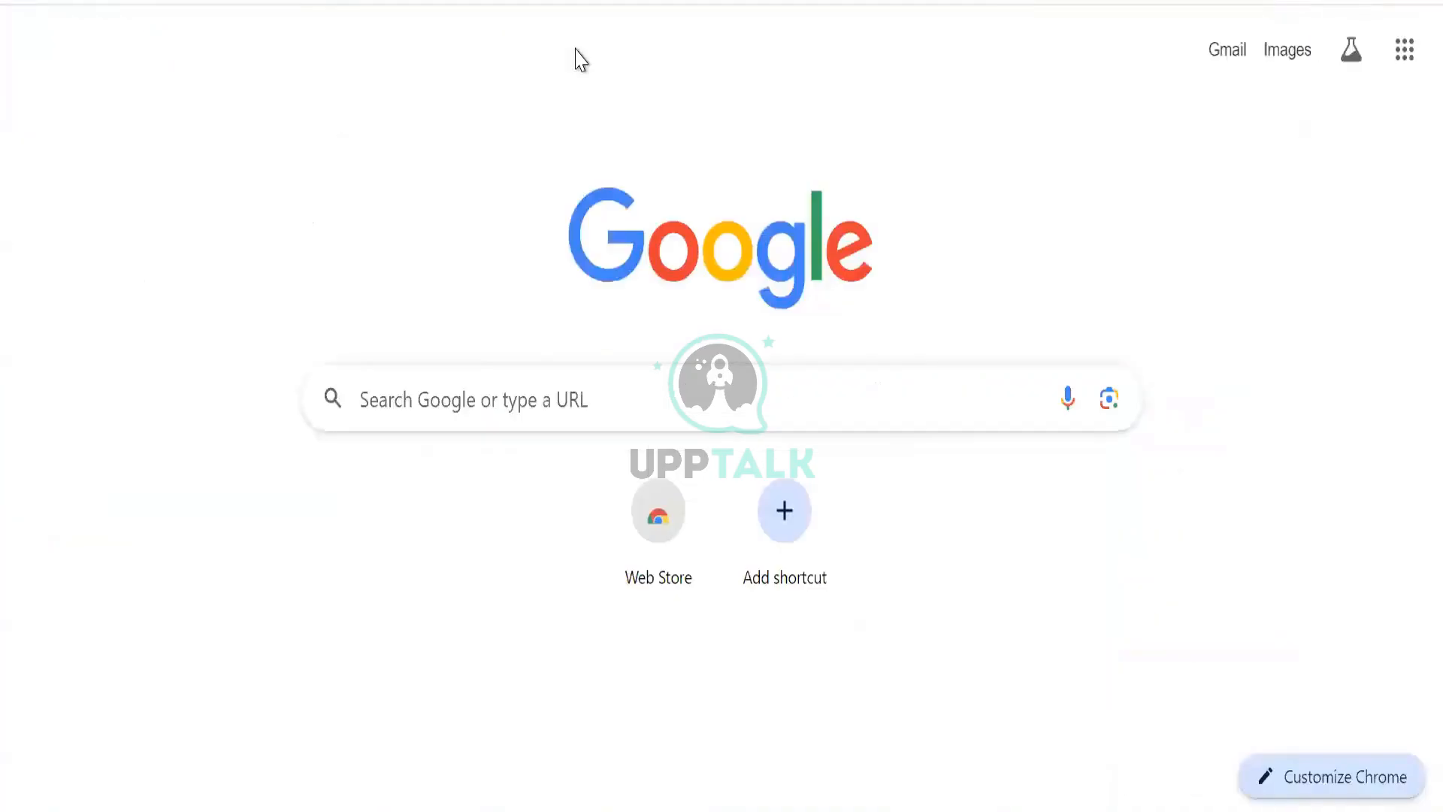
{"action": "type", "text": "22"}
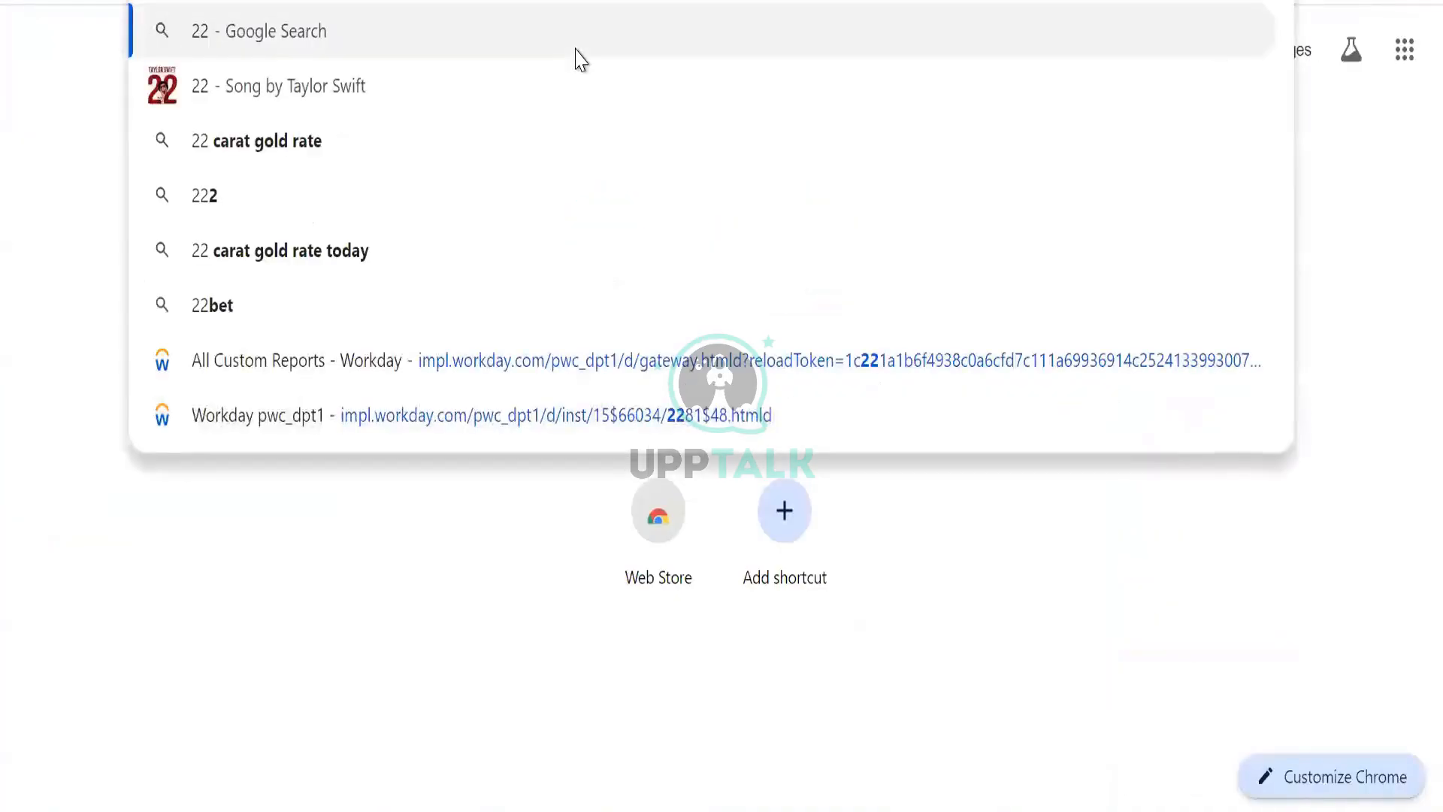
{"action": "type", "text": "/10"}
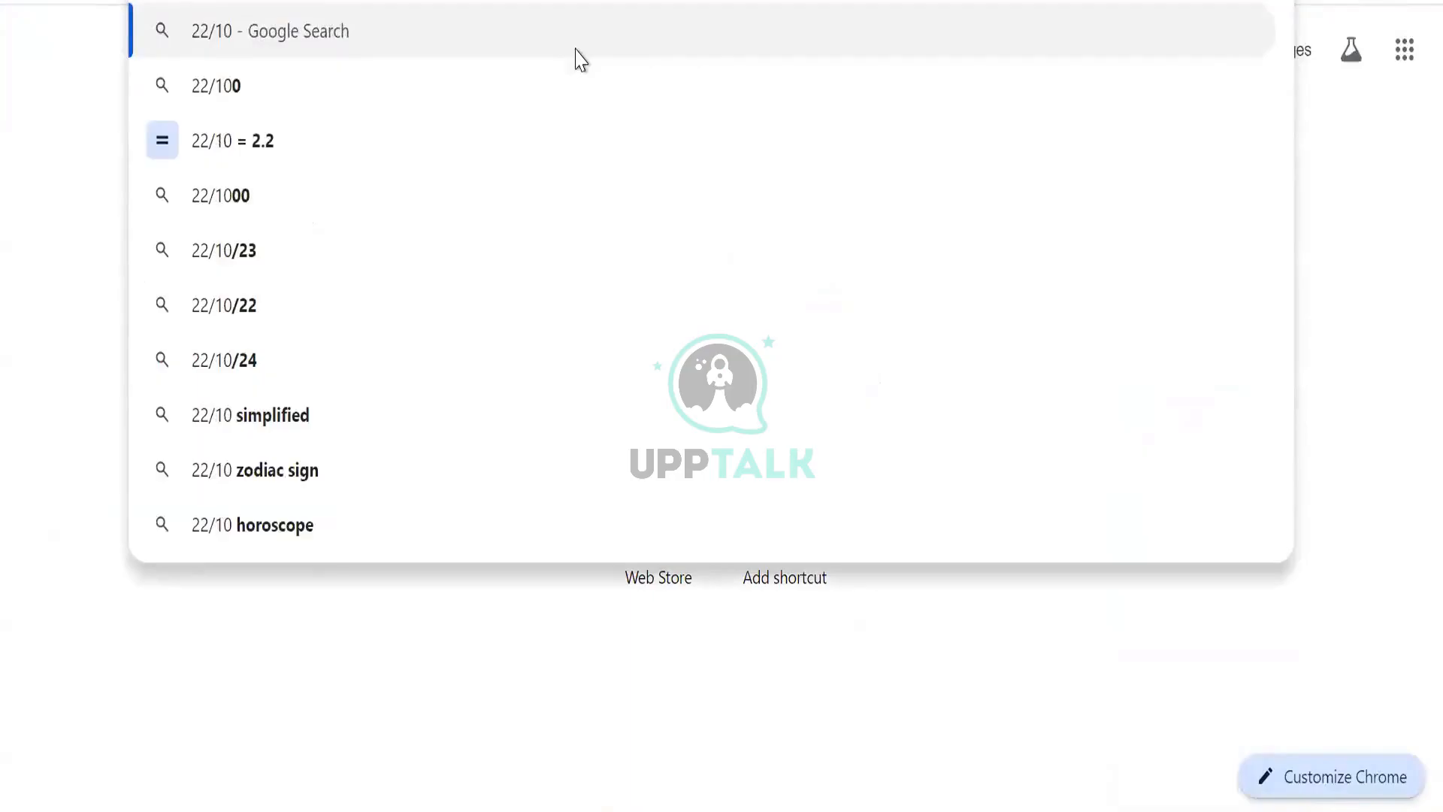
{"action": "type", "text": "/2024"}
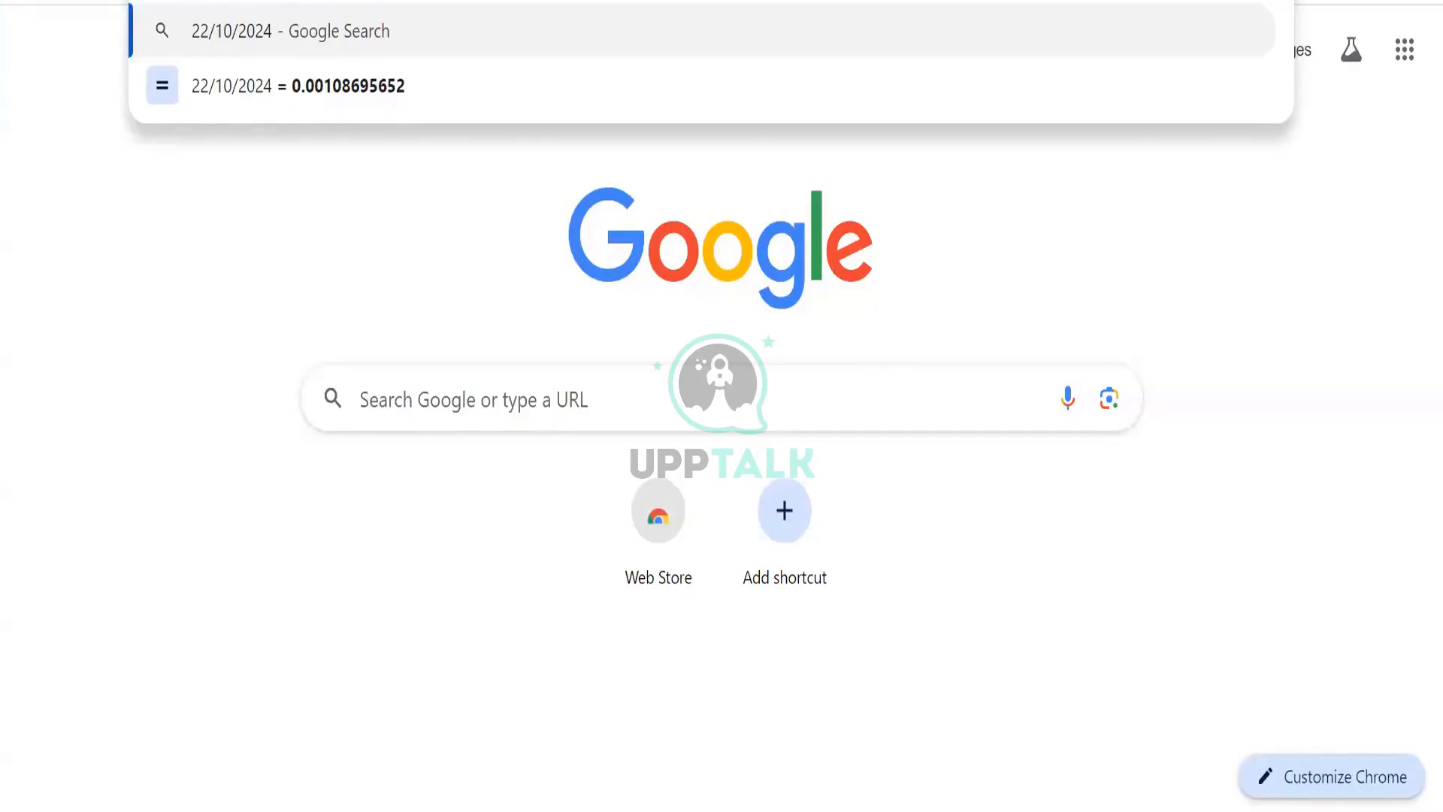
{"action": "type", "text": "10"}
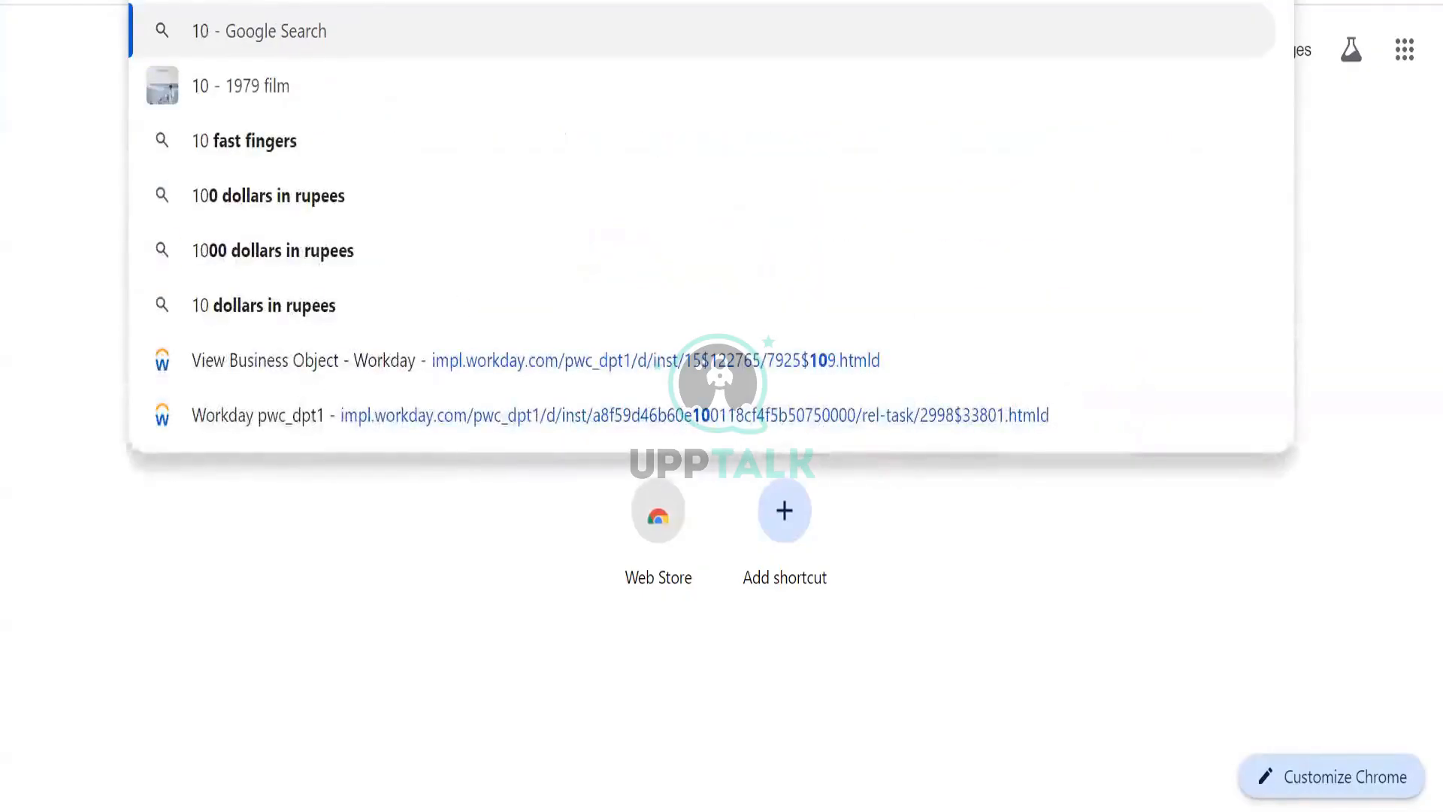
{"action": "type", "text": "/"}
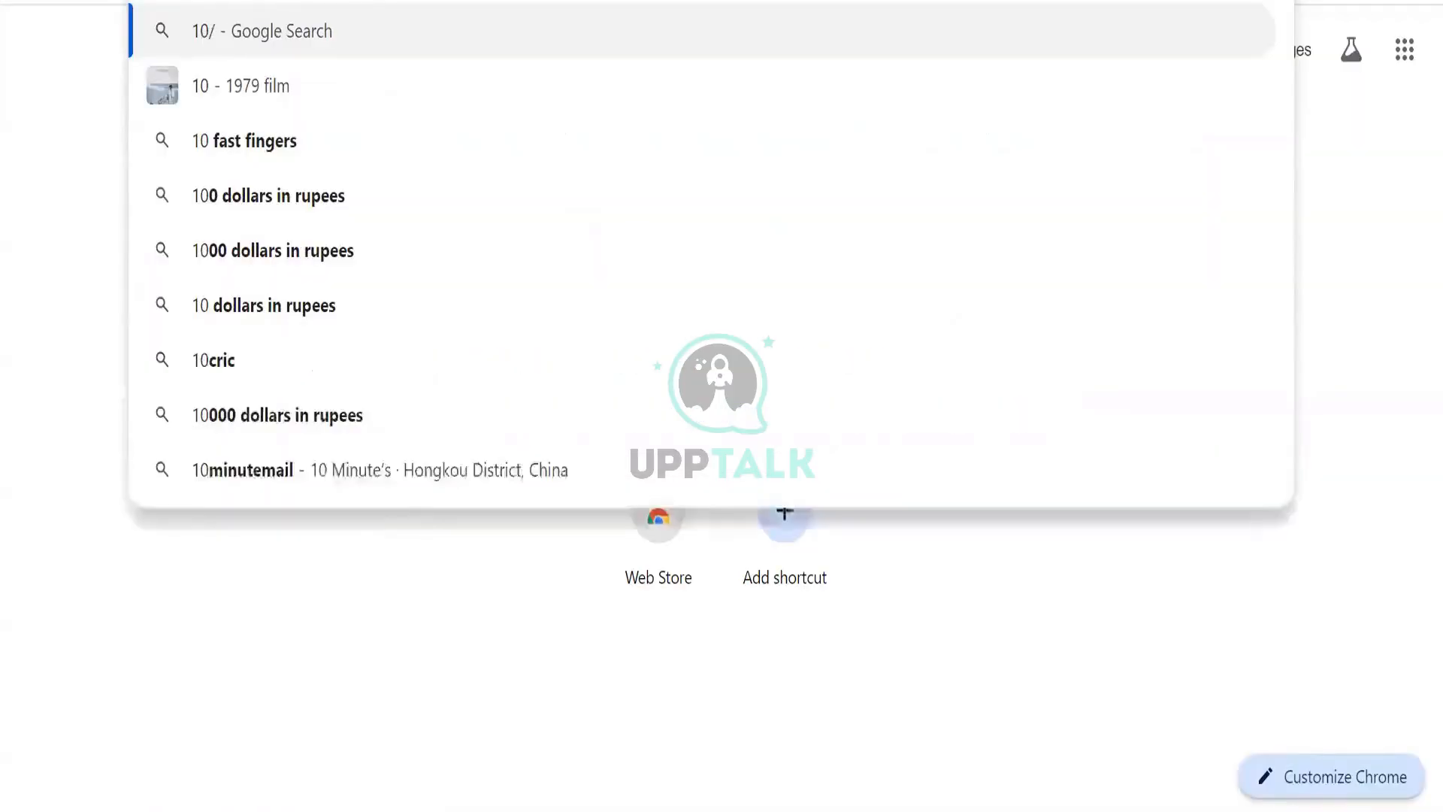
{"action": "type", "text": "22/"}
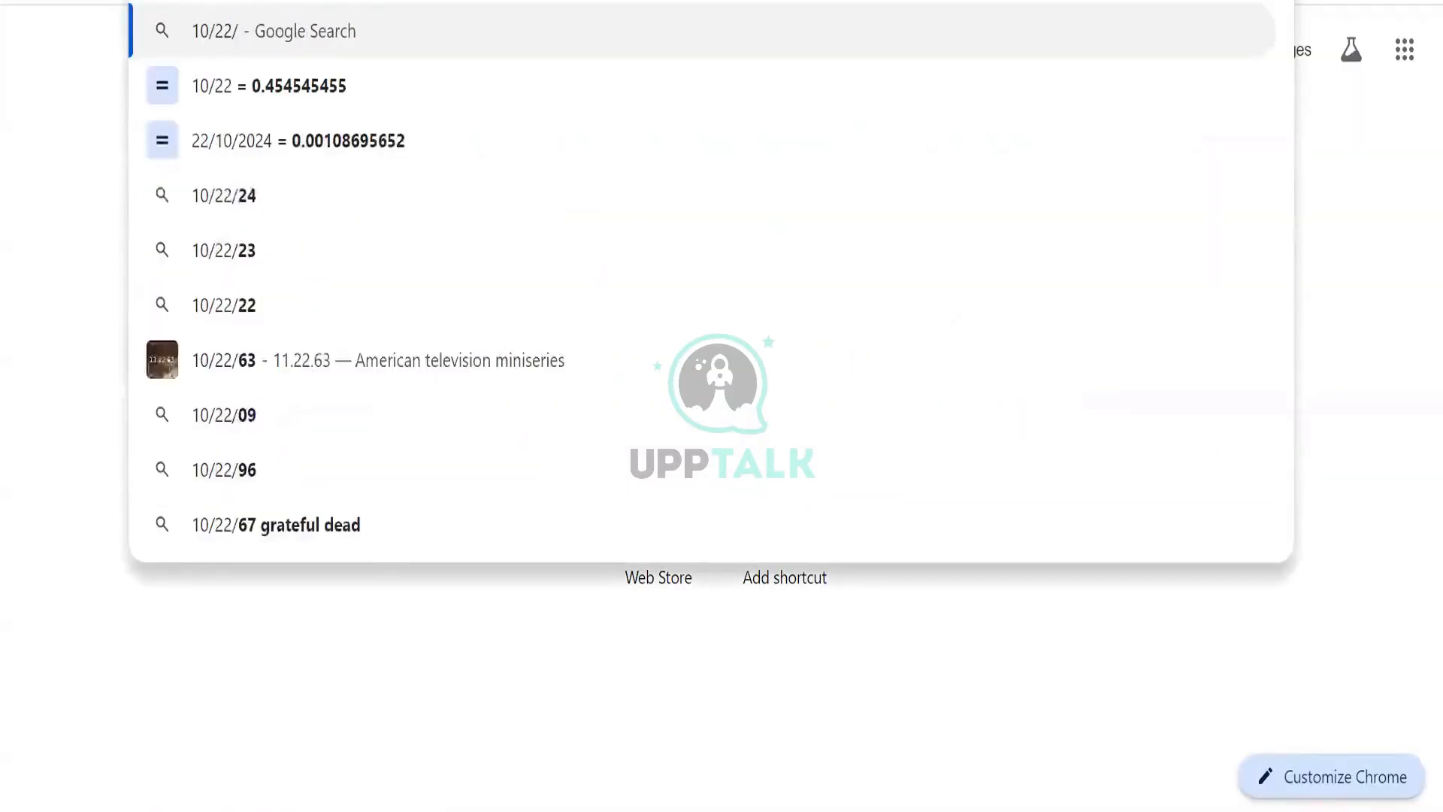
{"action": "type", "text": "2024"}
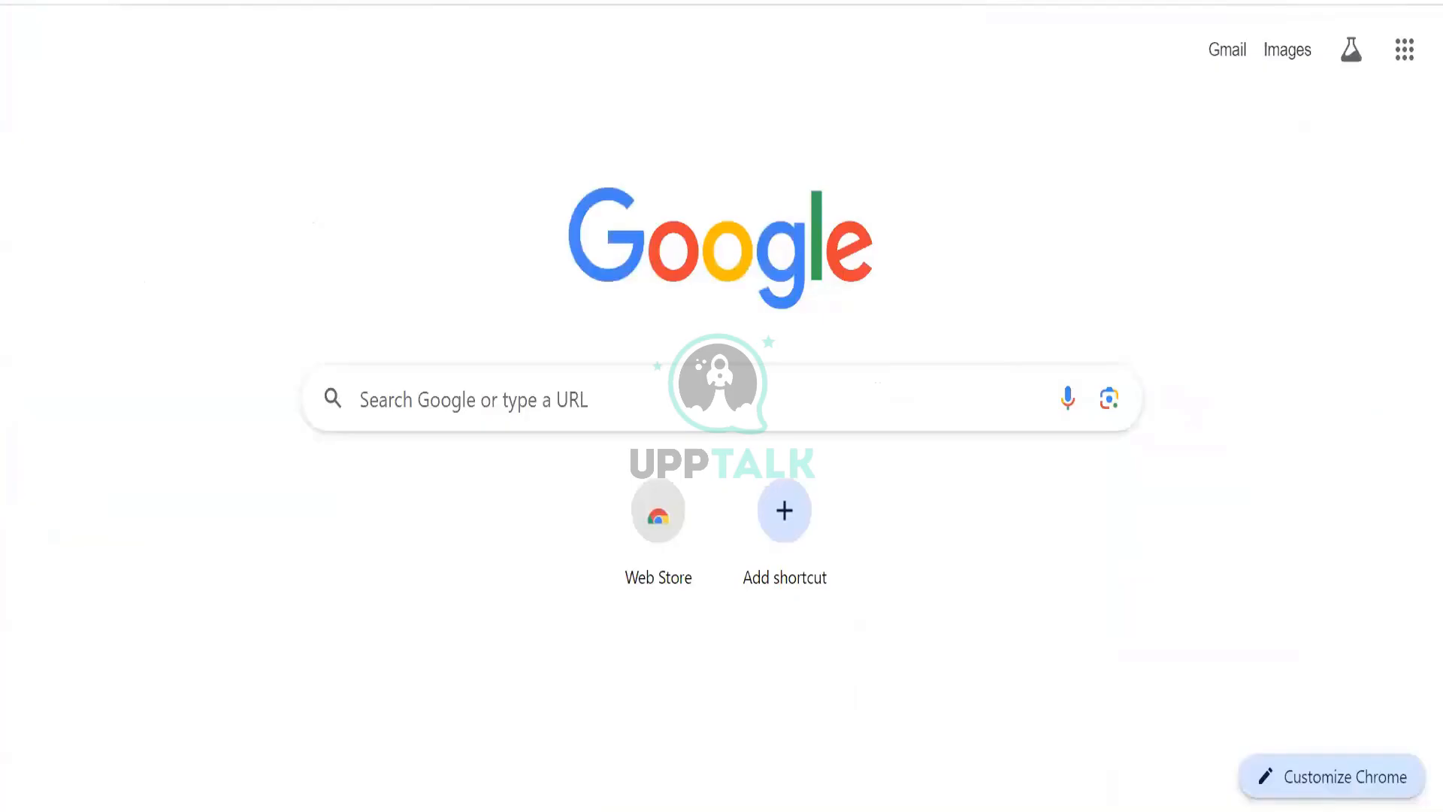
{"action": "type", "text": "2"}
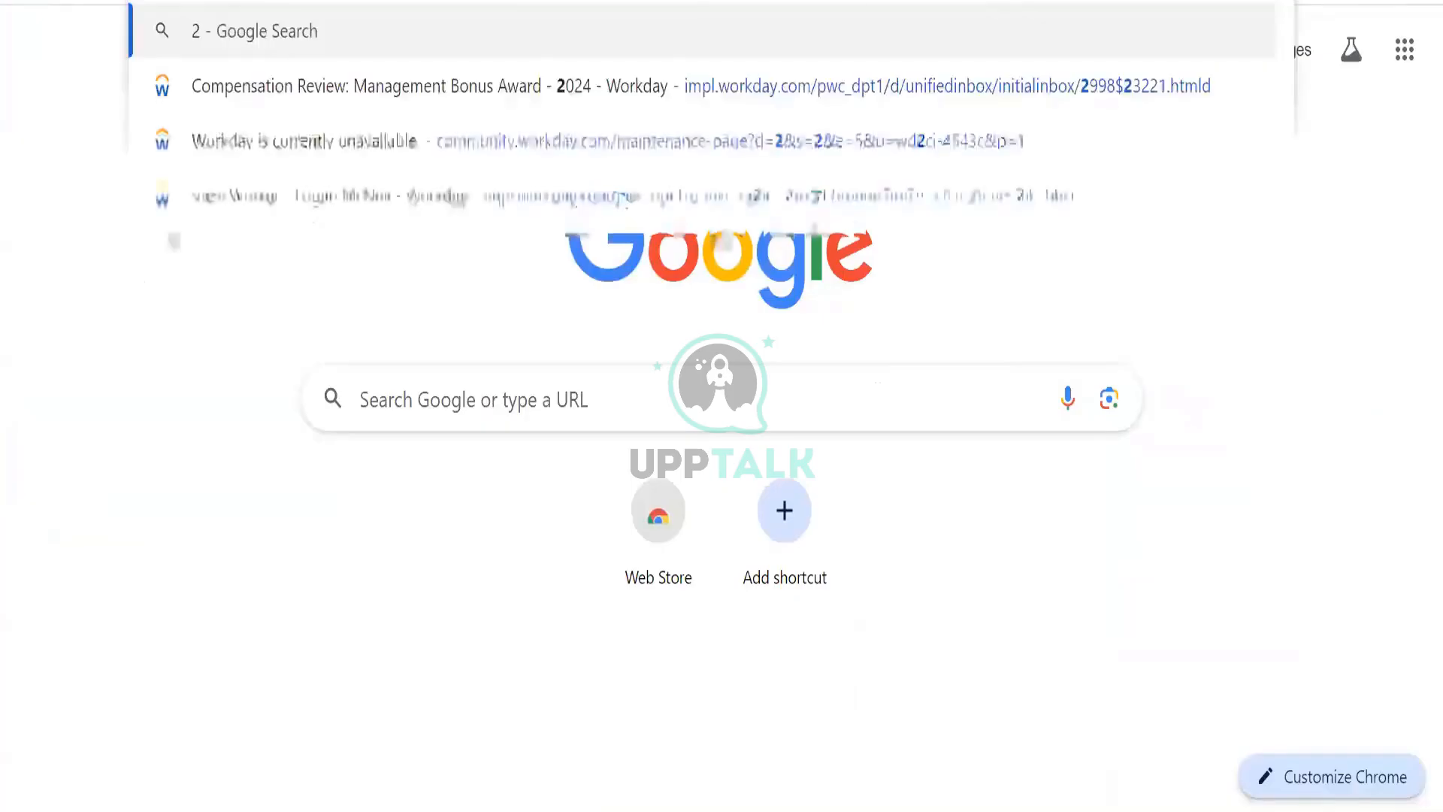
{"action": "type", "text": "2/10/20324"}
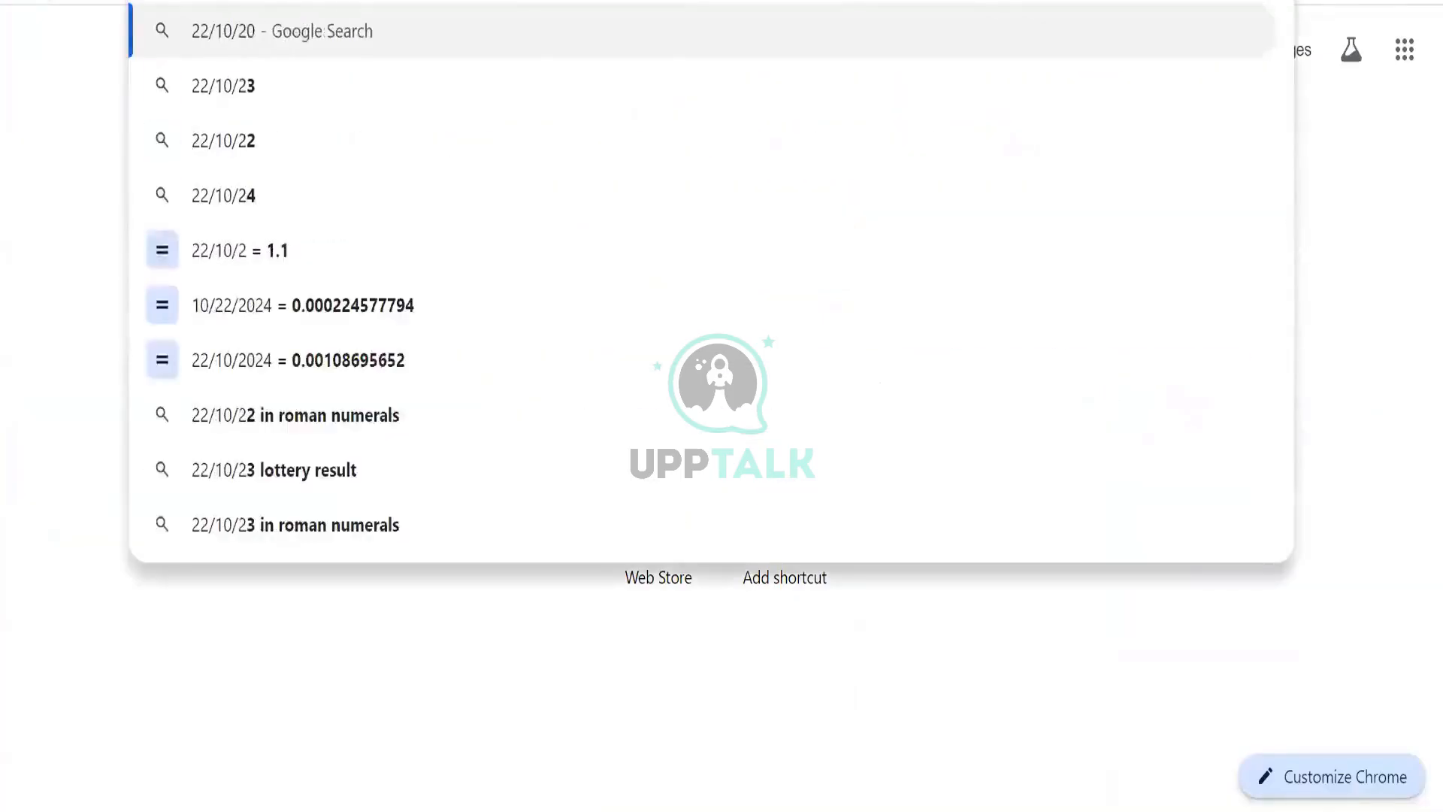
{"action": "key", "text": "BackSpace"}
{"action": "key", "text": "BackSpace"}
{"action": "key", "text": "BackSpace"}
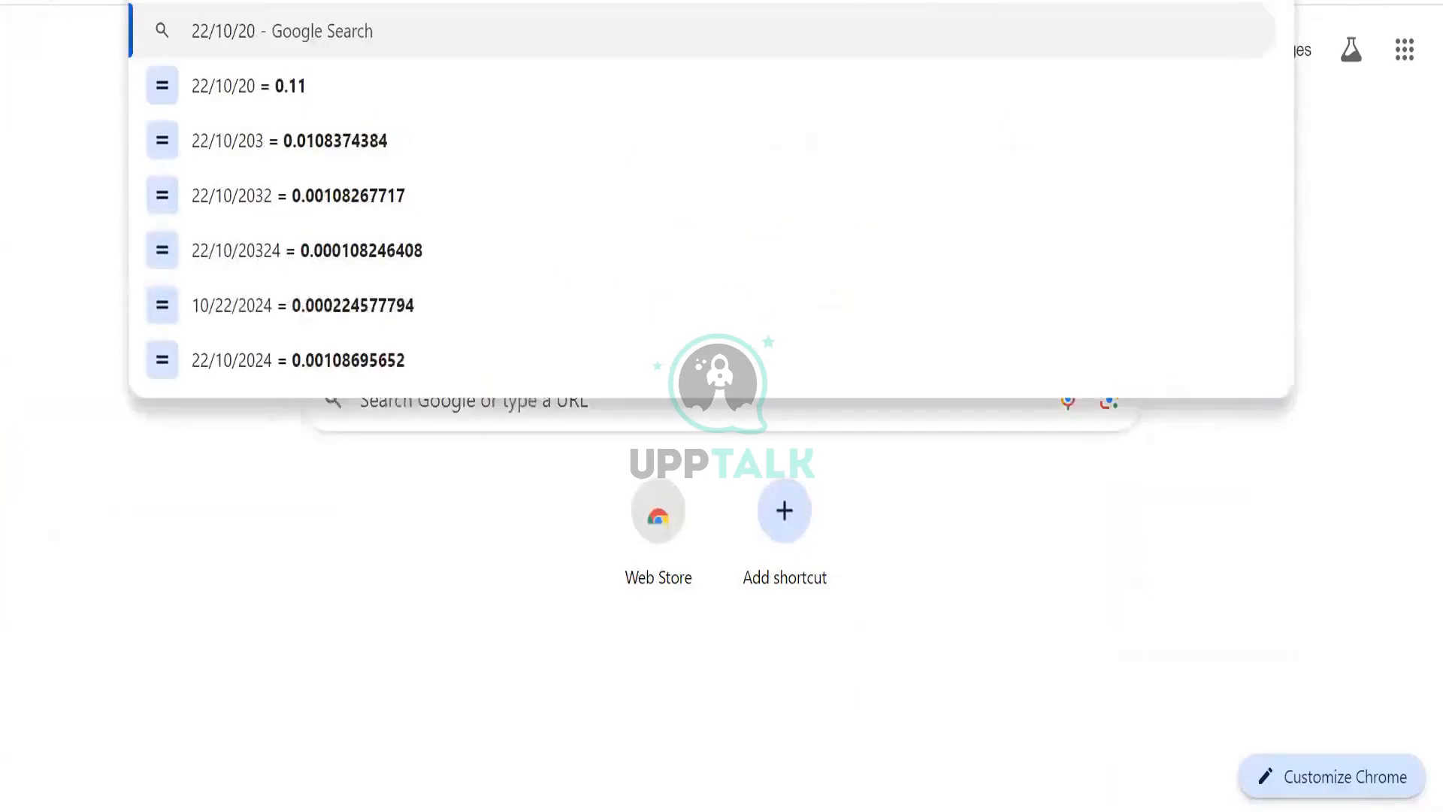
{"action": "type", "text": "24"}
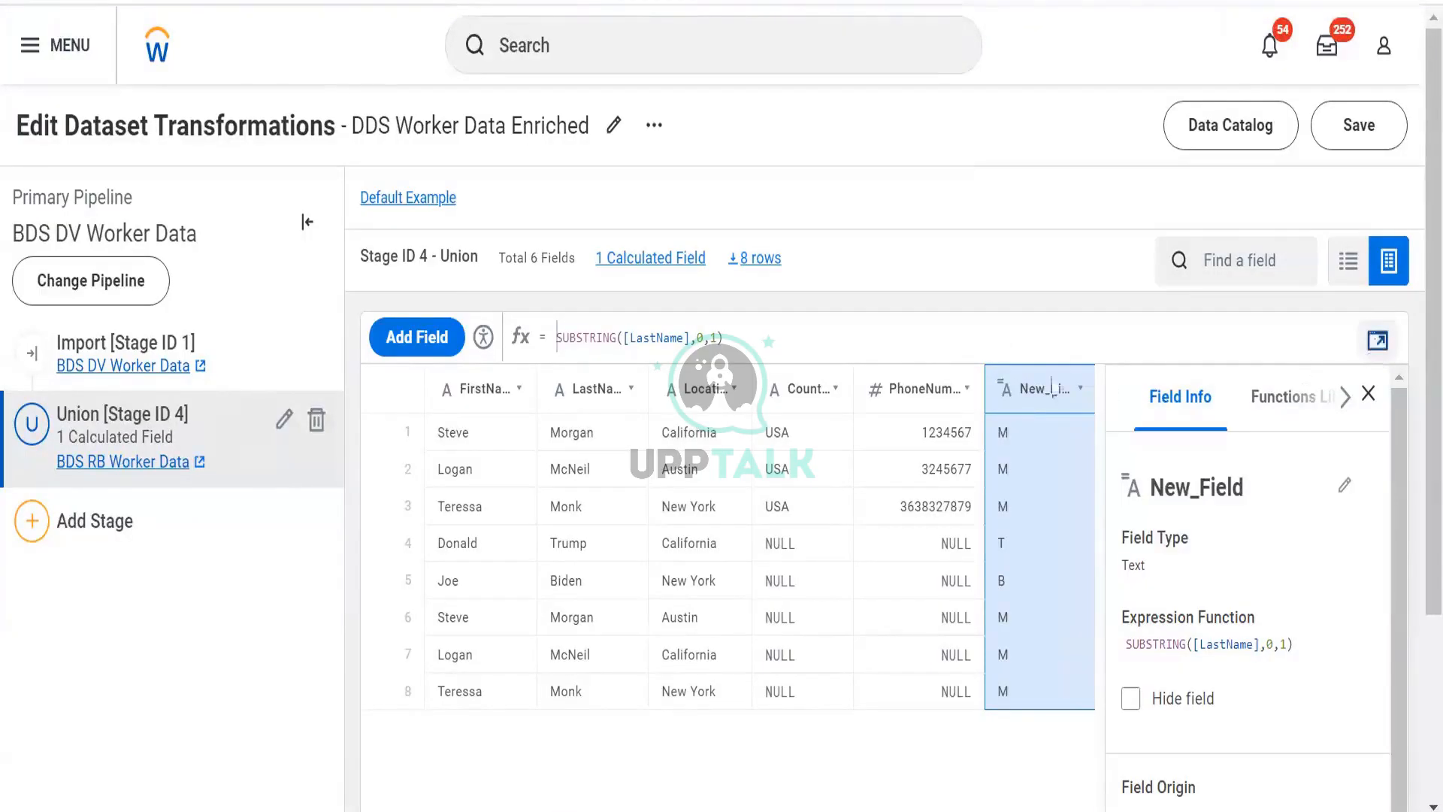
{"action": "left_click", "coordinate": [1377, 344]}
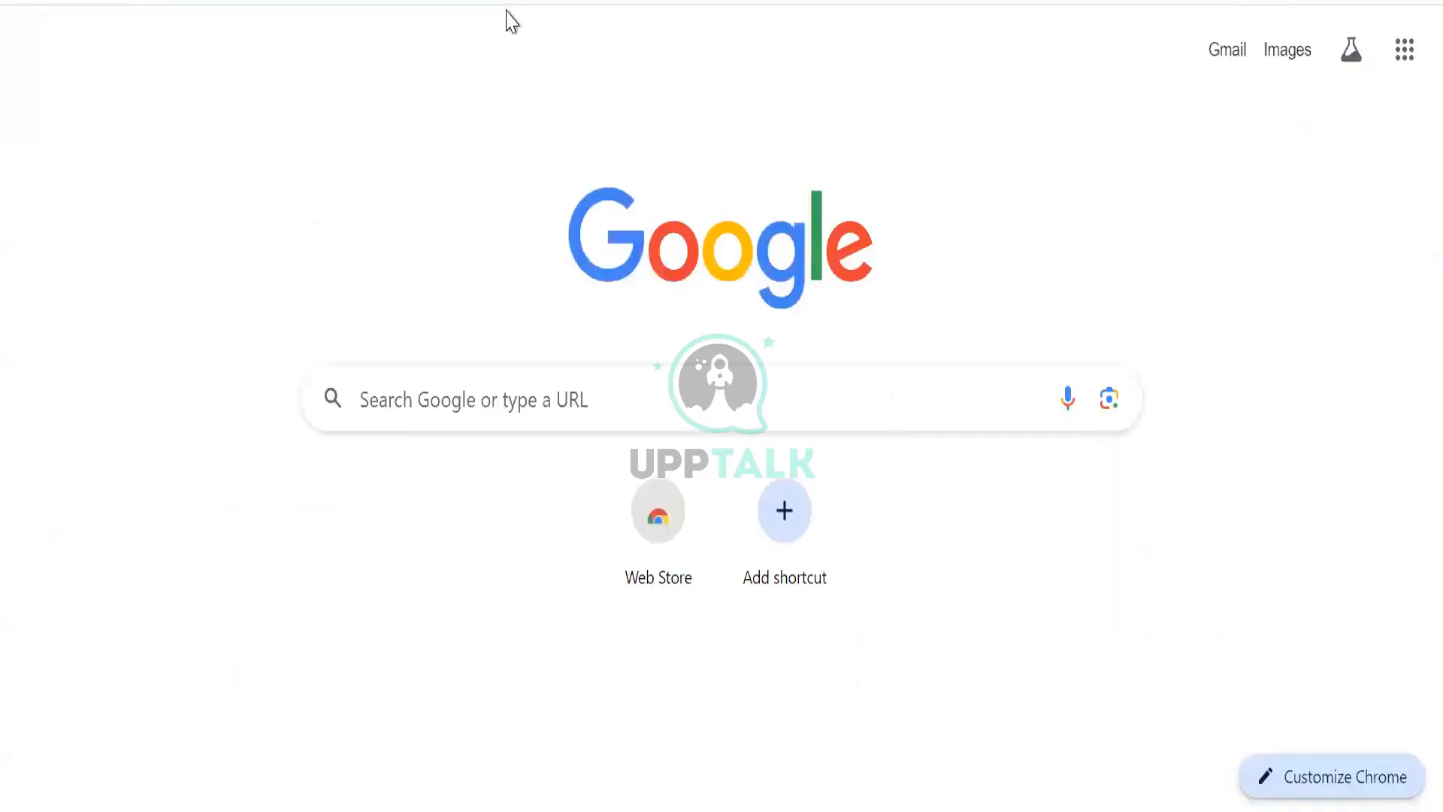
{"action": "left_click", "coordinate": [511, 21]}
{"action": "type", "text": "M."}
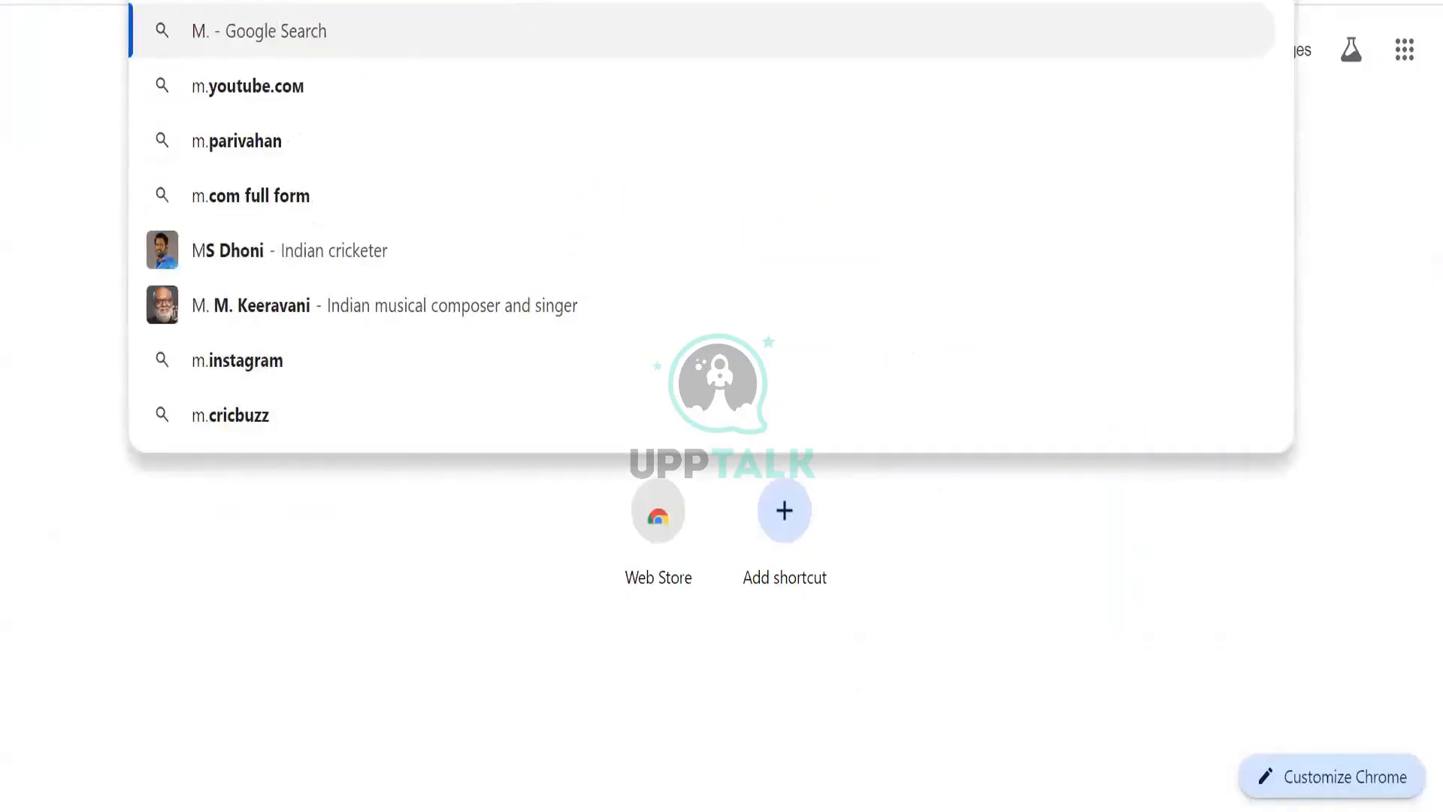
{"action": "key", "text": "BackSpace"}
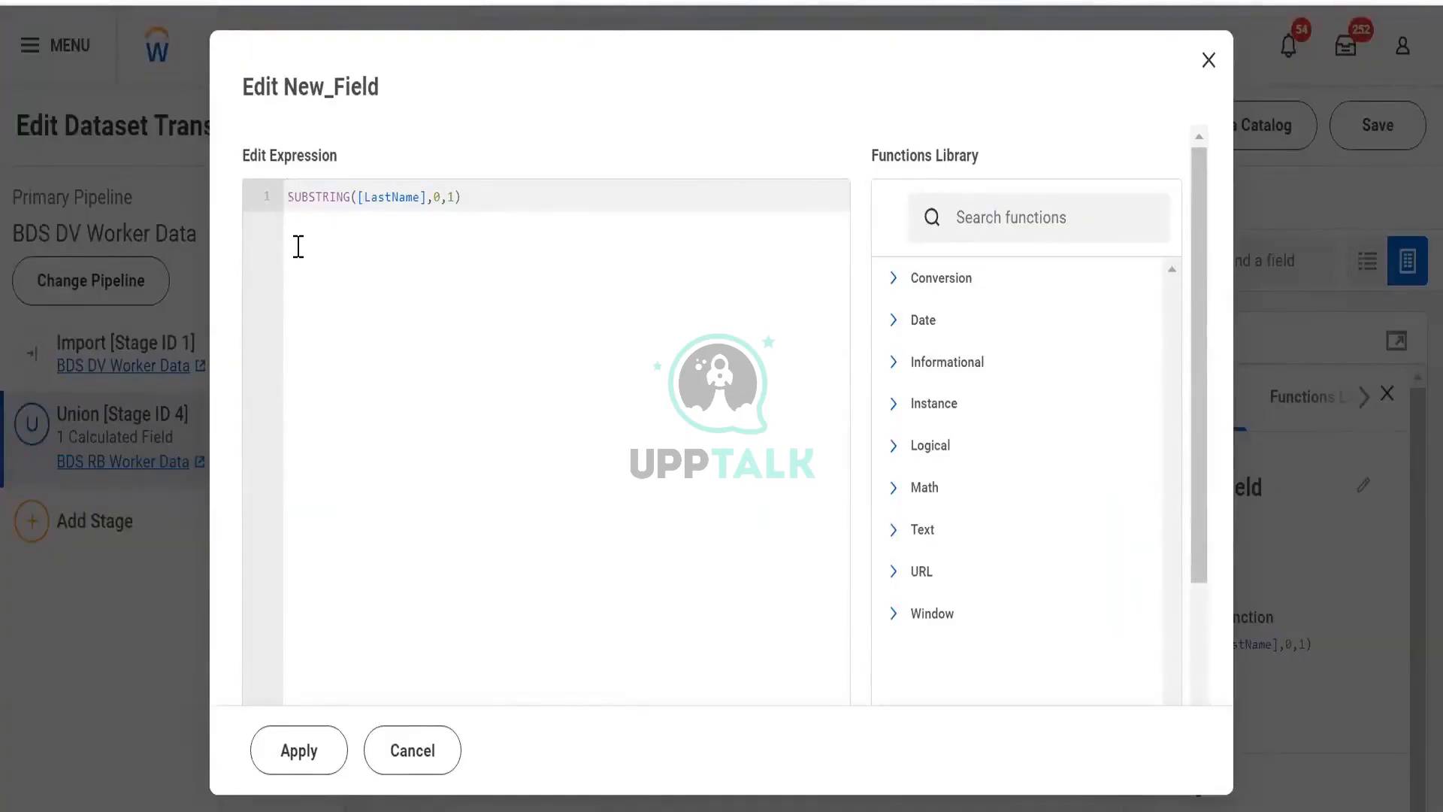
- Search the functions library for conc and study the CONCAT description and example
{"action": "left_click", "coordinate": [992, 220]}
{"action": "type", "text": "conc"}
{"action": "scroll", "coordinate": [992, 235], "scroll_direction": "down", "scroll_amount": 2}
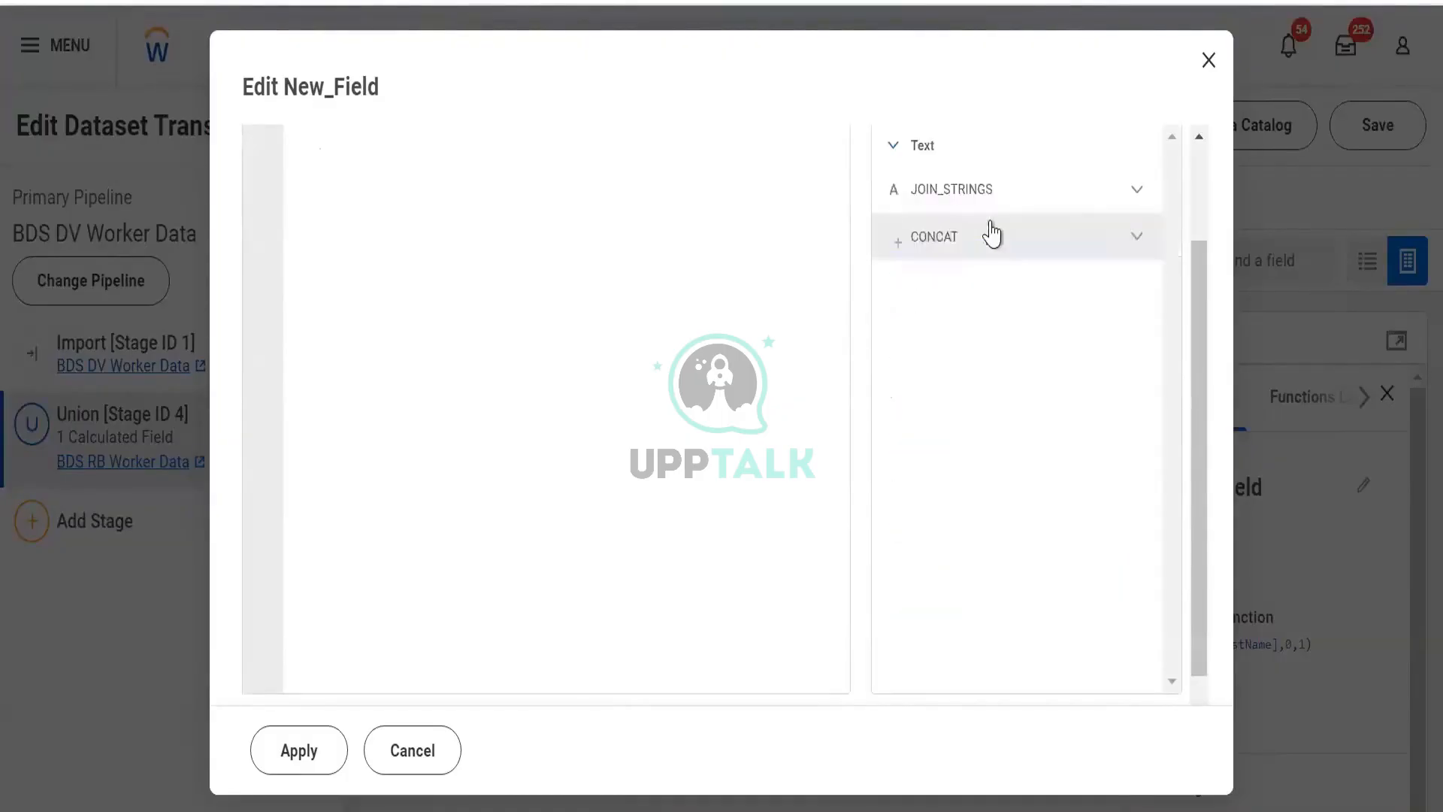
{"action": "left_click", "coordinate": [1138, 248]}
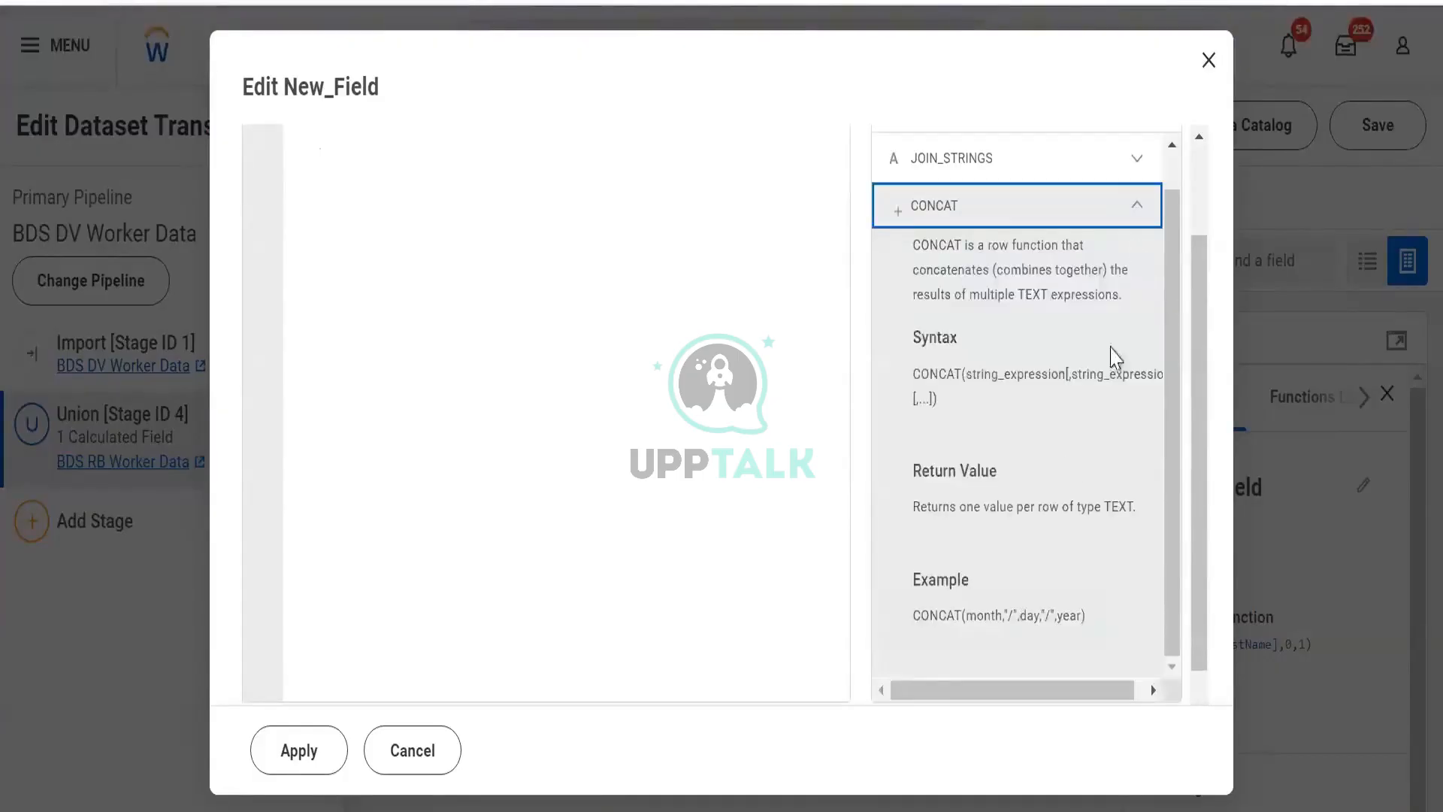
{"action": "left_click", "coordinate": [910, 619]}
{"action": "left_click_drag", "start_coordinate": [975, 643], "coordinate": [1098, 614]}
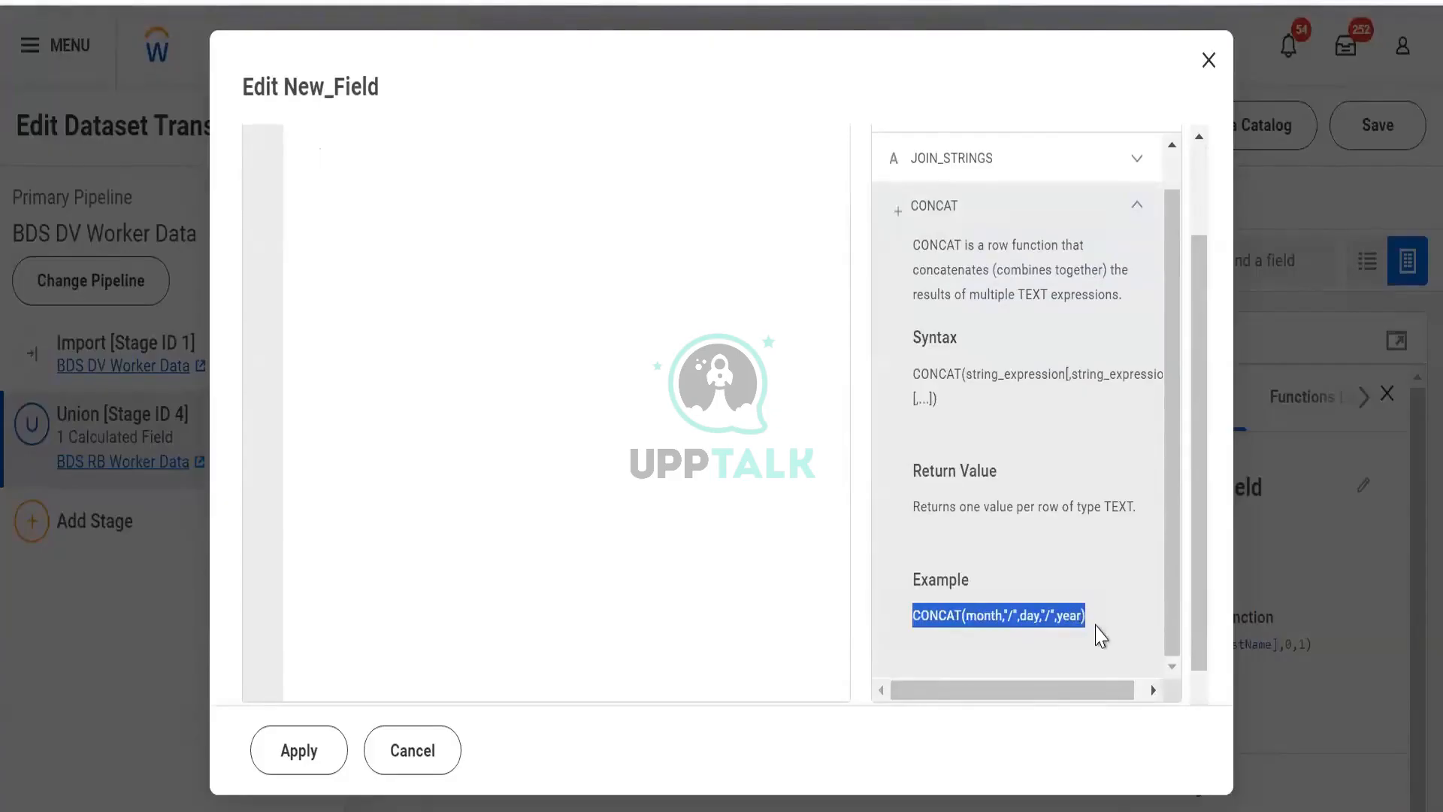
{"action": "scroll", "coordinate": [392, 256], "scroll_direction": "up", "scroll_amount": 2}
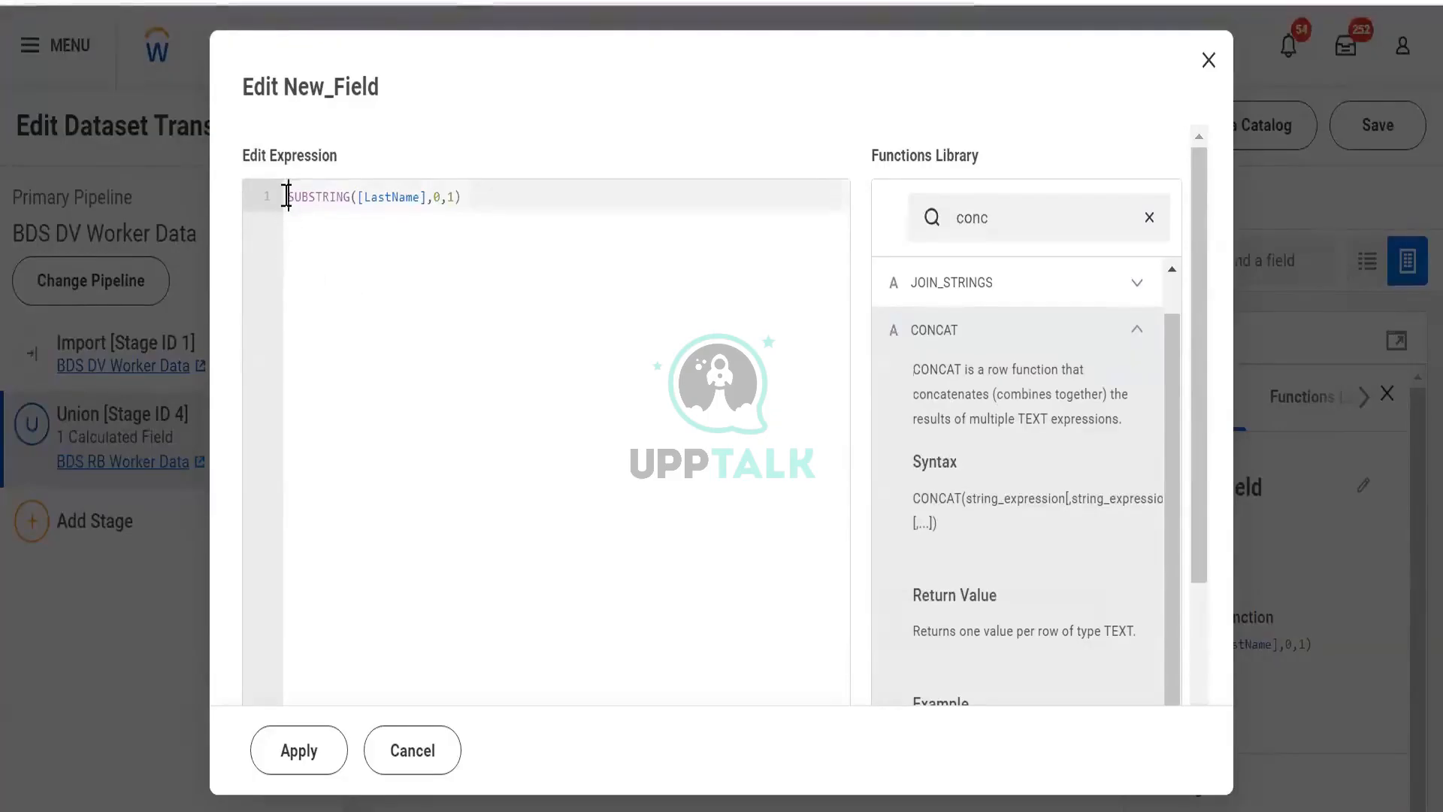
- Wrap the existing SUBSTRING([LastName],0,1) expression inside a CONCAT function
{"action": "type", "text": "CONC"}
{"action": "key", "text": "Return"}
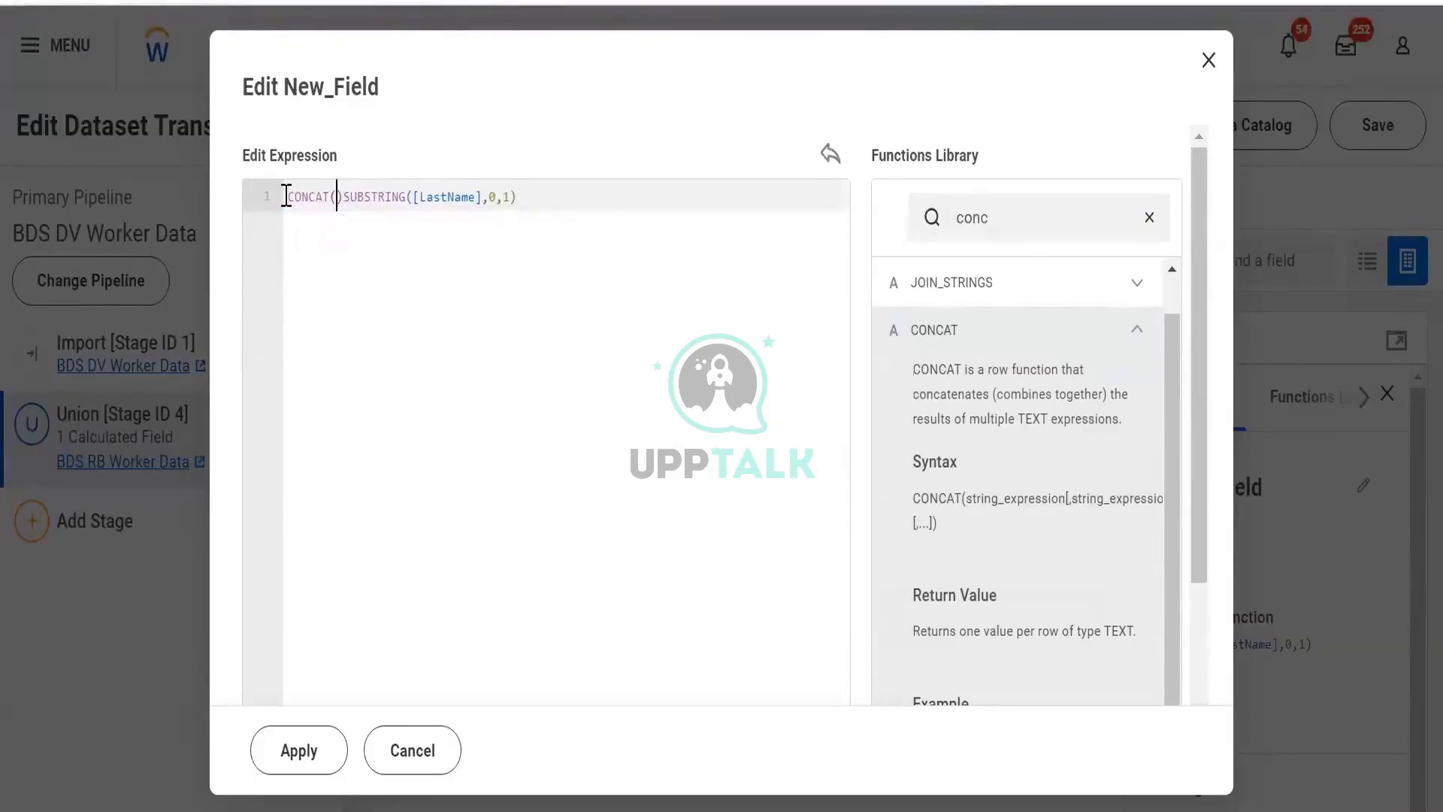
{"action": "key", "text": "Right"}
{"action": "key", "text": "shift+Right"}
{"action": "key", "text": "shift+Right"}
{"action": "key", "text": "shift+Right"}
{"action": "key", "text": "shift+Right"}
{"action": "key", "text": "shift+Right"}
{"action": "key", "text": "shift+Right"}
{"action": "key", "text": "shift+Right"}
{"action": "key", "text": "shift+Right"}
{"action": "key", "text": "shift+Right"}
{"action": "key", "text": "shift+Right"}
{"action": "key", "text": "shift+Right"}
{"action": "key", "text": "shift+Right"}
{"action": "key", "text": "shift+Right"}
{"action": "key", "text": "shift+Right"}
{"action": "key", "text": "shift+Right"}
{"action": "key", "text": "shift+Right"}
{"action": "key", "text": "shift+Right"}
{"action": "key", "text": "shift+Right"}
{"action": "key", "text": "shift+Right"}
{"action": "key", "text": "shift+Right"}
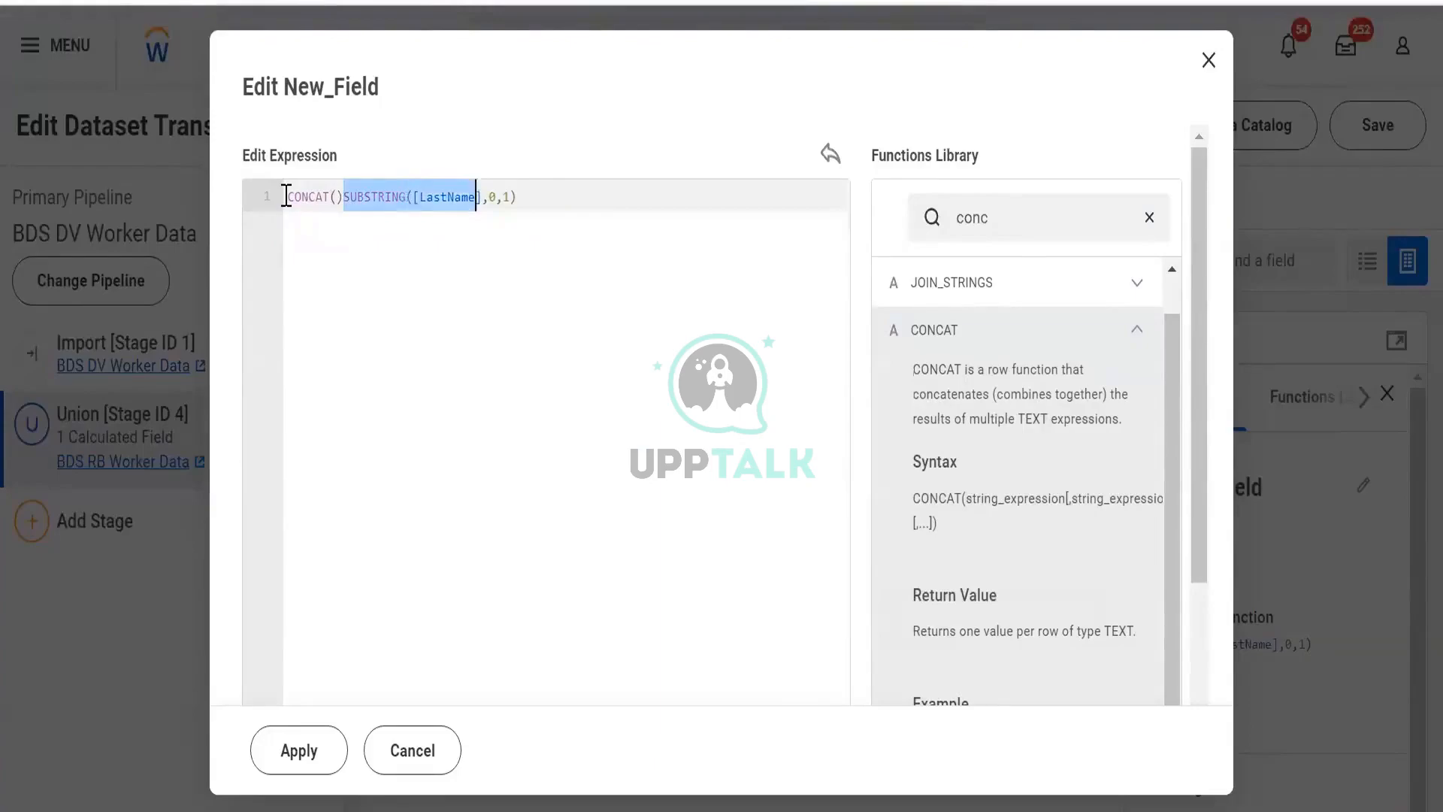
{"action": "key", "text": "shift+Right"}
{"action": "key", "text": "shift+Right"}
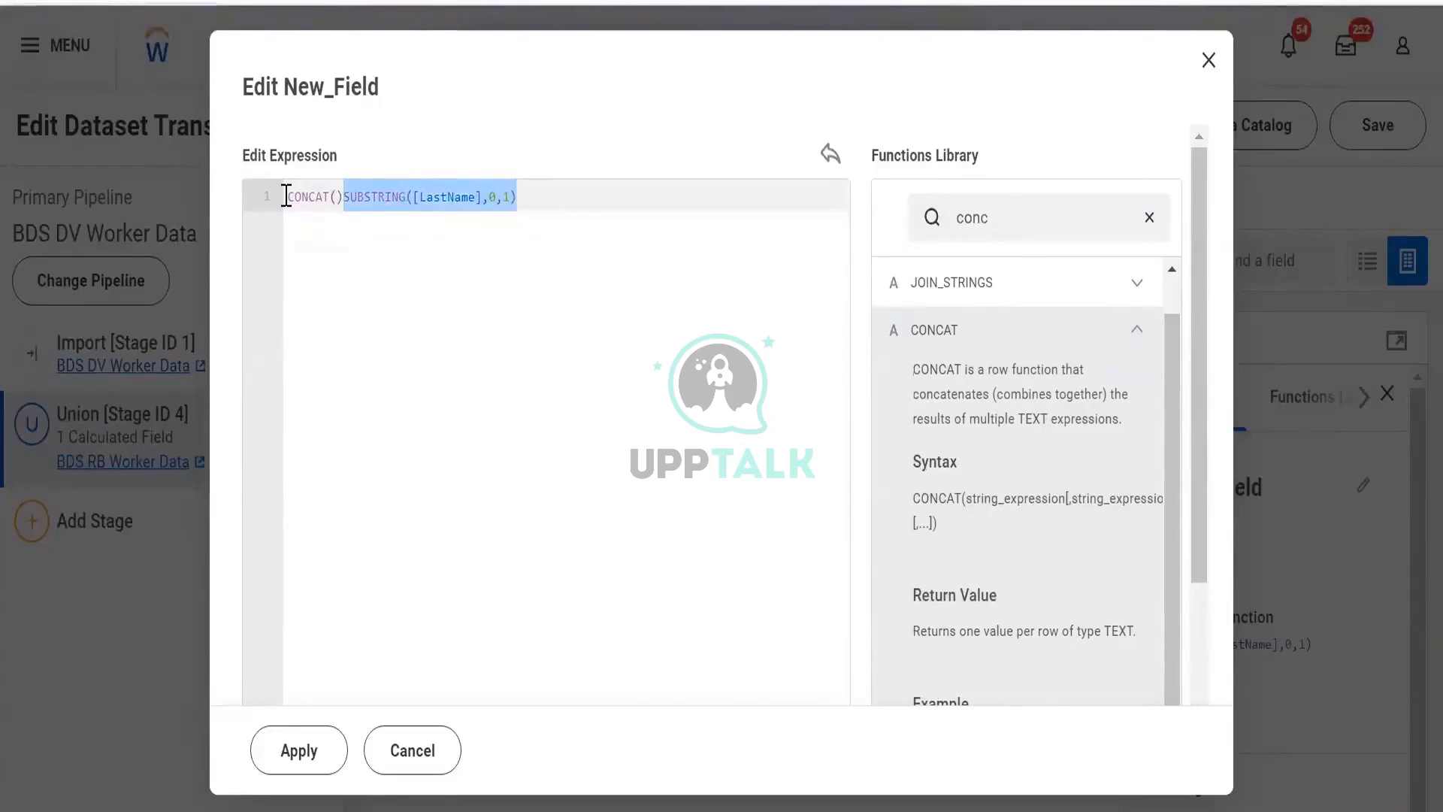
{"action": "key", "text": "ctrl+x"}
{"action": "key", "text": "Left"}
{"action": "key", "text": "ctrl+v"}
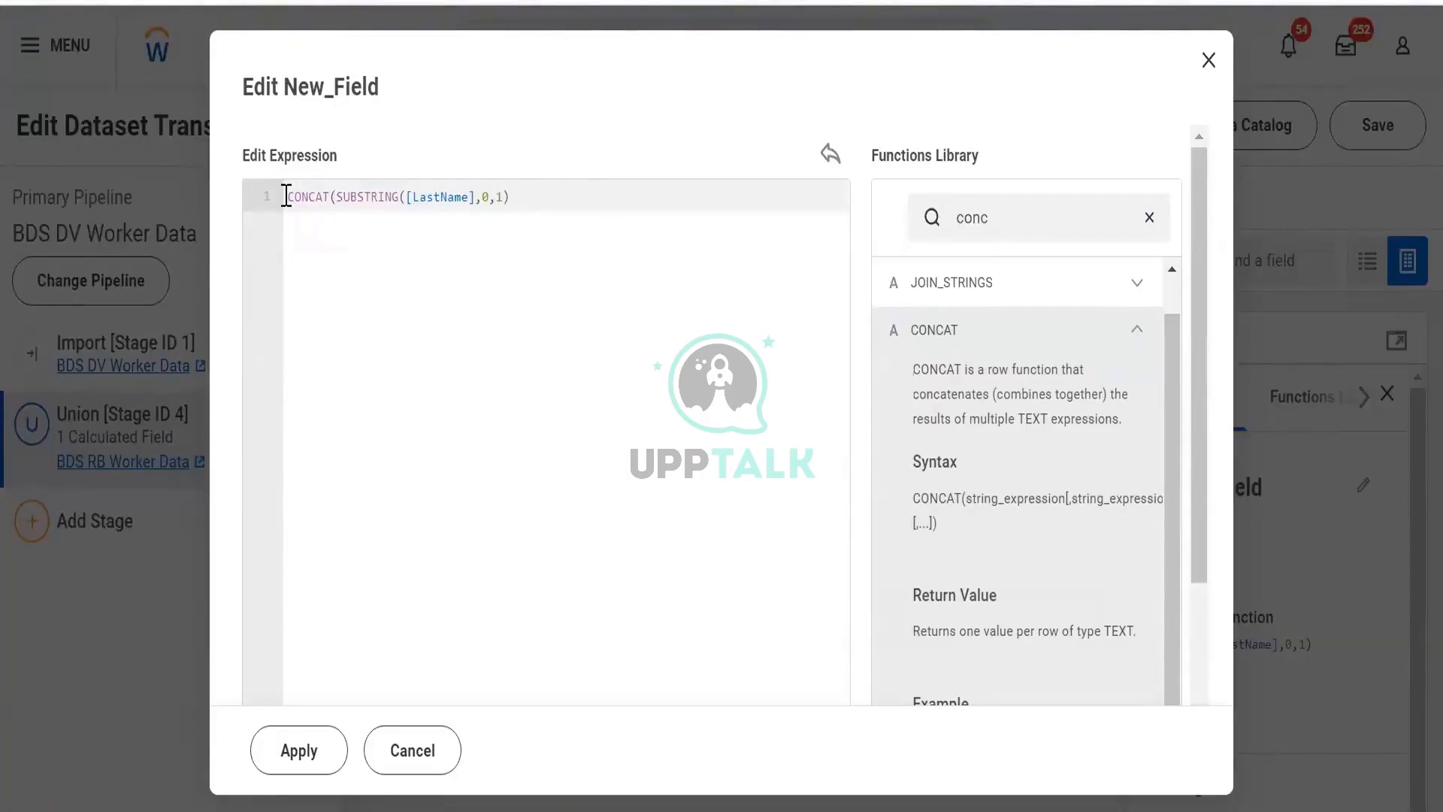
- Rearrange the CONCAT parentheses and add a comma after the SUBSTRING argument
{"action": "type", "text": ","}
{"action": "key", "text": "Left"}
{"action": "key", "text": "Left"}
{"action": "key", "text": "Left"}
{"action": "key", "text": "Left"}
{"action": "key", "text": "Left"}
{"action": "key", "text": "Right"}
{"action": "key", "text": "Right"}
{"action": "key", "text": "Right"}
{"action": "key", "text": "Right"}
{"action": "key", "text": "Right"}
{"action": "key", "text": "Left"}
{"action": "key", "text": "Left"}
{"action": "key", "text": "Left"}
{"action": "key", "text": "Left"}
{"action": "key", "text": "Left"}
{"action": "key", "text": "Left"}
{"action": "key", "text": "Left"}
{"action": "key", "text": "Left"}
{"action": "key", "text": "Left"}
{"action": "key", "text": "Left"}
{"action": "key", "text": "Left"}
{"action": "key", "text": "Left"}
{"action": "key", "text": "Left"}
{"action": "key", "text": "Left"}
{"action": "key", "text": "Left"}
{"action": "key", "text": "Left"}
{"action": "key", "text": "Left"}
{"action": "key", "text": "Left"}
{"action": "key", "text": "Left"}
{"action": "key", "text": "Left"}
{"action": "key", "text": "Left"}
{"action": "key", "text": "Left"}
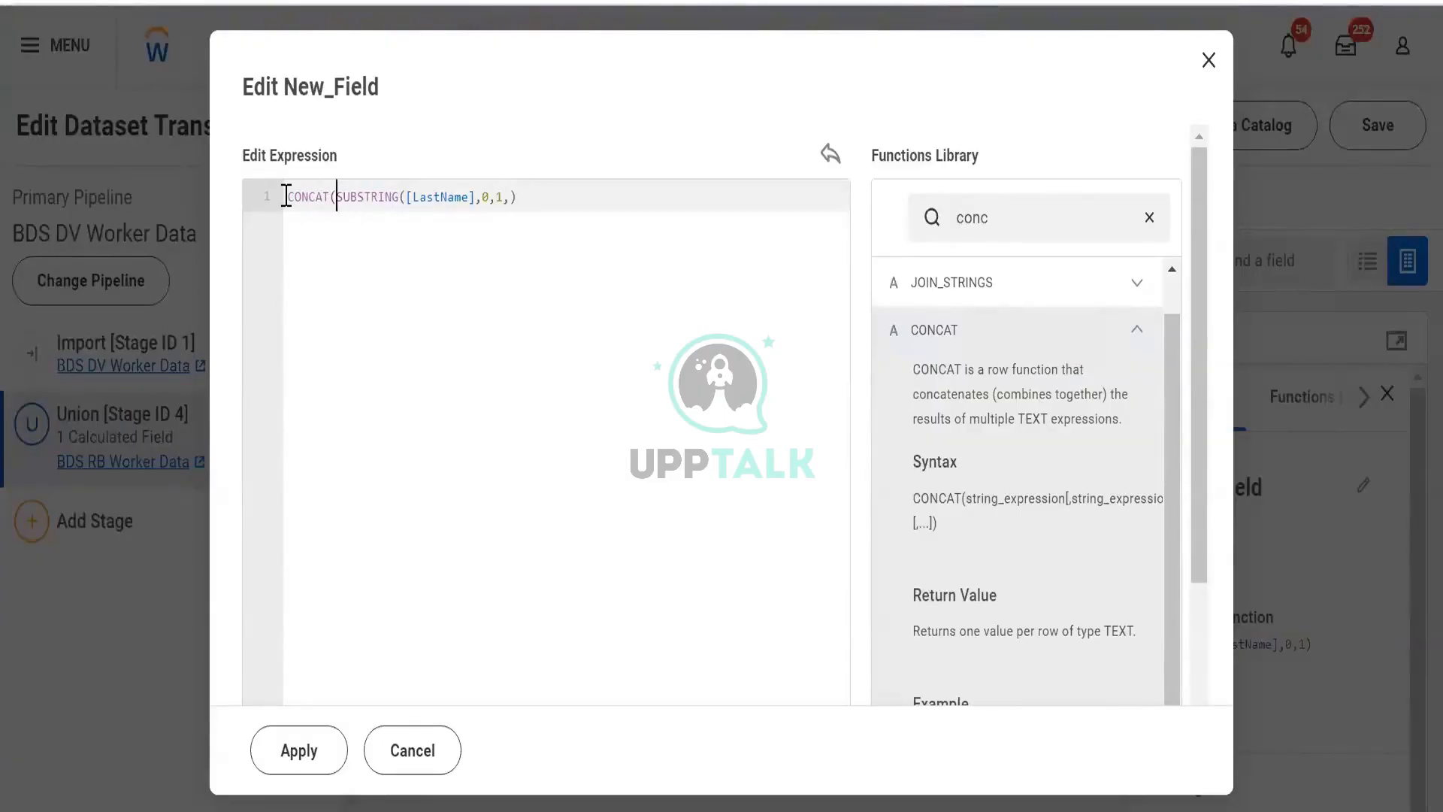
{"action": "type", "text": "("}
{"action": "key", "text": "Left"}
{"action": "key", "text": "Left"}
{"action": "key", "text": "Left"}
{"action": "key", "text": "Left"}
{"action": "key", "text": "Left"}
{"action": "key", "text": "Left"}
{"action": "key", "text": "Left"}
{"action": "key", "text": "Right"}
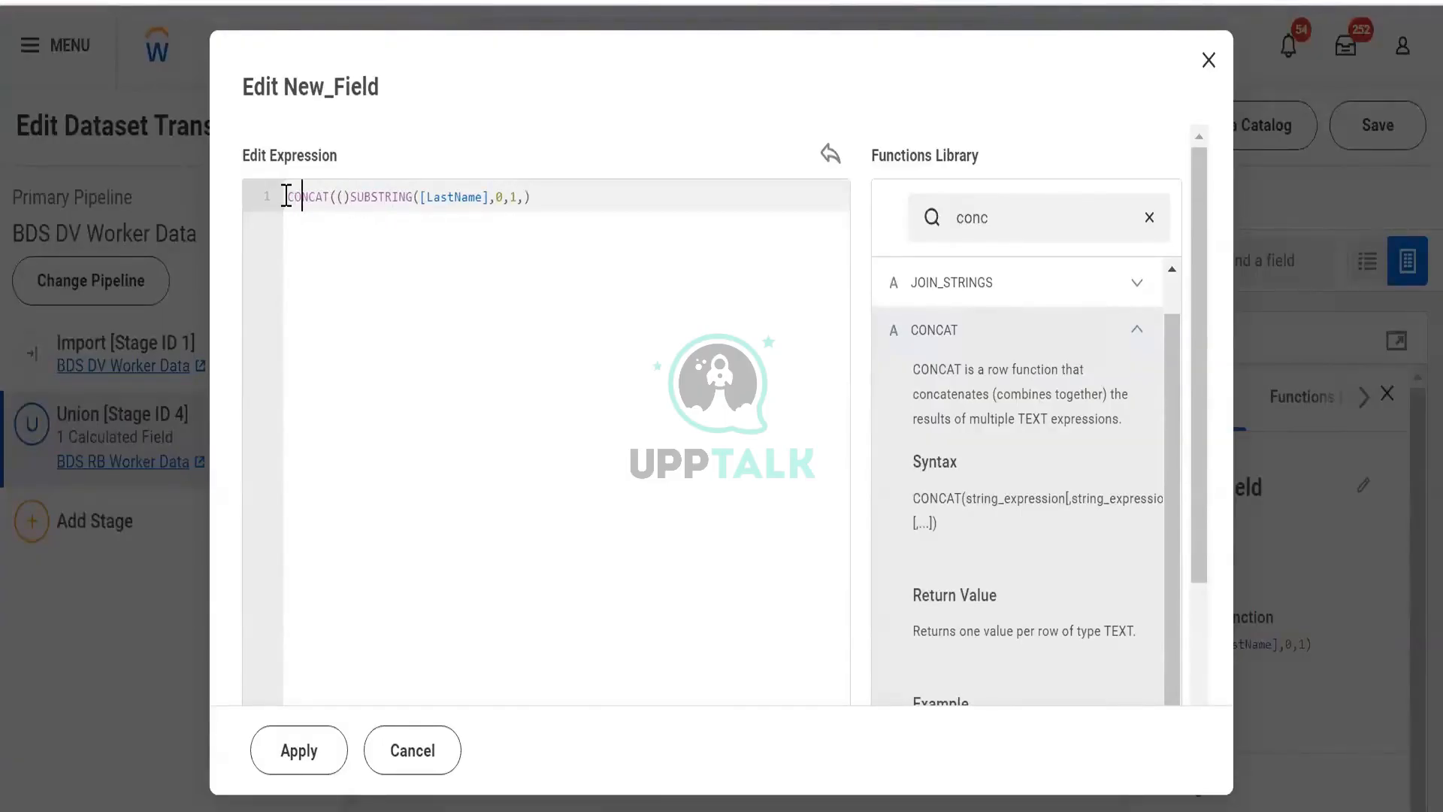
{"action": "key", "text": "Right"}
{"action": "key", "text": "Right"}
{"action": "key", "text": "Right"}
{"action": "key", "text": "Right"}
{"action": "key", "text": "Right"}
{"action": "key", "text": "Right"}
{"action": "key", "text": "Right"}
{"action": "key", "text": "ctrl+shift+Right"}
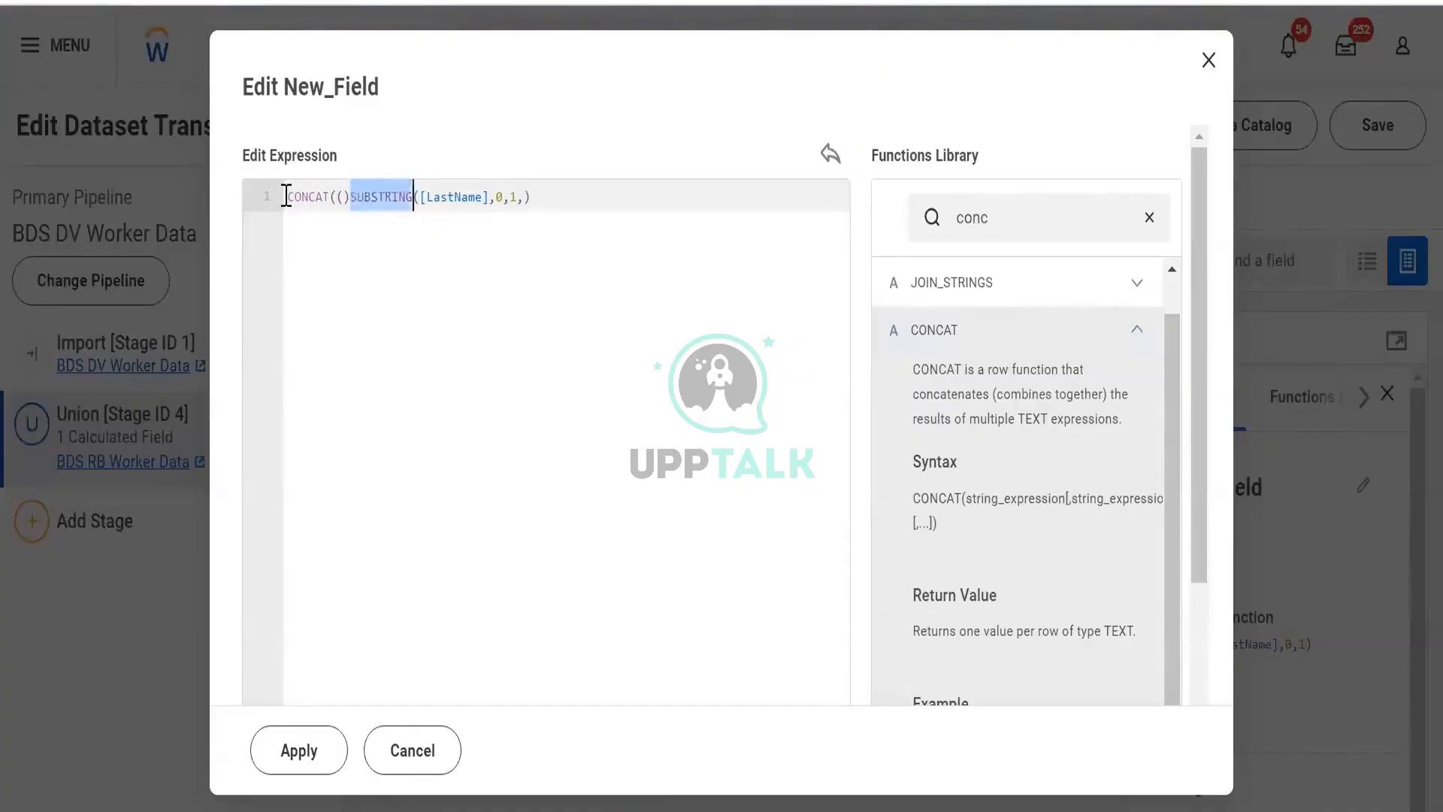
{"action": "key", "text": "ctrl+shift+Right"}
{"action": "key", "text": "ctrl+shift+Right"}
{"action": "key", "text": "ctrl+shift+Right"}
{"action": "key", "text": "ctrl+shift+Right"}
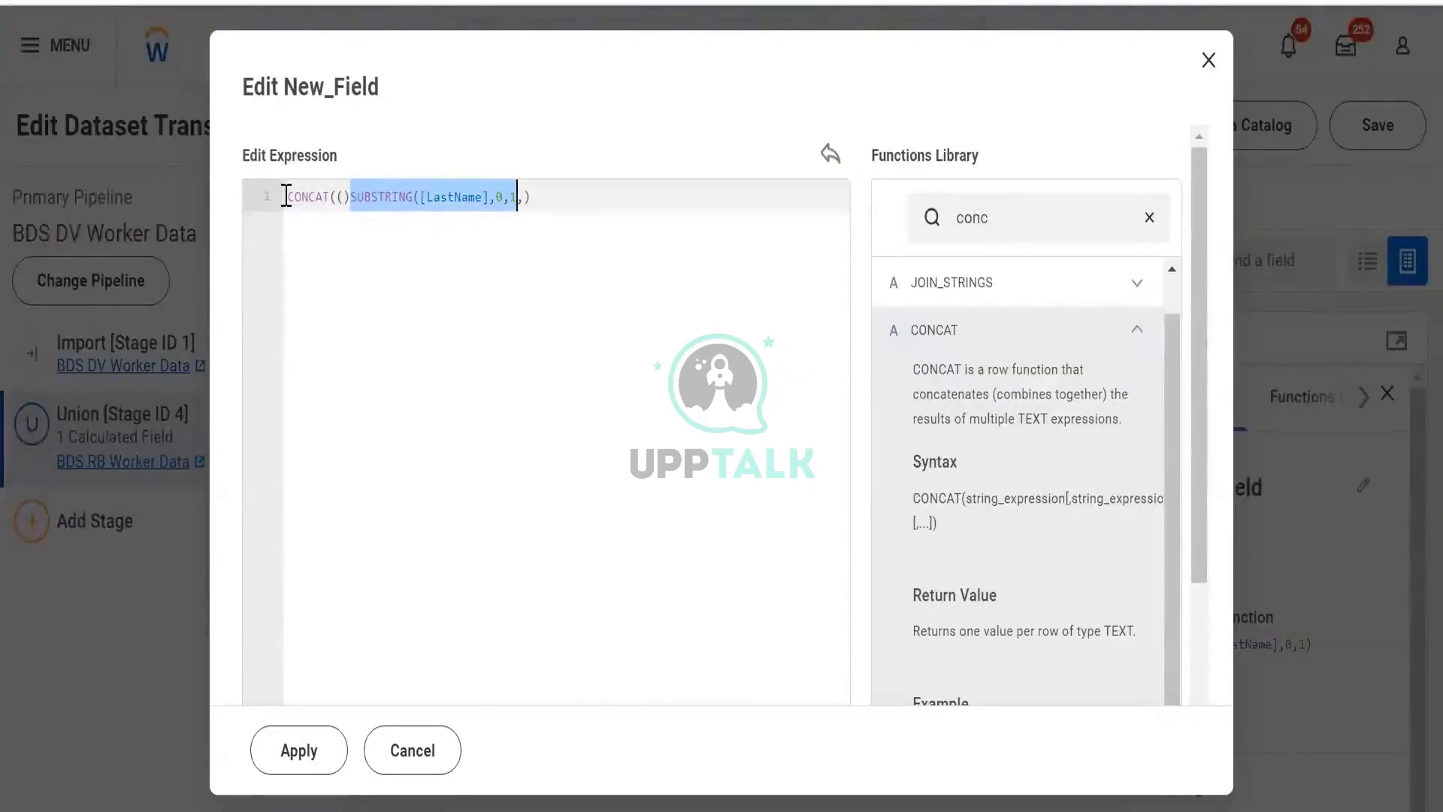
{"action": "key", "text": "ctrl+x"}
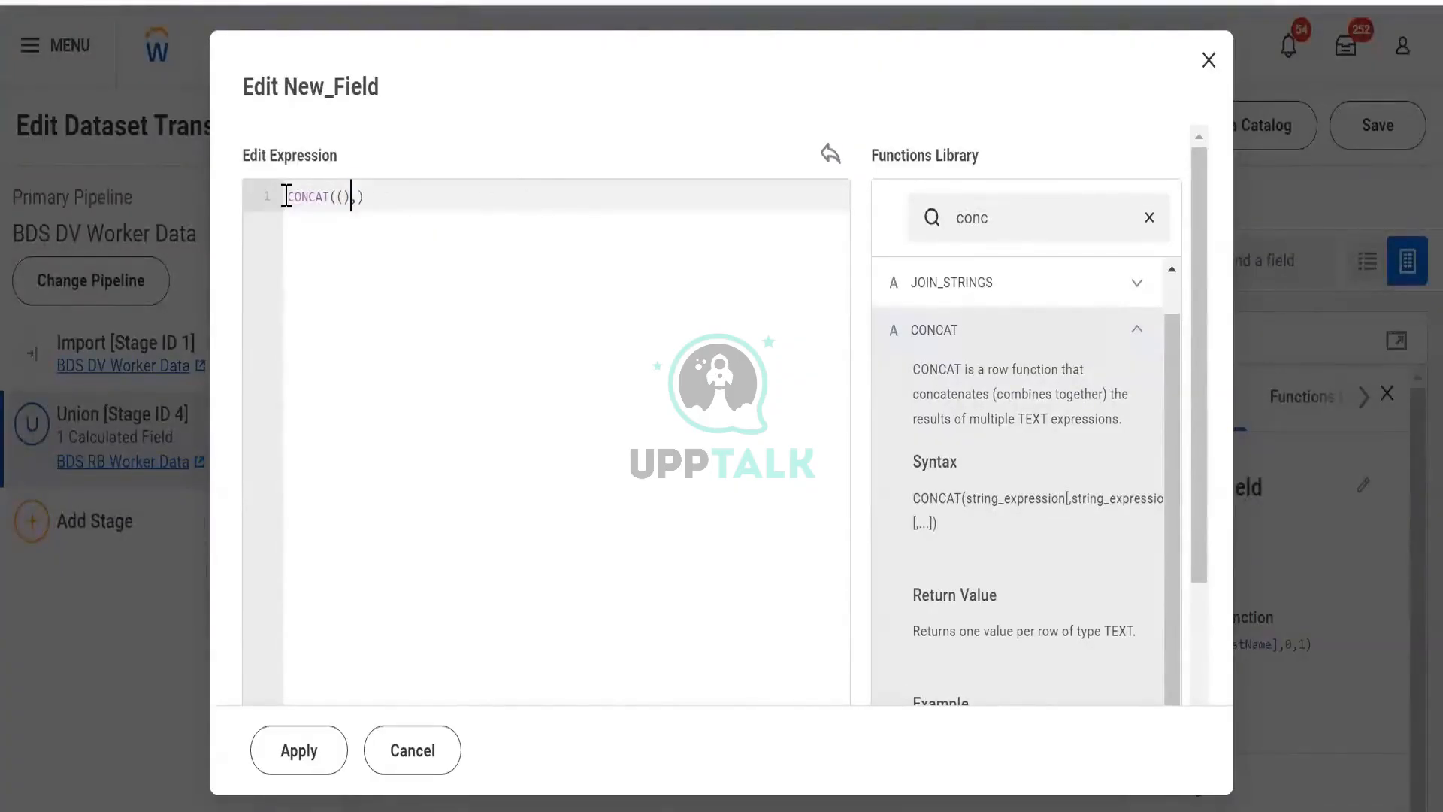
{"action": "key", "text": "ctrl+v"}
{"action": "key", "text": "Right"}
{"action": "key", "text": "Right"}
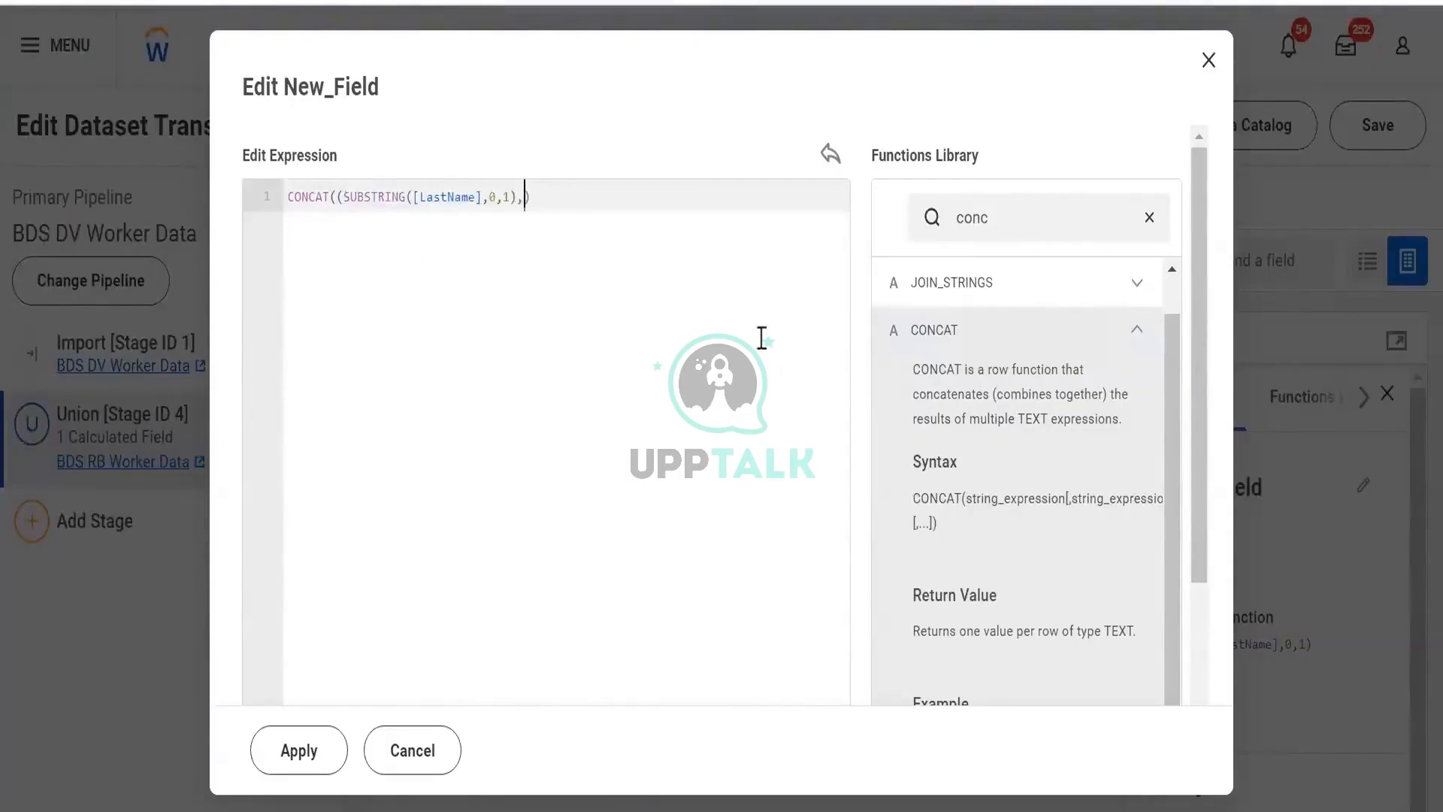
- Add "." as the second CONCAT argument and apply the expression
{"action": "scroll", "coordinate": [1045, 578], "scroll_direction": "down", "scroll_amount": 3}
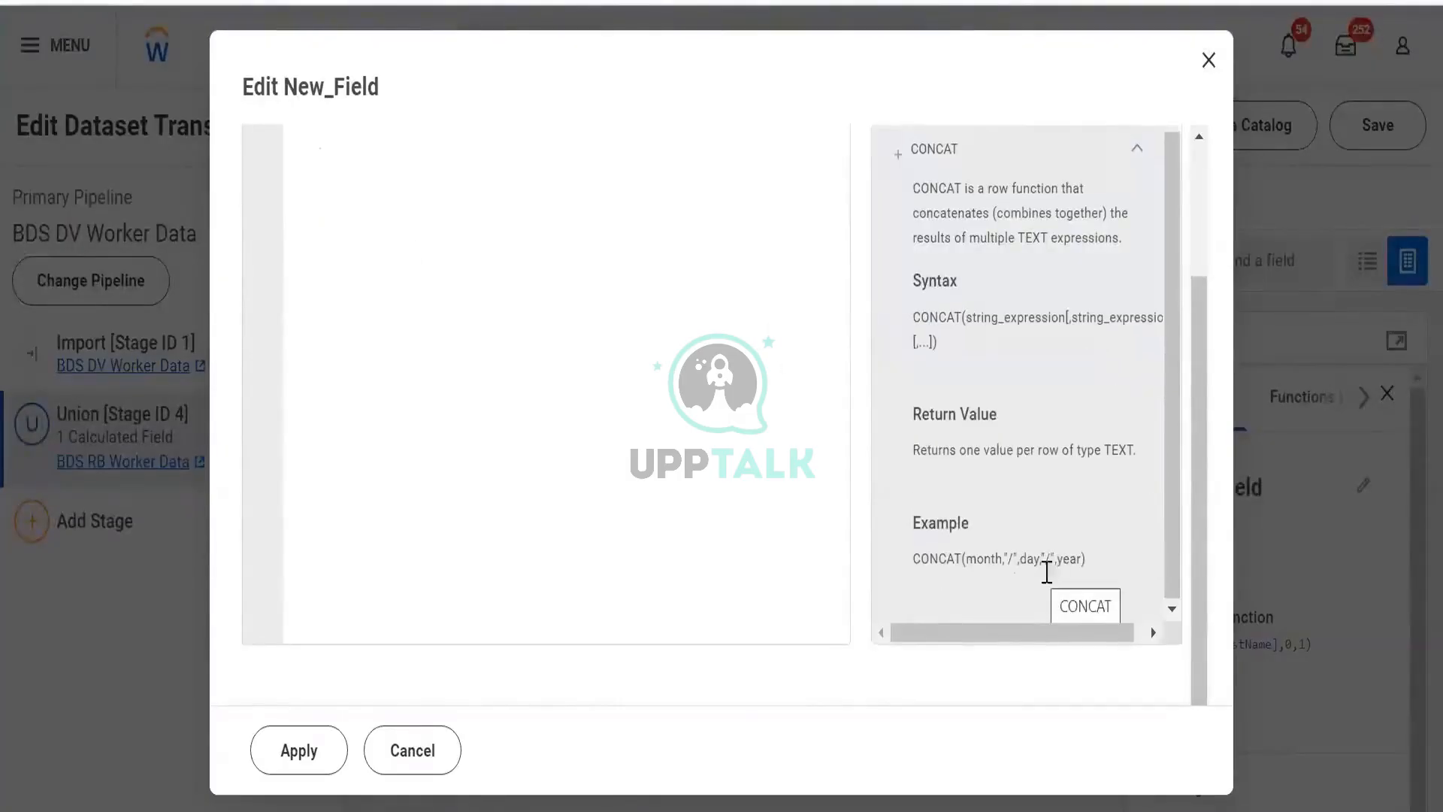
{"action": "scroll", "coordinate": [991, 560], "scroll_direction": "up", "scroll_amount": 3}
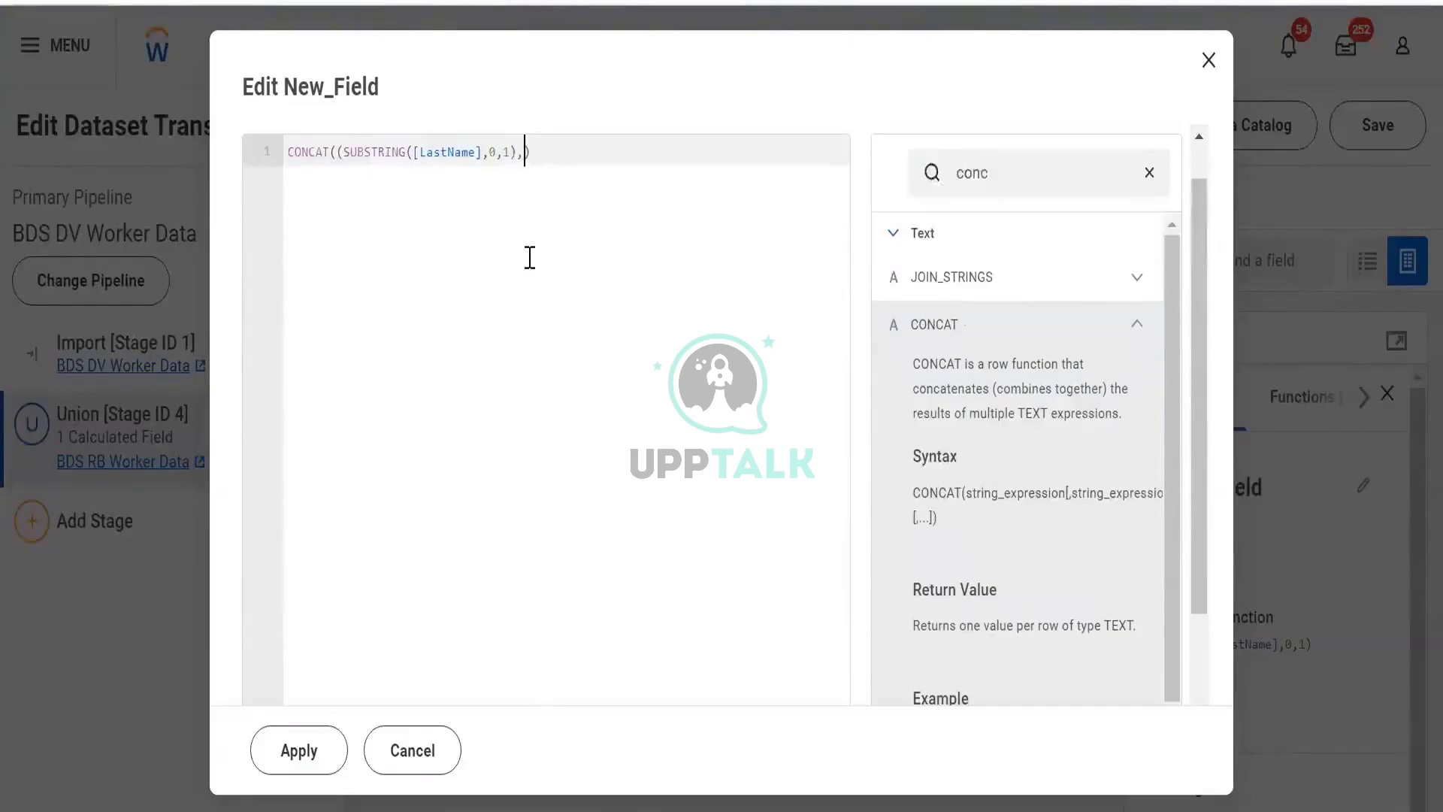
{"action": "type", "text": "\".\""}
{"action": "left_click", "coordinate": [311, 765]}
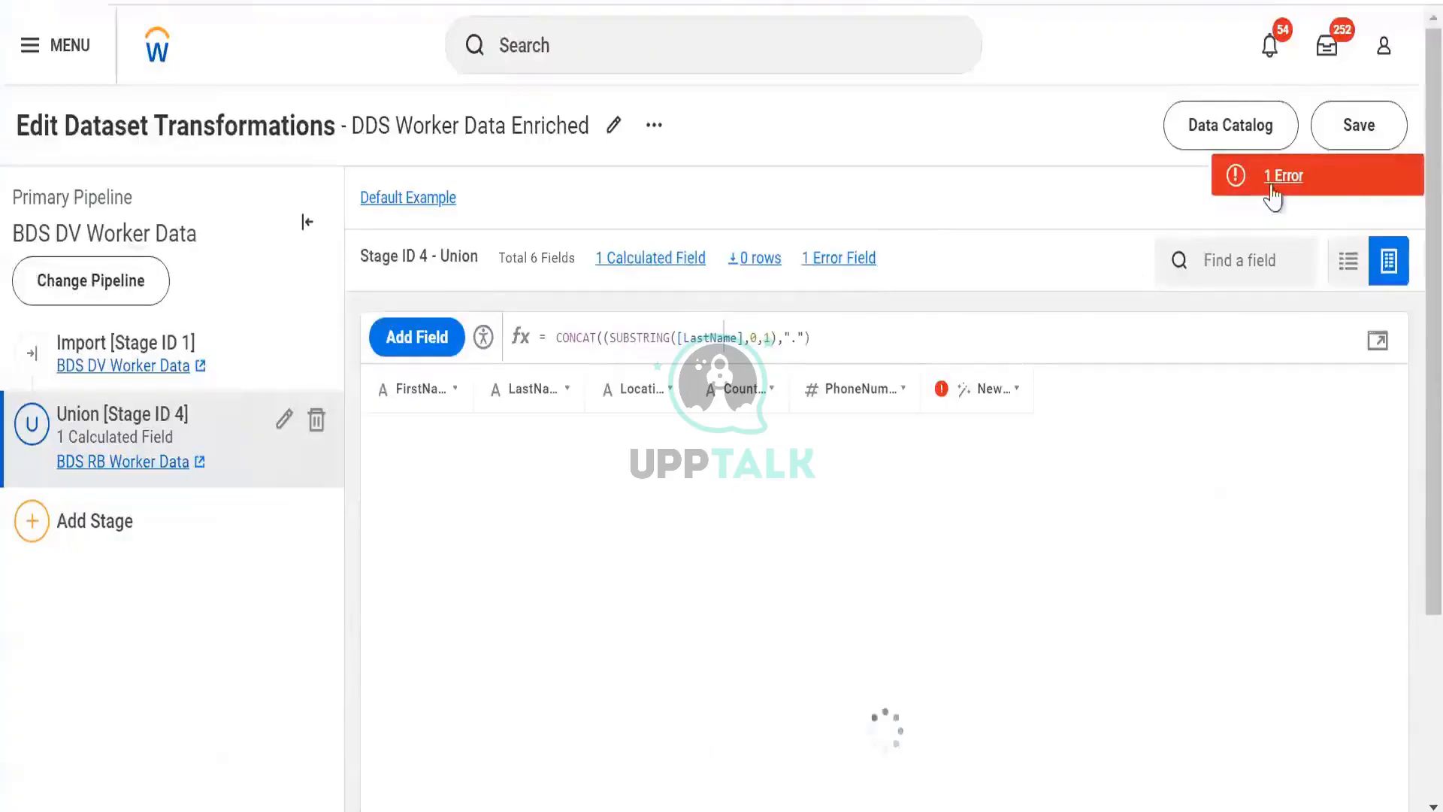
- Check the validation error, then edit the New_Field expression to remove the extra parentheses around SUBSTRING
{"action": "left_click", "coordinate": [1273, 180]}
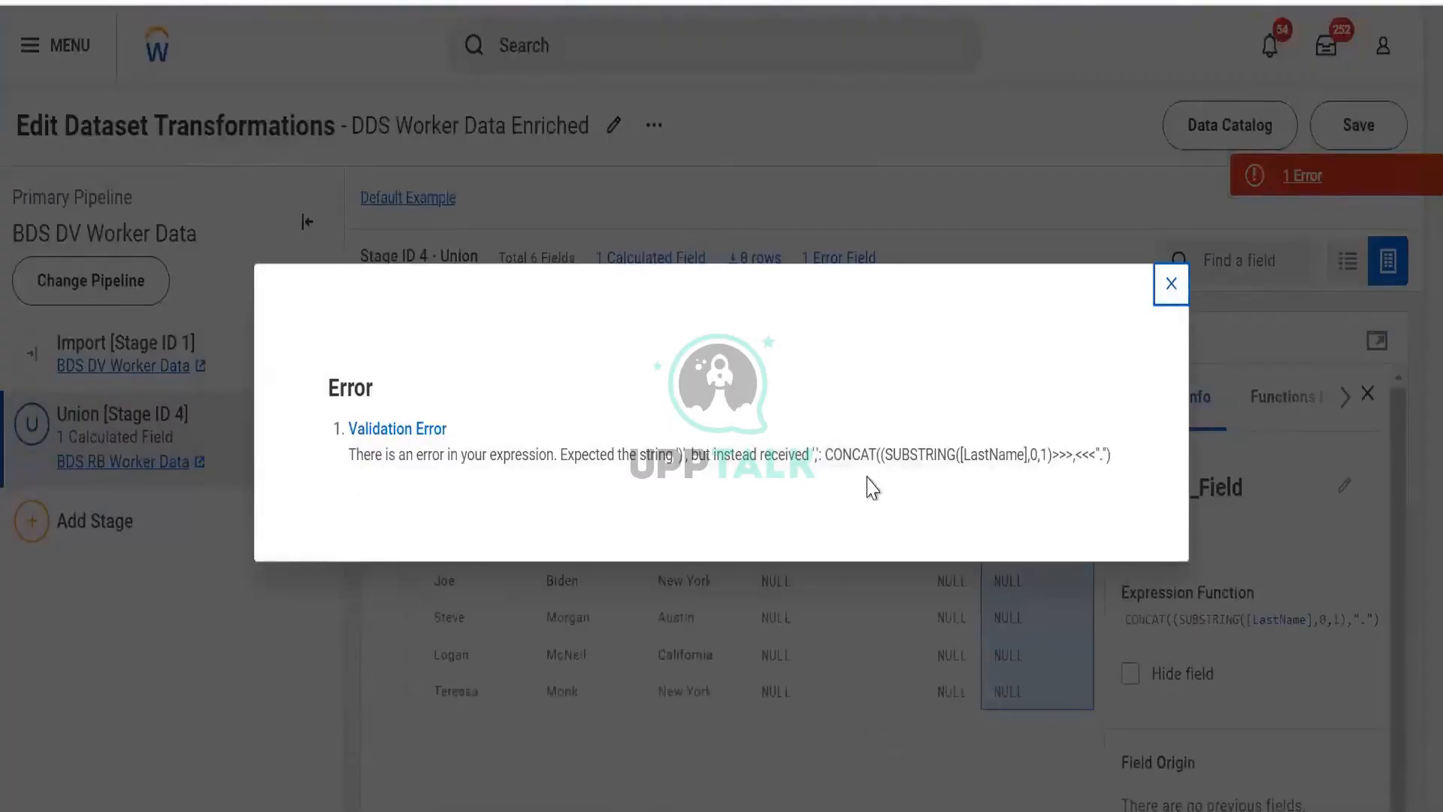
{"action": "left_click", "coordinate": [1164, 290]}
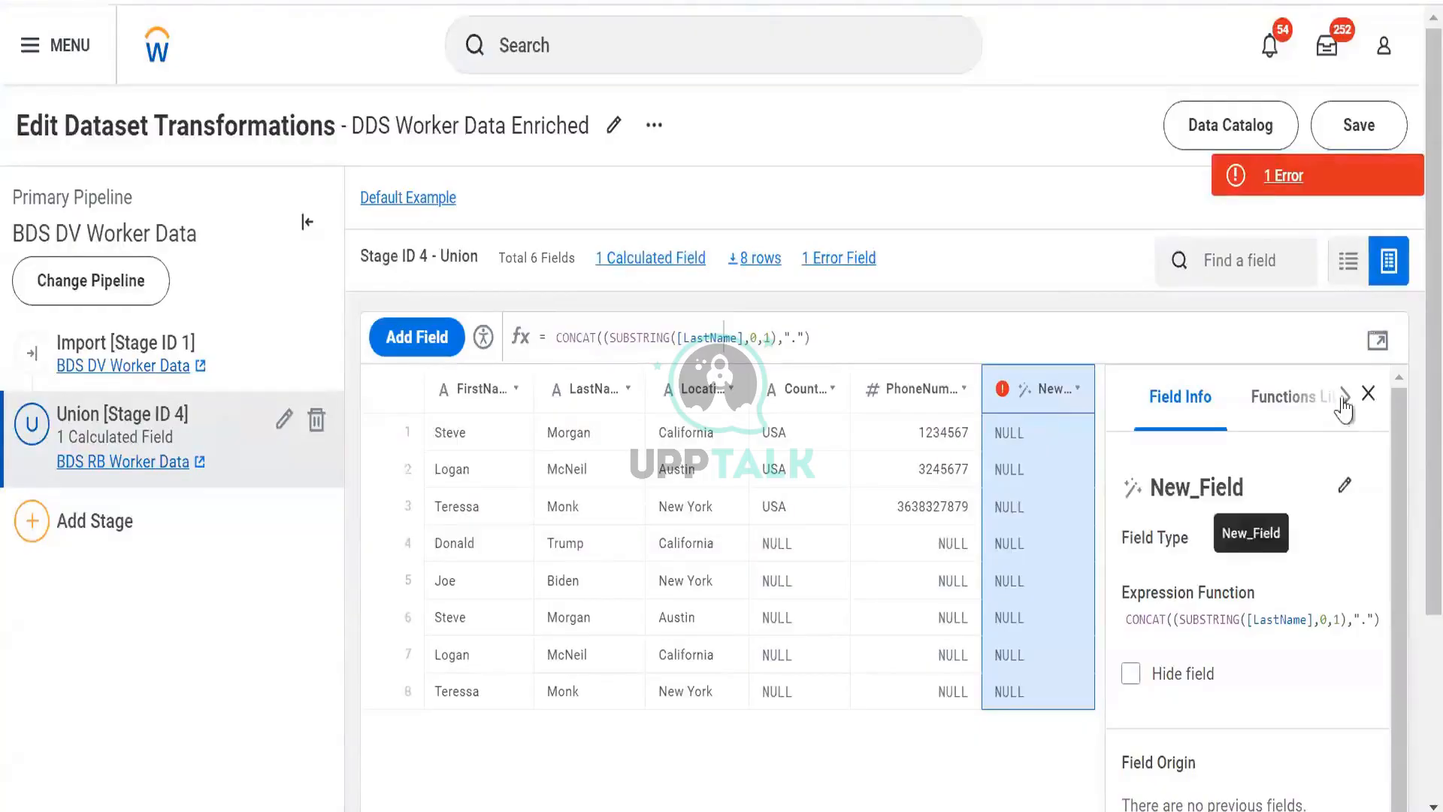
{"action": "left_click", "coordinate": [1377, 340]}
{"action": "left_click", "coordinate": [347, 199]}
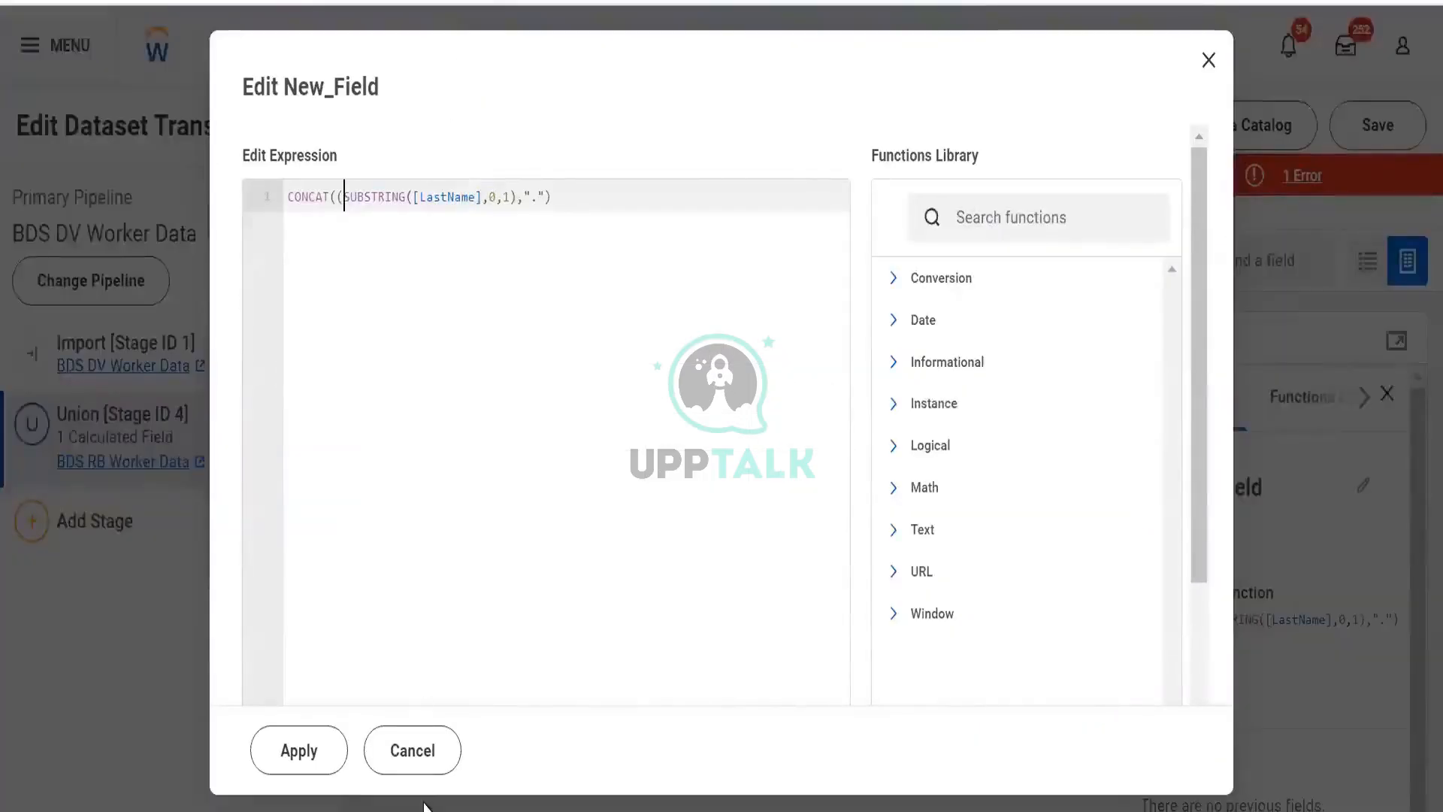
{"action": "key", "text": "BackSpace"}
{"action": "key", "text": "Right"}
{"action": "key", "text": "Right"}
{"action": "key", "text": "Right"}
{"action": "key", "text": "Right"}
{"action": "key", "text": "Right"}
{"action": "key", "text": "Right"}
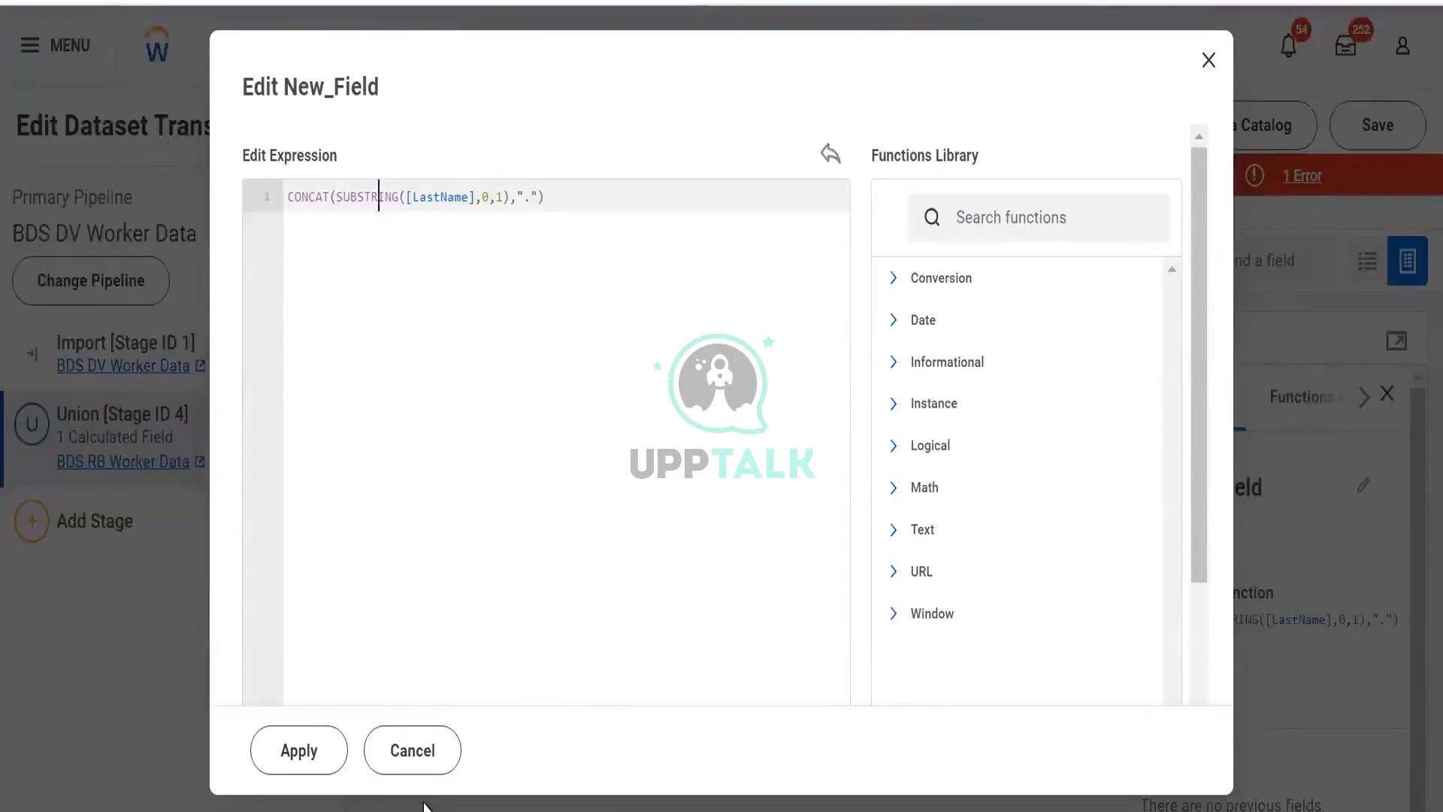
{"action": "key", "text": "Right"}
{"action": "key", "text": "Right"}
{"action": "key", "text": "Right"}
{"action": "key", "text": "Right"}
{"action": "key", "text": "Right"}
{"action": "key", "text": "Right"}
{"action": "key", "text": "Right"}
{"action": "key", "text": "Right"}
{"action": "key", "text": "Right"}
{"action": "key", "text": "Right"}
{"action": "key", "text": "Right"}
{"action": "key", "text": "Right"}
{"action": "key", "text": "Right"}
{"action": "key", "text": "Right"}
{"action": "key", "text": "Right"}
{"action": "key", "text": "Right"}
{"action": "key", "text": "Right"}
{"action": "key", "text": "Right"}
{"action": "key", "text": "Delete"}
{"action": "key", "text": "Right"}
{"action": "key", "text": "Right"}
{"action": "key", "text": "Right"}
{"action": "key", "text": "Right"}
{"action": "key", "text": "Right"}
{"action": "left_click", "coordinate": [325, 740]}
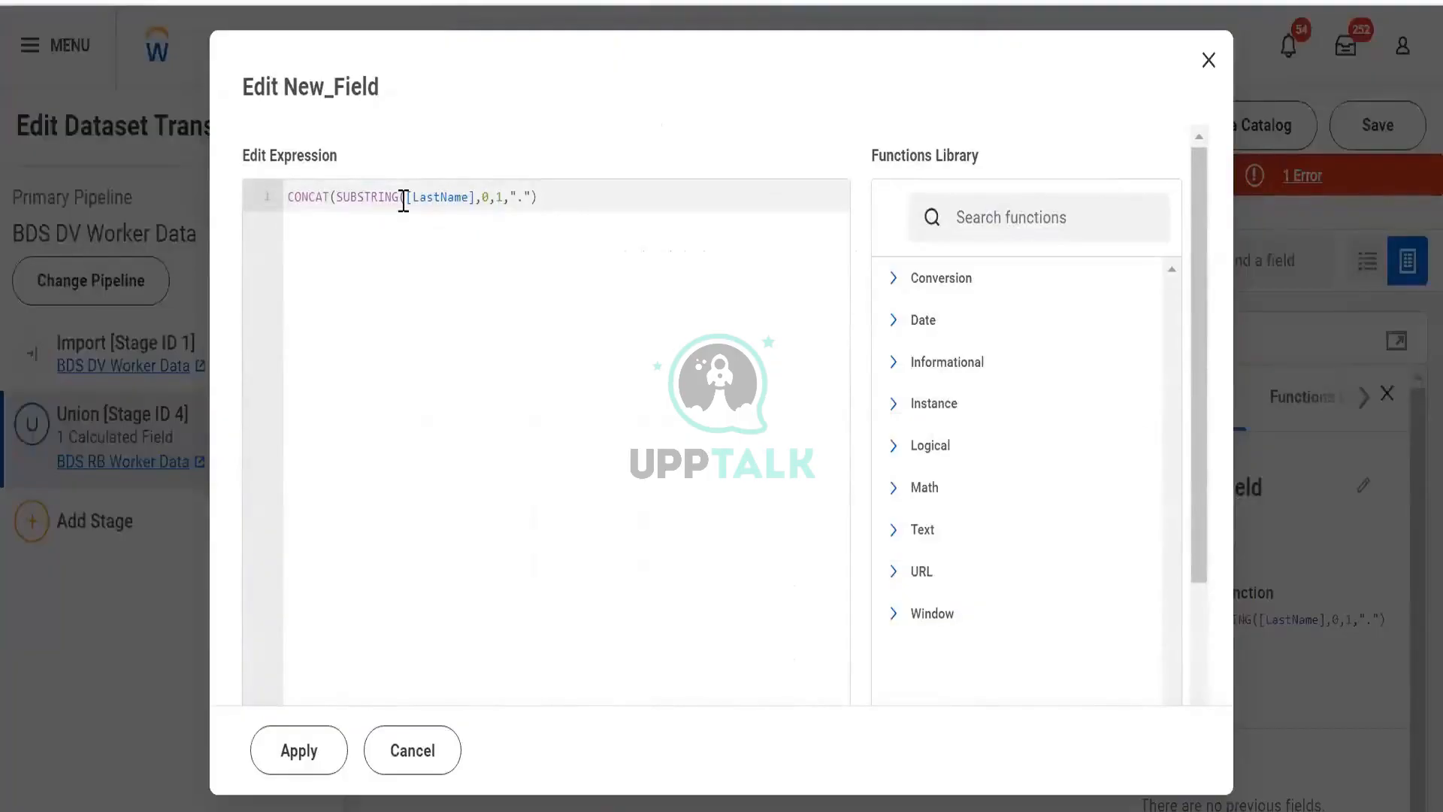
- Clear the New_Field expression and write the sample dates 22/10/2024 and 10/22/2024 on separate lines
{"action": "left_click", "coordinate": [330, 198]}
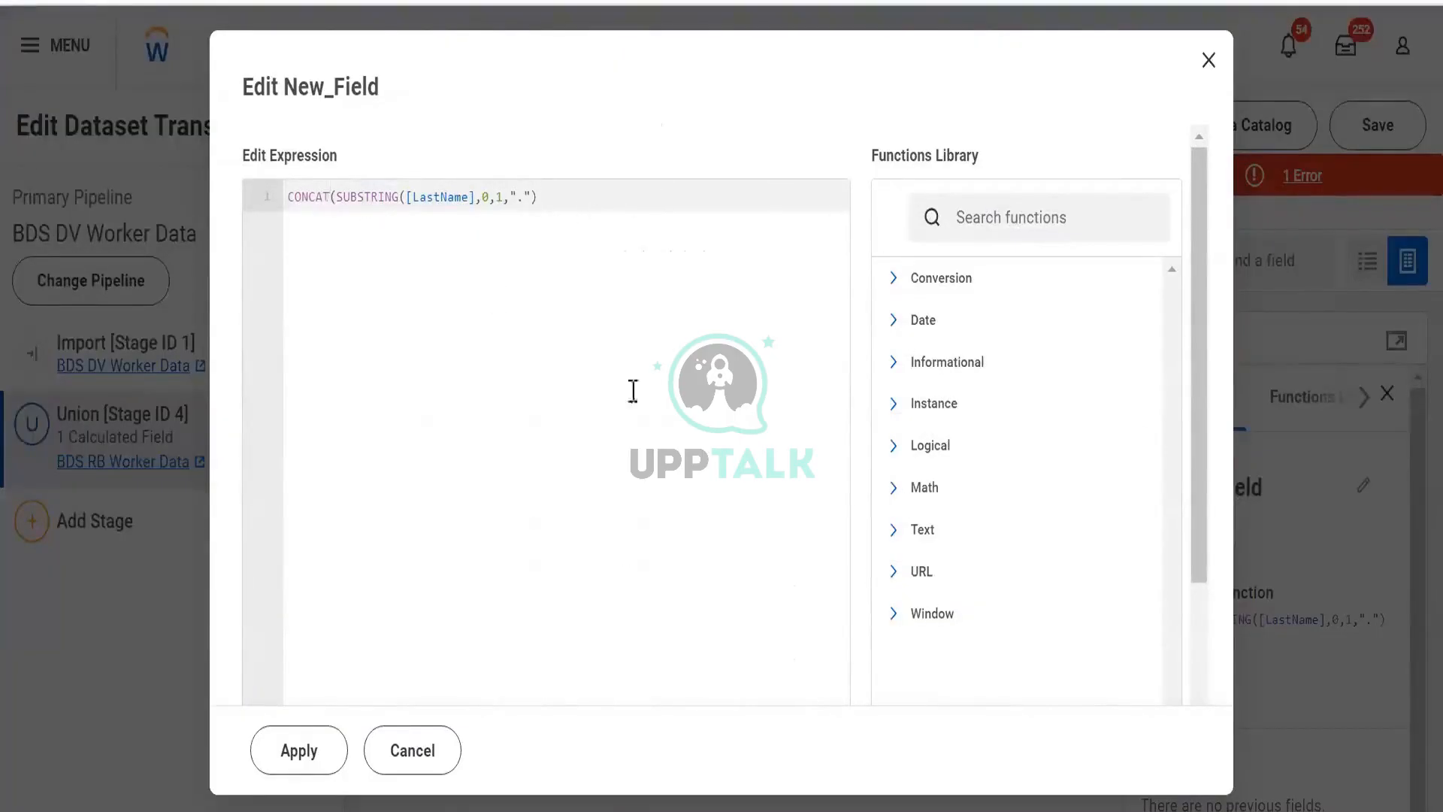
{"action": "left_click", "coordinate": [569, 204]}
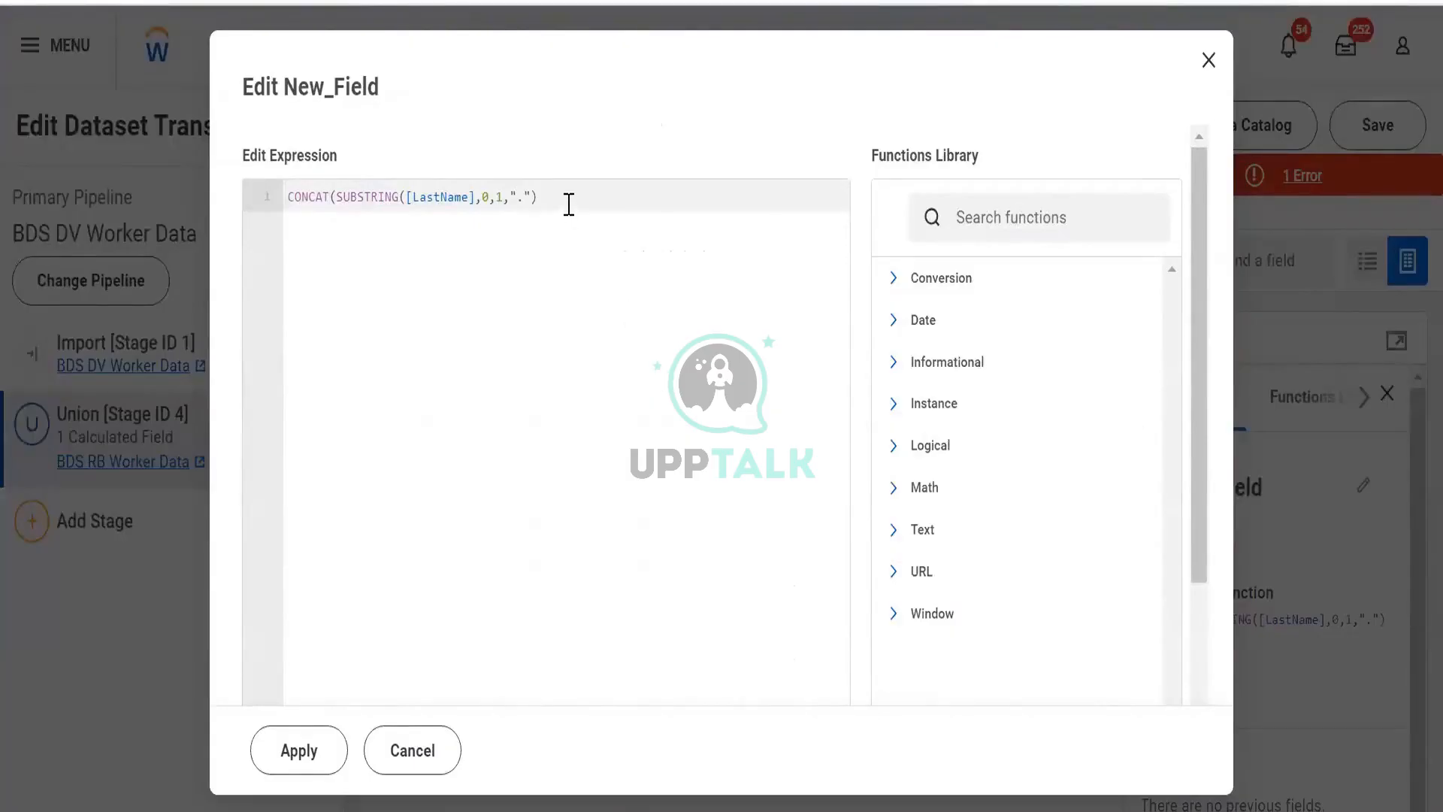
{"action": "left_click", "coordinate": [251, 188]}
{"action": "key", "text": "BackSpace"}
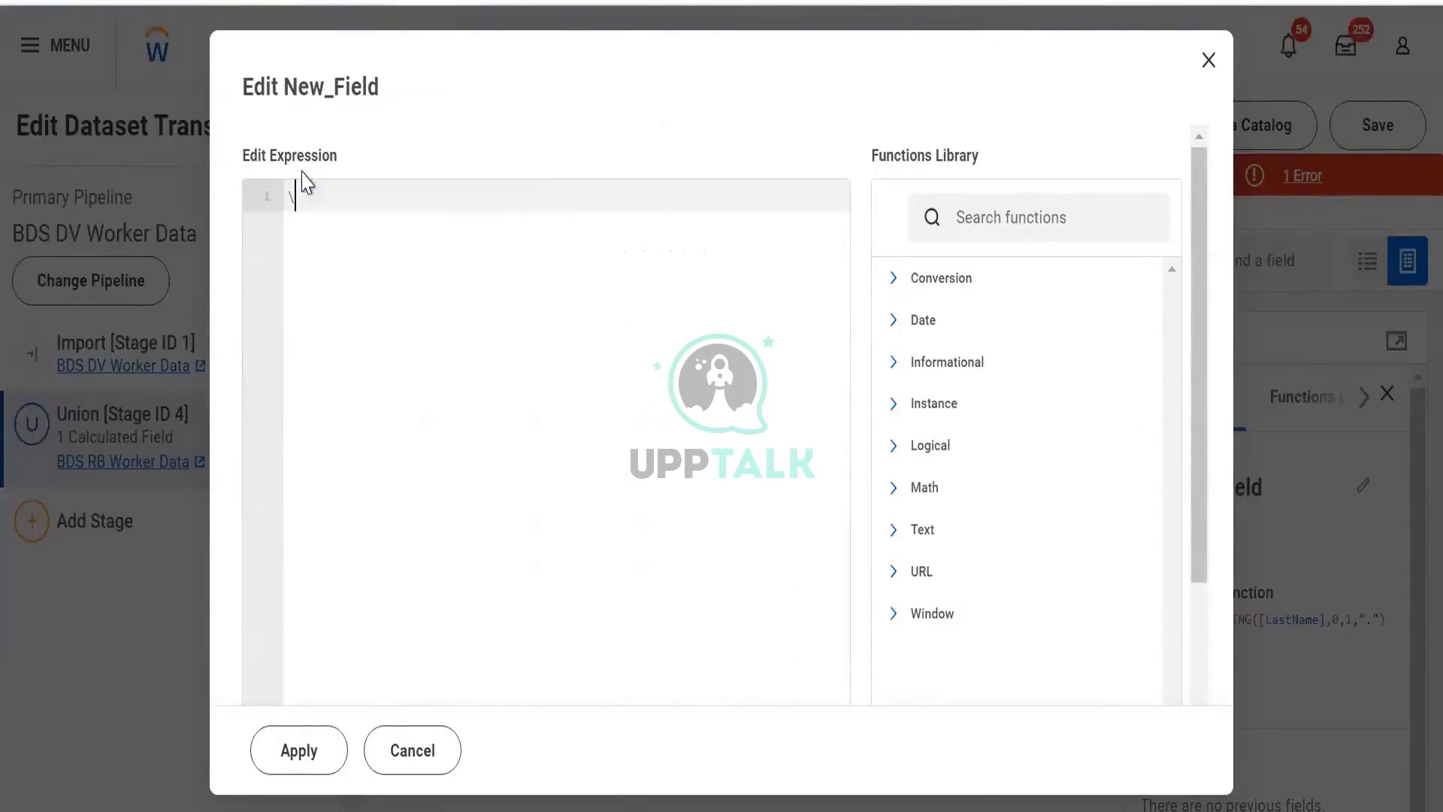
{"action": "type", "text": "22/10/2024"}
{"action": "left_click", "coordinate": [264, 195]}
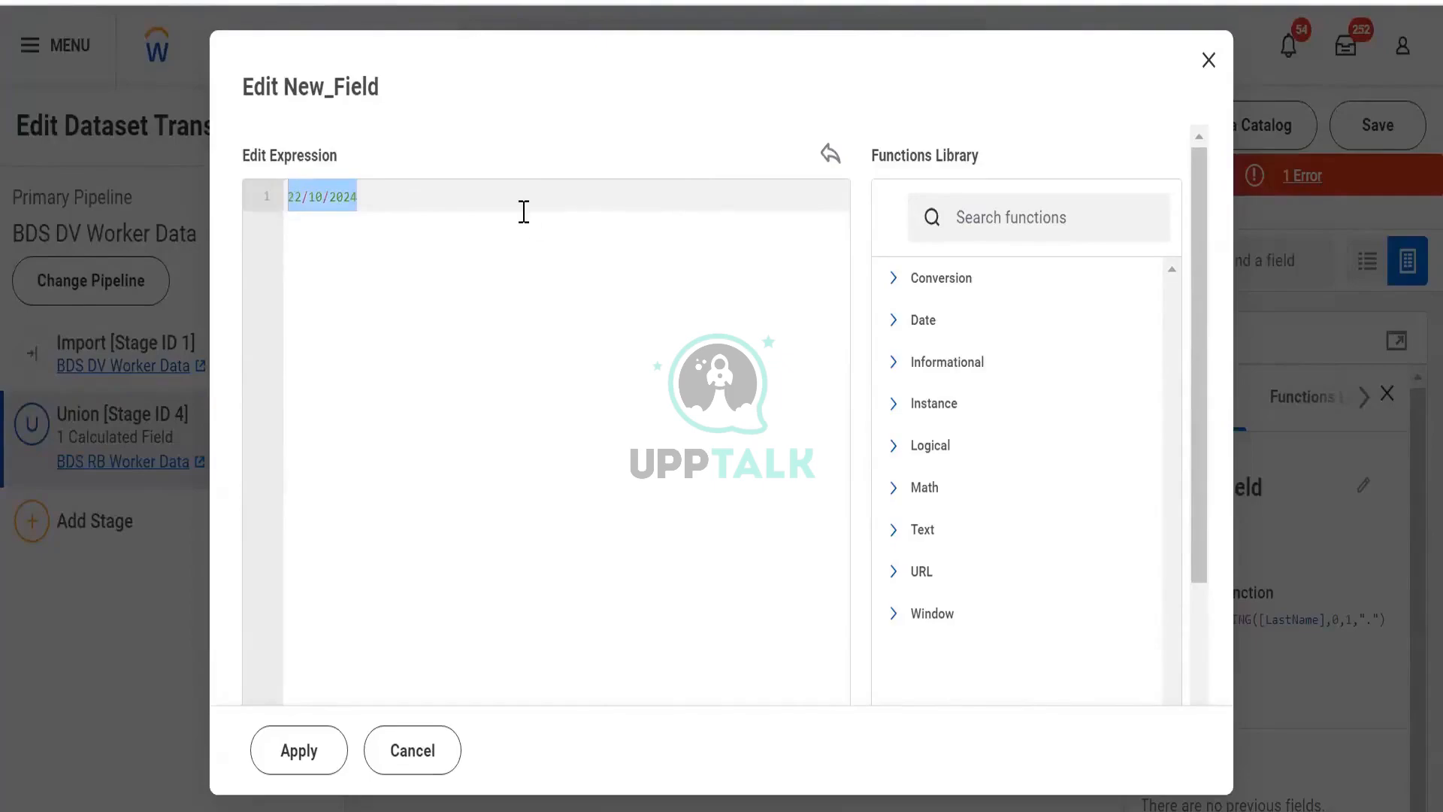
{"action": "left_click", "coordinate": [523, 211]}
{"action": "key", "text": "Return"}
{"action": "key", "text": "Return"}
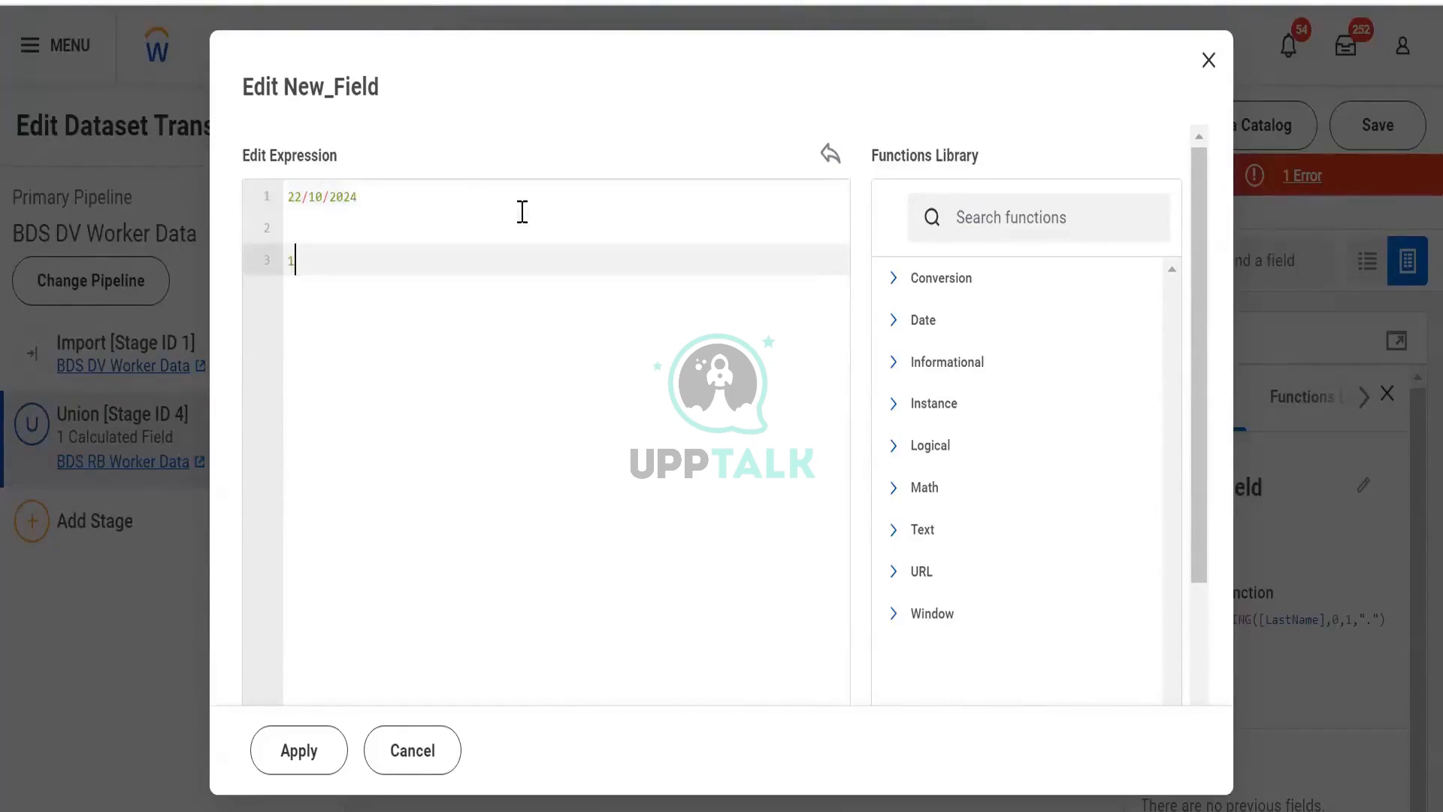
{"action": "type", "text": "10/22"}
{"action": "type", "text": "/2024"}
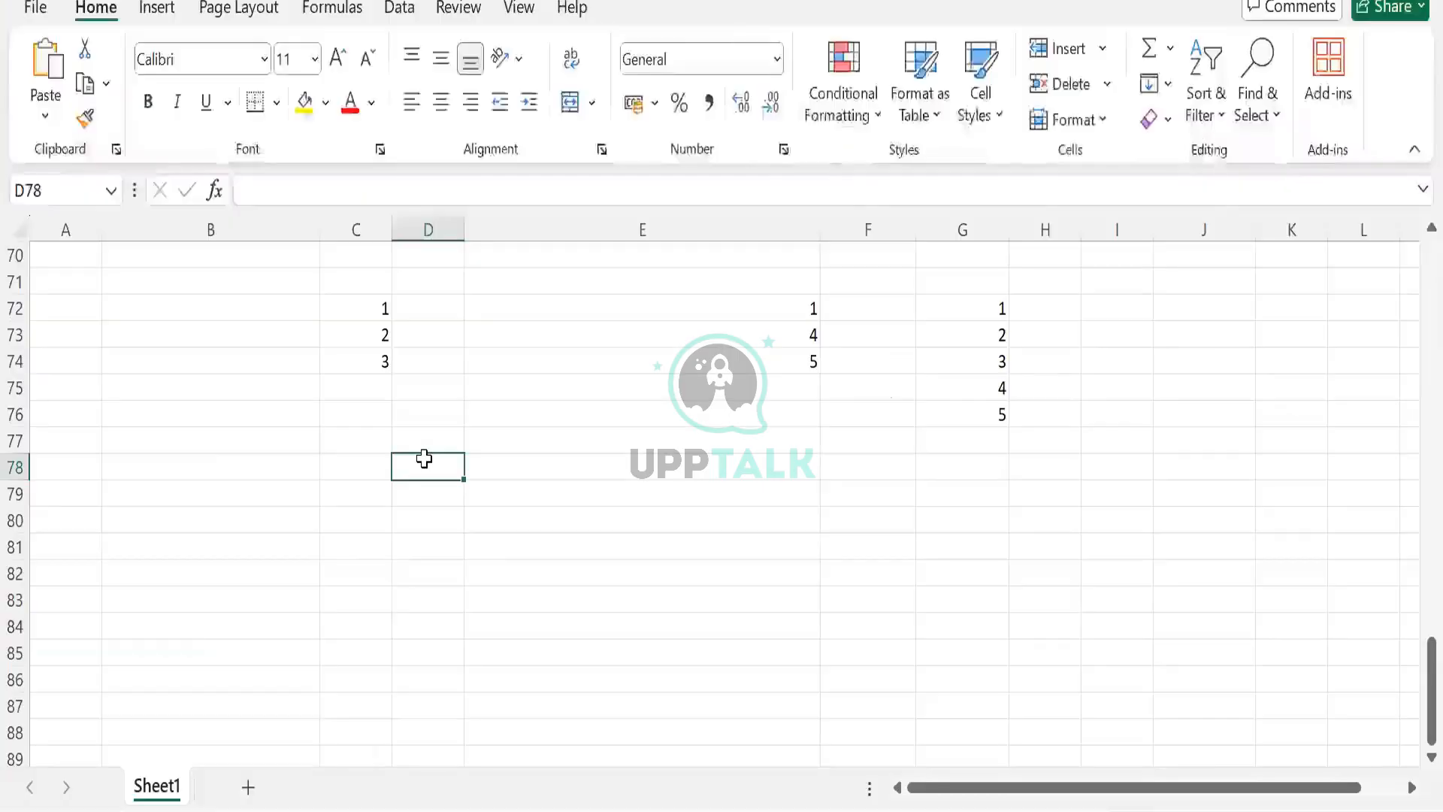
- Switch to Excel and enter the dates 22/10/2024 in D78 and 10/22/2024 in D80
{"action": "type", "text": "22"}
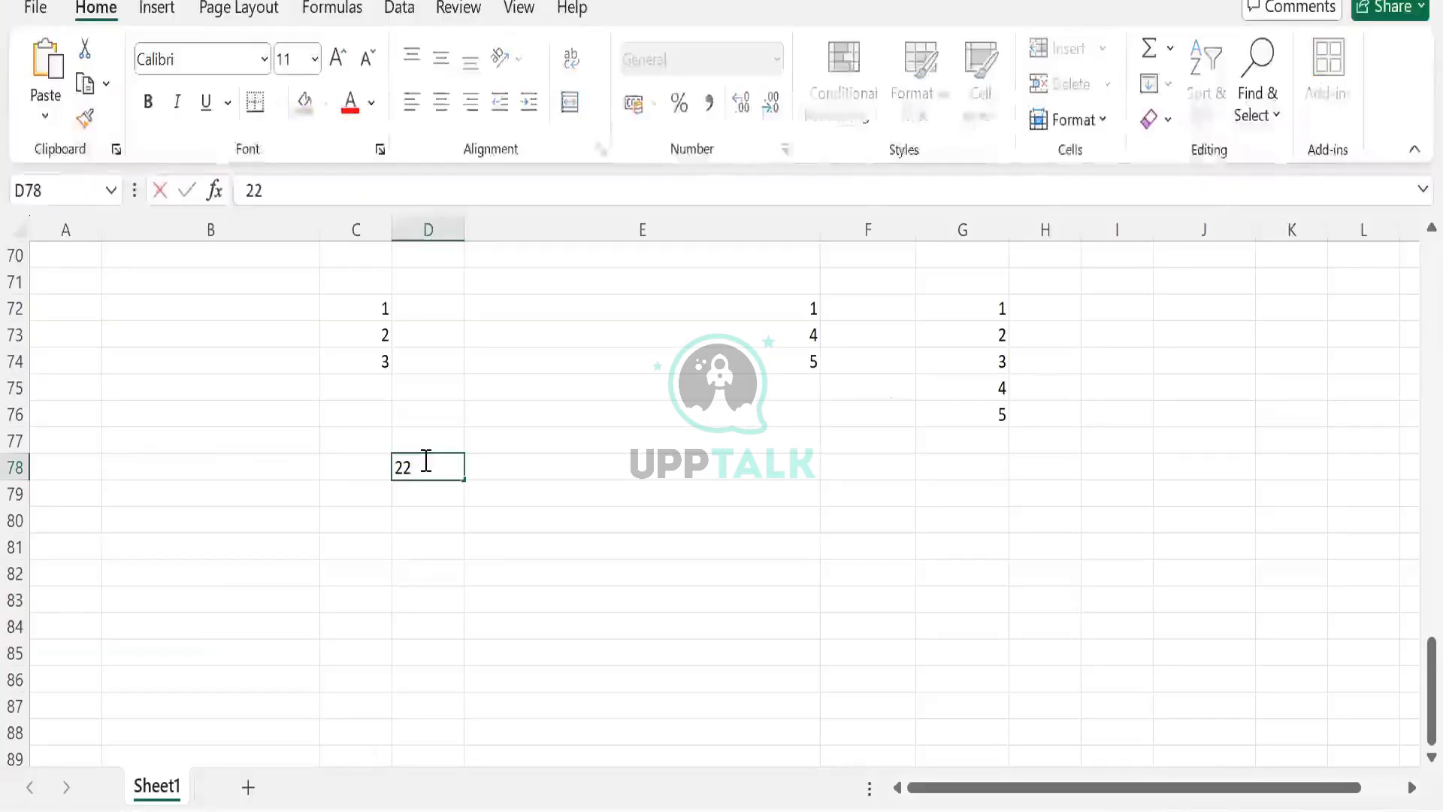
{"action": "type", "text": "/10/2"}
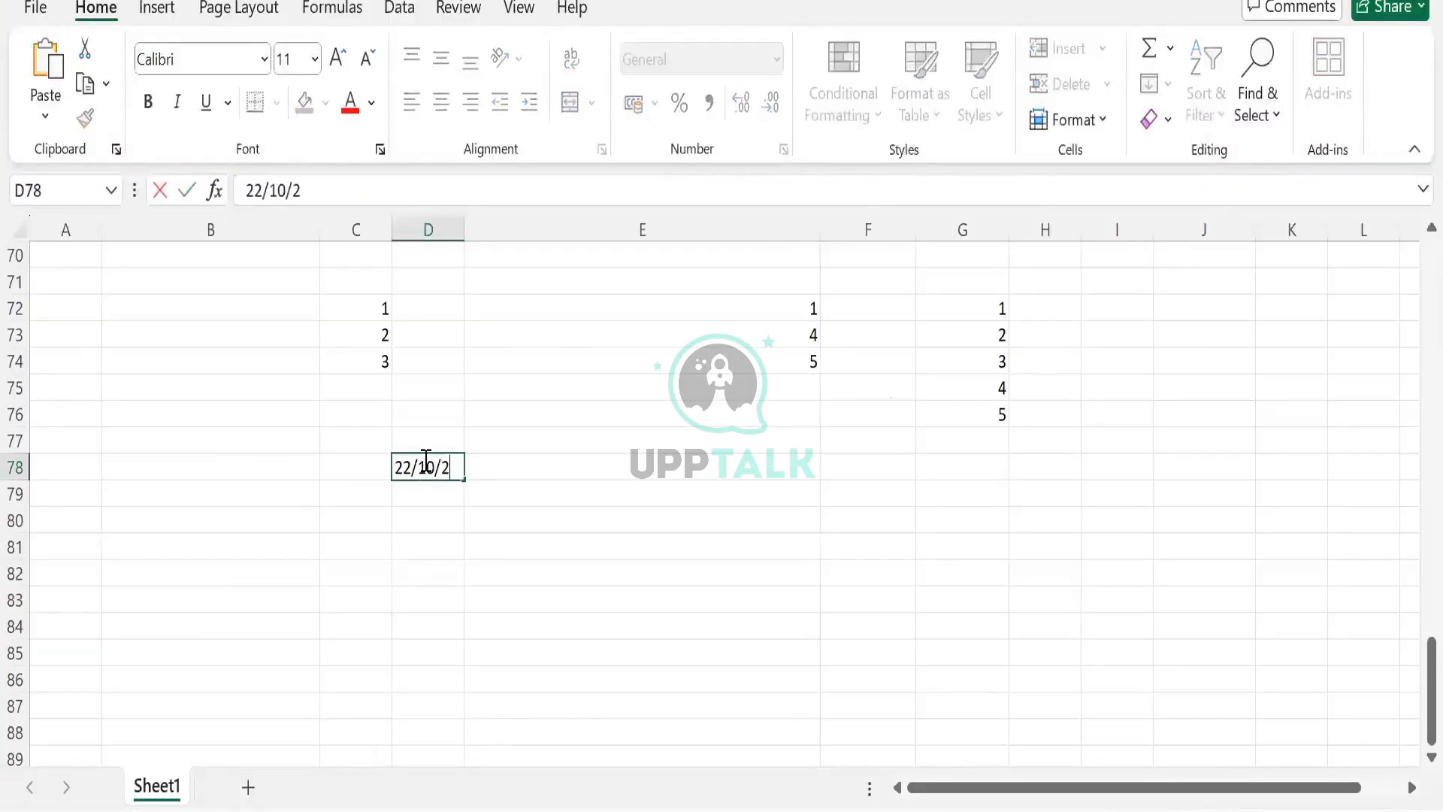
{"action": "type", "text": "024"}
{"action": "key", "text": "Return"}
{"action": "key", "text": "Return"}
{"action": "type", "text": "10"}
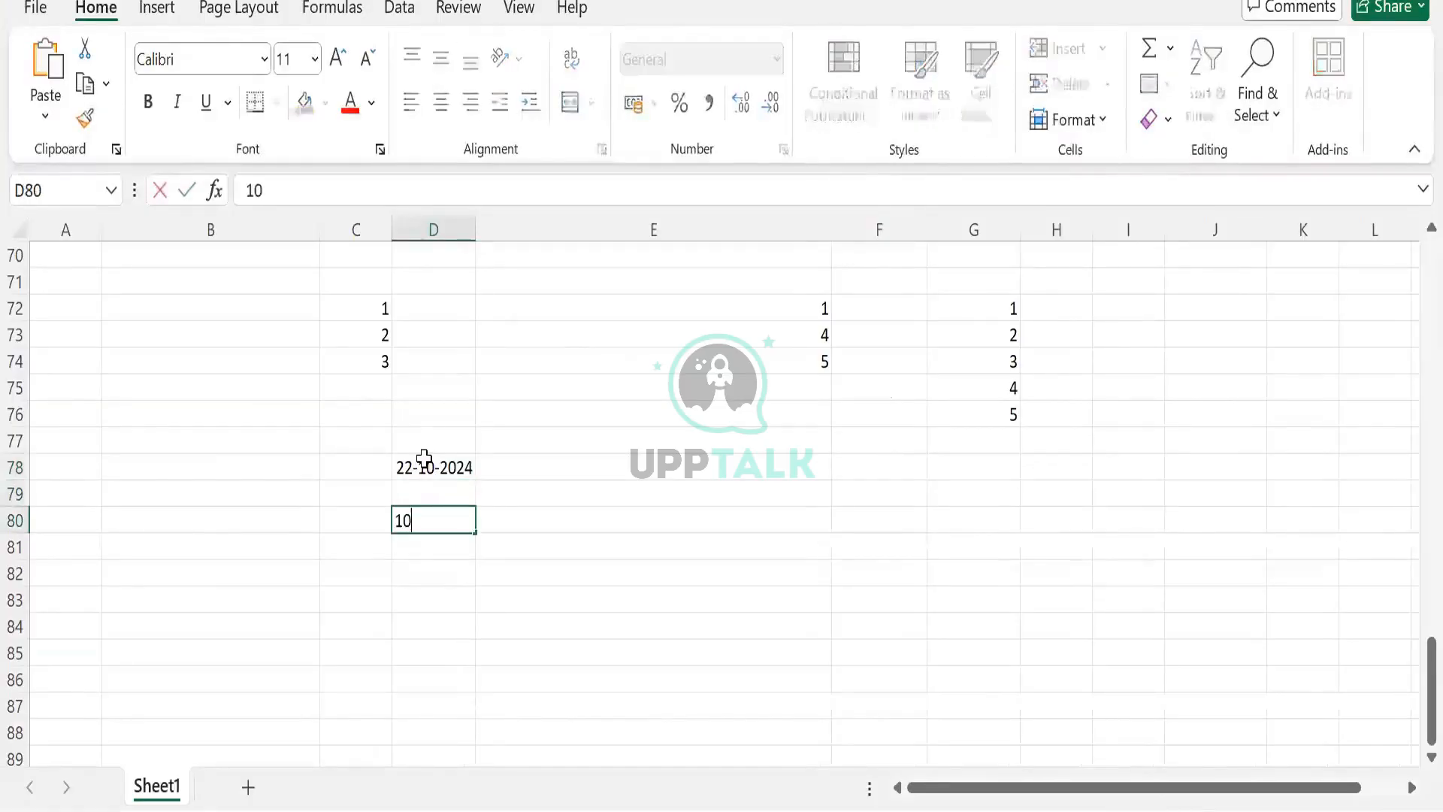
{"action": "type", "text": "/10"}
{"action": "key", "text": "BackSpace"}
{"action": "key", "text": "BackSpace"}
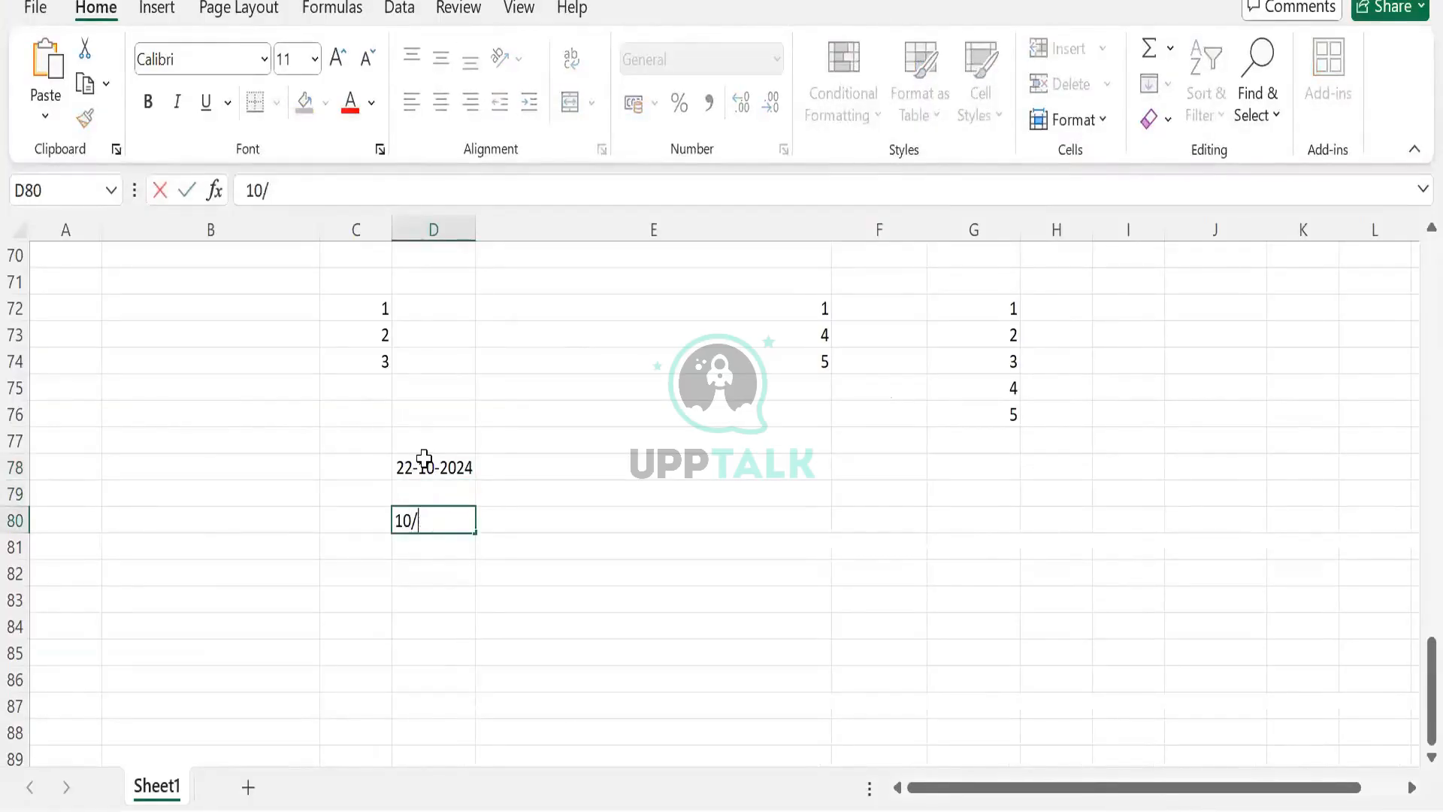
{"action": "type", "text": "22/2024"}
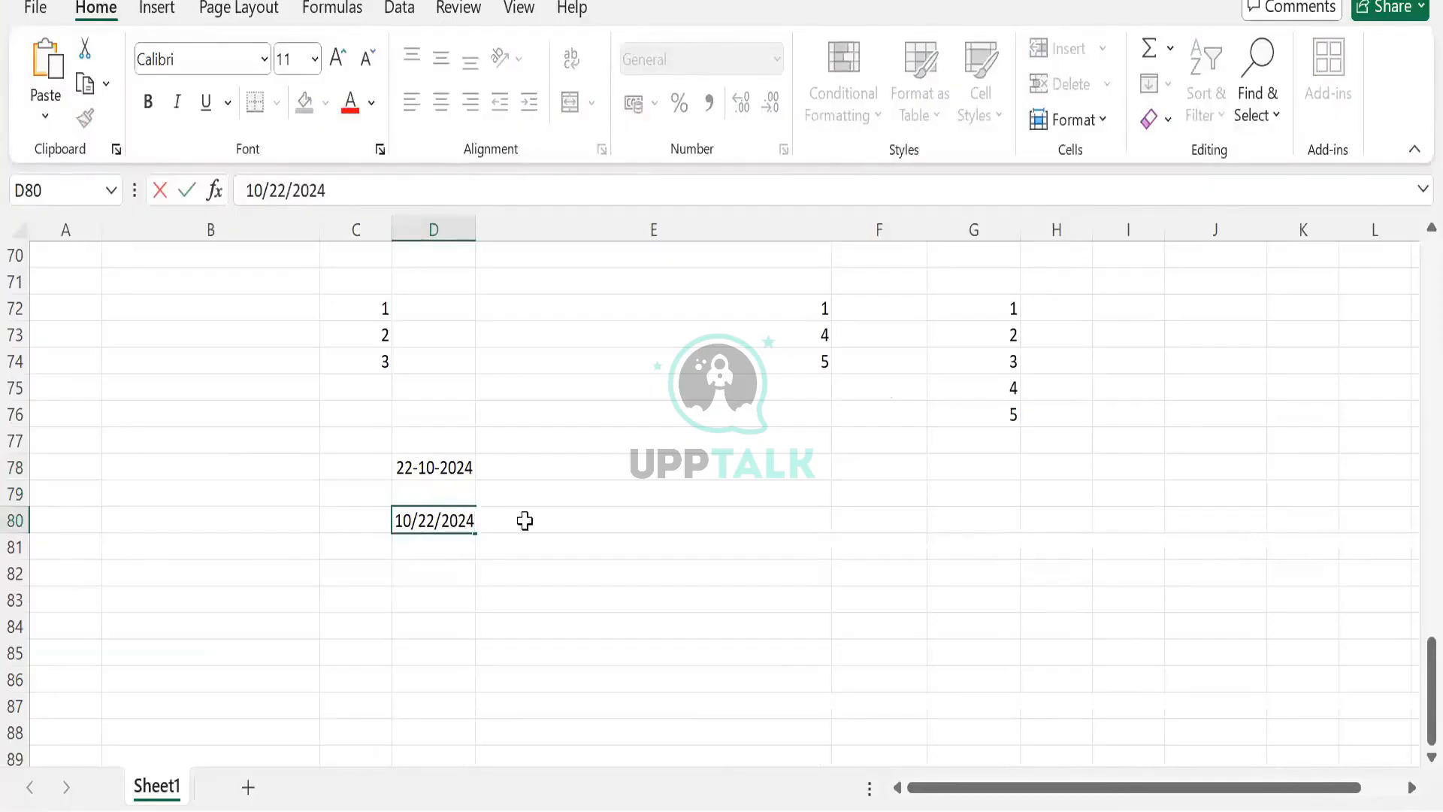
- Select the two date cells in turn to compare how each entry is stored and formatted
{"action": "left_click", "coordinate": [481, 520]}
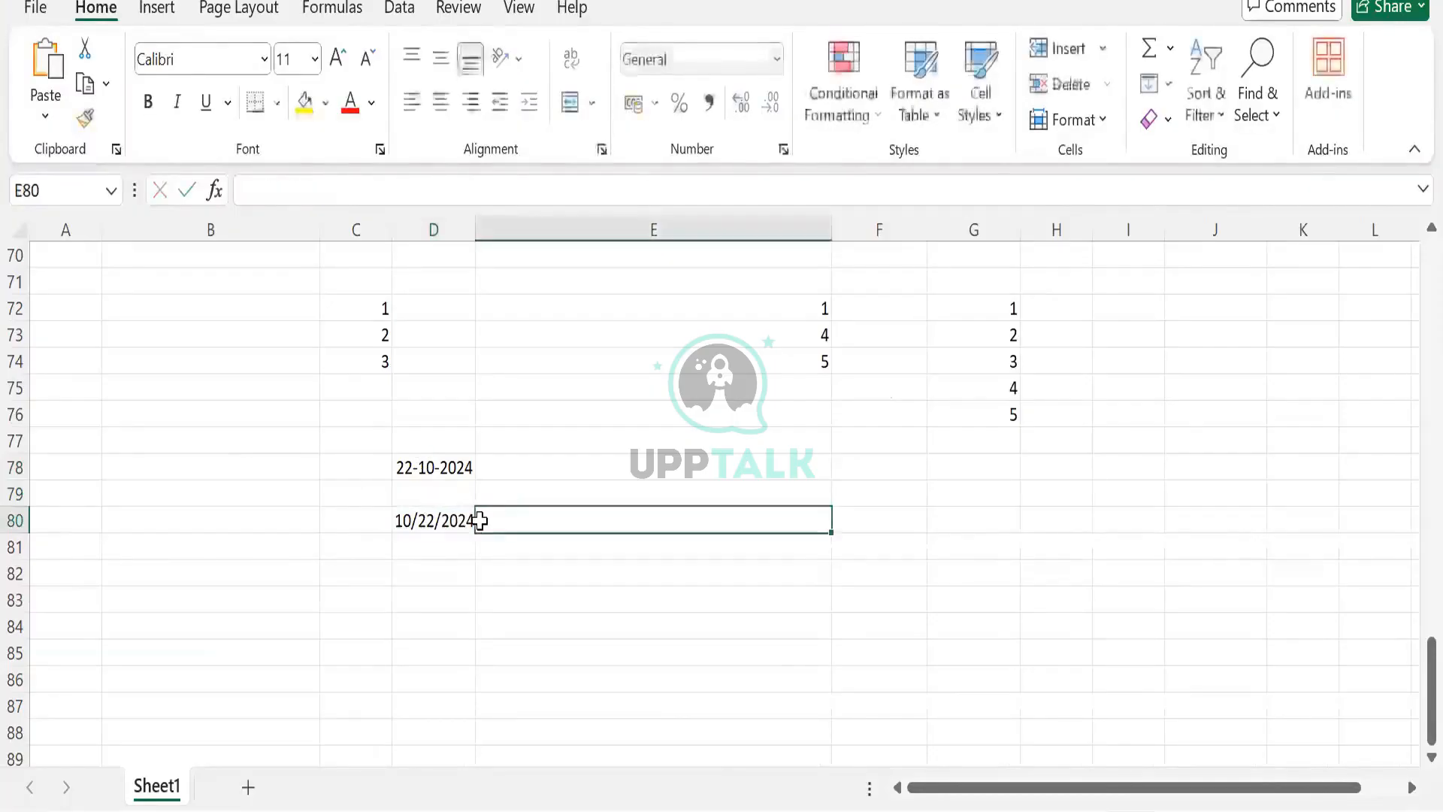
{"action": "left_click", "coordinate": [430, 536]}
{"action": "left_click", "coordinate": [431, 520]}
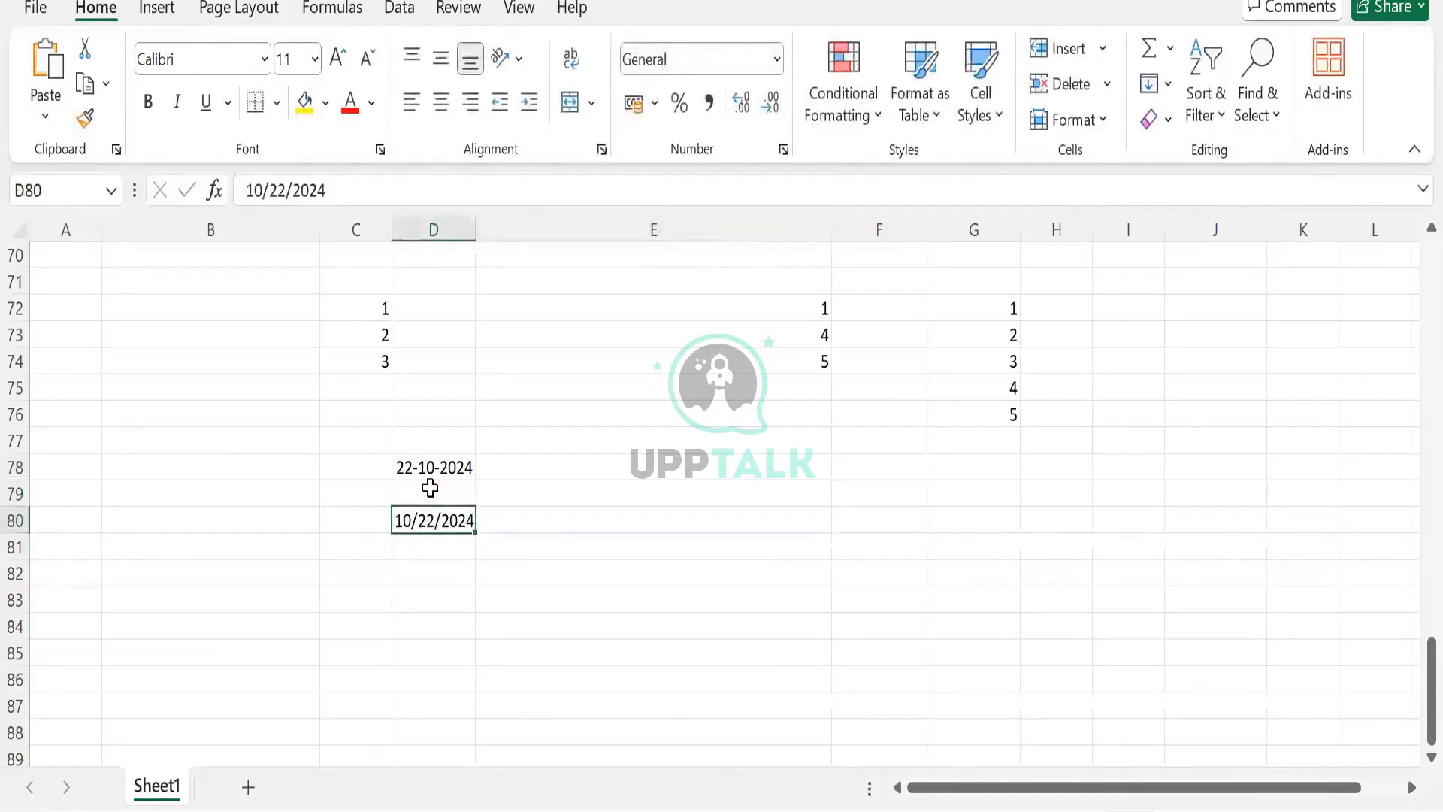
{"action": "left_click", "coordinate": [428, 464]}
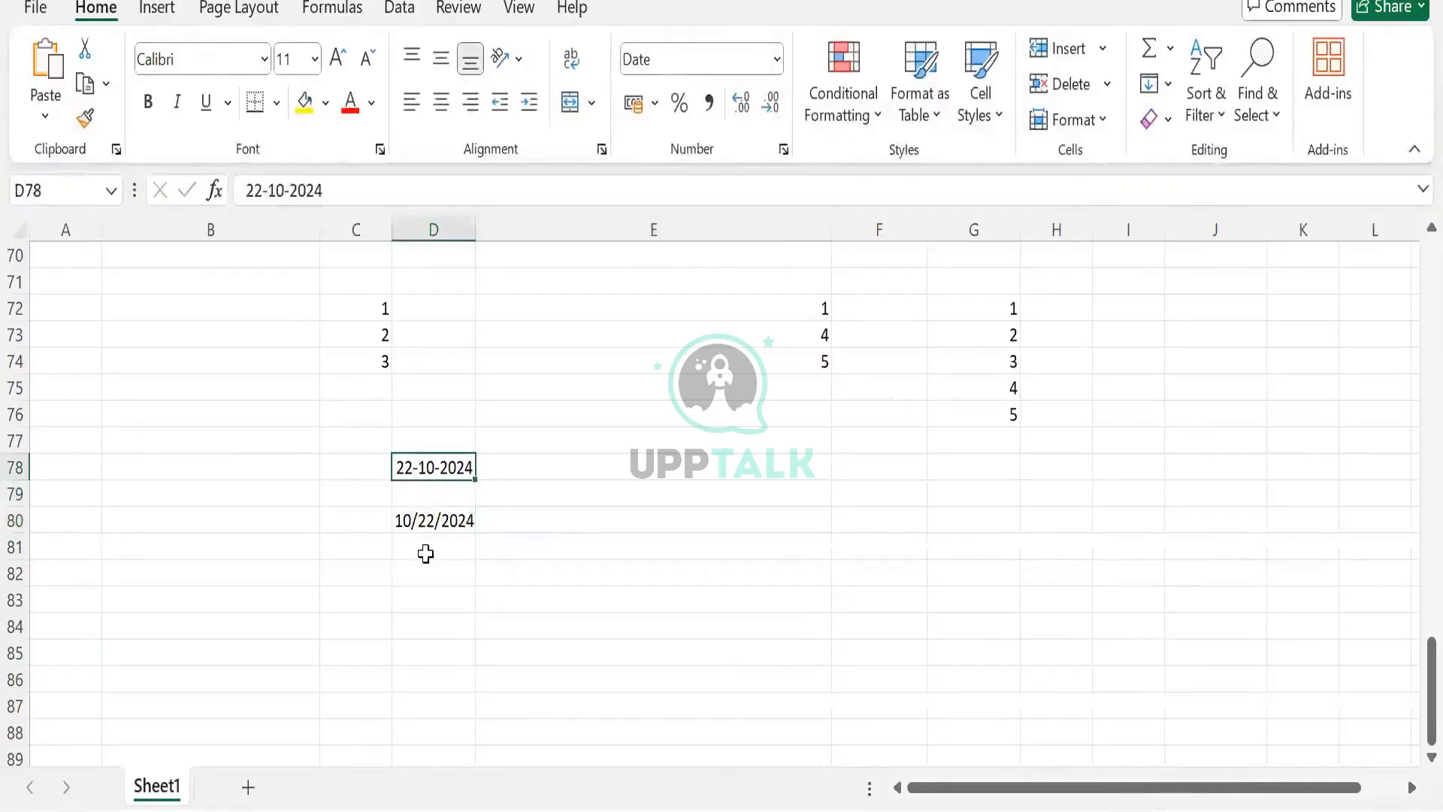
{"action": "left_click", "coordinate": [426, 541]}
{"action": "left_click", "coordinate": [427, 521]}
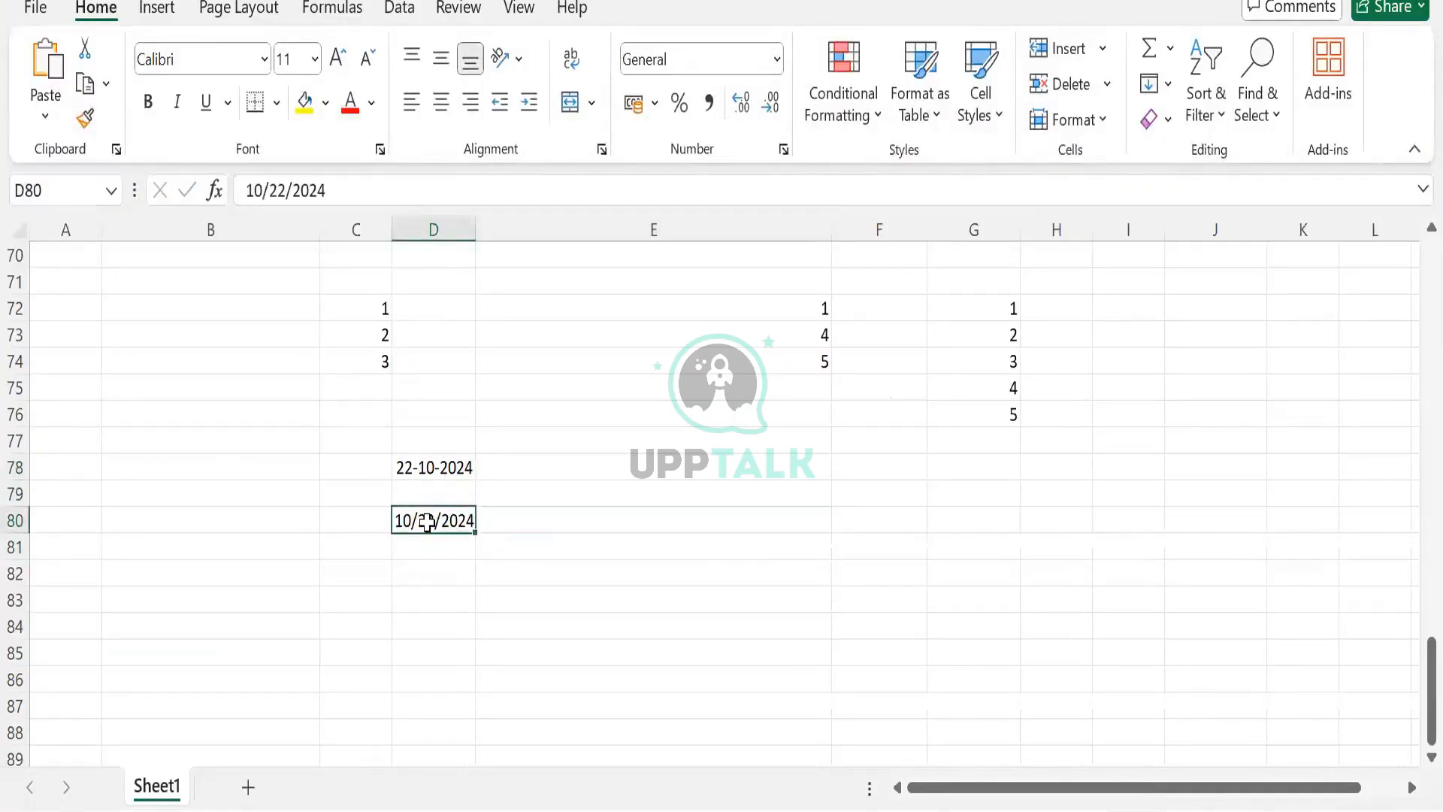
{"action": "left_click", "coordinate": [601, 472]}
{"action": "left_click", "coordinate": [849, 477]}
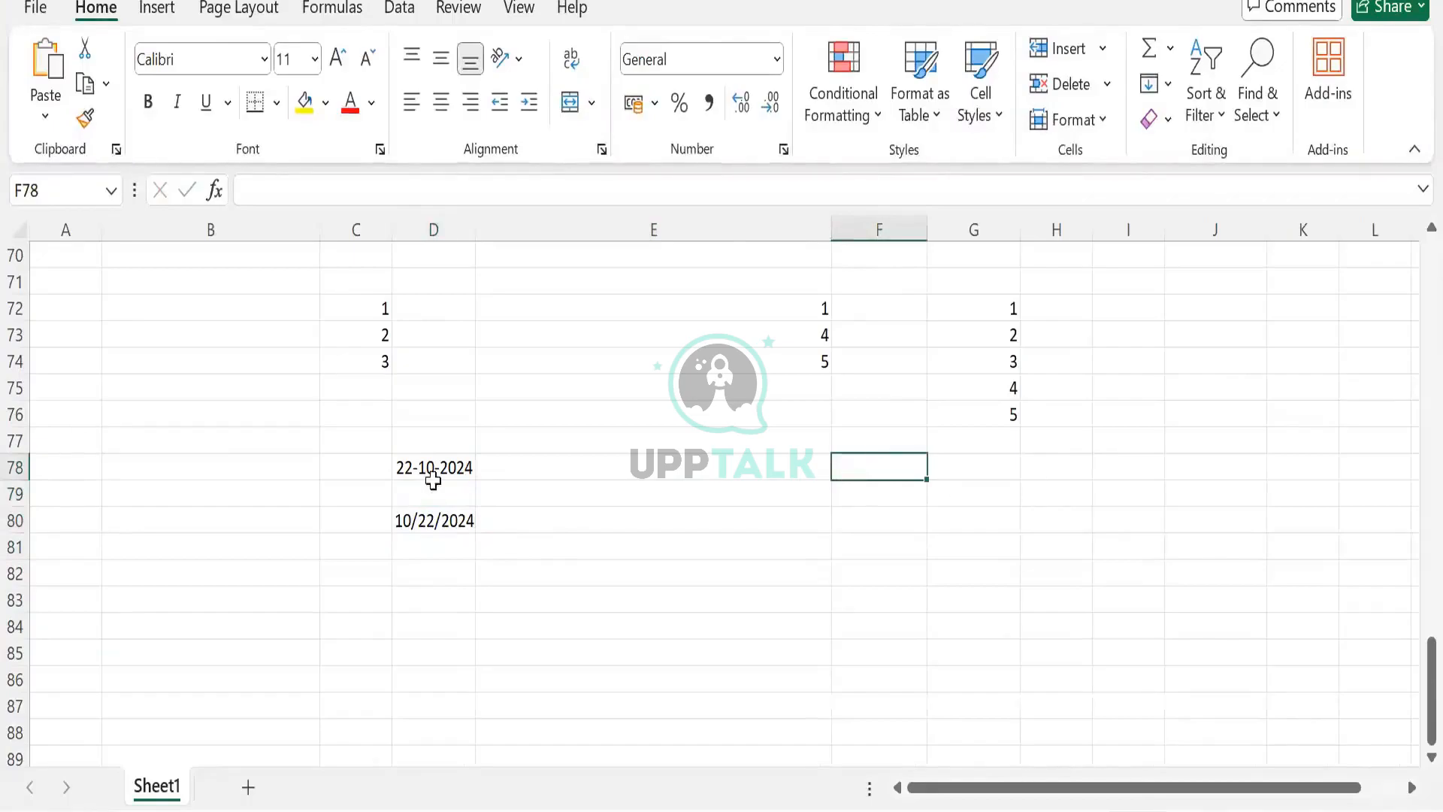
- Label cell F78 as CF Day
{"action": "type", "text": "Day"}
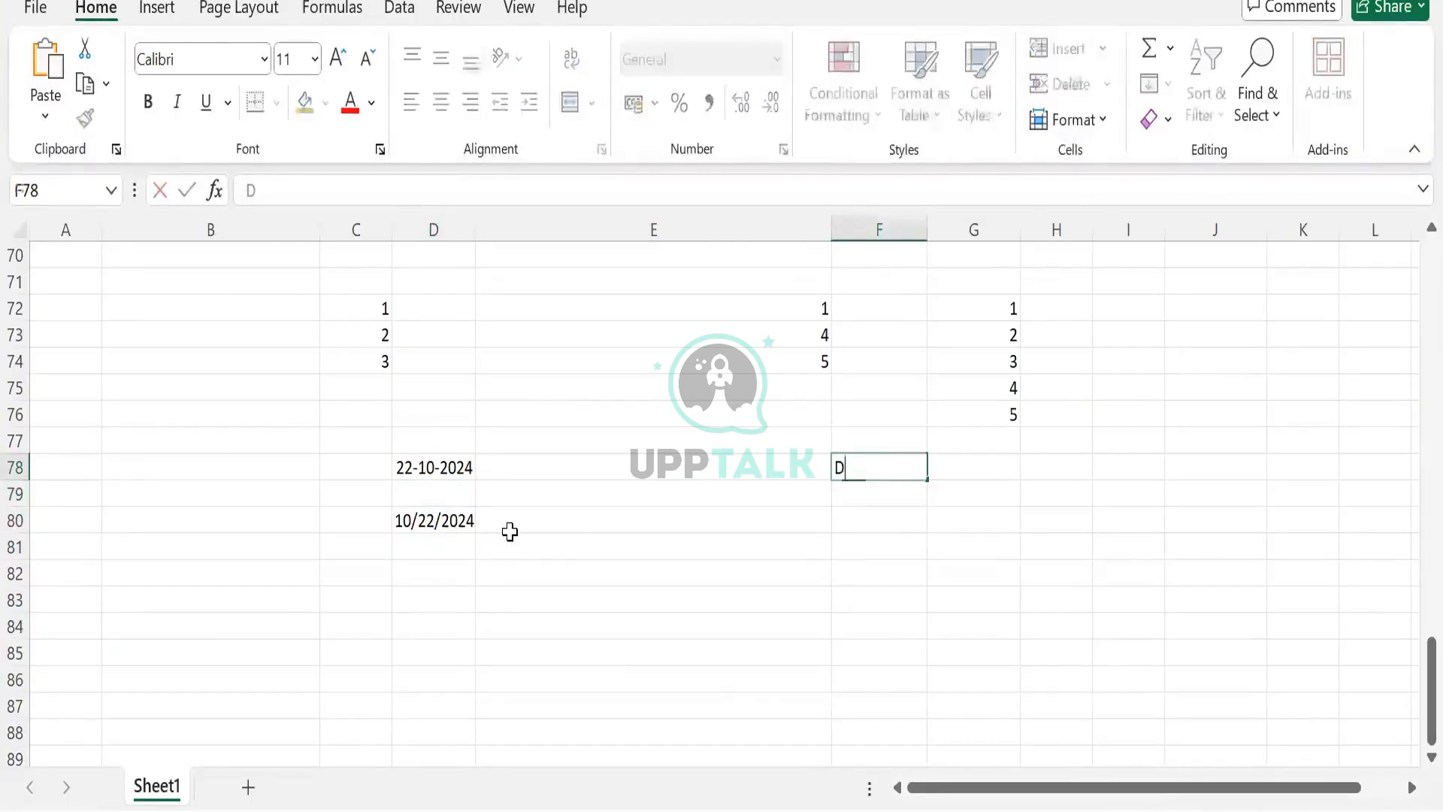
{"action": "key", "text": "Tab"}
{"action": "key", "text": "Left"}
{"action": "type", "text": "C"}
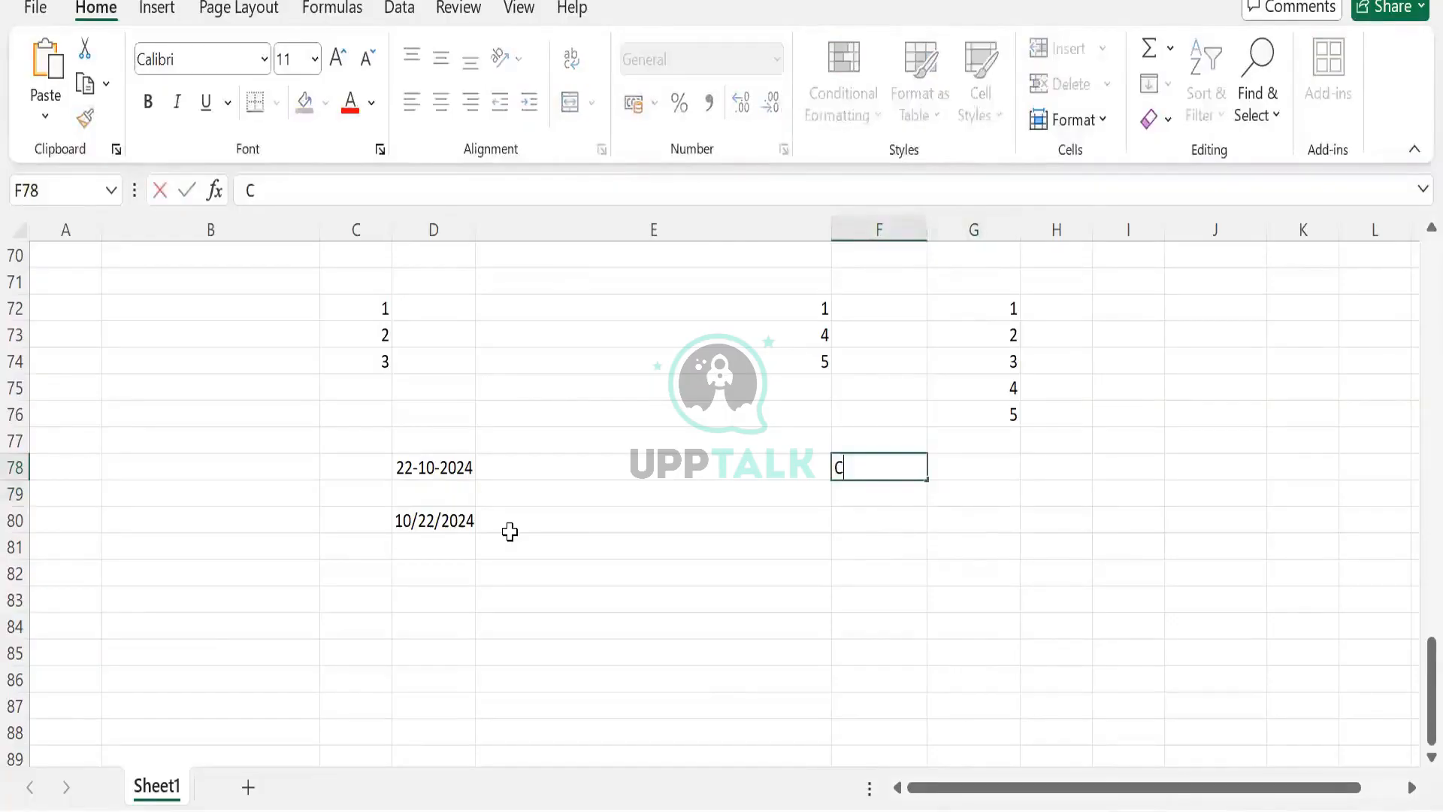
{"action": "type", "text": "F DAys"}
{"action": "key", "text": "BackSpace"}
{"action": "key", "text": "BackSpace"}
{"action": "key", "text": "BackSpace"}
{"action": "type", "text": "ay"}
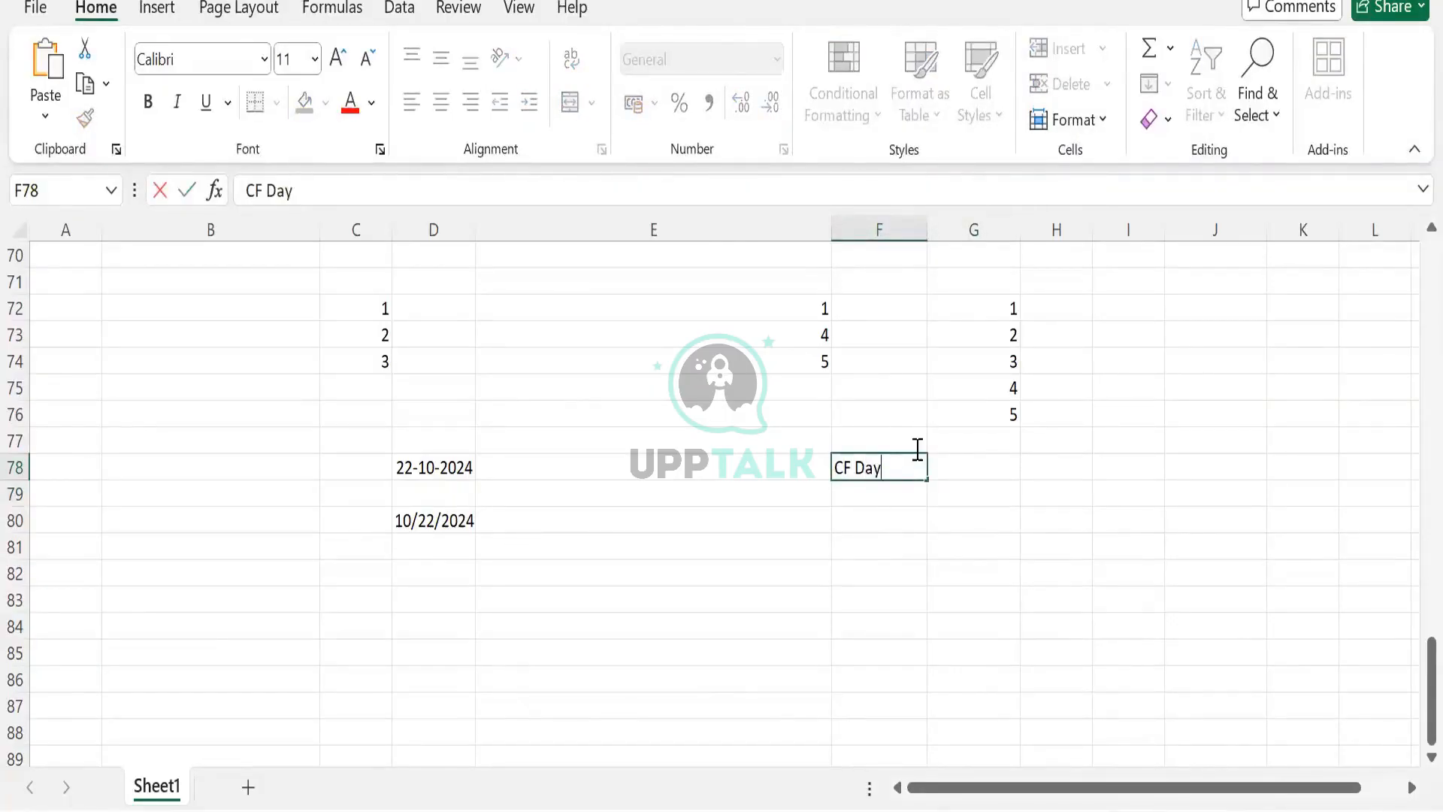
{"action": "key", "text": "ctrl+Return"}
- Enter Substring(Date,0,2) under CF Day in F79 and autofit column F to its text
{"action": "left_click", "coordinate": [888, 493]}
{"action": "type", "text": "Substinf"}
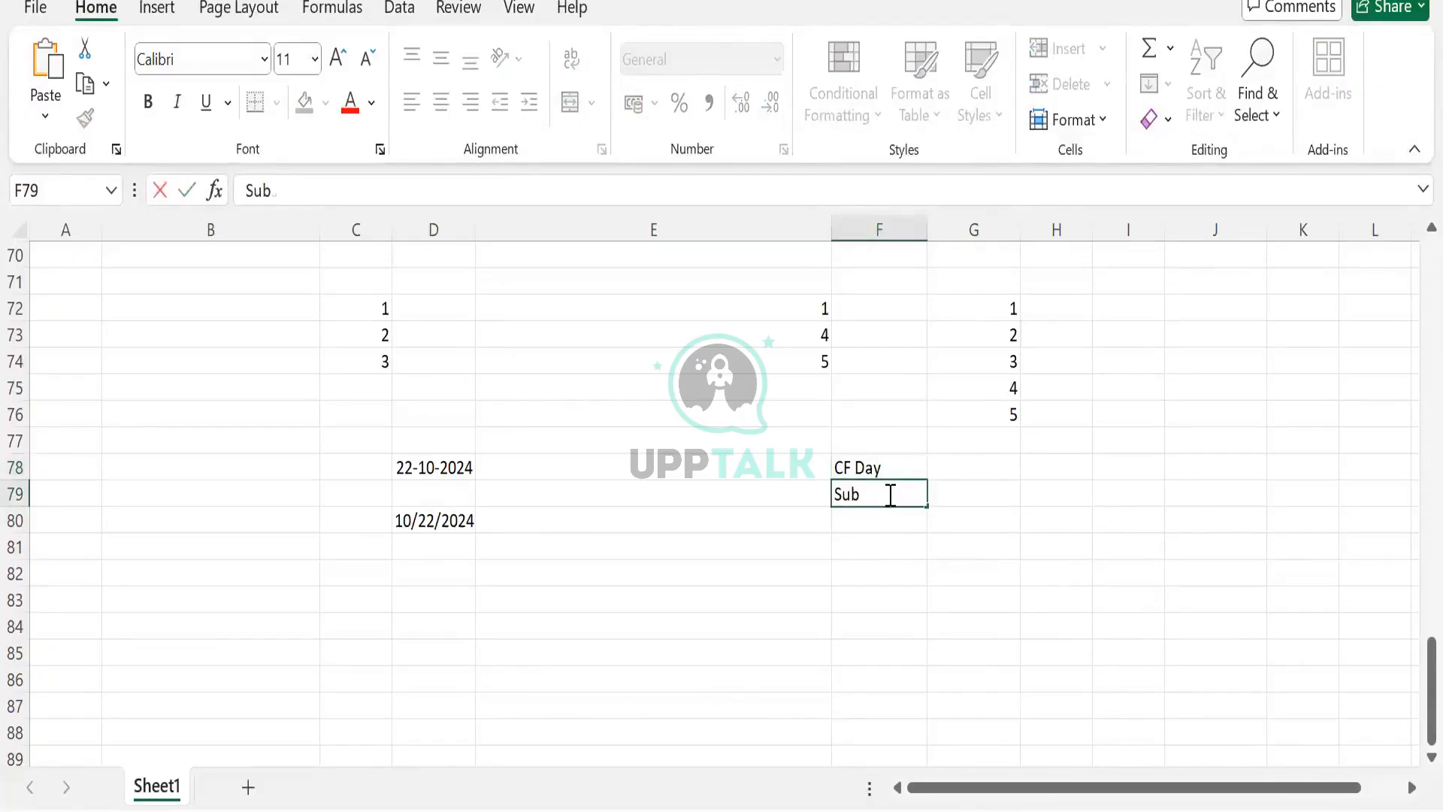
{"action": "key", "text": "BackSpace"}
{"action": "key", "text": "BackSpace"}
{"action": "key", "text": "BackSpace"}
{"action": "type", "text": "ring(DAte"}
{"action": "key", "text": "BackSpace"}
{"action": "key", "text": "BackSpace"}
{"action": "key", "text": "BackSpace"}
{"action": "type", "text": "at"}
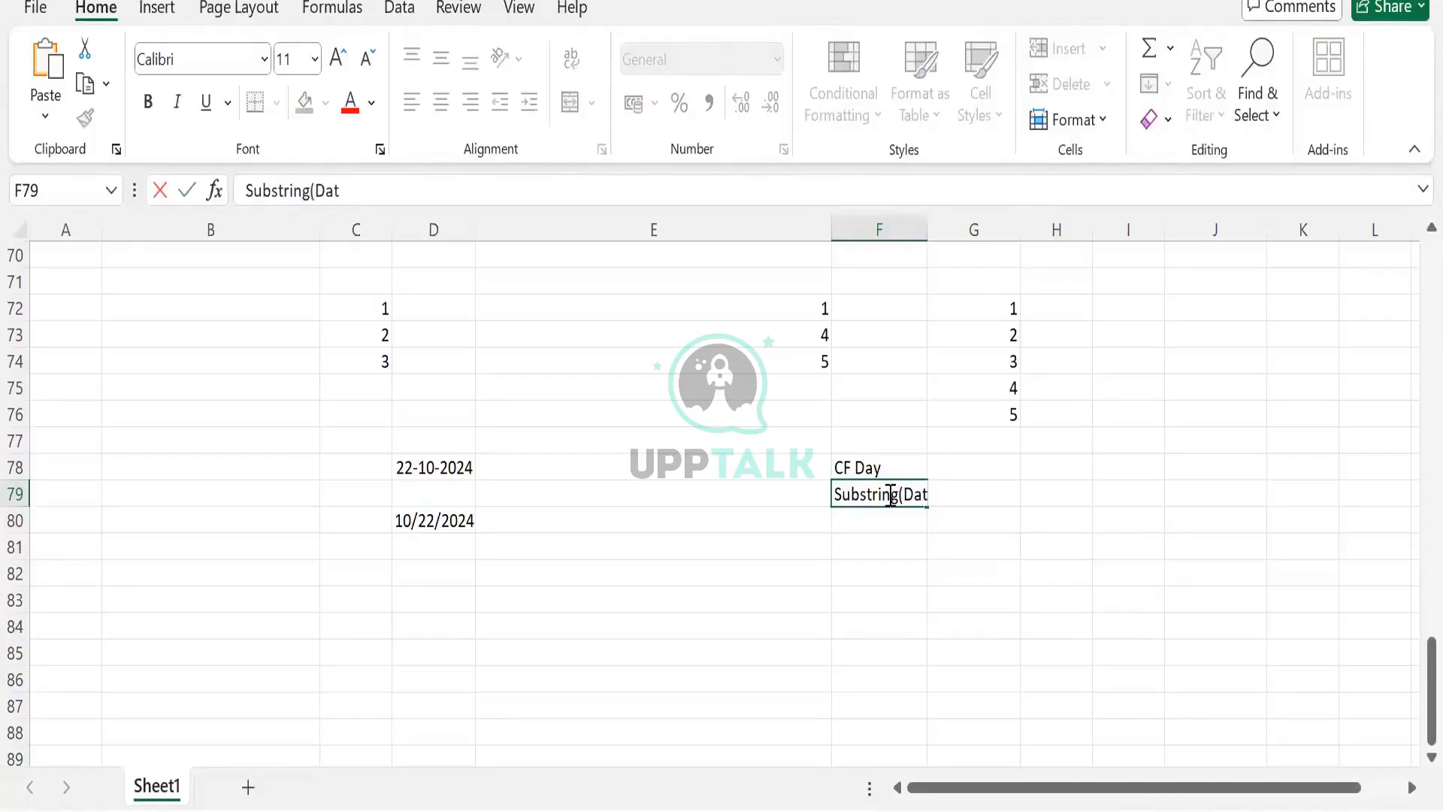
{"action": "type", "text": "e,0,2)"}
{"action": "key", "text": "Up"}
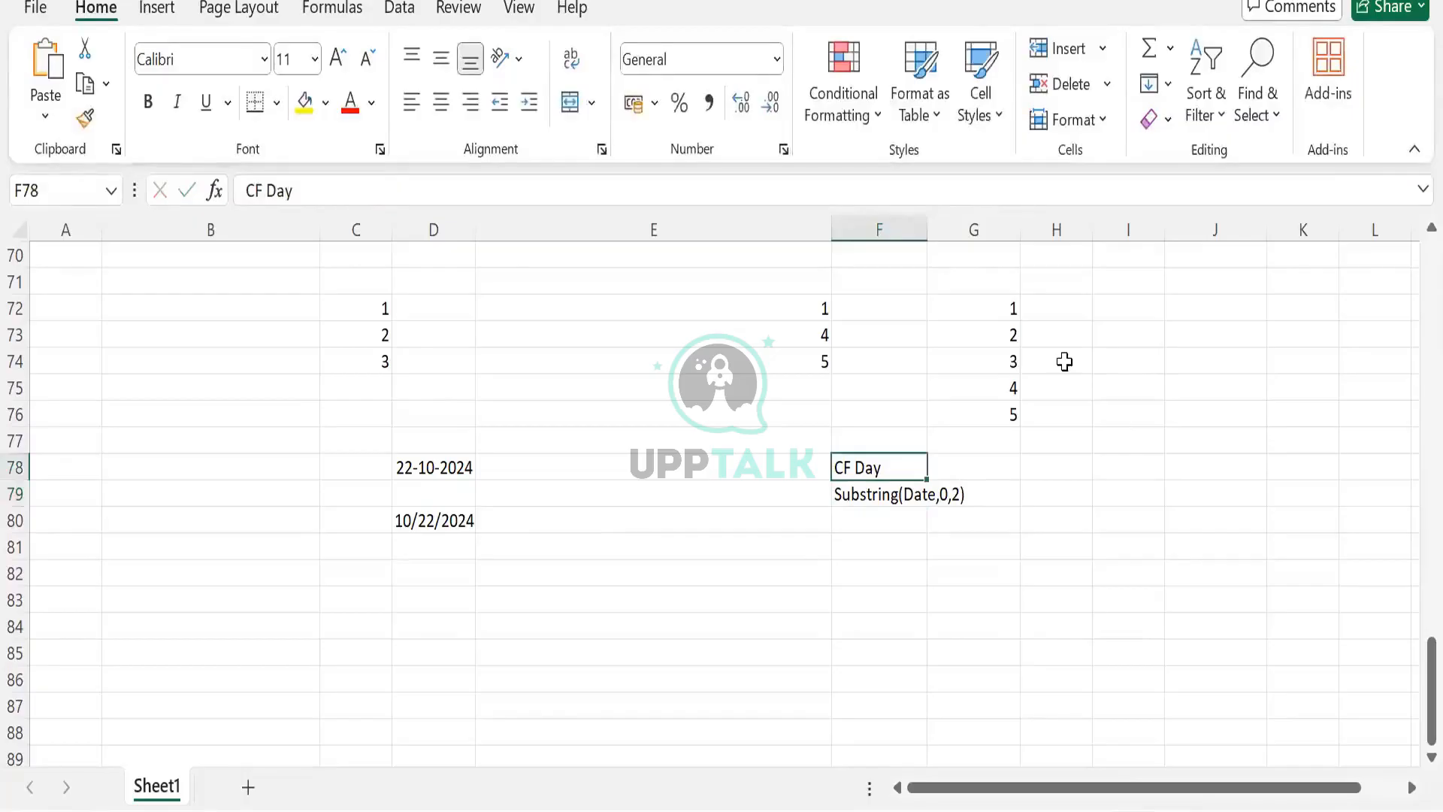
{"action": "double_click", "coordinate": [927, 229]}
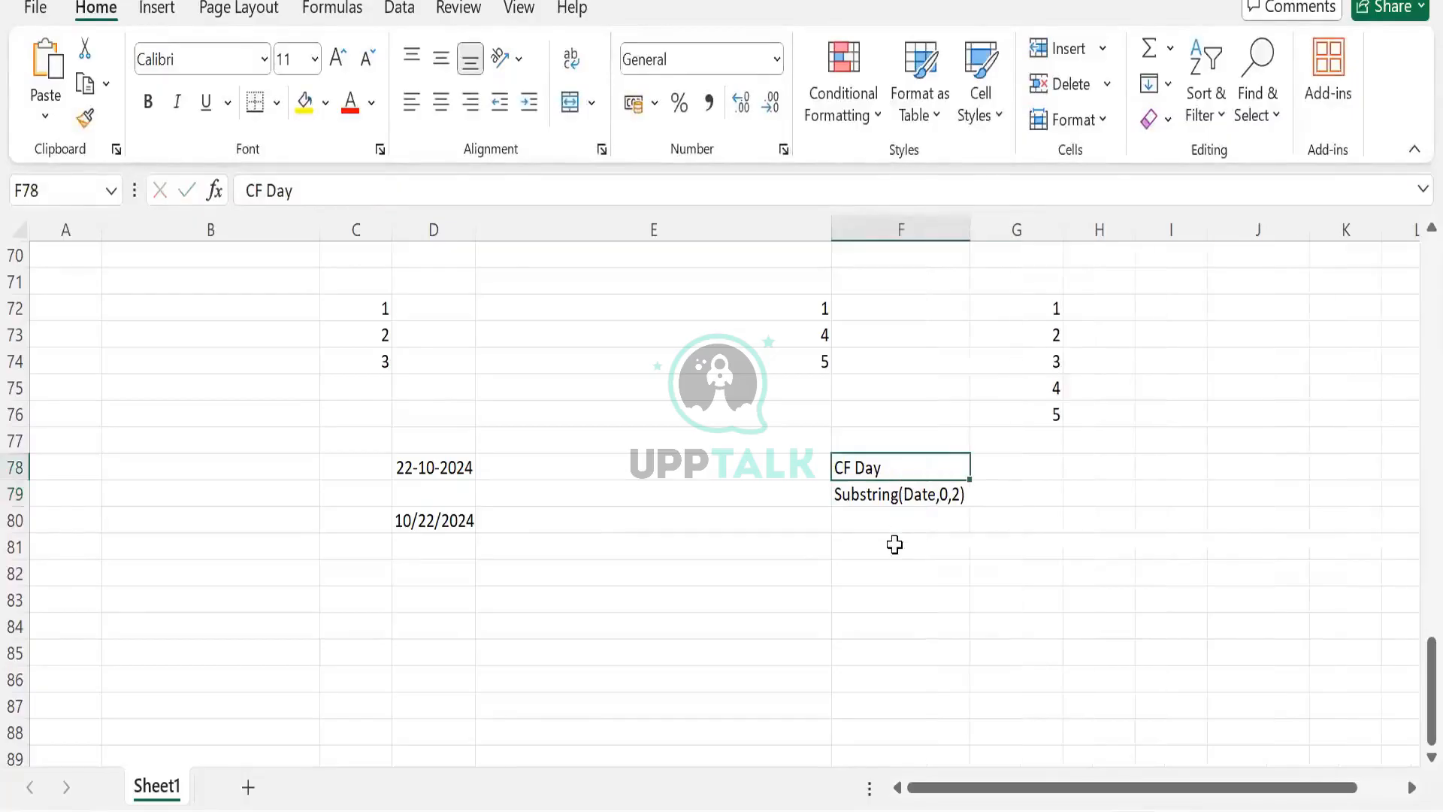
- Enter the sample day value 22 in F81
{"action": "left_click", "coordinate": [884, 501]}
{"action": "left_click", "coordinate": [876, 548]}
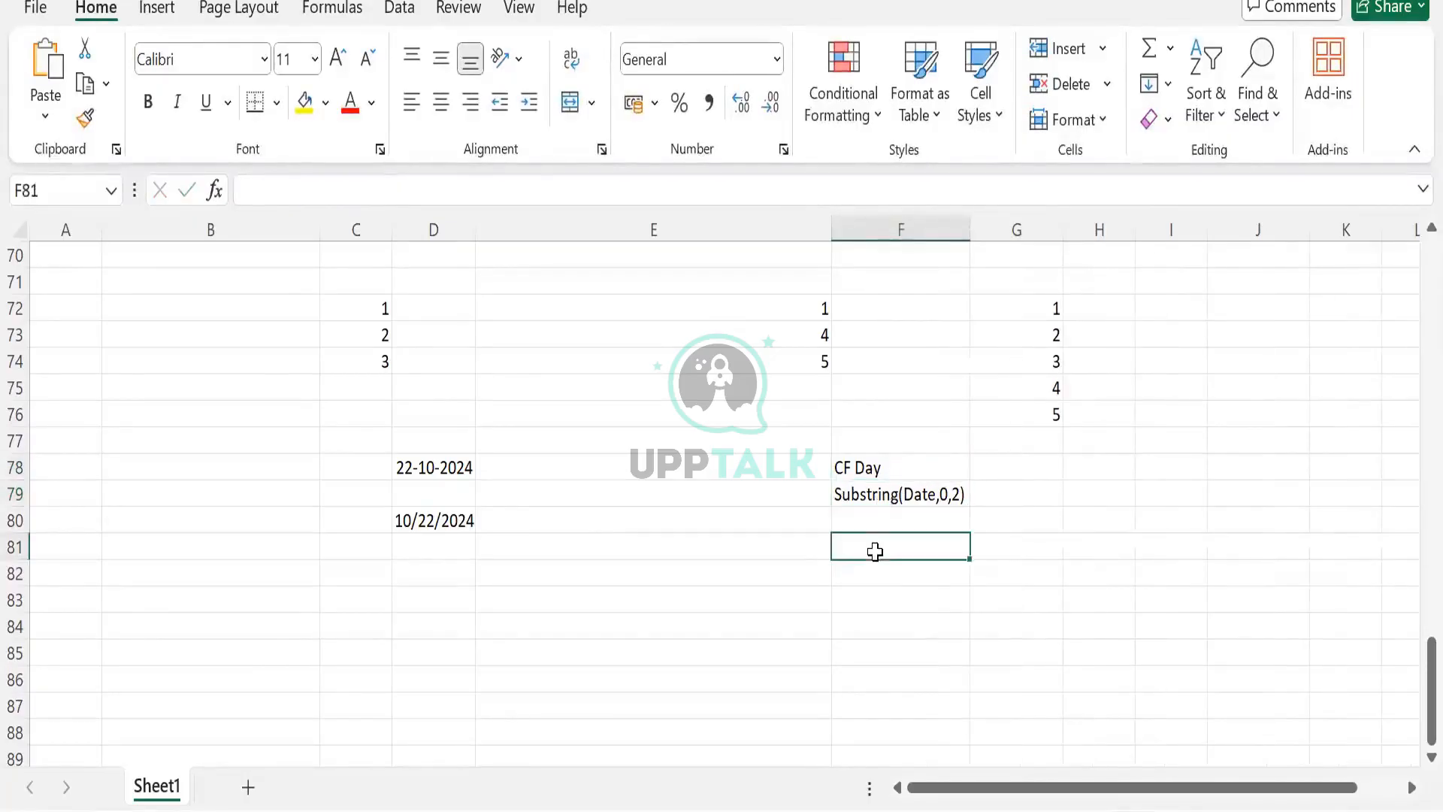
{"action": "type", "text": "22"}
{"action": "key", "text": "Tab"}
- Add the headers CF Month in G78 and CF Year in H78
{"action": "left_click", "coordinate": [1039, 469]}
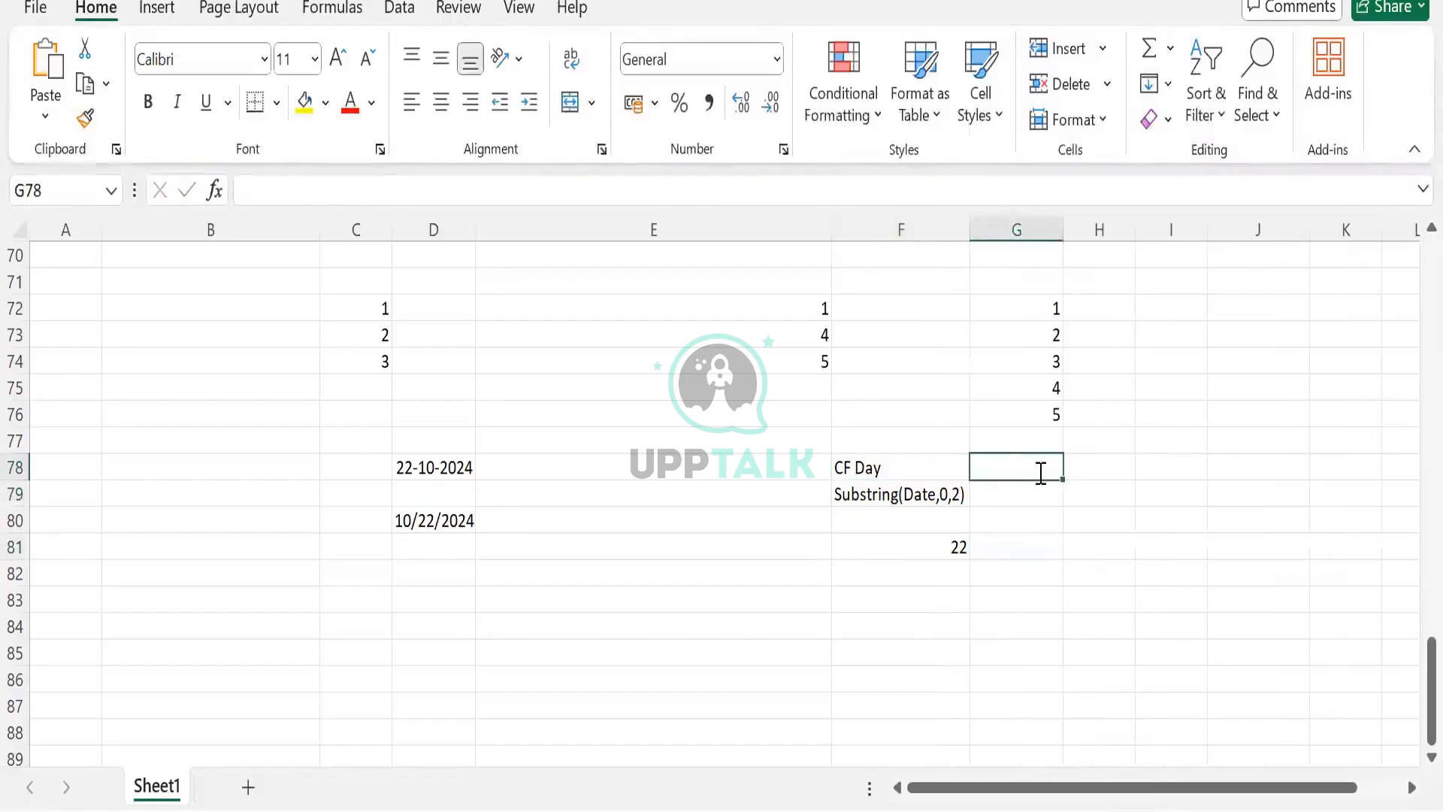
{"action": "type", "text": "CF Mo"}
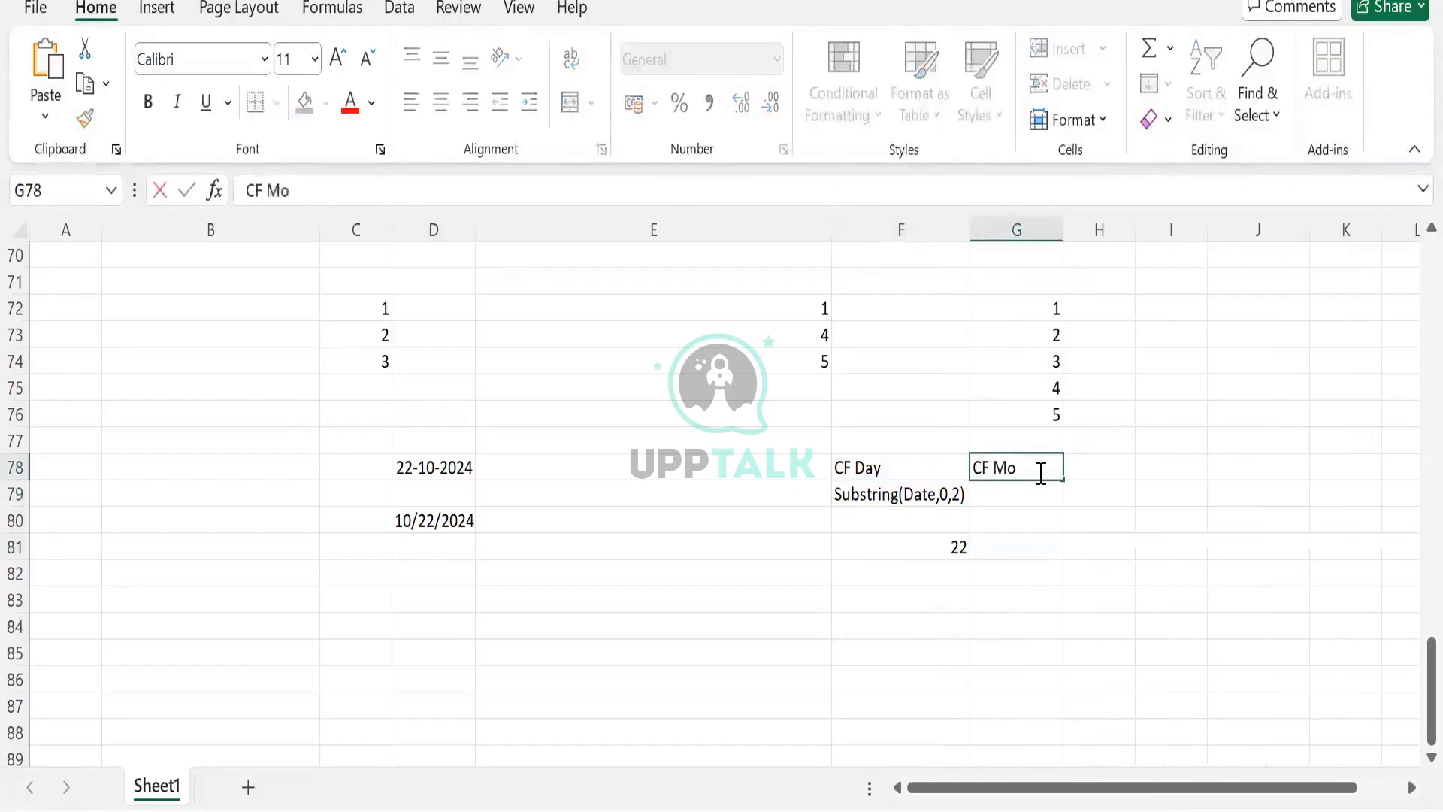
{"action": "type", "text": "nth"}
{"action": "key", "text": "Tab"}
{"action": "type", "text": "CF"}
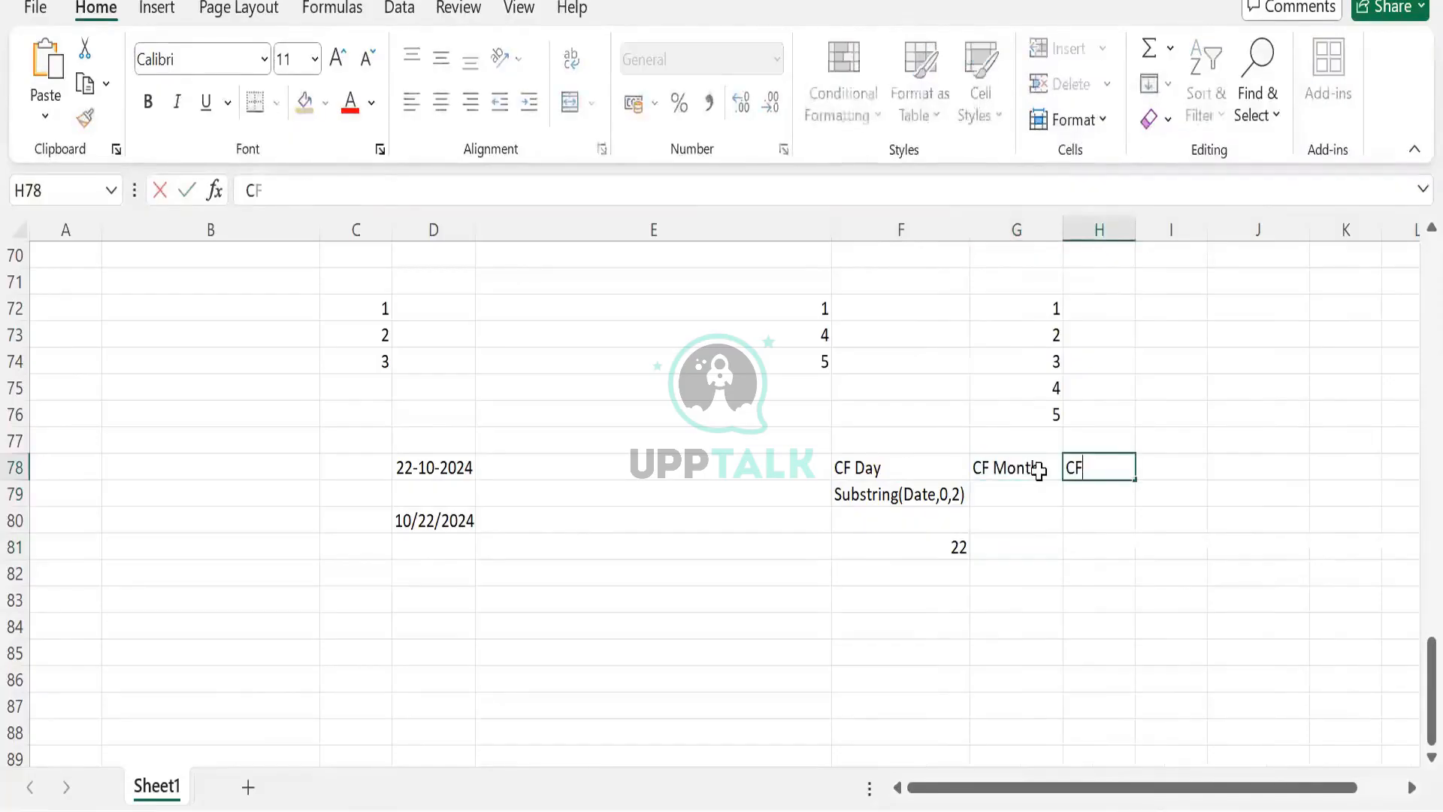
{"action": "type", "text": " Year"}
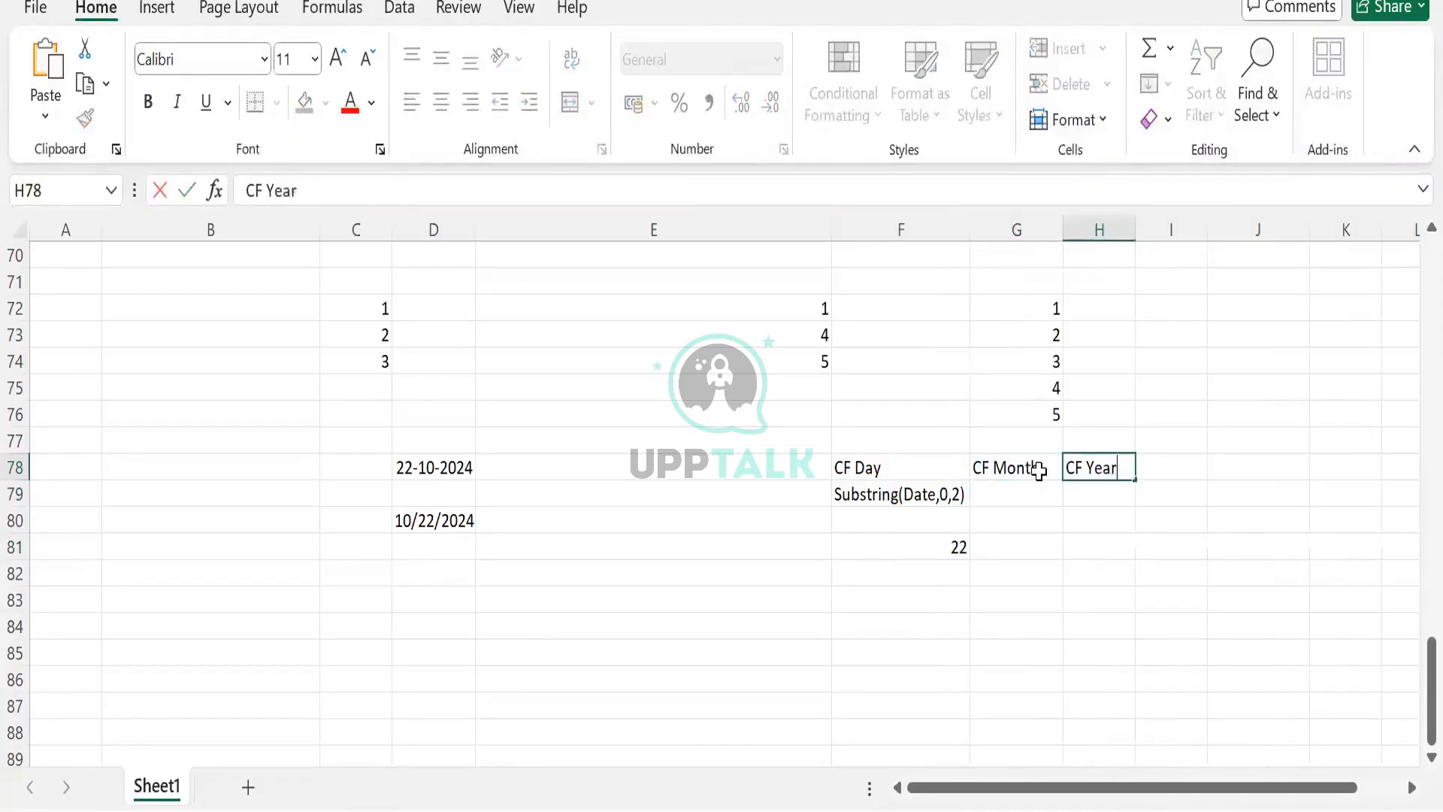
{"action": "key", "text": "Tab"}
- Copy the Substring formula text from F79 into G79 and H79 and autofit columns G and H
{"action": "left_click", "coordinate": [863, 493]}
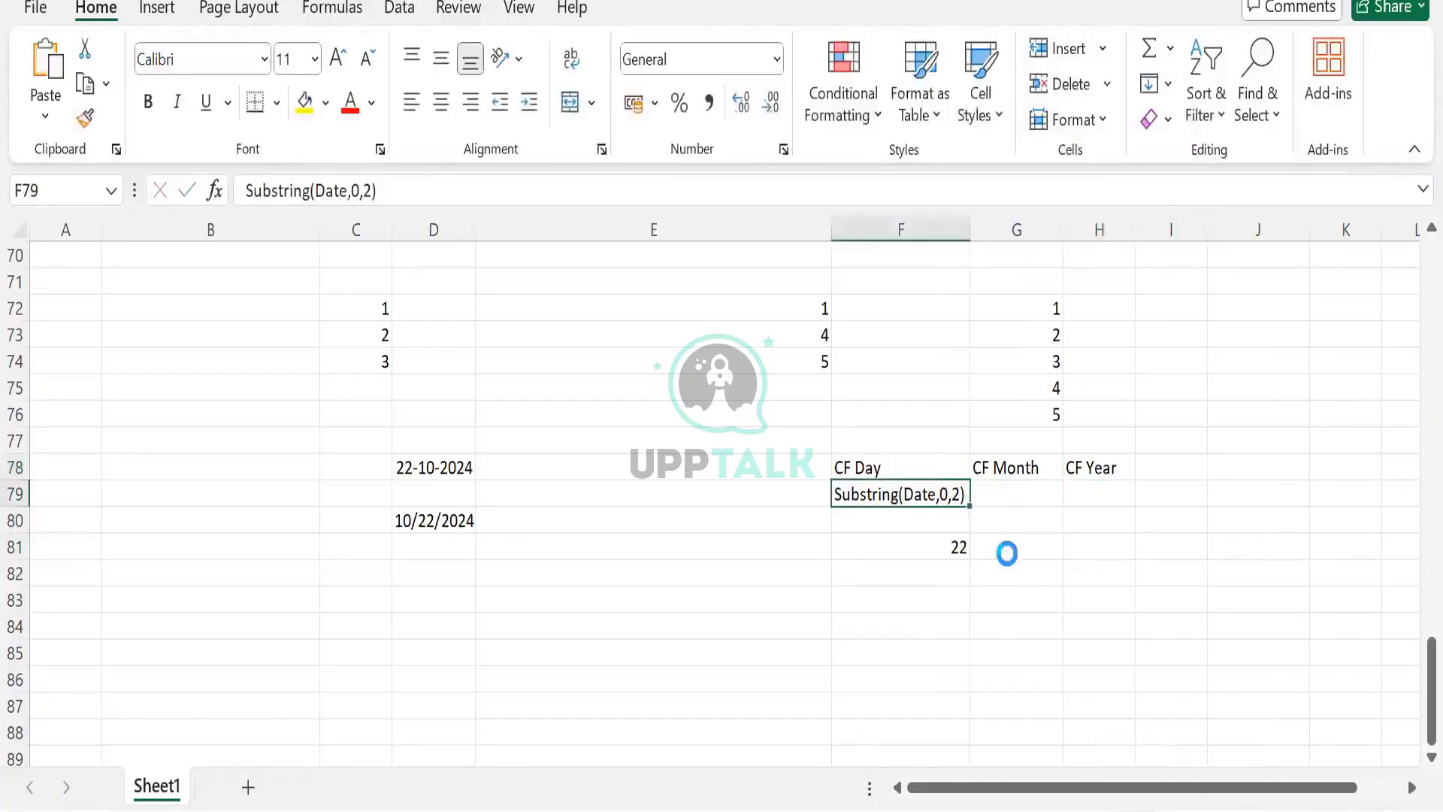
{"action": "key", "text": "ctrl+c"}
{"action": "left_click", "coordinate": [1044, 495]}
{"action": "key", "text": "ctrl+v"}
{"action": "left_click", "coordinate": [1093, 493]}
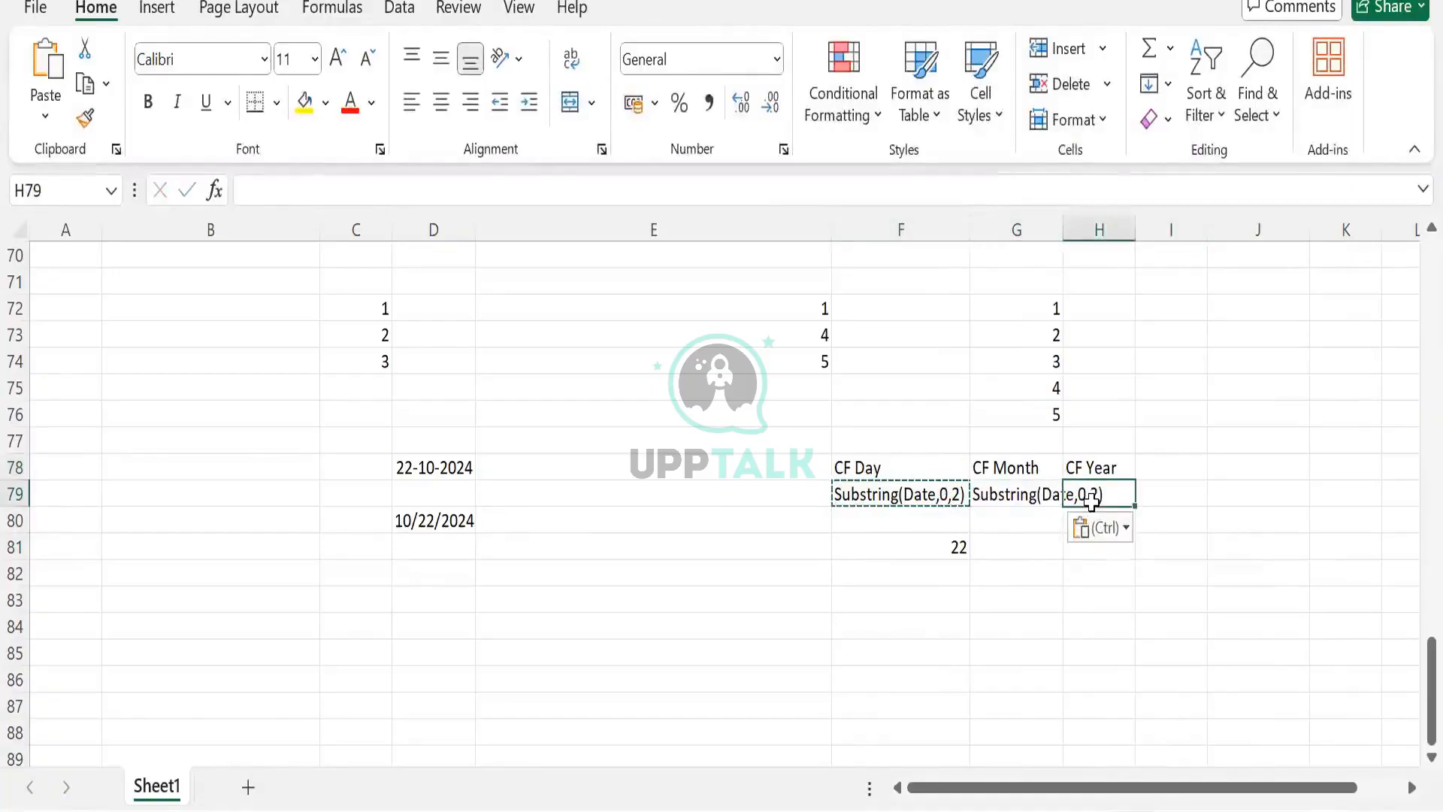
{"action": "key", "text": "ctrl+v"}
{"action": "double_click", "coordinate": [1063, 229]}
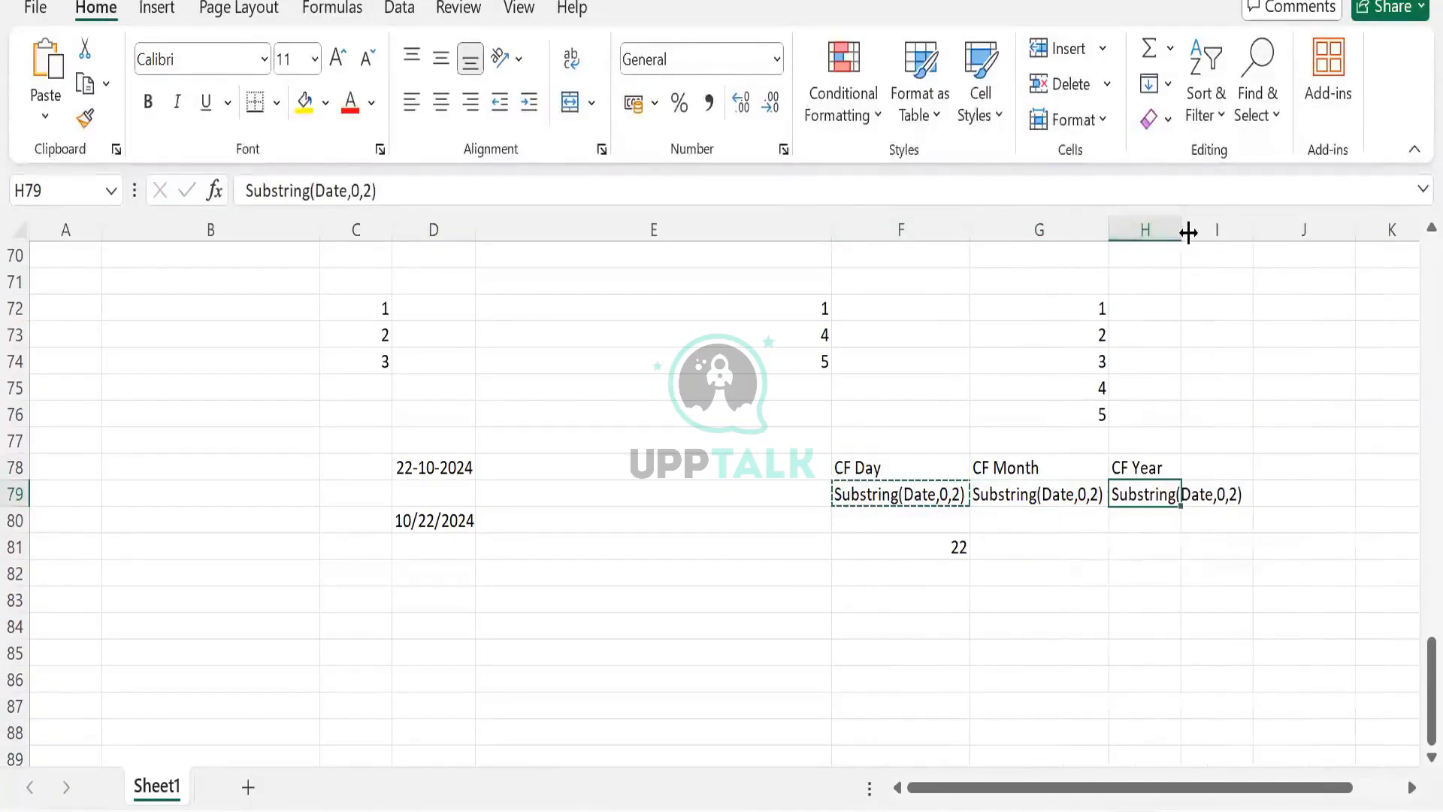
{"action": "double_click", "coordinate": [1180, 229]}
- Change the CF Month text in G79 to Substring(Date,4,5)
{"action": "left_click", "coordinate": [1087, 492]}
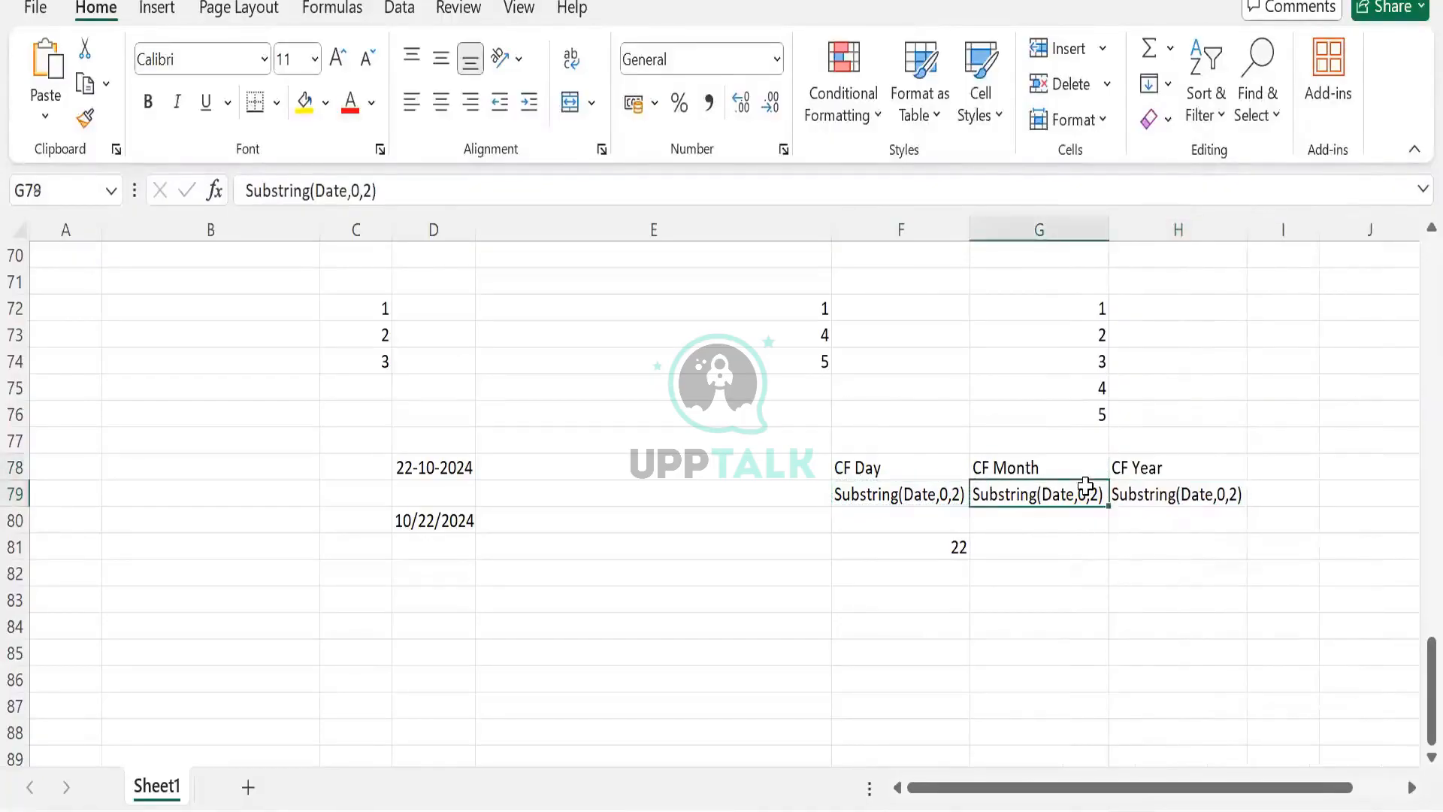
{"action": "double_click", "coordinate": [1008, 500]}
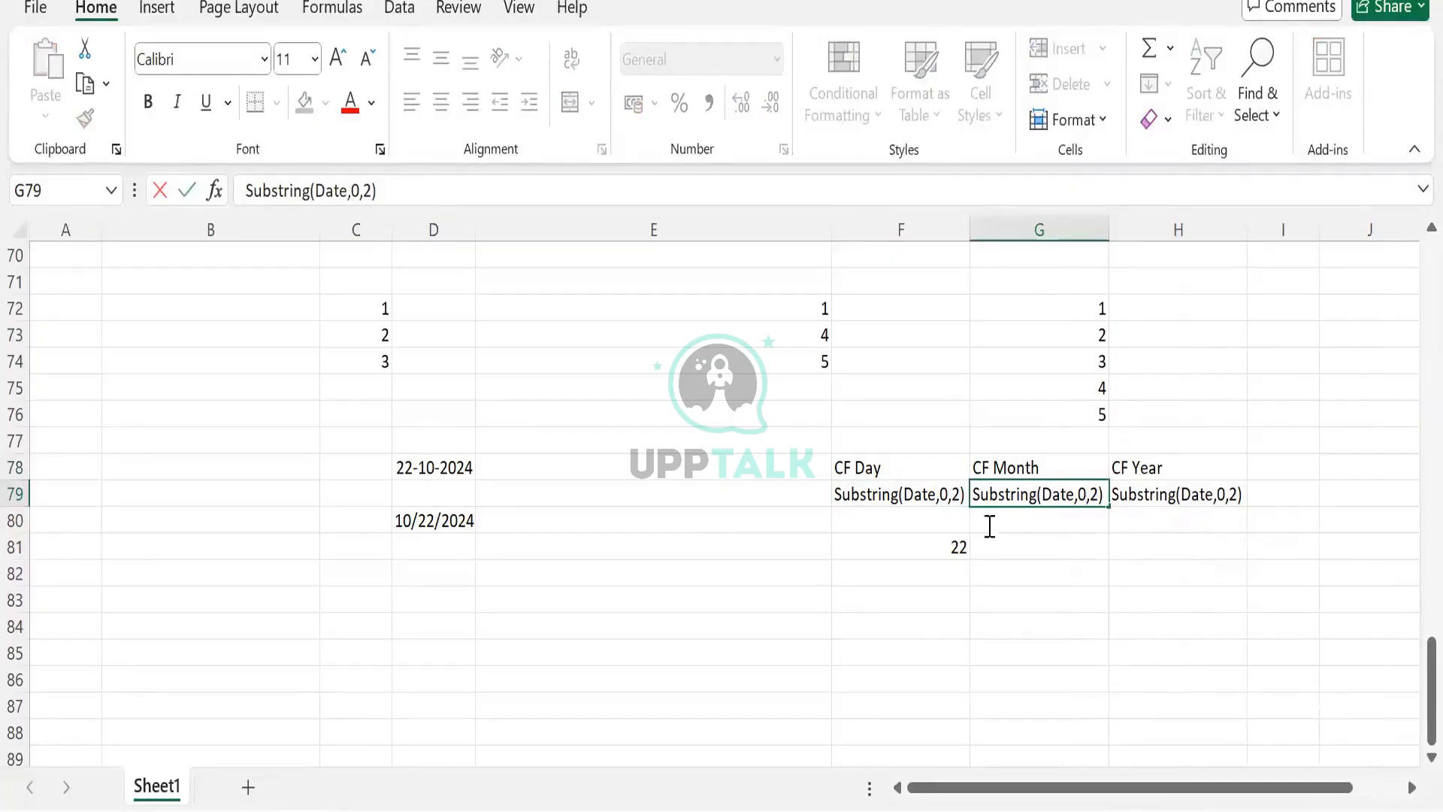
{"action": "key", "text": "BackSpace"}
{"action": "type", "text": "4"}
{"action": "key", "text": "Tab"}
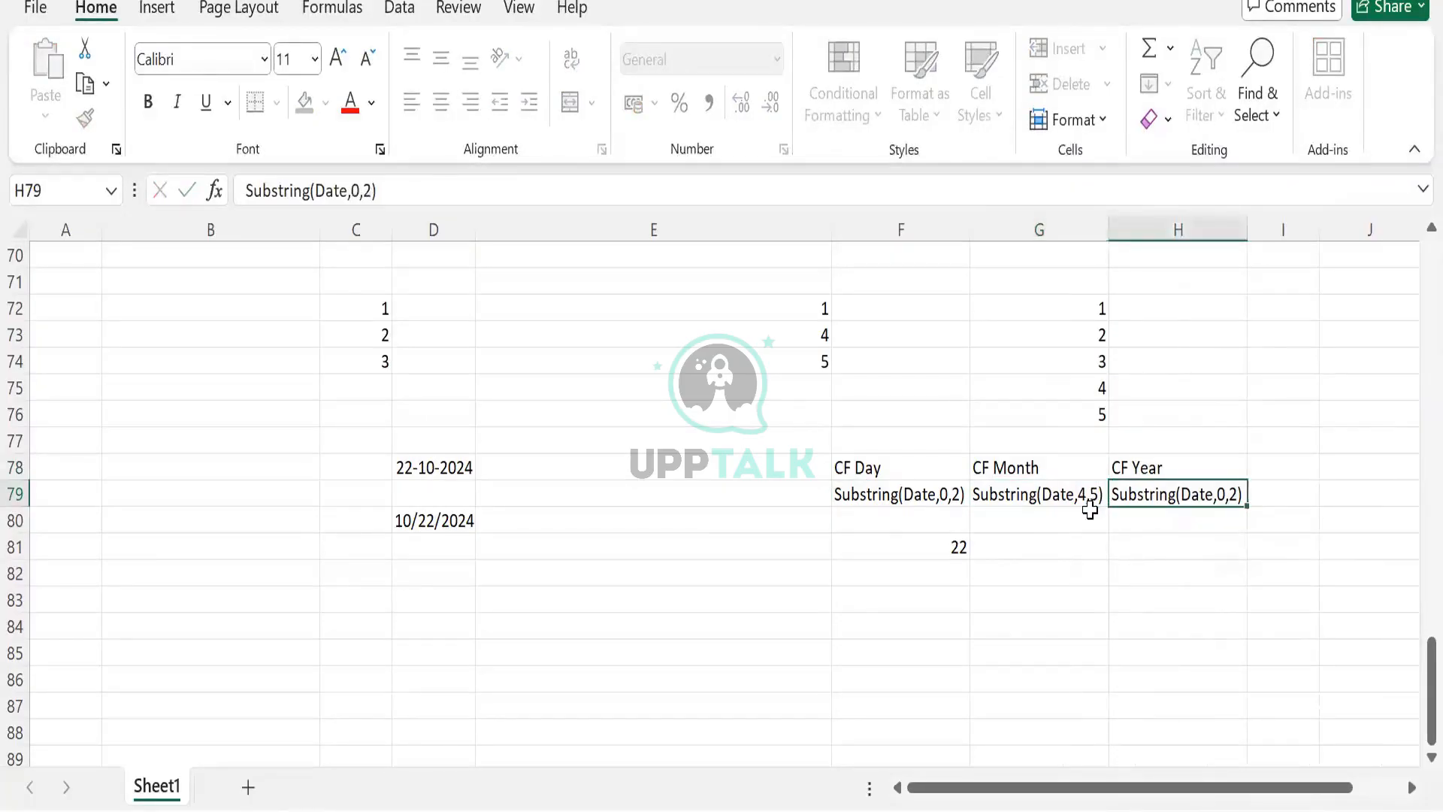
- Change the CF Year text in H79 to Substring(Date,7,10)
{"action": "double_click", "coordinate": [1228, 493]}
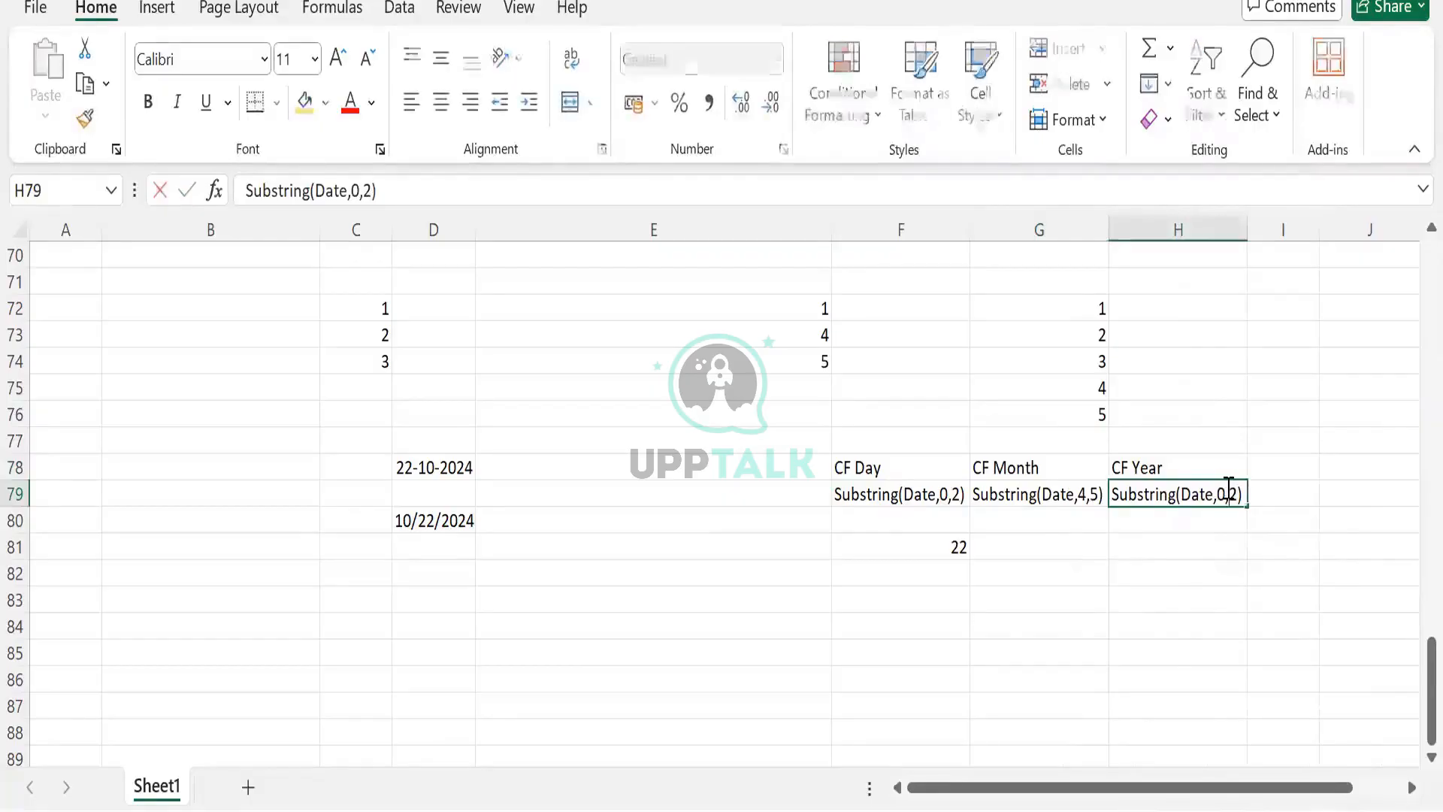
{"action": "key", "text": "BackSpace"}
{"action": "key", "text": "BackSpace"}
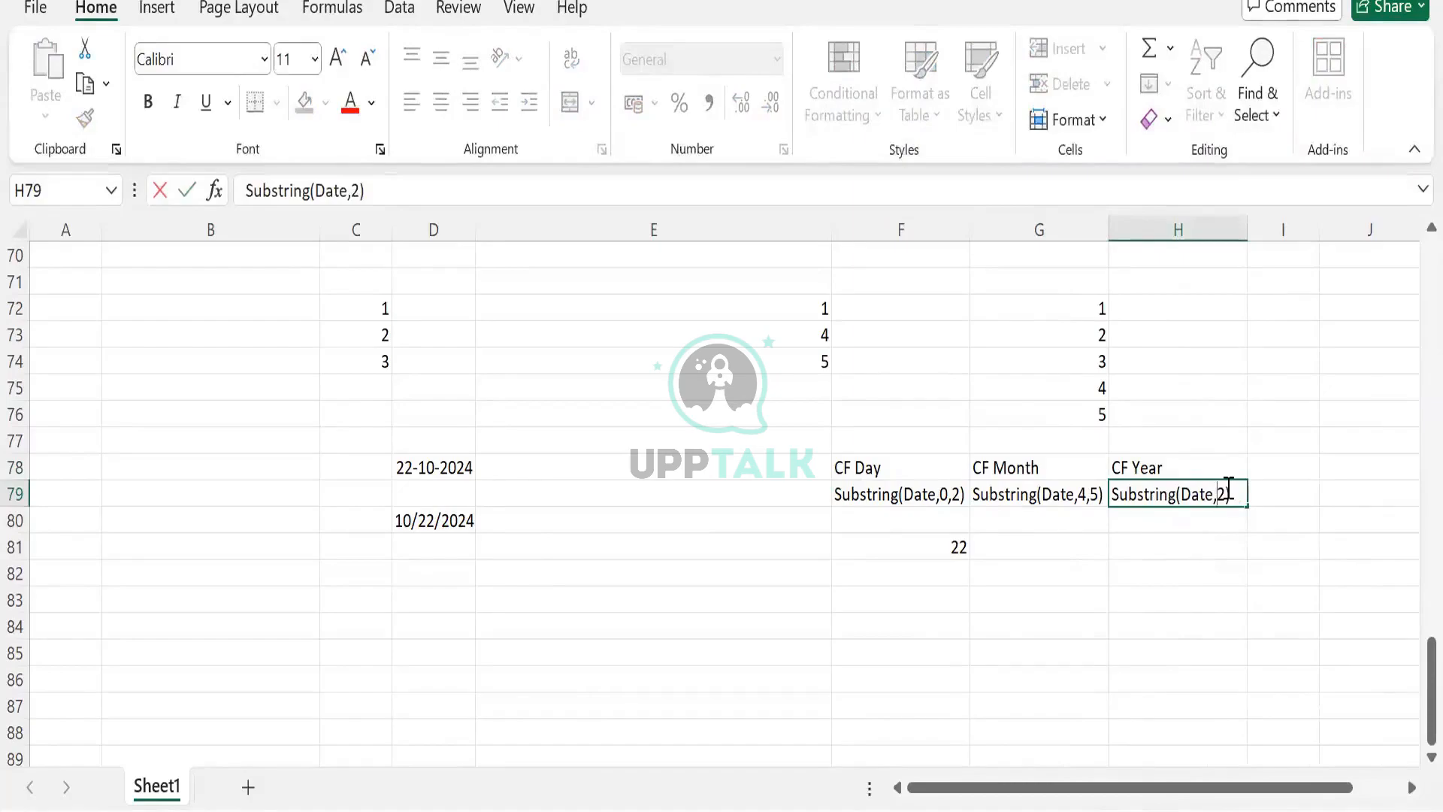
{"action": "type", "text": "7,"}
{"action": "key", "text": "Delete"}
{"action": "type", "text": "10"}
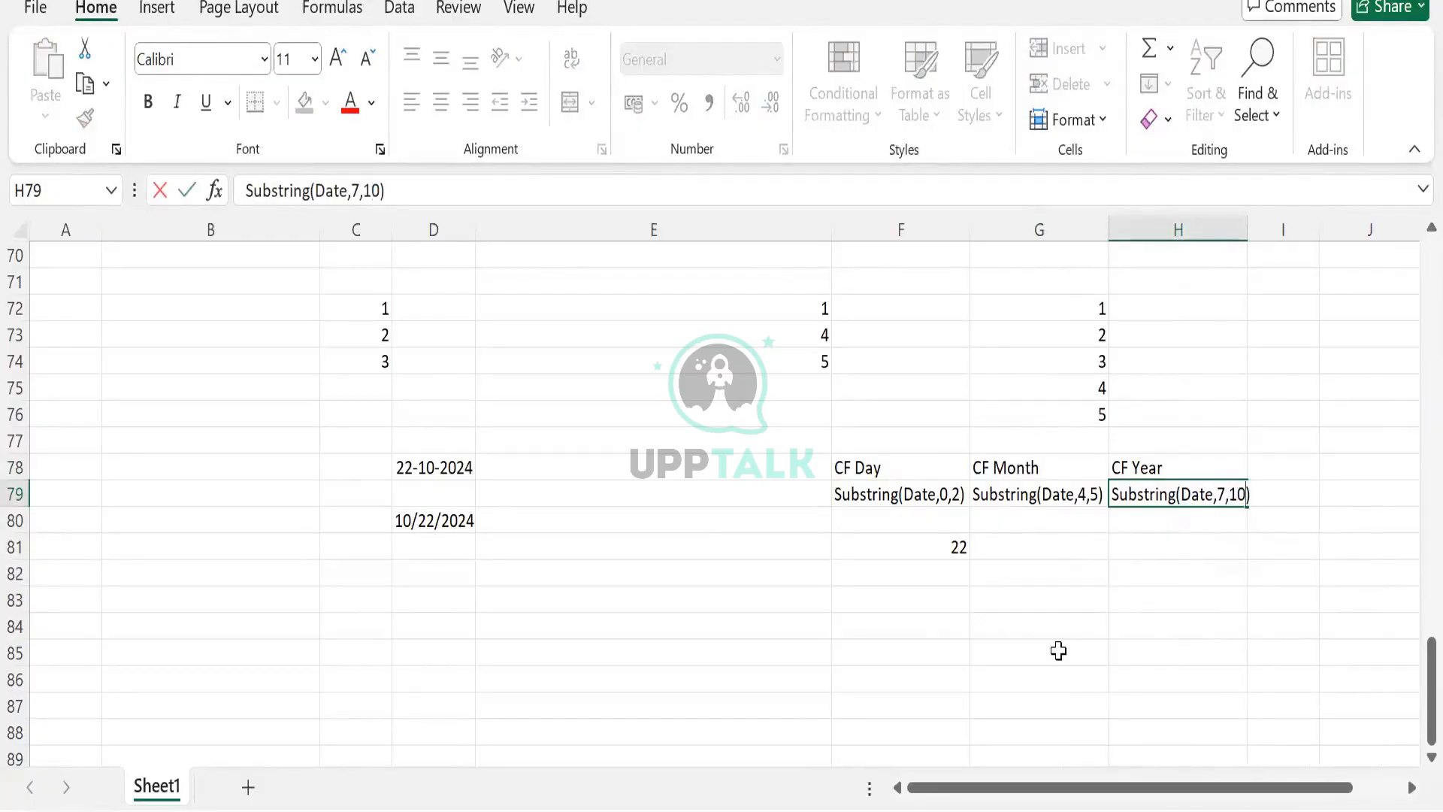
{"action": "key", "text": "Return"}
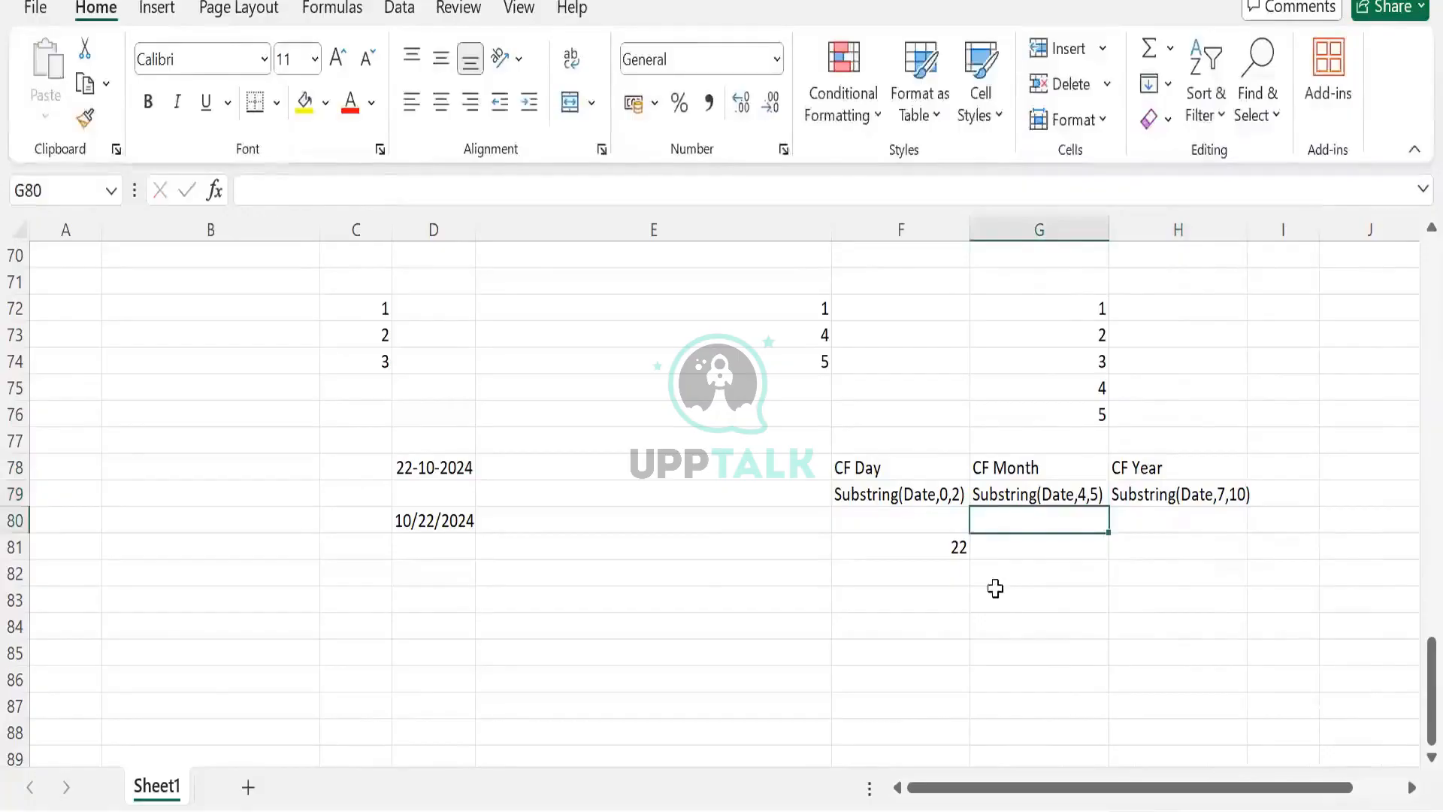
- Enter the sample values 10 in G81 and 2024 in H81
{"action": "left_click", "coordinate": [1018, 544]}
{"action": "type", "text": "10"}
{"action": "key", "text": "Tab"}
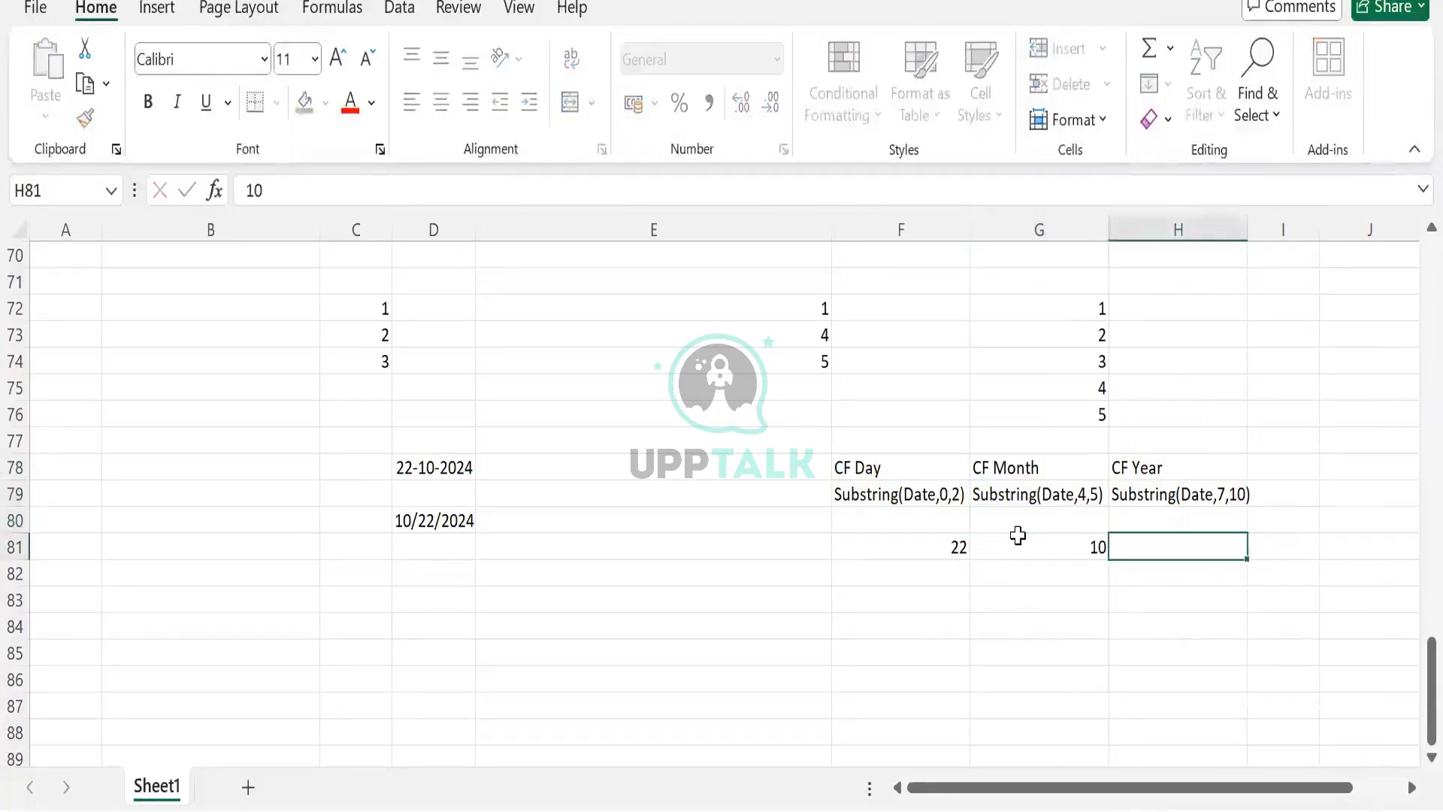
{"action": "type", "text": "2024"}
{"action": "key", "text": "Tab"}
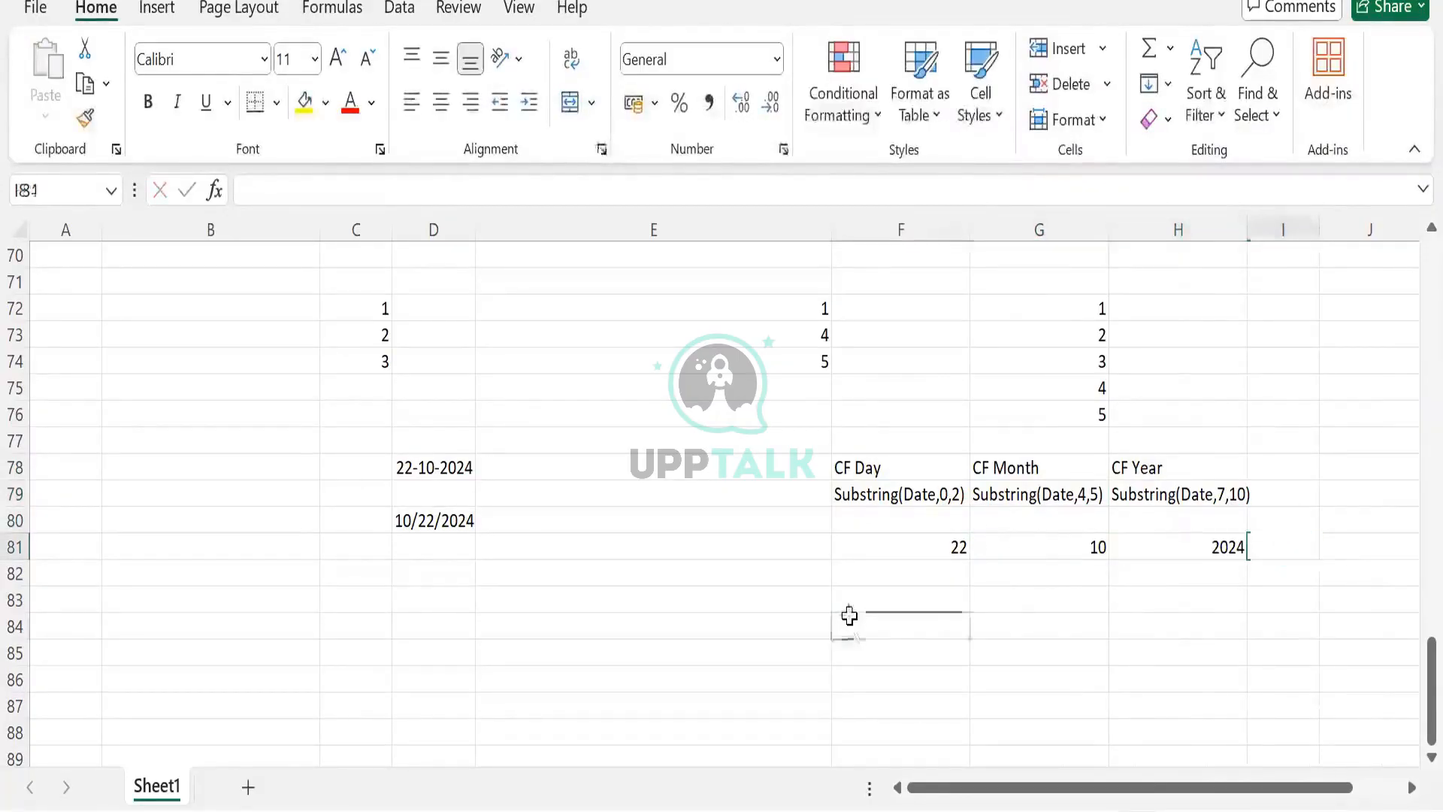
- Write concat([CF month], "/", [CF Day], "/", [CF Year]) in F84
{"action": "left_click", "coordinate": [849, 624]}
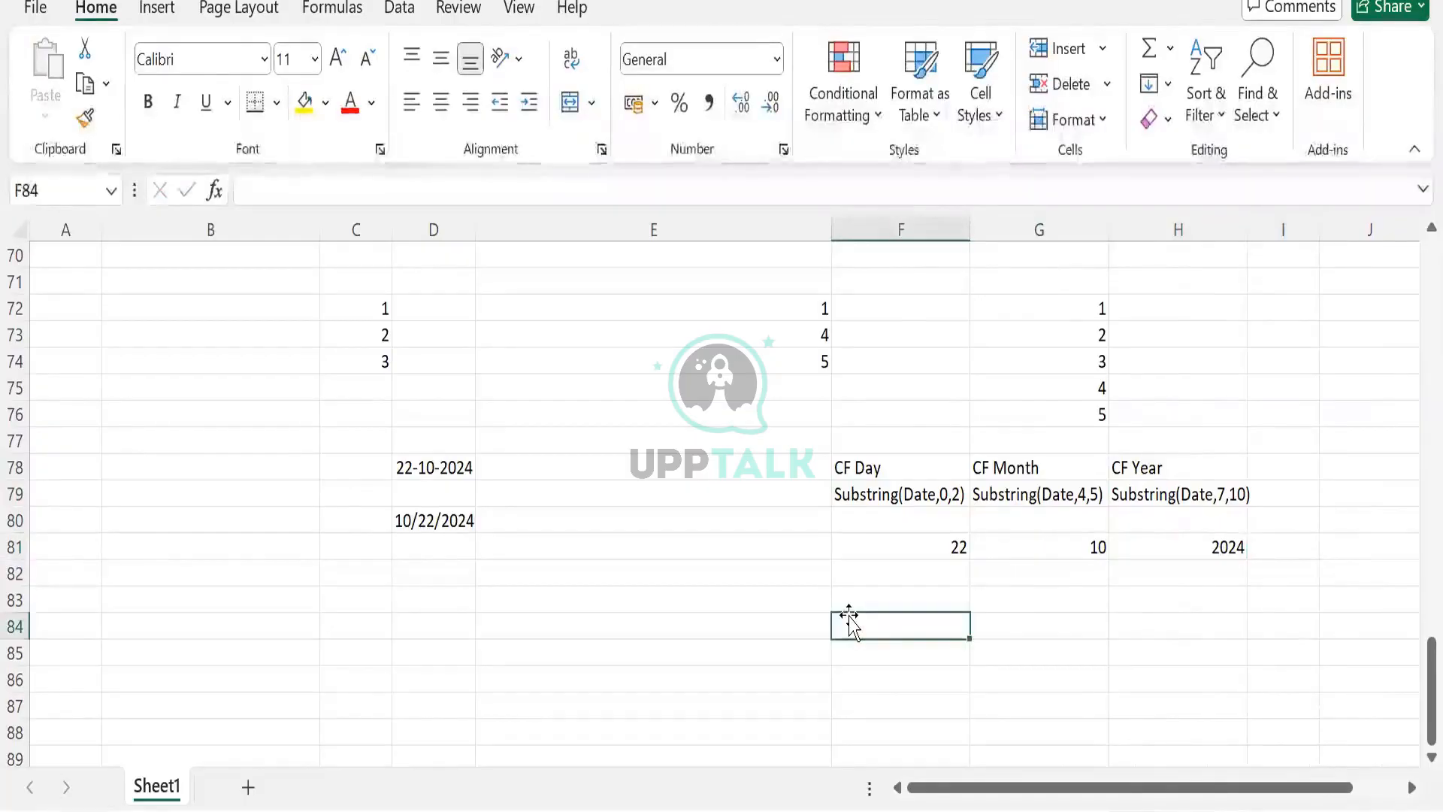
{"action": "type", "text": "conc"}
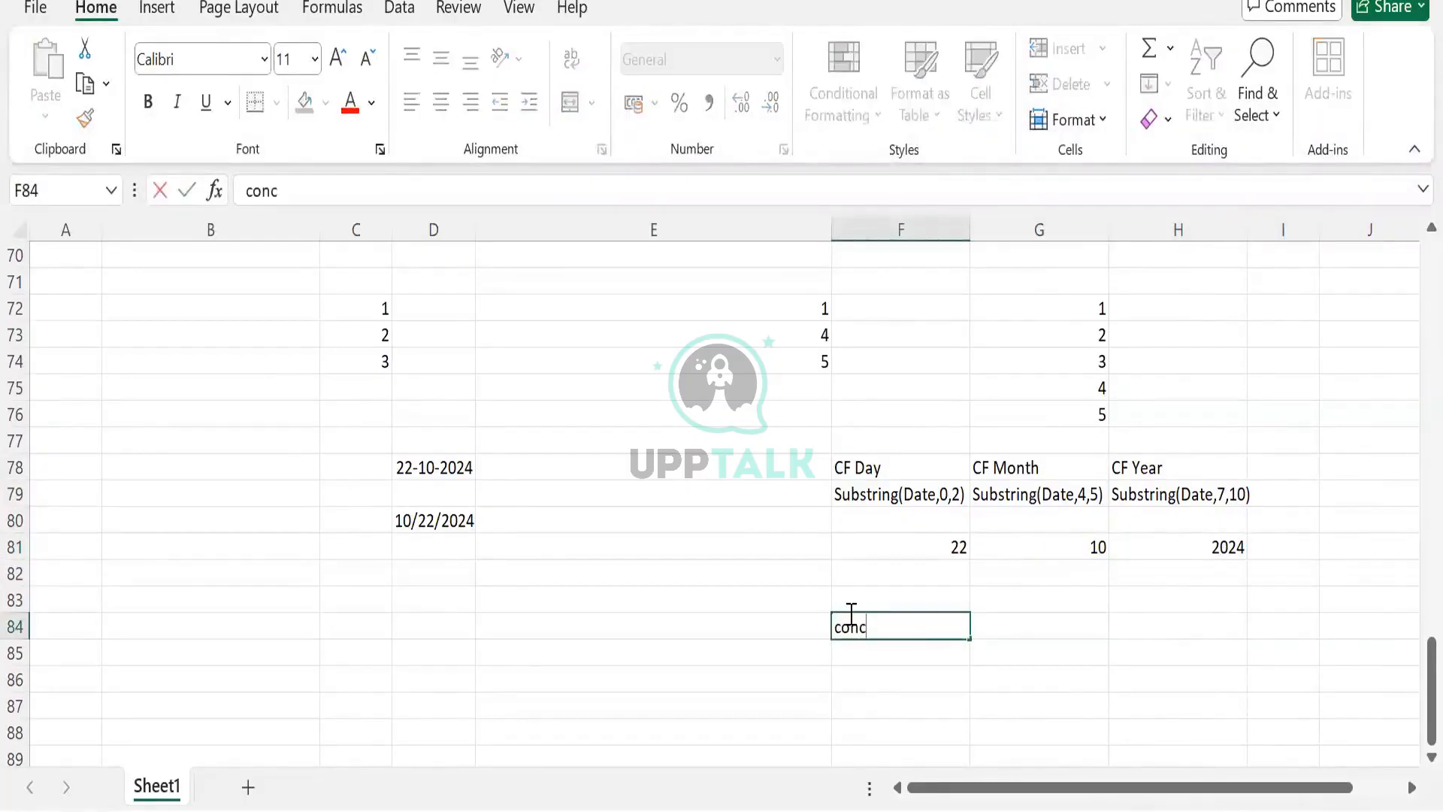
{"action": "type", "text": "at"}
{"action": "type", "text": "("}
{"action": "type", "text": "[CF"}
{"action": "type", "text": " mo"}
{"action": "key", "text": "BackSpace"}
{"action": "type", "text": "month"}
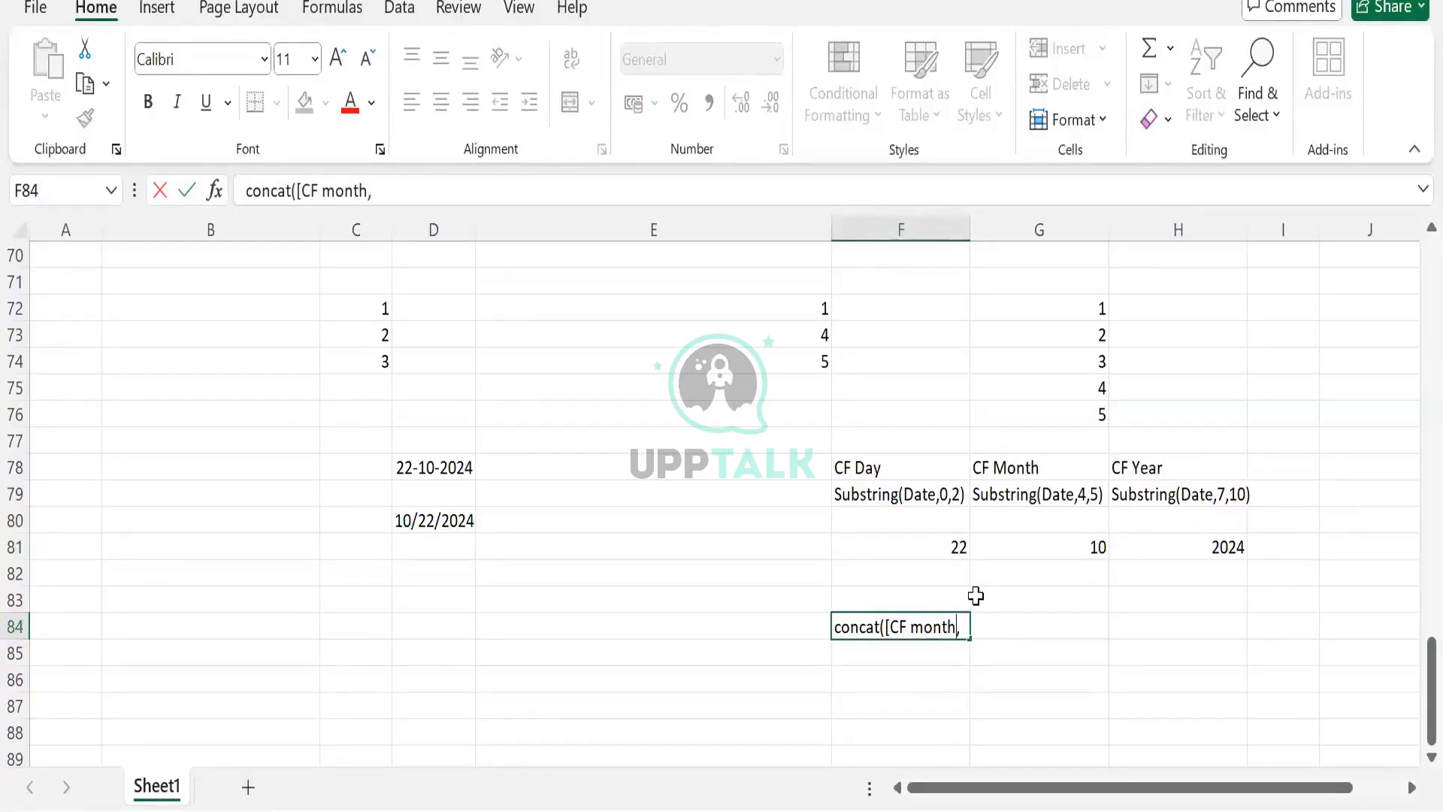
{"action": "type", "text": "]"}
{"action": "type", "text": "/\", [CF"}
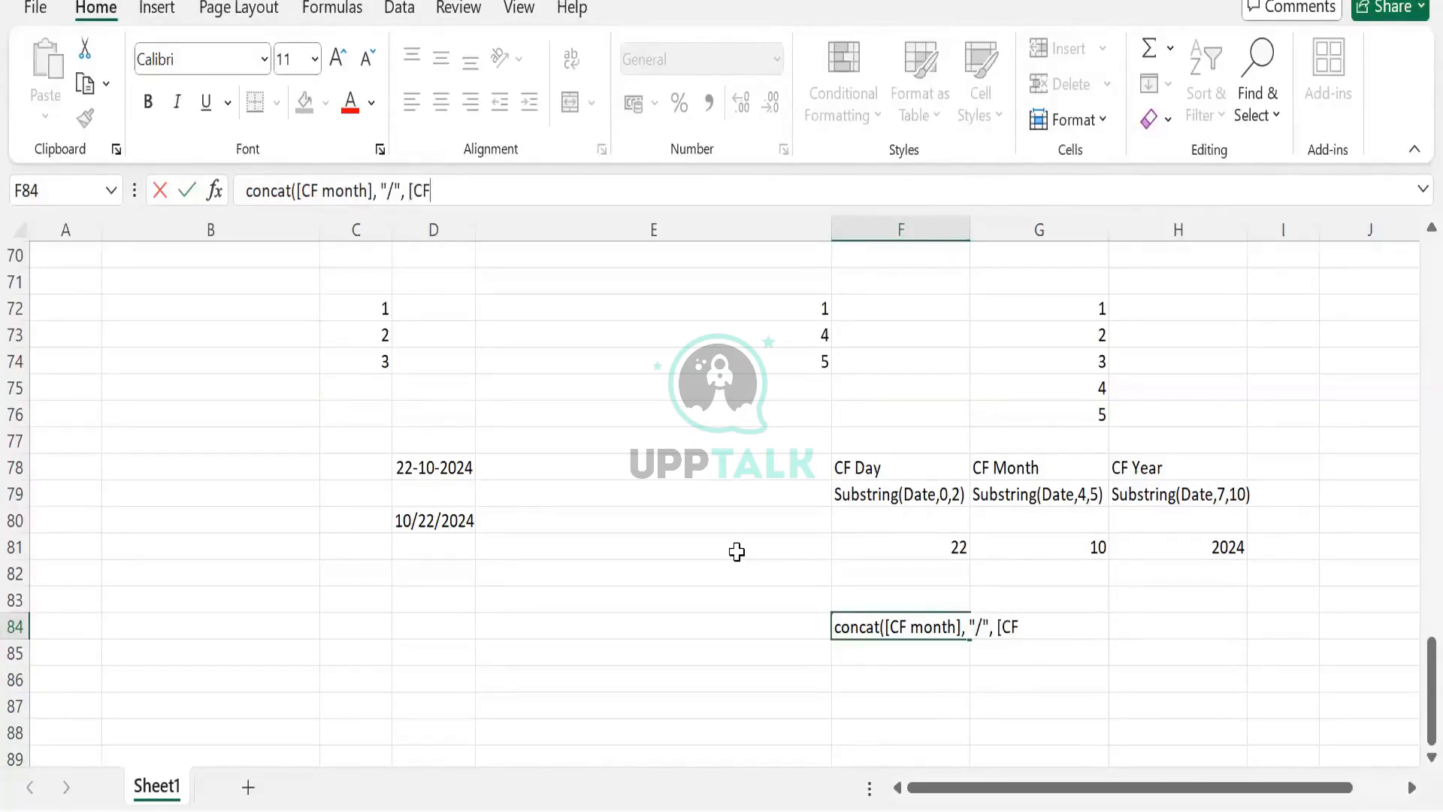
{"action": "type", "text": " Day], \"/\","}
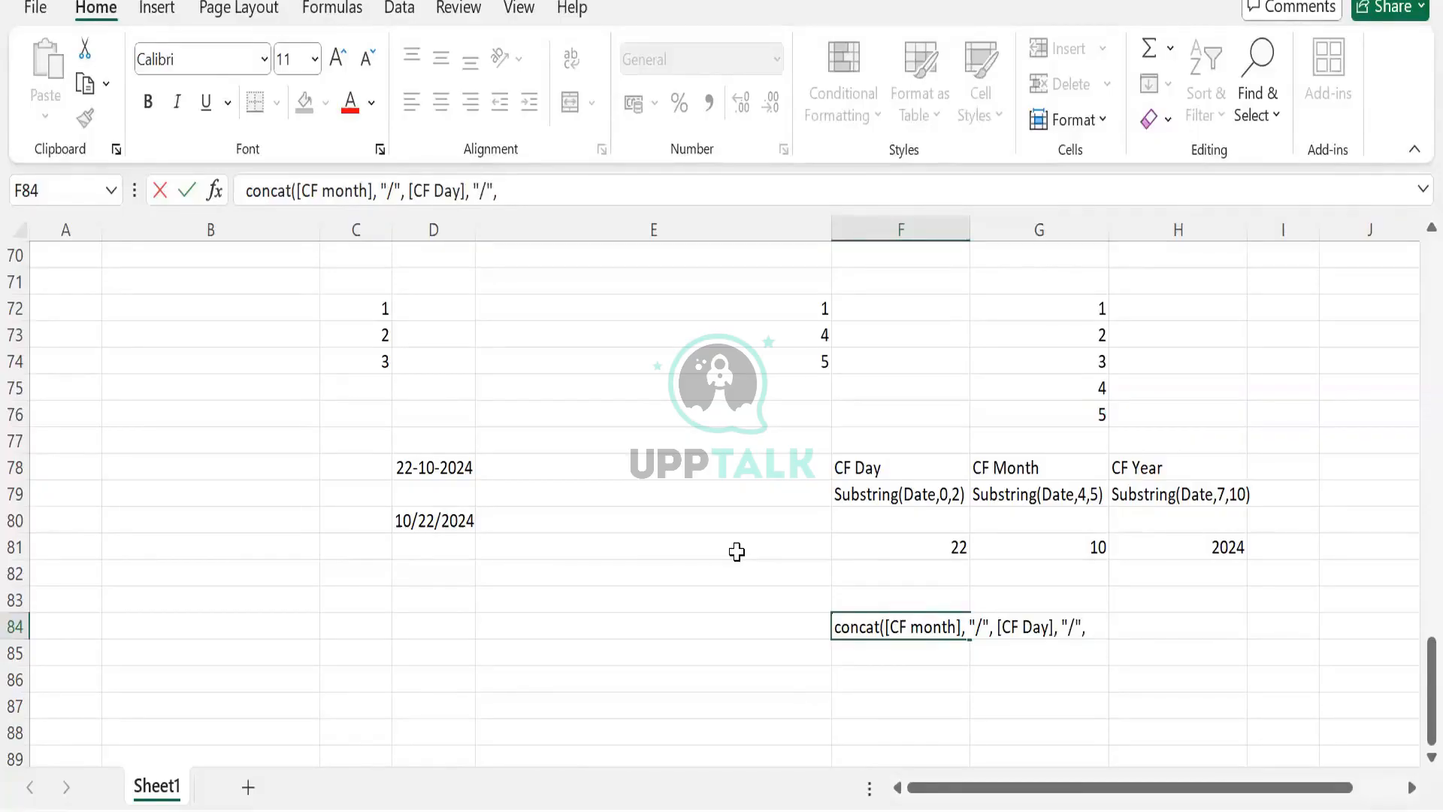
{"action": "type", "text": " [CF Year"}
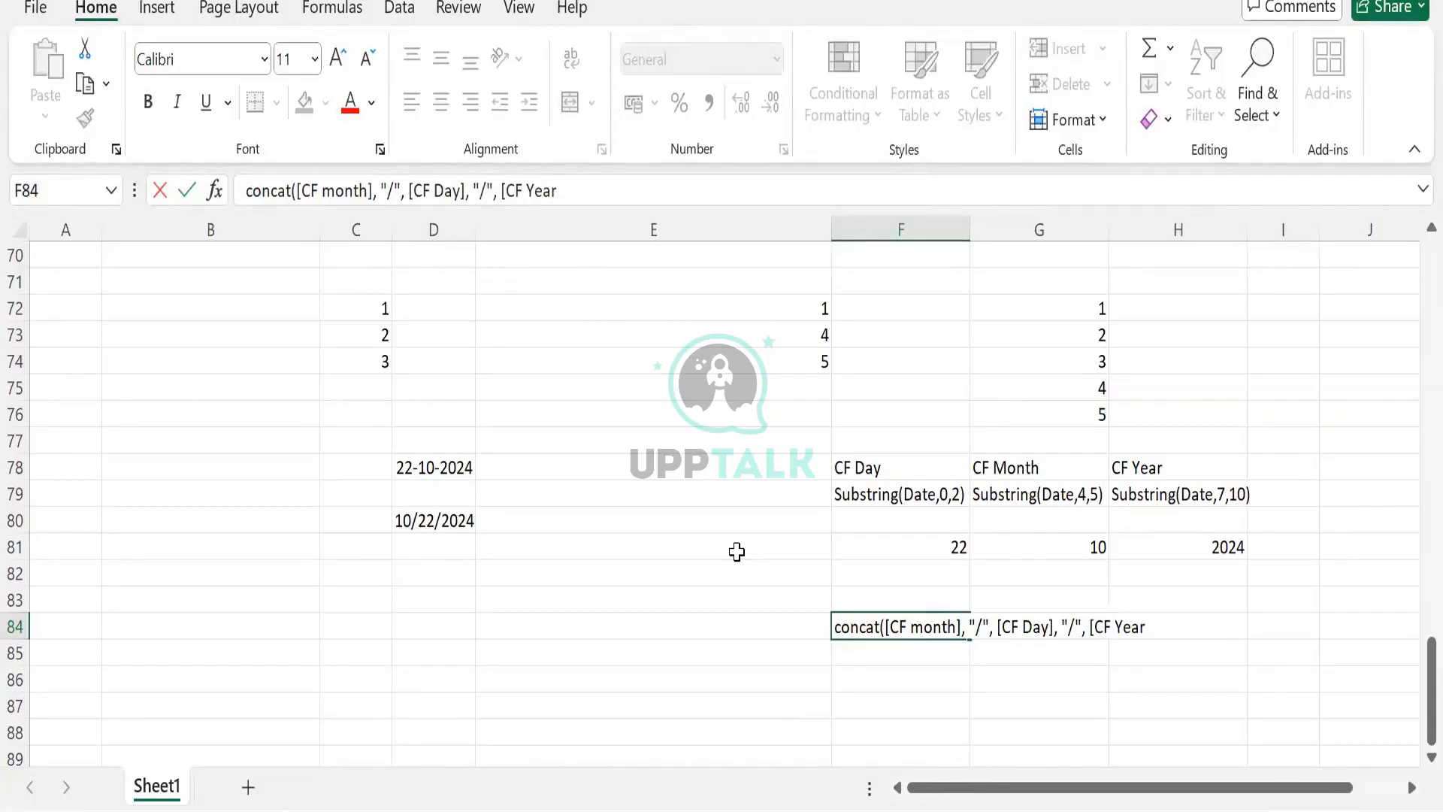
{"action": "type", "text": "])"}
{"action": "key", "text": "Return"}
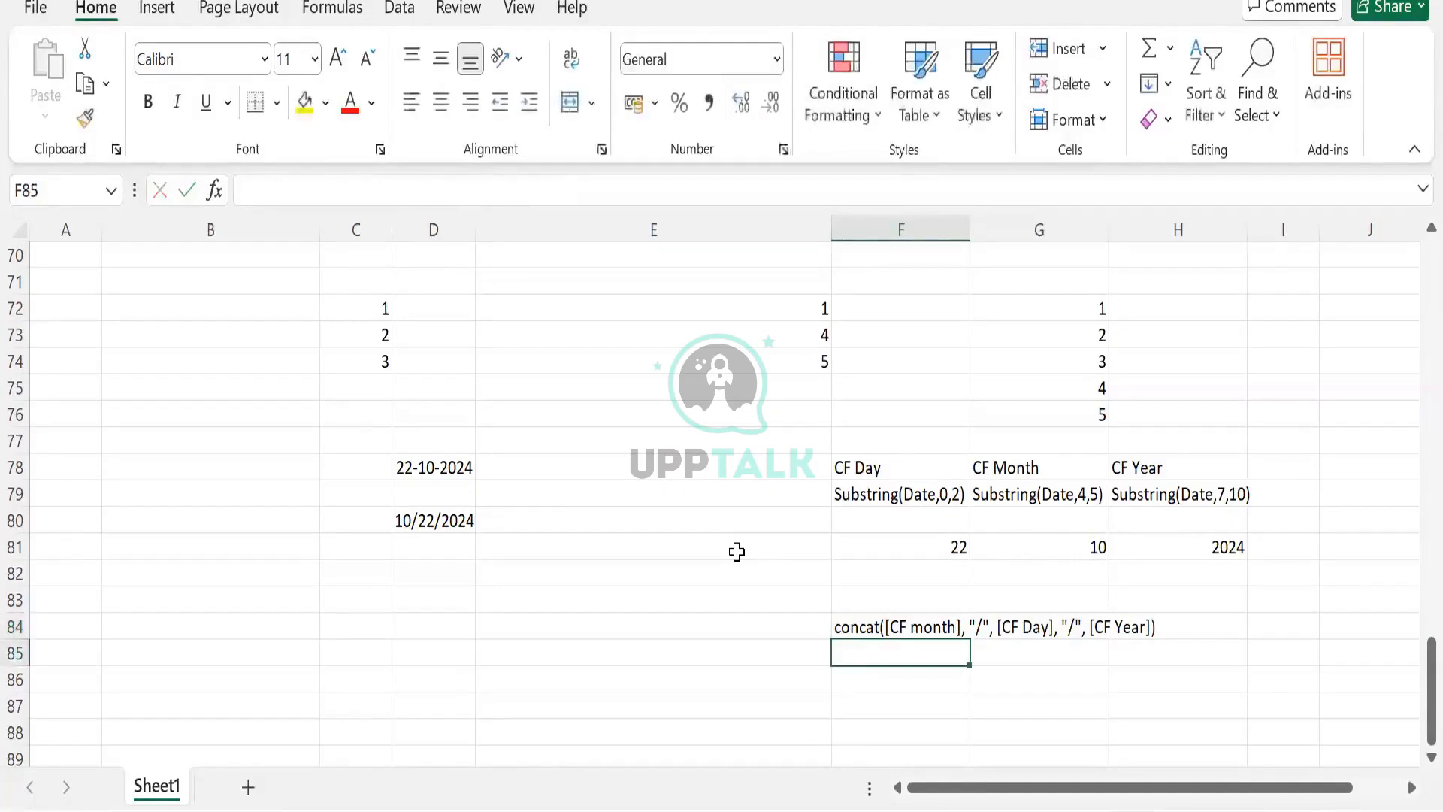
- Review the 10/22/2024 date and highlight the first "/" separator inside the concat text
{"action": "left_click", "coordinate": [415, 517]}
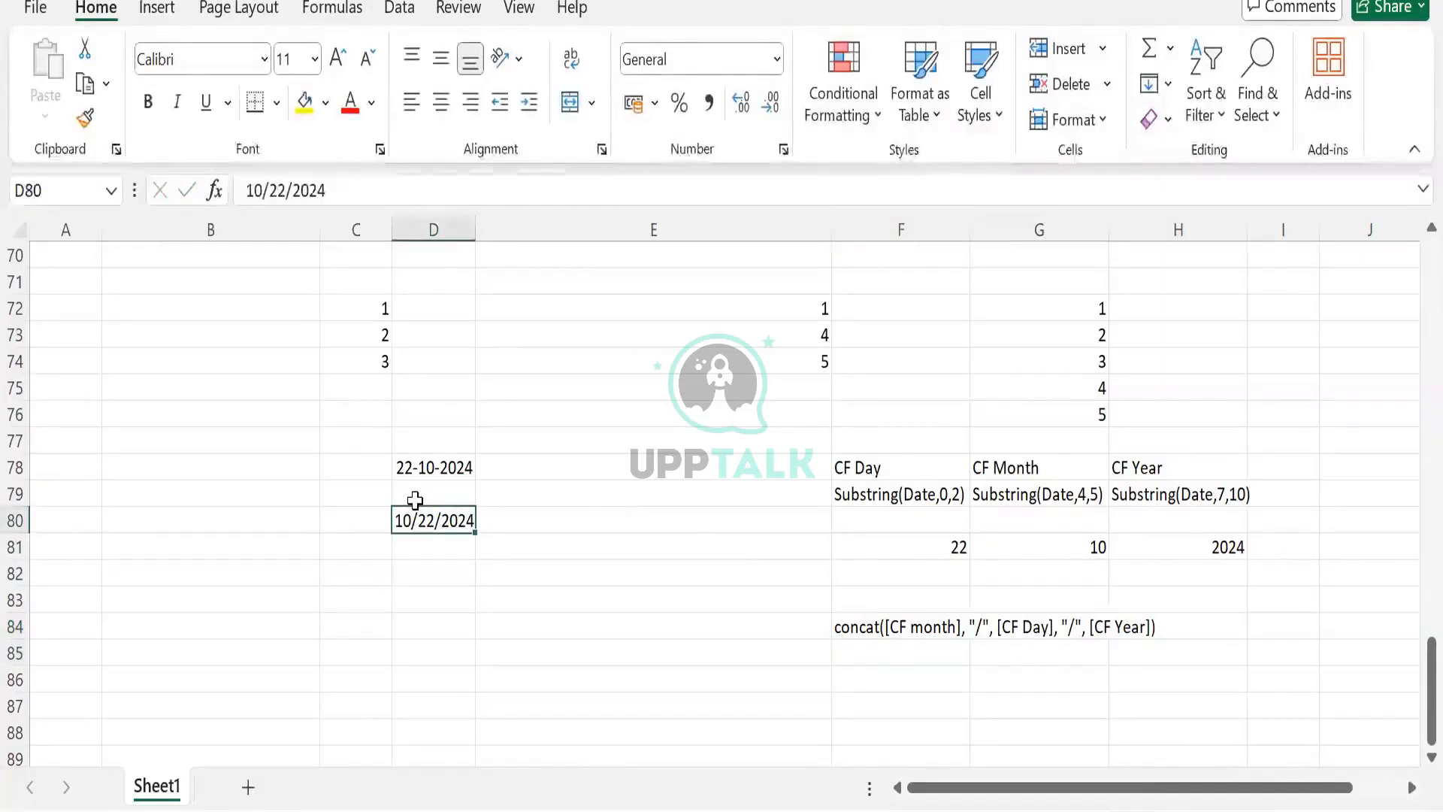
{"action": "left_click", "coordinate": [929, 647]}
{"action": "left_click", "coordinate": [927, 629]}
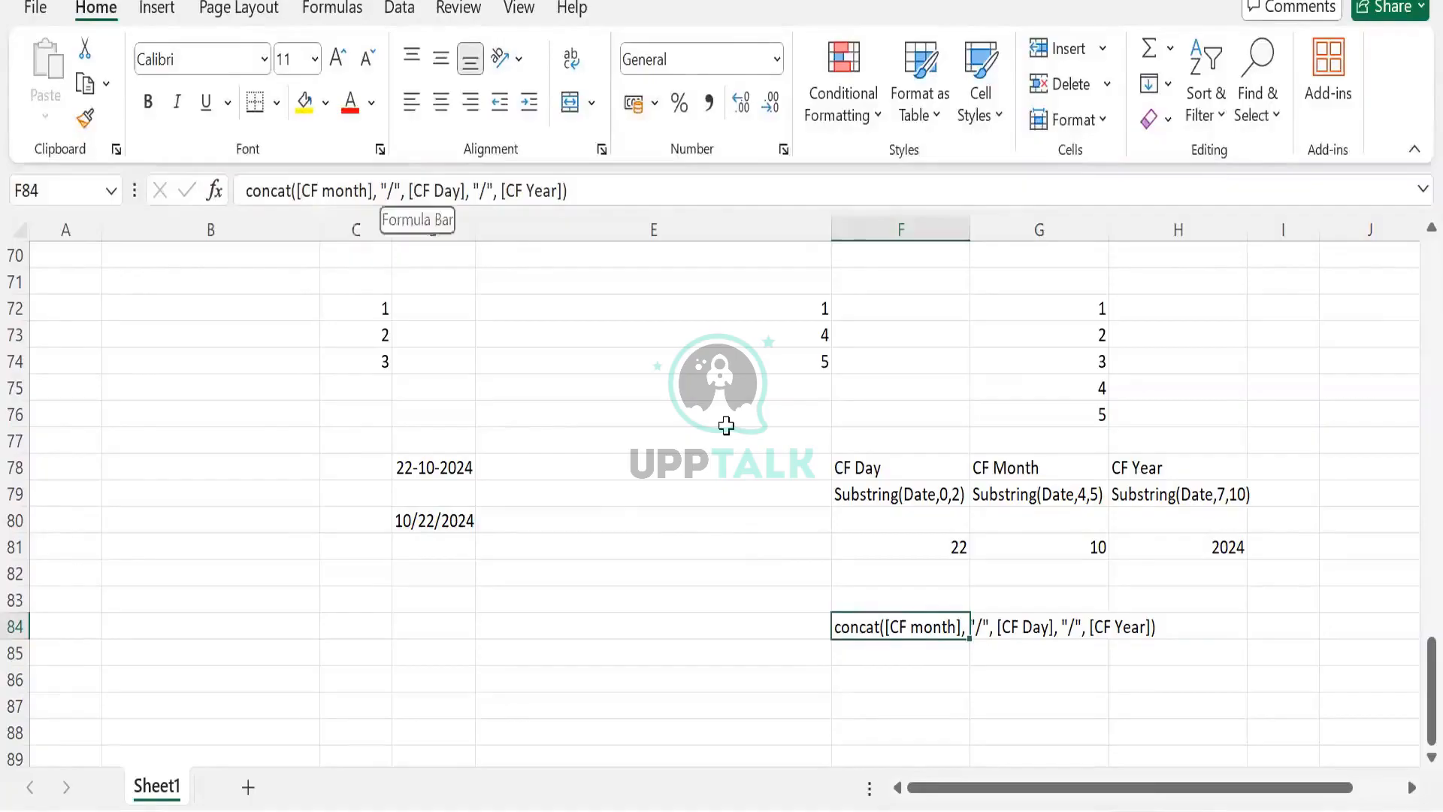
{"action": "key", "text": "F2"}
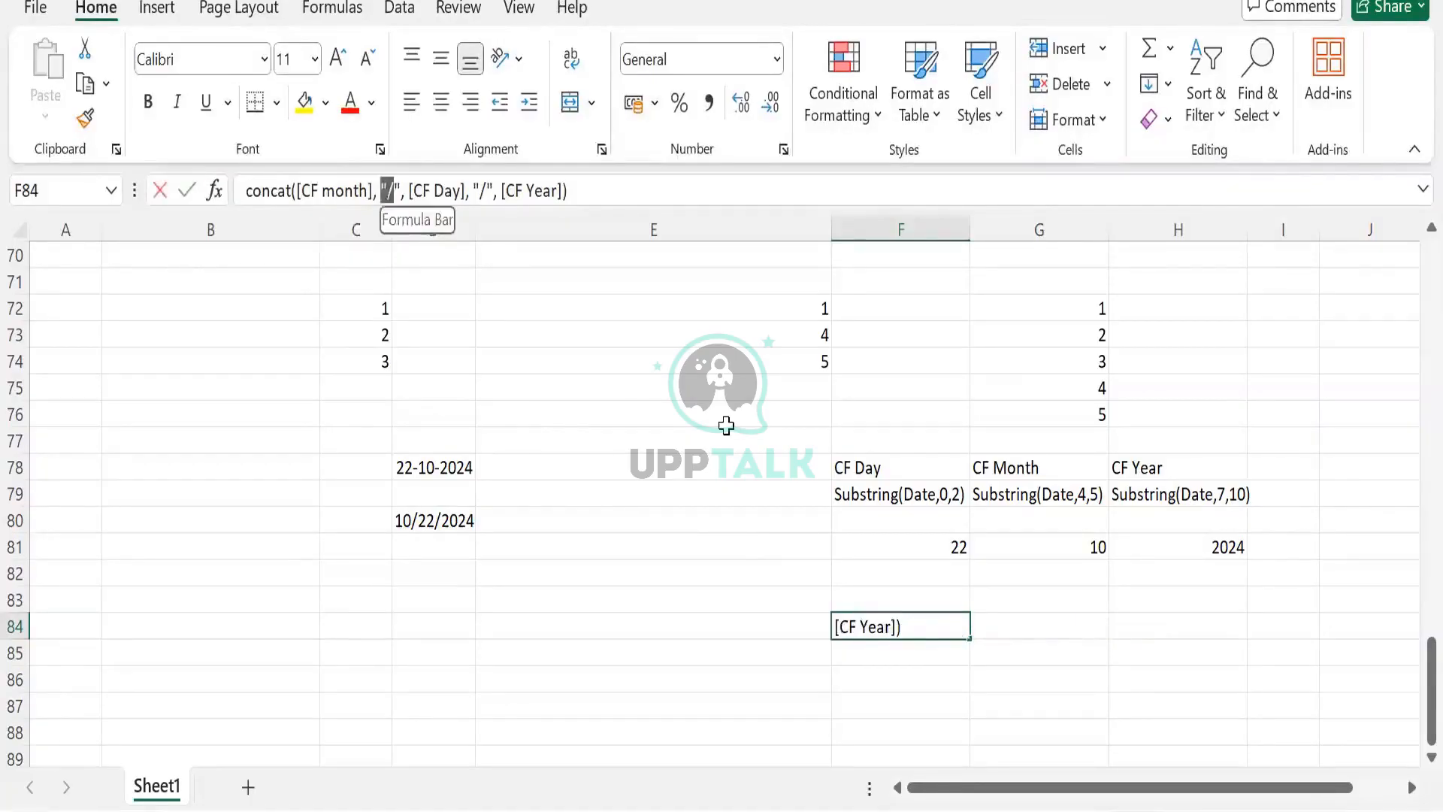
{"action": "left_click_drag", "start_coordinate": [394, 191], "coordinate": [388, 191]}
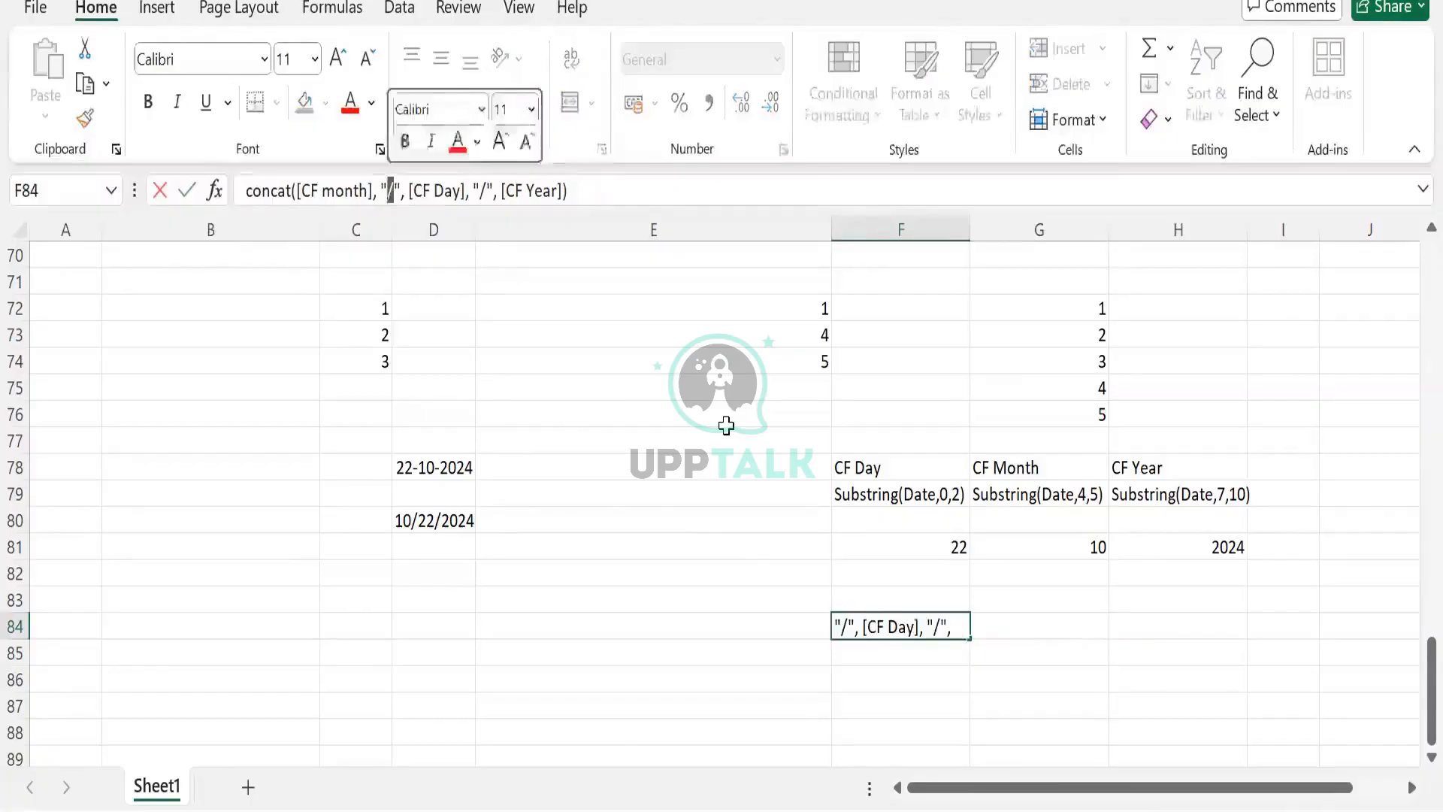
- Replace the two "/" separators in the F84 concat text with "abc" and "."
{"action": "key", "text": "Left"}
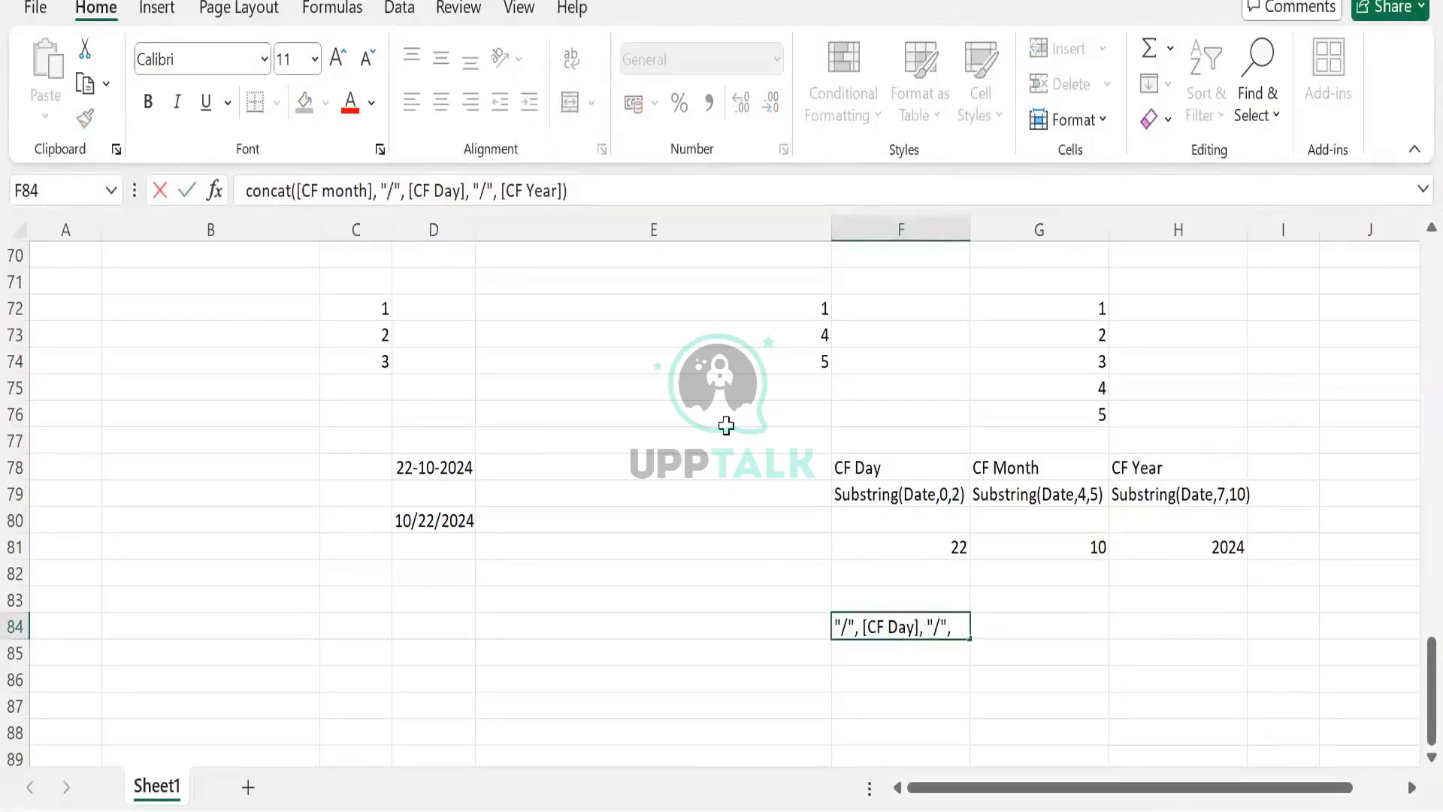
{"action": "key", "text": "Delete"}
{"action": "type", "text": "."}
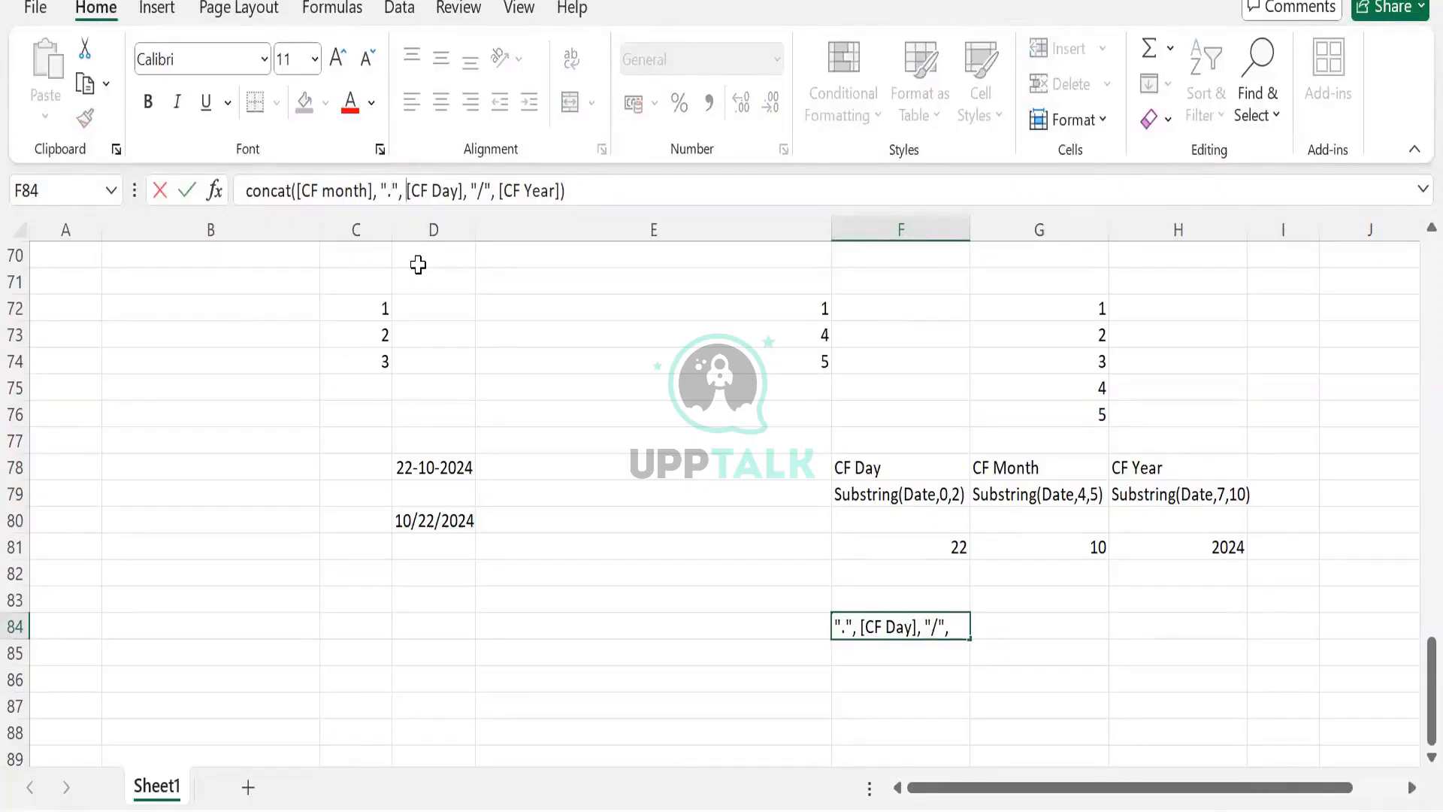
{"action": "key", "text": "ctrl+Right"}
{"action": "key", "text": "ctrl+Right"}
{"action": "key", "text": "BackSpace"}
{"action": "type", "text": "."}
{"action": "key", "text": "BackSpace"}
{"action": "type", "text": "a"}
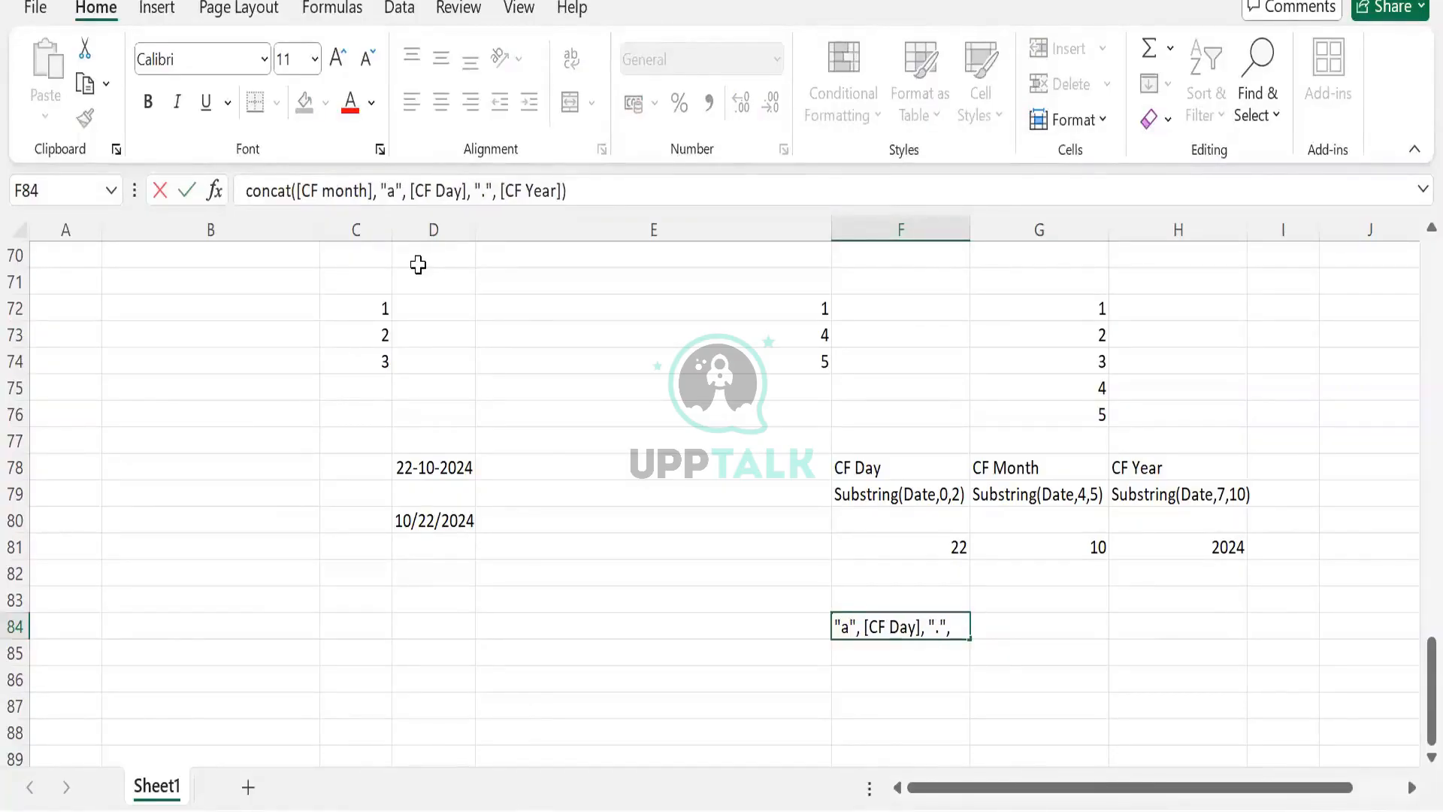
{"action": "type", "text": "bc"}
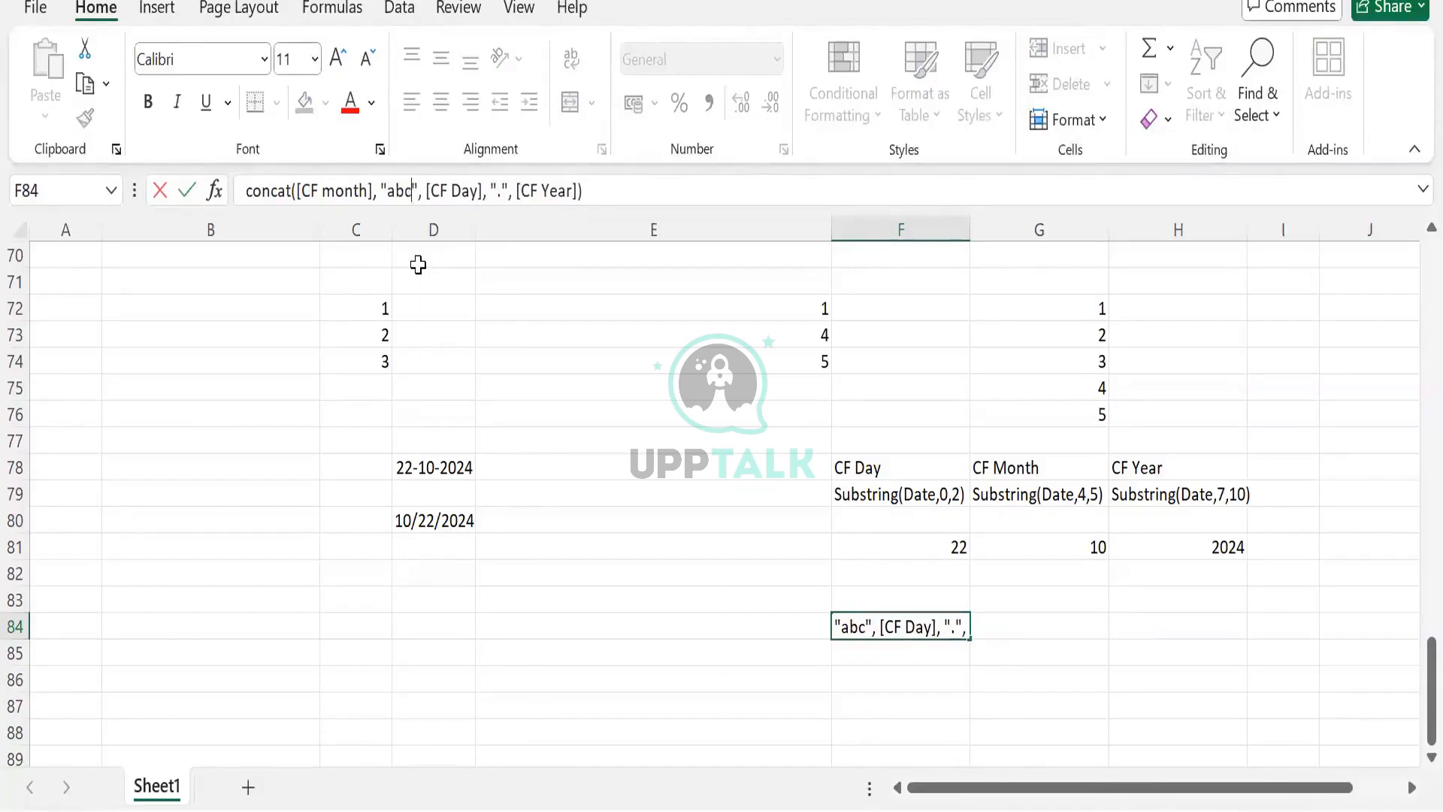
- Compare the concat note in the sheet with the expression in the Workday Edit New_Field editor
{"action": "key", "text": "shift+Left"}
{"action": "key", "text": "shift+Left"}
{"action": "key", "text": "shift+Left"}
{"action": "key", "text": "alt"}
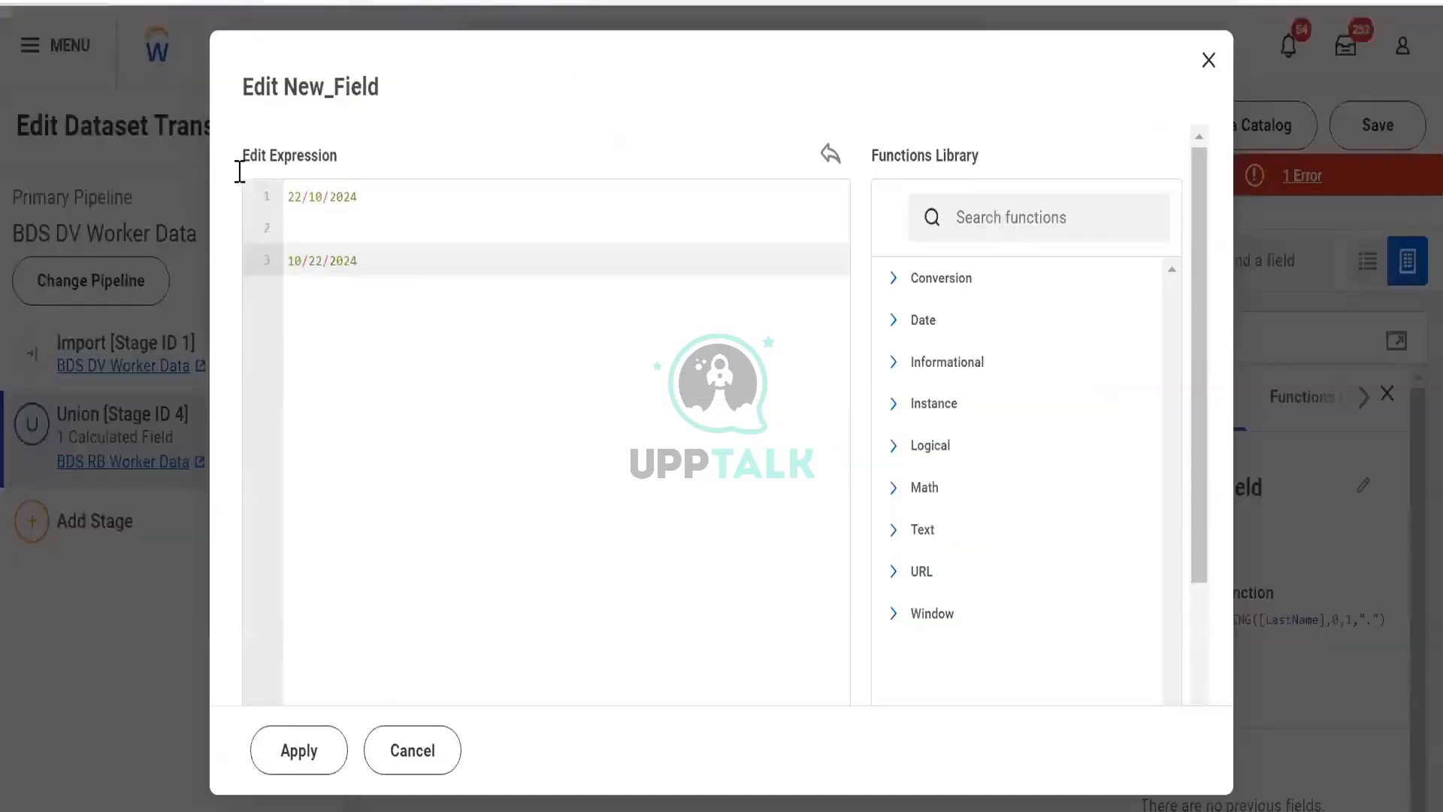
{"action": "left_click_drag", "start_coordinate": [358, 261], "coordinate": [289, 197]}
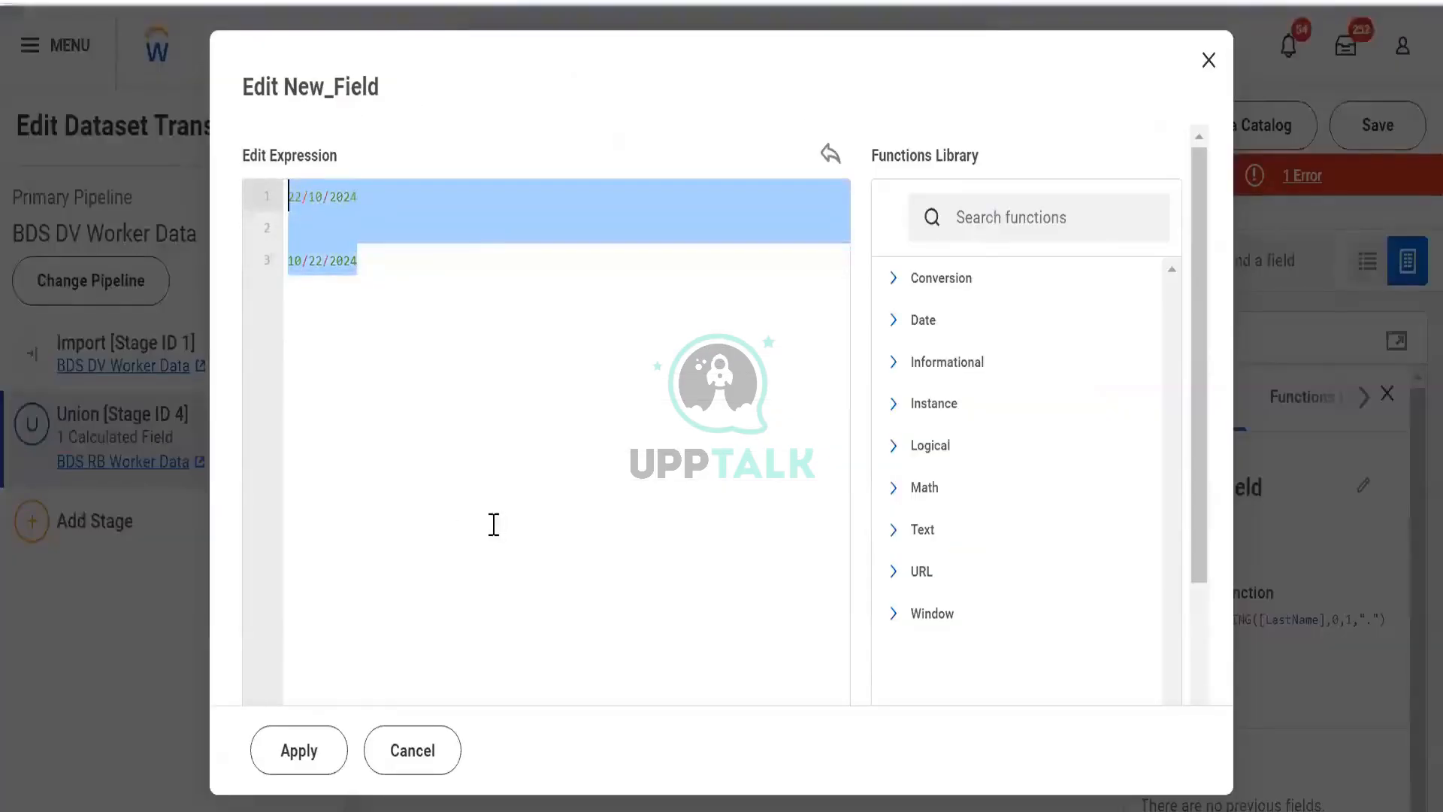
{"action": "key", "text": "alt+Tab"}
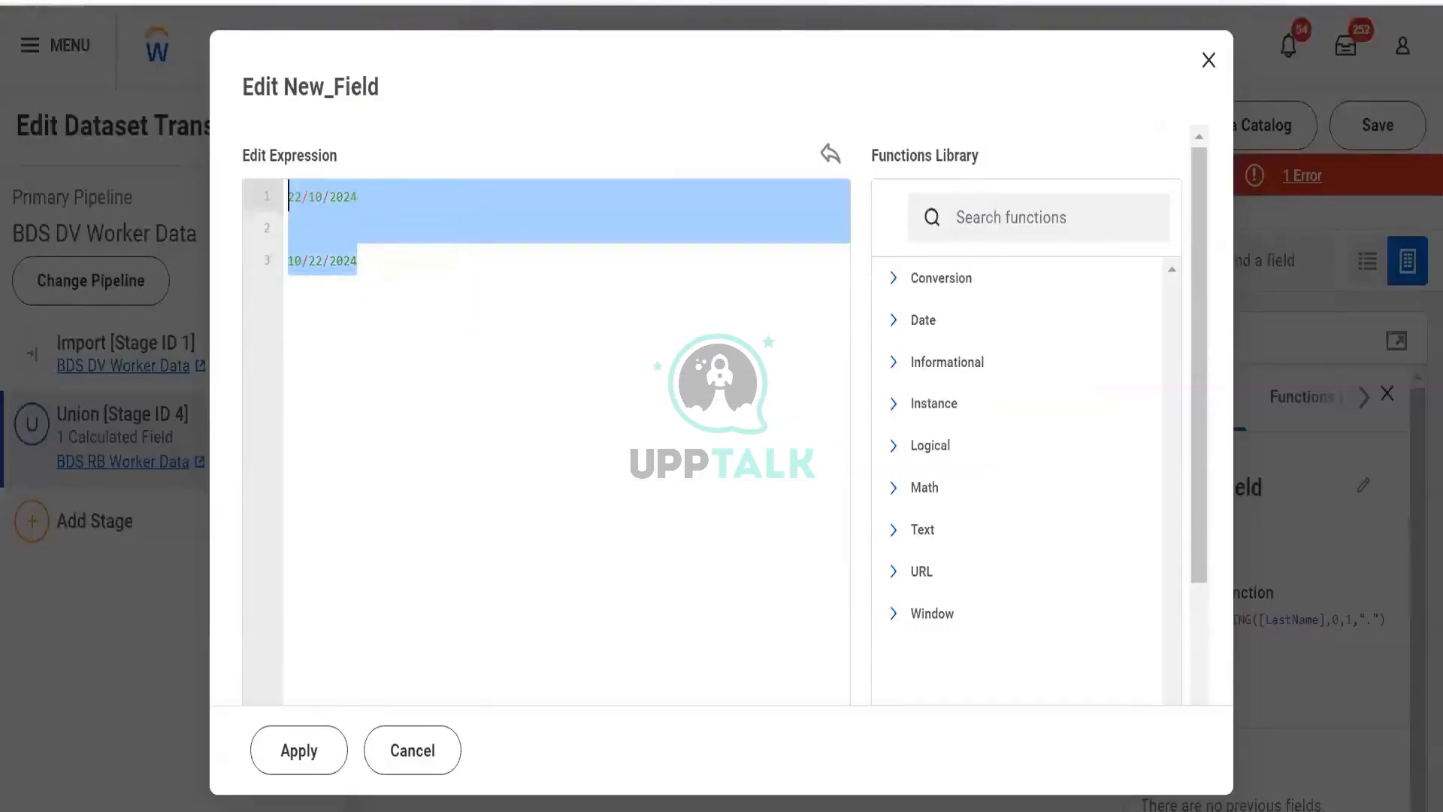
{"action": "key", "text": "alt+Tab"}
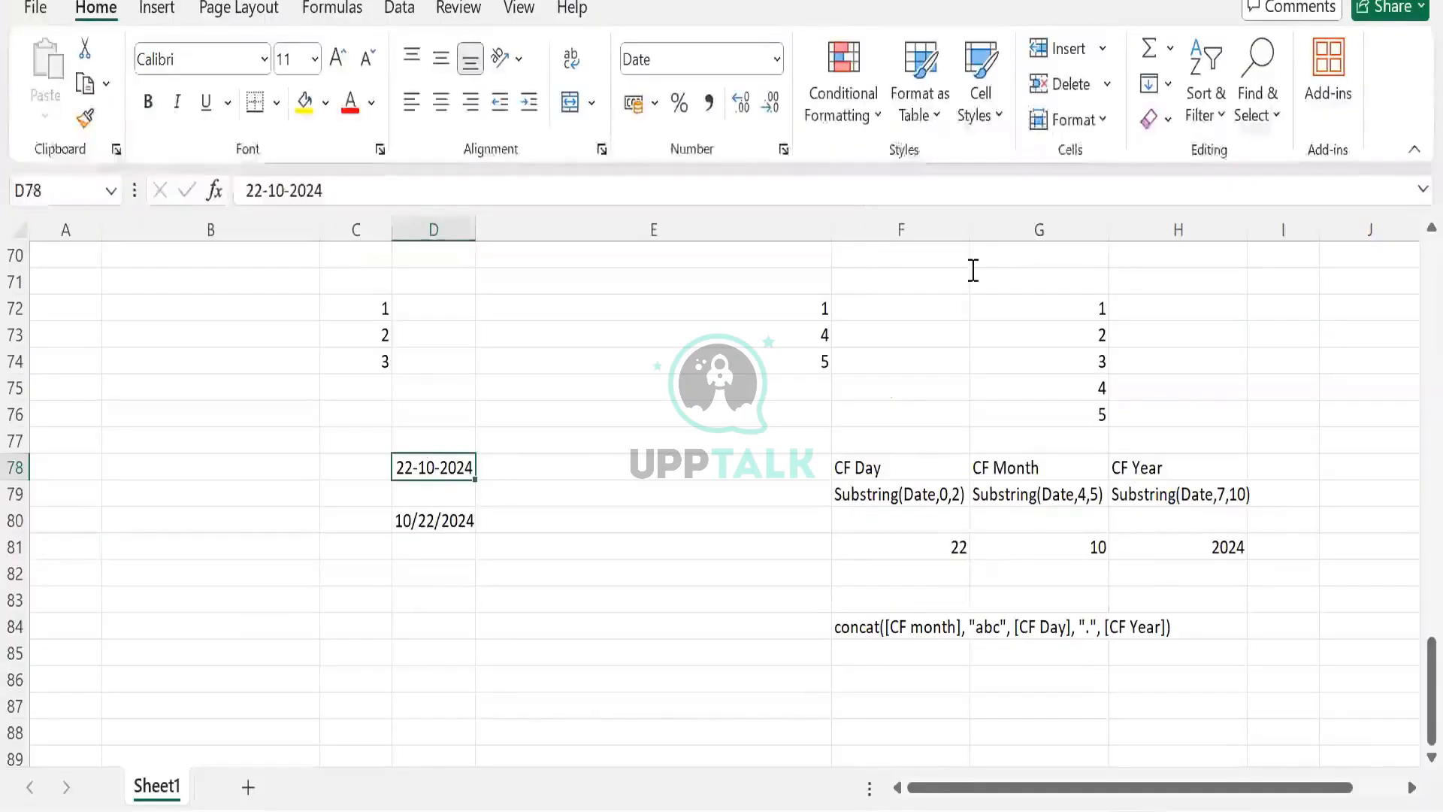
{"action": "key", "text": "alt+Tab"}
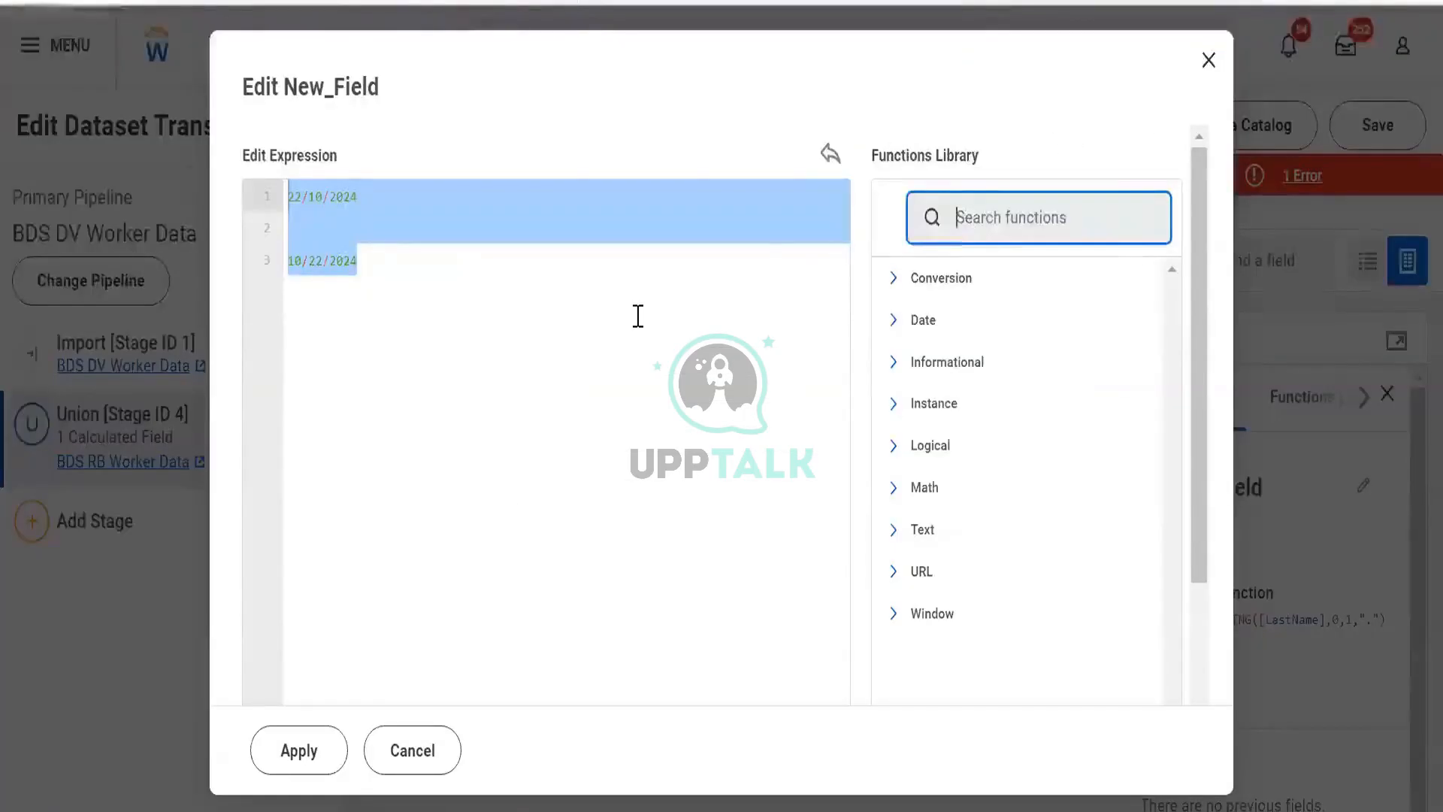
{"action": "key", "text": "alt+Tab"}
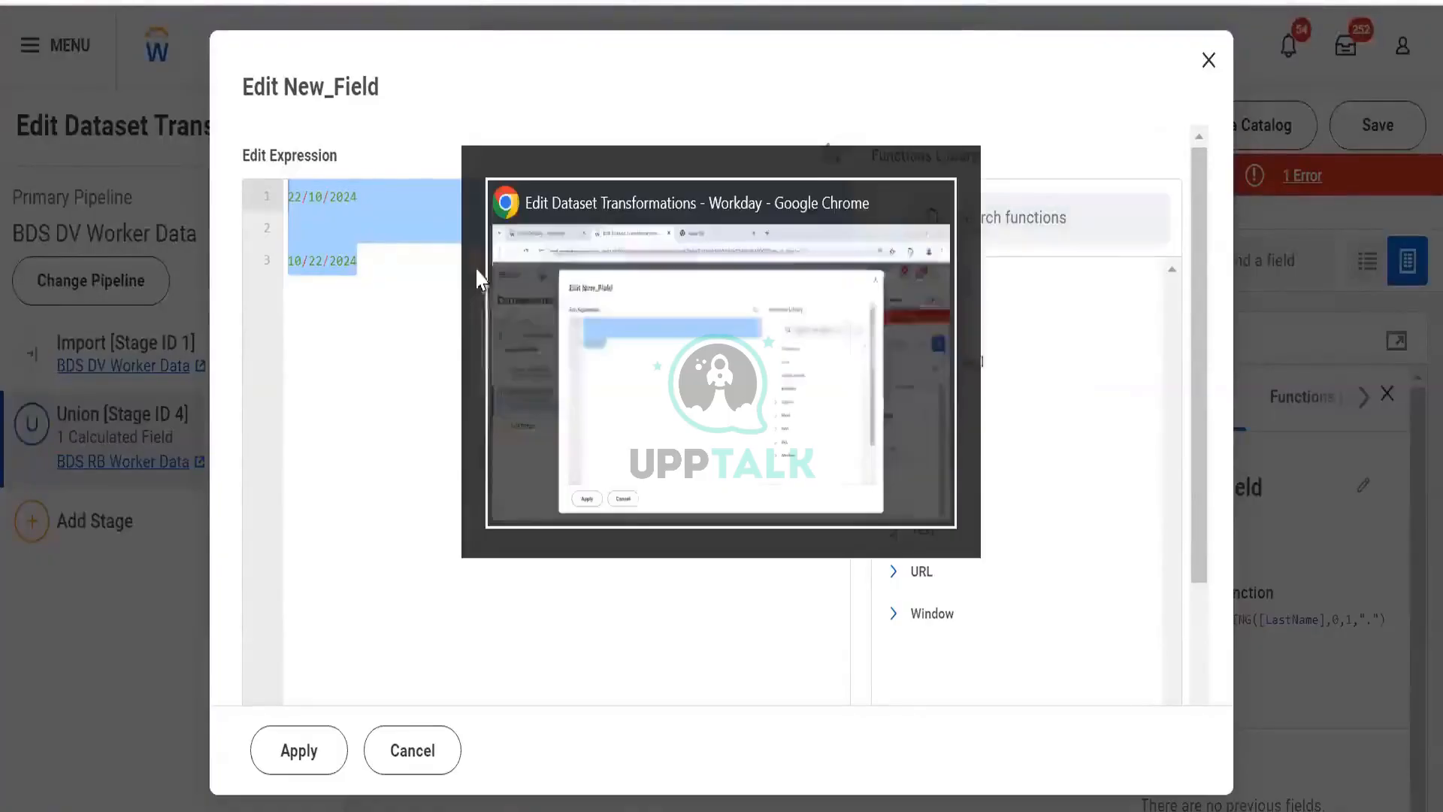
{"action": "key", "text": "alt+Tab"}
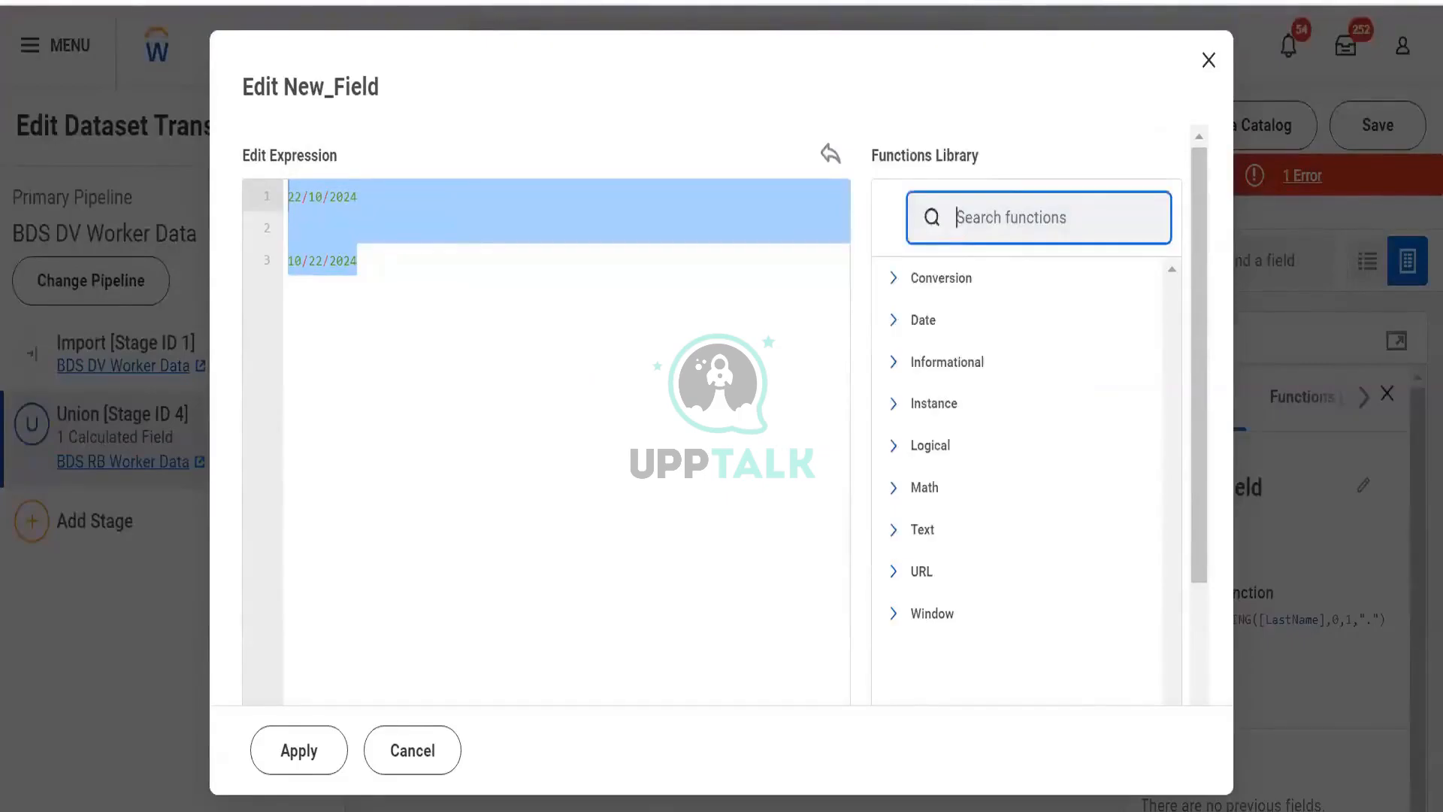
{"action": "key", "text": "alt+Tab"}
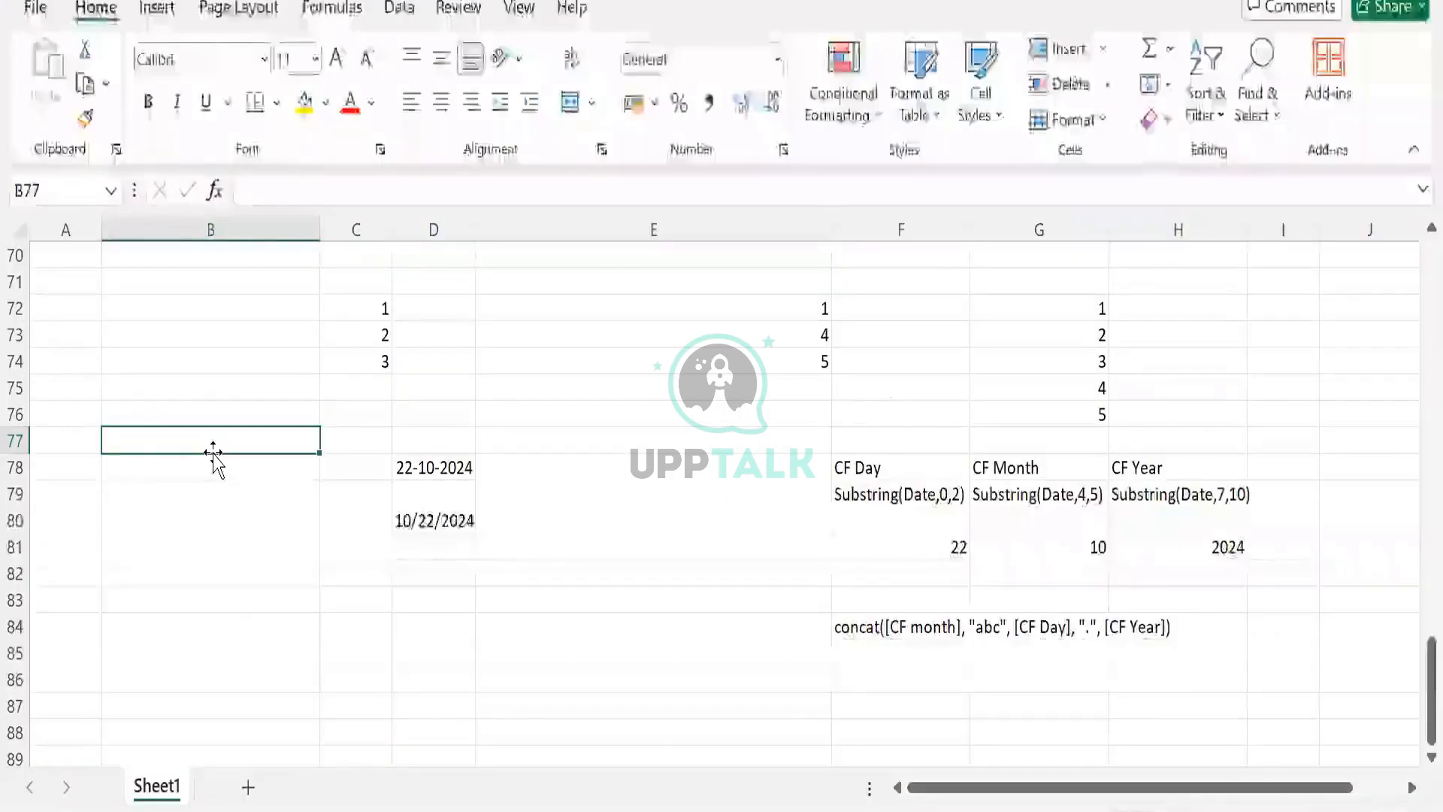
- List the functions To_String, Substring and Concat in cells B77 to B79
{"action": "type", "text": "To_String"}
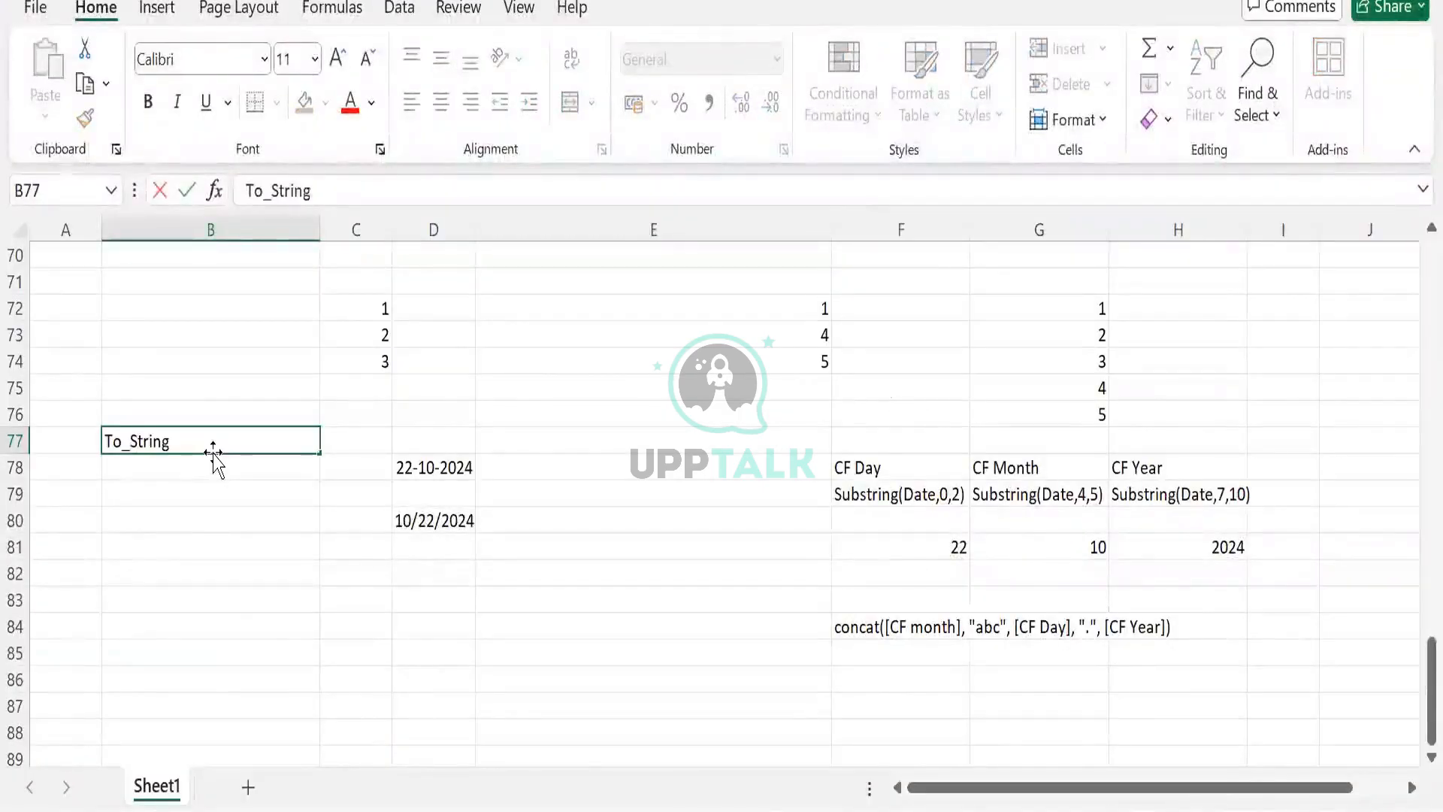
{"action": "key", "text": "Return"}
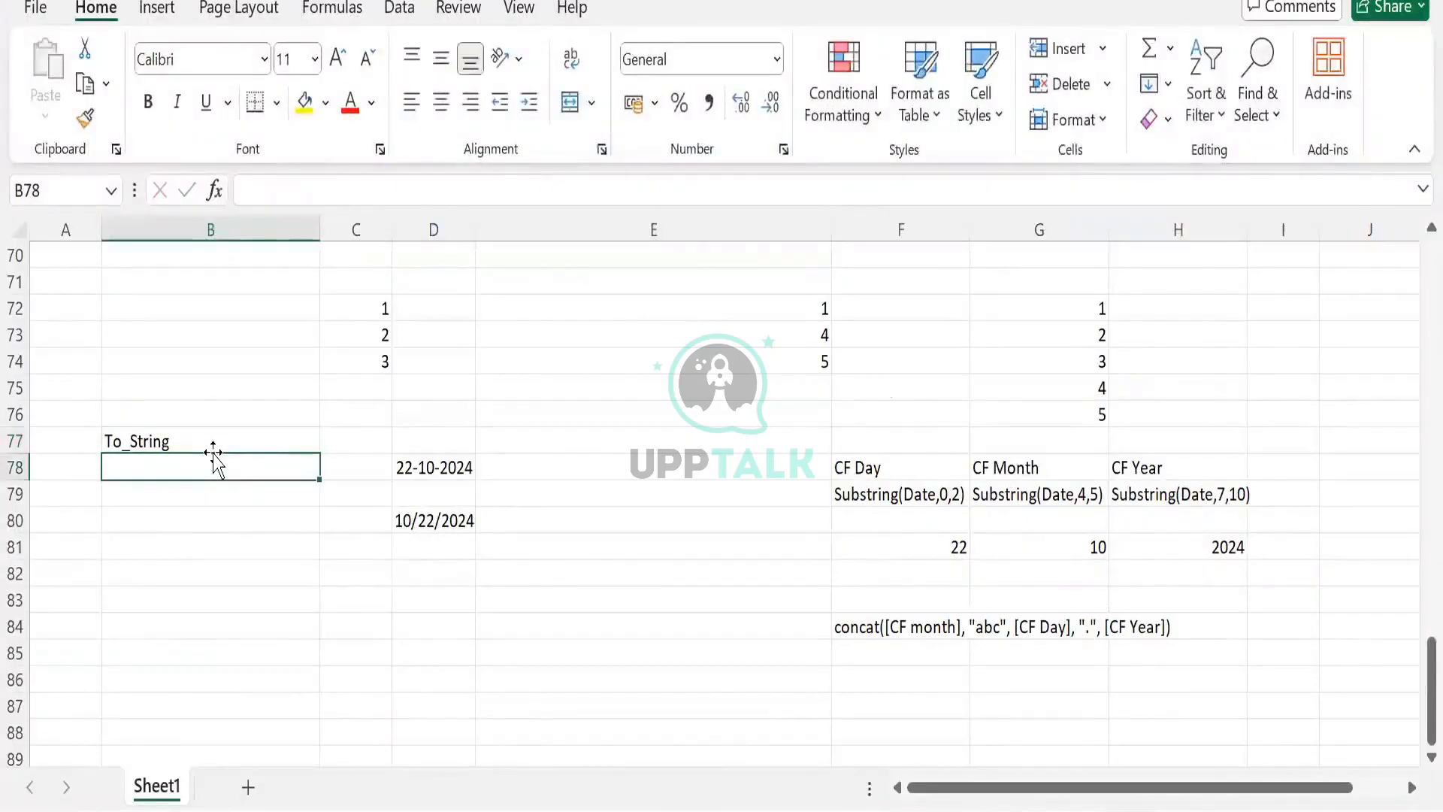
{"action": "type", "text": "Substring"}
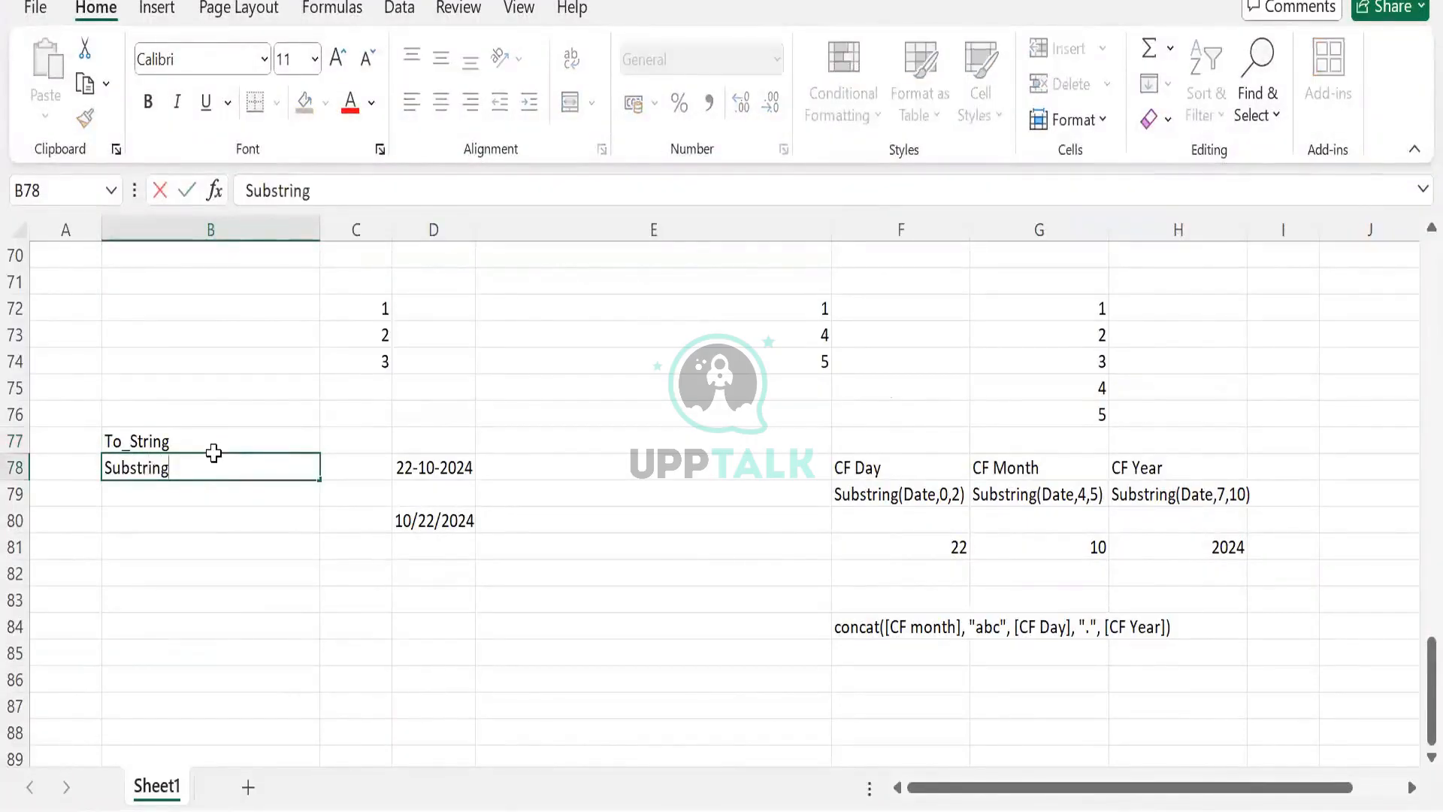
{"action": "key", "text": "Return"}
{"action": "type", "text": "Concat"}
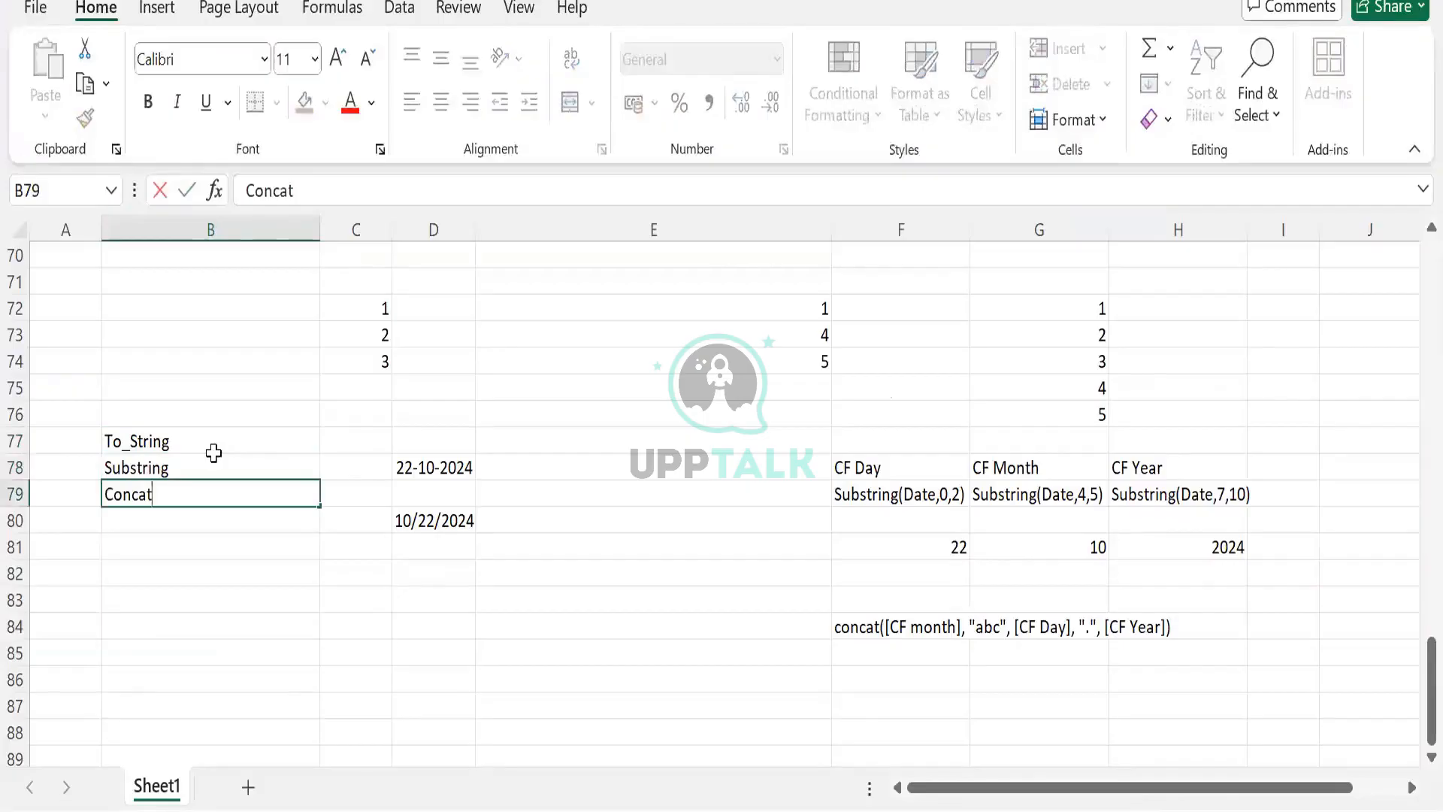
- Review the function list in B77:B79 and the concat formula in F84
{"action": "left_click_drag", "start_coordinate": [211, 443], "coordinate": [213, 505]}
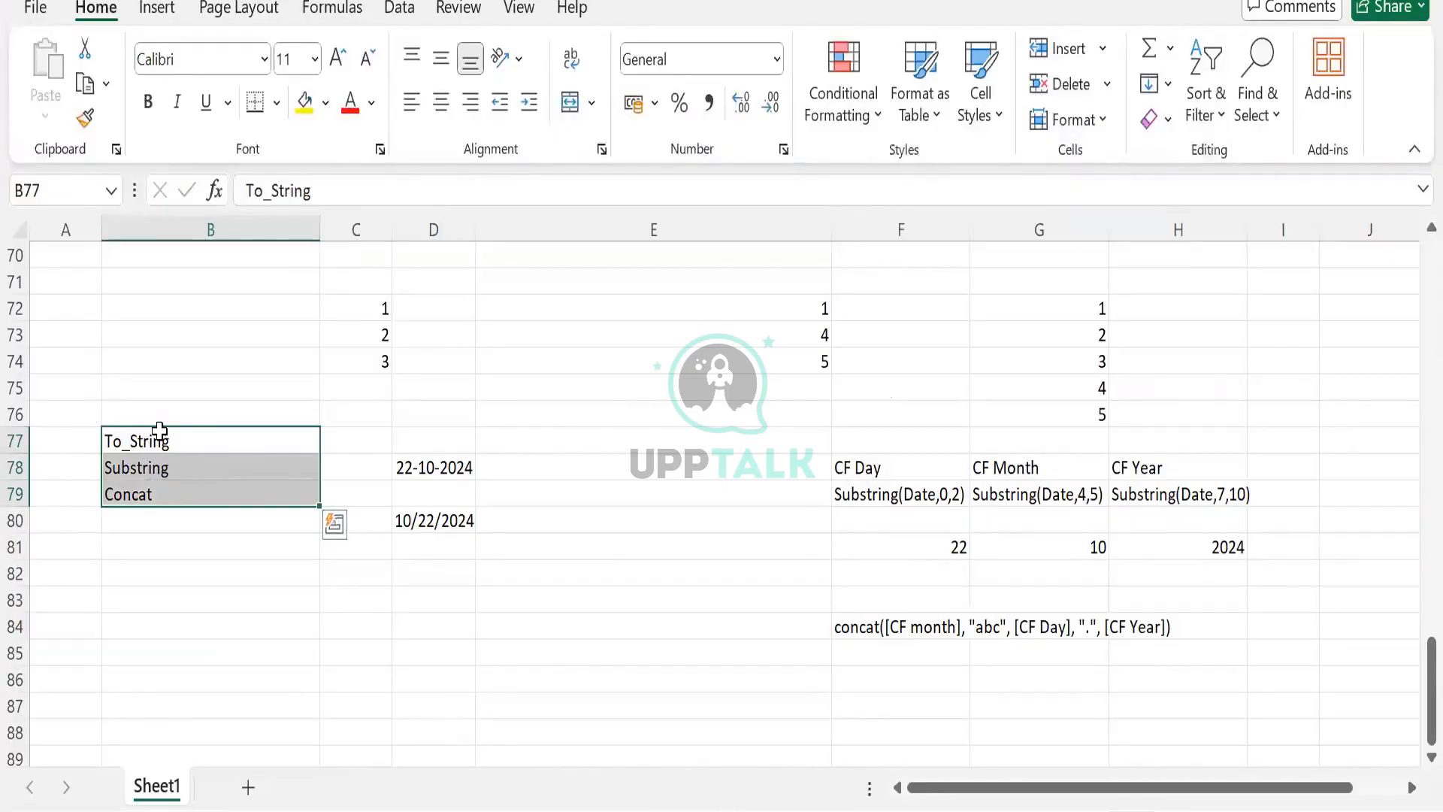
{"action": "left_click", "coordinate": [299, 441]}
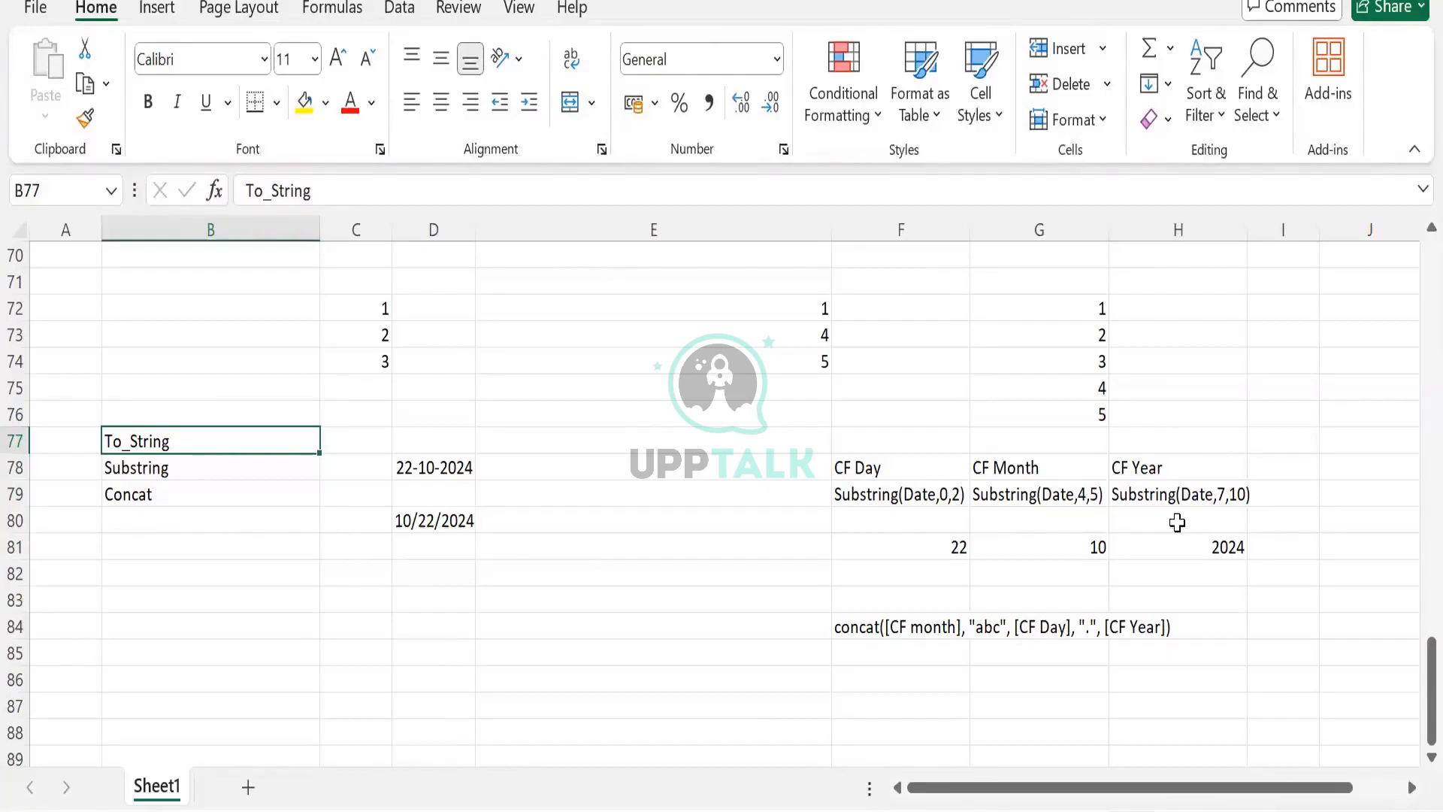
{"action": "left_click", "coordinate": [928, 627]}
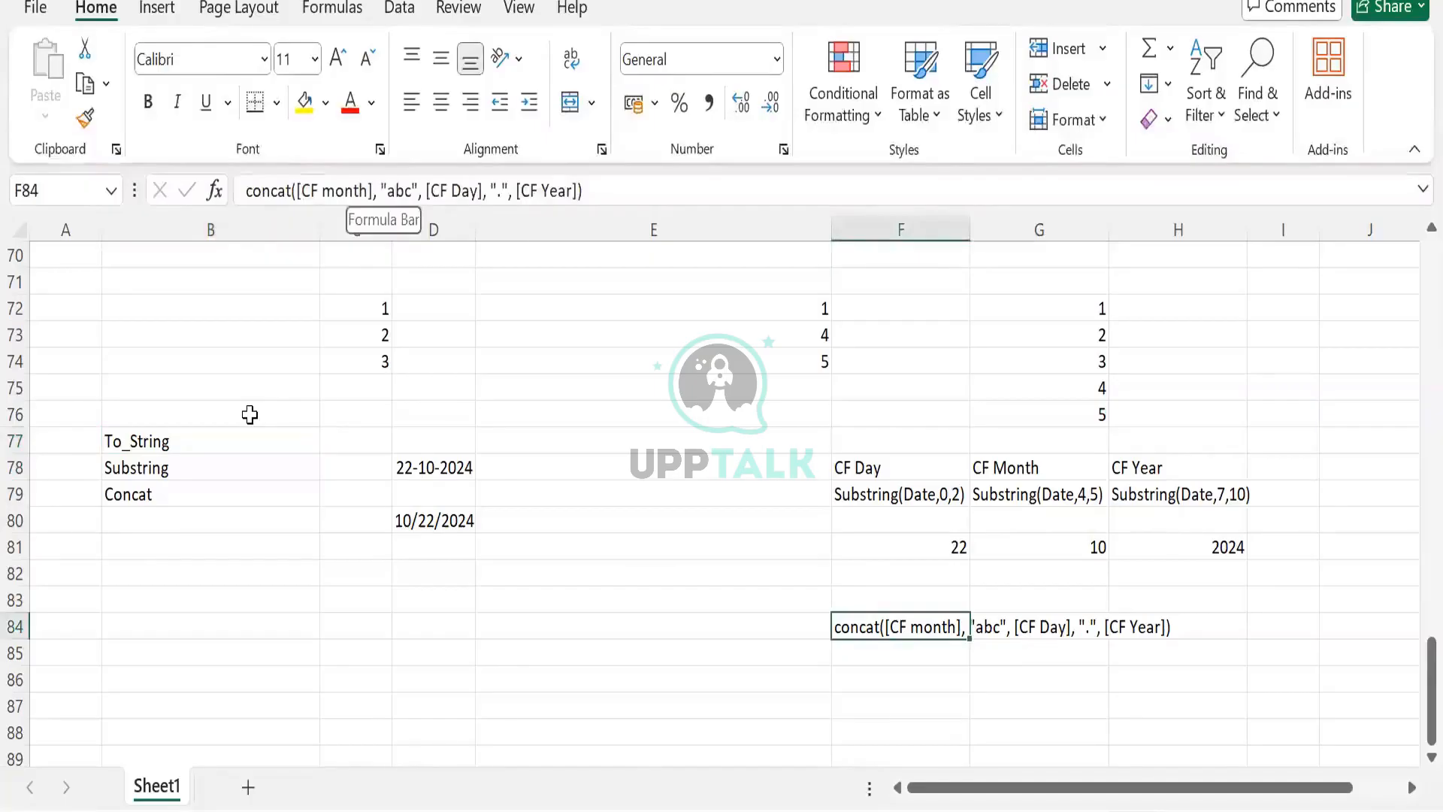
{"action": "left_click_drag", "start_coordinate": [139, 440], "coordinate": [464, 610]}
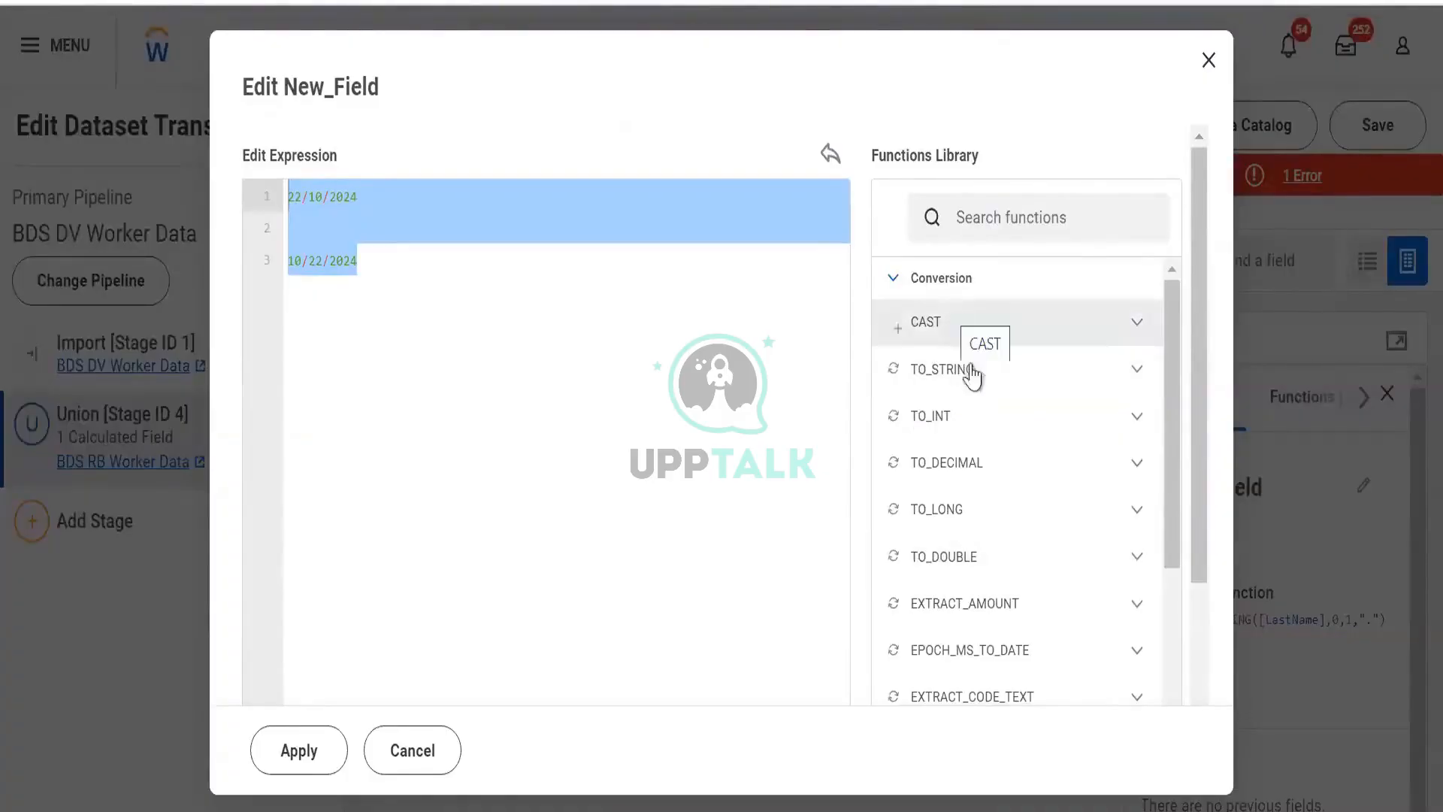
- Open and close the CAST description in the Conversion section of the Functions Library
{"action": "left_click", "coordinate": [1123, 340]}
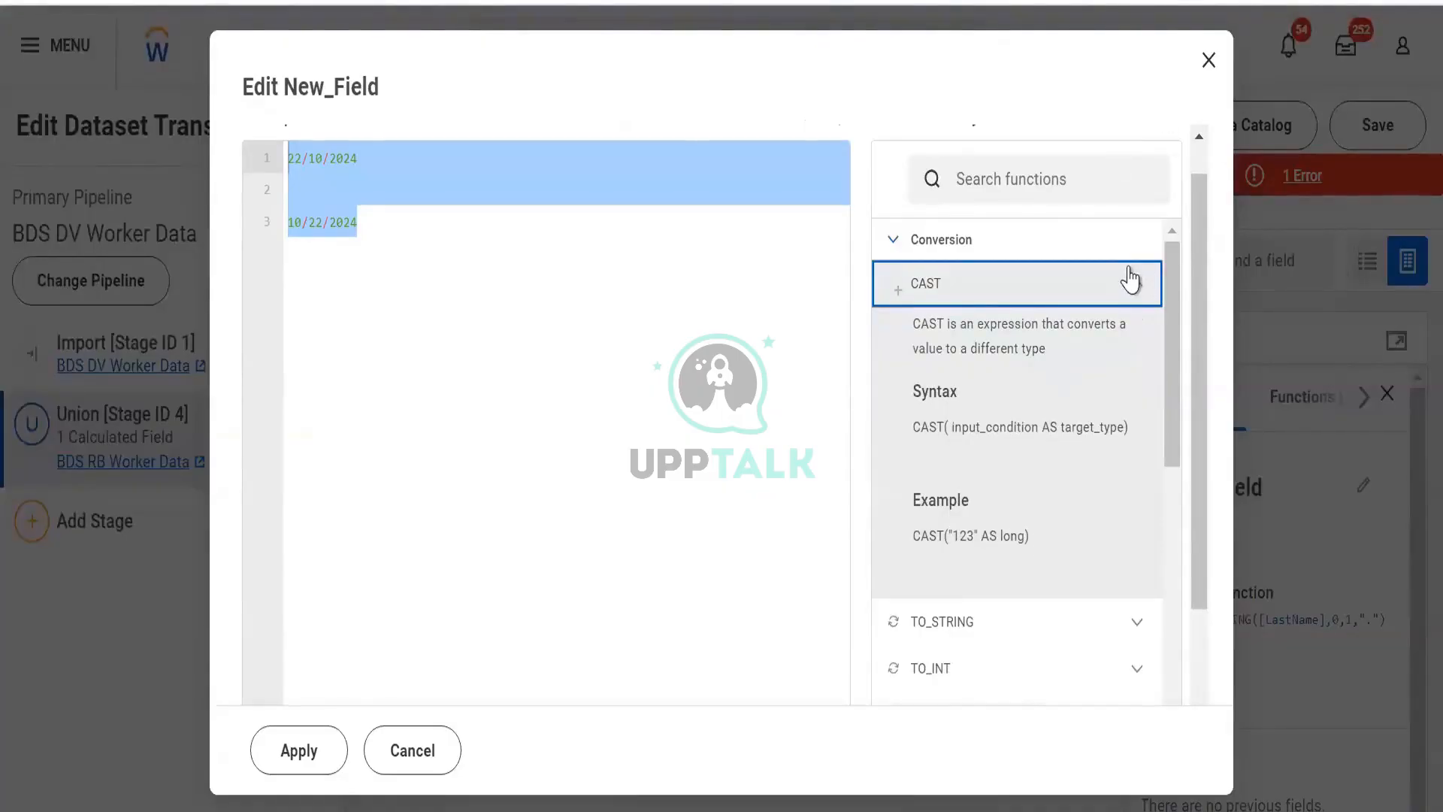
{"action": "left_click", "coordinate": [1130, 279]}
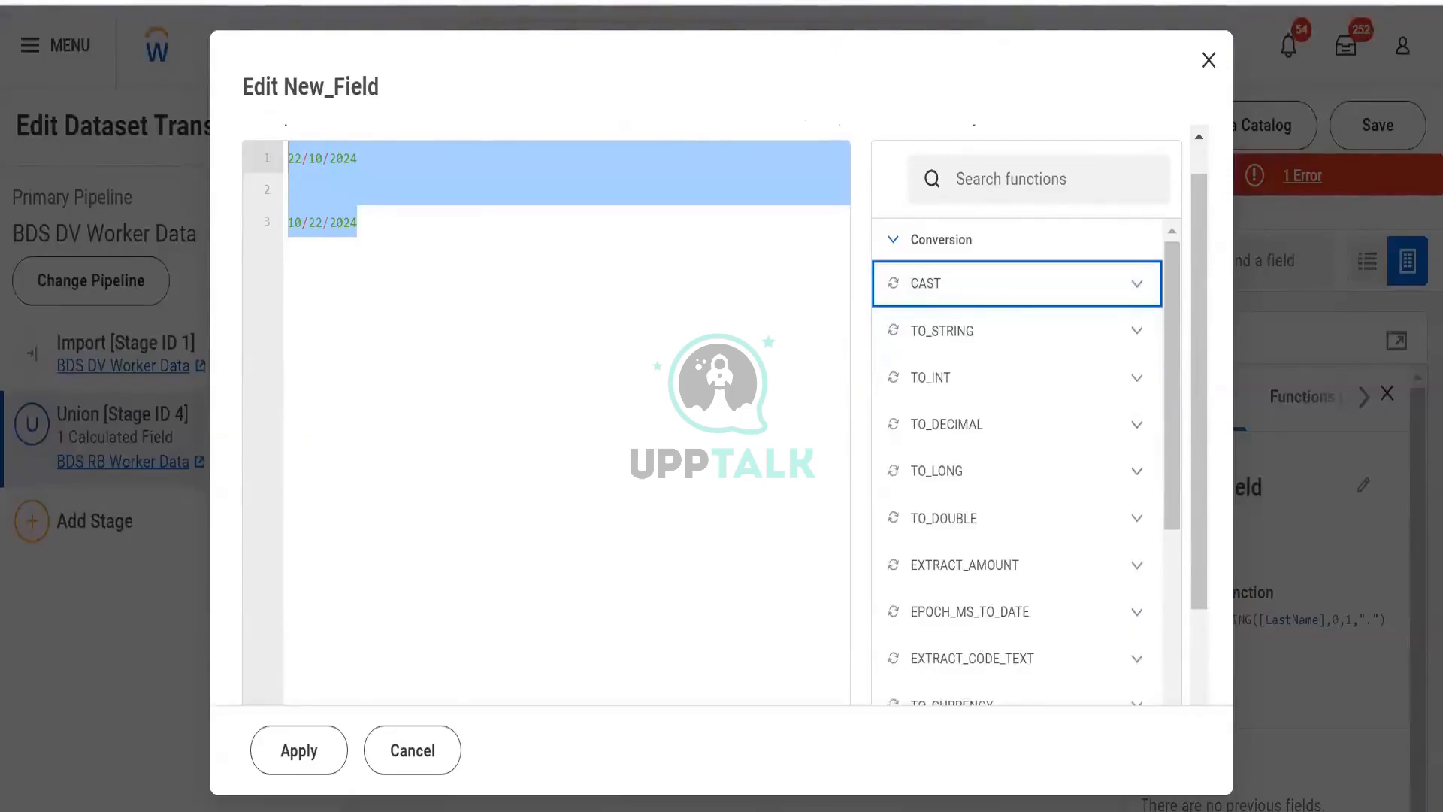
{"action": "key", "text": "alt+Tab"}
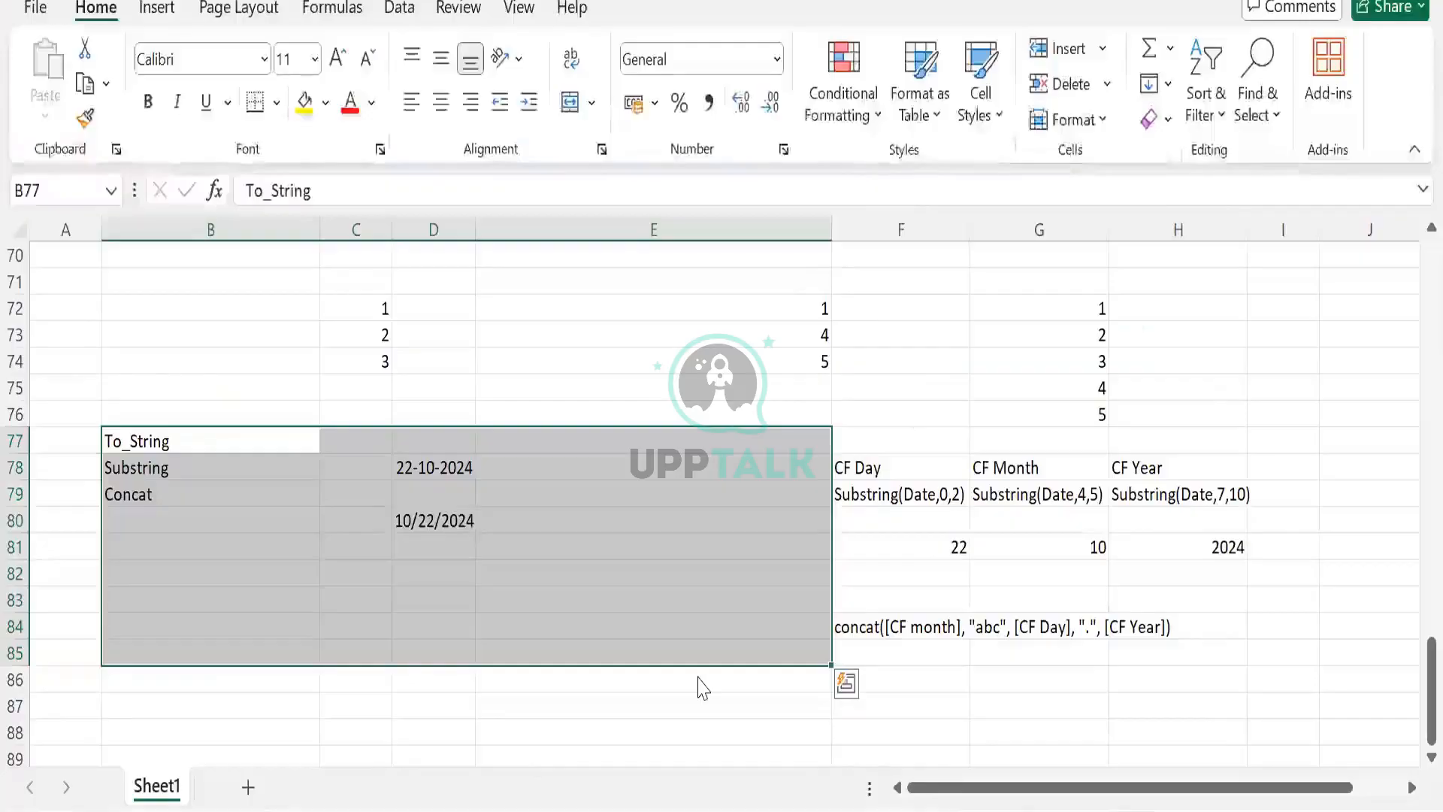
- Review the Dataset Field Types slide, highlighting the integer description and the Long value range
{"action": "key", "text": "alt+Tab"}
{"action": "scroll", "coordinate": [489, 408], "scroll_direction": "up", "scroll_amount": 3}
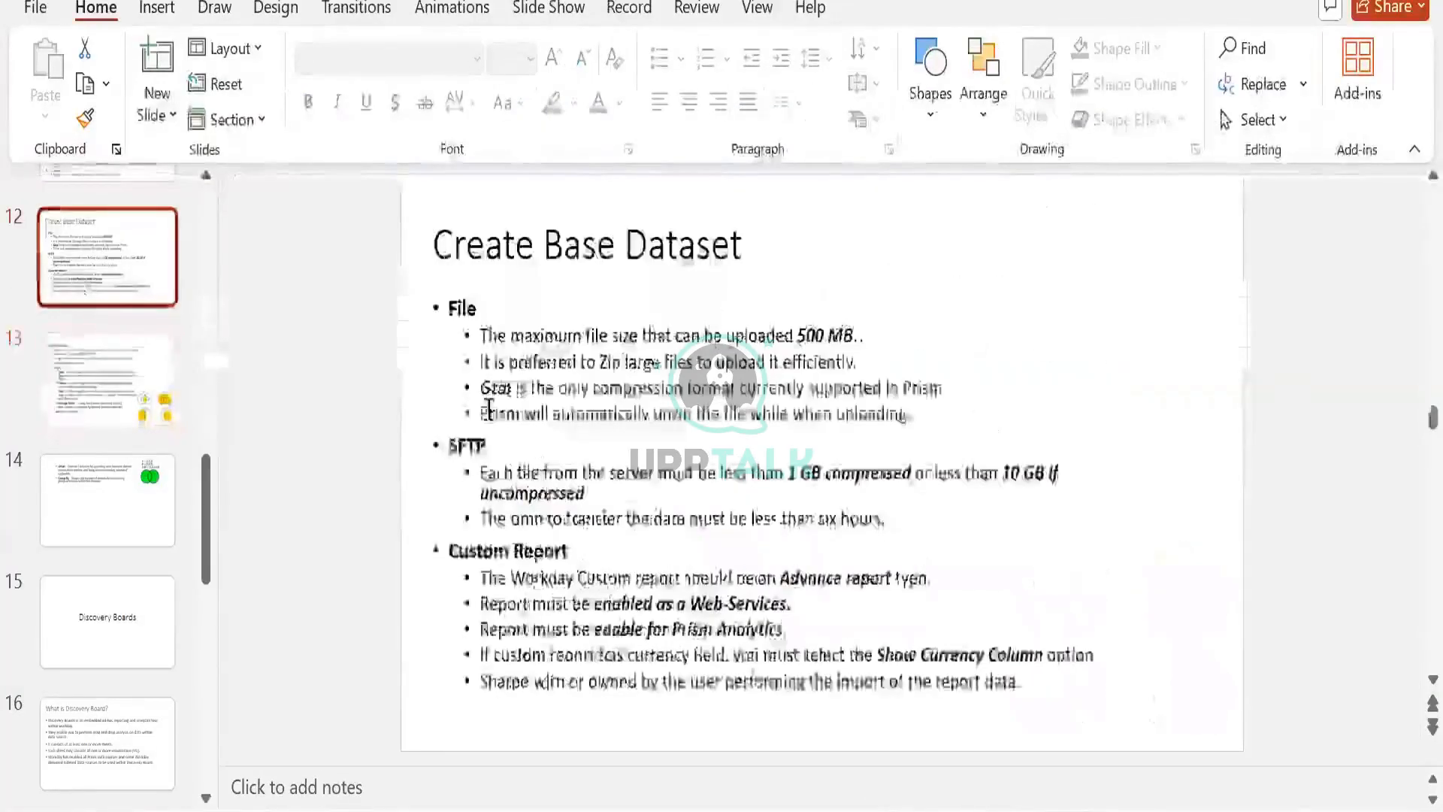
{"action": "scroll", "coordinate": [489, 408], "scroll_direction": "up", "scroll_amount": 2}
{"action": "scroll", "coordinate": [488, 405], "scroll_direction": "down", "scroll_amount": 2}
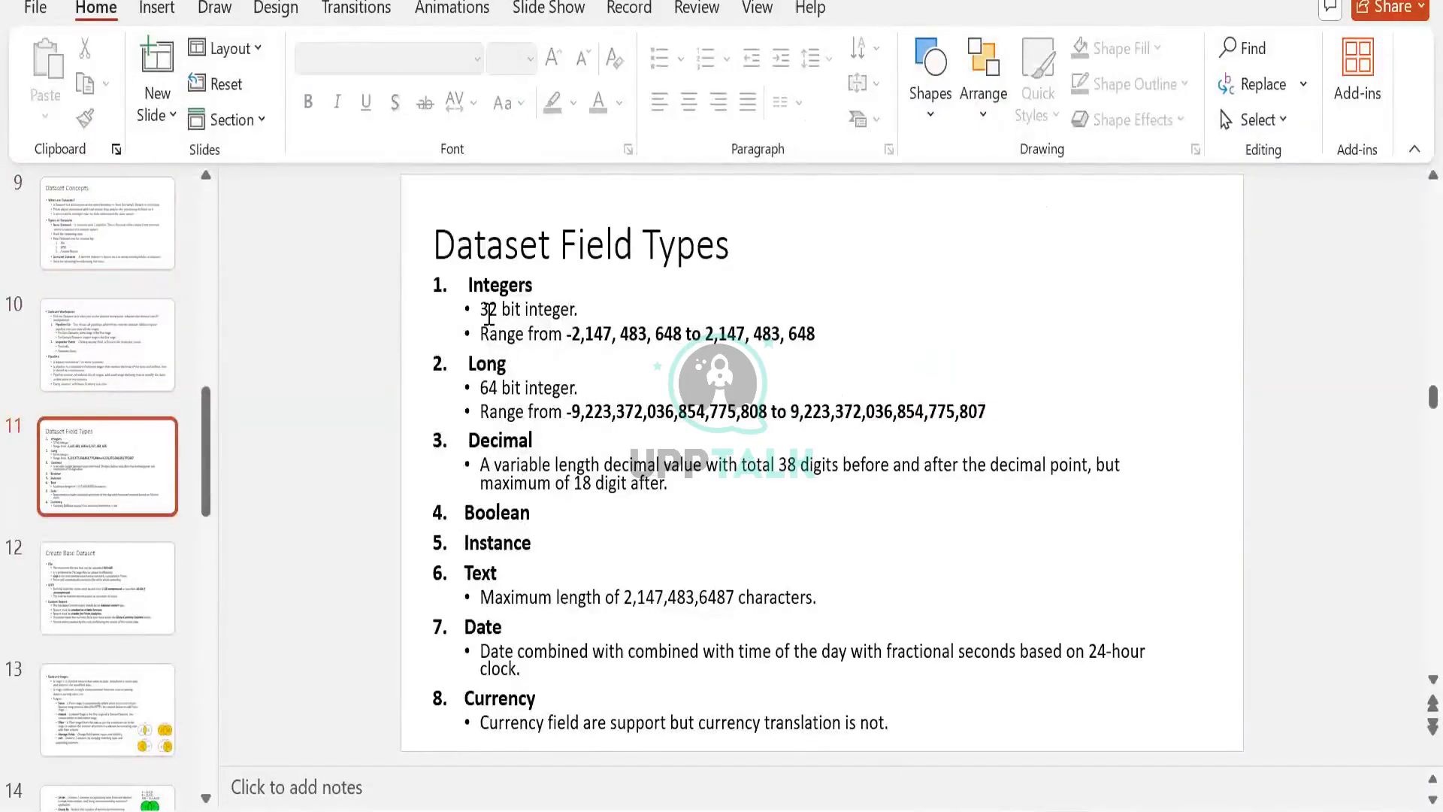
{"action": "left_click_drag", "start_coordinate": [484, 309], "coordinate": [559, 319]}
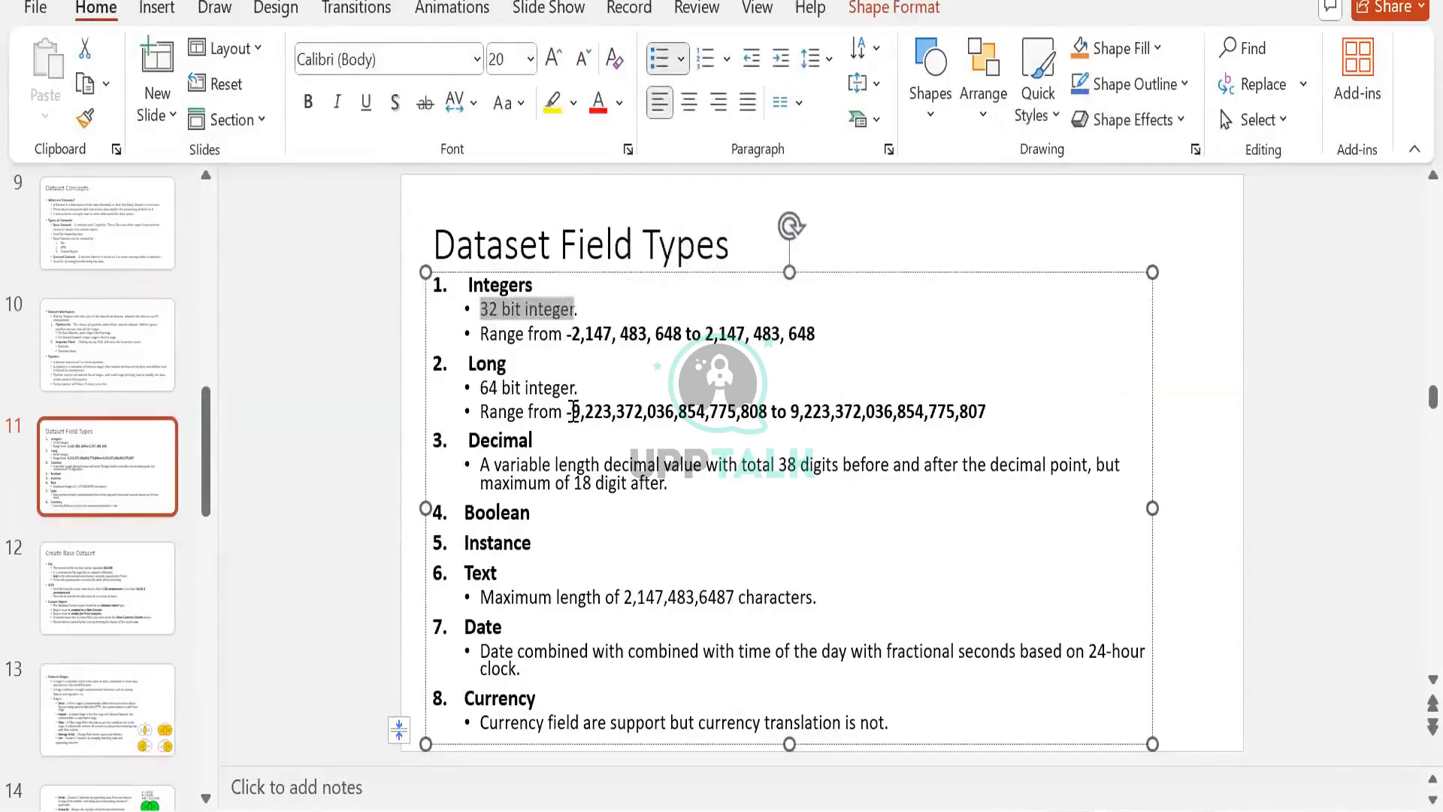
{"action": "left_click_drag", "start_coordinate": [568, 411], "coordinate": [764, 410]}
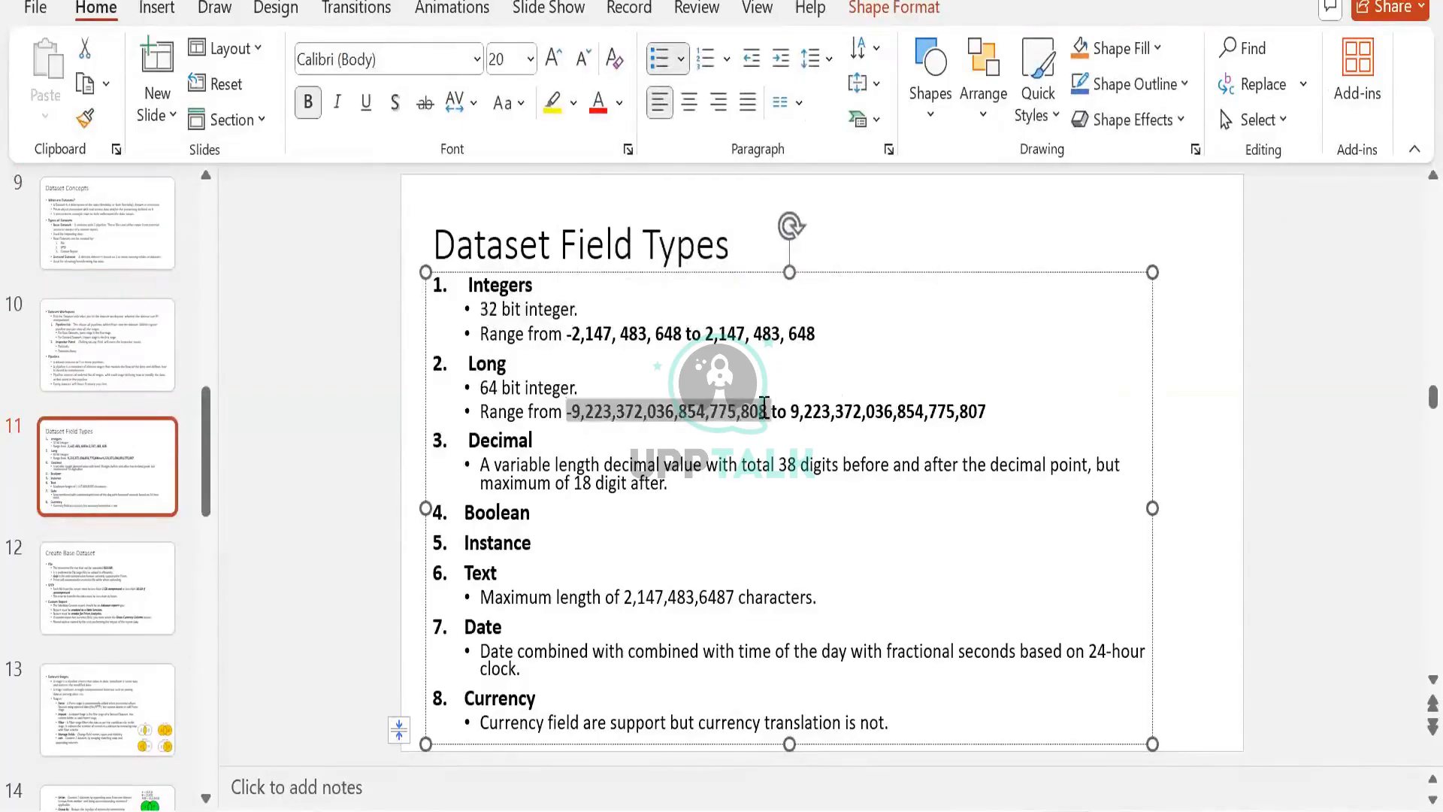
{"action": "left_click", "coordinate": [750, 411]}
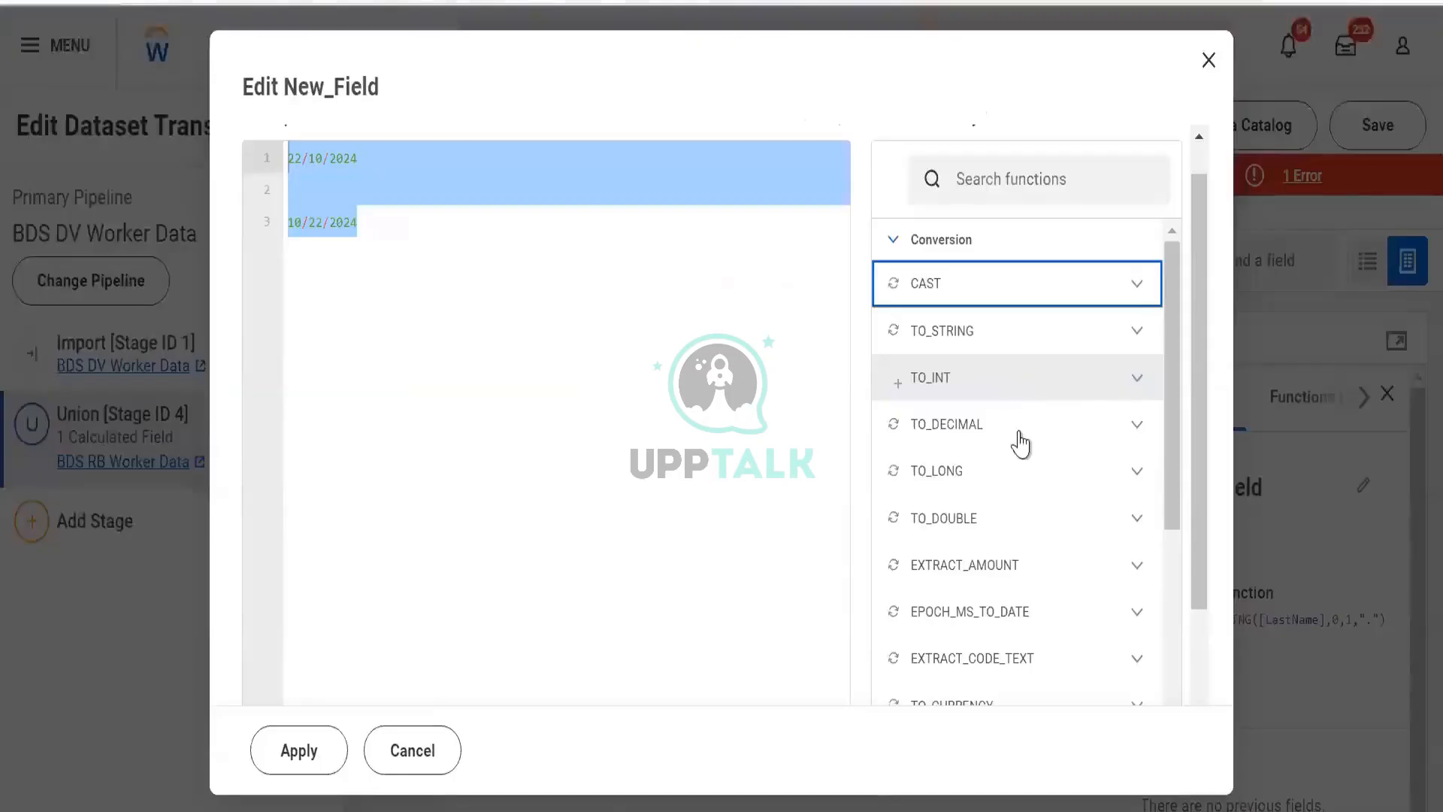
- Read the EXTRACT_AMOUNT description and highlight its example in the Functions Library
{"action": "scroll", "coordinate": [1031, 541], "scroll_direction": "down", "scroll_amount": 3}
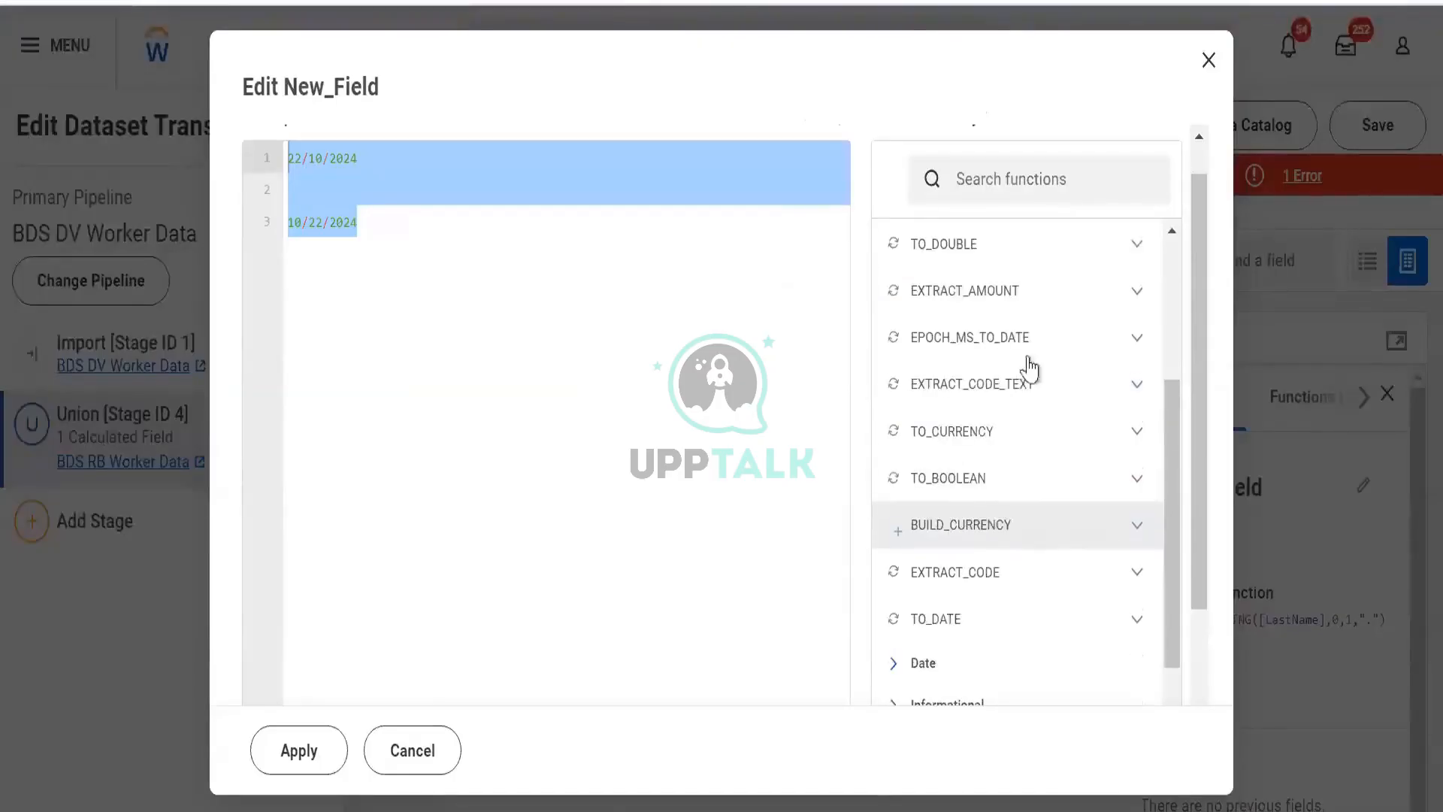
{"action": "left_click", "coordinate": [1124, 293]}
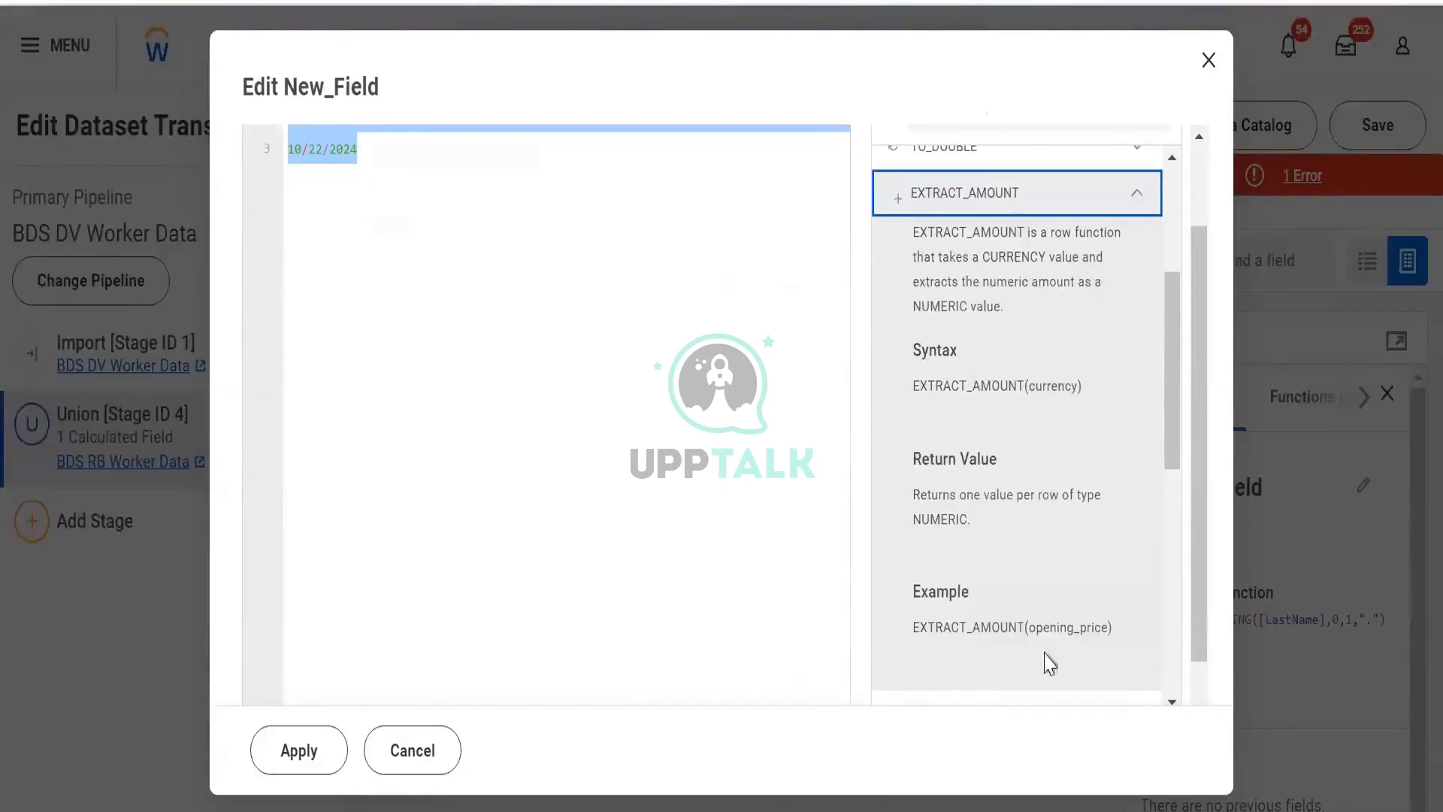
{"action": "left_click_drag", "start_coordinate": [1114, 626], "coordinate": [1050, 627]}
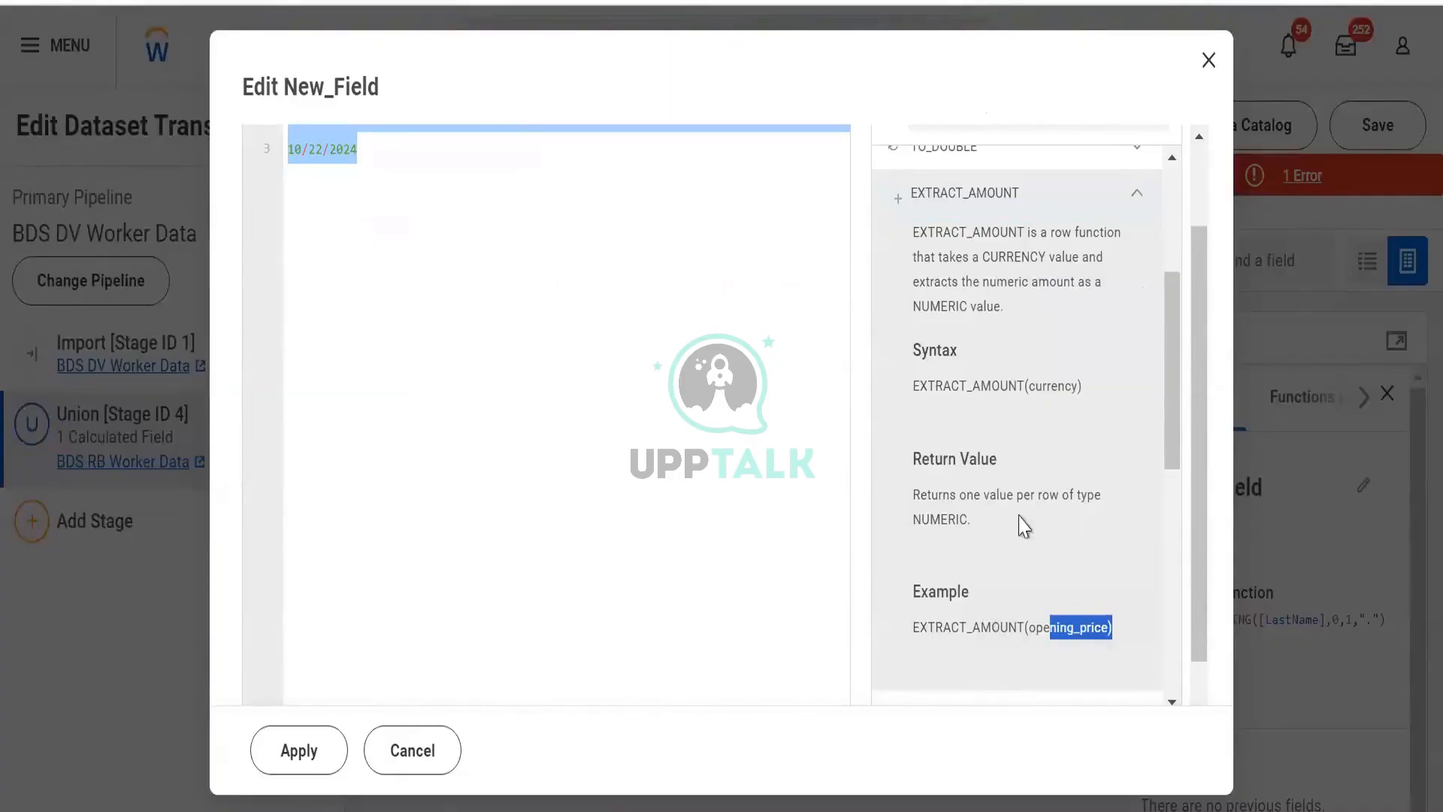
{"action": "left_click", "coordinate": [1133, 195]}
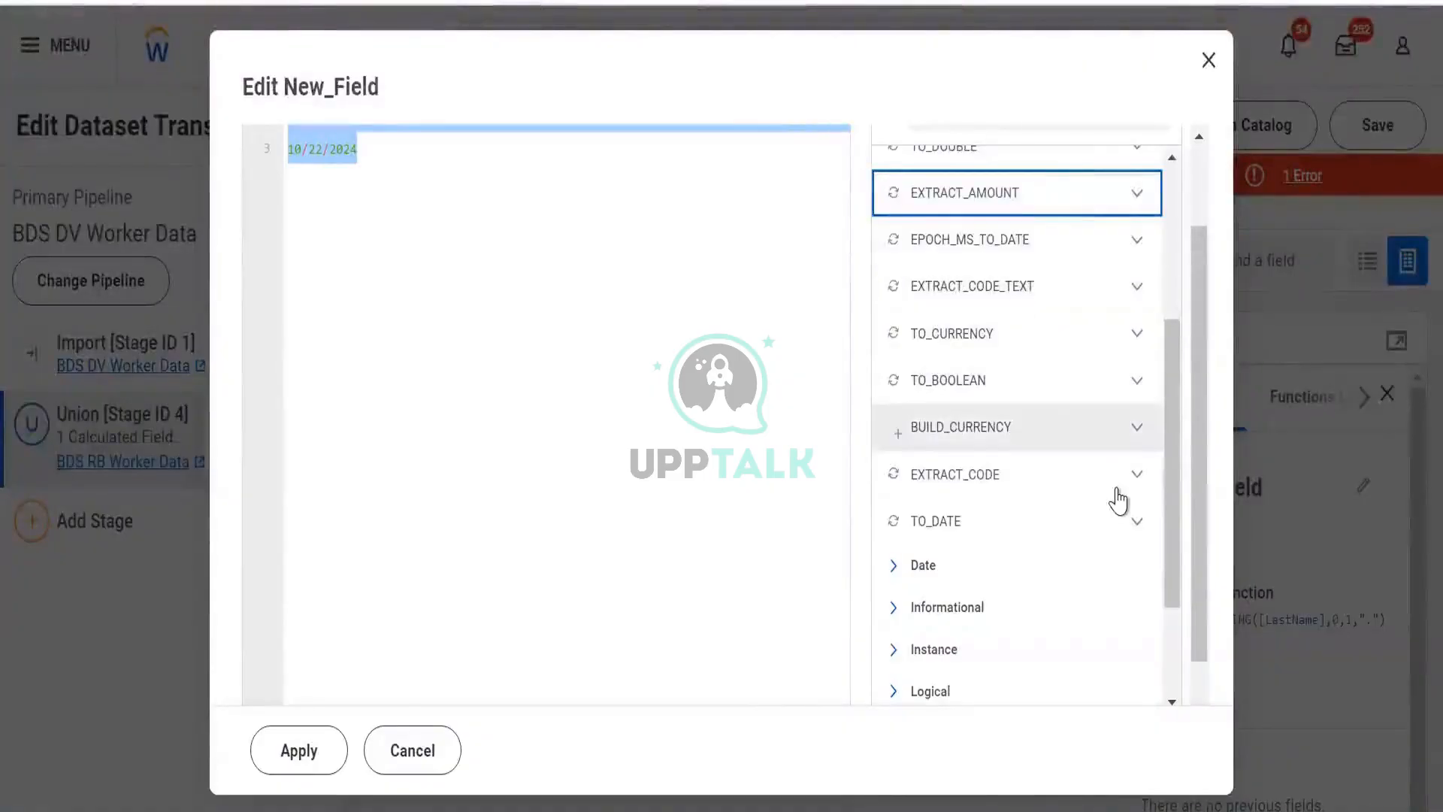
- Read the TO_BOOLEAN description and browse the remaining Conversion functions
{"action": "left_click", "coordinate": [1134, 383]}
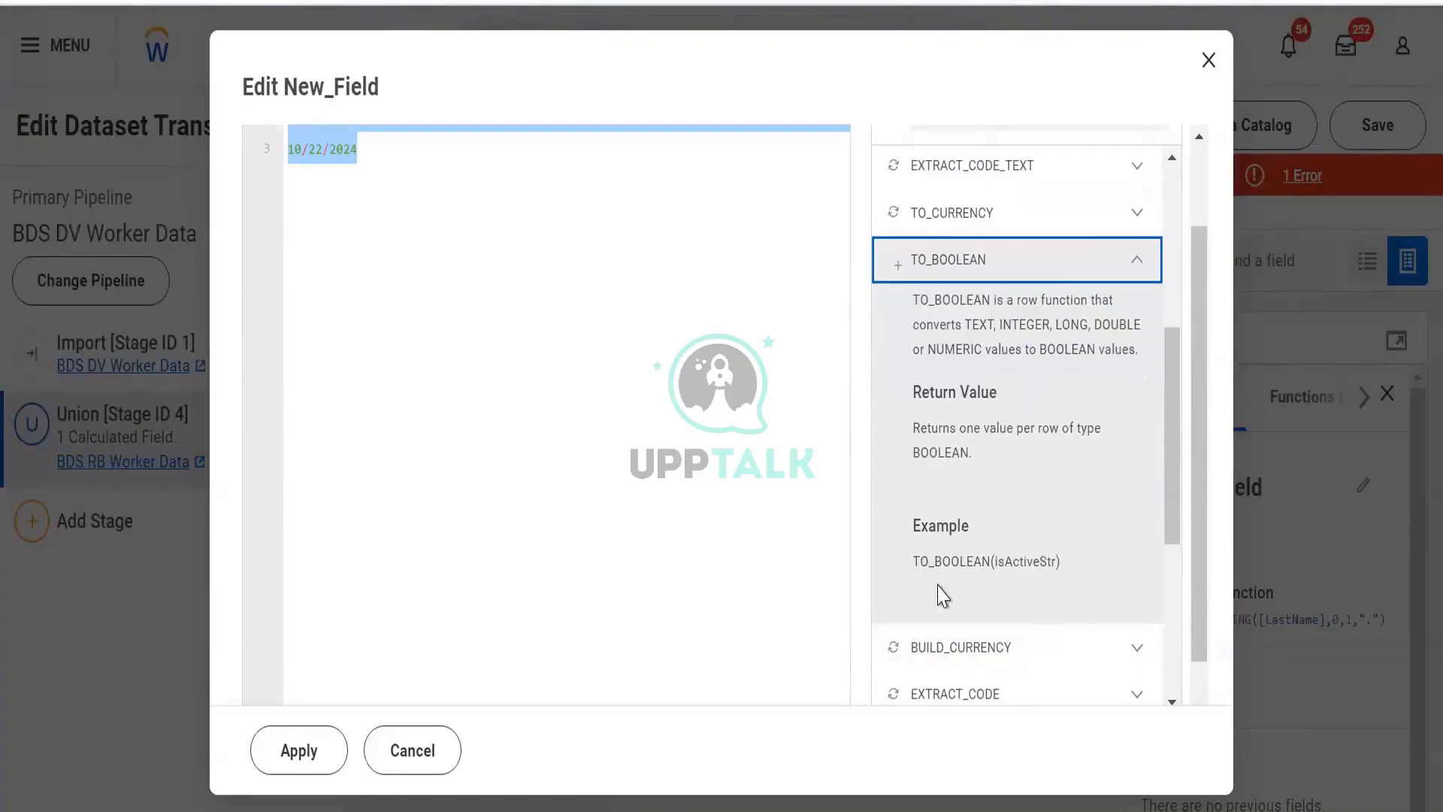
{"action": "scroll", "coordinate": [939, 586], "scroll_direction": "down", "scroll_amount": 2}
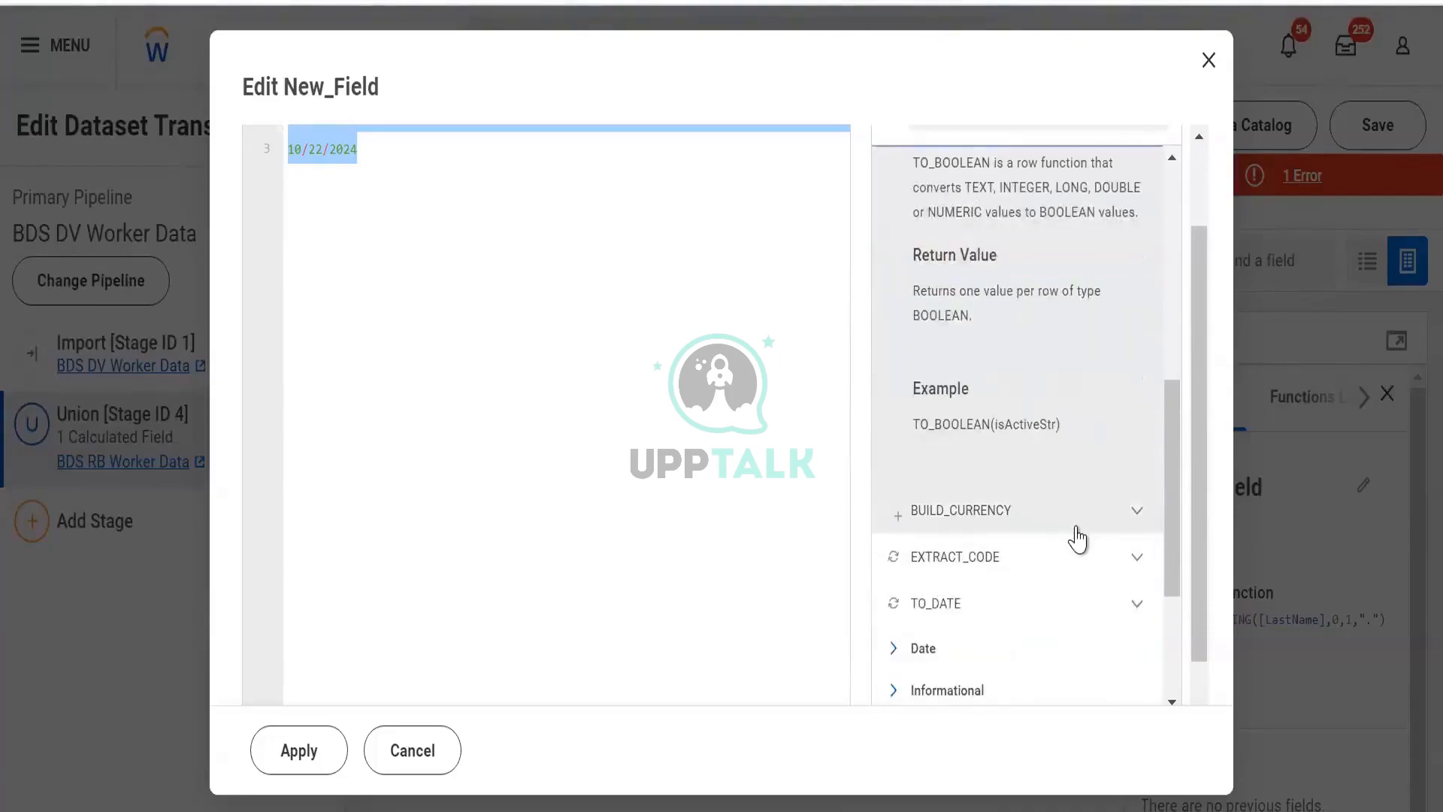
{"action": "scroll", "coordinate": [1067, 518], "scroll_direction": "down", "scroll_amount": 4}
{"action": "scroll", "coordinate": [1005, 489], "scroll_direction": "up", "scroll_amount": 4}
{"action": "scroll", "coordinate": [992, 526], "scroll_direction": "down", "scroll_amount": 2}
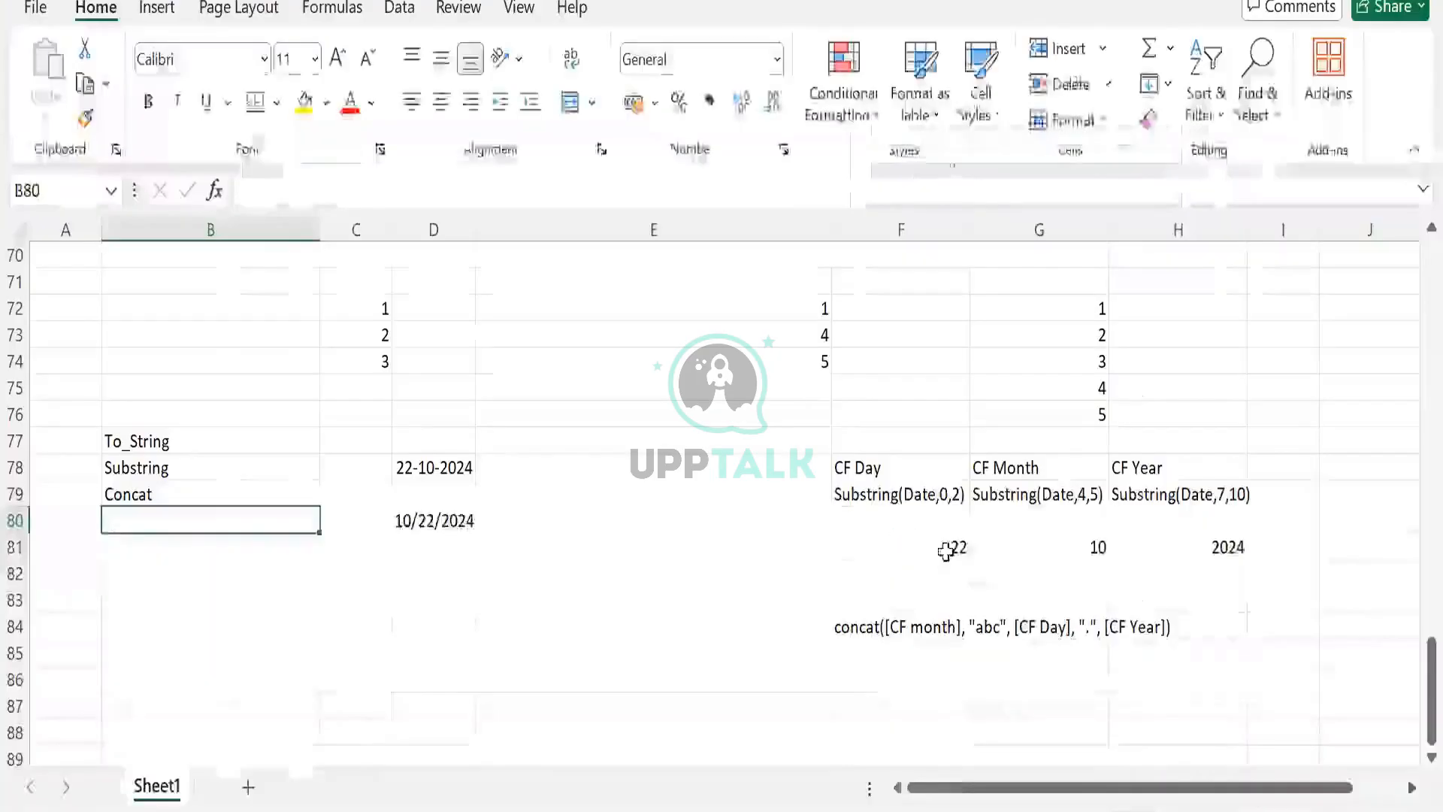
- Enter To_Date in the function list beneath Concat
{"action": "left_click", "coordinate": [939, 638]}
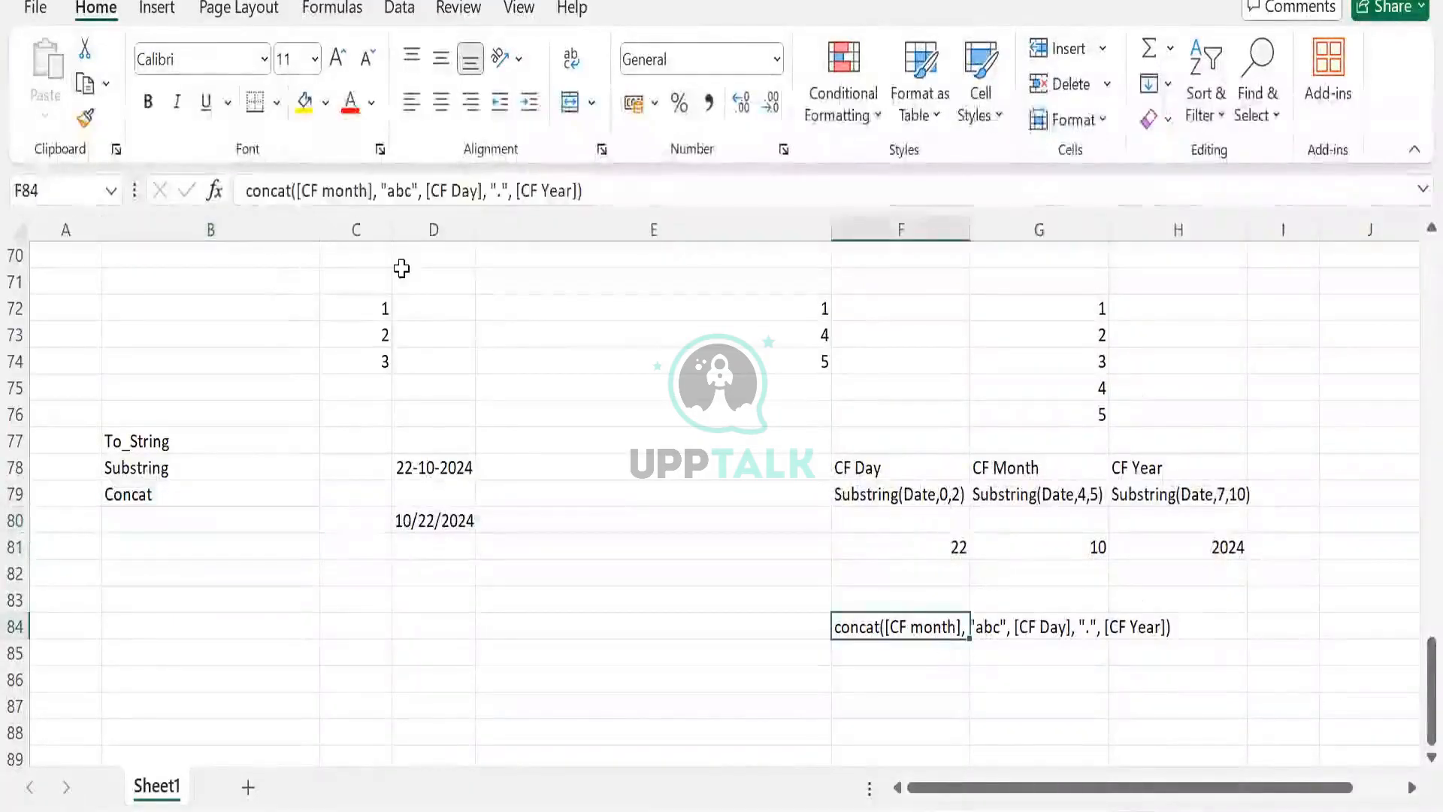
{"action": "left_click", "coordinate": [167, 516]}
{"action": "type", "text": "To_D"}
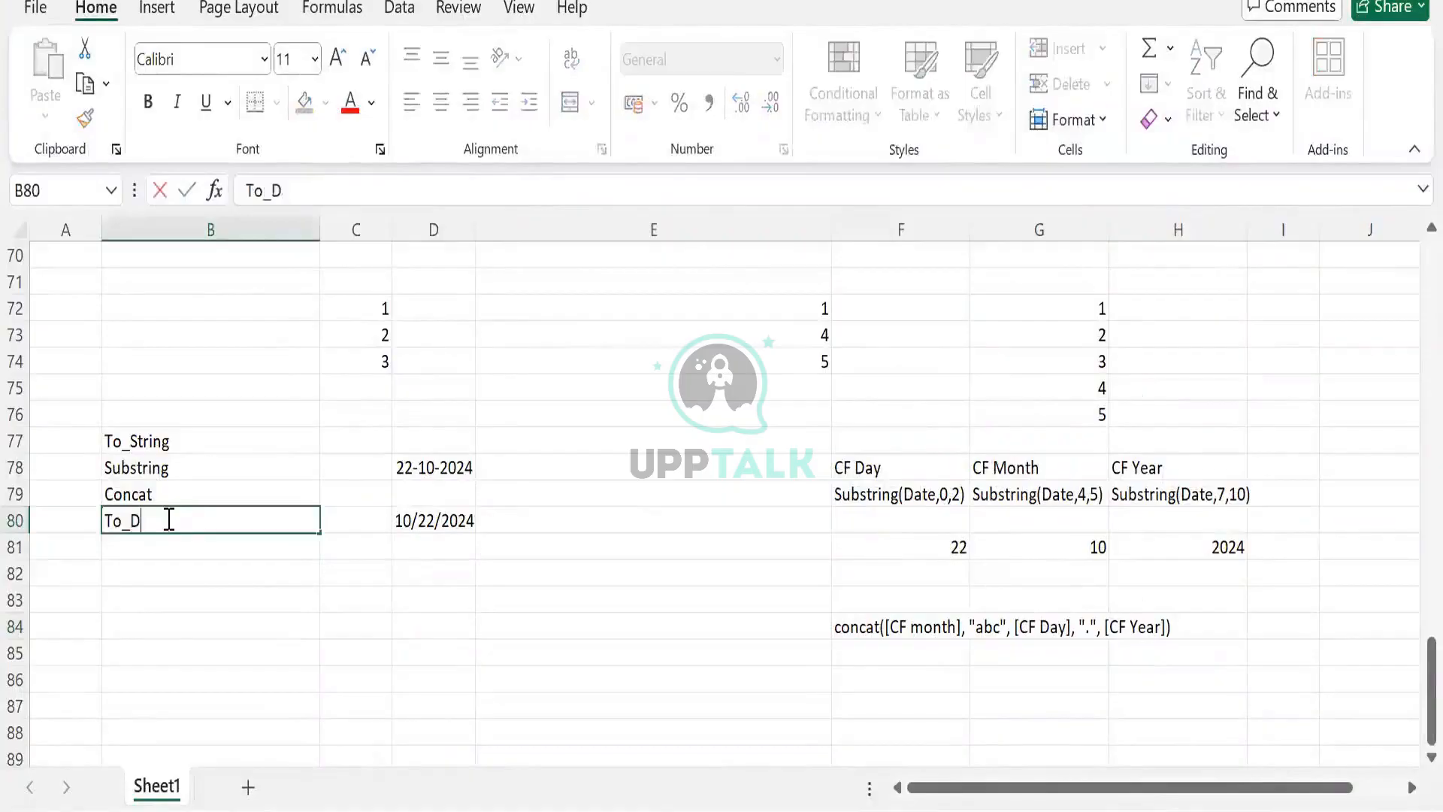
{"action": "type", "text": "ate"}
{"action": "key", "text": "Tab"}
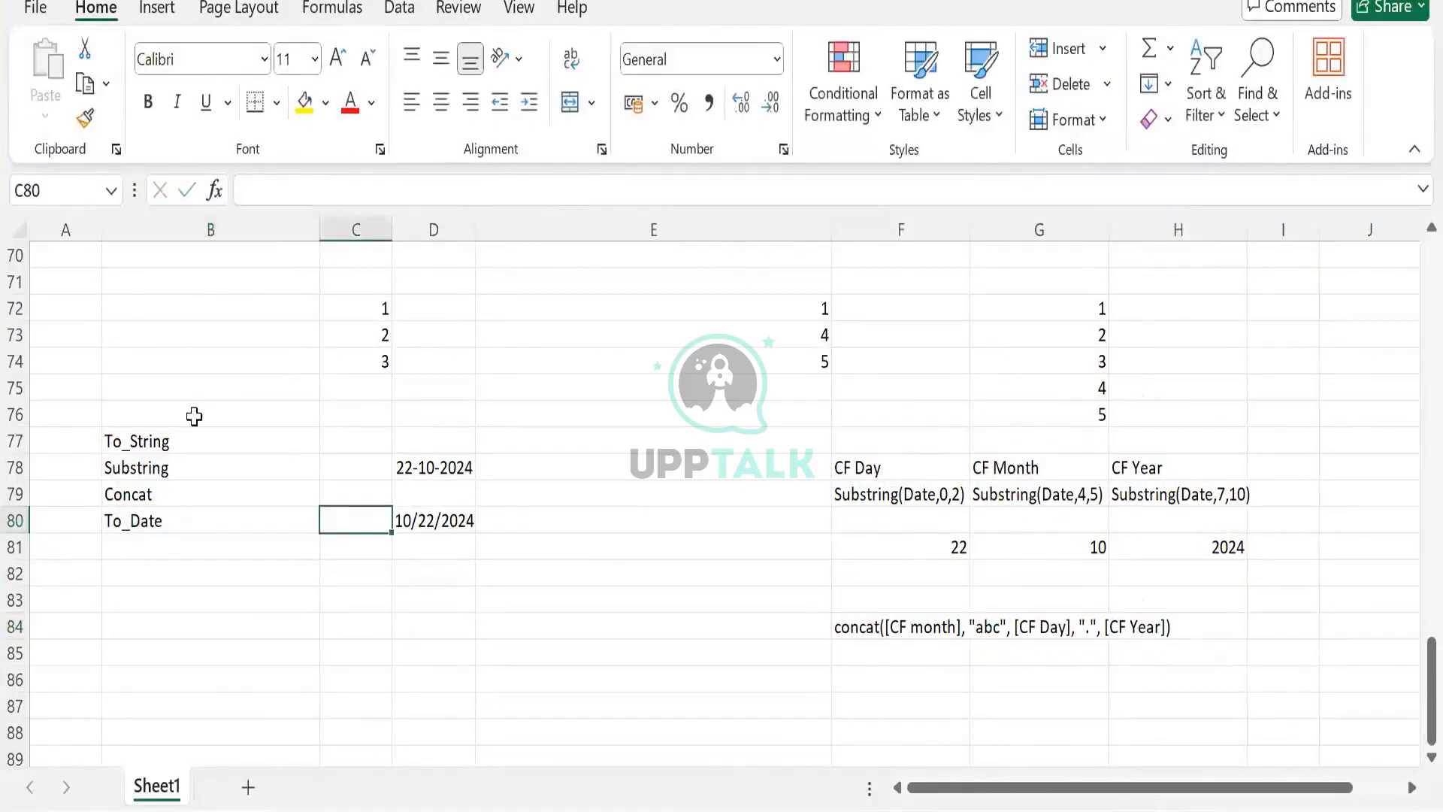
- Review the listed function names To_String, Substring, Concat and To_Date
{"action": "left_click", "coordinate": [168, 438]}
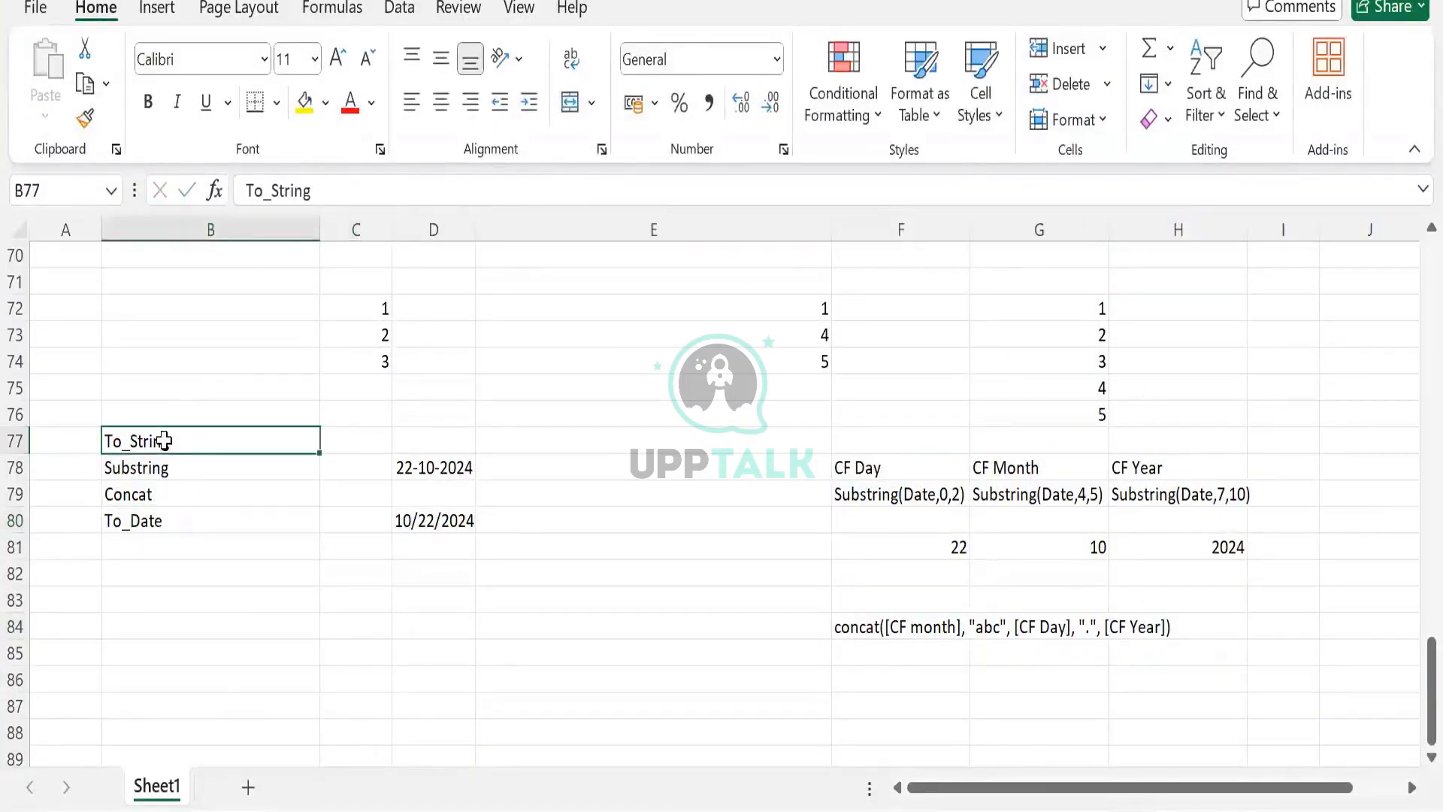
{"action": "left_click", "coordinate": [165, 473]}
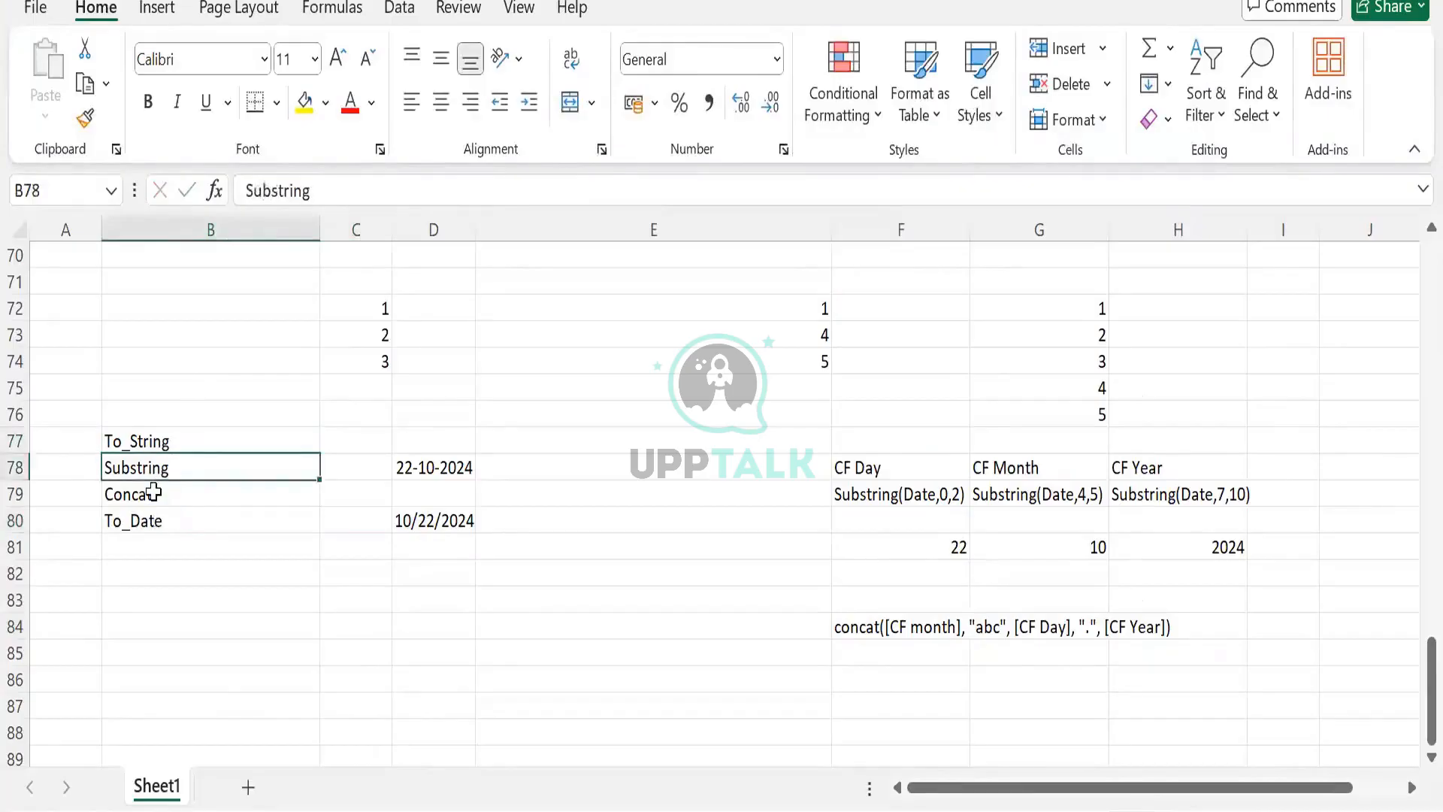
{"action": "left_click", "coordinate": [153, 493]}
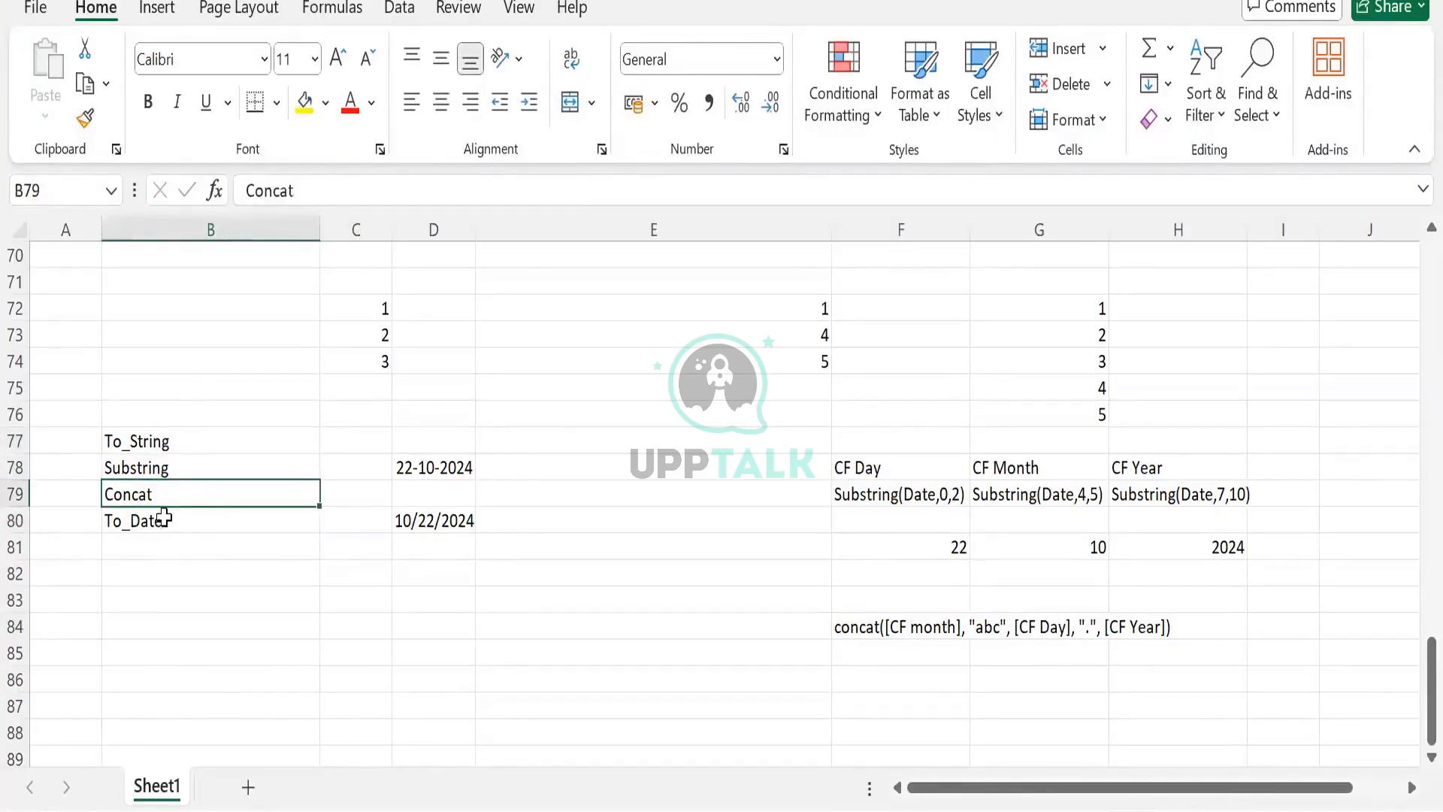
{"action": "left_click", "coordinate": [162, 518]}
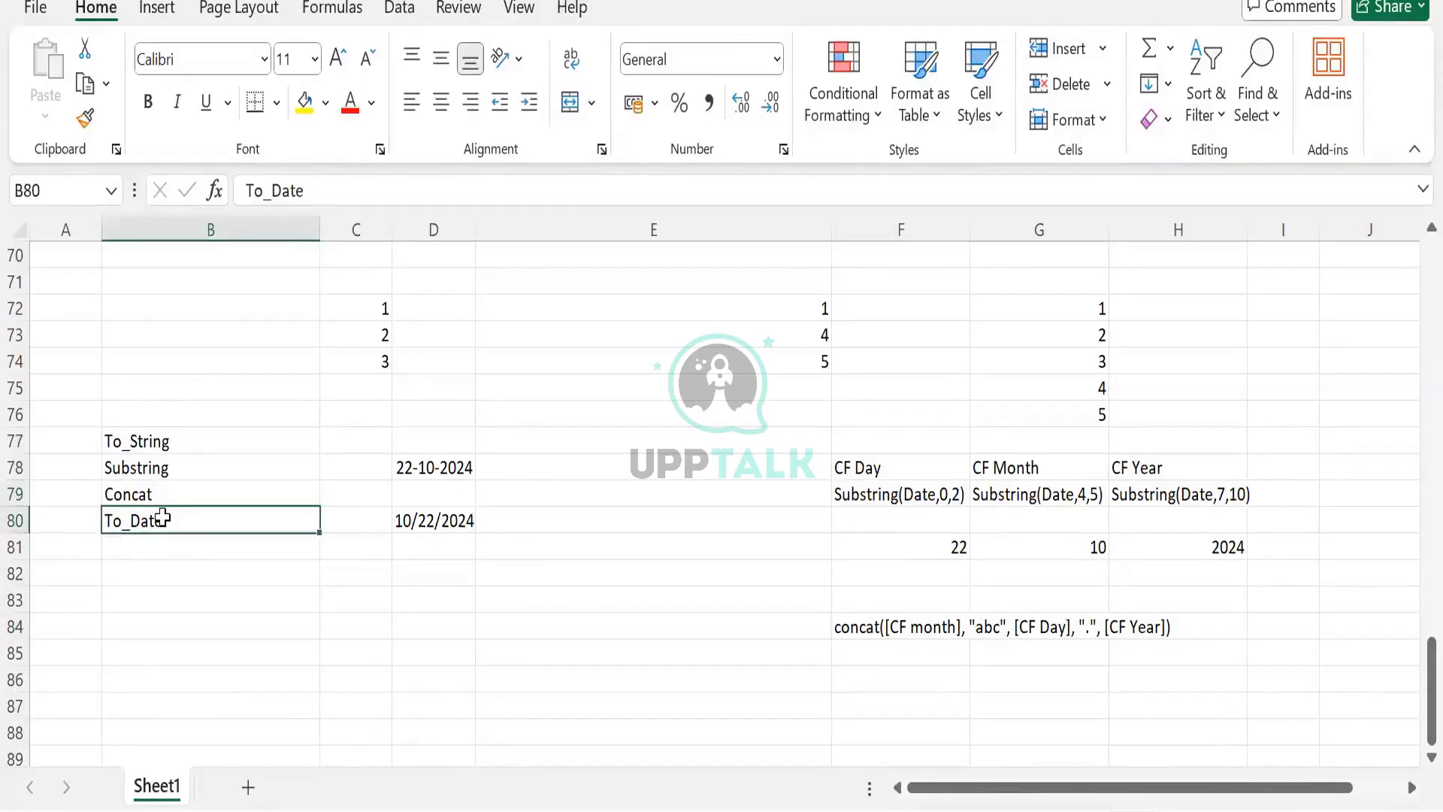
{"action": "left_click", "coordinate": [150, 493]}
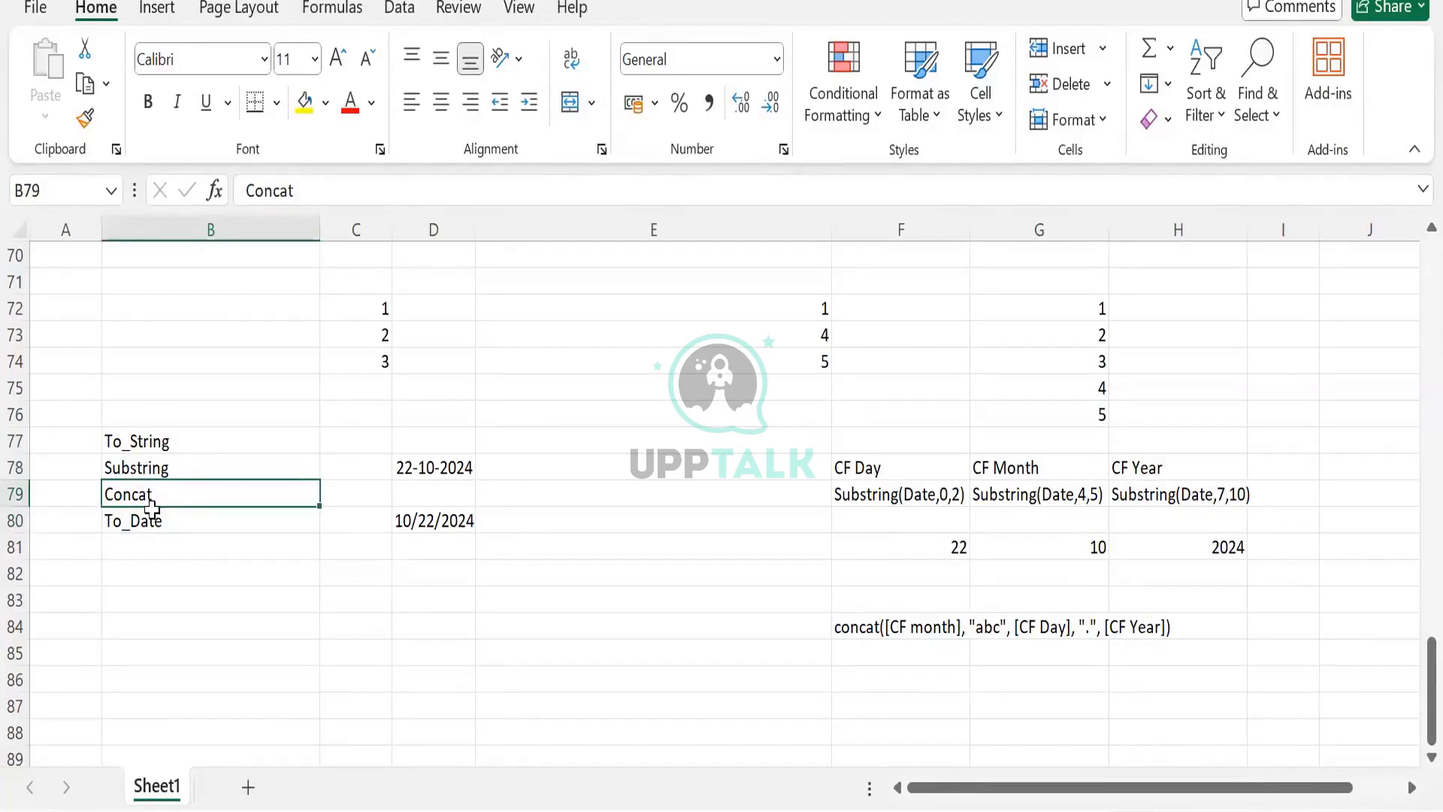
{"action": "left_click", "coordinate": [175, 520]}
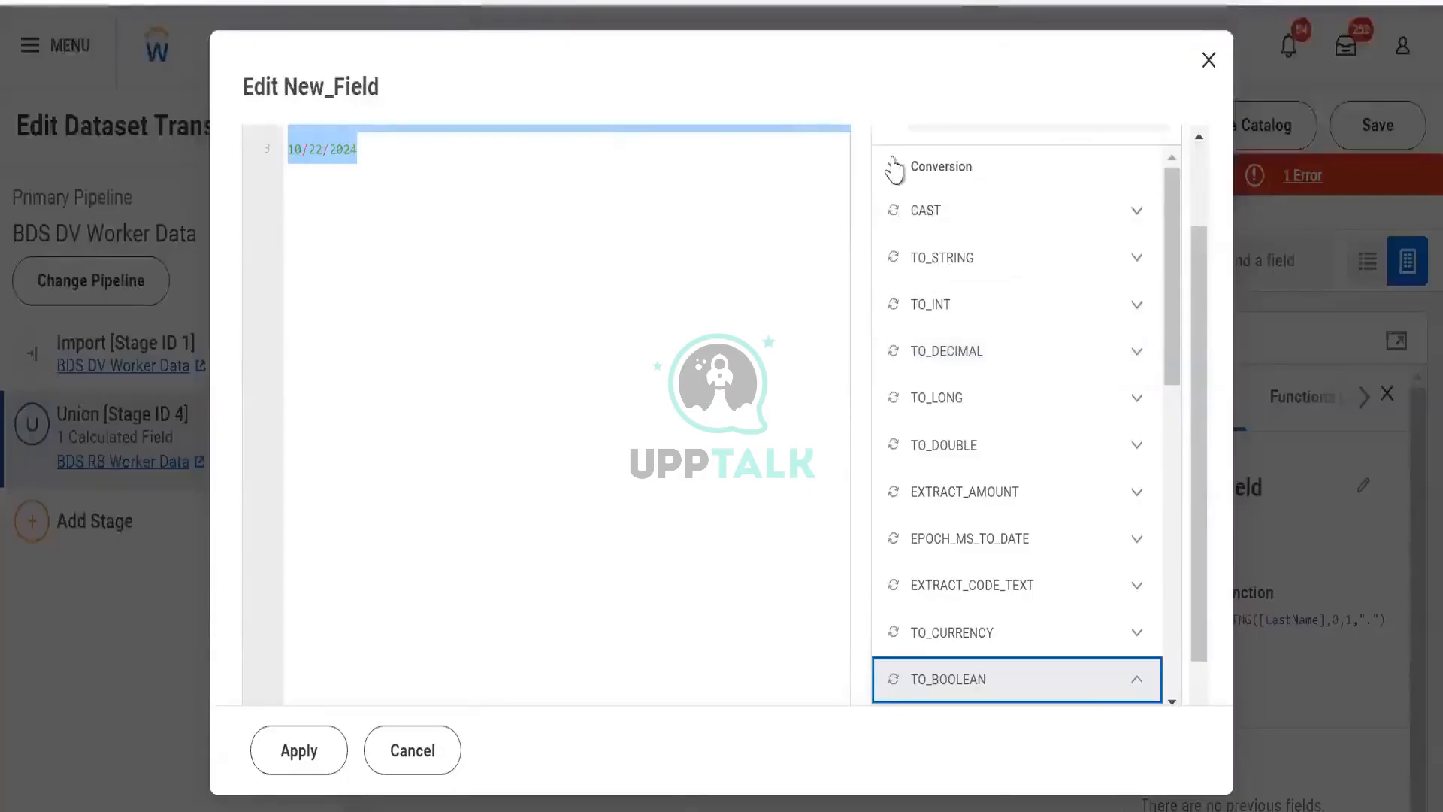
- Open the Date category in the Functions Library and read the DATE_ADD description, highlighting its syntax
{"action": "left_click", "coordinate": [895, 167]}
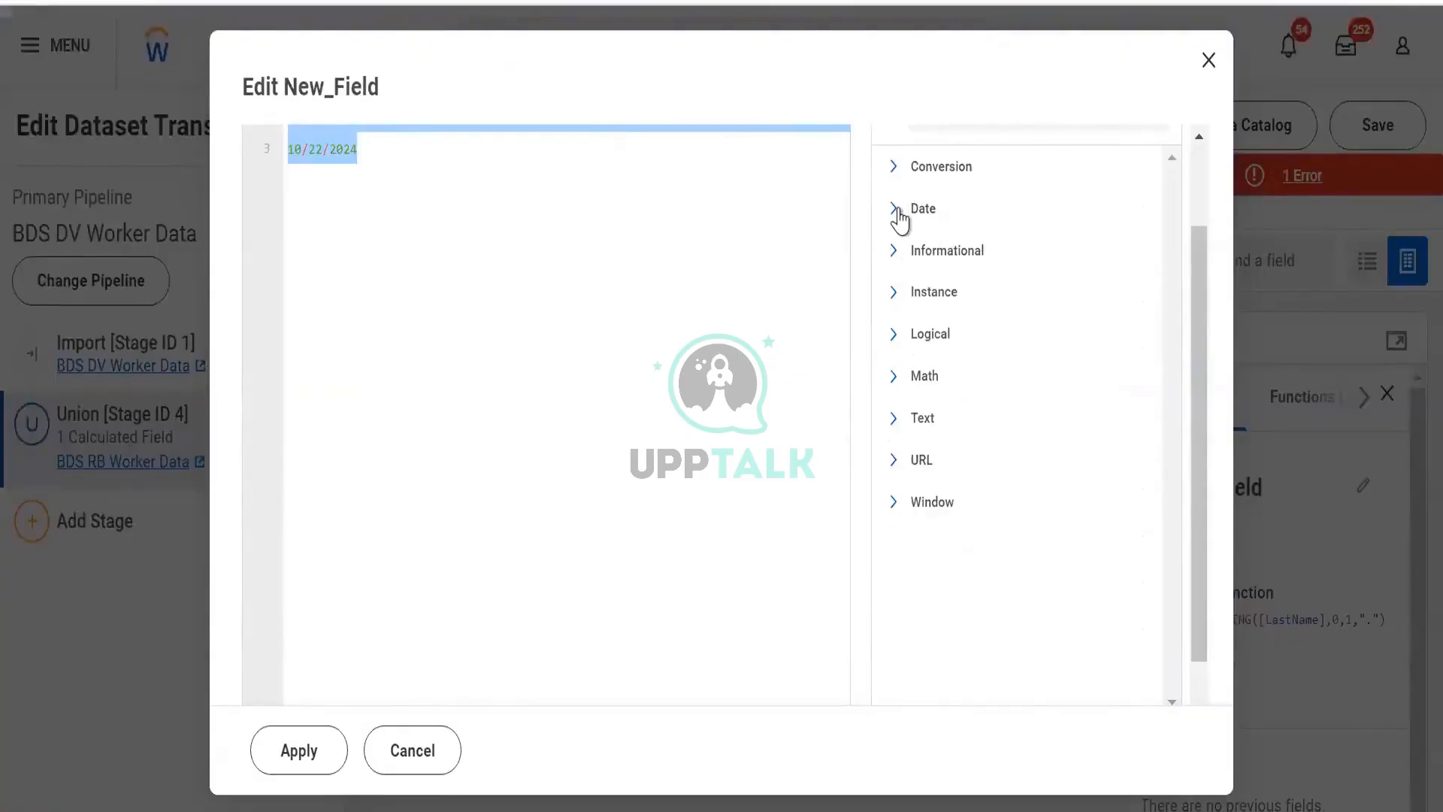
{"action": "left_click", "coordinate": [897, 211]}
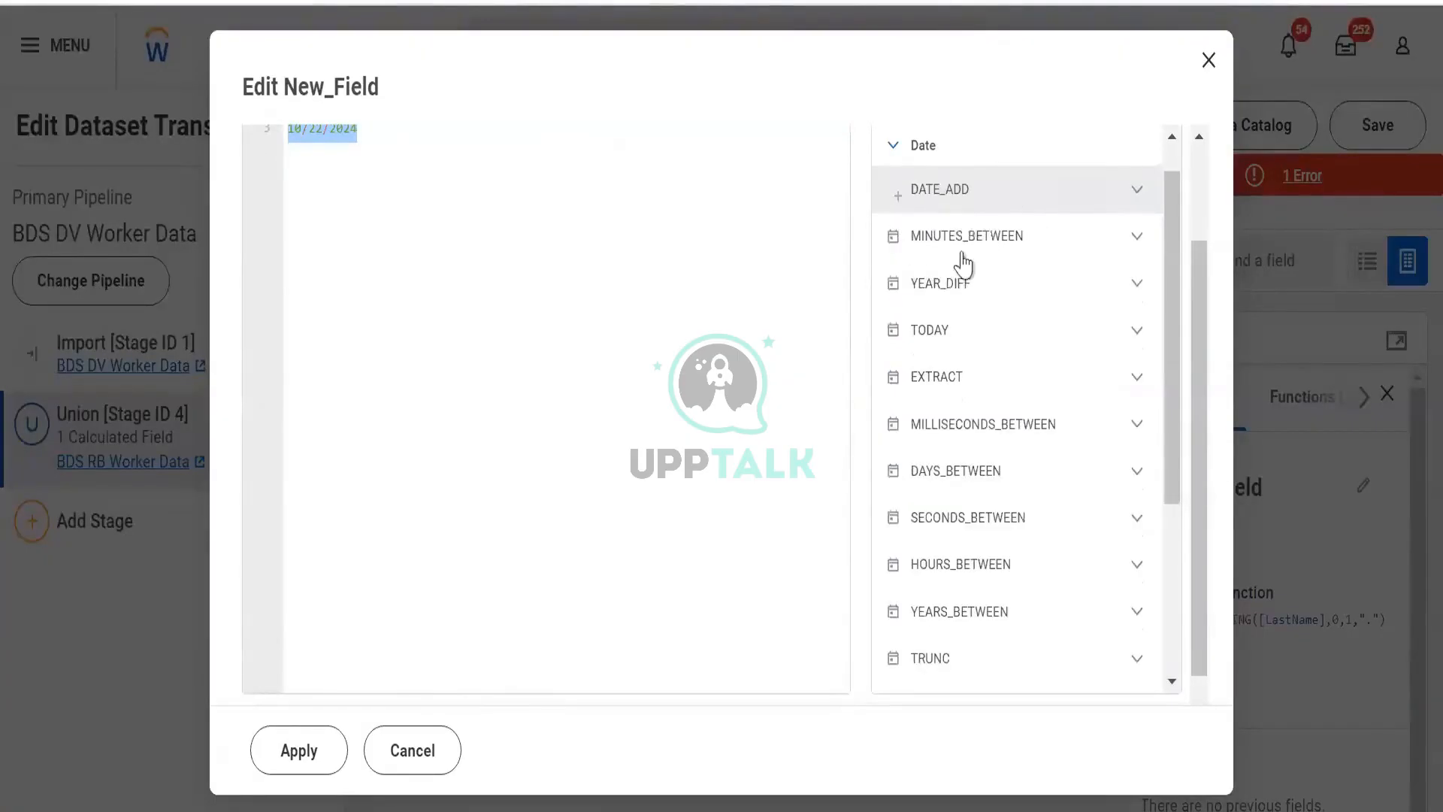
{"action": "left_click", "coordinate": [1135, 190]}
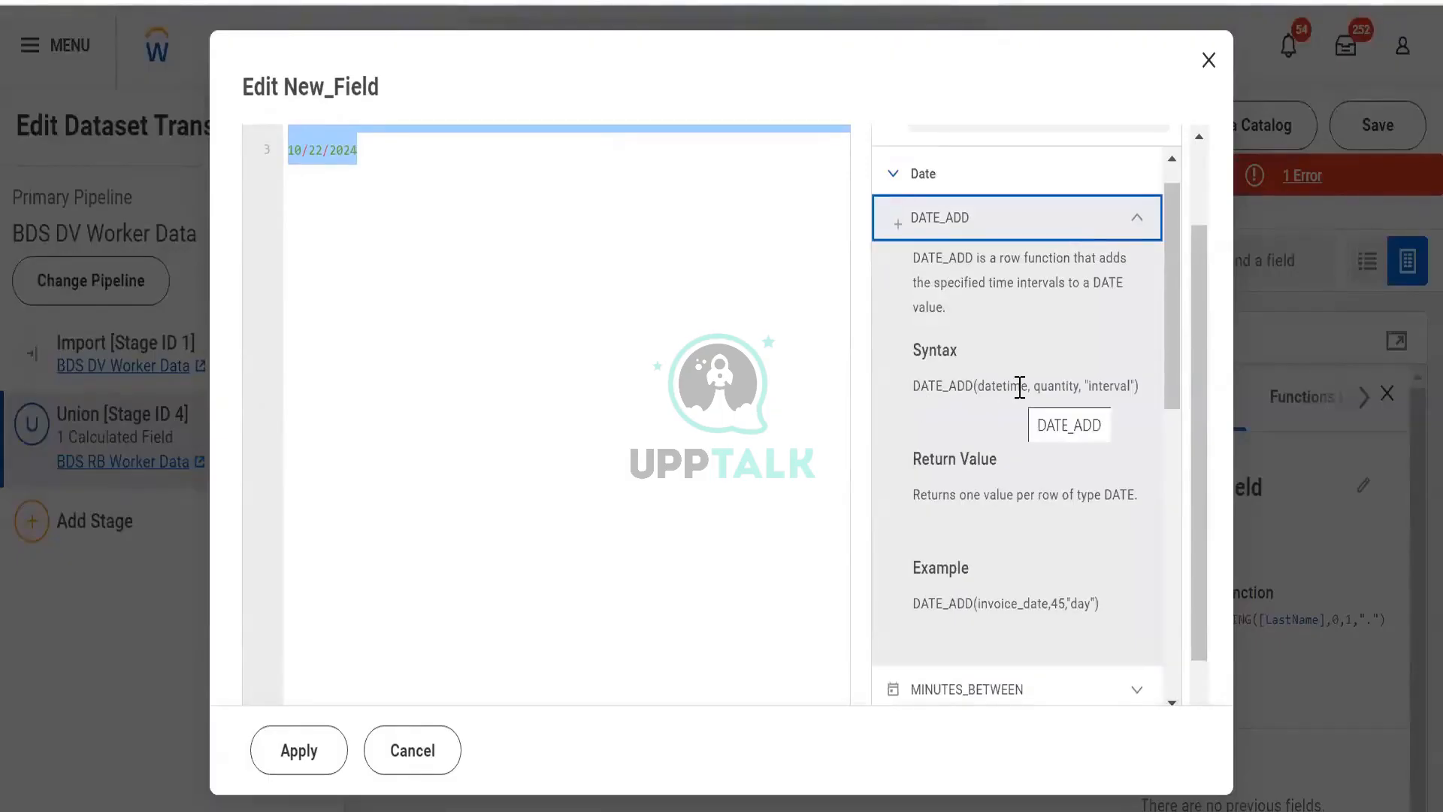
{"action": "left_click_drag", "start_coordinate": [1026, 385], "coordinate": [953, 380]}
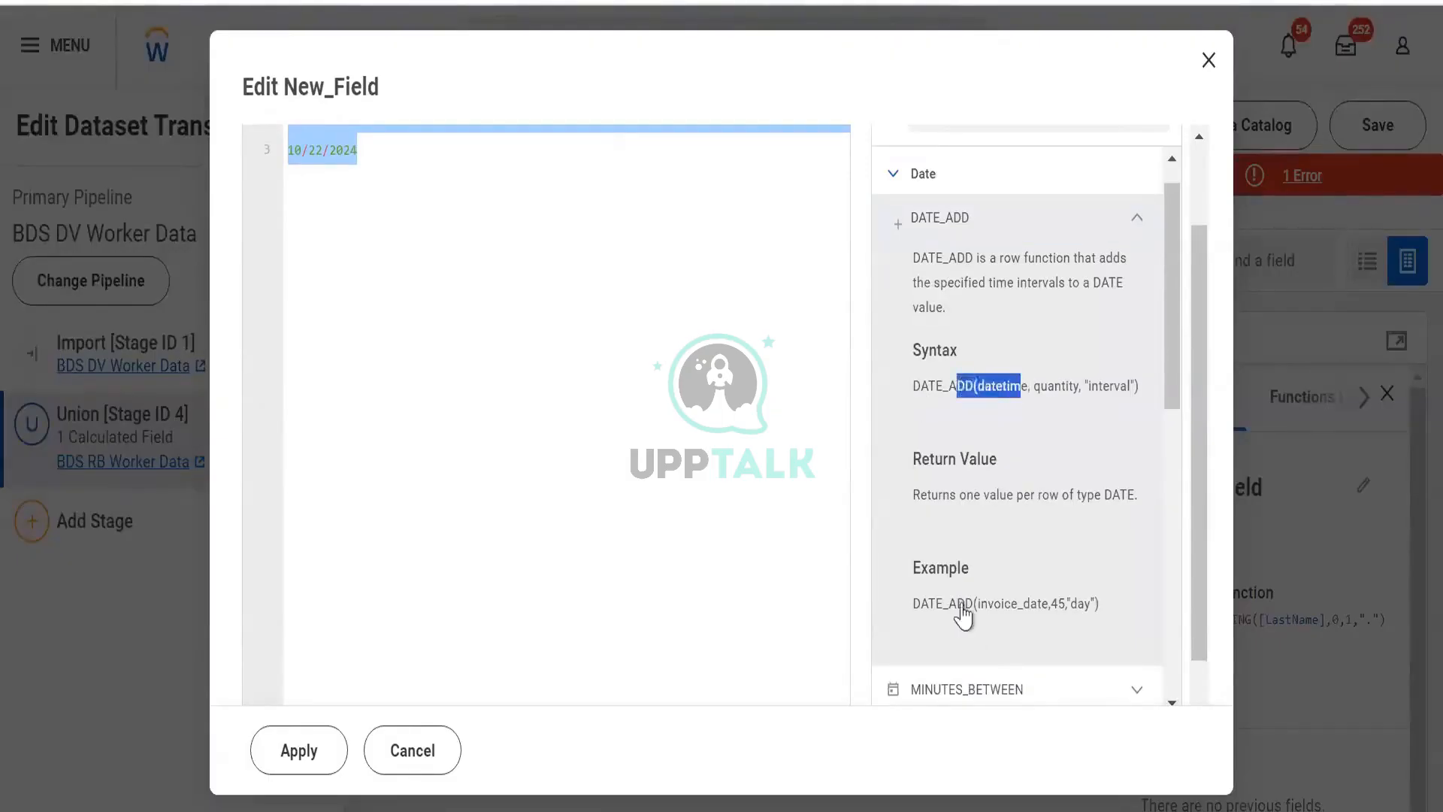
{"action": "scroll", "coordinate": [943, 526], "scroll_direction": "down", "scroll_amount": 4}
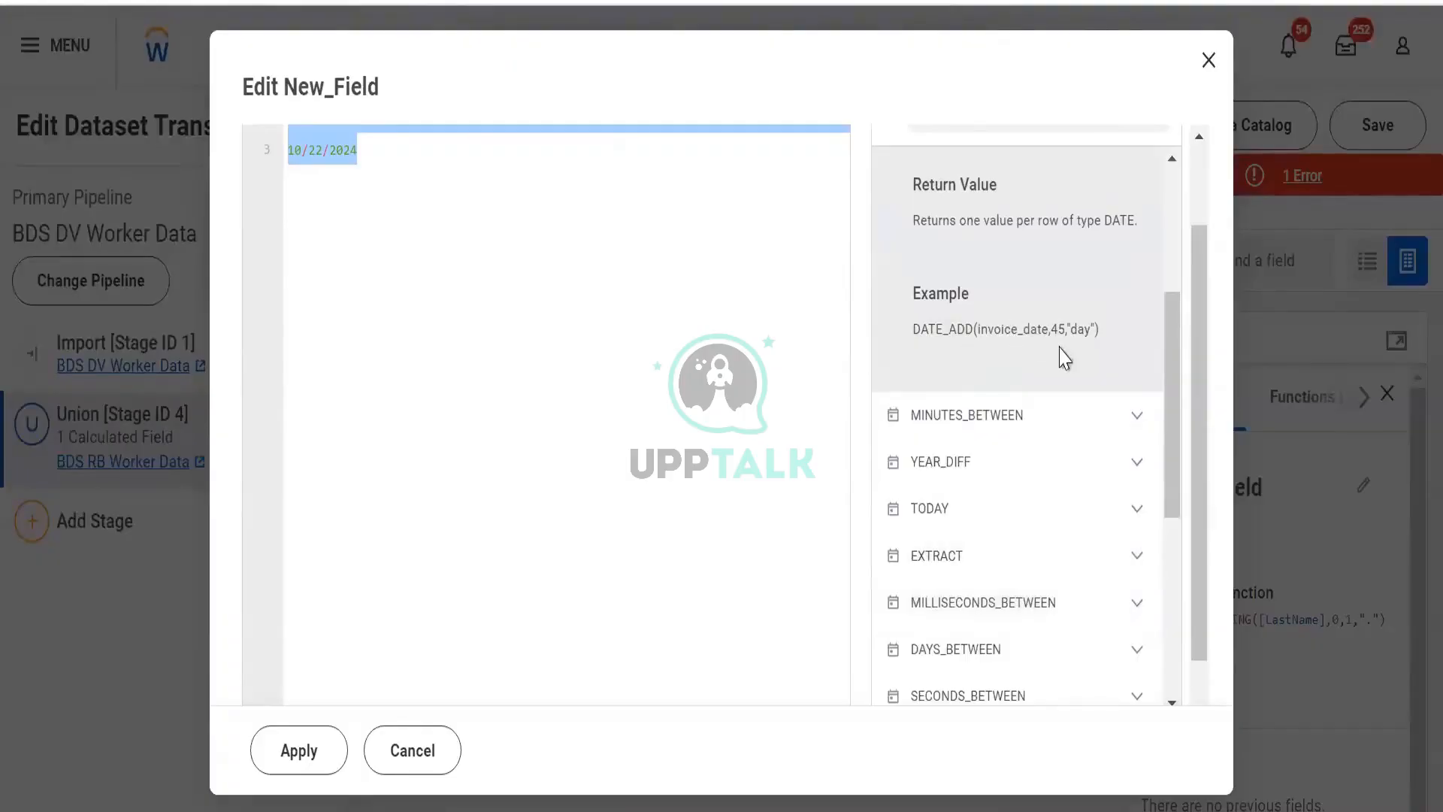
{"action": "double_click", "coordinate": [1059, 330]}
{"action": "left_click", "coordinate": [1090, 353]}
{"action": "scroll", "coordinate": [1090, 354], "scroll_direction": "up", "scroll_amount": 4}
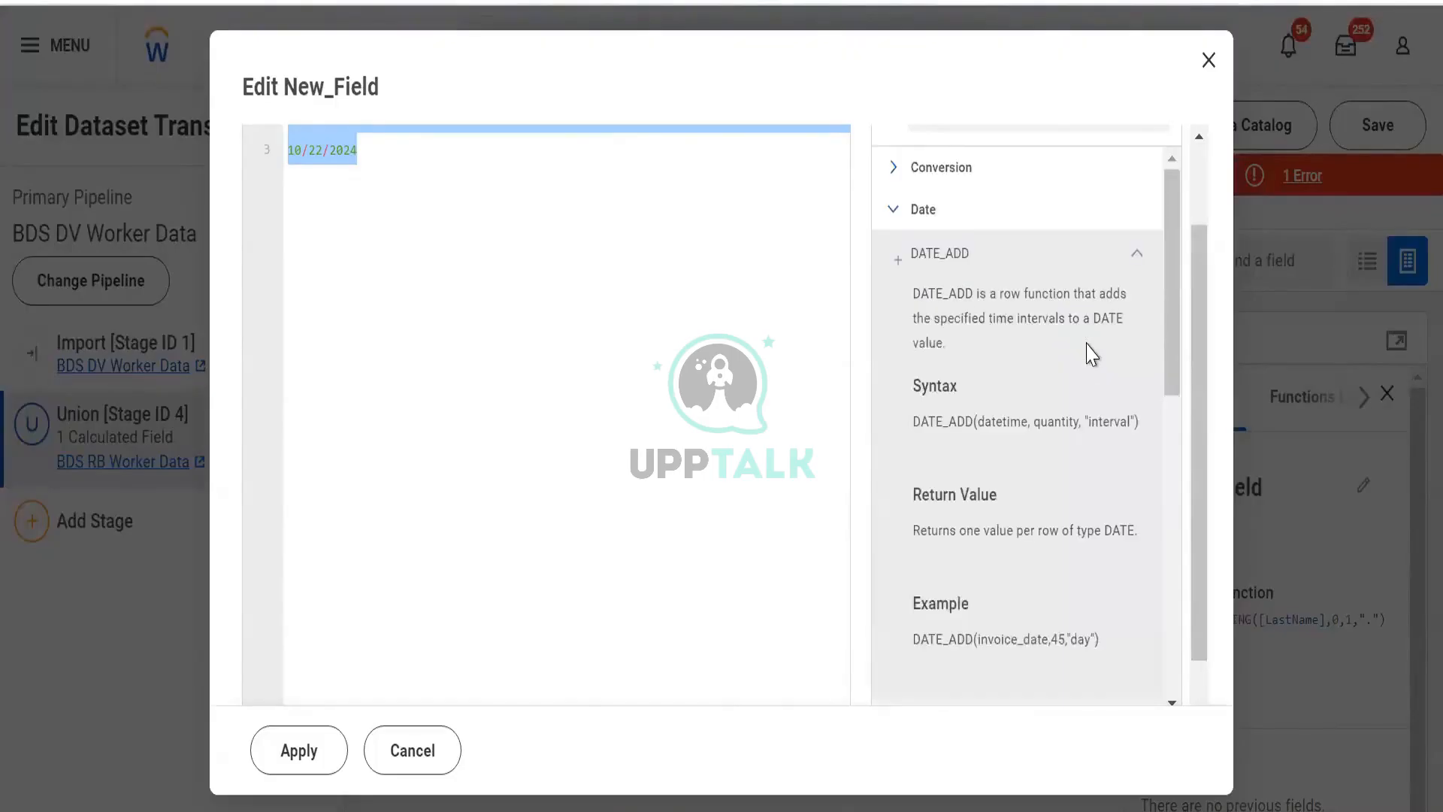
{"action": "scroll", "coordinate": [1090, 354], "scroll_direction": "down", "scroll_amount": 2}
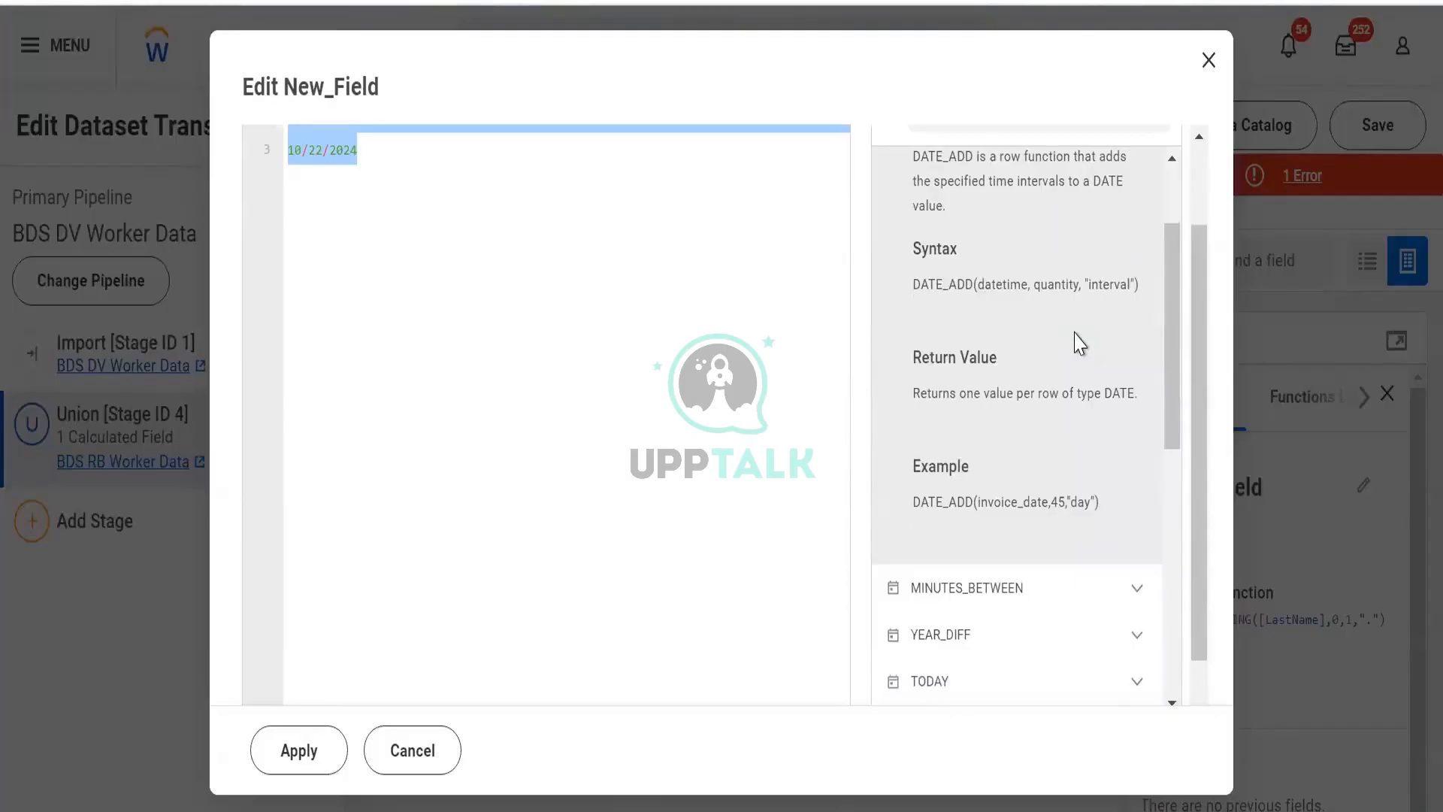
{"action": "scroll", "coordinate": [1061, 295], "scroll_direction": "up", "scroll_amount": 2}
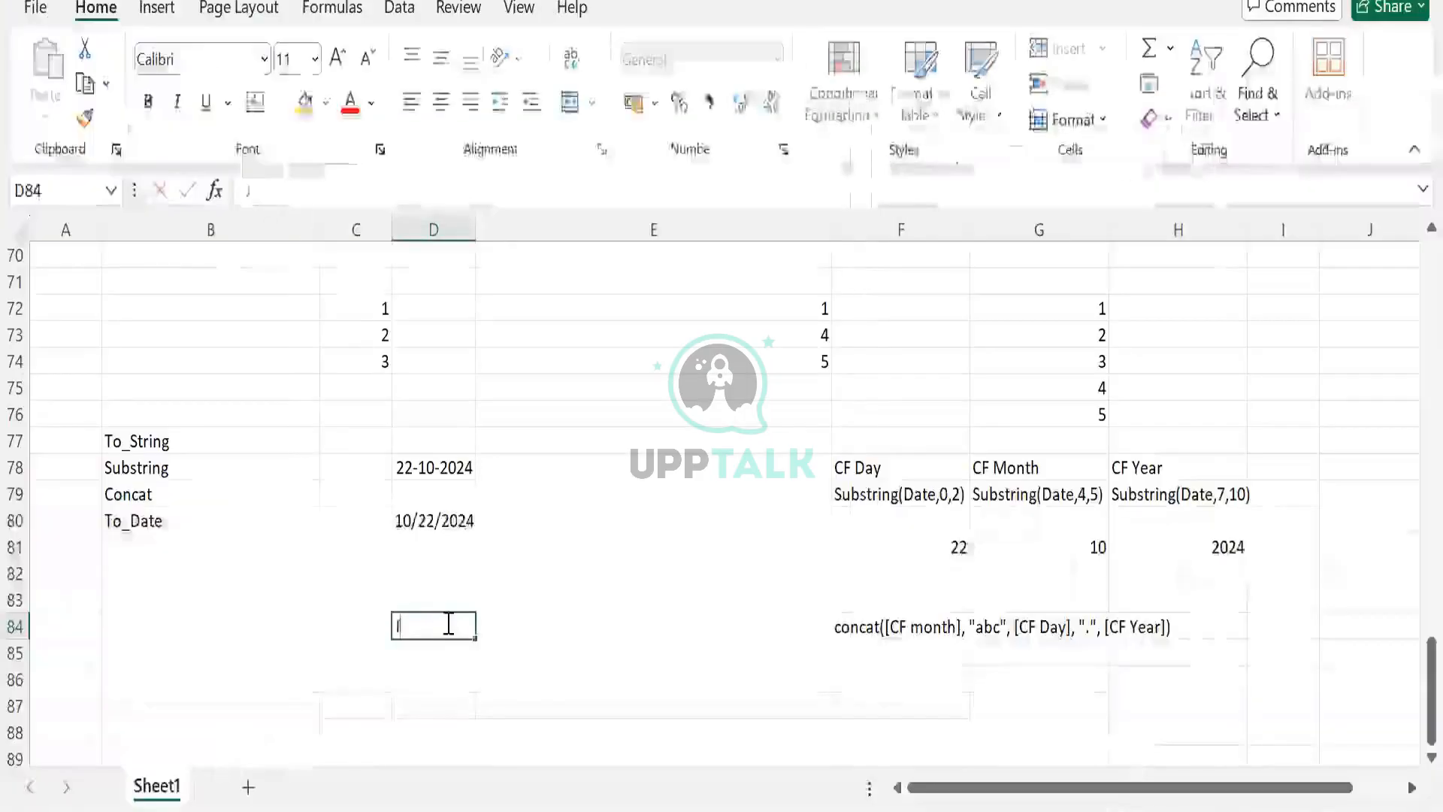
- Enter a Job Posting heading in D84 with JR 1, JR 2 and JR 3 beneath it
{"action": "type", "text": "Job Posting"}
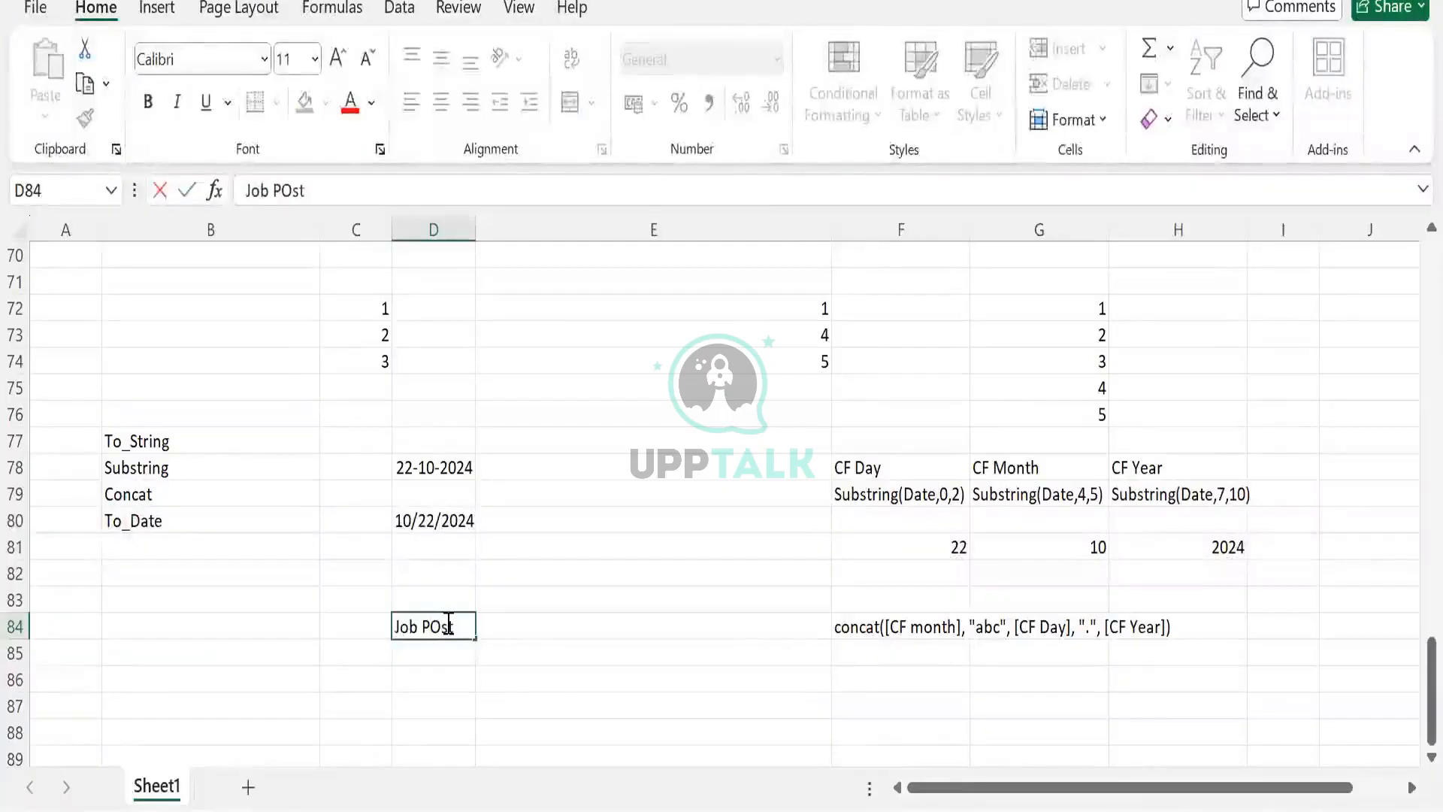
{"action": "key", "text": "ctrl+Return"}
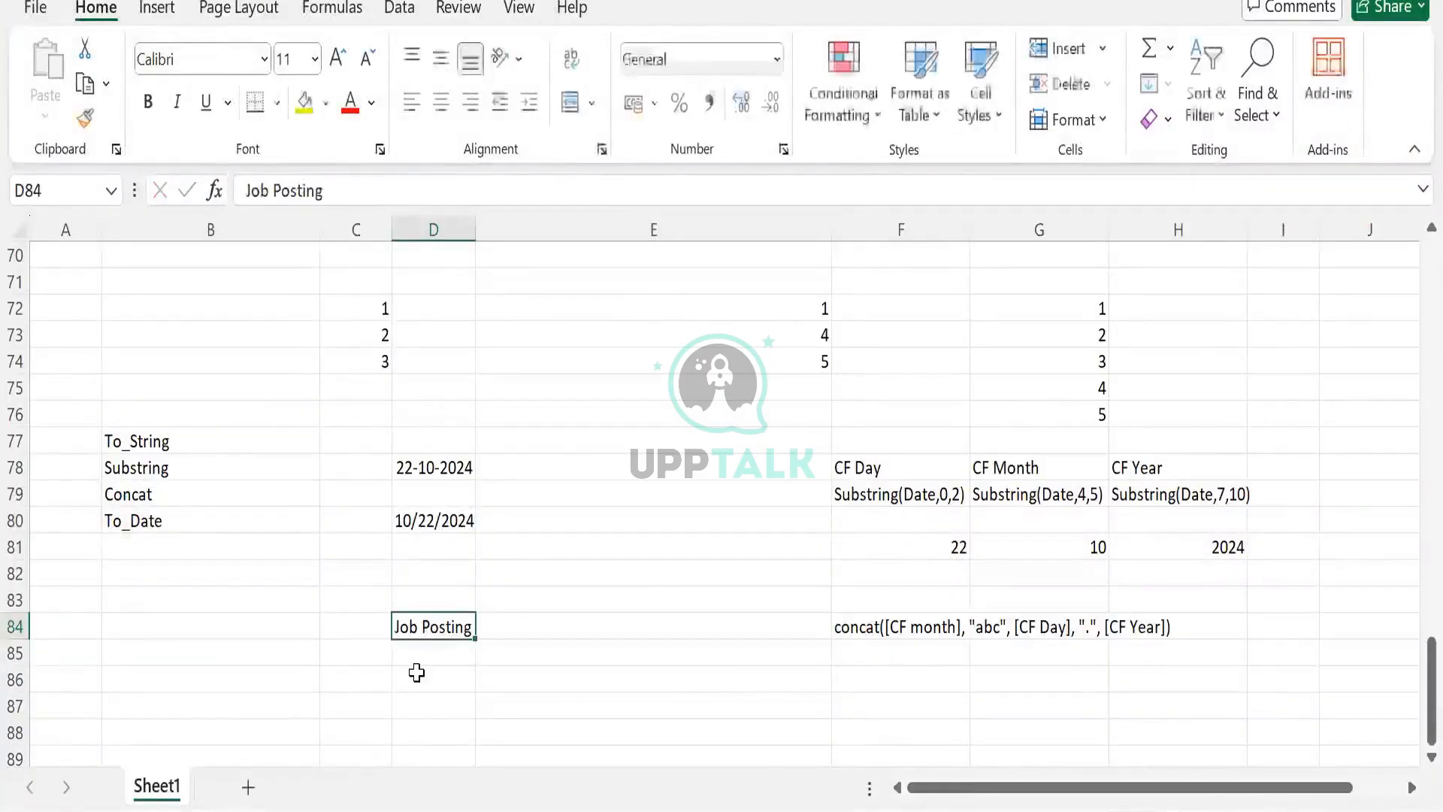
{"action": "left_click", "coordinate": [417, 674]}
{"action": "key", "text": "Up"}
{"action": "type", "text": "JR"}
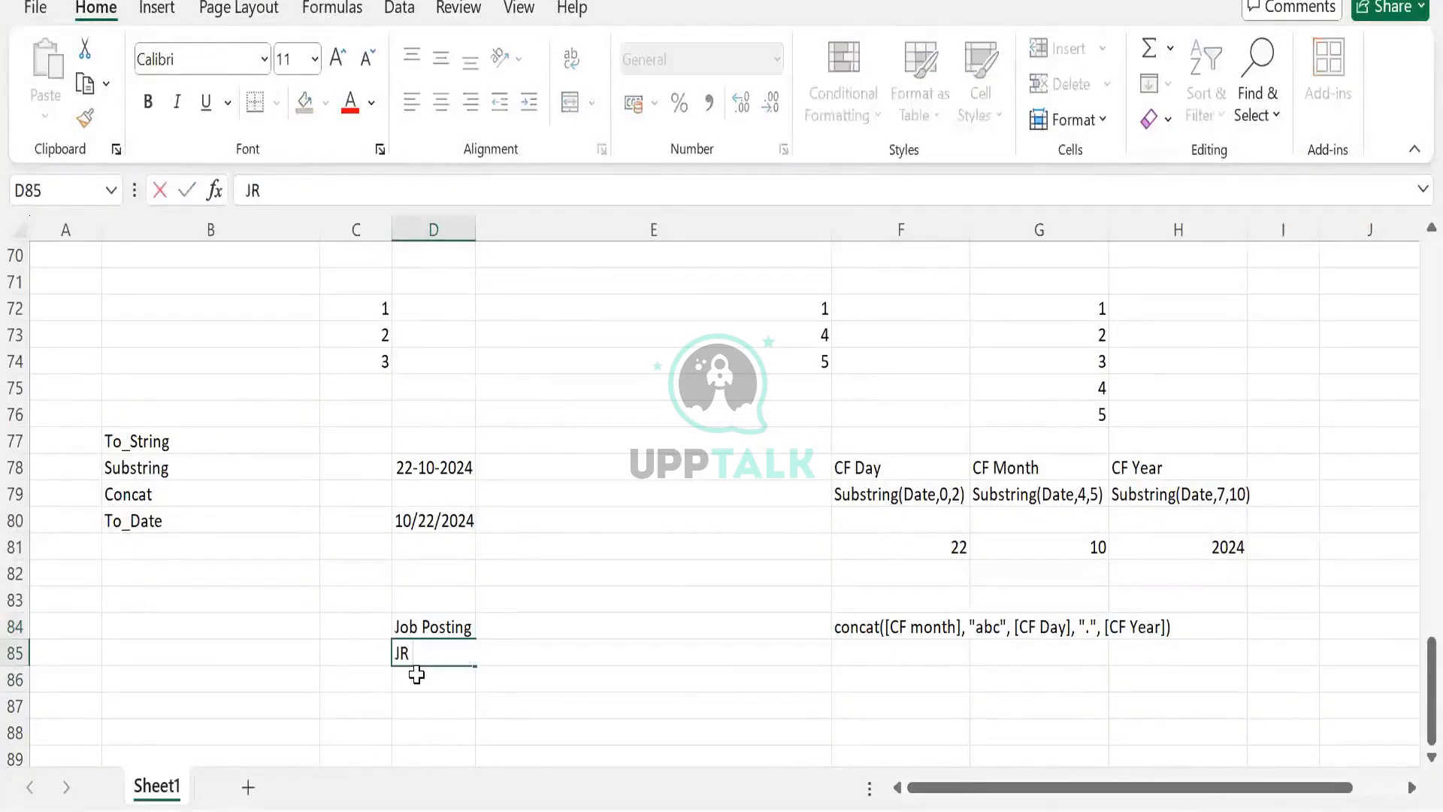
{"action": "type", "text": " 1"}
{"action": "key", "text": "Return"}
{"action": "type", "text": "JR @"}
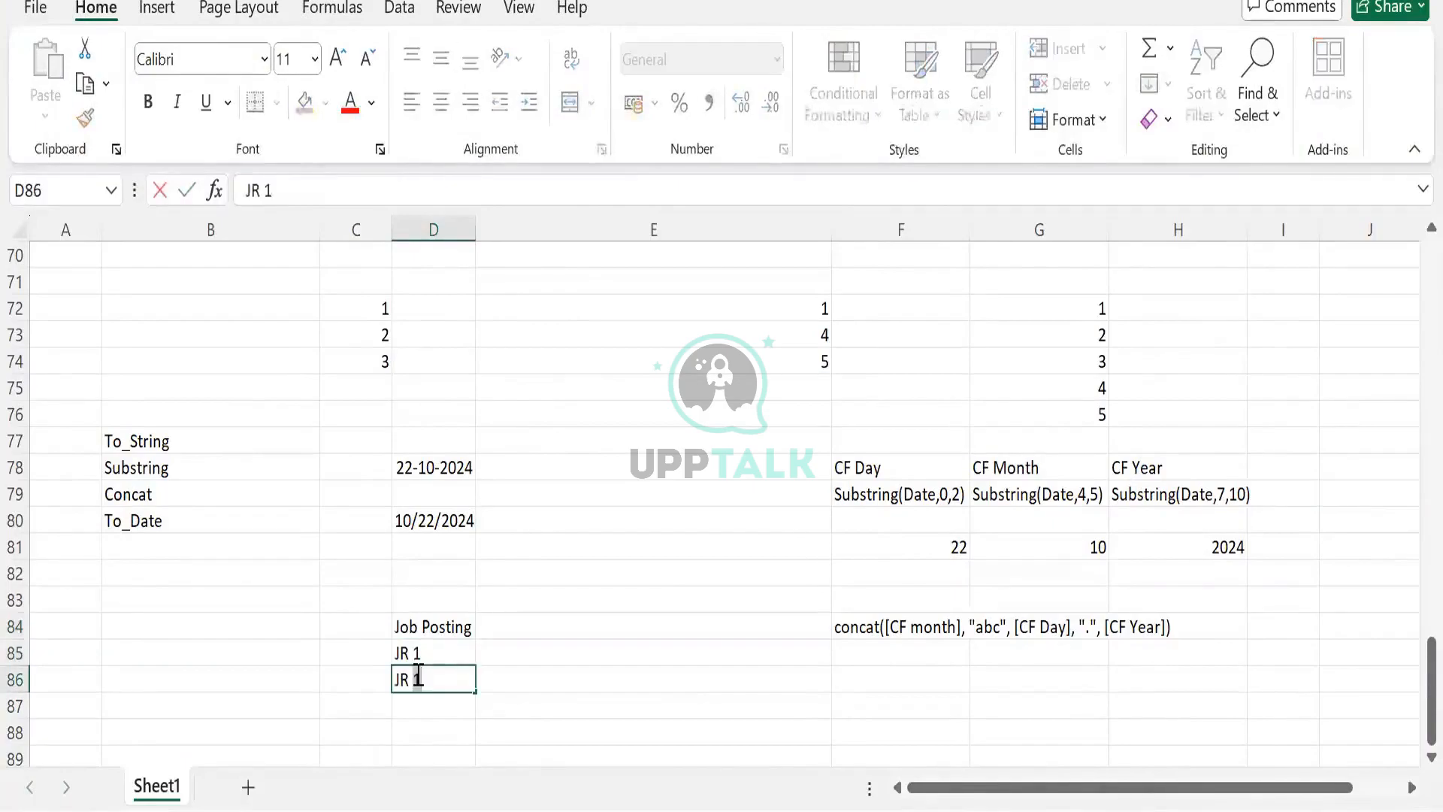
{"action": "key", "text": "Tab"}
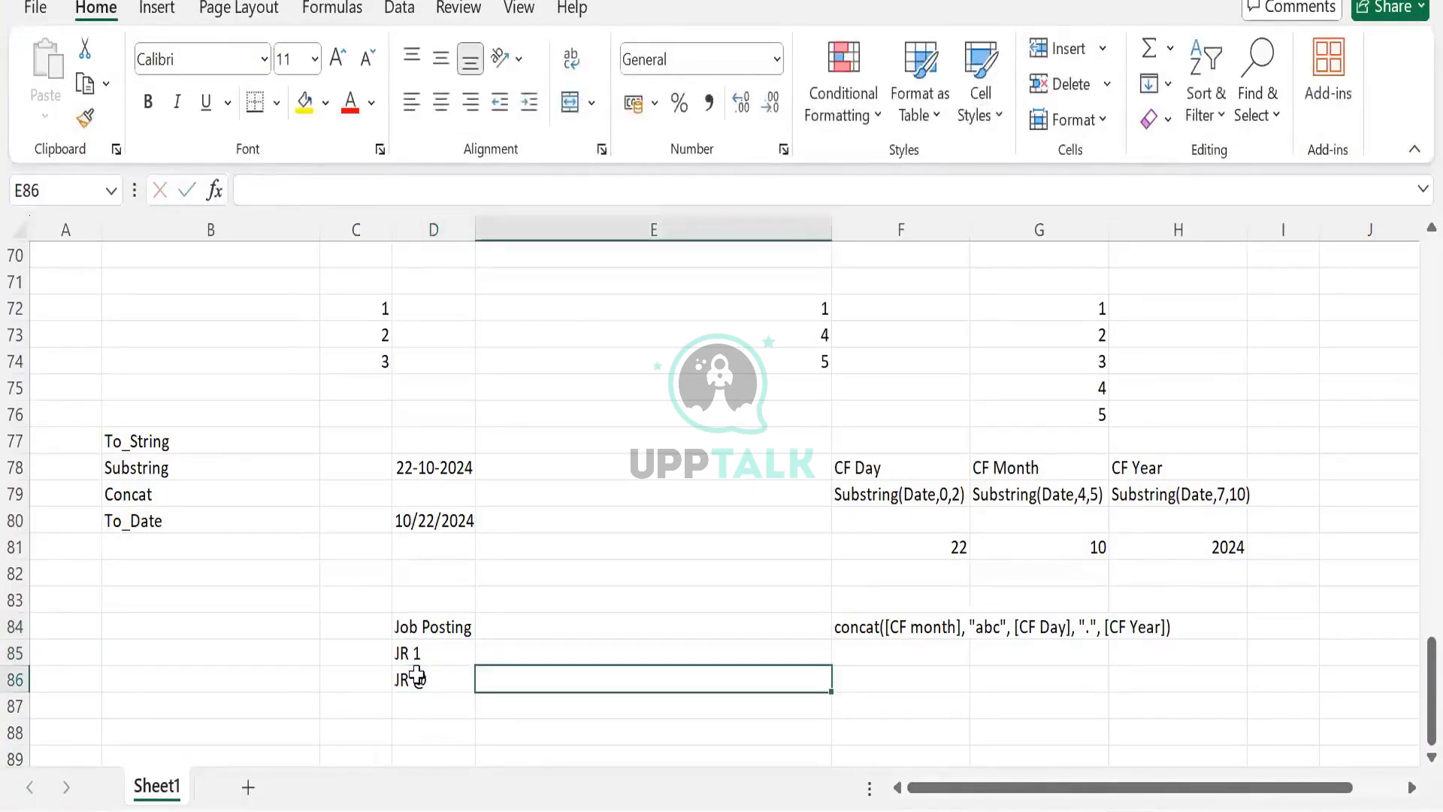
{"action": "double_click", "coordinate": [416, 674]}
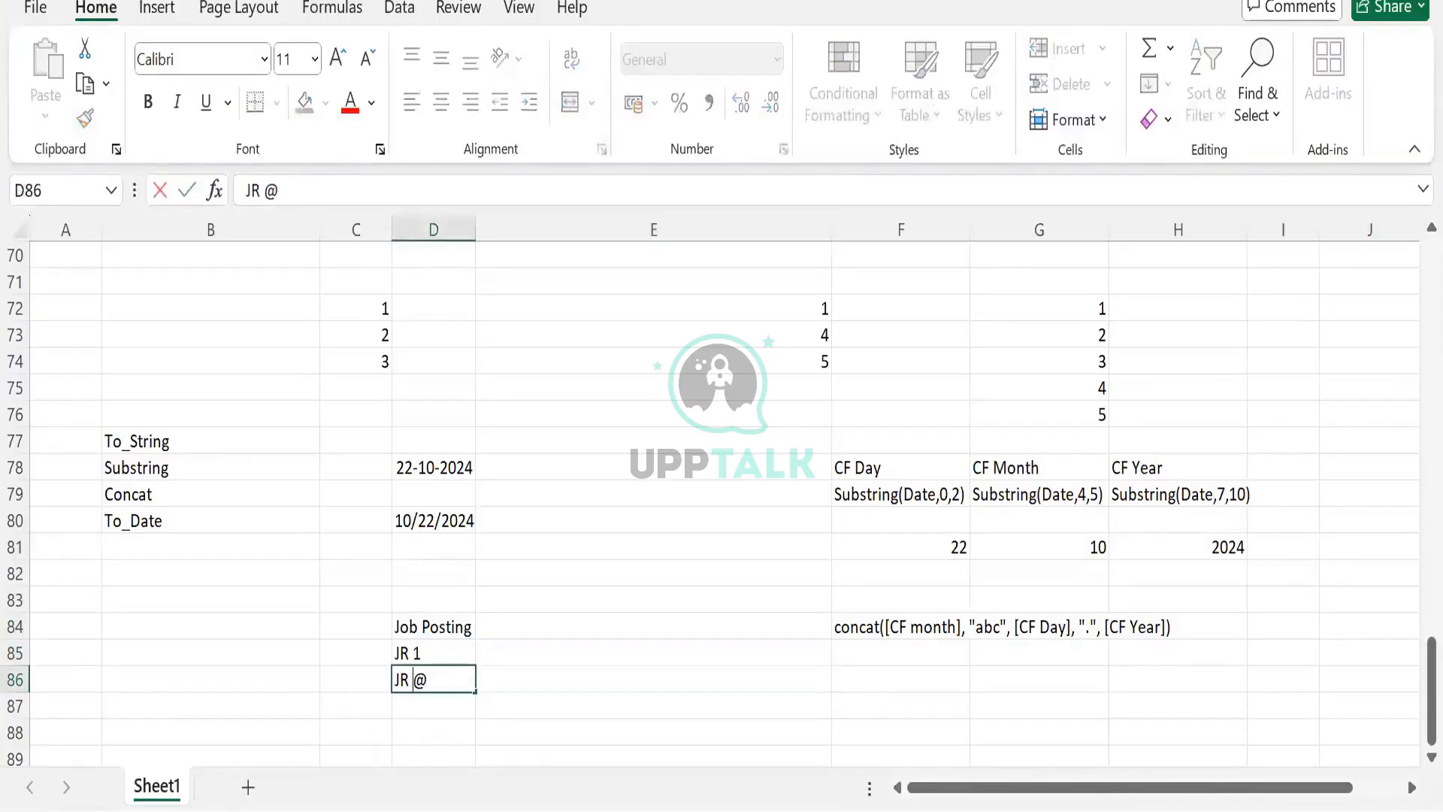
{"action": "key", "text": "Delete"}
{"action": "type", "text": "2"}
{"action": "key", "text": "Return"}
{"action": "type", "text": "JR #"}
{"action": "key", "text": "Tab"}
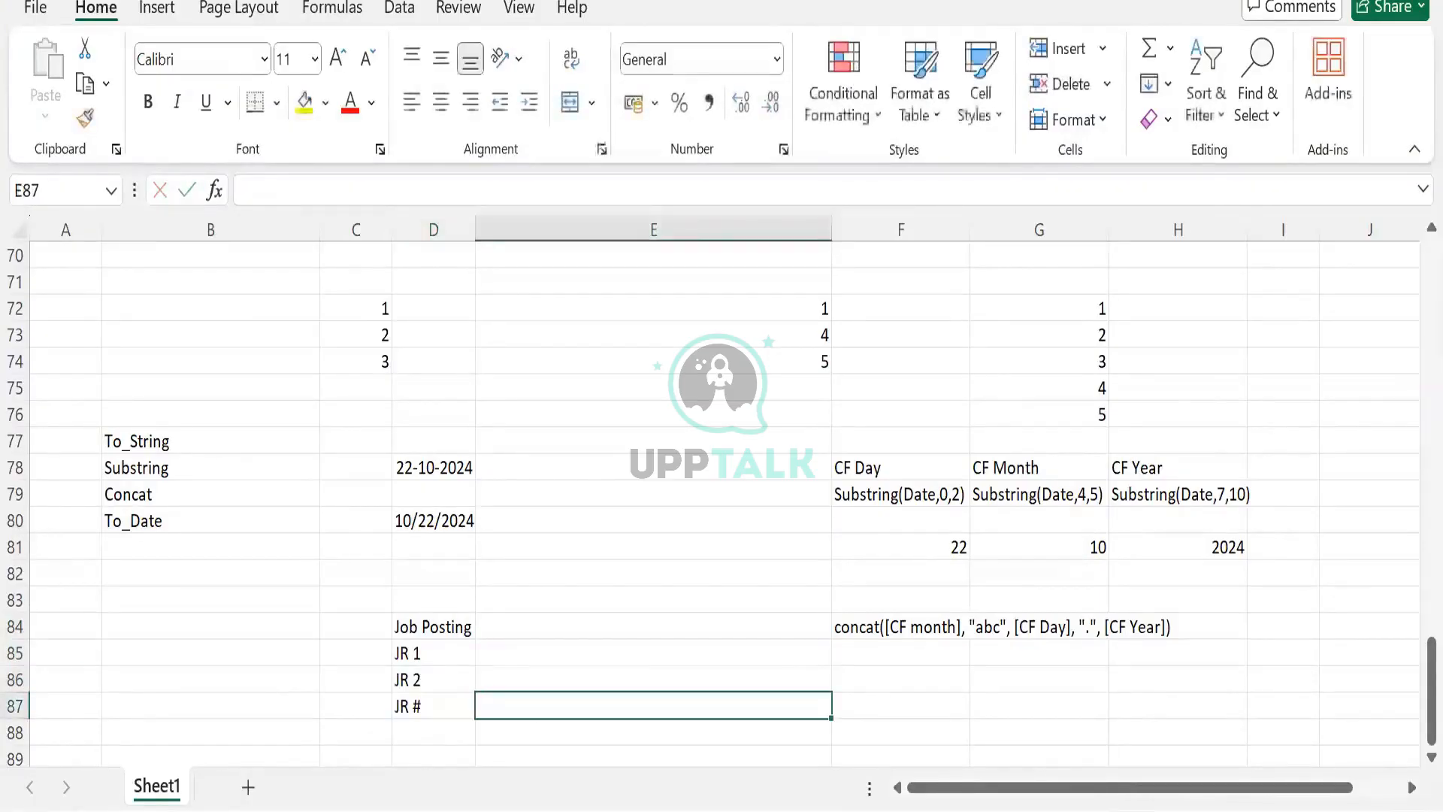
{"action": "double_click", "coordinate": [432, 704]}
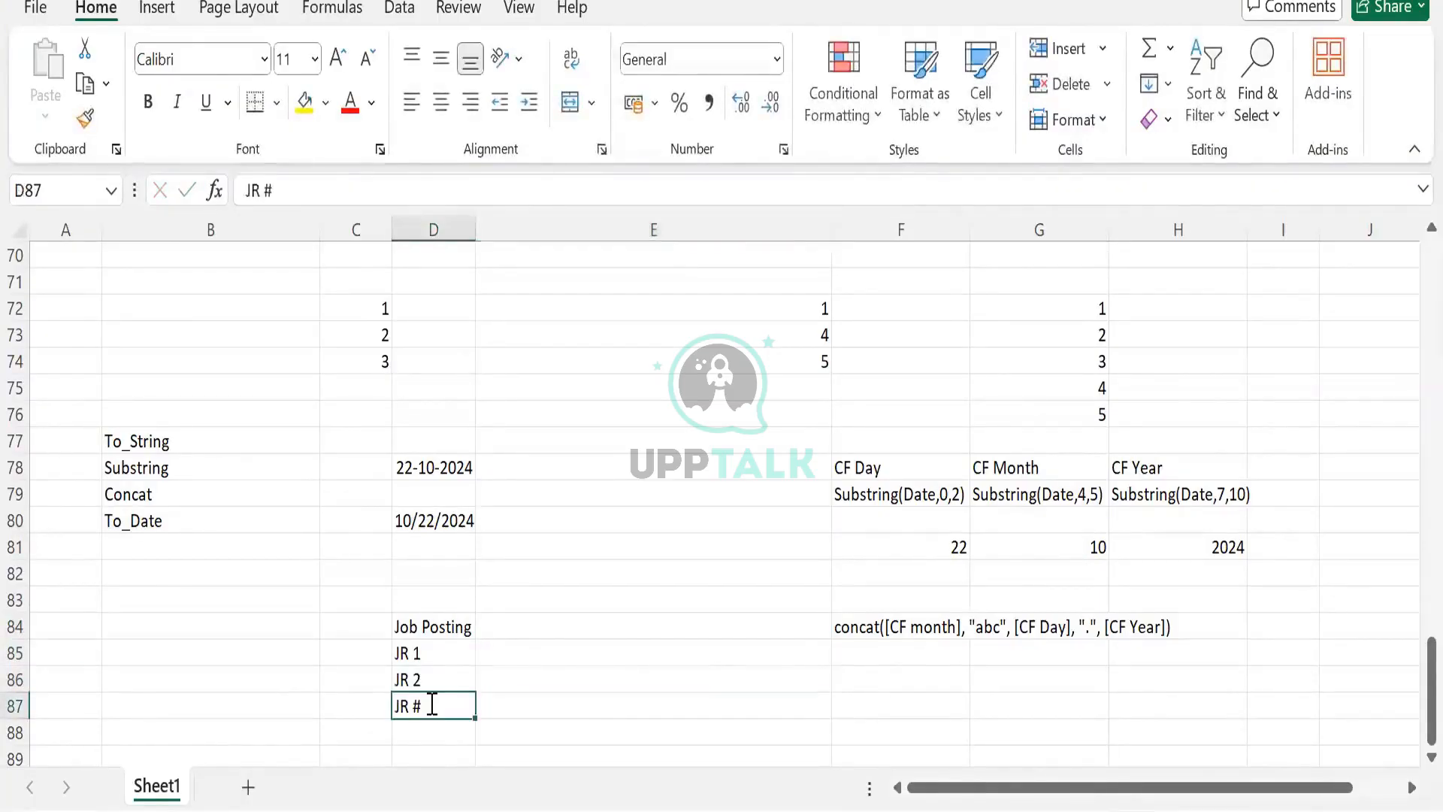
{"action": "key", "text": "BackSpace"}
{"action": "type", "text": "3"}
{"action": "key", "text": "Tab"}
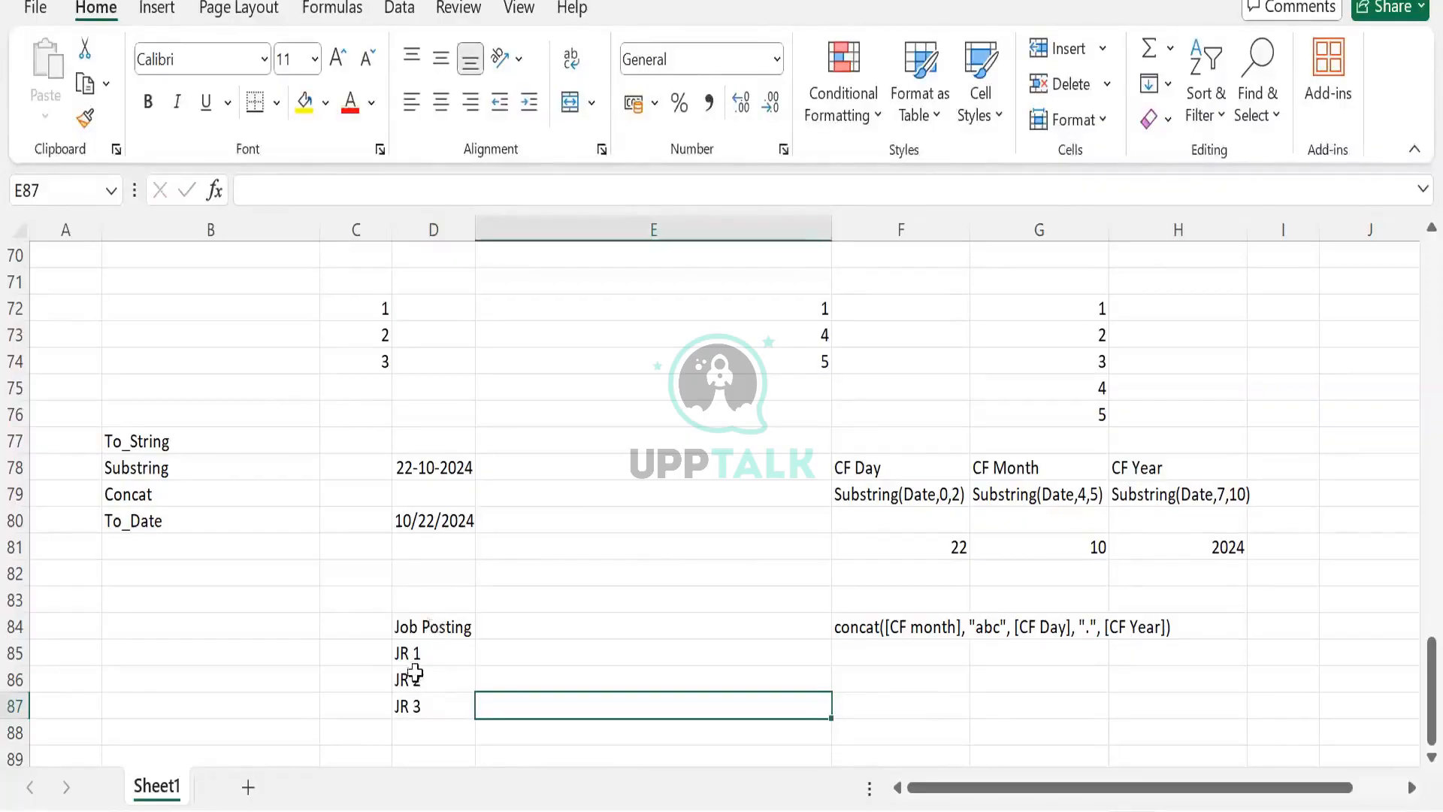
- Move the Job Posting list from column D into column B, rows 84 to 87
{"action": "left_click", "coordinate": [434, 625]}
{"action": "left_click", "coordinate": [497, 628]}
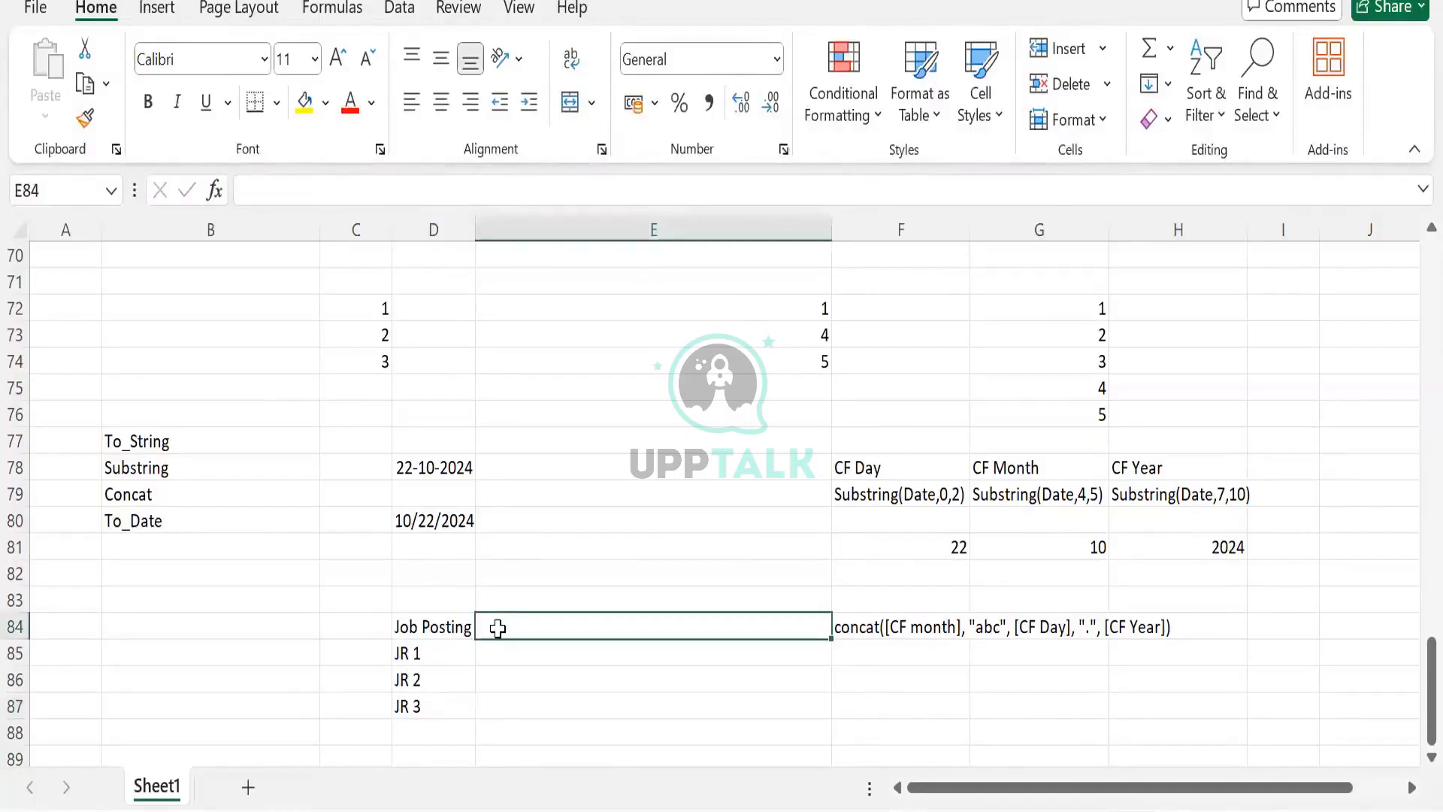
{"action": "left_click", "coordinate": [440, 627]}
{"action": "key", "text": "ctrl+shift+Down"}
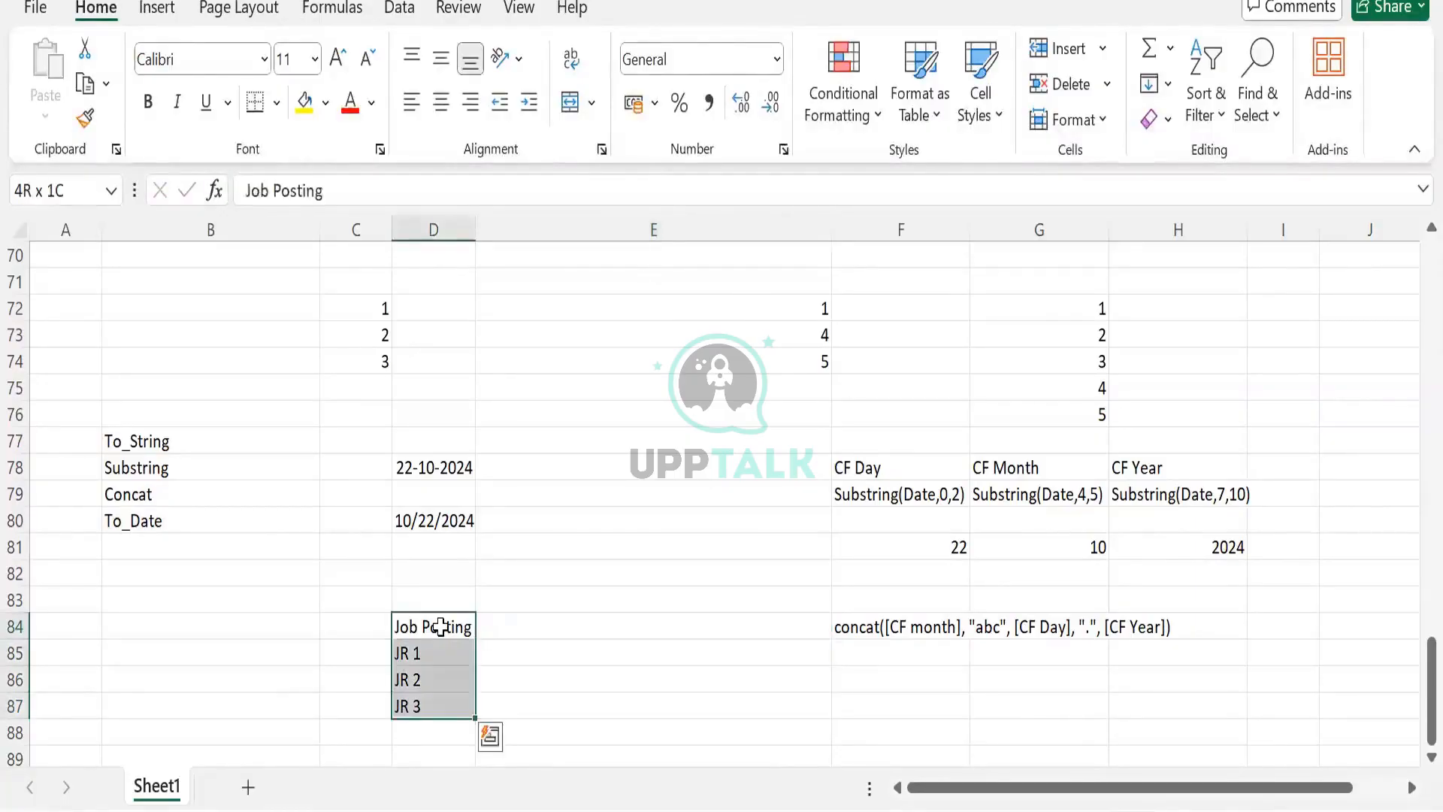
{"action": "left_click_drag", "start_coordinate": [440, 626], "coordinate": [187, 626]}
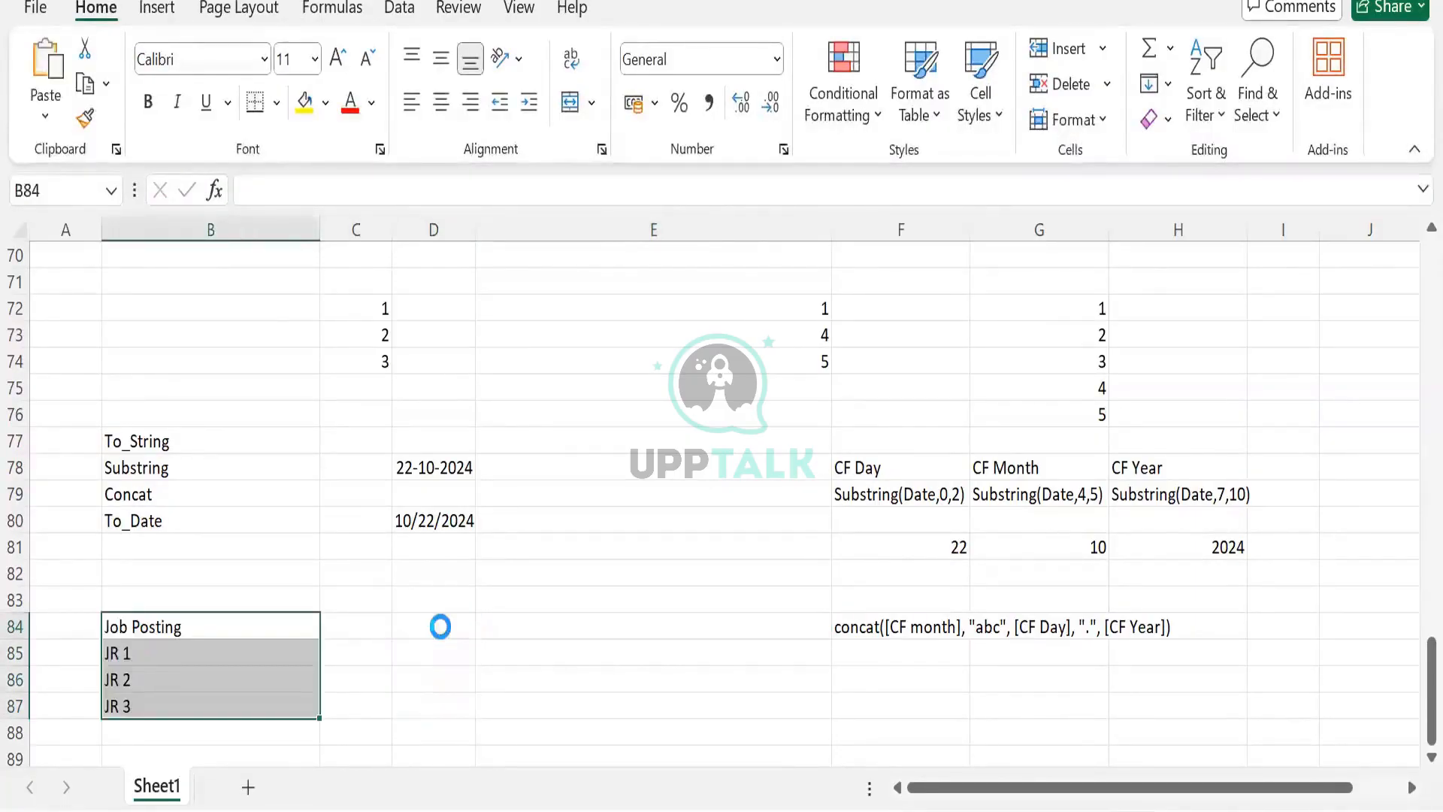
{"action": "key", "text": "Right"}
{"action": "key", "text": "Left"}
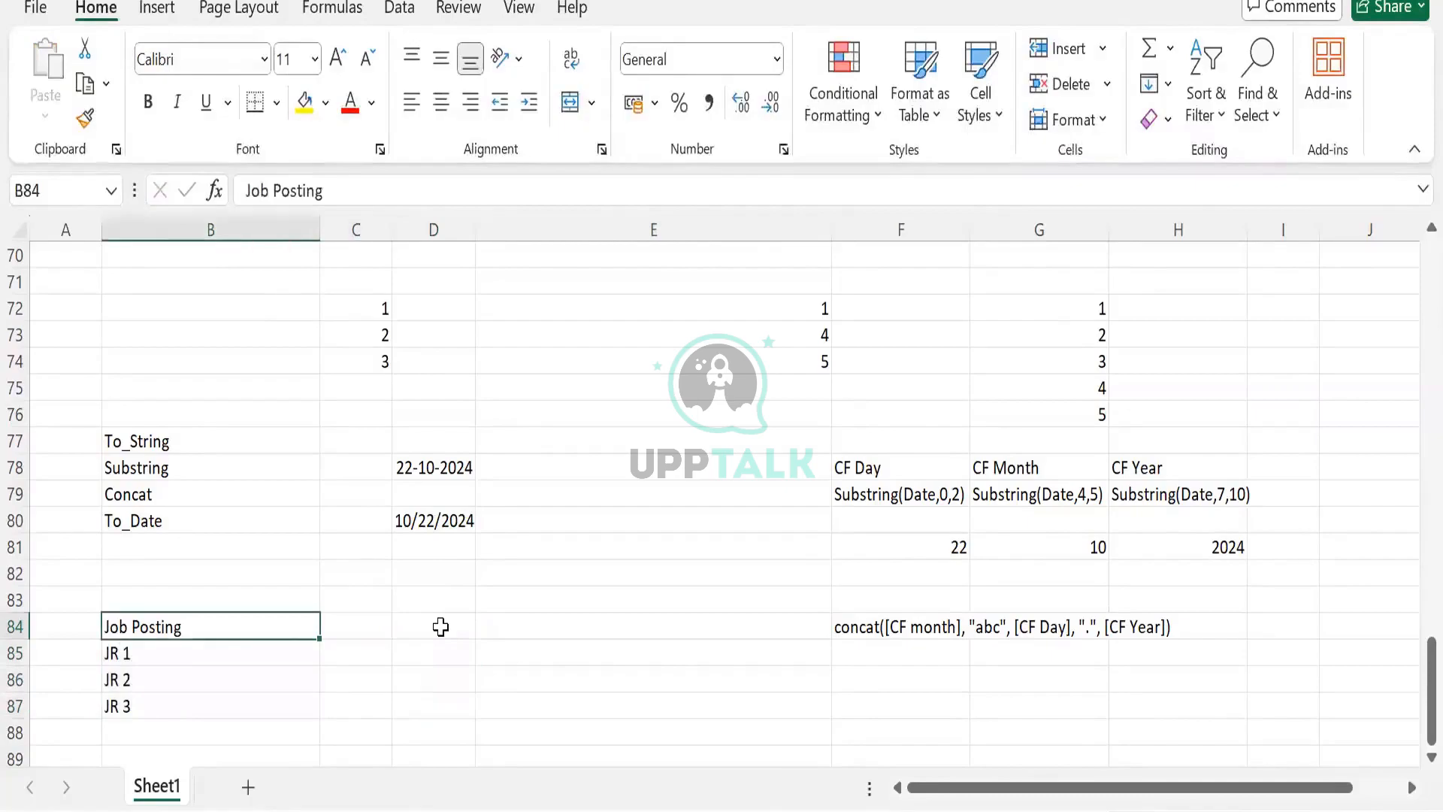
- Rename the B84 heading to Job Req
{"action": "type", "text": "Jon"}
{"action": "key", "text": "BackSpace"}
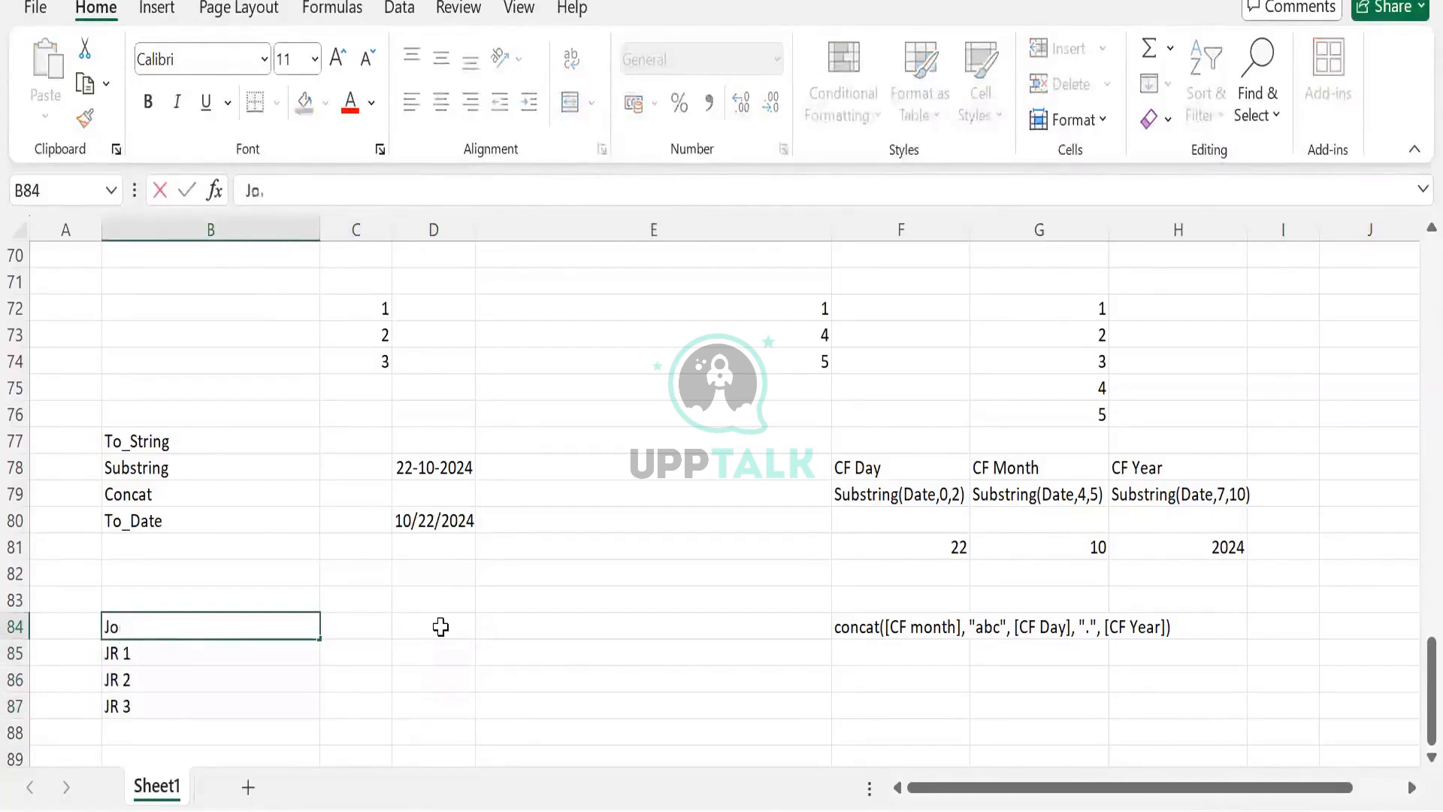
{"action": "type", "text": "b Req"}
{"action": "key", "text": "Tab"}
- Add the column headings Job Posting Date and Earliest fill Date beside Job Req
{"action": "type", "text": "Job Posting"}
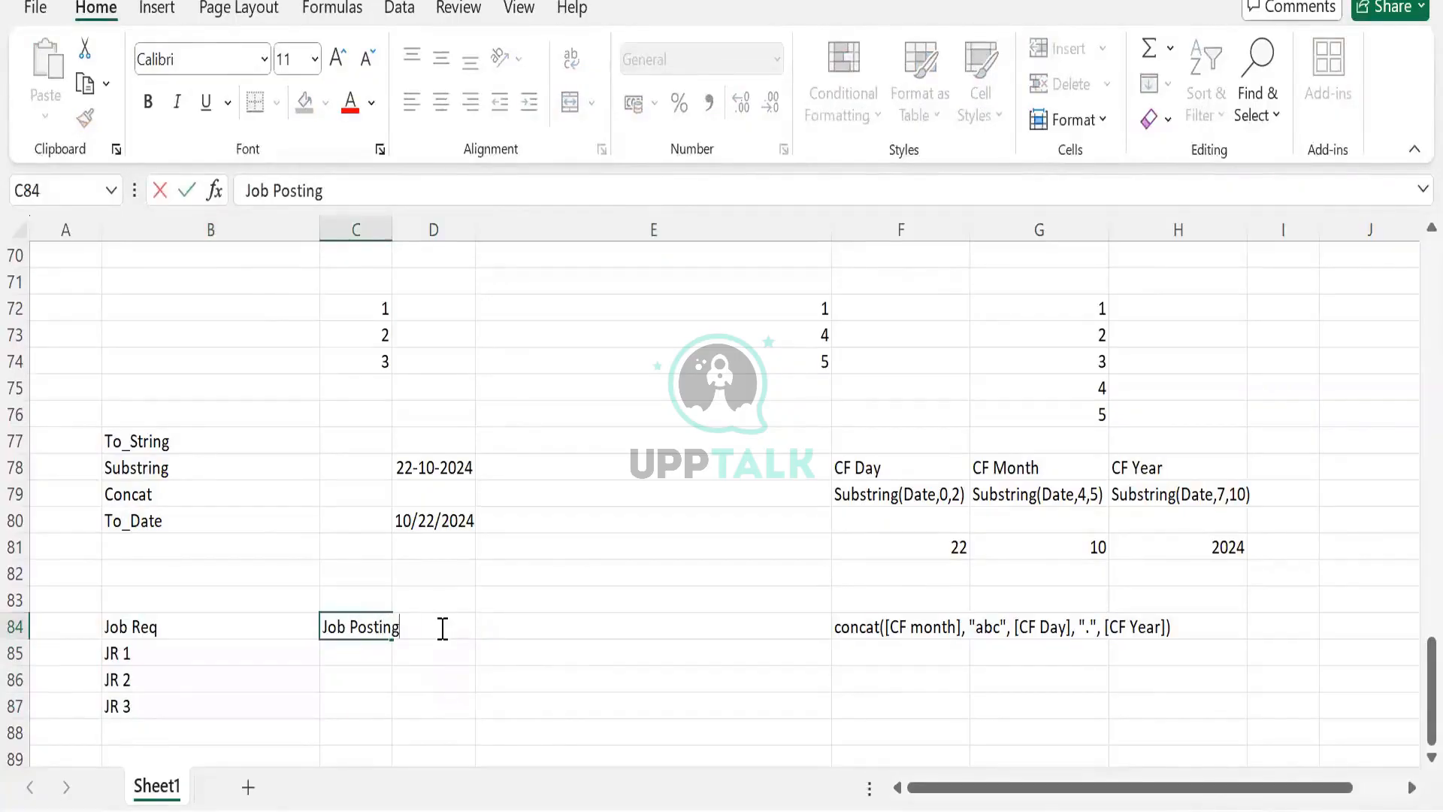
{"action": "type", "text": " Date"}
{"action": "key", "text": "Return"}
{"action": "left_click", "coordinate": [441, 626]}
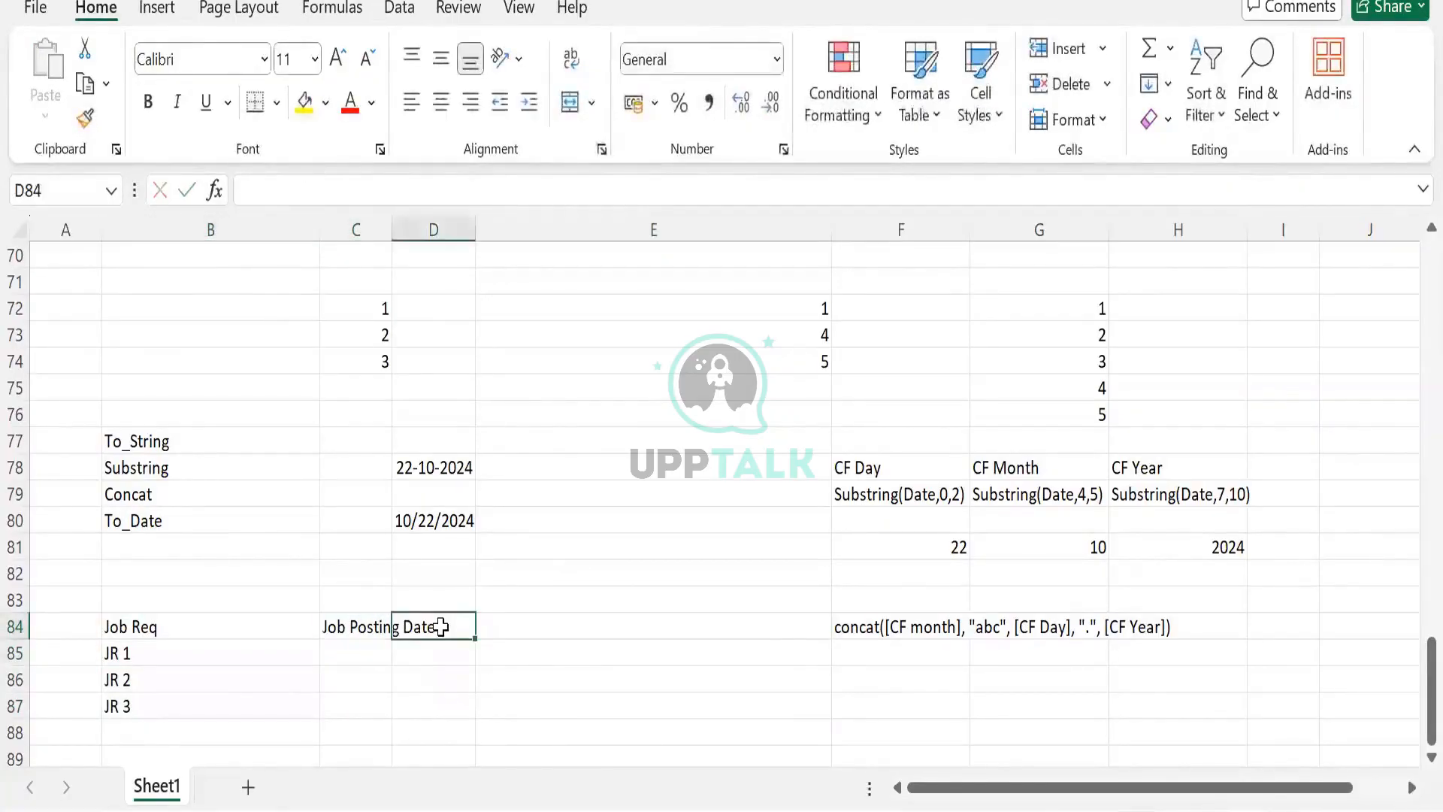
{"action": "type", "text": "Earli"}
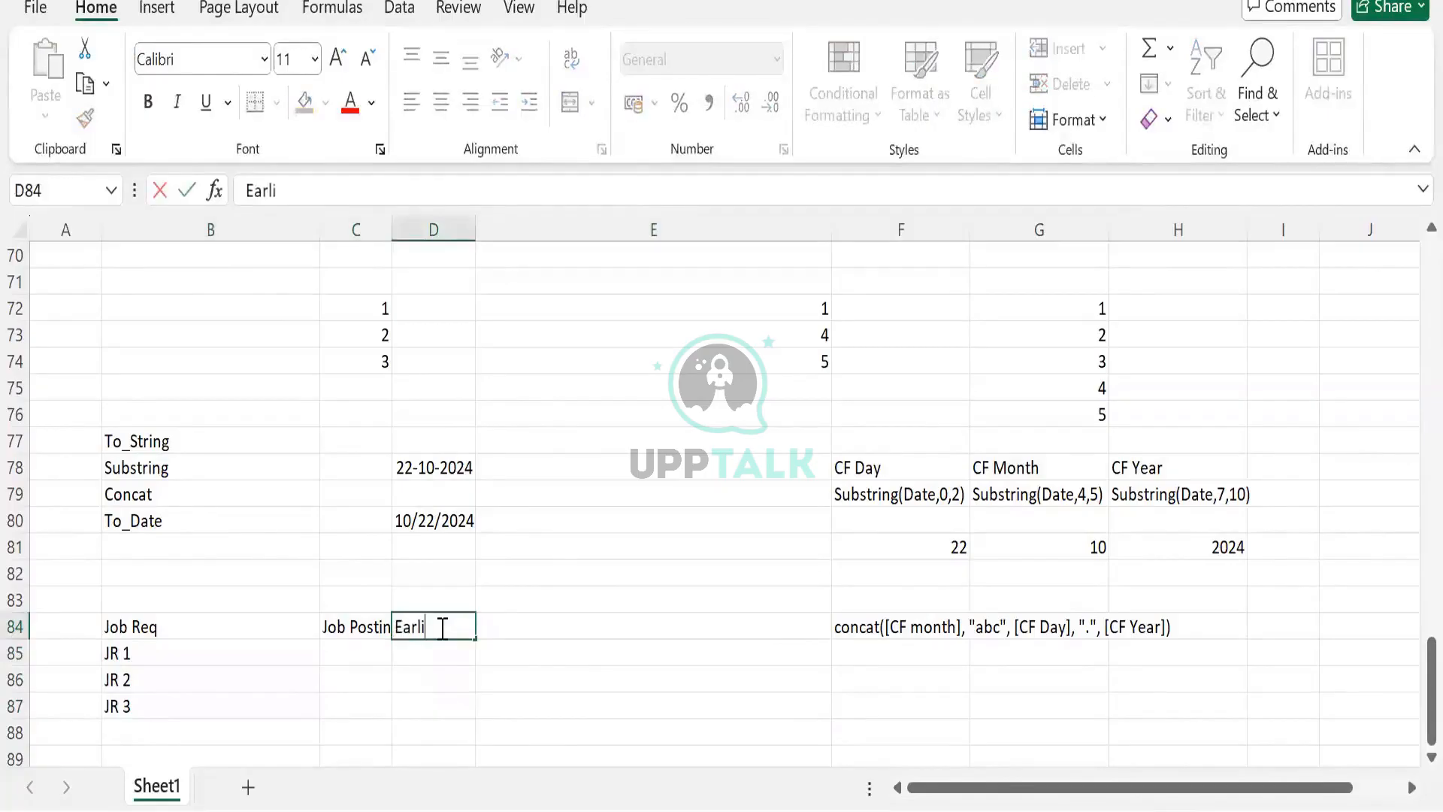
{"action": "type", "text": "est fill Date"}
{"action": "key", "text": "Return"}
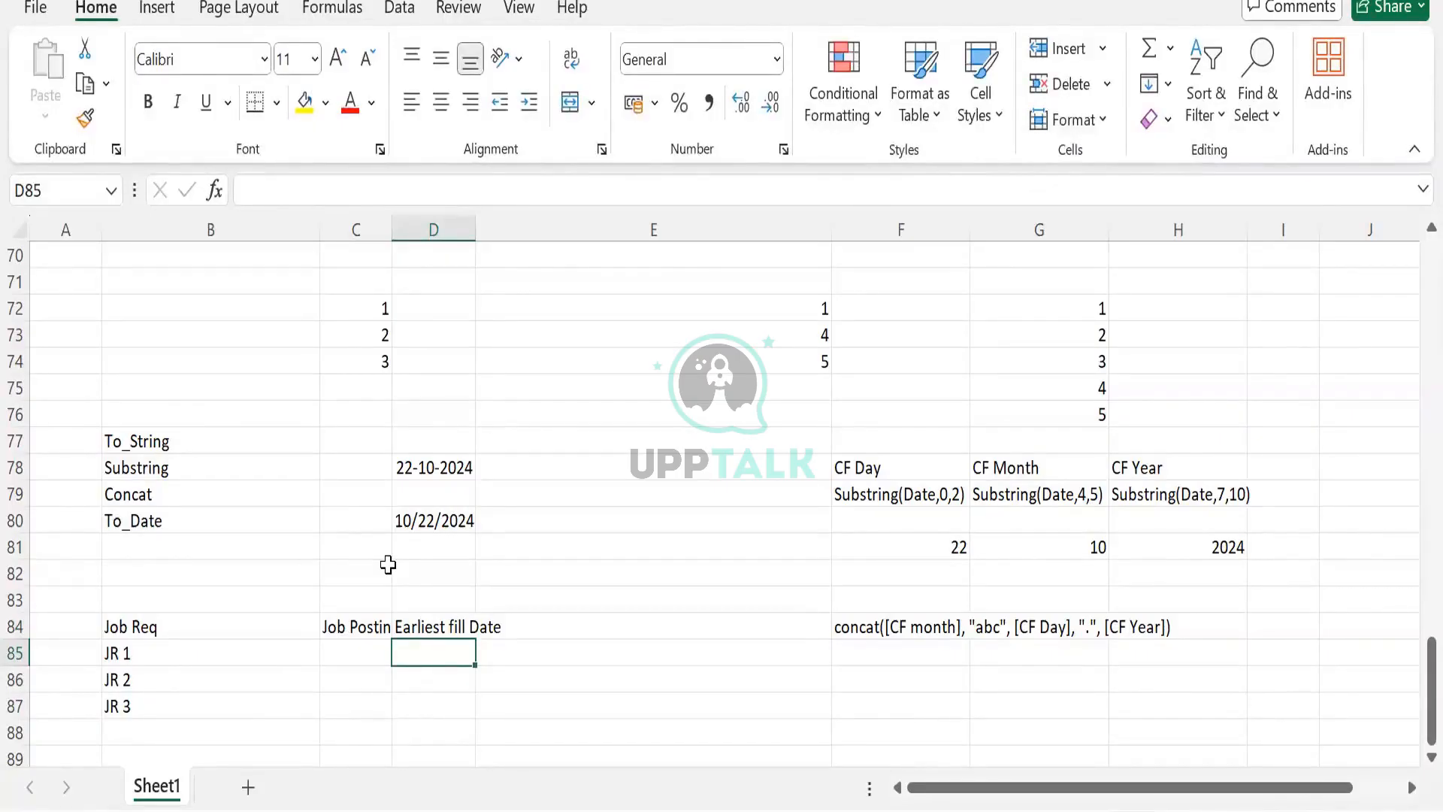
- Autofit column C so the Job Posting Date heading fits, undoing an extra column resize
{"action": "double_click", "coordinate": [391, 229]}
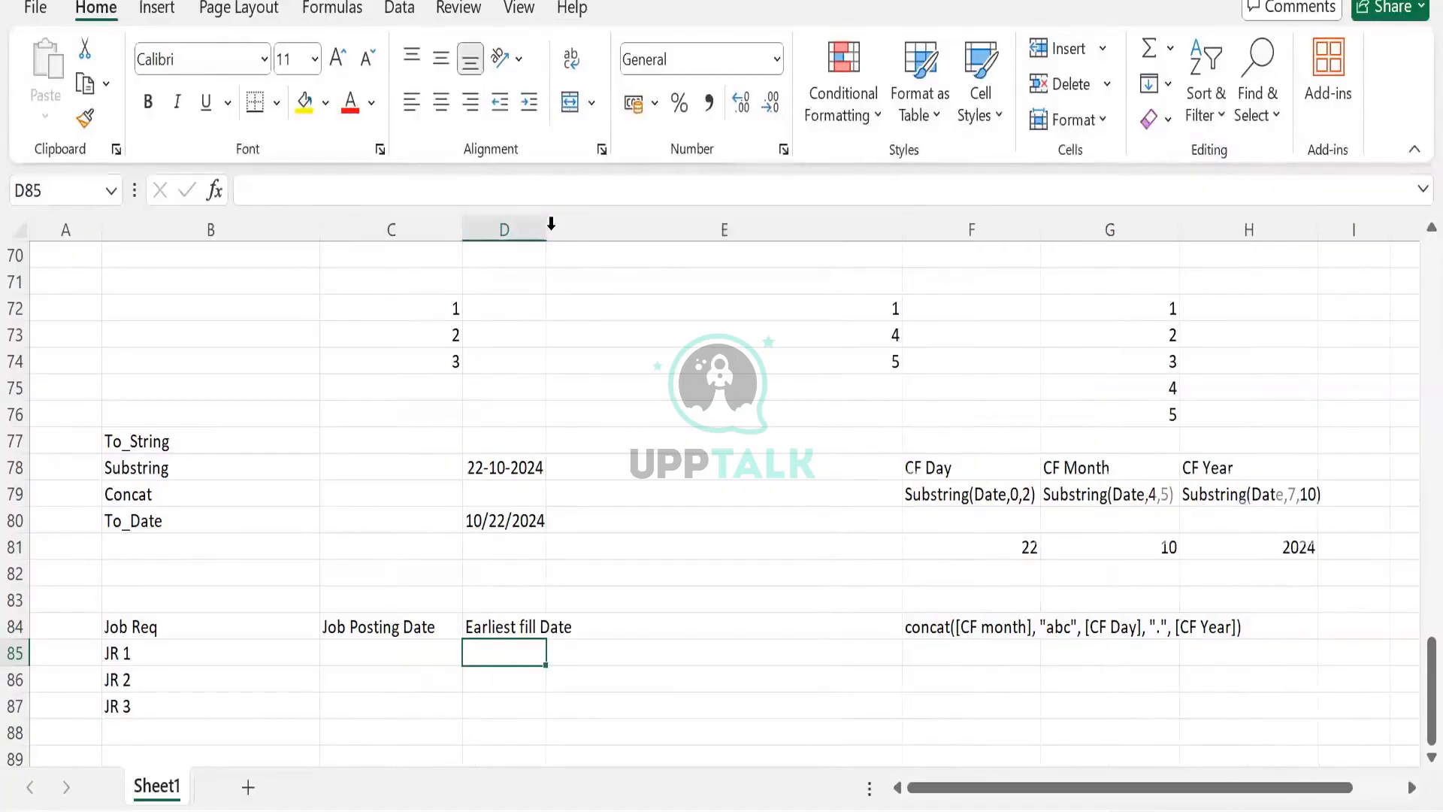
{"action": "double_click", "coordinate": [551, 224]}
{"action": "key", "text": "ctrl+z"}
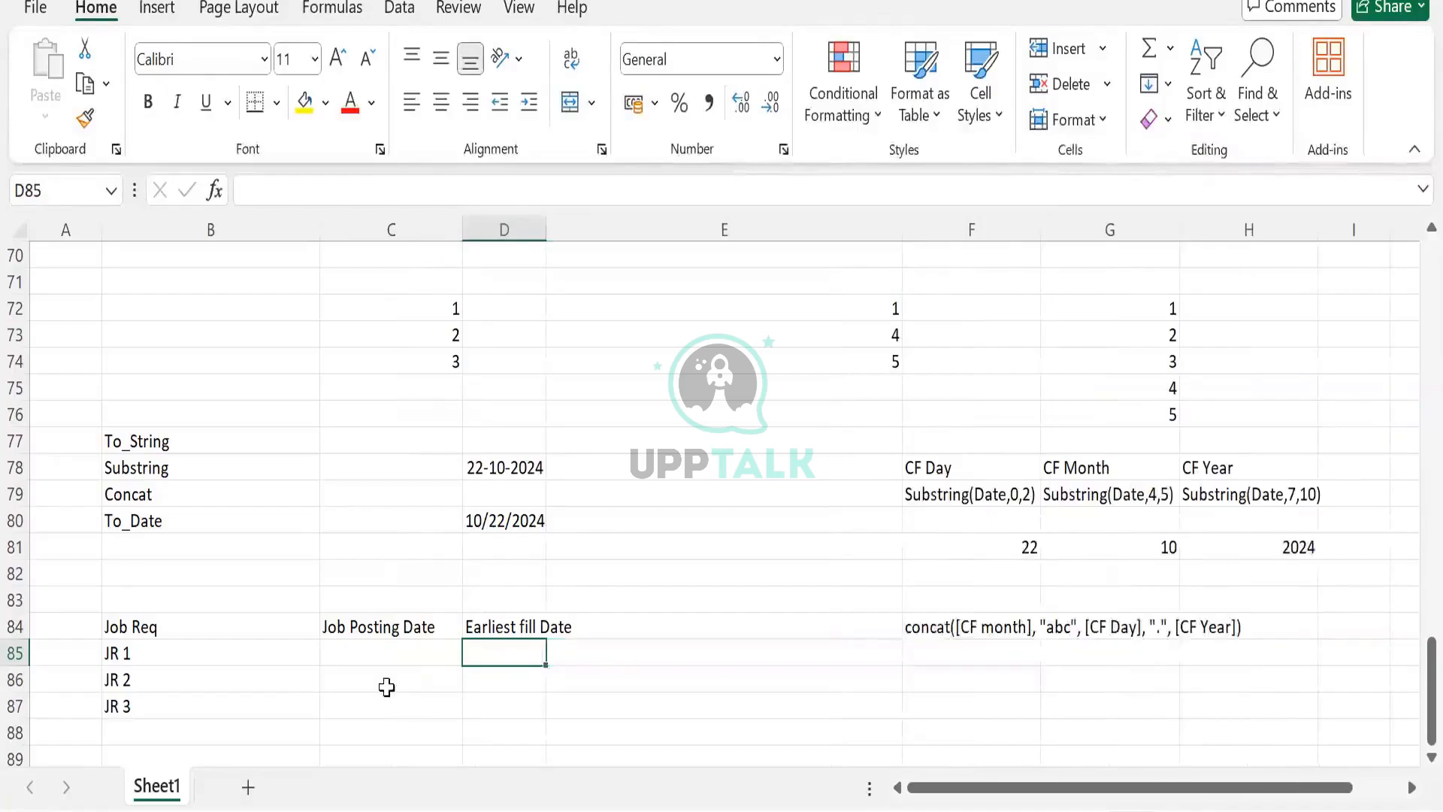
- Enter the job posting dates 10/10/2024 for JR 1 and 22/10/2024 for JR 2 under Job Posting Date
{"action": "left_click", "coordinate": [363, 646]}
{"action": "left_click", "coordinate": [213, 620]}
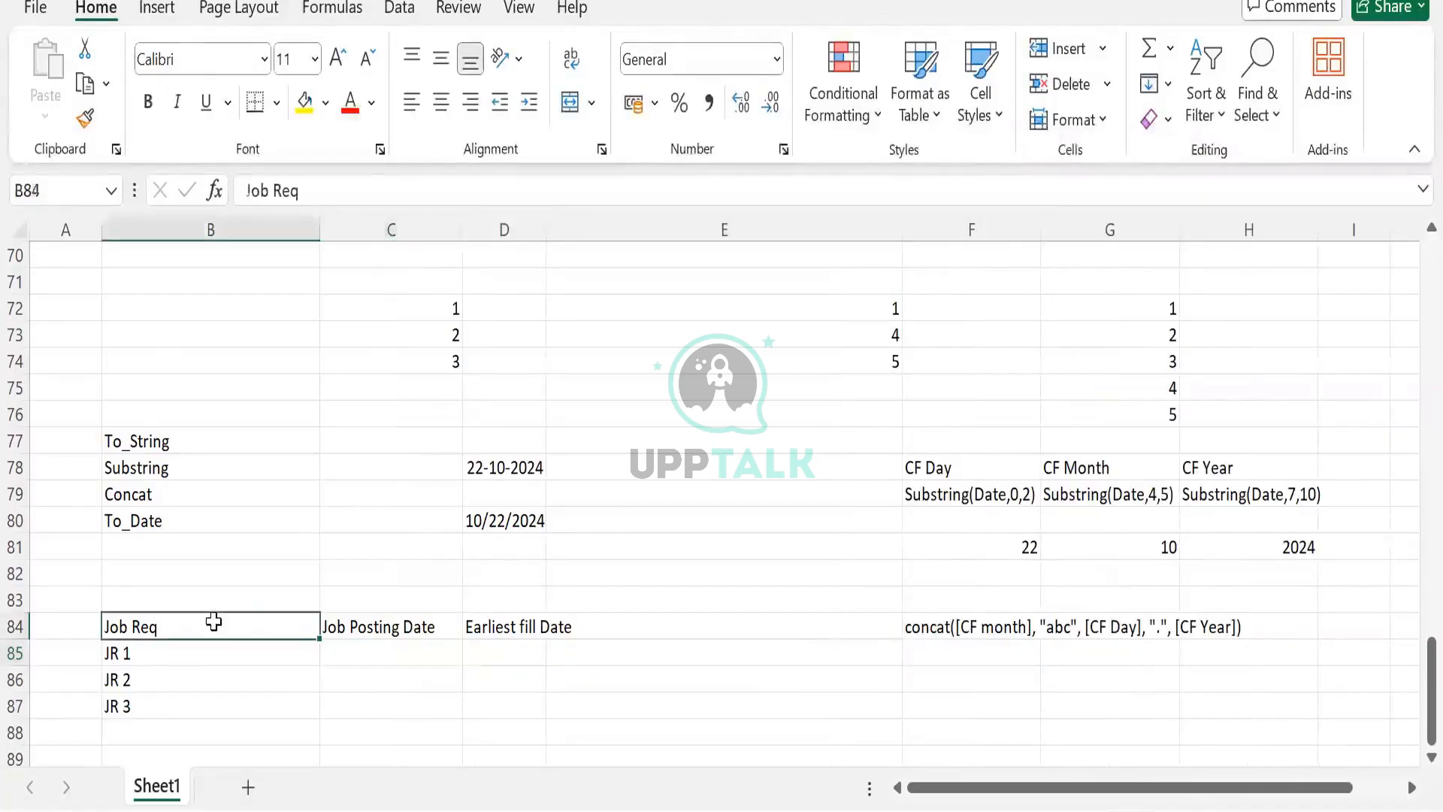
{"action": "mouse_move", "coordinate": [214, 621]}
{"action": "left_mouse_down"}
{"action": "mouse_move", "coordinate": [353, 647]}
{"action": "mouse_move", "coordinate": [364, 701]}
{"action": "left_mouse_up"}
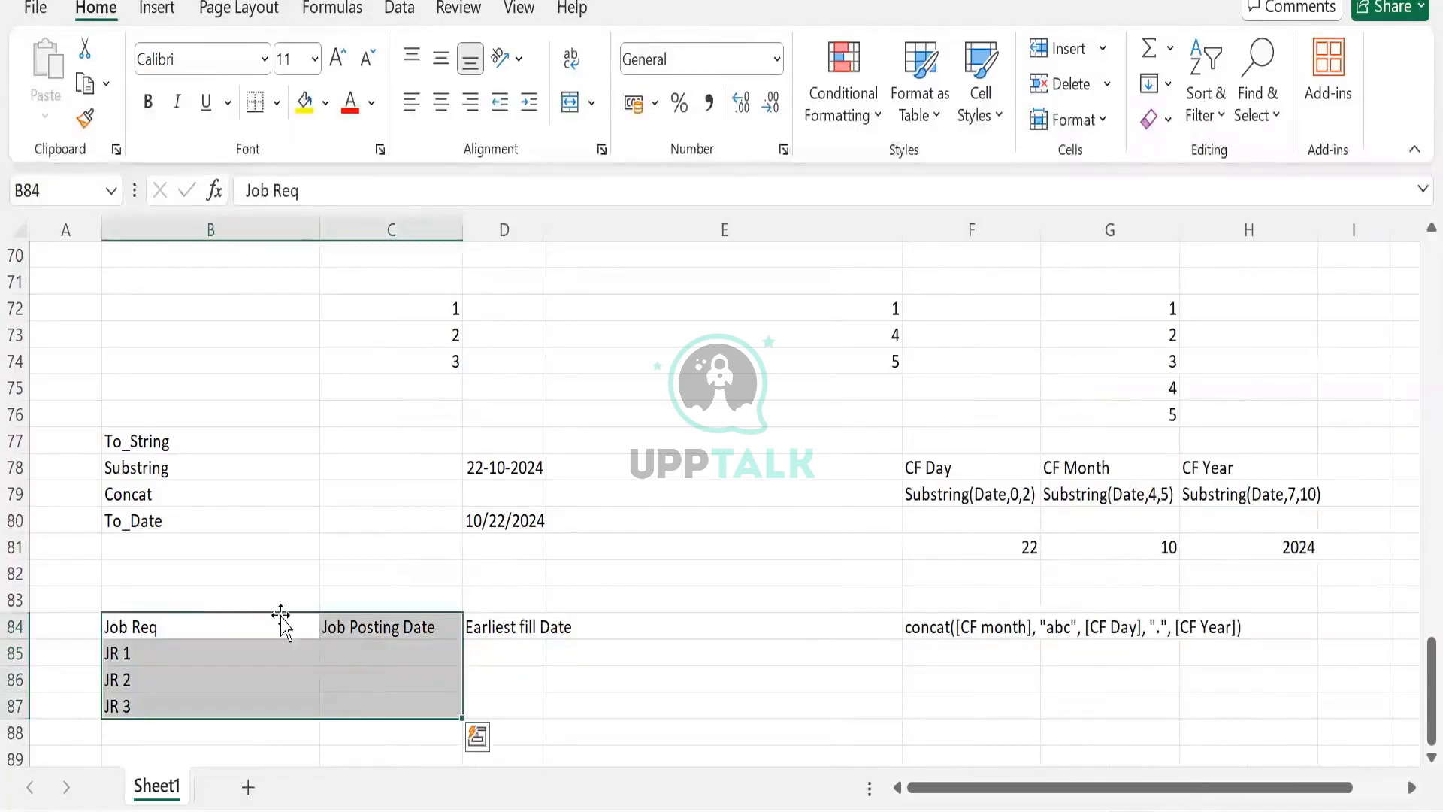
{"action": "left_click", "coordinate": [281, 625]}
{"action": "left_click", "coordinate": [409, 666]}
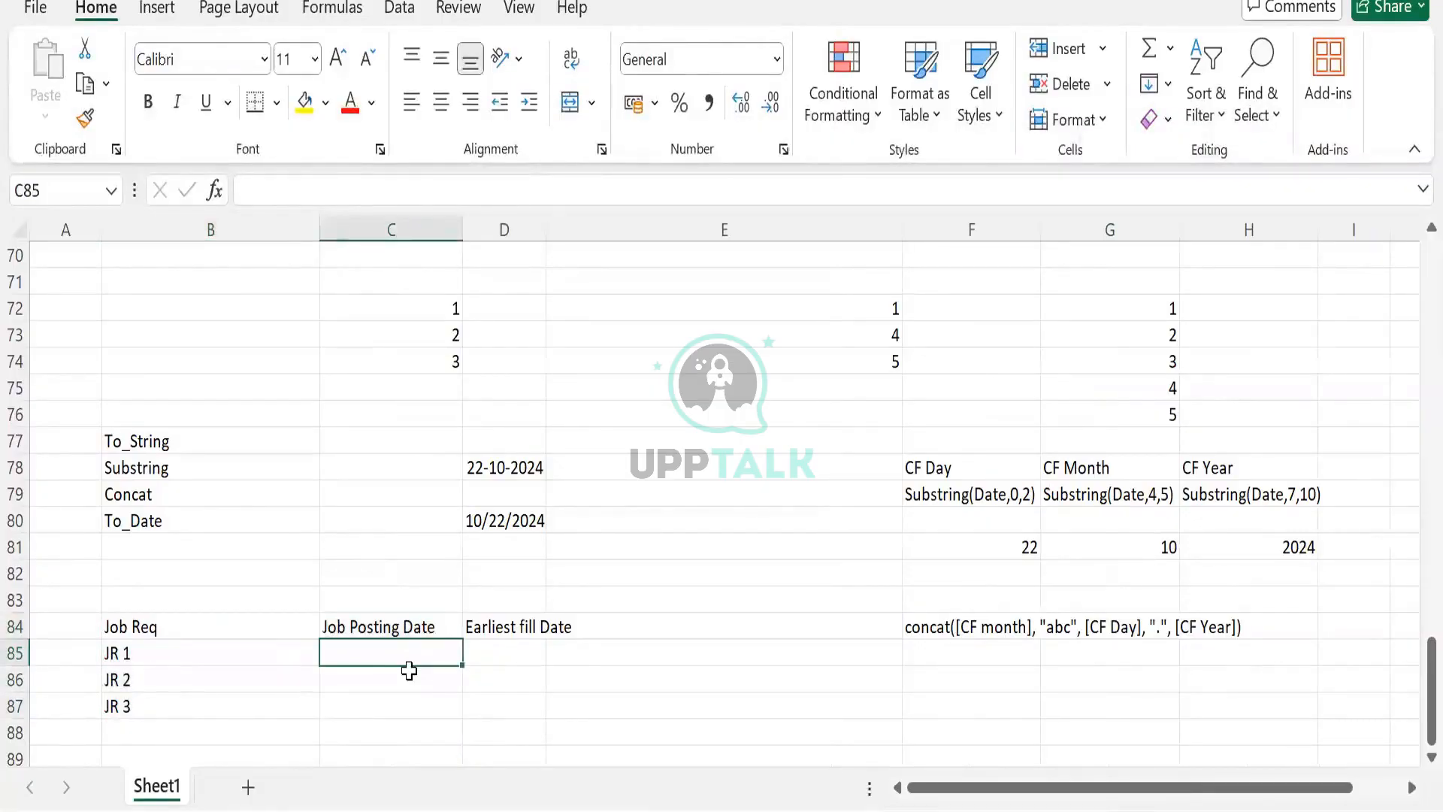
{"action": "type", "text": "10/10"}
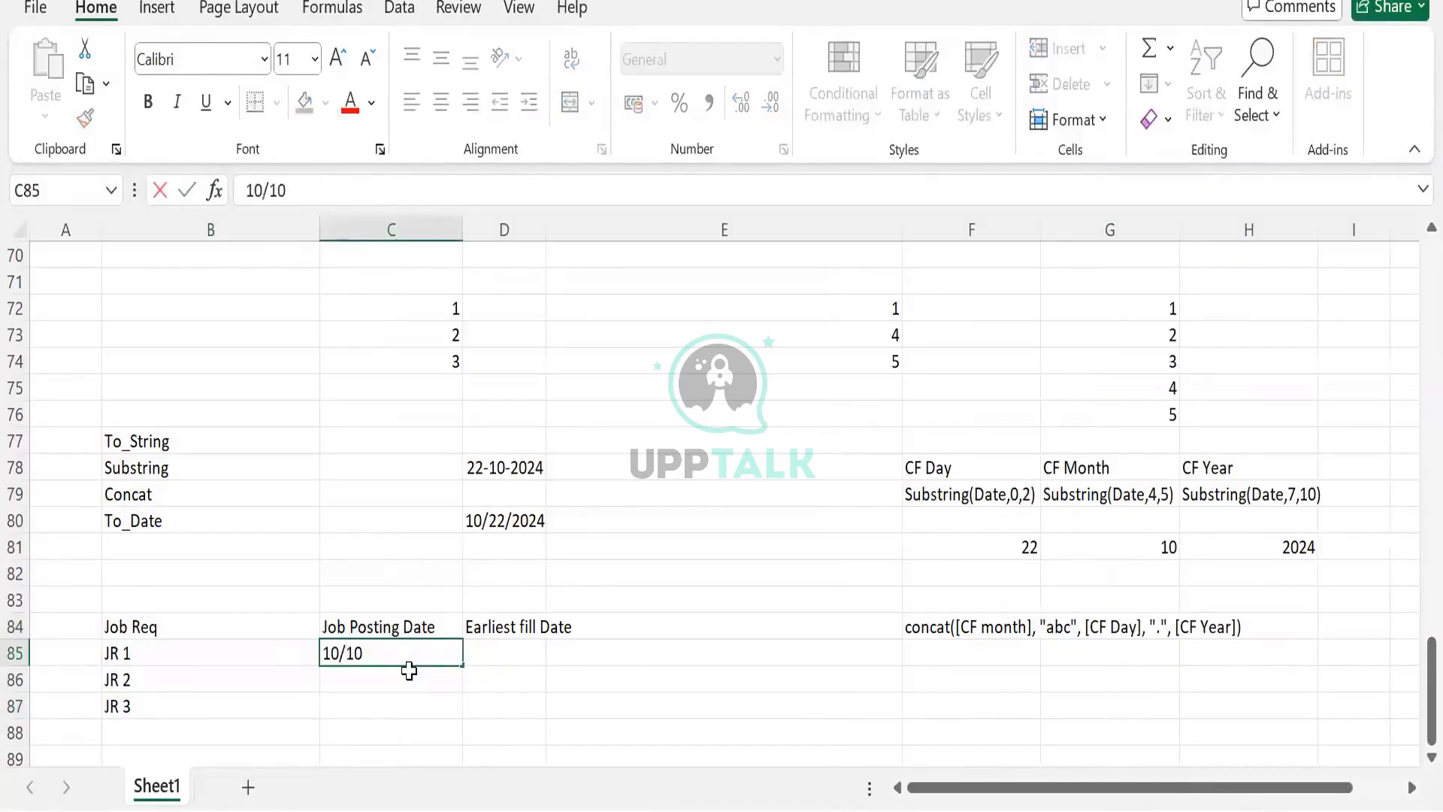
{"action": "type", "text": "/2024"}
{"action": "key", "text": "Return"}
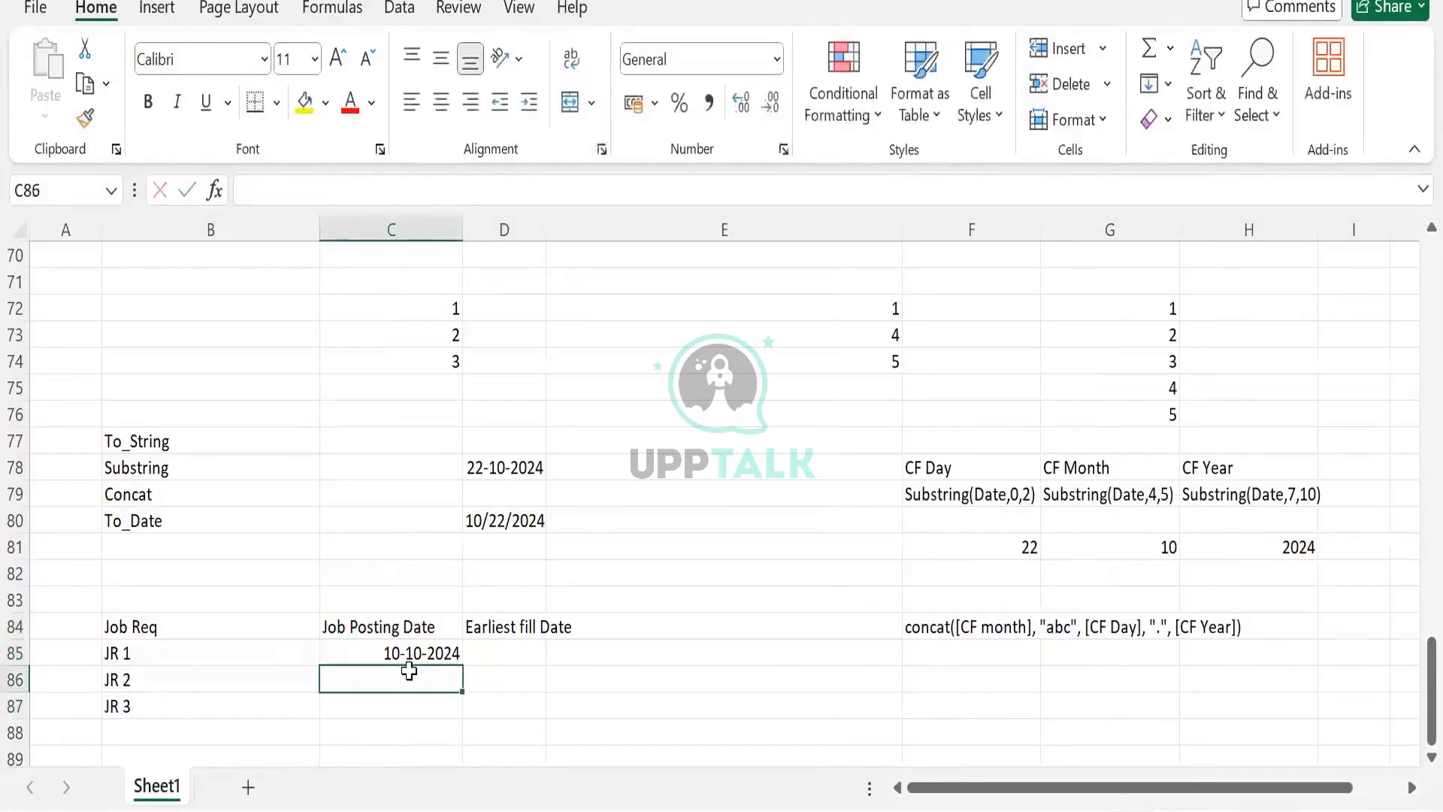
{"action": "type", "text": "22/10"}
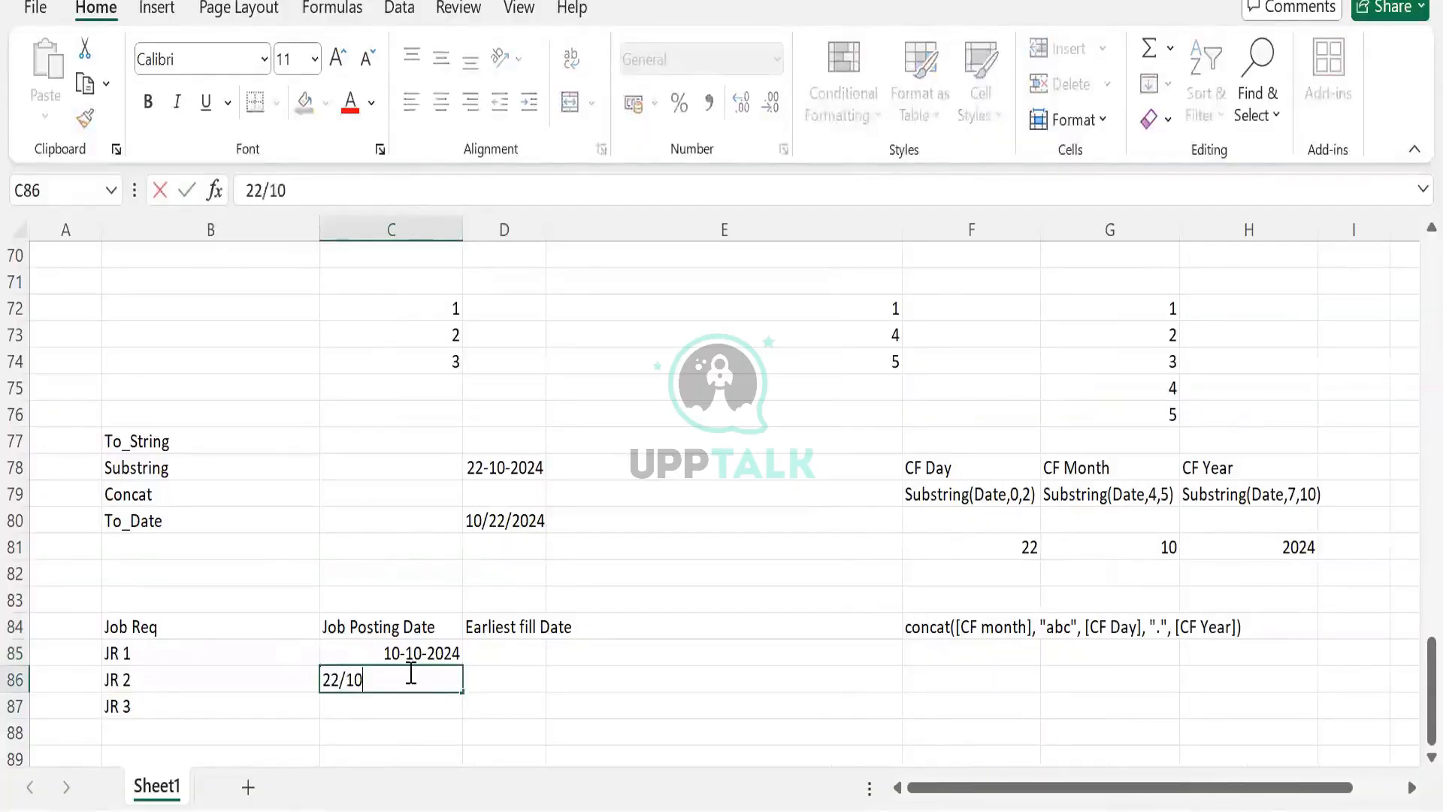
{"action": "type", "text": "/2024"}
{"action": "key", "text": "Return"}
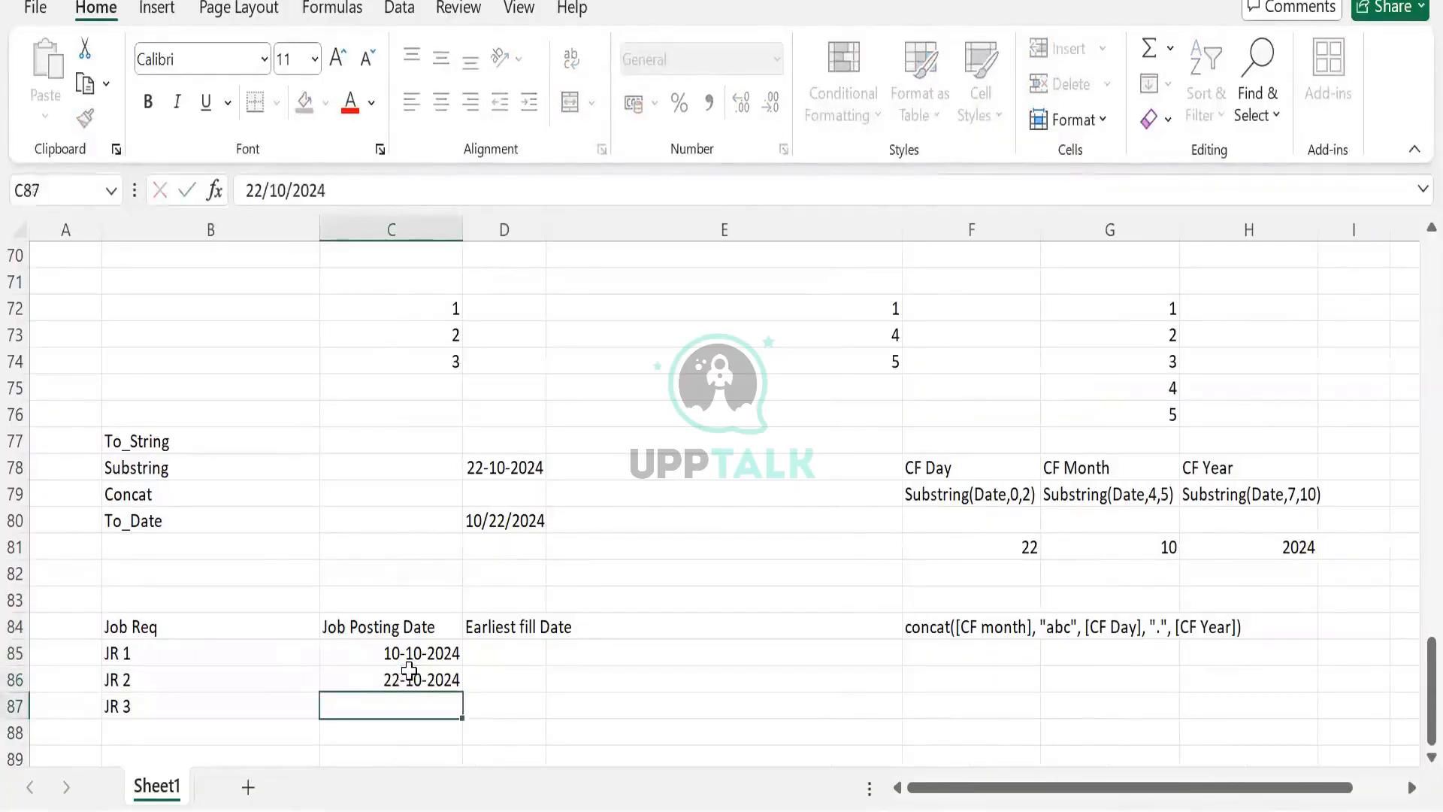
- Enter 26/10/2024 as the job posting date for JR 3, correcting the mistyped entry
{"action": "type", "text": "26"}
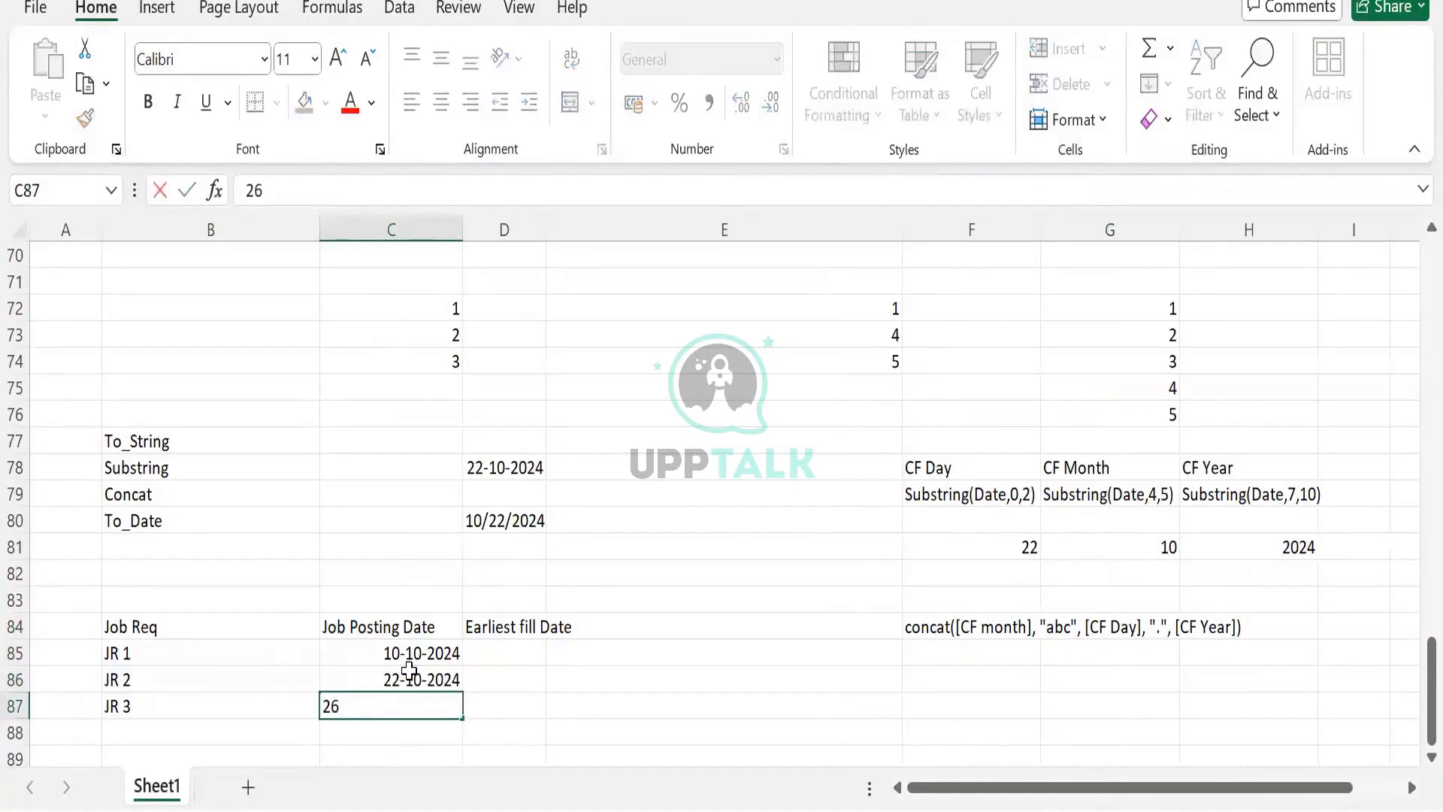
{"action": "type", "text": "/2024"}
{"action": "key", "text": "Return"}
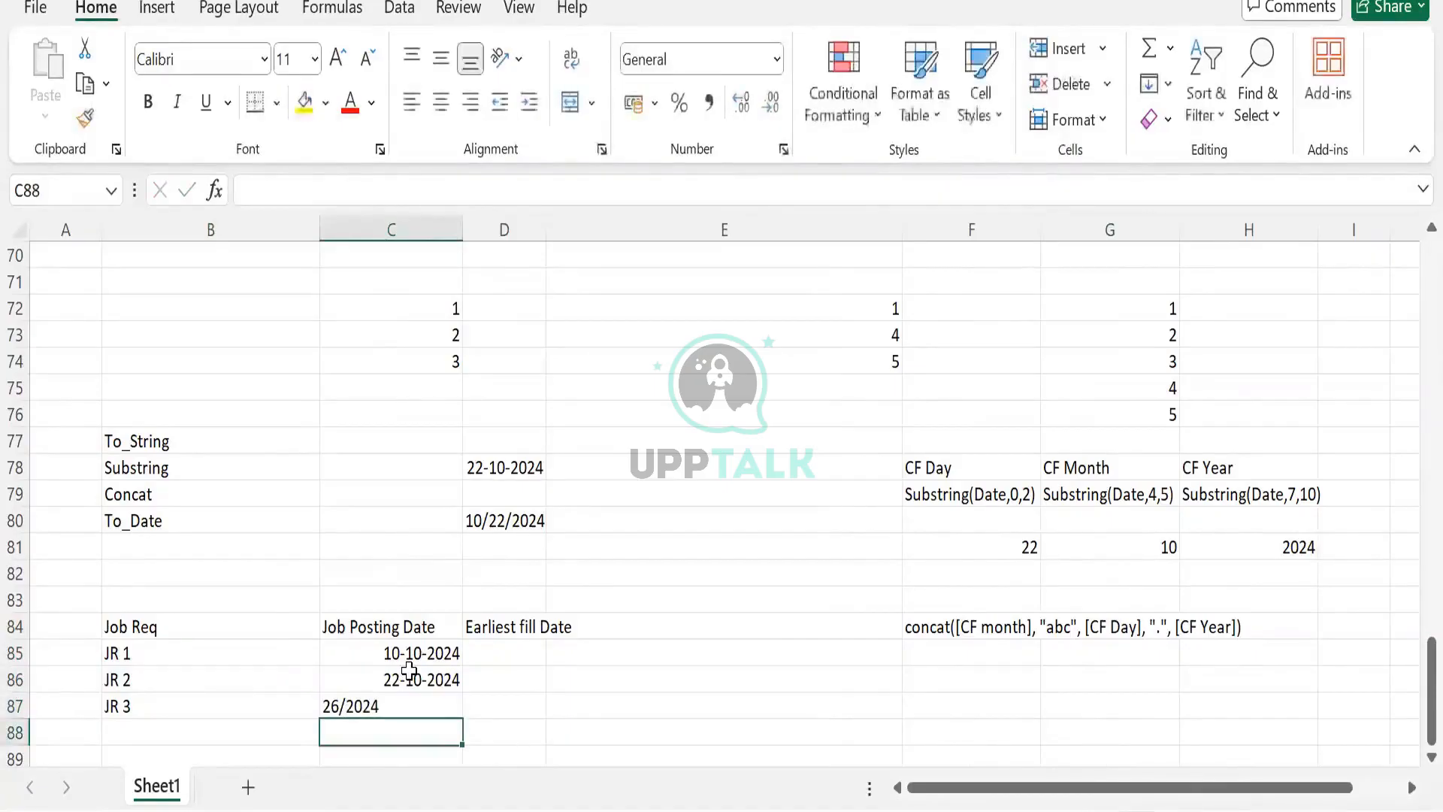
{"action": "double_click", "coordinate": [384, 709]}
{"action": "key", "text": "BackSpace"}
{"action": "key", "text": "BackSpace"}
{"action": "key", "text": "BackSpace"}
{"action": "key", "text": "BackSpace"}
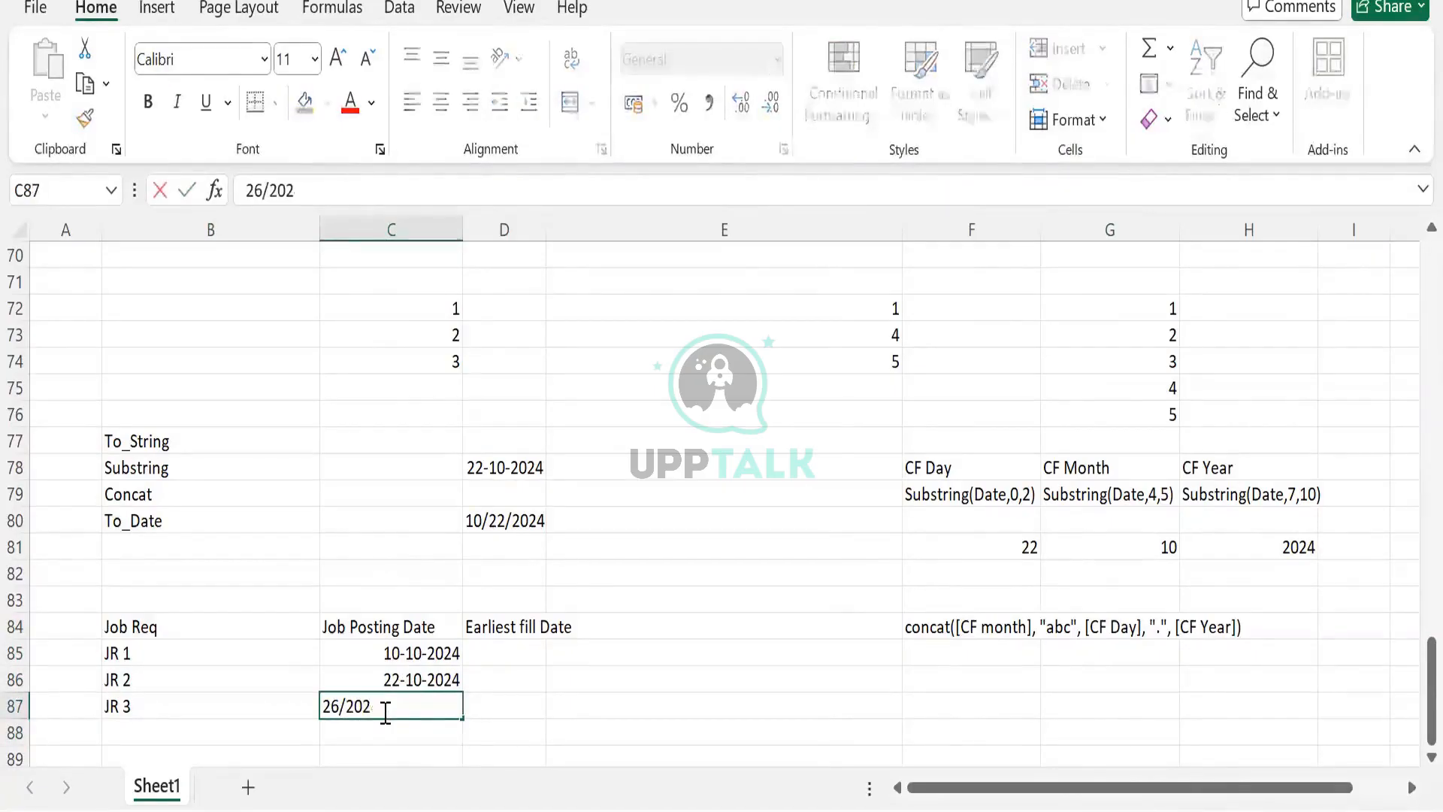
{"action": "type", "text": "10/2024"}
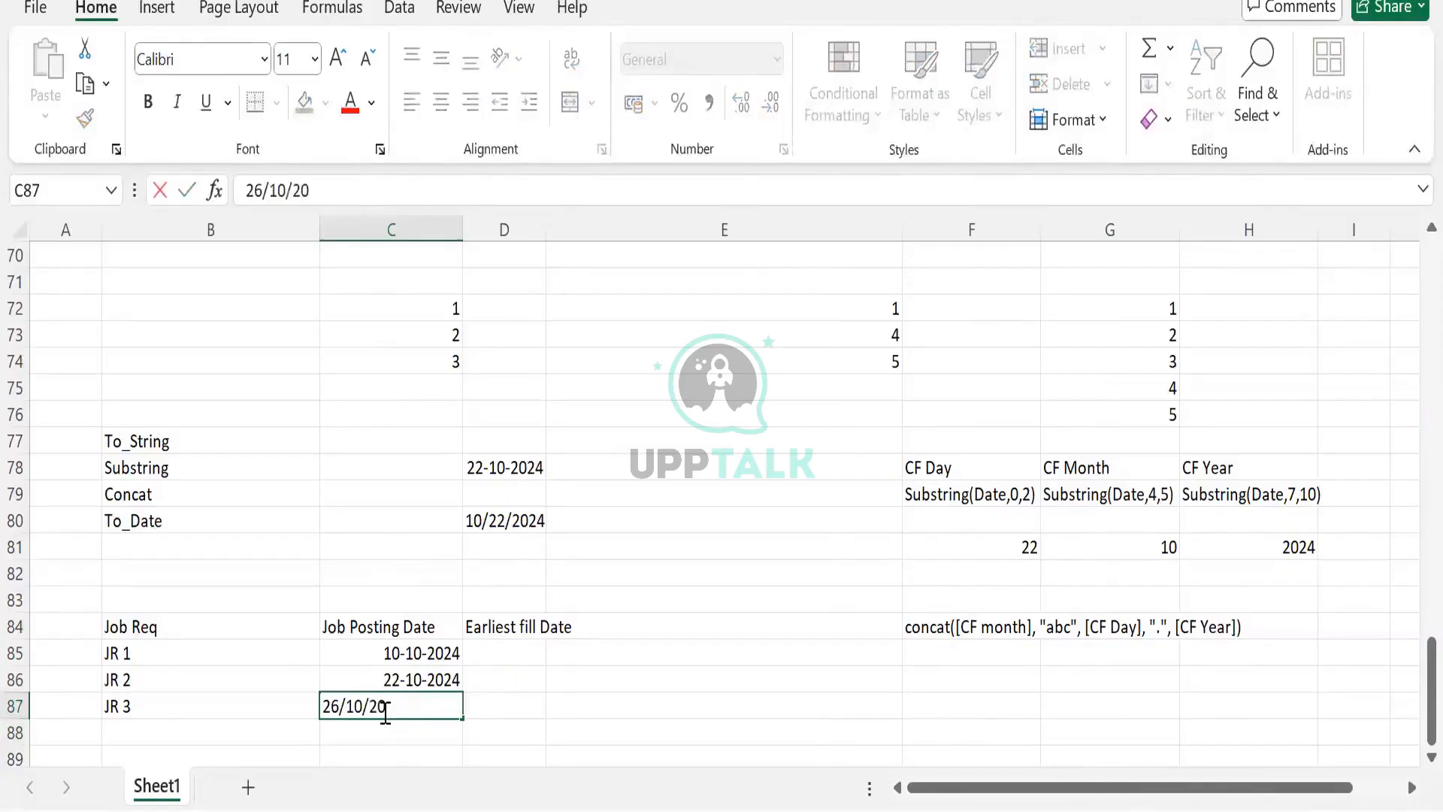
{"action": "key", "text": "ctrl+Return"}
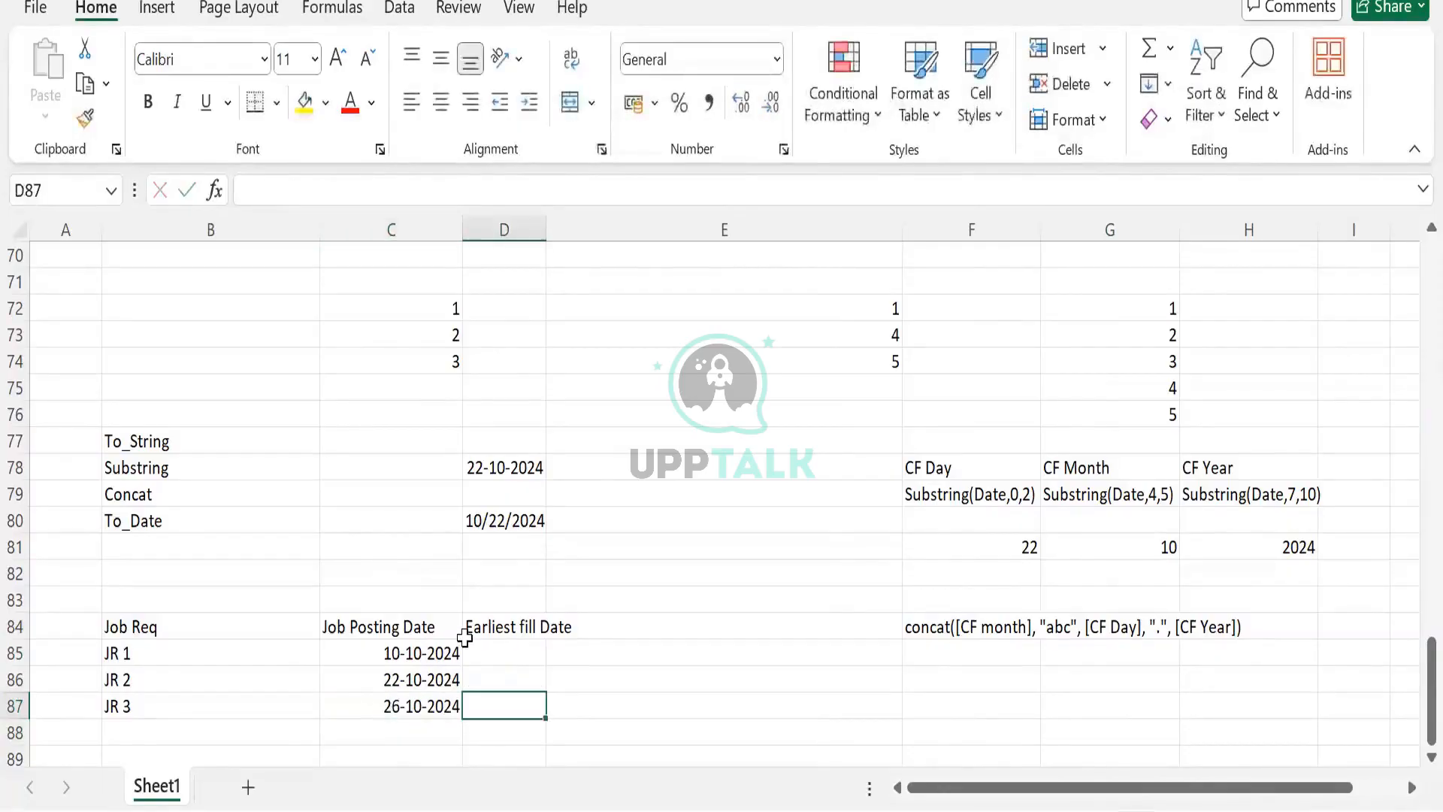
{"action": "left_click", "coordinate": [466, 637]}
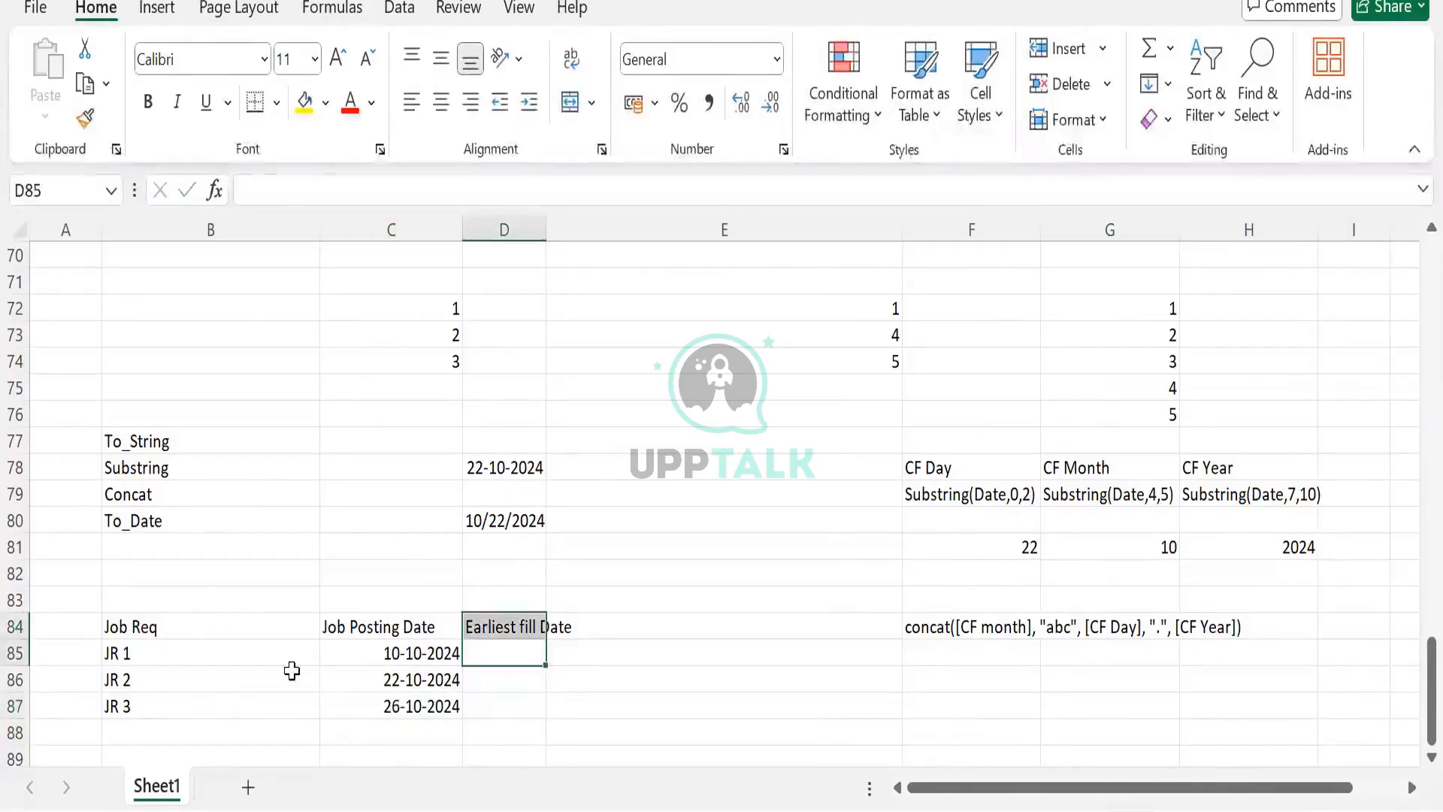
{"action": "left_click", "coordinate": [428, 702]}
{"action": "left_click", "coordinate": [160, 647]}
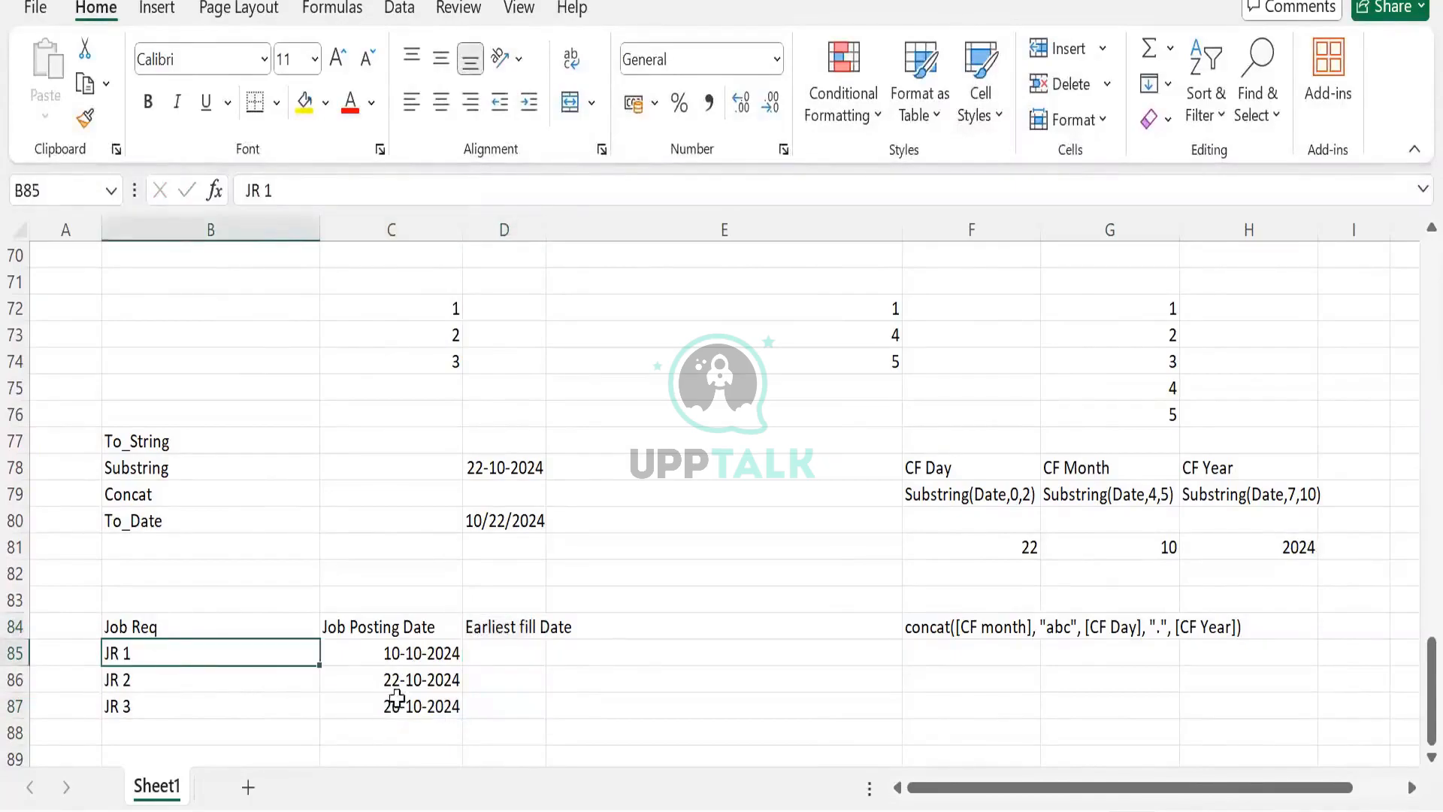
{"action": "left_click", "coordinate": [512, 647]}
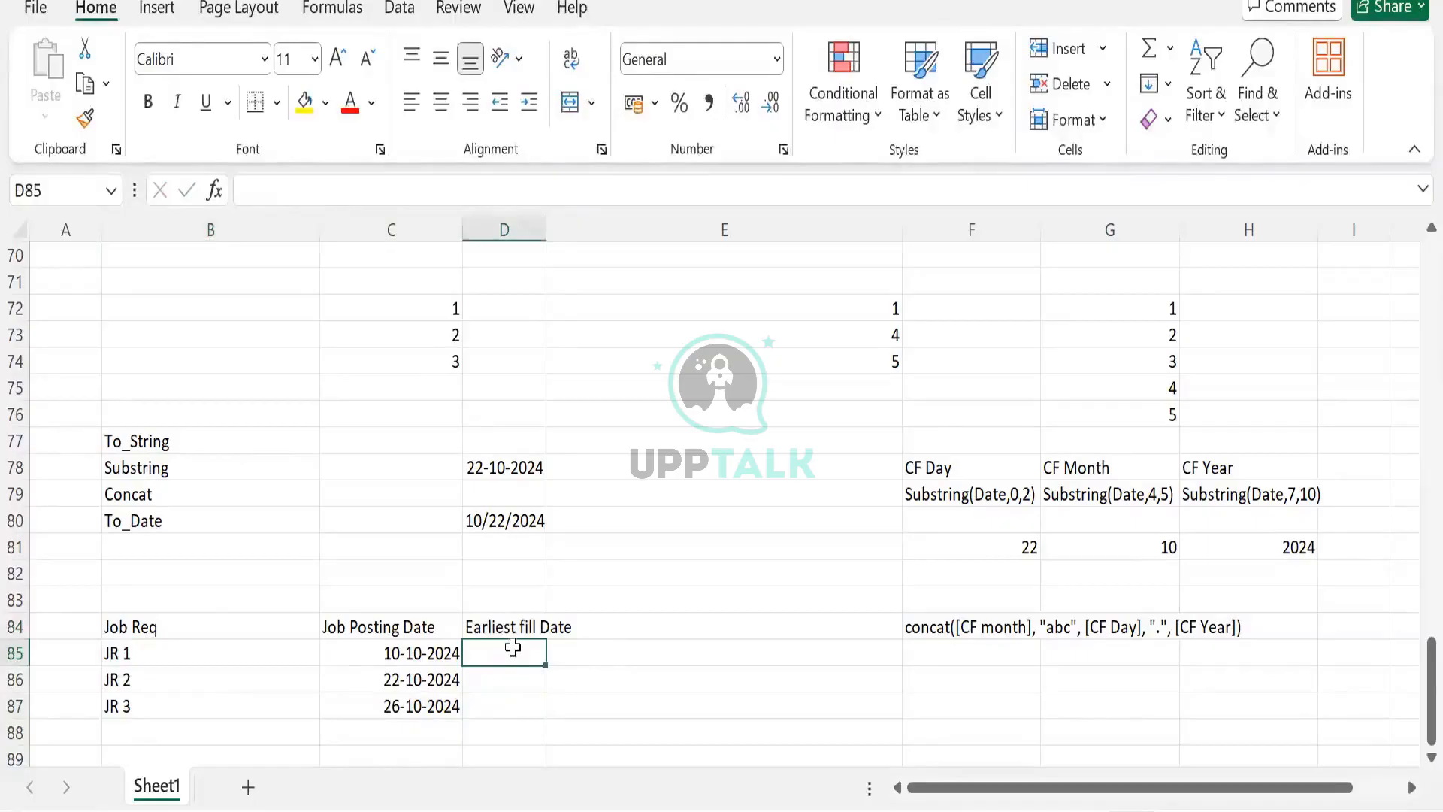
{"action": "left_click", "coordinate": [505, 620]}
{"action": "left_click", "coordinate": [526, 657]}
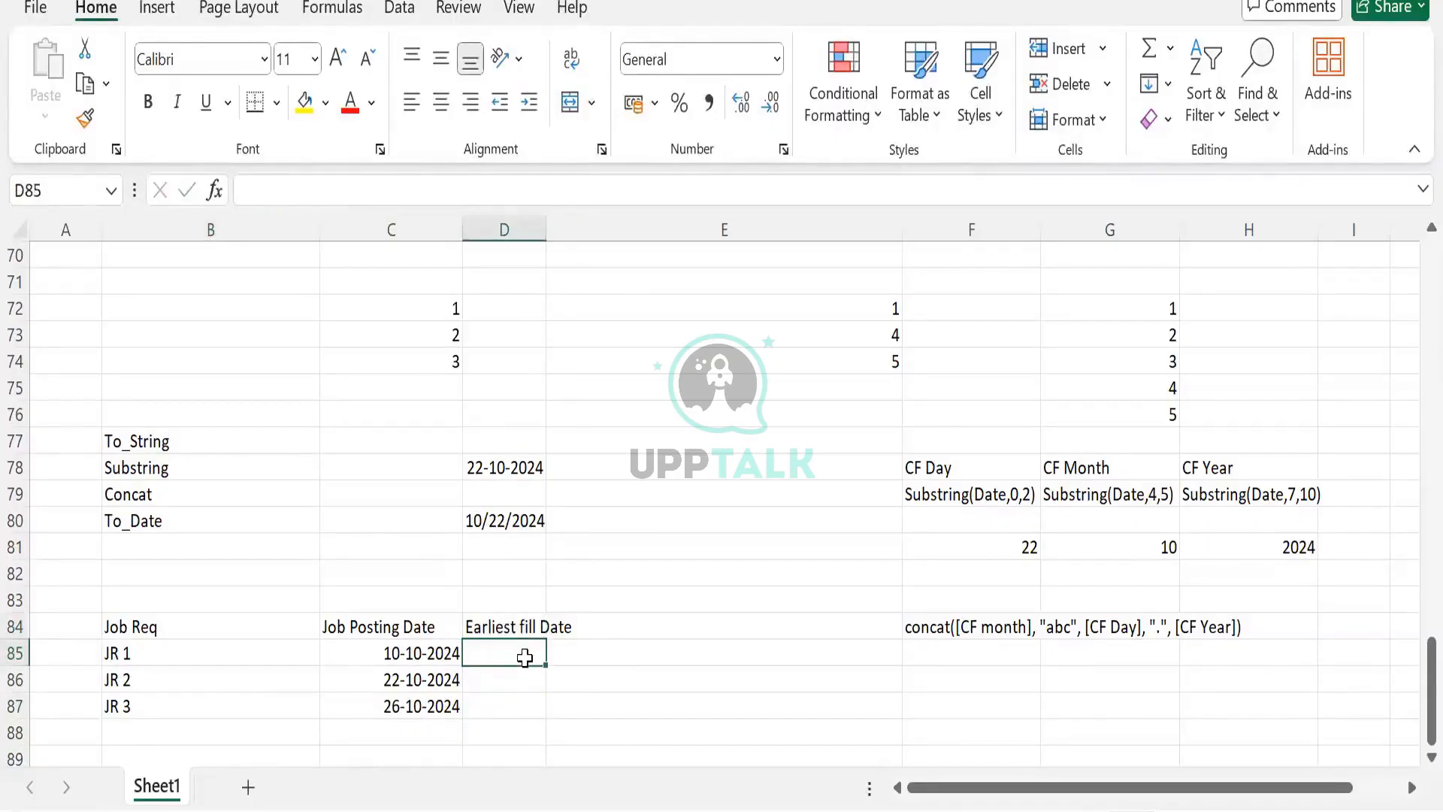
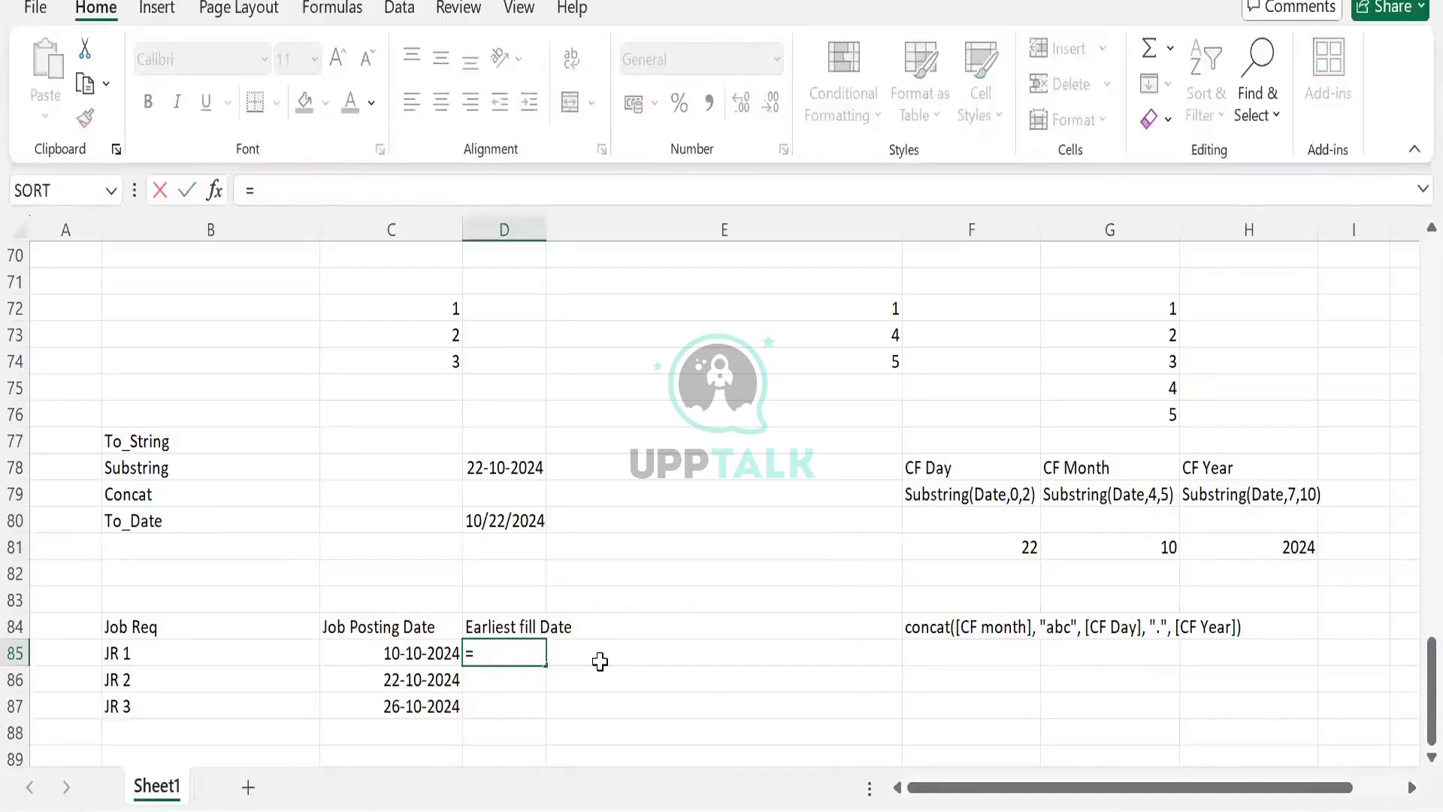
- Try to enter =Date_ADD([Job Posting Date], "1", "Month") as a formula in the Earliest fill Date cell for JR 1
{"action": "type", "text": "Date_ADD("}
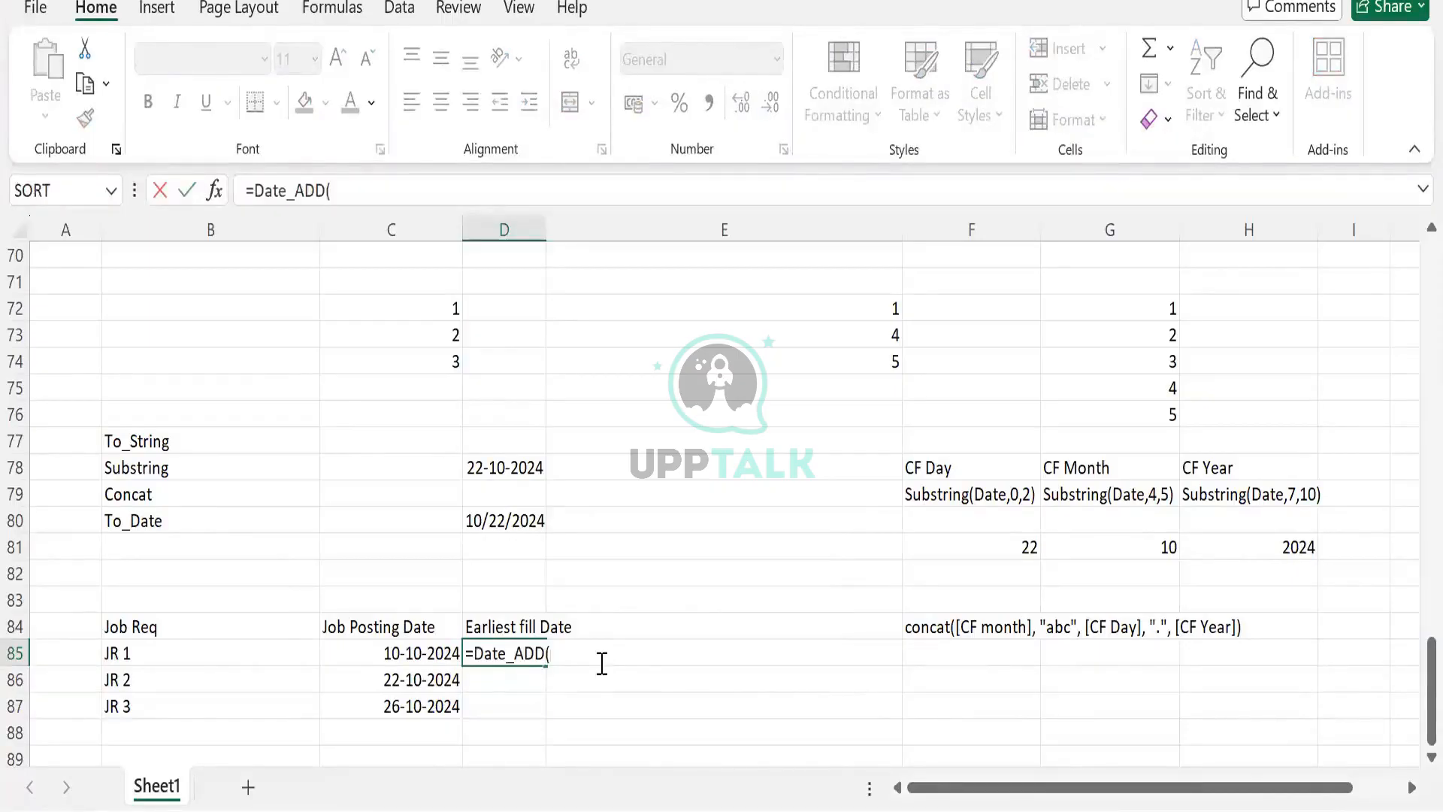
{"action": "type", "text": "[Job E"}
{"action": "key", "text": "BackSpace"}
{"action": "type", "text": "Ps"}
{"action": "key", "text": "BackSpace"}
{"action": "type", "text": "osting "}
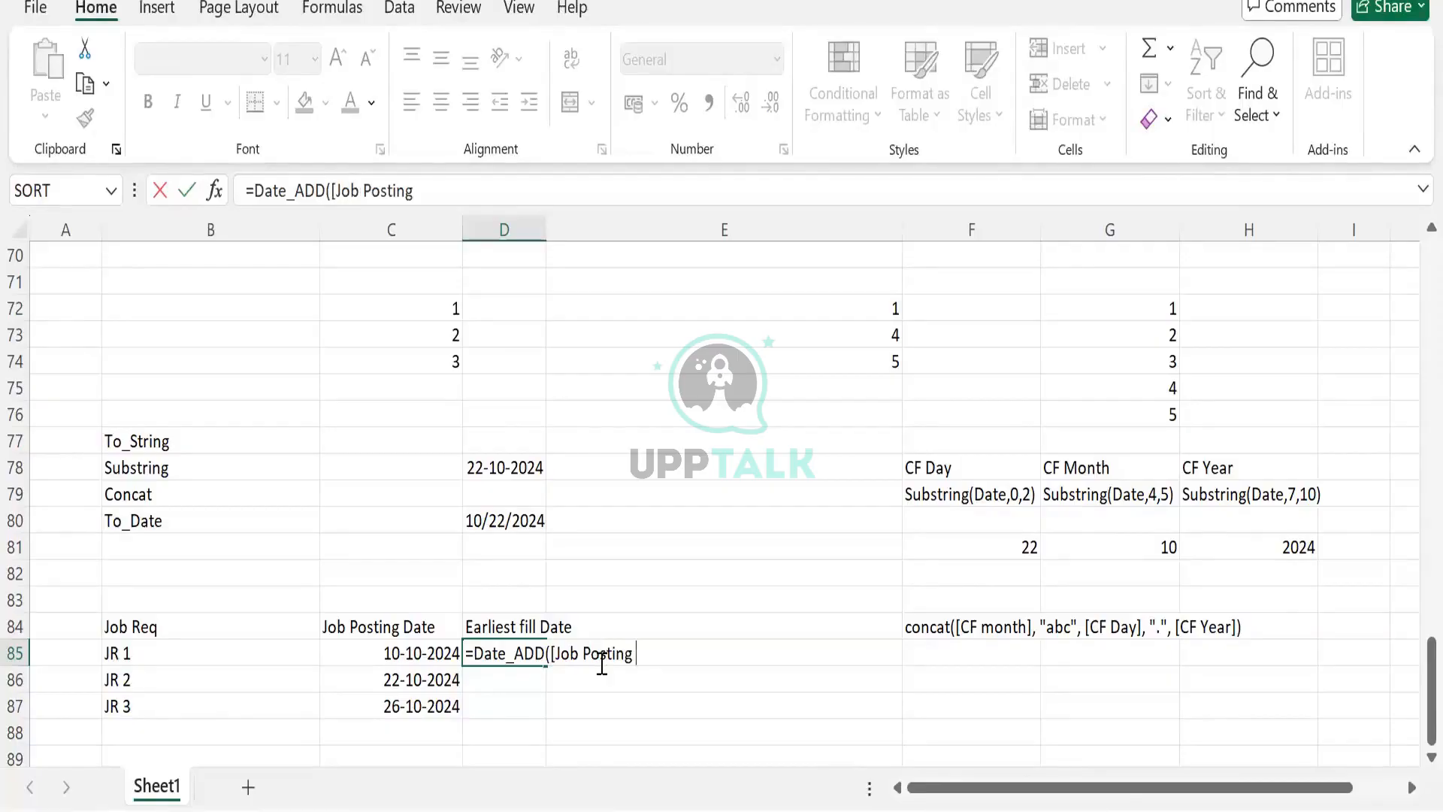
{"action": "type", "text": "Date], \"1"}
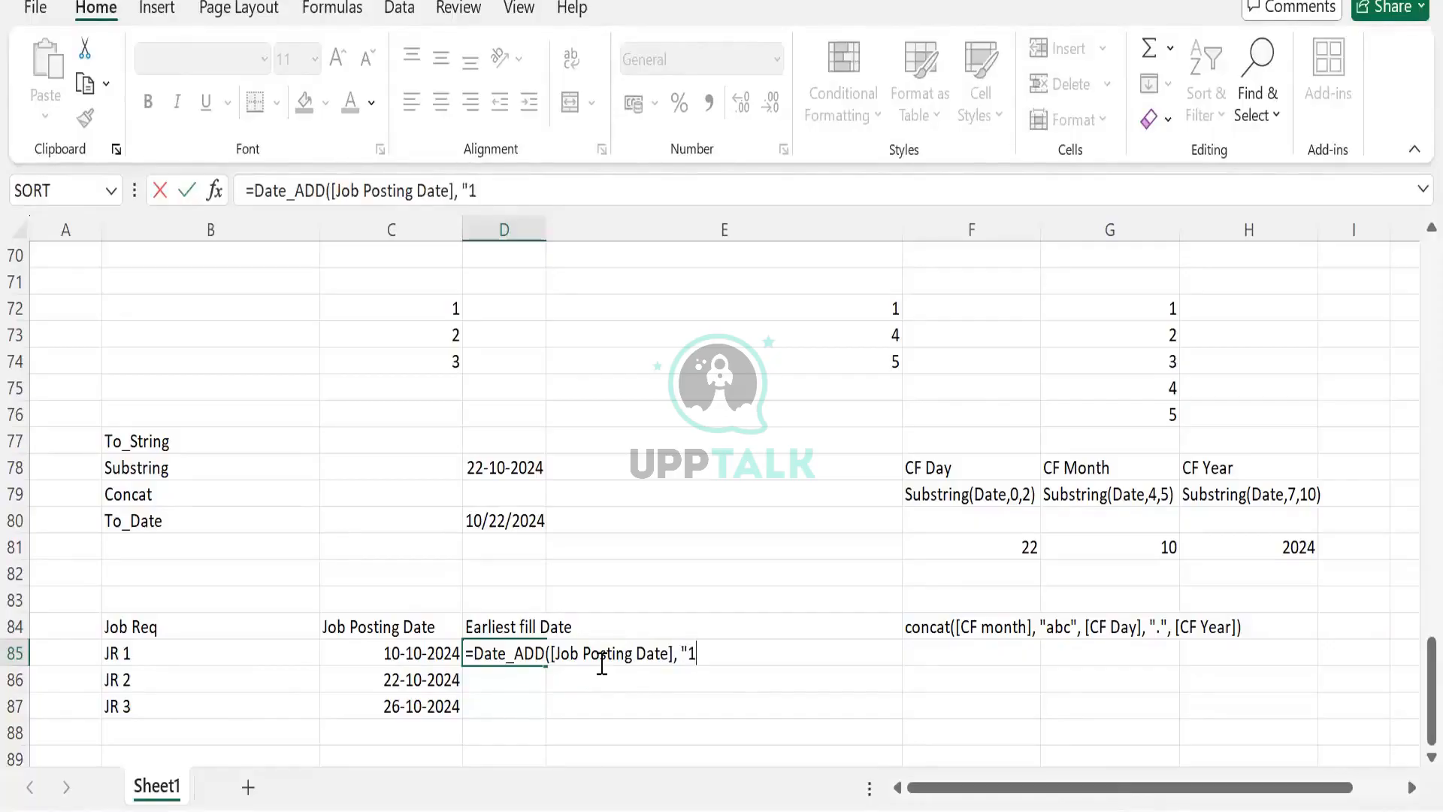
{"action": "type", "text": "\", \"Month\""}
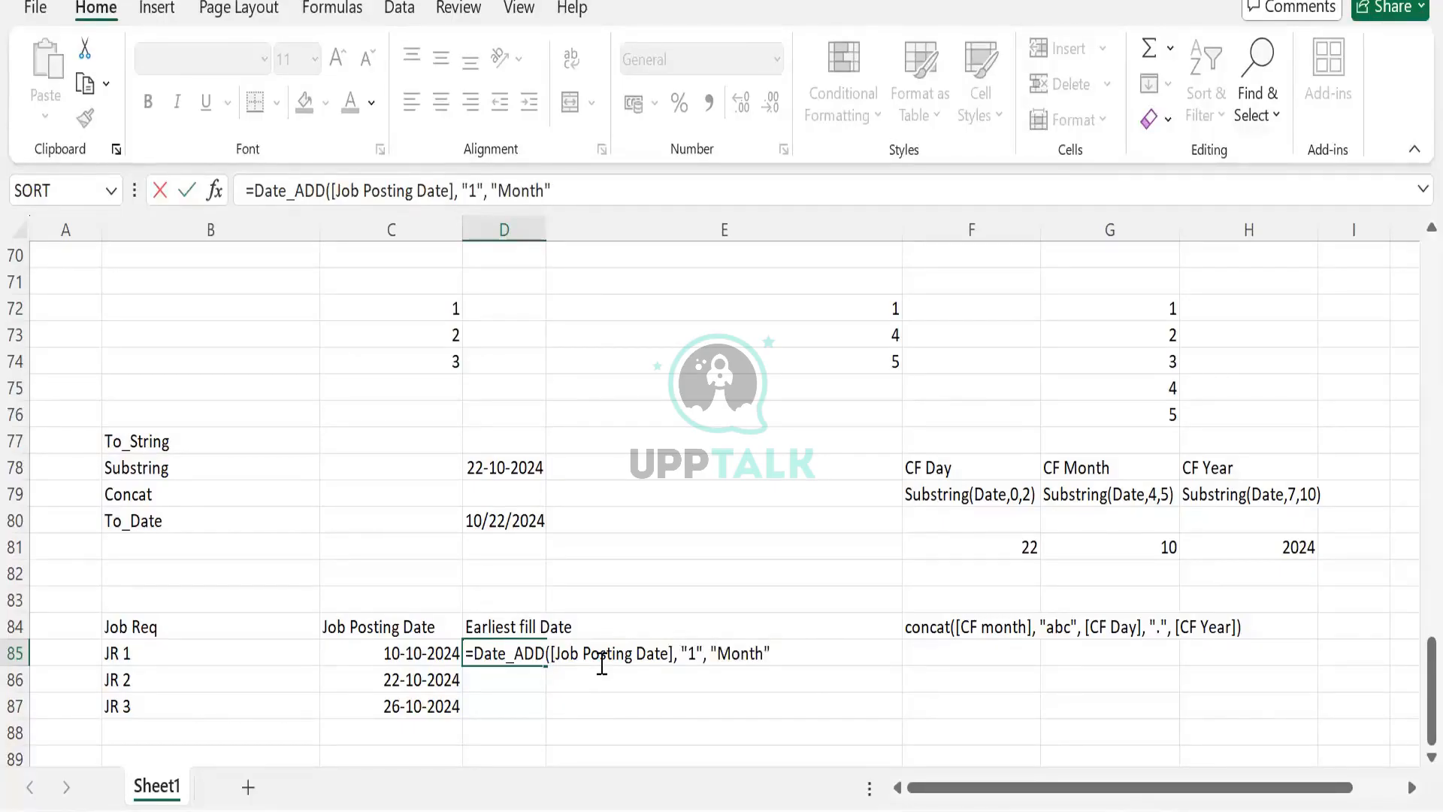
{"action": "type", "text": ")"}
{"action": "left_click", "coordinate": [601, 662]}
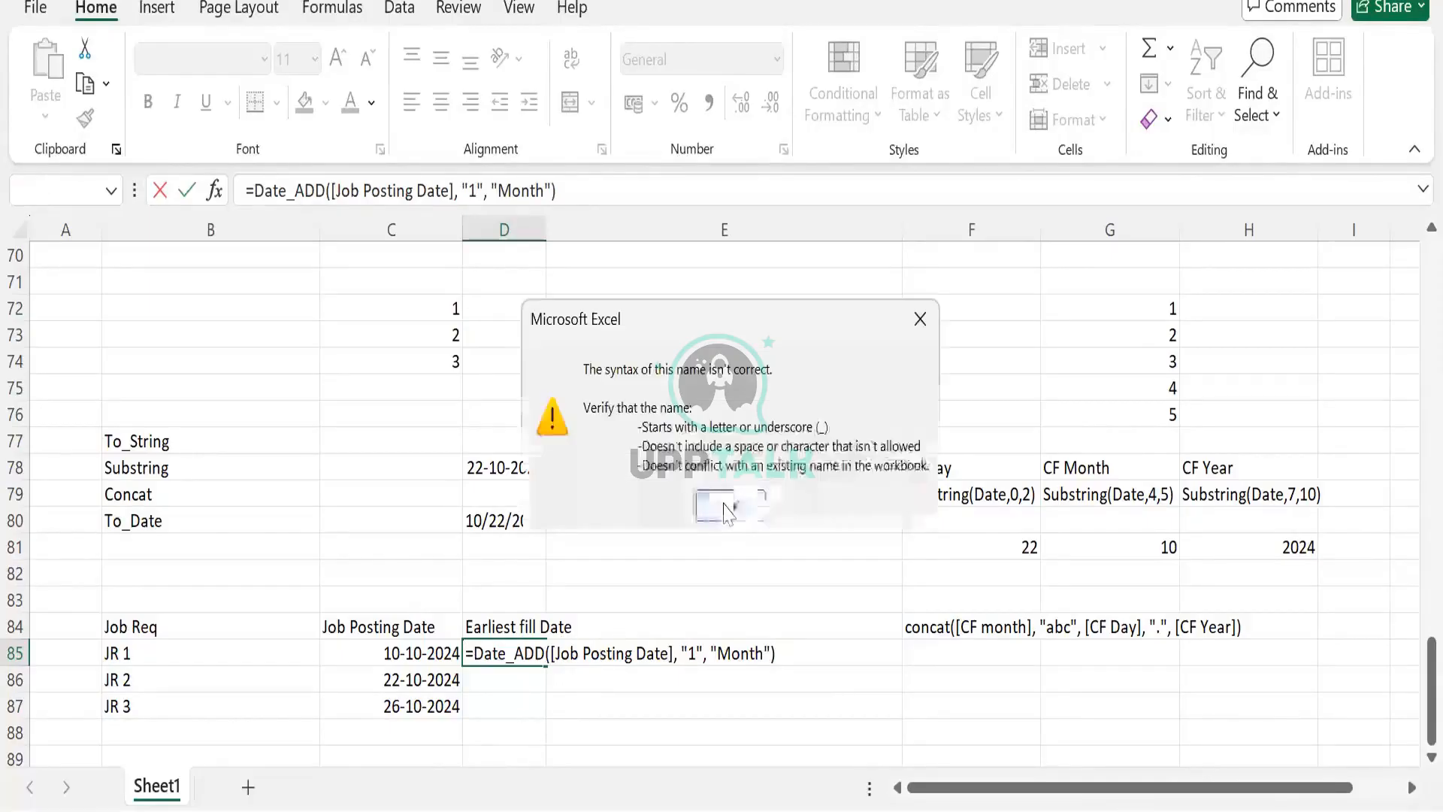
{"action": "key", "text": "Return"}
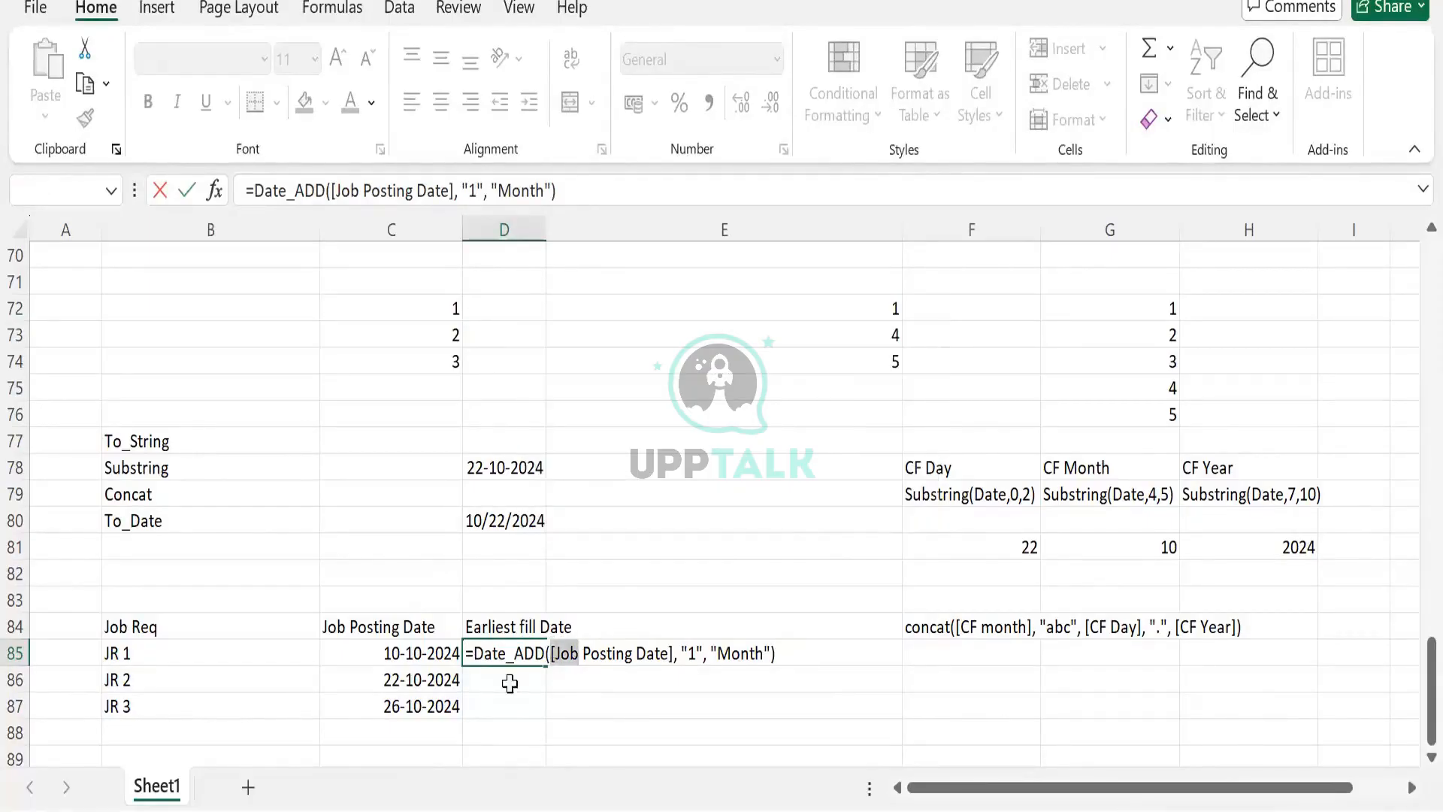
{"action": "left_click", "coordinate": [509, 680]}
{"action": "left_click", "coordinate": [484, 661]}
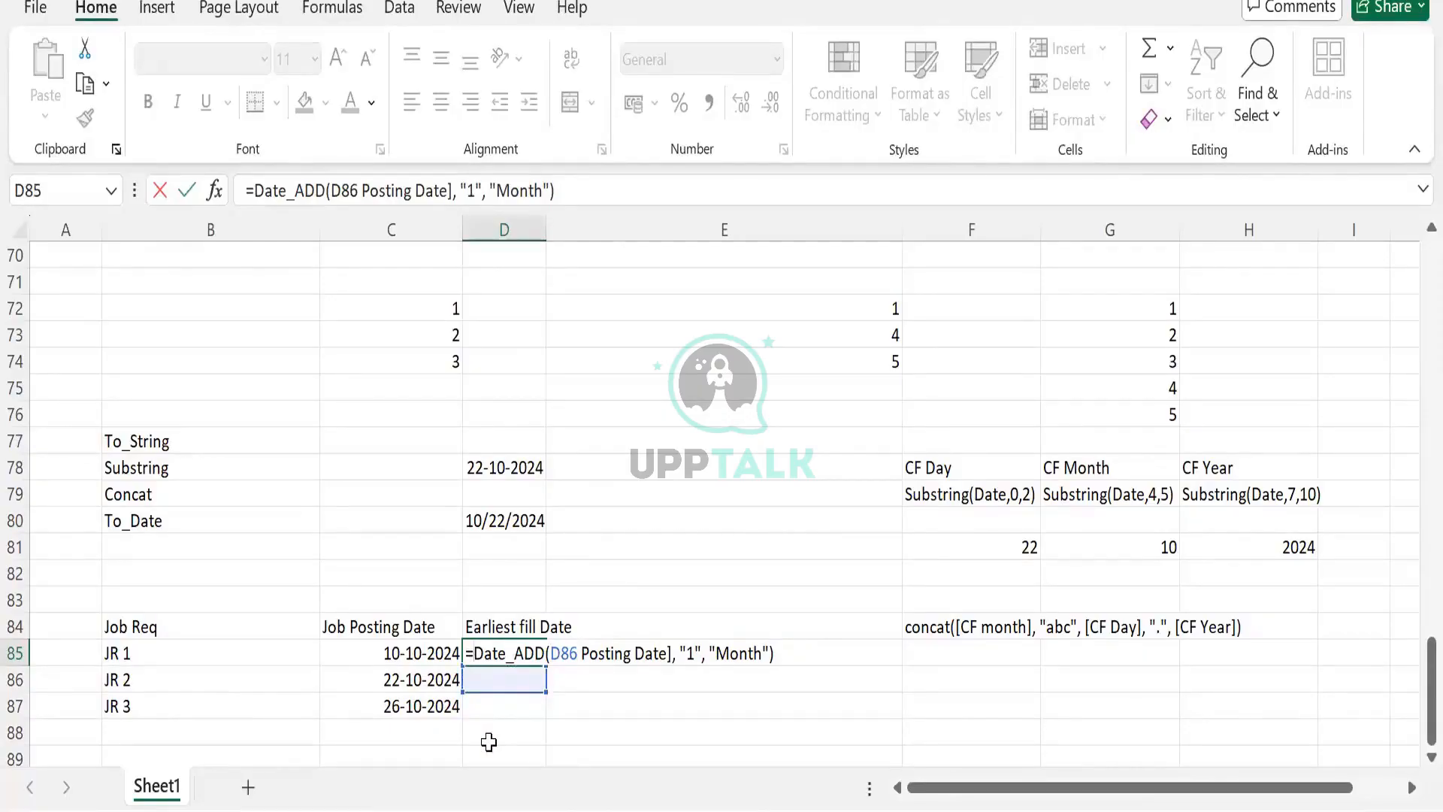
{"action": "key", "text": "Home"}
{"action": "key", "text": "Delete"}
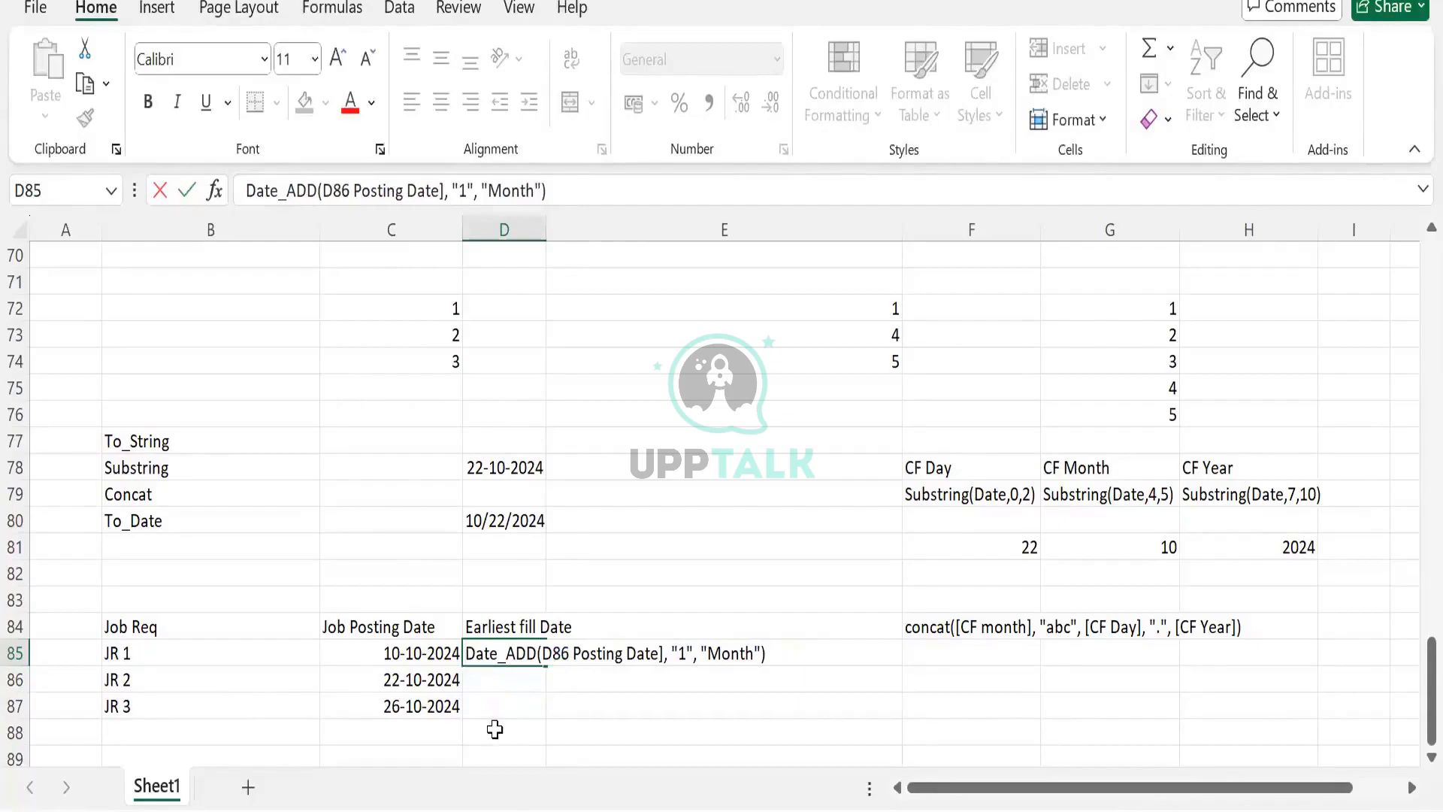
{"action": "key", "text": "Escape"}
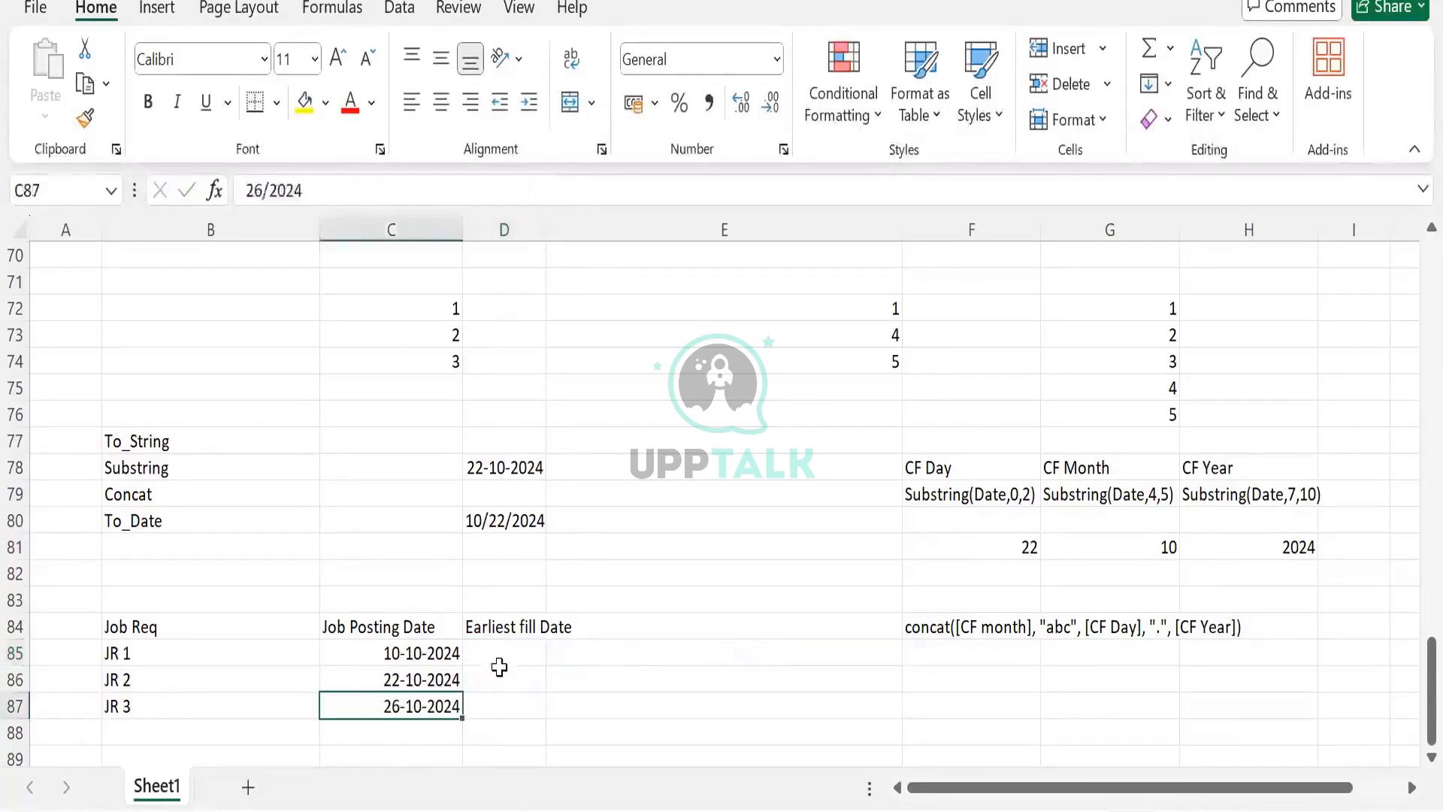
- Enter Date_Add([Posting Posting Date],"1", "Month") as plain text in the Earliest fill Date cell for JR 1
{"action": "left_click", "coordinate": [499, 653]}
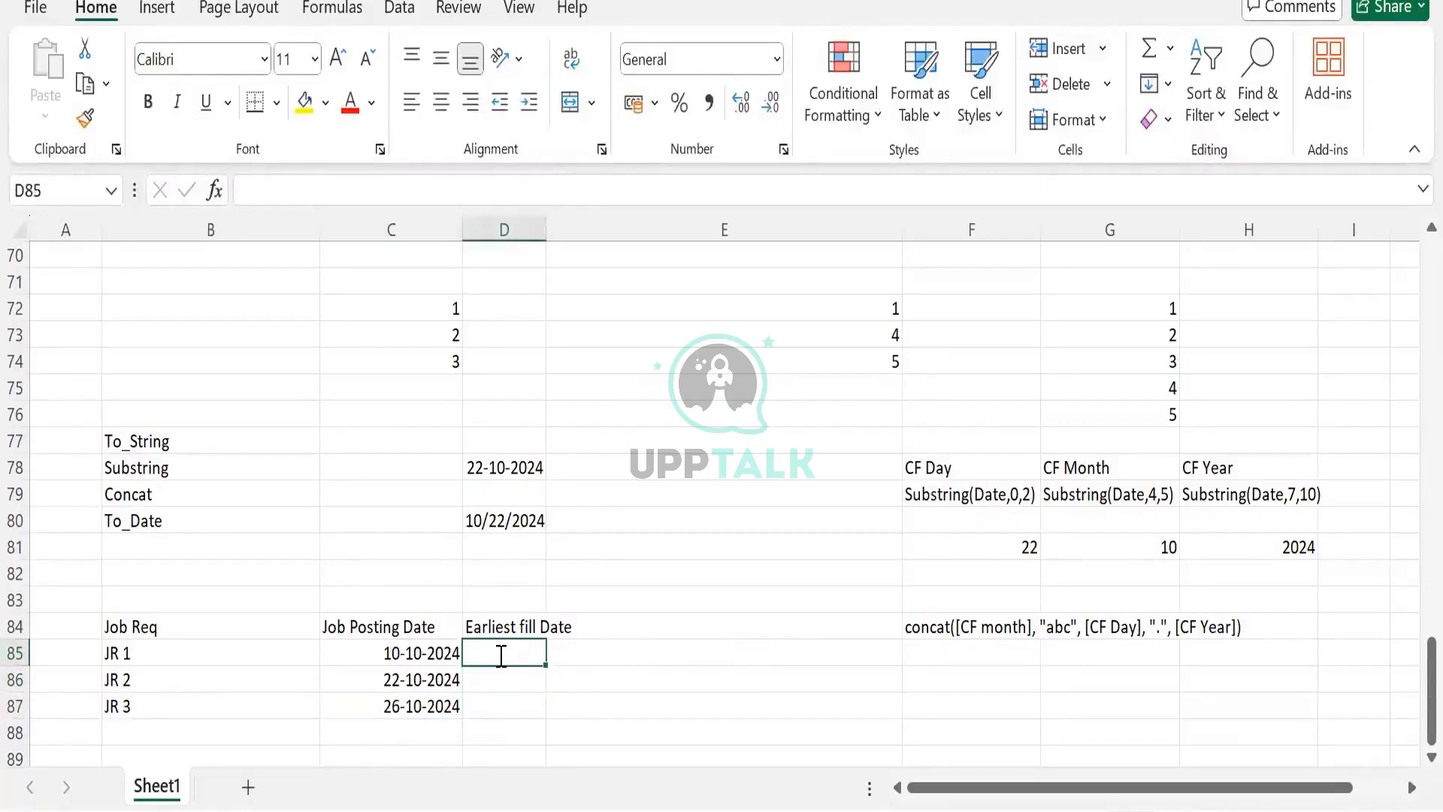
{"action": "type", "text": "Date_A"}
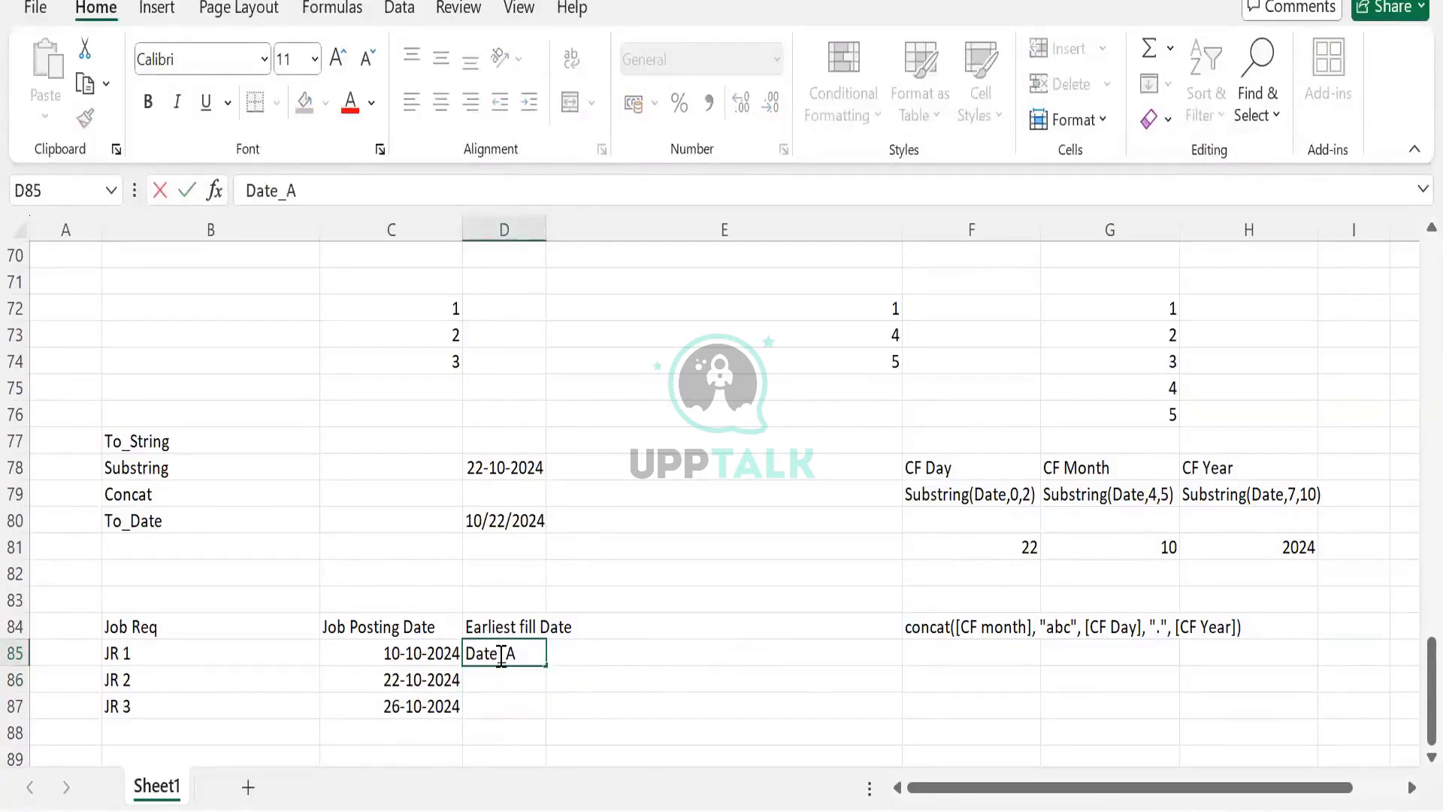
{"action": "type", "text": "dd"}
{"action": "type", "text": "("}
{"action": "type", "text": "["}
{"action": "type", "text": "ea"}
{"action": "key", "text": "BackSpace"}
{"action": "key", "text": "BackSpace"}
{"action": "type", "text": "Posting"}
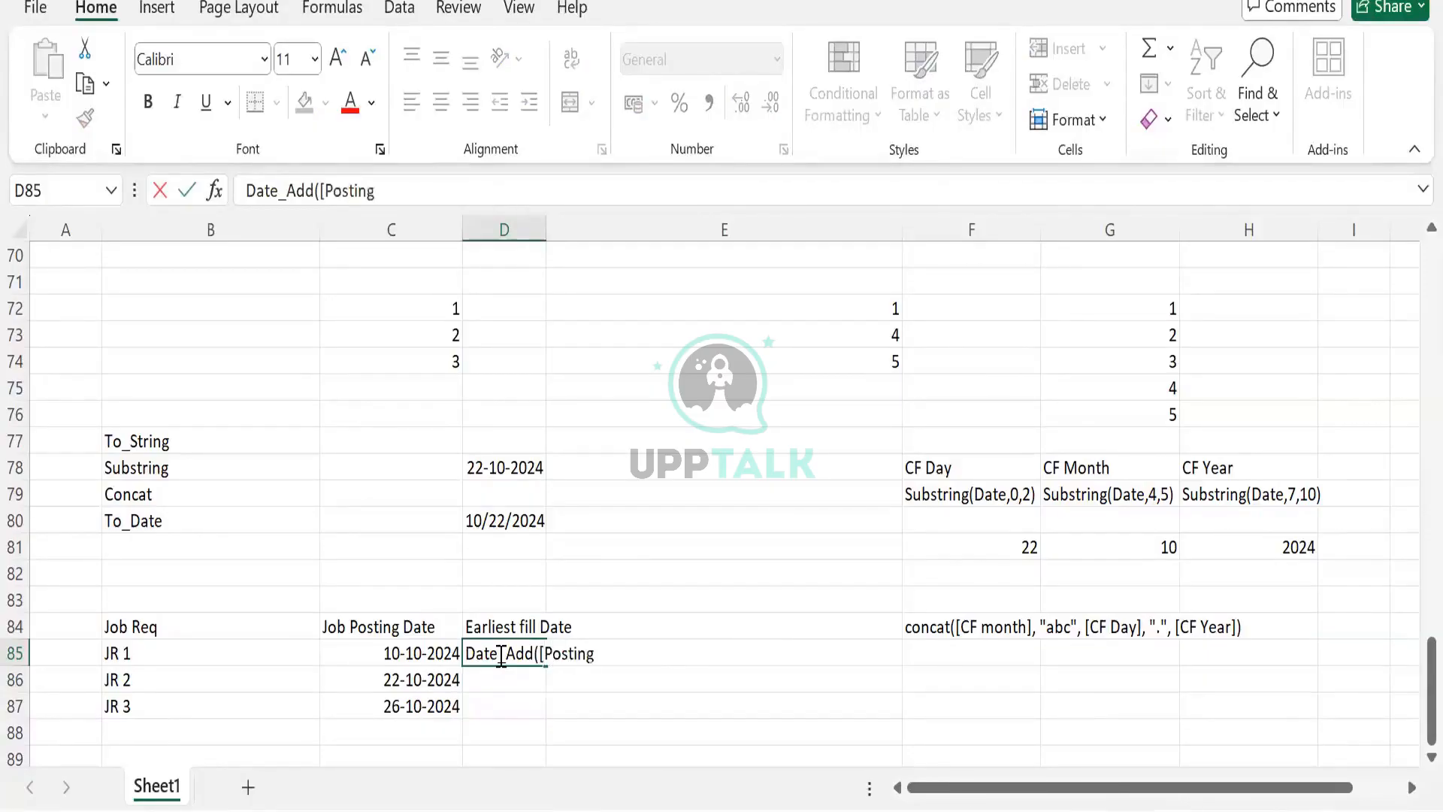
{"action": "type", "text": " Posting Date"}
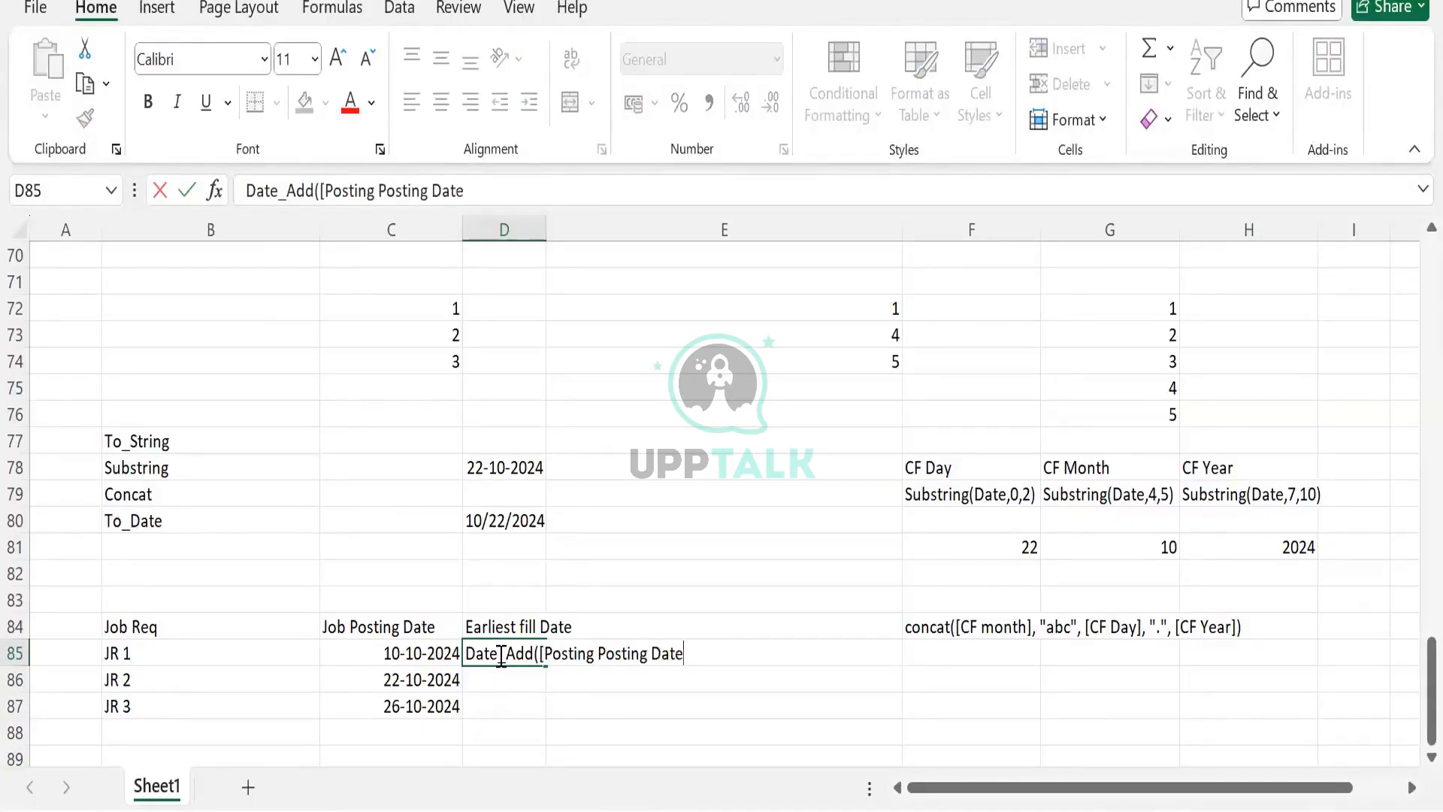
{"action": "type", "text": "],\"1\", \"Month"}
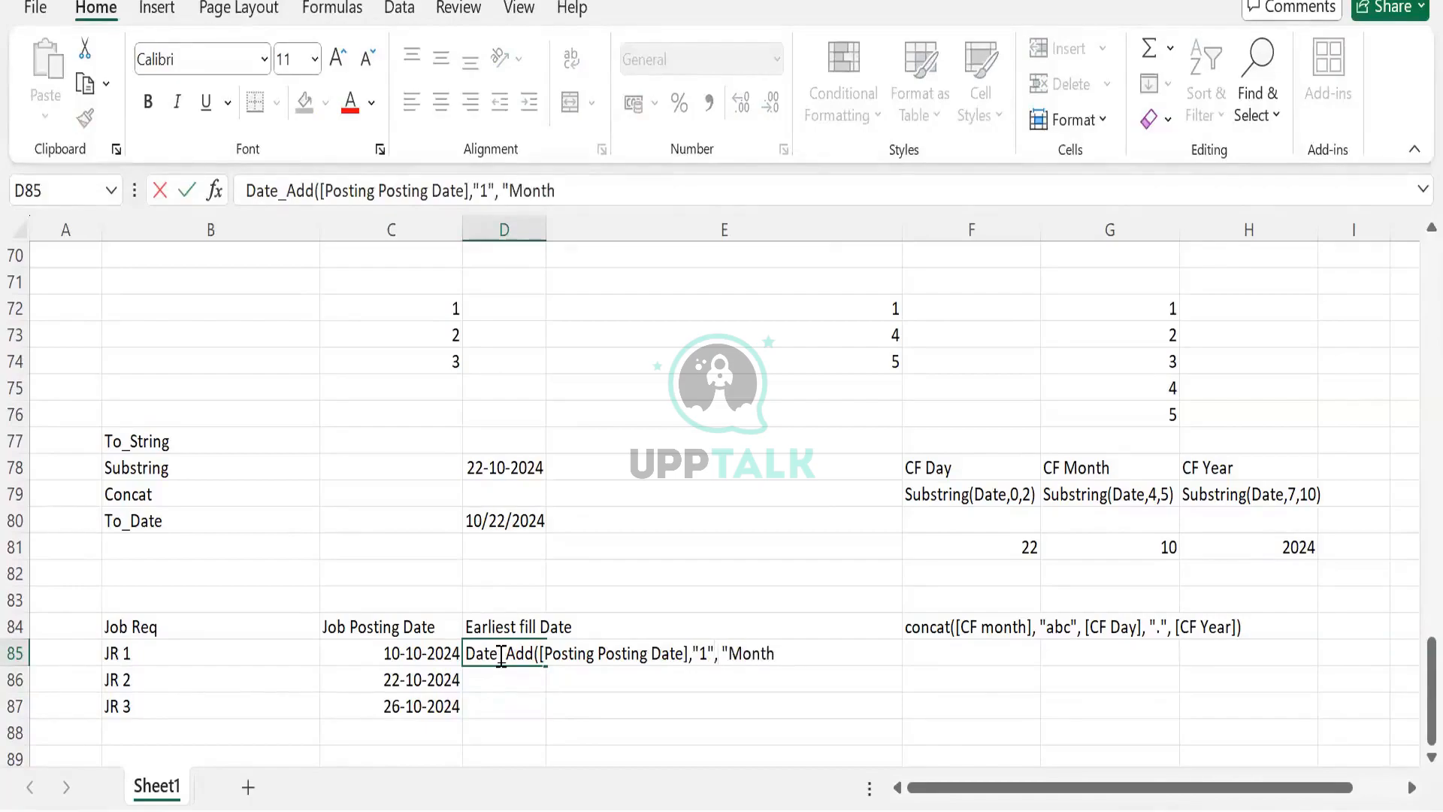
{"action": "type", "text": "\")"}
{"action": "key", "text": "Return"}
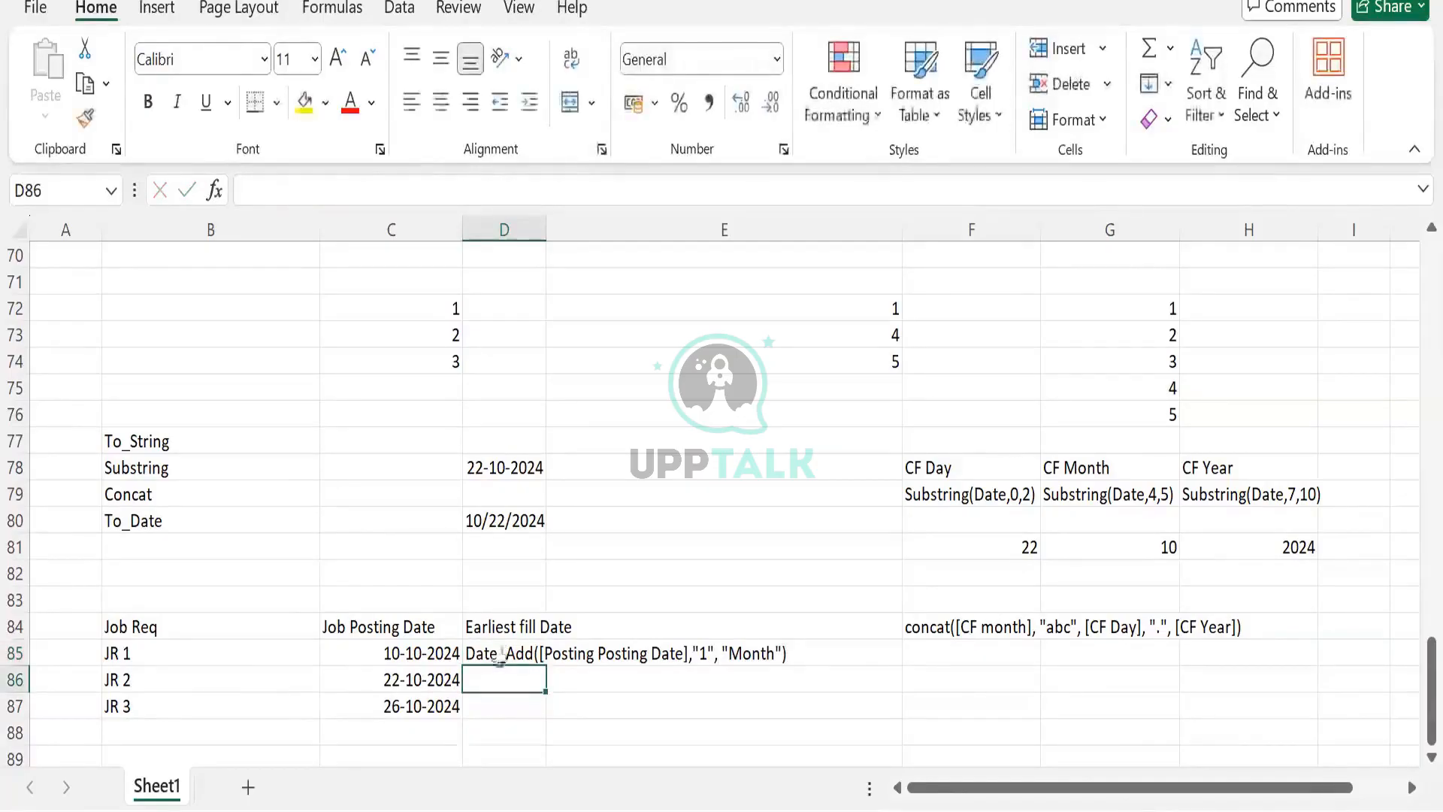
{"action": "left_click", "coordinate": [498, 656]}
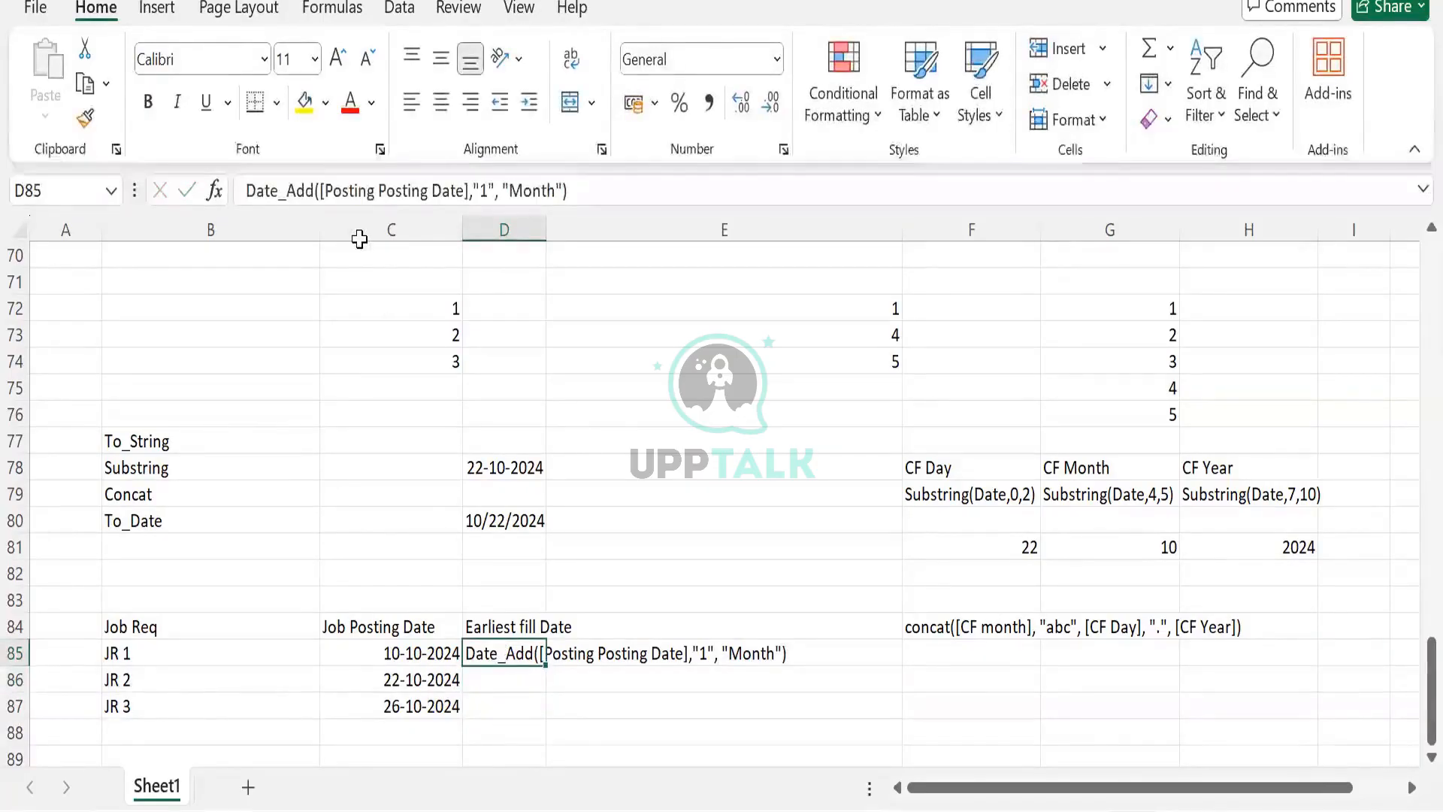
{"action": "left_click", "coordinate": [378, 650]}
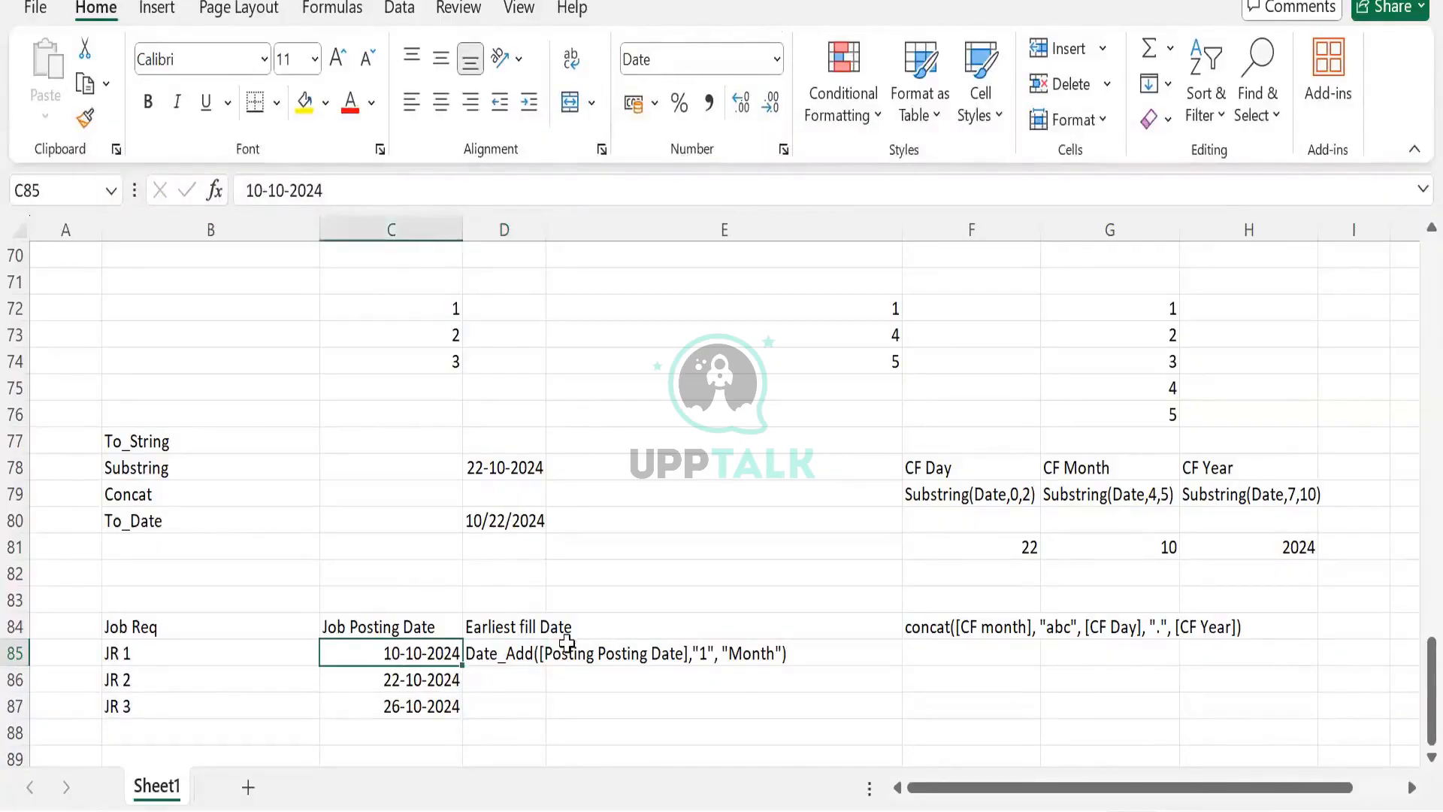
{"action": "left_click", "coordinate": [541, 649]}
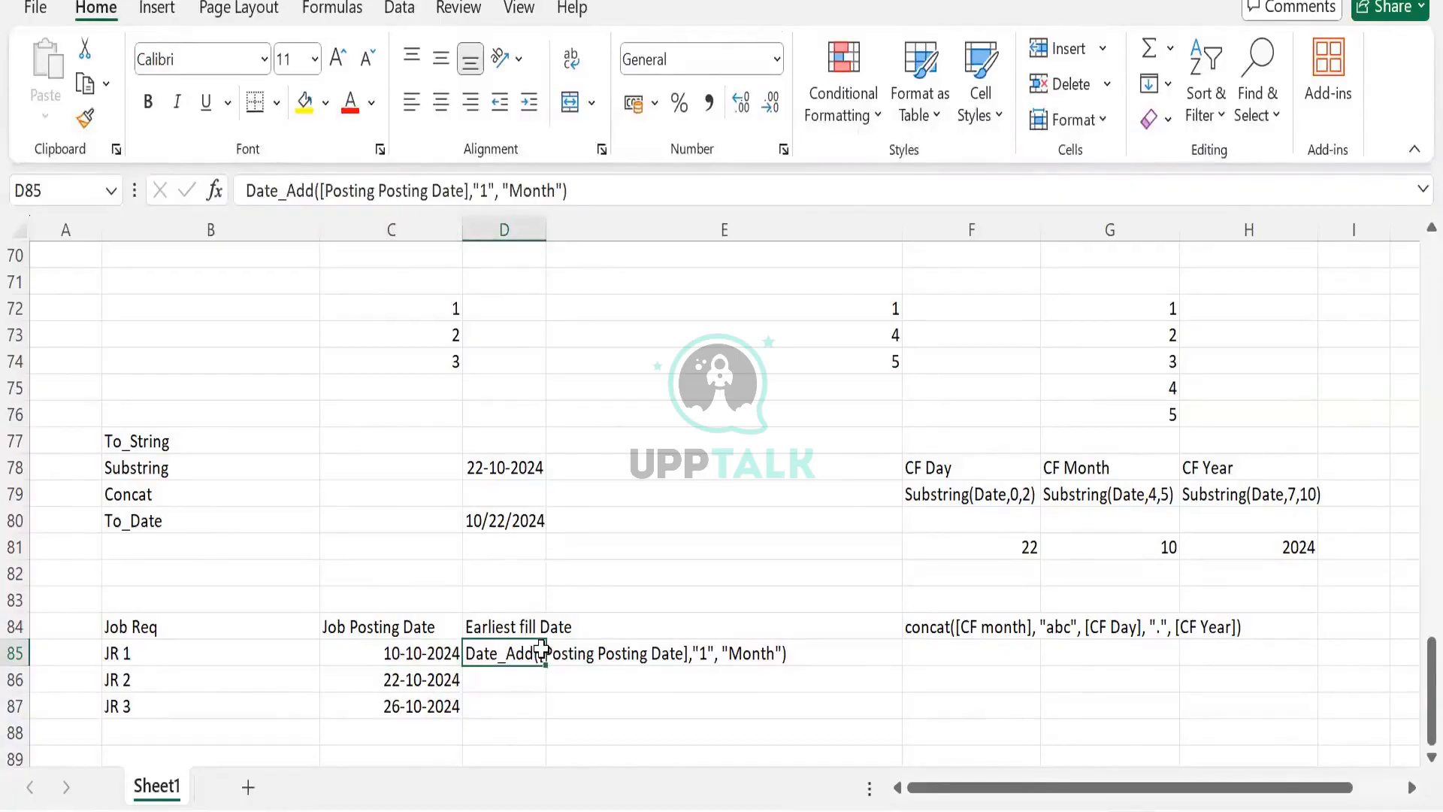
{"action": "left_click", "coordinate": [508, 631]}
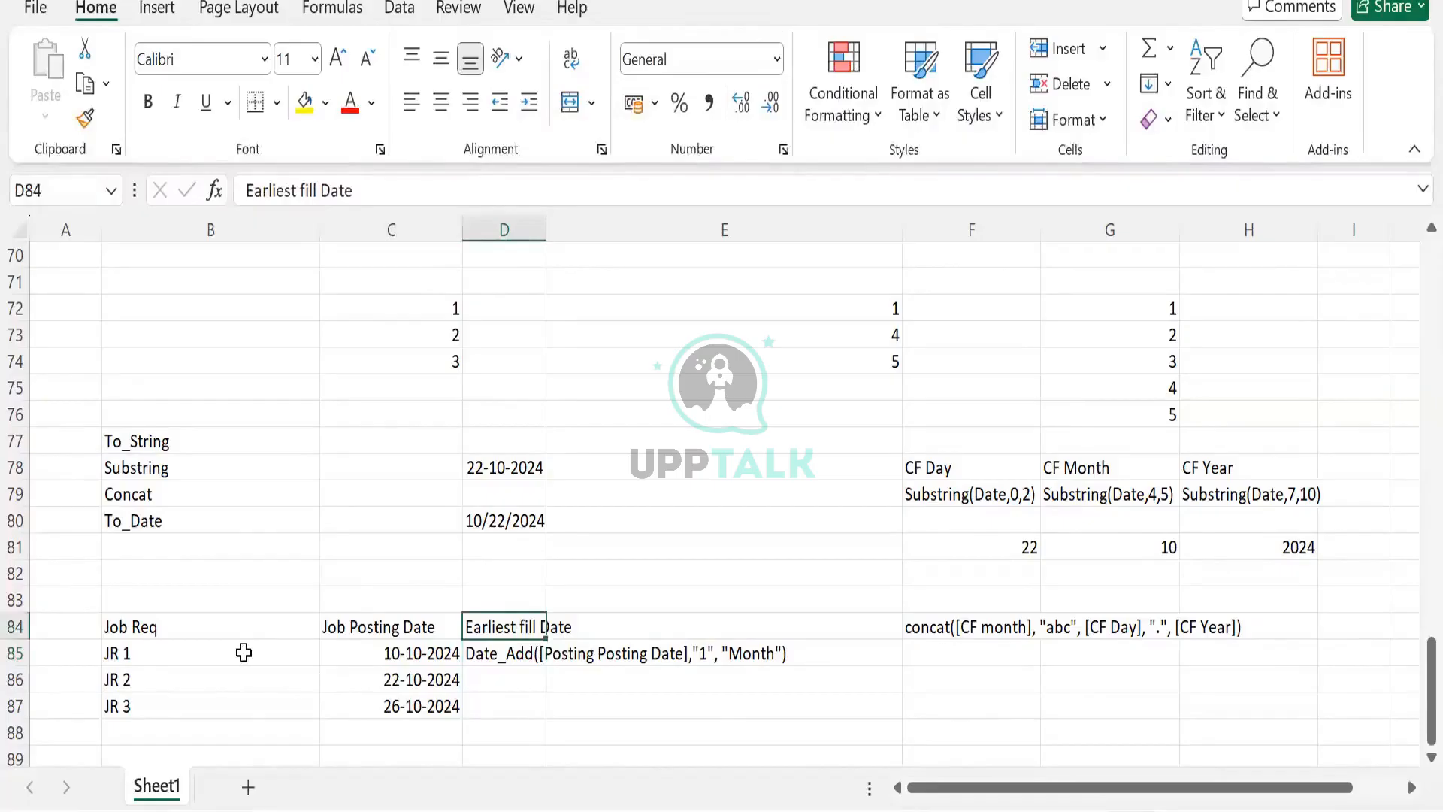
{"action": "left_click_drag", "start_coordinate": [225, 627], "coordinate": [454, 682]}
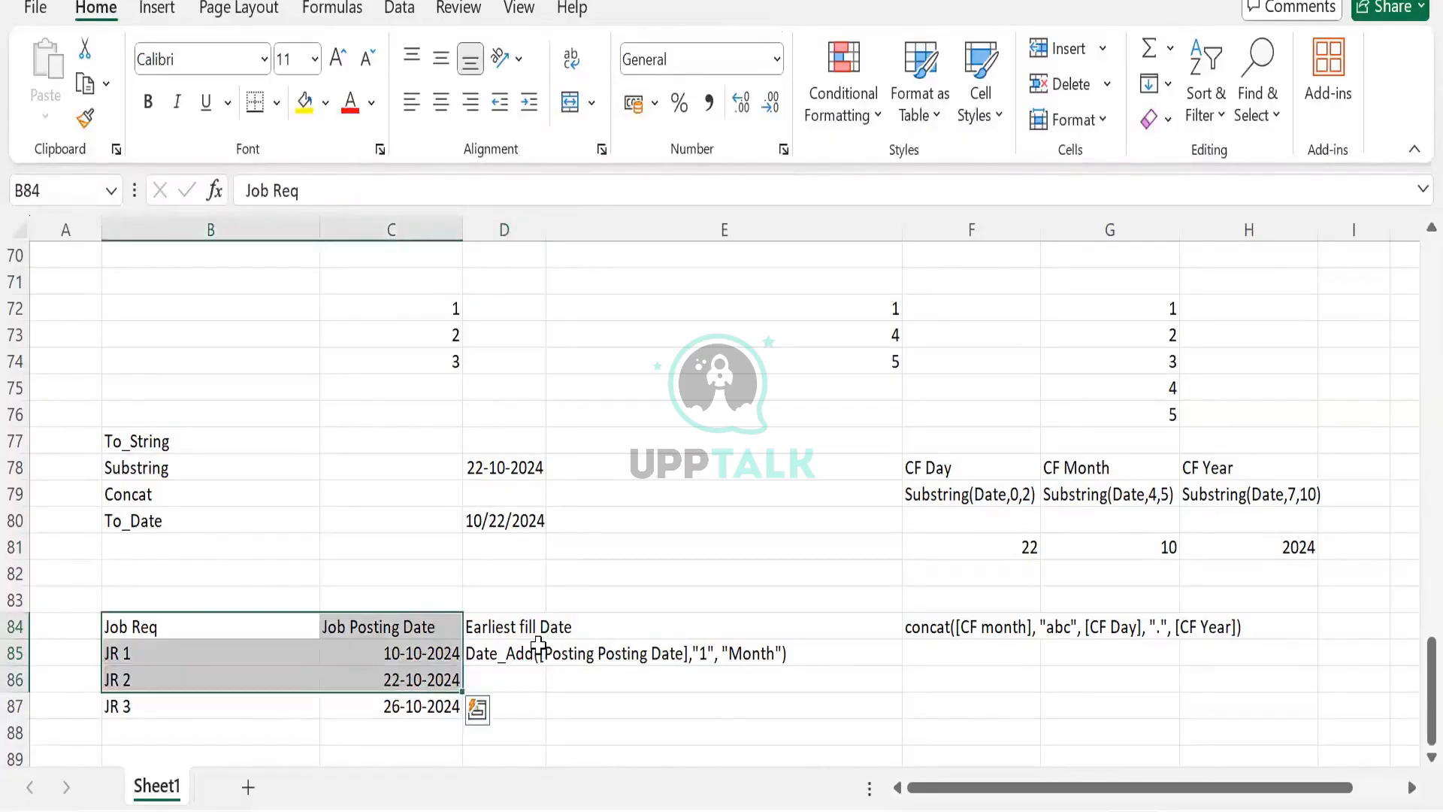
{"action": "left_click", "coordinate": [532, 630]}
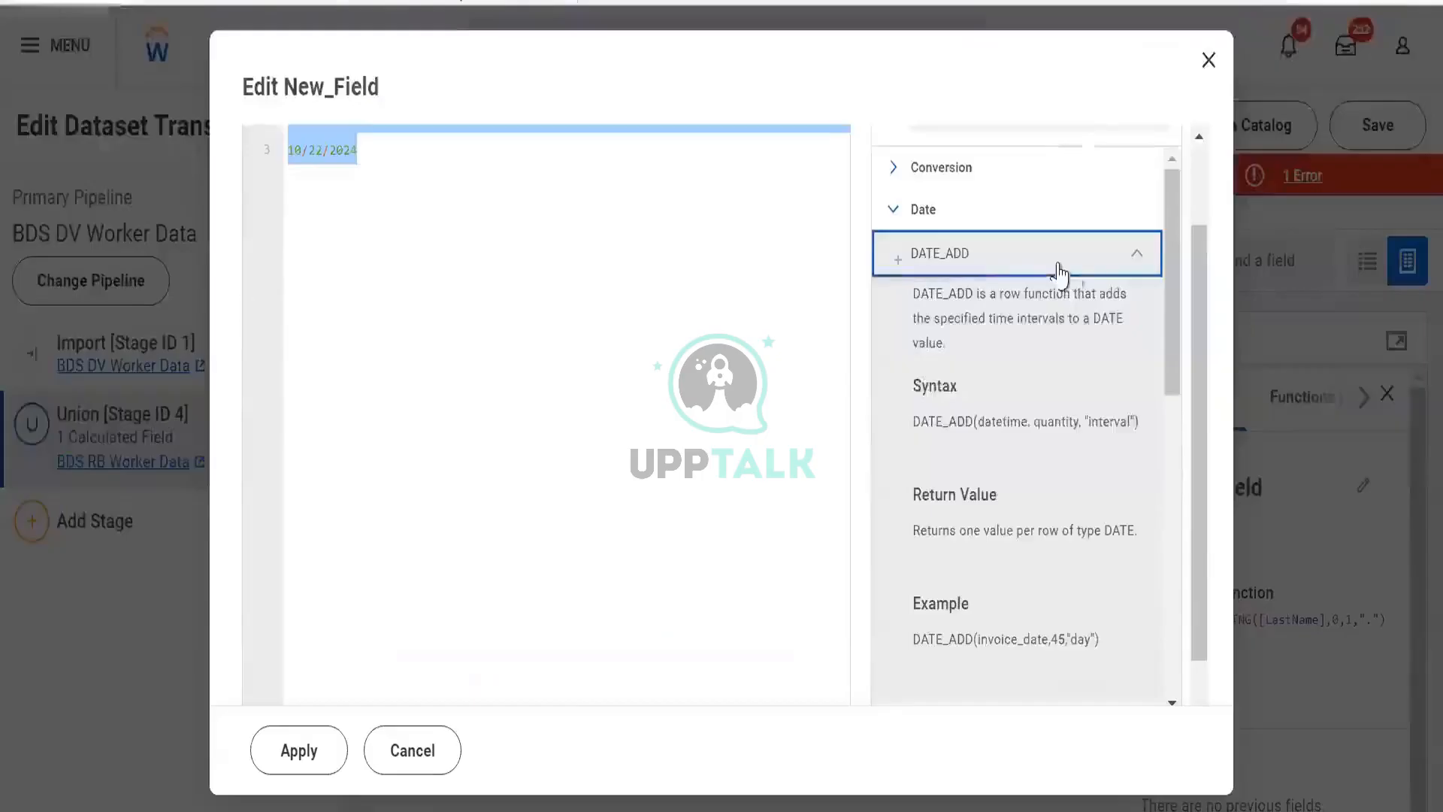
- Switch to the Workday Edit New_Field dialog and read the YEAR_DIFF and EXTRACT descriptions in the Functions Library
{"action": "left_click", "coordinate": [1054, 256]}
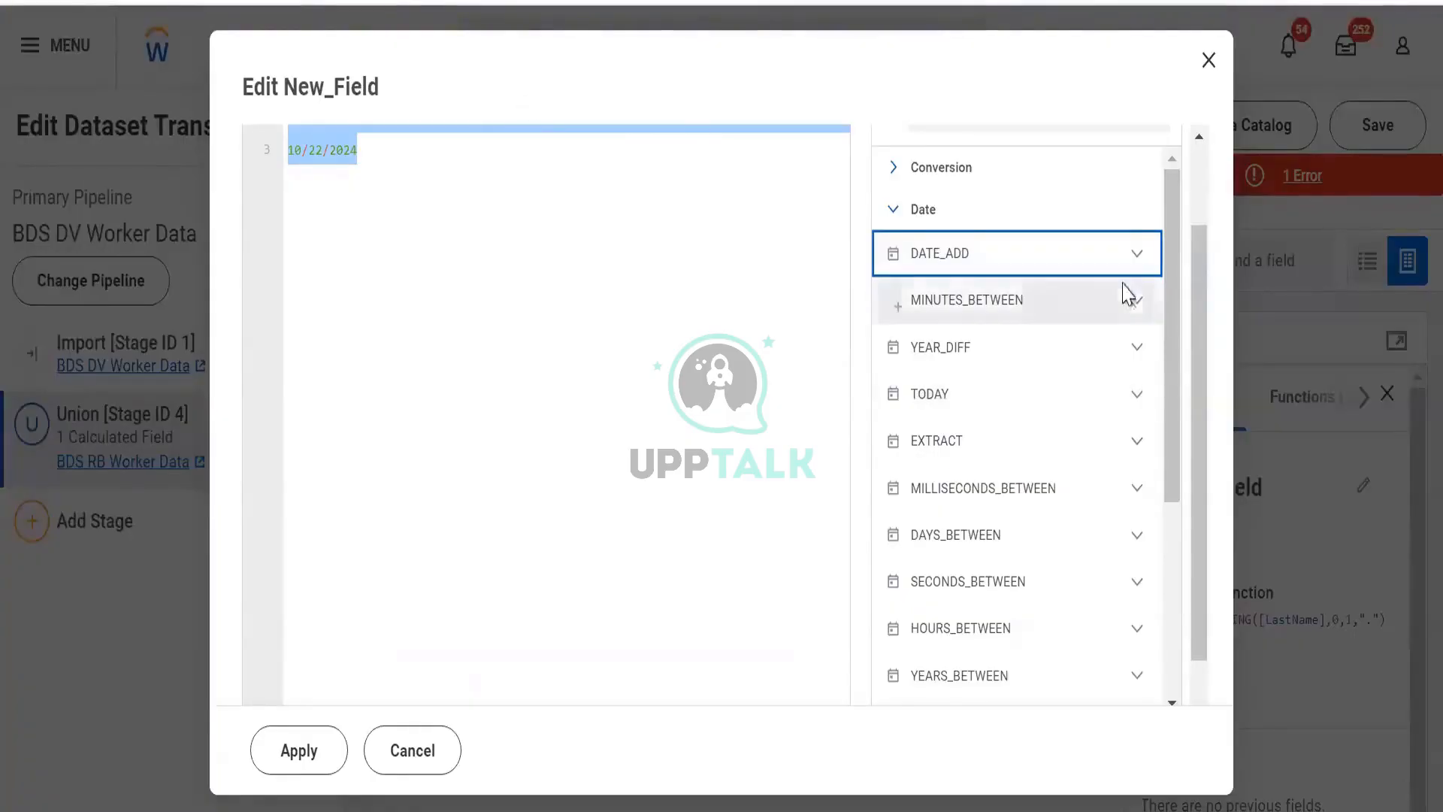
{"action": "left_click", "coordinate": [1129, 357]}
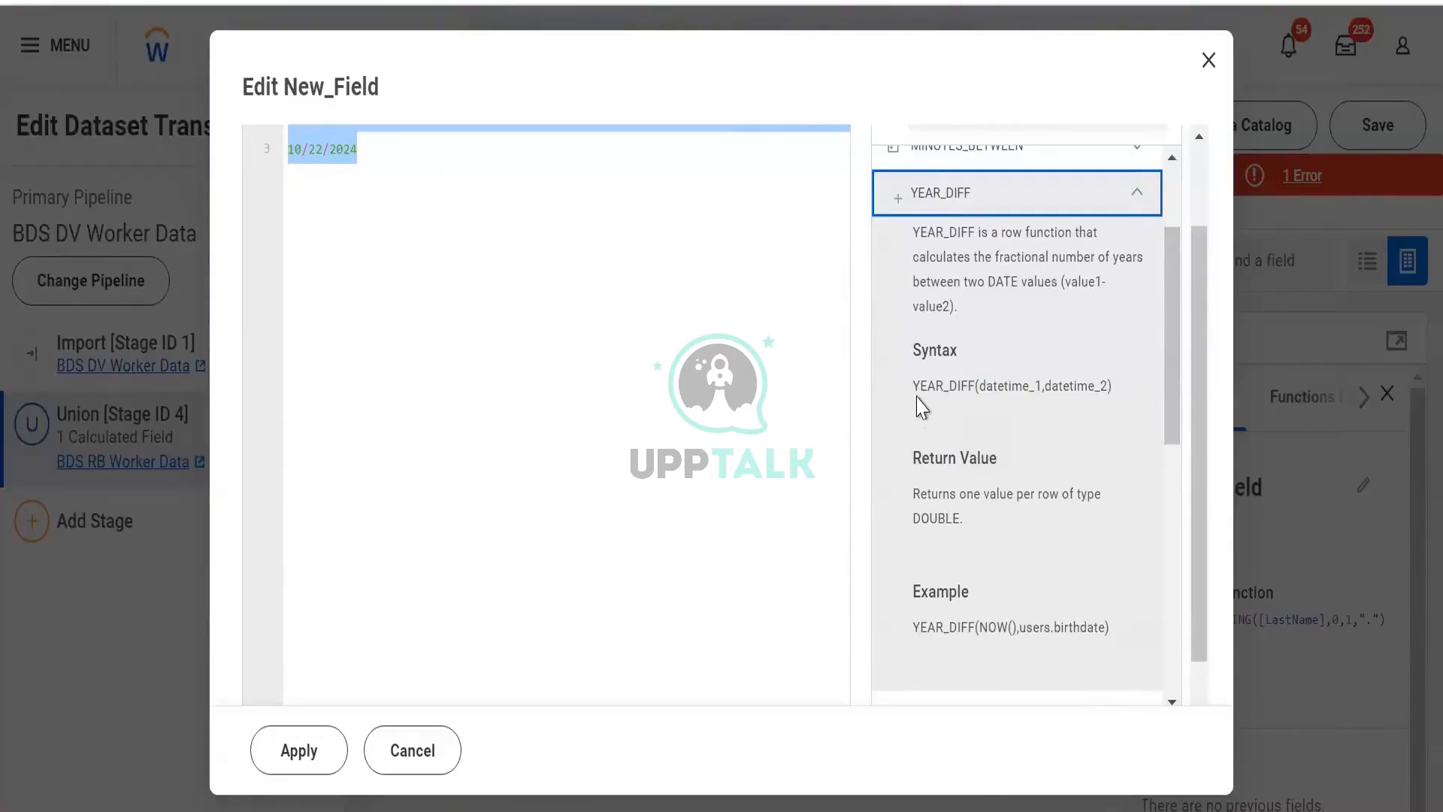
{"action": "left_click", "coordinate": [971, 393]}
{"action": "left_click_drag", "start_coordinate": [1004, 373], "coordinate": [1016, 372]}
{"action": "left_click", "coordinate": [1019, 379]}
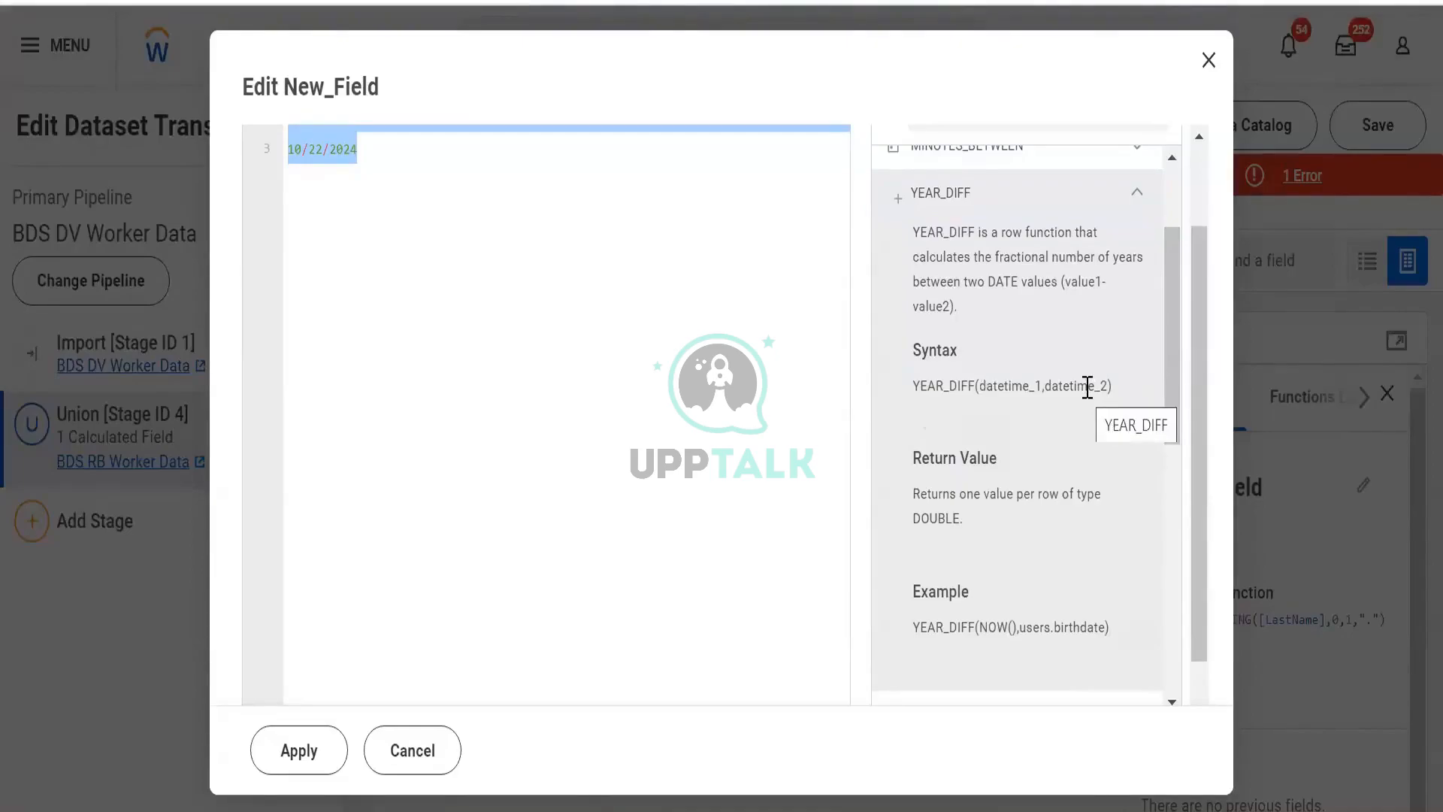
{"action": "scroll", "coordinate": [1095, 406], "scroll_direction": "up", "scroll_amount": 2}
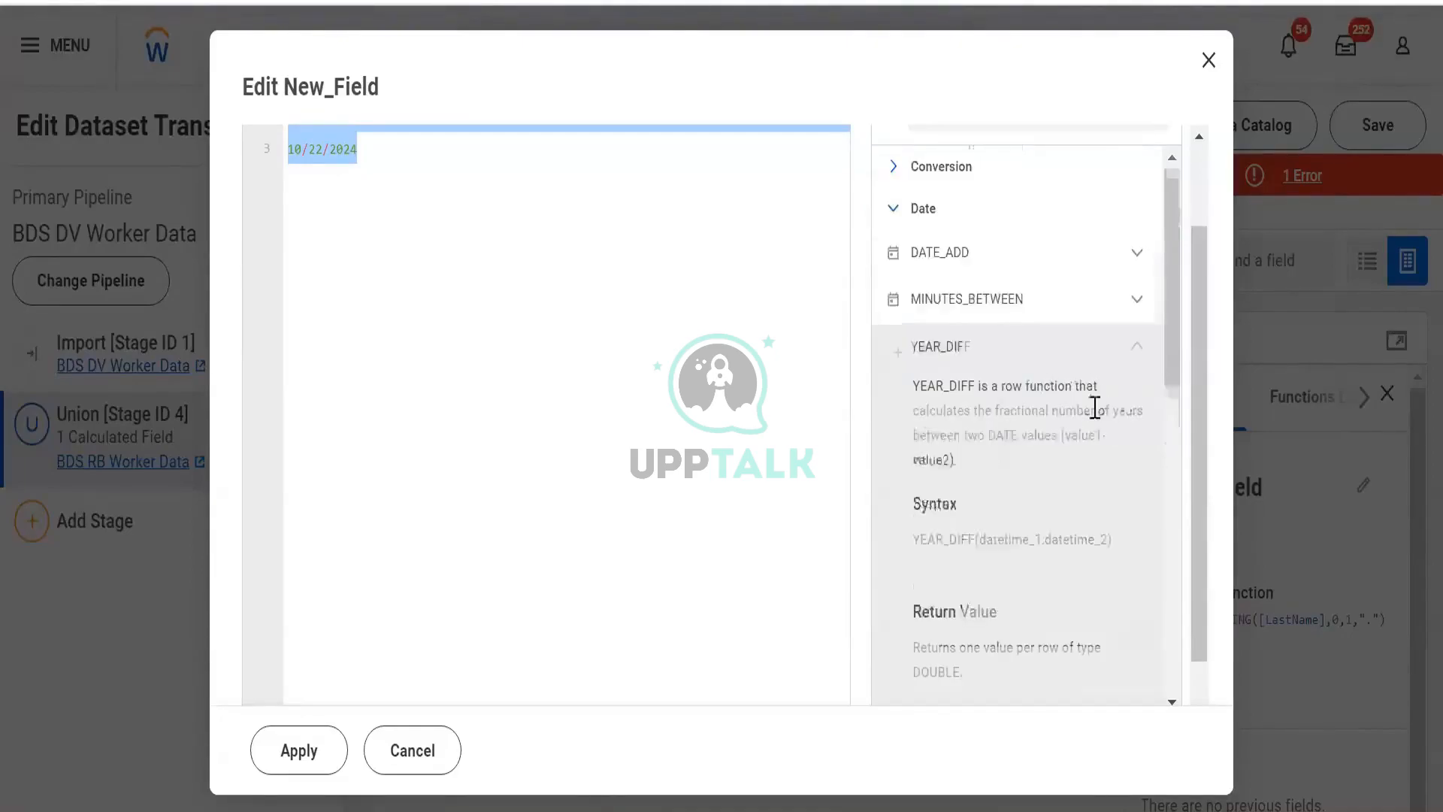
{"action": "left_click", "coordinate": [1127, 355]}
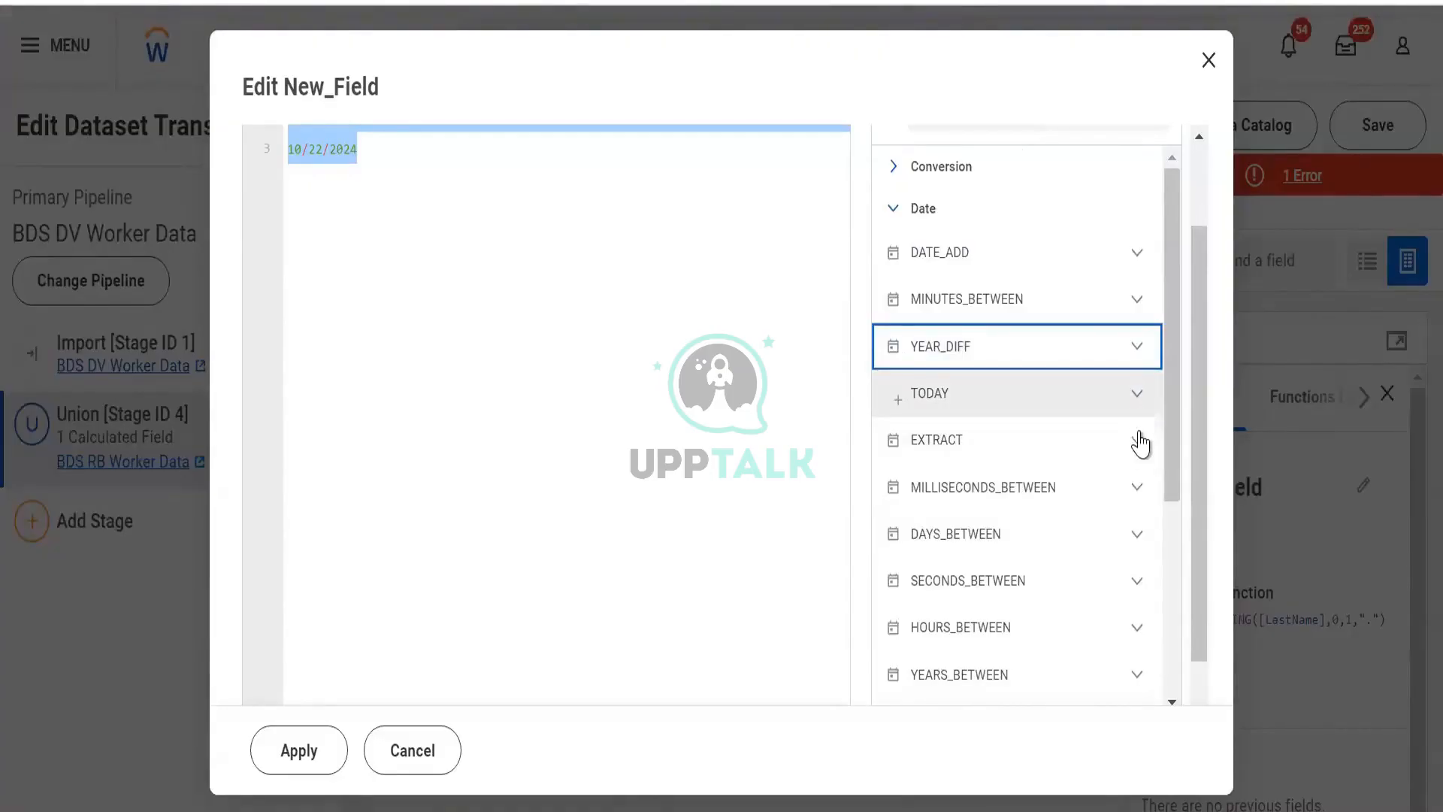
{"action": "left_click", "coordinate": [1138, 440]}
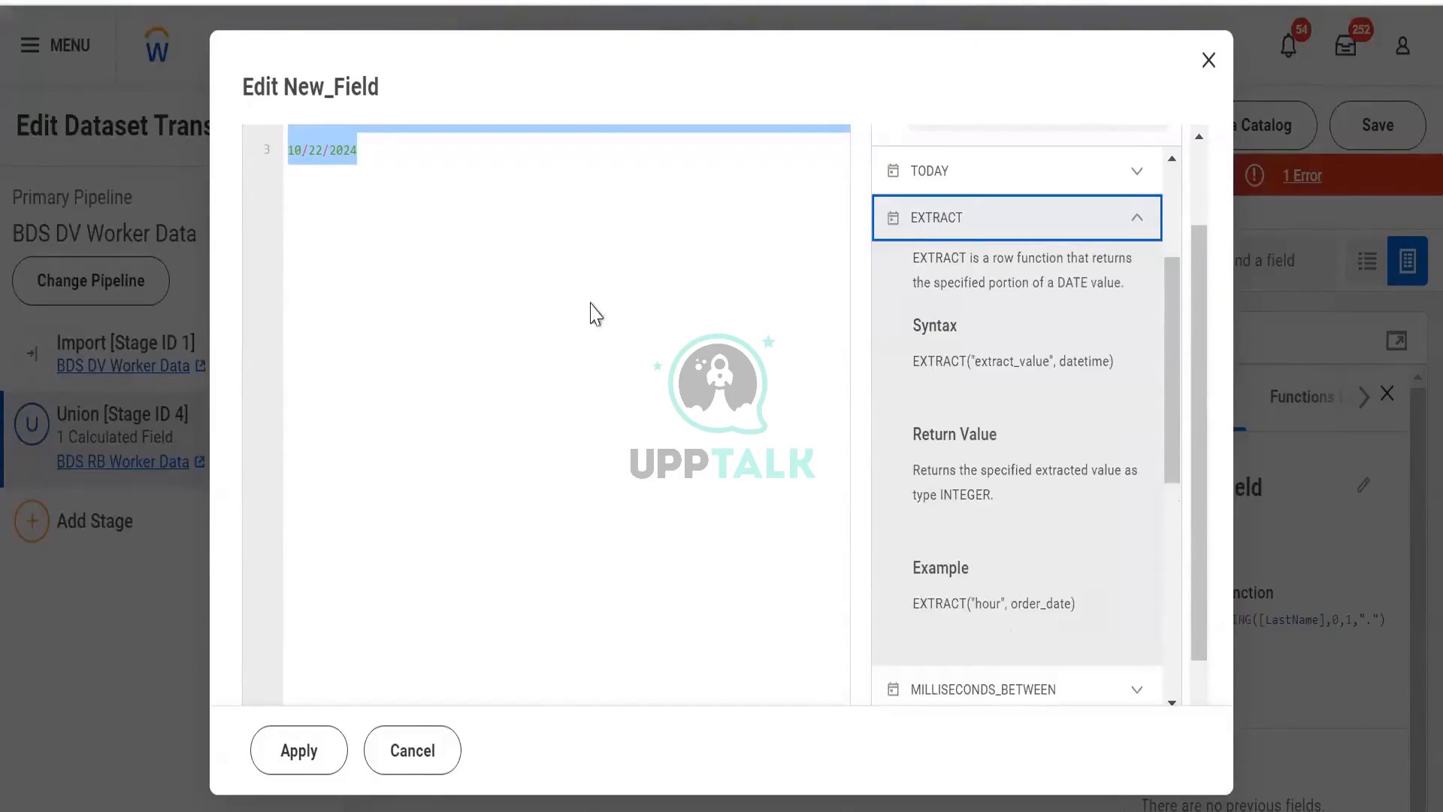
{"action": "scroll", "coordinate": [552, 479], "scroll_direction": "down", "scroll_amount": 1}
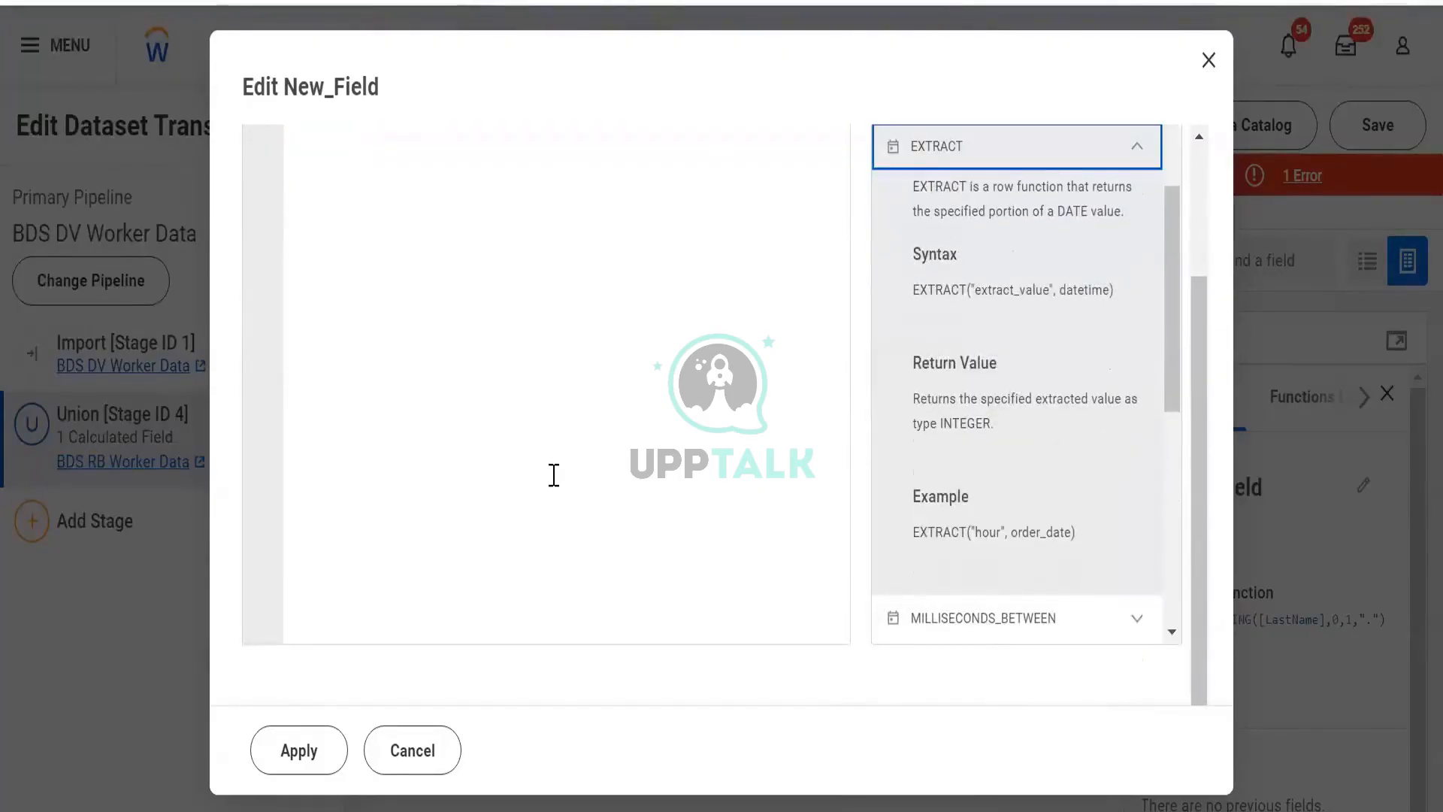
{"action": "scroll", "coordinate": [554, 475], "scroll_direction": "up", "scroll_amount": 3}
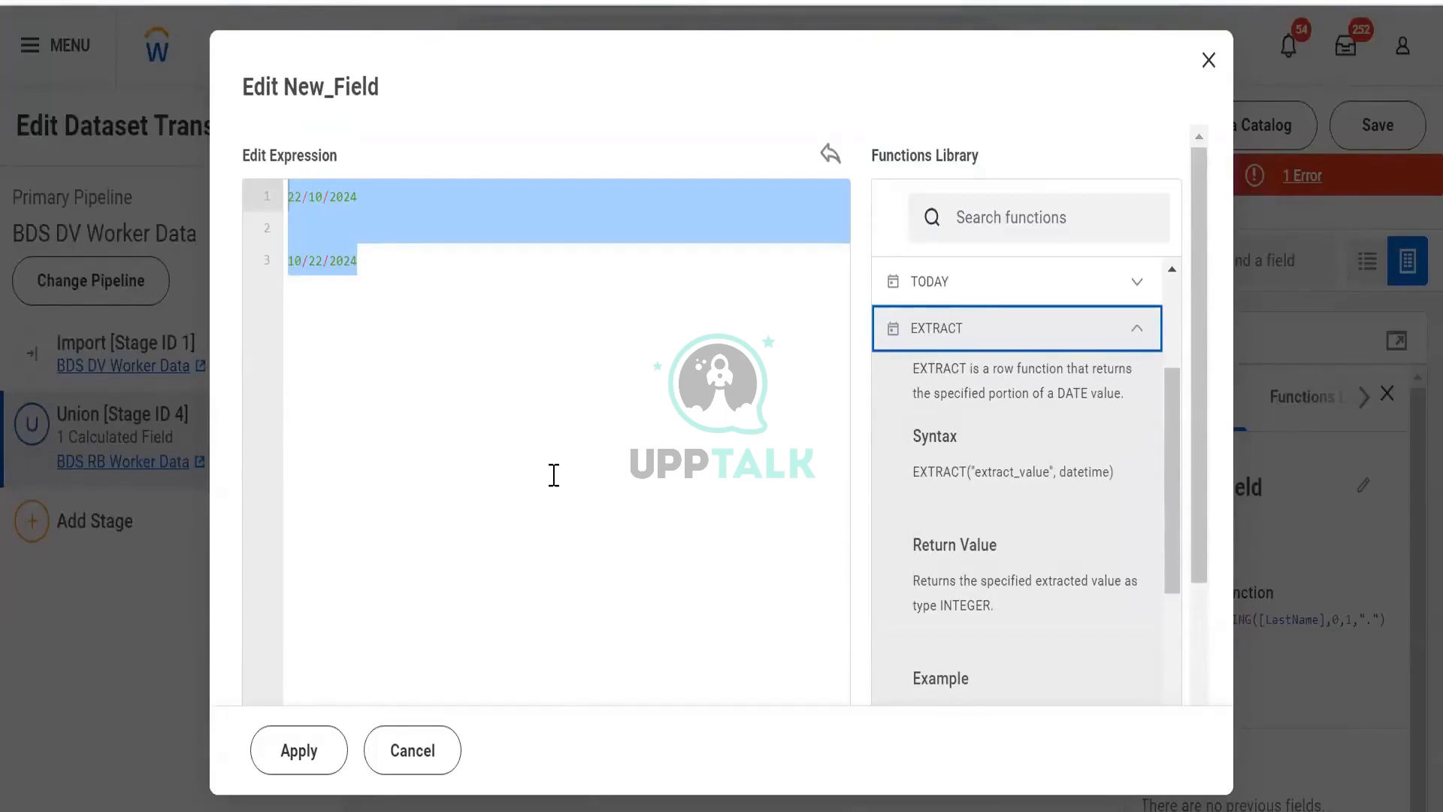
- Replace the whole expression with the sample date-time 10/02/2024 19:06:00
{"action": "left_click", "coordinate": [570, 429]}
{"action": "key", "text": "BackSpace"}
{"action": "key", "text": "BackSpace"}
{"action": "key", "text": "ctrl+a"}
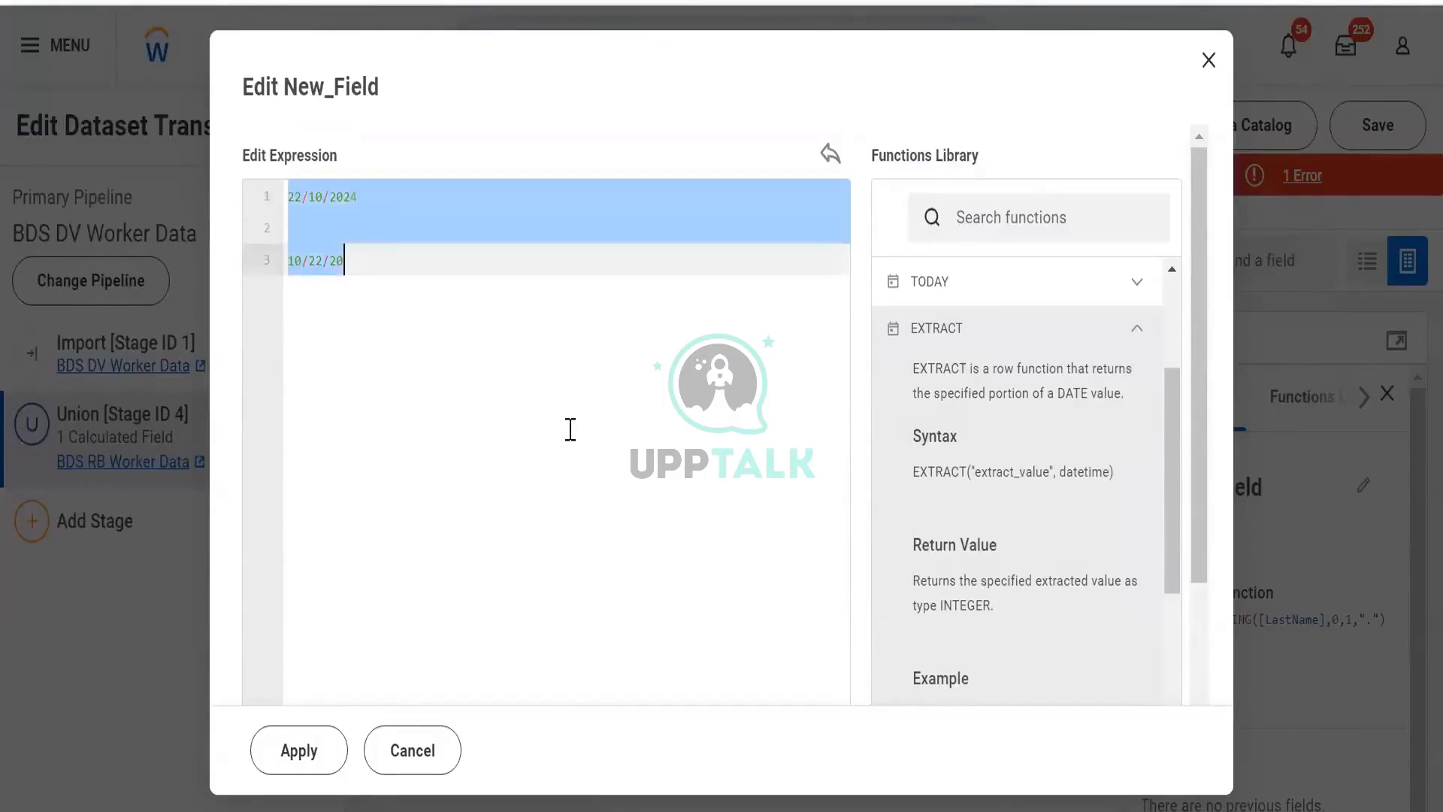
{"action": "type", "text": "Date"}
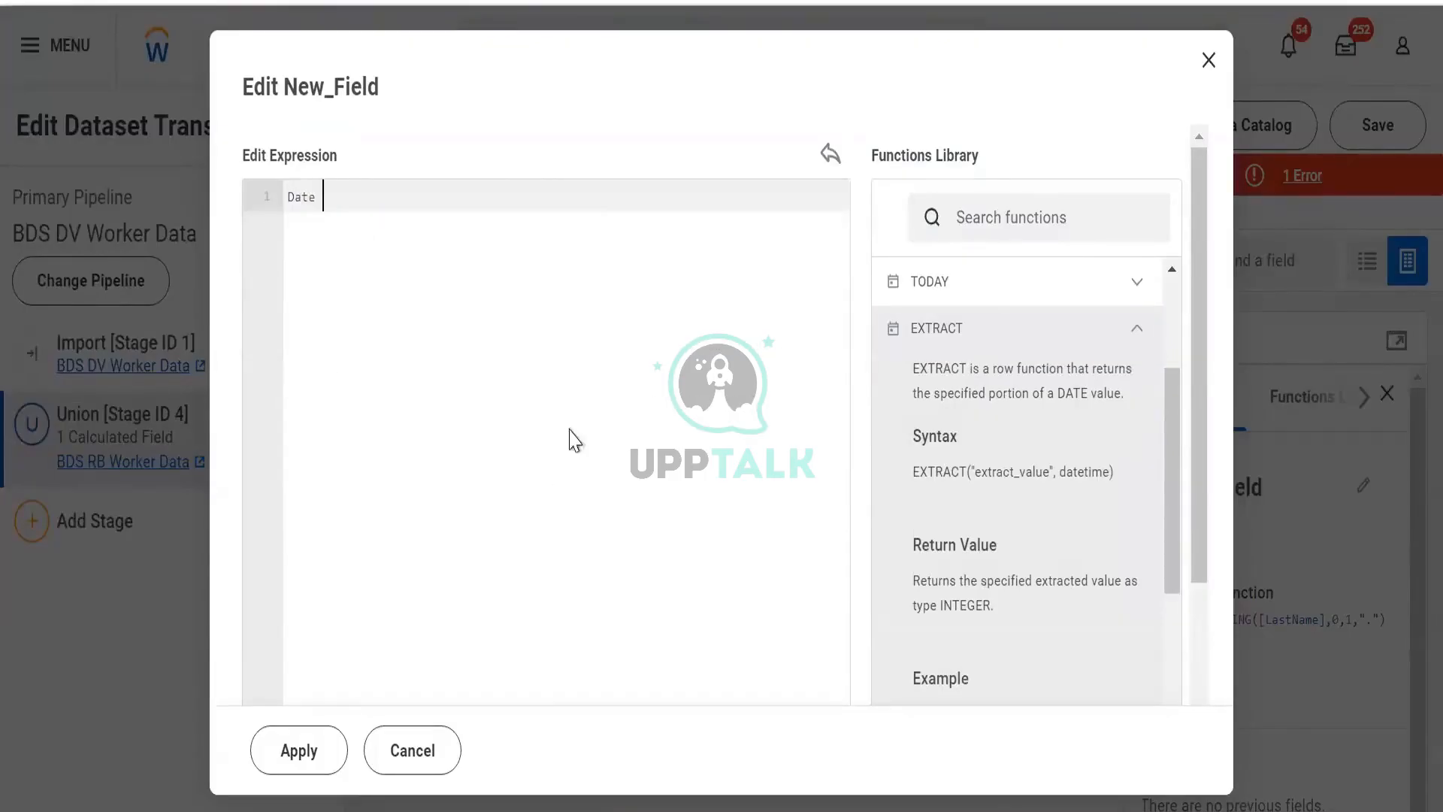
{"action": "type", "text": " Tim"}
{"action": "key", "text": "BackSpace"}
{"action": "key", "text": "BackSpace"}
{"action": "key", "text": "BackSpace"}
{"action": "key", "text": "BackSpace"}
{"action": "key", "text": "BackSpace"}
{"action": "key", "text": "BackSpace"}
{"action": "key", "text": "BackSpace"}
{"action": "key", "text": "BackSpace"}
{"action": "type", "text": "10"}
{"action": "key", "text": "BackSpace"}
{"action": "key", "text": "BackSpace"}
{"action": "type", "text": "10/02/2024"}
{"action": "type", "text": " 0"}
{"action": "key", "text": "BackSpace"}
{"action": "type", "text": "19"}
{"action": "type", "text": ":00"}
{"action": "key", "text": "BackSpace"}
{"action": "type", "text": "5"}
{"action": "key", "text": "BackSpace"}
{"action": "type", "text": "6:00"}
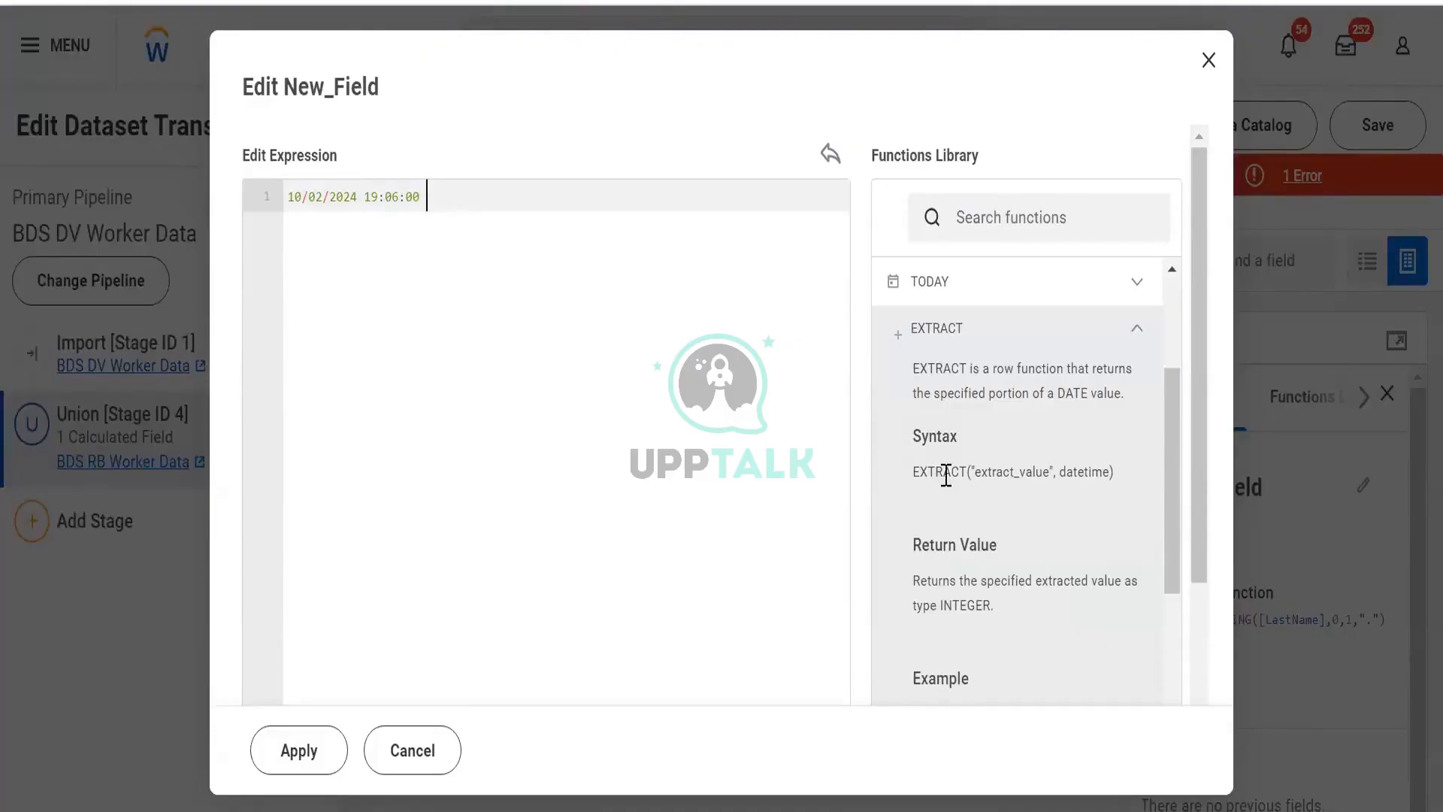
- Switch back to the Excel worksheet and review the Substring notes
{"action": "scroll", "coordinate": [945, 475], "scroll_direction": "down", "scroll_amount": 2}
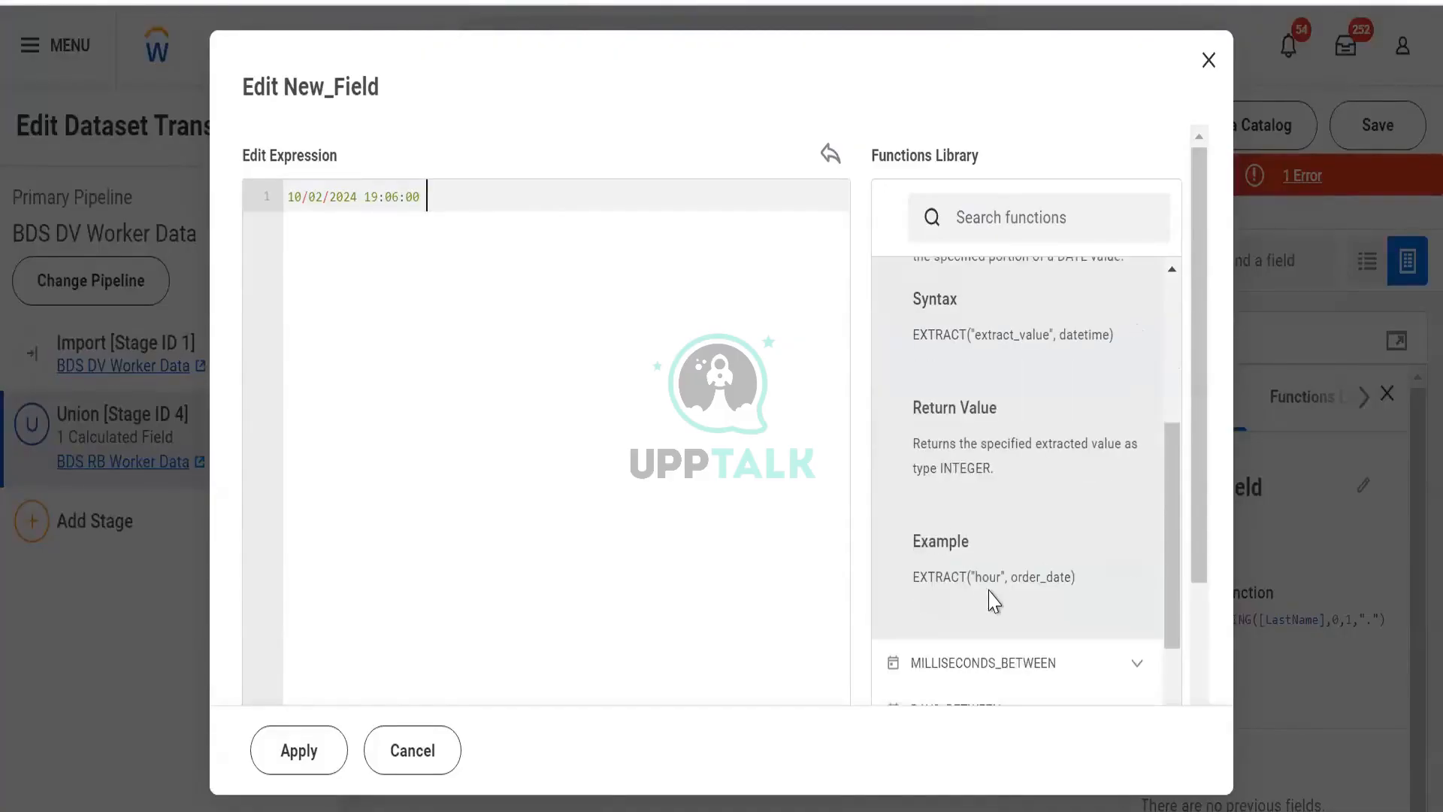
{"action": "left_click", "coordinate": [368, 196]}
{"action": "left_click", "coordinate": [312, 197]}
{"action": "left_click_drag", "start_coordinate": [315, 198], "coordinate": [291, 209]}
{"action": "left_click", "coordinate": [322, 222]}
{"action": "key", "text": "ctrl+z"}
{"action": "key", "text": "alt+Tab"}
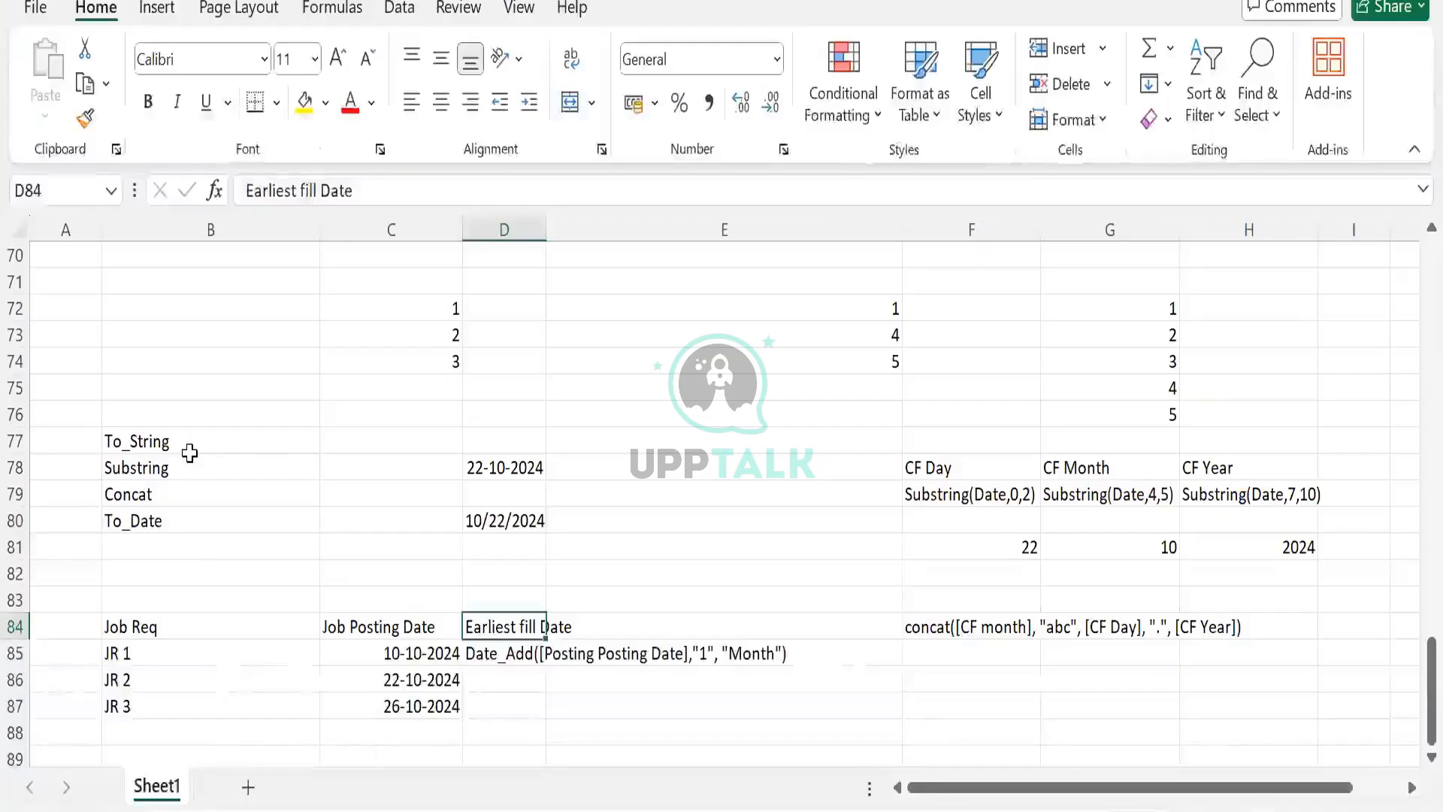
{"action": "left_click_drag", "start_coordinate": [190, 452], "coordinate": [194, 489]}
{"action": "left_click", "coordinate": [195, 472]}
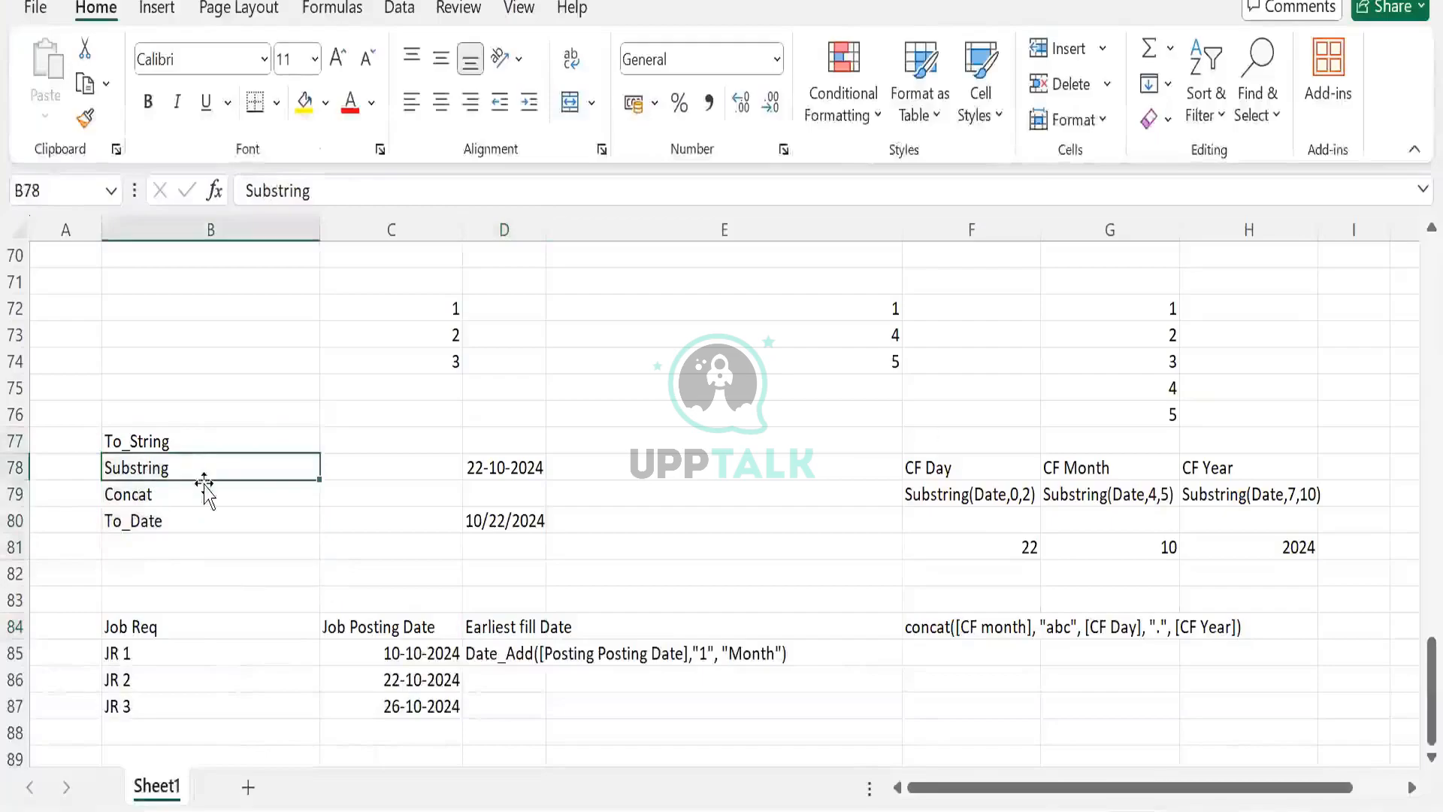
- Review the CF Day, CF Month and CF Year Substring formulas and the function notes in the worksheet
{"action": "left_click", "coordinate": [969, 470]}
{"action": "left_click", "coordinate": [1116, 494]}
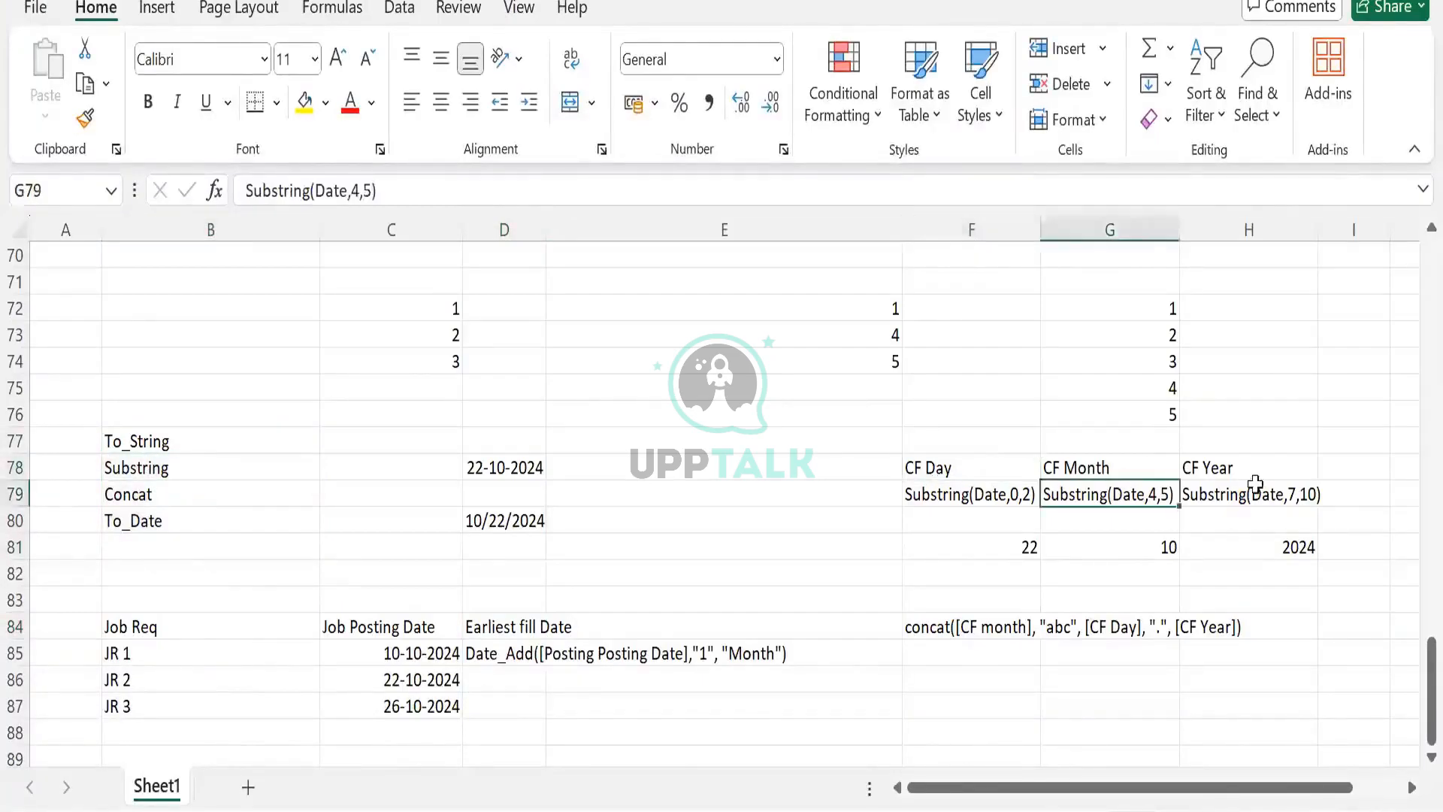
{"action": "left_click", "coordinate": [1249, 493]}
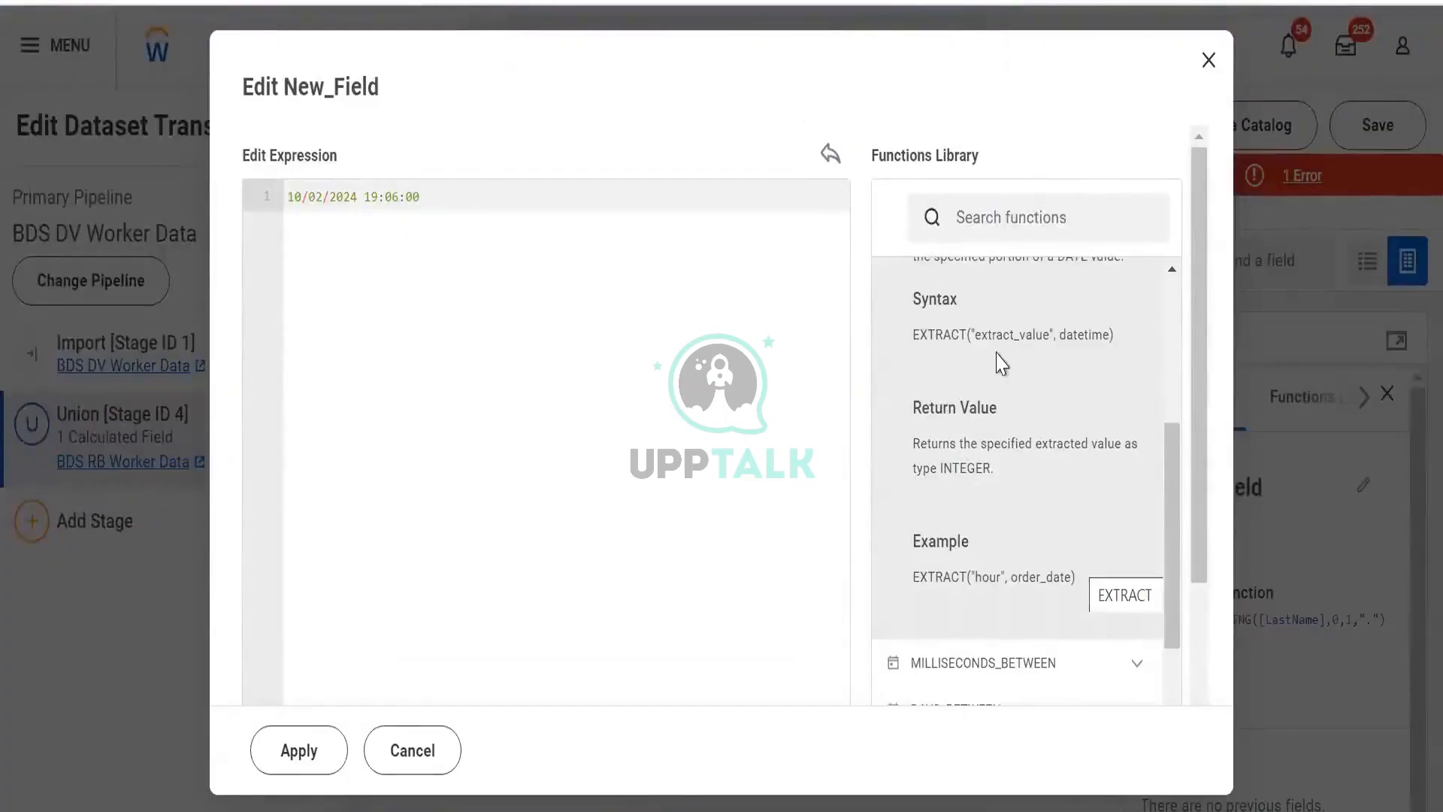
{"action": "left_click", "coordinate": [476, 196]}
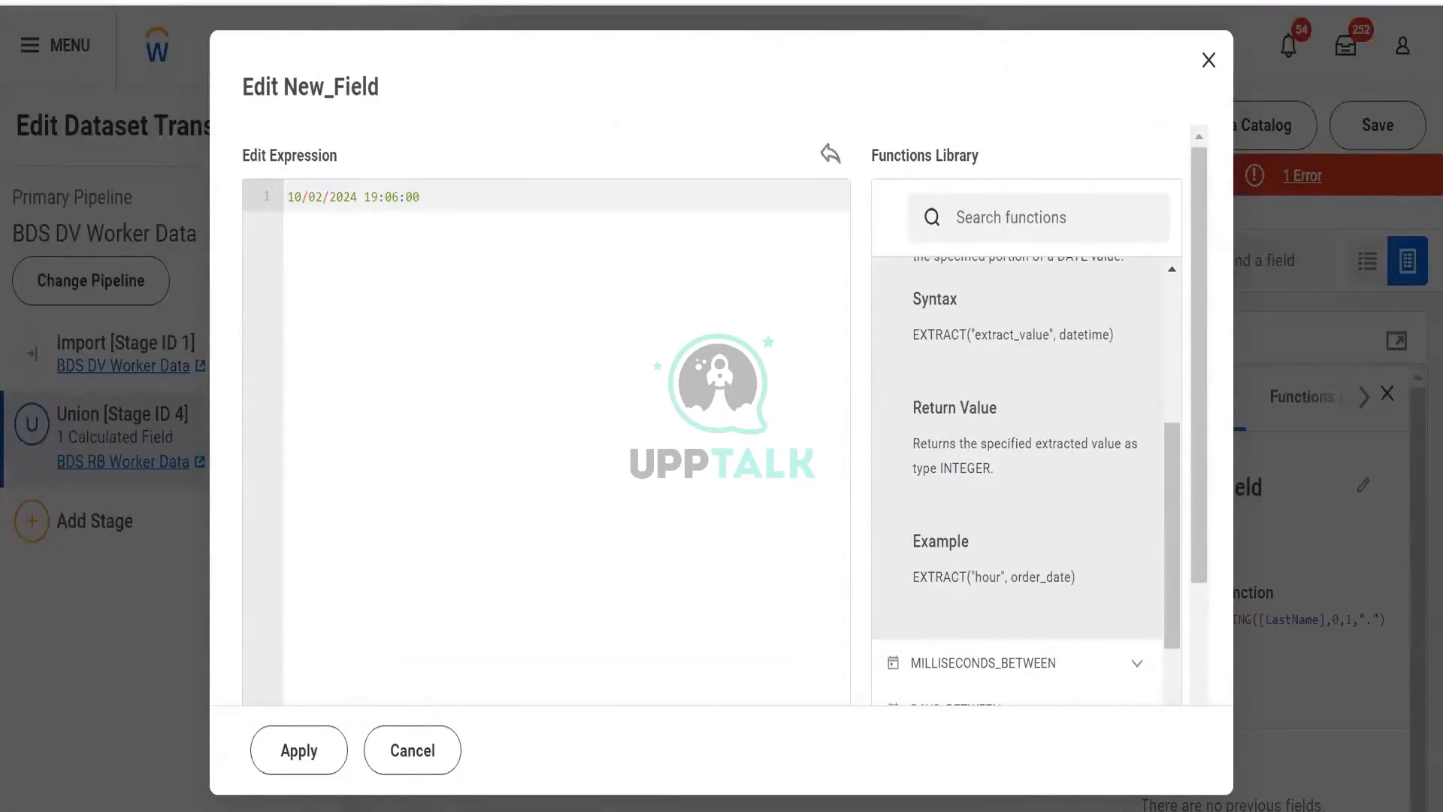
{"action": "key", "text": "alt+Tab"}
{"action": "left_click_drag", "start_coordinate": [182, 444], "coordinate": [211, 528]}
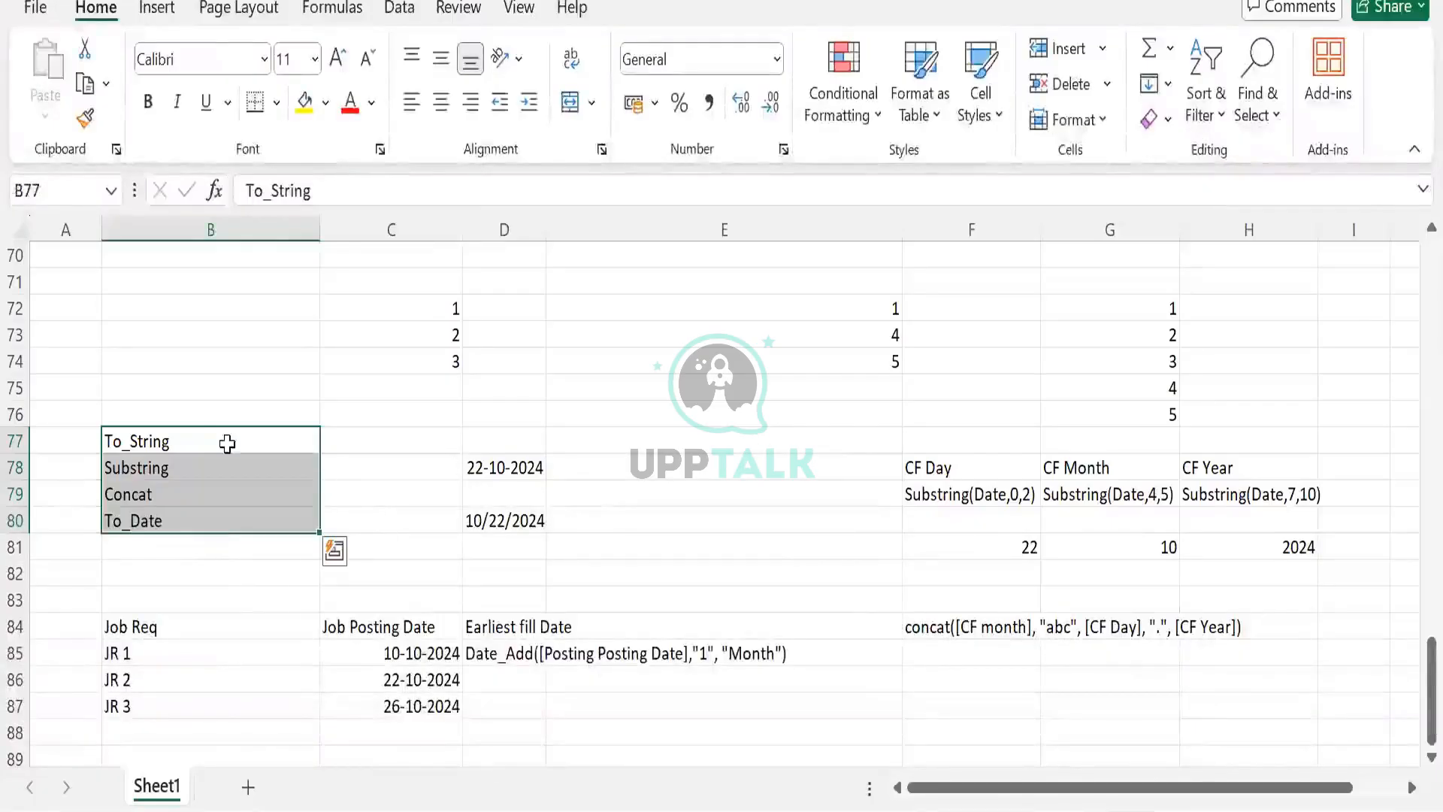
{"action": "left_click", "coordinate": [183, 412]}
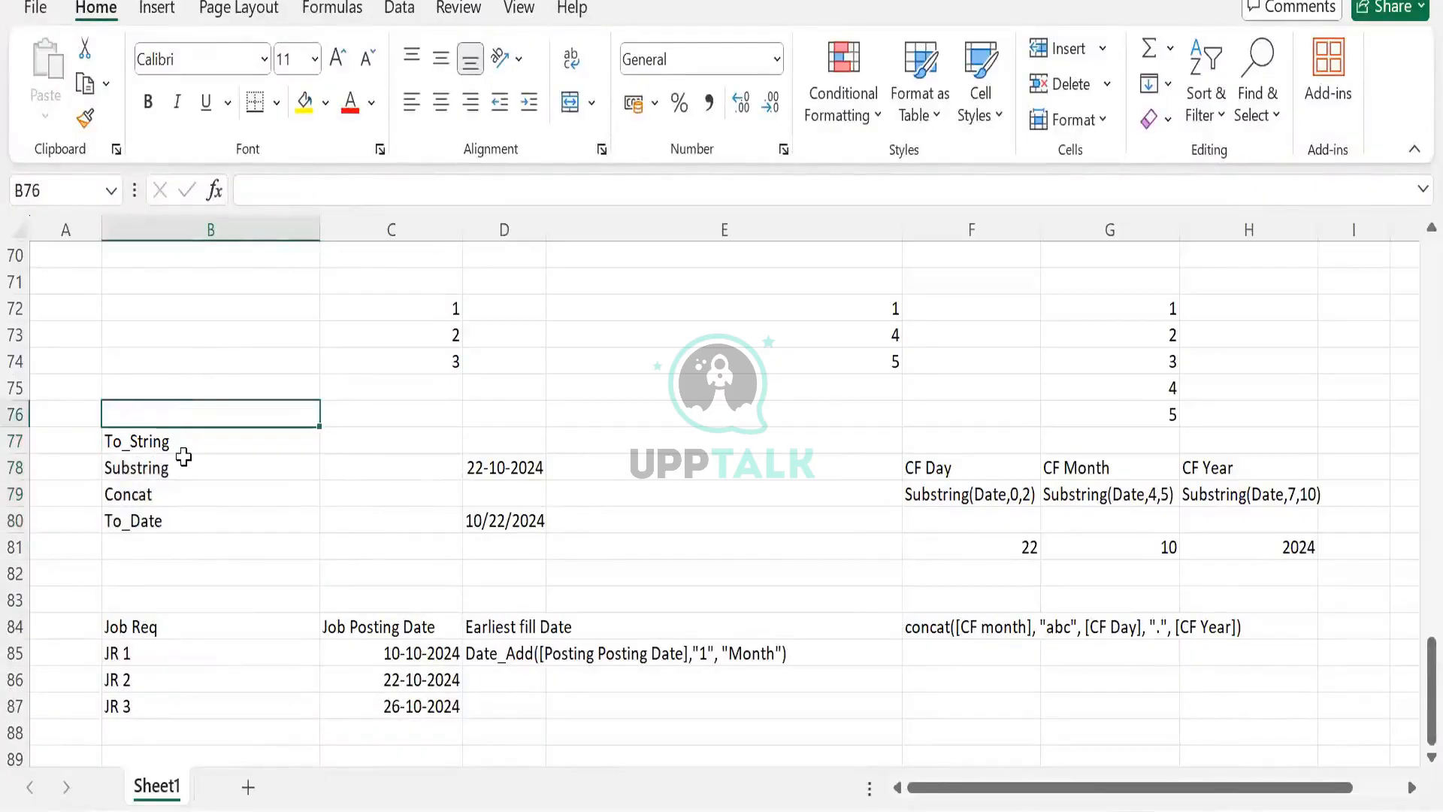
{"action": "left_click", "coordinate": [530, 469]}
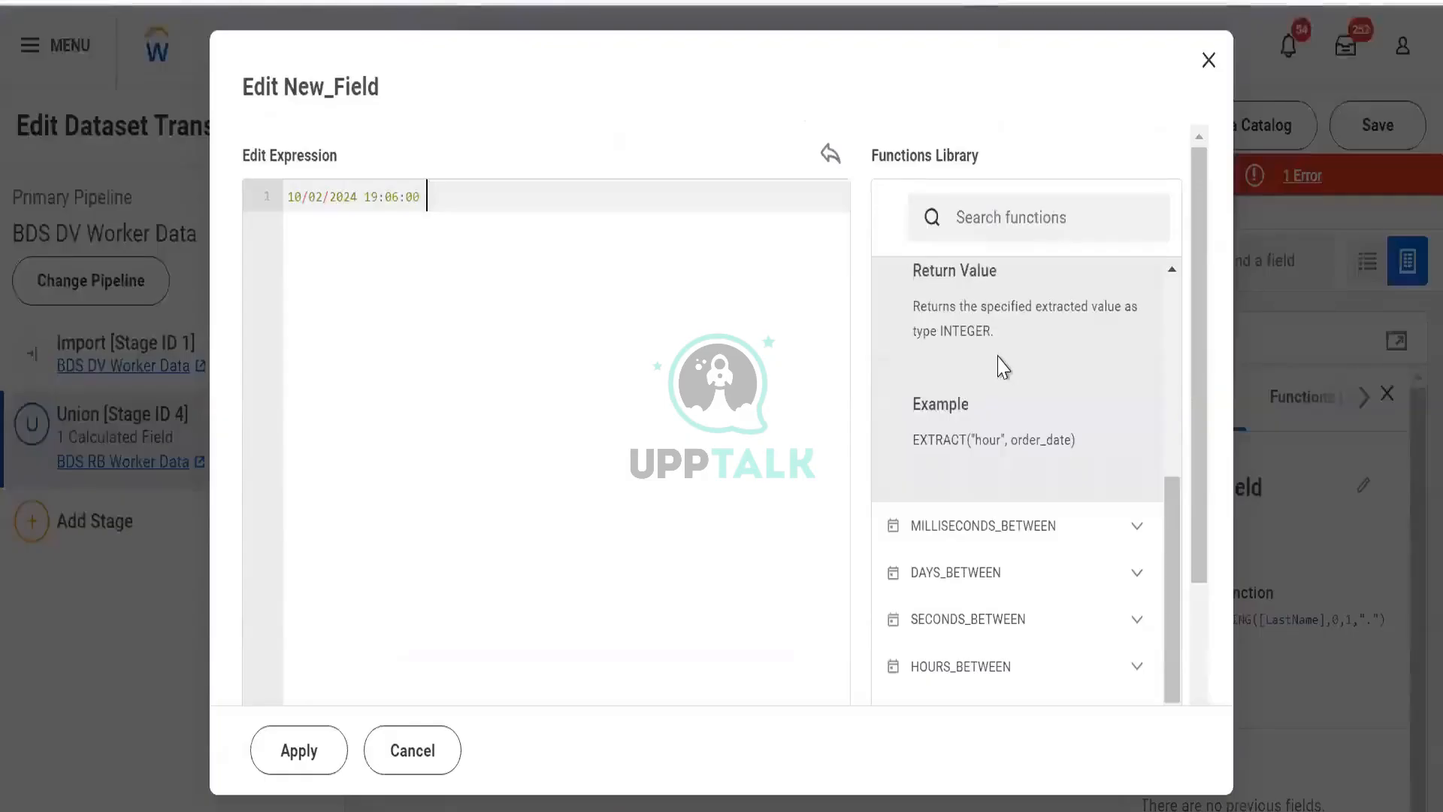
- Browse the Functions Library's Date, Informational and Instance categories and read the IS_VALID description
{"action": "scroll", "coordinate": [1000, 365], "scroll_direction": "up", "scroll_amount": 3}
{"action": "left_click", "coordinate": [1136, 328]}
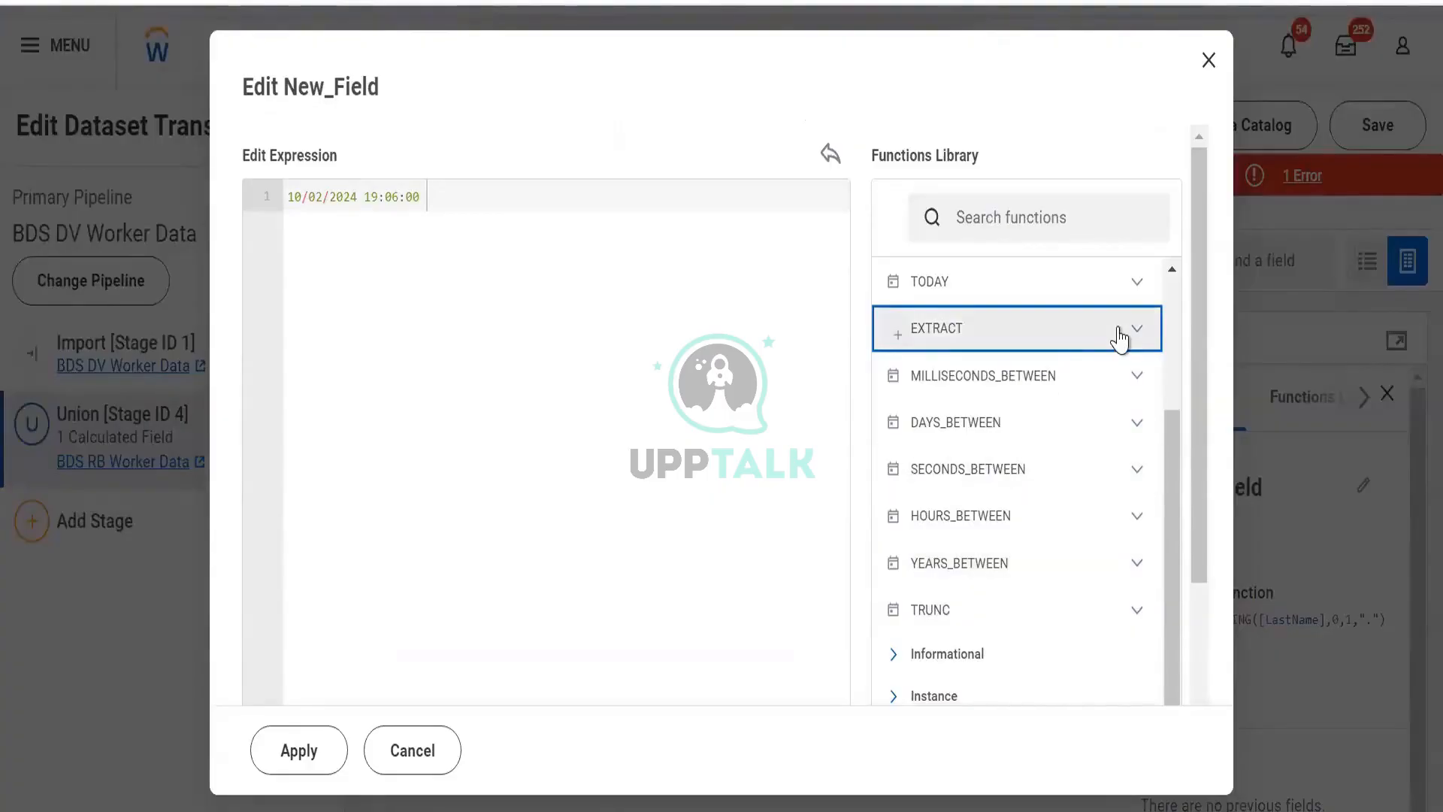
{"action": "scroll", "coordinate": [1133, 361], "scroll_direction": "up", "scroll_amount": 3}
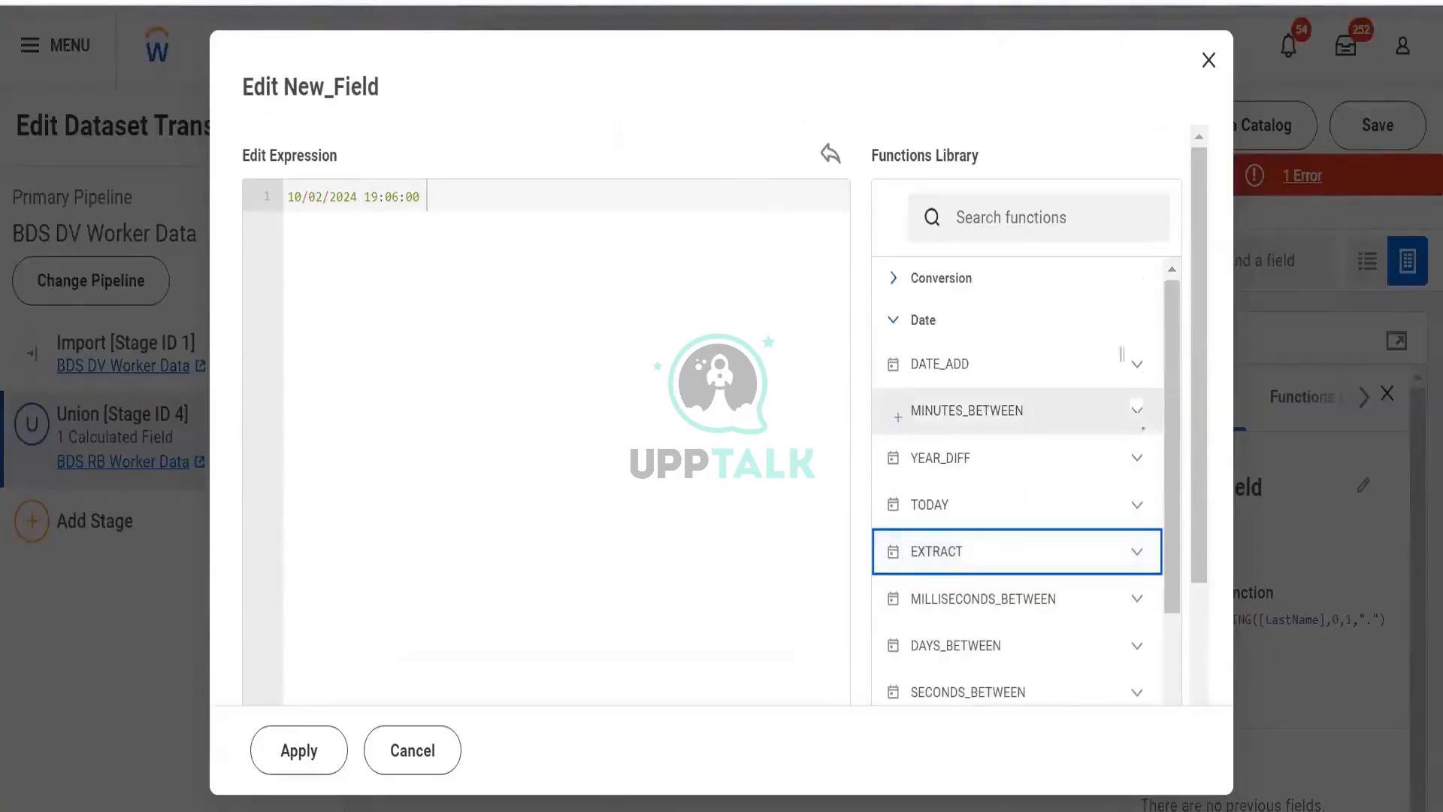
{"action": "left_click", "coordinate": [994, 317]}
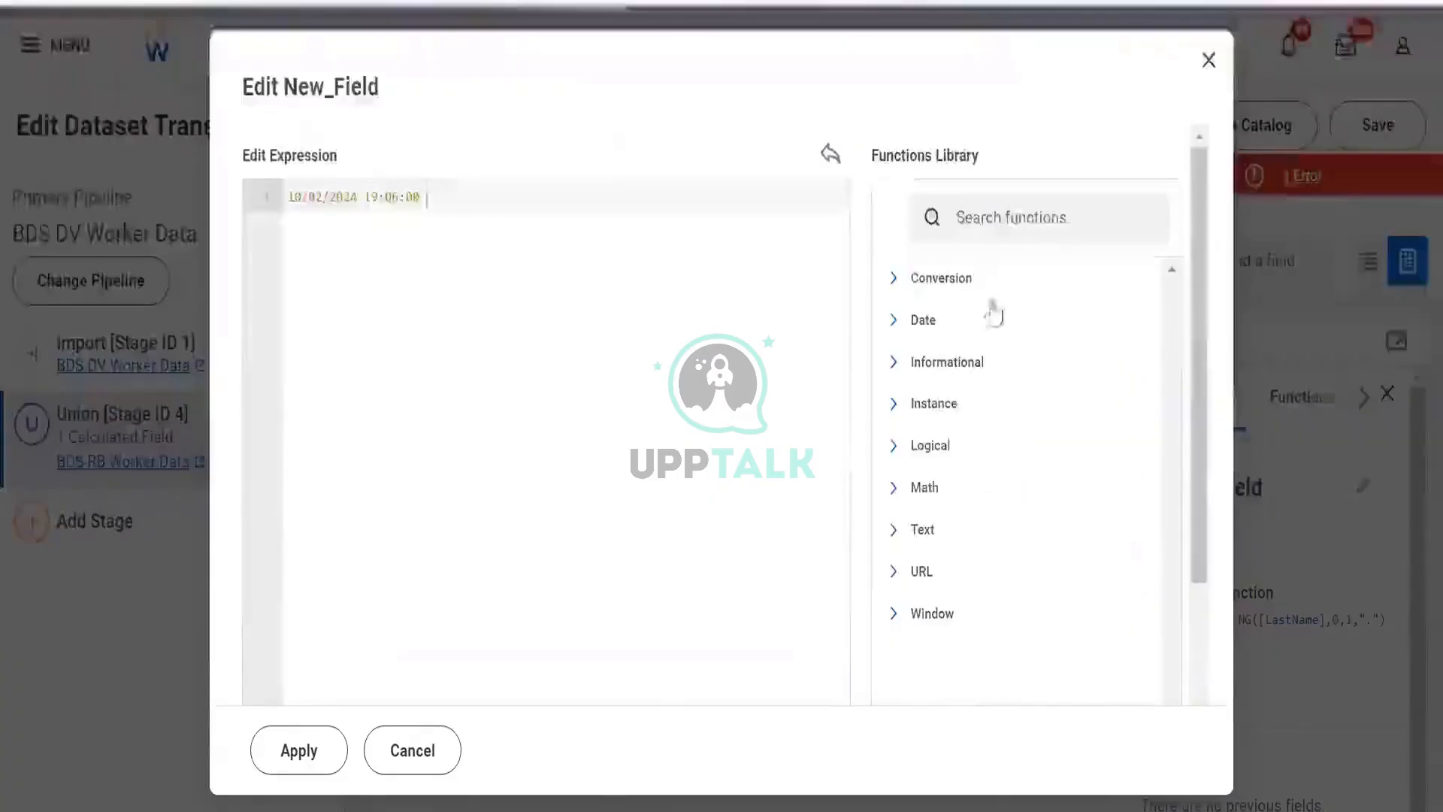
{"action": "left_click", "coordinate": [957, 361]}
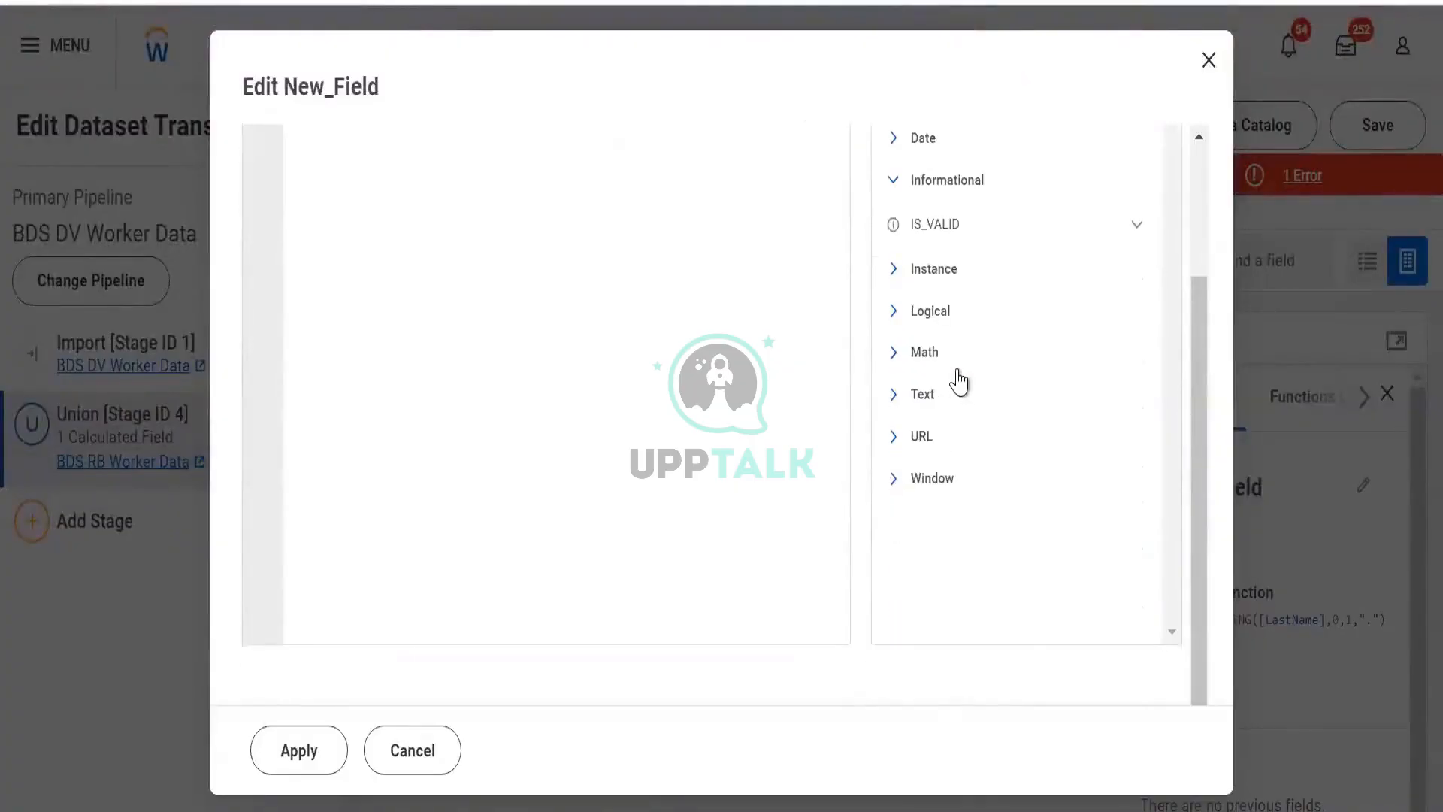
{"action": "scroll", "coordinate": [1099, 408], "scroll_direction": "up", "scroll_amount": 2}
{"action": "left_click", "coordinate": [1132, 363]}
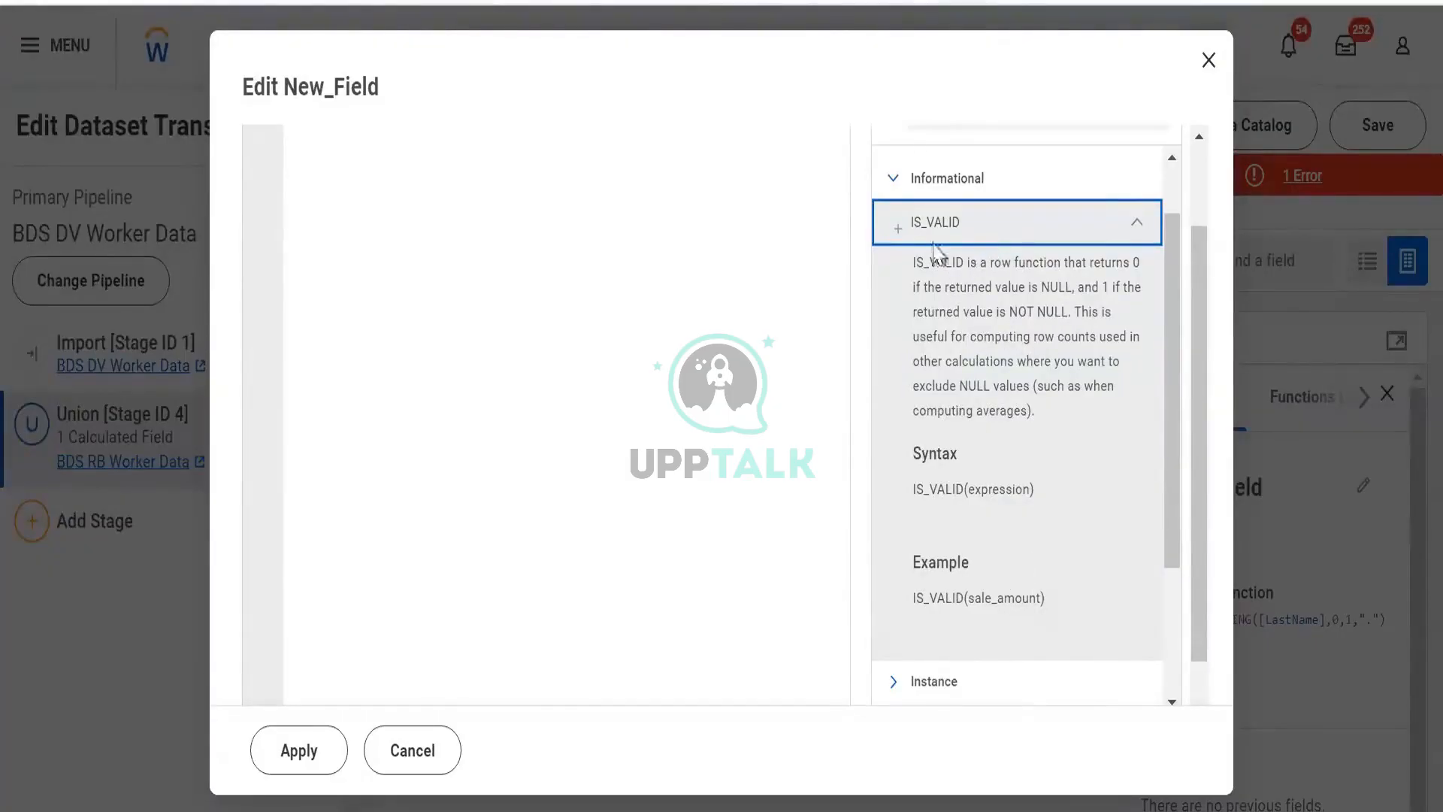
{"action": "left_click_drag", "start_coordinate": [930, 262], "coordinate": [1073, 312]}
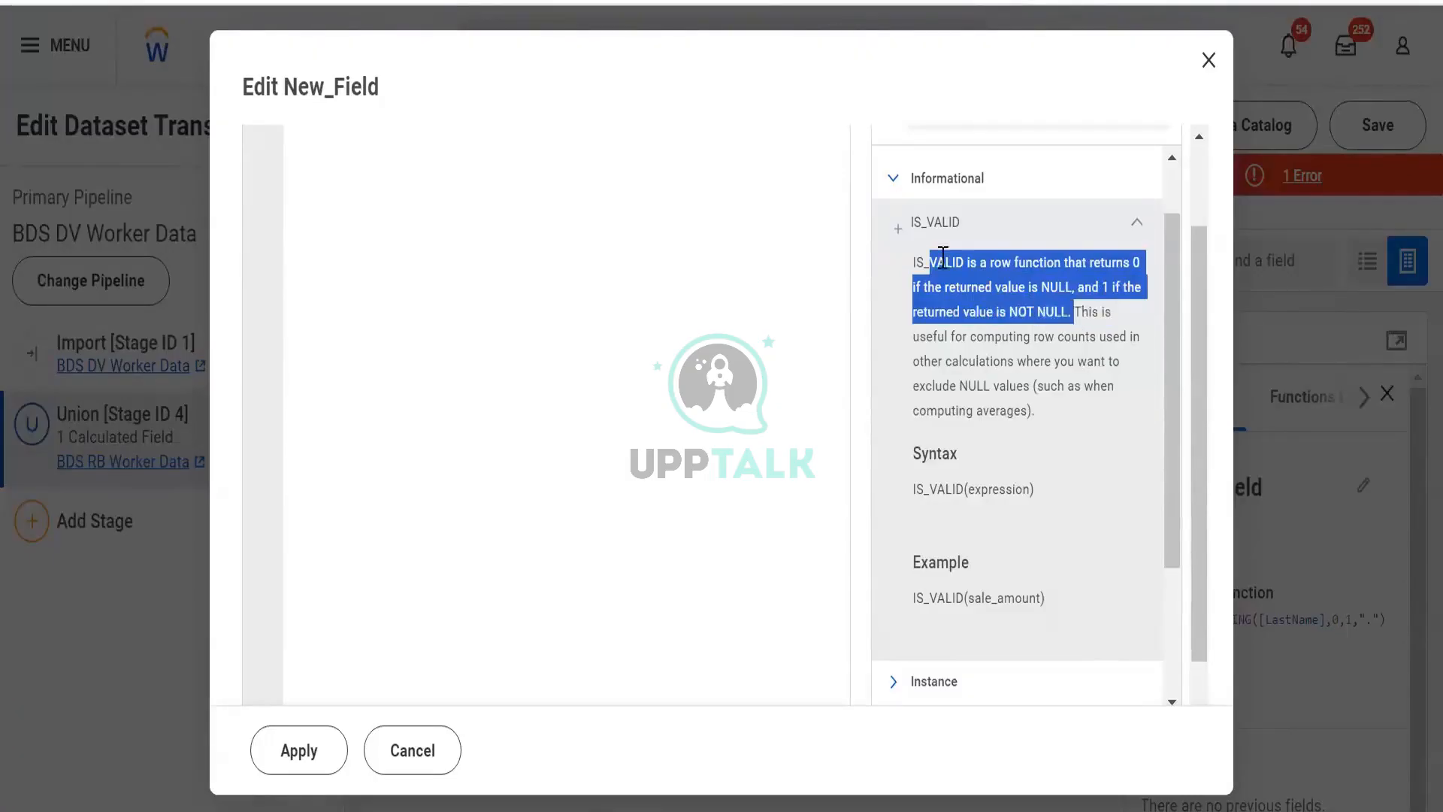
{"action": "left_click", "coordinate": [892, 181]}
{"action": "left_click", "coordinate": [903, 295]}
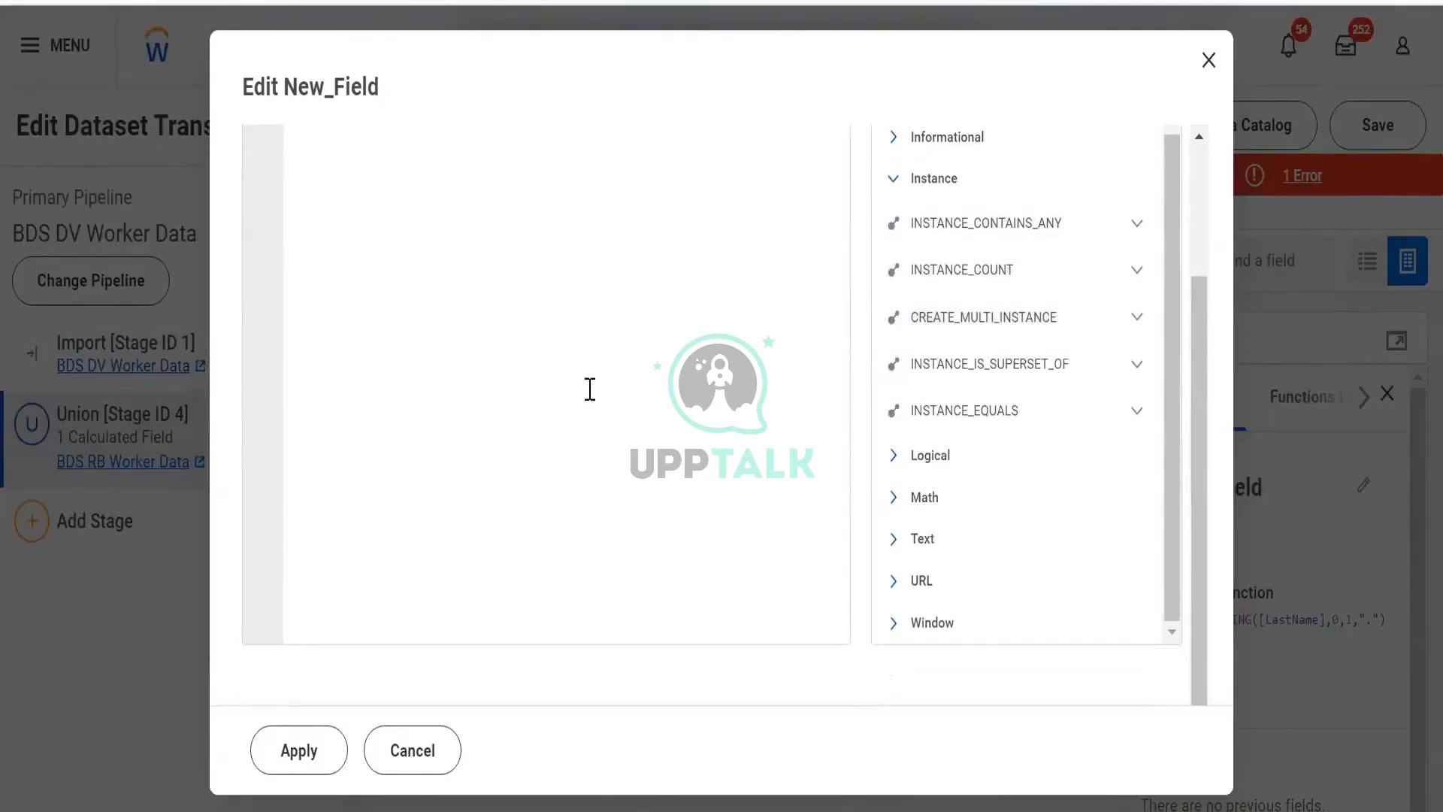
{"action": "scroll", "coordinate": [589, 389], "scroll_direction": "up", "scroll_amount": 2}
- Replace the whole expression with Email
{"action": "key", "text": "shift+Home"}
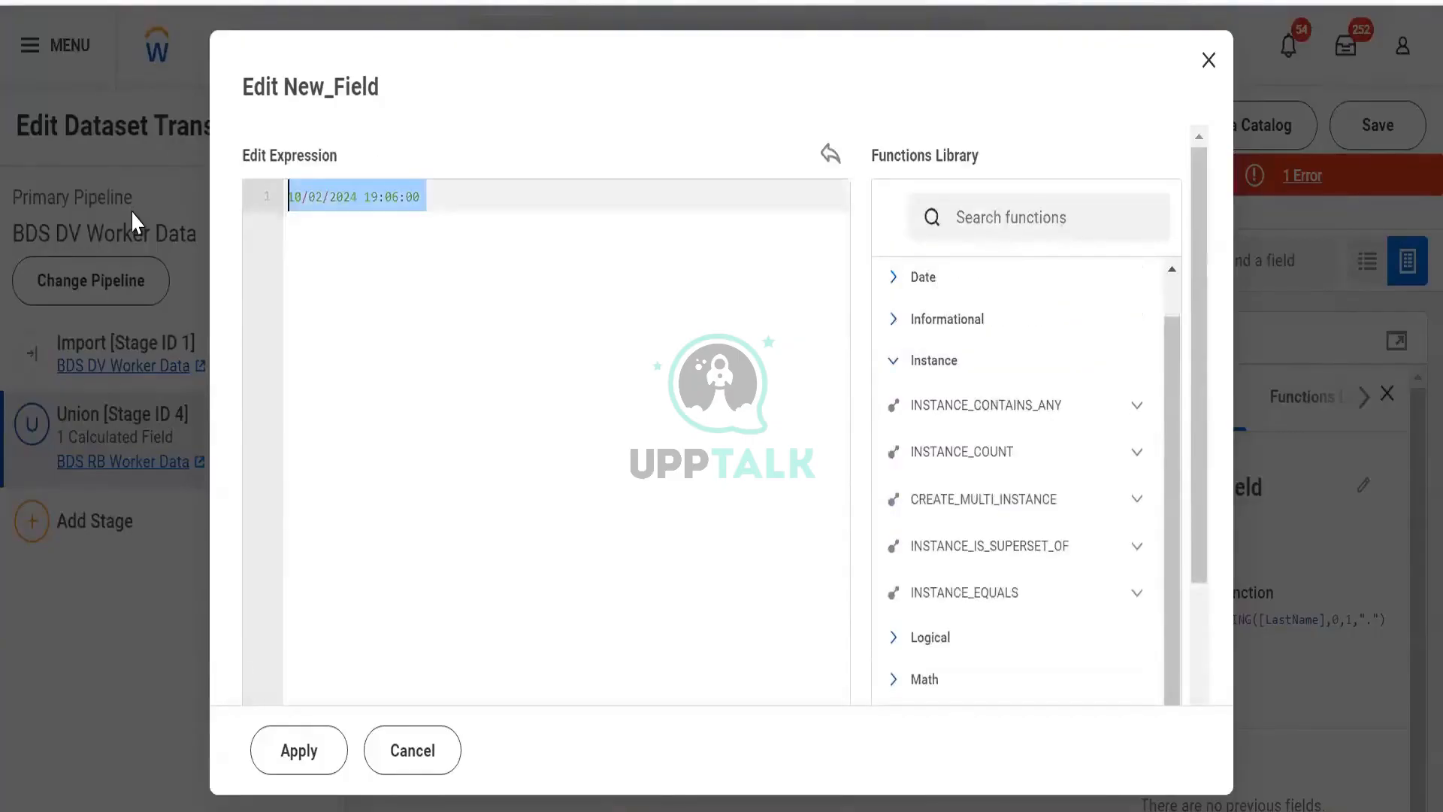
{"action": "key", "text": "BackSpace"}
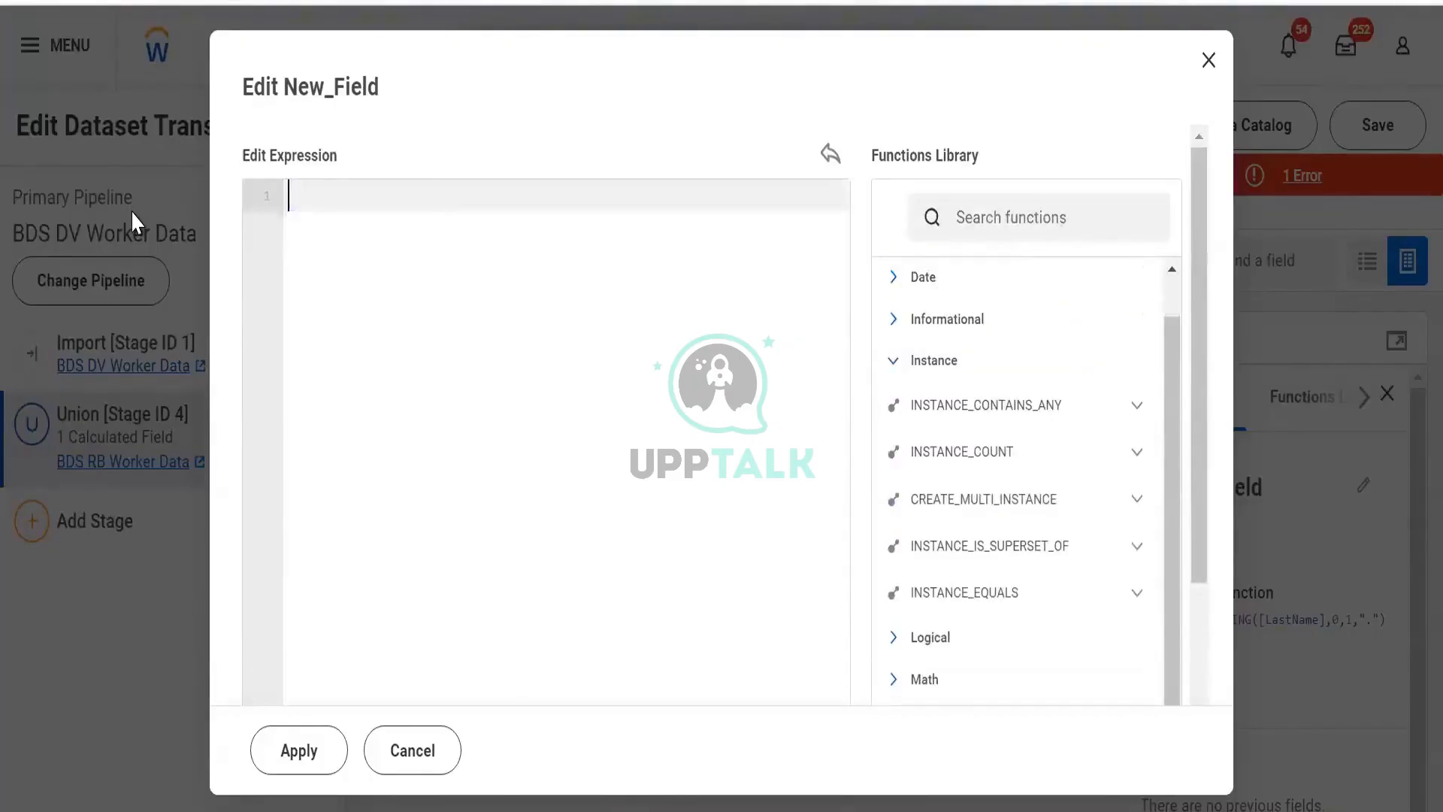
{"action": "type", "text": "Email"}
- Switch to the Excel worksheet and enter the headings Worker in C91 and Depedent in D91
{"action": "key", "text": "alt+Tab"}
{"action": "double_click", "coordinate": [358, 486]}
{"action": "type", "text": "Woker"}
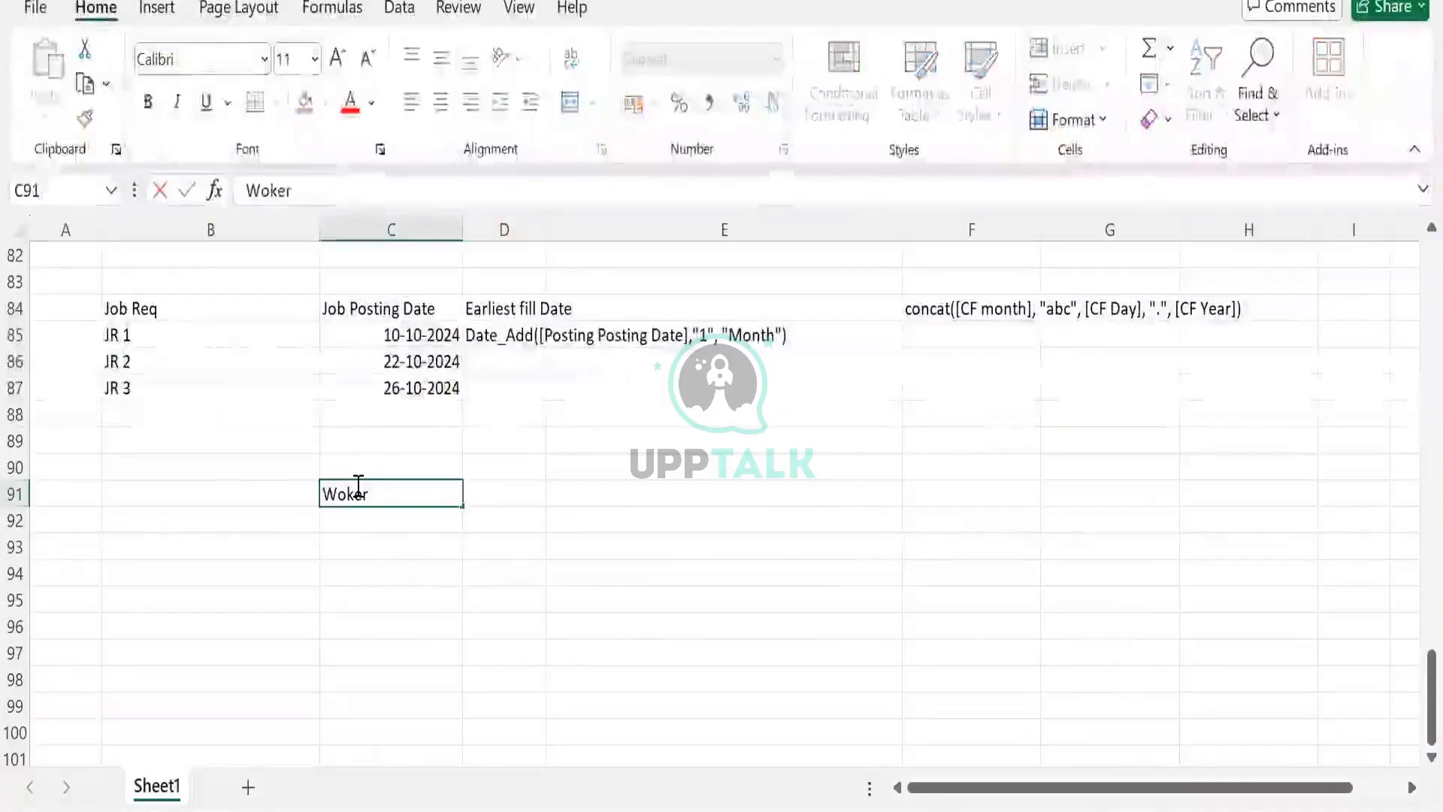
{"action": "key", "text": "BackSpace"}
{"action": "key", "text": "BackSpace"}
{"action": "key", "text": "BackSpace"}
{"action": "type", "text": "rker"}
{"action": "key", "text": "Tab"}
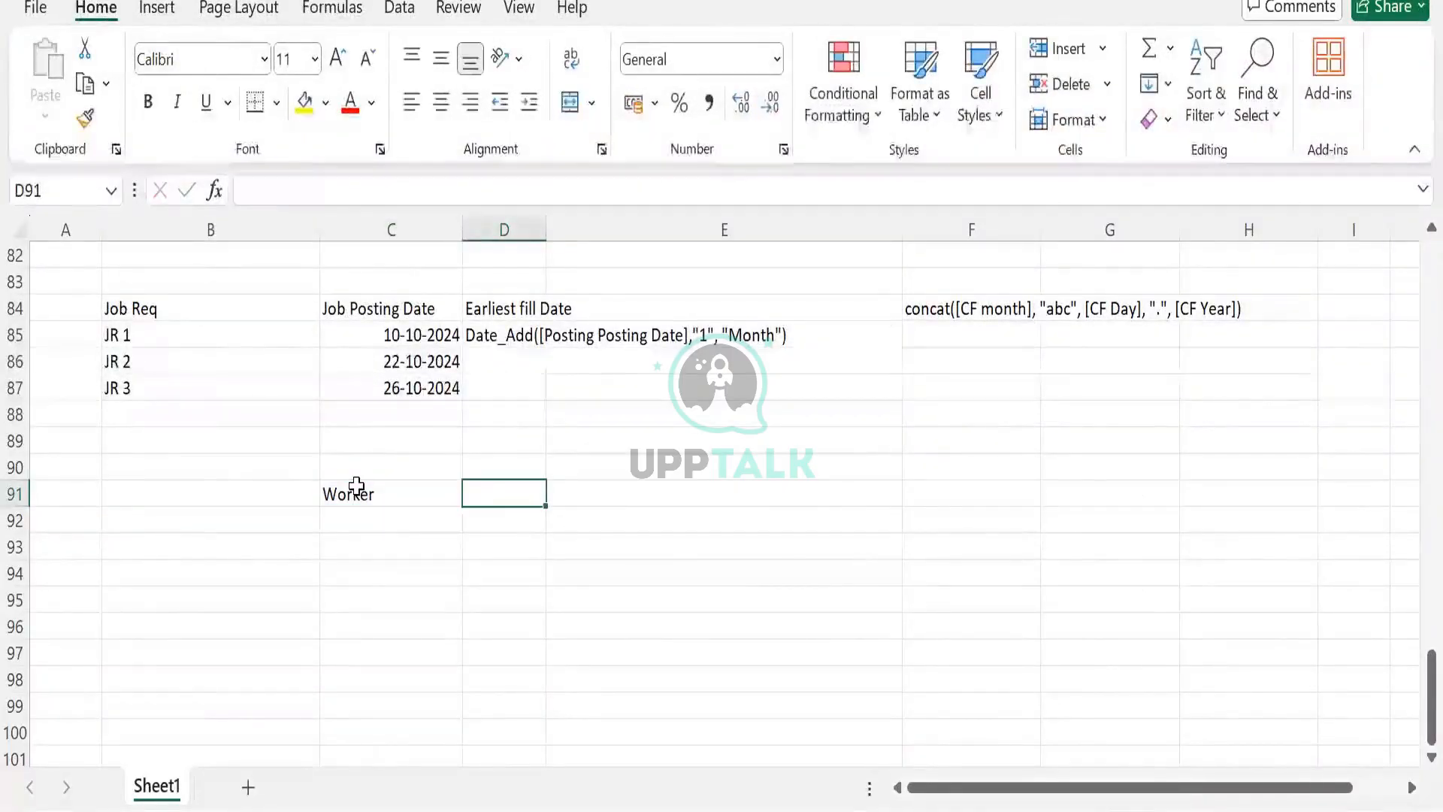
{"action": "type", "text": "Depednet"}
{"action": "key", "text": "BackSpace"}
{"action": "key", "text": "BackSpace"}
{"action": "key", "text": "BackSpace"}
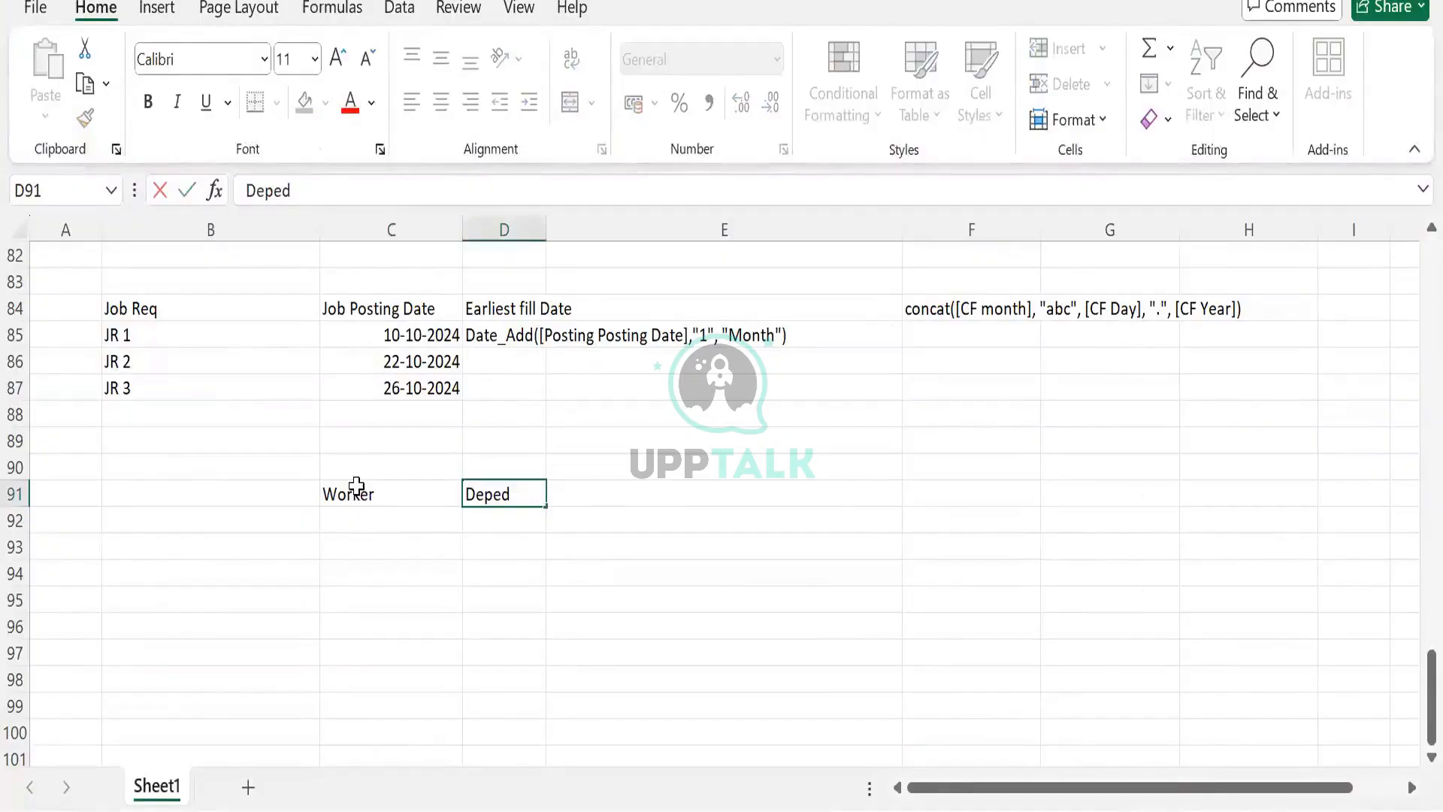
{"action": "type", "text": "dent"}
{"action": "key", "text": "Return"}
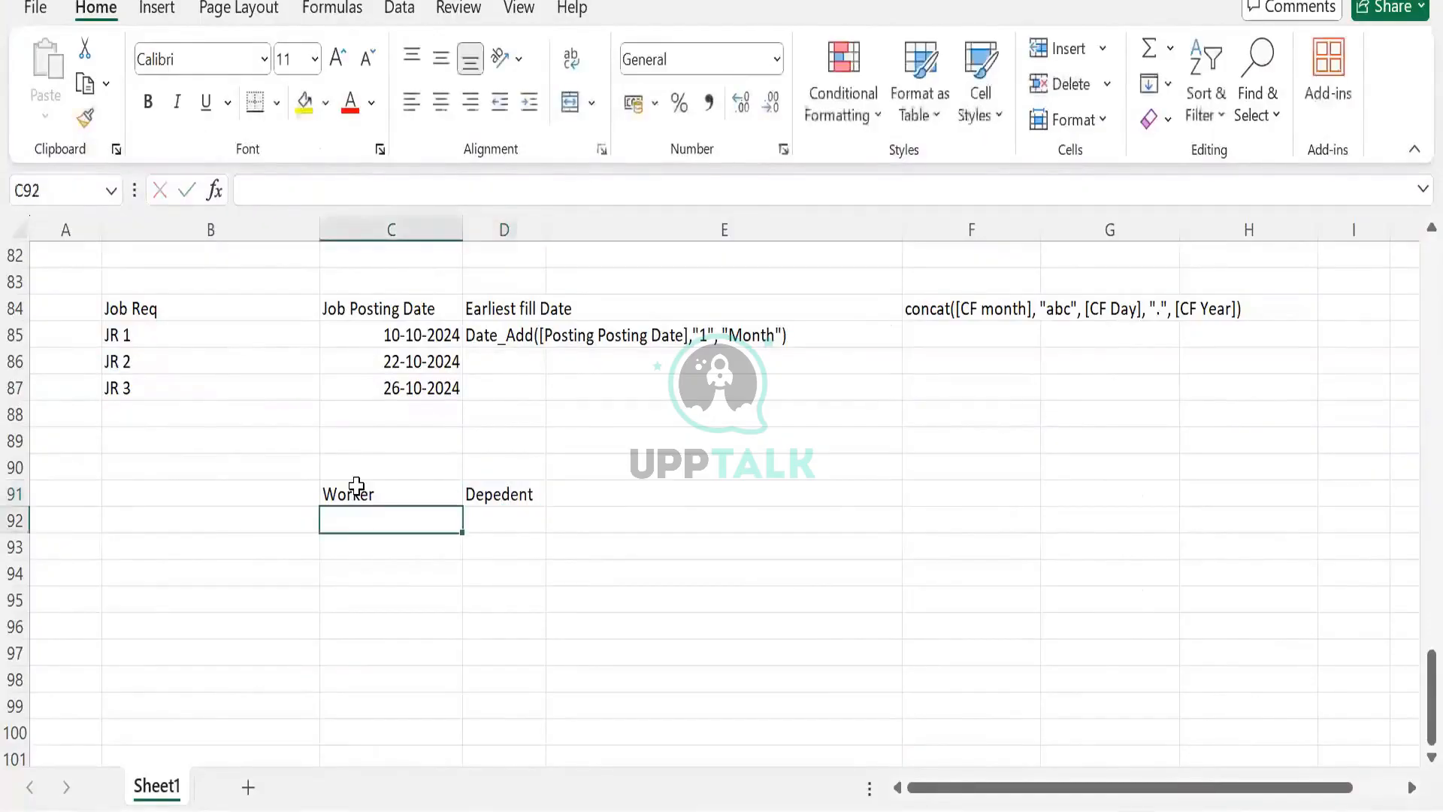
- Copy the Steve worker with Logan, Max and Katie dependents and their relations from the top of the sheet into C92
{"action": "scroll", "coordinate": [356, 485], "scroll_direction": "up", "scroll_amount": 16}
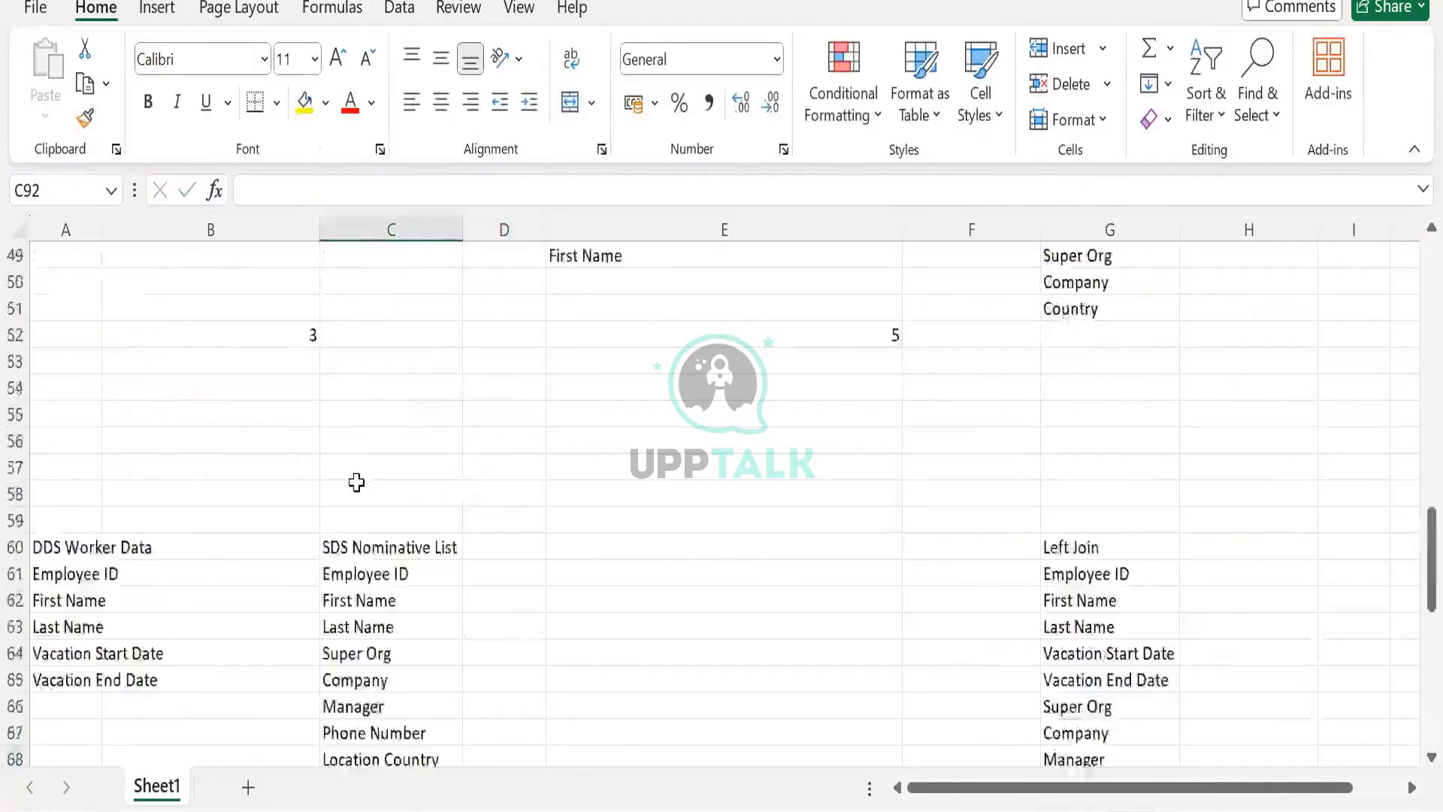
{"action": "scroll", "coordinate": [644, 538], "scroll_direction": "down", "scroll_amount": 1}
{"action": "scroll", "coordinate": [641, 525], "scroll_direction": "up", "scroll_amount": 4}
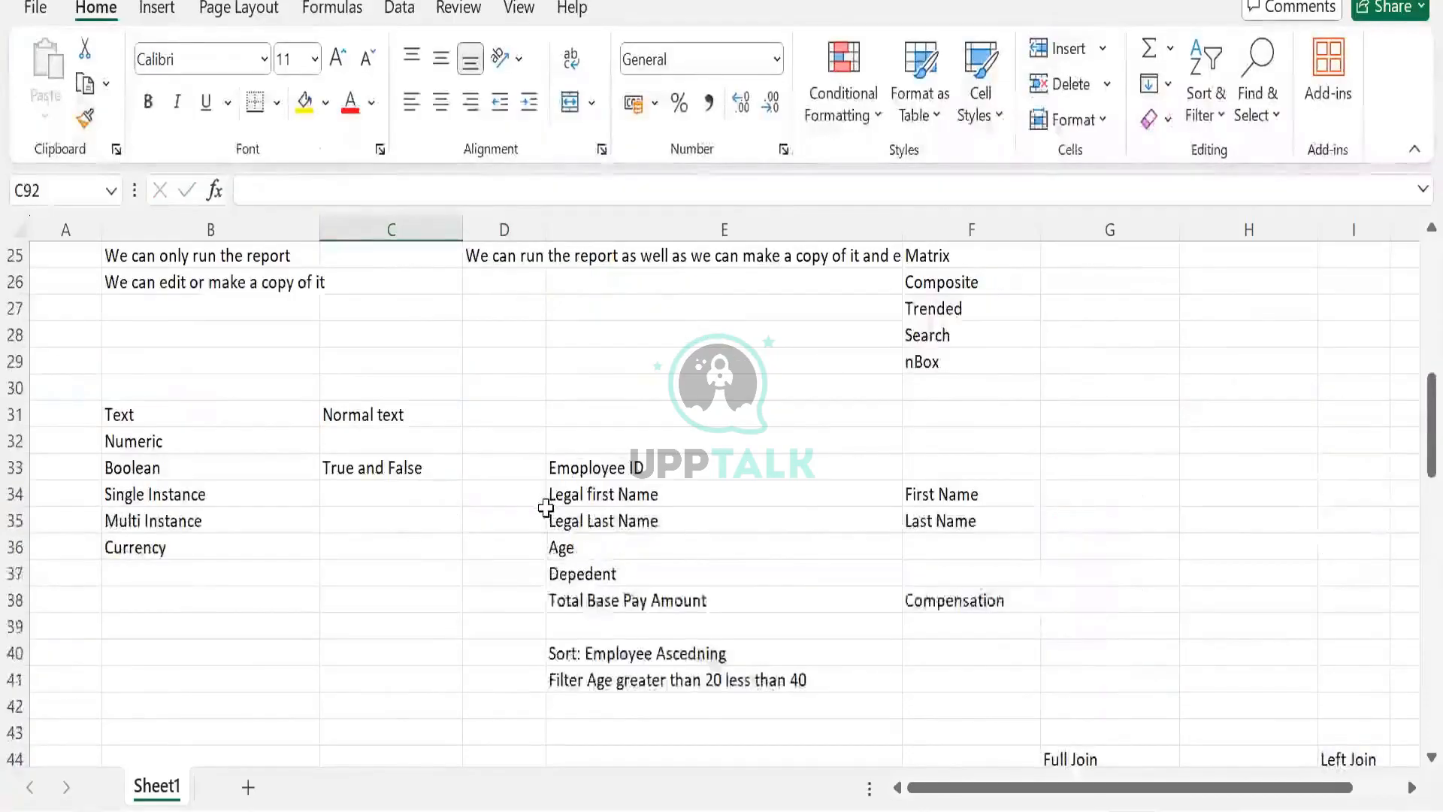
{"action": "scroll", "coordinate": [552, 488], "scroll_direction": "up", "scroll_amount": 1}
{"action": "scroll", "coordinate": [546, 508], "scroll_direction": "up", "scroll_amount": 3}
{"action": "scroll", "coordinate": [548, 505], "scroll_direction": "down", "scroll_amount": 3}
{"action": "scroll", "coordinate": [844, 476], "scroll_direction": "up", "scroll_amount": 5}
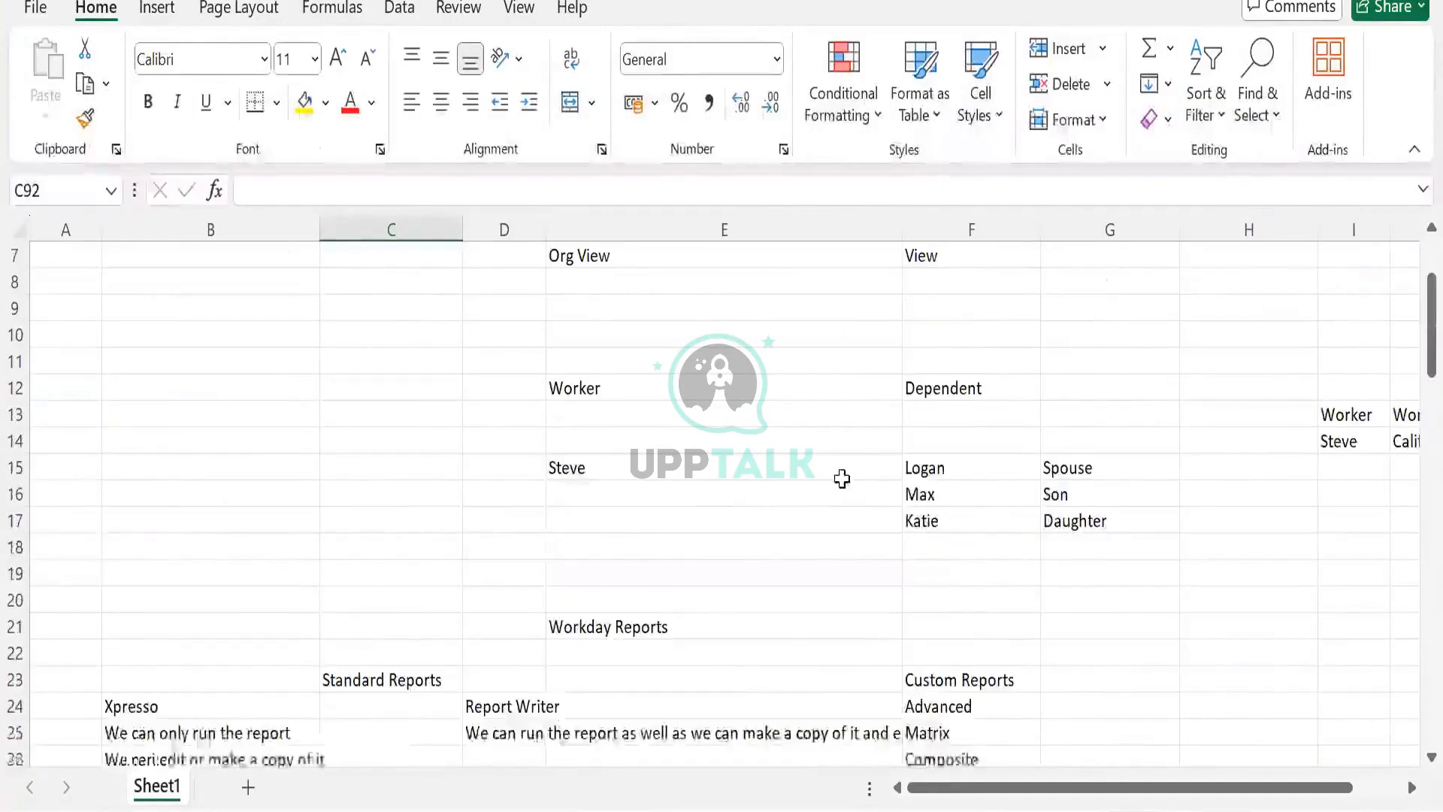
{"action": "left_click_drag", "start_coordinate": [634, 473], "coordinate": [1082, 522]}
{"action": "key", "text": "ctrl+c"}
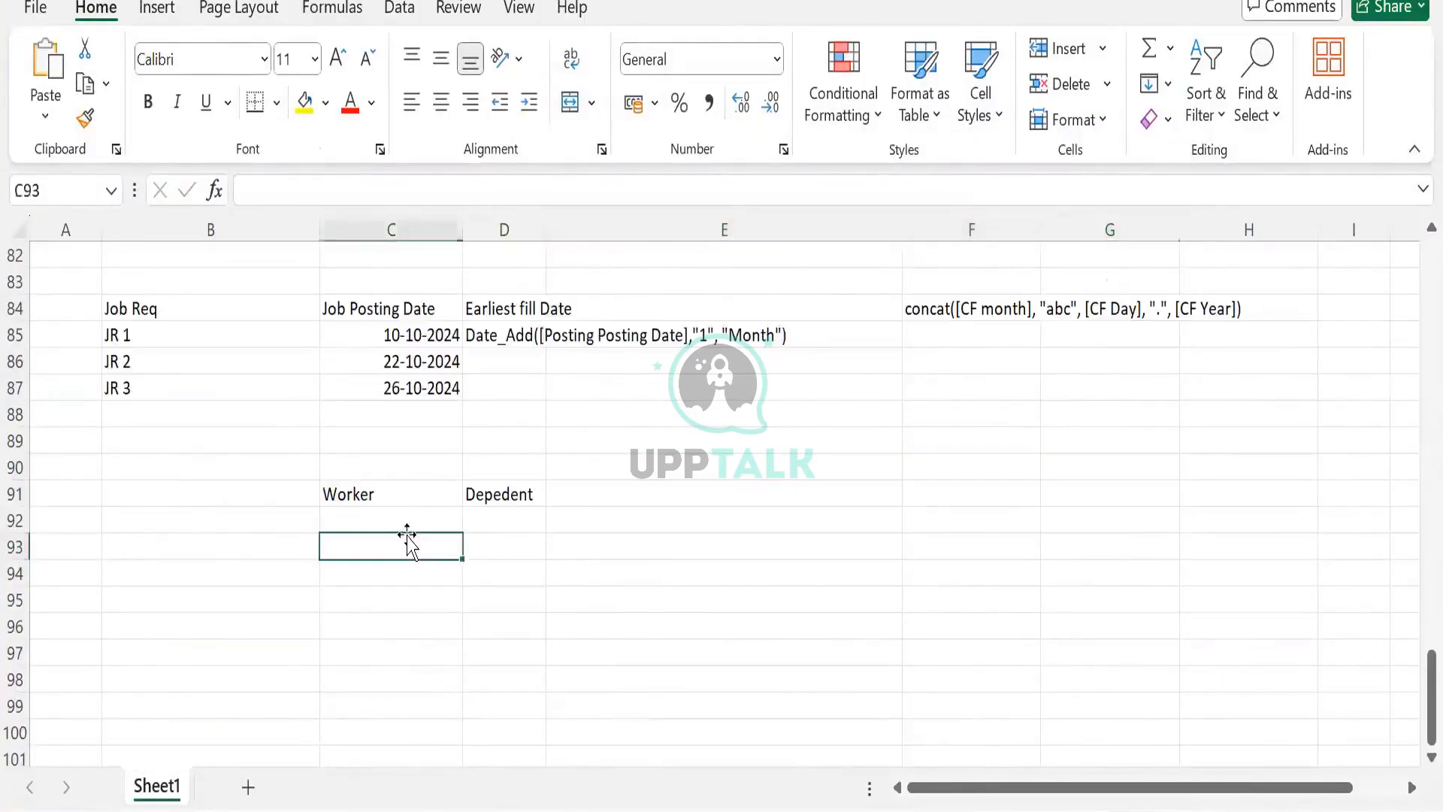
{"action": "left_click", "coordinate": [409, 514]}
{"action": "key", "text": "ctrl+v"}
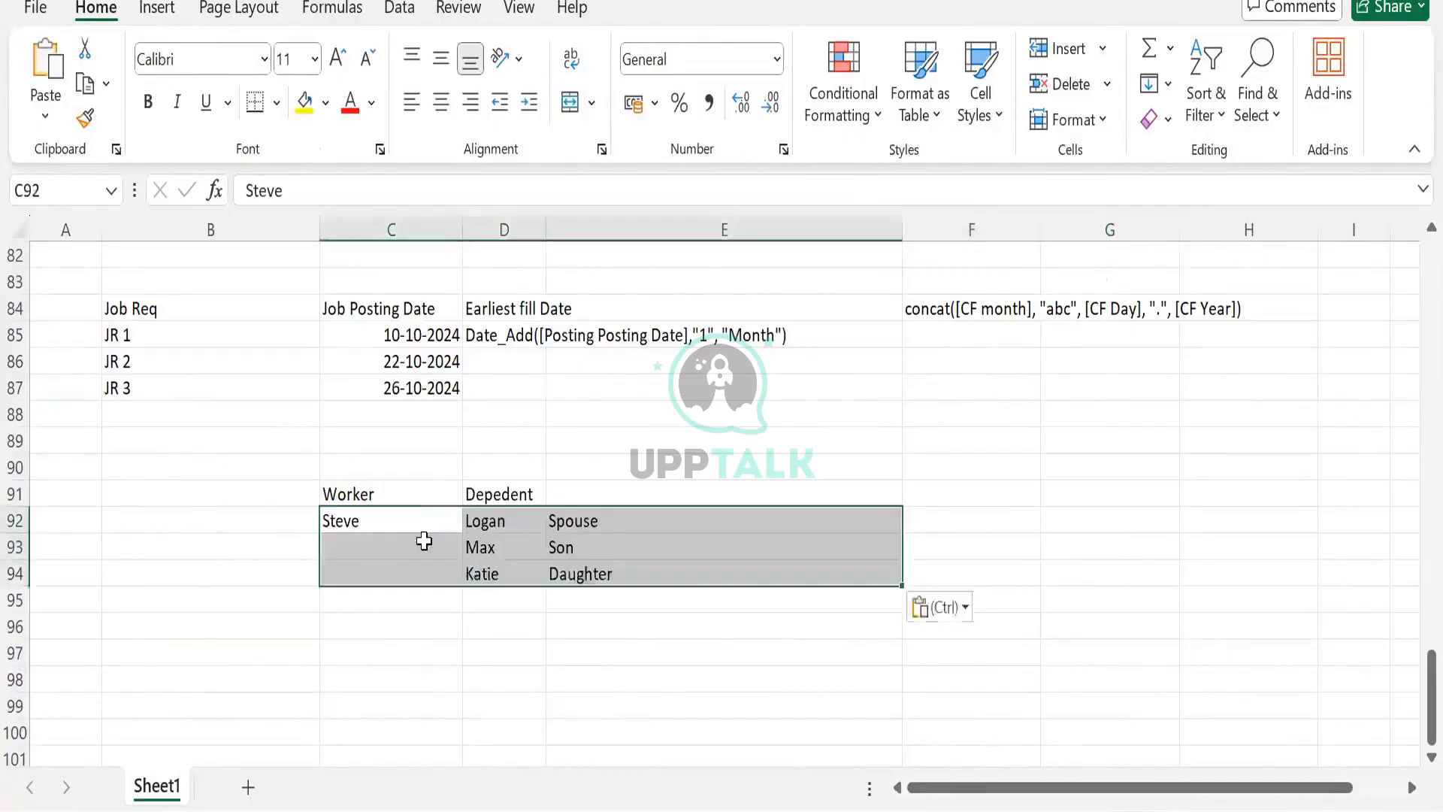
- Enter the heading relationship in cell E91 beside the dependents
{"action": "left_click", "coordinate": [510, 519]}
{"action": "left_click", "coordinate": [563, 492]}
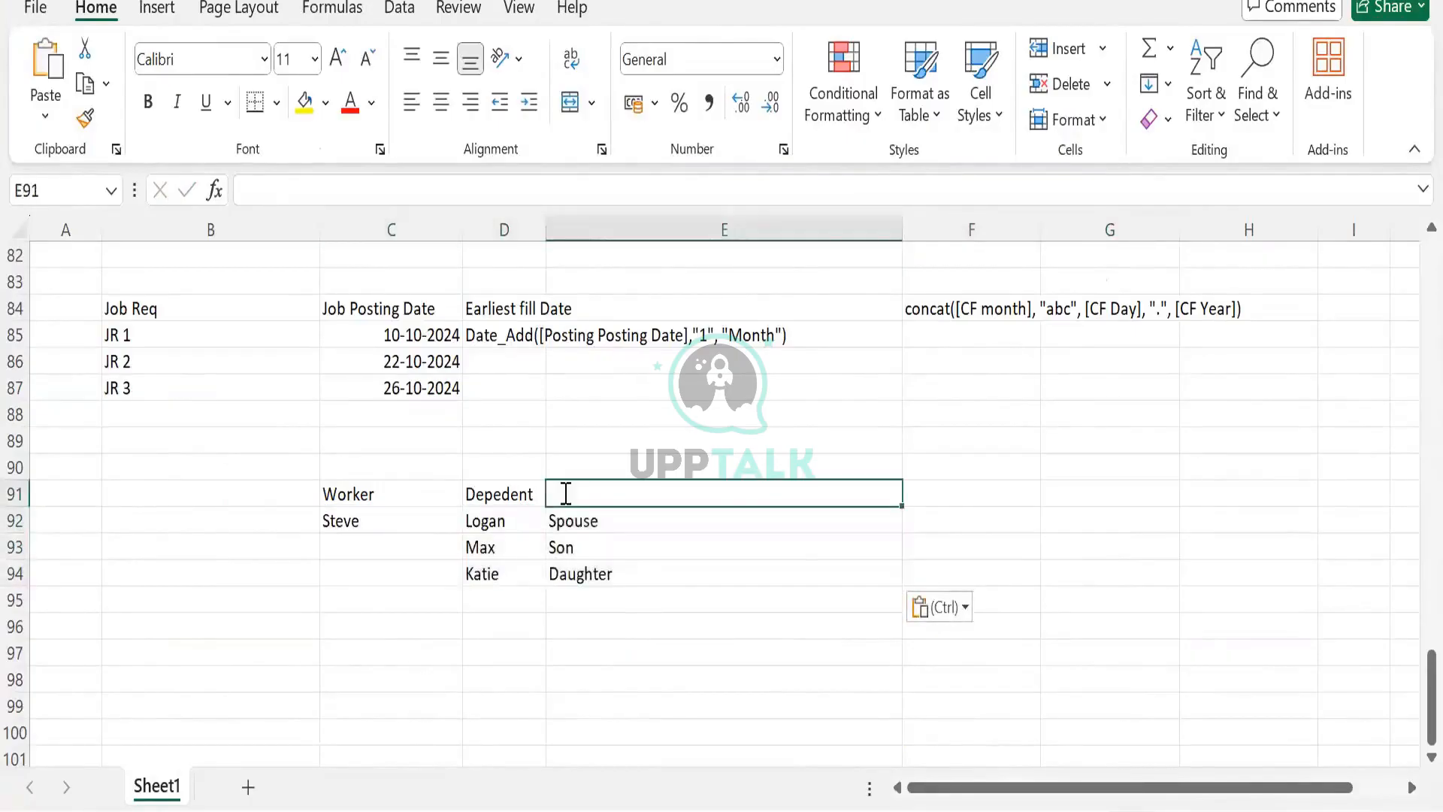
{"action": "type", "text": "relationsh"}
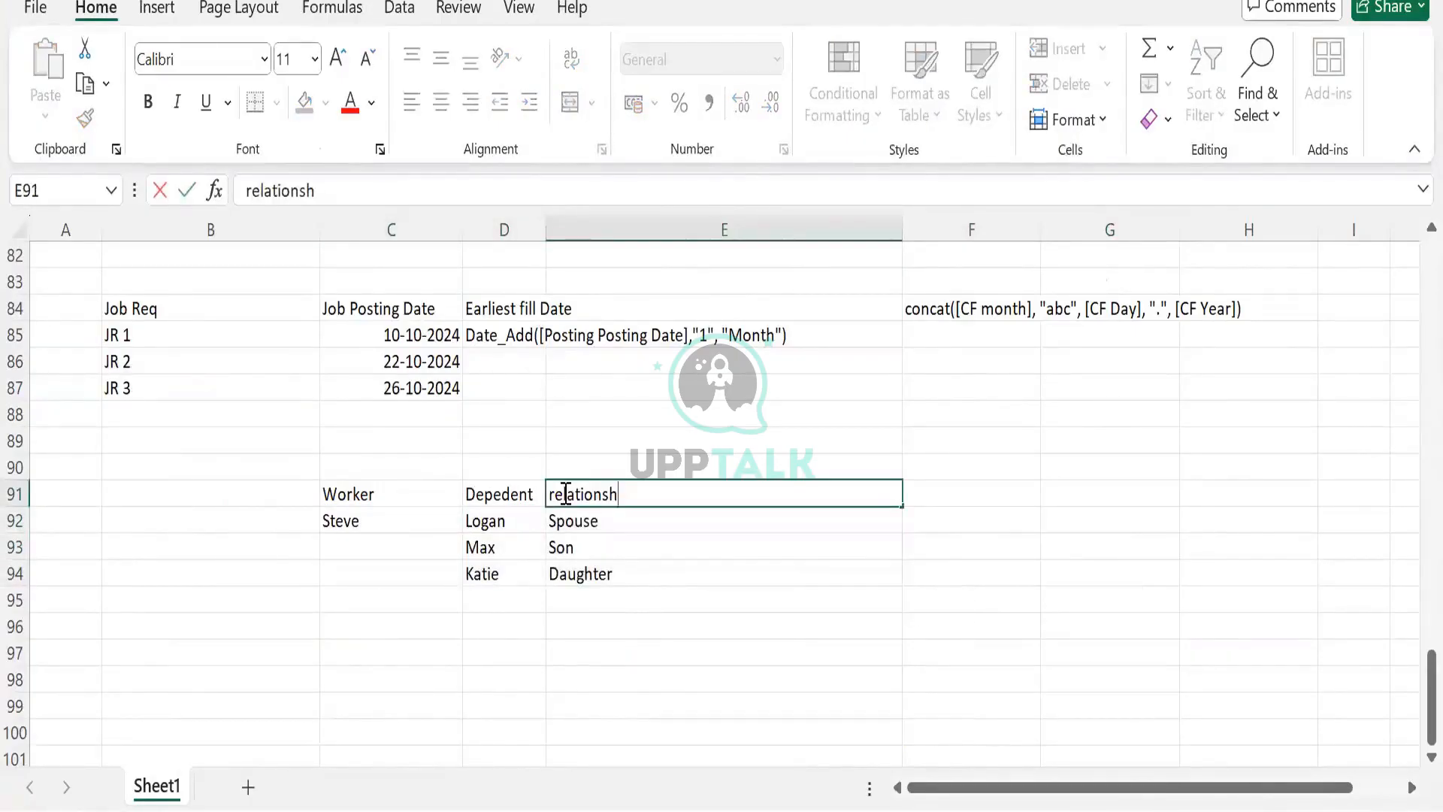
{"action": "type", "text": "ip"}
{"action": "key", "text": "Tab"}
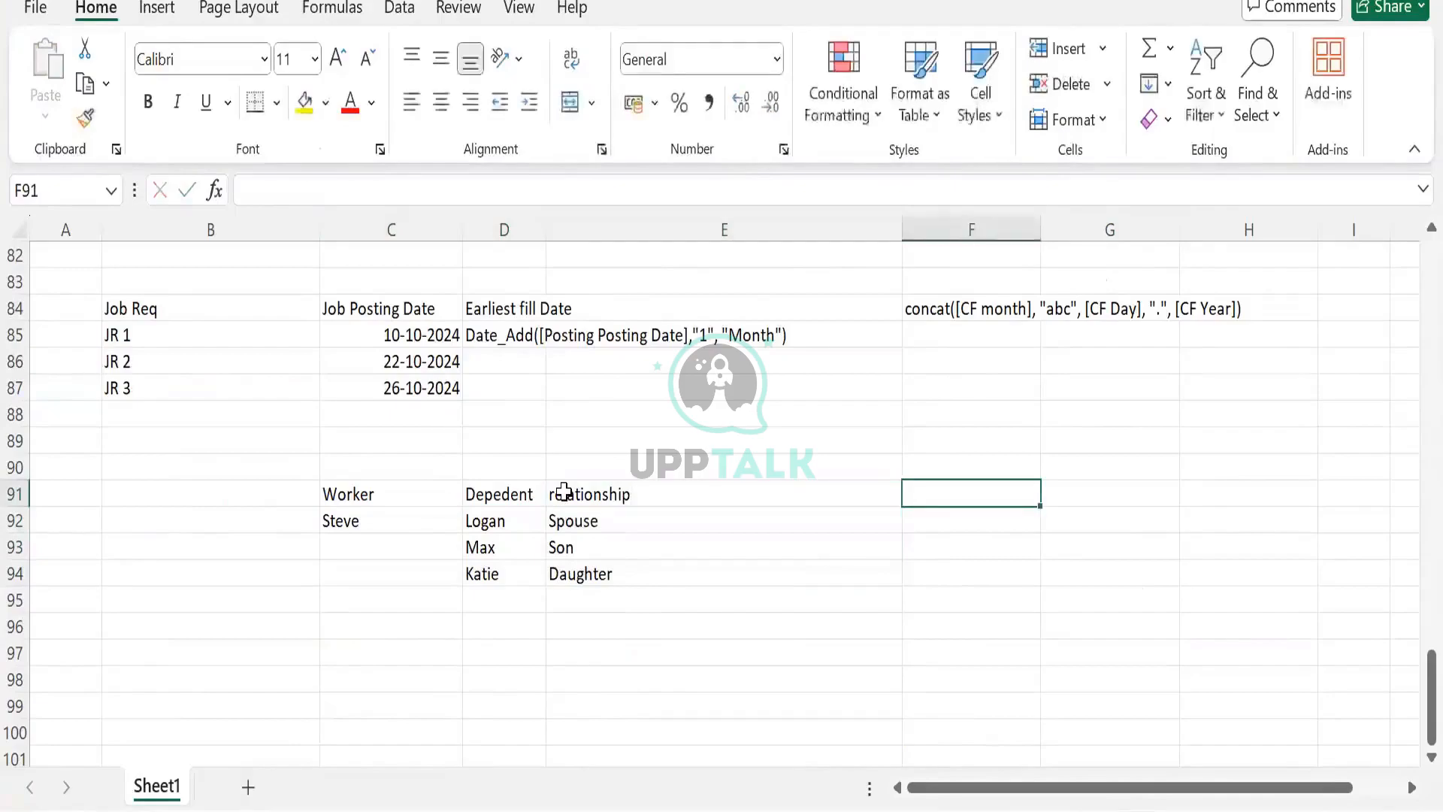
- Enter 3 in cell F91 and label it Instance in F90
{"action": "left_click", "coordinate": [415, 531]}
{"action": "left_click", "coordinate": [928, 488]}
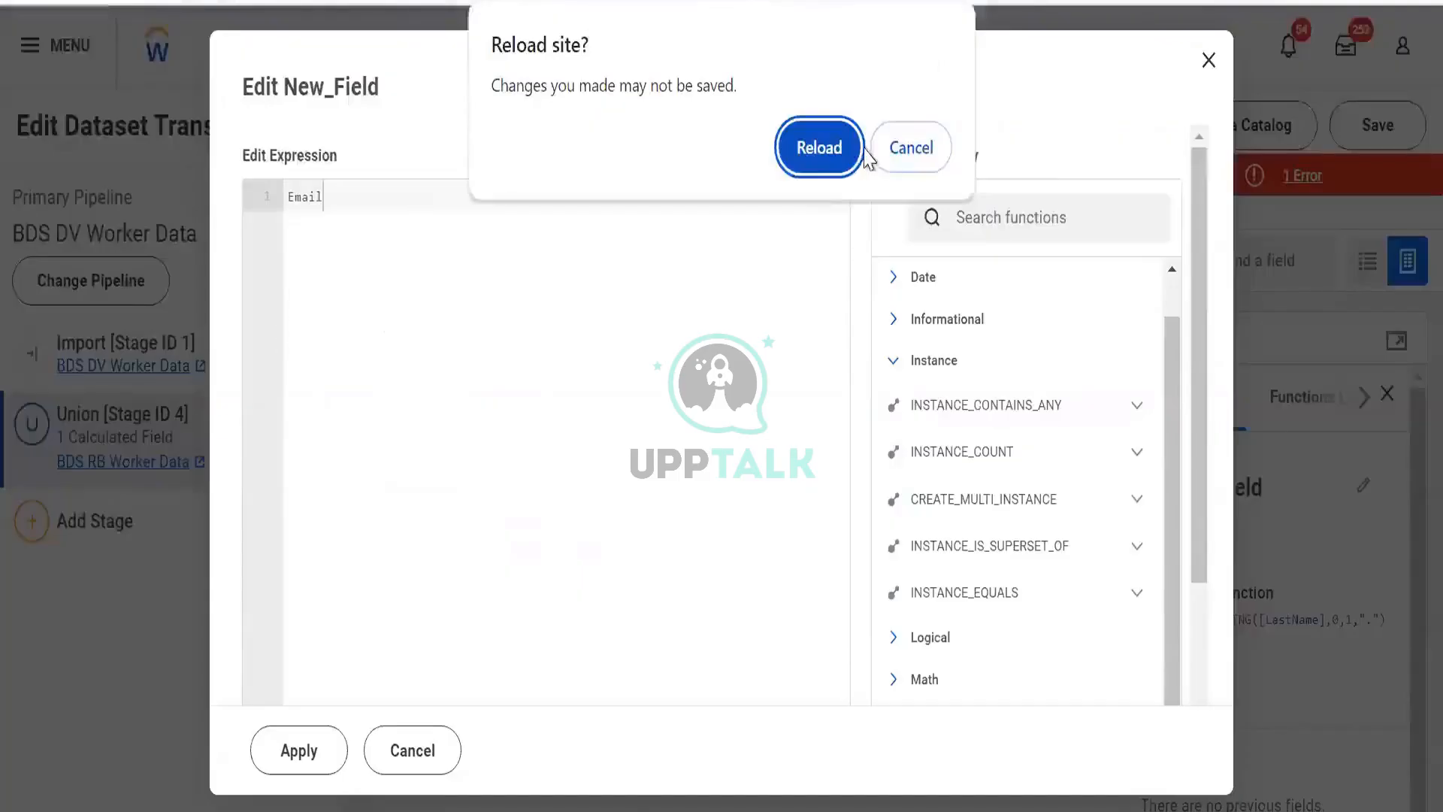
{"action": "left_click", "coordinate": [904, 165]}
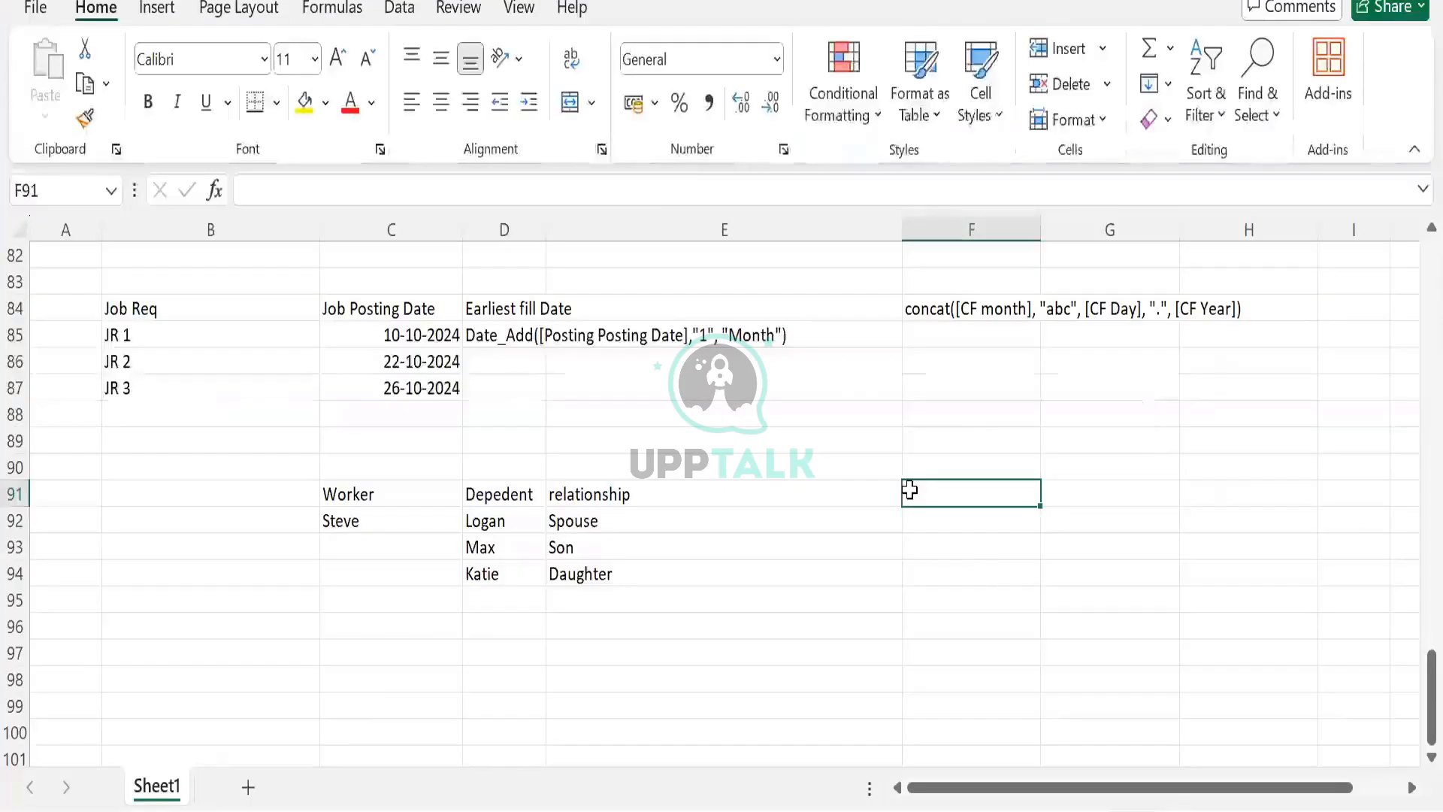
{"action": "type", "text": "3"}
{"action": "key", "text": "Tab"}
{"action": "left_click", "coordinate": [936, 464]}
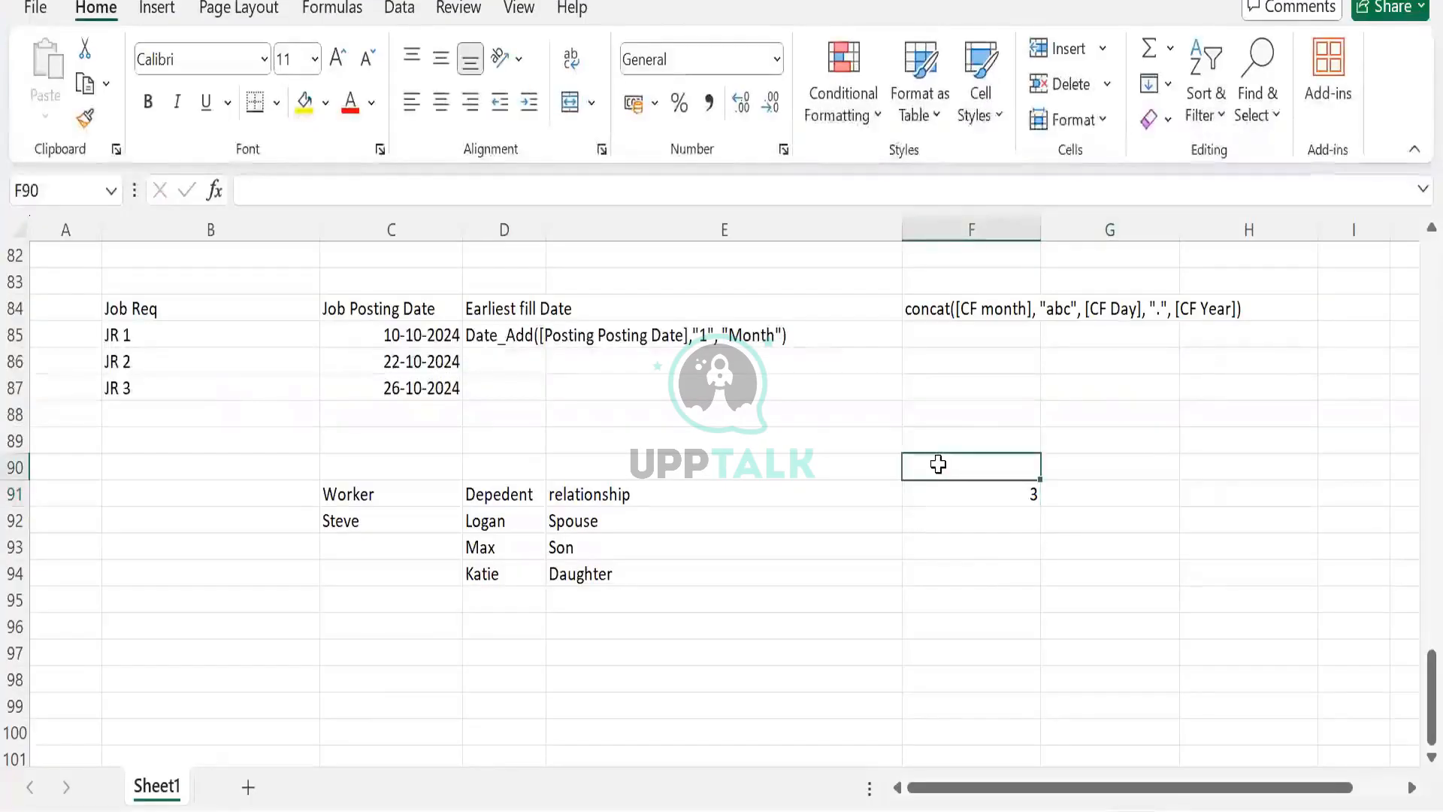
{"action": "type", "text": "Insta"}
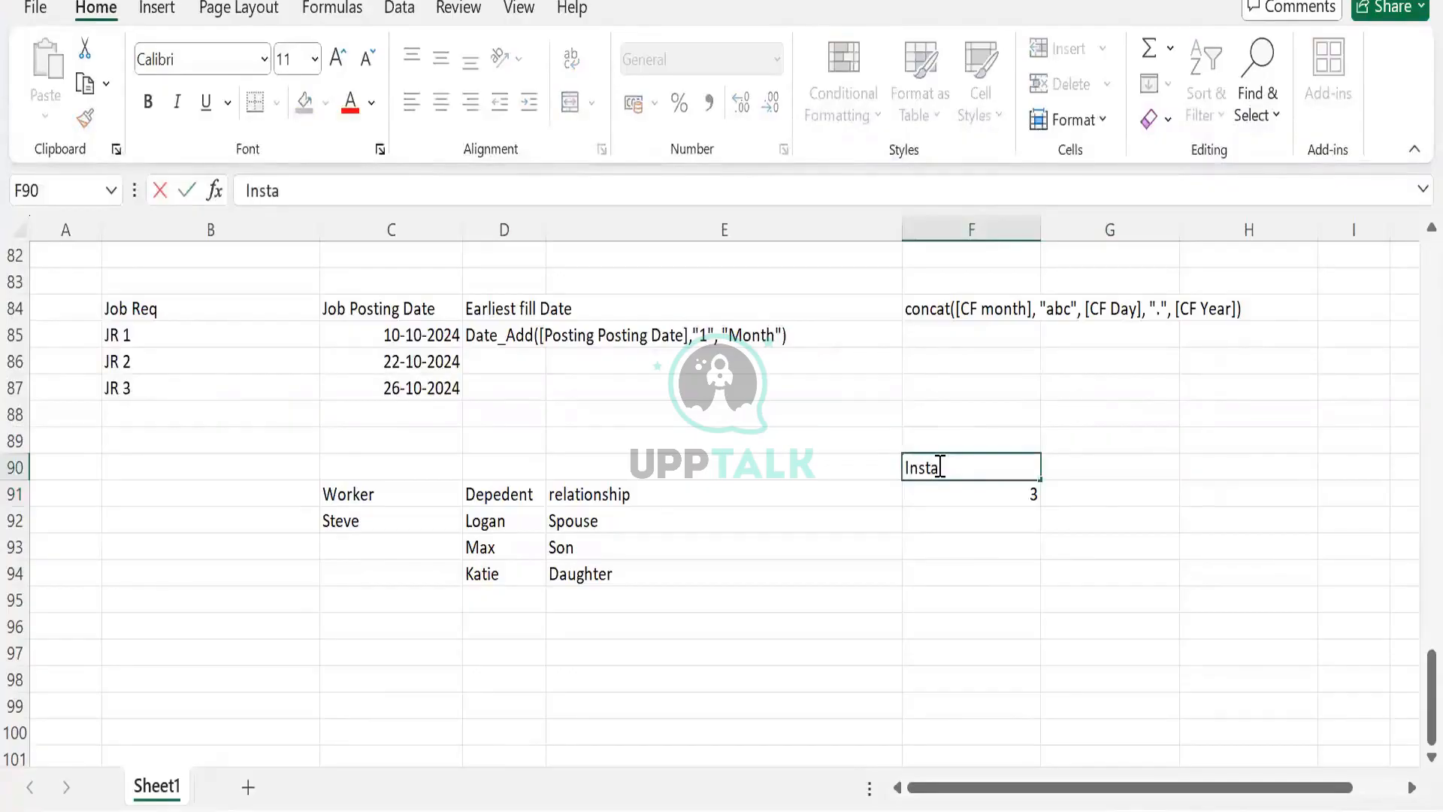
{"action": "type", "text": "nce"}
{"action": "key", "text": "Tab"}
{"action": "left_click", "coordinate": [933, 466]}
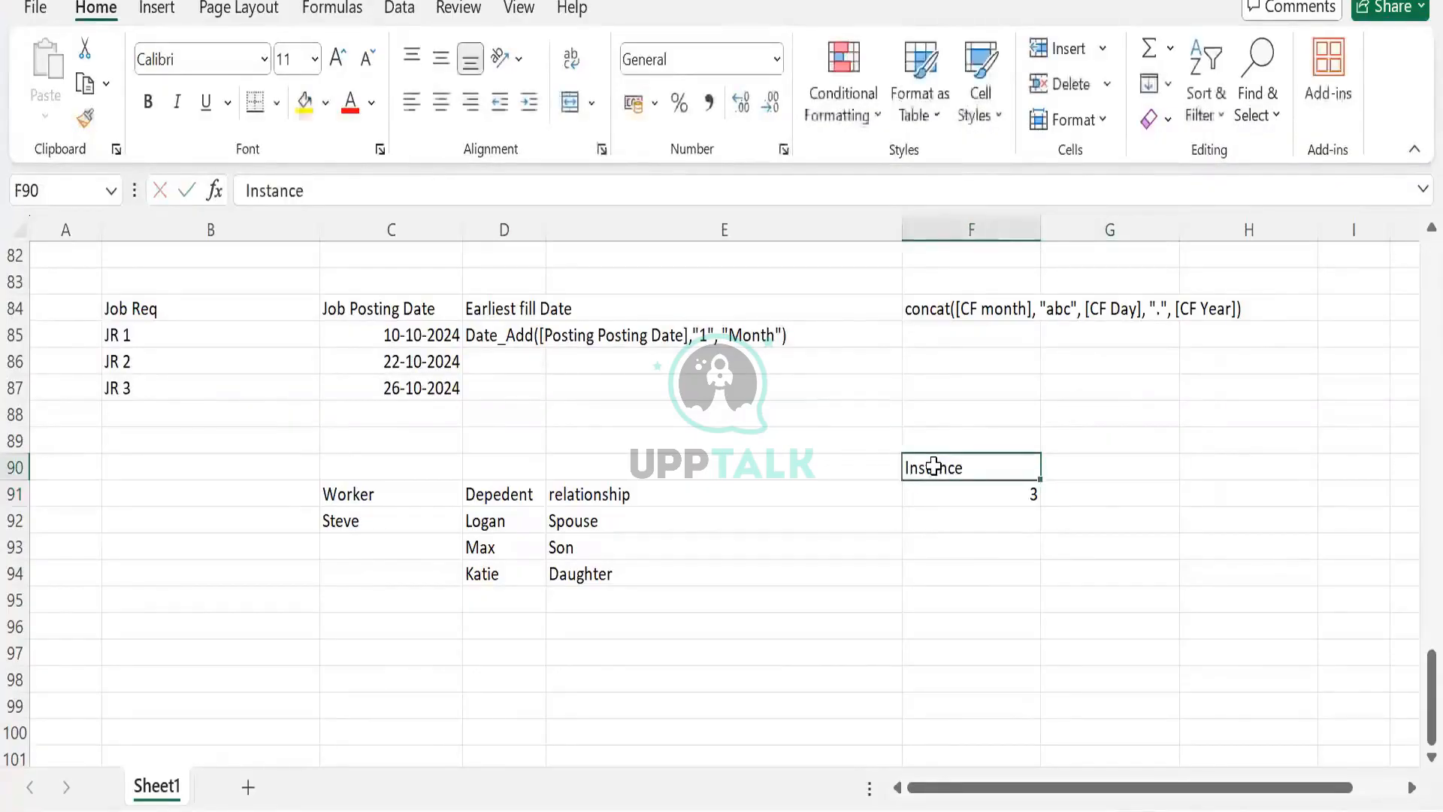
- Enter the headings Worker, Phone and Category in cells C97 to E97
{"action": "left_click", "coordinate": [418, 636]}
{"action": "left_click", "coordinate": [418, 647]}
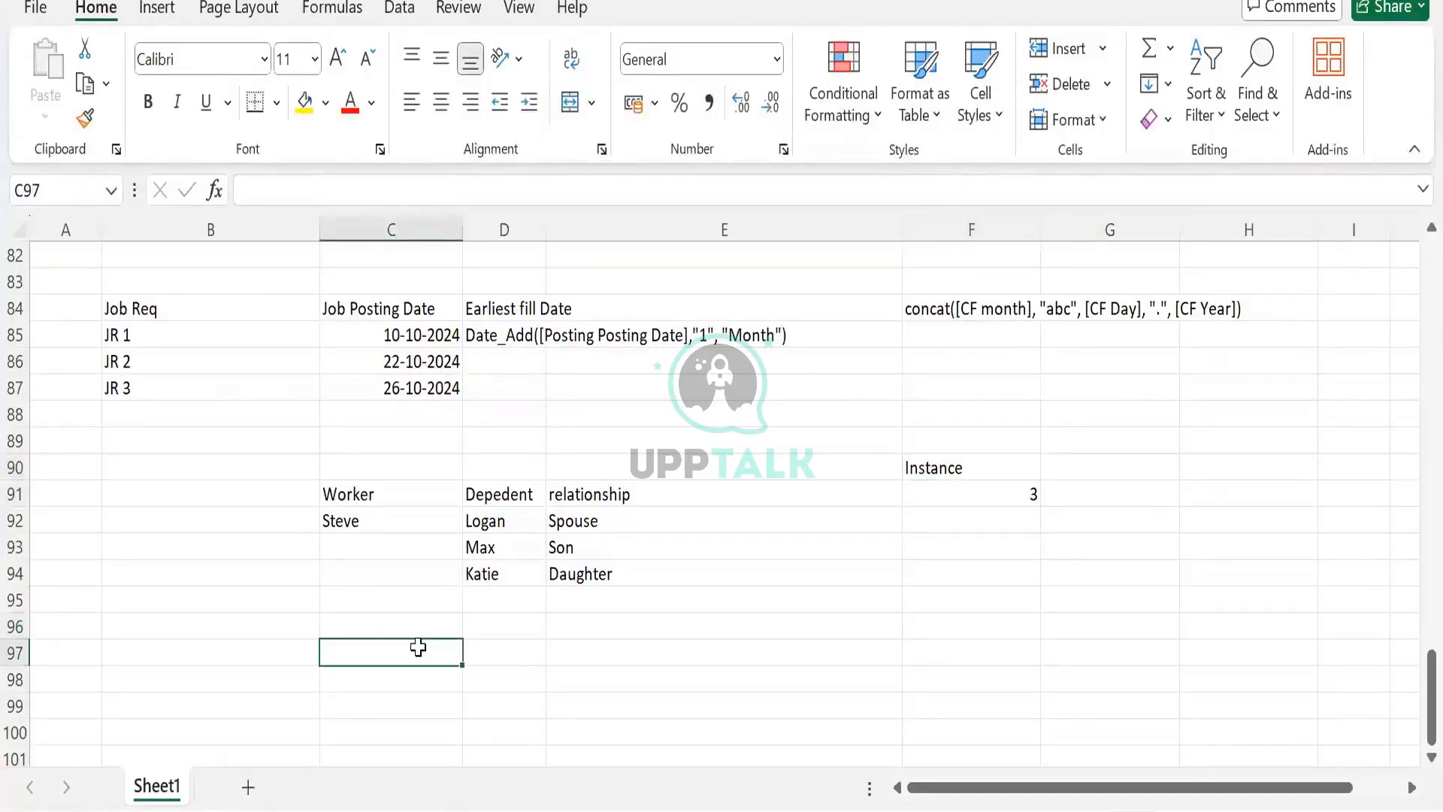
{"action": "type", "text": "Worker"}
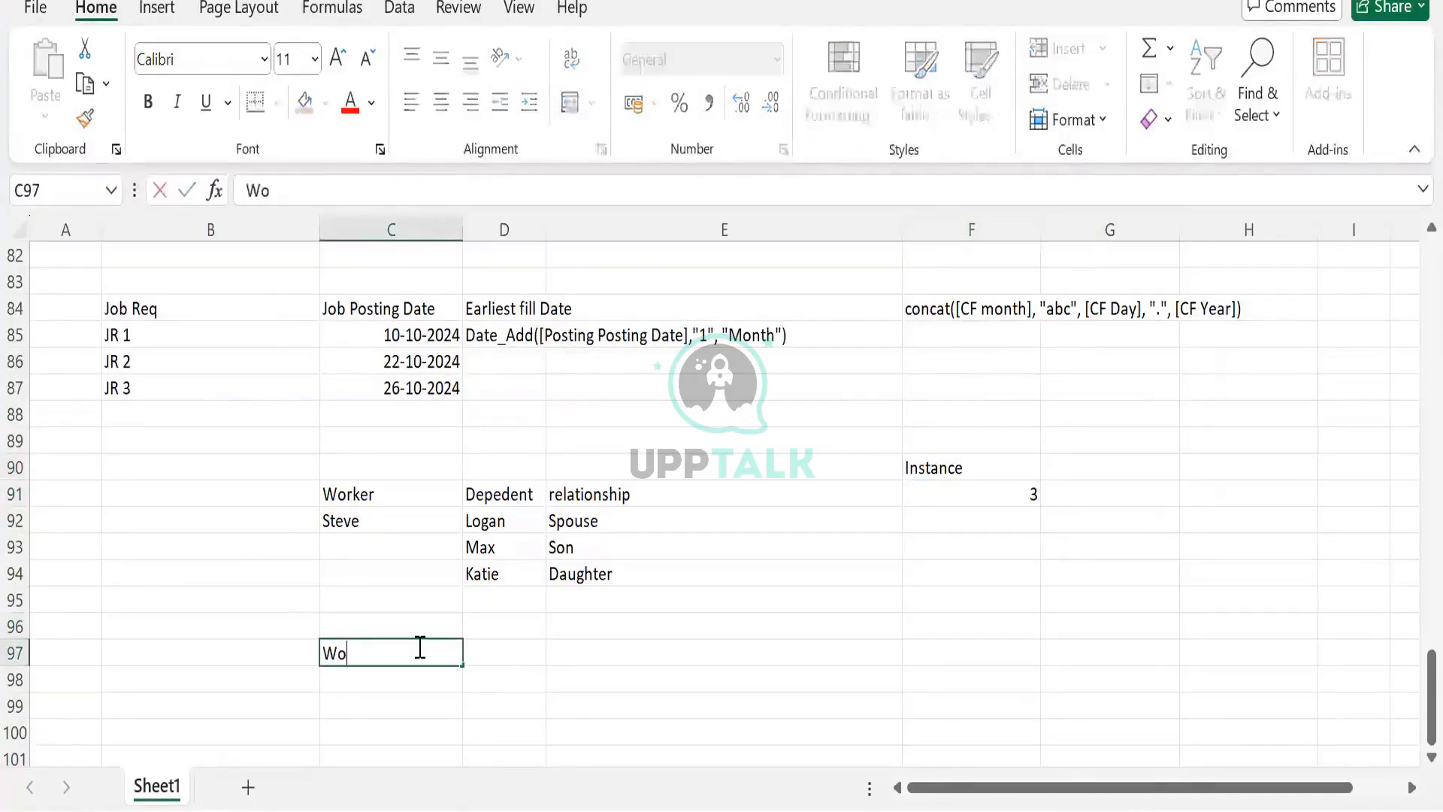
{"action": "key", "text": "Tab"}
{"action": "type", "text": "Phone"}
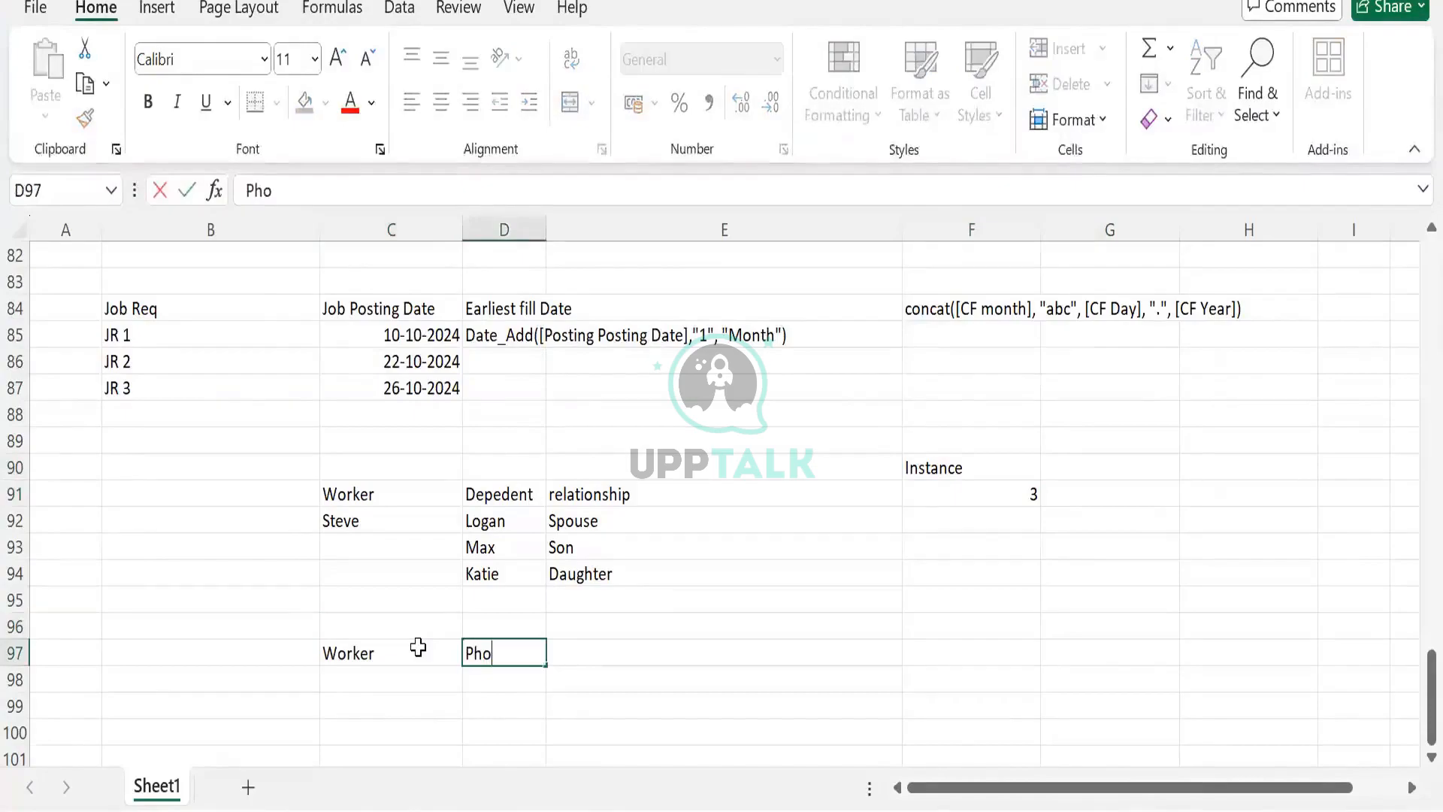
{"action": "key", "text": "Tab"}
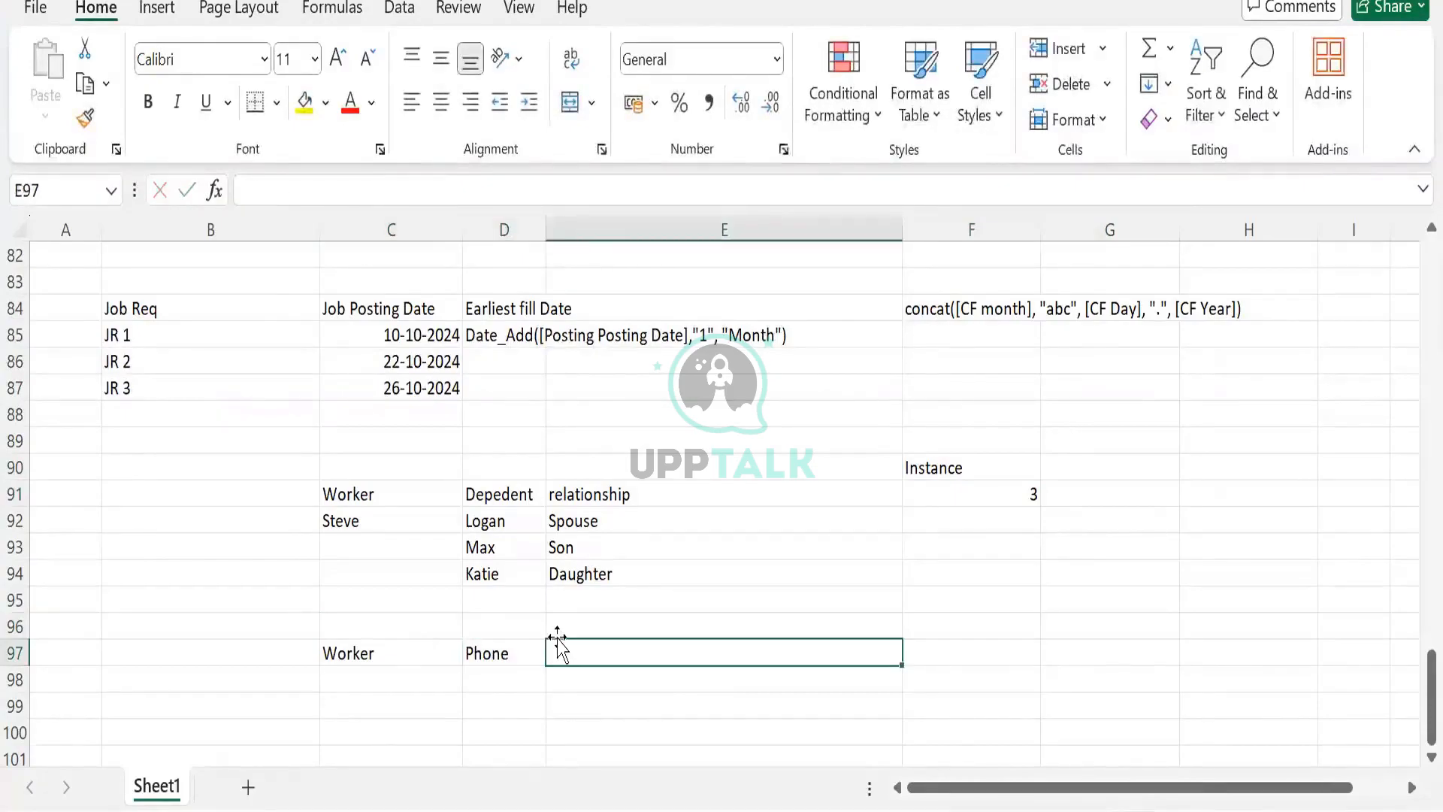
{"action": "type", "text": "Category"}
{"action": "key", "text": "Tab"}
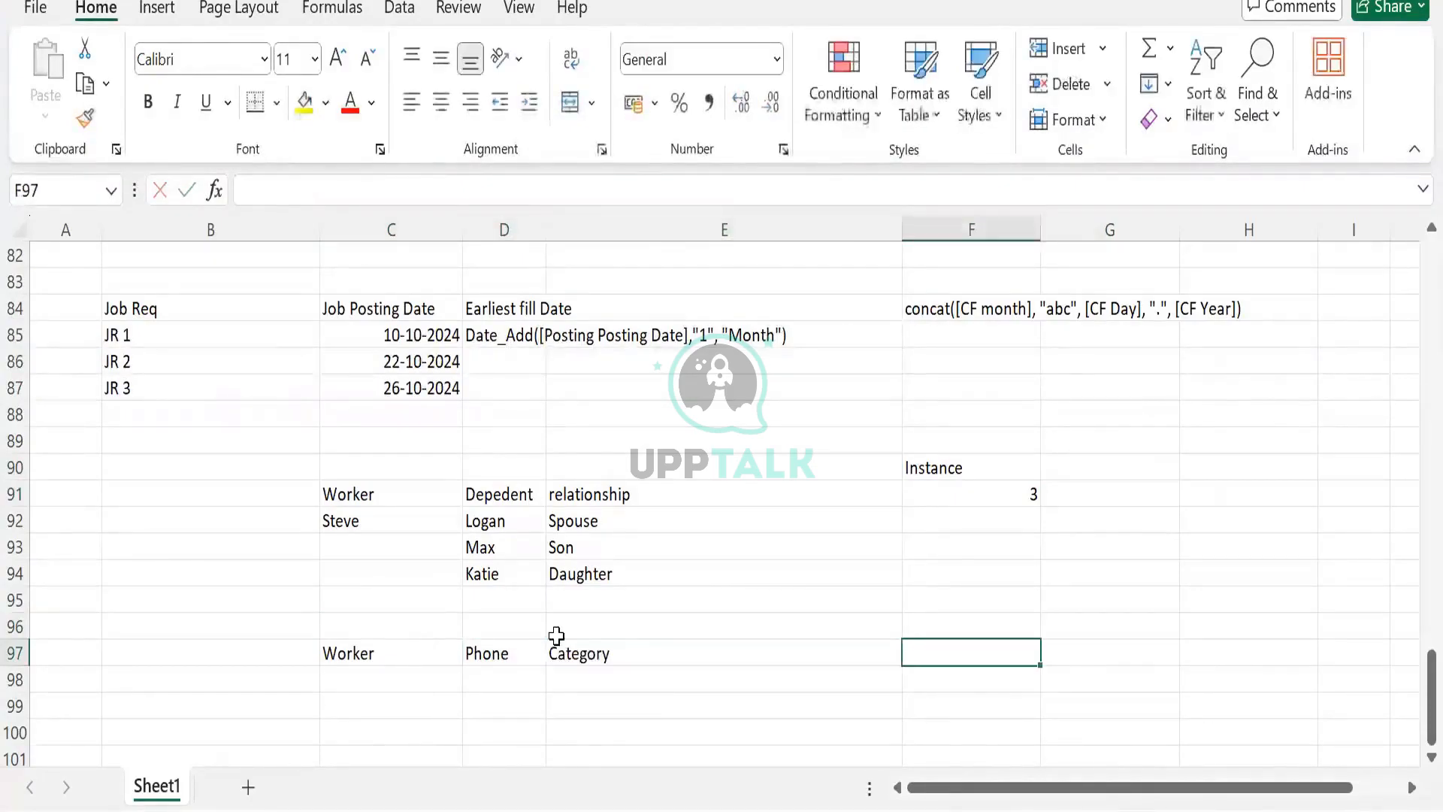
- Enter the phone numbers 123, 234 and 455665 under the Phone heading in D98 to D100
{"action": "scroll", "coordinate": [541, 608], "scroll_direction": "down", "scroll_amount": 1}
{"action": "left_click", "coordinate": [525, 599]}
{"action": "type", "text": "123"}
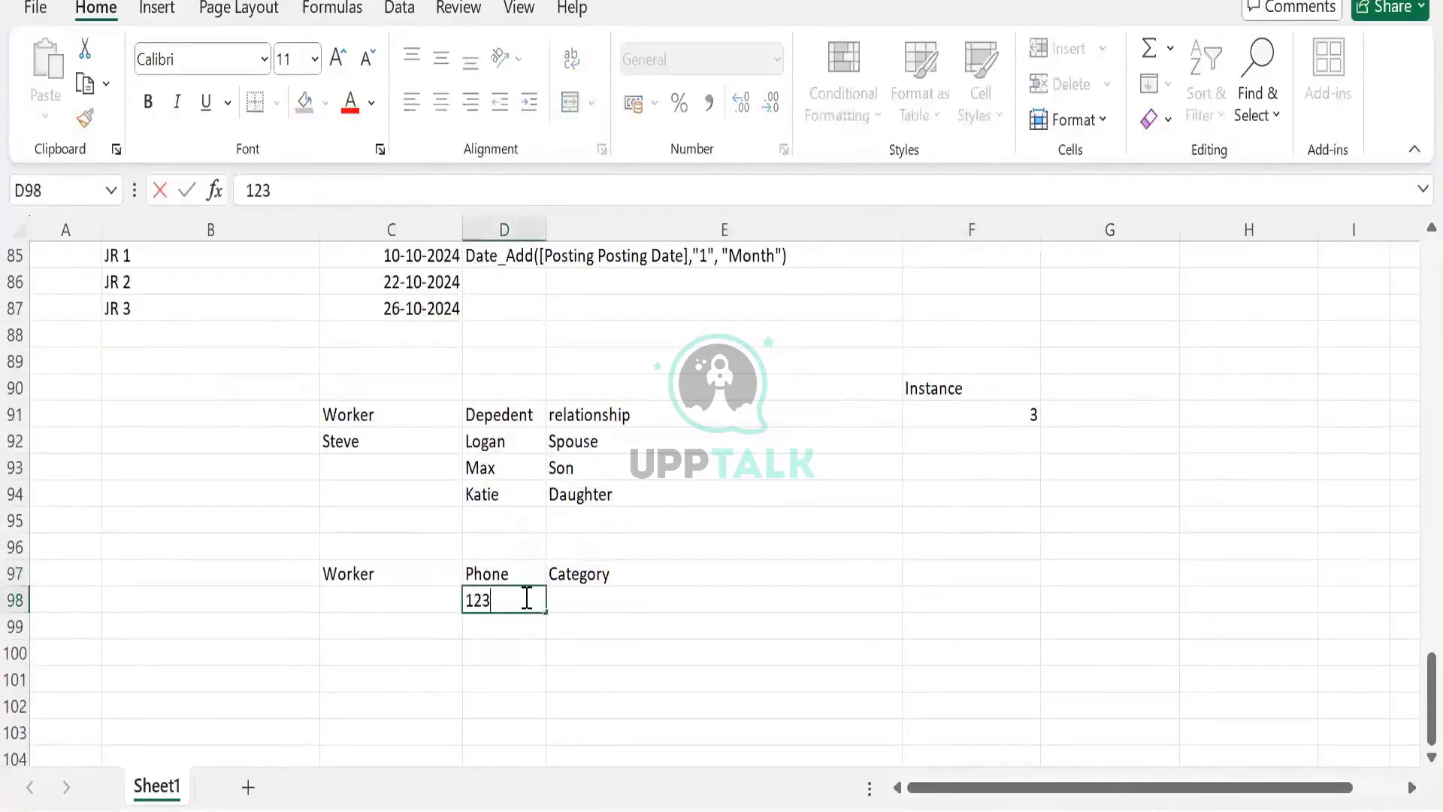
{"action": "key", "text": "Return"}
{"action": "type", "text": "234"}
{"action": "key", "text": "Return"}
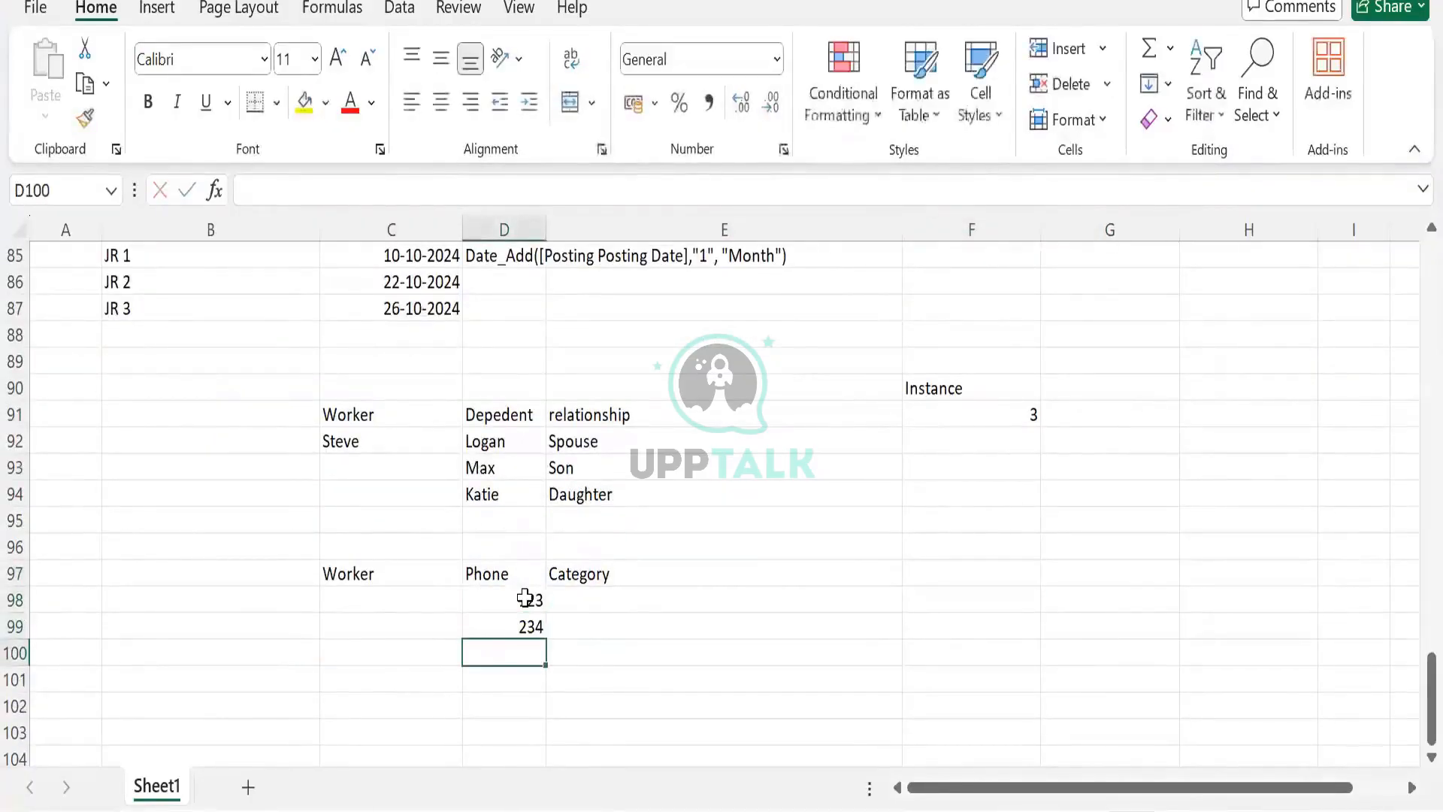
{"action": "type", "text": "455665"}
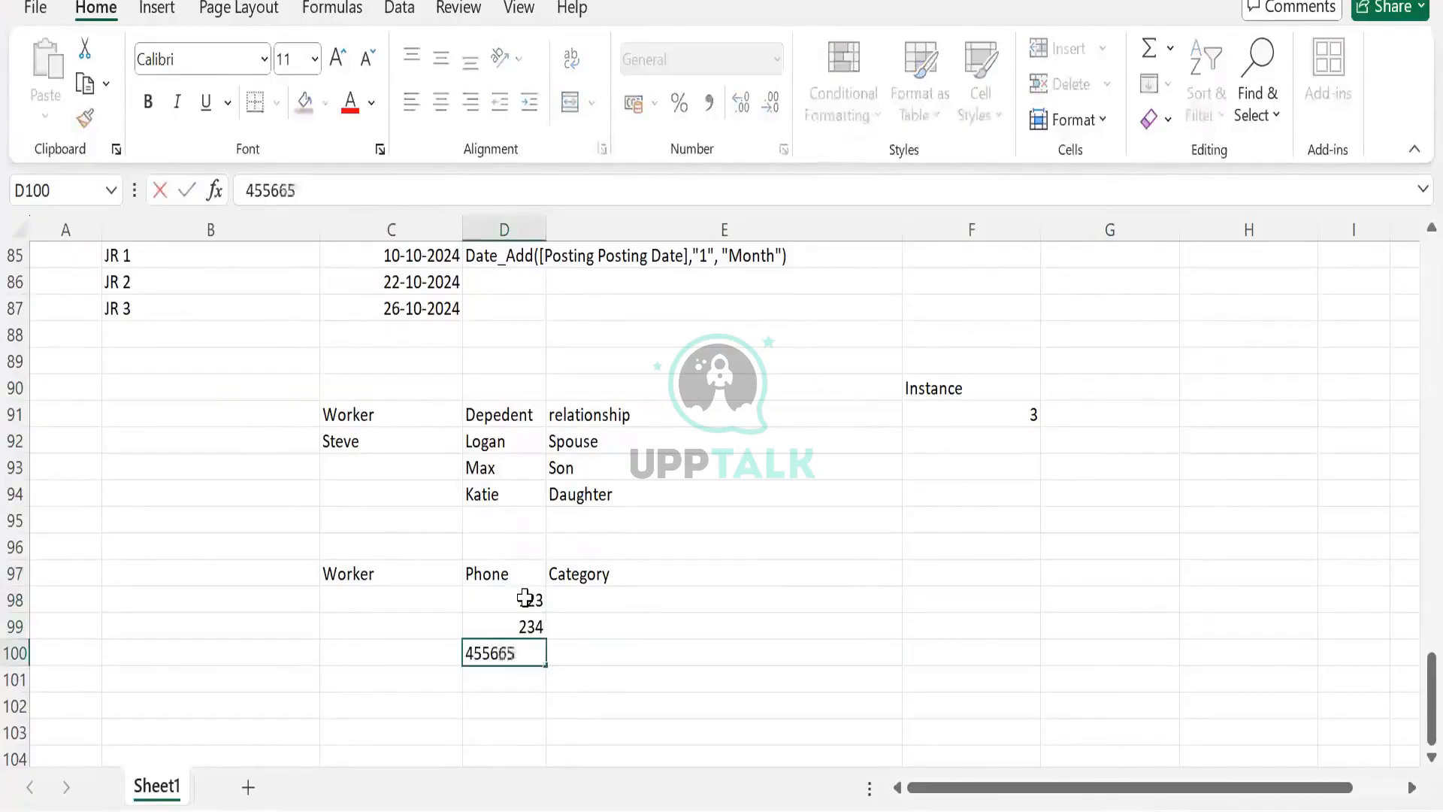
{"action": "key", "text": "Return"}
- Enter the categories Personal and Home in cells E98 and E99
{"action": "left_click", "coordinate": [606, 582]}
{"action": "left_click_drag", "start_coordinate": [606, 583], "coordinate": [597, 596]}
{"action": "key", "text": "ctrl+z"}
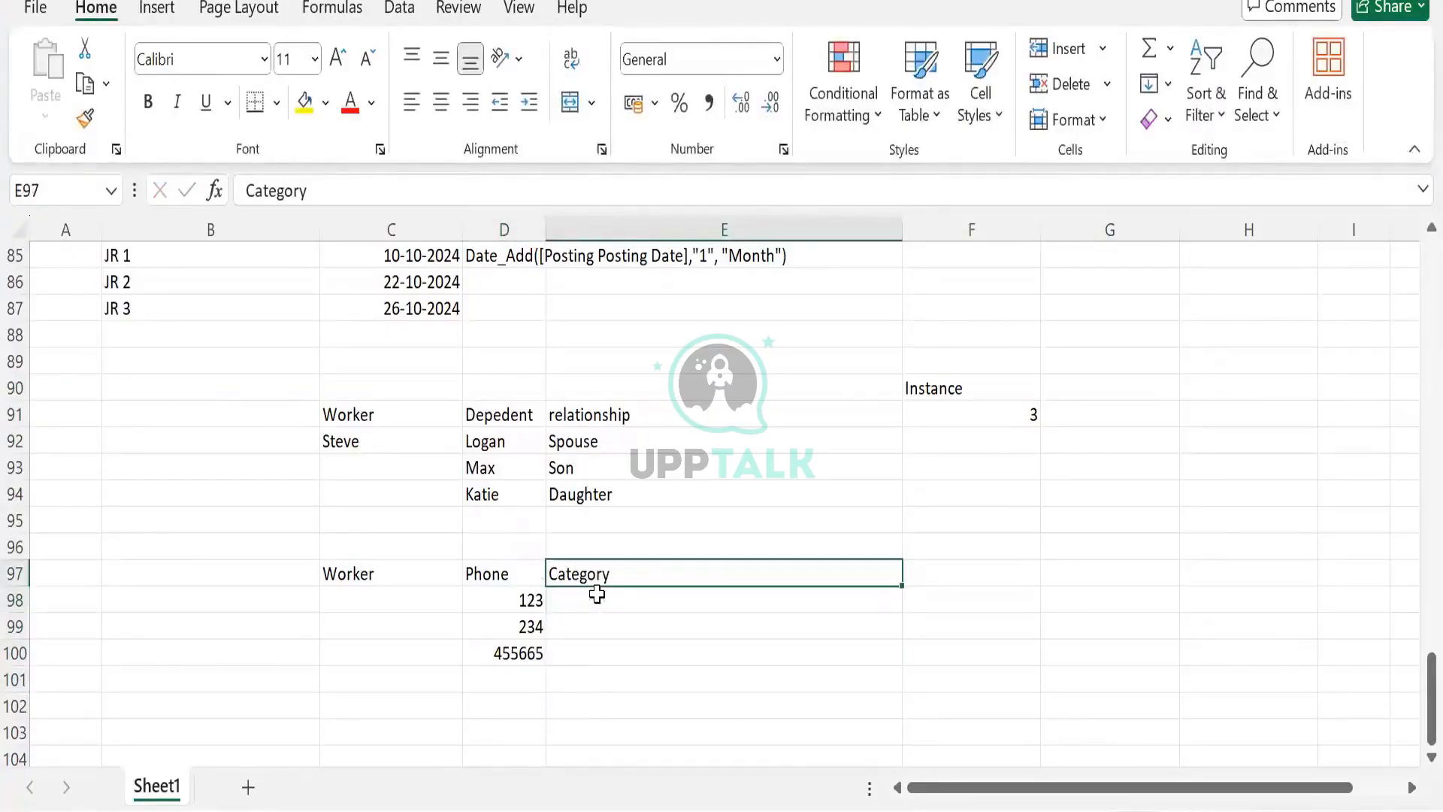
{"action": "left_click", "coordinate": [596, 595]}
{"action": "type", "text": "Pers"}
{"action": "type", "text": "on"}
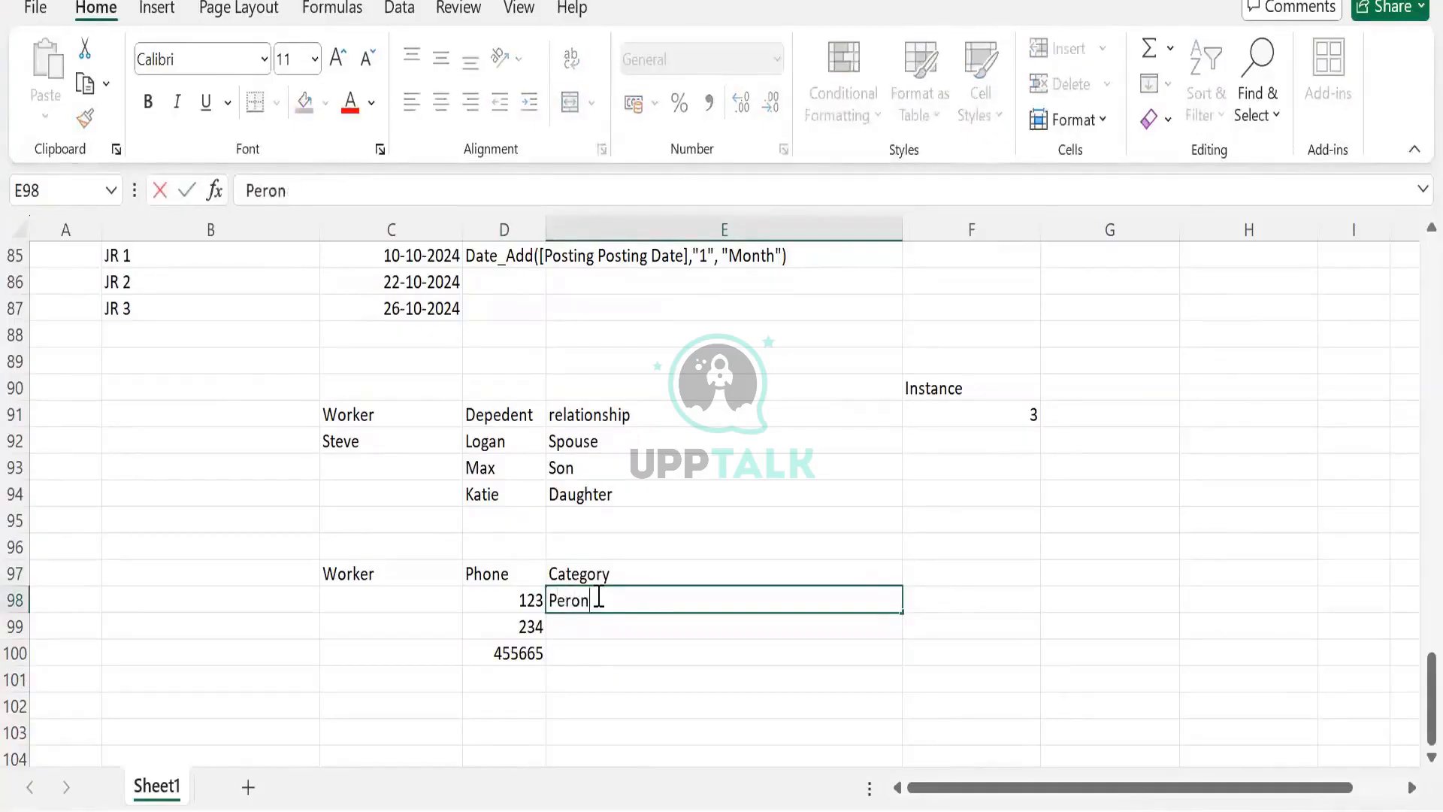
{"action": "key", "text": "BackSpace"}
{"action": "key", "text": "BackSpace"}
{"action": "type", "text": "sona"}
{"action": "key", "text": "Return"}
{"action": "type", "text": "Home"}
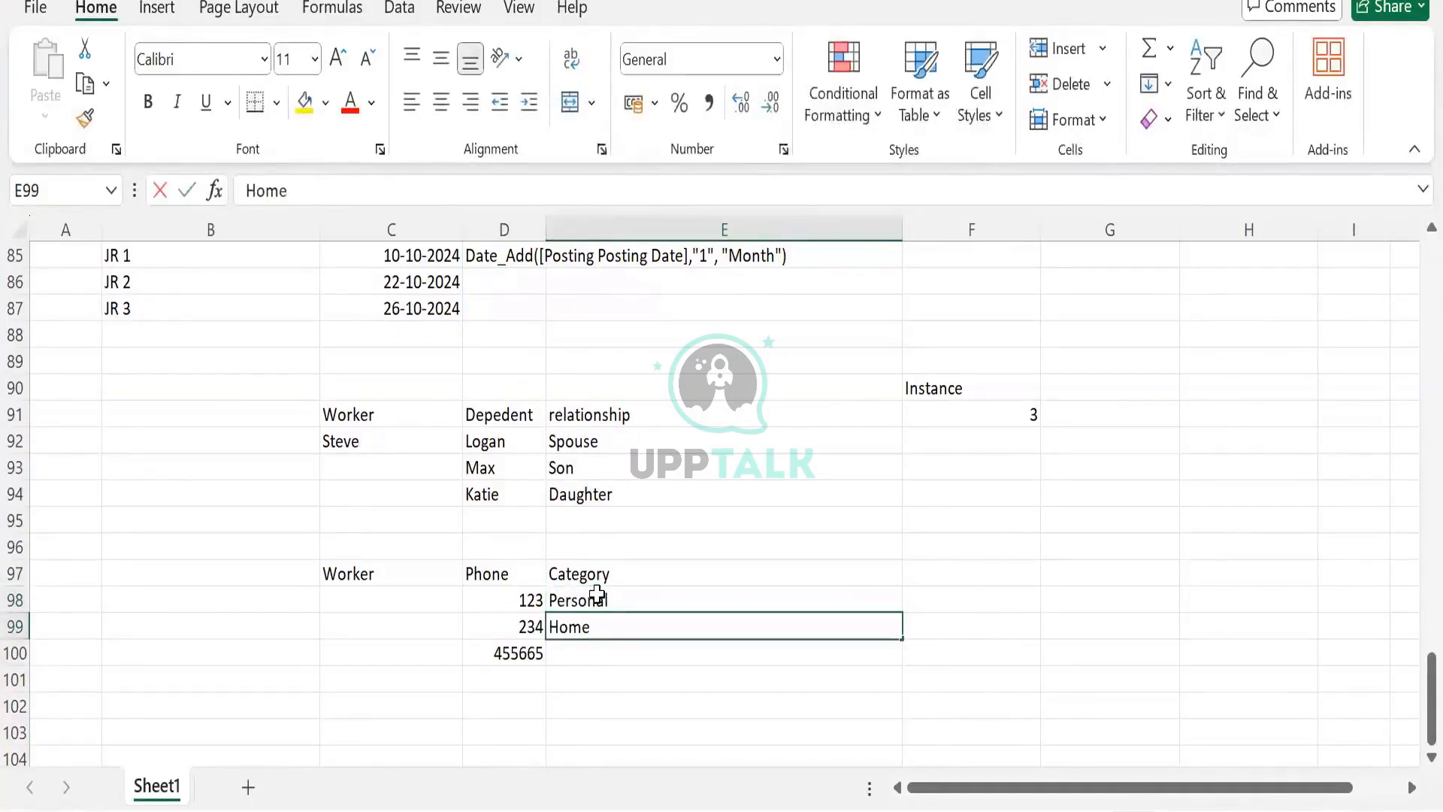
{"action": "key", "text": "Return"}
- Change E98 to Cell Phone and enter Work in E100
{"action": "double_click", "coordinate": [605, 600]}
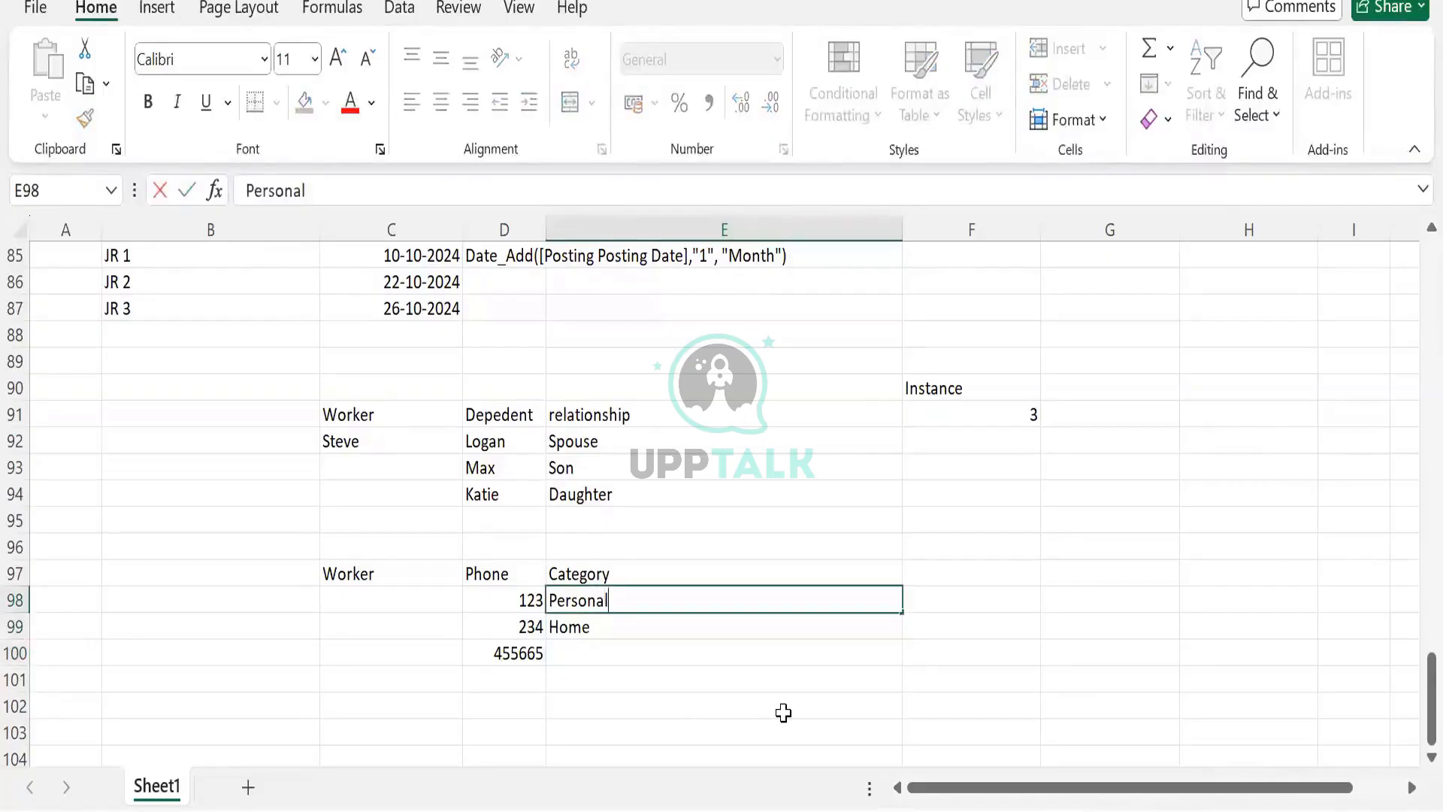
{"action": "key", "text": "shift+Home"}
{"action": "type", "text": "Cell Pho"}
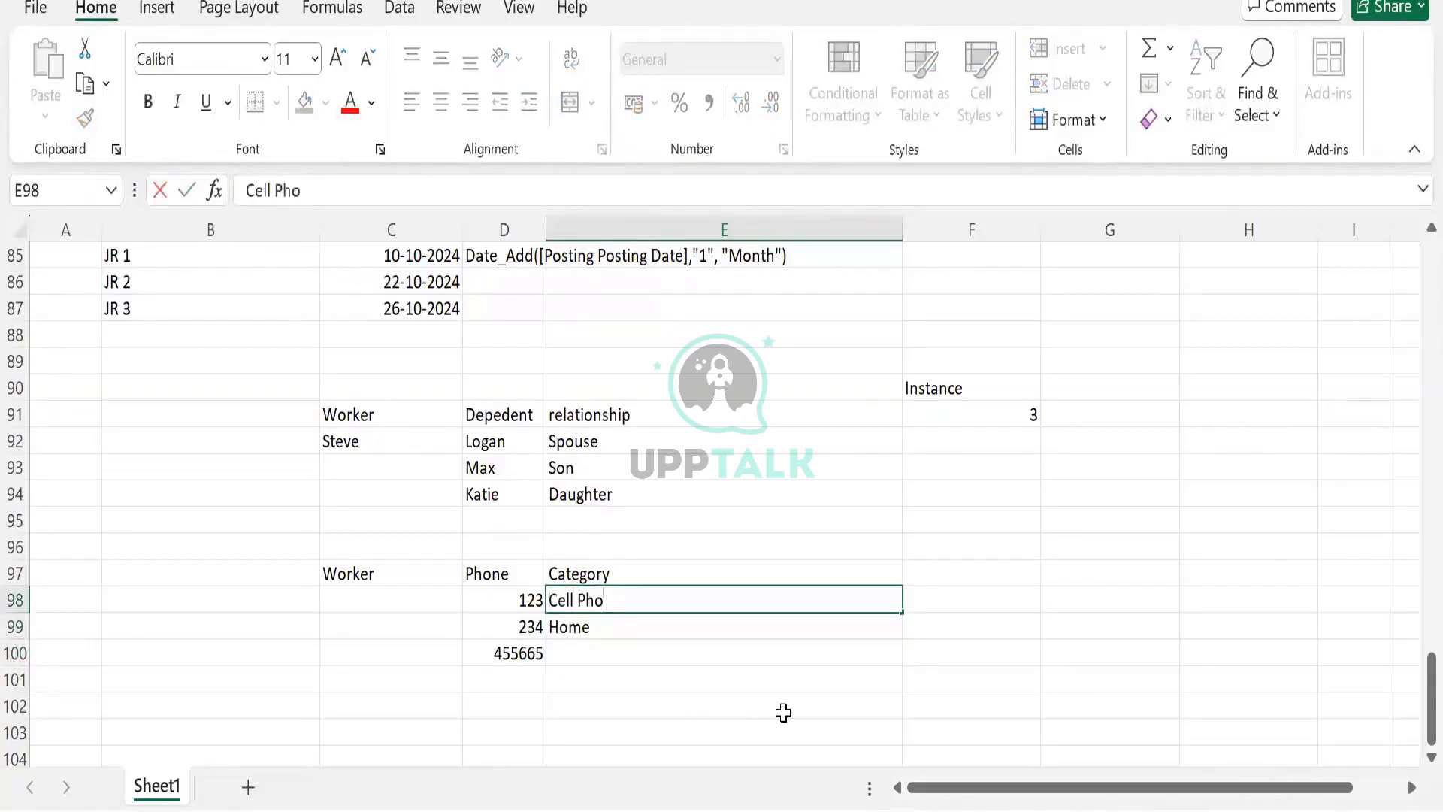
{"action": "type", "text": "ne"}
{"action": "key", "text": "Return"}
{"action": "key", "text": "Return"}
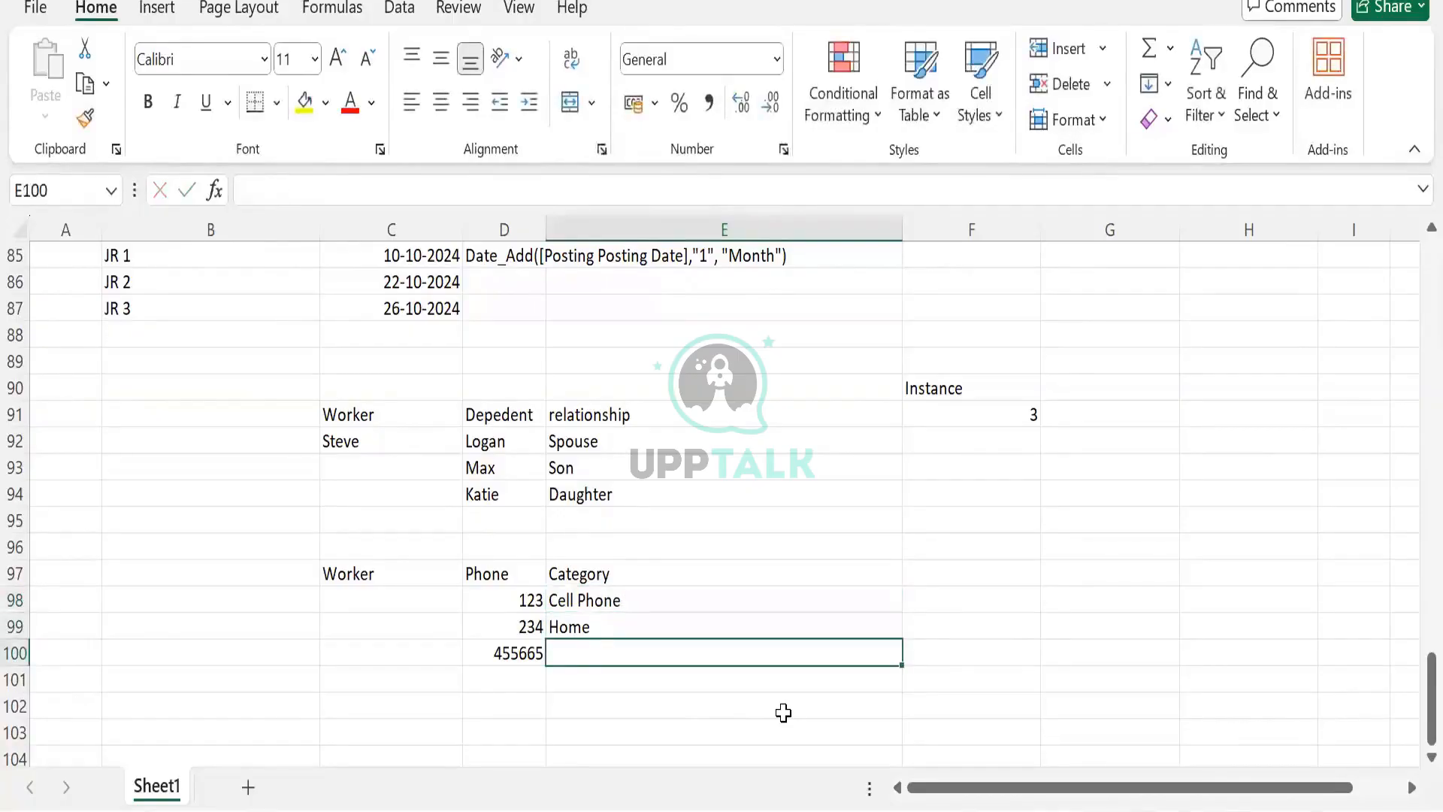
{"action": "type", "text": "Of"}
{"action": "key", "text": "BackSpace"}
{"action": "key", "text": "BackSpace"}
{"action": "type", "text": "Work"}
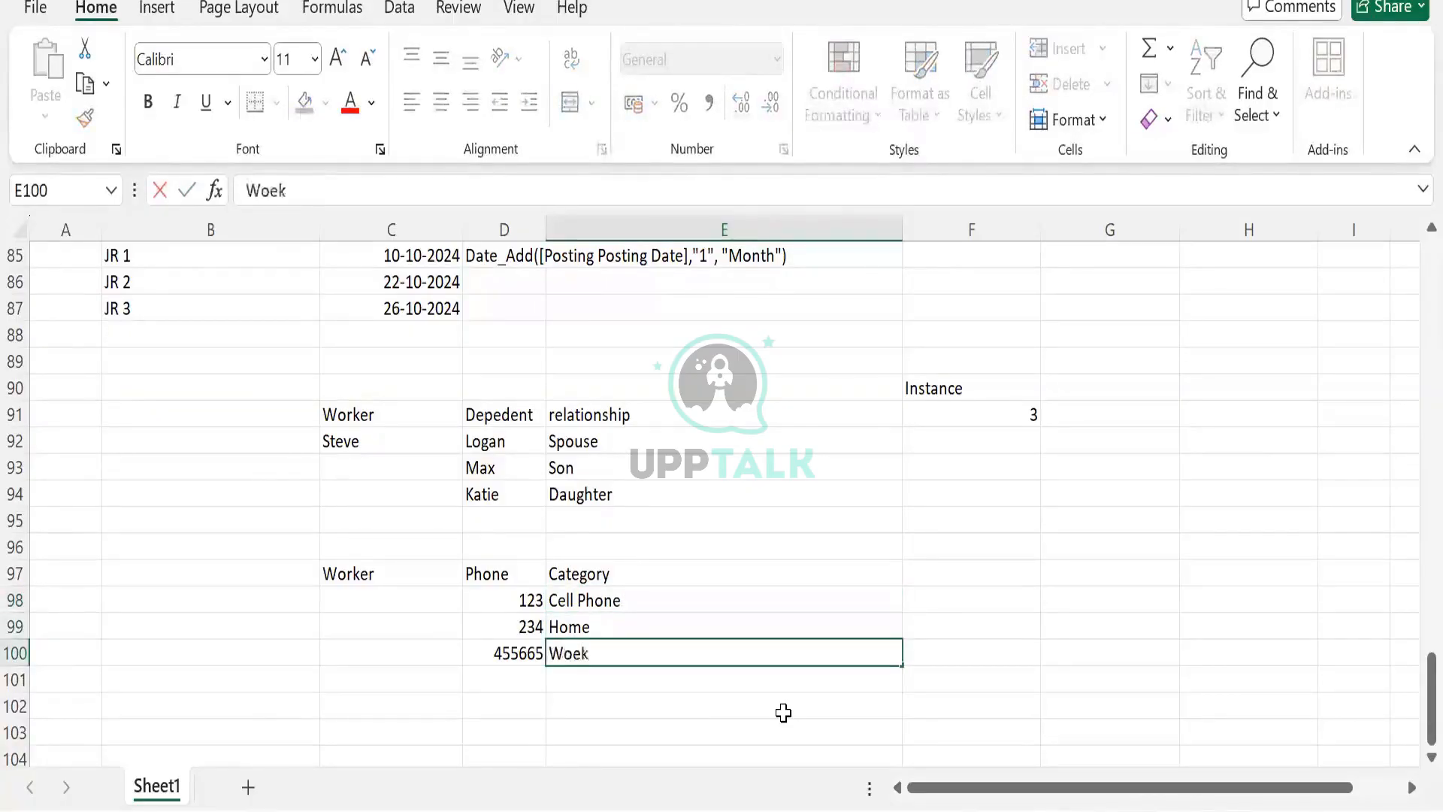
{"action": "type", "text": "d"}
{"action": "key", "text": "Tab"}
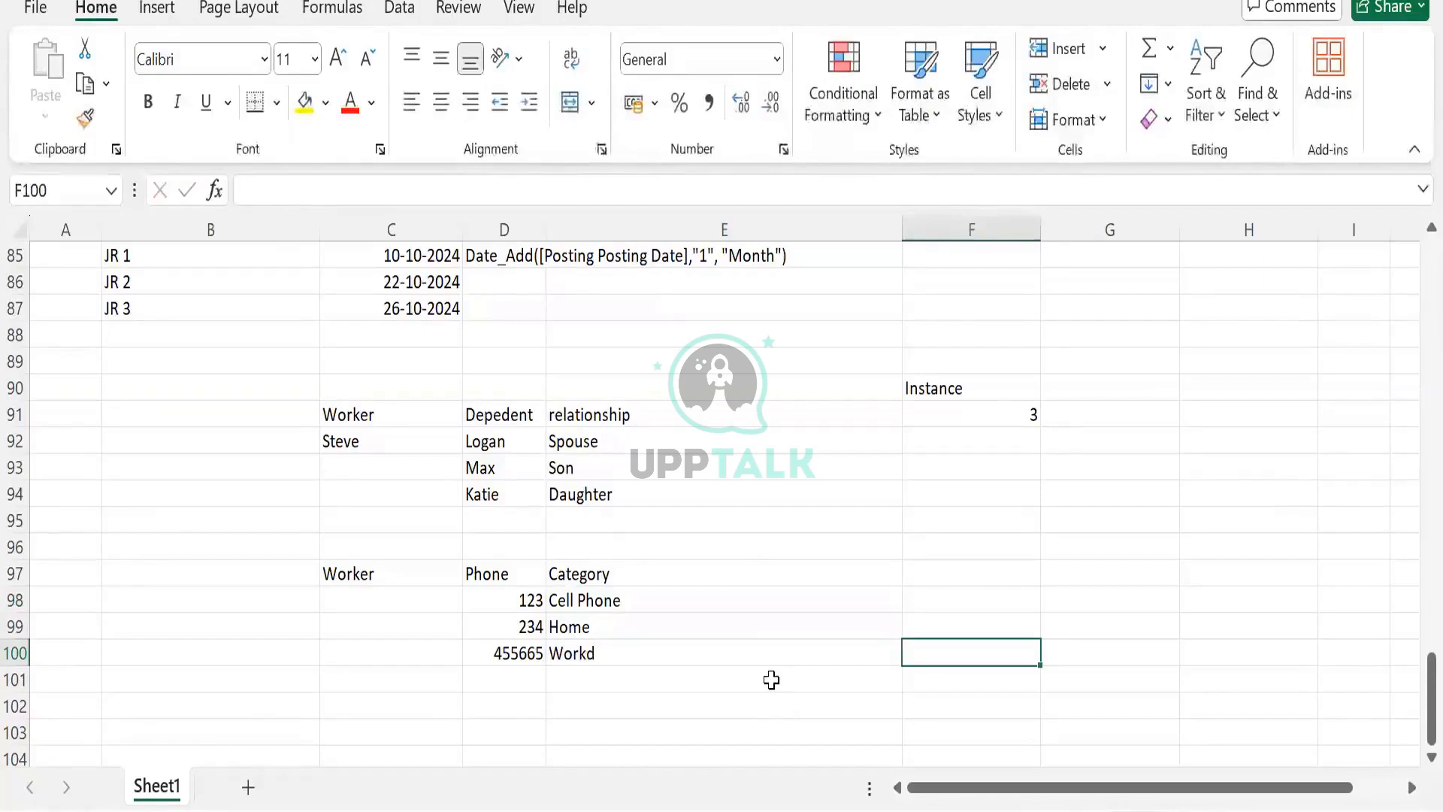
{"action": "double_click", "coordinate": [773, 654]}
{"action": "key", "text": "BackSpace"}
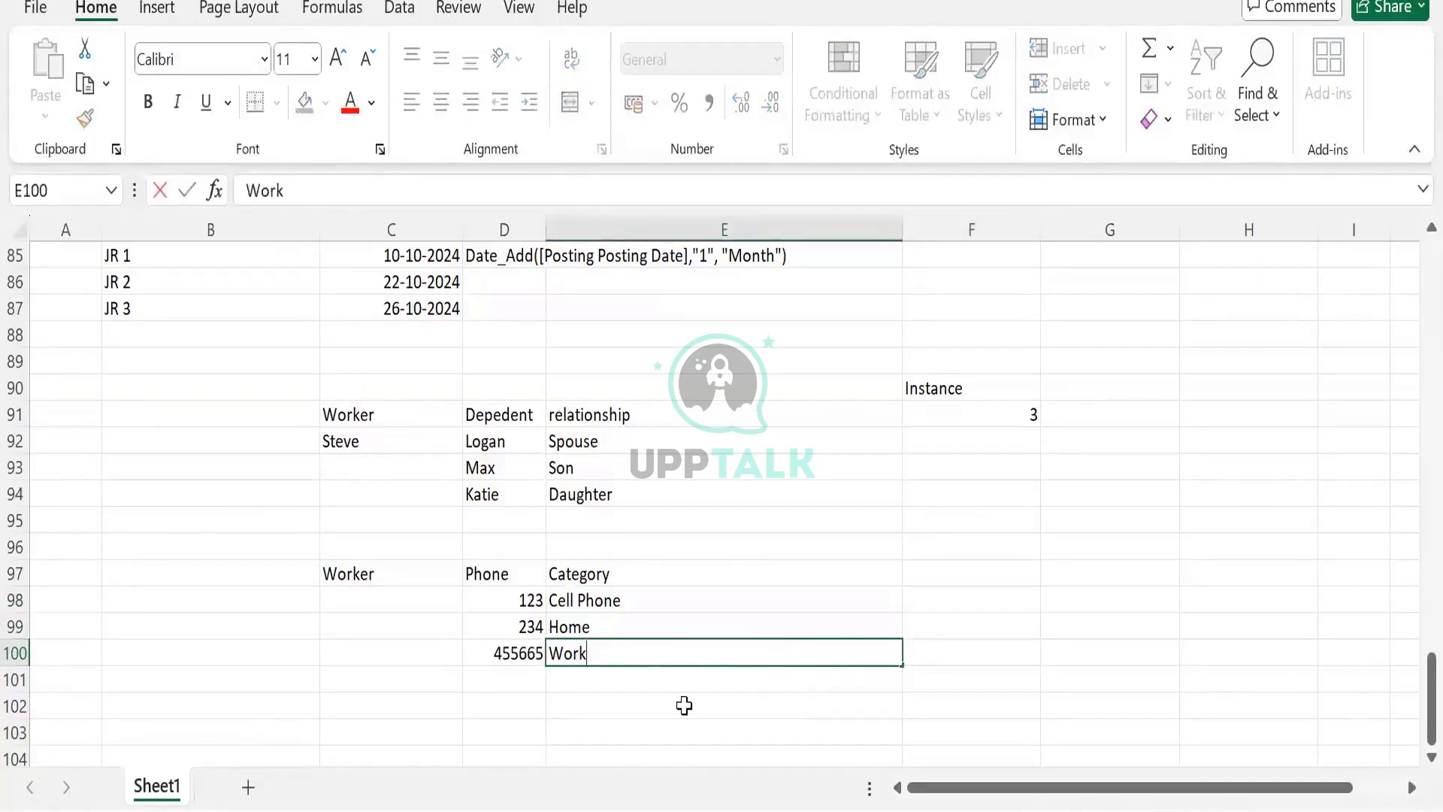
{"action": "key", "text": "Tab"}
- Enter the instance count 3 in cell F97
{"action": "left_click", "coordinate": [947, 573]}
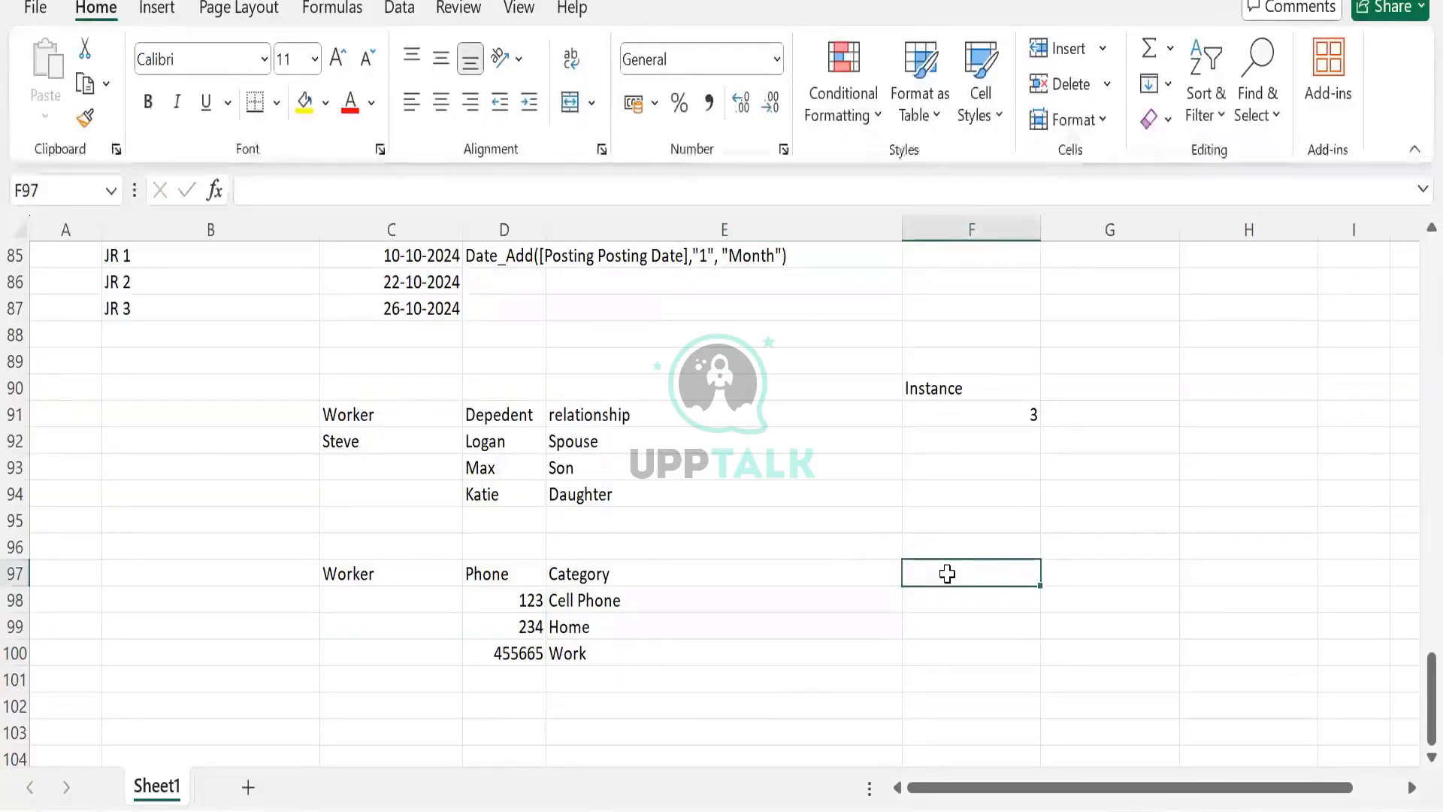
{"action": "type", "text": "3"}
{"action": "key", "text": "Return"}
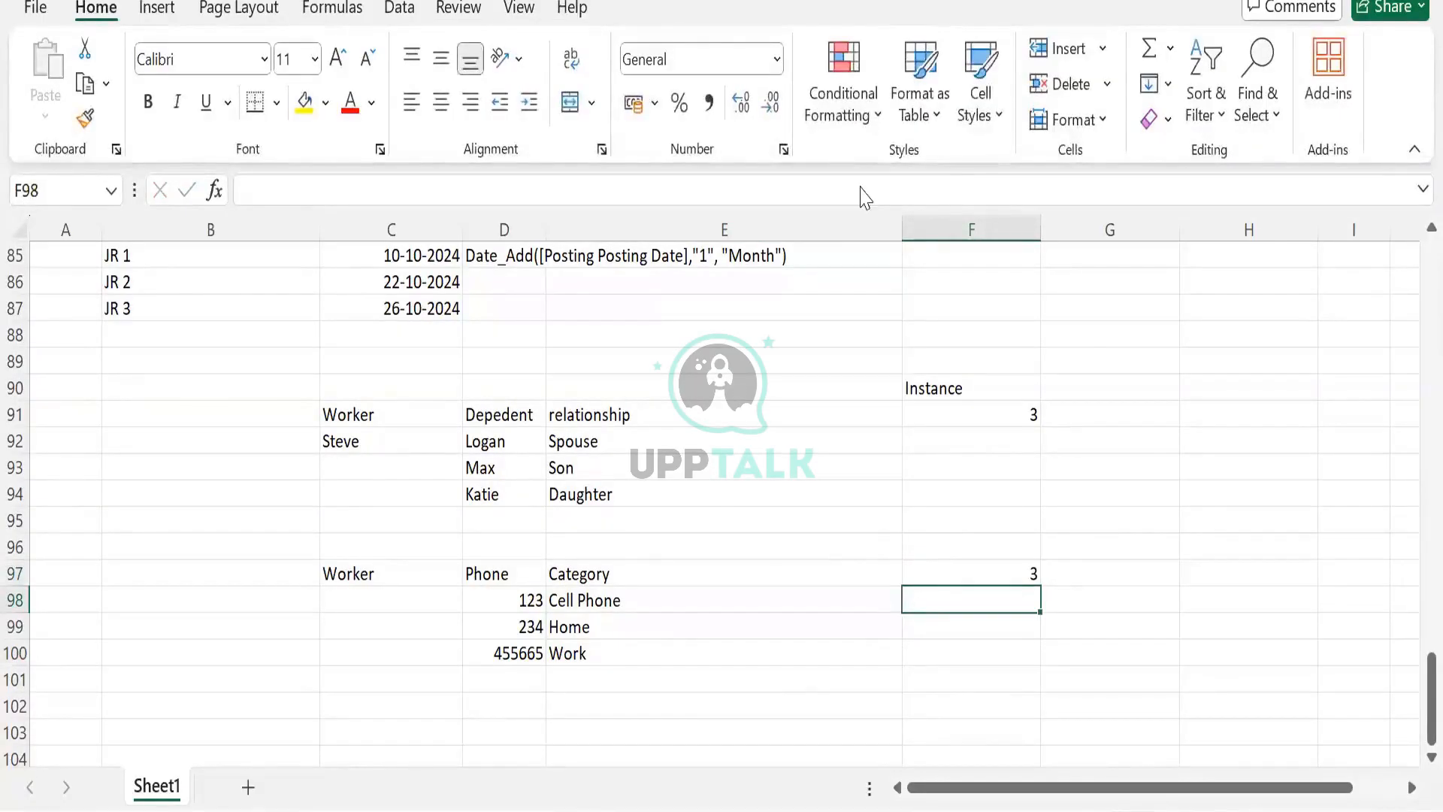
- Clear the Worker, Phone and Category table from rows 97 to 100
{"action": "left_click", "coordinate": [936, 188]}
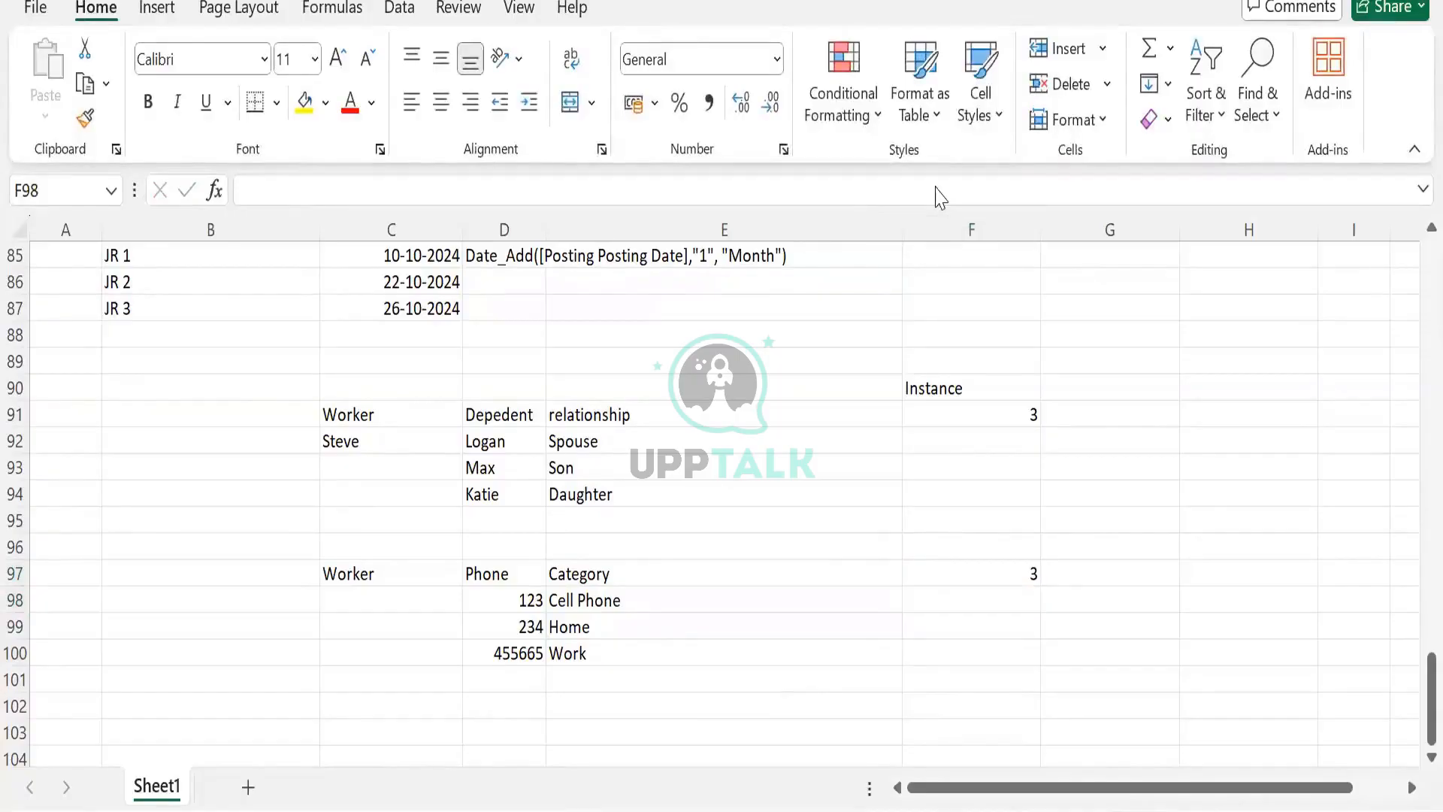
{"action": "scroll", "coordinate": [622, 345], "scroll_direction": "up", "scroll_amount": 2}
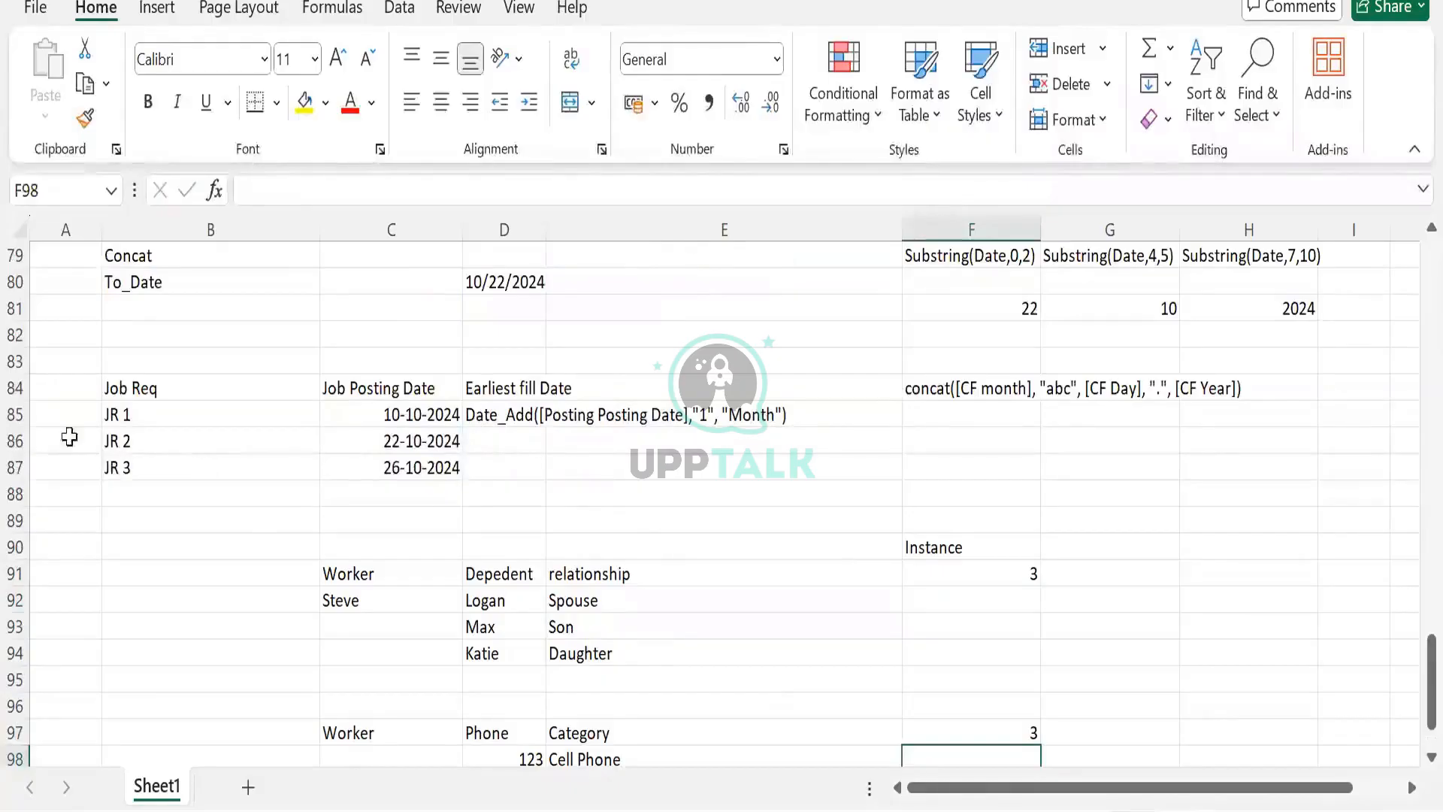
{"action": "double_click", "coordinate": [159, 387]}
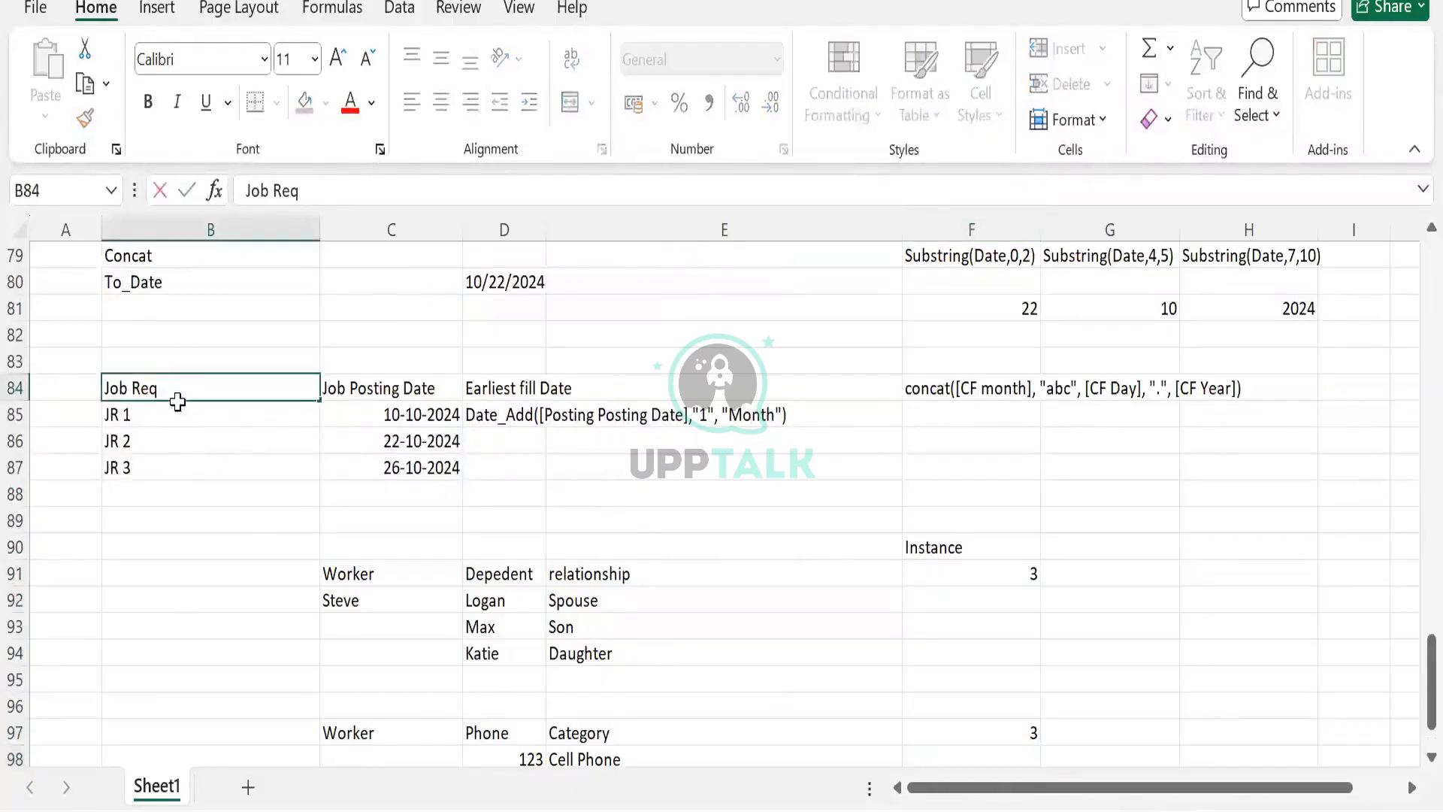
{"action": "left_click", "coordinate": [178, 472]}
{"action": "left_click_drag", "start_coordinate": [218, 387], "coordinate": [425, 471]}
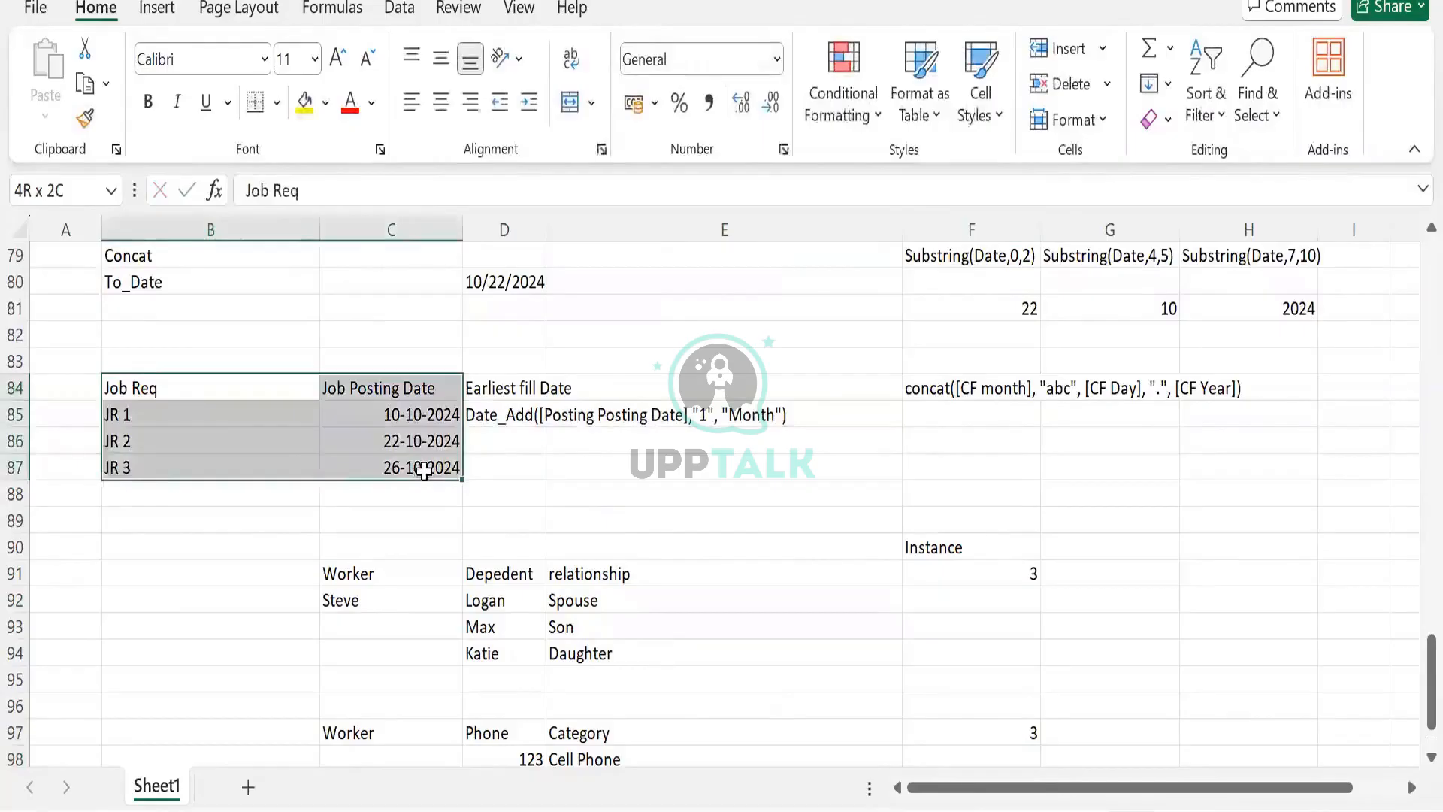
{"action": "left_click", "coordinate": [193, 421]}
{"action": "scroll", "coordinate": [342, 392], "scroll_direction": "down", "scroll_amount": 4}
{"action": "left_click_drag", "start_coordinate": [354, 409], "coordinate": [1030, 489]}
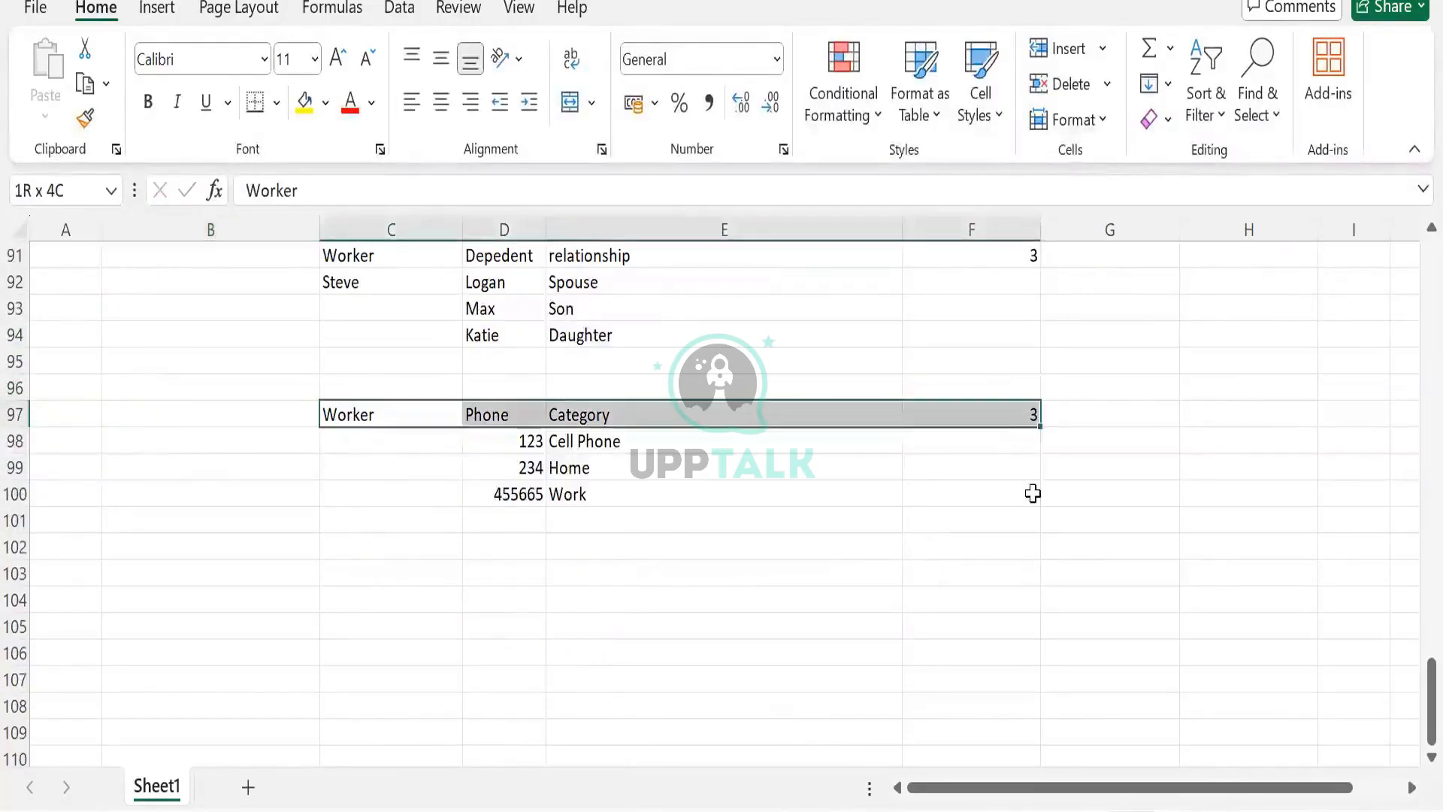
{"action": "key", "text": "Delete"}
- Enter the heading Job requisiton in C97 and JR1 beneath it in C98
{"action": "left_click", "coordinate": [432, 416]}
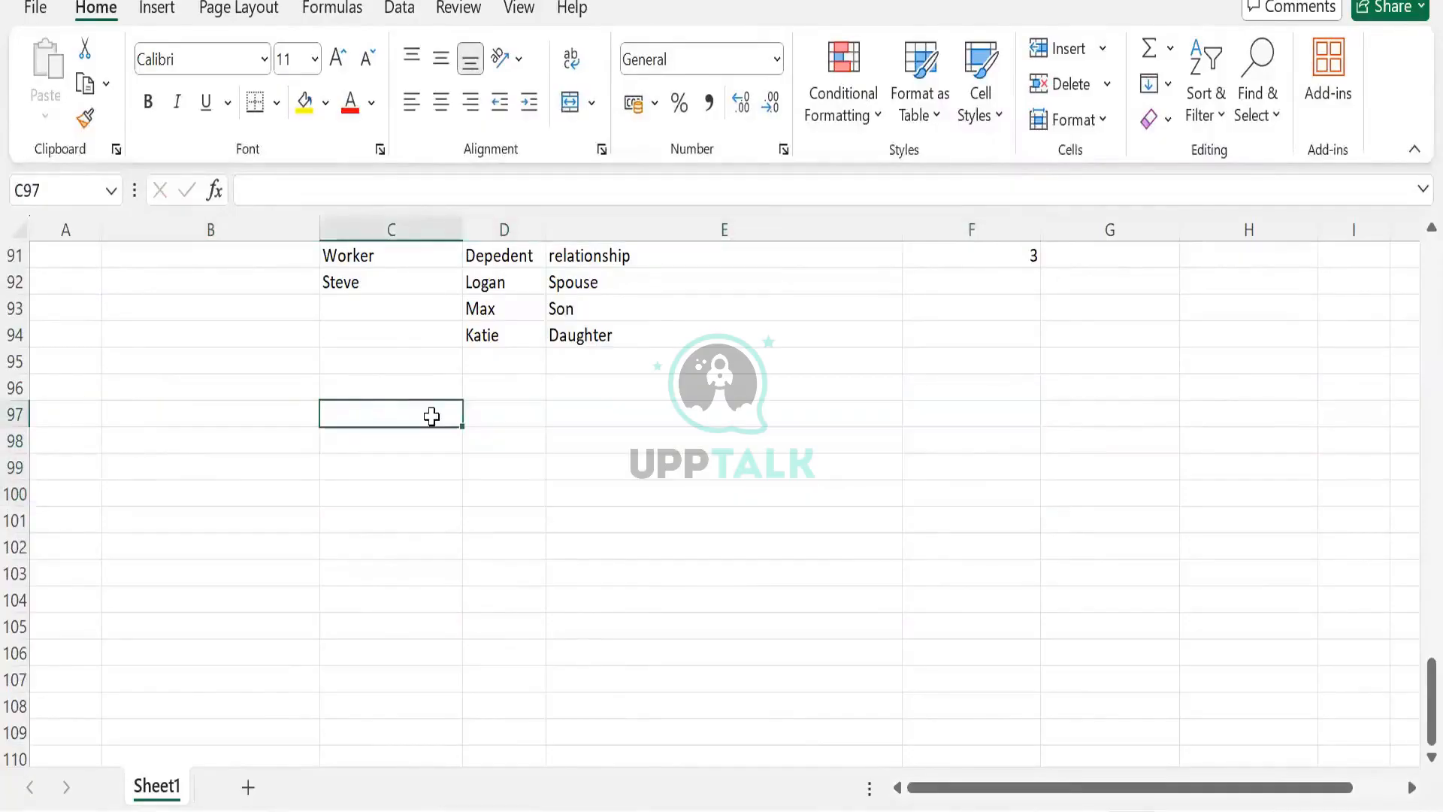
{"action": "type", "text": "Job re"}
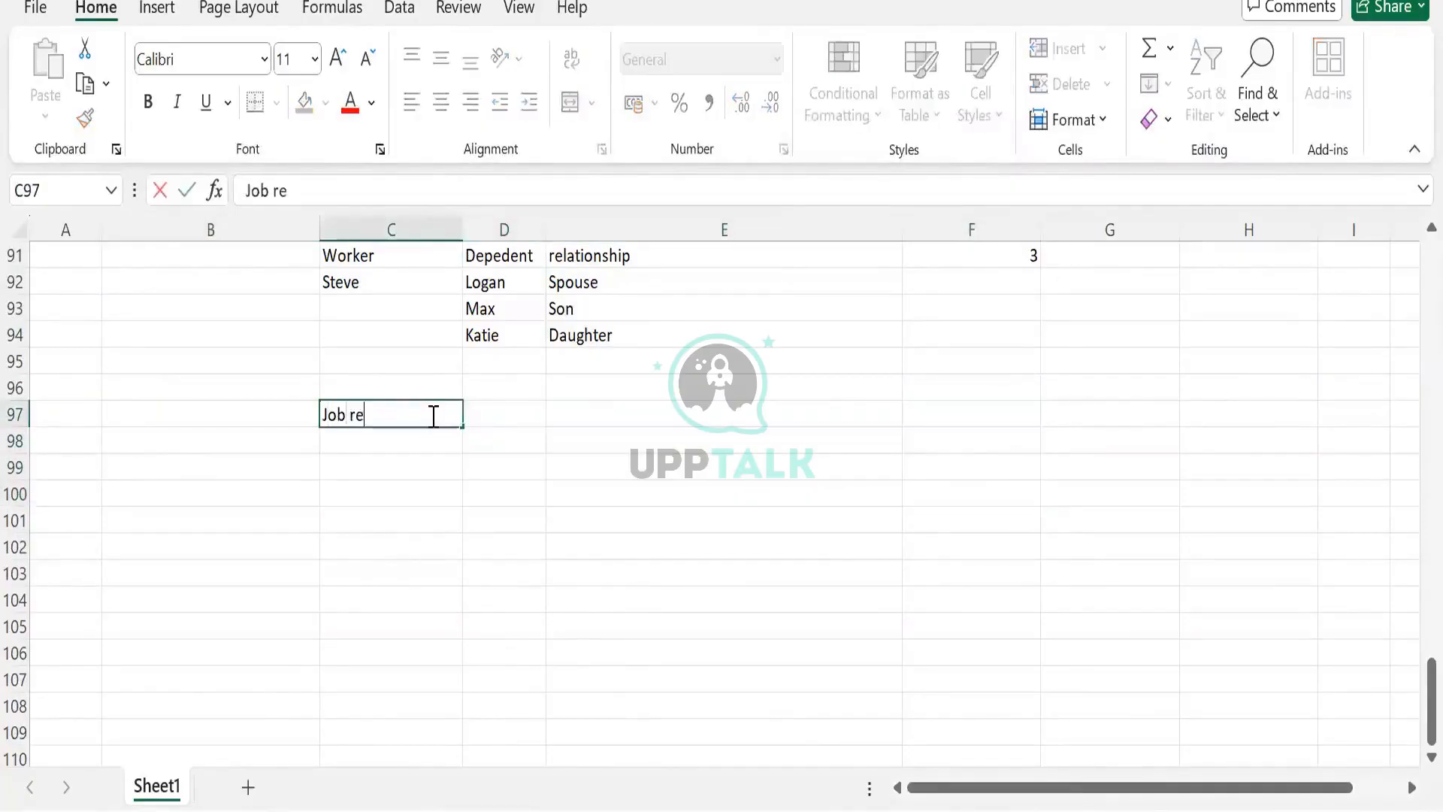
{"action": "type", "text": "quisiton"}
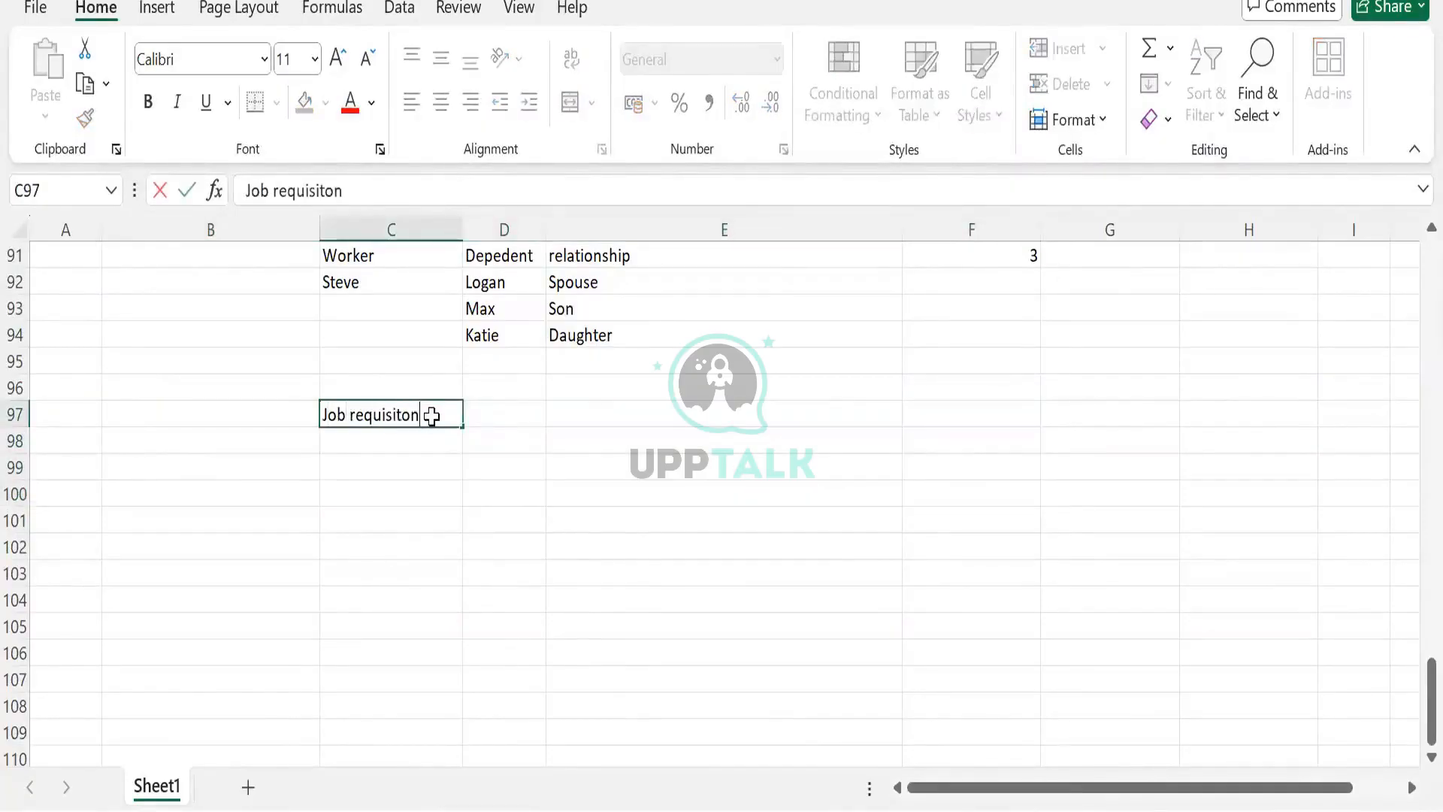
{"action": "key", "text": "Return"}
{"action": "type", "text": "JR1"}
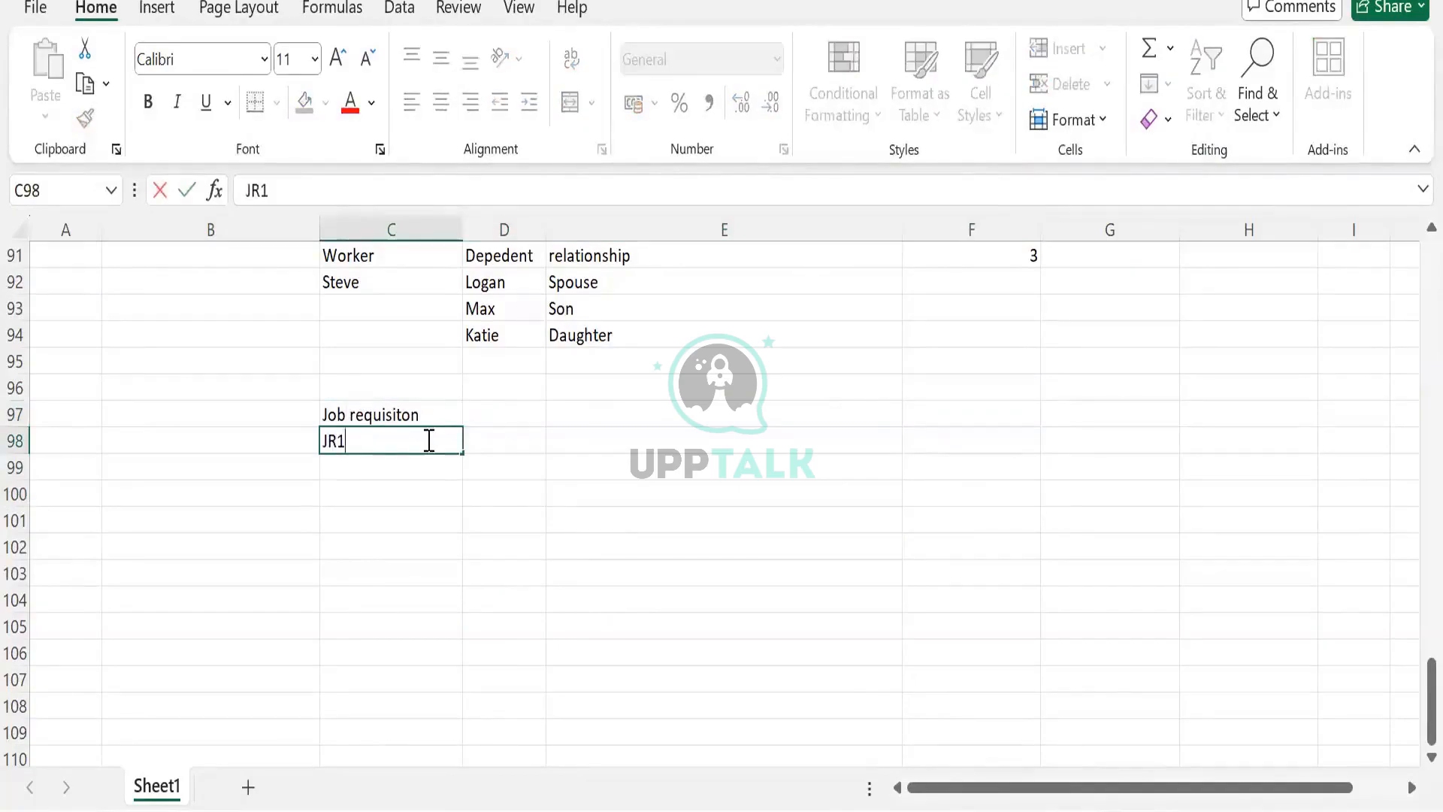
{"action": "left_click", "coordinate": [516, 431]}
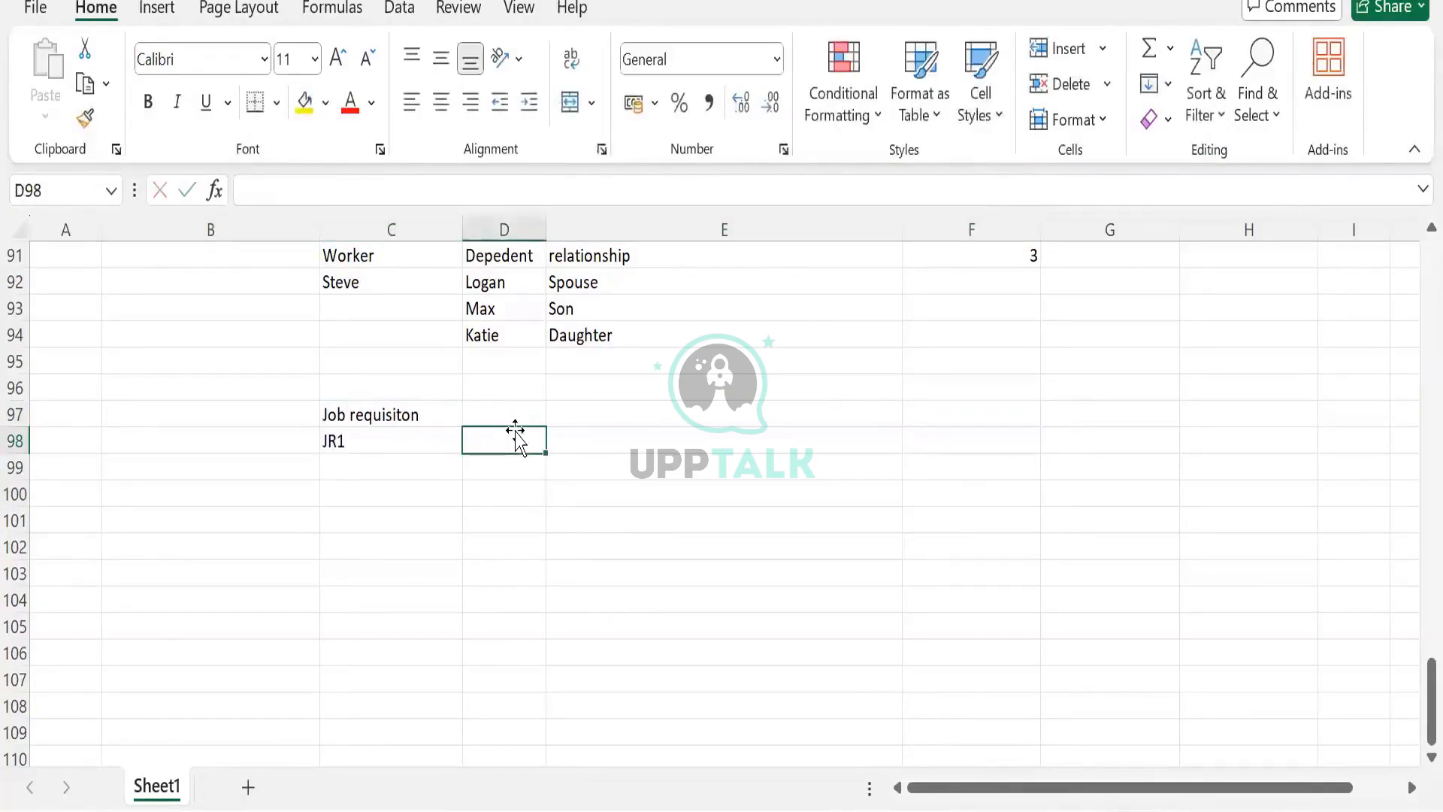
- Enter the heading Candidate List in D97 with candidates Steve, Logan and Donald in D98 to D100
{"action": "left_click", "coordinate": [510, 413]}
{"action": "type", "text": "Candidate"}
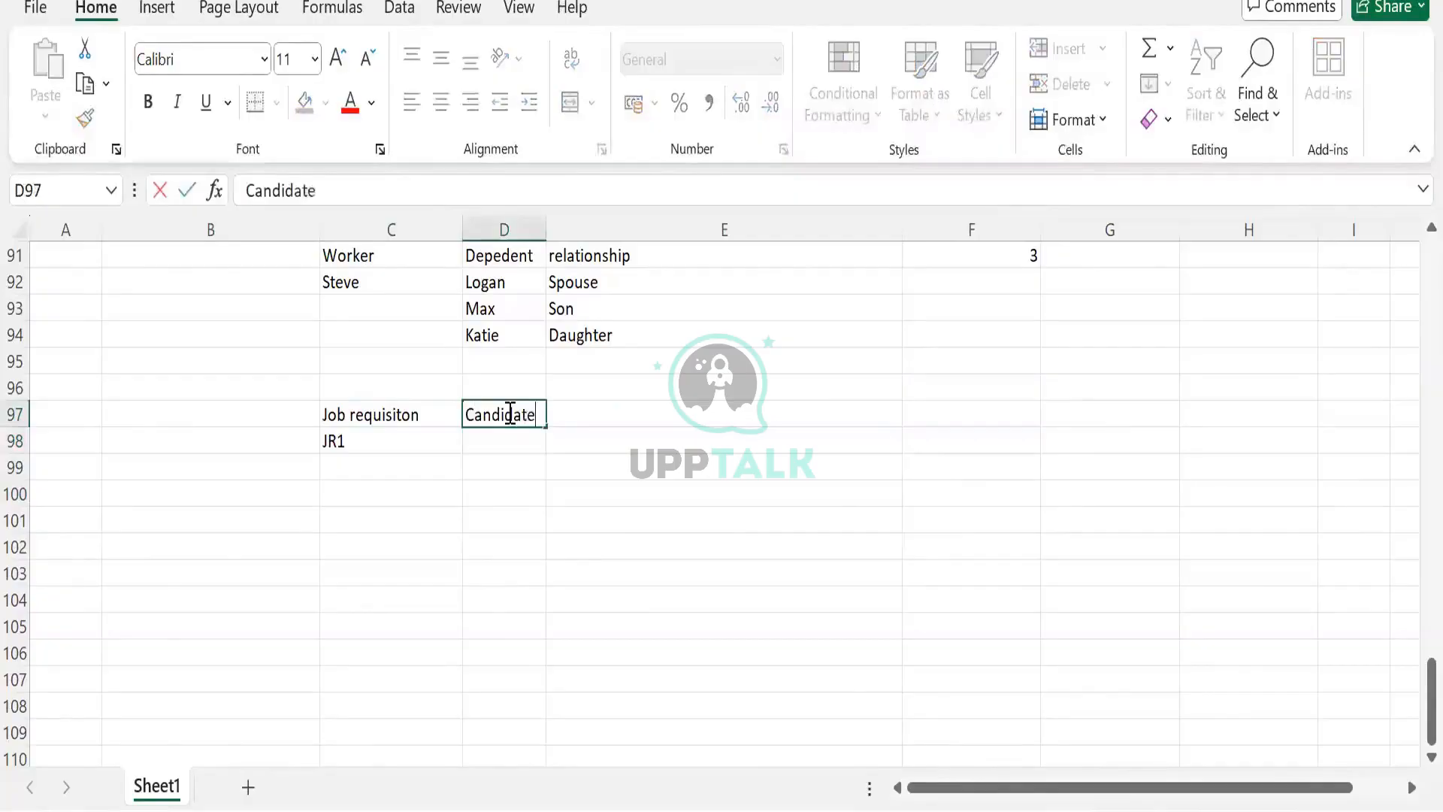
{"action": "type", "text": " List"}
{"action": "left_click", "coordinate": [488, 441]}
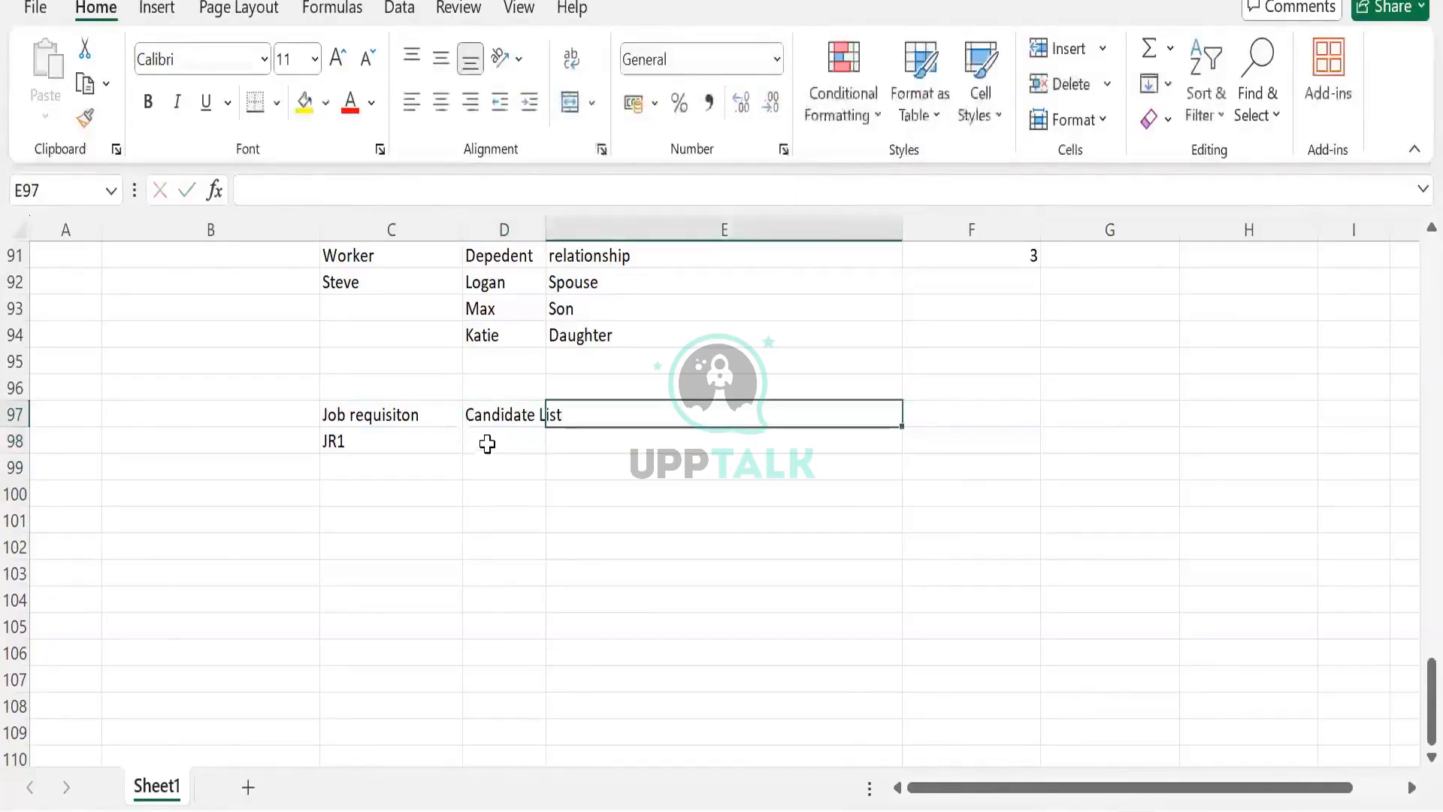
{"action": "type", "text": "Steve"}
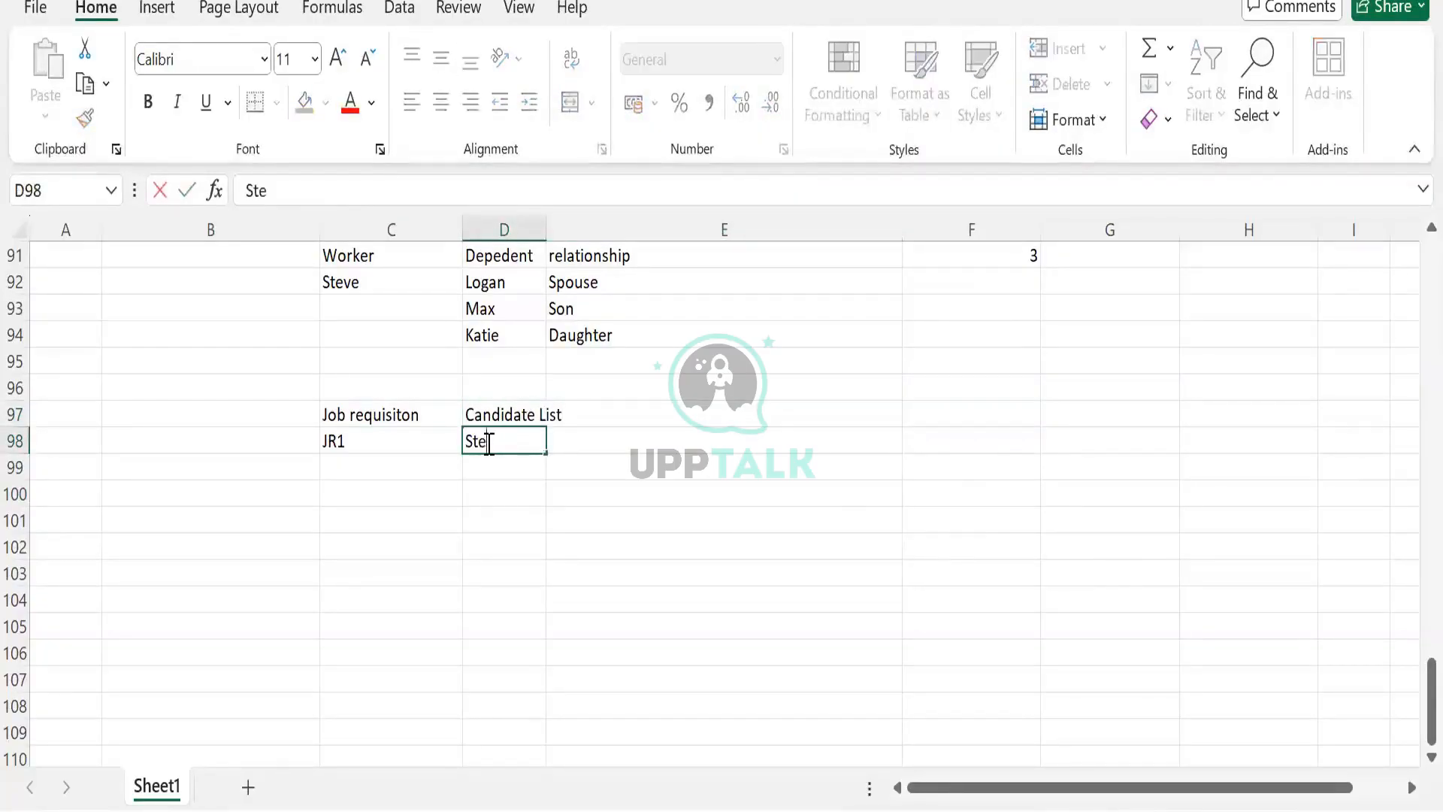
{"action": "key", "text": "Return"}
{"action": "type", "text": "Logan"}
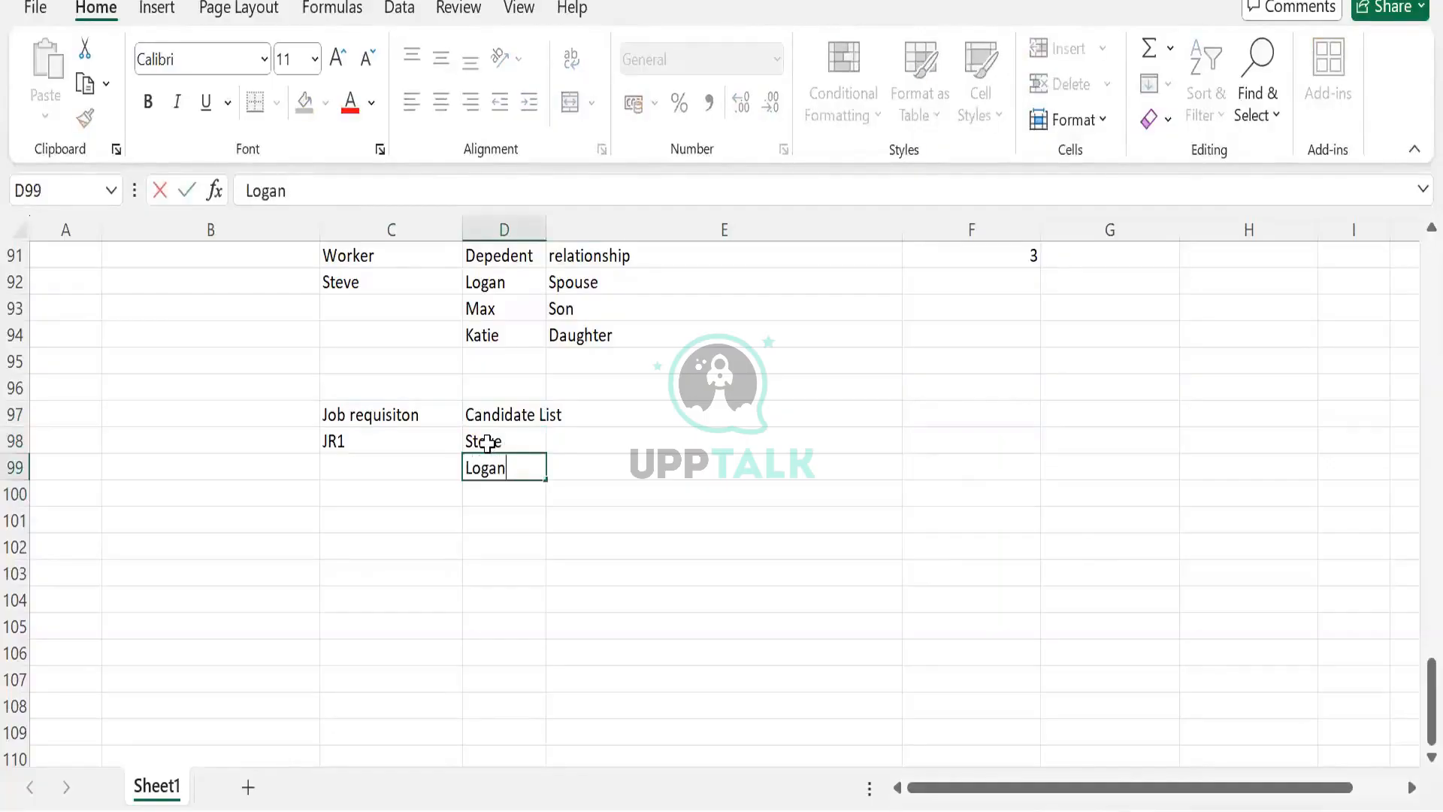
{"action": "key", "text": "Return"}
{"action": "type", "text": "Donanm"}
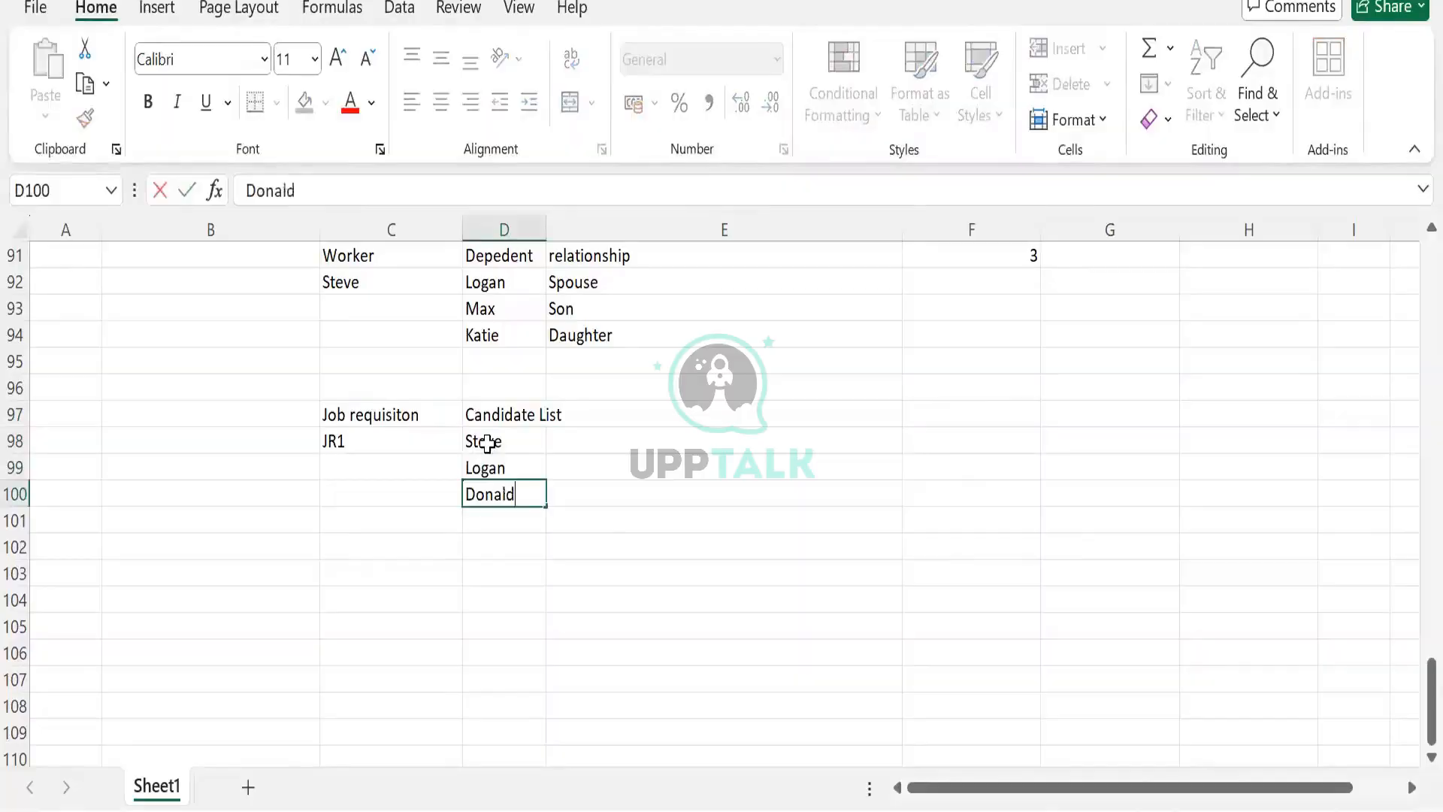
{"action": "key", "text": "Tab"}
{"action": "left_click", "coordinate": [481, 444]}
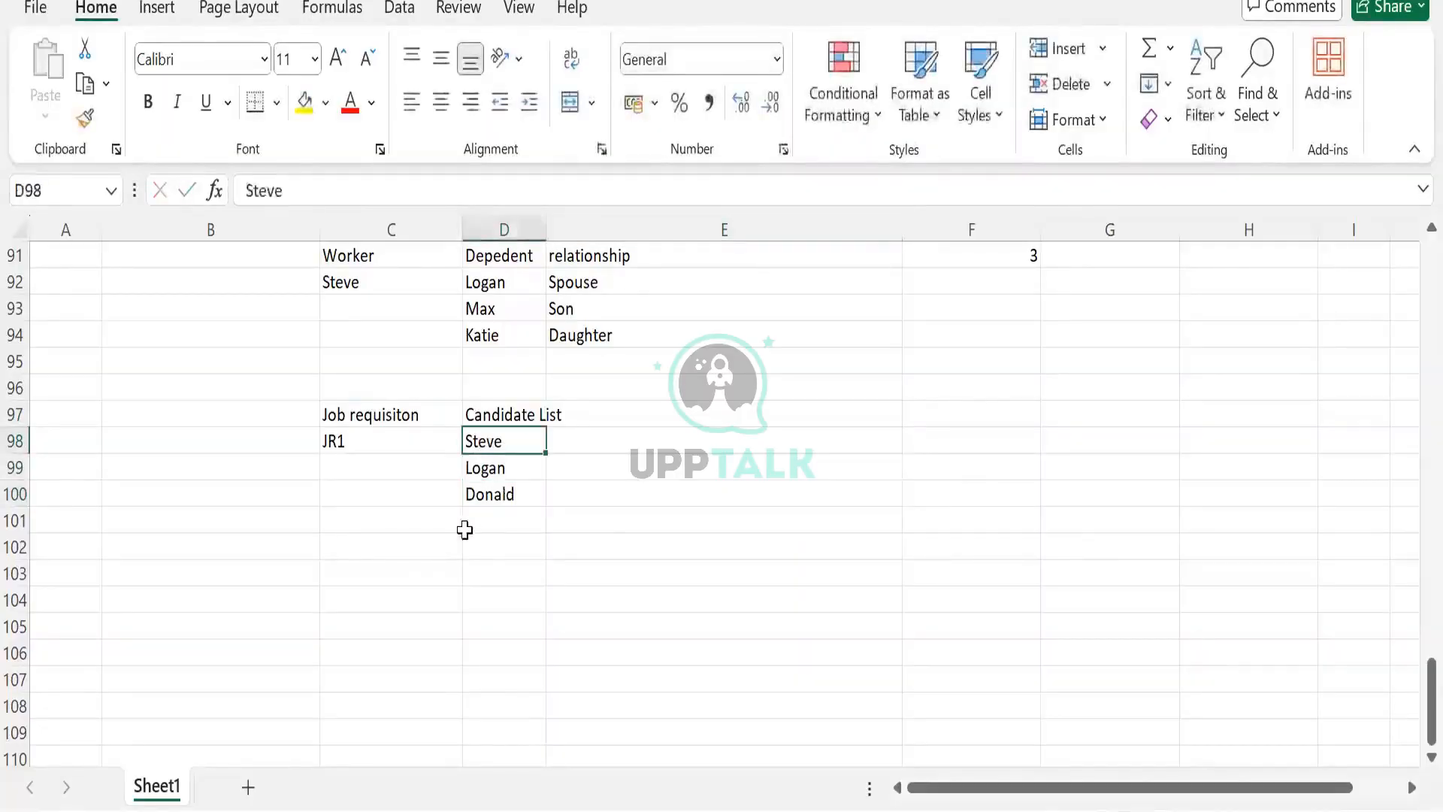
- Add a second requisition JR 2 in C101 with candidate Joe in D101
{"action": "left_click", "coordinate": [340, 531]}
{"action": "type", "text": "JR"}
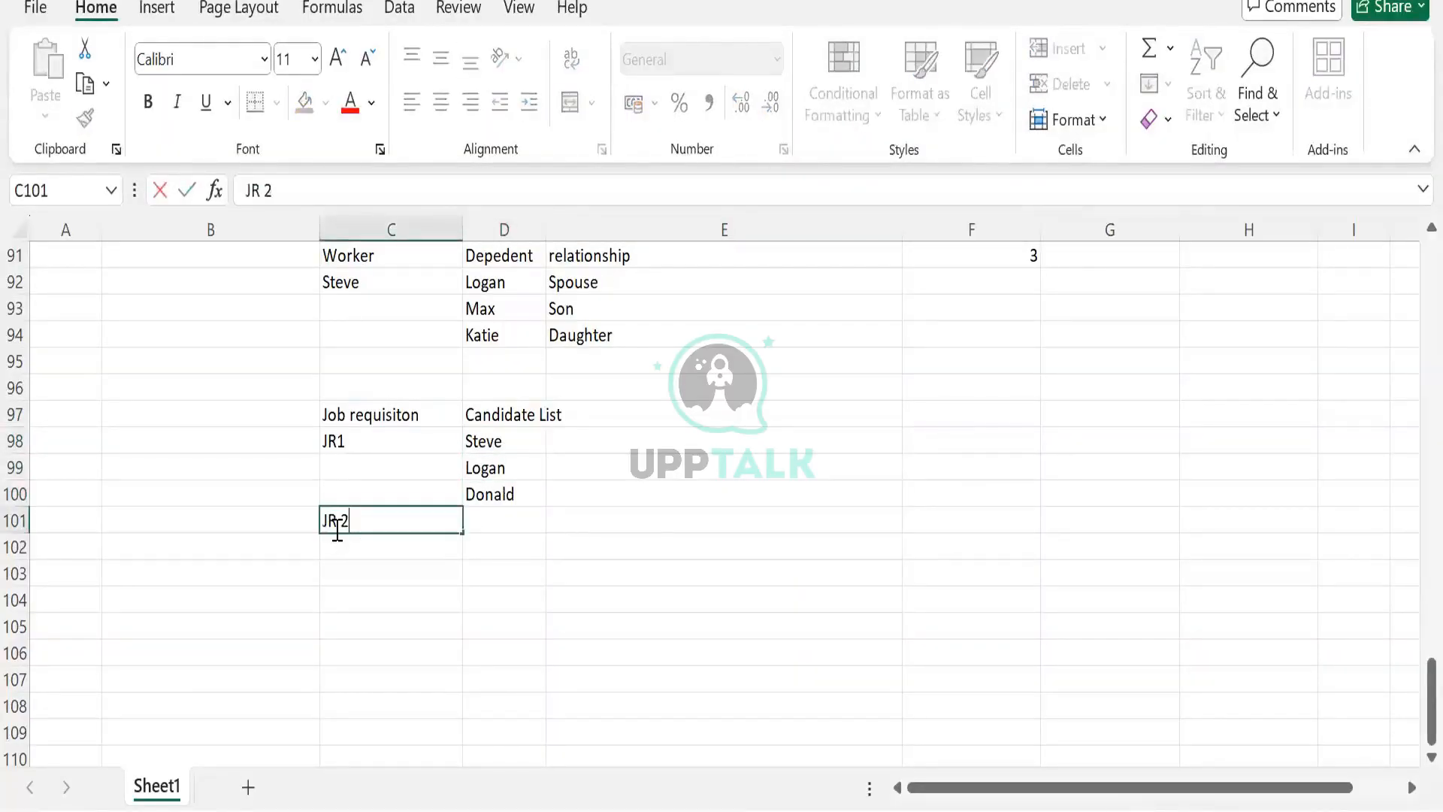
{"action": "type", "text": " 2"}
{"action": "key", "text": "Tab"}
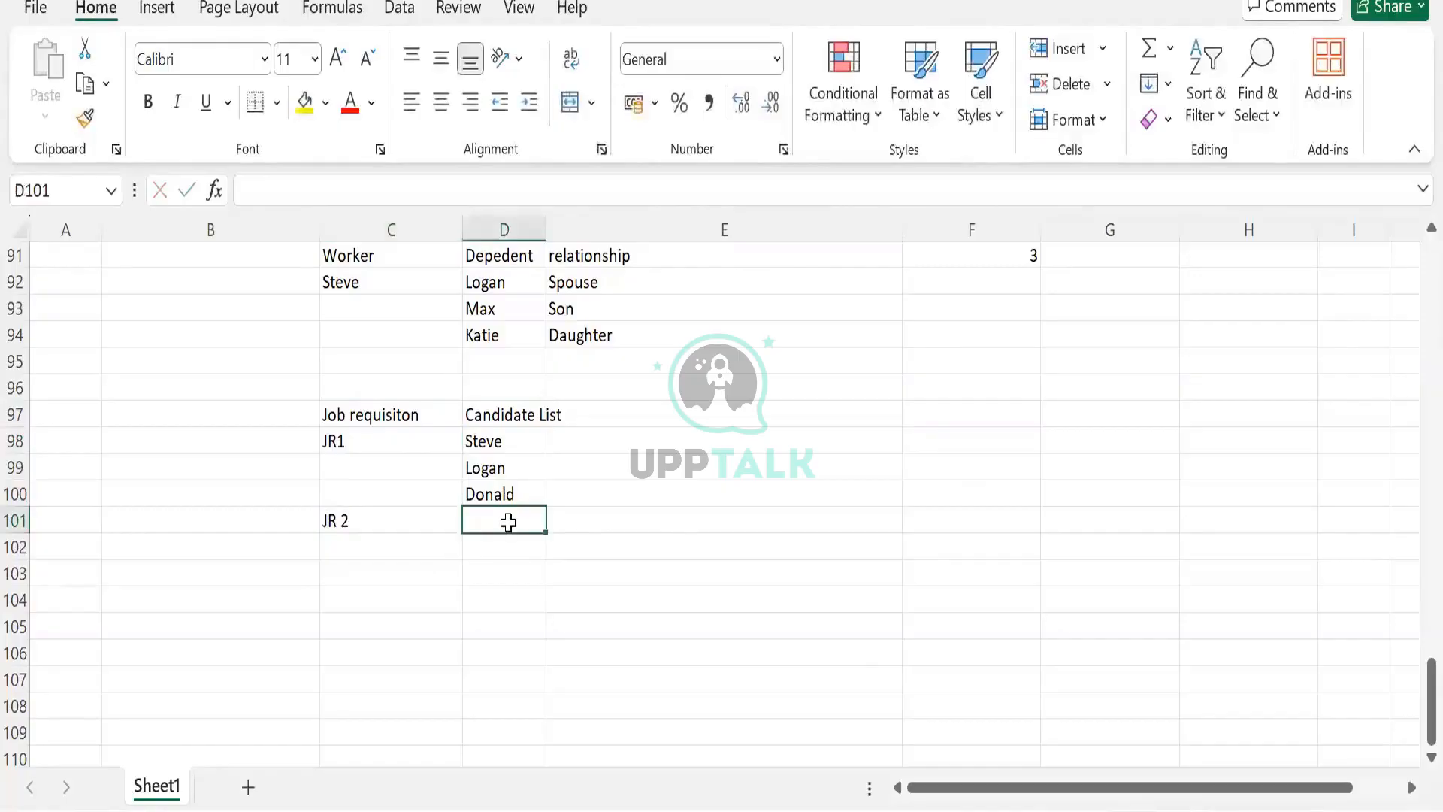
{"action": "type", "text": "Joe"}
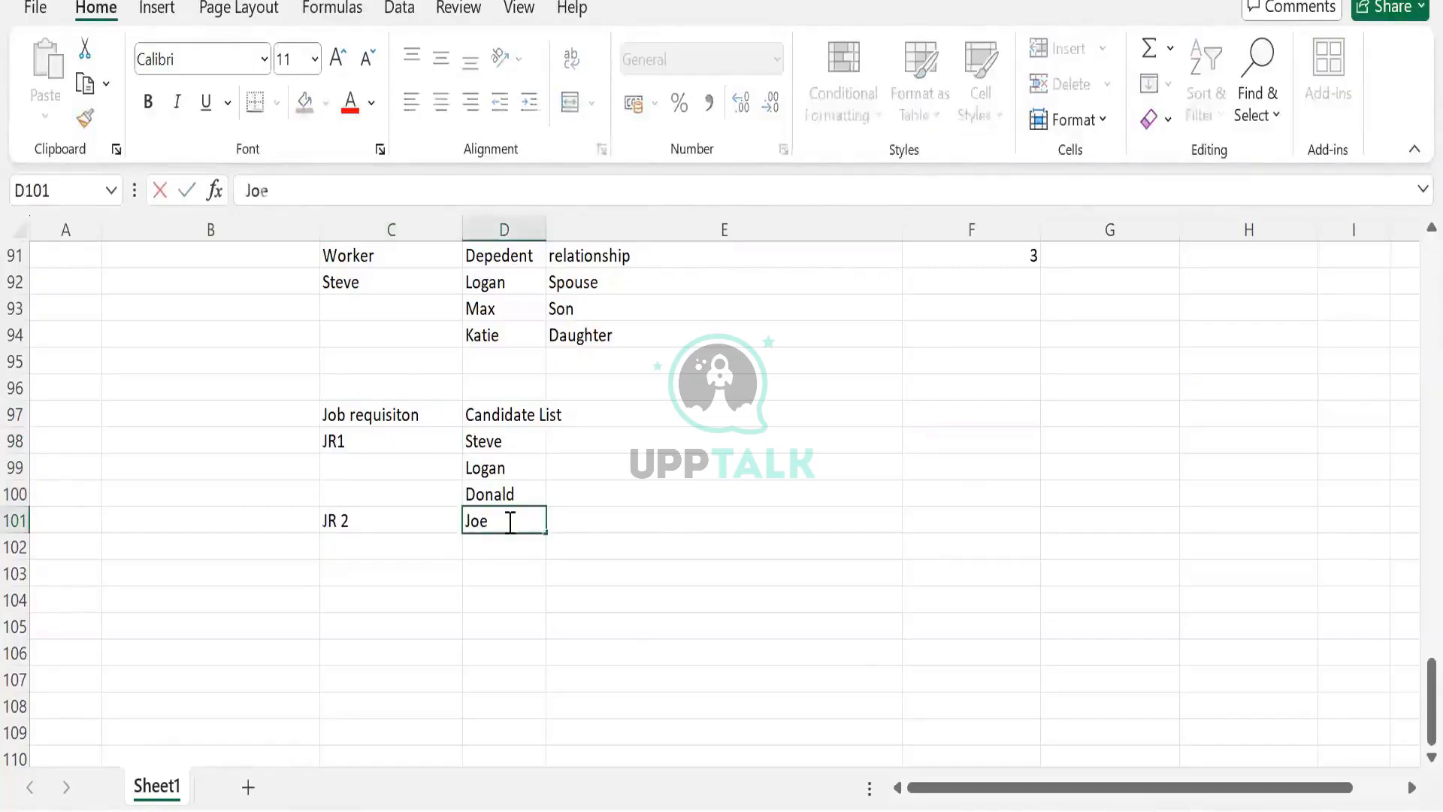
{"action": "key", "text": "Tab"}
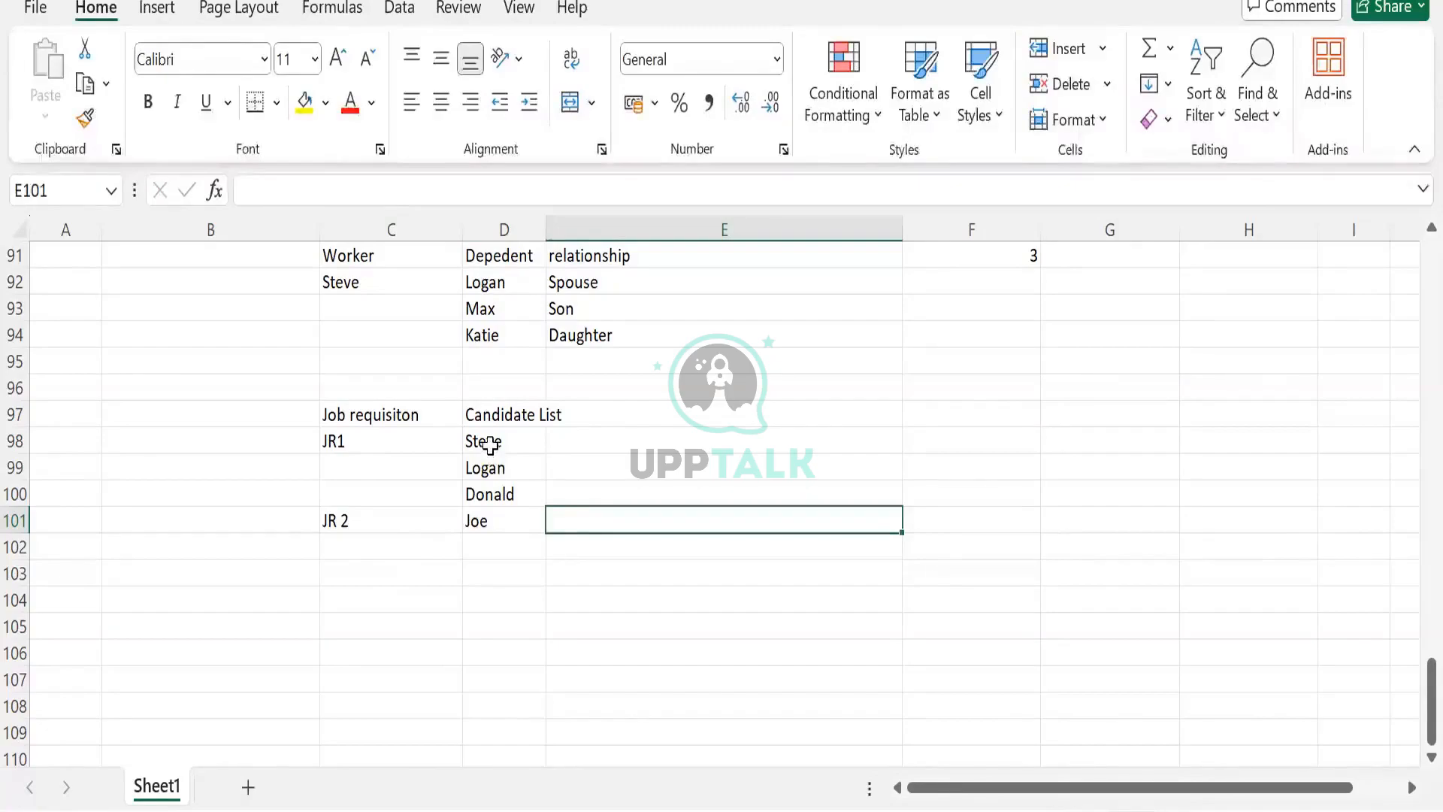
- Enter the candidate counts 3 for JR1 in E98 and 1 for JR 2 in E101
{"action": "left_click_drag", "start_coordinate": [490, 445], "coordinate": [491, 495]}
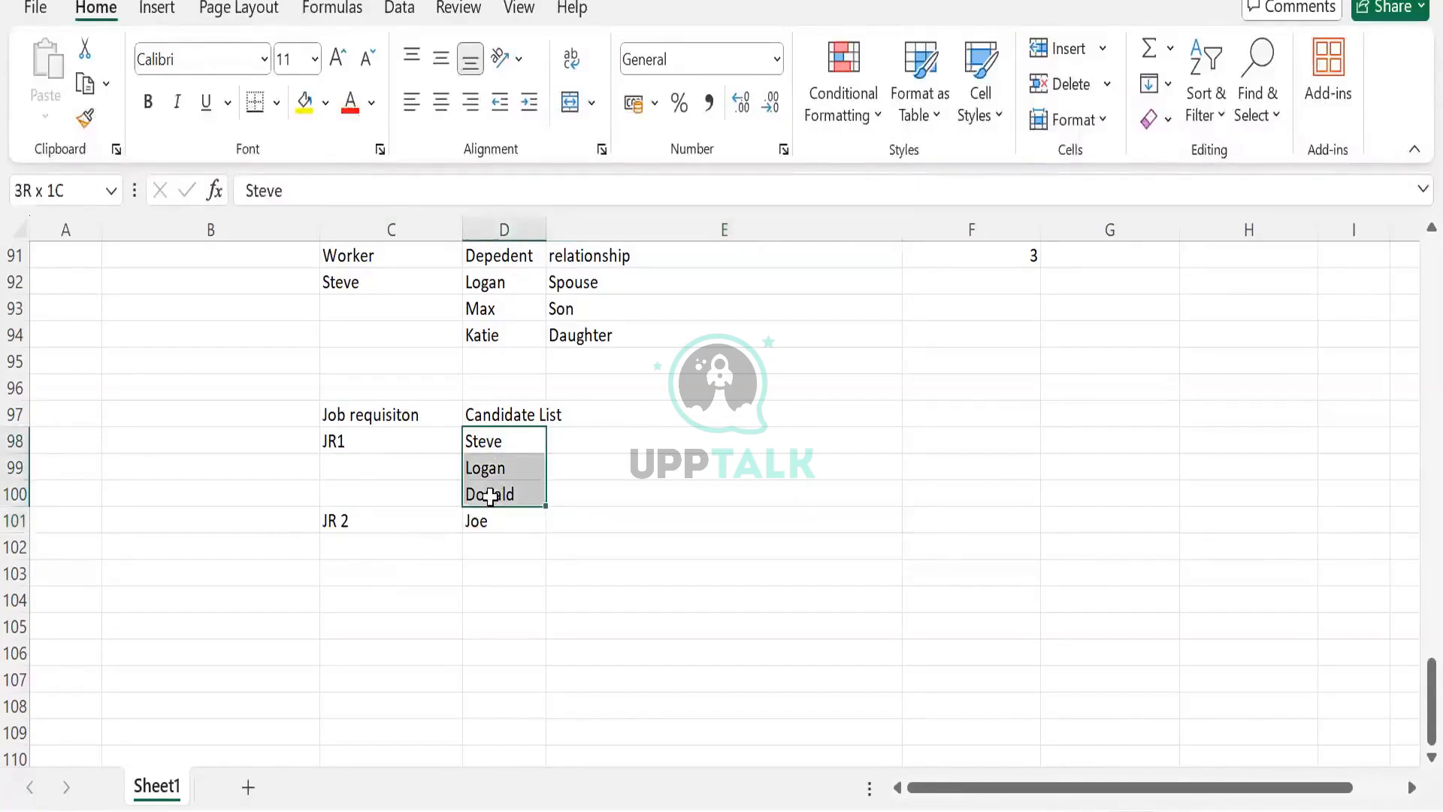
{"action": "left_click", "coordinate": [379, 440]}
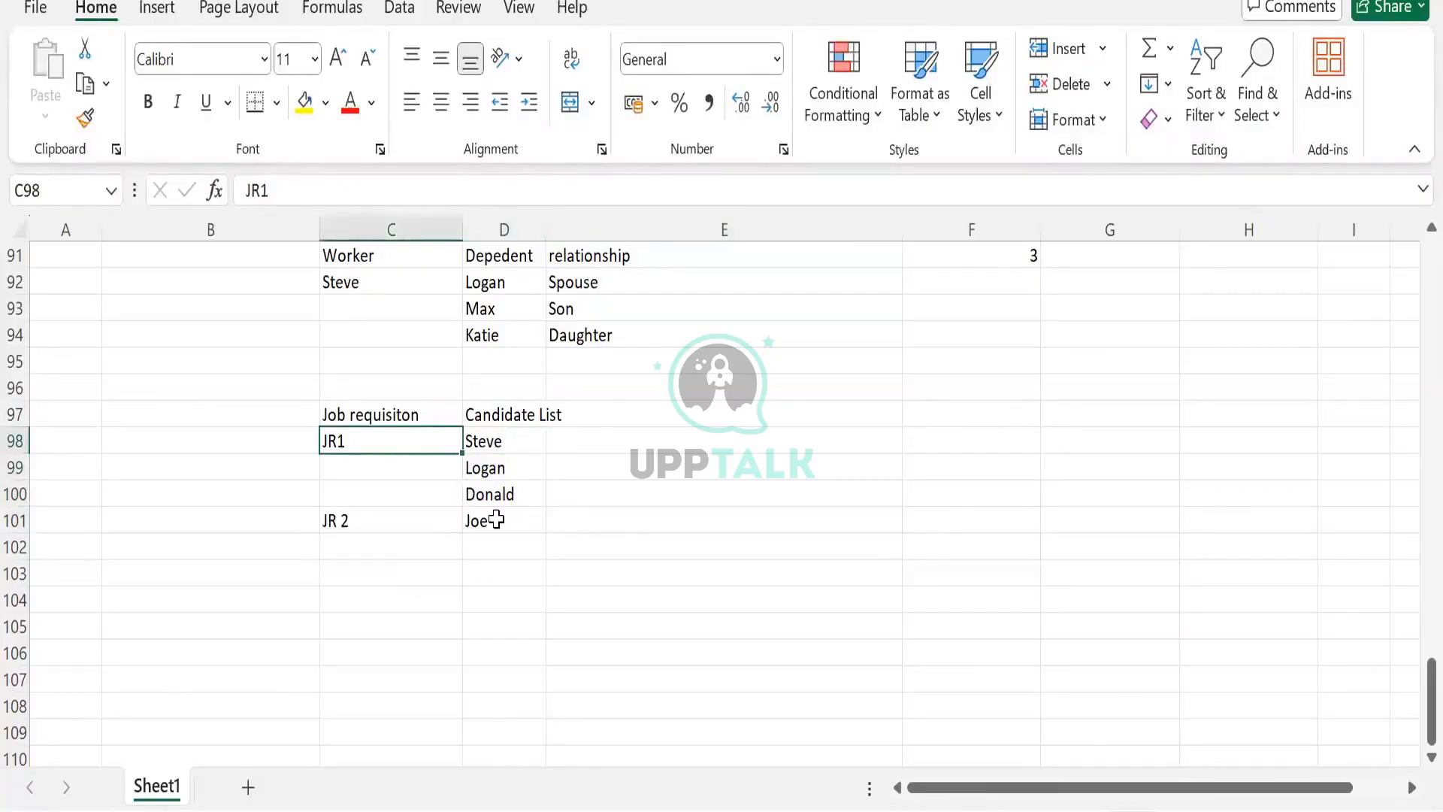
{"action": "left_click", "coordinate": [604, 437]}
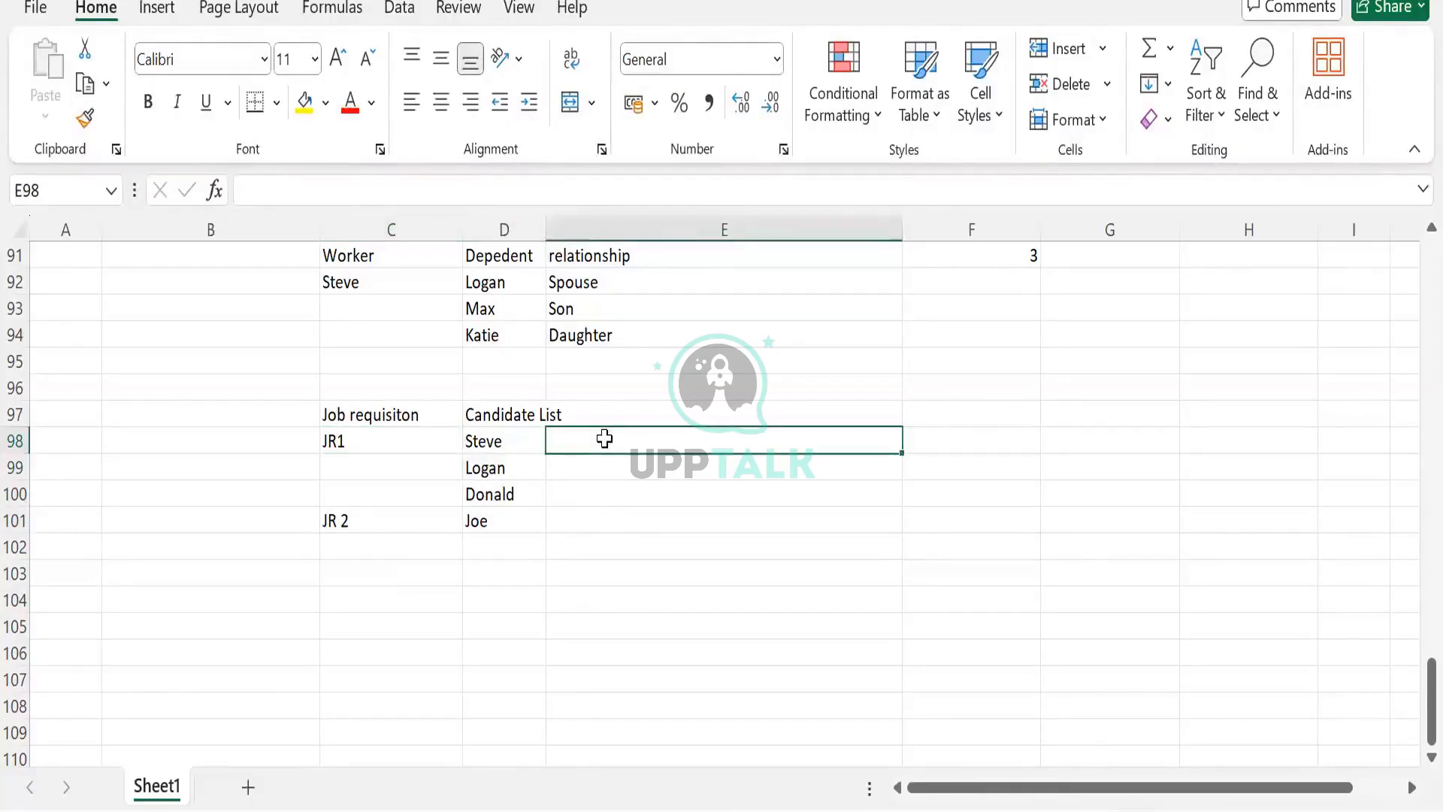
{"action": "type", "text": "3"}
{"action": "left_click", "coordinate": [590, 530]}
{"action": "type", "text": "1"}
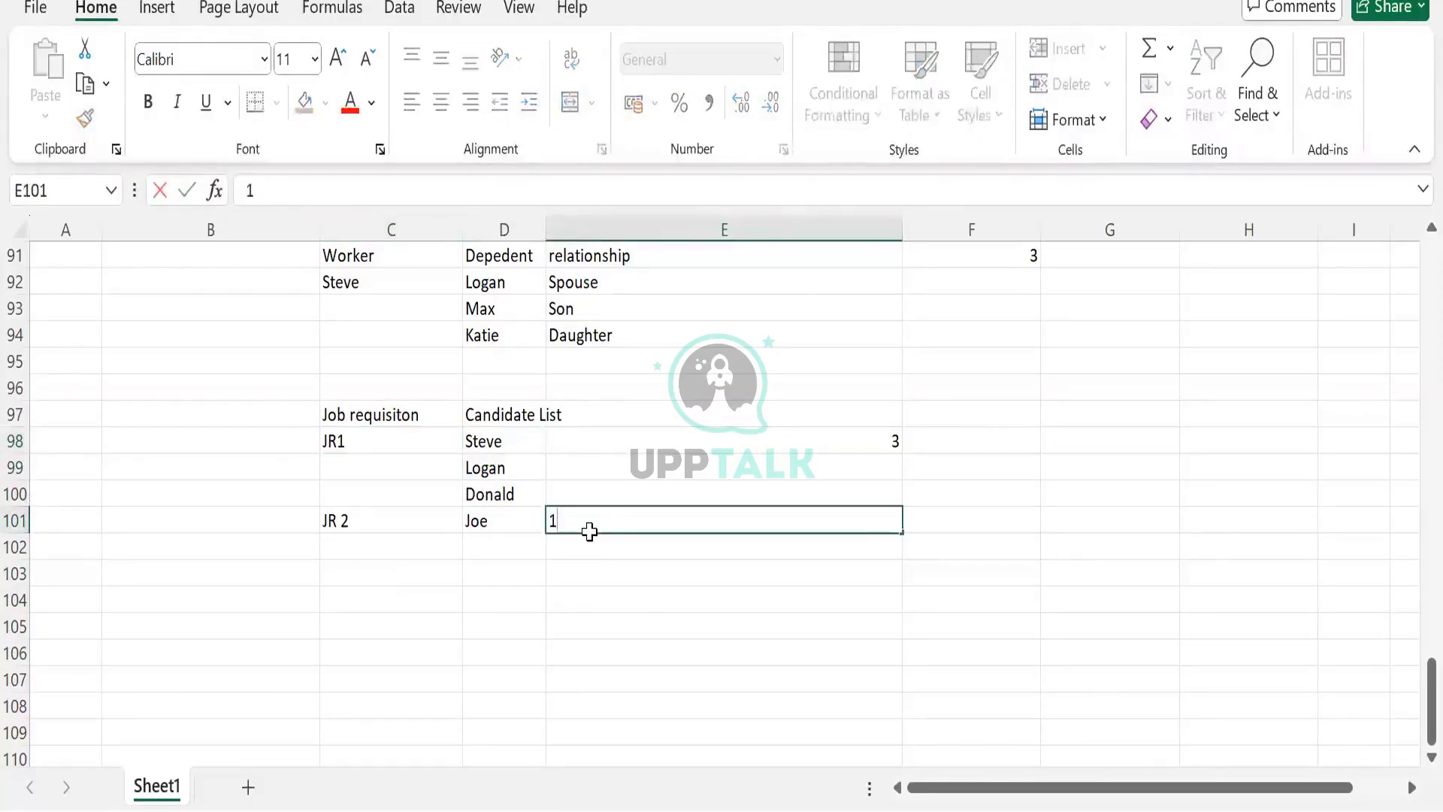
{"action": "key", "text": "Tab"}
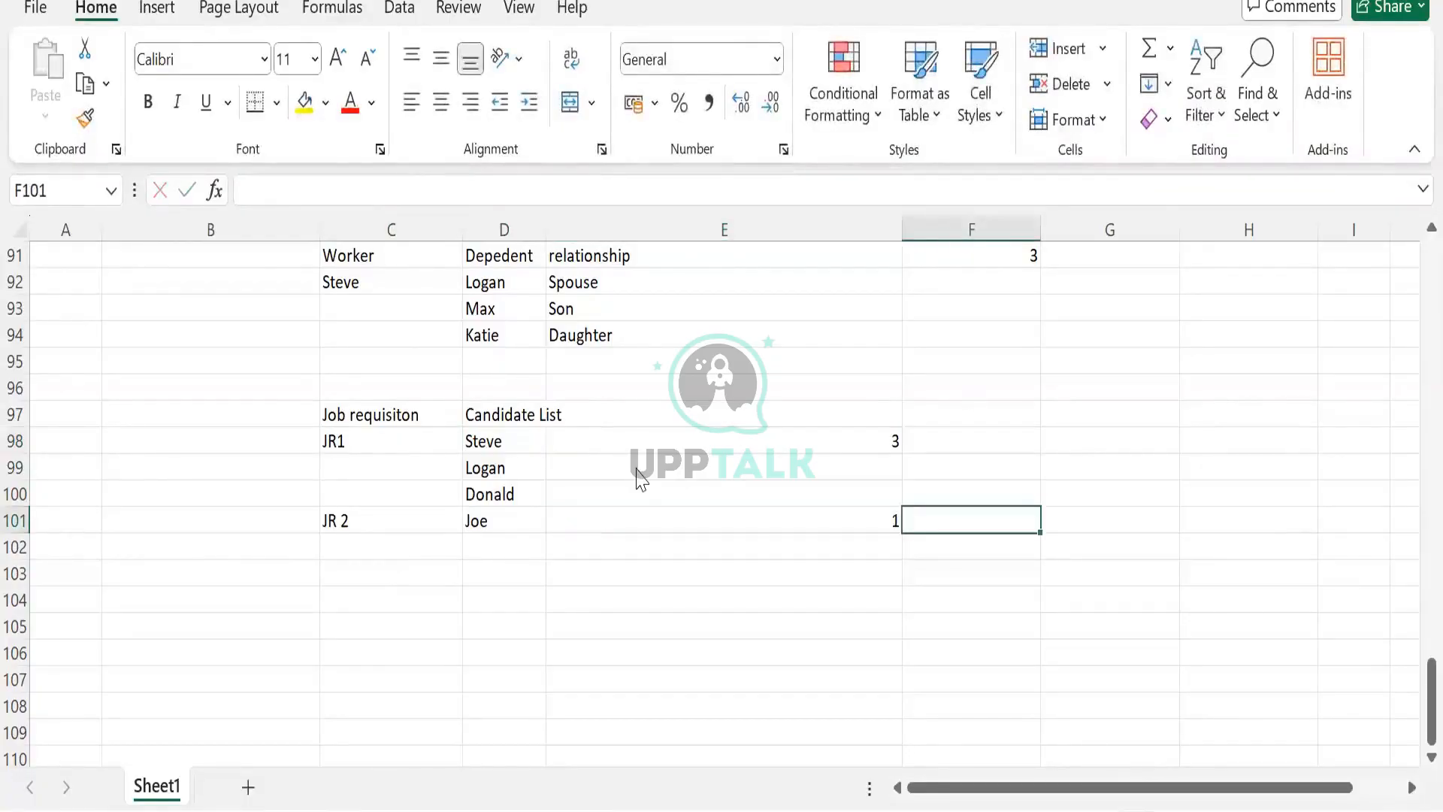
- Review the job requisition and candidate table in rows 97 to 101
{"action": "mouse_move", "coordinate": [374, 407]}
{"action": "left_mouse_down"}
{"action": "mouse_move", "coordinate": [724, 570]}
{"action": "mouse_move", "coordinate": [725, 519]}
{"action": "left_mouse_up"}
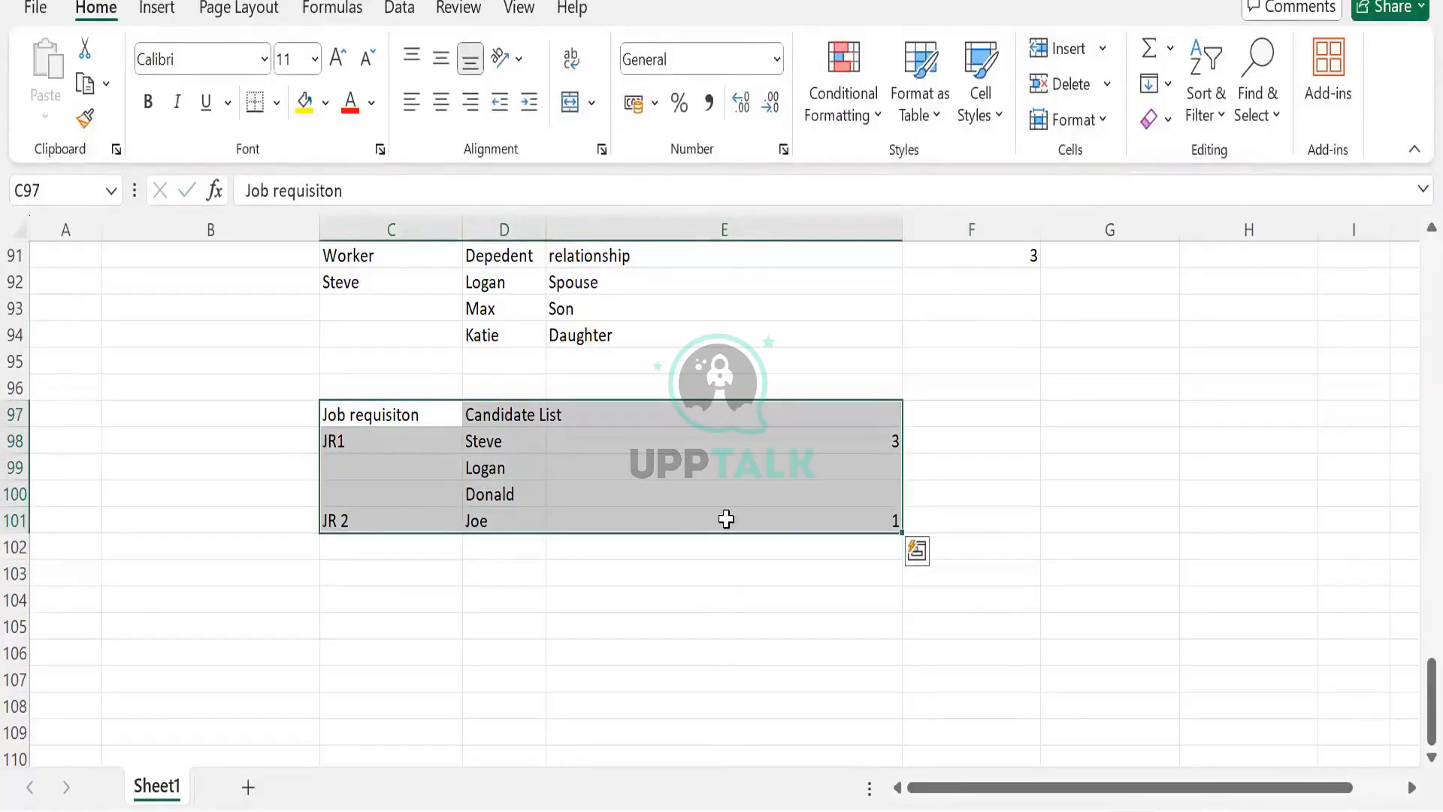
{"action": "left_click", "coordinate": [413, 462]}
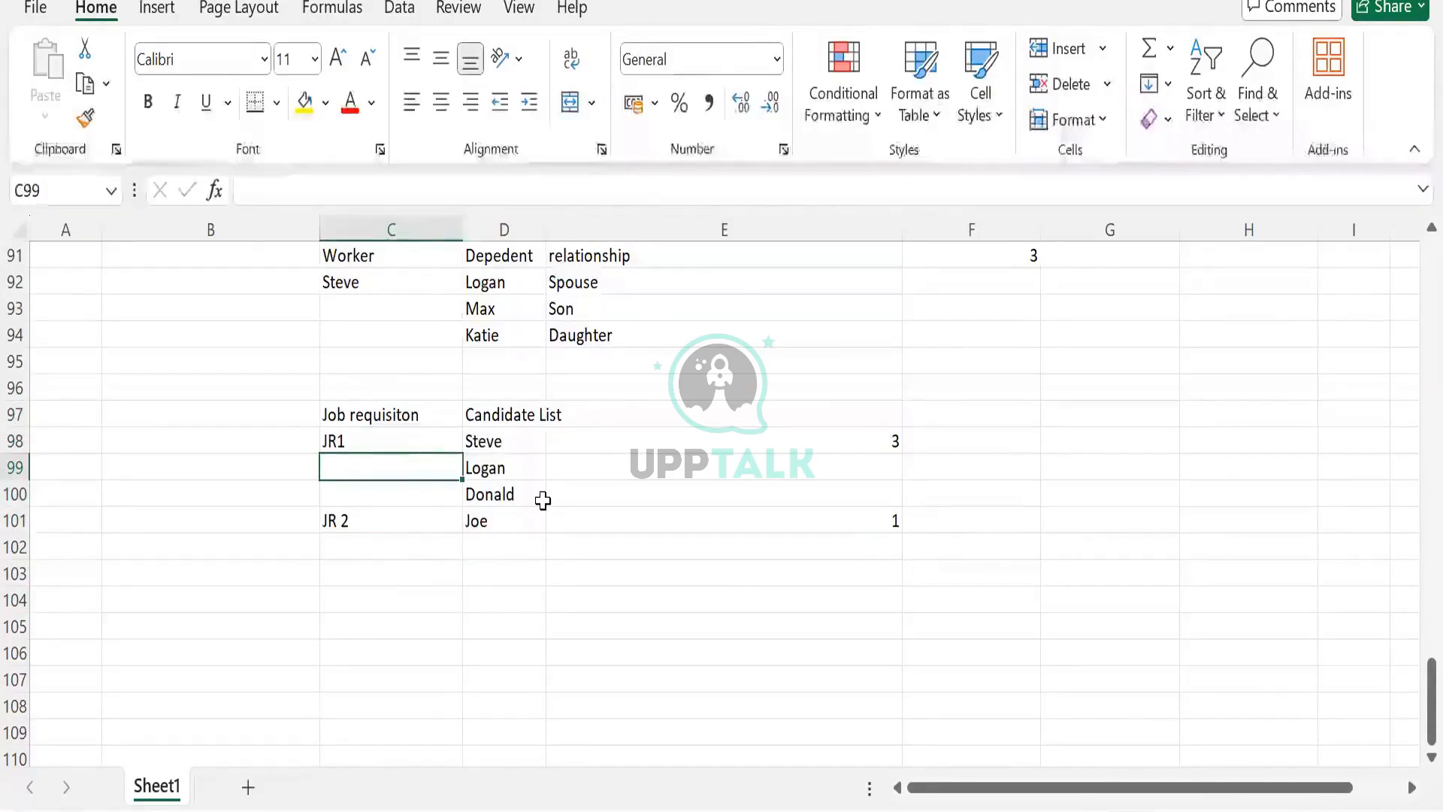
{"action": "scroll", "coordinate": [543, 500], "scroll_direction": "up", "scroll_amount": 2}
{"action": "scroll", "coordinate": [542, 500], "scroll_direction": "down", "scroll_amount": 2}
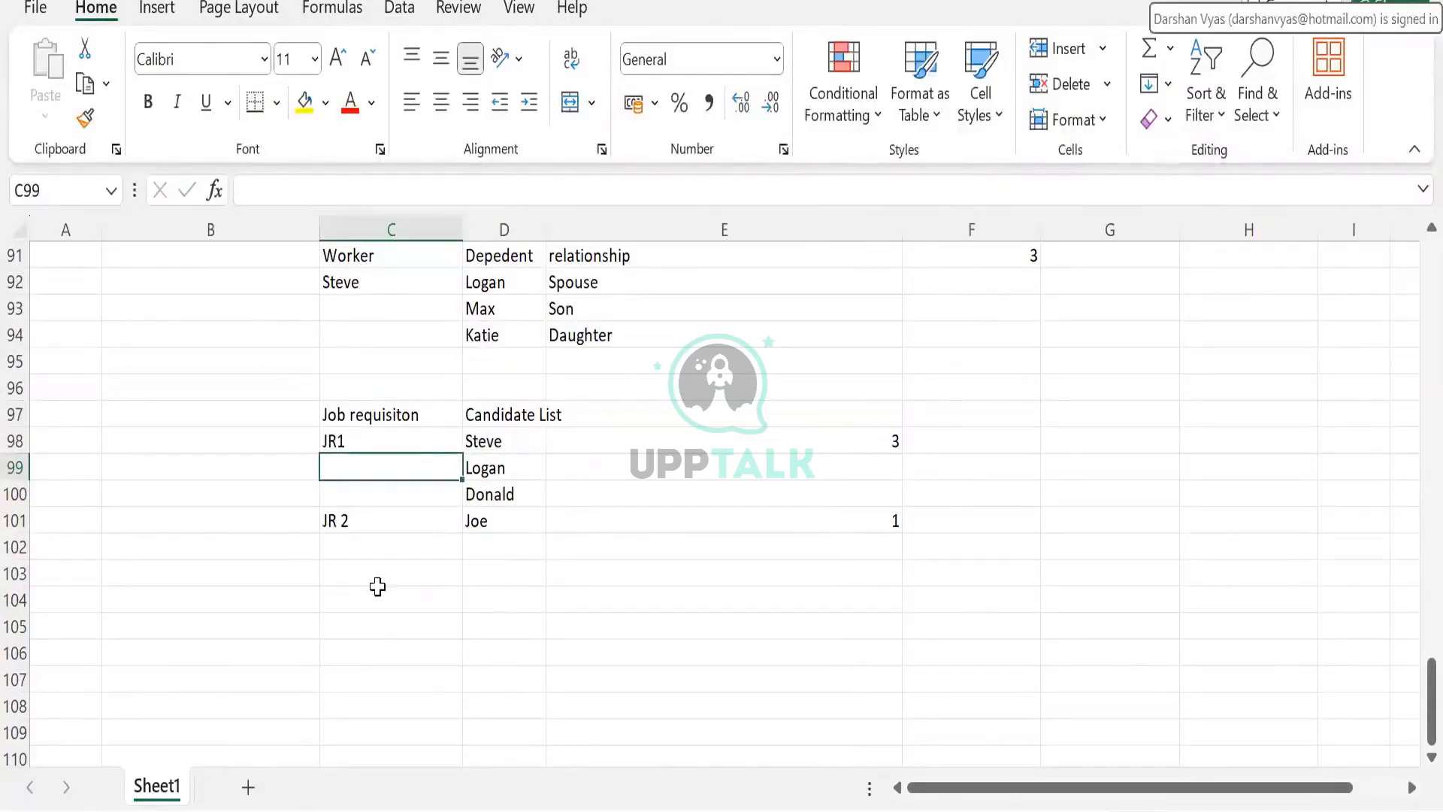
{"action": "left_click_drag", "start_coordinate": [354, 414], "coordinate": [793, 543]}
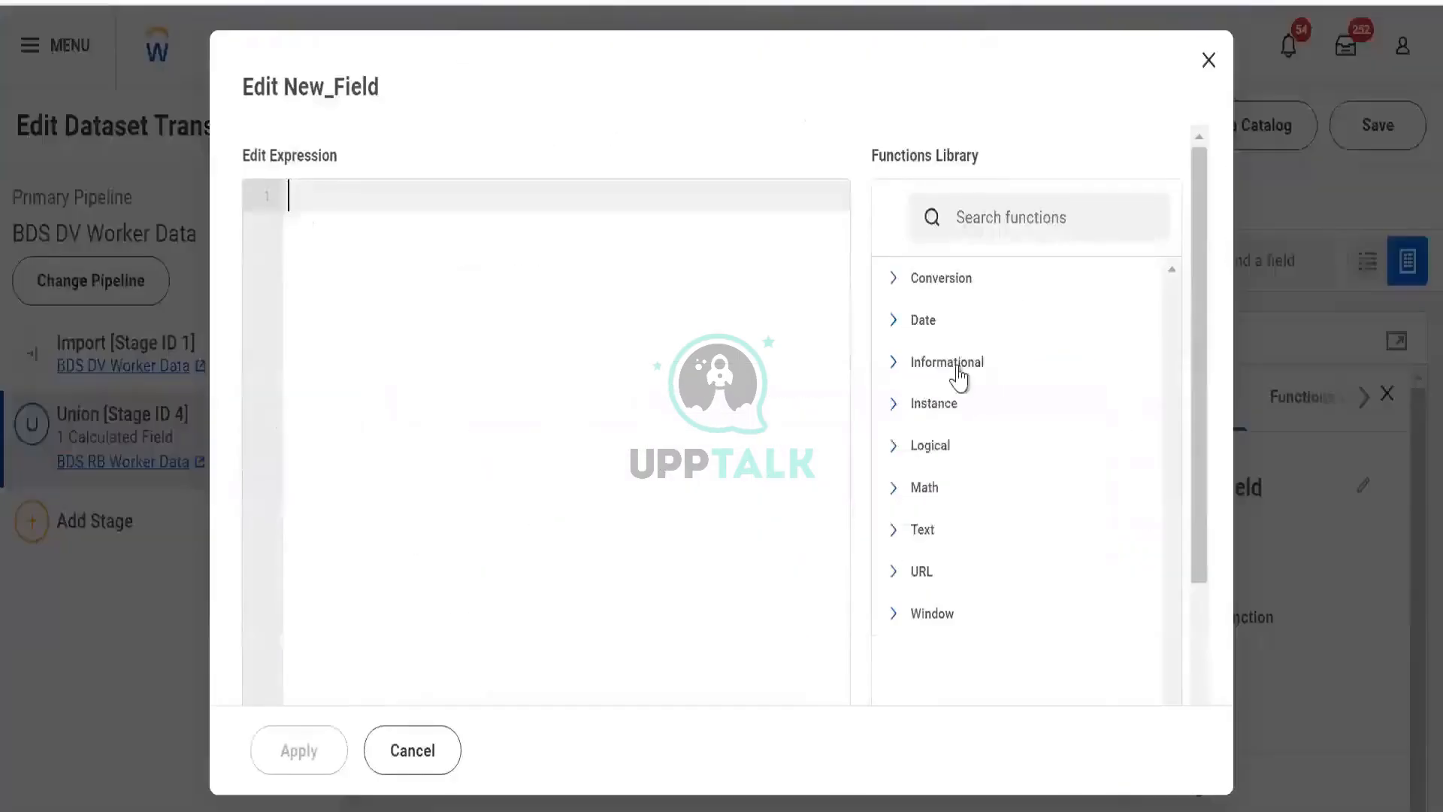
- Browse the Instance and Logical function categories and study the CASE function's syntax and example
{"action": "left_click", "coordinate": [893, 406]}
{"action": "scroll", "coordinate": [953, 396], "scroll_direction": "up", "scroll_amount": 1}
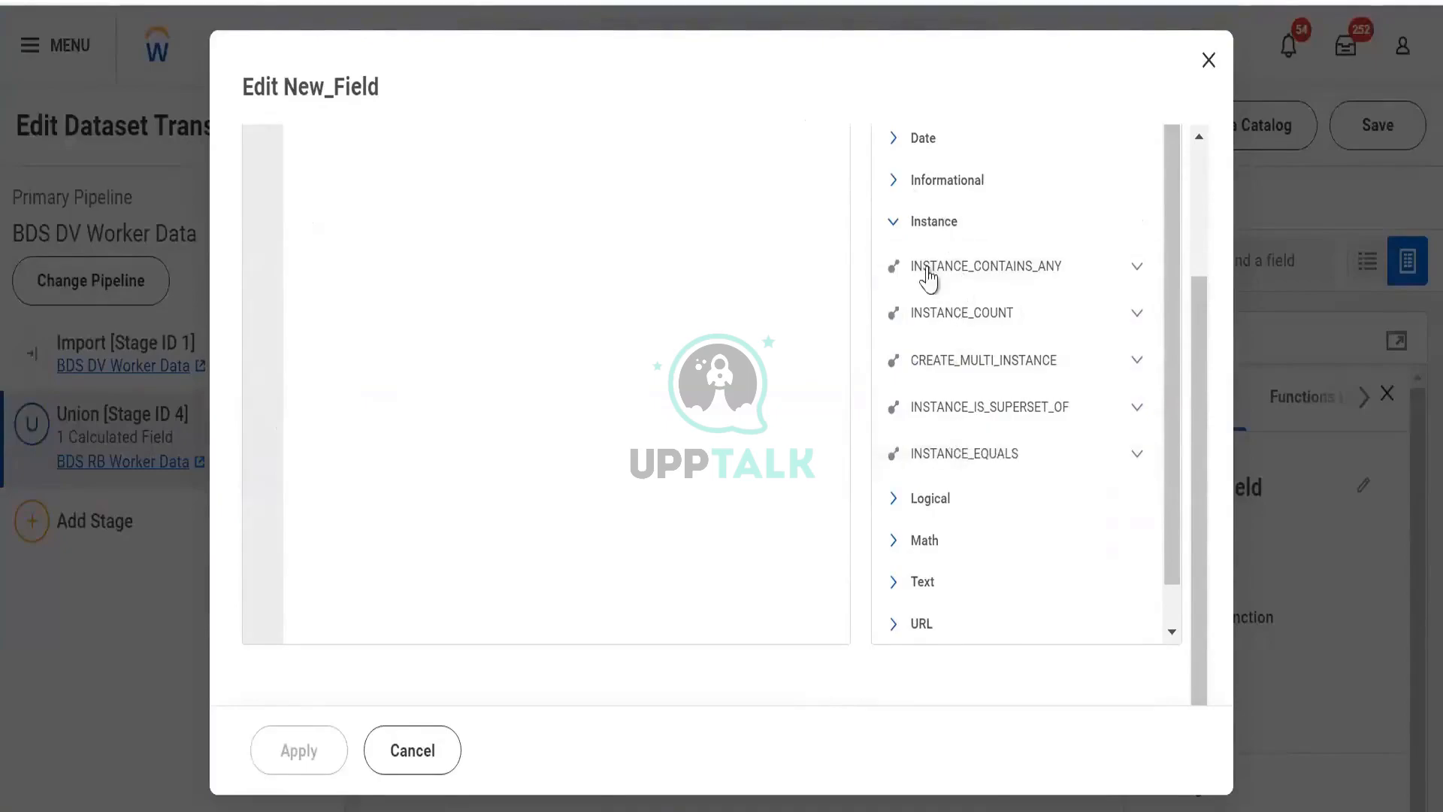
{"action": "left_click", "coordinate": [895, 224]}
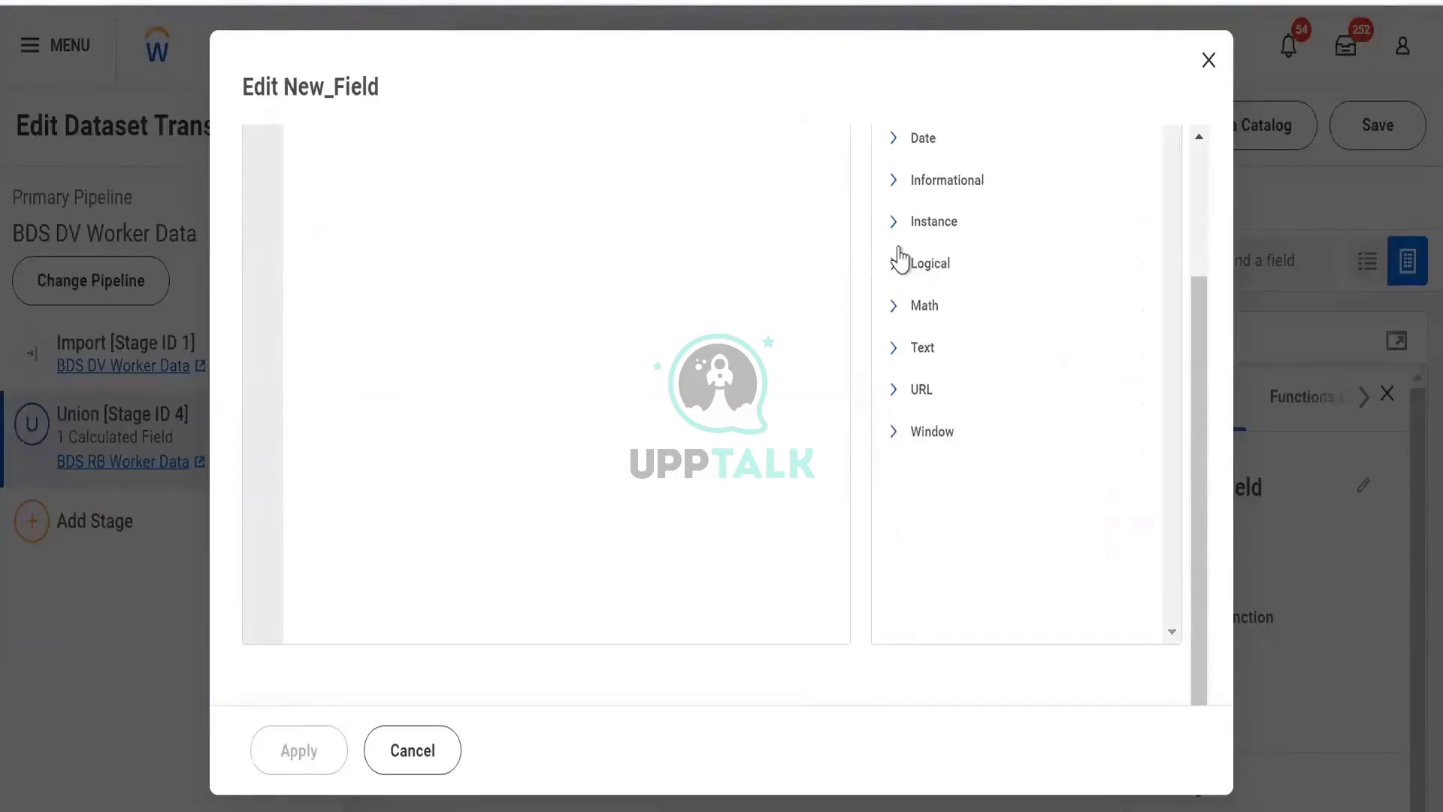
{"action": "left_click", "coordinate": [902, 271]}
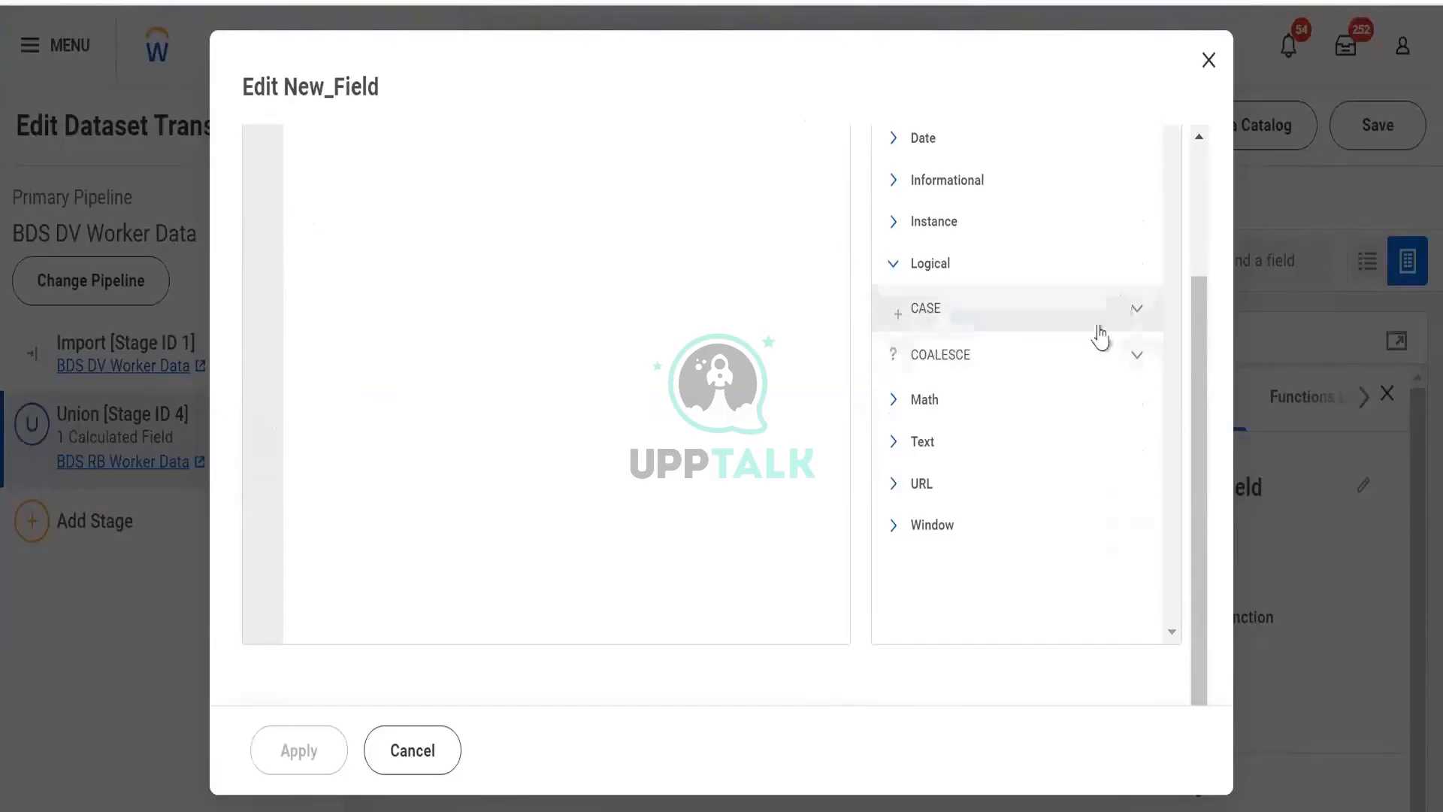
{"action": "left_click", "coordinate": [1133, 311]}
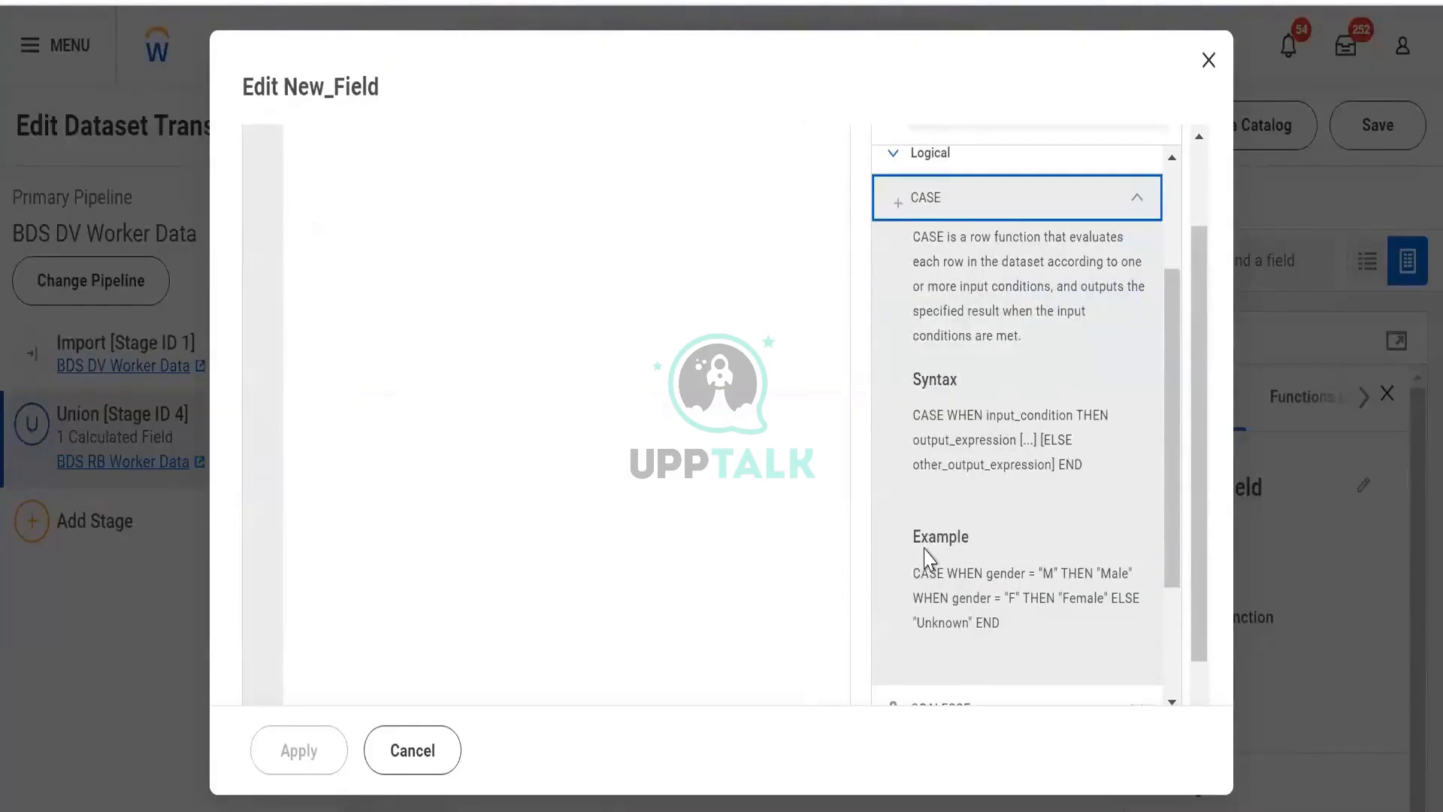
{"action": "scroll", "coordinate": [924, 557], "scroll_direction": "down", "scroll_amount": 2}
{"action": "left_click_drag", "start_coordinate": [915, 429], "coordinate": [1022, 498]}
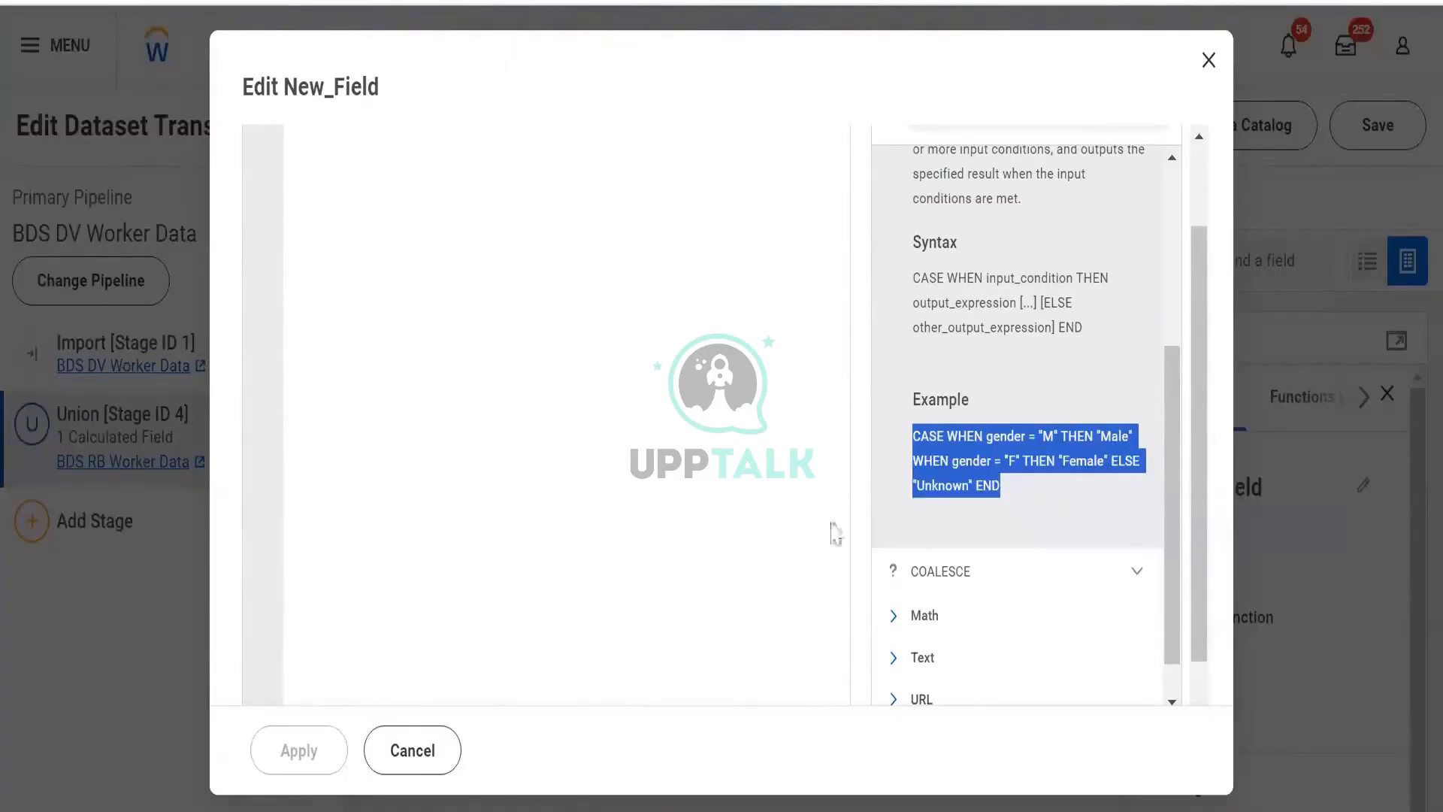
{"action": "left_click", "coordinate": [773, 505]}
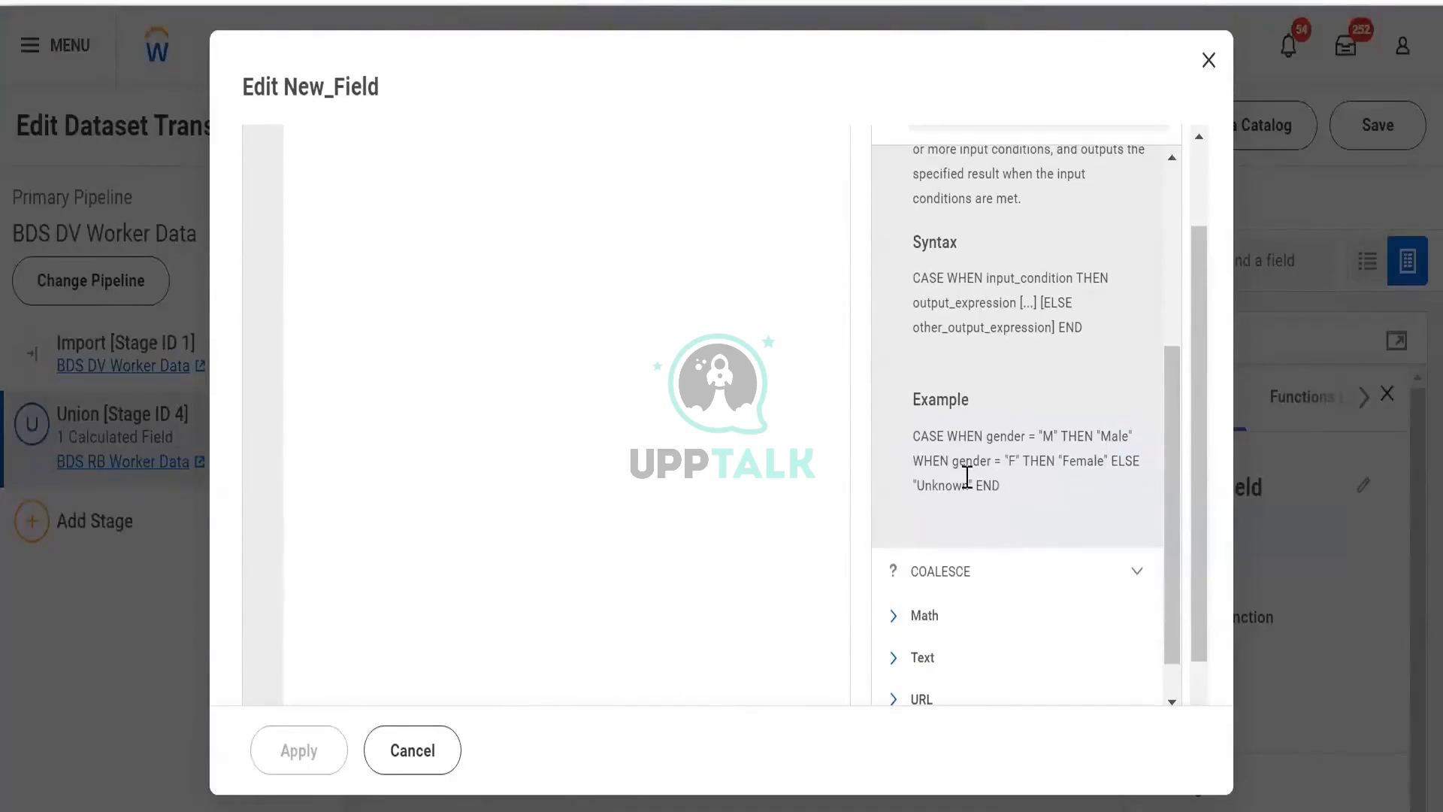
{"action": "left_click_drag", "start_coordinate": [963, 485], "coordinate": [925, 489]}
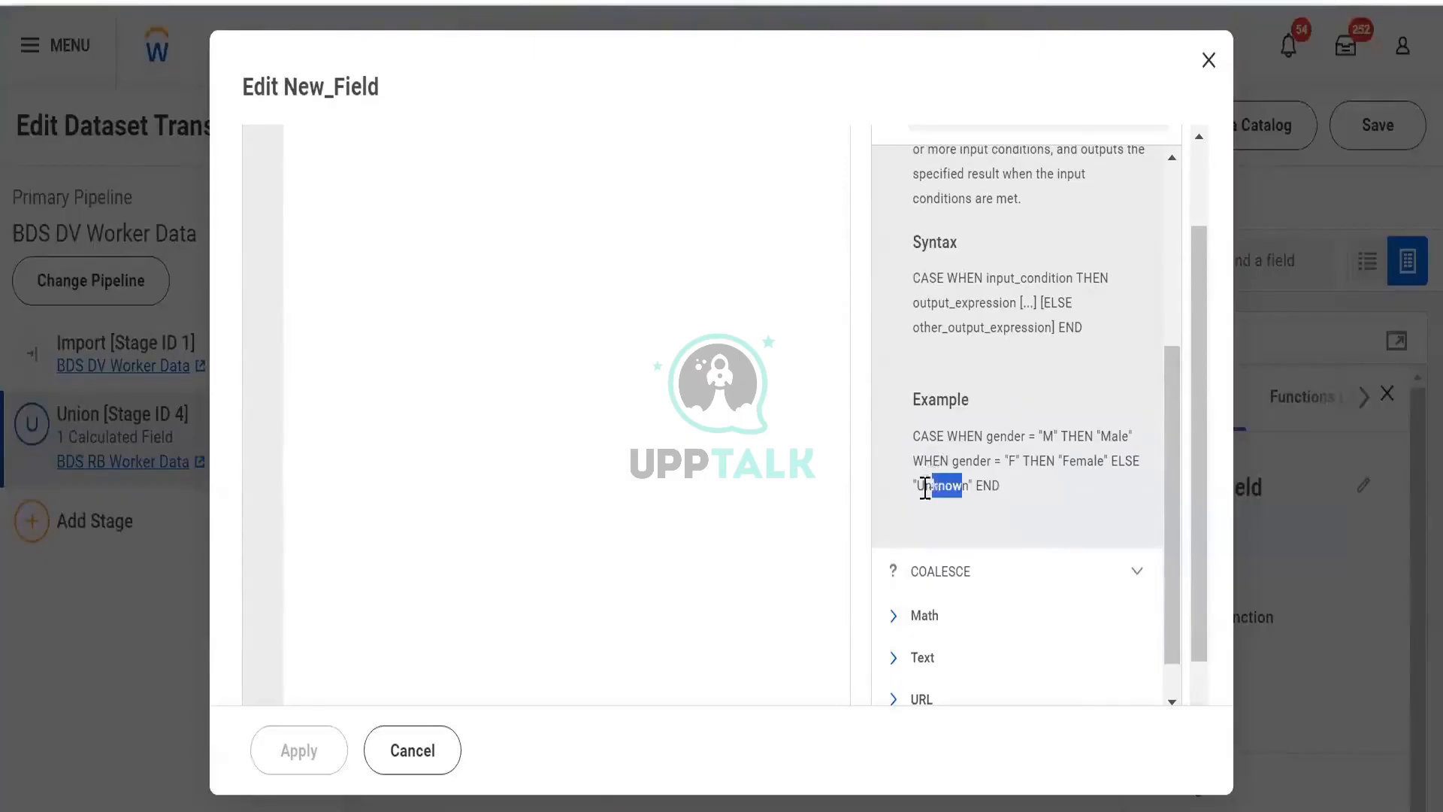
{"action": "left_click", "coordinate": [1034, 499]}
{"action": "double_click", "coordinate": [1047, 436]}
{"action": "left_click", "coordinate": [1030, 460]}
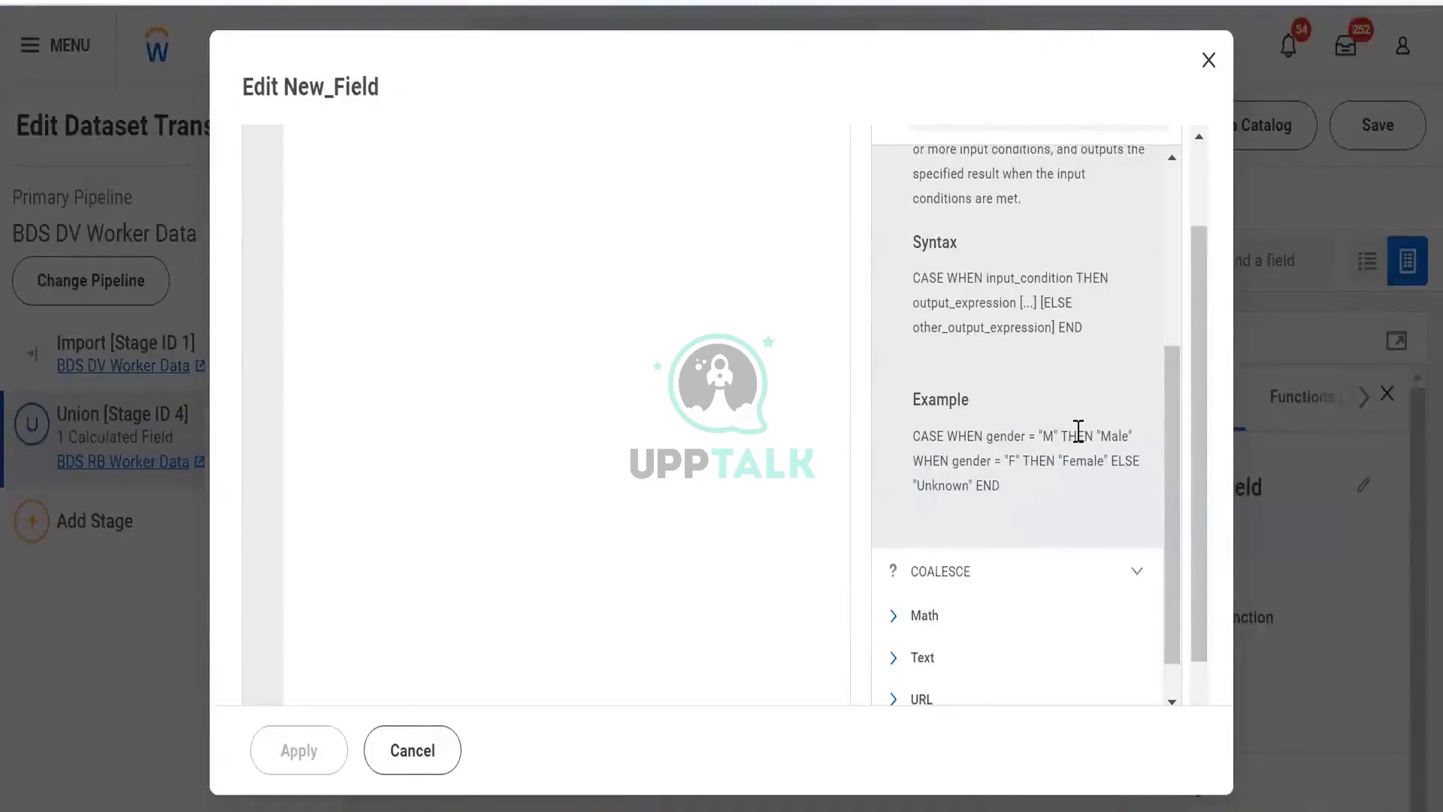
{"action": "left_click_drag", "start_coordinate": [1096, 433], "coordinate": [1119, 432]}
{"action": "left_click", "coordinate": [1056, 445]}
{"action": "double_click", "coordinate": [1067, 460]}
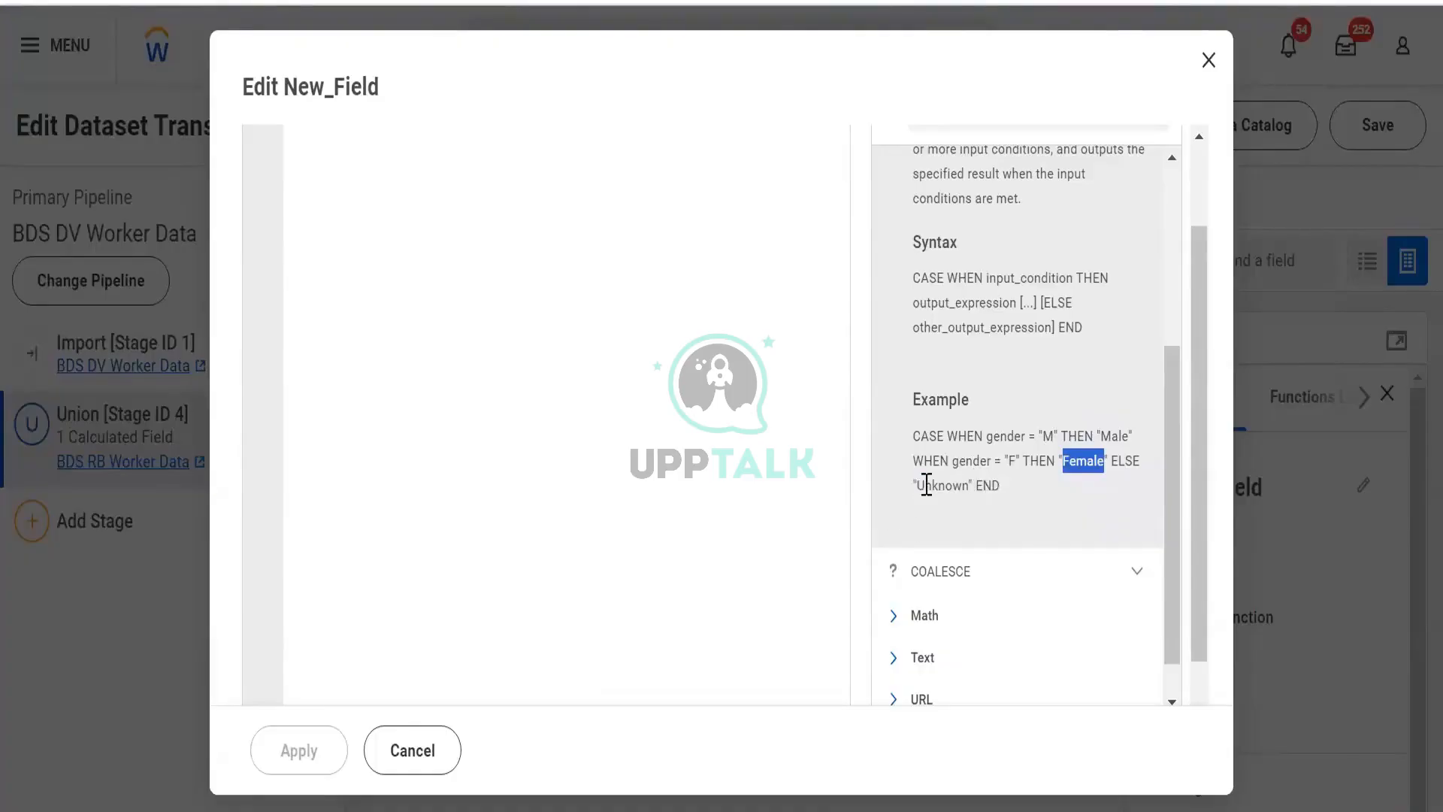
{"action": "left_click_drag", "start_coordinate": [916, 485], "coordinate": [969, 487]}
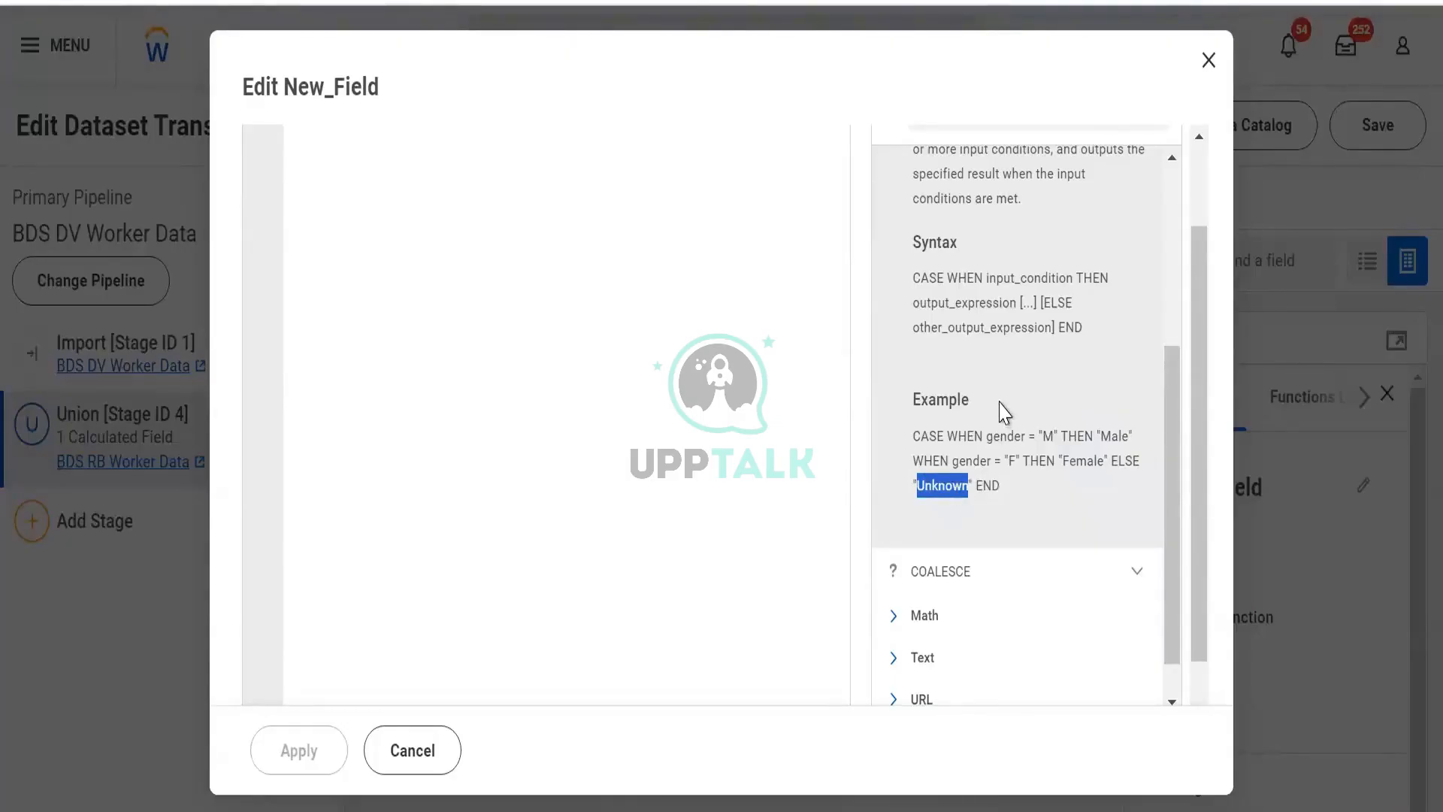
- Examine the Math functions LN, MOD and ROUND, reading their descriptions, return values and examples
{"action": "scroll", "coordinate": [1004, 412], "scroll_direction": "up", "scroll_amount": 3}
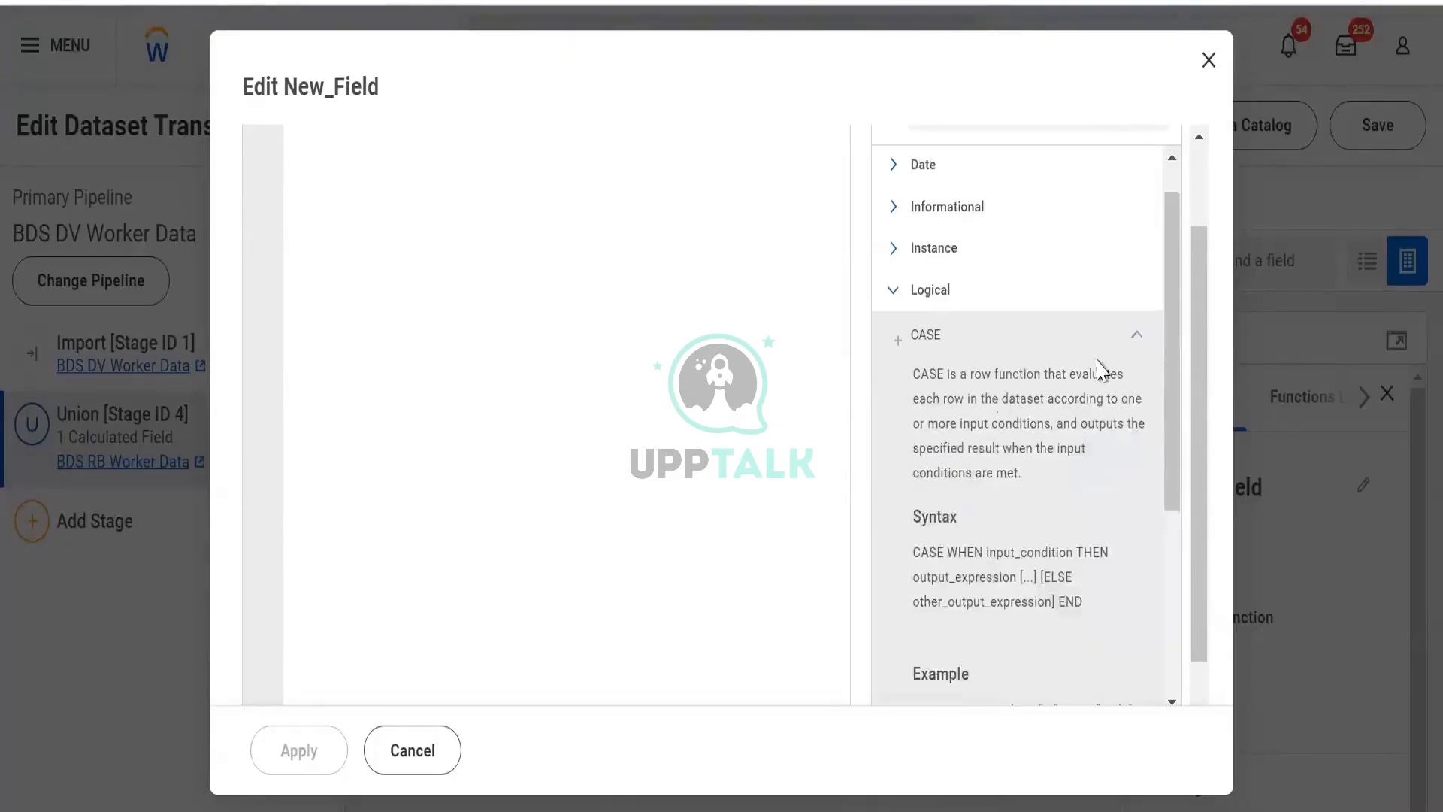
{"action": "left_click", "coordinate": [923, 292]}
{"action": "left_click", "coordinate": [899, 331]}
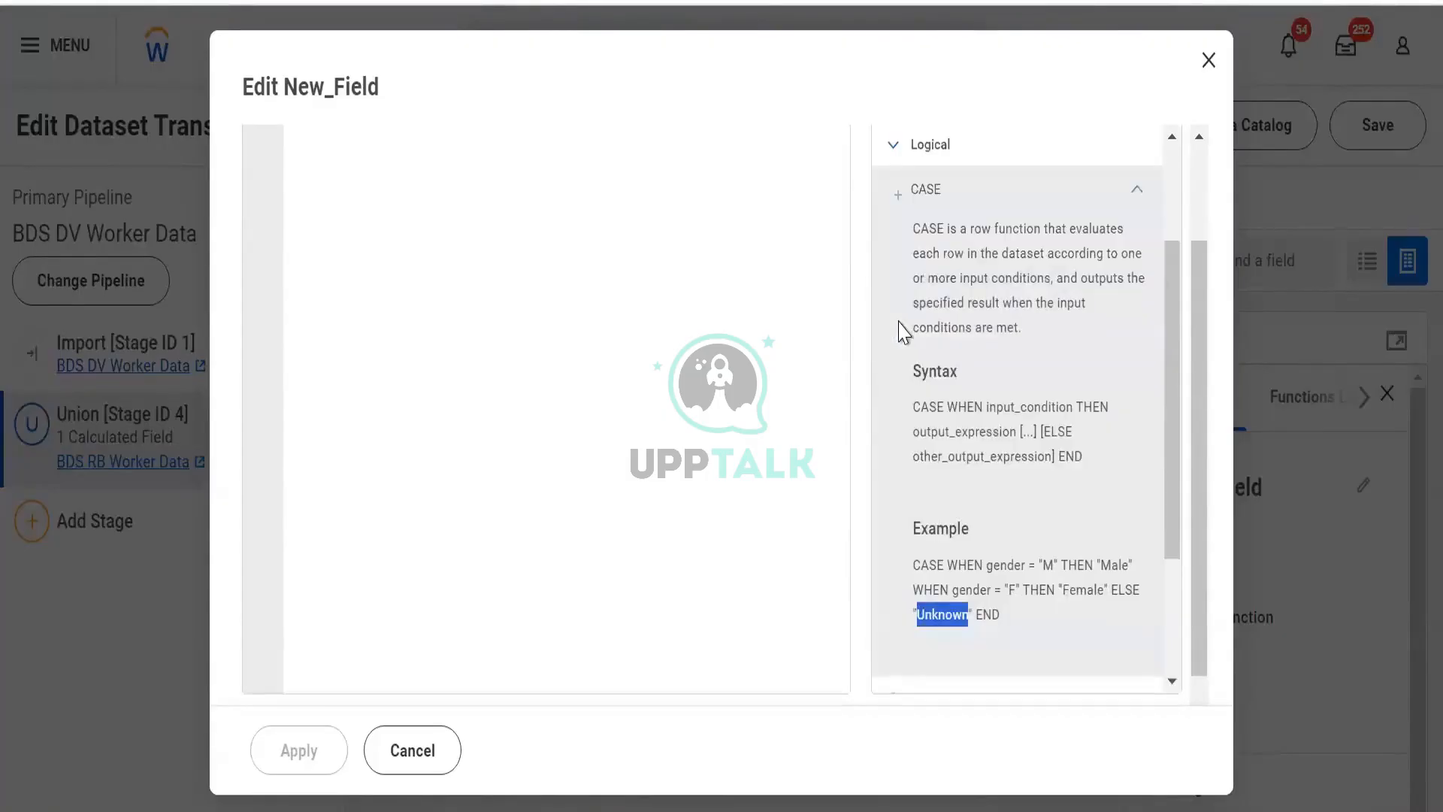
{"action": "left_click", "coordinate": [890, 154]}
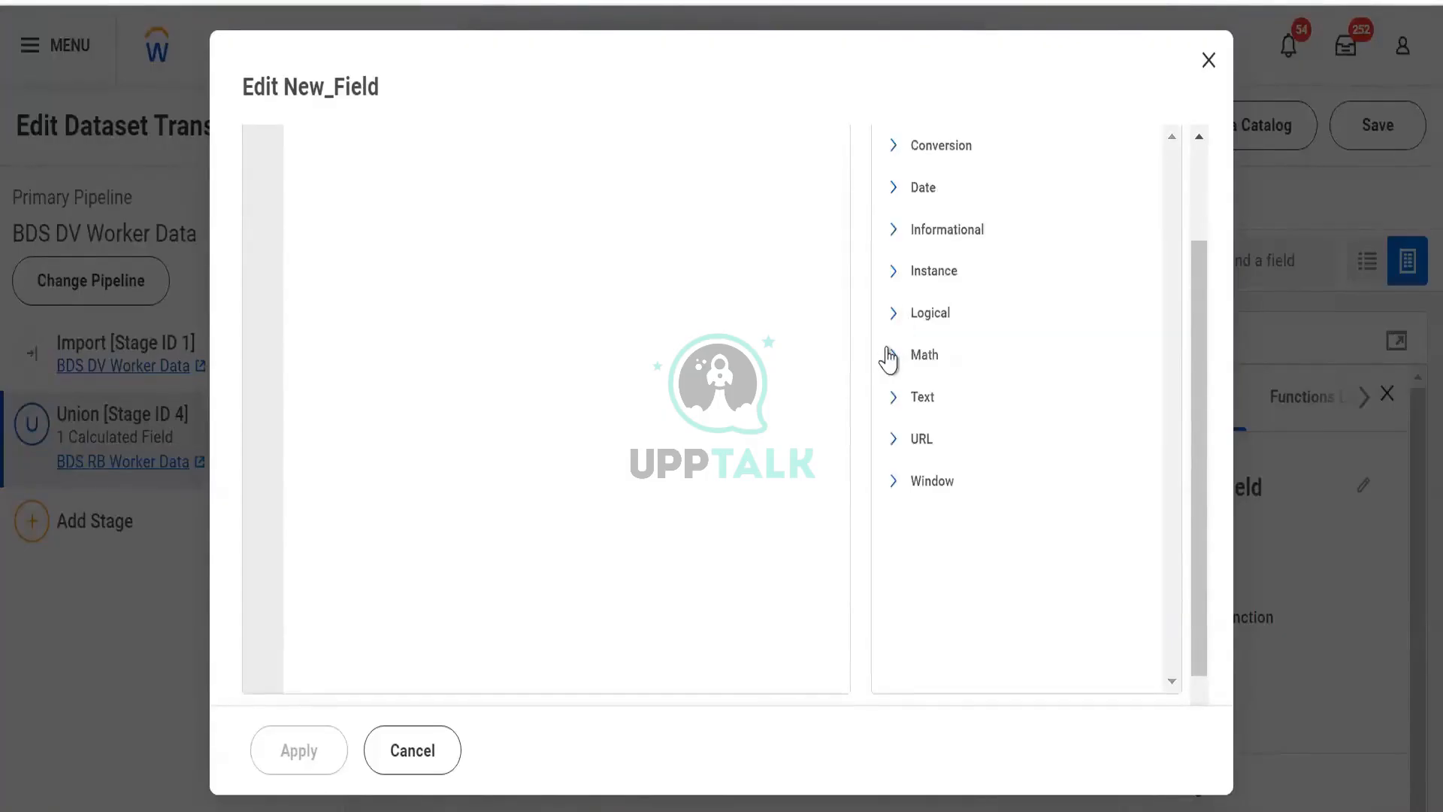
{"action": "left_click", "coordinate": [890, 354]}
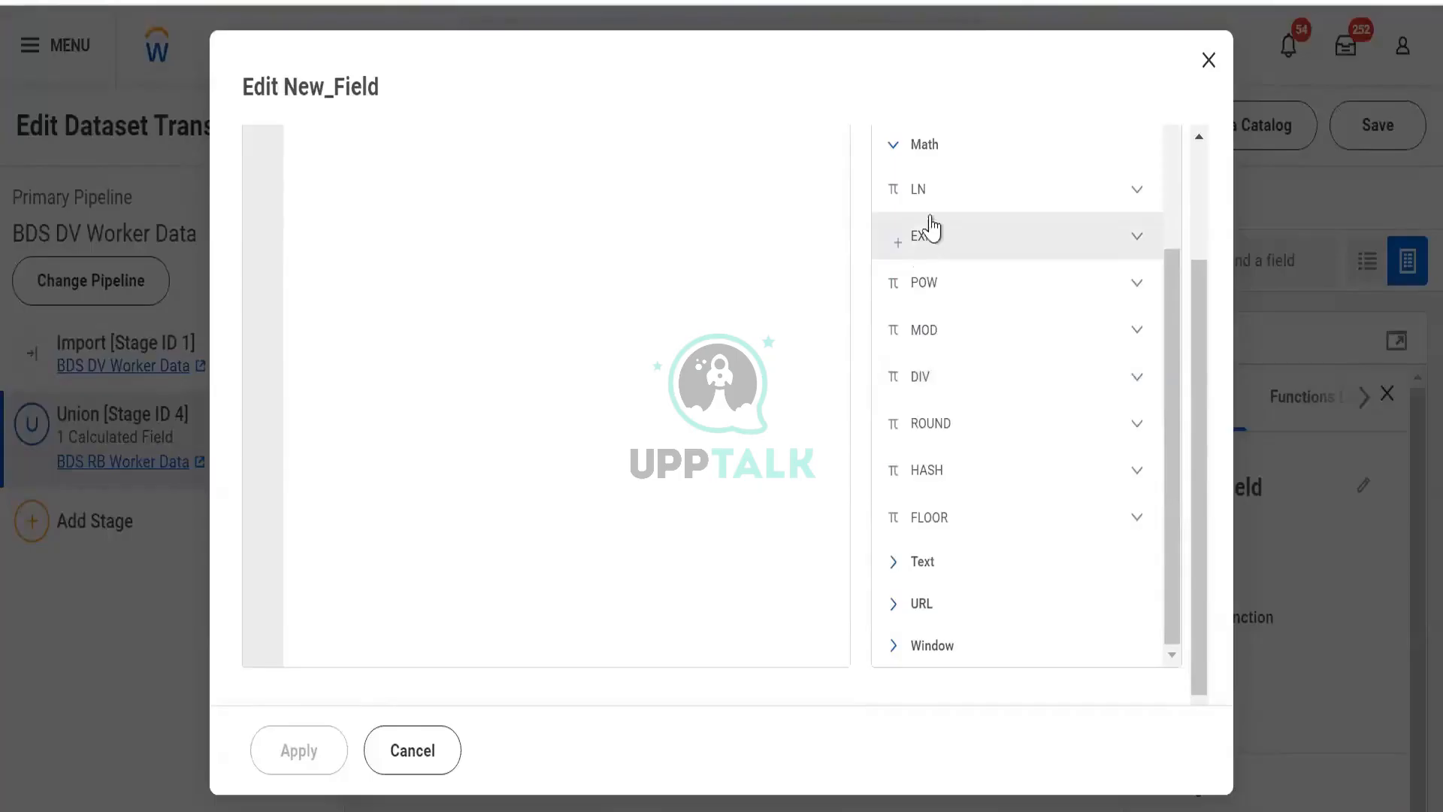
{"action": "left_click", "coordinate": [1145, 194]}
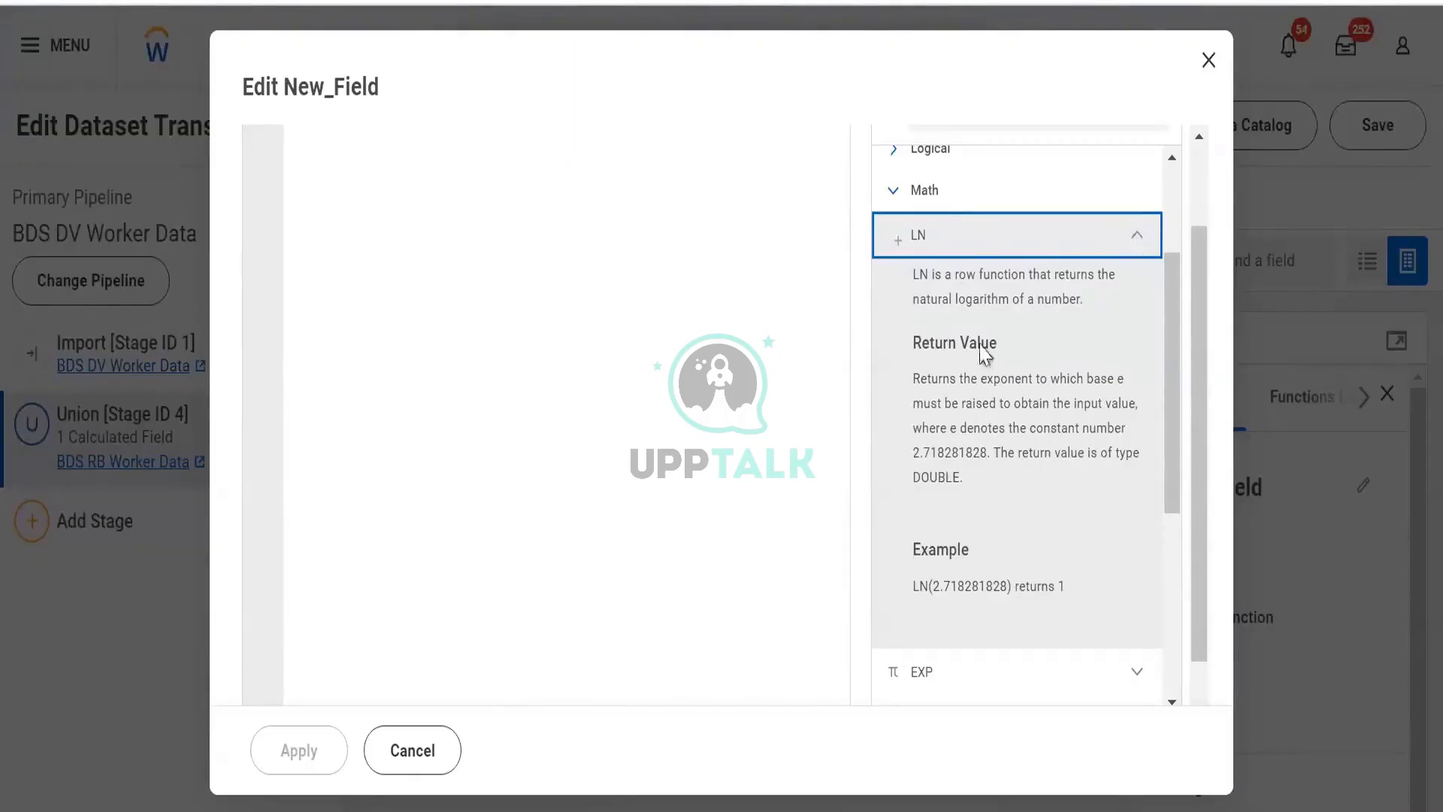
{"action": "left_click_drag", "start_coordinate": [971, 432], "coordinate": [1088, 235]}
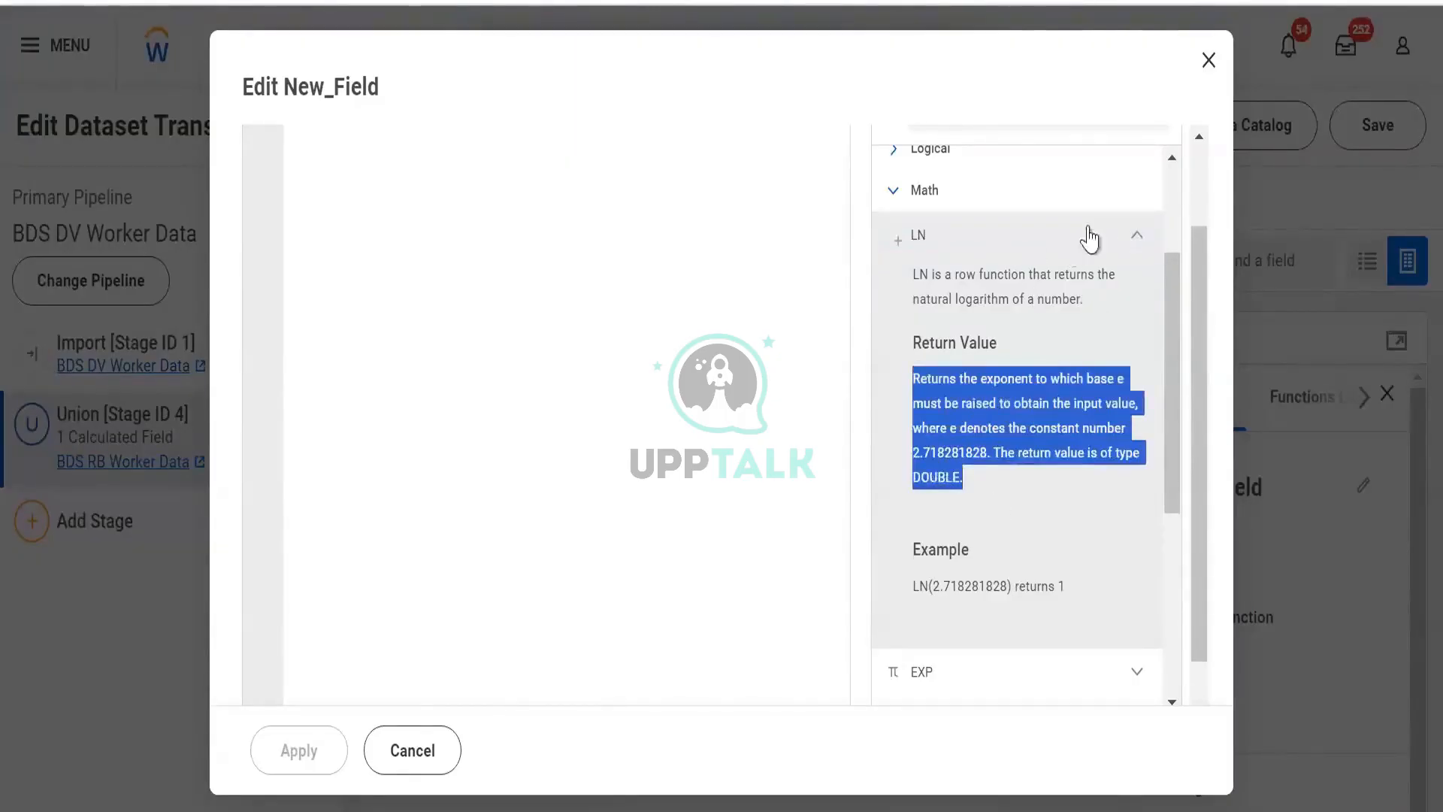
{"action": "left_click", "coordinate": [1130, 235]}
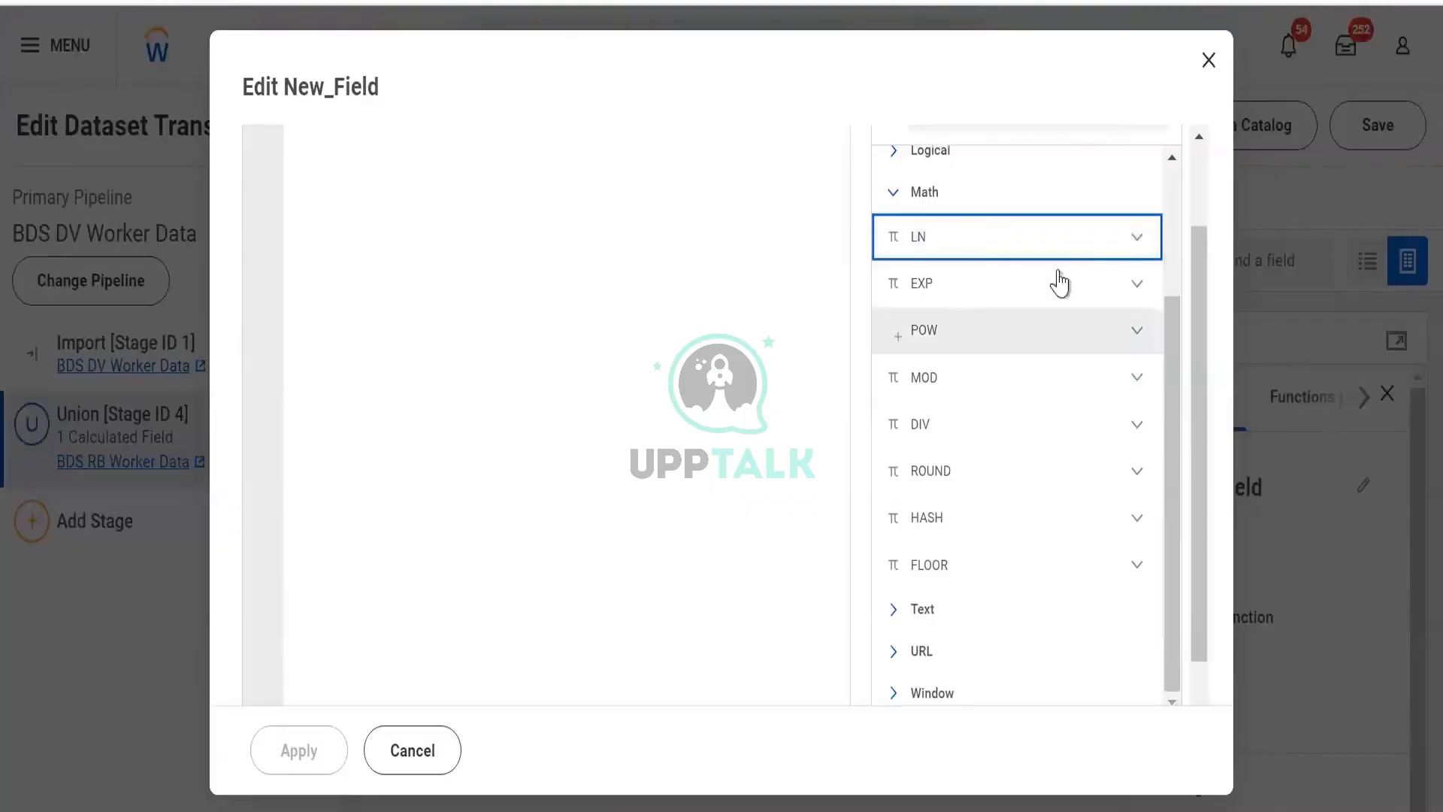
{"action": "left_click", "coordinate": [1125, 379]}
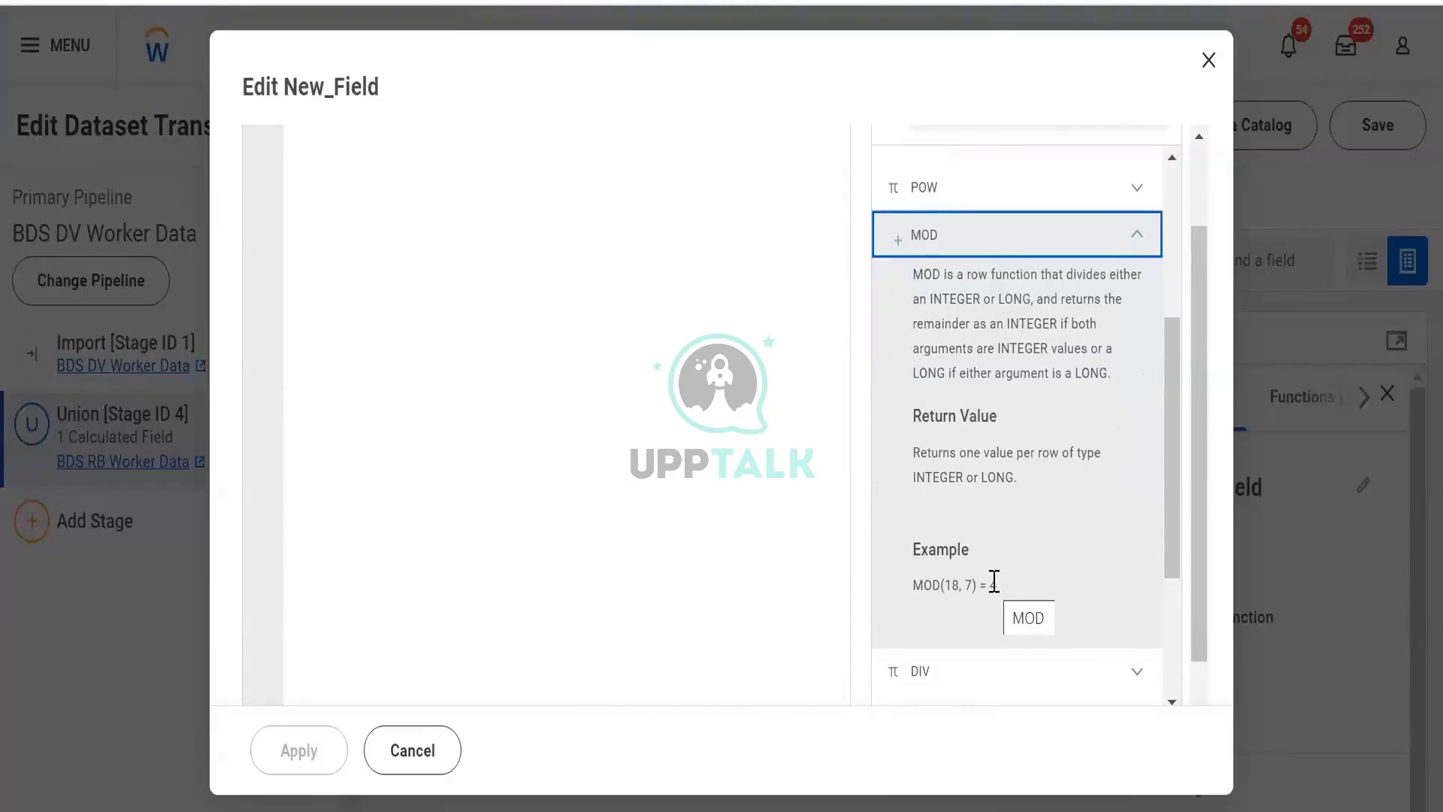
{"action": "left_click", "coordinate": [1140, 237]}
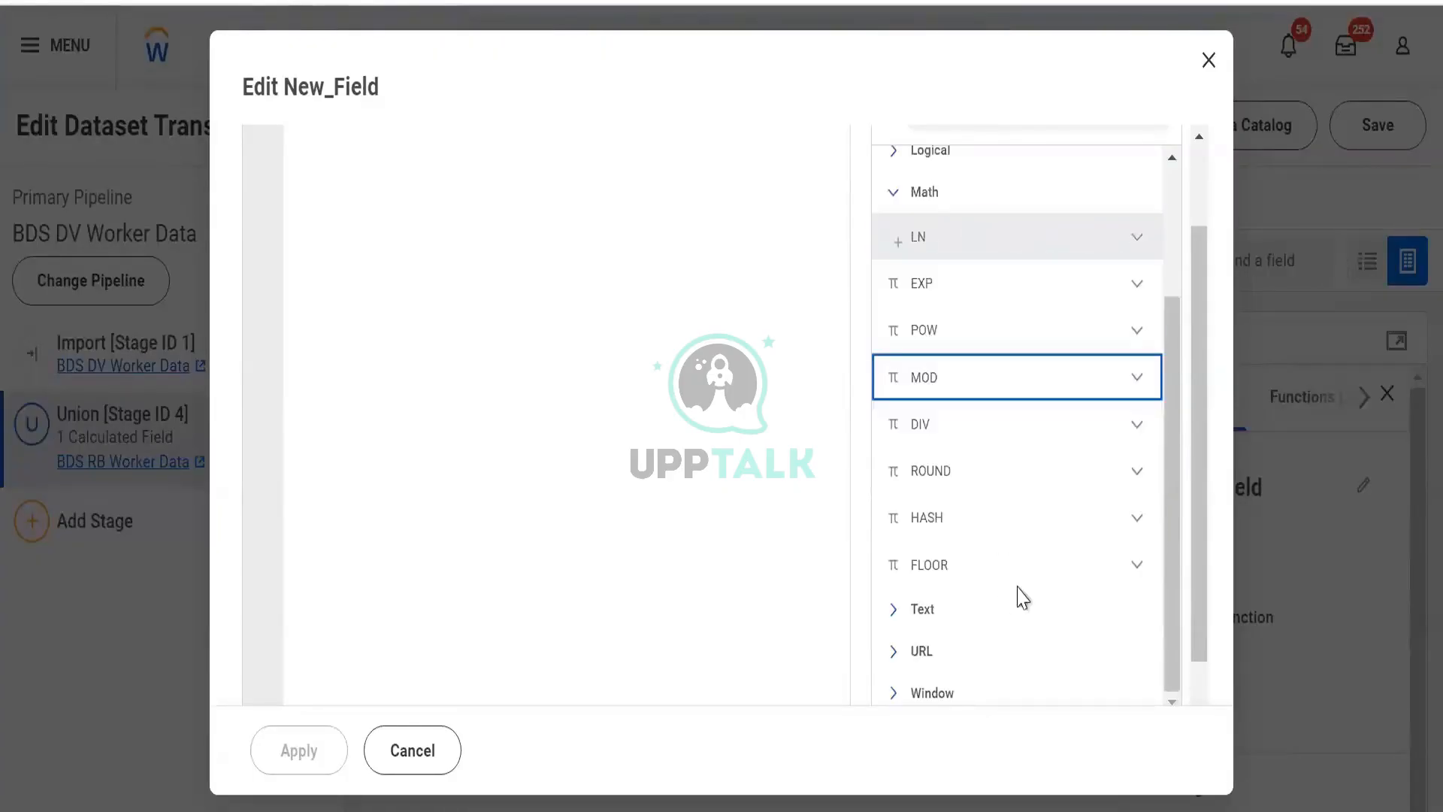
{"action": "left_click", "coordinate": [1136, 473]}
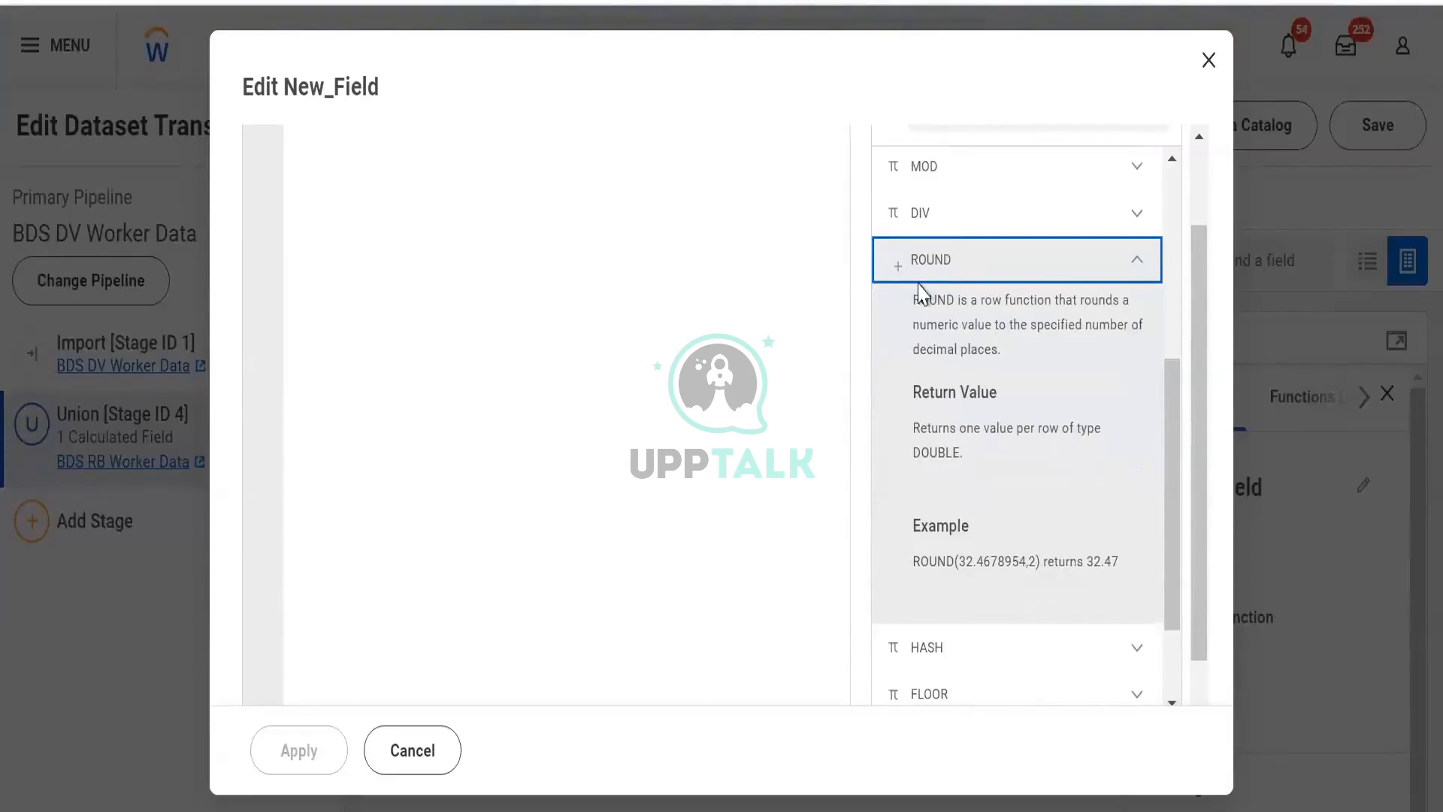
{"action": "left_click_drag", "start_coordinate": [921, 299], "coordinate": [1080, 371]}
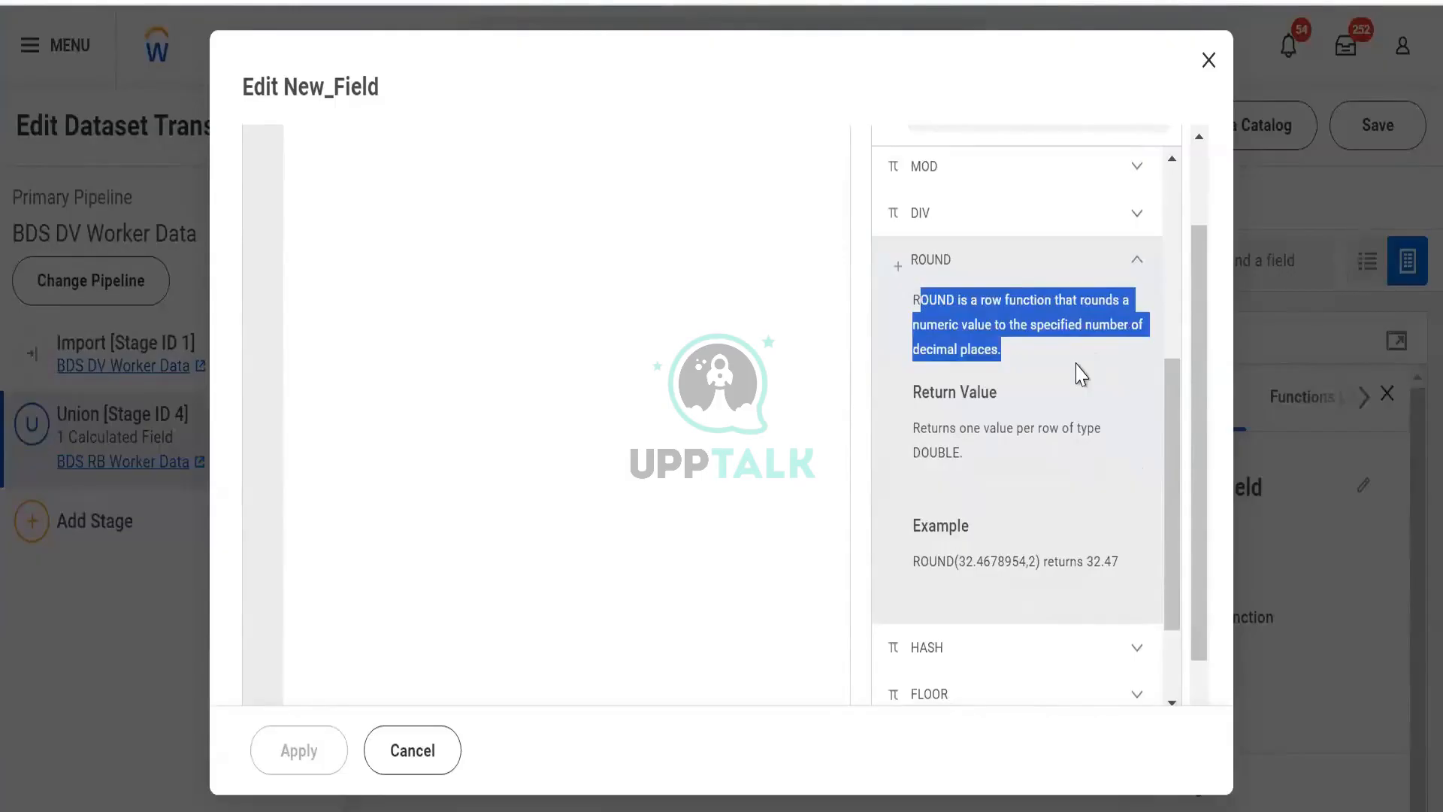
{"action": "left_click", "coordinate": [1079, 373]}
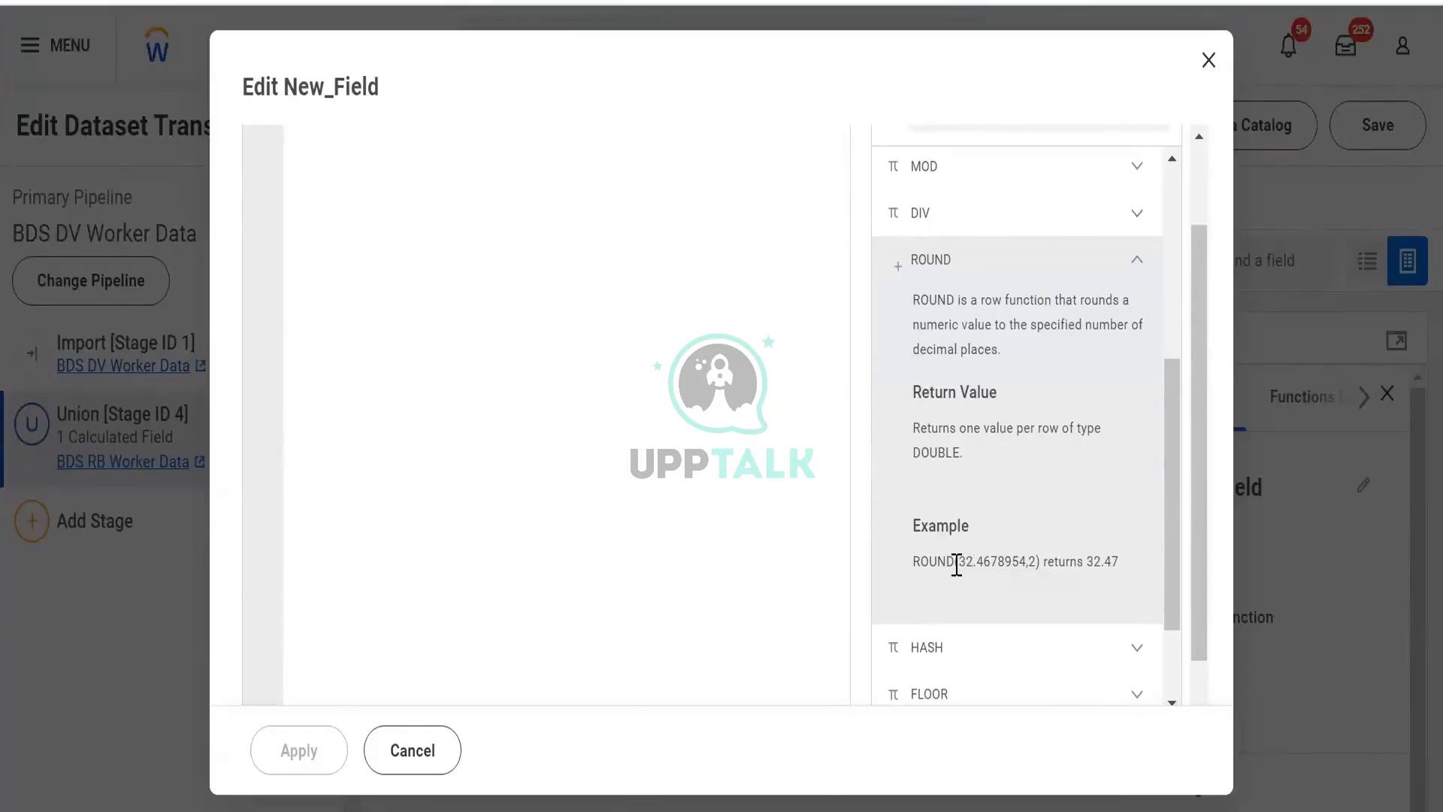
- Study the ROUND function's example, highlighting its numeric value and decimal-places arguments, then collapse ROUND
{"action": "left_click_drag", "start_coordinate": [956, 564], "coordinate": [973, 569]}
{"action": "left_click_drag", "start_coordinate": [981, 562], "coordinate": [1023, 564]}
{"action": "left_click", "coordinate": [1037, 562]}
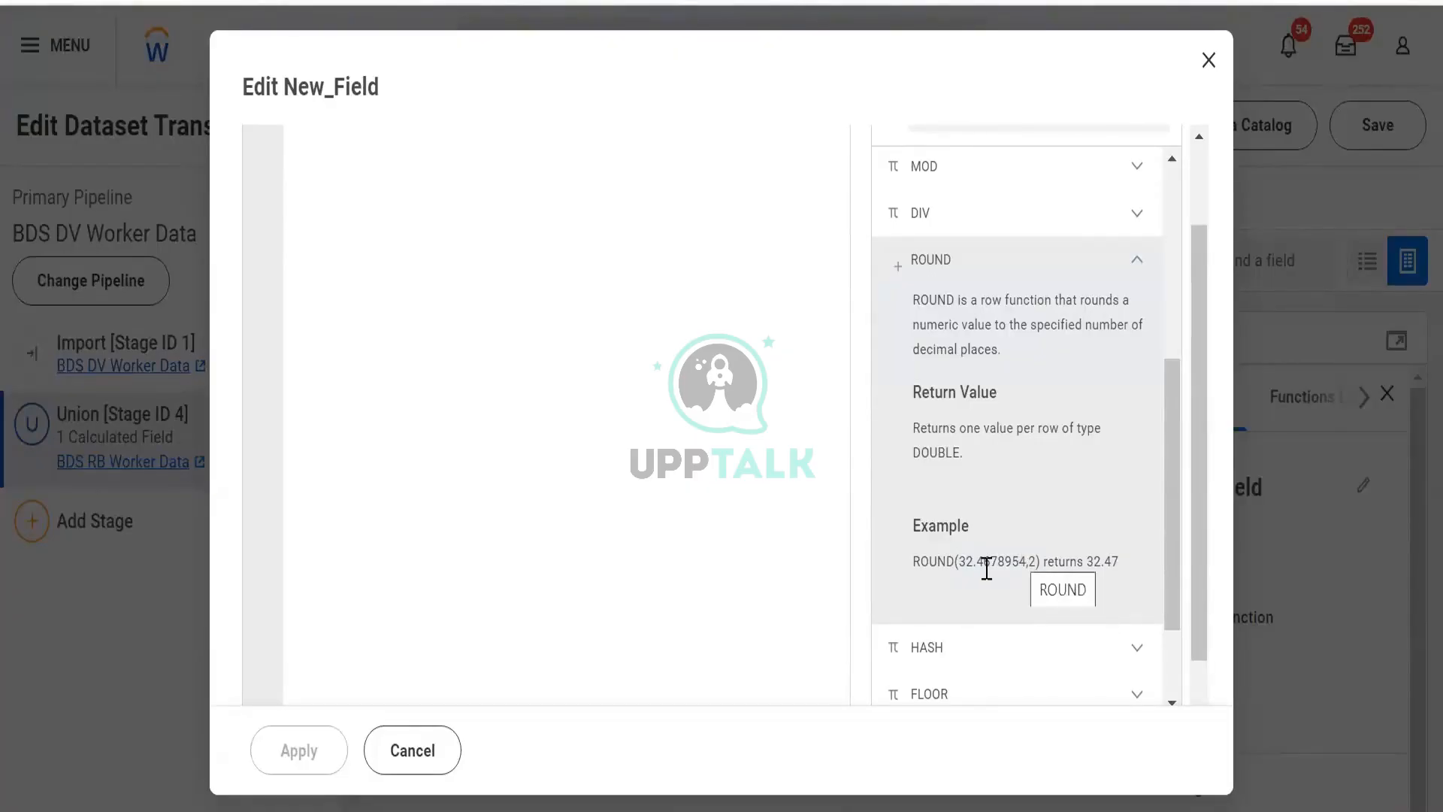
{"action": "left_click_drag", "start_coordinate": [991, 561], "coordinate": [921, 578]}
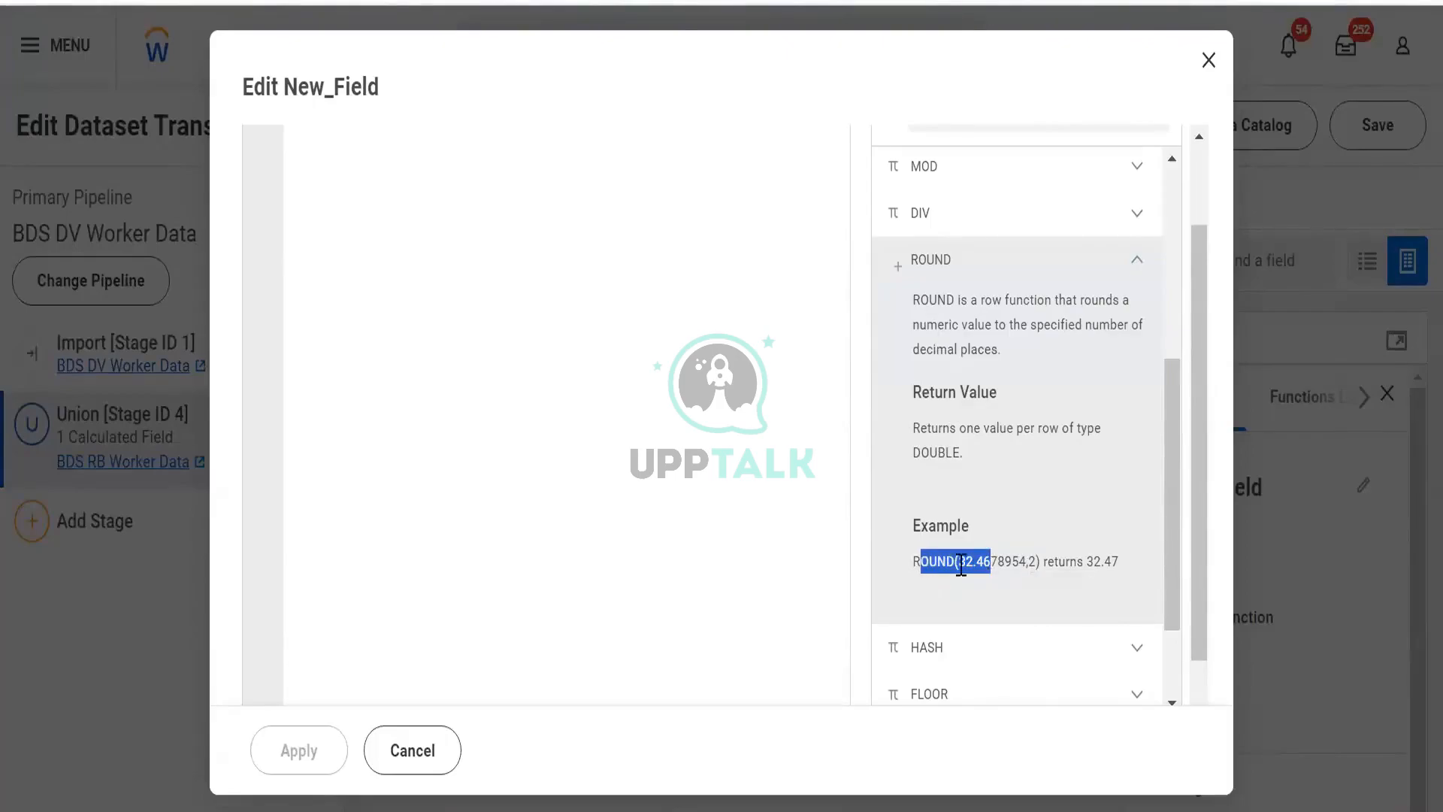
{"action": "left_click", "coordinate": [961, 565]}
{"action": "left_click", "coordinate": [1012, 561], "text": "shift"}
{"action": "left_click", "coordinate": [1025, 562], "text": "shift"}
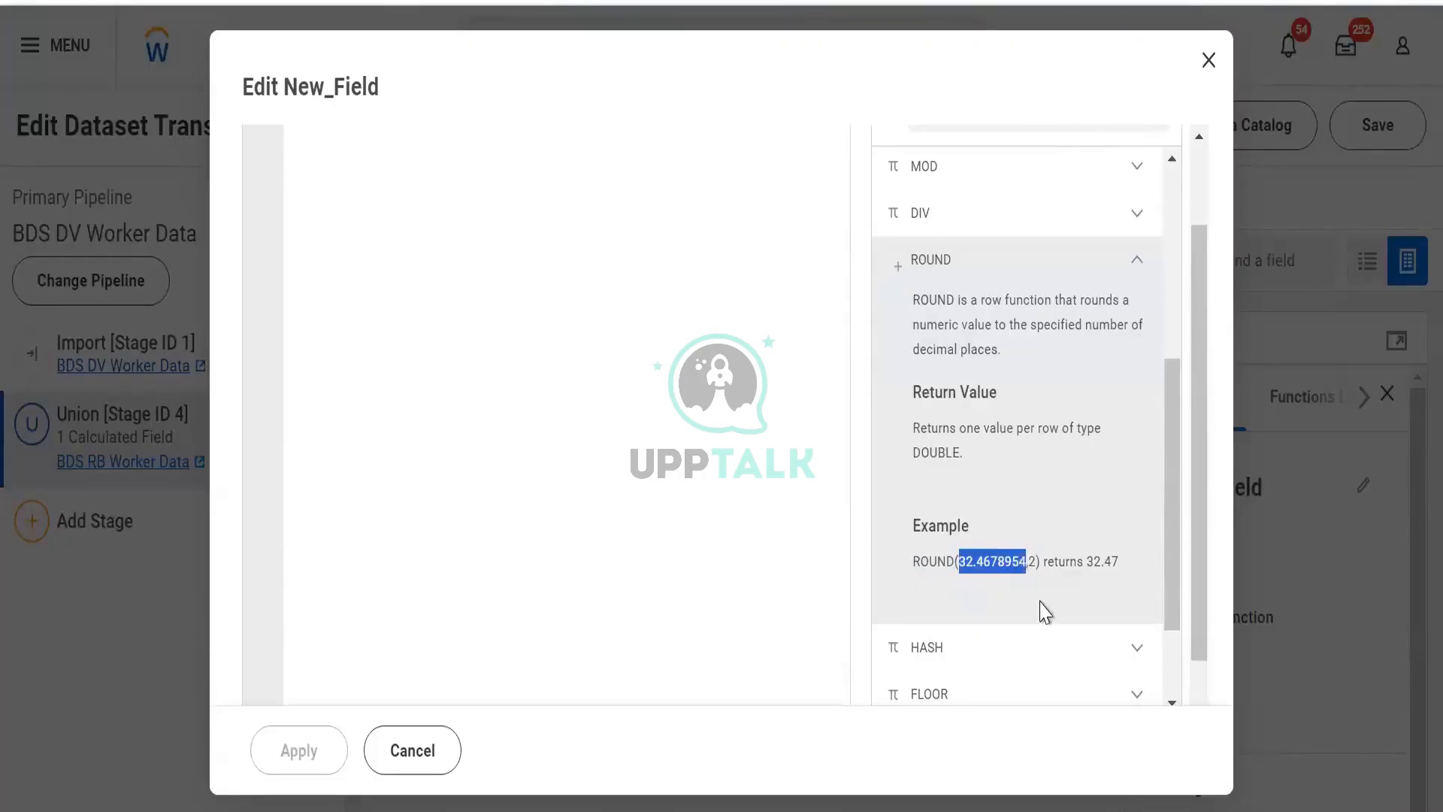
{"action": "left_click", "coordinate": [1035, 564]}
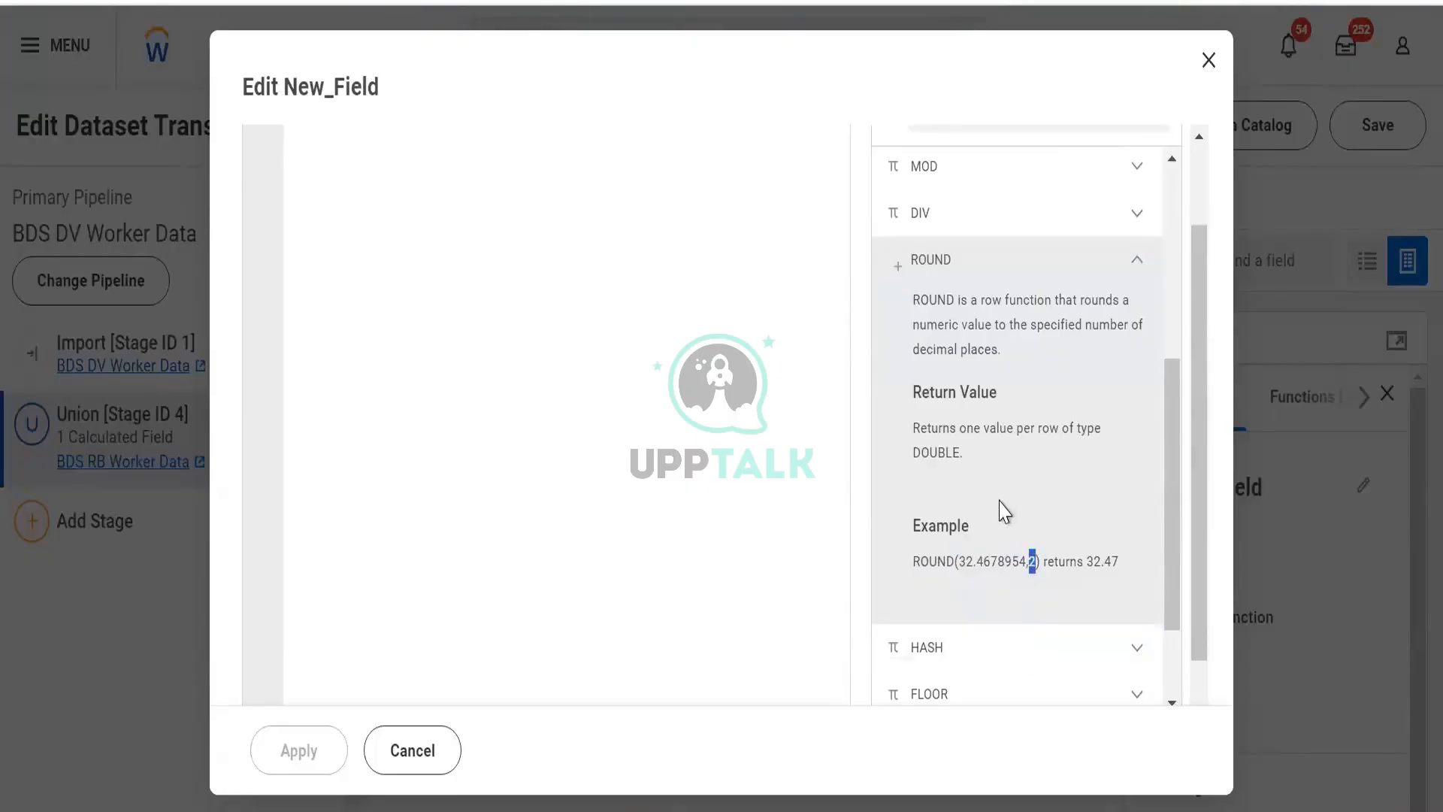
{"action": "left_click", "coordinate": [990, 531]}
{"action": "left_click_drag", "start_coordinate": [1025, 562], "coordinate": [1030, 570]}
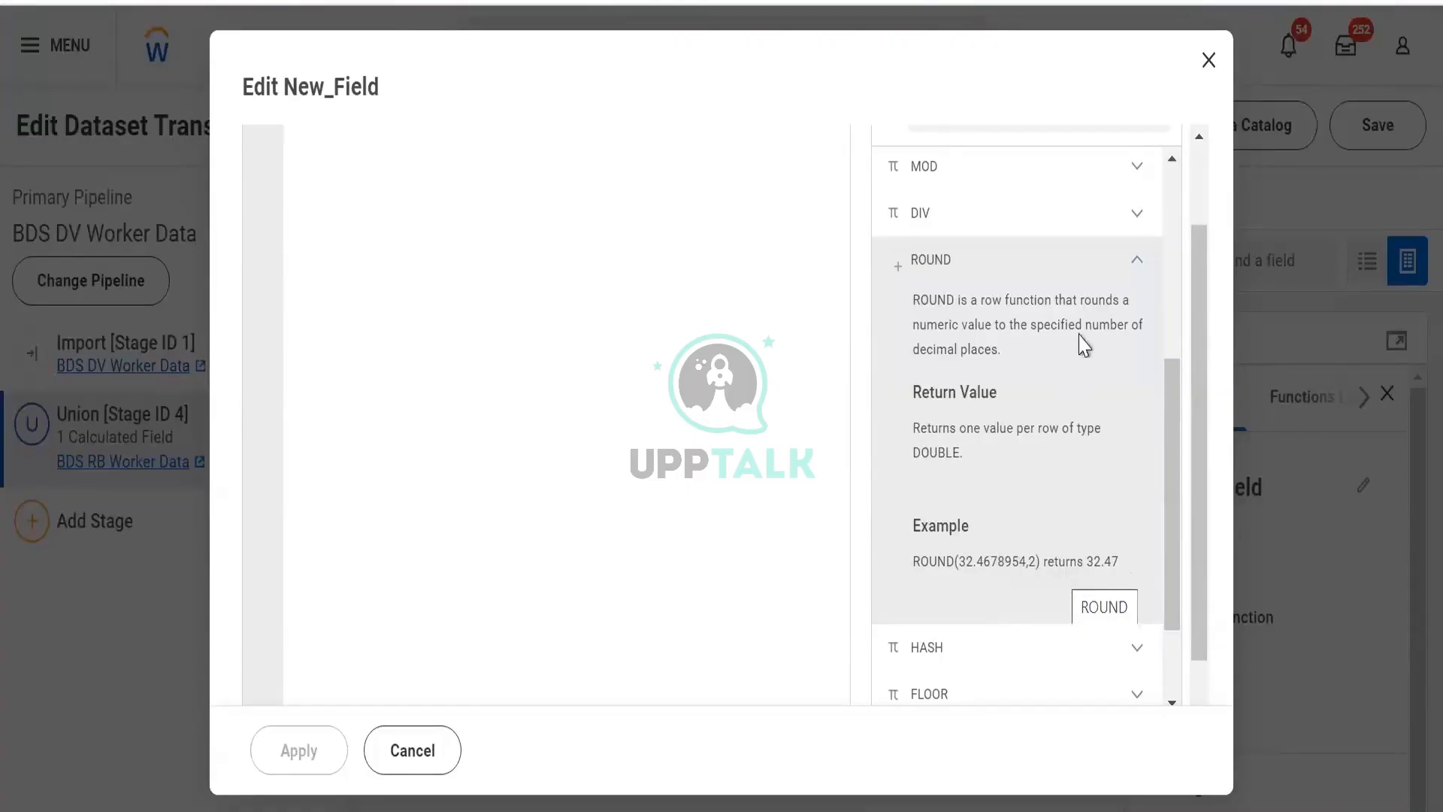
{"action": "left_click", "coordinate": [1127, 264]}
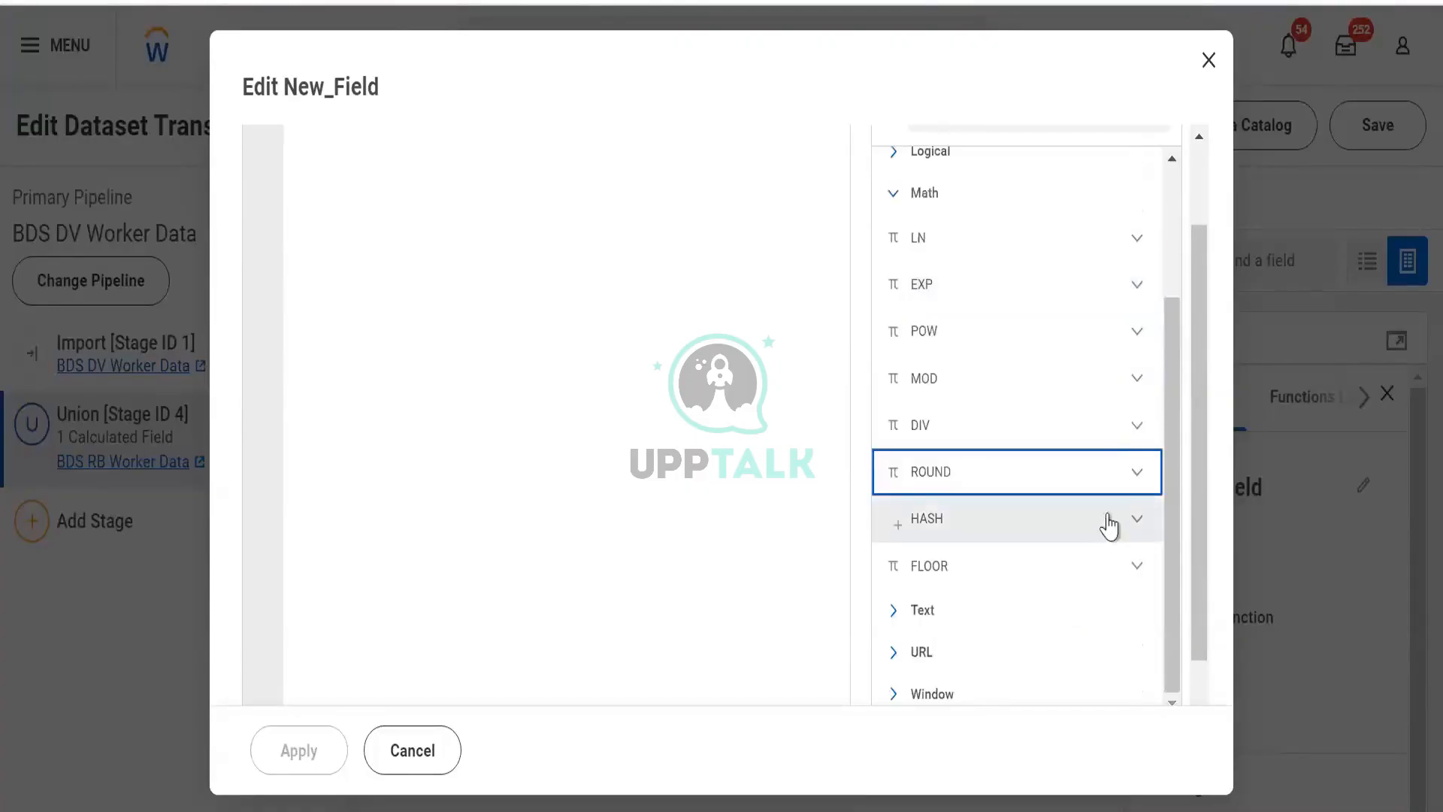
- Examine the FLOOR function's description and example in the Math category, then collapse it
{"action": "left_click", "coordinate": [1123, 572]}
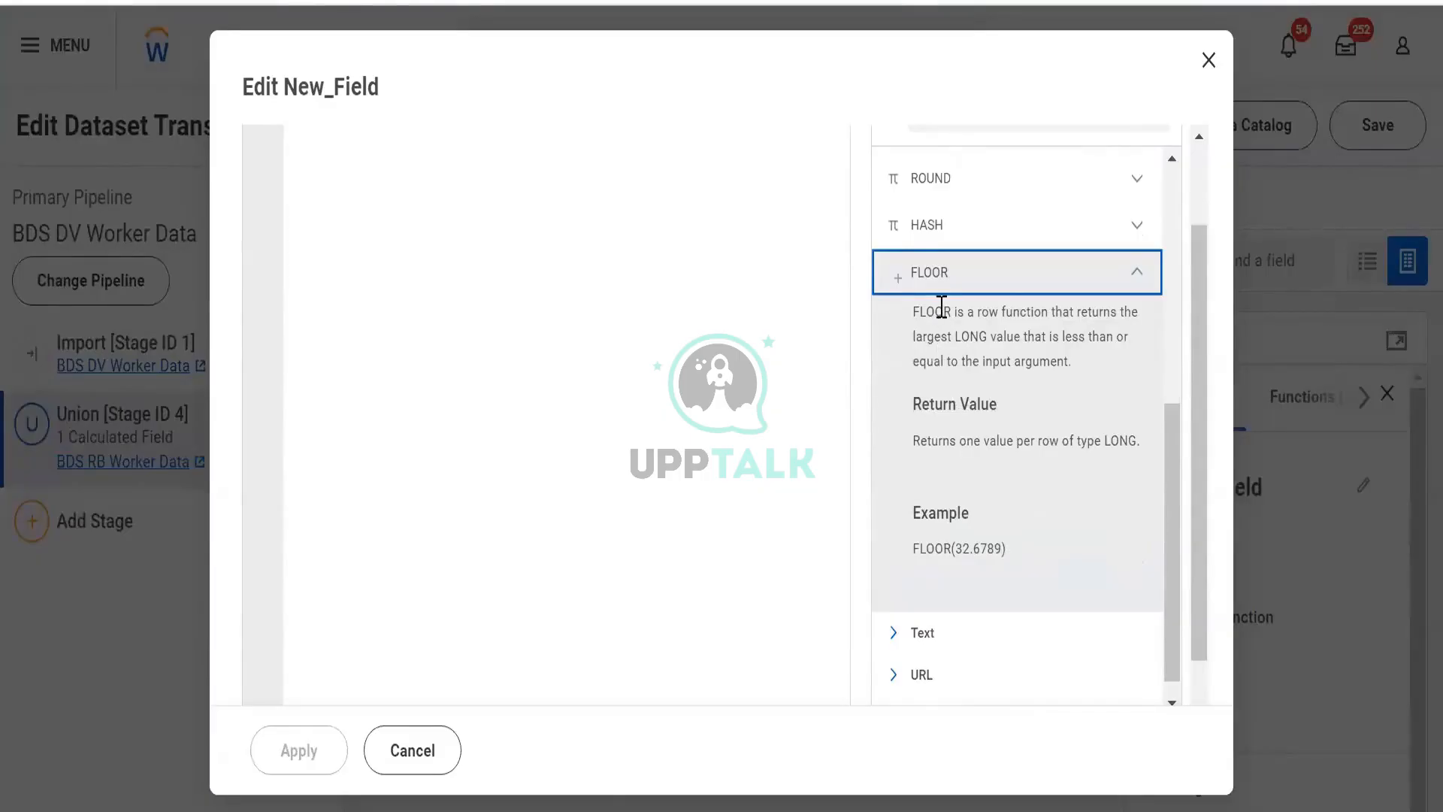
{"action": "left_click_drag", "start_coordinate": [941, 307], "coordinate": [1109, 376]}
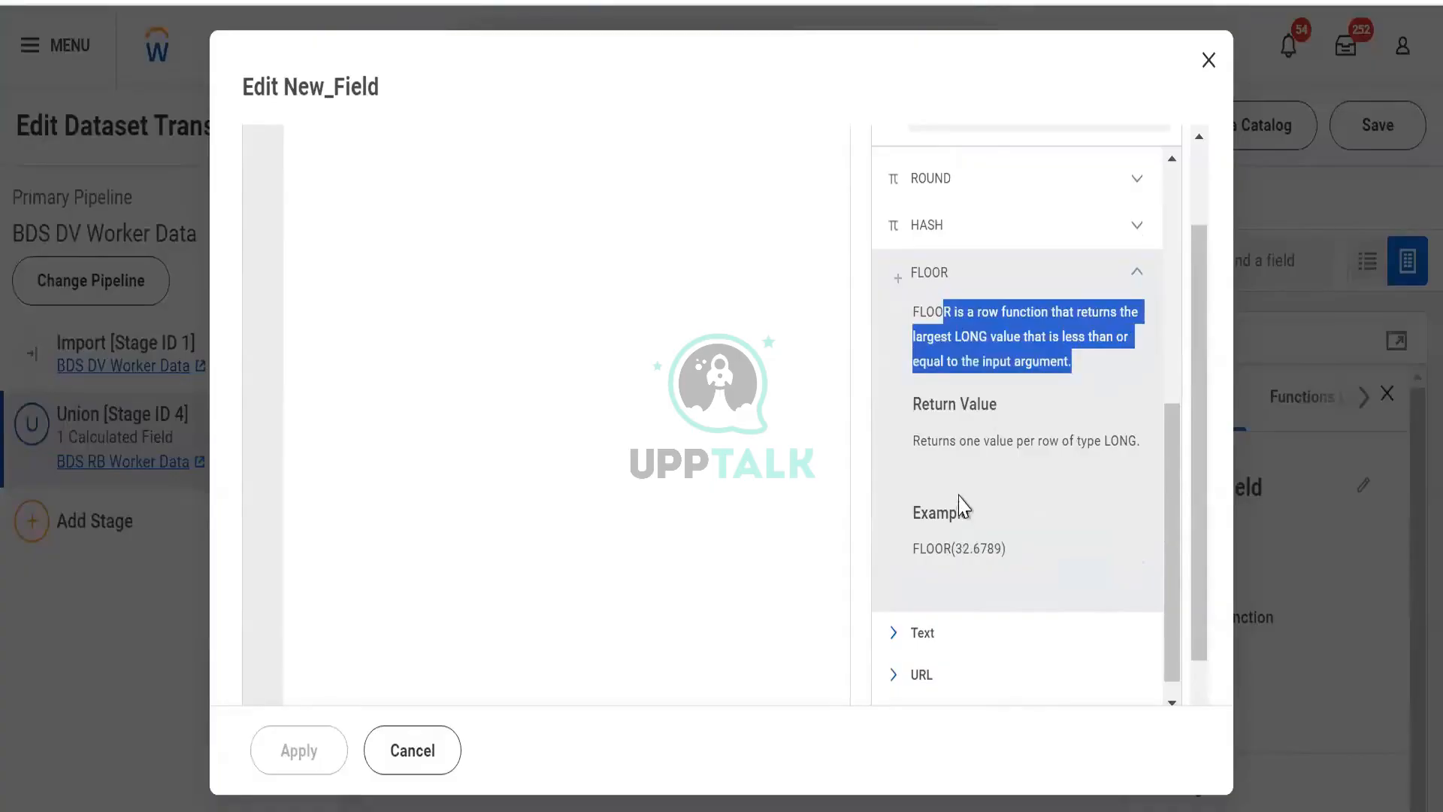
{"action": "scroll", "coordinate": [965, 511], "scroll_direction": "down", "scroll_amount": 1}
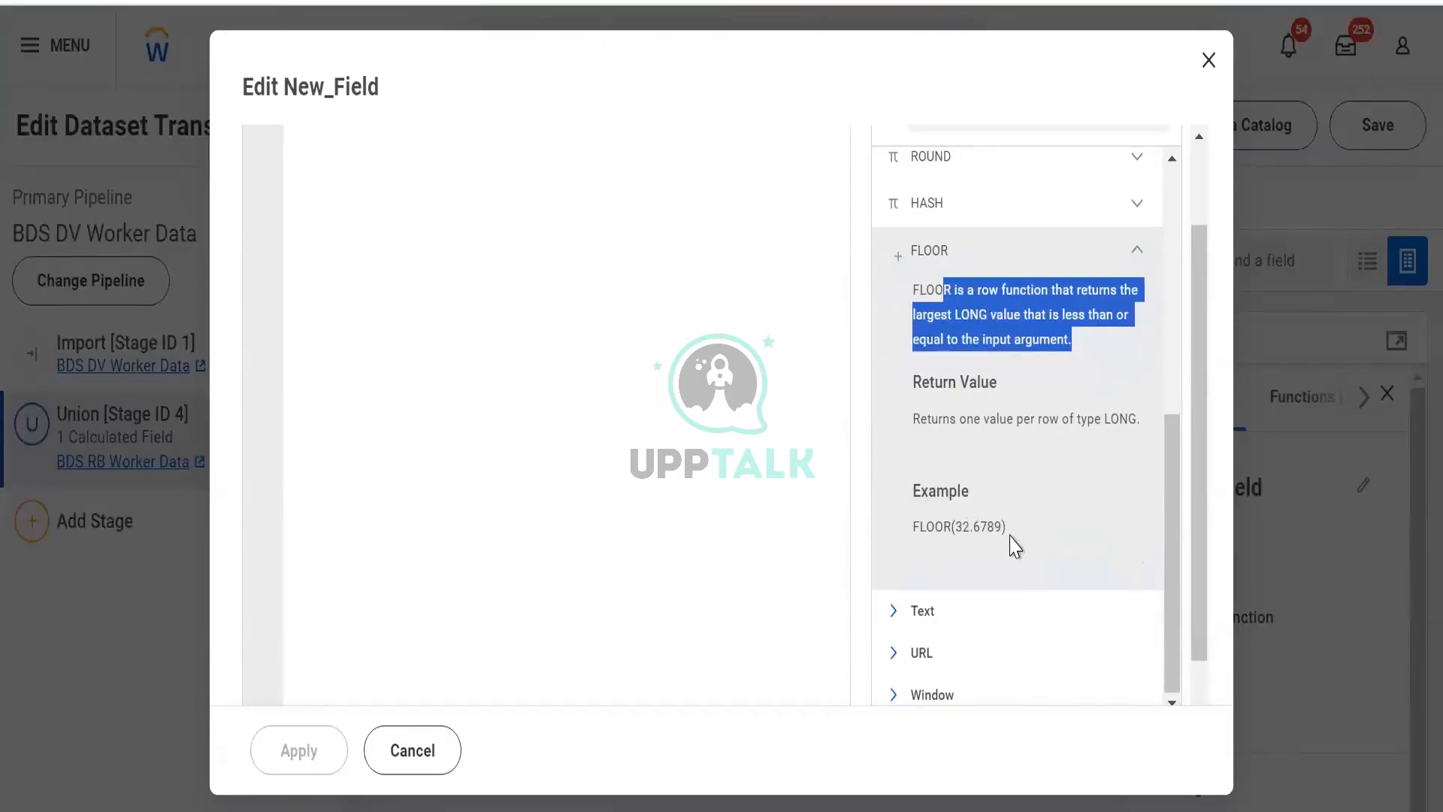
{"action": "left_click_drag", "start_coordinate": [970, 526], "coordinate": [1015, 542]}
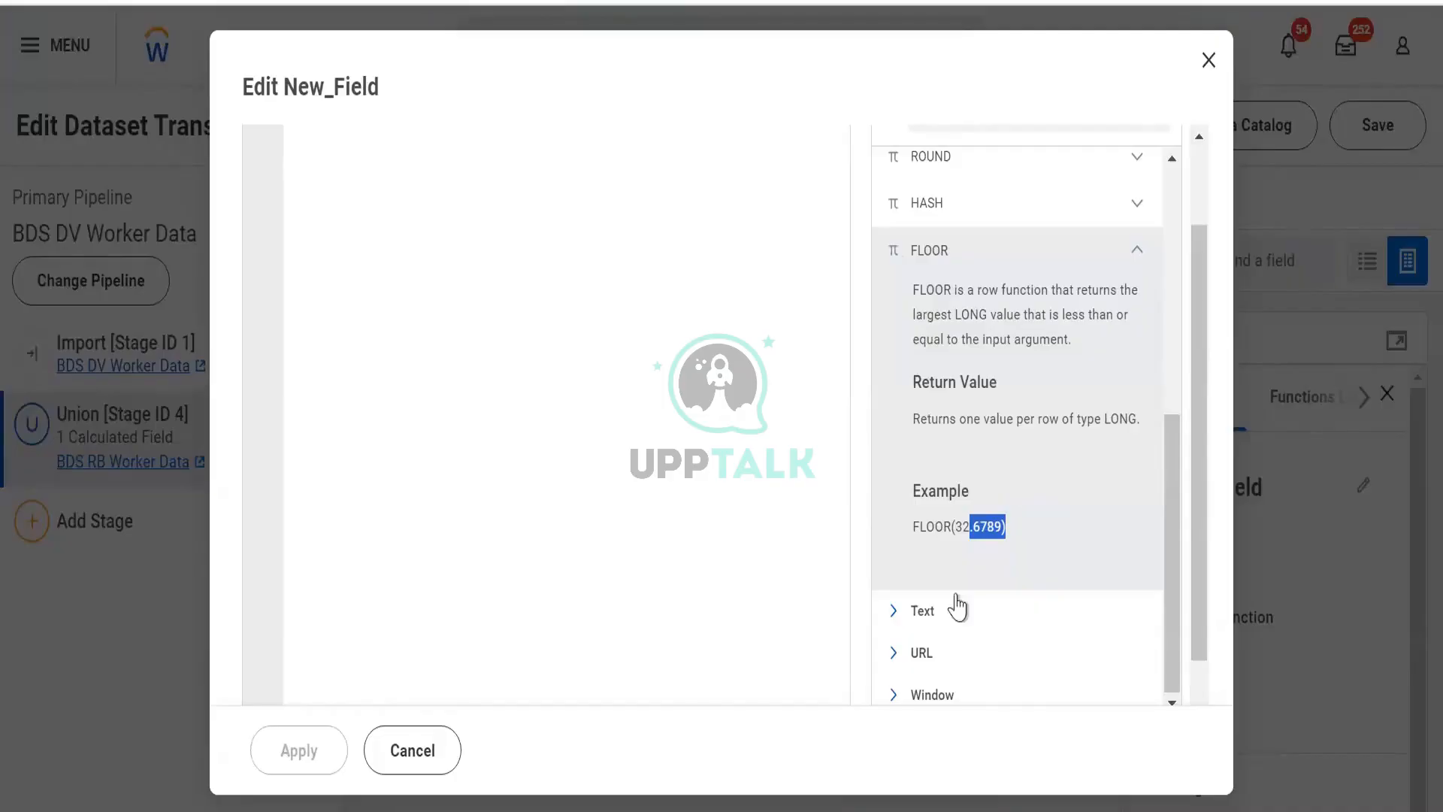
{"action": "left_click", "coordinate": [963, 518]}
{"action": "left_click", "coordinate": [1126, 263]}
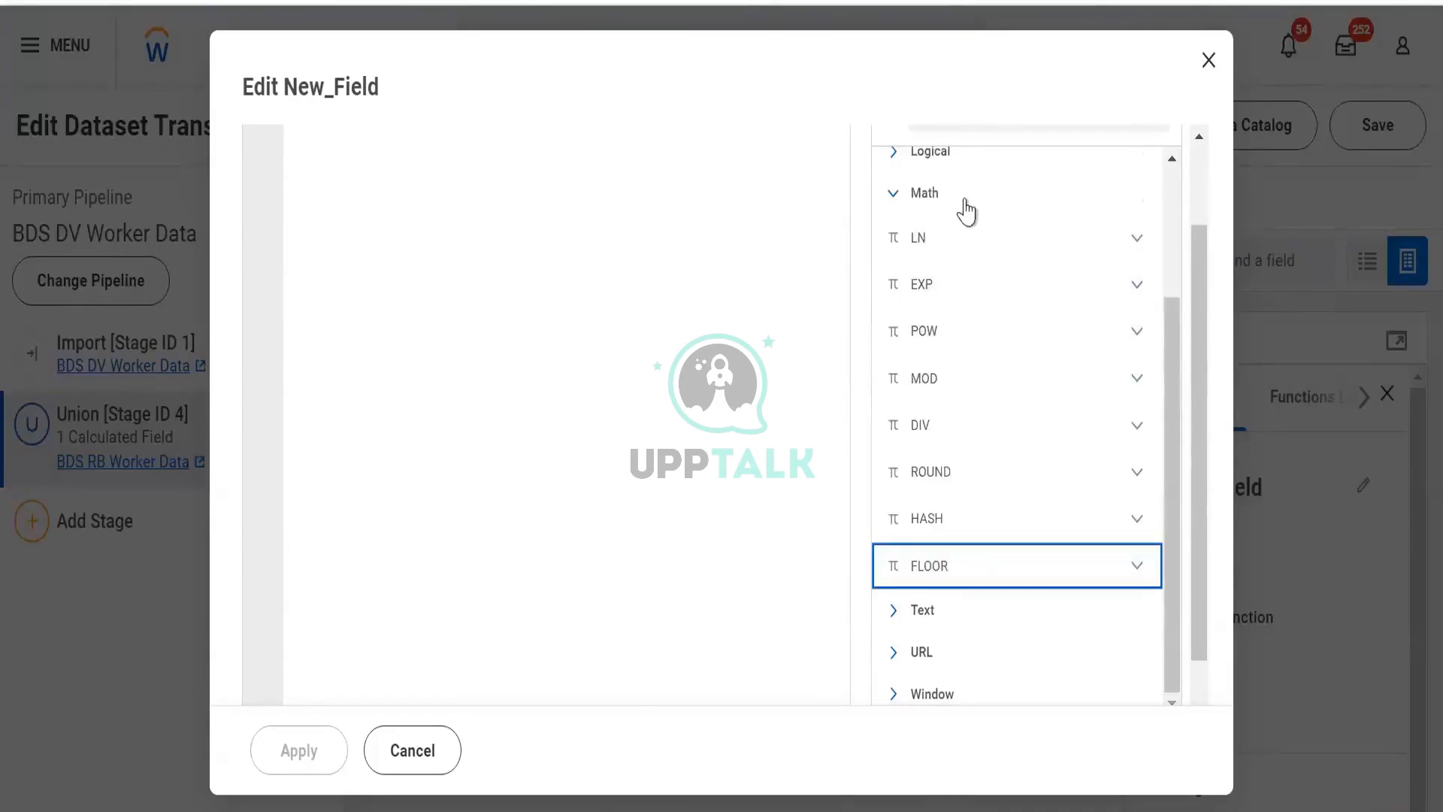
- Collapse the Math category, open the Text functions and expand the REVERSE function's description
{"action": "left_click", "coordinate": [932, 197]}
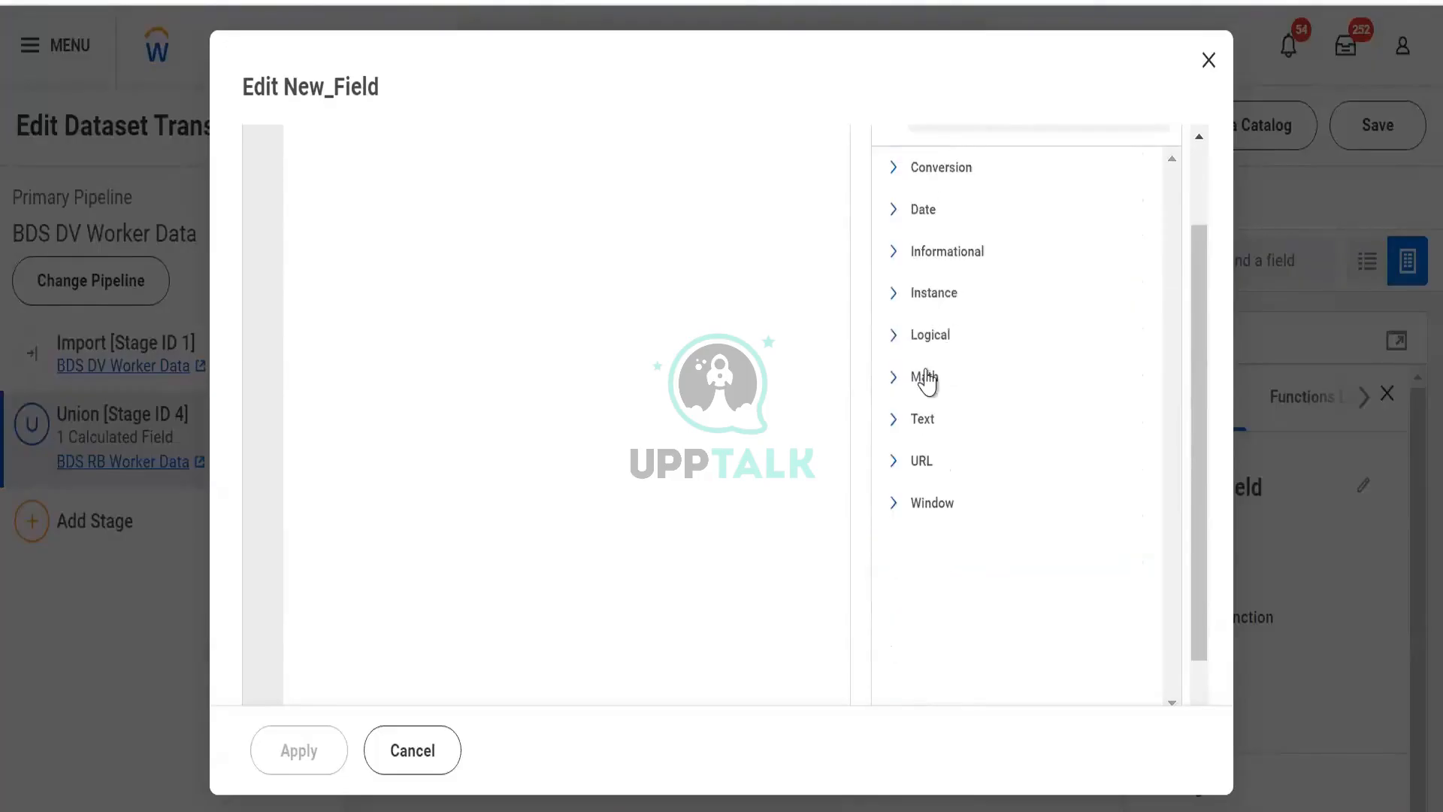
{"action": "left_click", "coordinate": [923, 426]}
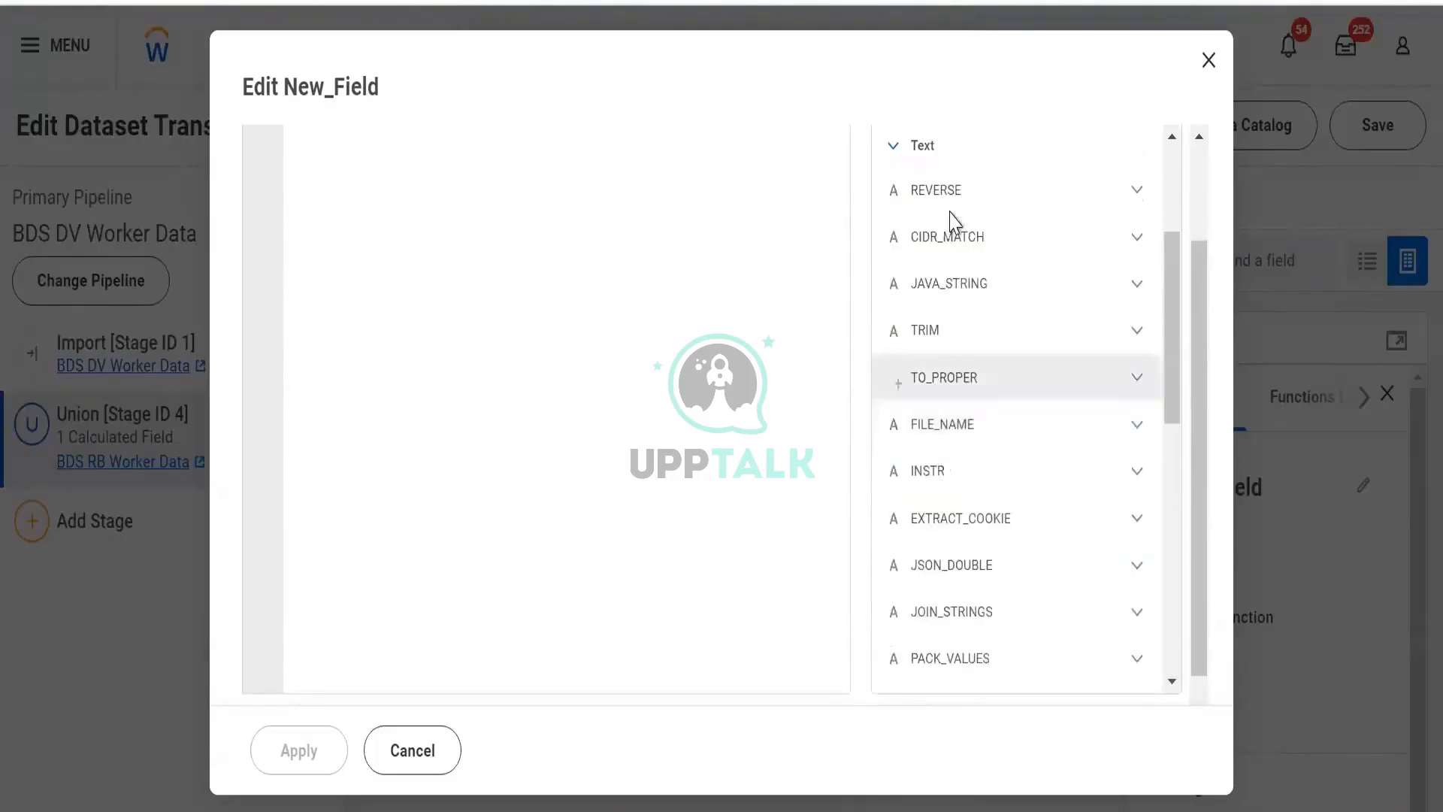
{"action": "scroll", "coordinate": [966, 348], "scroll_direction": "up", "scroll_amount": 2}
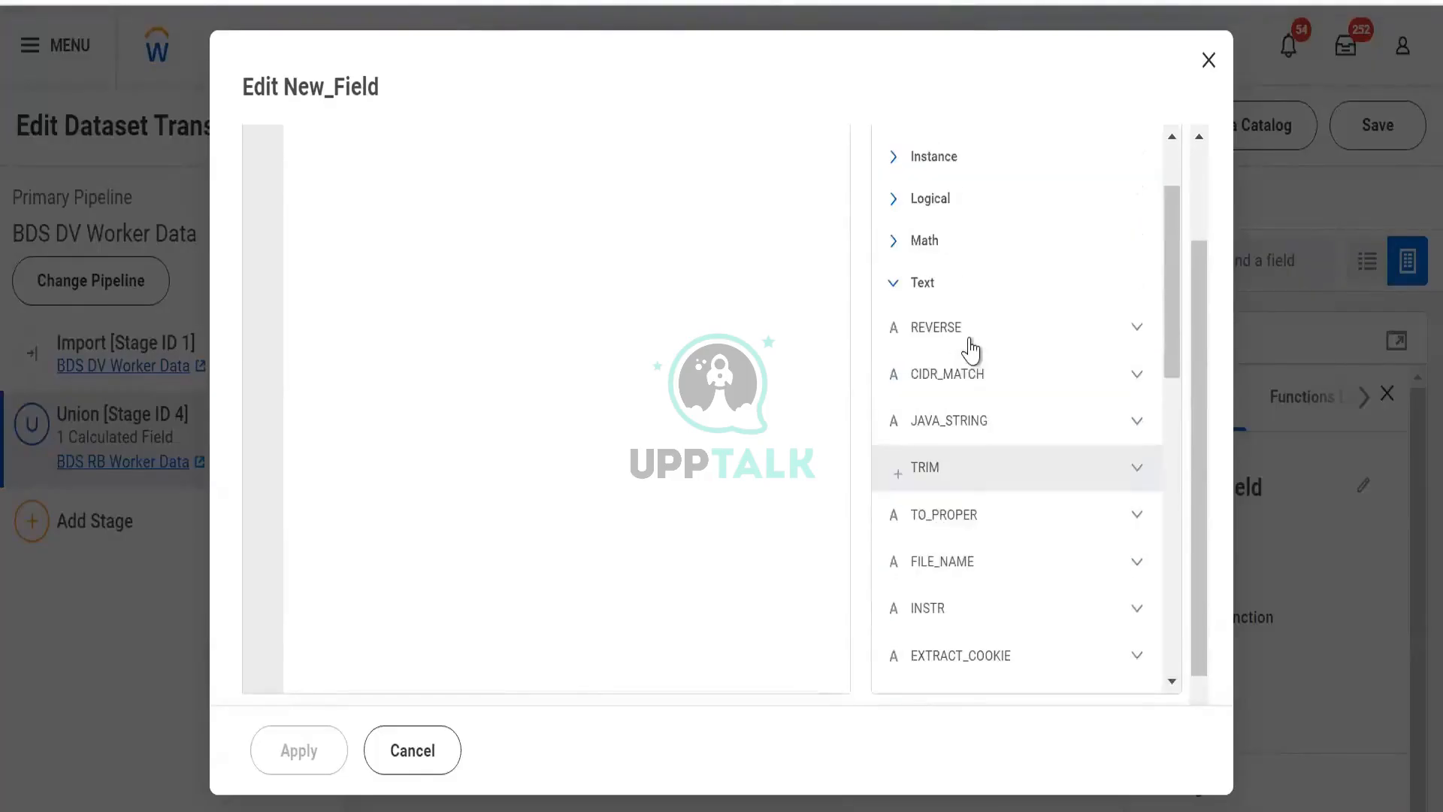
{"action": "left_click", "coordinate": [1134, 340]}
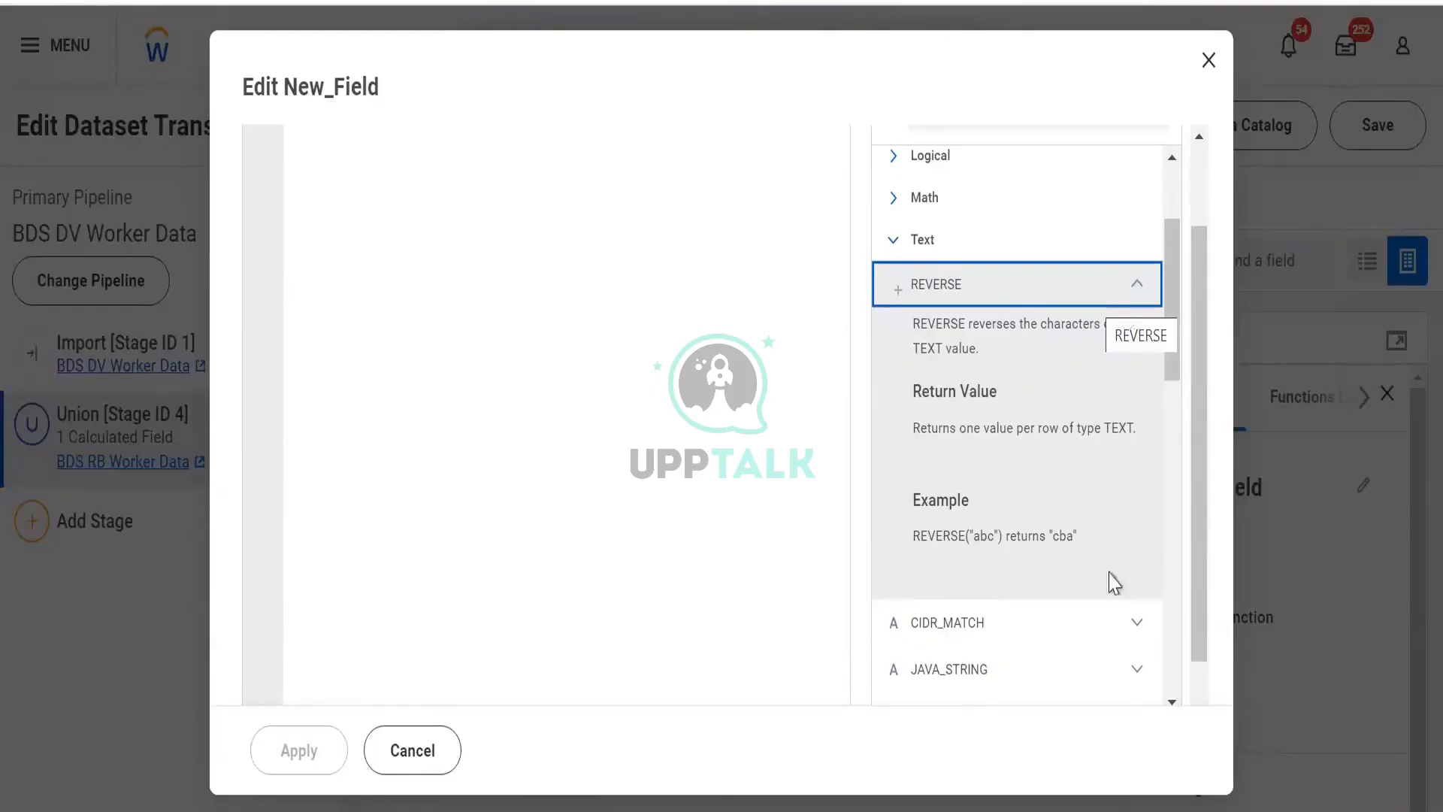
- Write Steve and its reversal Evets on two lines of the expression editor to illustrate REVERSE, then select both lines
{"action": "left_click", "coordinate": [674, 306]}
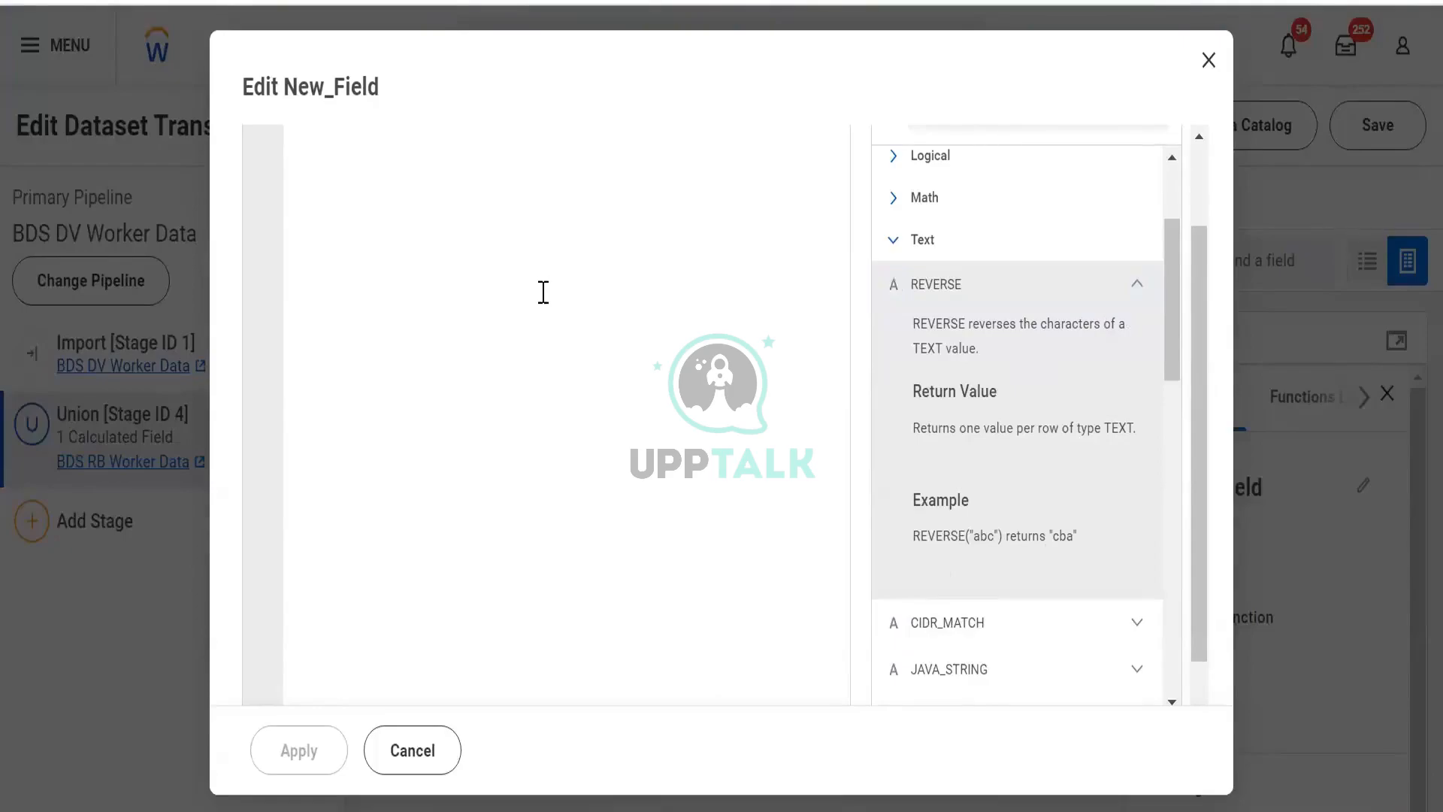
{"action": "scroll", "coordinate": [544, 292], "scroll_direction": "up", "scroll_amount": 2}
{"action": "type", "text": "Steve"}
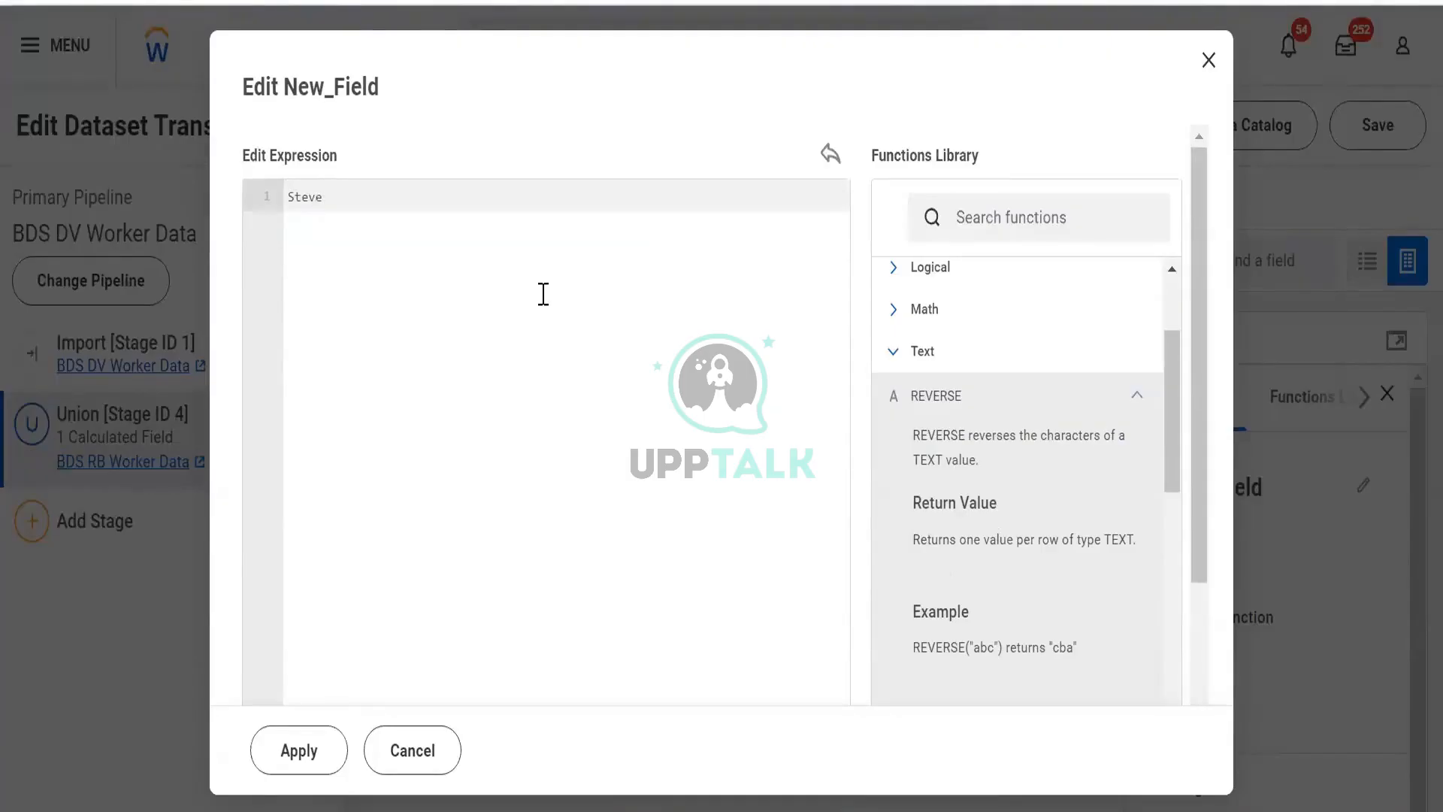
{"action": "key", "text": "Return"}
{"action": "type", "text": "e"}
{"action": "key", "text": "BackSpace"}
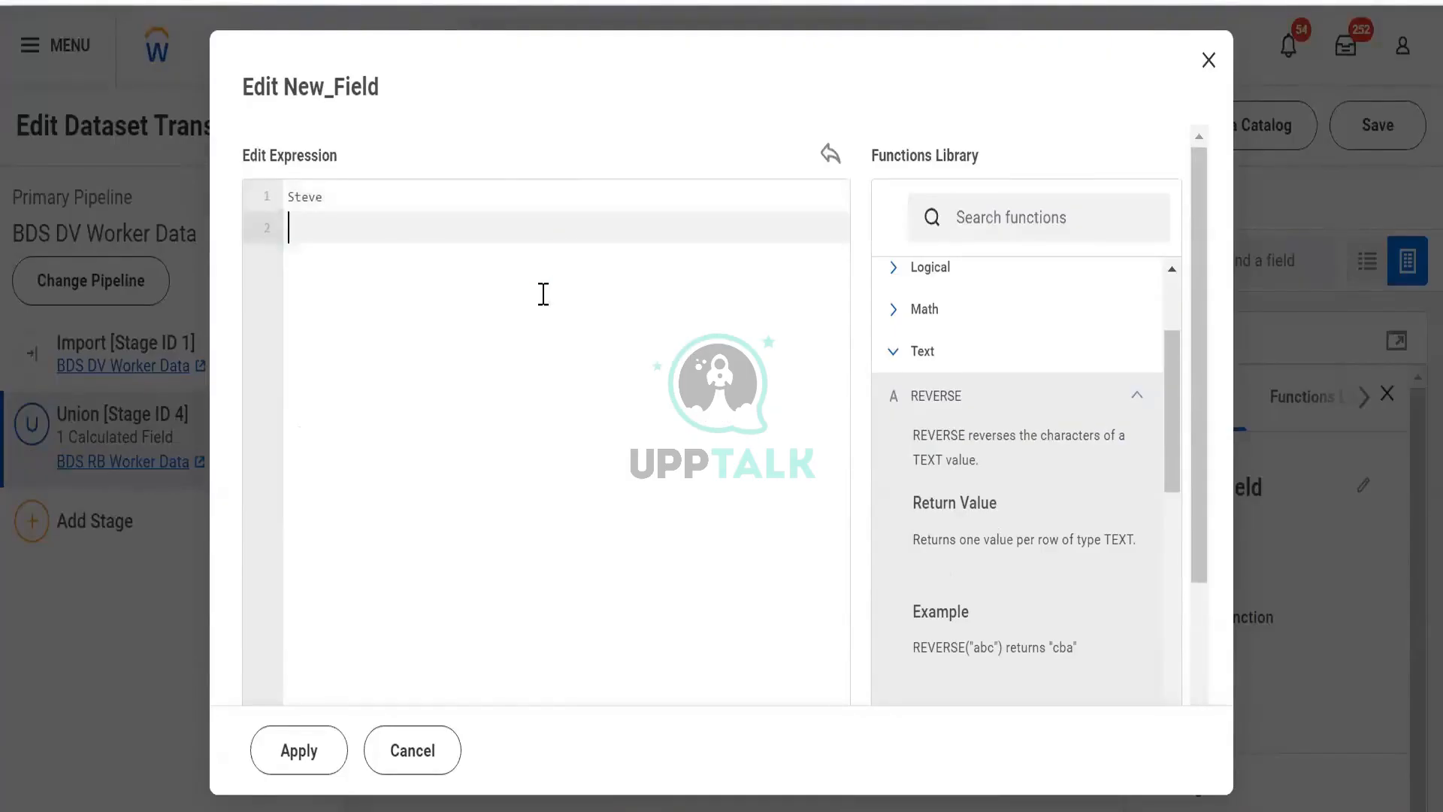
{"action": "type", "text": "Eve"}
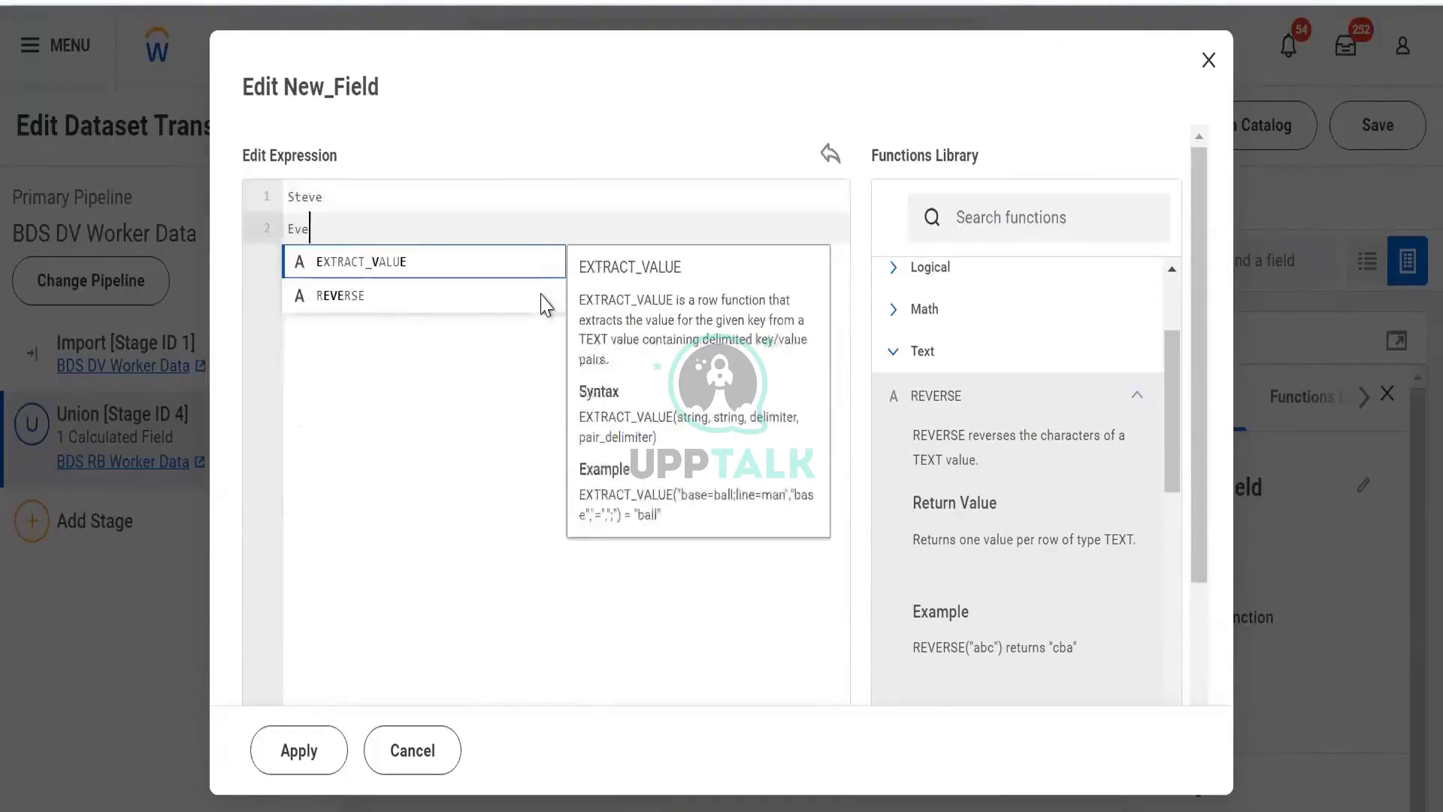
{"action": "type", "text": "ts"}
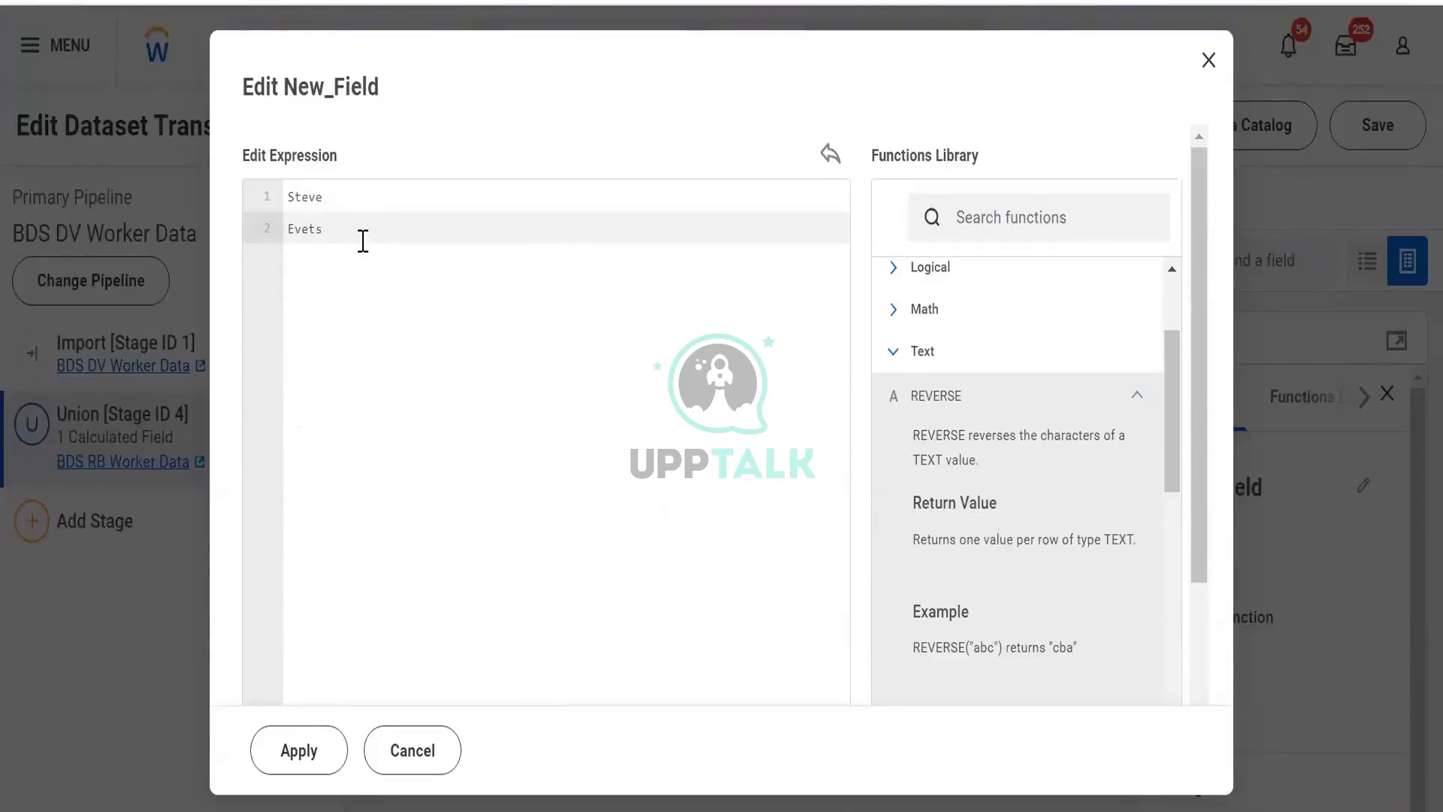
{"action": "key", "text": "Return"}
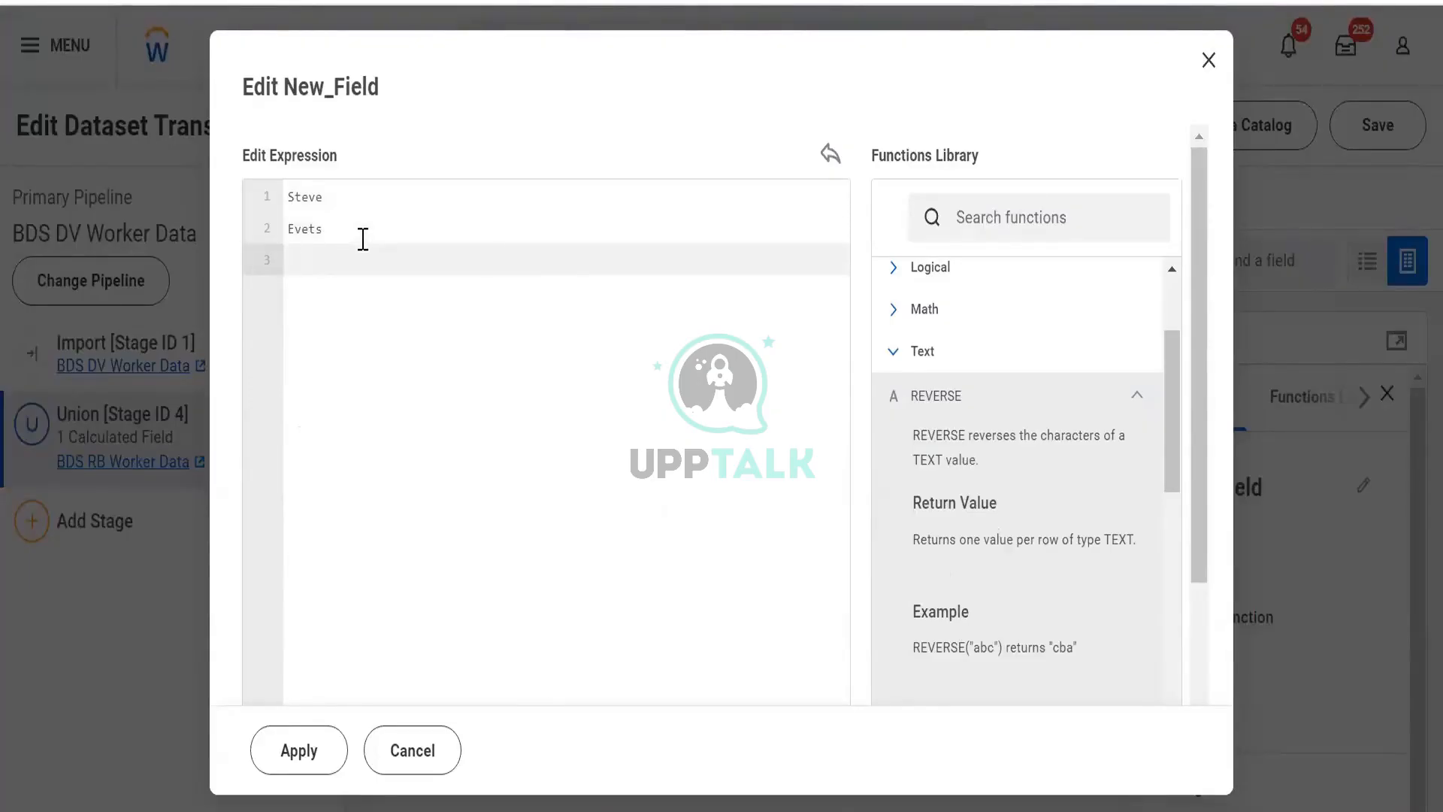
{"action": "type", "text": "S"}
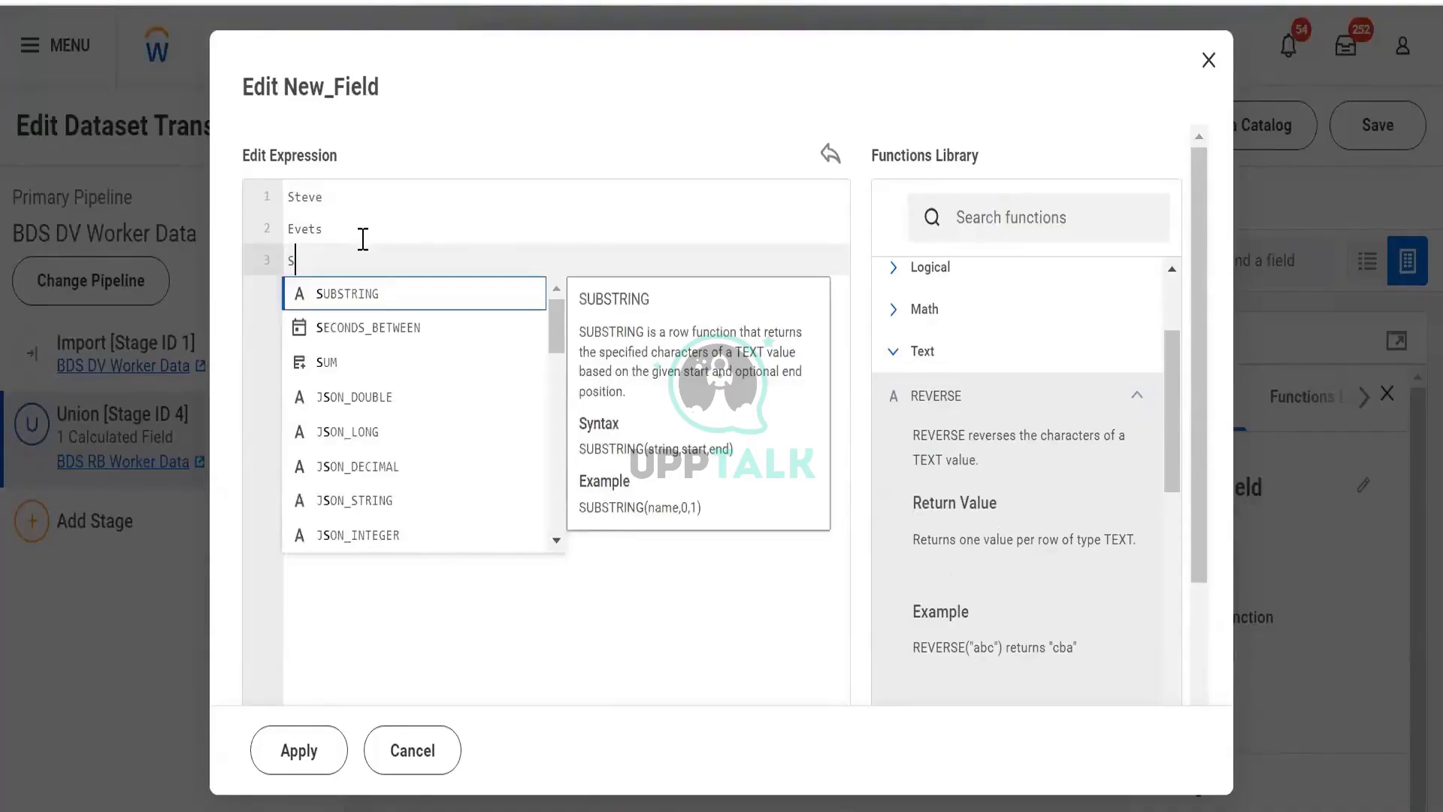
{"action": "type", "text": "***"}
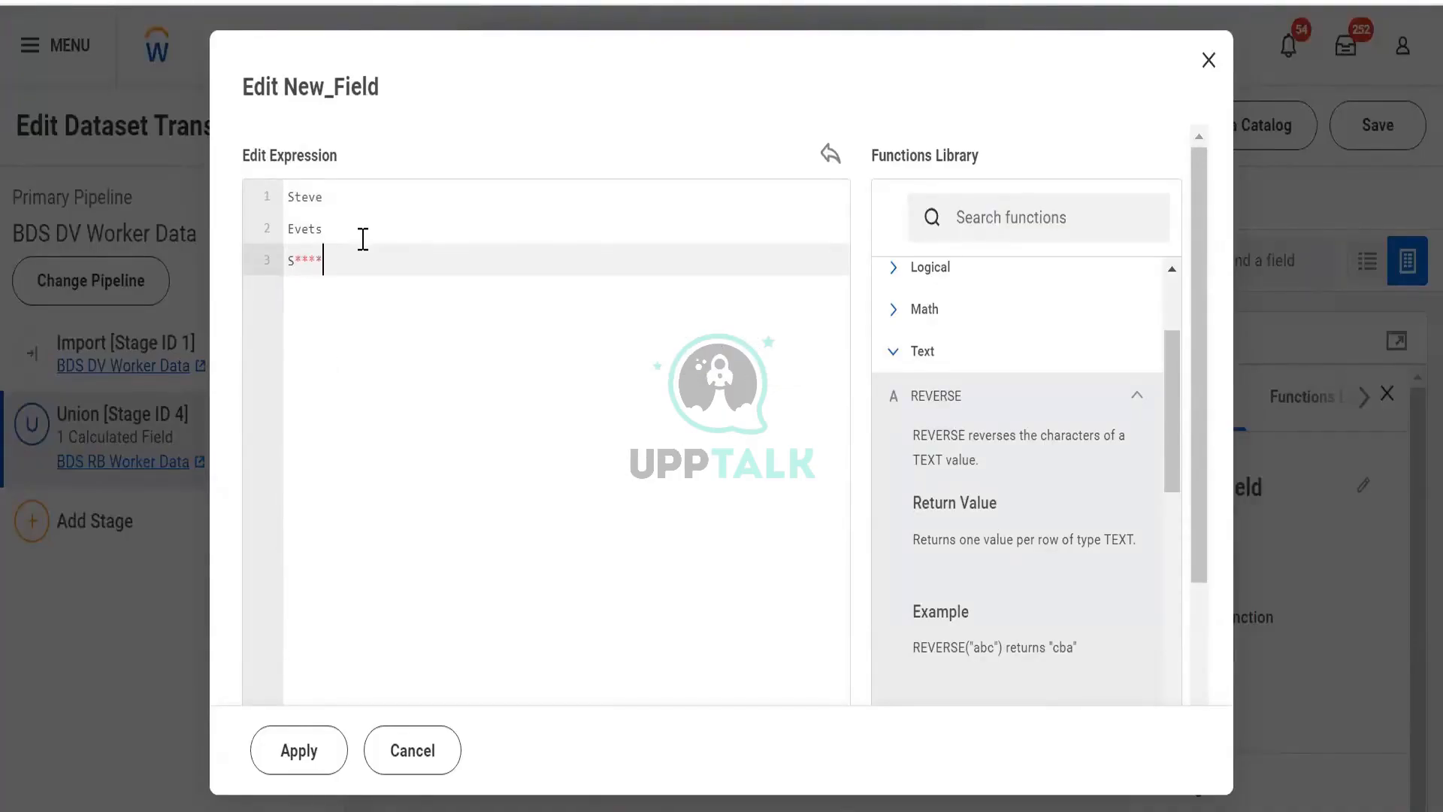
{"action": "left_click", "coordinate": [290, 255], "text": "shift"}
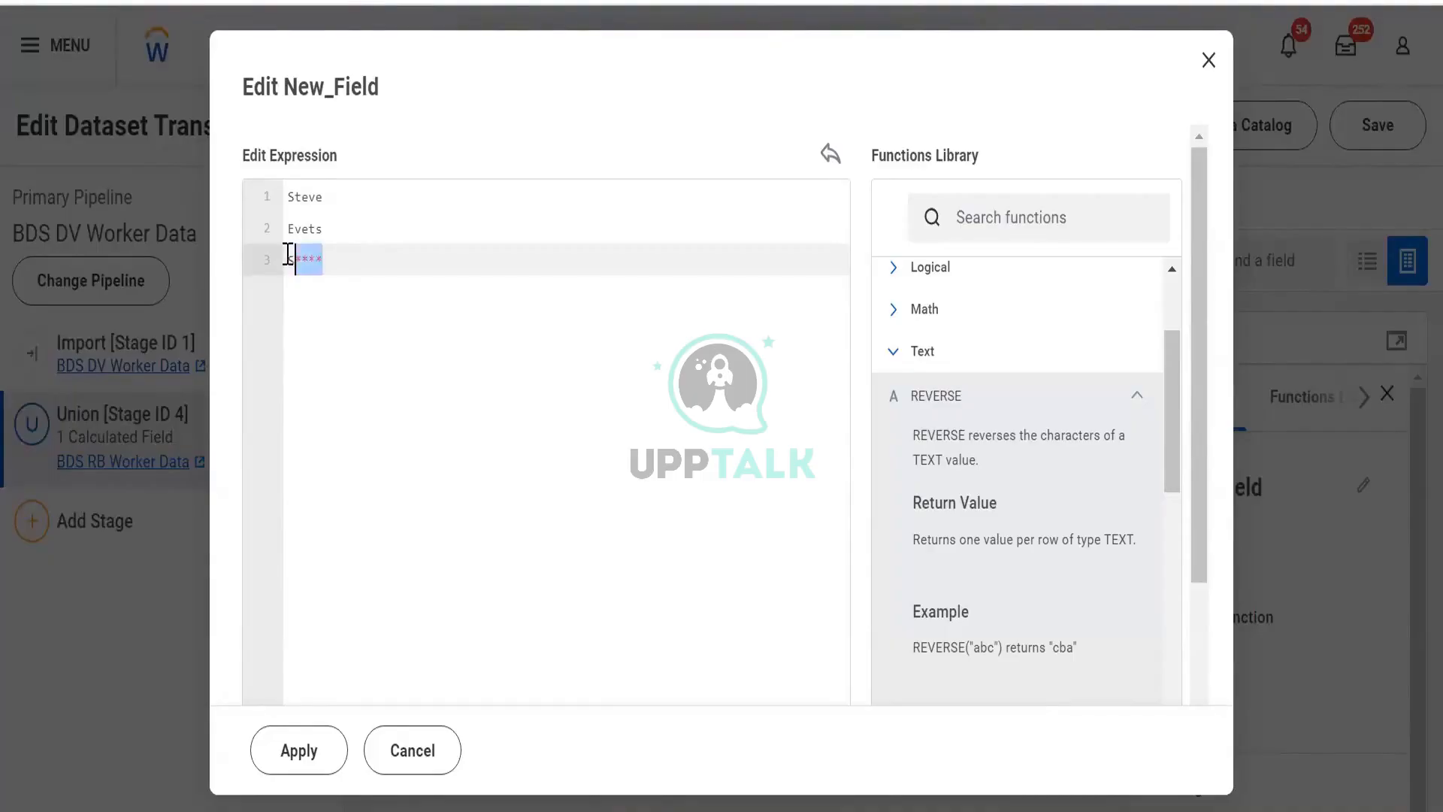
{"action": "left_click_drag", "start_coordinate": [308, 259], "coordinate": [285, 282]}
{"action": "key", "text": "BackSpace"}
{"action": "key", "text": "BackSpace"}
{"action": "key", "text": "BackSpace"}
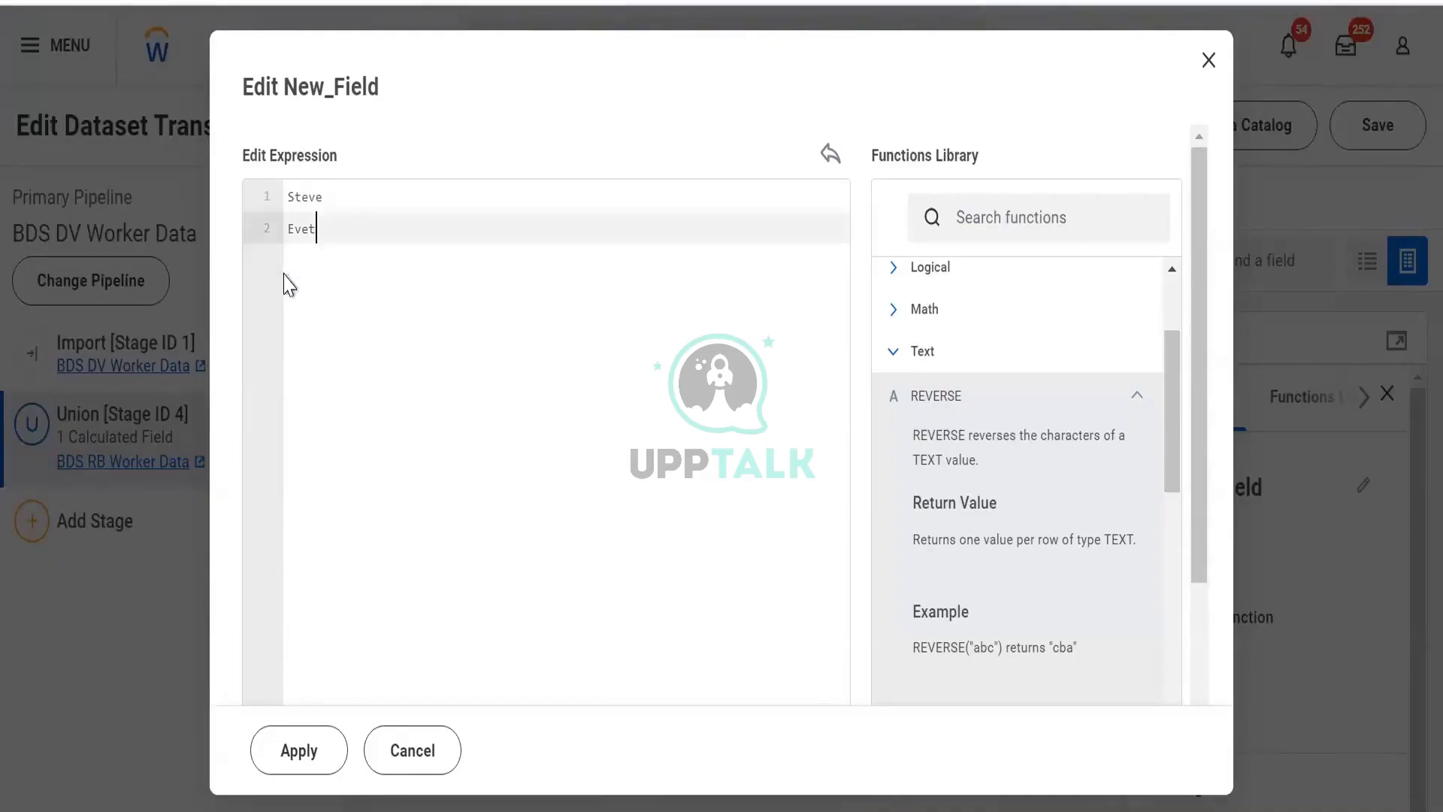
{"action": "type", "text": "s"}
{"action": "key", "text": "ctrl+a"}
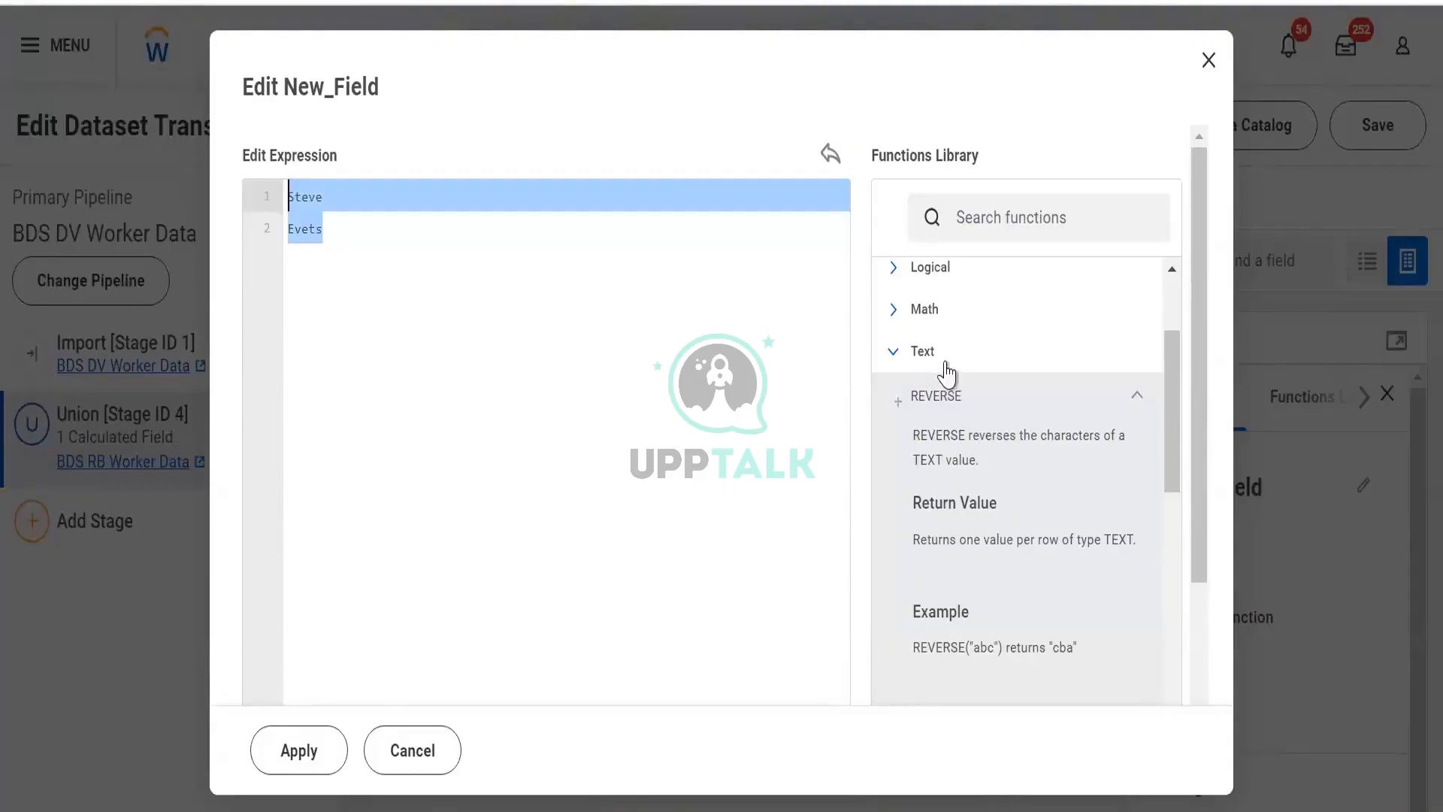
- Read the TRIM and TO_PROPER text functions' descriptions, syntax and examples in the Functions Library
{"action": "left_click", "coordinate": [1035, 415]}
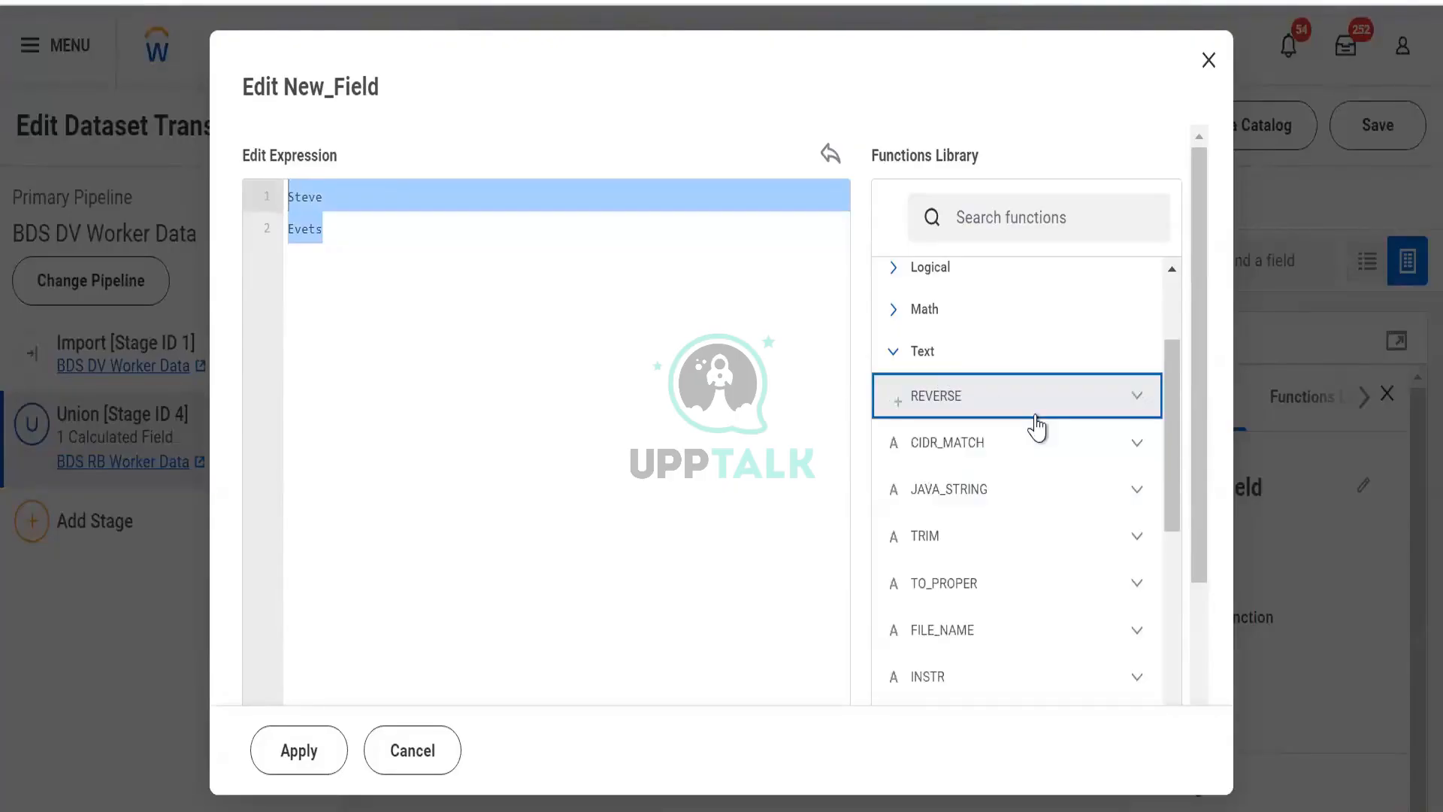
{"action": "scroll", "coordinate": [1041, 496], "scroll_direction": "down", "scroll_amount": 2}
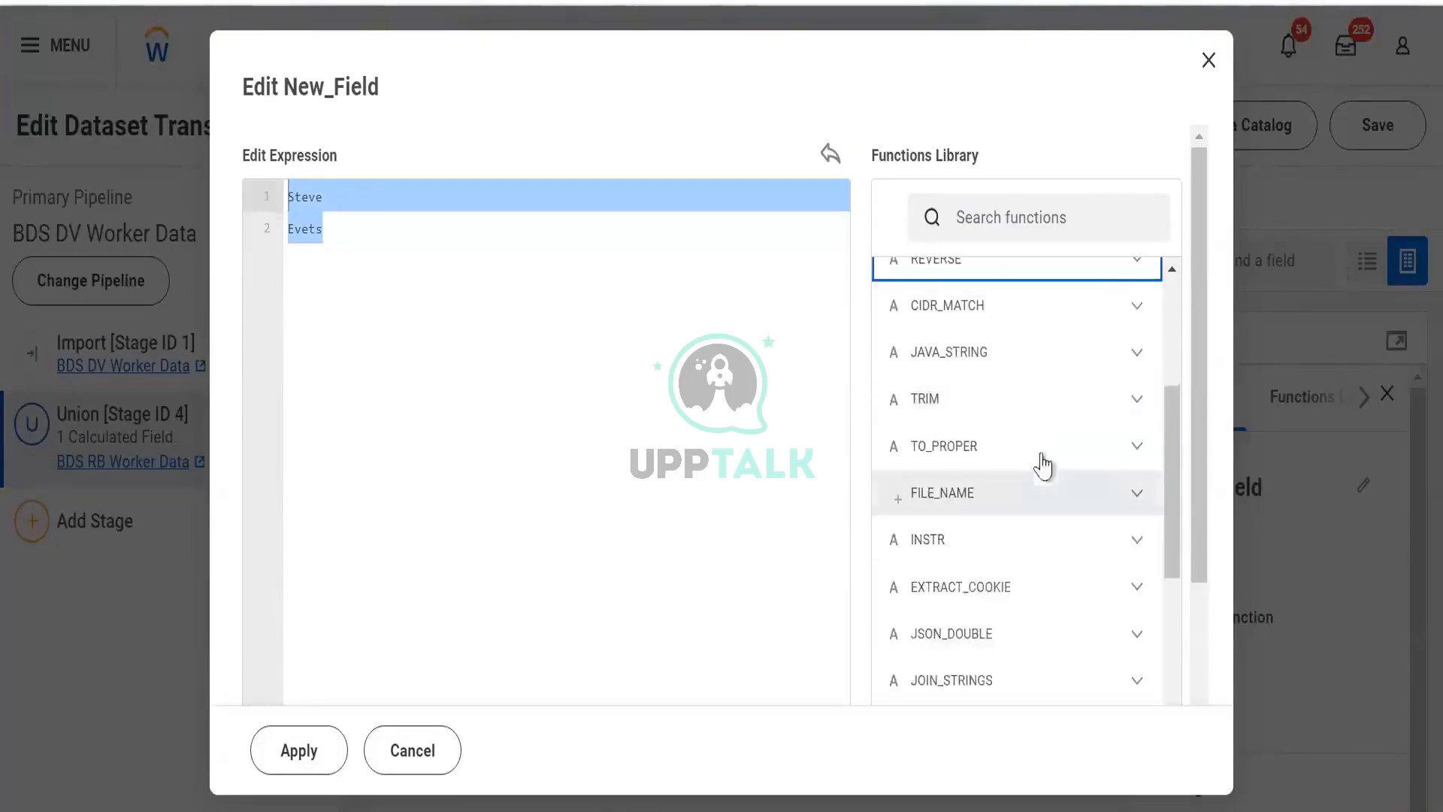
{"action": "left_click", "coordinate": [1030, 411]}
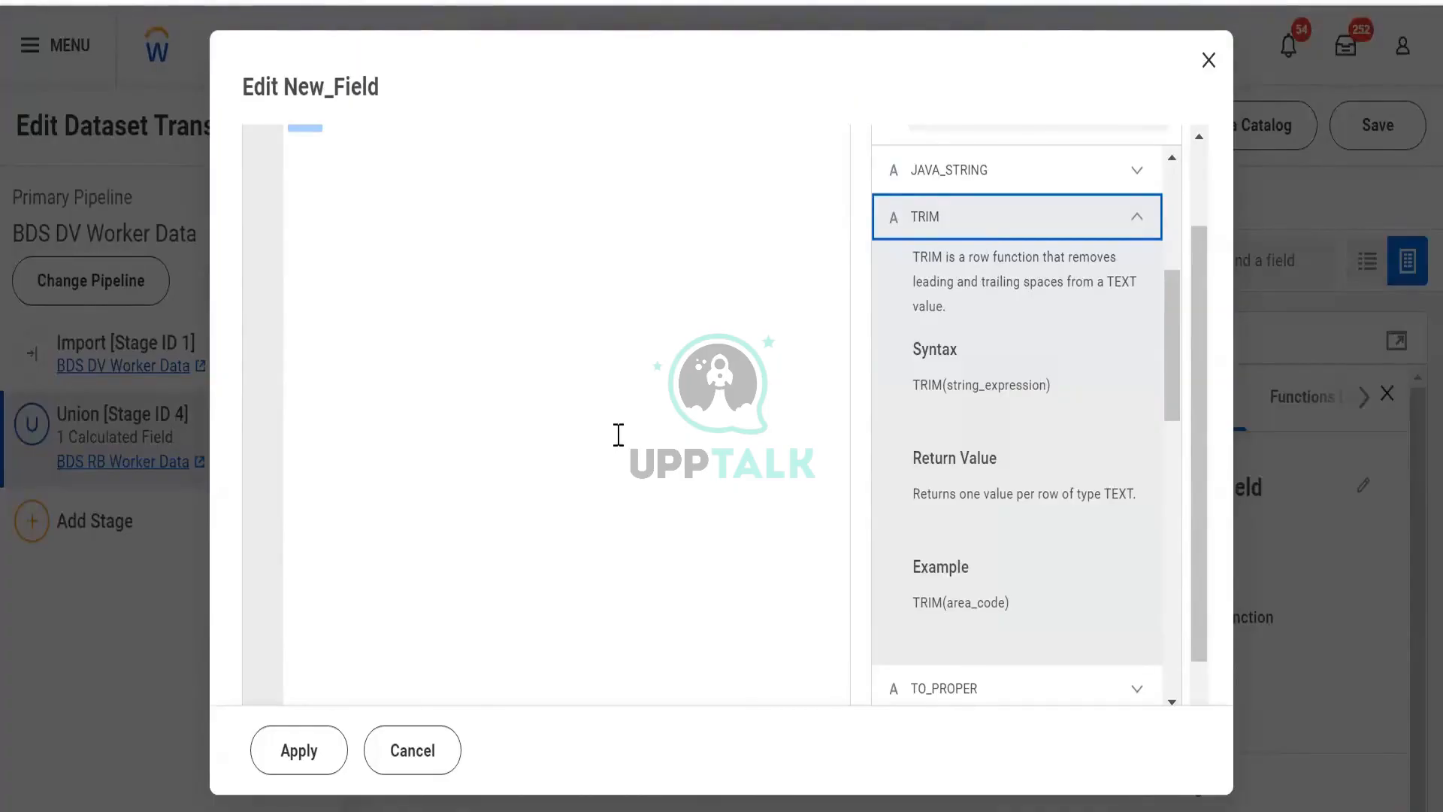
{"action": "left_click", "coordinate": [1043, 226]}
{"action": "left_click", "coordinate": [1047, 270]}
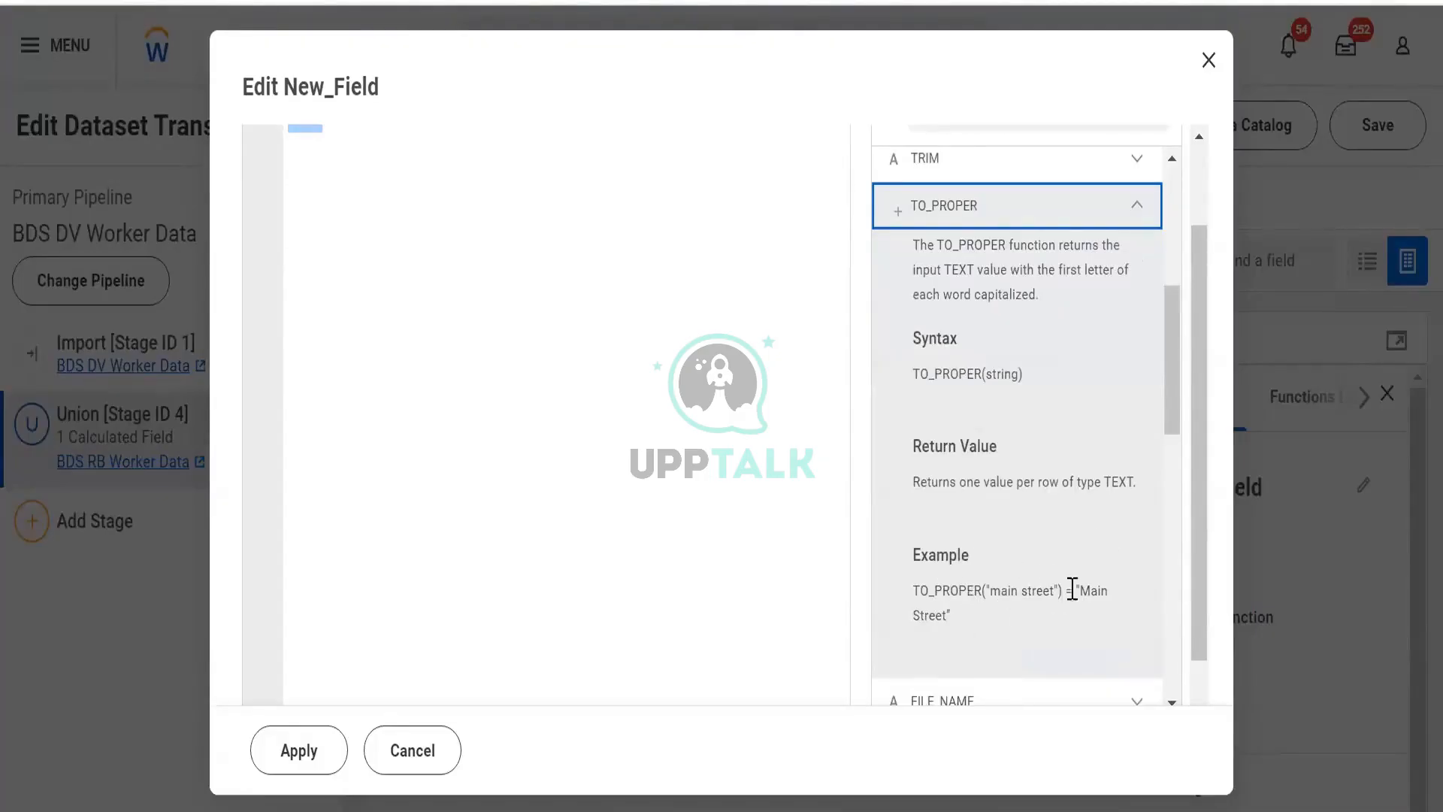
{"action": "left_click", "coordinate": [998, 587]}
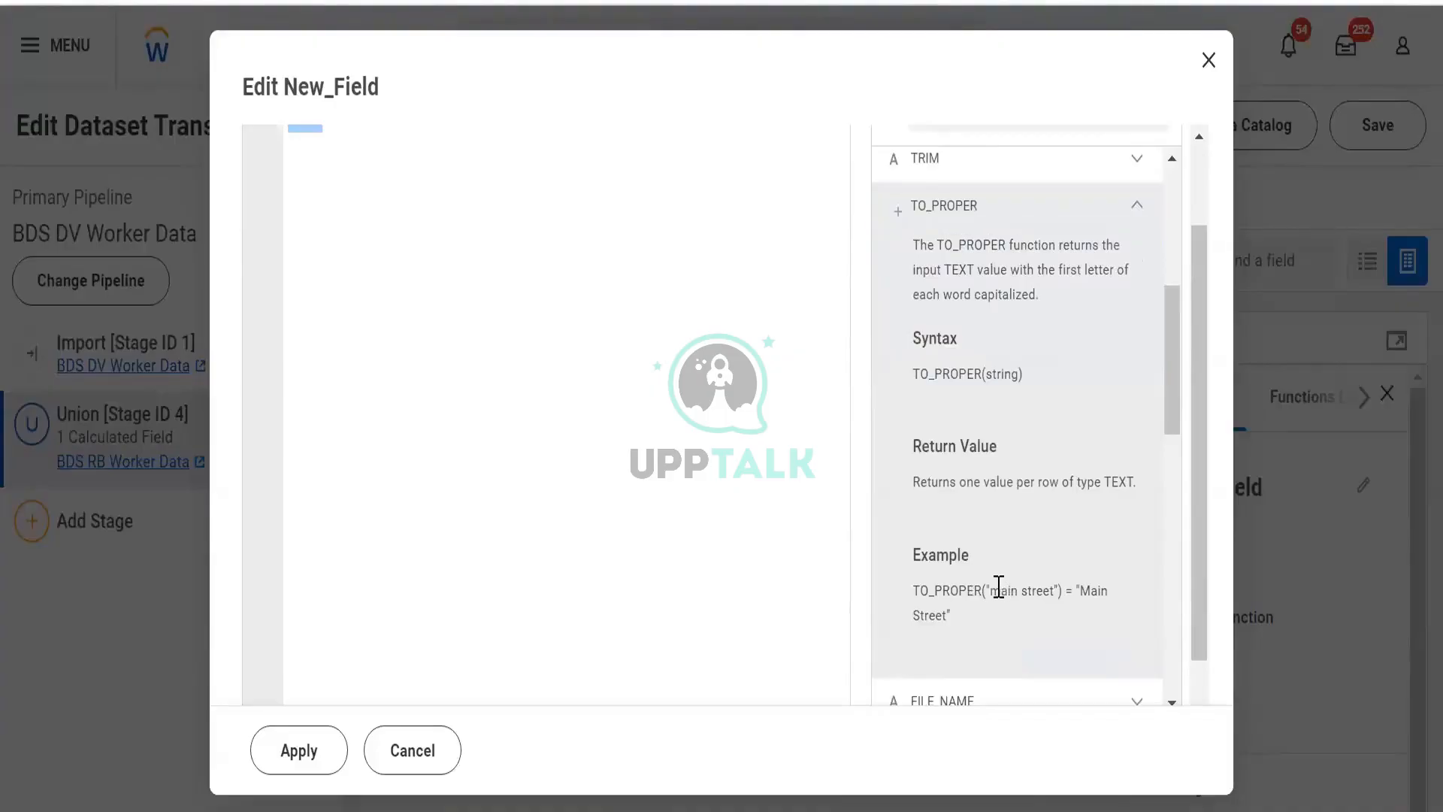
{"action": "left_click_drag", "start_coordinate": [999, 587], "coordinate": [991, 589]}
{"action": "left_click", "coordinate": [1000, 592]}
{"action": "left_click_drag", "start_coordinate": [1076, 588], "coordinate": [1092, 590]}
{"action": "left_click", "coordinate": [1080, 216]}
{"action": "left_click", "coordinate": [1129, 212]}
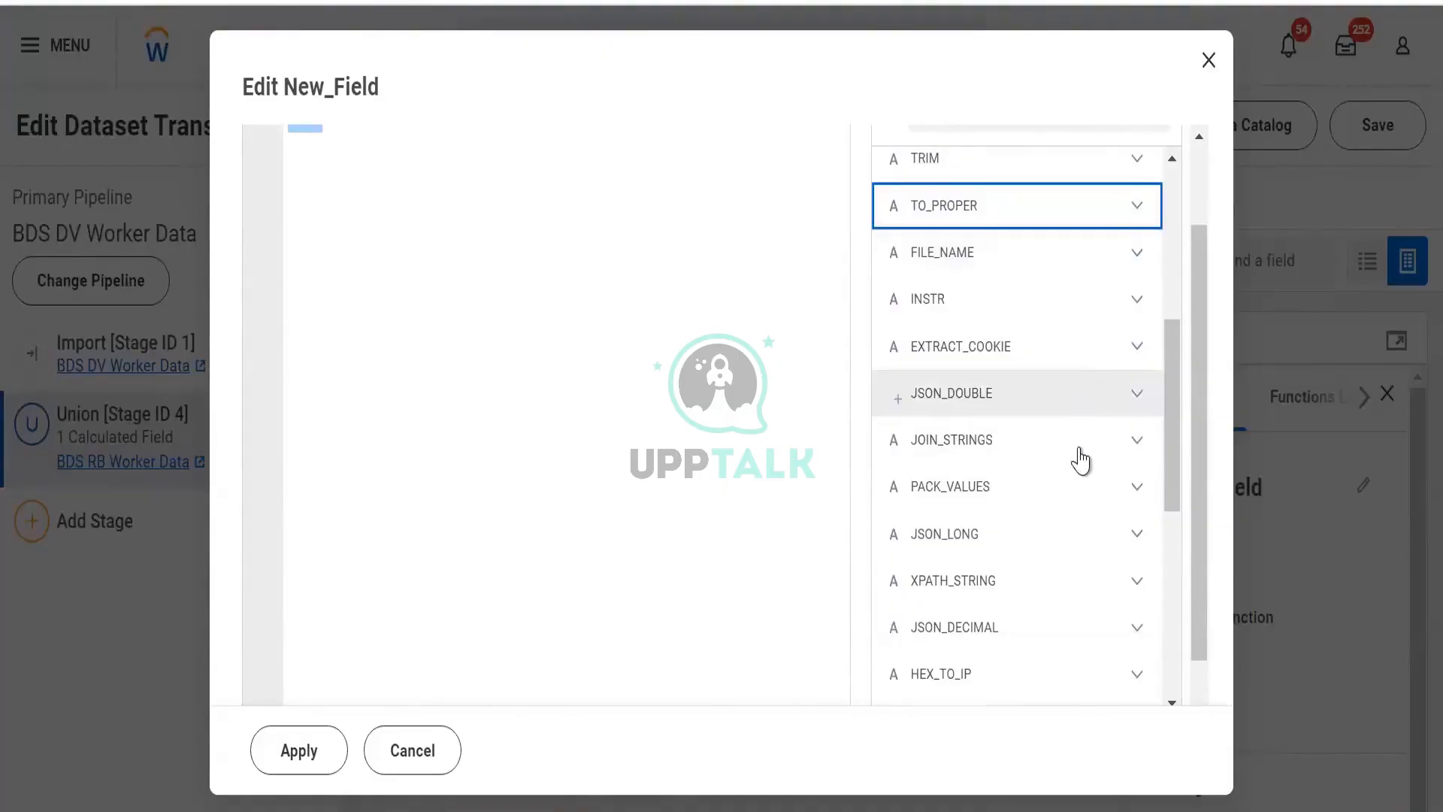
- Examine the LENGTH text function's description, syntax, return value and example
{"action": "scroll", "coordinate": [1079, 456], "scroll_direction": "down", "scroll_amount": 2}
{"action": "scroll", "coordinate": [1036, 479], "scroll_direction": "down", "scroll_amount": 4}
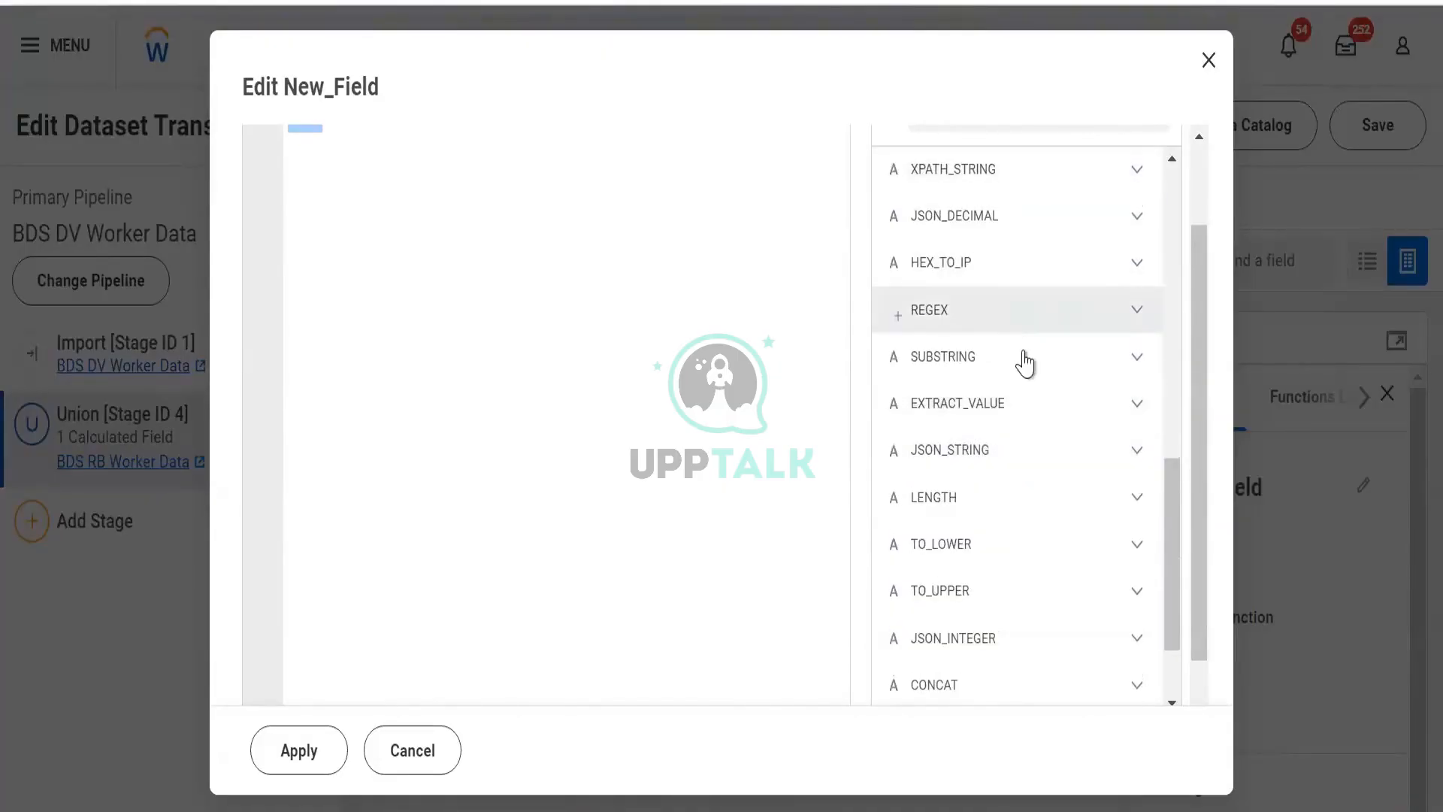
{"action": "left_click", "coordinate": [1090, 500]}
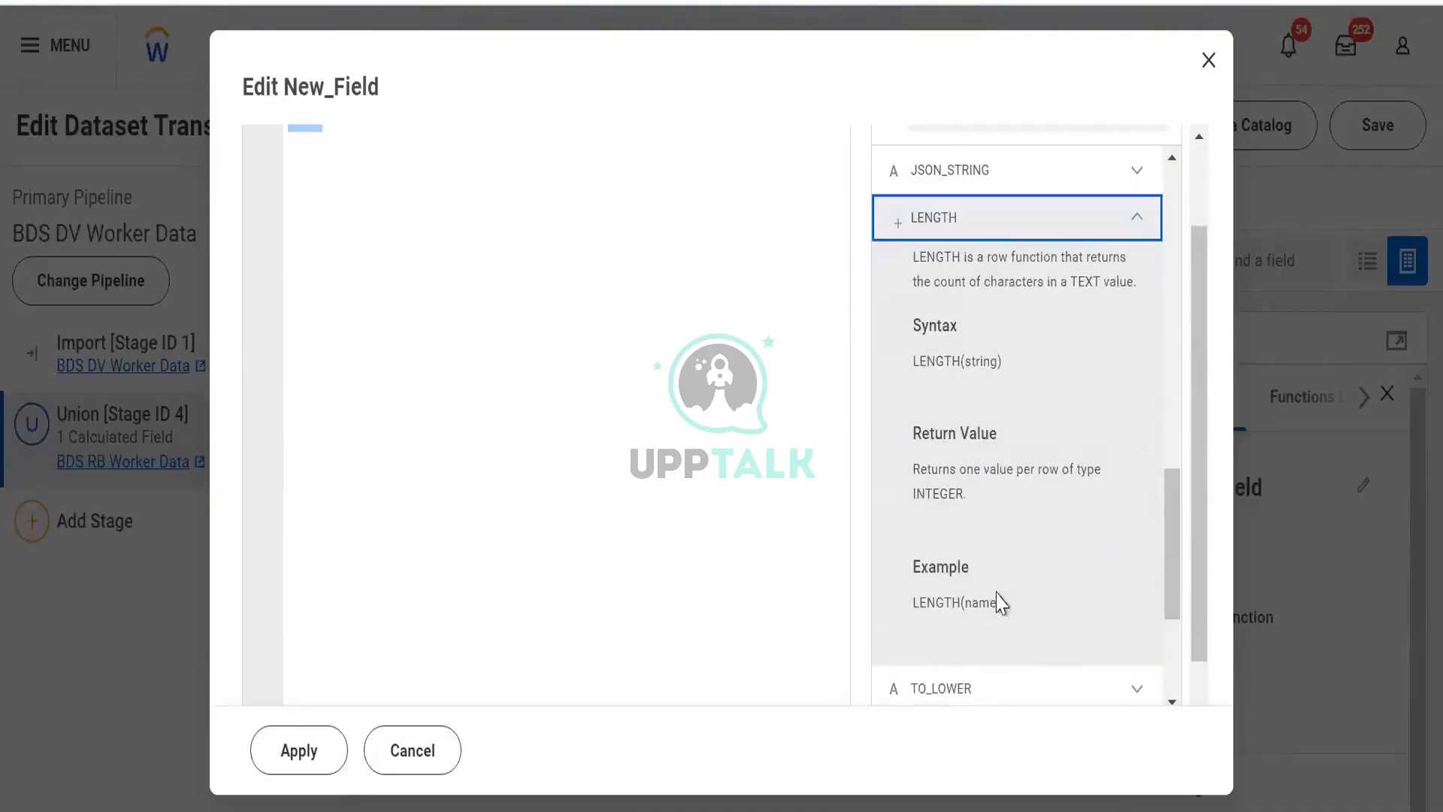
{"action": "left_click_drag", "start_coordinate": [1002, 603], "coordinate": [937, 577]}
{"action": "left_click", "coordinate": [1011, 623]}
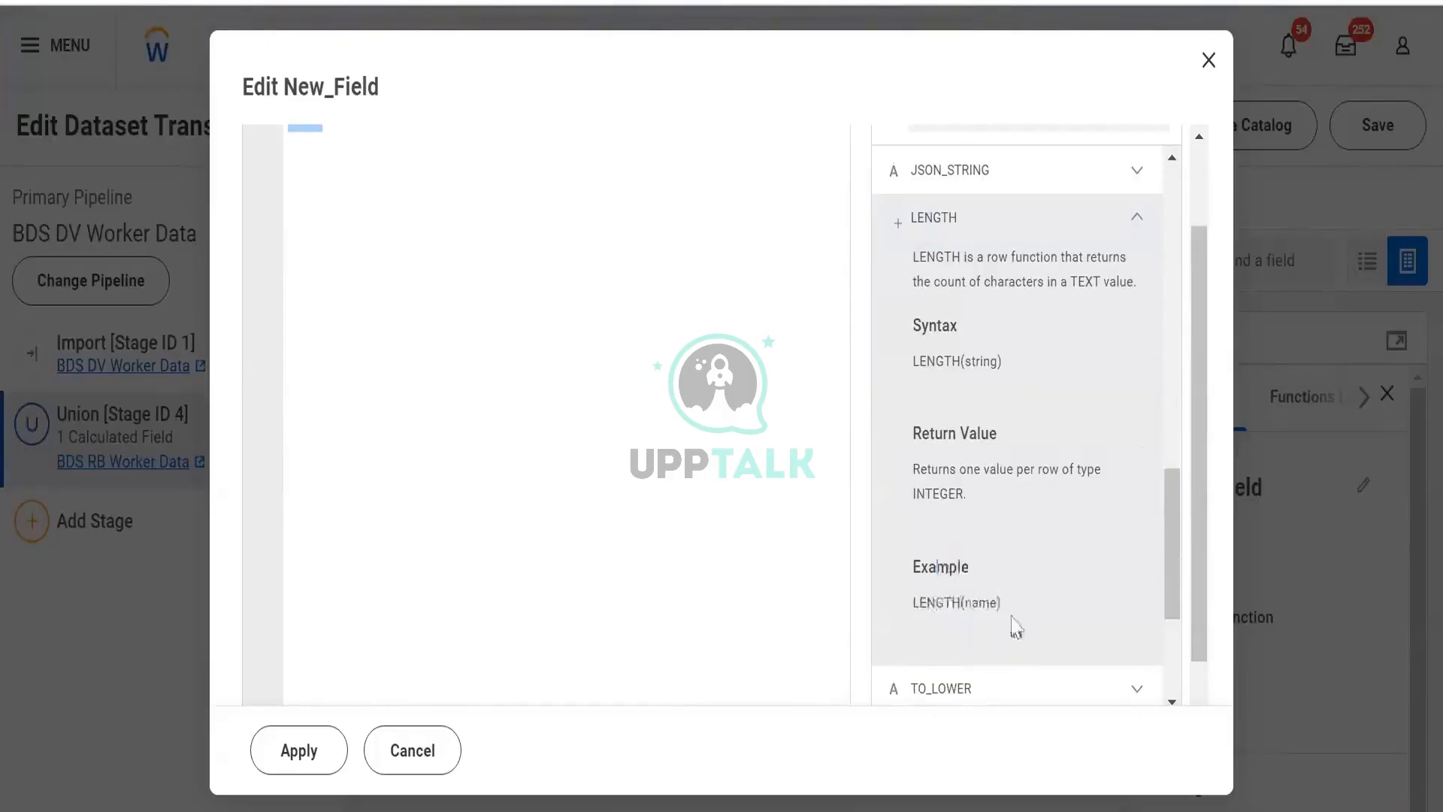
- Clear the expression editor and write LENGTH([LastName])>1 as a demo expression, then select all of it
{"action": "left_click_drag", "start_coordinate": [1008, 610], "coordinate": [911, 597]}
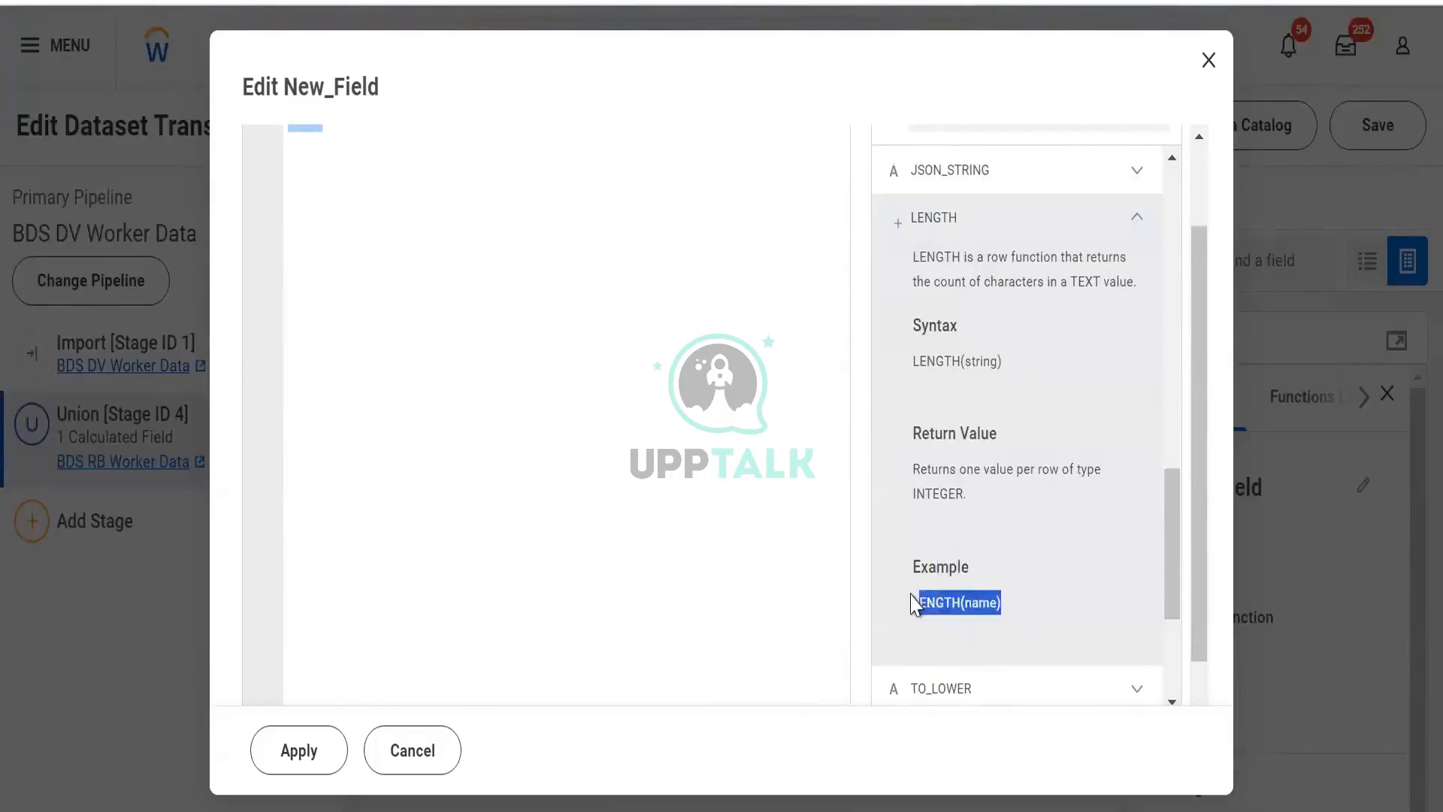
{"action": "scroll", "coordinate": [526, 286], "scroll_direction": "up", "scroll_amount": 2}
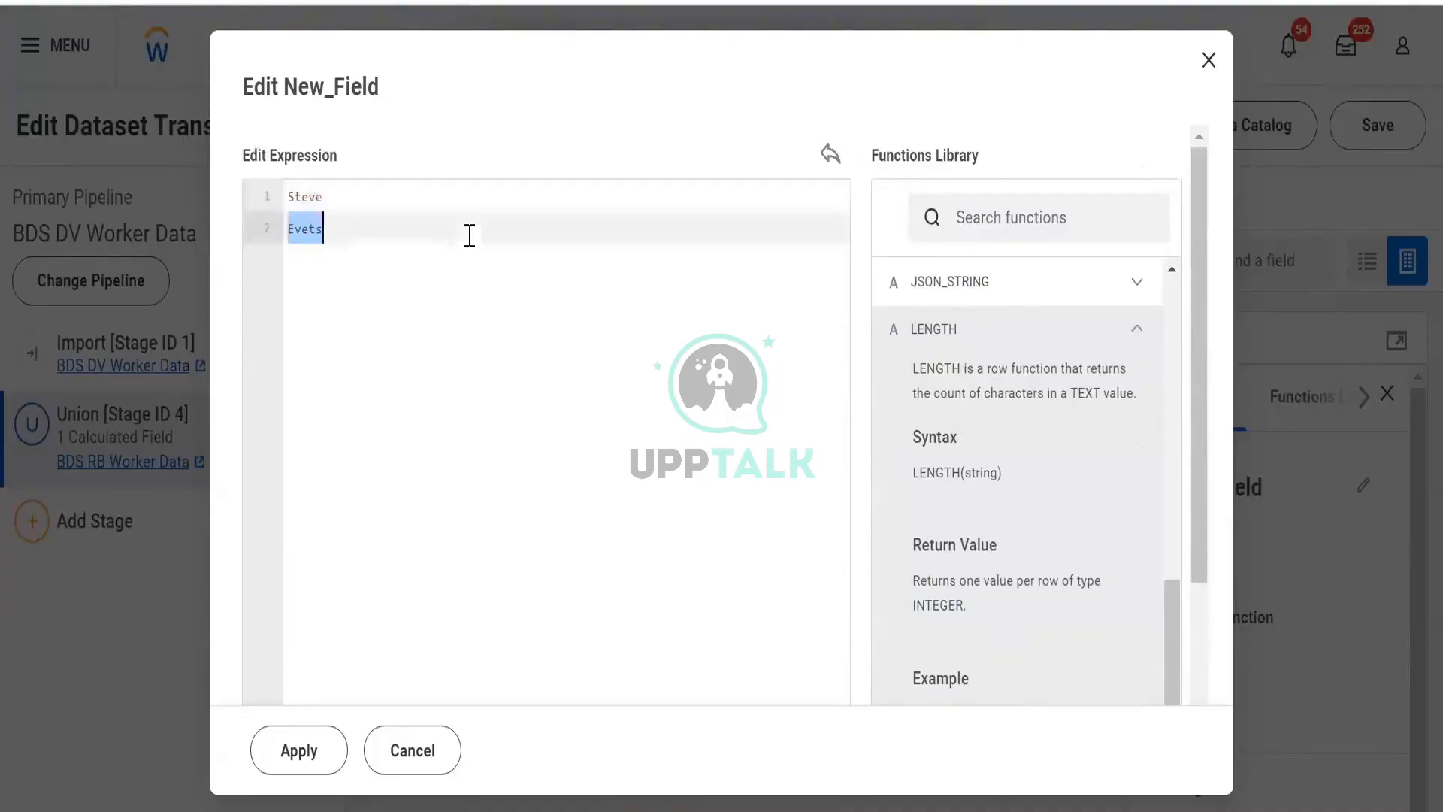
{"action": "key", "text": "BackSpace"}
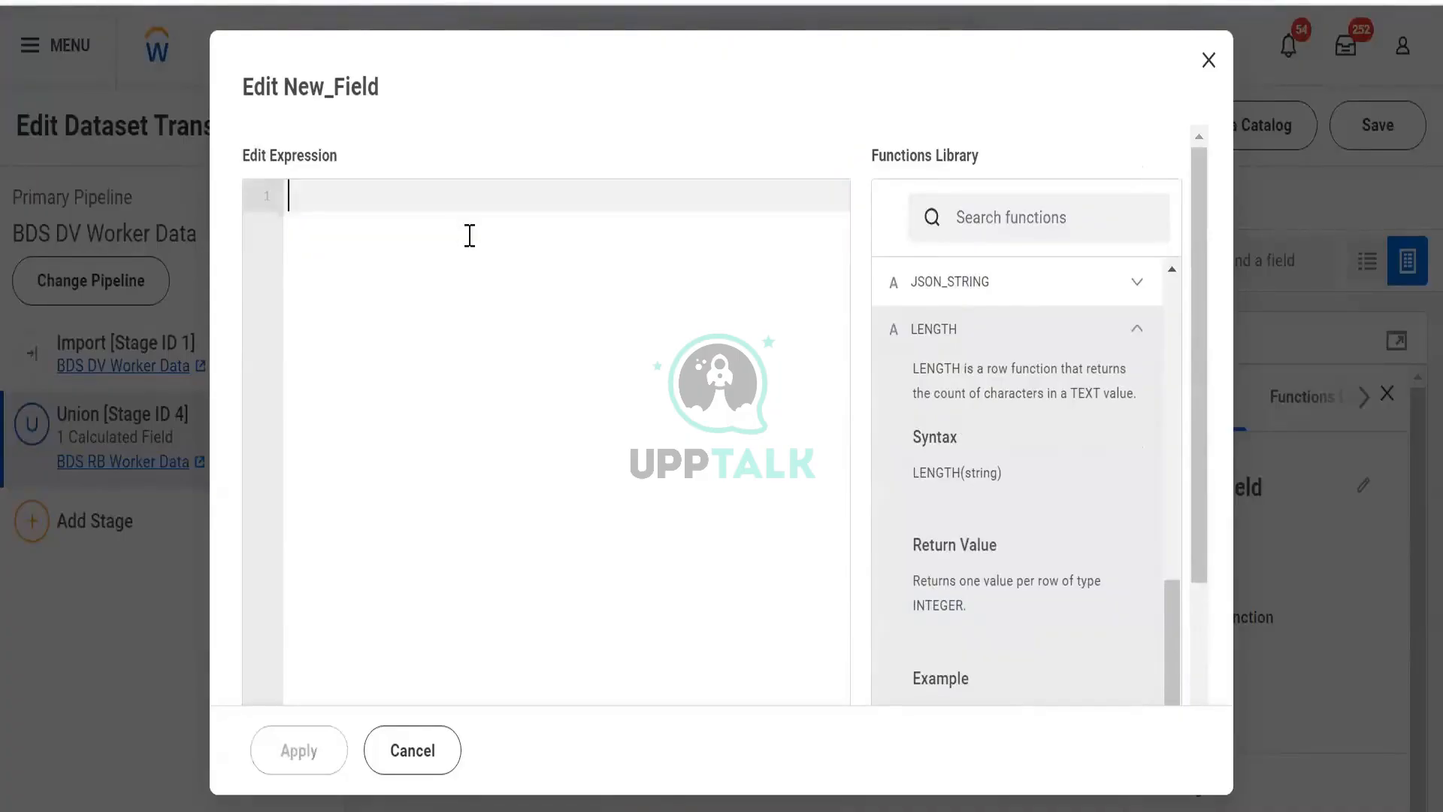
{"action": "type", "text": "Length"}
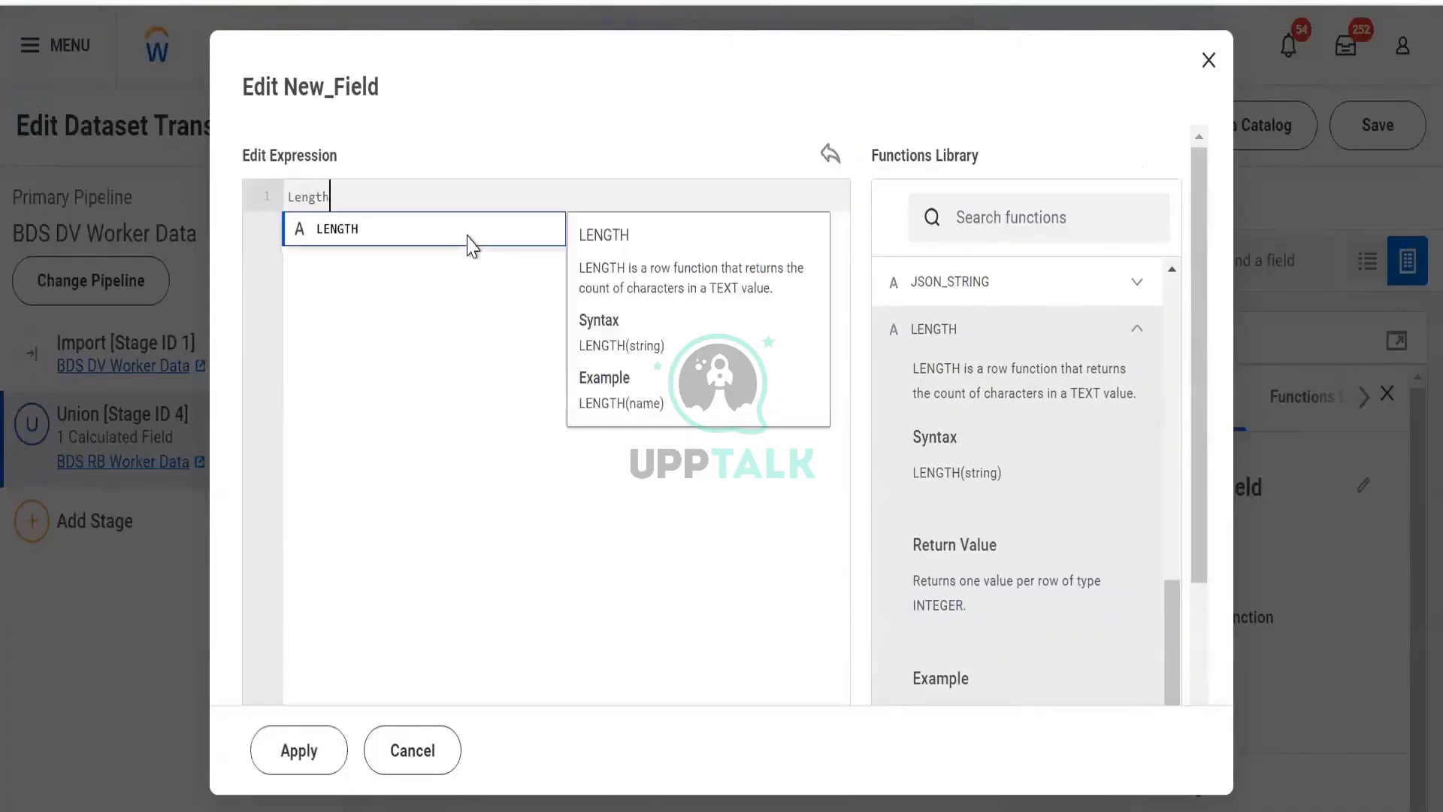
{"action": "left_click", "coordinate": [467, 235]}
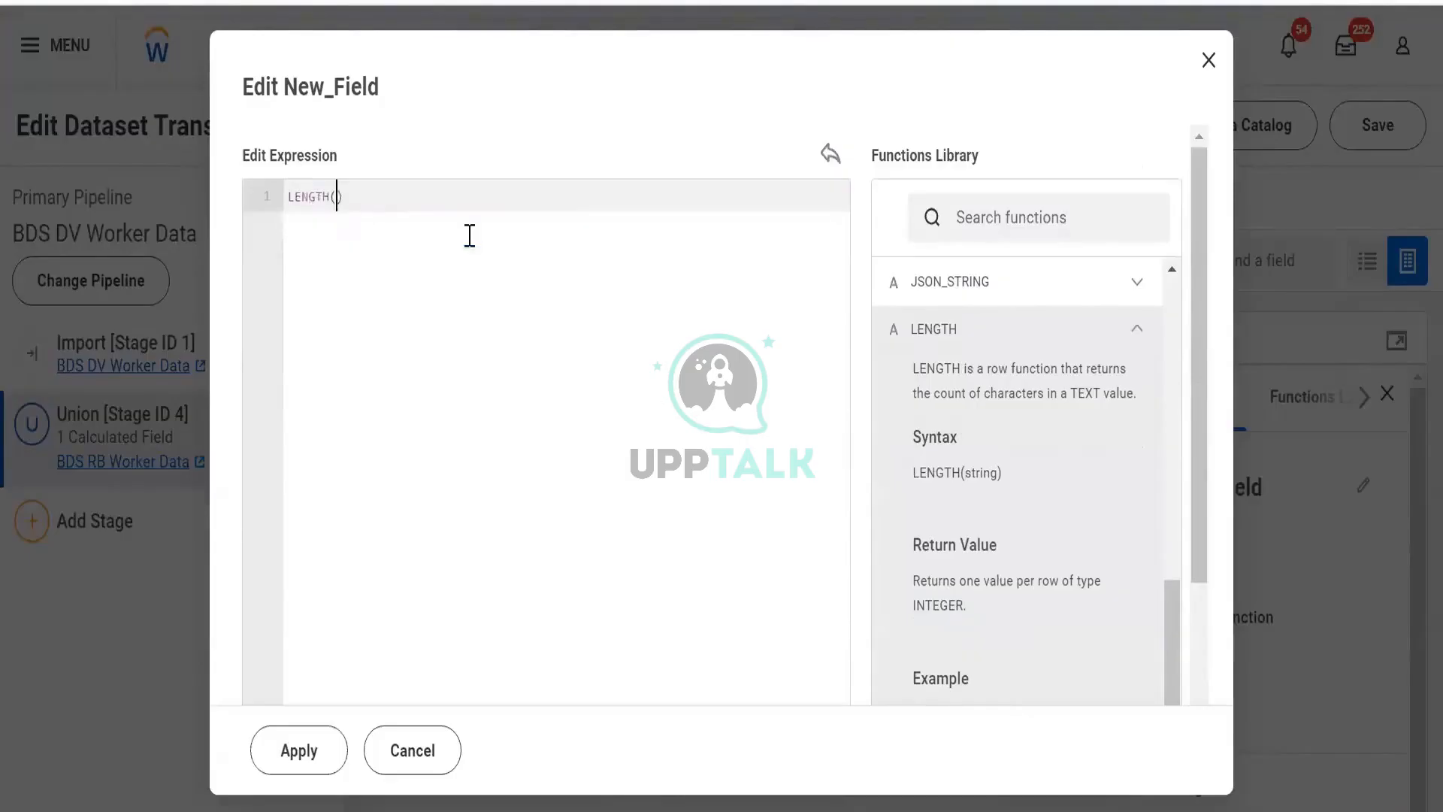
{"action": "type", "text": "["}
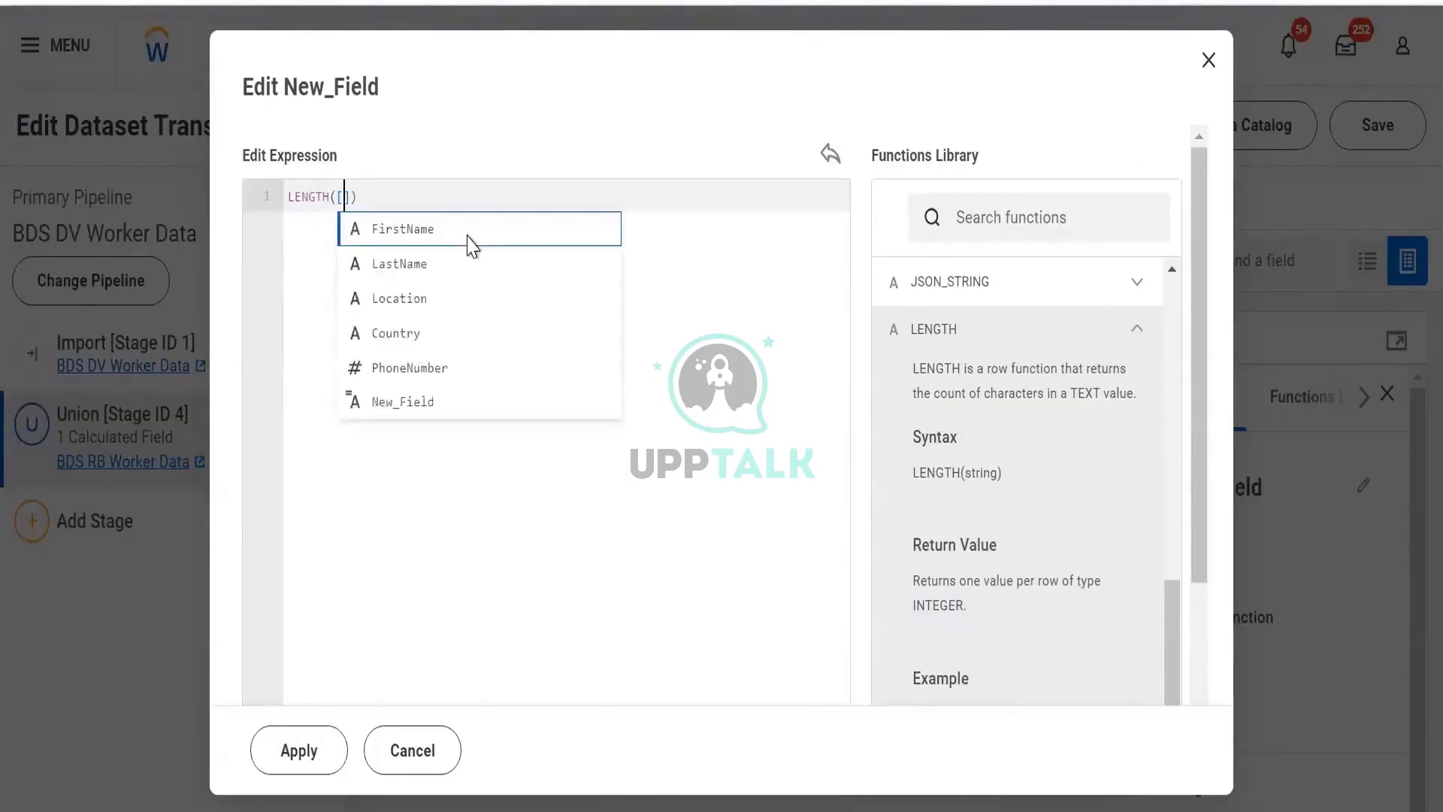
{"action": "type", "text": "La"}
{"action": "left_click", "coordinate": [468, 235]}
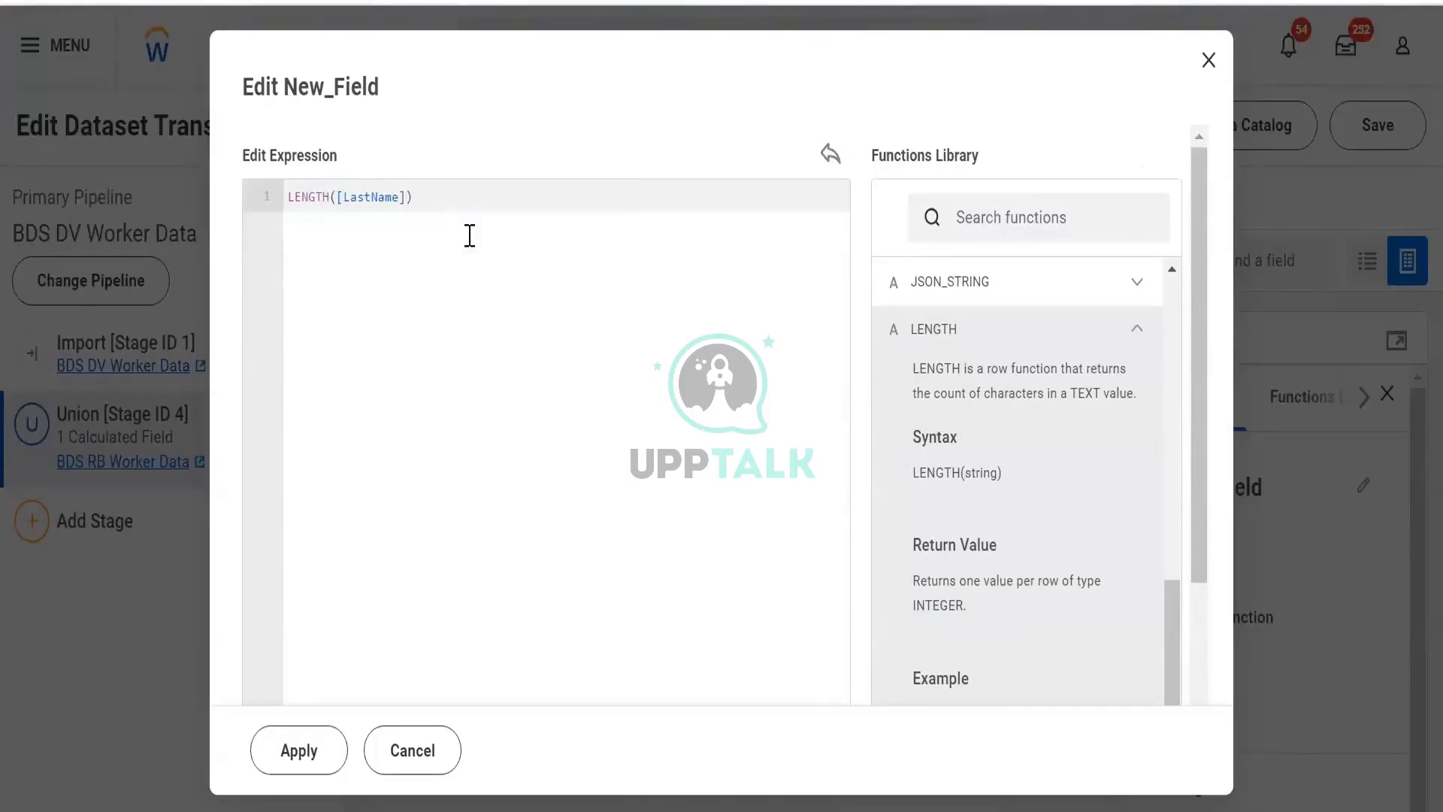
{"action": "type", "text": ">1"}
{"action": "key", "text": "ctrl+a"}
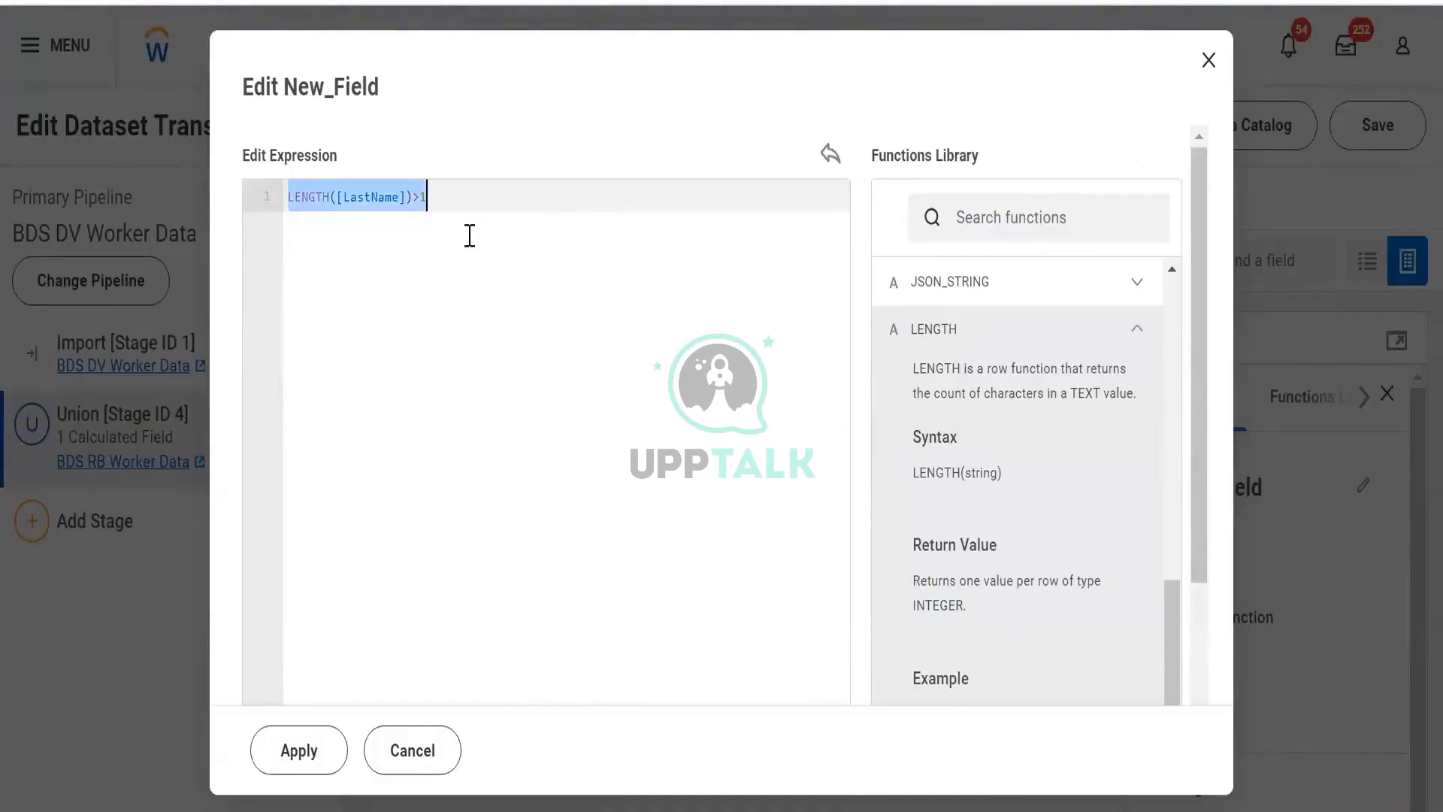
- Start a CASE expression with the condition WHEN LENGTH([FirstName])>10 on a new line
{"action": "type", "text": "CASE"}
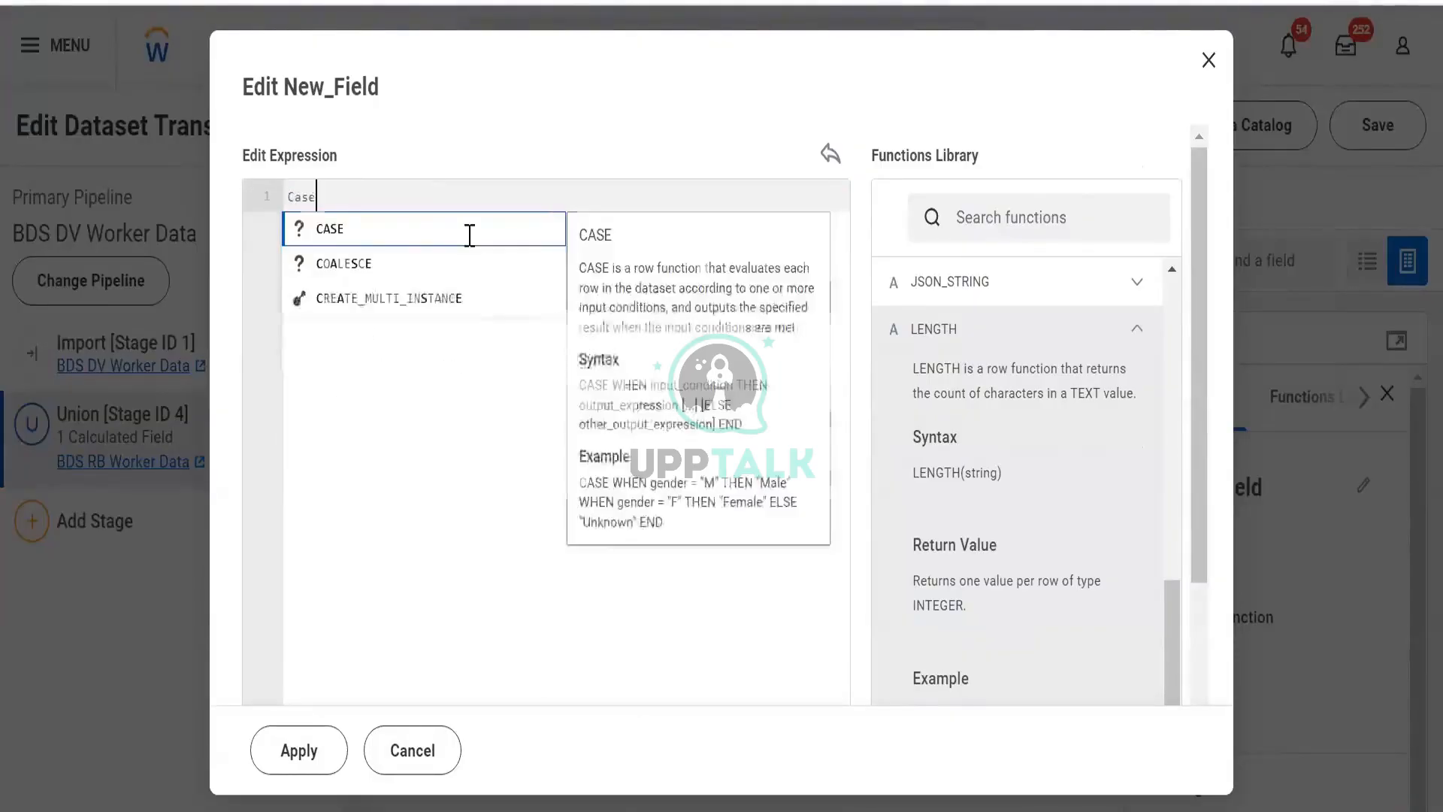
{"action": "key", "text": "Return"}
{"action": "type", "text": "WHEN"}
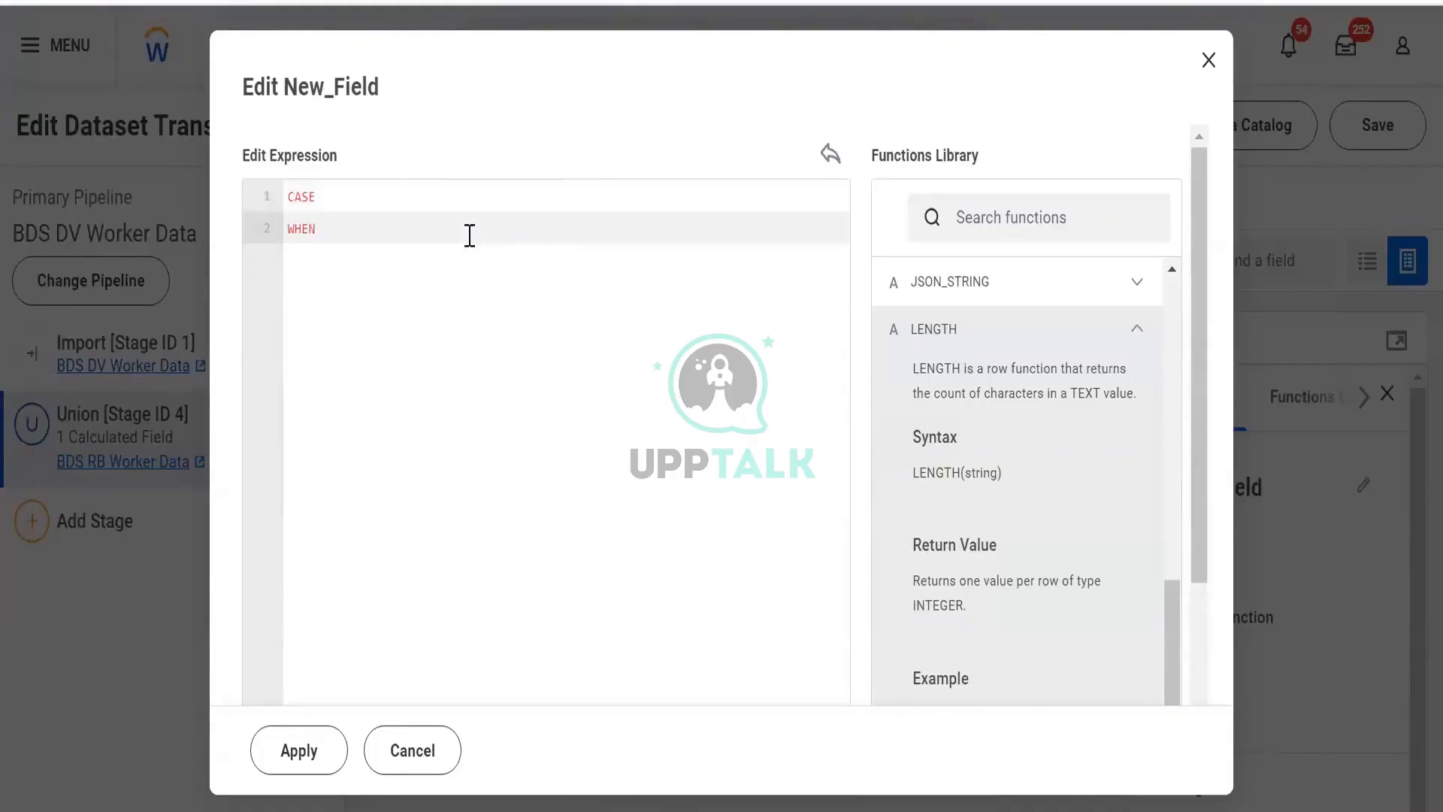
{"action": "type", "text": "lengt"}
{"action": "key", "text": "Return"}
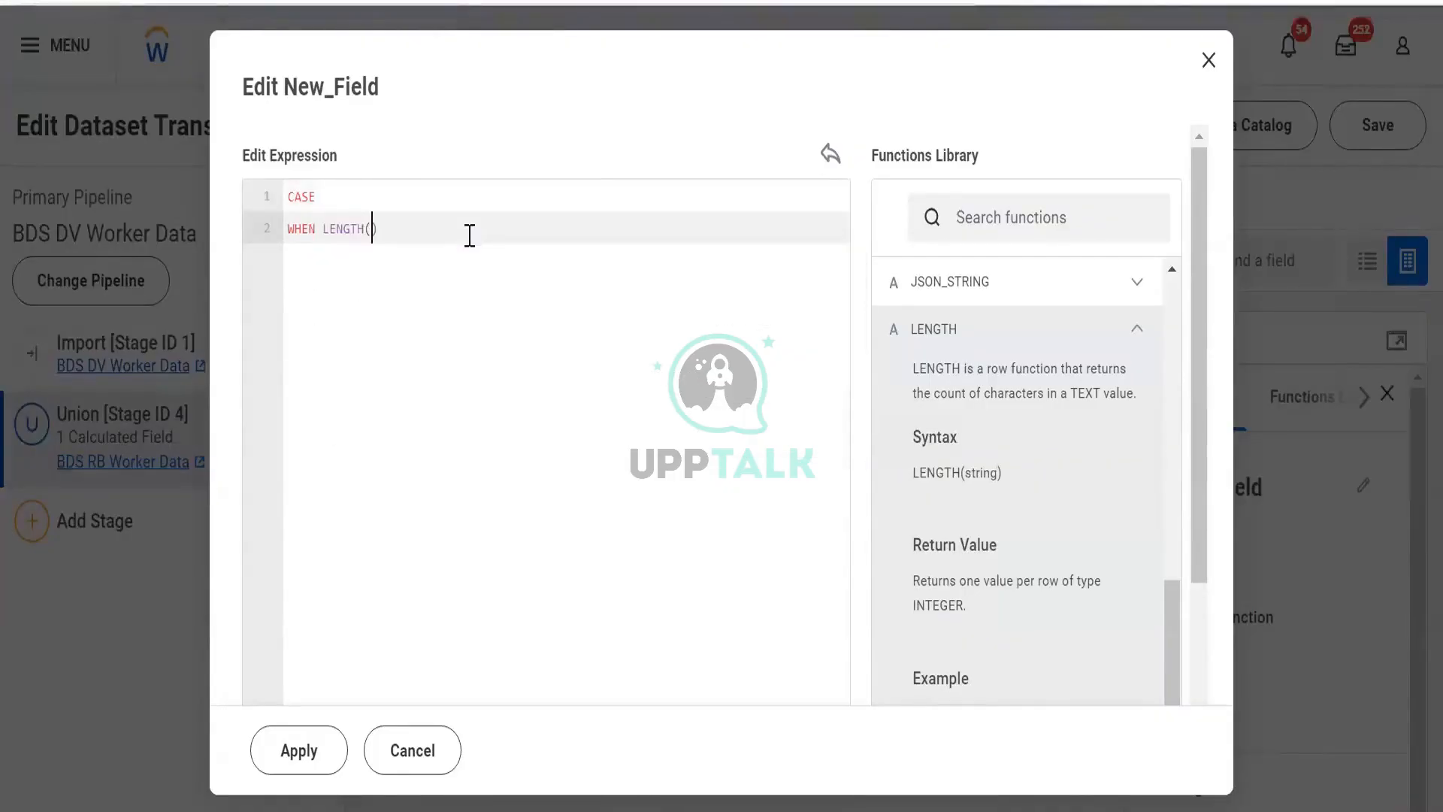
{"action": "type", "text": "[fiers"}
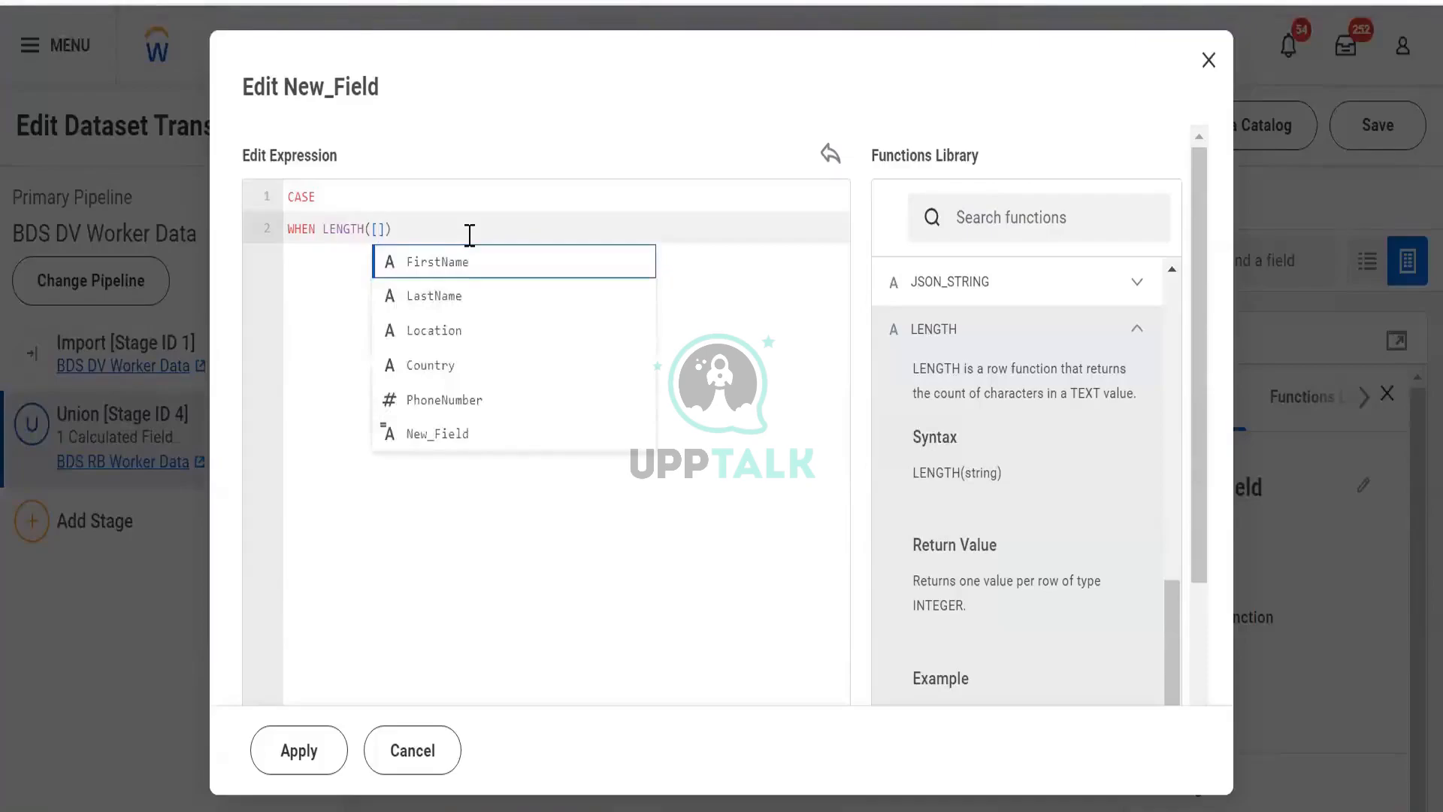
{"action": "key", "text": "BackSpace"}
{"action": "key", "text": "BackSpace"}
{"action": "key", "text": "BackSpace"}
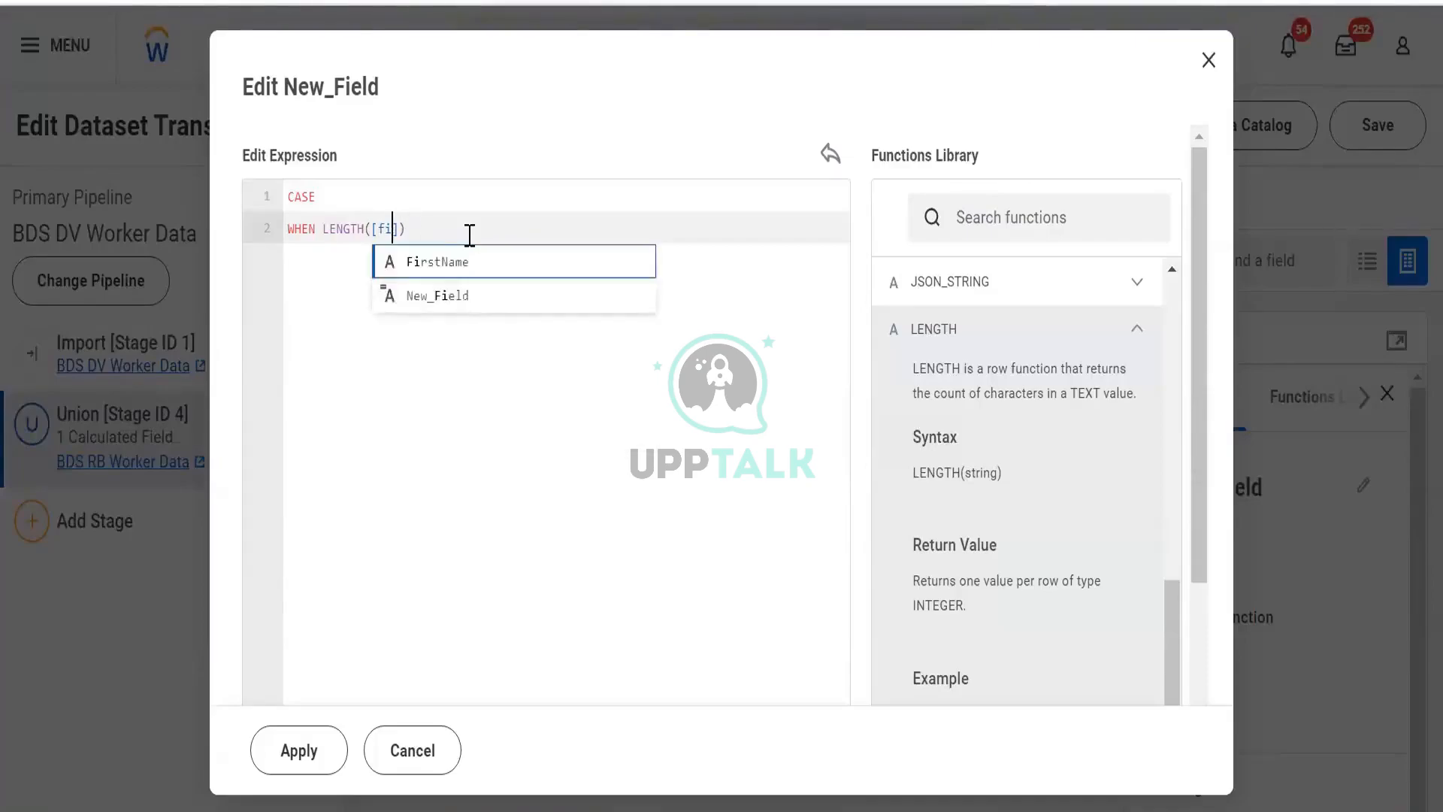
{"action": "key", "text": "Return"}
{"action": "type", "text": ">"}
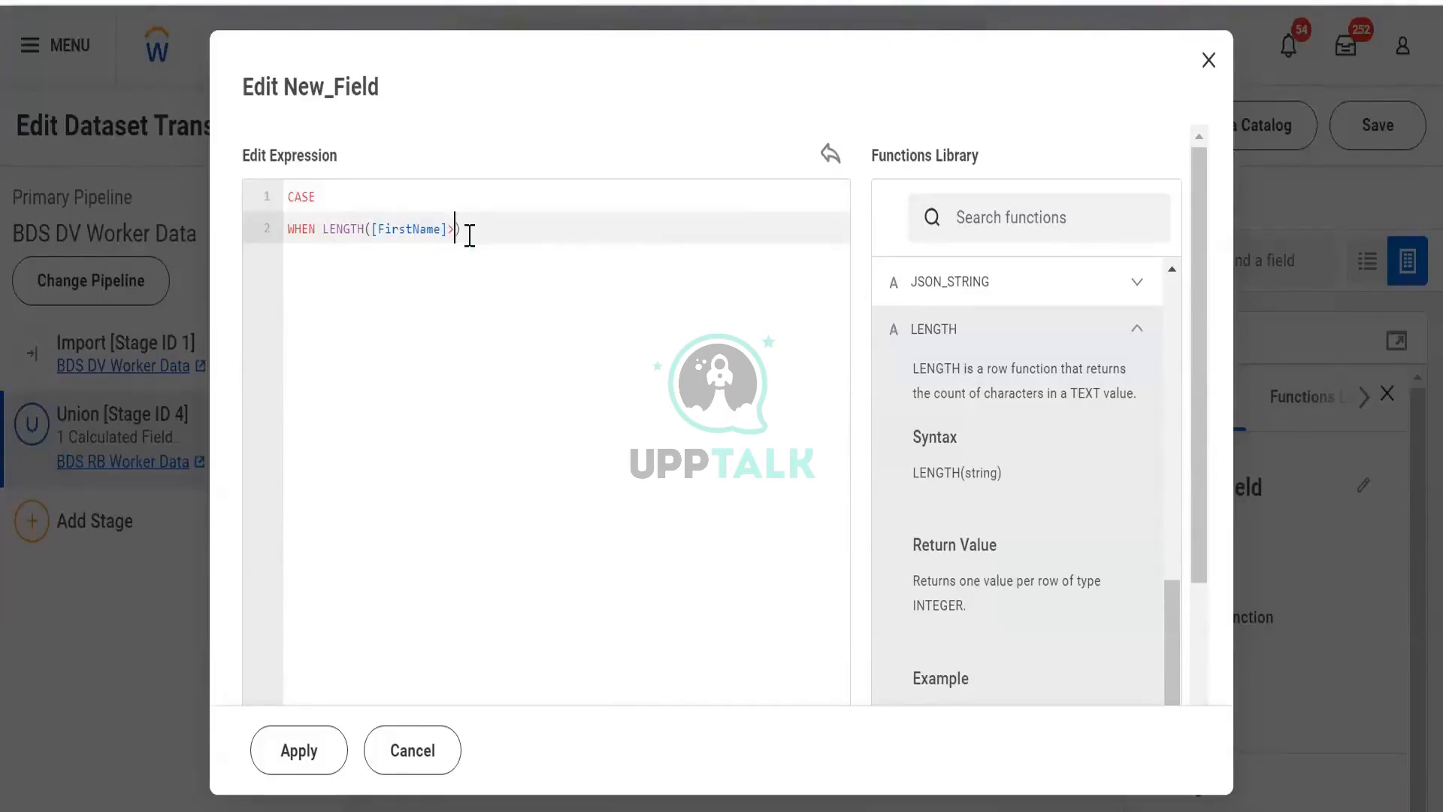
{"action": "type", "text": "10"}
{"action": "key", "text": "Return"}
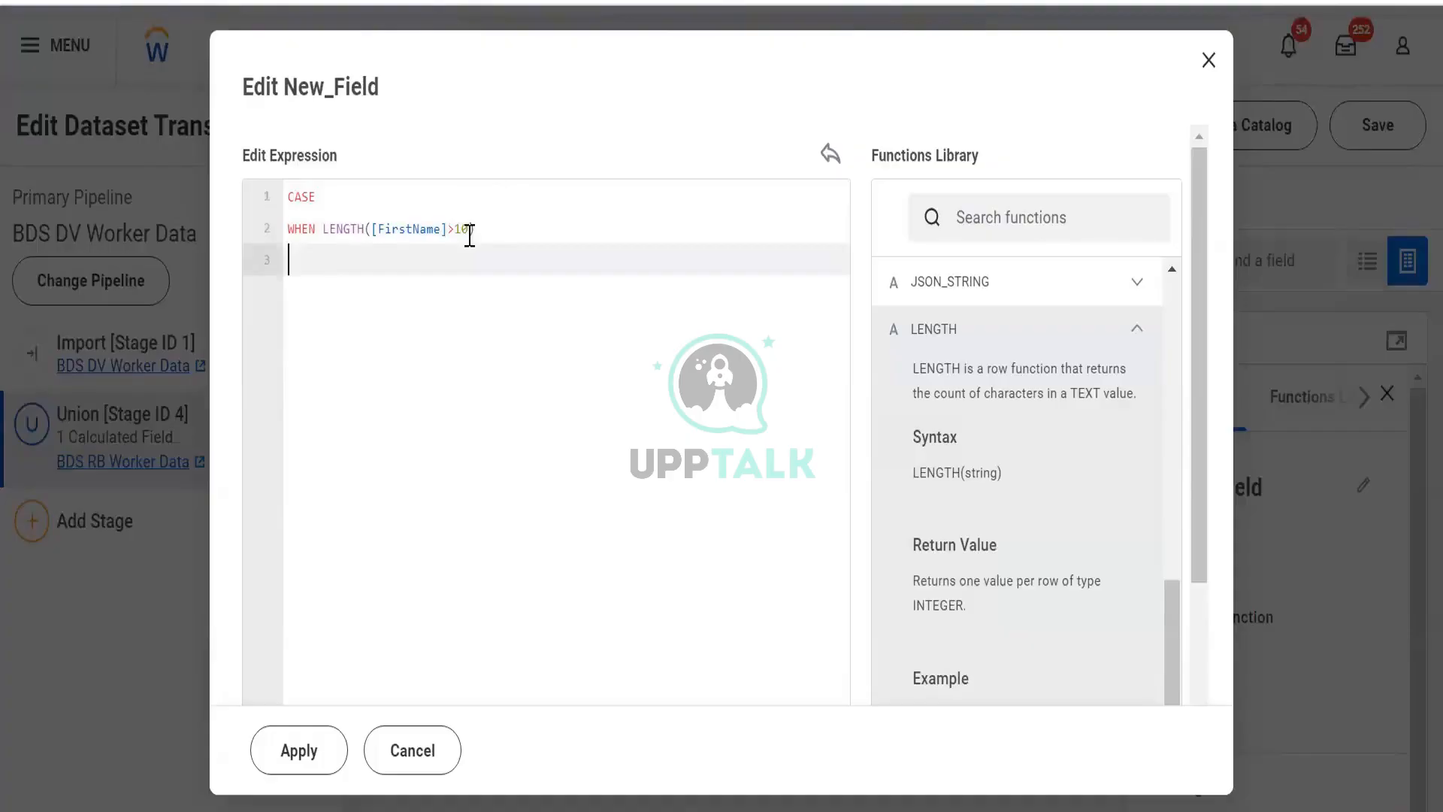
- Add a then branch returning SUBSTRING([FirstName],0,9)
{"action": "type", "text": "then    subs"}
{"action": "key", "text": "Return"}
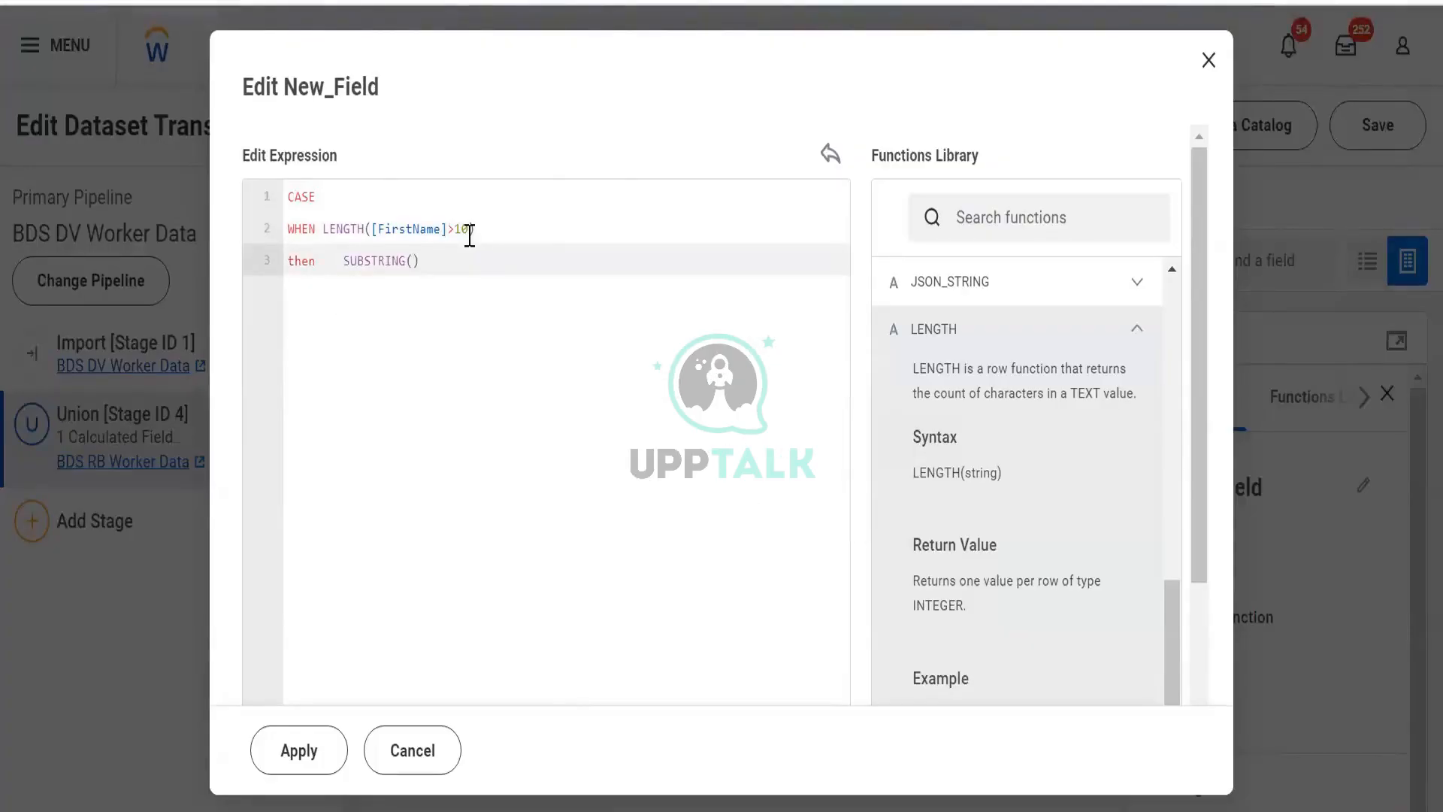
{"action": "type", "text": "[Fi"}
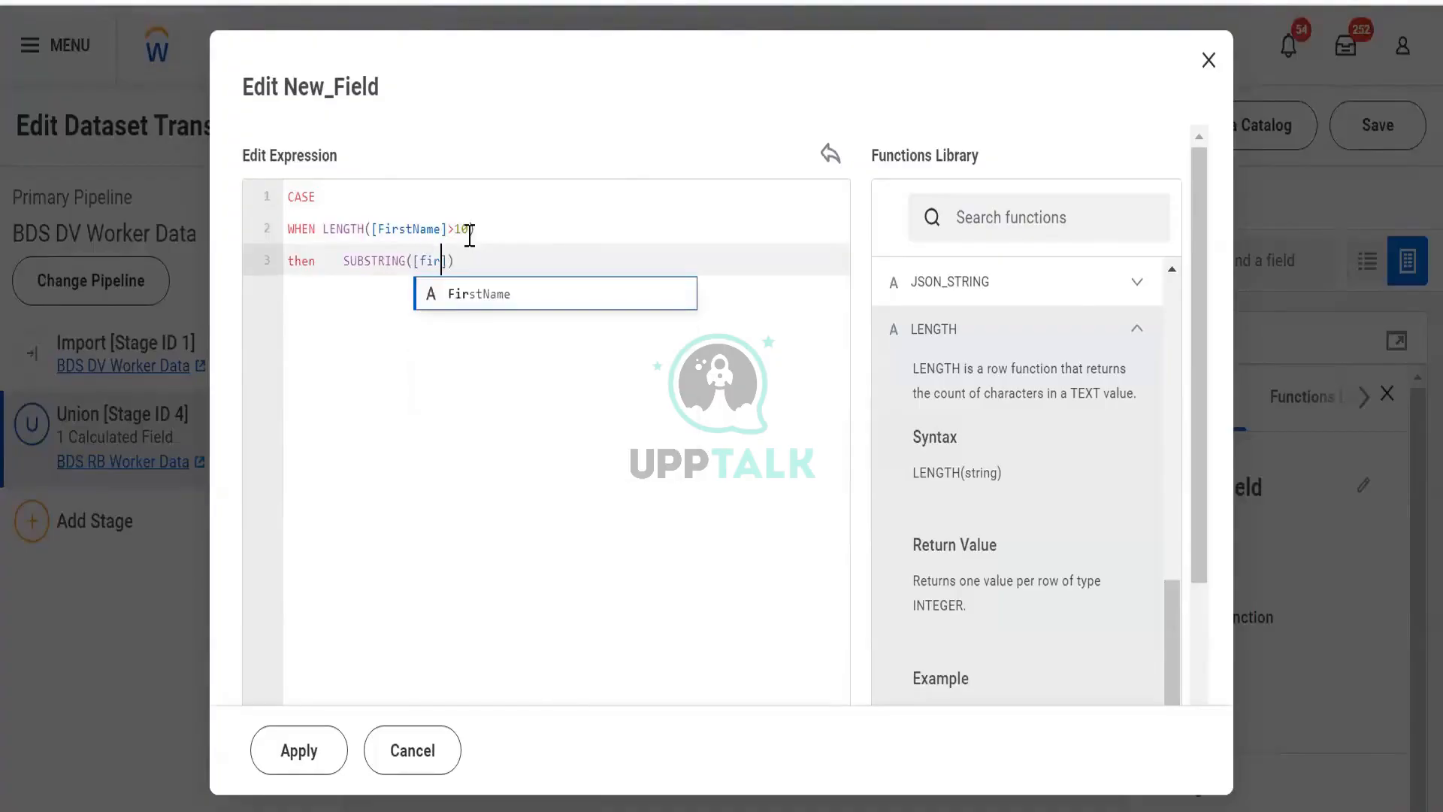
{"action": "key", "text": "Return"}
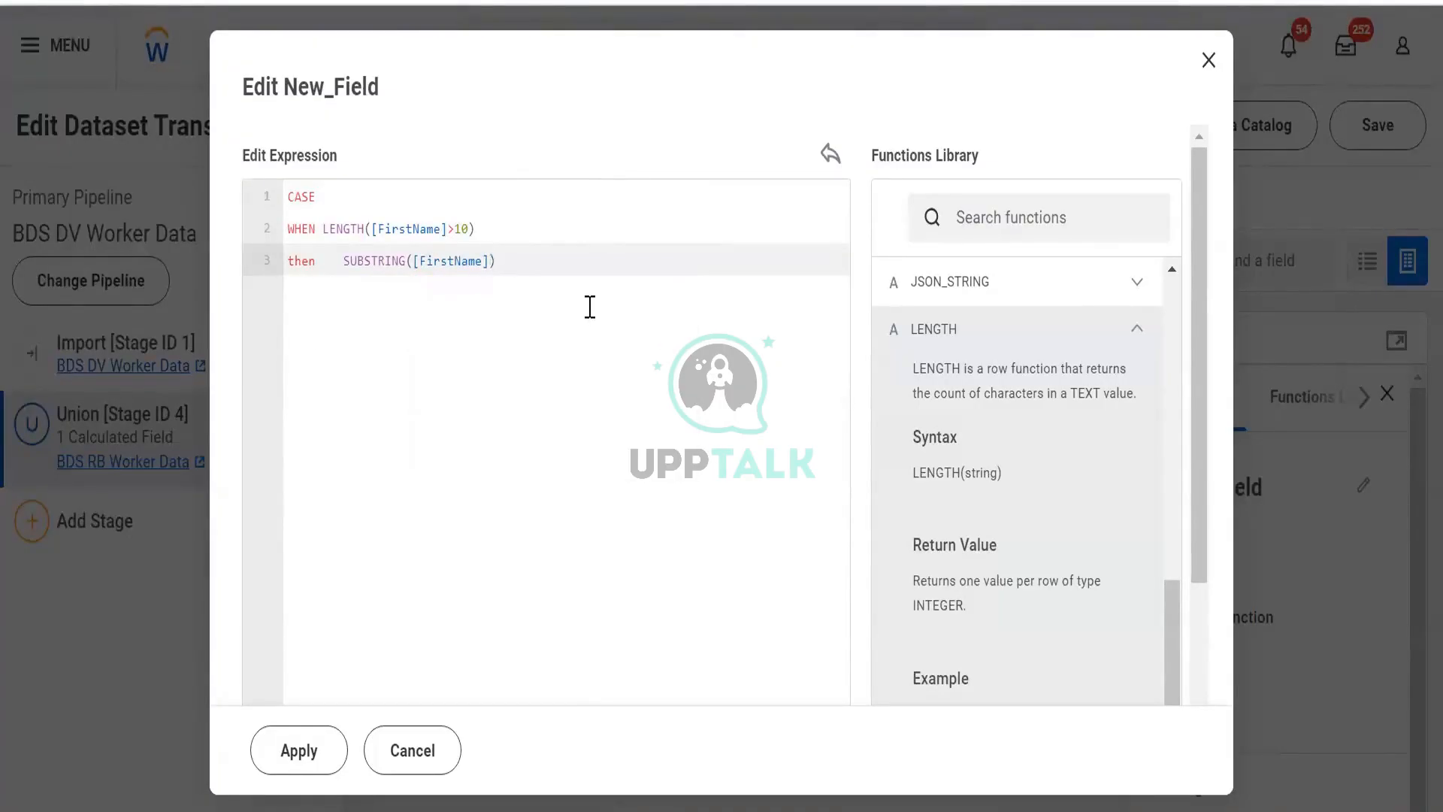
{"action": "type", "text": ",0,15"}
{"action": "key", "text": "Return"}
- Add an else branch that returns the [FirstName] field
{"action": "type", "text": "else"}
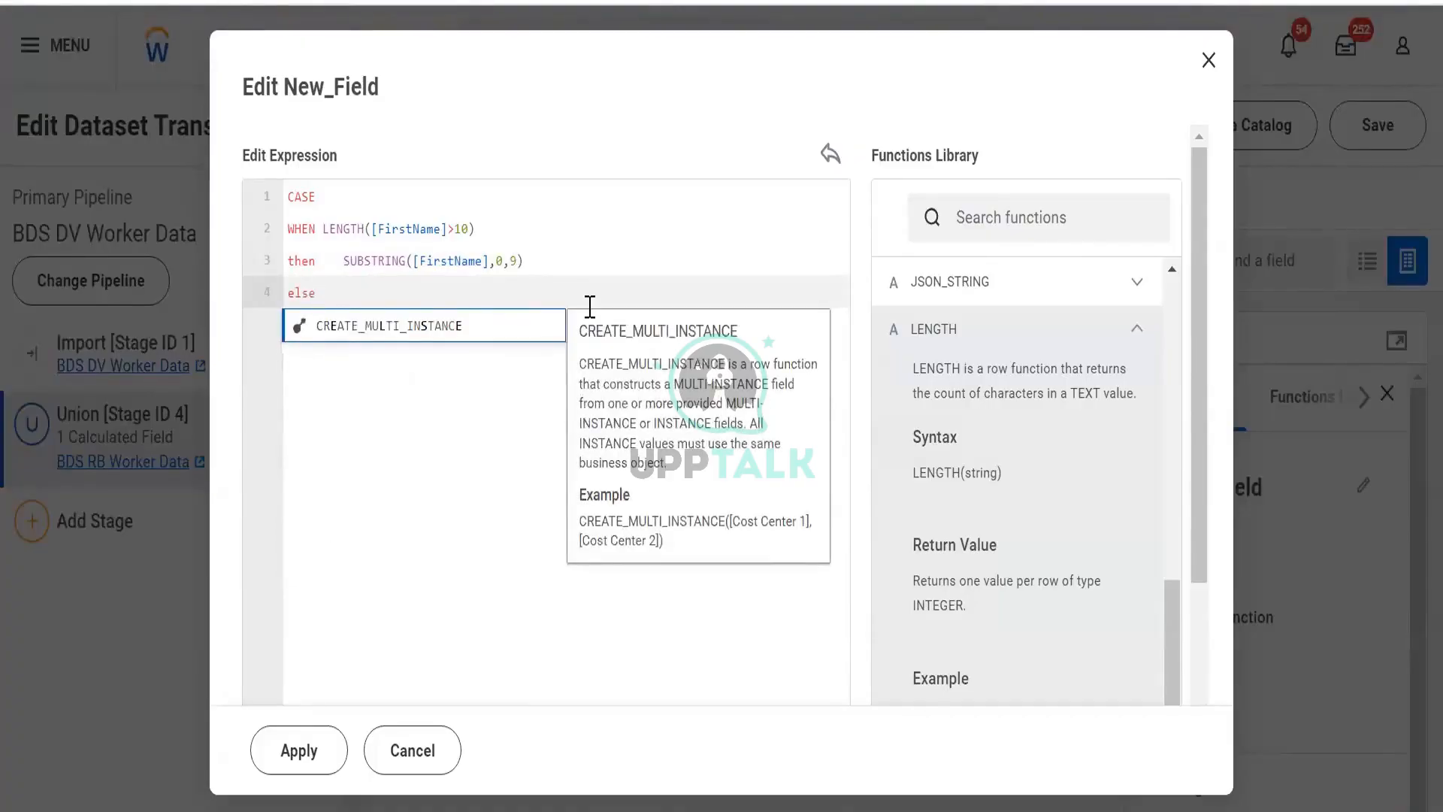
{"action": "key", "text": "Return"}
{"action": "key", "text": "ctrl+z"}
{"action": "key", "text": "ctrl+z"}
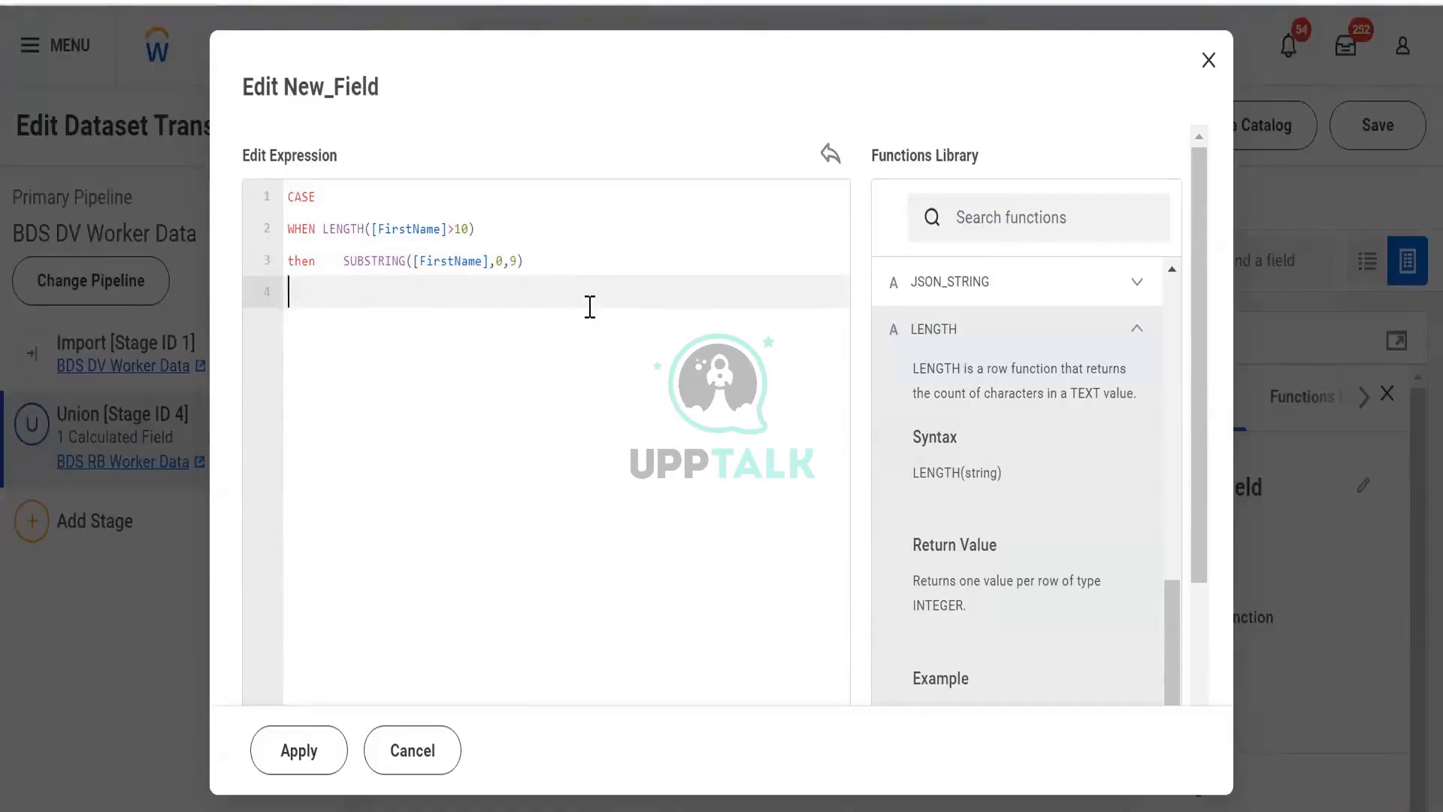
{"action": "type", "text": "else"}
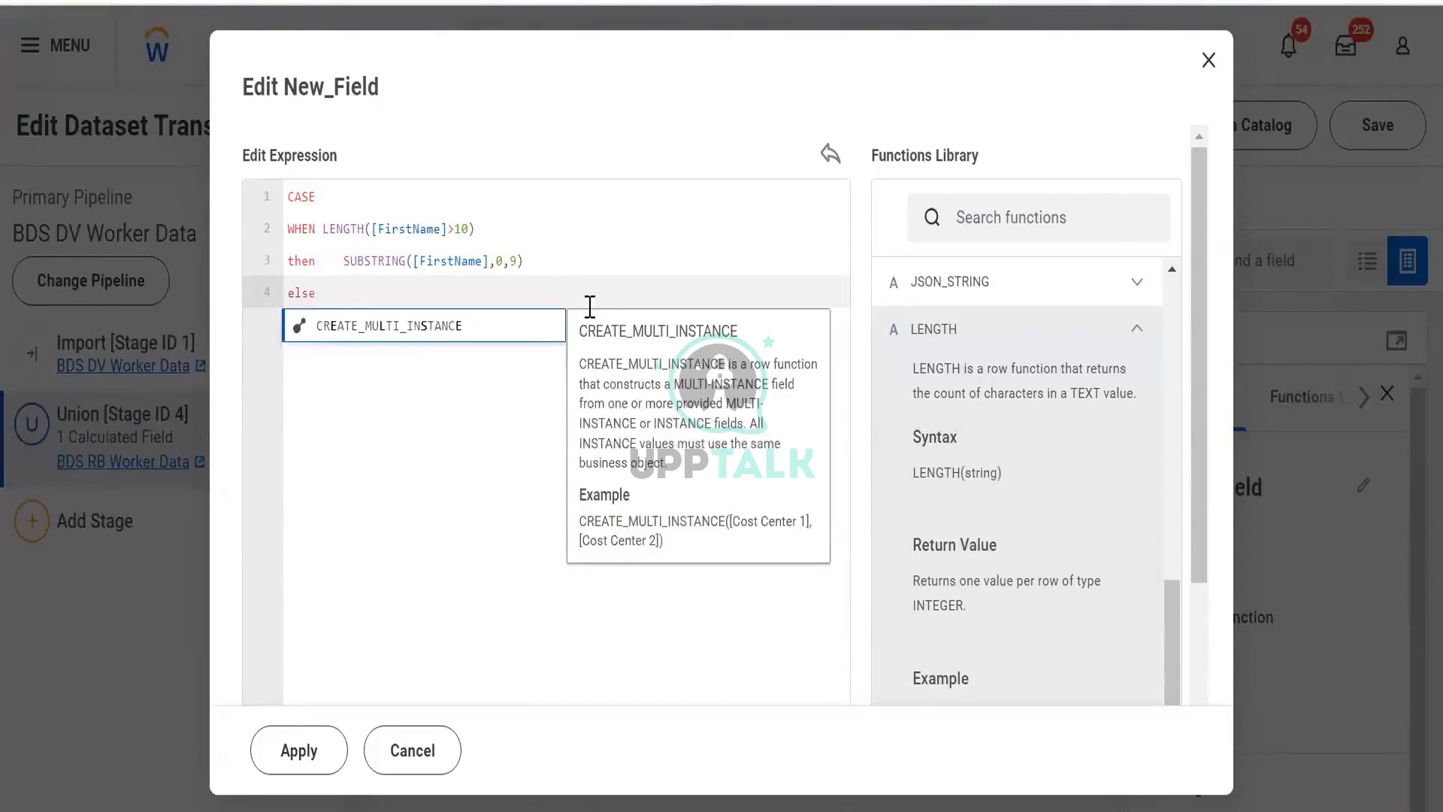
{"action": "key", "text": "Return"}
{"action": "key", "text": "ctrl+z"}
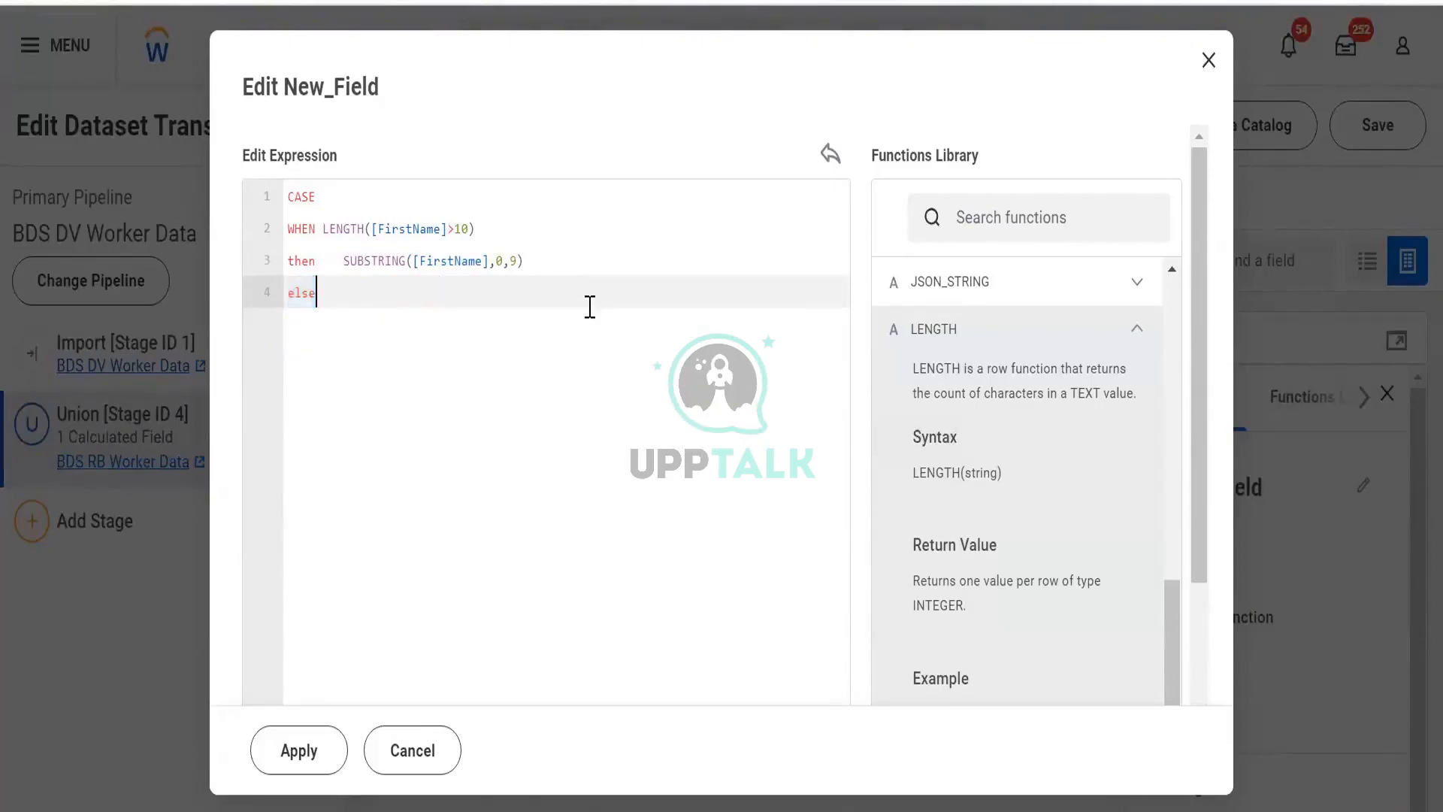
{"action": "key", "text": "Return"}
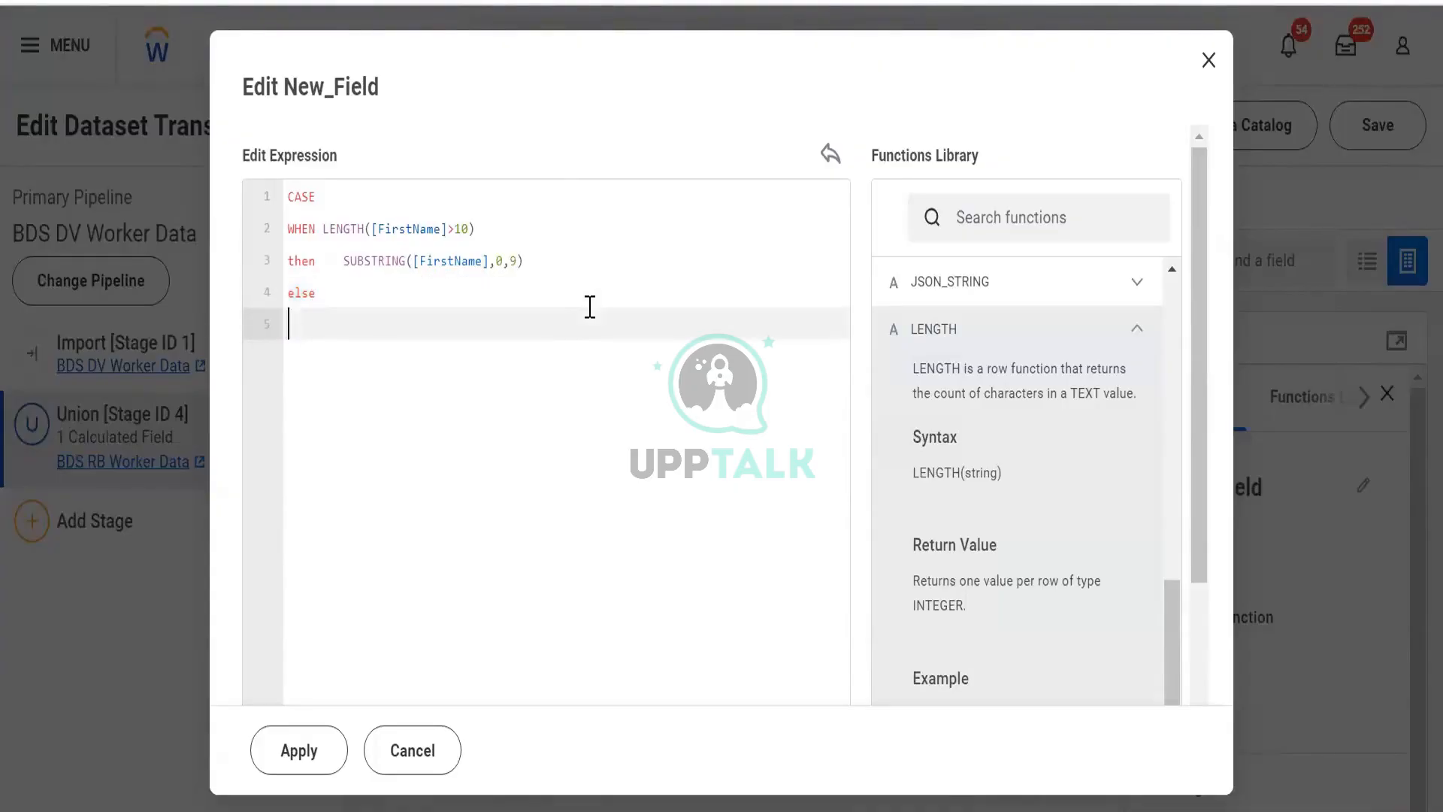
{"action": "type", "text": "[fir"}
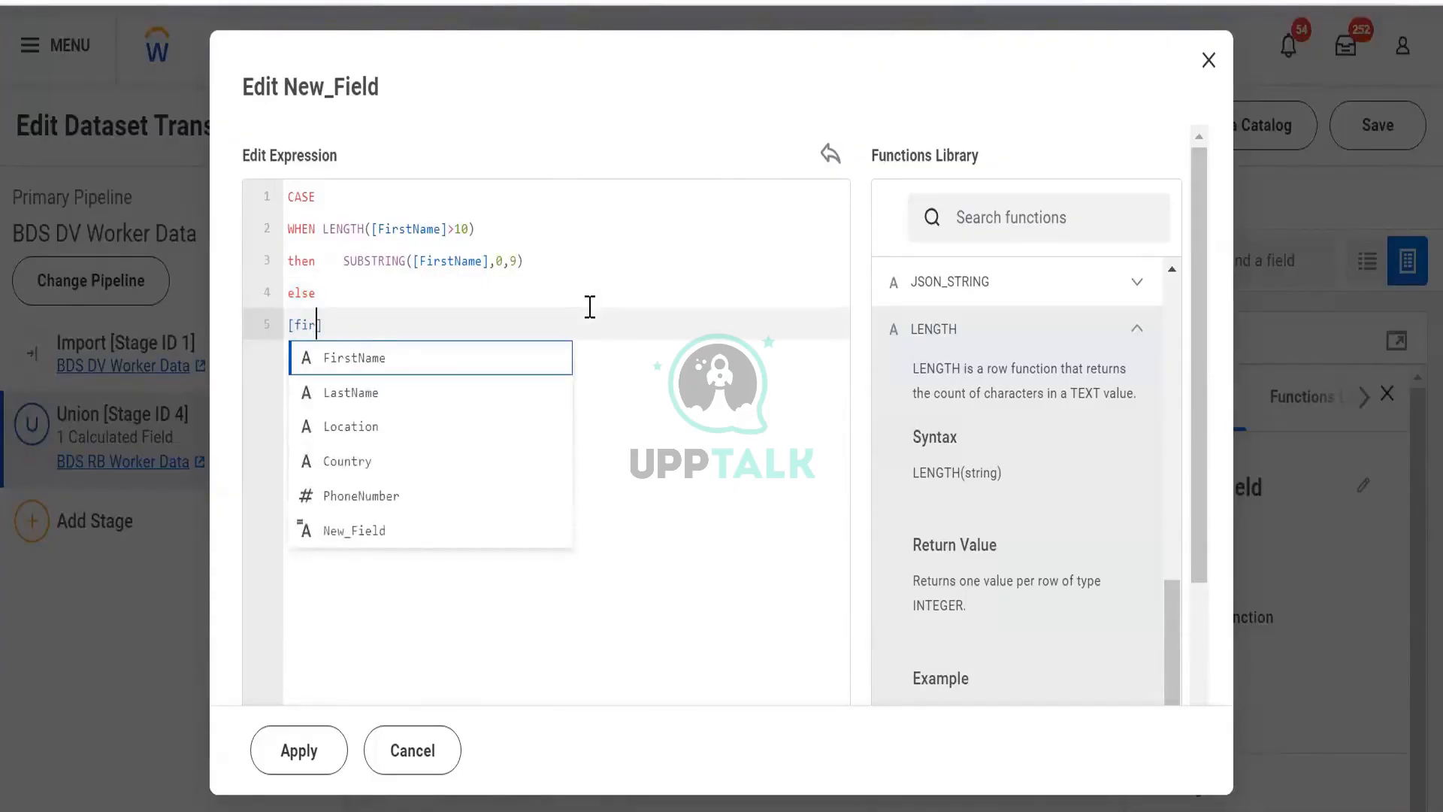
{"action": "type", "text": "s"}
{"action": "key", "text": "Return"}
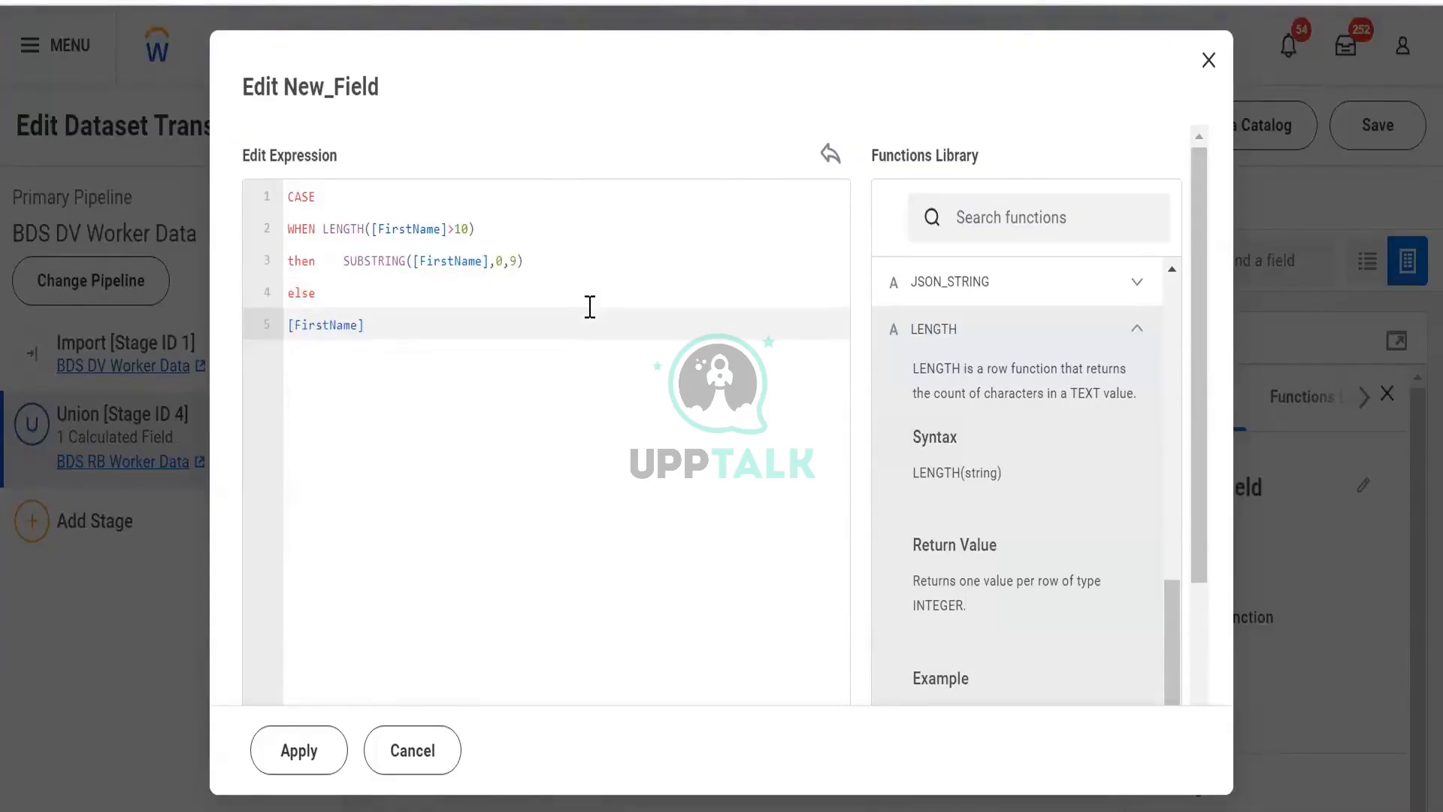
{"action": "key", "text": "Return"}
- Close the CASE expression with end and try to apply the calculated field
{"action": "type", "text": "sec"}
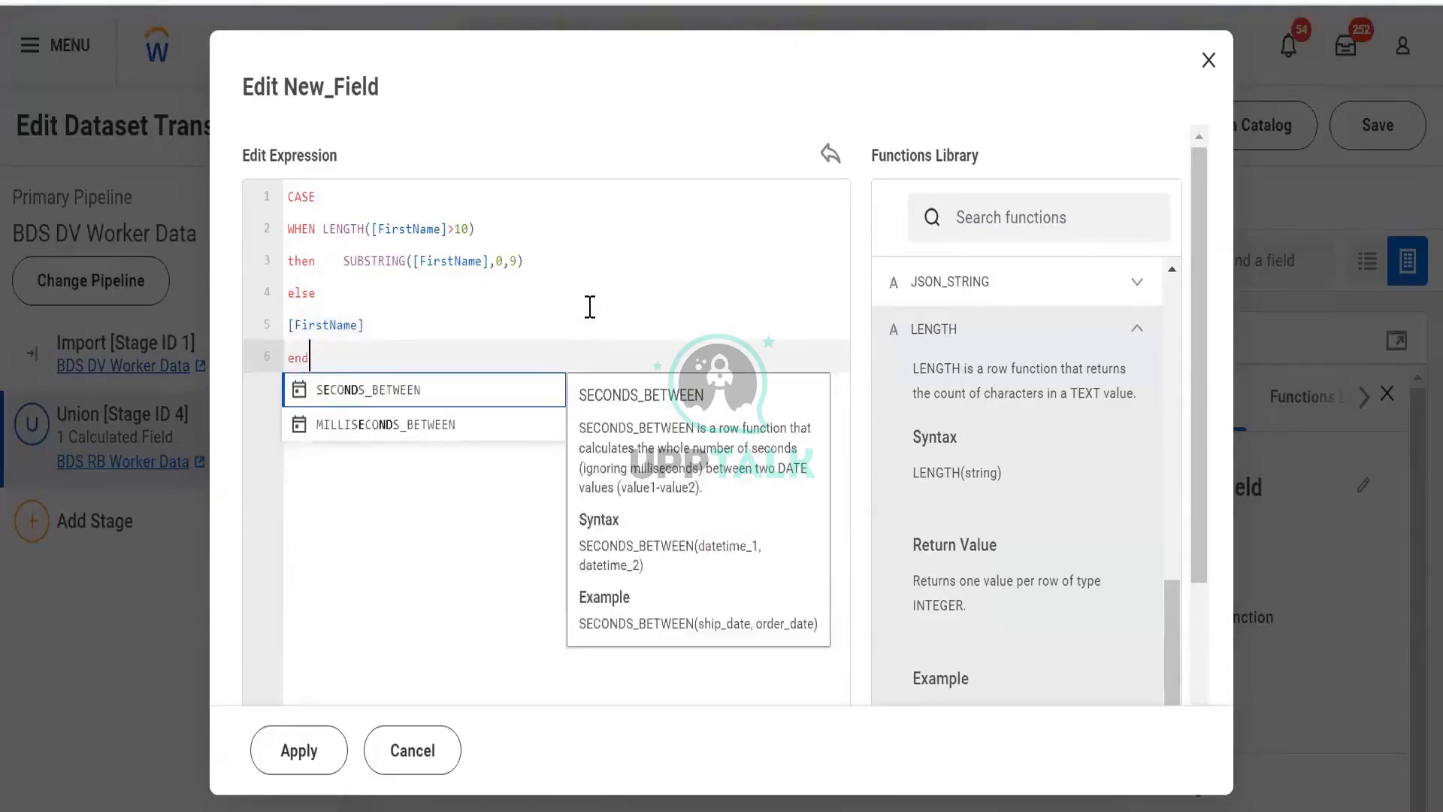
{"action": "key", "text": "Return"}
{"action": "key", "text": "ctrl+z"}
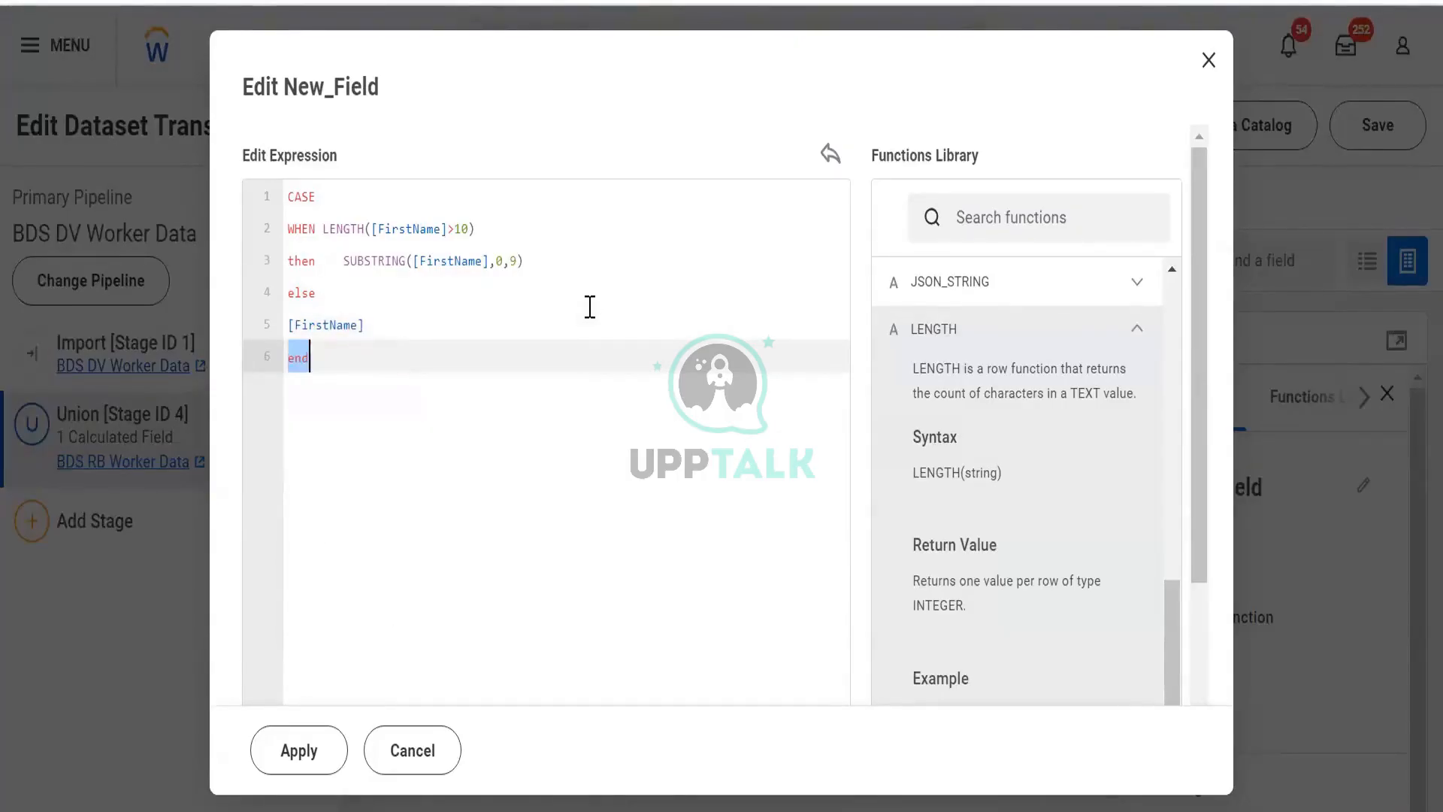
{"action": "key", "text": "Right"}
{"action": "left_click", "coordinate": [296, 748]}
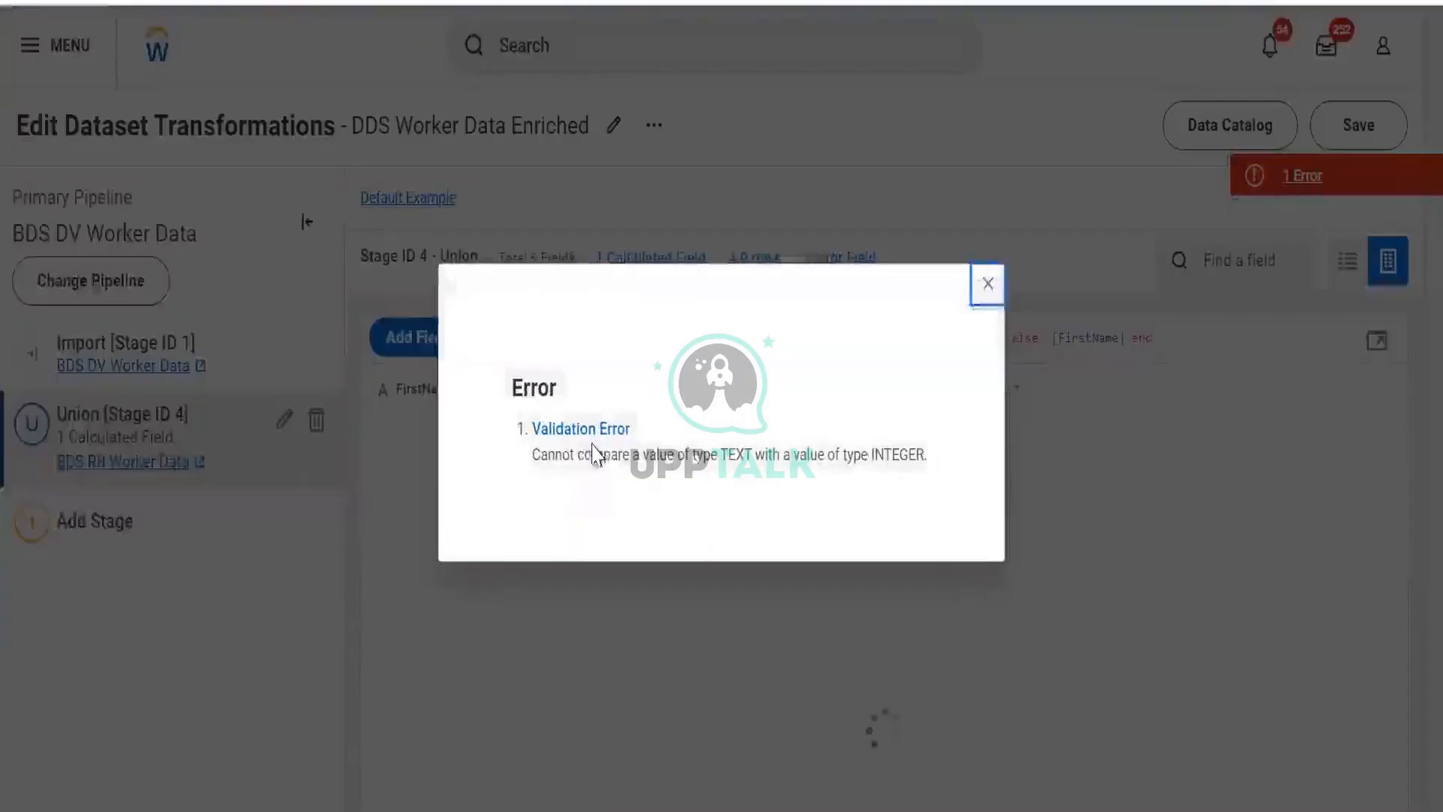
- Read the validation error message and close the error dialog
{"action": "left_click_drag", "start_coordinate": [603, 454], "coordinate": [937, 451]}
{"action": "left_click", "coordinate": [987, 283]}
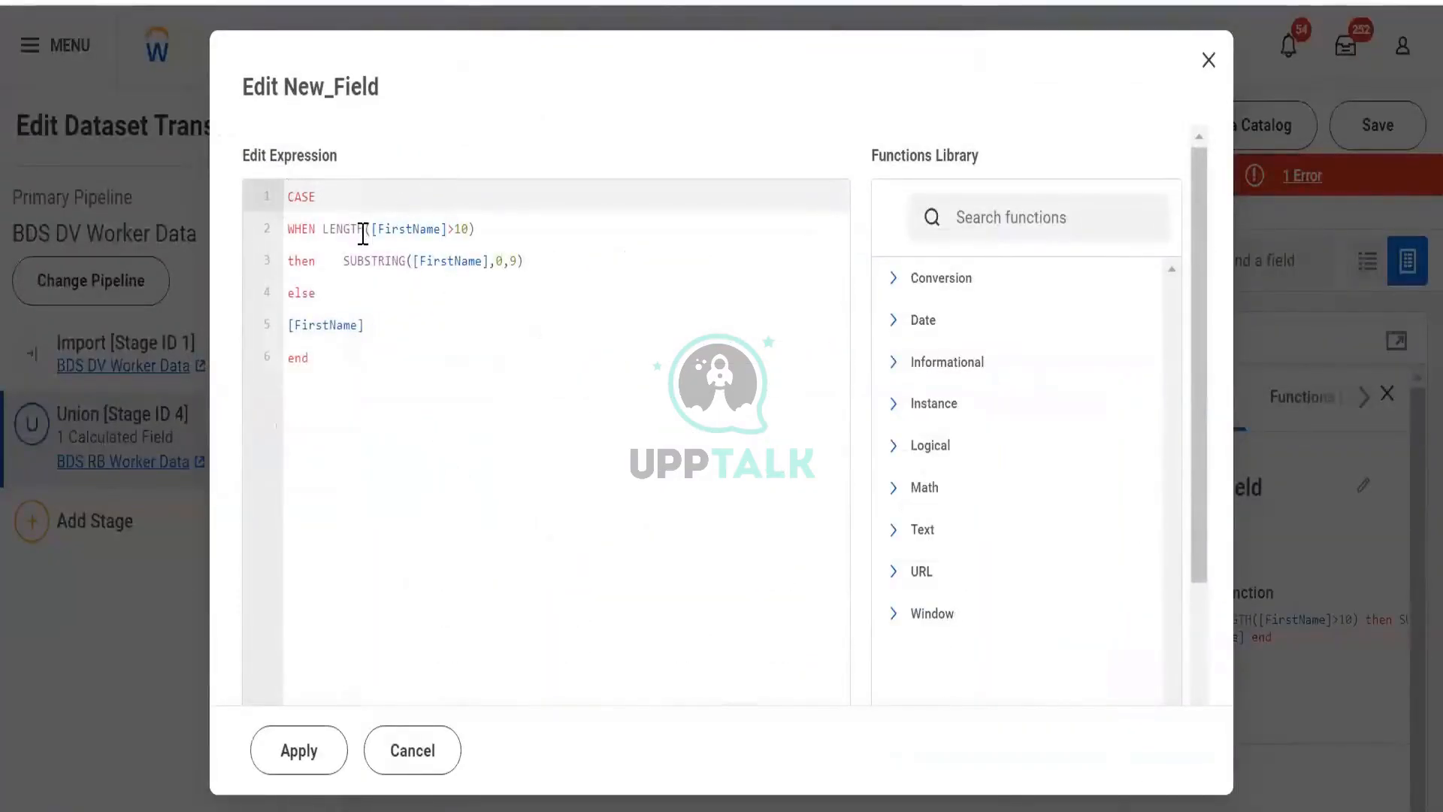
- Remove the extra spaces before SUBSTRING on the then line
{"action": "left_click", "coordinate": [352, 260]}
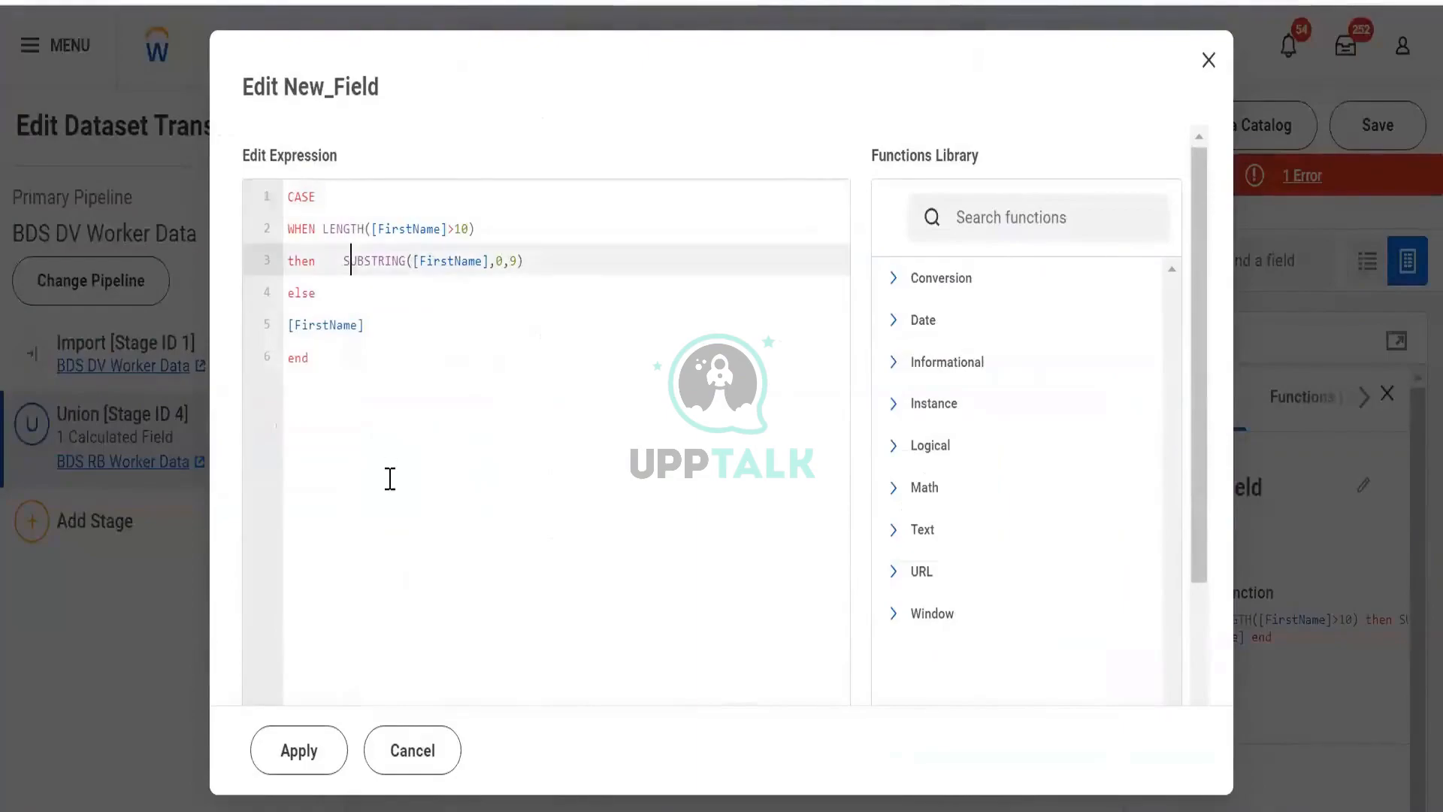
{"action": "key", "text": "BackSpace"}
{"action": "key", "text": "BackSpace"}
{"action": "key", "text": "BackSpace"}
{"action": "key", "text": "BackSpace"}
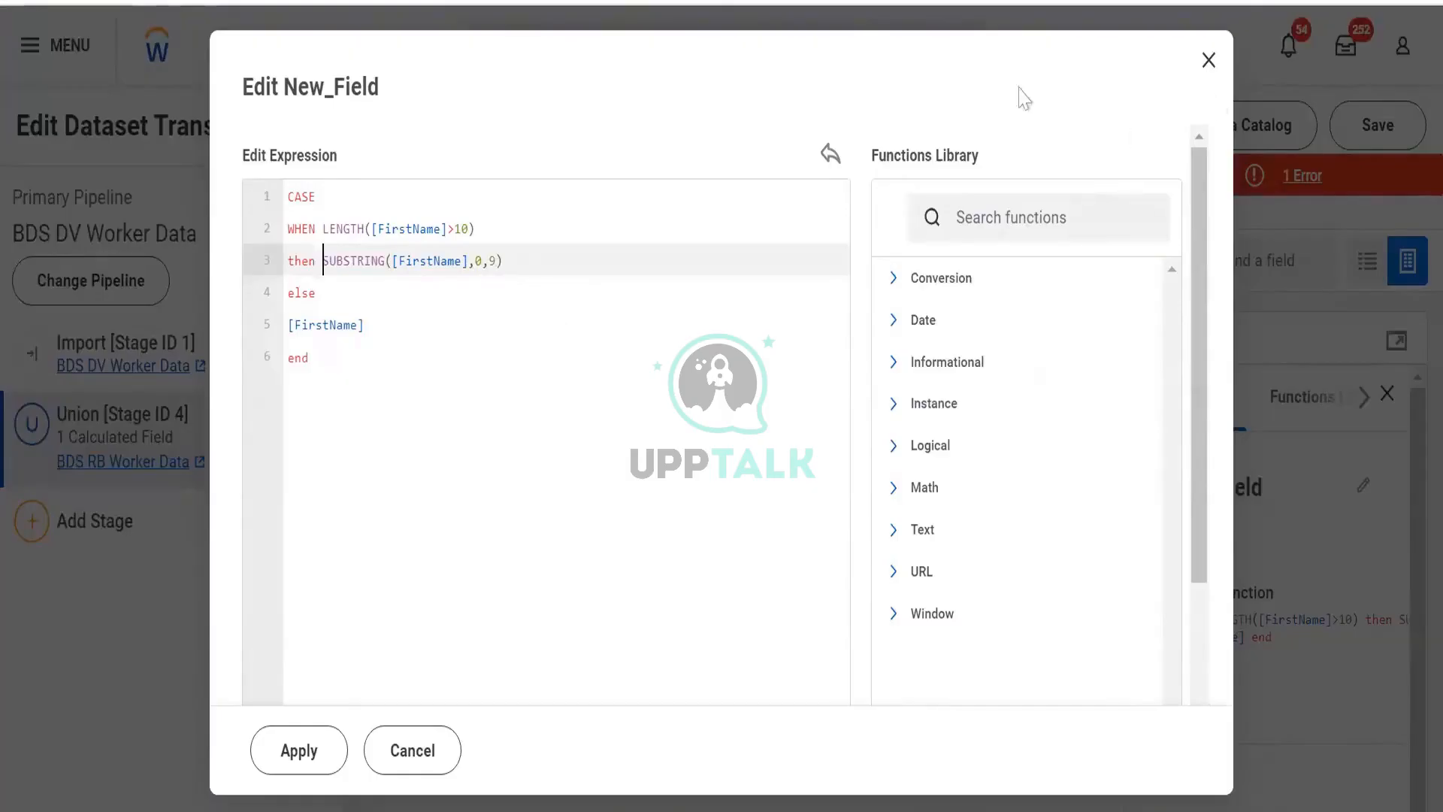
- Replace FirstName inside the LENGTH condition with the PhoneNumber field
{"action": "left_click", "coordinate": [448, 227]}
{"action": "key", "text": "ctrl+shift+Left"}
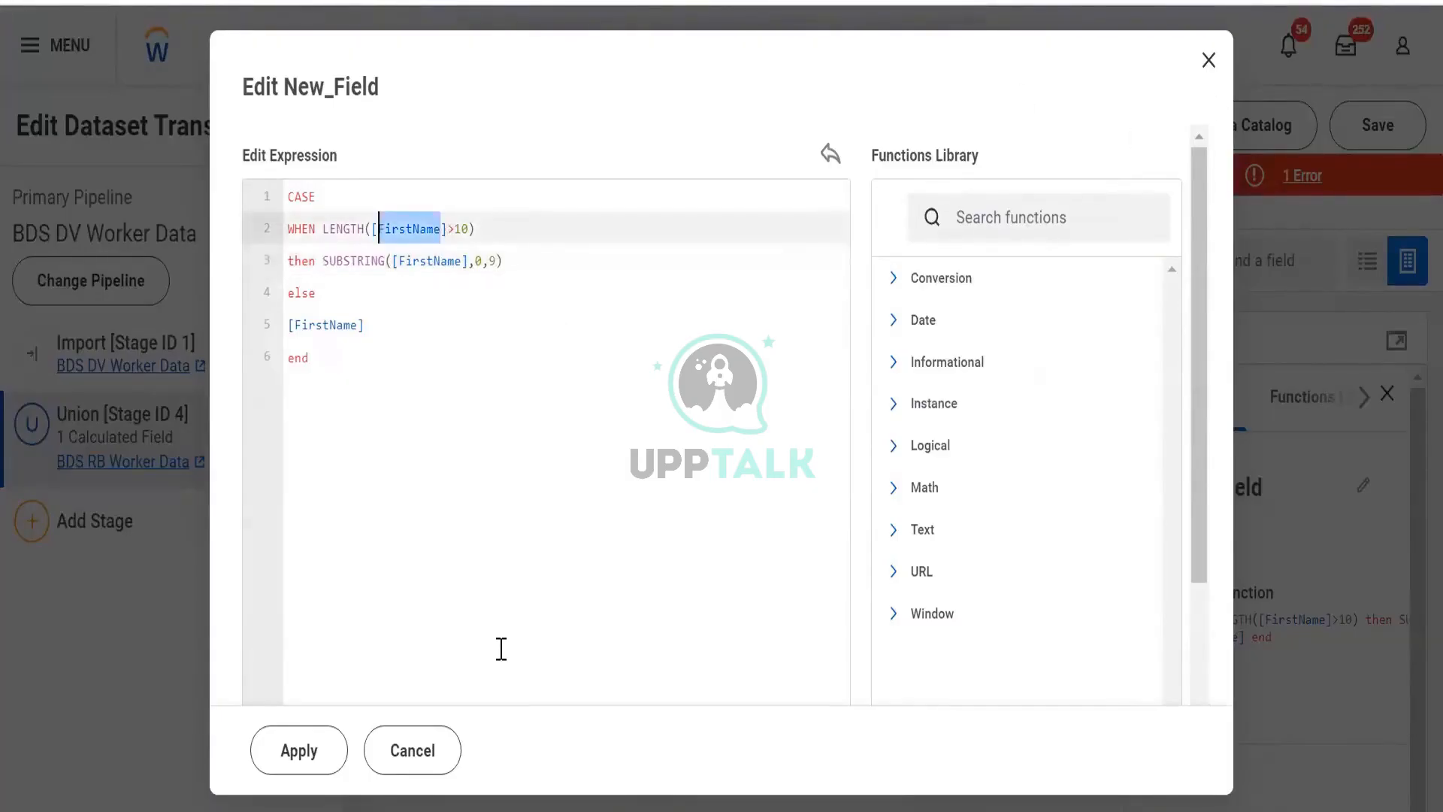
{"action": "type", "text": "pho"}
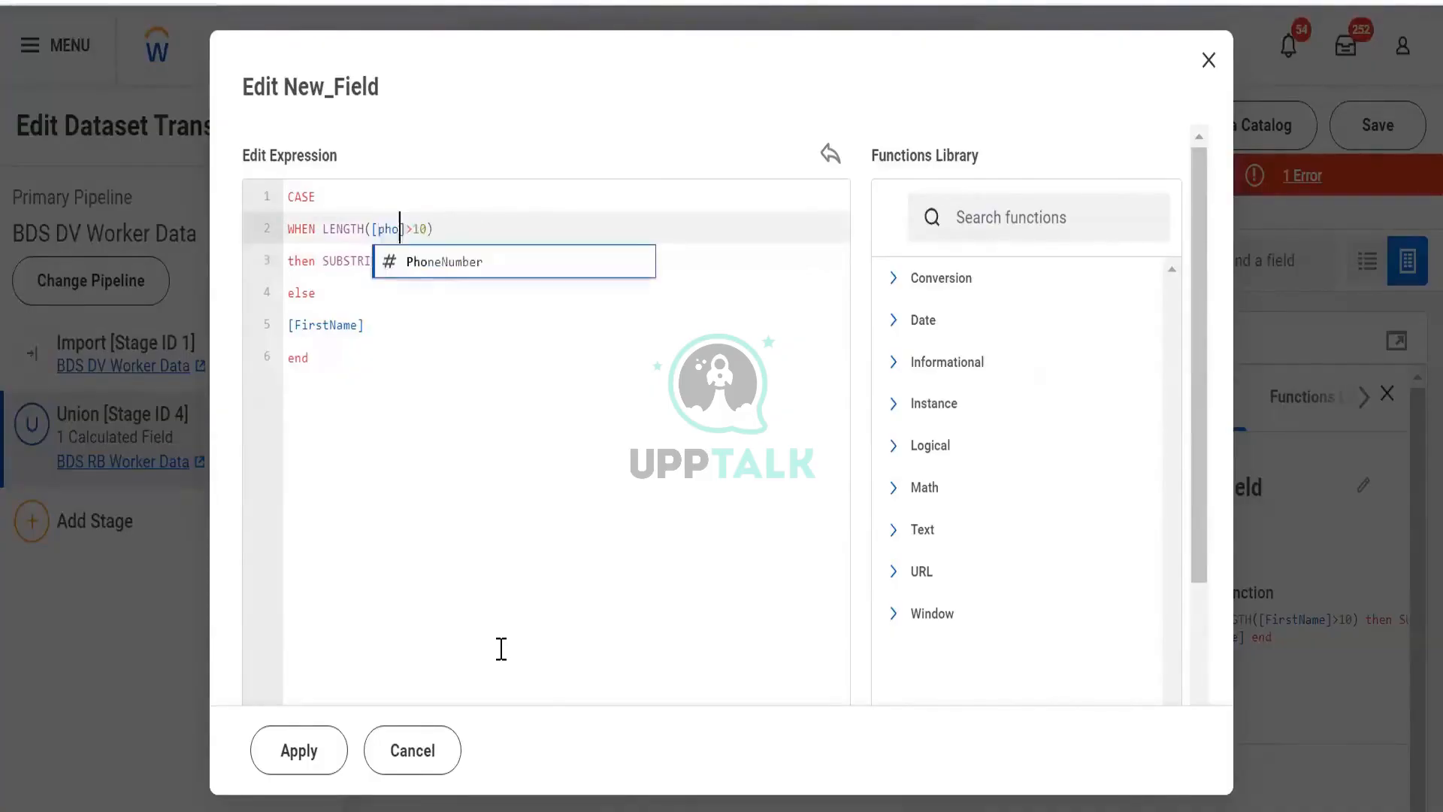
{"action": "key", "text": "Return"}
{"action": "key", "text": "Down"}
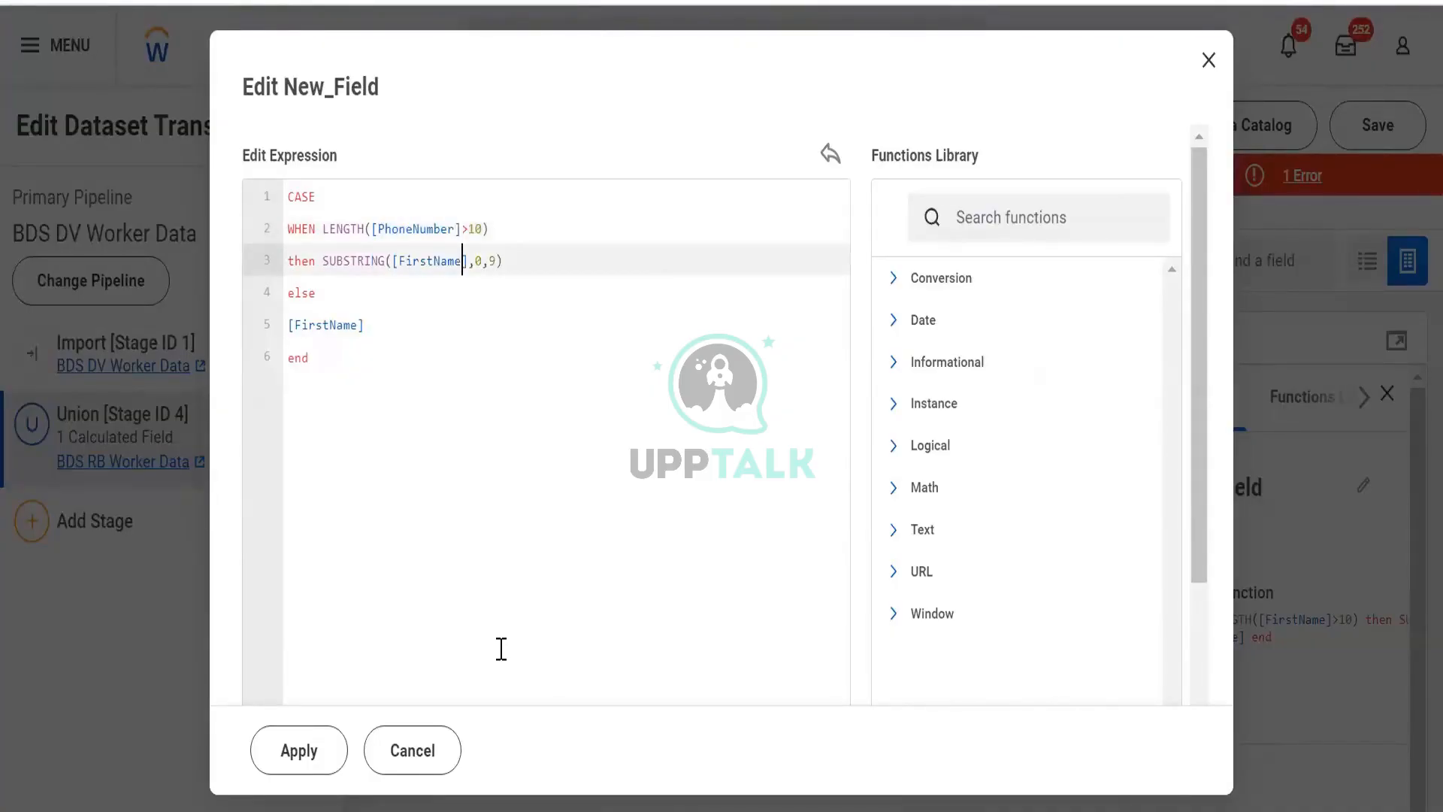
- Replace FirstName with the PhoneNumber field both inside SUBSTRING and in the else branch of the expression
{"action": "key", "text": "Right"}
{"action": "key", "text": "Left"}
{"action": "key", "text": "ctrl+shift+Left"}
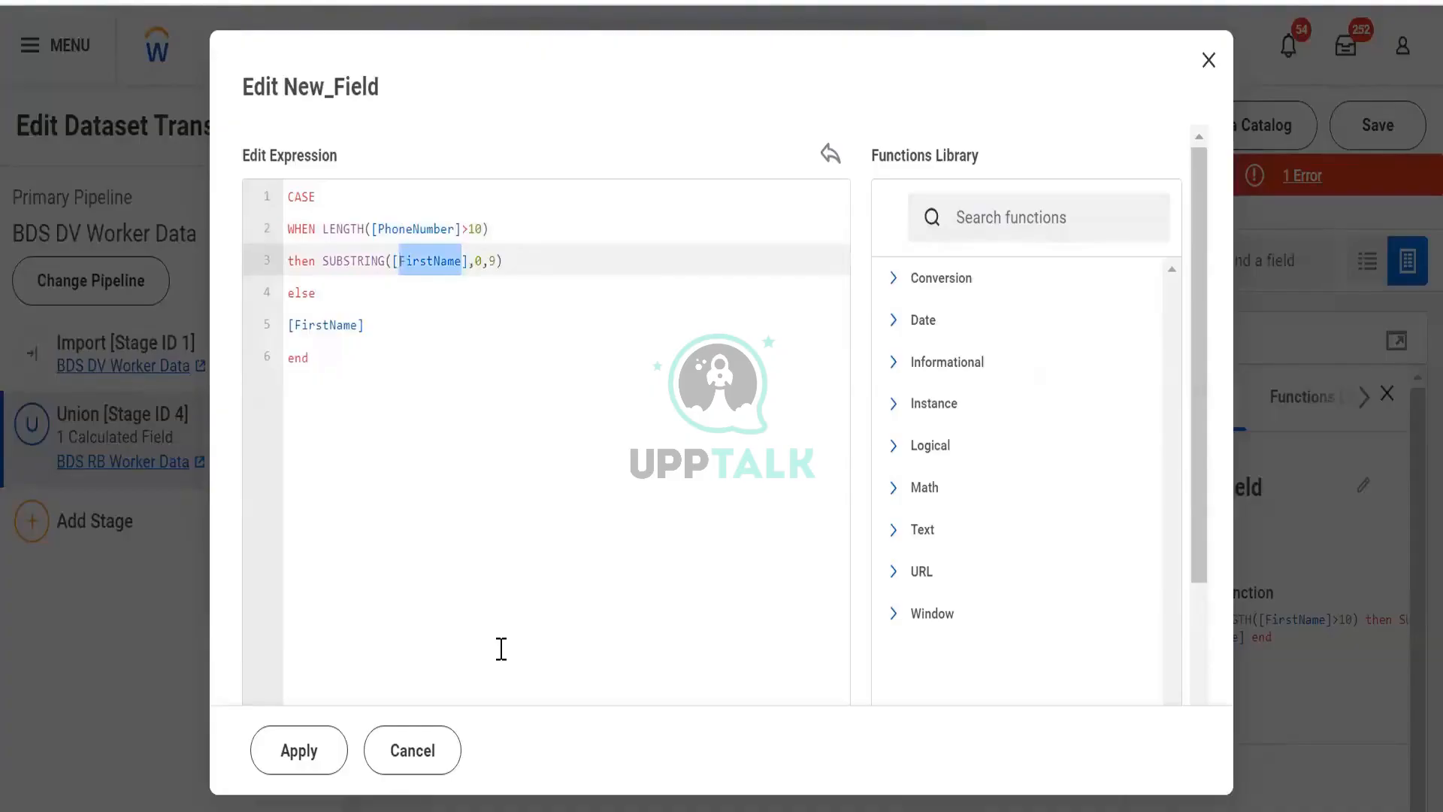
{"action": "type", "text": "phon"}
{"action": "key", "text": "Return"}
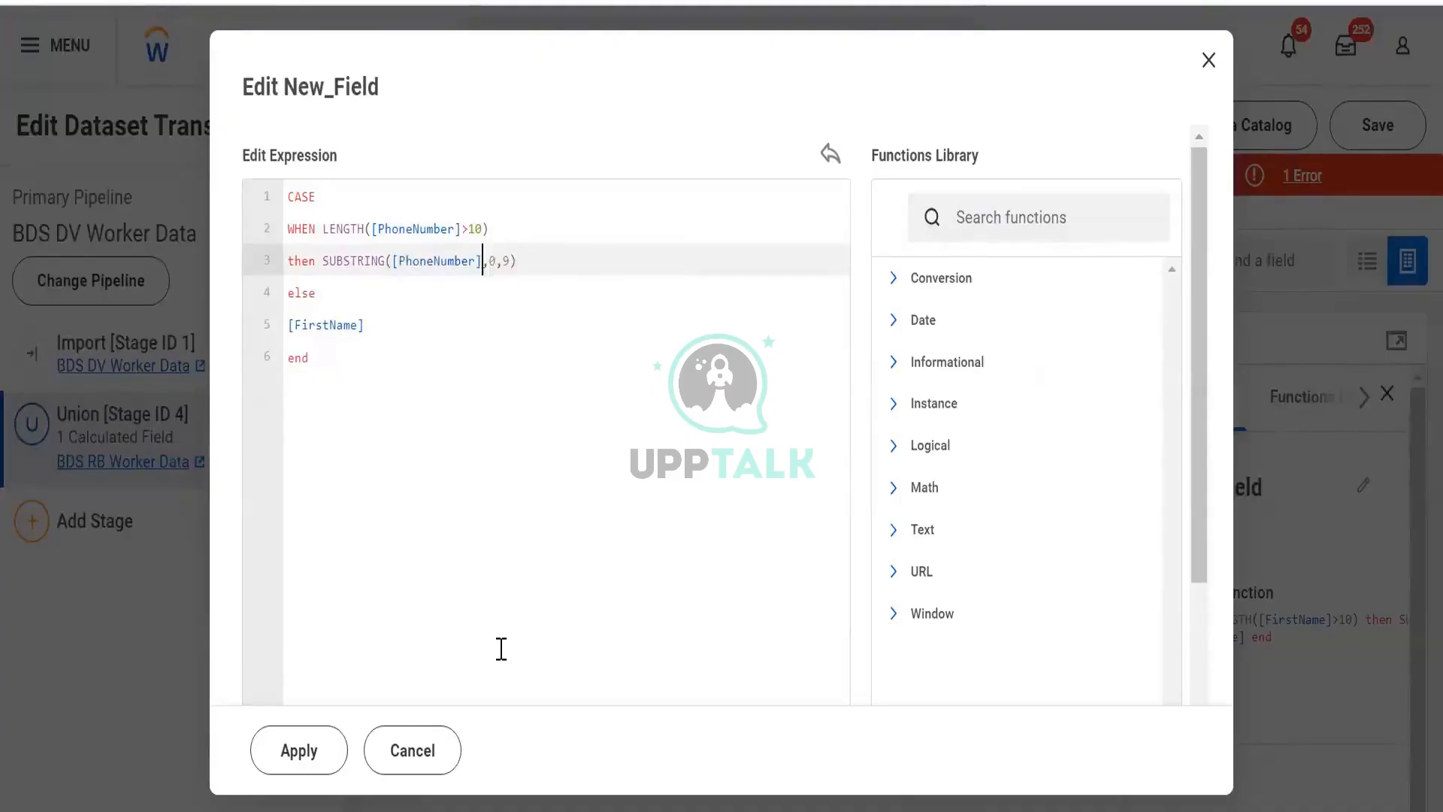
{"action": "left_click", "coordinate": [358, 324]}
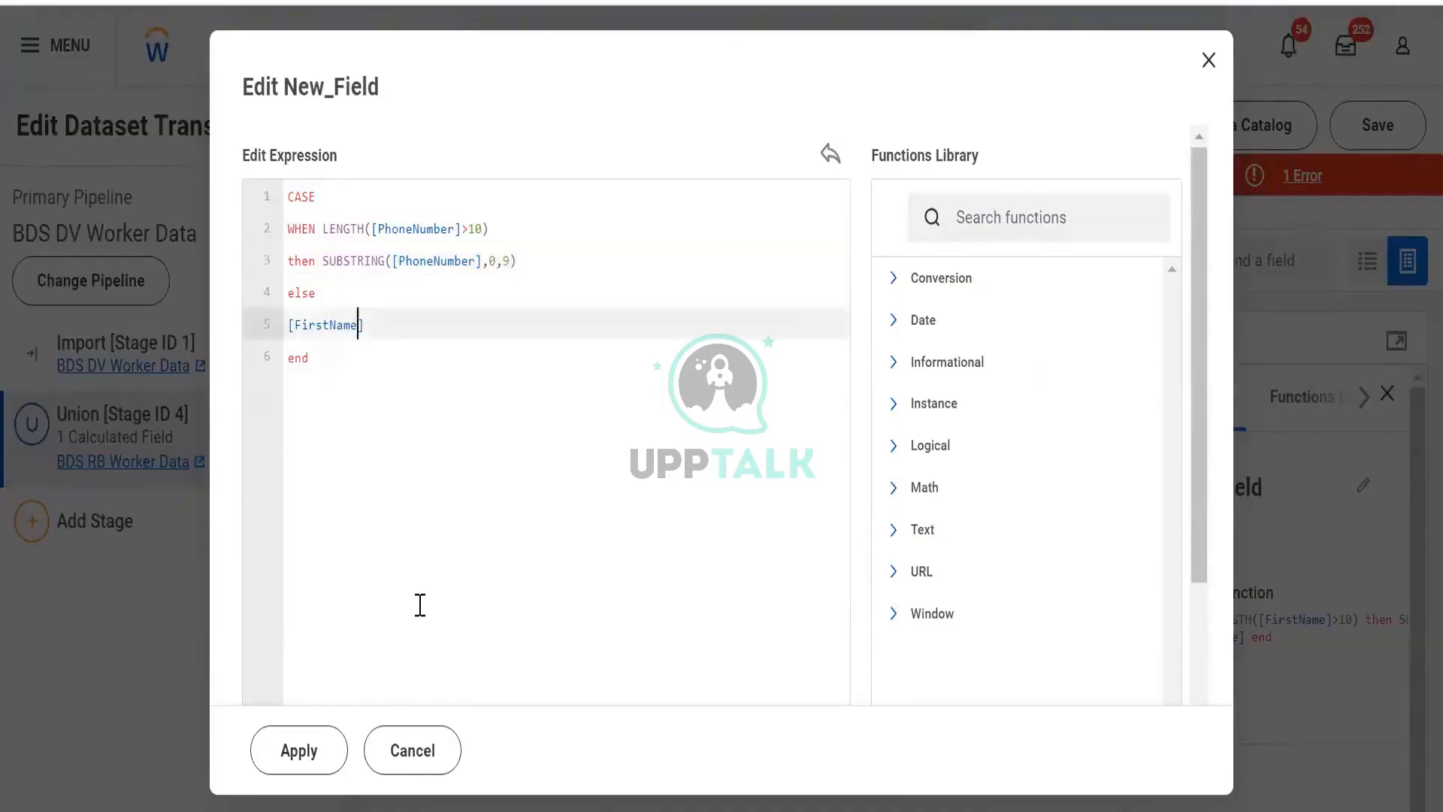
{"action": "key", "text": "ctrl+shift+Left"}
{"action": "type", "text": "p"}
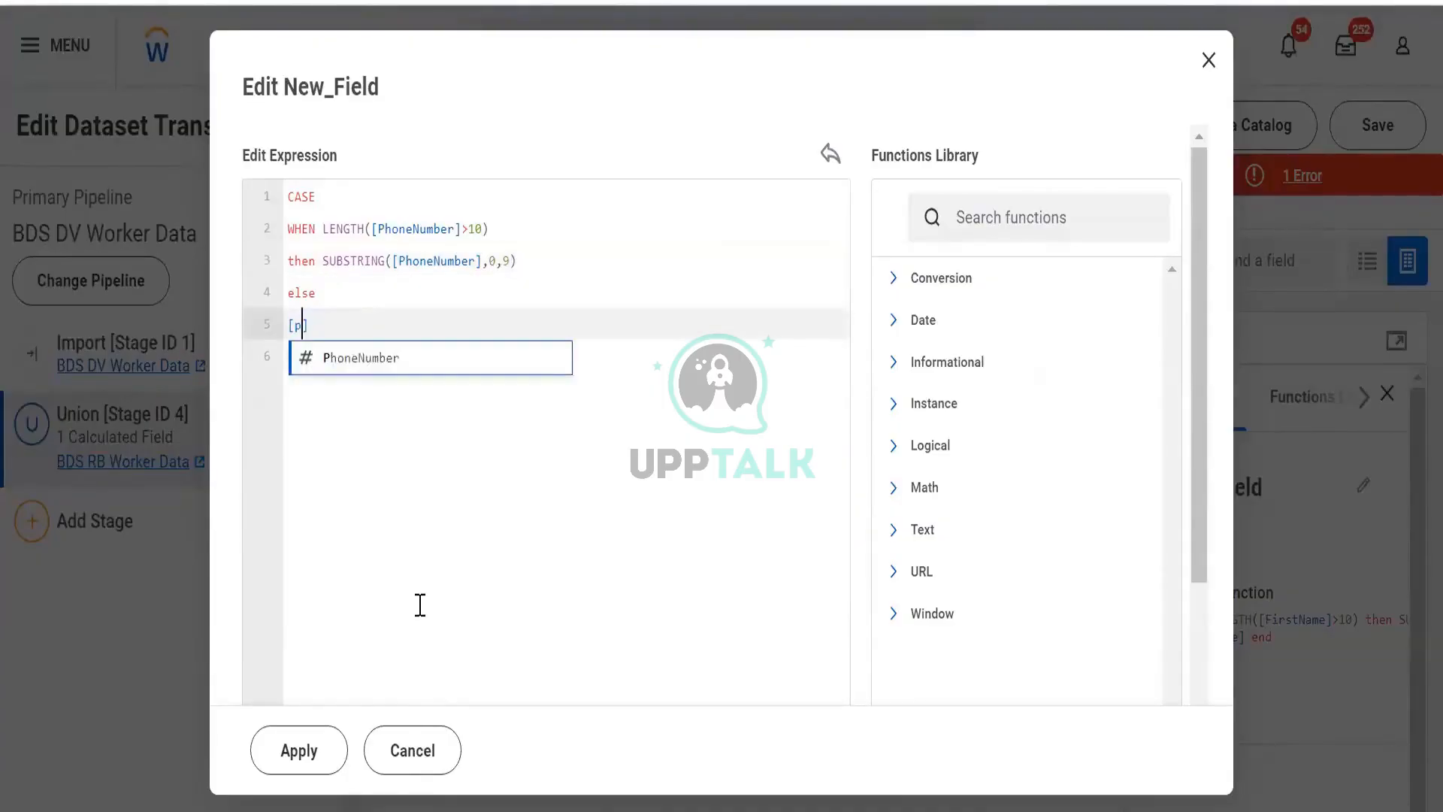
{"action": "key", "text": "Return"}
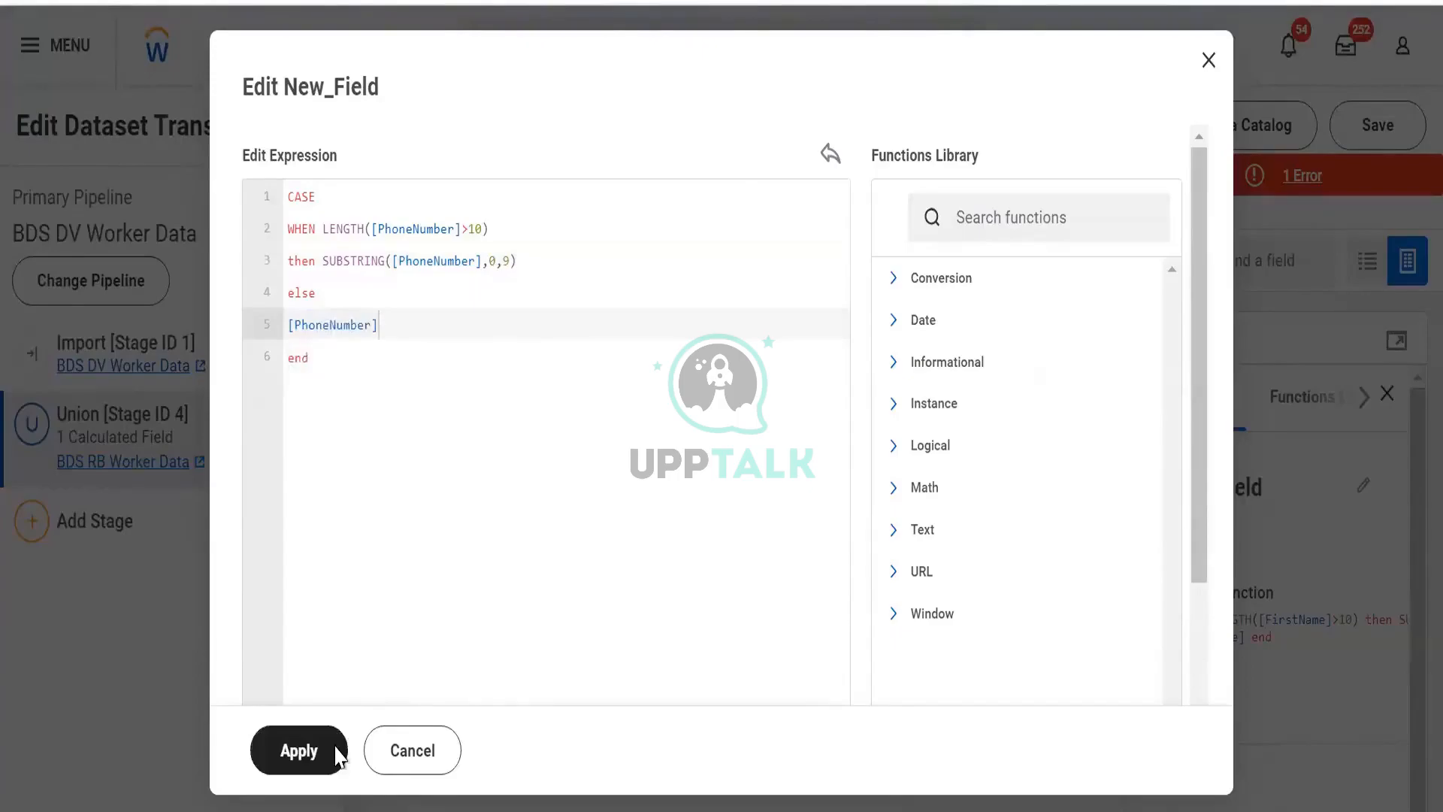
- Apply the calculated field, then open the error list, read the validation error and close it
{"action": "left_click", "coordinate": [301, 750]}
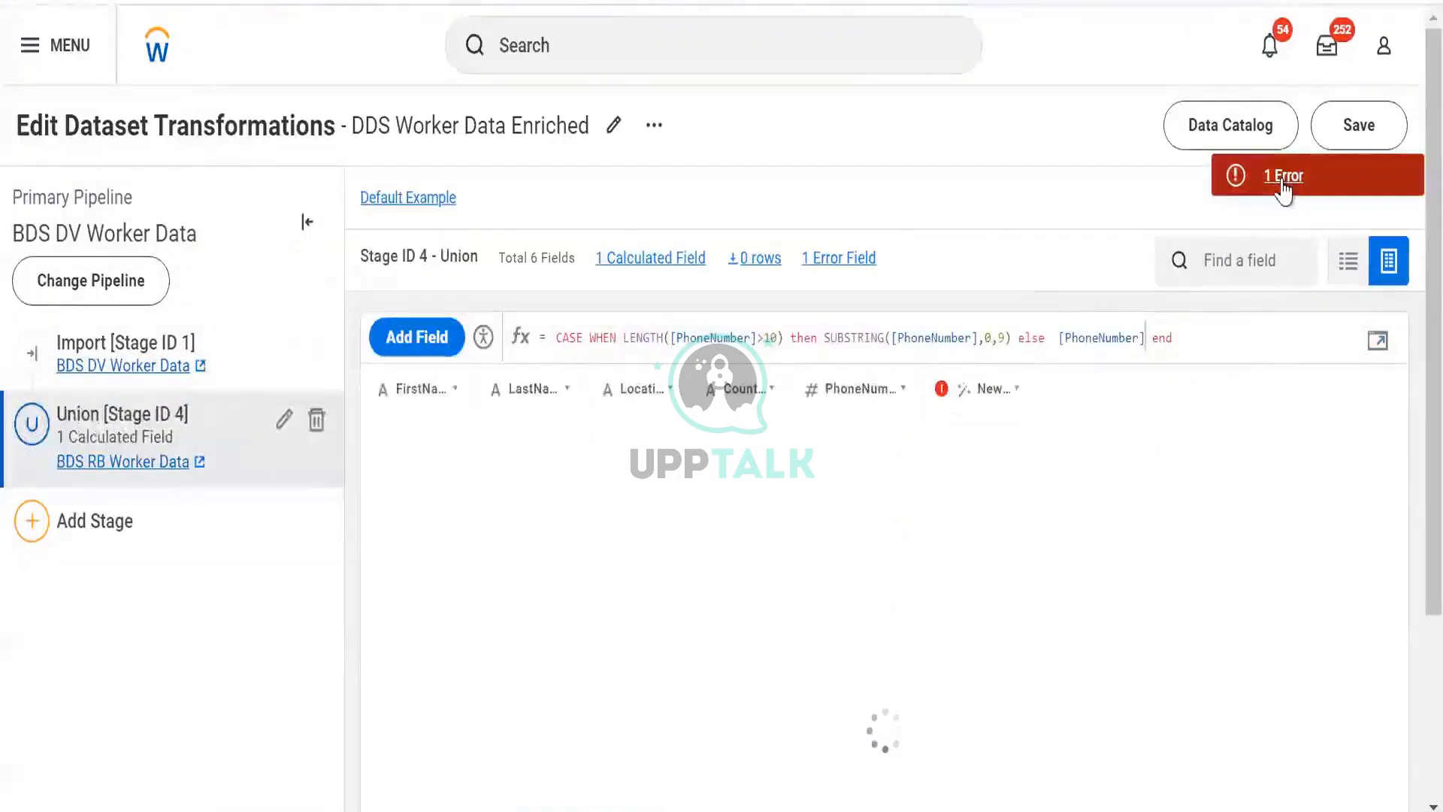
{"action": "left_click", "coordinate": [1285, 175]}
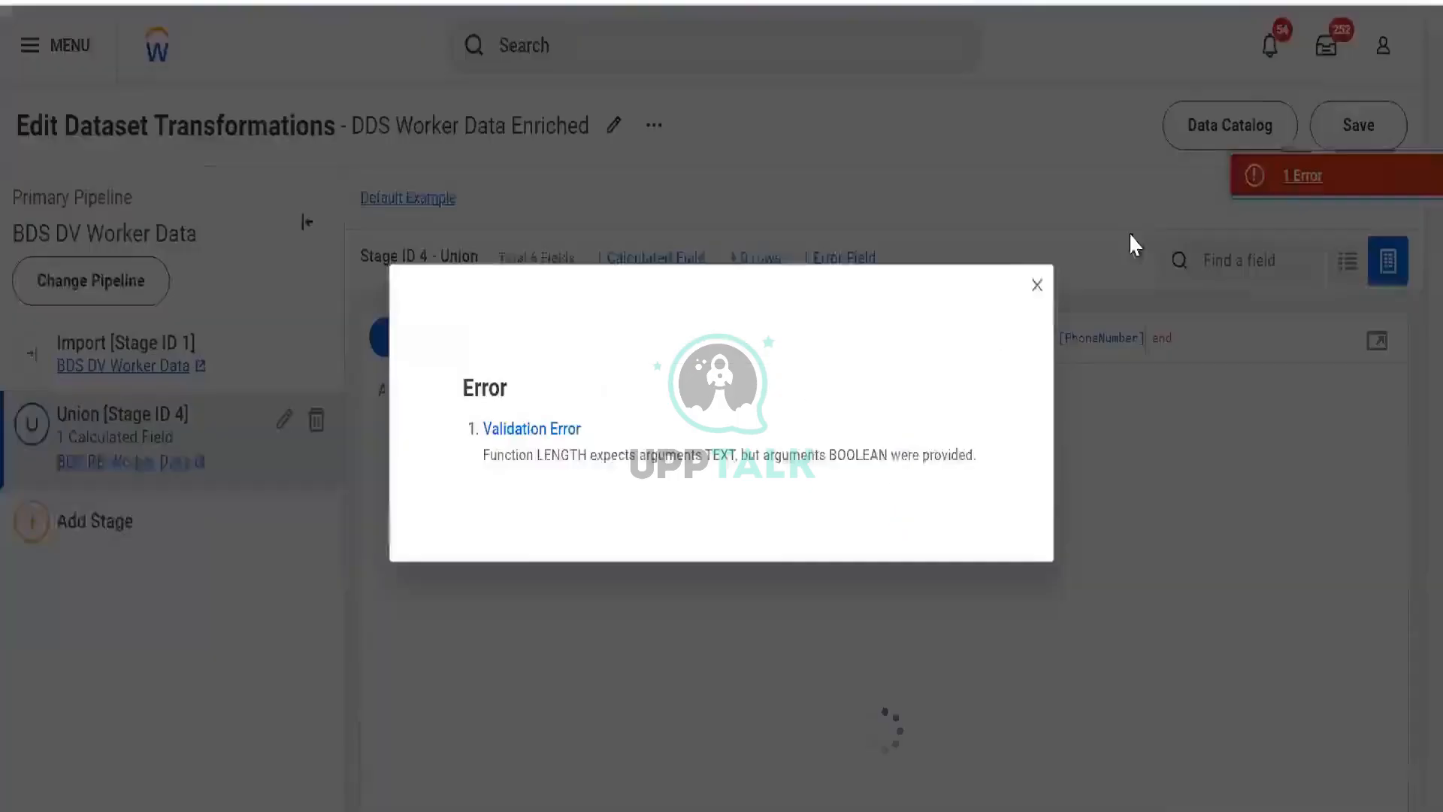
{"action": "left_click_drag", "start_coordinate": [527, 455], "coordinate": [603, 436]}
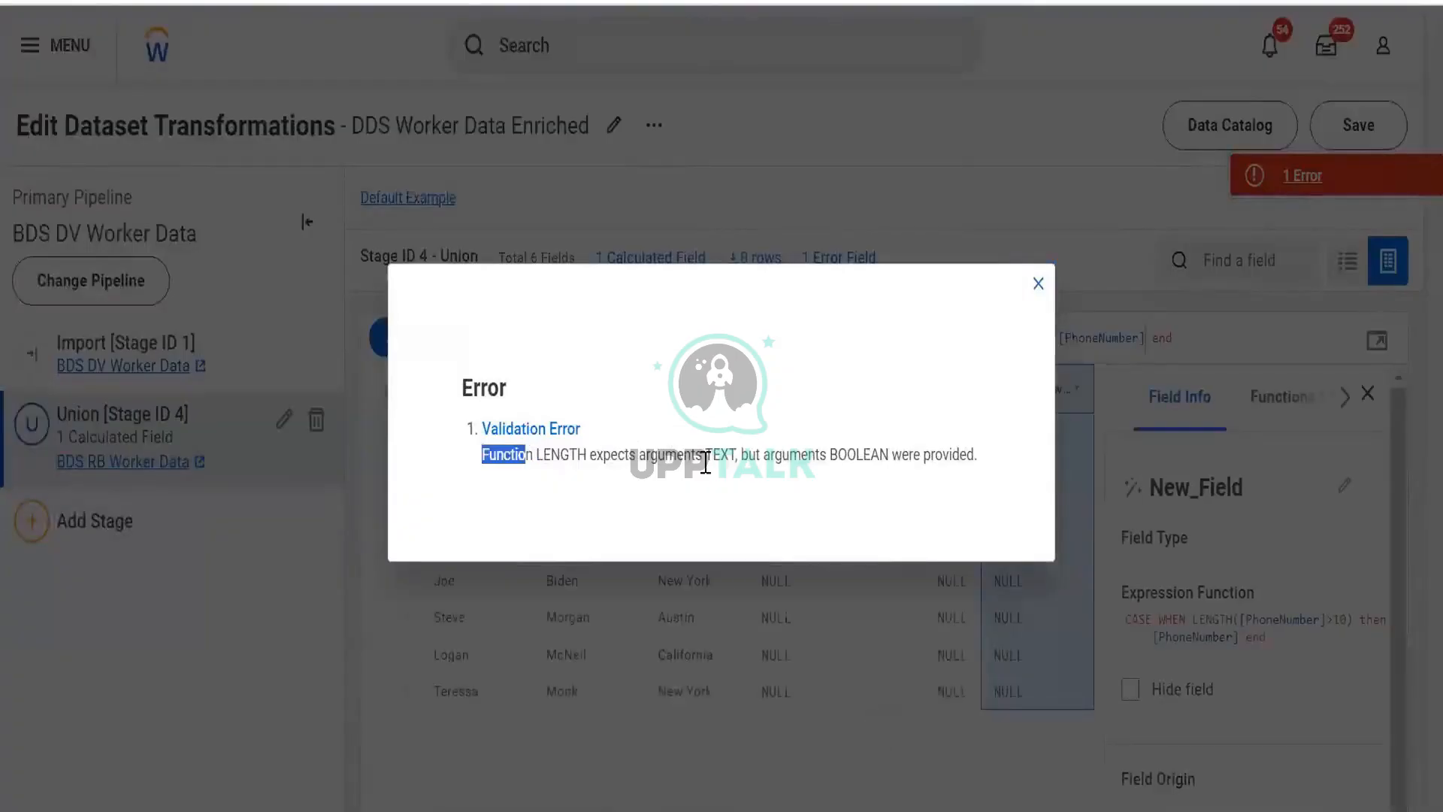
{"action": "left_click_drag", "start_coordinate": [705, 462], "coordinate": [1366, 319]}
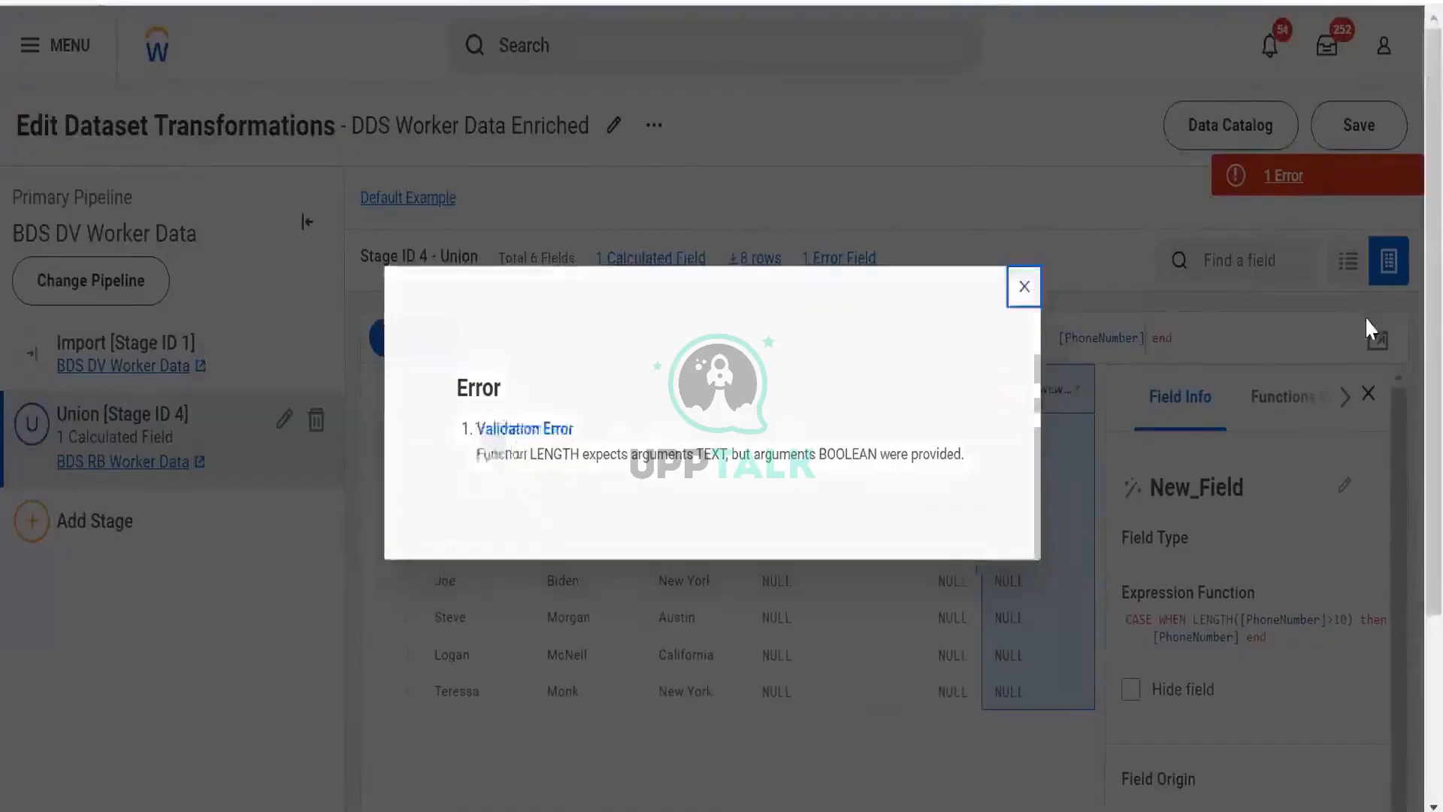
{"action": "left_click", "coordinate": [889, 342]}
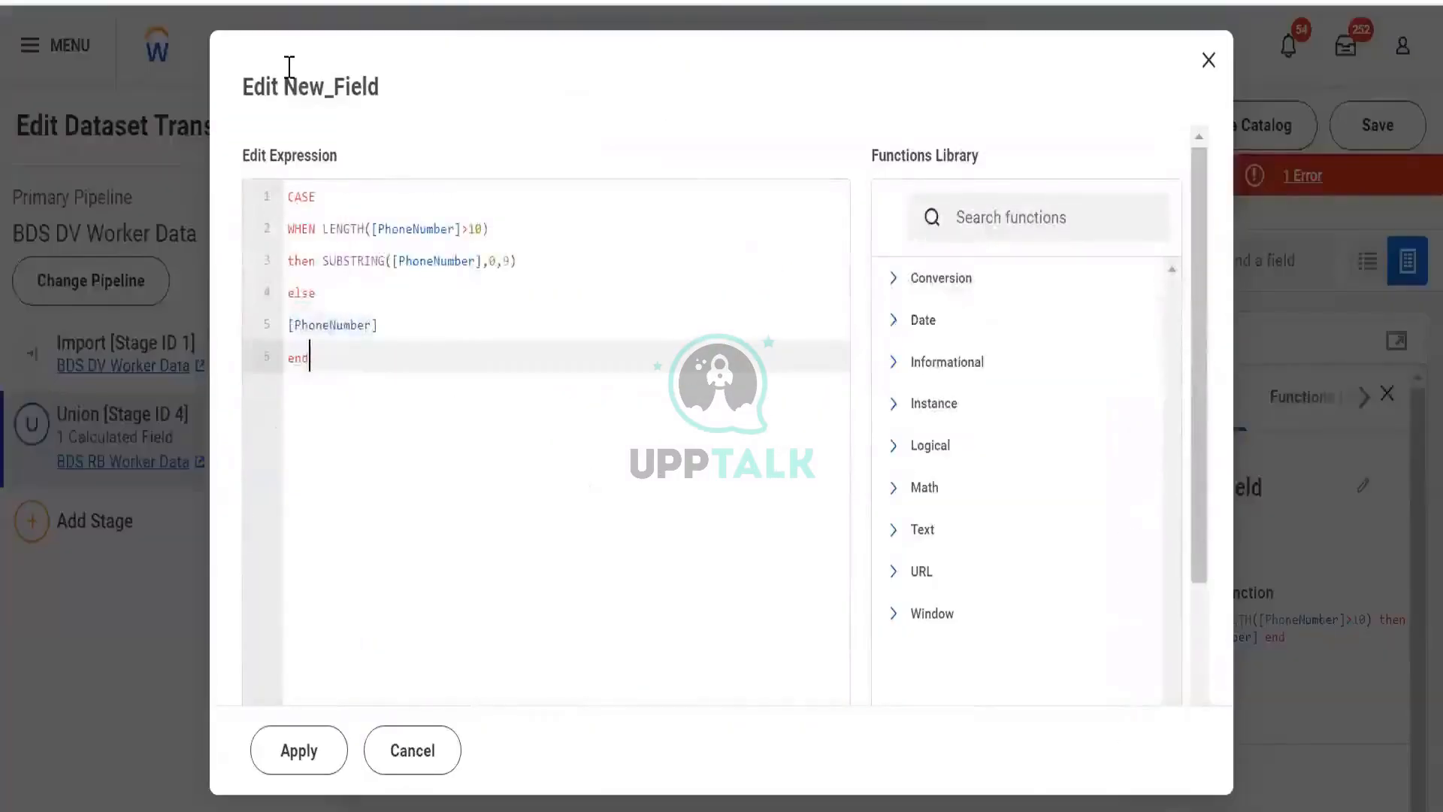
- Clear the entire expression from the editor
{"action": "key", "text": "ctrl+a"}
{"action": "key", "text": "BackSpace"}
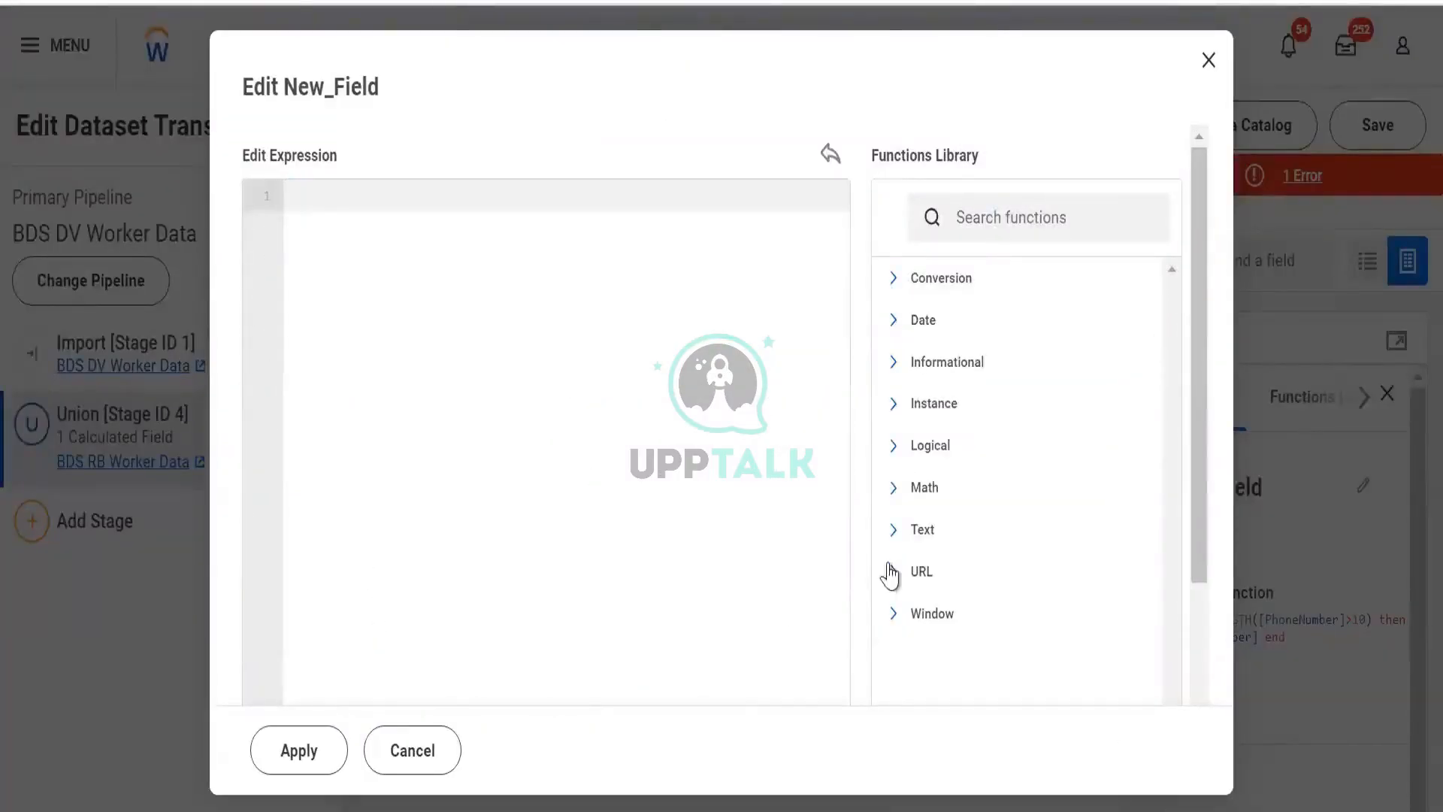
- Expand the Text category and examine the TO_LOWER function description, then collapse the category
{"action": "left_click", "coordinate": [900, 522]}
{"action": "scroll", "coordinate": [934, 586], "scroll_direction": "down", "scroll_amount": 10}
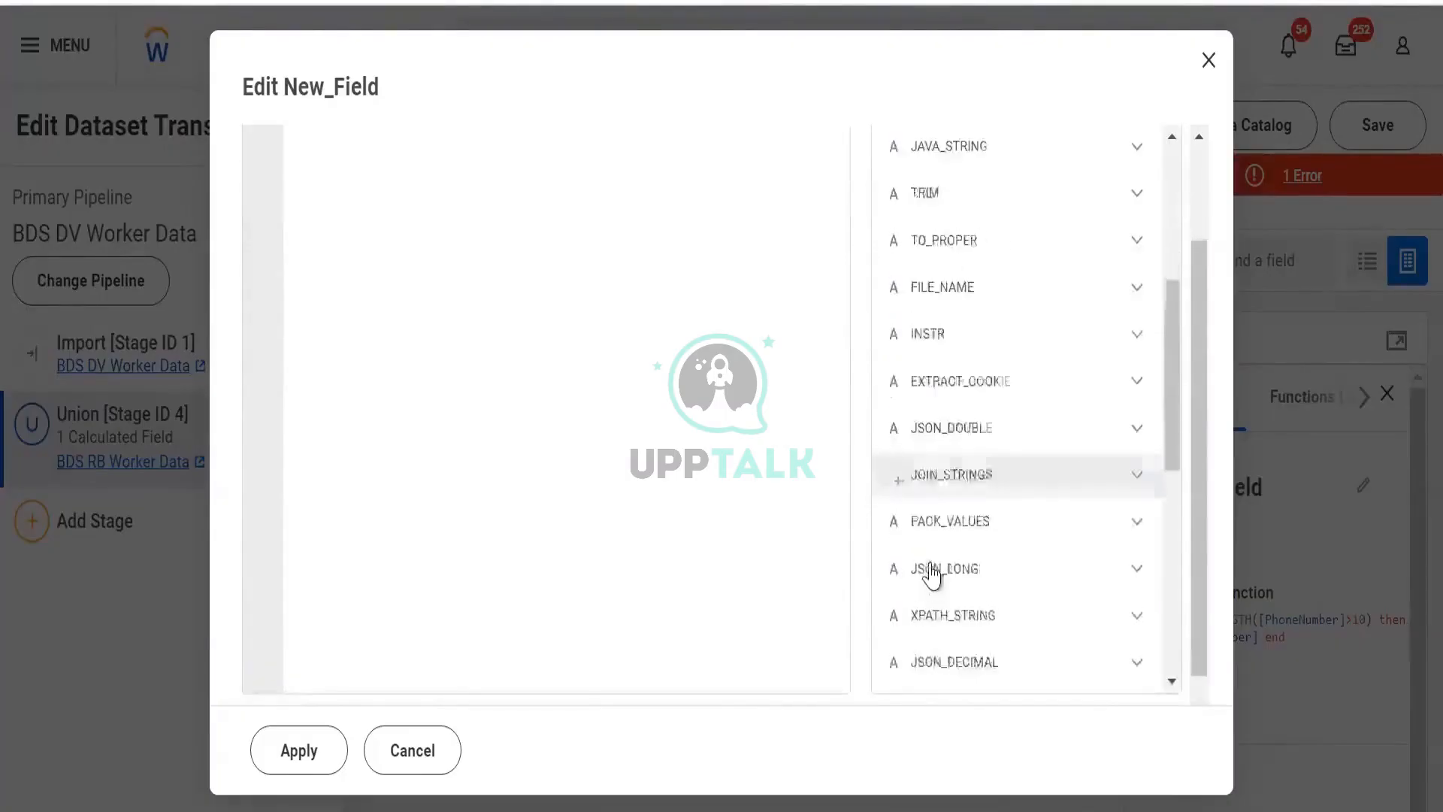
{"action": "scroll", "coordinate": [934, 554], "scroll_direction": "down", "scroll_amount": 4}
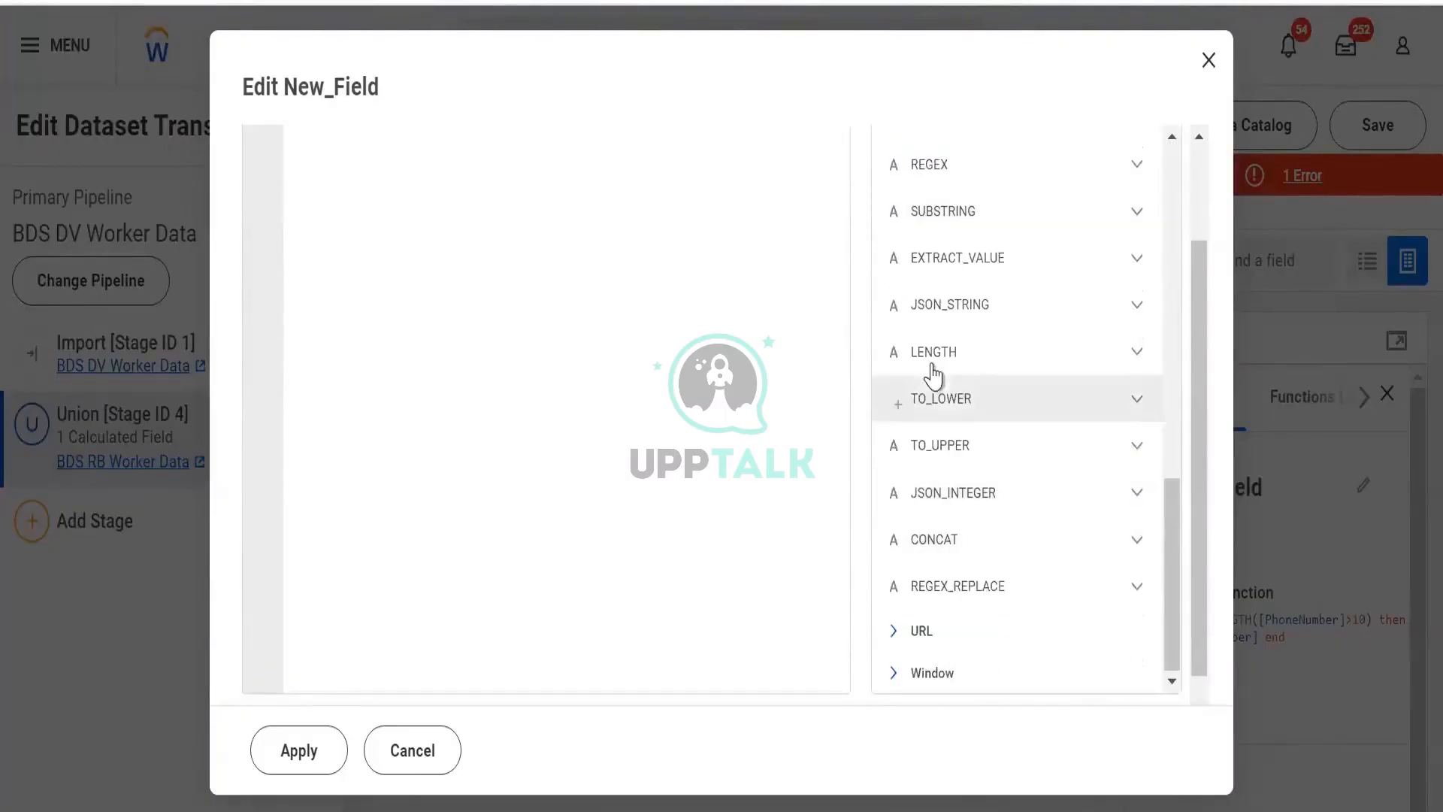
{"action": "left_click", "coordinate": [1134, 403]}
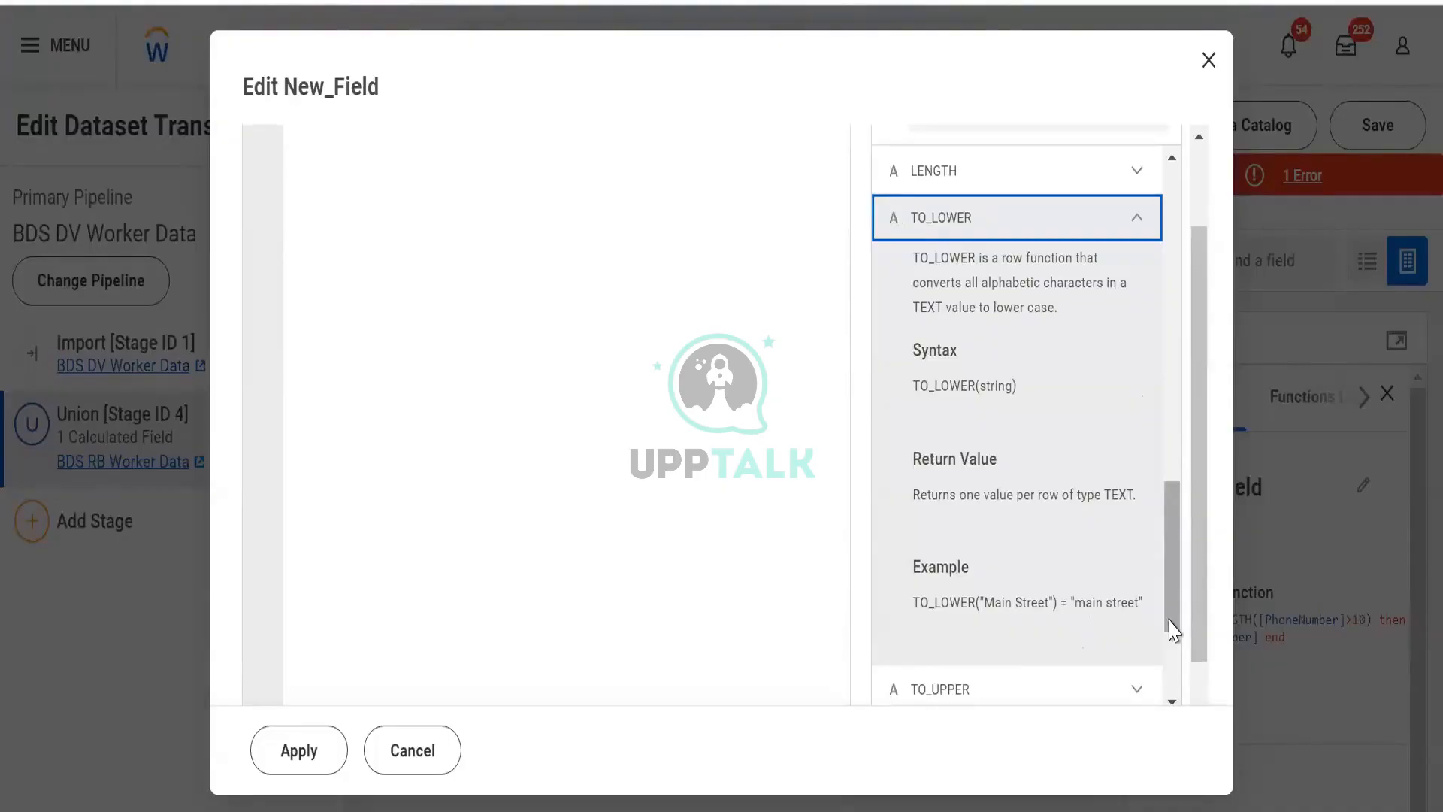
{"action": "left_click", "coordinate": [1140, 223]}
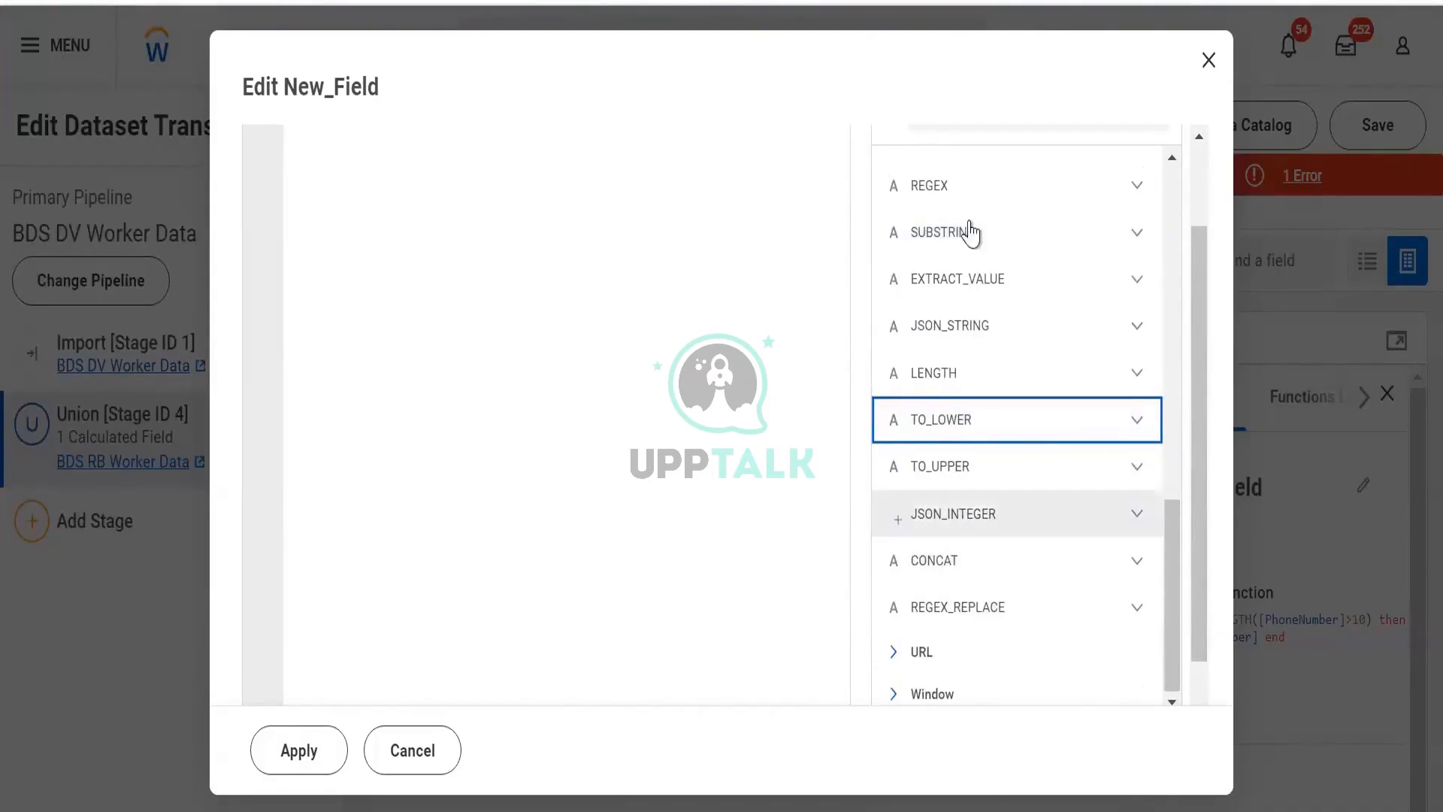
{"action": "scroll", "coordinate": [955, 307], "scroll_direction": "up", "scroll_amount": 3}
{"action": "scroll", "coordinate": [952, 308], "scroll_direction": "up", "scroll_amount": 5}
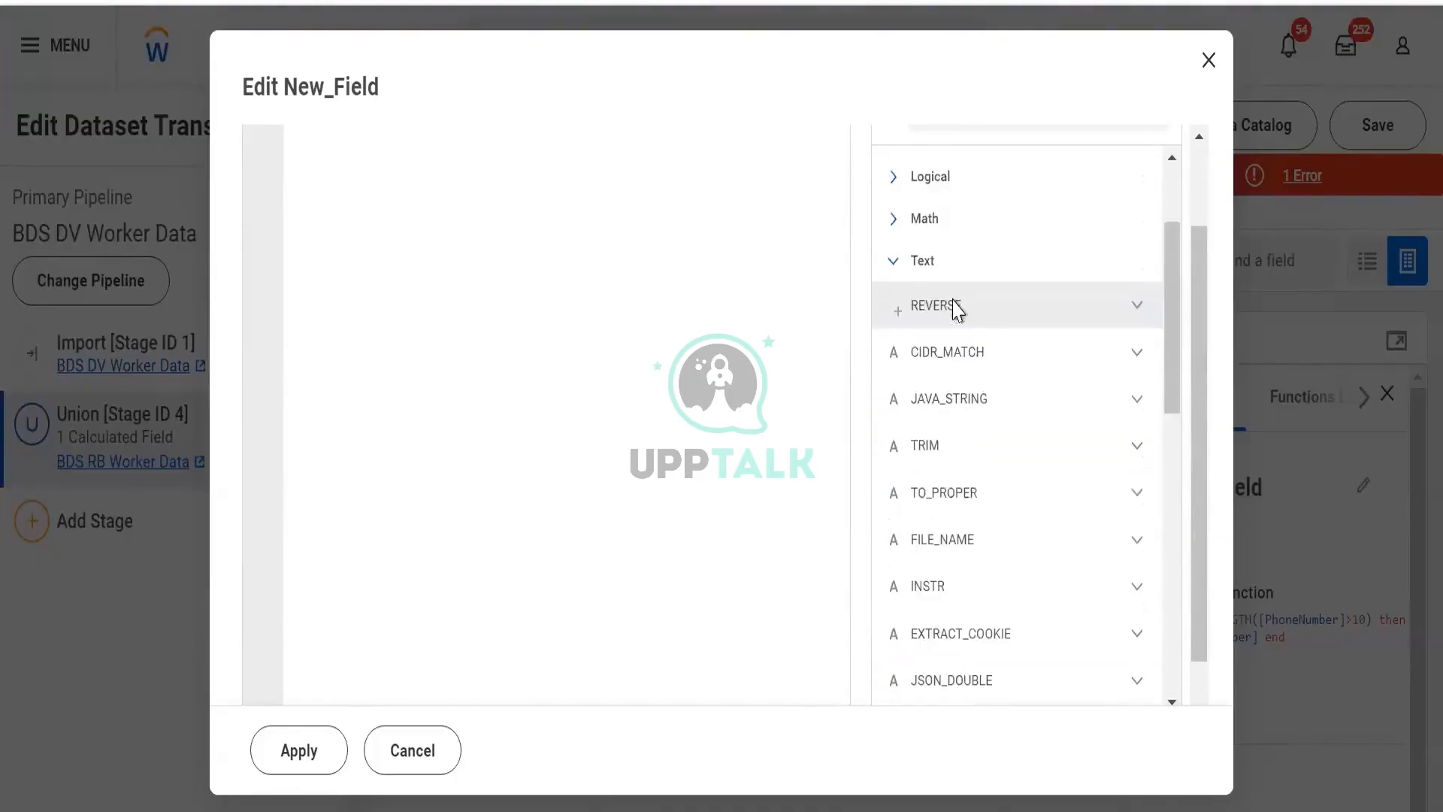
{"action": "left_click", "coordinate": [914, 260]}
- Expand the URL category and examine the URL_HOST function description, return value and example
{"action": "left_click", "coordinate": [916, 460]}
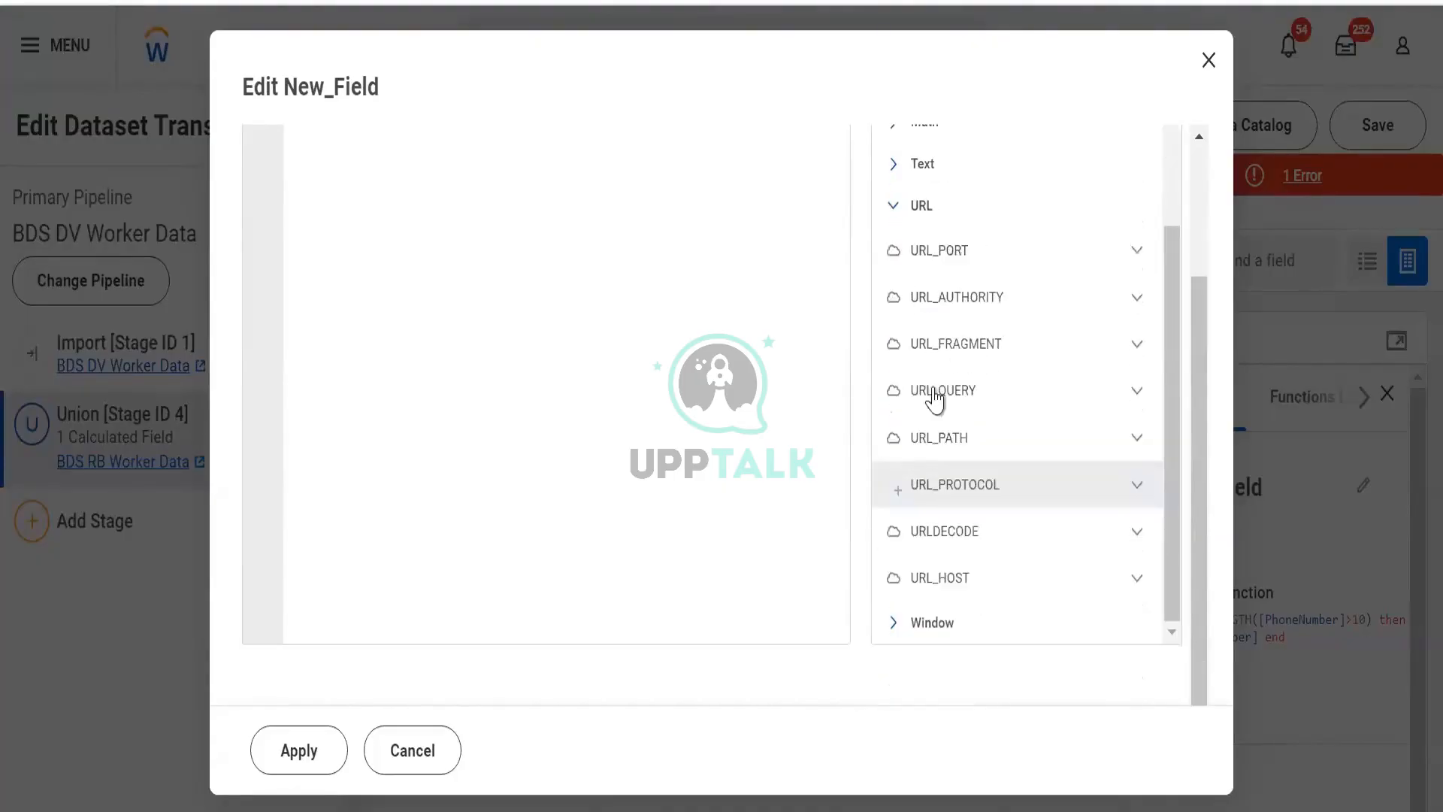
{"action": "left_click", "coordinate": [972, 582]}
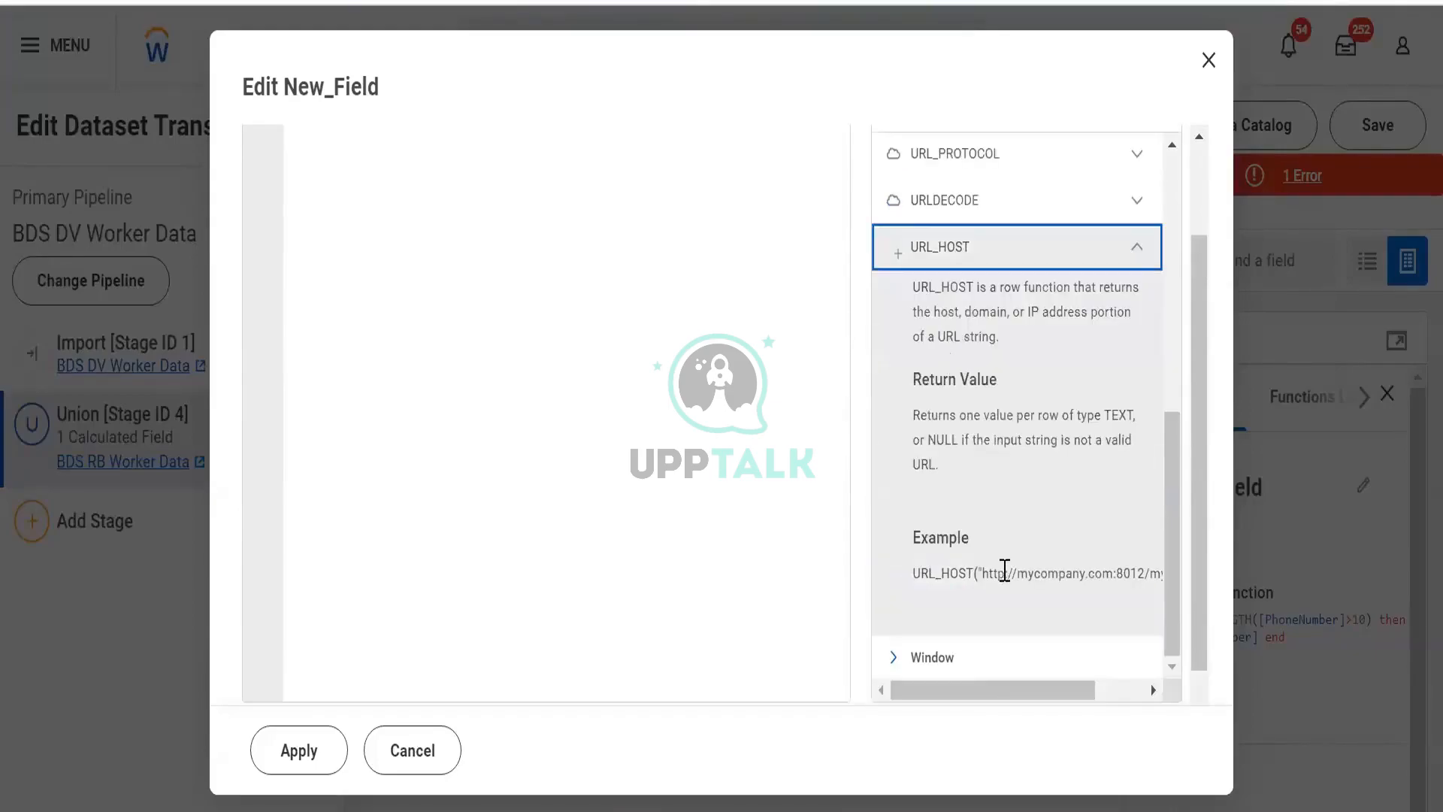
{"action": "left_click_drag", "start_coordinate": [1008, 692], "coordinate": [976, 680]}
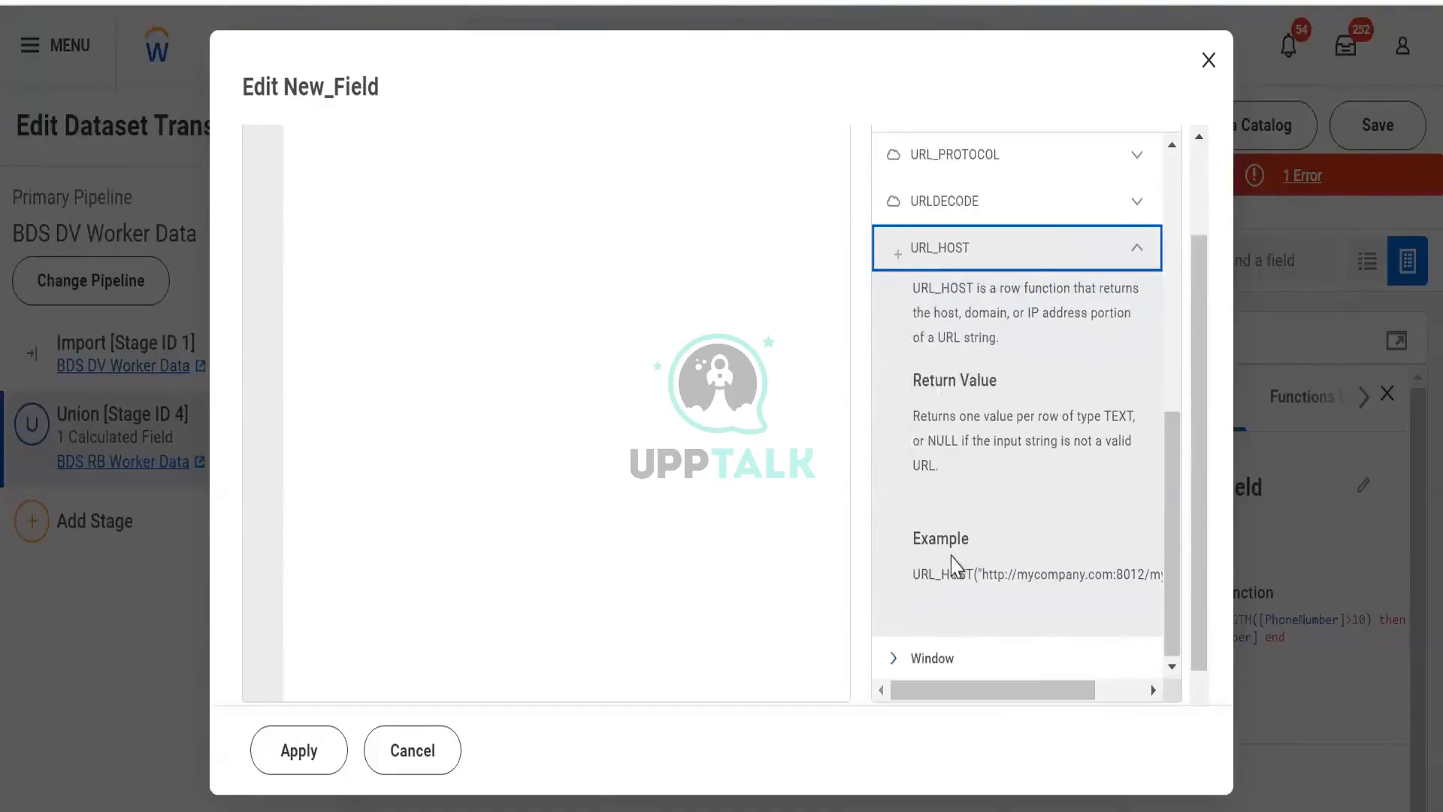
{"action": "scroll", "coordinate": [954, 342], "scroll_direction": "up", "scroll_amount": 2}
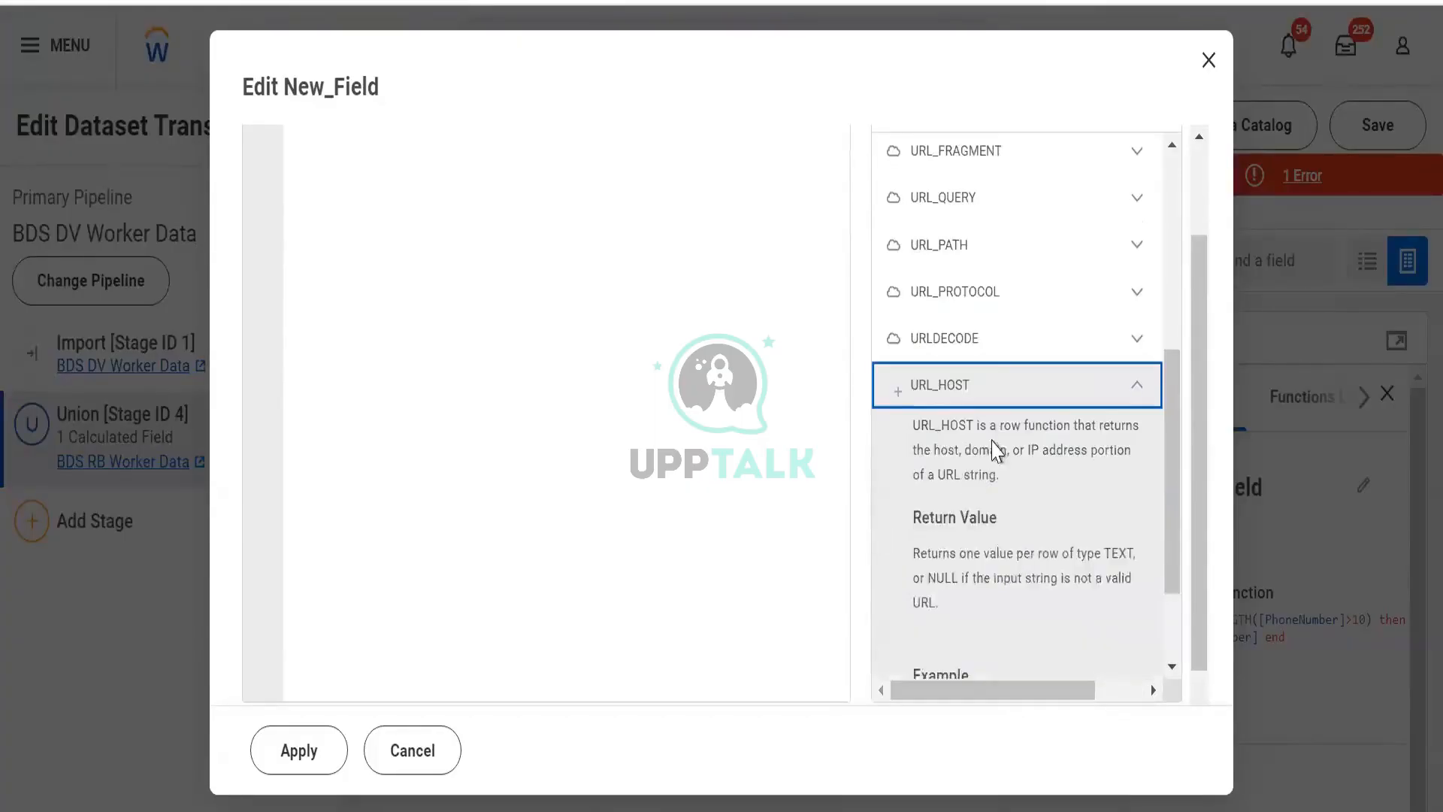
{"action": "left_click_drag", "start_coordinate": [1003, 425], "coordinate": [1057, 504]}
{"action": "left_click", "coordinate": [1043, 545]}
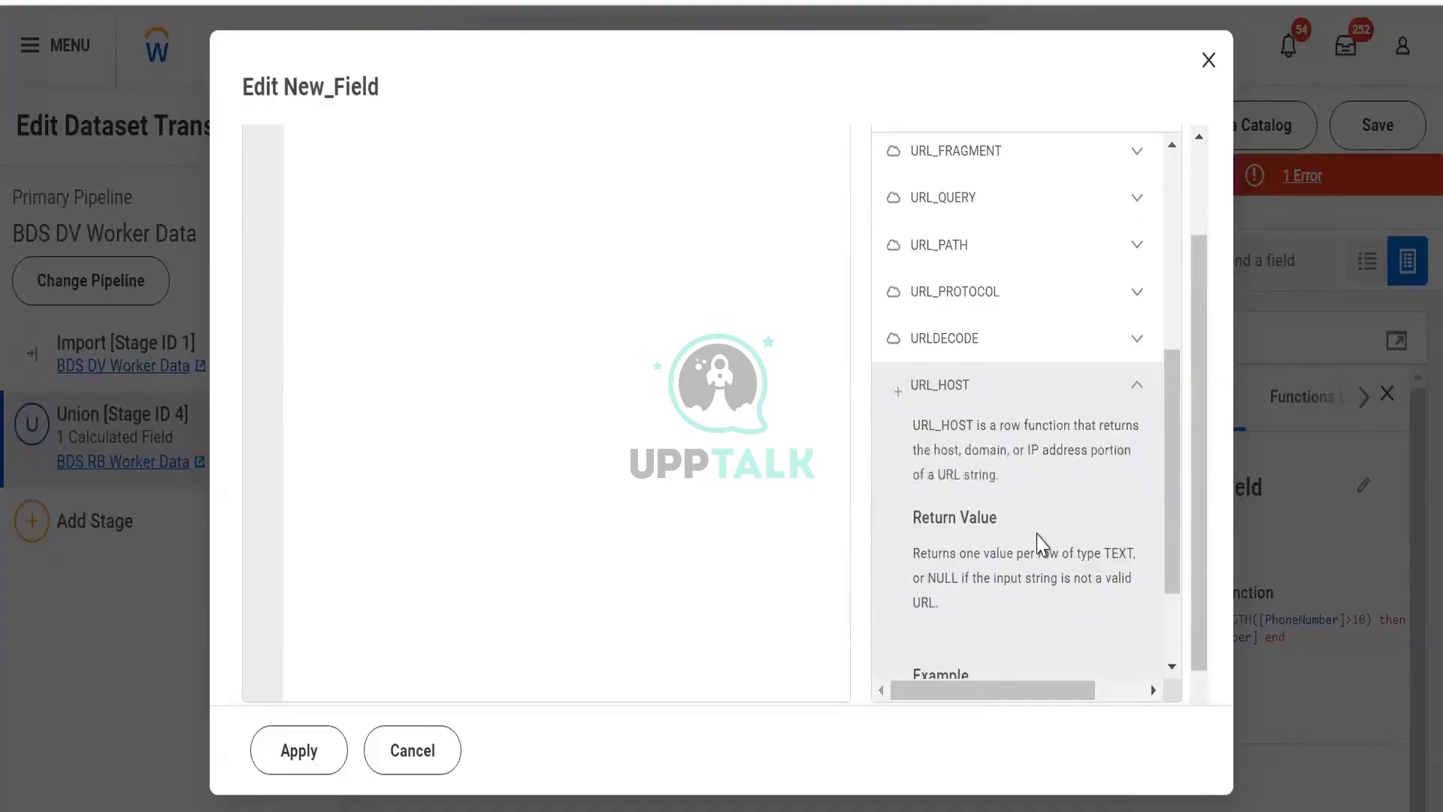
{"action": "scroll", "coordinate": [1041, 544], "scroll_direction": "down", "scroll_amount": 2}
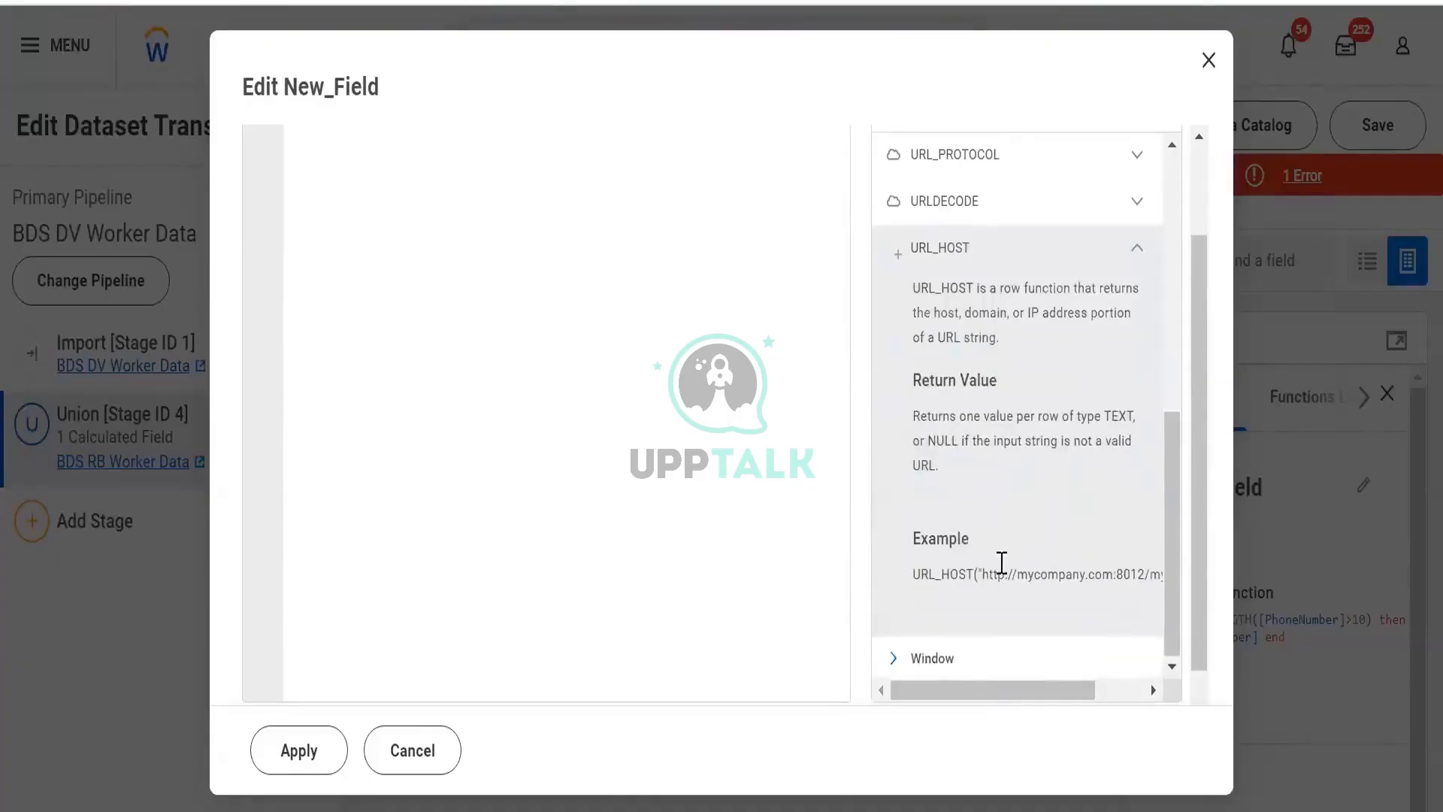
{"action": "left_click_drag", "start_coordinate": [1091, 654], "coordinate": [929, 642]}
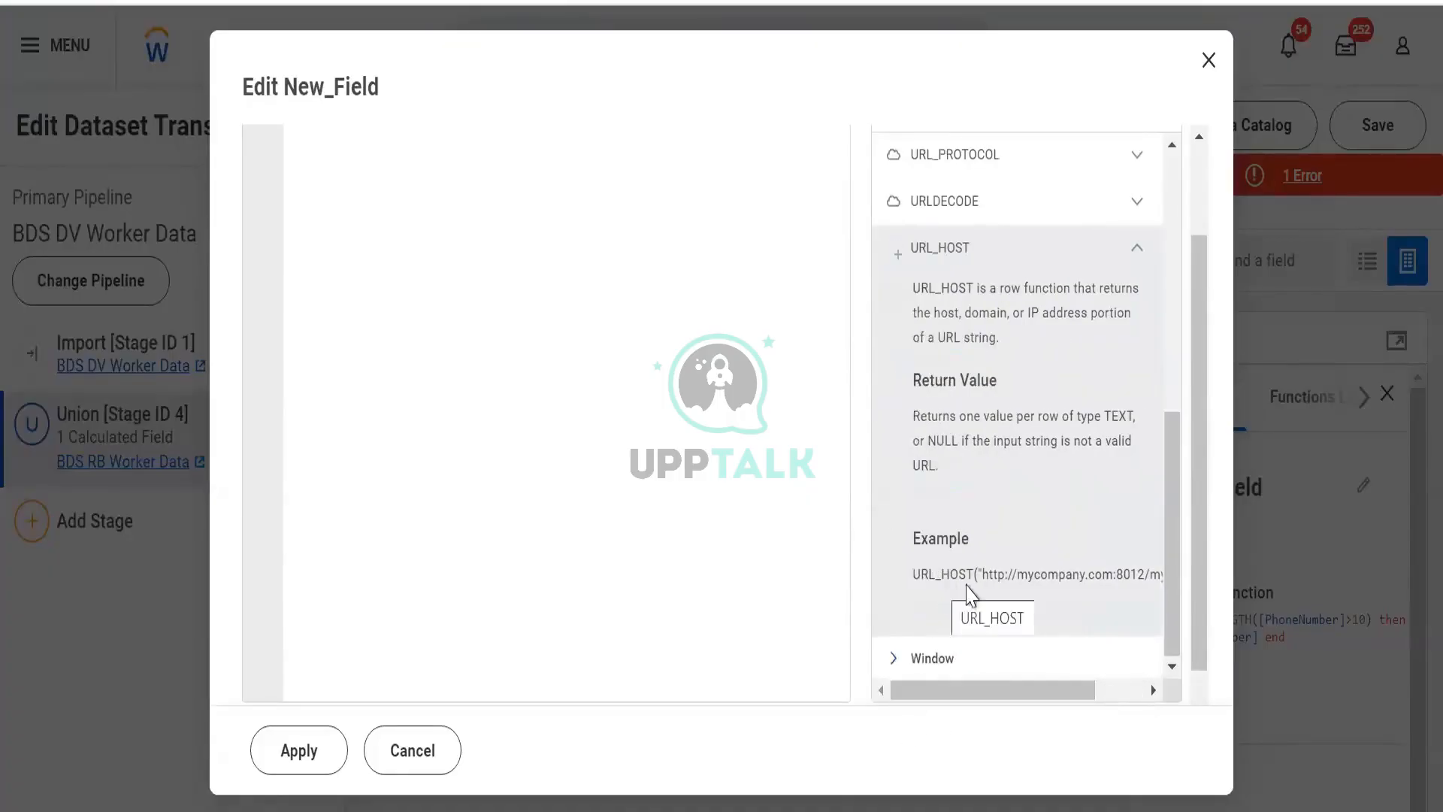
{"action": "left_click_drag", "start_coordinate": [1065, 692], "coordinate": [828, 705]}
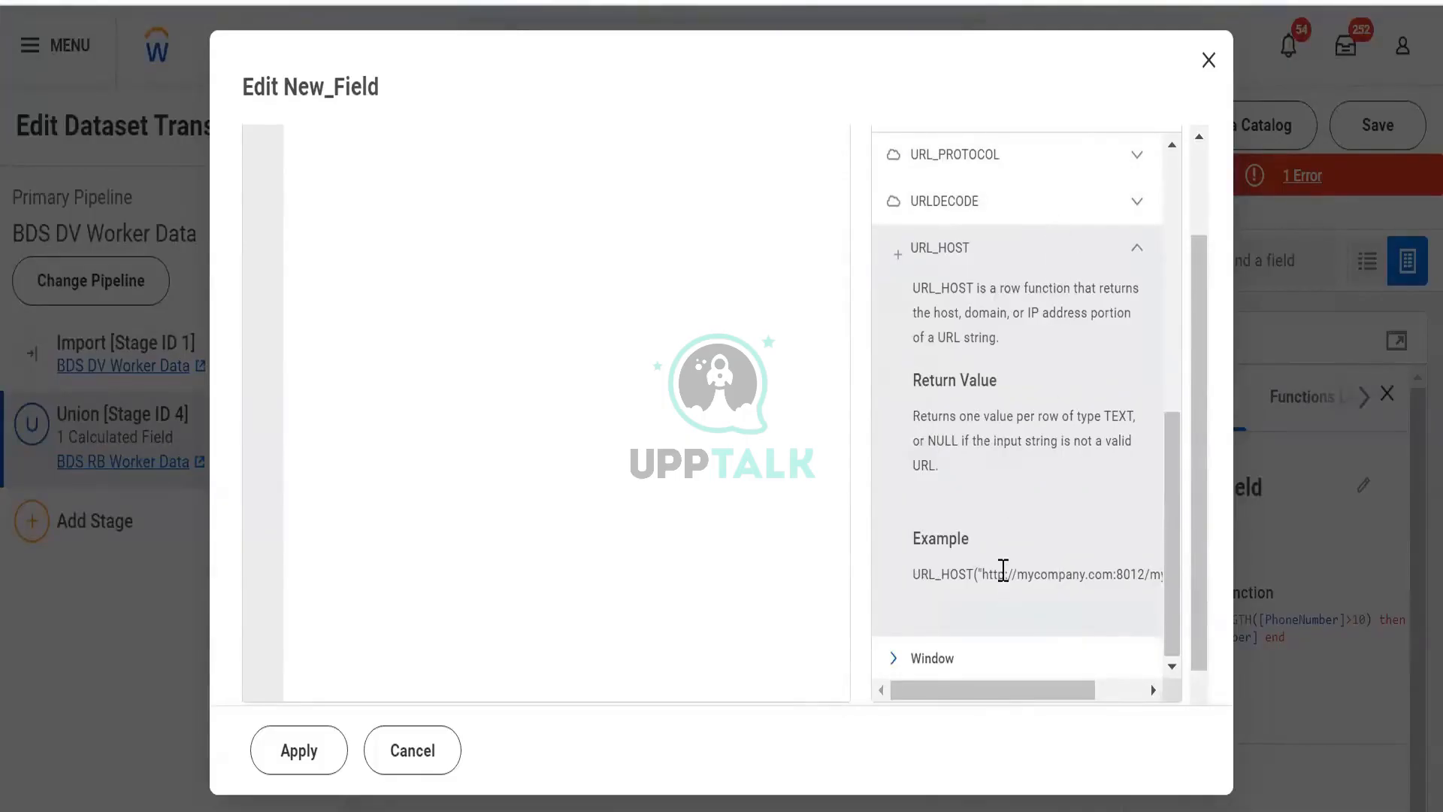
{"action": "left_click_drag", "start_coordinate": [1013, 575], "coordinate": [981, 574]}
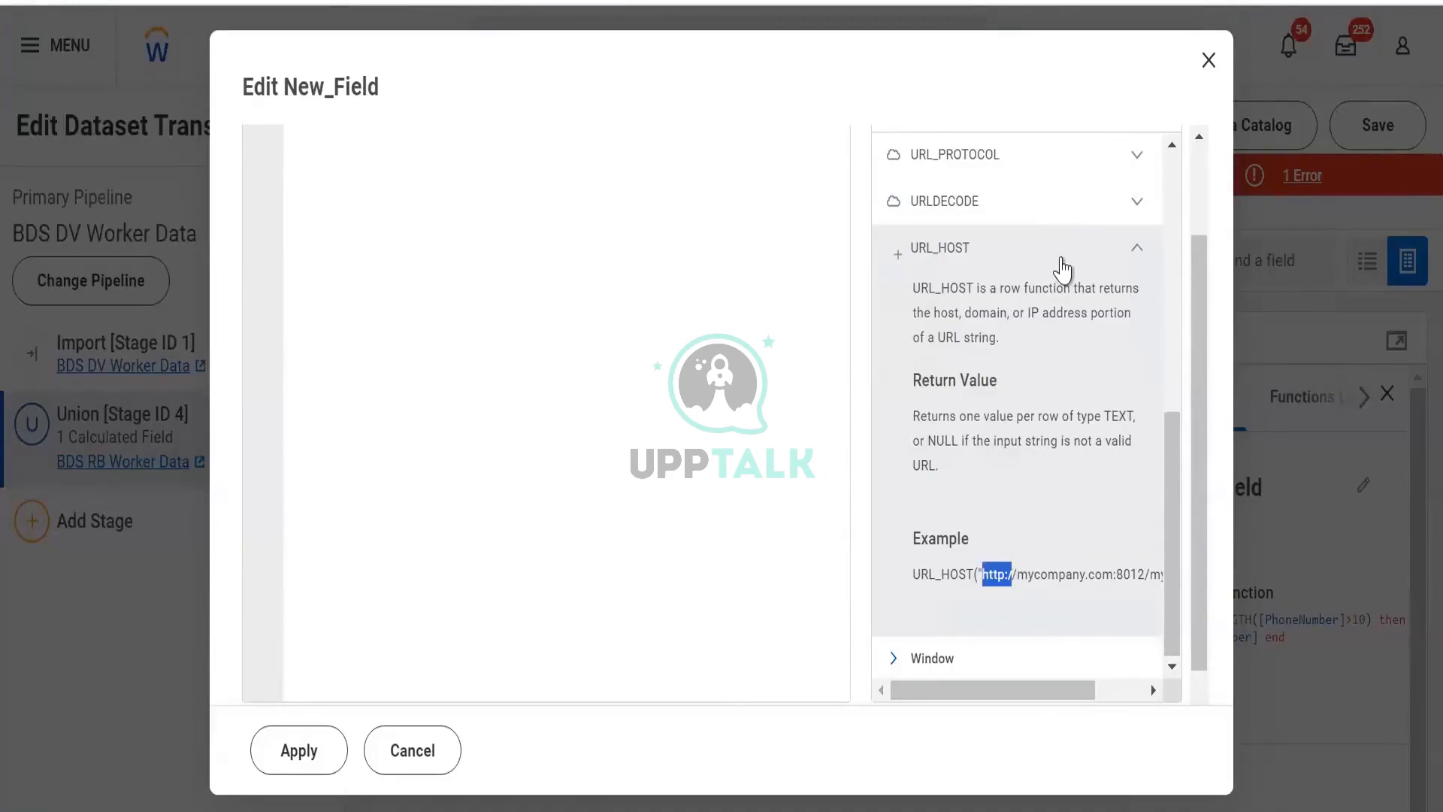
{"action": "left_click", "coordinate": [1056, 261]}
- Expand the Window category and browse its functions, then collapse the URL and Window categories
{"action": "left_click", "coordinate": [932, 680]}
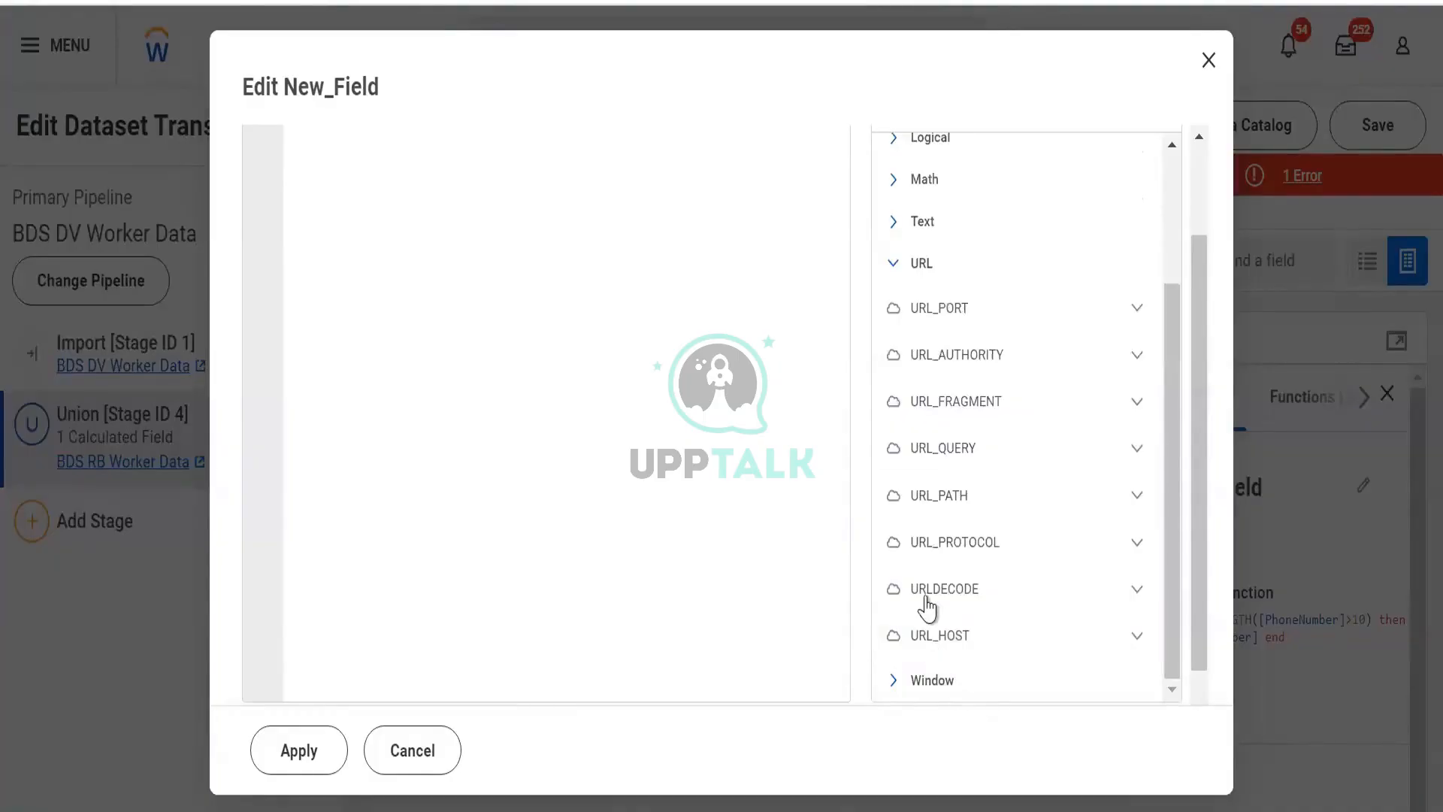
{"action": "scroll", "coordinate": [927, 583], "scroll_direction": "down", "scroll_amount": 5}
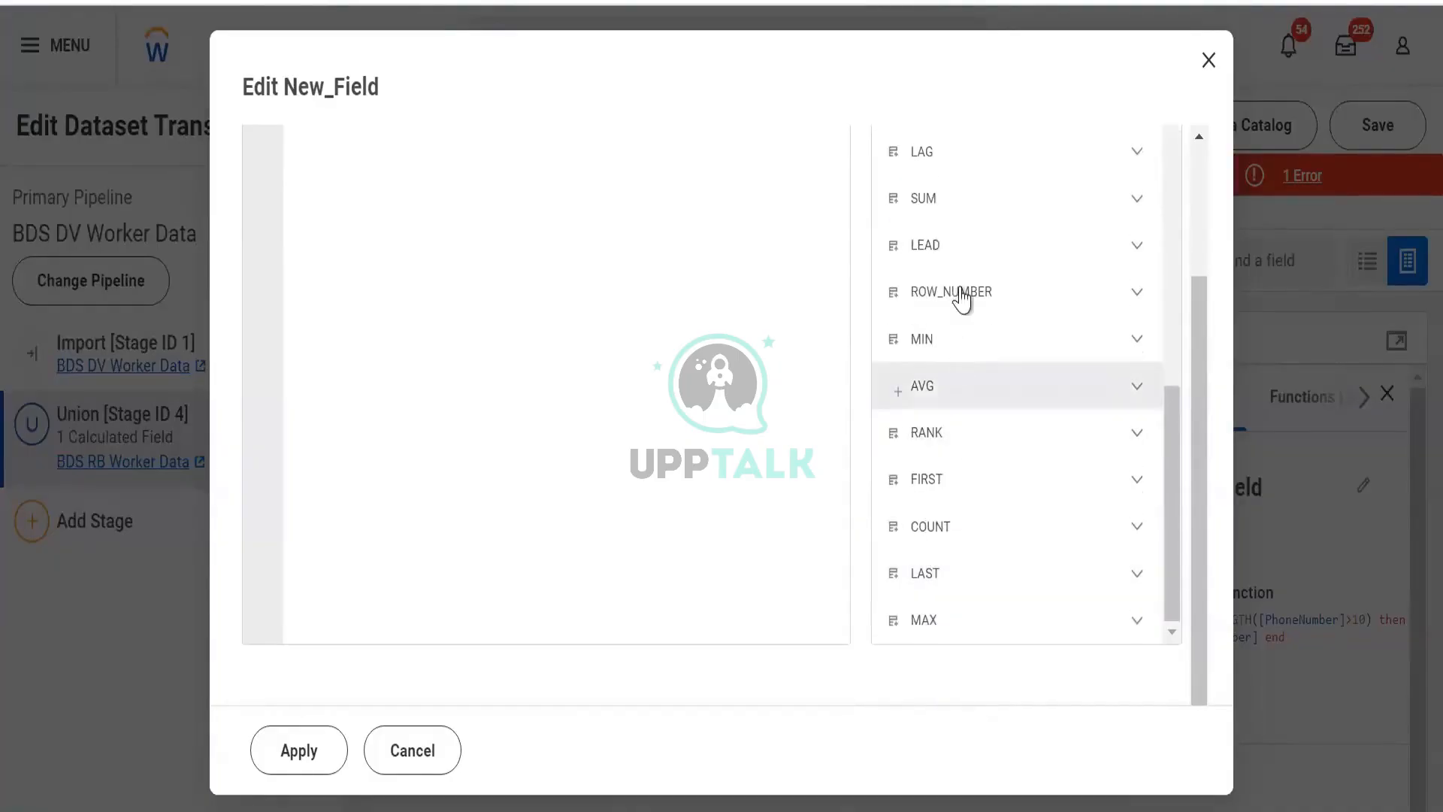
{"action": "scroll", "coordinate": [962, 298], "scroll_direction": "up", "scroll_amount": 5}
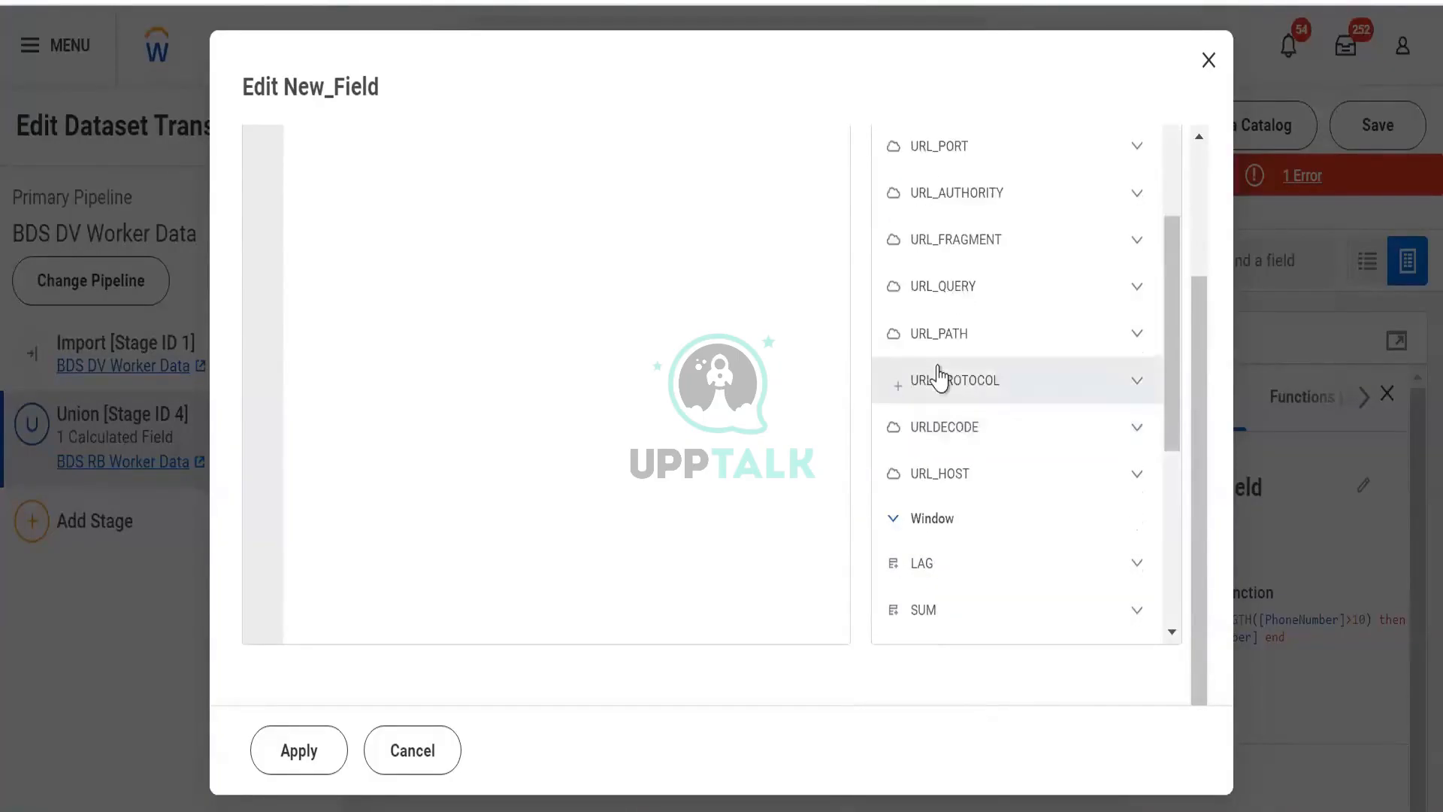
{"action": "scroll", "coordinate": [939, 375], "scroll_direction": "down", "scroll_amount": 3}
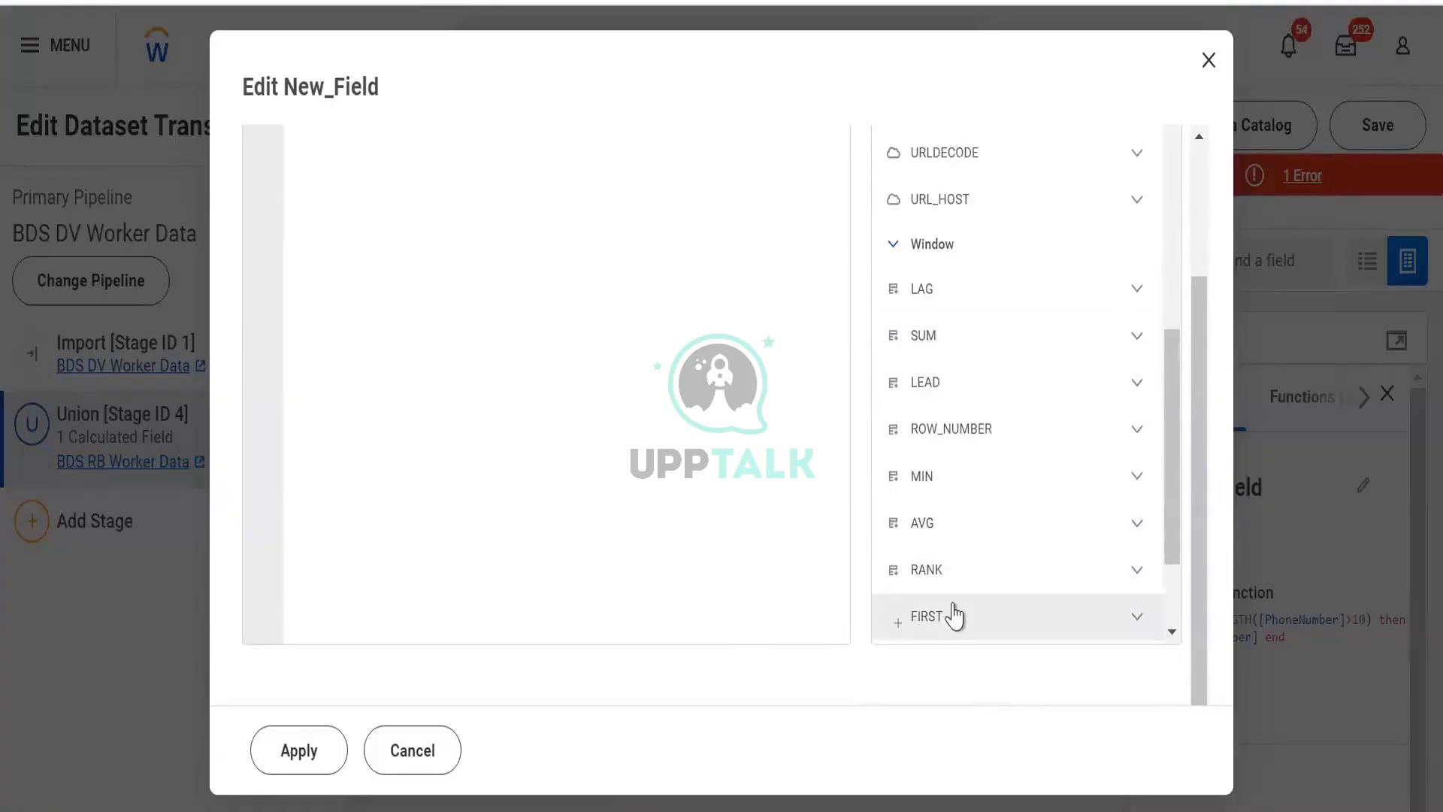
{"action": "scroll", "coordinate": [951, 610], "scroll_direction": "down", "scroll_amount": 3}
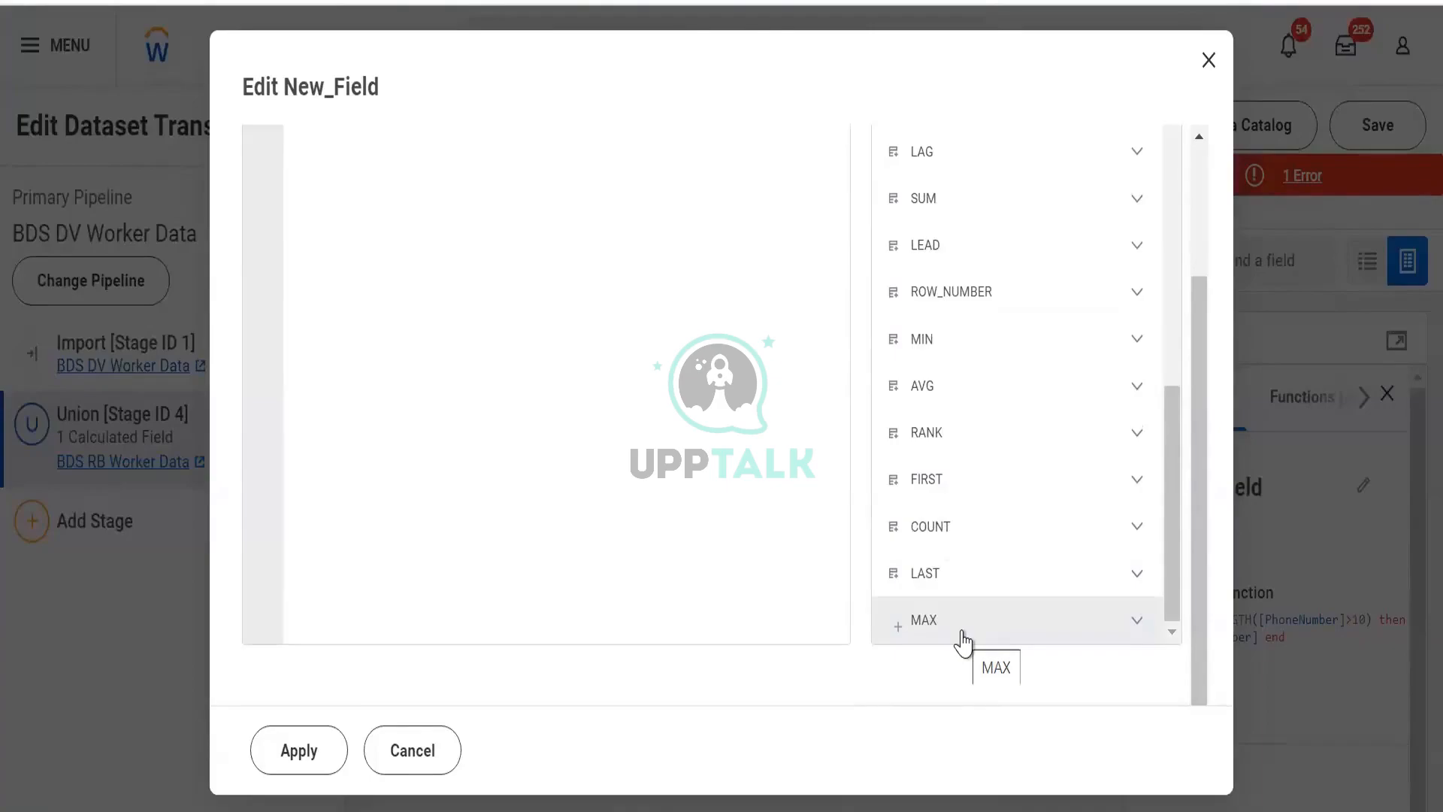
{"action": "scroll", "coordinate": [947, 377], "scroll_direction": "up", "scroll_amount": 6}
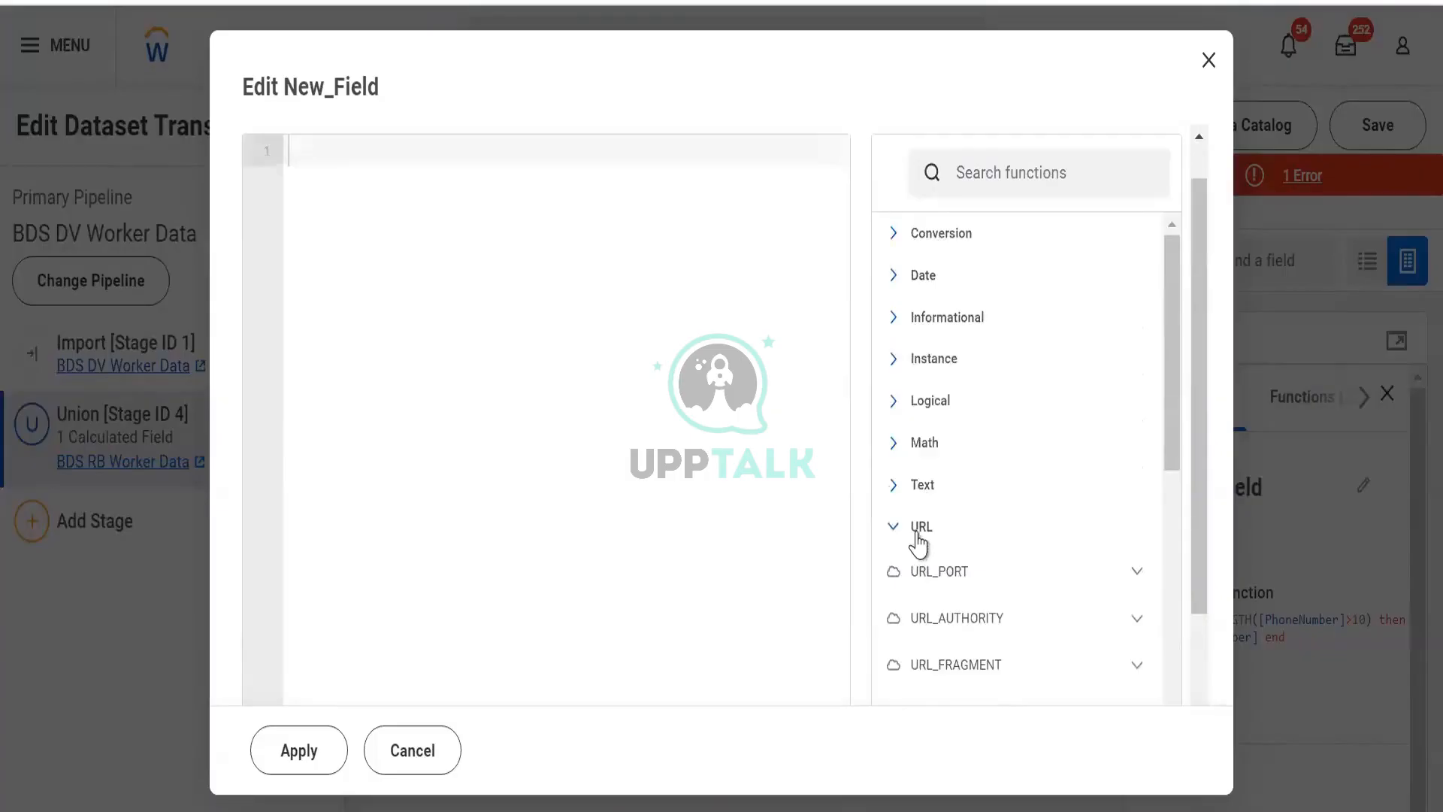
{"action": "left_click", "coordinate": [917, 535]}
{"action": "left_click", "coordinate": [913, 579]}
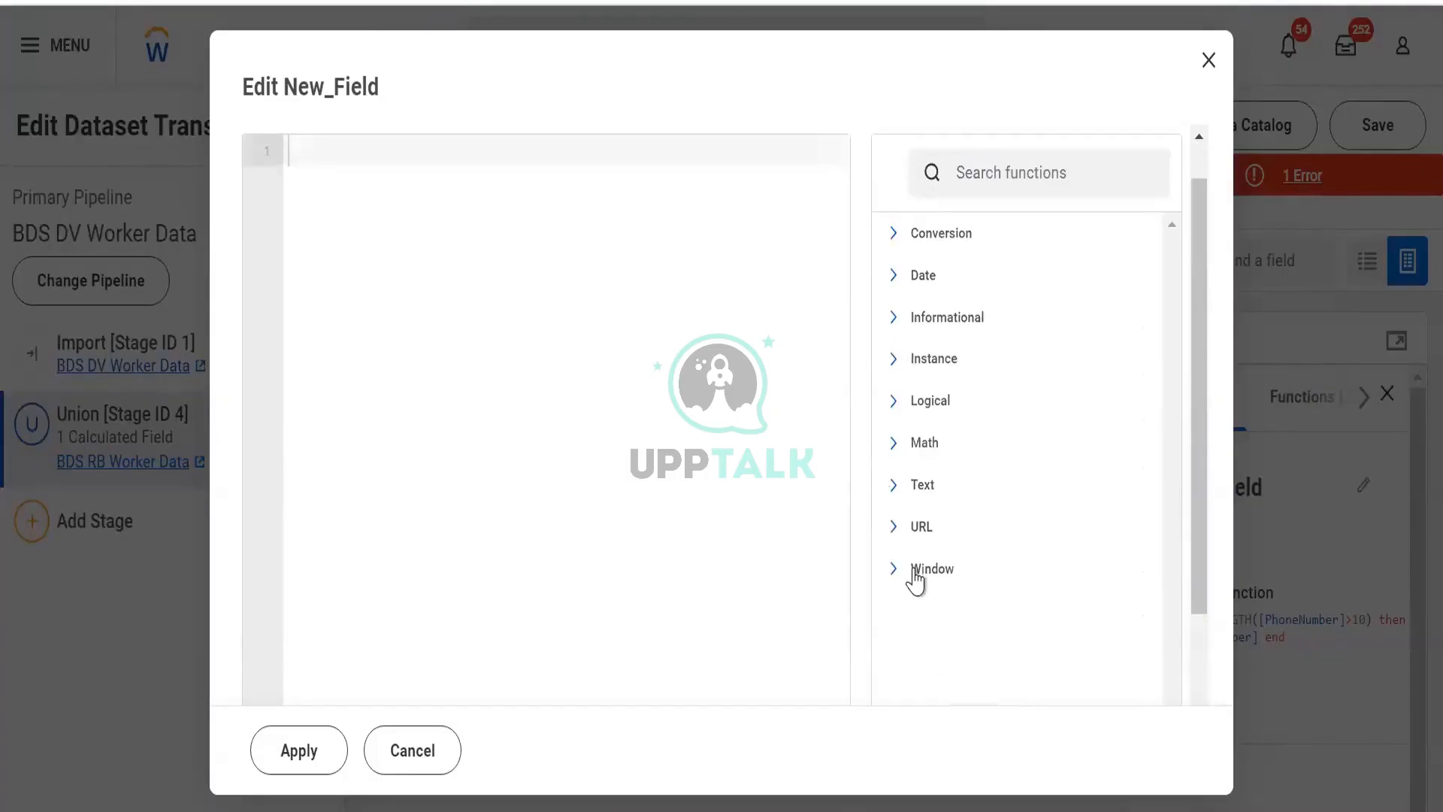
{"action": "scroll", "coordinate": [874, 549], "scroll_direction": "up", "scroll_amount": 1}
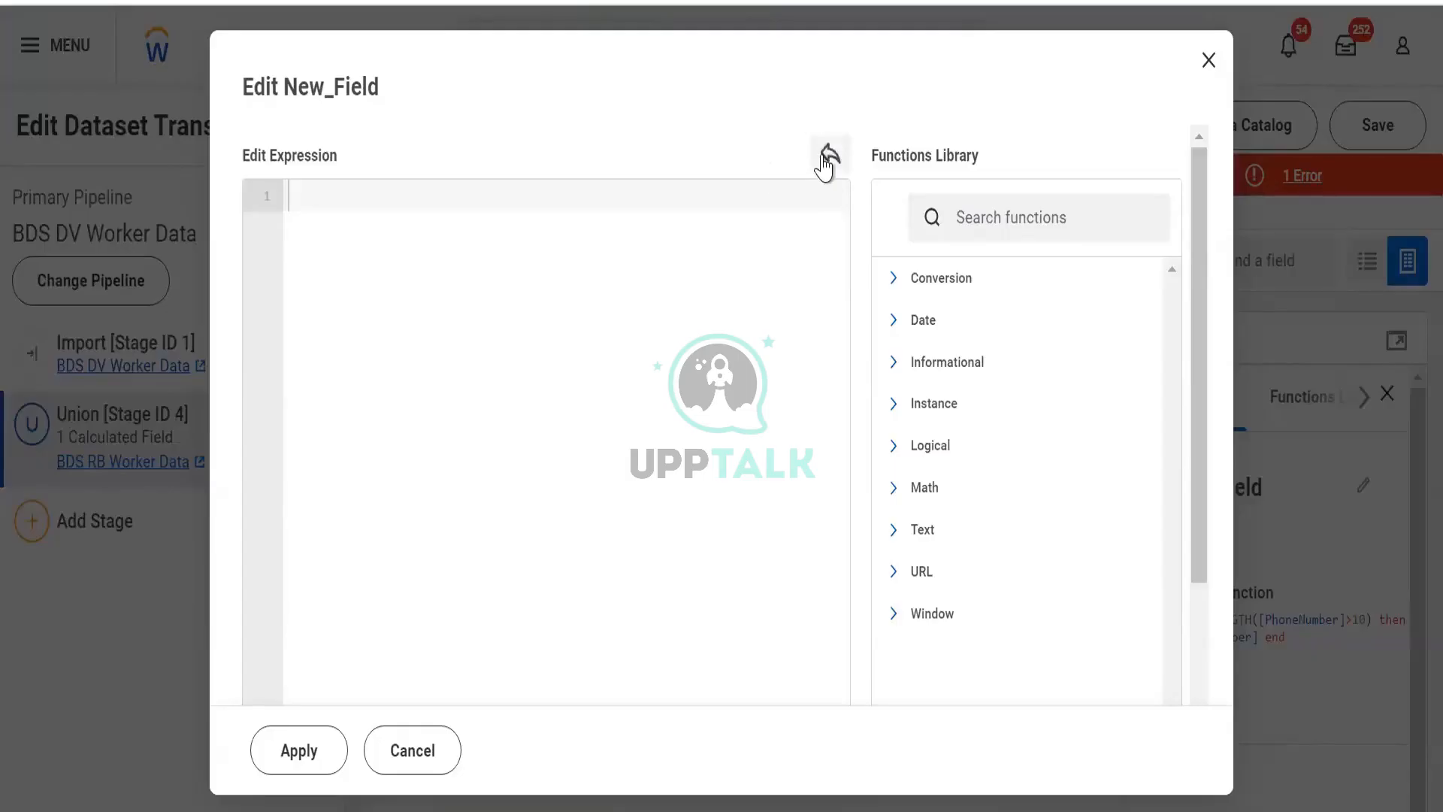
{"action": "scroll", "coordinate": [1021, 341], "scroll_direction": "down", "scroll_amount": 3}
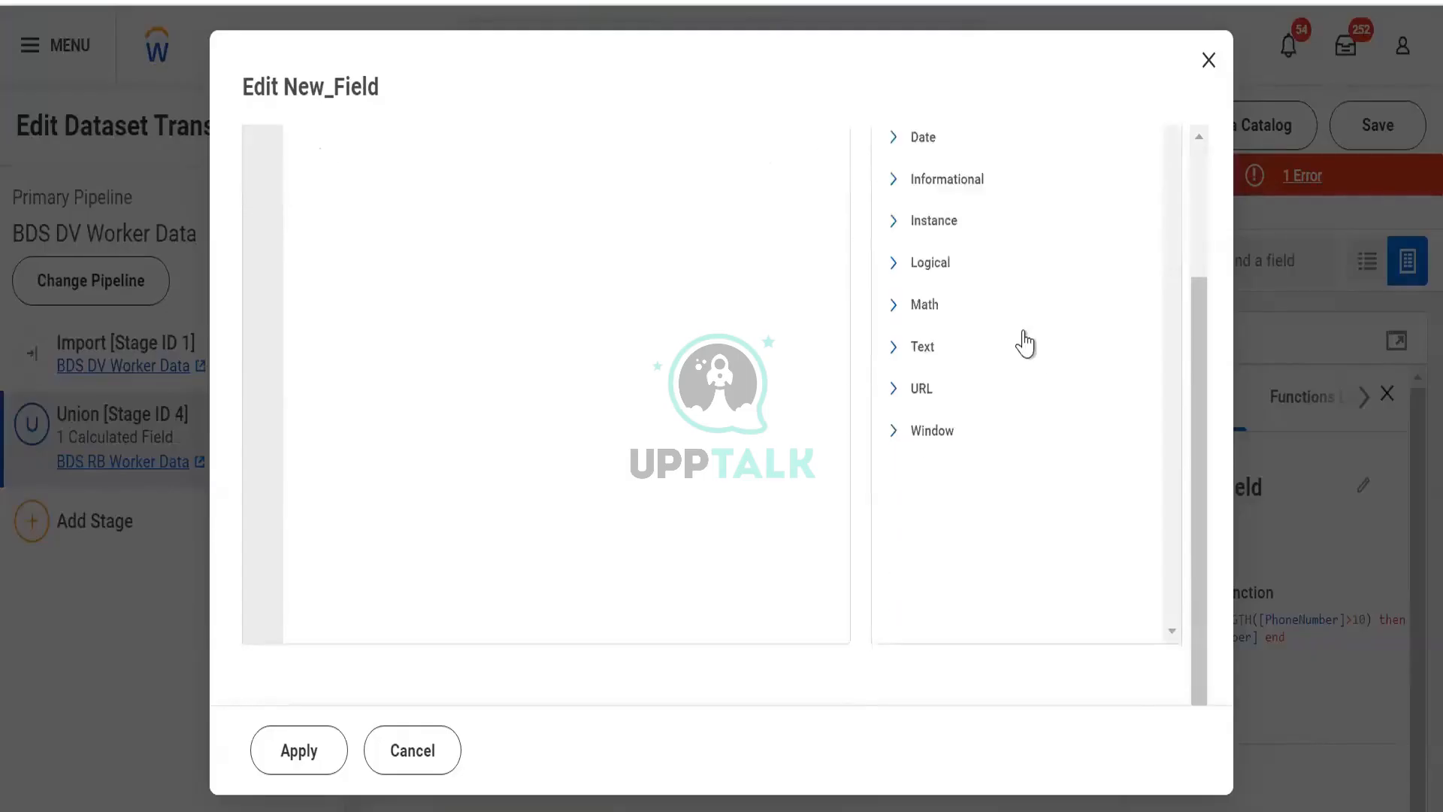
{"action": "scroll", "coordinate": [1000, 323], "scroll_direction": "up", "scroll_amount": 3}
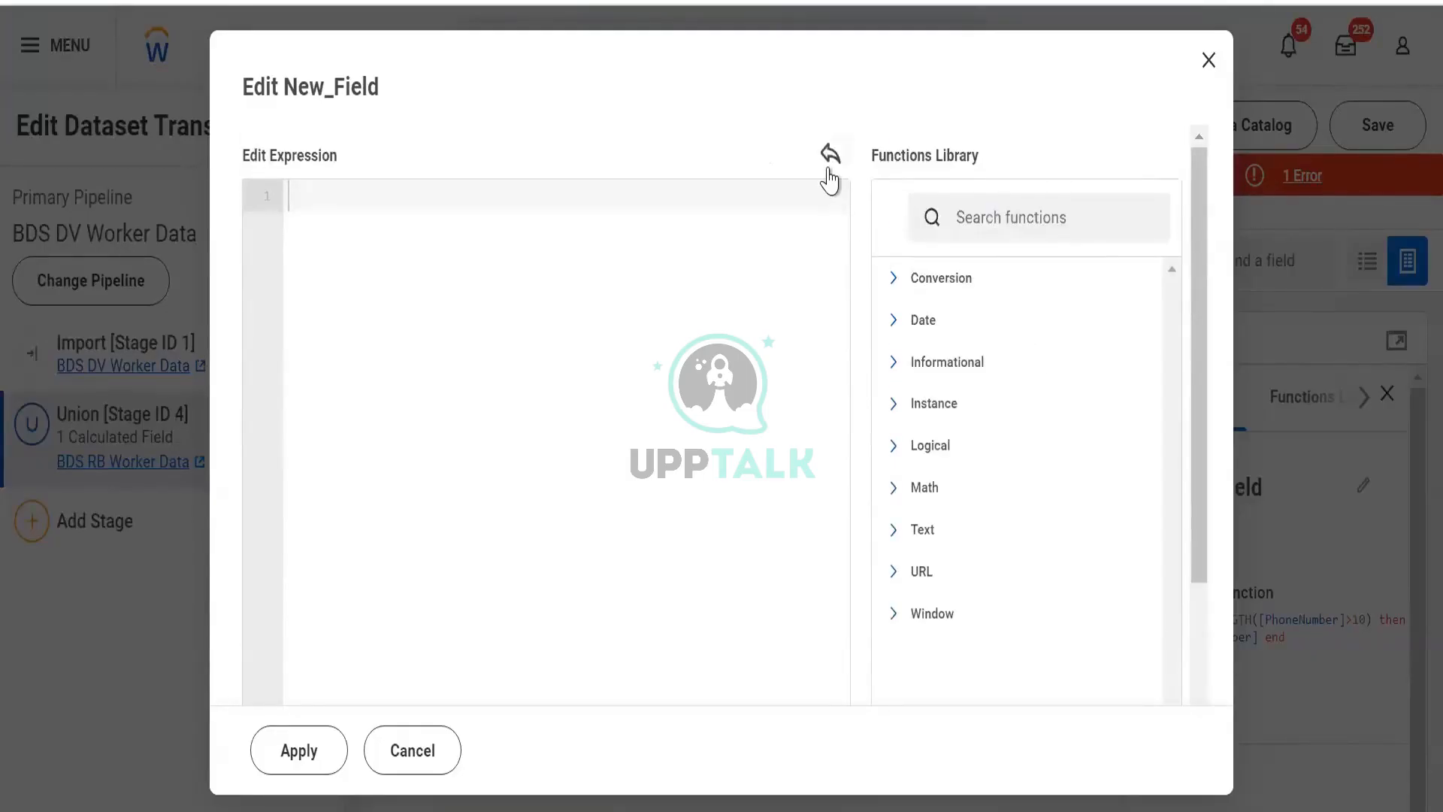
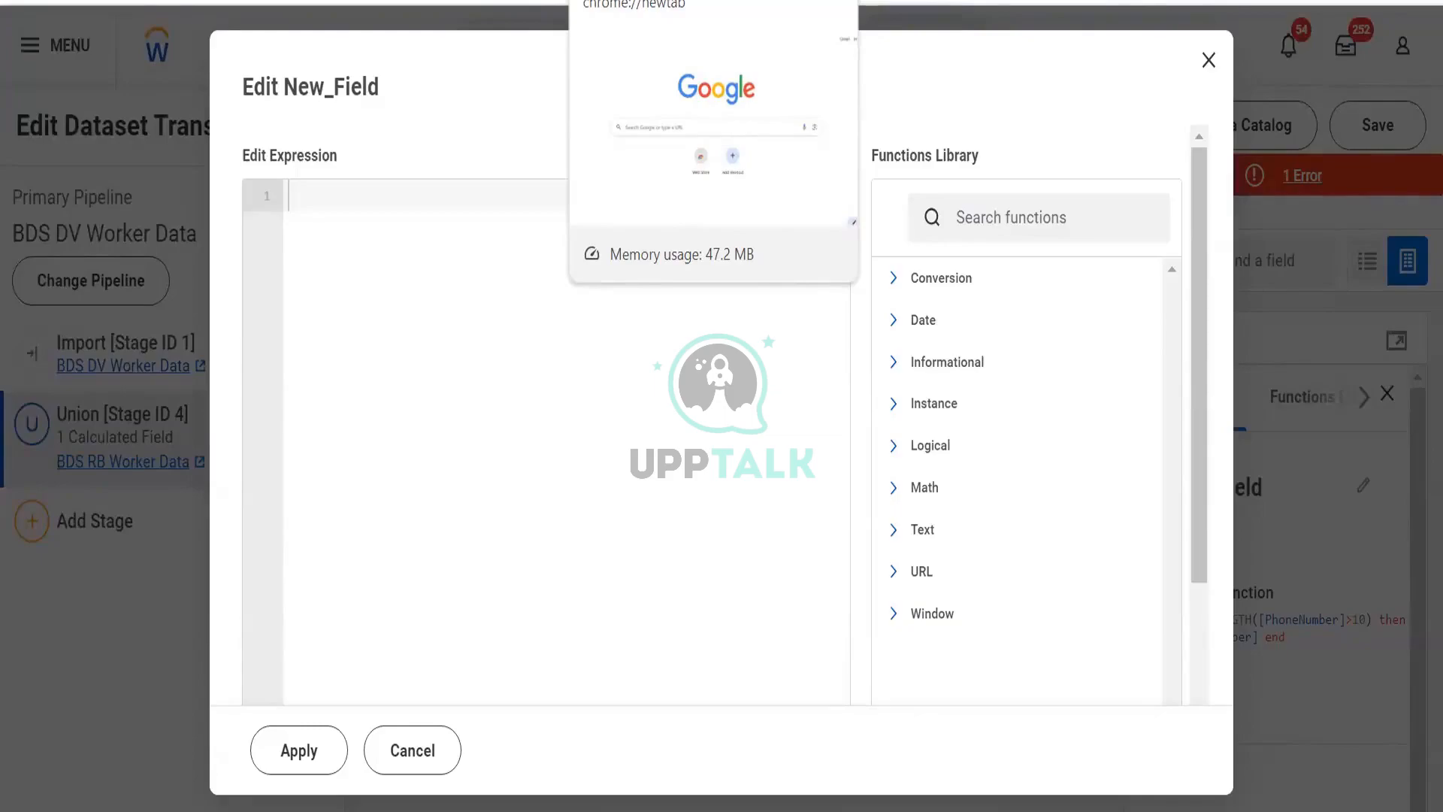
- Expand the Logical category and examine the CASE function's description, syntax and example
{"action": "left_click", "coordinate": [945, 451]}
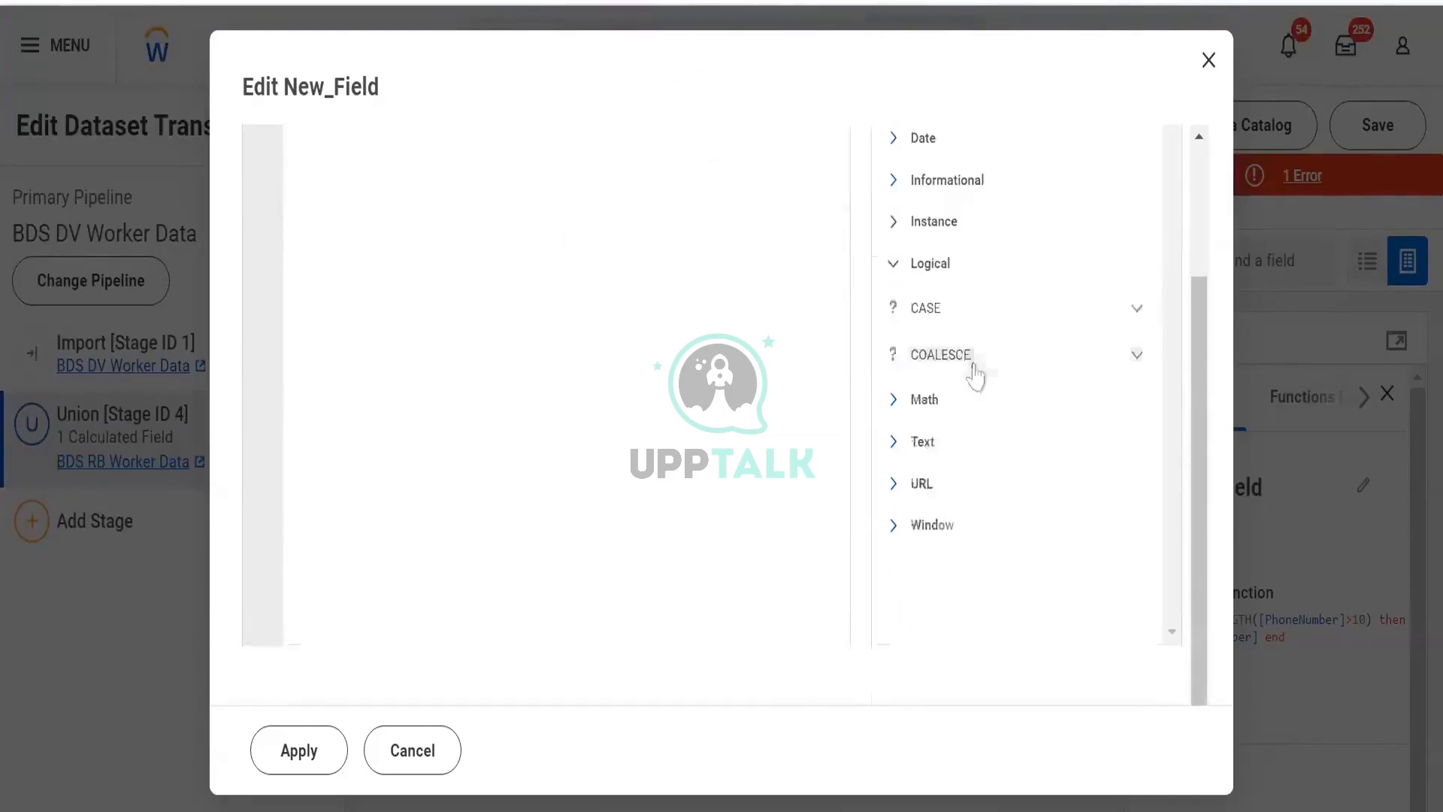
{"action": "left_click", "coordinate": [997, 322]}
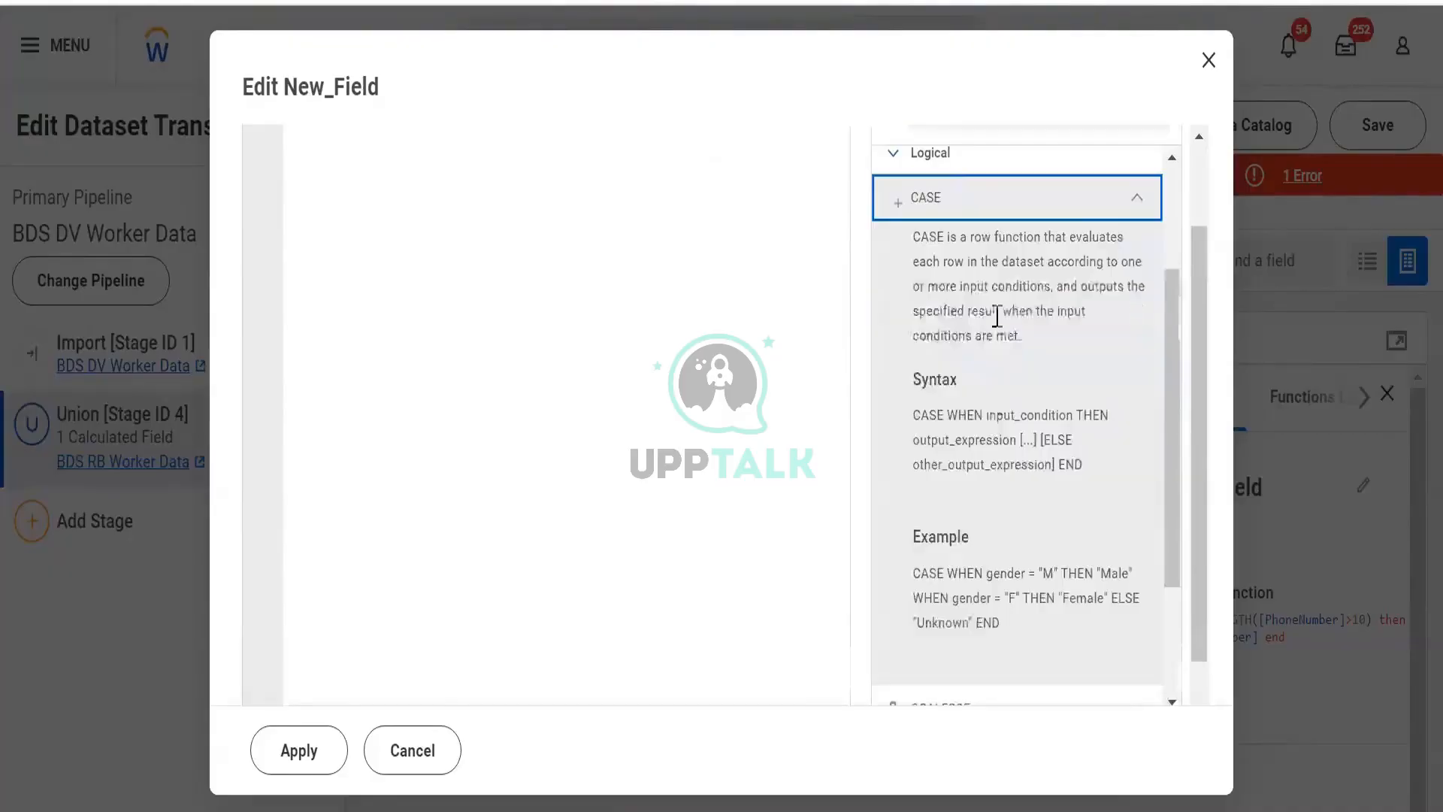
{"action": "left_click", "coordinate": [1094, 218]}
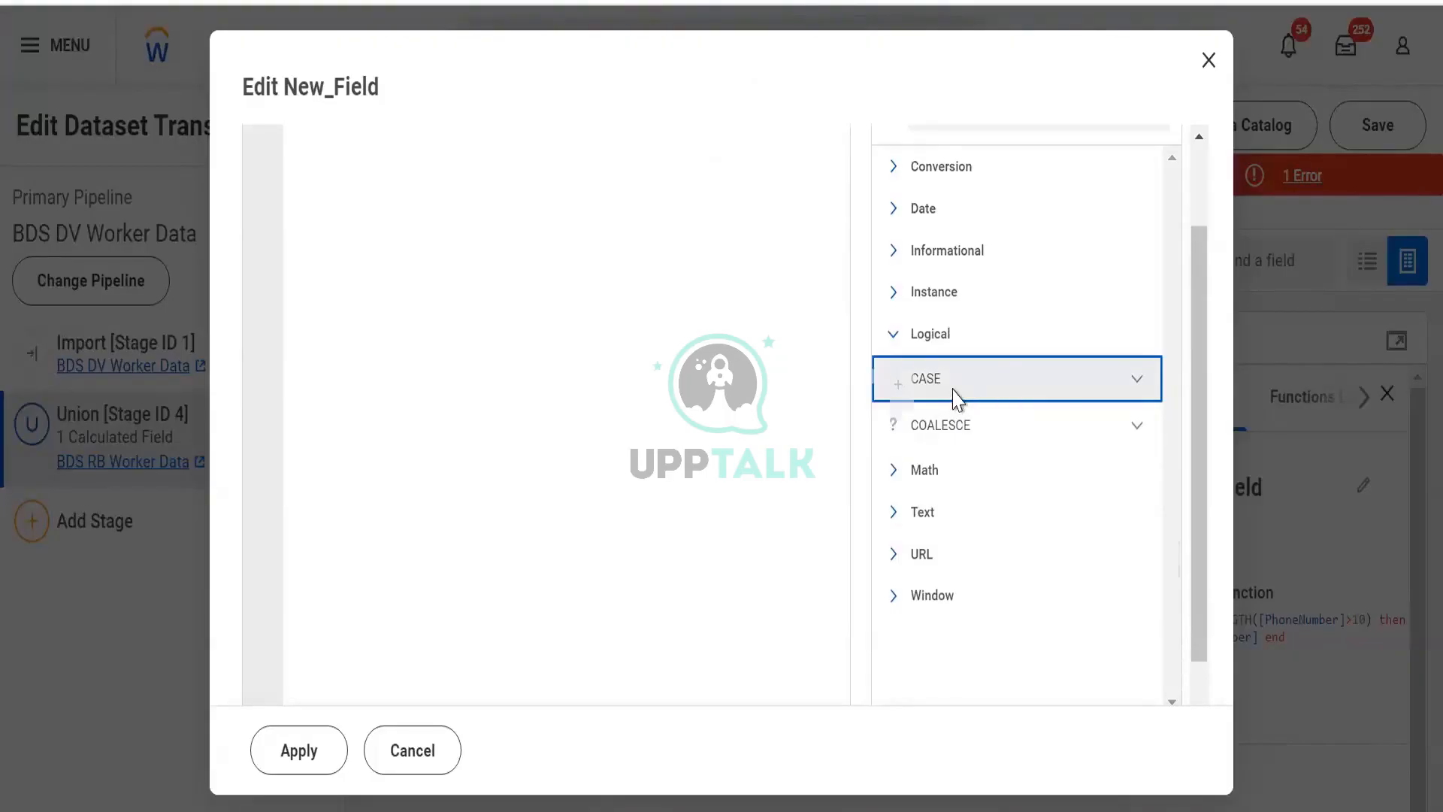
{"action": "left_click", "coordinate": [953, 396]}
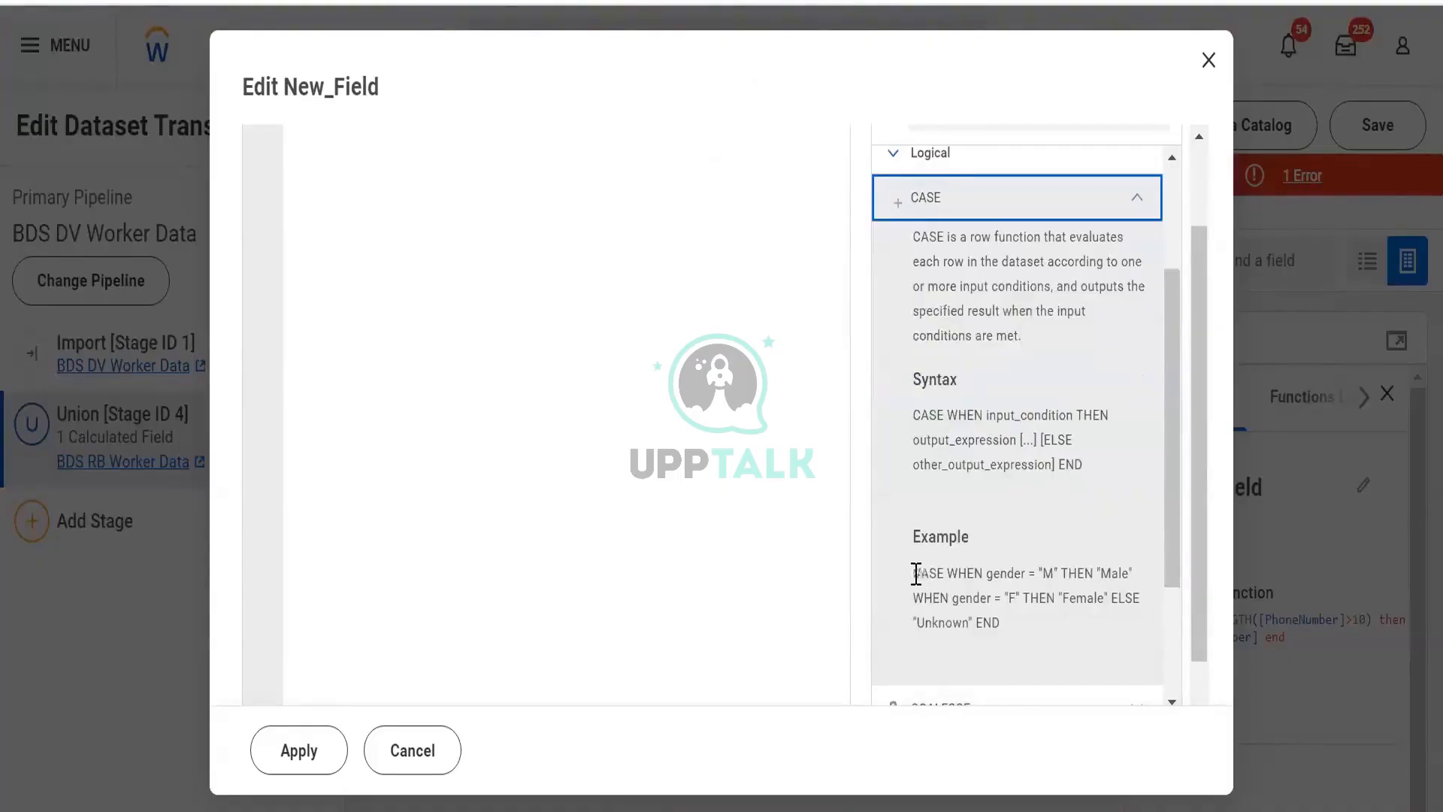
{"action": "left_click_drag", "start_coordinate": [913, 573], "coordinate": [1008, 635]}
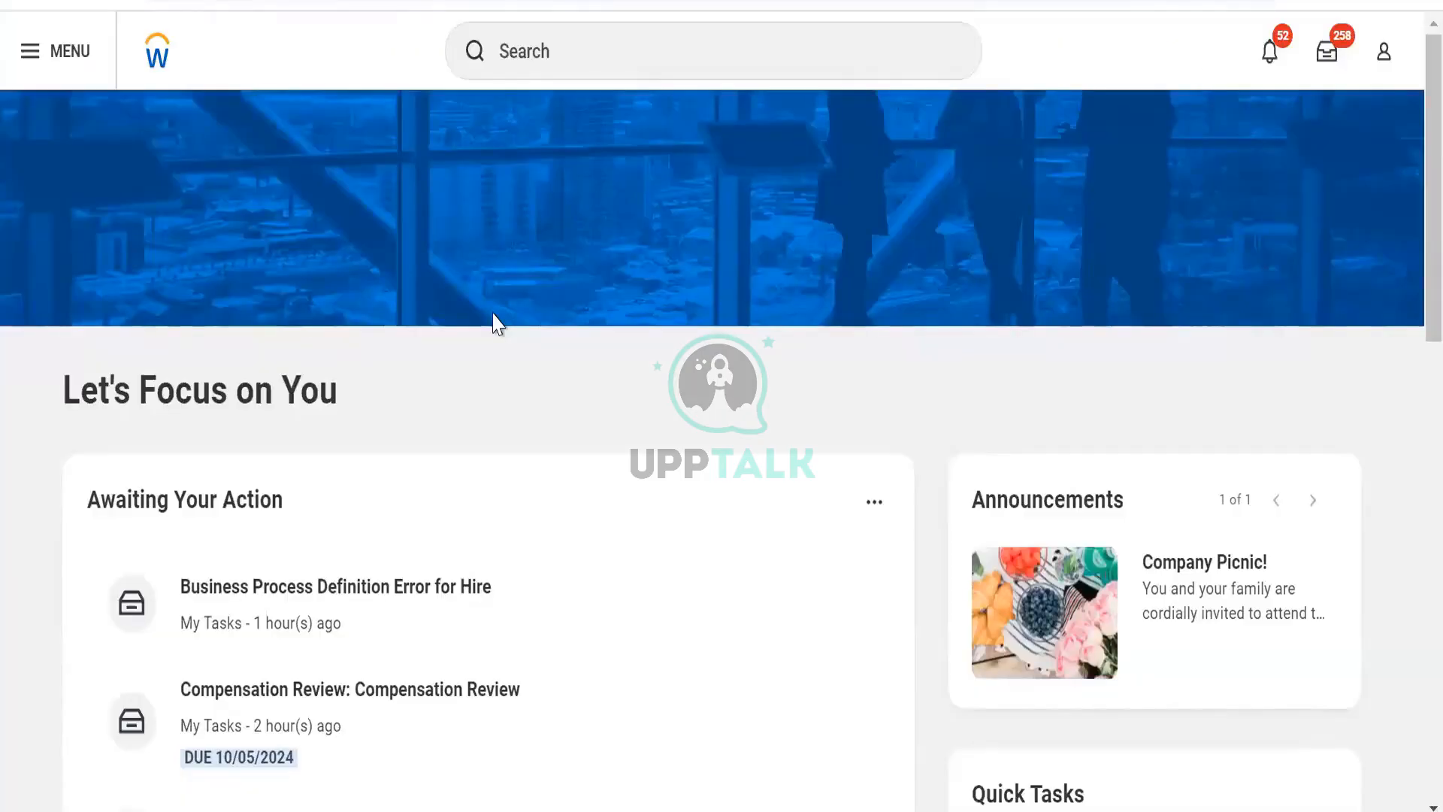
- Open the Data Catalog's Datasets list and start editing the transformations of the BDS RB Calc Filelds dataset
{"action": "left_click", "coordinate": [529, 51]}
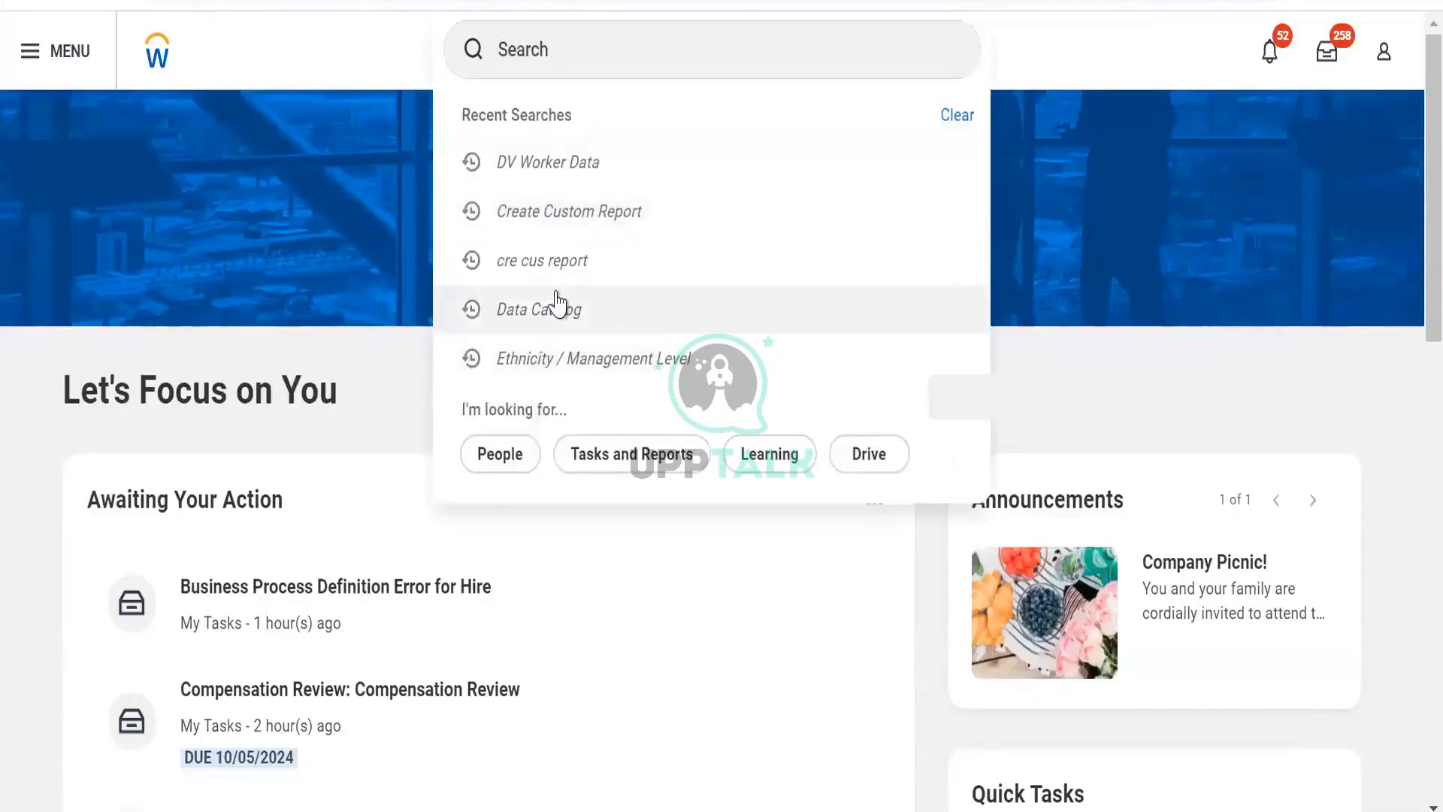
{"action": "left_click", "coordinate": [556, 304]}
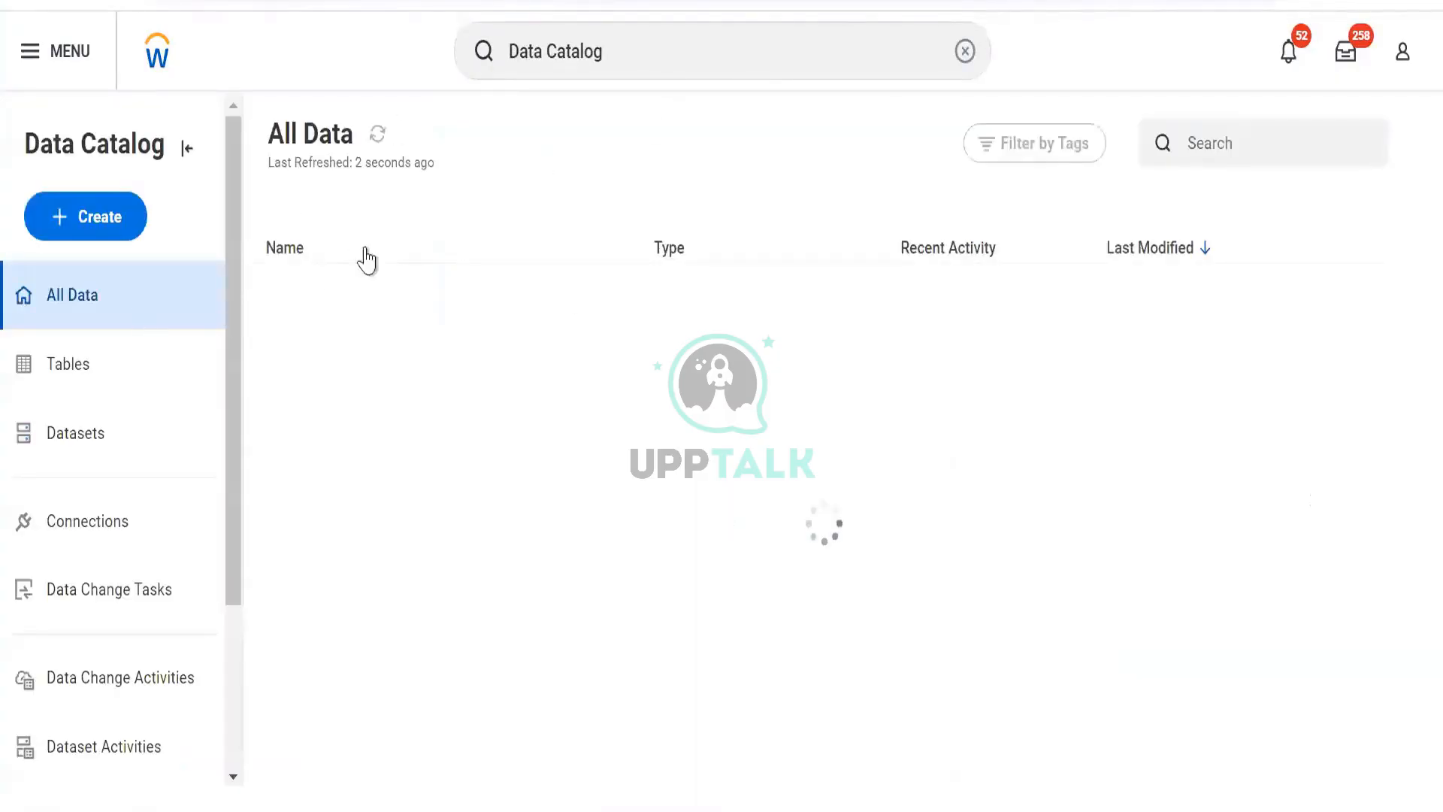
{"action": "left_click", "coordinate": [49, 451]}
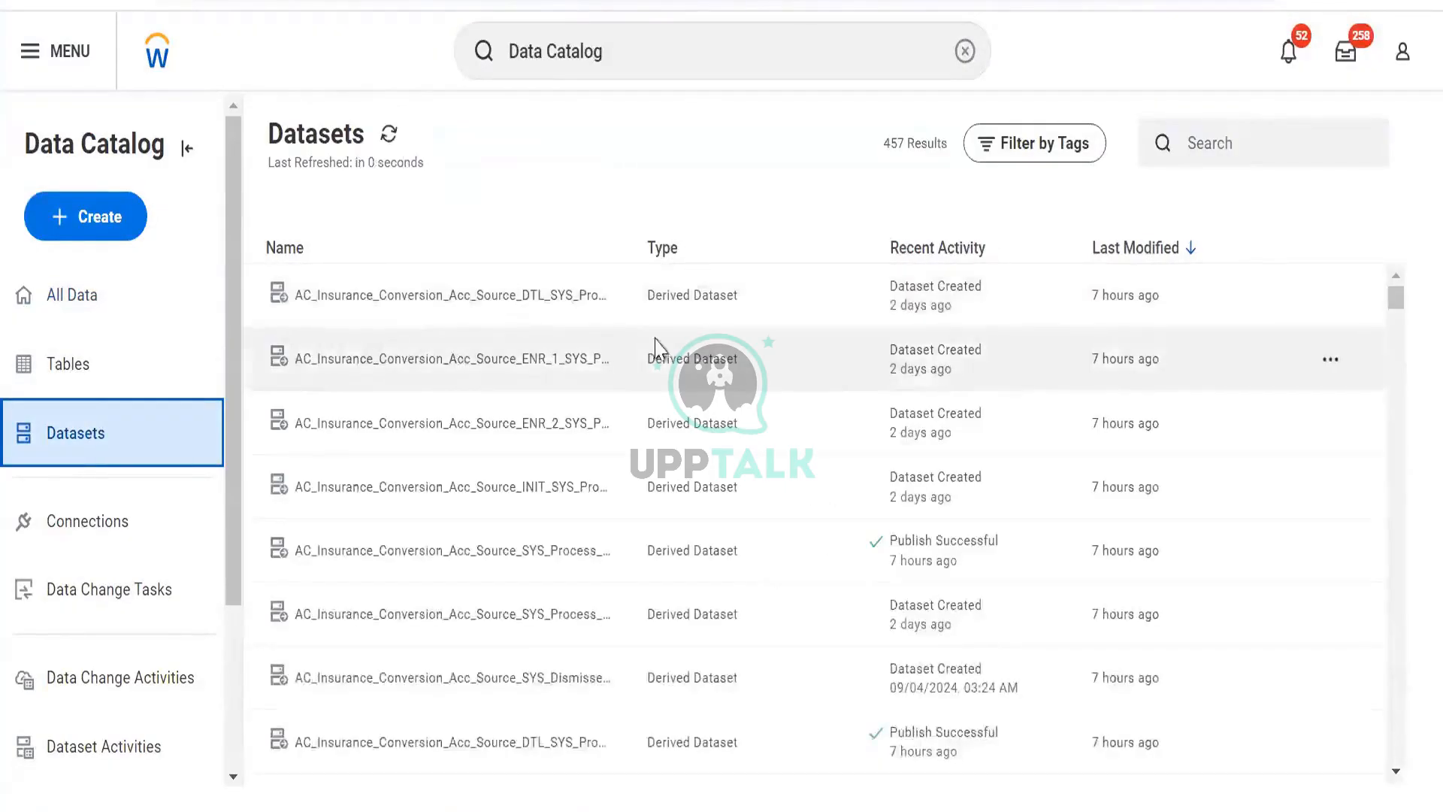
{"action": "scroll", "coordinate": [451, 474], "scroll_direction": "down", "scroll_amount": 8}
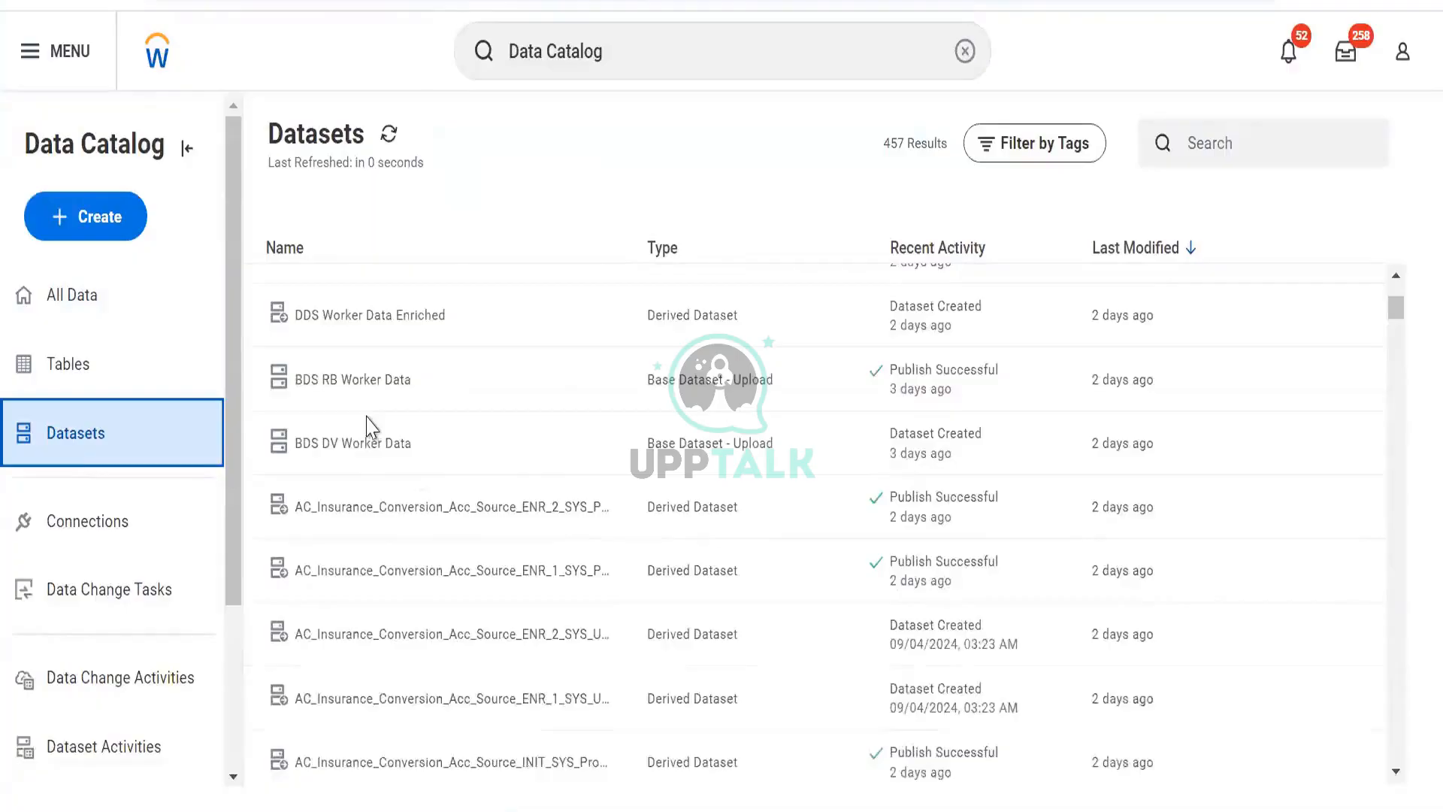
{"action": "scroll", "coordinate": [391, 406], "scroll_direction": "up", "scroll_amount": 2}
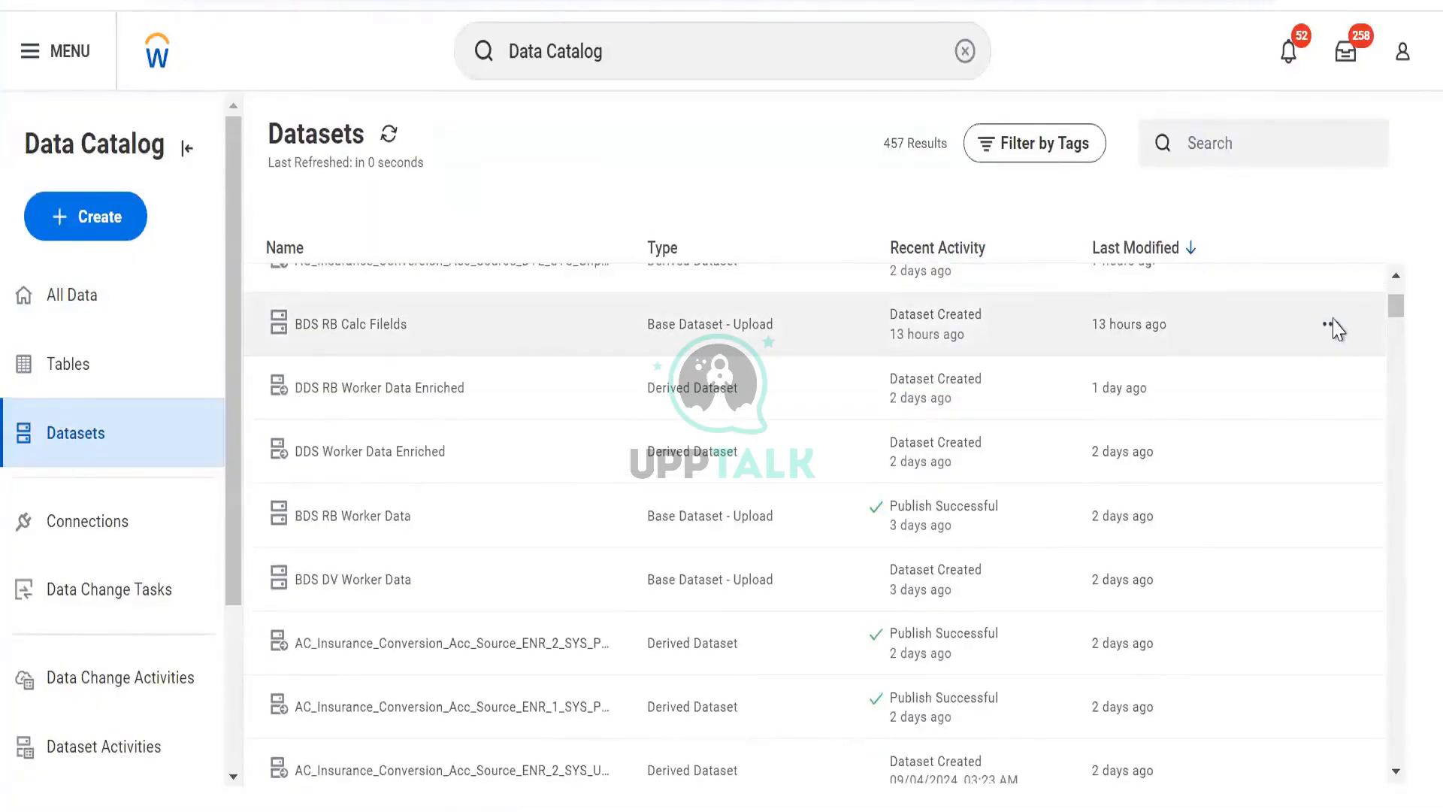
{"action": "left_click", "coordinate": [1143, 334]}
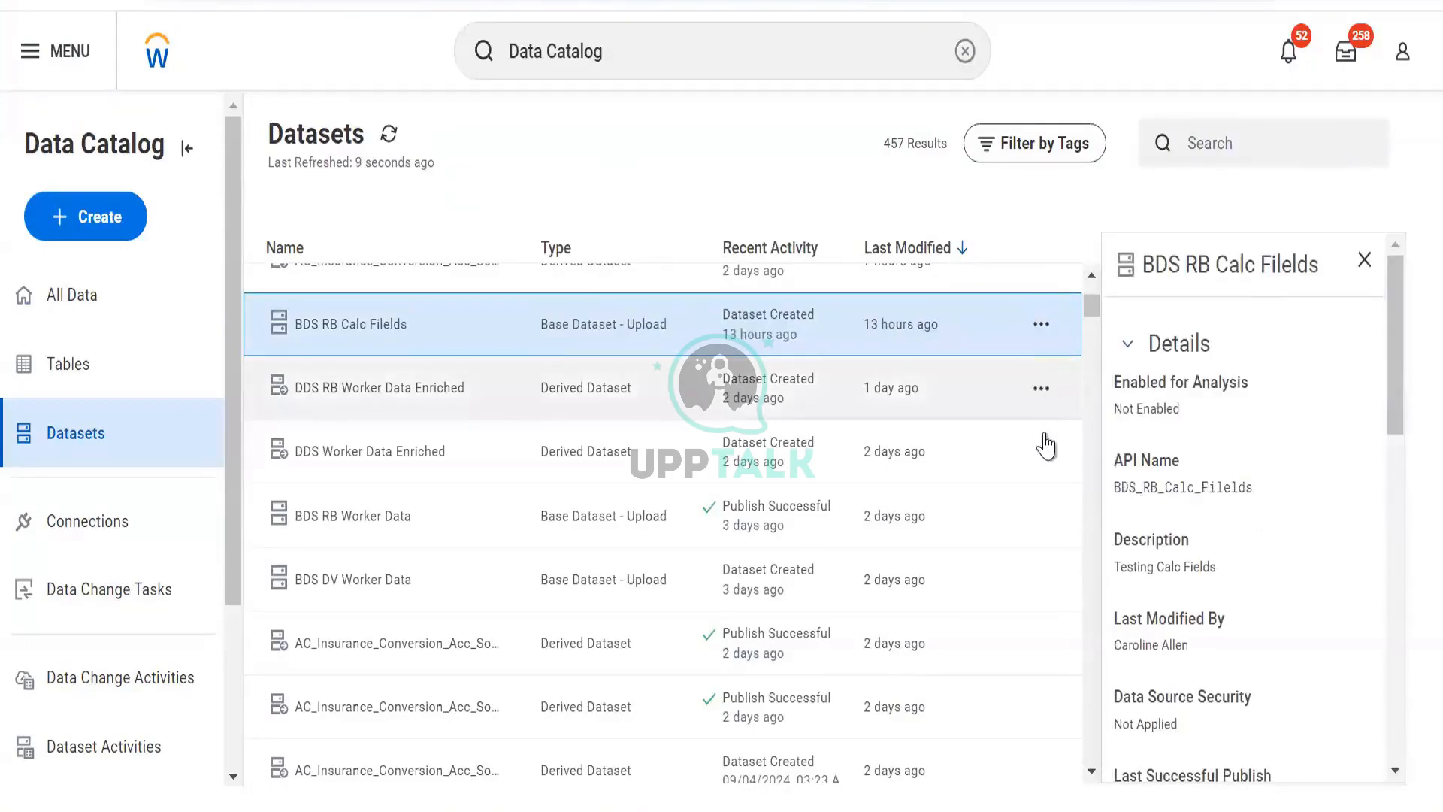
{"action": "left_click", "coordinate": [1041, 324]}
{"action": "left_click", "coordinate": [1100, 466]}
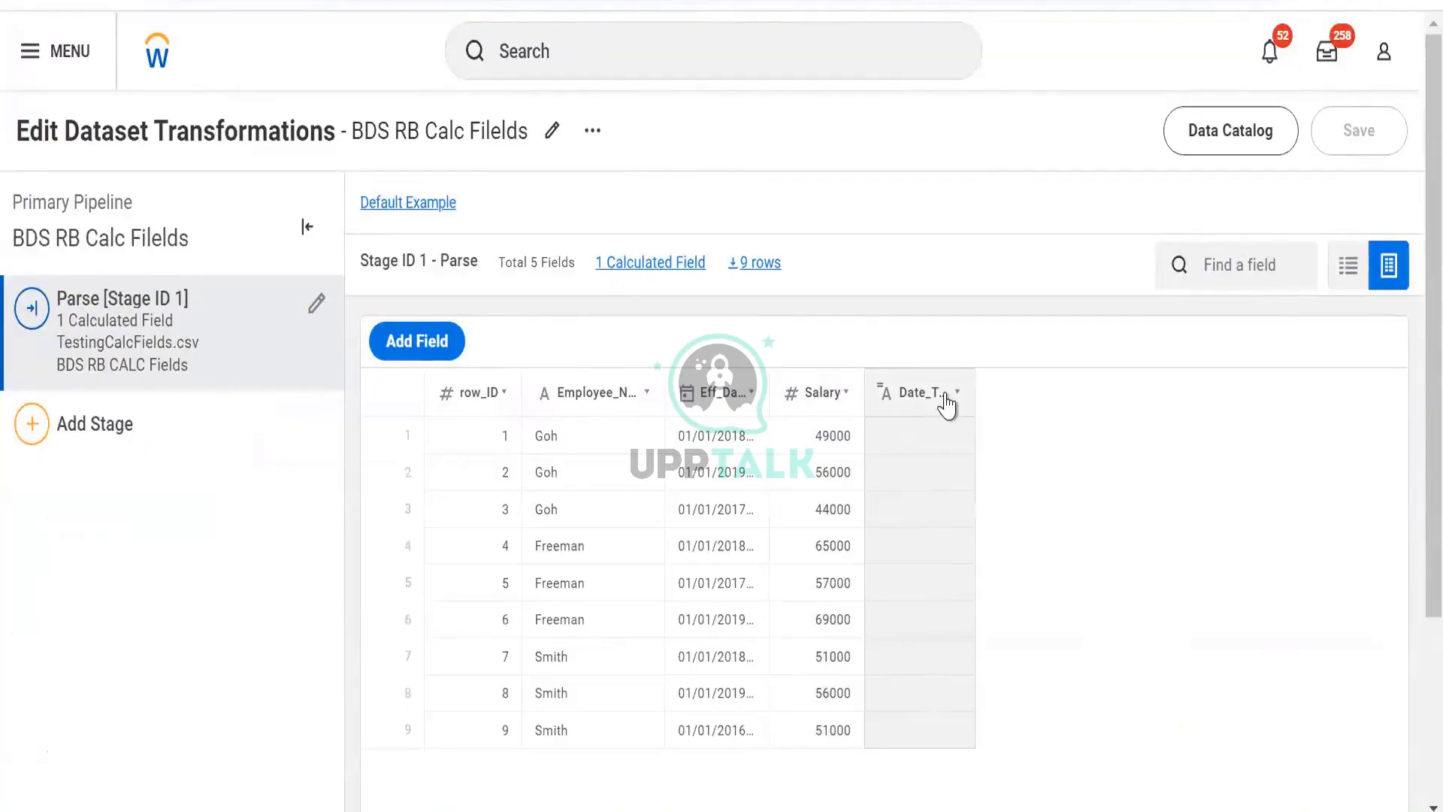
- Examine the Eff_Date field's type and widen its column to show the full date values
{"action": "left_click", "coordinate": [956, 391]}
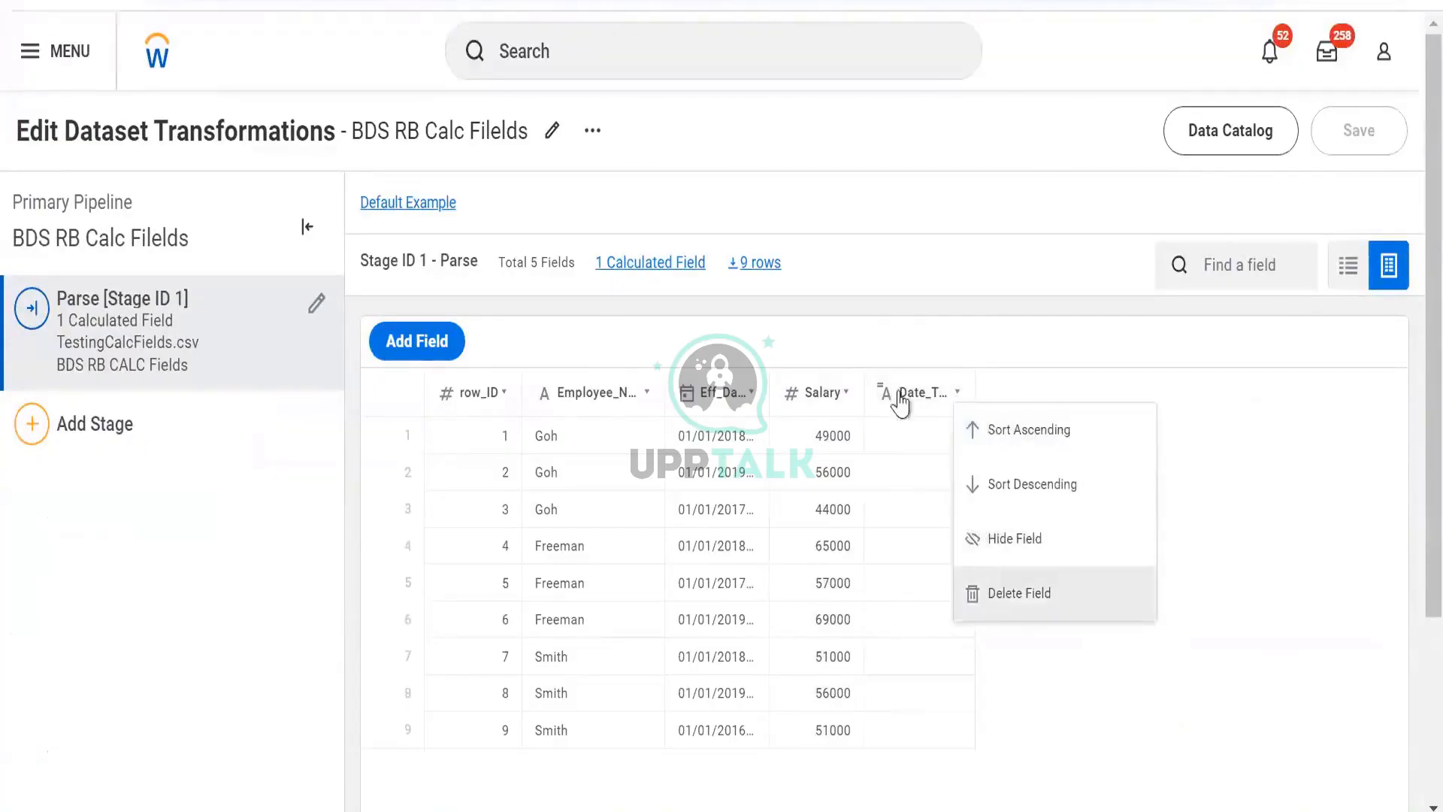
{"action": "left_click", "coordinate": [899, 395]}
{"action": "left_click", "coordinate": [715, 402]}
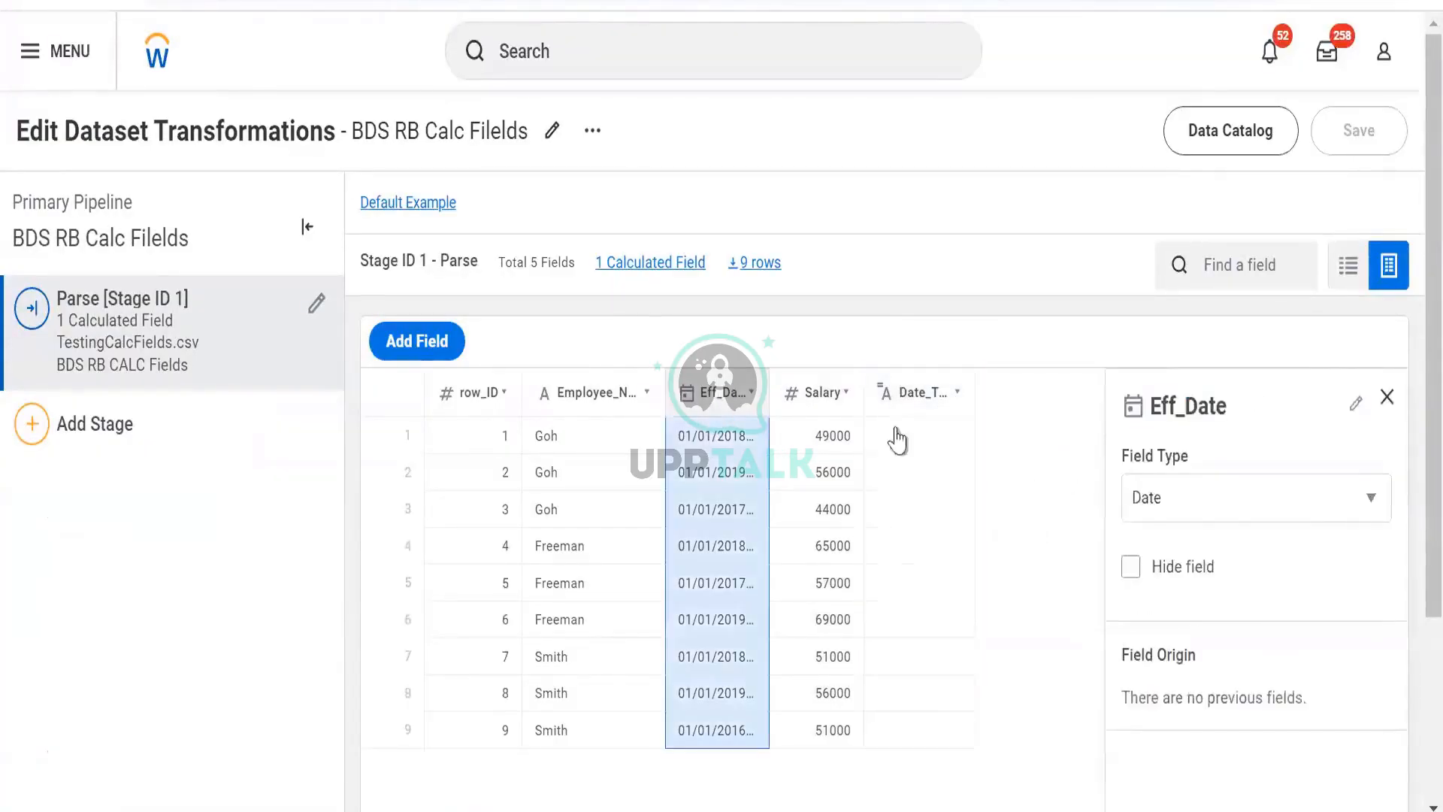
{"action": "left_click", "coordinate": [1182, 506]}
{"action": "left_click", "coordinate": [1183, 509]}
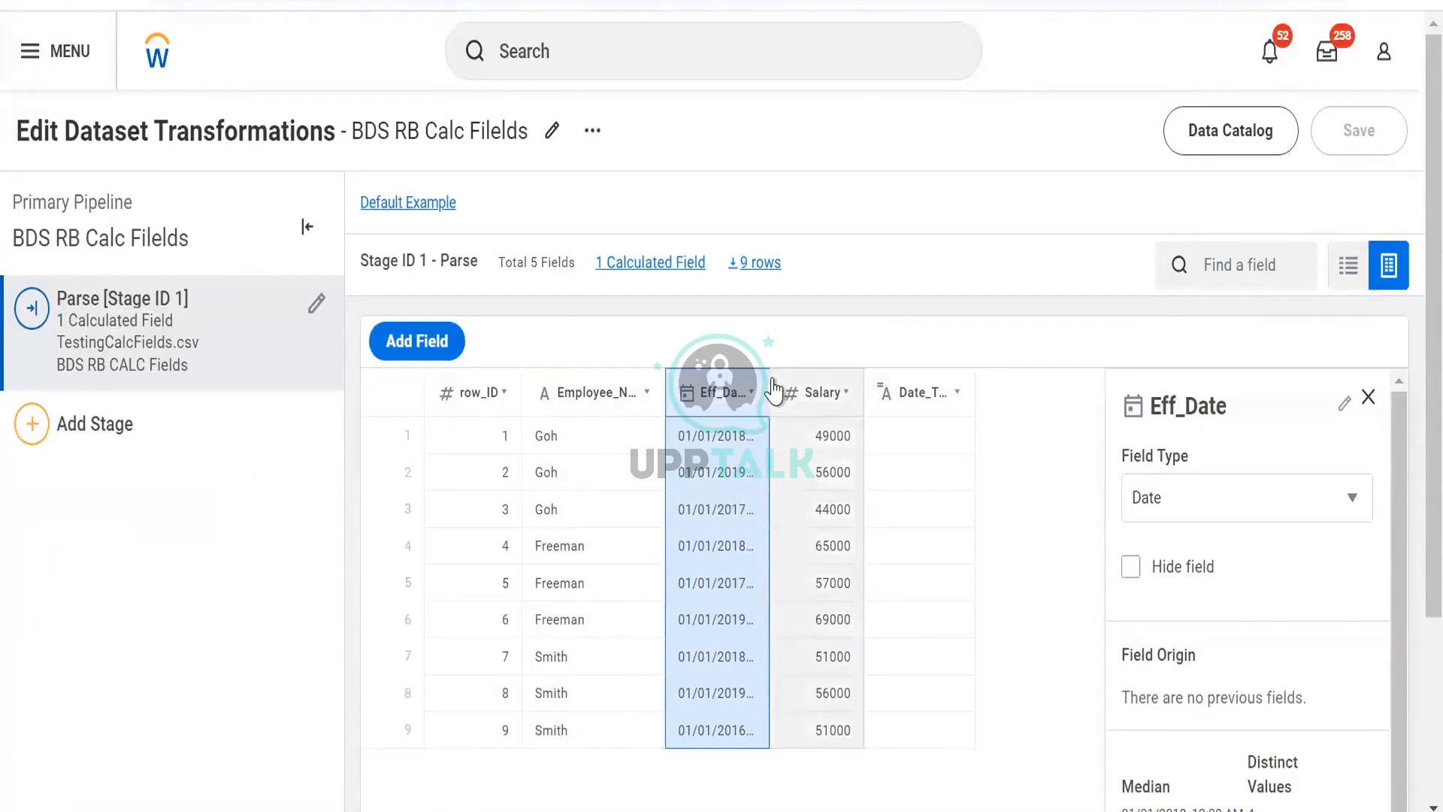
{"action": "left_click_drag", "start_coordinate": [768, 389], "coordinate": [804, 412]}
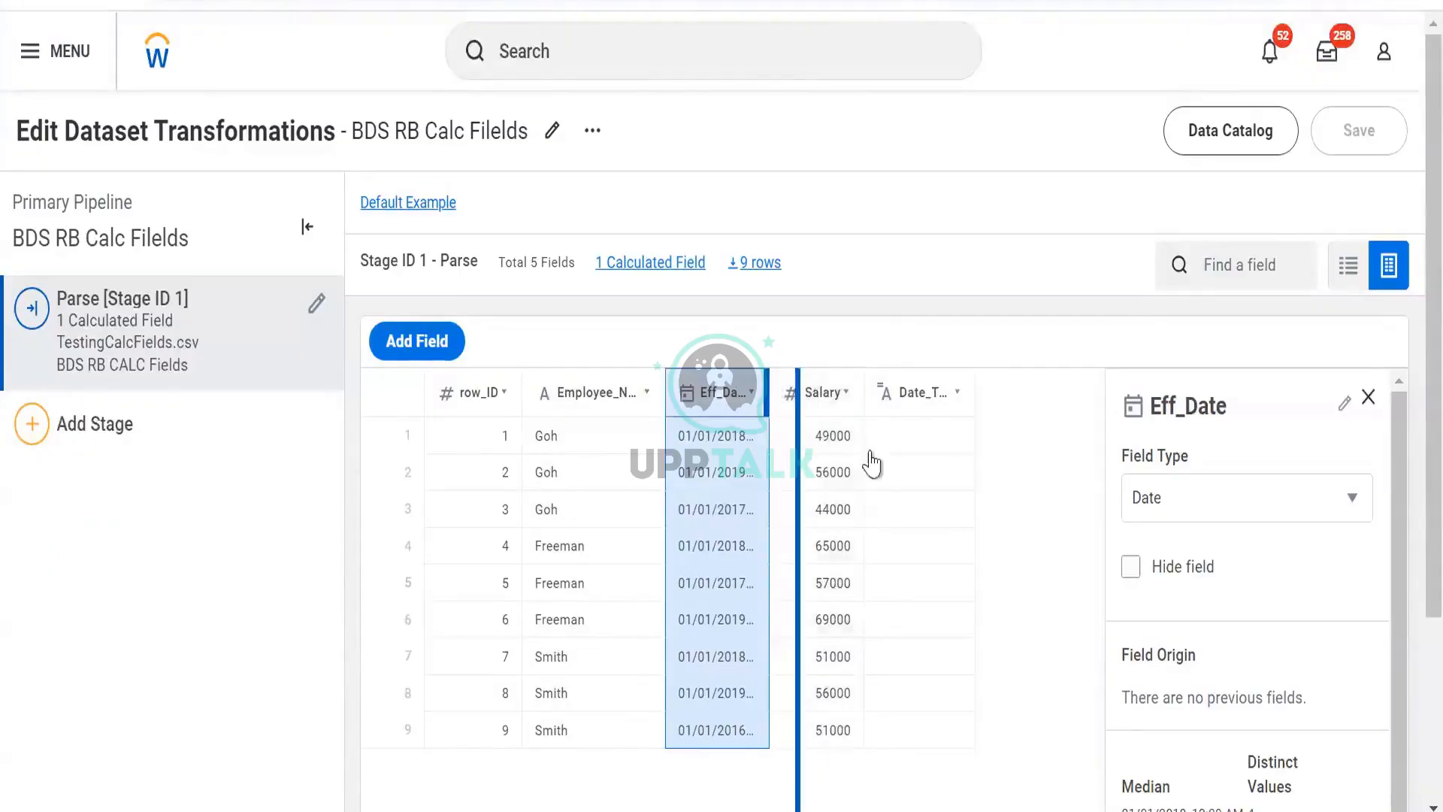
{"action": "left_click_drag", "start_coordinate": [852, 364], "coordinate": [853, 369]}
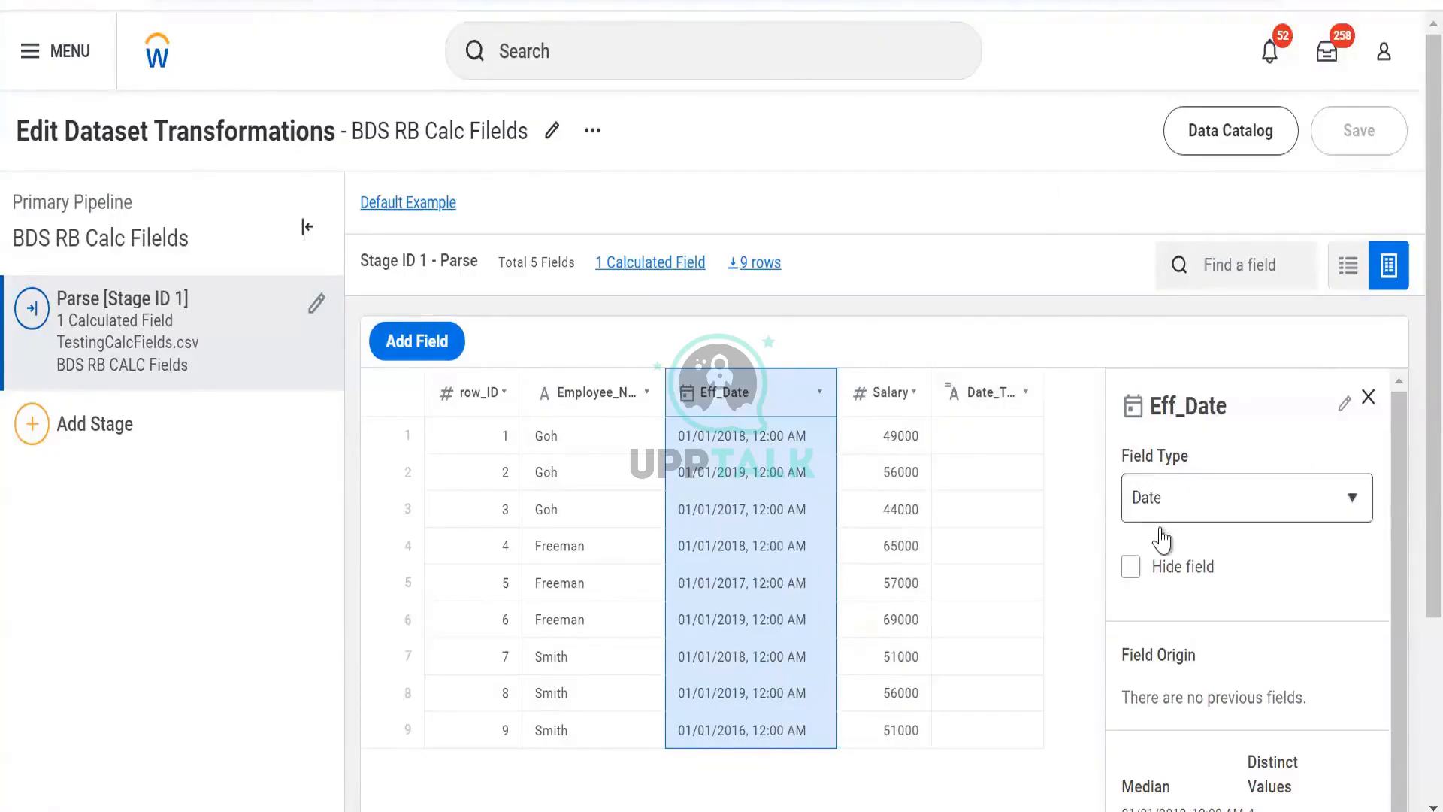
- Set the Date_Test field's expression to TO_STRING([Eff_Date]) in the expression editor and apply it
{"action": "left_click", "coordinate": [970, 398]}
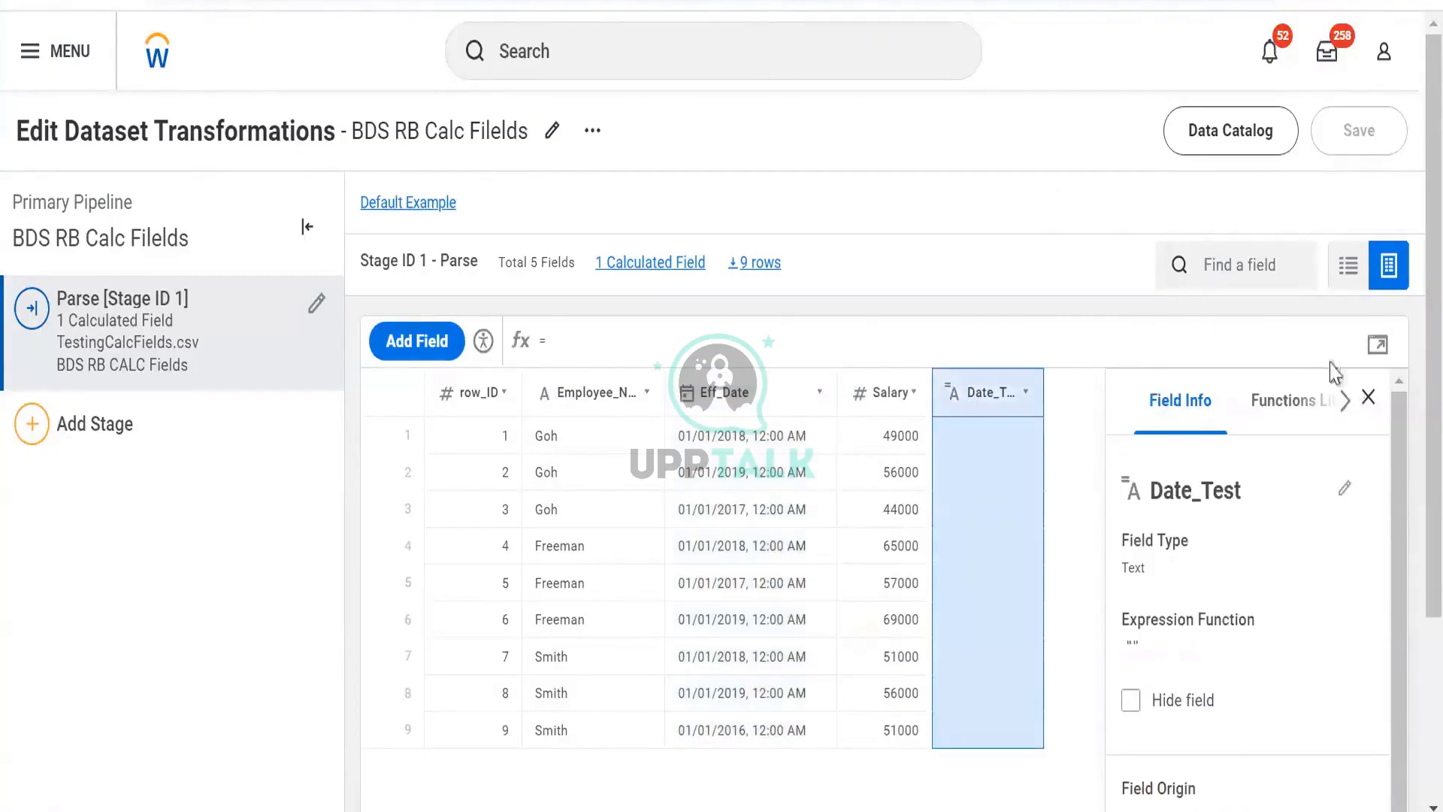
{"action": "left_click", "coordinate": [1378, 344]}
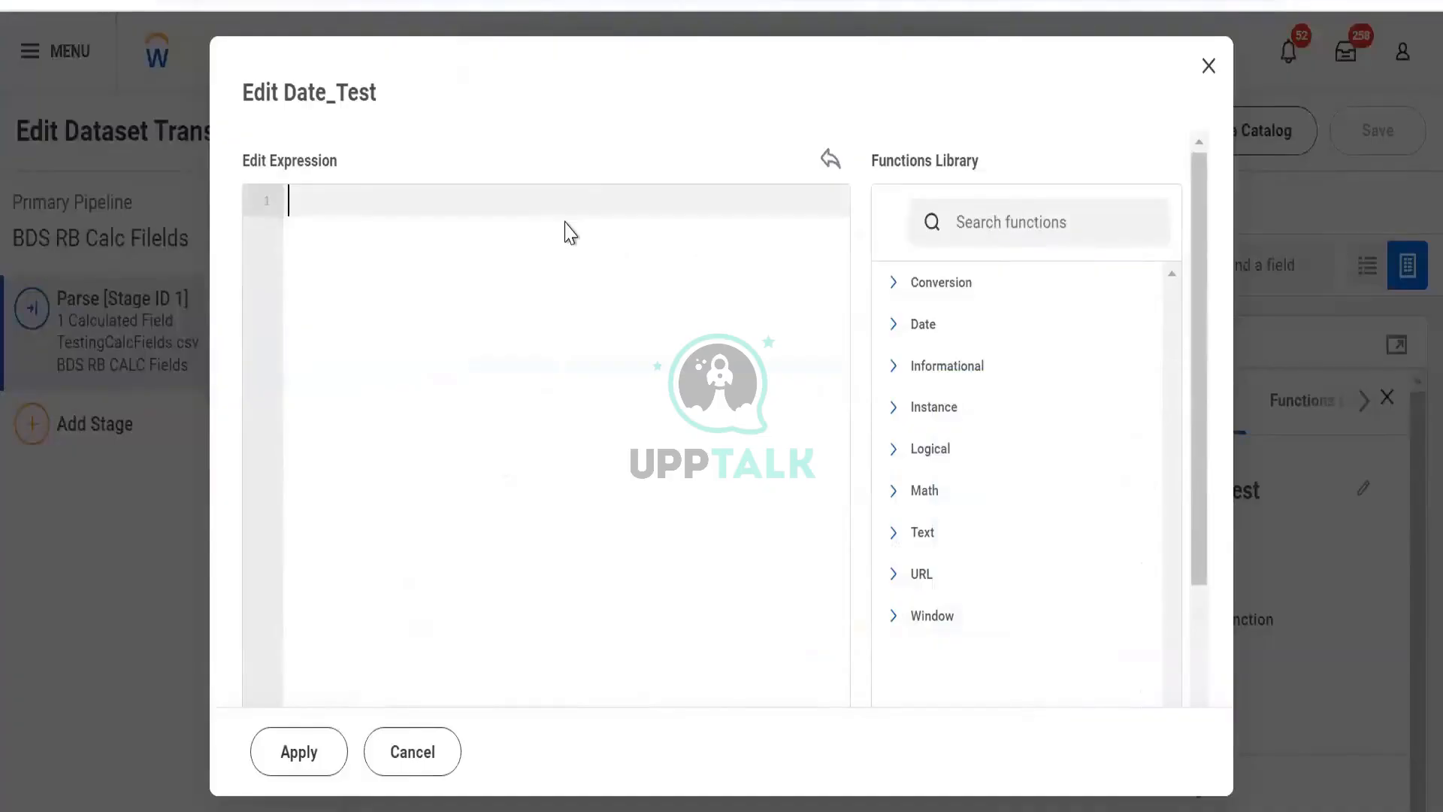
{"action": "type", "text": "to"}
{"action": "key", "text": "Return"}
{"action": "type", "text": "eff)"}
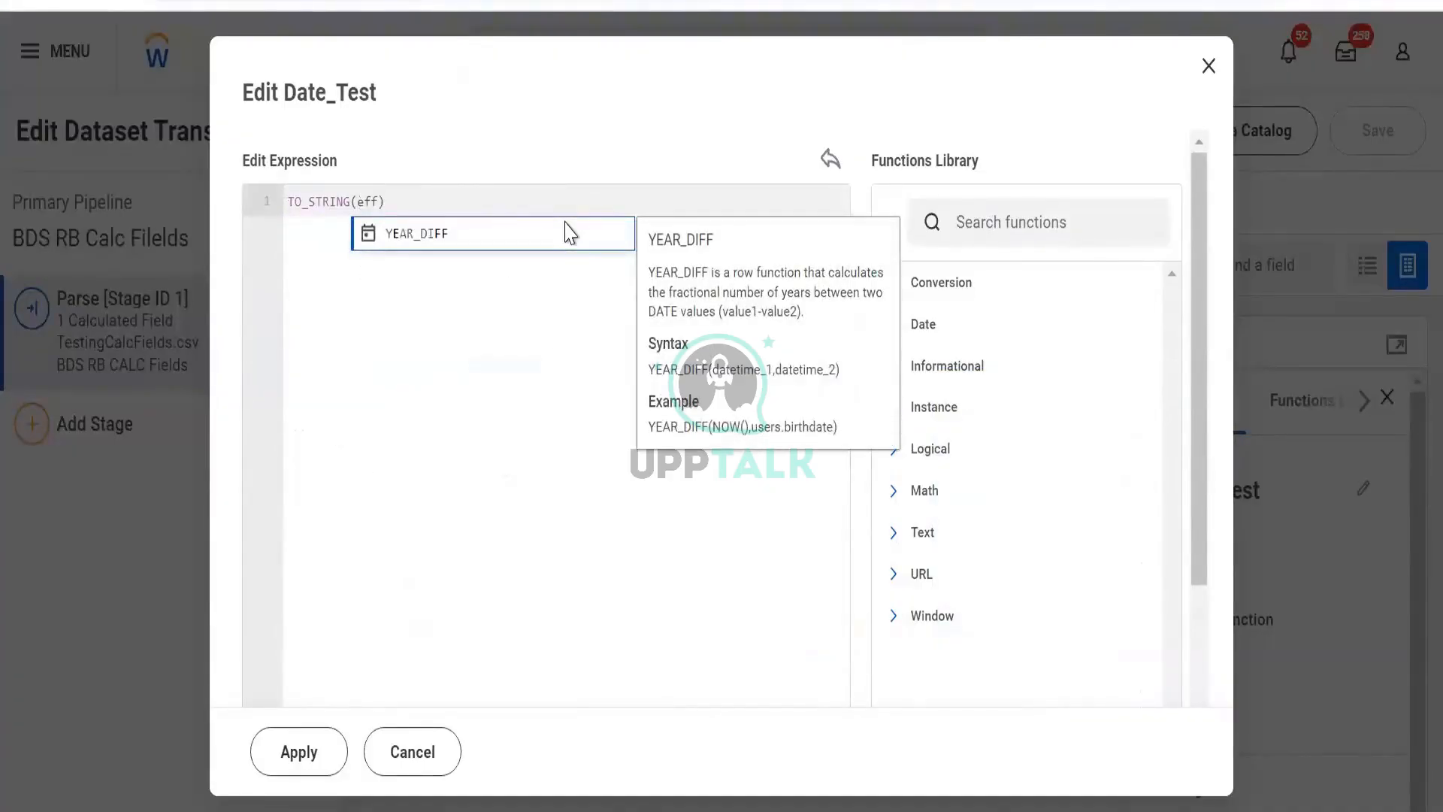
{"action": "key", "text": "BackSpace"}
{"action": "key", "text": "BackSpace"}
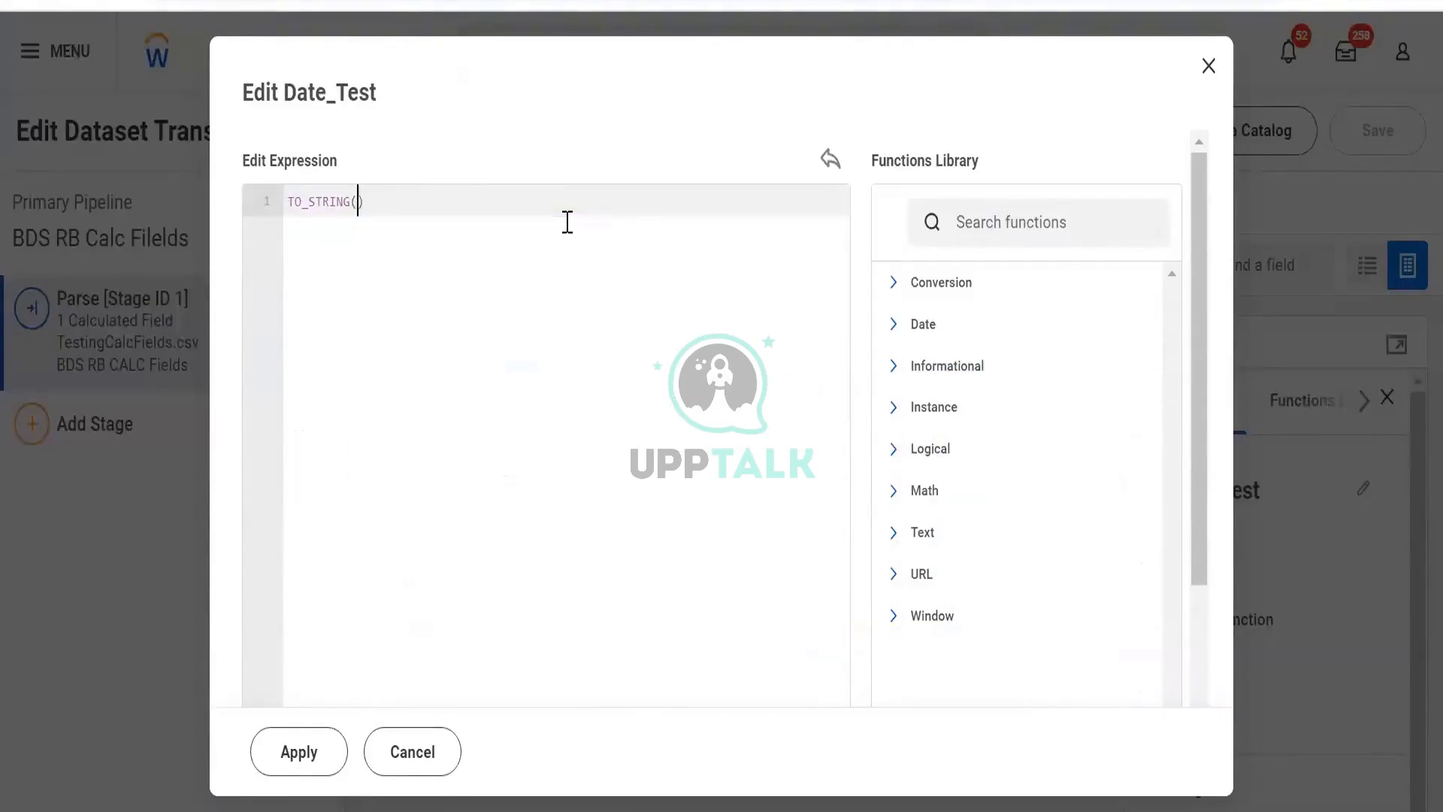
{"action": "type", "text": "[Eff_Date]"}
{"action": "key", "text": "Return"}
{"action": "left_click", "coordinate": [286, 760]}
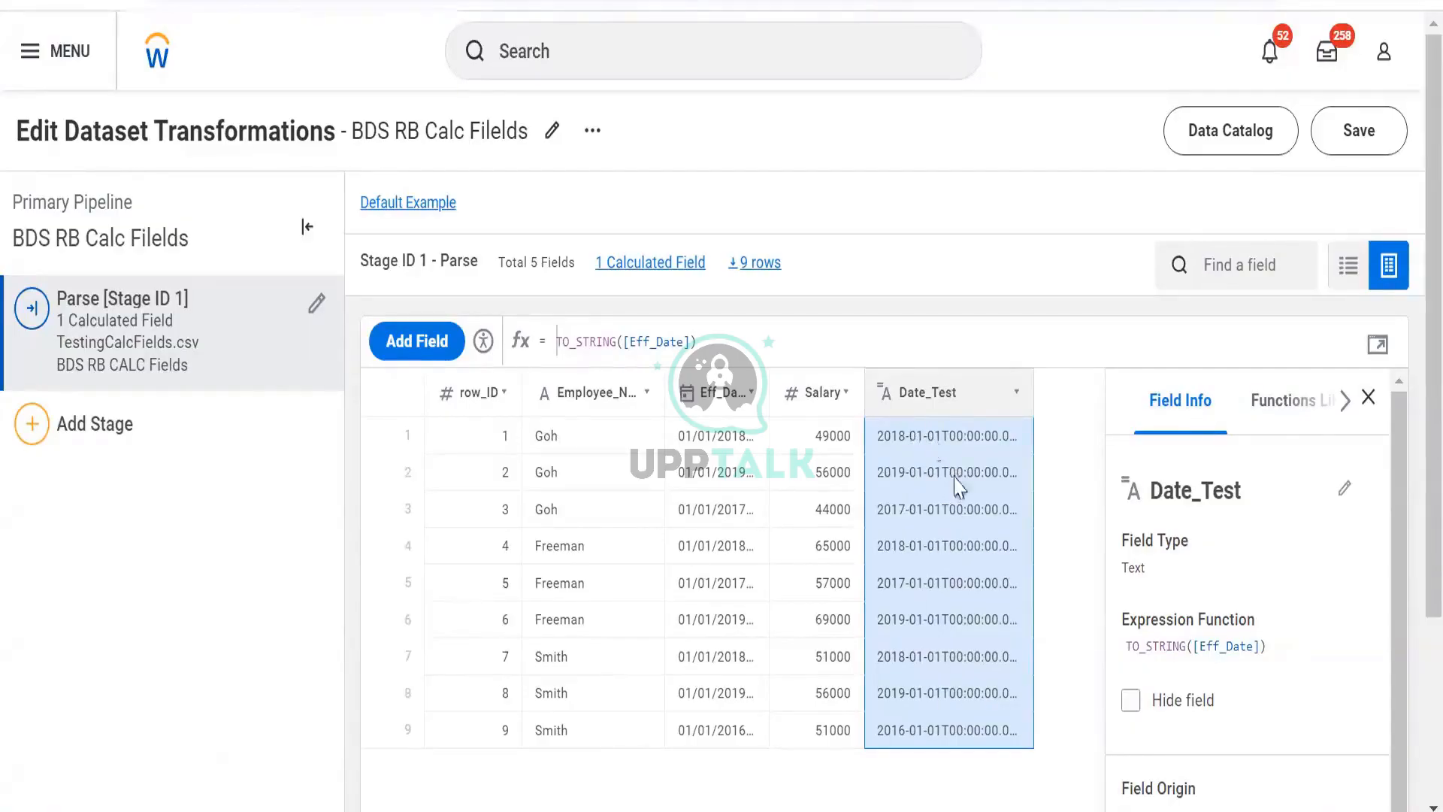
- Wrap the Date_Test expression in TO_DATE, giving TO_DATE(TO_STRING([Eff_Date]), and apply it
{"action": "left_click", "coordinate": [1377, 346]}
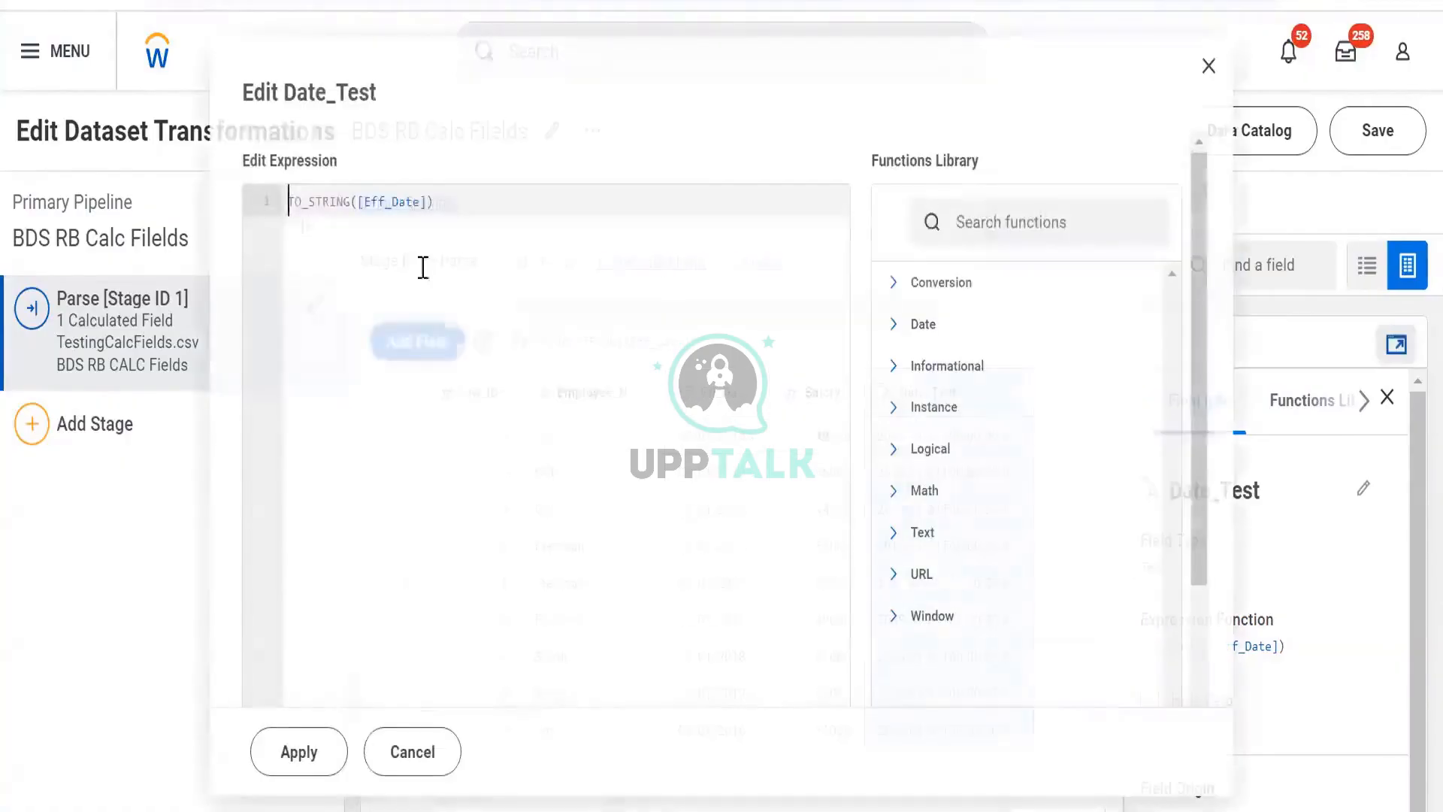
{"action": "type", "text": "to"}
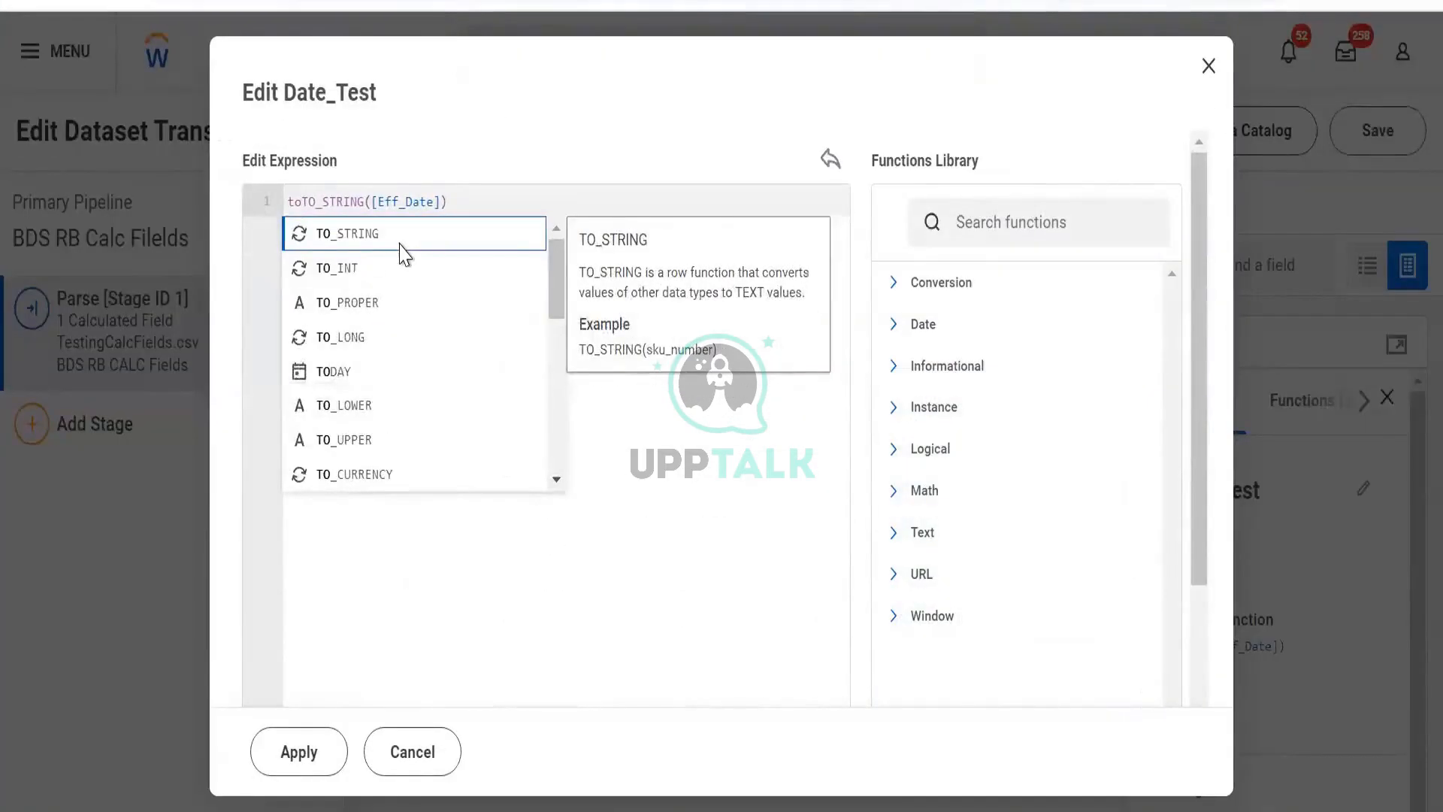
{"action": "type", "text": " d"}
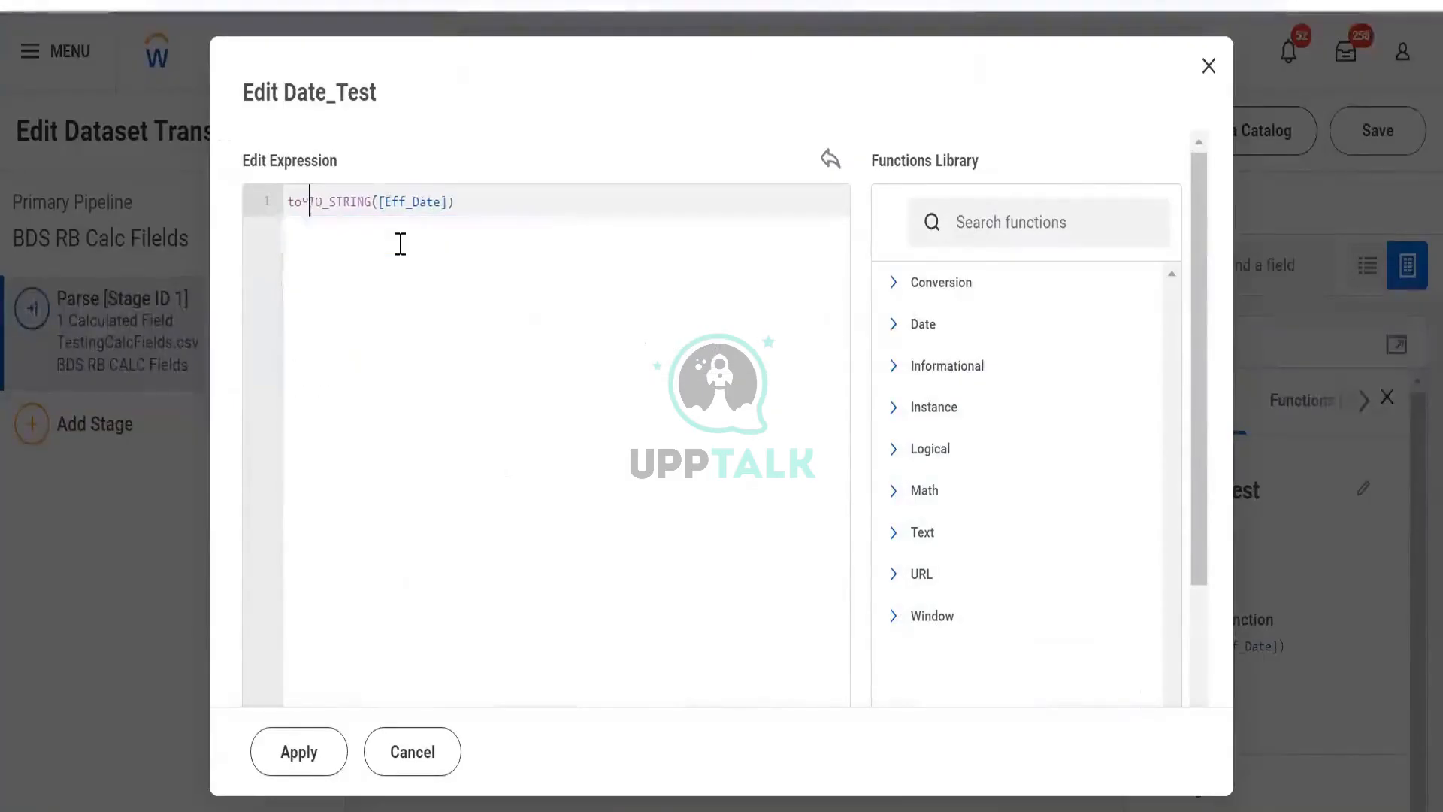
{"action": "key", "text": "BackSpace"}
{"action": "key", "text": "BackSpace"}
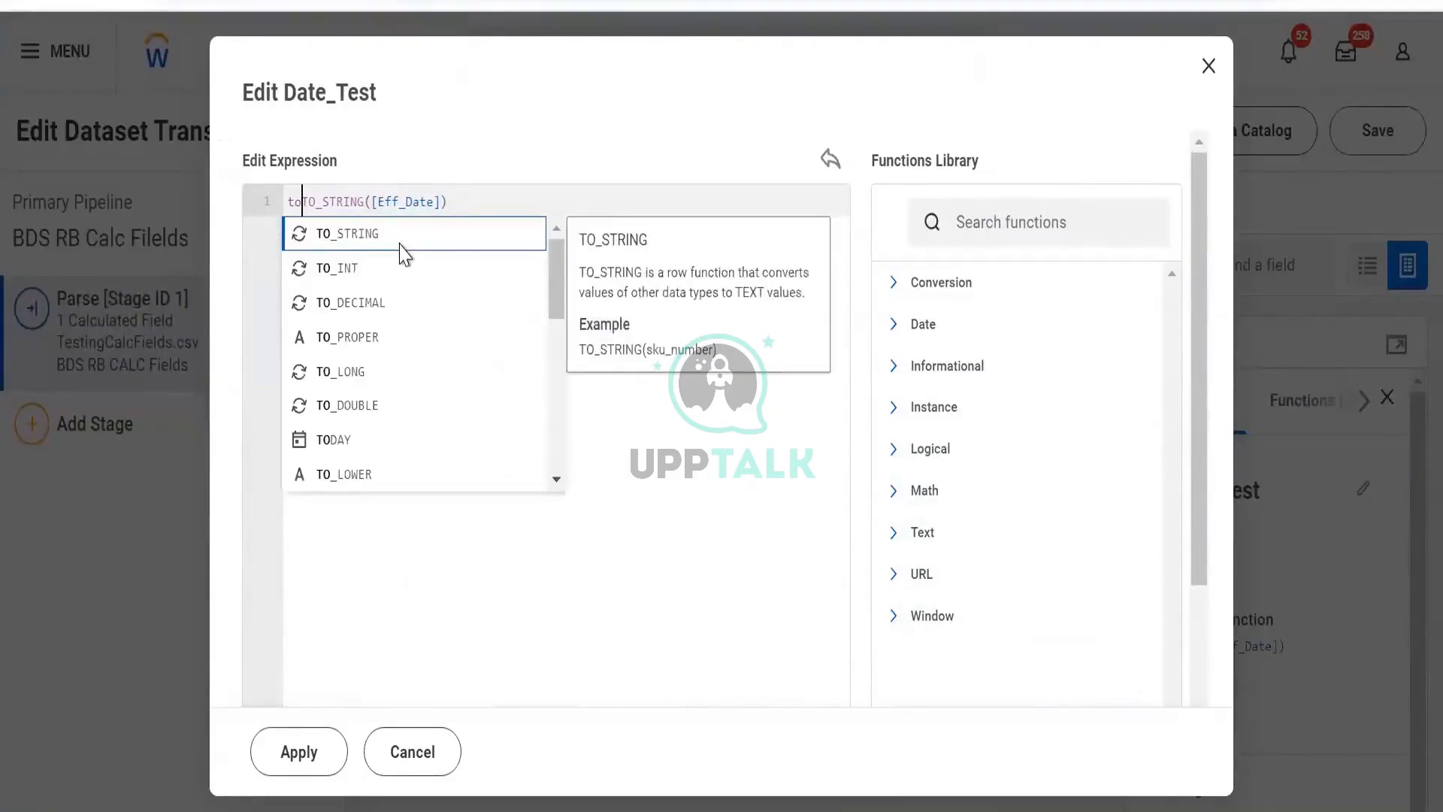
{"action": "type", "text": "_D"}
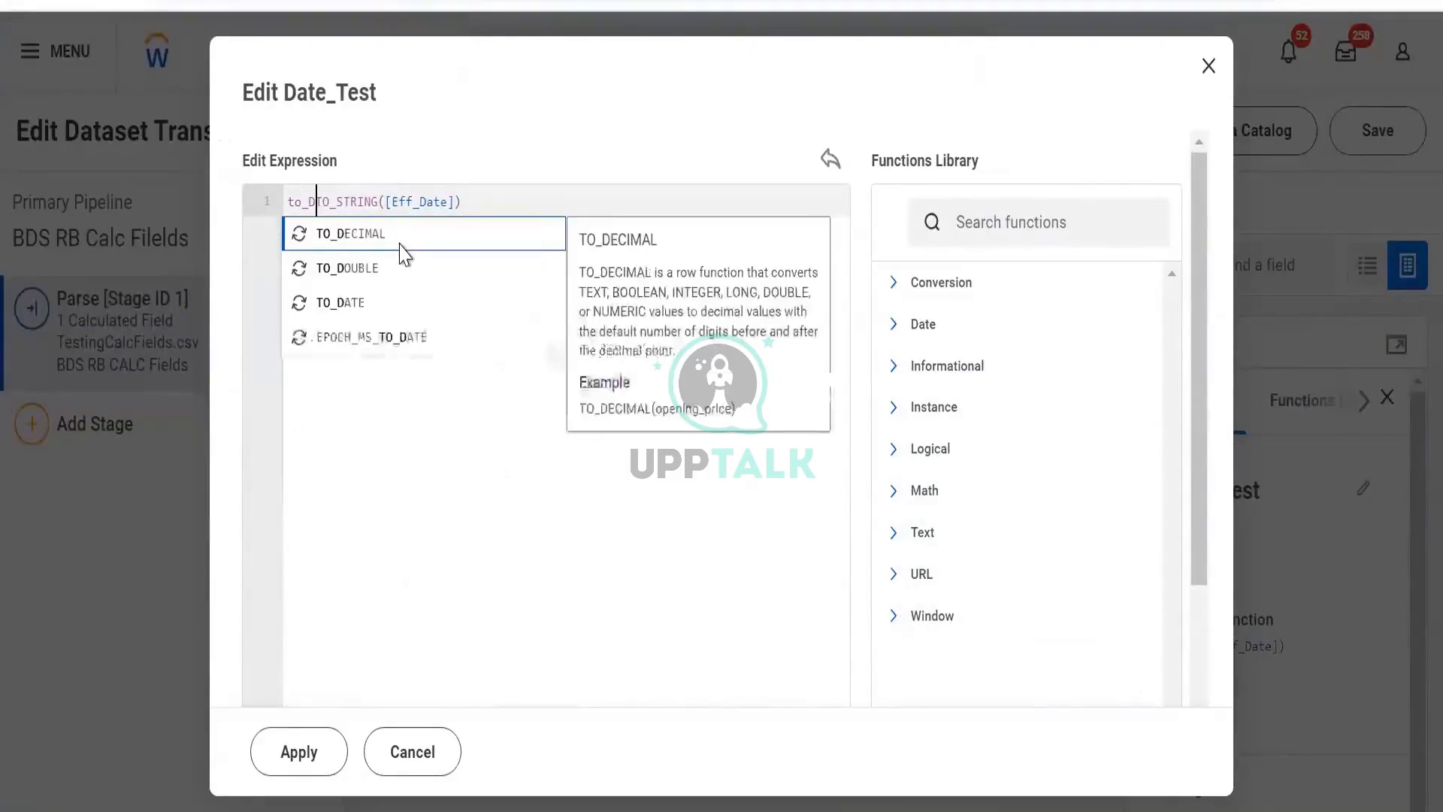
{"action": "left_click", "coordinate": [384, 302]}
{"action": "key", "text": "shift+End"}
{"action": "key", "text": "ctrl+c"}
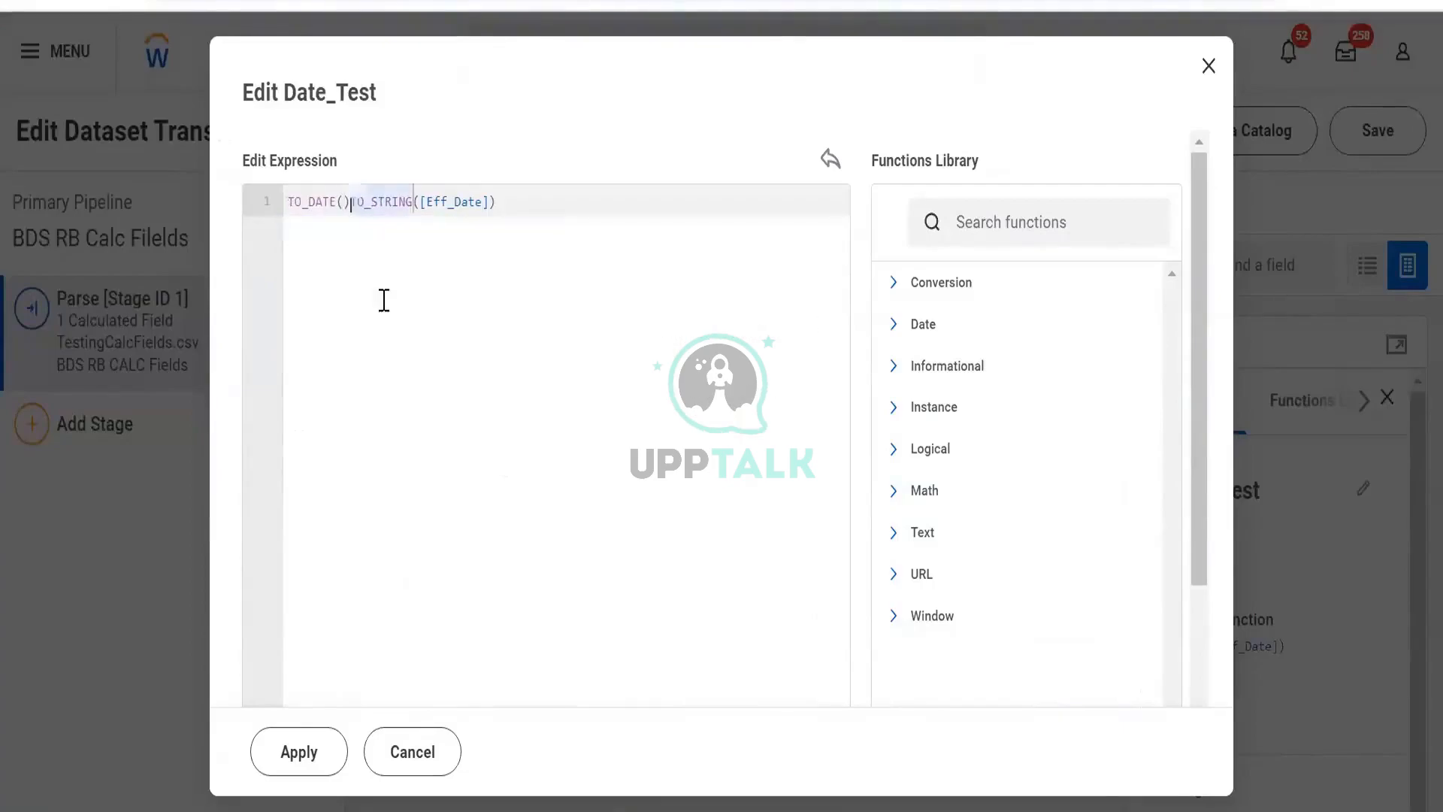
{"action": "key", "text": "Delete"}
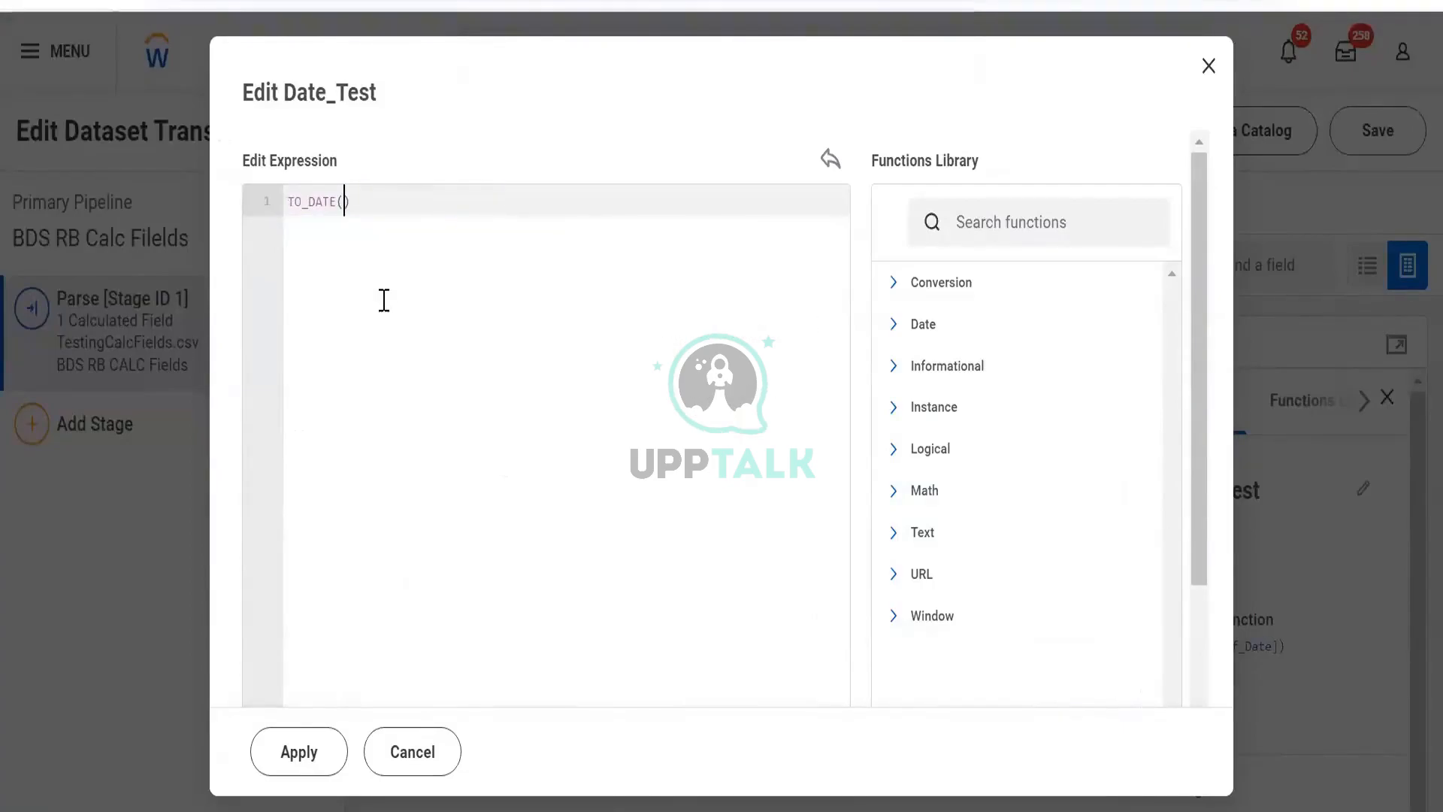
{"action": "key", "text": "ctrl+v"}
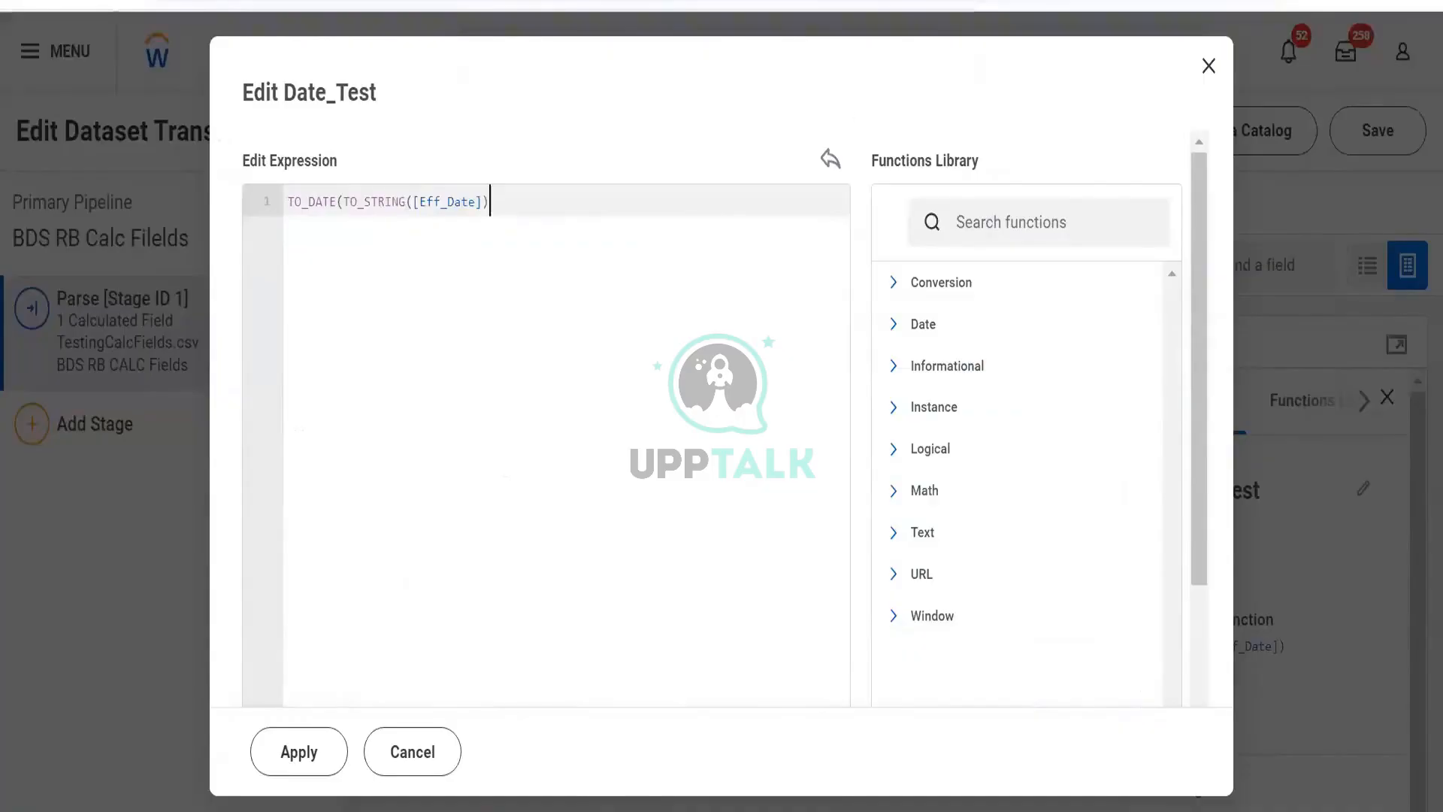
{"action": "left_click", "coordinate": [298, 751]}
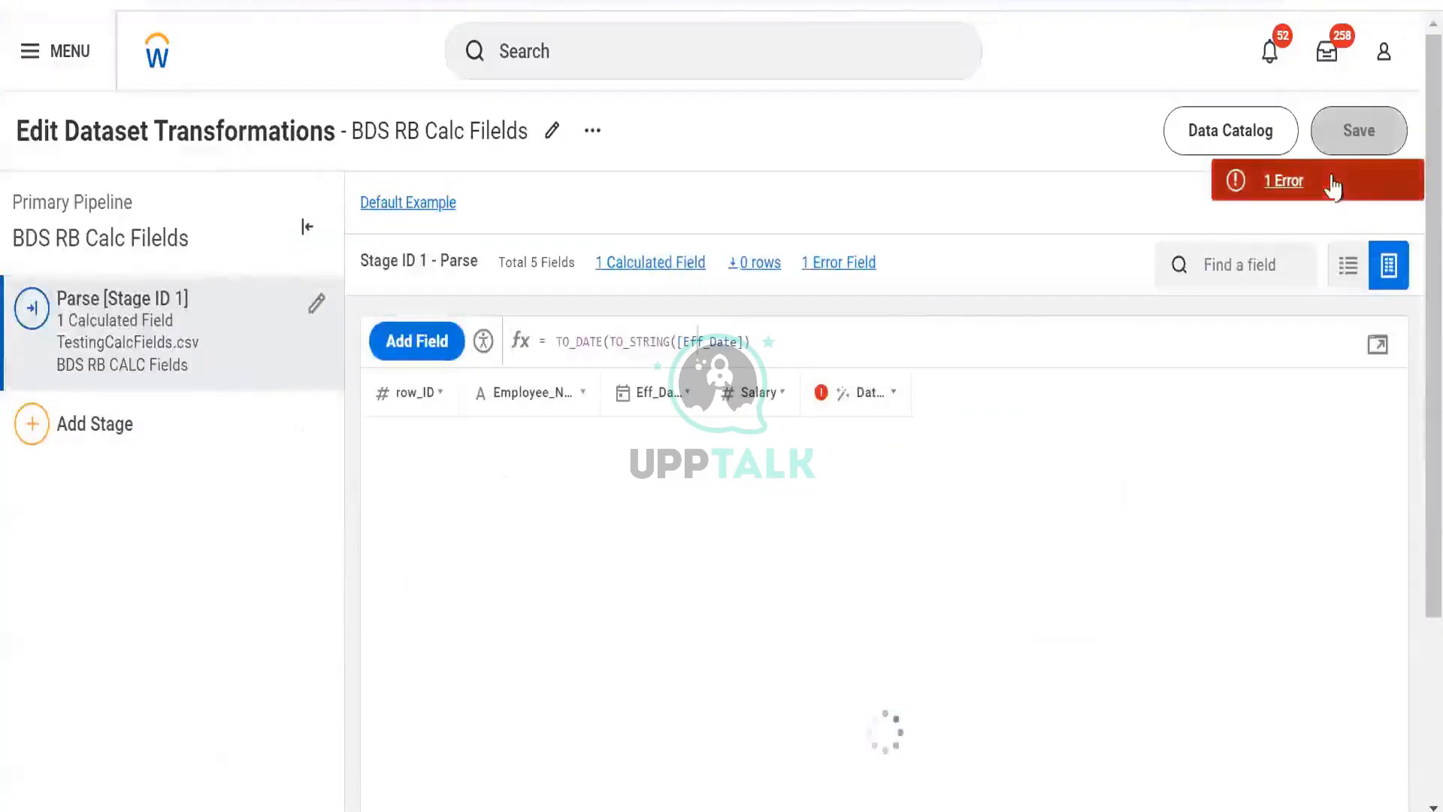
- Review the validation error, then add the missing closing parenthesis to the Date_Test formula and confirm it
{"action": "left_click", "coordinate": [1332, 187]}
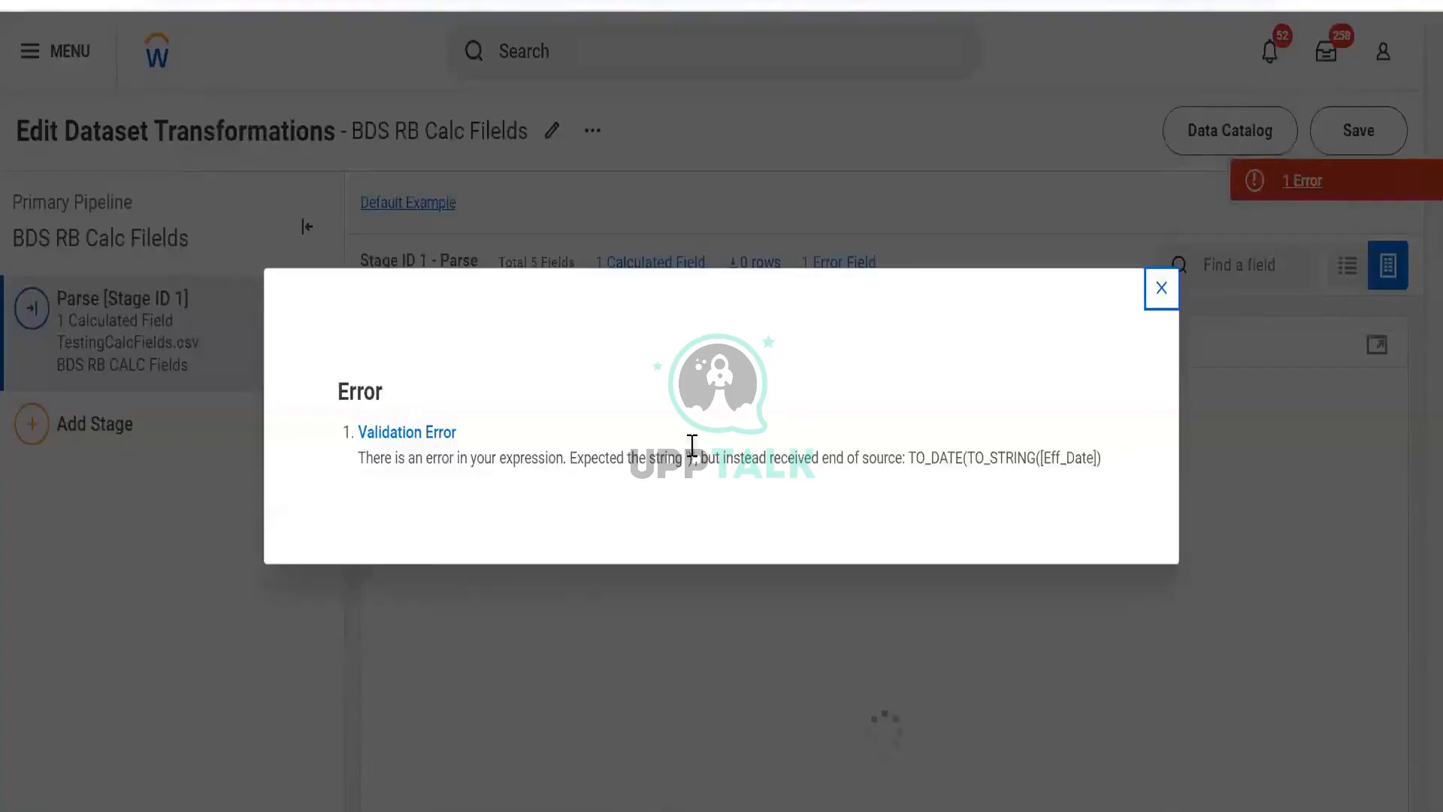
{"action": "left_click", "coordinate": [1161, 287]}
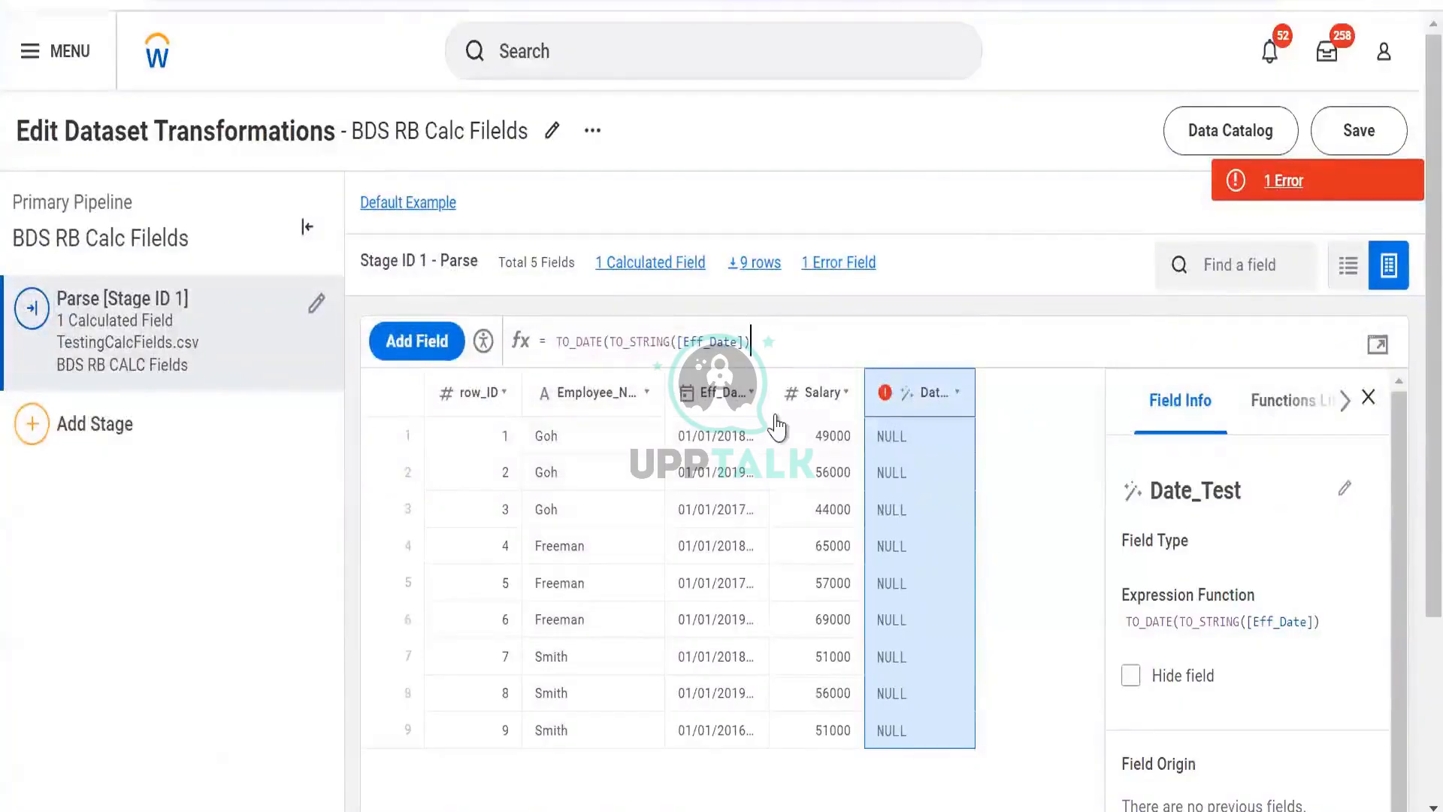
{"action": "type", "text": ")"}
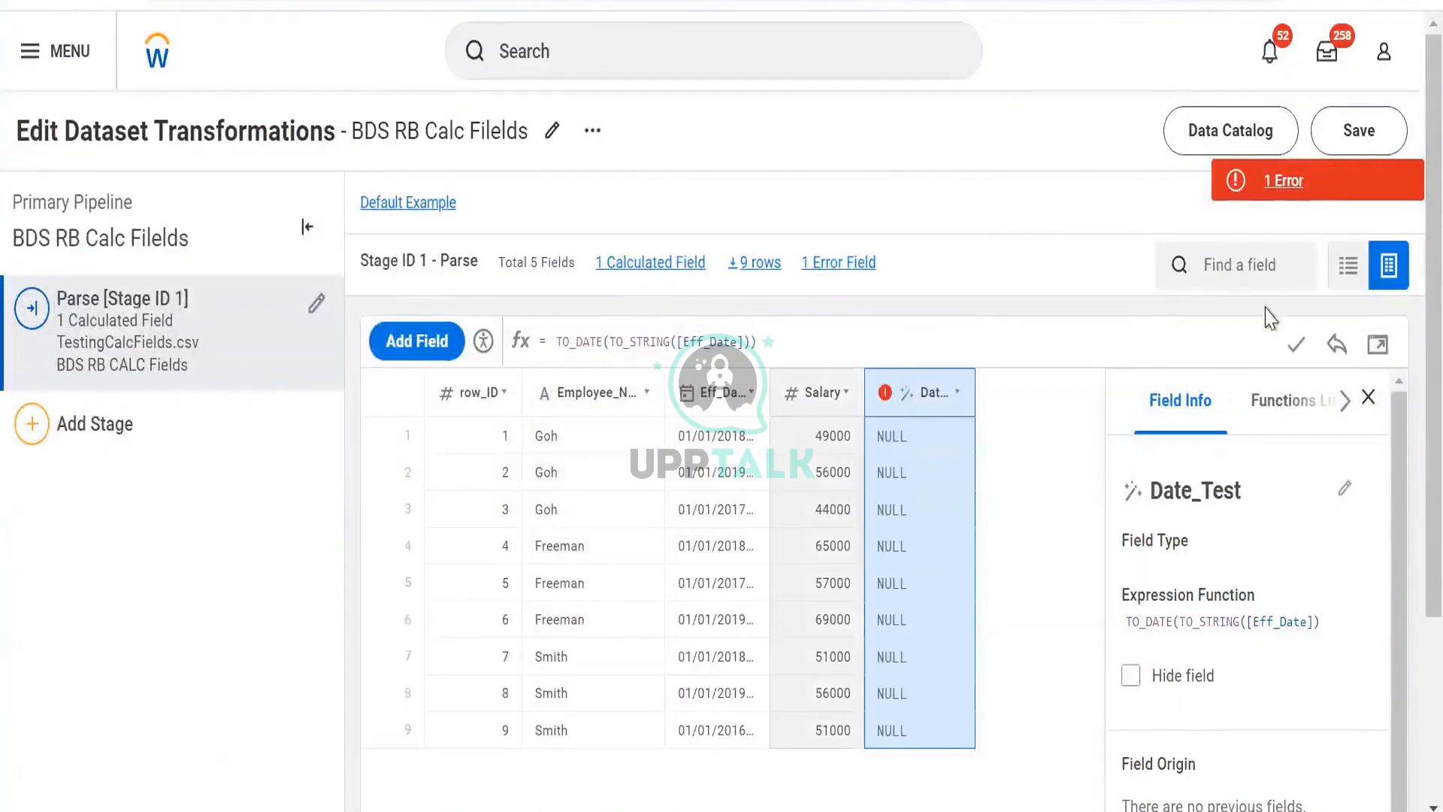
{"action": "left_click", "coordinate": [1304, 344]}
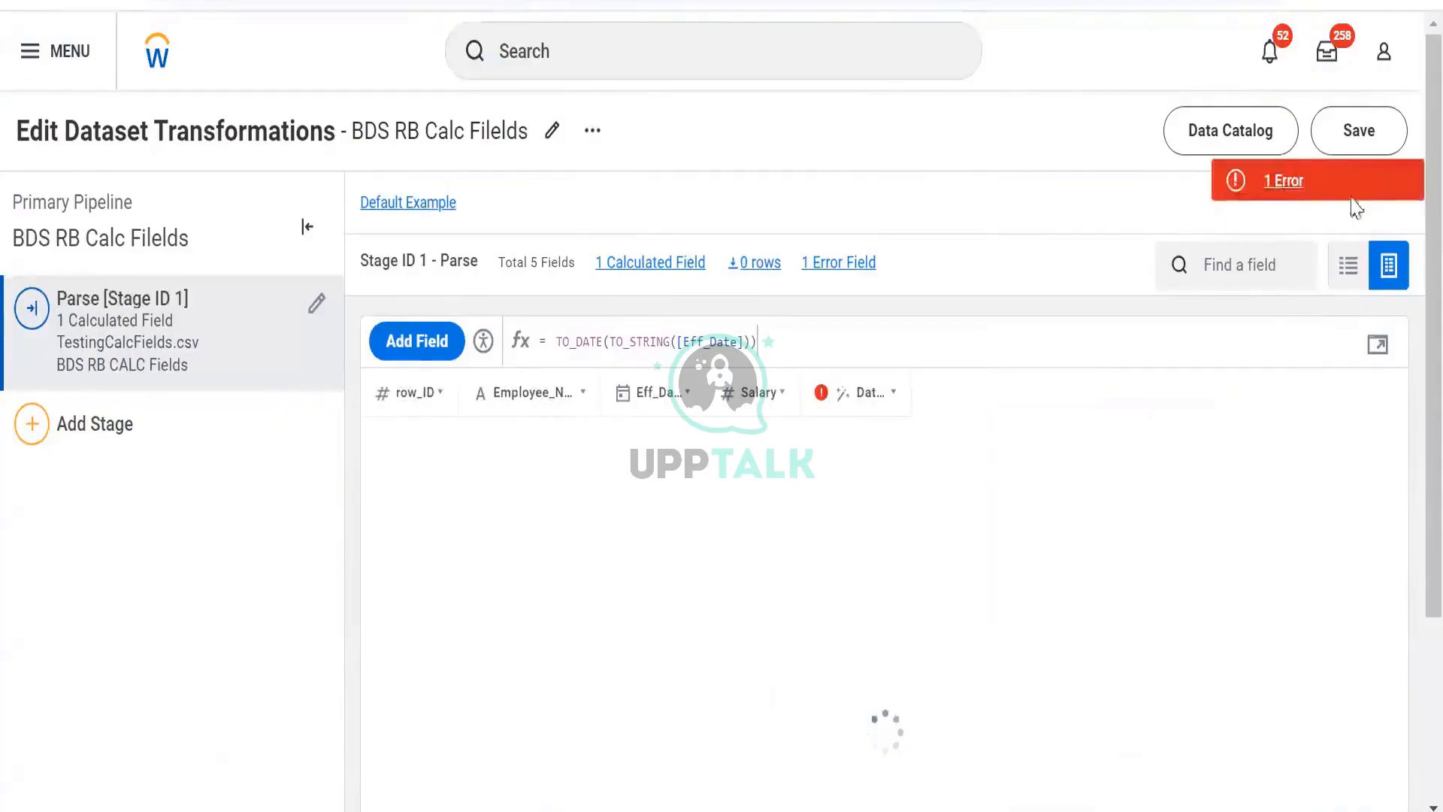
- Open the dataset's validation error details for the Date_Test formula and read the TO_DATE argument message
{"action": "left_click", "coordinate": [1345, 194]}
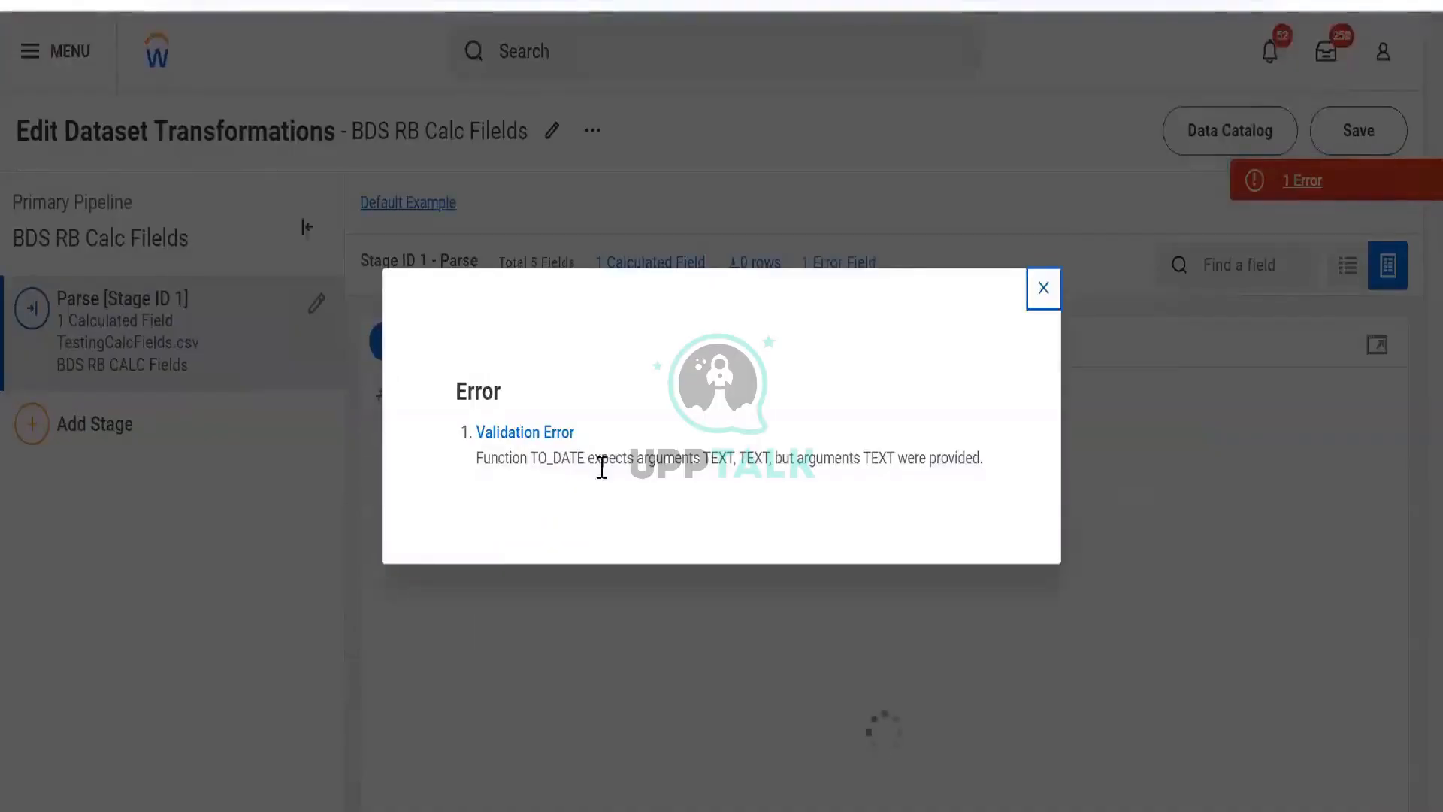
{"action": "left_click_drag", "start_coordinate": [553, 457], "coordinate": [998, 496]}
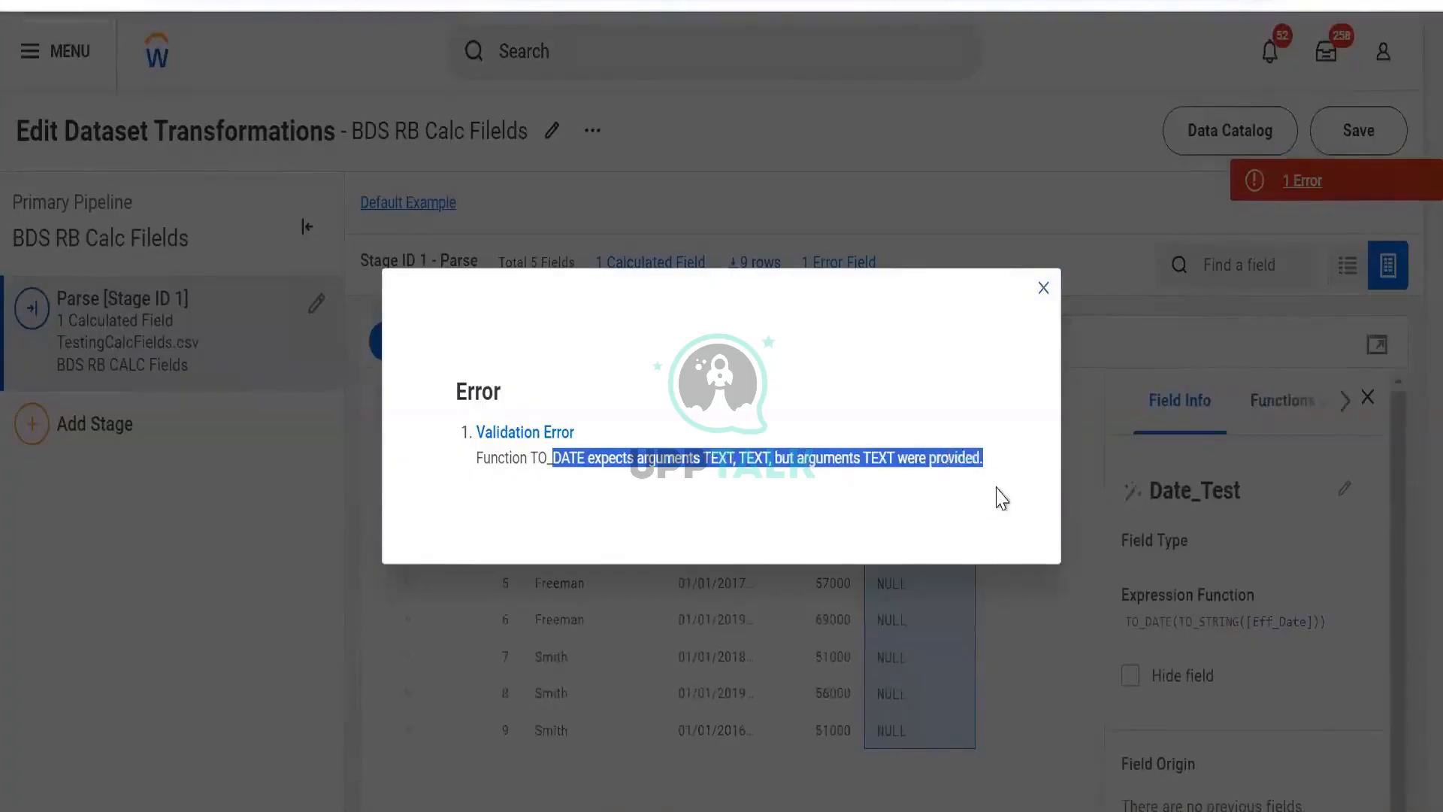
{"action": "left_click", "coordinate": [1044, 290]}
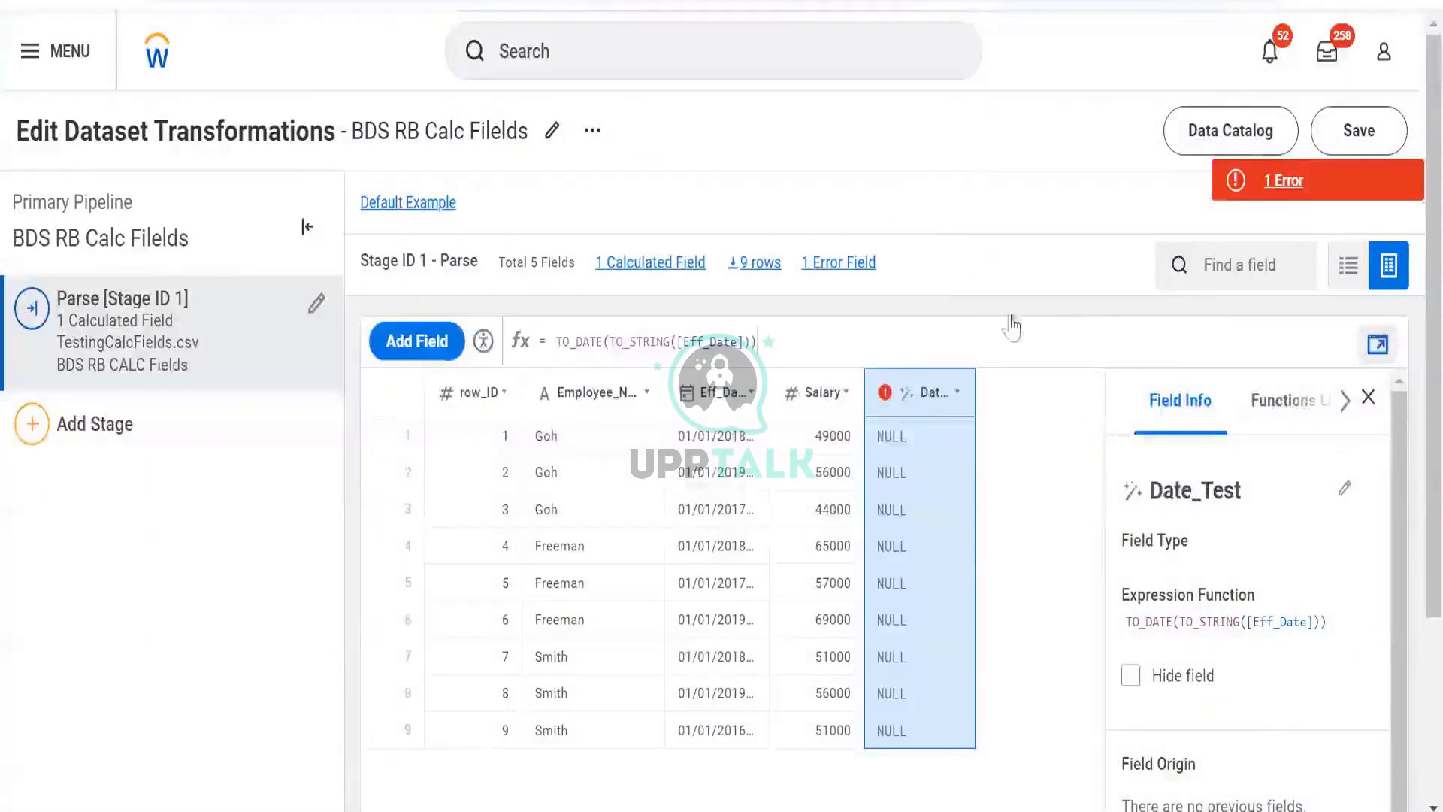
- Open the Date_Test expression editor and search the Functions Library for to_da to read TO_DATE's description and example
{"action": "left_click", "coordinate": [945, 325]}
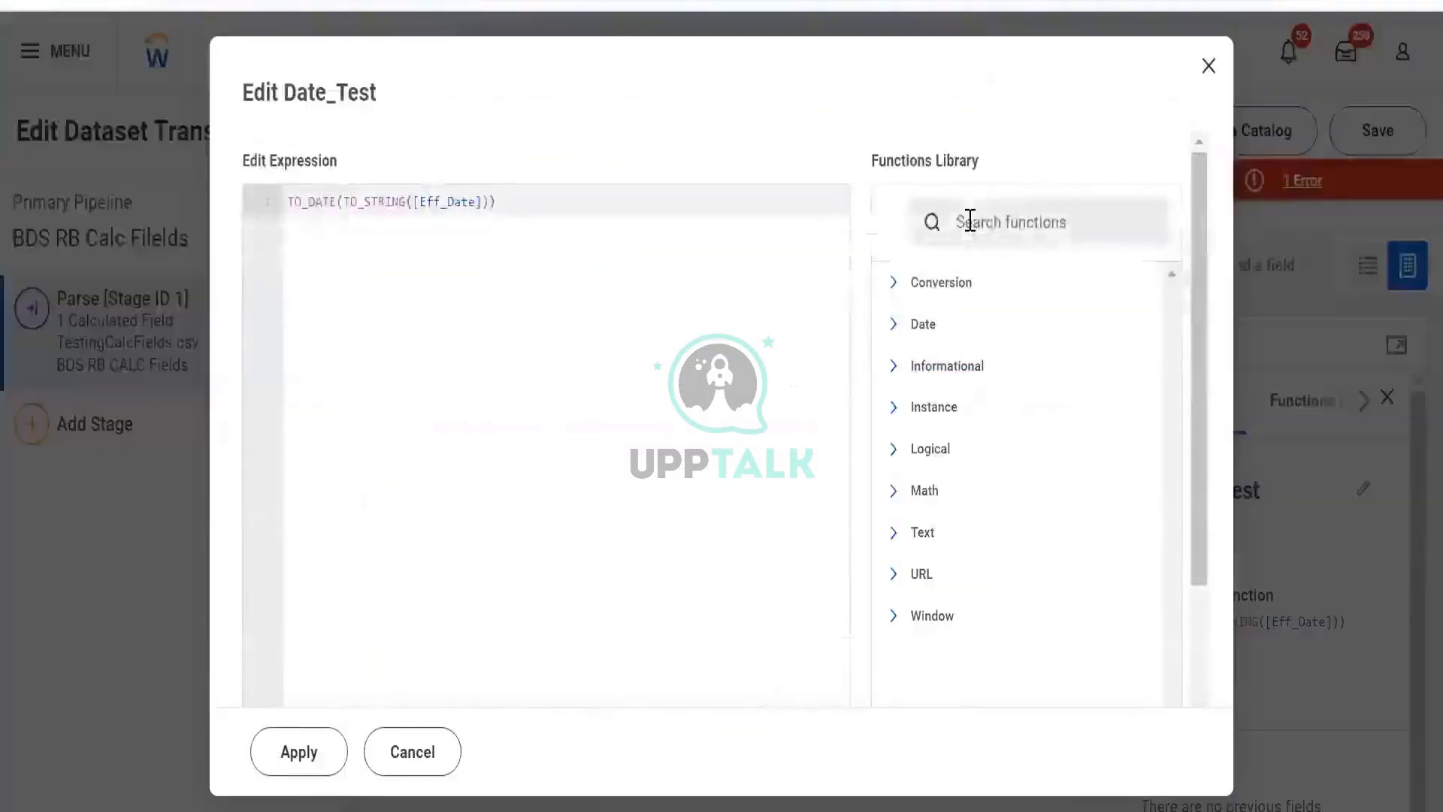
{"action": "left_click", "coordinate": [969, 222]}
{"action": "type", "text": "to_da"}
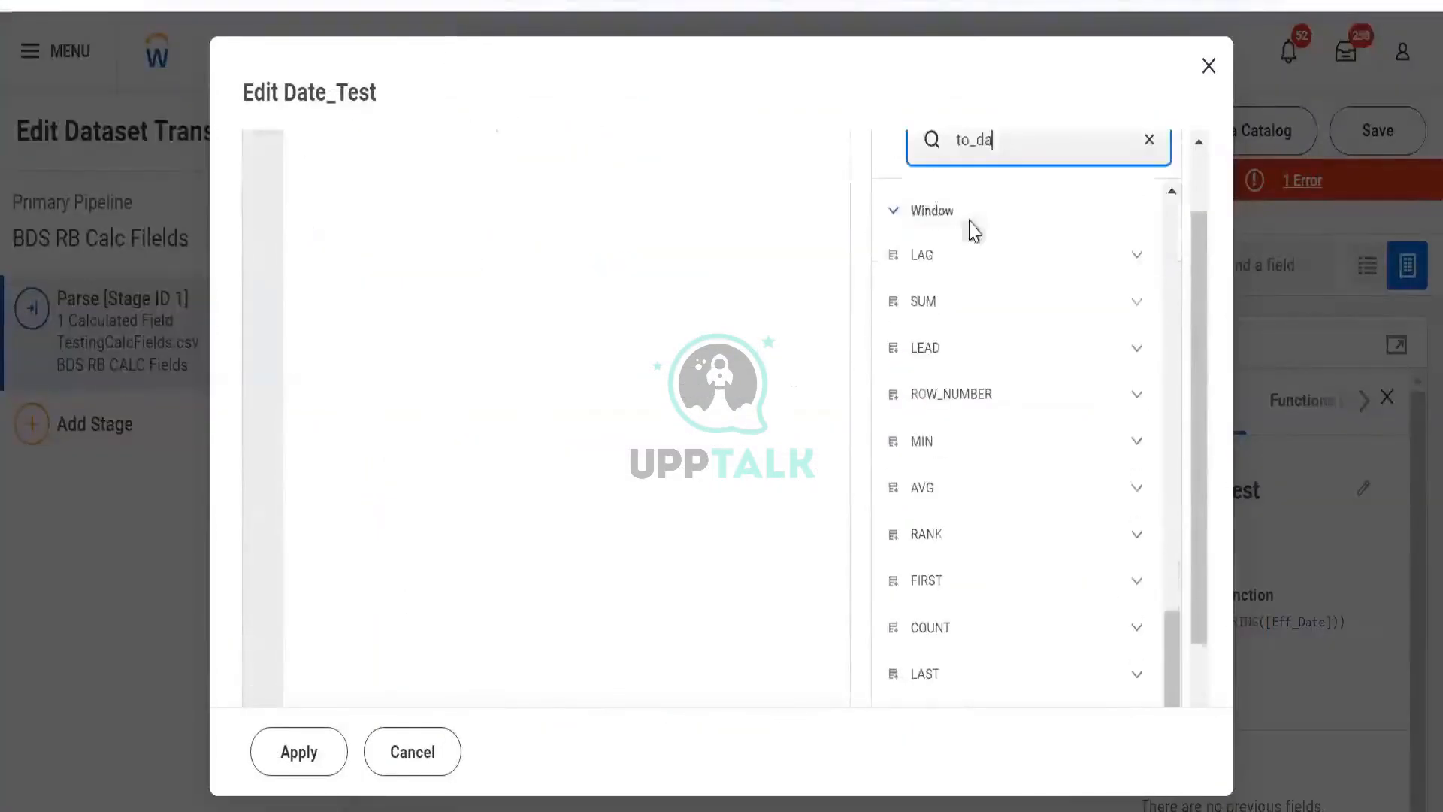
{"action": "left_click", "coordinate": [1122, 289]}
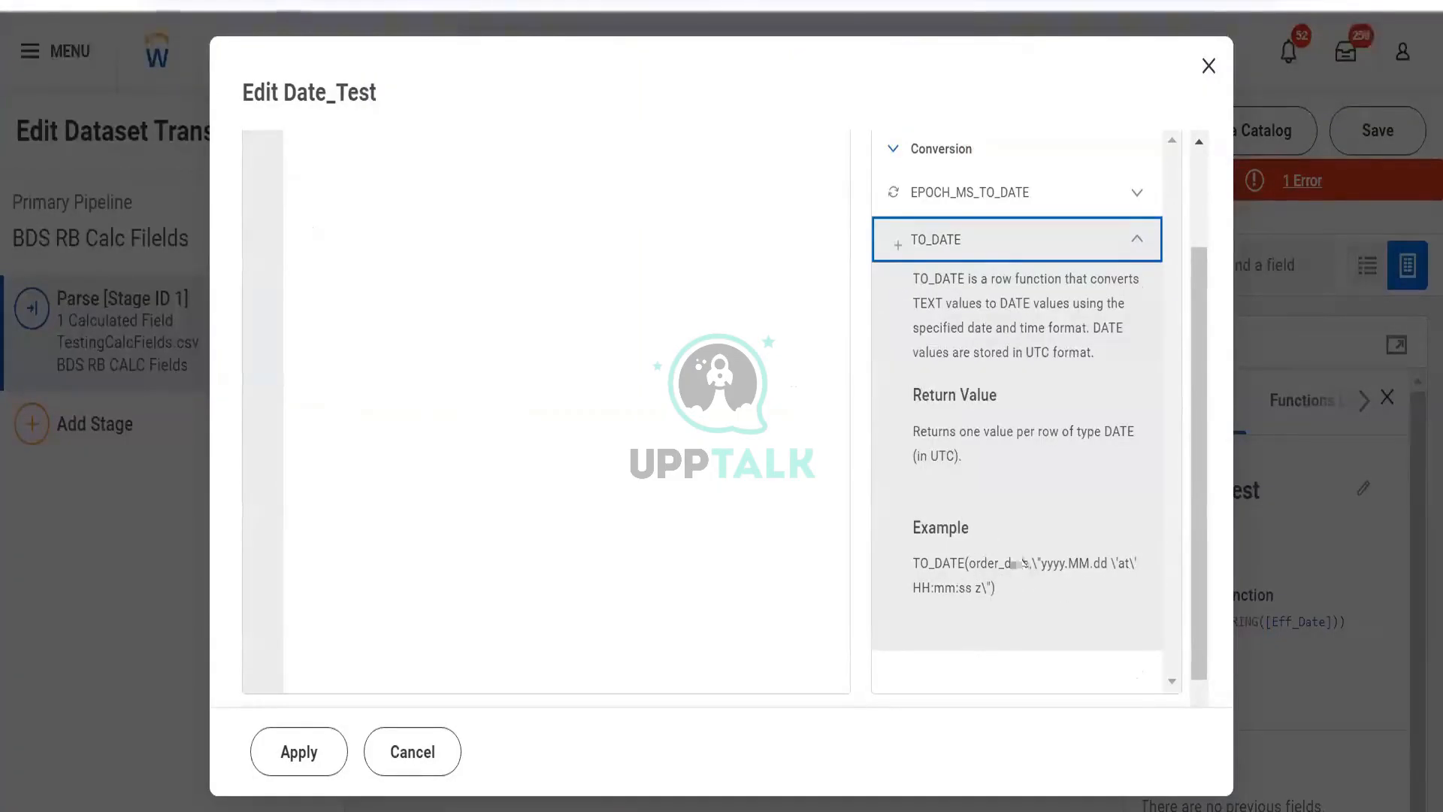
{"action": "scroll", "coordinate": [563, 300], "scroll_direction": "up", "scroll_amount": 2}
{"action": "left_click_drag", "start_coordinate": [454, 180], "coordinate": [259, 204]}
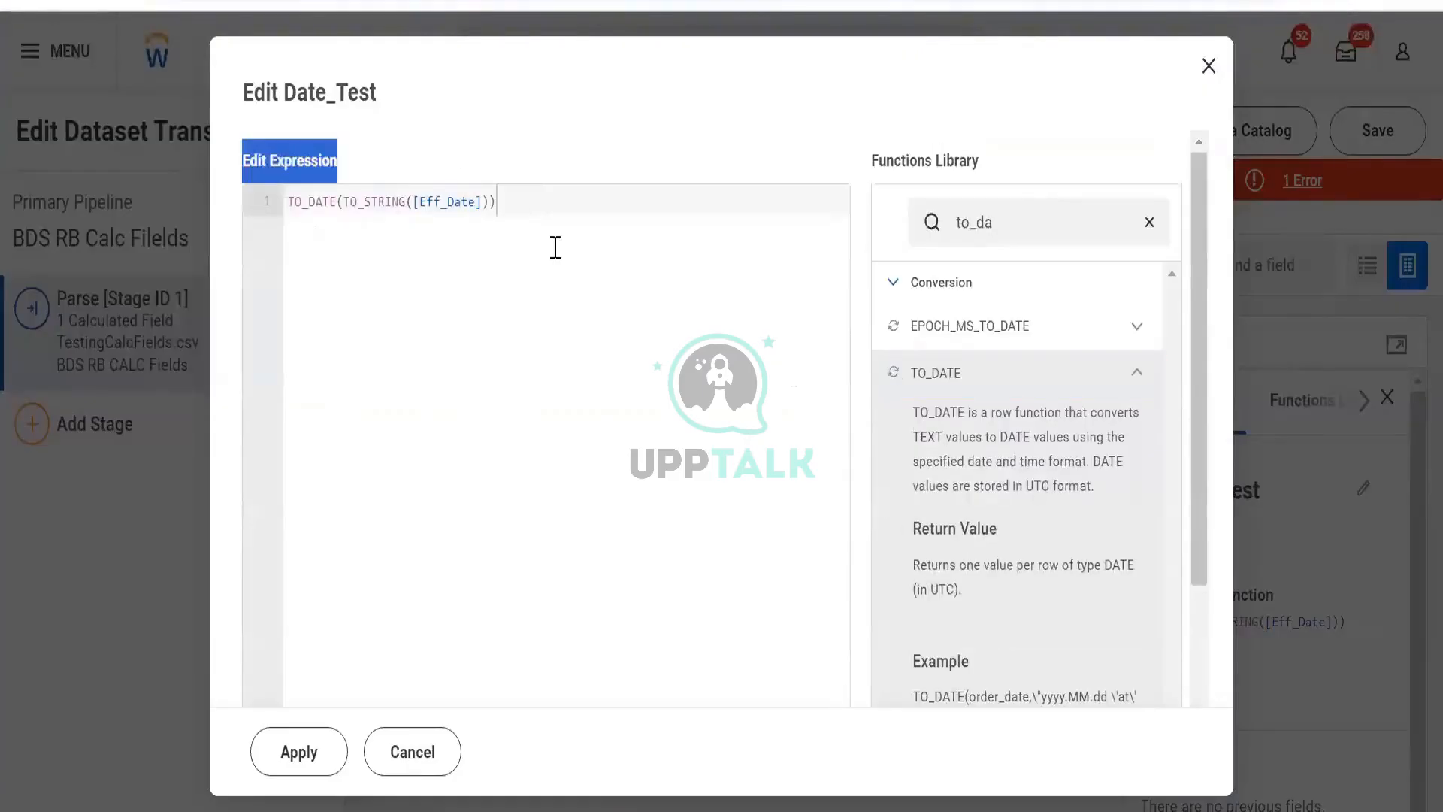
{"action": "left_click", "coordinate": [612, 315]}
{"action": "scroll", "coordinate": [631, 304], "scroll_direction": "down", "scroll_amount": 2}
{"action": "scroll", "coordinate": [631, 303], "scroll_direction": "up", "scroll_amount": 1}
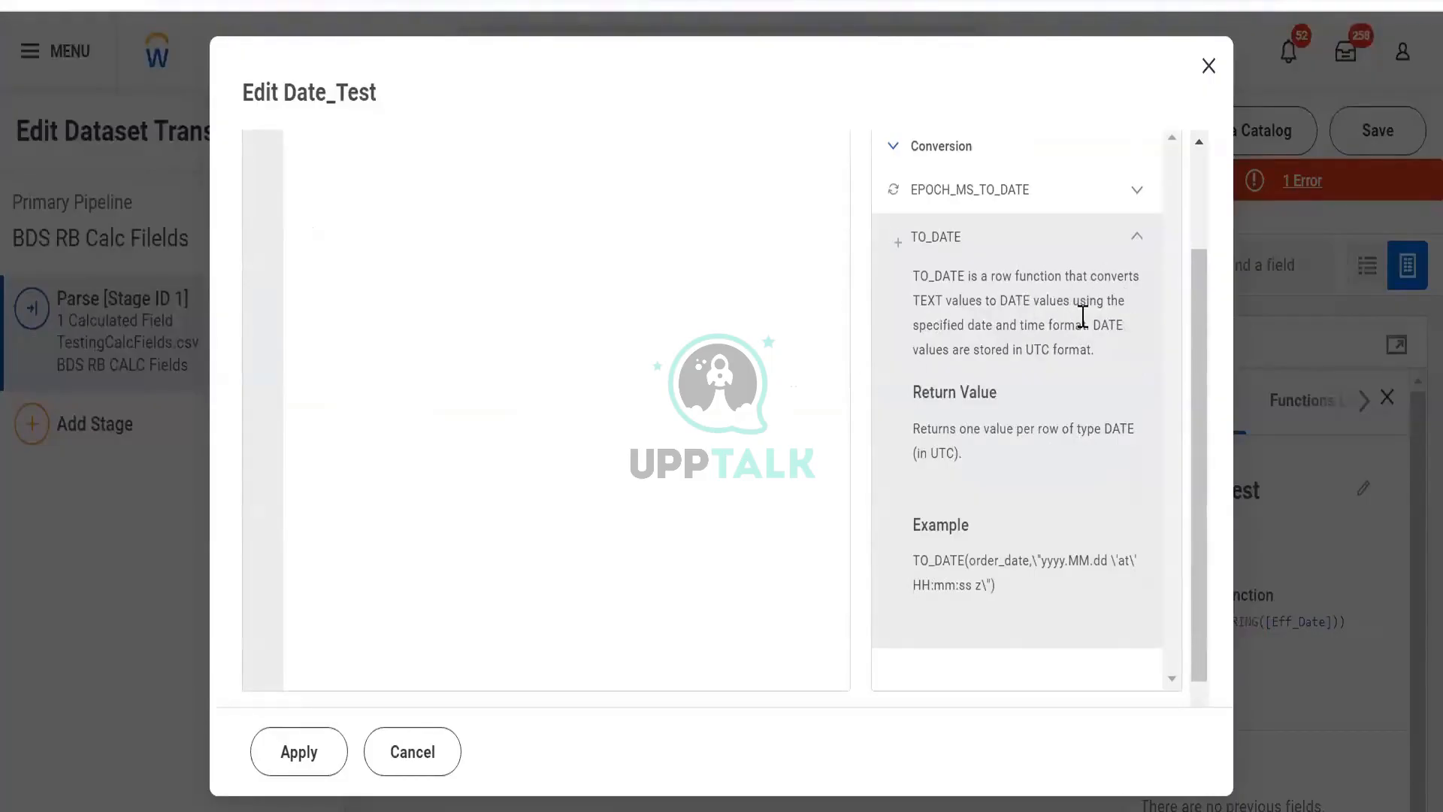
{"action": "scroll", "coordinate": [644, 428], "scroll_direction": "up", "scroll_amount": 3}
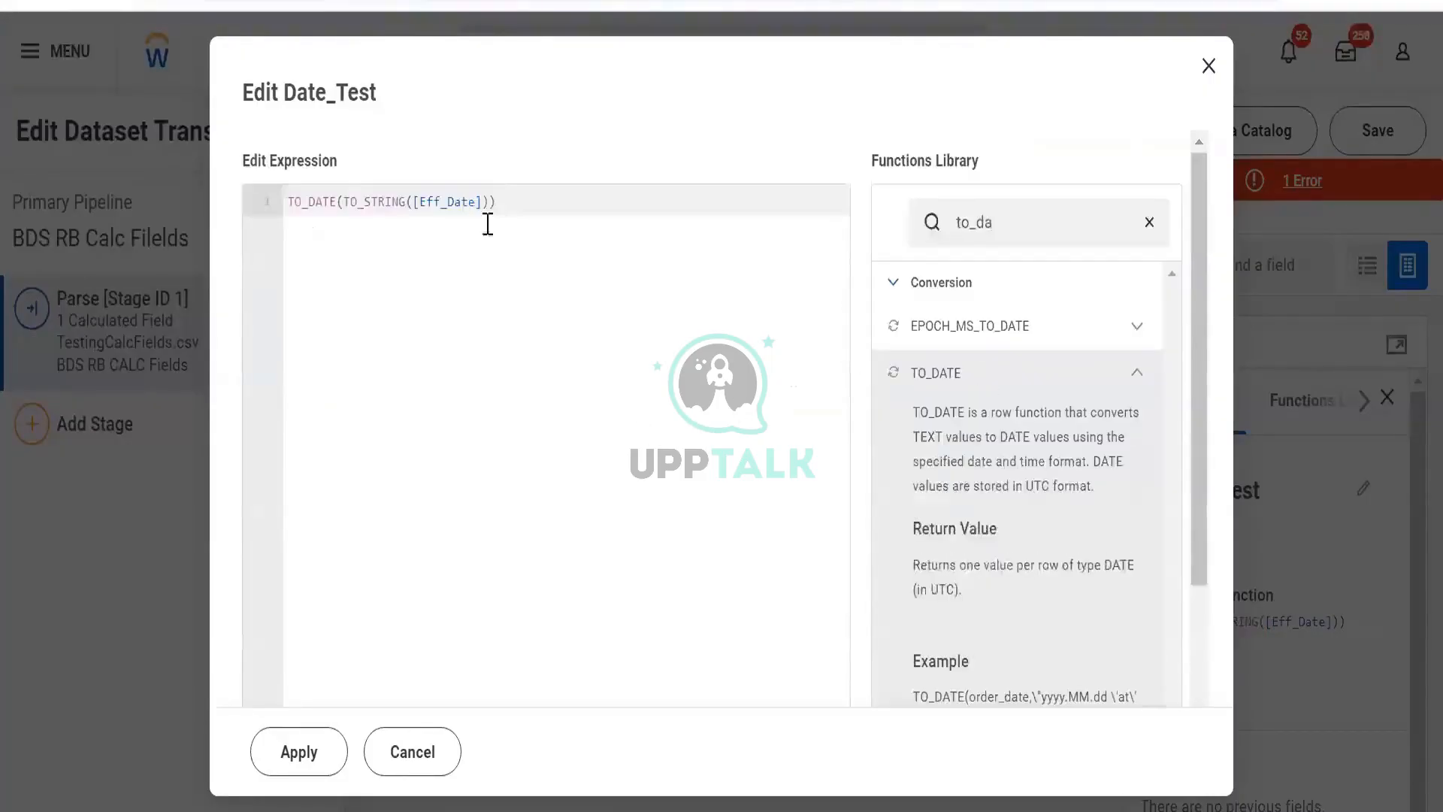
- Add the format argument \"dd.MM.yyyy\" as TO_DATE's second parameter in the Date_Test expression and apply it
{"action": "left_click", "coordinate": [490, 220]}
{"action": "type", "text": "dd"}
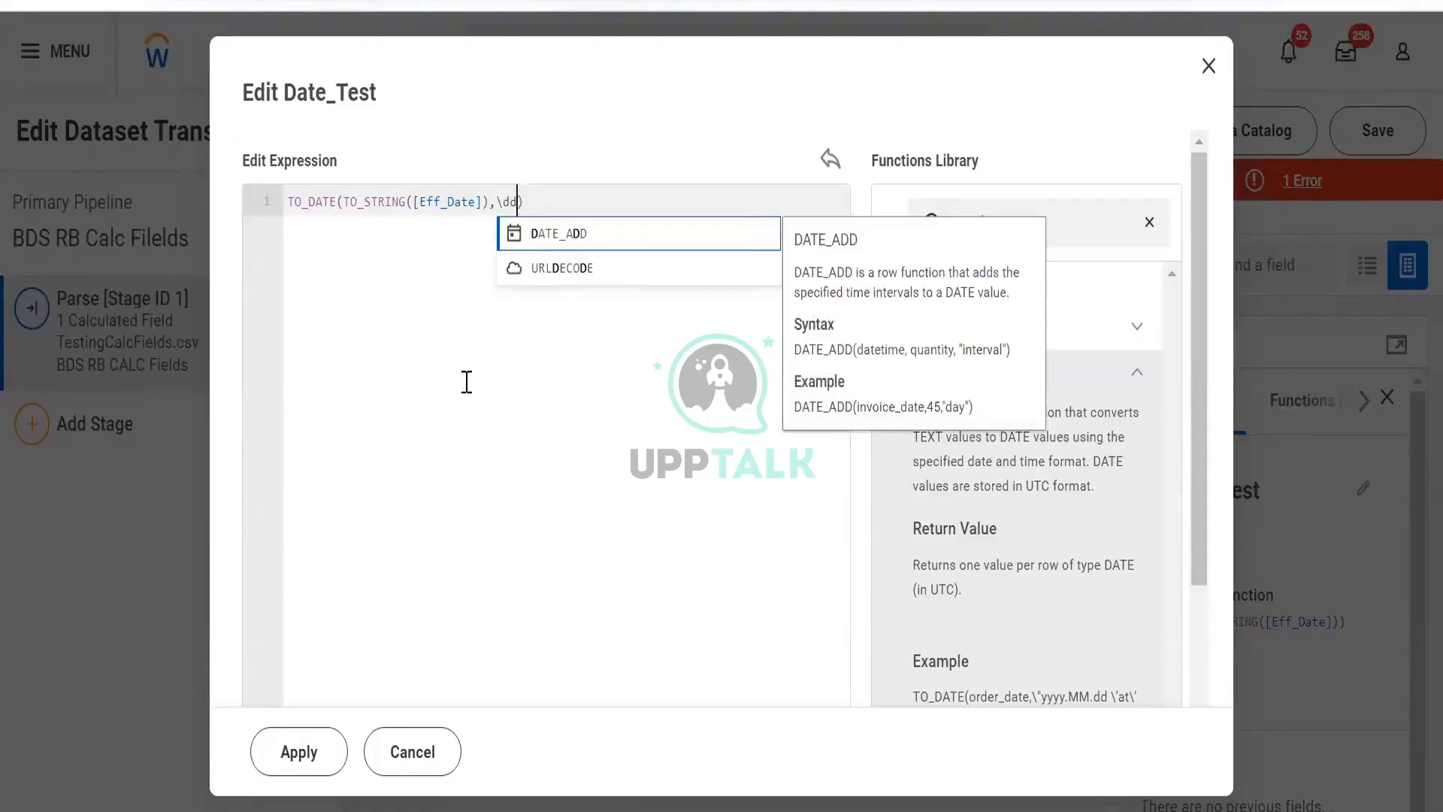
{"action": "type", "text": ".MM."}
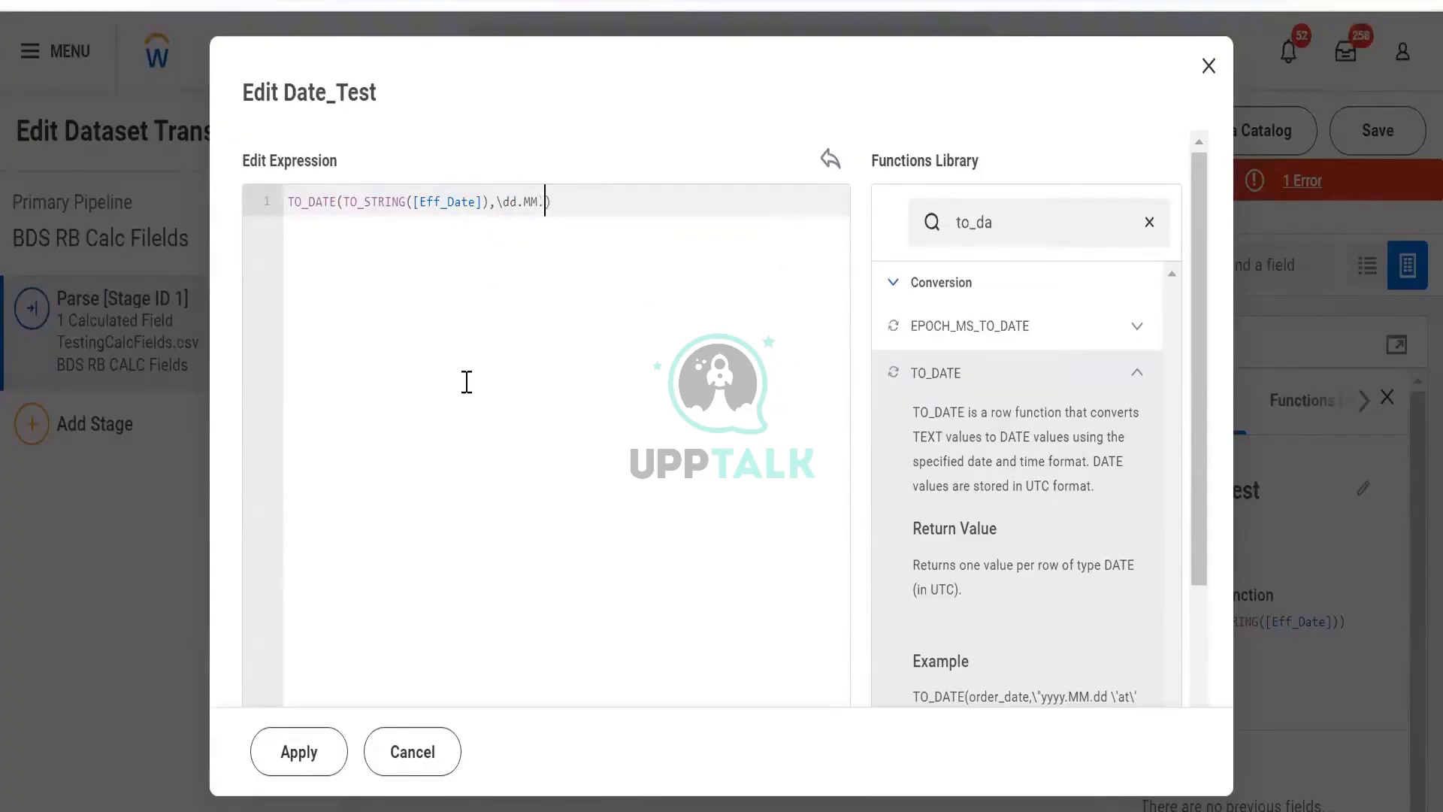
{"action": "type", "text": "yyyy"}
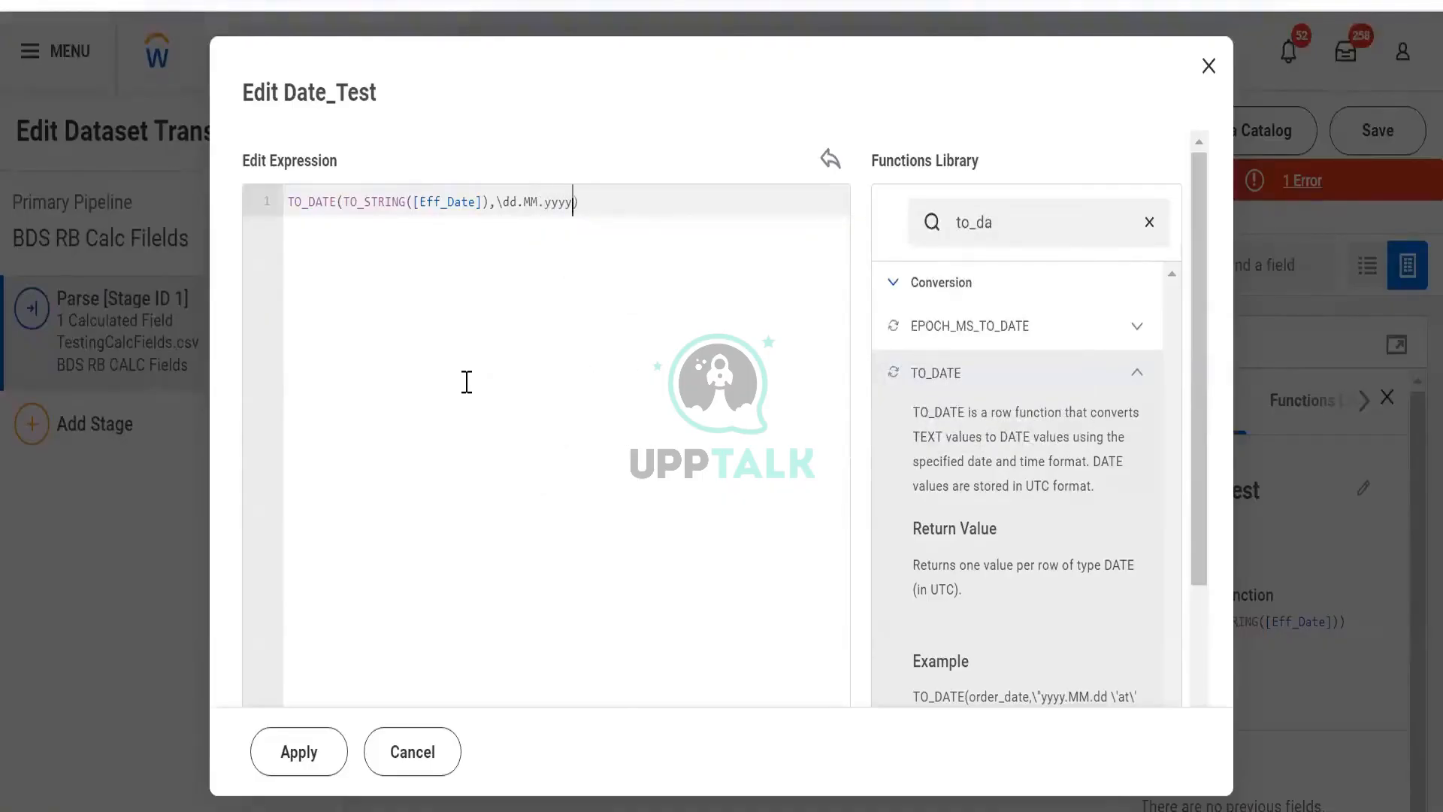
{"action": "key", "text": "Left"}
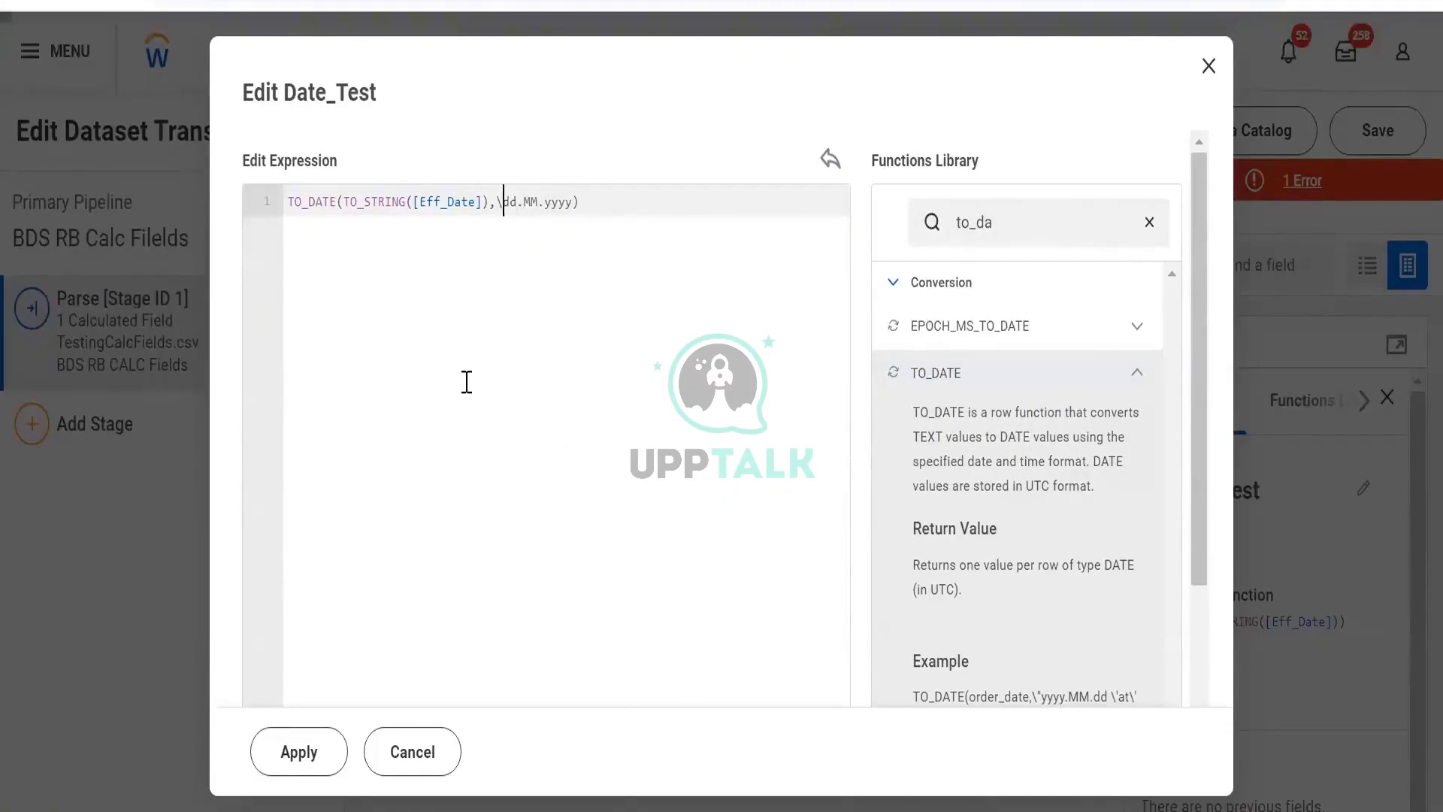
{"action": "type", "text": "\""}
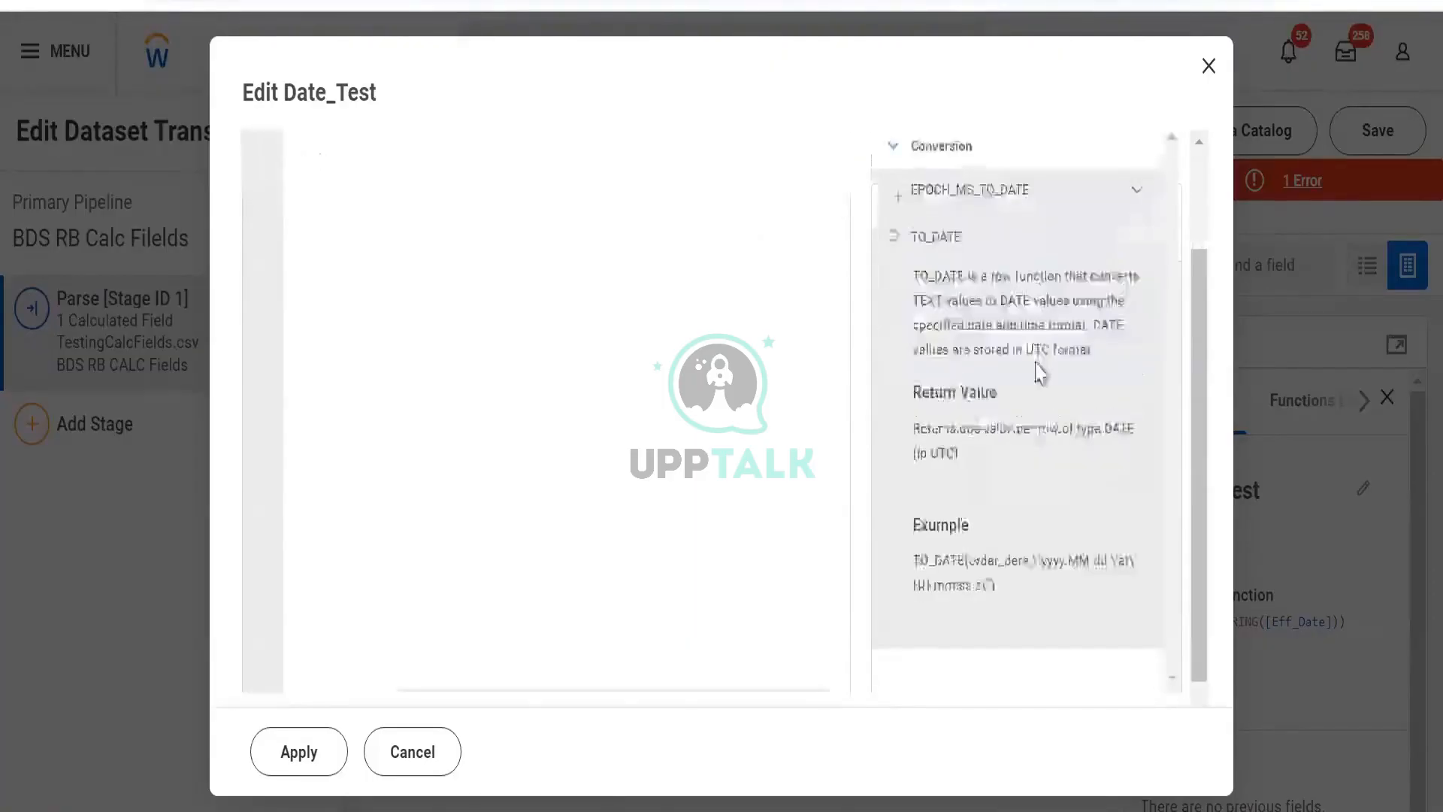
{"action": "scroll", "coordinate": [1037, 371], "scroll_direction": "down", "scroll_amount": 3}
{"action": "scroll", "coordinate": [817, 420], "scroll_direction": "up", "scroll_amount": 3}
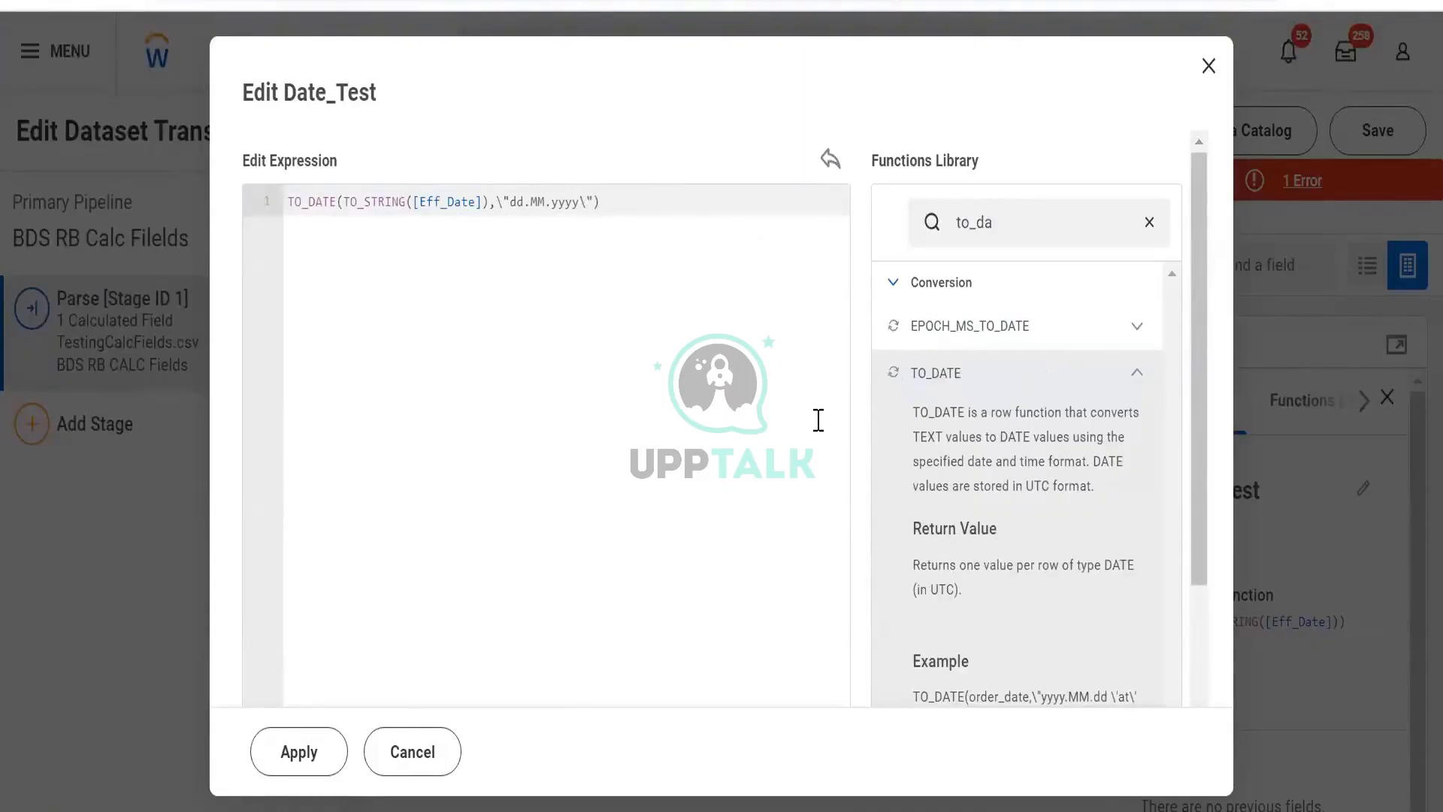
{"action": "scroll", "coordinate": [995, 476], "scroll_direction": "down", "scroll_amount": 3}
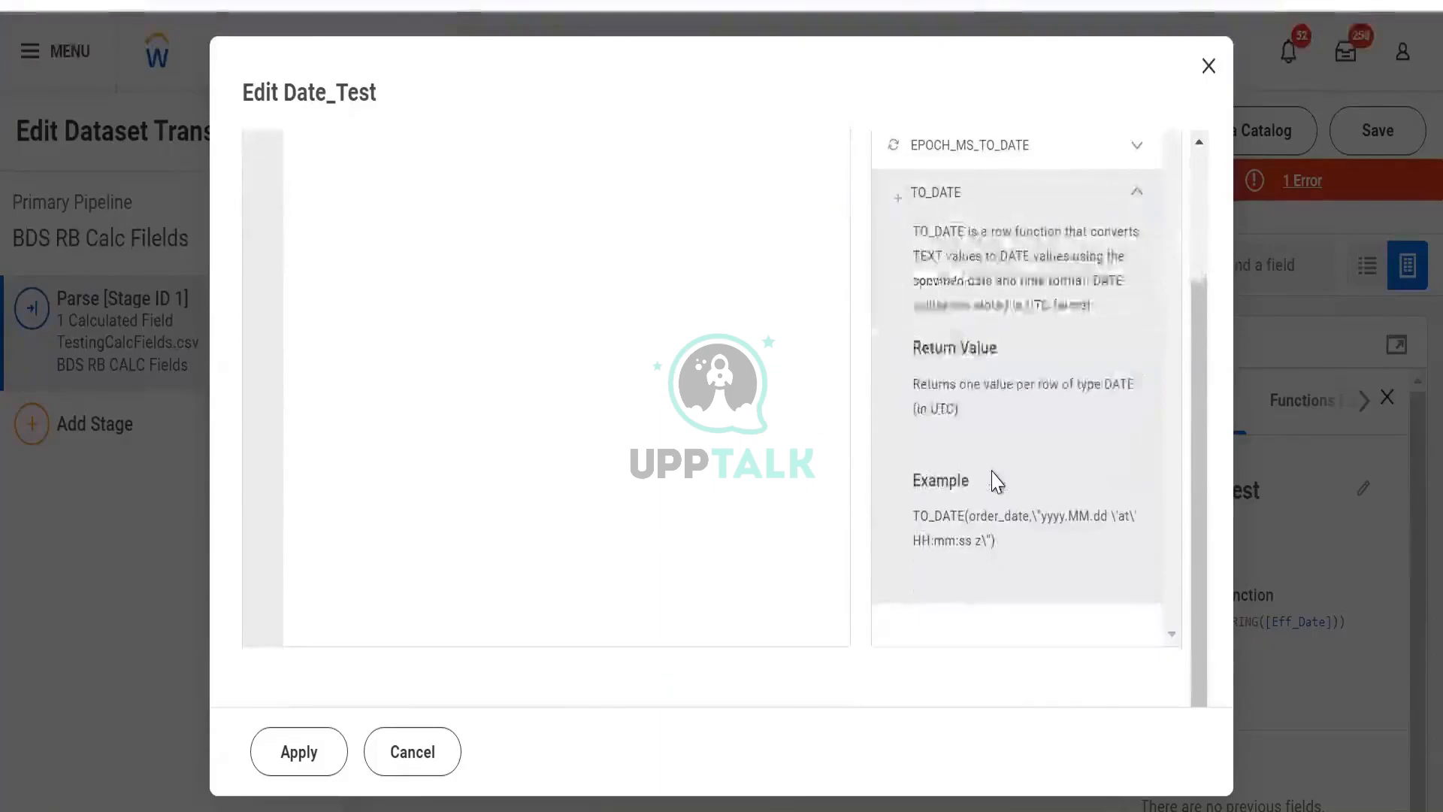
{"action": "scroll", "coordinate": [722, 535], "scroll_direction": "up", "scroll_amount": 3}
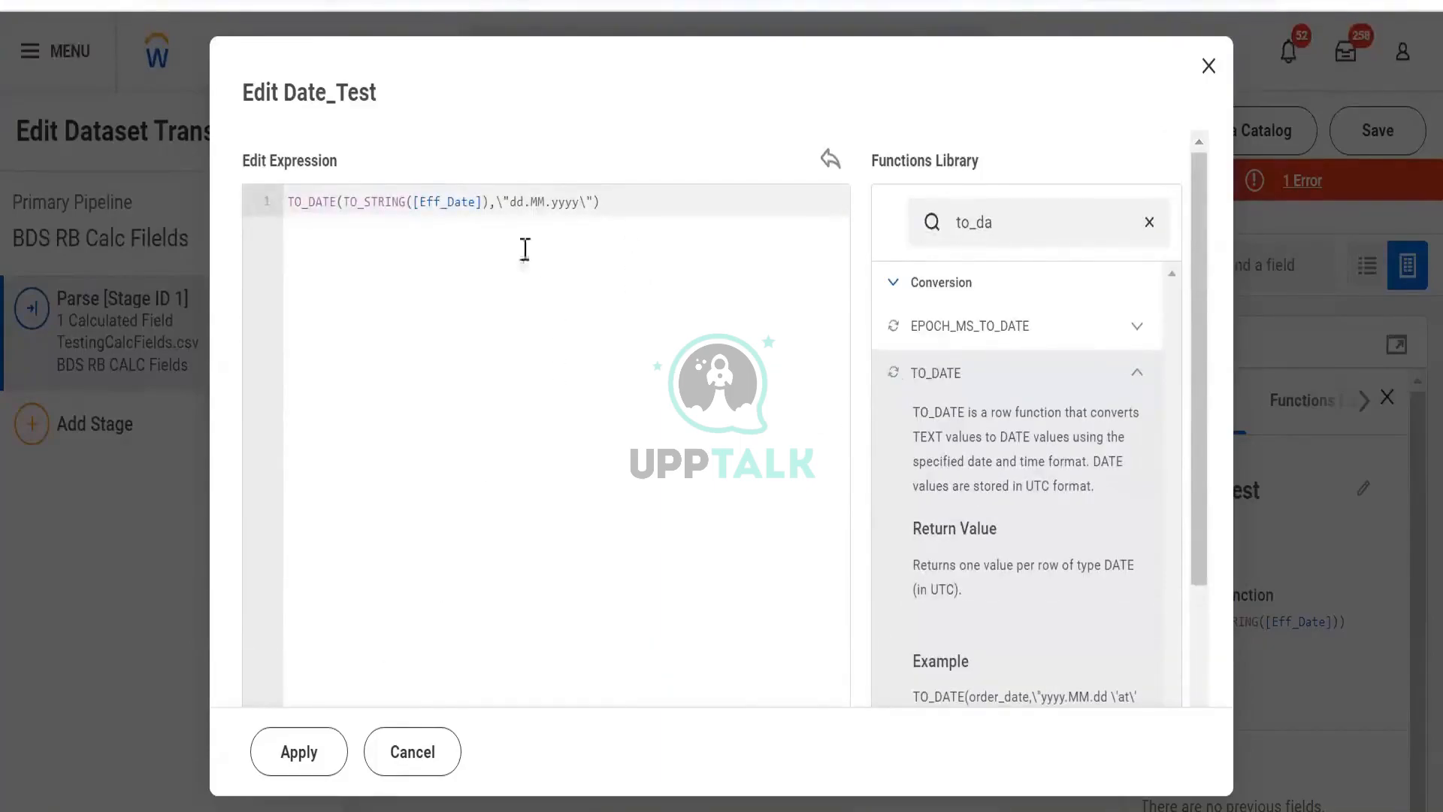
{"action": "scroll", "coordinate": [686, 331], "scroll_direction": "down", "scroll_amount": 2}
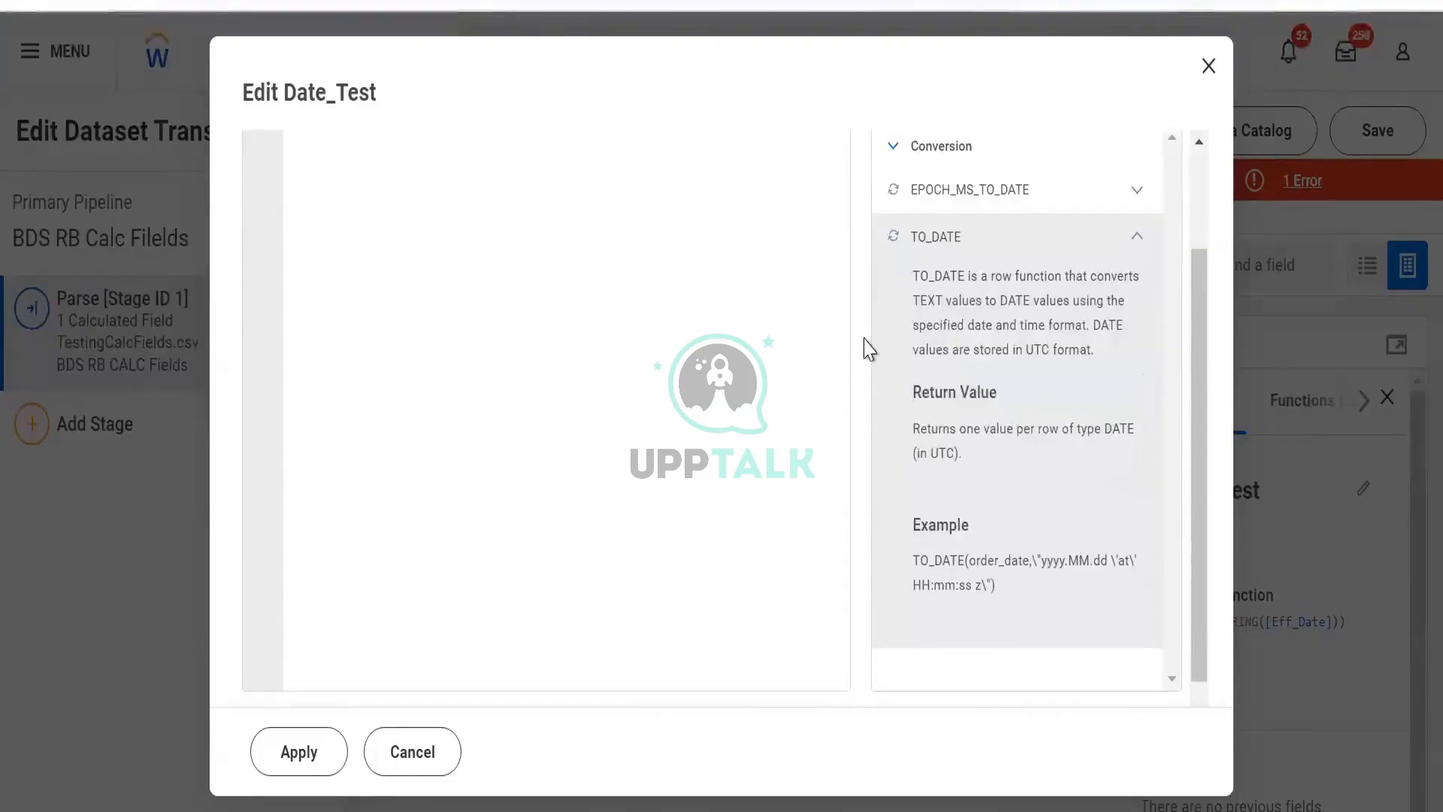
{"action": "scroll", "coordinate": [699, 348], "scroll_direction": "up", "scroll_amount": 2}
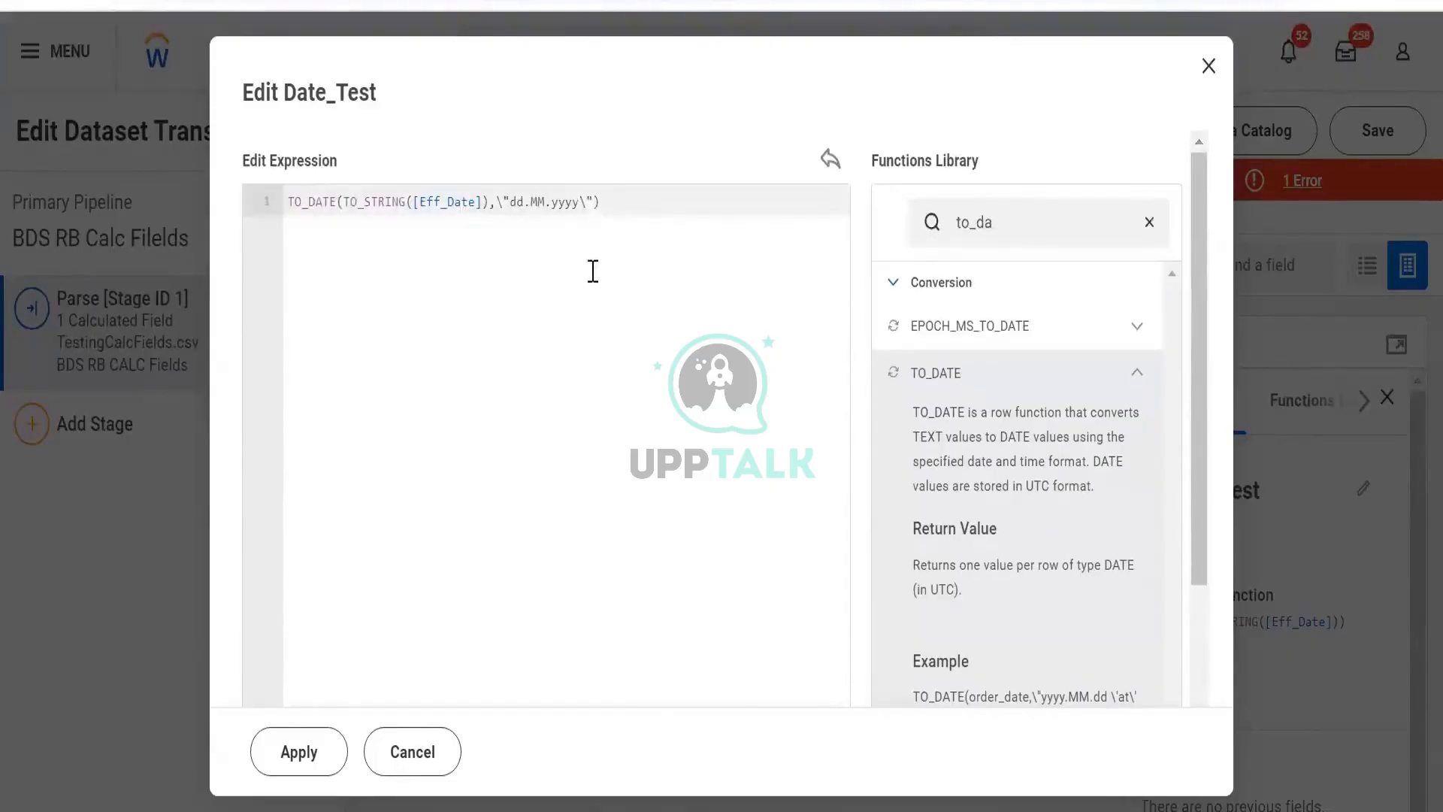
{"action": "left_click", "coordinate": [310, 756]}
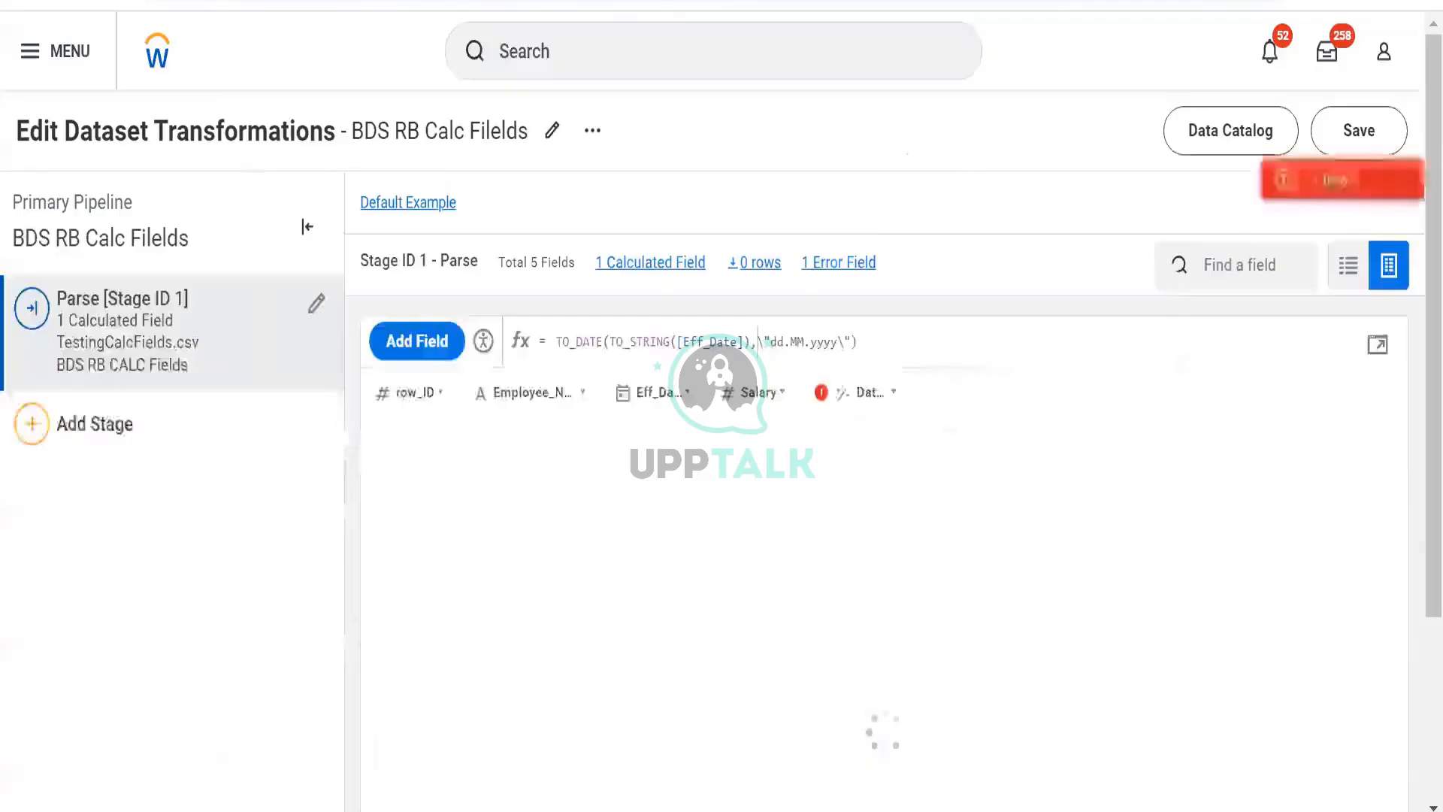
- Check the new validation error, then remove the backslashes so the format reads "dd.MM.yyyy" and confirm the formula
{"action": "left_click", "coordinate": [1282, 182]}
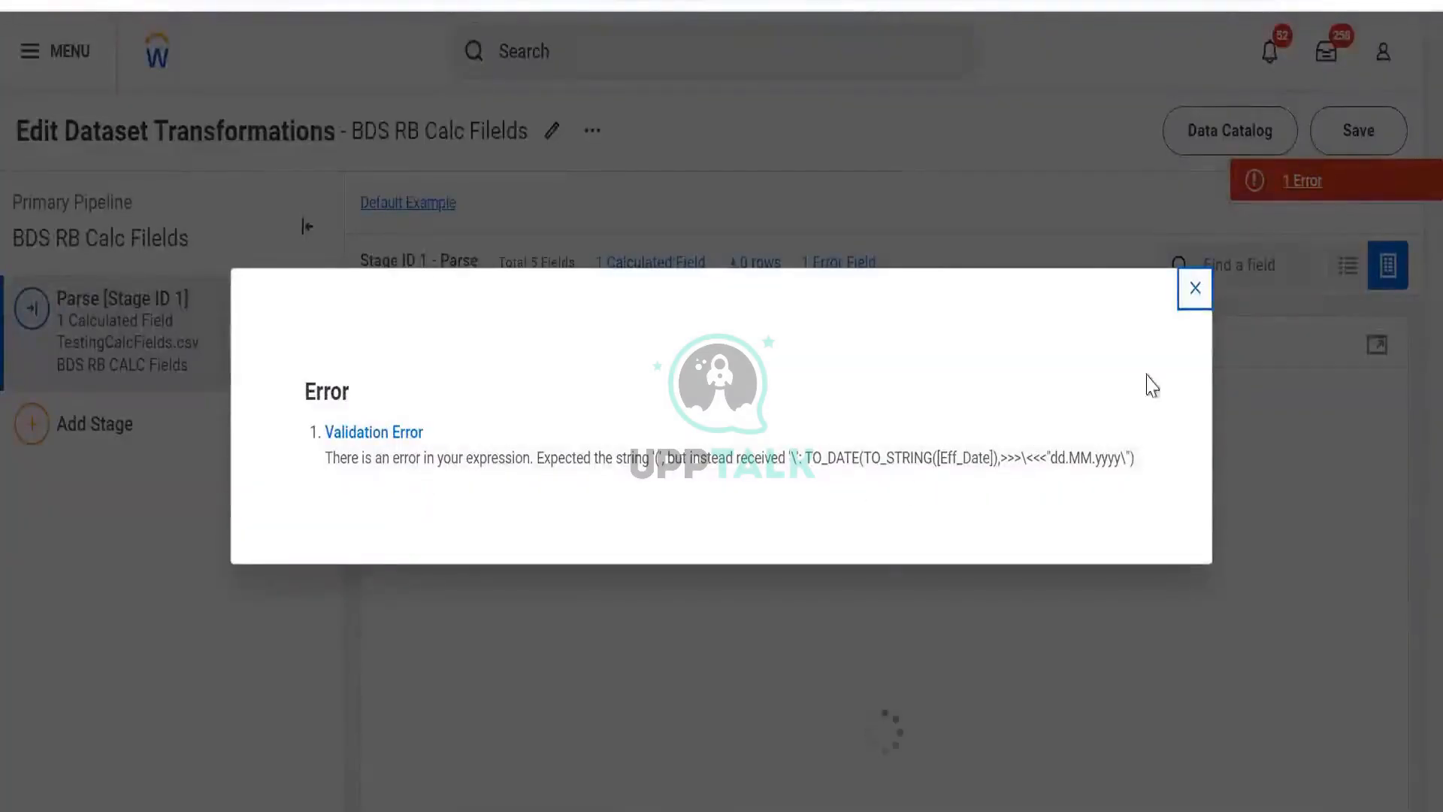
{"action": "left_click", "coordinate": [1194, 287]}
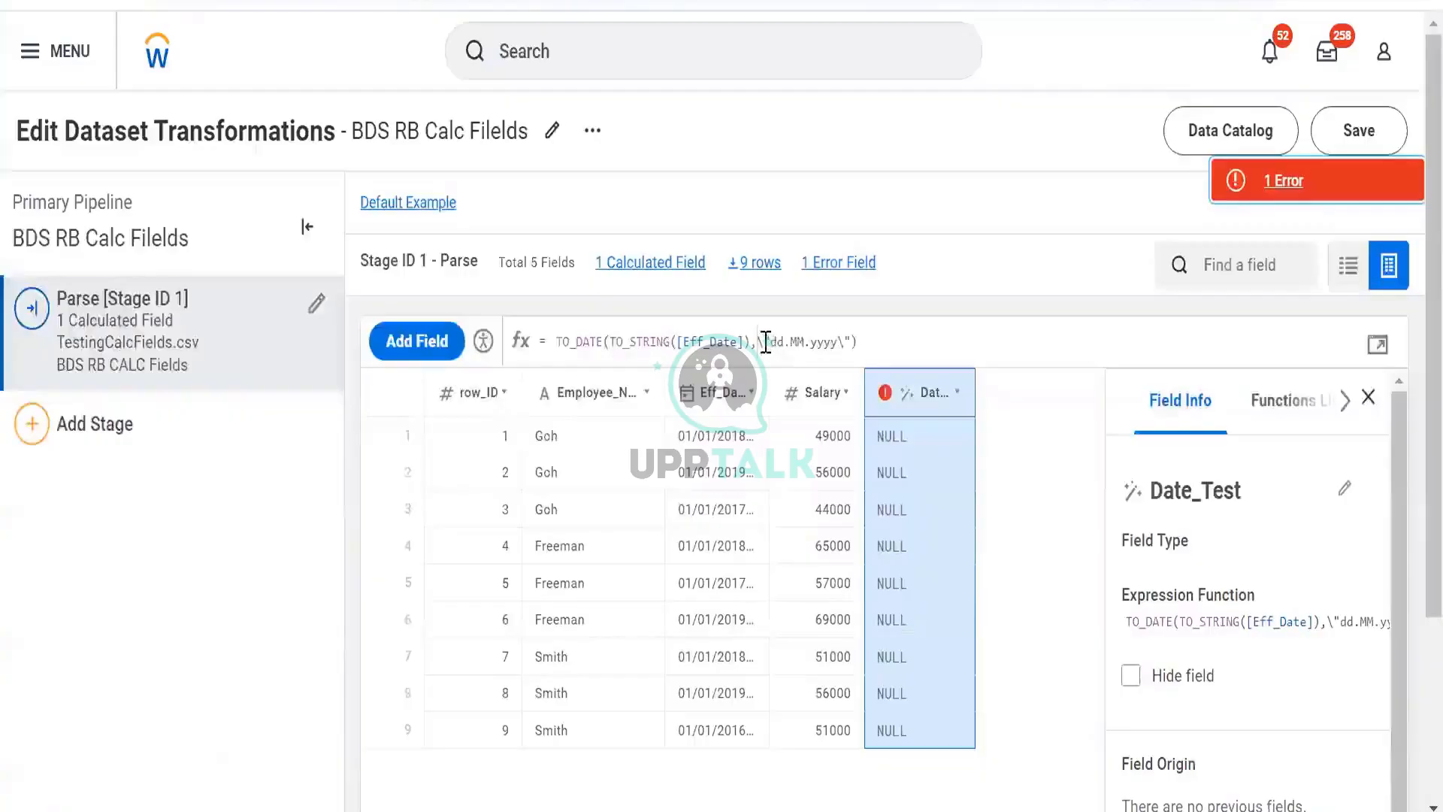
{"action": "left_click", "coordinate": [766, 342]}
{"action": "key", "text": "BackSpace"}
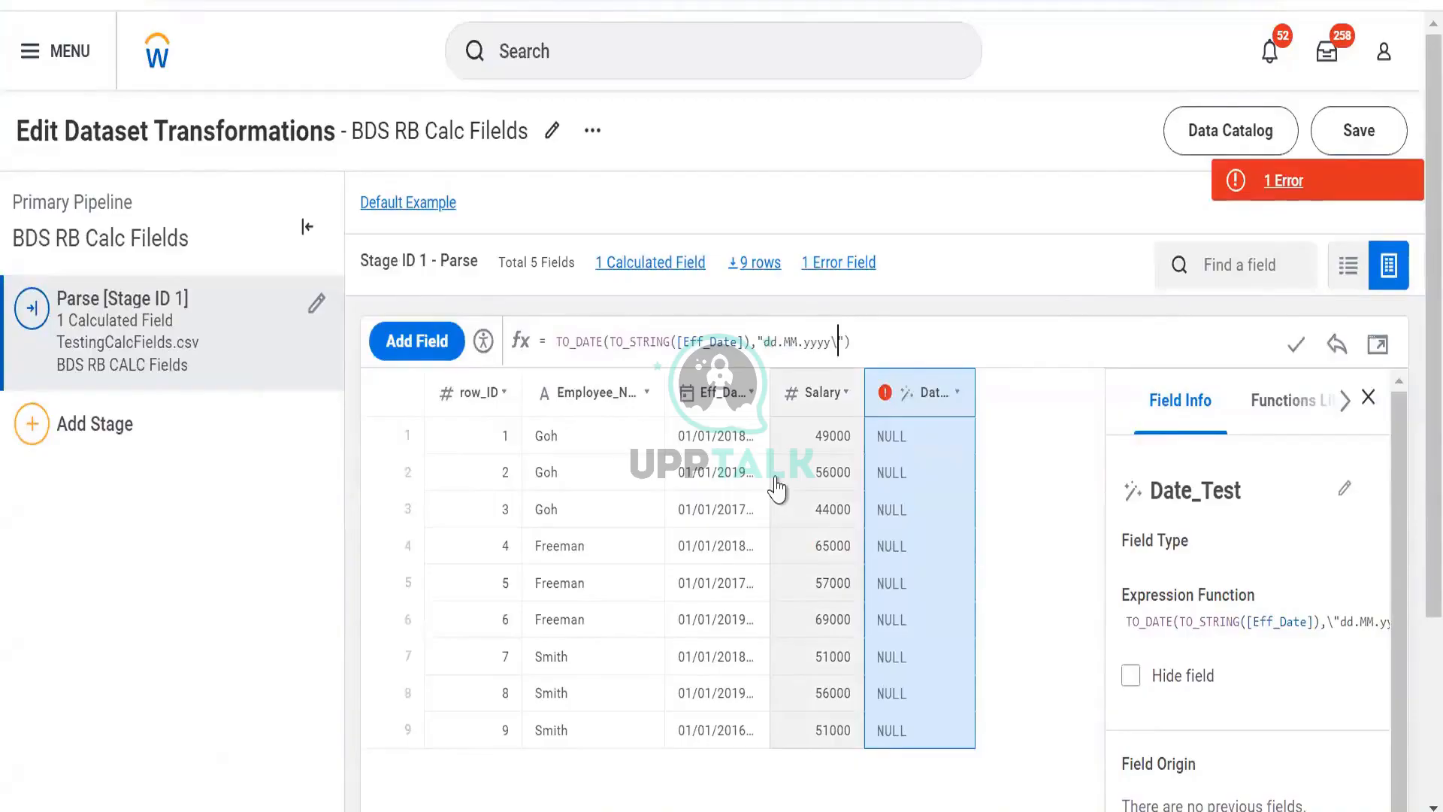
{"action": "key", "text": "BackSpace"}
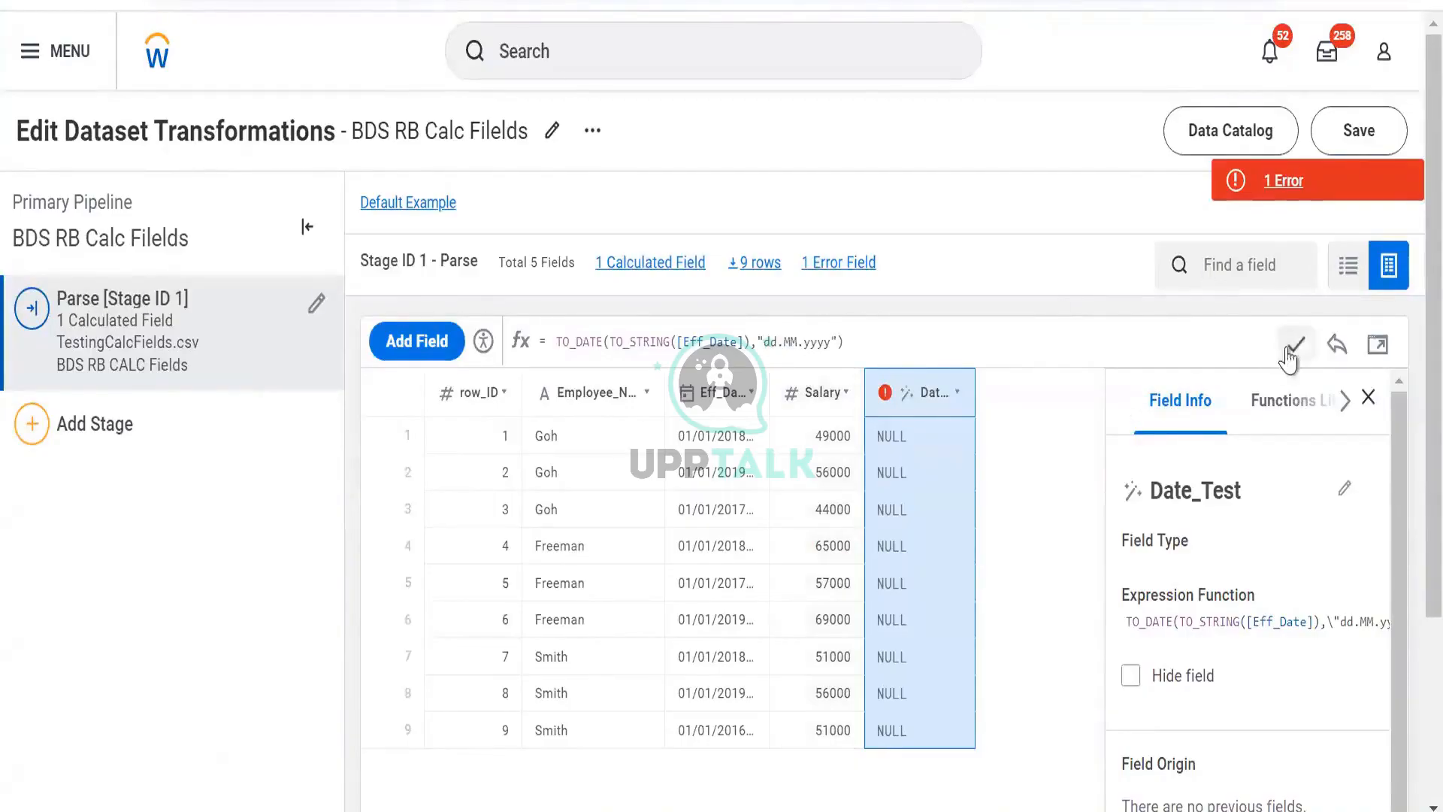
{"action": "left_click", "coordinate": [1289, 349]}
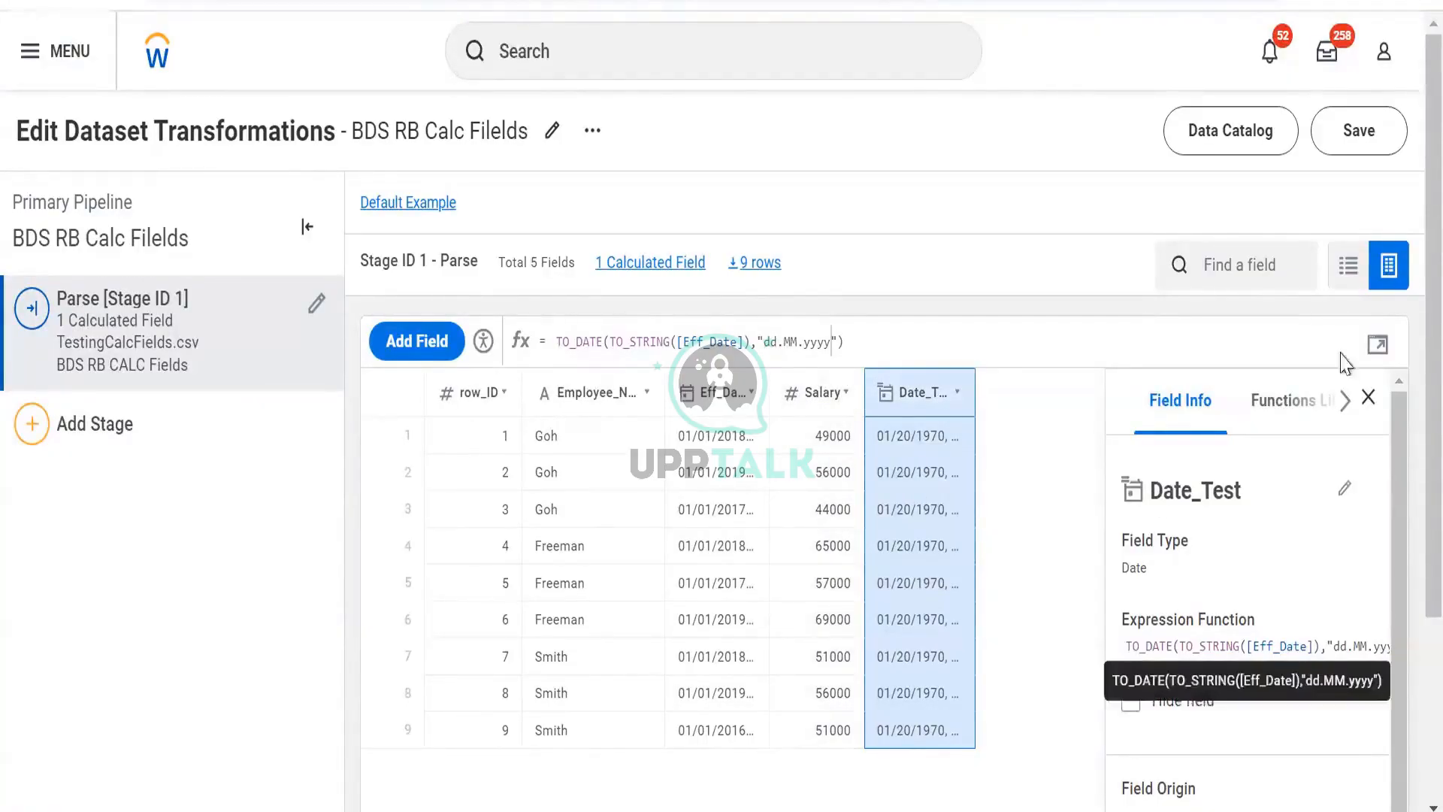
- Reopen the Date_Test expression editor and look up TO_DATE in the Functions Library to compare its example format
{"action": "left_click", "coordinate": [755, 330]}
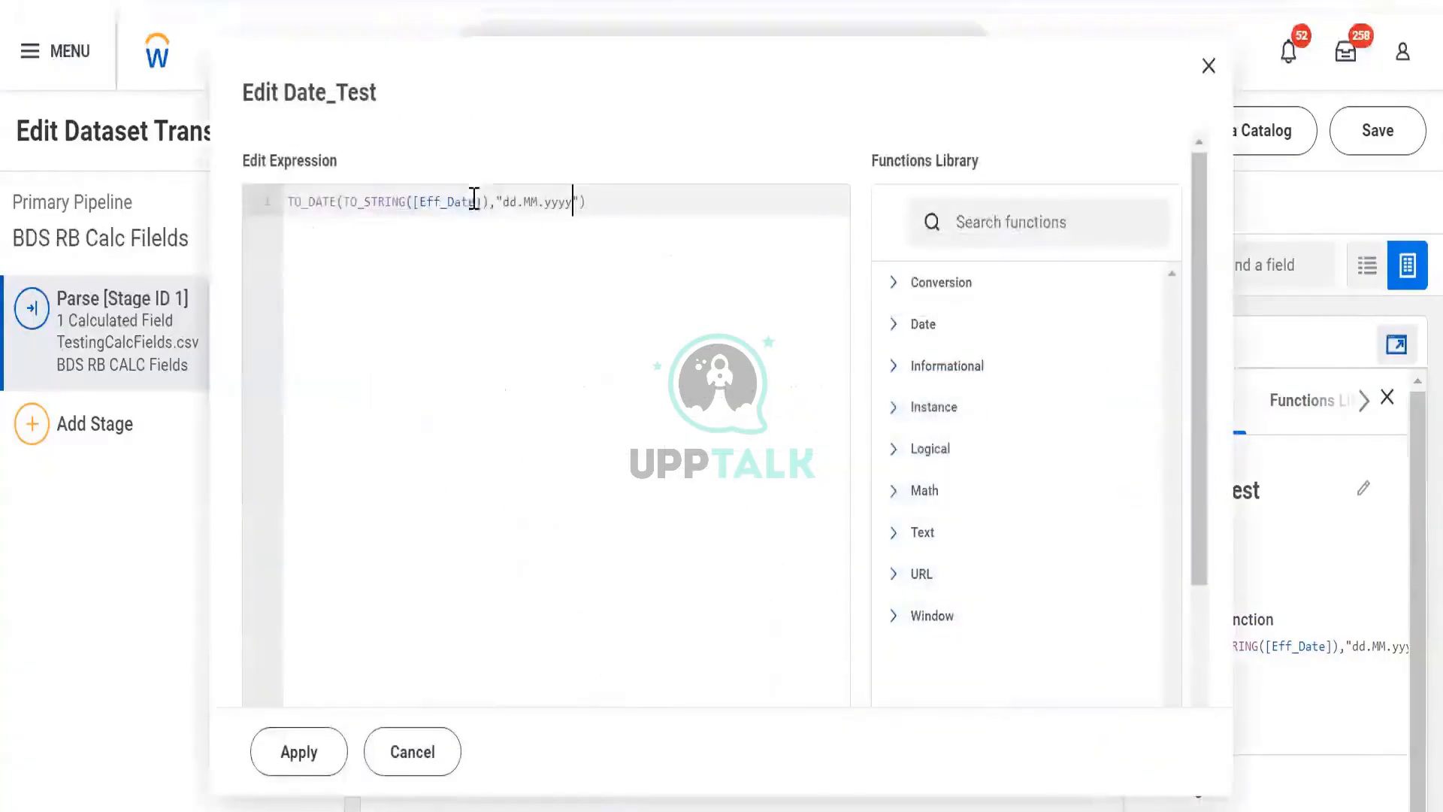
{"action": "left_click", "coordinate": [950, 217]}
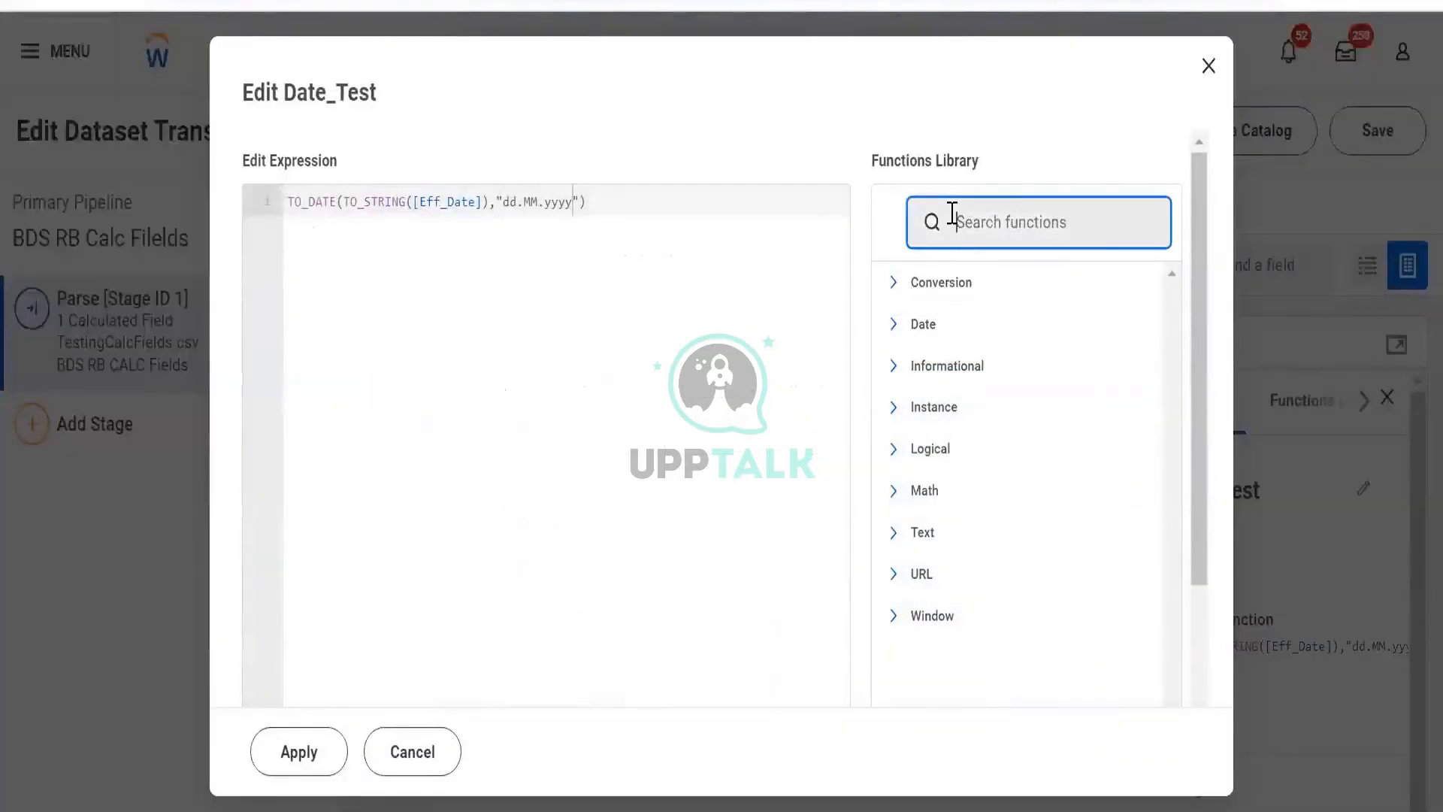
{"action": "type", "text": "to-"}
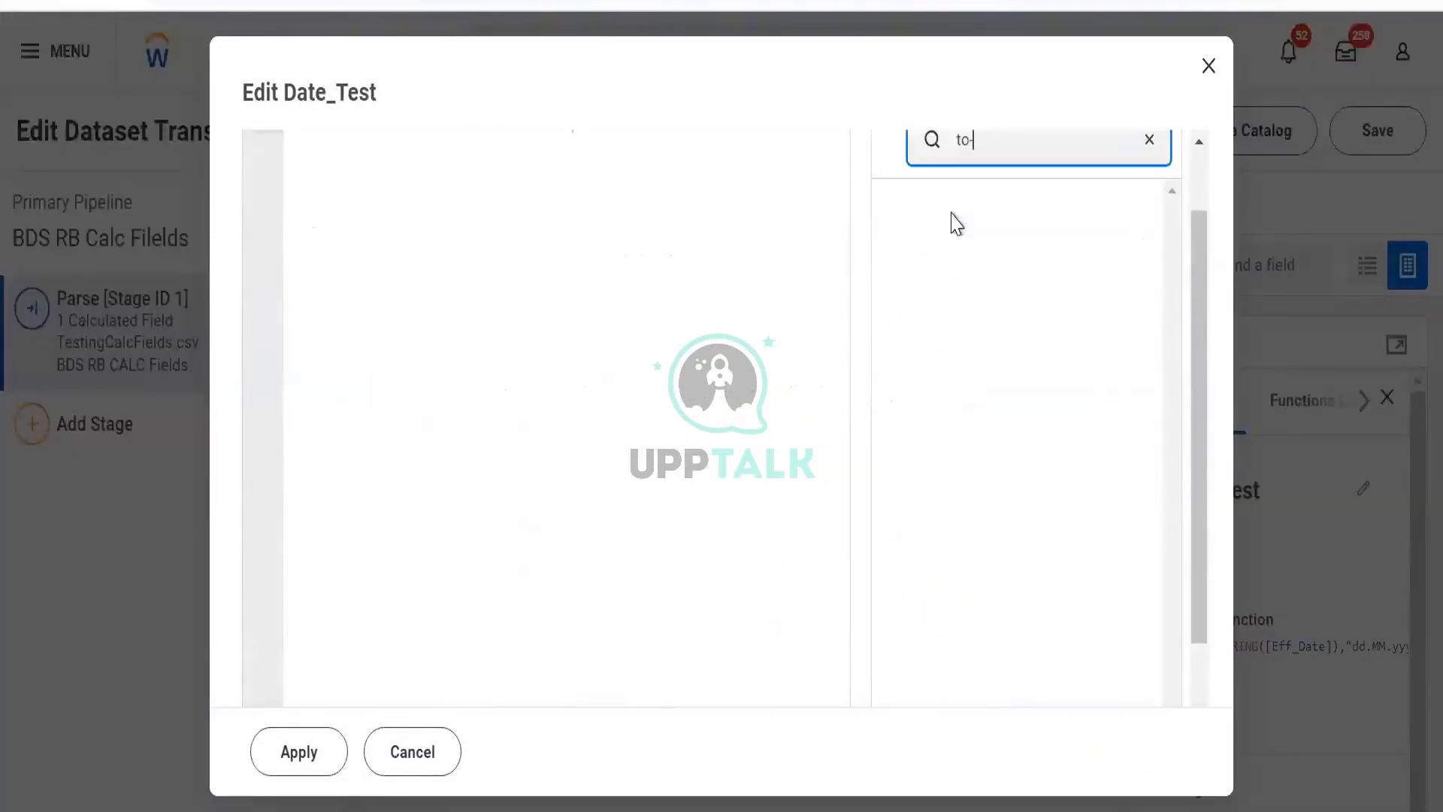
{"action": "key", "text": "BackSpace"}
{"action": "type", "text": "_da"}
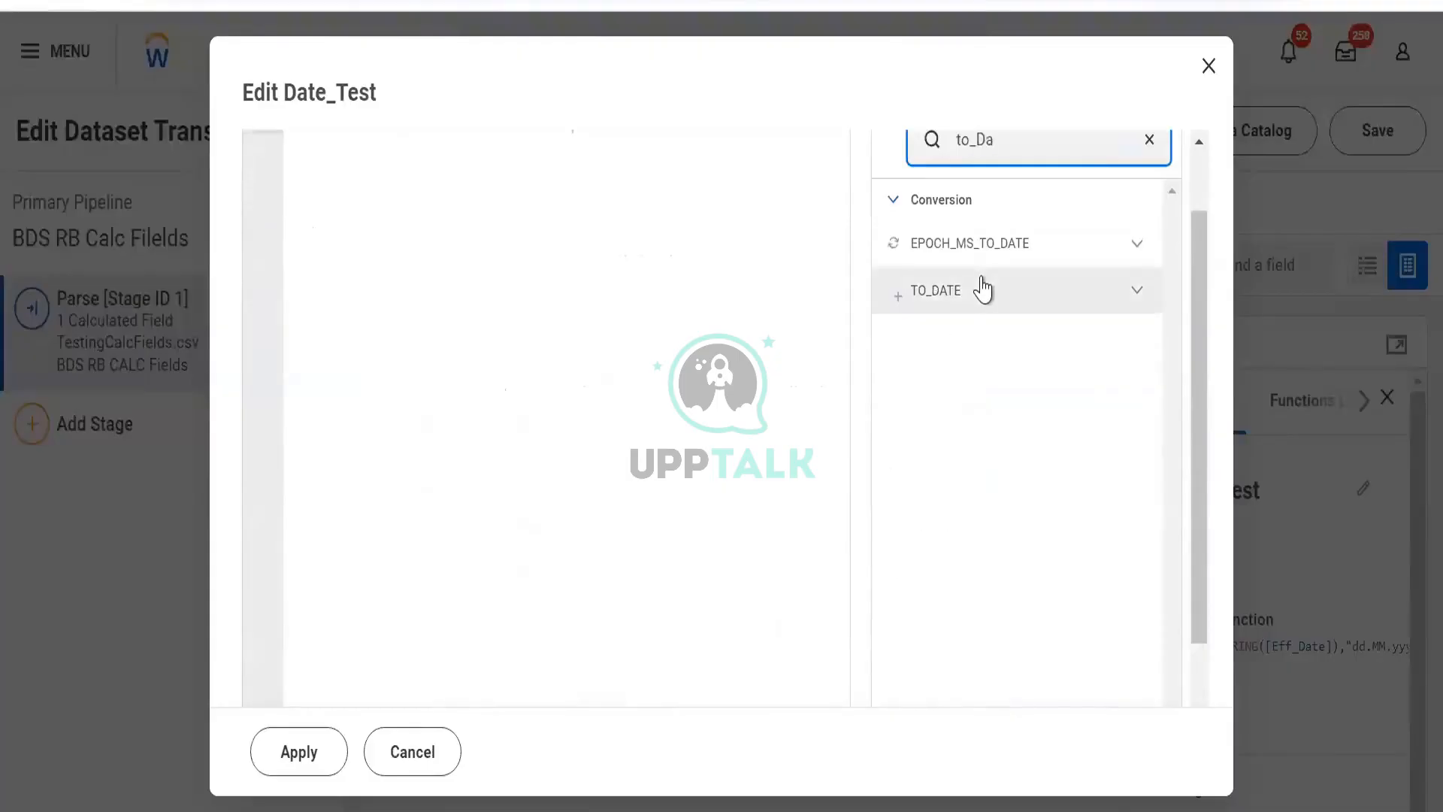
{"action": "left_click", "coordinate": [979, 286]}
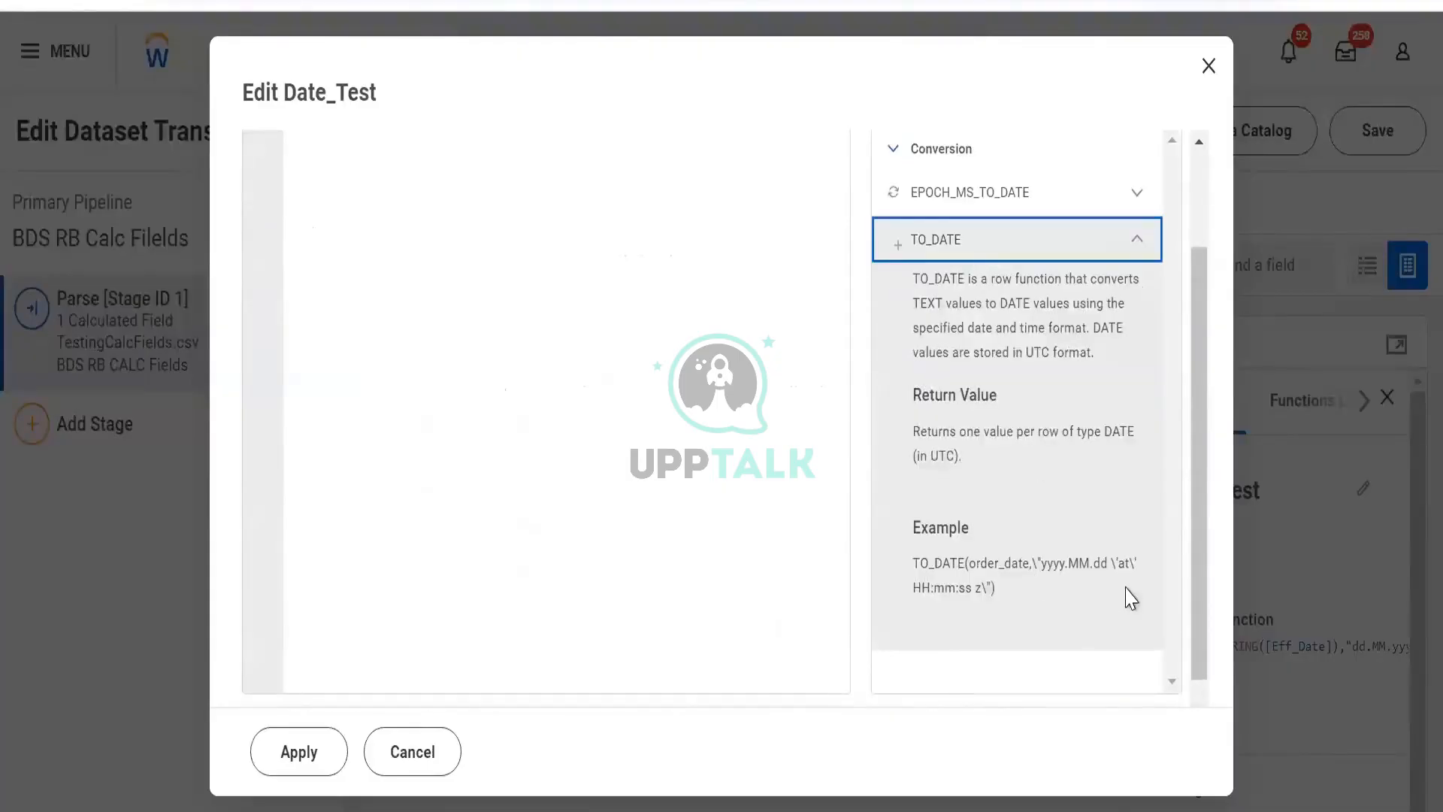
{"action": "scroll", "coordinate": [1130, 598], "scroll_direction": "up", "scroll_amount": 2}
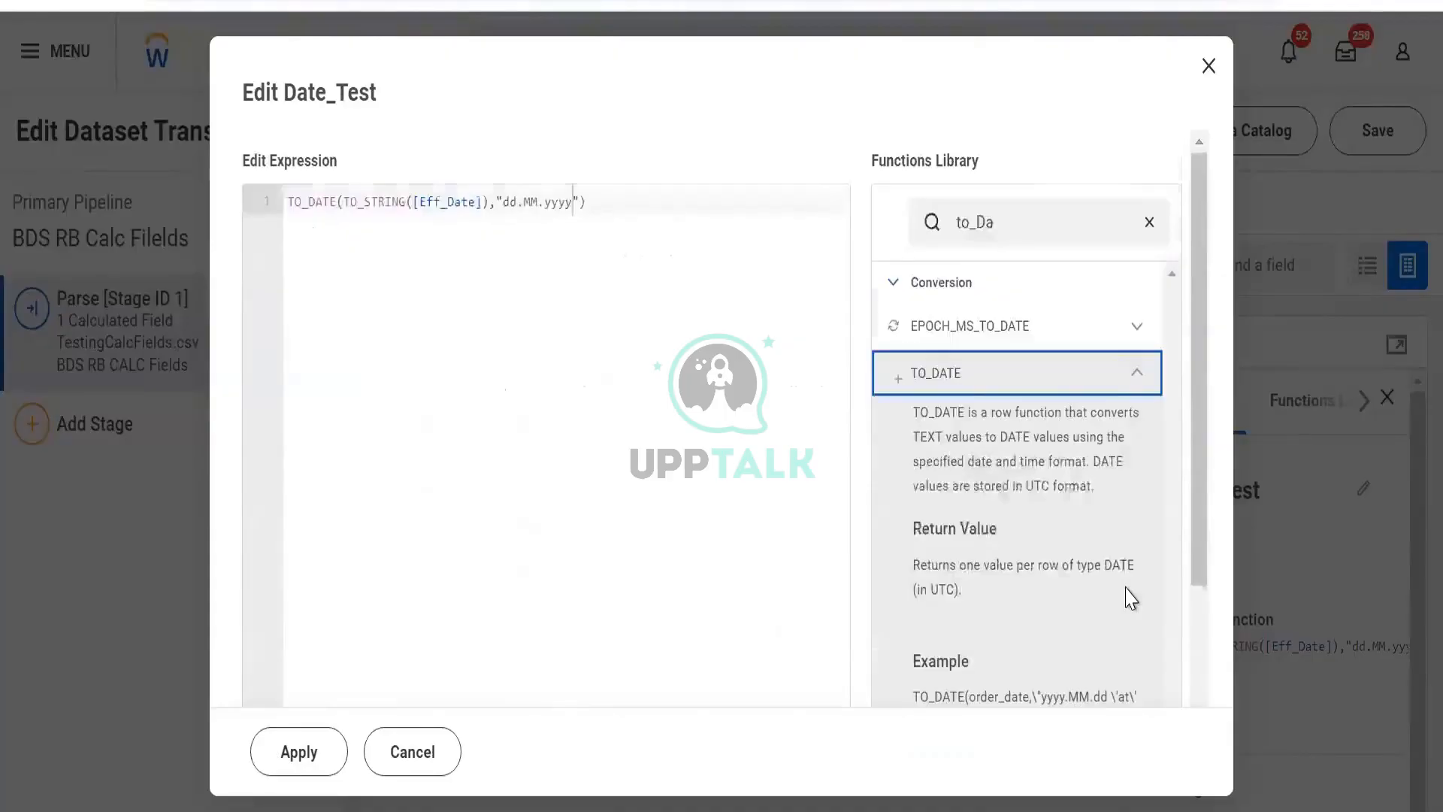
{"action": "scroll", "coordinate": [1131, 598], "scroll_direction": "down", "scroll_amount": 2}
{"action": "scroll", "coordinate": [1102, 572], "scroll_direction": "up", "scroll_amount": 2}
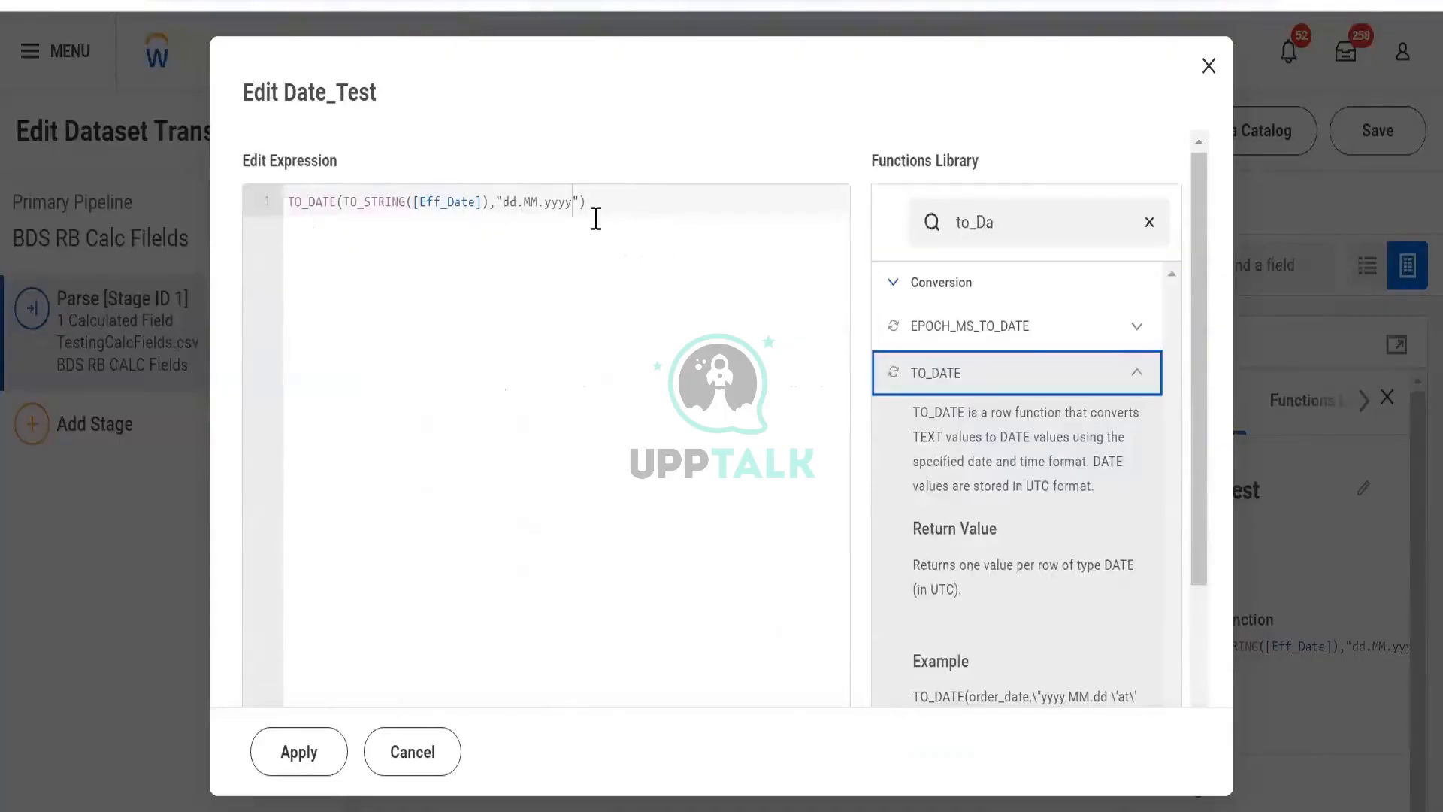
- Change the date format in the Date_Test expression from day-first to "yyyy.MM.dd"
{"action": "left_click", "coordinate": [511, 201]}
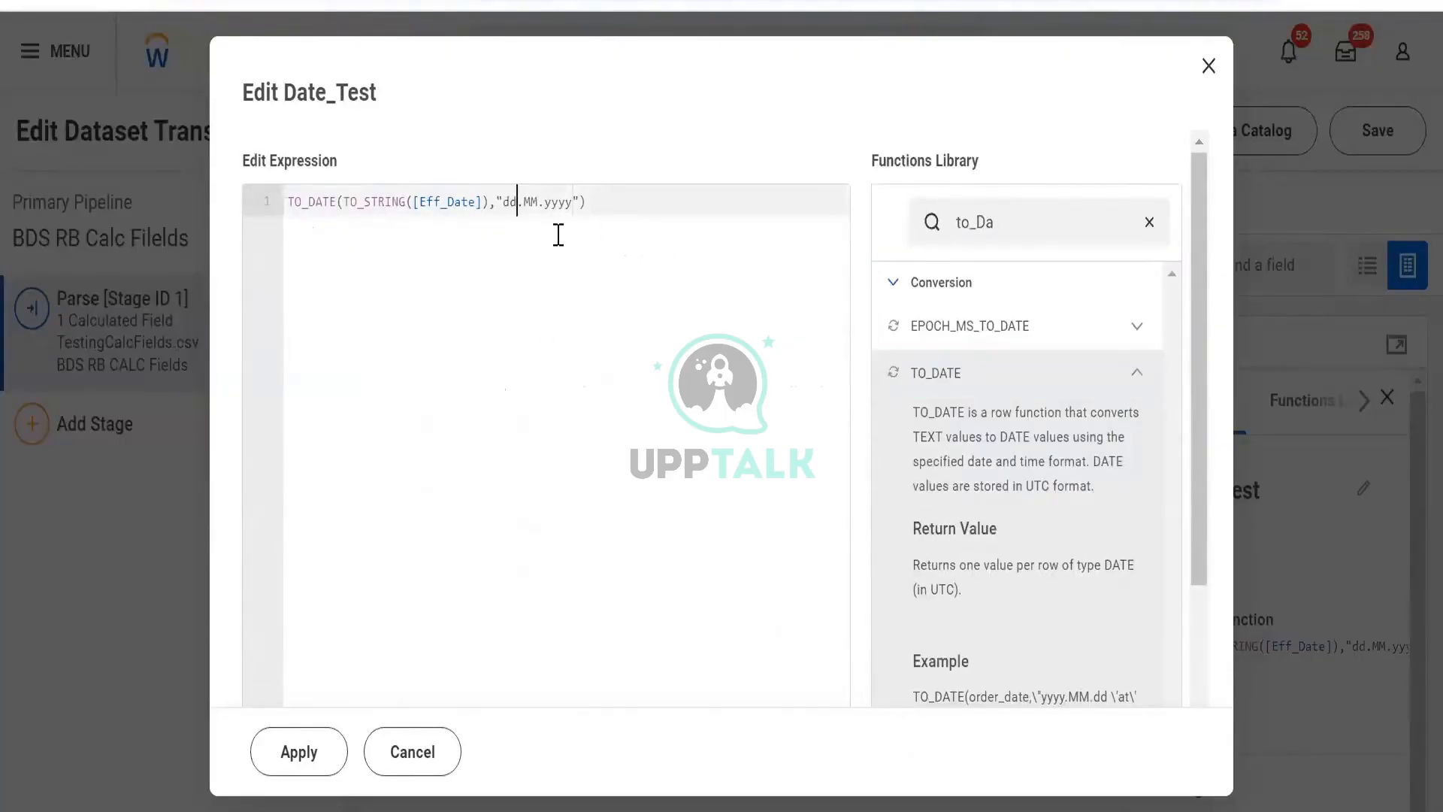
{"action": "key", "text": "BackSpace"}
{"action": "key", "text": "BackSpace"}
{"action": "type", "text": "yyyy"}
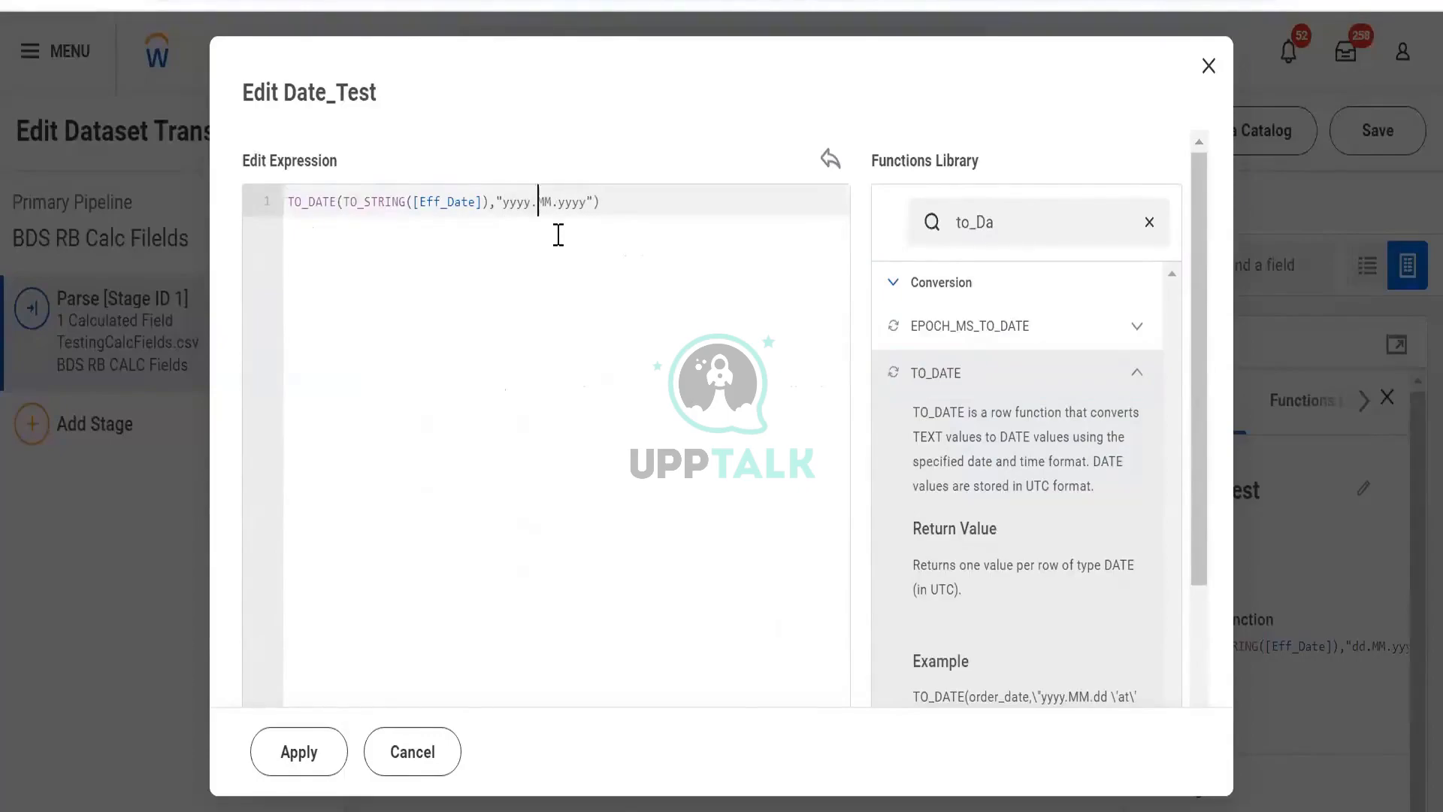
{"action": "key", "text": "Right"}
{"action": "key", "text": "shift+Right"}
{"action": "key", "text": "shift+Right"}
{"action": "key", "text": "shift+Right"}
{"action": "key", "text": "shift+Right"}
{"action": "type", "text": "dd"}
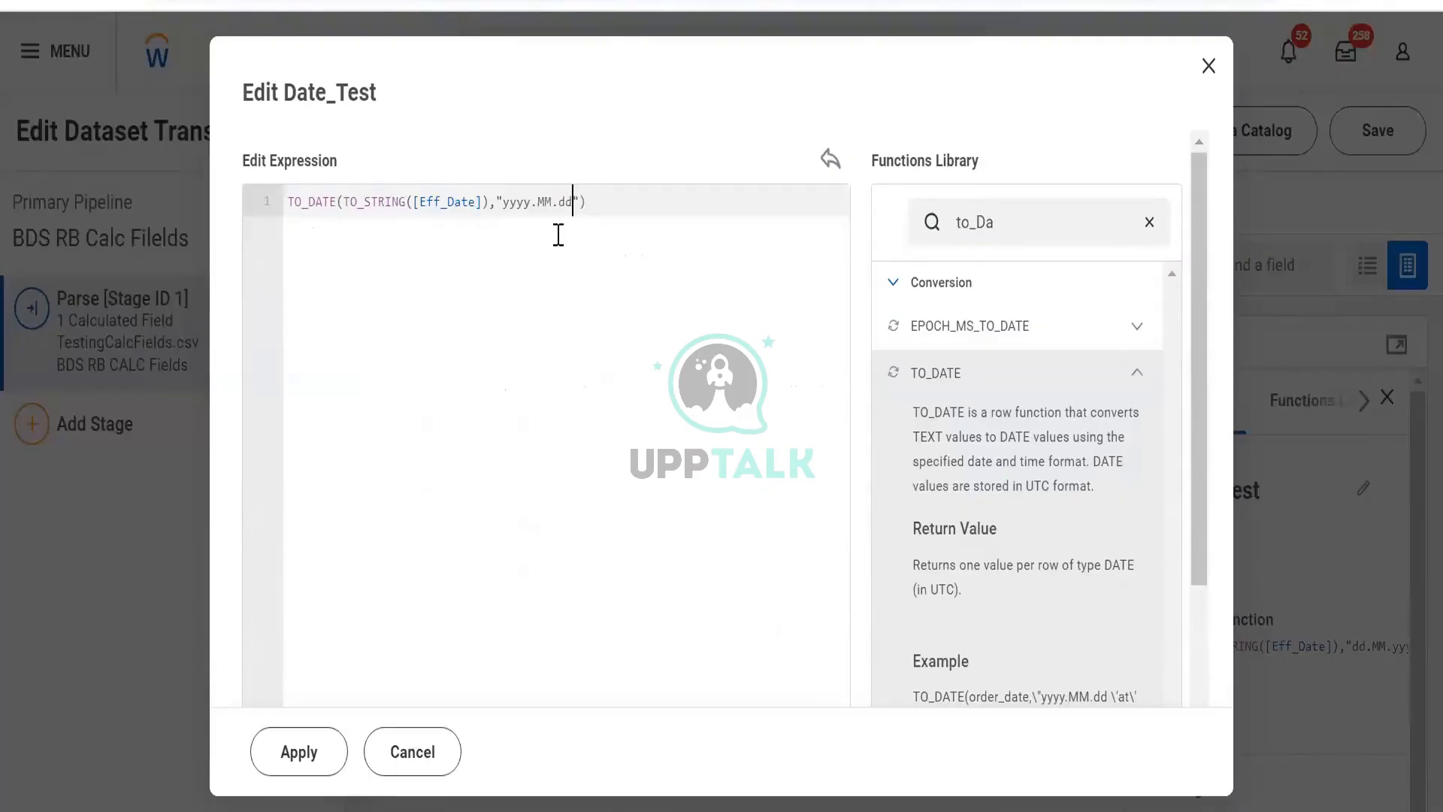
- Apply the "yyyy.MM.dd" Date_Test formula and widen the Date_Test column to show full values
{"action": "left_click", "coordinate": [289, 756]}
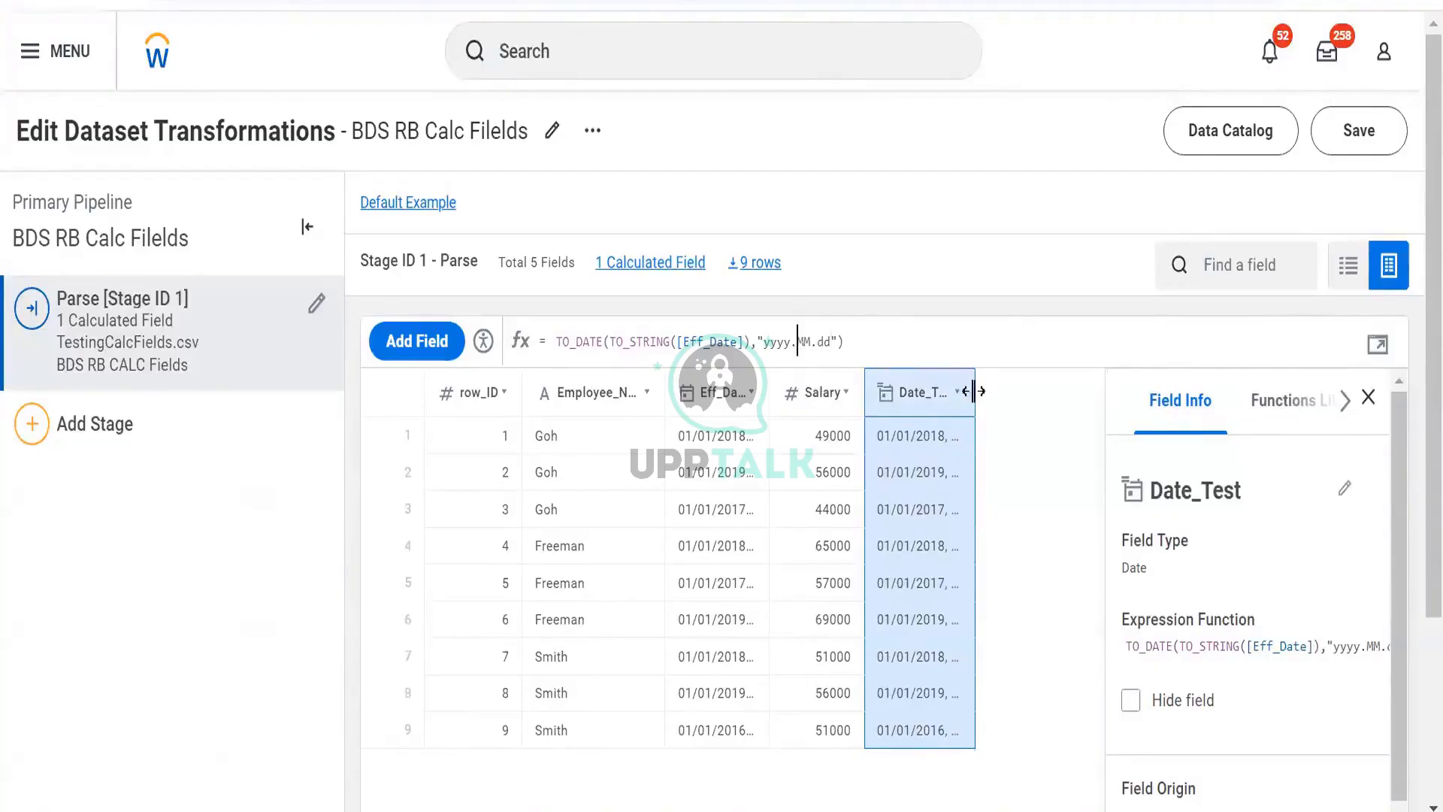
{"action": "left_click_drag", "start_coordinate": [973, 391], "coordinate": [1020, 413]}
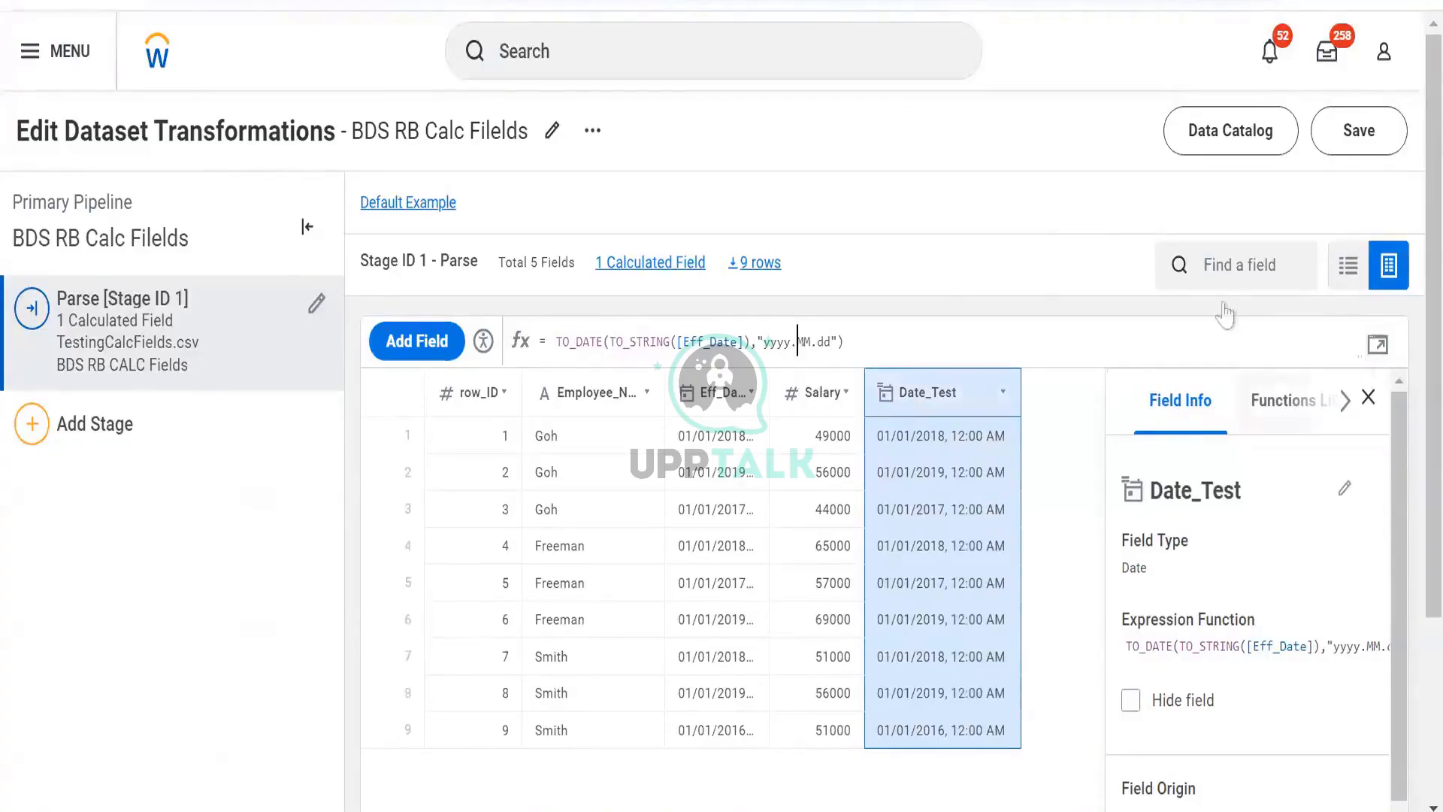
- Reopen the Date_Test expression editor, clear the whole expression and insert the EXTRACT function
{"action": "left_click", "coordinate": [1378, 345]}
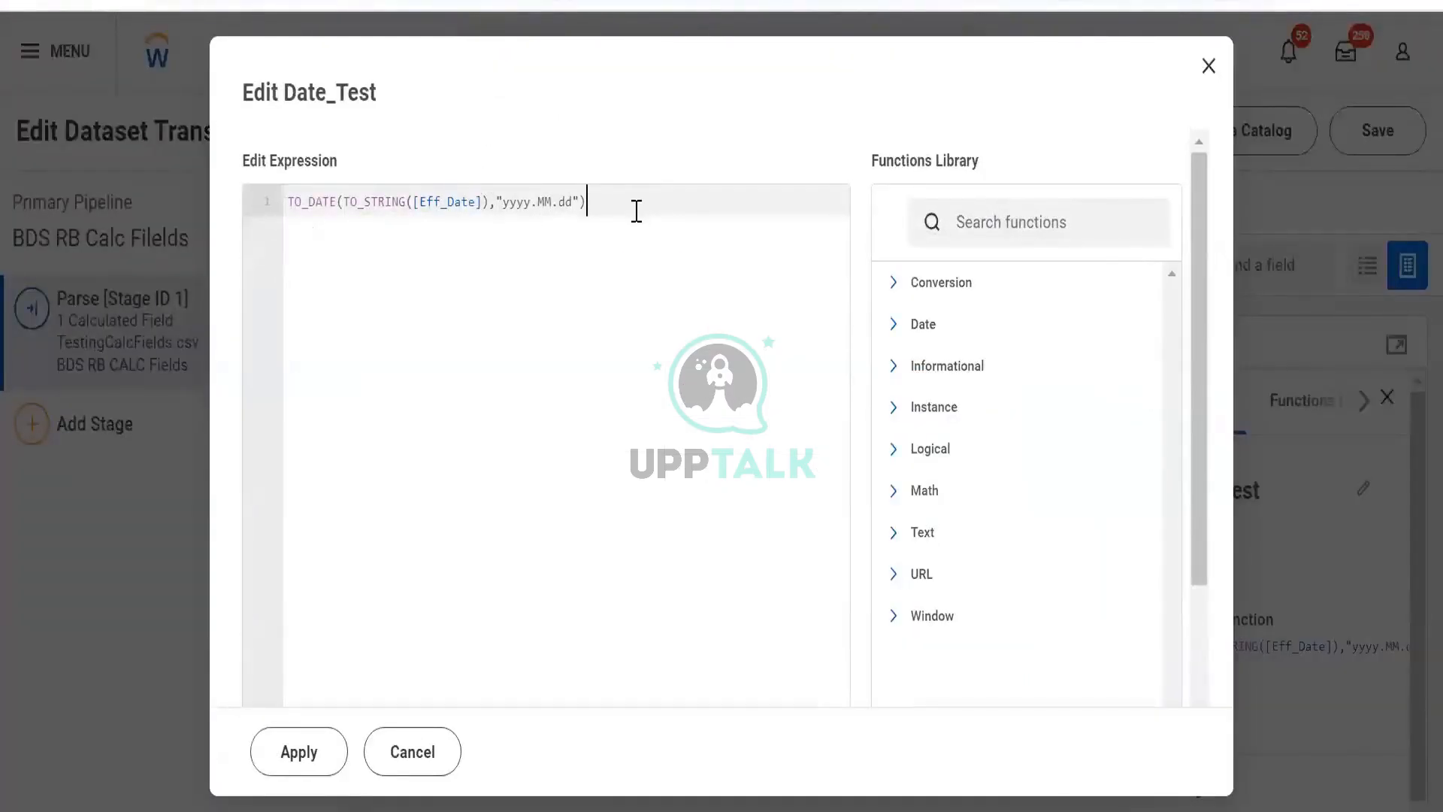
{"action": "key", "text": "BackSpace"}
{"action": "key", "text": "BackSpace"}
{"action": "key", "text": "BackSpace"}
{"action": "key", "text": "BackSpace"}
{"action": "key", "text": "BackSpace"}
{"action": "key", "text": "BackSpace"}
{"action": "key", "text": "BackSpace"}
{"action": "key", "text": "BackSpace"}
{"action": "key", "text": "ctrl+a"}
{"action": "key", "text": "BackSpace"}
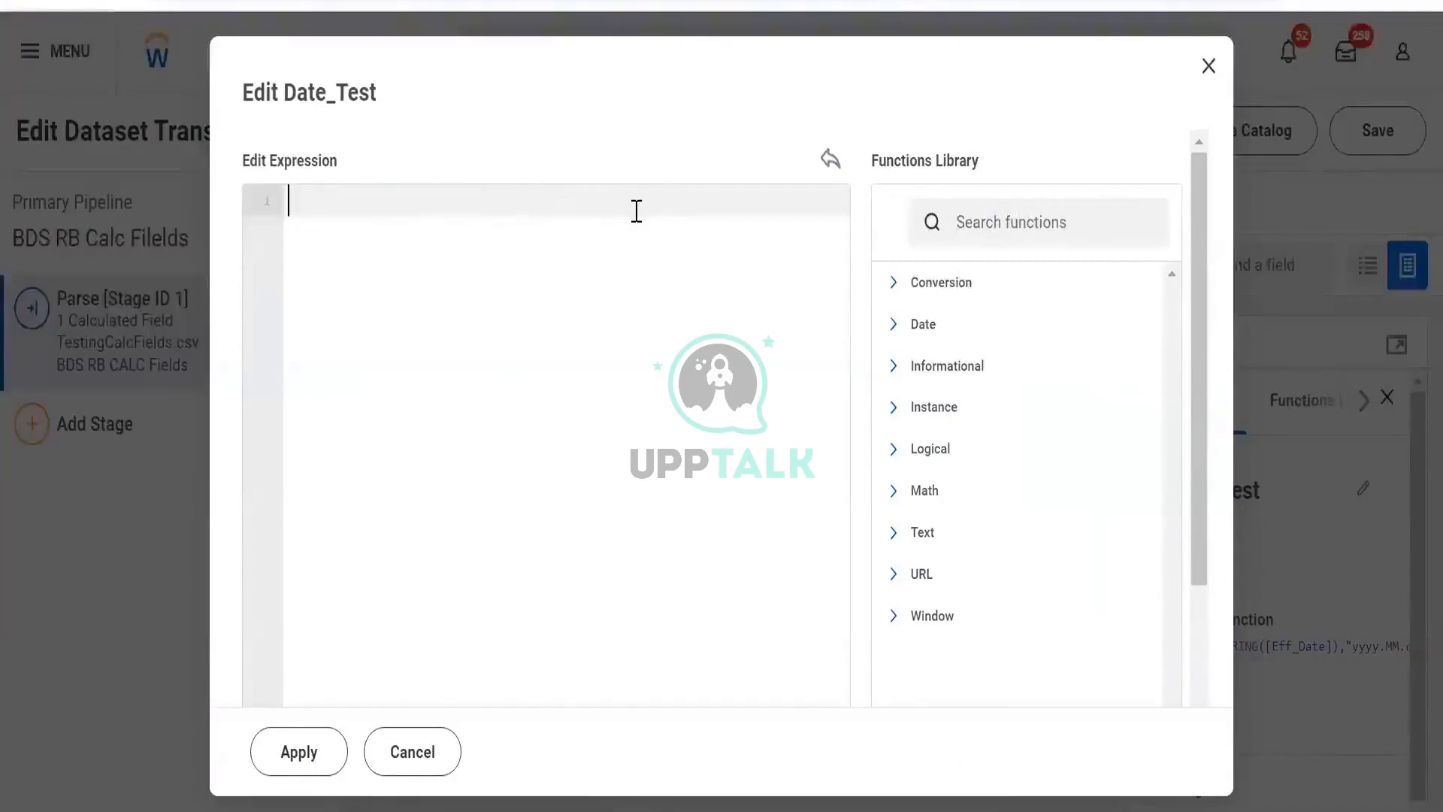
{"action": "type", "text": "ext"}
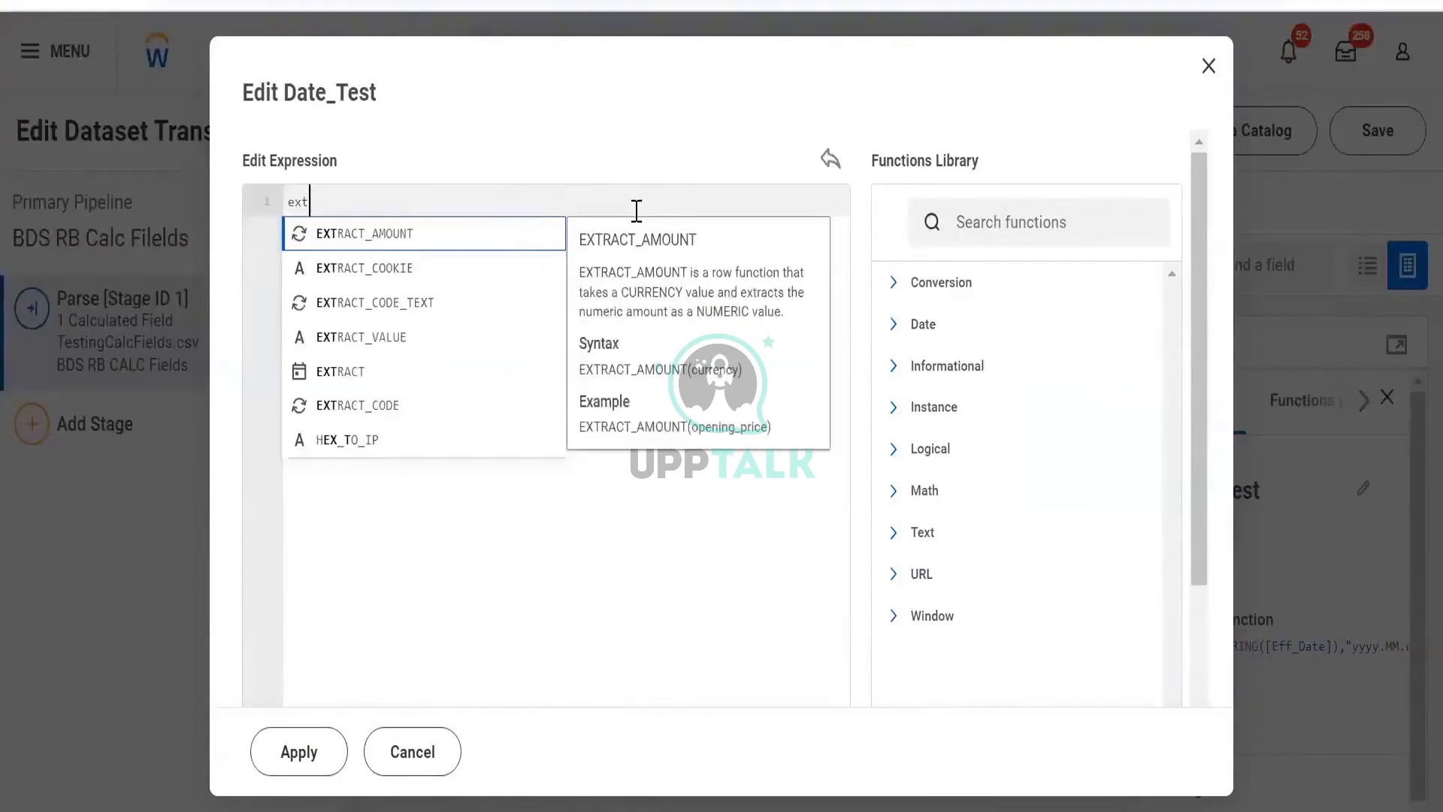
{"action": "key", "text": "Down"}
{"action": "key", "text": "Down"}
{"action": "key", "text": "Down"}
{"action": "key", "text": "Down"}
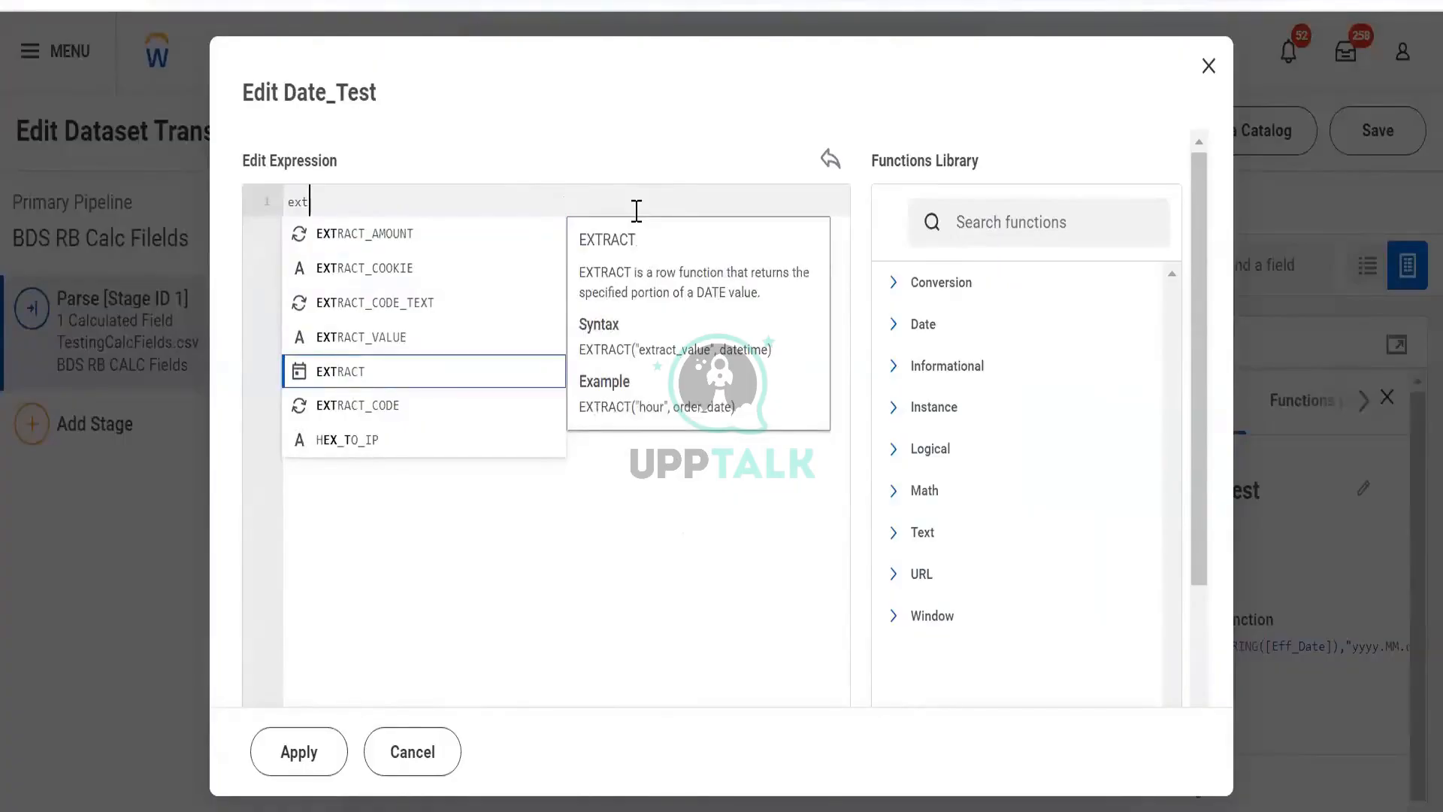
{"action": "key", "text": "Return"}
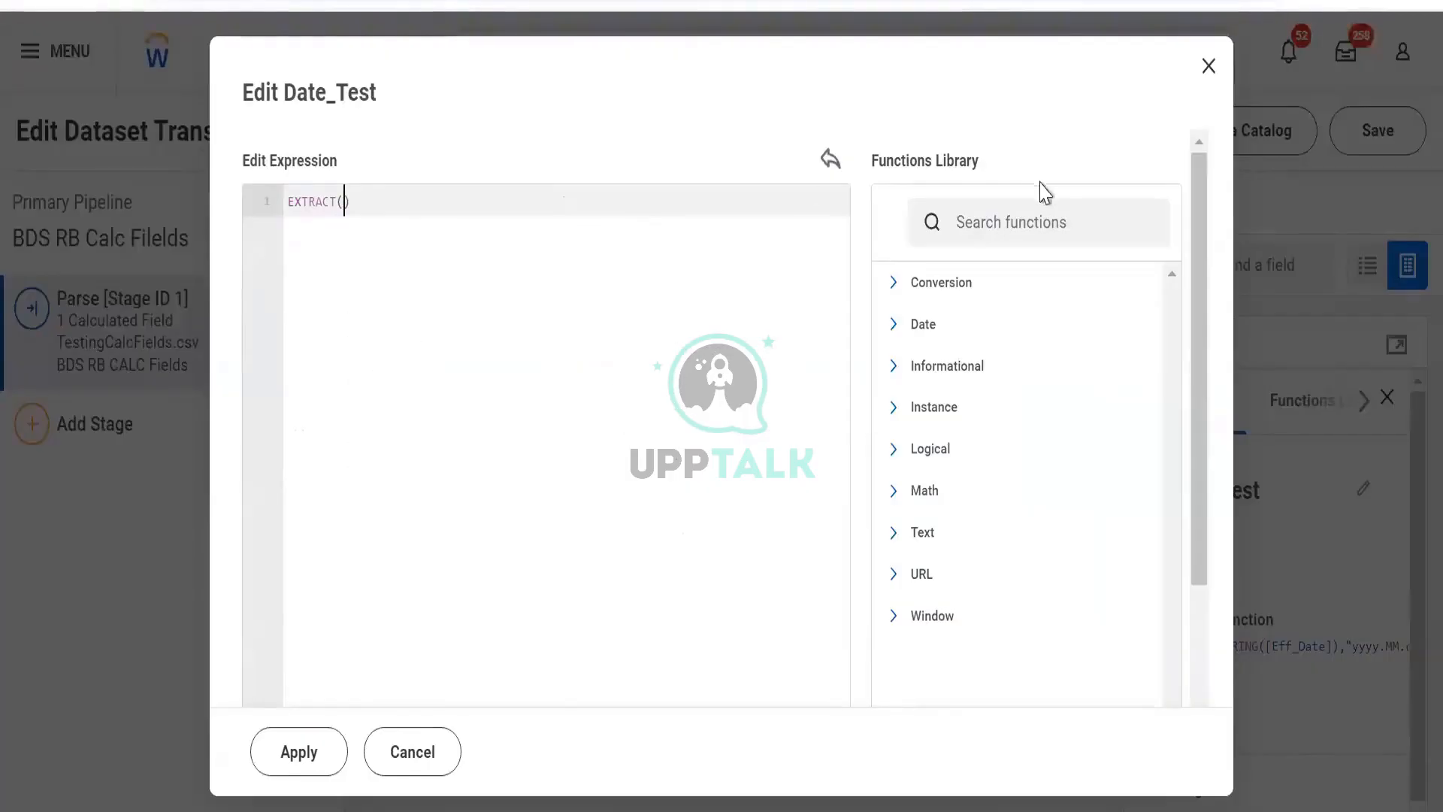
- Look up EXTRACT in the Functions Library to read its syntax and example
{"action": "left_click", "coordinate": [1045, 210]}
{"action": "type", "text": "ext"}
{"action": "scroll", "coordinate": [1045, 210], "scroll_direction": "down", "scroll_amount": 2}
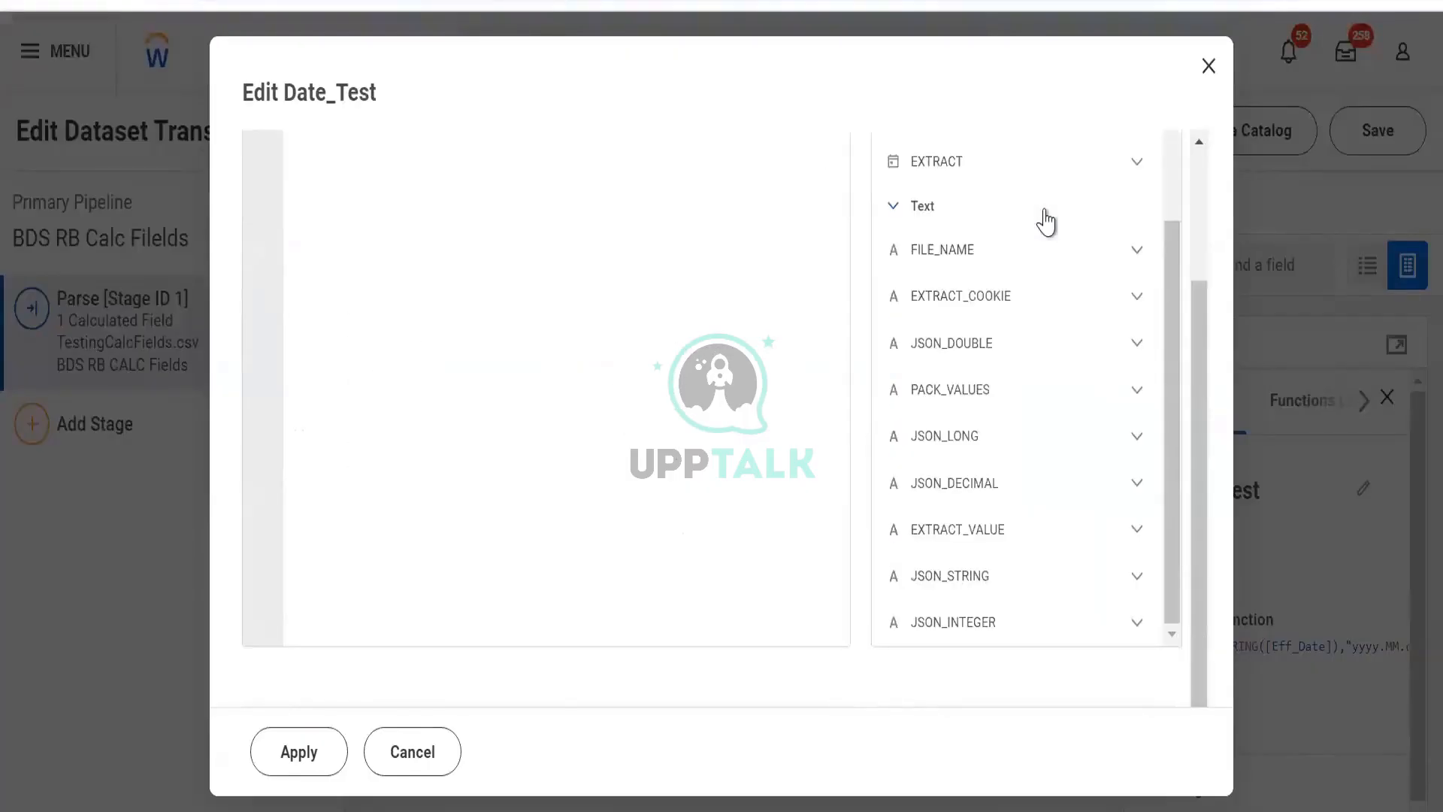
{"action": "left_click", "coordinate": [987, 186]}
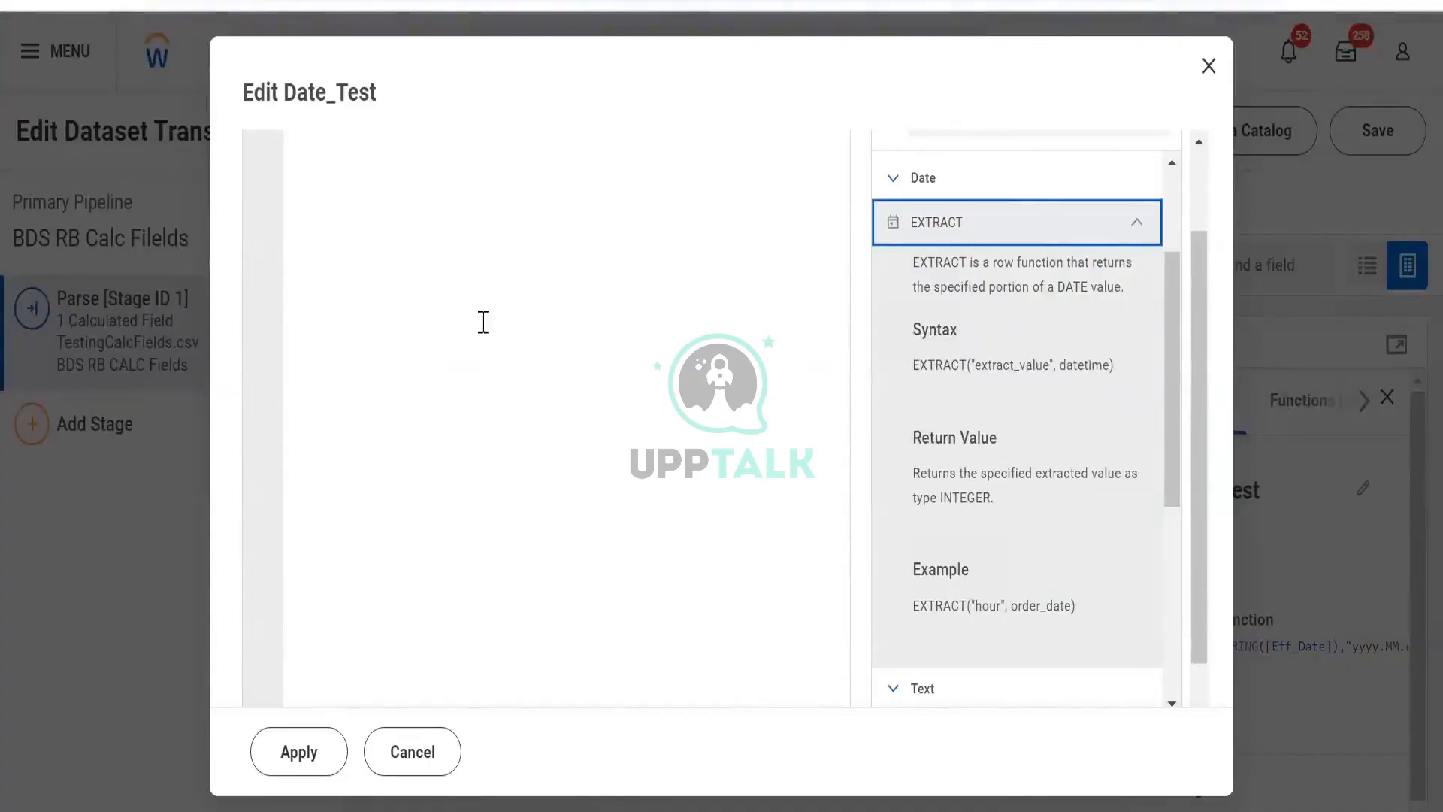
{"action": "scroll", "coordinate": [421, 274], "scroll_direction": "up", "scroll_amount": 2}
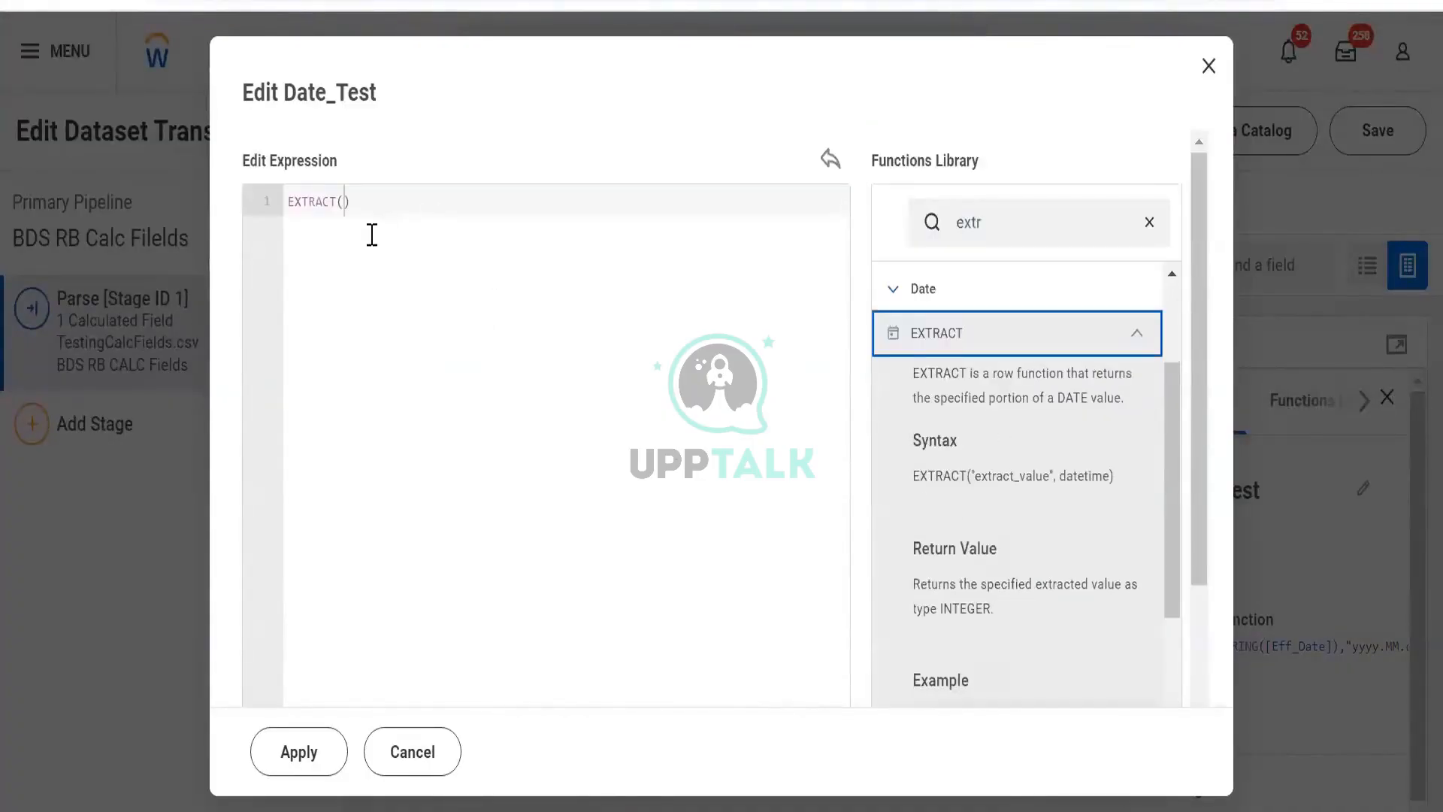
- Complete the expression as EXTRACT("Day",[Eff_Date]) and apply it
{"action": "left_click", "coordinate": [348, 202]}
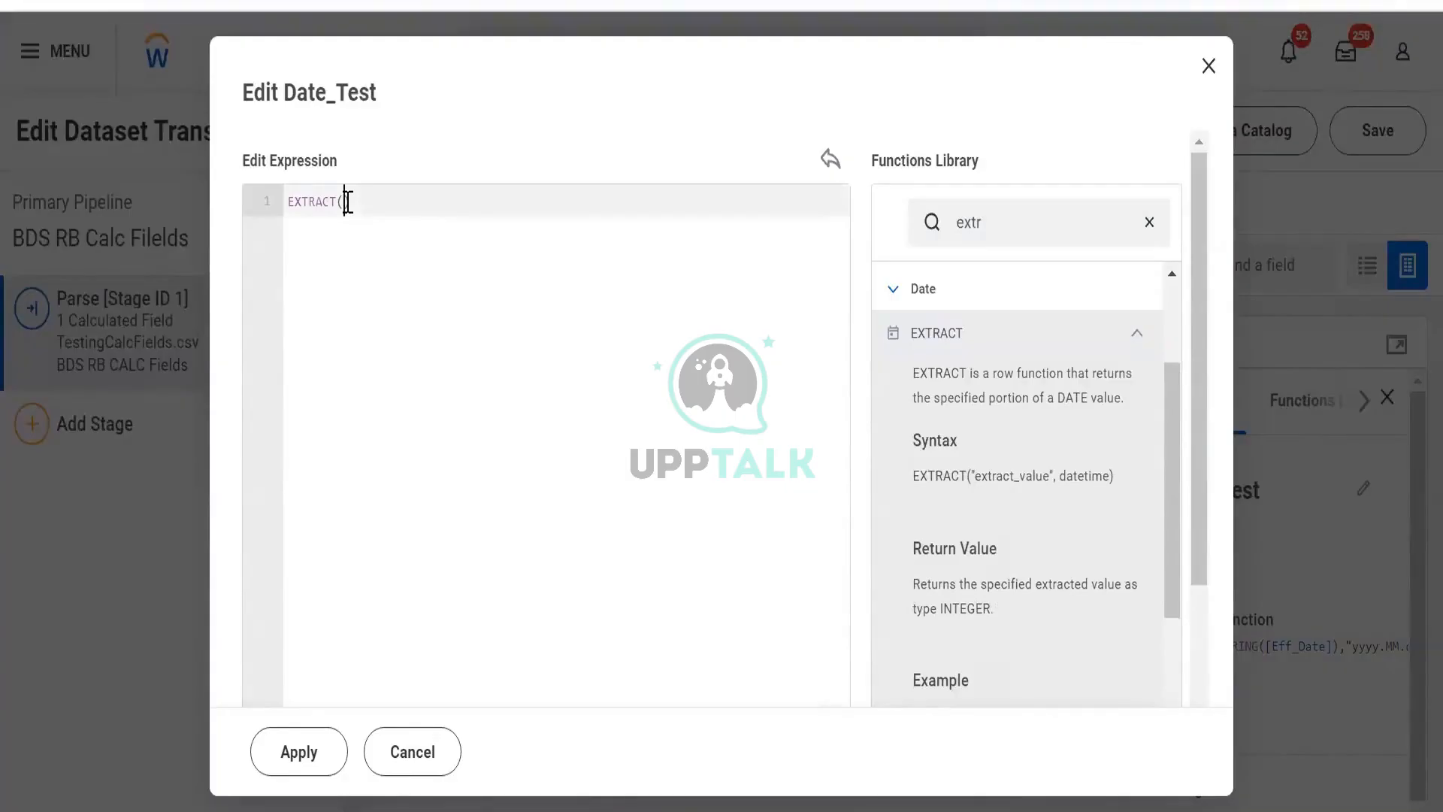
{"action": "type", "text": "\"Day"}
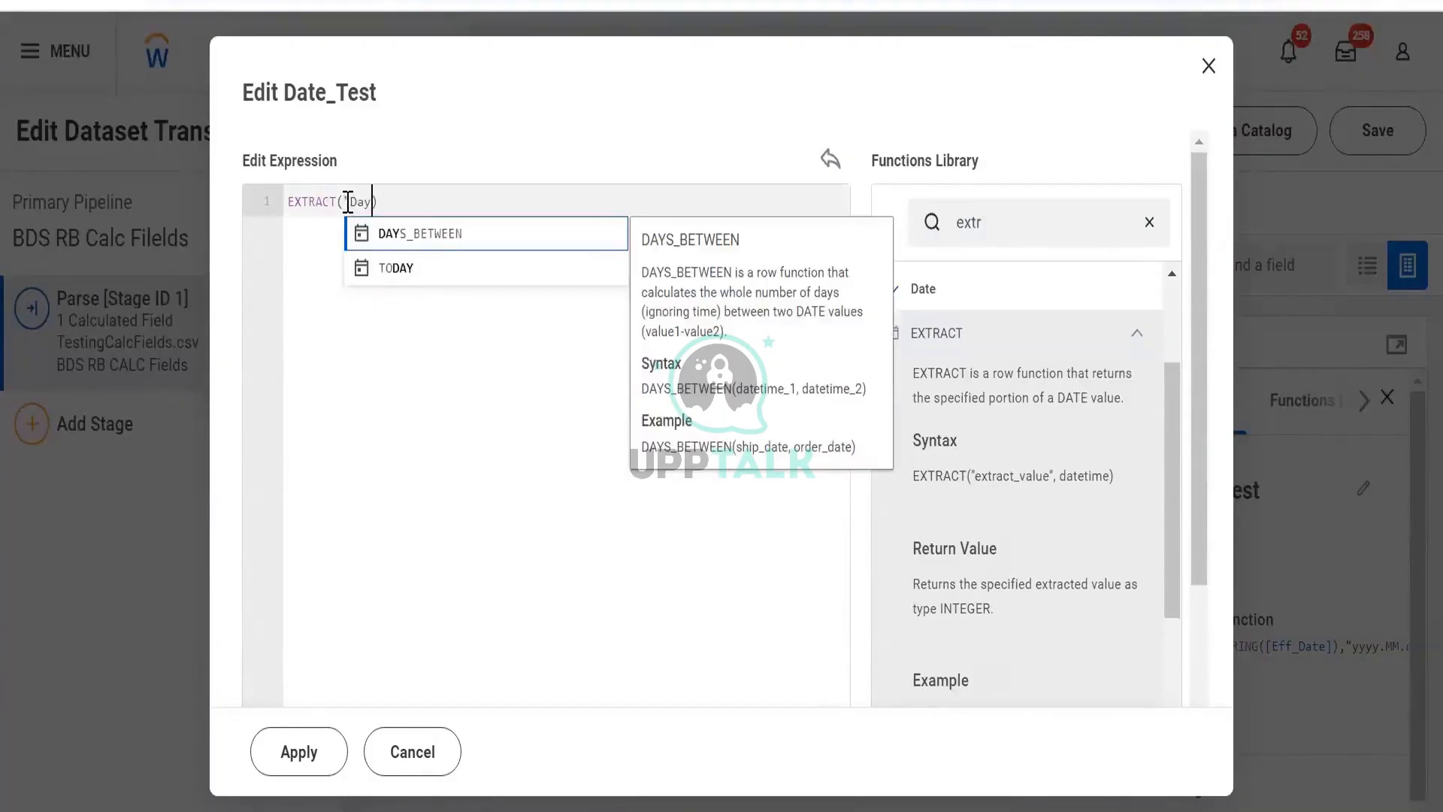
{"action": "type", "text": "\""}
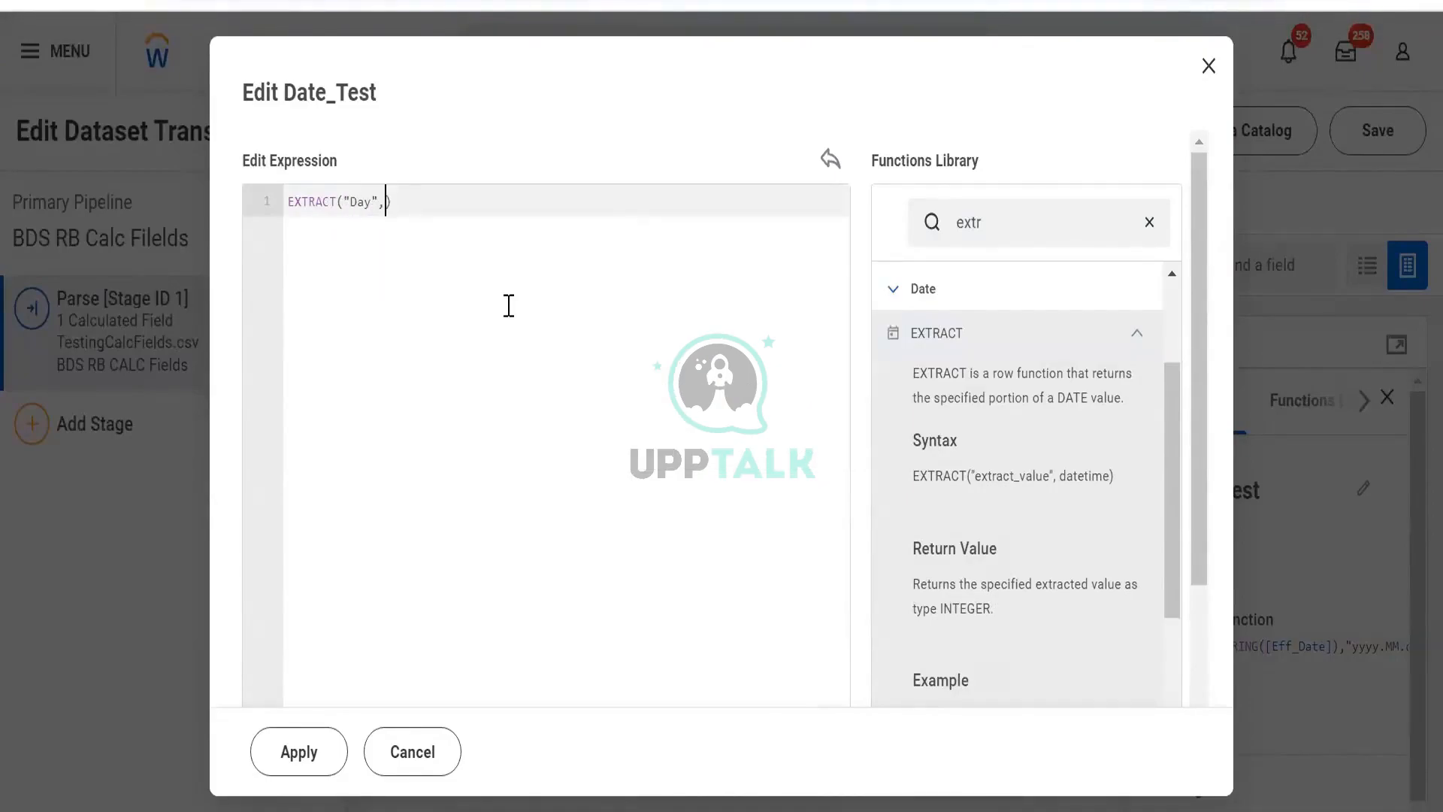
{"action": "type", "text": ",[ef"}
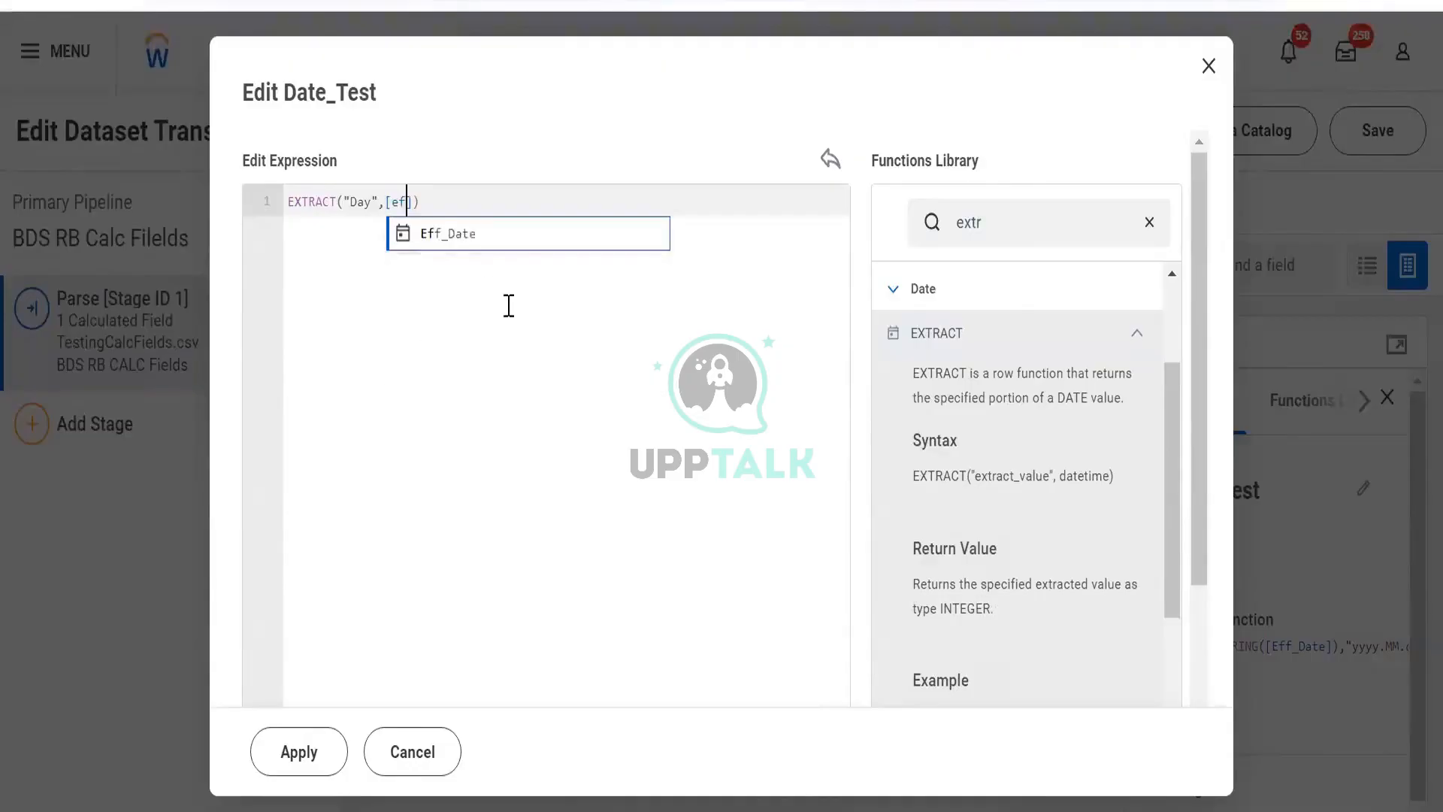
{"action": "key", "text": "Return"}
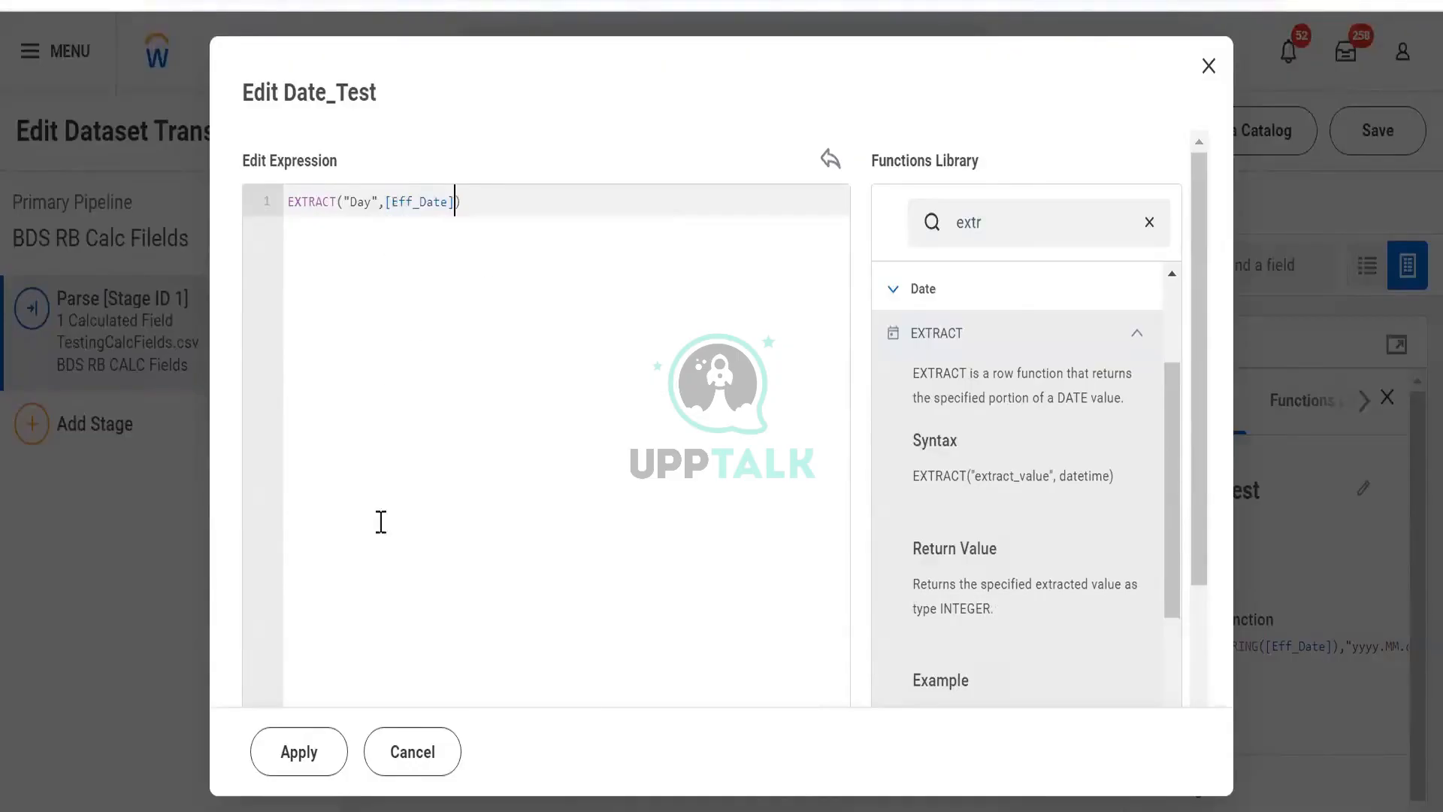
{"action": "left_click", "coordinate": [286, 755]}
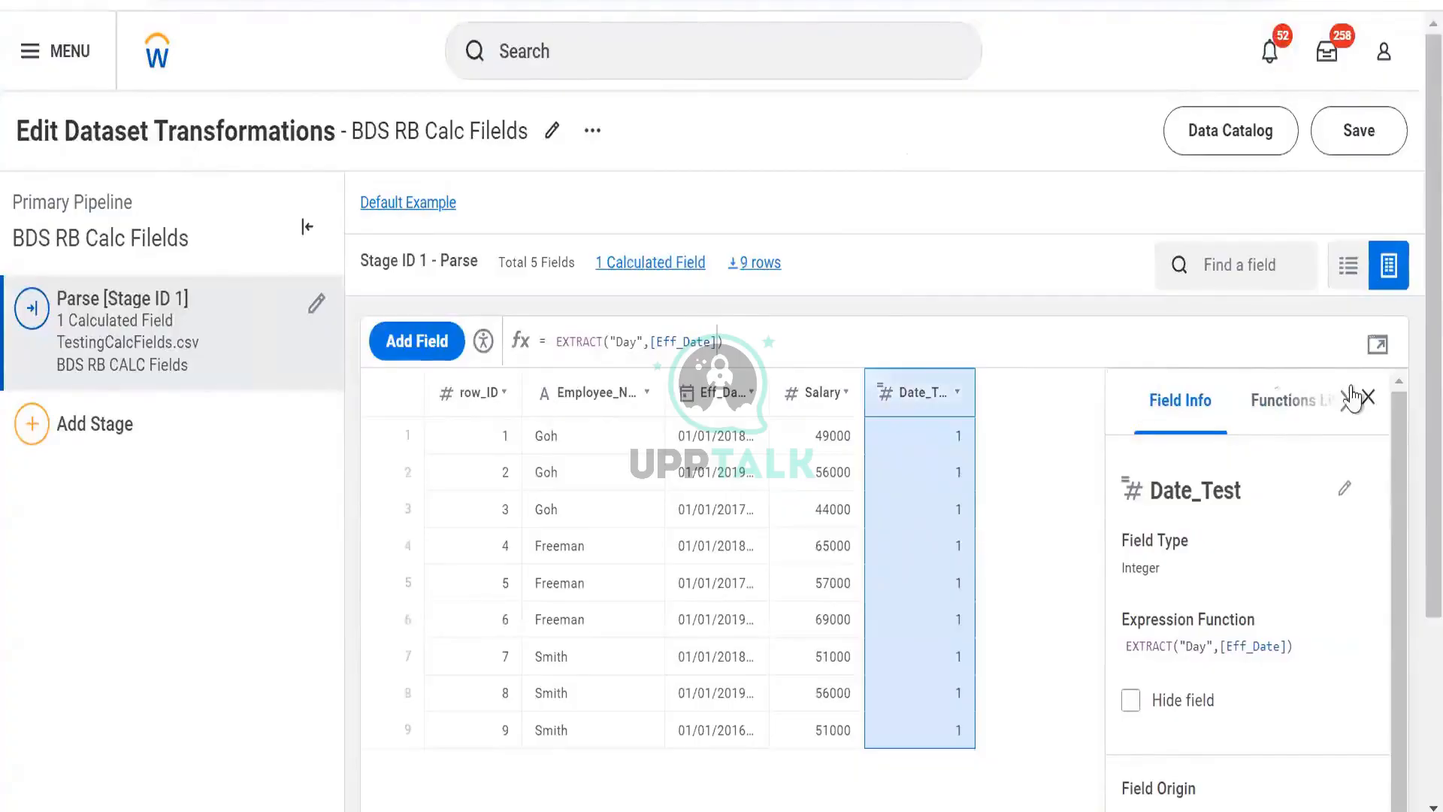
- Add a new calculated field, then select and copy the EXTRACT expression from the Date_Test field
{"action": "left_click", "coordinate": [419, 350]}
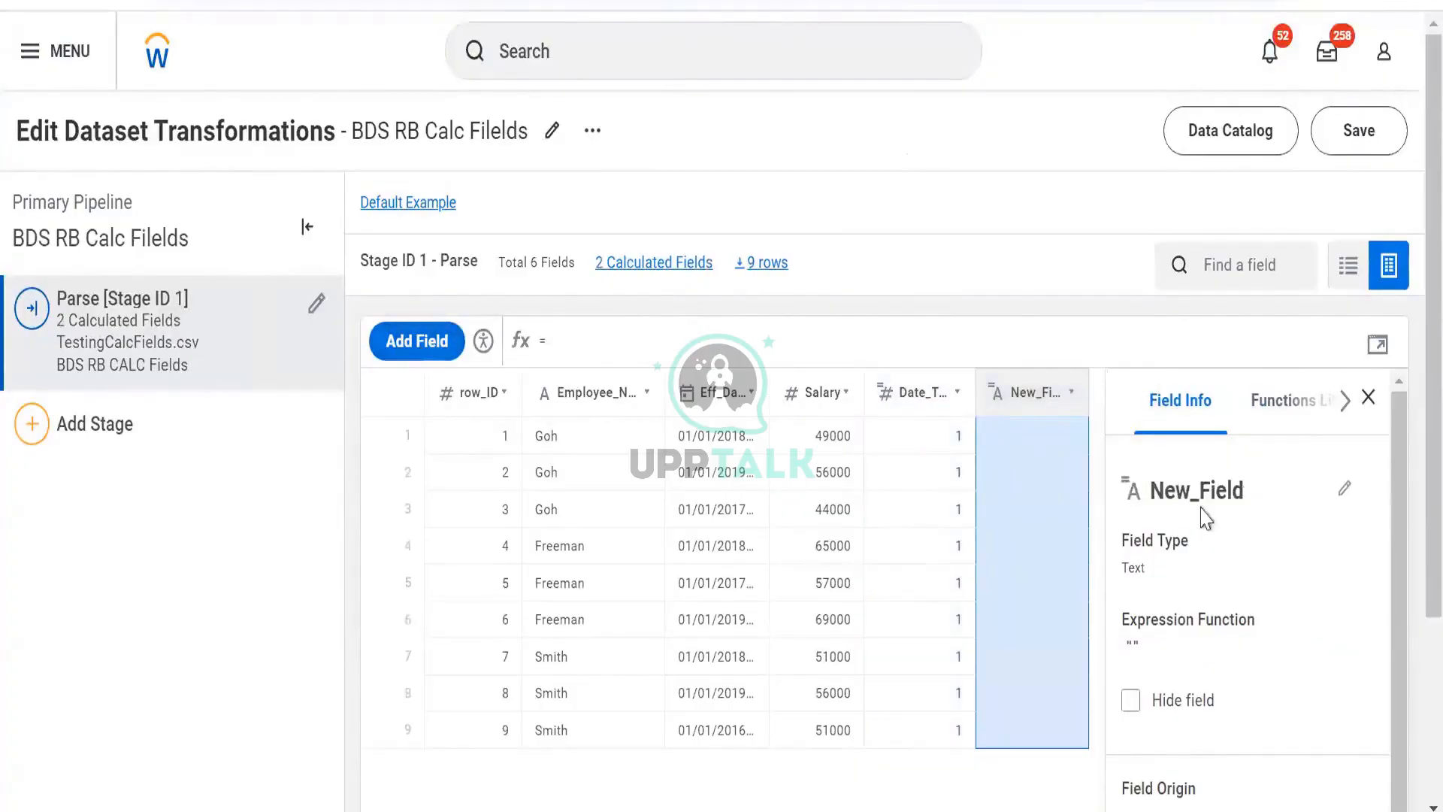
{"action": "left_click", "coordinate": [894, 400]}
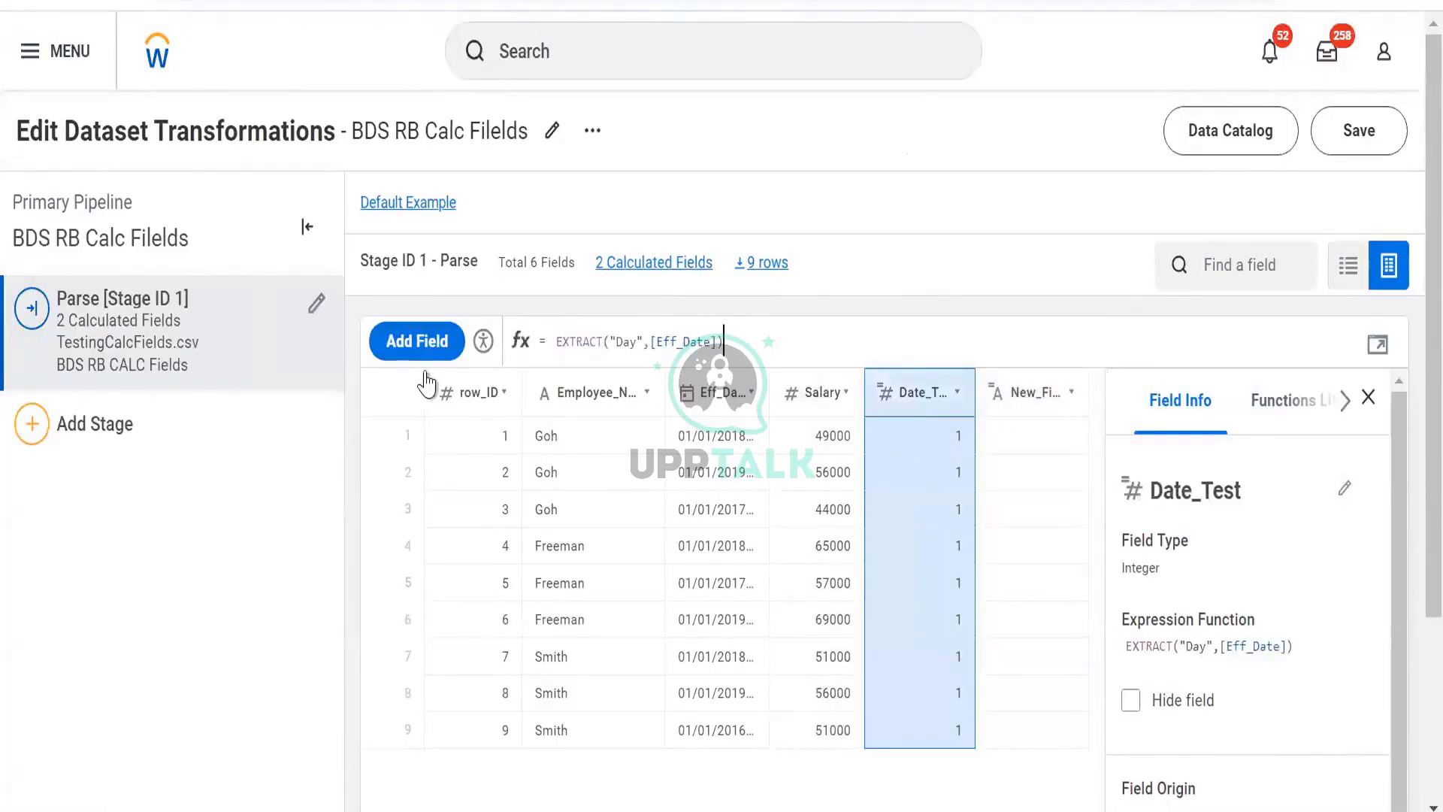
{"action": "left_click", "coordinate": [726, 340]}
{"action": "key", "text": "shift+Home"}
{"action": "key", "text": "ctrl+c"}
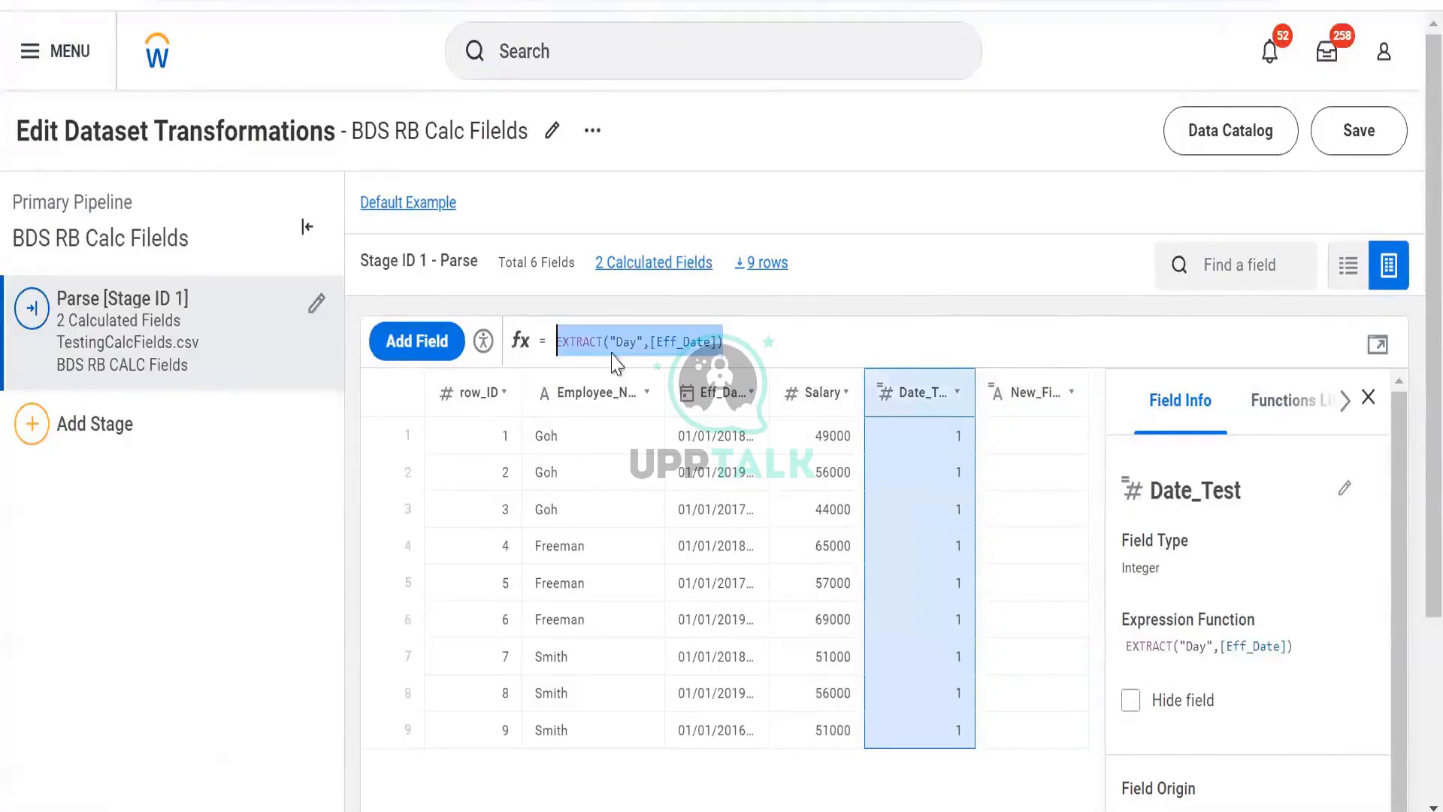
- Rename the Date_Test field as Day
{"action": "left_click", "coordinate": [1250, 490]}
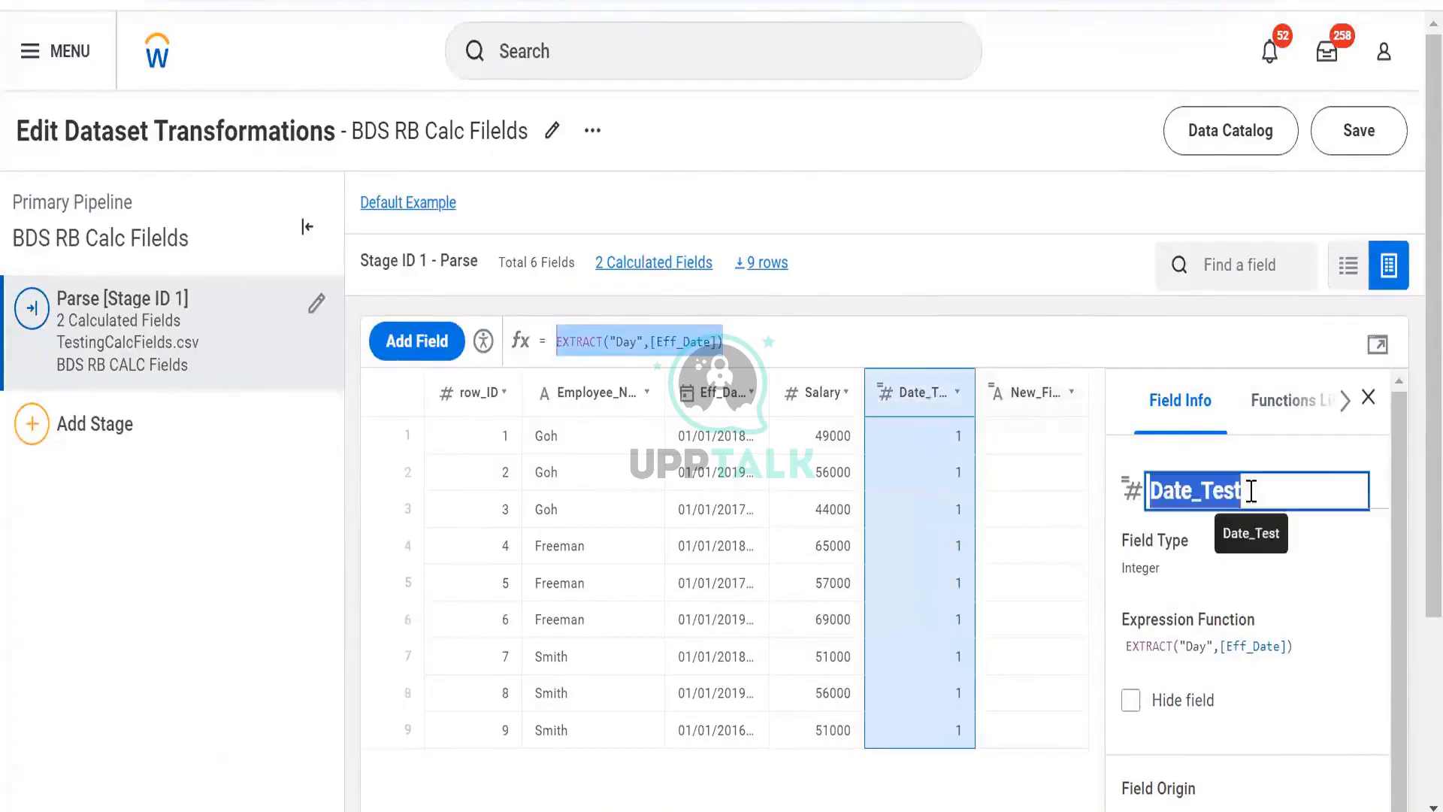
{"action": "left_click", "coordinate": [1250, 490]}
{"action": "key", "text": "BackSpace"}
{"action": "key", "text": "BackSpace"}
{"action": "key", "text": "BackSpace"}
{"action": "key", "text": "BackSpace"}
{"action": "key", "text": "BackSpace"}
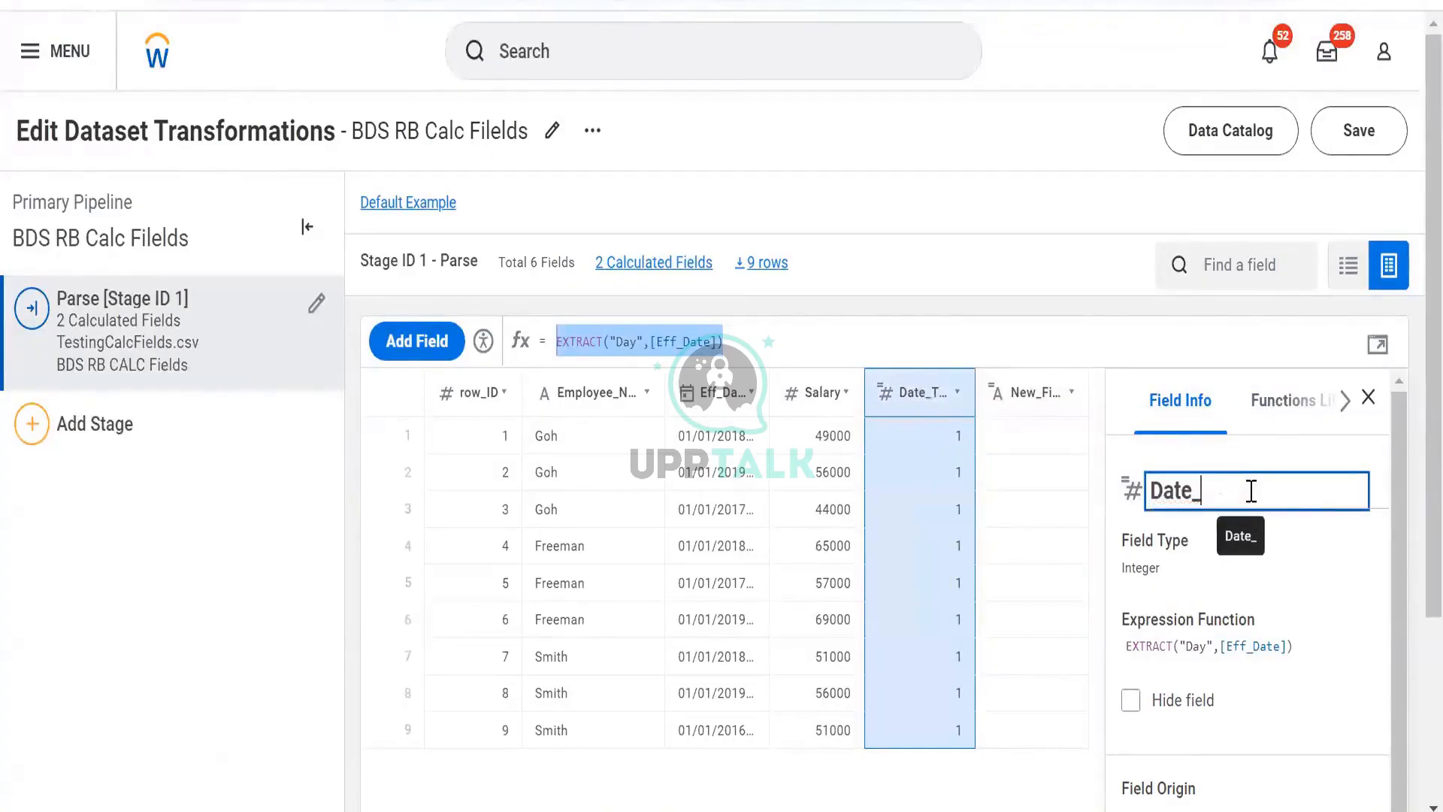
{"action": "key", "text": "Return"}
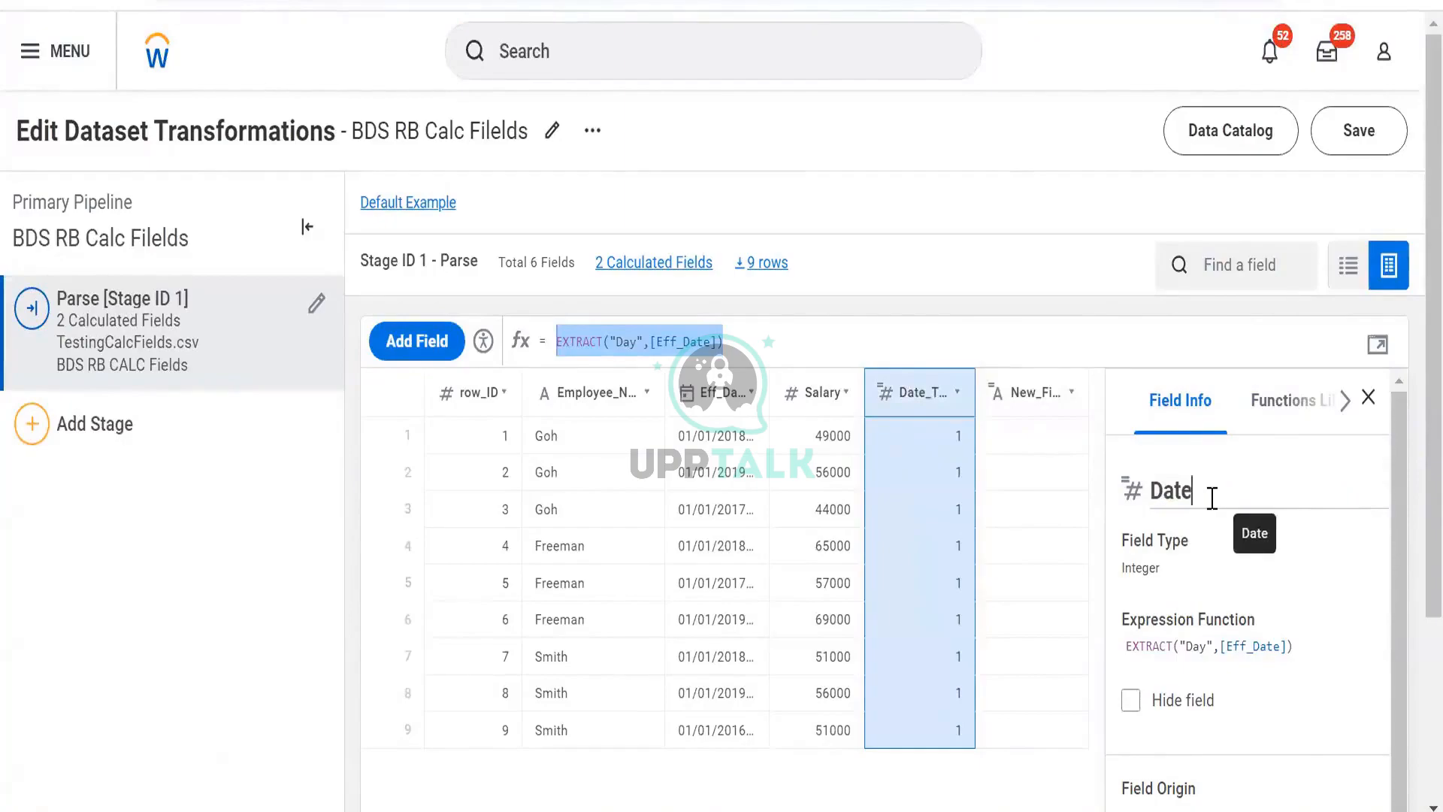
{"action": "key", "text": "BackSpace"}
{"action": "key", "text": "BackSpace"}
{"action": "type", "text": "y"}
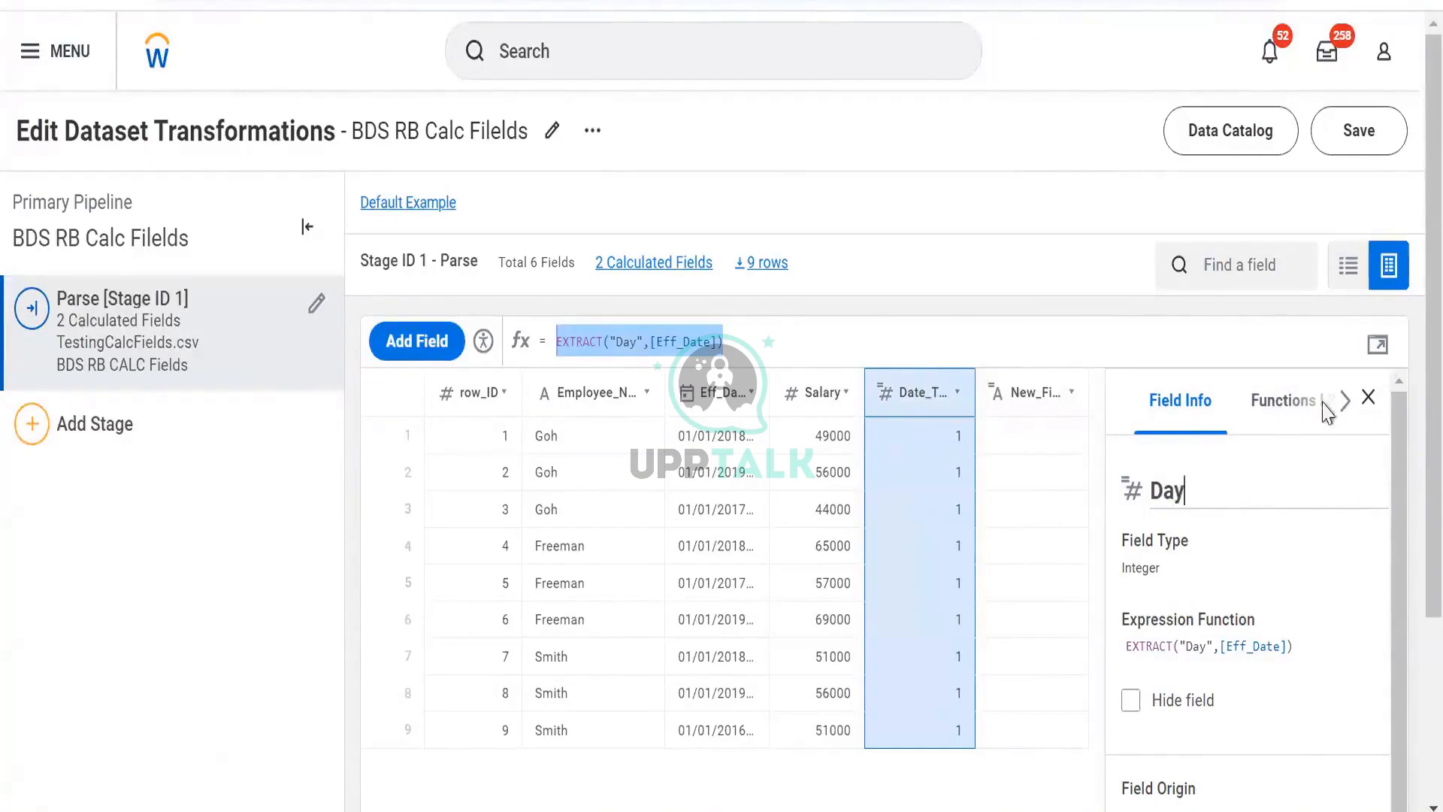
- Paste the copied EXTRACT expression into the new field's formula
{"action": "left_click", "coordinate": [1042, 397]}
{"action": "left_click", "coordinate": [840, 341]}
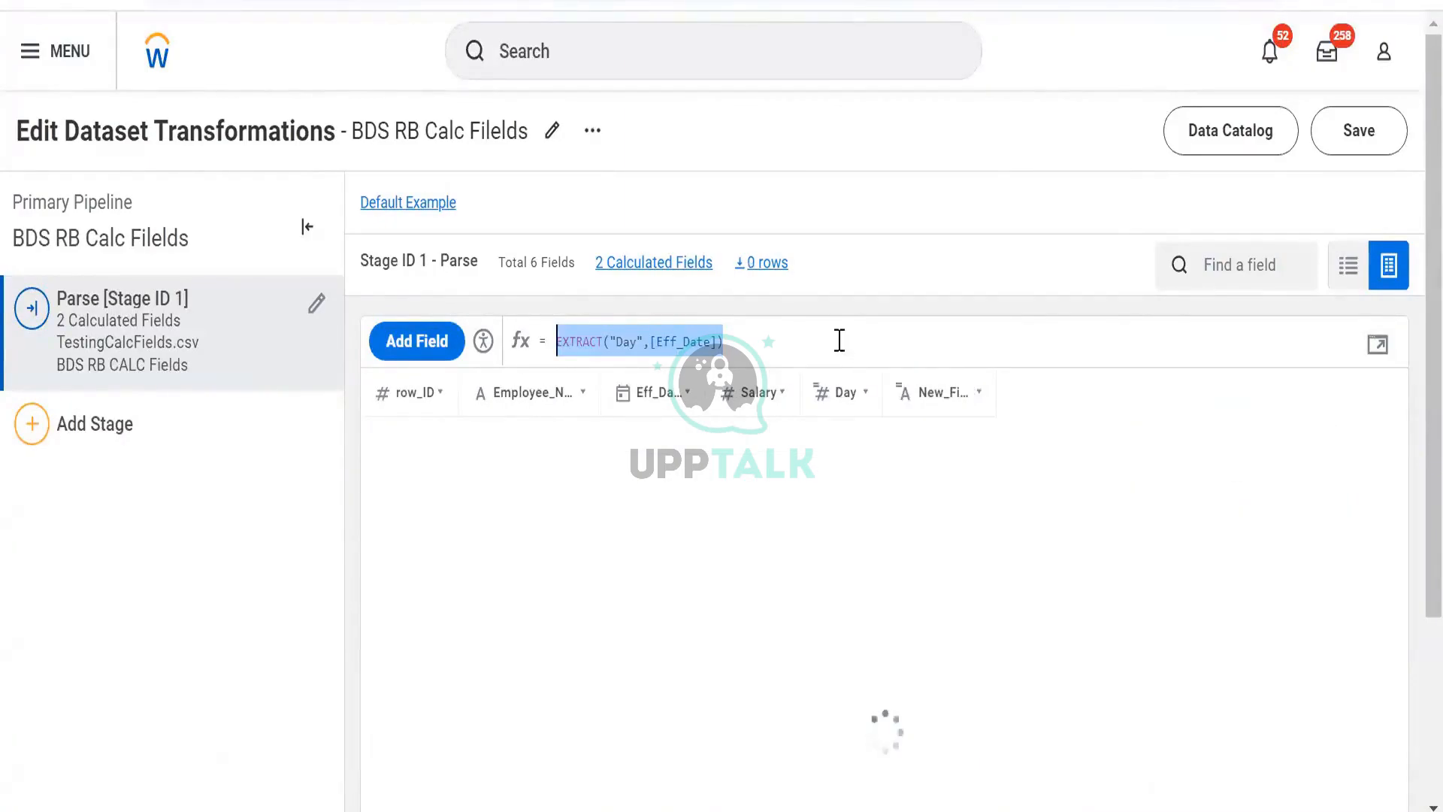
{"action": "left_click", "coordinate": [916, 403]}
{"action": "left_click", "coordinate": [806, 343]}
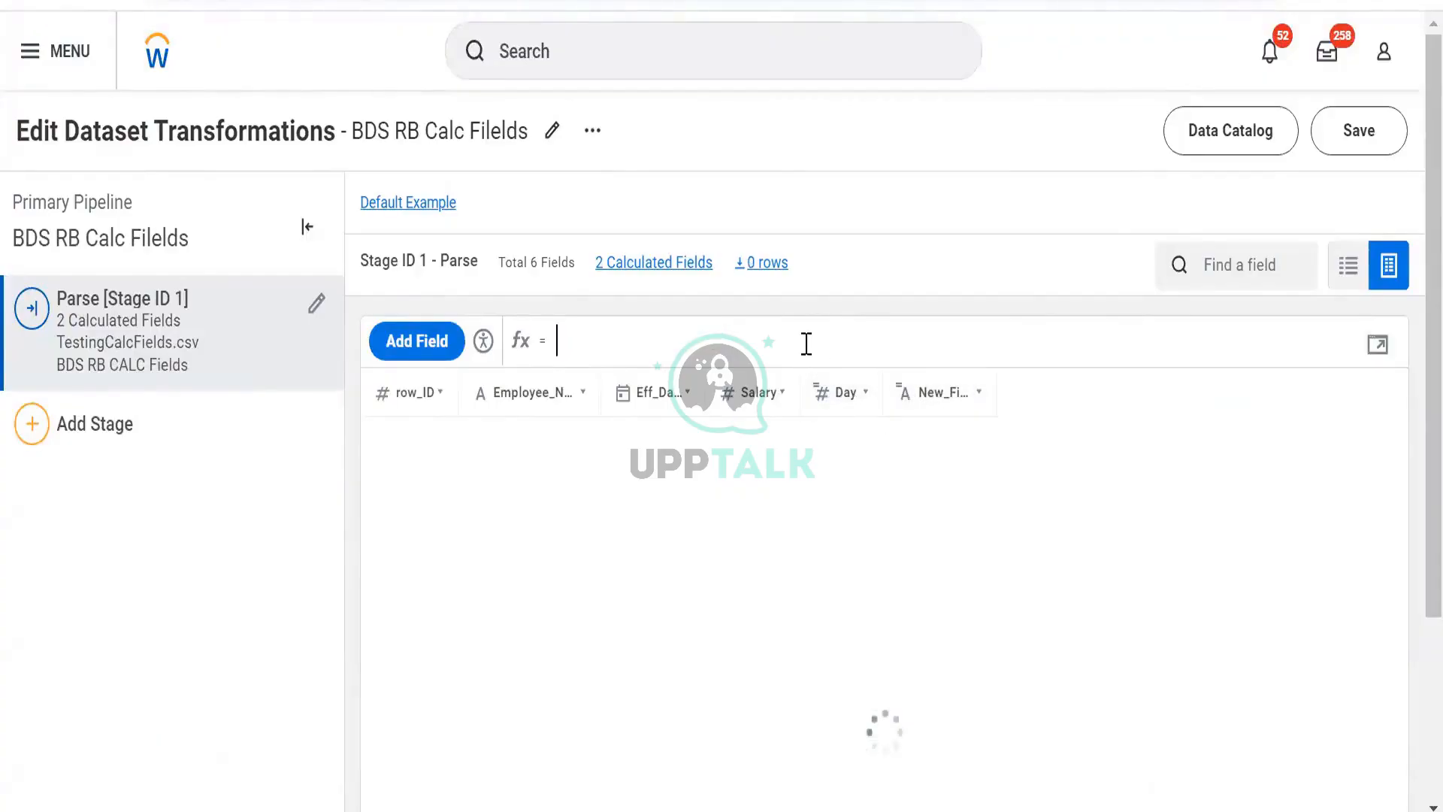
{"action": "left_click", "coordinate": [922, 390]}
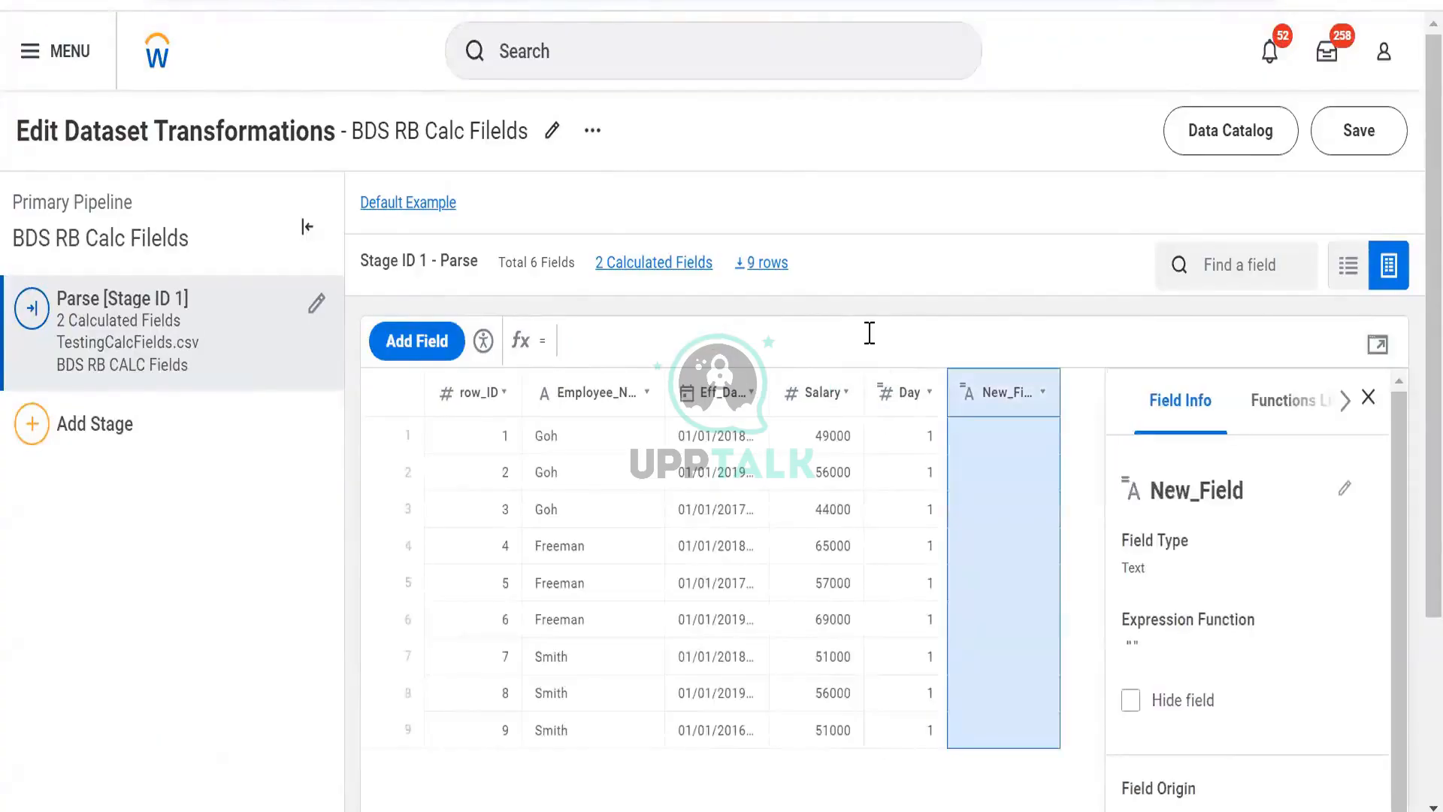
{"action": "key", "text": "ctrl+v"}
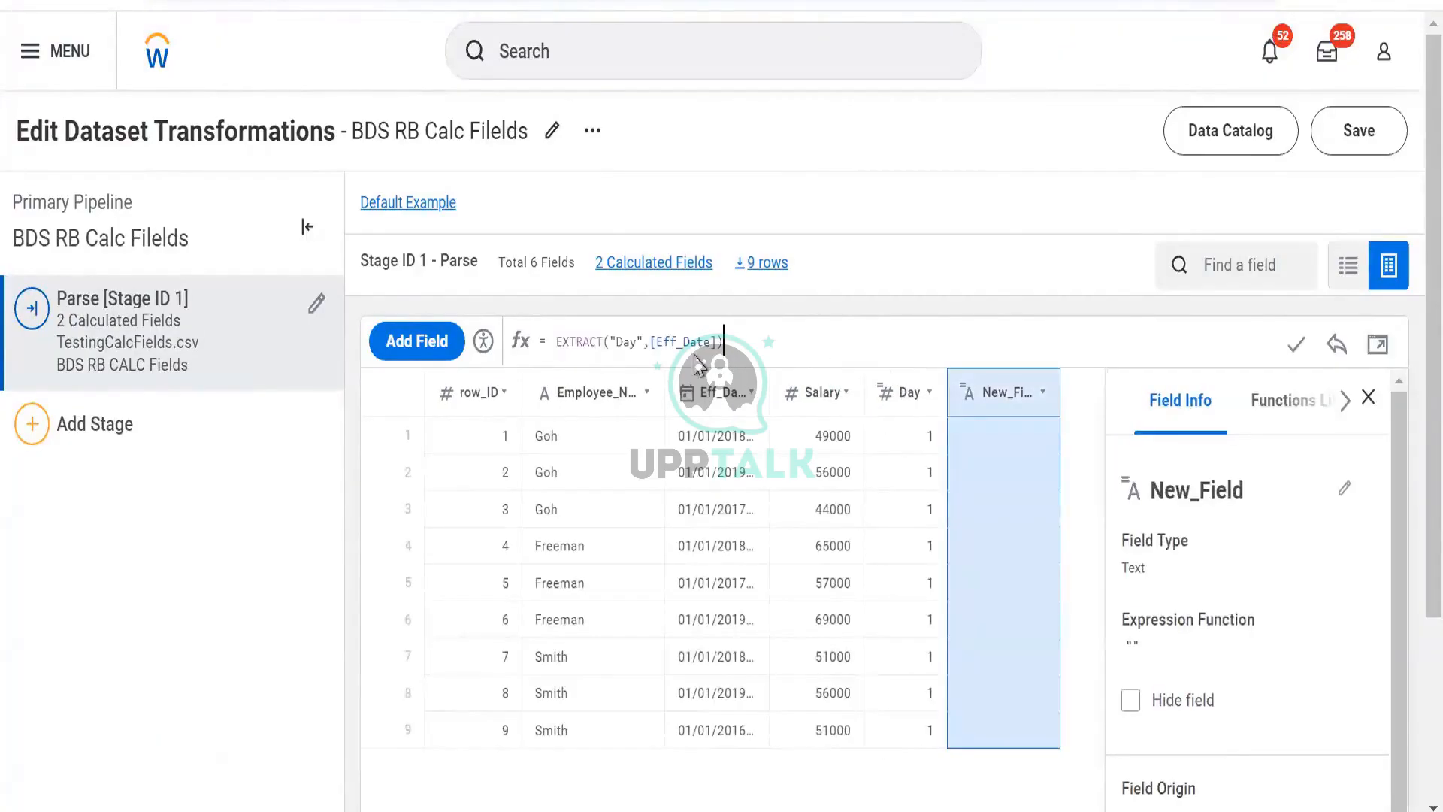
- Change the new field's expression to EXTRACT("Month",[Eff_Date])
{"action": "left_click", "coordinate": [637, 342]}
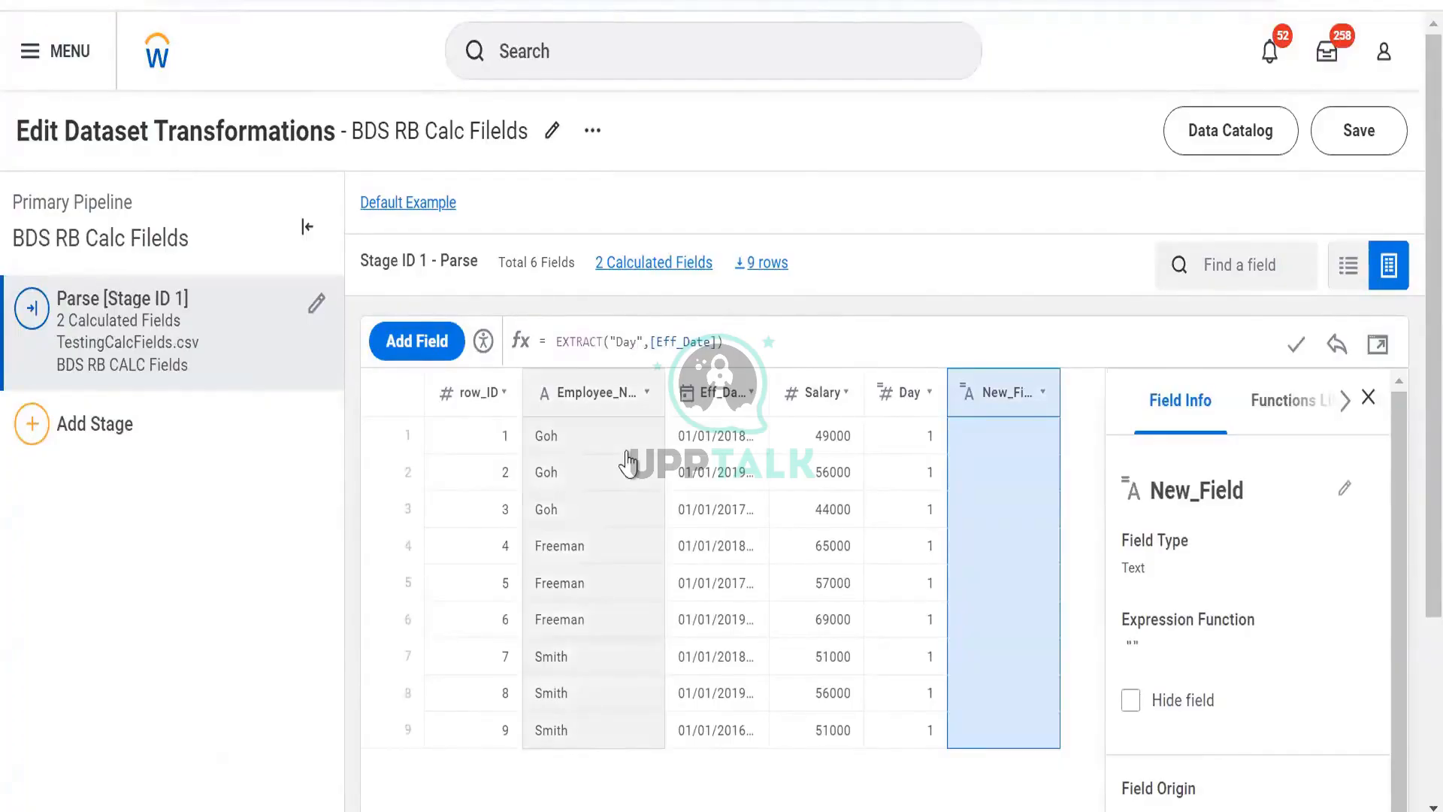
{"action": "key", "text": "BackSpace"}
{"action": "key", "text": "BackSpace"}
{"action": "key", "text": "BackSpace"}
{"action": "type", "text": "Month"}
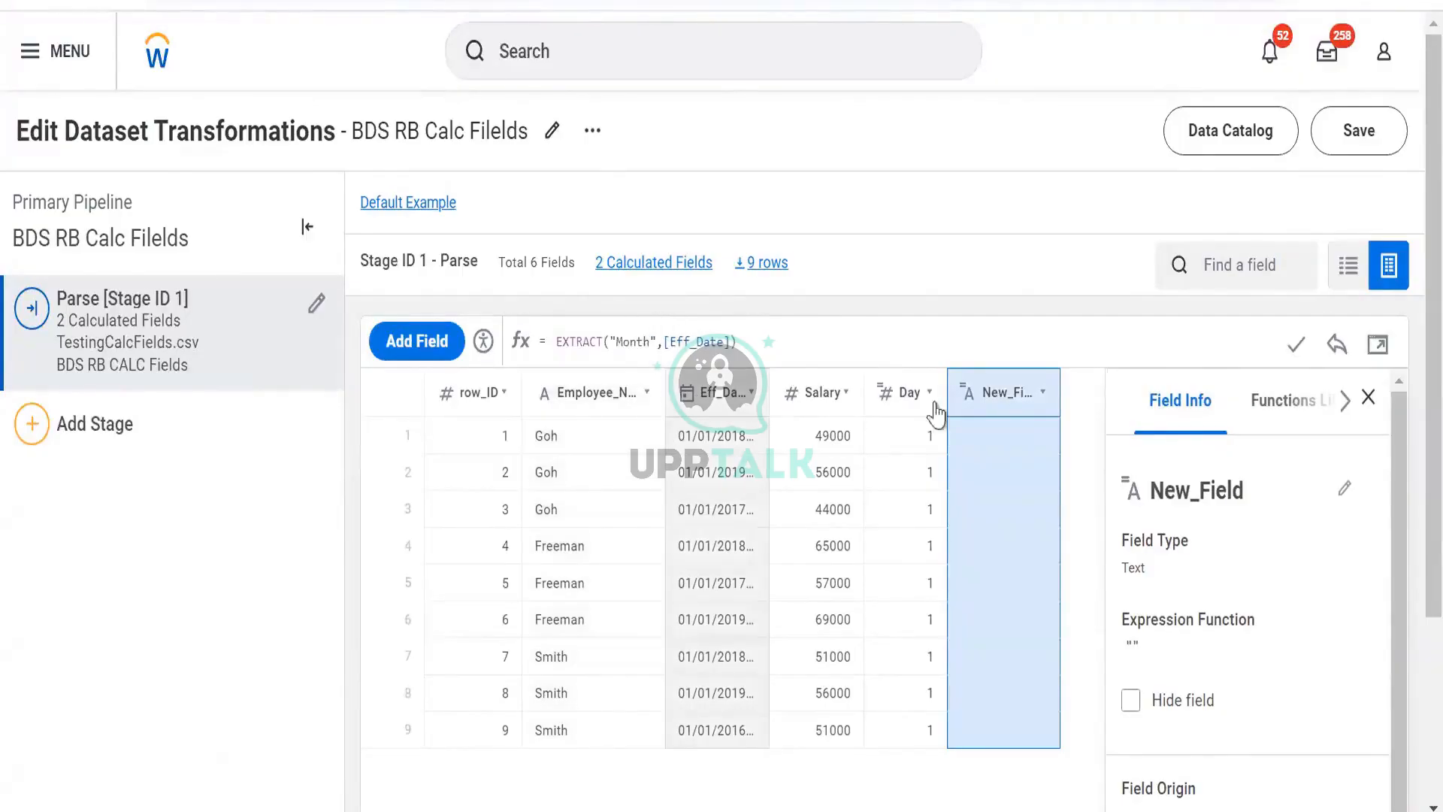
- Rename the new field as Month and confirm its formula
{"action": "left_click", "coordinate": [1193, 498]}
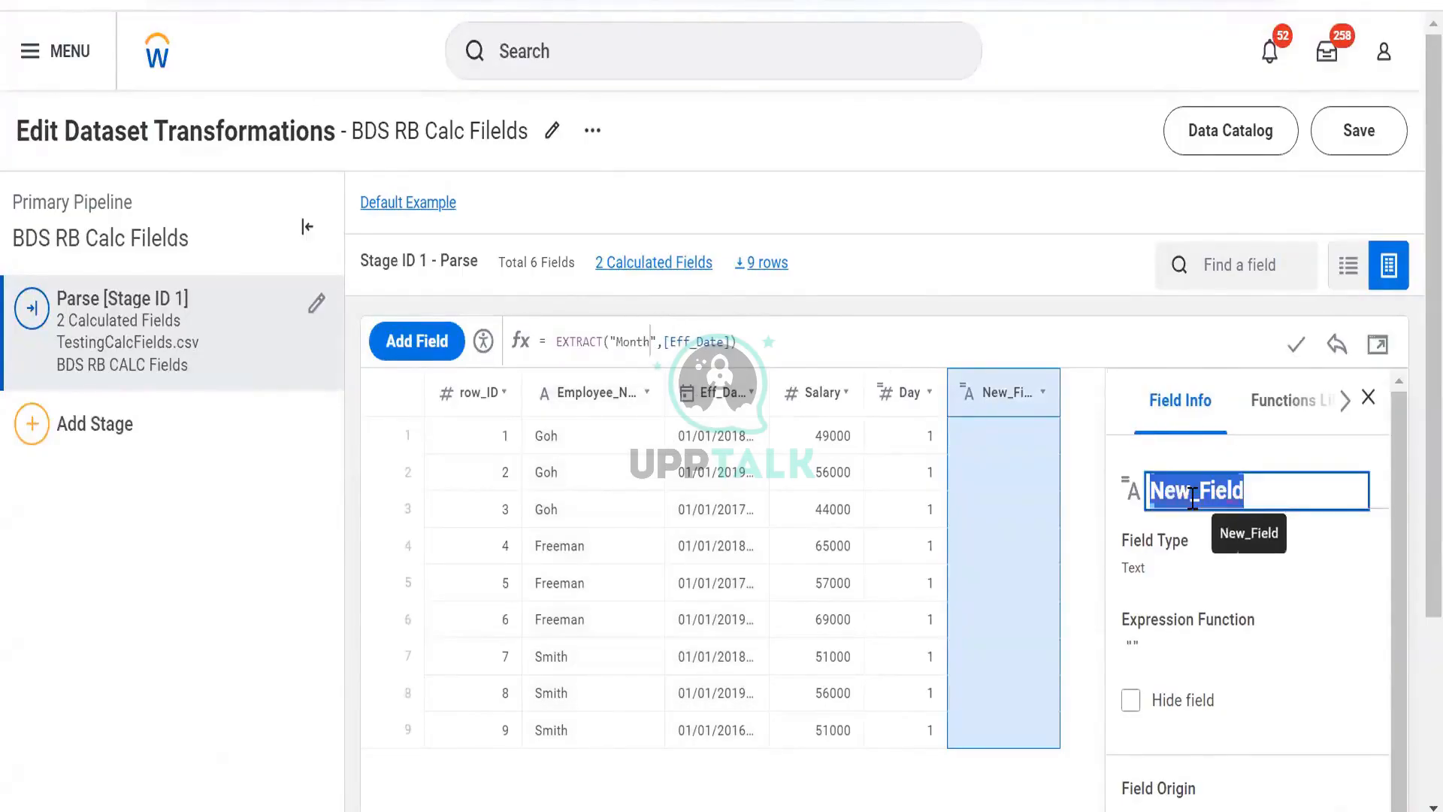
{"action": "type", "text": "Month"}
{"action": "key", "text": "Return"}
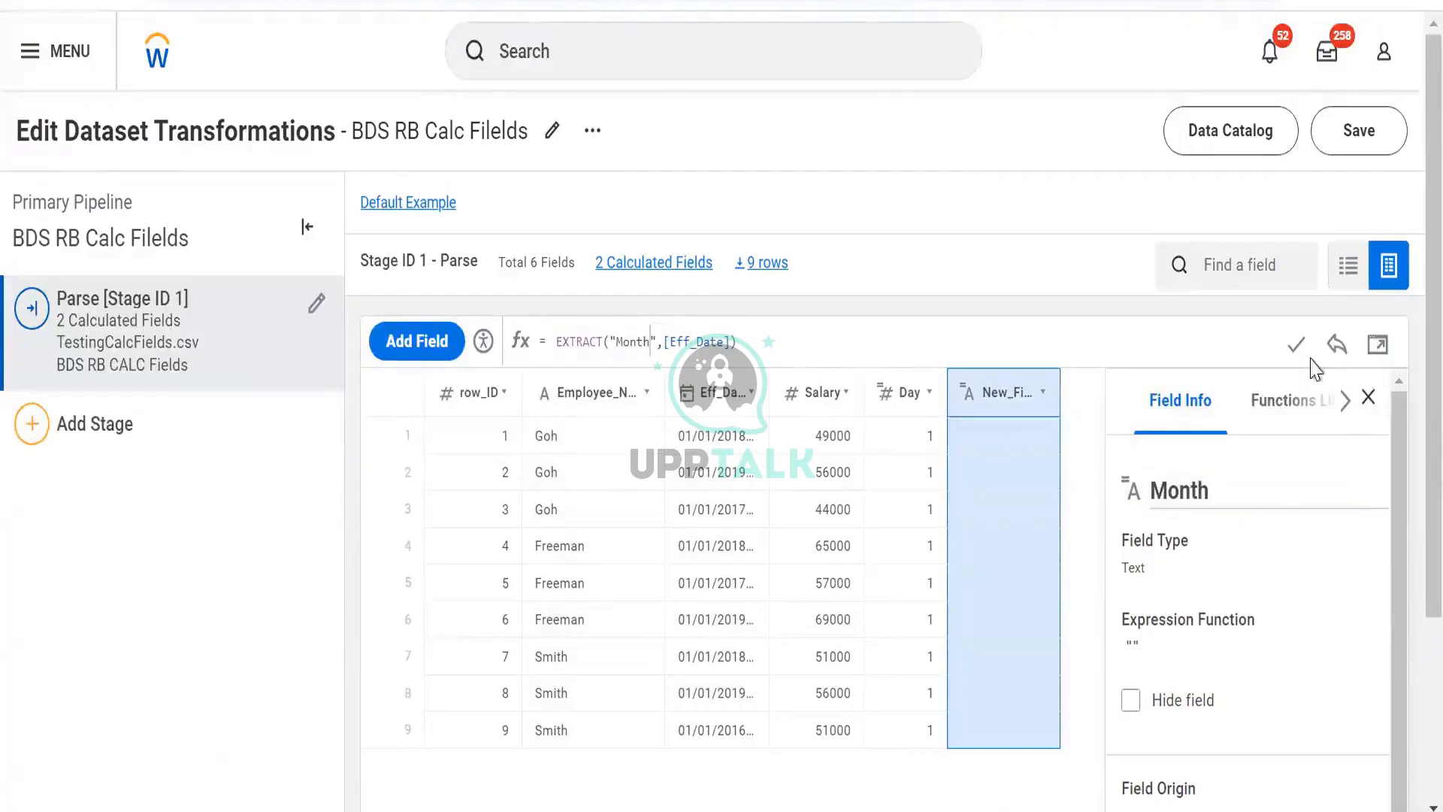
{"action": "left_click", "coordinate": [1295, 344]}
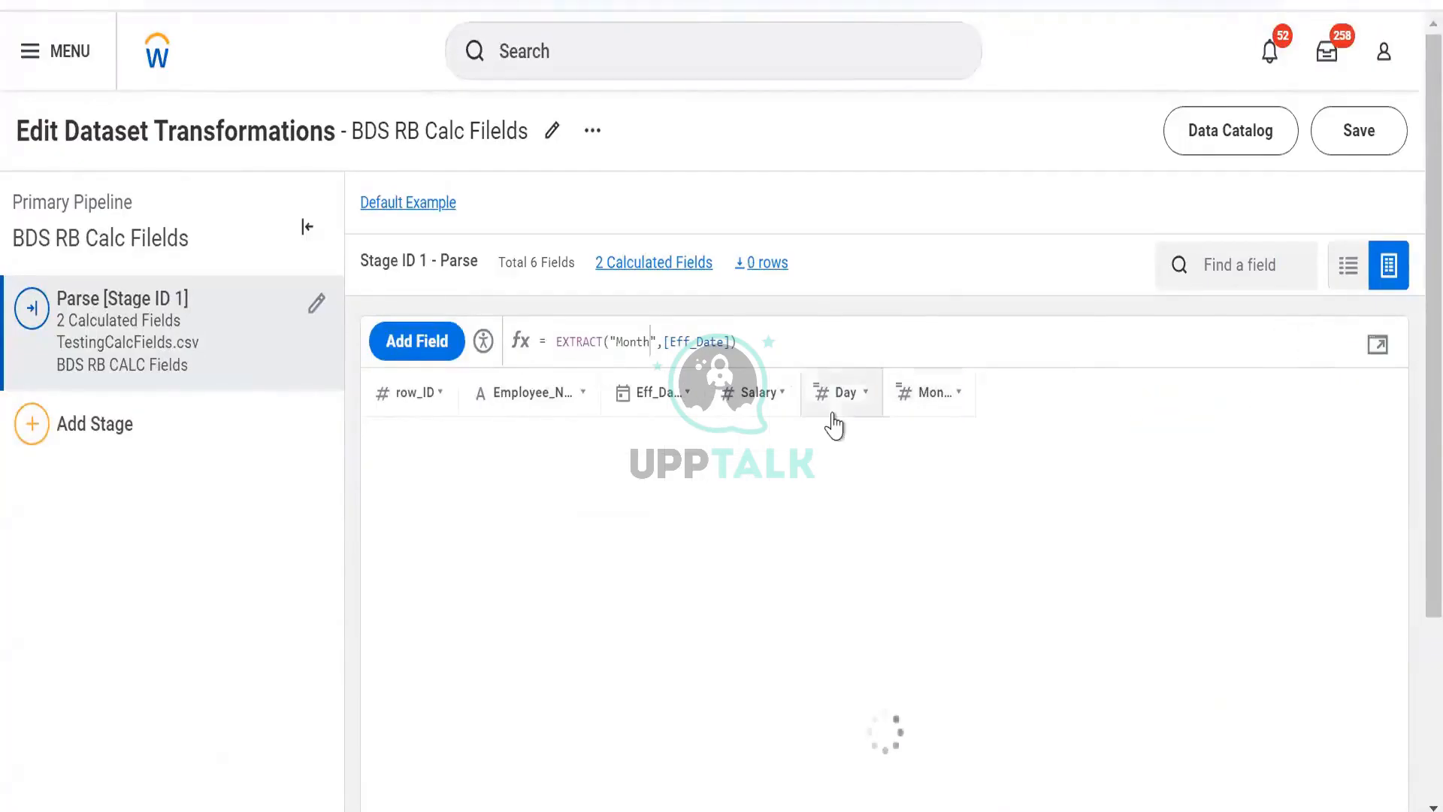
- Add another calculated field and paste the EXTRACT expression into its formula
{"action": "left_click", "coordinate": [423, 346]}
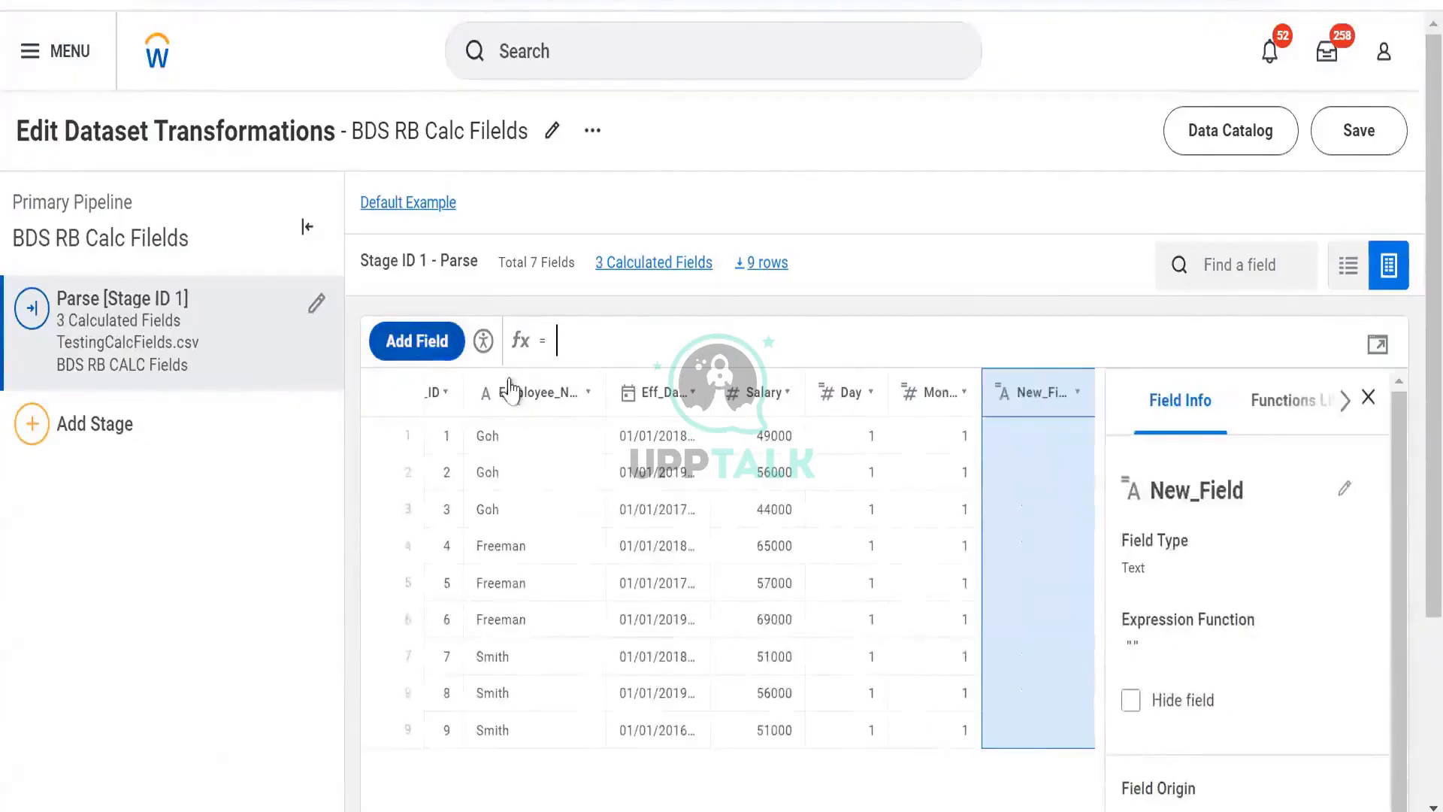
{"action": "left_click", "coordinate": [941, 343]}
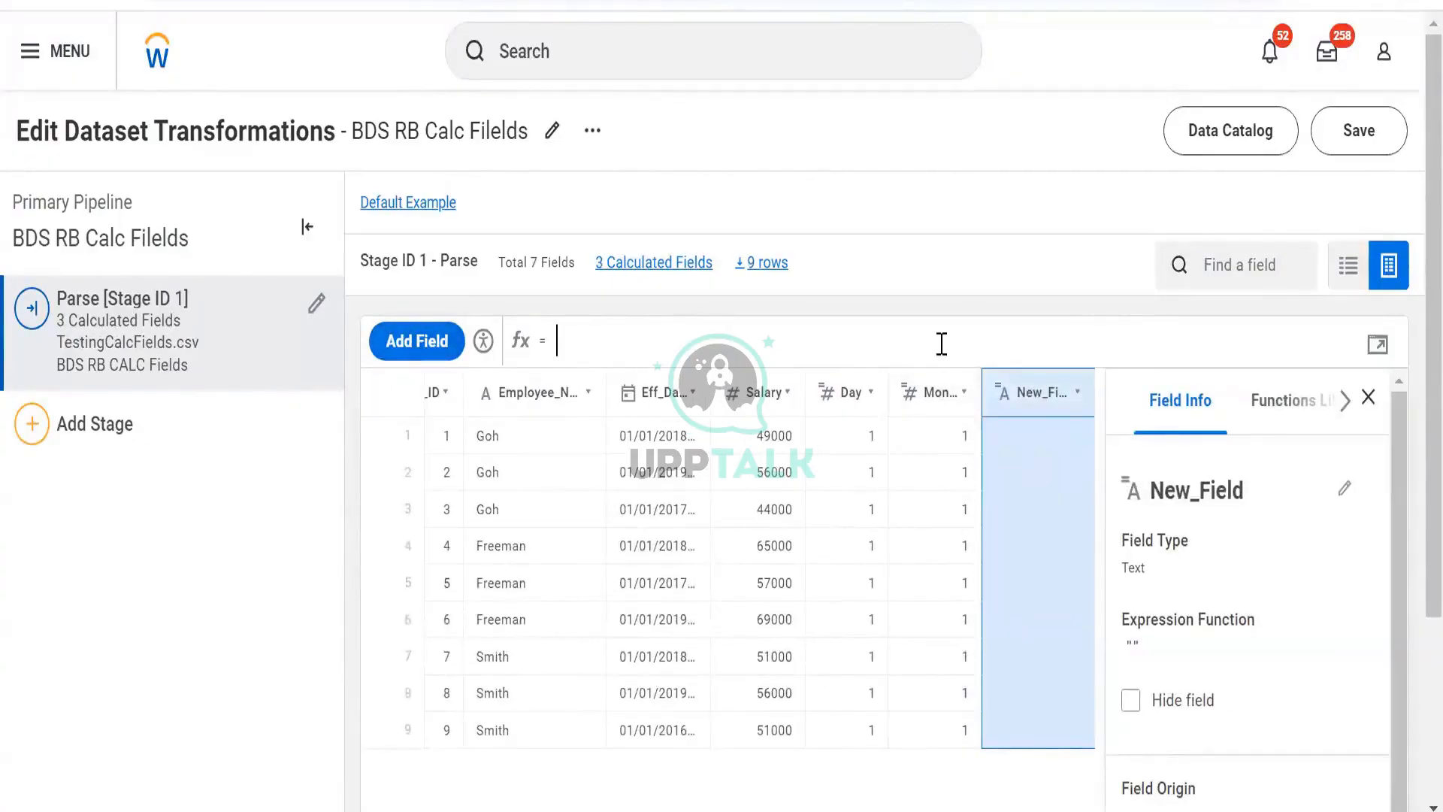
{"action": "key", "text": "ctrl+v"}
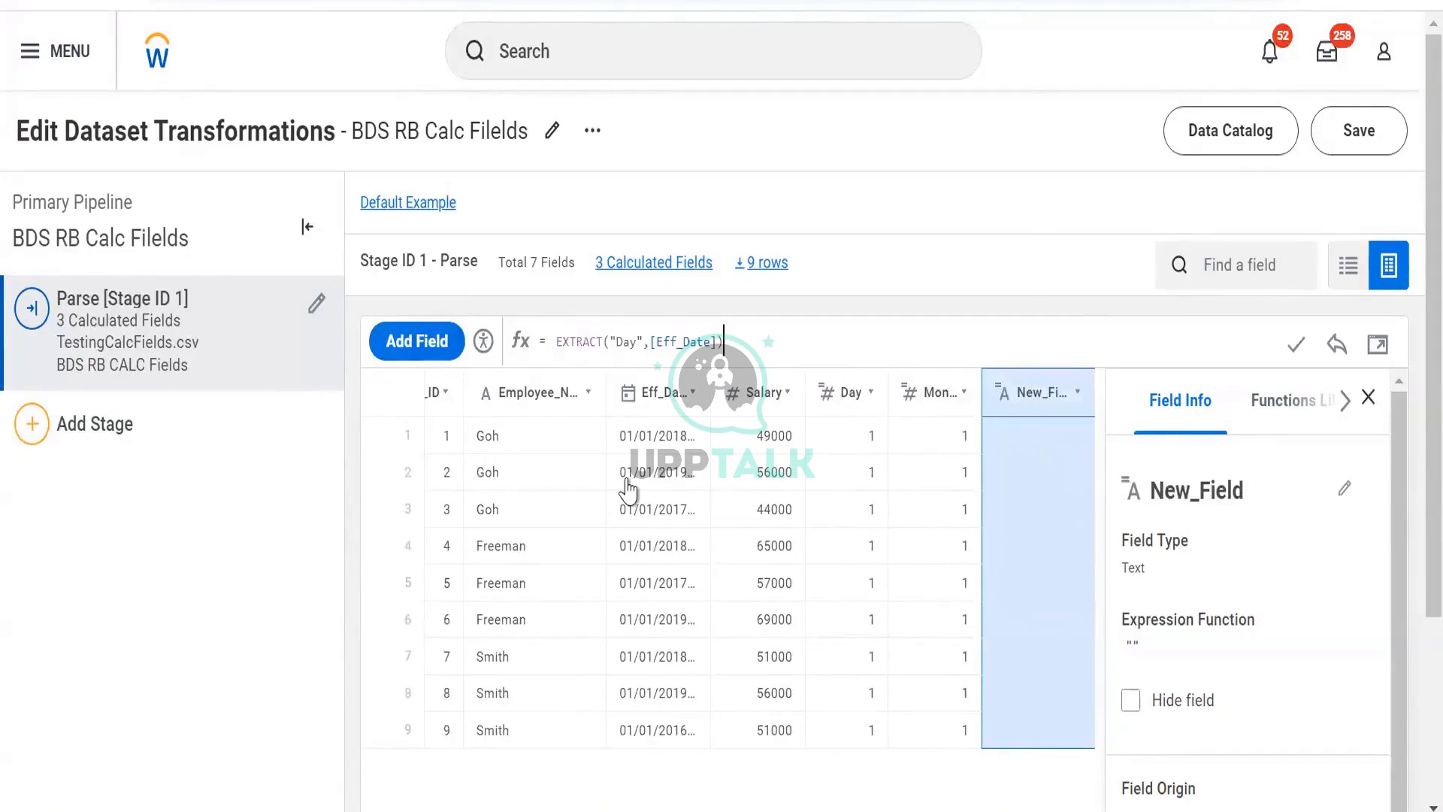
- Change the new field's expression to EXTRACT("year",[Eff_Date])
{"action": "key", "text": "Left"}
{"action": "key", "text": "Left"}
{"action": "key", "text": "Left"}
{"action": "key", "text": "Left"}
{"action": "key", "text": "Left"}
{"action": "key", "text": "Left"}
{"action": "key", "text": "Left"}
{"action": "key", "text": "Left"}
{"action": "key", "text": "Left"}
{"action": "key", "text": "Left"}
{"action": "key", "text": "Left"}
{"action": "key", "text": "Left"}
{"action": "key", "text": "Left"}
{"action": "key", "text": "BackSpace"}
{"action": "key", "text": "BackSpace"}
{"action": "key", "text": "BackSpace"}
{"action": "type", "text": "year"}
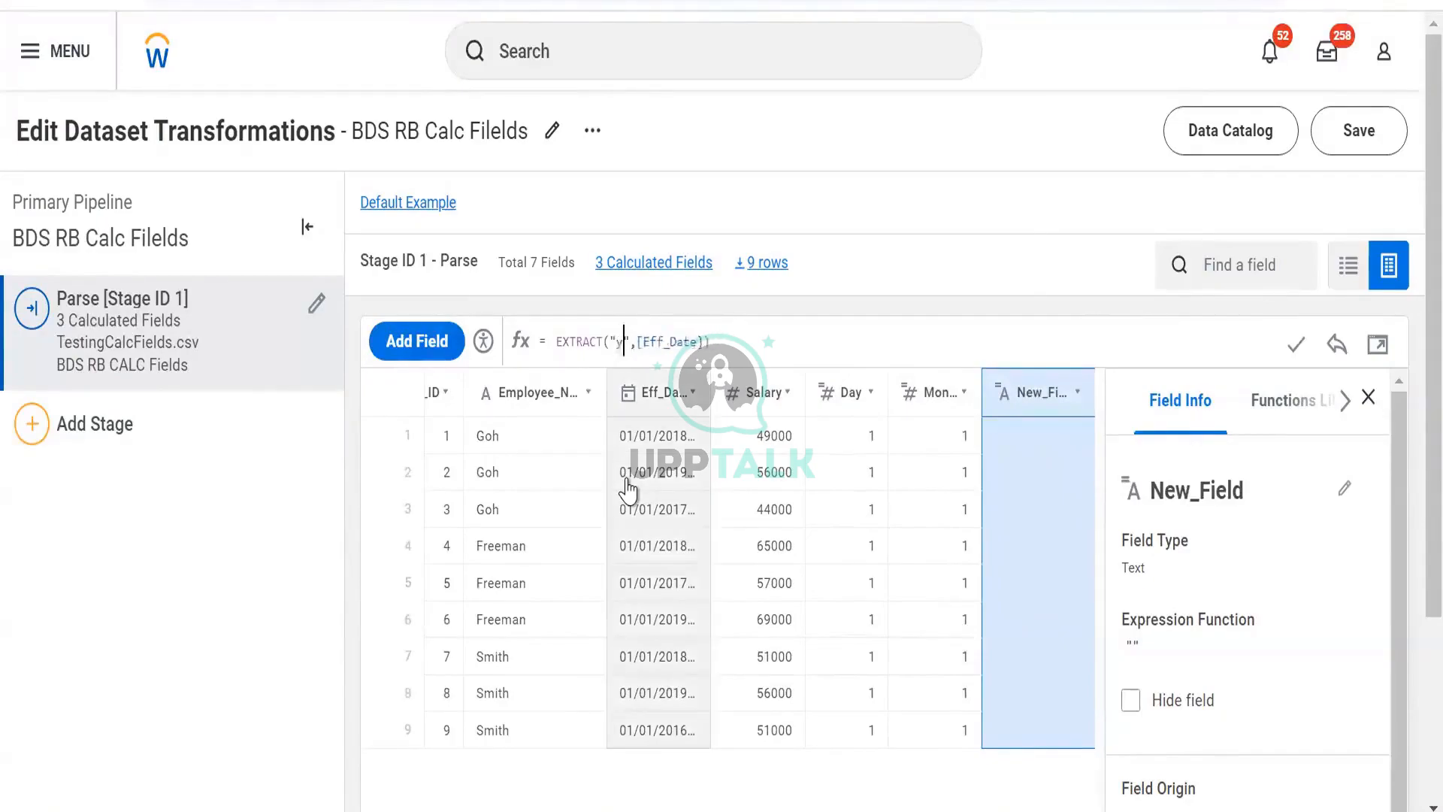
- Rename the new field as Year and confirm its formula
{"action": "left_click", "coordinate": [1253, 489]}
{"action": "type", "text": "Year"}
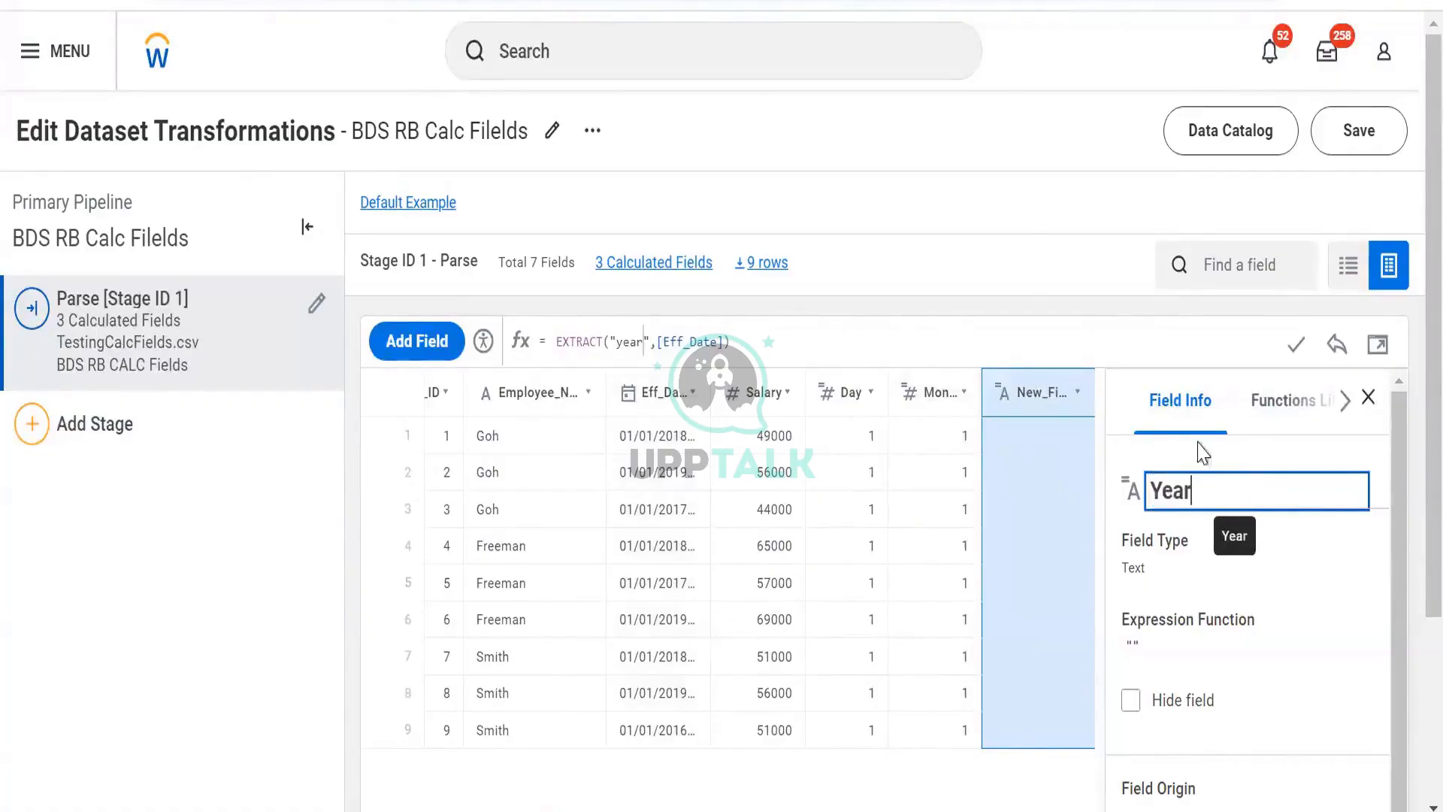
{"action": "key", "text": "Return"}
{"action": "left_click", "coordinate": [1297, 343]}
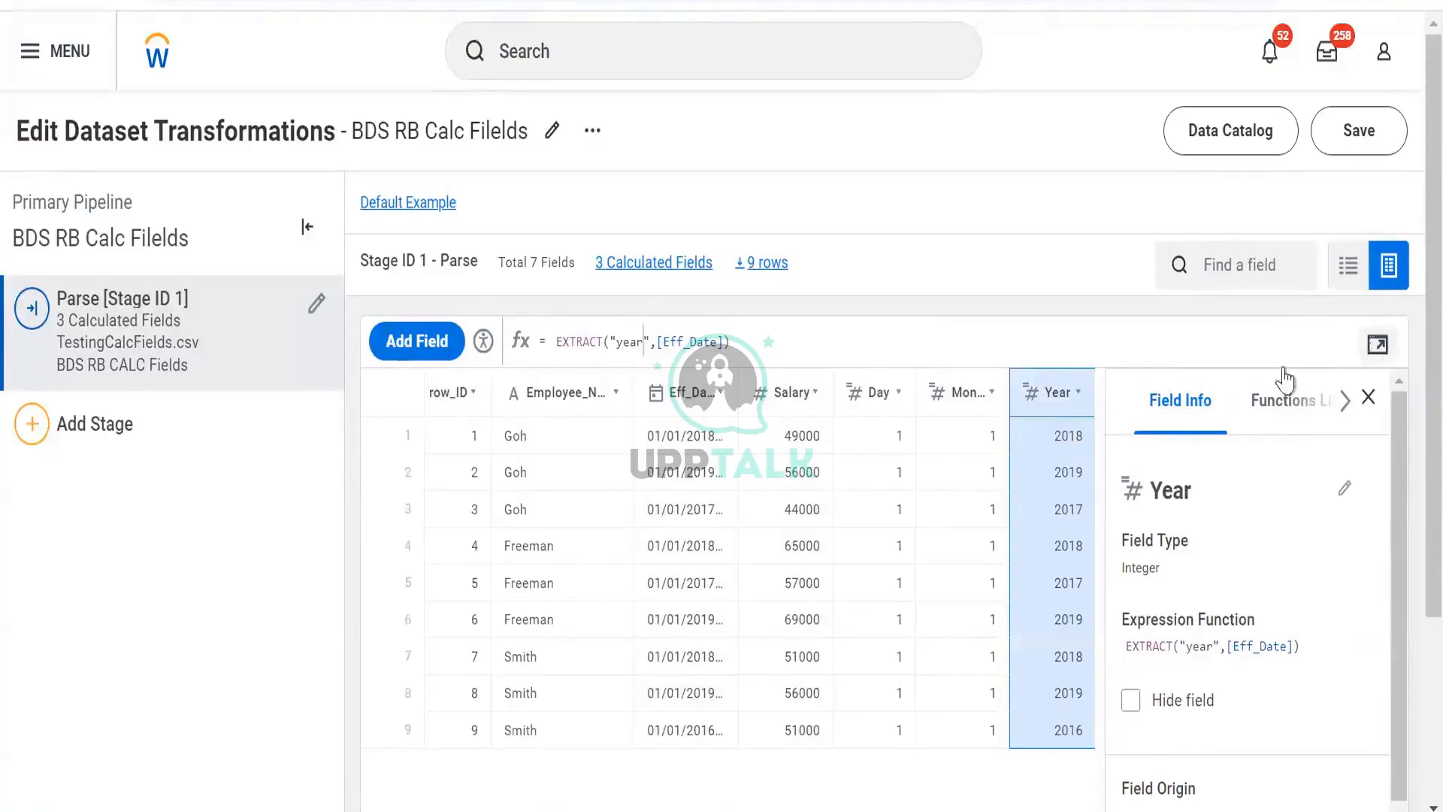
- Add another calculated field and begin its expression with CONCAT(TO_STRING([Day]))
{"action": "left_click", "coordinate": [415, 341]}
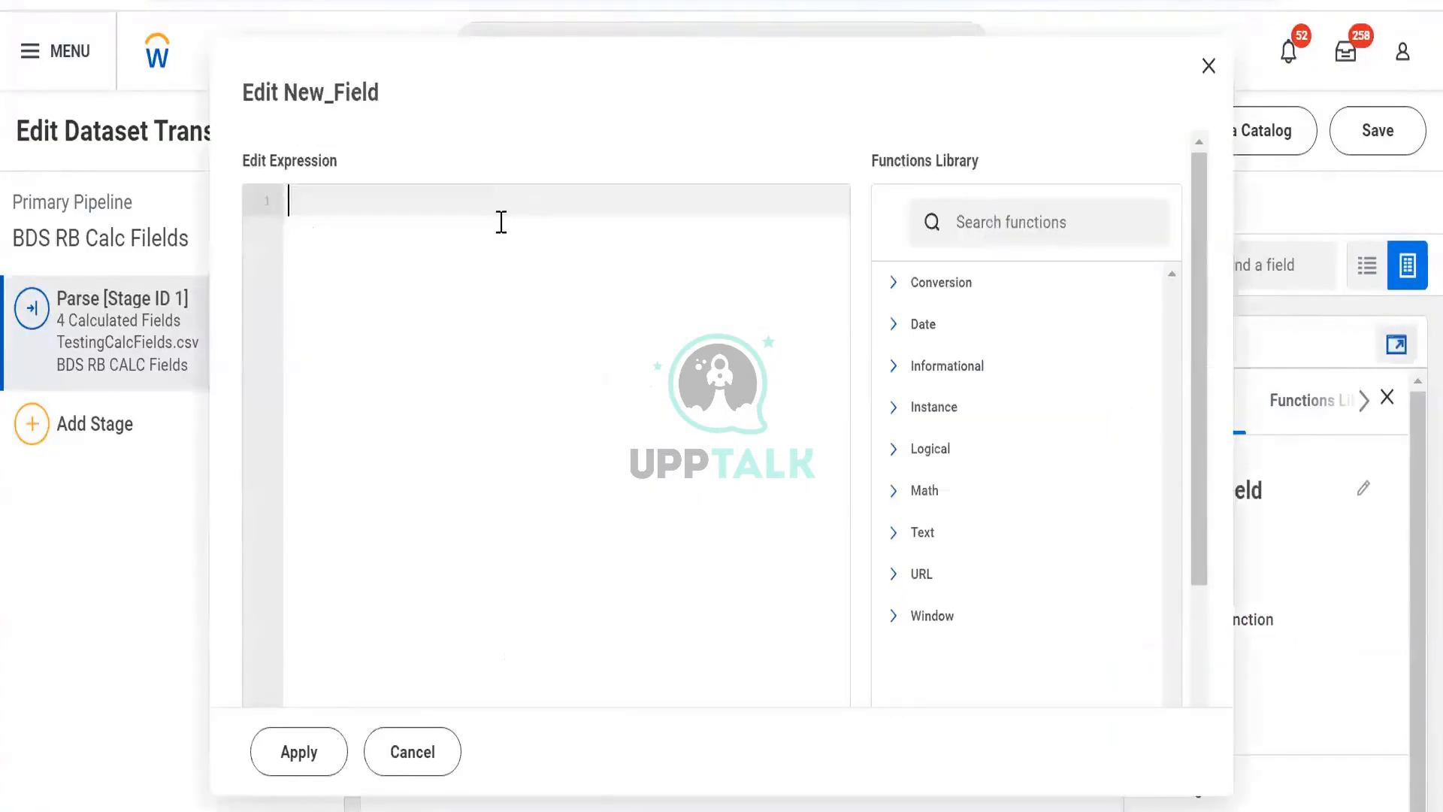
{"action": "type", "text": "con"}
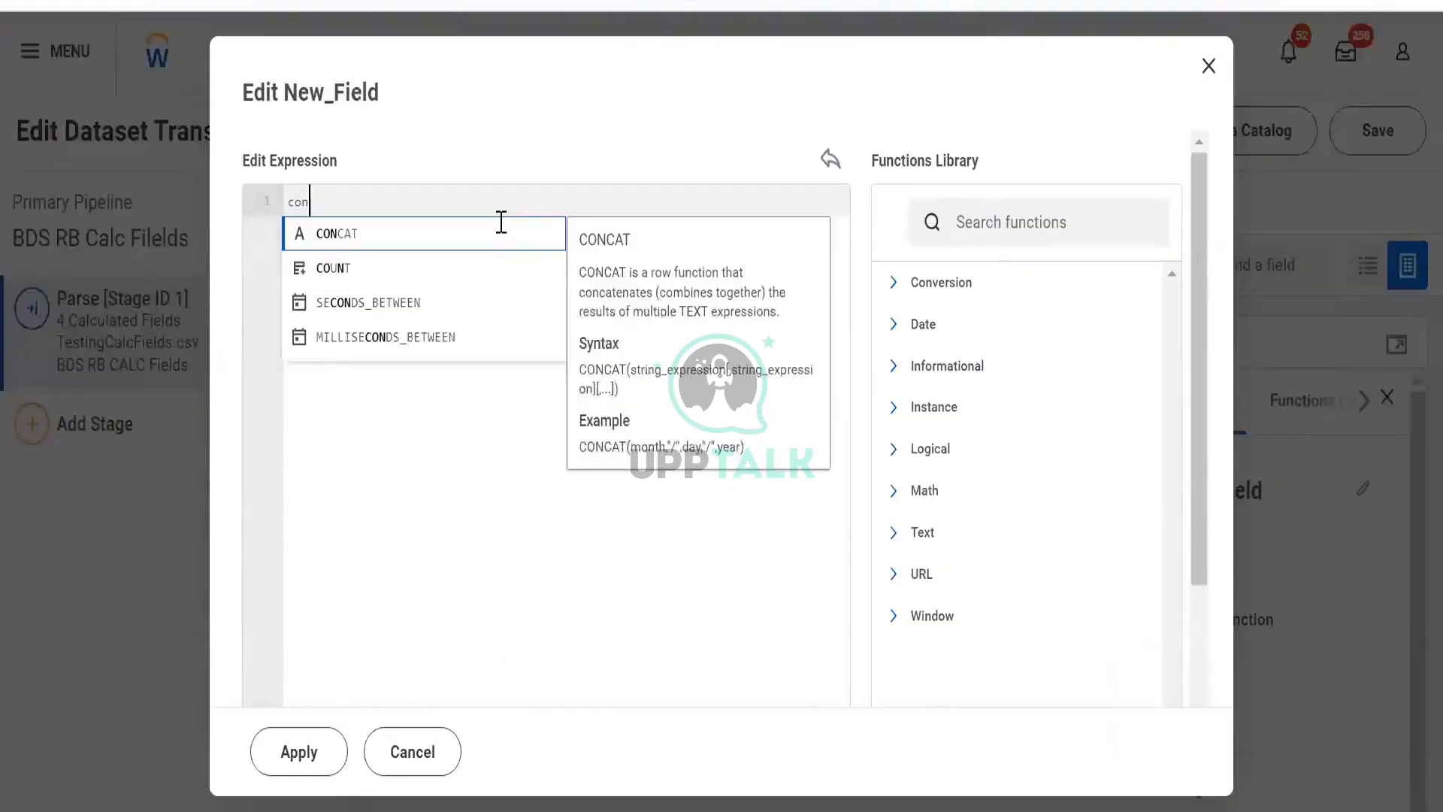
{"action": "key", "text": "Return"}
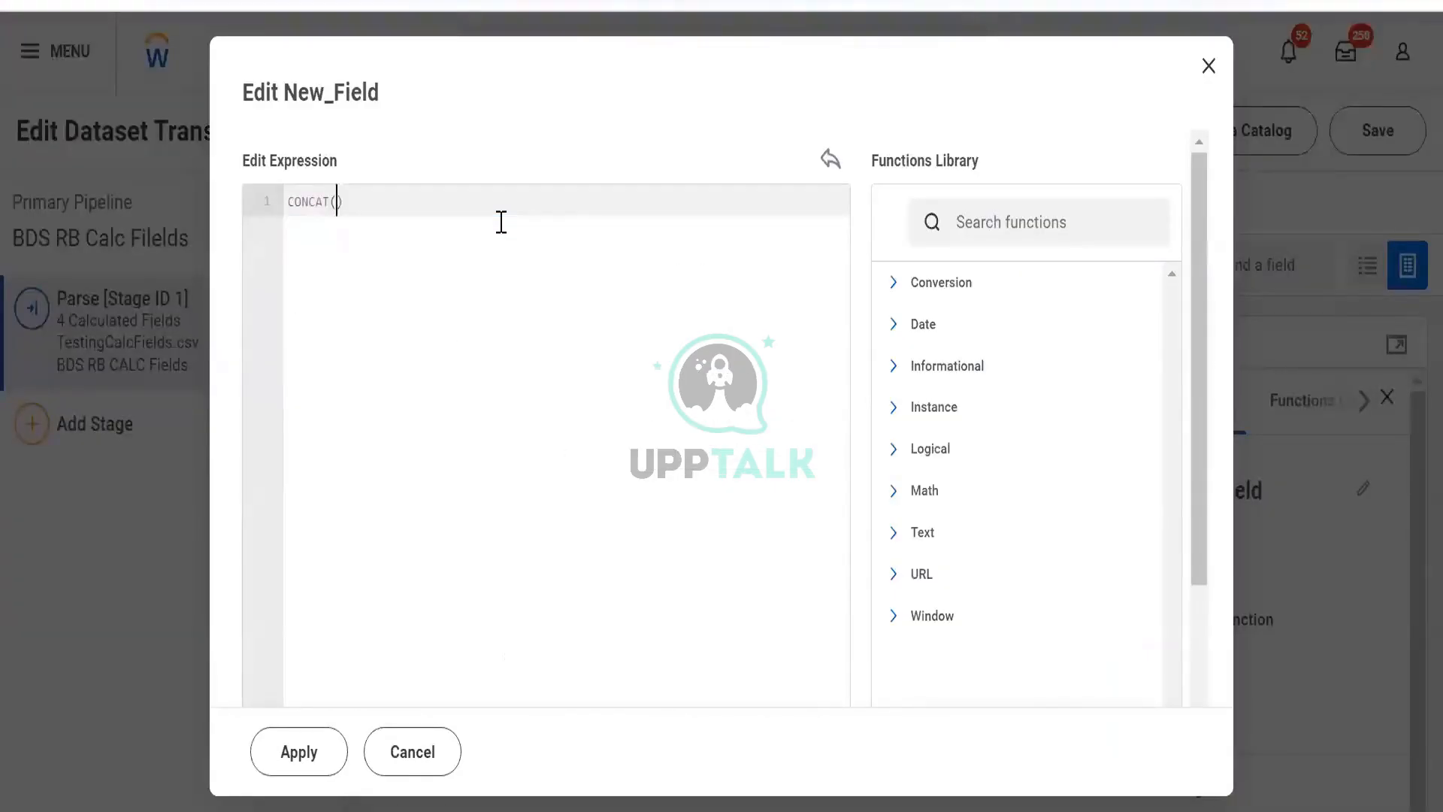
{"action": "type", "text": "9to-str"}
{"action": "key", "text": "BackSpace"}
{"action": "key", "text": "BackSpace"}
{"action": "key", "text": "BackSpace"}
{"action": "key", "text": "BackSpace"}
{"action": "key", "text": "BackSpace"}
{"action": "type", "text": "to"}
{"action": "key", "text": "Return"}
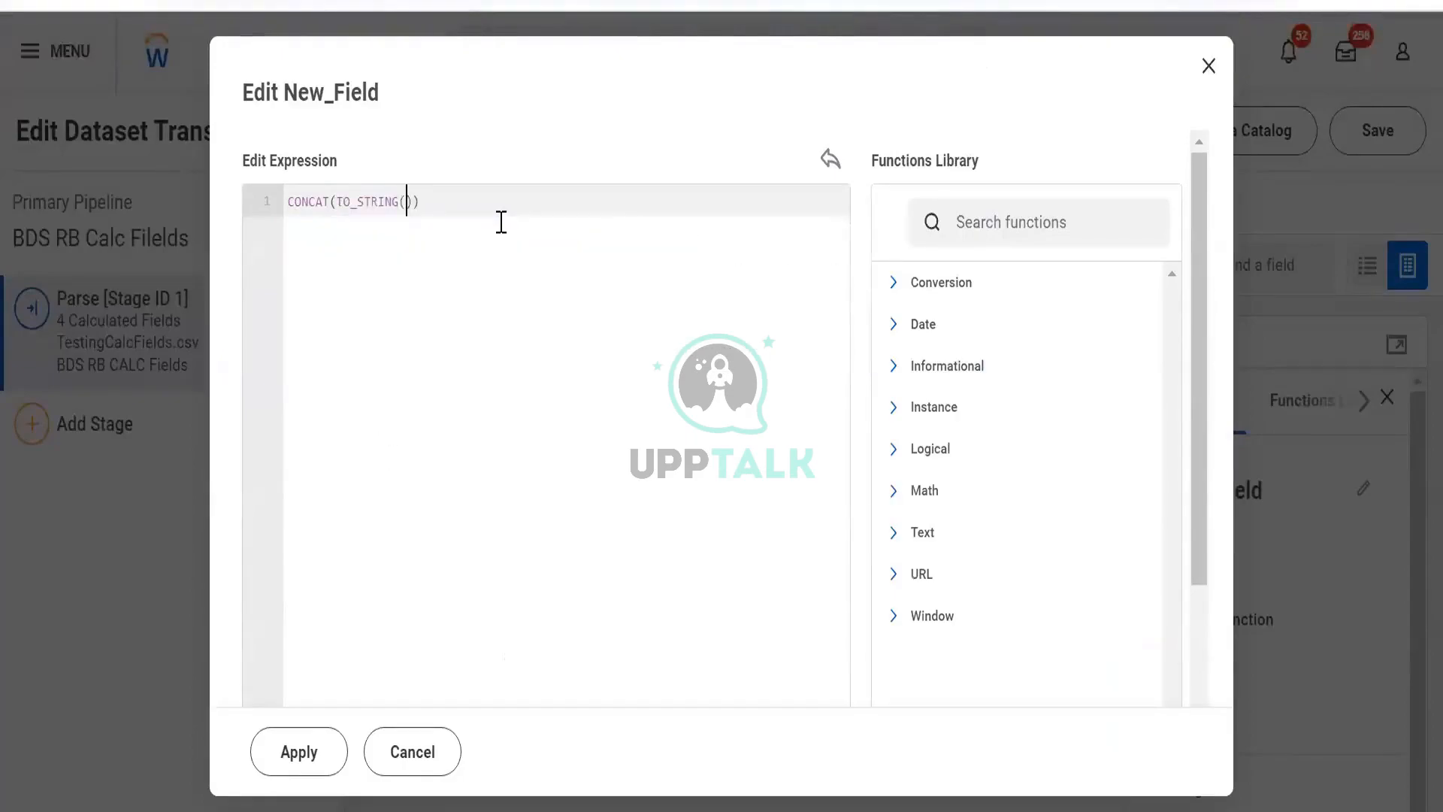
{"action": "type", "text": "da"}
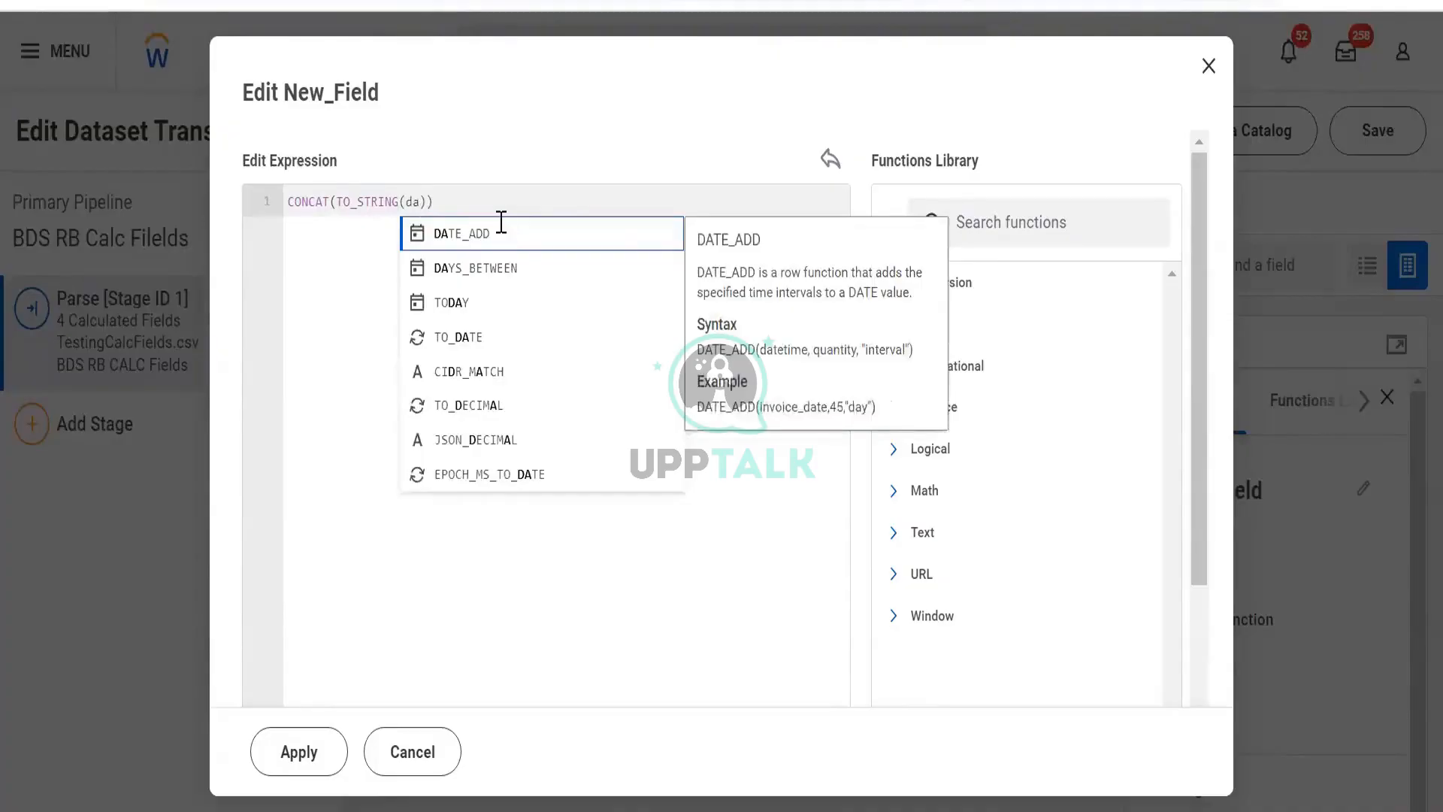
{"action": "key", "text": "BackSpace"}
{"action": "key", "text": "BackSpace"}
{"action": "type", "text": "[da"}
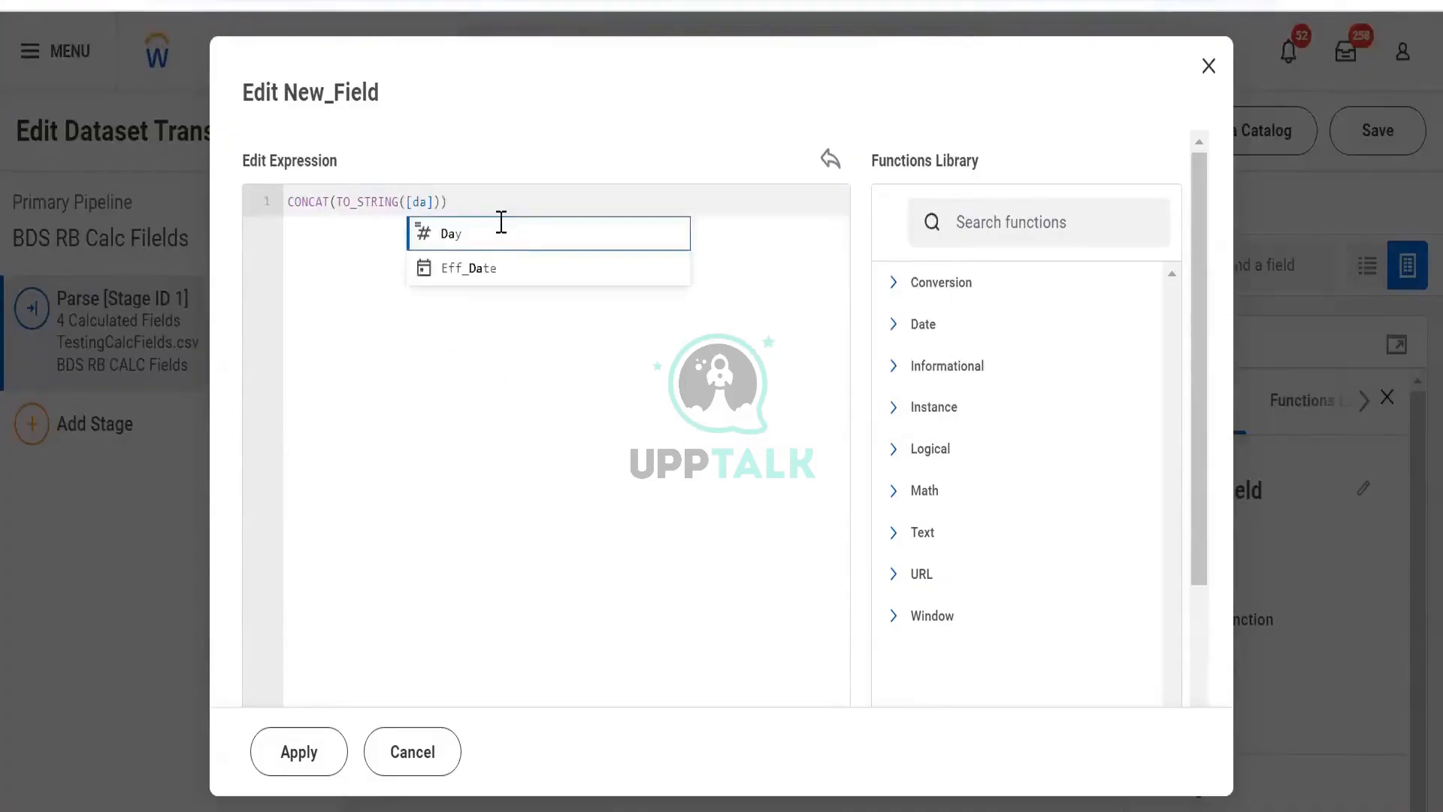
{"action": "left_click", "coordinate": [499, 222]}
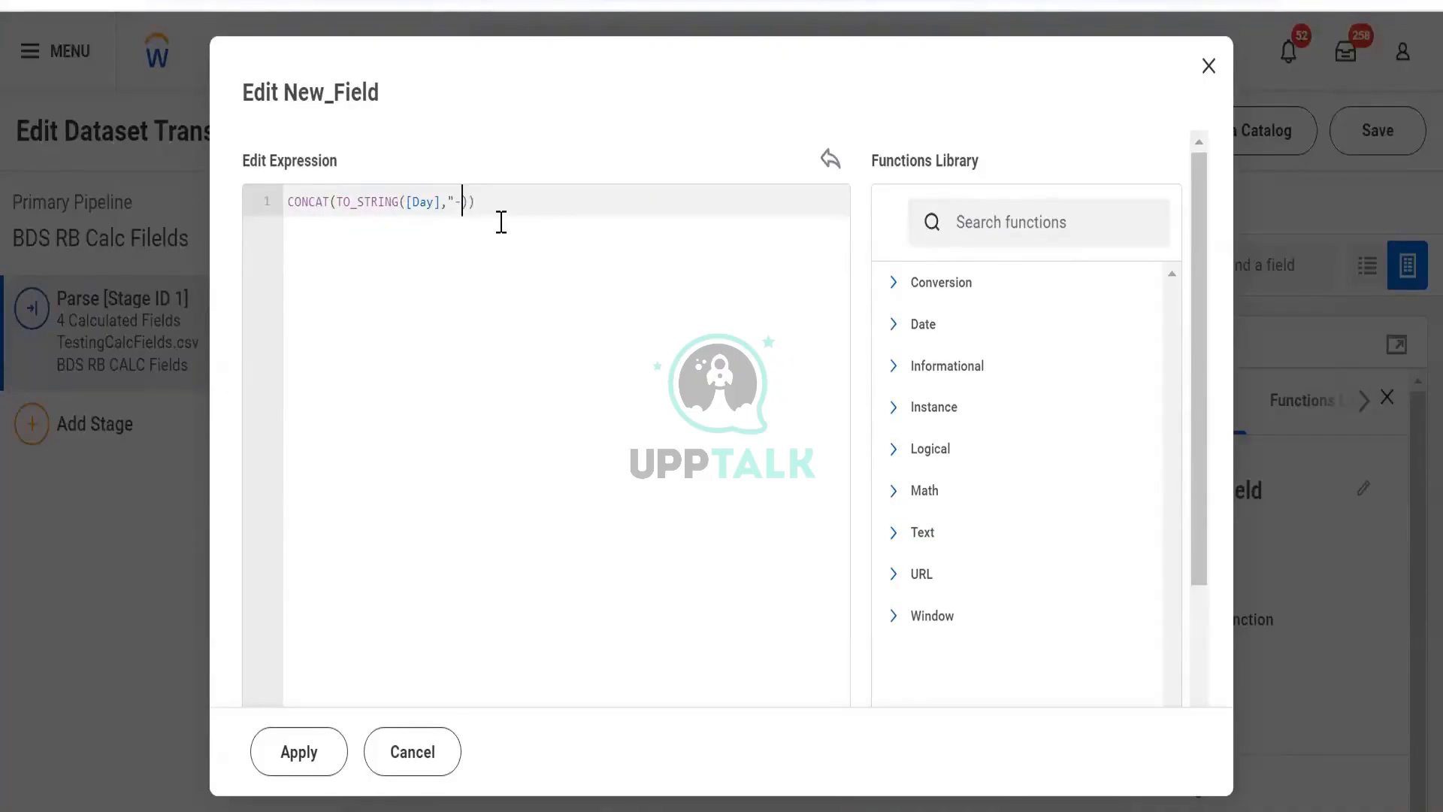
- Append a "-" separator and TO_STRING([year]) as further CONCAT arguments
{"action": "type", "text": ","}
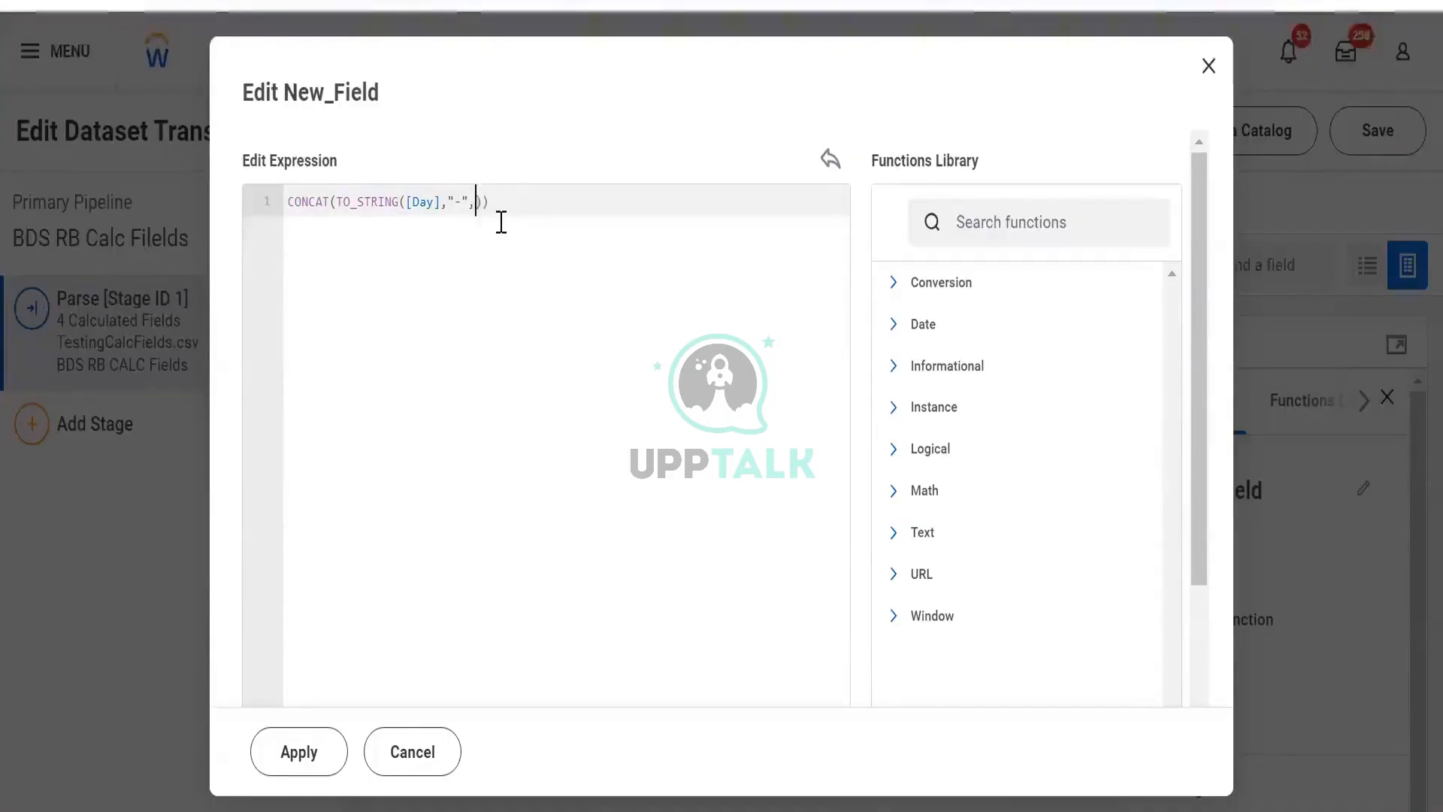
{"action": "type", "text": "["}
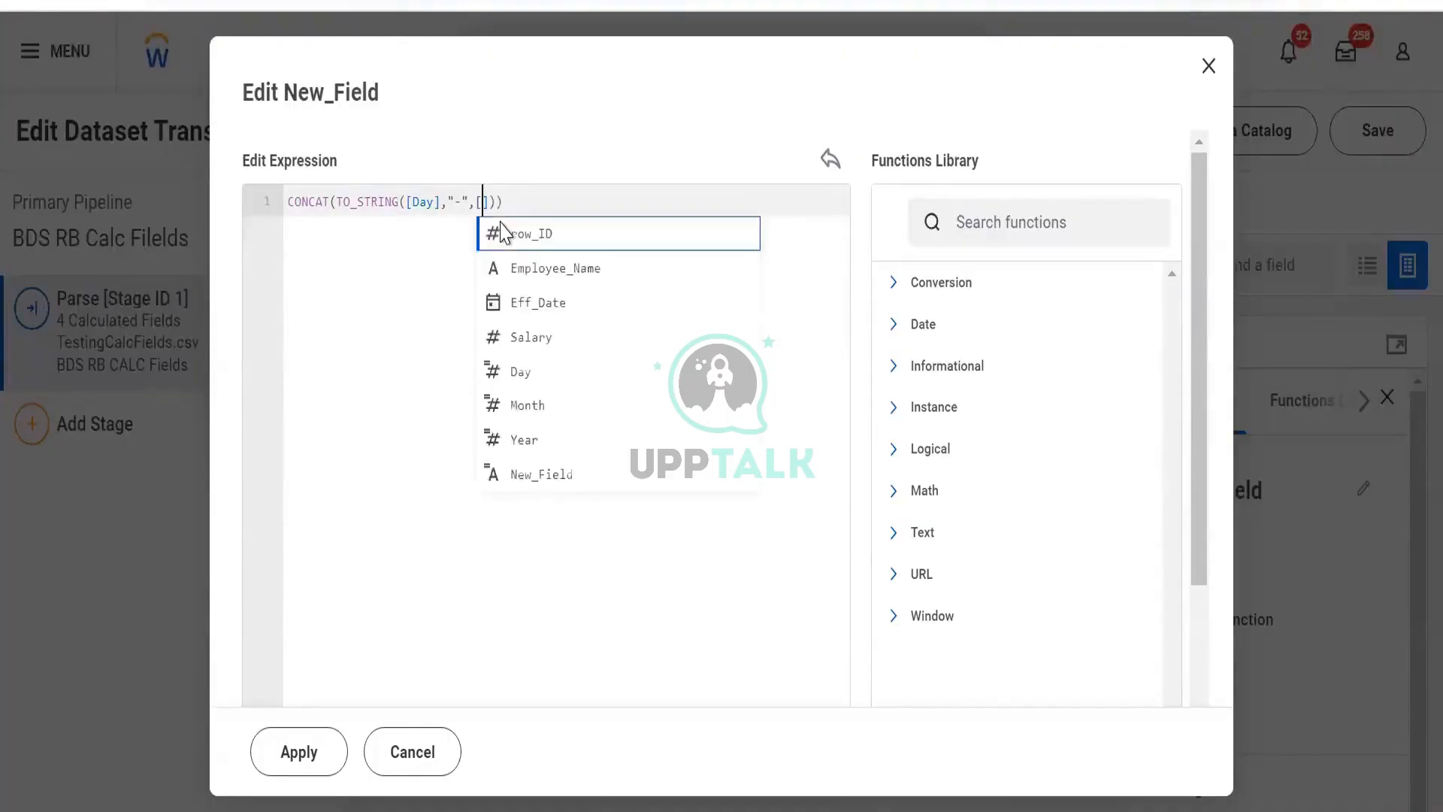
{"action": "type", "text": "yea"}
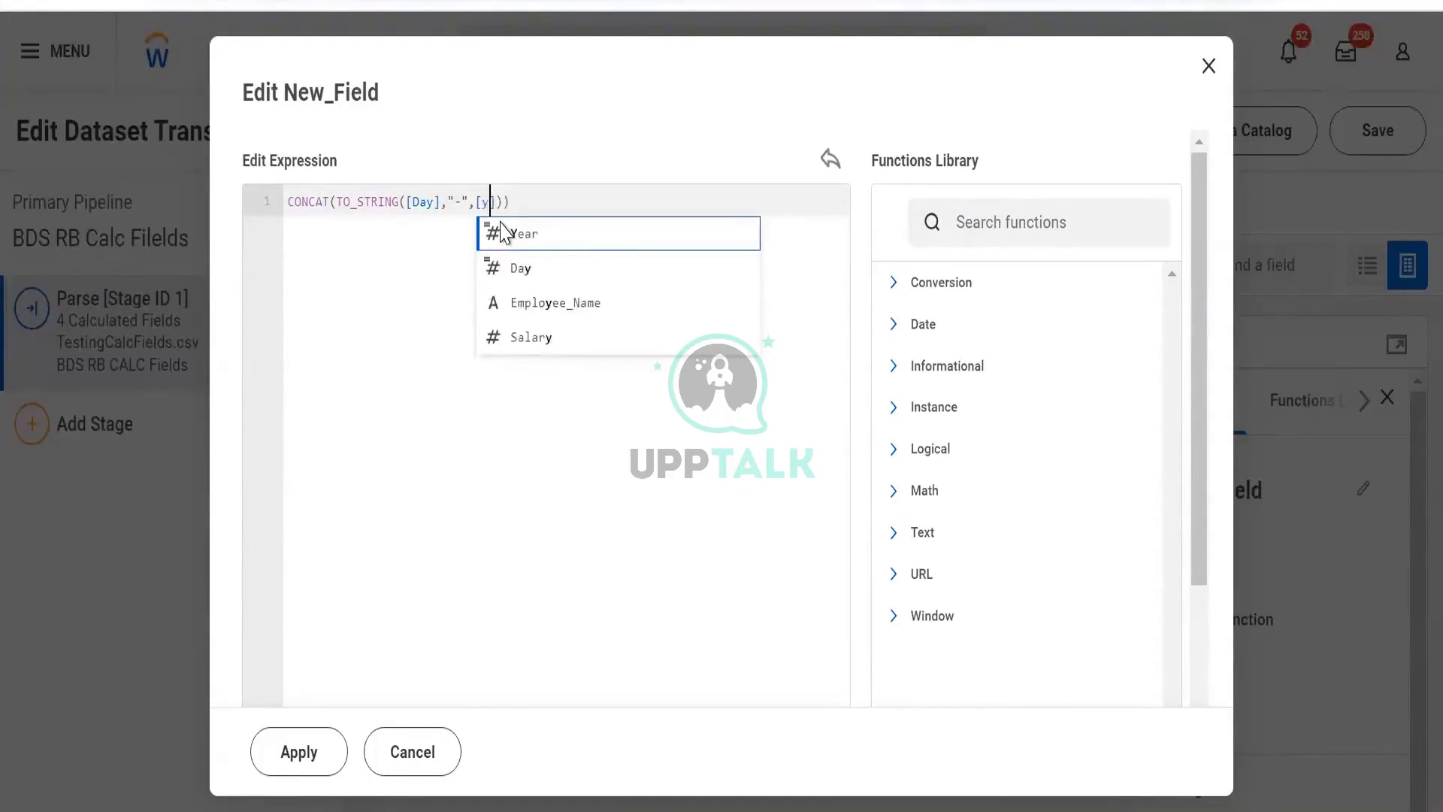
{"action": "key", "text": "Left"}
{"action": "key", "text": "Left"}
{"action": "key", "text": "Left"}
{"action": "key", "text": "Left"}
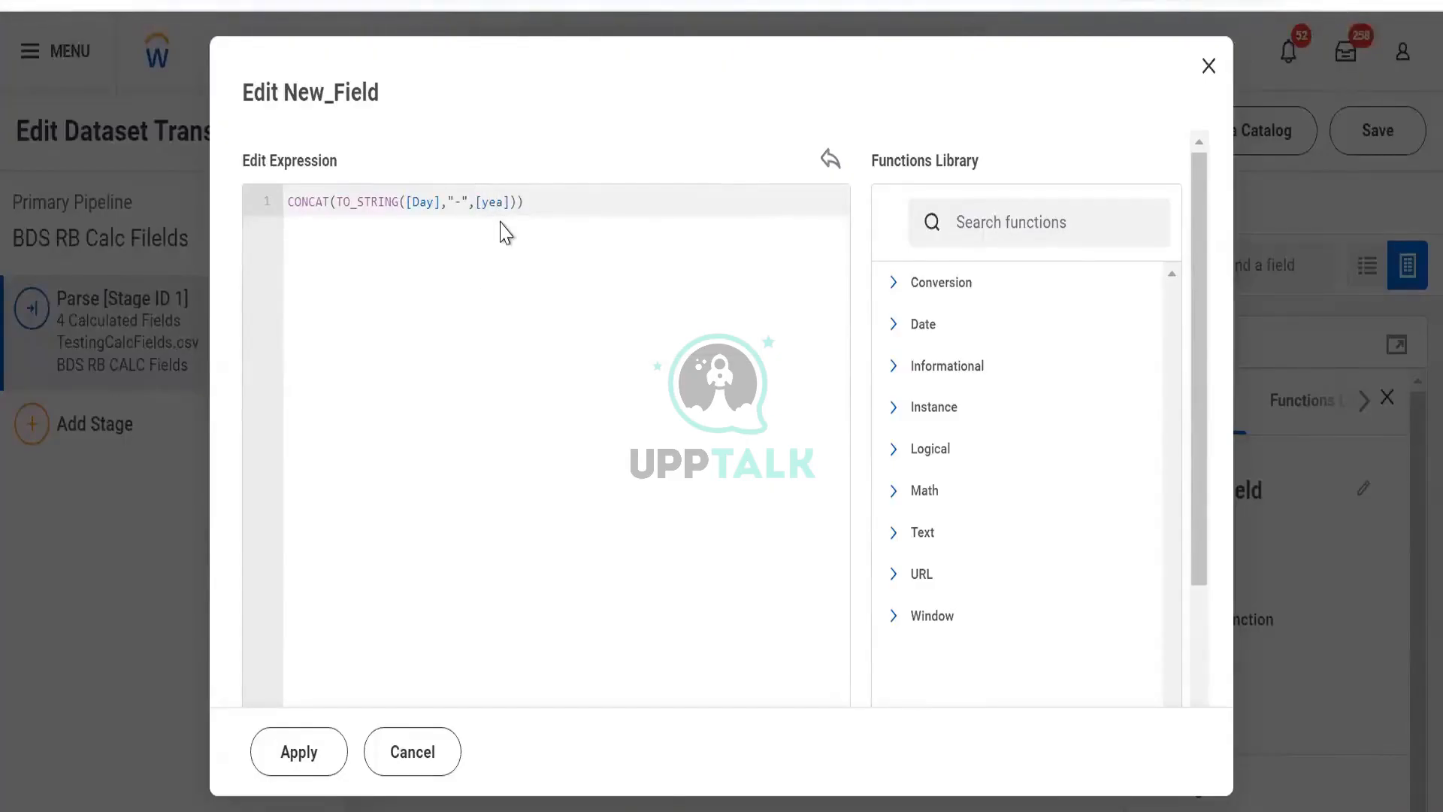
{"action": "type", "text": "TO_STRING()"}
{"action": "key", "text": "Return"}
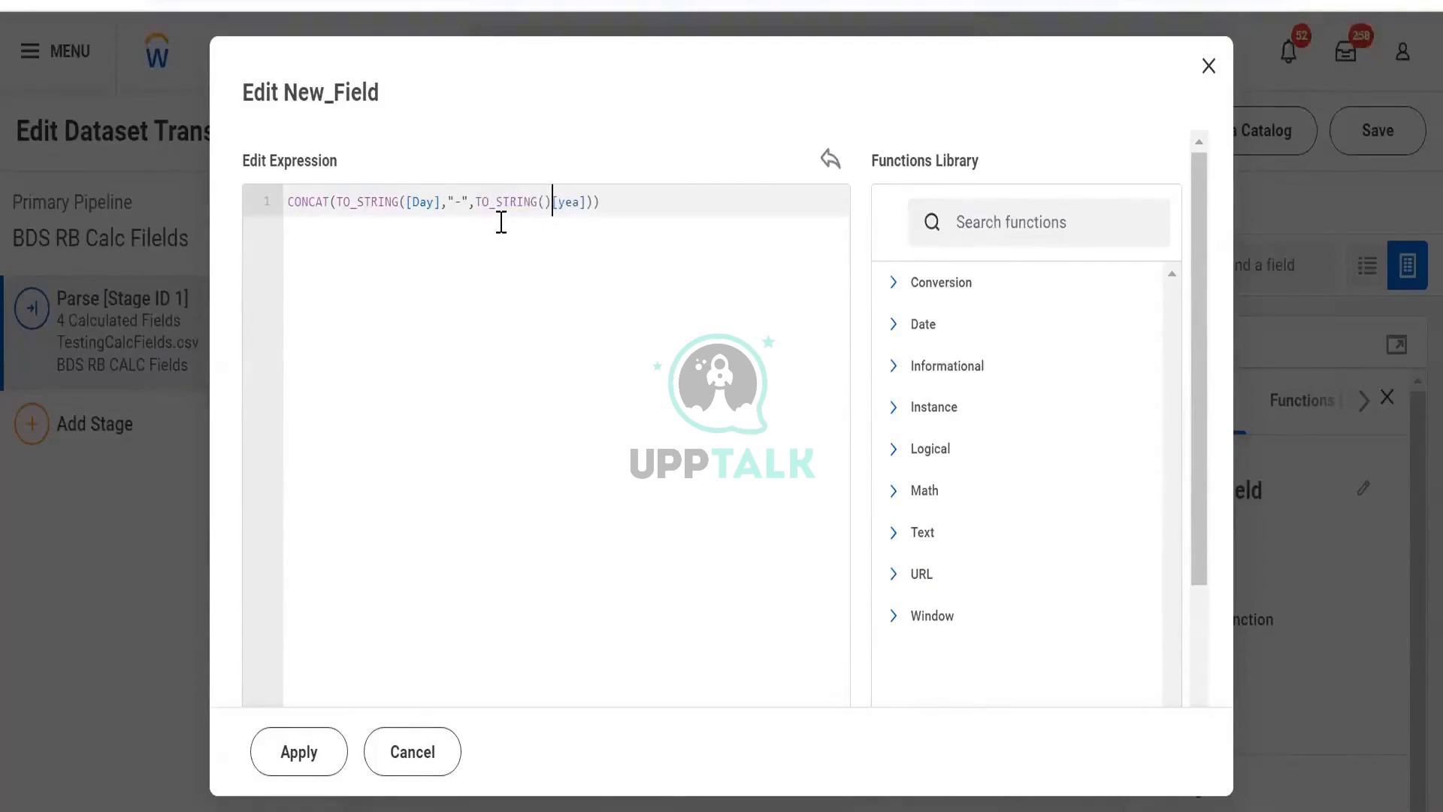
{"action": "key", "text": "shift+Right"}
{"action": "key", "text": "shift+Right"}
{"action": "key", "text": "shift+Right"}
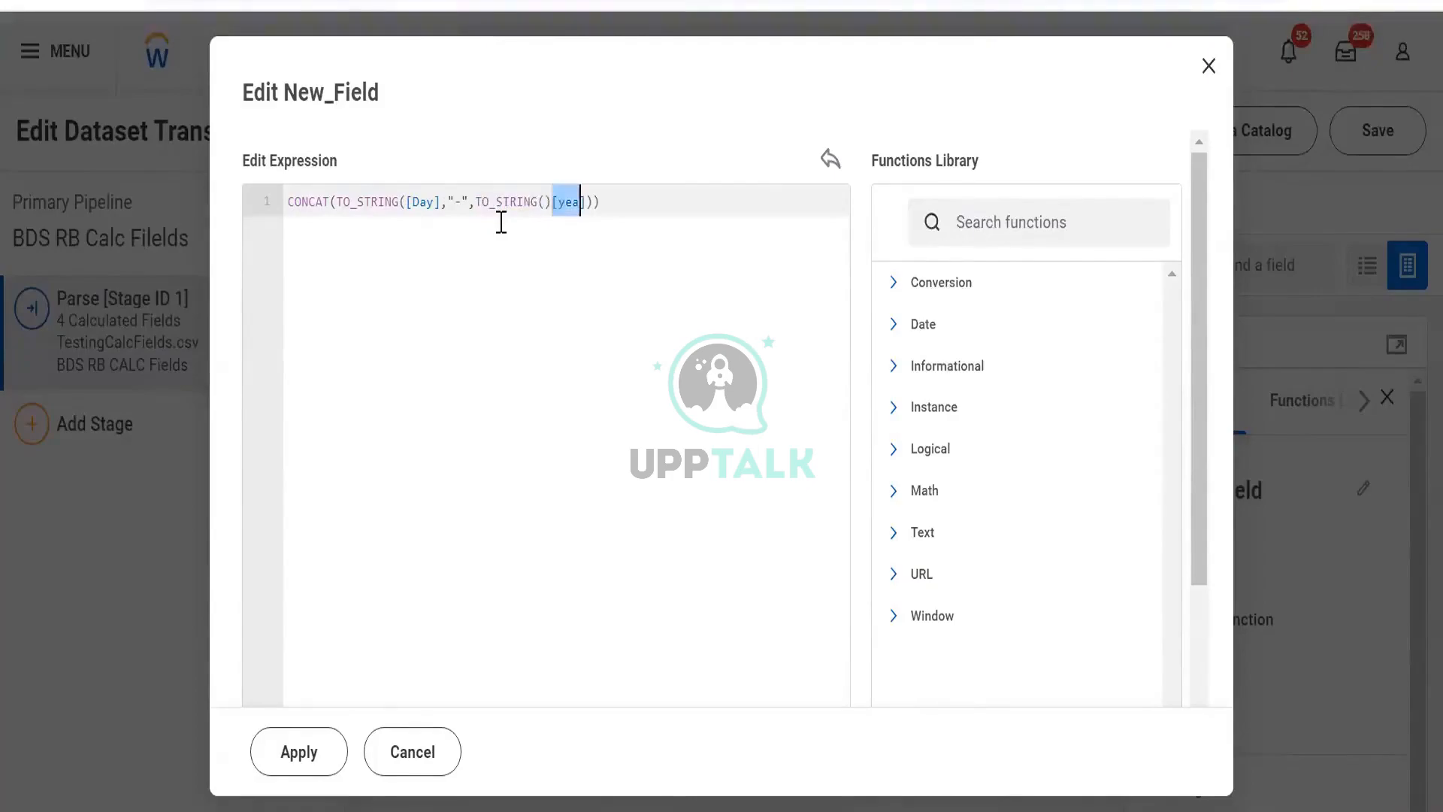
{"action": "key", "text": "shift+Right"}
{"action": "key", "text": "ctrl+x"}
{"action": "key", "text": "Left"}
{"action": "key", "text": "ctrl+v"}
{"action": "key", "text": "Right"}
{"action": "type", "text": "r"}
{"action": "key", "text": "Right"}
{"action": "key", "text": "Right"}
{"action": "key", "text": "Right"}
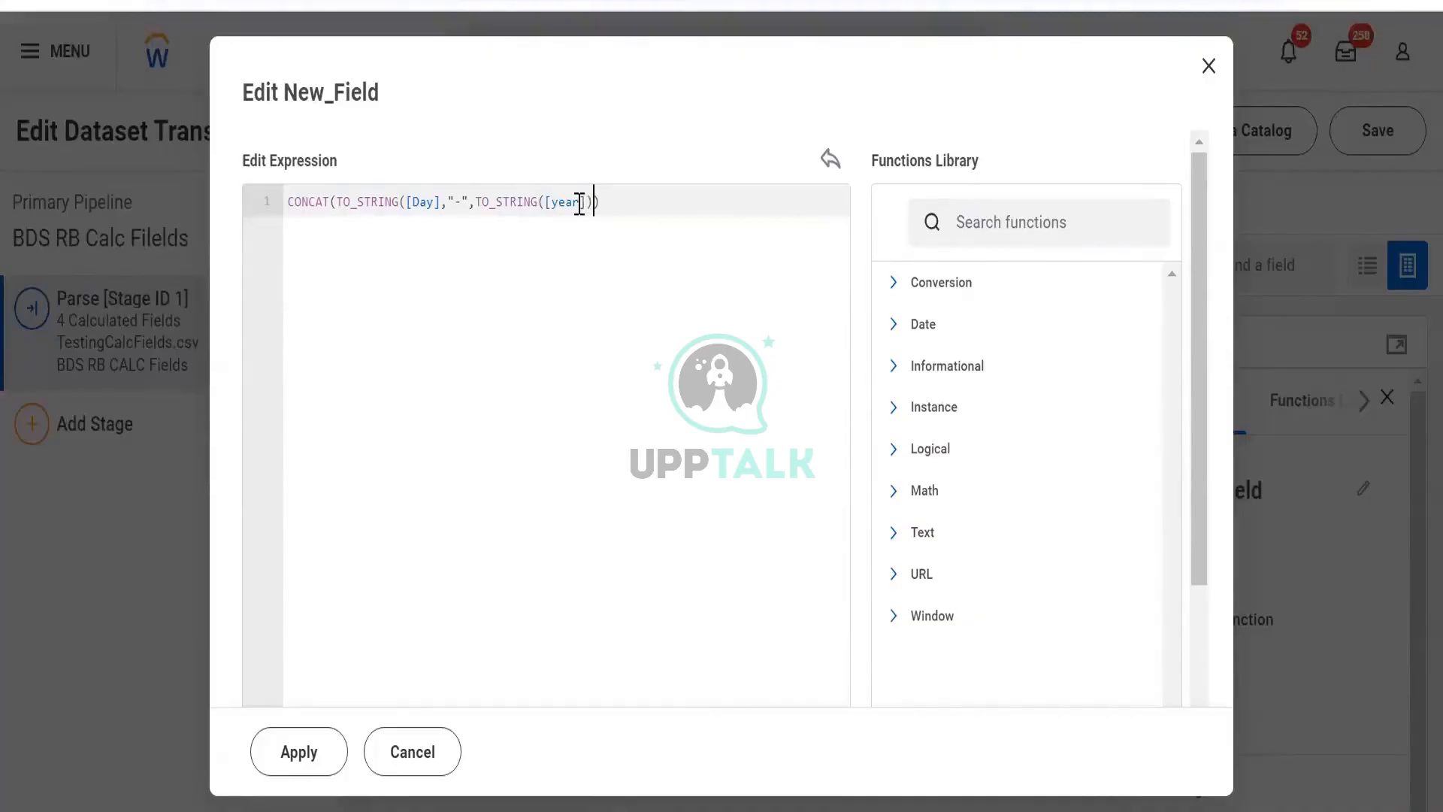
- Close the TO_STRING([Day]) parenthesis and apply the CONCAT expression
{"action": "left_click", "coordinate": [338, 211]}
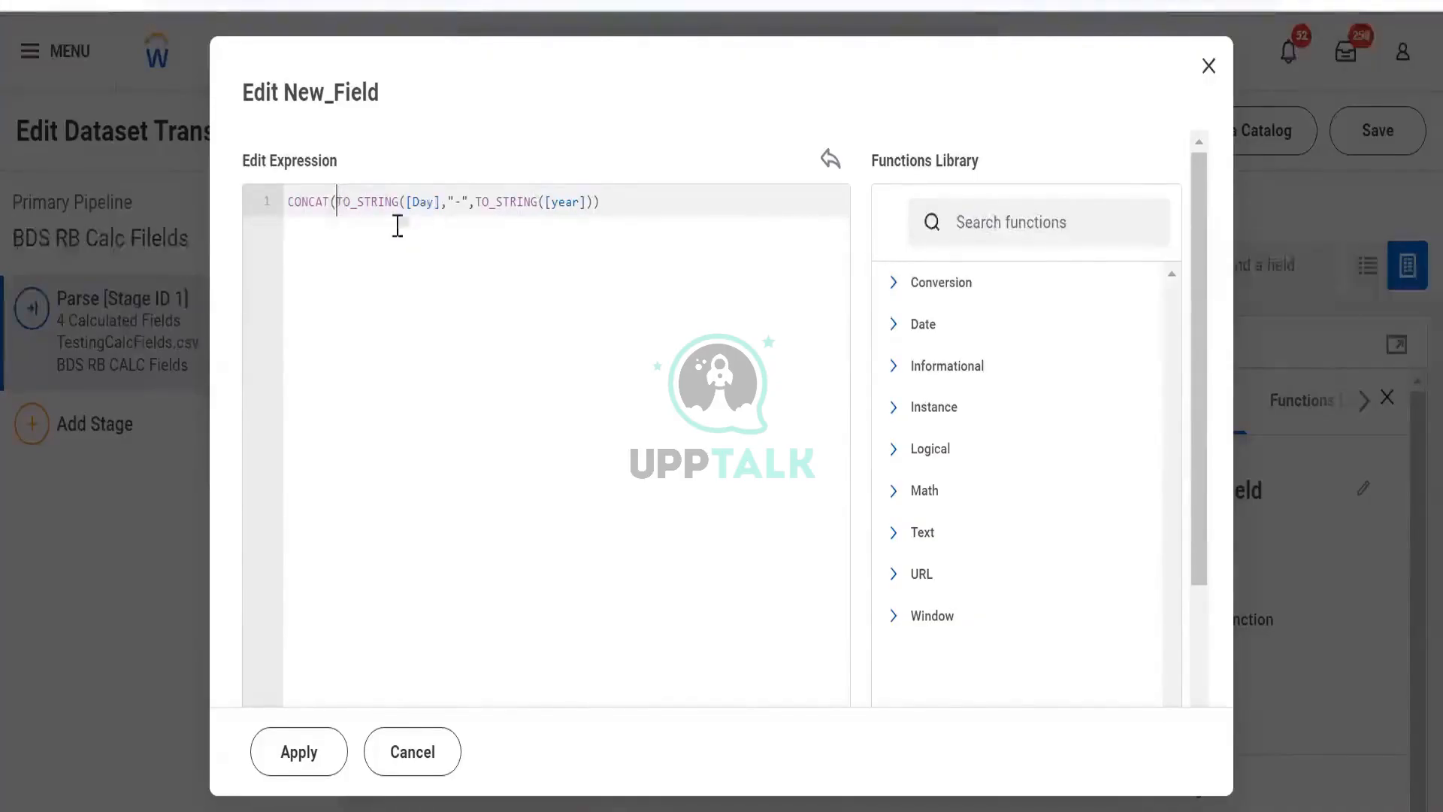
{"action": "left_click", "coordinate": [441, 204]}
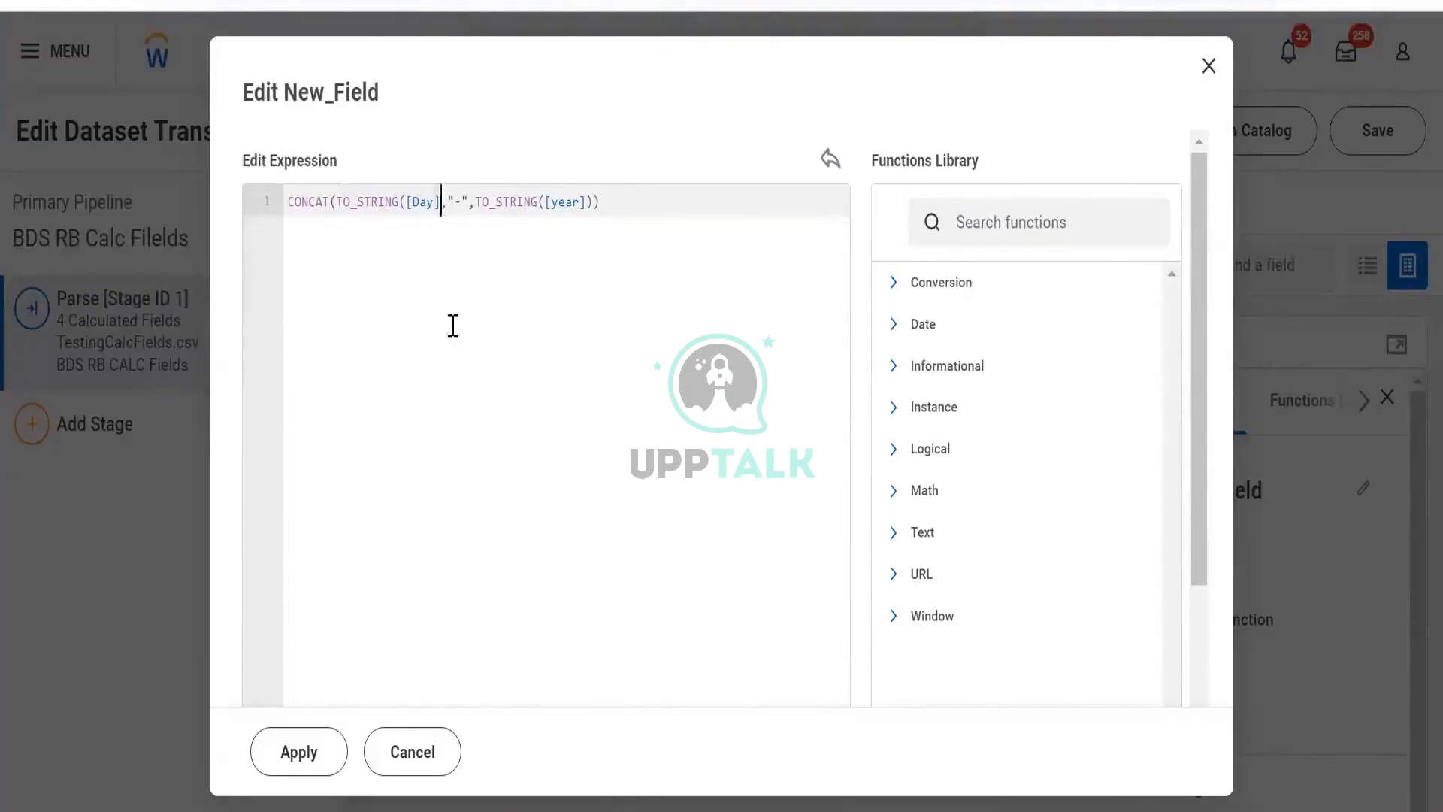
{"action": "type", "text": ")"}
{"action": "key", "text": "Right"}
{"action": "key", "text": "Right"}
{"action": "key", "text": "Right"}
{"action": "key", "text": "Right"}
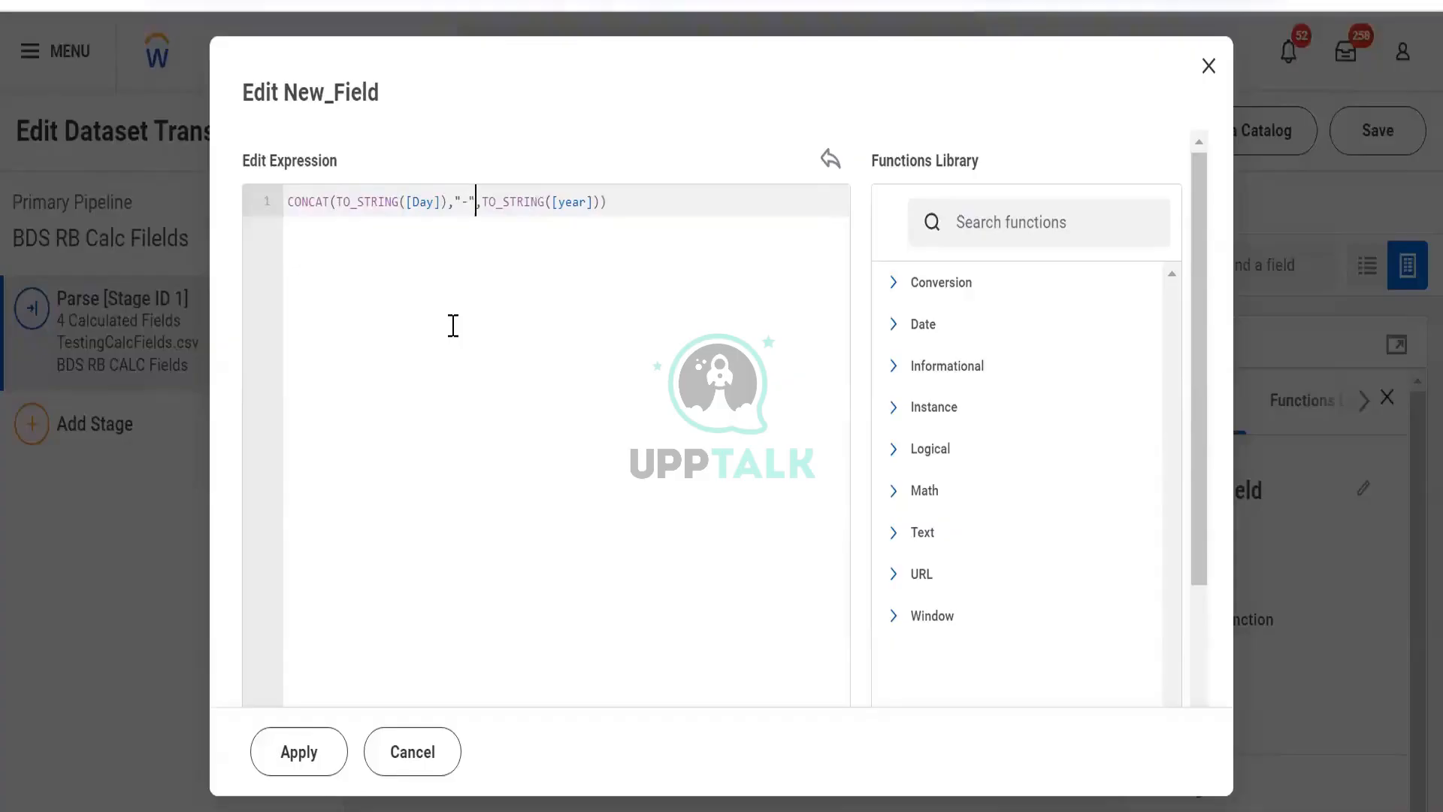
{"action": "key", "text": "Right"}
{"action": "key", "text": "Right"}
{"action": "key", "text": "Right"}
{"action": "key", "text": "Right"}
{"action": "key", "text": "Right"}
{"action": "key", "text": "Right"}
{"action": "key", "text": "Right"}
{"action": "key", "text": "Right"}
{"action": "key", "text": "Right"}
{"action": "left_click", "coordinate": [308, 759]}
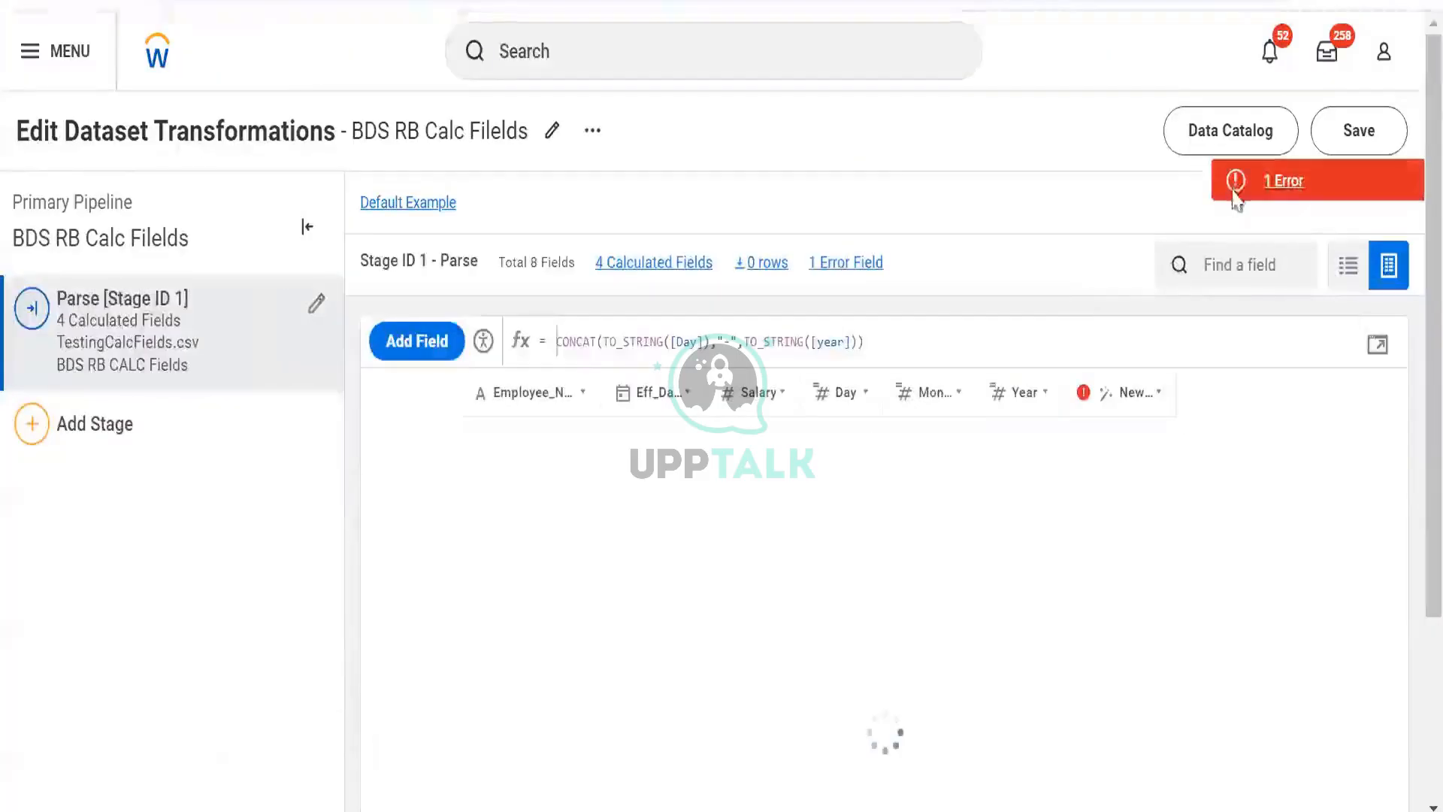
- Open the validation error details for the new field and close them
{"action": "left_click", "coordinate": [1233, 192]}
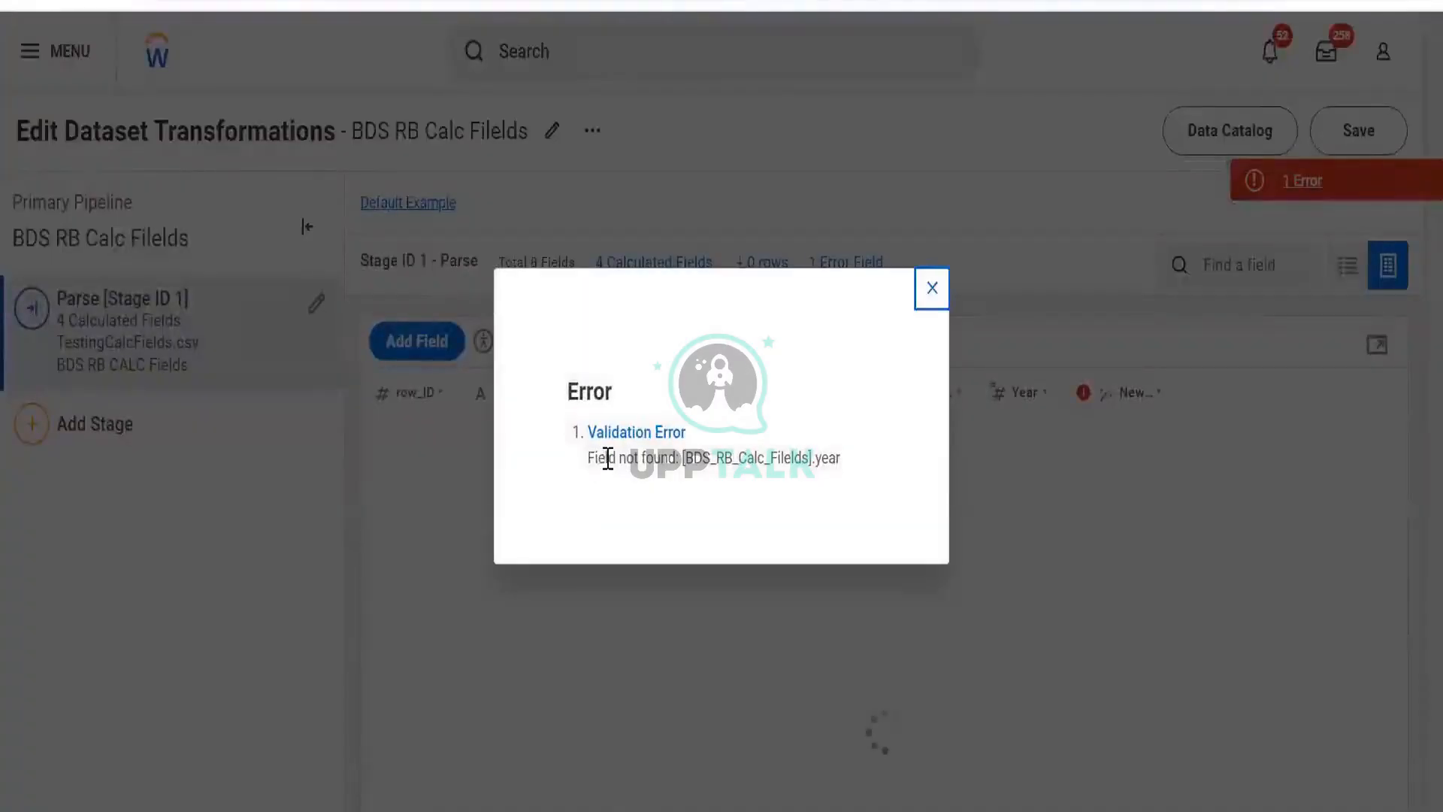
{"action": "left_click_drag", "start_coordinate": [594, 458], "coordinate": [821, 458]}
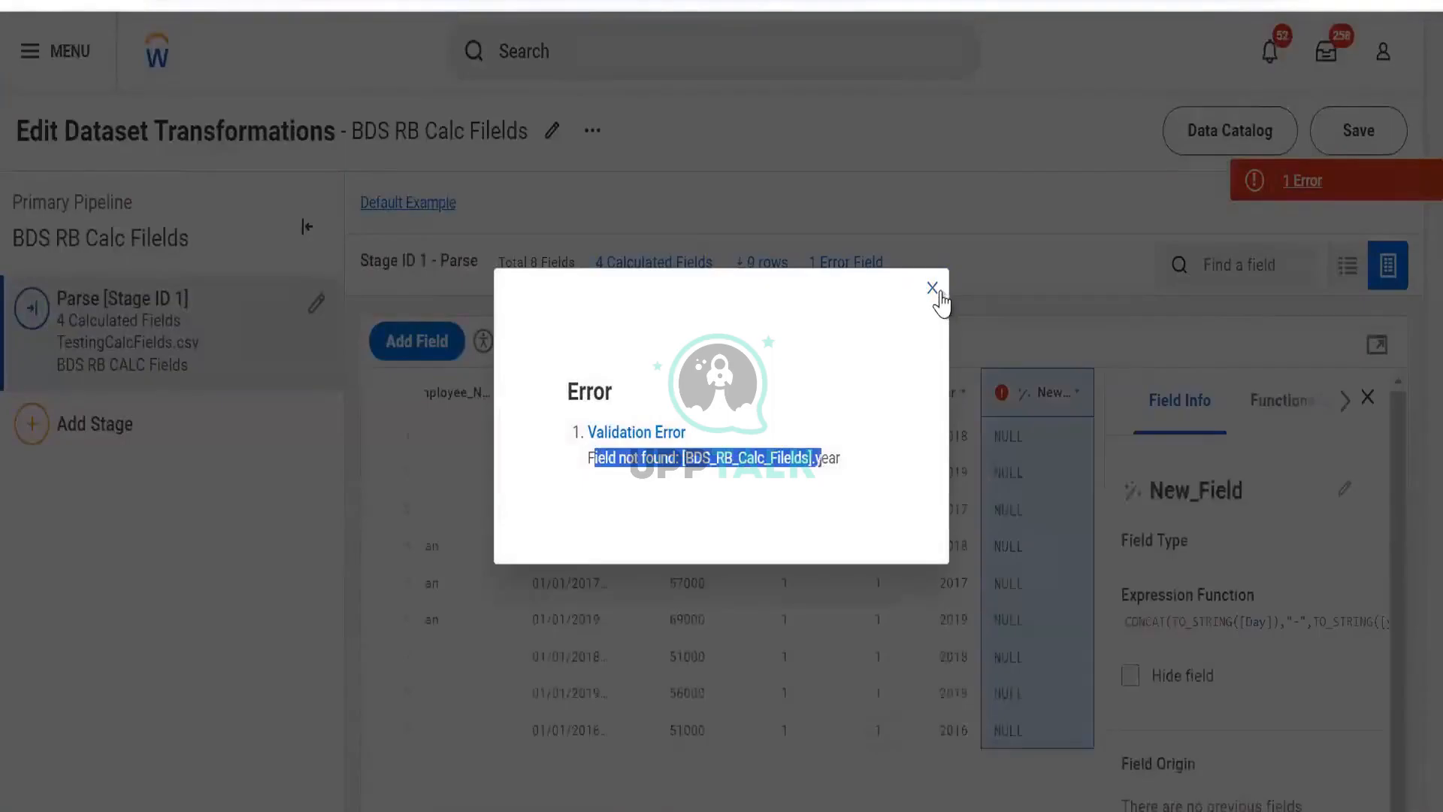
{"action": "left_click", "coordinate": [932, 288]}
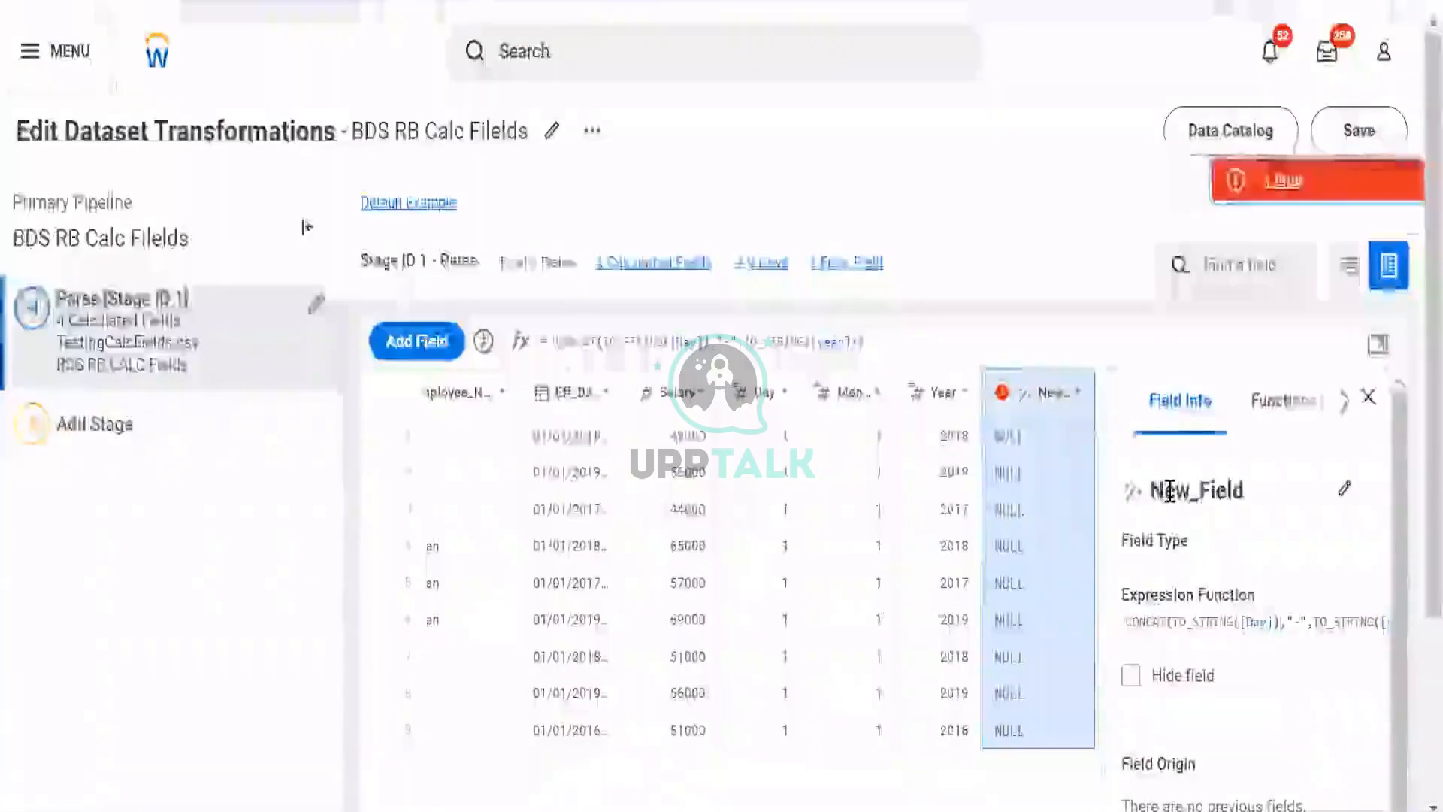
- Replace the year reference in the formula with the Year field and confirm the formula
{"action": "left_click", "coordinate": [1169, 491]}
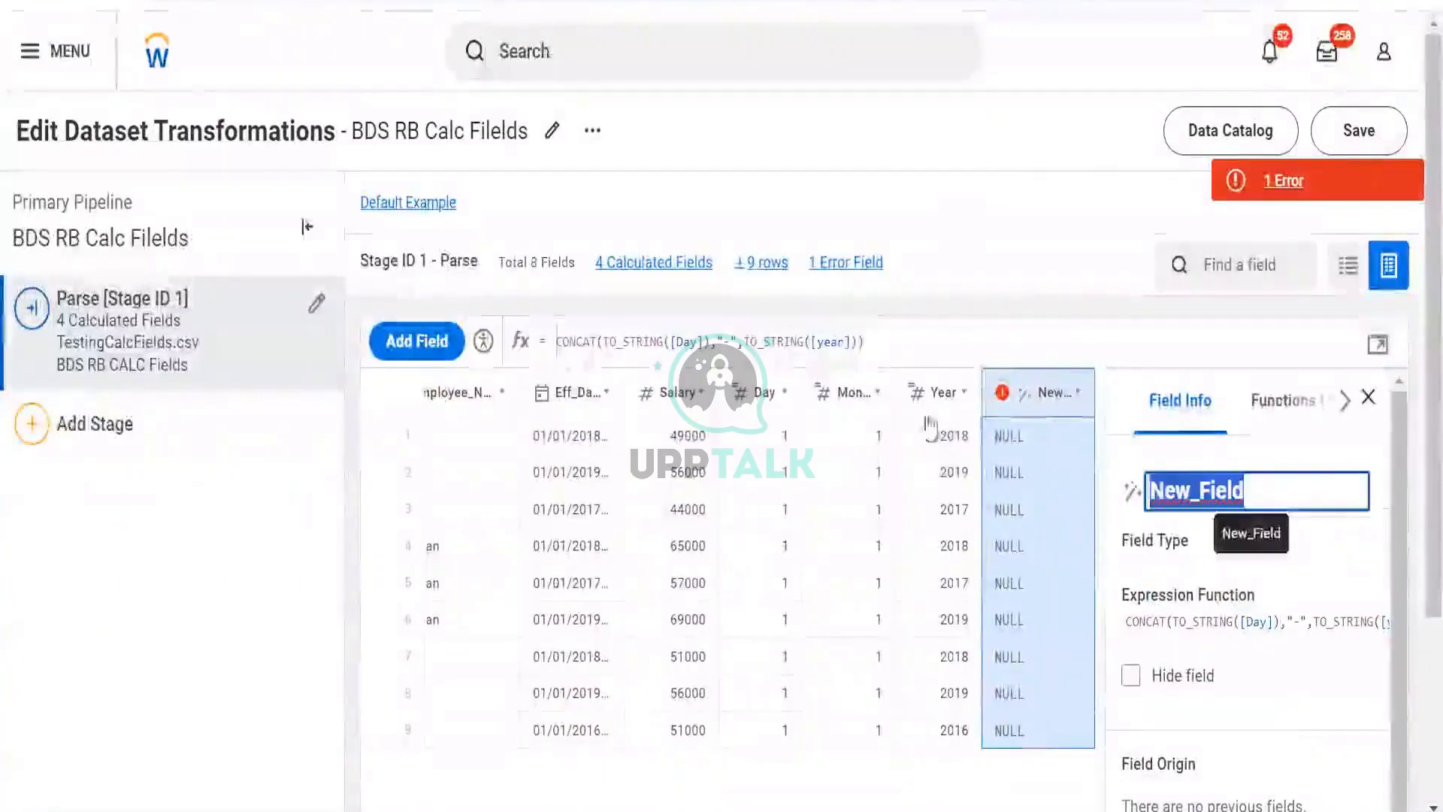
{"action": "left_click", "coordinate": [840, 342]}
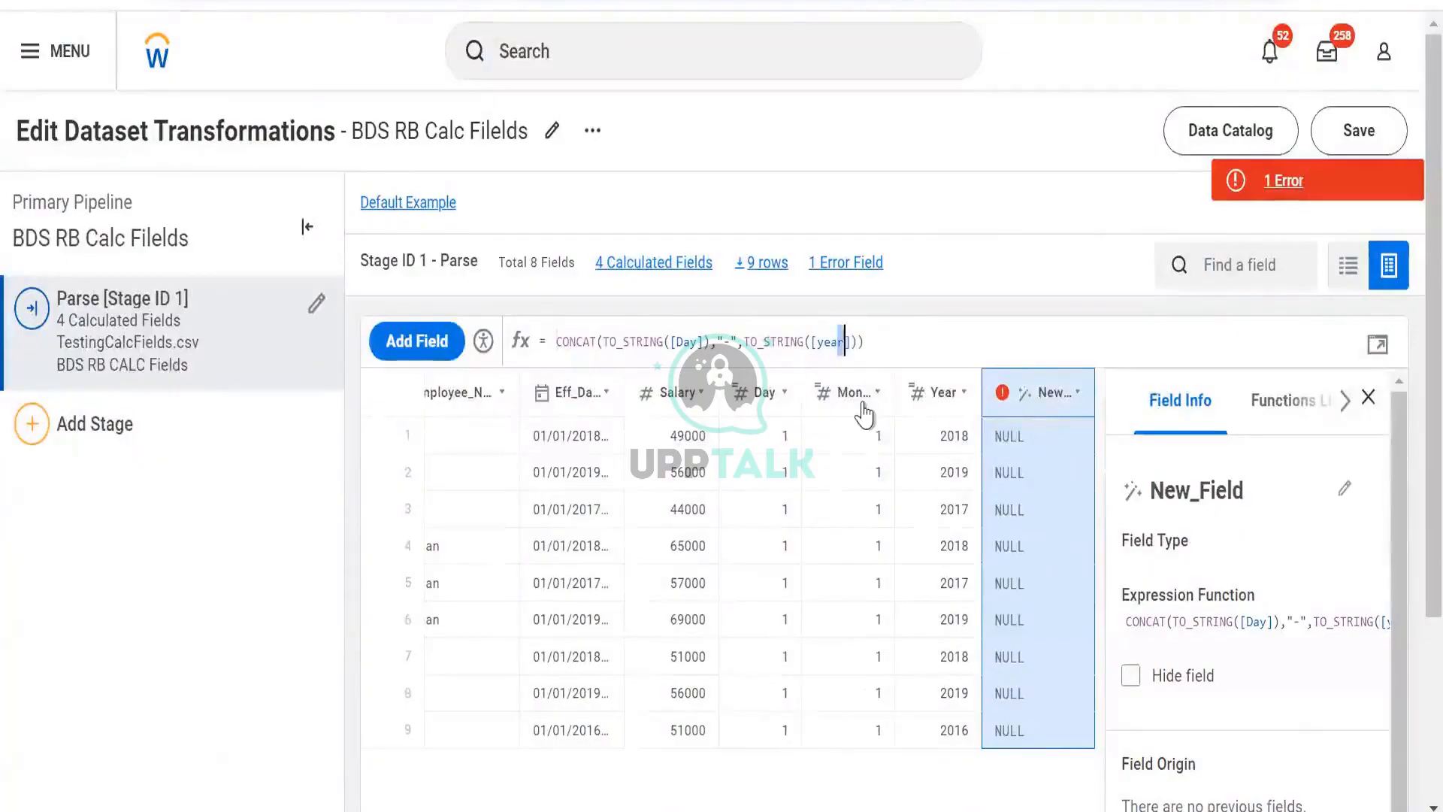
{"action": "key", "text": "ctrl+shift+Left"}
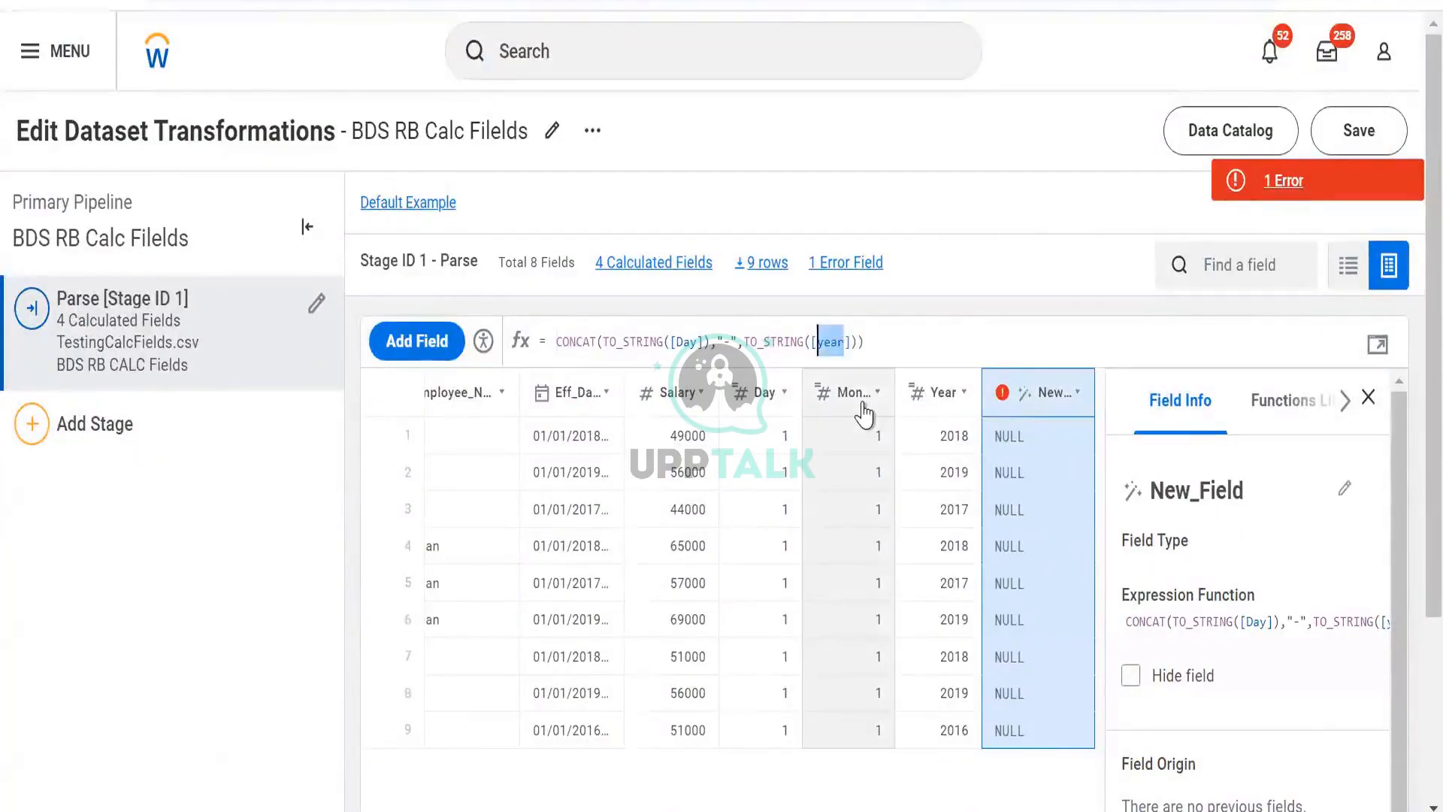
{"action": "key", "text": "BackSpace"}
{"action": "key", "text": "Down"}
{"action": "key", "text": "Down"}
{"action": "key", "text": "Down"}
{"action": "key", "text": "Down"}
{"action": "key", "text": "Down"}
{"action": "key", "text": "Down"}
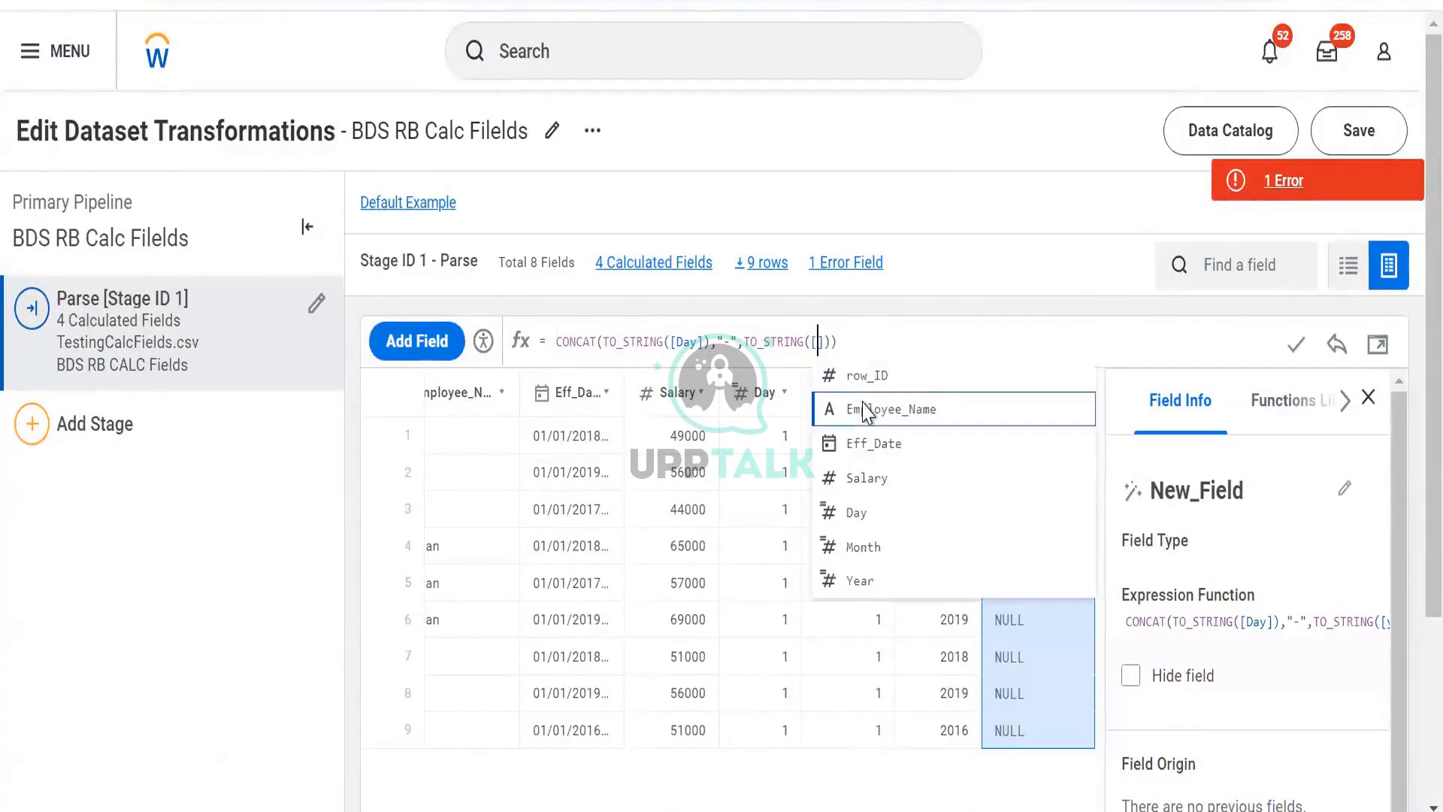
{"action": "key", "text": "Down"}
{"action": "key", "text": "Down"}
{"action": "key", "text": "Down"}
{"action": "key", "text": "Down"}
{"action": "key", "text": "Down"}
{"action": "key", "text": "Down"}
{"action": "key", "text": "Down"}
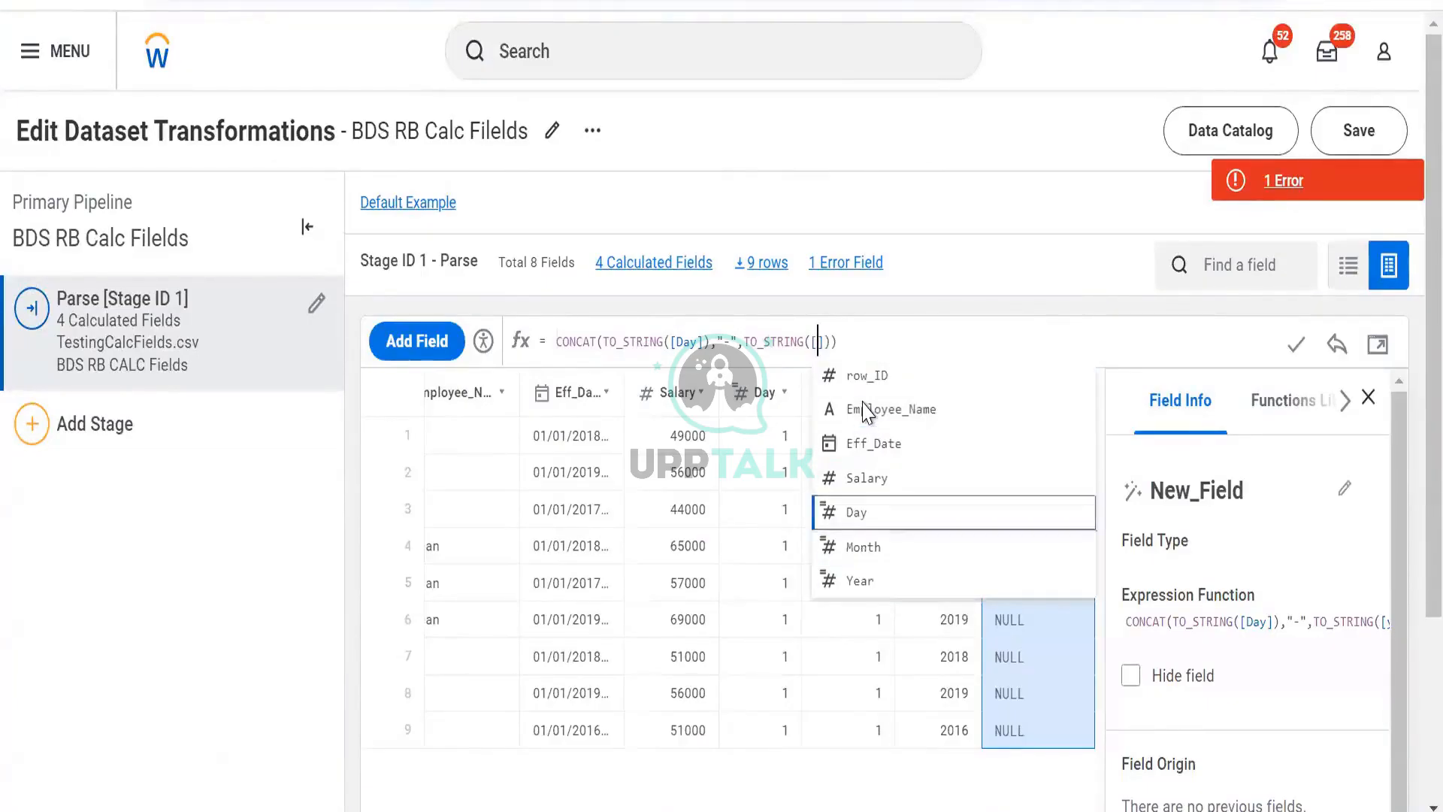
{"action": "key", "text": "Return"}
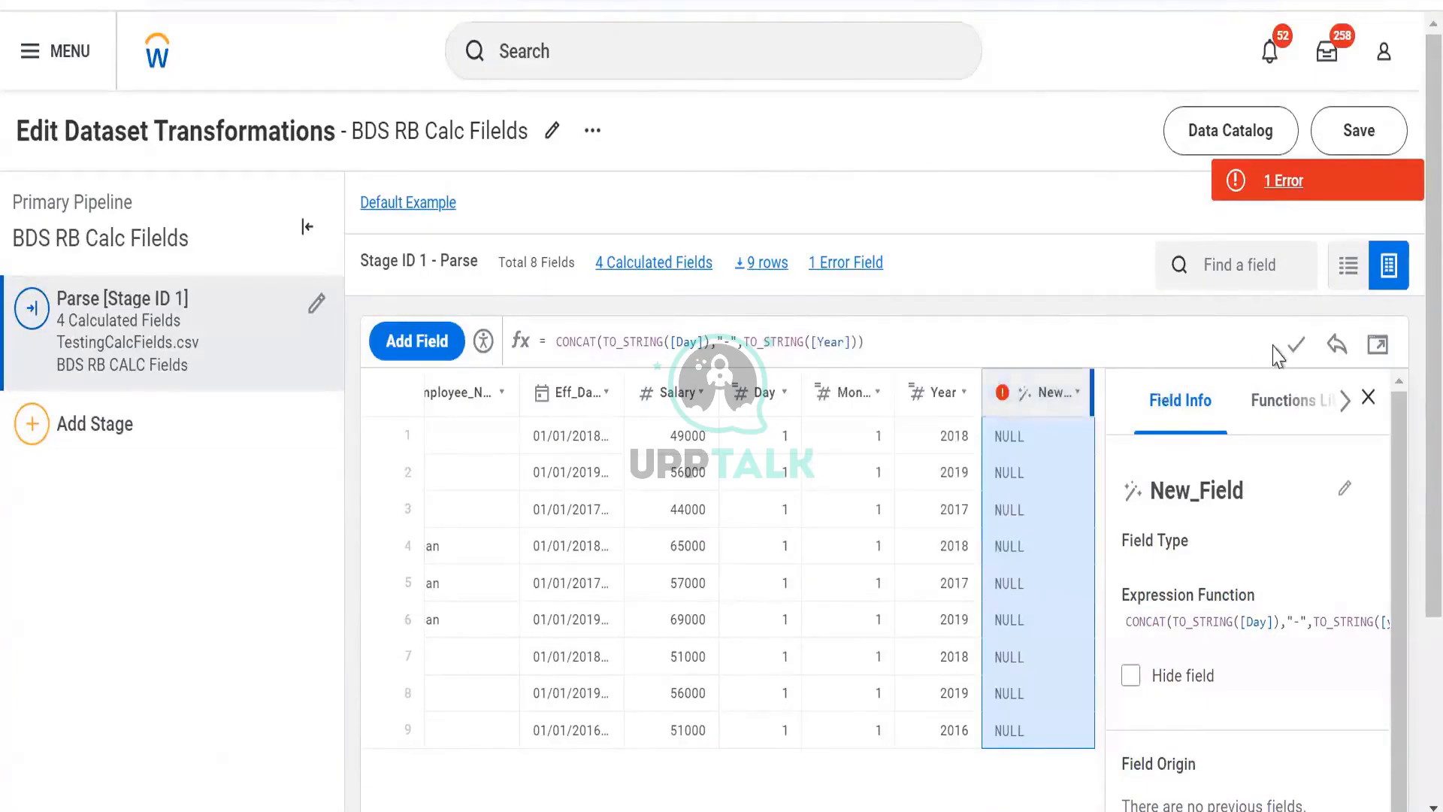
{"action": "left_click", "coordinate": [1296, 344]}
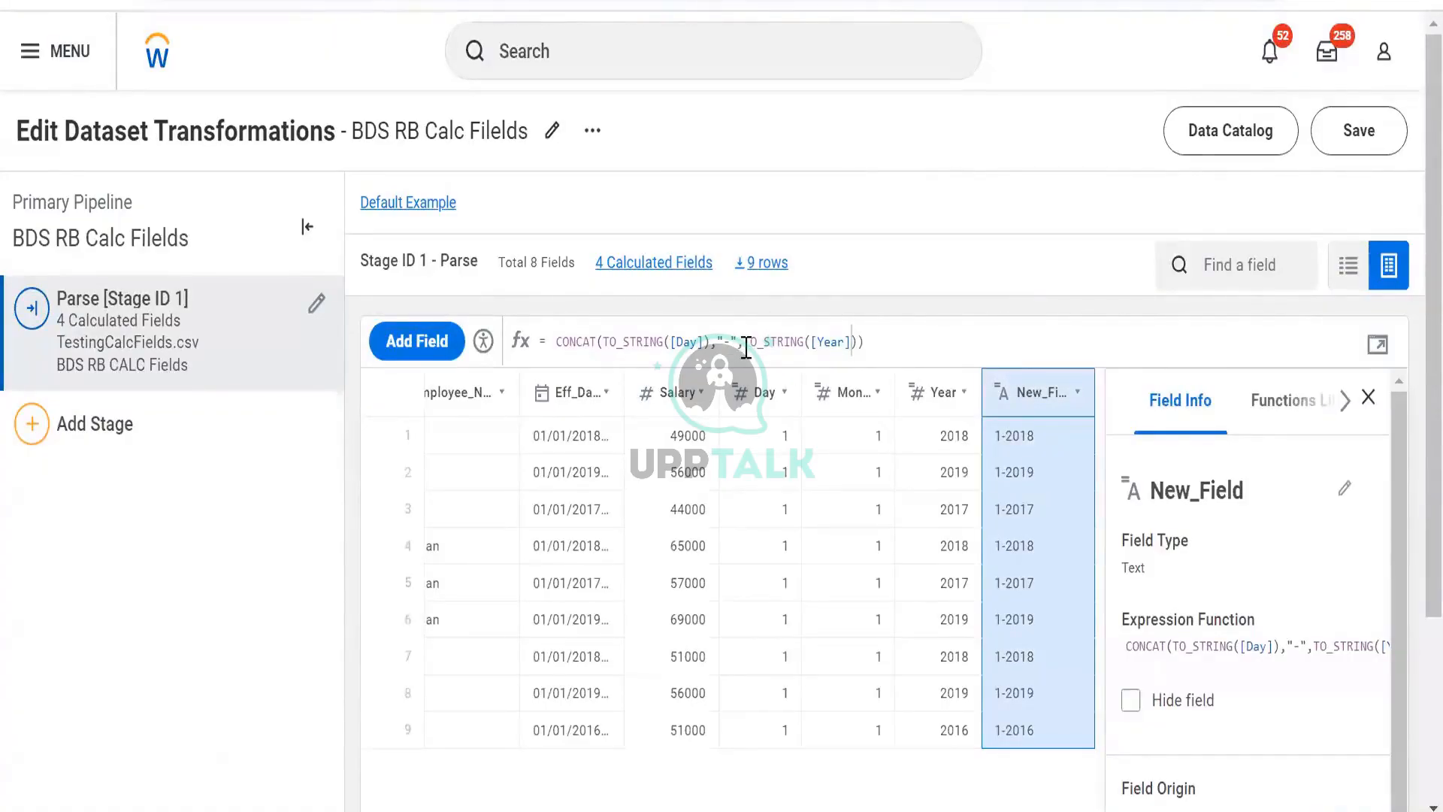
- Insert TO_STRING([Month]),"-" after the day part of the CONCAT formula and confirm it
{"action": "left_click_drag", "start_coordinate": [743, 341], "coordinate": [606, 343]}
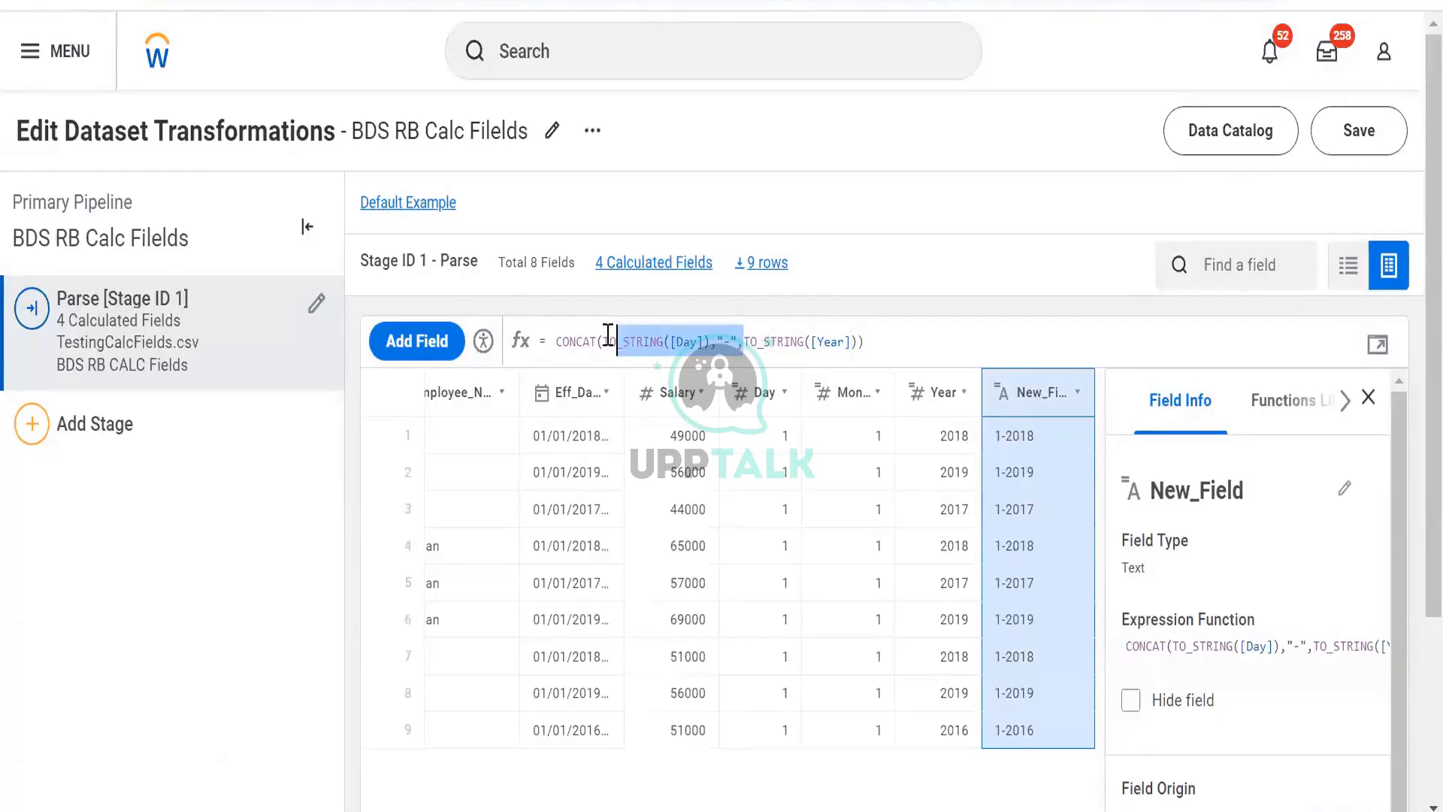
{"action": "left_click", "coordinate": [743, 342]}
{"action": "key", "text": "ctrl+v"}
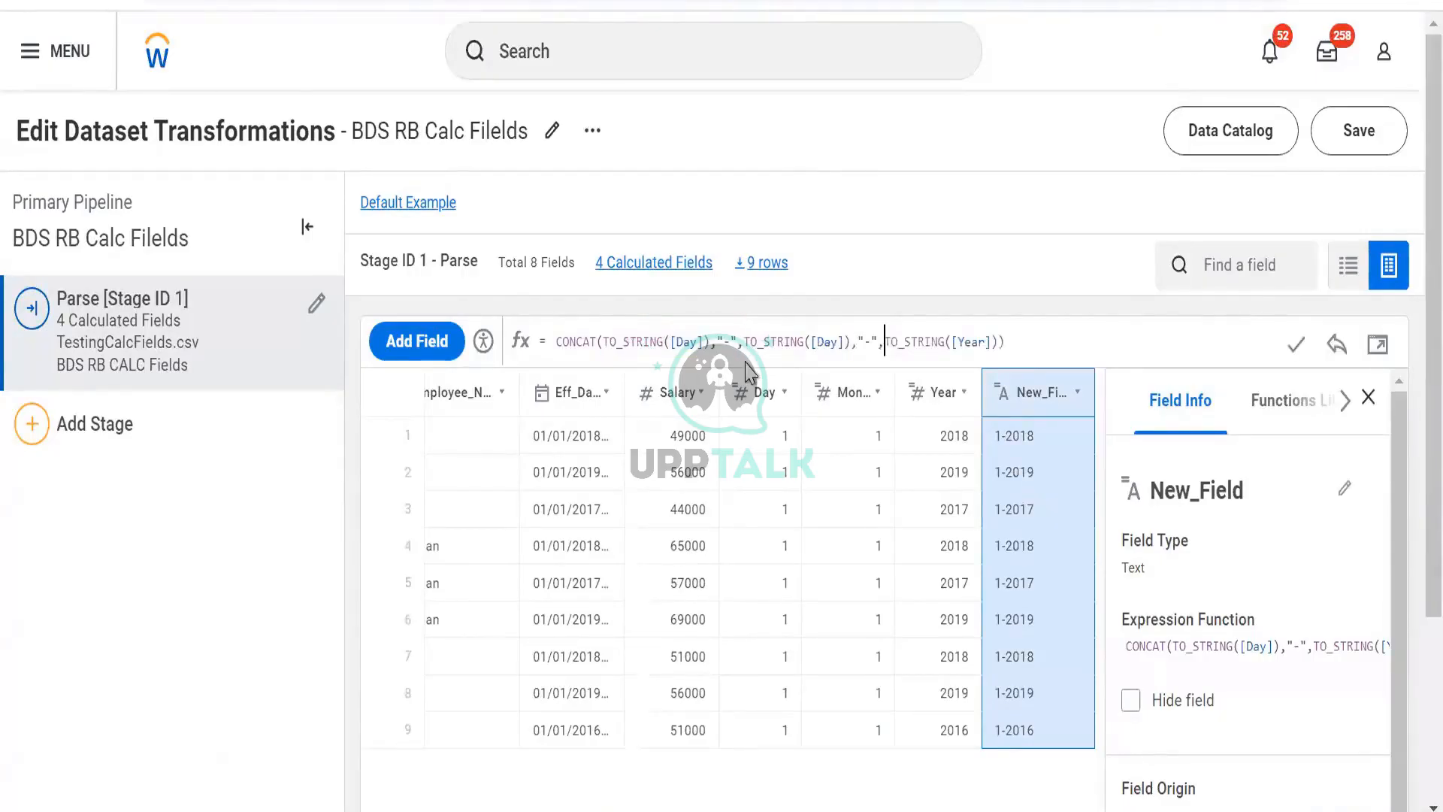
{"action": "left_click", "coordinate": [838, 342]}
{"action": "key", "text": "BackSpace"}
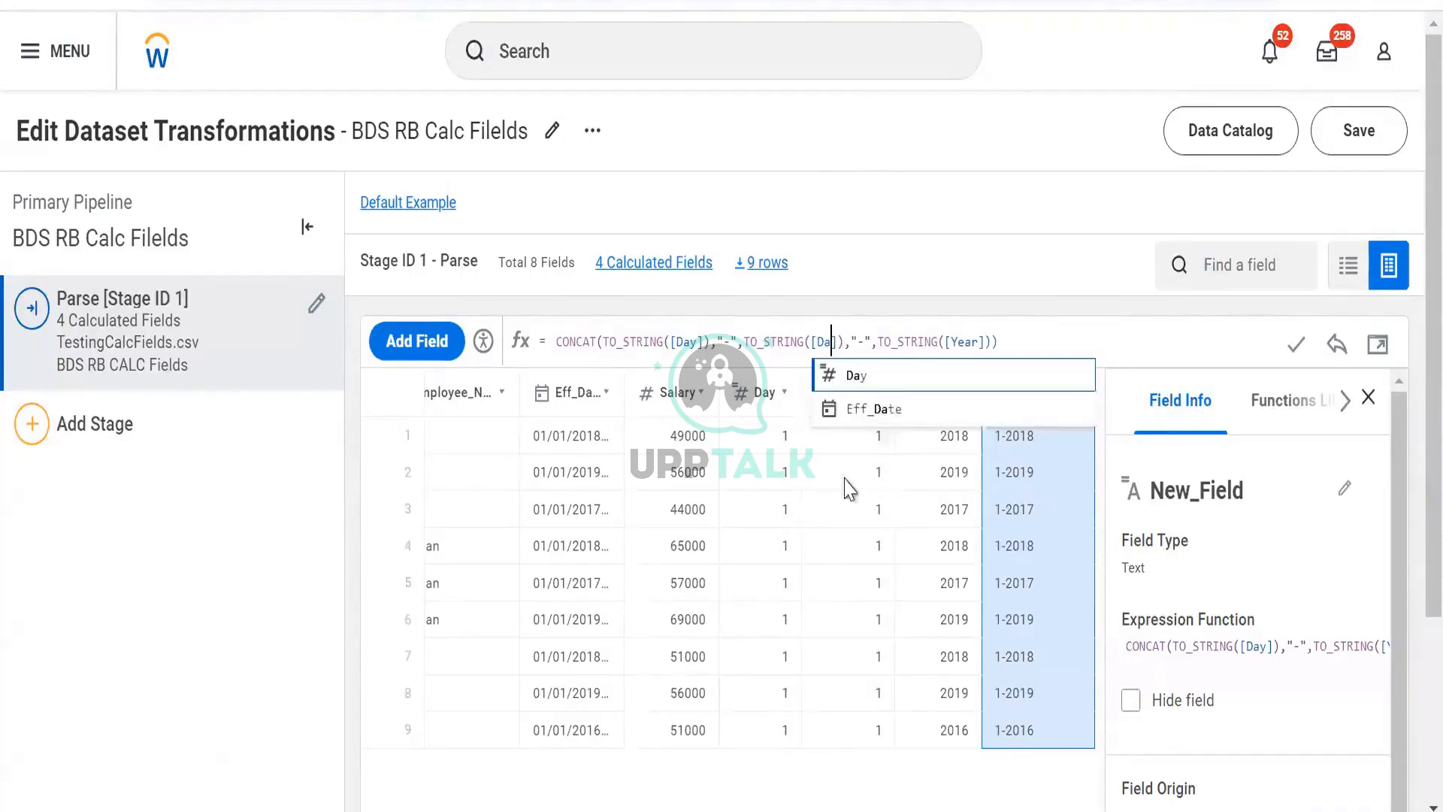
{"action": "key", "text": "BackSpace"}
{"action": "key", "text": "BackSpace"}
{"action": "type", "text": "mo"}
{"action": "key", "text": "Return"}
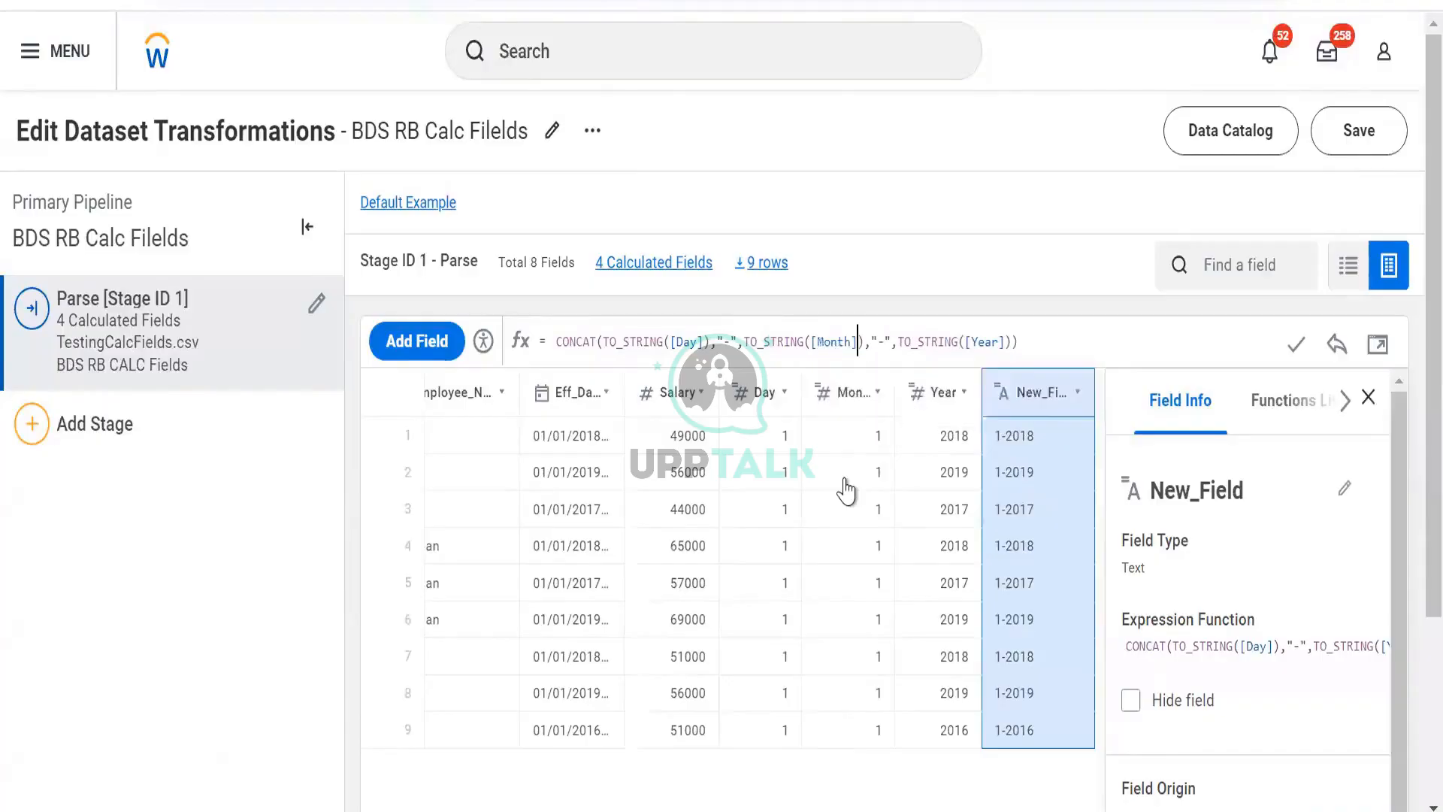
{"action": "left_click", "coordinate": [1295, 362]}
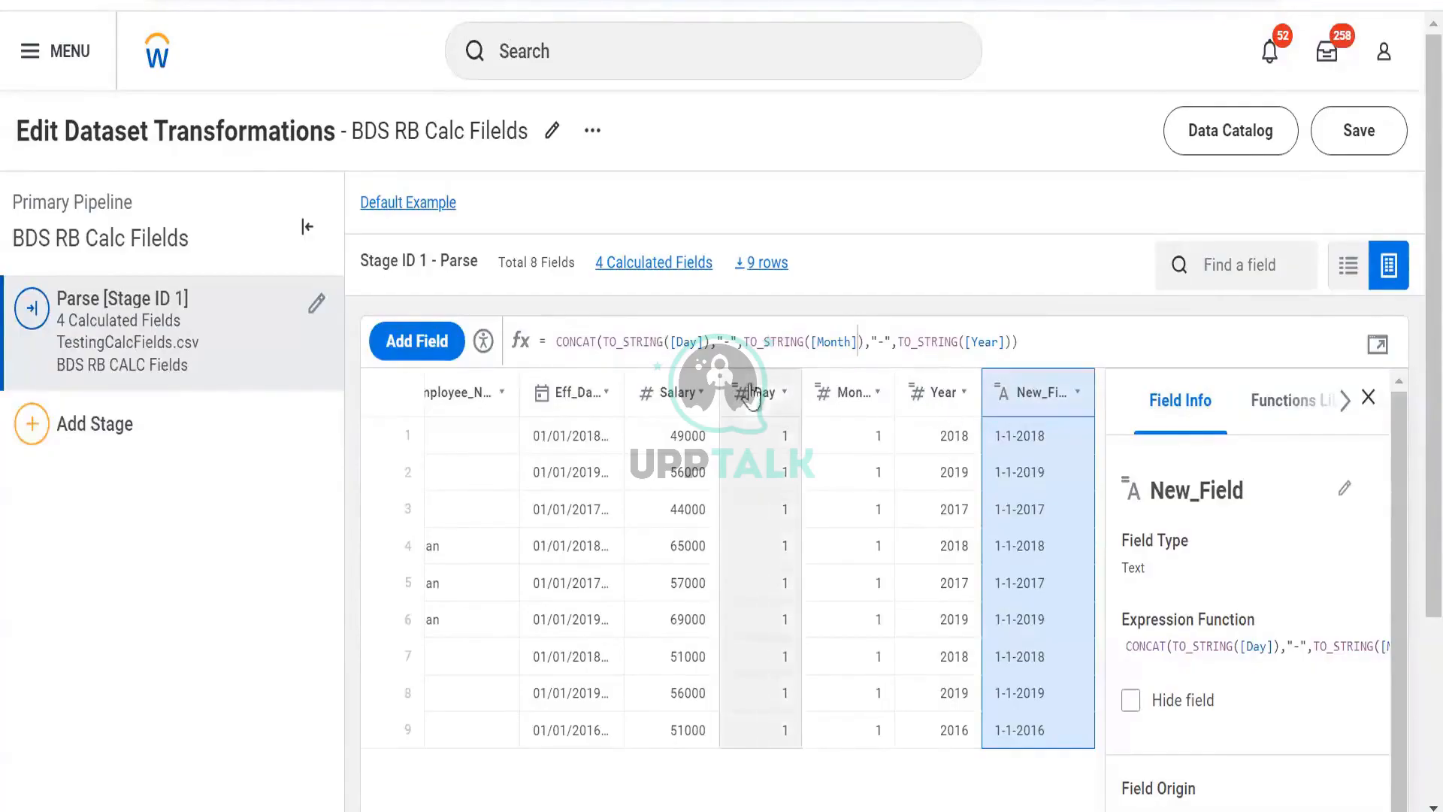
- Inspect the expressions and field details of the Day, Year and Eff_Date fields
{"action": "left_click", "coordinate": [761, 413]}
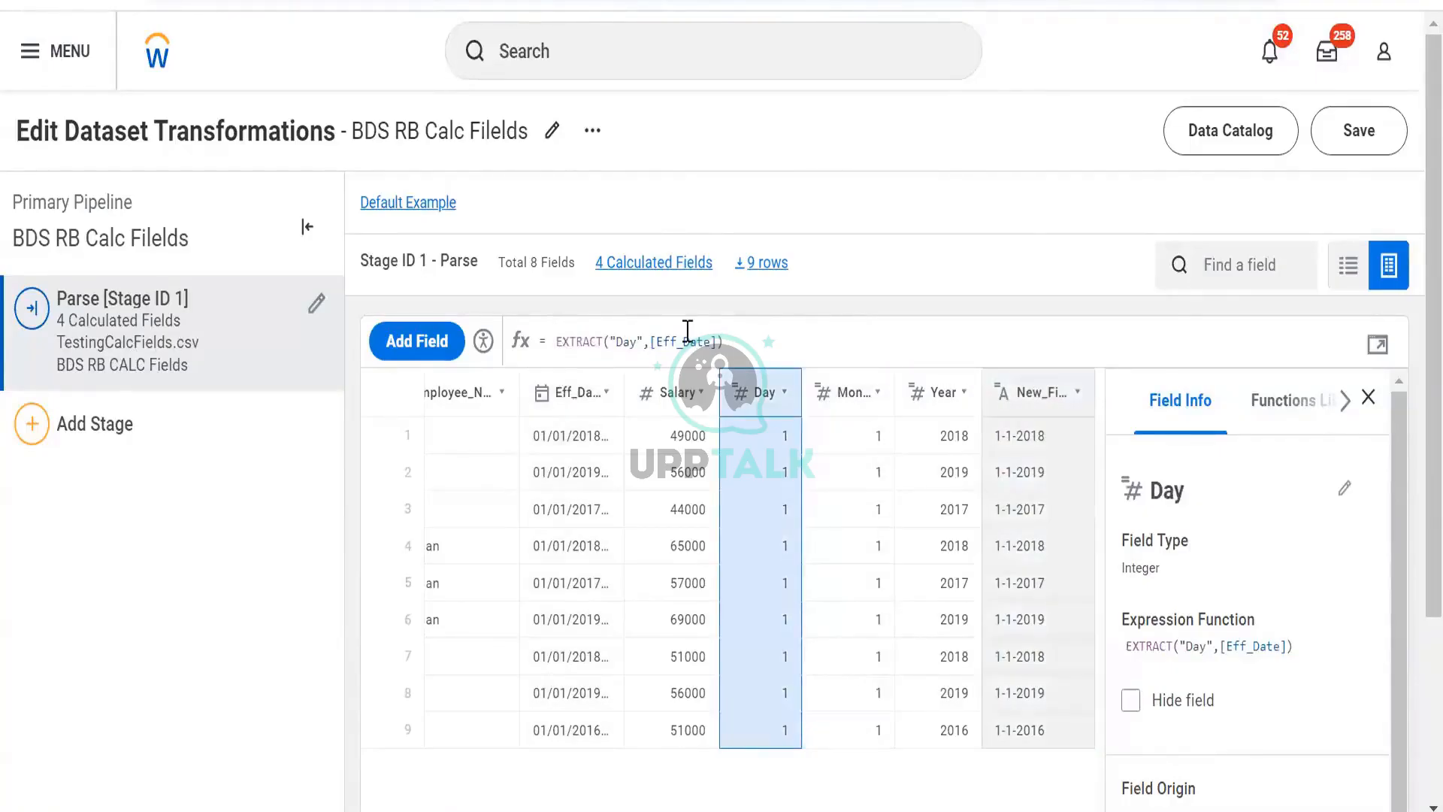
{"action": "left_click", "coordinate": [1015, 412]}
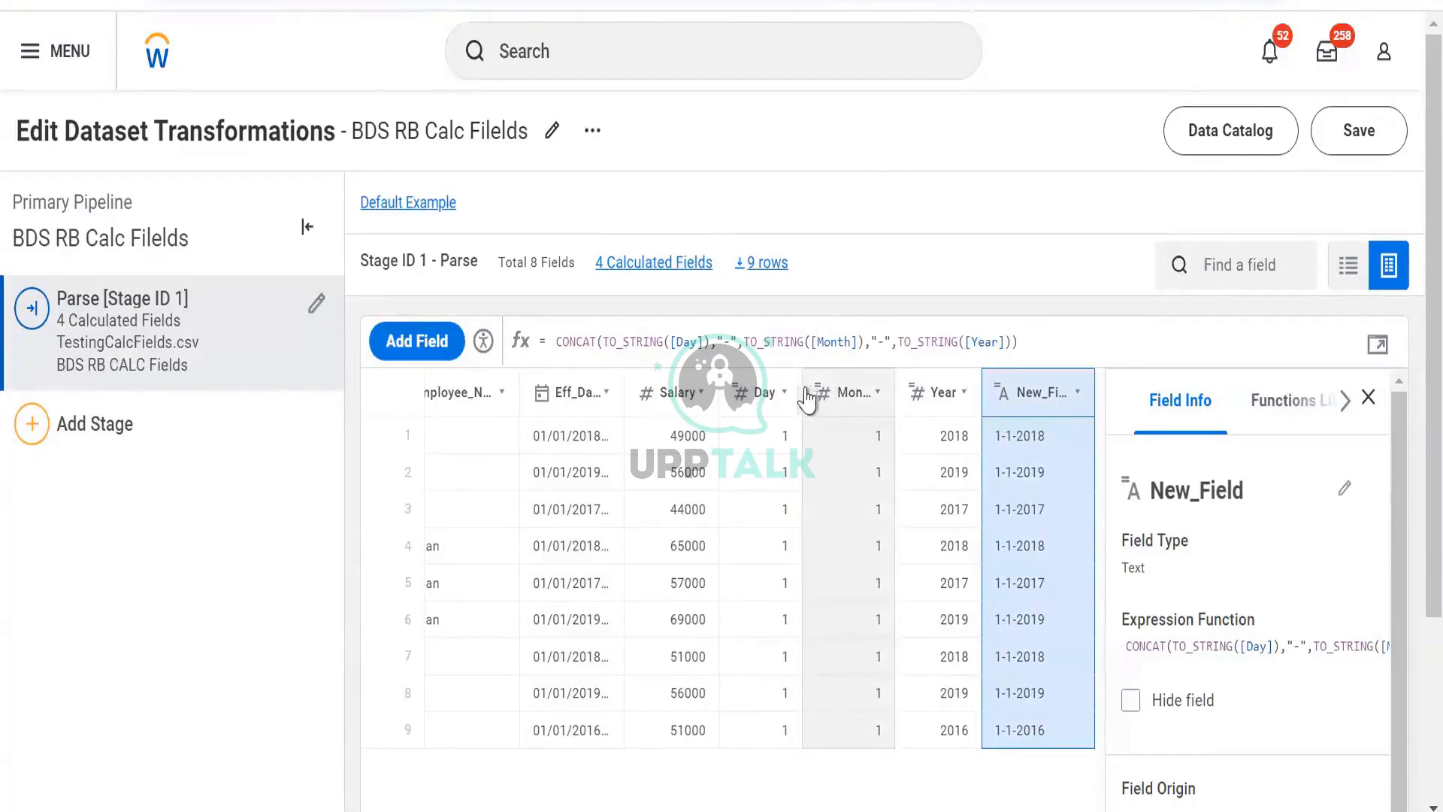
{"action": "left_click", "coordinate": [784, 394]}
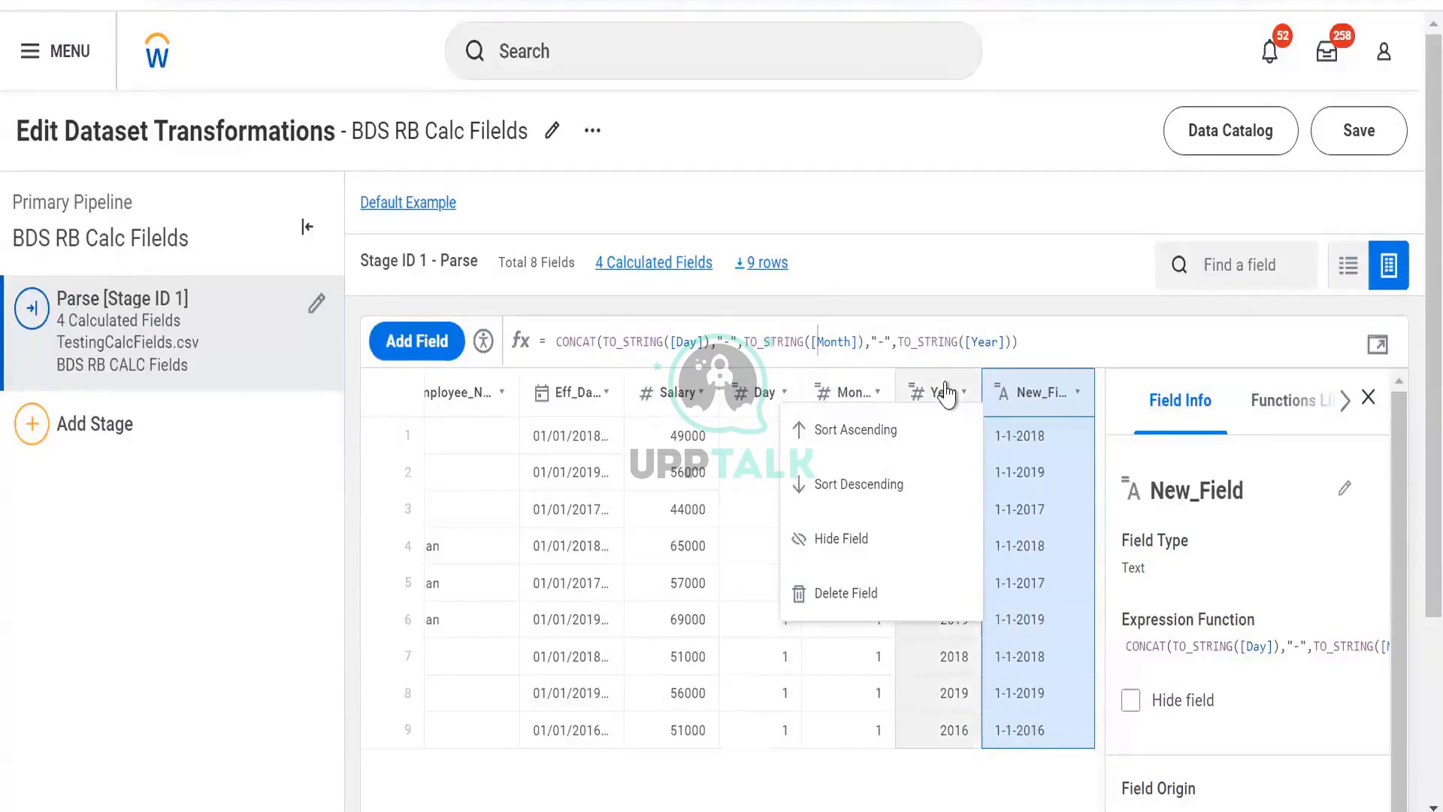
{"action": "left_click", "coordinate": [914, 398]}
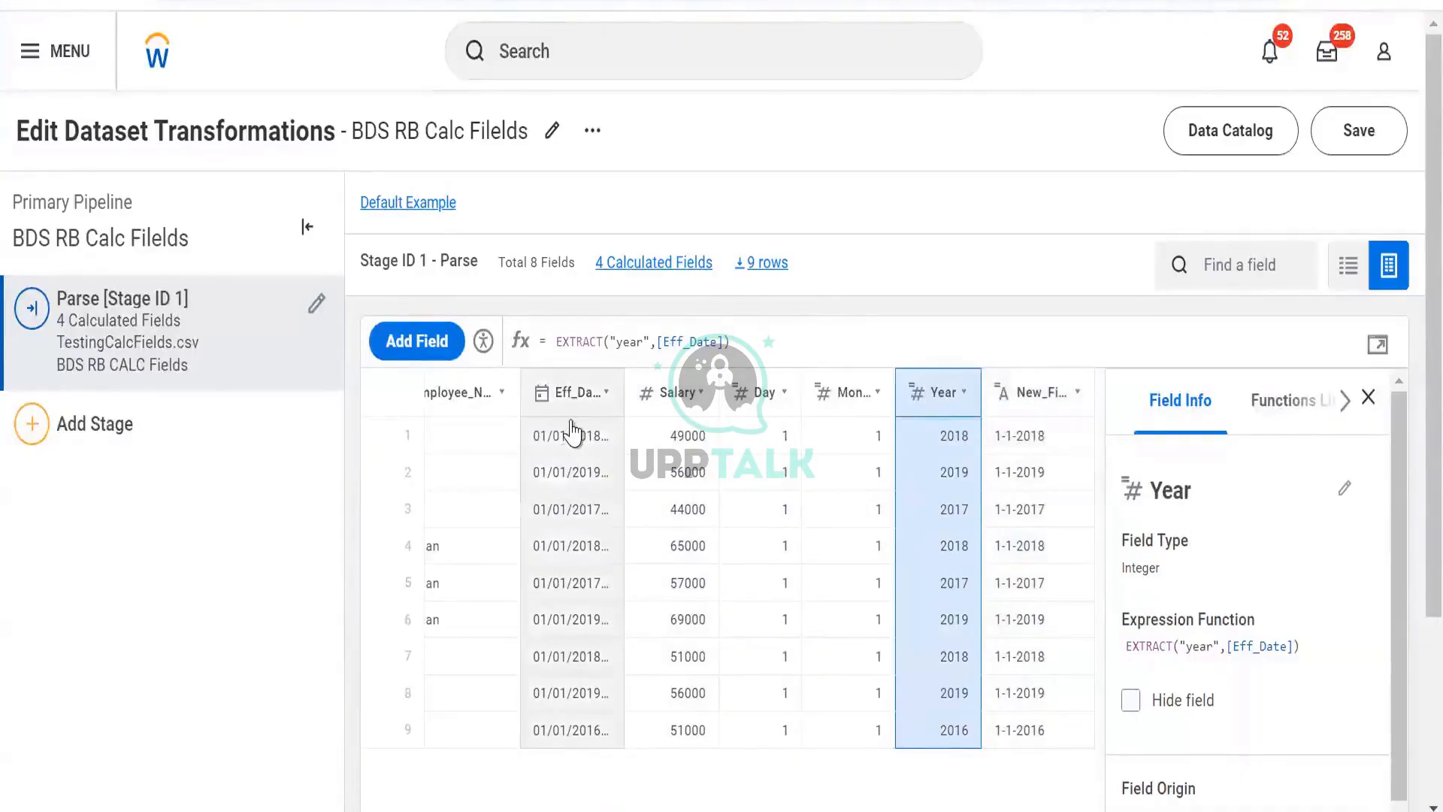
{"action": "left_click", "coordinate": [581, 393]}
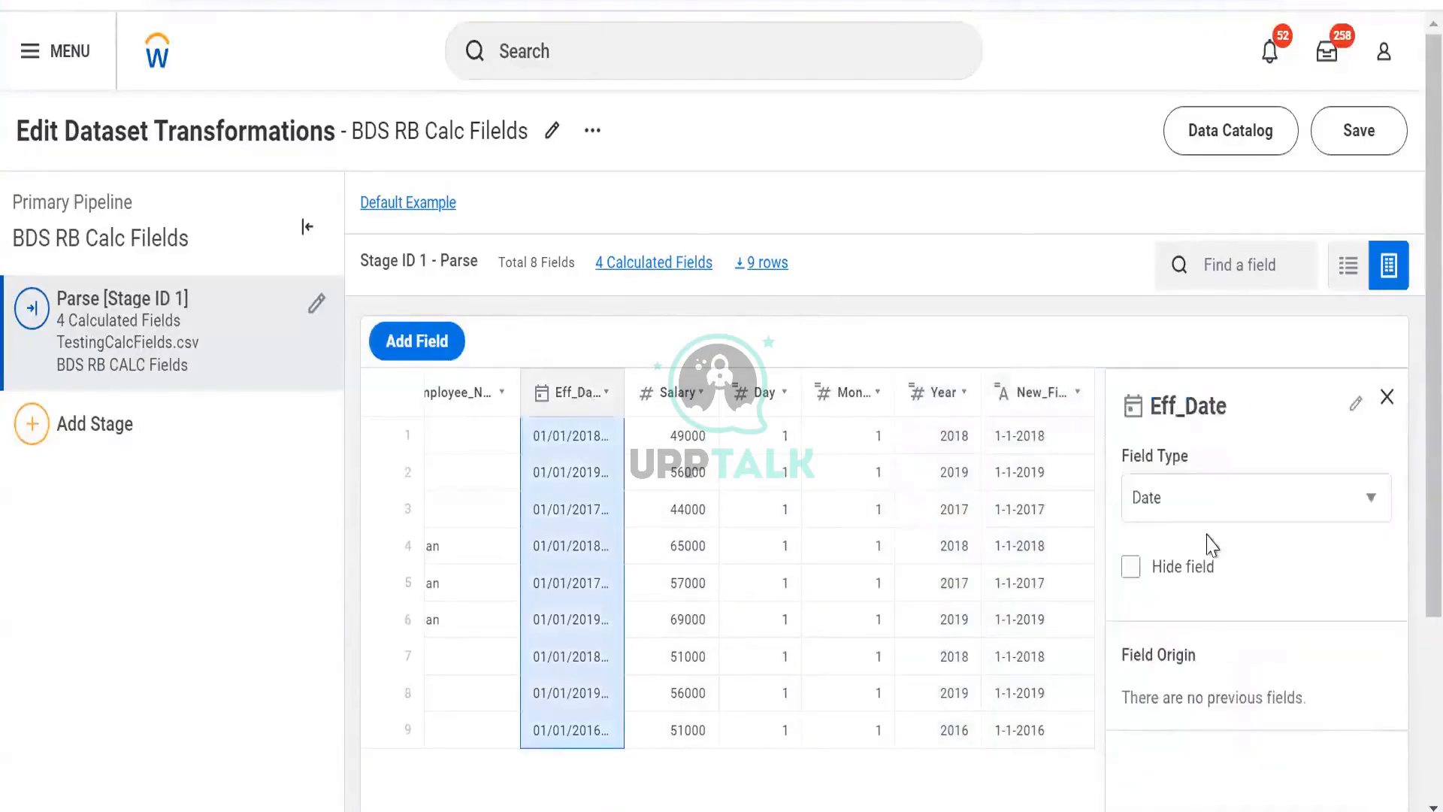
{"action": "scroll", "coordinate": [1212, 545], "scroll_direction": "down", "scroll_amount": 4}
{"action": "scroll", "coordinate": [1180, 553], "scroll_direction": "up", "scroll_amount": 2}
{"action": "scroll", "coordinate": [1180, 554], "scroll_direction": "down", "scroll_amount": 2}
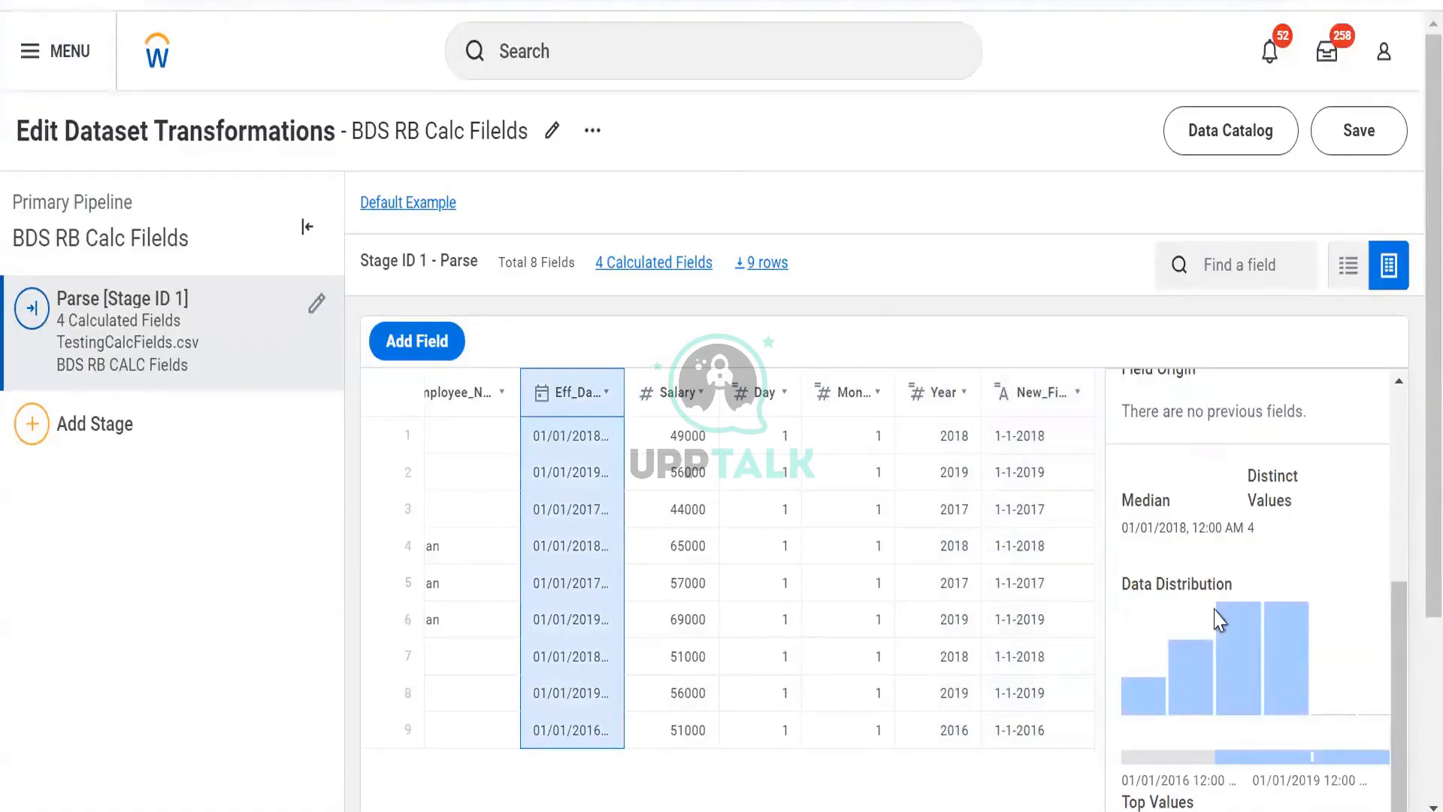
{"action": "scroll", "coordinate": [1217, 620], "scroll_direction": "down", "scroll_amount": 3}
{"action": "scroll", "coordinate": [1149, 578], "scroll_direction": "up", "scroll_amount": 3}
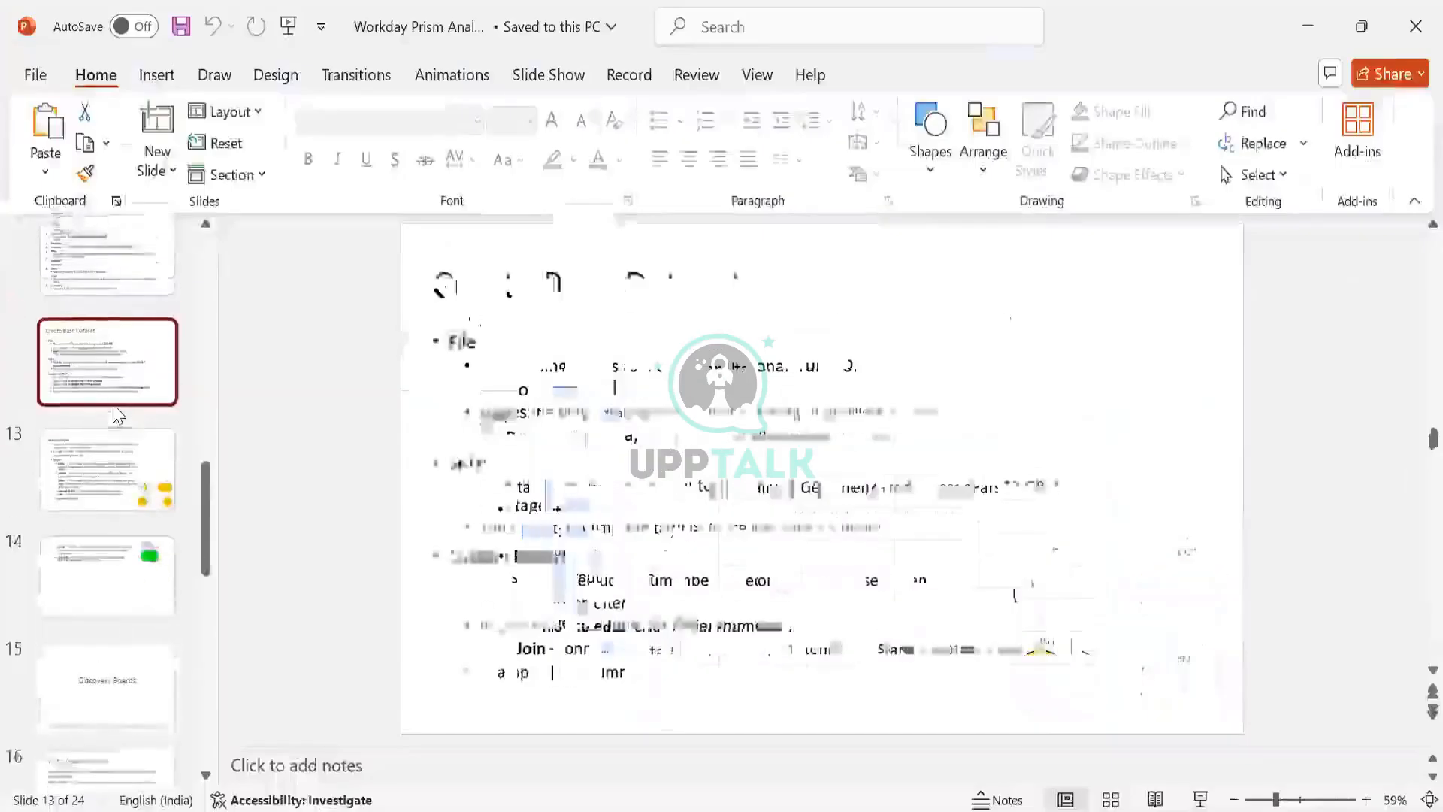
- Switch to the presentation and review the Dataset Field Types slide
{"action": "key", "text": "Page_Up"}
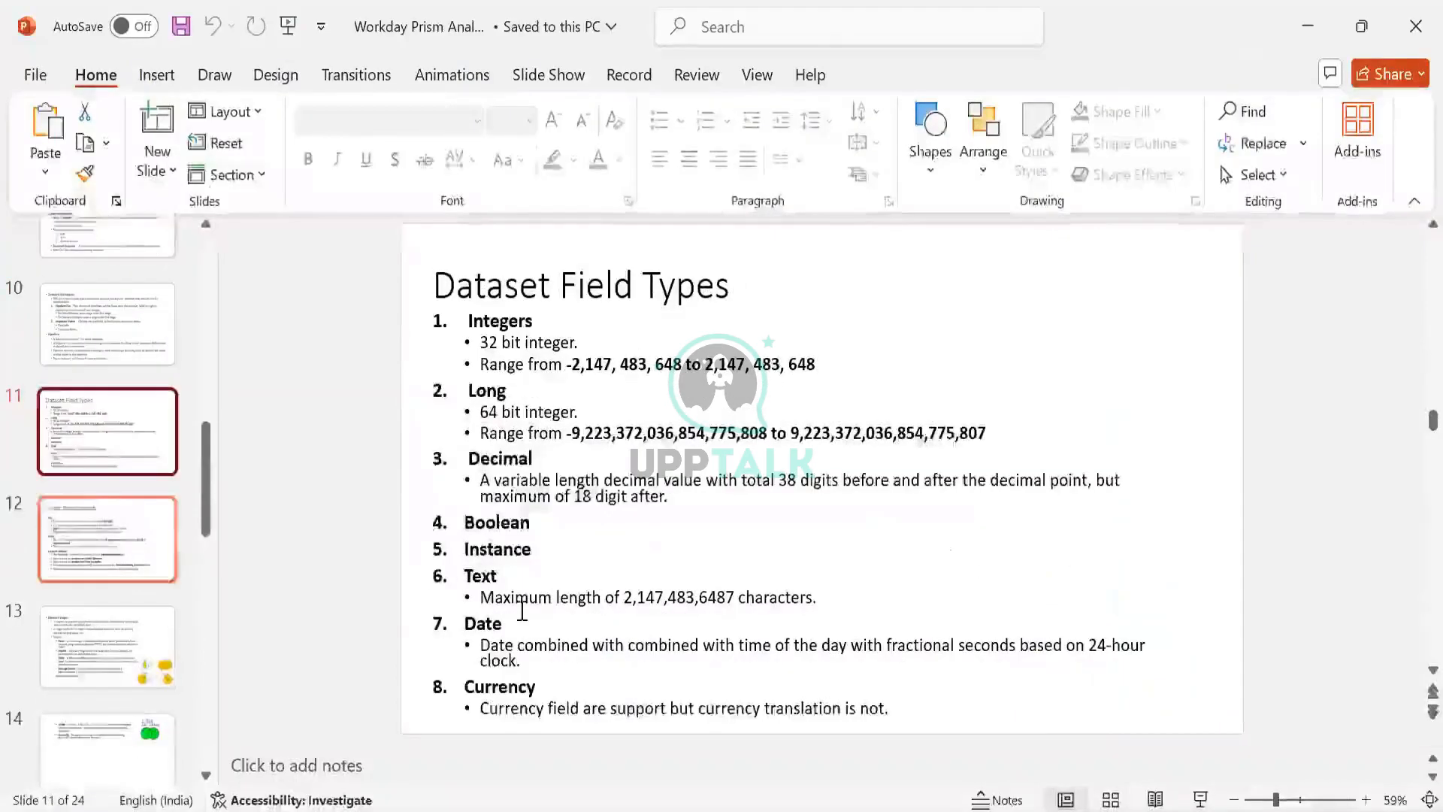
{"action": "left_click", "coordinate": [600, 658]}
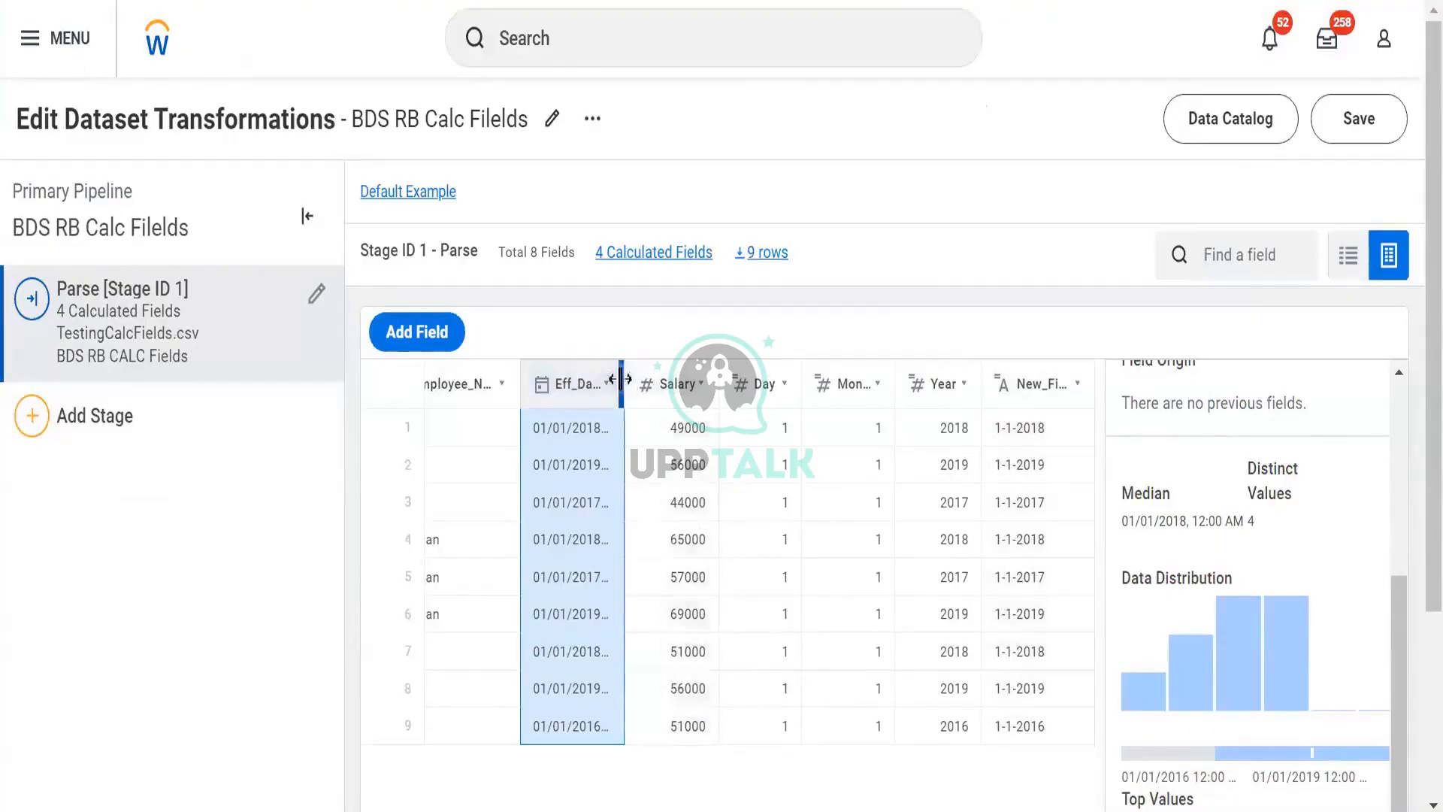
- Save the dataset transformations and reopen the BDS RB Calc Filelds transformations from the Data Catalog
{"action": "left_click_drag", "start_coordinate": [623, 382], "coordinate": [709, 382]}
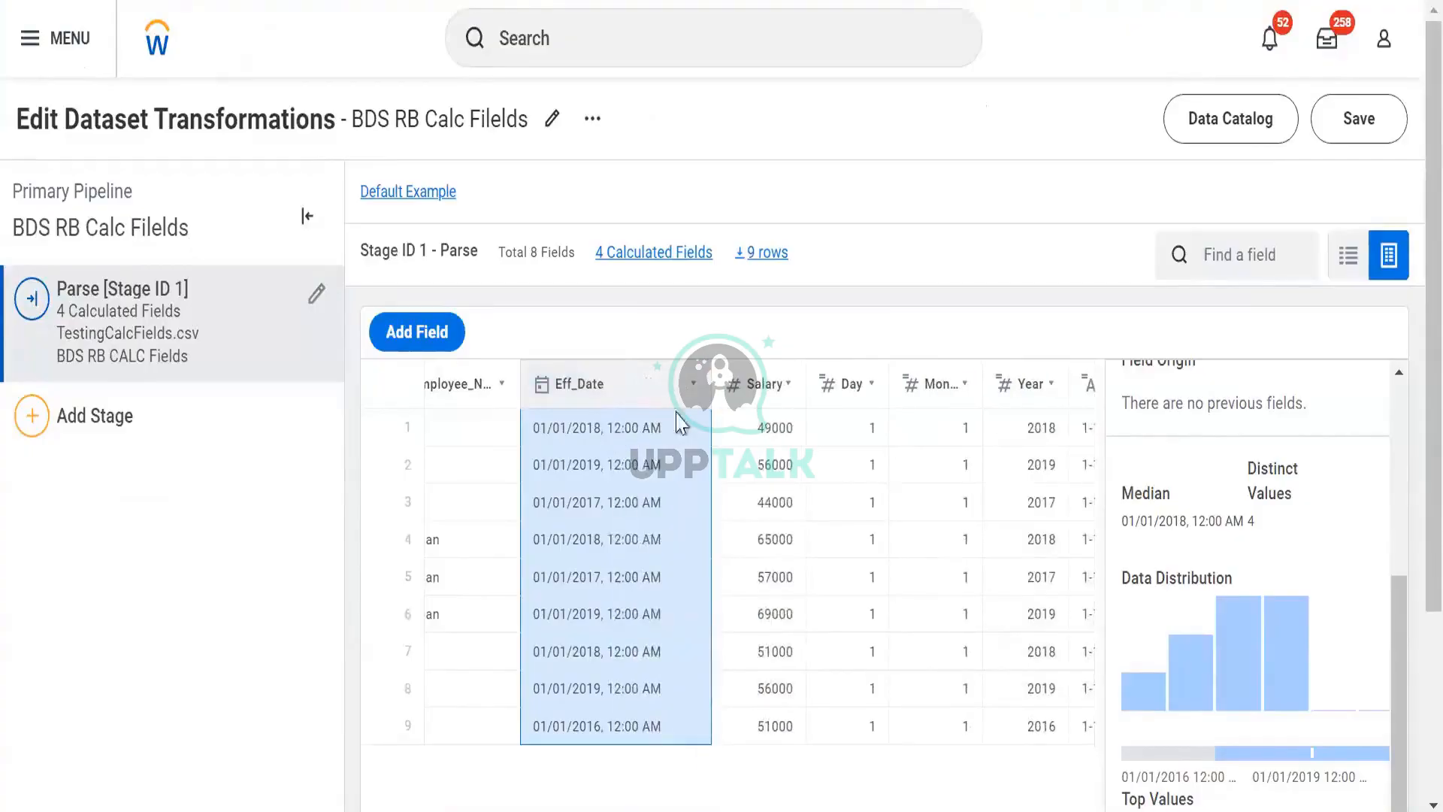
{"action": "scroll", "coordinate": [969, 423], "scroll_direction": "right", "scroll_amount": 2}
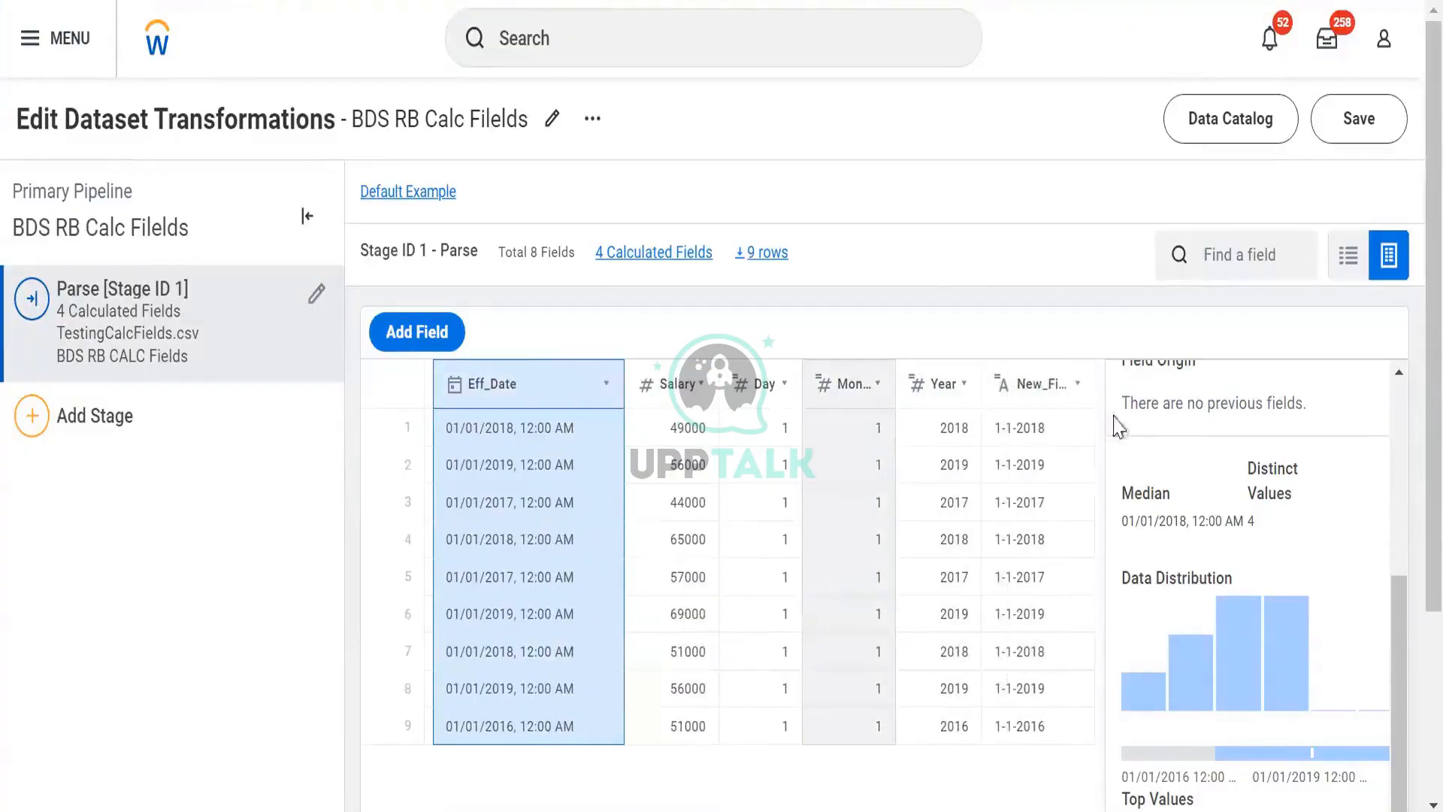
{"action": "left_click", "coordinate": [1045, 383]}
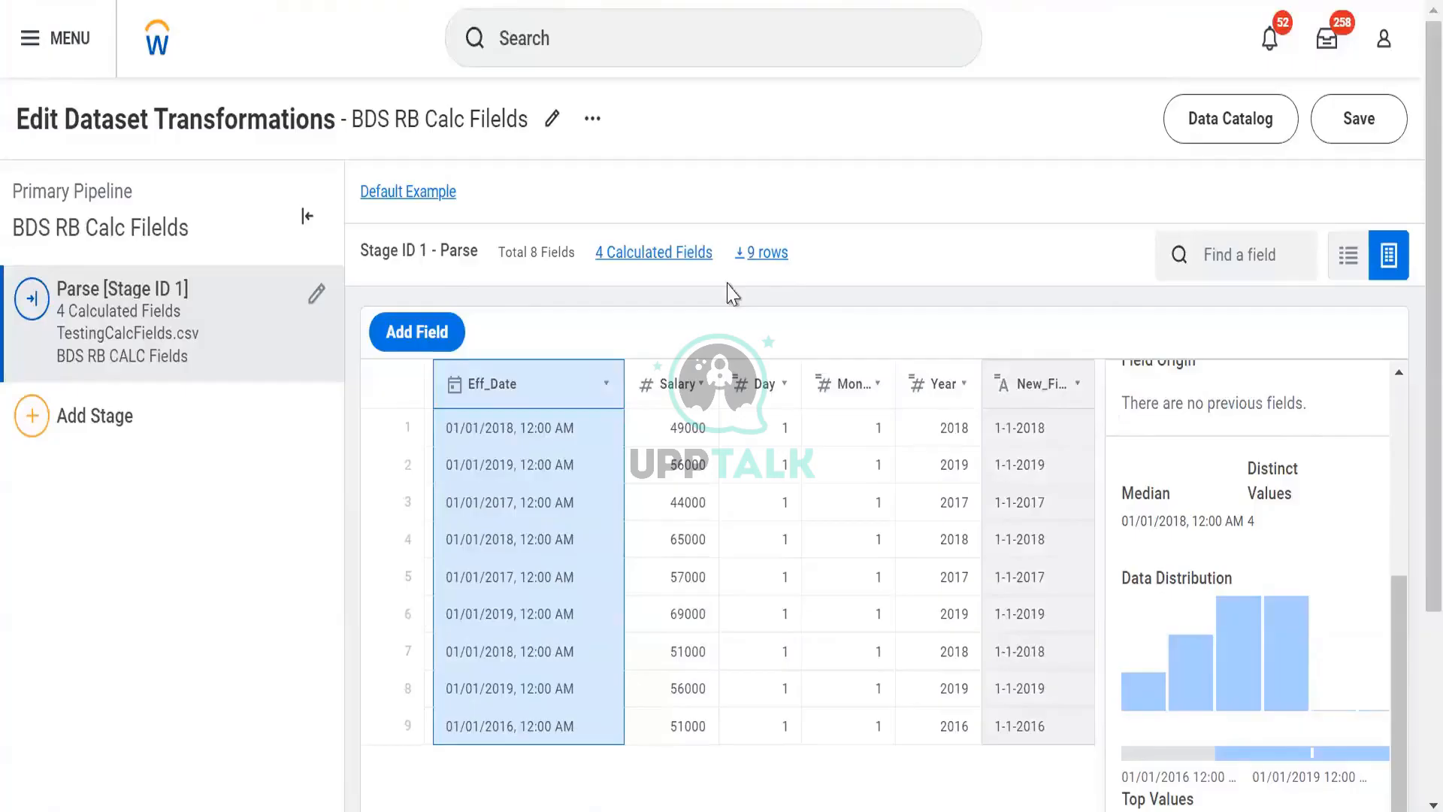
{"action": "left_click", "coordinate": [1356, 120]}
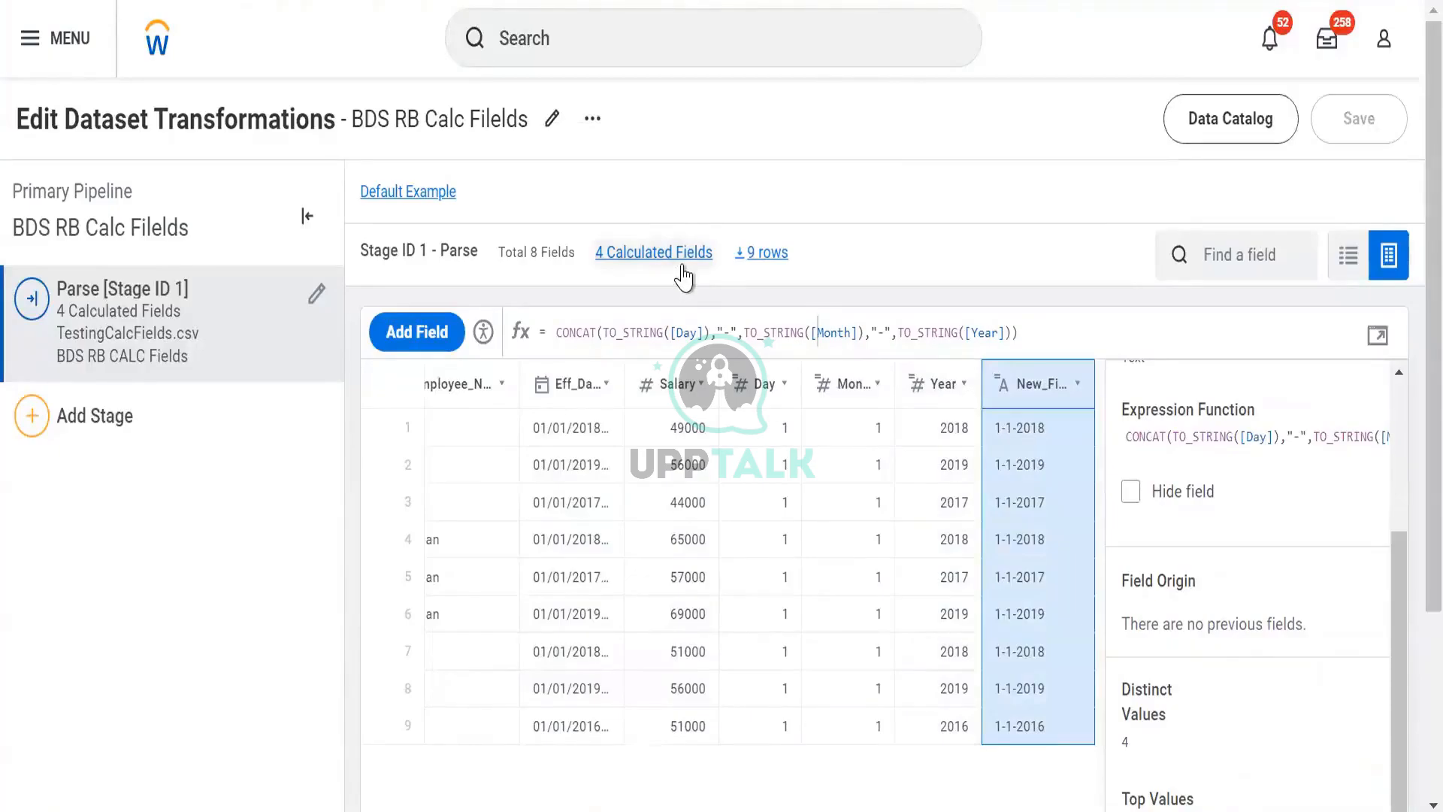
{"action": "left_click", "coordinate": [1198, 126]}
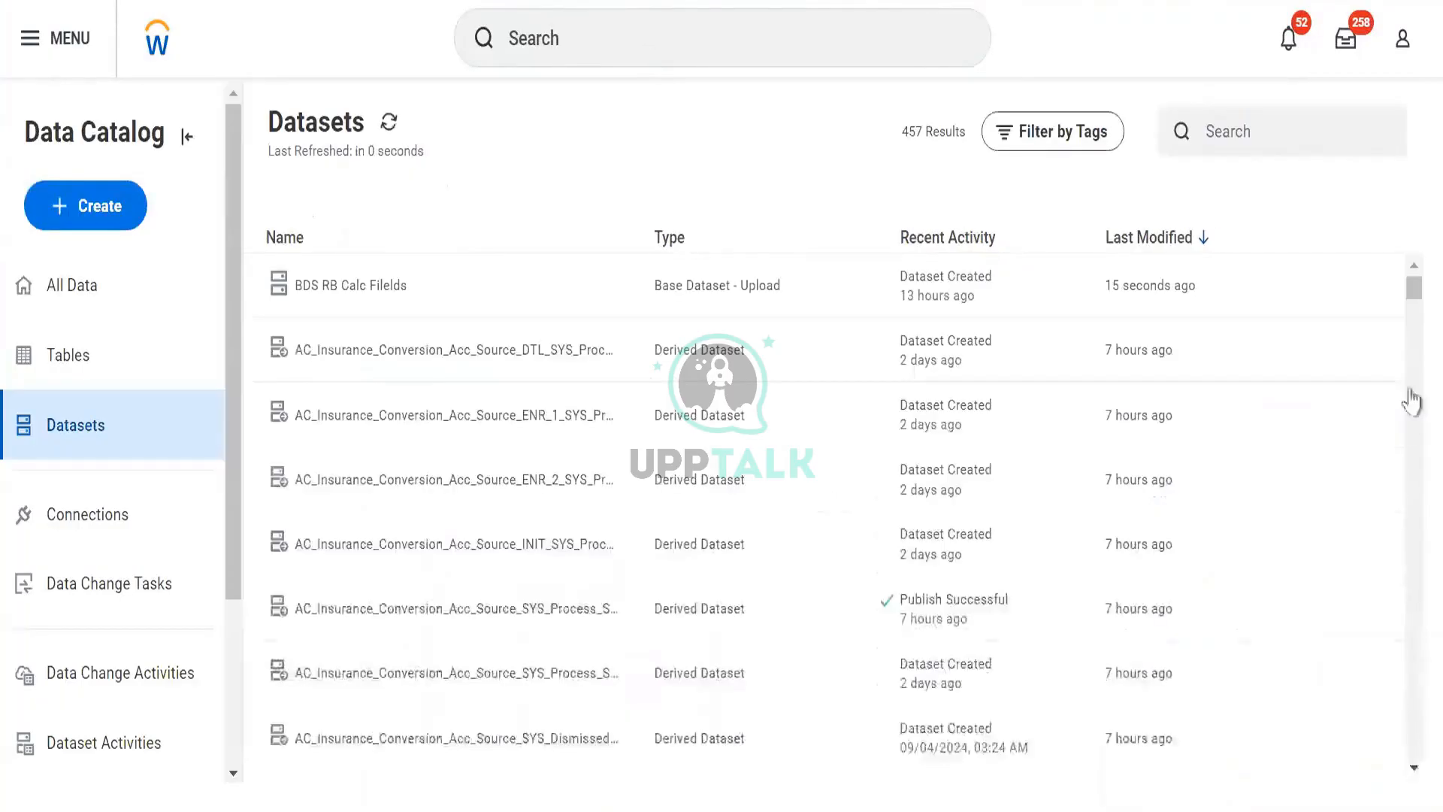
{"action": "left_click", "coordinate": [1350, 289]}
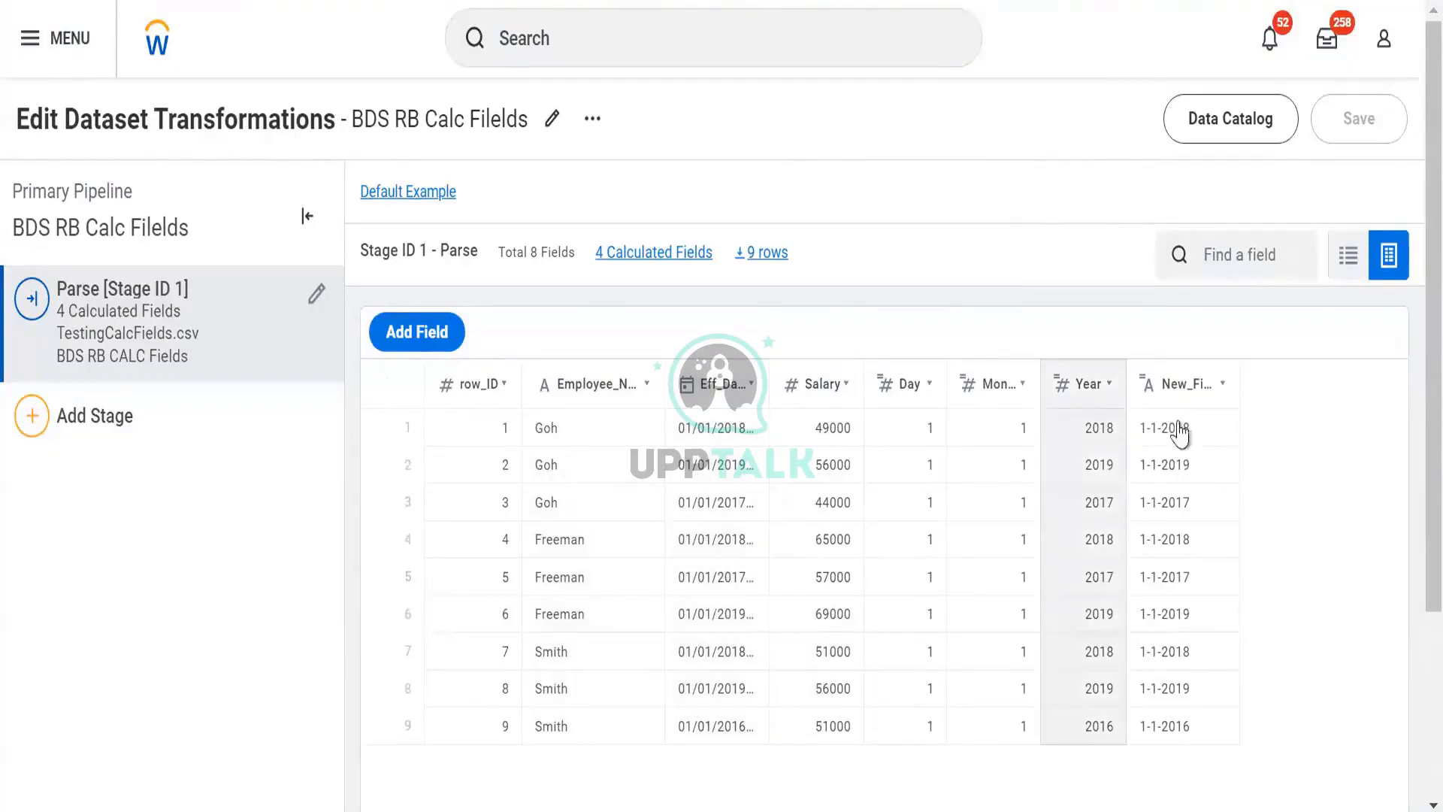
- Add a Manage Fields stage keeping all eight fields with their current output types
{"action": "left_click", "coordinate": [225, 436]}
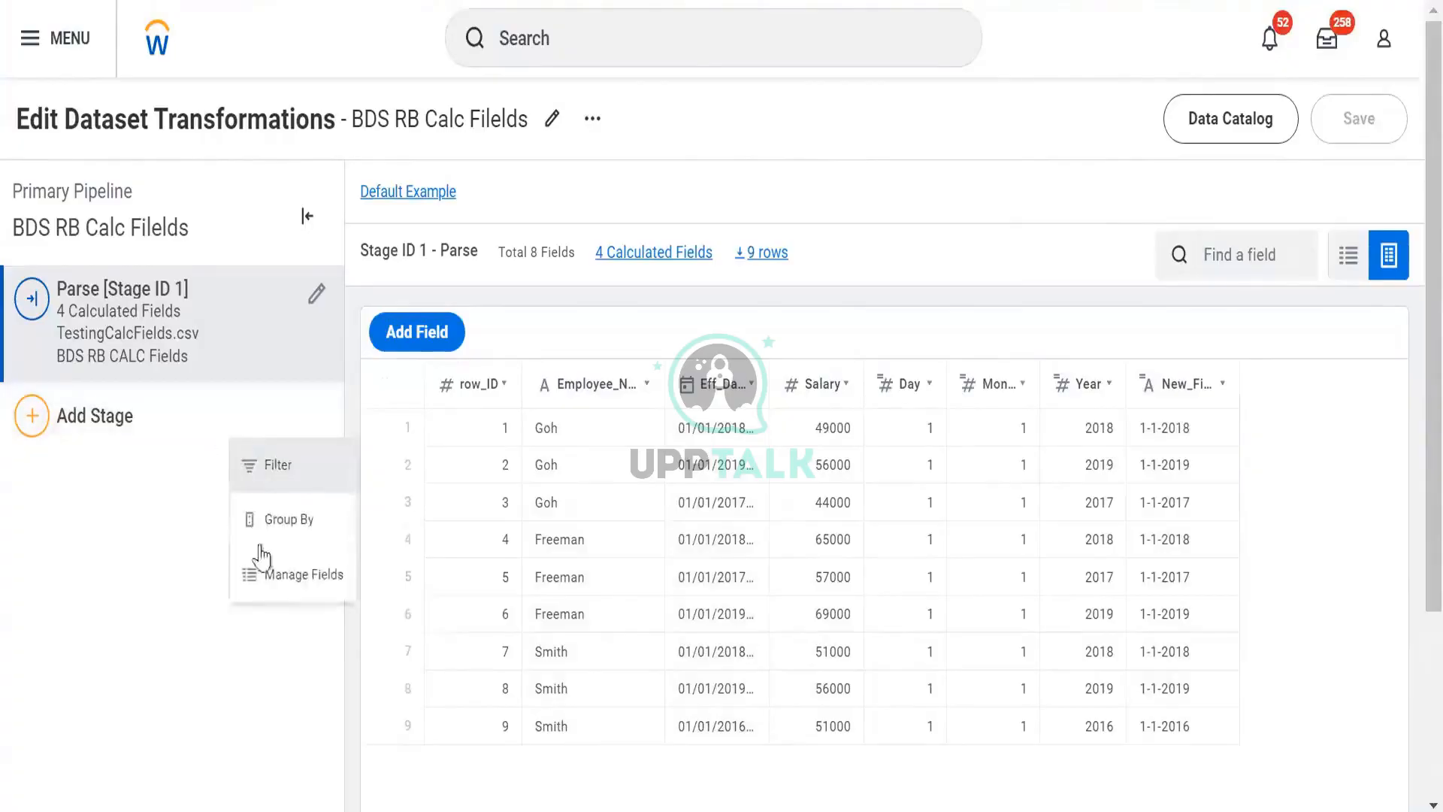
{"action": "left_click", "coordinate": [270, 597]}
{"action": "scroll", "coordinate": [569, 582], "scroll_direction": "down", "scroll_amount": 3}
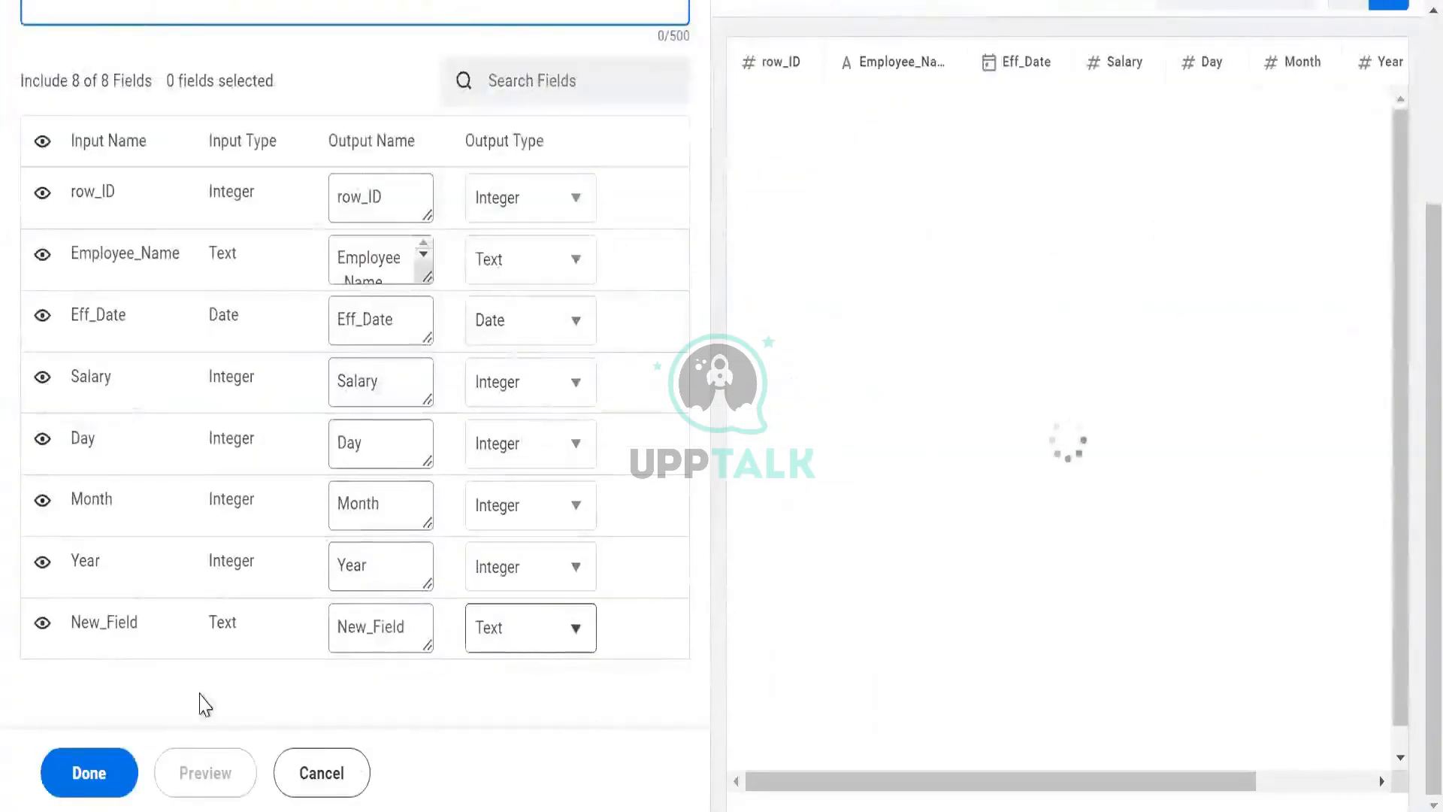
{"action": "left_click", "coordinate": [589, 623]}
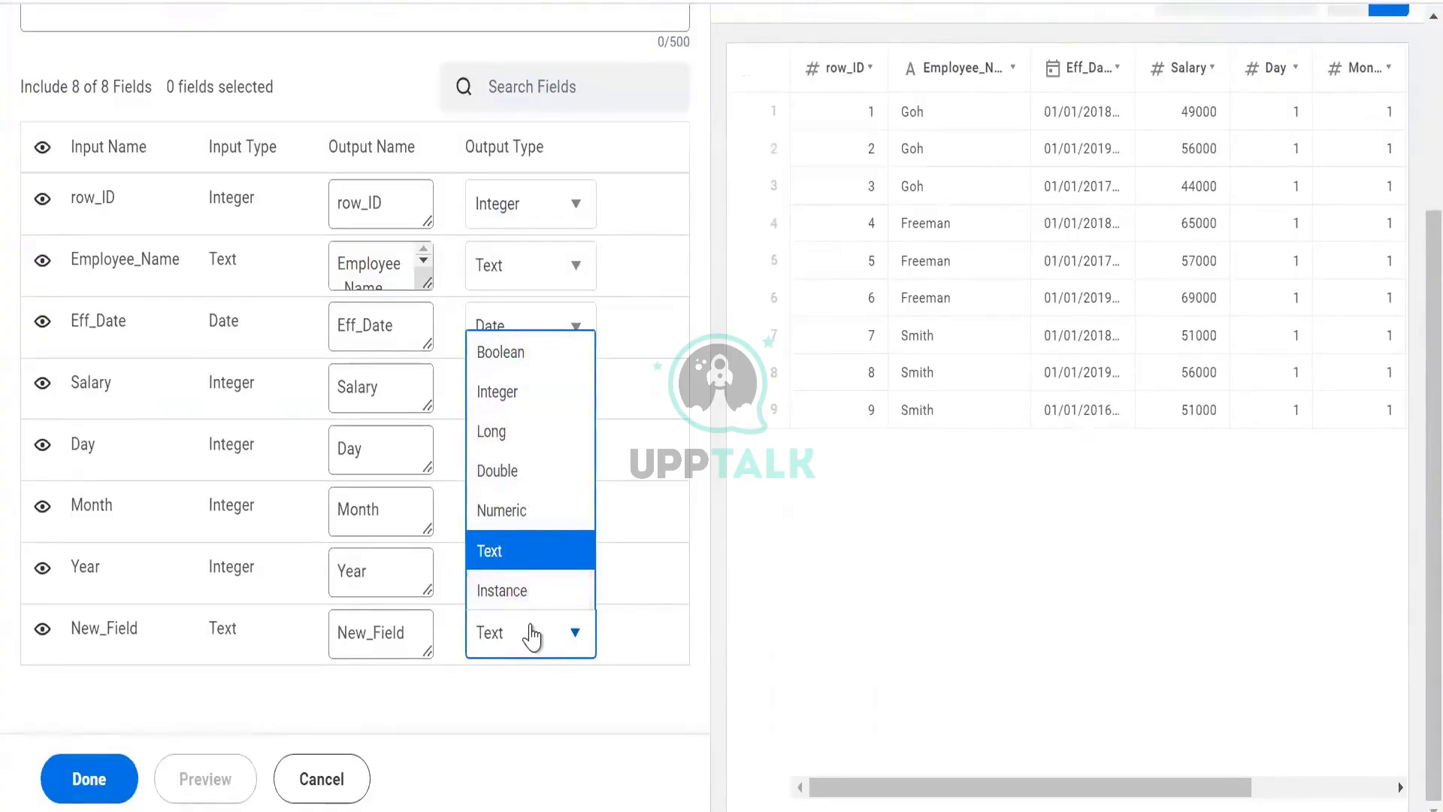
{"action": "scroll", "coordinate": [509, 454], "scroll_direction": "up", "scroll_amount": 2}
{"action": "left_click", "coordinate": [509, 453]}
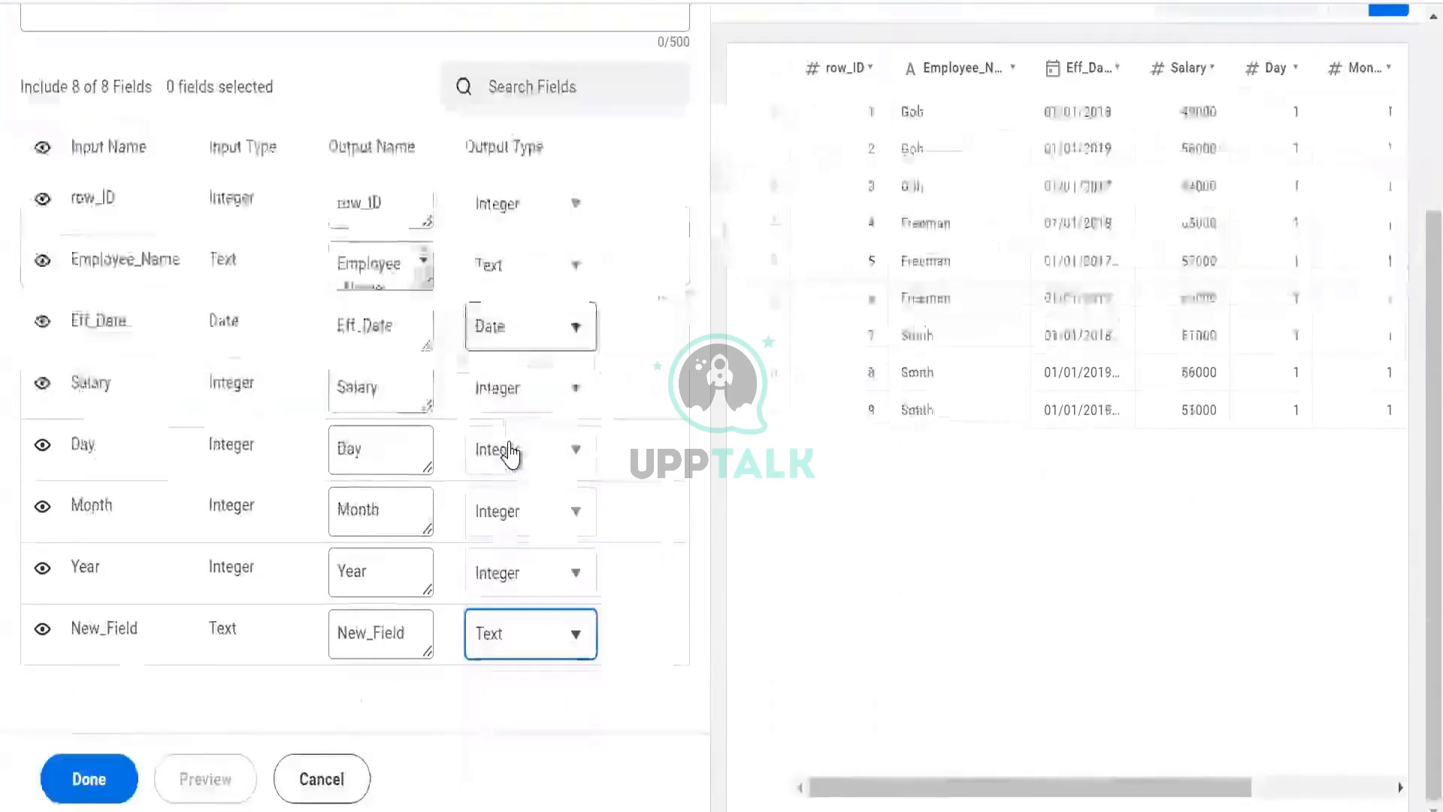
{"action": "scroll", "coordinate": [509, 454], "scroll_direction": "up", "scroll_amount": 4}
{"action": "scroll", "coordinate": [285, 676], "scroll_direction": "down", "scroll_amount": 4}
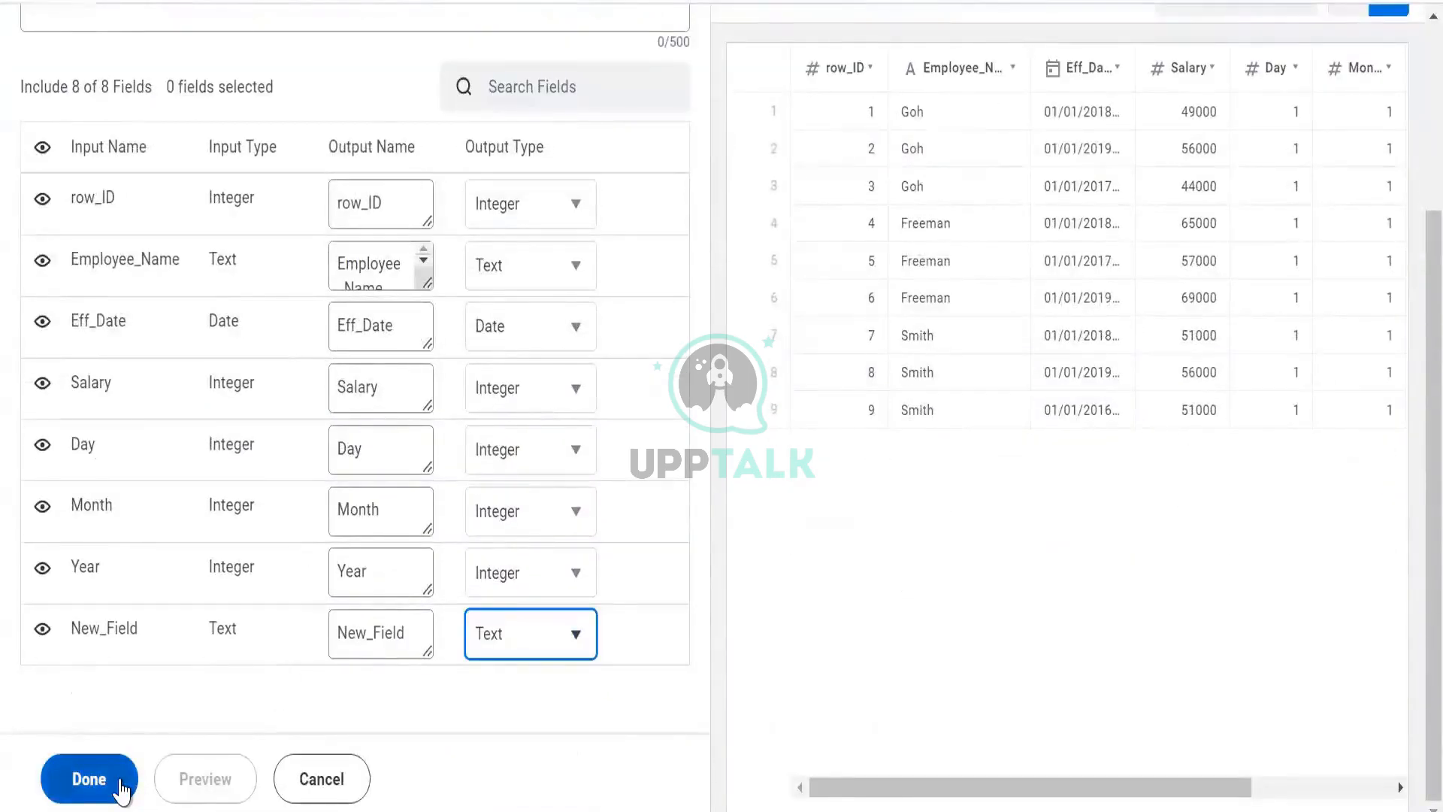
{"action": "left_click", "coordinate": [120, 789]}
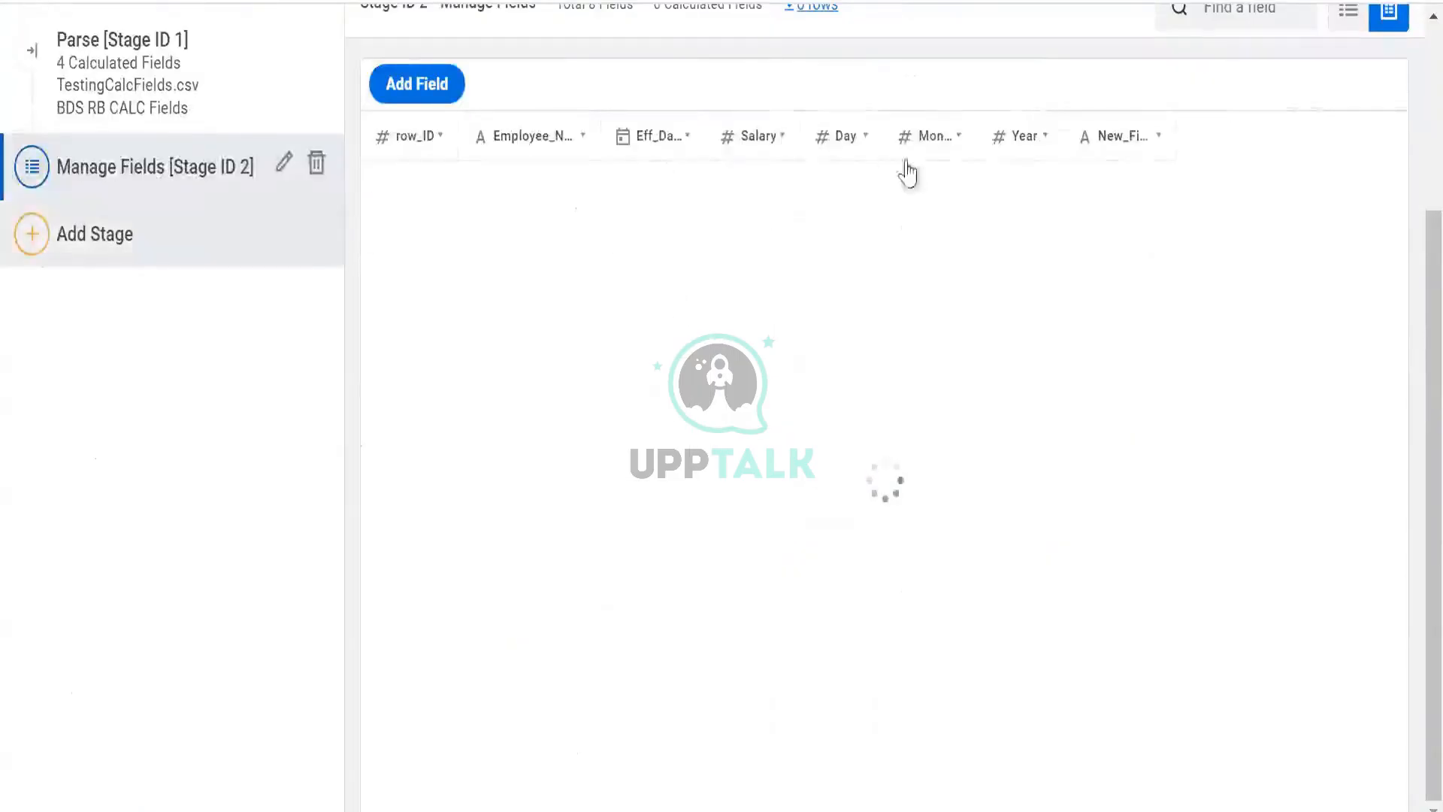
- Inspect New_Field in the new stage and reload the page, discarding the unsaved changes
{"action": "left_click", "coordinate": [1116, 142]}
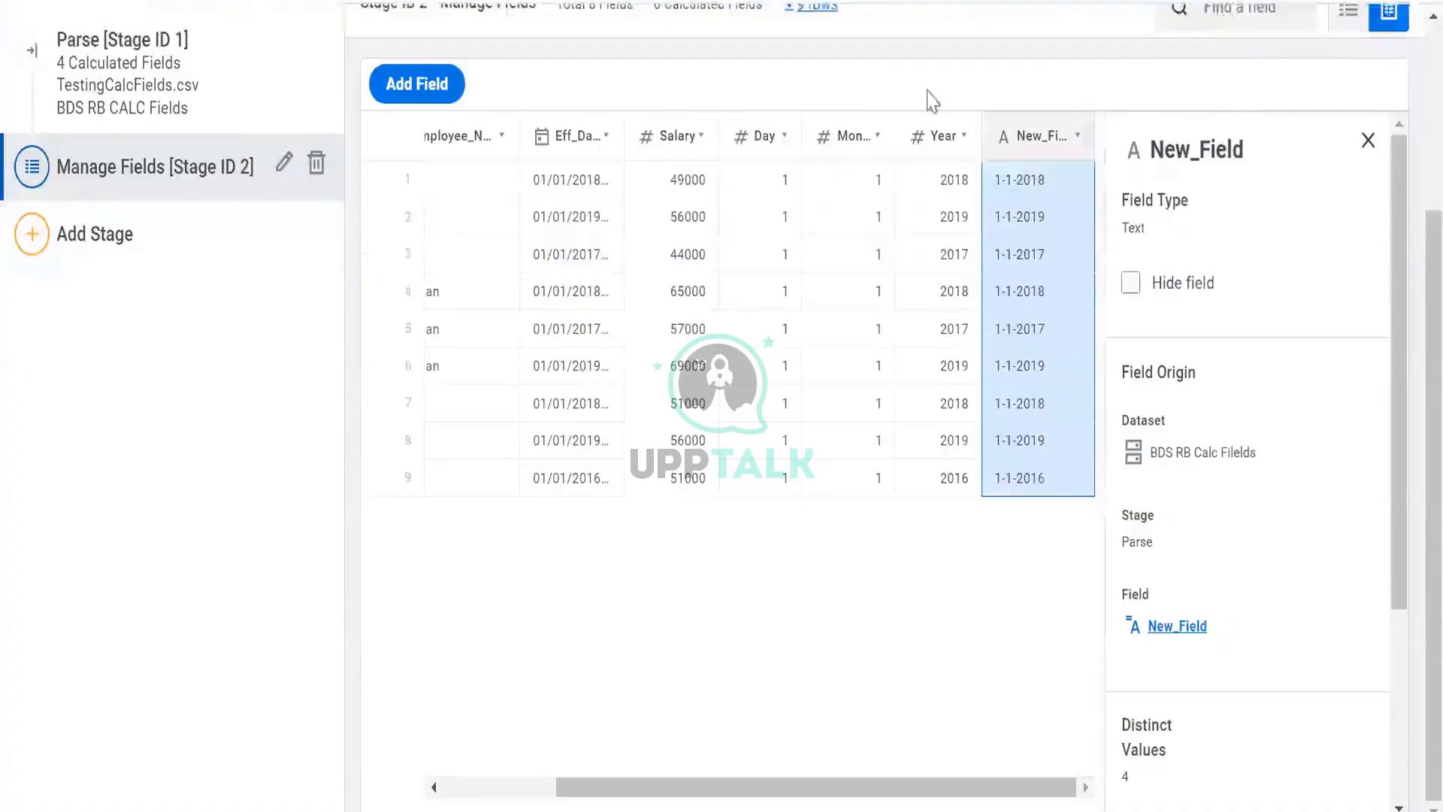
{"action": "scroll", "coordinate": [1046, 374], "scroll_direction": "up", "scroll_amount": 4}
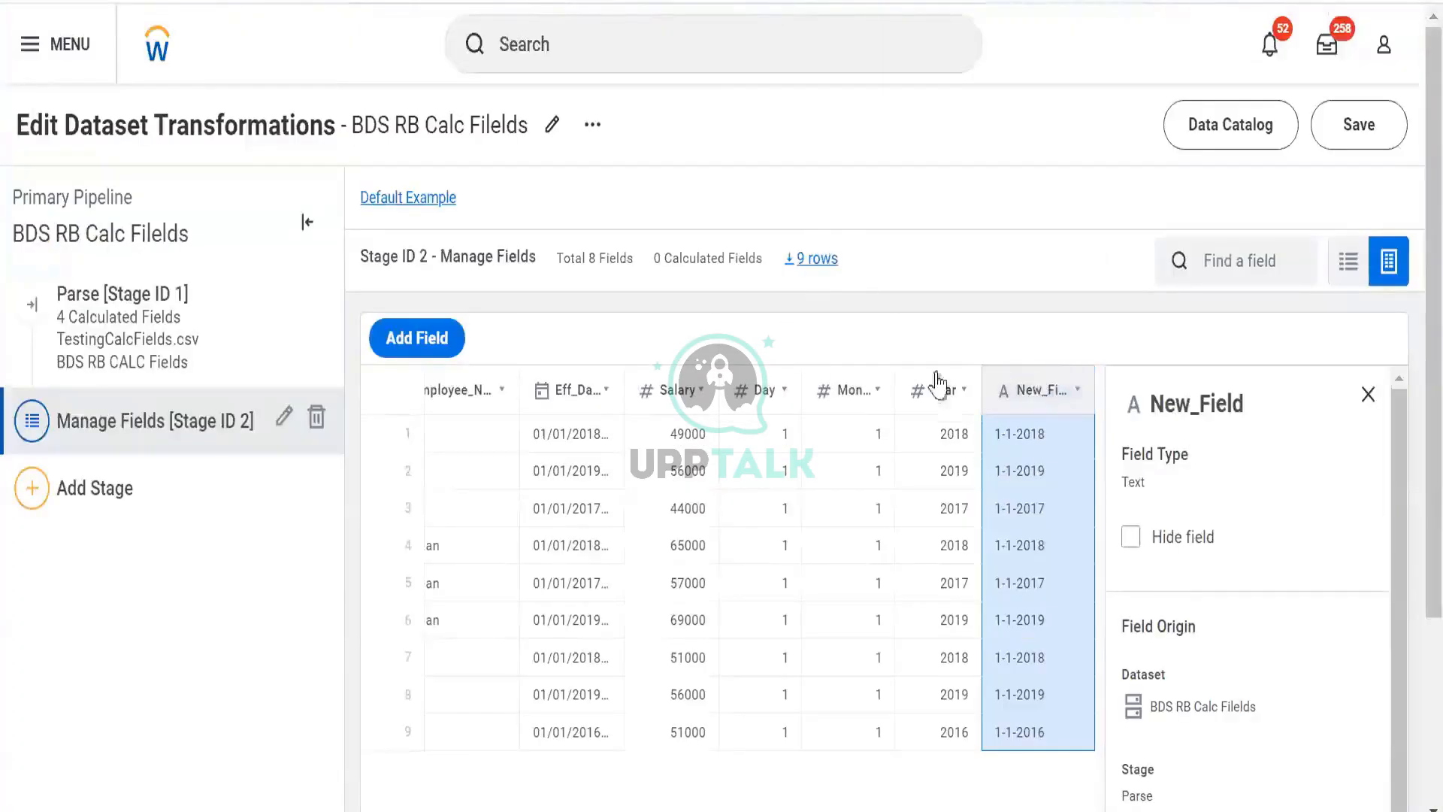
{"action": "left_click", "coordinate": [1007, 390]}
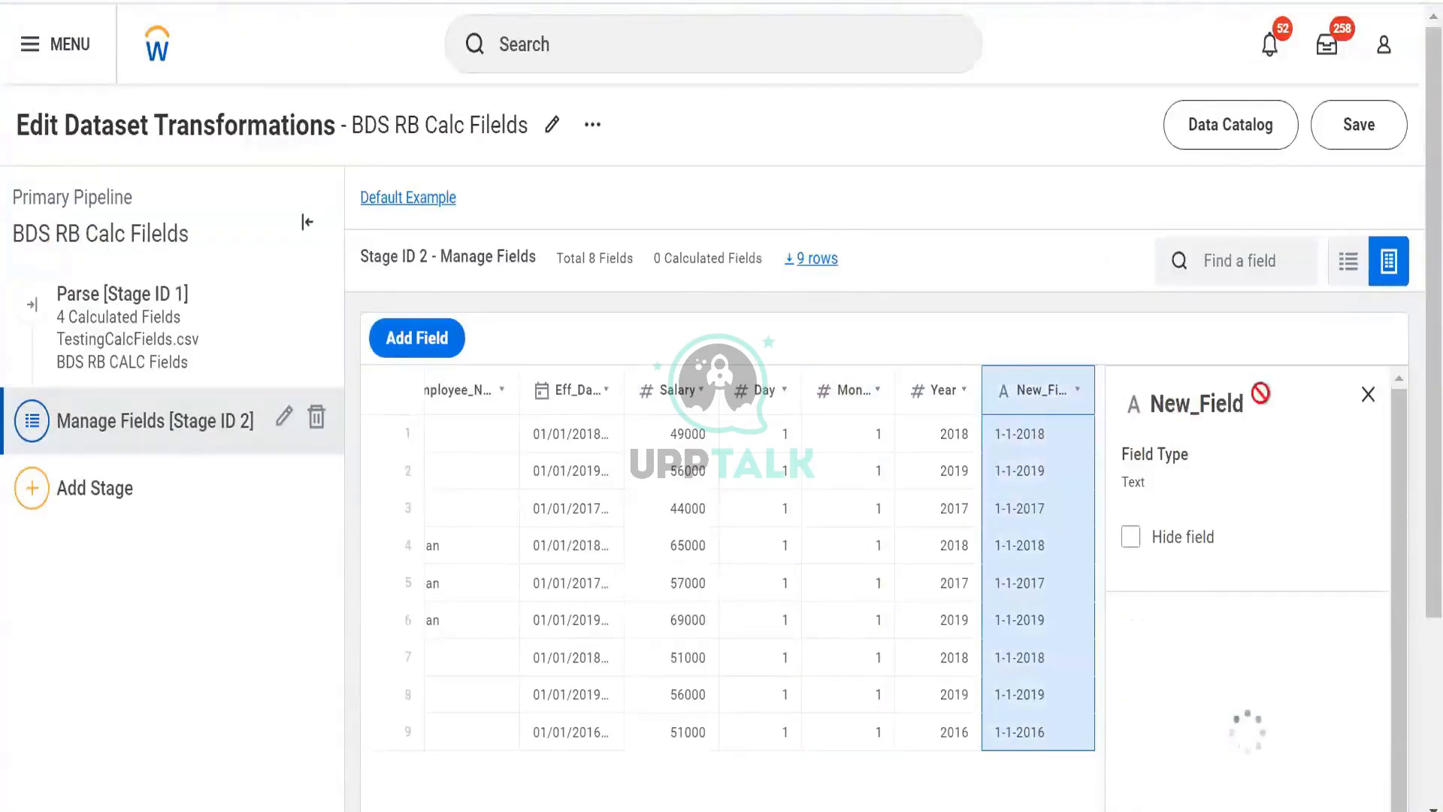
{"action": "left_click", "coordinate": [592, 125]}
{"action": "left_click", "coordinate": [1051, 418]}
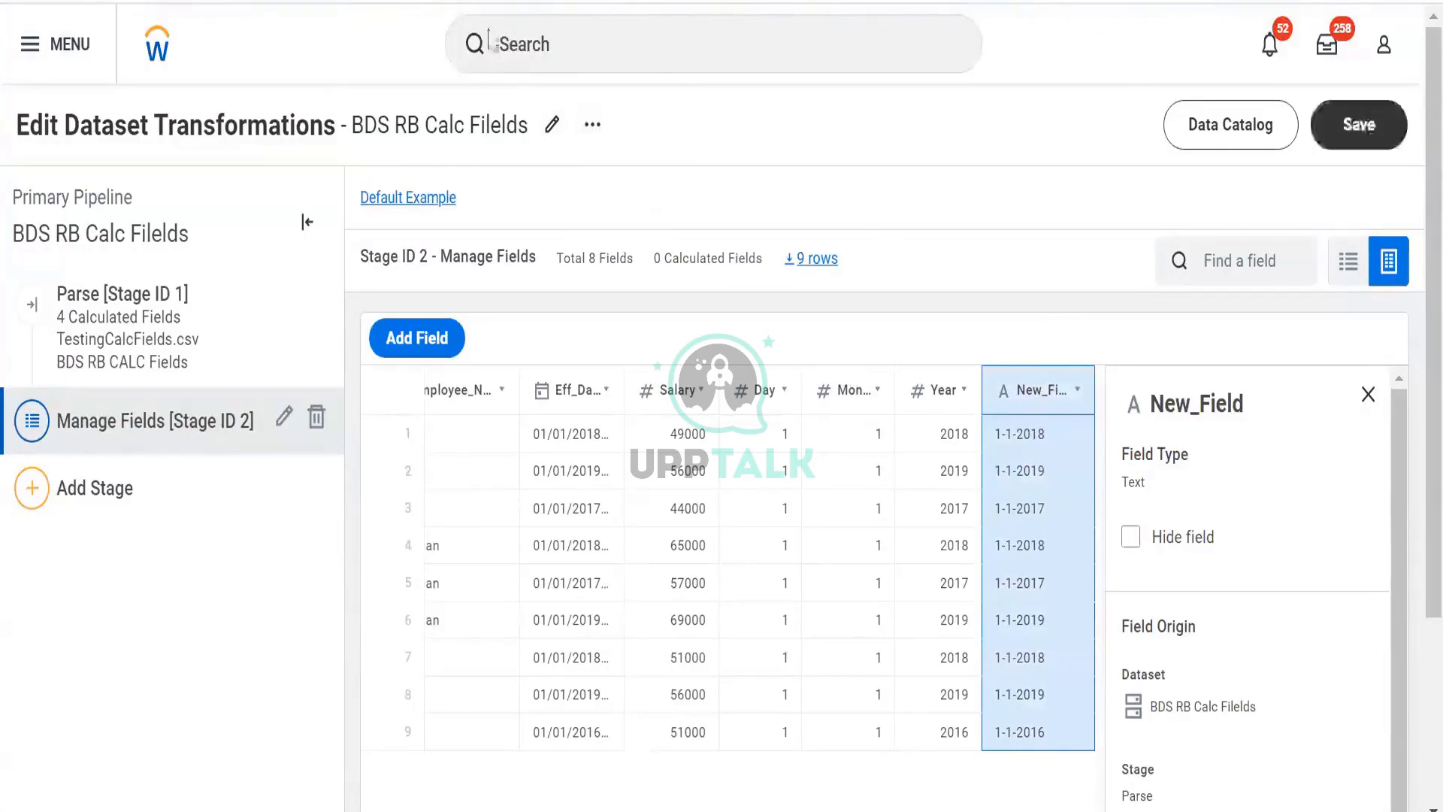
{"action": "key", "text": "F5"}
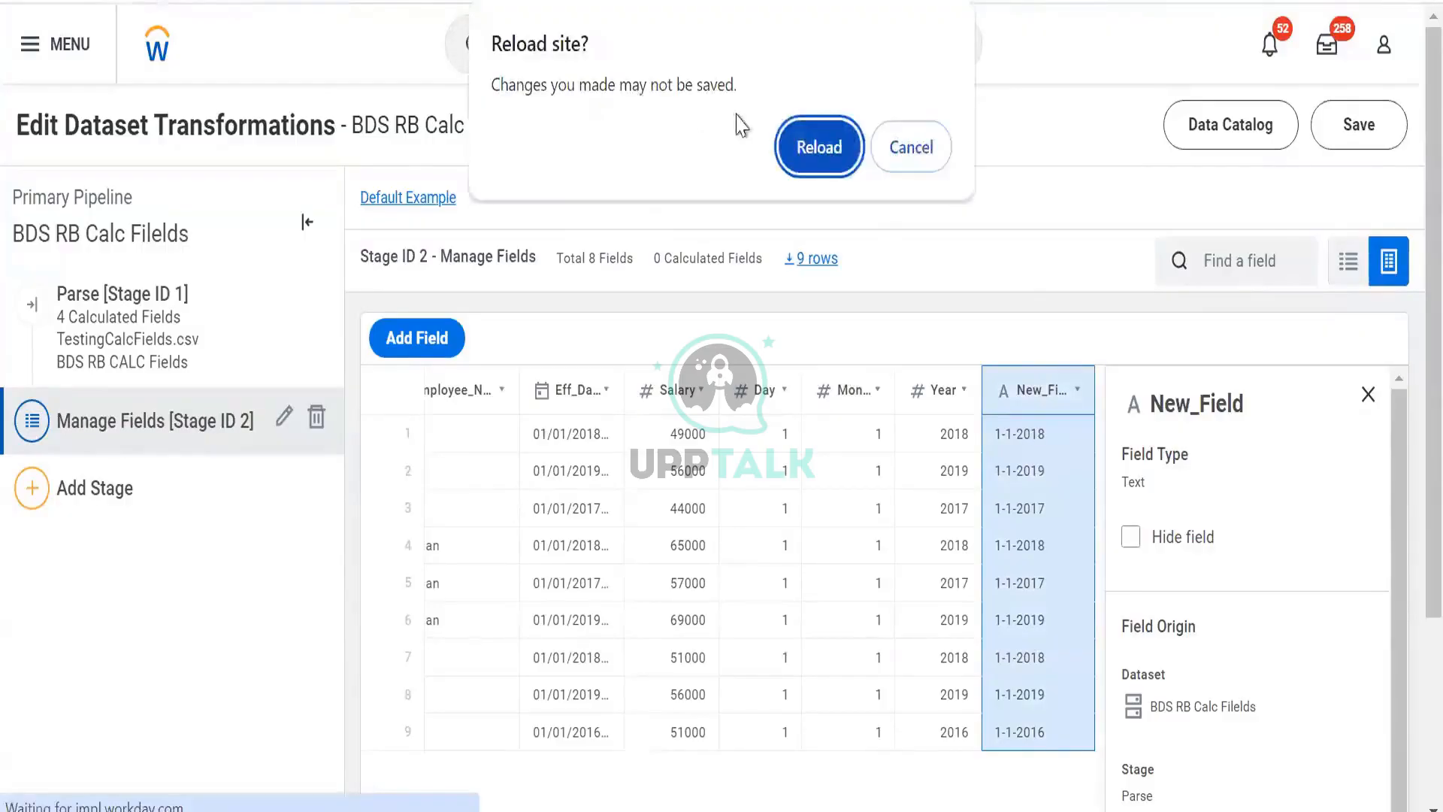
{"action": "left_click", "coordinate": [816, 145]}
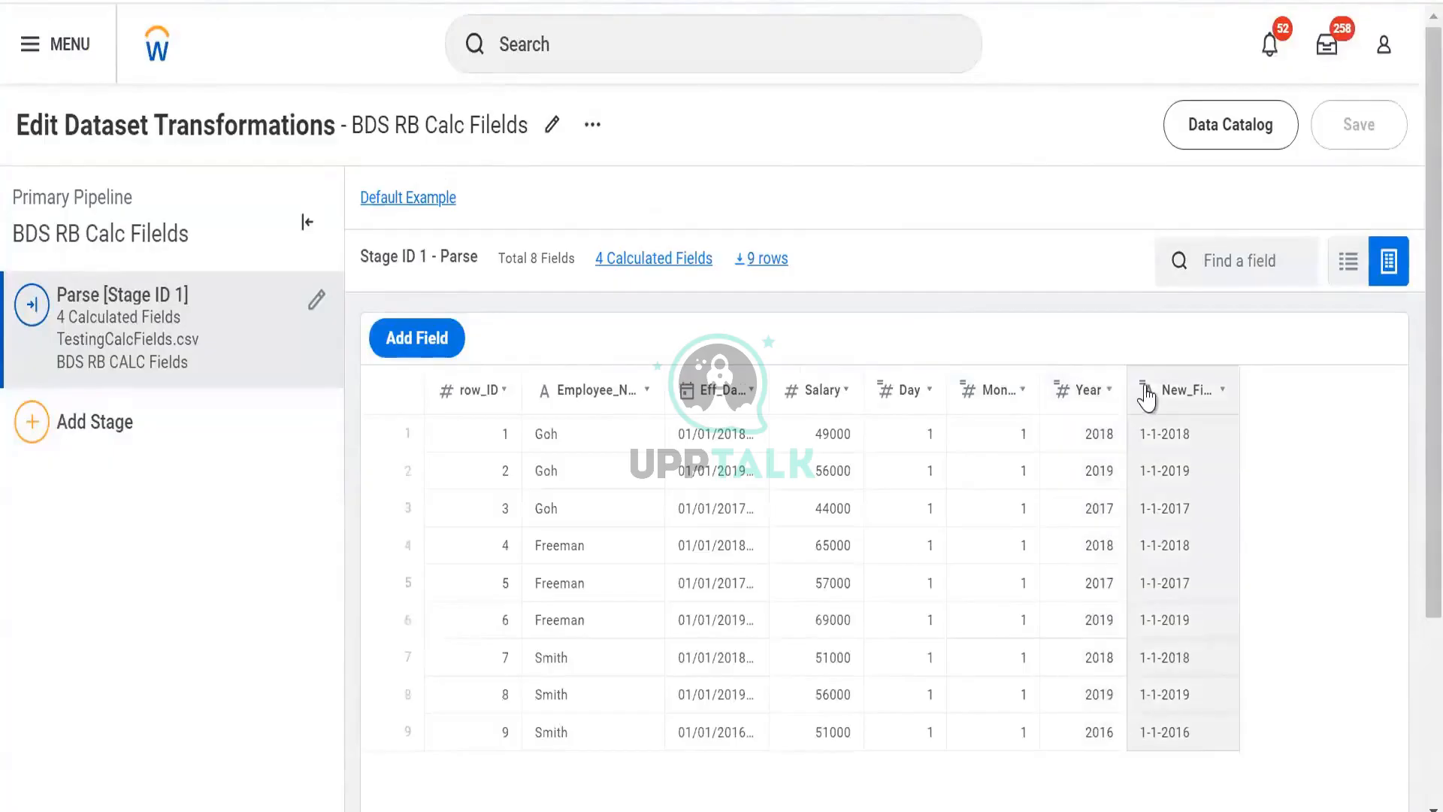
- Open New_Field's expression in the expanded expression editor and close it
{"action": "left_click", "coordinate": [1146, 397]}
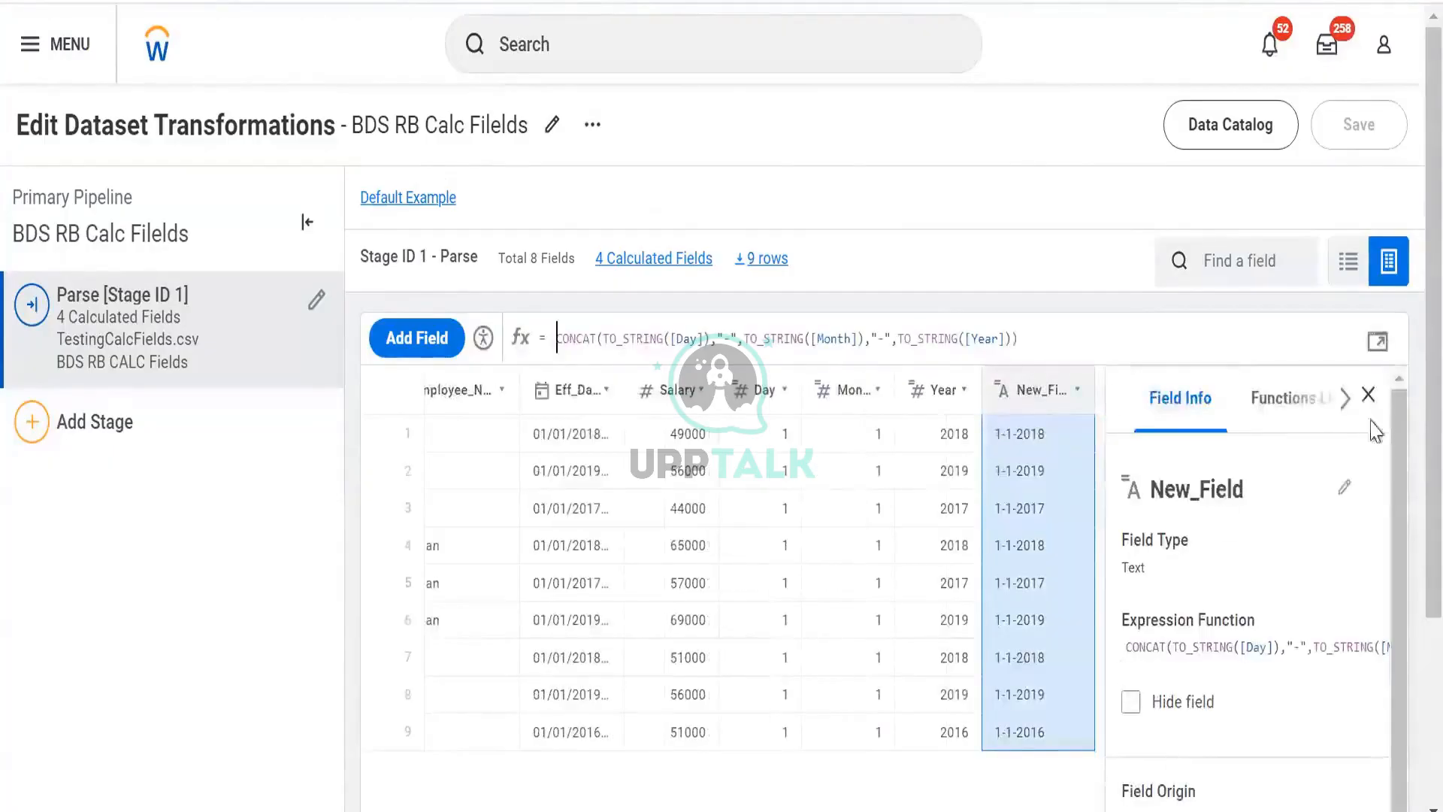
{"action": "left_click", "coordinate": [1379, 343]}
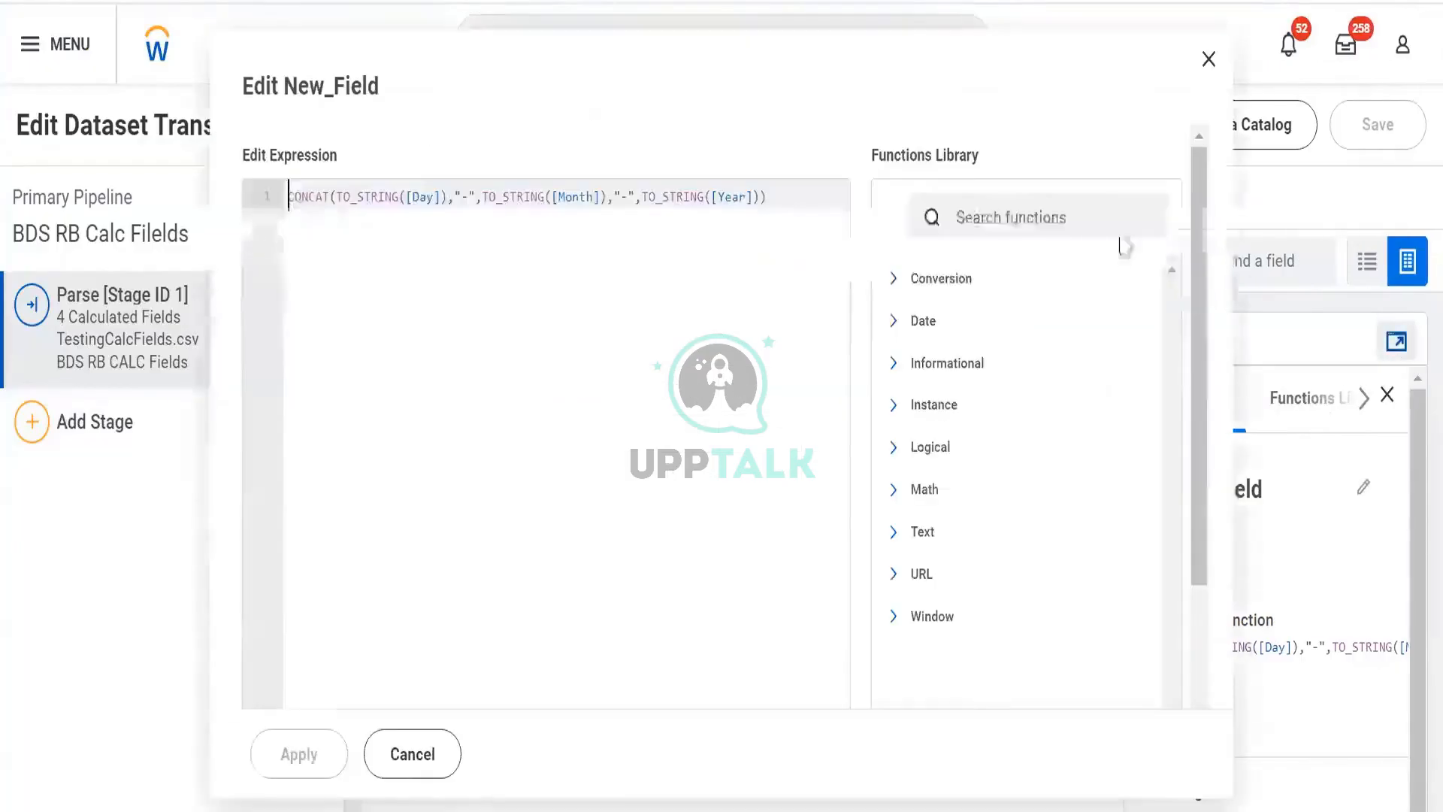
{"action": "scroll", "coordinate": [1030, 425], "scroll_direction": "down", "scroll_amount": 2}
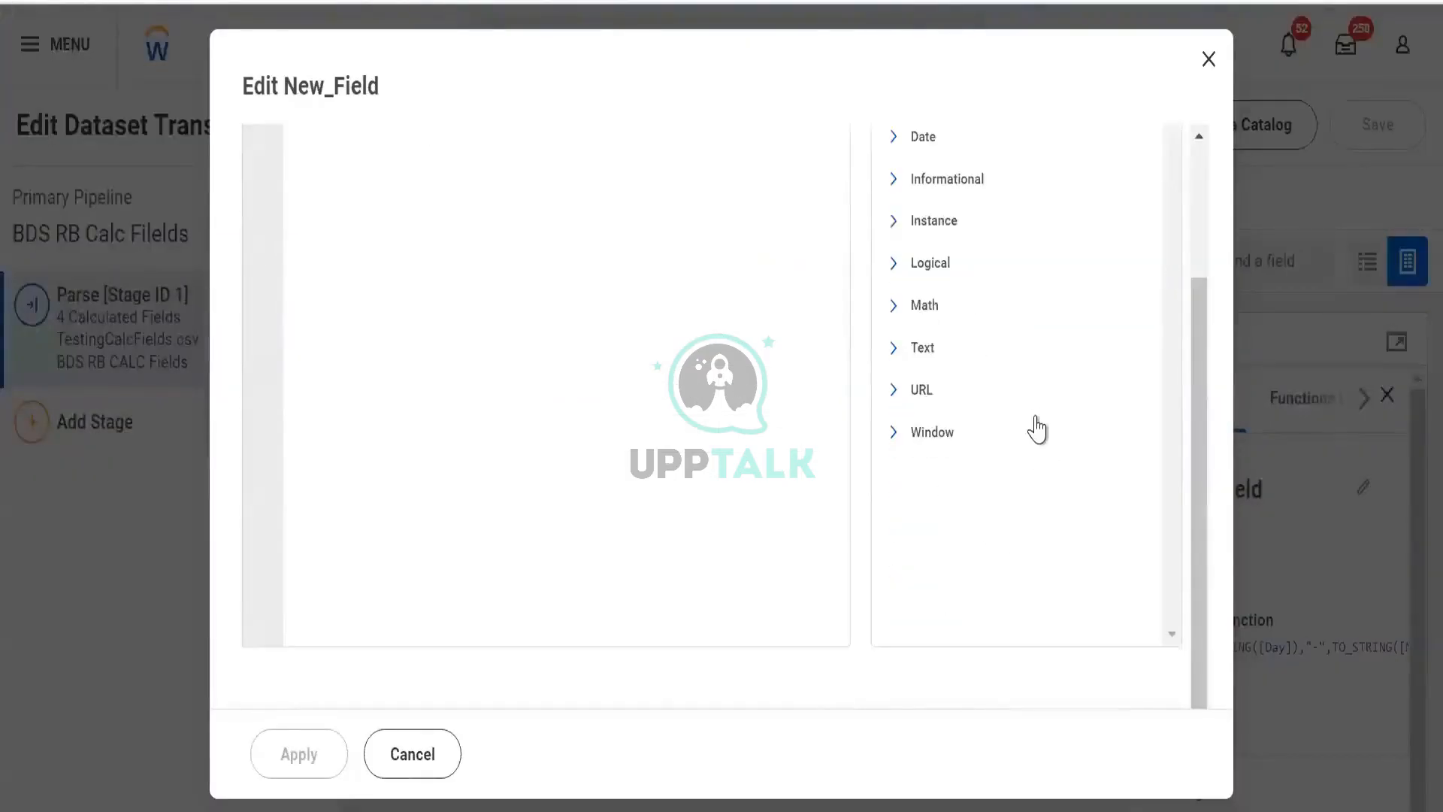
{"action": "scroll", "coordinate": [1030, 425], "scroll_direction": "up", "scroll_amount": 2}
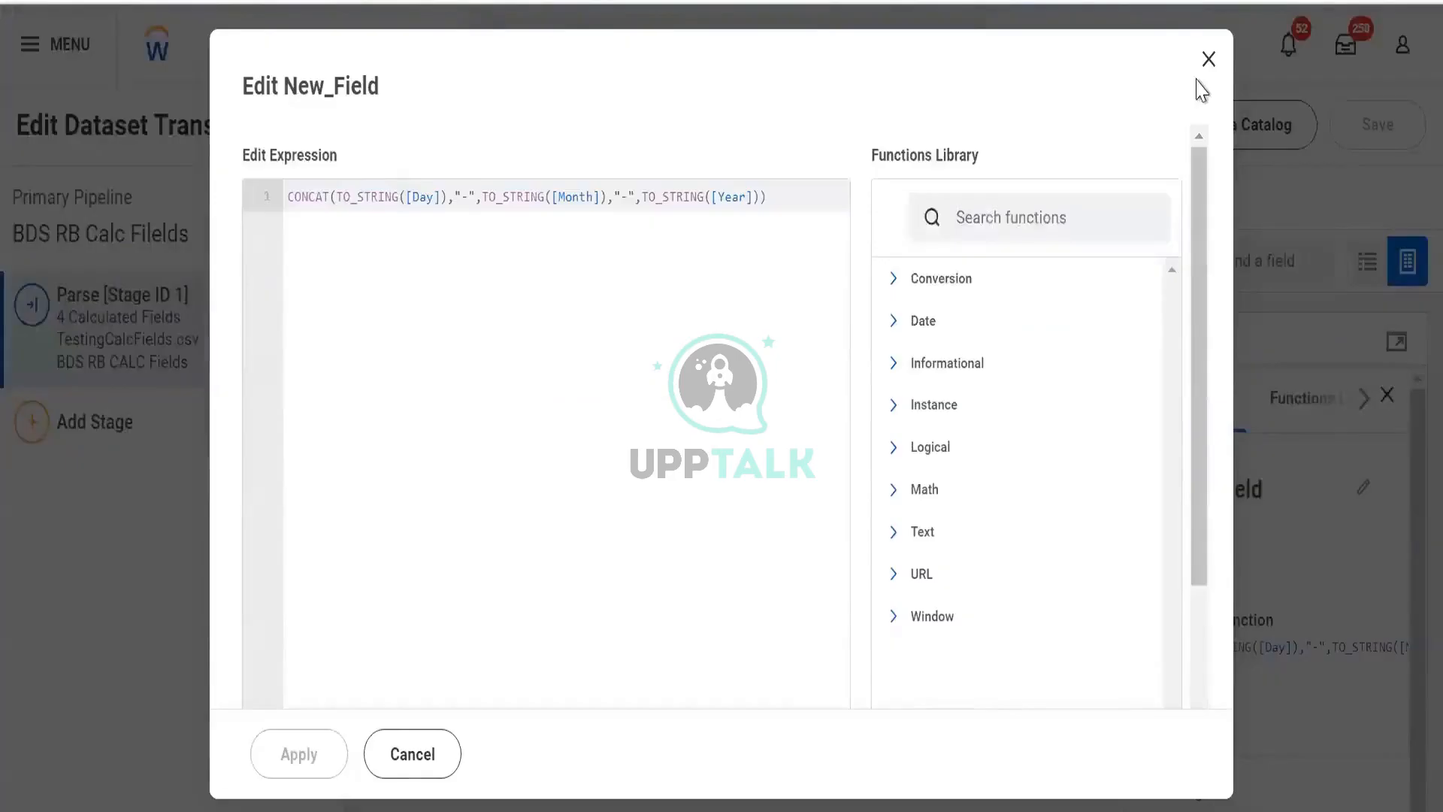
{"action": "key", "text": "Escape"}
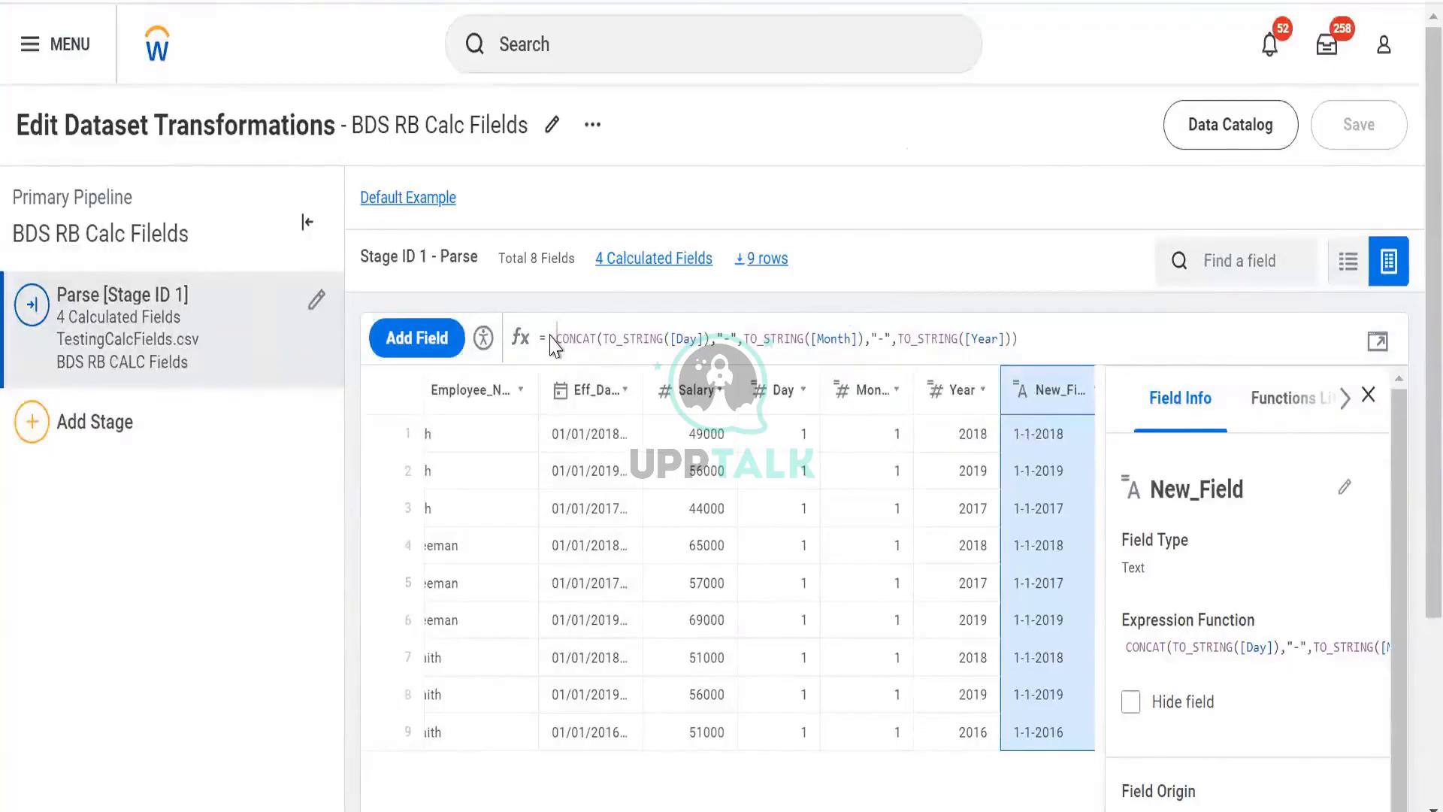
- Wrap New_Field's CONCAT expression in TO_DATE in the expanded expression editor and apply it
{"action": "left_click", "coordinate": [1379, 347]}
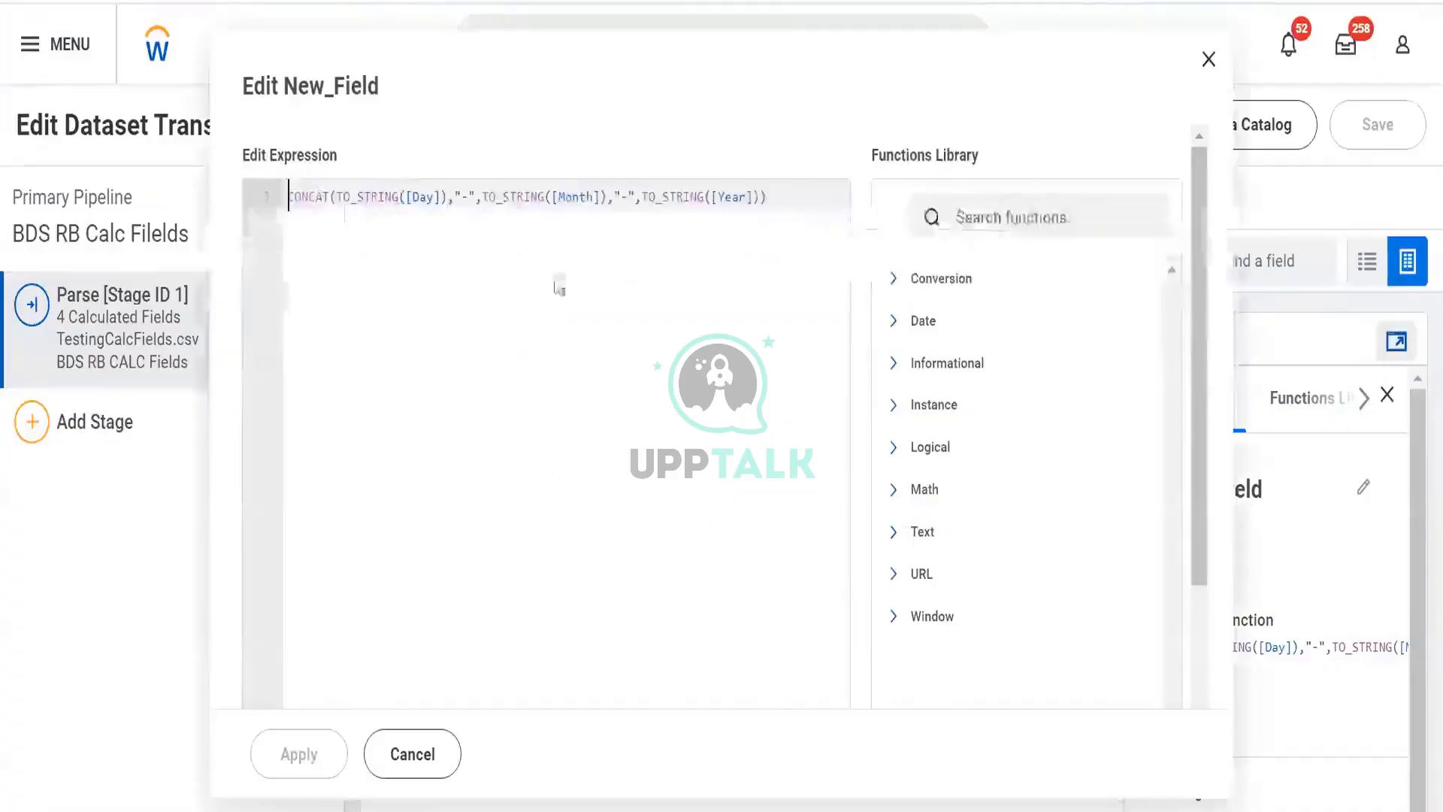
{"action": "type", "text": "to-"}
{"action": "key", "text": "BackSpace"}
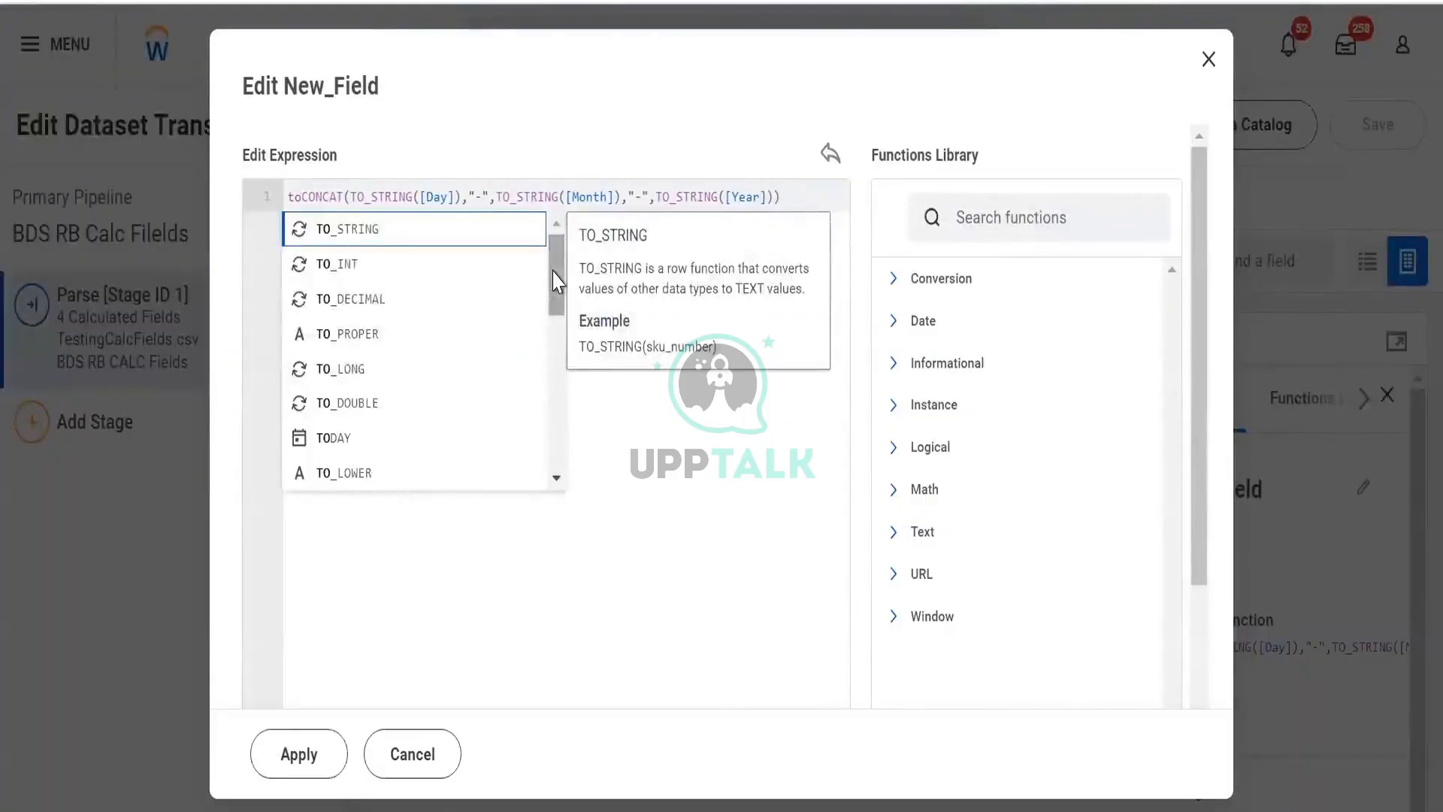
{"action": "type", "text": "_d"}
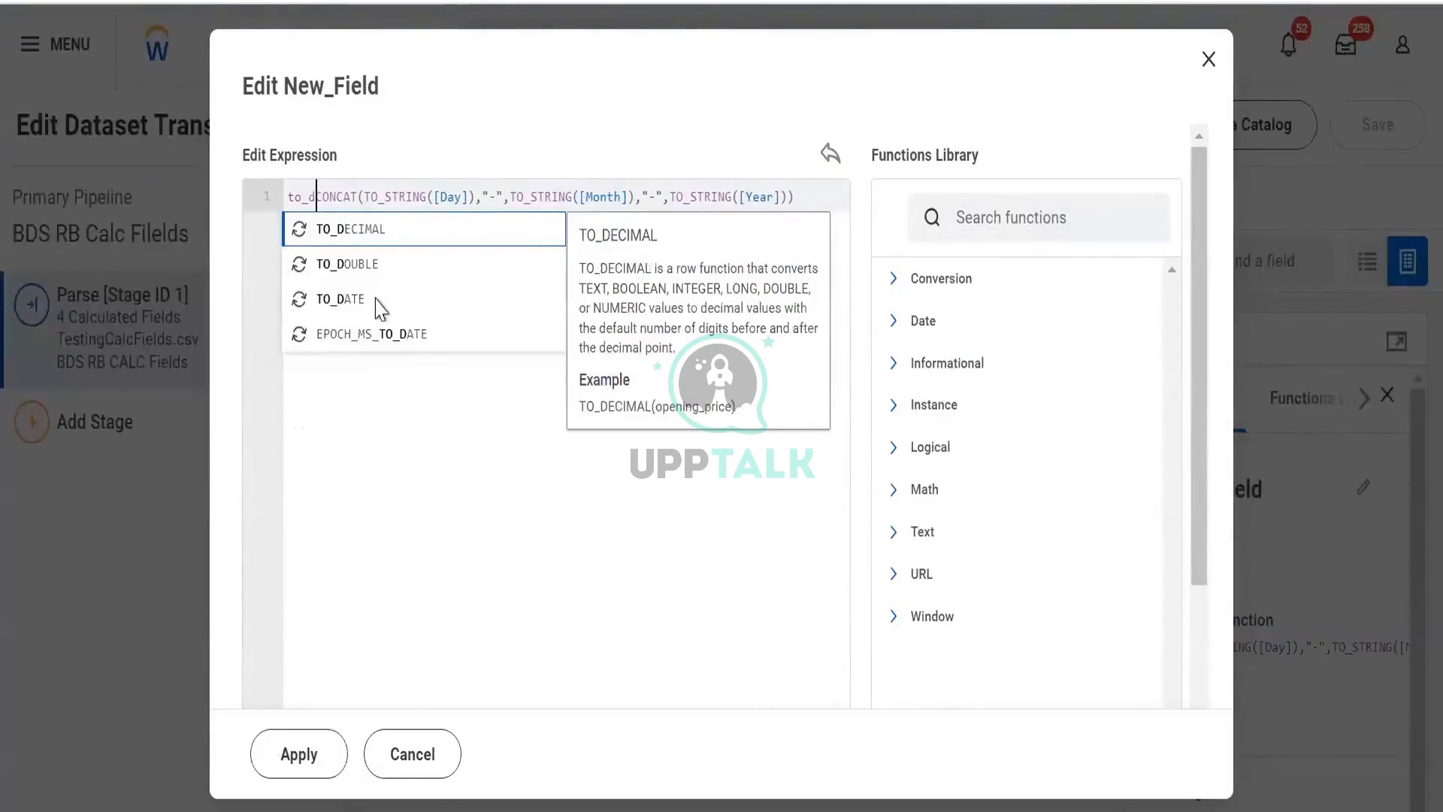
{"action": "left_click", "coordinate": [376, 299]}
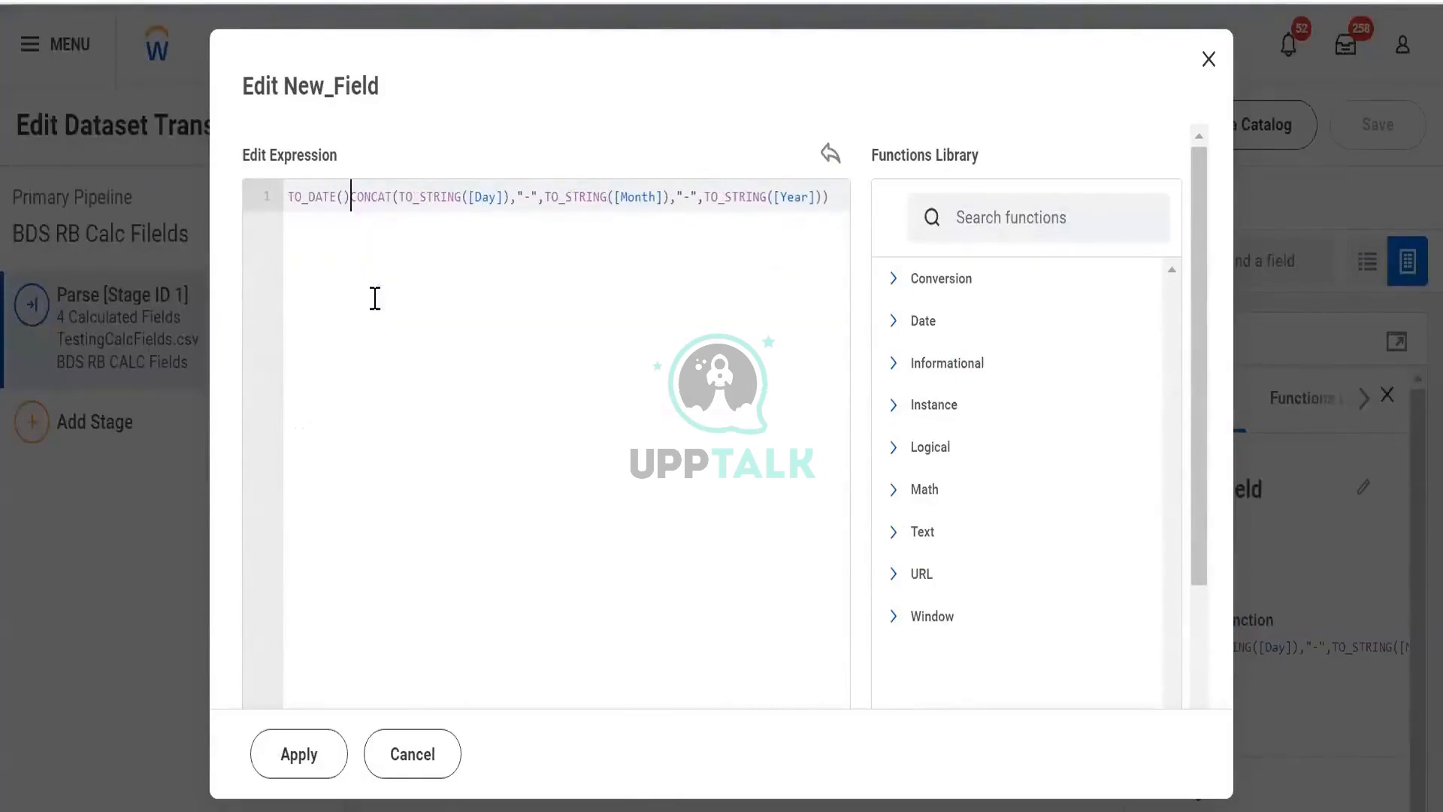
{"action": "key", "text": "shift+Right"}
{"action": "key", "text": "shift+Right"}
{"action": "key", "text": "shift+Right"}
{"action": "key", "text": "shift+Right"}
{"action": "key", "text": "shift+Right"}
{"action": "key", "text": "shift+Right"}
{"action": "key", "text": "shift+Right"}
{"action": "key", "text": "shift+Right"}
{"action": "key", "text": "shift+Right"}
{"action": "key", "text": "shift+Right"}
{"action": "key", "text": "shift+Right"}
{"action": "key", "text": "shift+Right"}
{"action": "key", "text": "shift+Right"}
{"action": "key", "text": "shift+Right"}
{"action": "key", "text": "shift+Right"}
{"action": "key", "text": "shift+Right"}
{"action": "key", "text": "shift+Right"}
{"action": "key", "text": "shift+Right"}
{"action": "key", "text": "shift+Right"}
{"action": "key", "text": "shift+Right"}
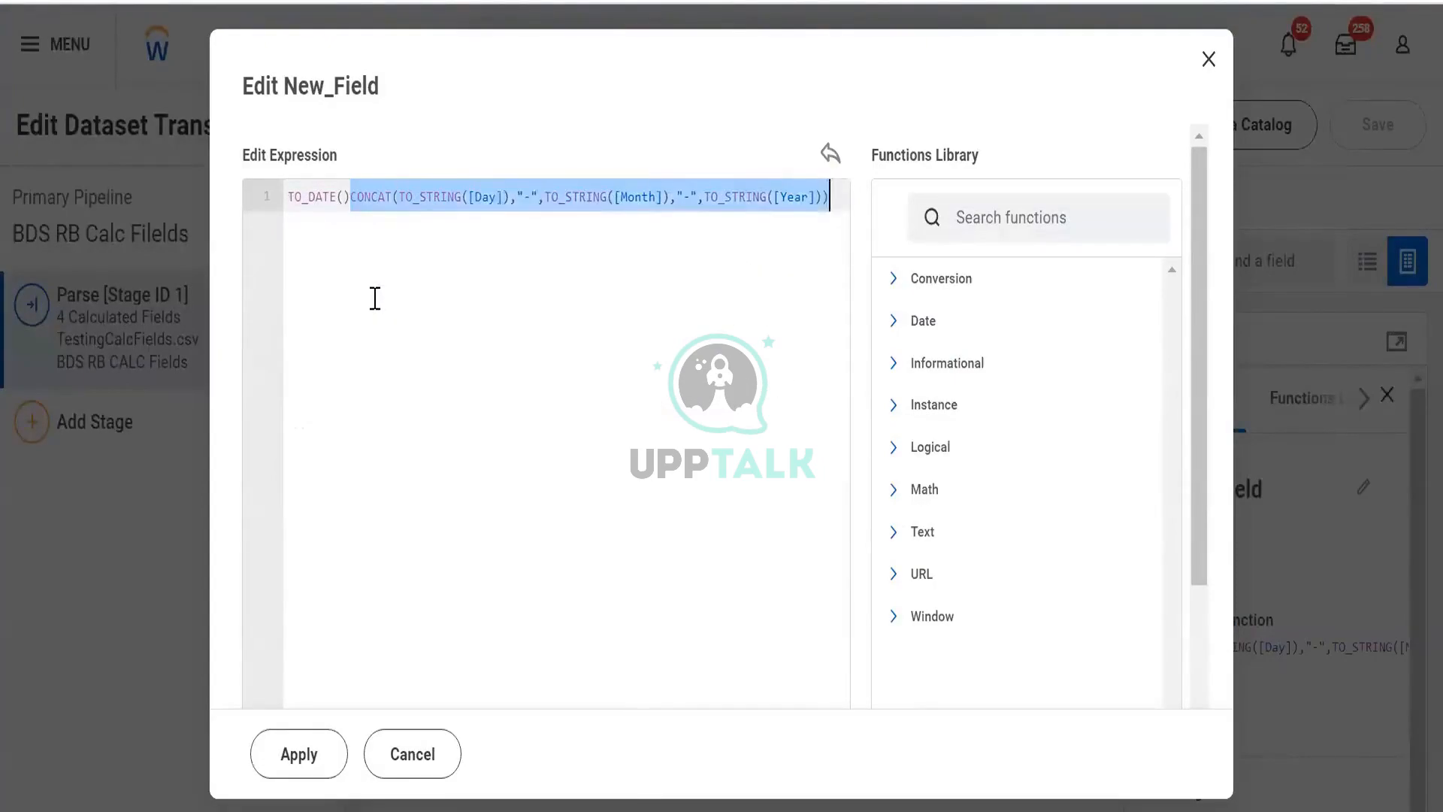
{"action": "key", "text": "ctrl+x"}
{"action": "key", "text": "Left"}
{"action": "key", "text": "ctrl+v"}
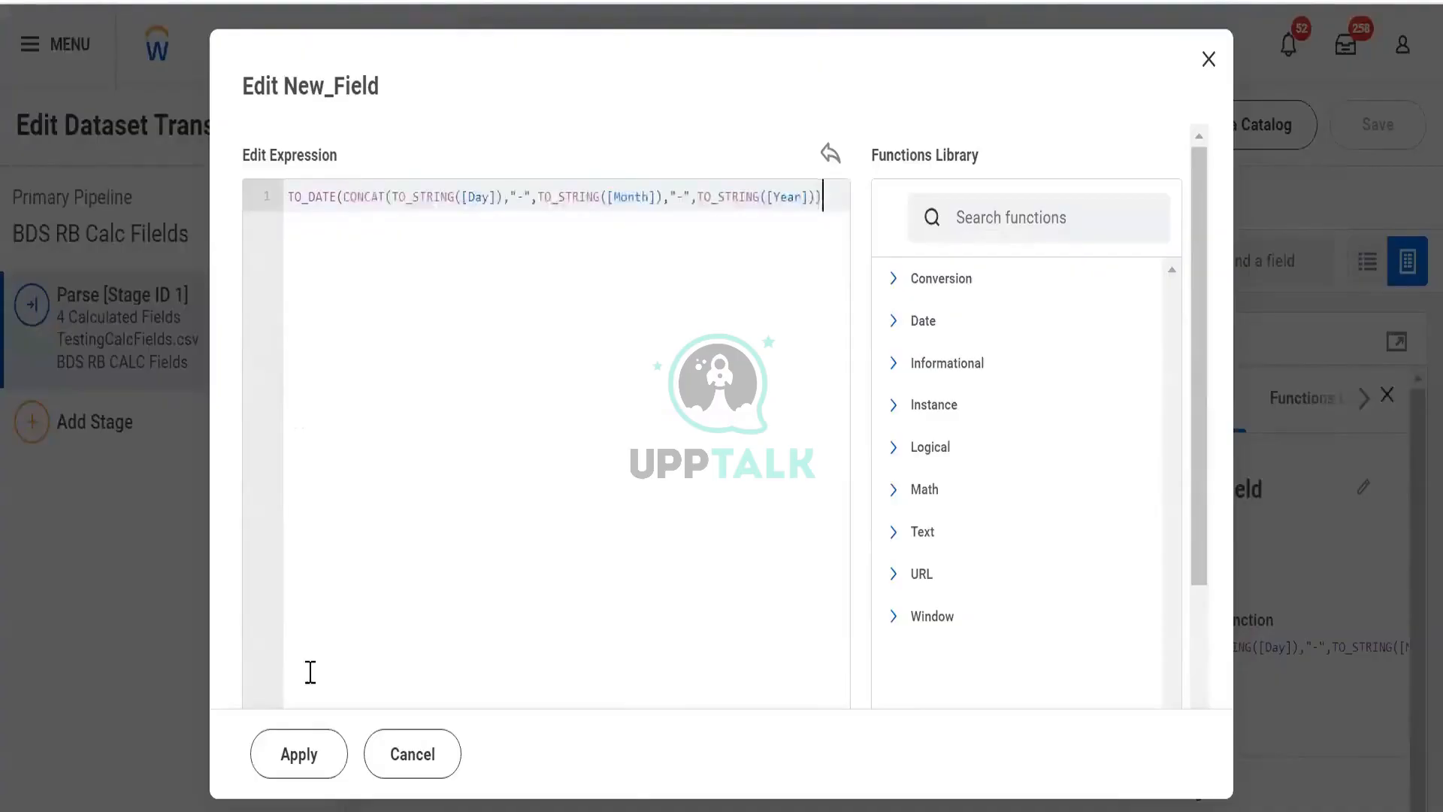
{"action": "left_click", "coordinate": [299, 754]}
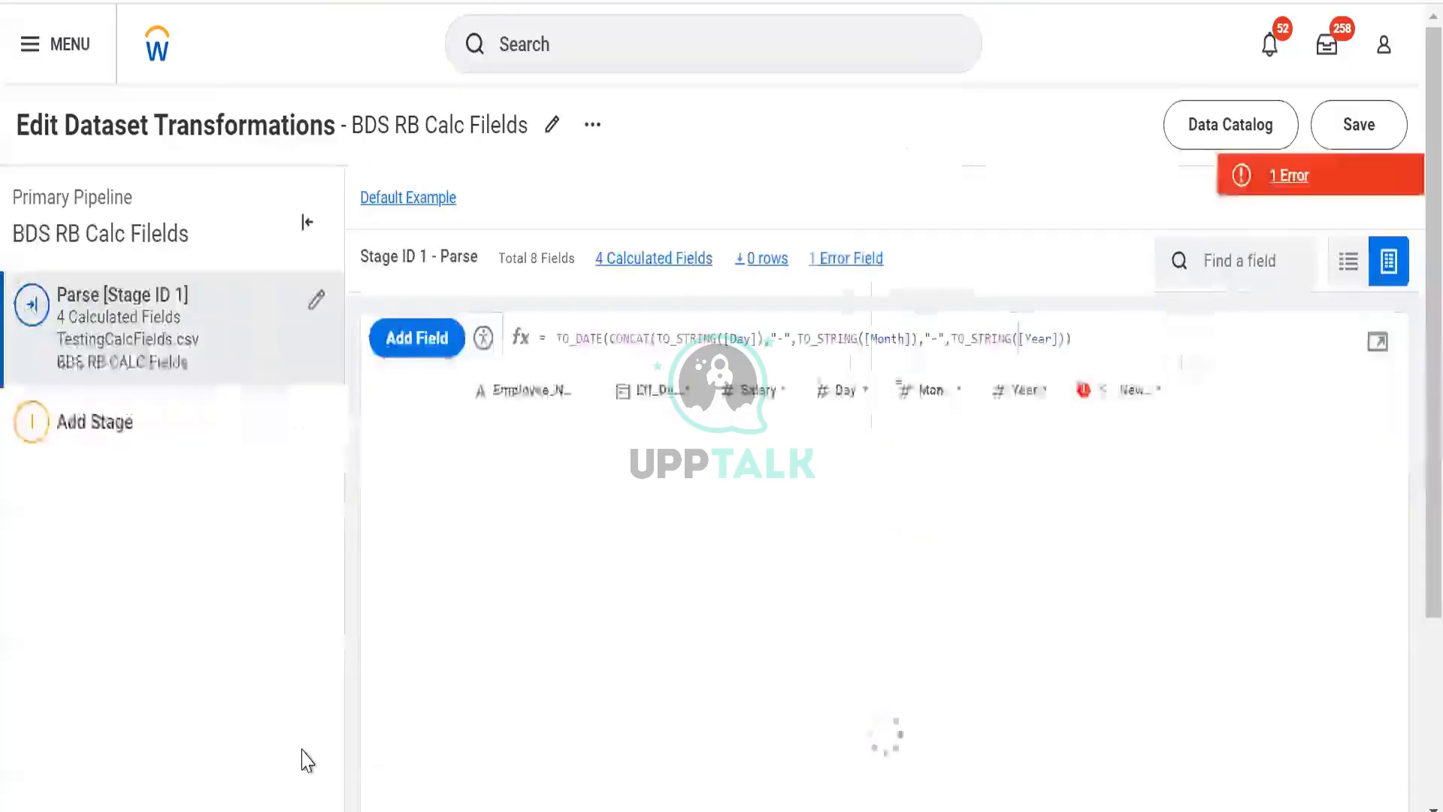
- Inspect the validation errors, reapplying the TO_DATE expression from the expanded editor in between
{"action": "left_click", "coordinate": [1319, 170]}
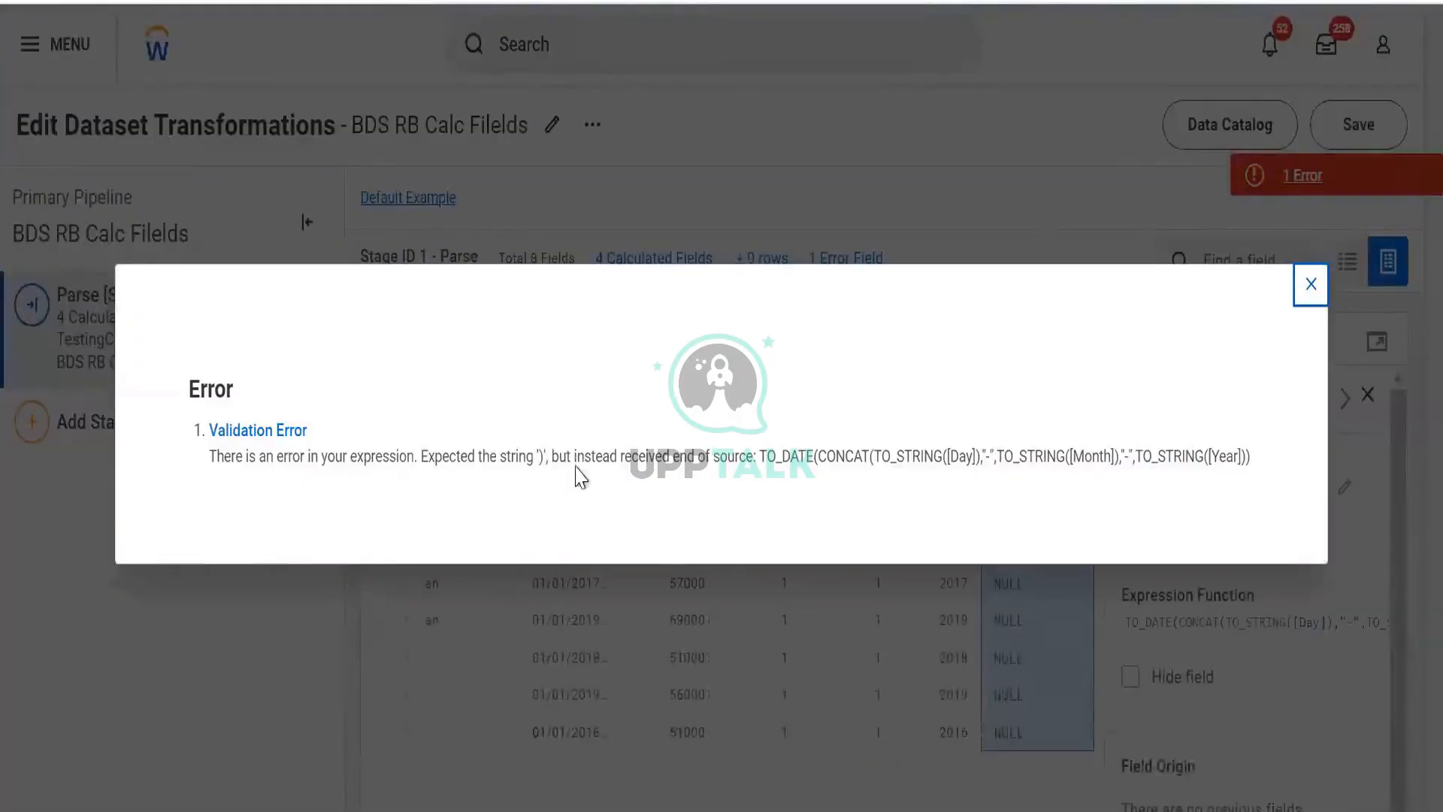
{"action": "left_click", "coordinate": [1310, 284]}
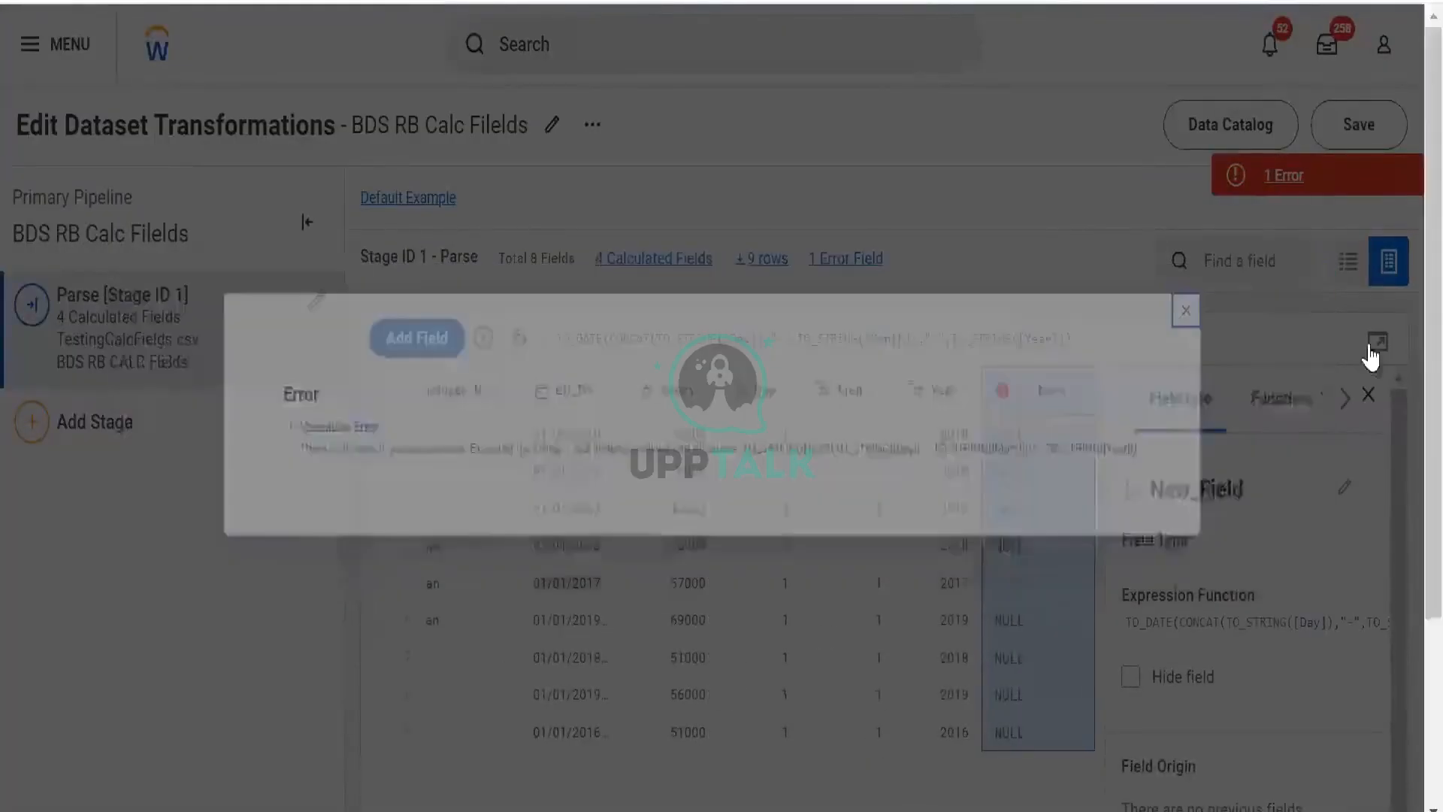
{"action": "left_click", "coordinate": [1375, 343]}
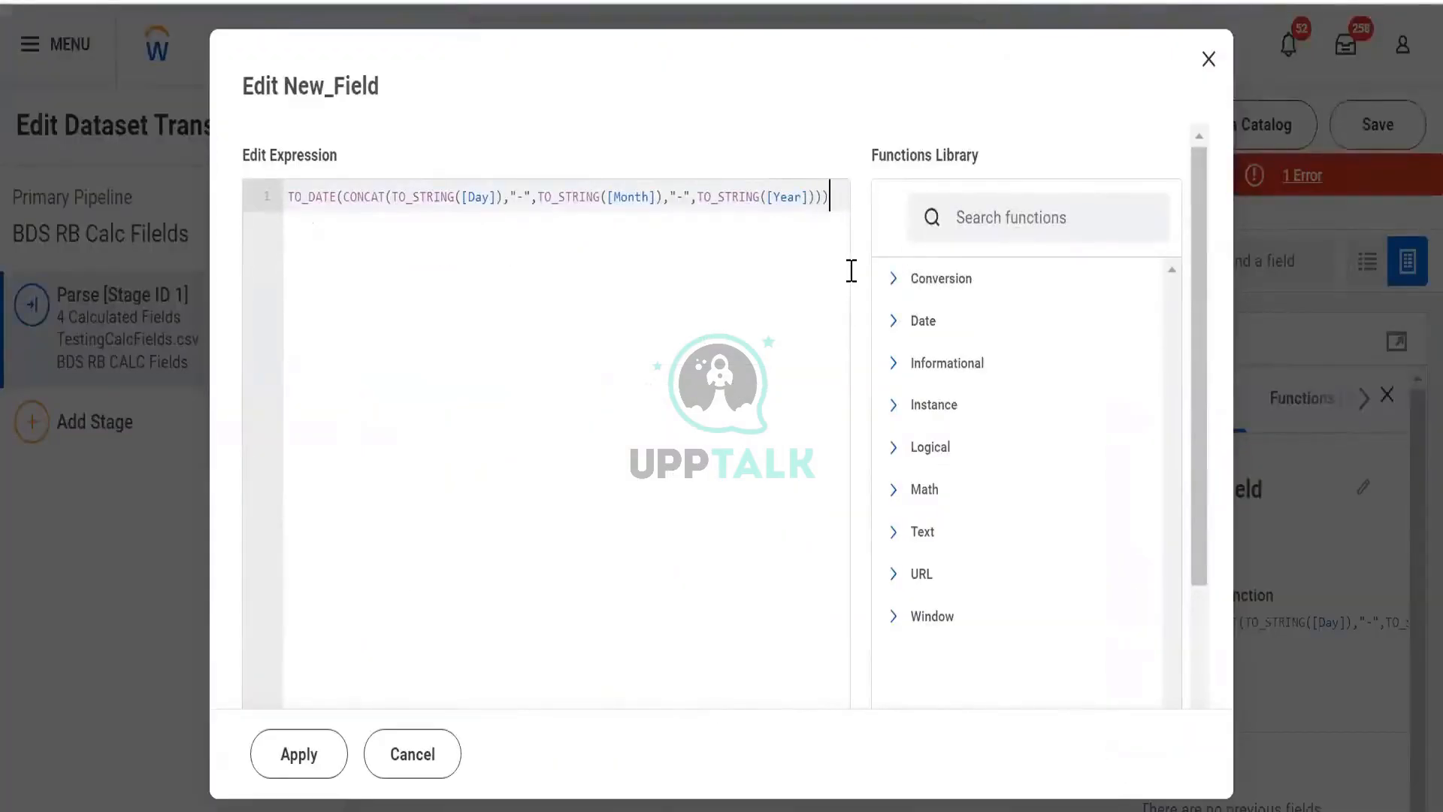
{"action": "left_click", "coordinate": [299, 753]}
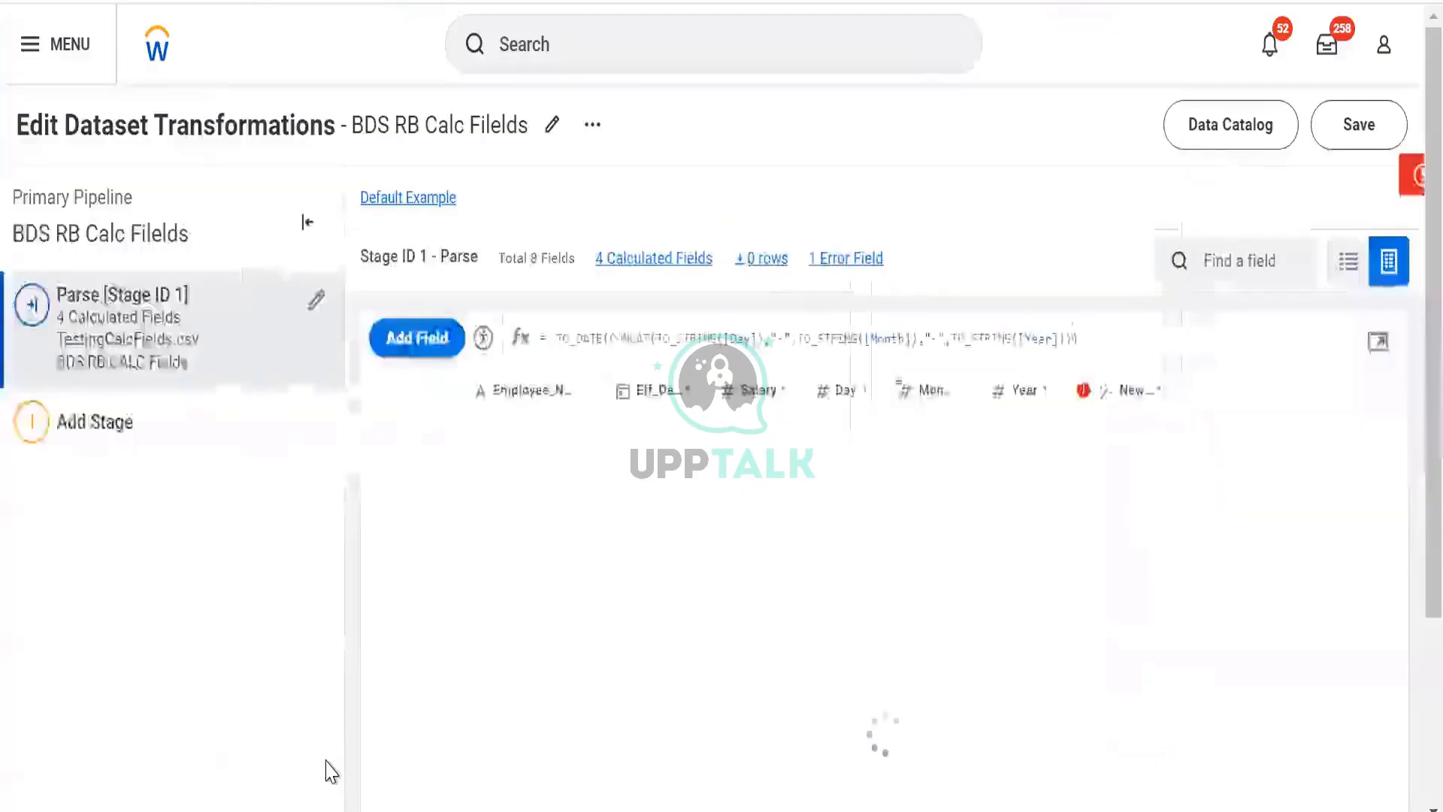
{"action": "left_click", "coordinate": [1263, 197]}
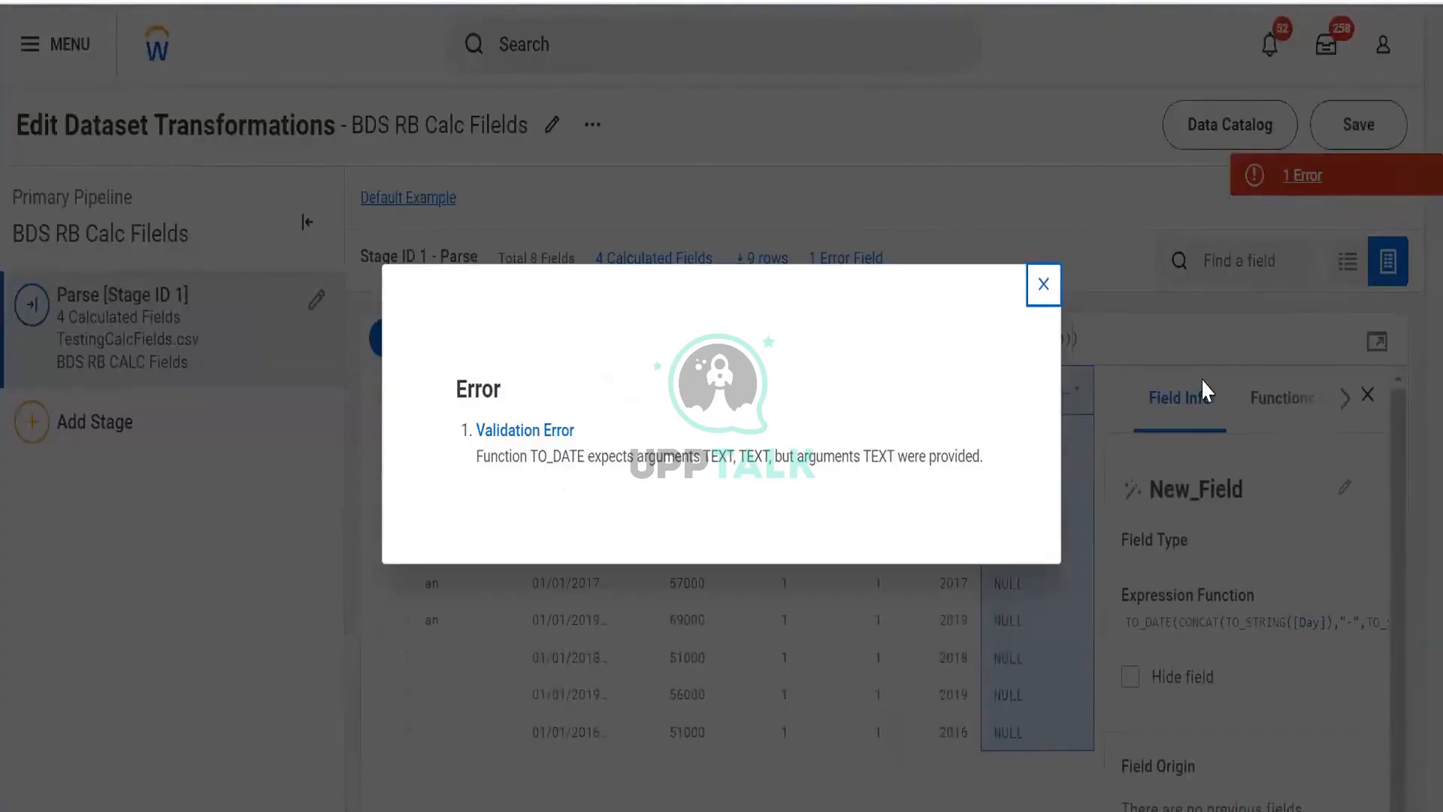
{"action": "key", "text": "Escape"}
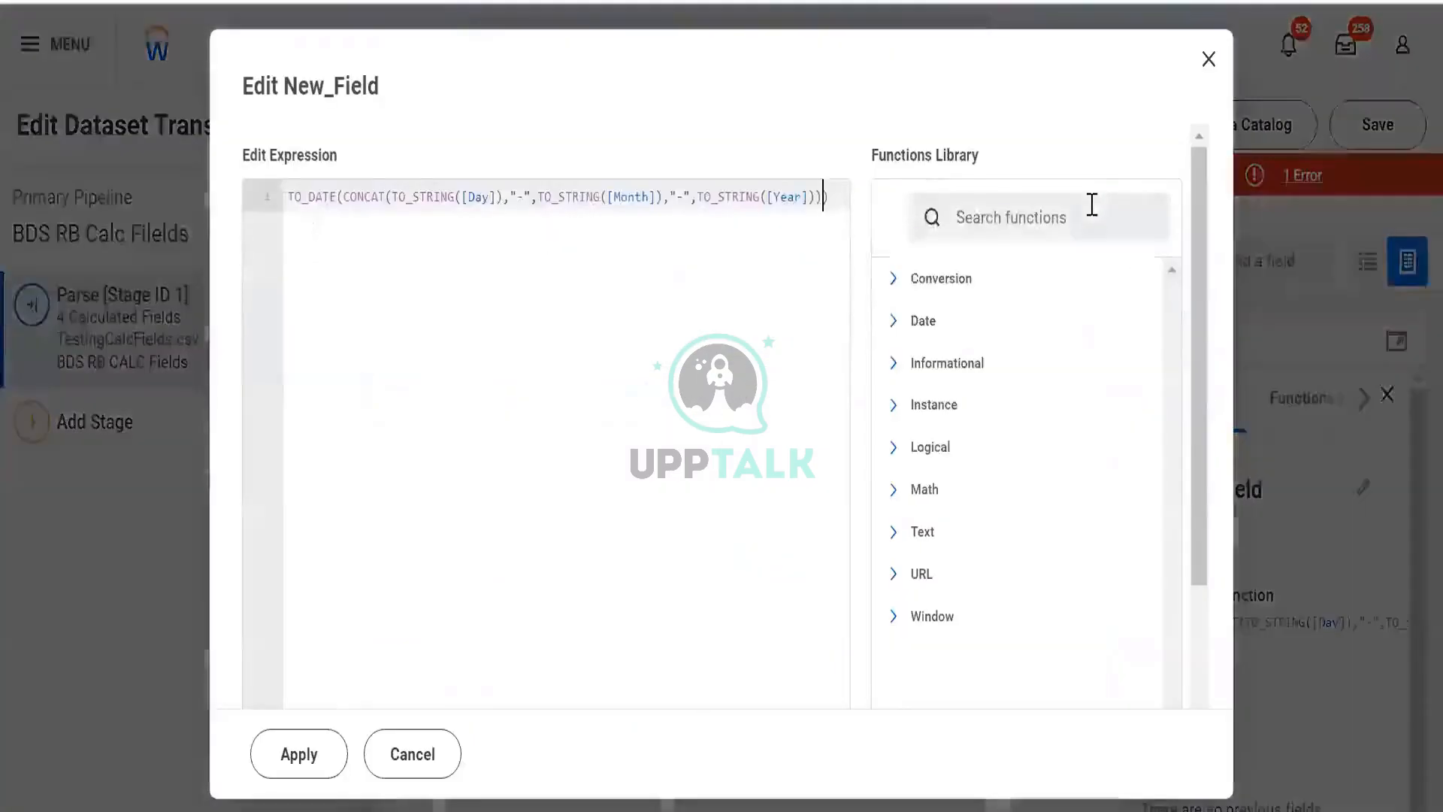
- Search the functions library for to_da and read the TO_DATE function description
{"action": "left_click", "coordinate": [1092, 205]}
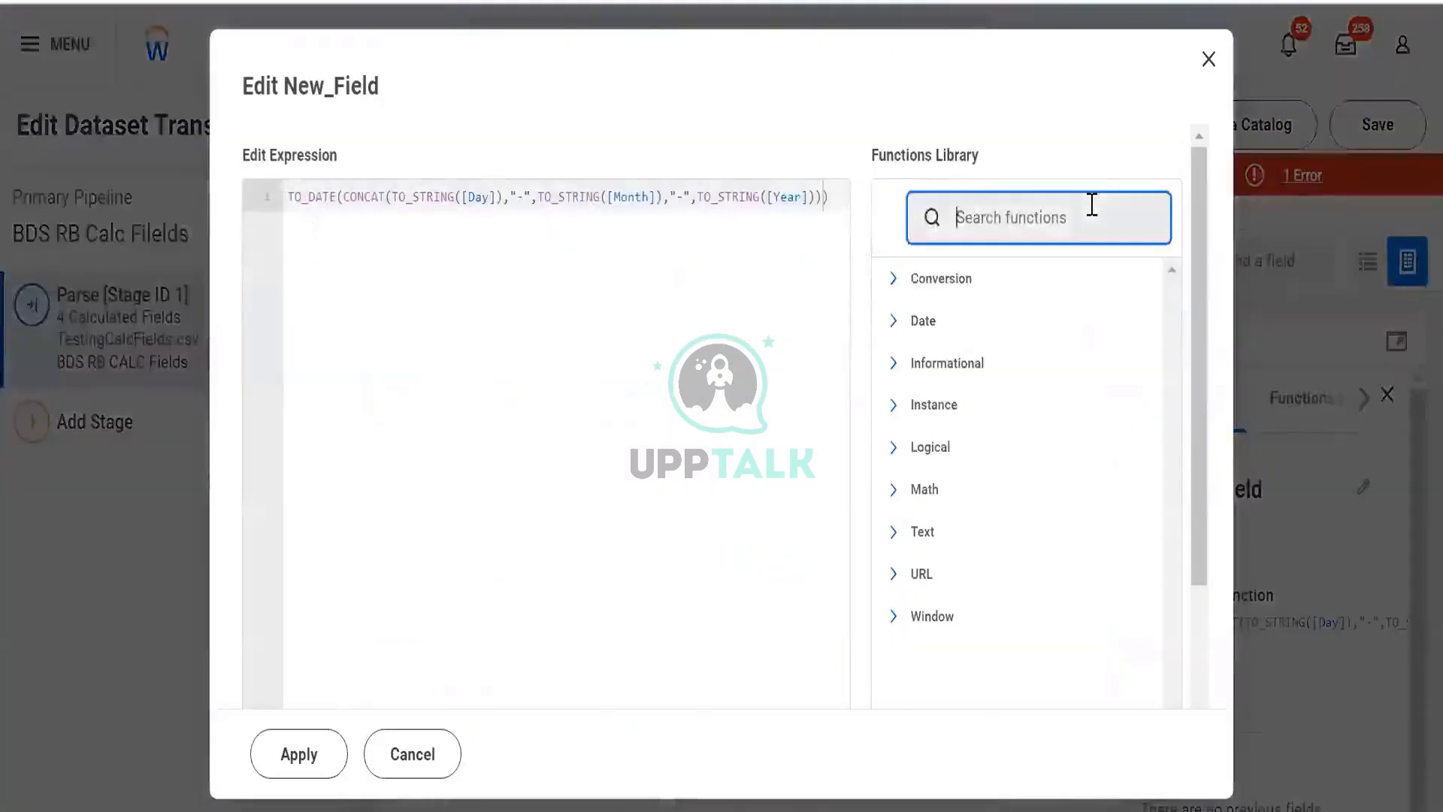
{"action": "type", "text": "to_da"}
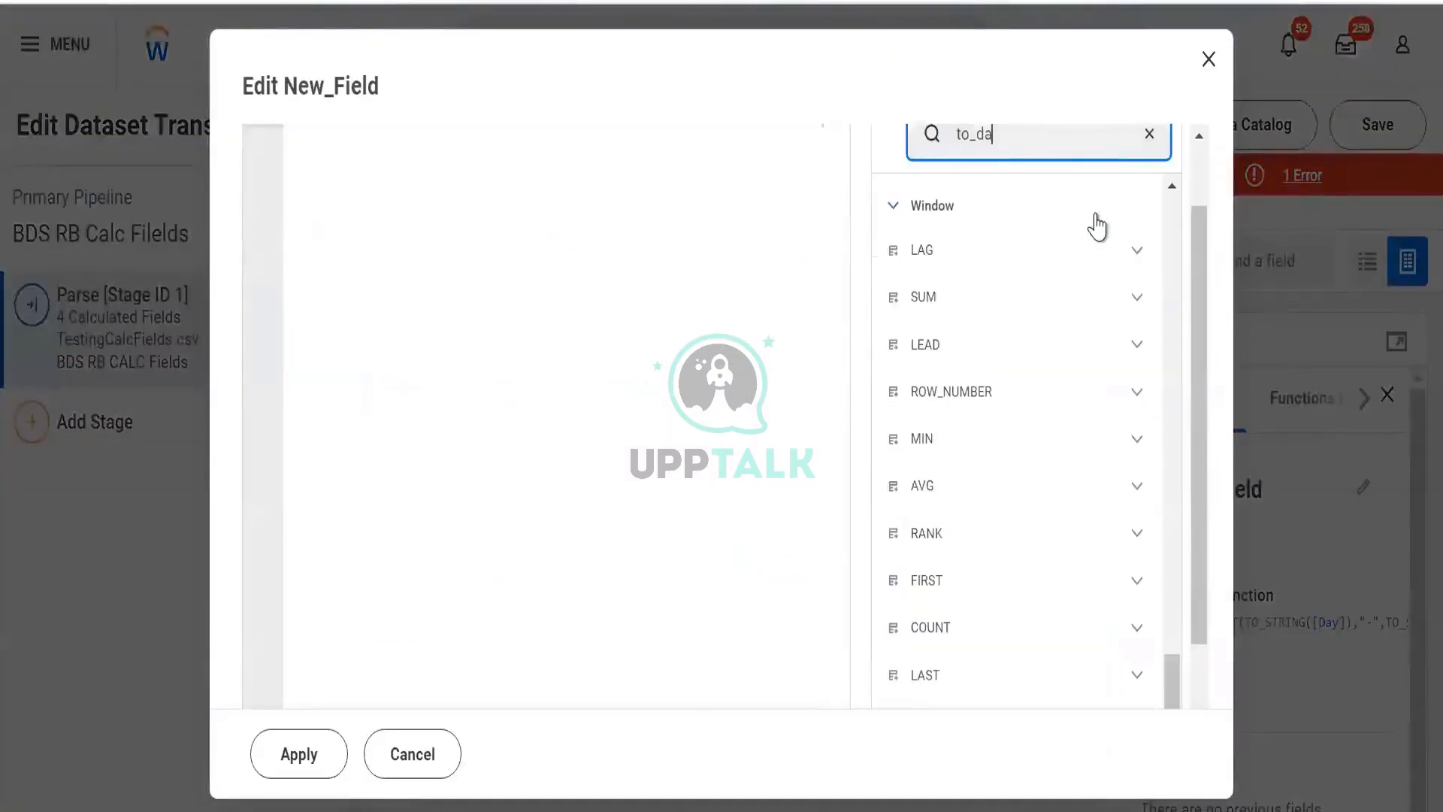
{"action": "left_click", "coordinate": [1130, 305]}
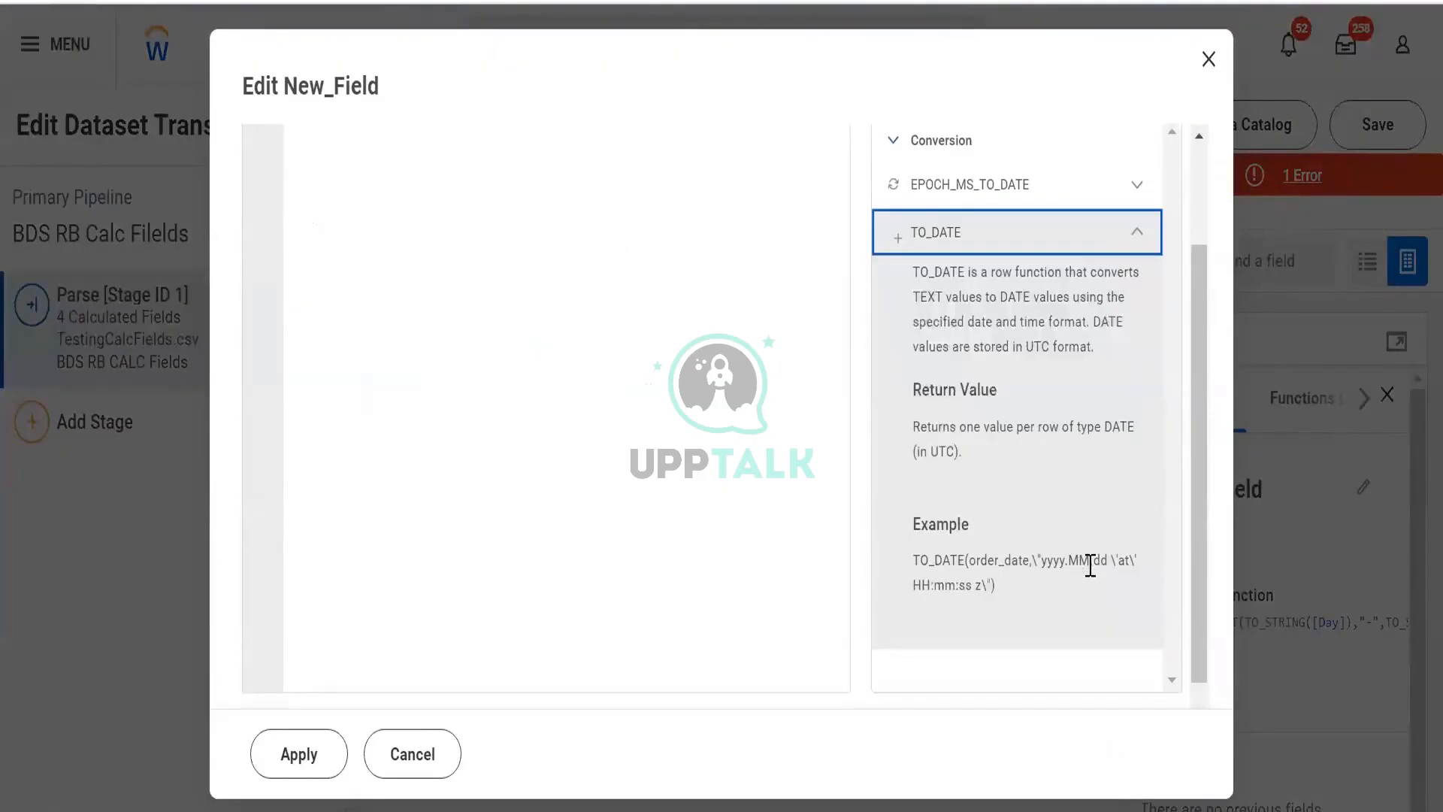
{"action": "scroll", "coordinate": [1079, 539], "scroll_direction": "up", "scroll_amount": 2}
{"action": "scroll", "coordinate": [923, 430], "scroll_direction": "down", "scroll_amount": 3}
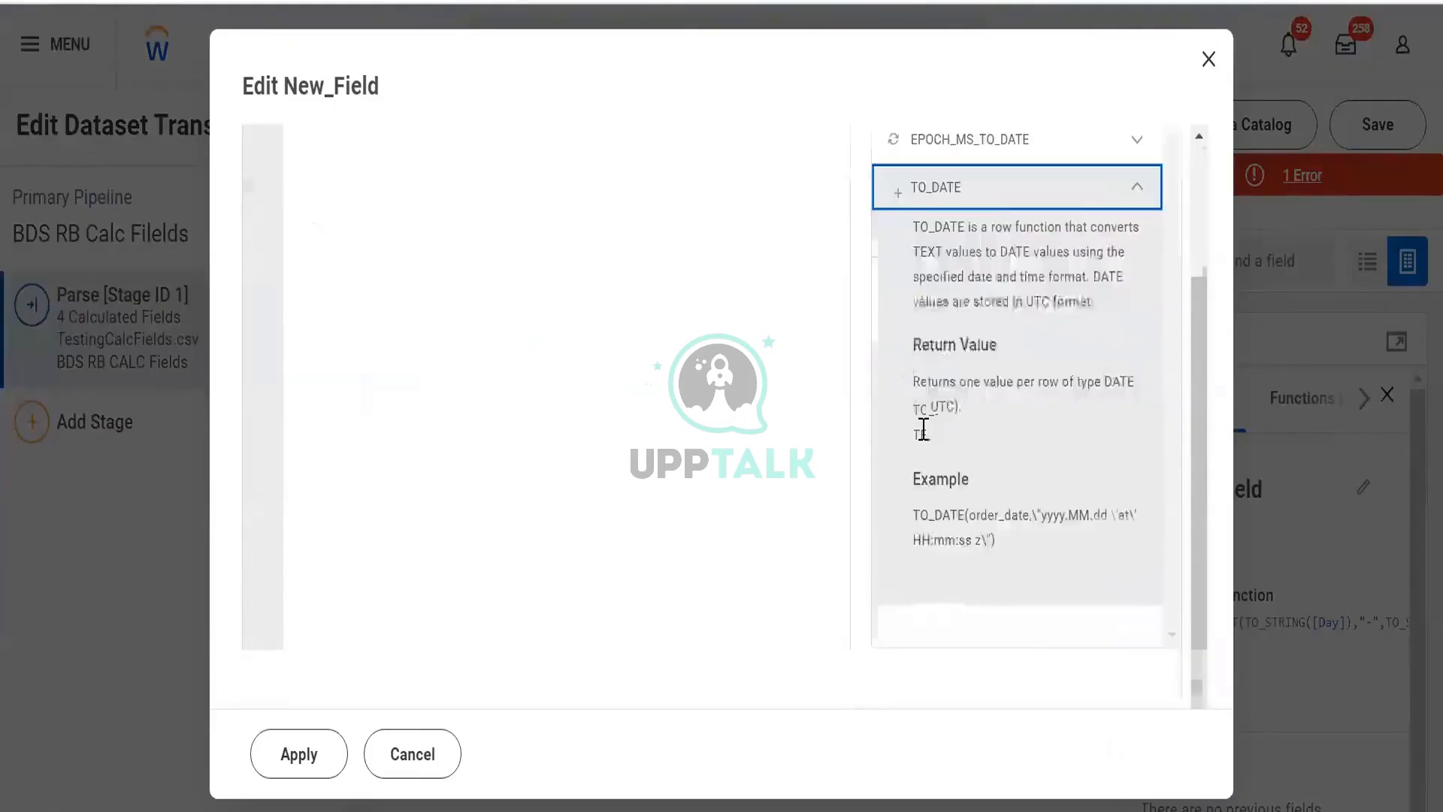
{"action": "scroll", "coordinate": [1003, 511], "scroll_direction": "up", "scroll_amount": 2}
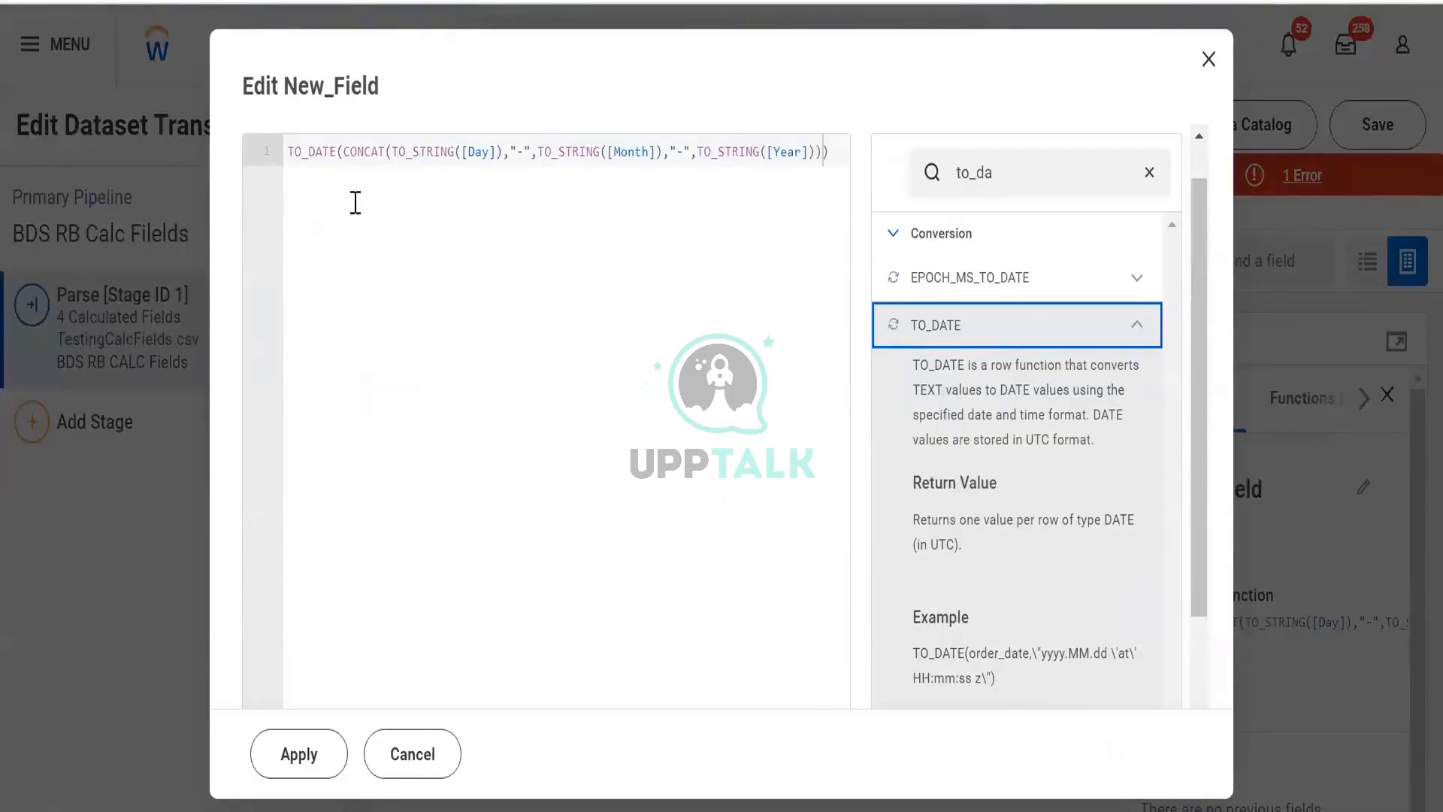
- Replace TO_DATE with TO_STRING around the CONCAT expression and apply it
{"action": "left_click", "coordinate": [337, 158]}
{"action": "key", "text": "shift+End"}
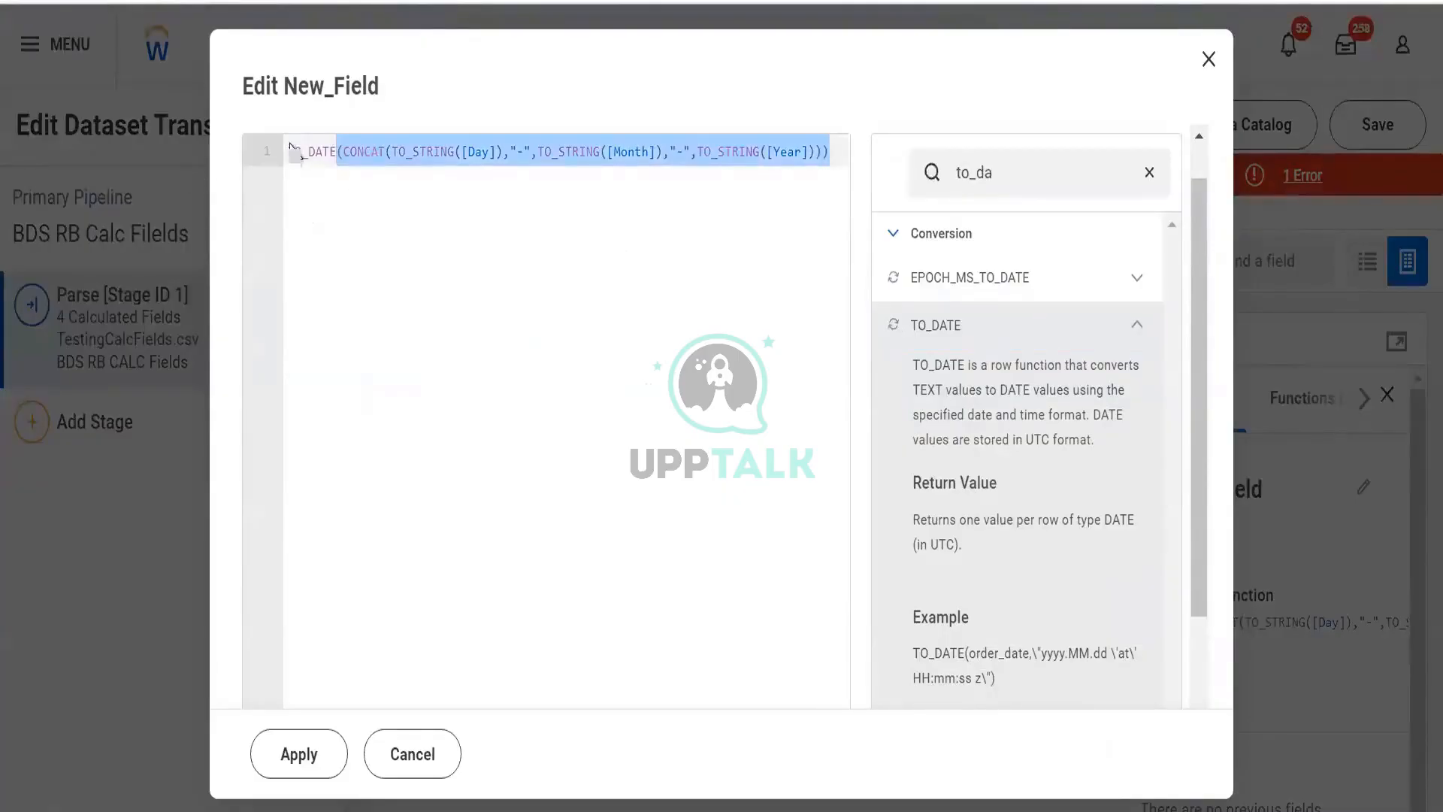
{"action": "left_click", "coordinate": [332, 152]}
{"action": "key", "text": "BackSpace"}
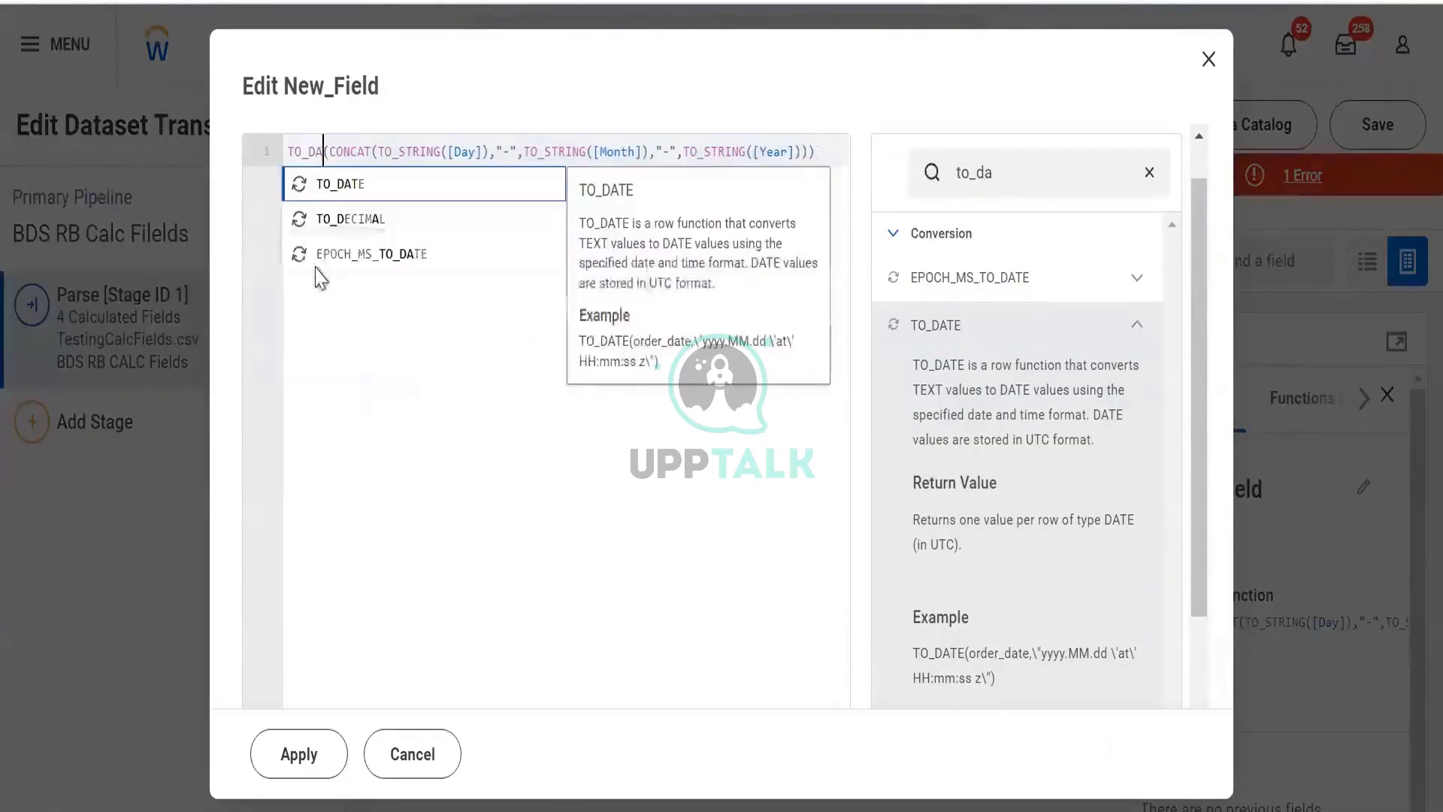
{"action": "key", "text": "BackSpace"}
{"action": "key", "text": "Down"}
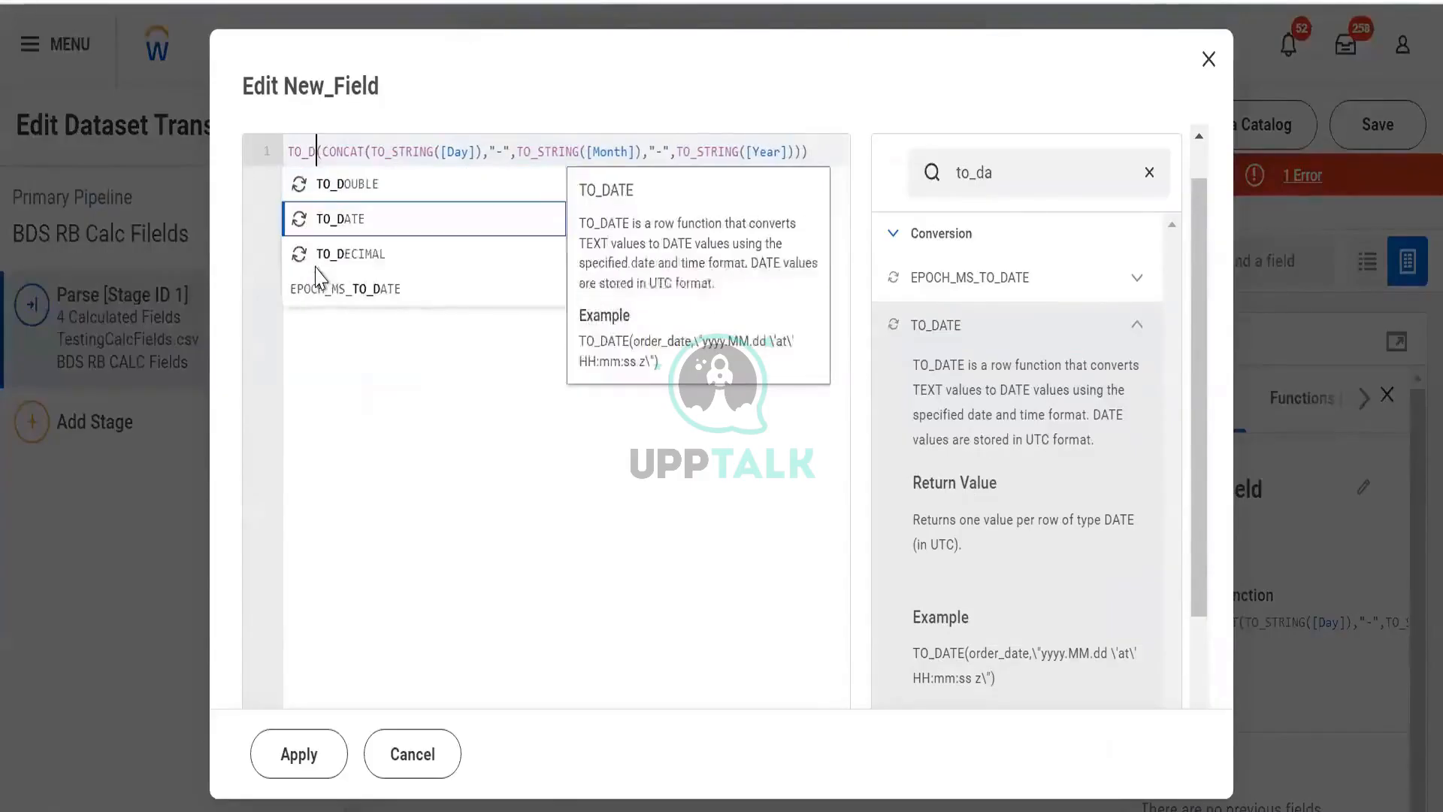
{"action": "key", "text": "Up"}
{"action": "key", "text": "BackSpace"}
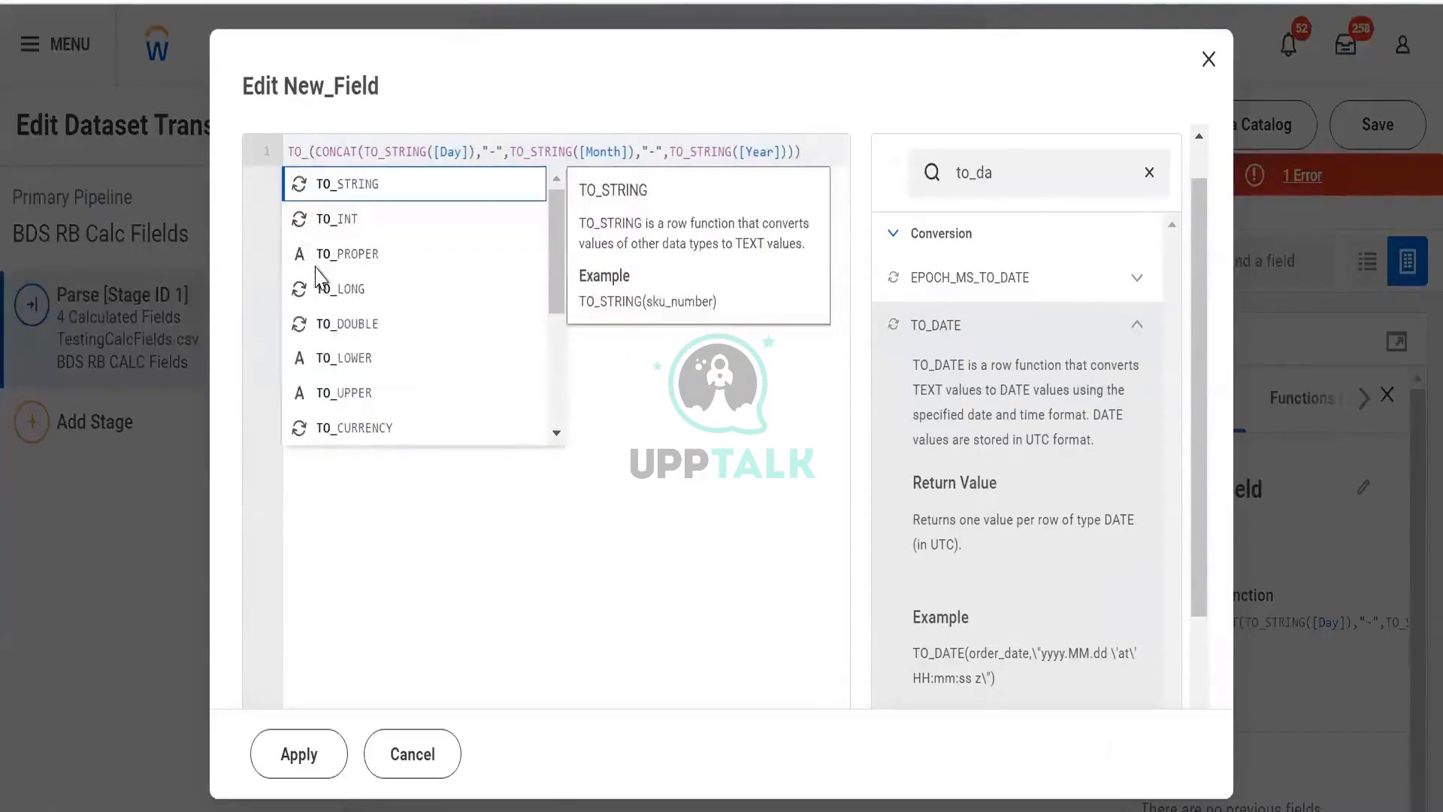
{"action": "key", "text": "Return"}
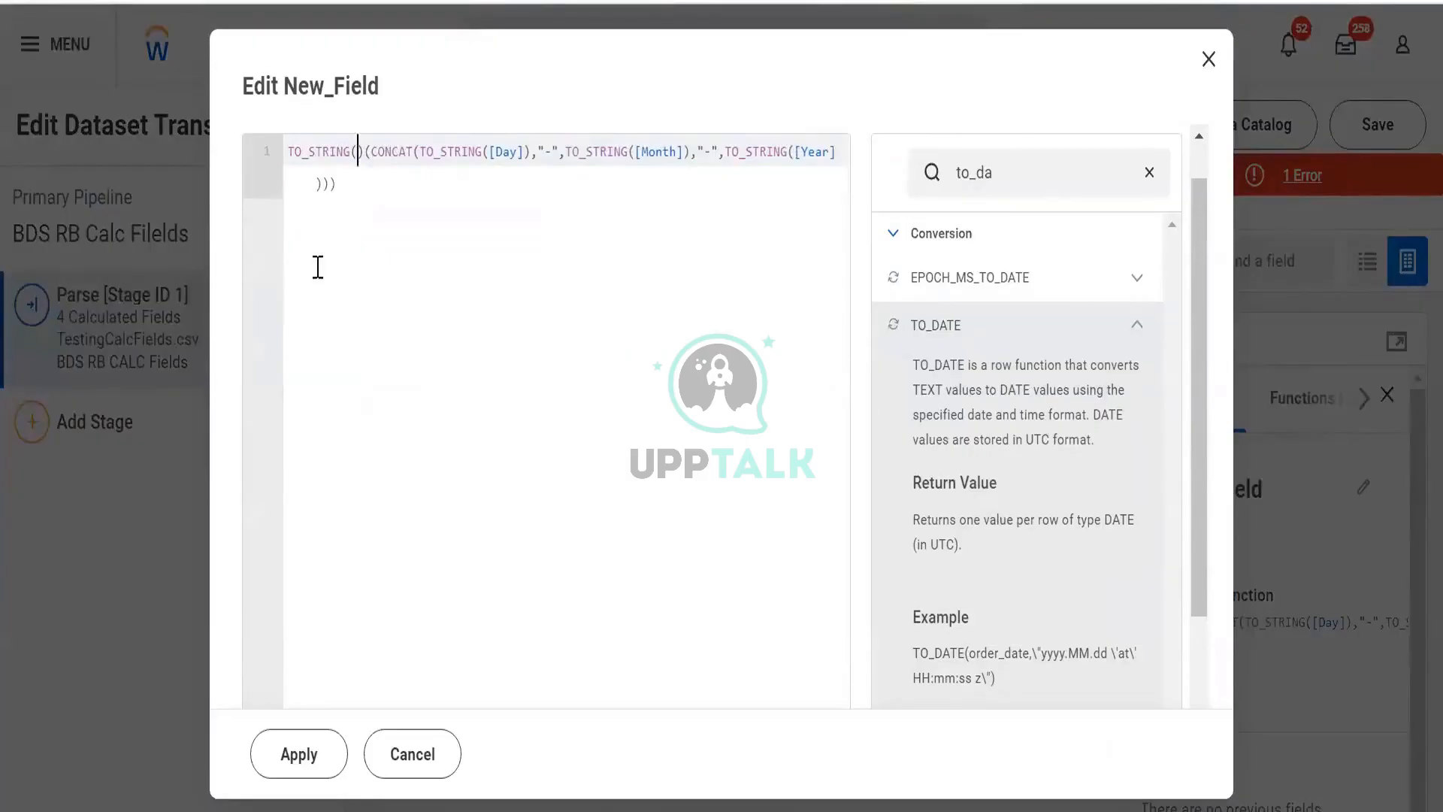
{"action": "key", "text": "BackSpace"}
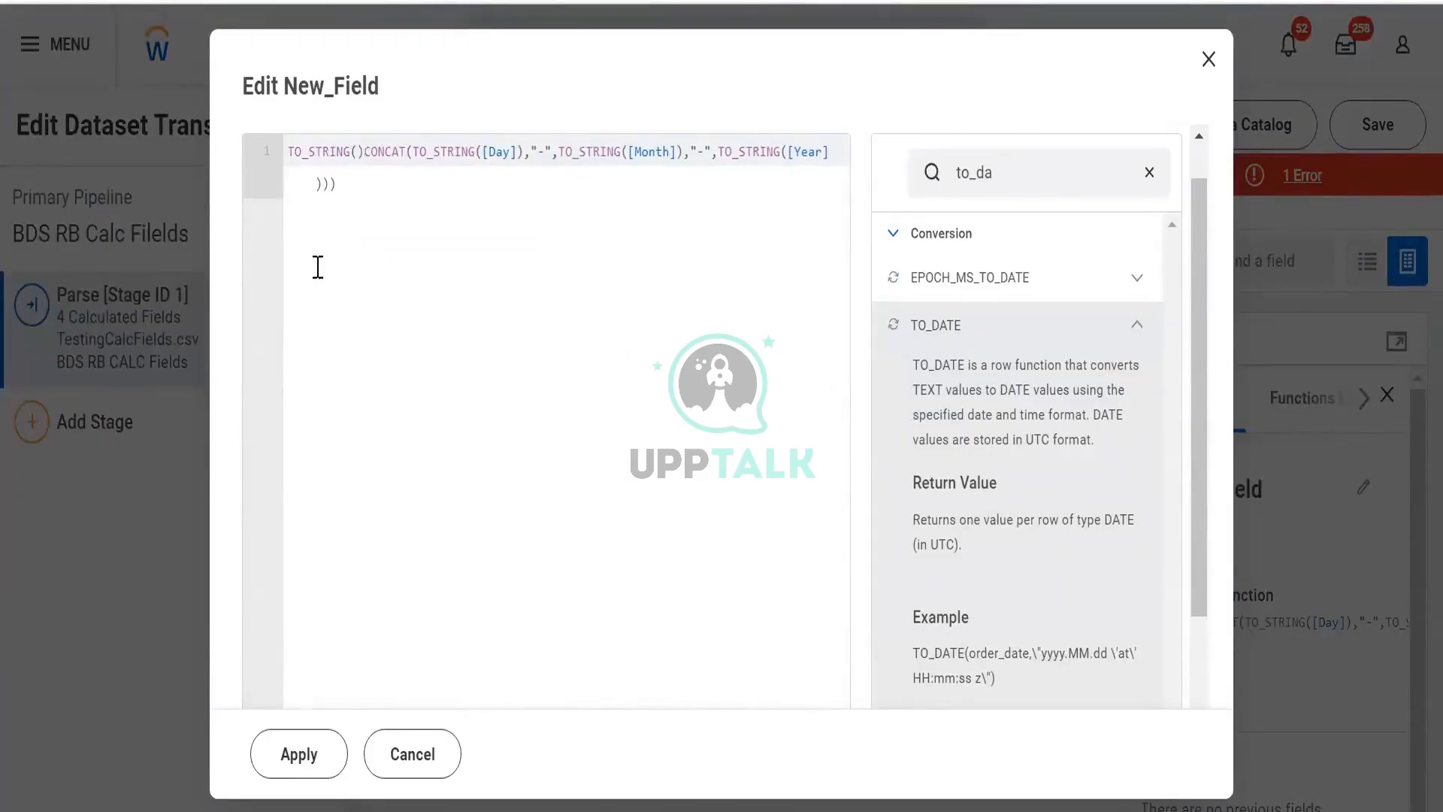
{"action": "key", "text": "ctrl+shift+Right"}
{"action": "key", "text": "ctrl+shift+Right"}
{"action": "key", "text": "ctrl+shift+Right"}
{"action": "key", "text": "ctrl+shift+Right"}
{"action": "key", "text": "ctrl+shift+Right"}
{"action": "key", "text": "ctrl+shift+Right"}
{"action": "key", "text": "ctrl+shift+Right"}
{"action": "key", "text": "ctrl+shift+Right"}
{"action": "key", "text": "ctrl+shift+Right"}
{"action": "key", "text": "ctrl+shift+Right"}
{"action": "key", "text": "ctrl+shift+Right"}
{"action": "key", "text": "ctrl+shift+Right"}
{"action": "key", "text": "ctrl+shift+Right"}
{"action": "key", "text": "ctrl+shift+Right"}
{"action": "key", "text": "ctrl+shift+Left"}
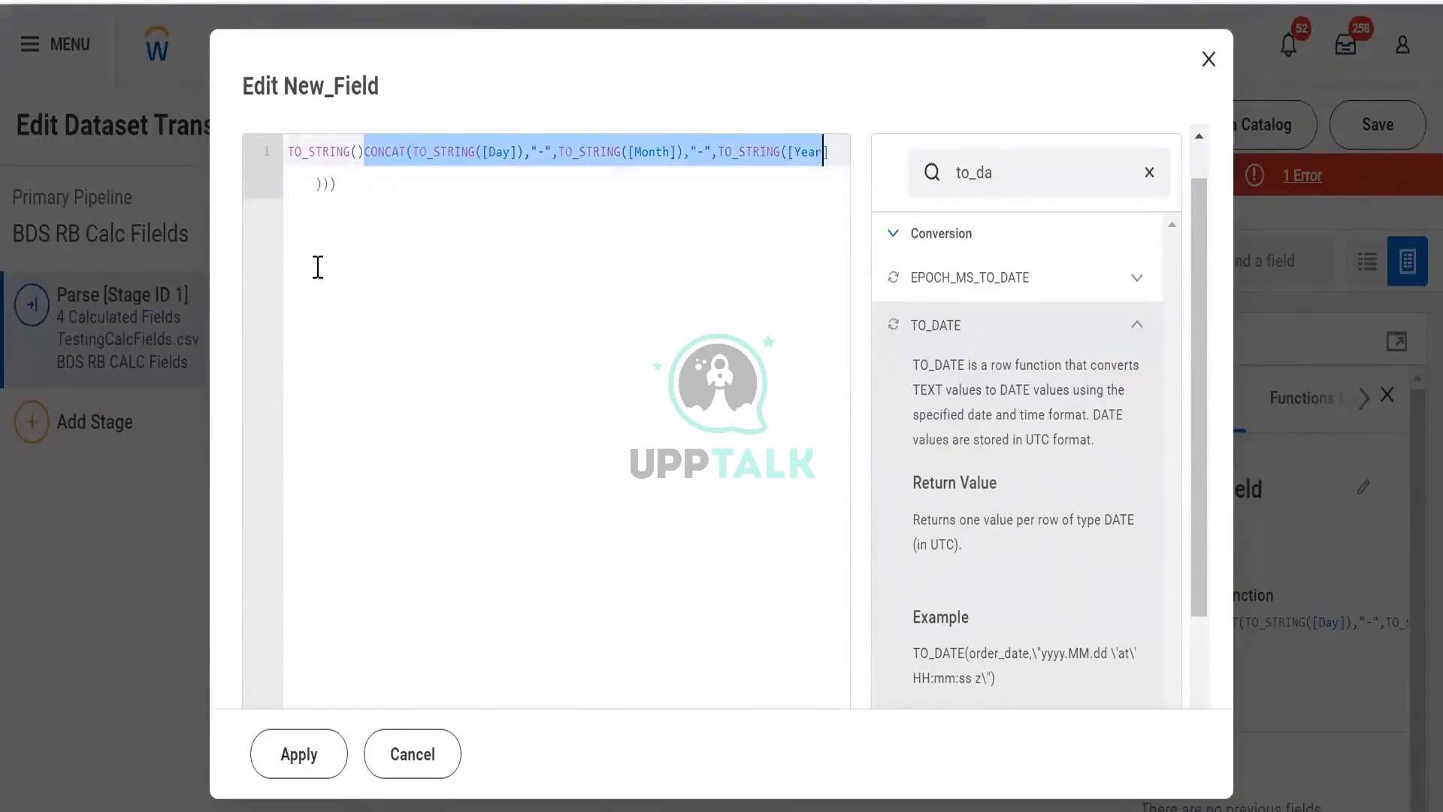
{"action": "key", "text": "ctrl+shift+Right"}
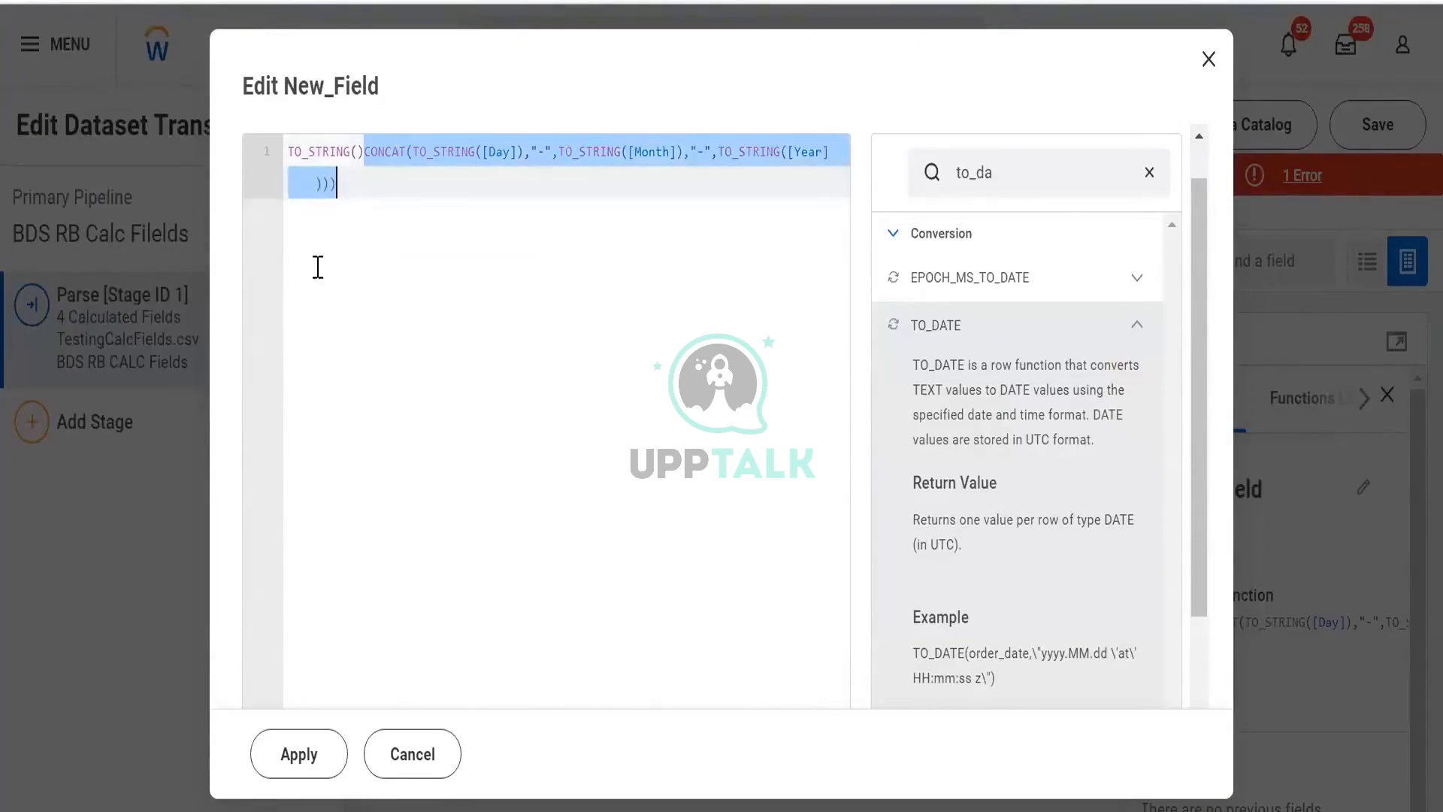
{"action": "key", "text": "ctrl+x"}
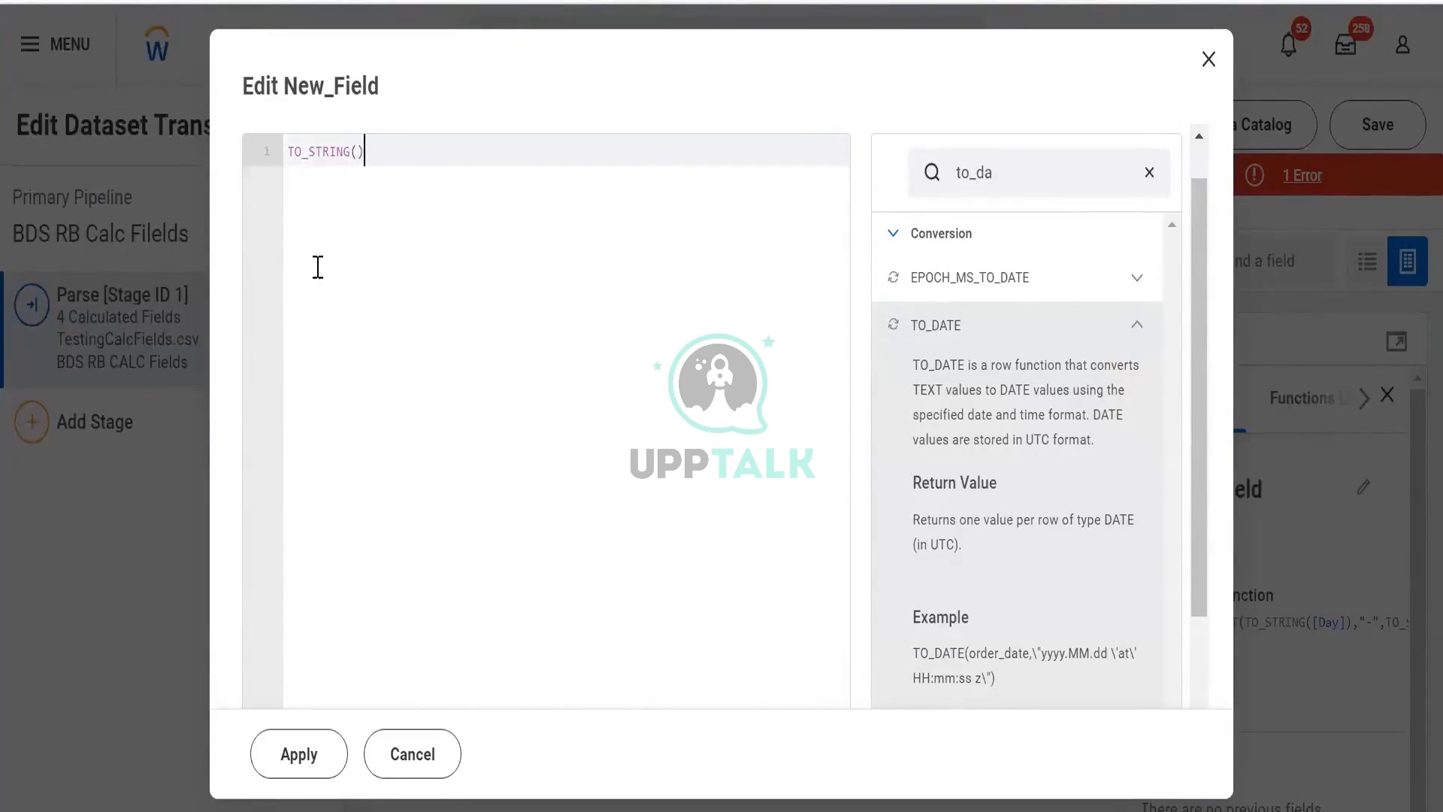
{"action": "key", "text": "ctrl+v"}
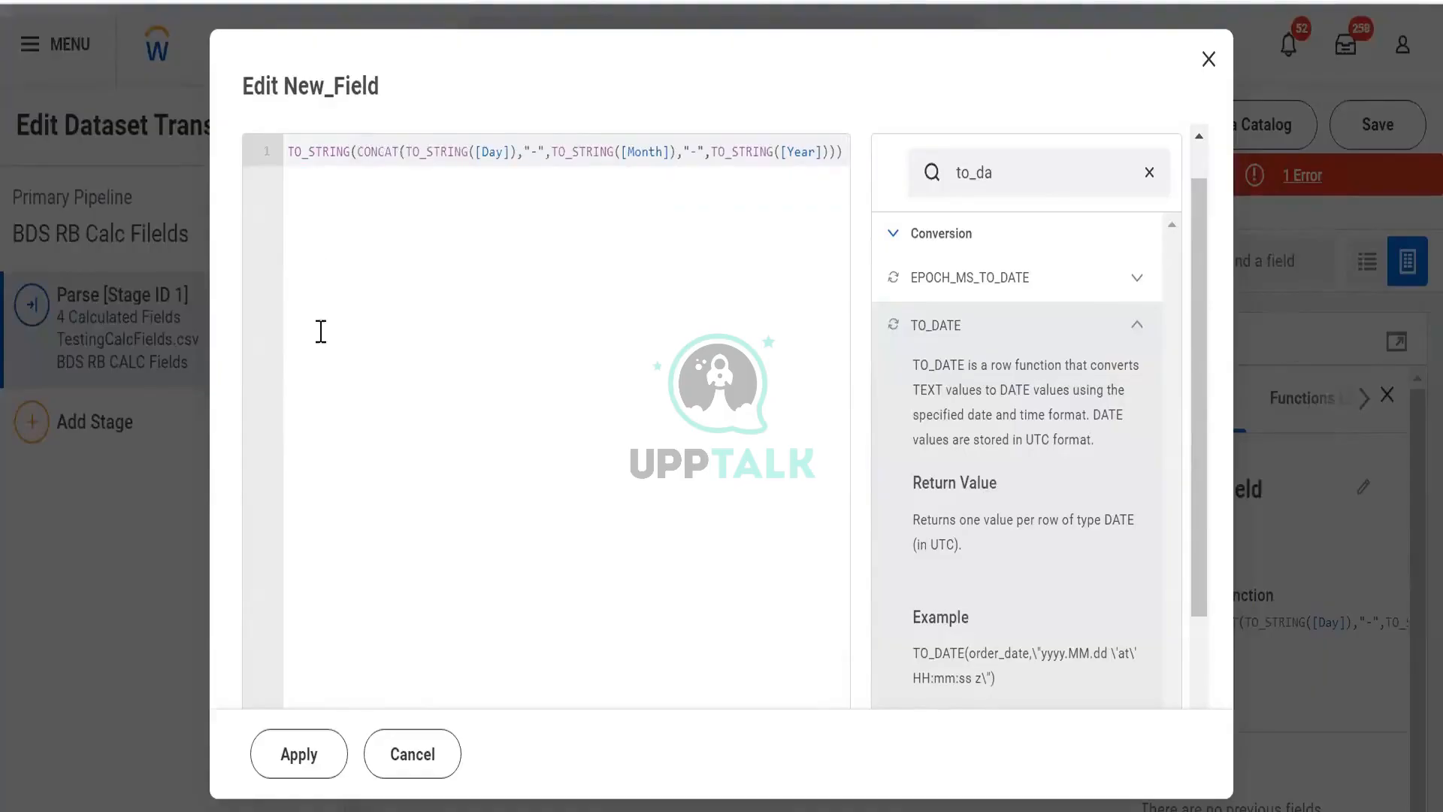
{"action": "left_click", "coordinate": [298, 755]}
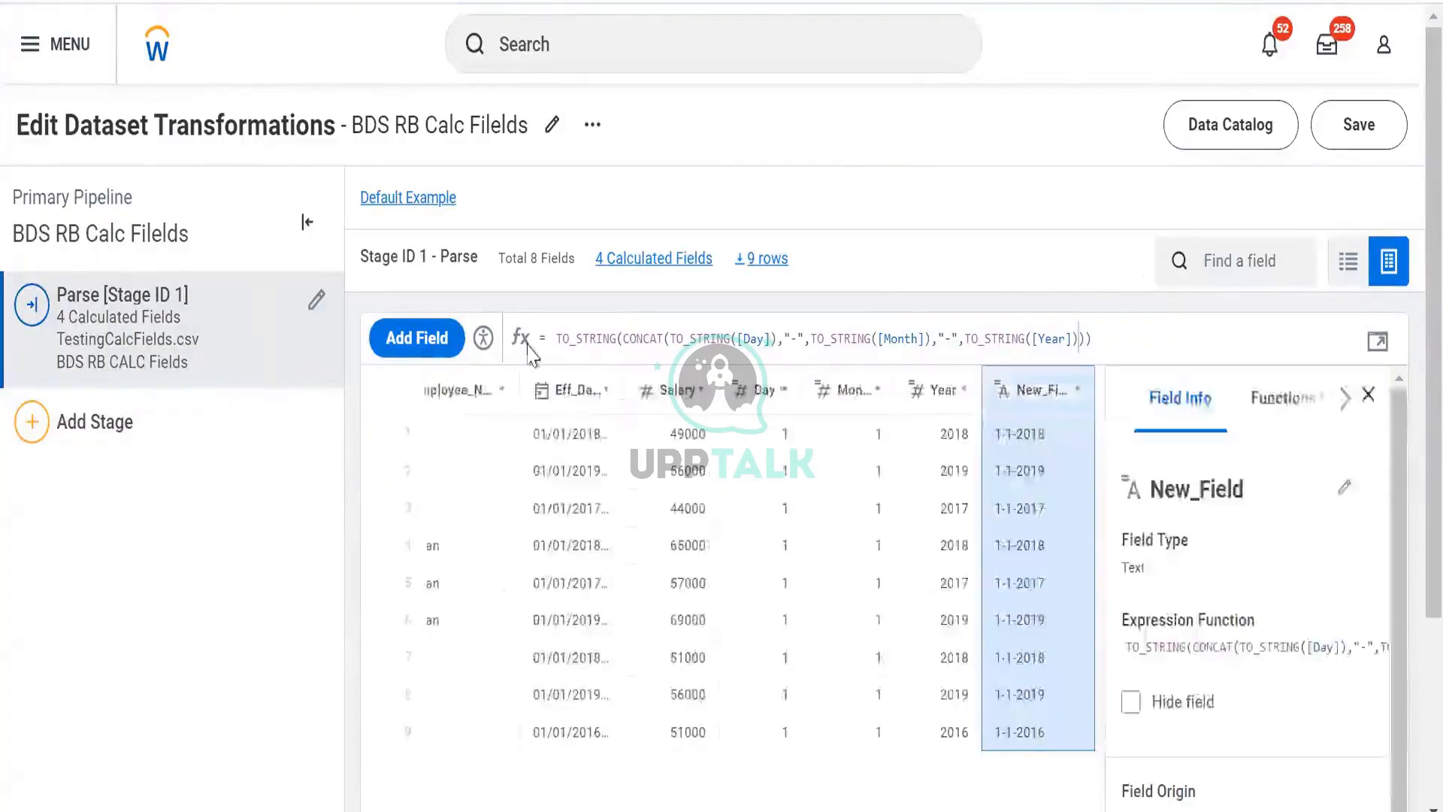
- Change the outer function to TO_INT in the expanded editor, apply it, and check the validation error
{"action": "left_click", "coordinate": [1377, 341]}
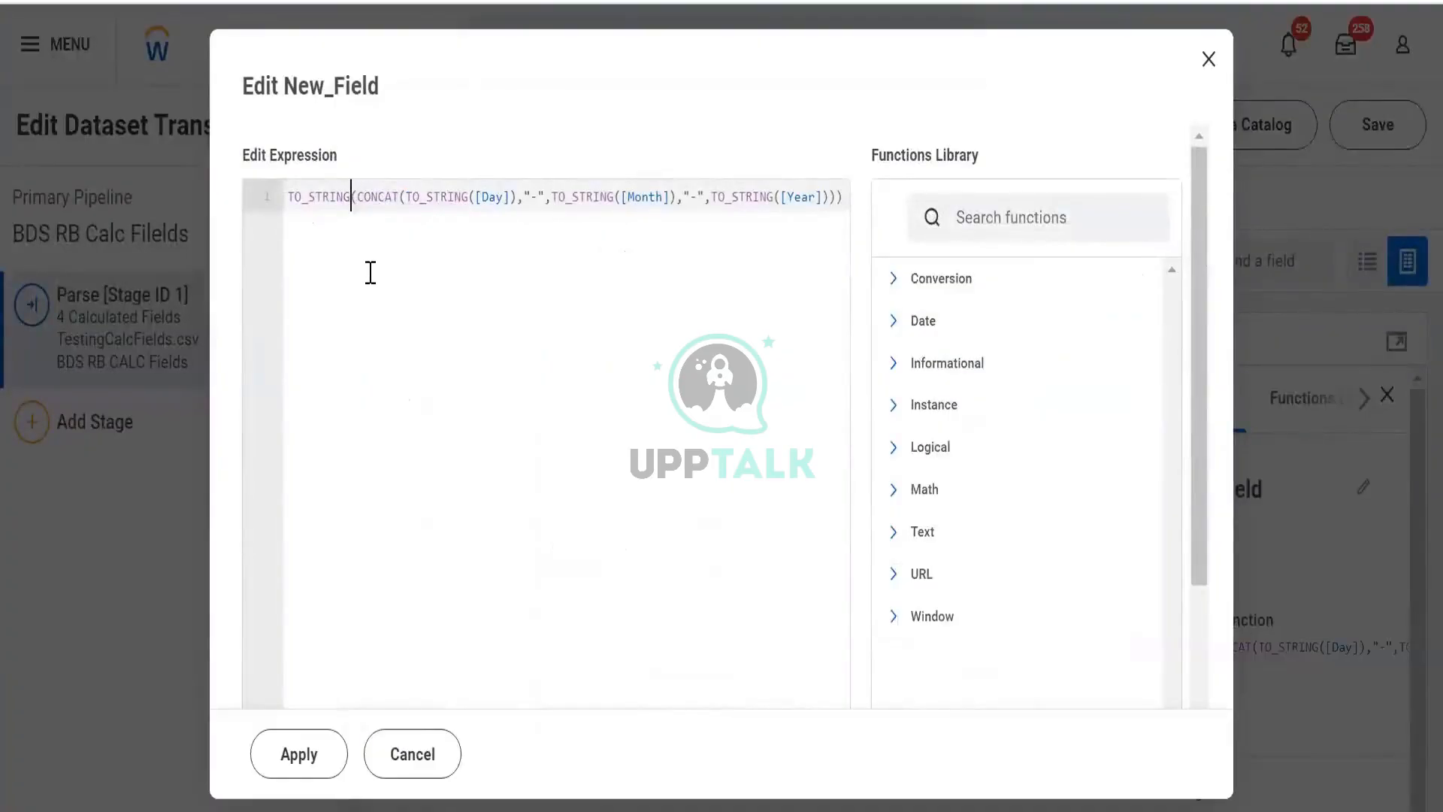
{"action": "key", "text": "BackSpace"}
{"action": "key", "text": "BackSpace"}
{"action": "key", "text": "BackSpace"}
{"action": "key", "text": "BackSpace"}
{"action": "key", "text": "BackSpace"}
{"action": "key", "text": "BackSpace"}
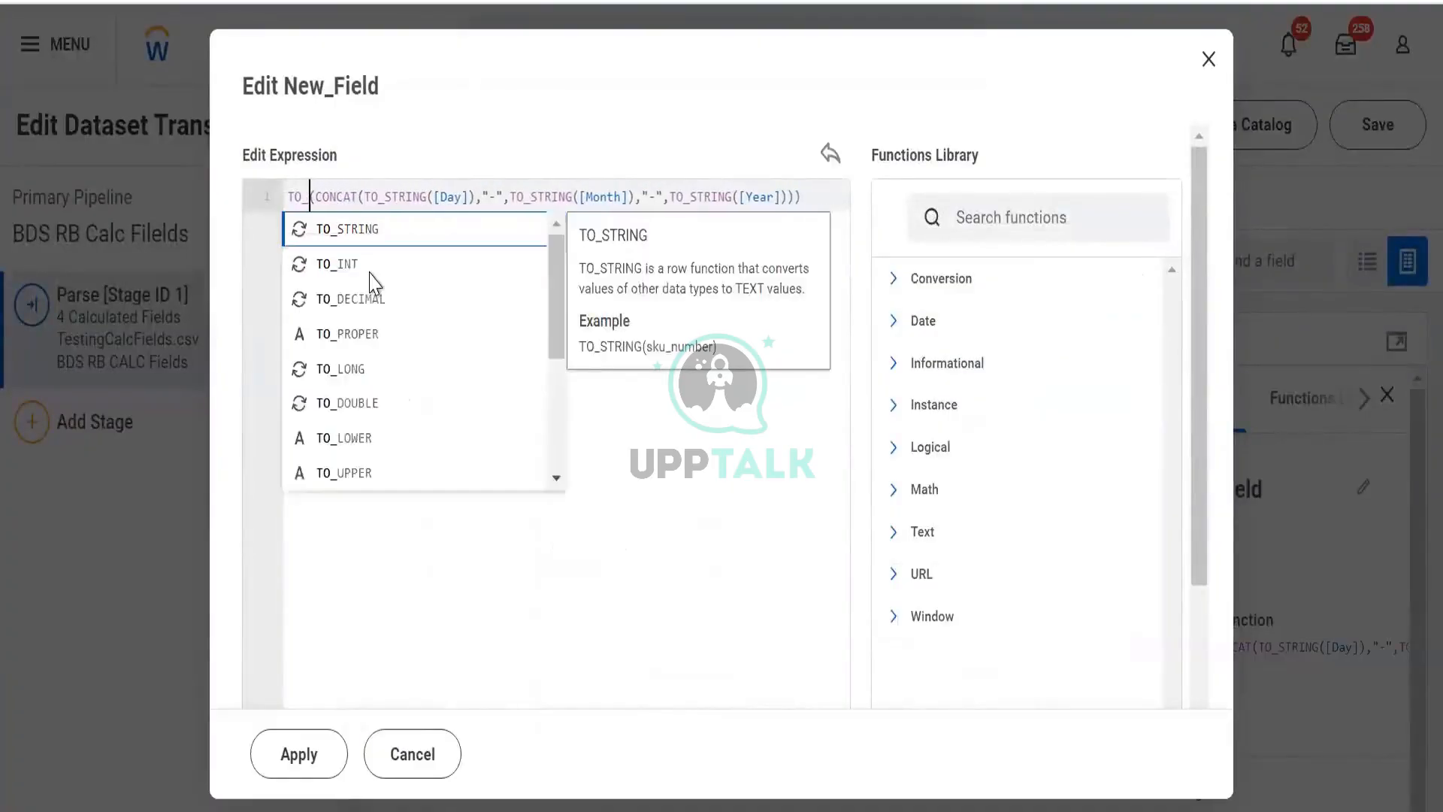
{"action": "type", "text": "int"}
{"action": "key", "text": "Return"}
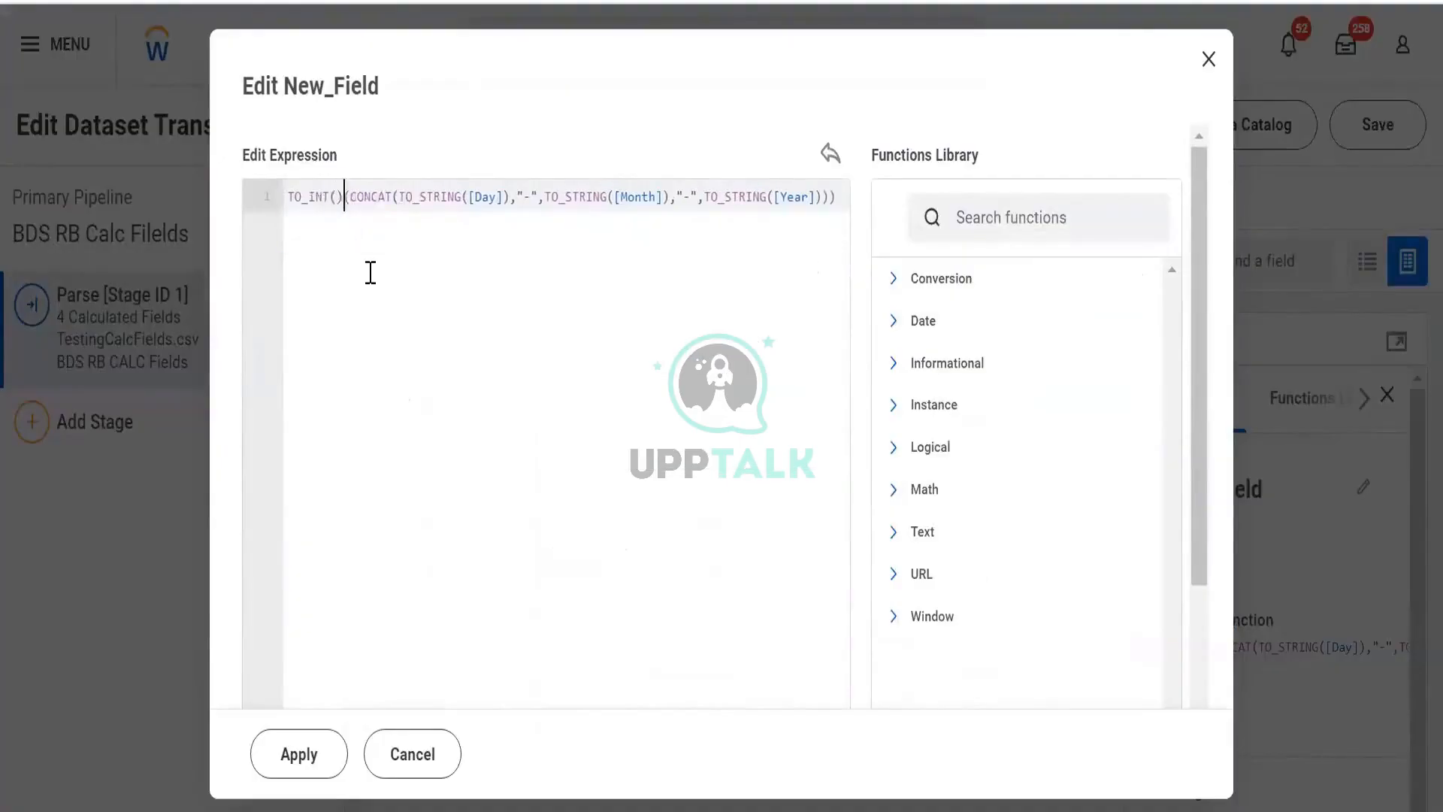
{"action": "key", "text": "ctrl+shift+Right"}
{"action": "key", "text": "ctrl+shift+Right"}
{"action": "key", "text": "ctrl+shift+Right"}
{"action": "key", "text": "ctrl+shift+Right"}
{"action": "key", "text": "ctrl+shift+Right"}
{"action": "key", "text": "ctrl+shift+Right"}
{"action": "key", "text": "ctrl+shift+Right"}
{"action": "key", "text": "ctrl+shift+Right"}
{"action": "key", "text": "ctrl+shift+Right"}
{"action": "key", "text": "ctrl+shift+Right"}
{"action": "key", "text": "ctrl+shift+Right"}
{"action": "key", "text": "ctrl+shift+Right"}
{"action": "key", "text": "ctrl+shift+Right"}
{"action": "key", "text": "ctrl+shift+Right"}
{"action": "key", "text": "ctrl+shift+Right"}
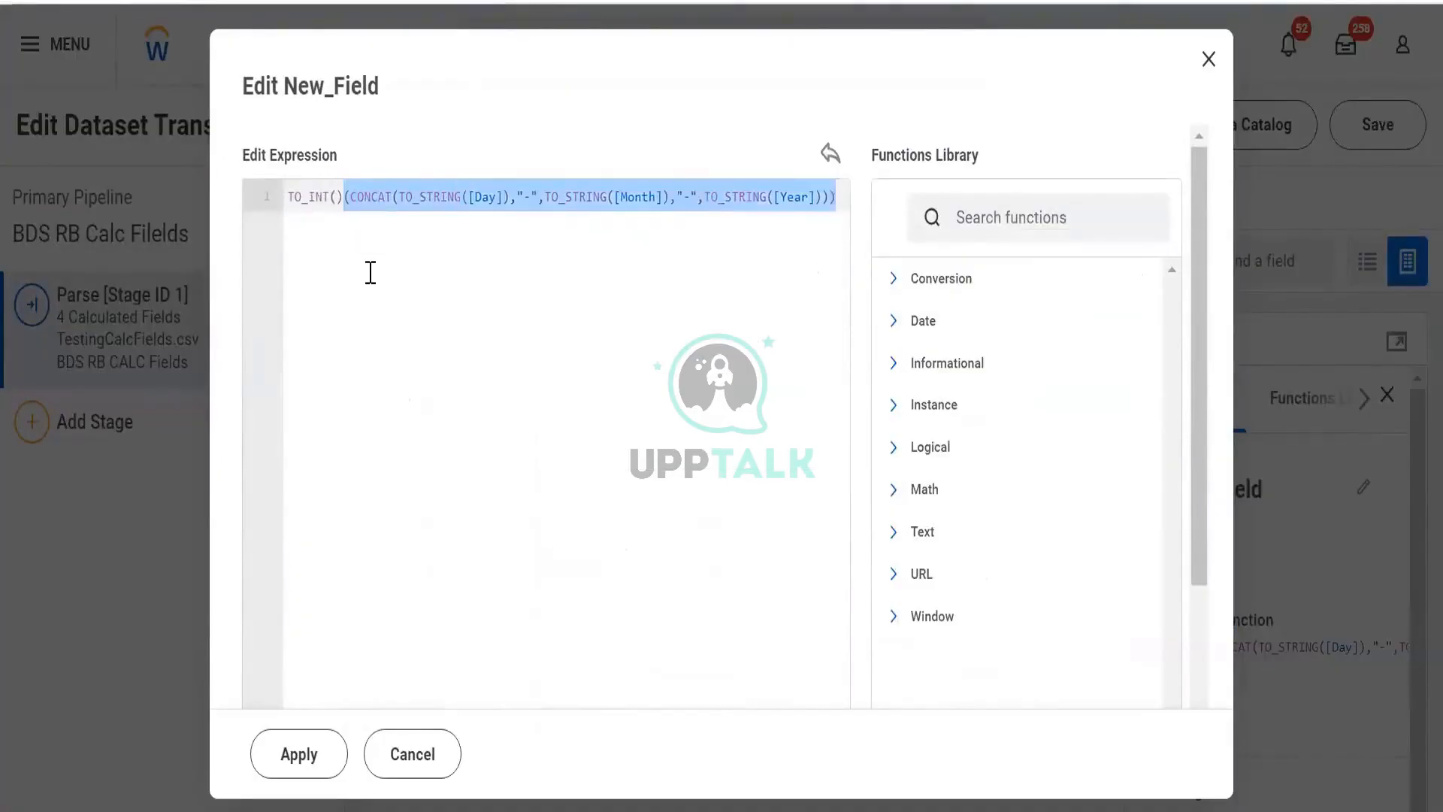
{"action": "key", "text": "ctrl+x"}
{"action": "key", "text": "ctrl+v"}
{"action": "key", "text": "Return"}
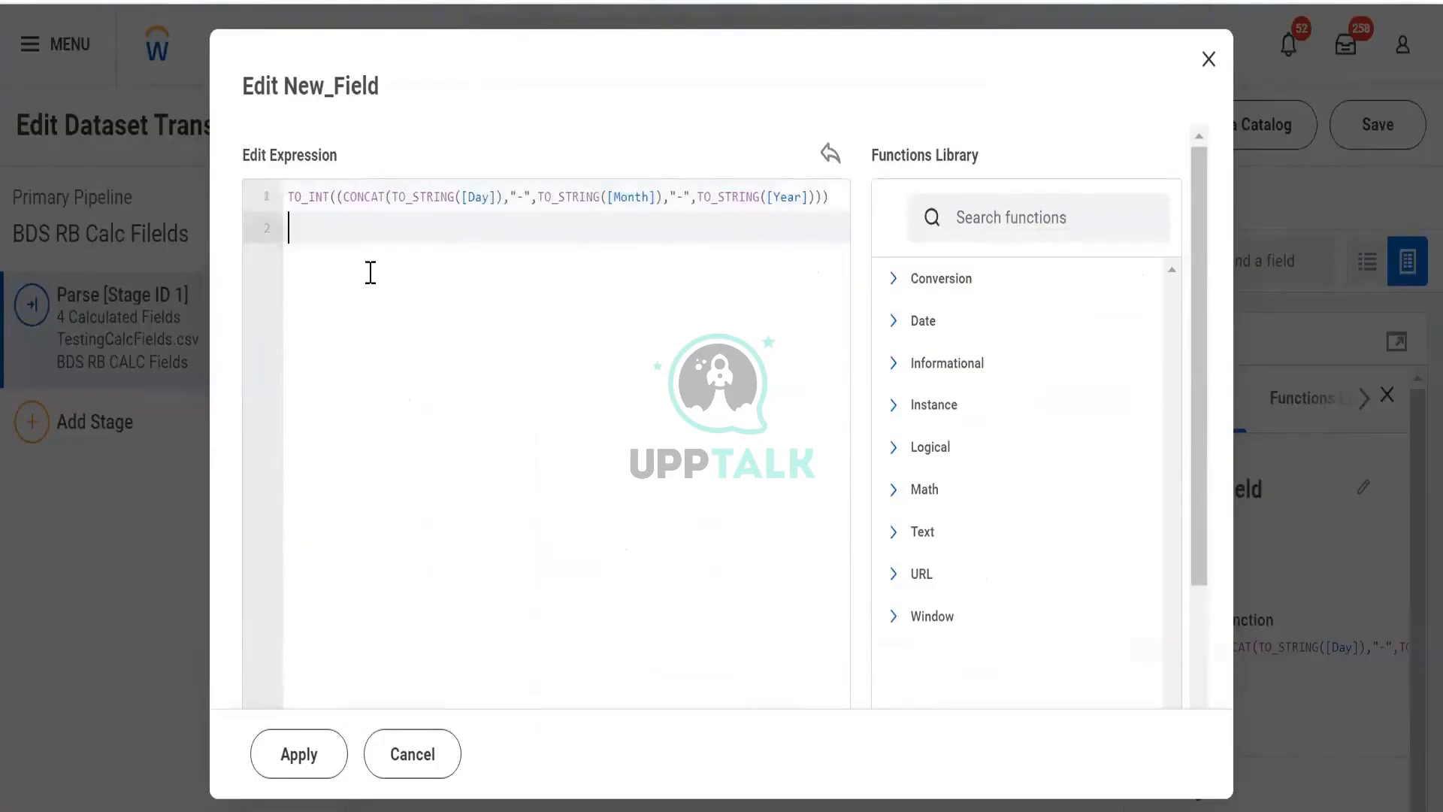
{"action": "left_click", "coordinate": [301, 770]}
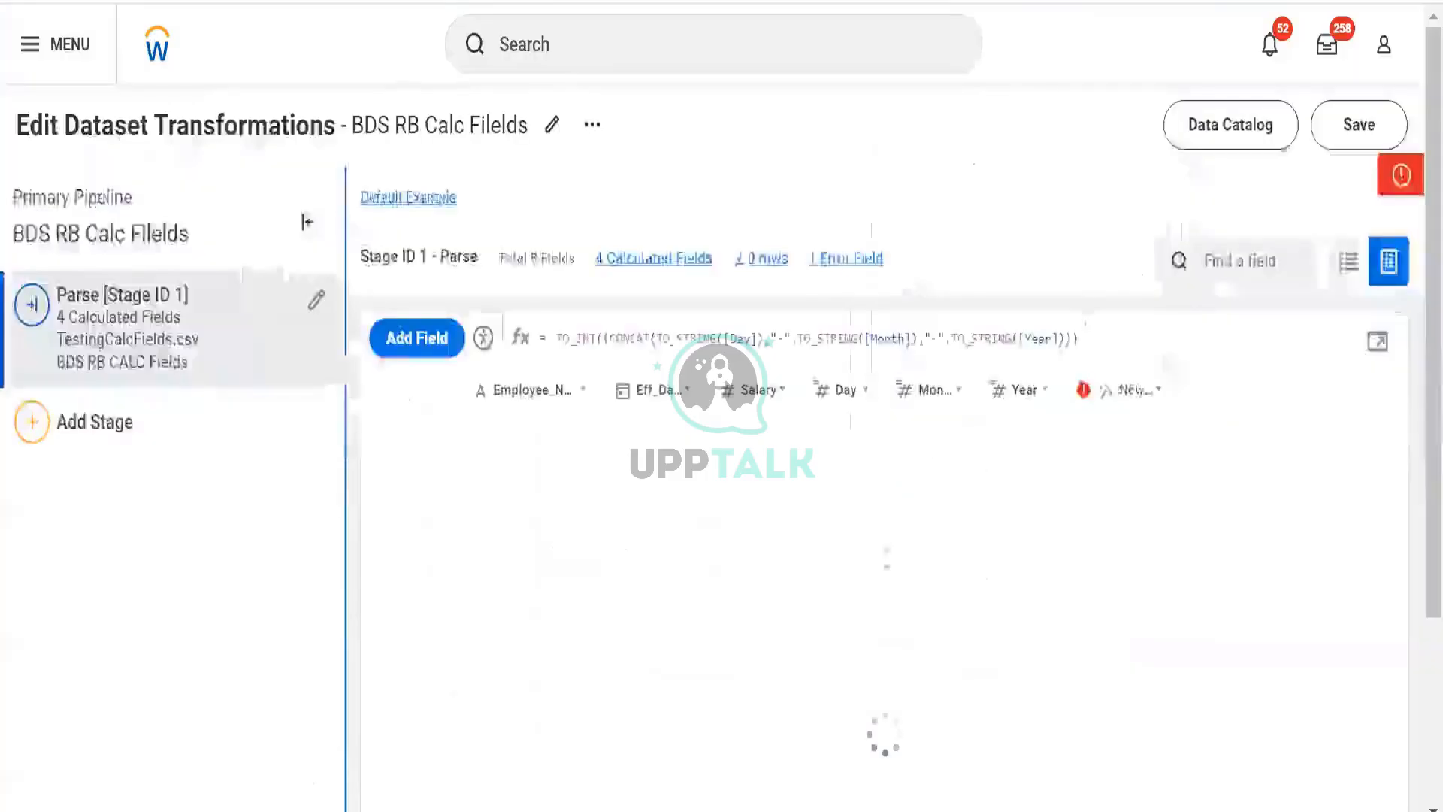
{"action": "left_click", "coordinate": [1244, 176]}
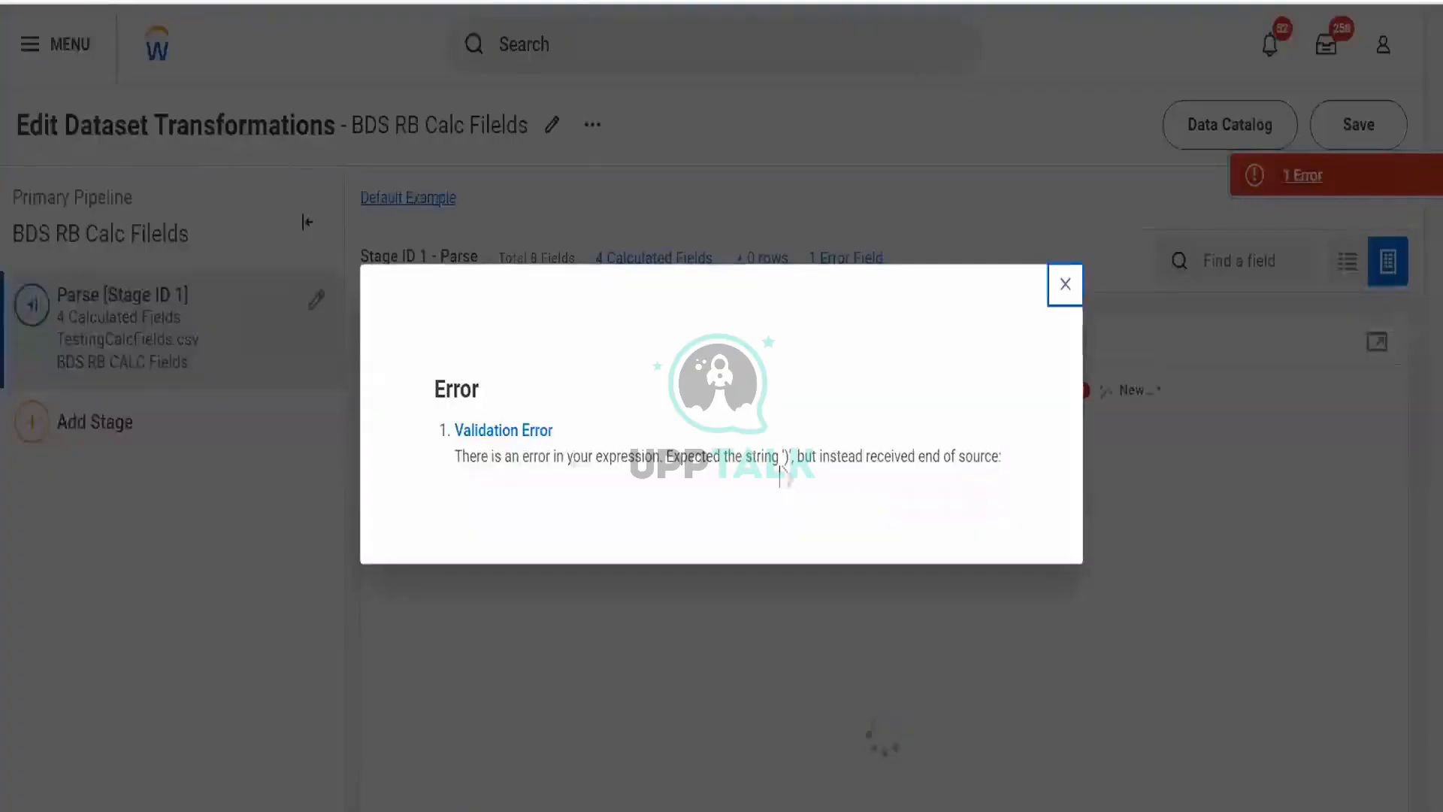
{"action": "left_click", "coordinate": [1064, 295]}
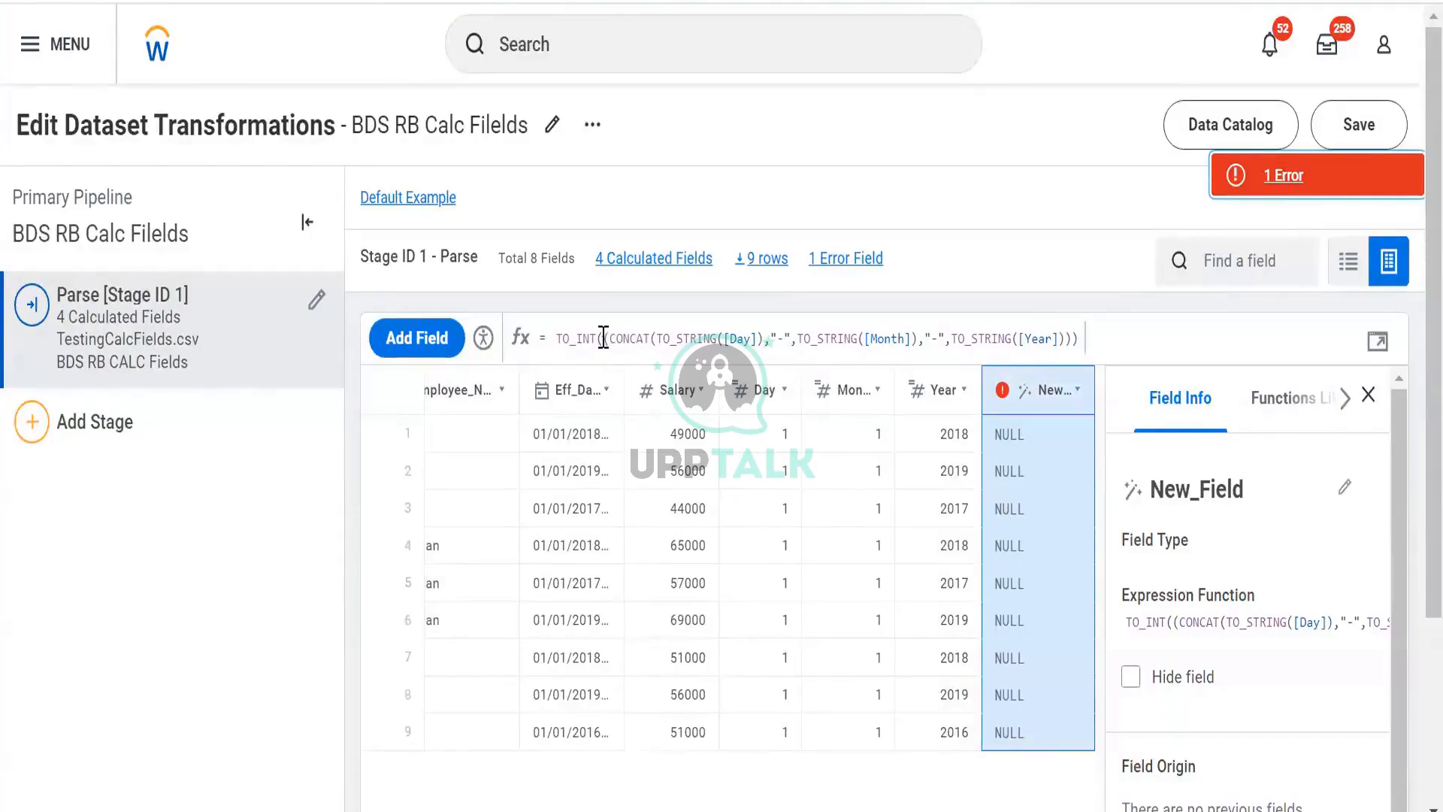
- Delete the TO_INT wrapper from the start of New_Field's expression in the formula bar
{"action": "left_click_drag", "start_coordinate": [602, 339], "coordinate": [485, 344]}
{"action": "key", "text": "BackSpace"}
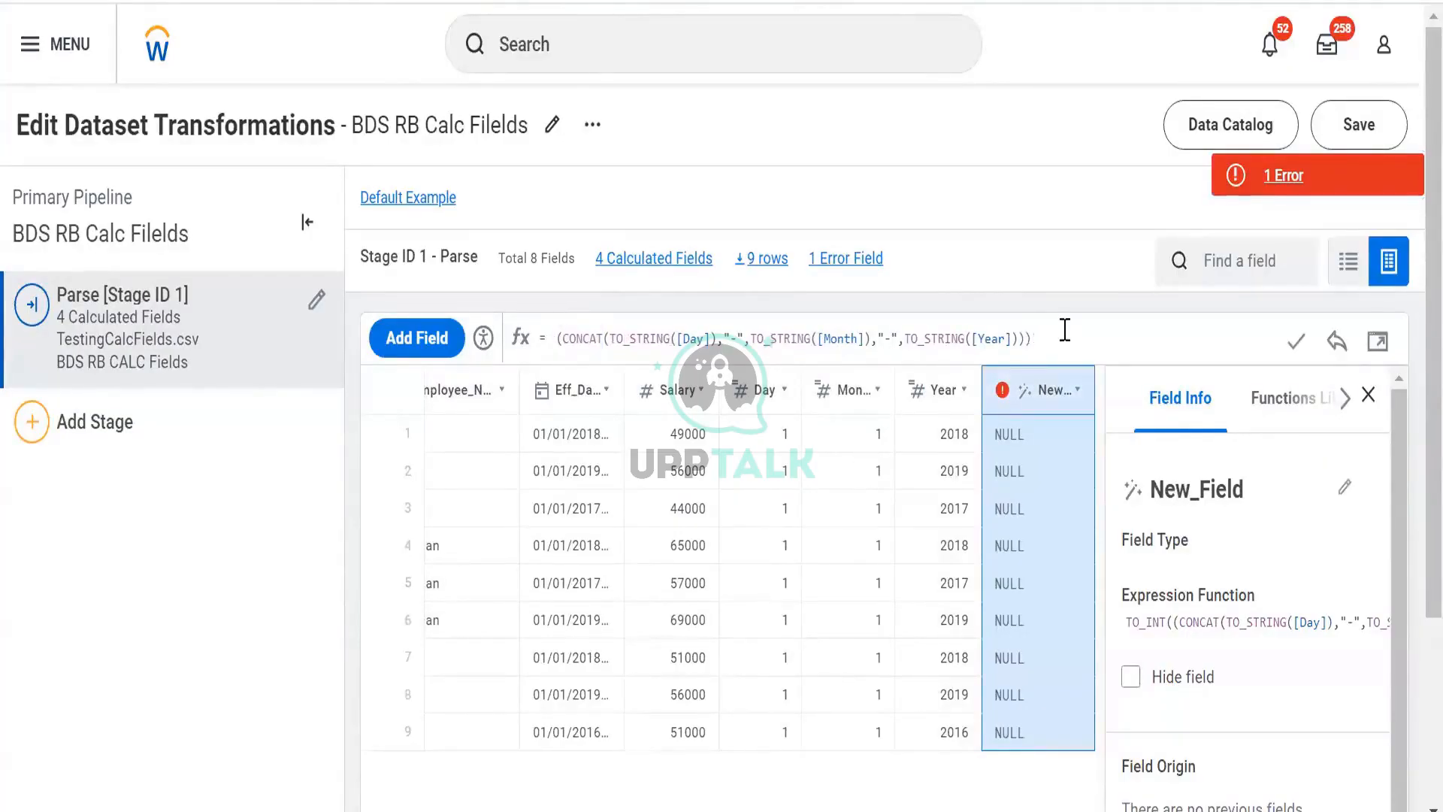
{"action": "left_click", "coordinate": [561, 335]}
{"action": "key", "text": "shift+End"}
{"action": "key", "text": "BackSpace"}
{"action": "key", "text": "ctrl+z"}
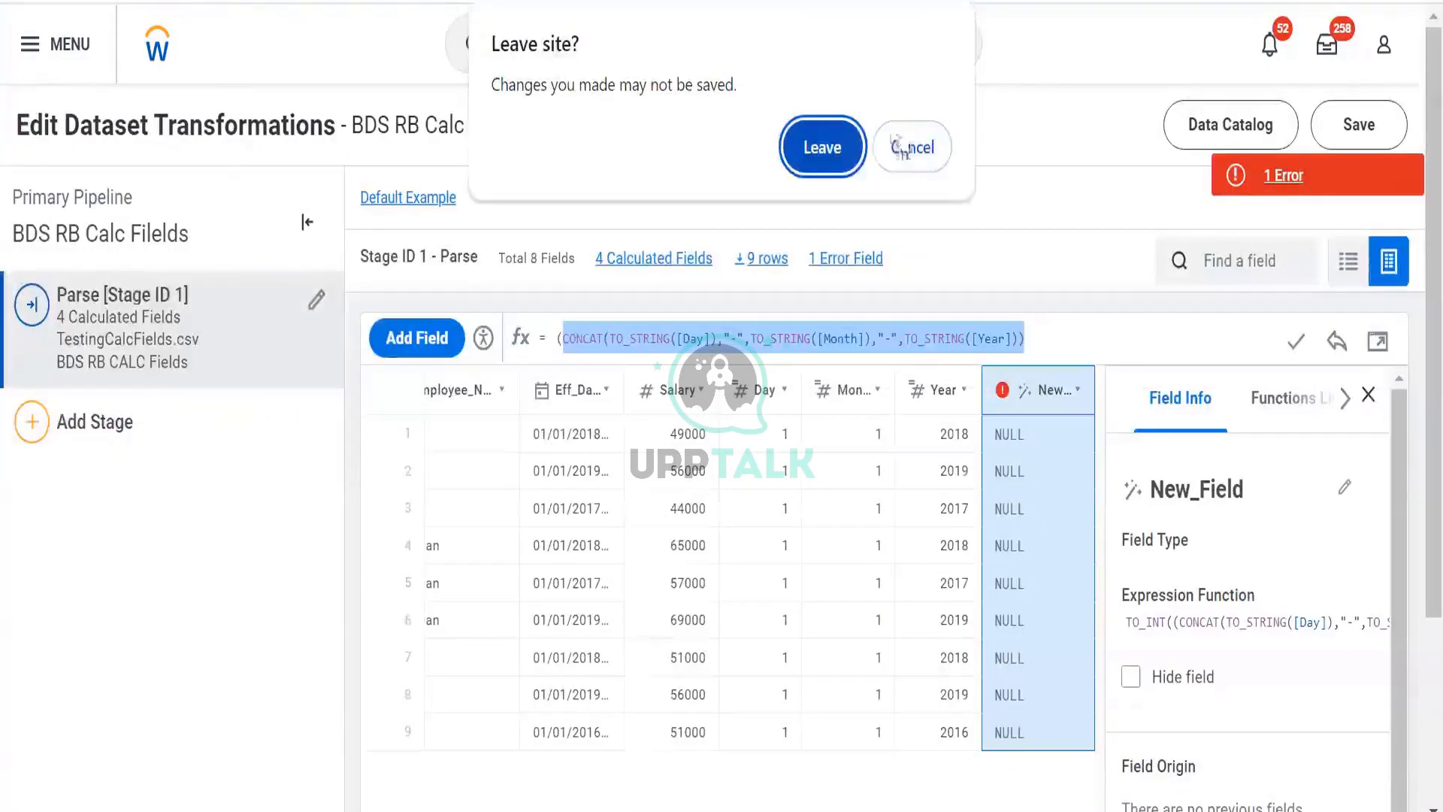
{"action": "left_click", "coordinate": [910, 147]}
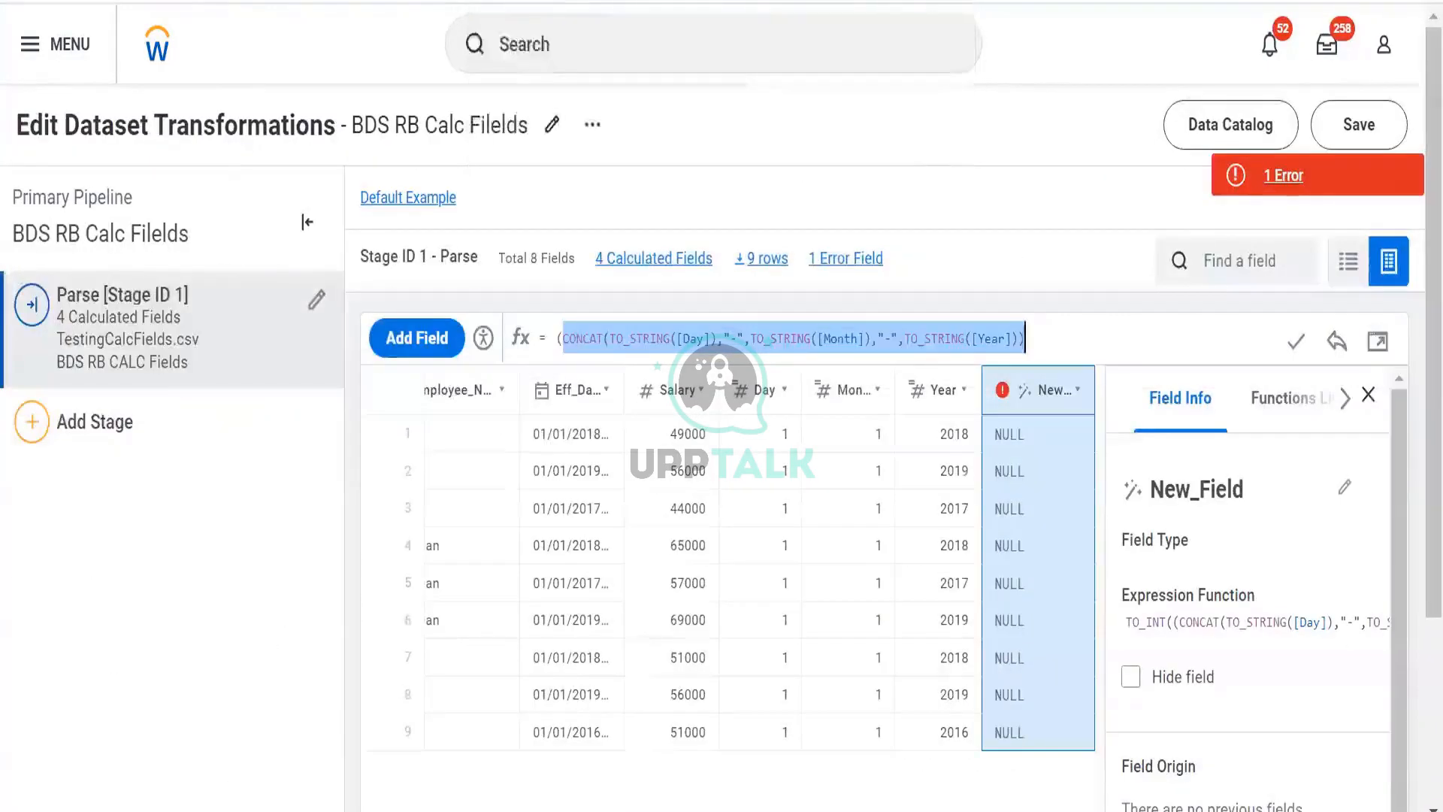
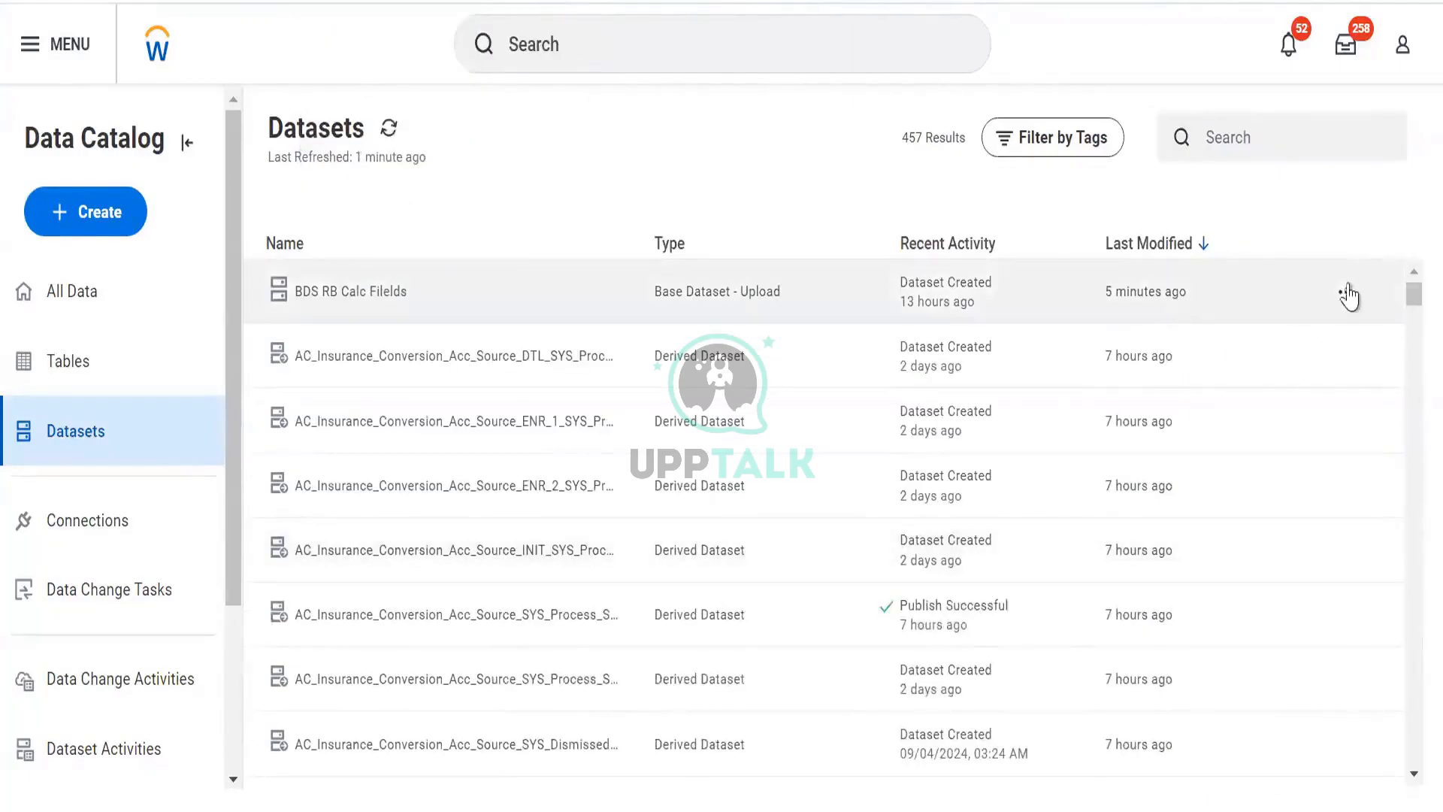
- Open the BDS RB Calc Filelds dataset details and switch to the data preview table
{"action": "left_click", "coordinate": [1347, 293]}
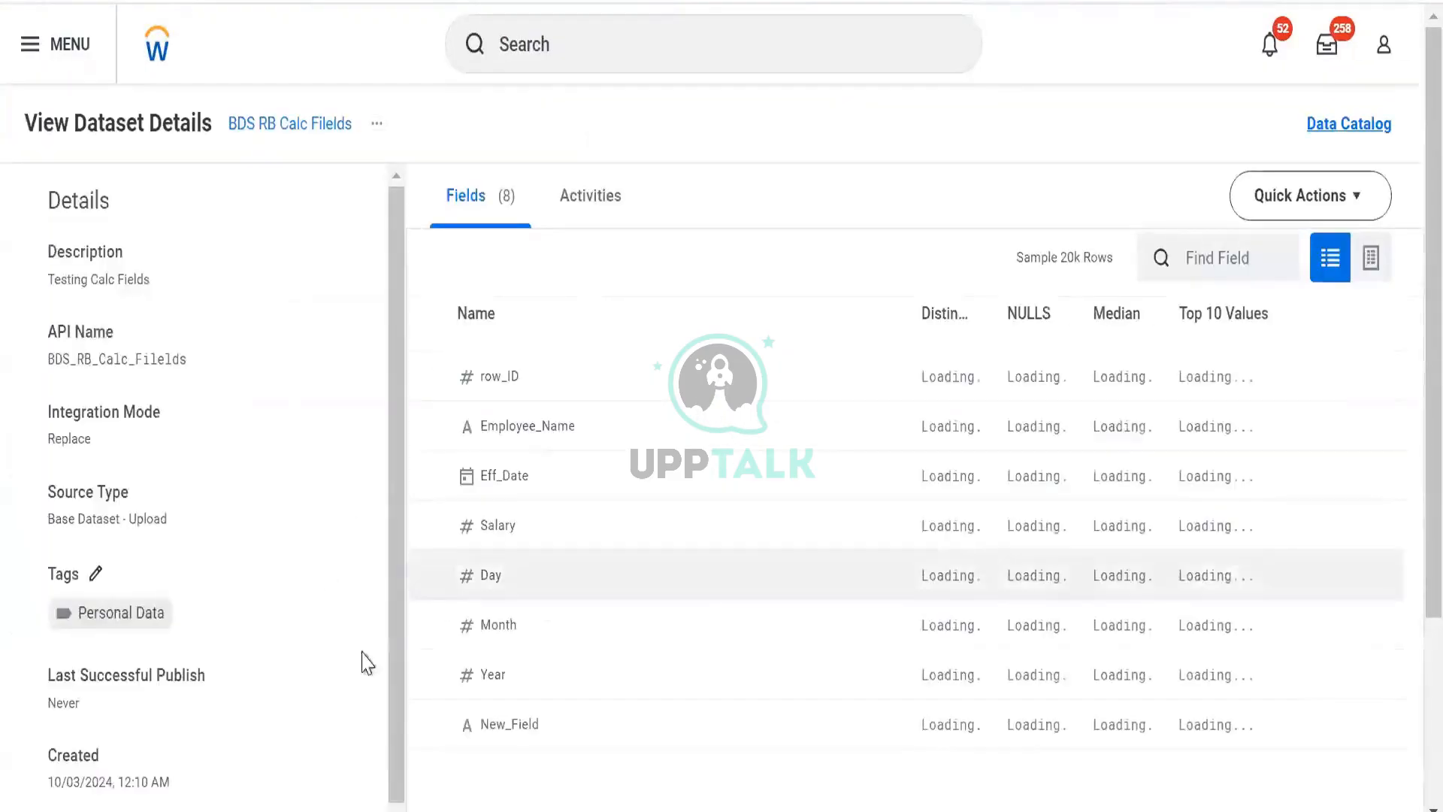
{"action": "left_click", "coordinate": [1370, 259]}
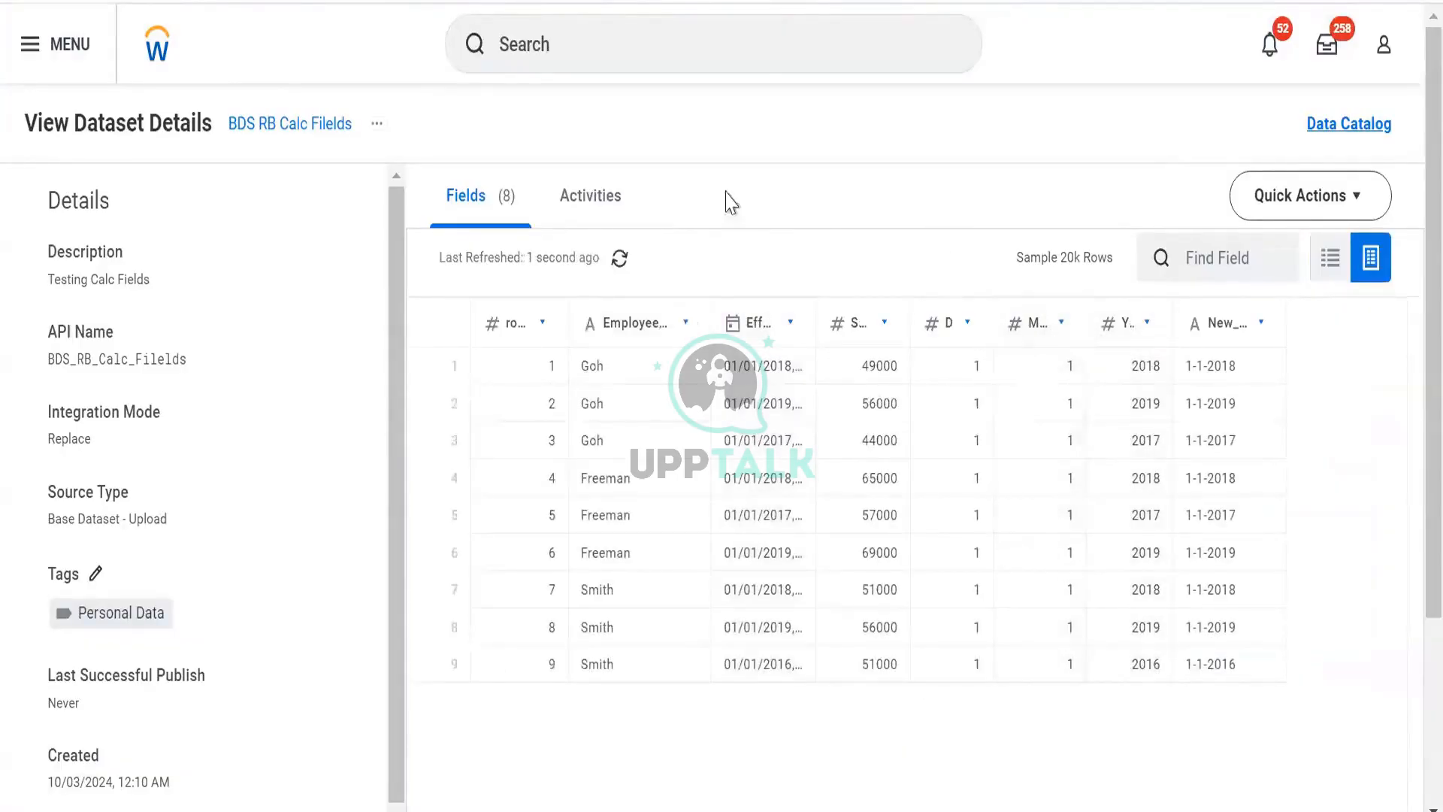
{"action": "left_click", "coordinate": [666, 50]}
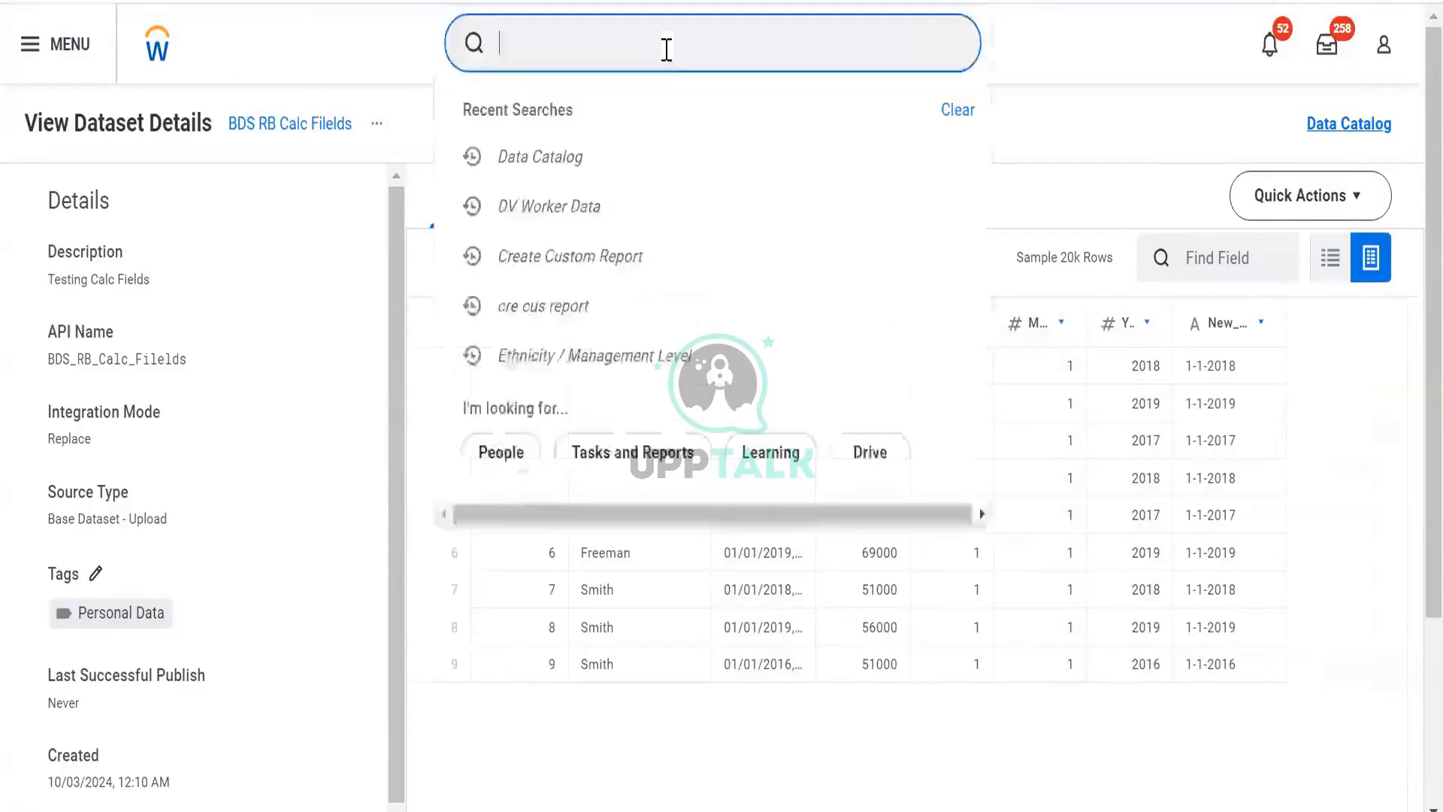
{"action": "key", "text": "ctrl+t"}
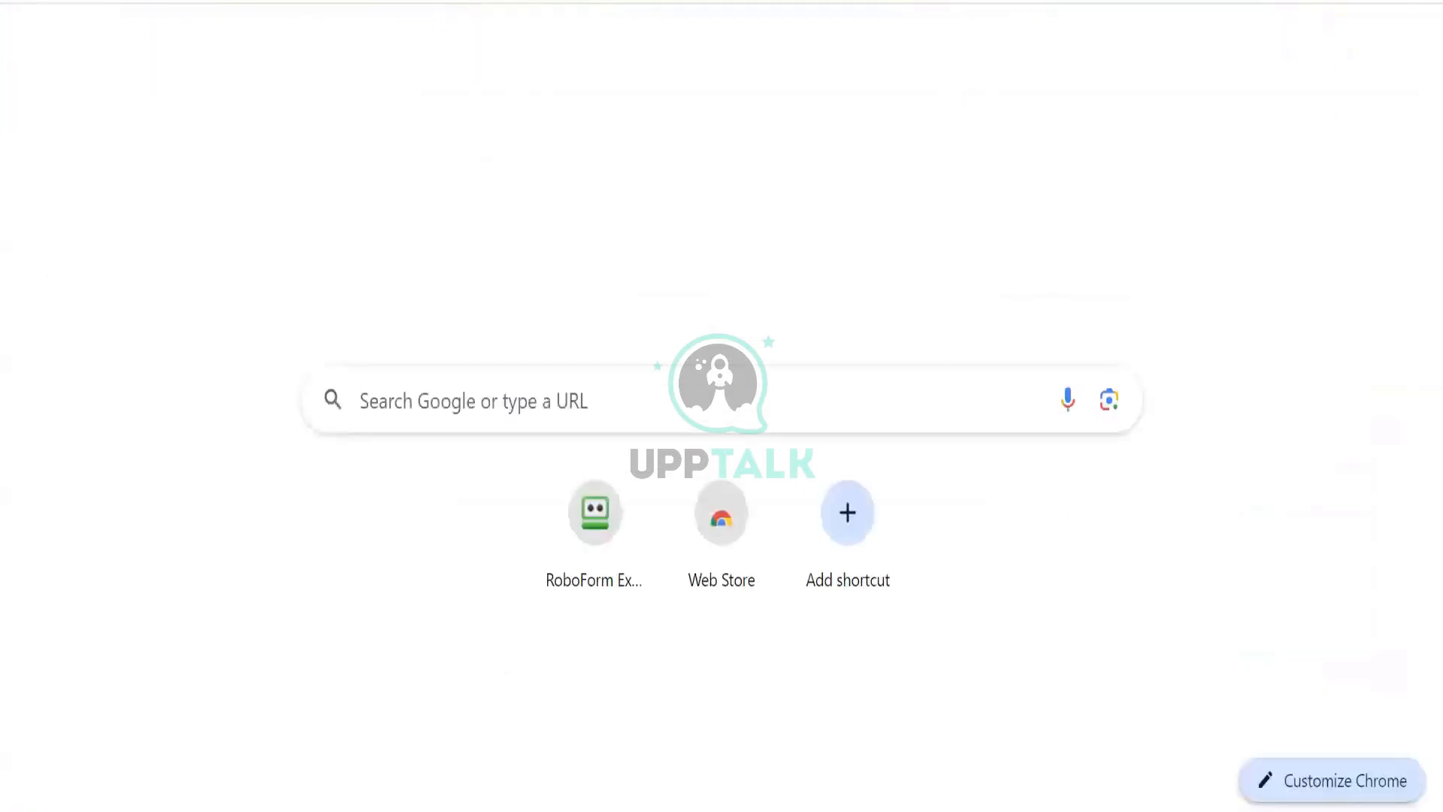
{"action": "type", "text": "MM.yyy"}
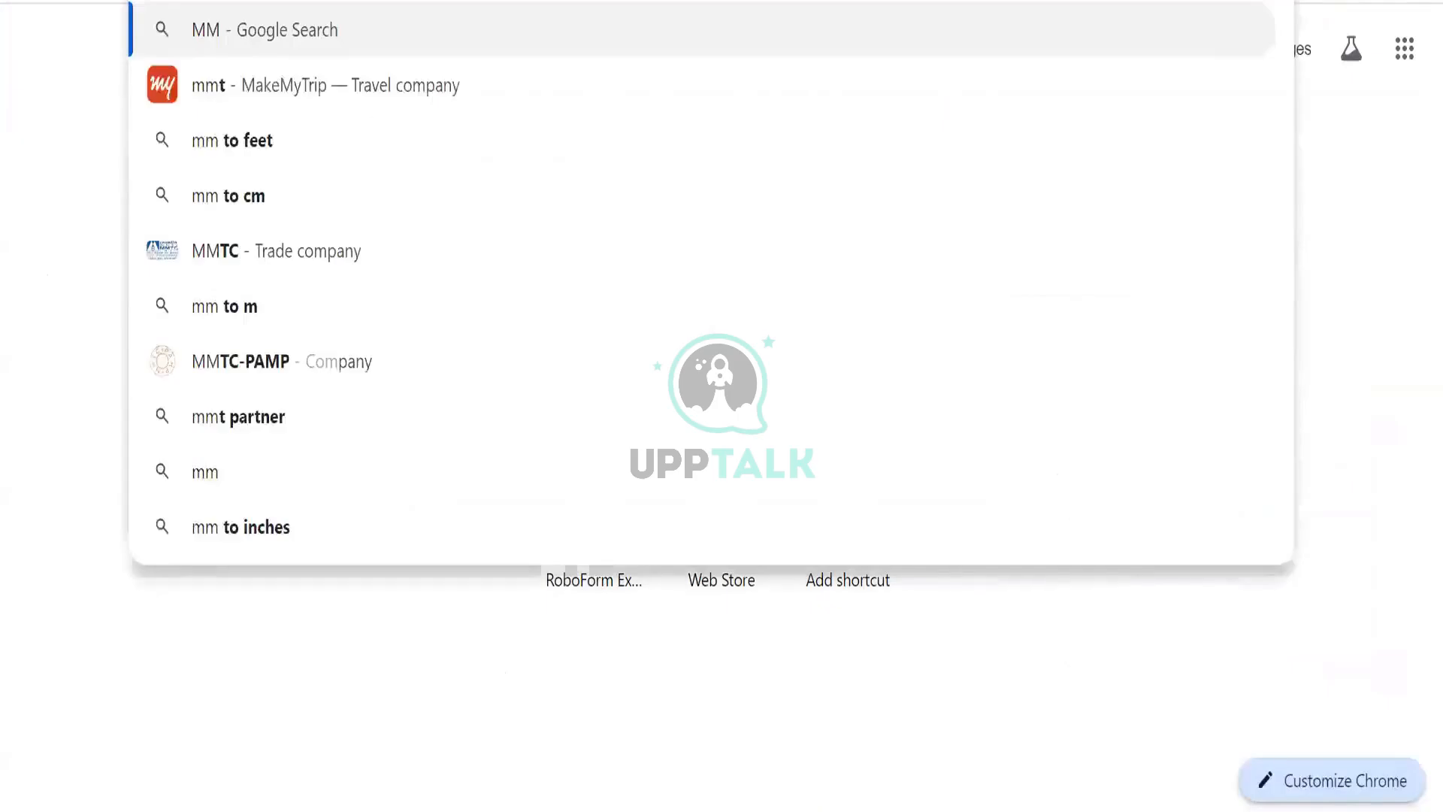
{"action": "type", "text": "y"}
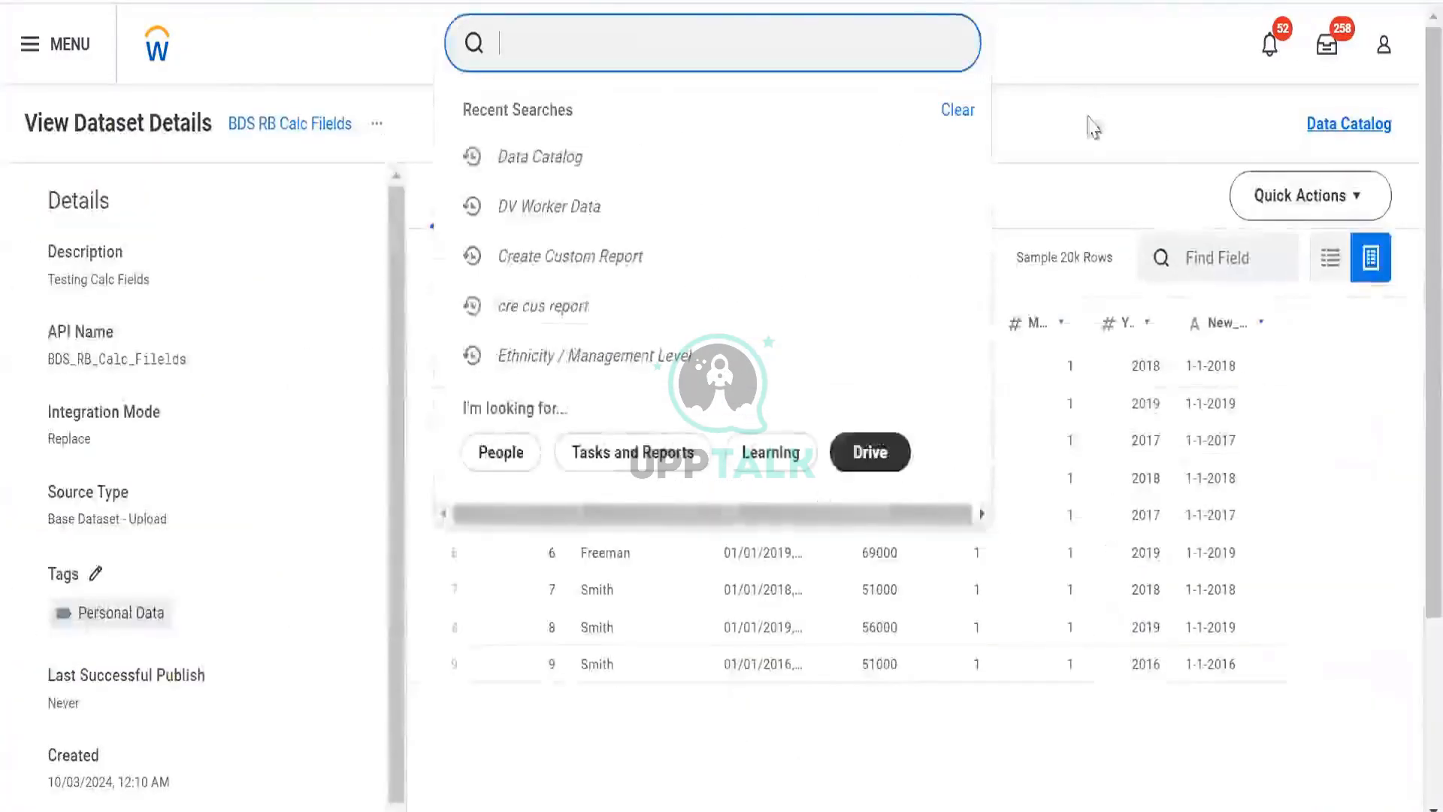
{"action": "left_click", "coordinate": [1118, 393]}
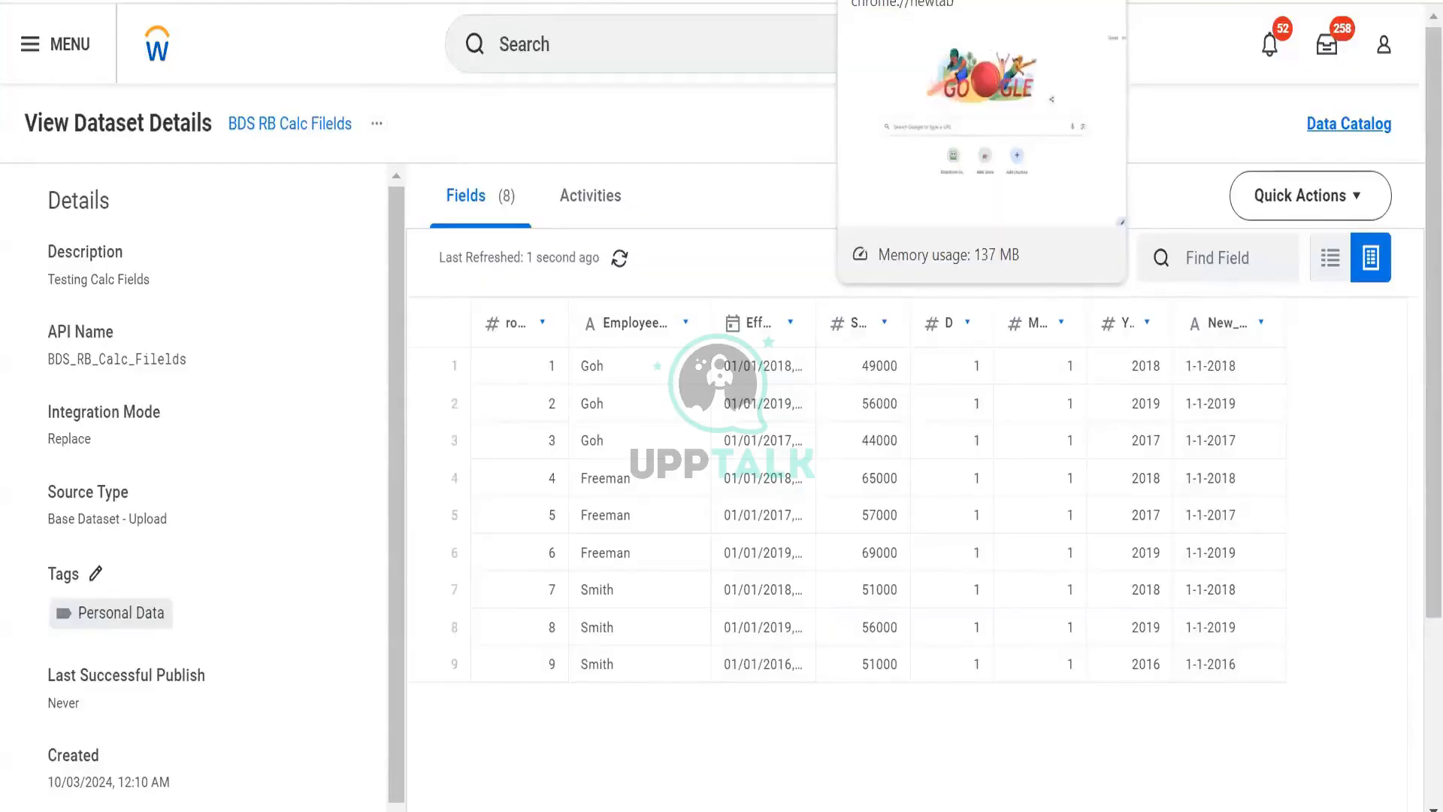
{"action": "left_click", "coordinate": [932, 1]}
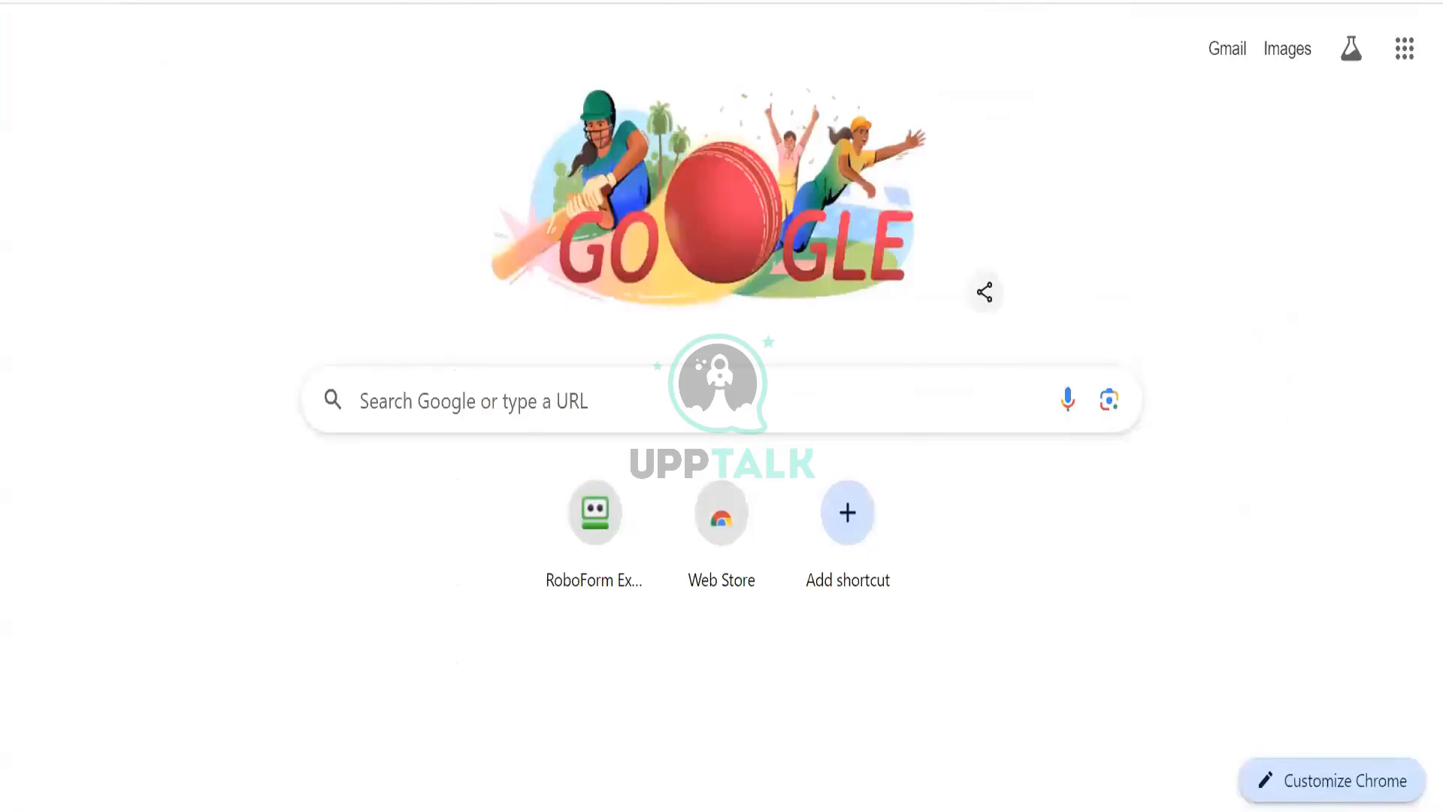
{"action": "left_click", "coordinate": [240, 1]}
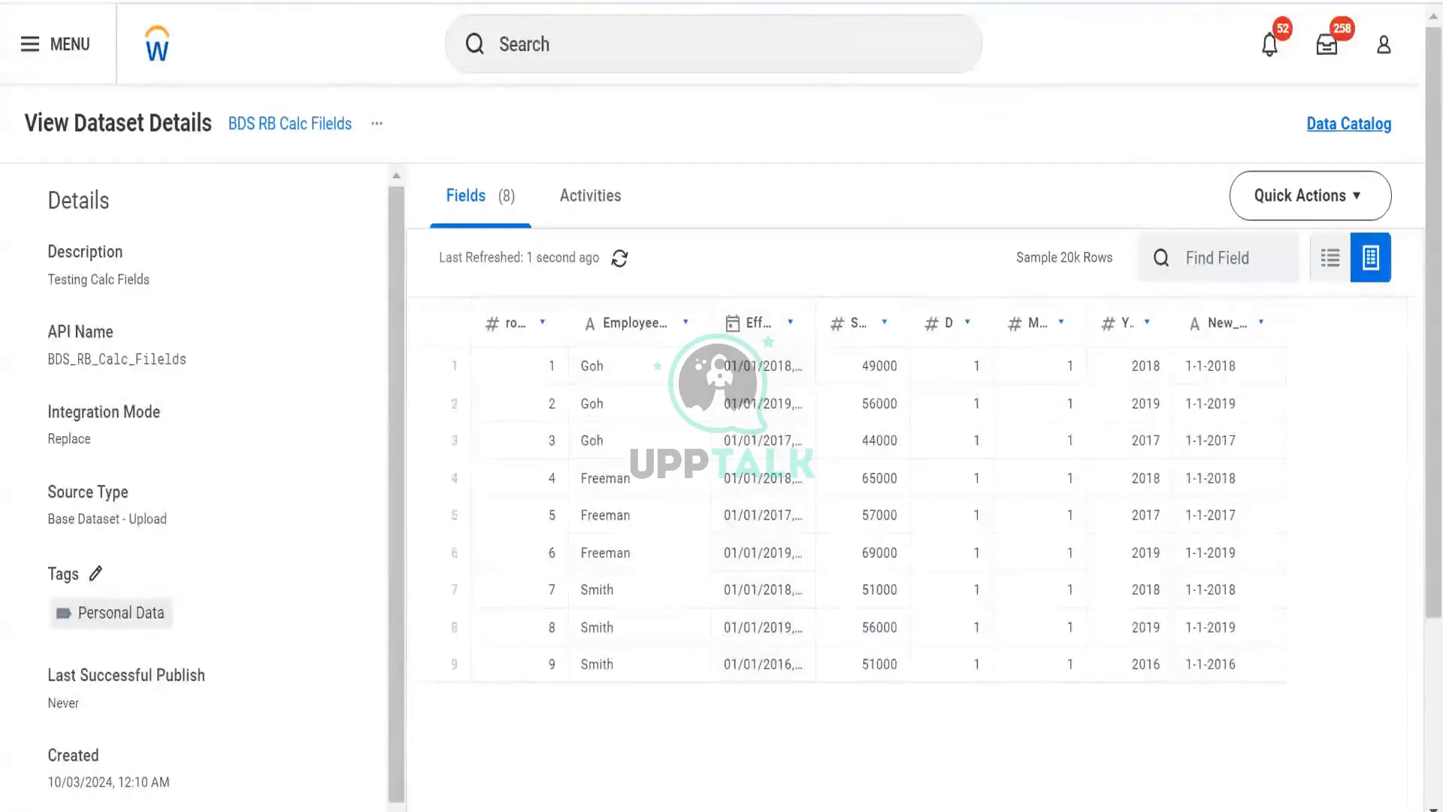
{"action": "left_click", "coordinate": [248, 1]}
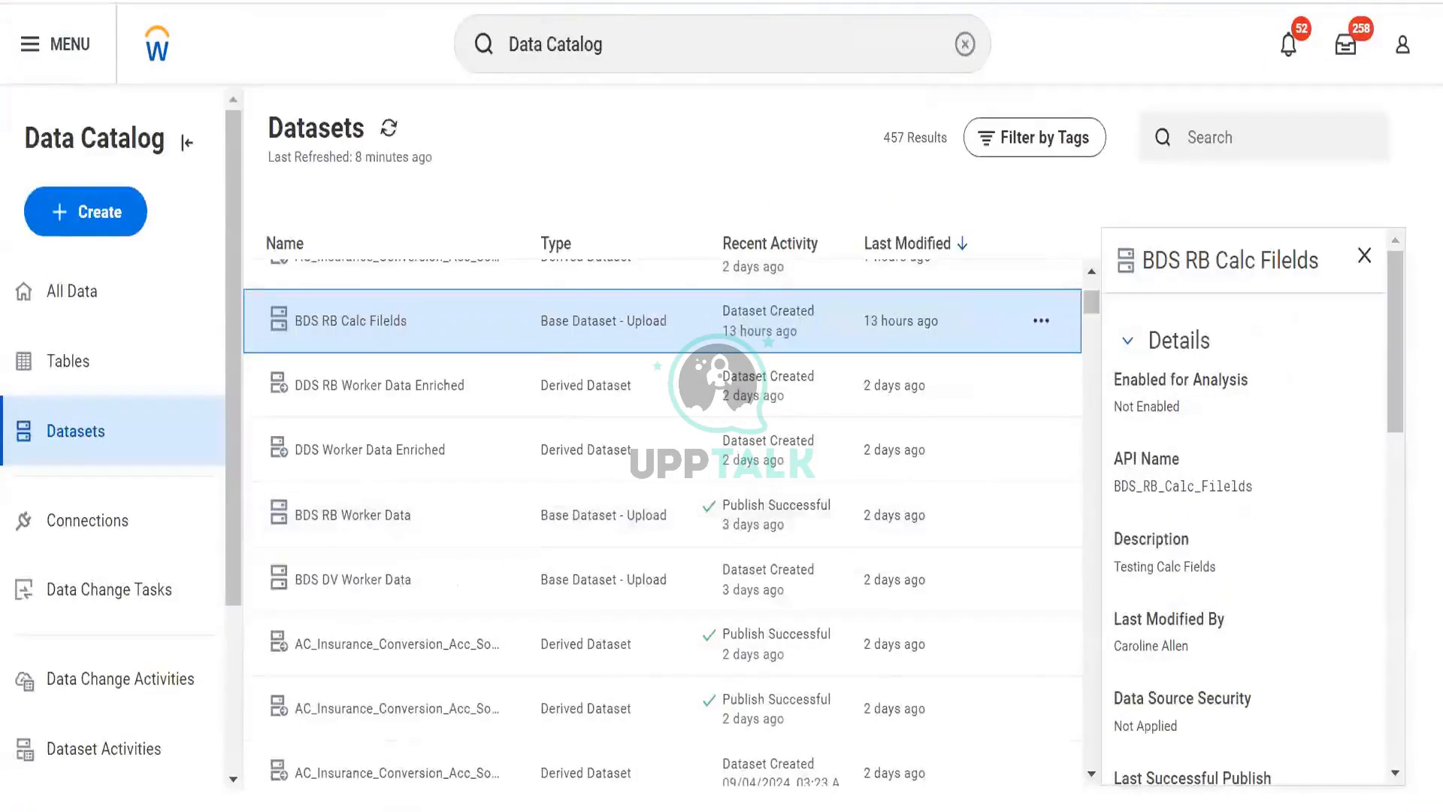
- Close the dataset side panel and open the Create Custom Report task through the global search
{"action": "scroll", "coordinate": [1030, 541], "scroll_direction": "up", "scroll_amount": 5}
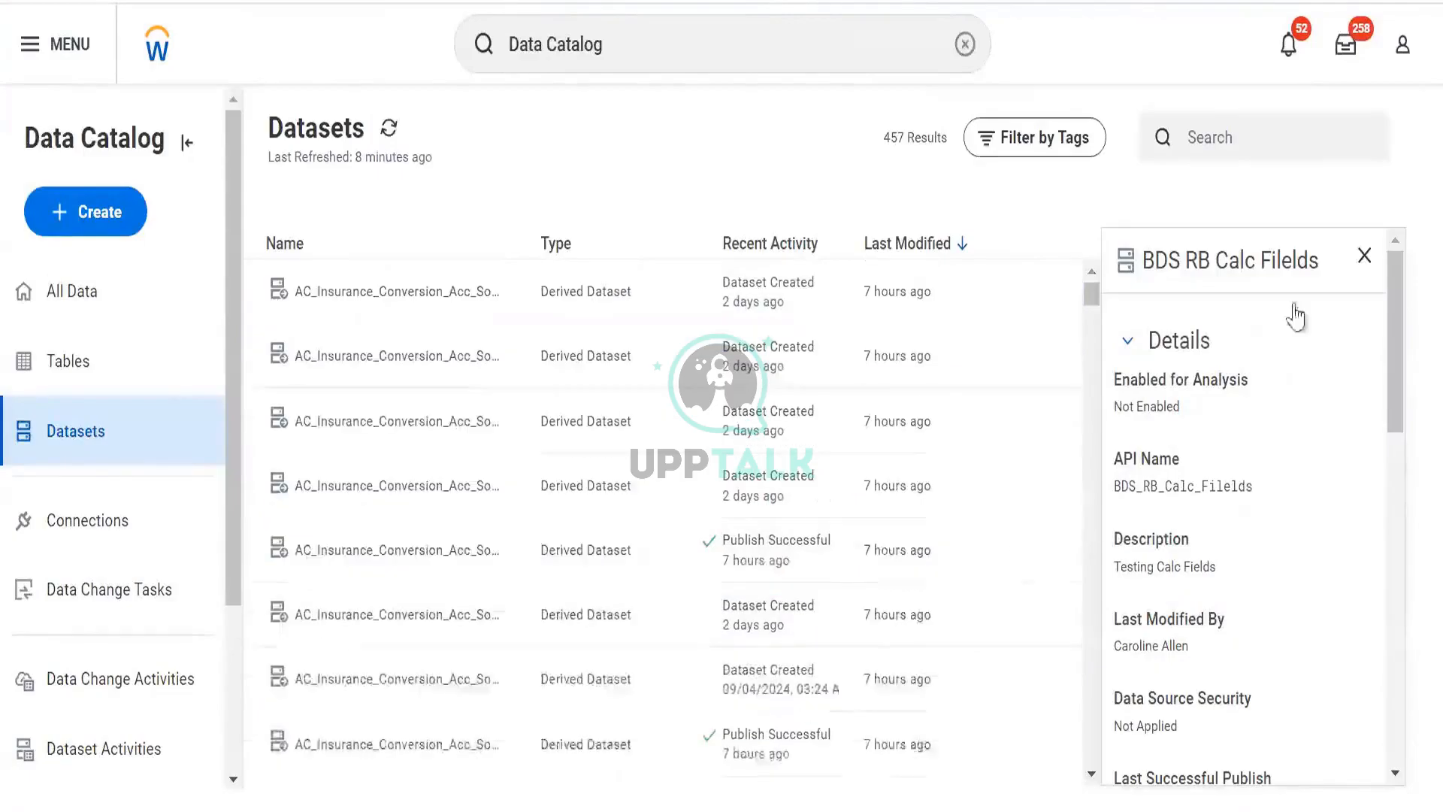
{"action": "left_click", "coordinate": [1364, 256]}
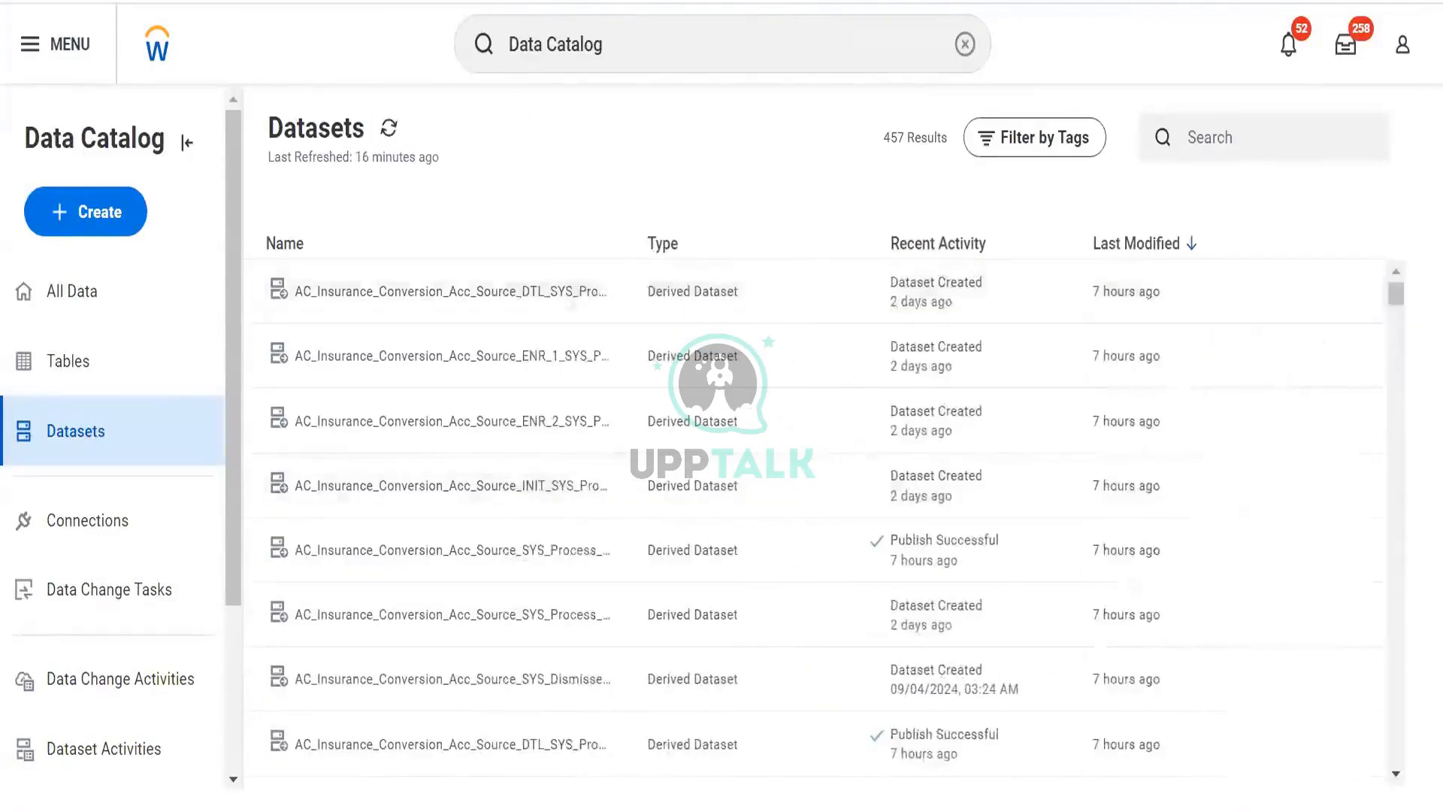
{"action": "left_click", "coordinate": [589, 33]}
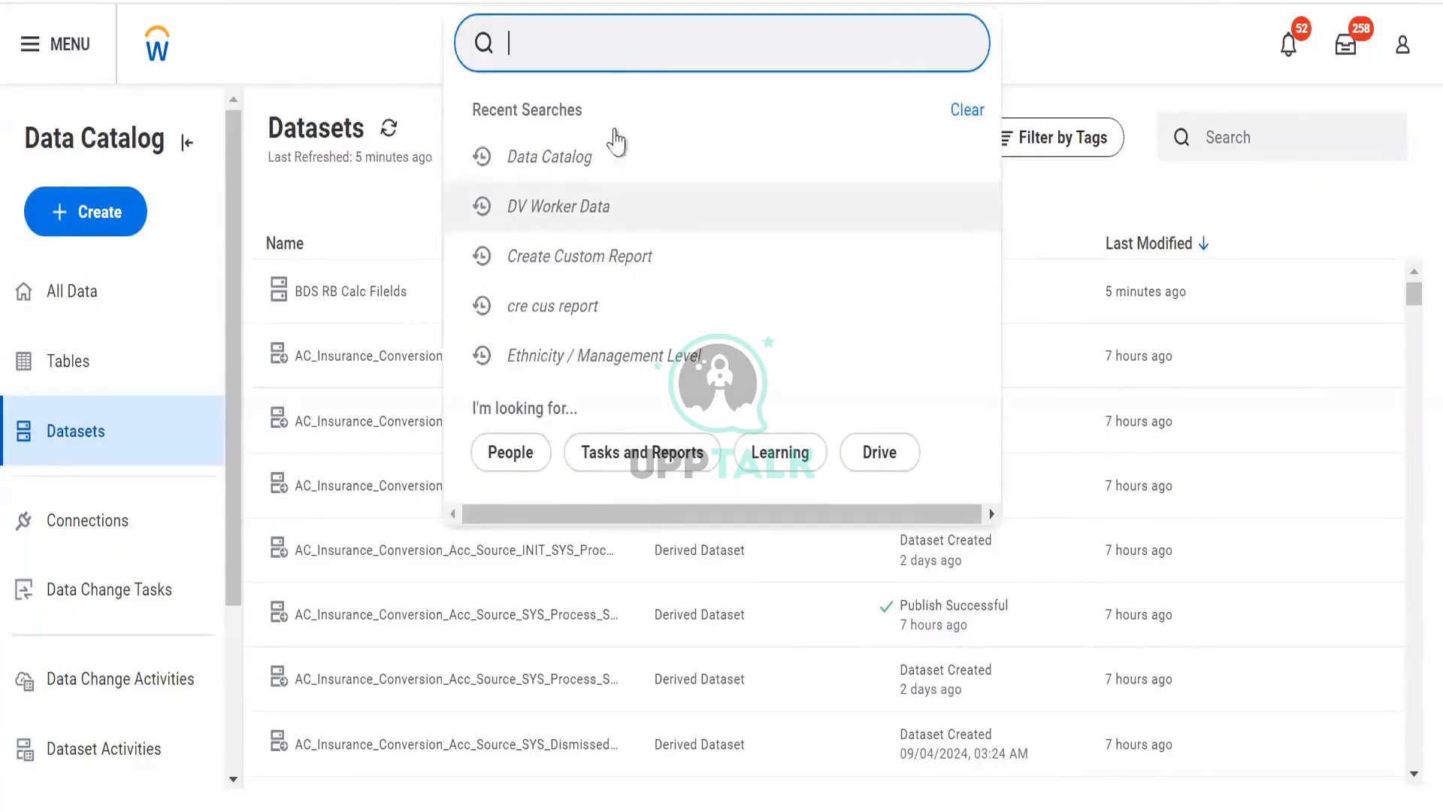
{"action": "type", "text": "create cc"}
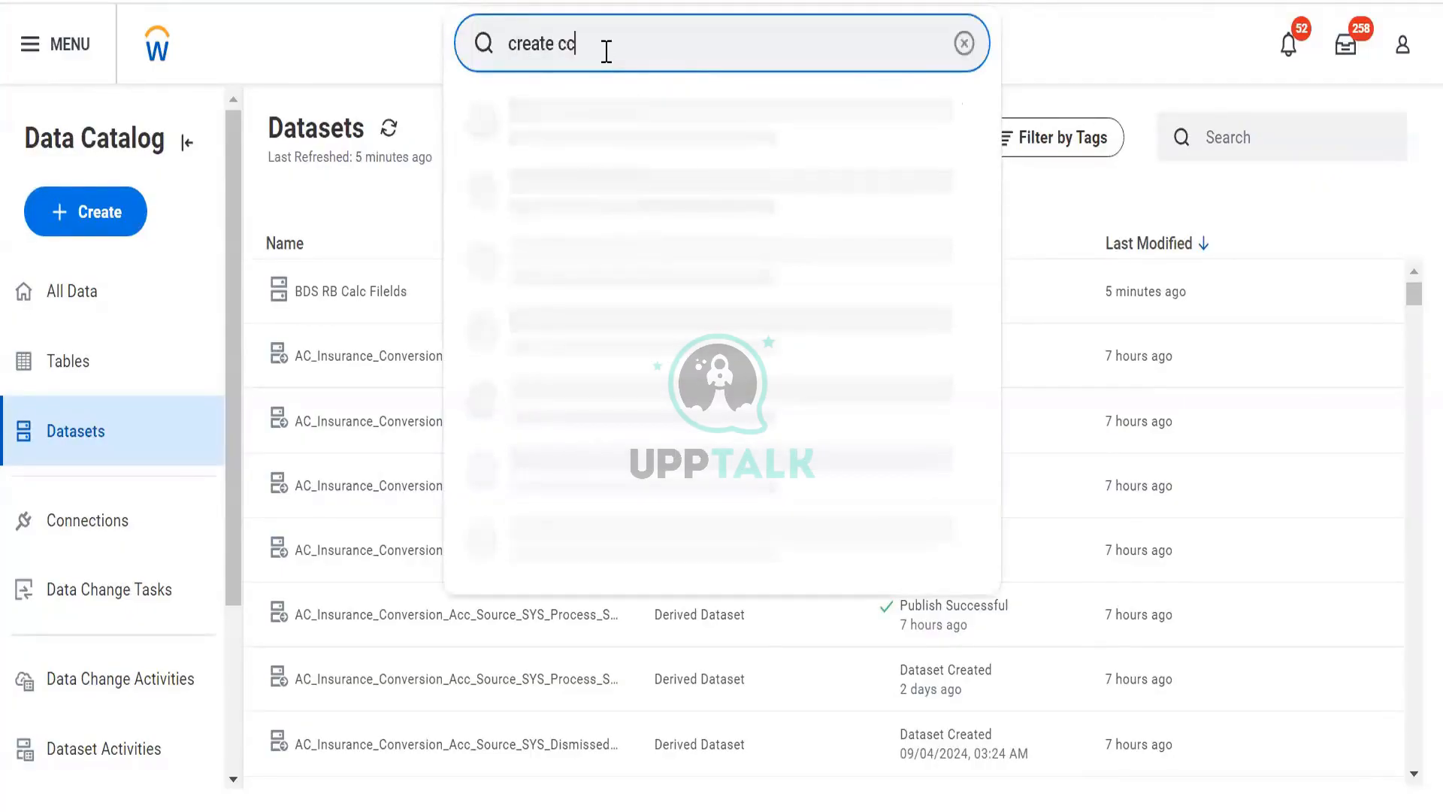
{"action": "key", "text": "BackSpace"}
{"action": "key", "text": "BackSpace"}
{"action": "key", "text": "BackSpace"}
{"action": "type", "text": "us rep"}
{"action": "key", "text": "Escape"}
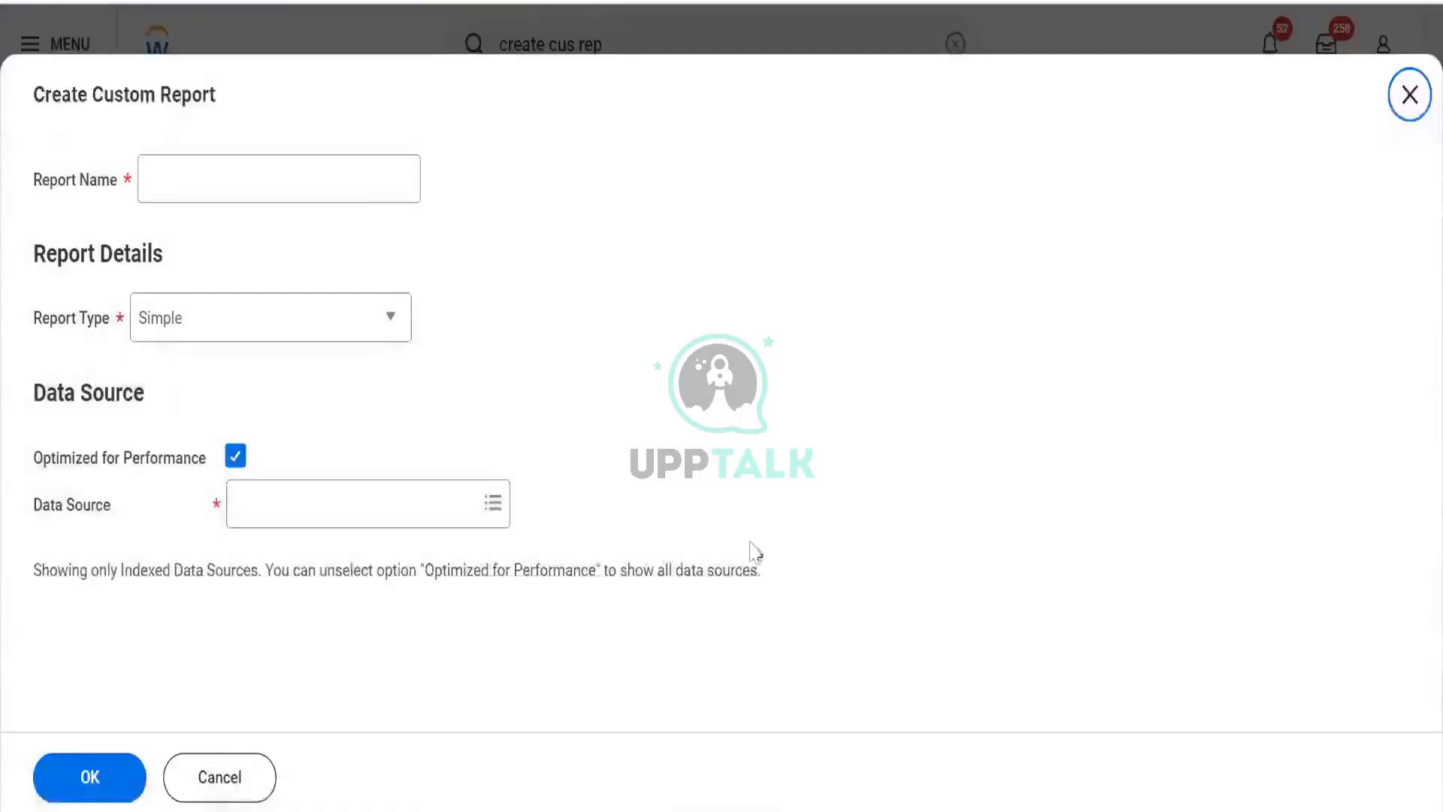
- Name the report RR Prism Test report and set its report type to Advanced
{"action": "left_click", "coordinate": [343, 193]}
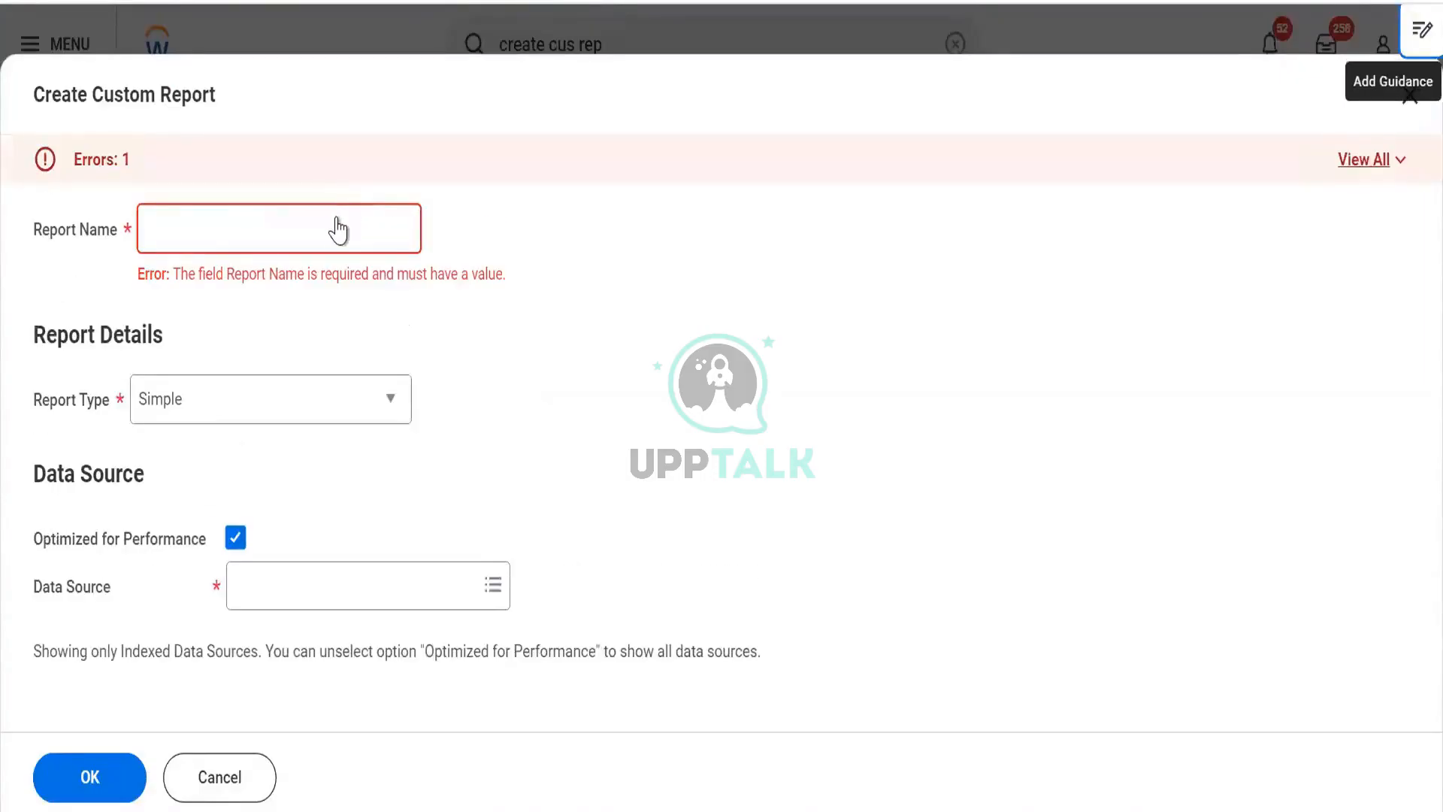
{"action": "left_click", "coordinate": [337, 218]}
{"action": "type", "text": "RR Prism Test repor"}
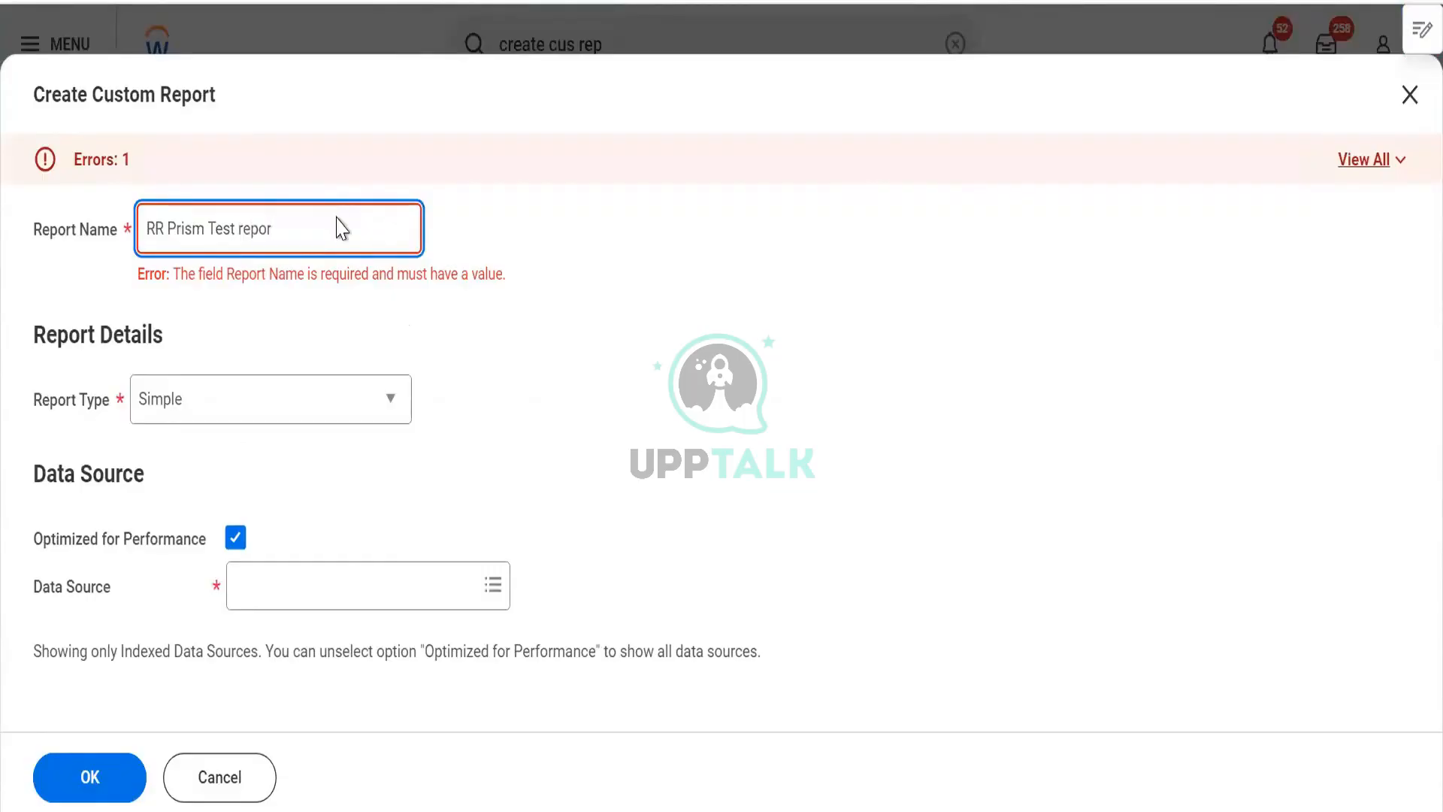
{"action": "key", "text": "Tab"}
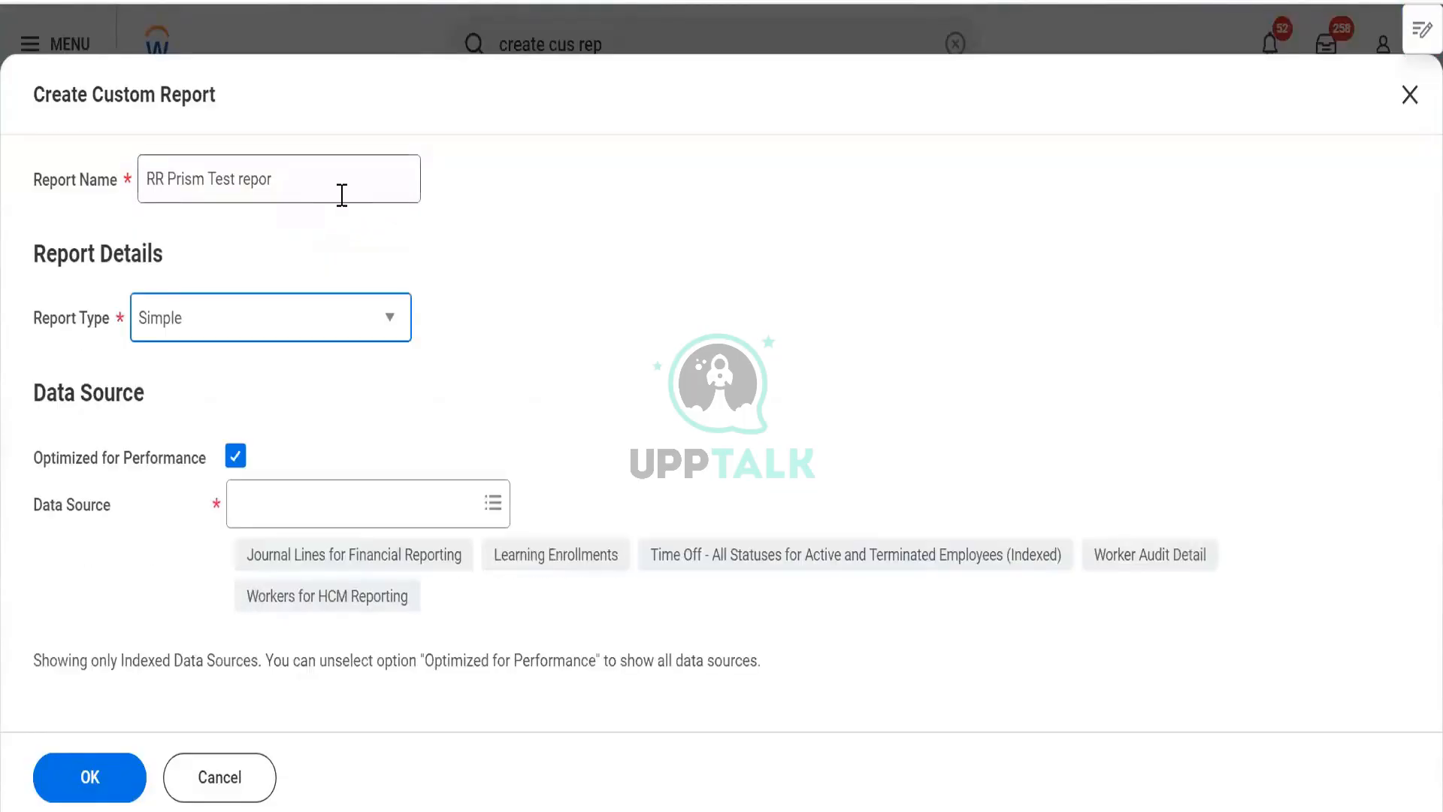
{"action": "left_click", "coordinate": [341, 194]}
{"action": "type", "text": "t"}
{"action": "key", "text": "Tab"}
{"action": "key", "text": "Down"}
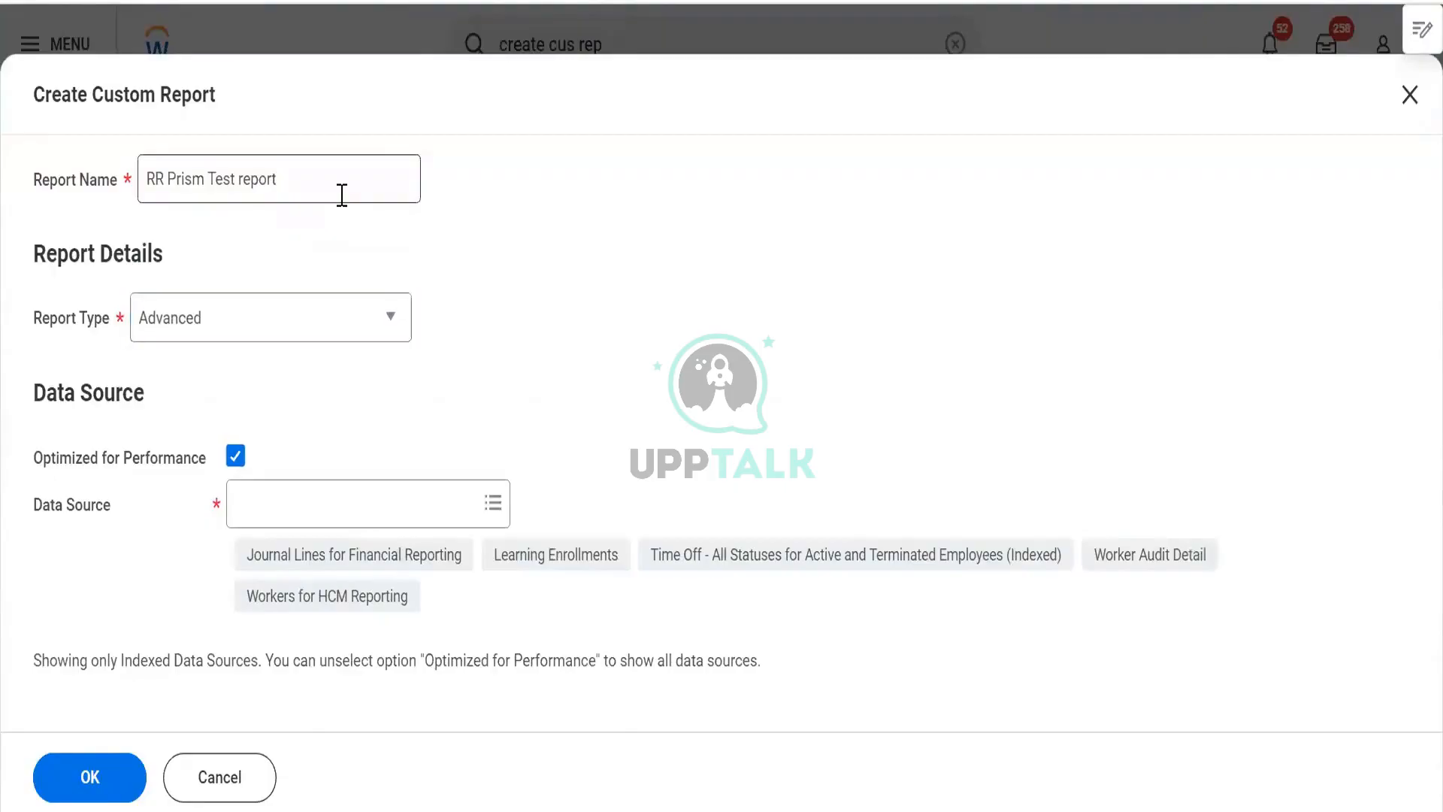
- Clear Optimized for Performance and choose Workers for HCM Reporting as the data source
{"action": "key", "text": "Tab"}
{"action": "key", "text": "space"}
{"action": "key", "text": "Tab"}
{"action": "type", "text": "a"}
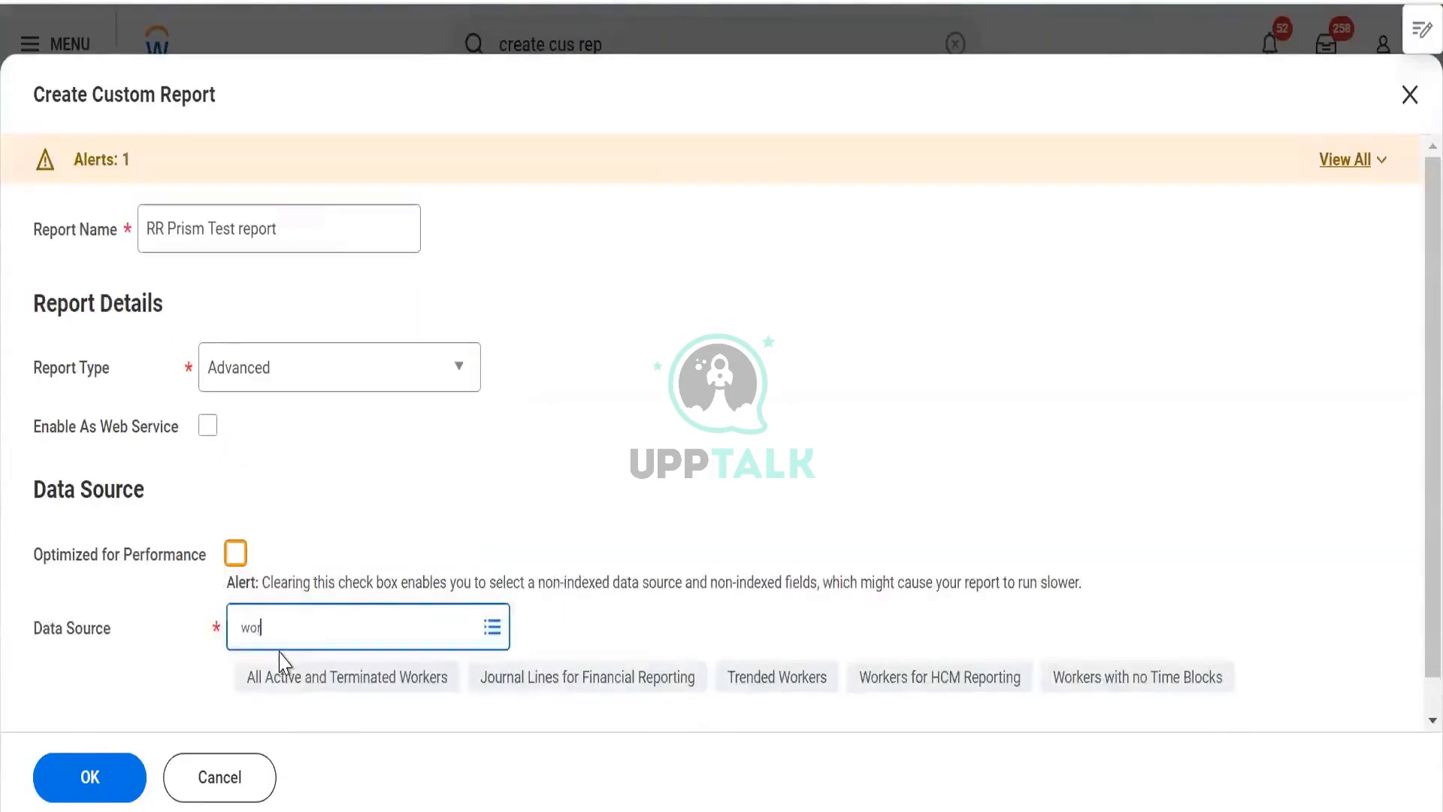
{"action": "key", "text": "Return"}
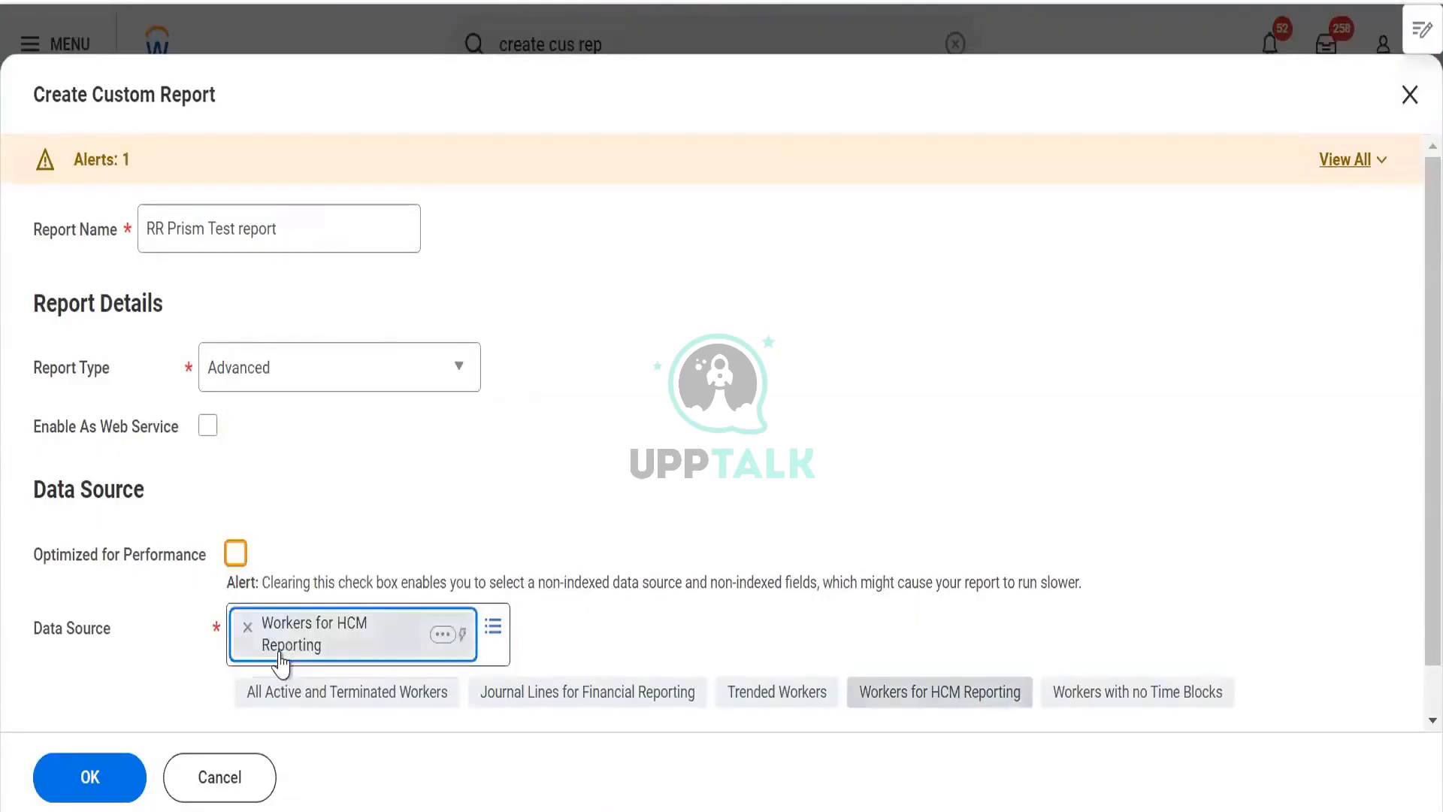
- Open the Workers for HCM Reporting data source details and read its description
{"action": "left_click", "coordinate": [235, 554]}
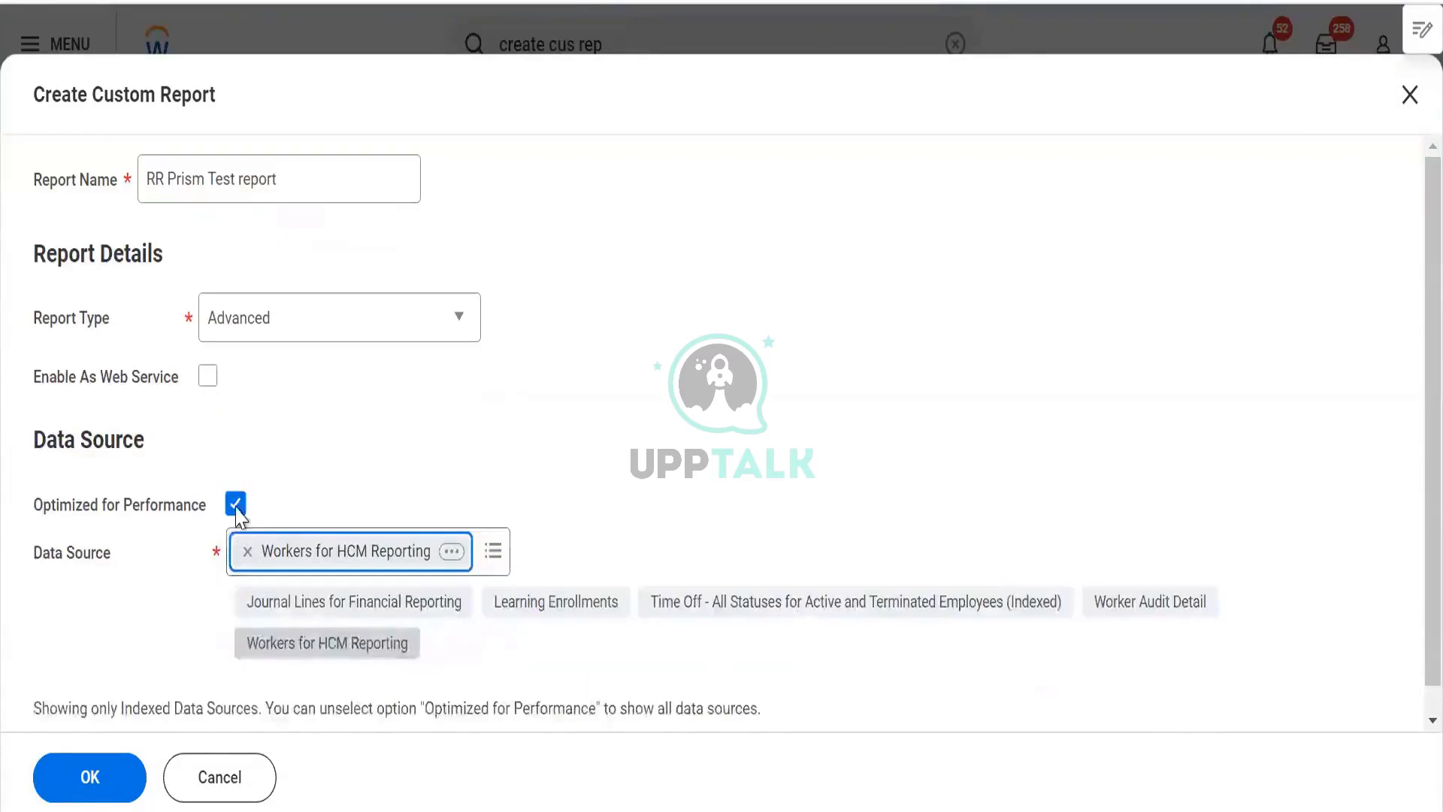
{"action": "left_click", "coordinate": [235, 503]}
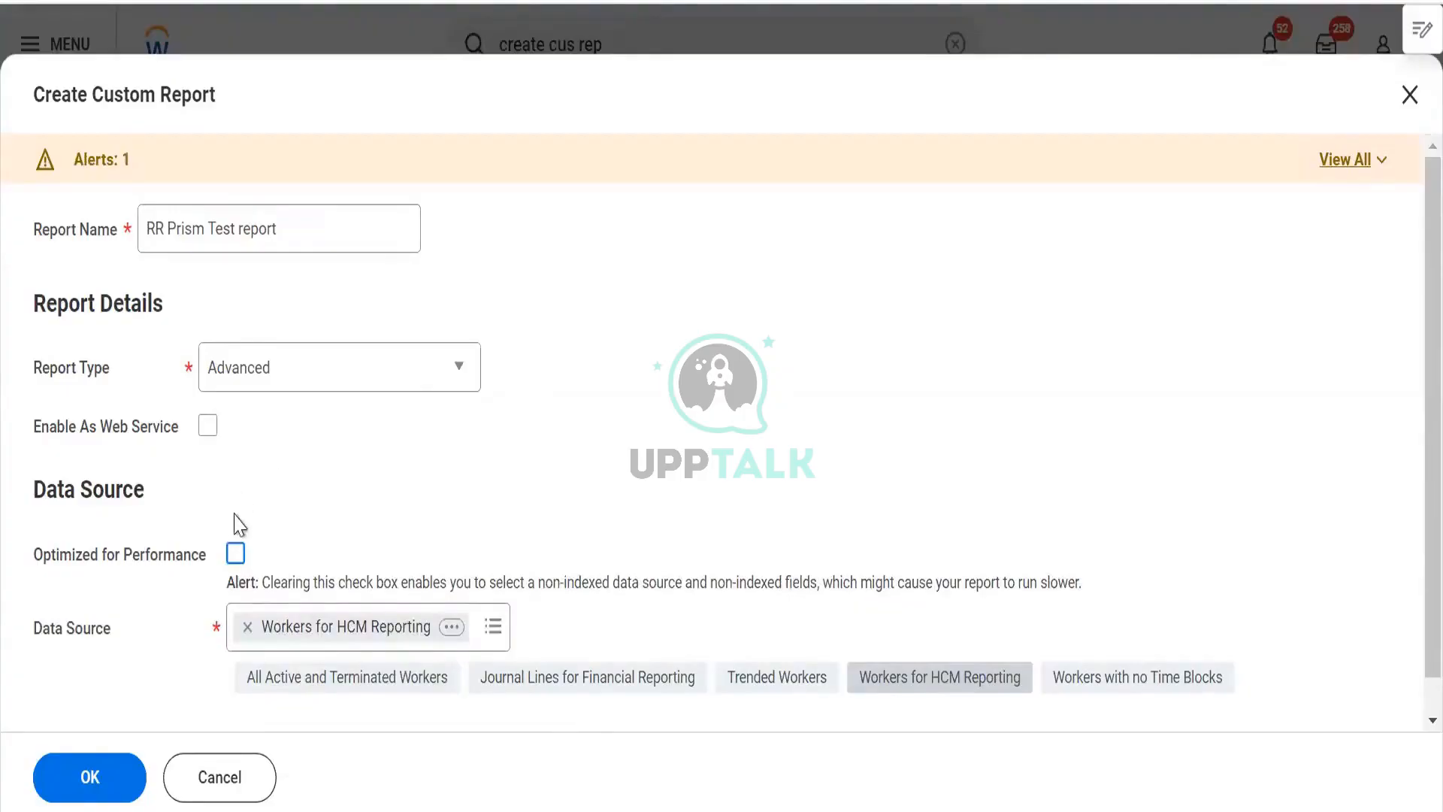
{"action": "left_click", "coordinate": [450, 626]}
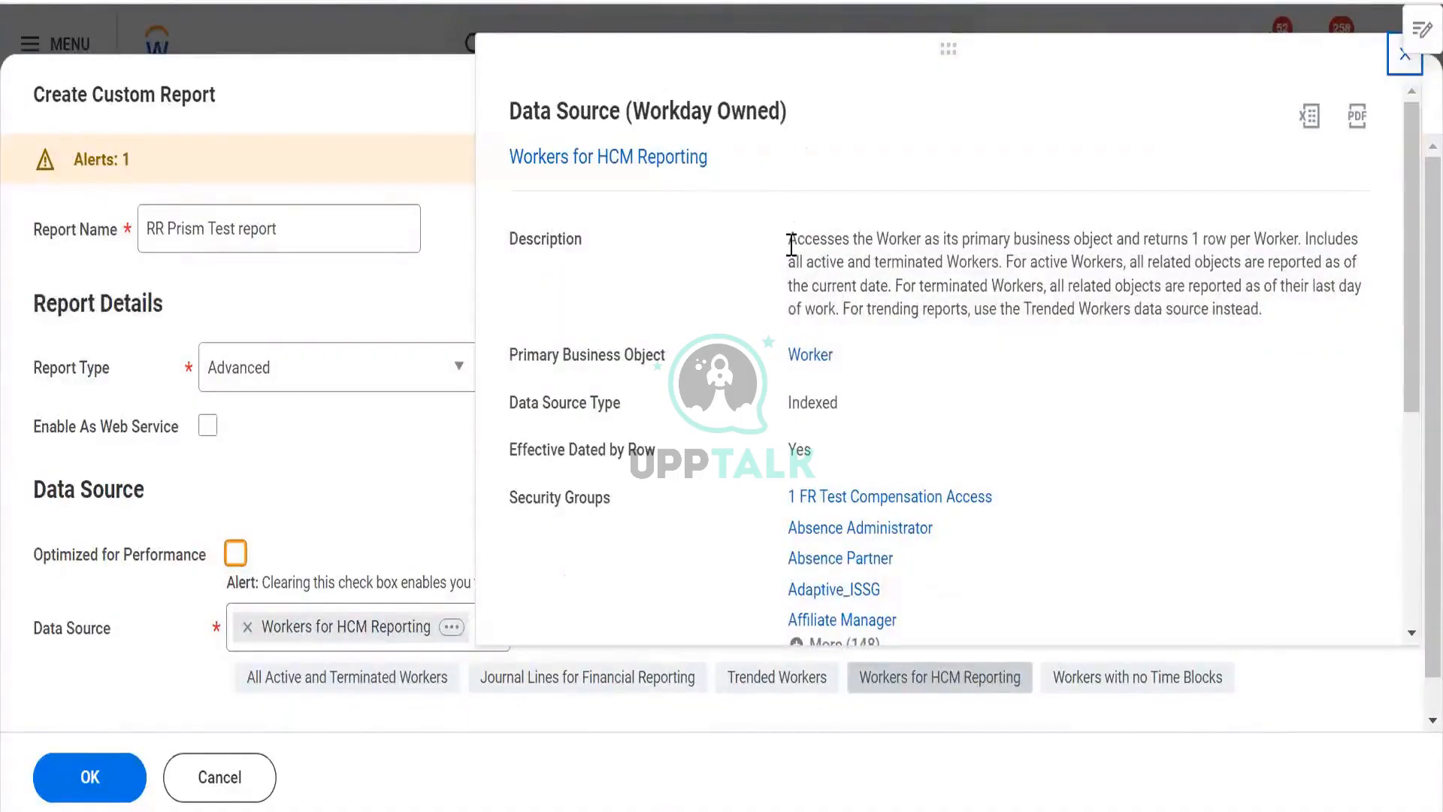
{"action": "left_click_drag", "start_coordinate": [786, 247], "coordinate": [1263, 310]}
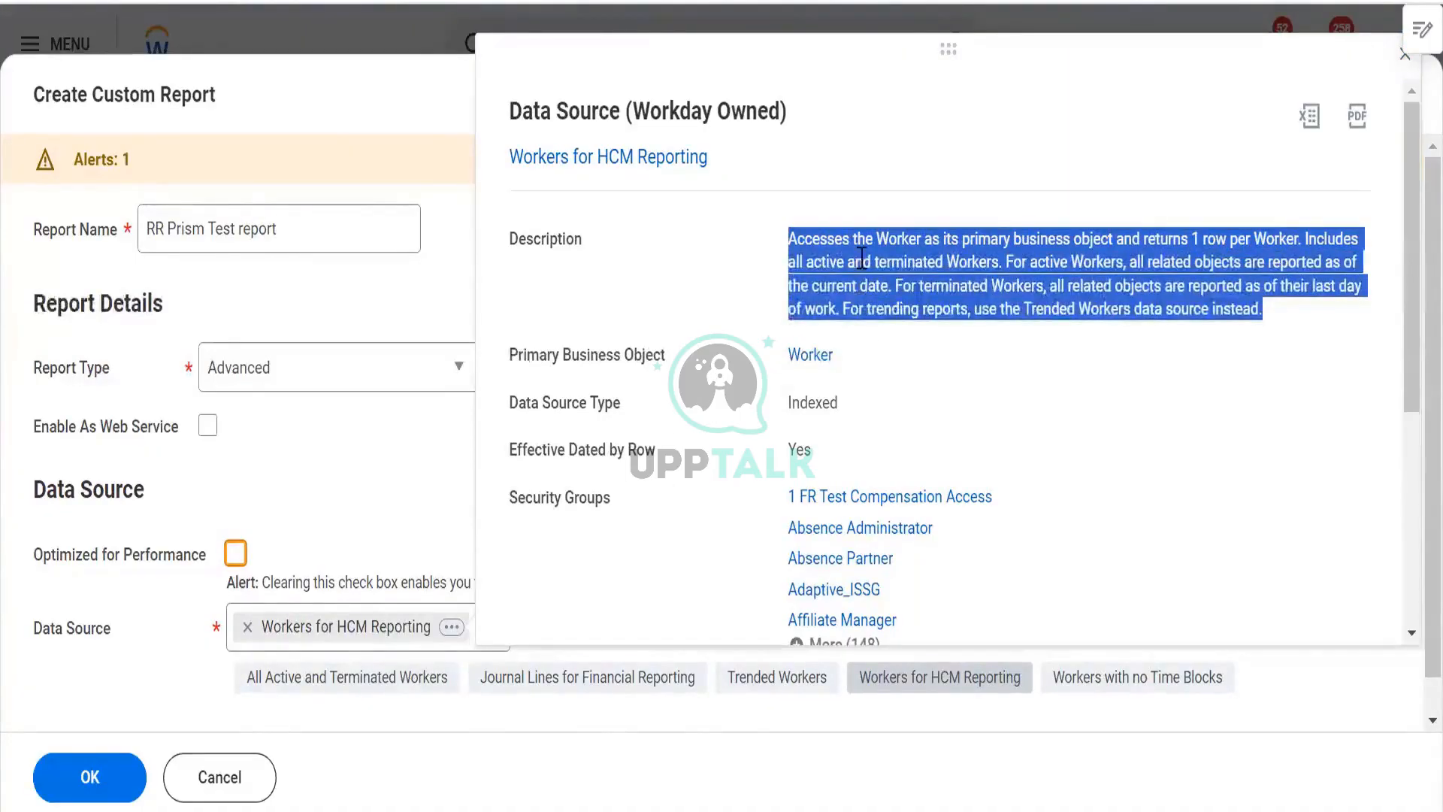
{"action": "left_click", "coordinate": [912, 238]}
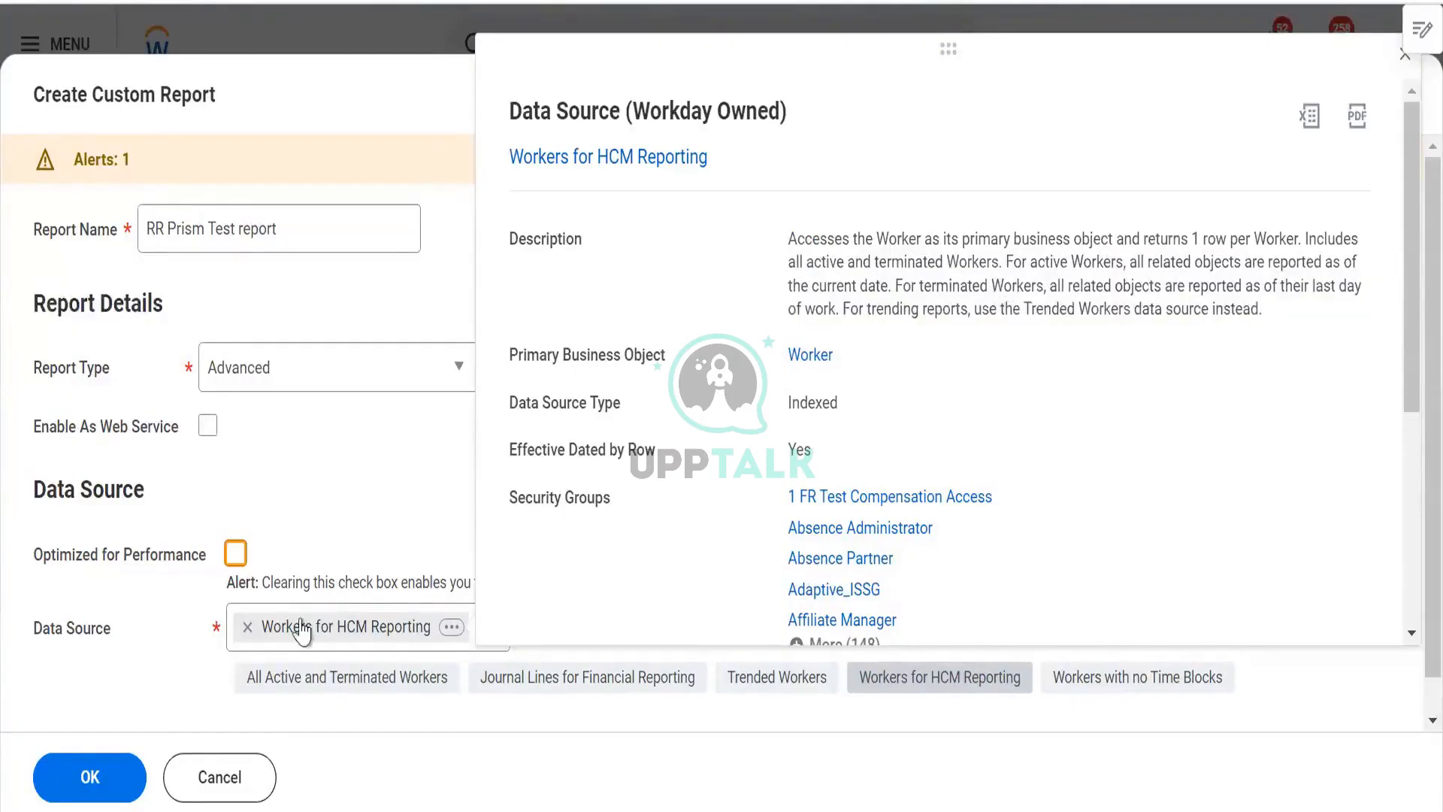
- Remove Workers for HCM Reporting from the Data Source field
{"action": "left_click", "coordinate": [247, 627]}
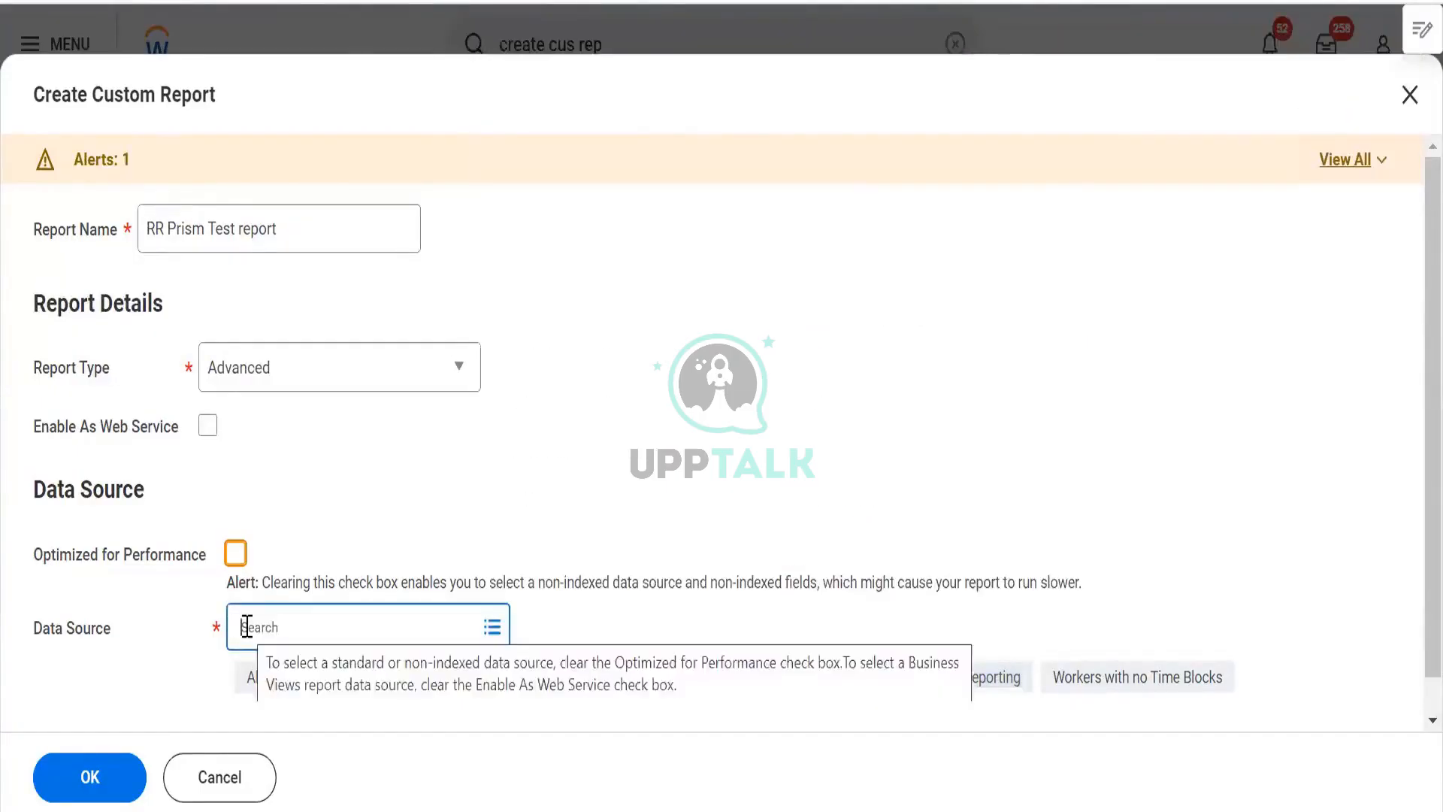
{"action": "type", "text": "pa"}
{"action": "key", "text": "BackSpace"}
{"action": "key", "text": "BackSpace"}
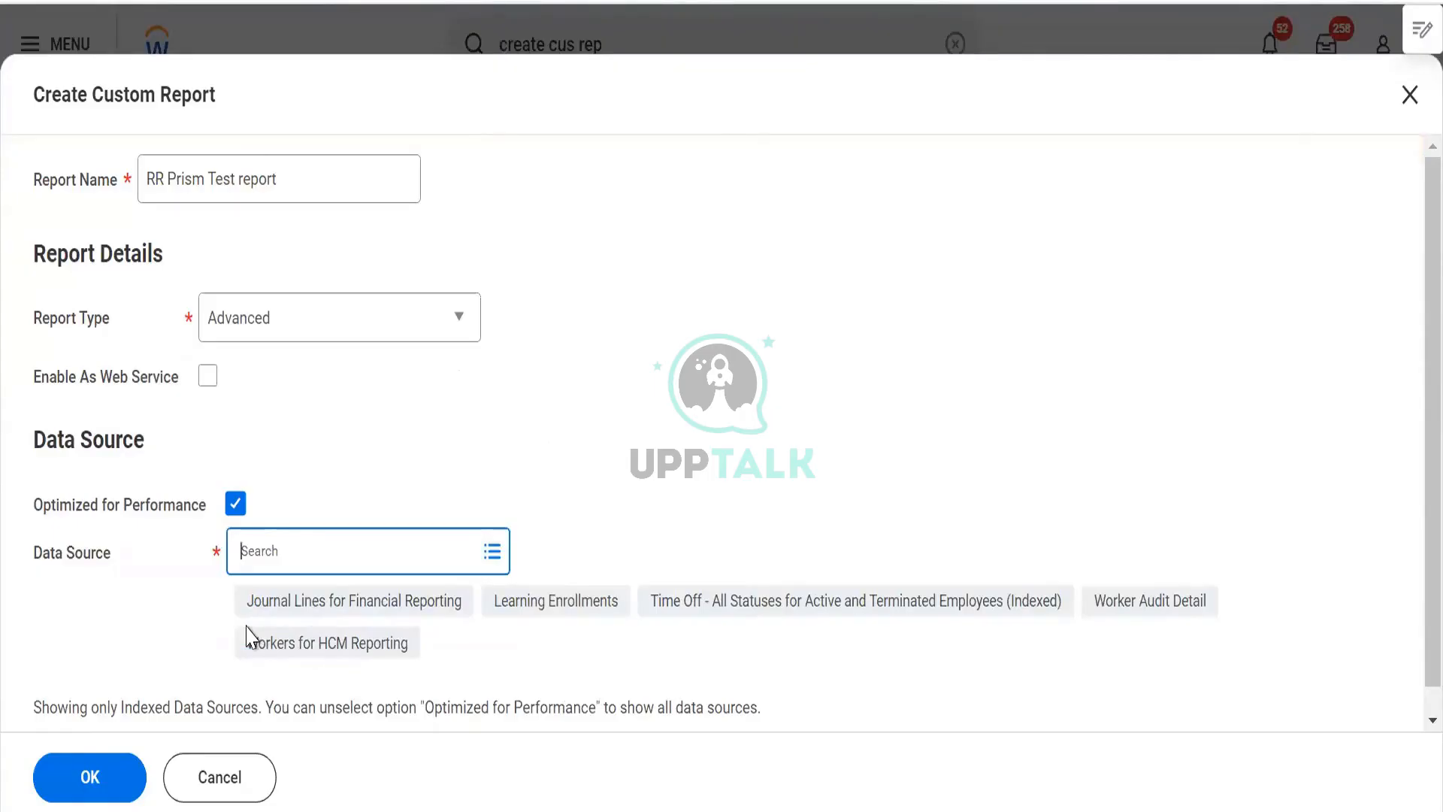
- Search data sources for payroll and open the Payroll Results data source details to read its description
{"action": "type", "text": "busi"}
{"action": "key", "text": "BackSpace"}
{"action": "key", "text": "BackSpace"}
{"action": "key", "text": "BackSpace"}
{"action": "type", "text": "pa"}
{"action": "key", "text": "Return"}
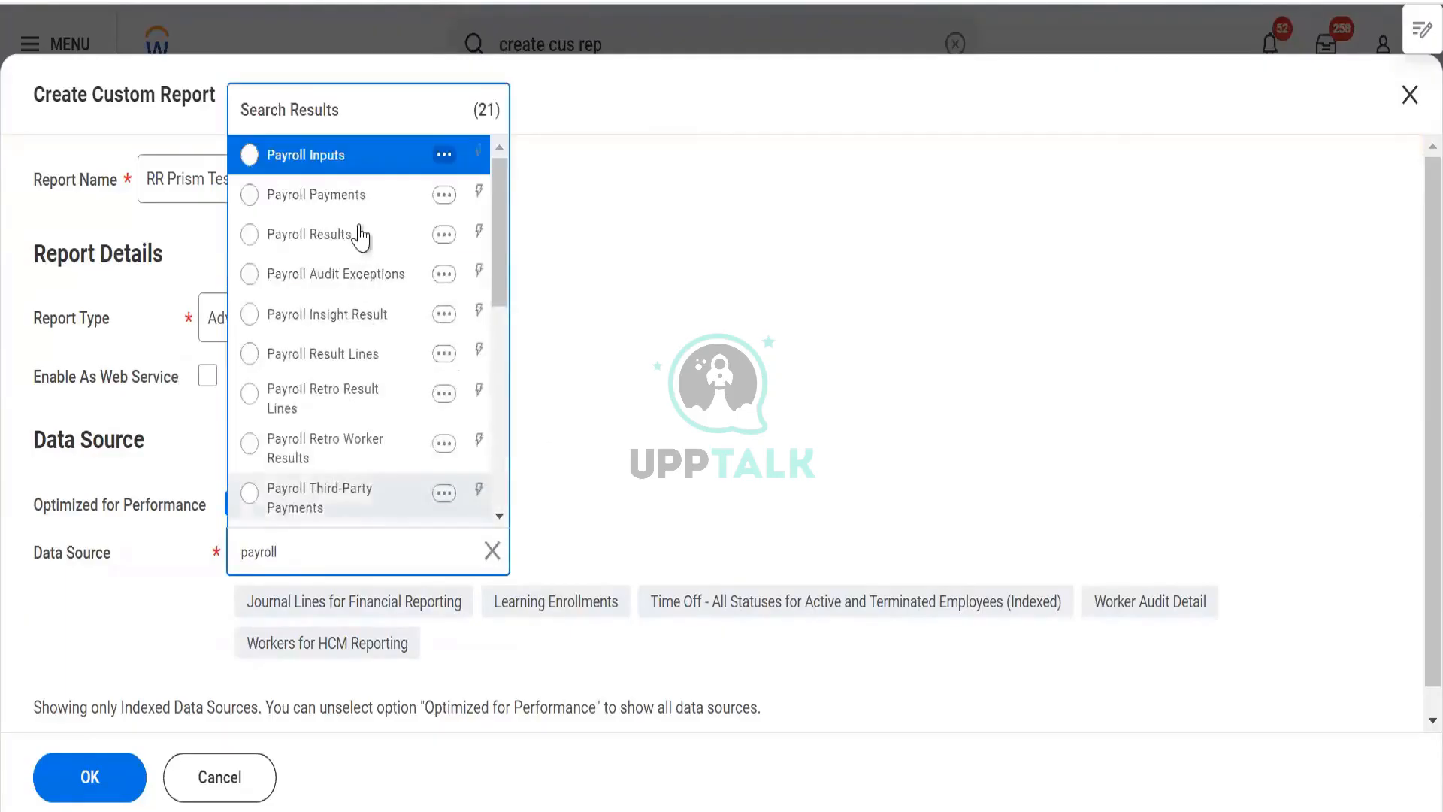
{"action": "left_click", "coordinate": [444, 234]}
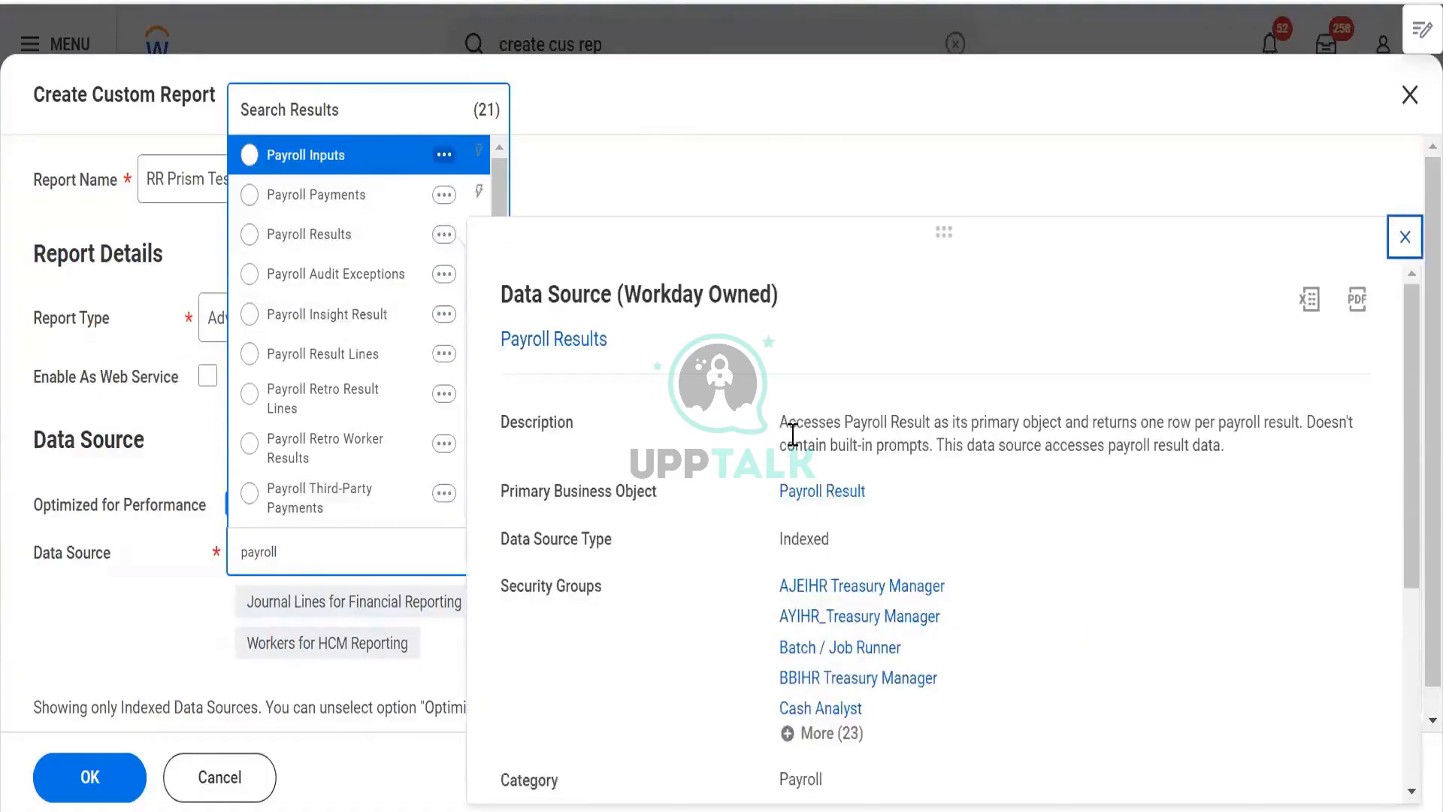
{"action": "left_click_drag", "start_coordinate": [780, 423], "coordinate": [1275, 435]}
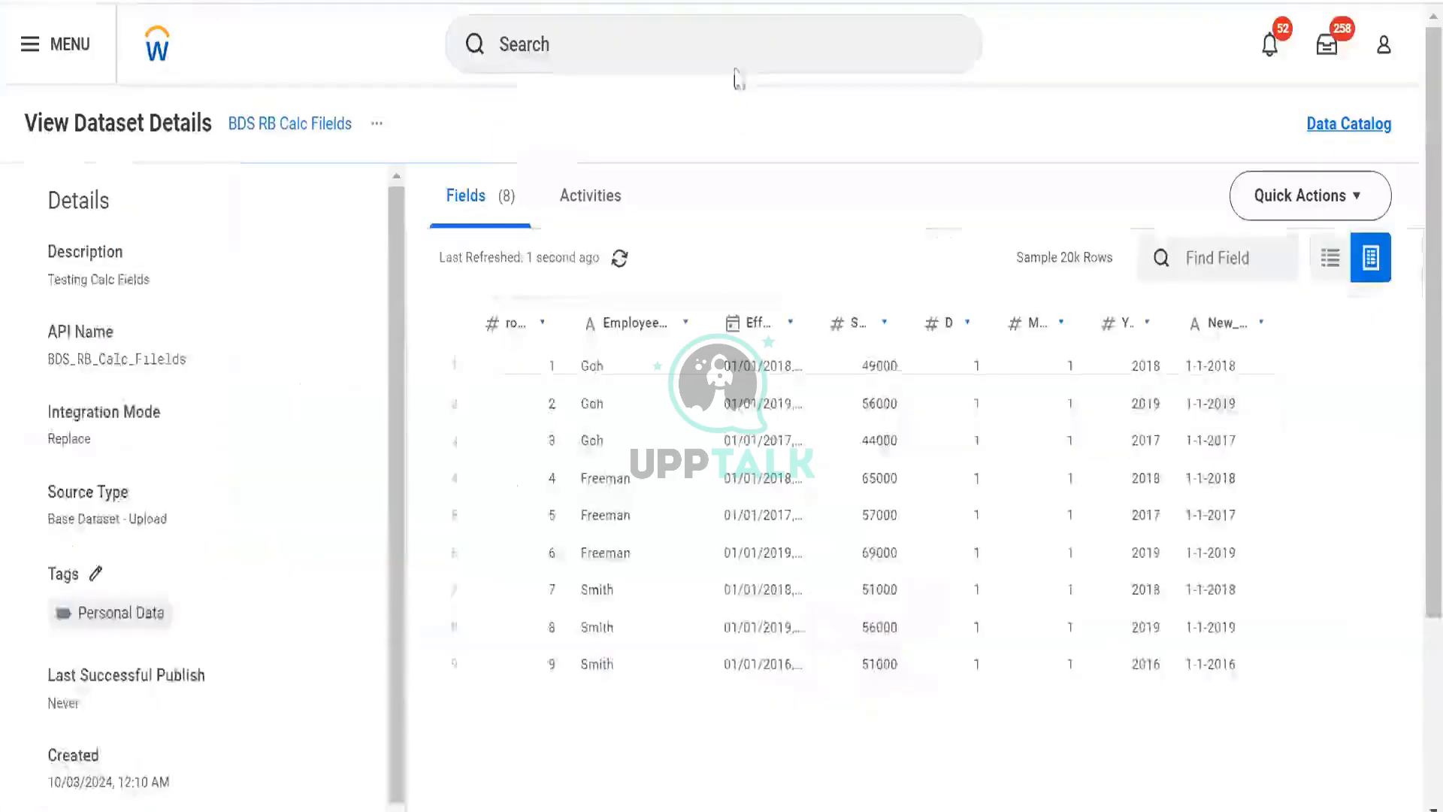
- Search for a worker by name, open their profile, and expand the additional profile sections
{"action": "left_click", "coordinate": [735, 45]}
{"action": "type", "text": "logan "}
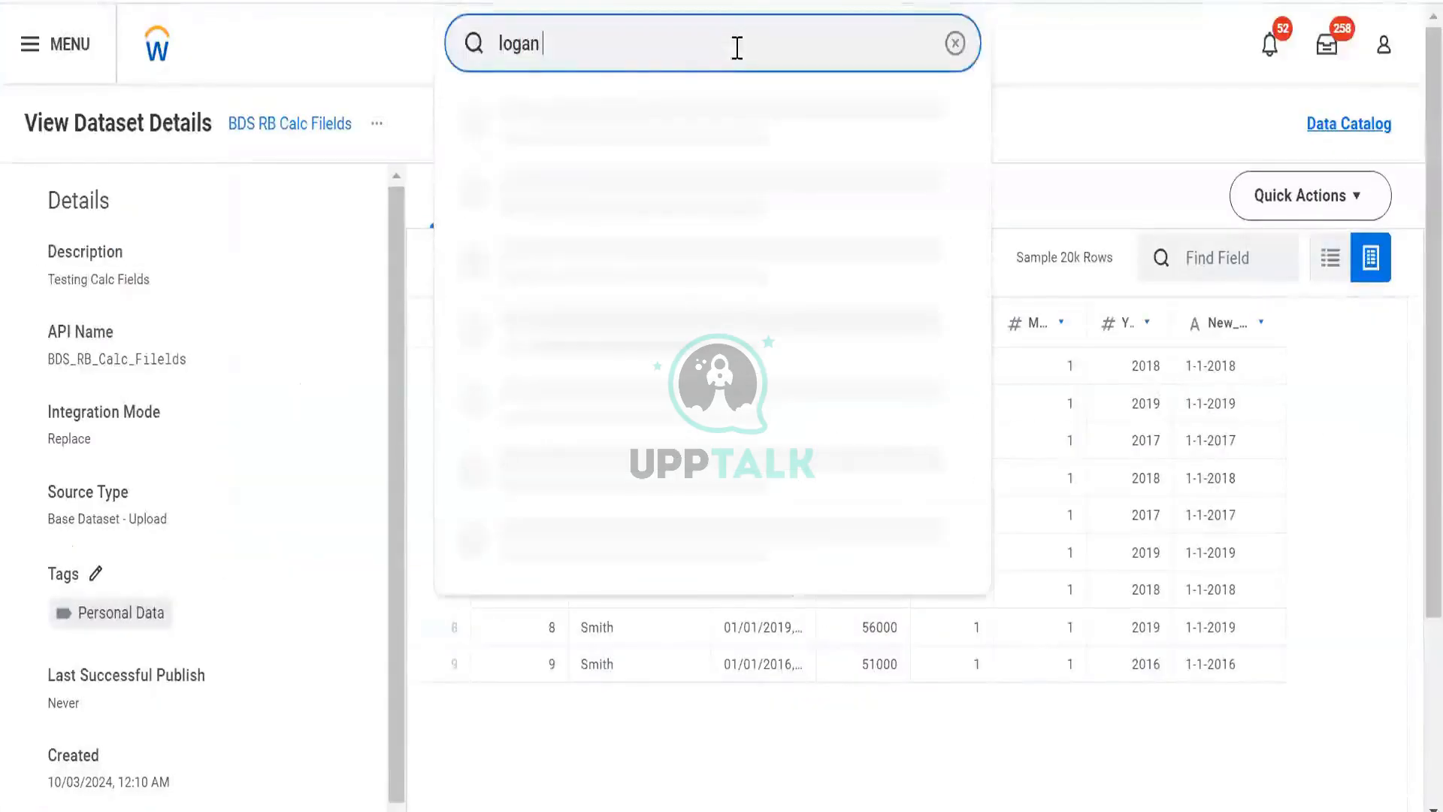
{"action": "type", "text": "mcne"}
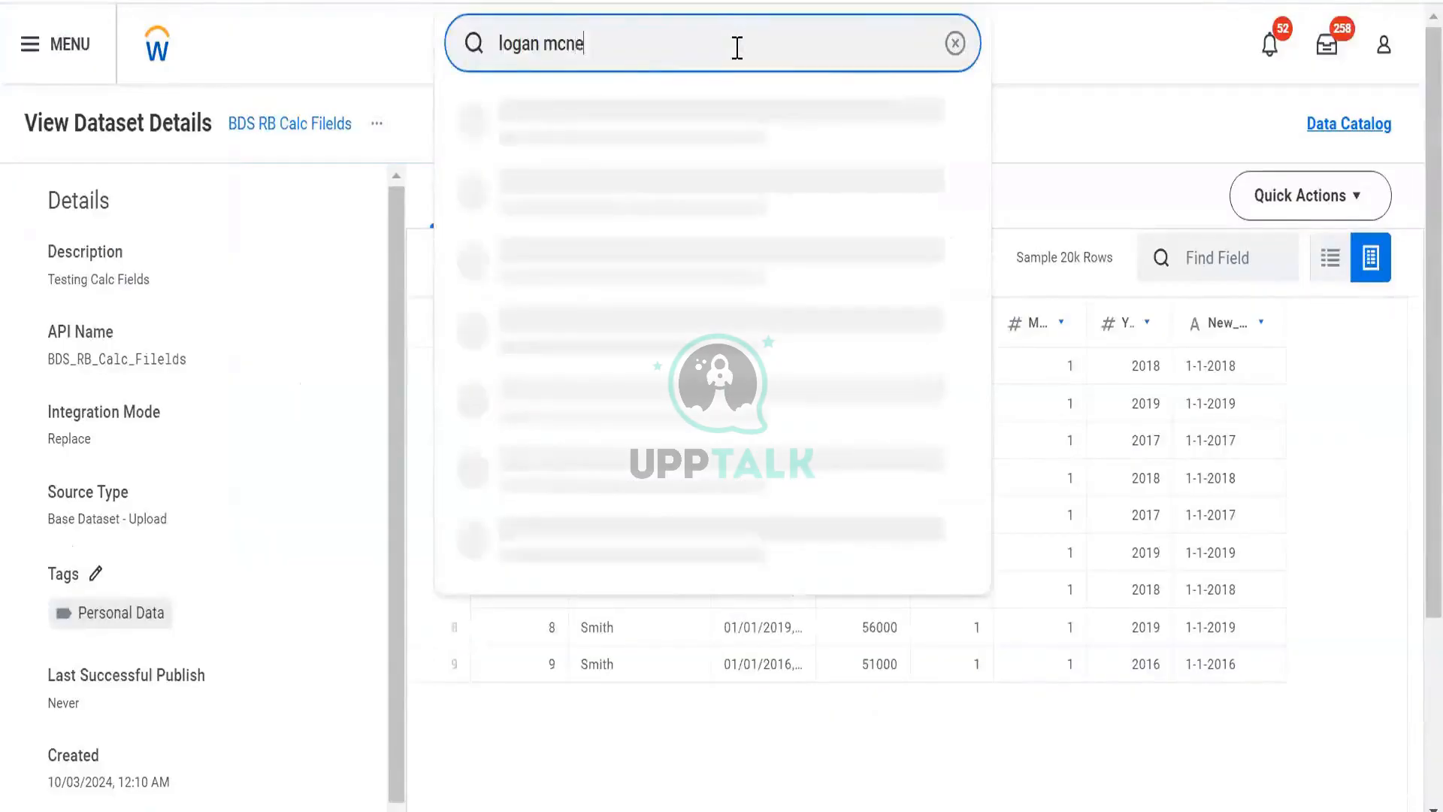
{"action": "left_click", "coordinate": [661, 119]}
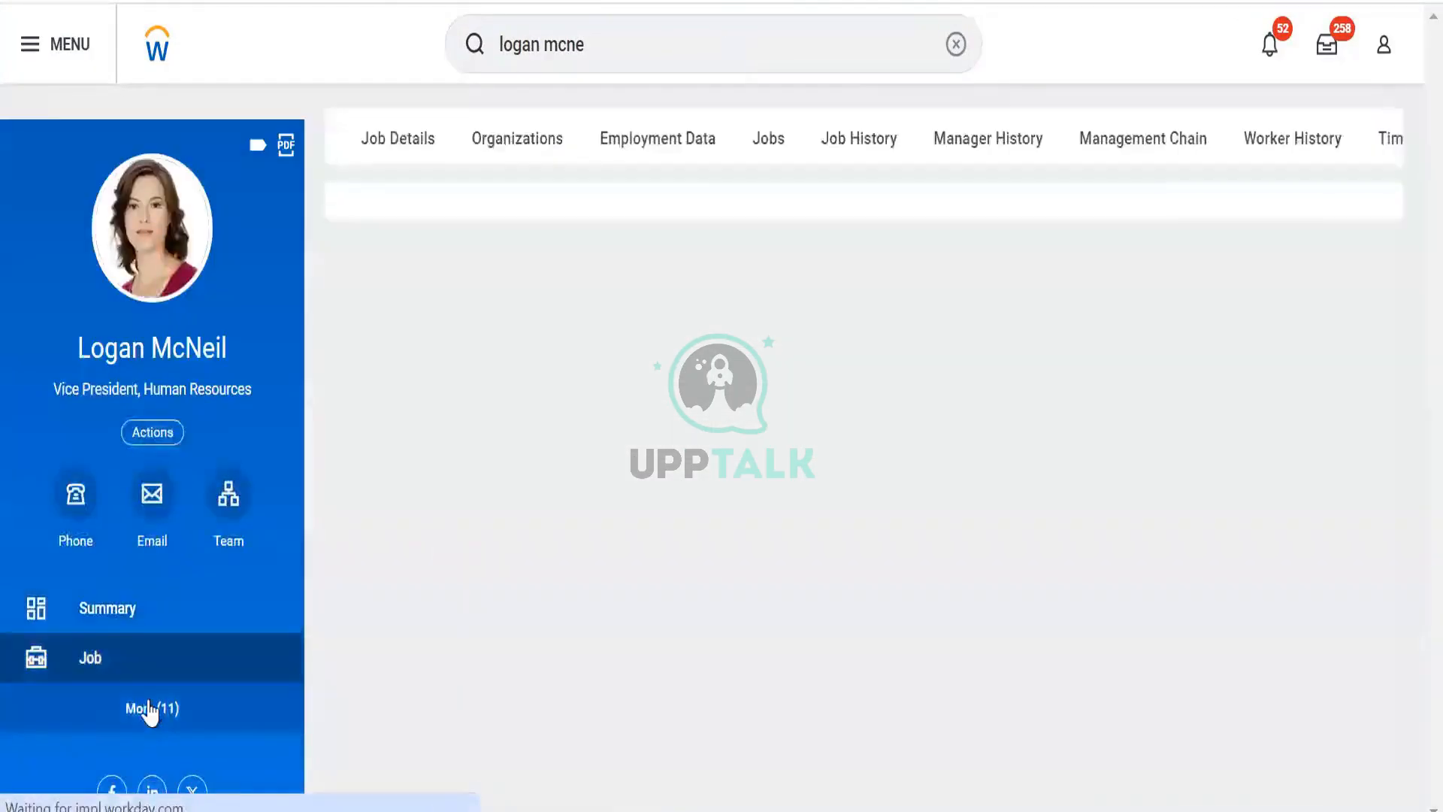
{"action": "left_click", "coordinate": [150, 710]}
{"action": "scroll", "coordinate": [97, 274], "scroll_direction": "down", "scroll_amount": 3}
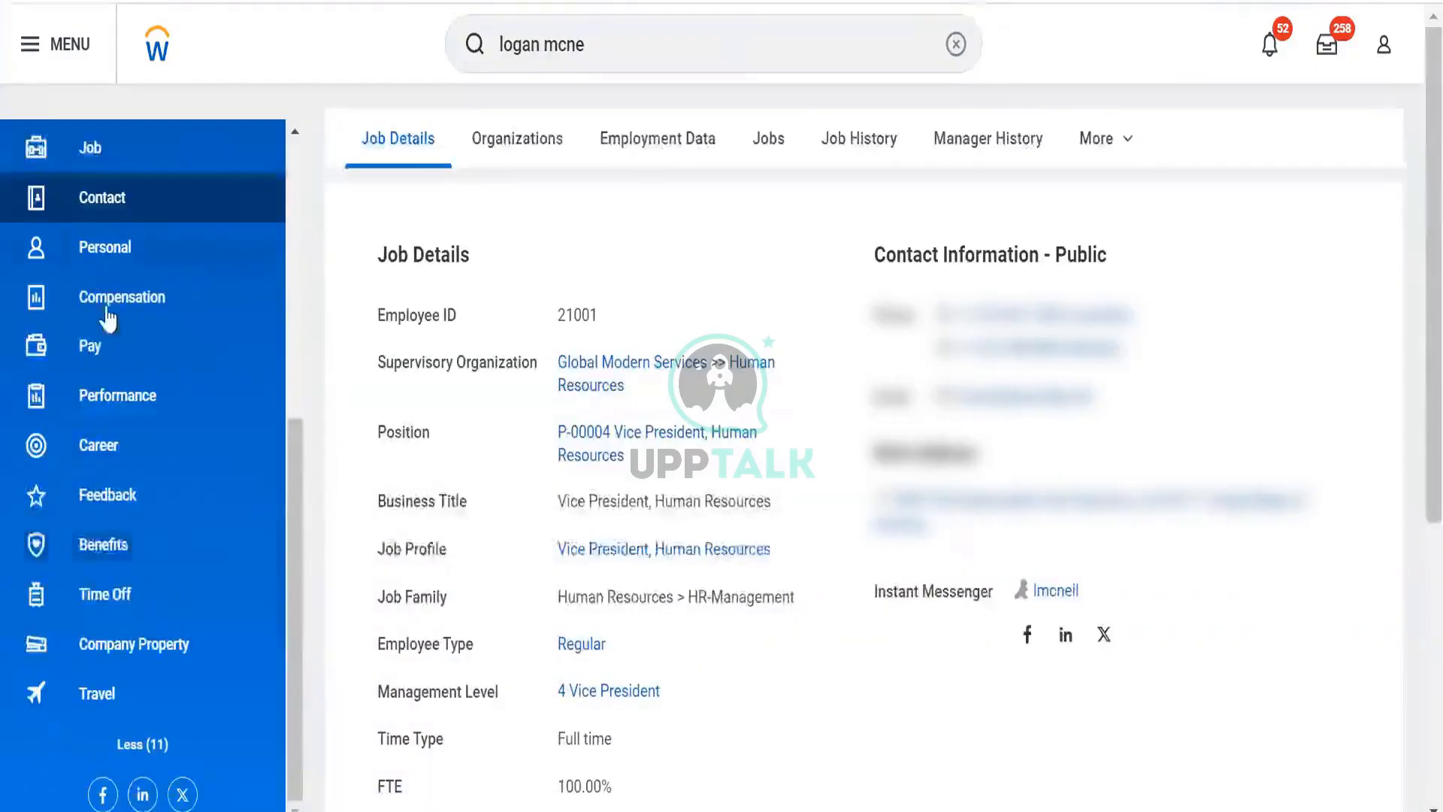
- Open the worker's Pay section and review the payroll Results tab
{"action": "left_click", "coordinate": [102, 343]}
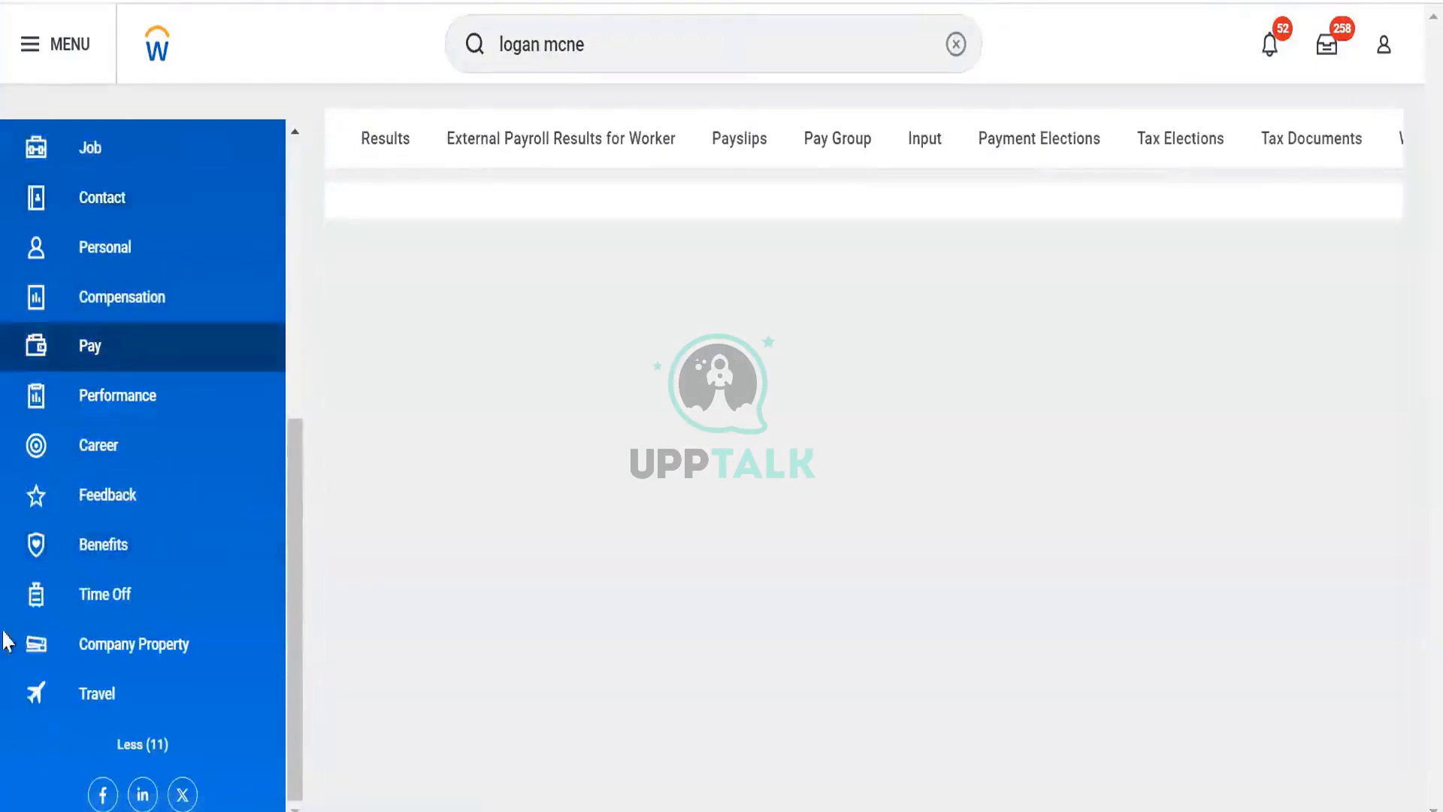
{"action": "left_click", "coordinate": [399, 150]}
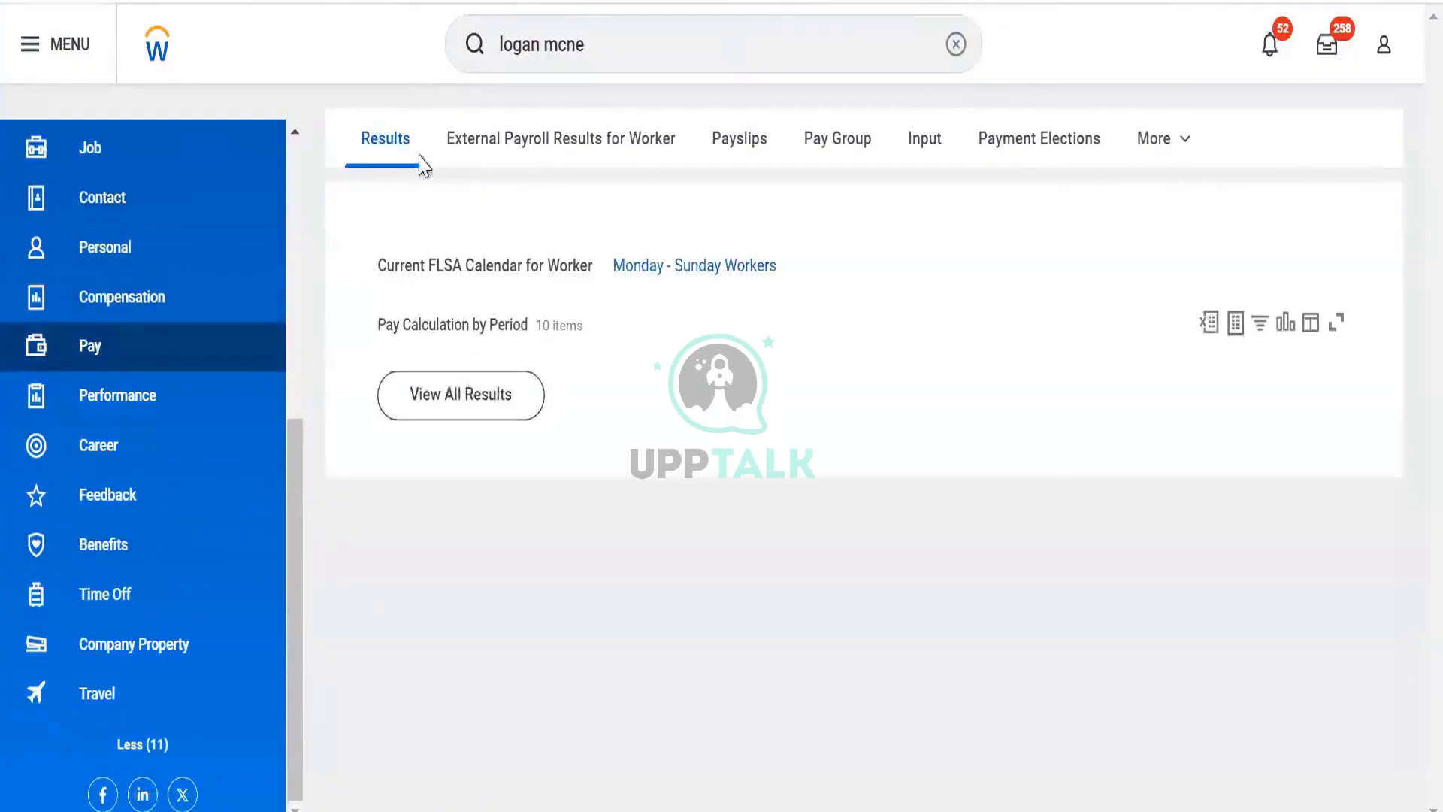
{"action": "scroll", "coordinate": [589, 301], "scroll_direction": "down", "scroll_amount": 2}
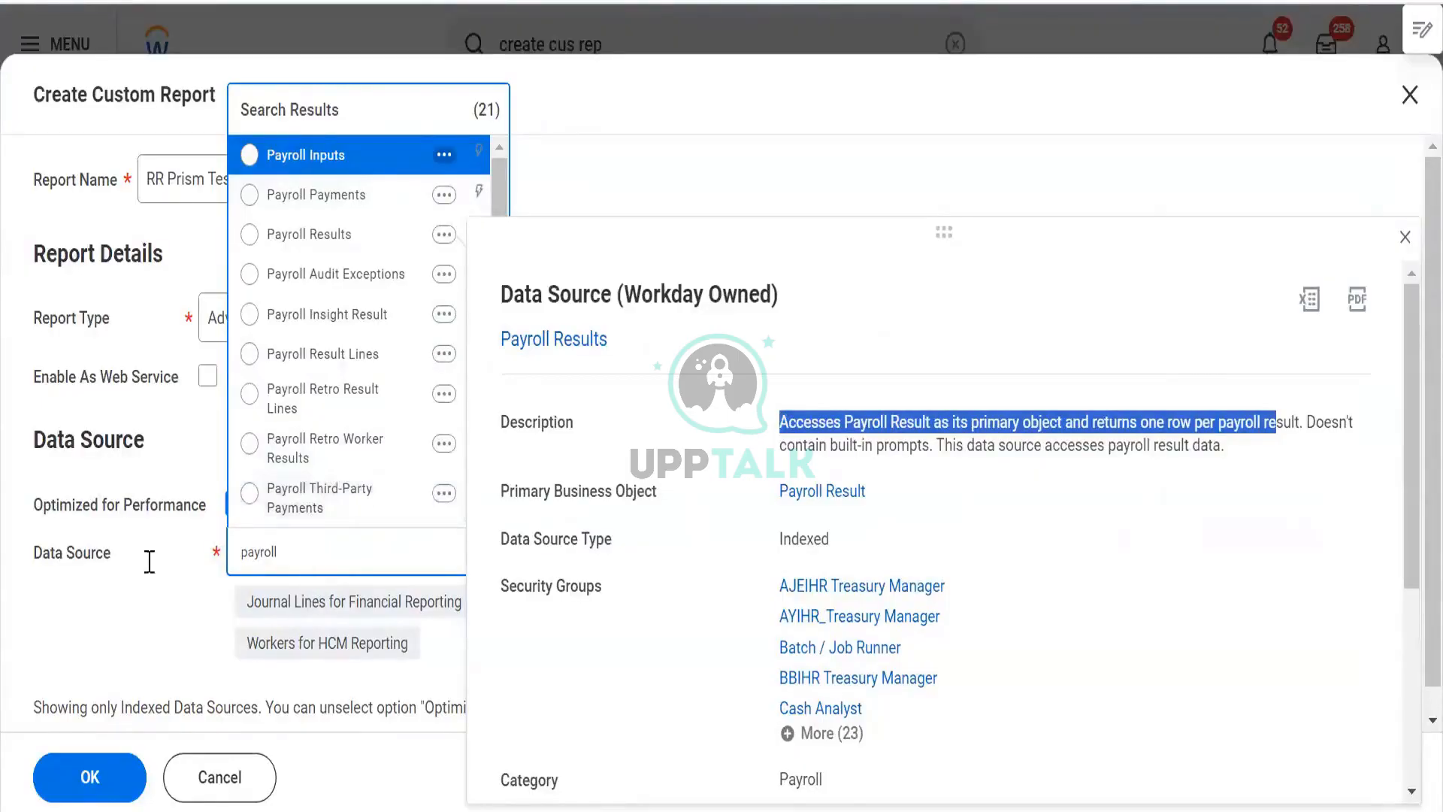
- Clear Optimized for Performance and search the data sources for compensation, browsing the results
{"action": "left_click", "coordinate": [90, 569]}
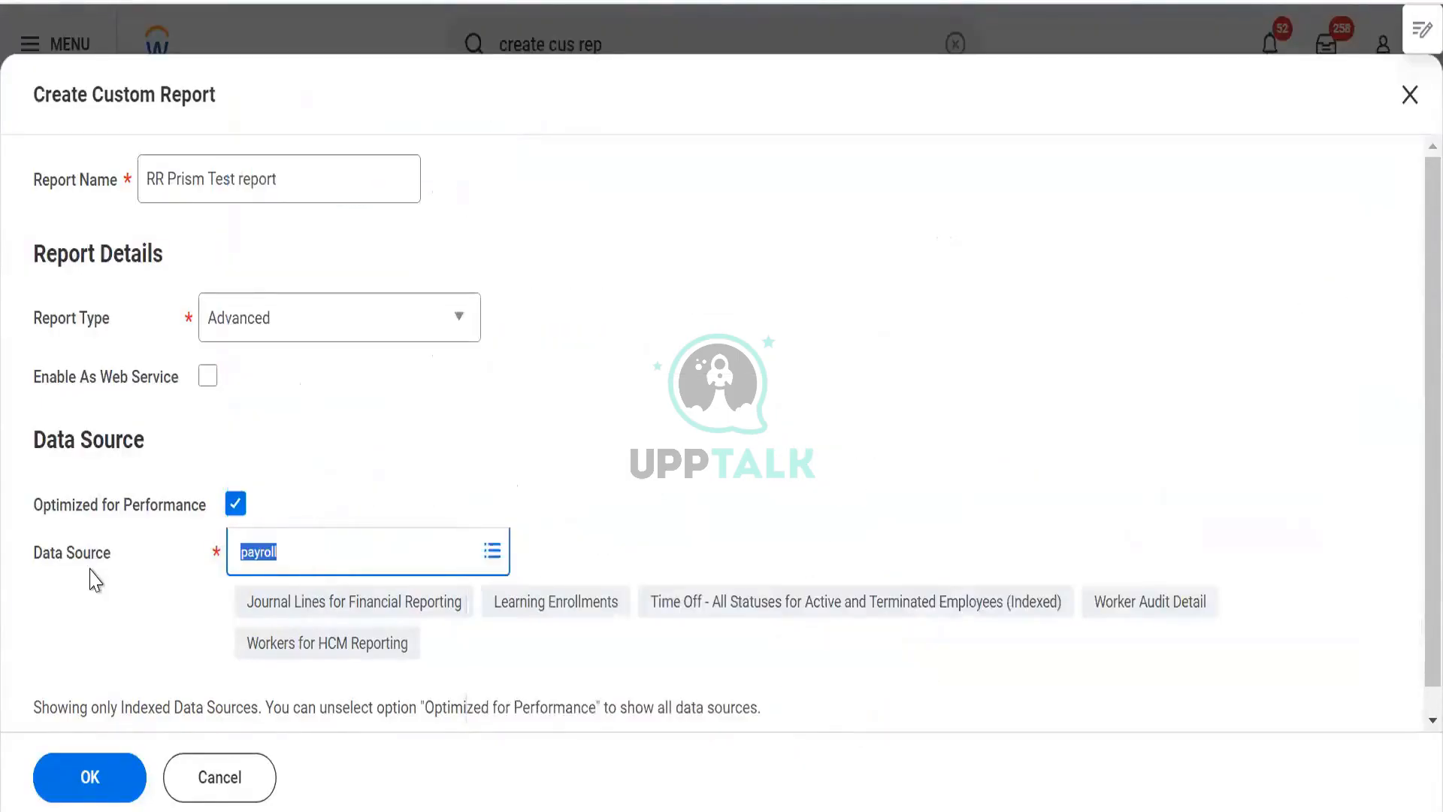
{"action": "key", "text": "BackSpace"}
{"action": "type", "text": "compnesa"}
{"action": "left_click", "coordinate": [90, 570]}
{"action": "key", "text": "BackSpace"}
{"action": "type", "text": "compensa"}
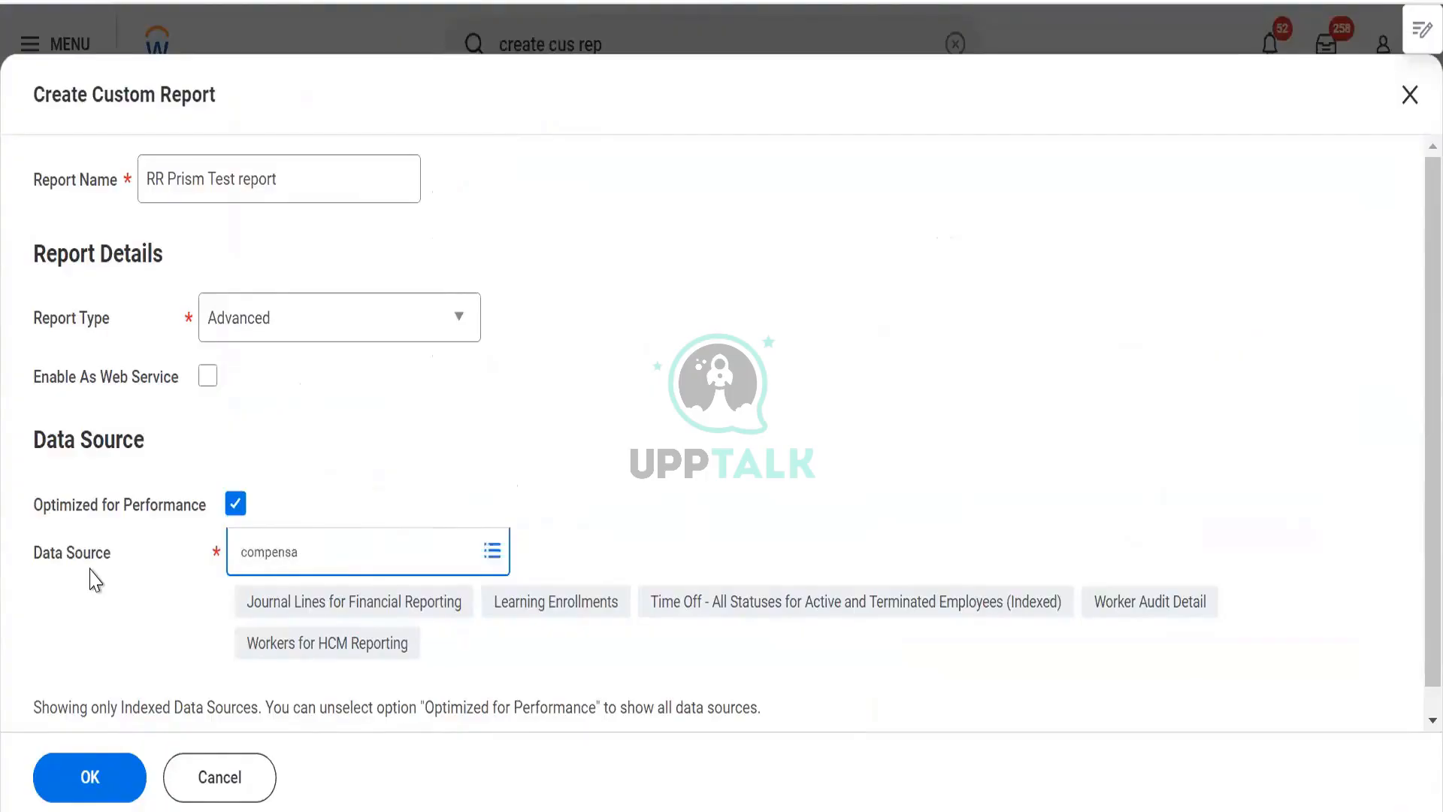
{"action": "left_click", "coordinate": [235, 508]}
{"action": "left_click", "coordinate": [338, 555]}
{"action": "key", "text": "BackSpace"}
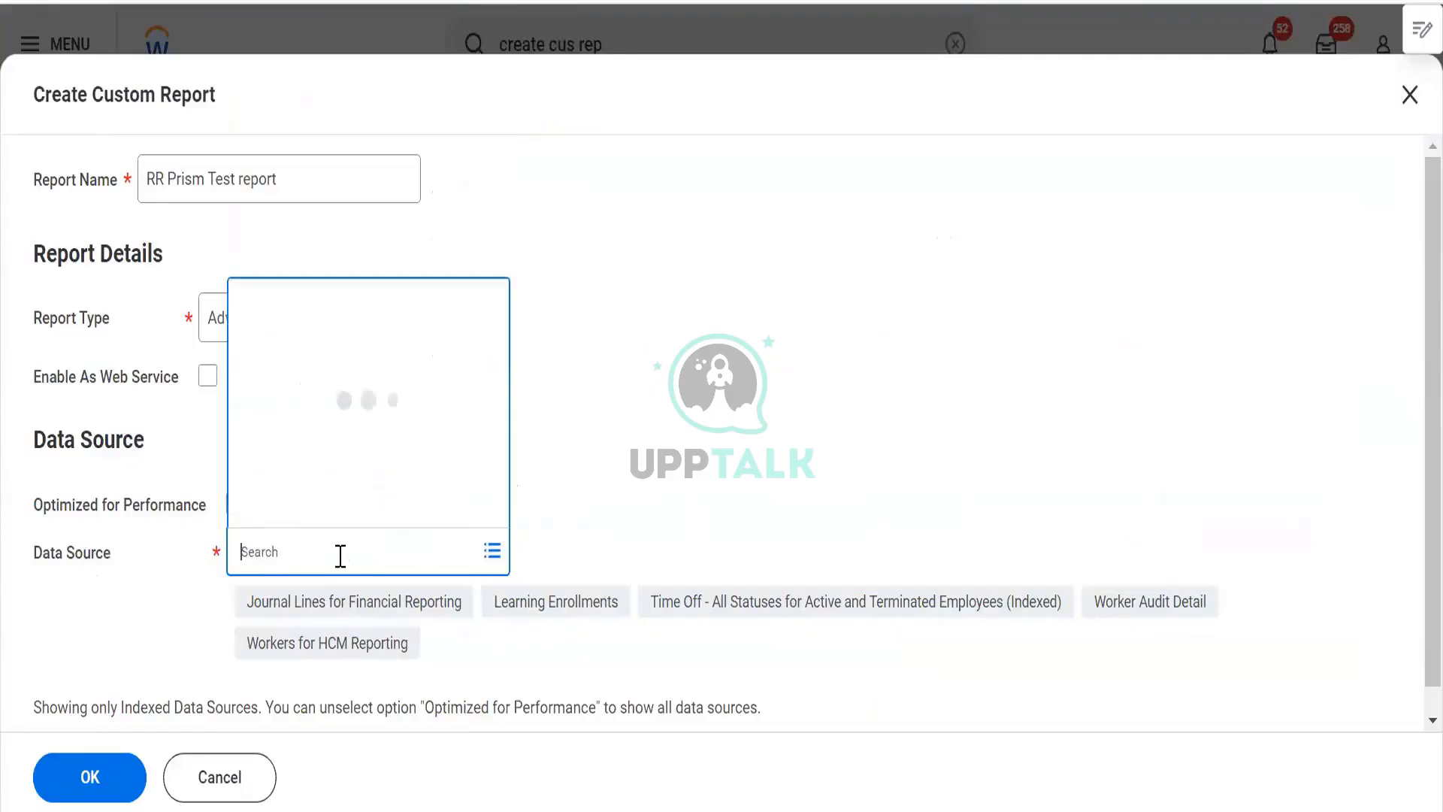
{"action": "type", "text": "compensa"}
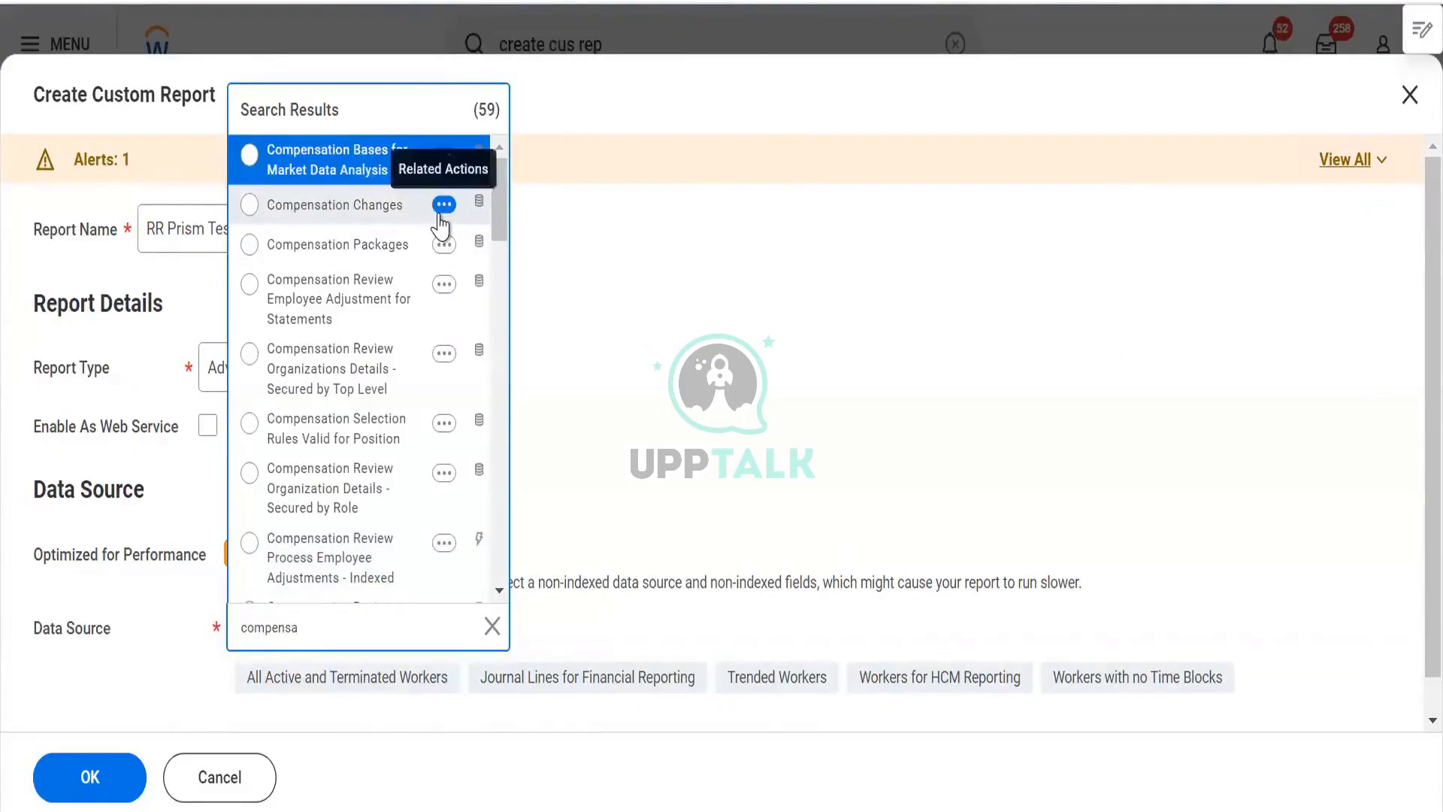
{"action": "scroll", "coordinate": [444, 229], "scroll_direction": "down", "scroll_amount": 3}
{"action": "scroll", "coordinate": [444, 248], "scroll_direction": "down", "scroll_amount": 2}
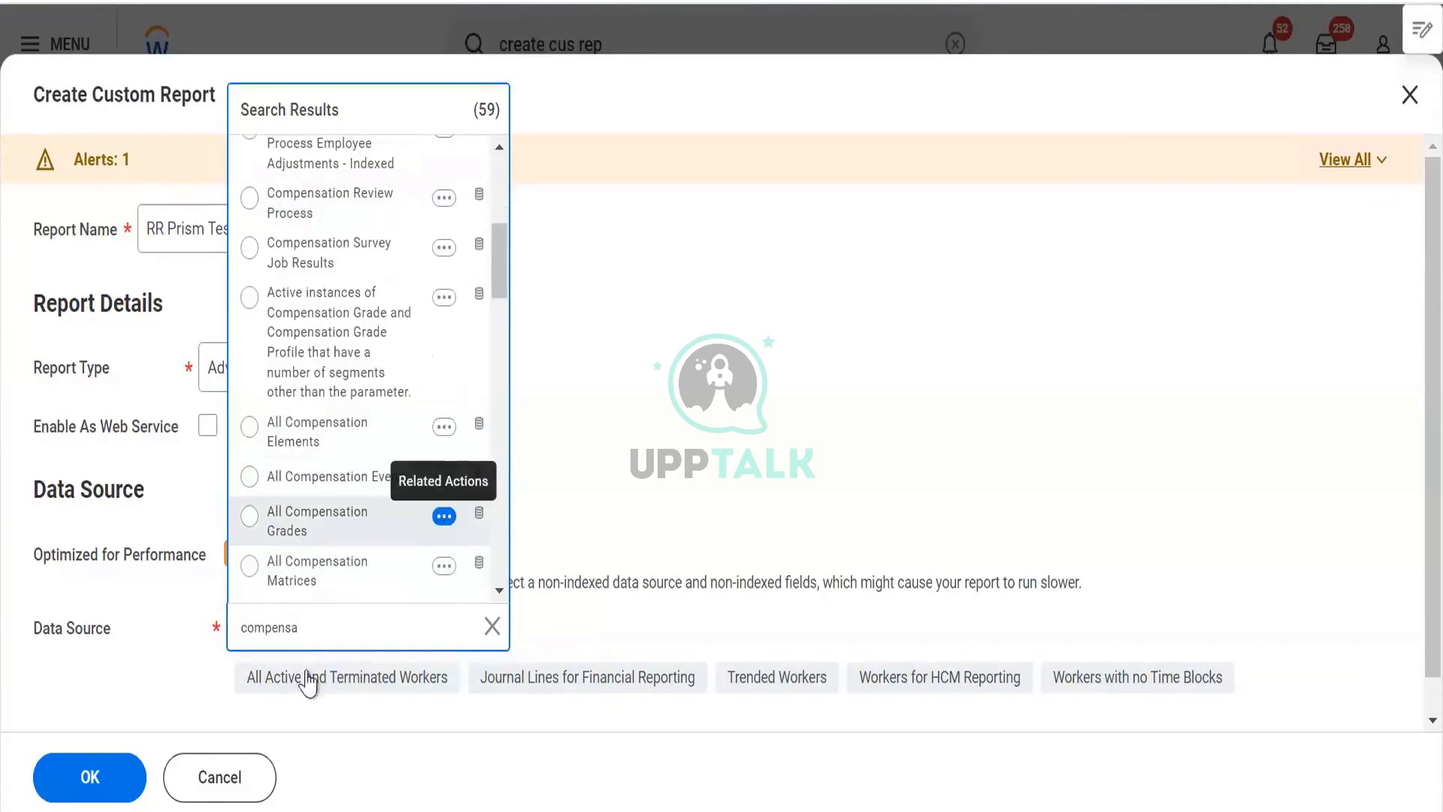
- Search data sources for time off and open the Time Off by Date Taken details to read its description
{"action": "key", "text": "ctrl+a"}
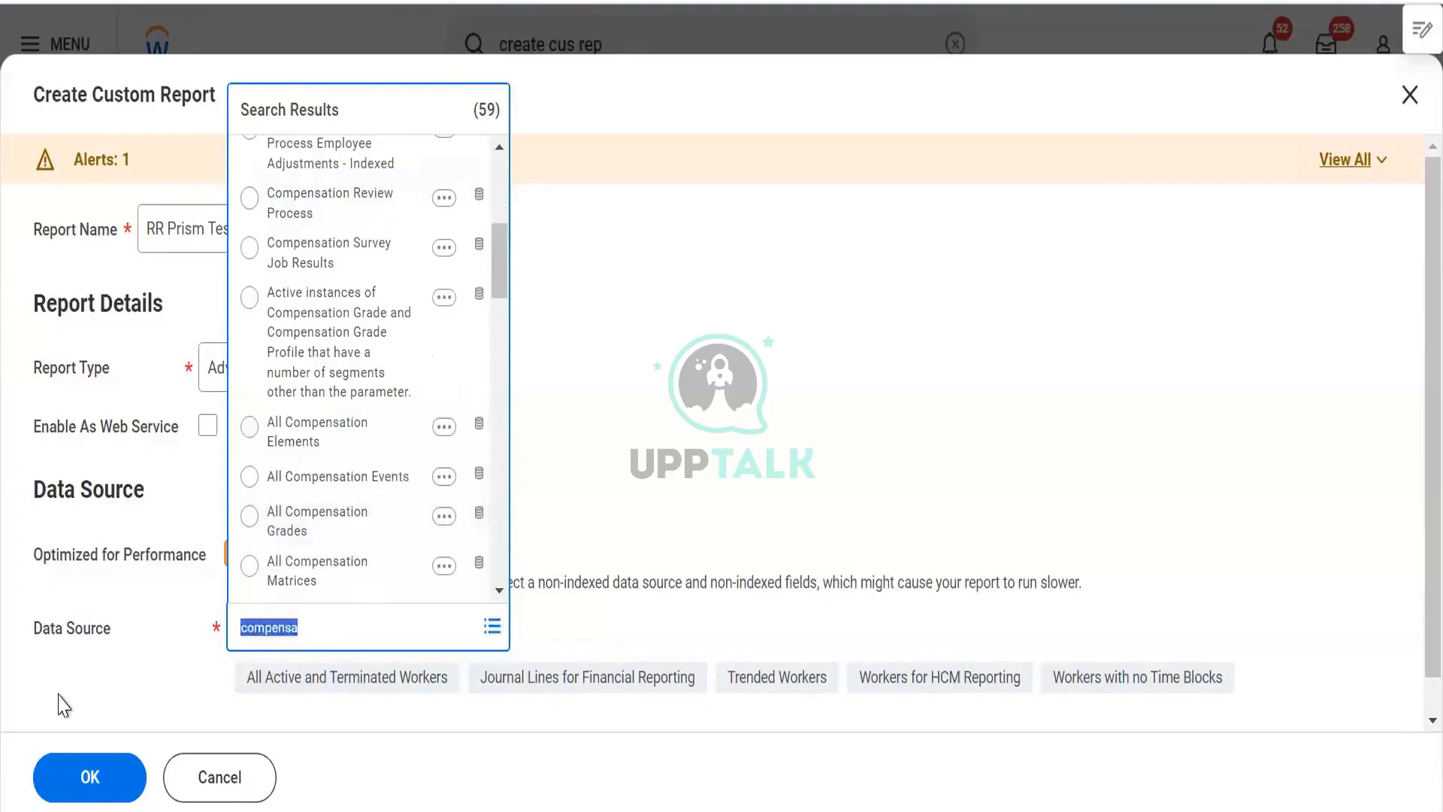
{"action": "type", "text": "time off"}
{"action": "key", "text": "Return"}
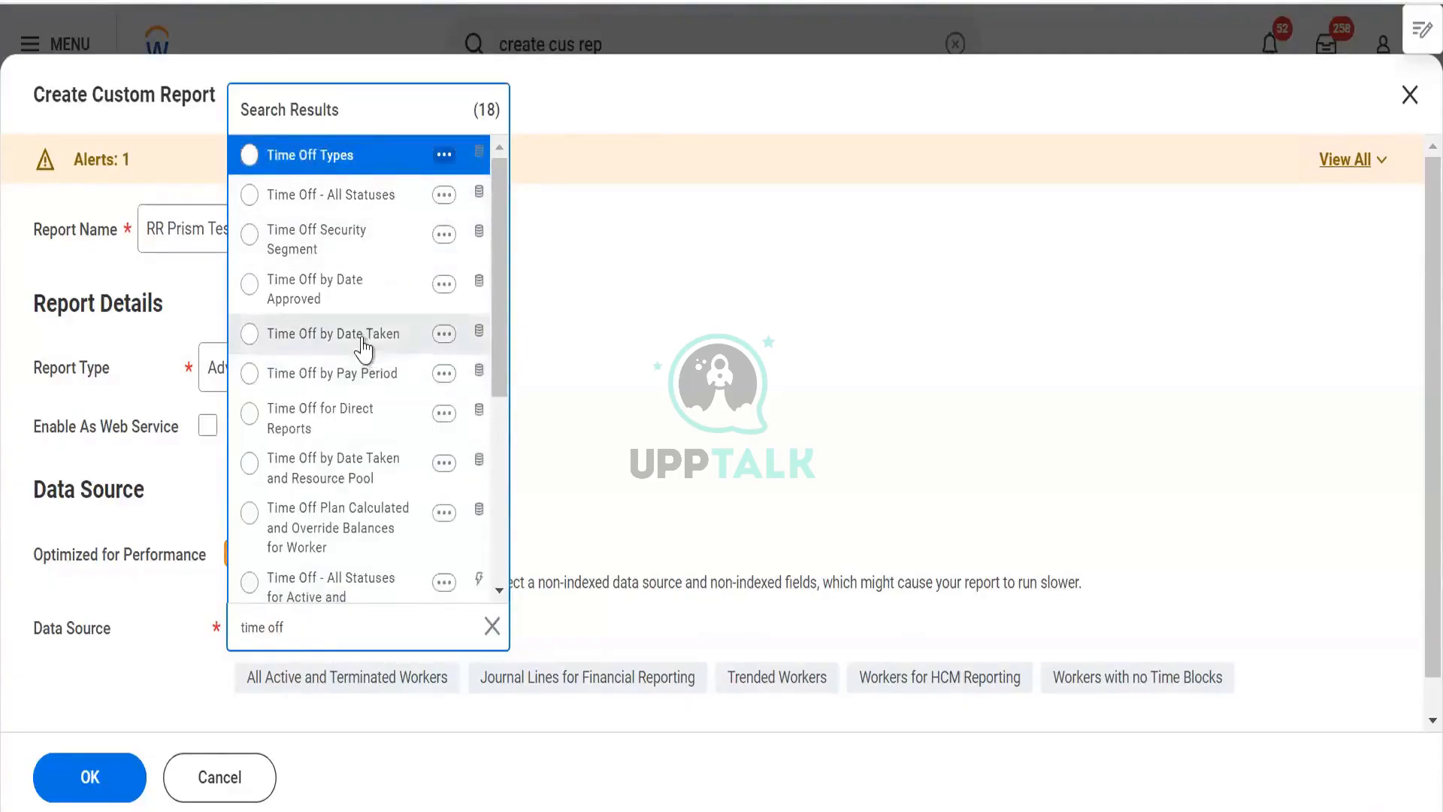
{"action": "left_click", "coordinate": [448, 338]}
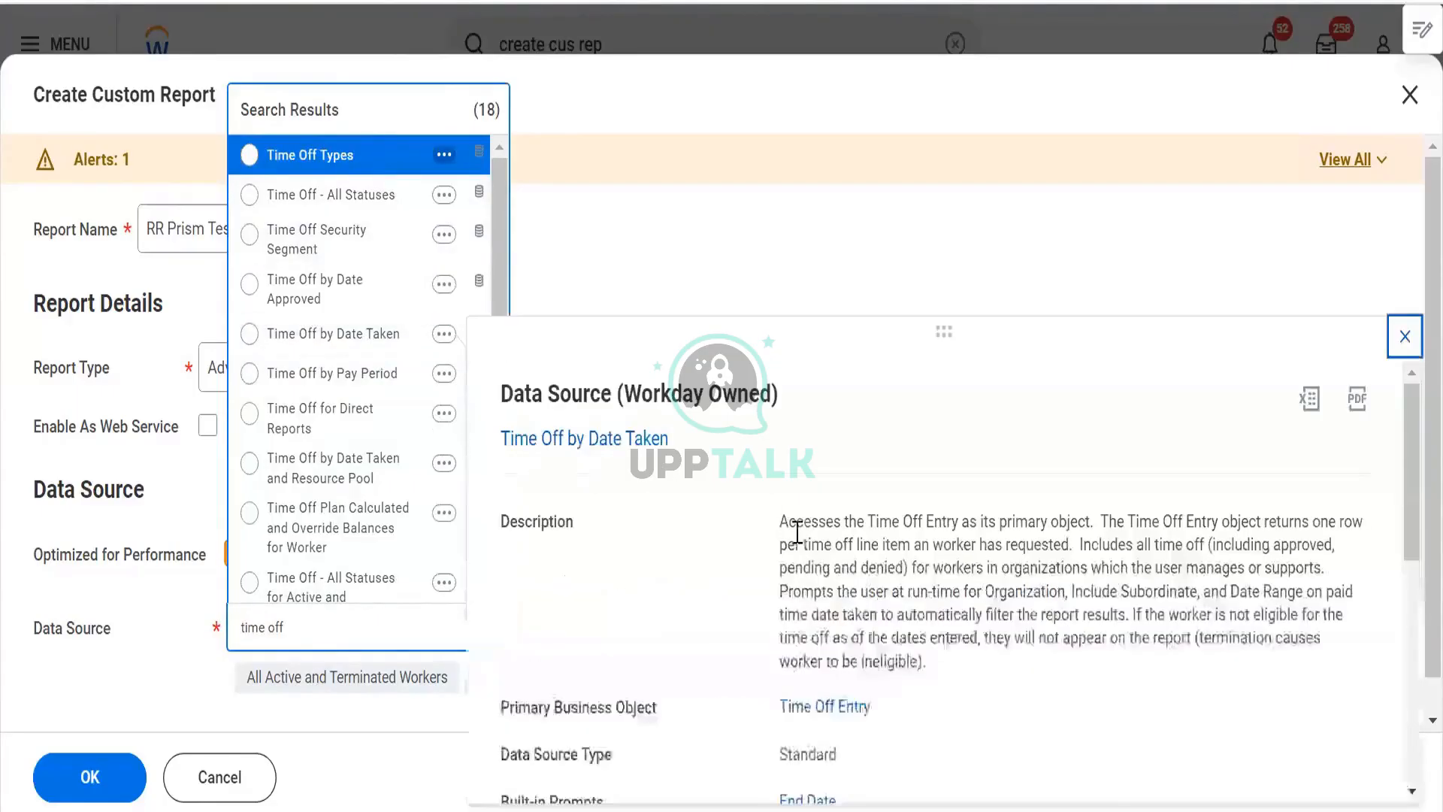
{"action": "left_click_drag", "start_coordinate": [798, 531], "coordinate": [917, 544]}
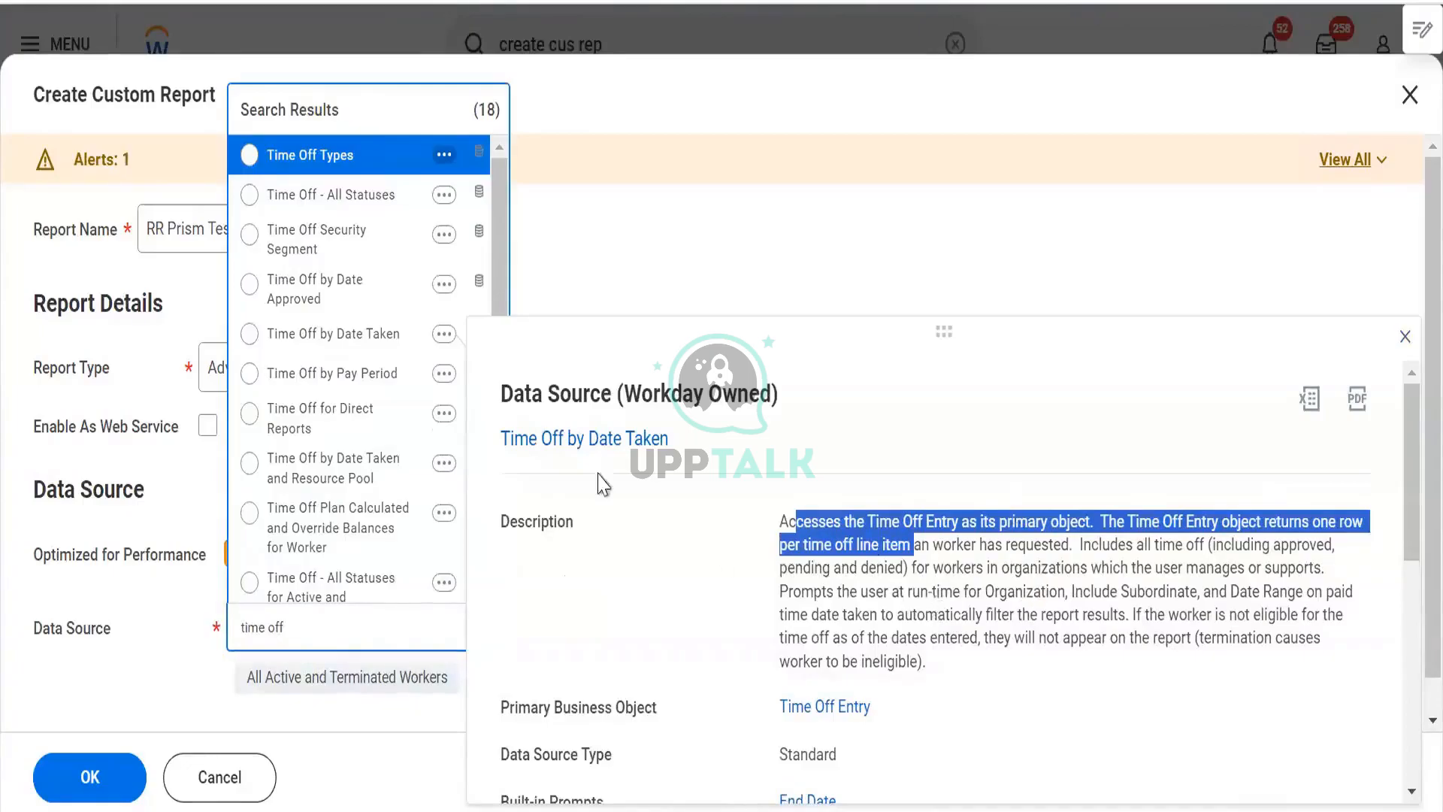
{"action": "left_click_drag", "start_coordinate": [352, 625], "coordinate": [76, 668]}
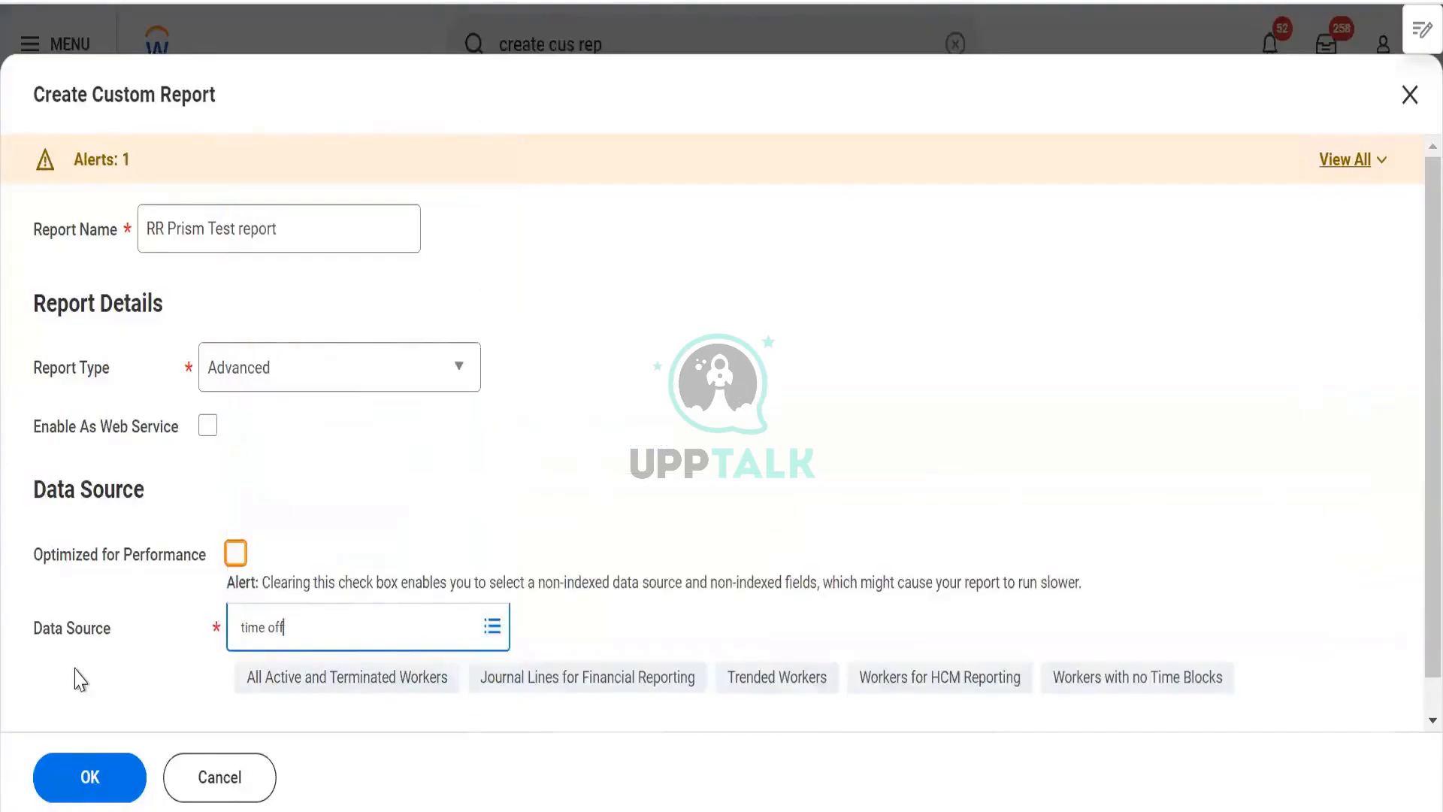
- Select Workers for HCM Reporting as data source, clear Optimized for Performance, and create the custom report
{"action": "type", "text": "worker for hcm re"}
{"action": "key", "text": "ctrl+a"}
{"action": "type", "text": "p"}
{"action": "key", "text": "BackSpace"}
{"action": "key", "text": "Return"}
{"action": "left_click", "coordinate": [235, 553]}
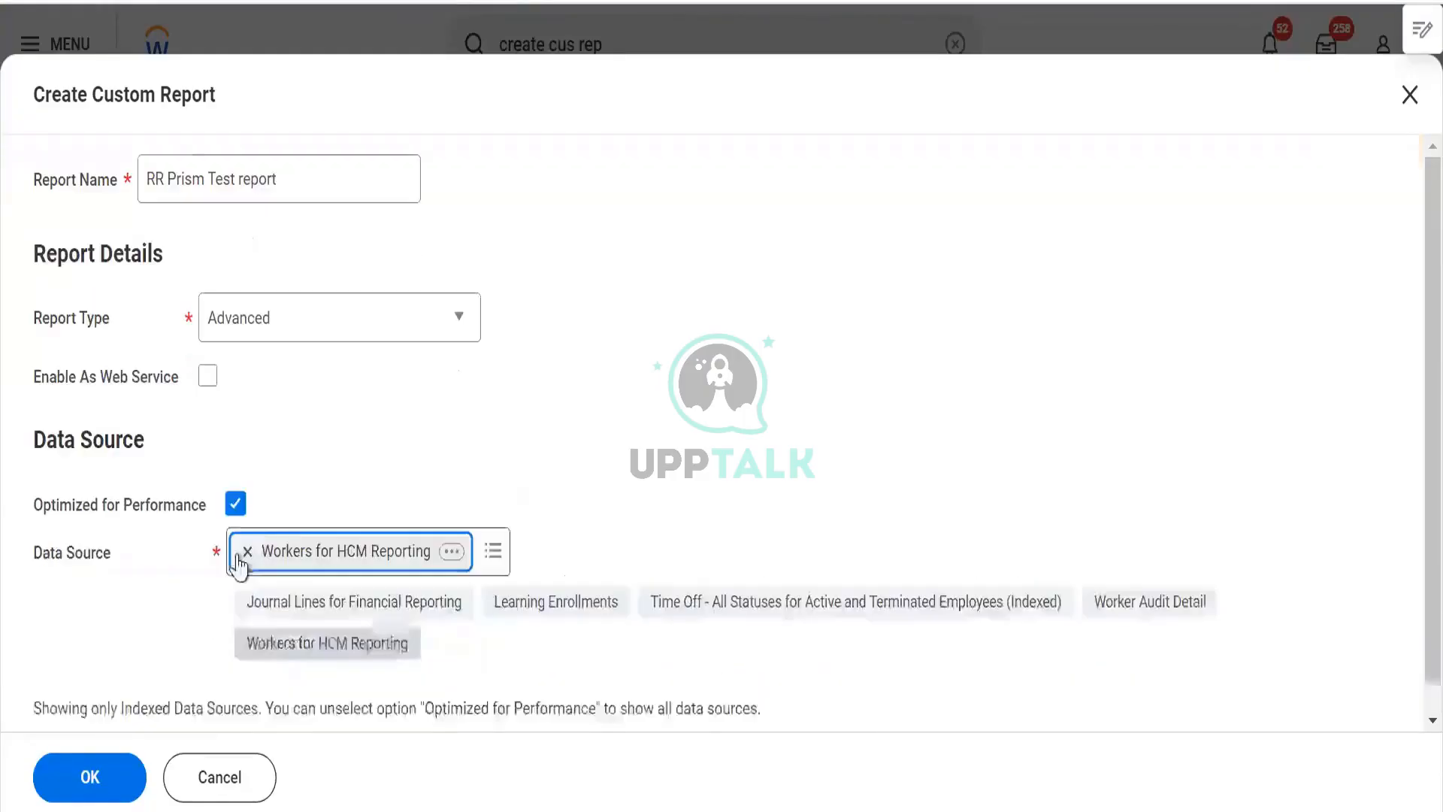
{"action": "left_click", "coordinate": [235, 503]}
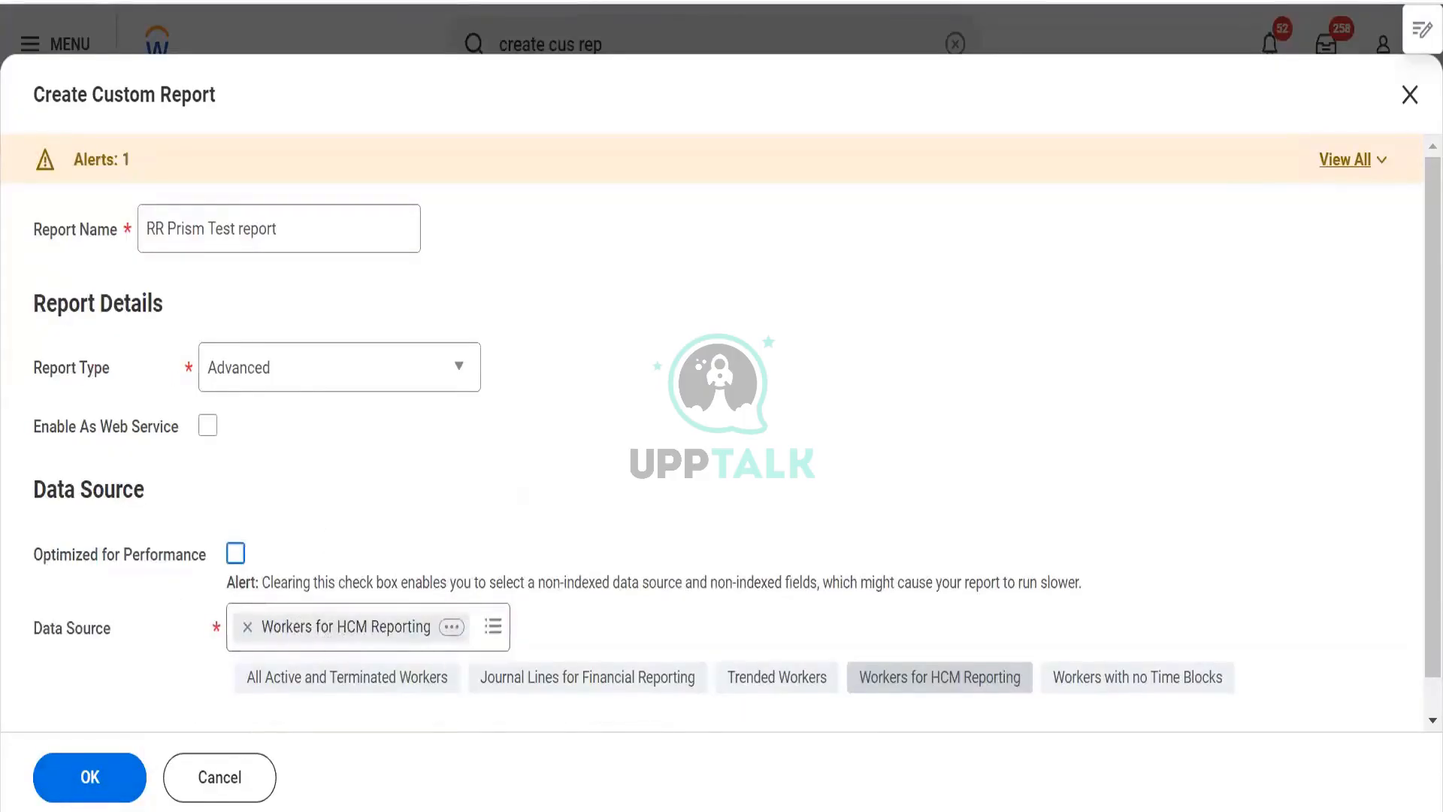
{"action": "left_click", "coordinate": [107, 766]}
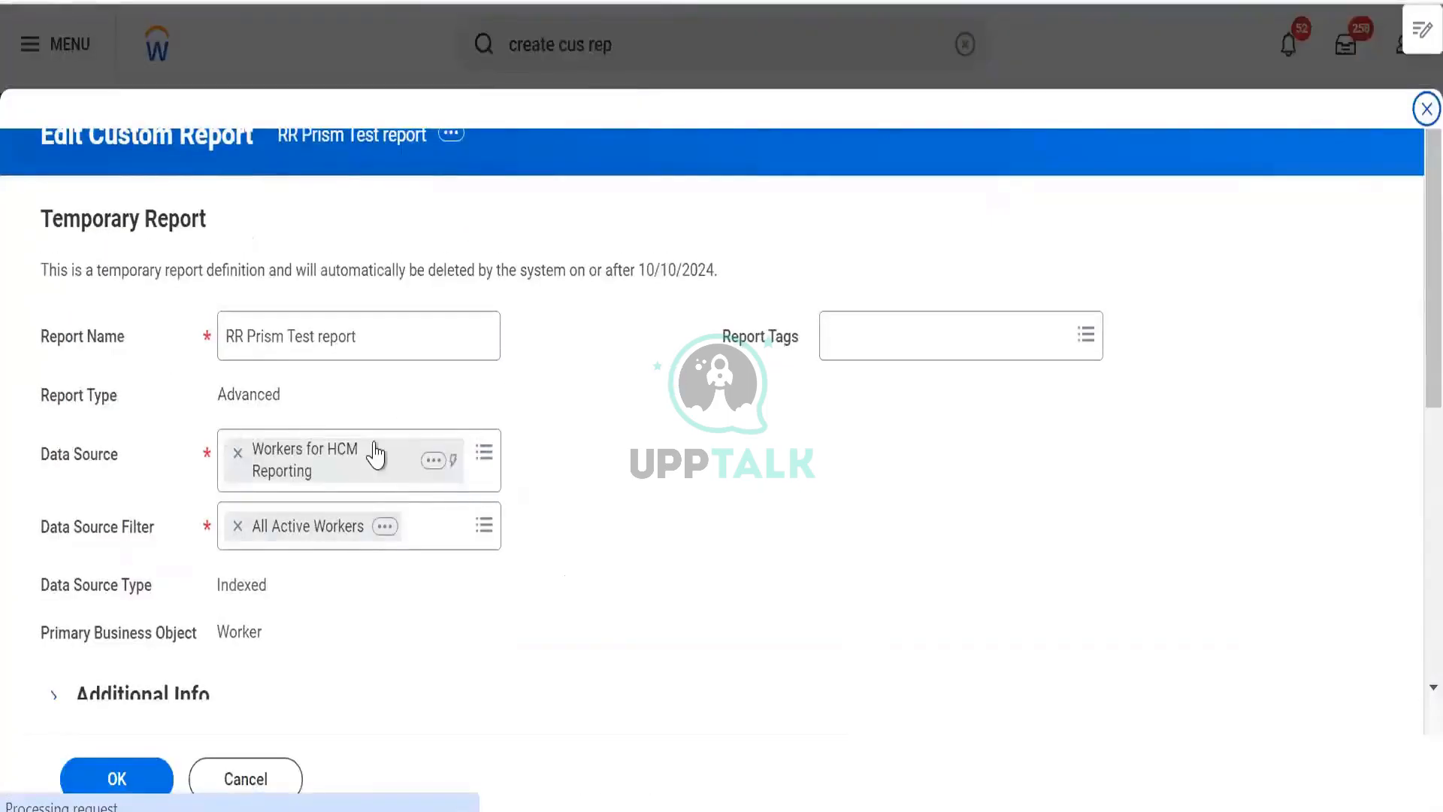
- Set the first report column's field to Employee ID
{"action": "scroll", "coordinate": [493, 451], "scroll_direction": "down", "scroll_amount": 5}
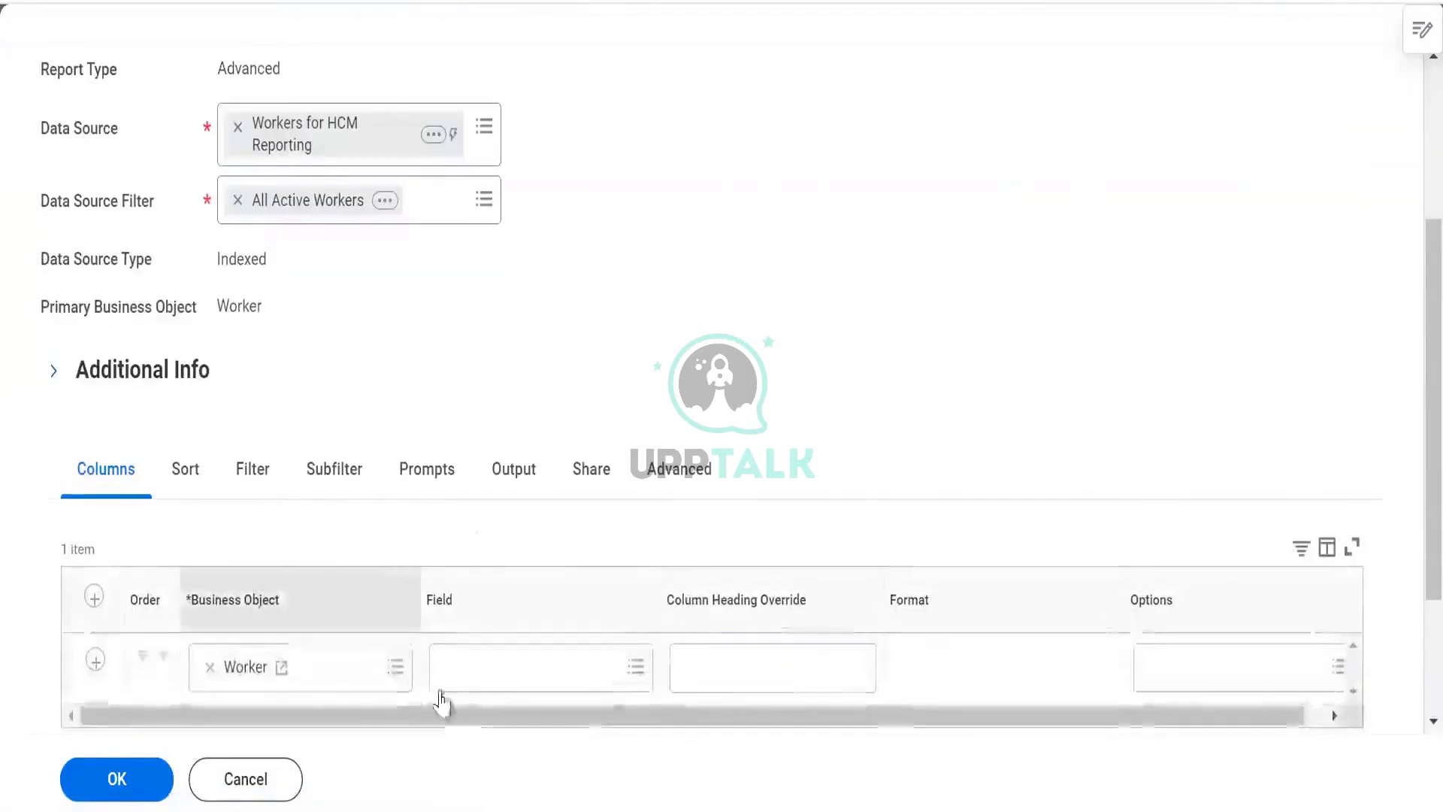
{"action": "left_click", "coordinate": [460, 680]}
{"action": "type", "text": "d"}
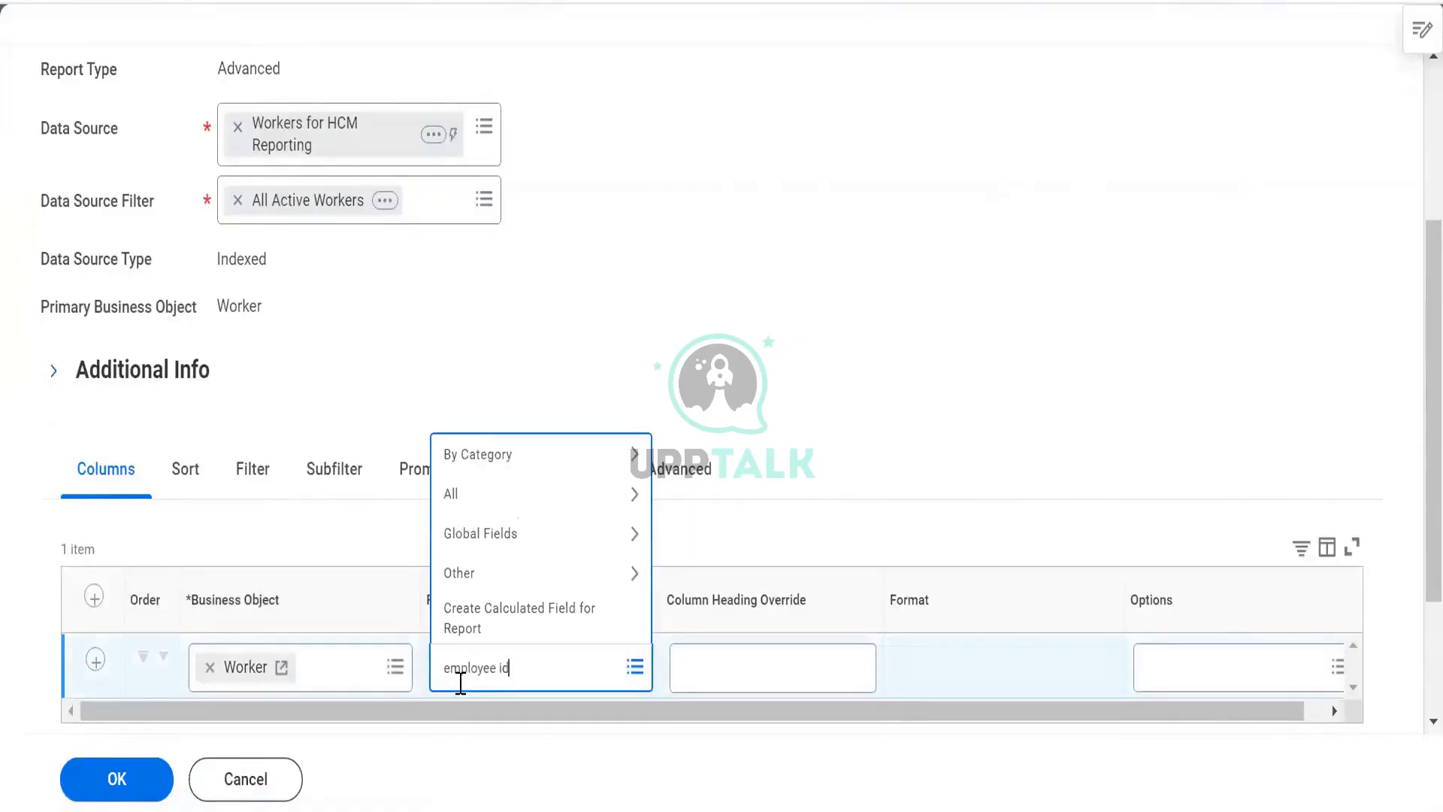
{"action": "key", "text": "Return"}
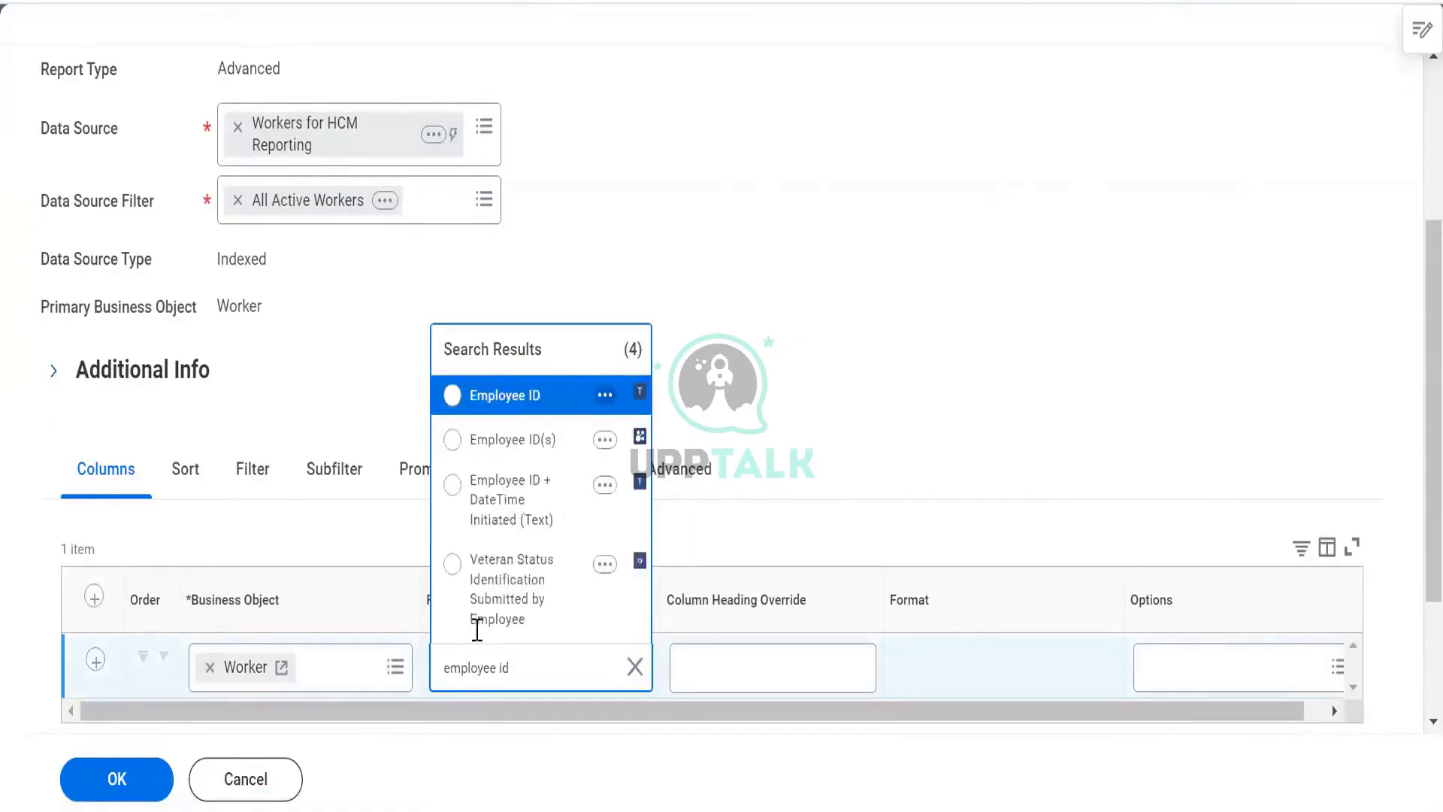
{"action": "left_click", "coordinate": [507, 413]}
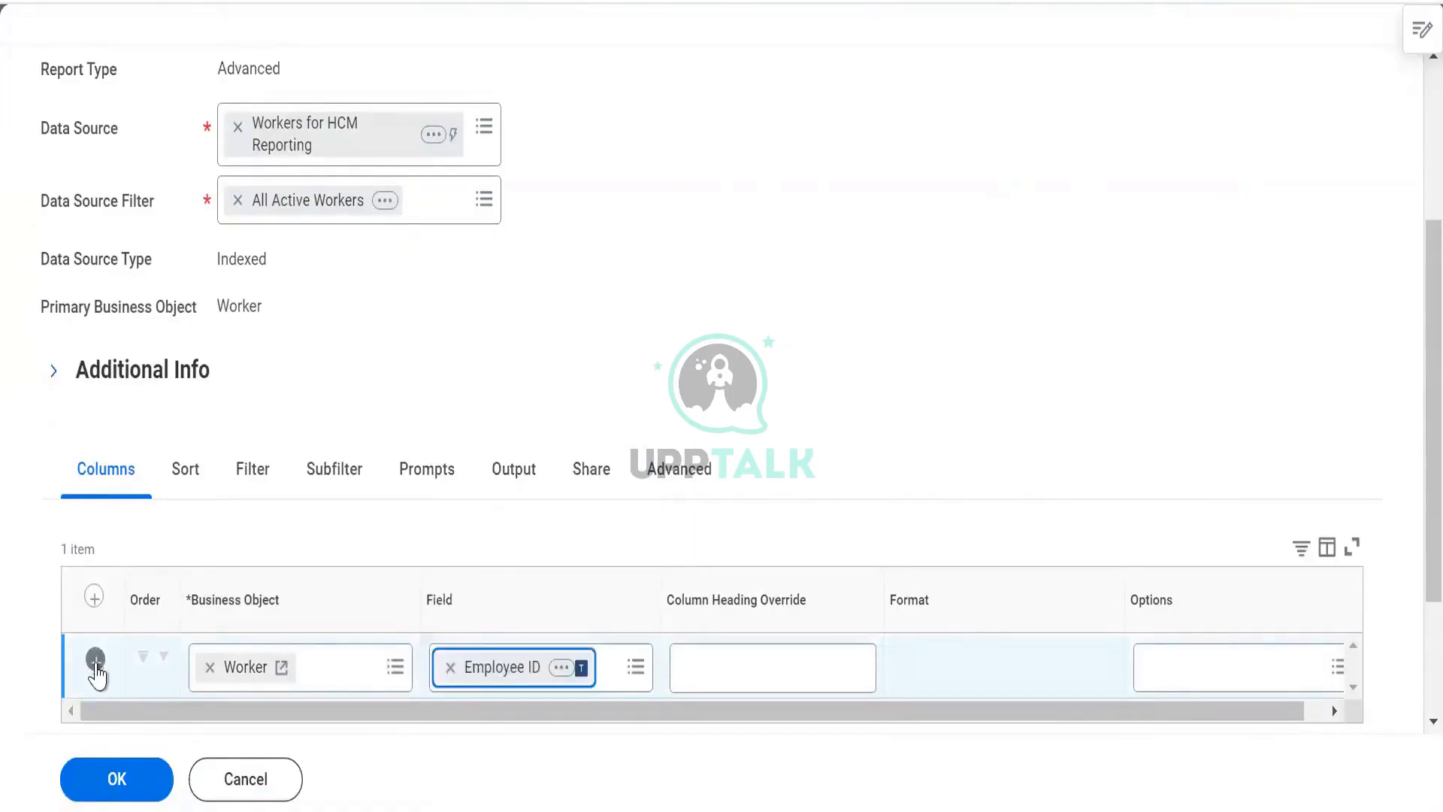
- Add a second report column with the Worker field
{"action": "scroll", "coordinate": [542, 474], "scroll_direction": "down", "scroll_amount": 3}
{"action": "key", "text": "Return"}
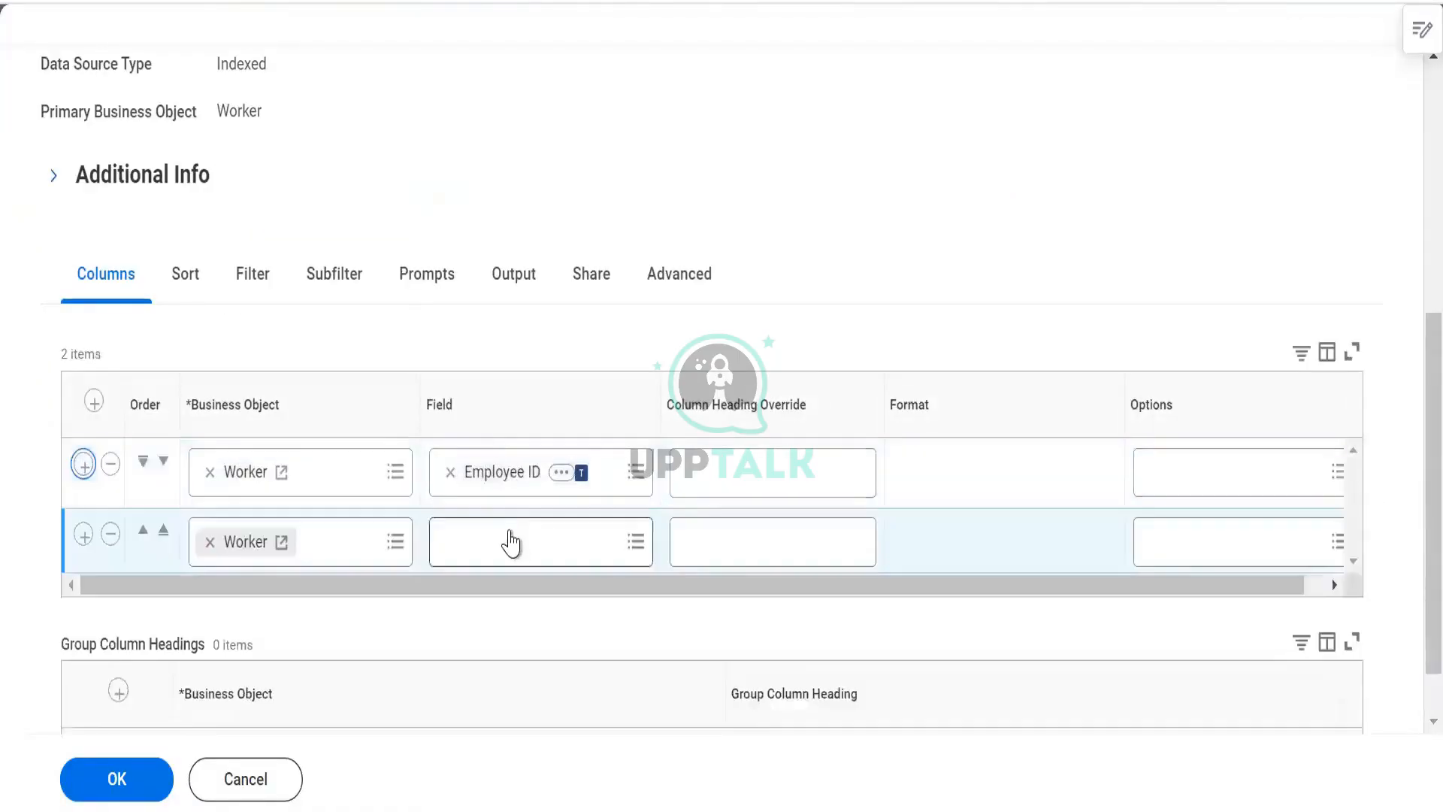
{"action": "left_click", "coordinate": [510, 530]}
{"action": "type", "text": "worker"}
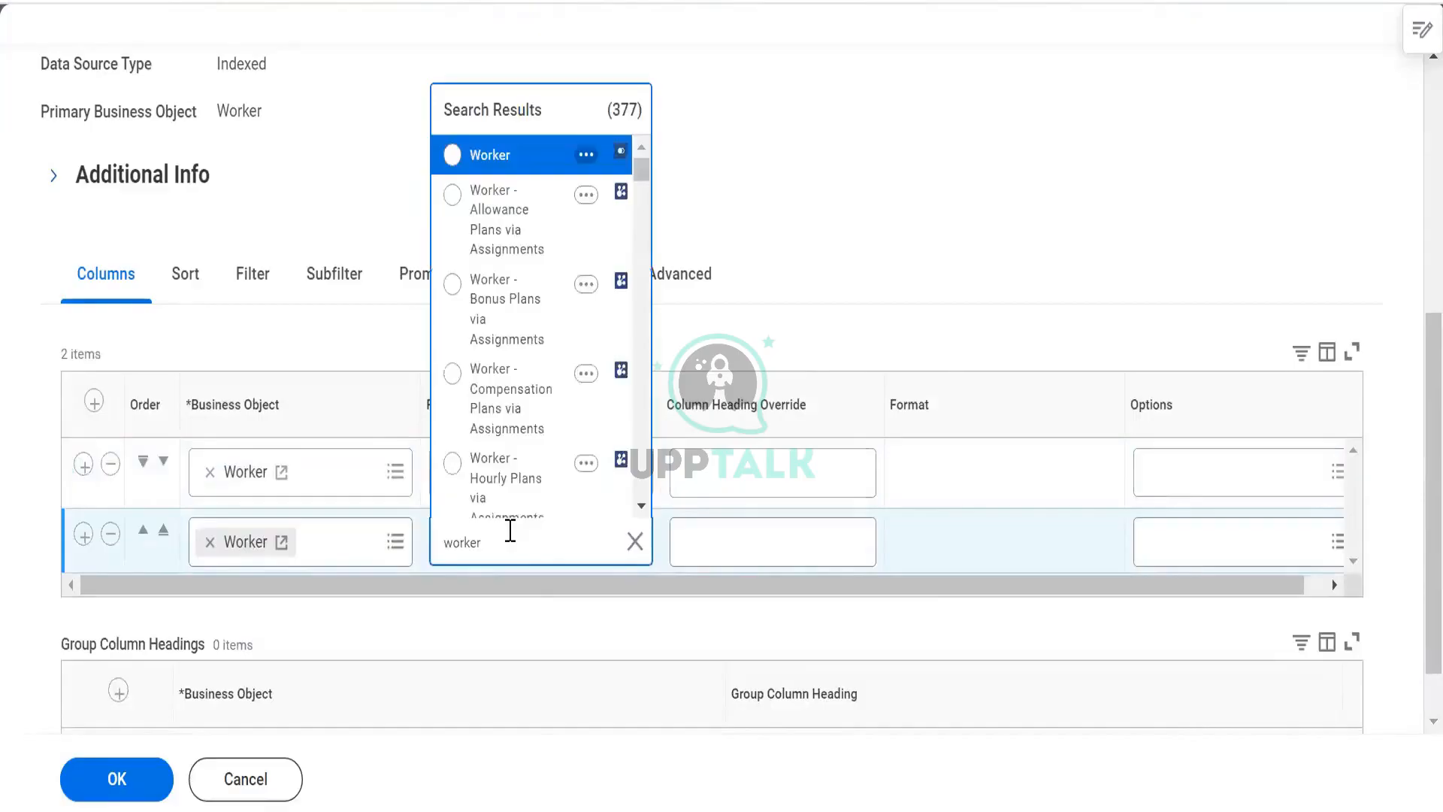
{"action": "key", "text": "Return"}
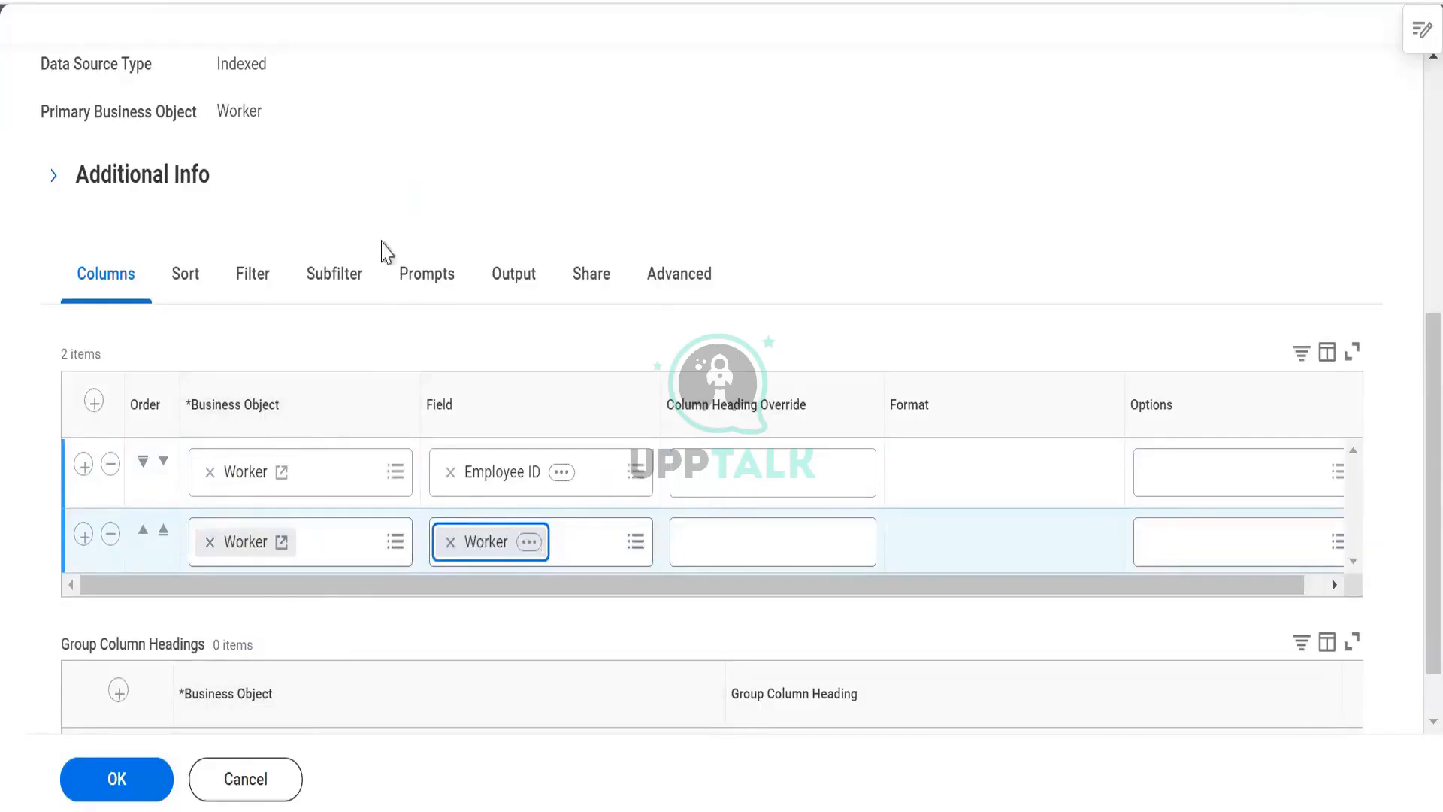
- Add a third report column row and set its business object to Worker
{"action": "left_click", "coordinate": [84, 535]}
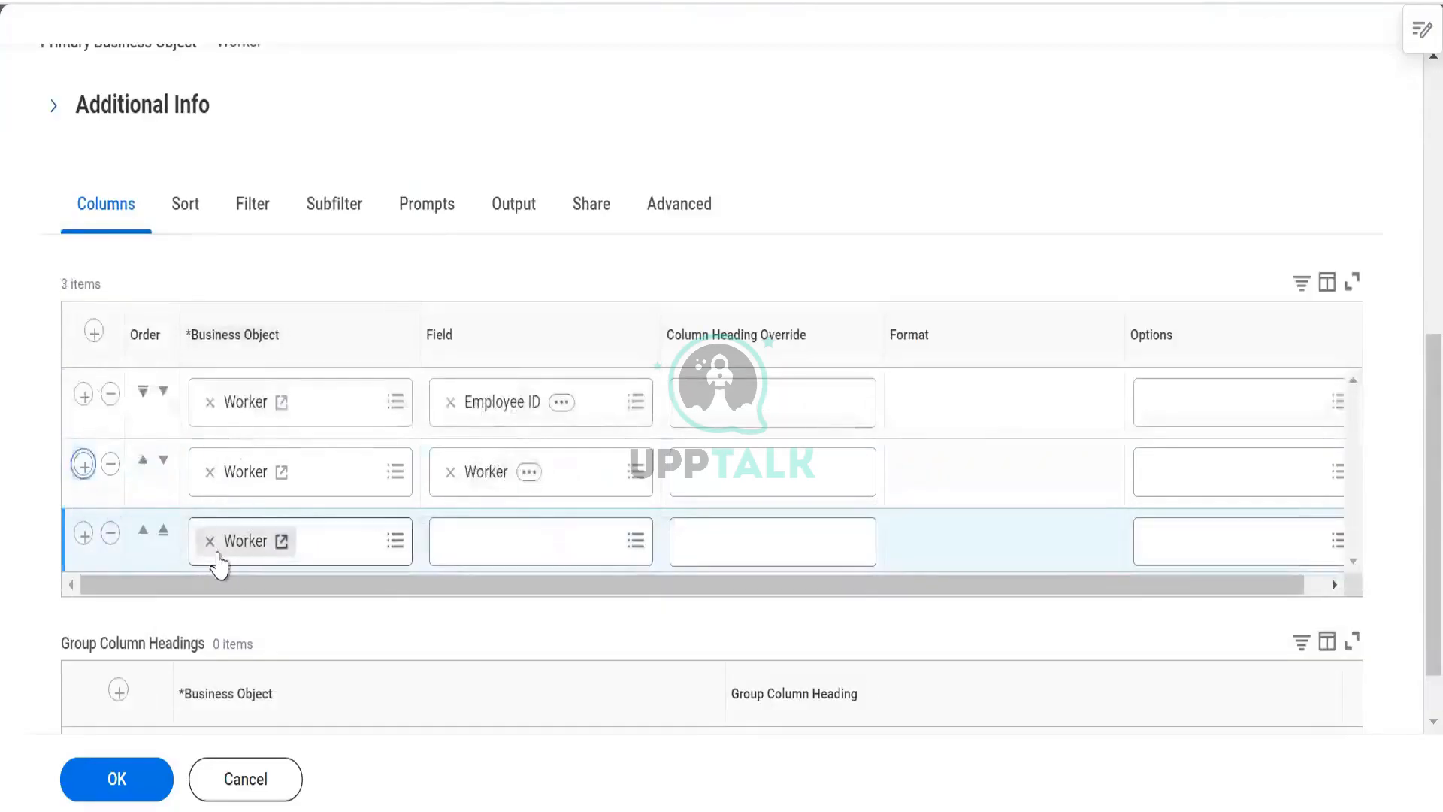
{"action": "left_click", "coordinate": [211, 542]}
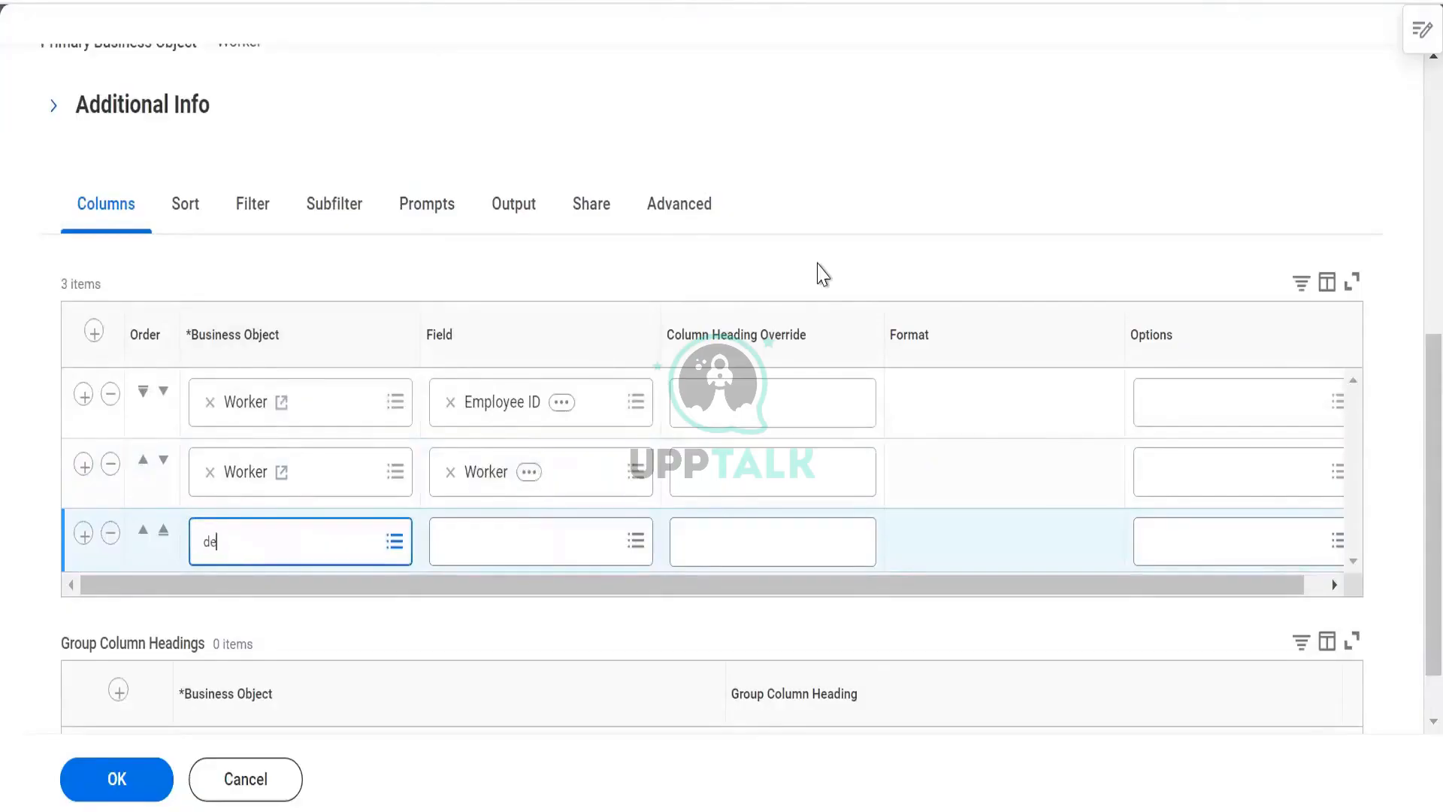
{"action": "key", "text": "Return"}
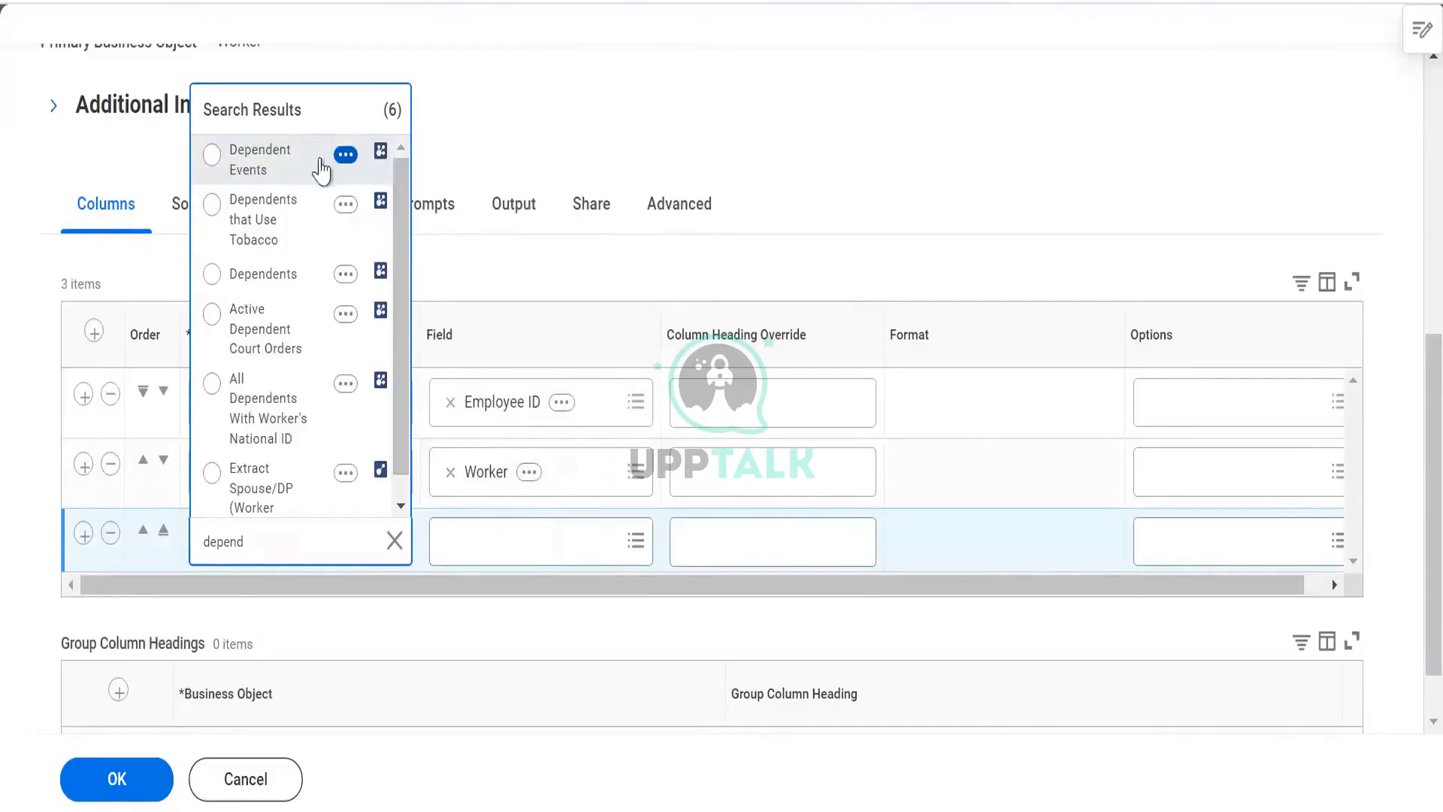
{"action": "left_click", "coordinate": [299, 278]}
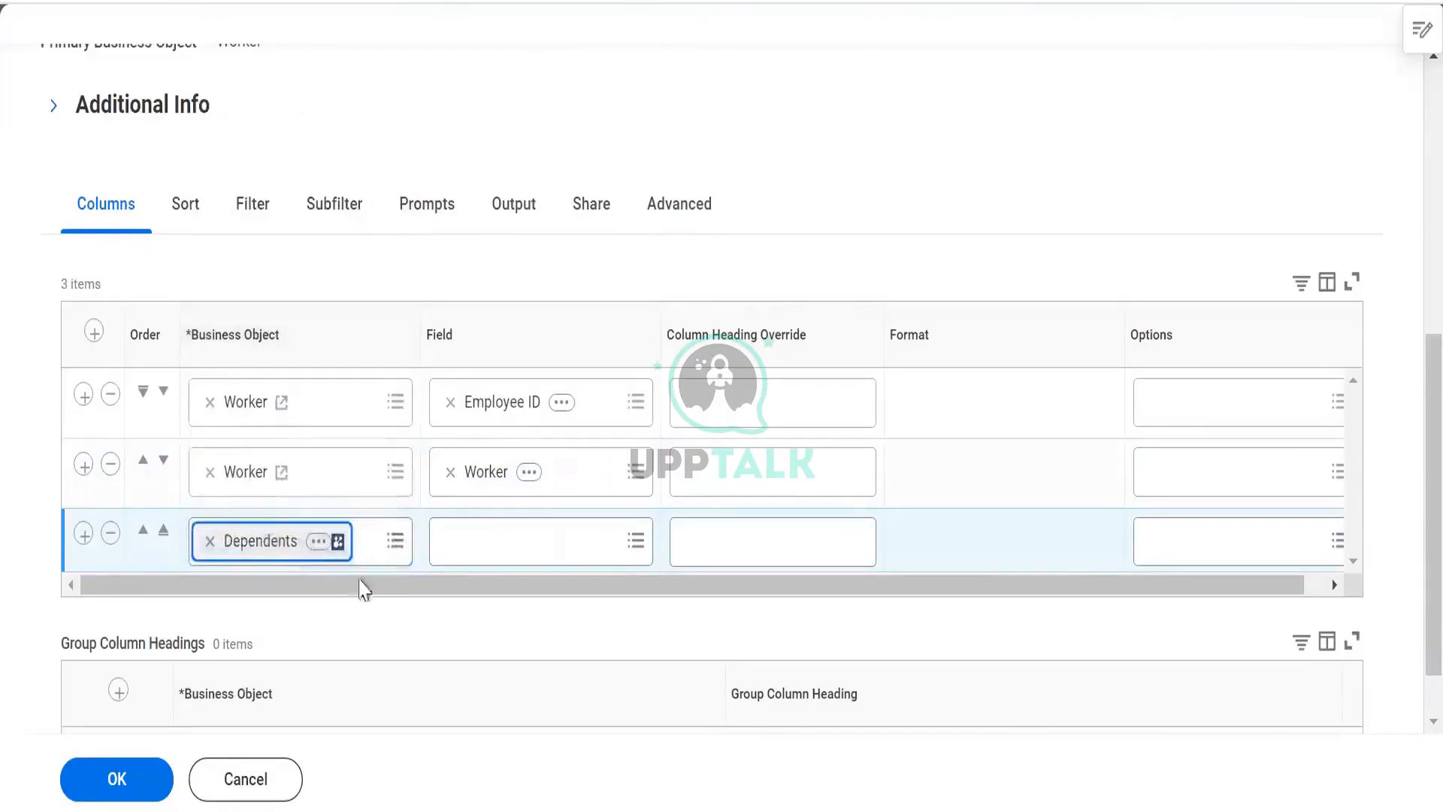
{"action": "left_click", "coordinate": [210, 541]}
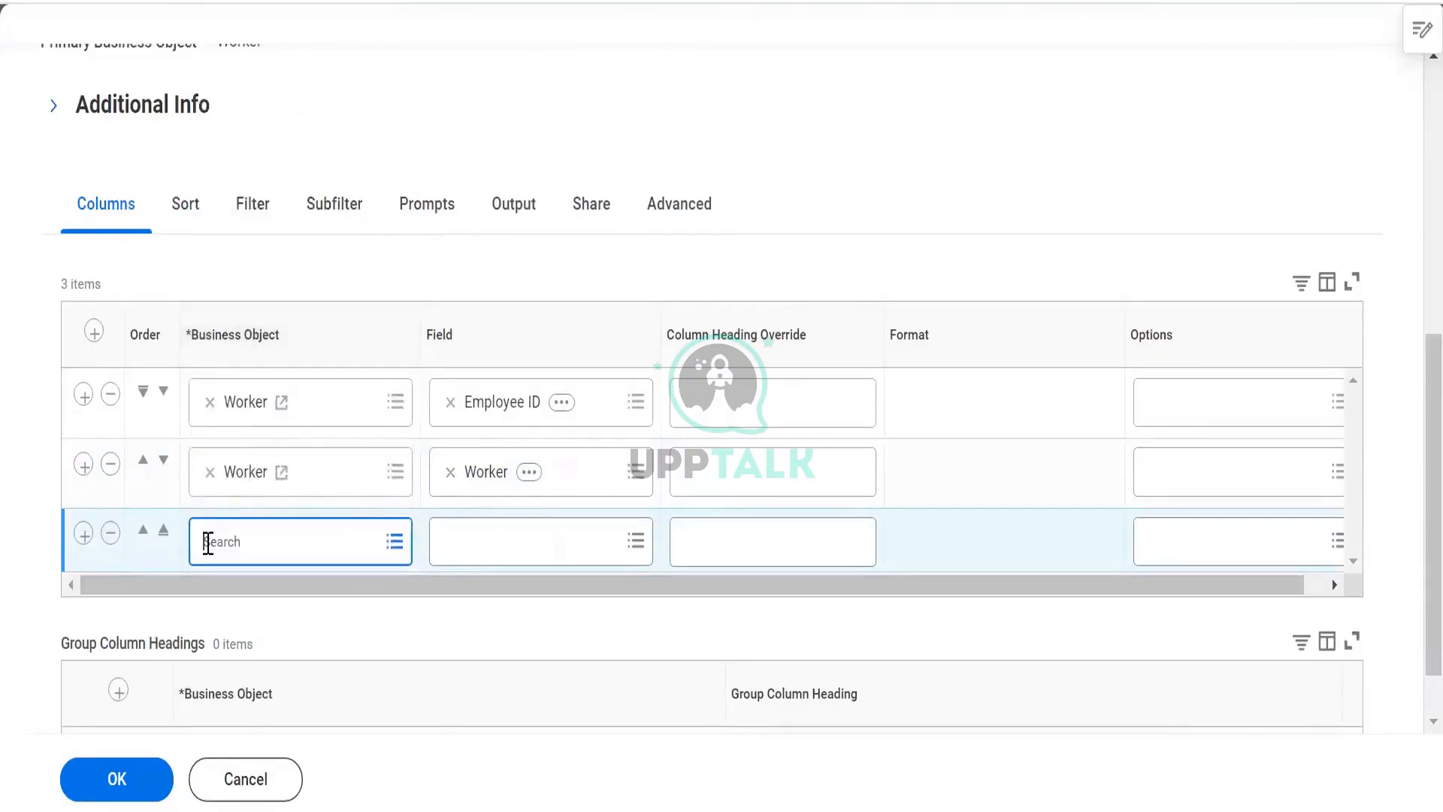
{"action": "key", "text": "Return"}
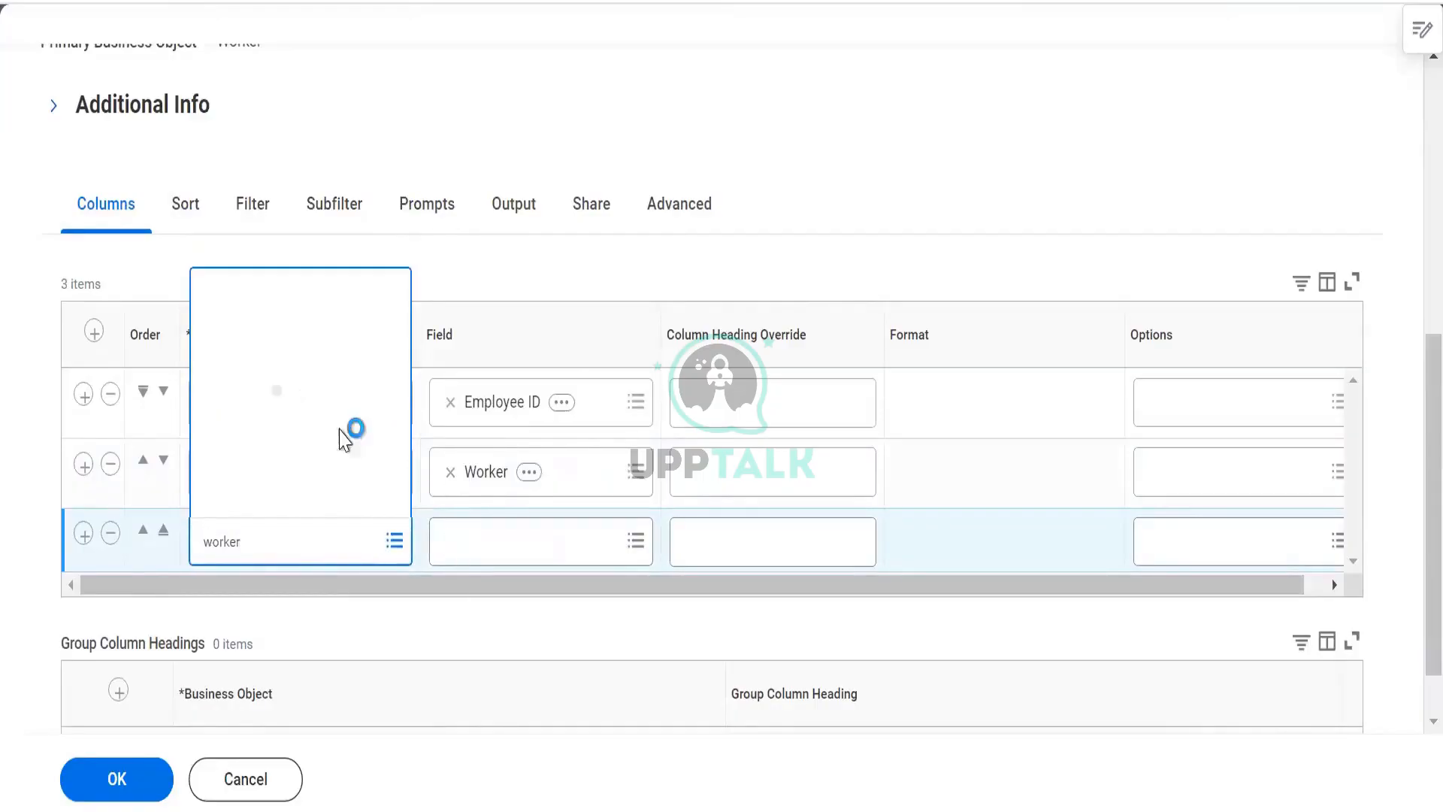
{"action": "left_click", "coordinate": [283, 153]}
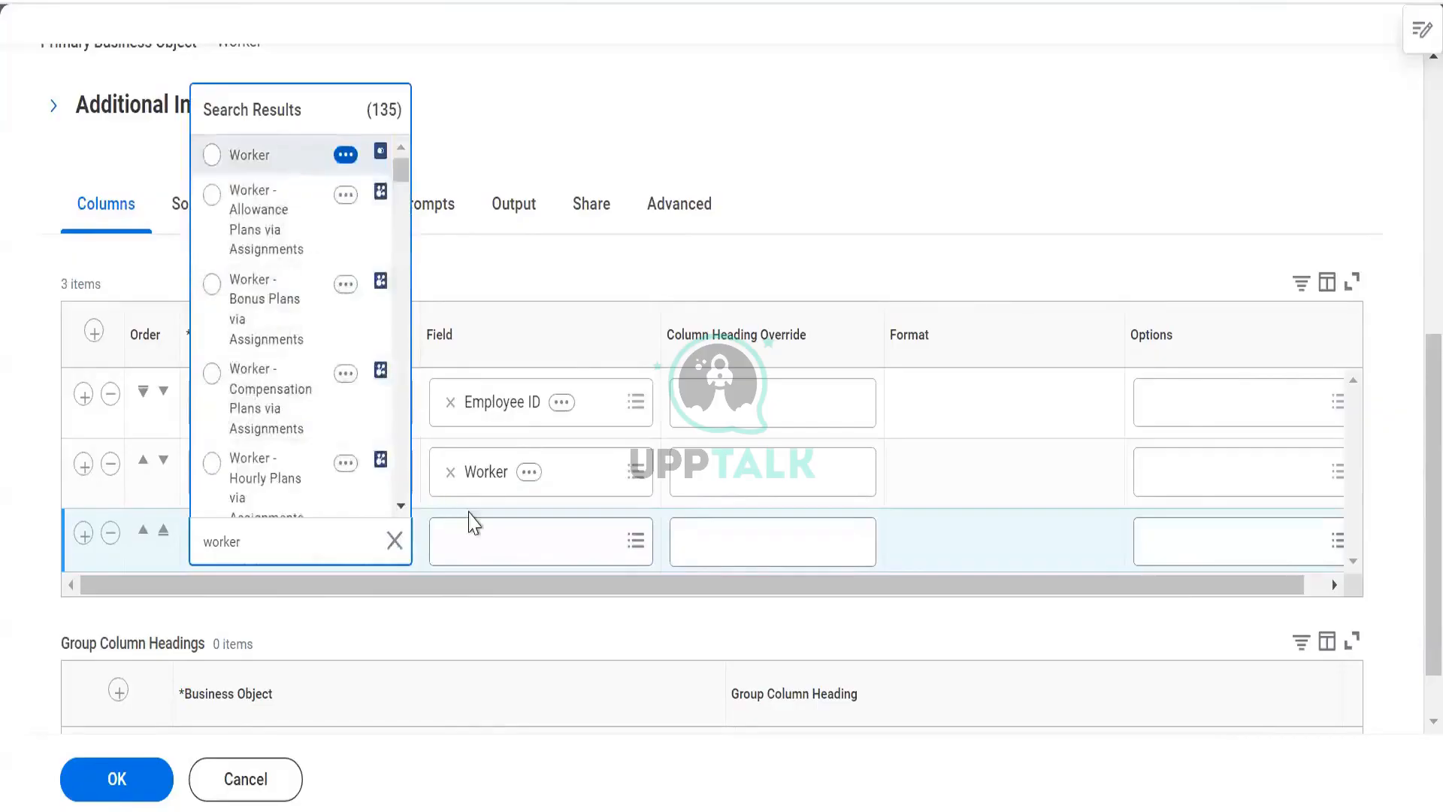
- Set the third column's field to Dependents
{"action": "left_click", "coordinate": [475, 533]}
{"action": "type", "text": "depend"}
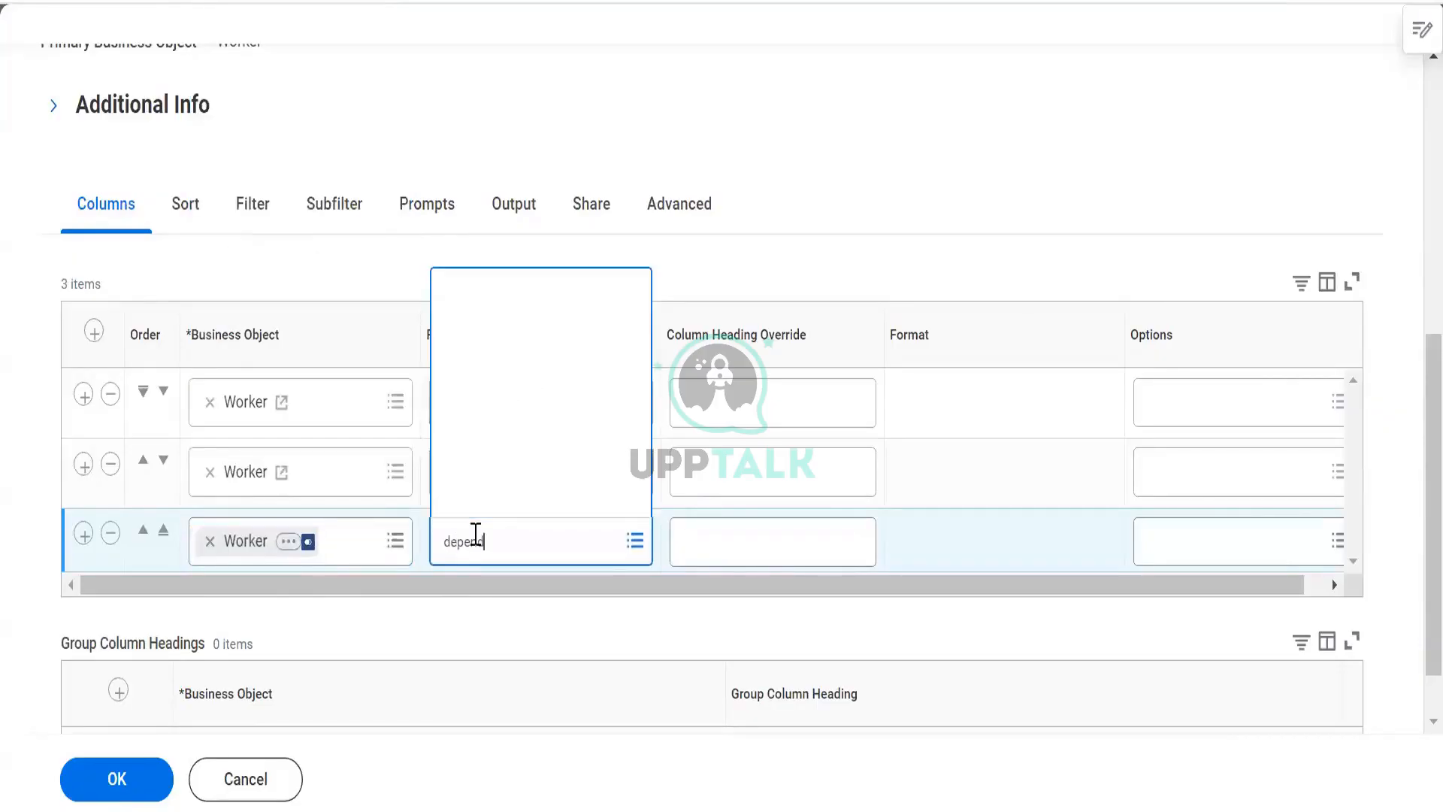
{"action": "key", "text": "Return"}
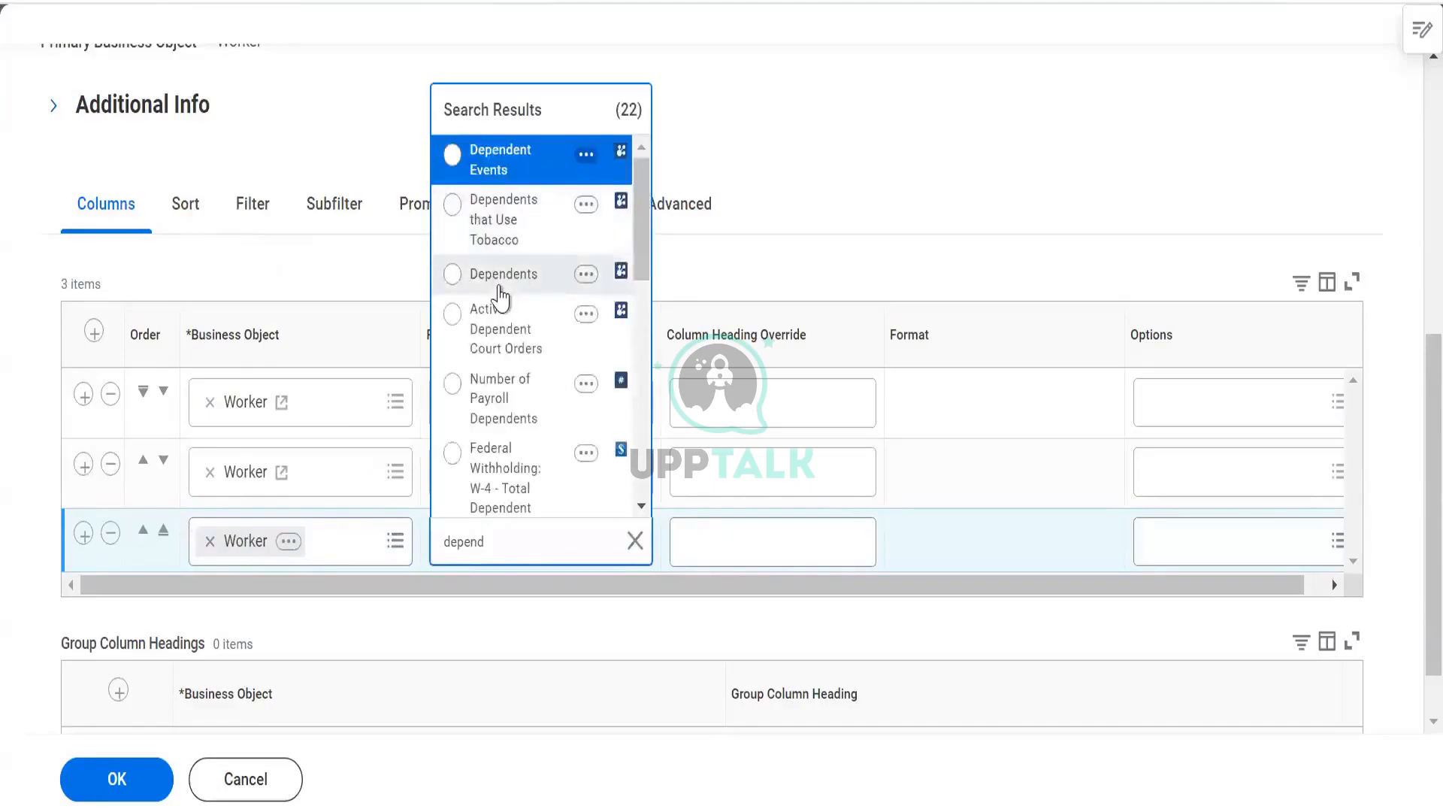
{"action": "left_click", "coordinate": [498, 283]}
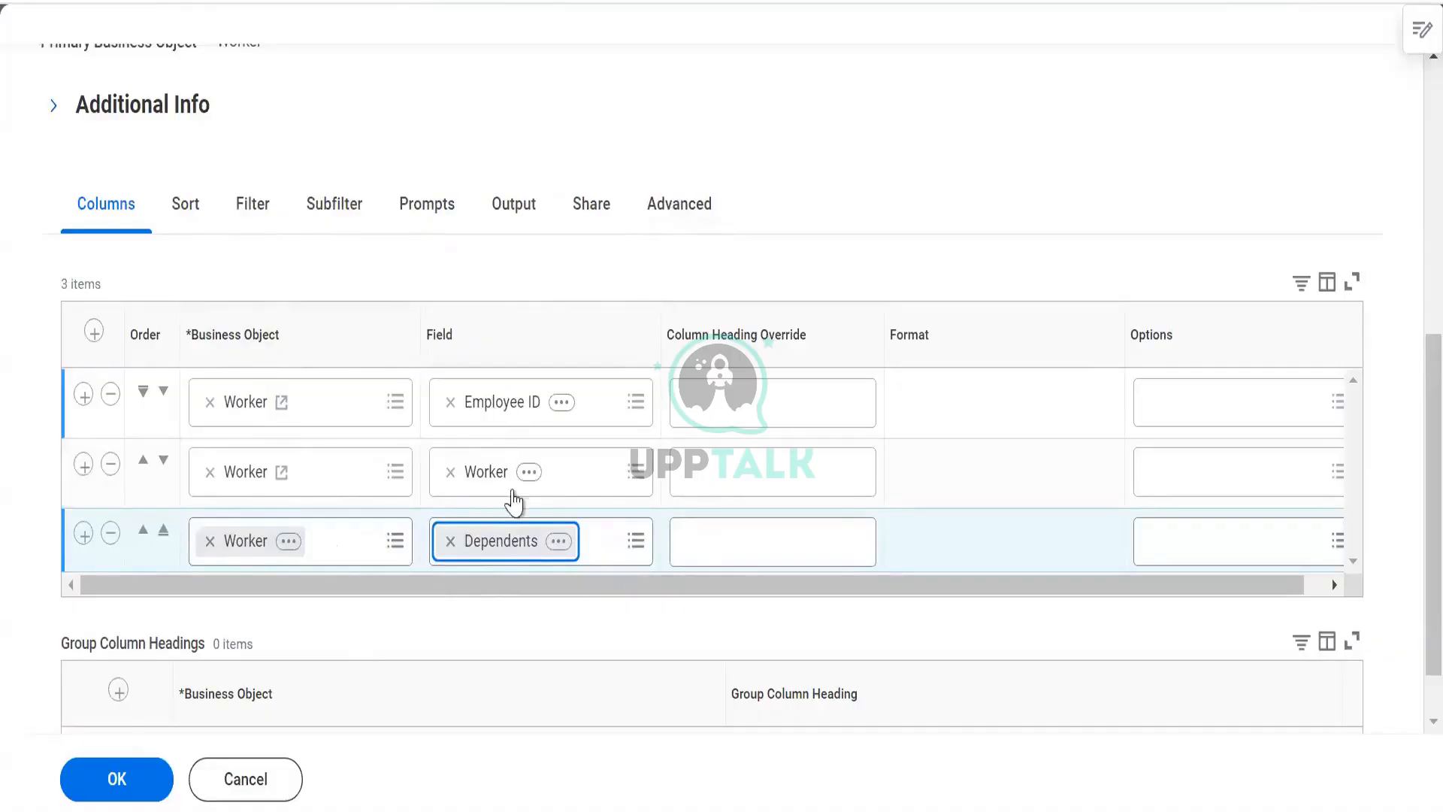
- Open the report's Advanced options and review the performance, view and web service settings
{"action": "left_click", "coordinate": [652, 210]}
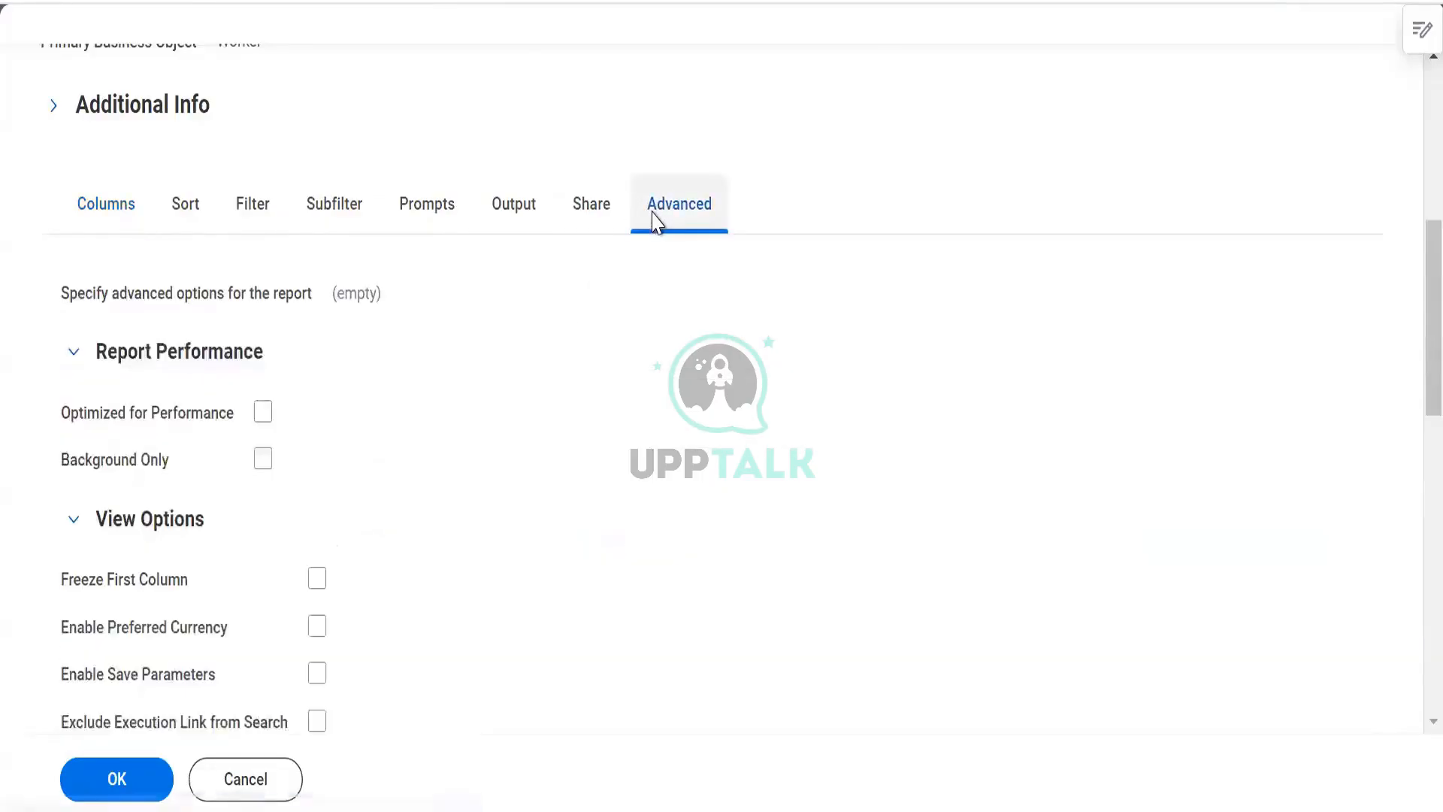
{"action": "scroll", "coordinate": [435, 380], "scroll_direction": "down", "scroll_amount": 3}
{"action": "scroll", "coordinate": [464, 497], "scroll_direction": "down", "scroll_amount": 2}
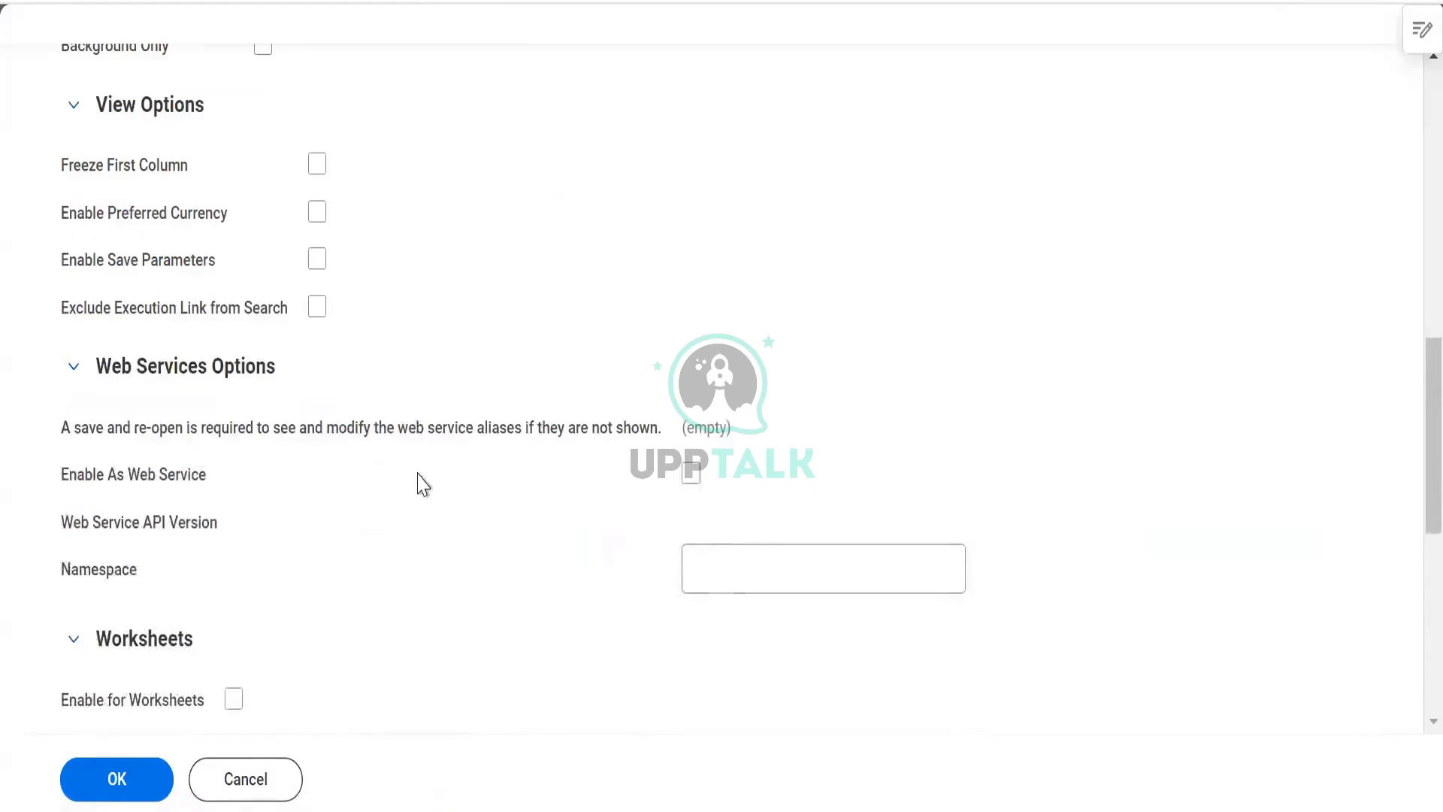
- Enable the report as a web service, for Worksheets and for Prism, and try to save it
{"action": "left_click", "coordinate": [689, 472]}
{"action": "scroll", "coordinate": [489, 399], "scroll_direction": "down", "scroll_amount": 4}
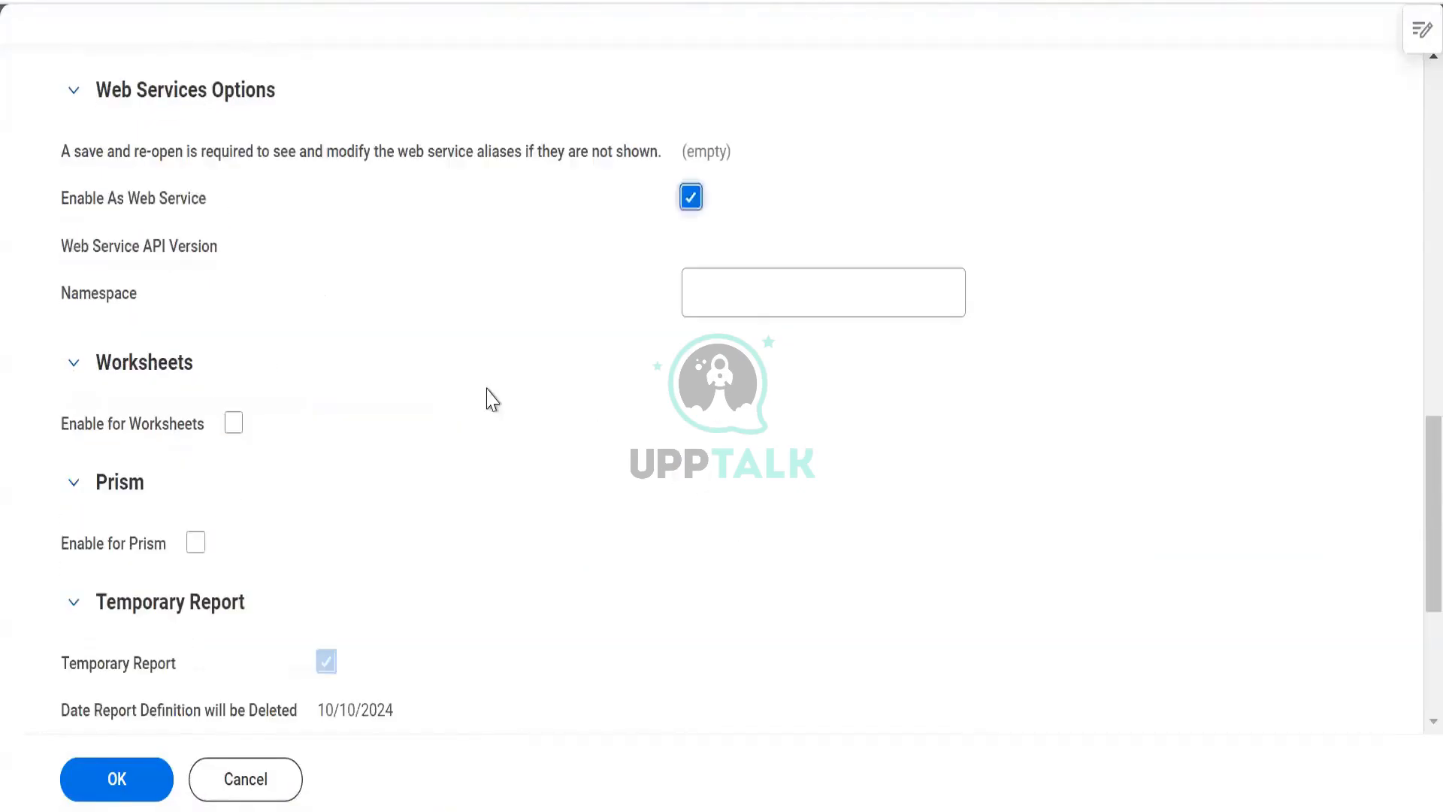
{"action": "left_click", "coordinate": [199, 548]}
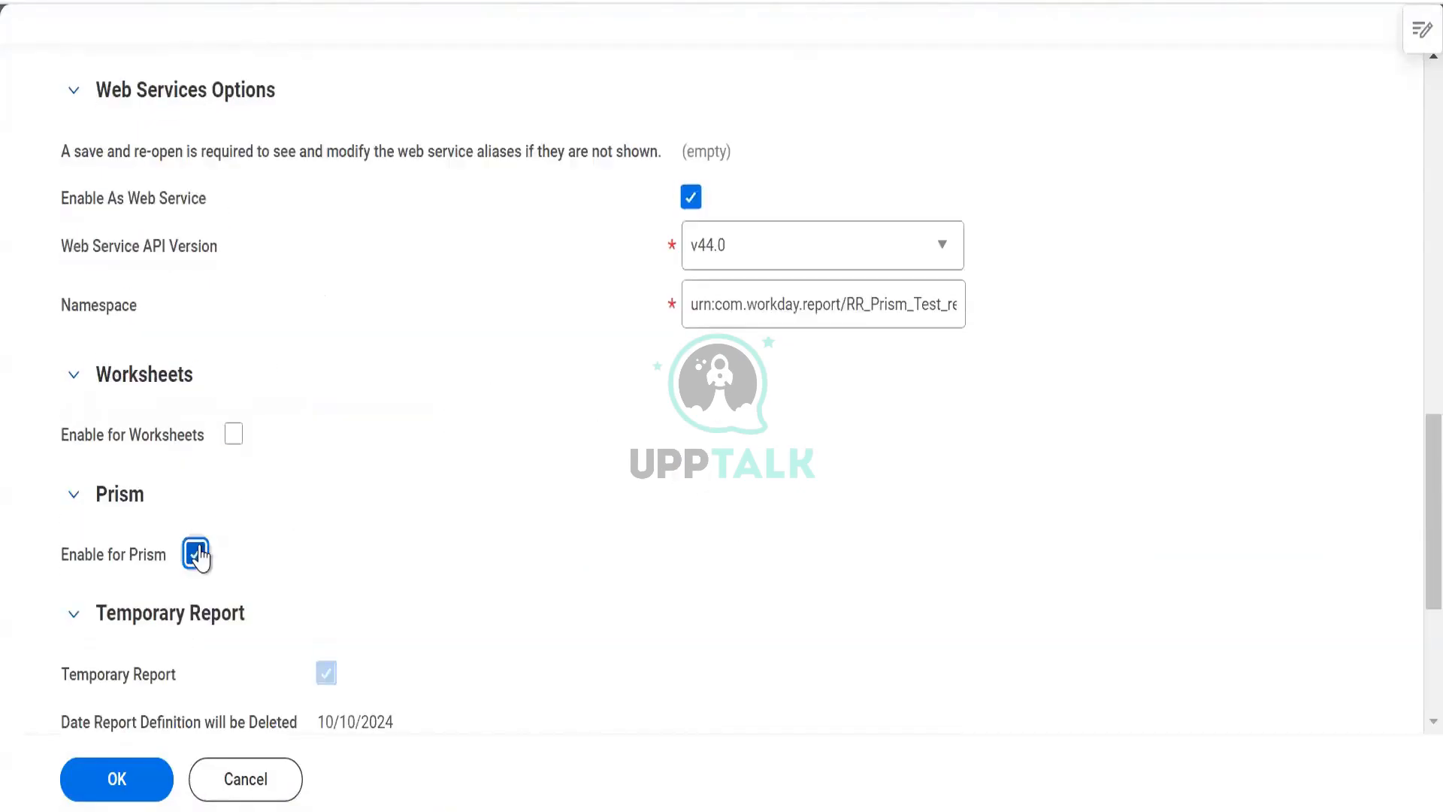
{"action": "left_click", "coordinate": [233, 433]}
{"action": "left_click", "coordinate": [116, 782]}
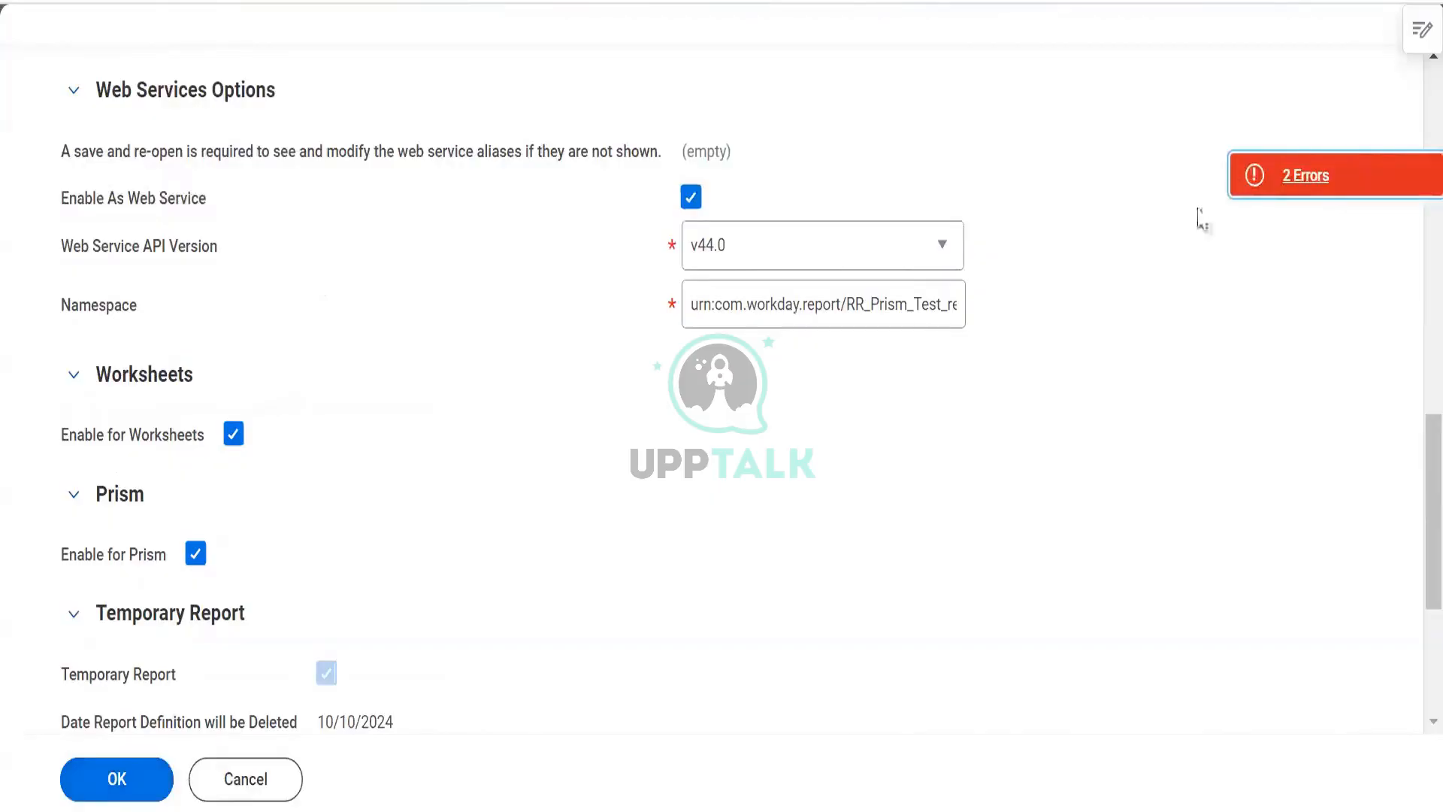
- Review the save errors and add a group column heading row with the Worker business object
{"action": "left_click", "coordinate": [1264, 186]}
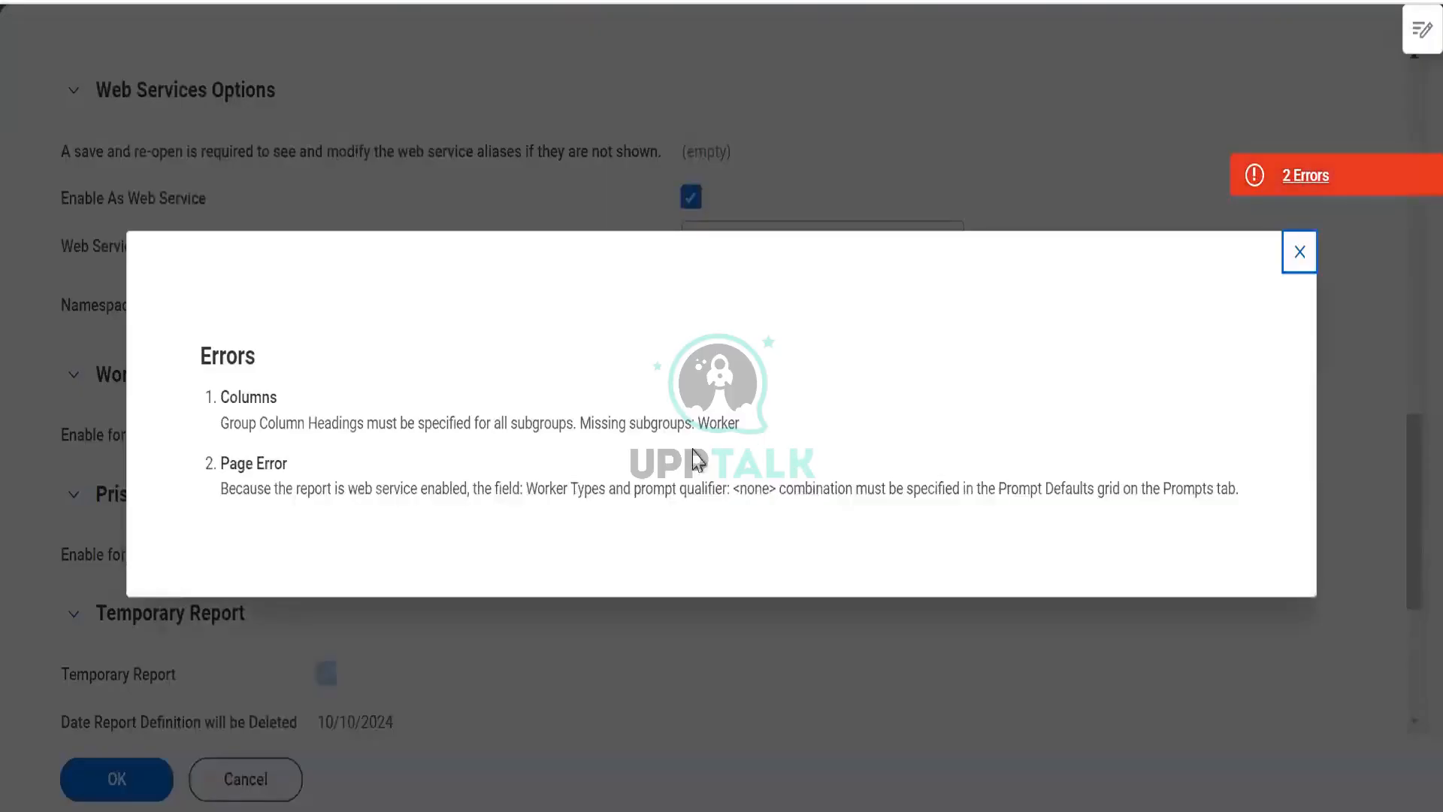
{"action": "left_click", "coordinate": [1294, 254]}
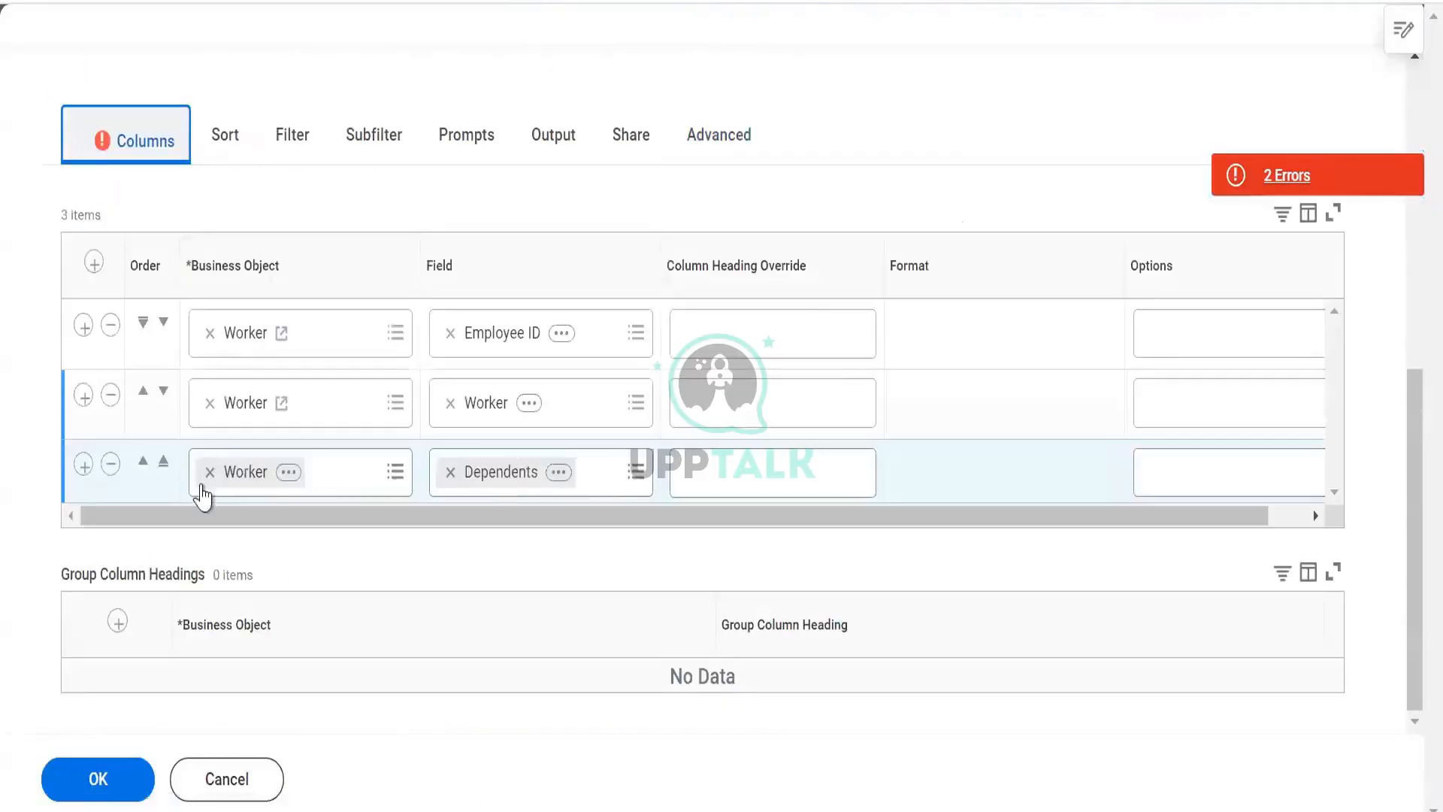
{"action": "left_click", "coordinate": [119, 622]}
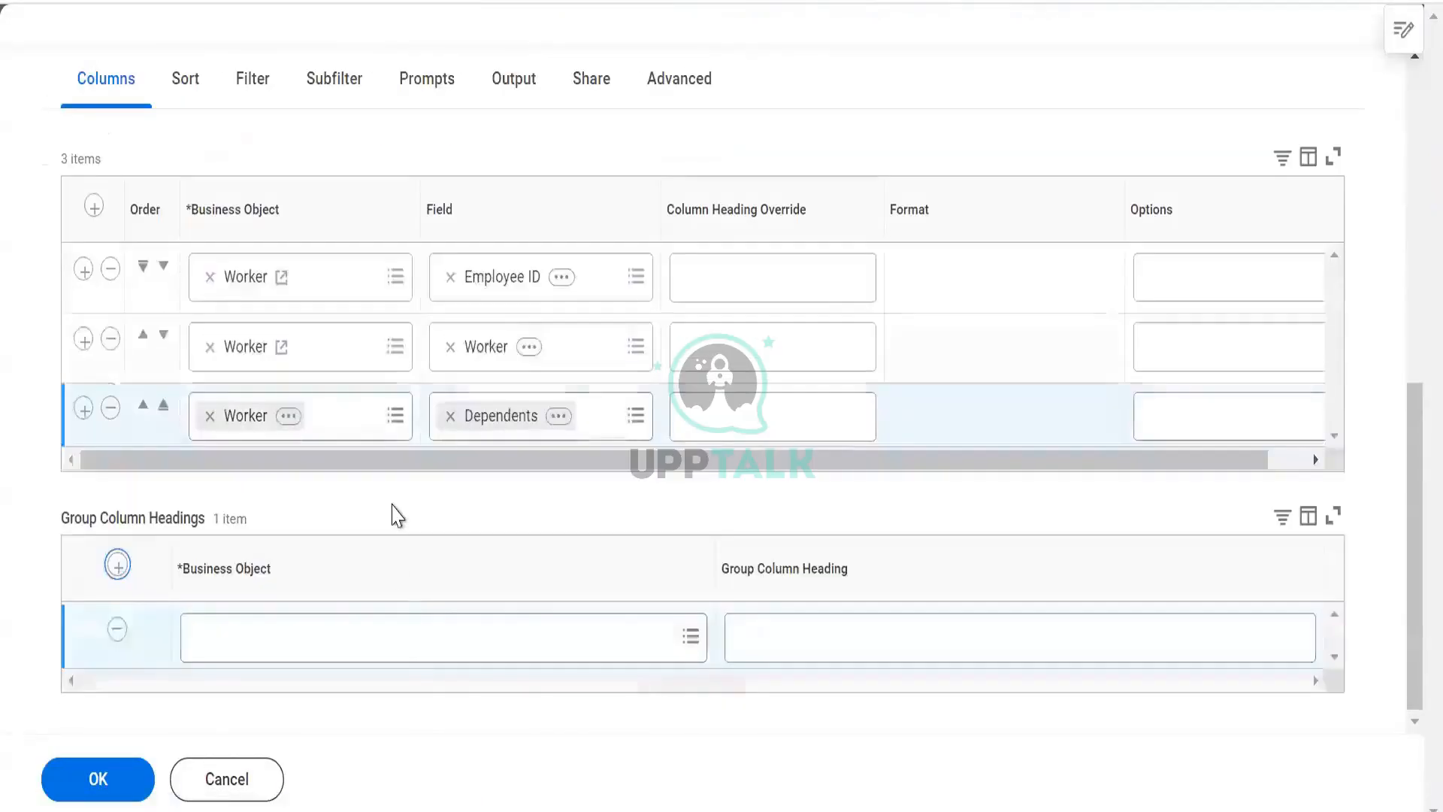
{"action": "left_click", "coordinate": [394, 633]}
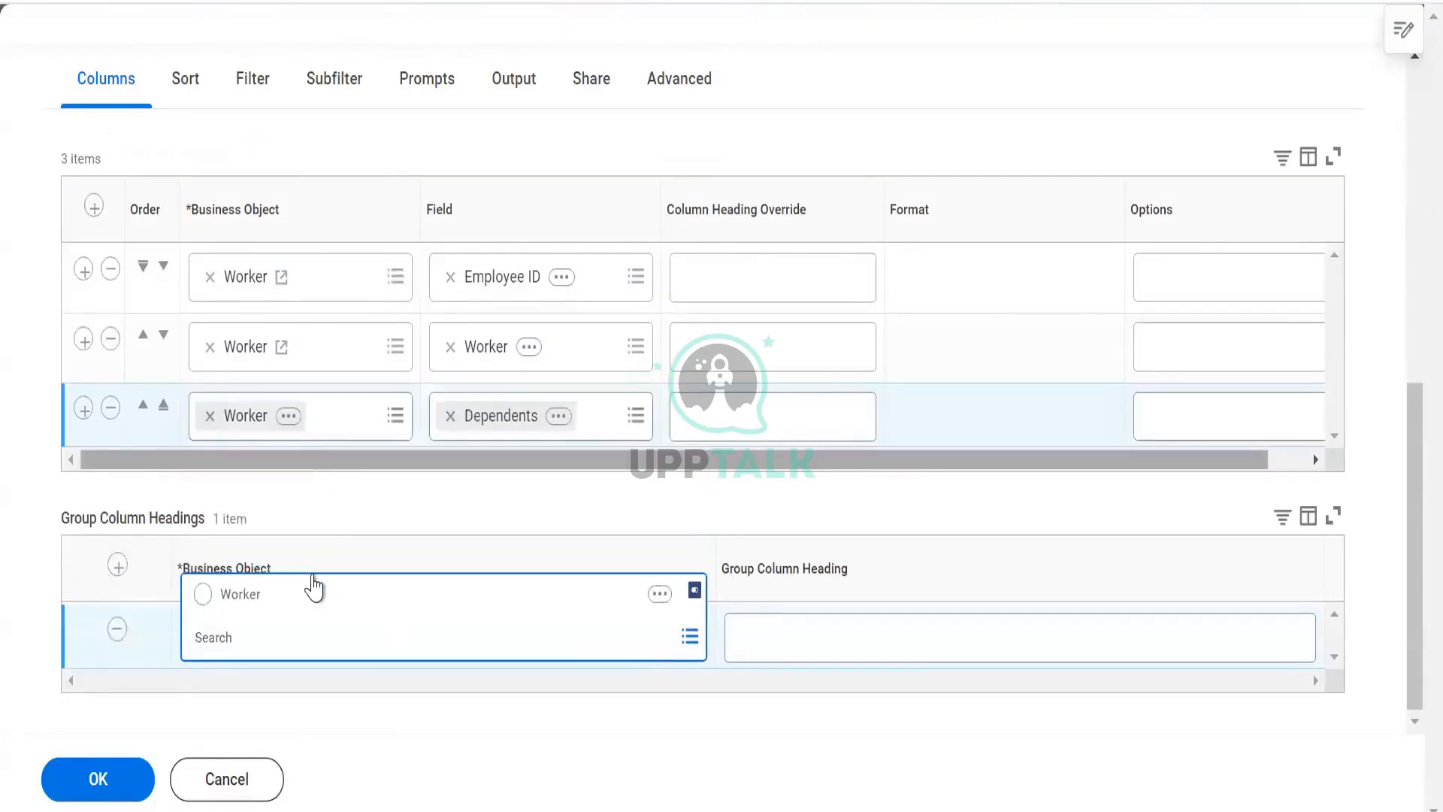
{"action": "left_click", "coordinate": [315, 607]}
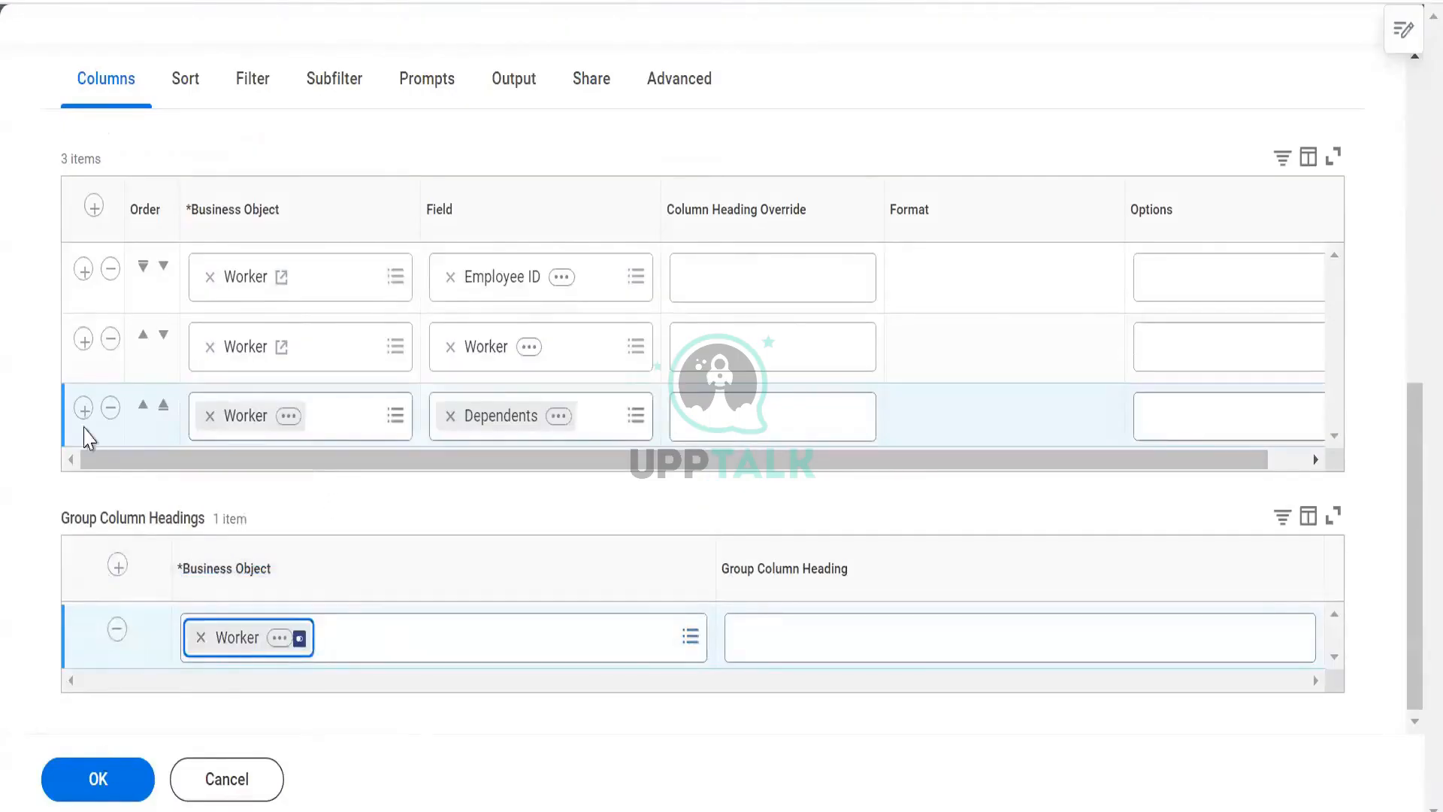
- Add a fourth Worker column with the field Total Base Pay Annualized - Amount
{"action": "left_click", "coordinate": [83, 410]}
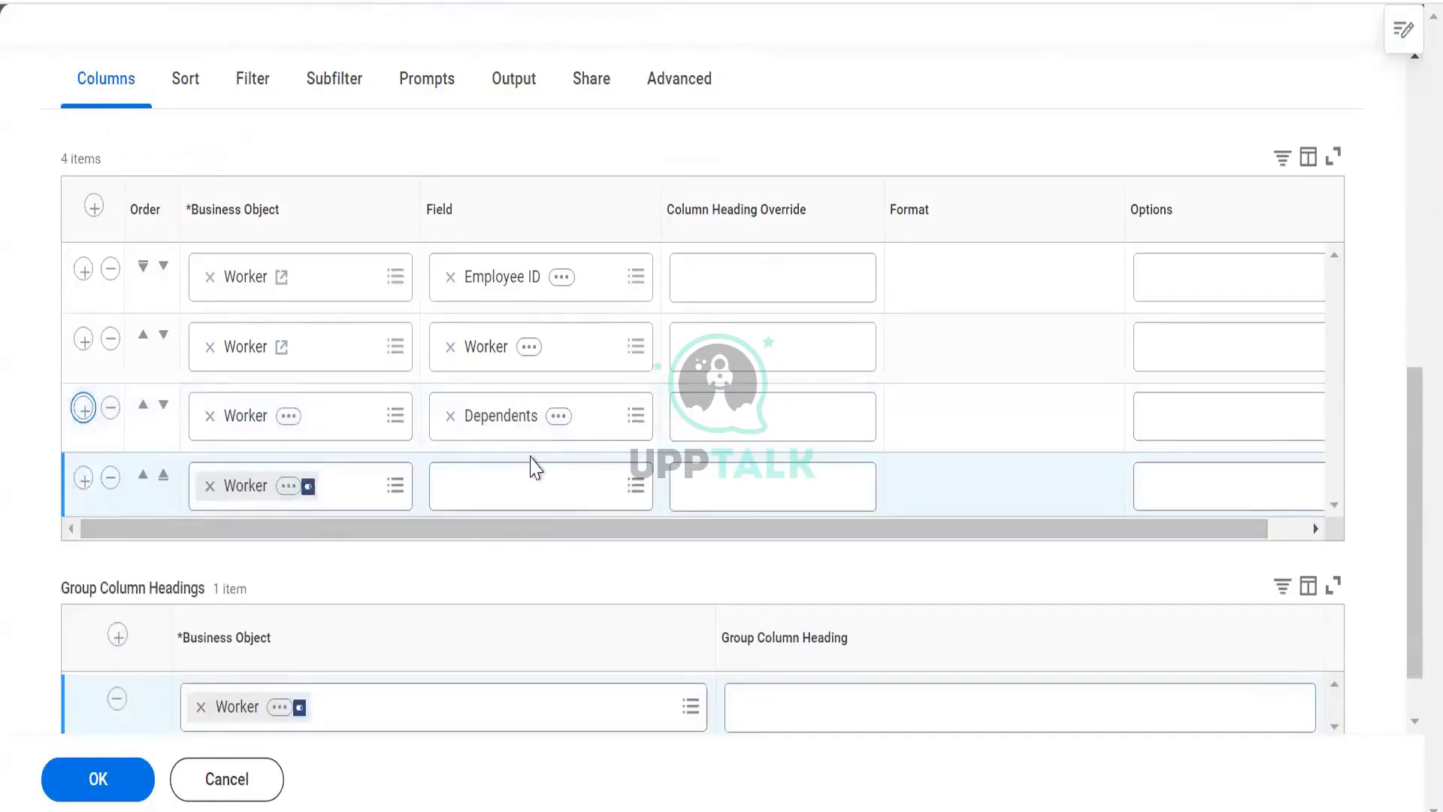
{"action": "left_click", "coordinate": [530, 477]}
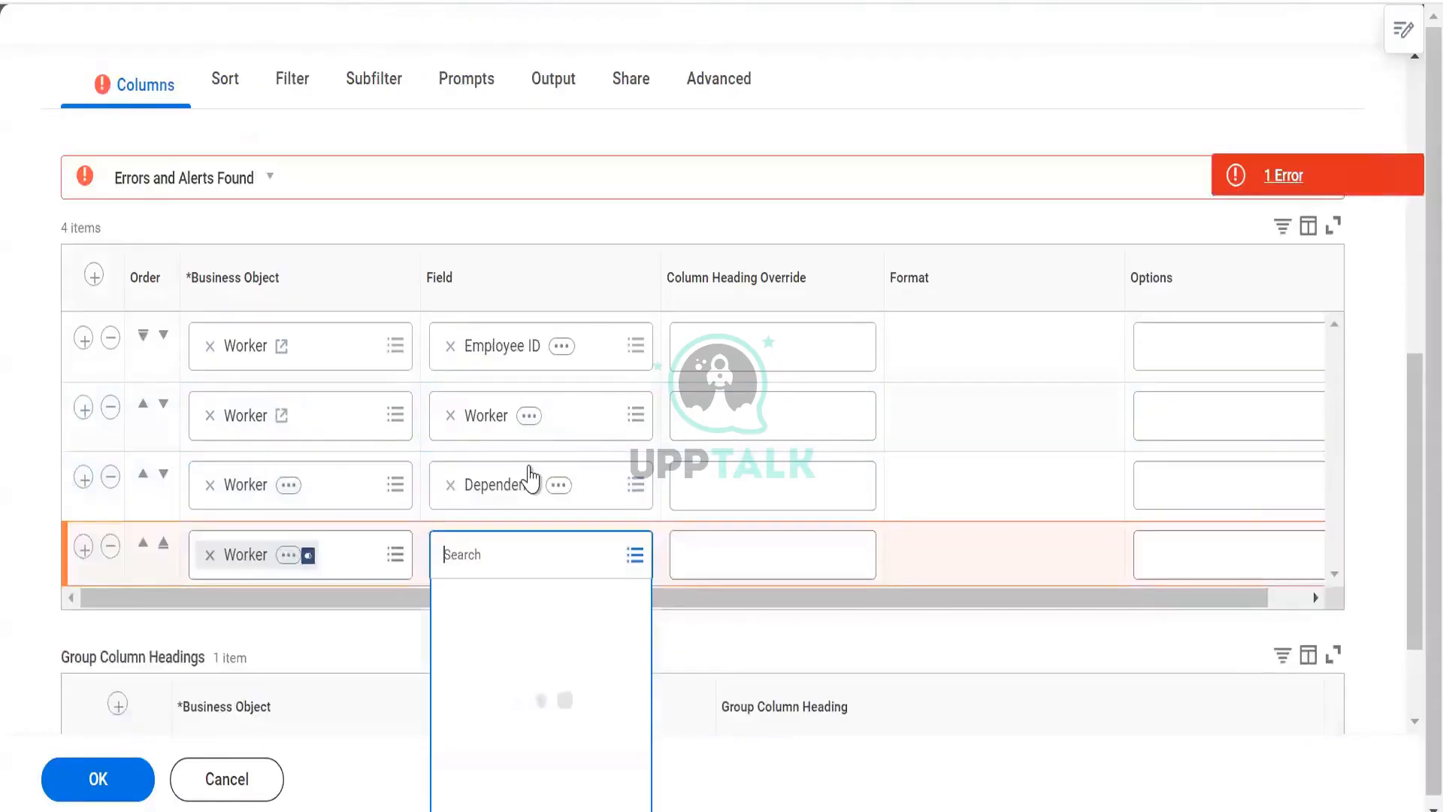
{"action": "type", "text": "total base pay annu"}
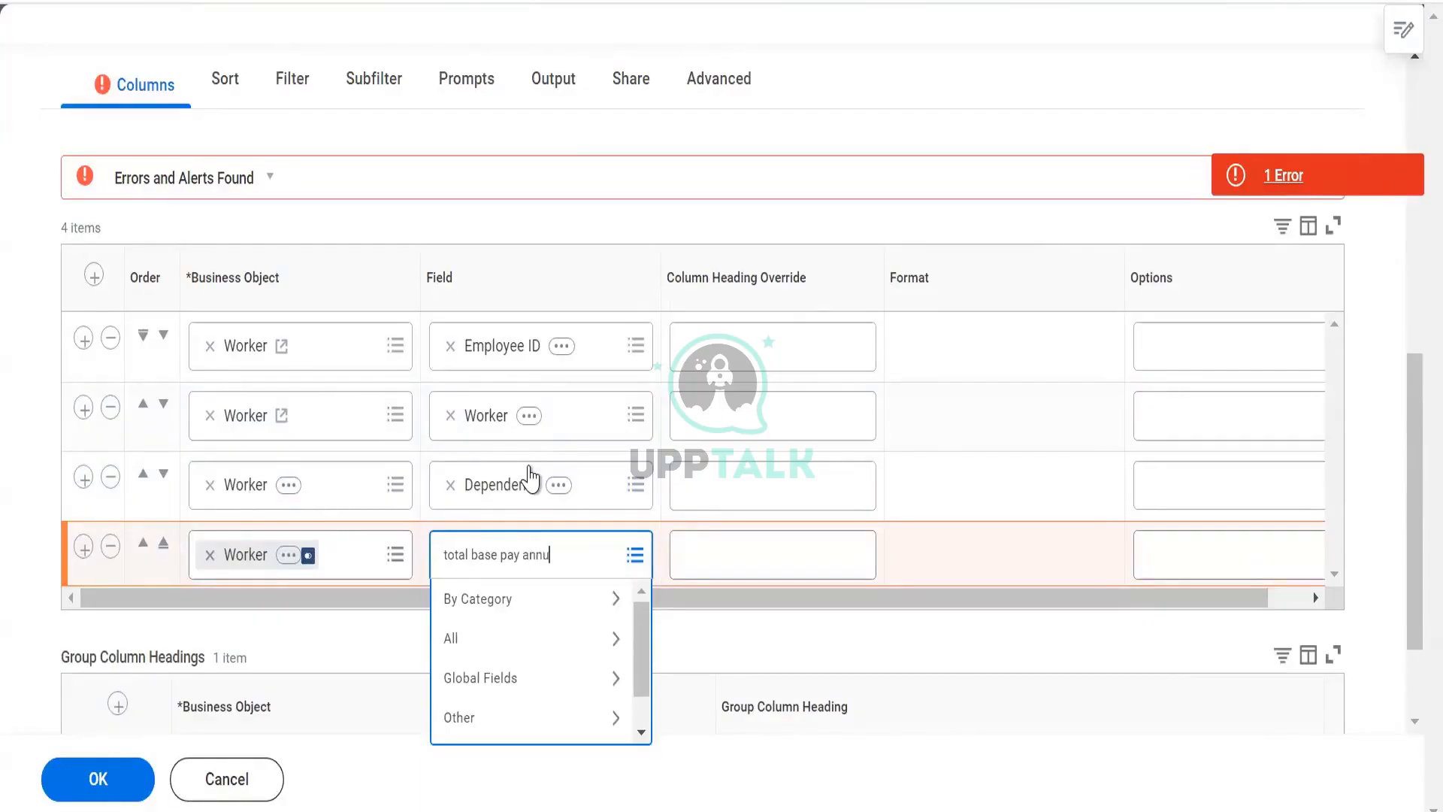
{"action": "key", "text": "Return"}
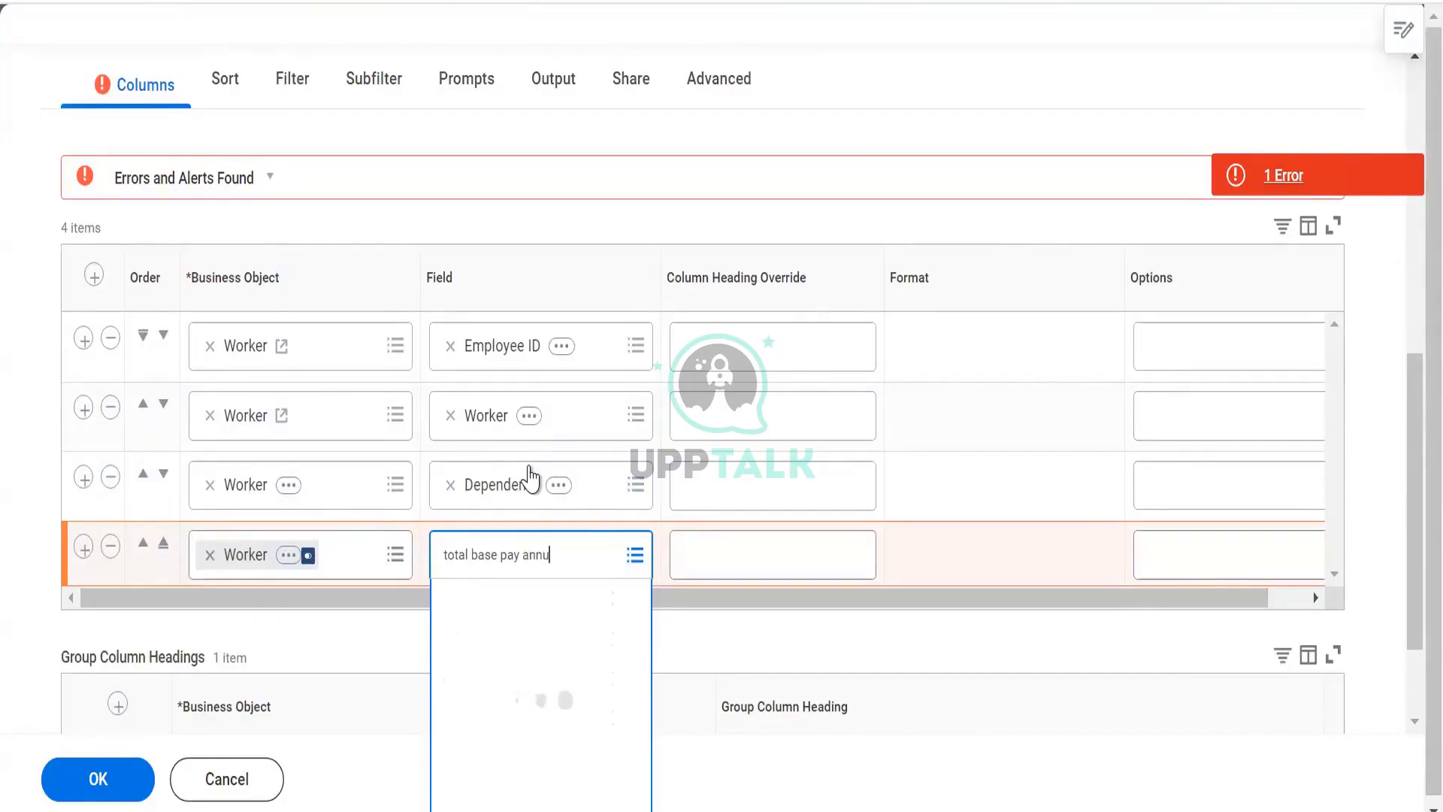
{"action": "left_click", "coordinate": [528, 655]}
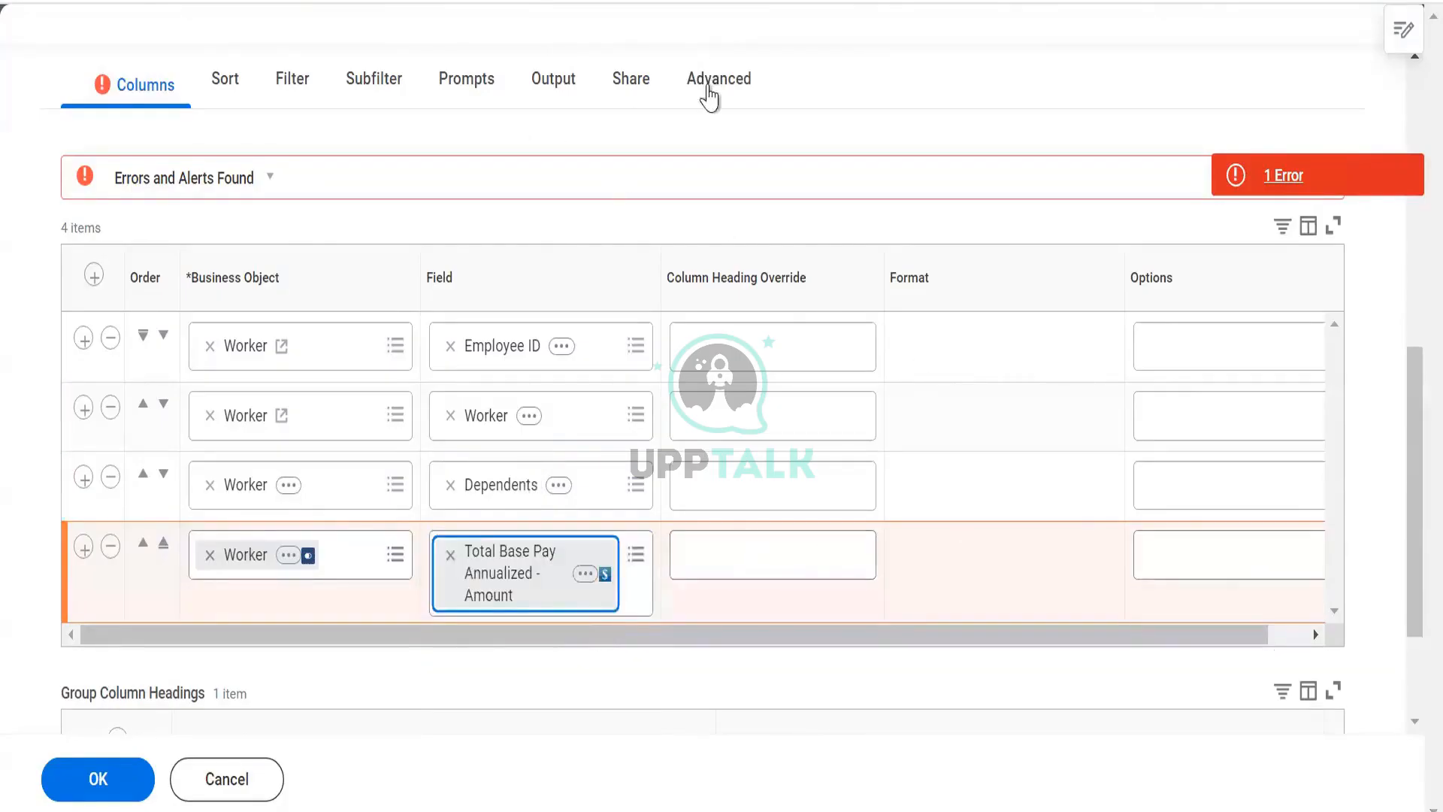
- Recheck the Advanced web service settings and the column options, then try saving the report again
{"action": "left_click", "coordinate": [711, 95]}
{"action": "scroll", "coordinate": [499, 483], "scroll_direction": "down", "scroll_amount": 7}
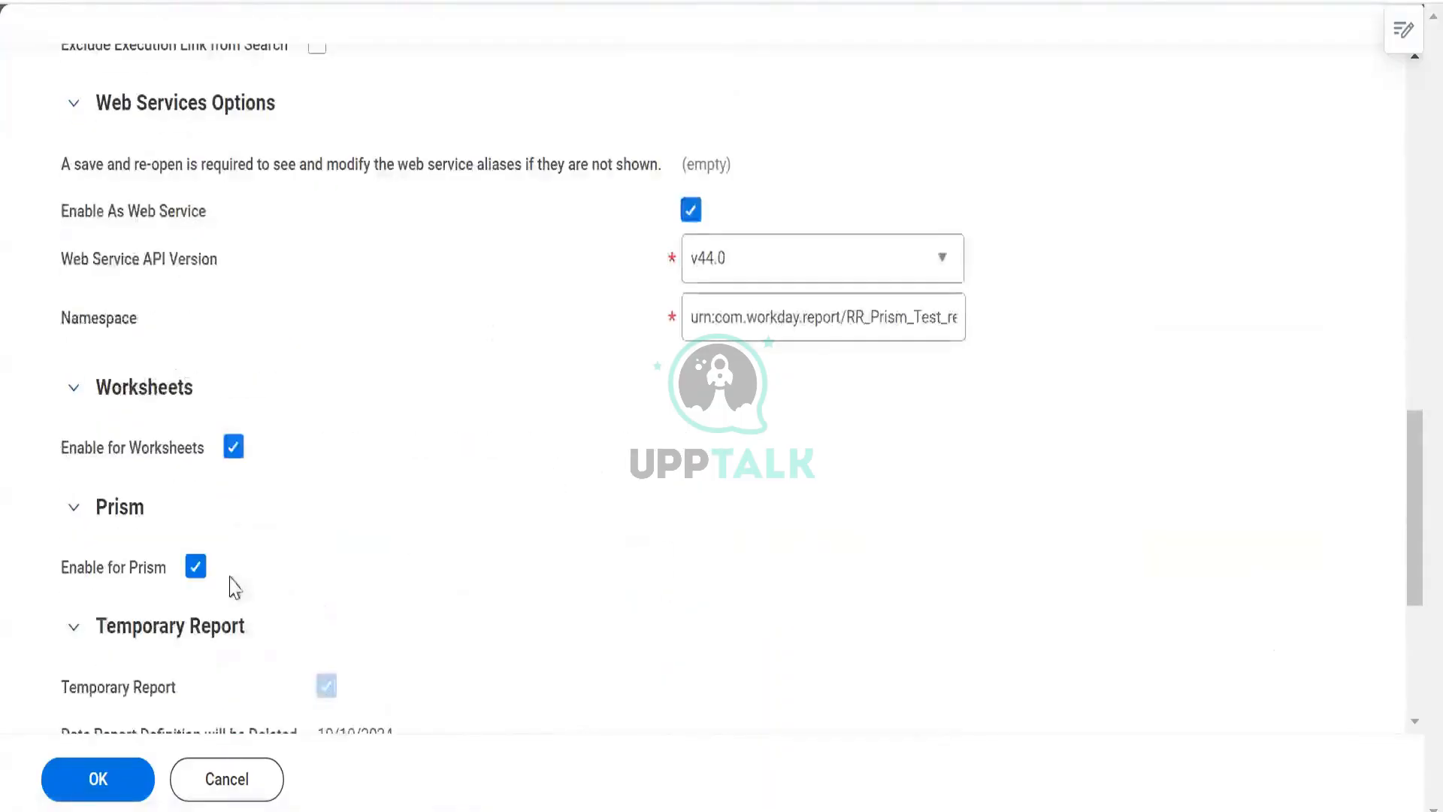
{"action": "scroll", "coordinate": [172, 416], "scroll_direction": "up", "scroll_amount": 7}
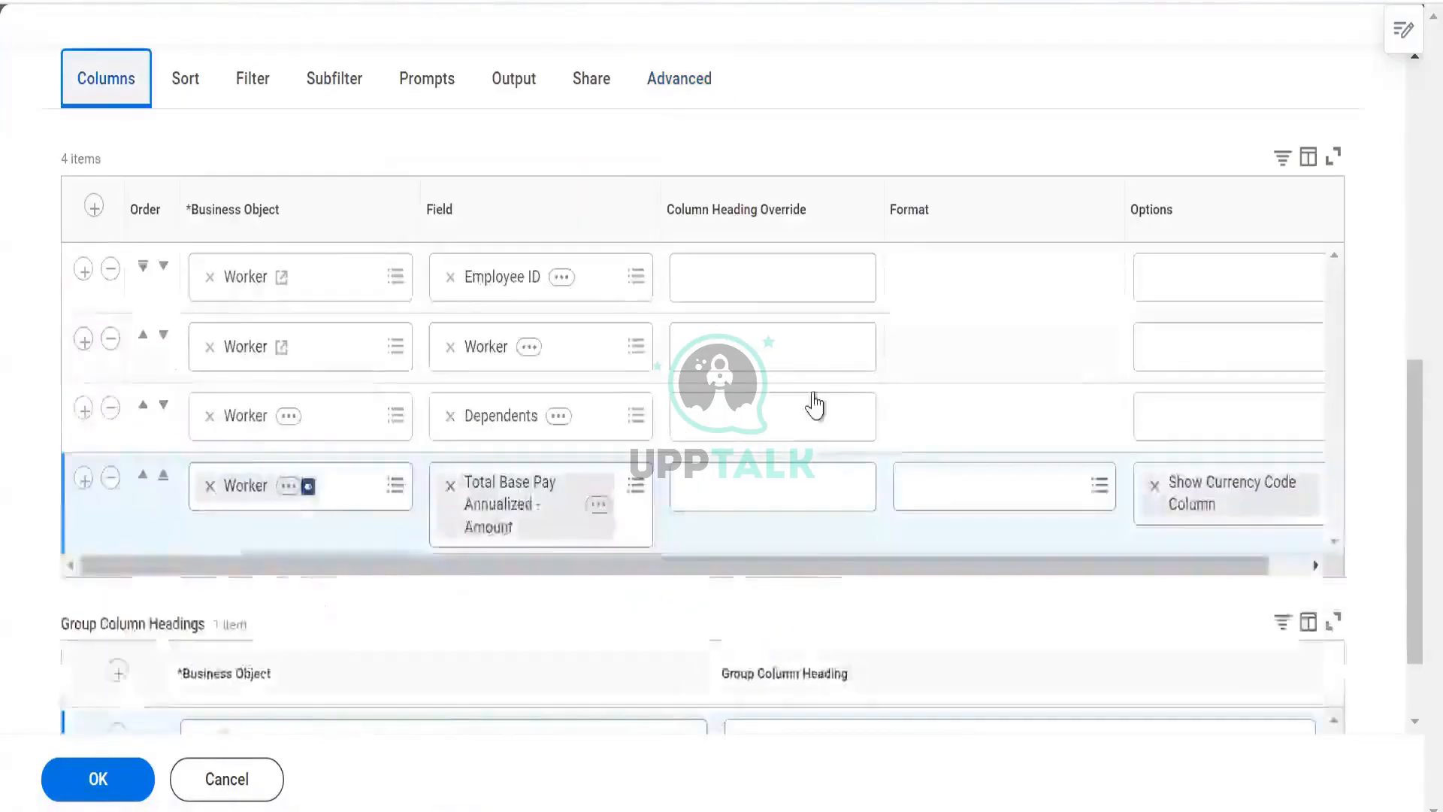
{"action": "scroll", "coordinate": [815, 406], "scroll_direction": "down", "scroll_amount": 2}
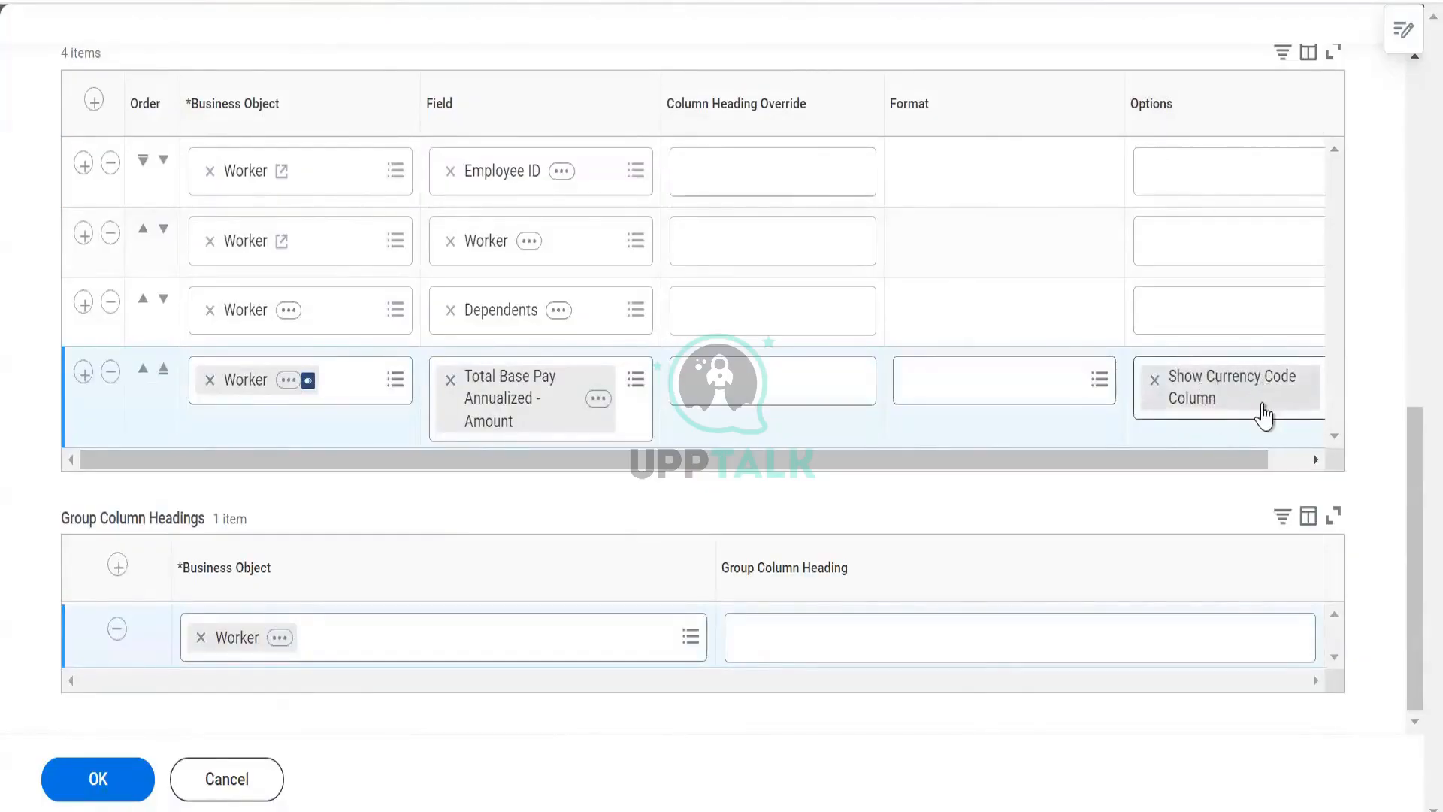
{"action": "left_click_drag", "start_coordinate": [1237, 463], "coordinate": [1308, 469]}
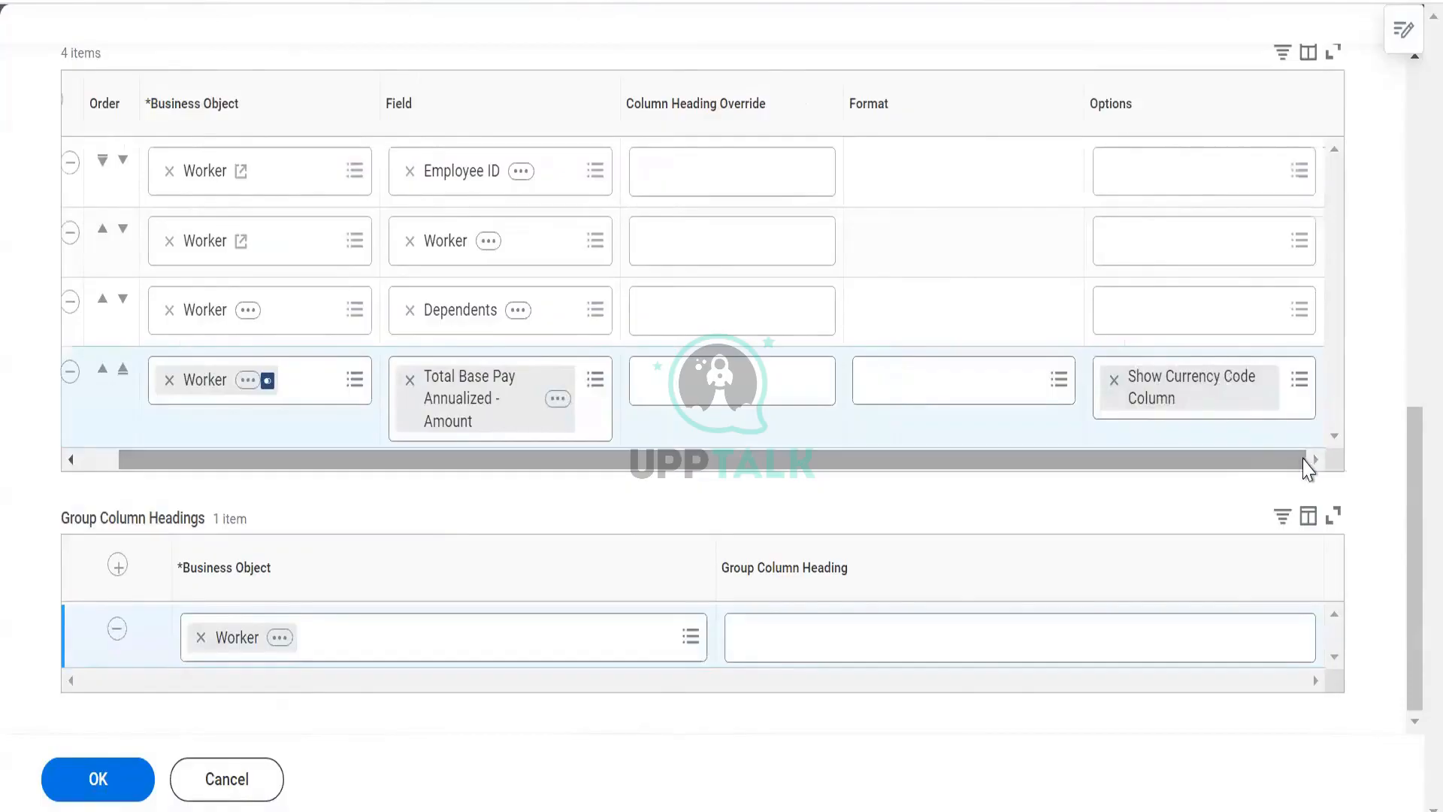
{"action": "left_click", "coordinate": [113, 791]}
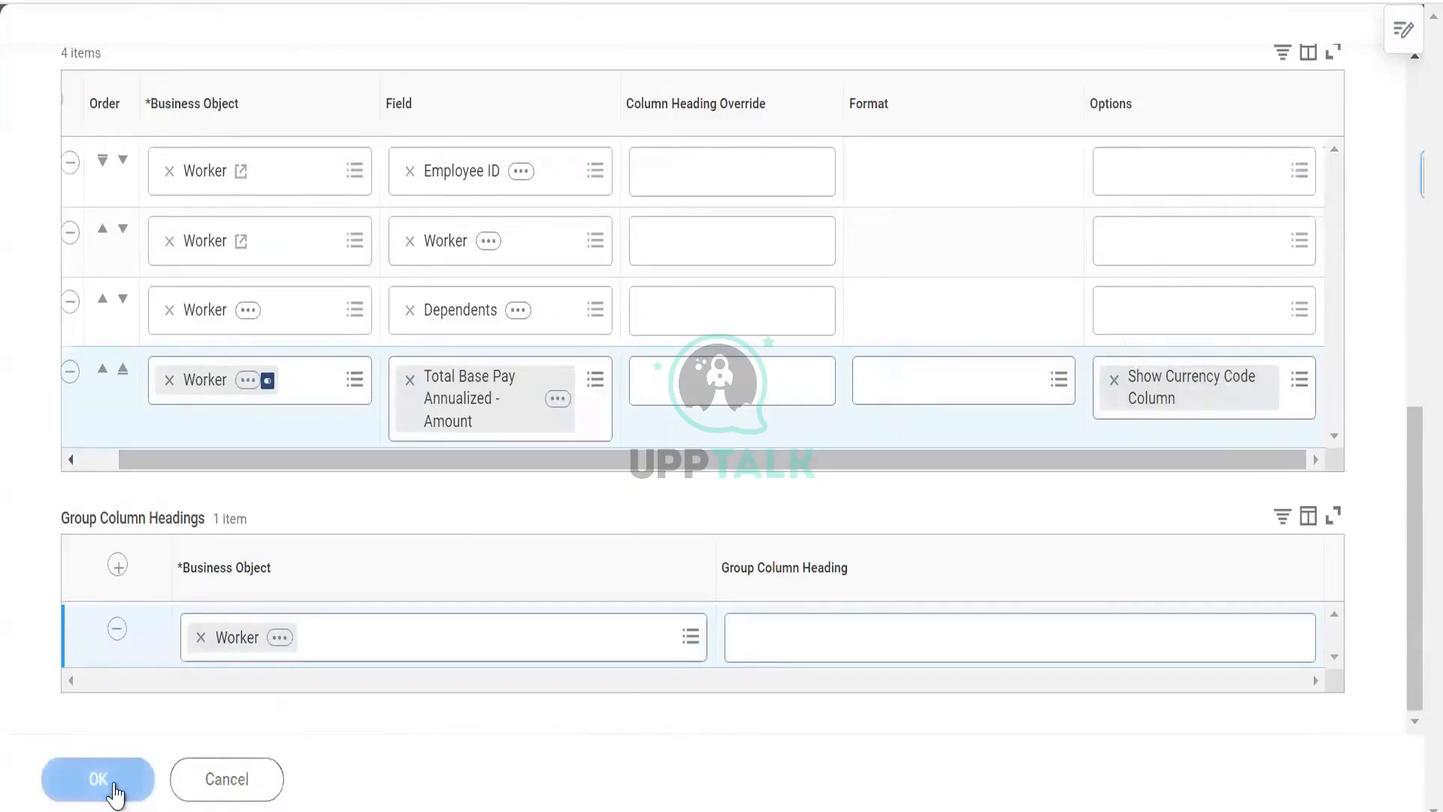
- Open and read the error and alert details for the report
{"action": "left_click", "coordinate": [698, 175]}
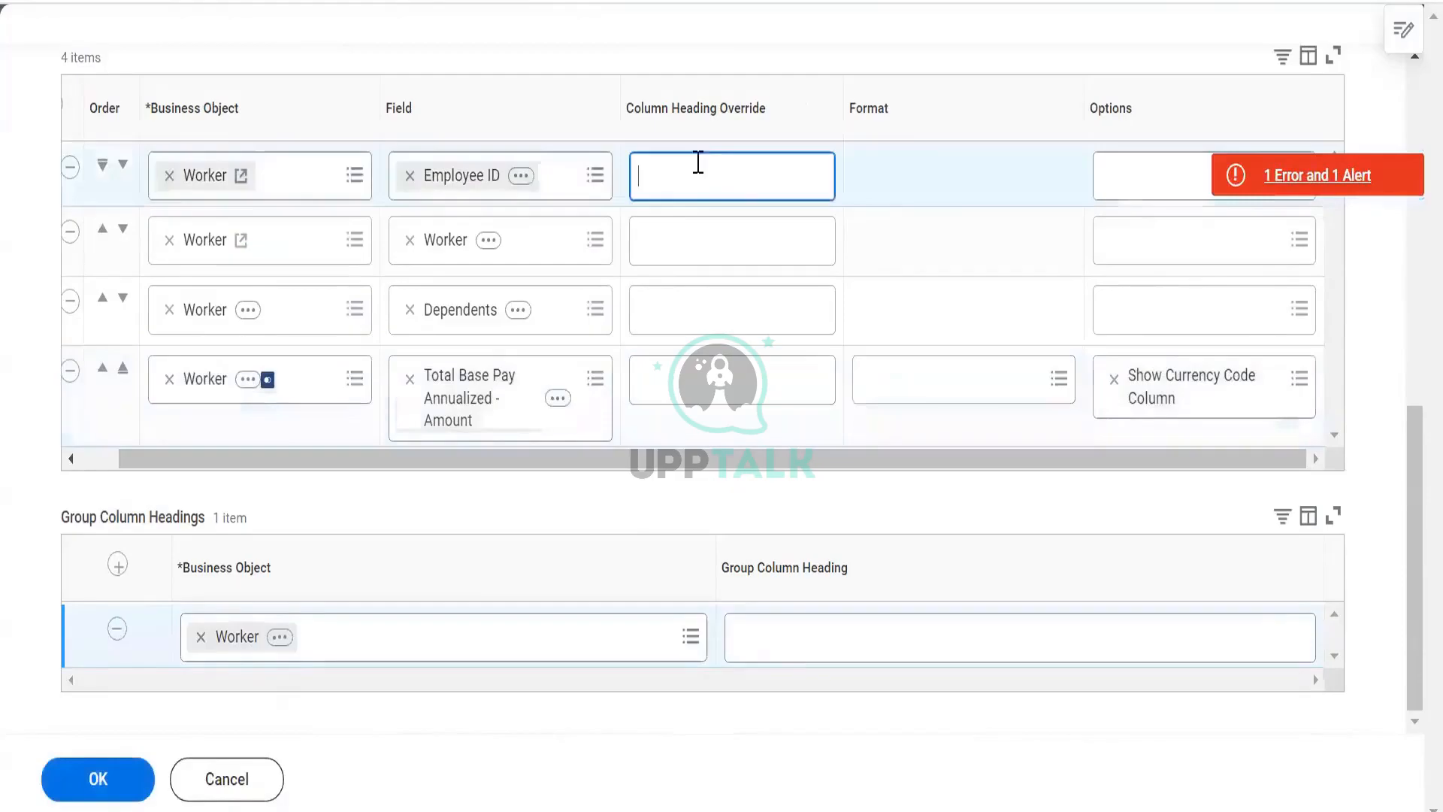
{"action": "left_click", "coordinate": [1302, 172]}
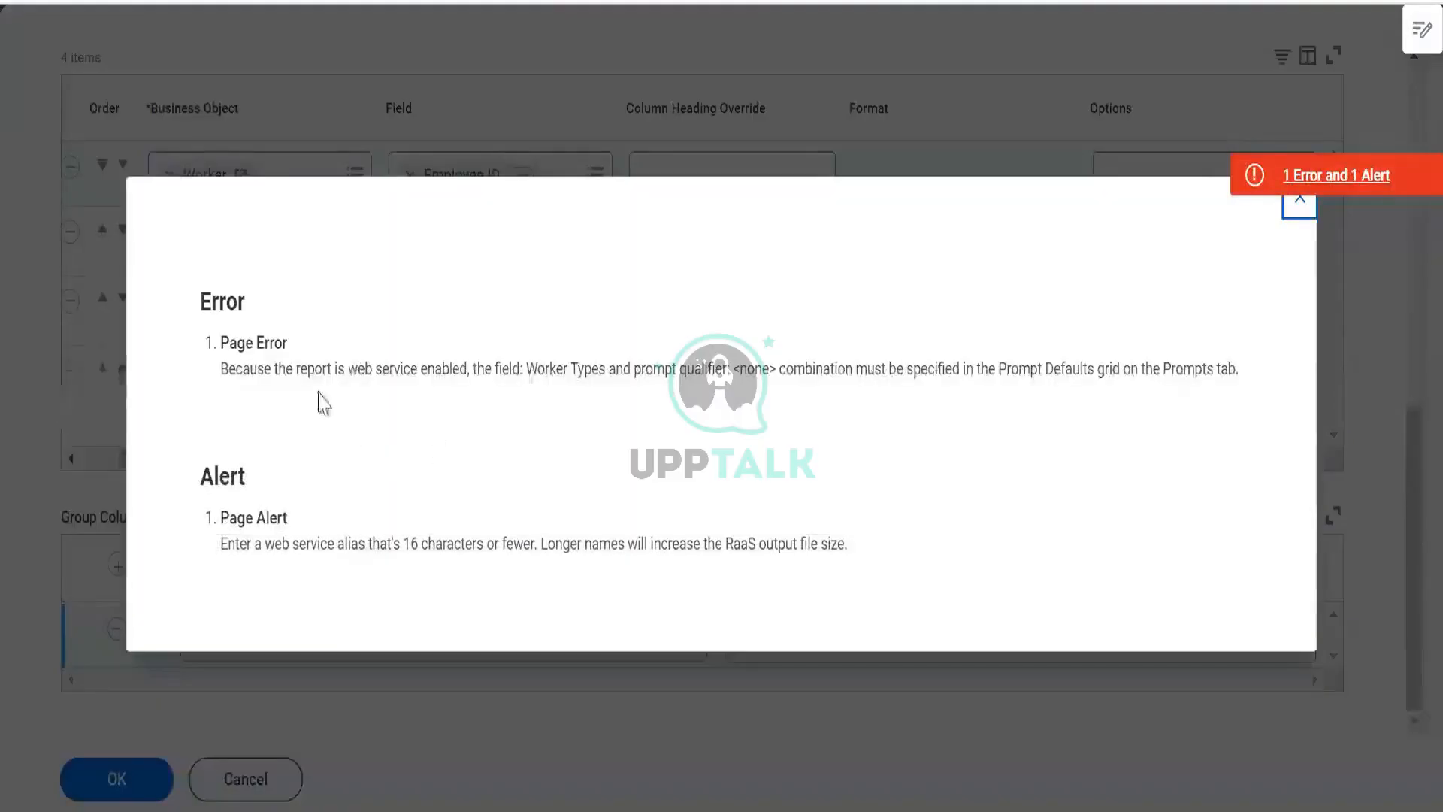
{"action": "left_click", "coordinate": [345, 357]}
{"action": "left_click_drag", "start_coordinate": [668, 310], "coordinate": [670, 344]}
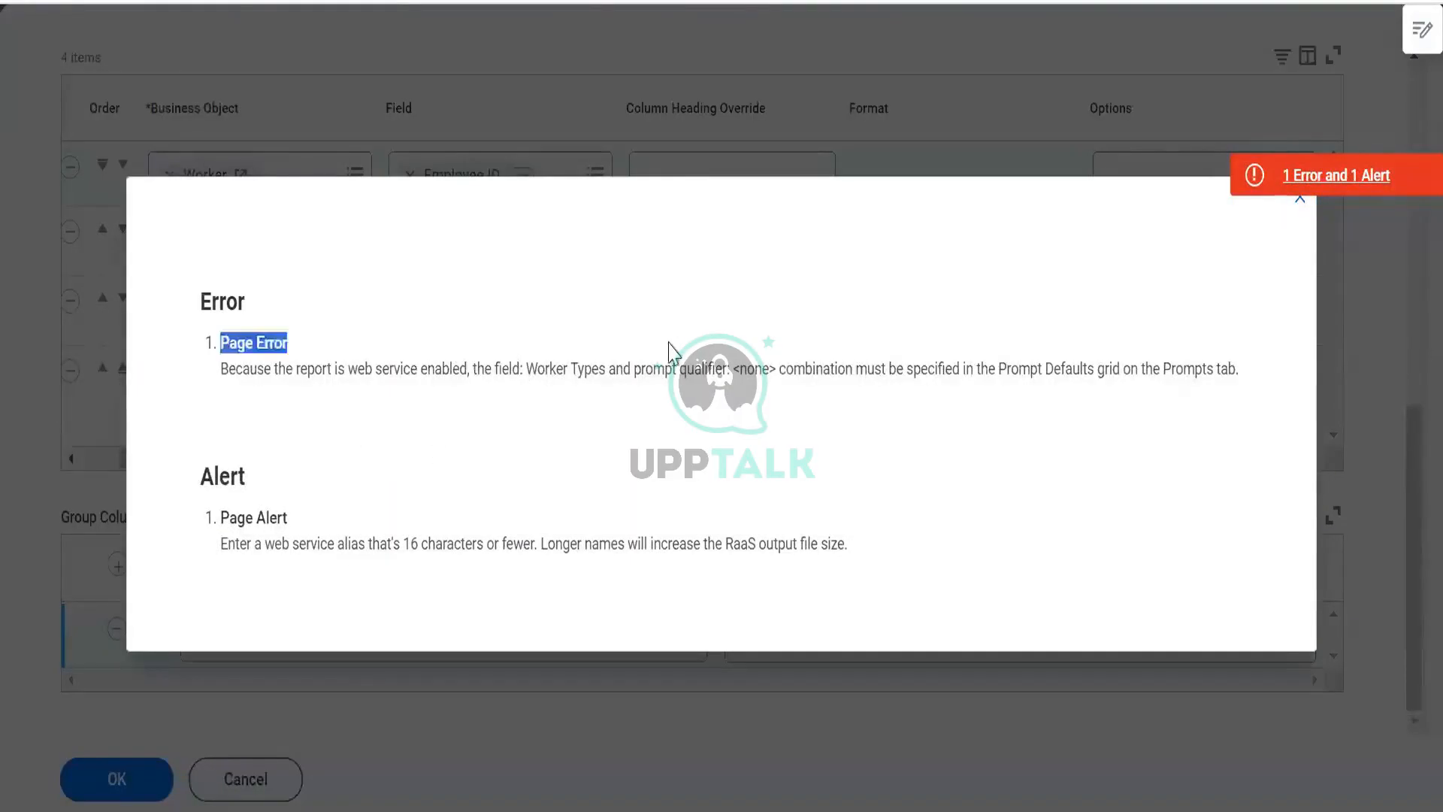
{"action": "left_click", "coordinate": [669, 344]}
{"action": "left_click", "coordinate": [1298, 201]}
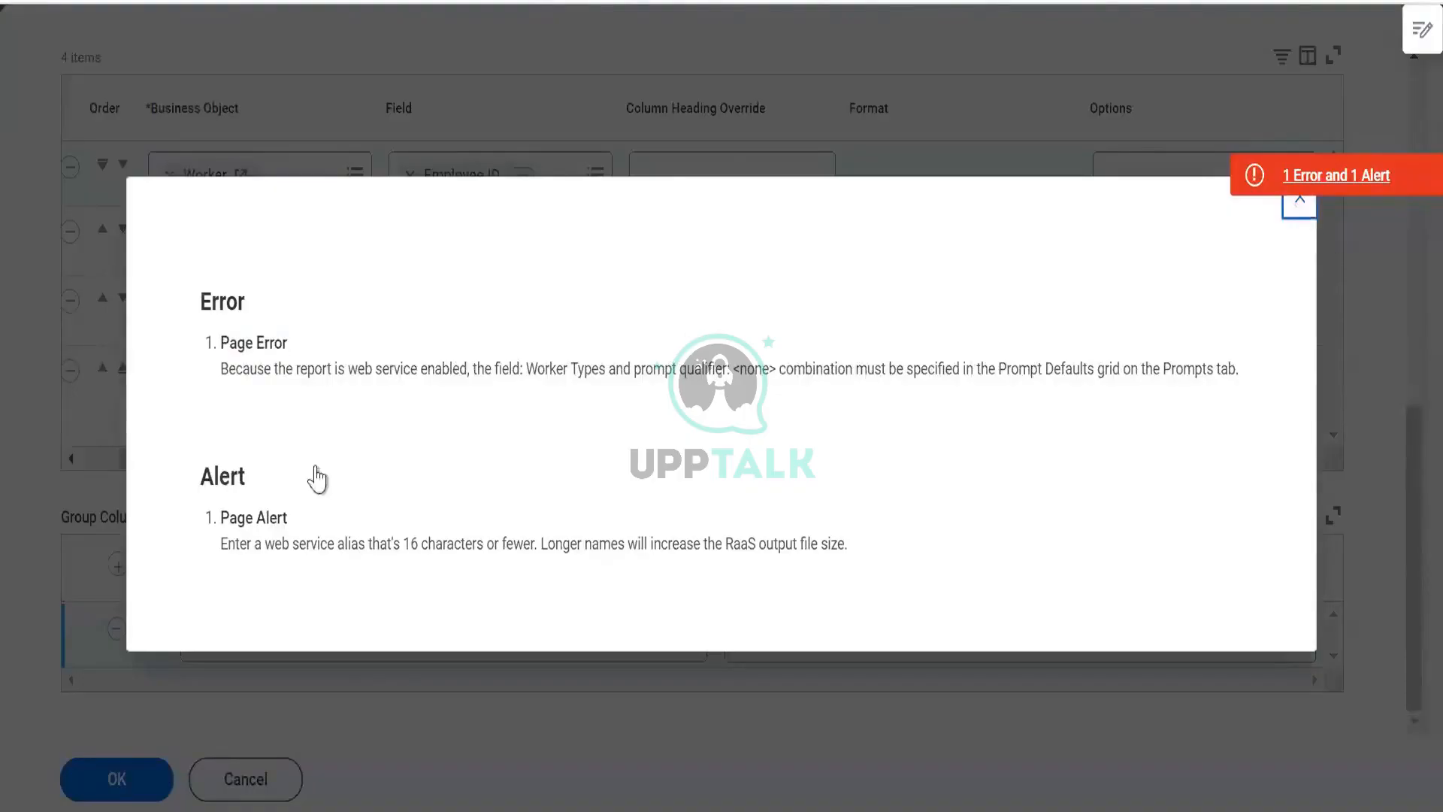
- On the Prompts tab, populate the undefined prompt defaults
{"action": "scroll", "coordinate": [301, 444], "scroll_direction": "up", "scroll_amount": 4}
{"action": "left_click", "coordinate": [400, 277]}
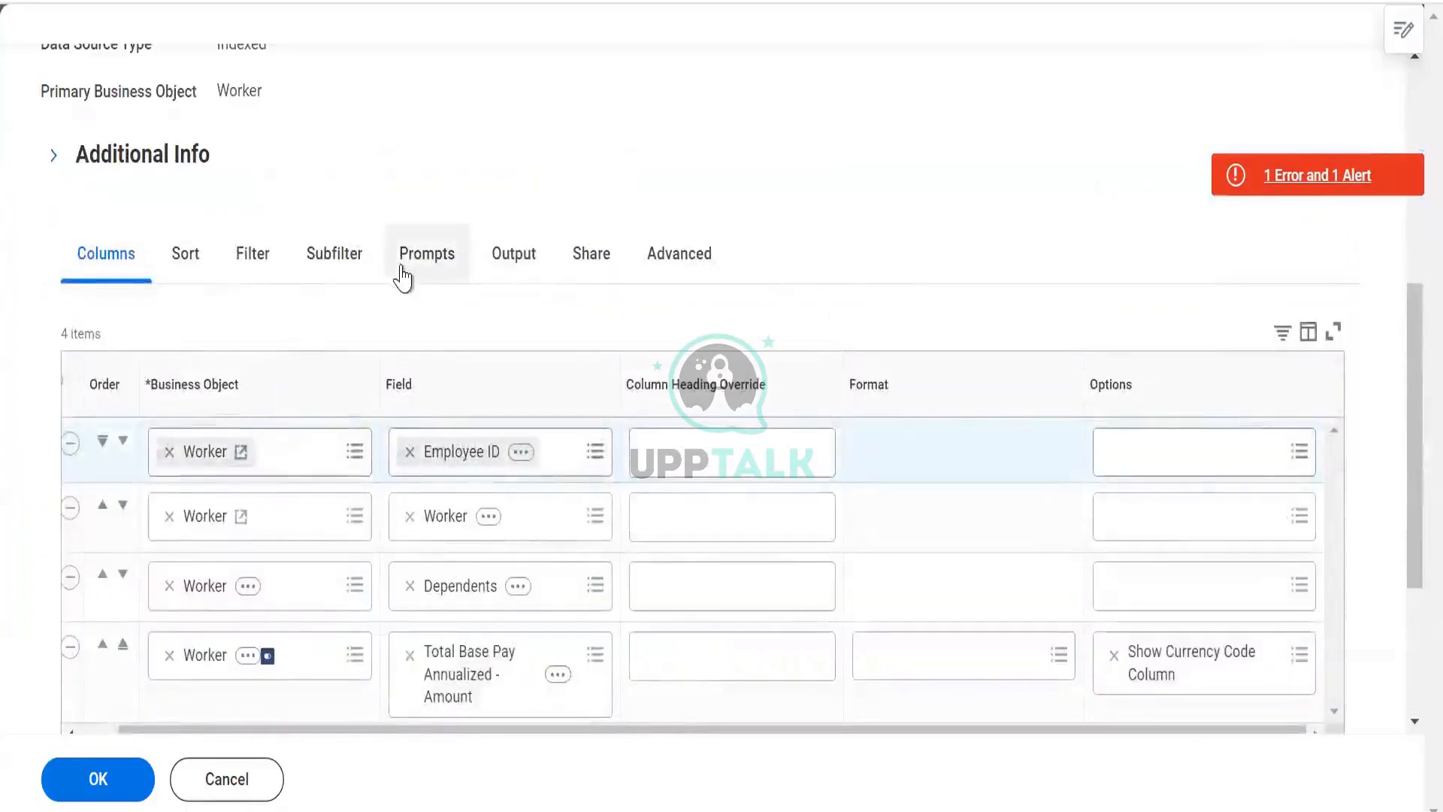
{"action": "scroll", "coordinate": [378, 339], "scroll_direction": "down", "scroll_amount": 2}
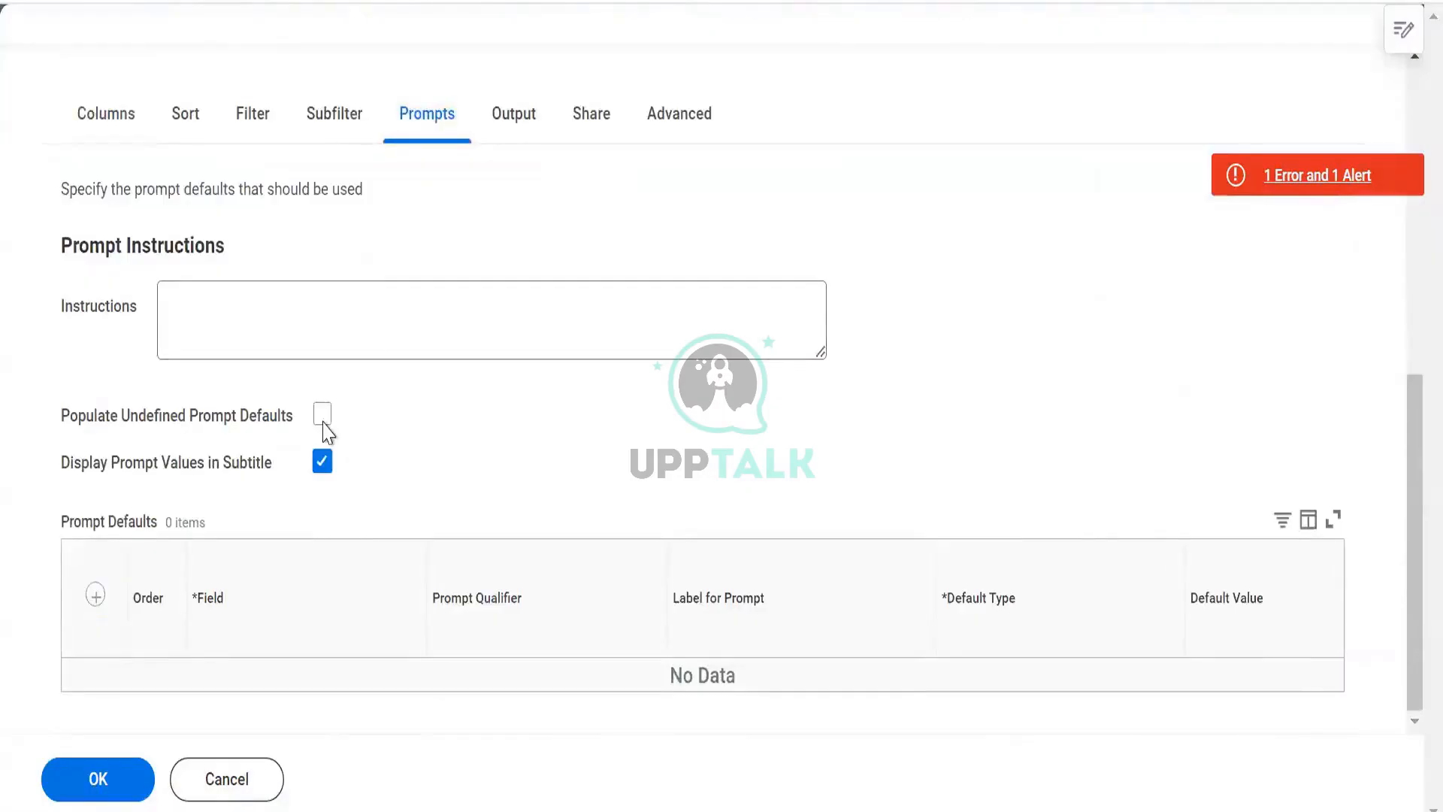
{"action": "left_click", "coordinate": [318, 422]}
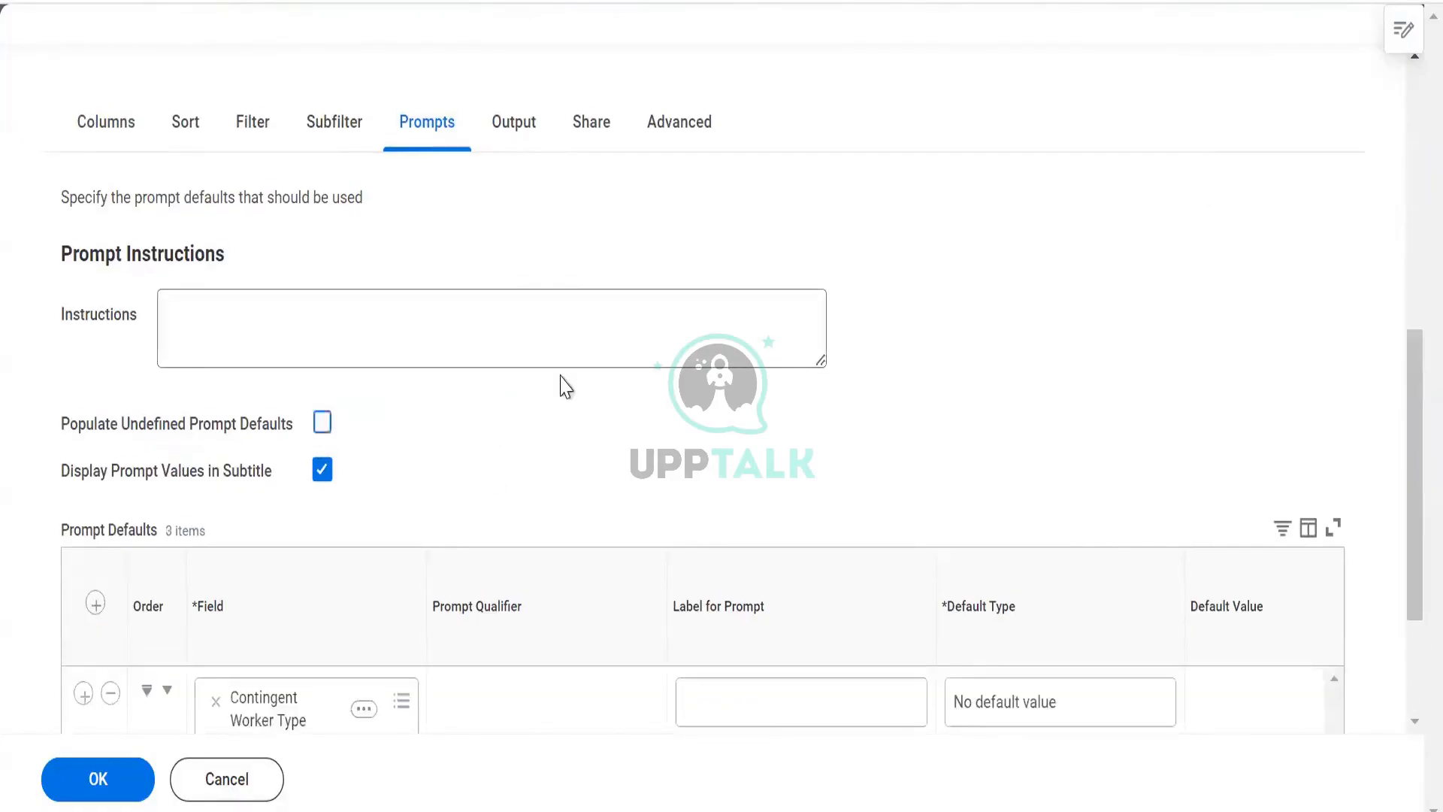
- Mark all three prompt defaults as Do Not Prompt at Runtime and save the report
{"action": "scroll", "coordinate": [565, 387], "scroll_direction": "down", "scroll_amount": 3}
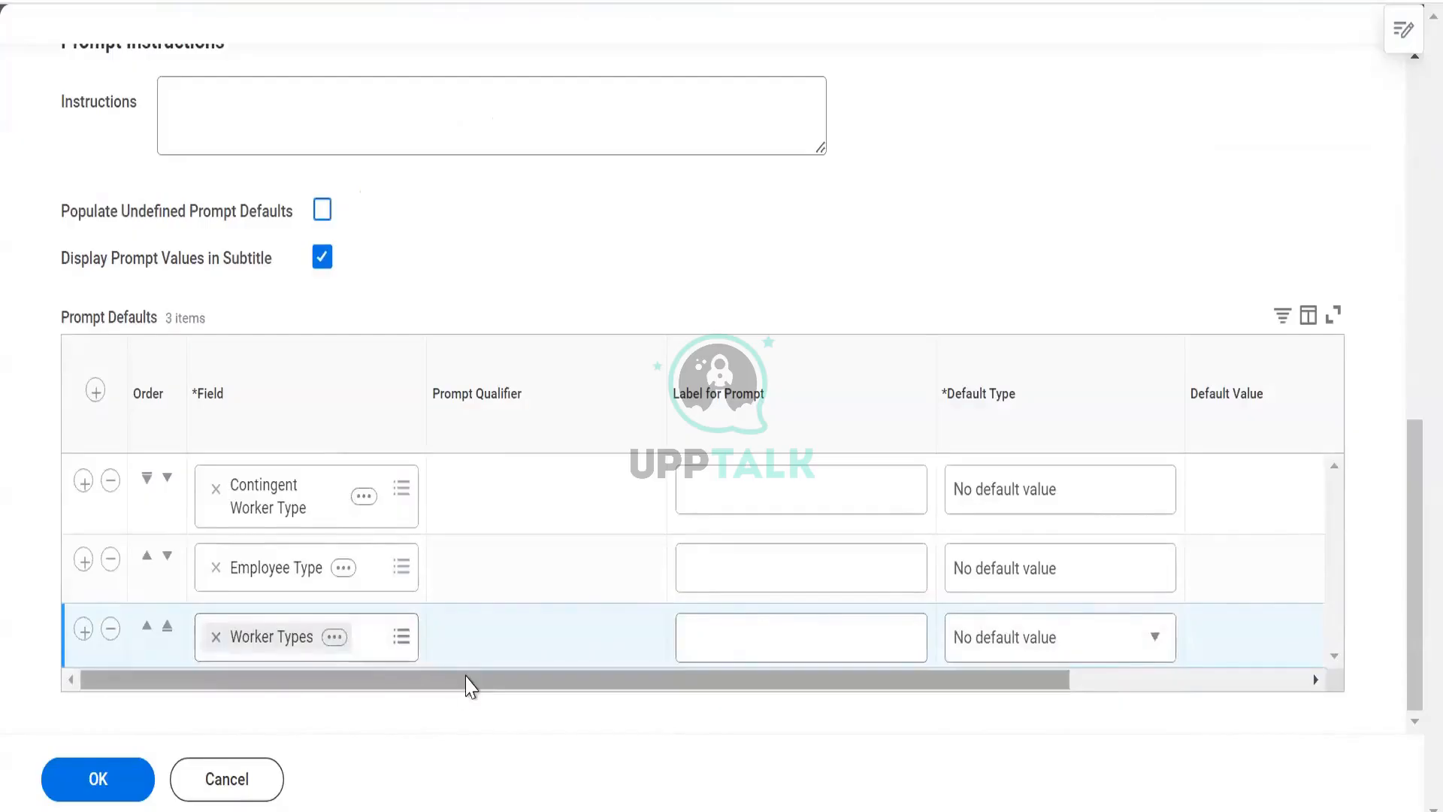
{"action": "left_click_drag", "start_coordinate": [469, 685], "coordinate": [812, 710]}
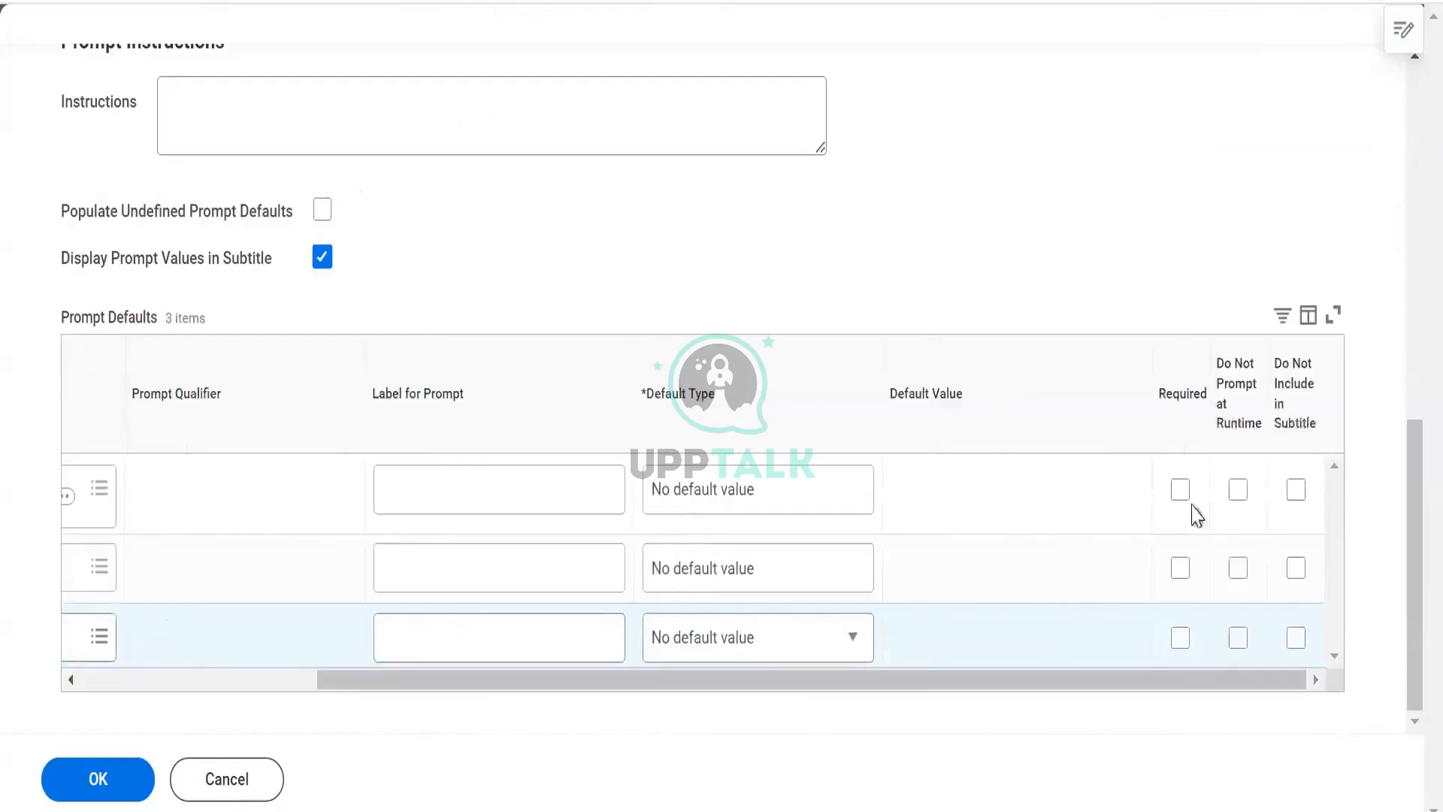
{"action": "left_click", "coordinate": [1238, 490]}
{"action": "left_click", "coordinate": [1240, 577]}
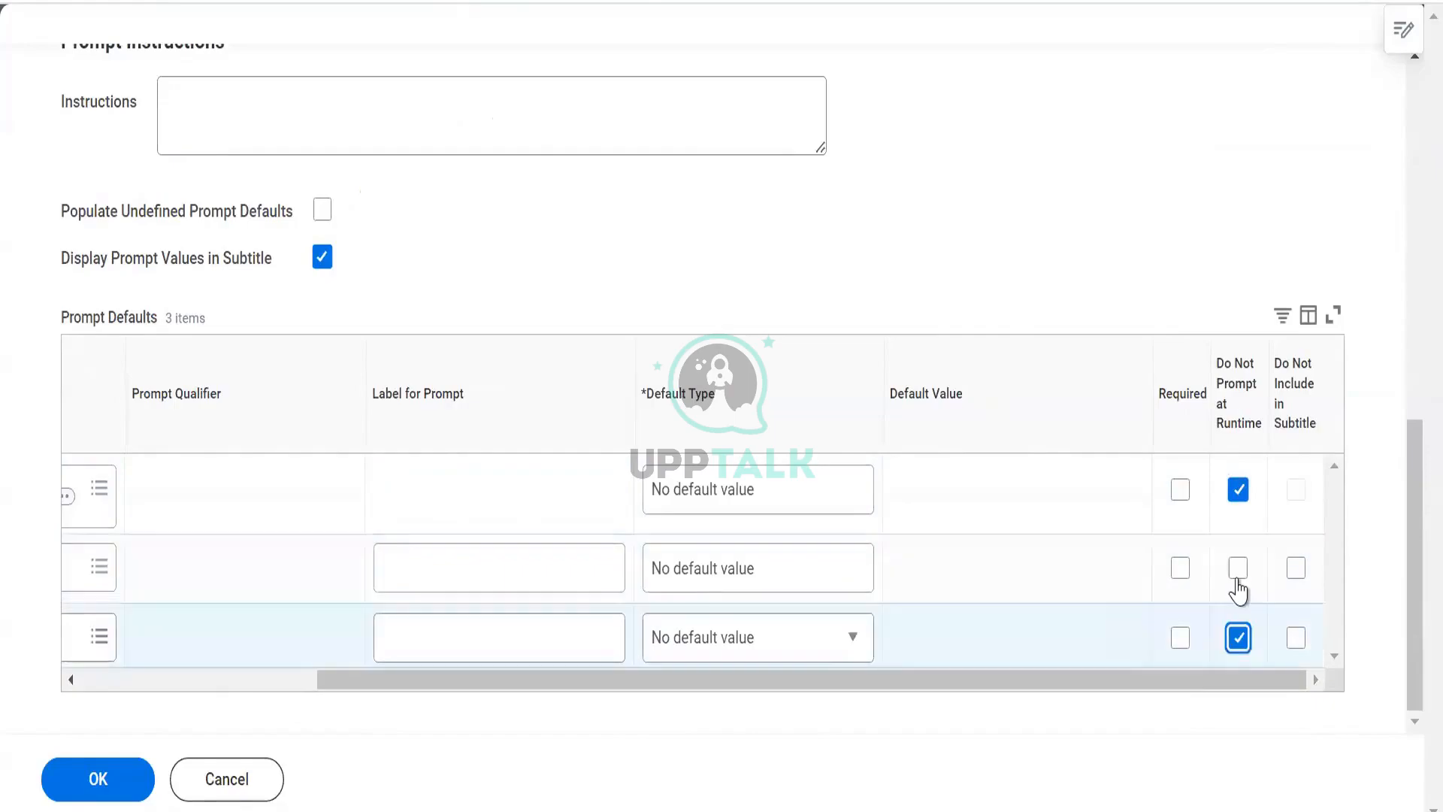
{"action": "left_click", "coordinate": [1238, 579]}
{"action": "left_click", "coordinate": [116, 777]}
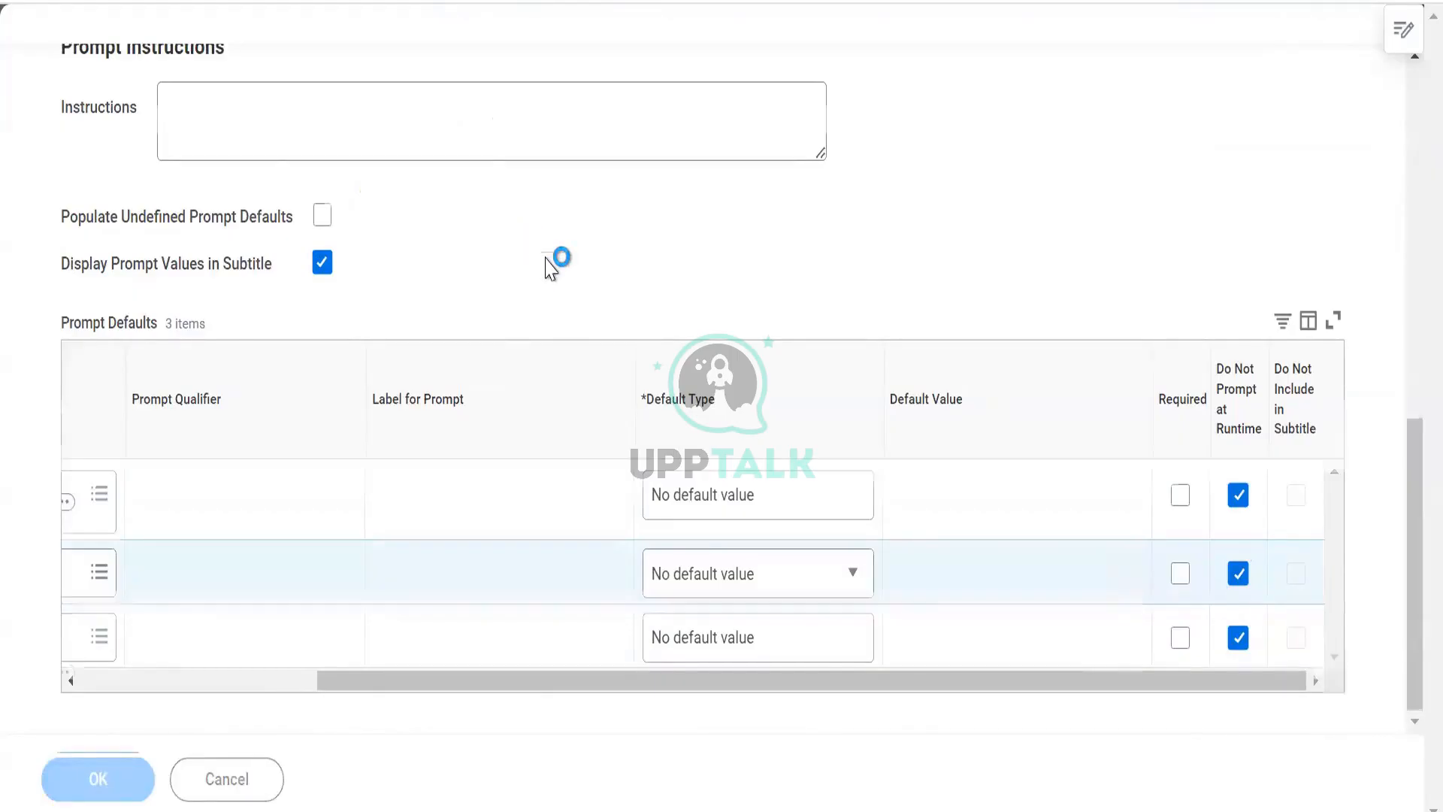
- Review the saved report's columns, advanced options and prompt defaults
{"action": "scroll", "coordinate": [517, 245], "scroll_direction": "up", "scroll_amount": 3}
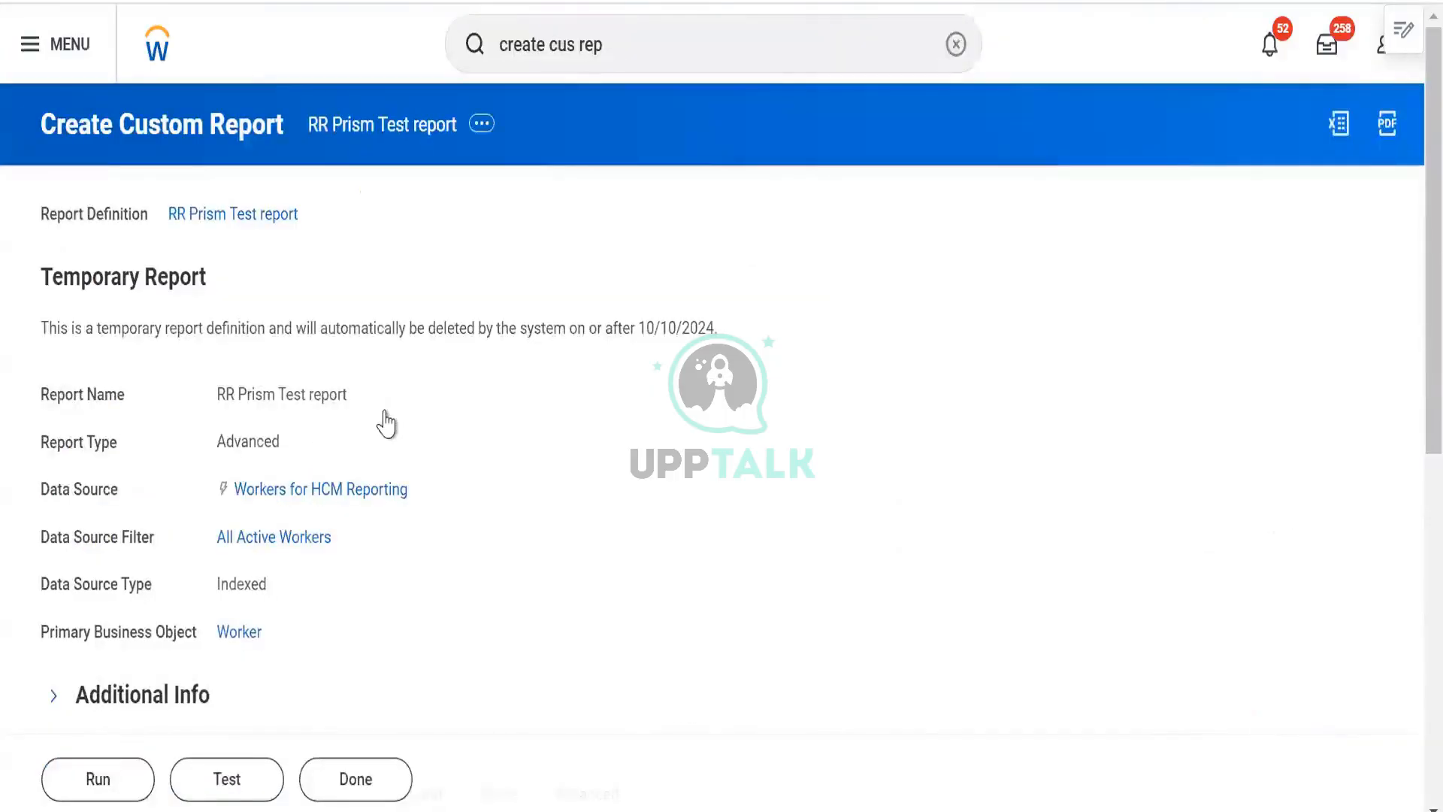
{"action": "scroll", "coordinate": [654, 441], "scroll_direction": "down", "scroll_amount": 9}
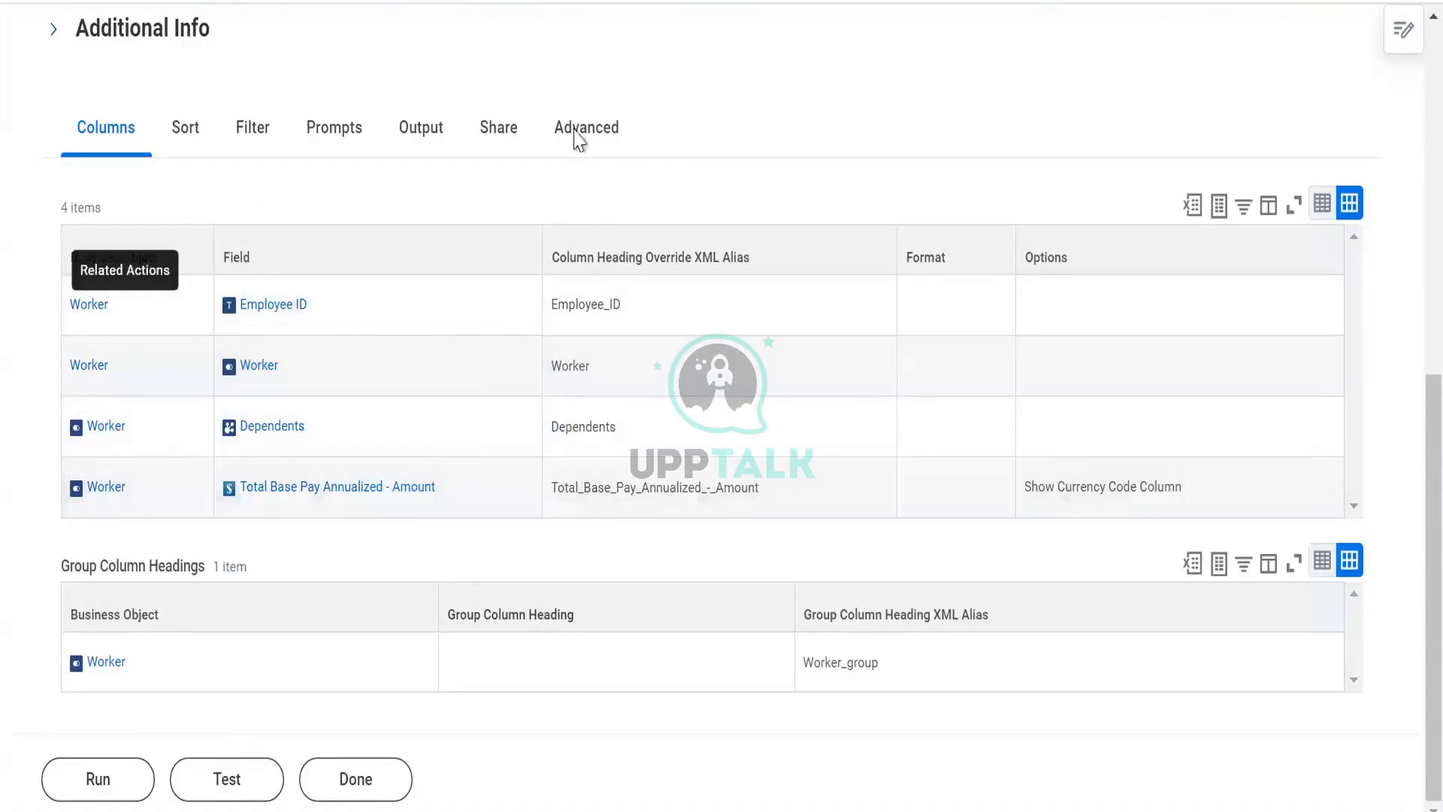
{"action": "left_click", "coordinate": [578, 130]}
{"action": "scroll", "coordinate": [475, 579], "scroll_direction": "down", "scroll_amount": 6}
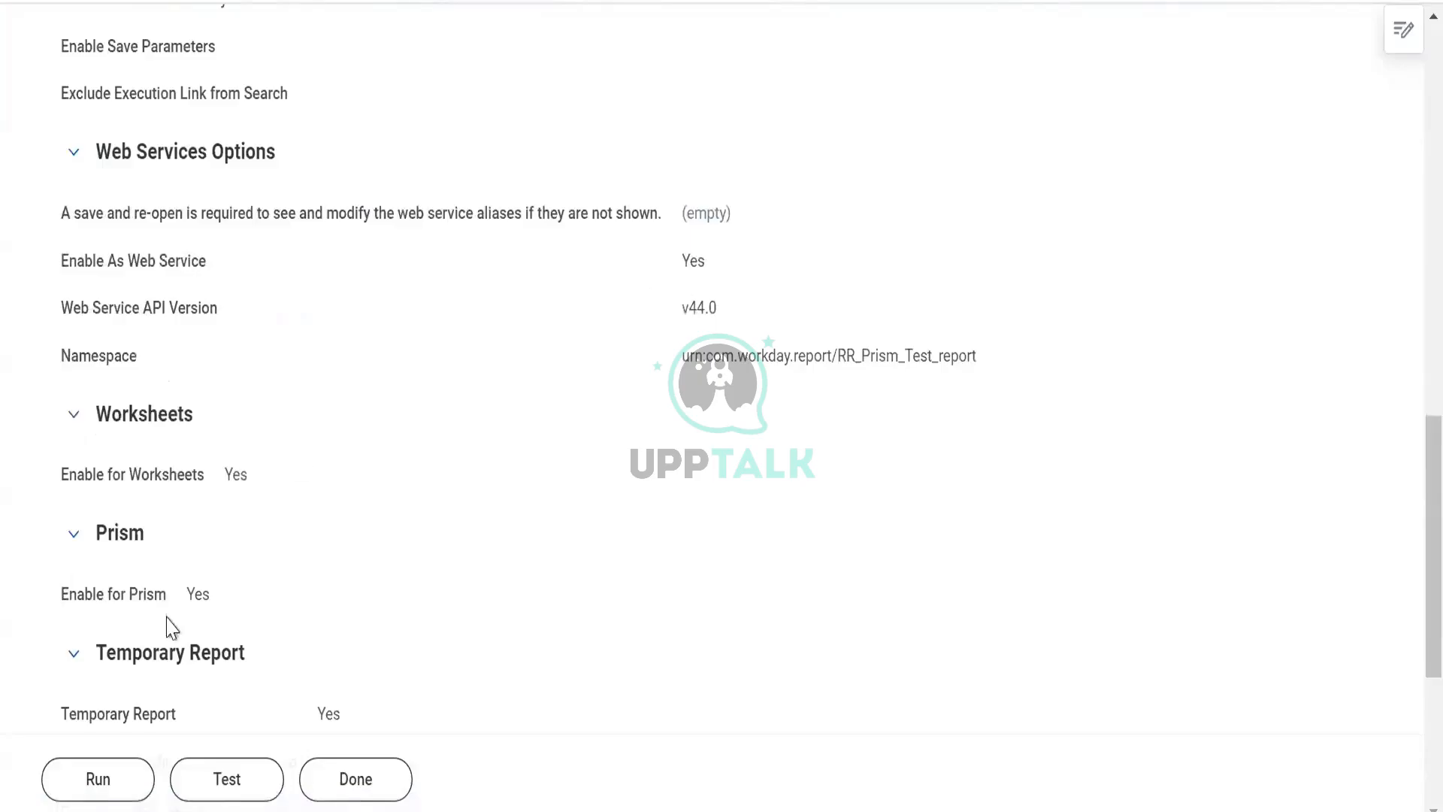
{"action": "scroll", "coordinate": [193, 601], "scroll_direction": "down", "scroll_amount": 2}
{"action": "scroll", "coordinate": [364, 290], "scroll_direction": "up", "scroll_amount": 8}
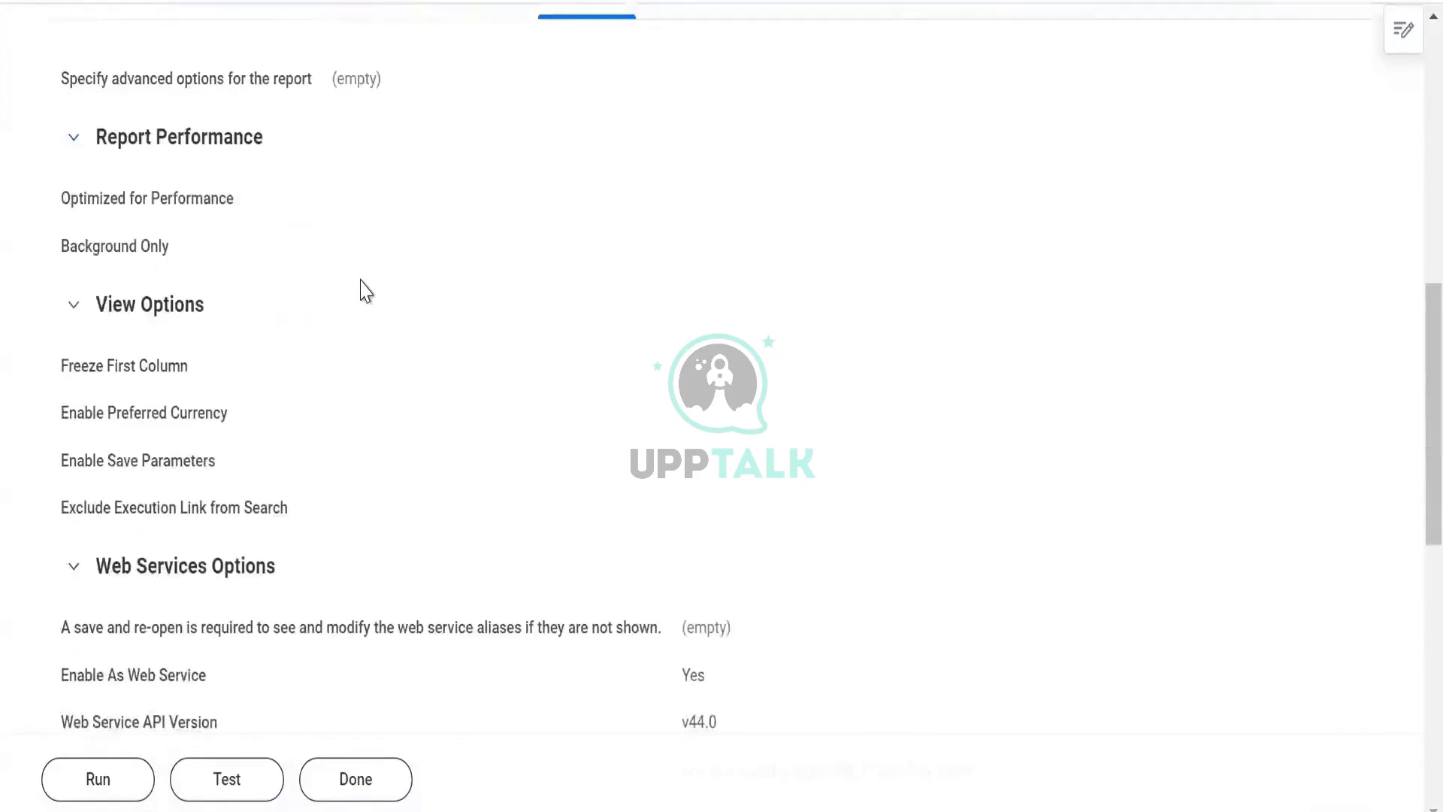
{"action": "left_click", "coordinate": [333, 135]}
{"action": "scroll", "coordinate": [489, 593], "scroll_direction": "down", "scroll_amount": 2}
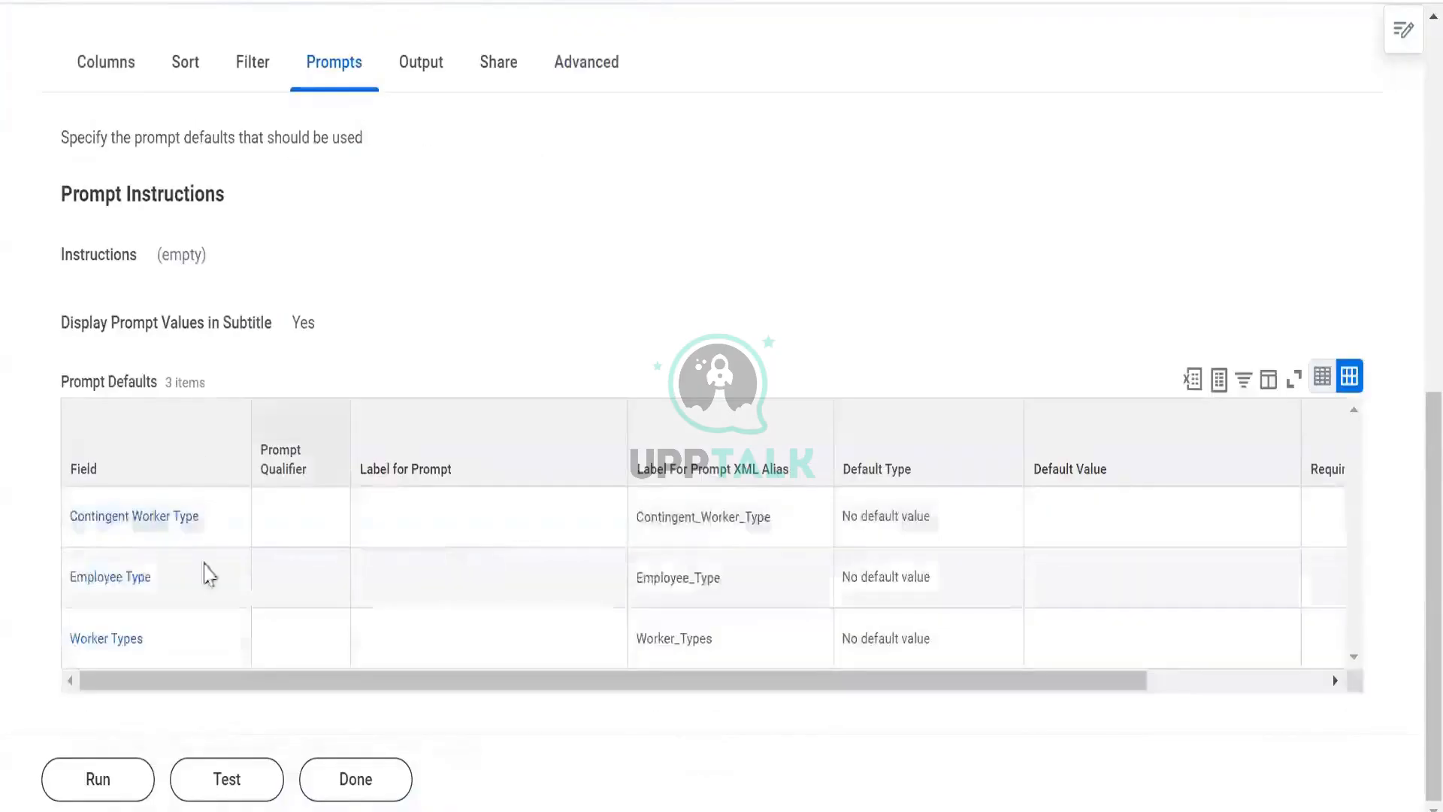
{"action": "scroll", "coordinate": [924, 573], "scroll_direction": "right", "scroll_amount": 3}
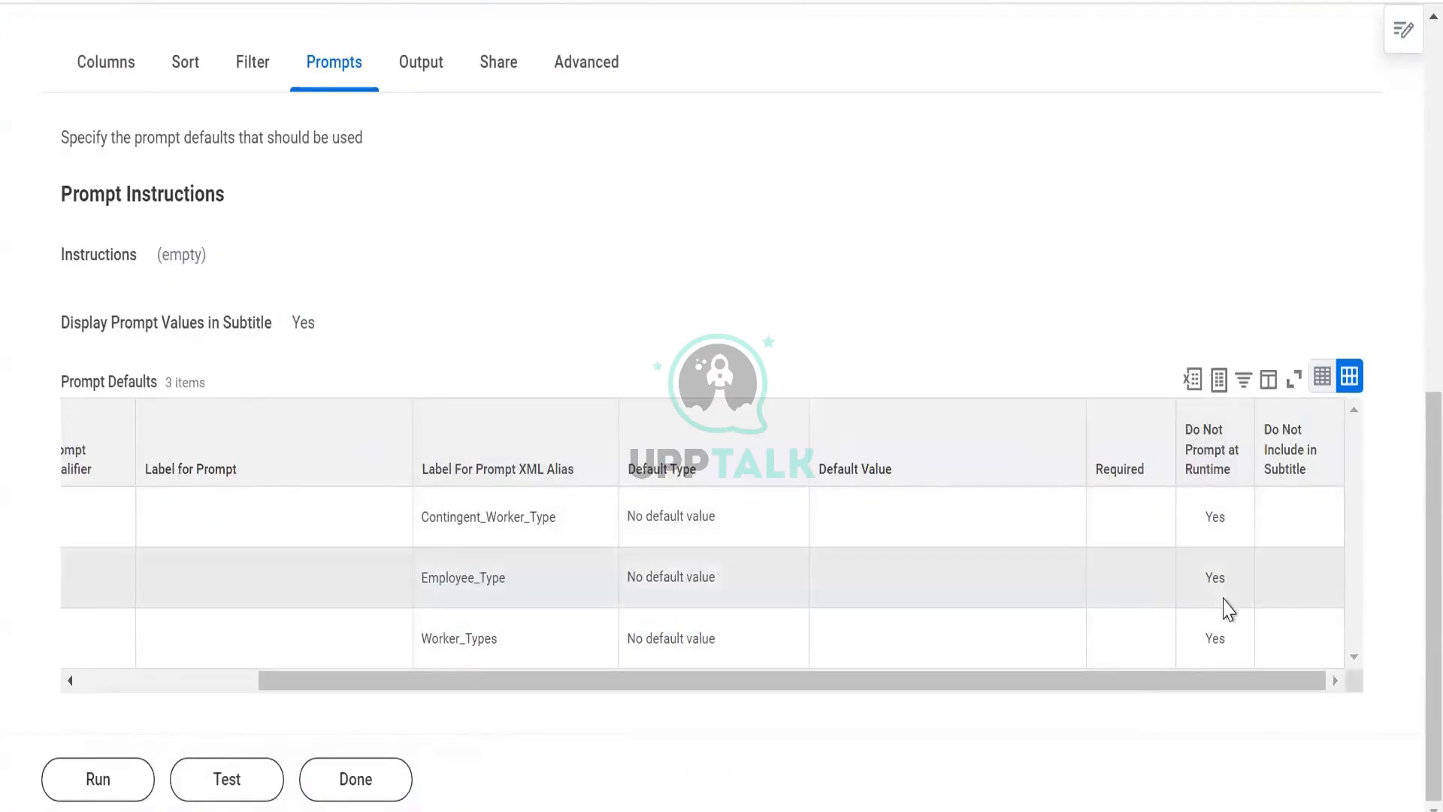
{"action": "scroll", "coordinate": [1202, 586], "scroll_direction": "left", "scroll_amount": 3}
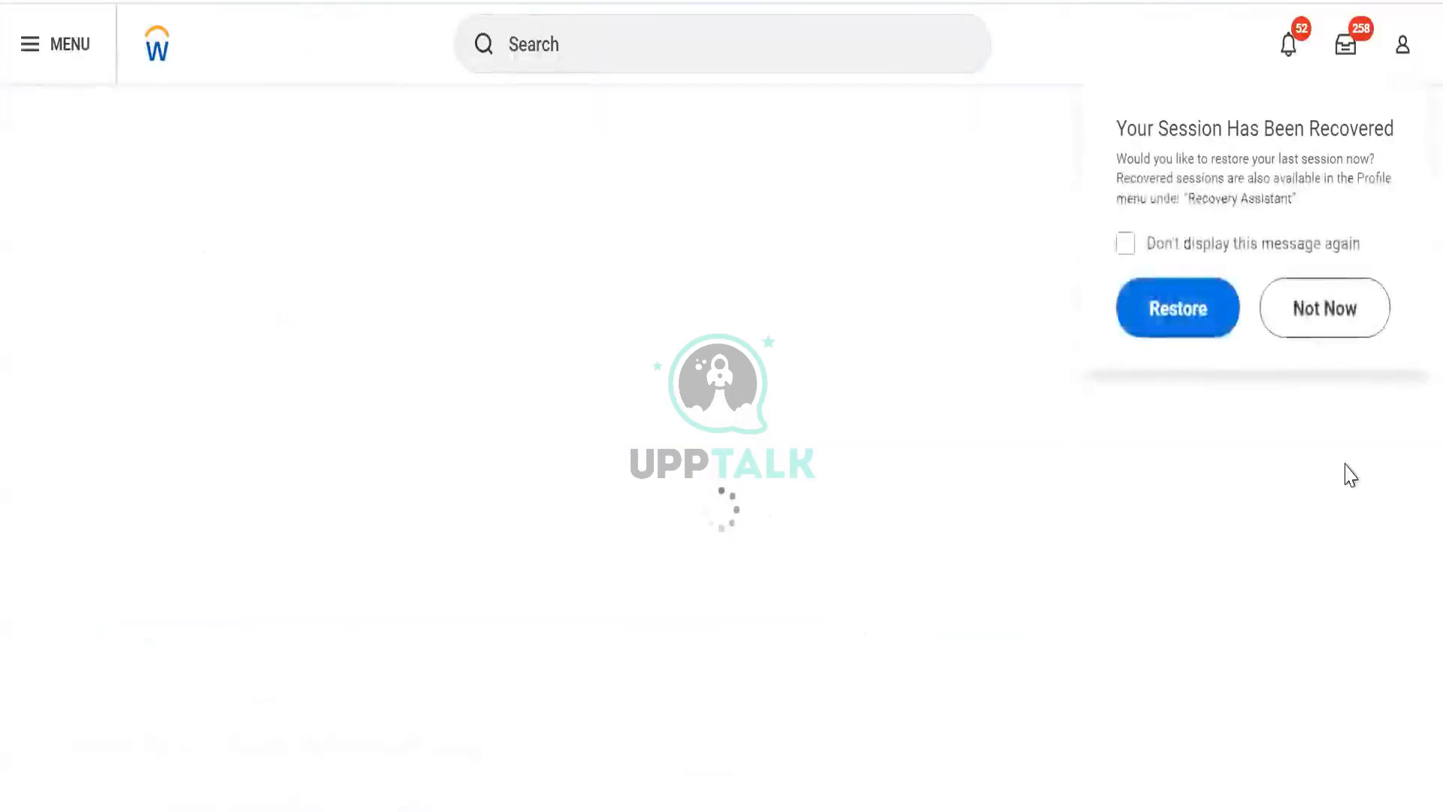
{"action": "left_click", "coordinate": [1306, 310]}
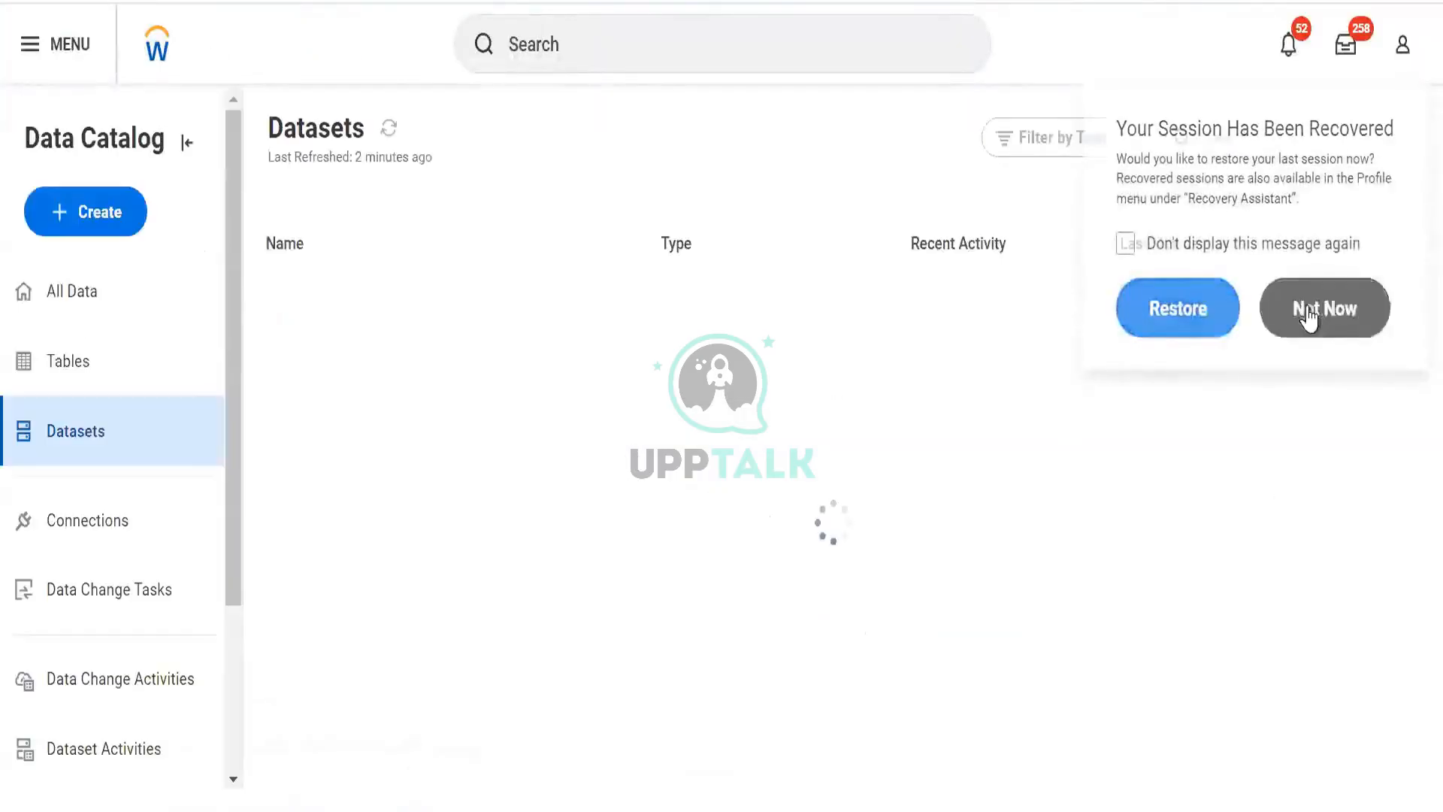
{"action": "left_click", "coordinate": [105, 201]}
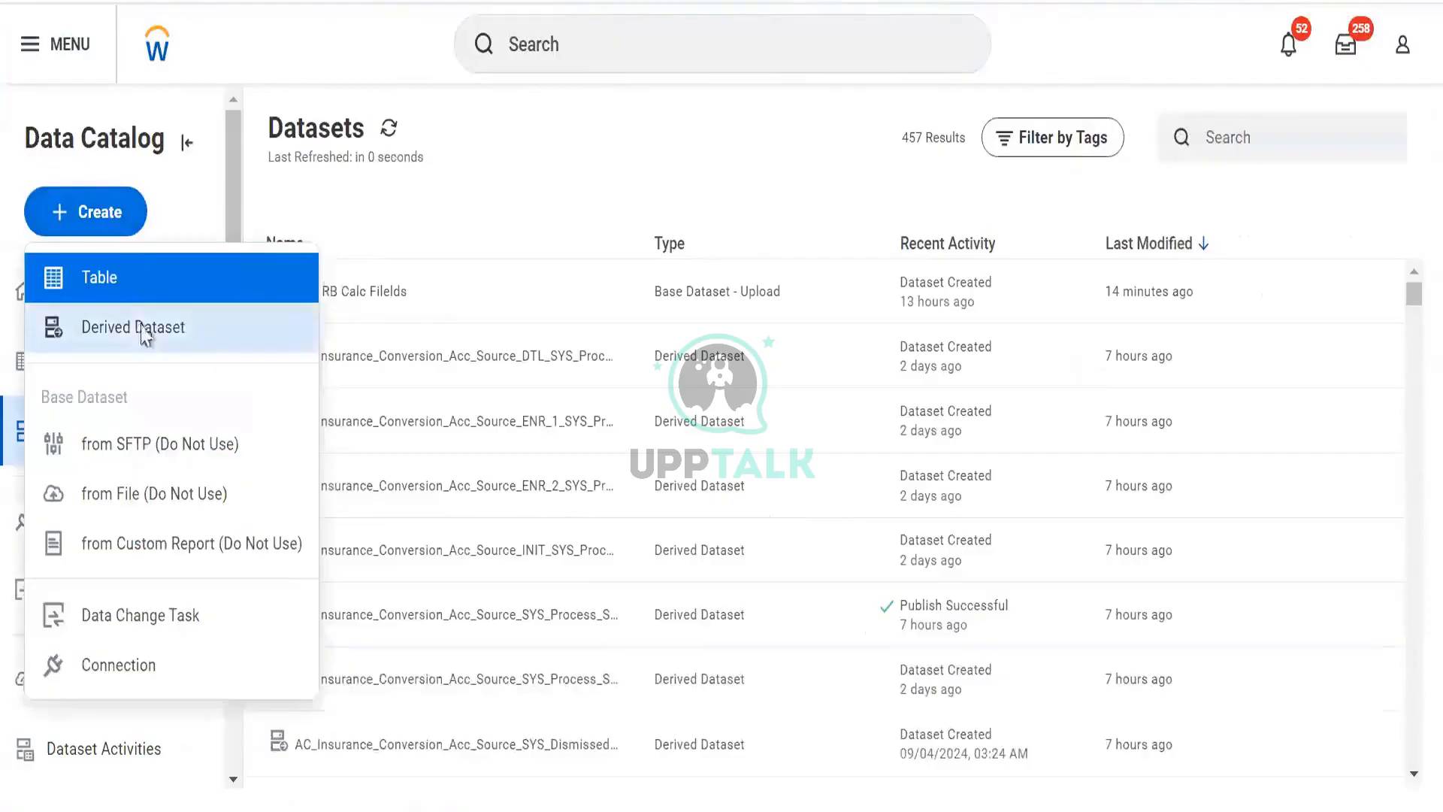
{"action": "left_click", "coordinate": [145, 334]}
{"action": "left_click", "coordinate": [588, 648]}
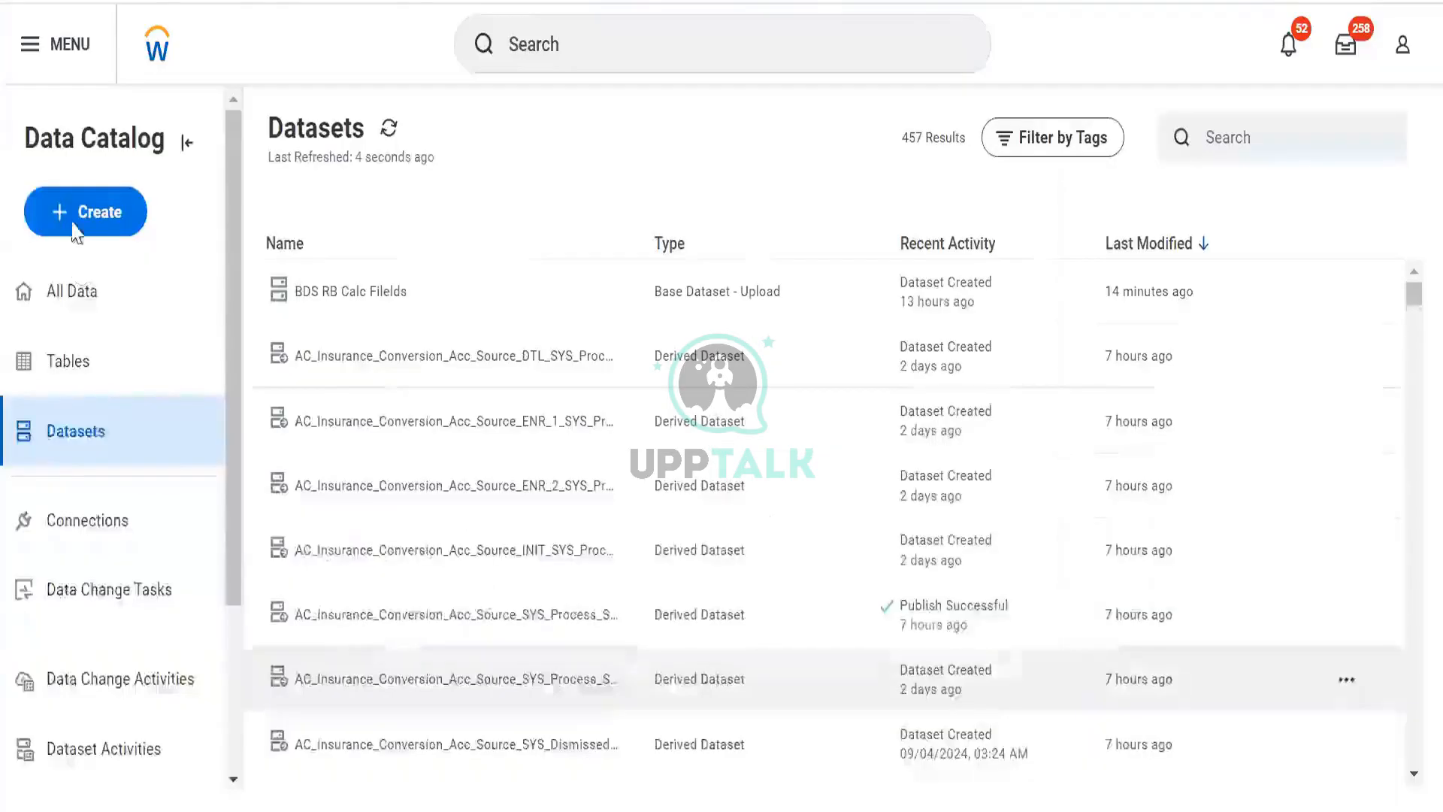
- Start a dataset from a custom report, choosing RR Prism Test report as the source, and schedule it to Run Now
{"action": "left_click", "coordinate": [73, 226]}
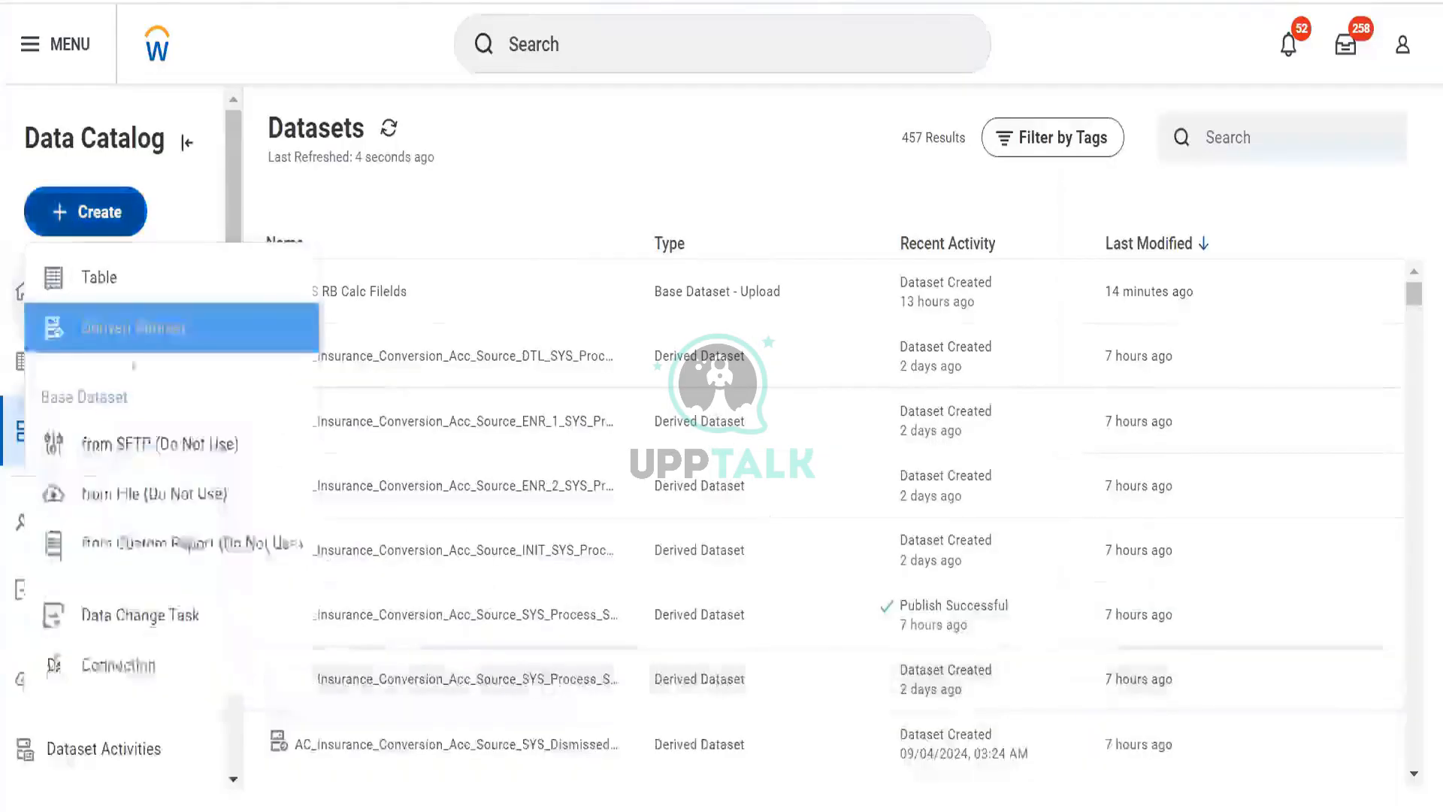
{"action": "left_click", "coordinate": [147, 540]}
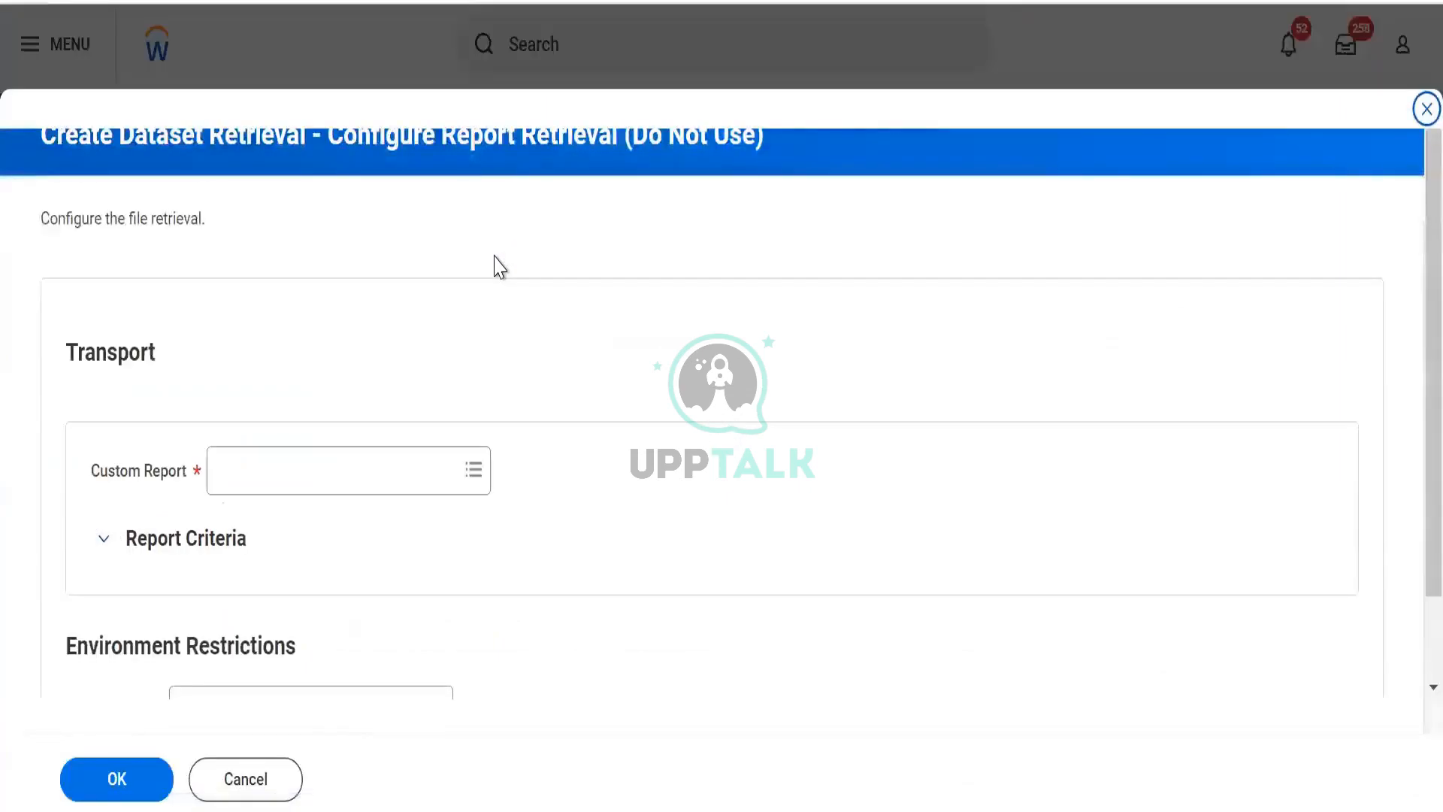
{"action": "left_click", "coordinate": [343, 460]}
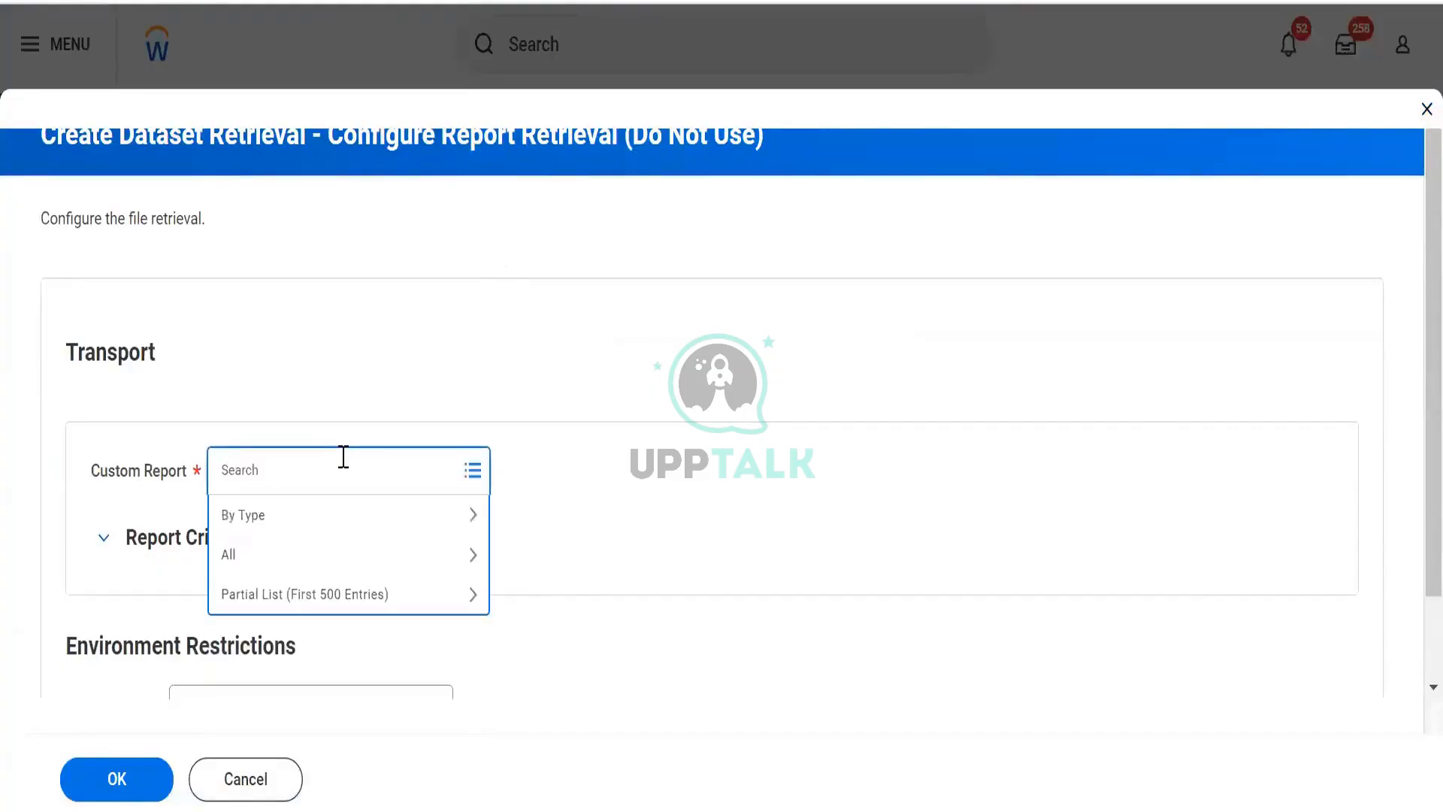
{"action": "type", "text": "rr"}
{"action": "key", "text": "Return"}
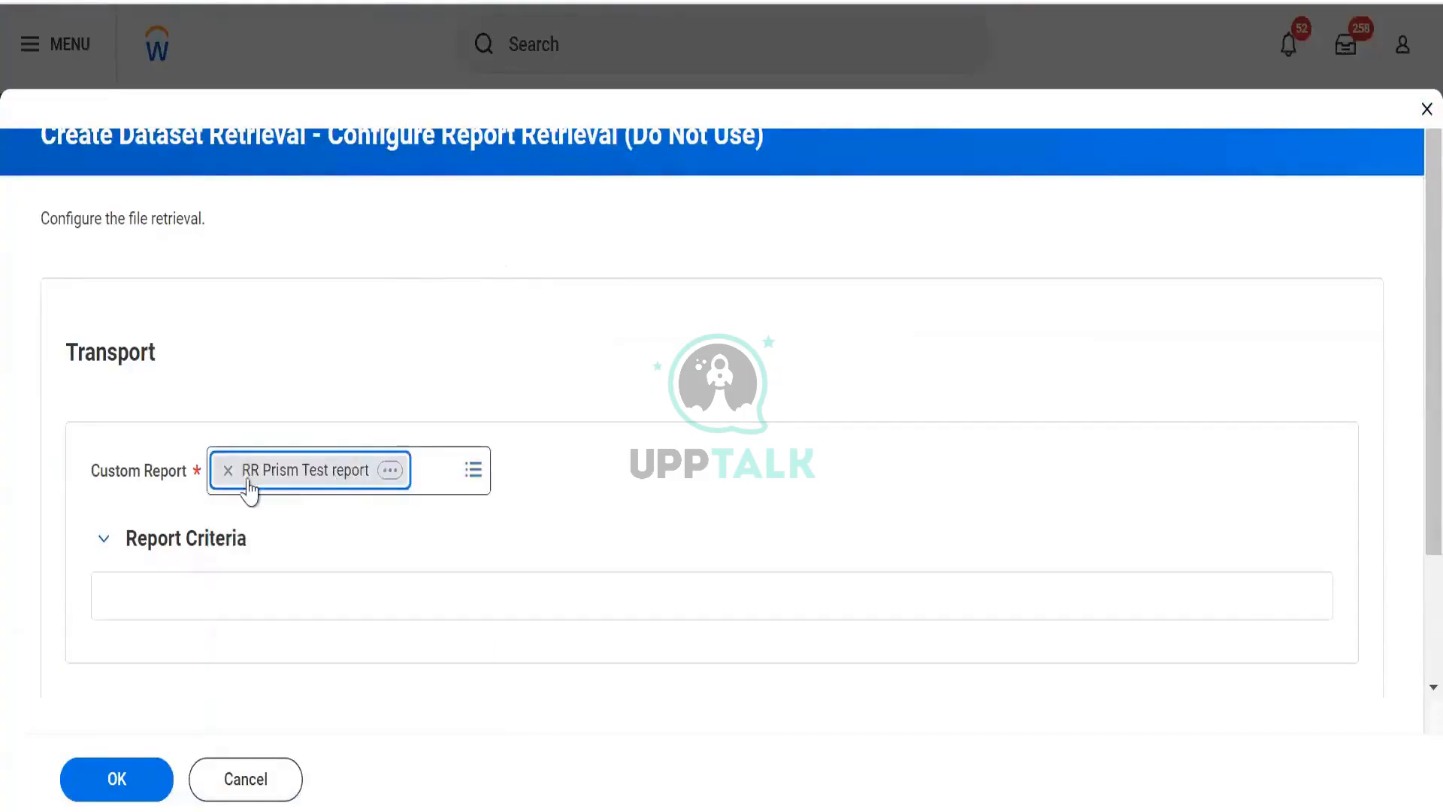
{"action": "scroll", "coordinate": [405, 466], "scroll_direction": "down", "scroll_amount": 4}
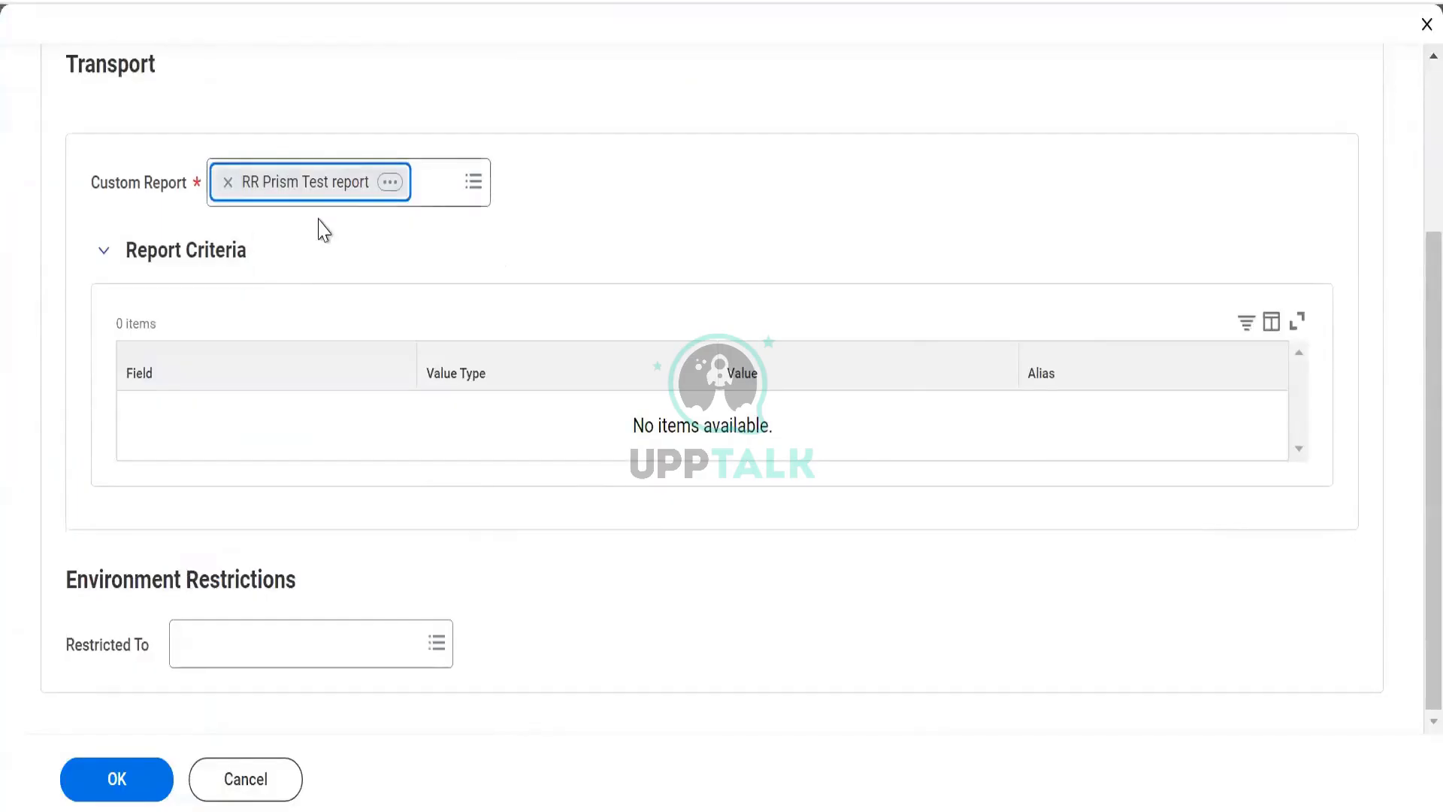
{"action": "left_click", "coordinate": [244, 653]}
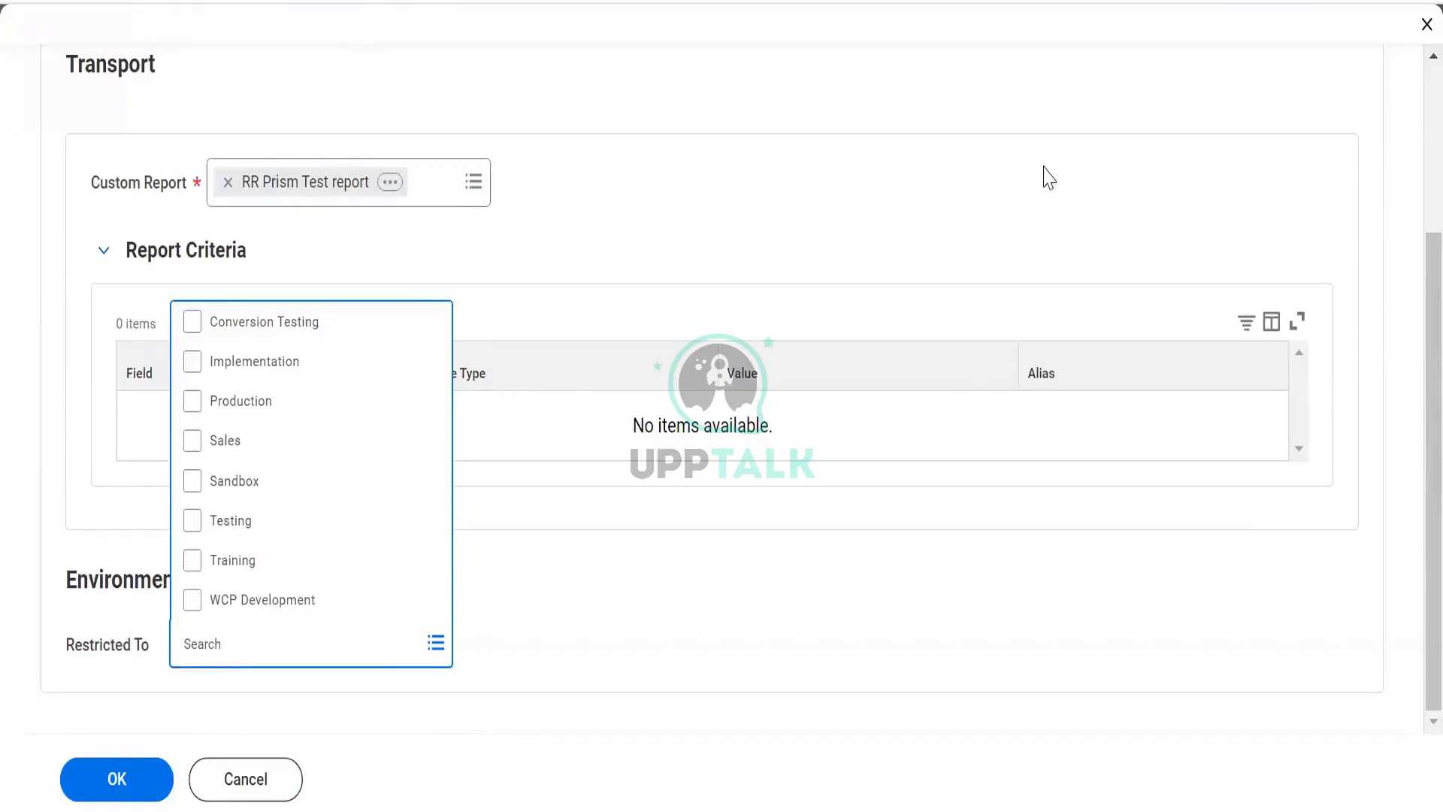
{"action": "left_click", "coordinate": [193, 643]}
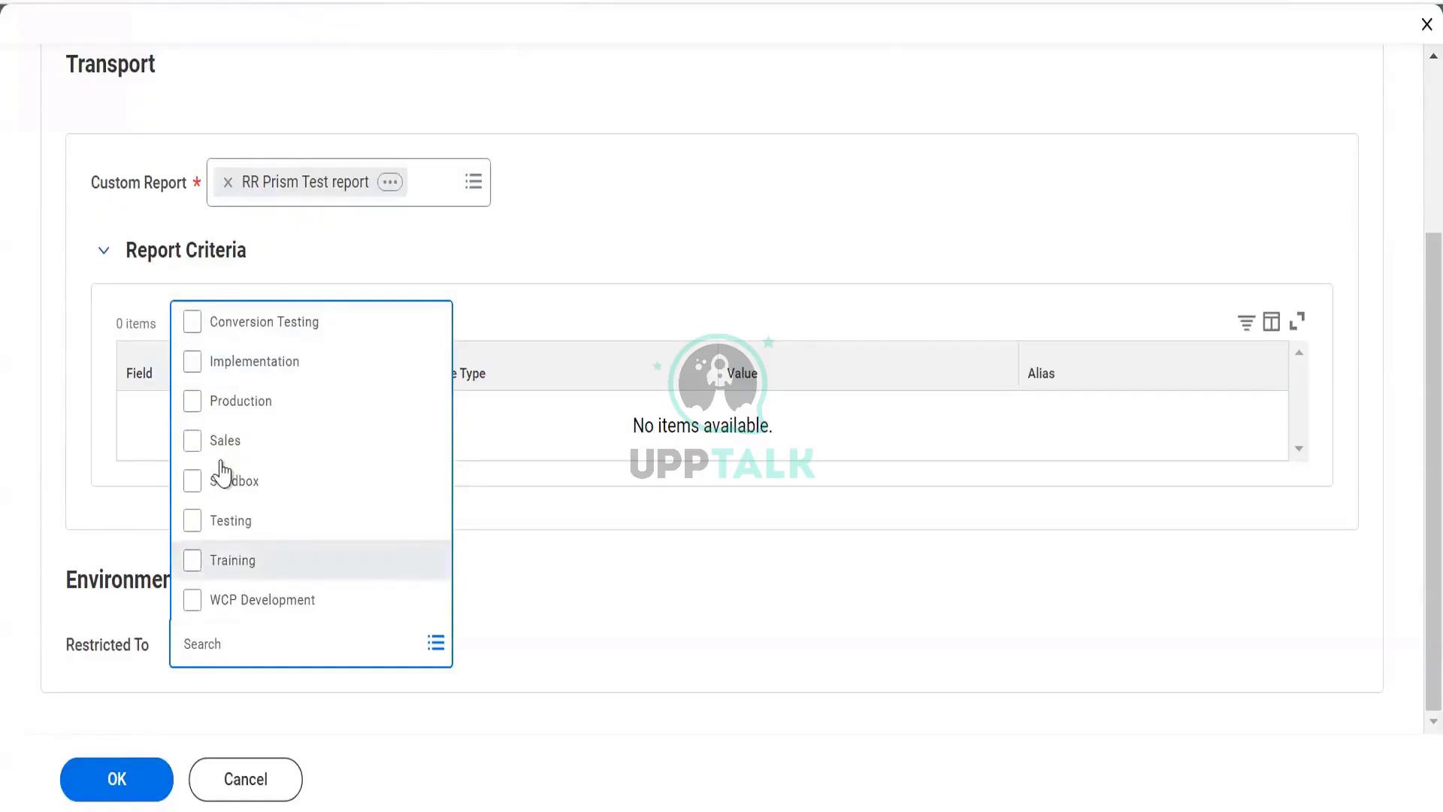
{"action": "left_click", "coordinate": [133, 699]}
{"action": "left_click", "coordinate": [118, 777]}
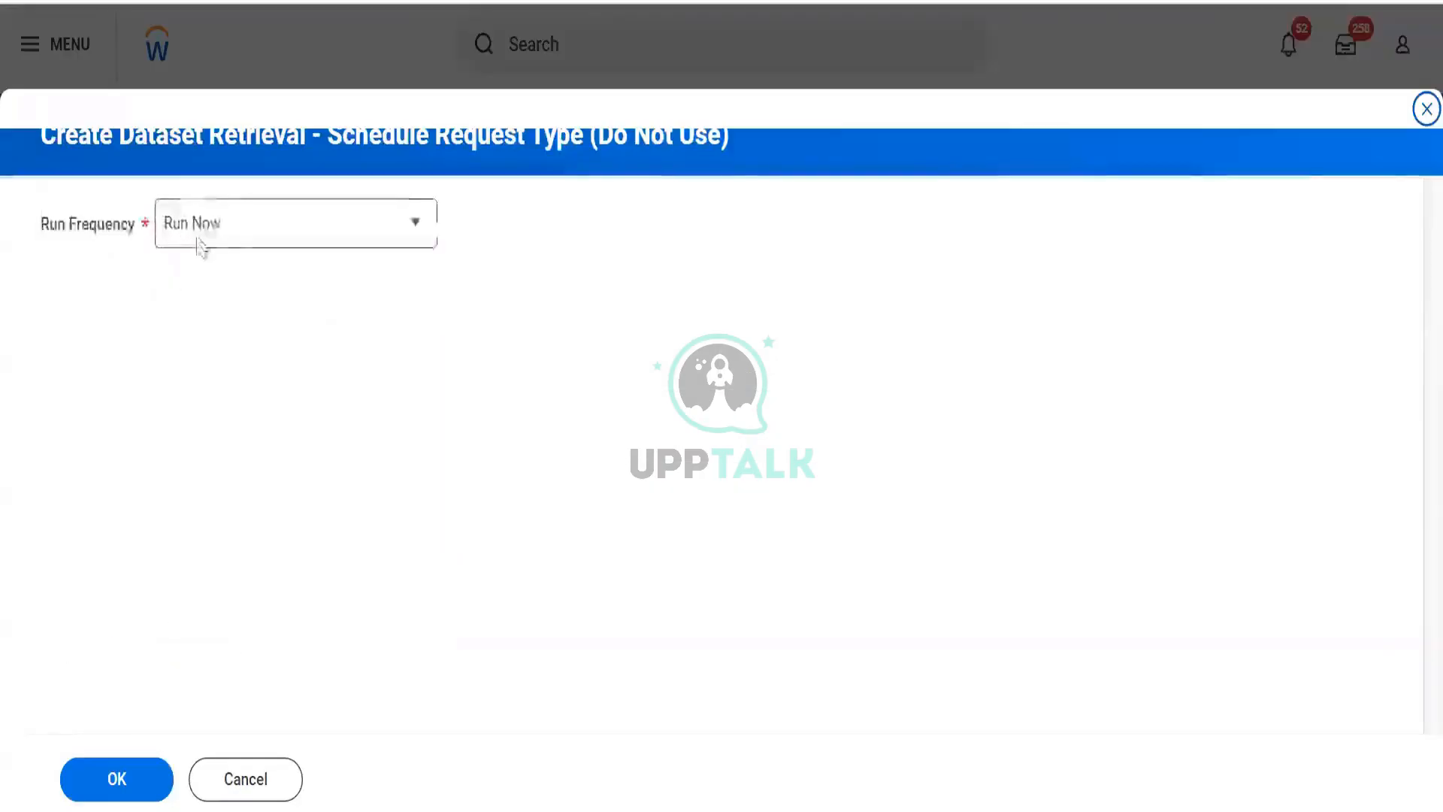
{"action": "left_click", "coordinate": [254, 229]}
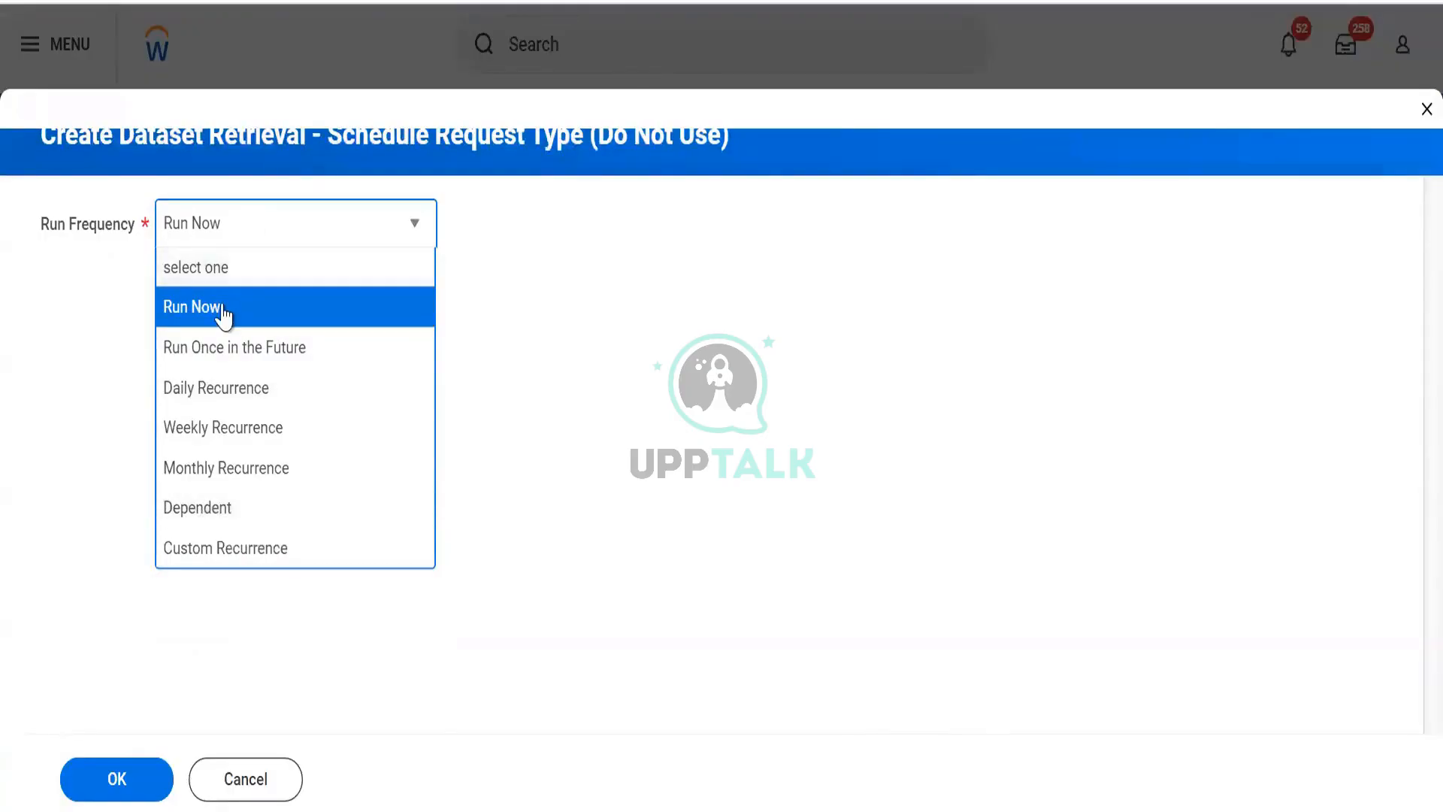
{"action": "left_click", "coordinate": [121, 799]}
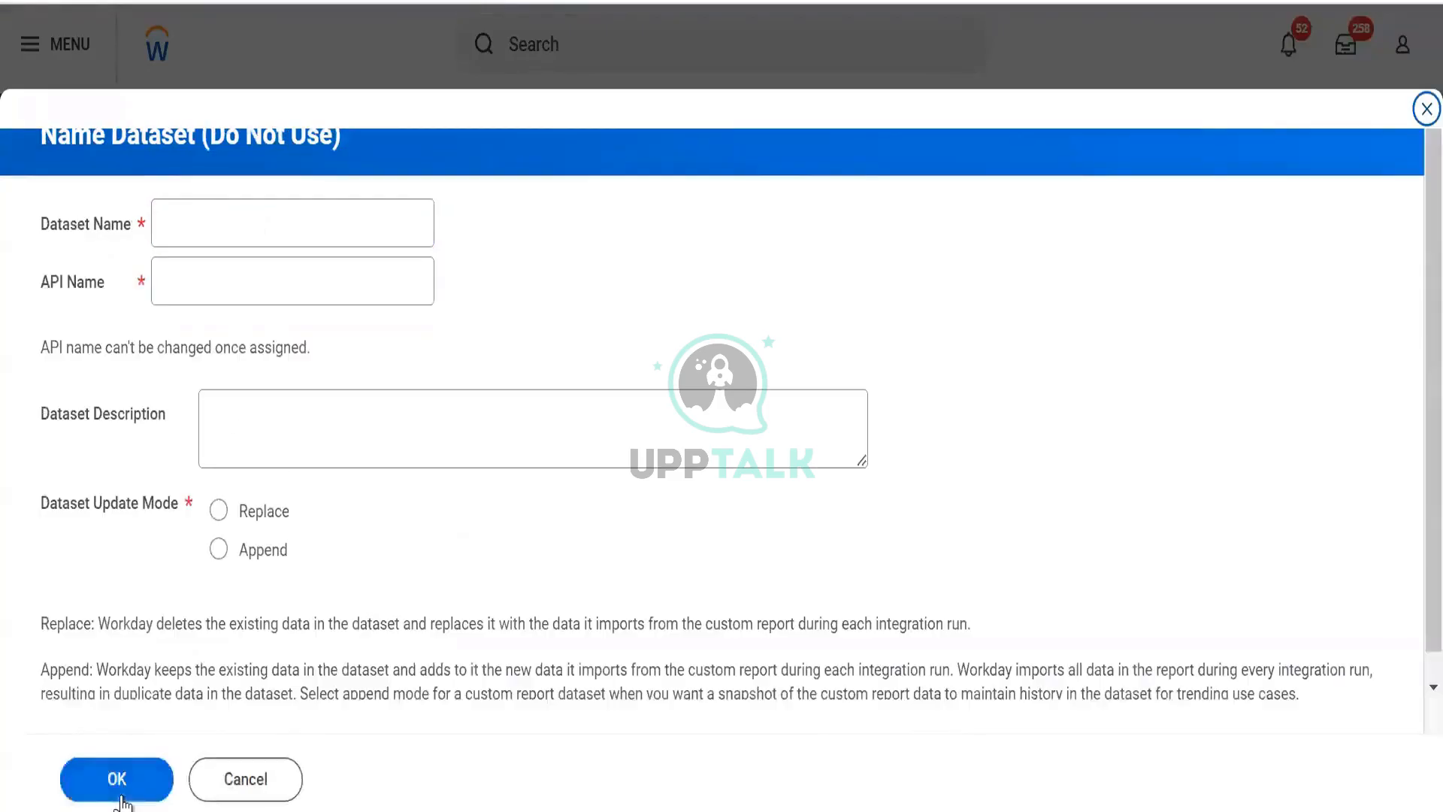
- Name the dataset BDS RR Custom Report Test with API name bds_rr_custom_report_test and Replace update mode, then finish creation
{"action": "left_click", "coordinate": [235, 214]}
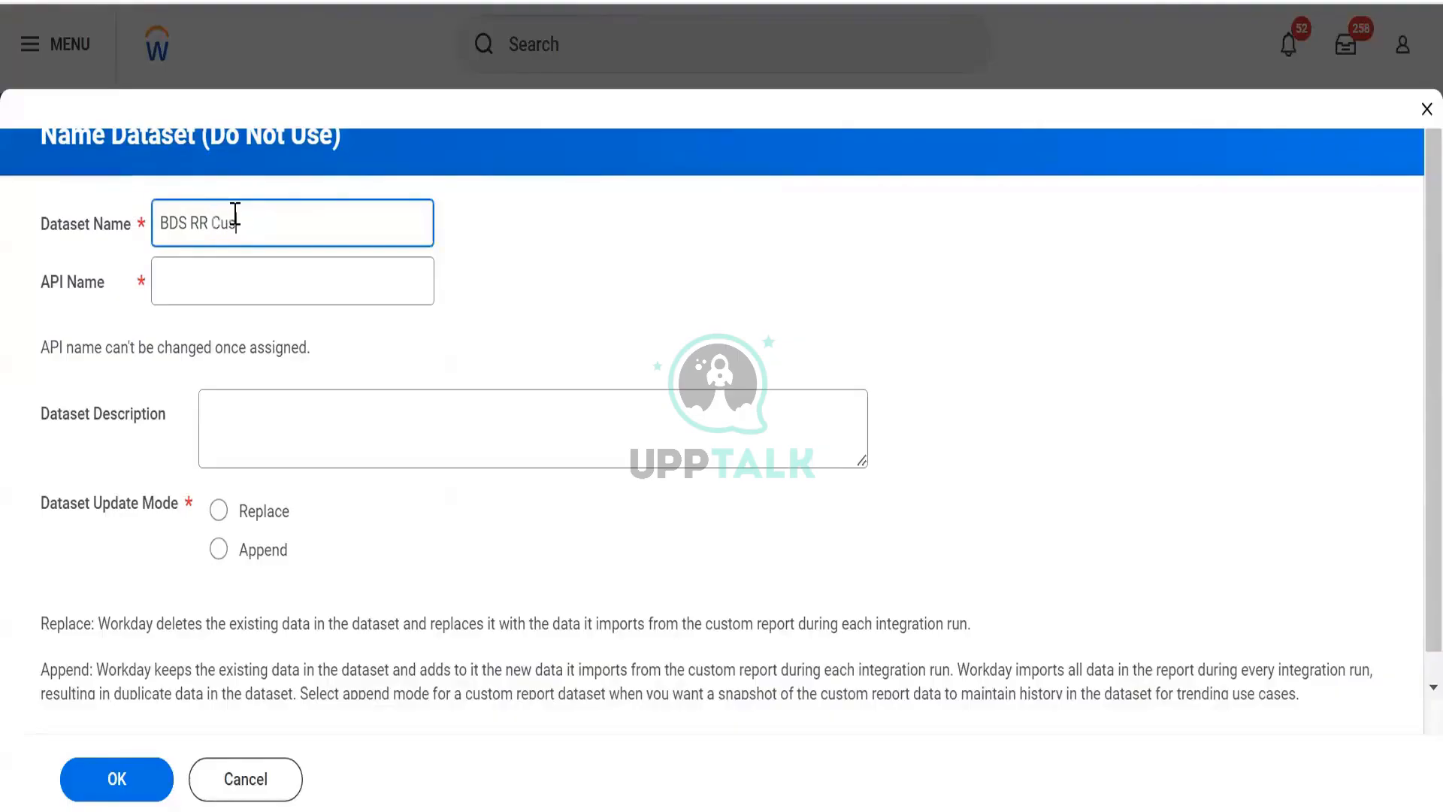
{"action": "type", "text": "tomr"}
{"action": "key", "text": "Tab"}
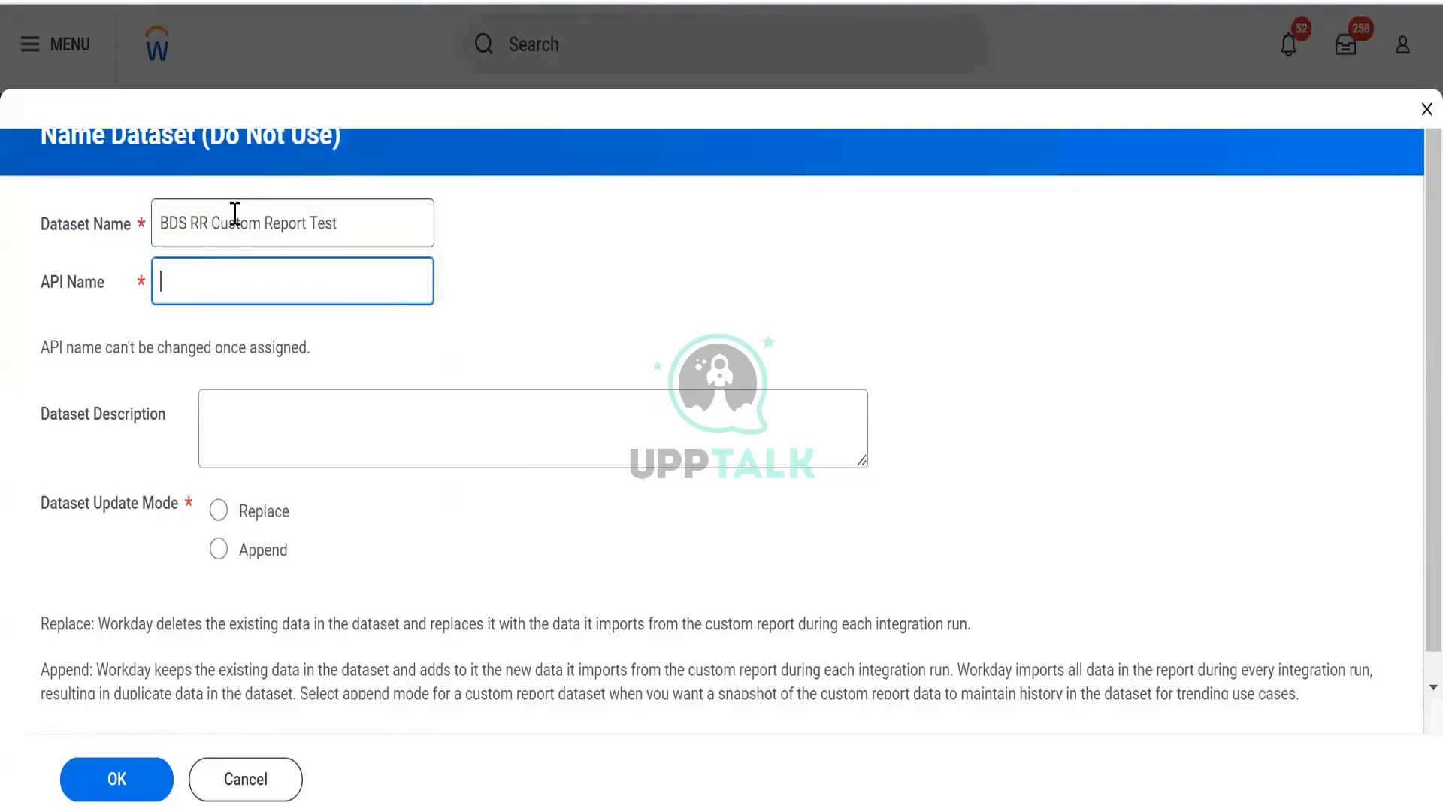
{"action": "left_click", "coordinate": [308, 421]}
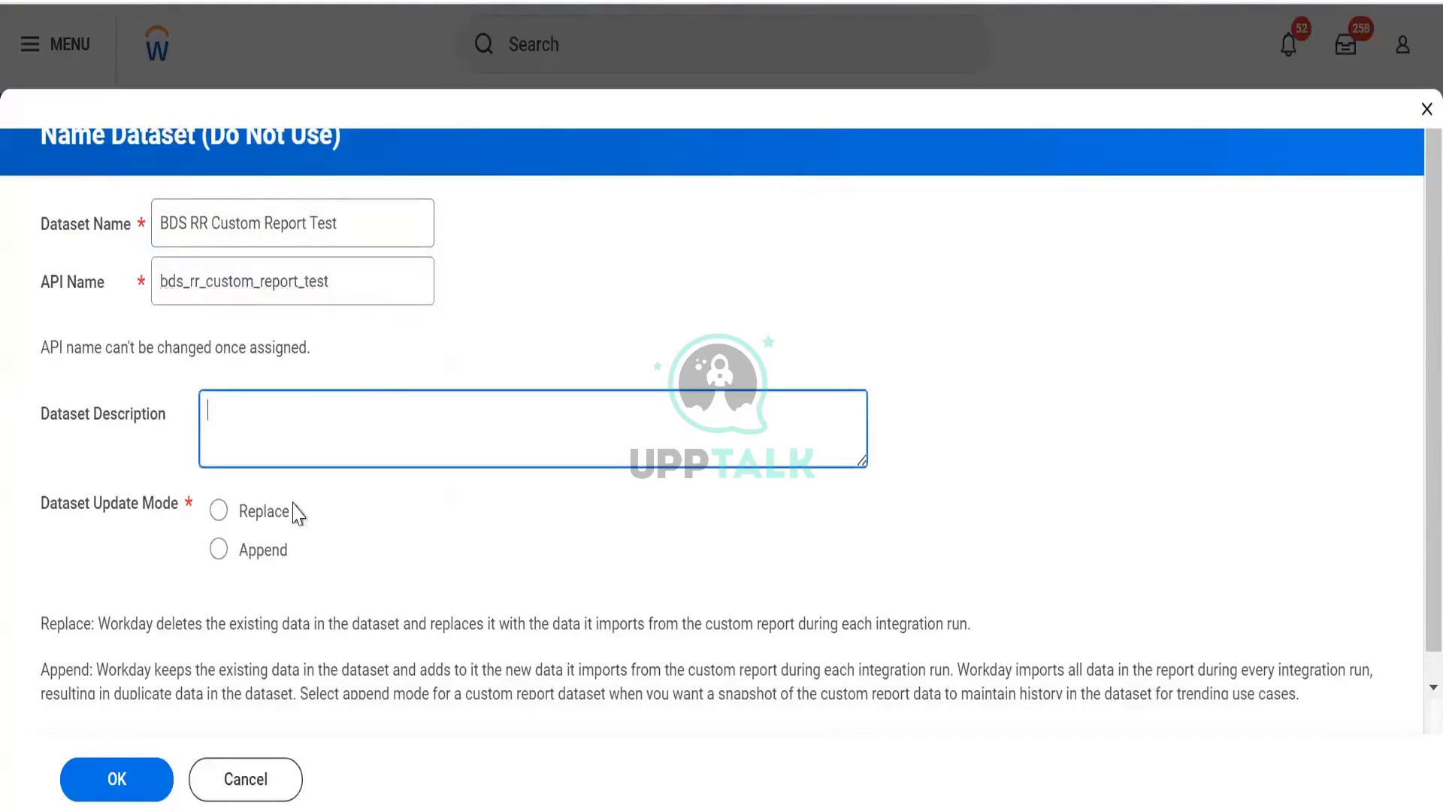
{"action": "scroll", "coordinate": [278, 531], "scroll_direction": "down", "scroll_amount": 1}
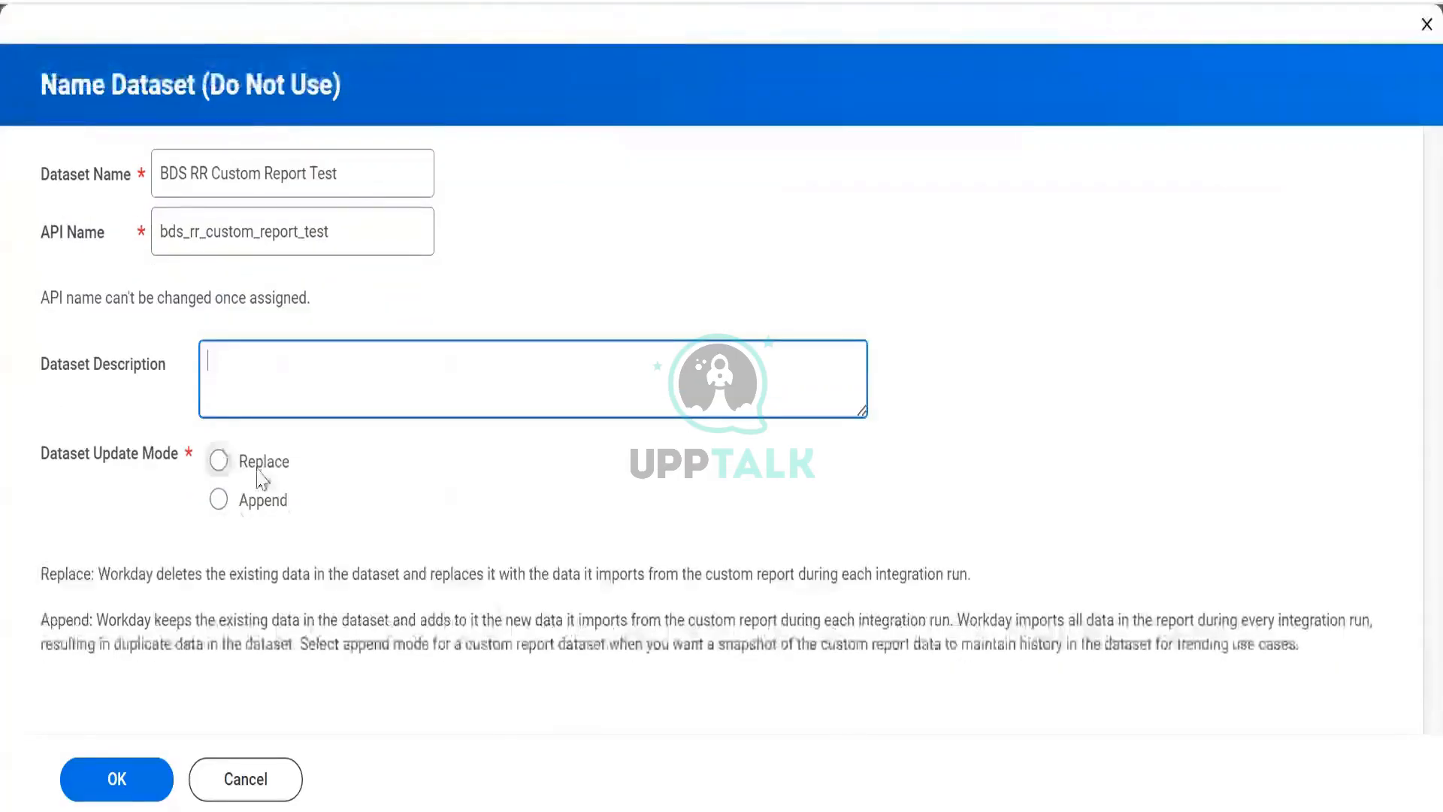
{"action": "left_click_drag", "start_coordinate": [98, 578], "coordinate": [304, 601]}
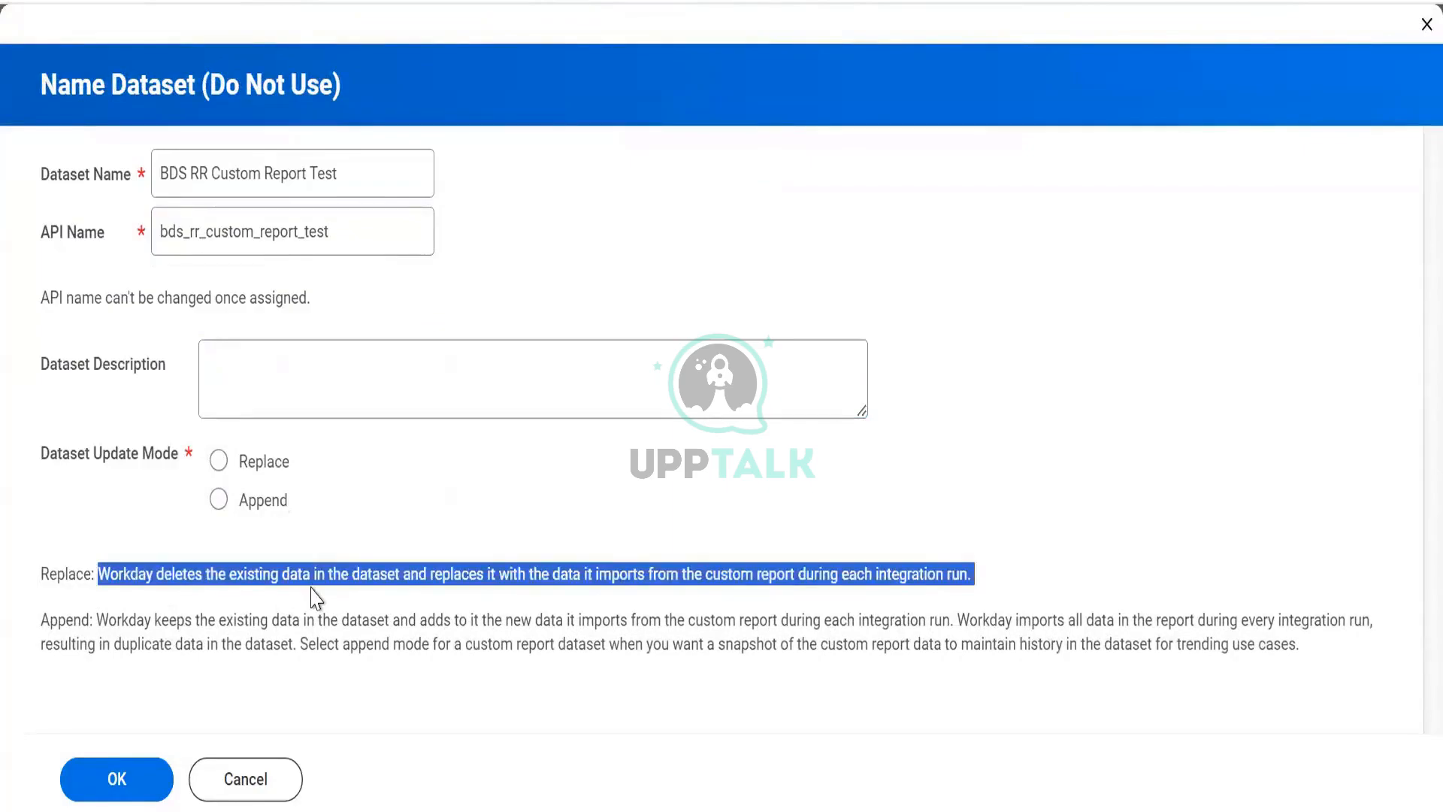
{"action": "left_click", "coordinate": [247, 471]}
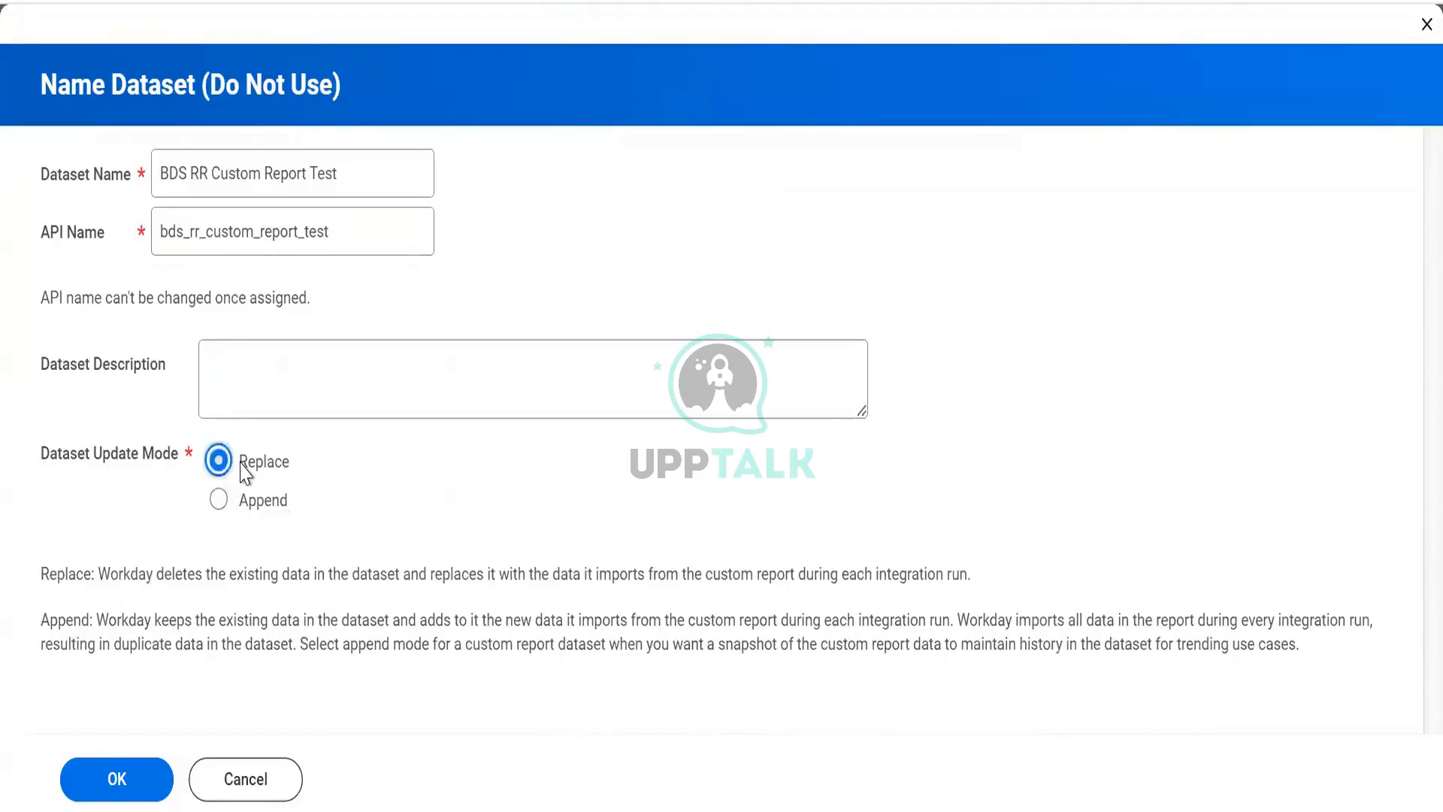
{"action": "left_click", "coordinate": [148, 788]}
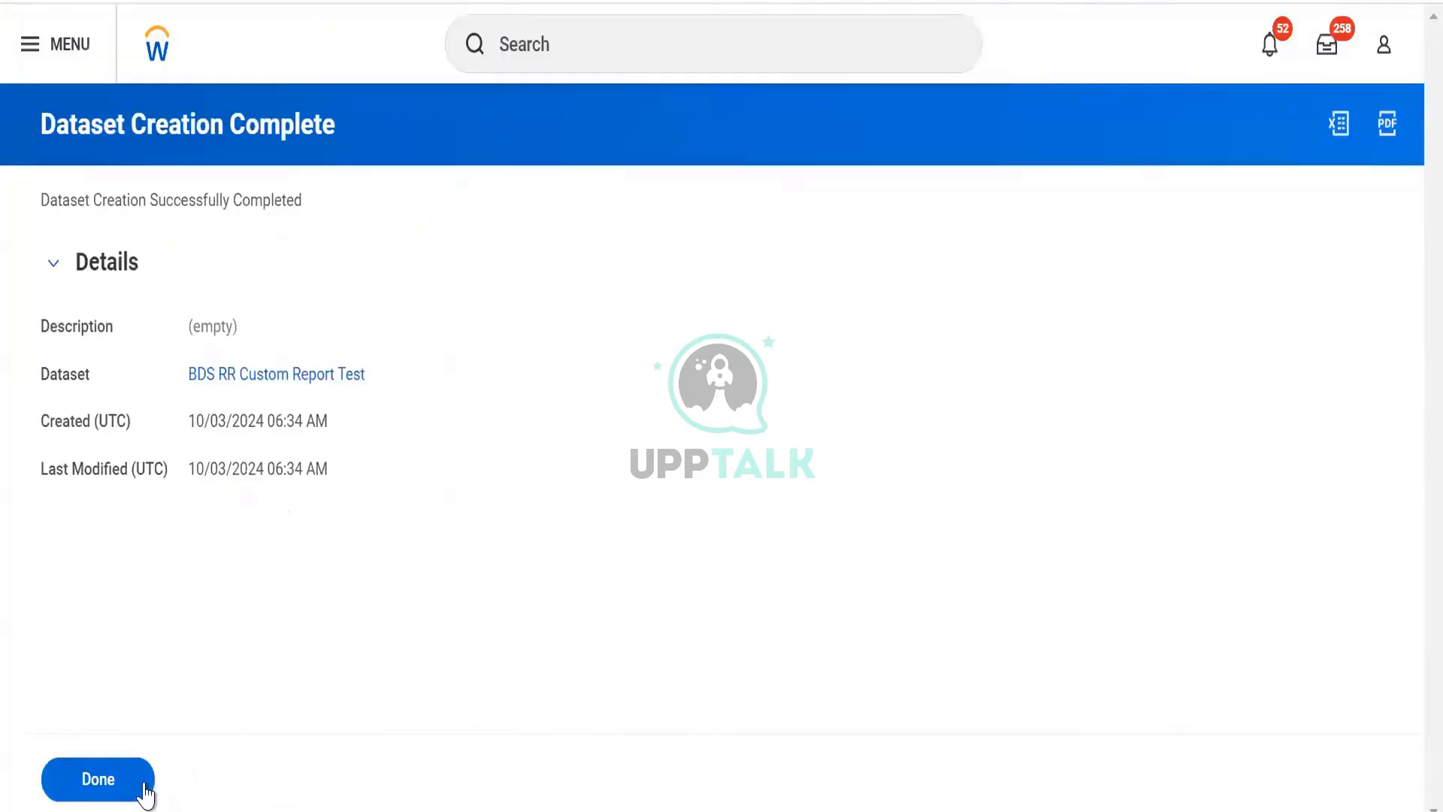
{"action": "left_click", "coordinate": [145, 791]}
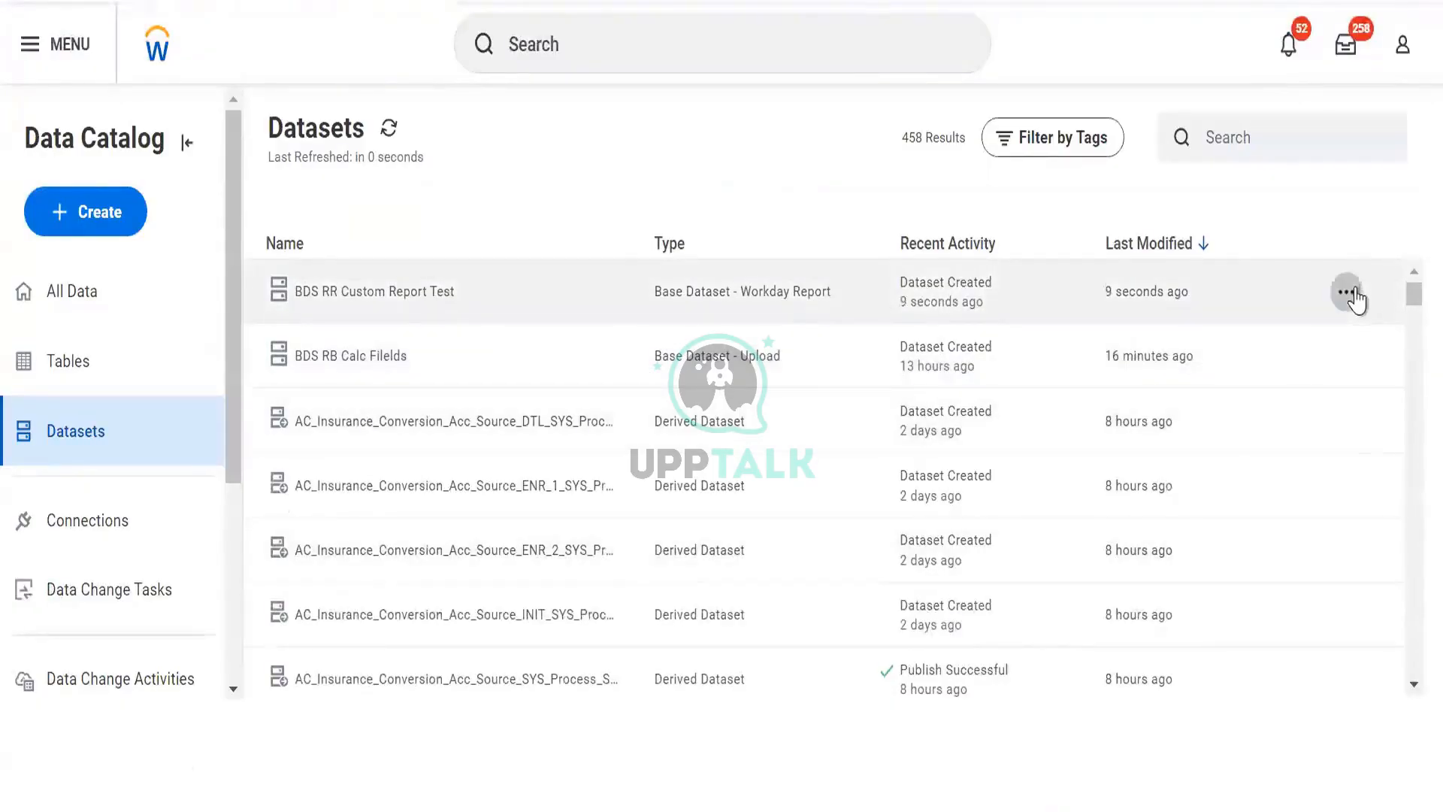
- Open the new dataset's details and examine its Fields and Activities tabs
{"action": "left_click", "coordinate": [1346, 292]}
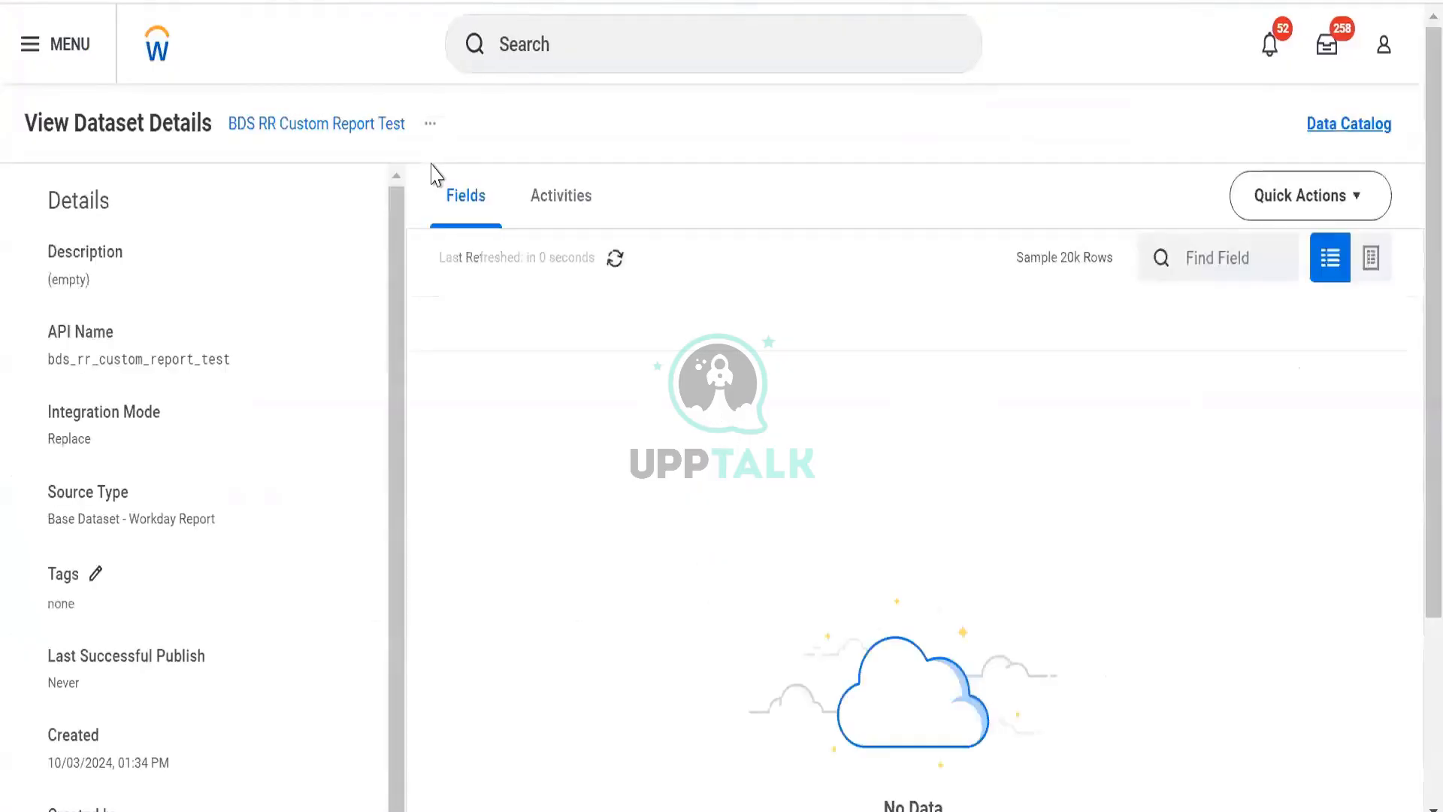
{"action": "scroll", "coordinate": [740, 338], "scroll_direction": "down", "scroll_amount": 3}
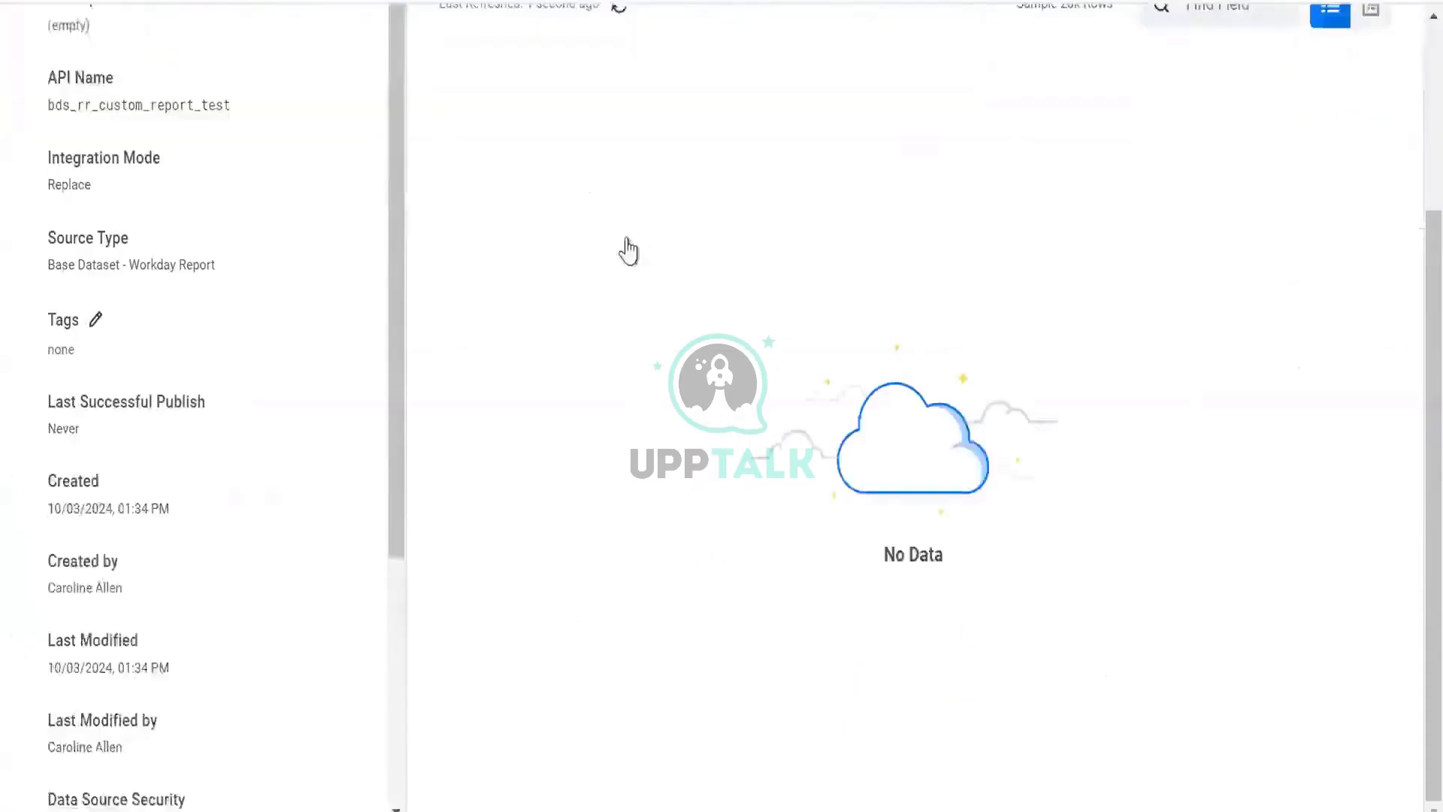
{"action": "scroll", "coordinate": [628, 251], "scroll_direction": "up", "scroll_amount": 3}
{"action": "left_click", "coordinate": [567, 188]}
{"action": "scroll", "coordinate": [535, 248], "scroll_direction": "down", "scroll_amount": 3}
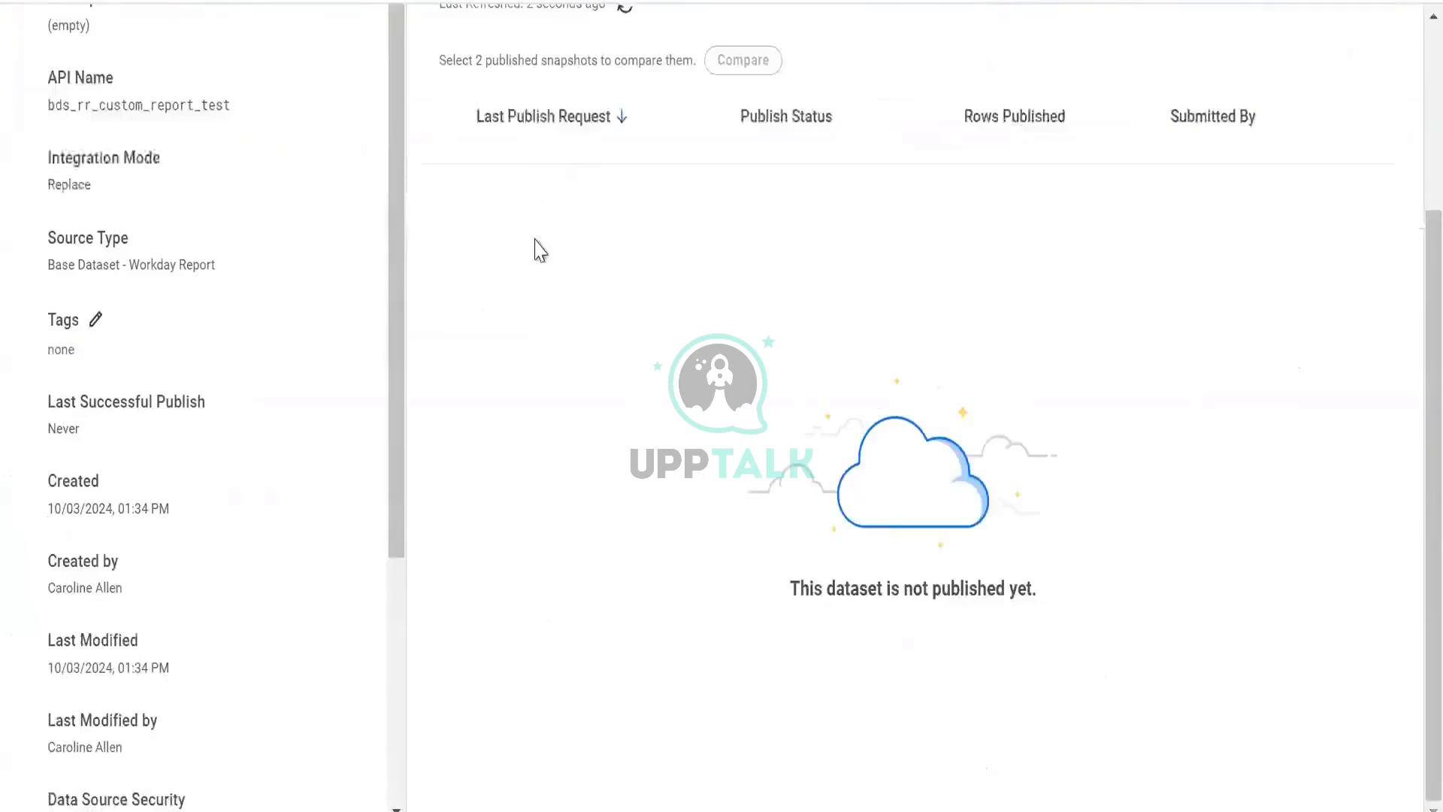
{"action": "scroll", "coordinate": [499, 177], "scroll_direction": "up", "scroll_amount": 3}
{"action": "left_click", "coordinate": [462, 184]}
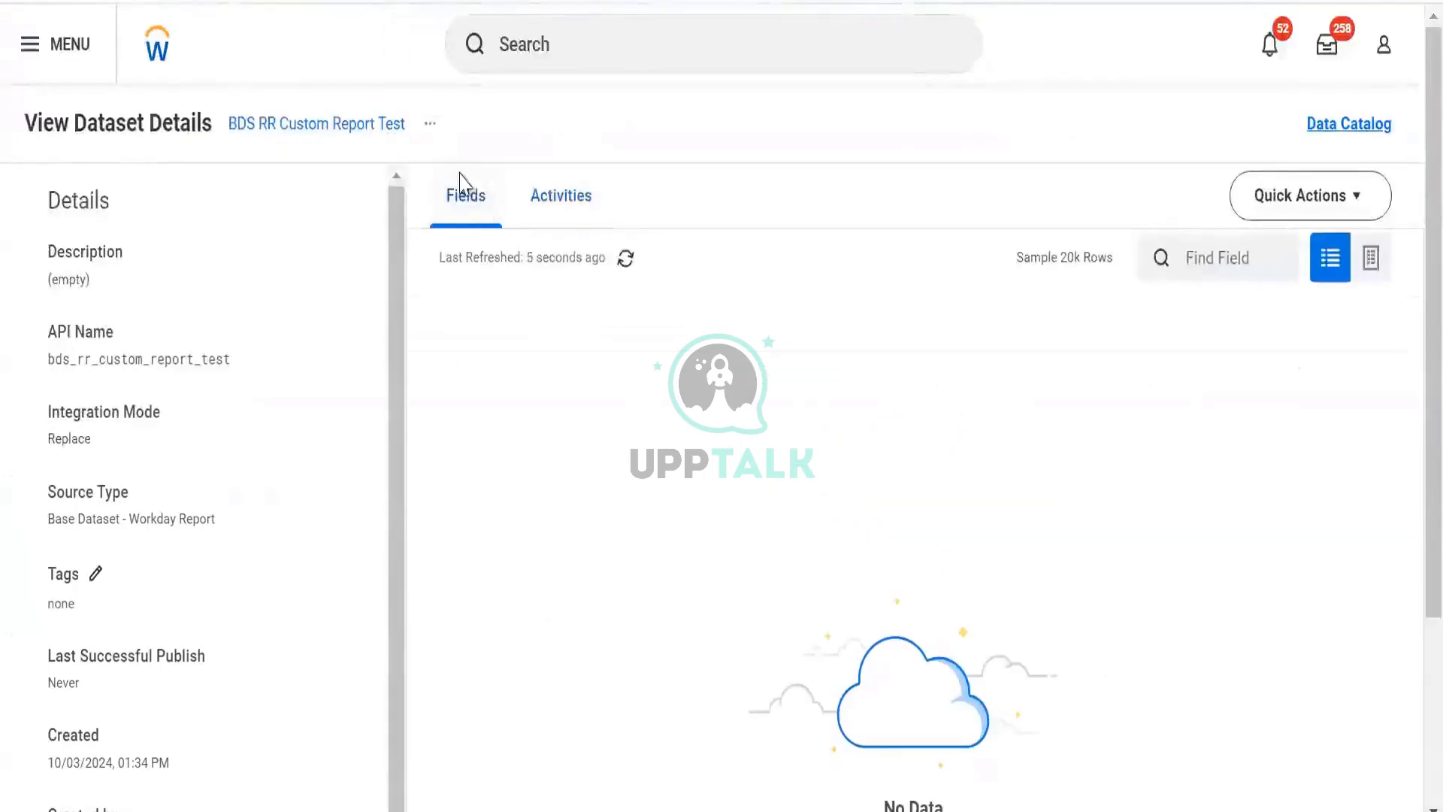
- Run the dataset's integration now, ticking the confirmation
{"action": "left_click", "coordinate": [430, 123]}
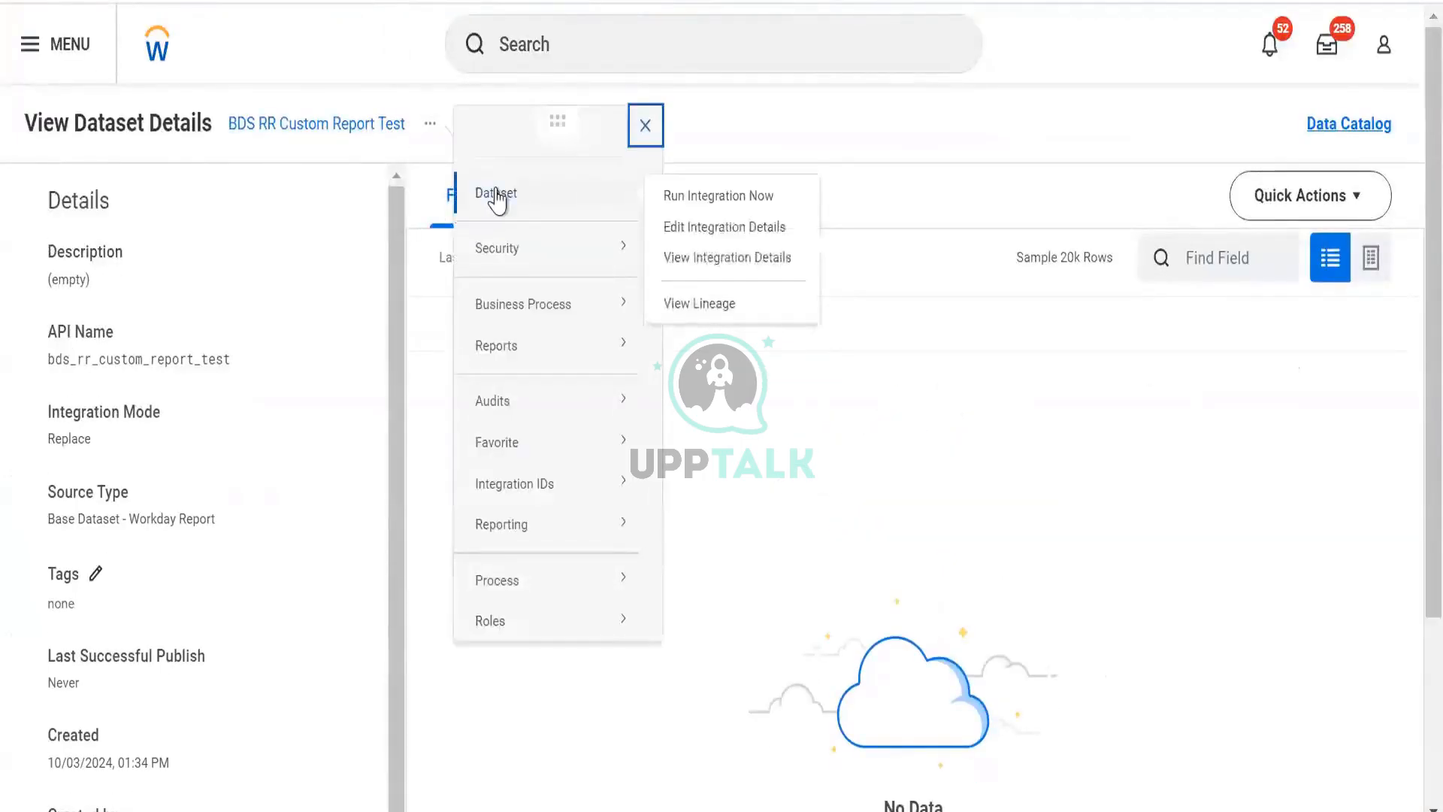
{"action": "left_click", "coordinate": [496, 199]}
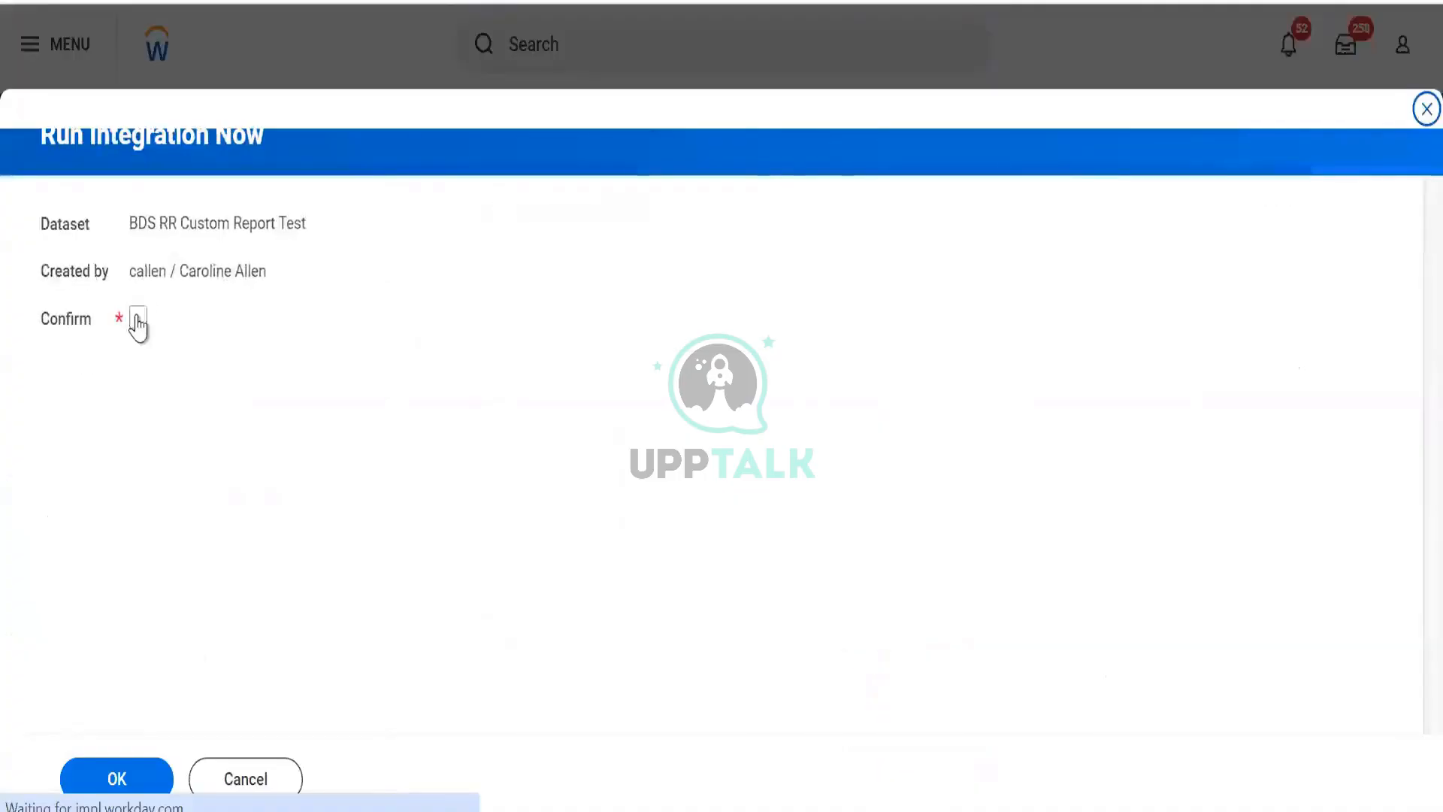
{"action": "left_click", "coordinate": [137, 317]}
{"action": "left_click", "coordinate": [113, 778]}
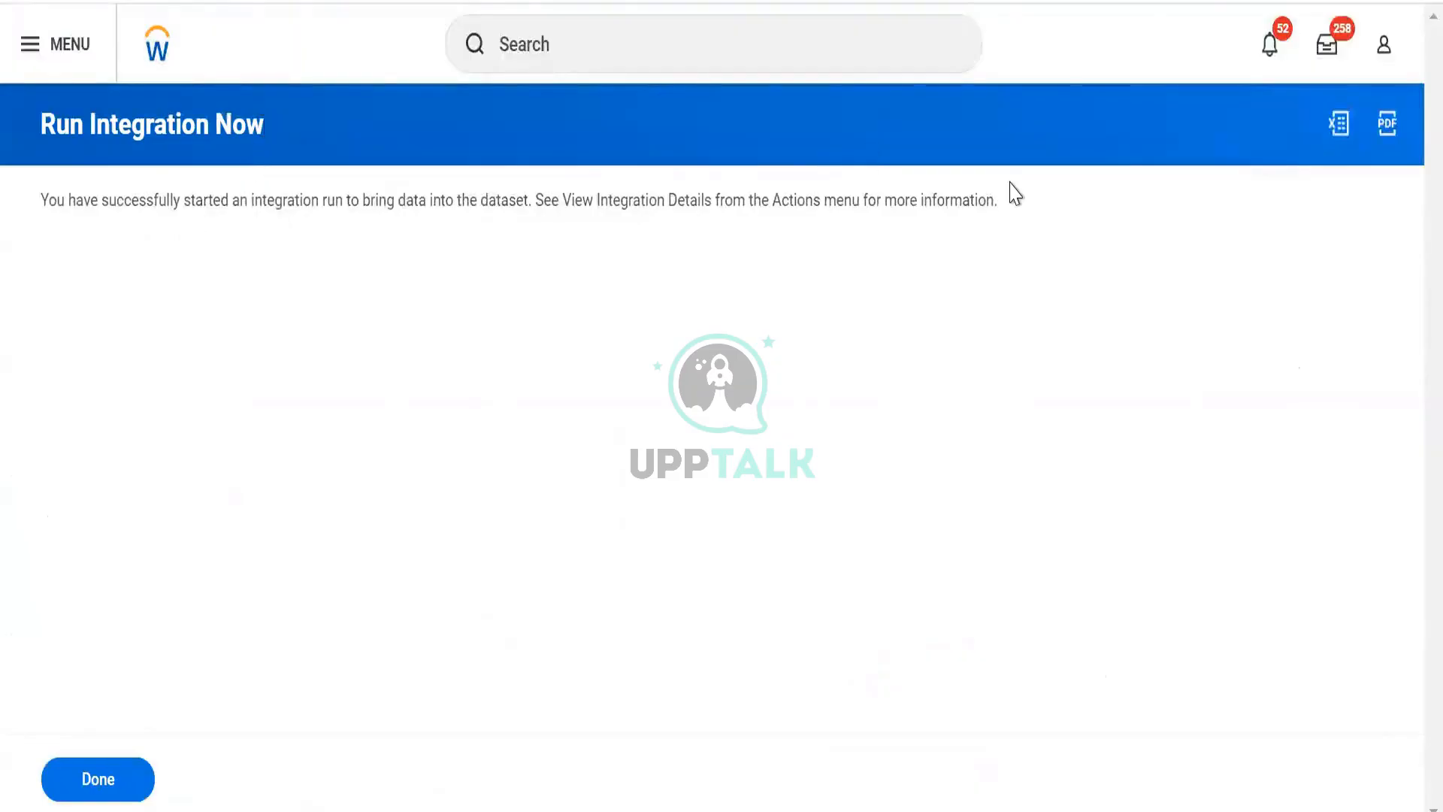
{"action": "left_click", "coordinate": [123, 787]}
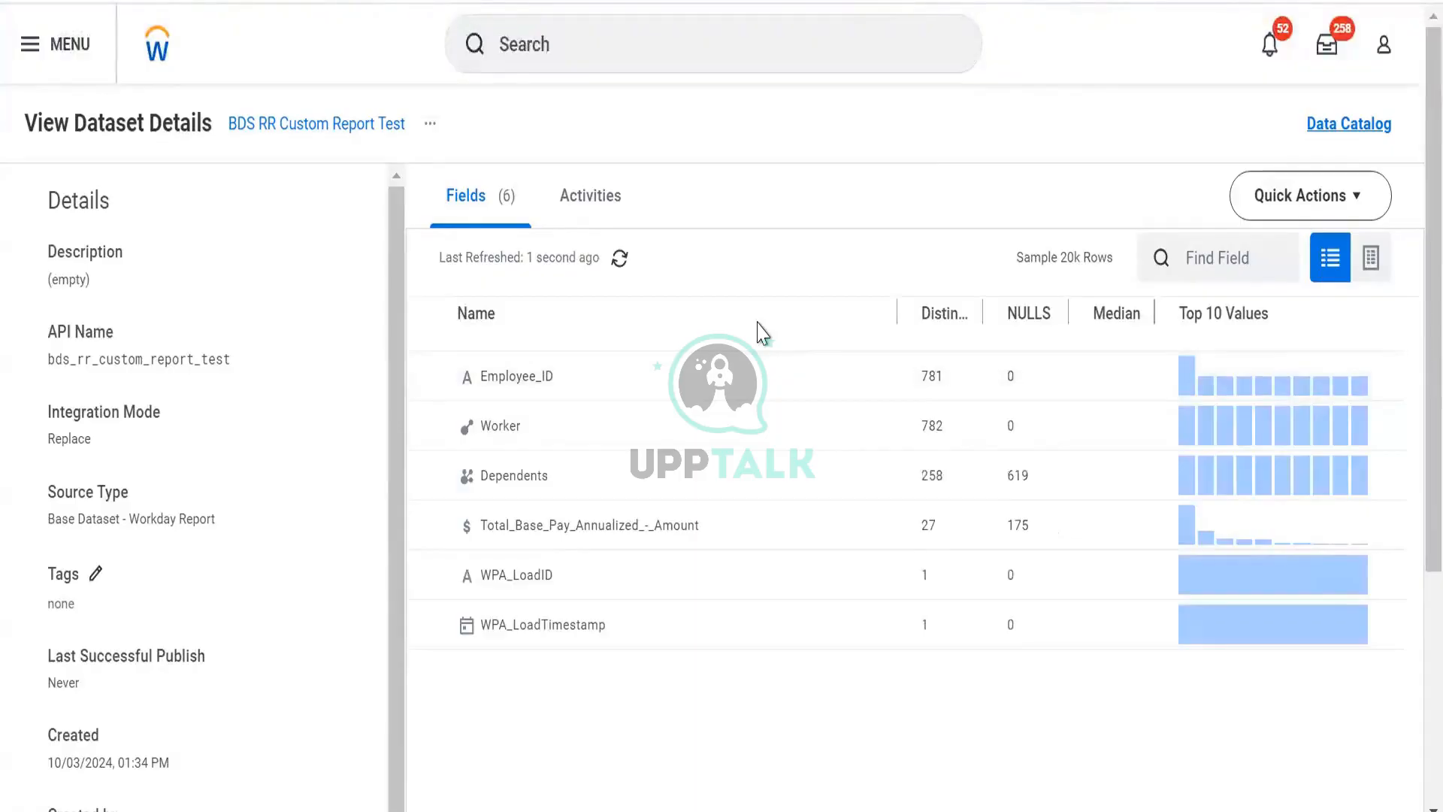
- Inspect the imported fields in both view layouts and the Employee_ID field's value profile
{"action": "left_click", "coordinate": [430, 124]}
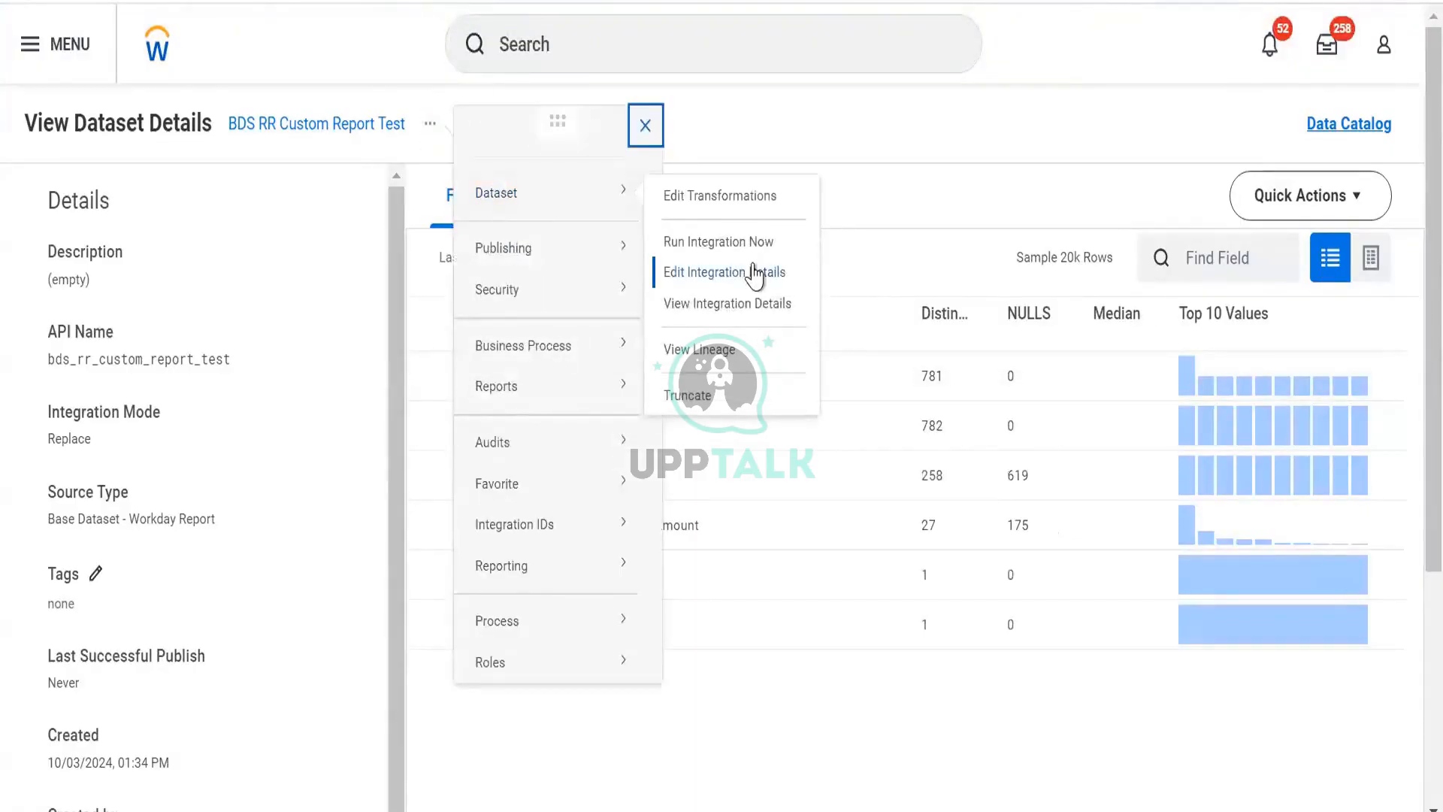
{"action": "left_click", "coordinate": [928, 173]}
{"action": "left_click", "coordinate": [1372, 259]}
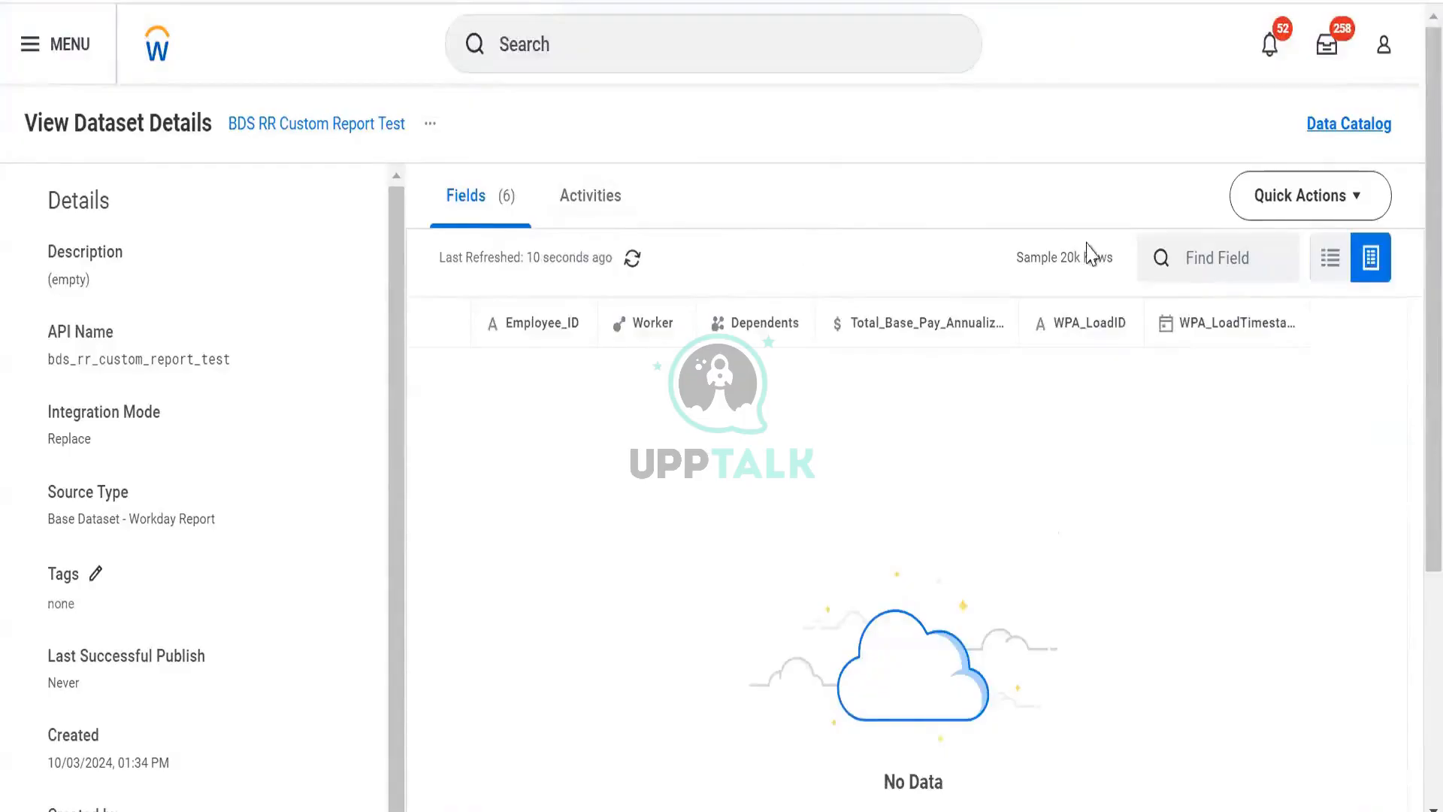
{"action": "left_click", "coordinate": [1330, 257]}
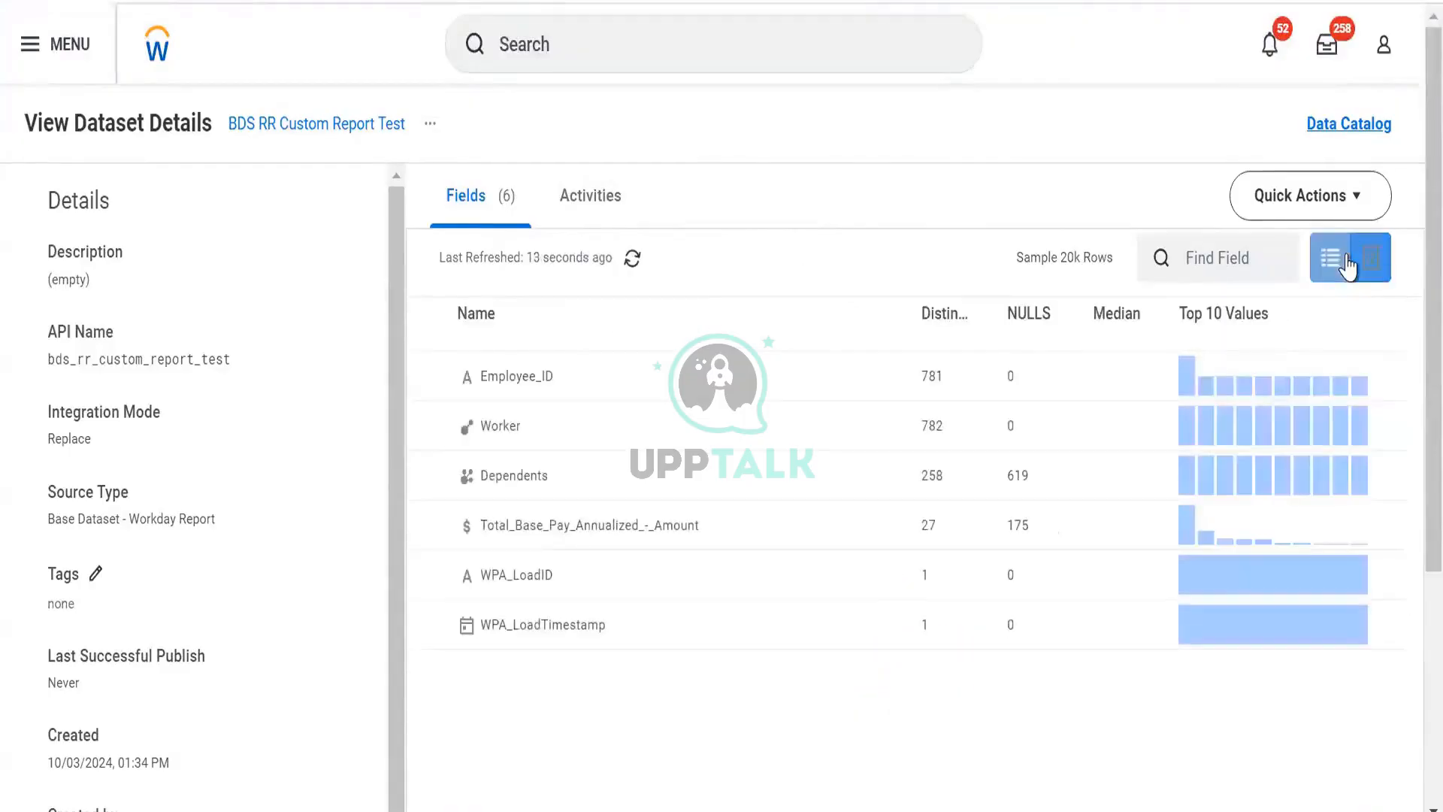
{"action": "left_click", "coordinate": [1018, 378]}
{"action": "scroll", "coordinate": [1221, 524], "scroll_direction": "down", "scroll_amount": 5}
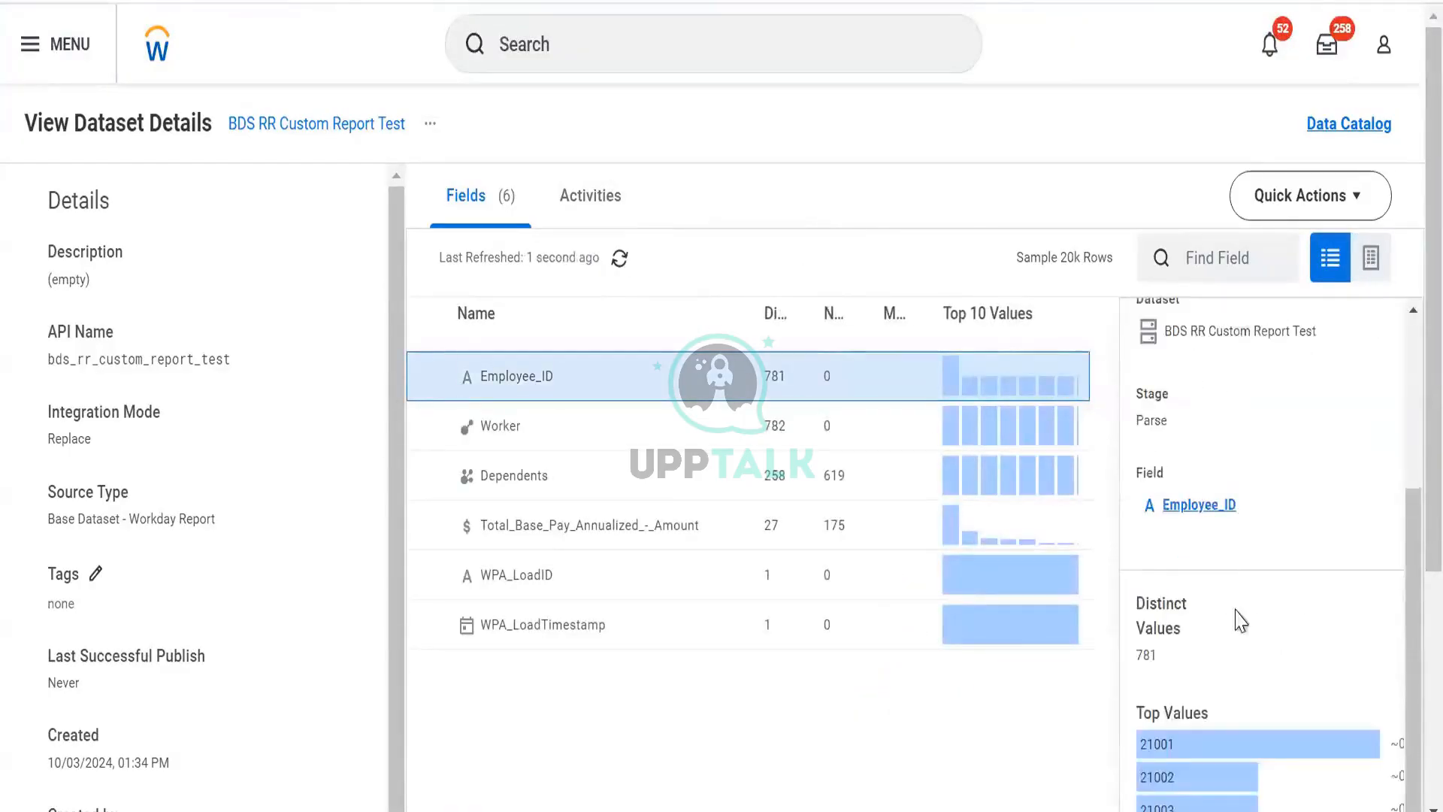
{"action": "left_click", "coordinate": [431, 126]}
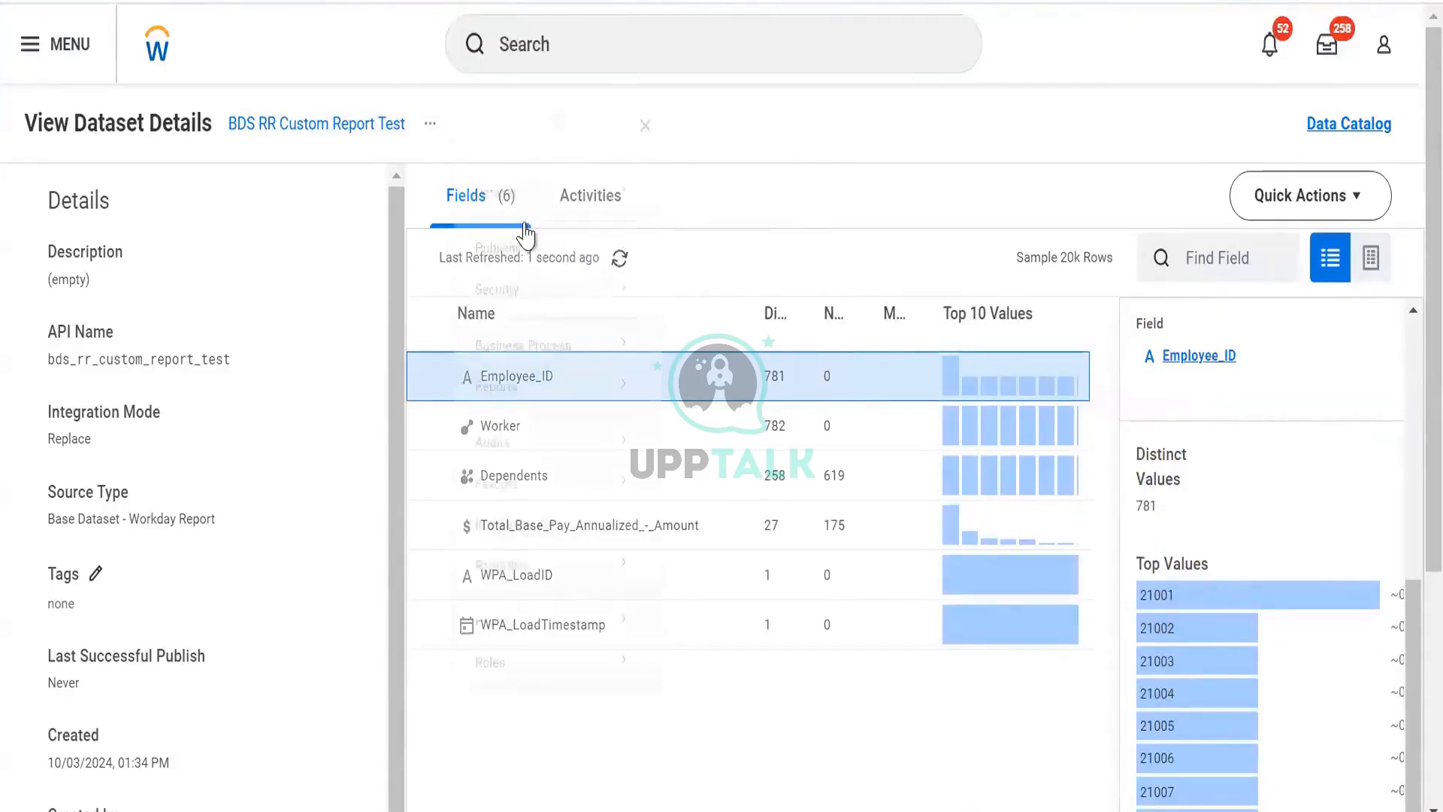
- Open the dataset's transformation editor and browse the parsed stage's columns and rows
{"action": "left_click", "coordinate": [547, 209]}
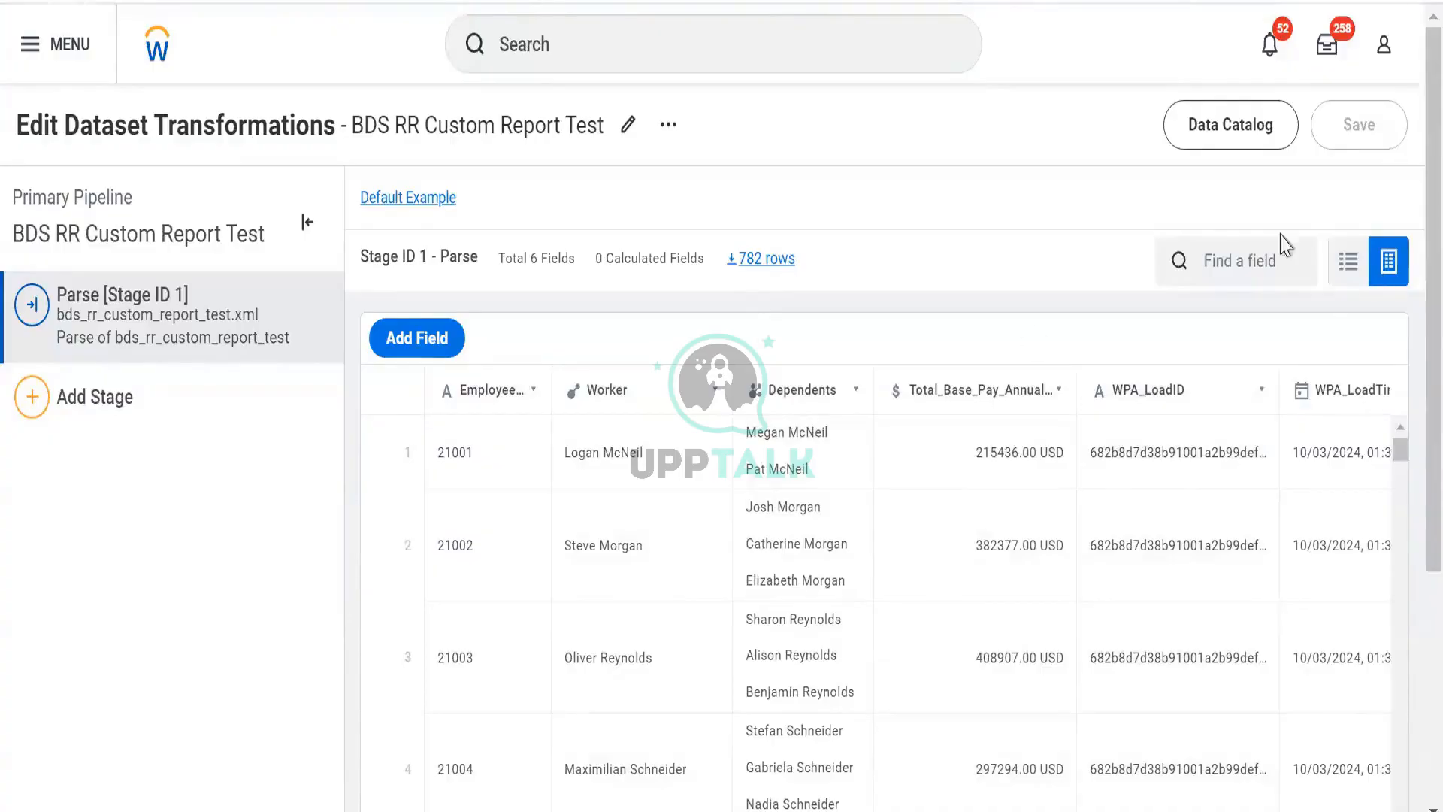
{"action": "left_click", "coordinate": [1348, 263]}
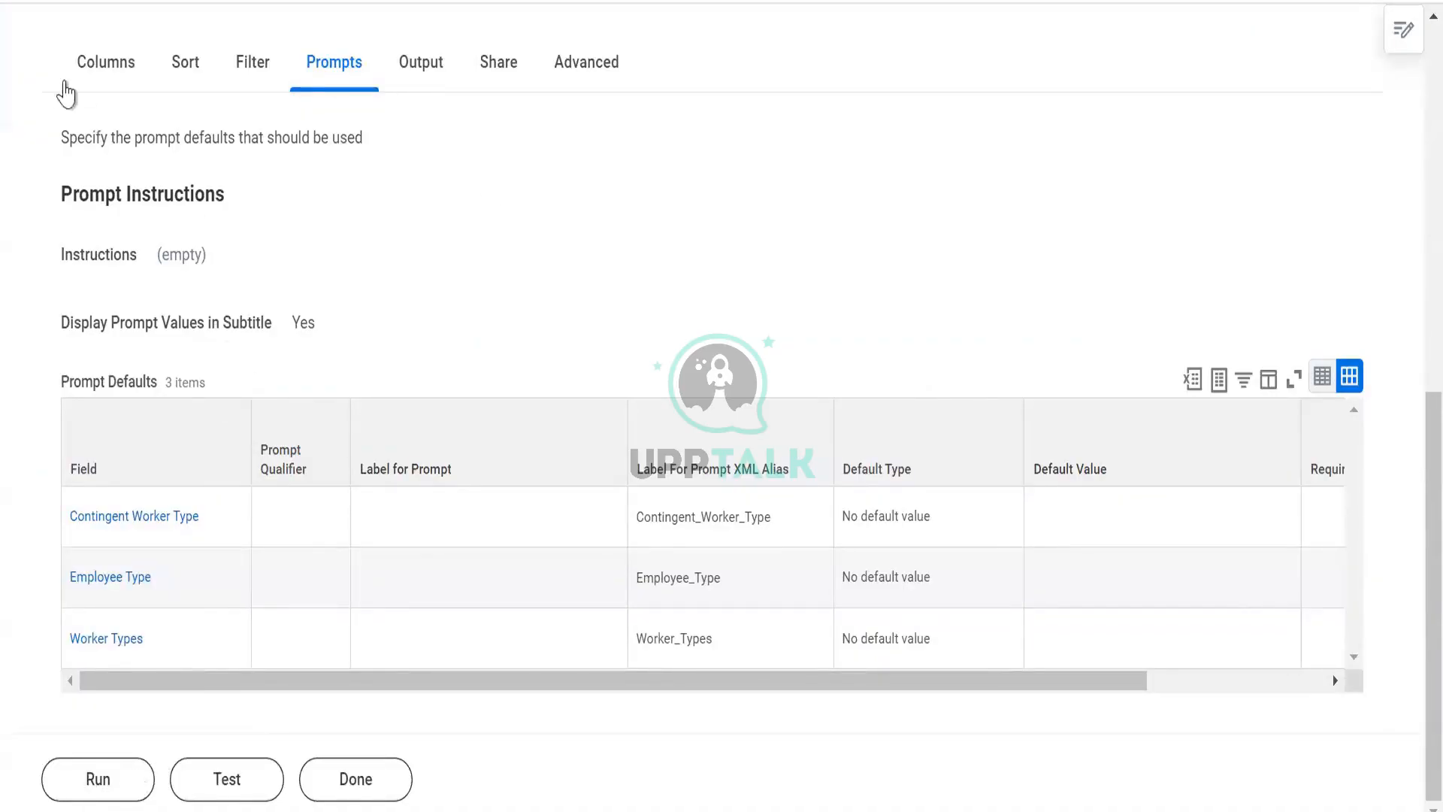
{"action": "scroll", "coordinate": [90, 95], "scroll_direction": "up", "scroll_amount": 2}
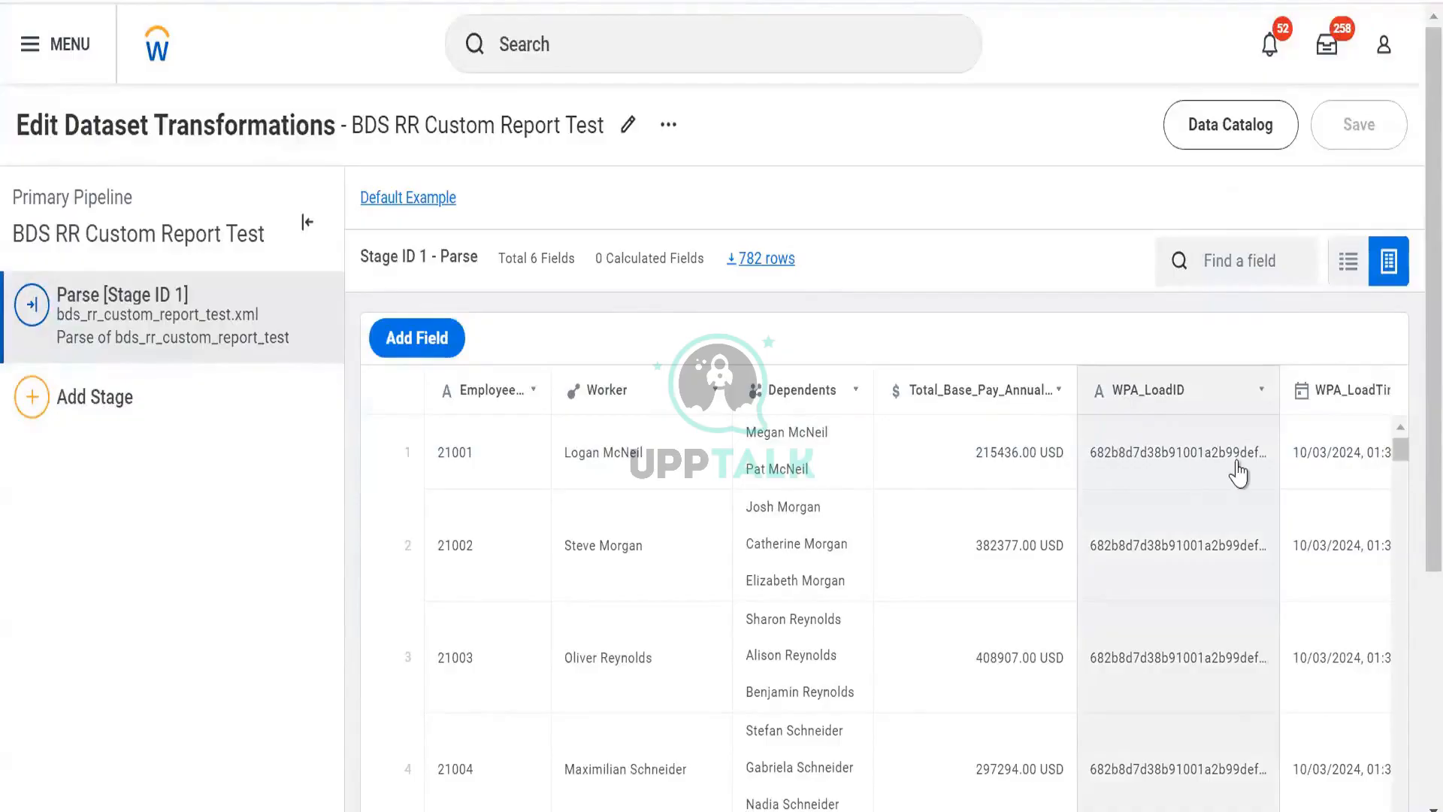
{"action": "scroll", "coordinate": [1238, 472], "scroll_direction": "right", "scroll_amount": 1}
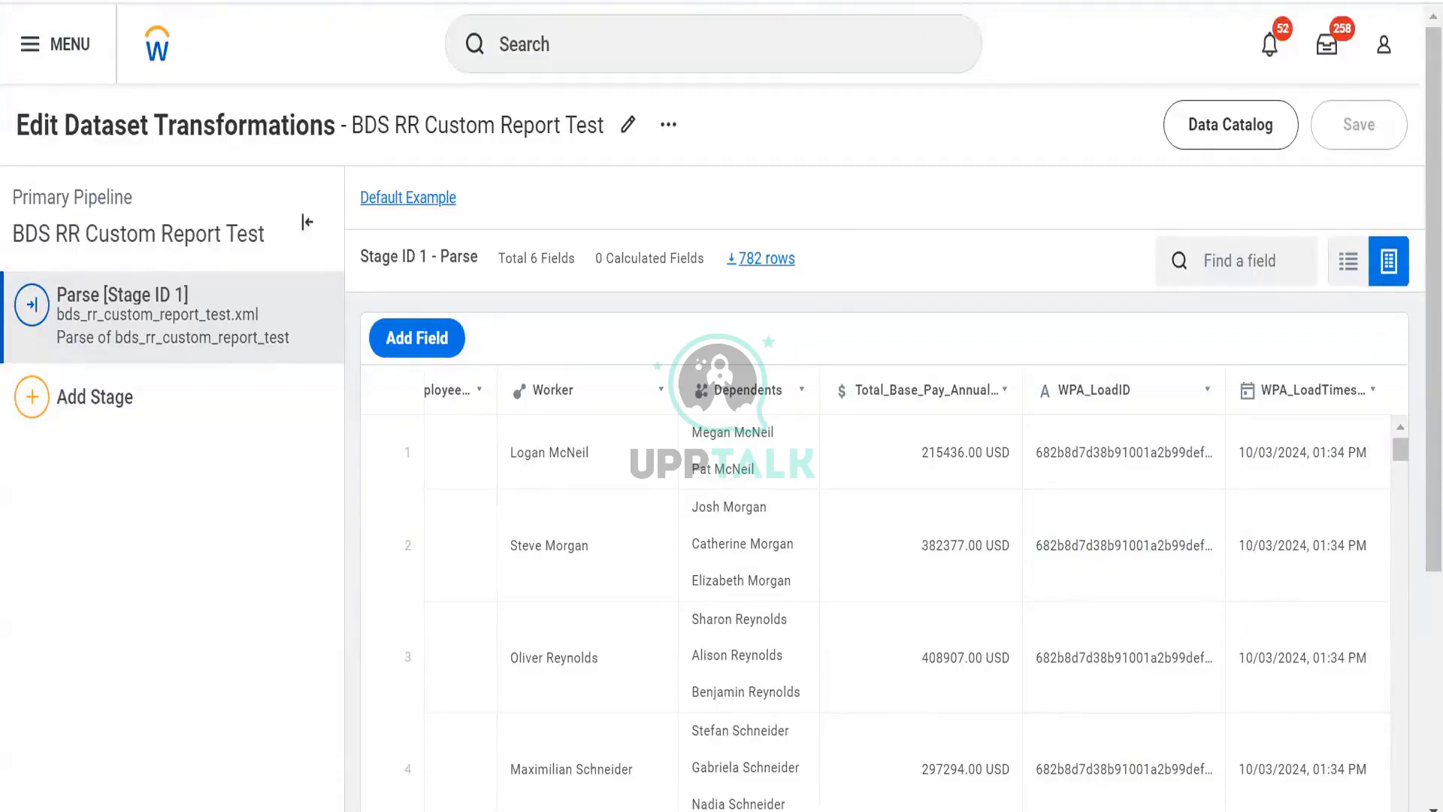
- Switch to Excel and enter headers Worker in C108 and Emp ID in B108, with IDs 1, 2, 3 below
{"action": "key", "text": "alt+Tab"}
{"action": "key", "text": "alt+Tab"}
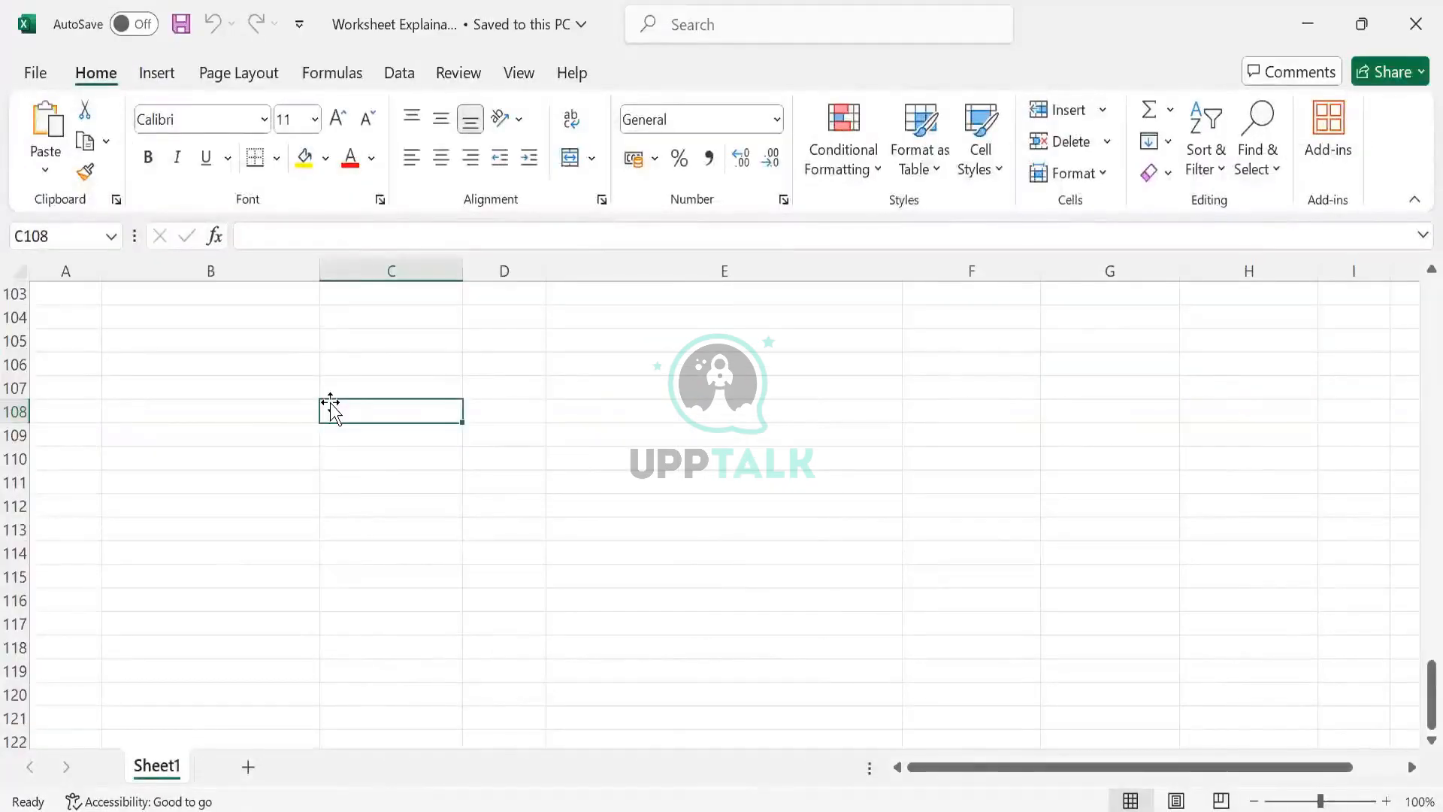
{"action": "type", "text": "Worker"}
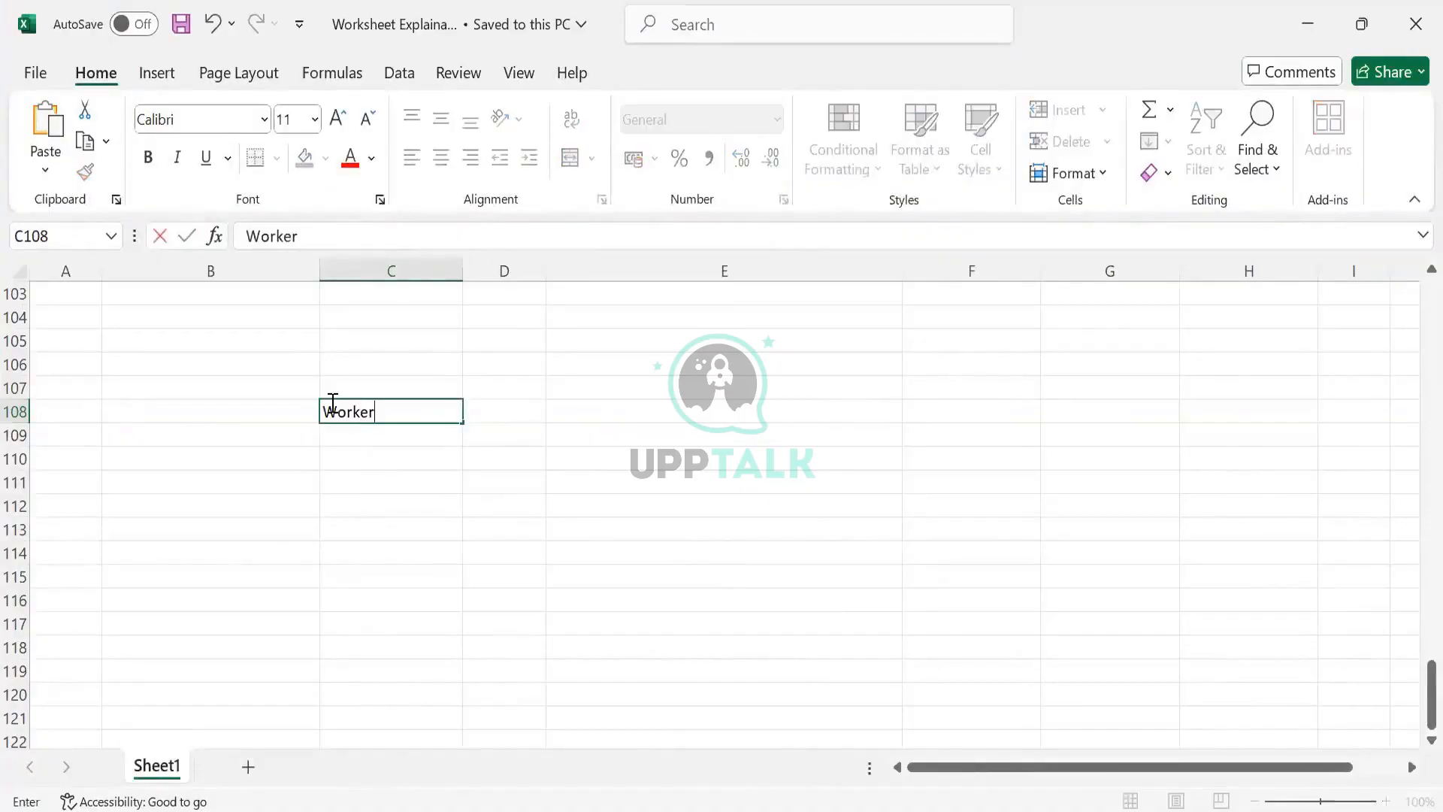
{"action": "key", "text": "Tab"}
{"action": "key", "text": "Left"}
{"action": "key", "text": "Left"}
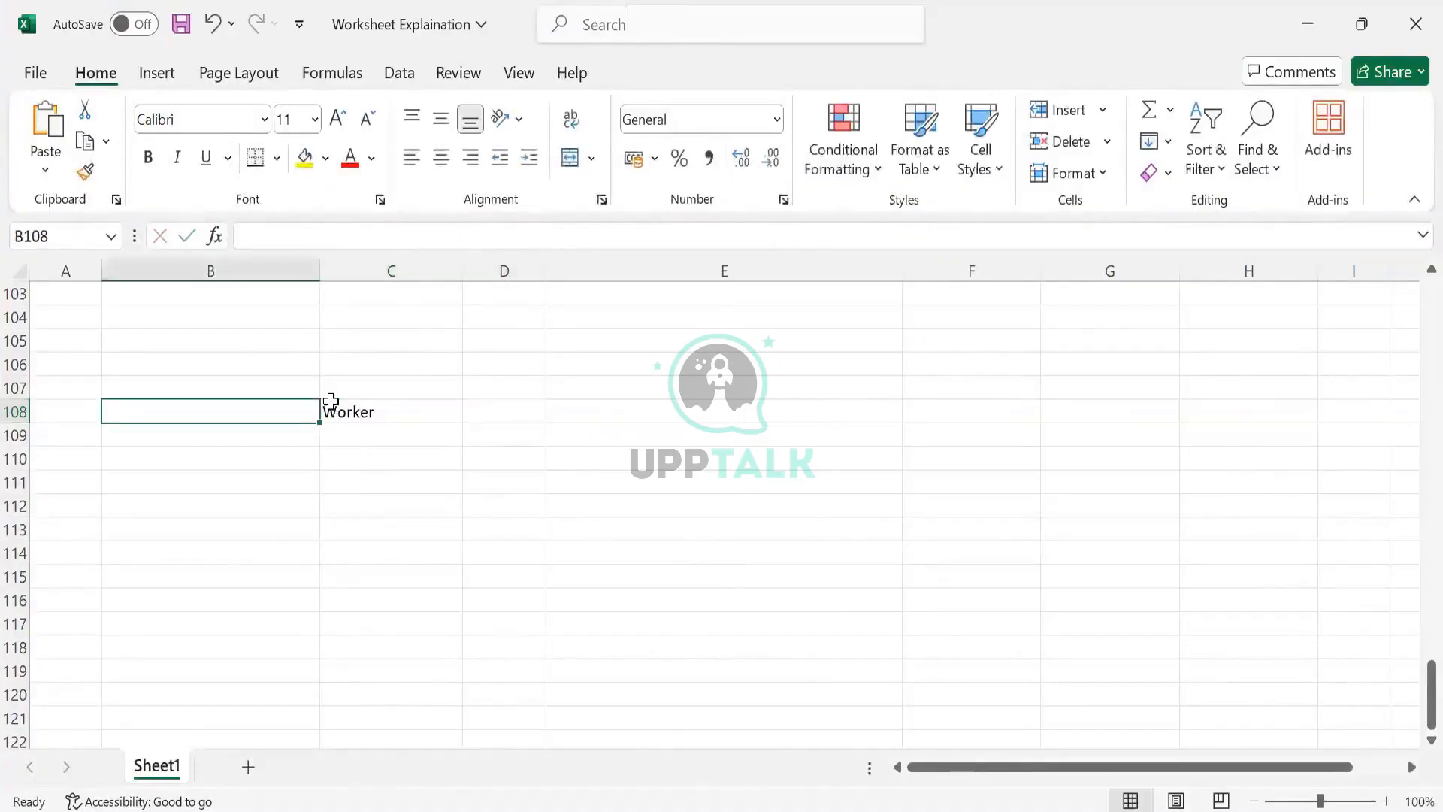
{"action": "type", "text": "Emp ID"}
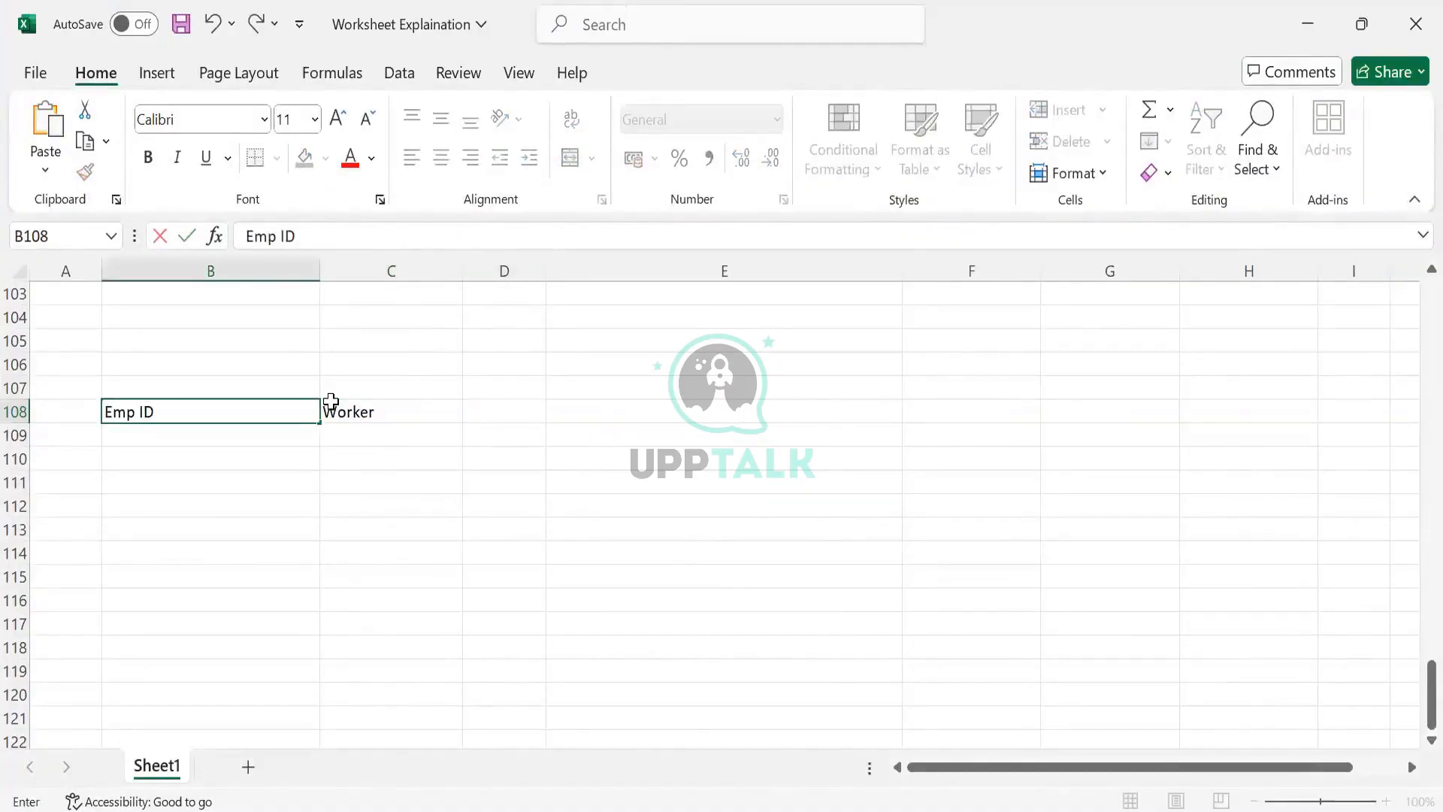
{"action": "key", "text": "Return"}
{"action": "type", "text": "1"}
{"action": "key", "text": "Return"}
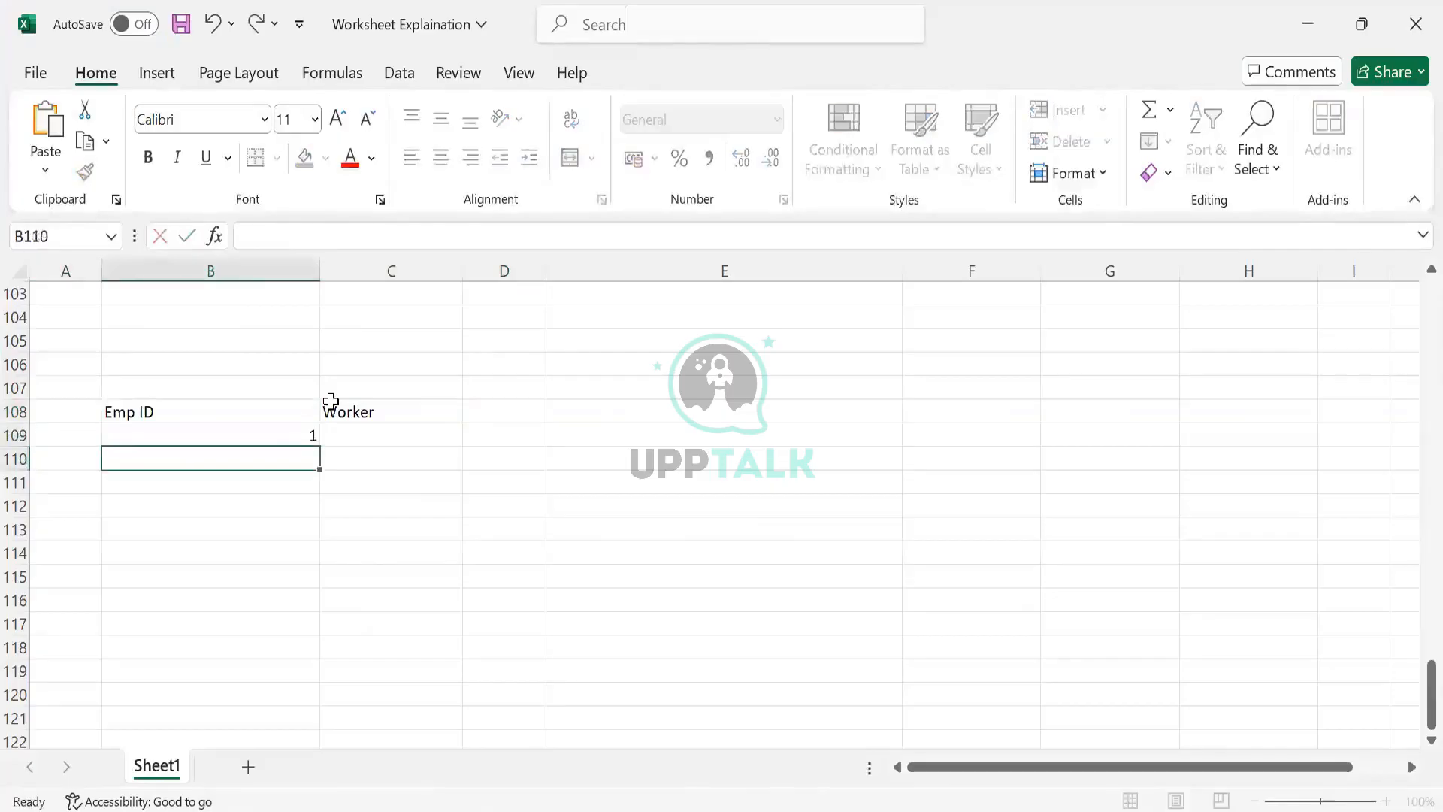
{"action": "type", "text": "2"}
{"action": "key", "text": "Return"}
{"action": "type", "text": "3"}
- Enter worker names ABC, DEF and XYZ in C109 to C111
{"action": "key", "text": "Right"}
{"action": "key", "text": "Up"}
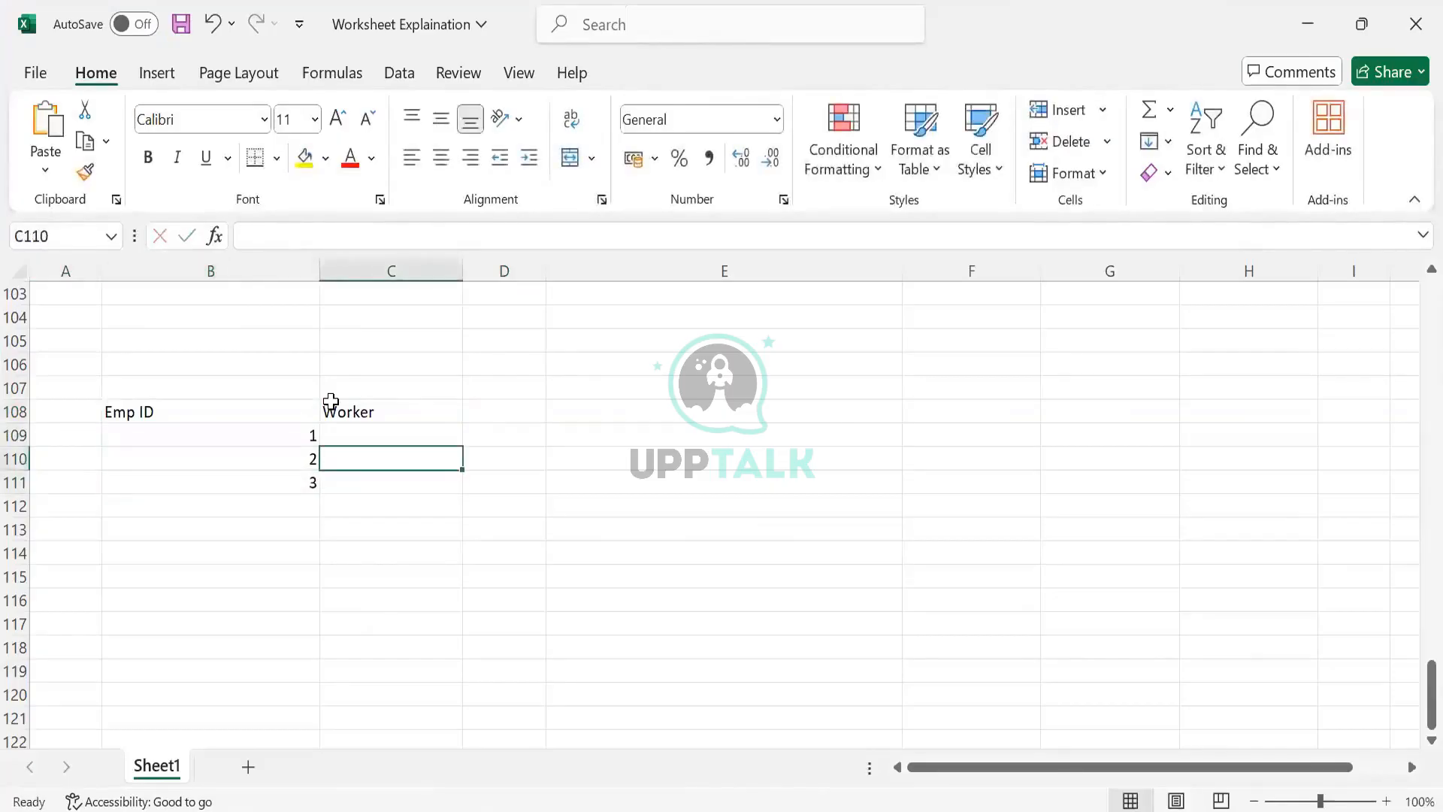
{"action": "key", "text": "Up"}
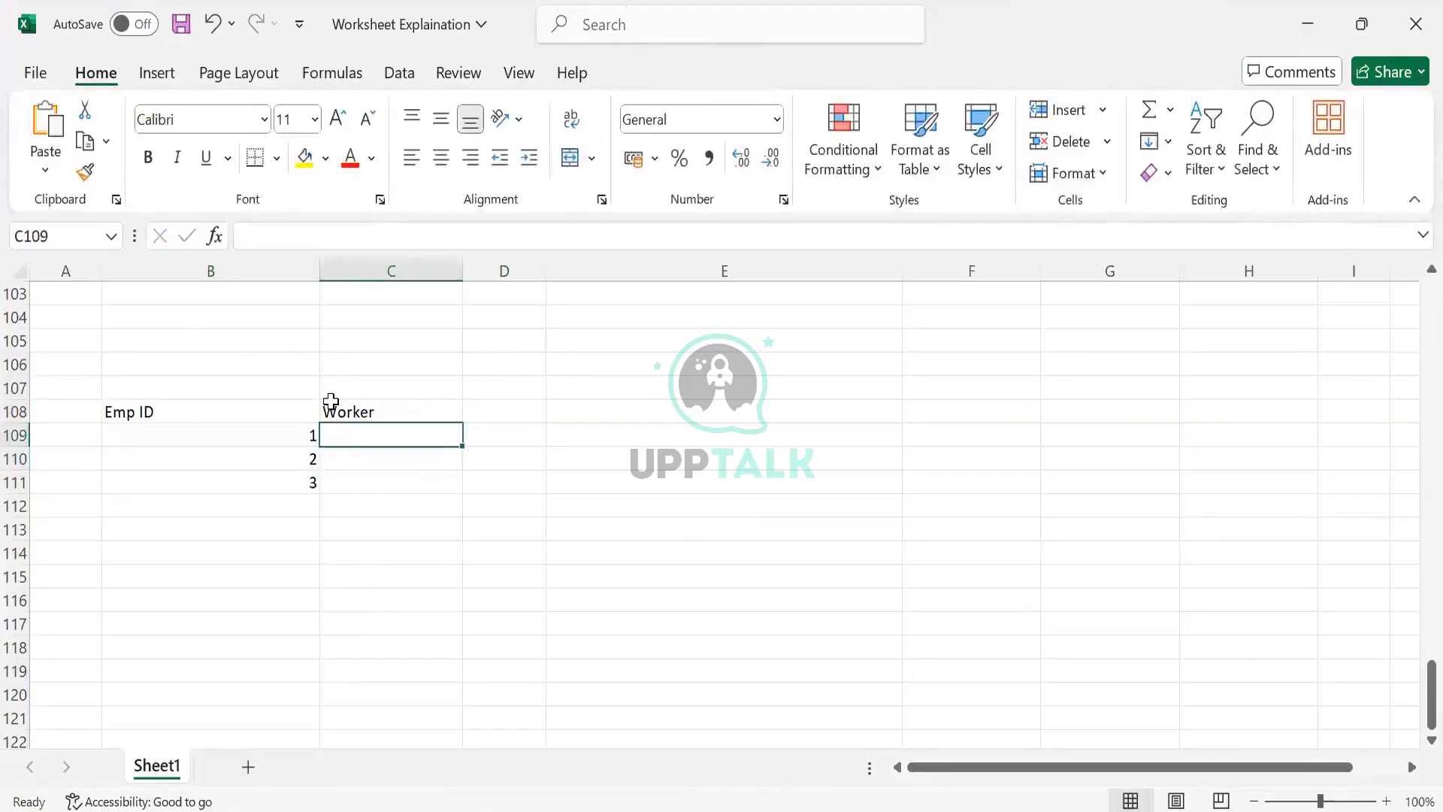
{"action": "type", "text": "ABC"}
{"action": "key", "text": "Return"}
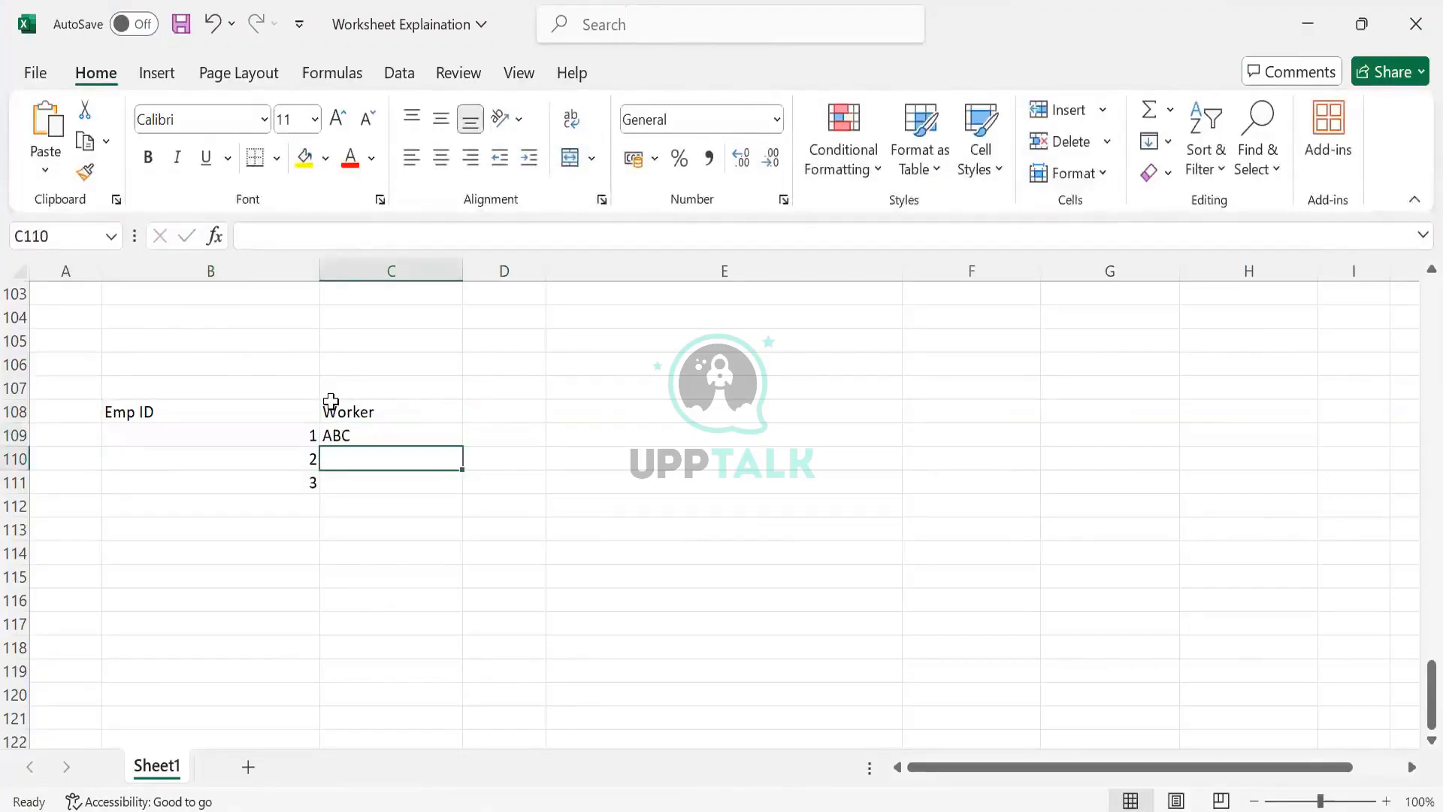
{"action": "type", "text": "DEF"}
{"action": "key", "text": "Return"}
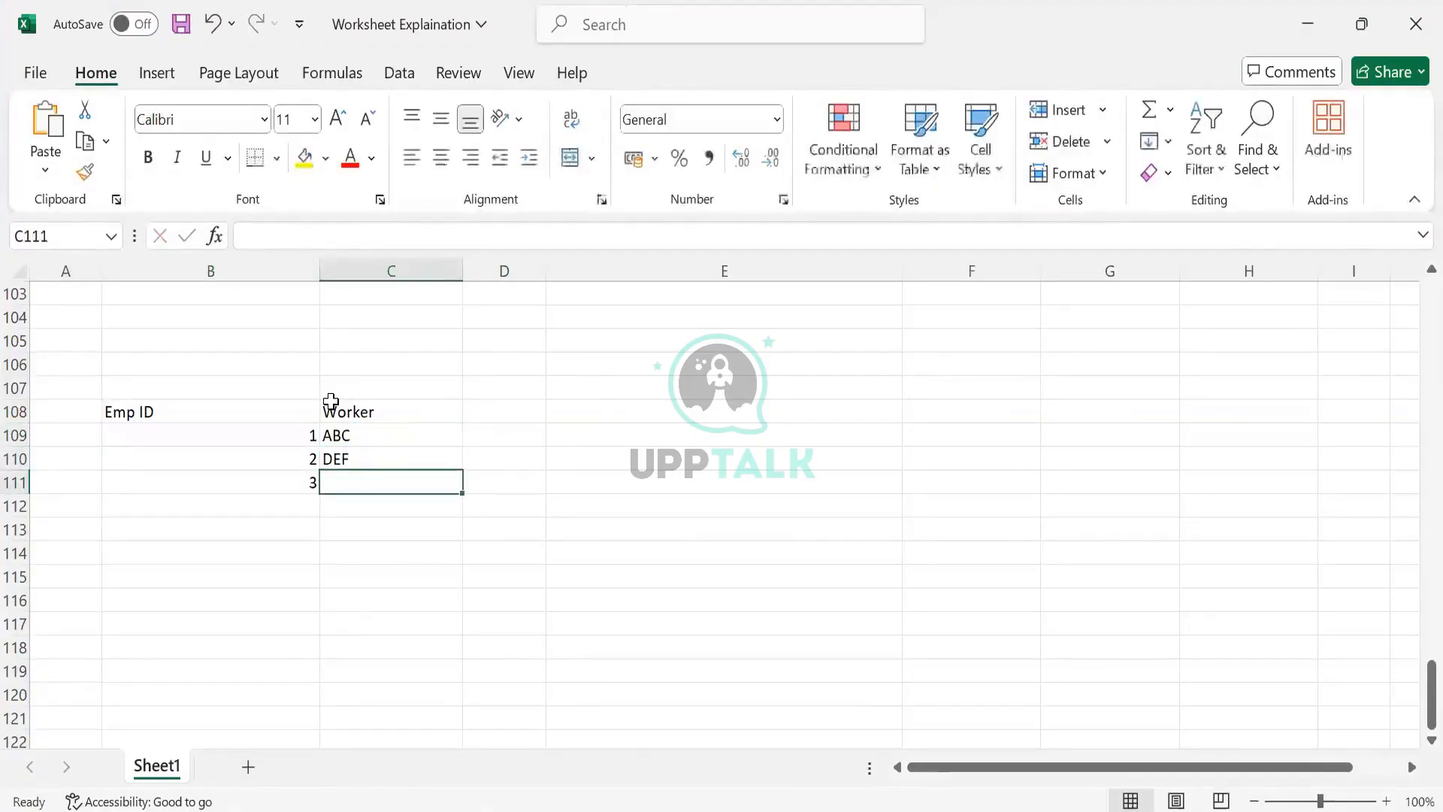
{"action": "type", "text": "XYZ"}
{"action": "key", "text": "Tab"}
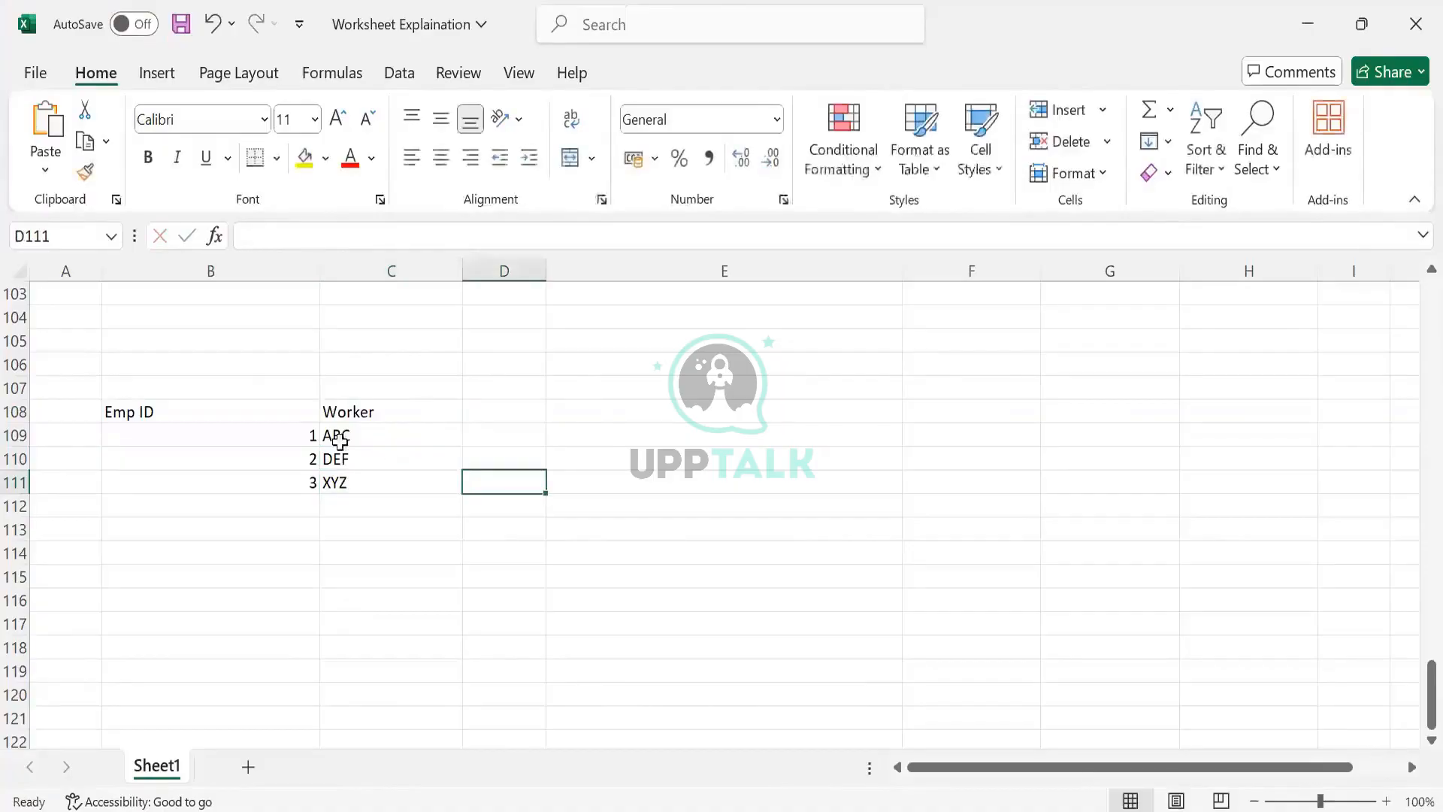
- Enter Load 1 in D109 beside the first worker row
{"action": "left_click", "coordinate": [429, 450]}
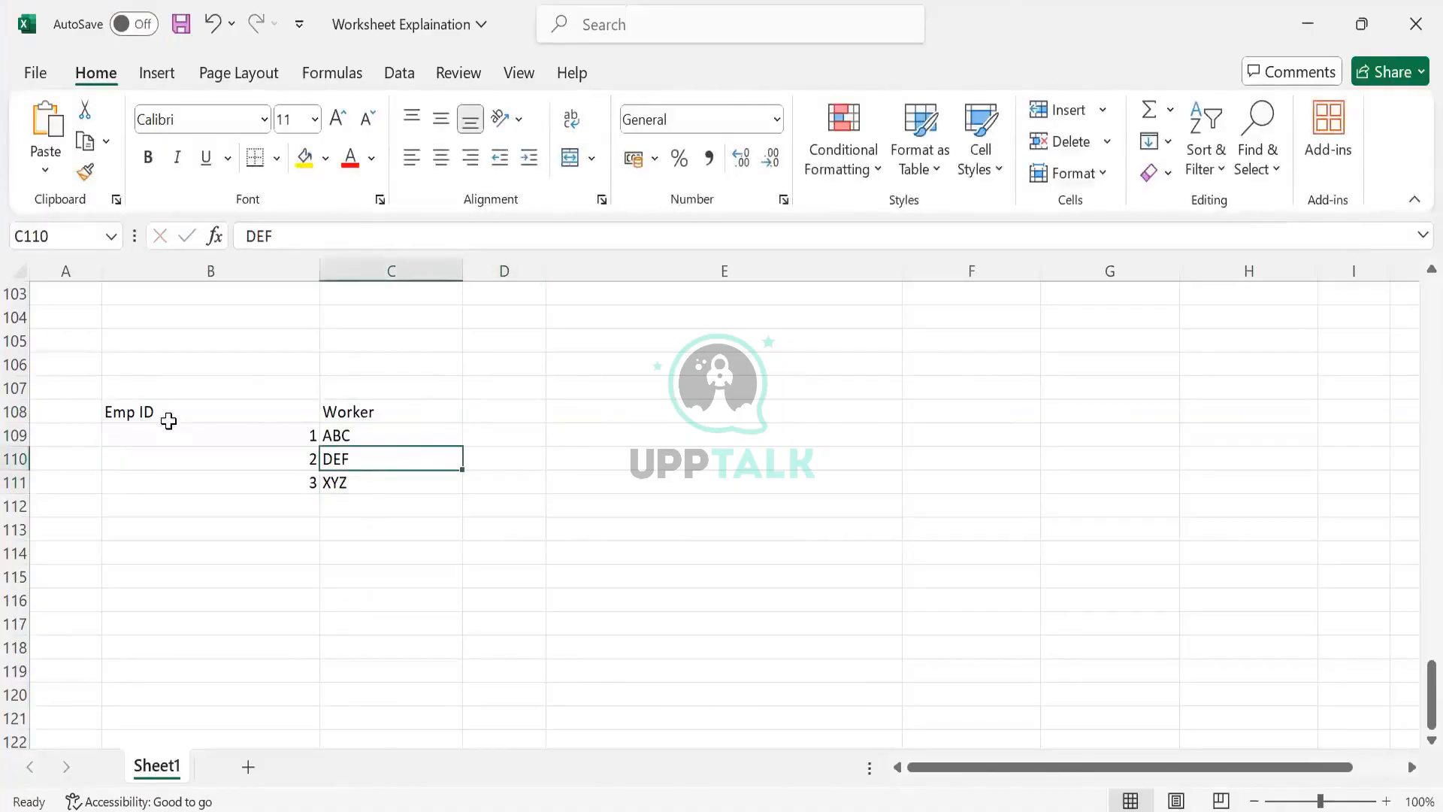
{"action": "left_click", "coordinate": [169, 415]}
{"action": "left_click", "coordinate": [230, 449]}
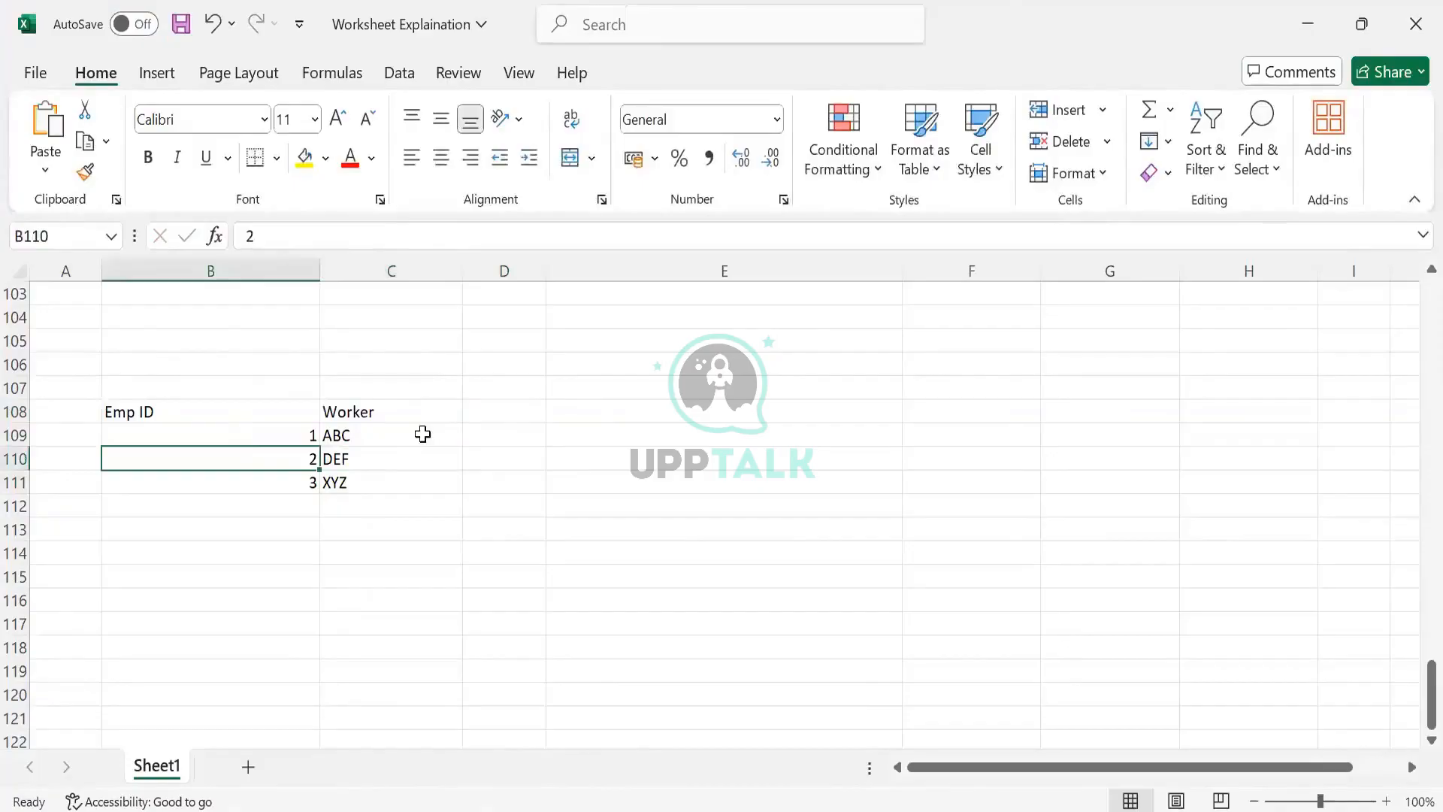
{"action": "left_click", "coordinate": [486, 415]}
{"action": "left_click", "coordinate": [490, 449]}
{"action": "left_click", "coordinate": [493, 435]}
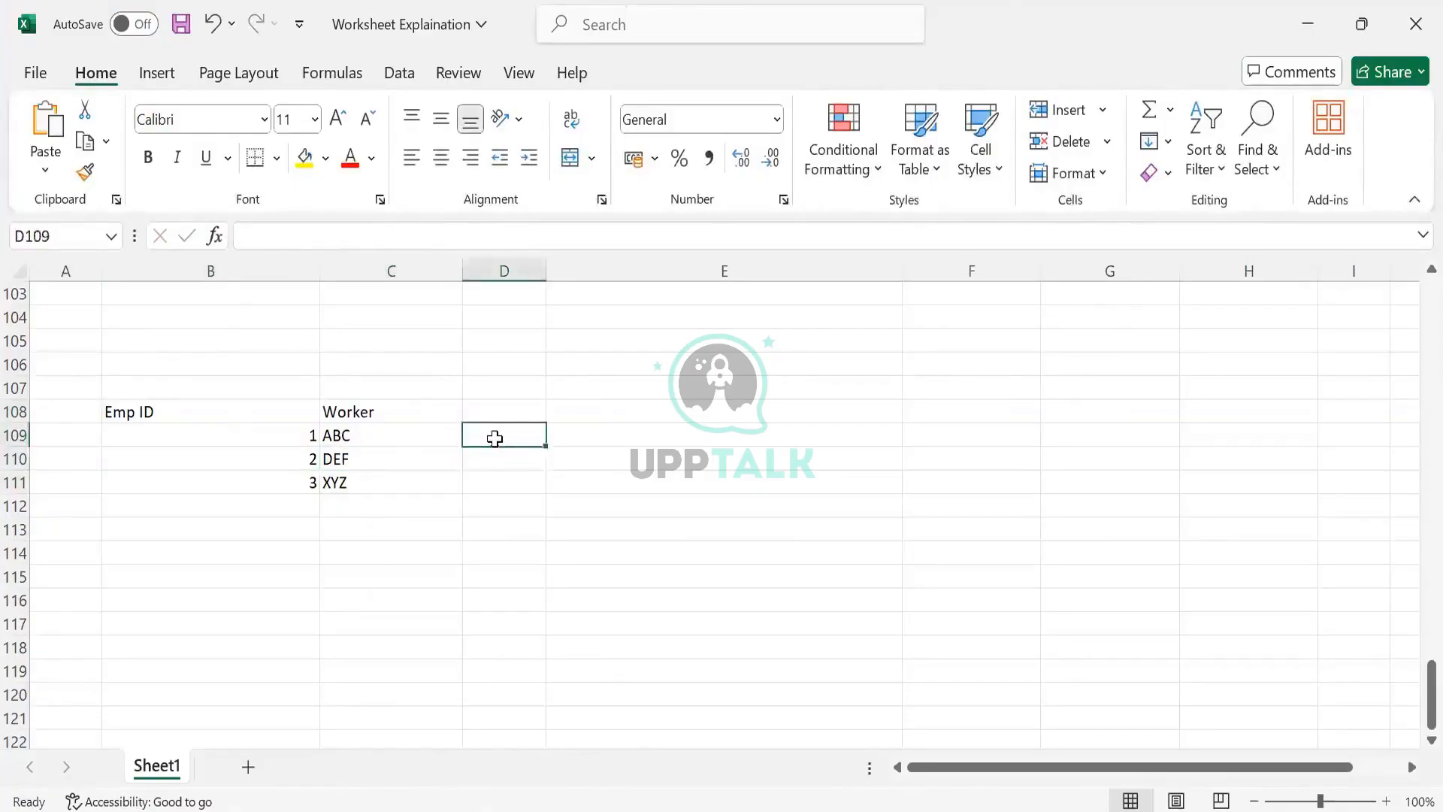
{"action": "type", "text": "Load"}
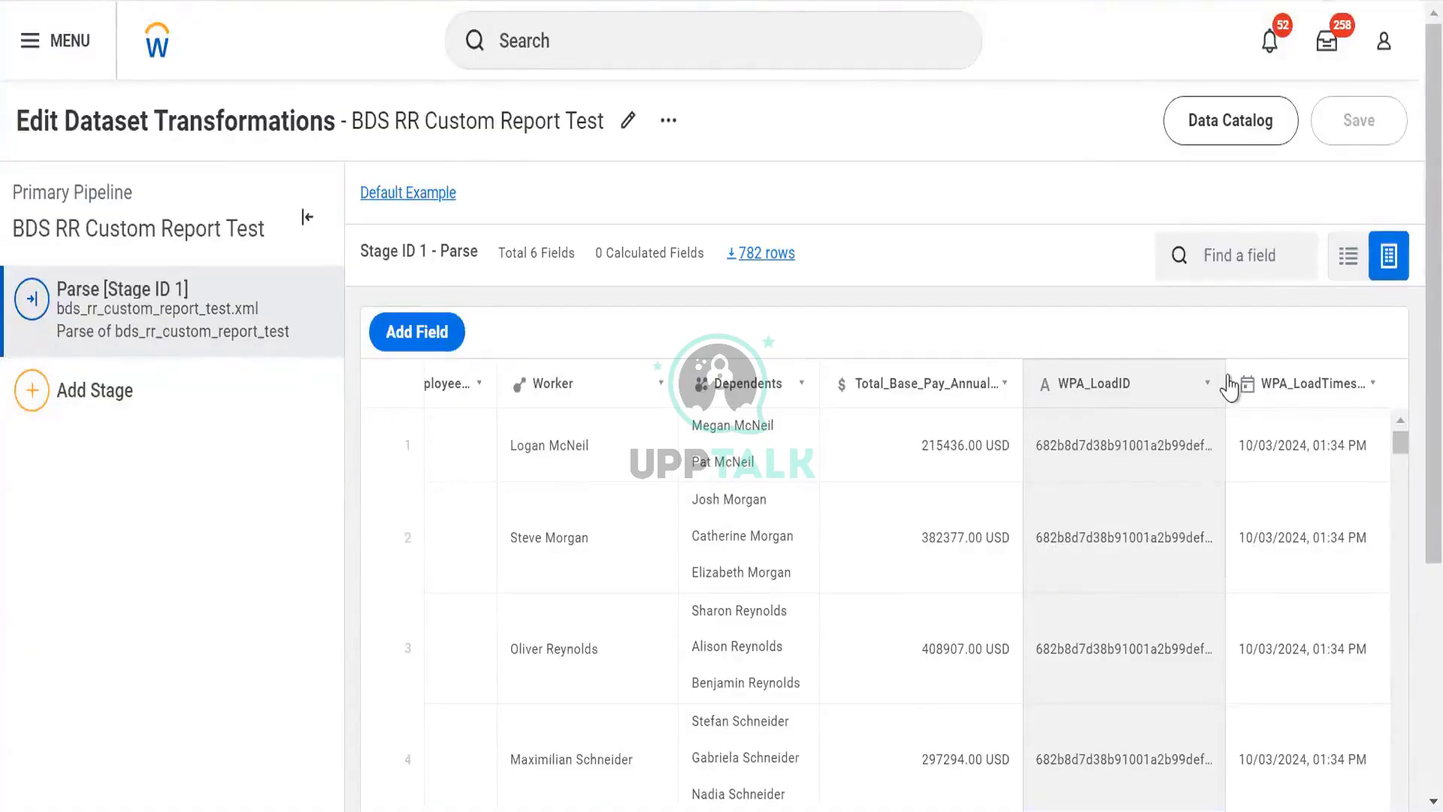
- Widen the WPA_LoadID column in the transformation preview and switch back to the spreadsheet
{"action": "left_click_drag", "start_coordinate": [1229, 385], "coordinate": [1292, 413]}
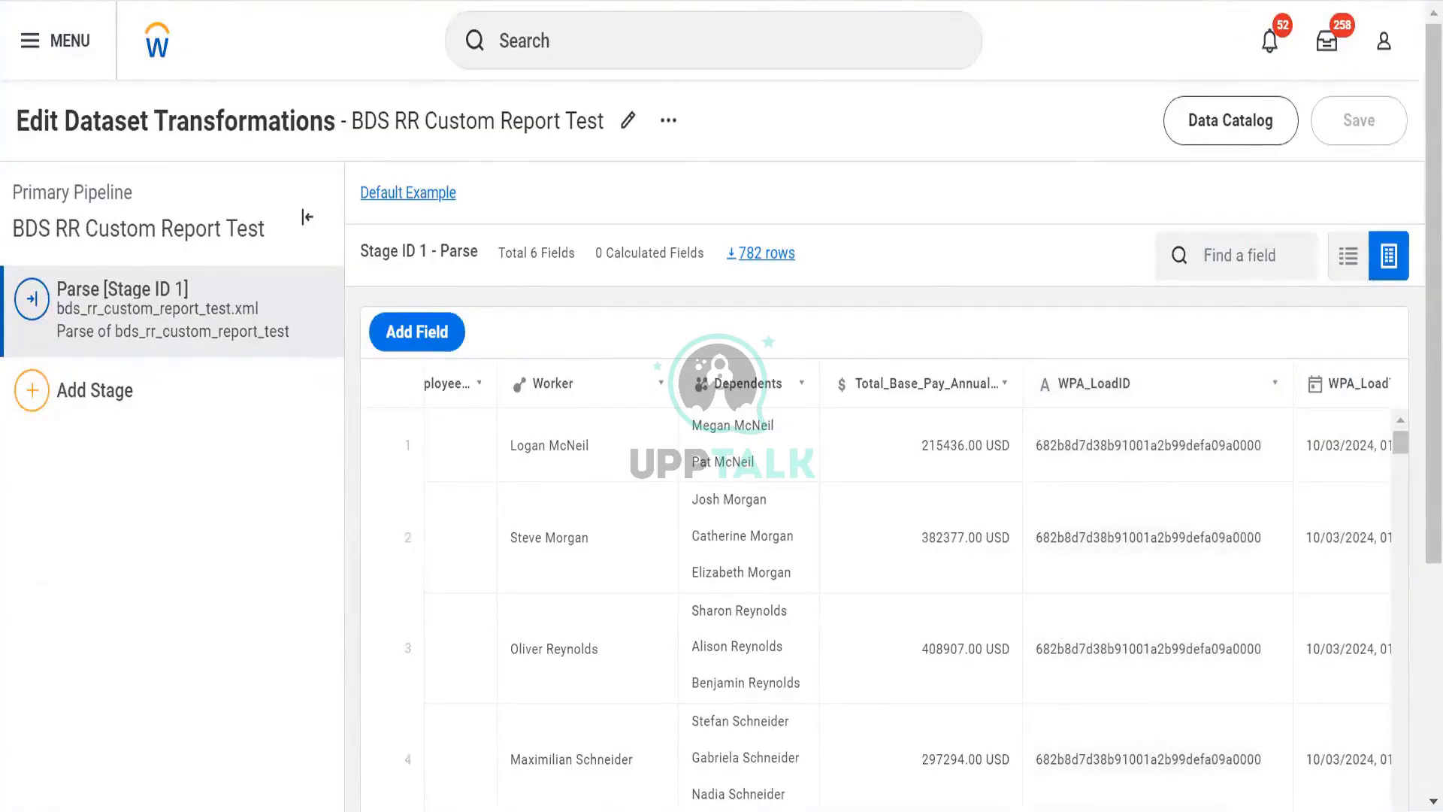
{"action": "key", "text": "alt+Tab"}
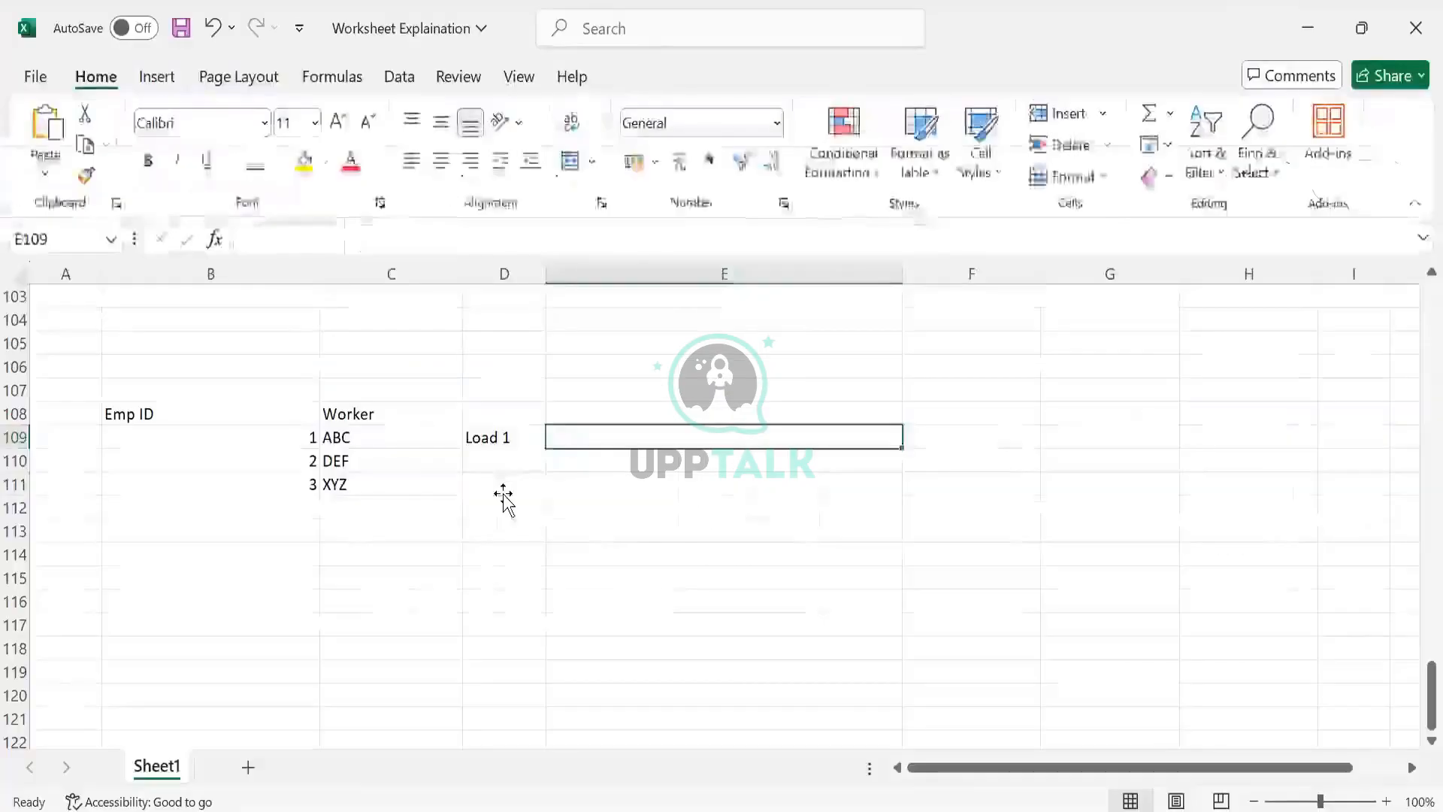
{"action": "left_click", "coordinate": [503, 492]}
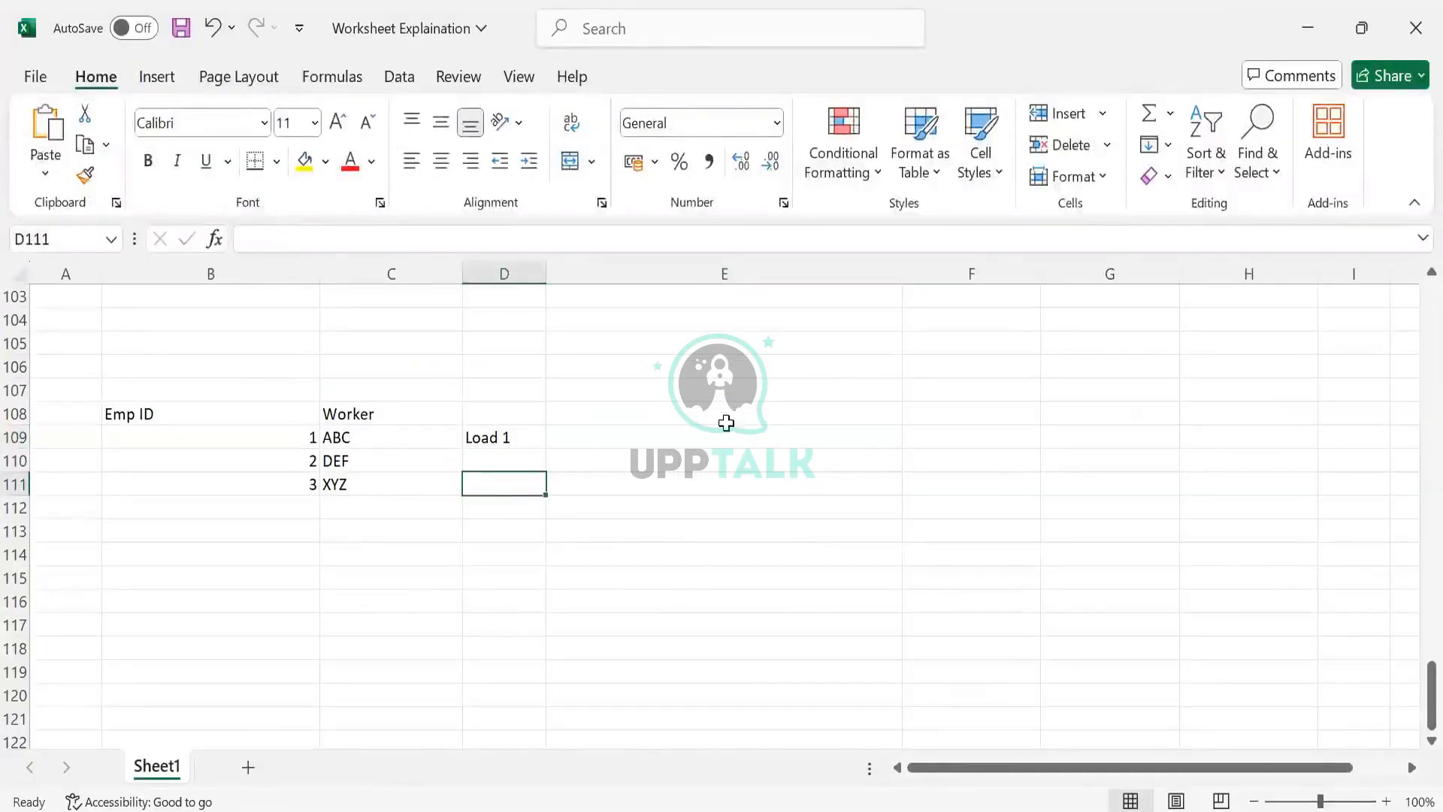
- Label C106 as Replace and D106 as Append above the sample table
{"action": "left_click", "coordinate": [411, 385]}
{"action": "left_click", "coordinate": [415, 367]}
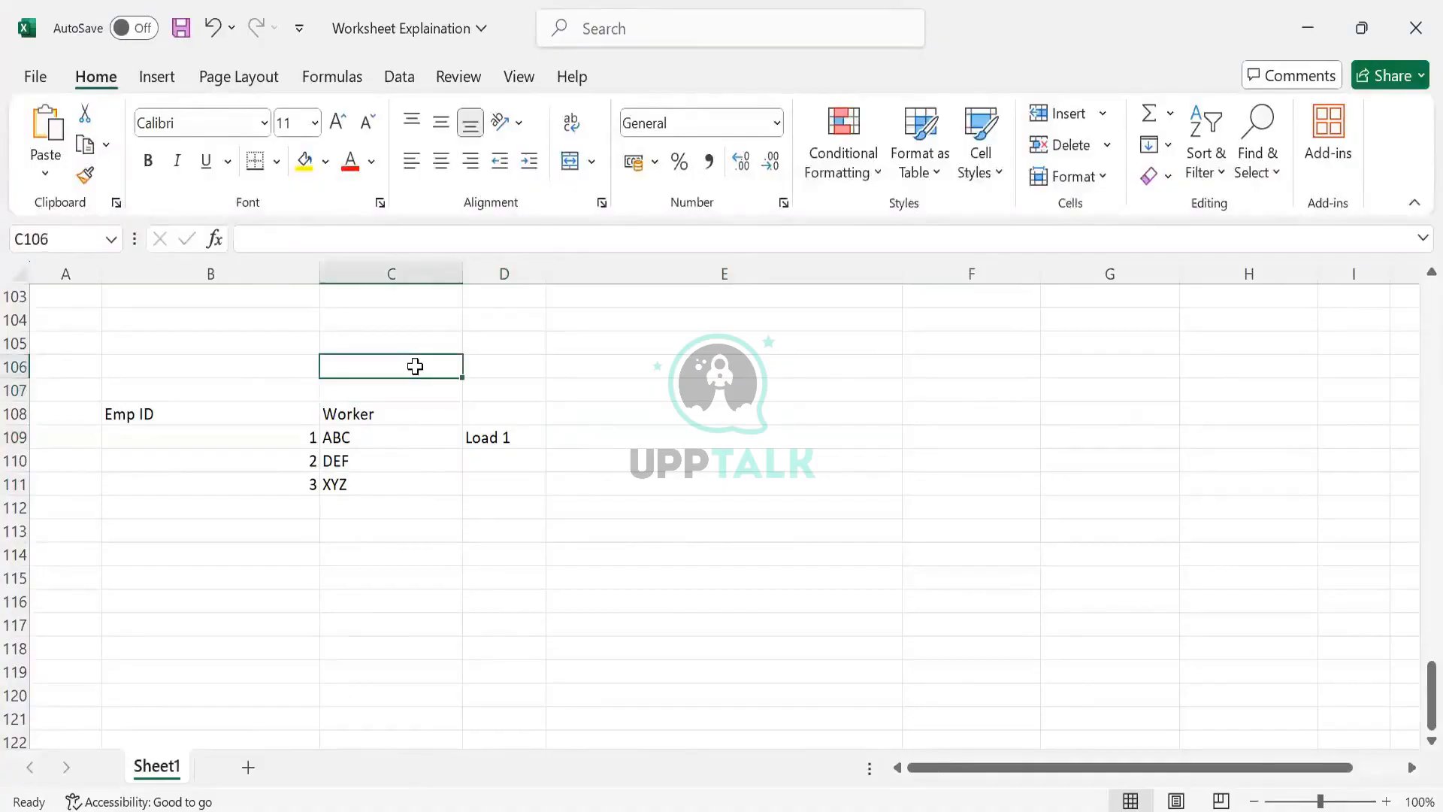
{"action": "type", "text": "Repal"}
{"action": "key", "text": "BackSpace"}
{"action": "key", "text": "BackSpace"}
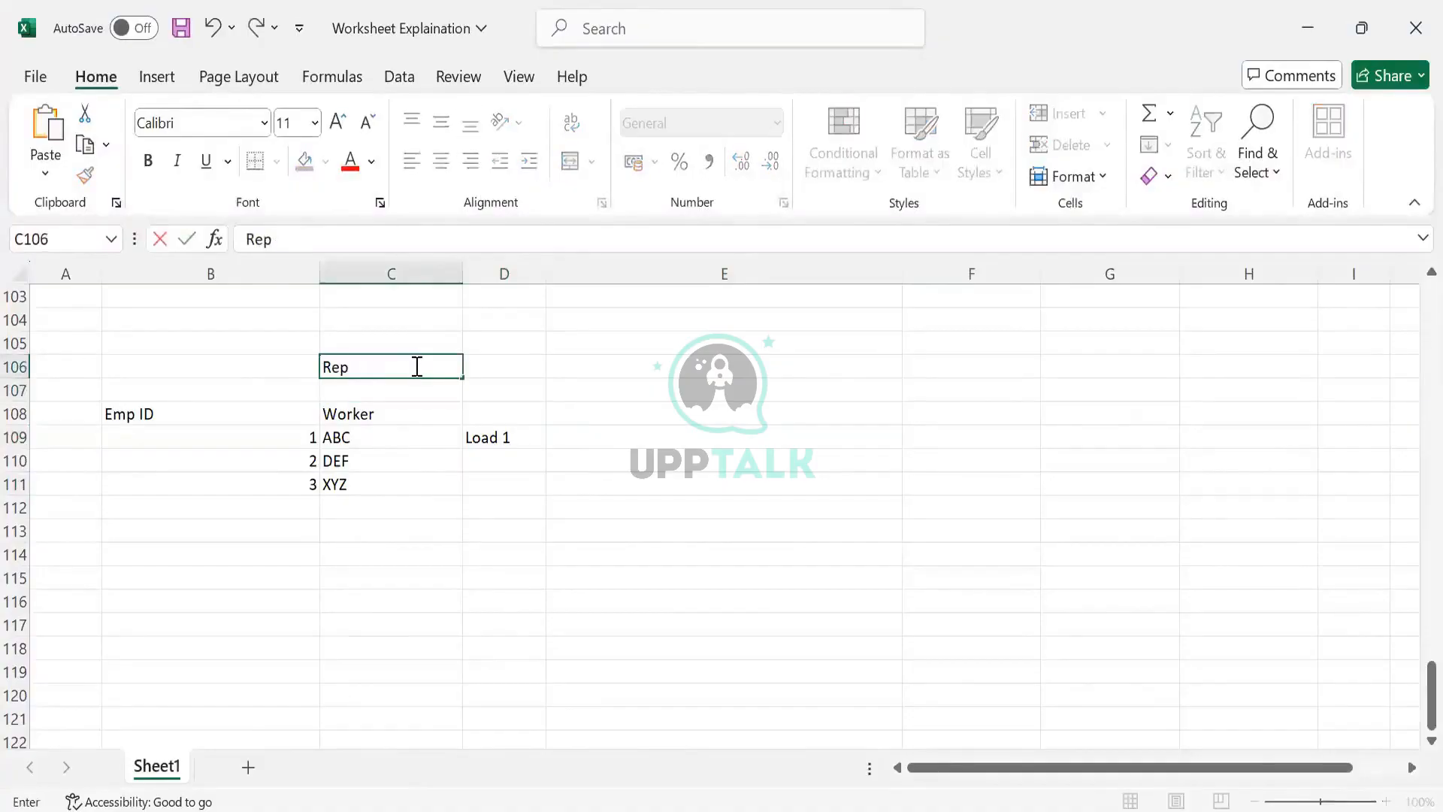
{"action": "type", "text": "lace"}
{"action": "key", "text": "Tab"}
{"action": "type", "text": "Append"}
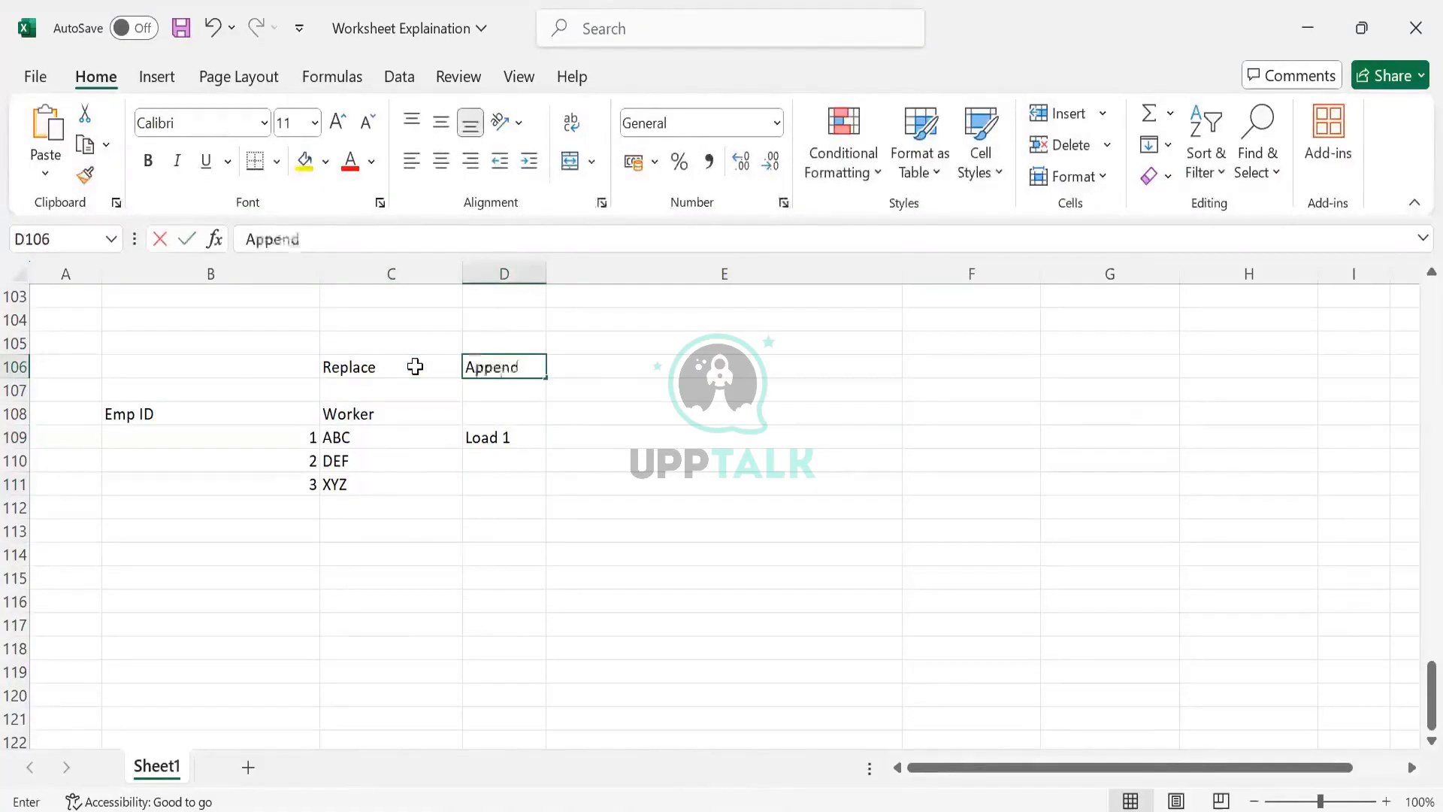
{"action": "key", "text": "Tab"}
- Enter Emp IDs 1, 2 and 3 again in B112 to B114
{"action": "left_click_drag", "start_coordinate": [284, 538], "coordinate": [303, 516]}
{"action": "left_click", "coordinate": [303, 516]}
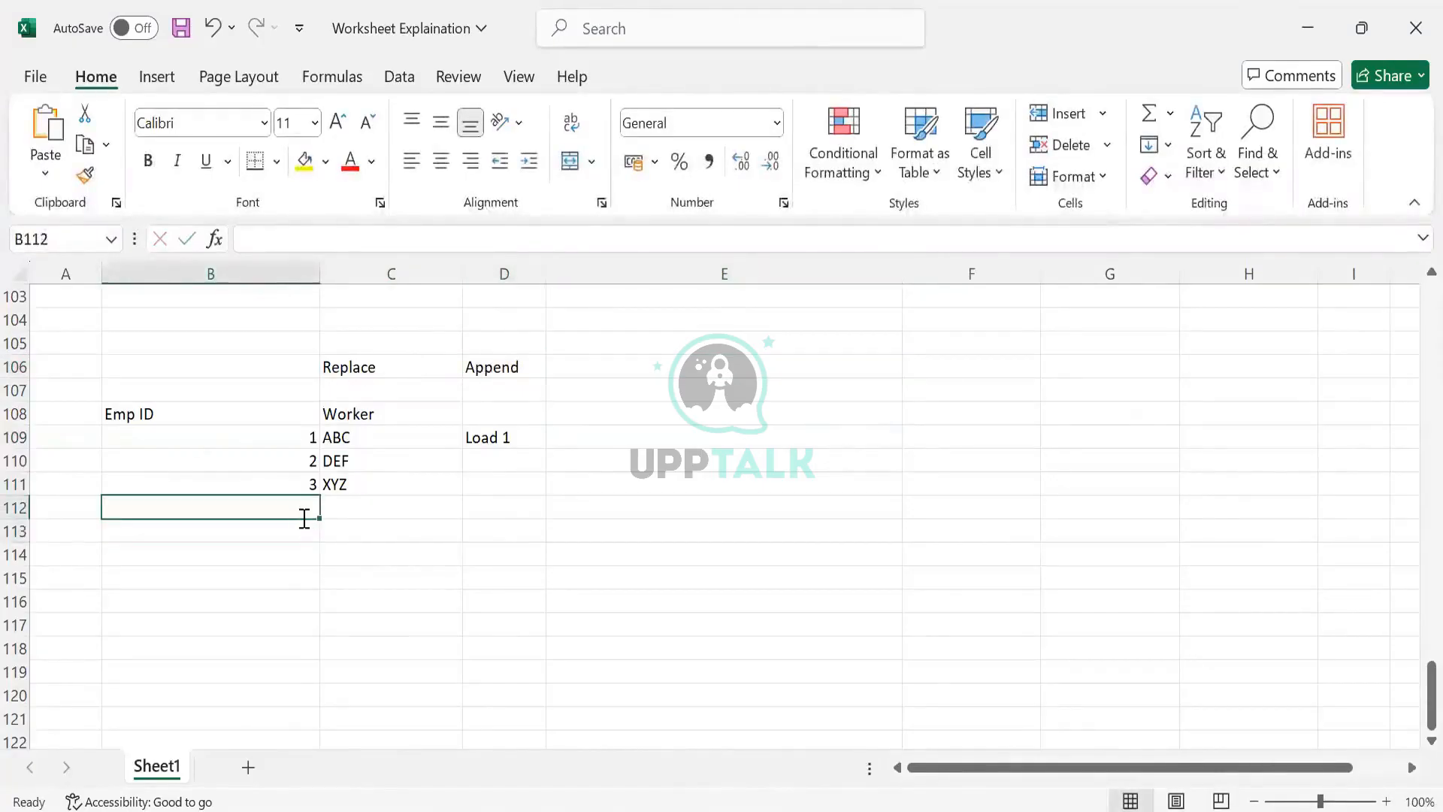
{"action": "type", "text": "1"}
{"action": "key", "text": "Return"}
{"action": "type", "text": "2"}
{"action": "key", "text": "Return"}
{"action": "type", "text": "3"}
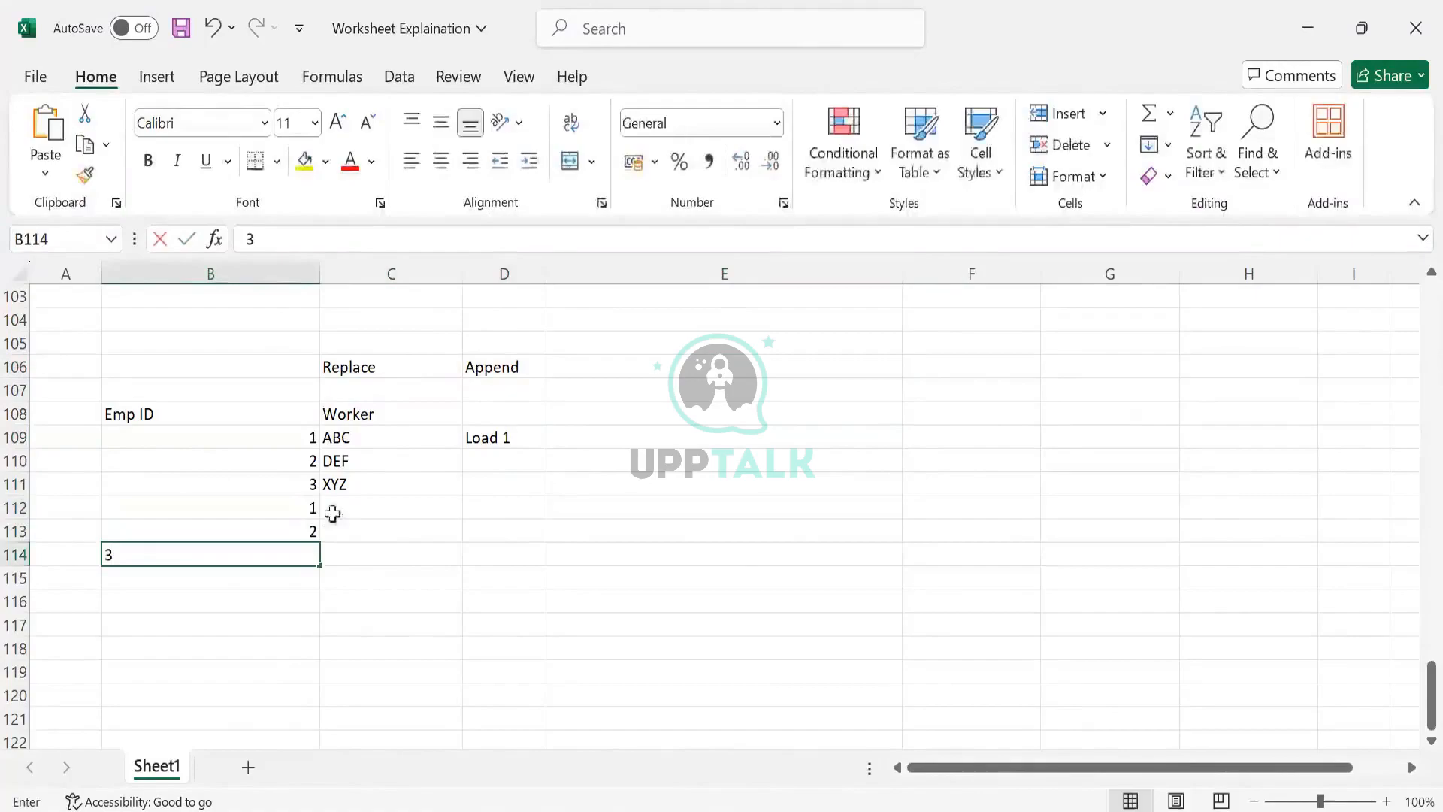
{"action": "key", "text": "Return"}
- Fill C112 to C114 with ABC, DEF and XYZ, copying DEF and XYZ from the rows above
{"action": "left_click", "coordinate": [350, 510]}
{"action": "type", "text": "ABC"}
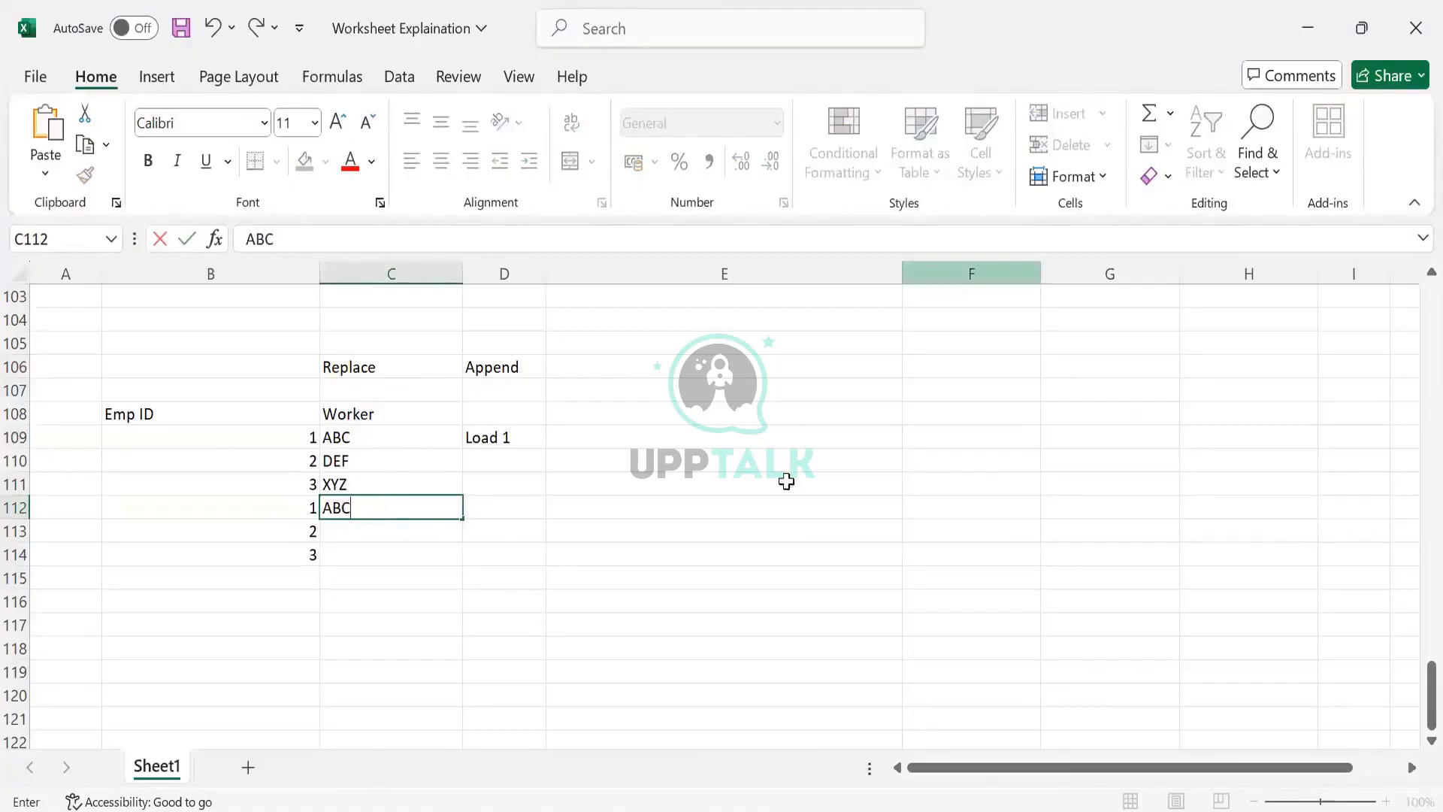
{"action": "left_click", "coordinate": [397, 463]}
{"action": "left_click_drag", "start_coordinate": [396, 463], "coordinate": [396, 481]}
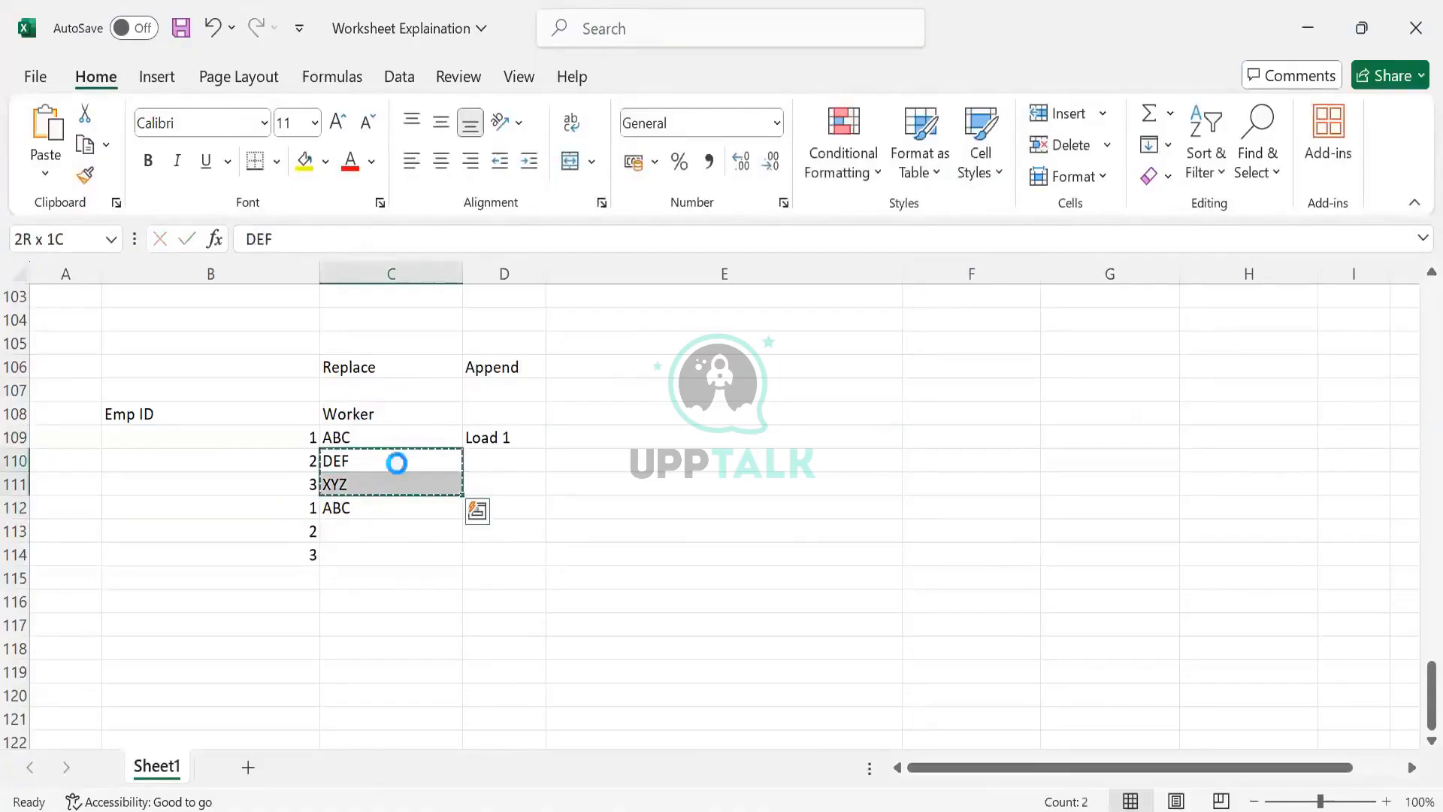
{"action": "key", "text": "ctrl+c"}
{"action": "left_click", "coordinate": [380, 529]}
{"action": "key", "text": "ctrl+v"}
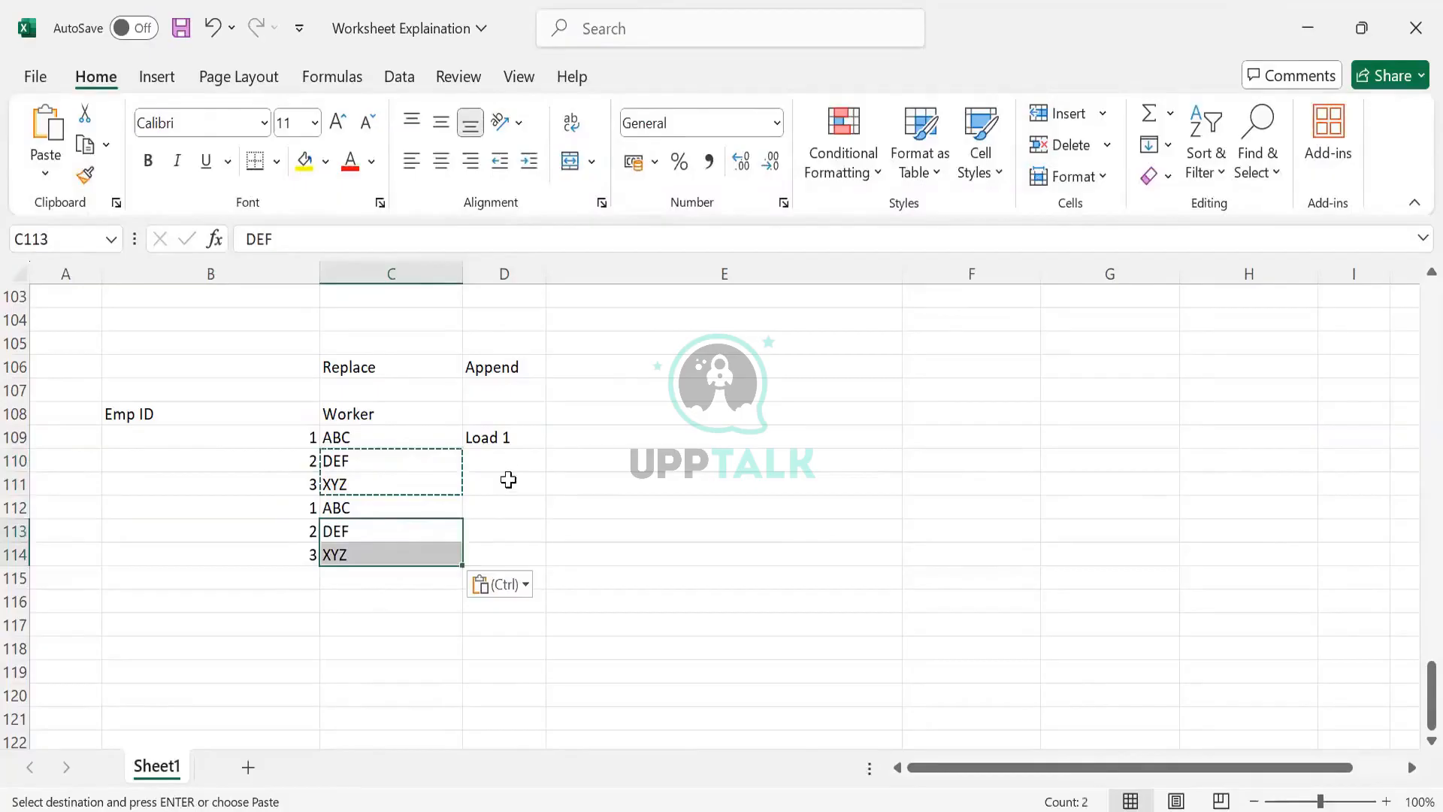
{"action": "left_click", "coordinate": [511, 439]}
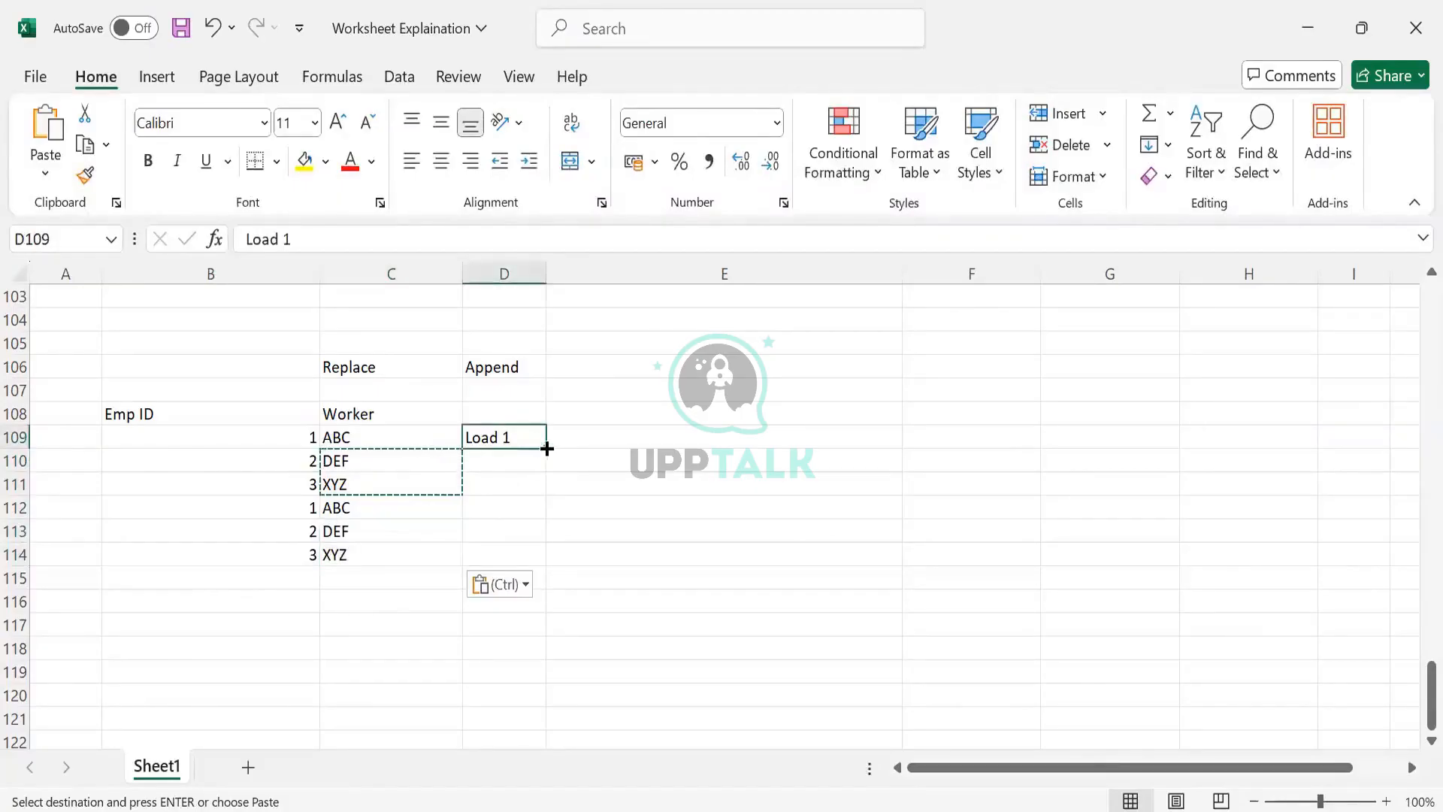
{"action": "mouse_move", "coordinate": [545, 447]}
{"action": "left_mouse_down"}
{"action": "mouse_move", "coordinate": [543, 482]}
{"action": "mouse_move", "coordinate": [548, 471]}
{"action": "left_mouse_up"}
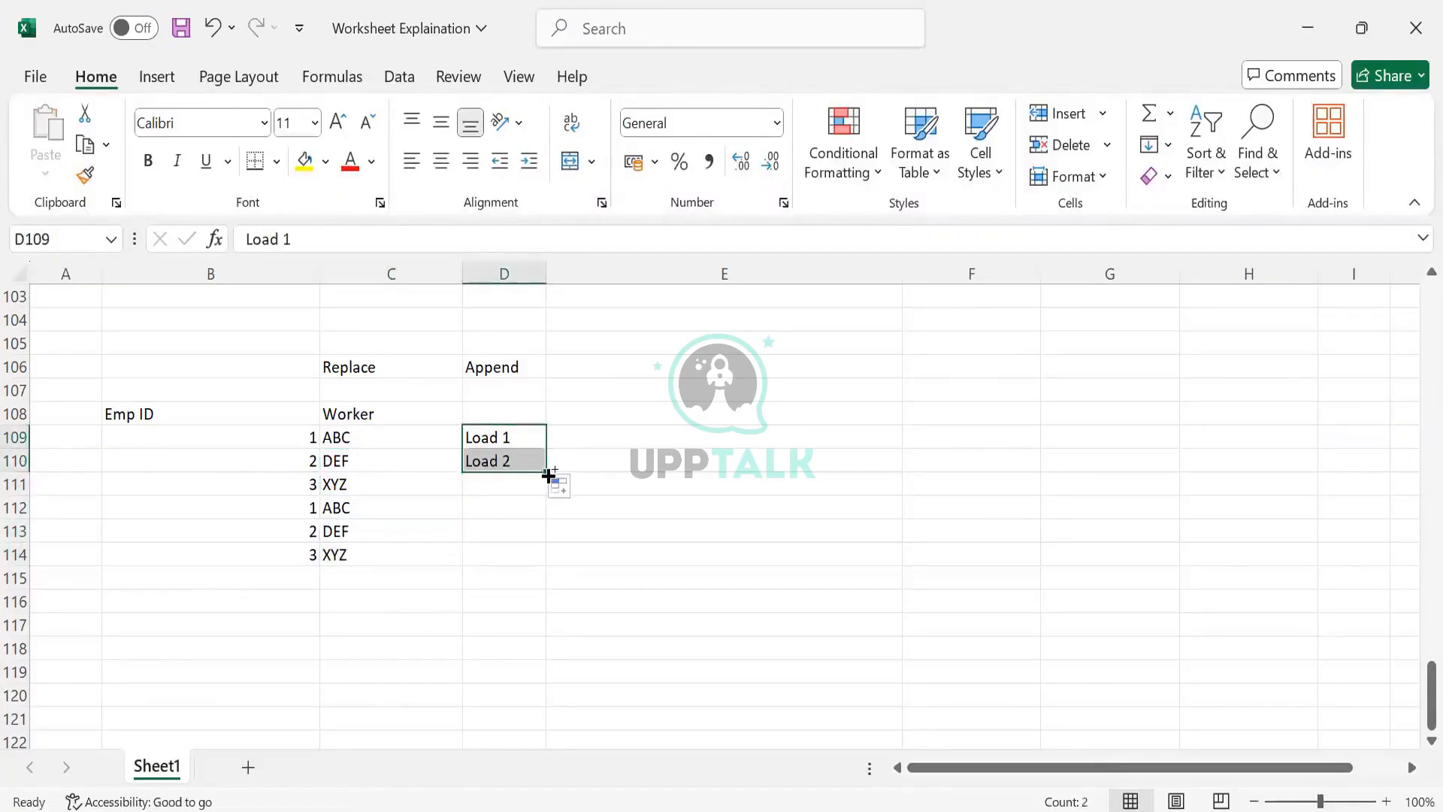
{"action": "key", "text": "ctrl+z"}
- Copy Load 1 into D110 and D111 and enter Load 2 in D112
{"action": "key", "text": "ctrl+c"}
{"action": "left_click", "coordinate": [508, 457]}
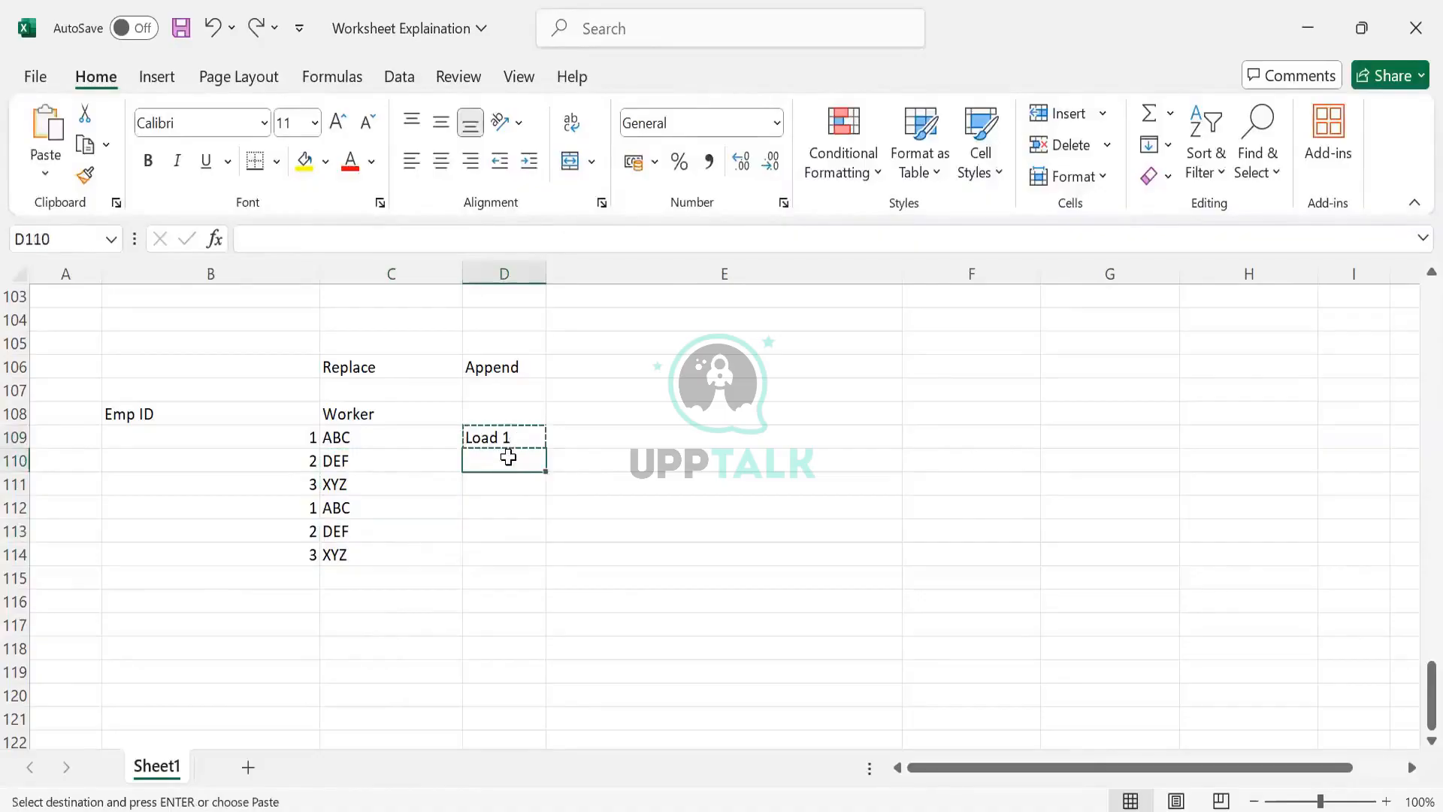
{"action": "key", "text": "shift+Down"}
{"action": "key", "text": "ctrl+v"}
{"action": "key", "text": "Down"}
{"action": "key", "text": "Down"}
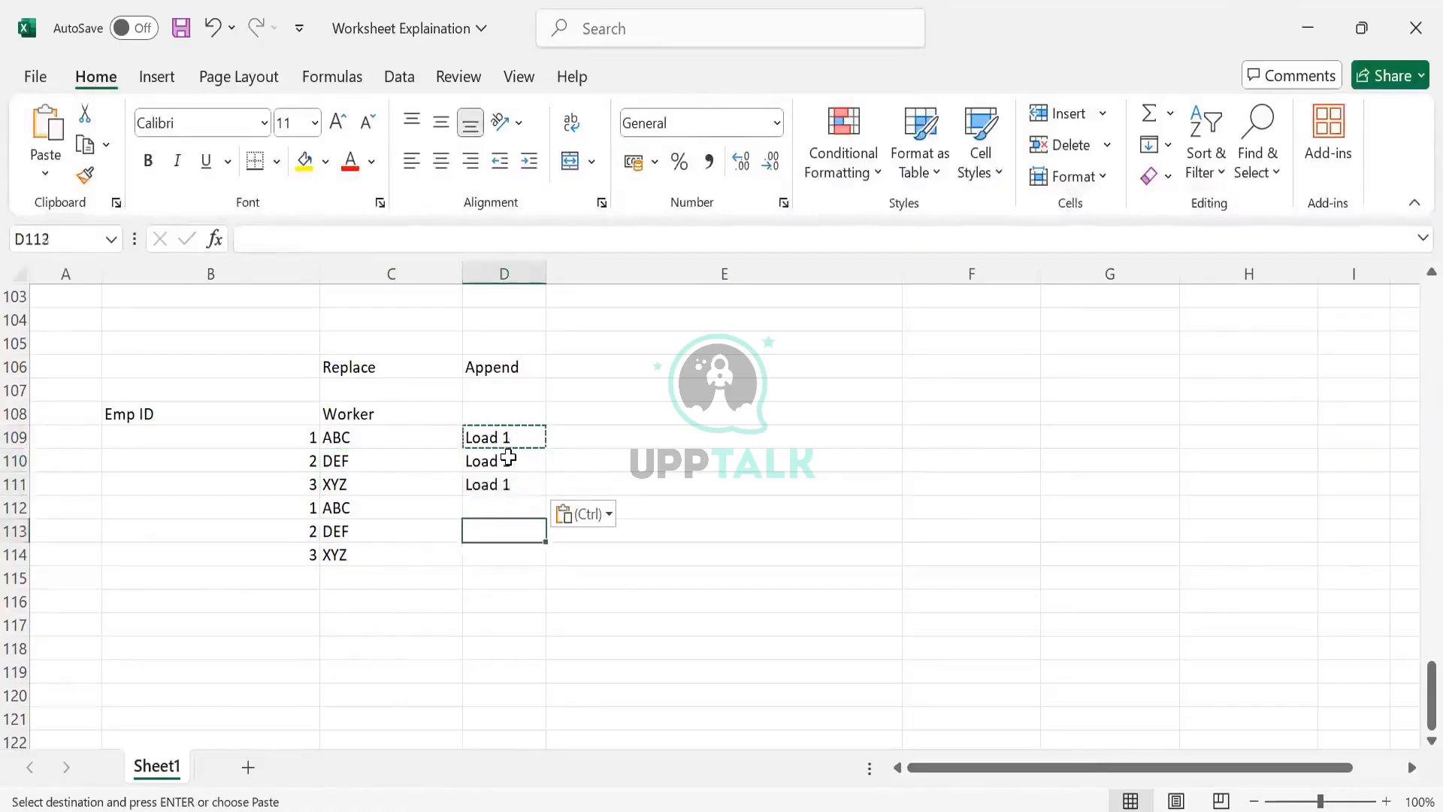
{"action": "type", "text": "Load 2"}
{"action": "key", "text": "Return"}
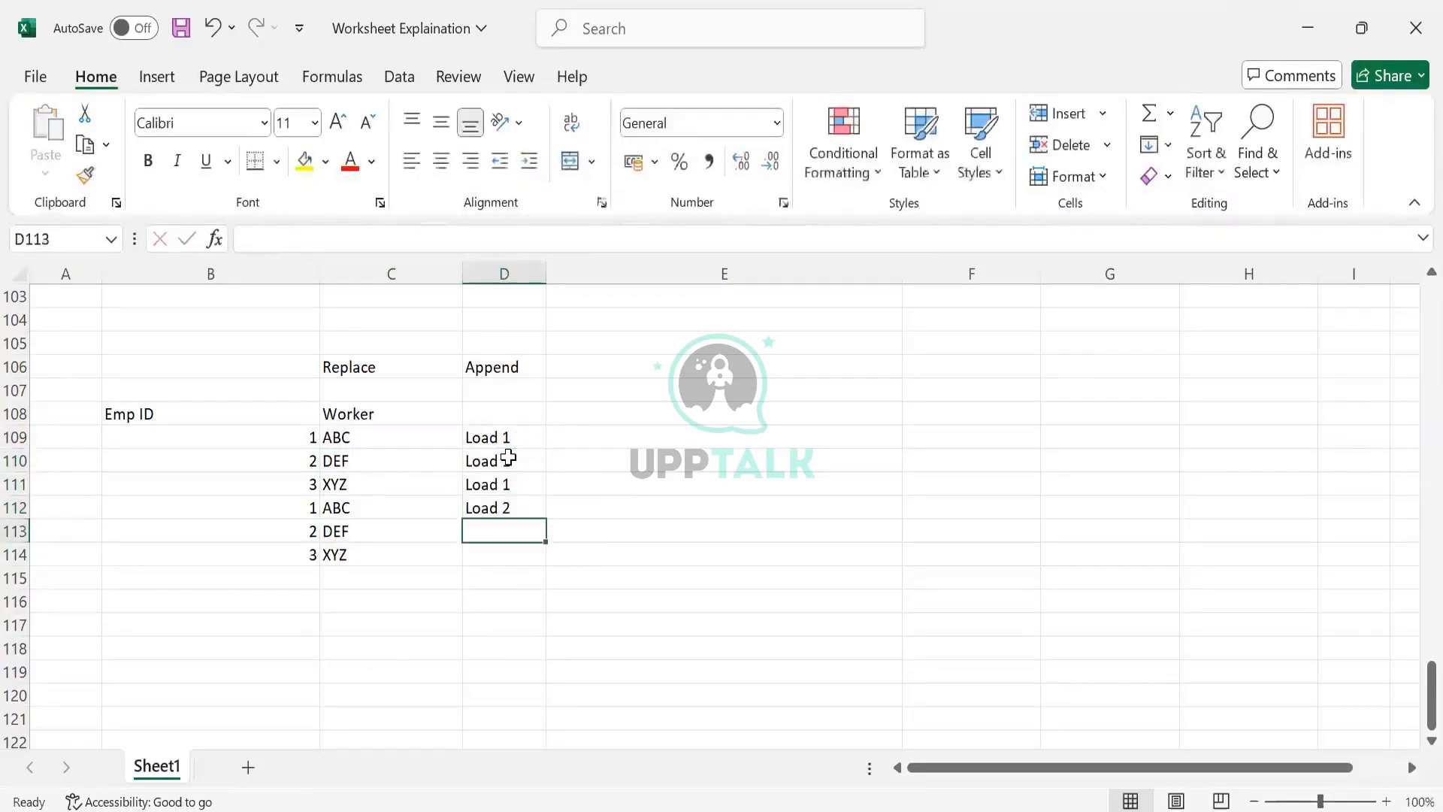
{"action": "left_click", "coordinate": [484, 509]}
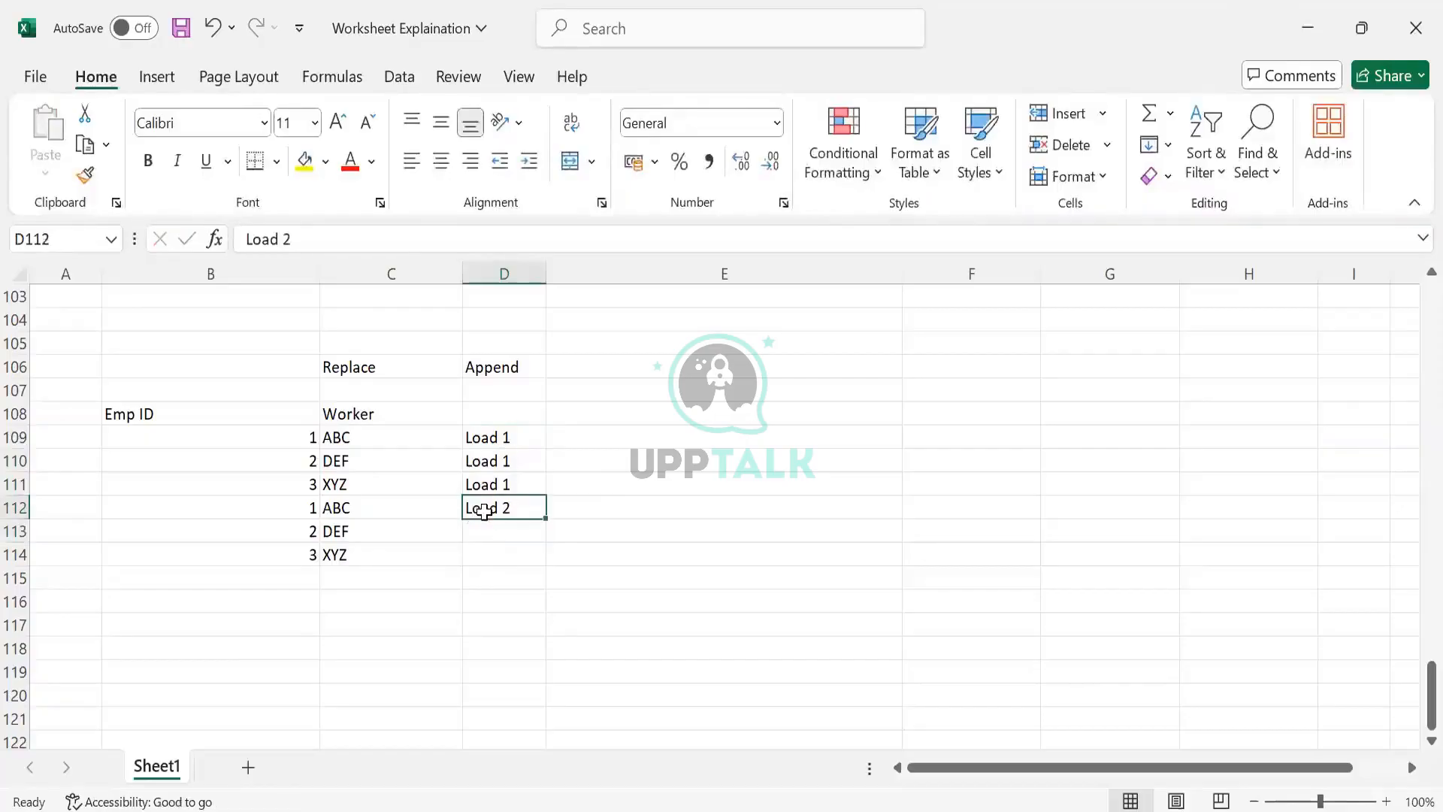
- Copy Load 2 down into D113 and D114 of the Append column
{"action": "key", "text": "ctrl+c"}
{"action": "key", "text": "shift+Down"}
{"action": "key", "text": "shift+Down"}
{"action": "key", "text": "ctrl+v"}
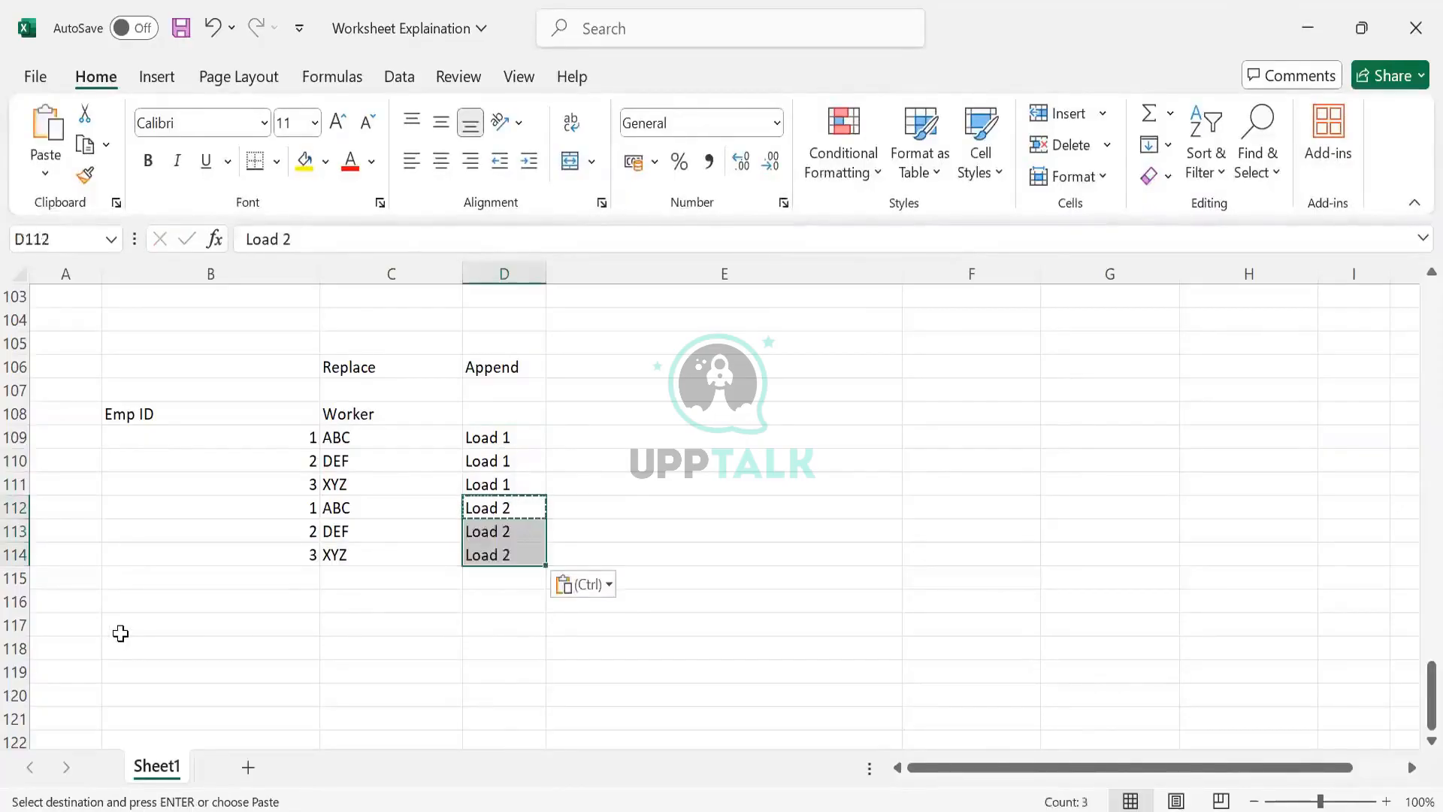
{"action": "left_click", "coordinate": [120, 631]}
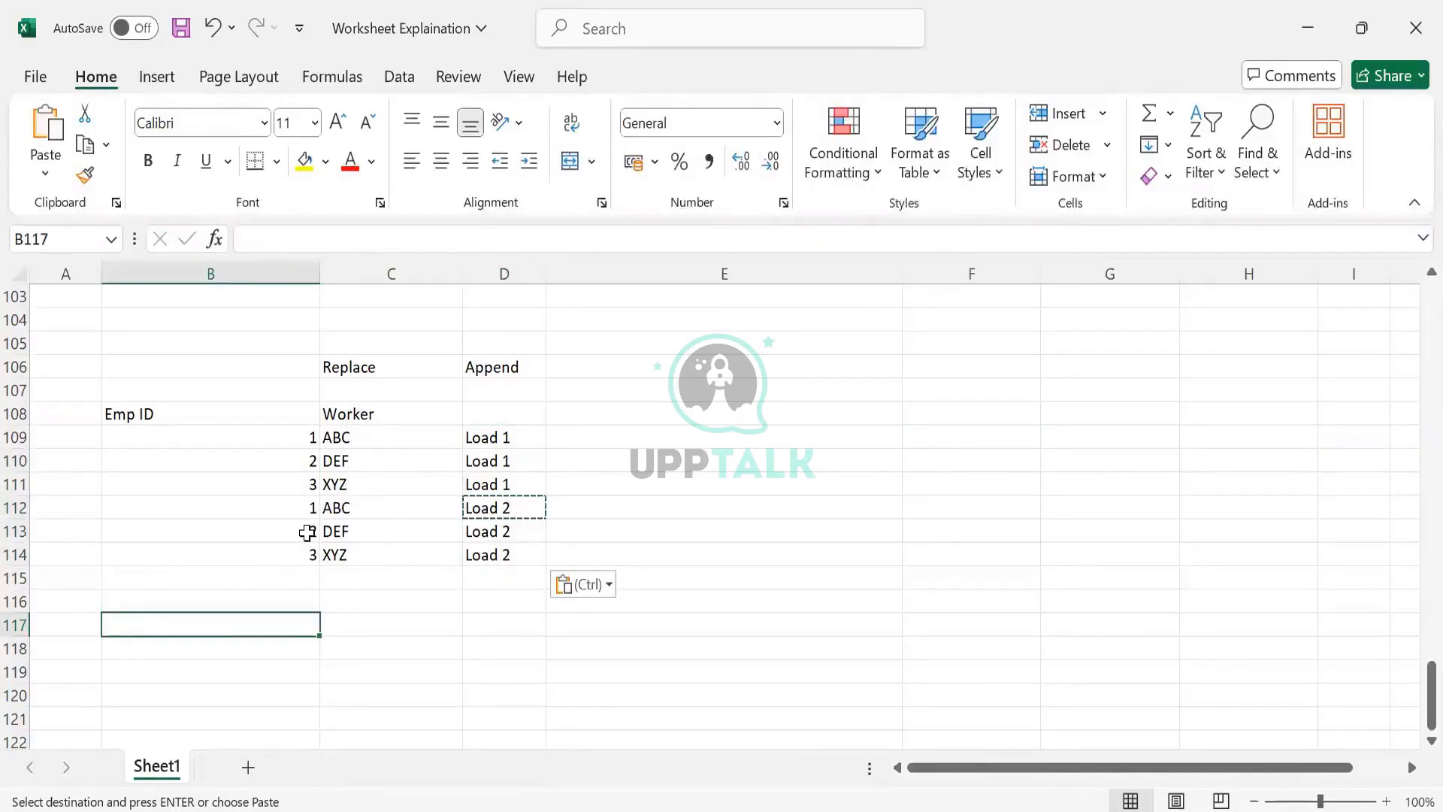
- Switch to the Prism dataset's parse stage and examine the WPA_LoadID and WPA_LoadTimestamp columns
{"action": "left_click_drag", "start_coordinate": [291, 508], "coordinate": [489, 527]}
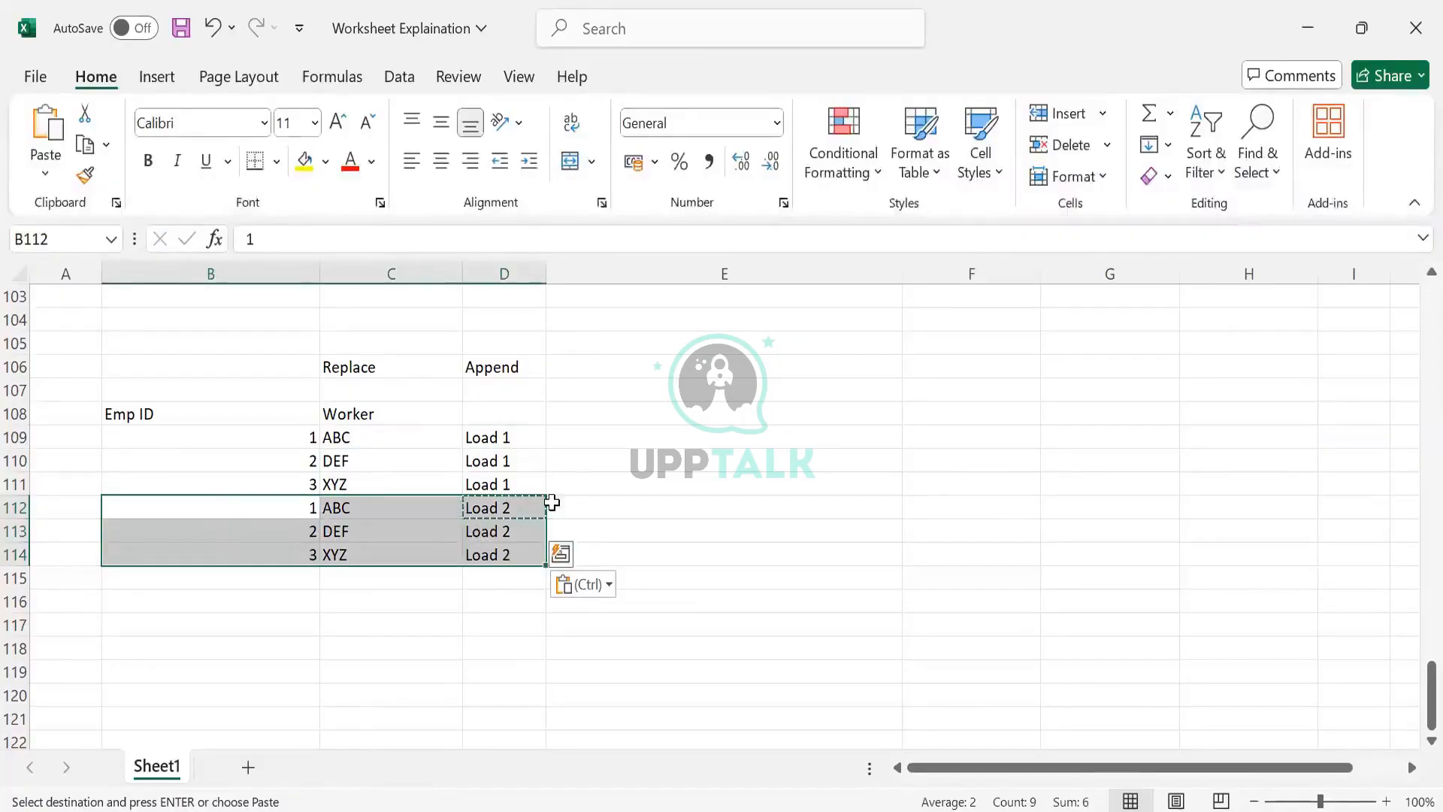
{"action": "left_click", "coordinate": [1300, 34]}
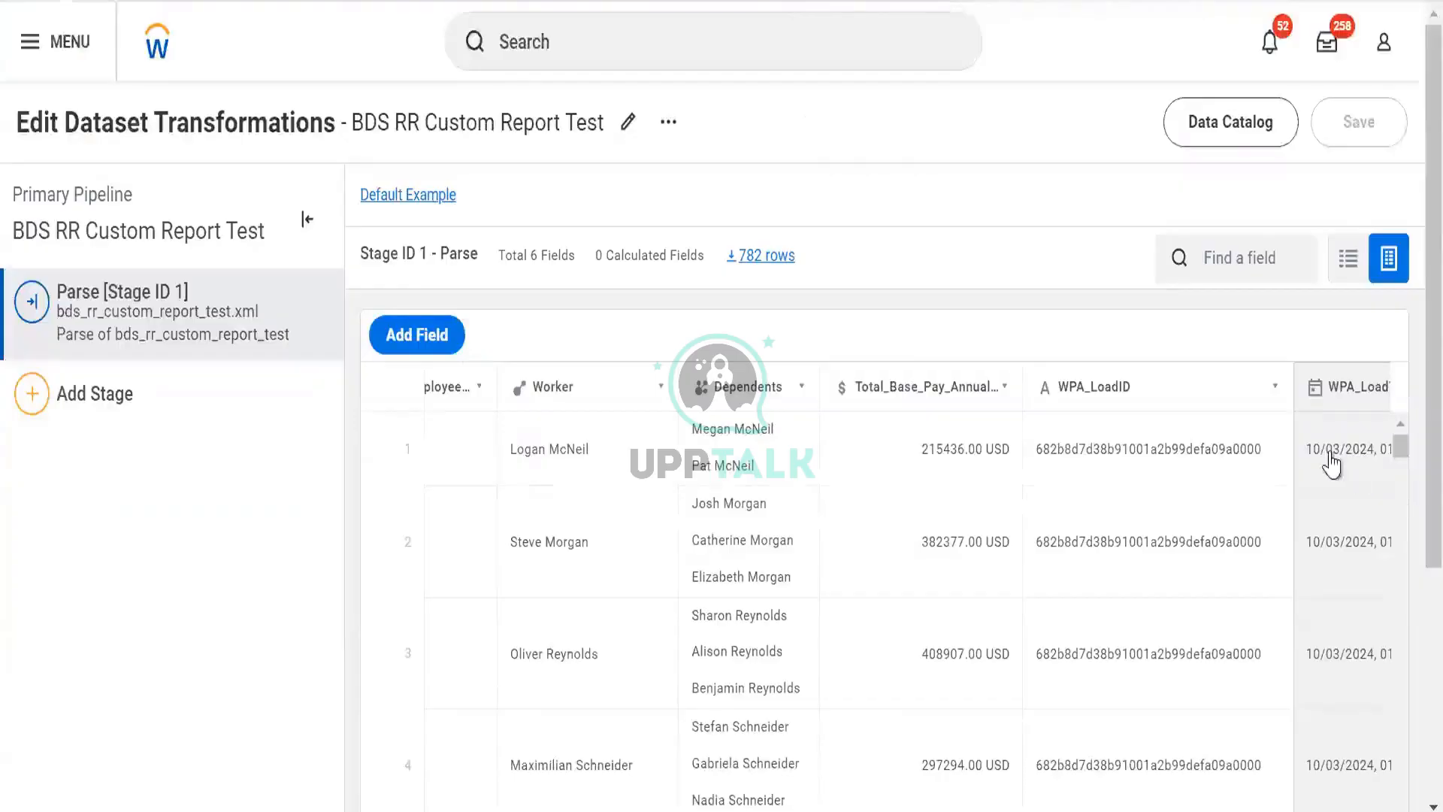
{"action": "scroll", "coordinate": [1330, 463], "scroll_direction": "right", "scroll_amount": 2}
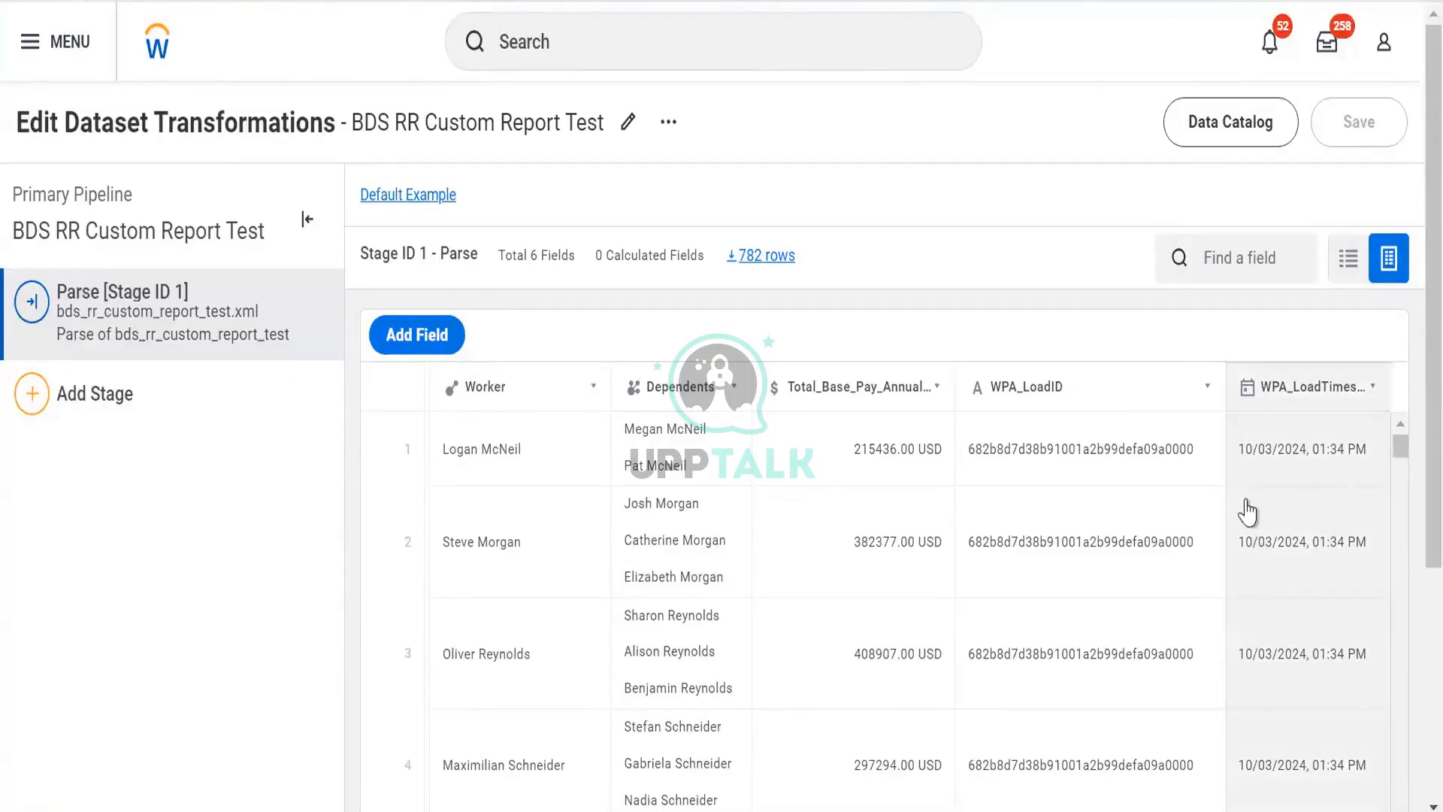
{"action": "scroll", "coordinate": [811, 466], "scroll_direction": "left", "scroll_amount": 2}
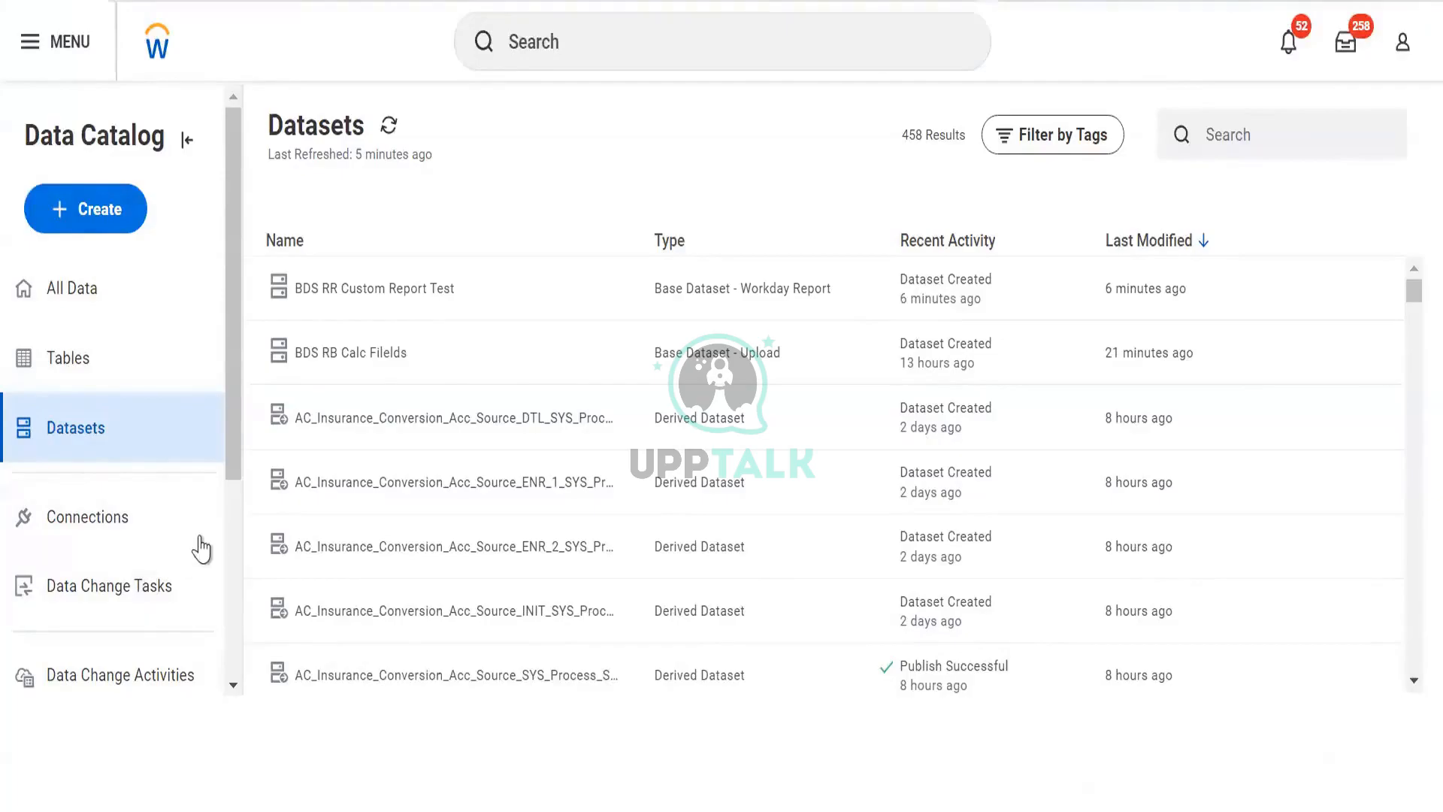
{"action": "scroll", "coordinate": [204, 541], "scroll_direction": "down", "scroll_amount": 4}
{"action": "scroll", "coordinate": [200, 532], "scroll_direction": "up", "scroll_amount": 4}
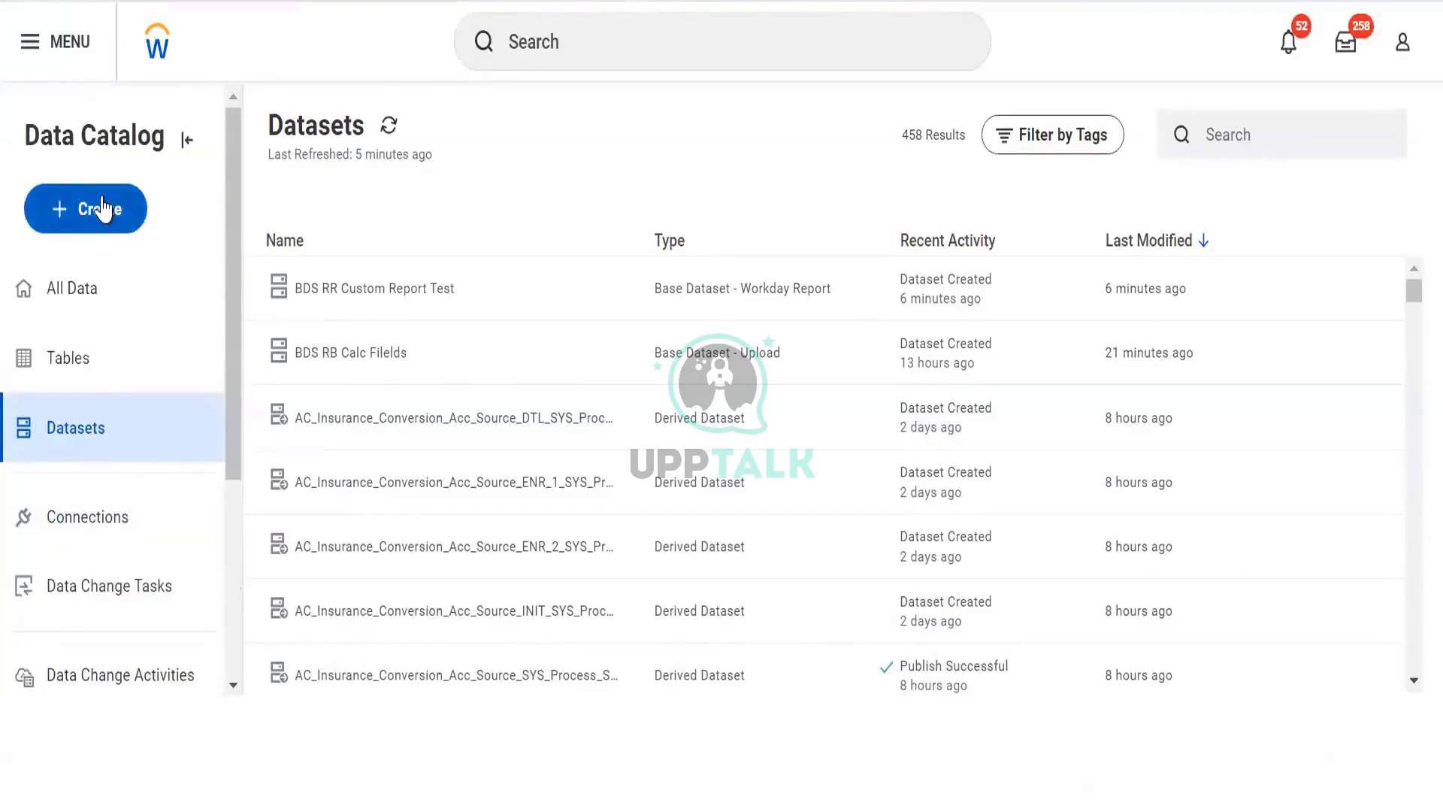
- Start creating a new Prism table from the Data Catalog and name it TBL Worker Data
{"action": "left_click", "coordinate": [97, 203]}
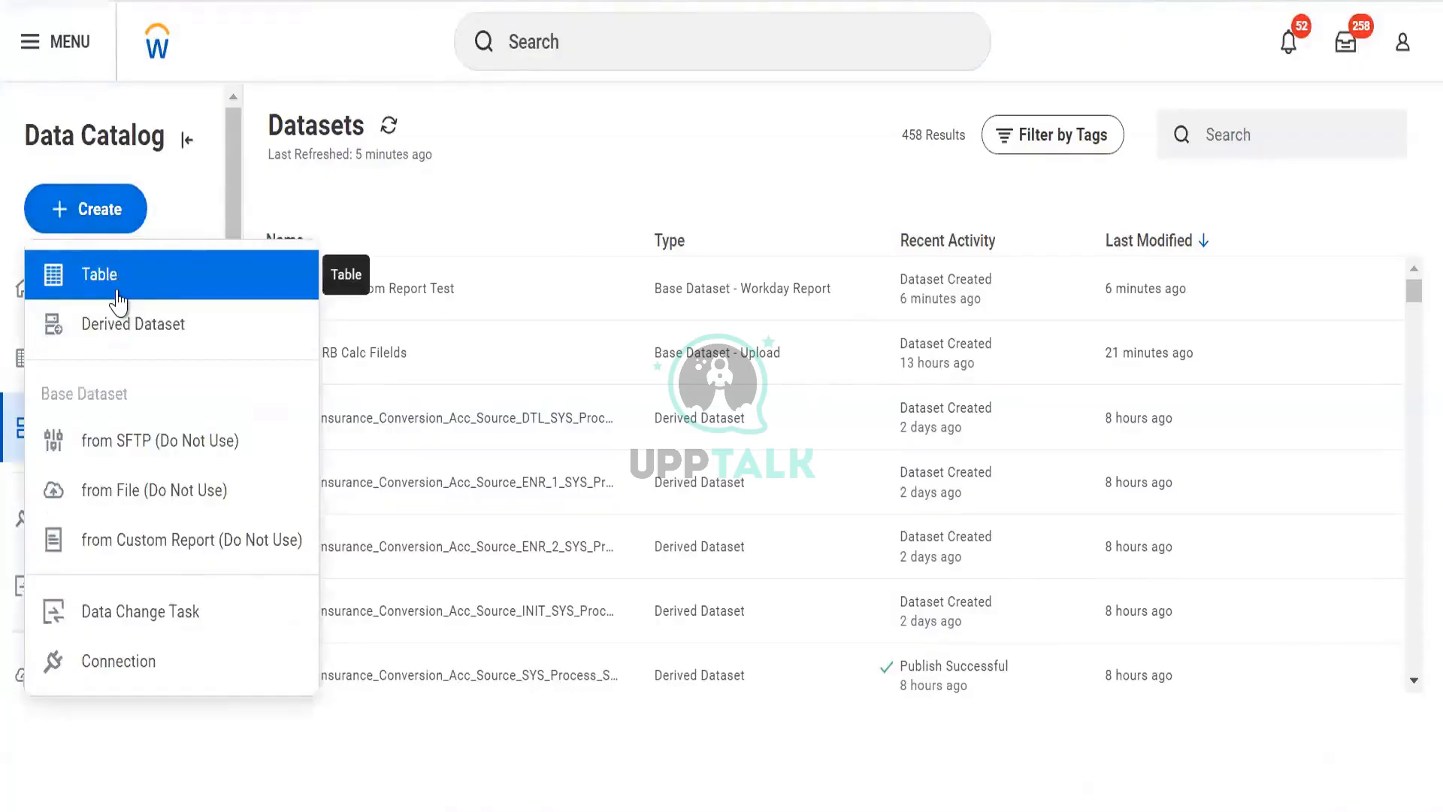
{"action": "left_click", "coordinate": [120, 292]}
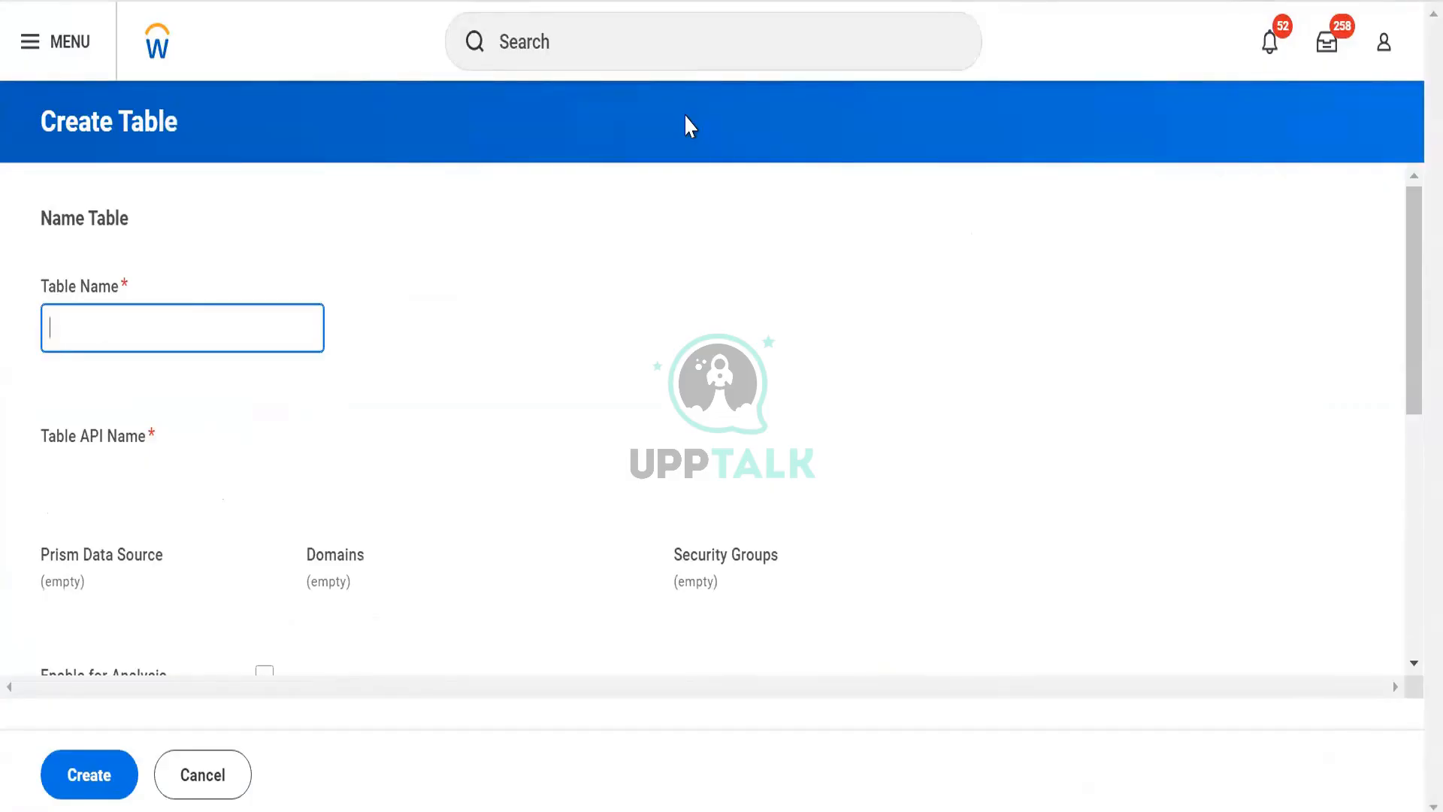
{"action": "type", "text": "BDS"}
{"action": "key", "text": "BackSpace"}
{"action": "key", "text": "BackSpace"}
{"action": "key", "text": "BackSpace"}
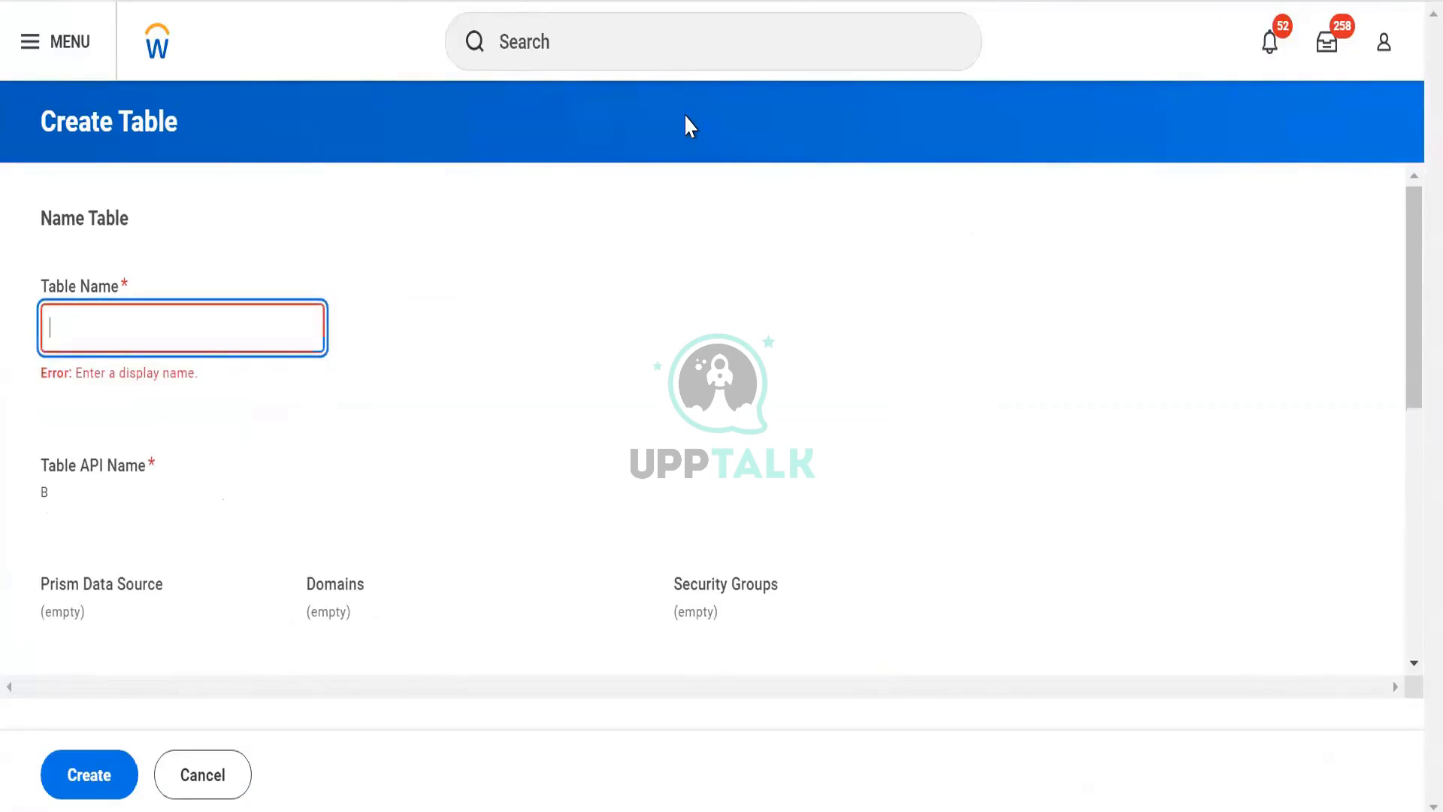
{"action": "type", "text": "TBL"}
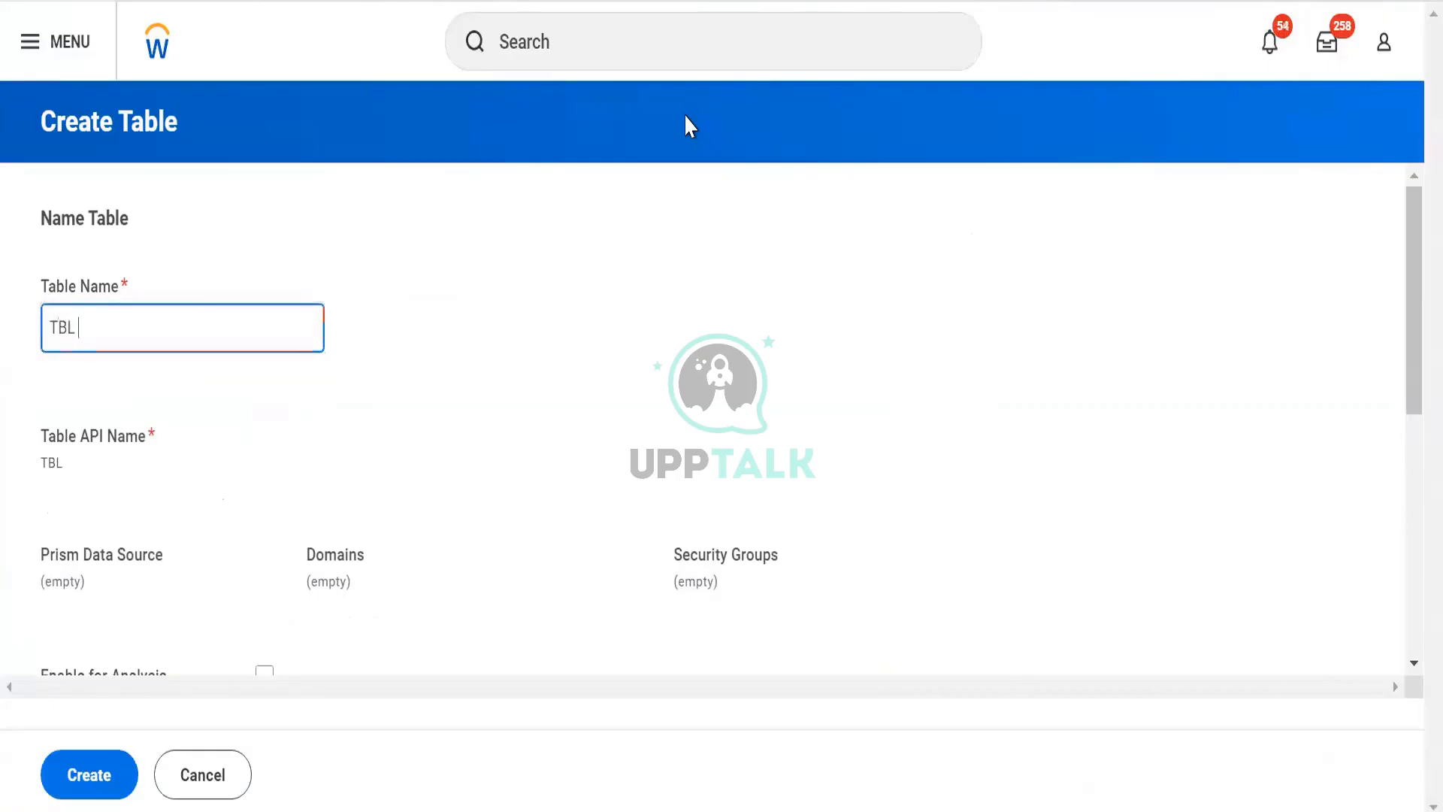
{"action": "type", "text": " Wokrer"}
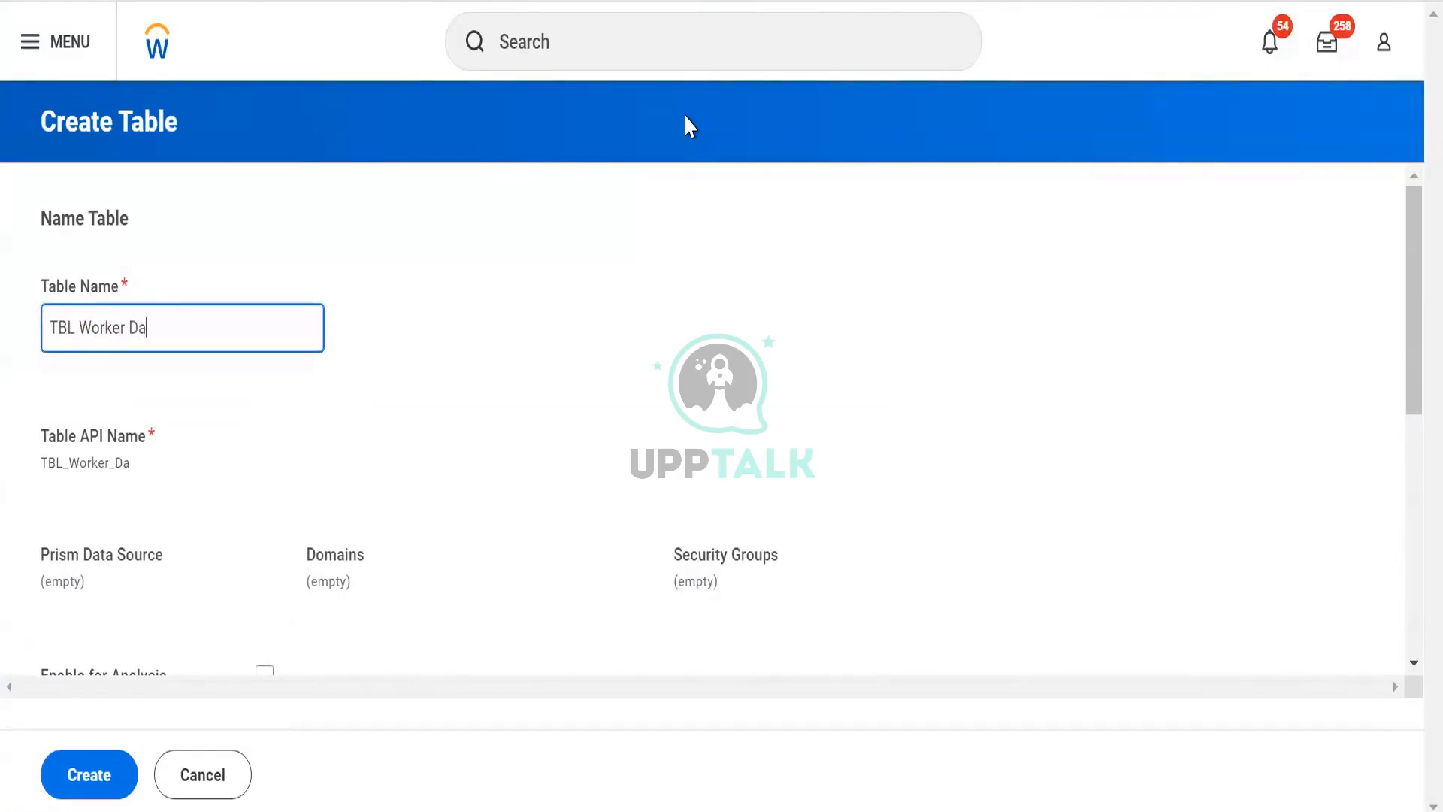
{"action": "left_click", "coordinate": [412, 421]}
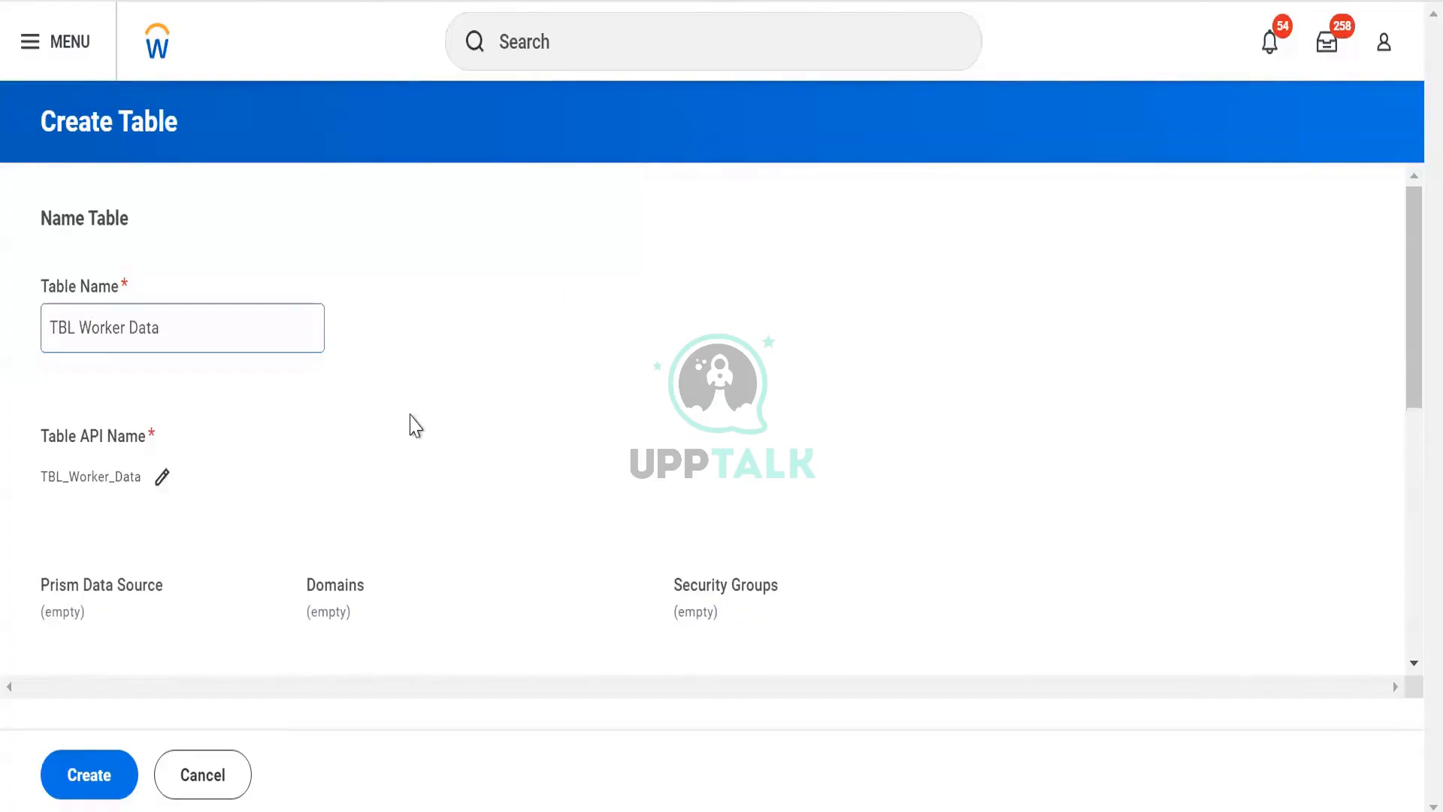
- Enable the new table for analysis
{"action": "scroll", "coordinate": [374, 388], "scroll_direction": "down", "scroll_amount": 5}
{"action": "scroll", "coordinate": [373, 388], "scroll_direction": "up", "scroll_amount": 2}
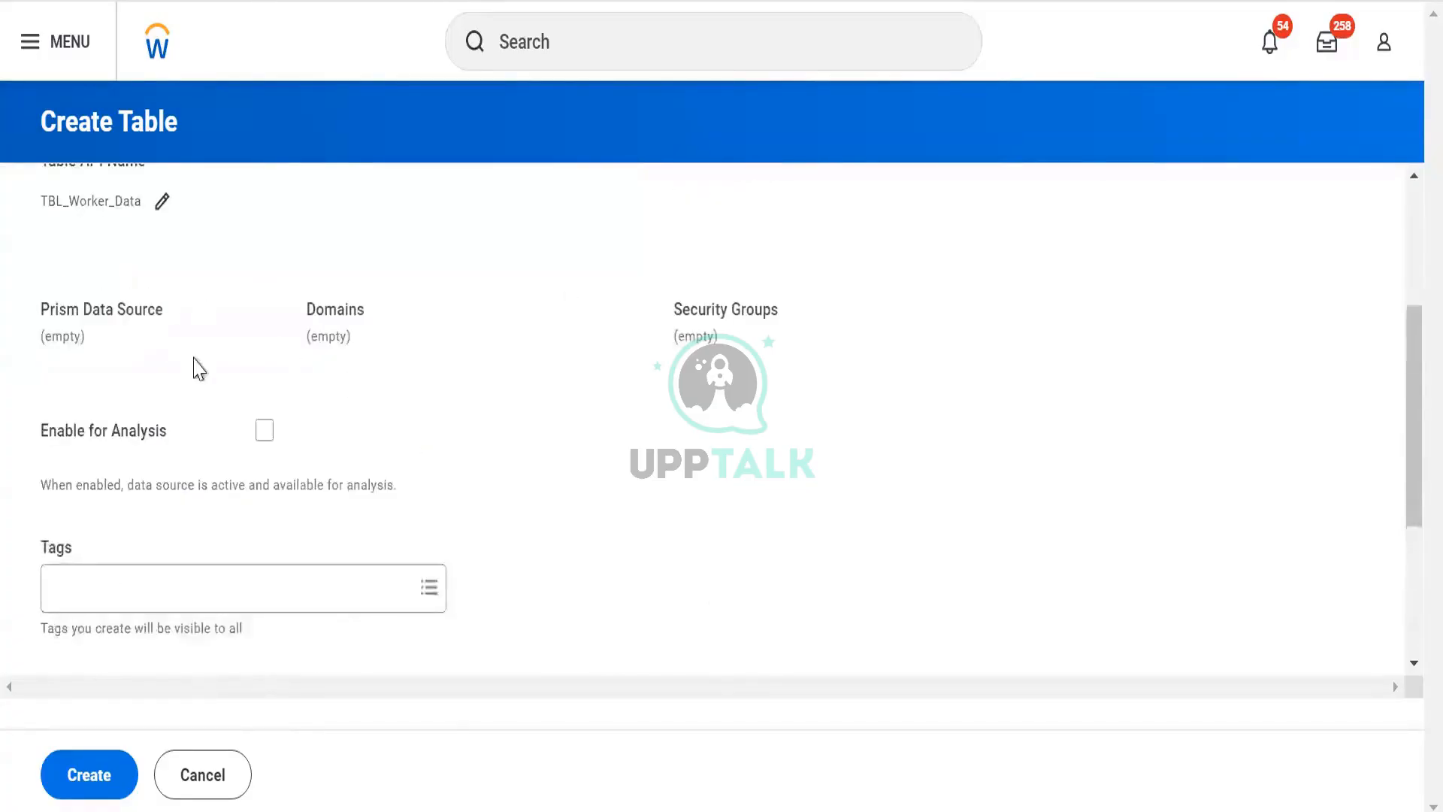
{"action": "scroll", "coordinate": [193, 366], "scroll_direction": "up", "scroll_amount": 4}
{"action": "scroll", "coordinate": [315, 435], "scroll_direction": "down", "scroll_amount": 8}
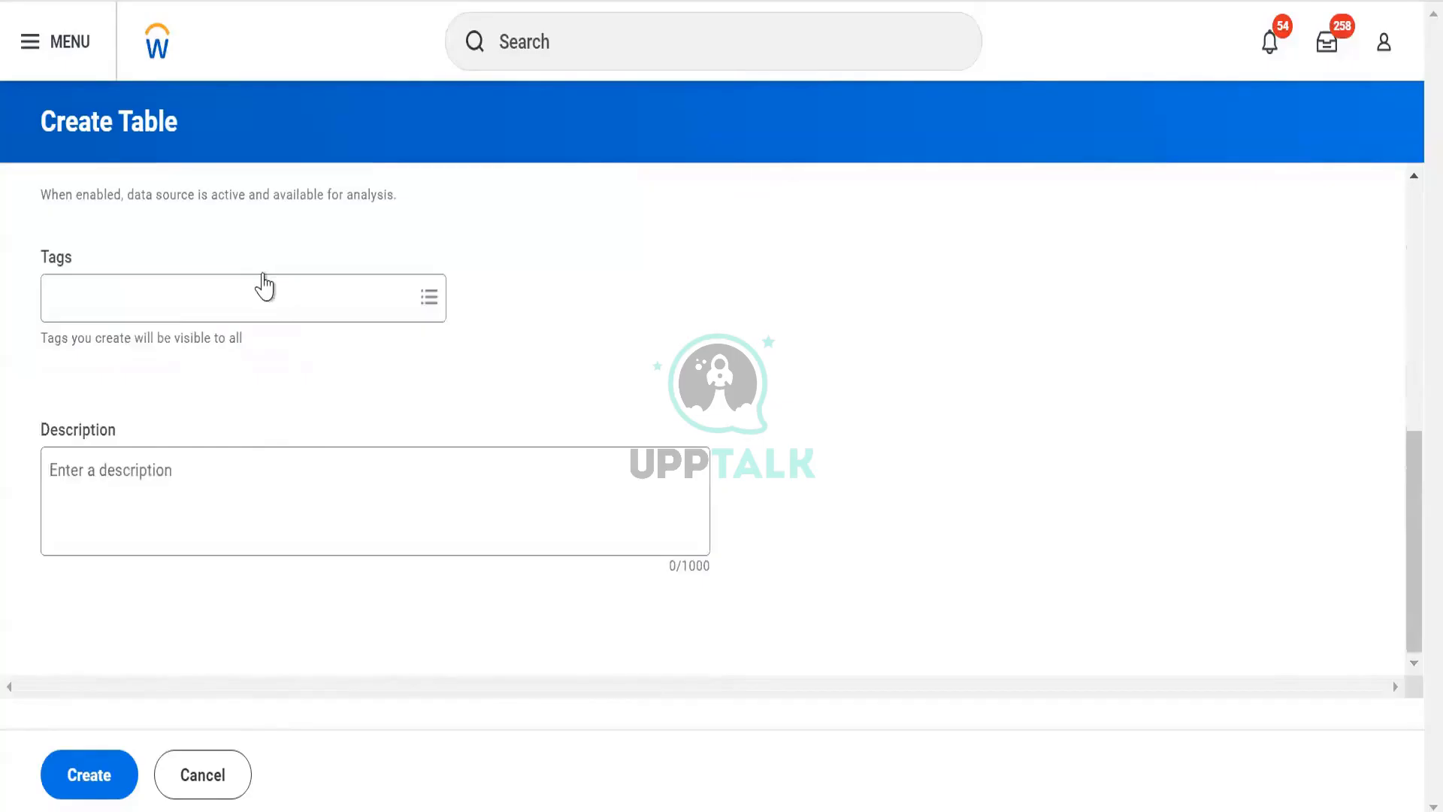
{"action": "scroll", "coordinate": [270, 391], "scroll_direction": "up", "scroll_amount": 4}
{"action": "left_click", "coordinate": [262, 415]}
{"action": "scroll", "coordinate": [261, 440], "scroll_direction": "down", "scroll_amount": 4}
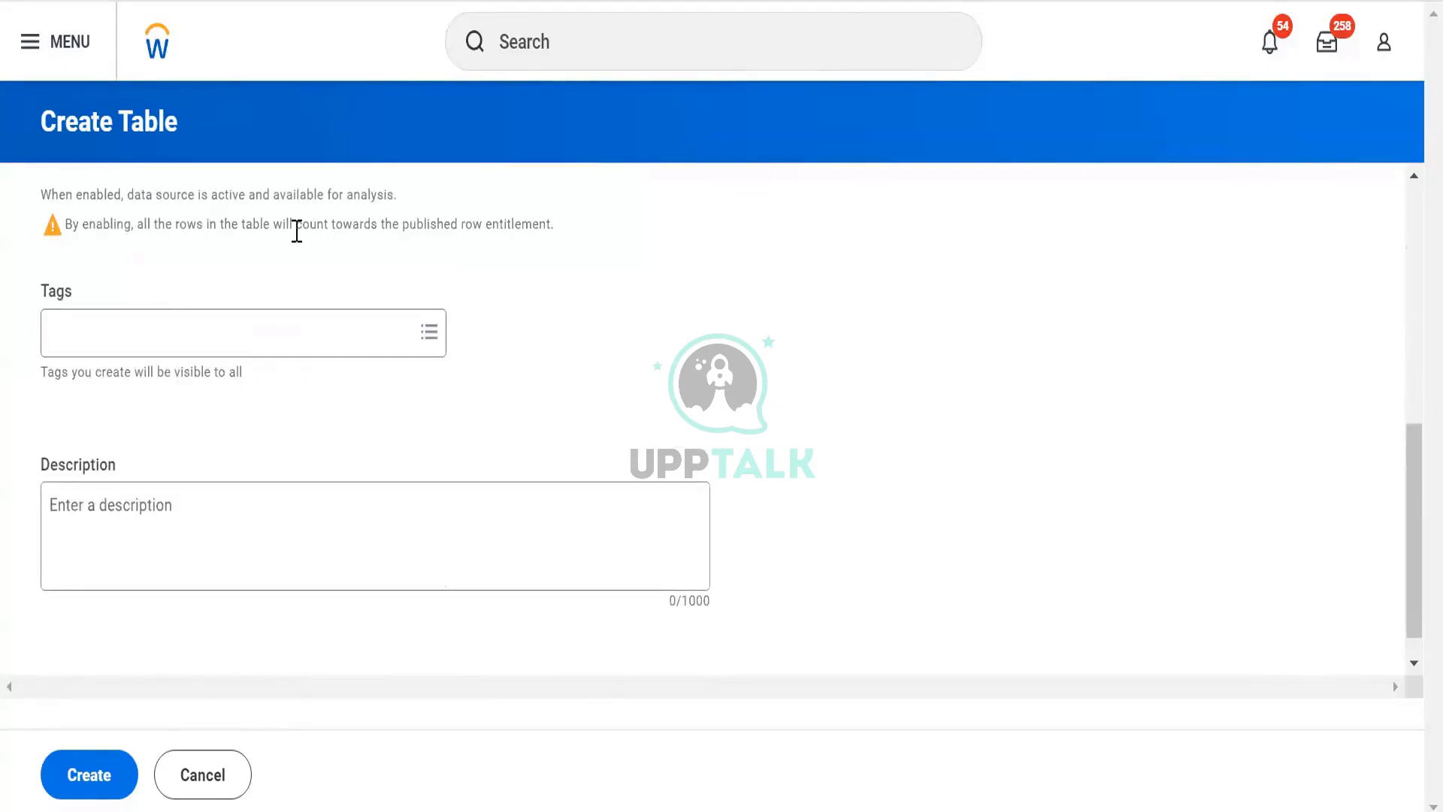
{"action": "left_click_drag", "start_coordinate": [297, 231], "coordinate": [529, 231]}
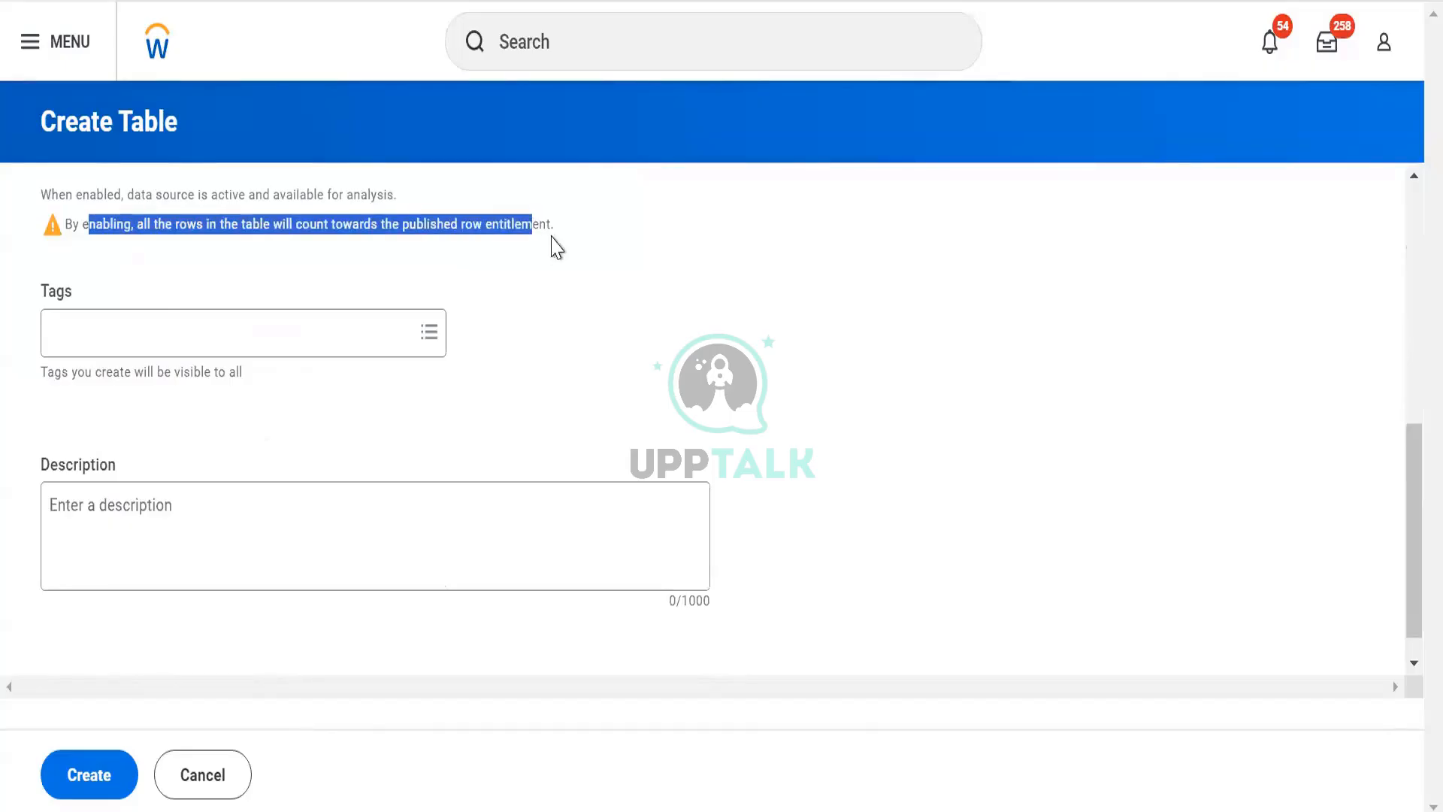
{"action": "left_click", "coordinate": [509, 396]}
{"action": "scroll", "coordinate": [513, 394], "scroll_direction": "up", "scroll_amount": 2}
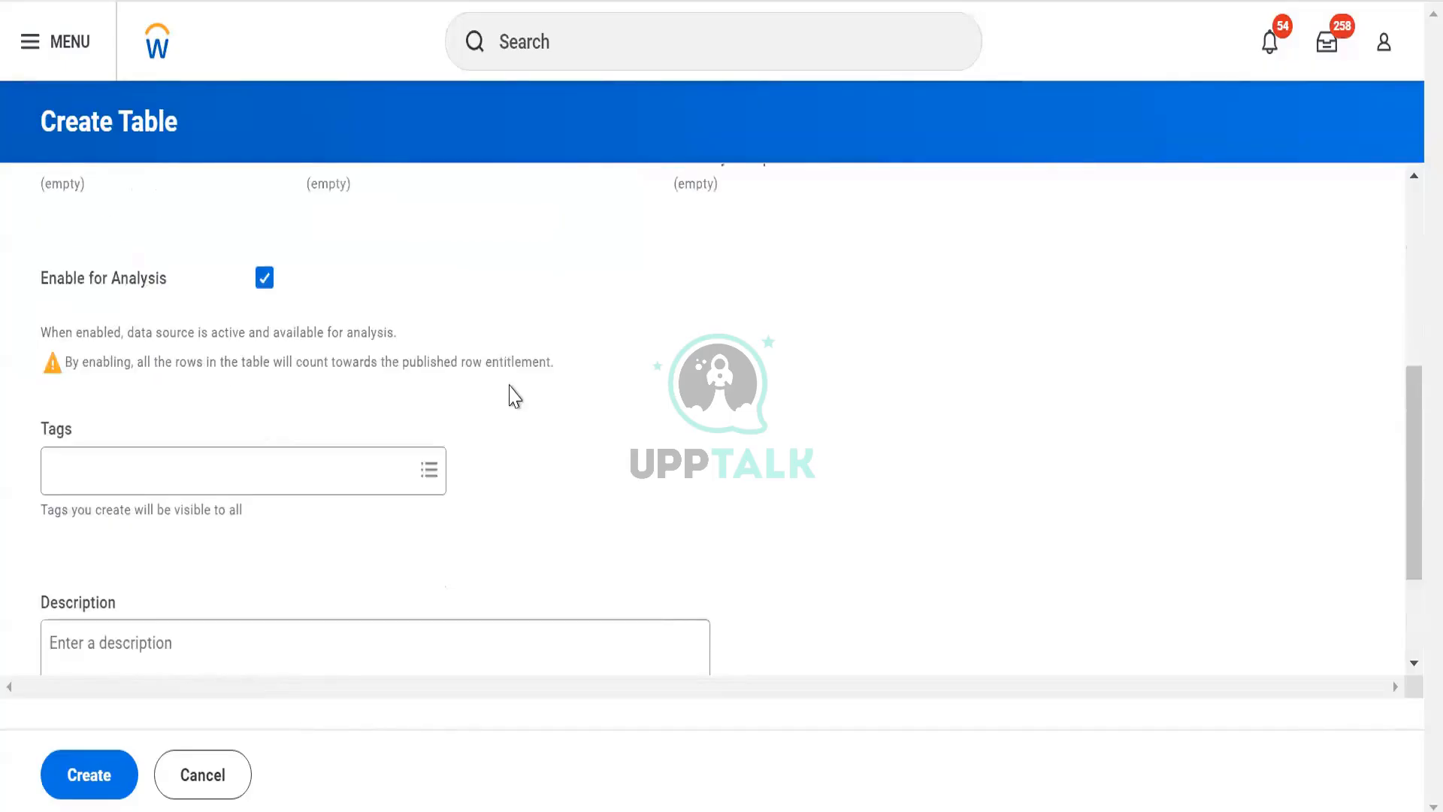
{"action": "scroll", "coordinate": [251, 447], "scroll_direction": "down", "scroll_amount": 2}
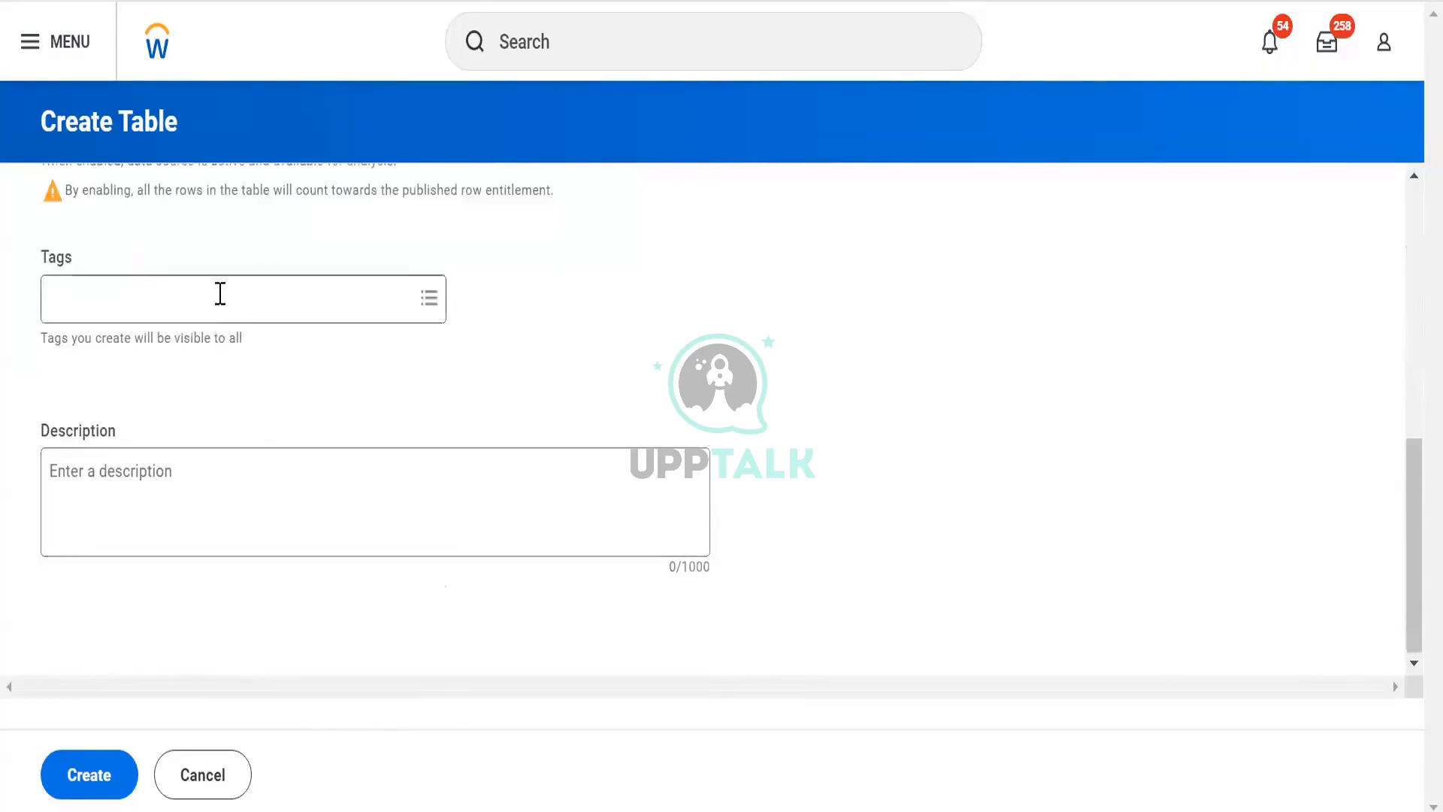
- Tag the table with Personal Data and create it
{"action": "left_click", "coordinate": [218, 297]}
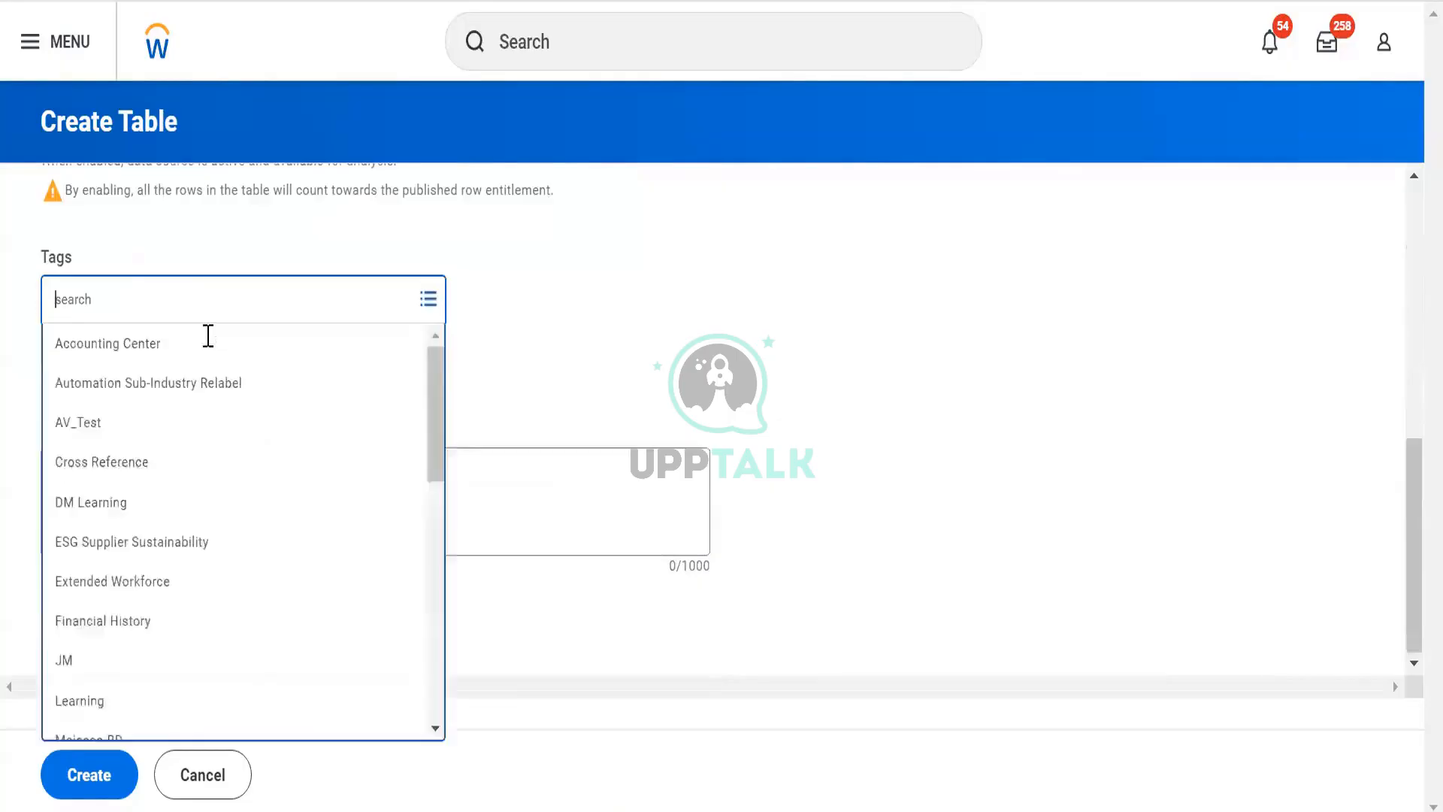
{"action": "left_click", "coordinate": [195, 396]}
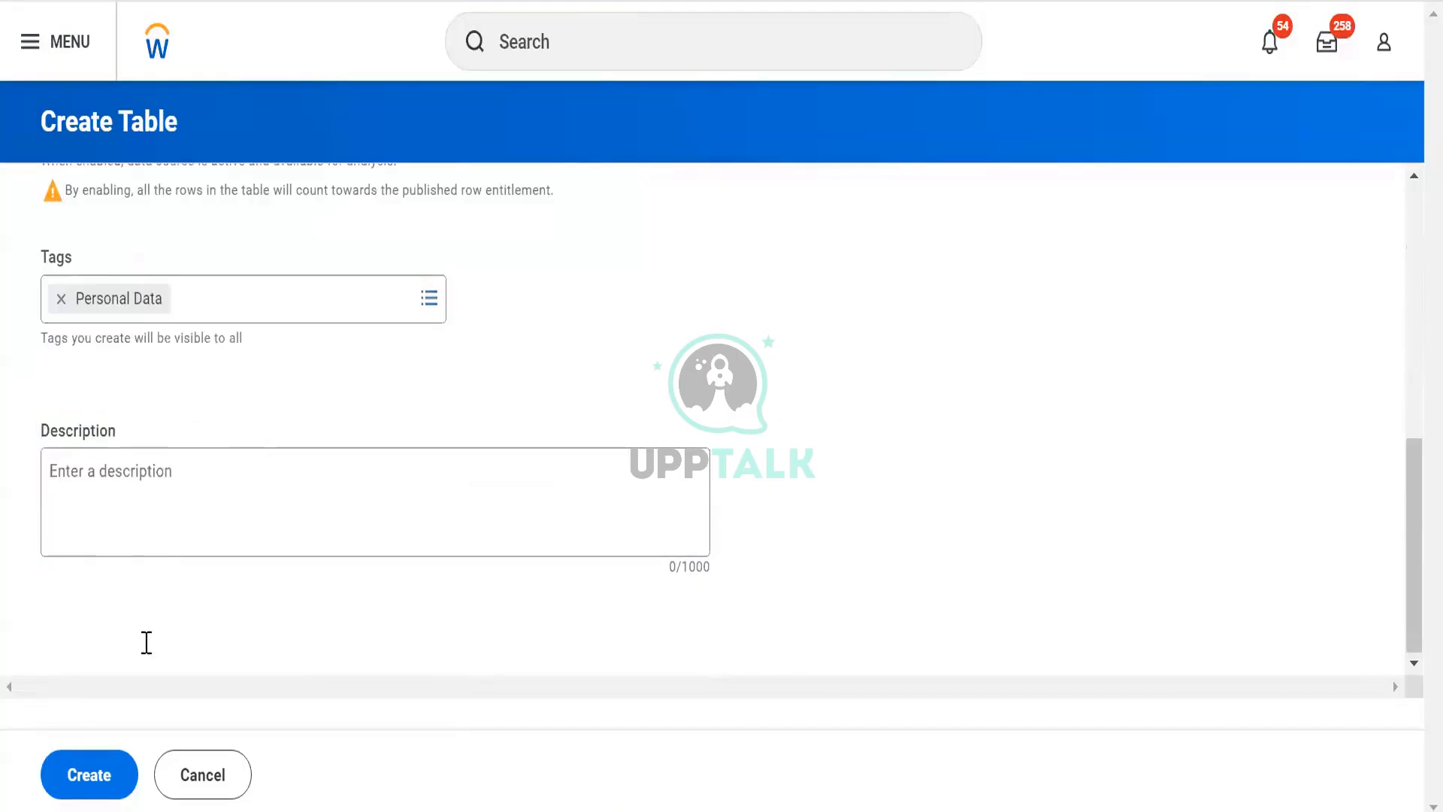
{"action": "left_click", "coordinate": [102, 784]}
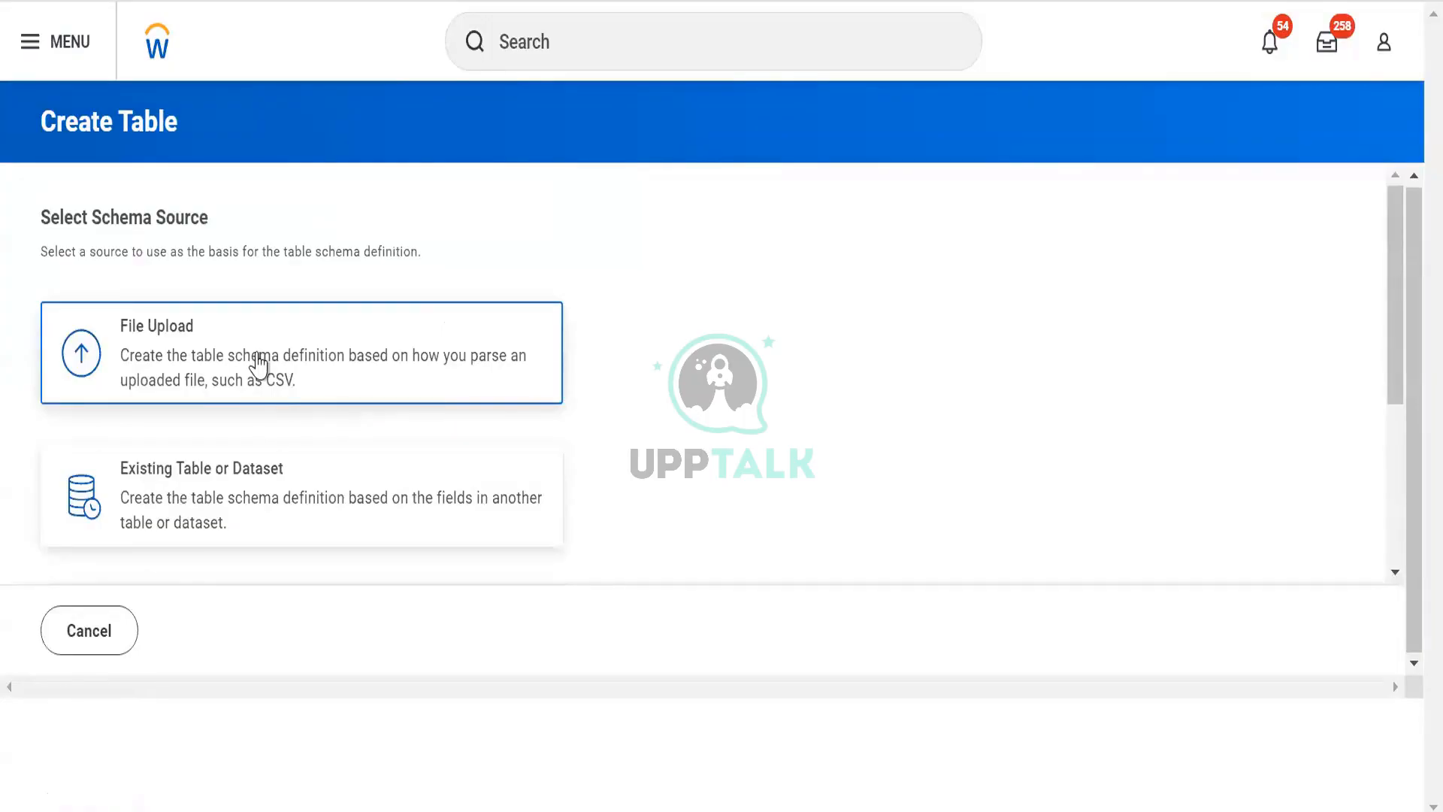
- Choose Workday Report as the schema source and select the DV Worker Data report
{"action": "scroll", "coordinate": [252, 368], "scroll_direction": "down", "scroll_amount": 3}
{"action": "scroll", "coordinate": [252, 368], "scroll_direction": "up", "scroll_amount": 3}
{"action": "scroll", "coordinate": [218, 353], "scroll_direction": "down", "scroll_amount": 2}
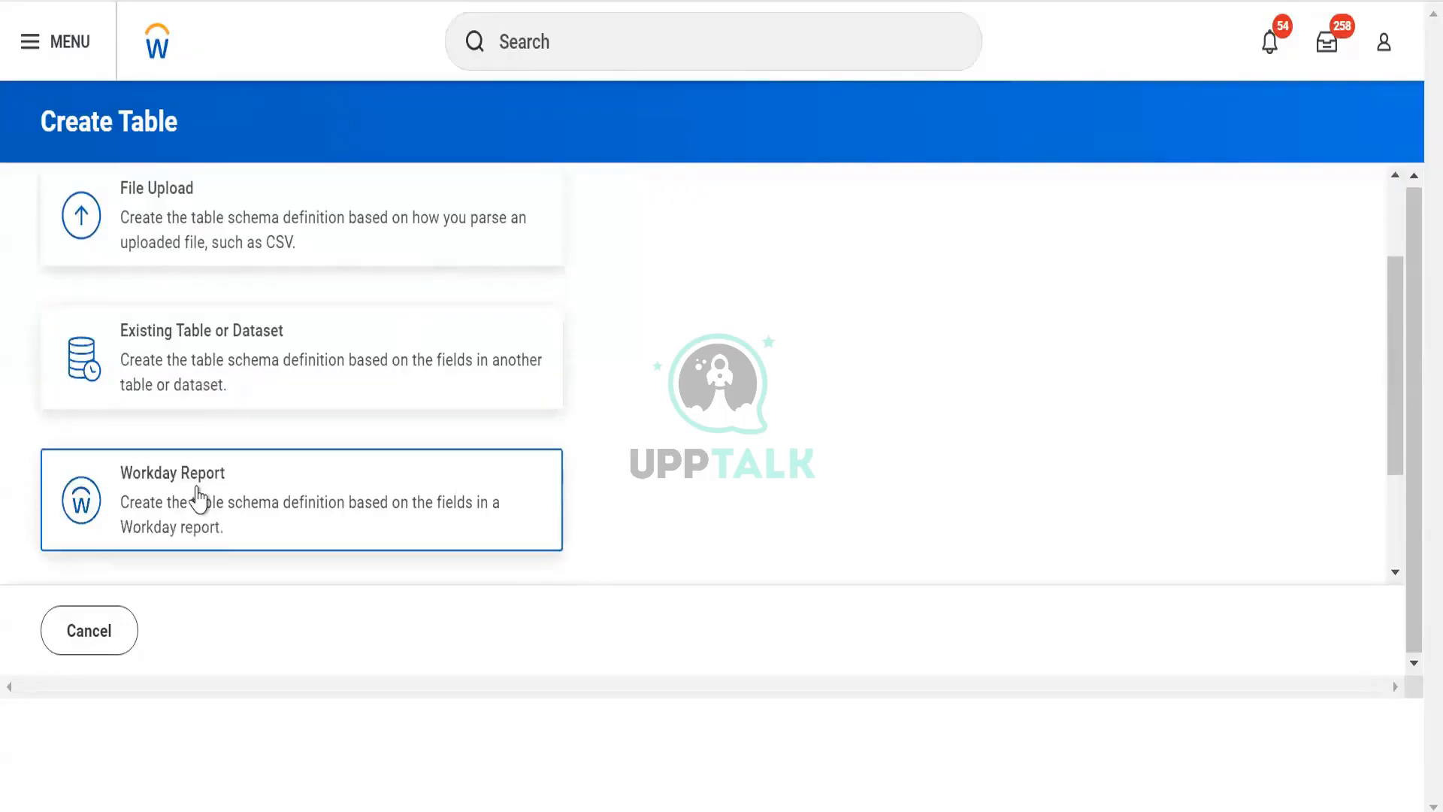
{"action": "left_click", "coordinate": [198, 489]}
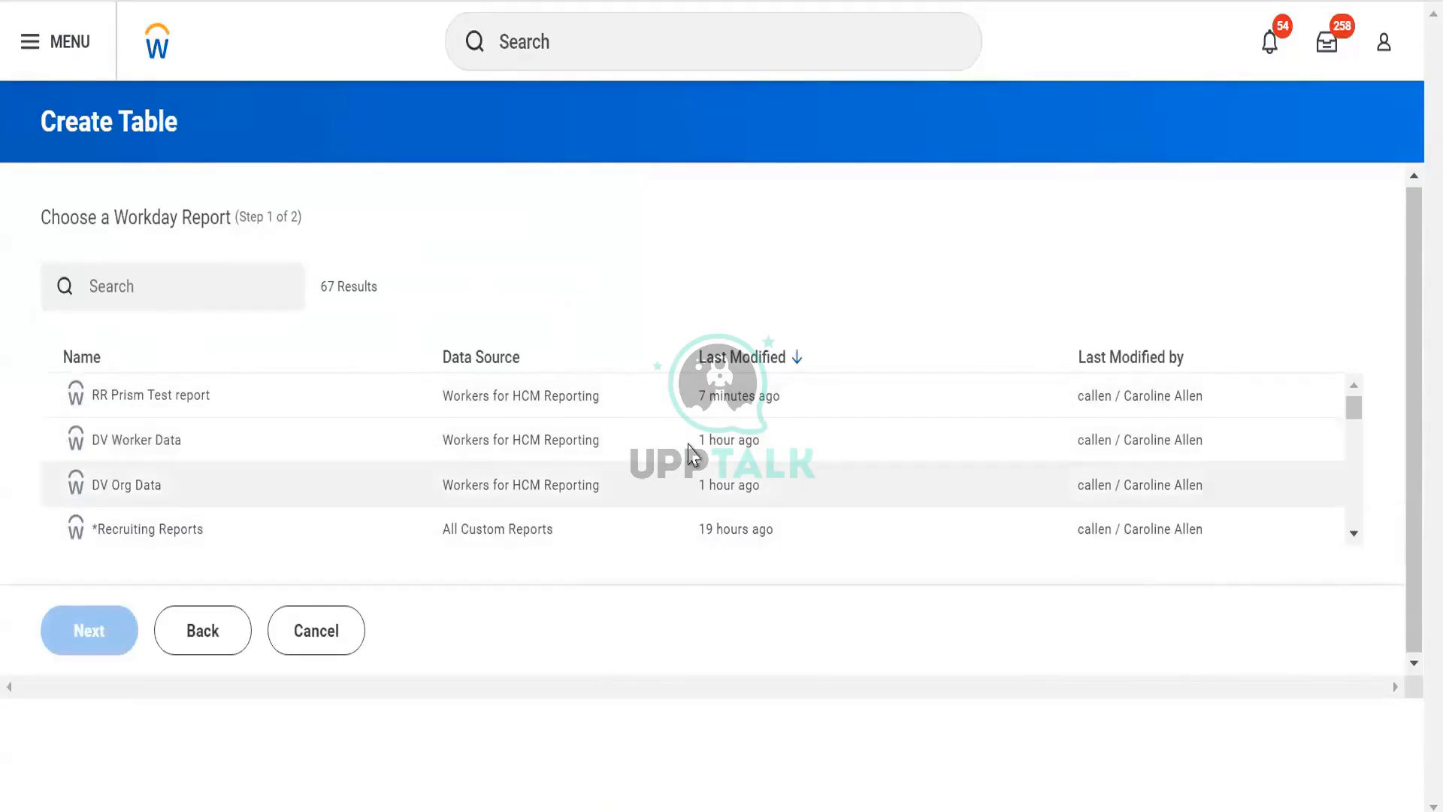
{"action": "left_click", "coordinate": [136, 451]}
{"action": "left_click", "coordinate": [84, 639]}
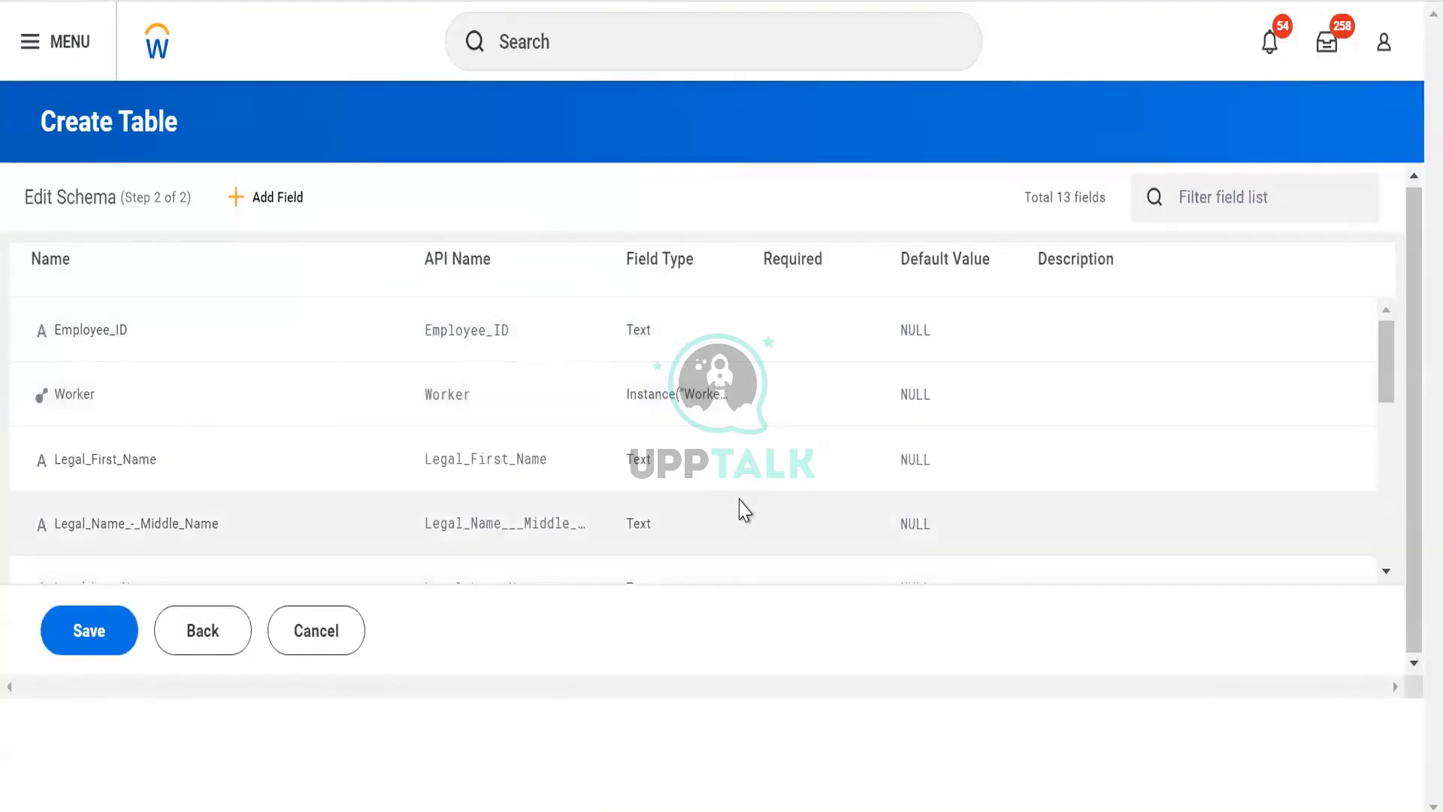
- Review the fields listed in the table's schema
{"action": "scroll", "coordinate": [740, 499], "scroll_direction": "down", "scroll_amount": 2}
{"action": "scroll", "coordinate": [740, 499], "scroll_direction": "up", "scroll_amount": 2}
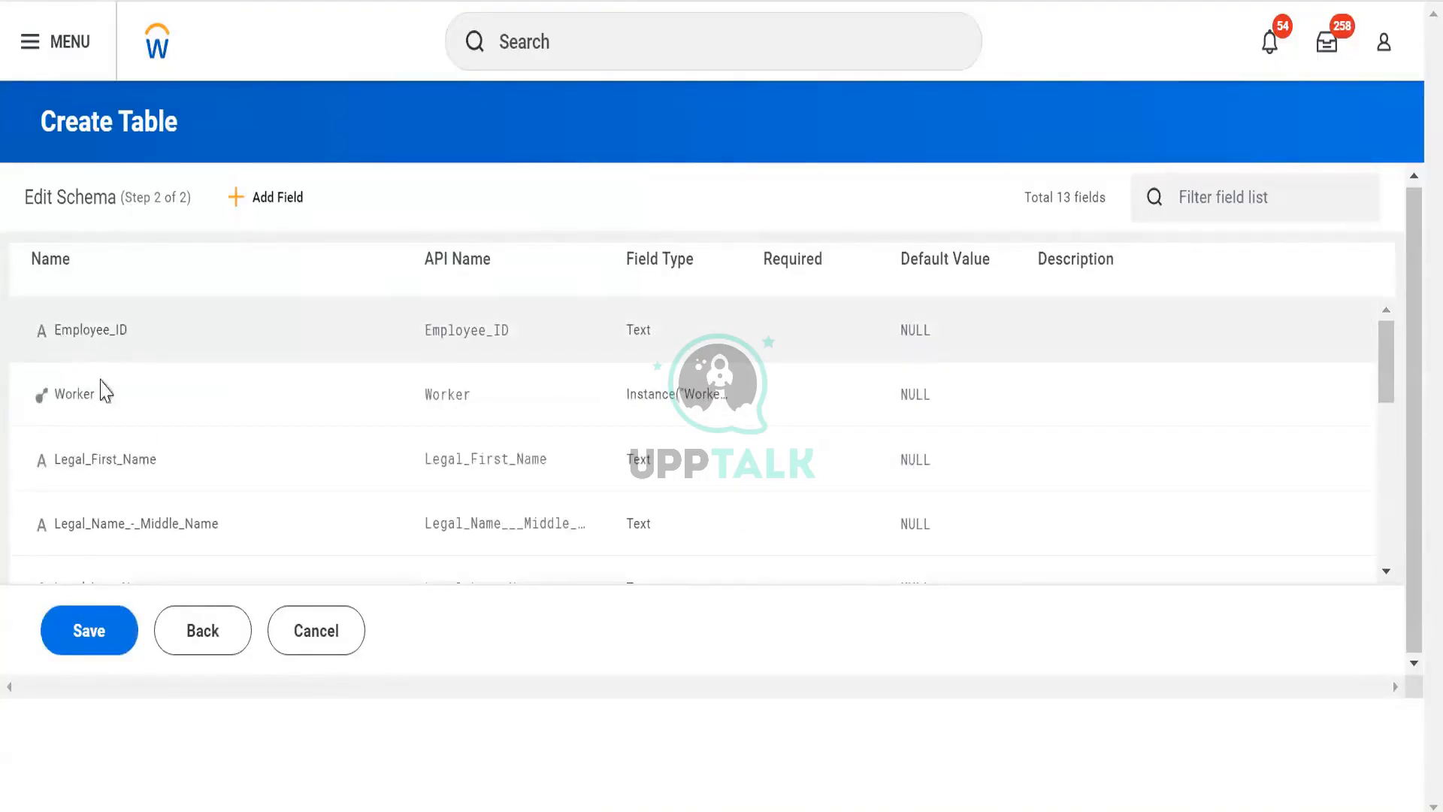
{"action": "scroll", "coordinate": [106, 430], "scroll_direction": "down", "scroll_amount": 2}
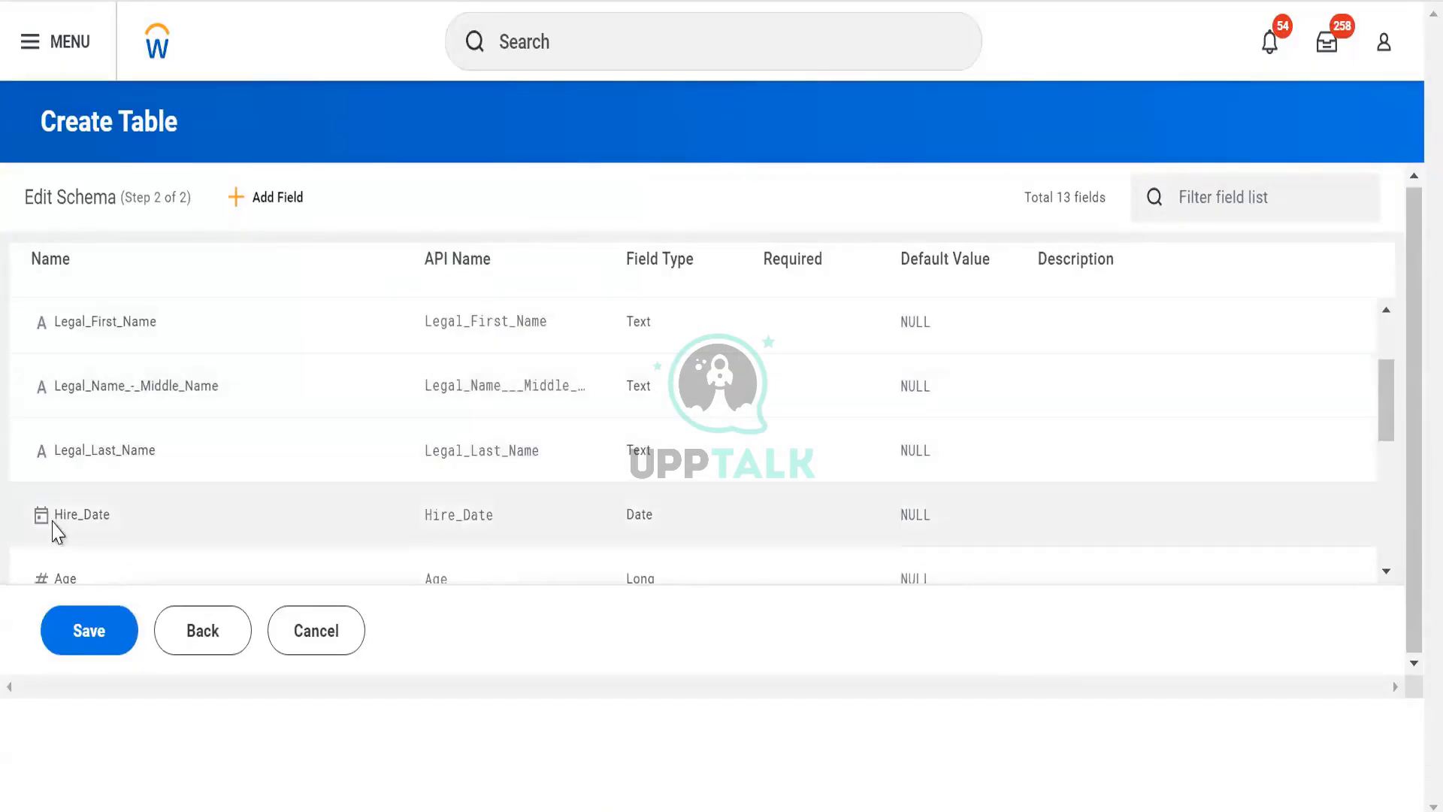
{"action": "scroll", "coordinate": [55, 519], "scroll_direction": "down", "scroll_amount": 4}
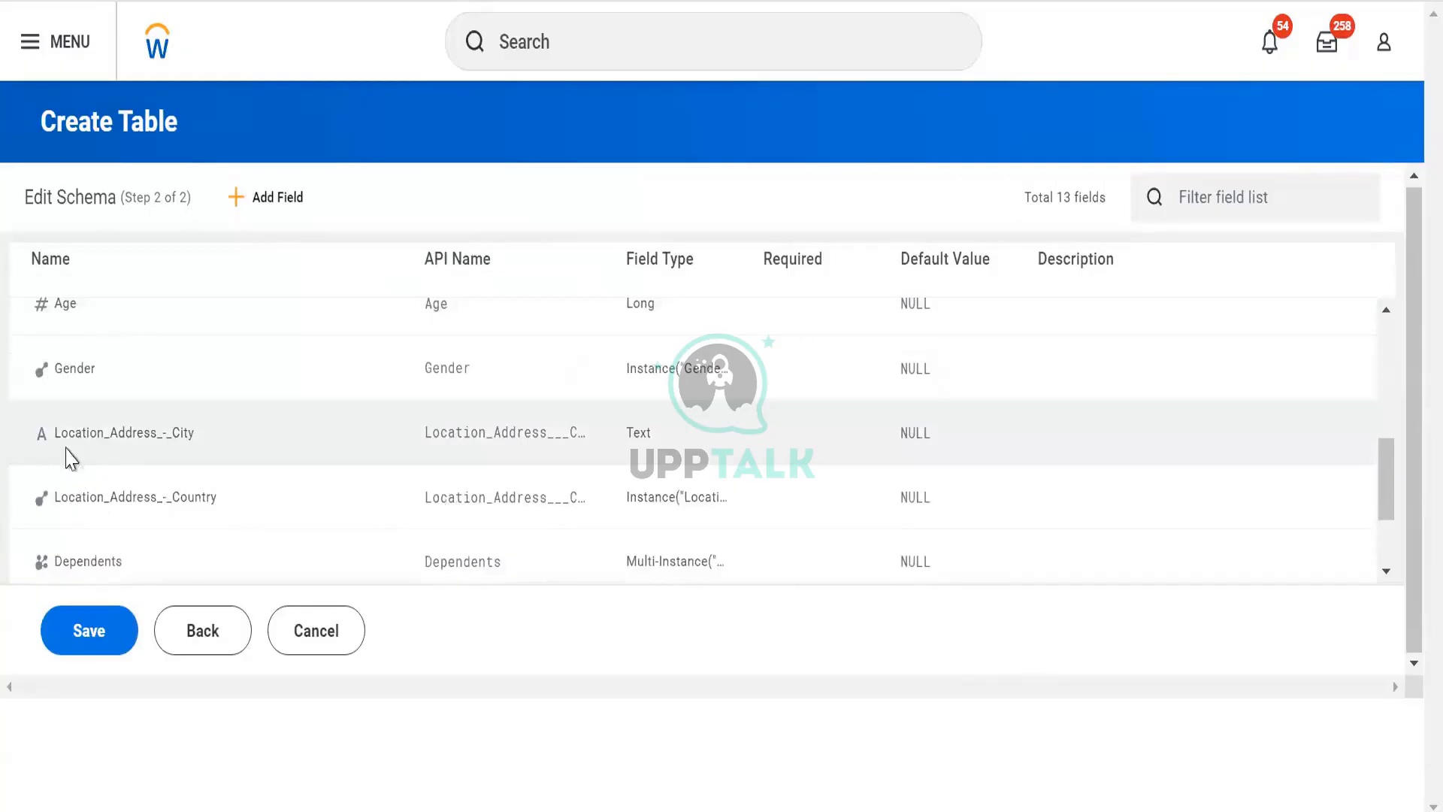
{"action": "scroll", "coordinate": [105, 421], "scroll_direction": "down", "scroll_amount": 2}
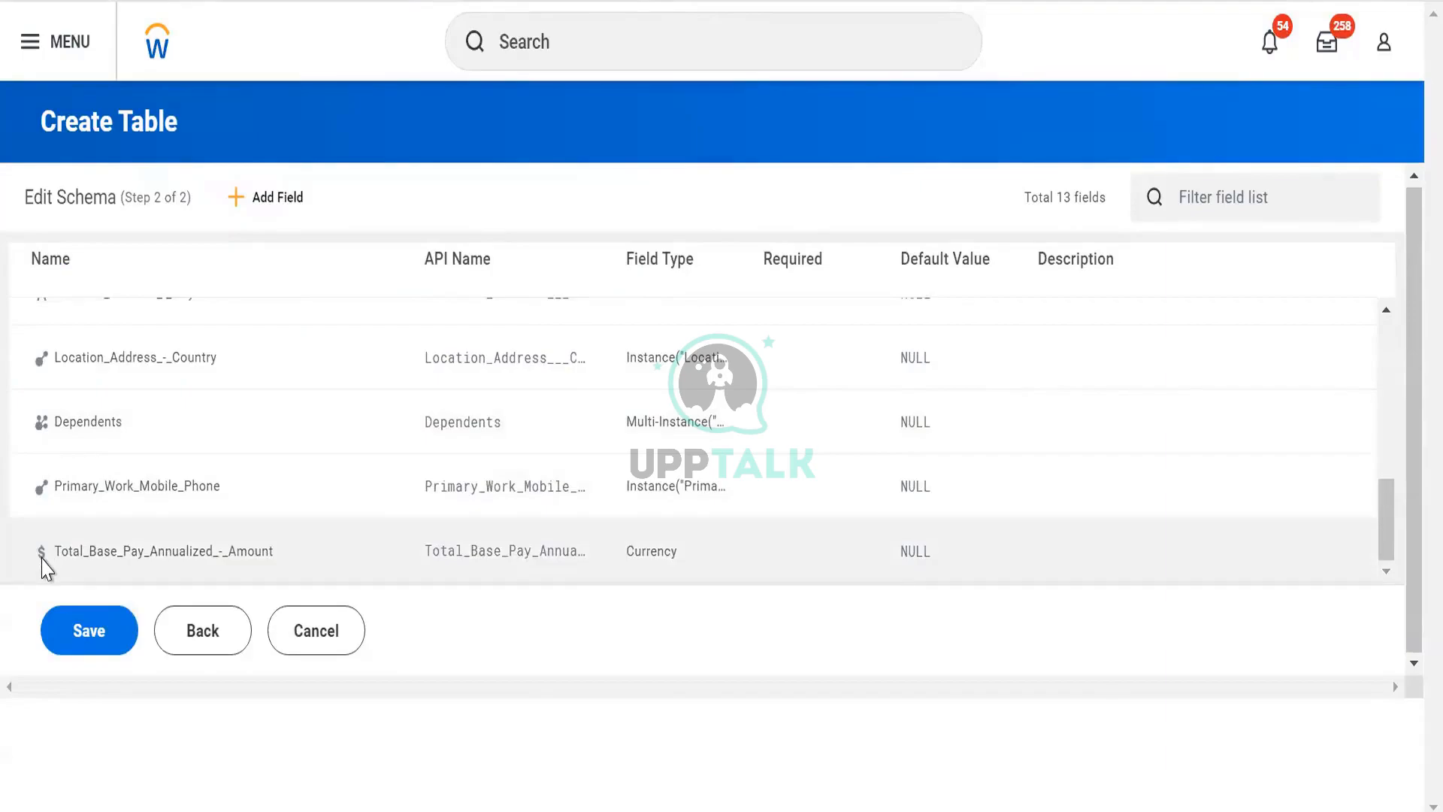
{"action": "scroll", "coordinate": [597, 499], "scroll_direction": "up", "scroll_amount": 5}
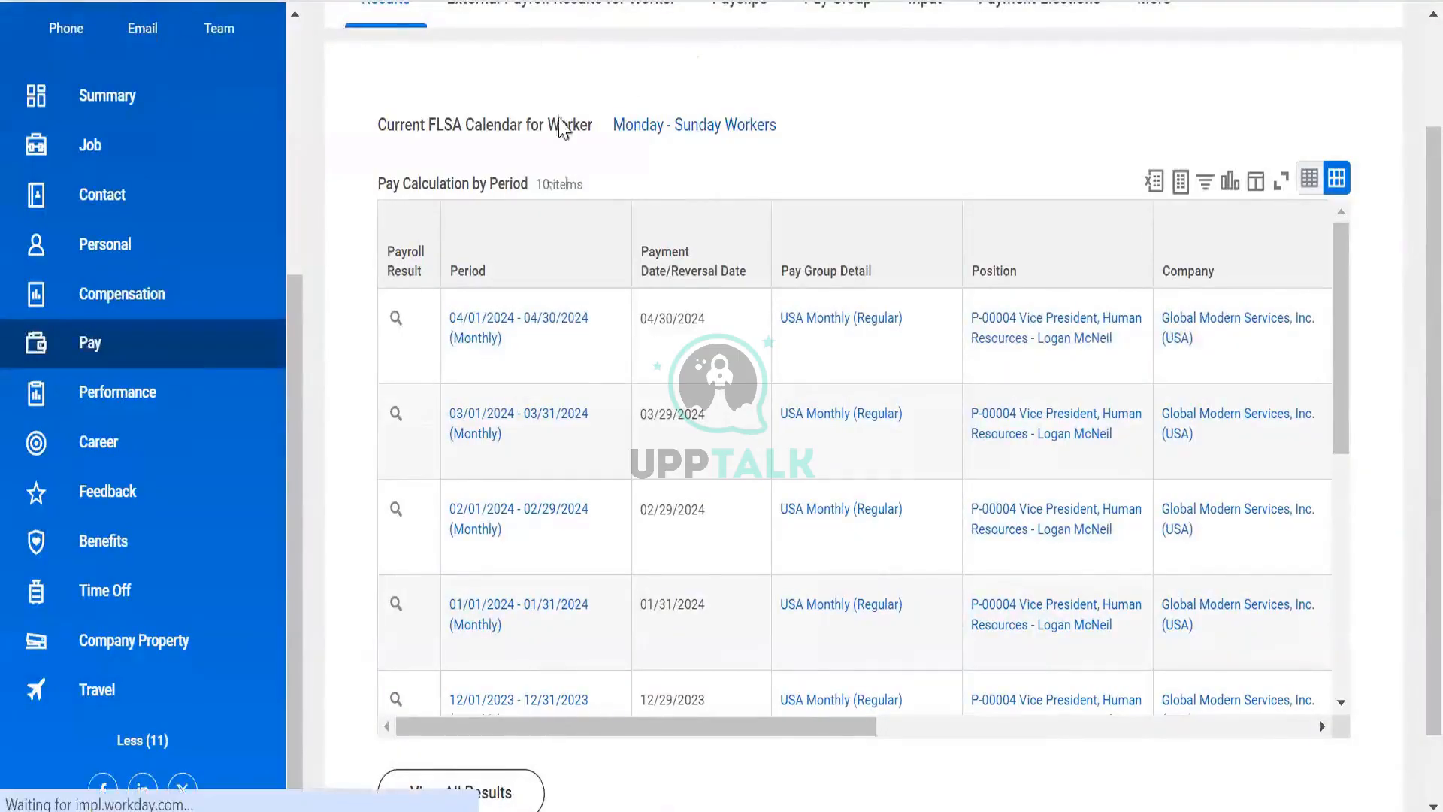
- Search for the DV Worker Data report and open its definition
{"action": "scroll", "coordinate": [559, 177], "scroll_direction": "up", "scroll_amount": 2}
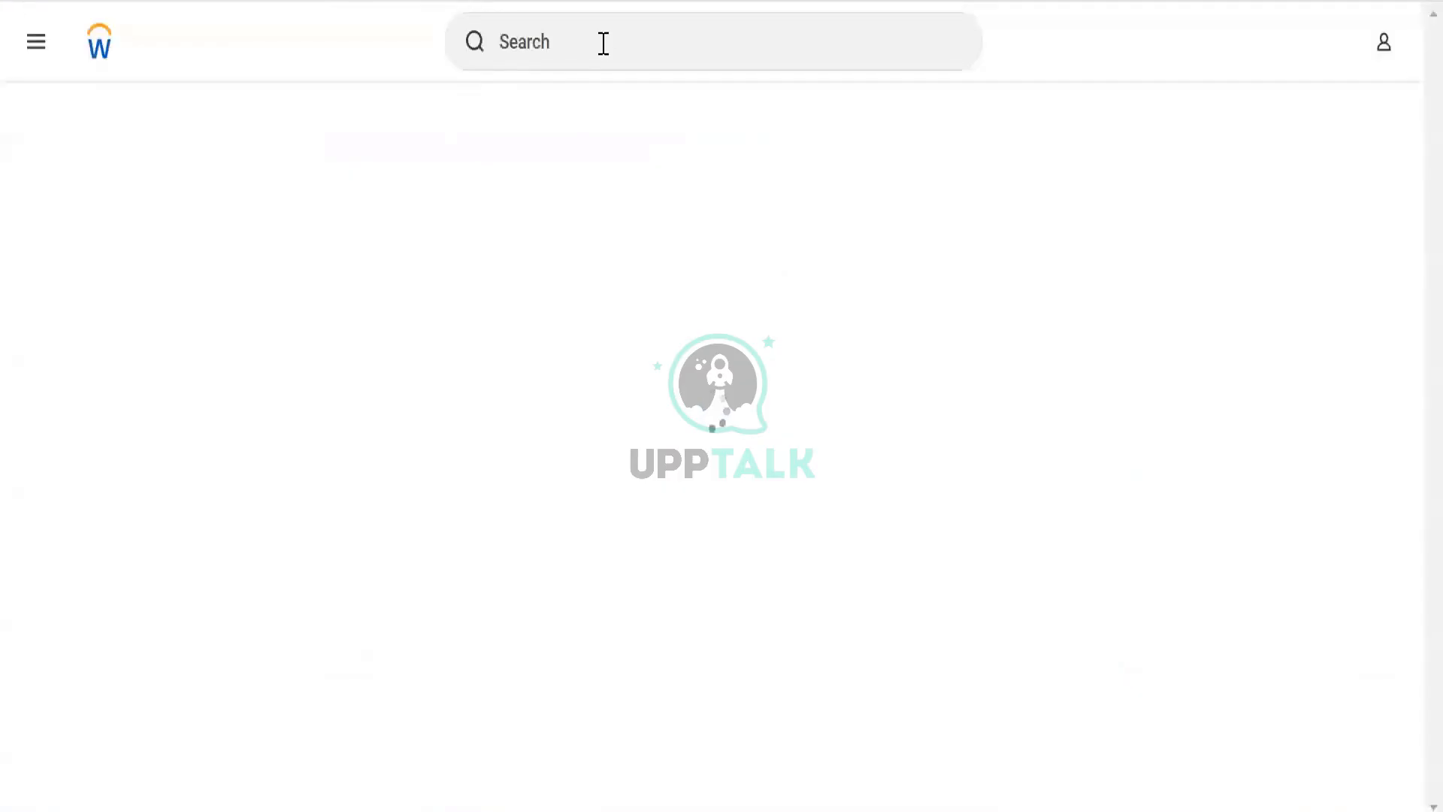
{"action": "left_click", "coordinate": [603, 43]}
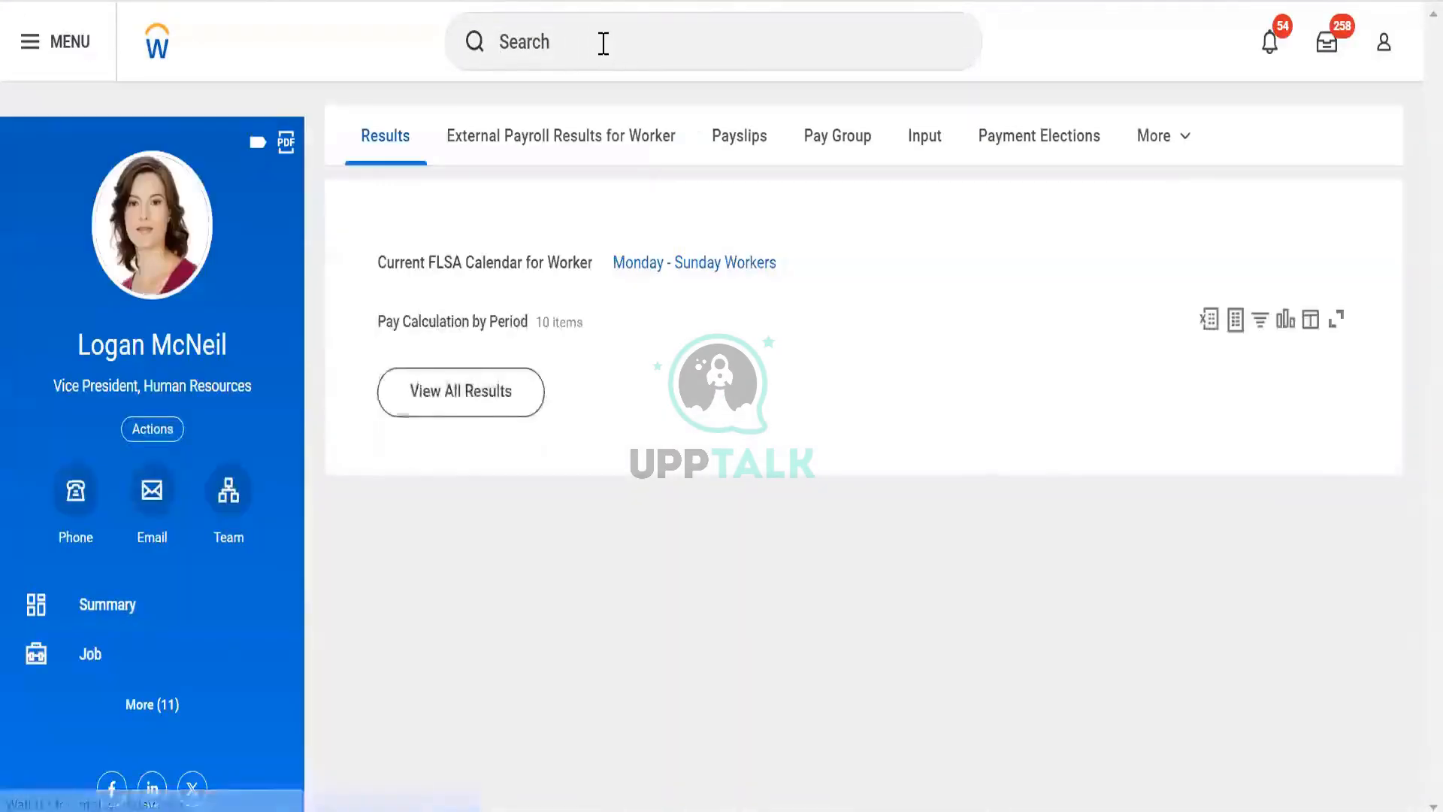
{"action": "left_click", "coordinate": [604, 43]}
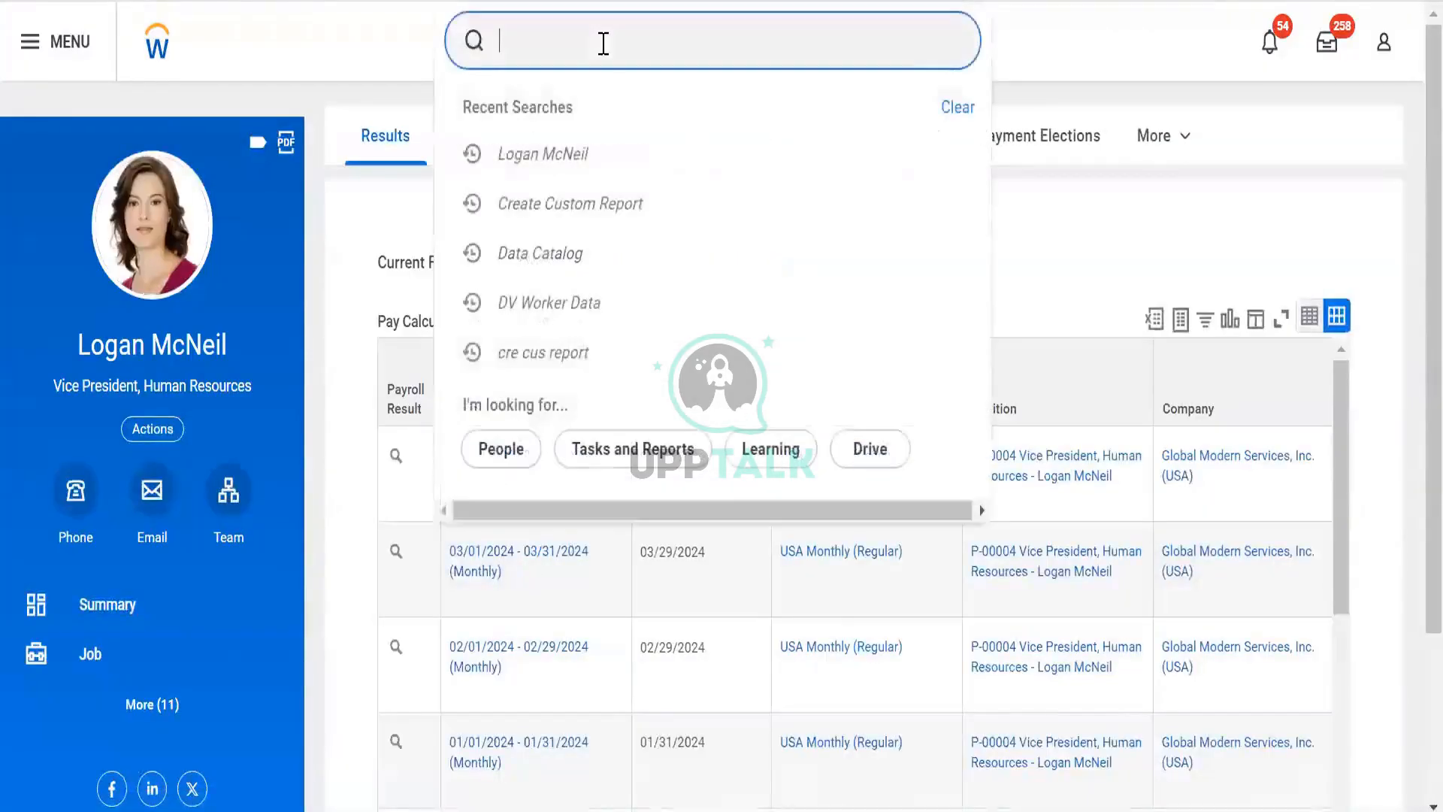
{"action": "type", "text": "rd: dv worke"}
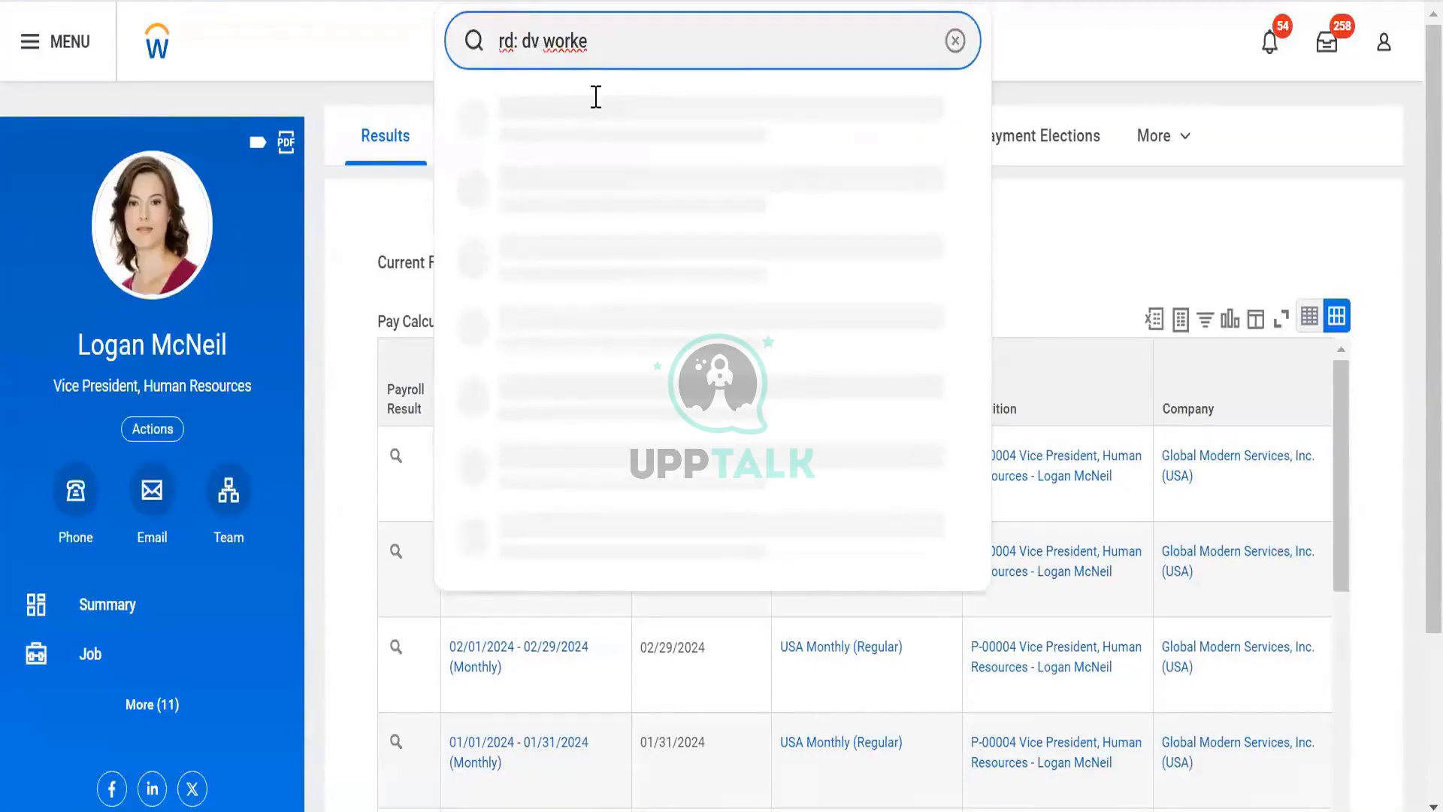
{"action": "left_click", "coordinate": [590, 126]}
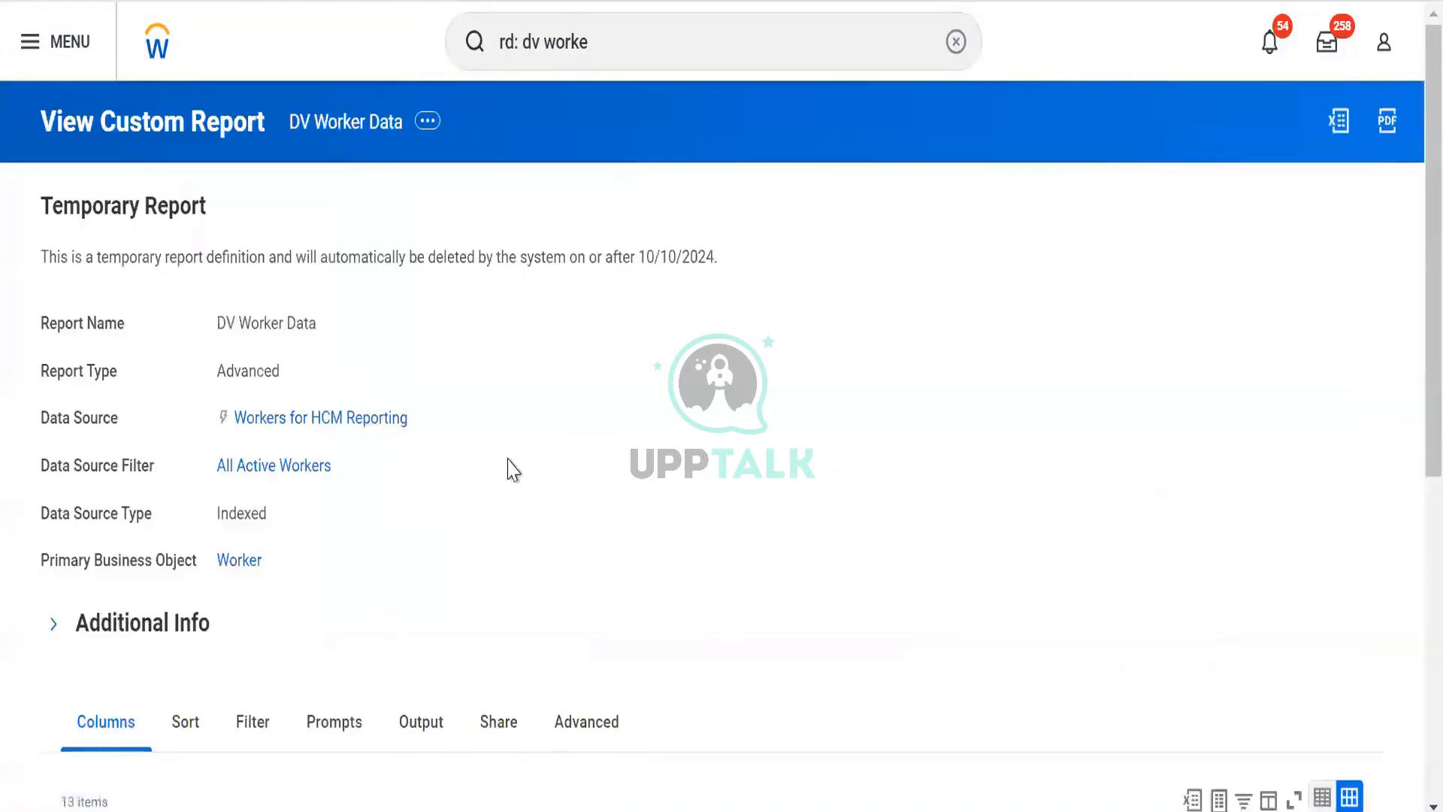
- Review the report's columns and its advanced settings, including web service and Prism enablement
{"action": "scroll", "coordinate": [506, 467], "scroll_direction": "down", "scroll_amount": 5}
{"action": "scroll", "coordinate": [526, 330], "scroll_direction": "down", "scroll_amount": 2}
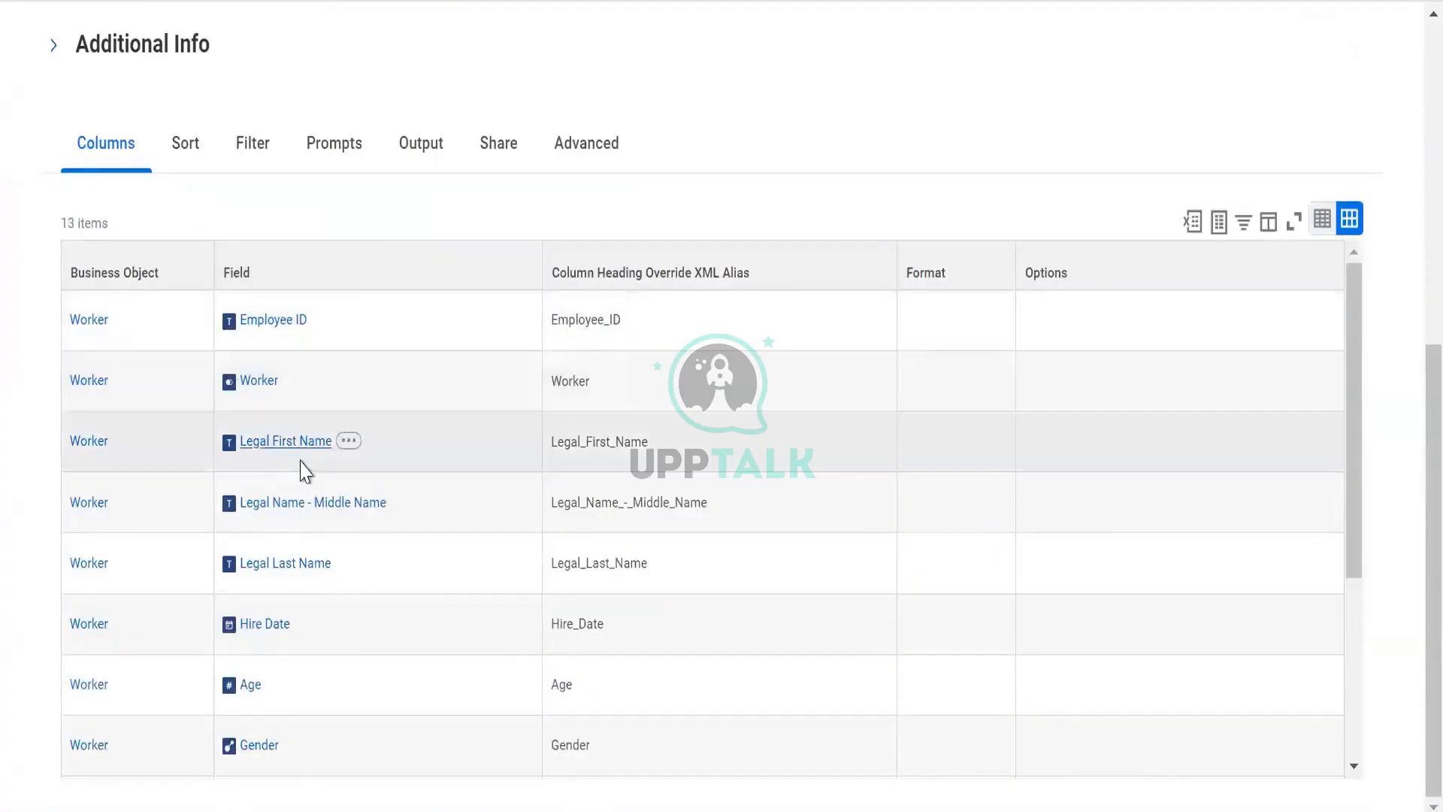
{"action": "scroll", "coordinate": [344, 534], "scroll_direction": "down", "scroll_amount": 2}
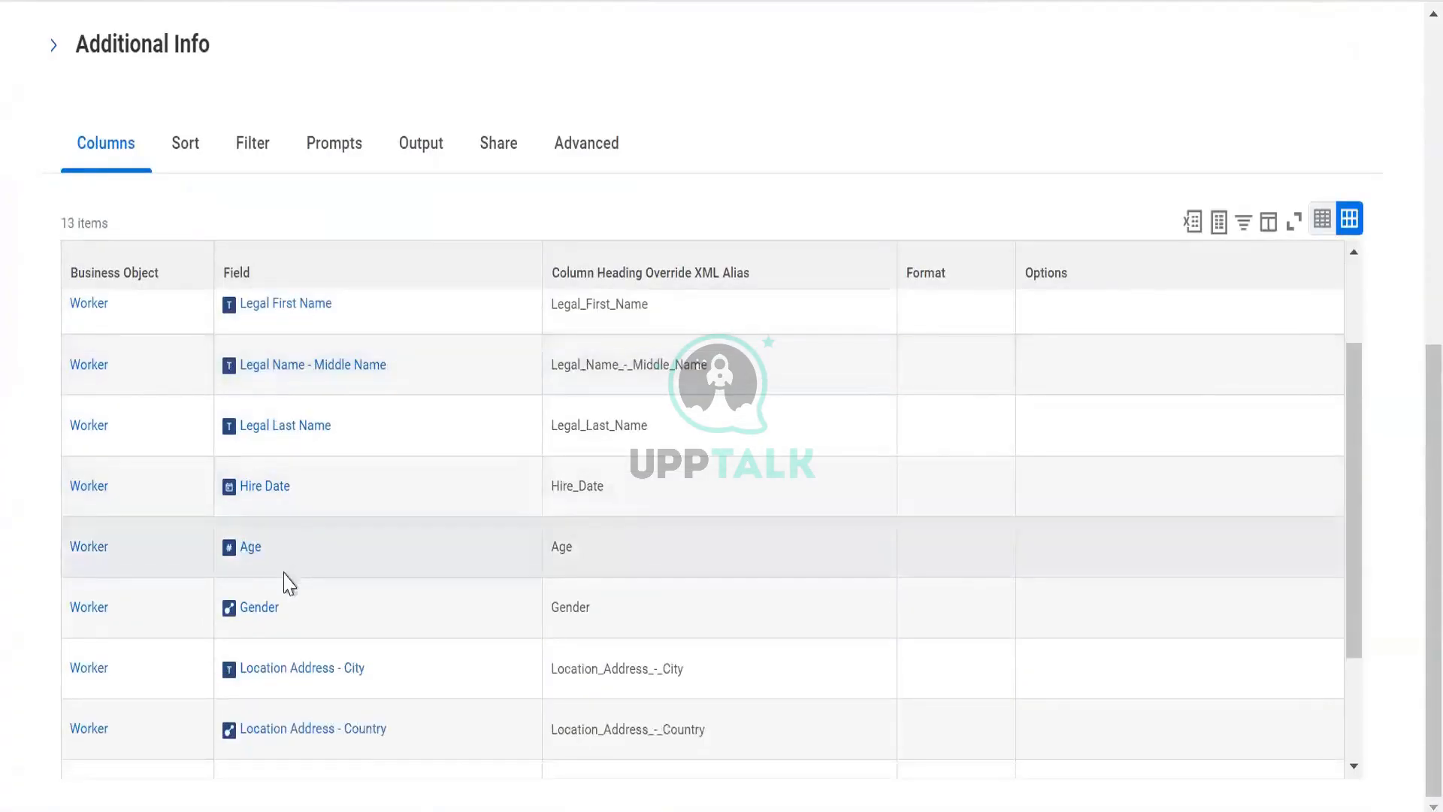
{"action": "scroll", "coordinate": [332, 619], "scroll_direction": "down", "scroll_amount": 2}
{"action": "scroll", "coordinate": [300, 592], "scroll_direction": "down", "scroll_amount": 1}
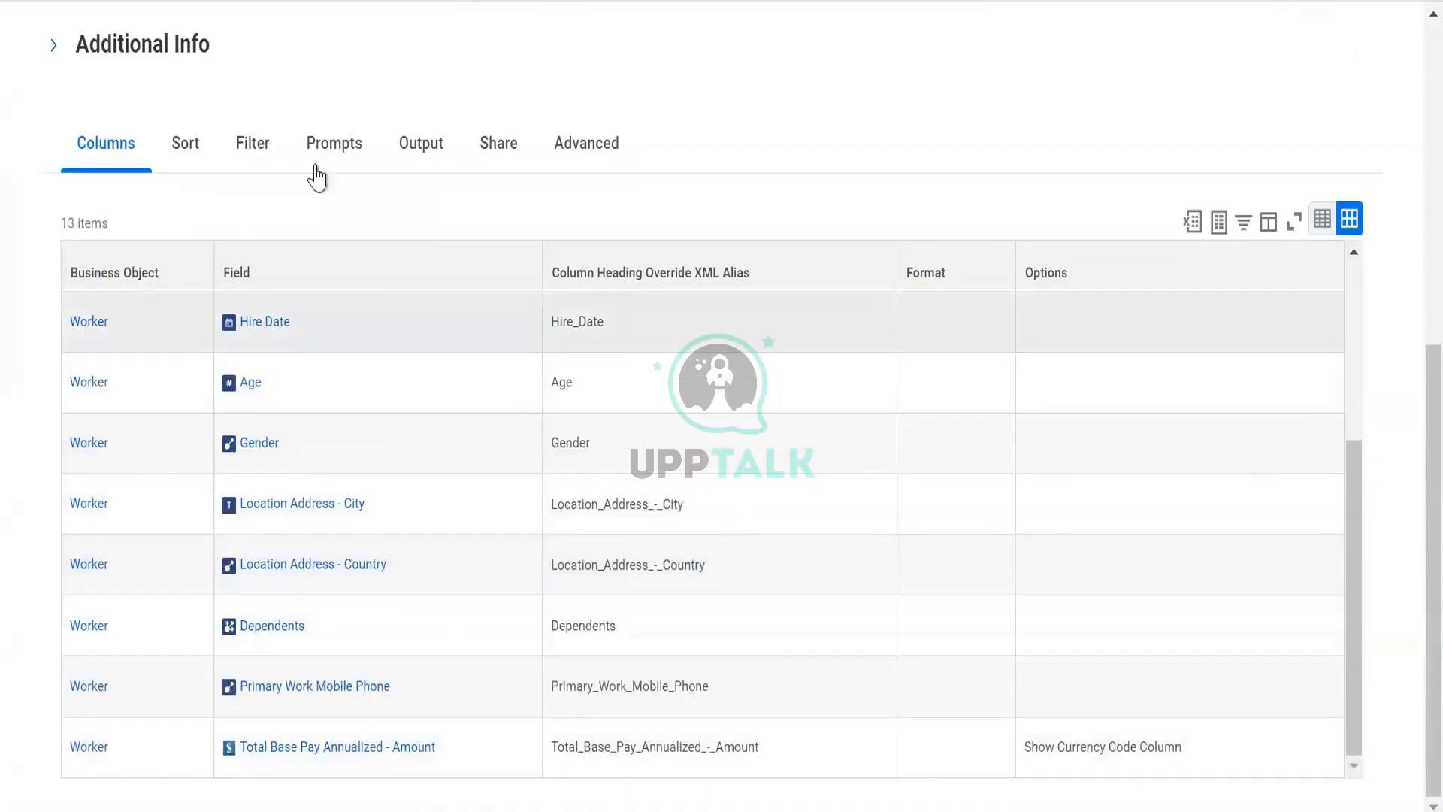
{"action": "left_click", "coordinate": [610, 143]}
{"action": "scroll", "coordinate": [454, 371], "scroll_direction": "down", "scroll_amount": 4}
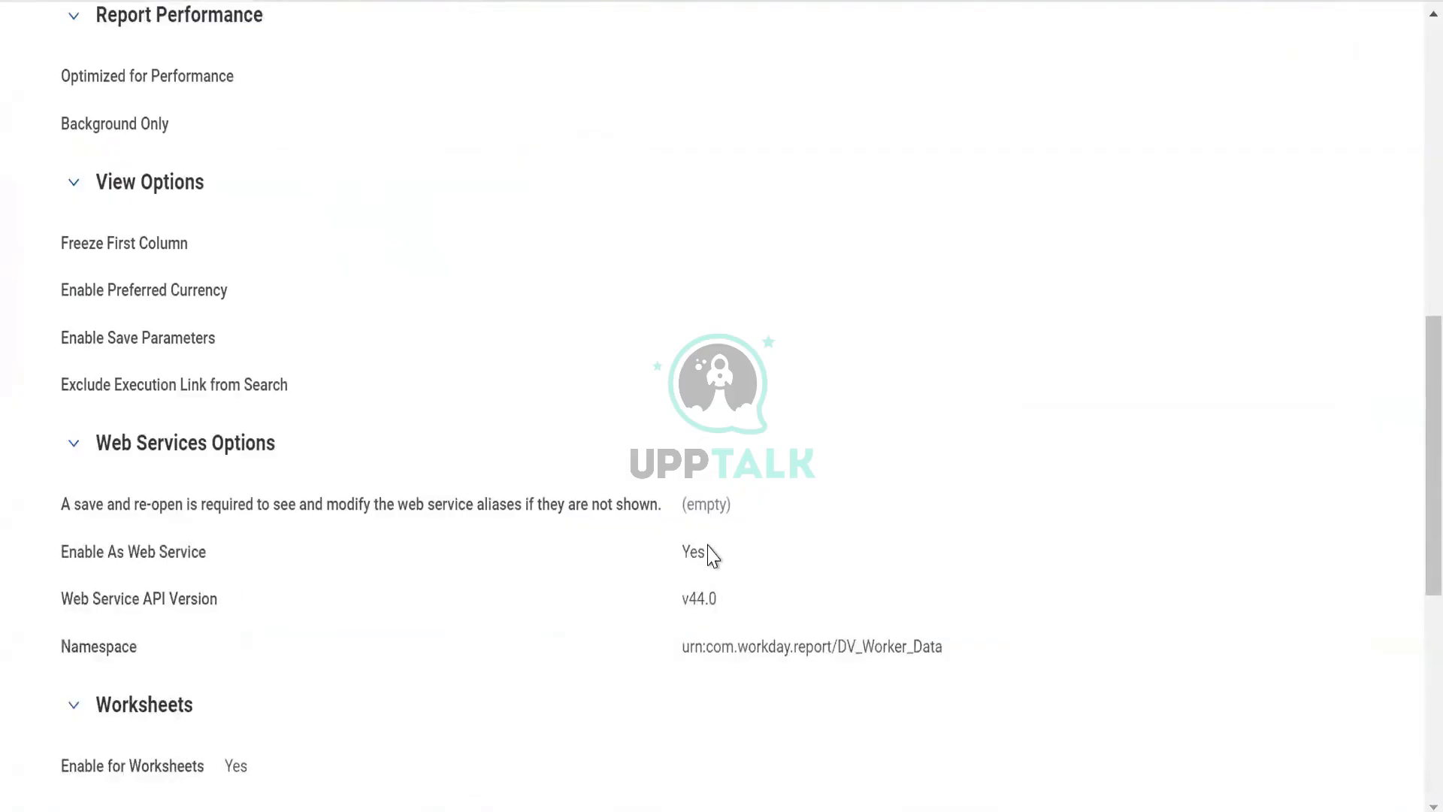
{"action": "scroll", "coordinate": [526, 605], "scroll_direction": "down", "scroll_amount": 4}
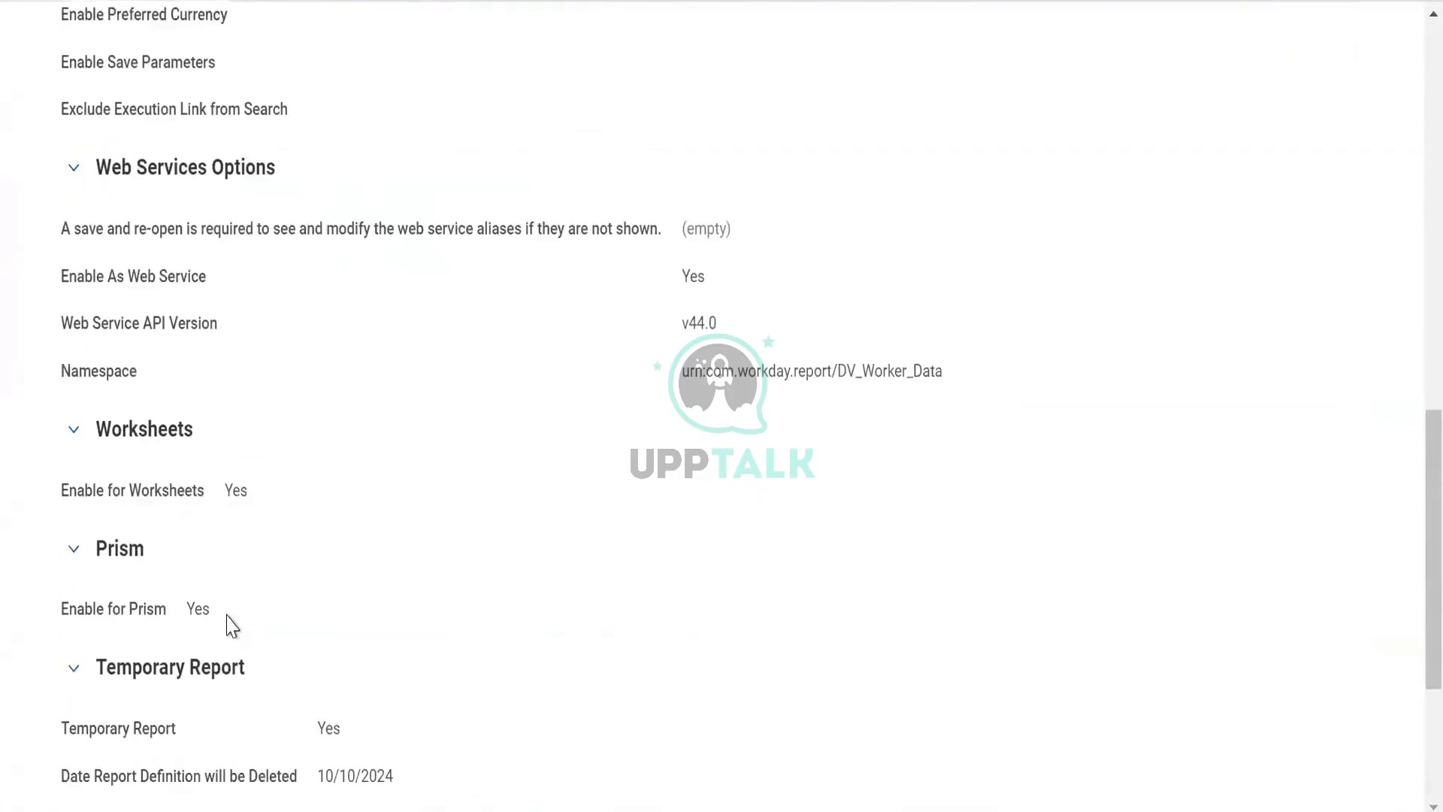
{"action": "scroll", "coordinate": [229, 624], "scroll_direction": "up", "scroll_amount": 8}
- Change the Location_Address_-_City field's type to Instance in the table schema
{"action": "left_click", "coordinate": [95, 156]}
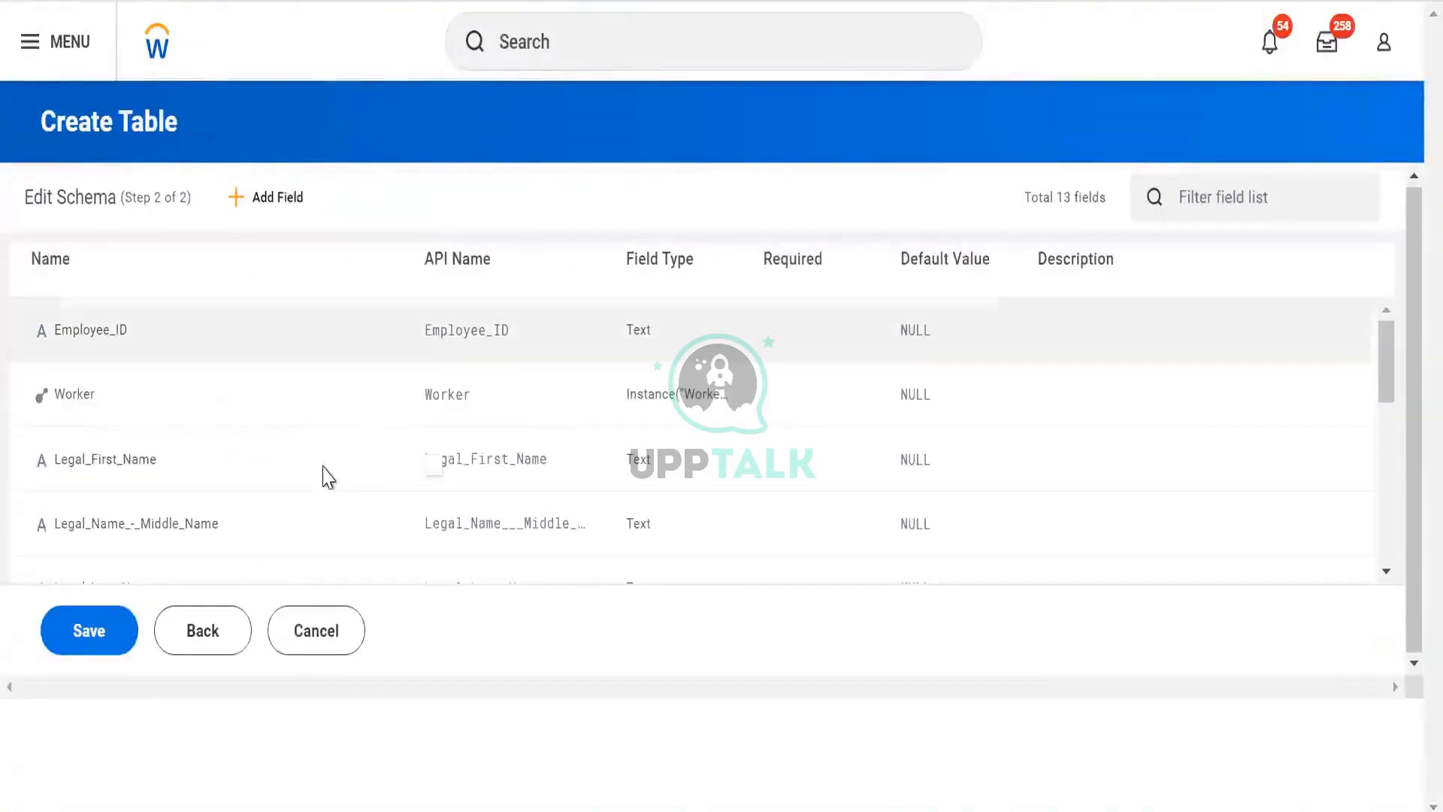
{"action": "left_click", "coordinate": [376, 470]}
{"action": "left_click", "coordinate": [281, 327]}
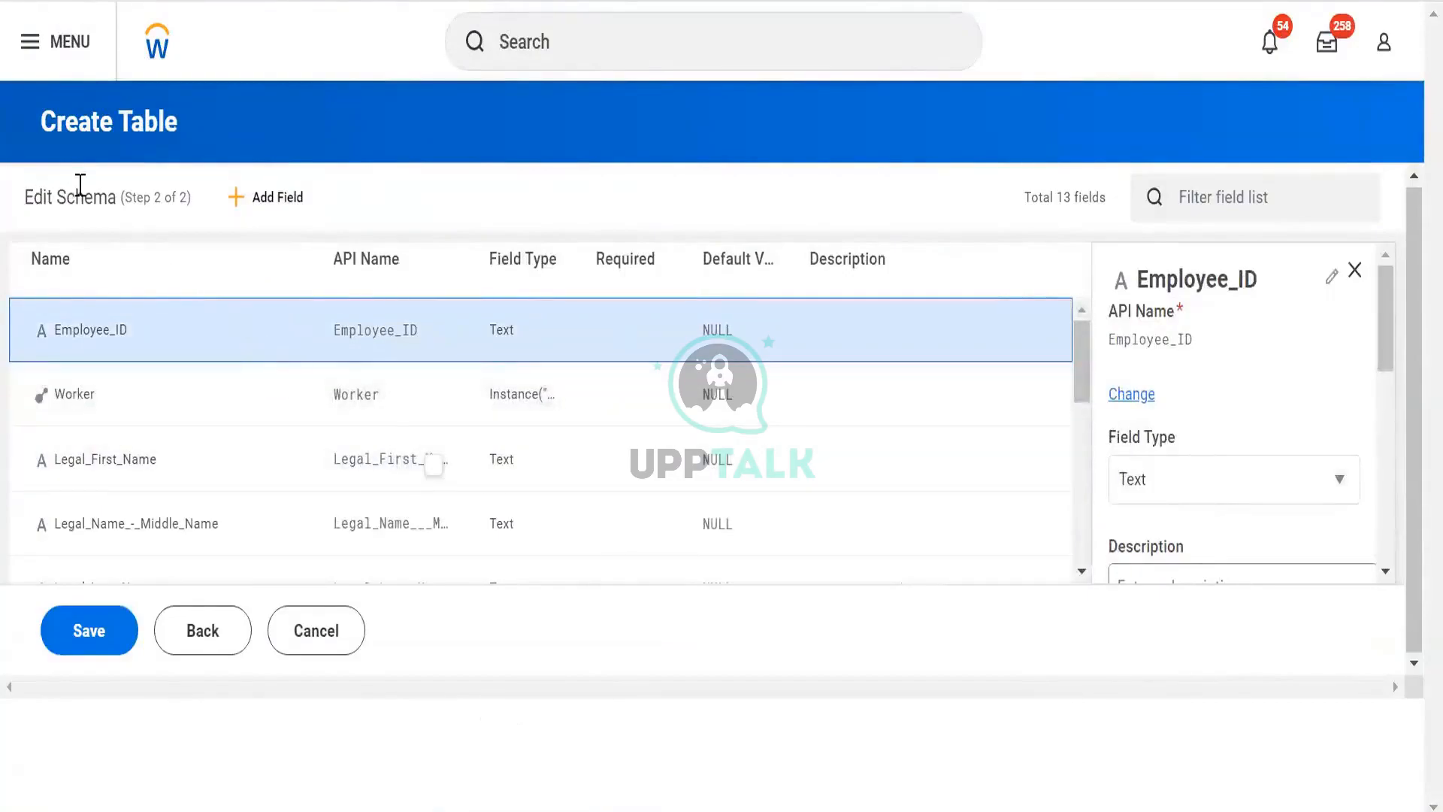
{"action": "left_click_drag", "start_coordinate": [81, 185], "coordinate": [146, 205]}
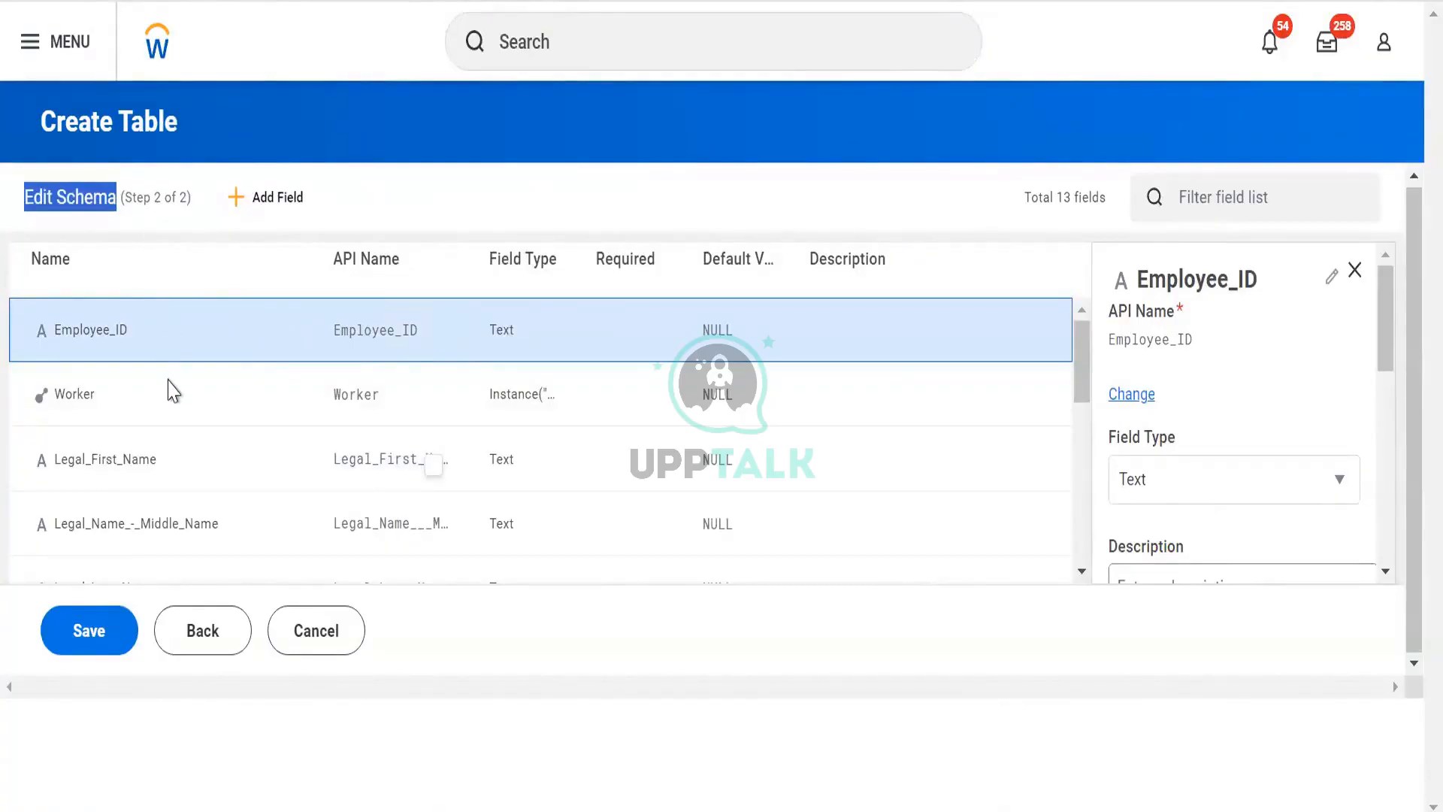
{"action": "scroll", "coordinate": [171, 391], "scroll_direction": "down", "scroll_amount": 5}
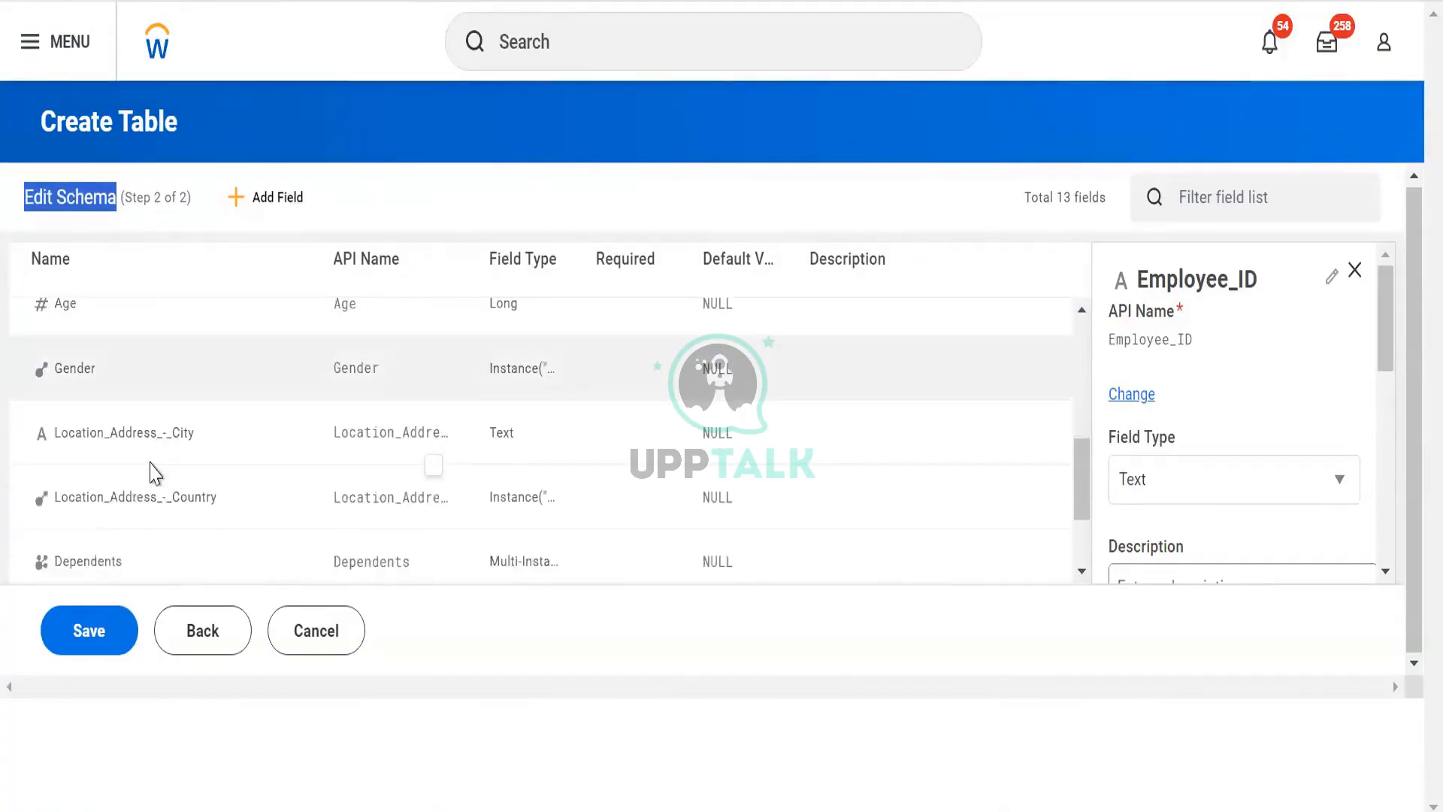
{"action": "left_click", "coordinate": [154, 444]}
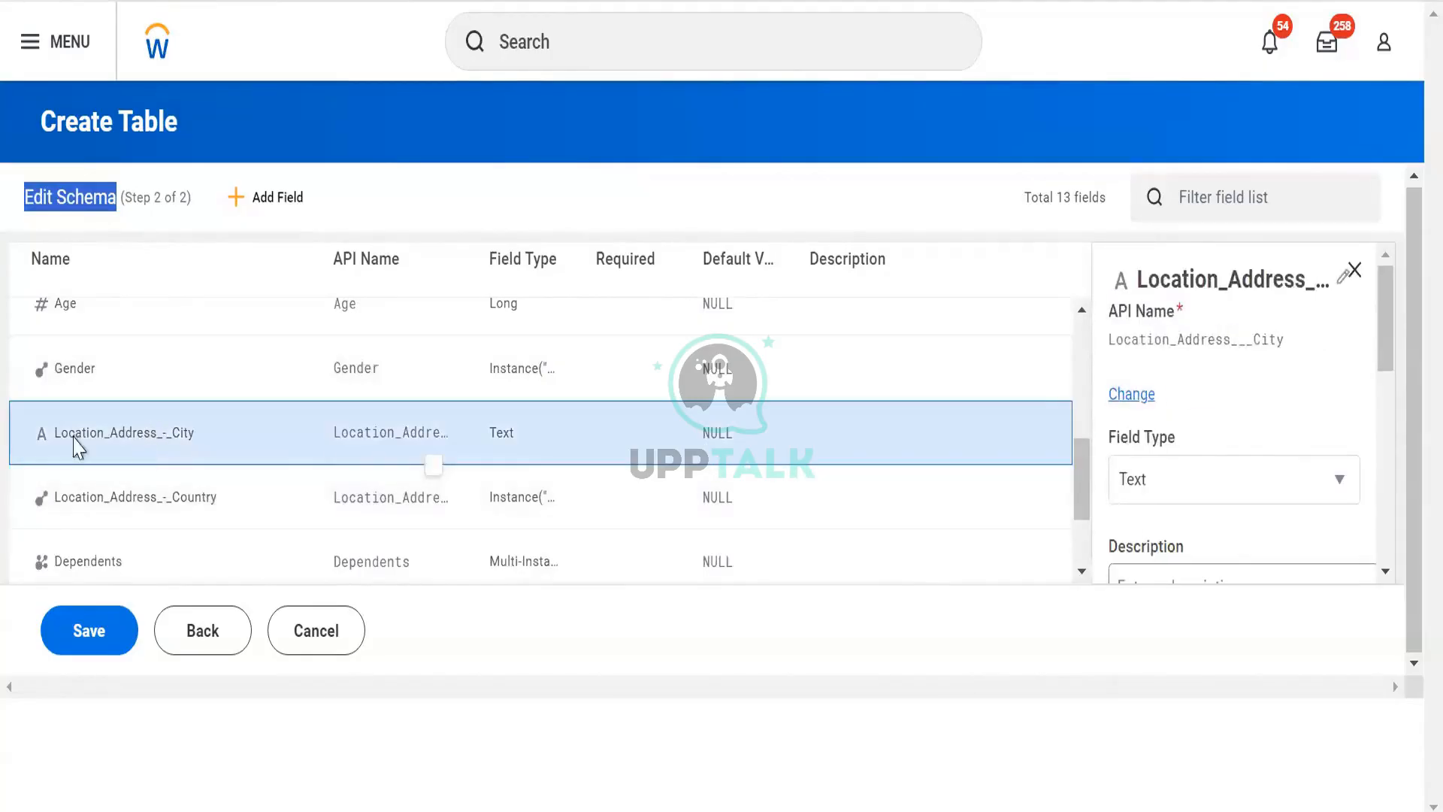
{"action": "left_click", "coordinate": [1259, 479]}
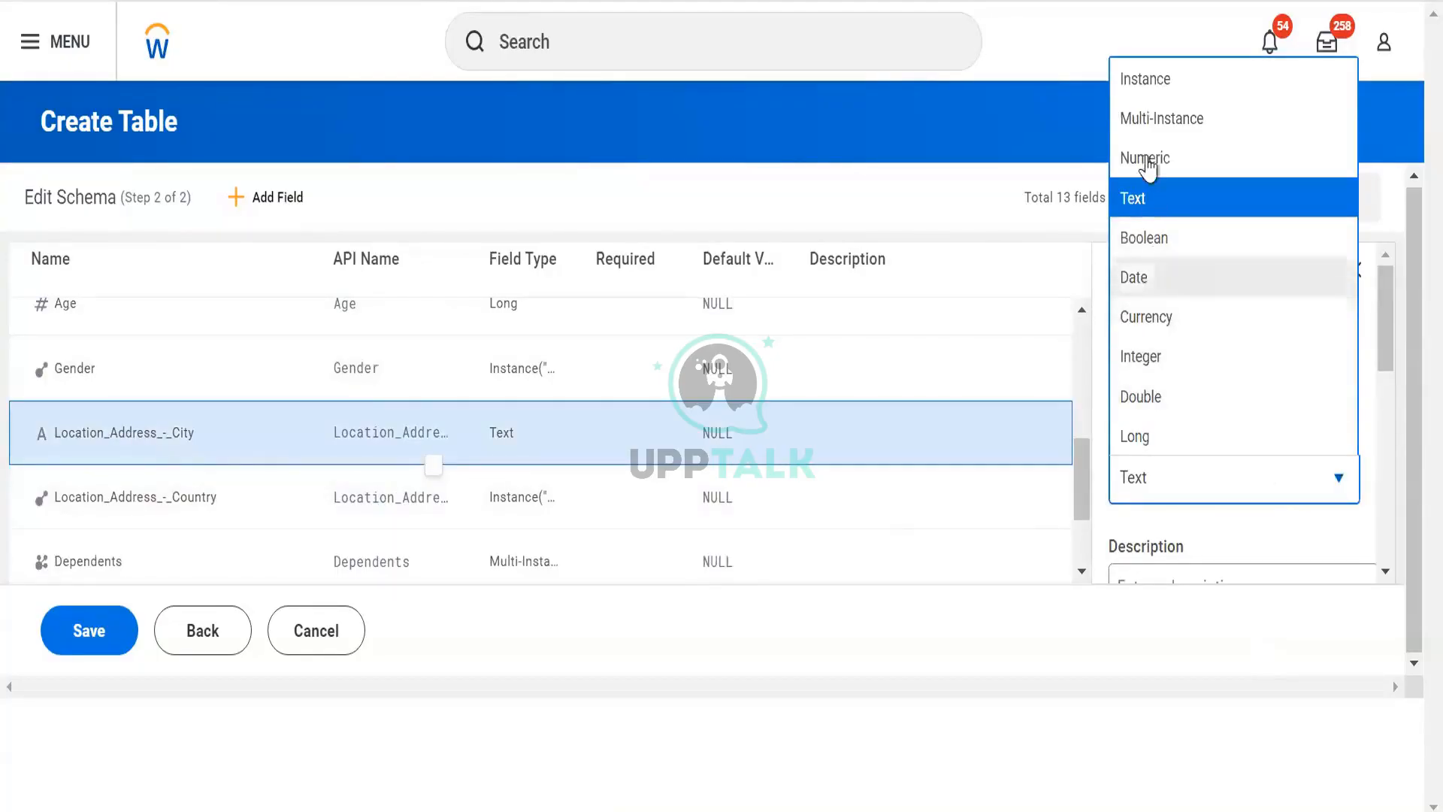
{"action": "left_click", "coordinate": [1145, 79]}
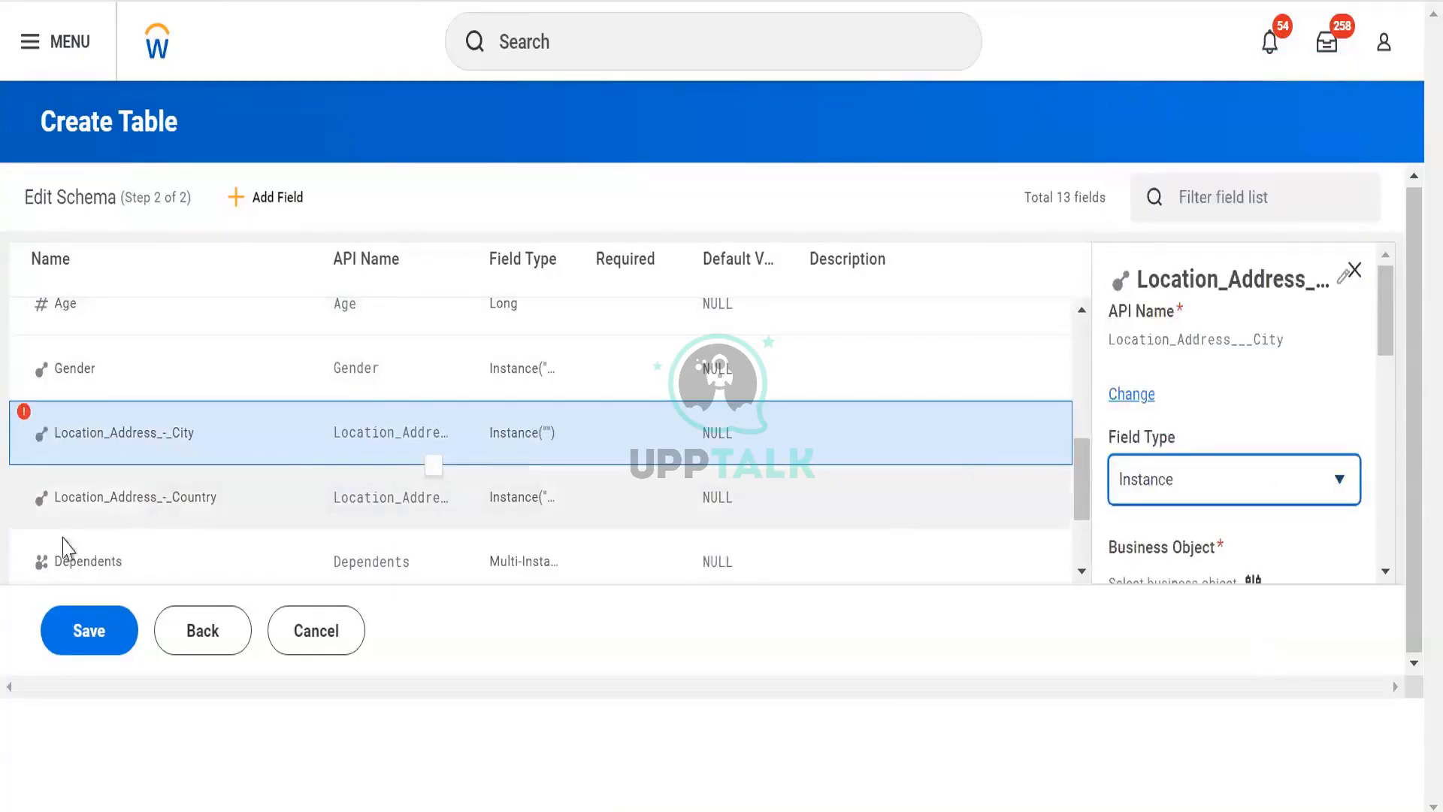
- Set the Location_Address_-_City field's business object to Worker
{"action": "left_click", "coordinate": [24, 412]}
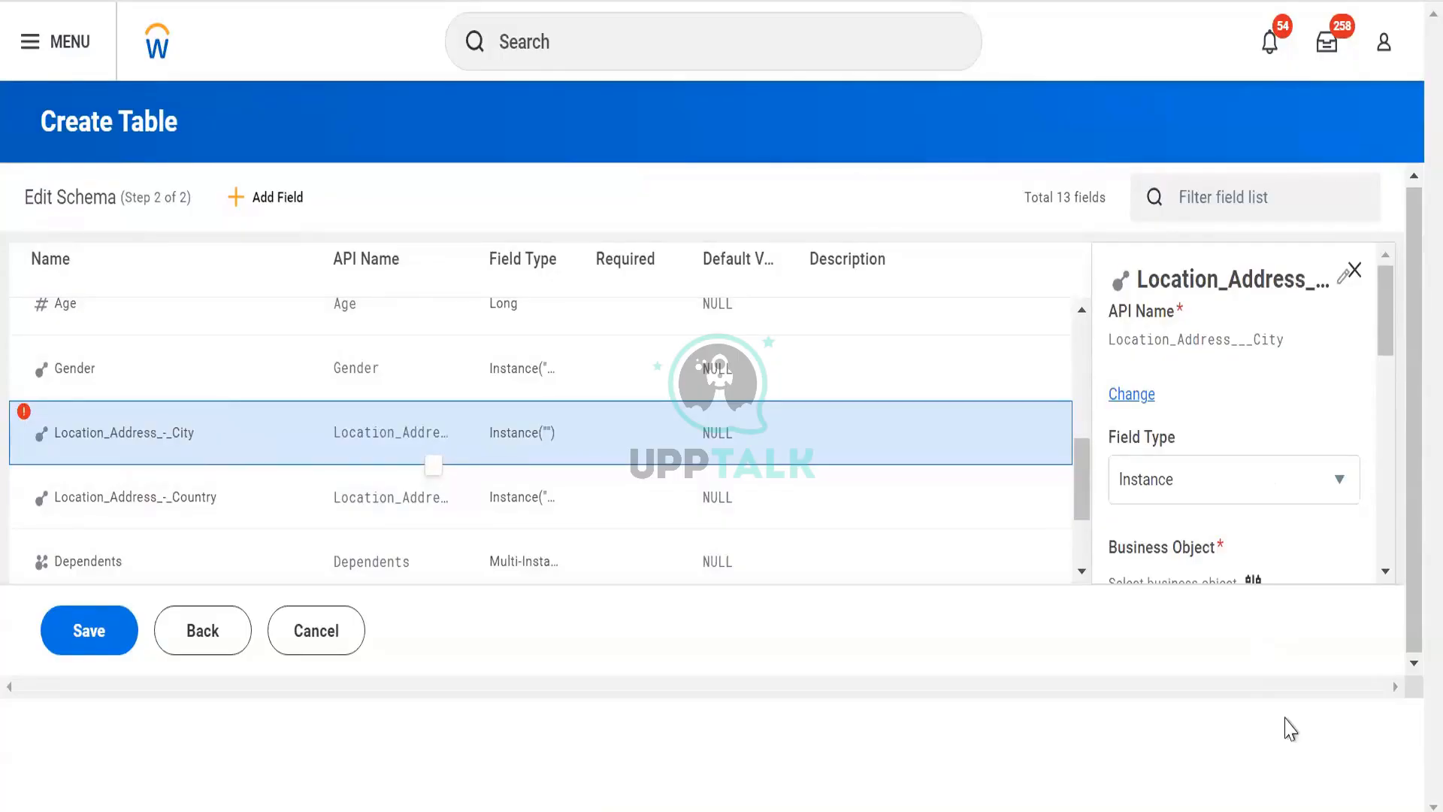
{"action": "scroll", "coordinate": [1232, 398], "scroll_direction": "down", "scroll_amount": 5}
{"action": "scroll", "coordinate": [1214, 412], "scroll_direction": "up", "scroll_amount": 3}
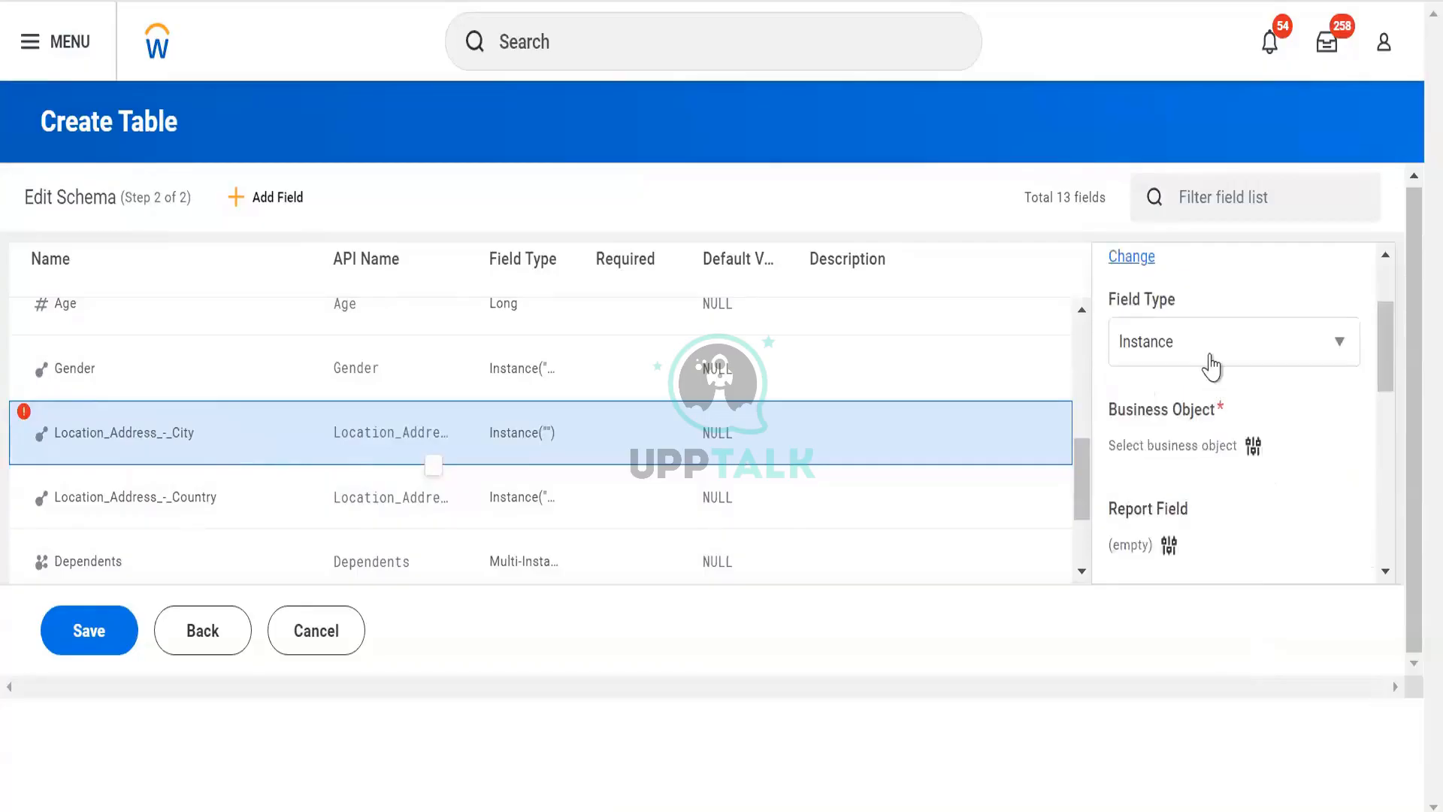
{"action": "left_click", "coordinate": [1253, 446]}
{"action": "left_click", "coordinate": [705, 333]}
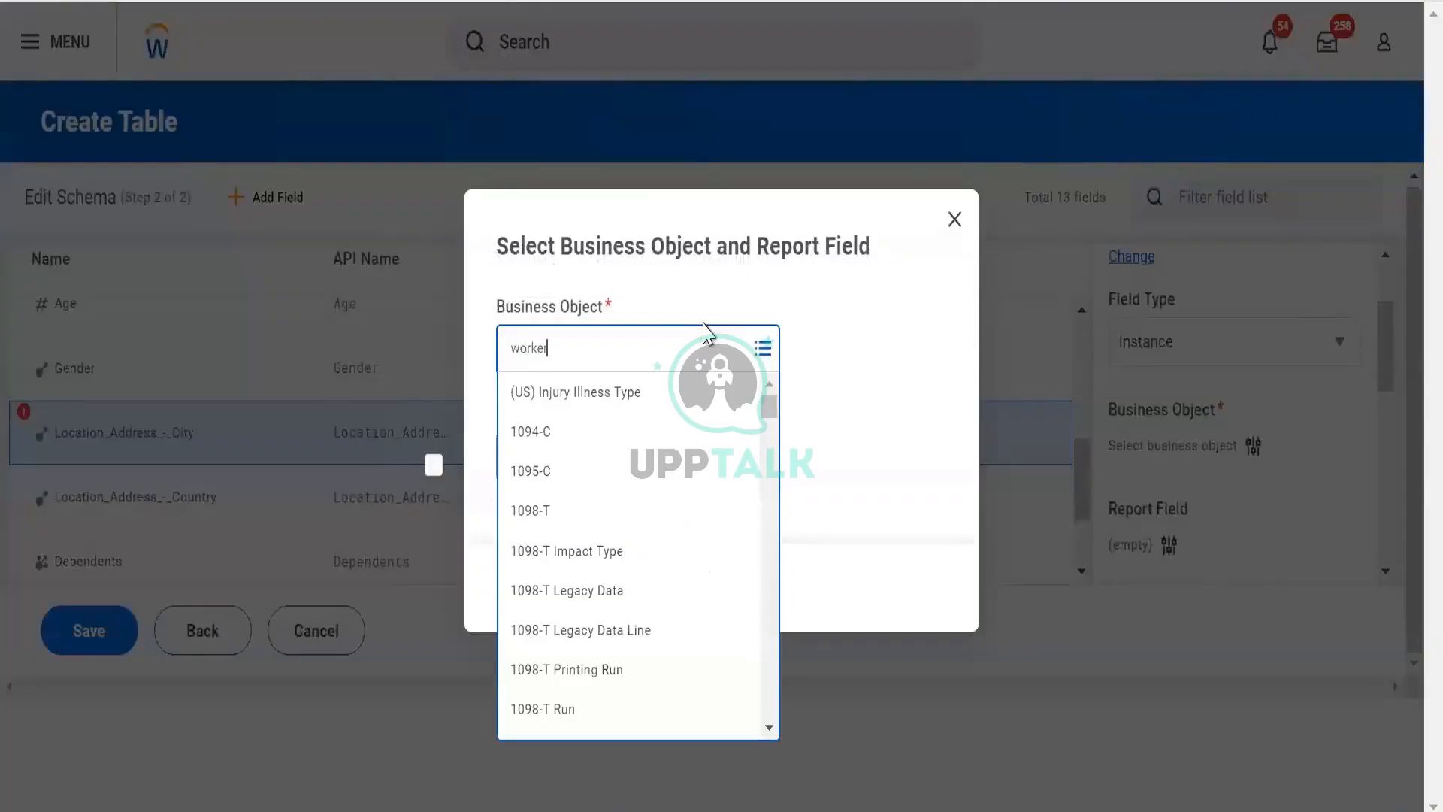
{"action": "left_click", "coordinate": [614, 431]}
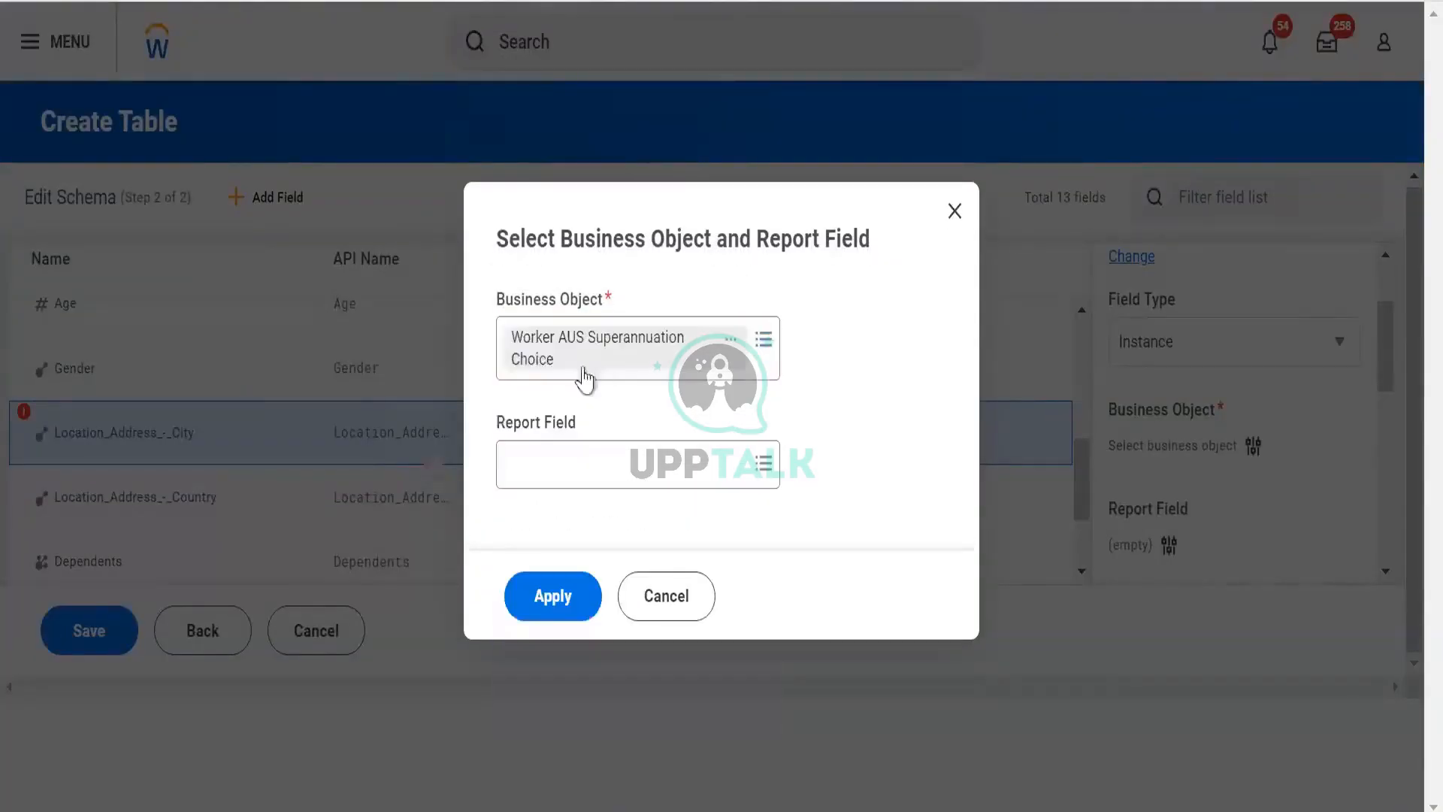
{"action": "left_click", "coordinate": [752, 372]}
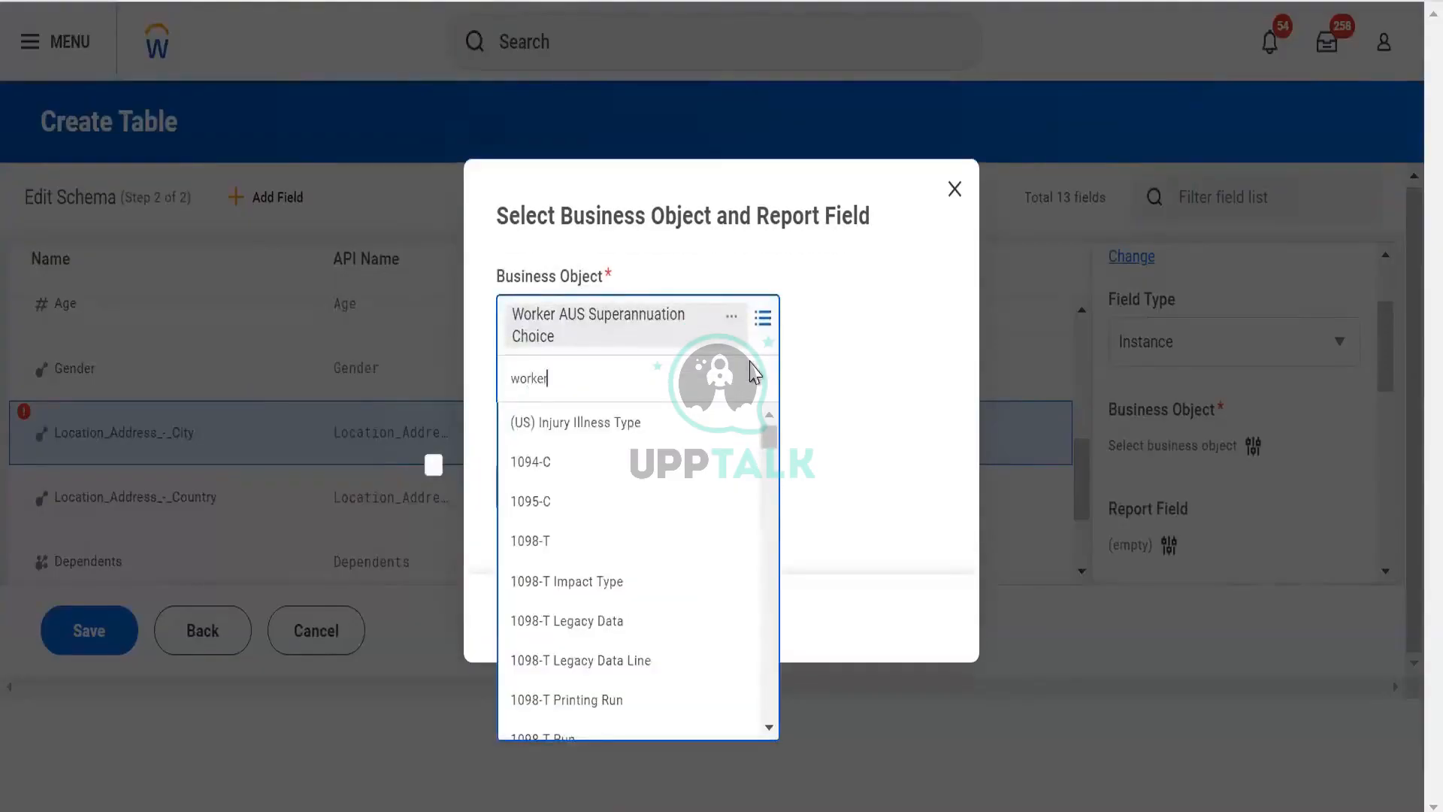
{"action": "type", "text": "worker"}
{"action": "key", "text": "Return"}
{"action": "left_click", "coordinate": [606, 429]}
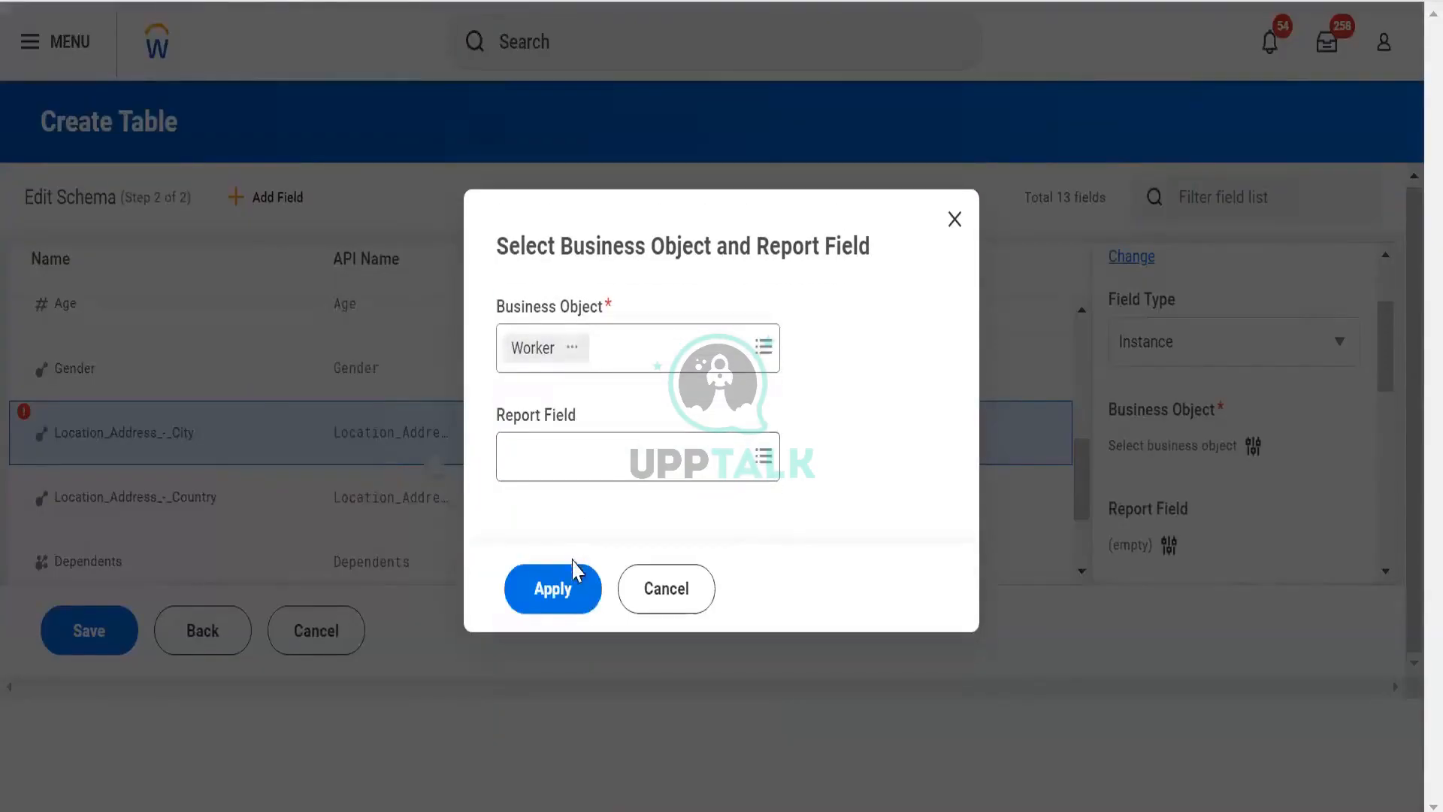
{"action": "left_click", "coordinate": [566, 595]}
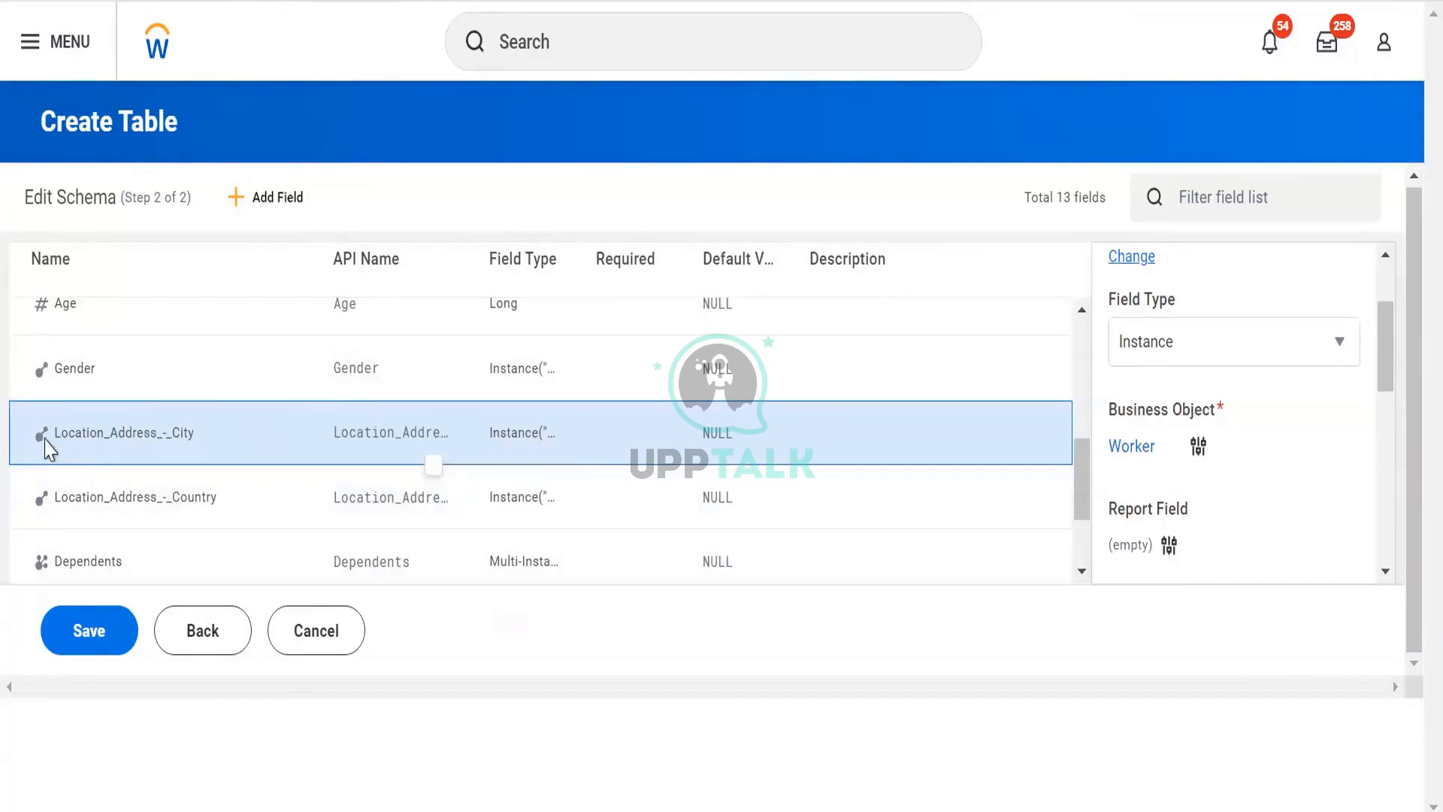
- Change the Gender field's type to Text and save the table
{"action": "left_click", "coordinate": [75, 366]}
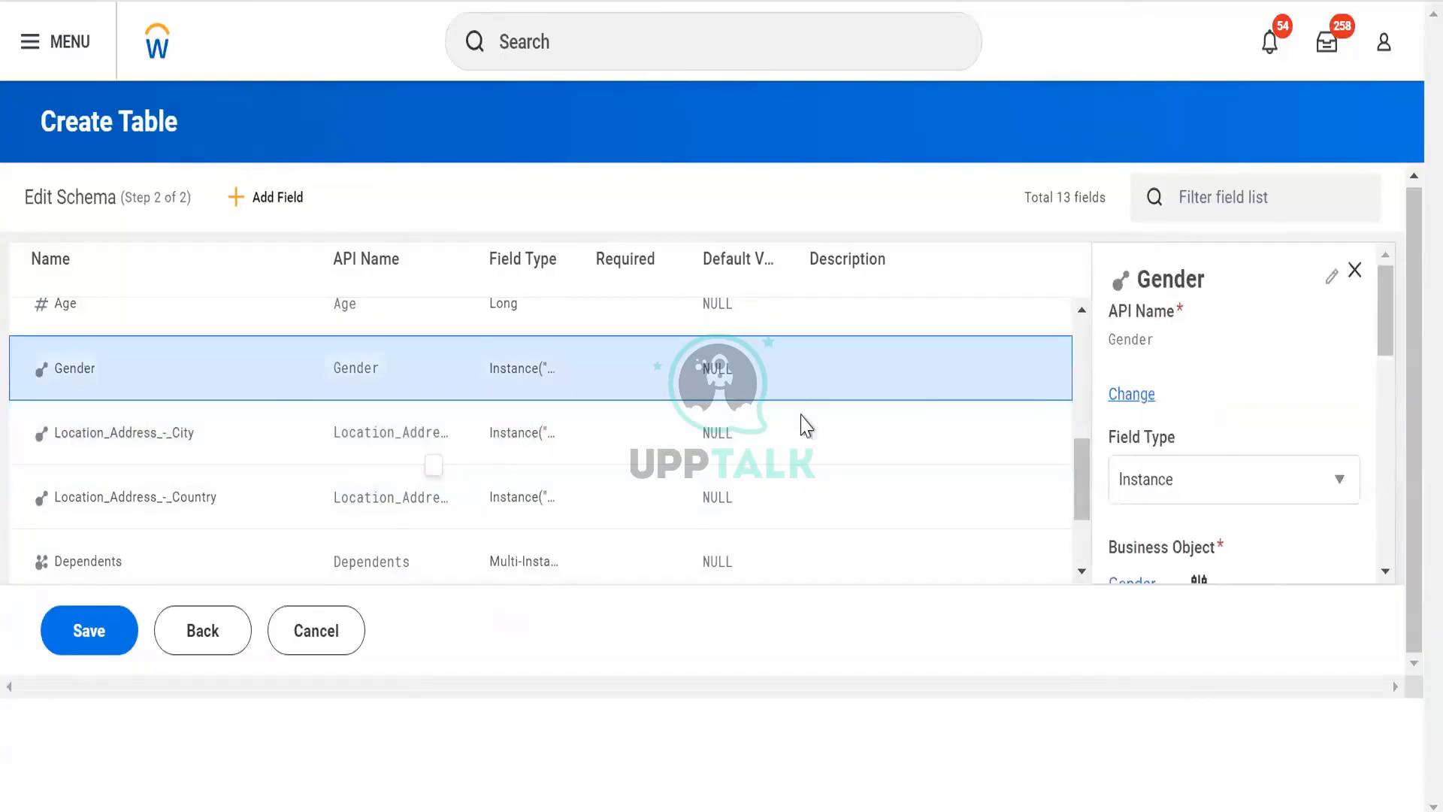
{"action": "left_click", "coordinate": [1214, 508]}
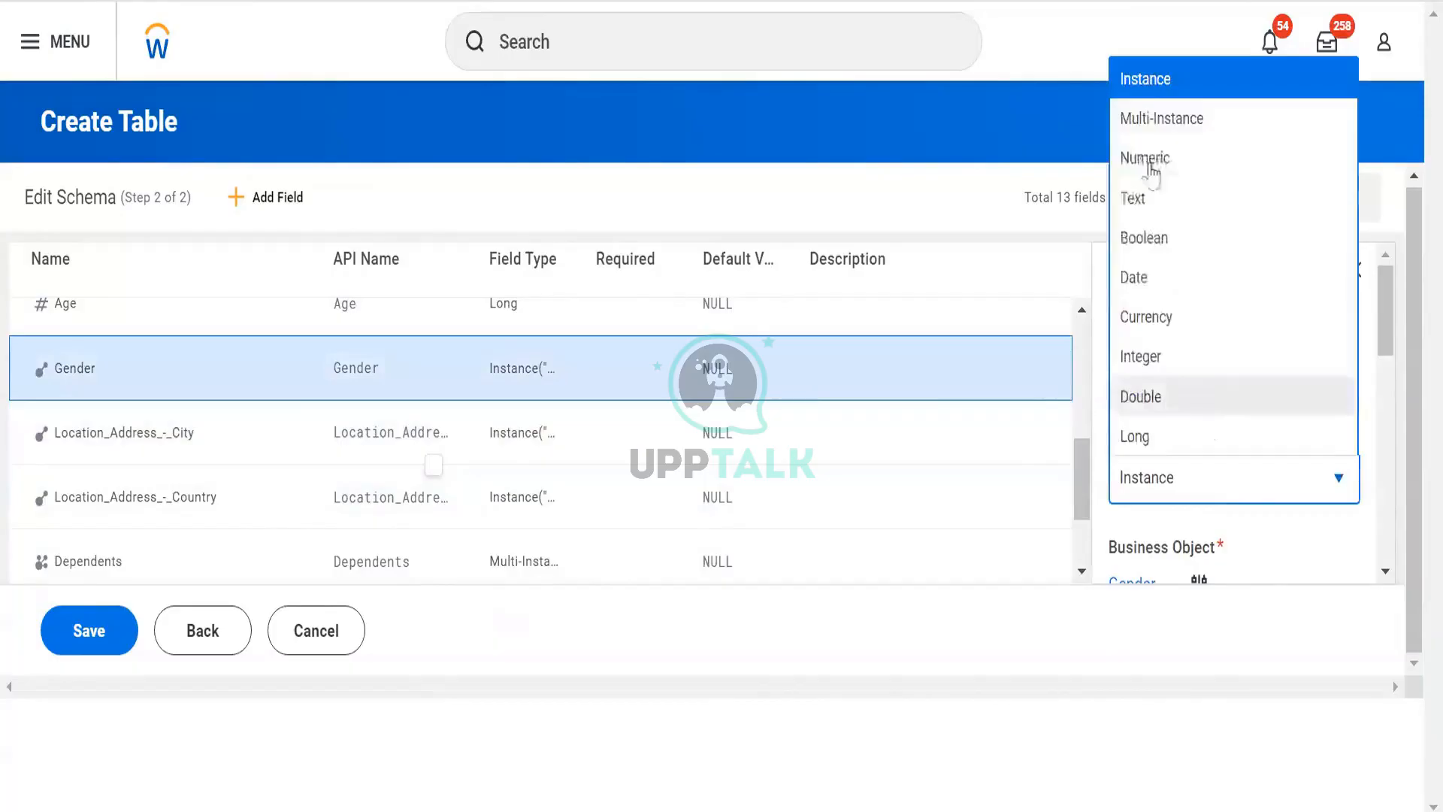
{"action": "left_click", "coordinate": [1175, 203]}
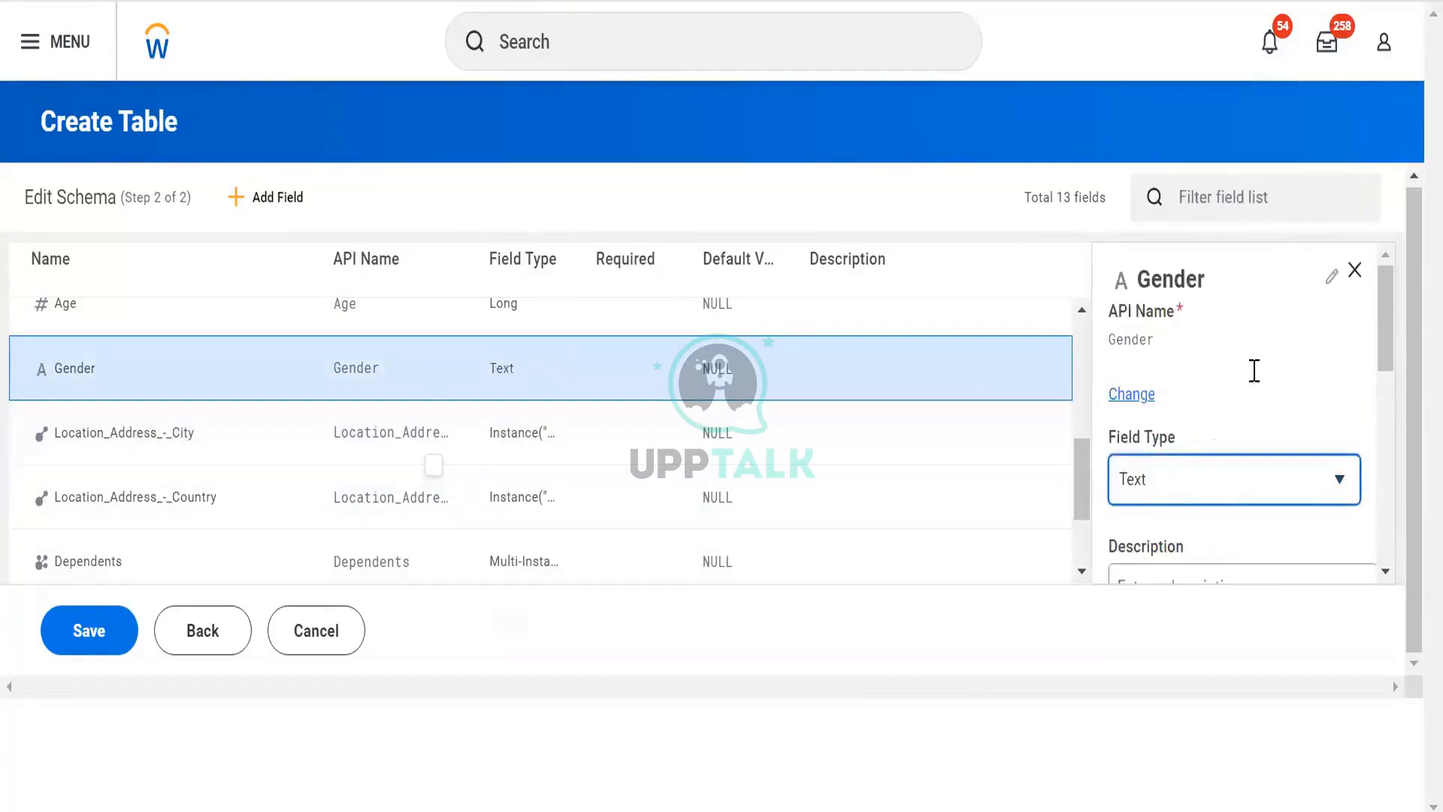
{"action": "scroll", "coordinate": [1252, 371], "scroll_direction": "down", "scroll_amount": 5}
{"action": "scroll", "coordinate": [1218, 375], "scroll_direction": "up", "scroll_amount": 4}
{"action": "scroll", "coordinate": [1182, 383], "scroll_direction": "down", "scroll_amount": 3}
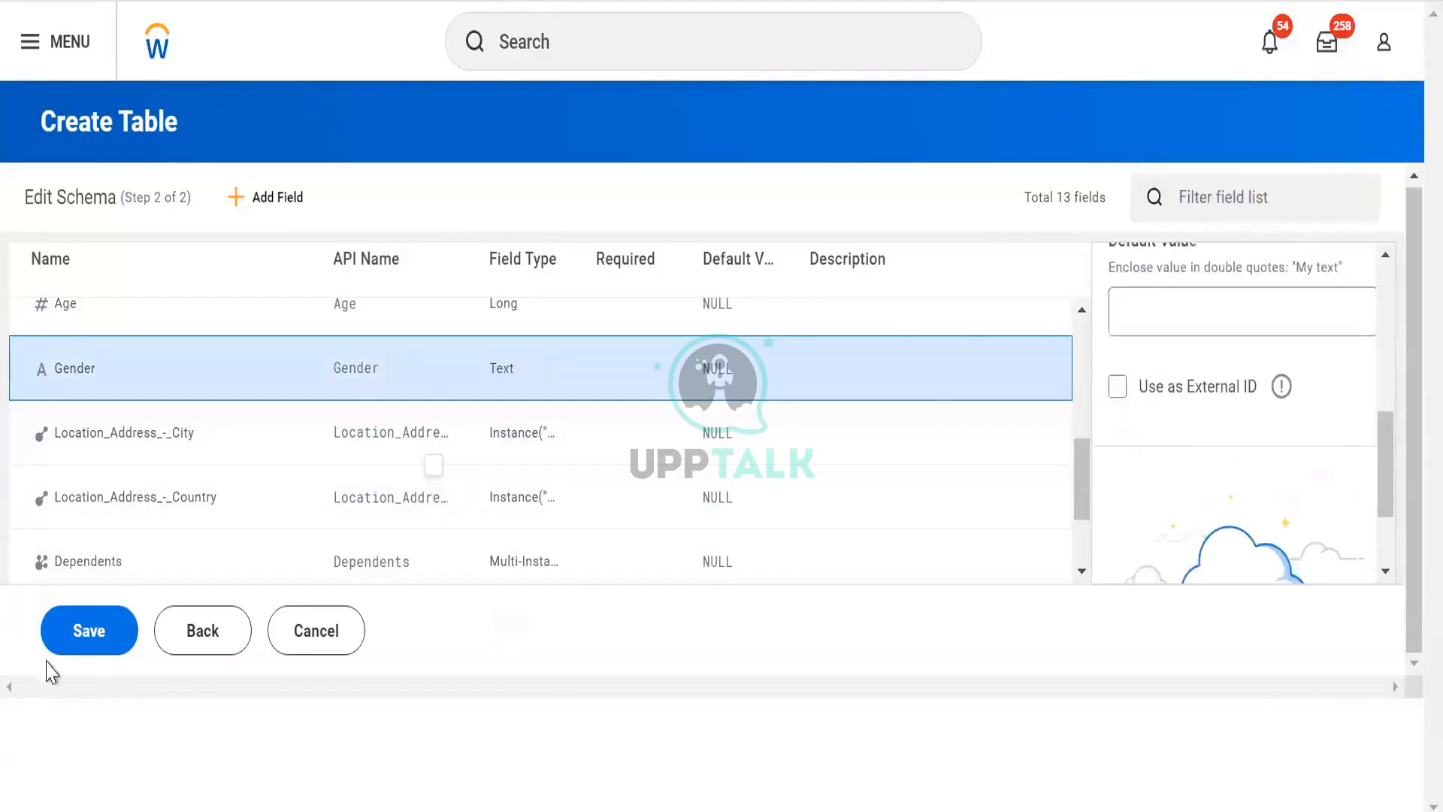
{"action": "left_click", "coordinate": [89, 630]}
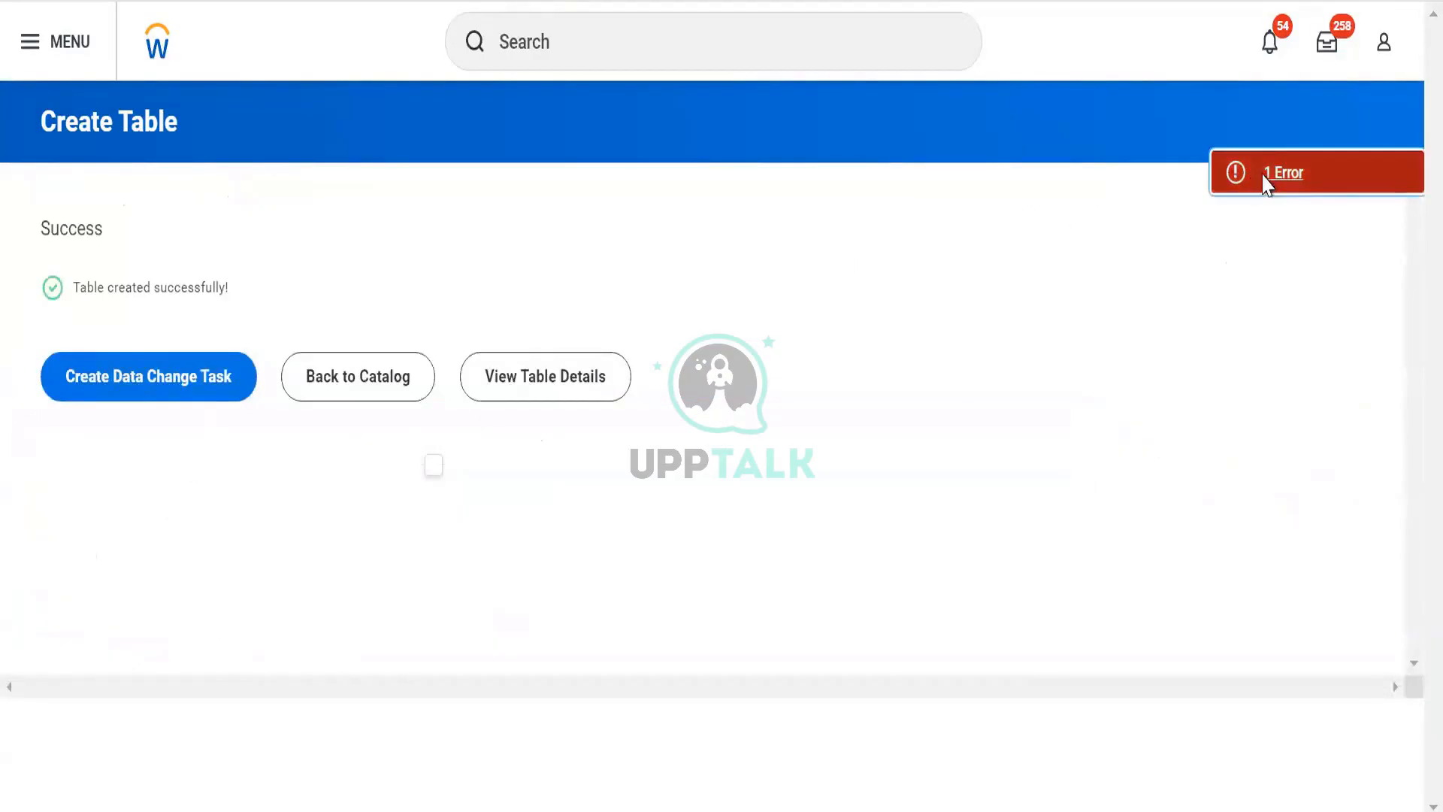
- Check the save error details, dismiss them, and open the table's details
{"action": "left_click", "coordinate": [1265, 175]}
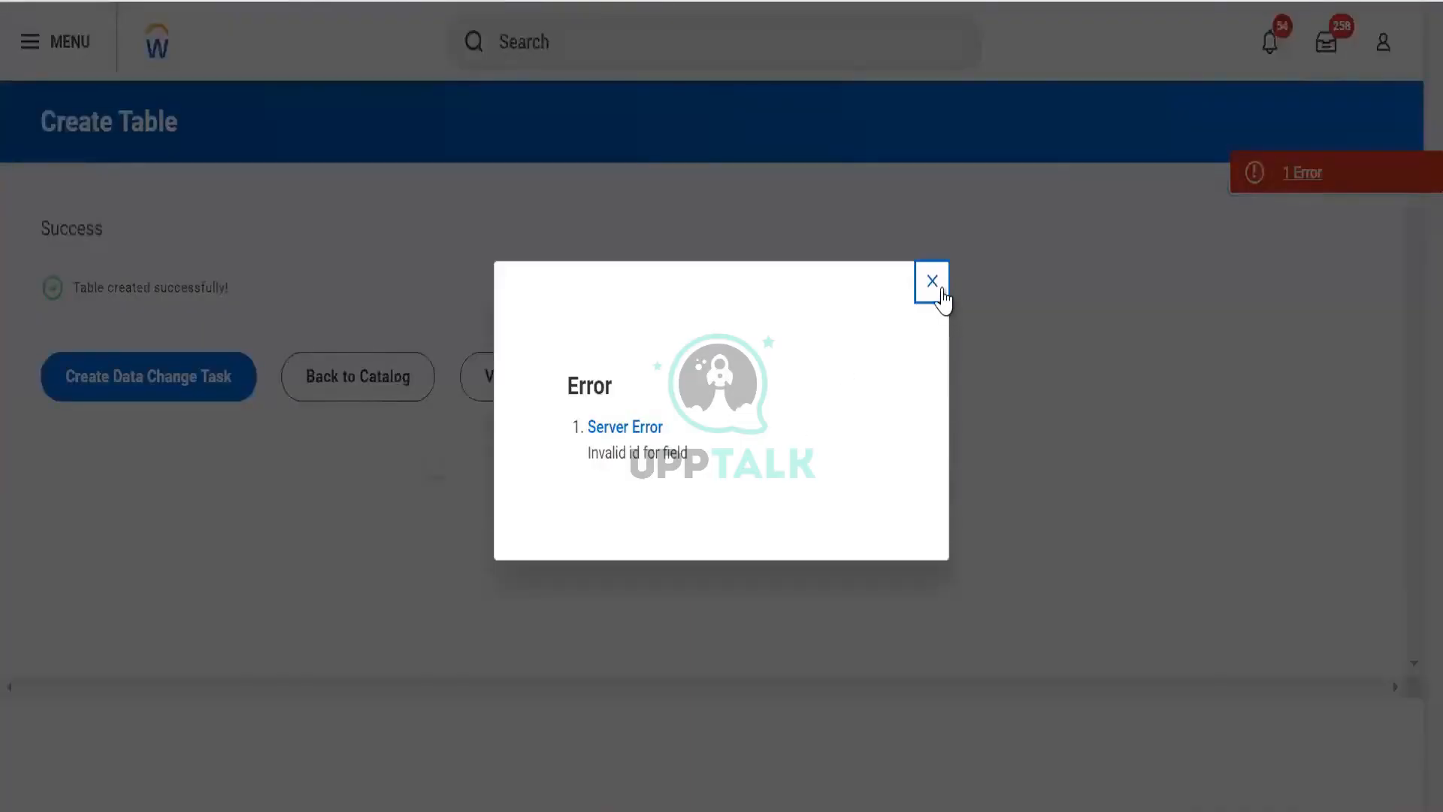
{"action": "key", "text": "Escape"}
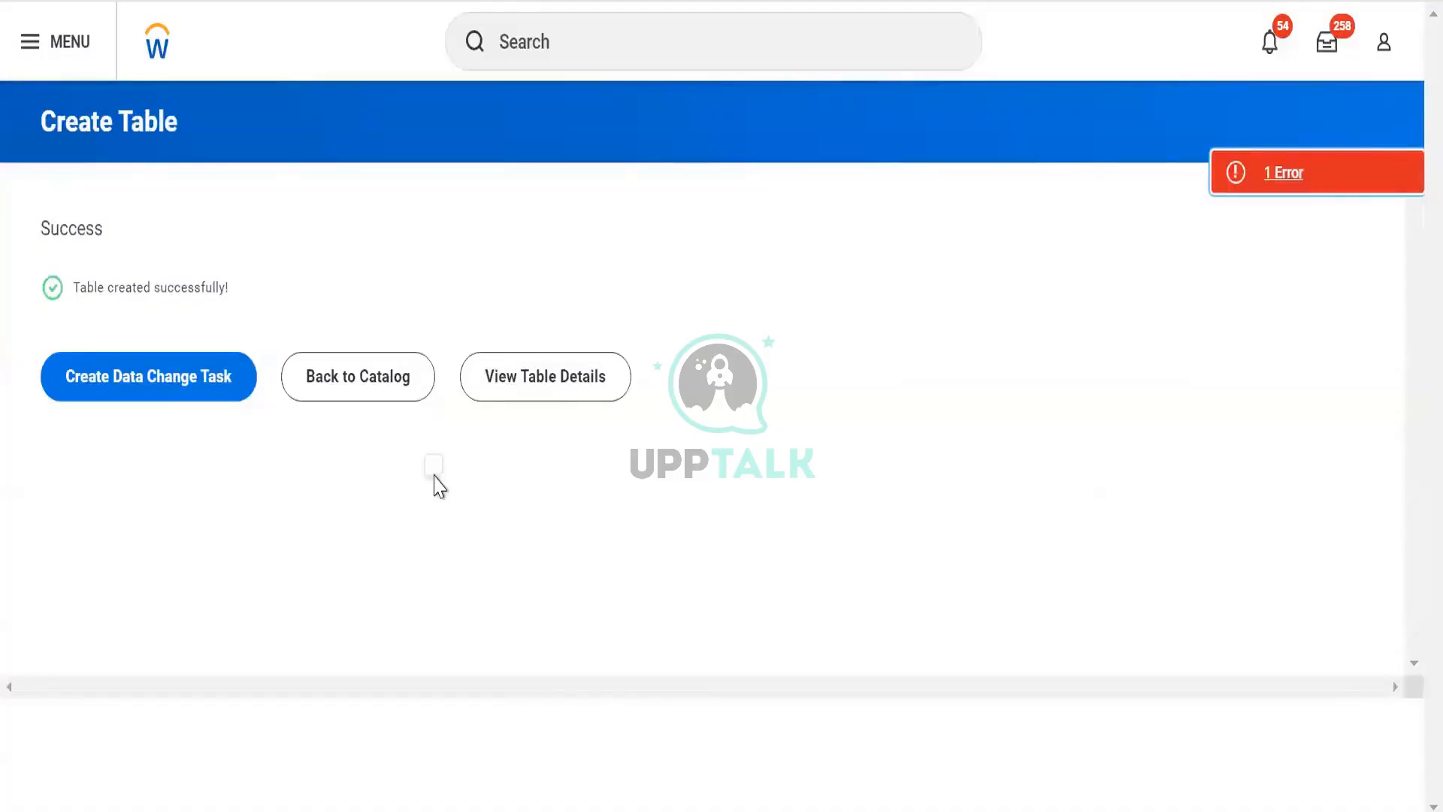
{"action": "double_click", "coordinate": [432, 462]}
{"action": "left_click", "coordinate": [434, 472]}
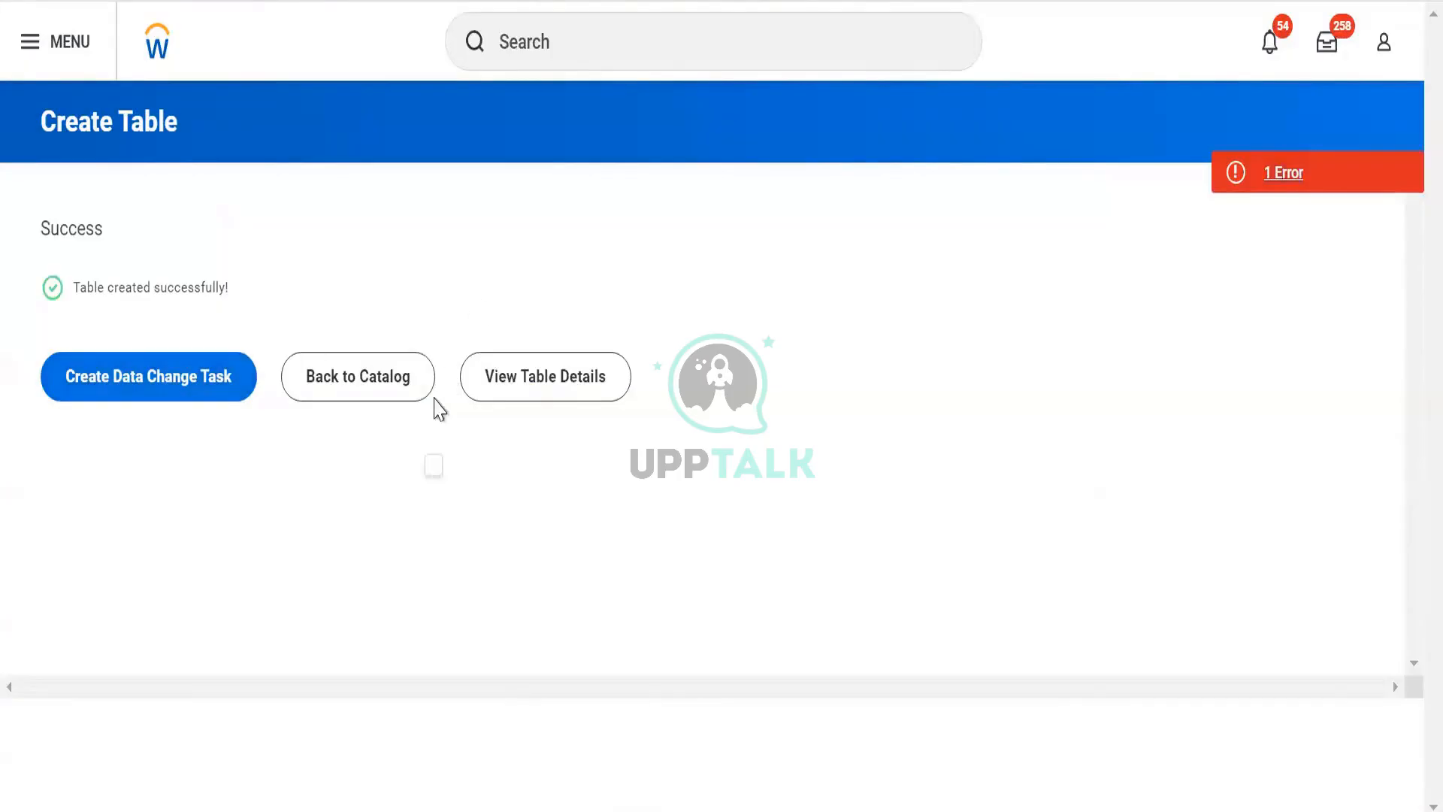
{"action": "left_click", "coordinate": [555, 381]}
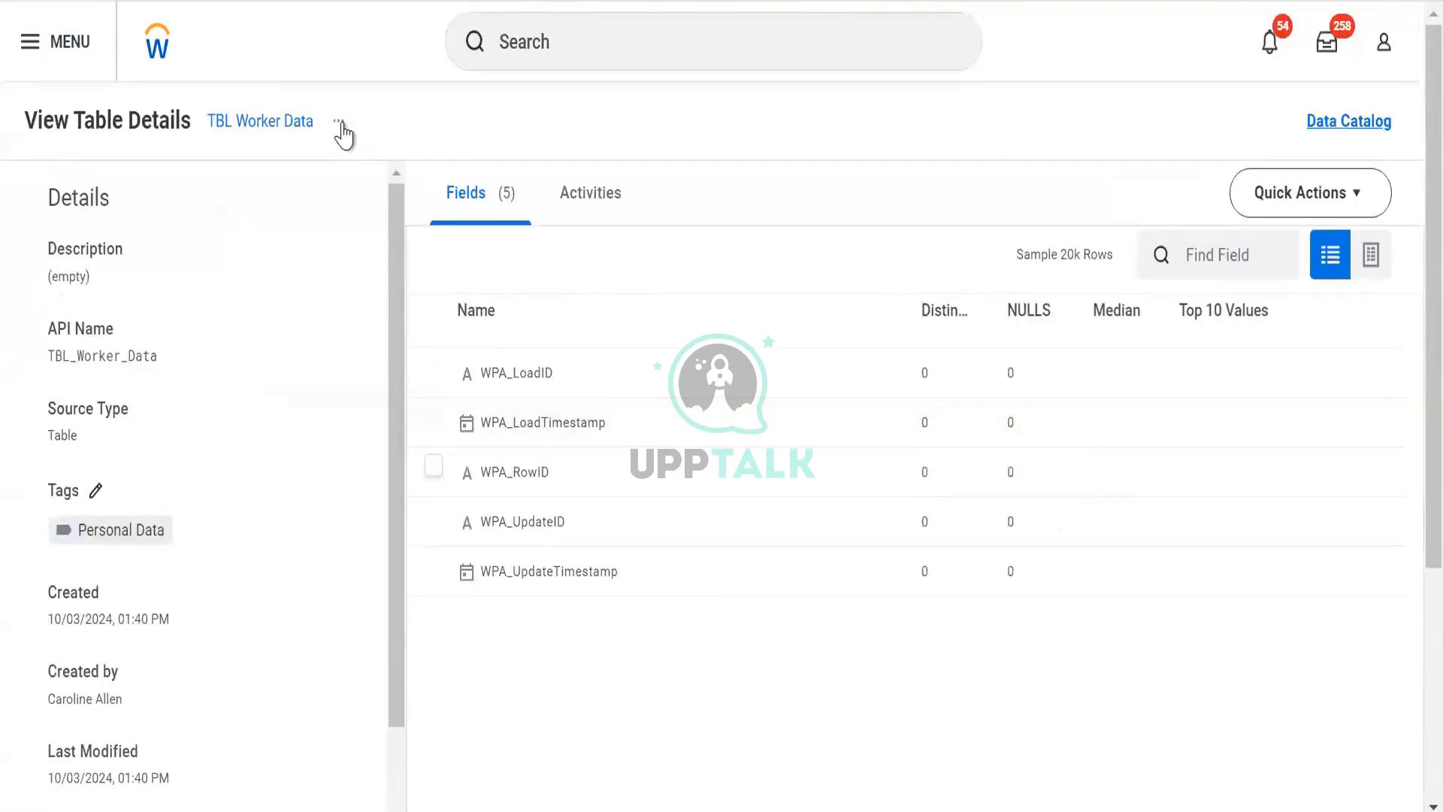
- Open the TBL Worker Data table for editing and review its fields
{"action": "left_click", "coordinate": [339, 122]}
{"action": "mouse_move", "coordinate": [438, 202]}
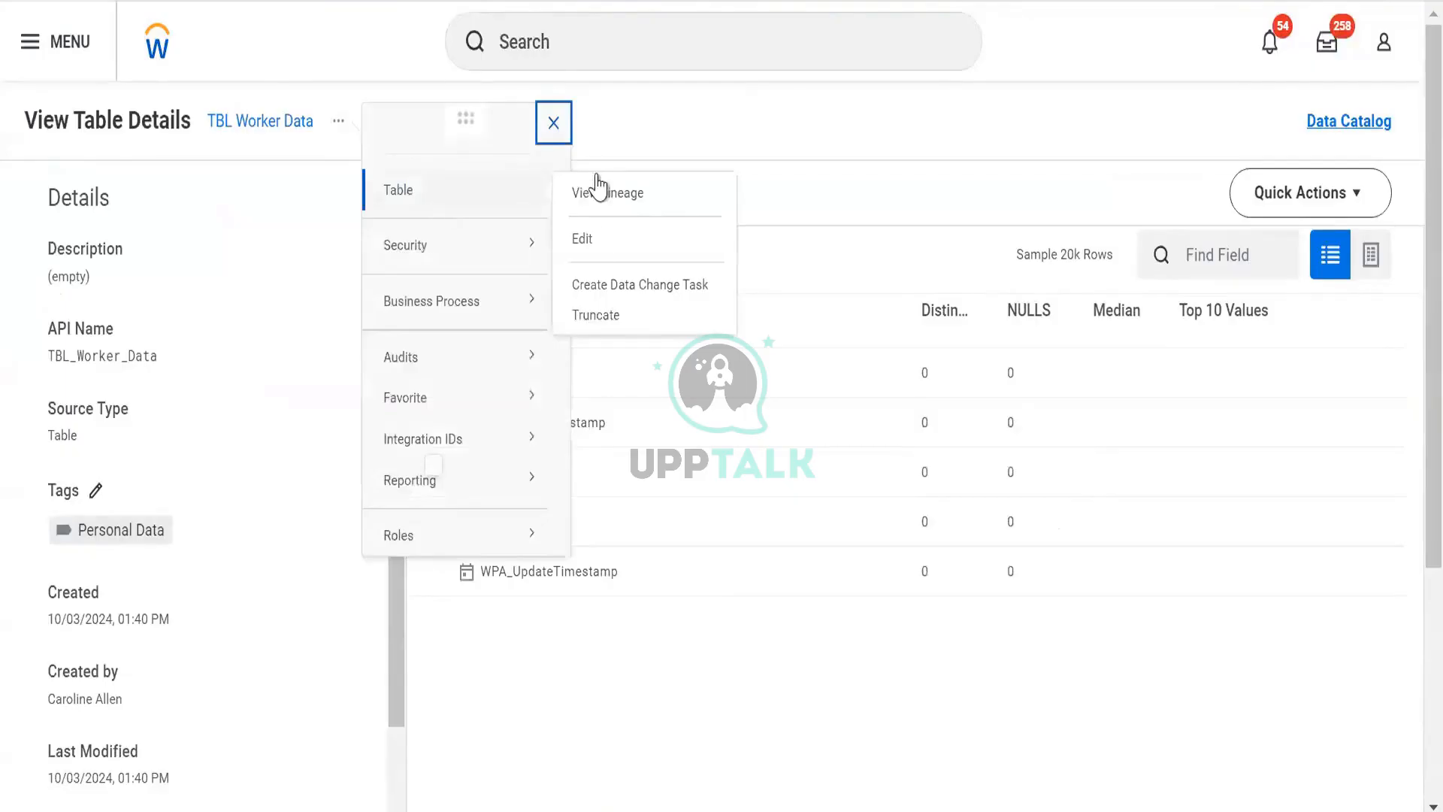
{"action": "left_click", "coordinate": [594, 239]}
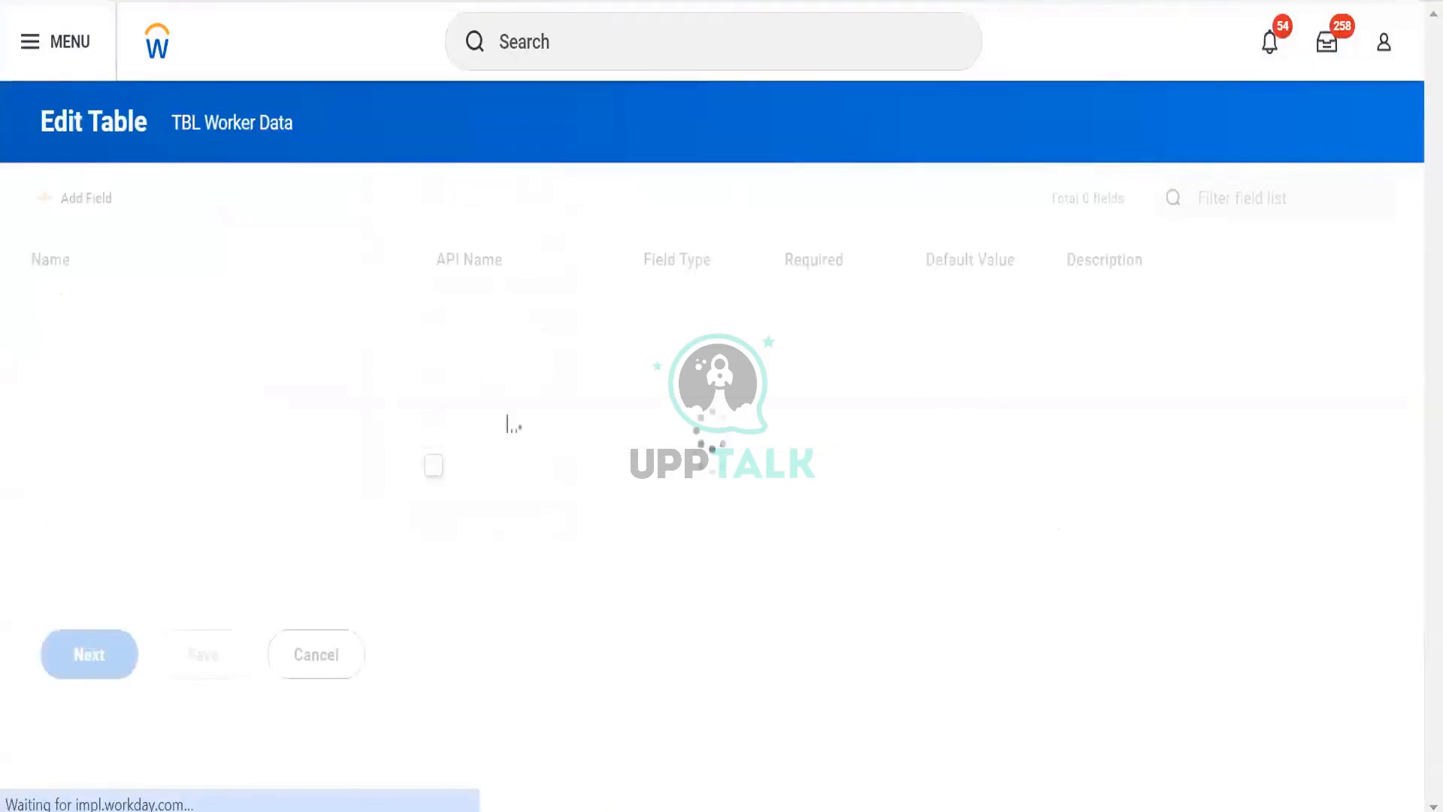
{"action": "scroll", "coordinate": [712, 451], "scroll_direction": "down", "scroll_amount": 1}
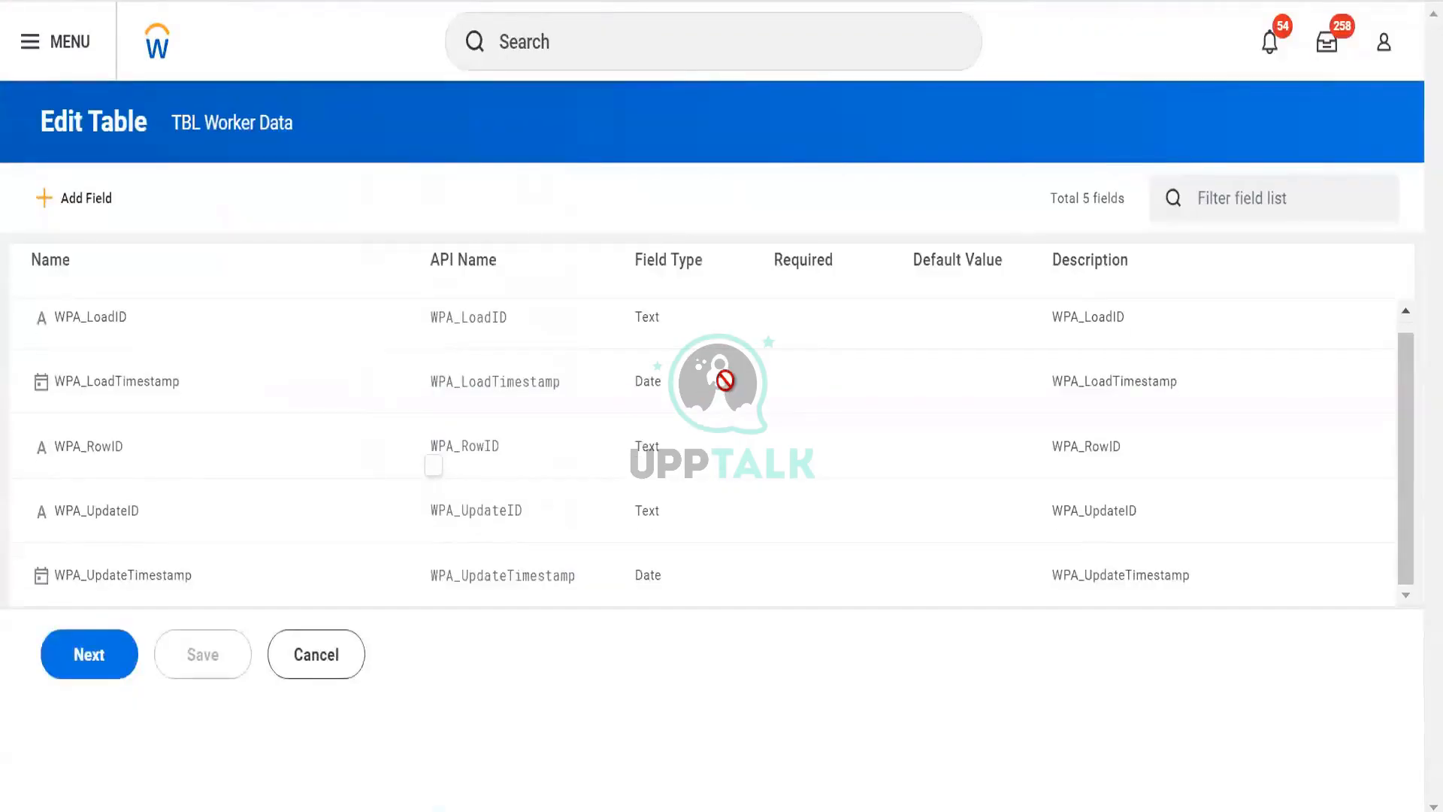
{"action": "scroll", "coordinate": [724, 381], "scroll_direction": "up", "scroll_amount": 1}
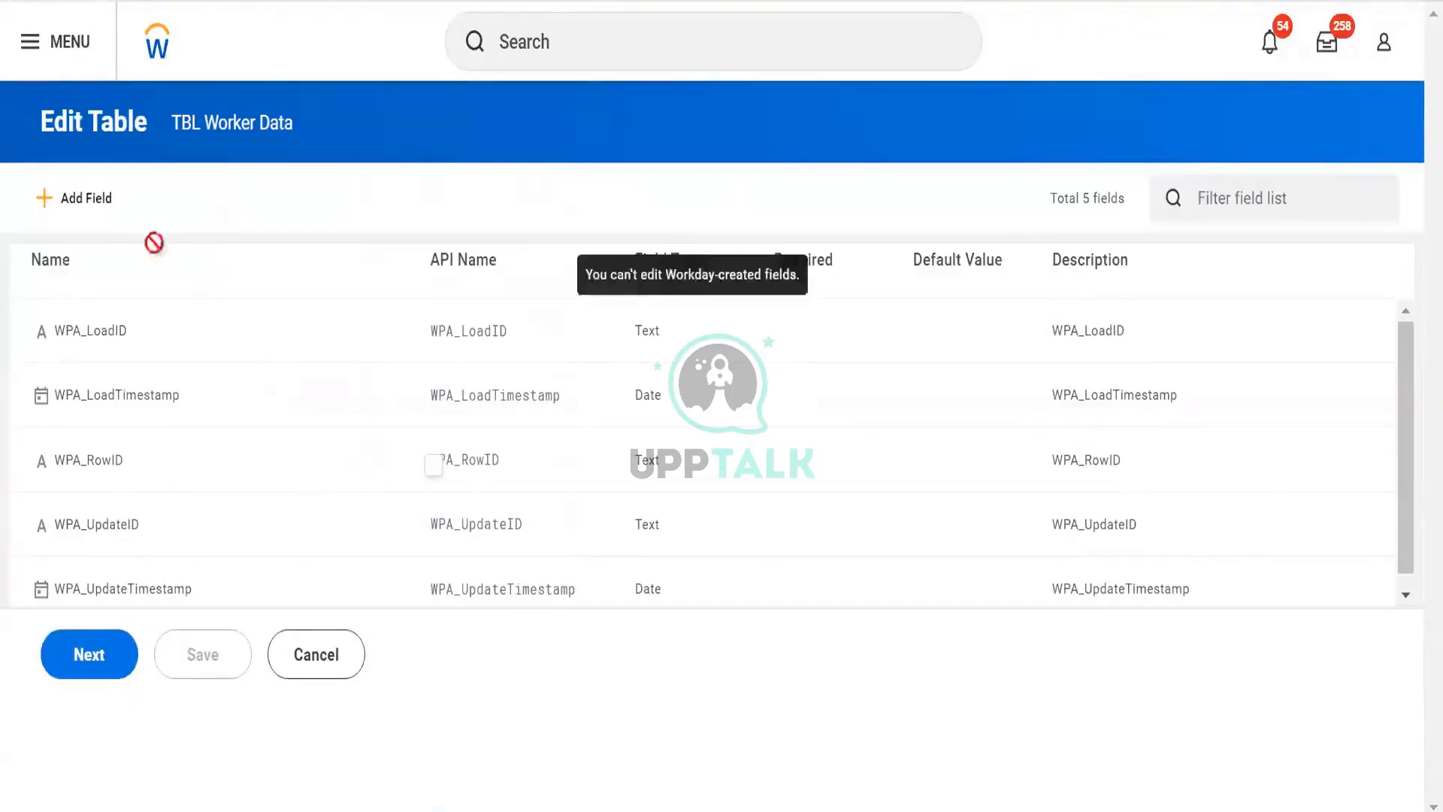
{"action": "left_click", "coordinate": [87, 210]}
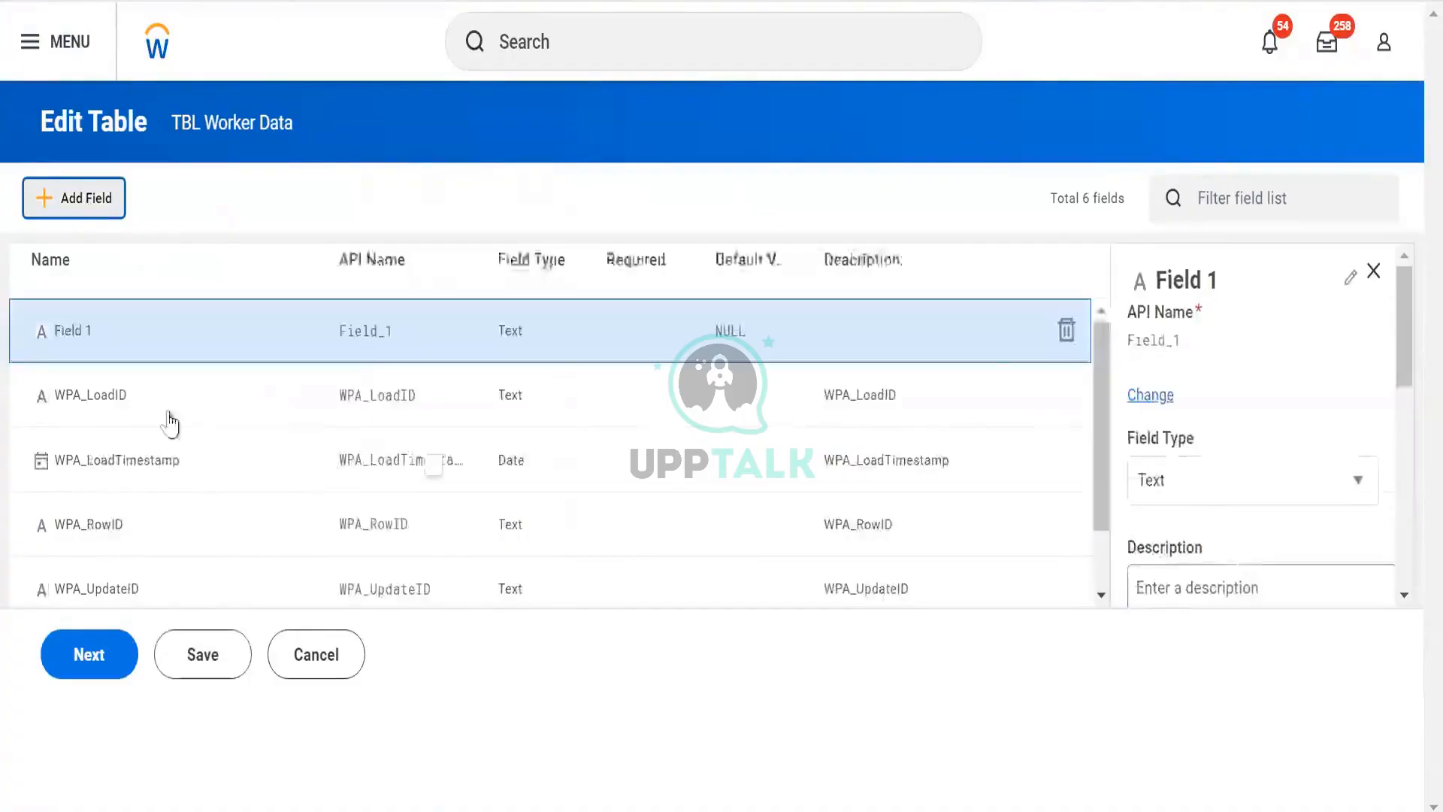
{"action": "scroll", "coordinate": [187, 406], "scroll_direction": "down", "scroll_amount": 1}
{"action": "scroll", "coordinate": [187, 406], "scroll_direction": "up", "scroll_amount": 1}
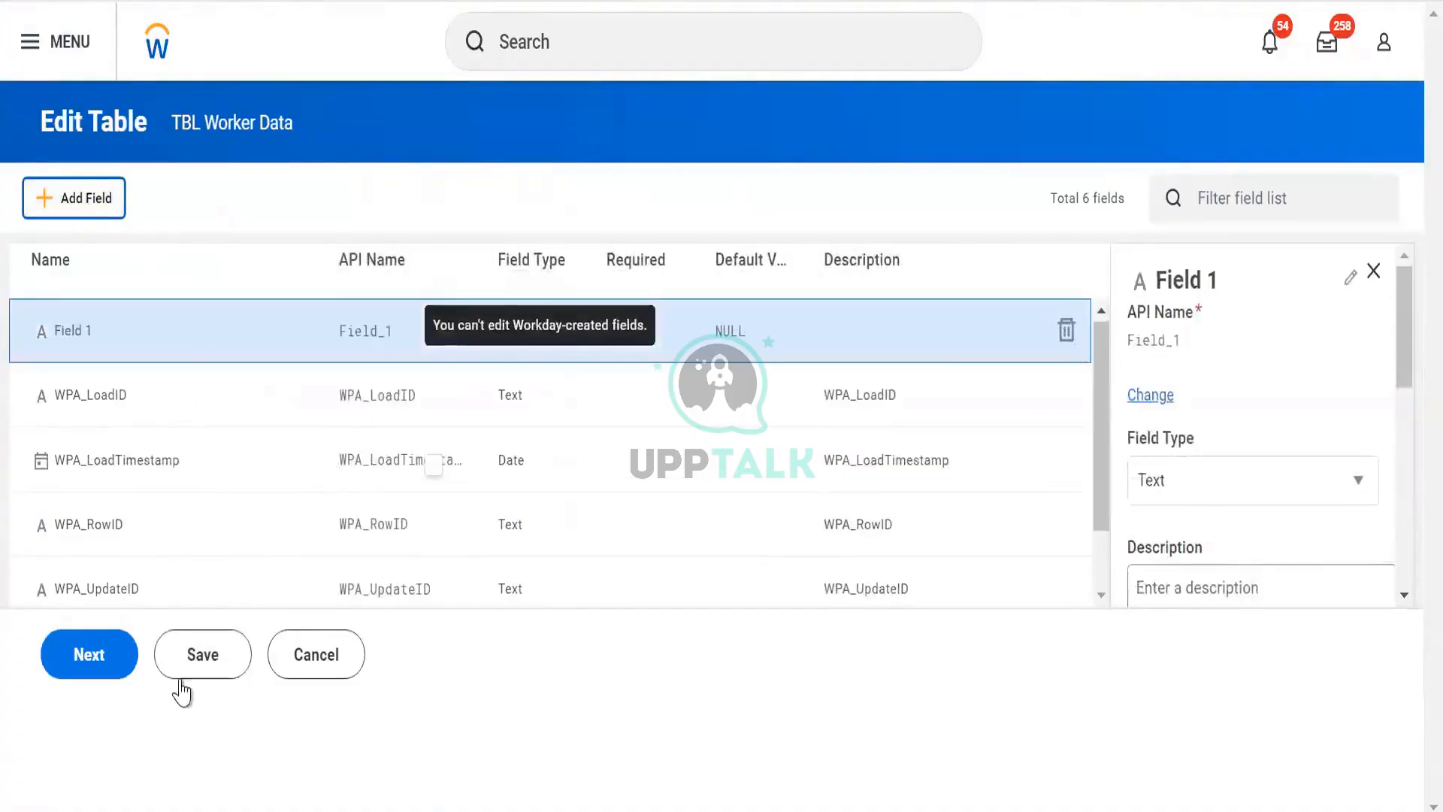
{"action": "left_click", "coordinate": [324, 648]}
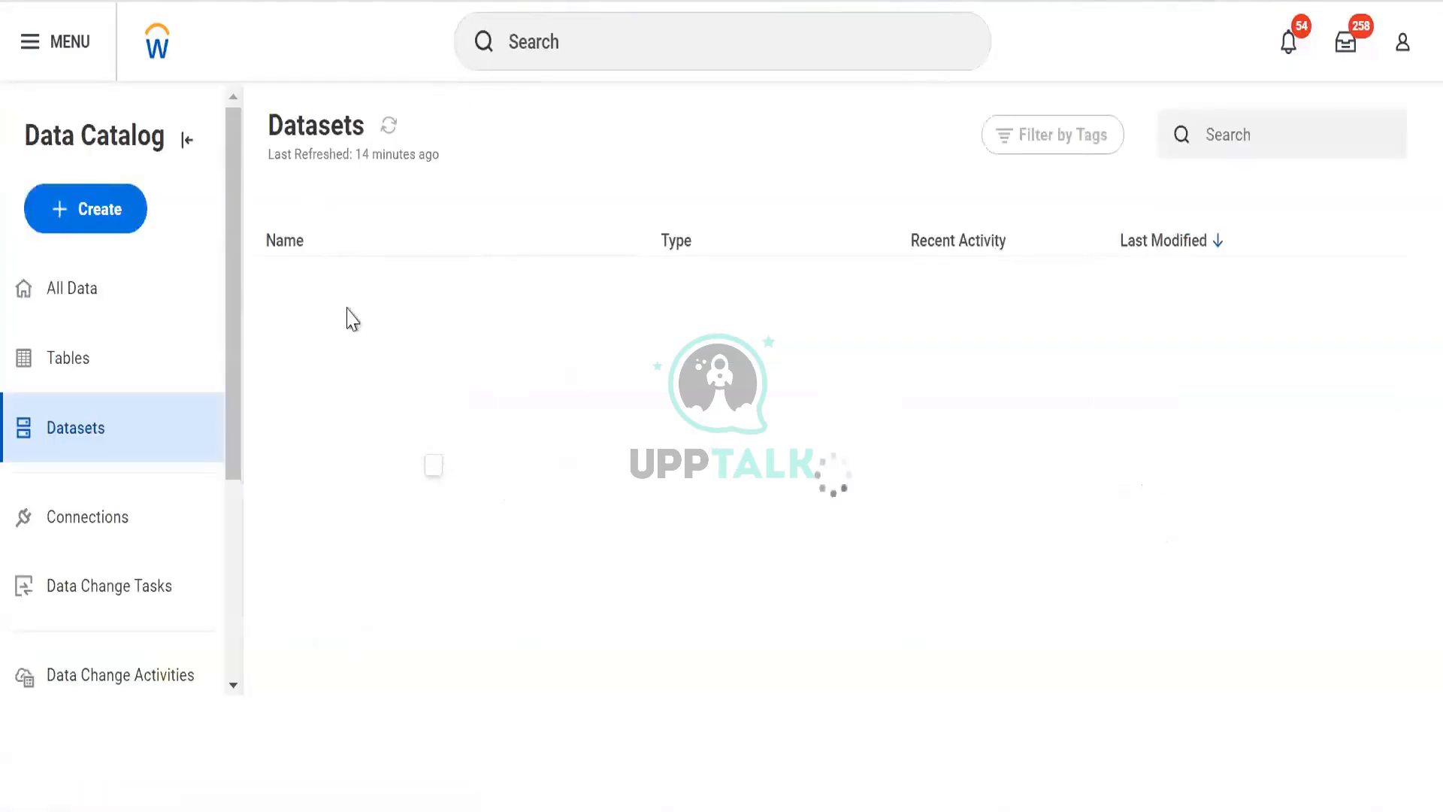
- Open the TBL Worker Data table in edit mode, inspect its field list, and cancel out of the editor
{"action": "left_click", "coordinate": [87, 375]}
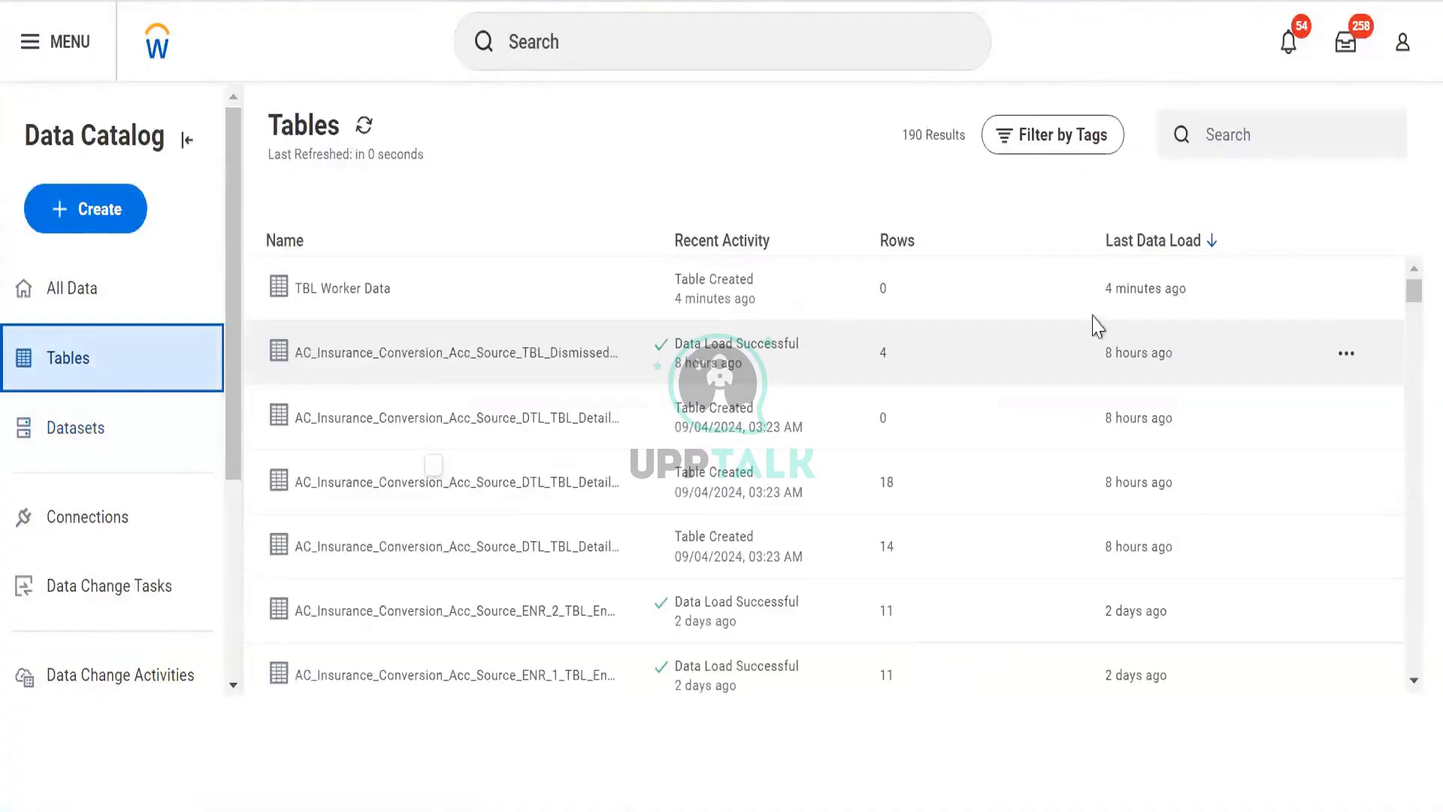
{"action": "left_click", "coordinate": [1342, 290]}
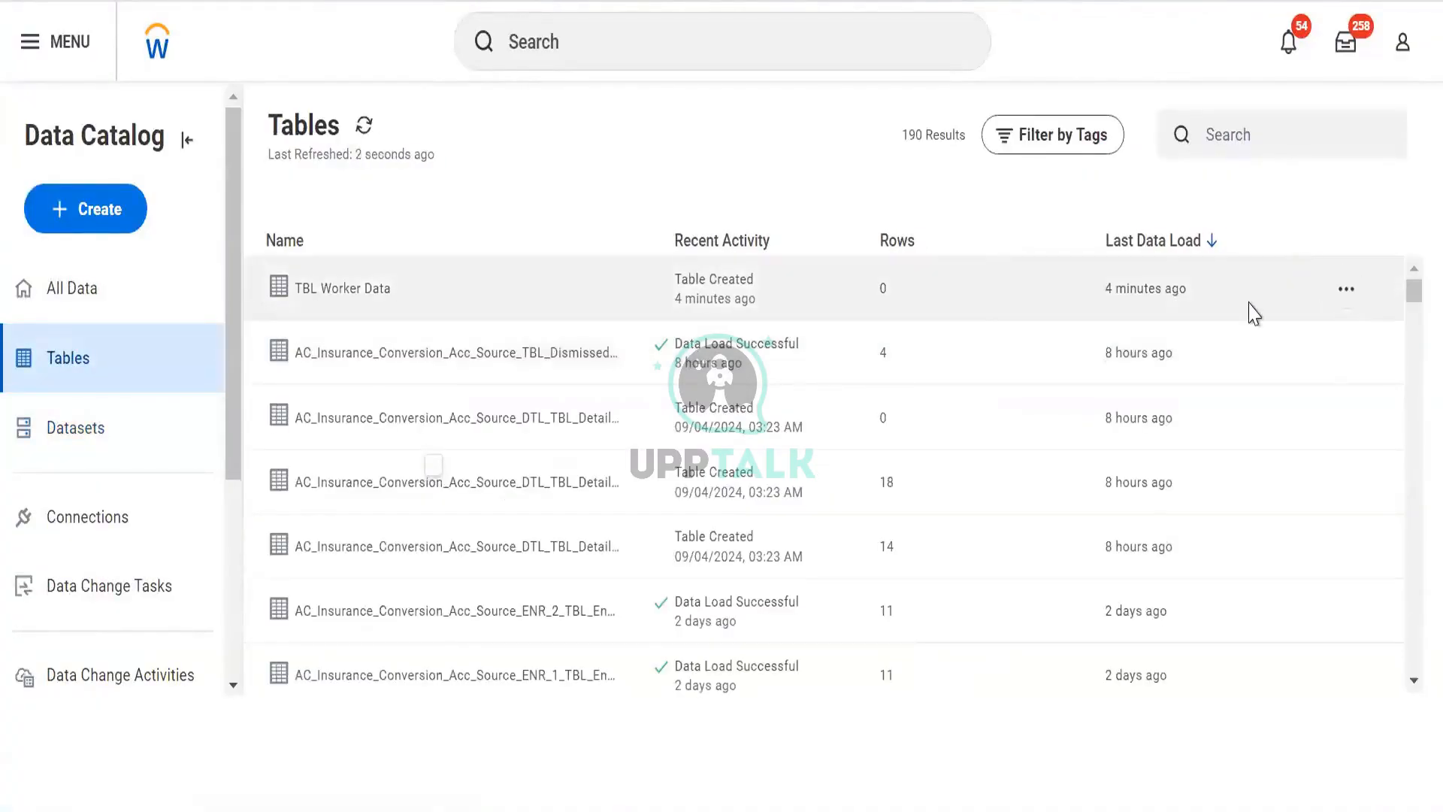
{"action": "left_click", "coordinate": [1233, 431]}
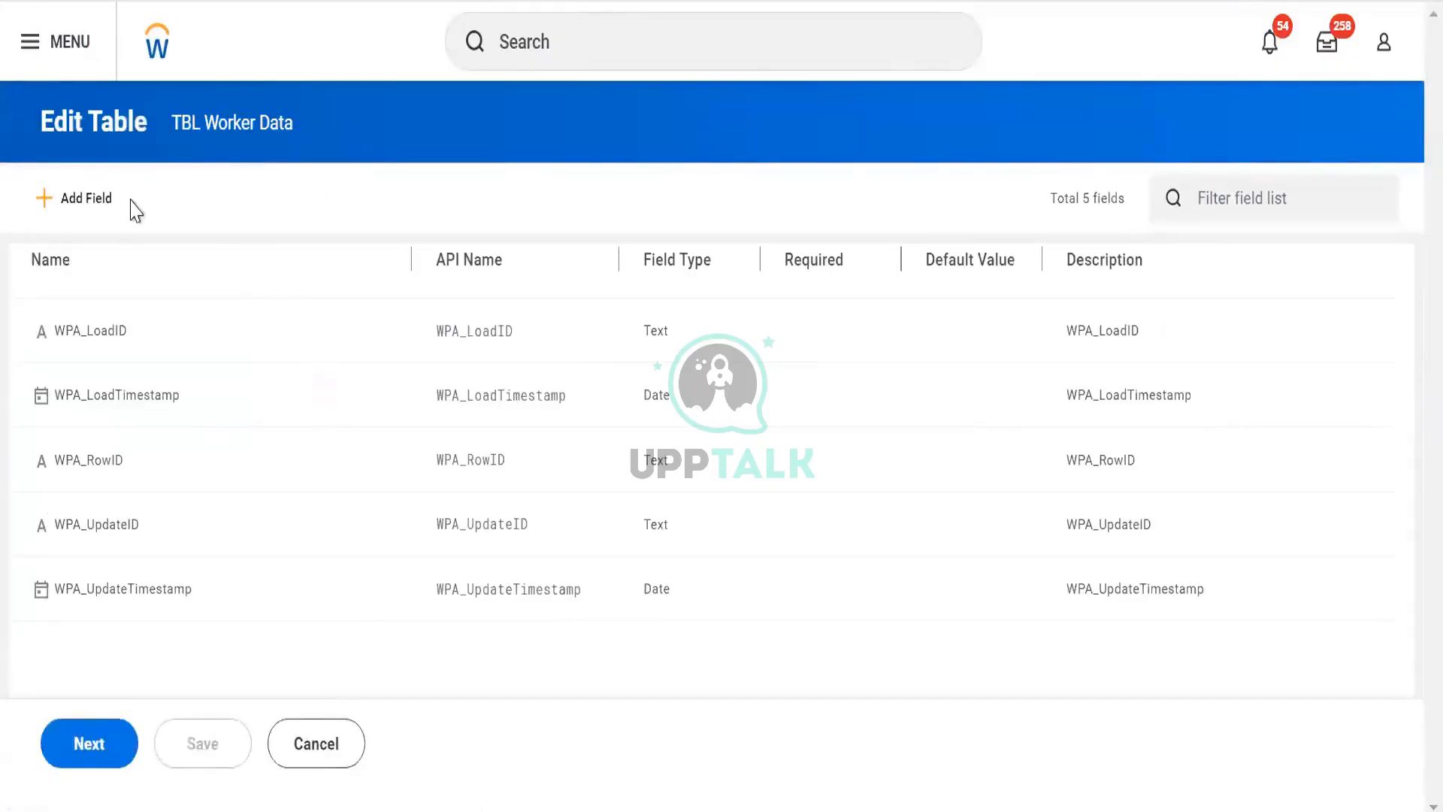
{"action": "left_click", "coordinate": [1198, 209]}
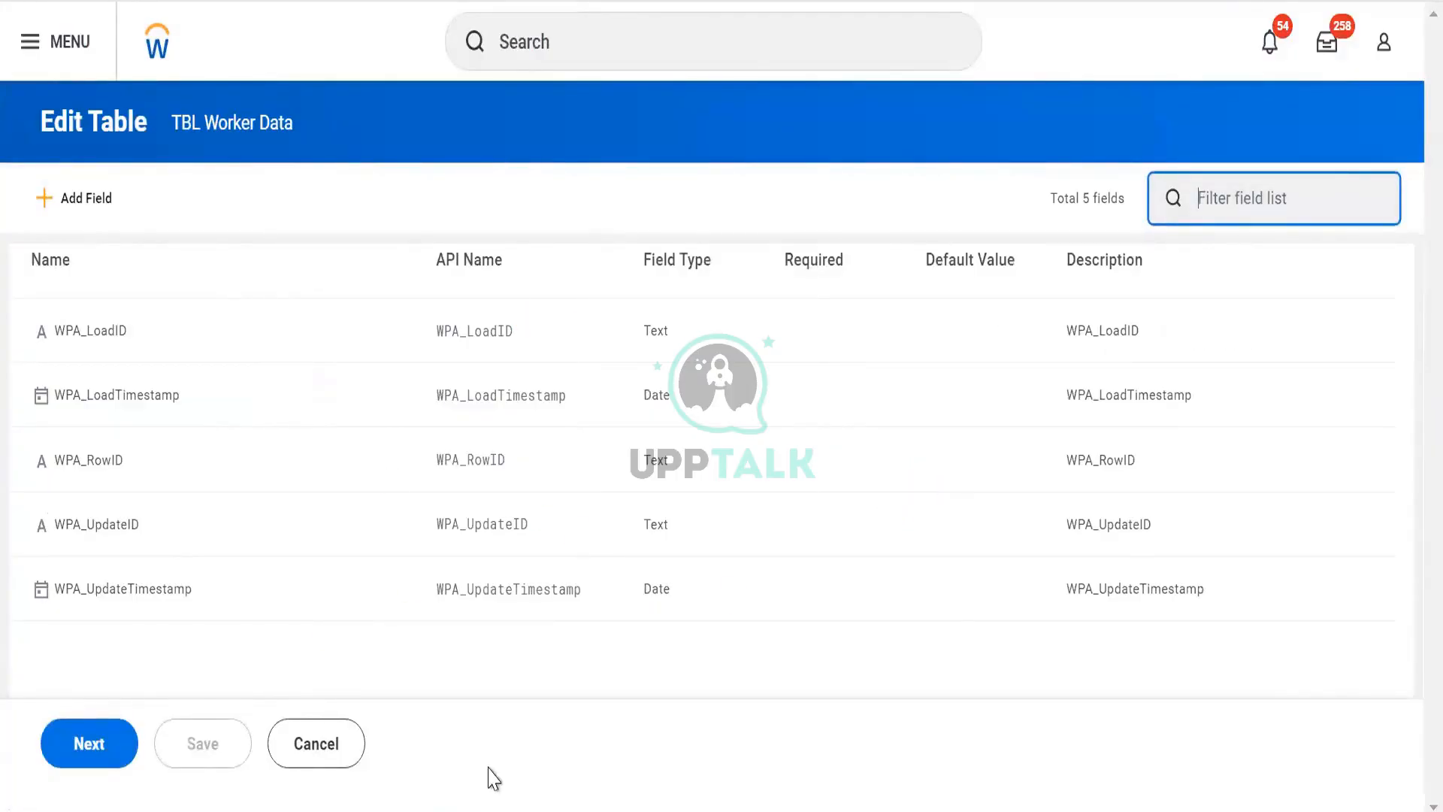
{"action": "left_click", "coordinate": [326, 755]}
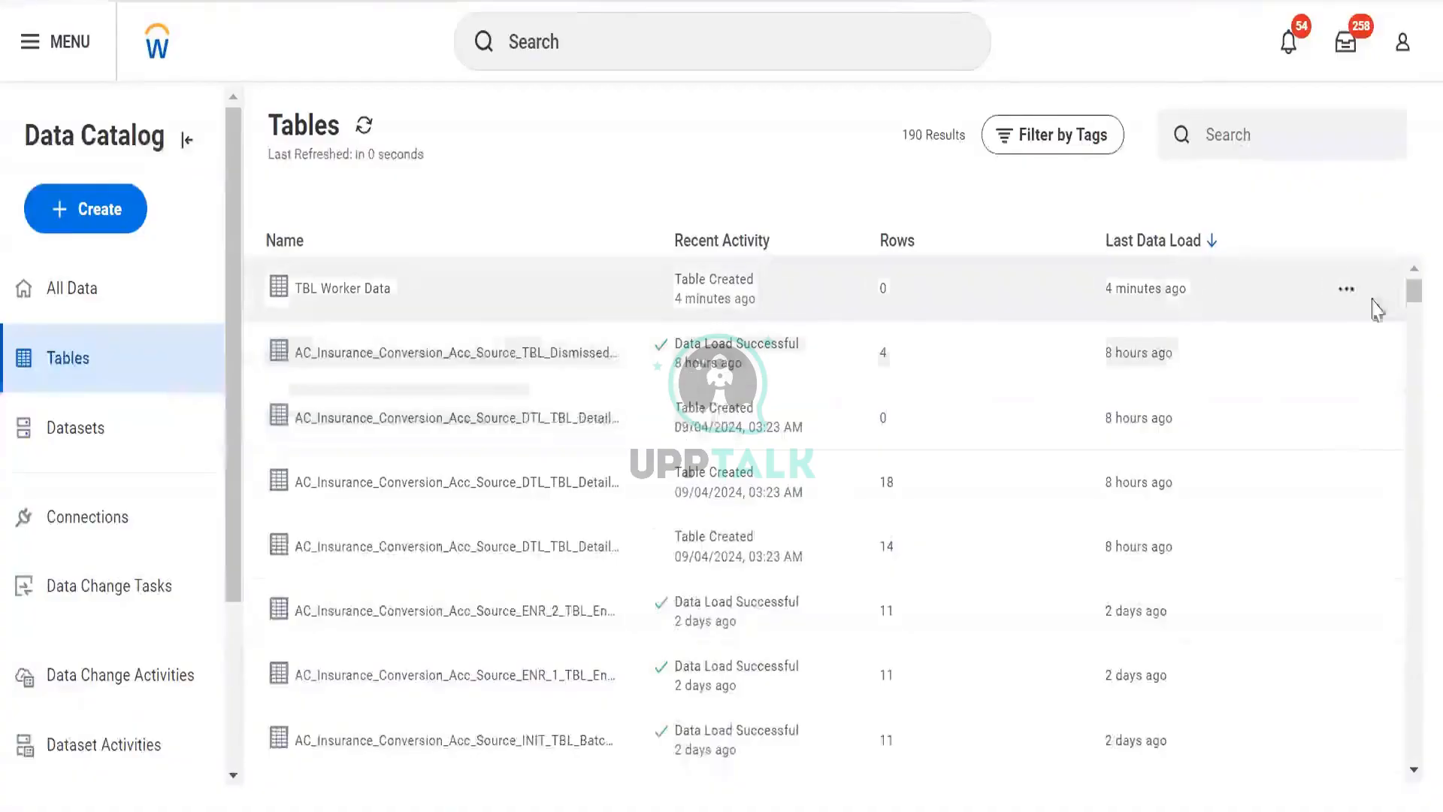
- Create a data change task for TBL Worker Data with the DV Worker Data report as its source connection
{"action": "left_click", "coordinate": [1346, 292]}
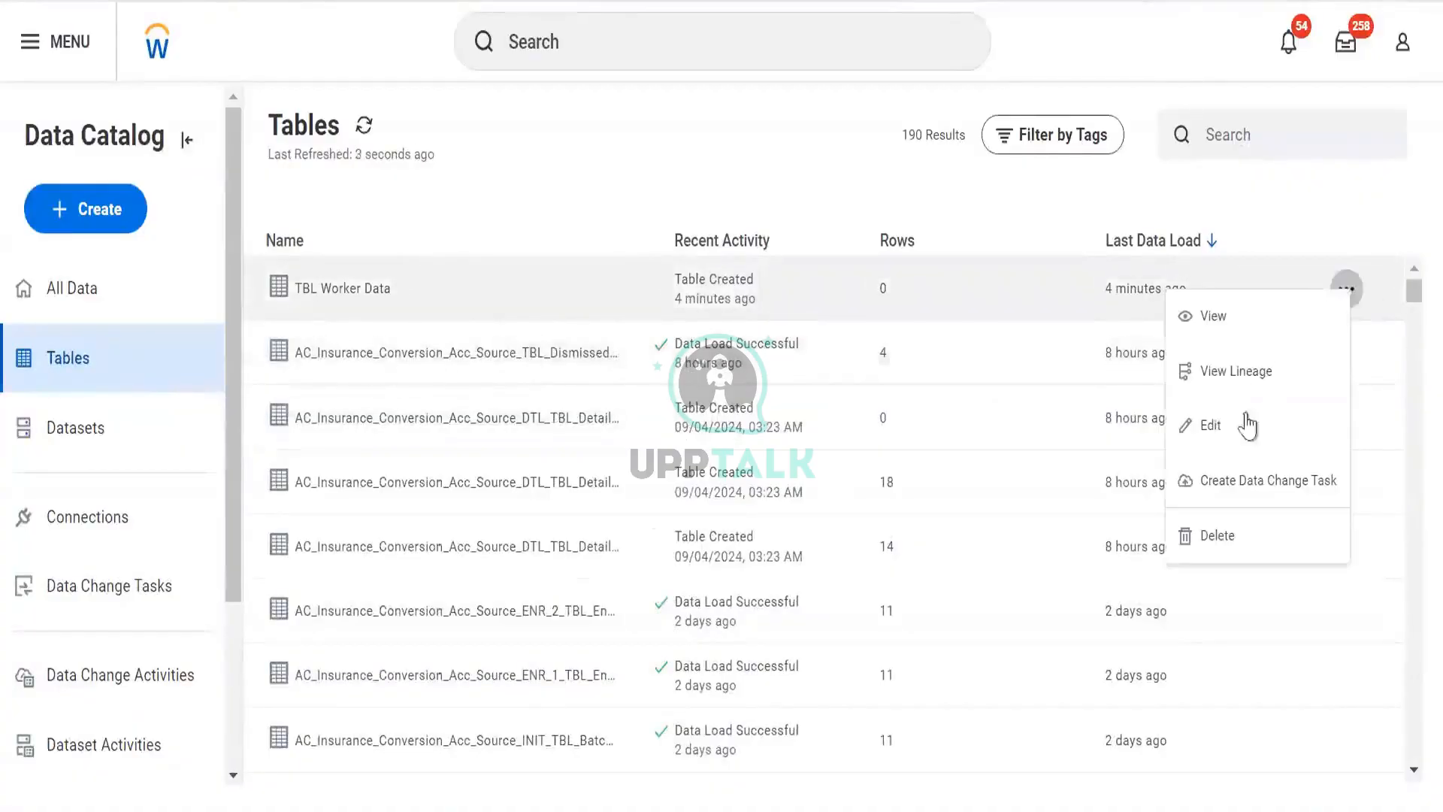
{"action": "left_click", "coordinate": [1287, 510]}
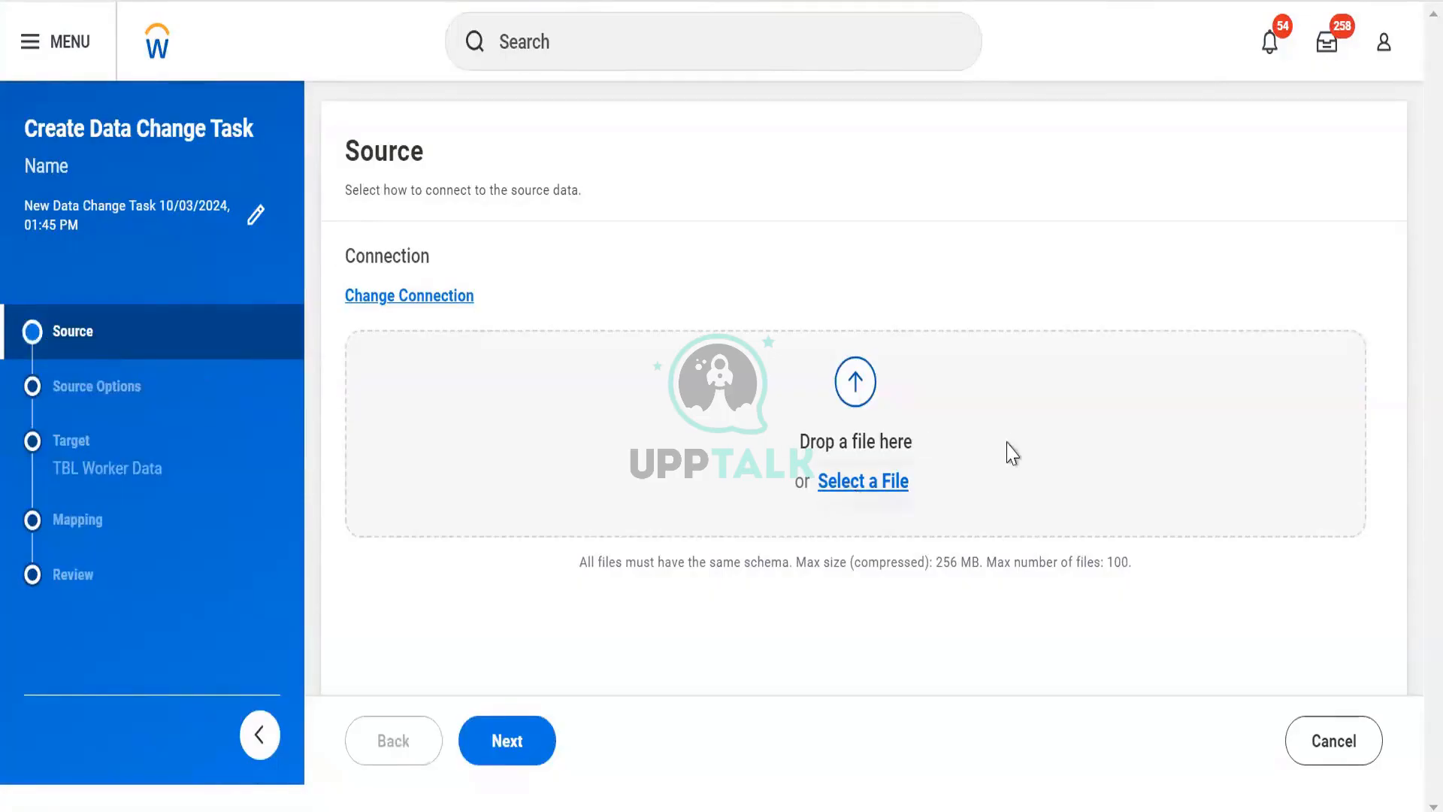
{"action": "left_click", "coordinate": [438, 299]}
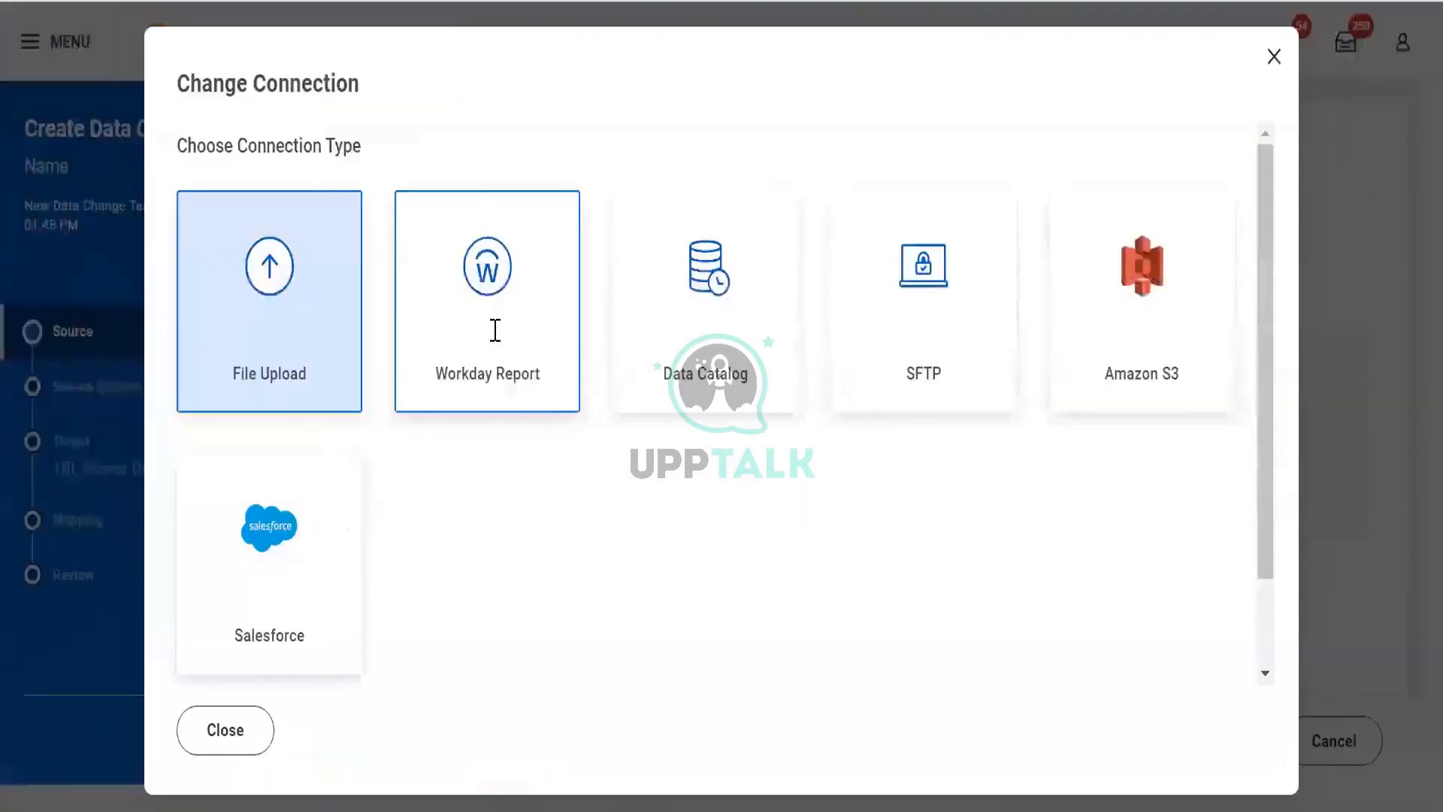
{"action": "left_click", "coordinate": [494, 329]}
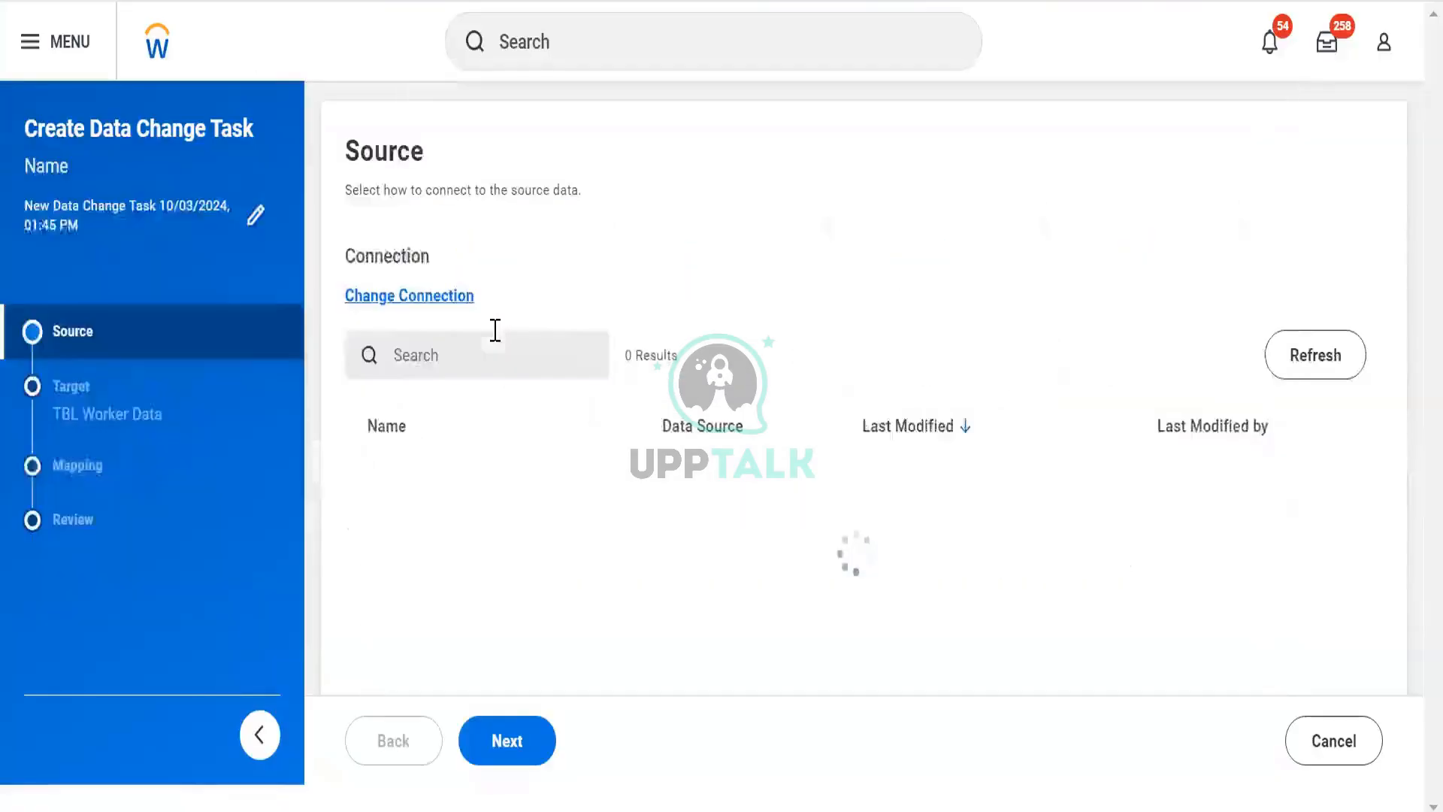
{"action": "left_click", "coordinate": [492, 517]}
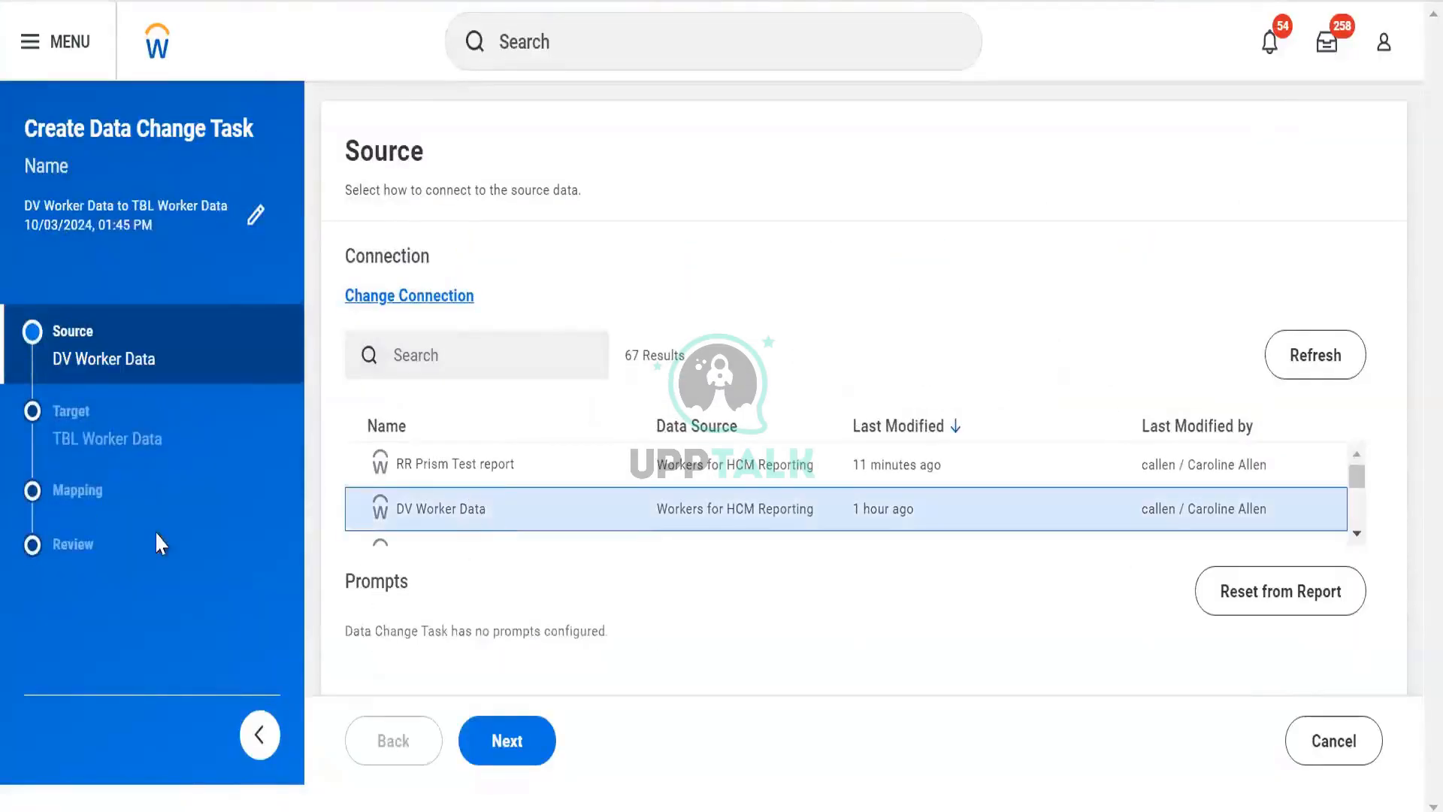
{"action": "left_click", "coordinate": [503, 737]}
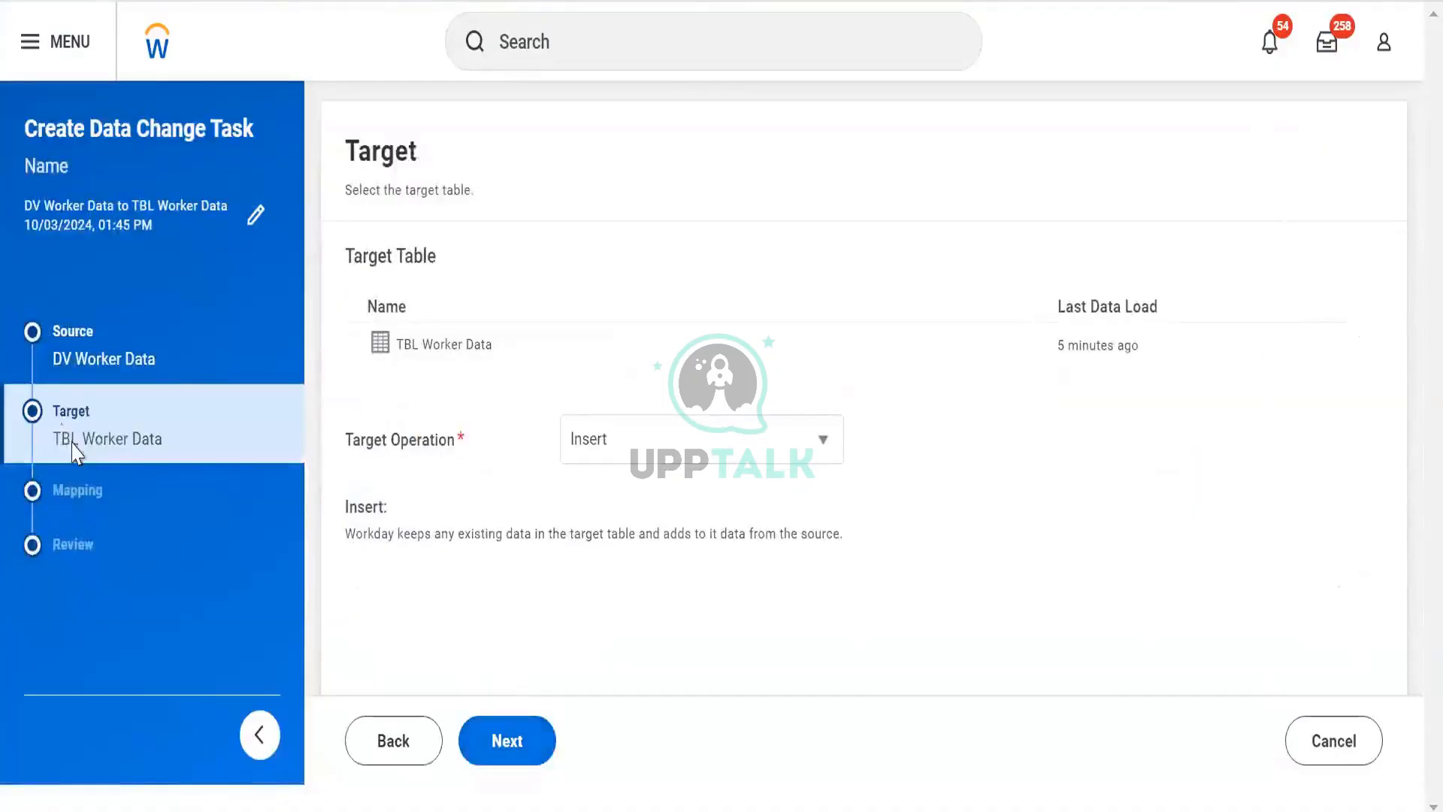
- Compare the target operation options and set the target operation to Upsert
{"action": "left_click", "coordinate": [565, 443]}
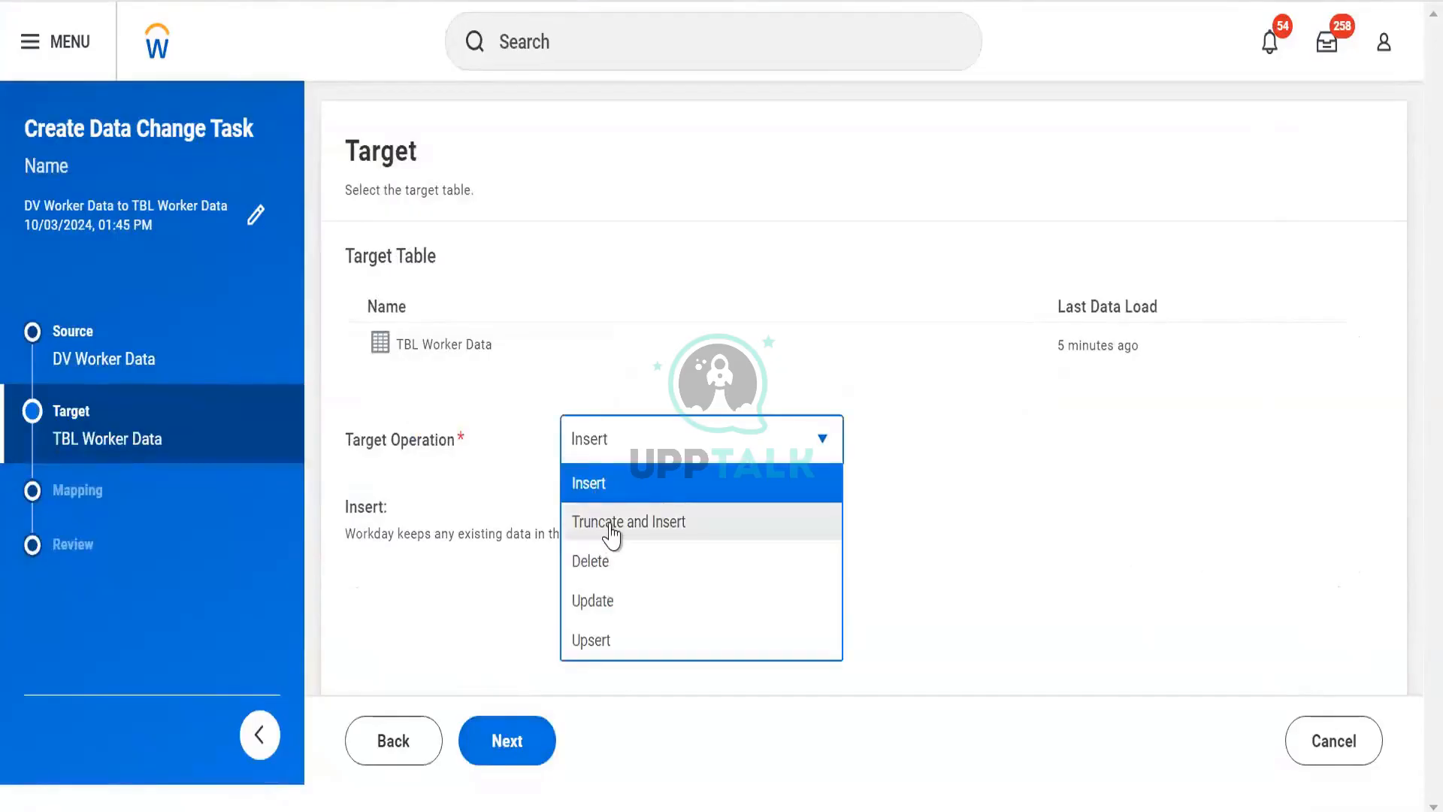
{"action": "left_click", "coordinate": [611, 524]}
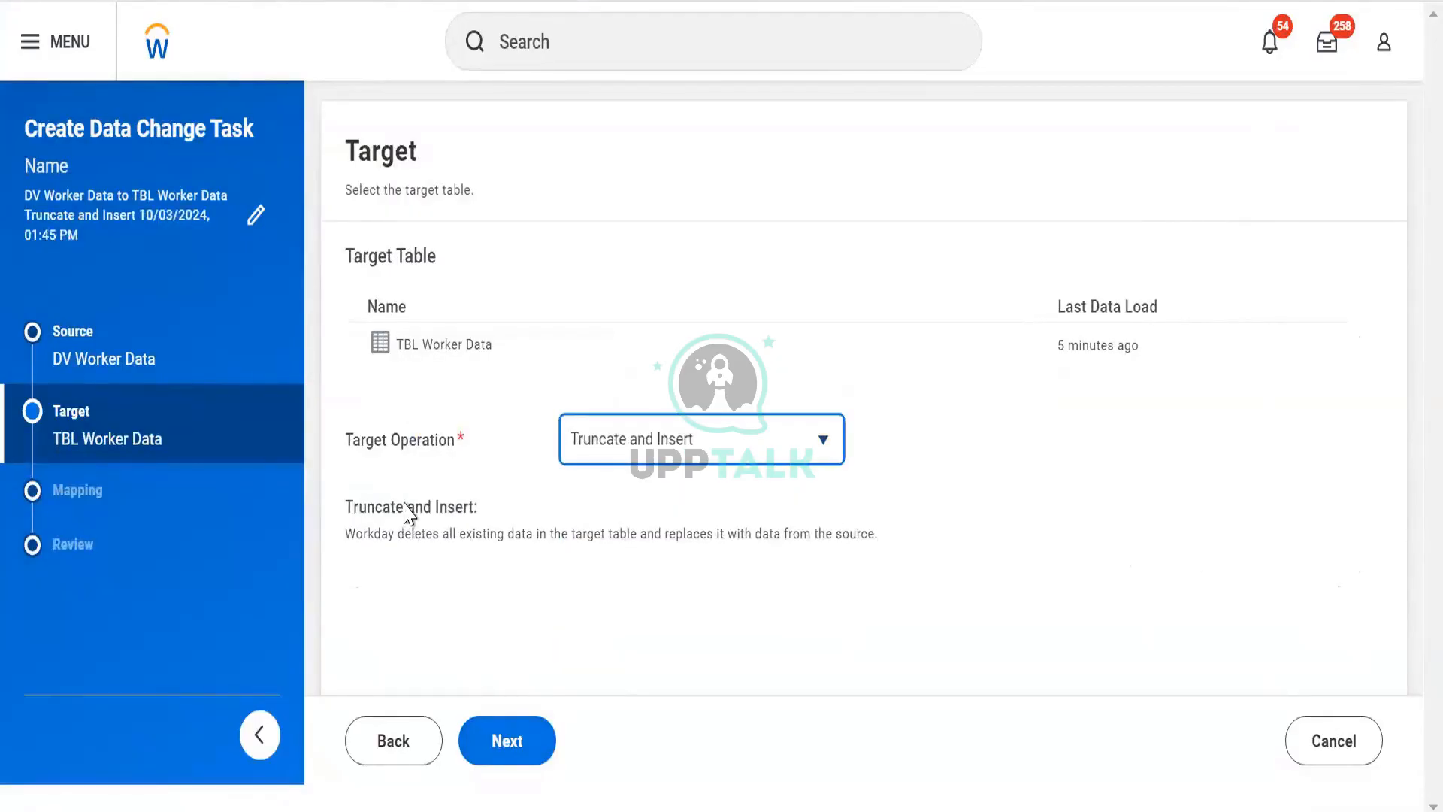
{"action": "left_click", "coordinate": [584, 450]}
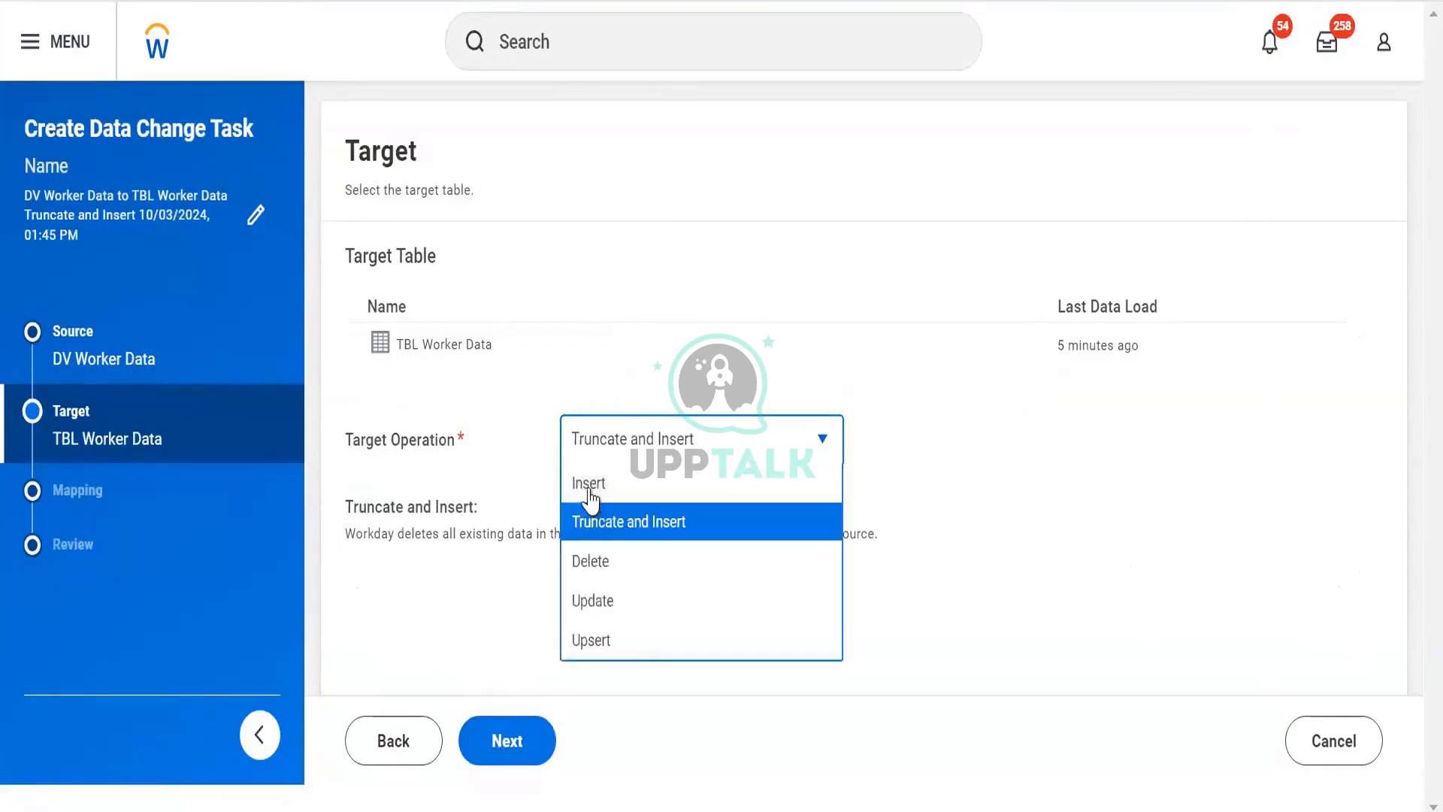
{"action": "left_click", "coordinate": [589, 487]}
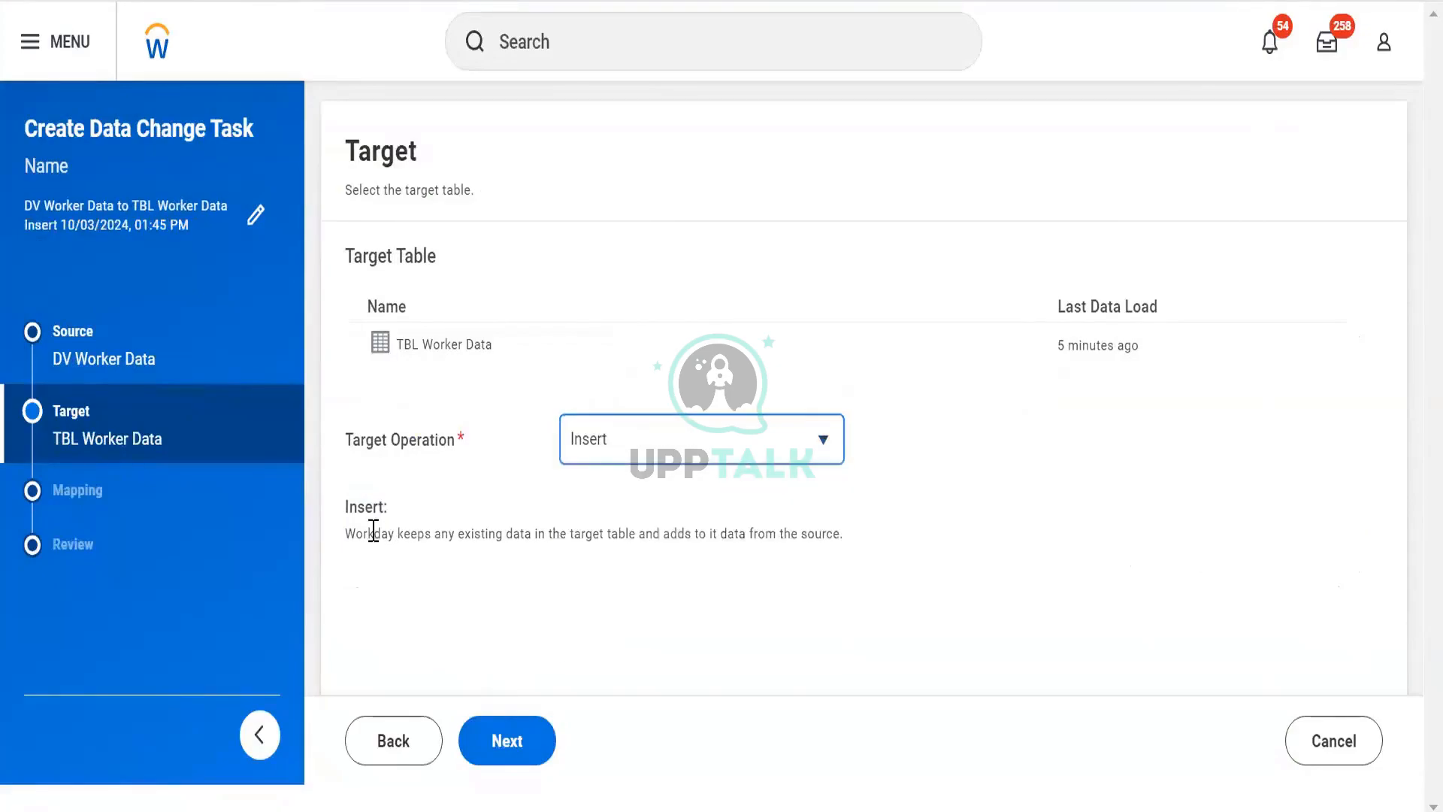
{"action": "left_click", "coordinate": [604, 443]}
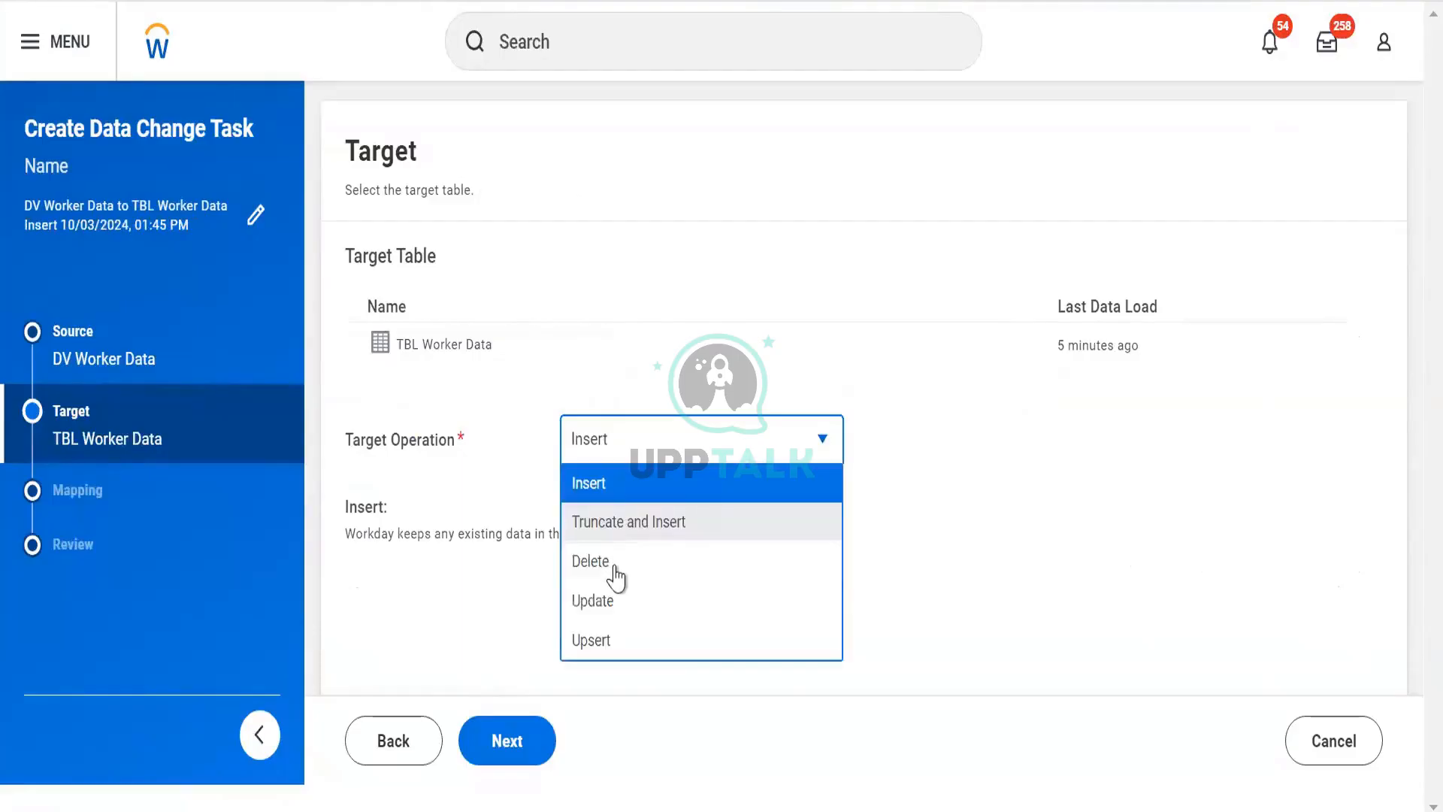
{"action": "left_click", "coordinate": [591, 561]}
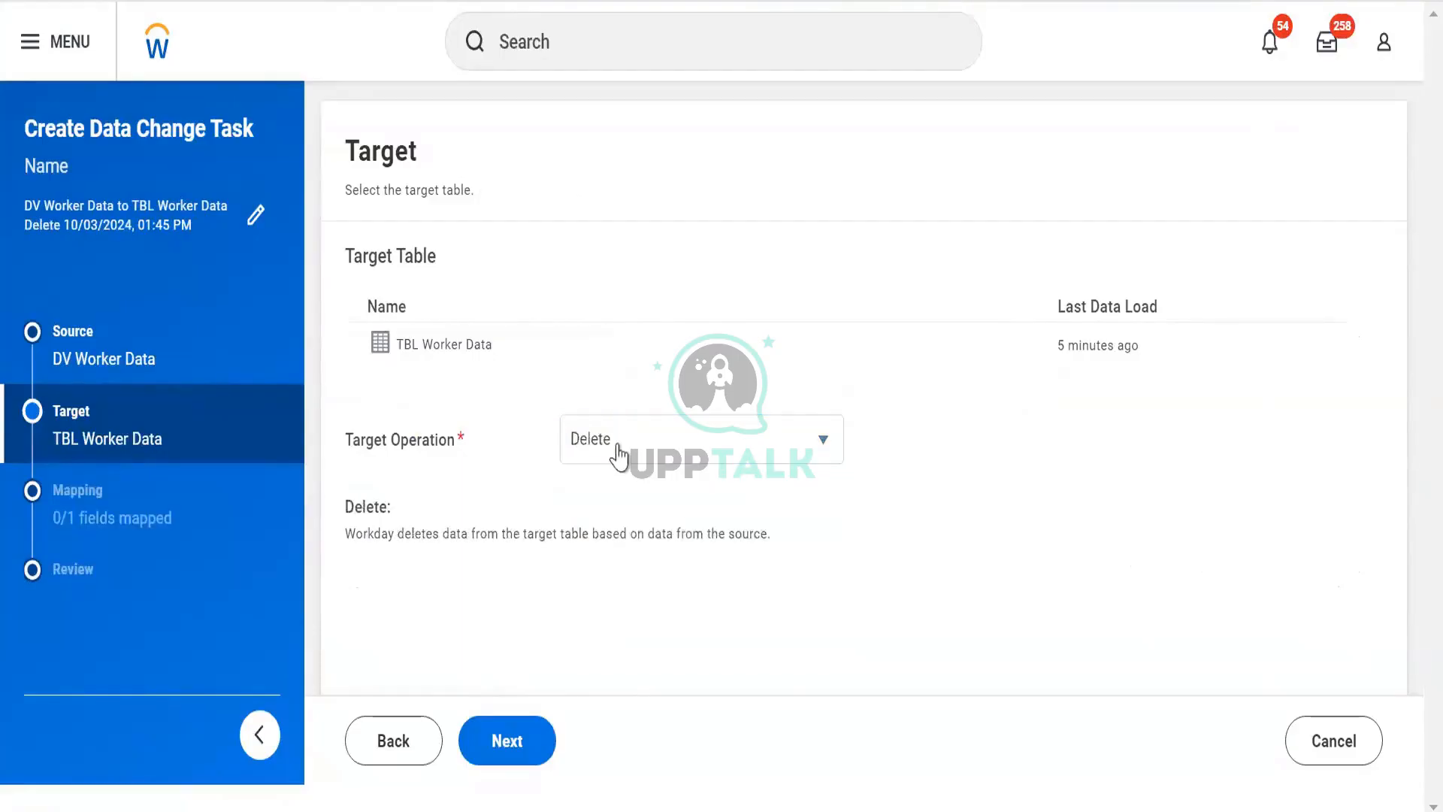
{"action": "left_click", "coordinate": [617, 451]}
{"action": "left_click", "coordinate": [595, 635]}
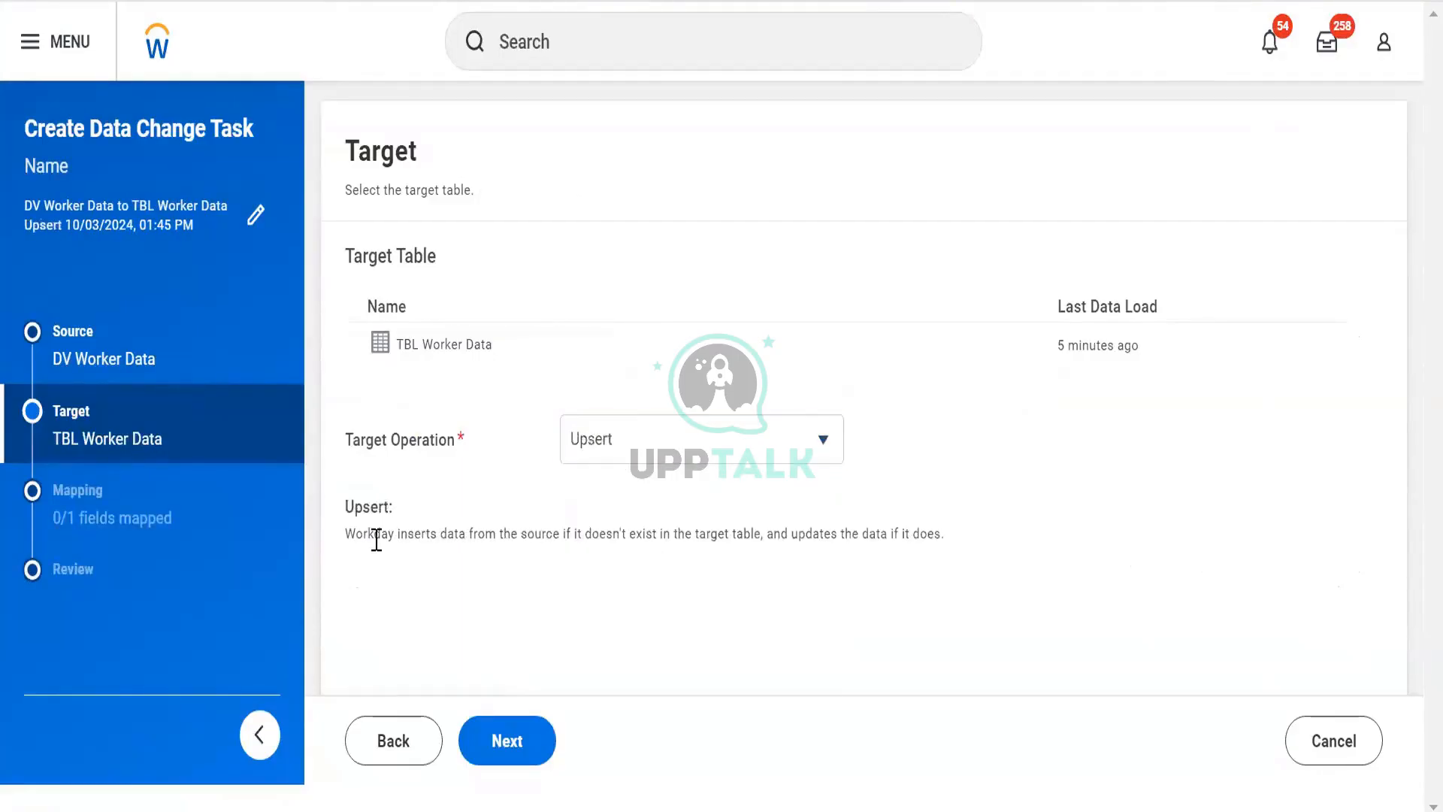
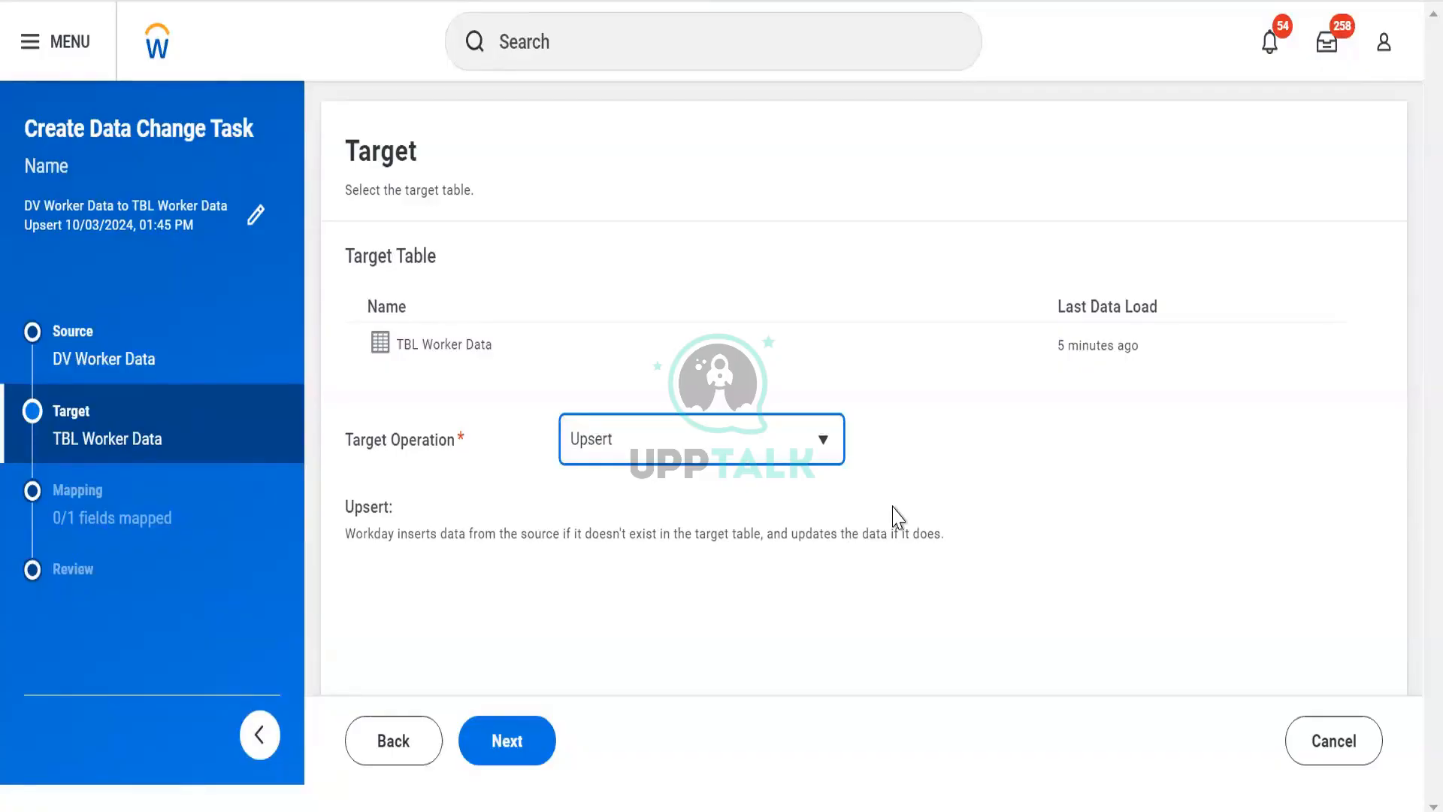
- Try to continue the data change task with Upsert as the target operation, then dismiss the error
{"action": "left_click", "coordinate": [214, 520]}
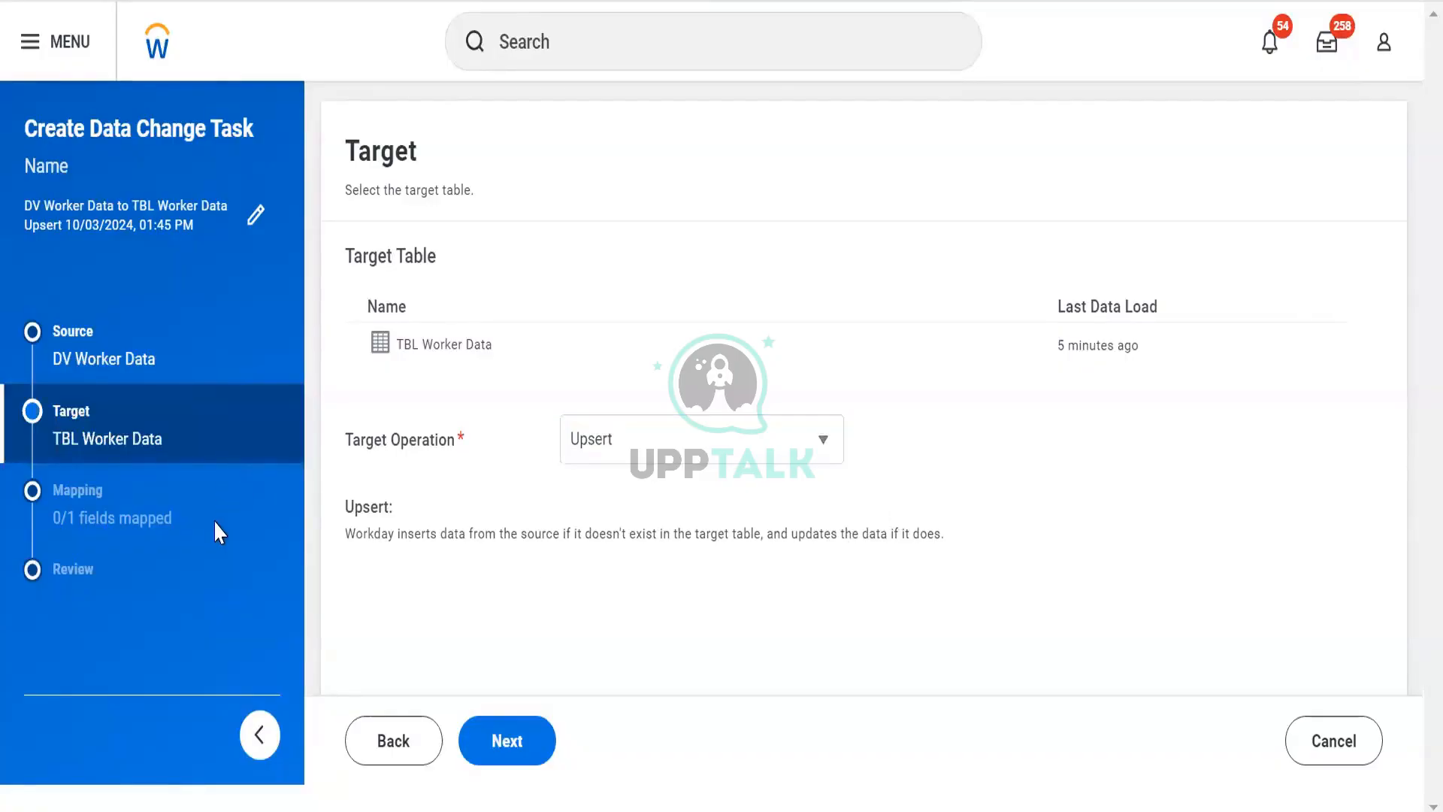
{"action": "left_click", "coordinate": [531, 749]}
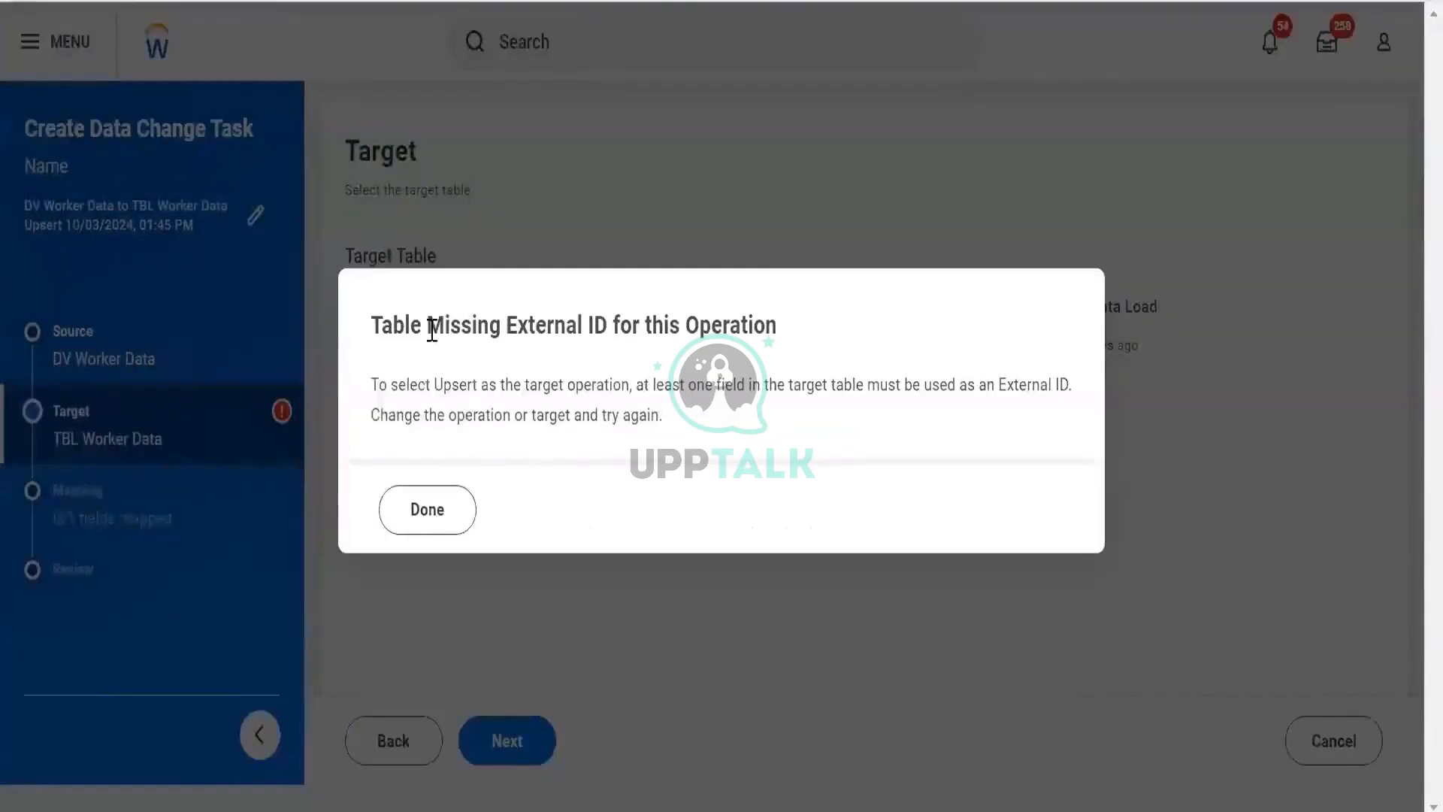
{"action": "left_click_drag", "start_coordinate": [428, 327], "coordinate": [714, 385]}
{"action": "left_click", "coordinate": [457, 517]}
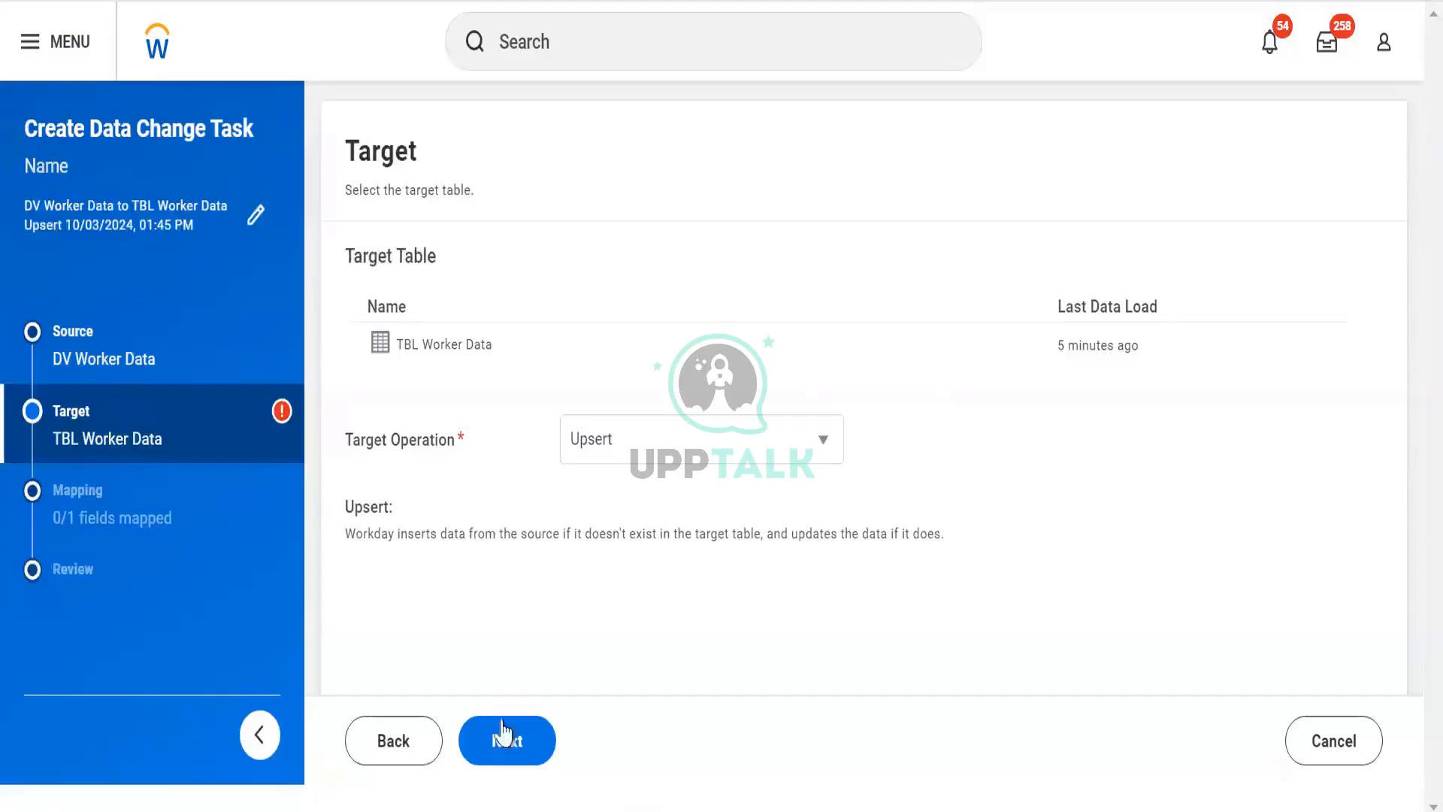
- Cancel the data change task and discard its changes
{"action": "left_click", "coordinate": [390, 746]}
{"action": "left_click", "coordinate": [1363, 742]}
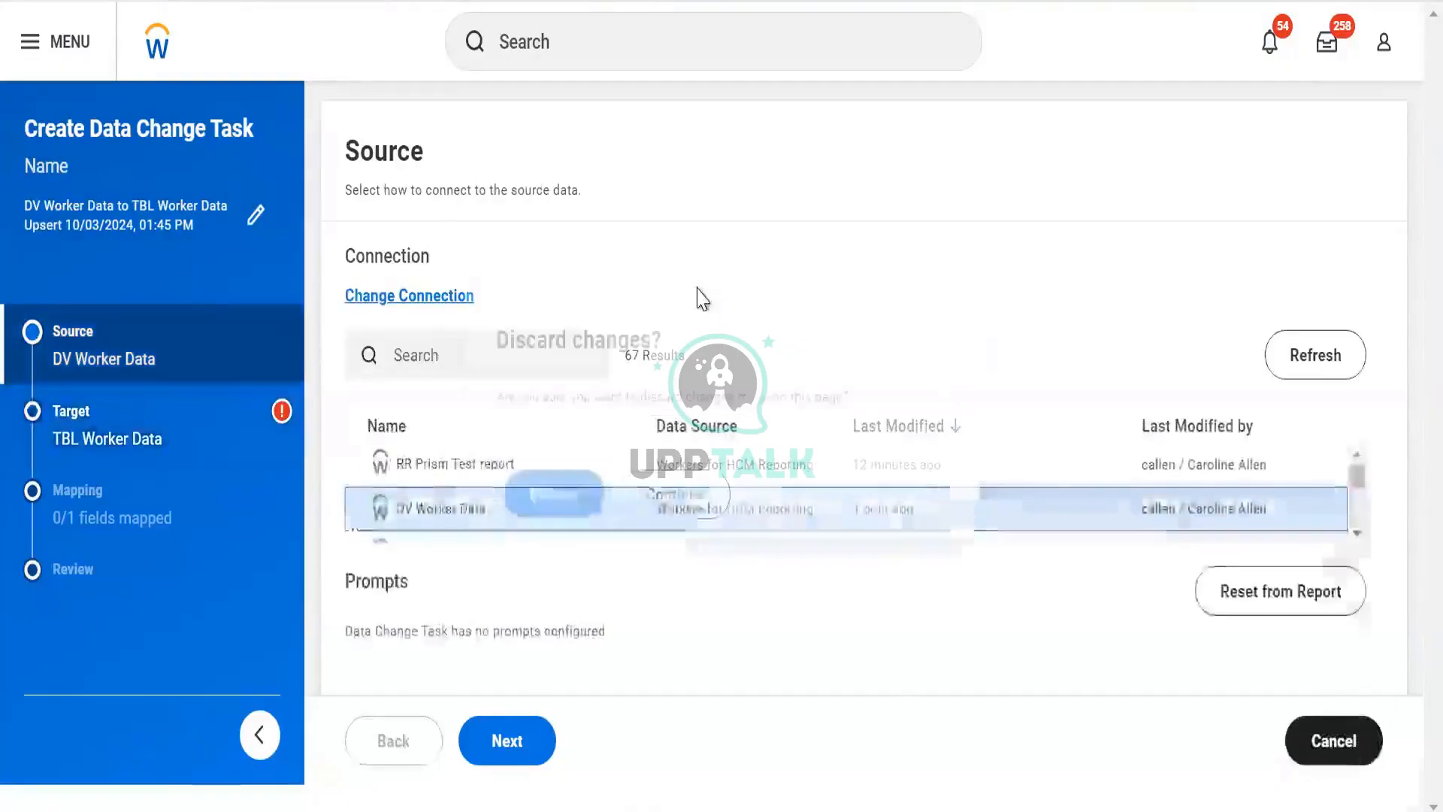
{"action": "left_click", "coordinate": [553, 493]}
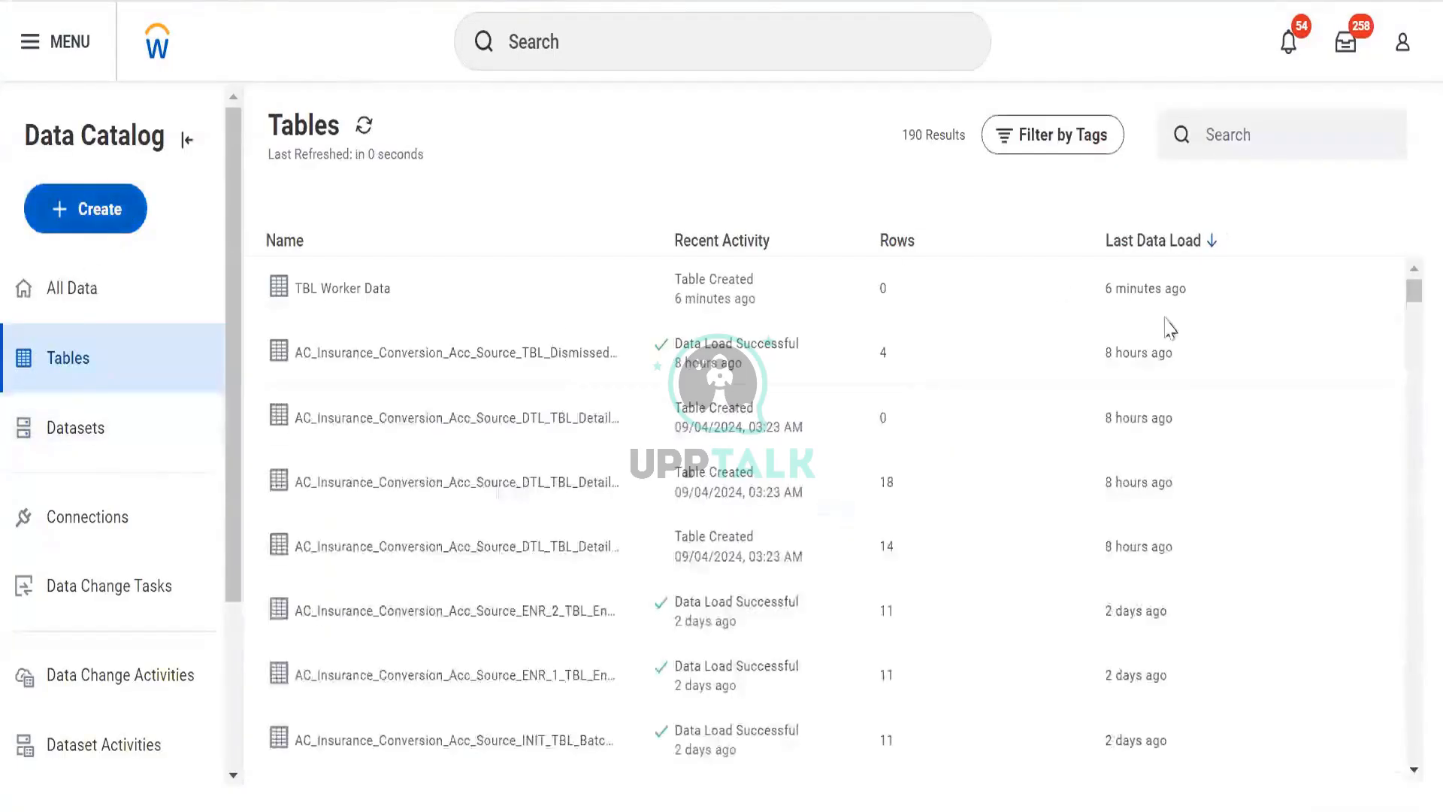
- Delete the TBL Worker Data table from the Data Catalog
{"action": "left_click", "coordinate": [1346, 288]}
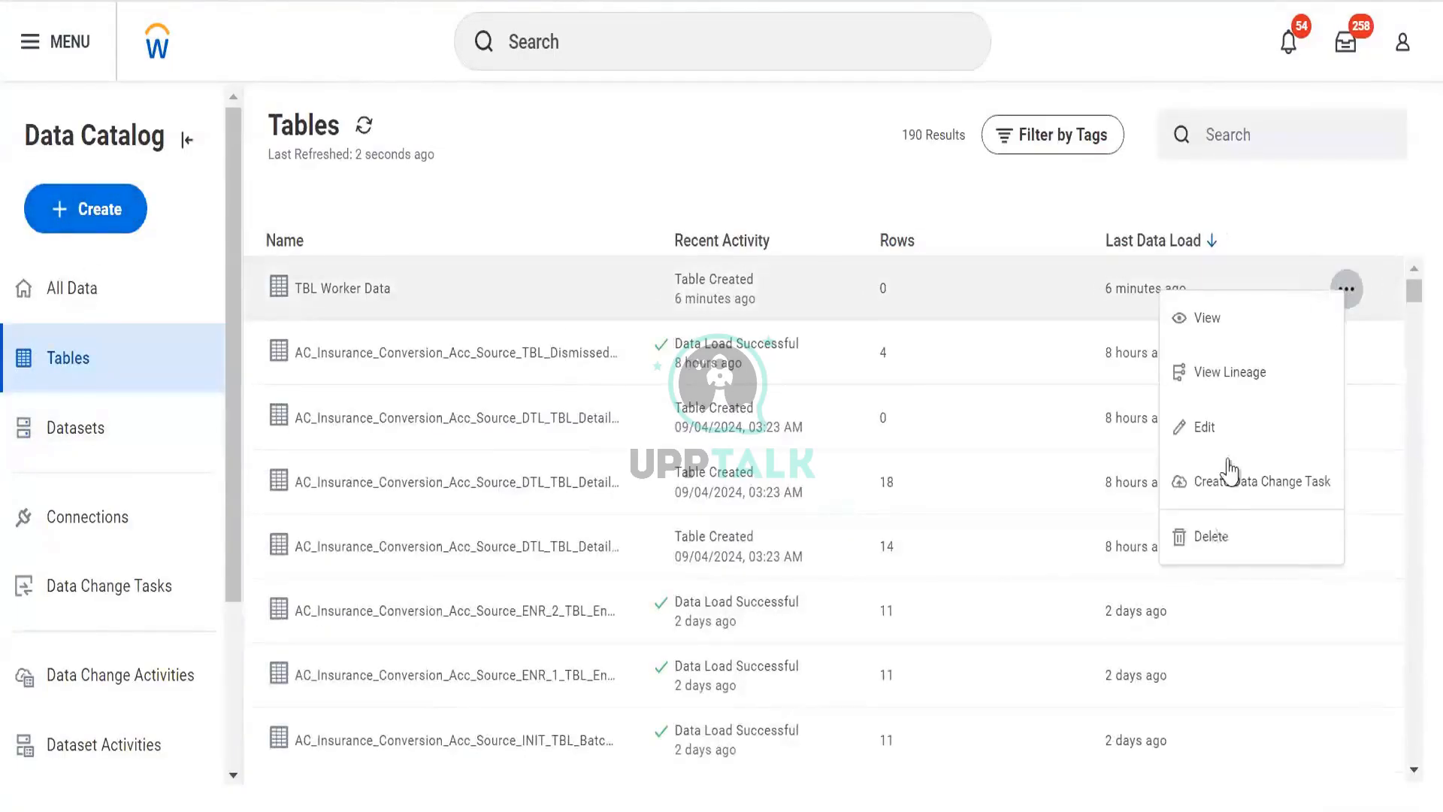
{"action": "left_click", "coordinate": [1217, 535]}
{"action": "left_click", "coordinate": [596, 482]}
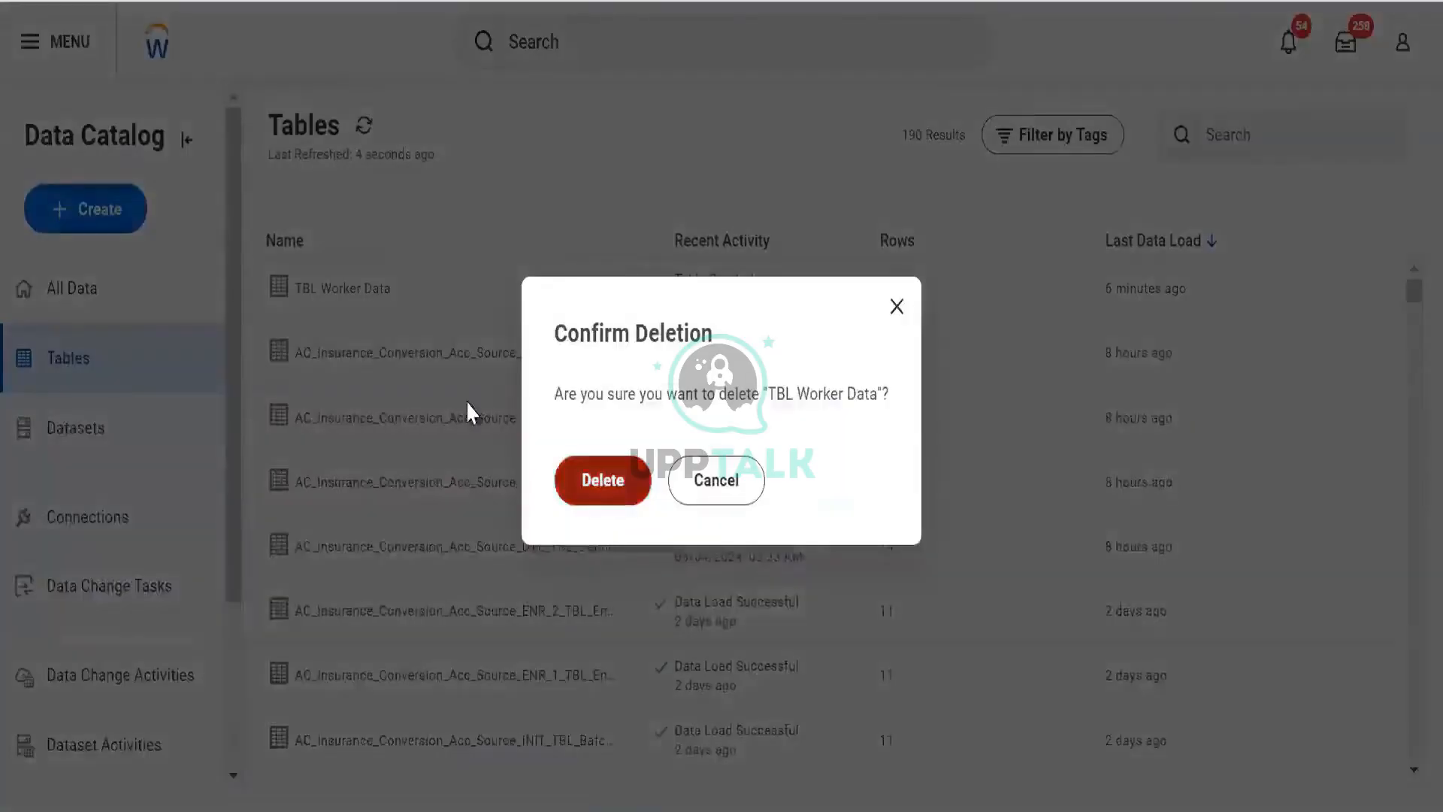
- Start creating a new table named TBL Worker Data
{"action": "left_click", "coordinate": [65, 218]}
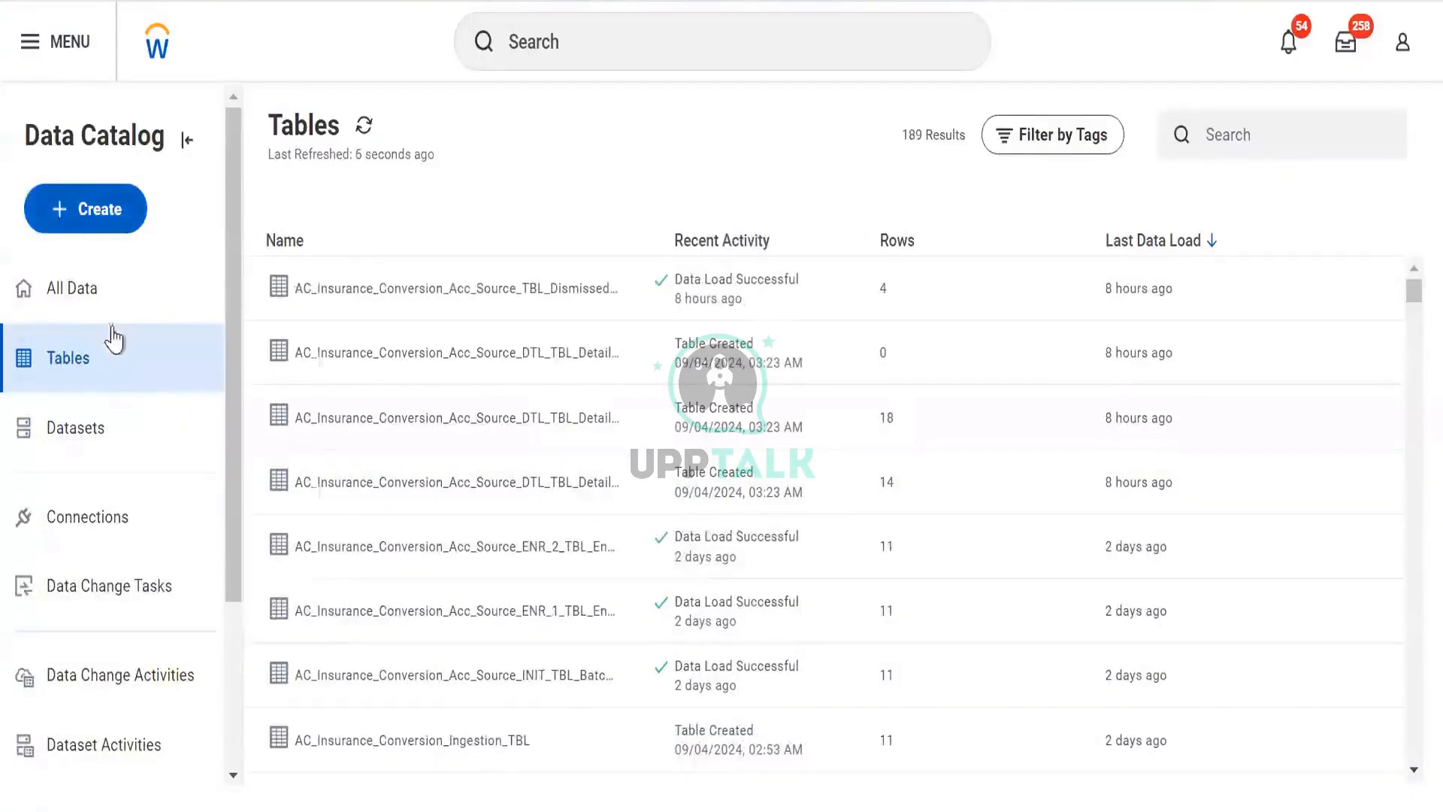
{"action": "left_click", "coordinate": [112, 289]}
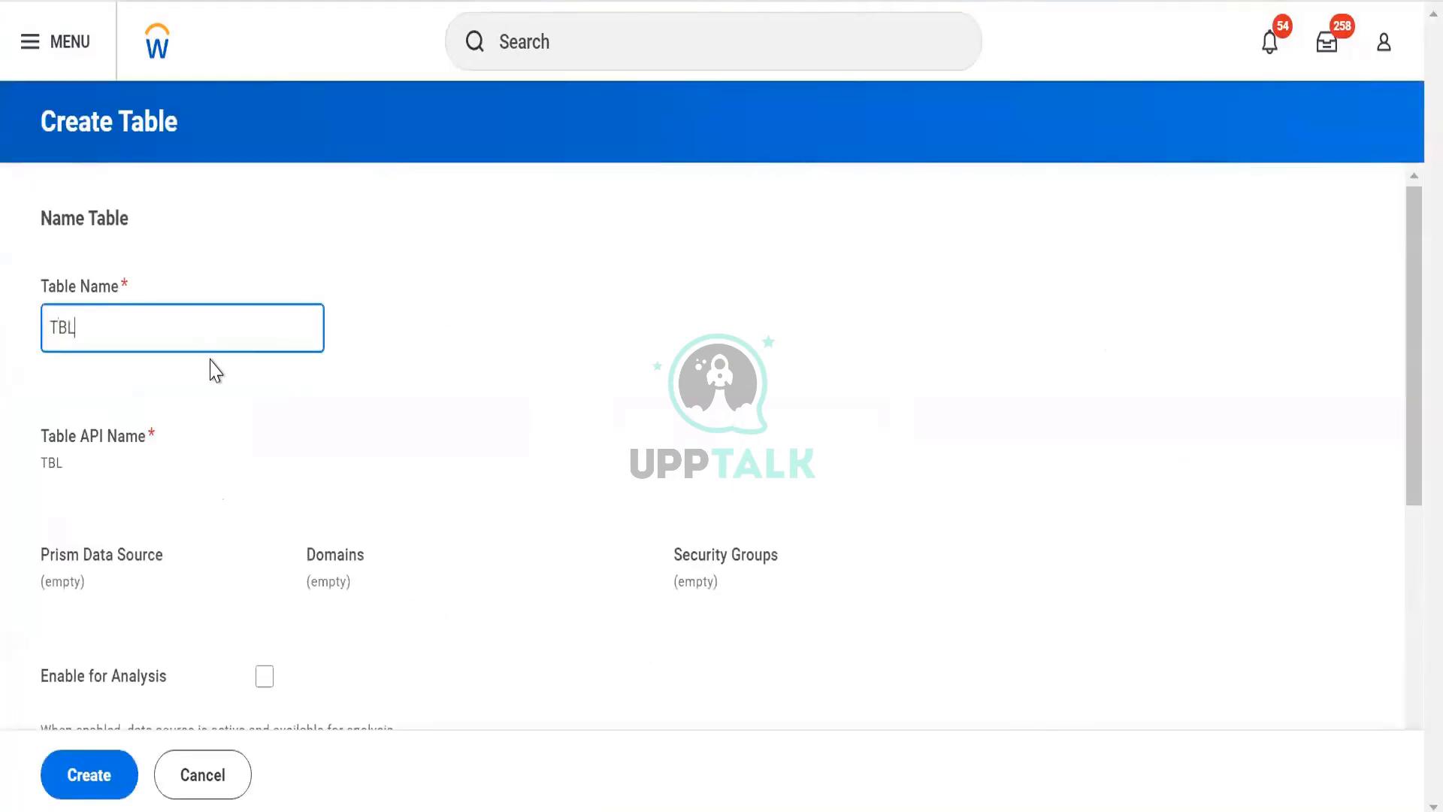
{"action": "type", "text": "WOkr"}
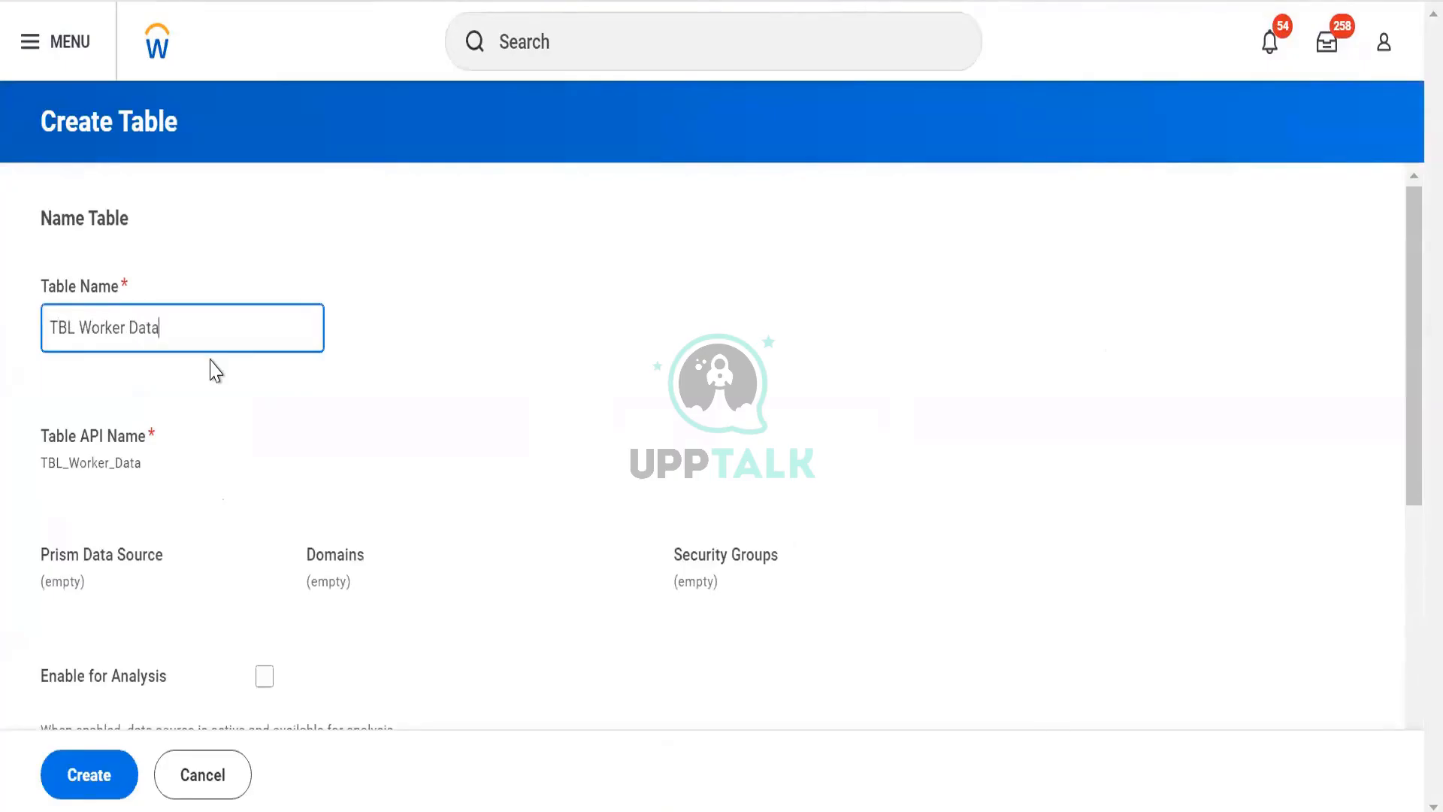
{"action": "left_click", "coordinate": [357, 415]}
- Add the Personal Data tag to the new table and continue to the schema source
{"action": "scroll", "coordinate": [338, 421], "scroll_direction": "down", "scroll_amount": 5}
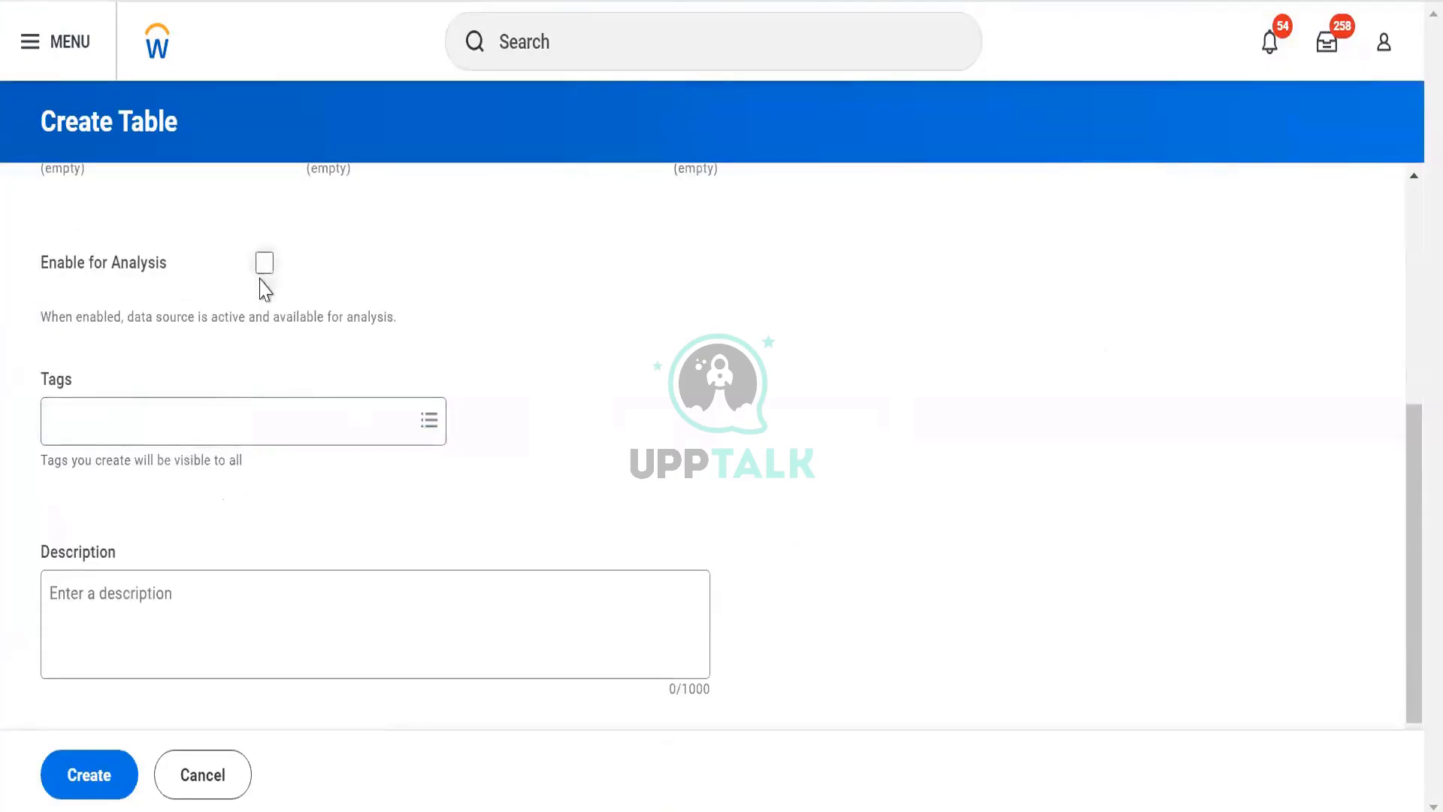
{"action": "scroll", "coordinate": [232, 359], "scroll_direction": "up", "scroll_amount": 5}
{"action": "scroll", "coordinate": [200, 516], "scroll_direction": "down", "scroll_amount": 3}
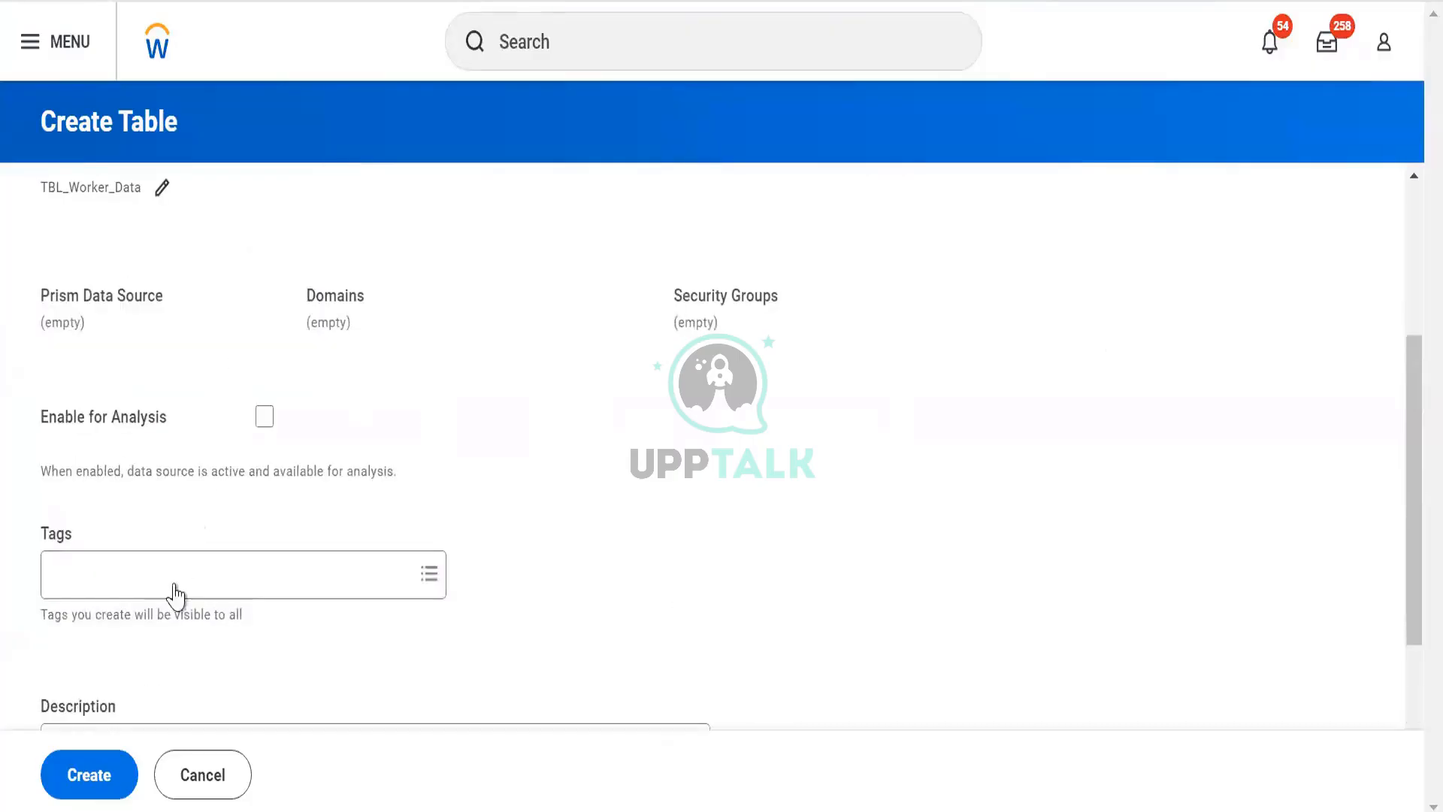
{"action": "left_click", "coordinate": [175, 583]}
{"action": "type", "text": "pers"}
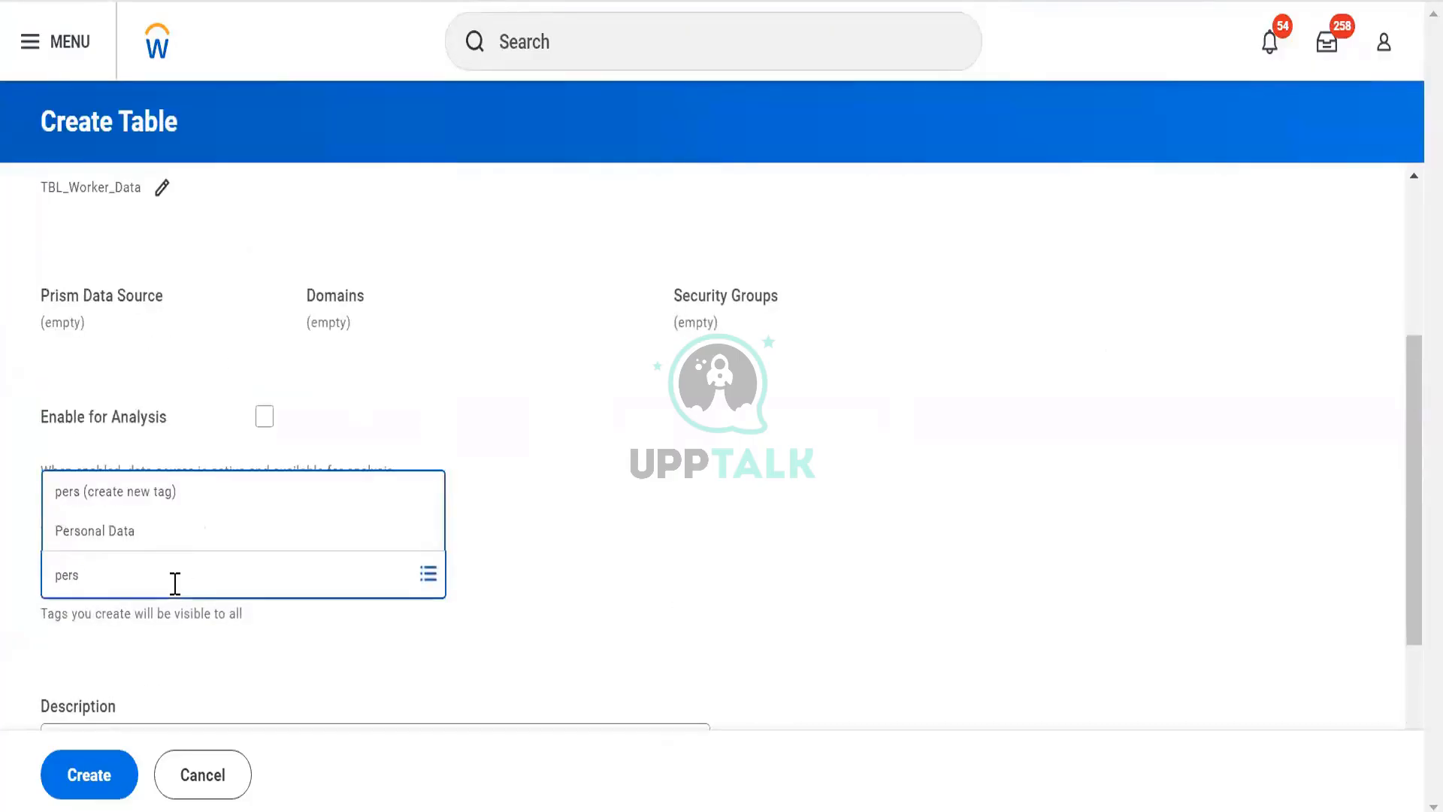
{"action": "left_click", "coordinate": [169, 543]}
{"action": "scroll", "coordinate": [135, 676], "scroll_direction": "down", "scroll_amount": 3}
{"action": "left_click", "coordinate": [95, 797]}
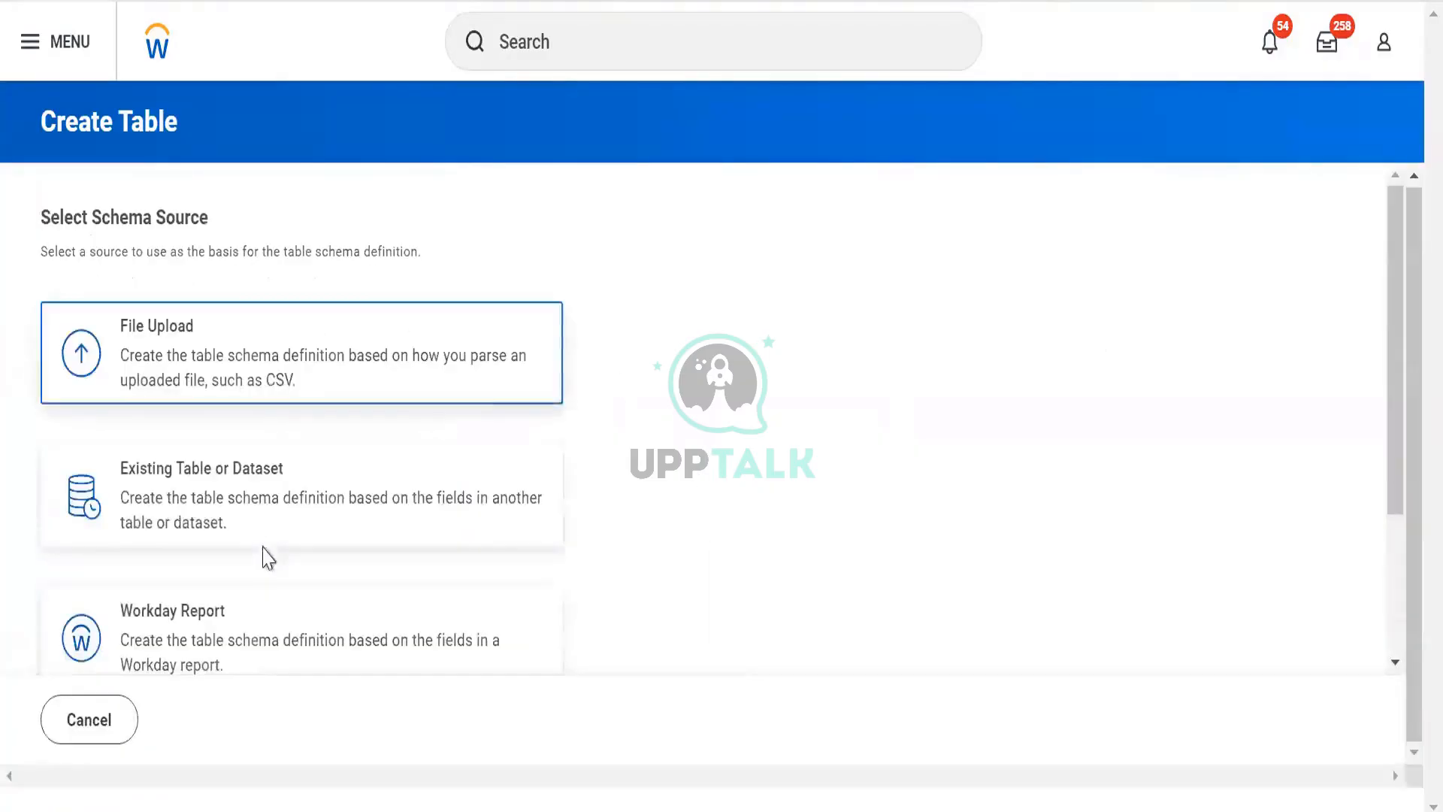
- Base the table schema on the DV Worker Data Workday report and save the table
{"action": "left_click", "coordinate": [239, 658]}
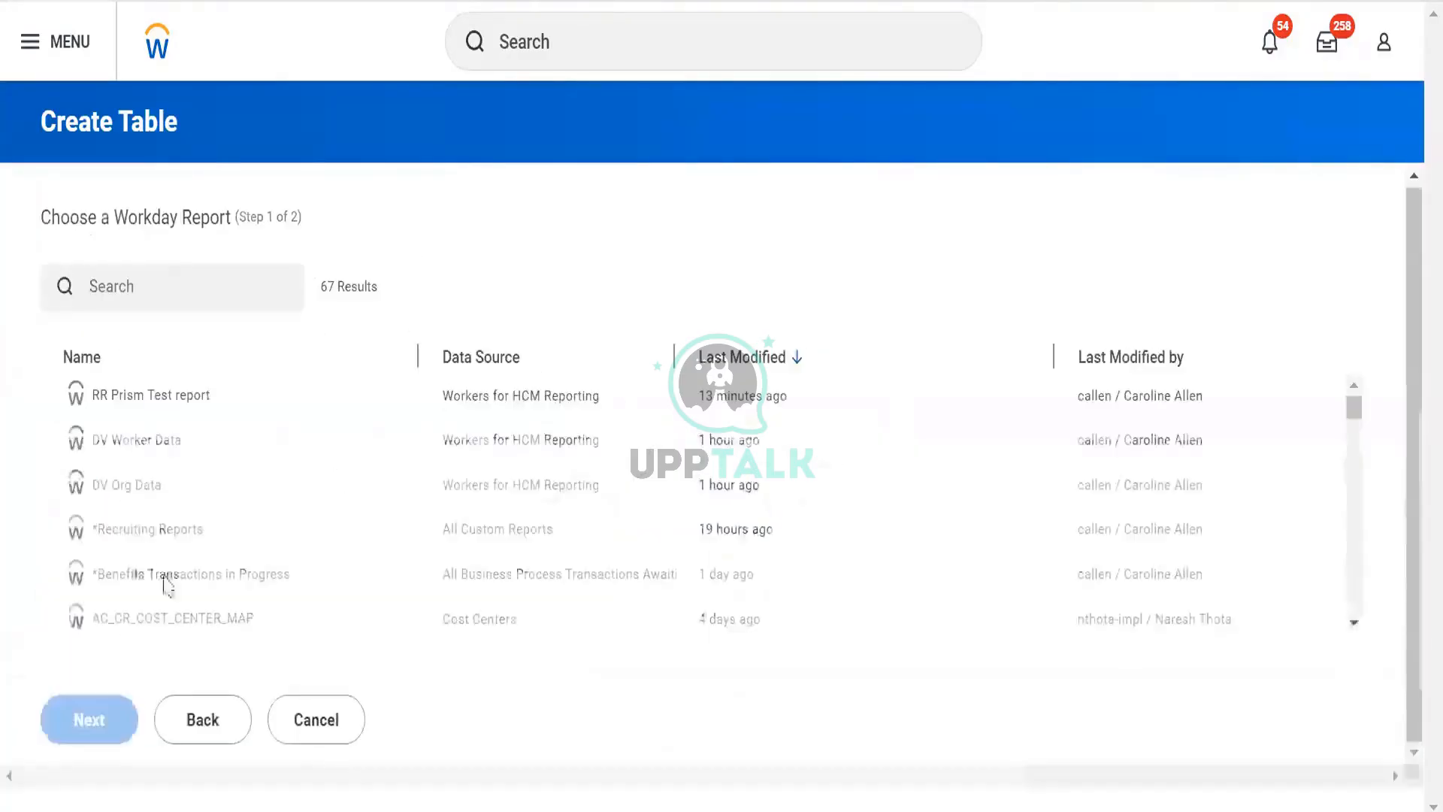
{"action": "left_click", "coordinate": [140, 447]}
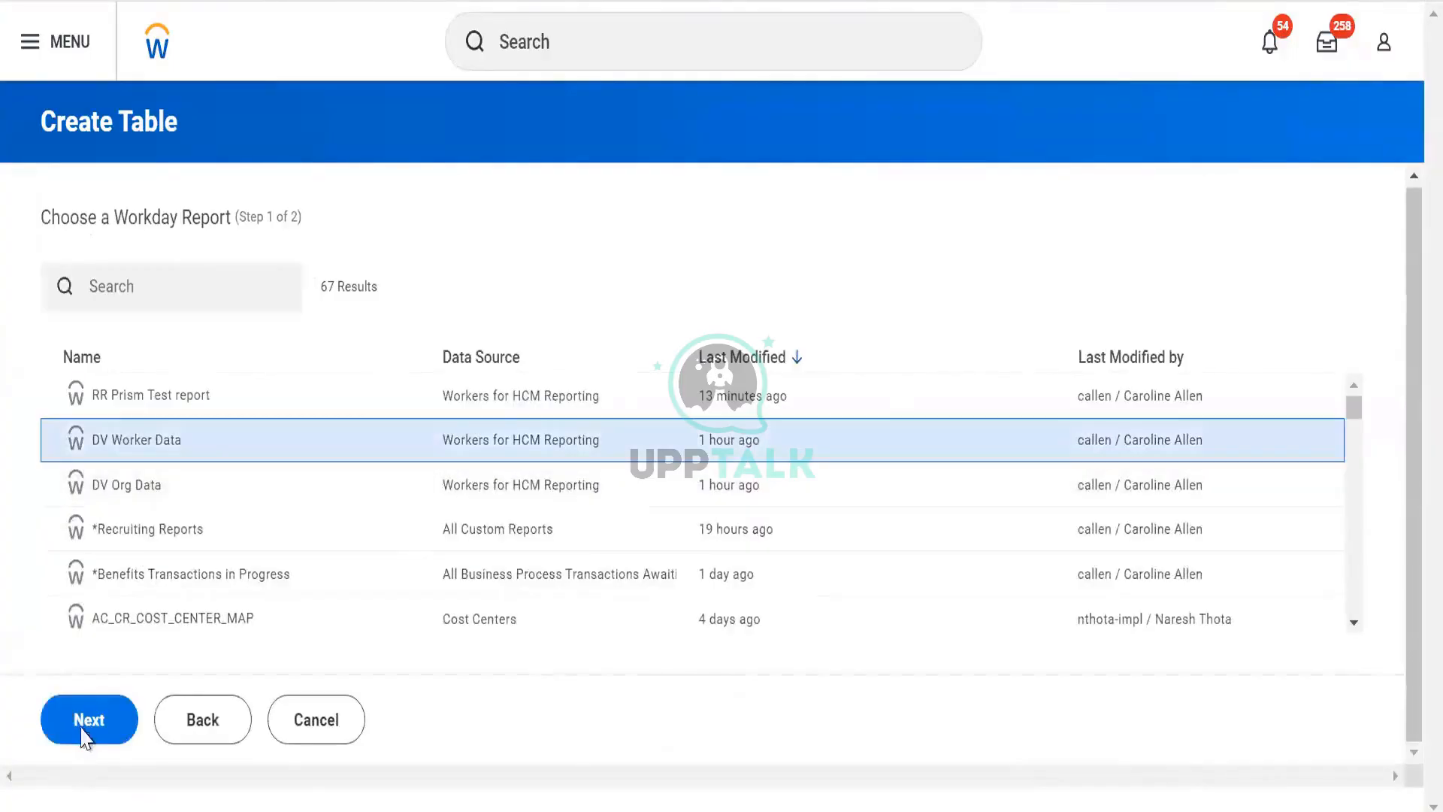
{"action": "left_click", "coordinate": [84, 727]}
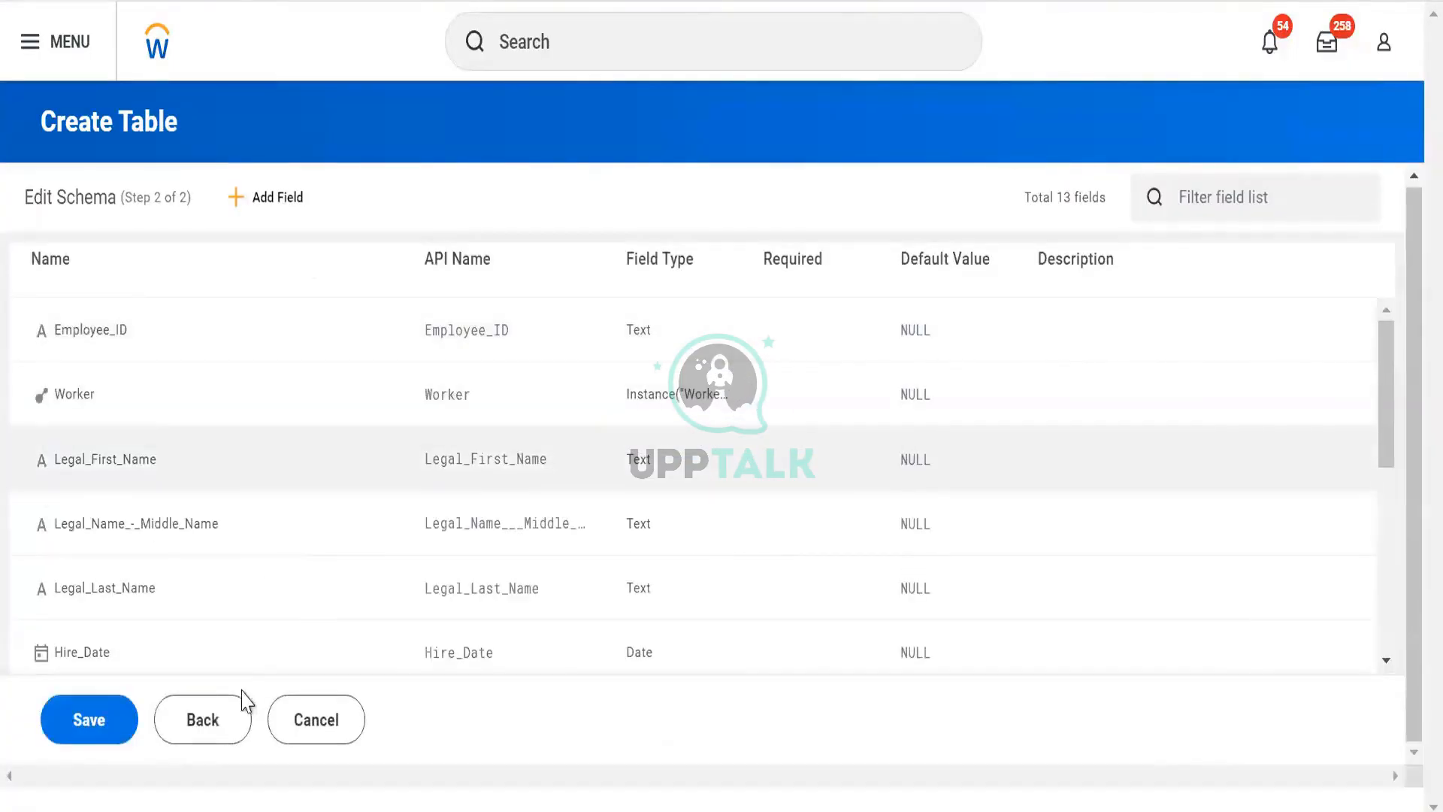
{"action": "left_click", "coordinate": [106, 733]}
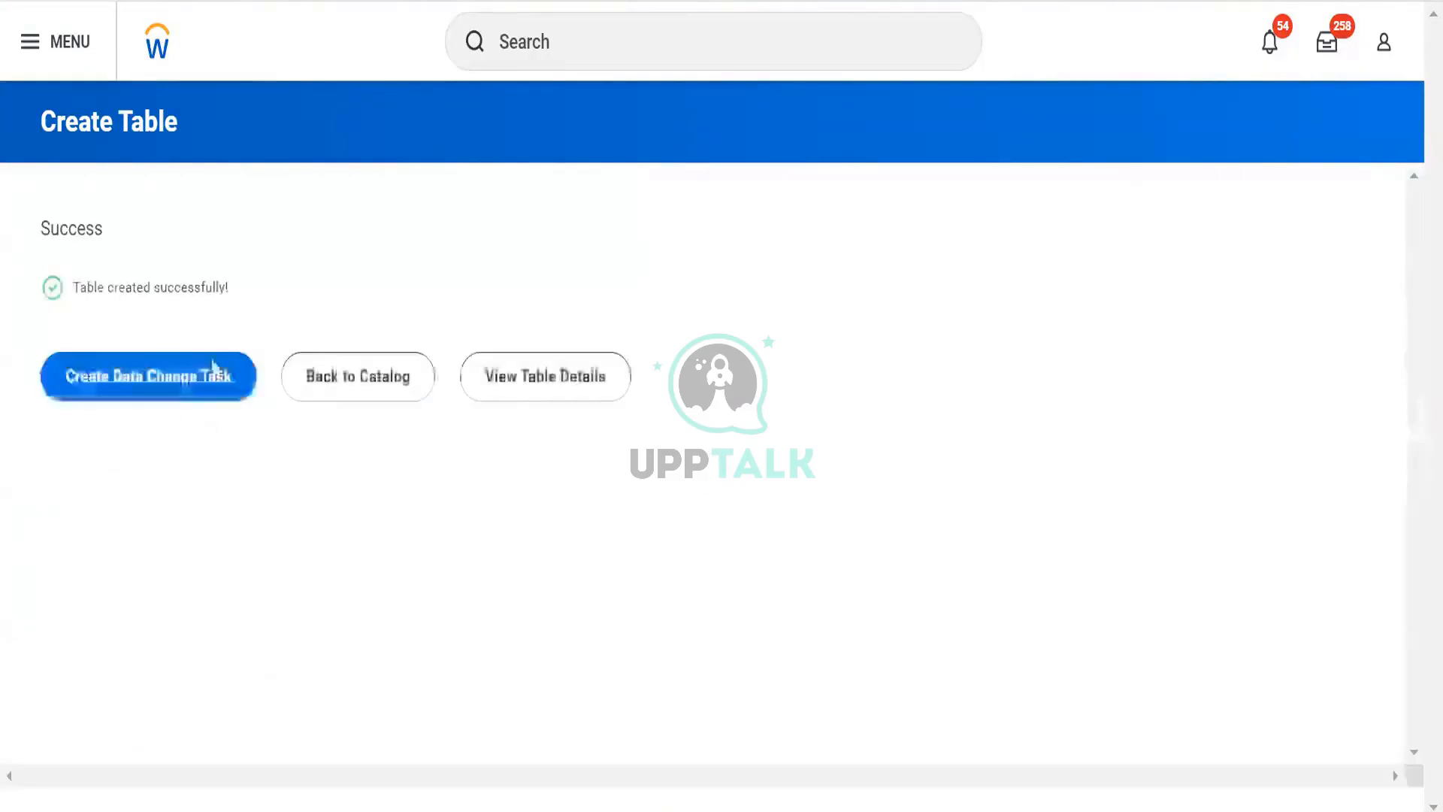
- Create a data change task for the new table using the DV Worker Data Workday report as source
{"action": "left_click", "coordinate": [178, 383]}
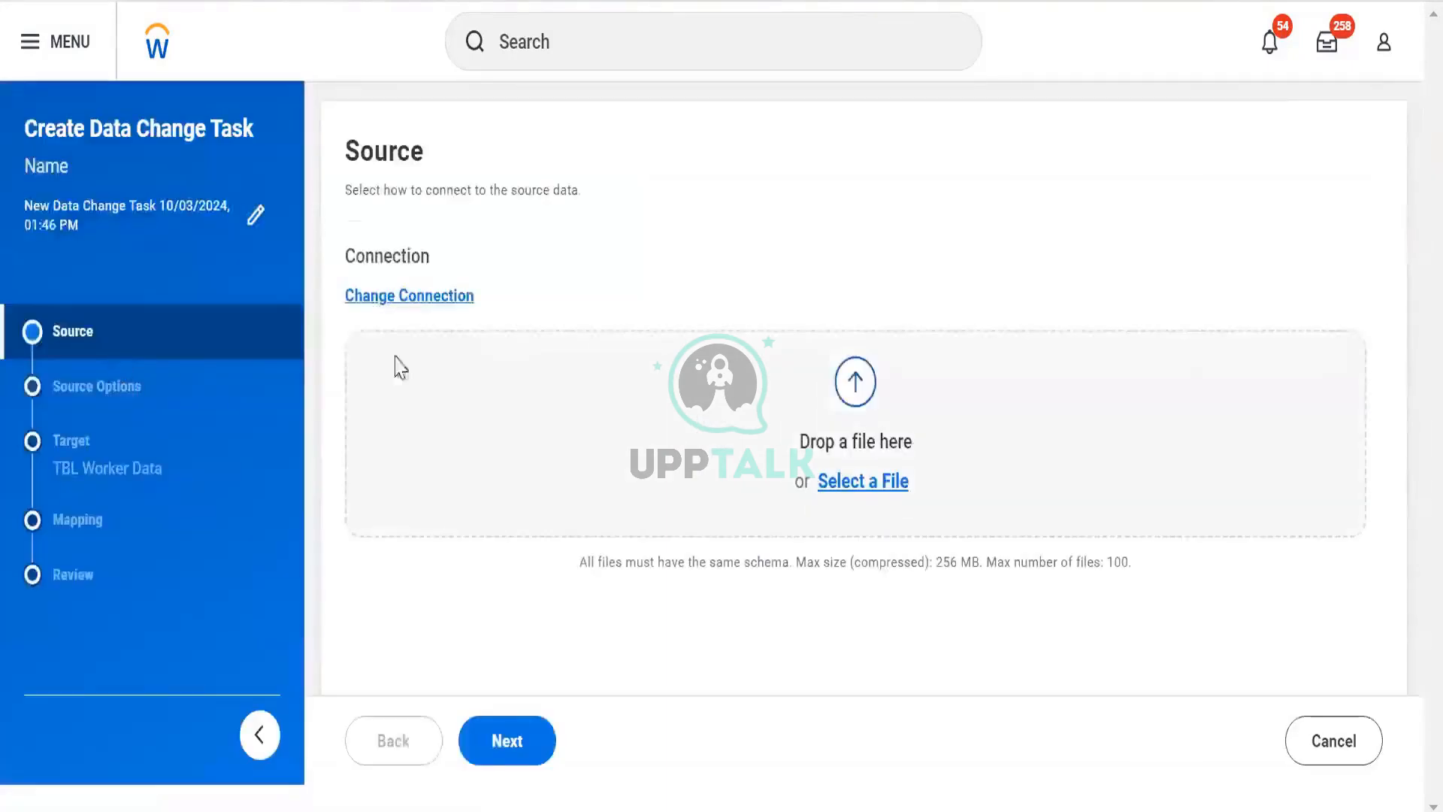
{"action": "left_click", "coordinate": [380, 298]}
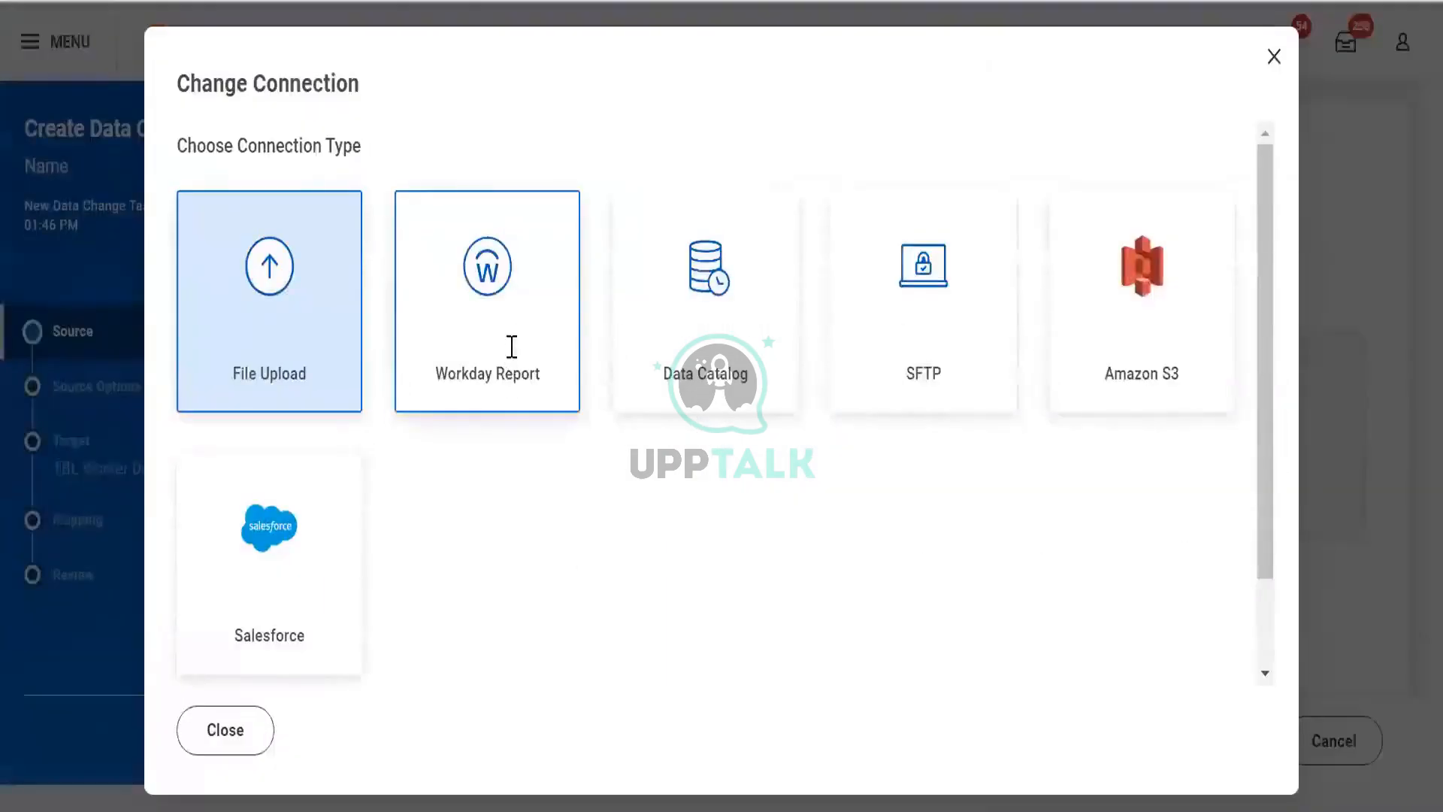
{"action": "left_click", "coordinate": [524, 375]}
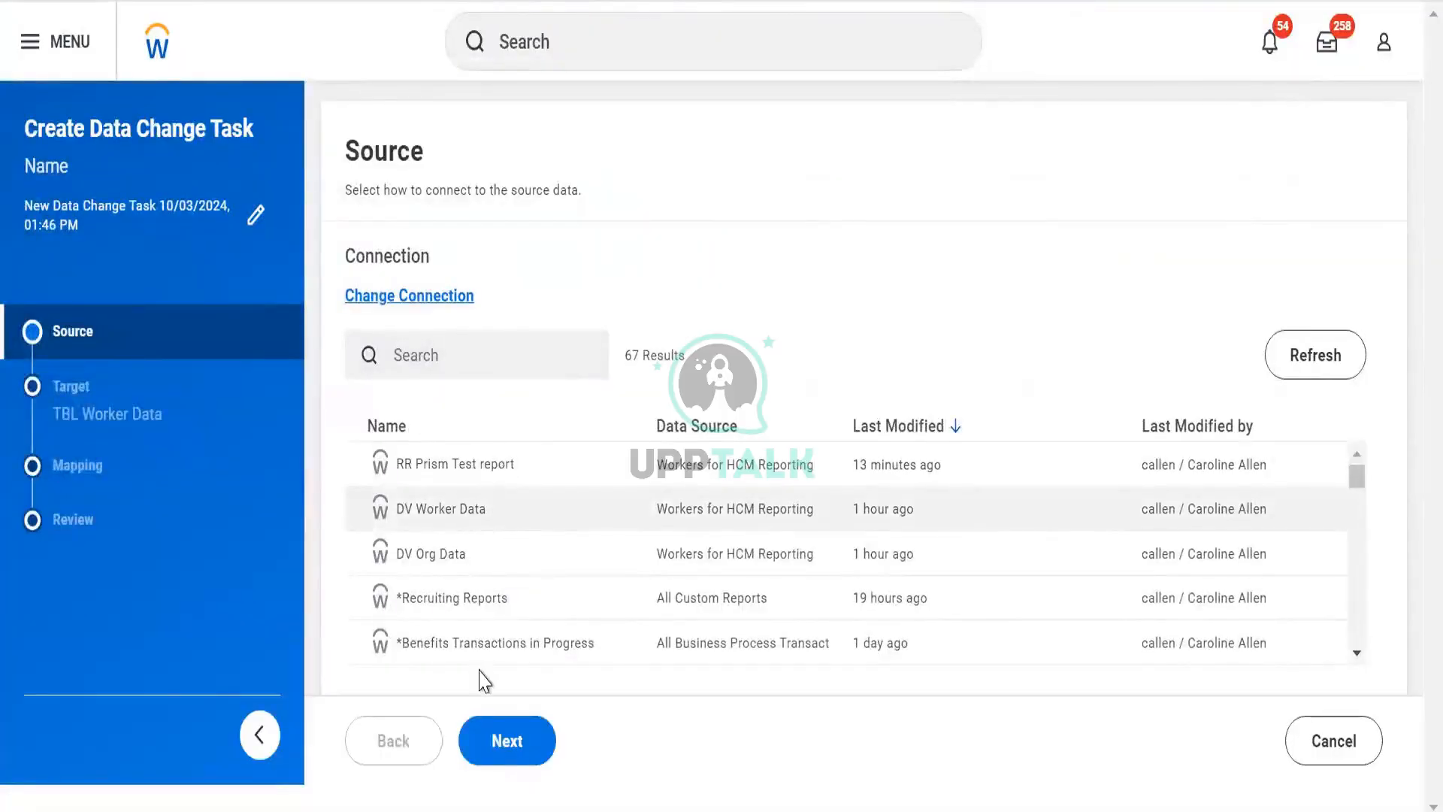
{"action": "left_click", "coordinate": [504, 744]}
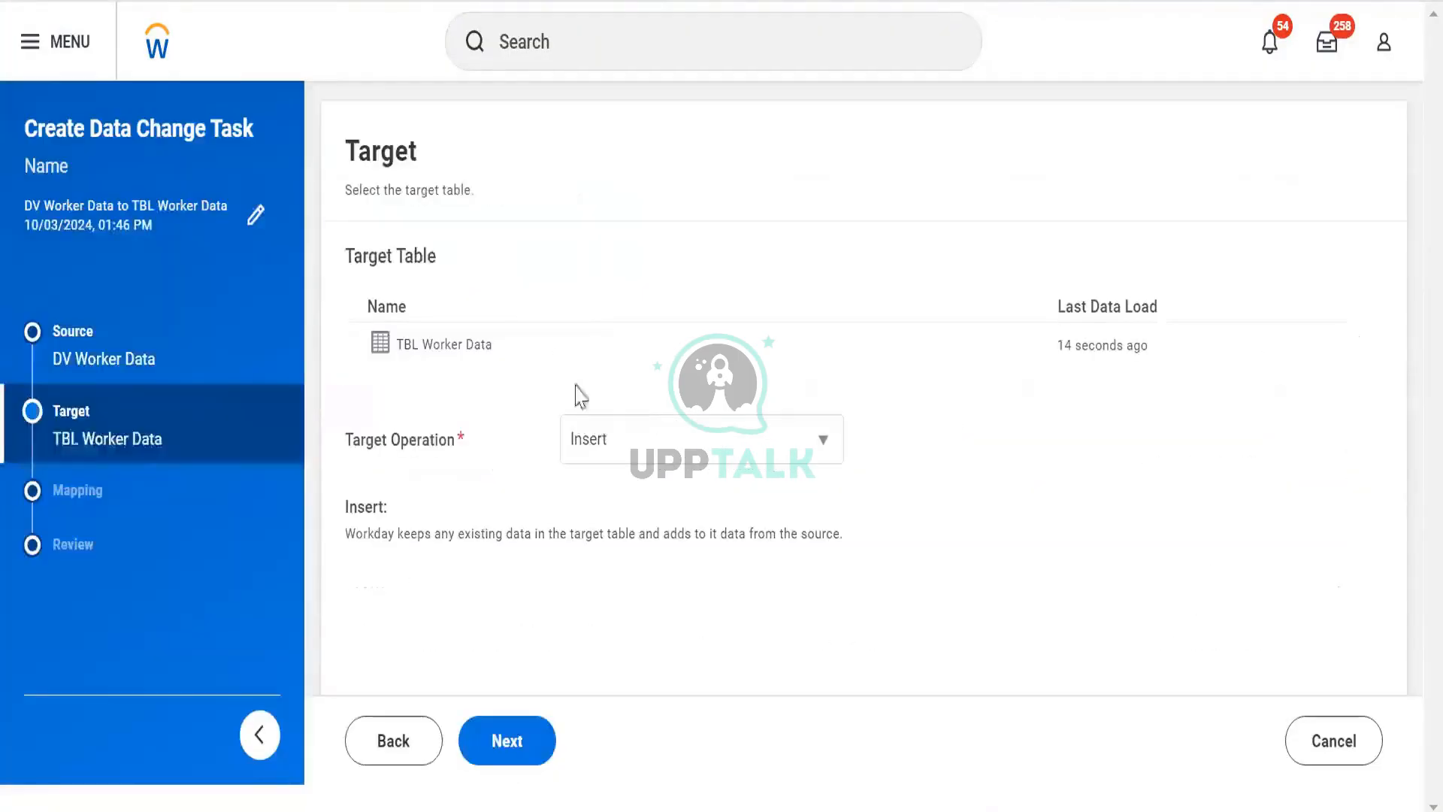
- Set the target operation to Truncate and Insert and continue to mapping
{"action": "left_click", "coordinate": [589, 447]}
{"action": "left_click", "coordinate": [600, 526]}
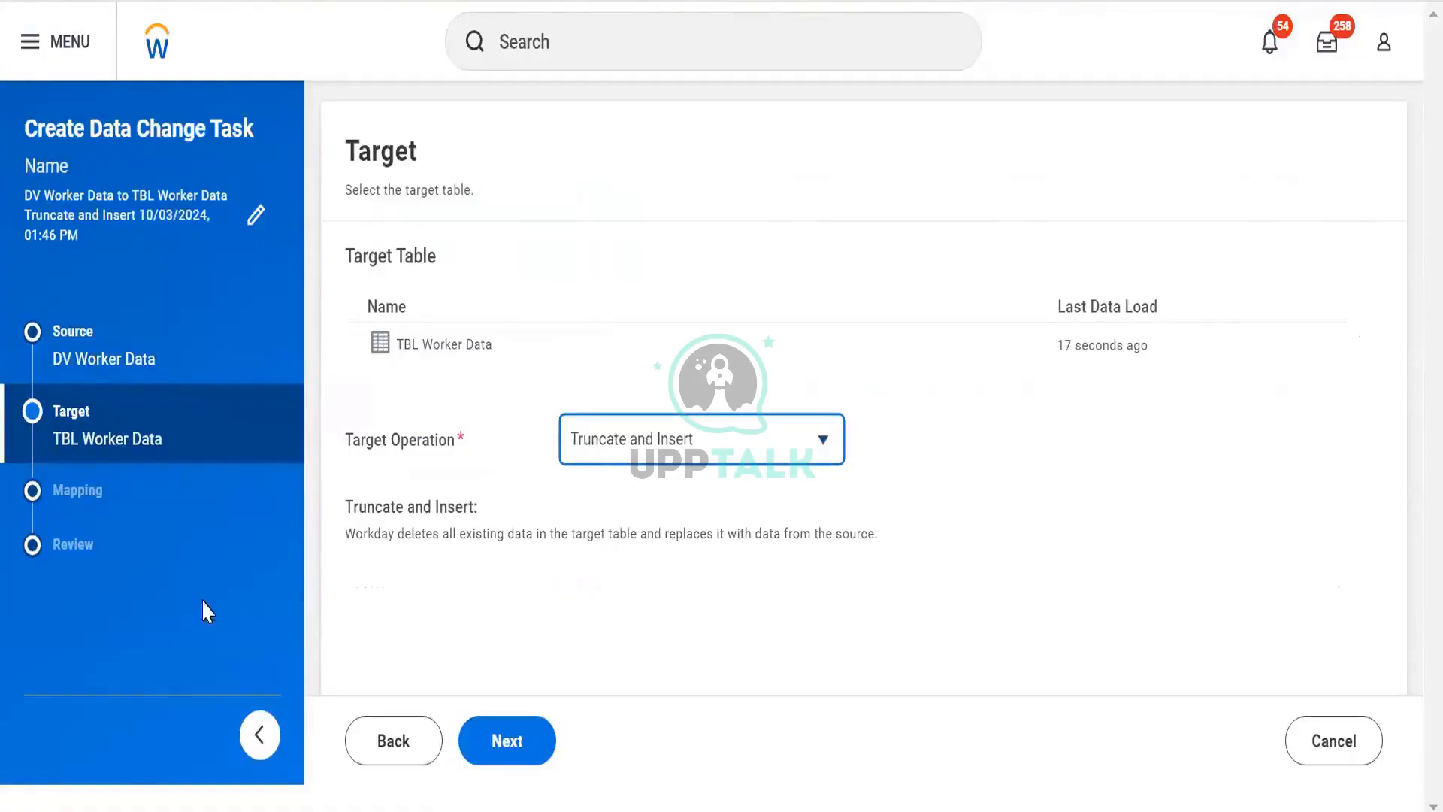
{"action": "left_click", "coordinate": [511, 743]}
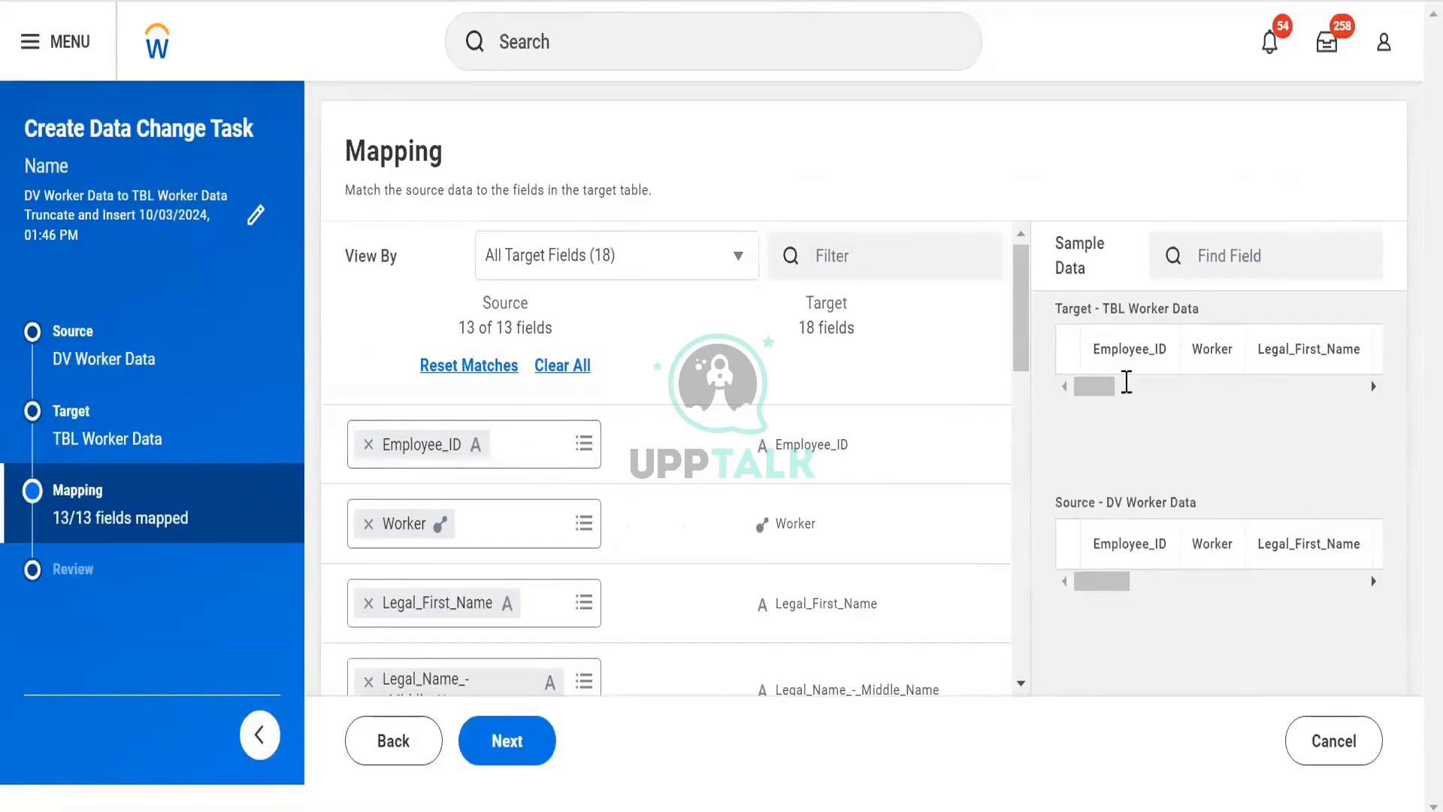
- Examine the sample data columns and the mapped source and target fields
{"action": "double_click", "coordinate": [1168, 547]}
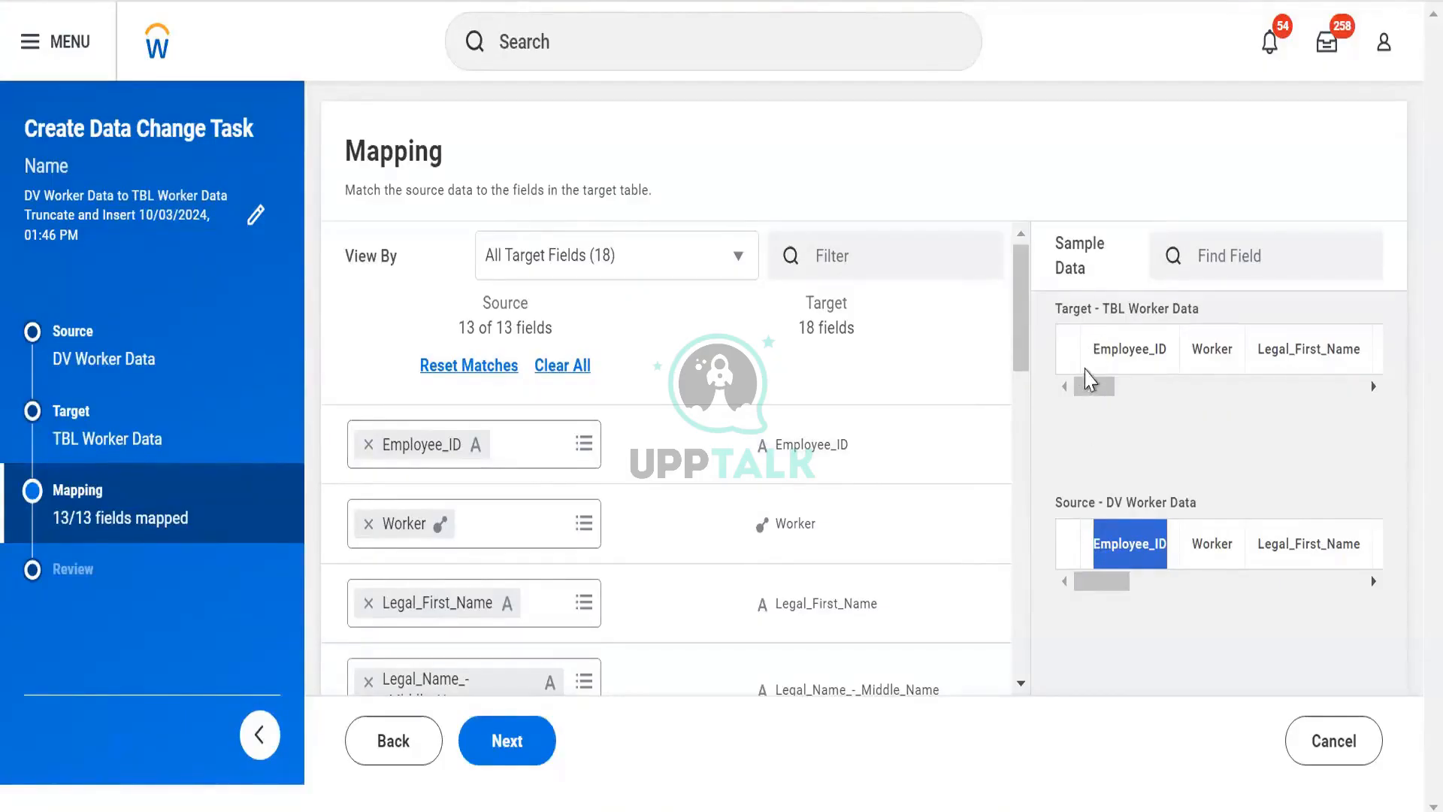
{"action": "left_click_drag", "start_coordinate": [1088, 353], "coordinate": [1168, 357]}
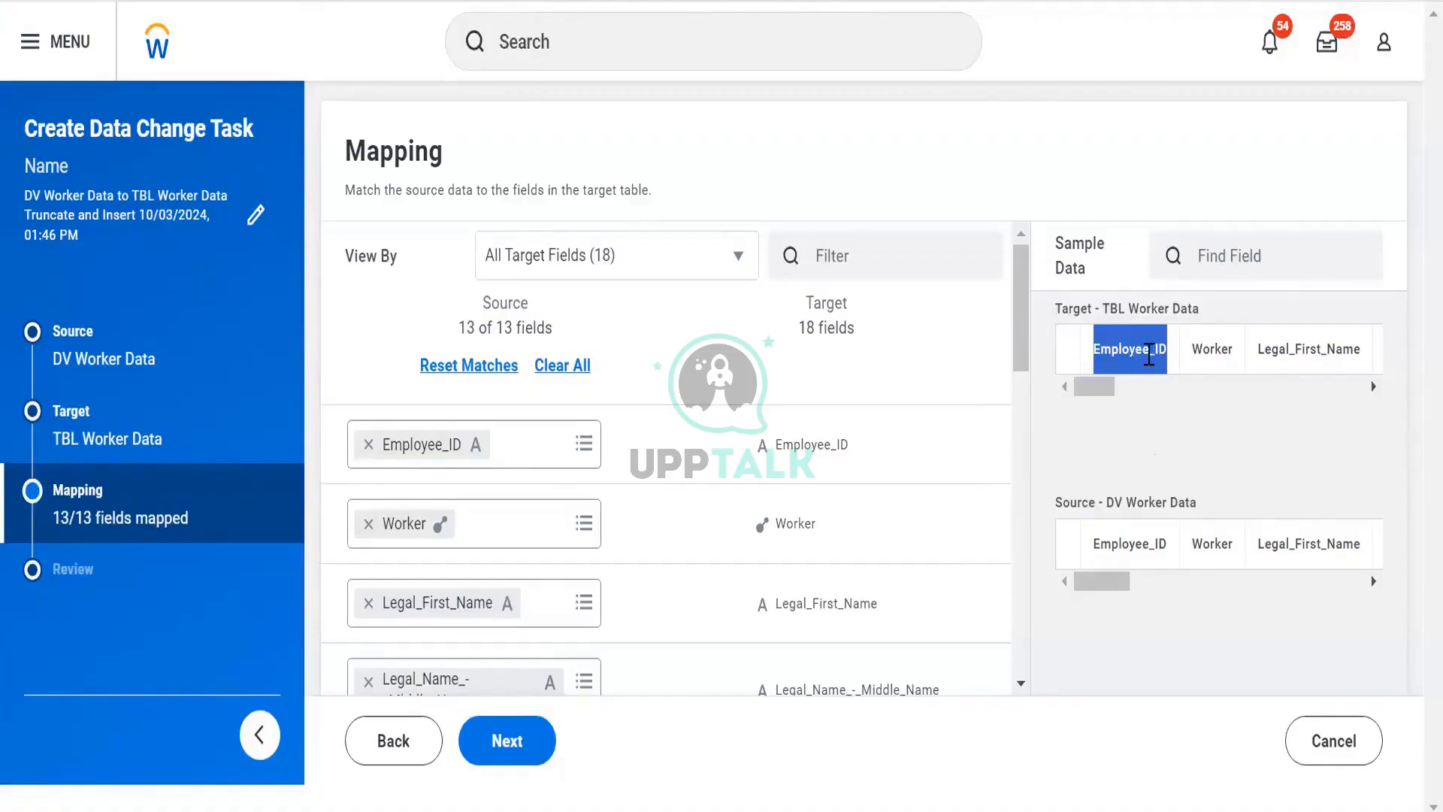
{"action": "left_click_drag", "start_coordinate": [1130, 542], "coordinate": [1112, 543]}
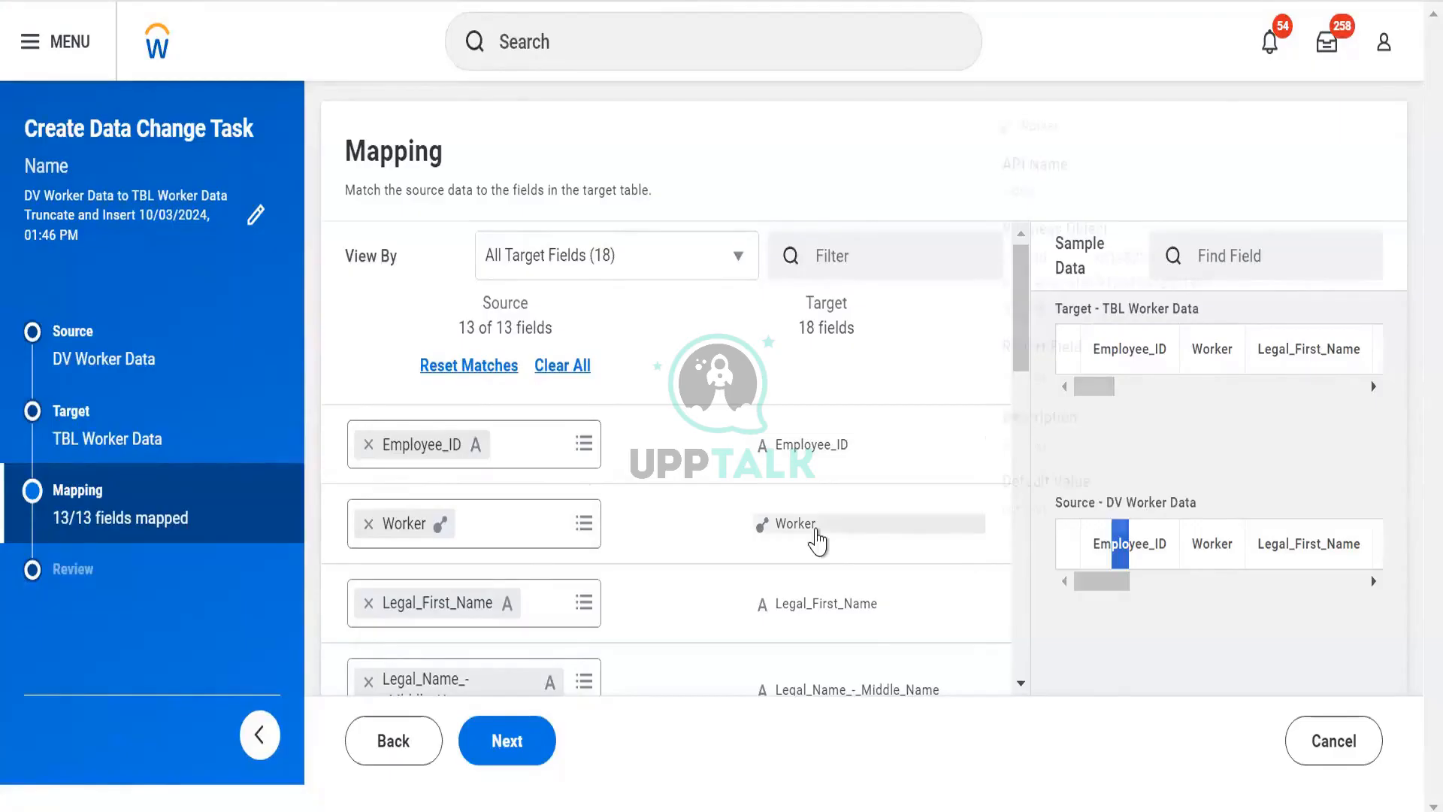
{"action": "mouse_move", "coordinate": [816, 541]}
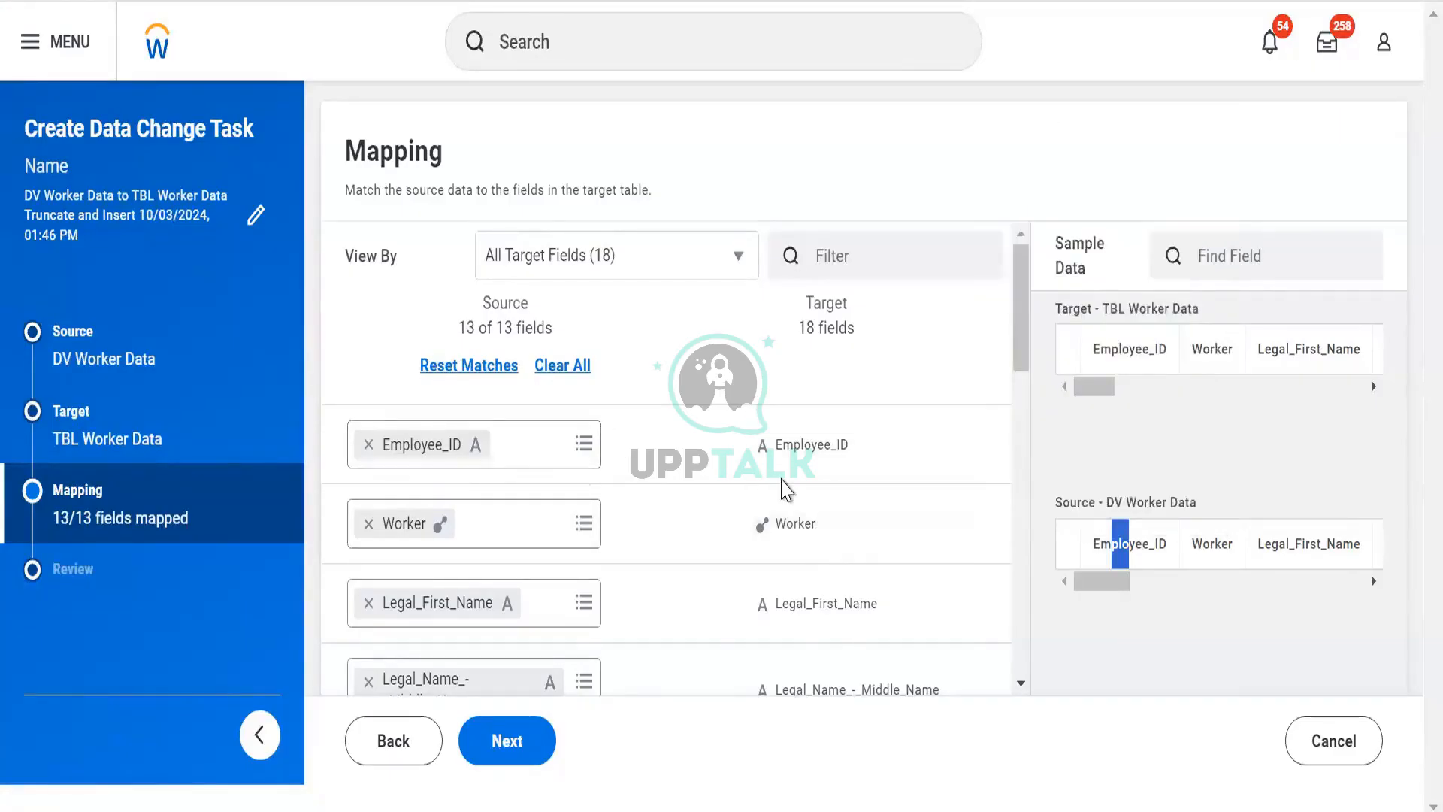
{"action": "scroll", "coordinate": [783, 488], "scroll_direction": "down", "scroll_amount": 2}
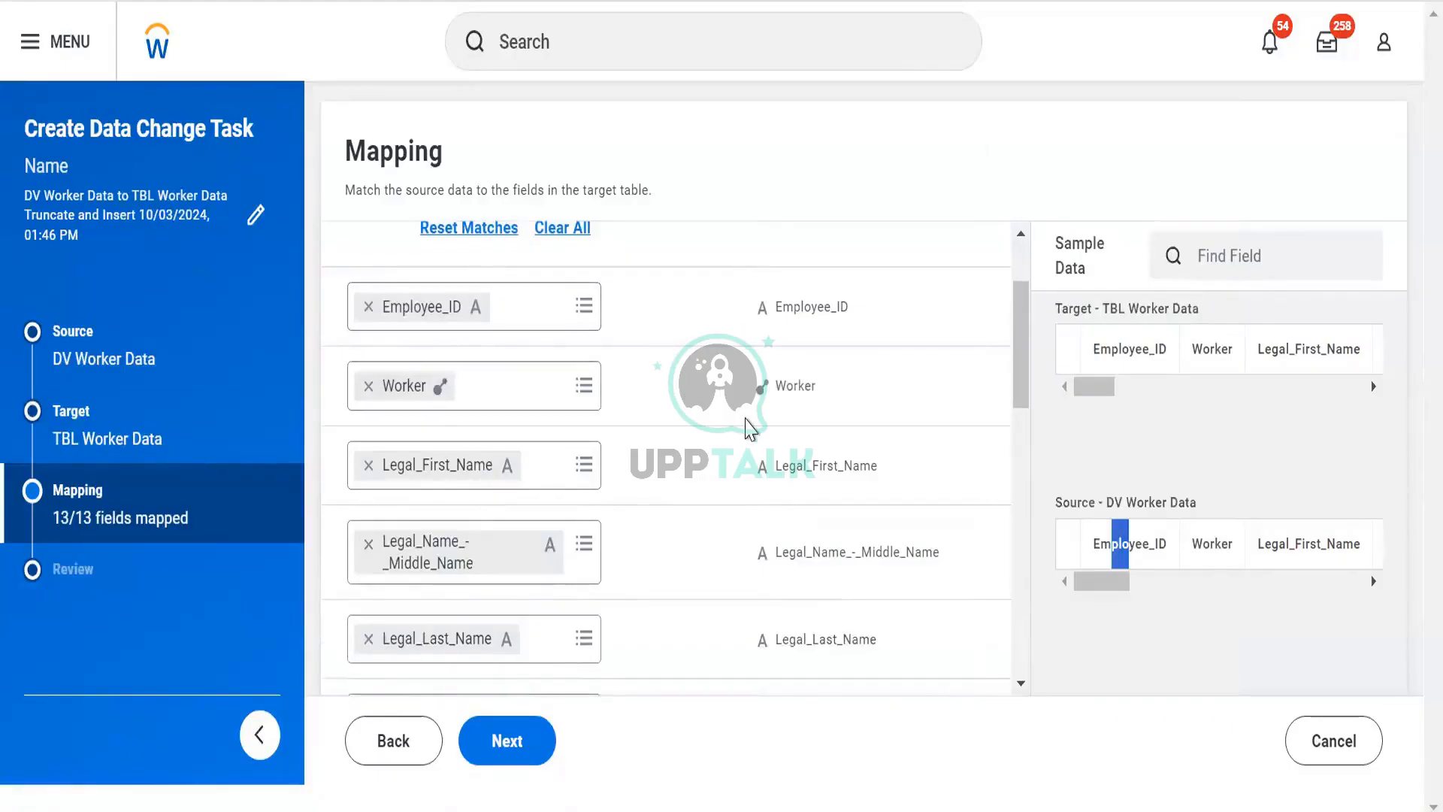
{"action": "scroll", "coordinate": [749, 428], "scroll_direction": "down", "scroll_amount": 8}
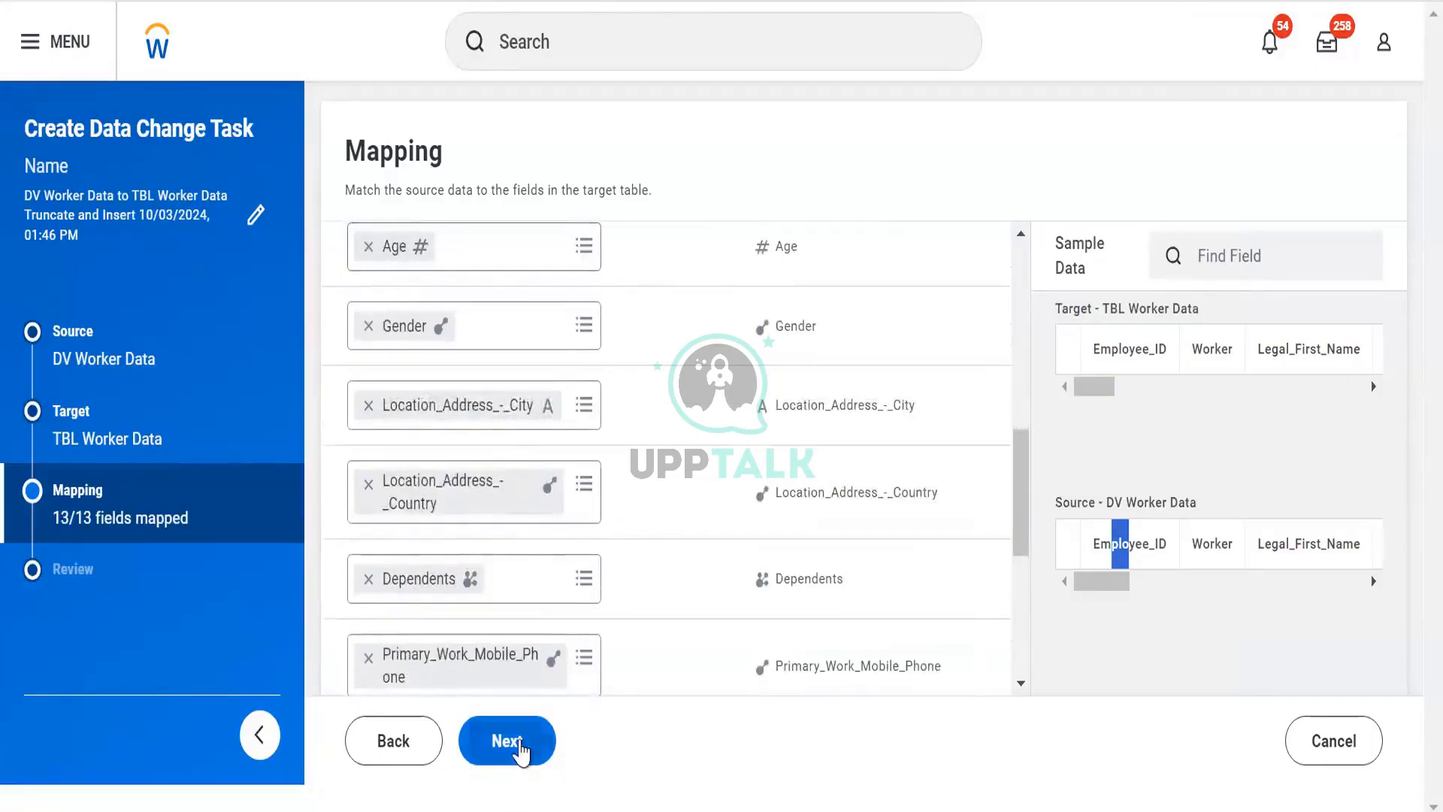
- Continue to the review page and save and run the data change task now
{"action": "left_click", "coordinate": [521, 745]}
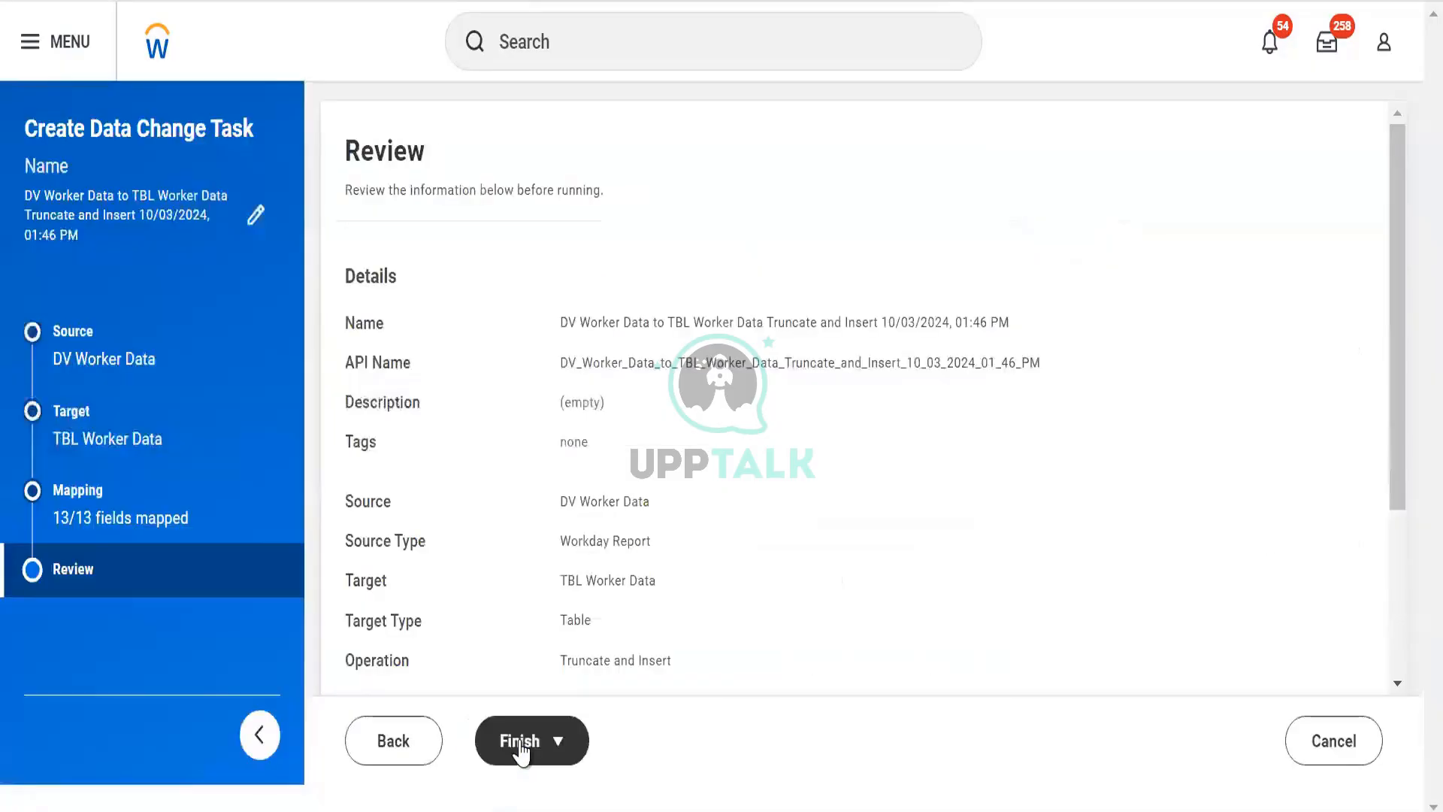
{"action": "scroll", "coordinate": [573, 564], "scroll_direction": "down", "scroll_amount": 3}
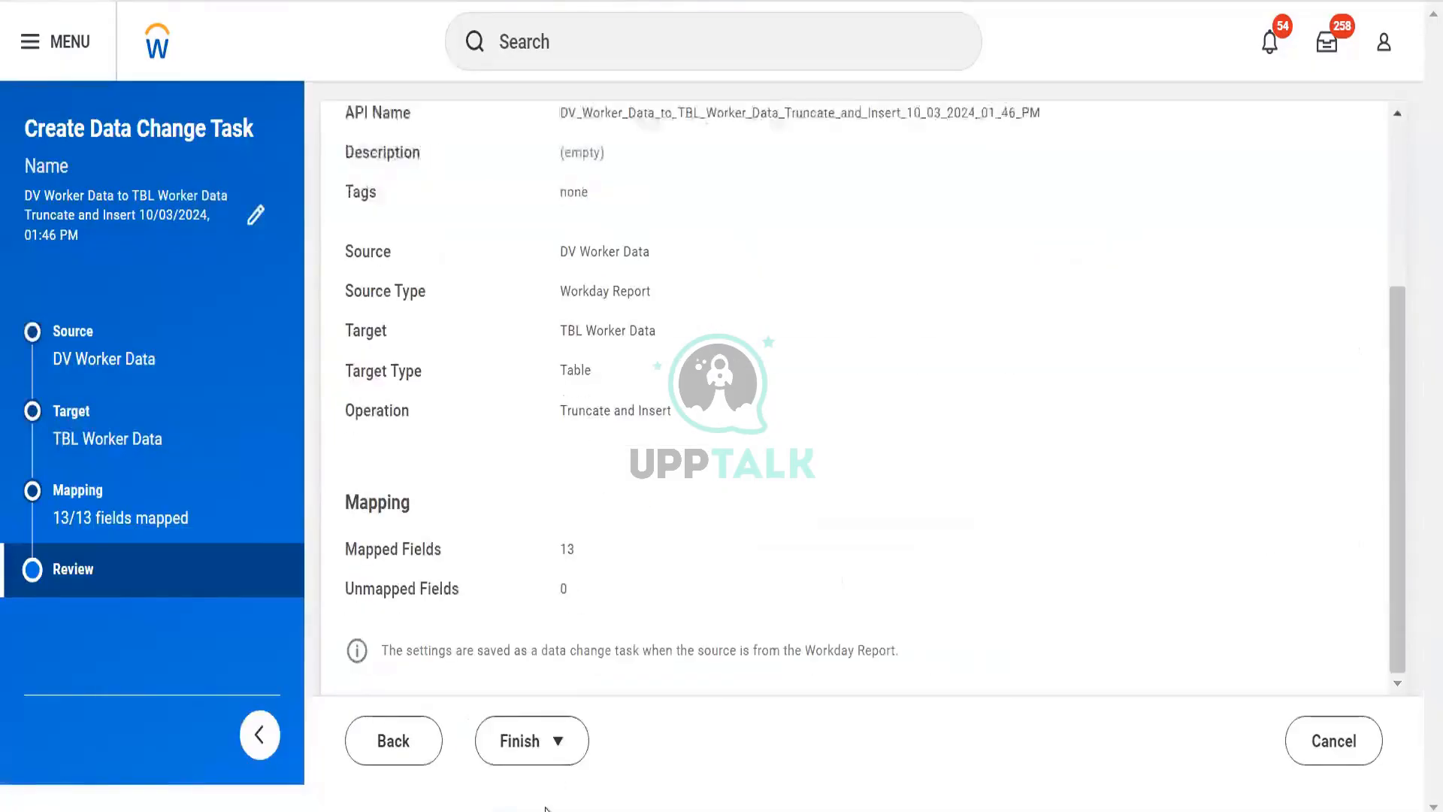
{"action": "left_click", "coordinate": [552, 754]}
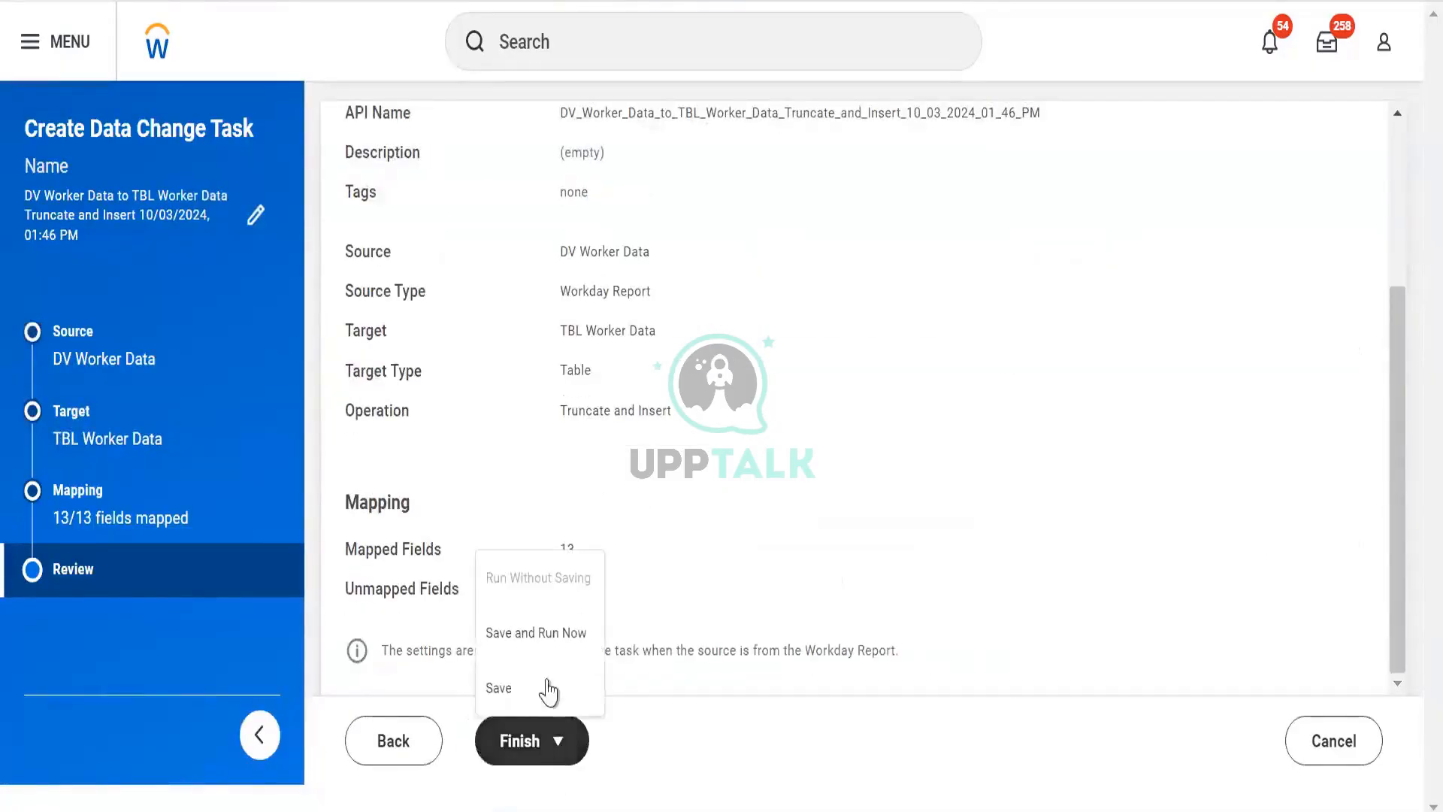
{"action": "left_click", "coordinate": [546, 638]}
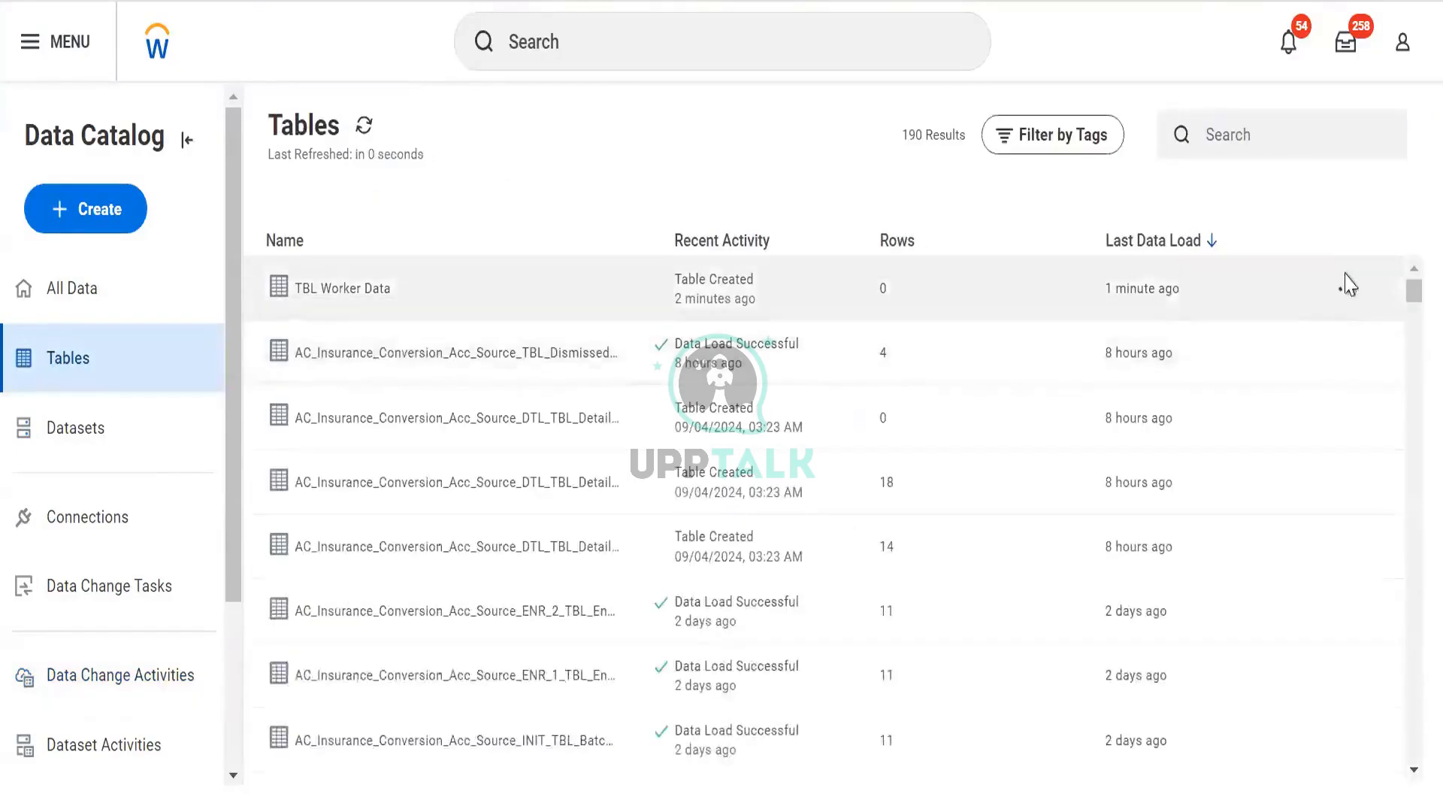
- Open the TBL Worker Data table's details and check its fields and load activities
{"action": "left_click", "coordinate": [1345, 293]}
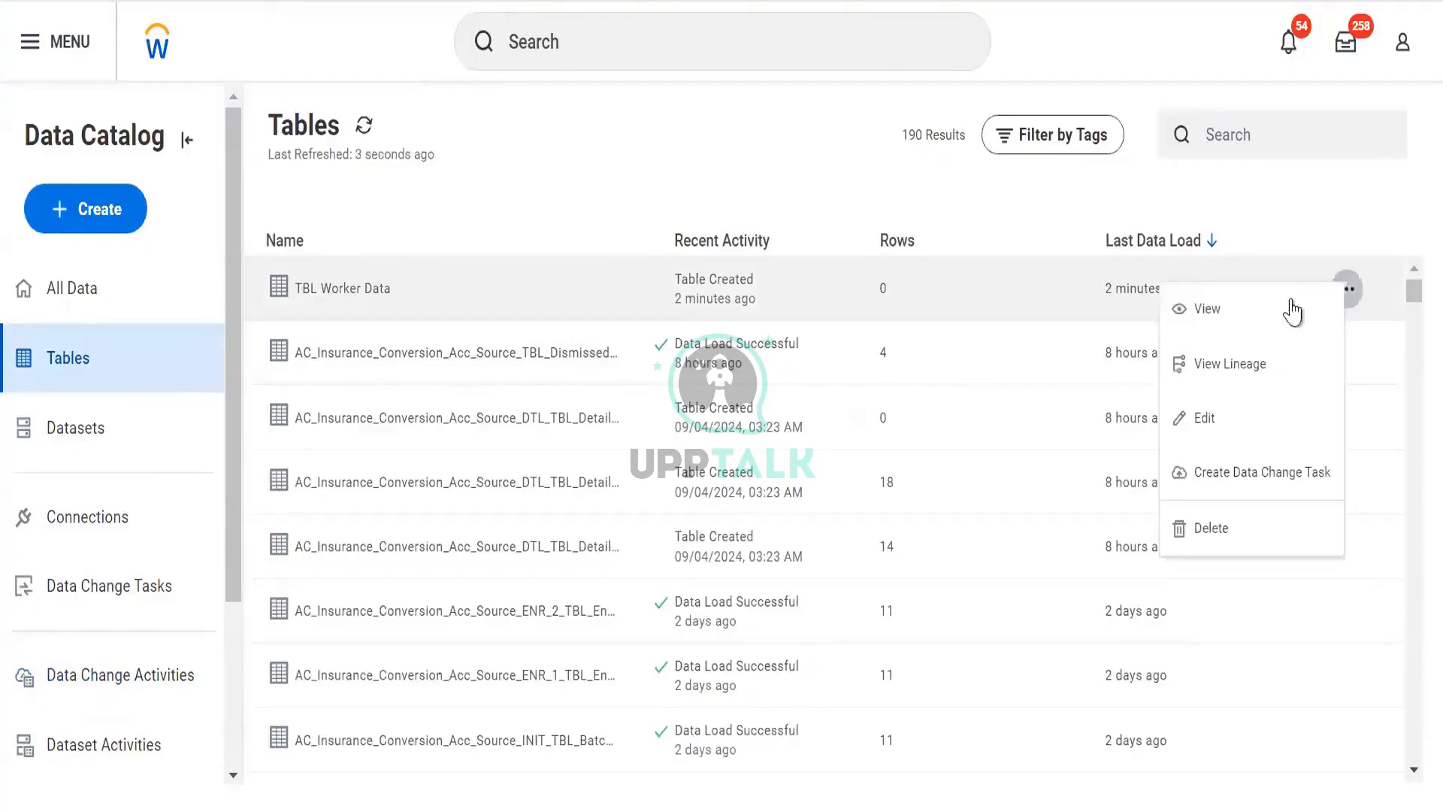
{"action": "left_click", "coordinate": [1303, 312]}
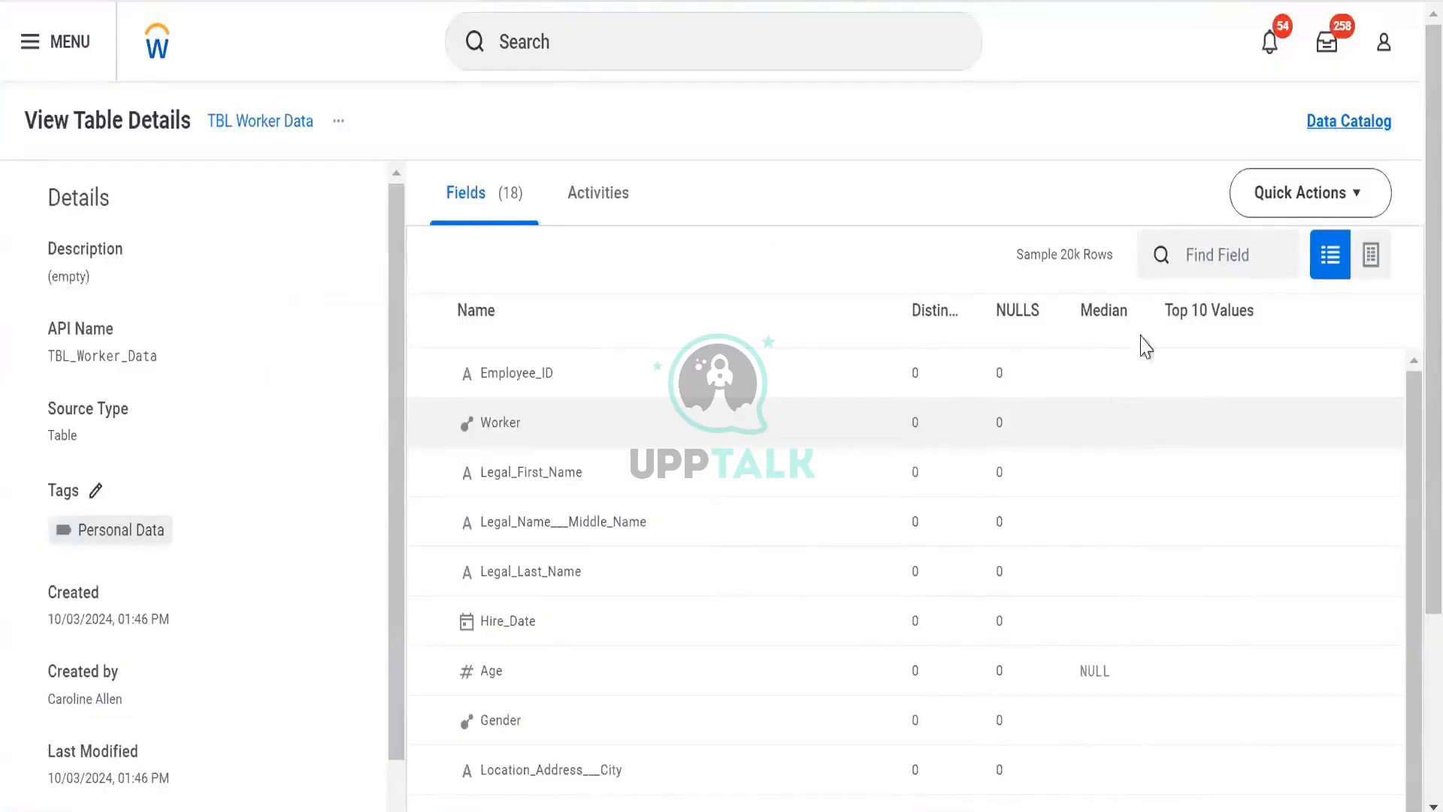
{"action": "scroll", "coordinate": [987, 487], "scroll_direction": "down", "scroll_amount": 2}
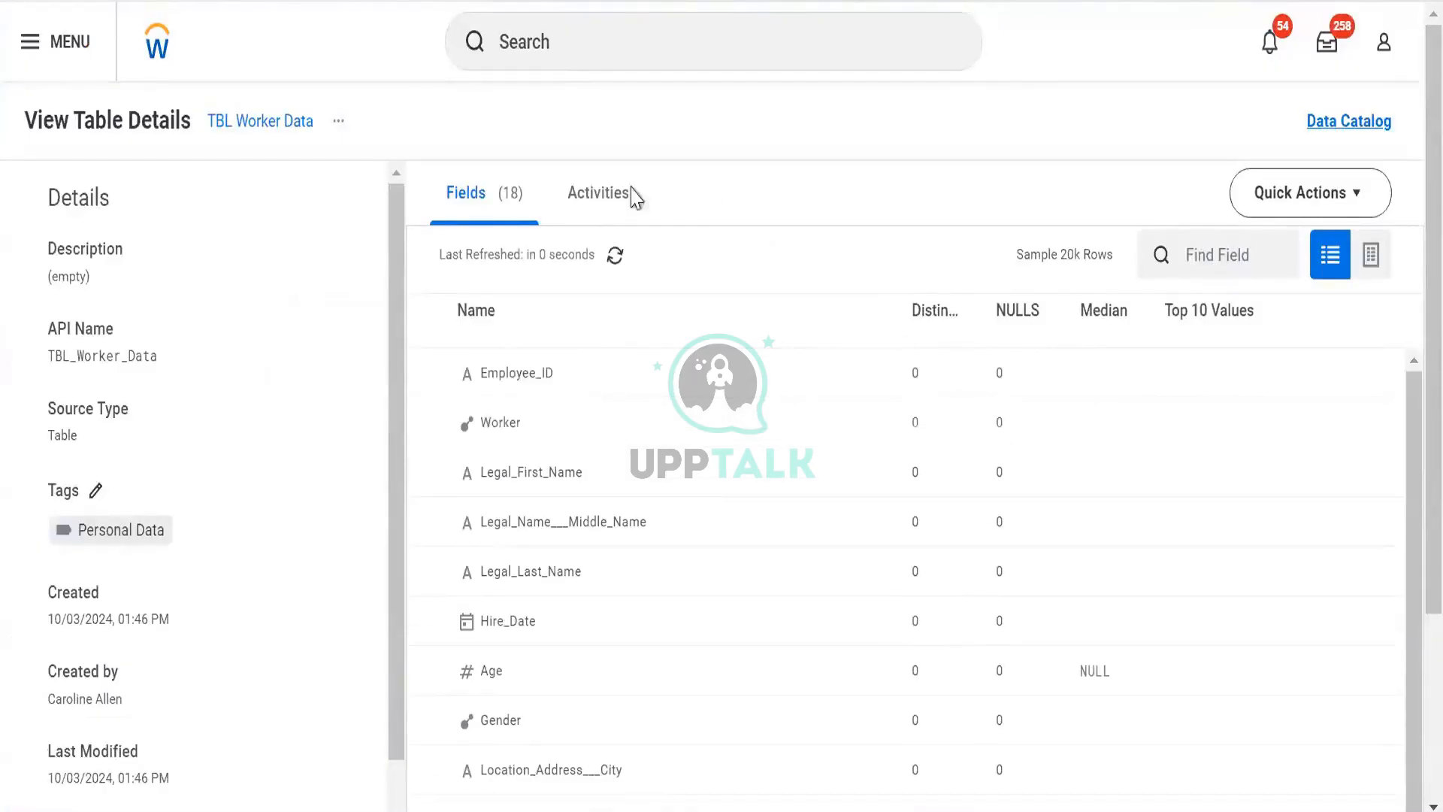
{"action": "left_click", "coordinate": [599, 217]}
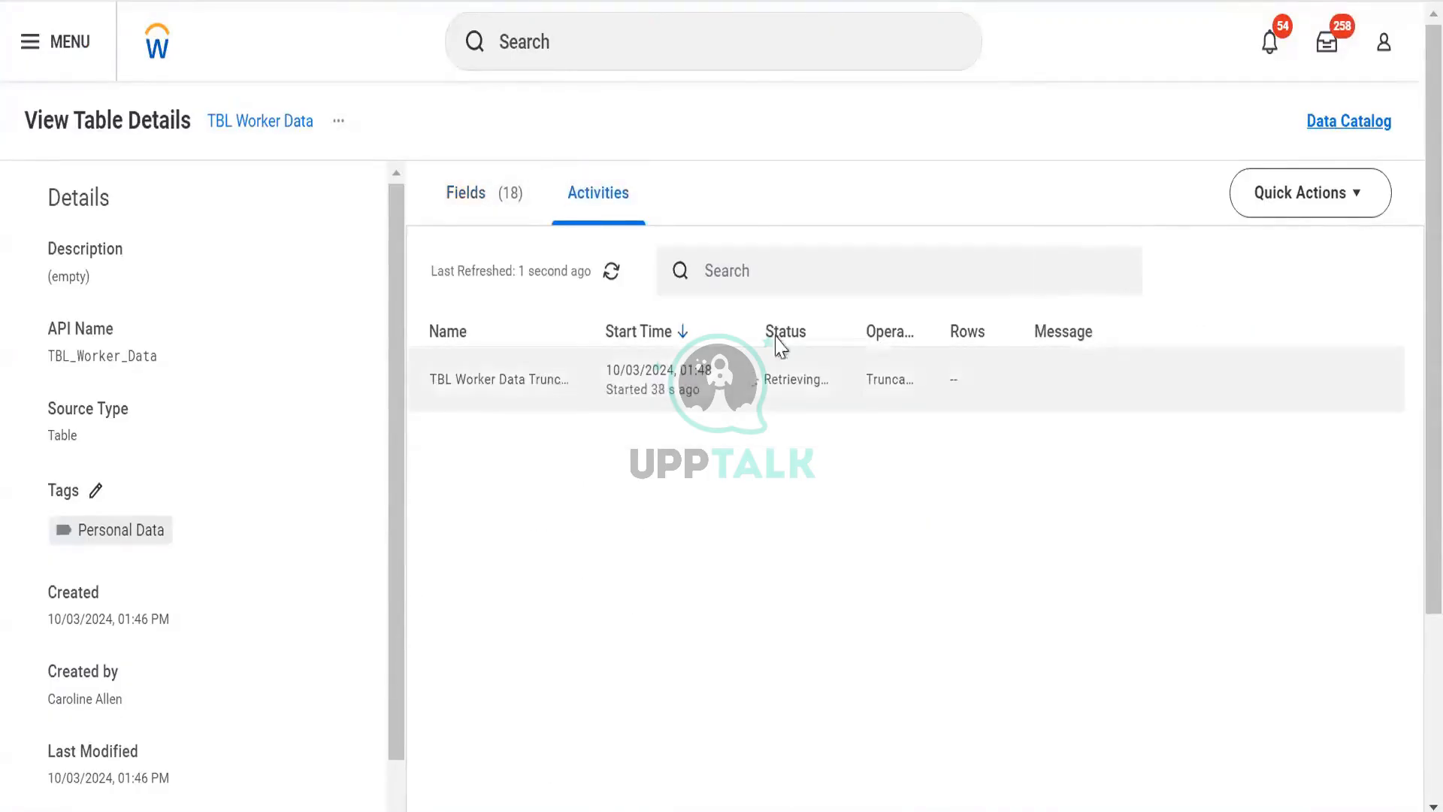
{"action": "left_click", "coordinate": [611, 272]}
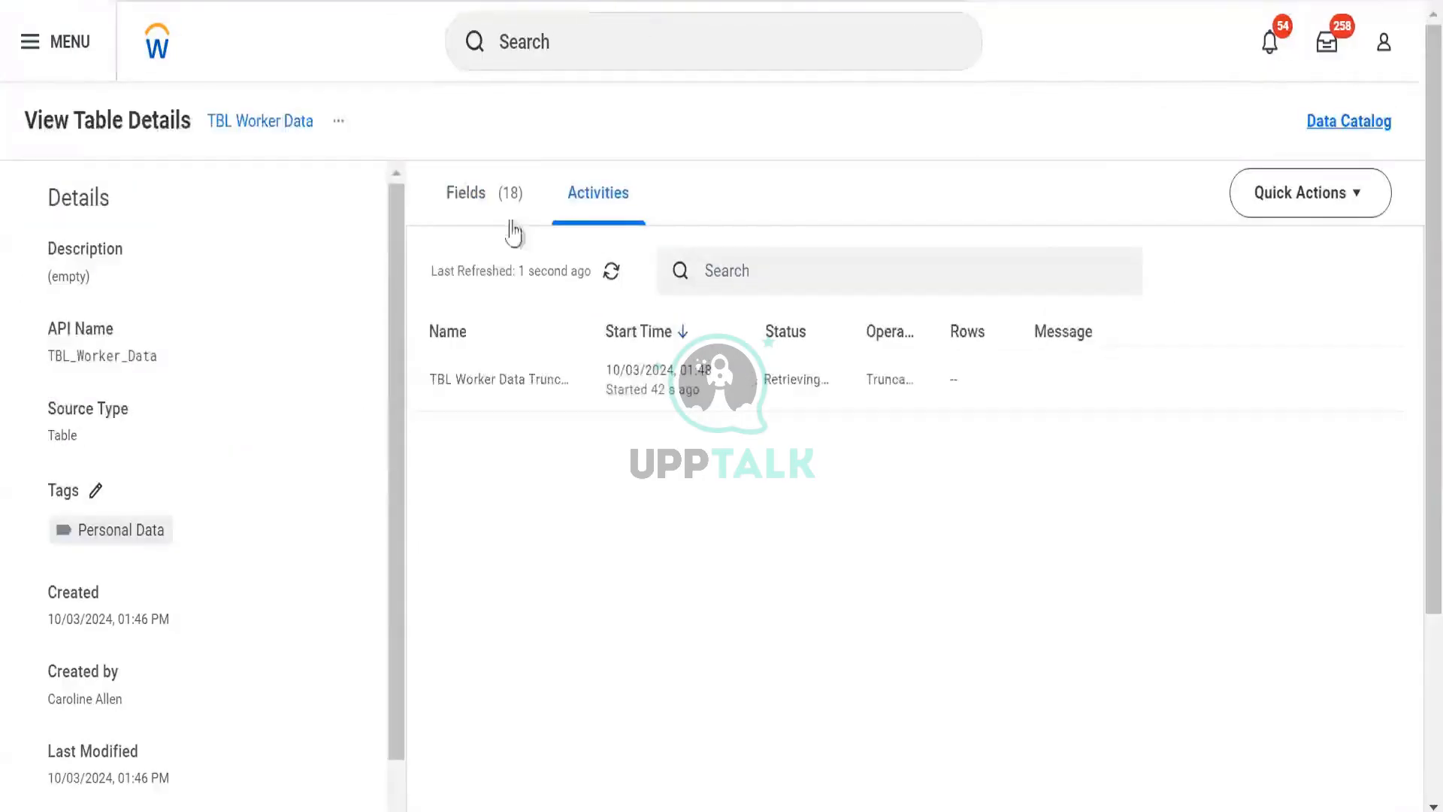
{"action": "left_click", "coordinate": [507, 223]}
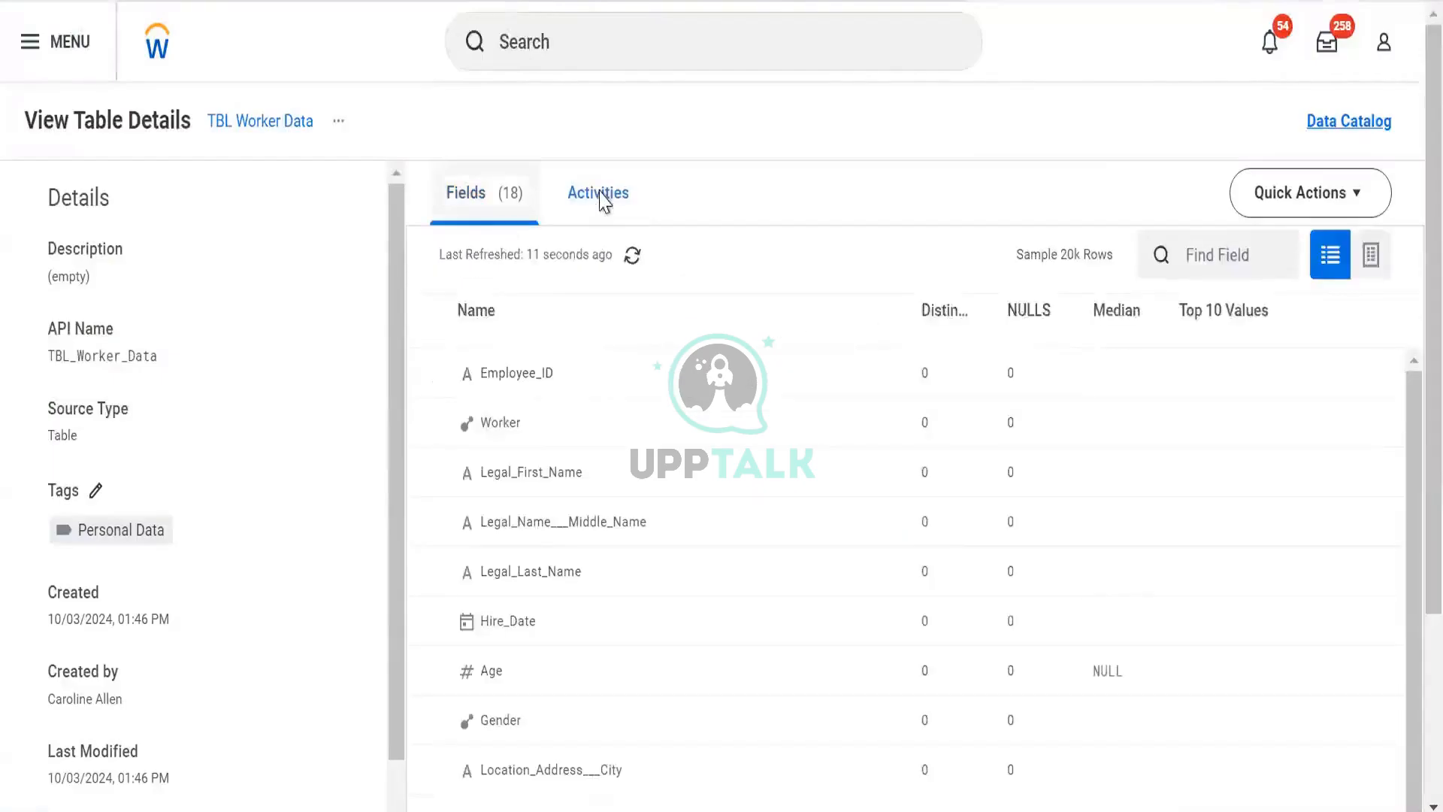
{"action": "left_click", "coordinate": [599, 200]}
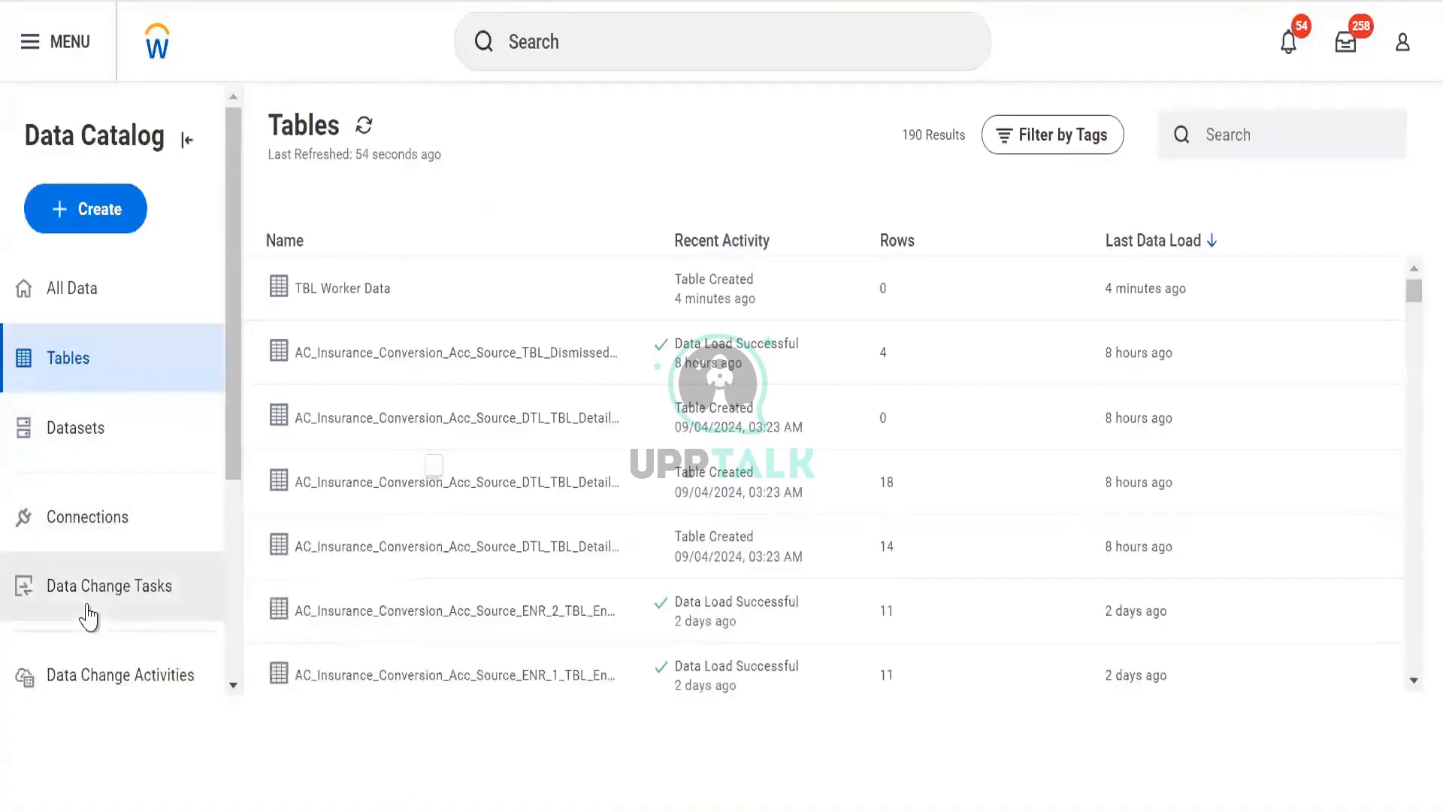
- Open the Data Change Activities list and remove its start-time filter to see all activities
{"action": "left_click", "coordinate": [45, 605]}
{"action": "left_click", "coordinate": [109, 685]}
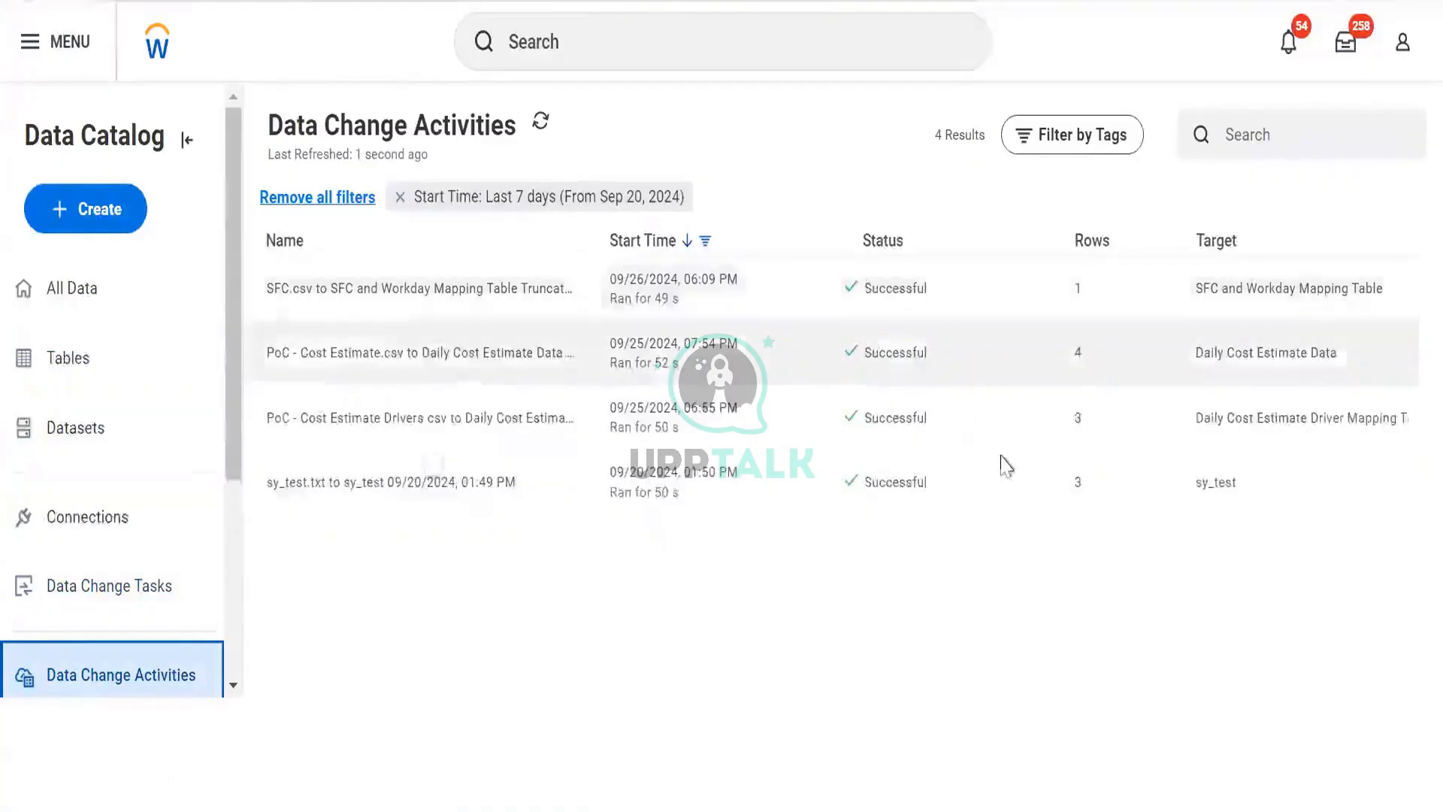
{"action": "left_click", "coordinate": [398, 202]}
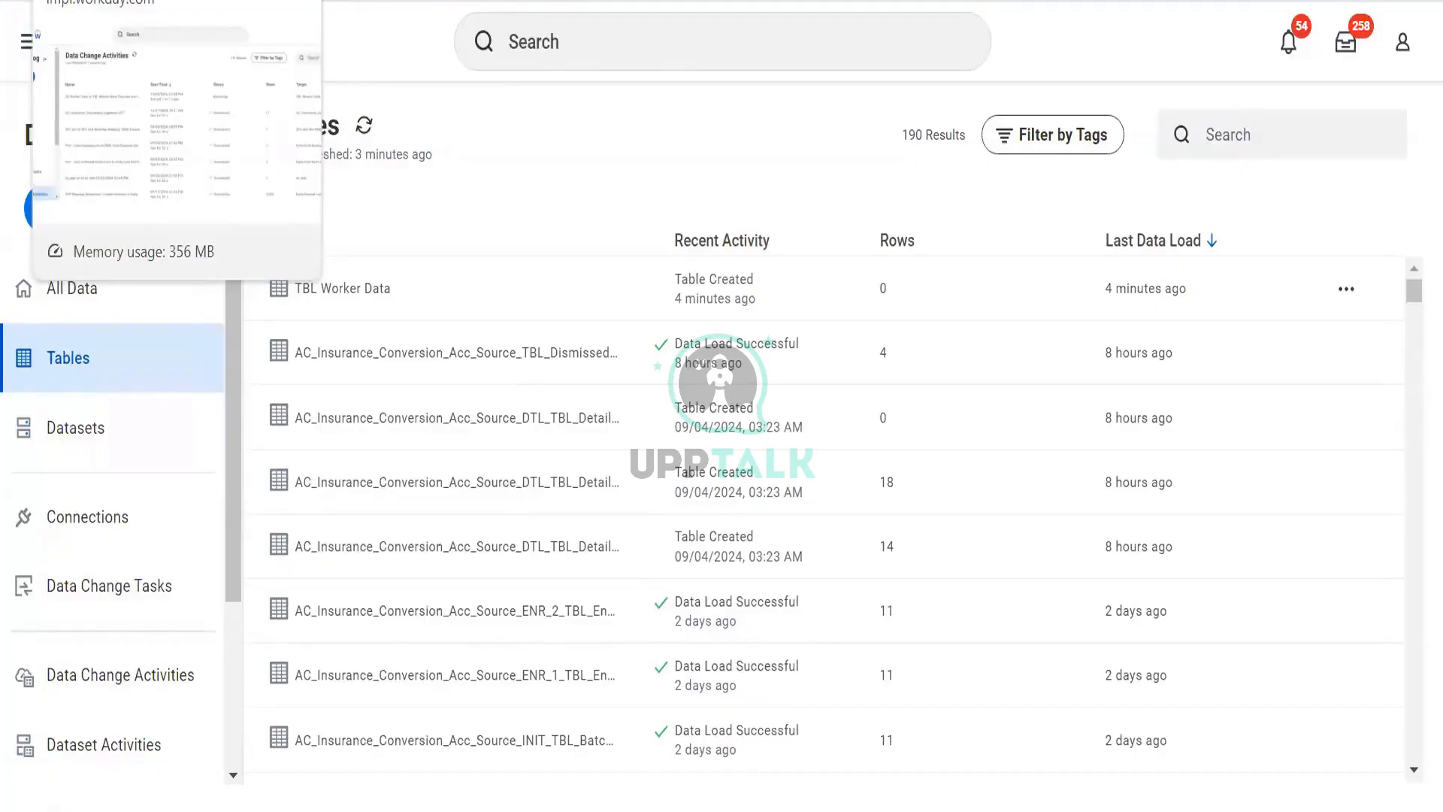
{"action": "left_click", "coordinate": [112, 0]}
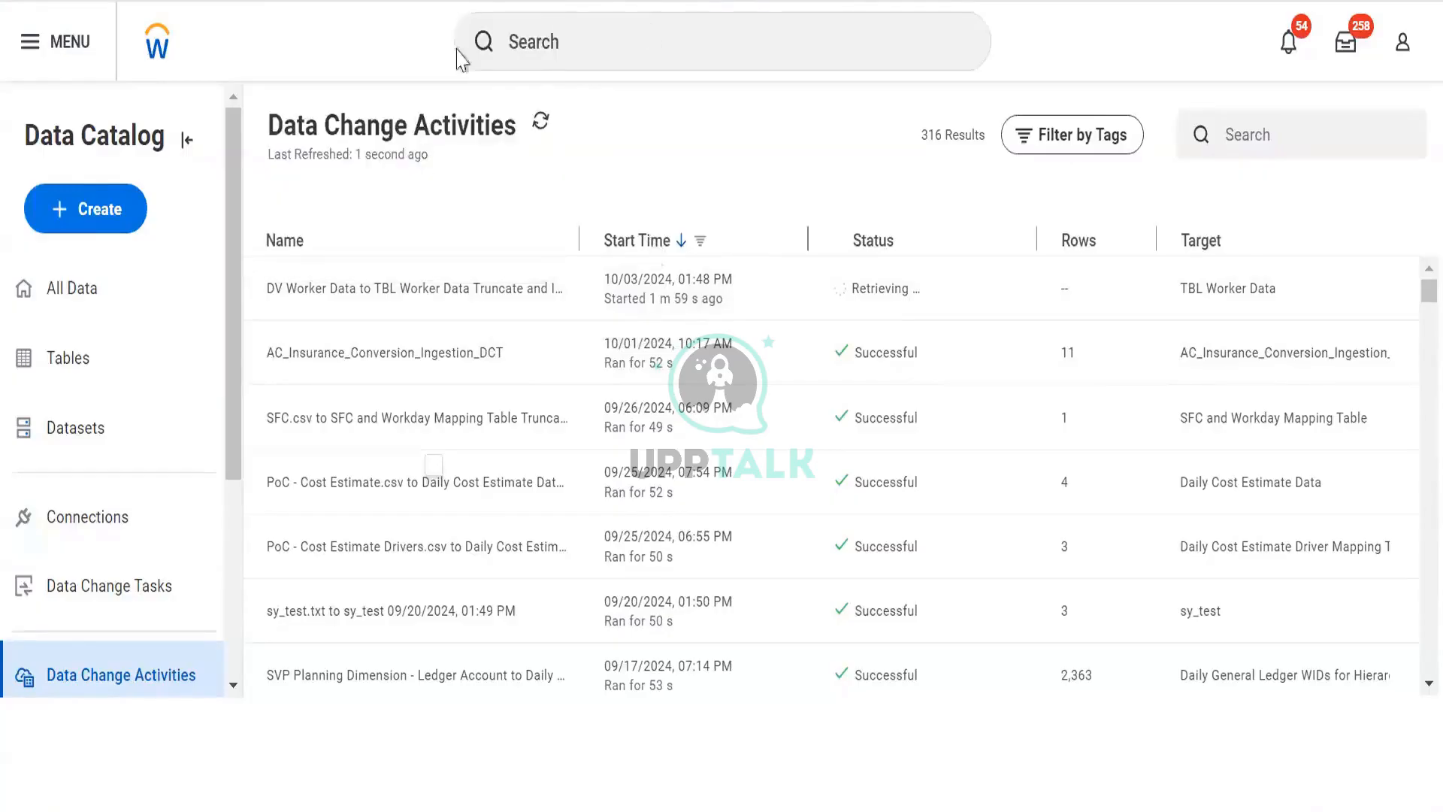
- Create a derived dataset based on the BDS RR Custom Report Test dataset
{"action": "left_click", "coordinate": [88, 213]}
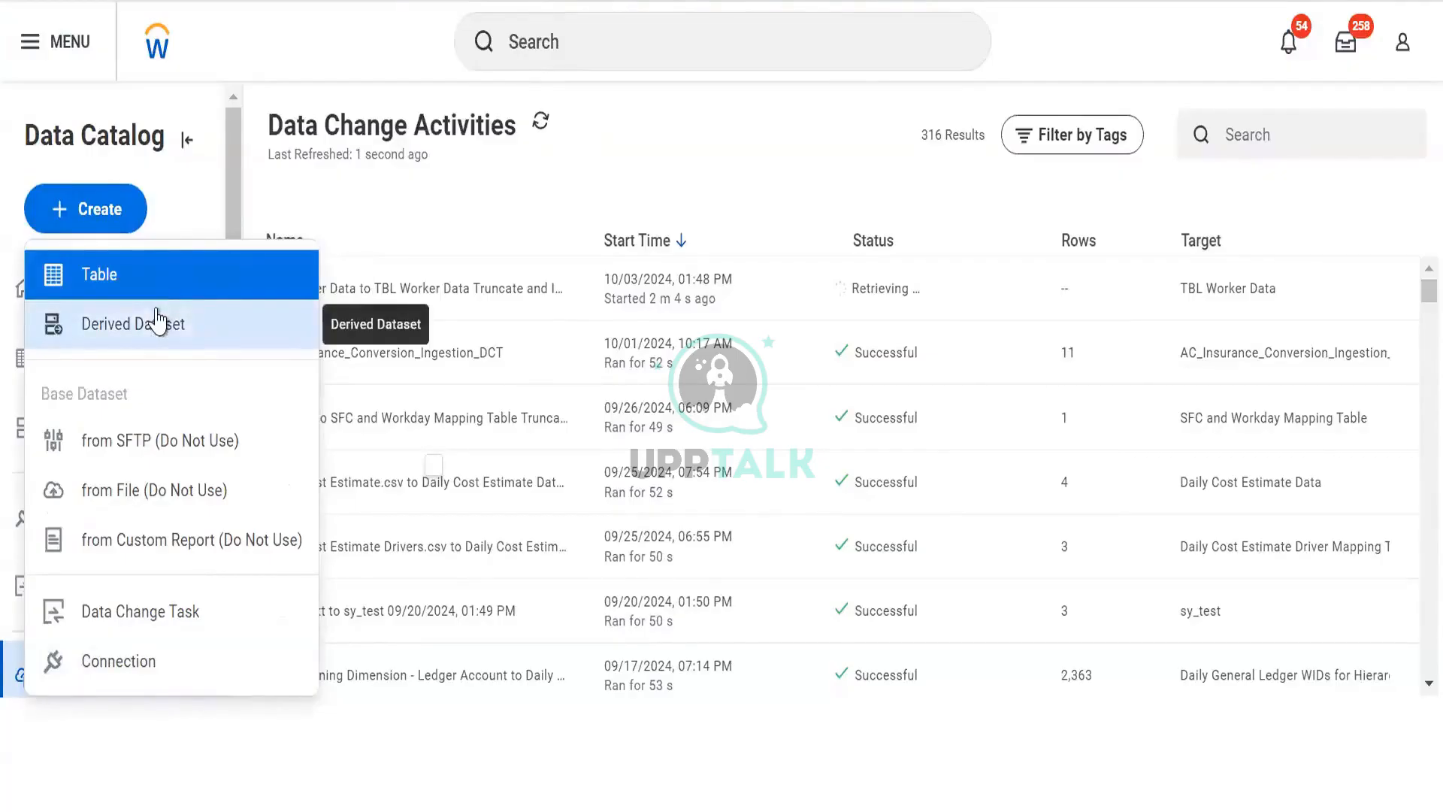
{"action": "left_click", "coordinate": [118, 326]}
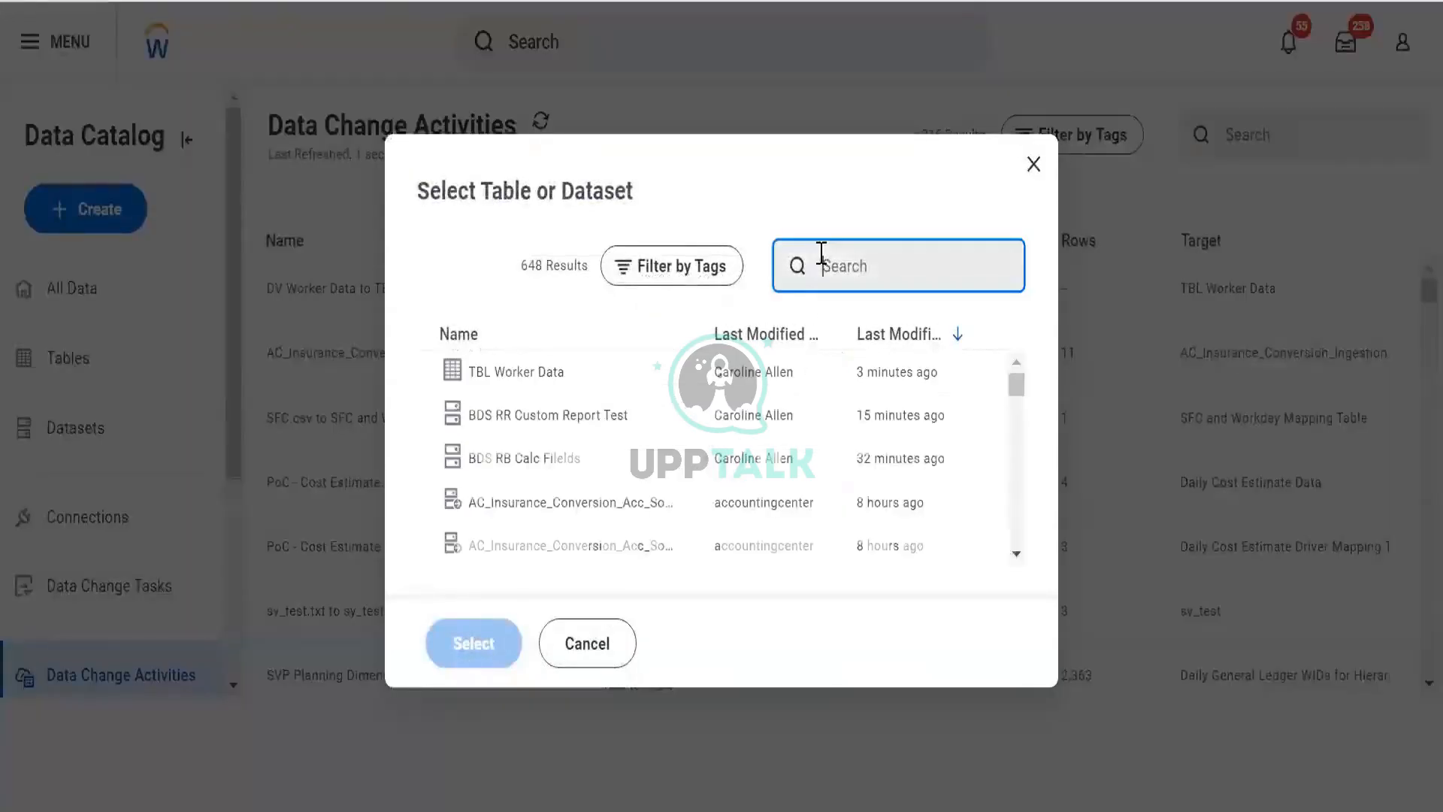
{"action": "left_click", "coordinate": [601, 412]}
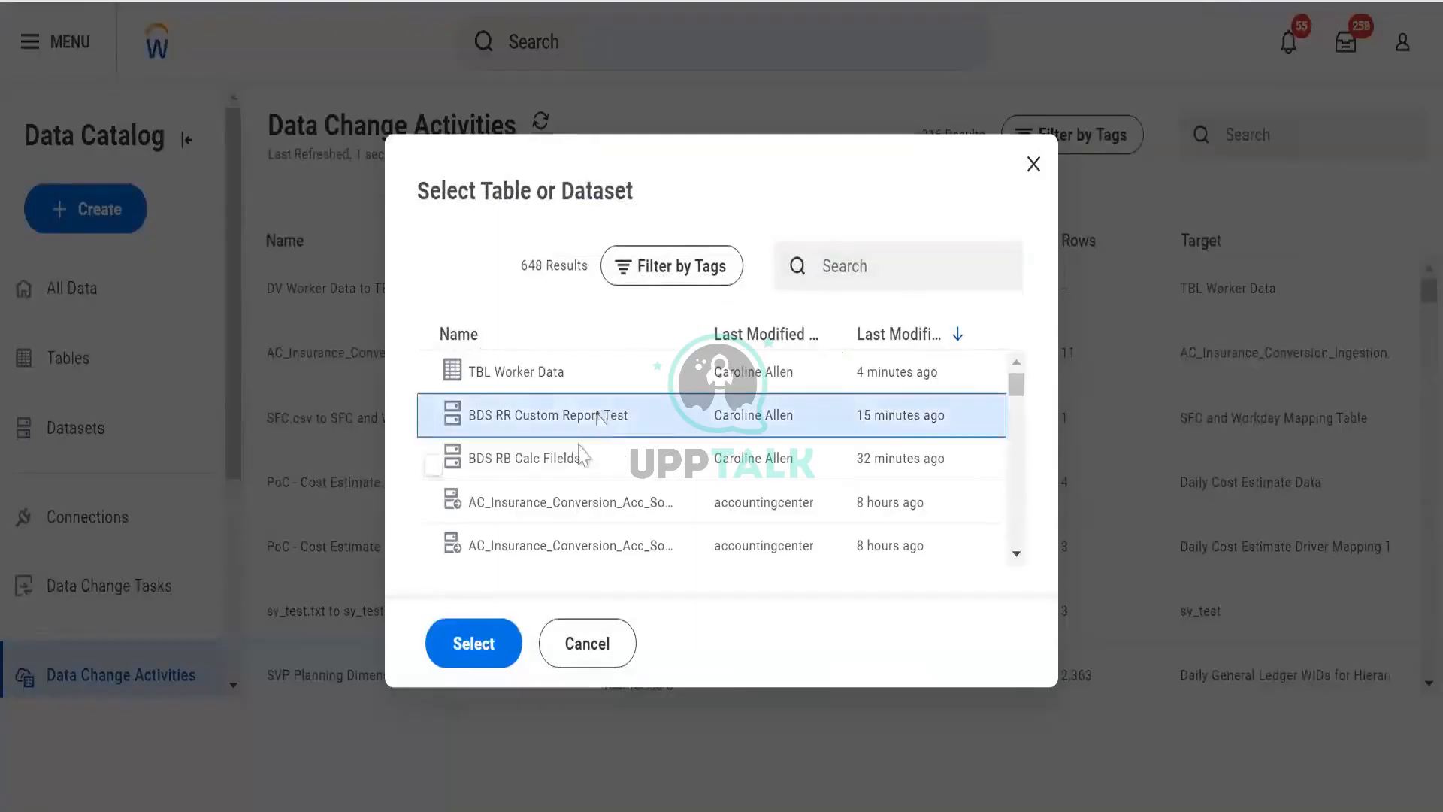
{"action": "left_click", "coordinate": [439, 657]}
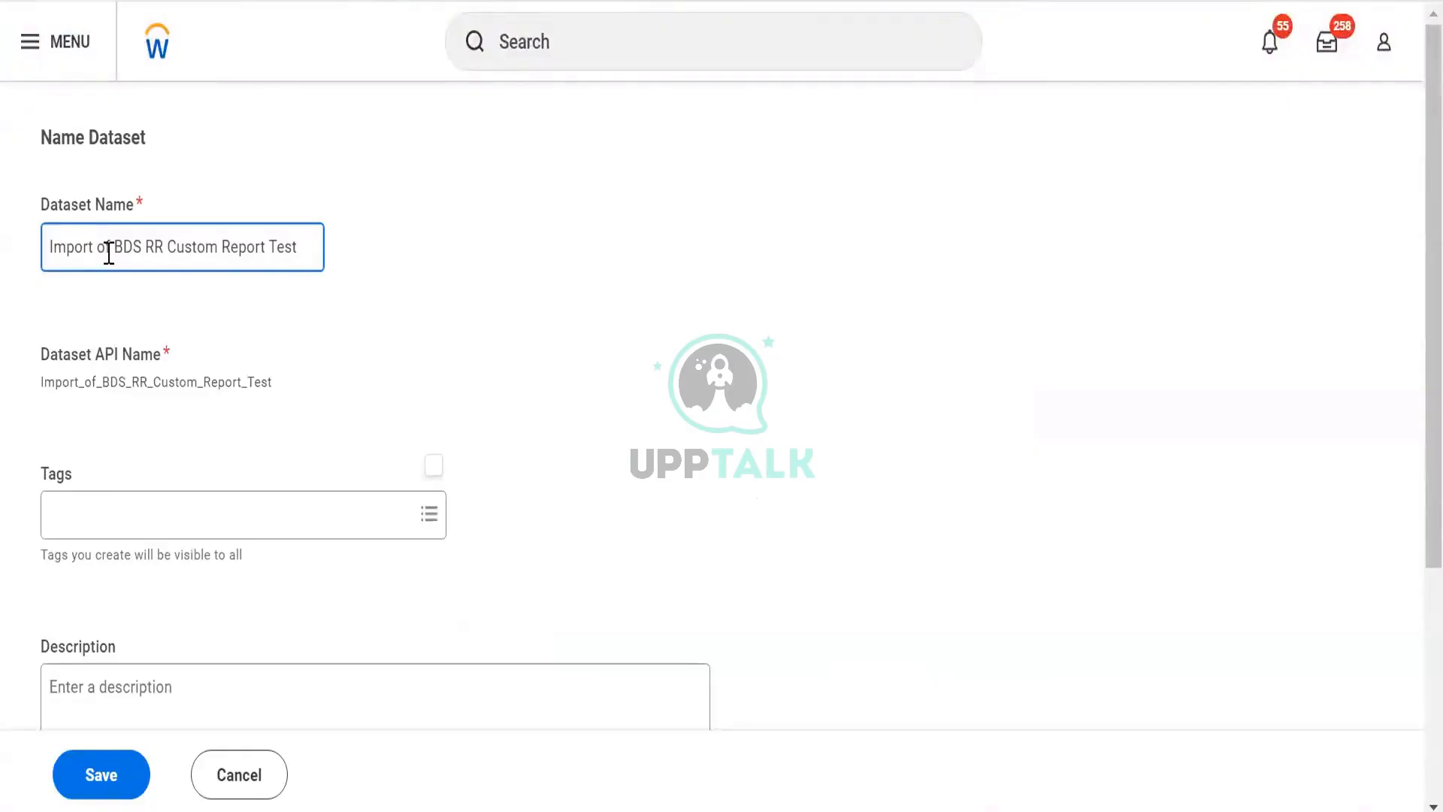
- Name the dataset DDS RR Custom Report Test, tag it Personal Data, and save it
{"action": "left_click_drag", "start_coordinate": [141, 247], "coordinate": [3, 269]}
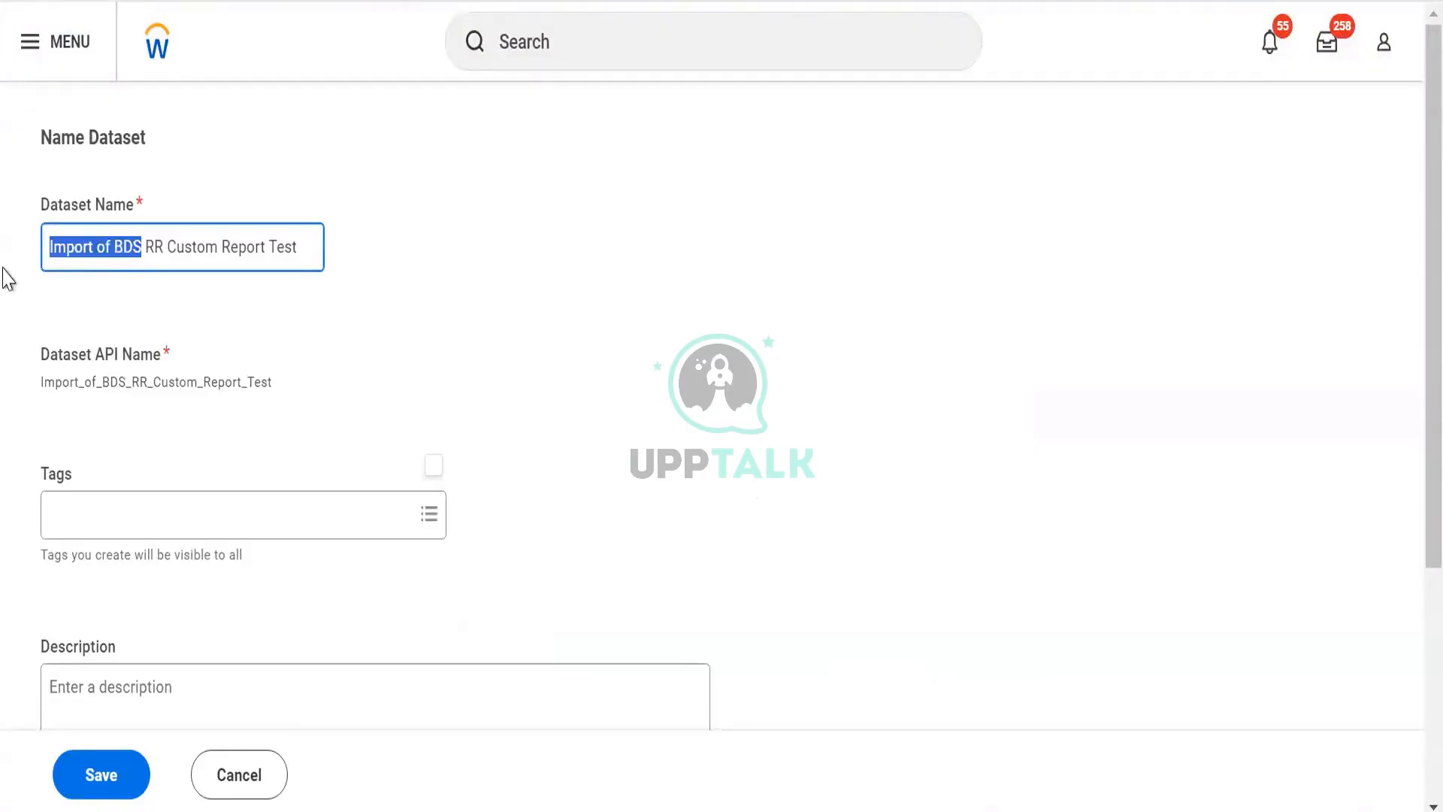
{"action": "type", "text": "ODS"}
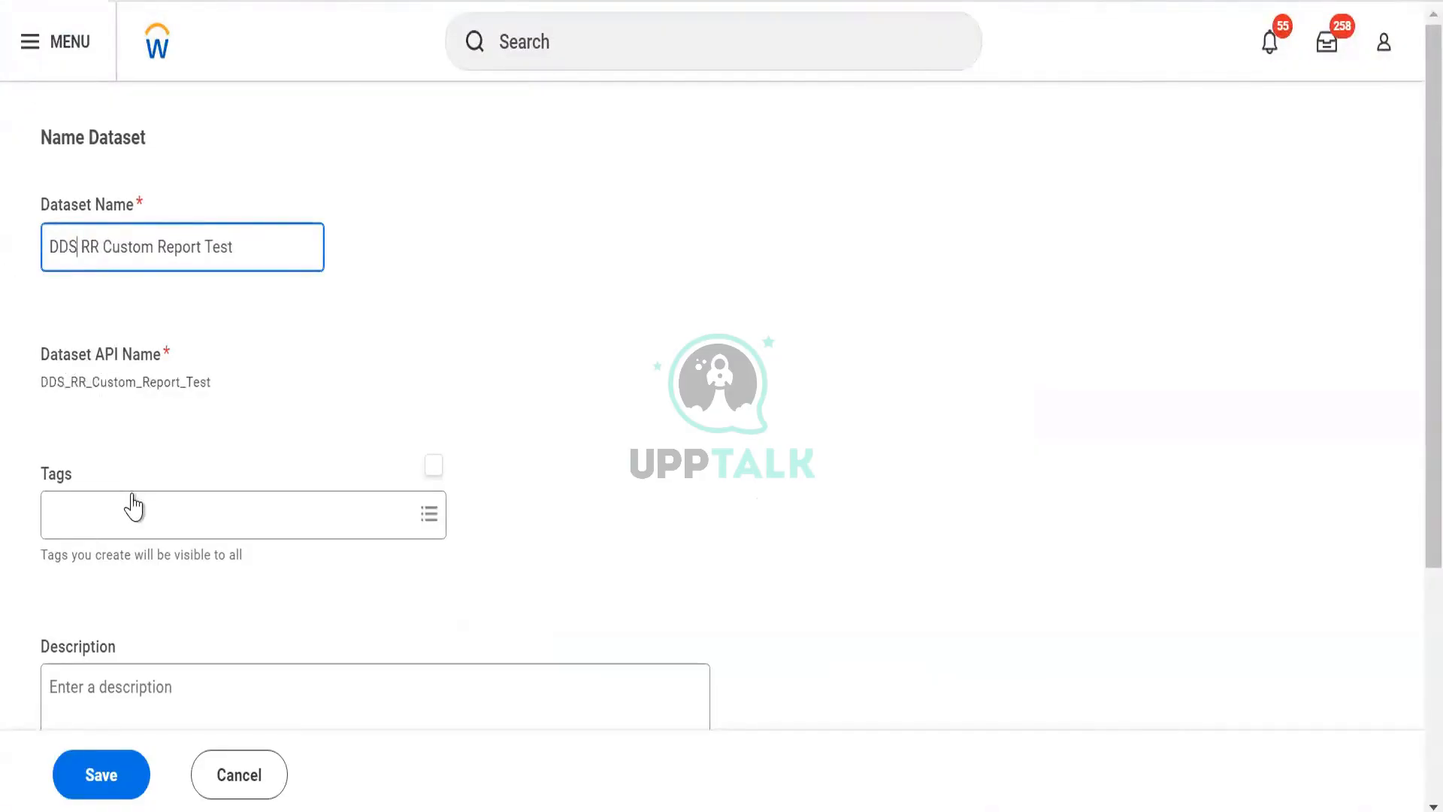
{"action": "left_click", "coordinate": [132, 511]}
{"action": "type", "text": "pers"}
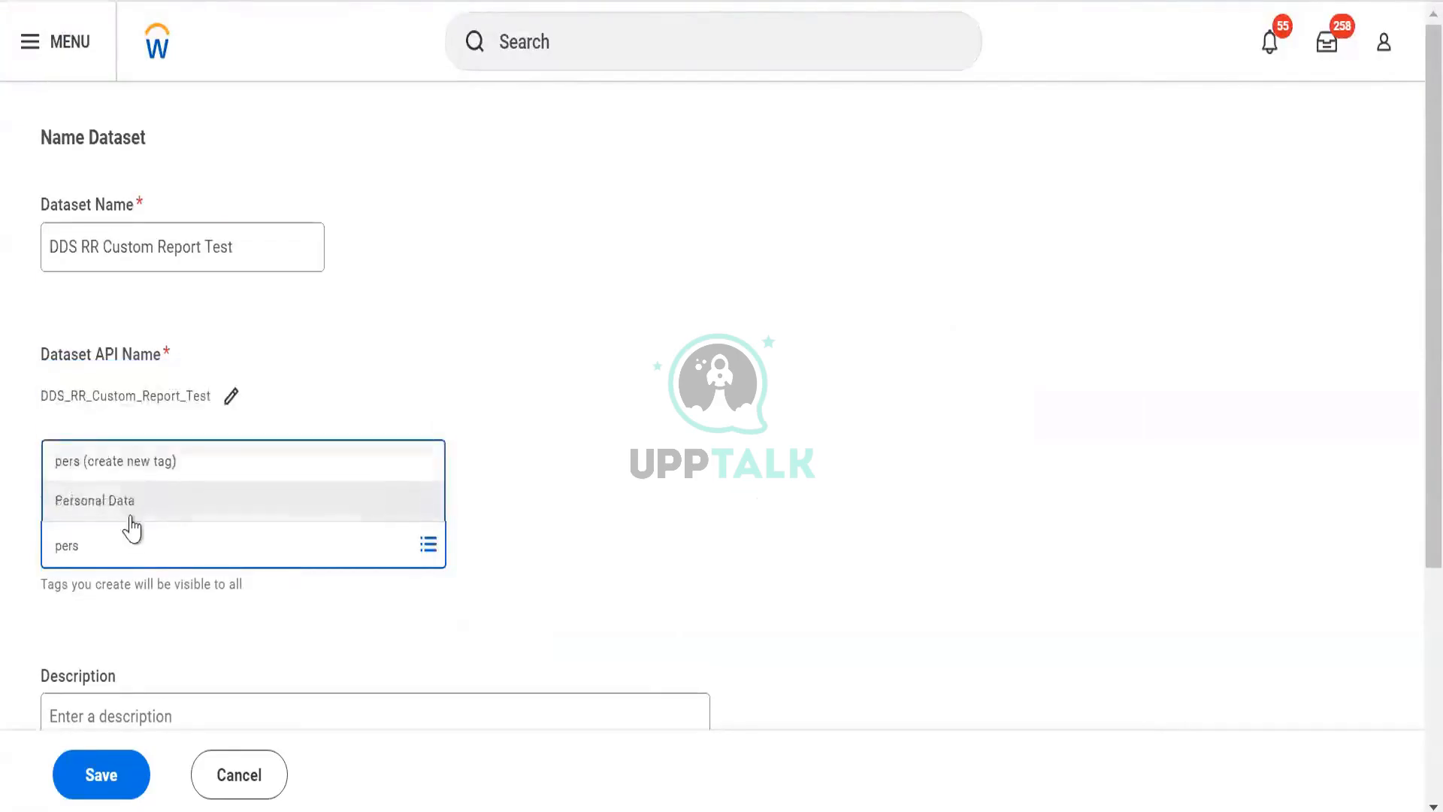
{"action": "left_click", "coordinate": [132, 507]}
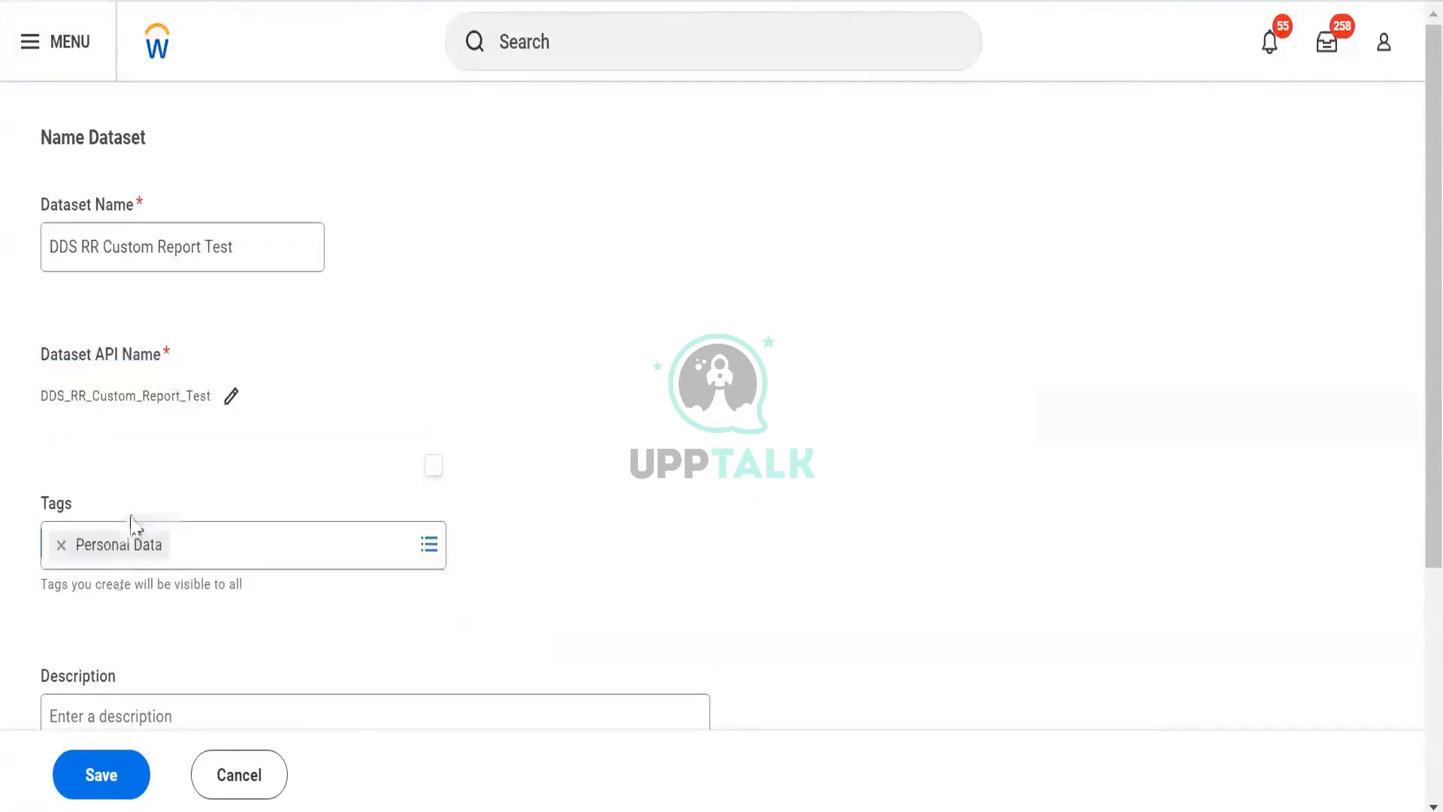
{"action": "scroll", "coordinate": [120, 601], "scroll_direction": "down", "scroll_amount": 5}
{"action": "left_click", "coordinate": [114, 780]}
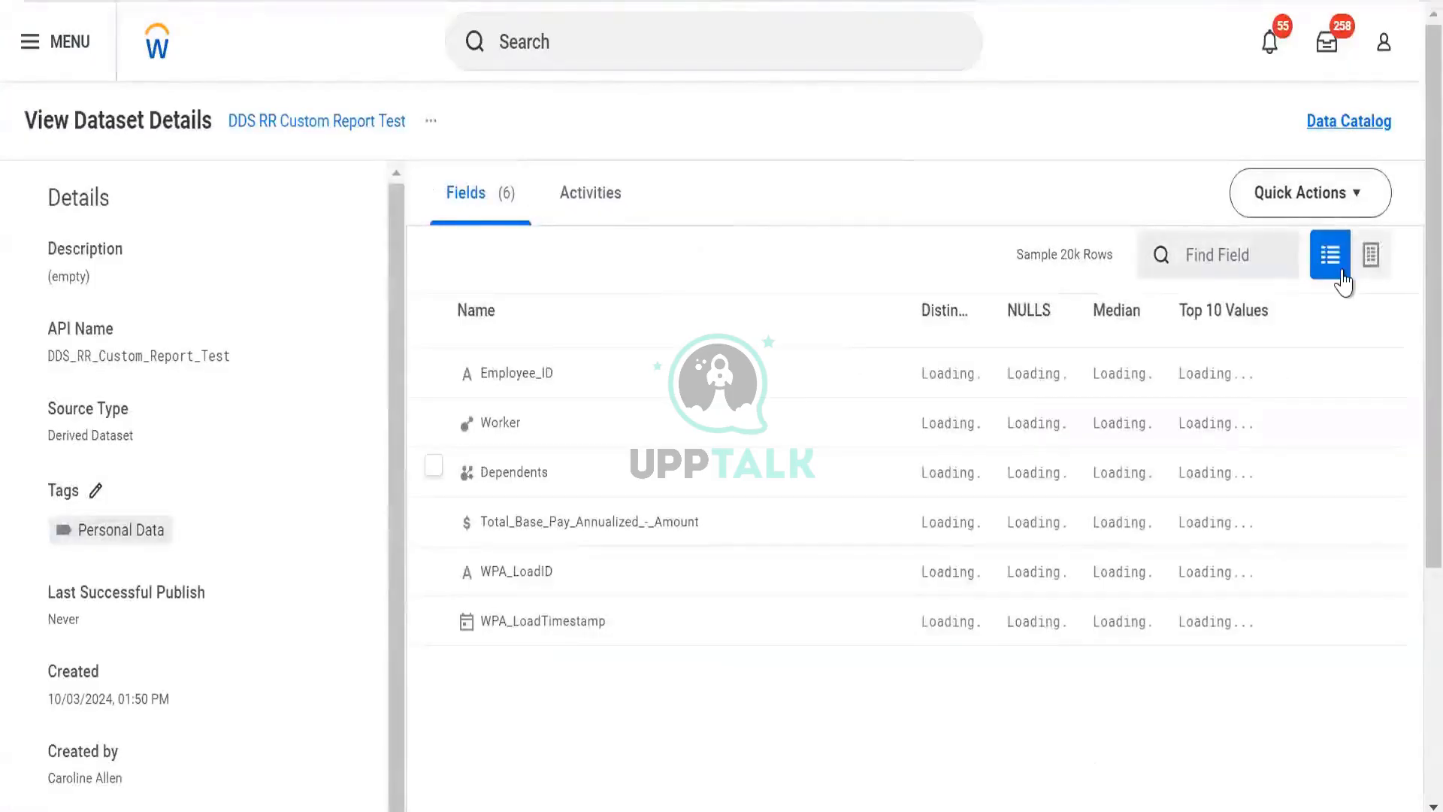
- Open the dataset's transformations and add an Explode stage that explodes the Dependents field
{"action": "left_click", "coordinate": [1361, 265]}
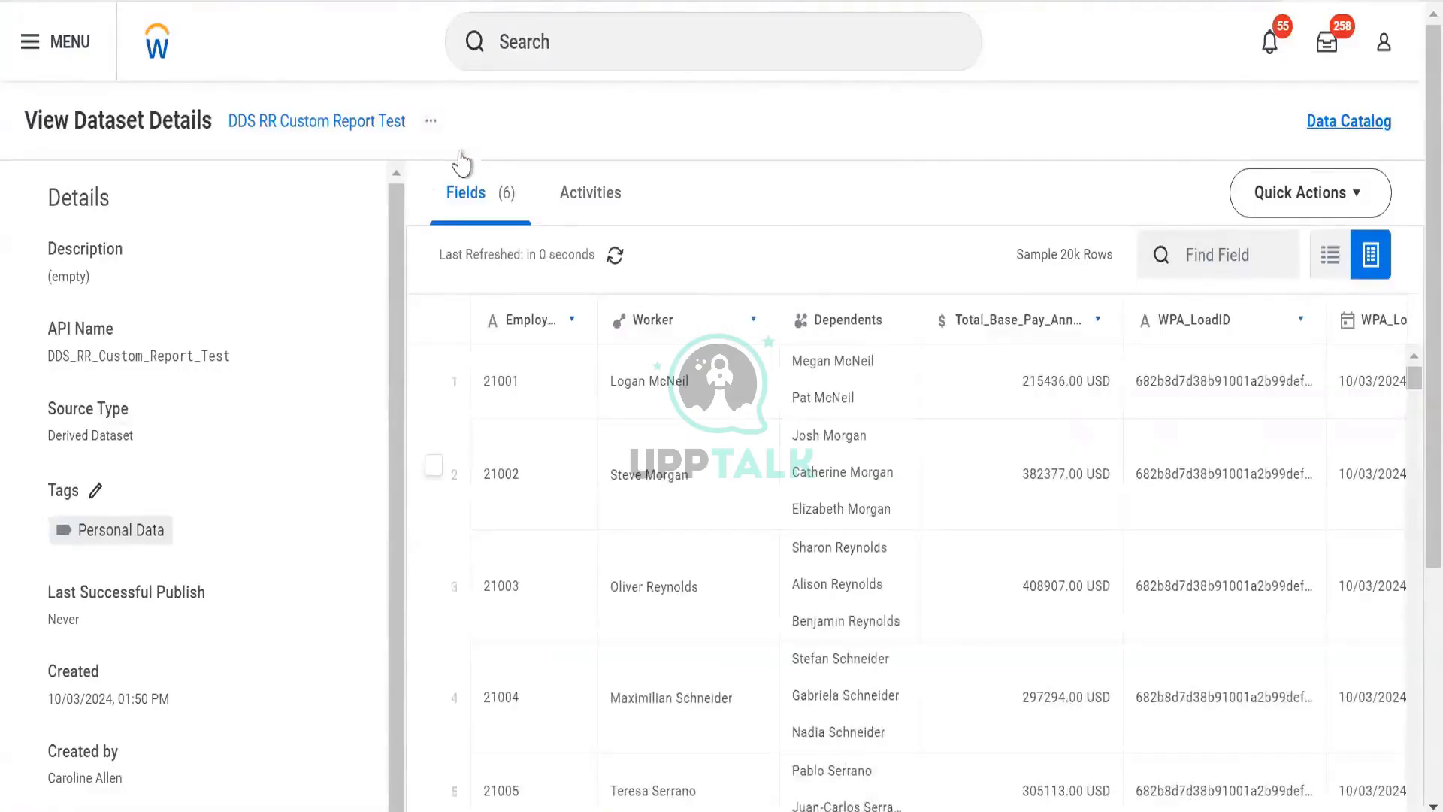
{"action": "left_click", "coordinate": [429, 124]}
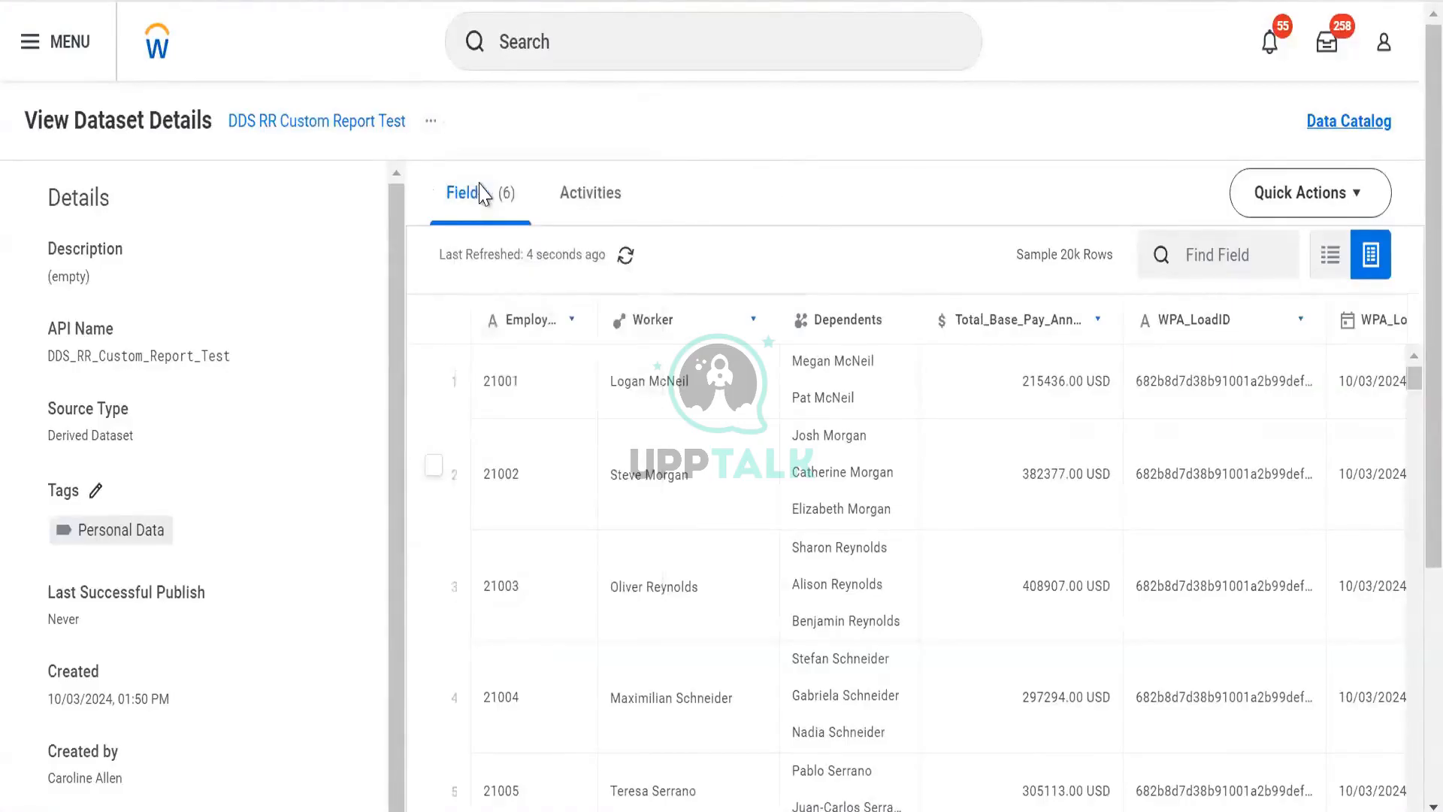
{"action": "left_click", "coordinate": [887, 482]}
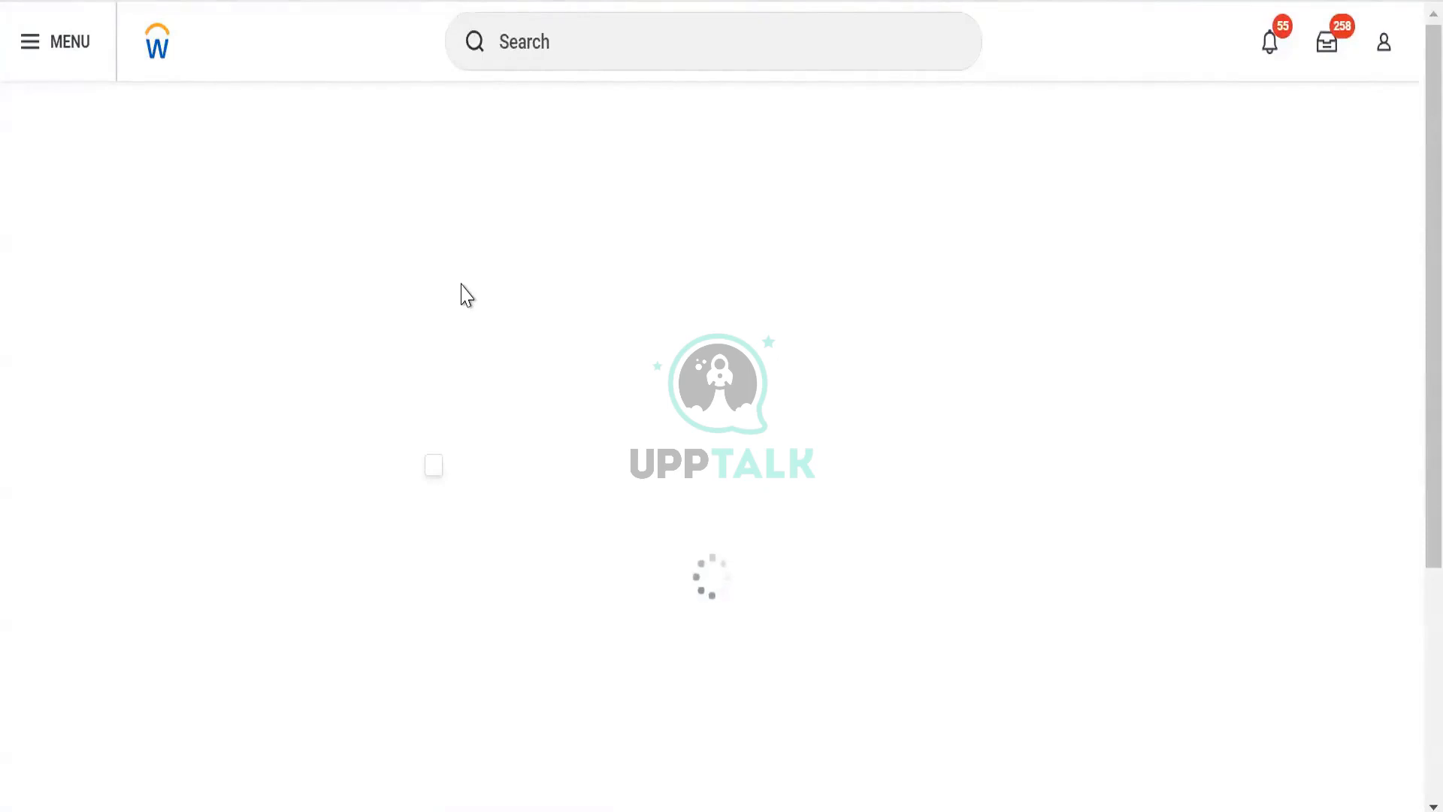
{"action": "left_click", "coordinate": [157, 454]}
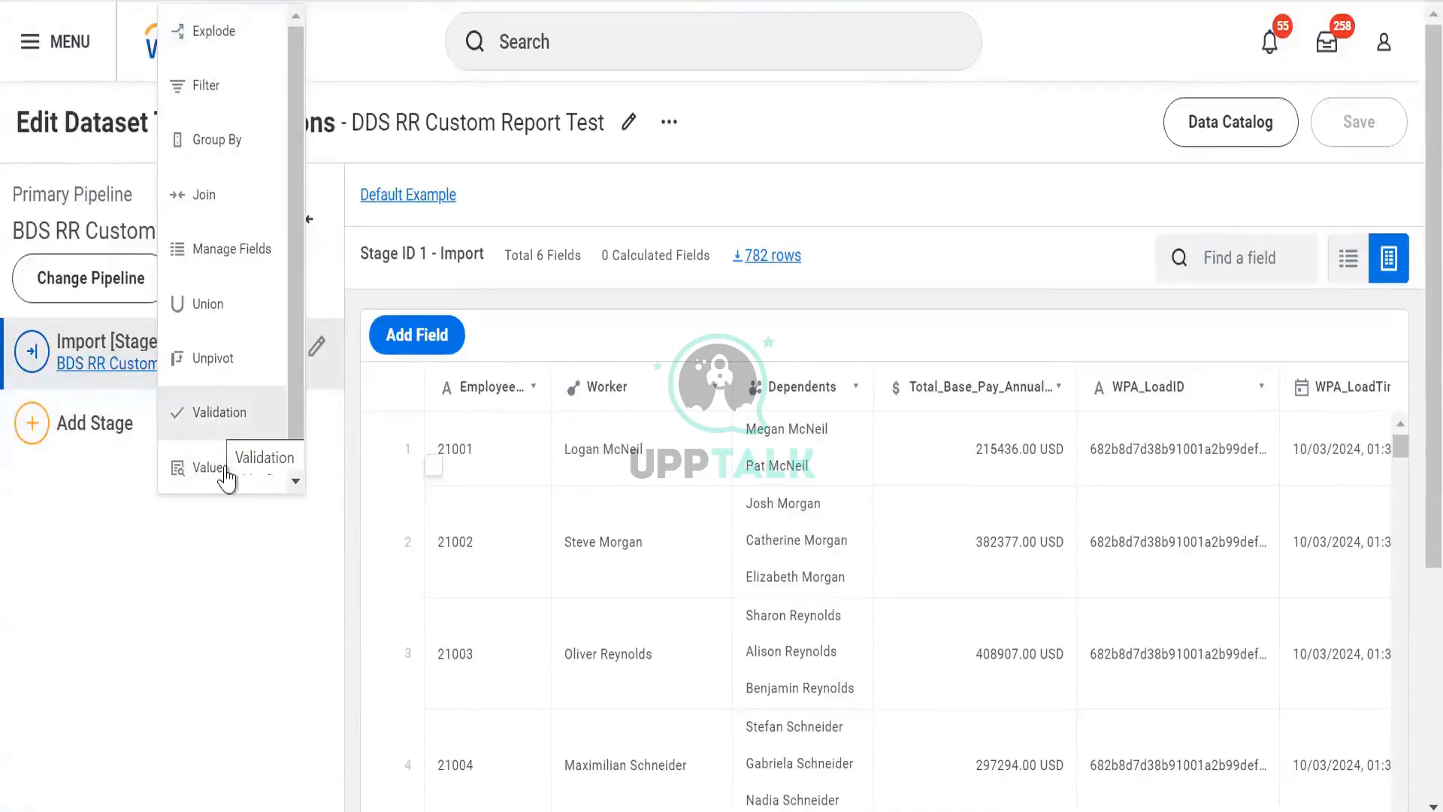
{"action": "left_click", "coordinate": [233, 55]}
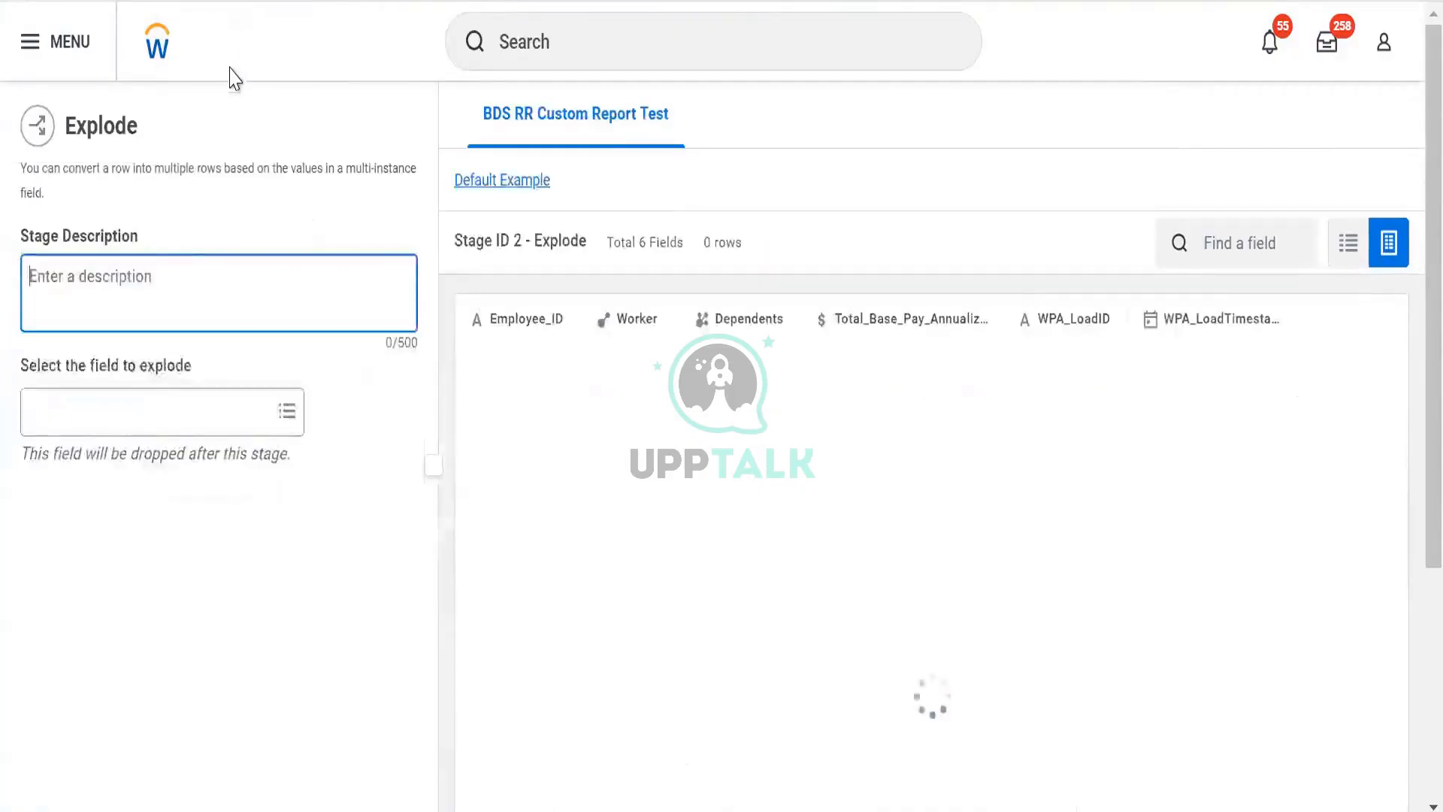
{"action": "left_click", "coordinate": [148, 402]}
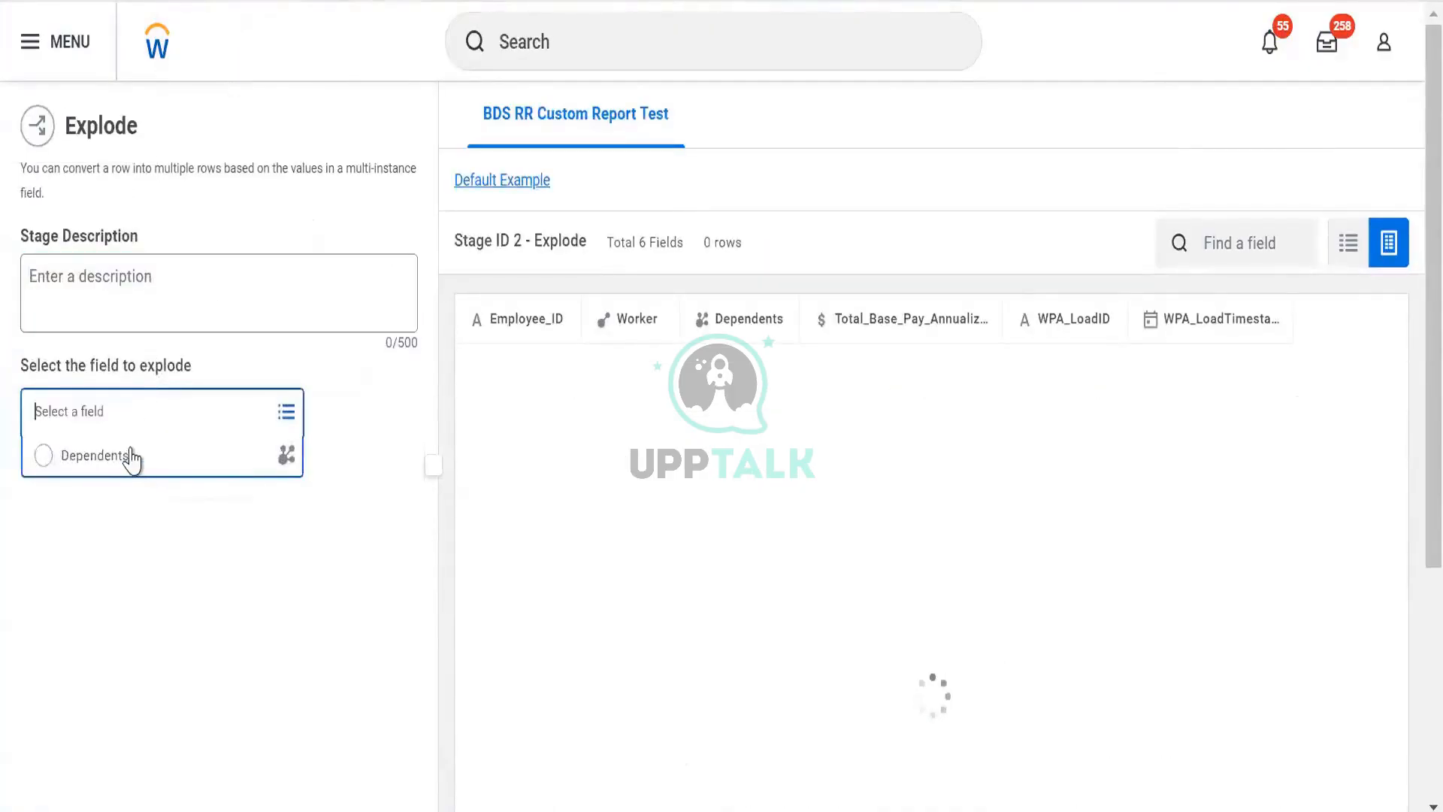
{"action": "left_click", "coordinate": [95, 454]}
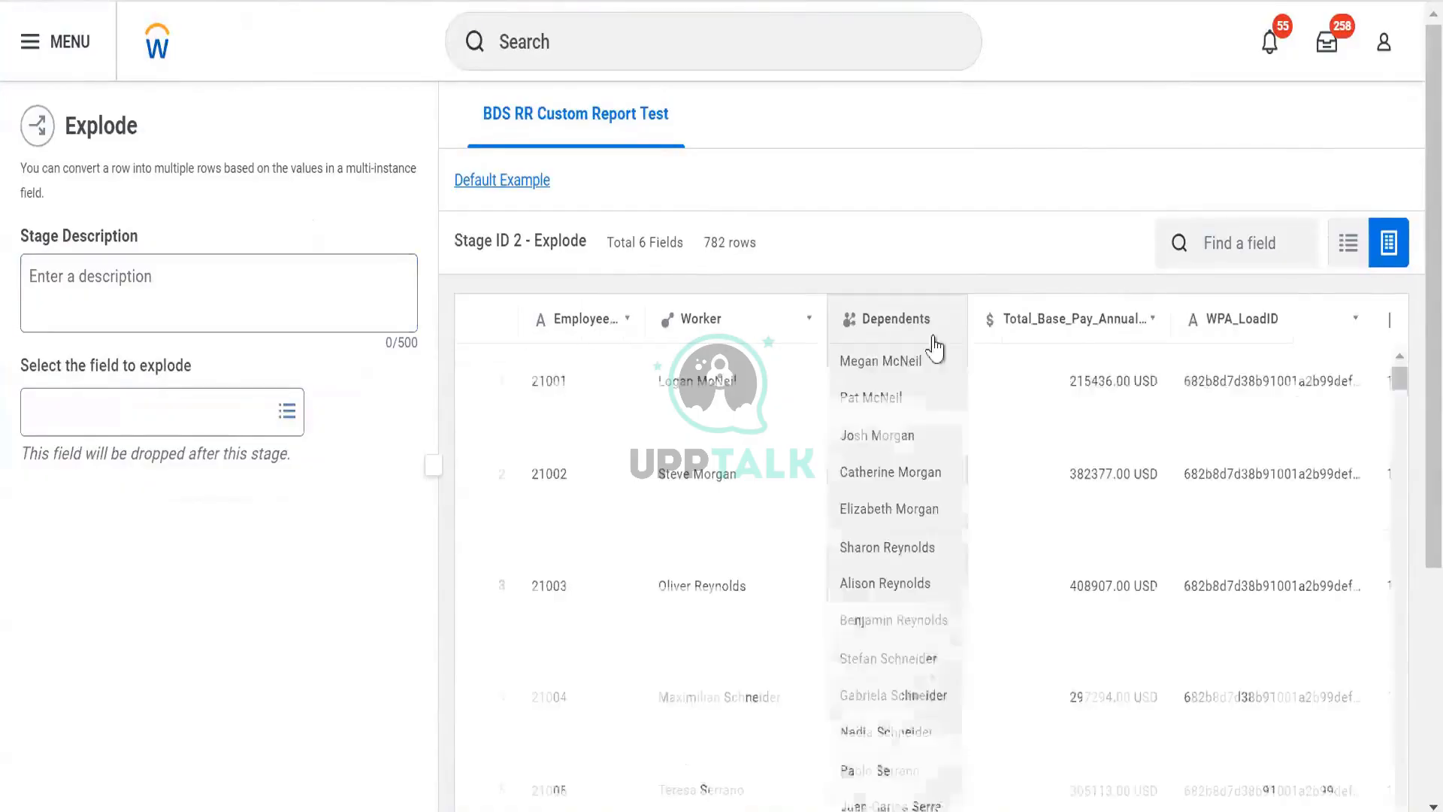
{"action": "left_click", "coordinate": [218, 412]}
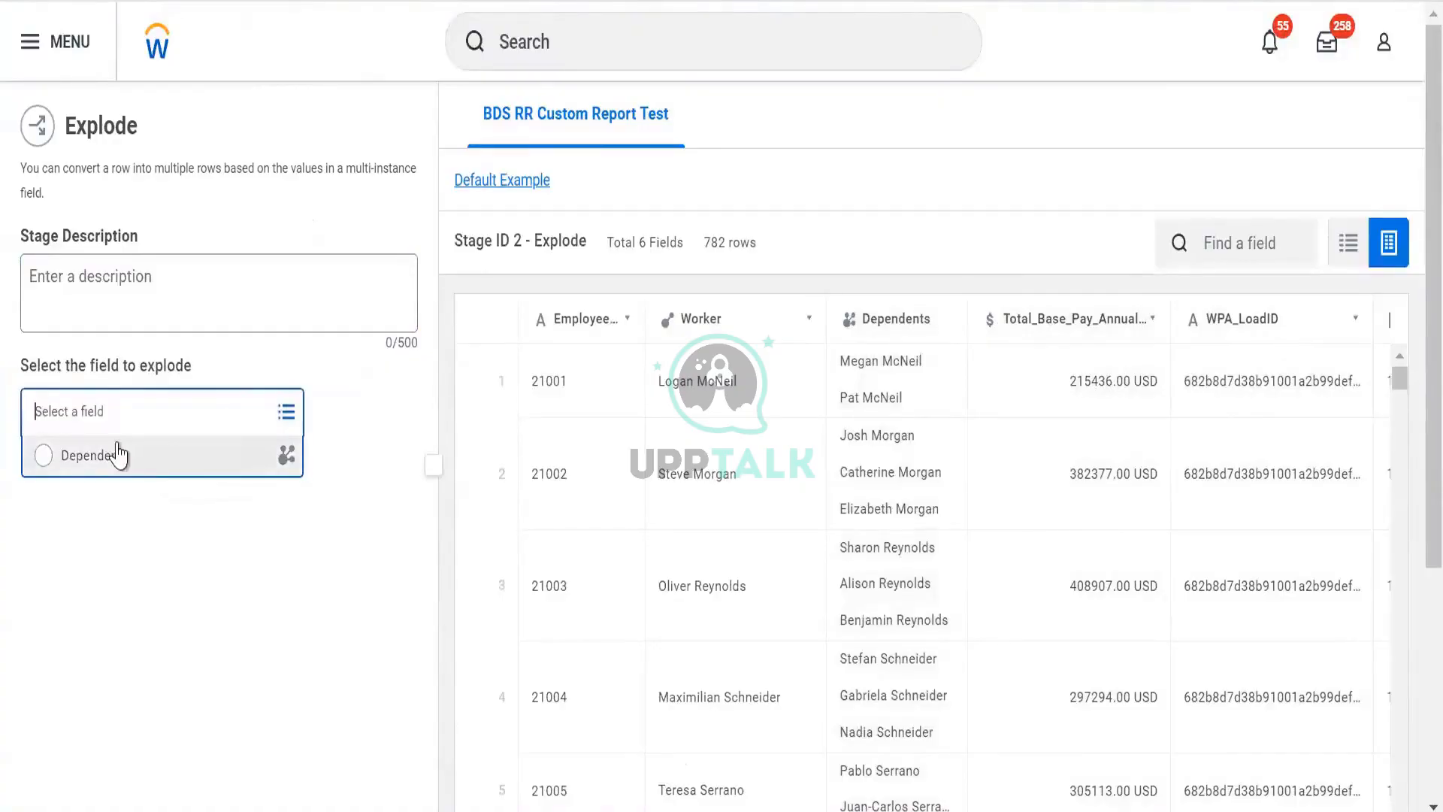
{"action": "left_click", "coordinate": [292, 464]}
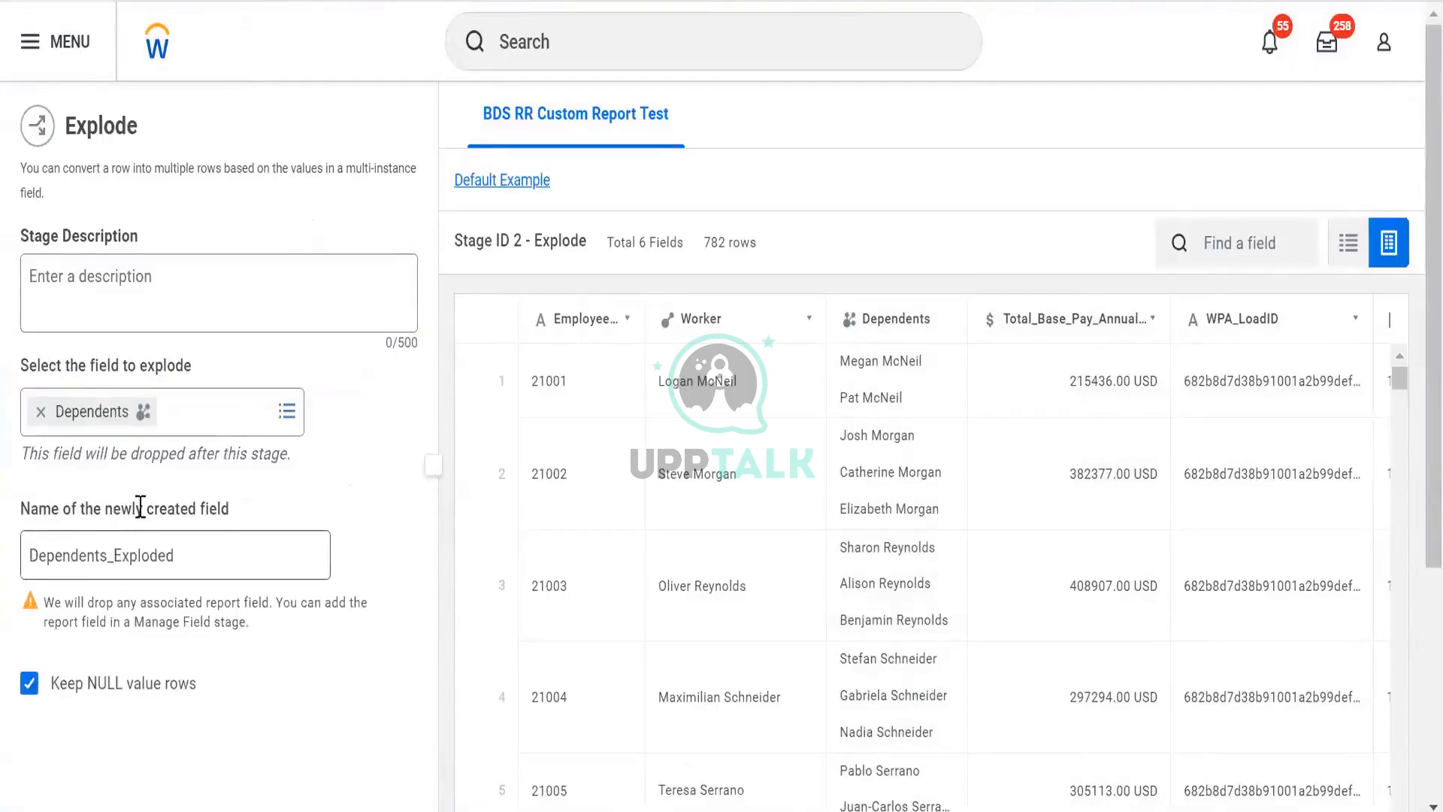
- Preview the Explode stage output with the Dependents_Exploded field name and NULL value rows kept
{"action": "left_click", "coordinate": [233, 554]}
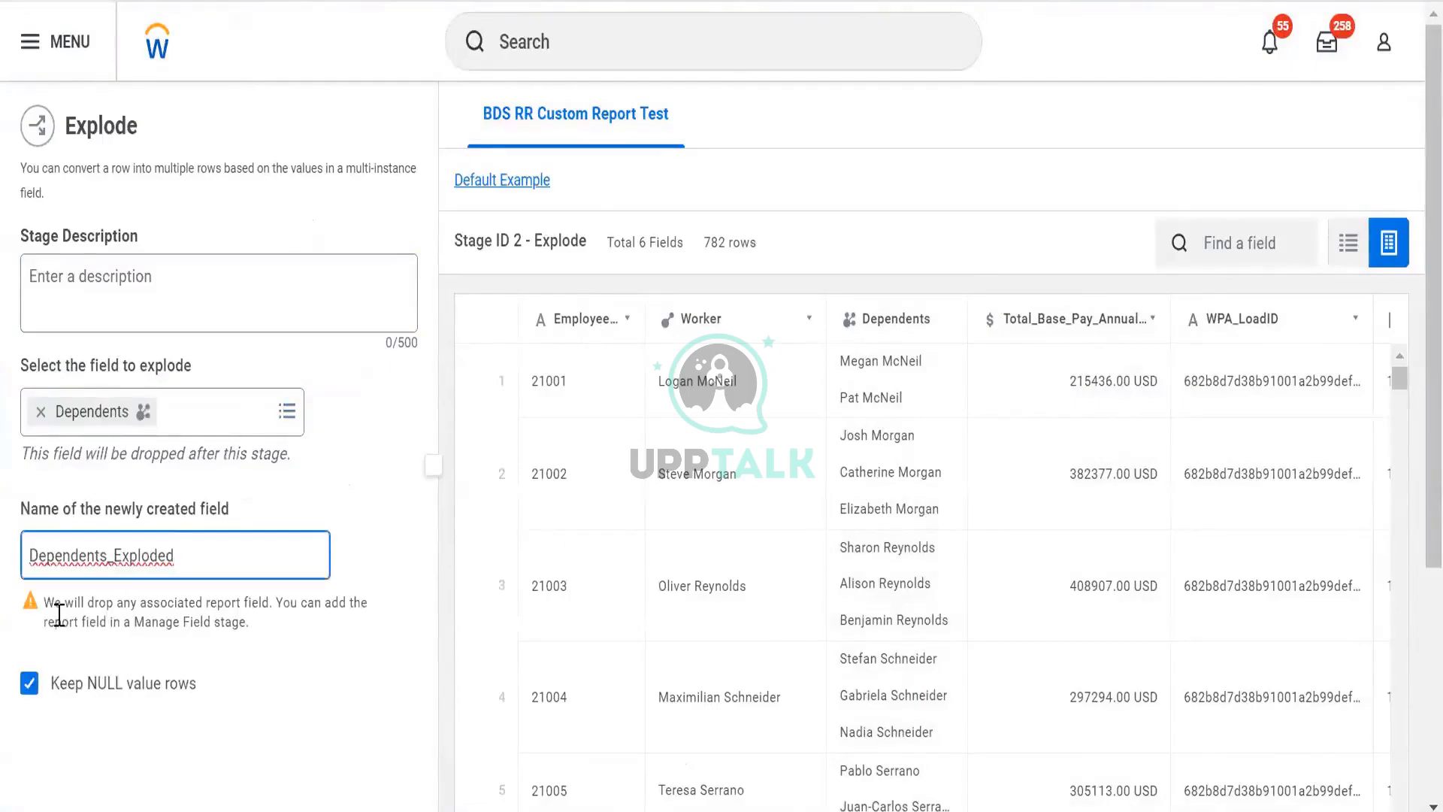
{"action": "scroll", "coordinate": [211, 601], "scroll_direction": "down", "scroll_amount": 2}
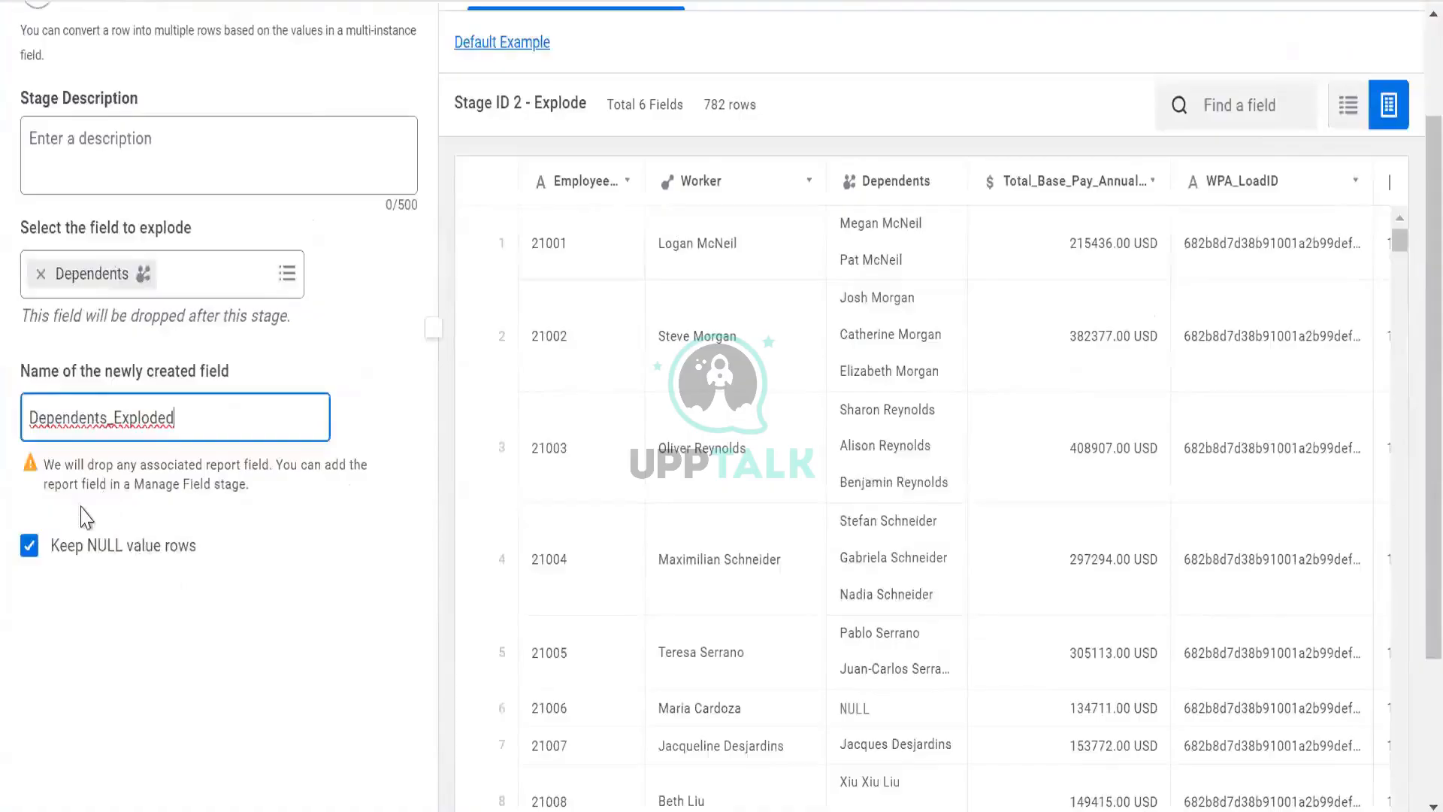
{"action": "left_click_drag", "start_coordinate": [55, 464], "coordinate": [268, 502]}
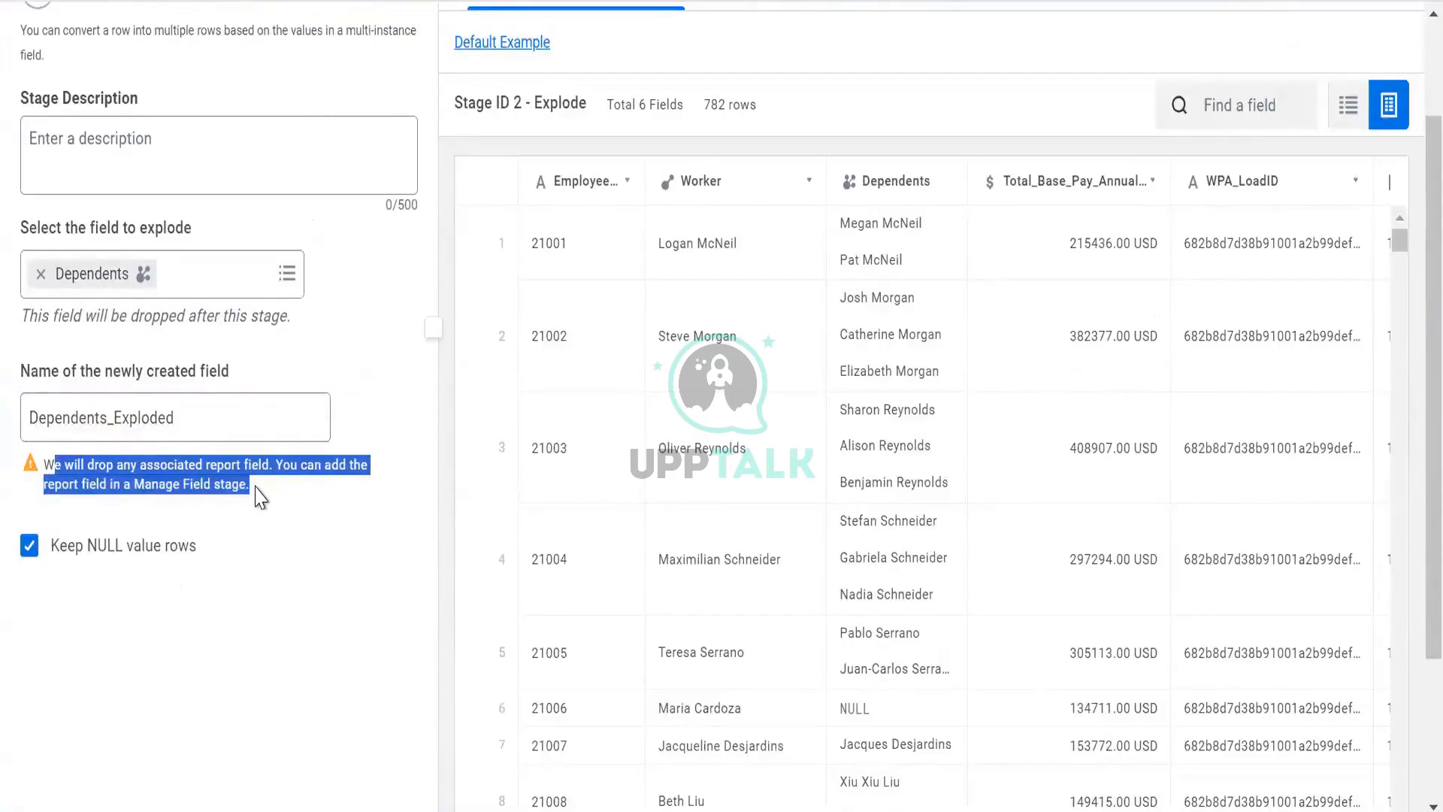
{"action": "left_click", "coordinate": [216, 473]}
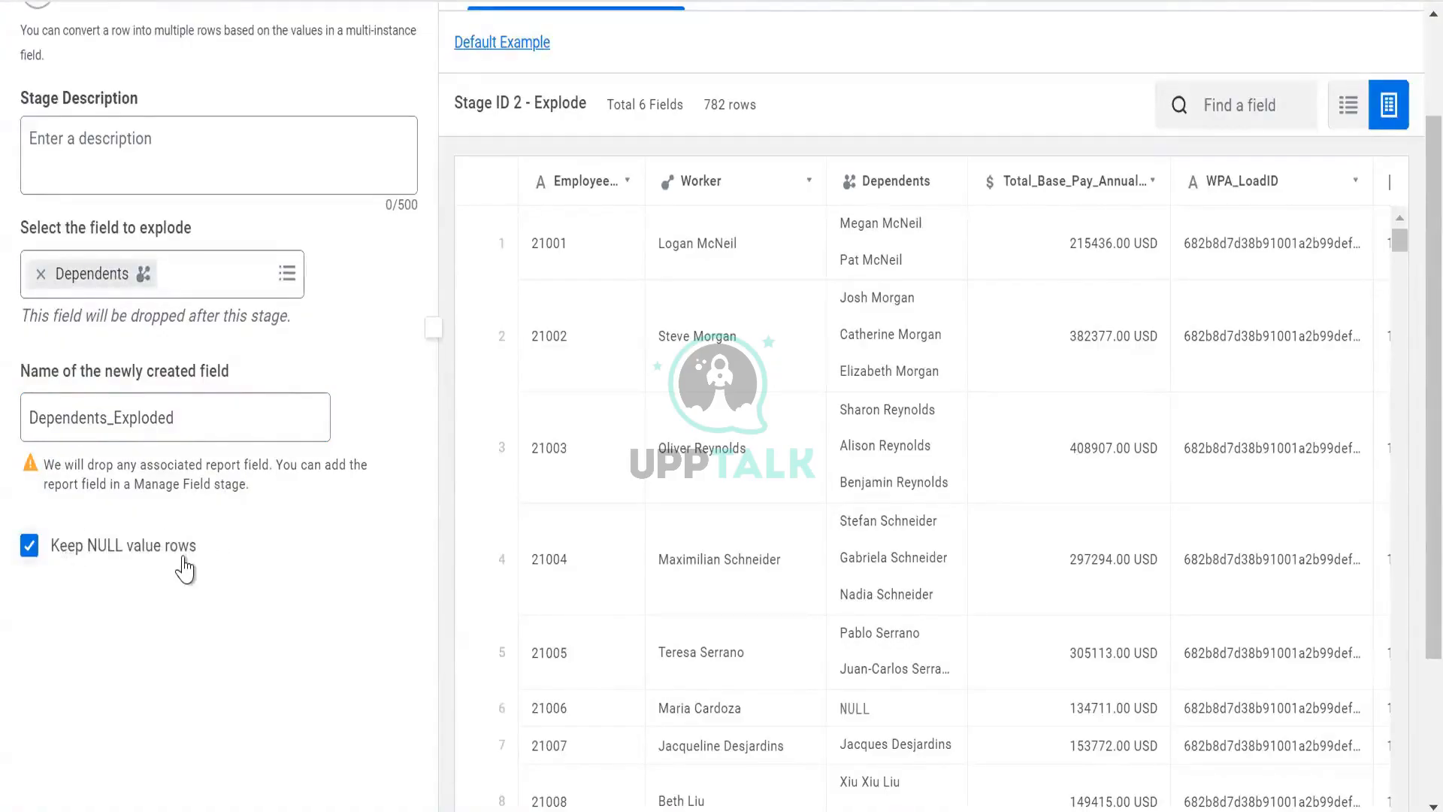
{"action": "scroll", "coordinate": [184, 560], "scroll_direction": "down", "scroll_amount": 3}
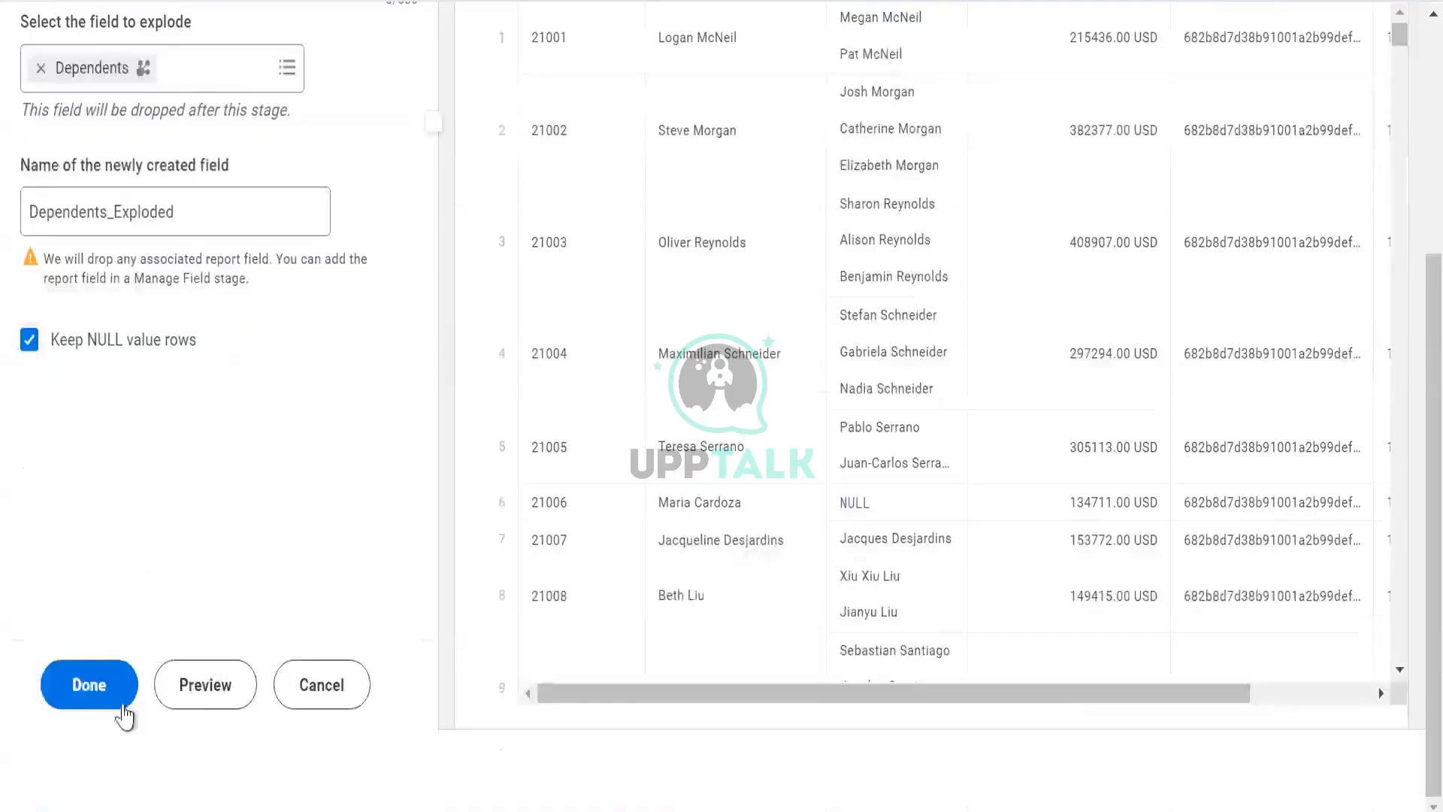
{"action": "left_click", "coordinate": [199, 688]}
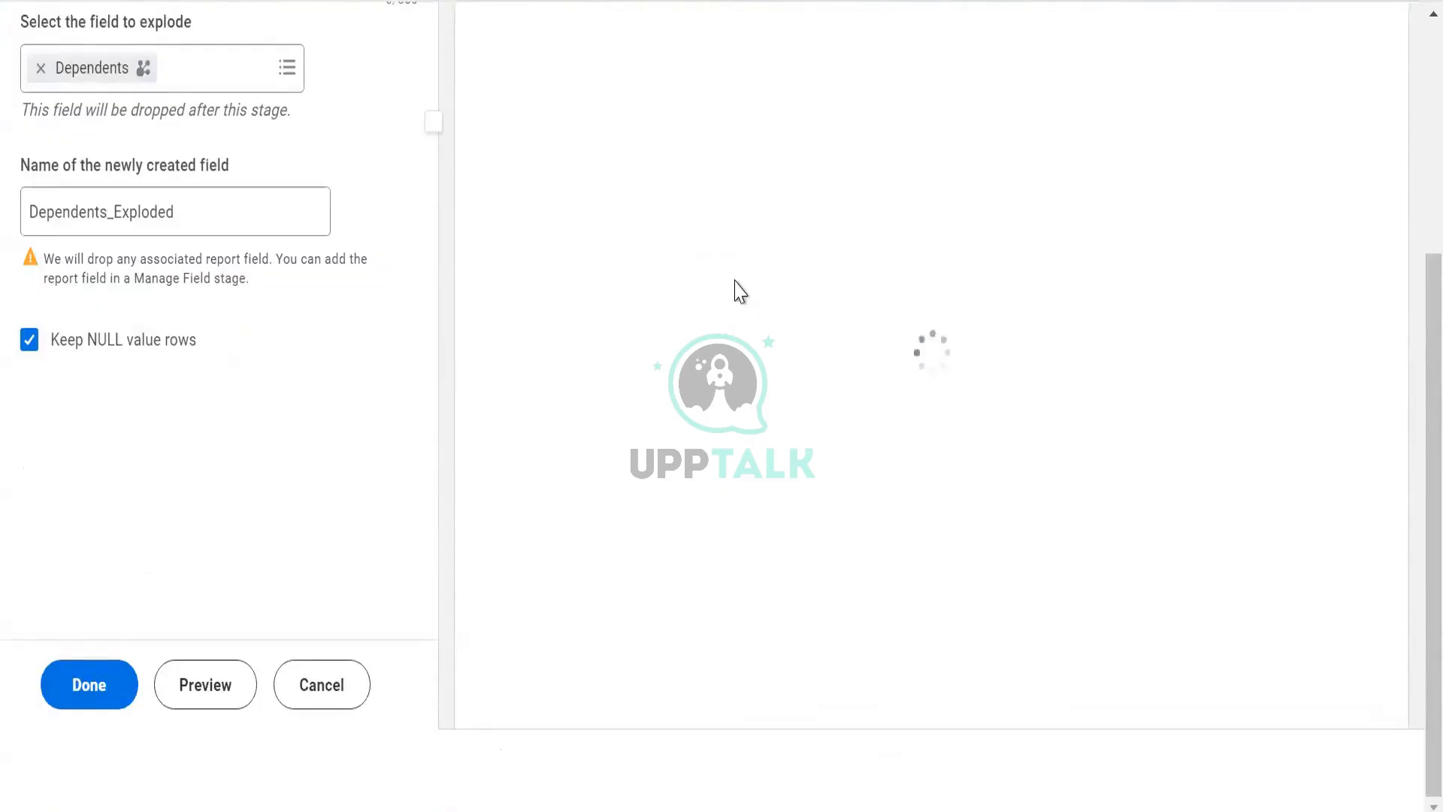
{"action": "scroll", "coordinate": [739, 287], "scroll_direction": "up", "scroll_amount": 4}
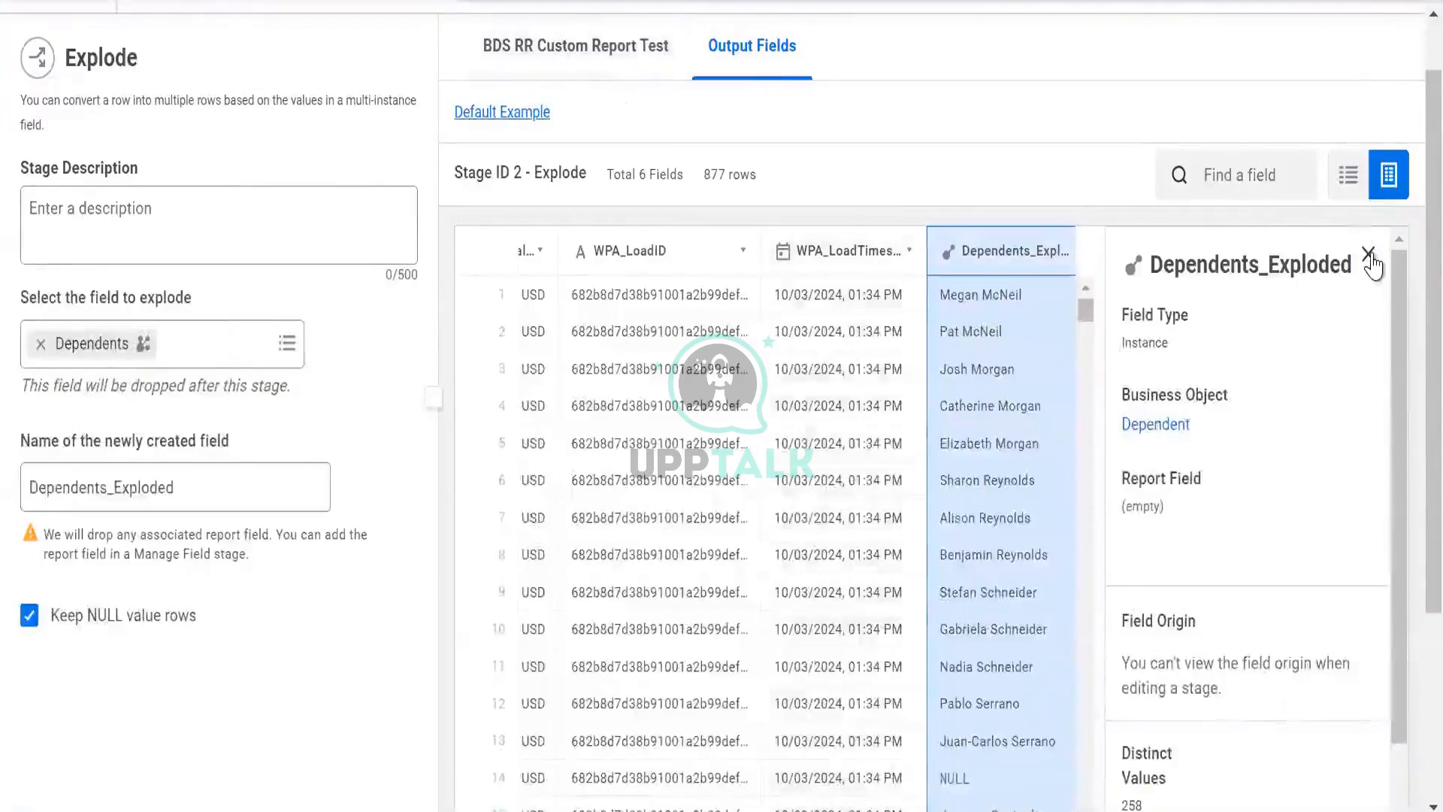
- Examine the exploded Dependents_Exploded rows alongside the Worker and pay columns in the Explode stage output
{"action": "left_click", "coordinate": [1369, 256]}
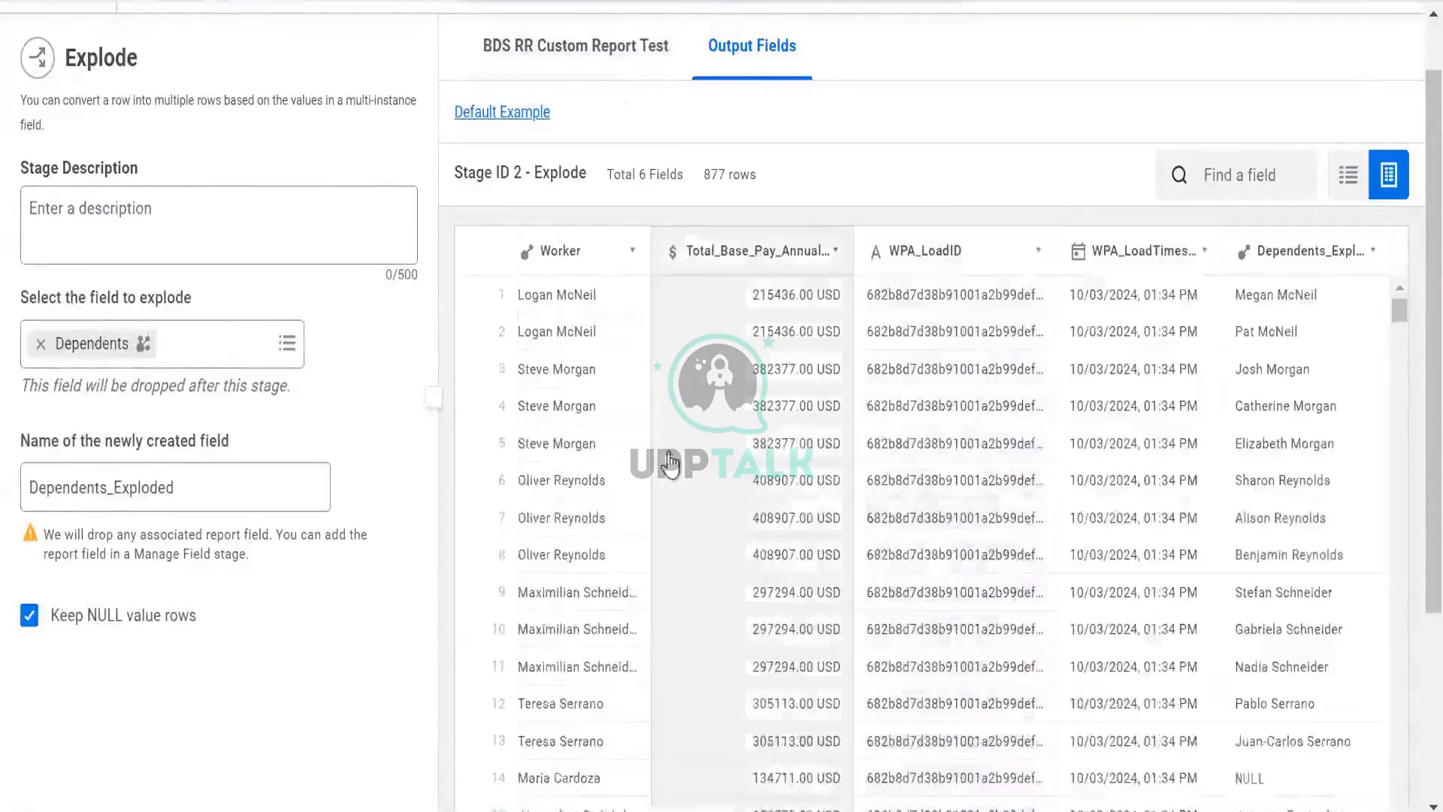
{"action": "left_click", "coordinate": [686, 337]}
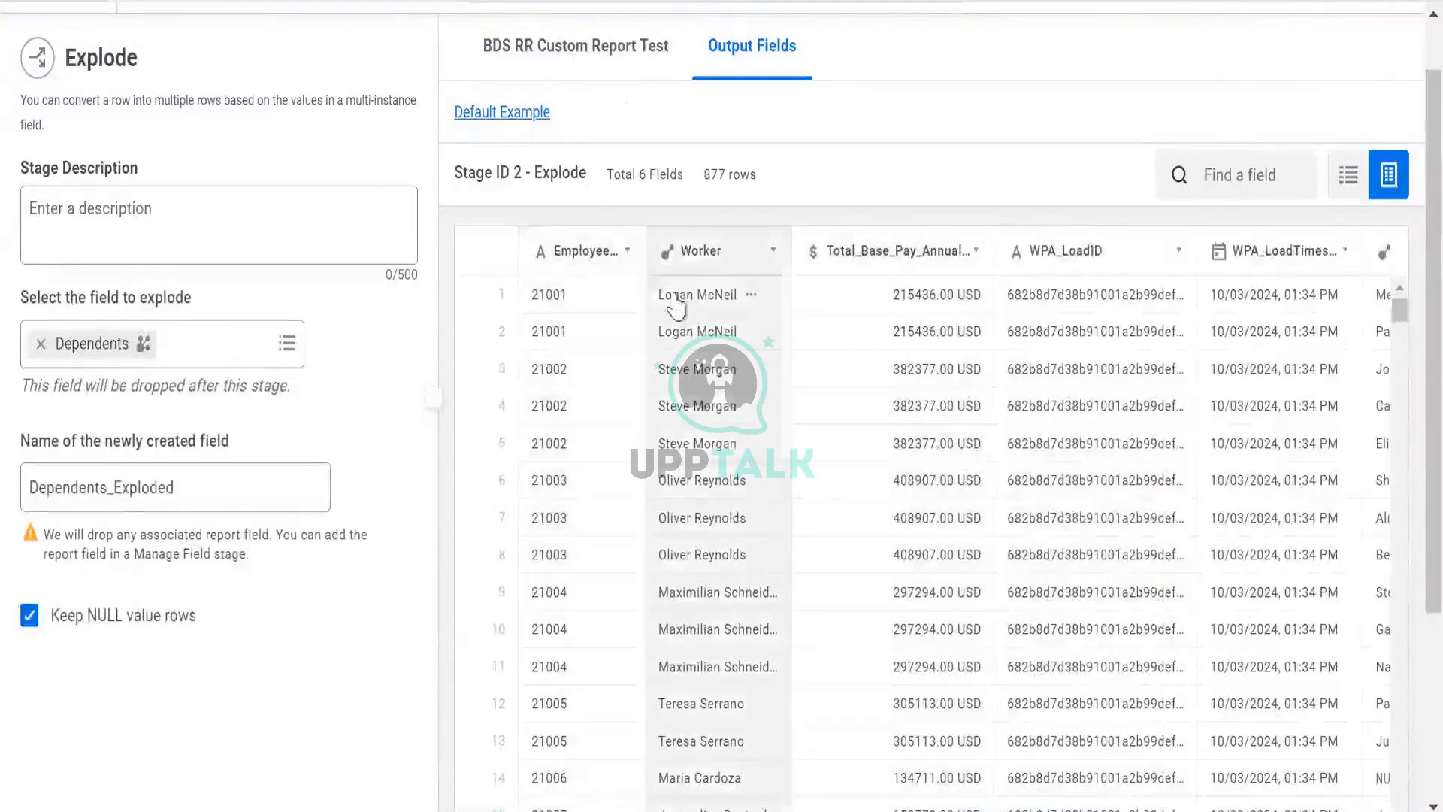
{"action": "mouse_move", "coordinate": [686, 337]}
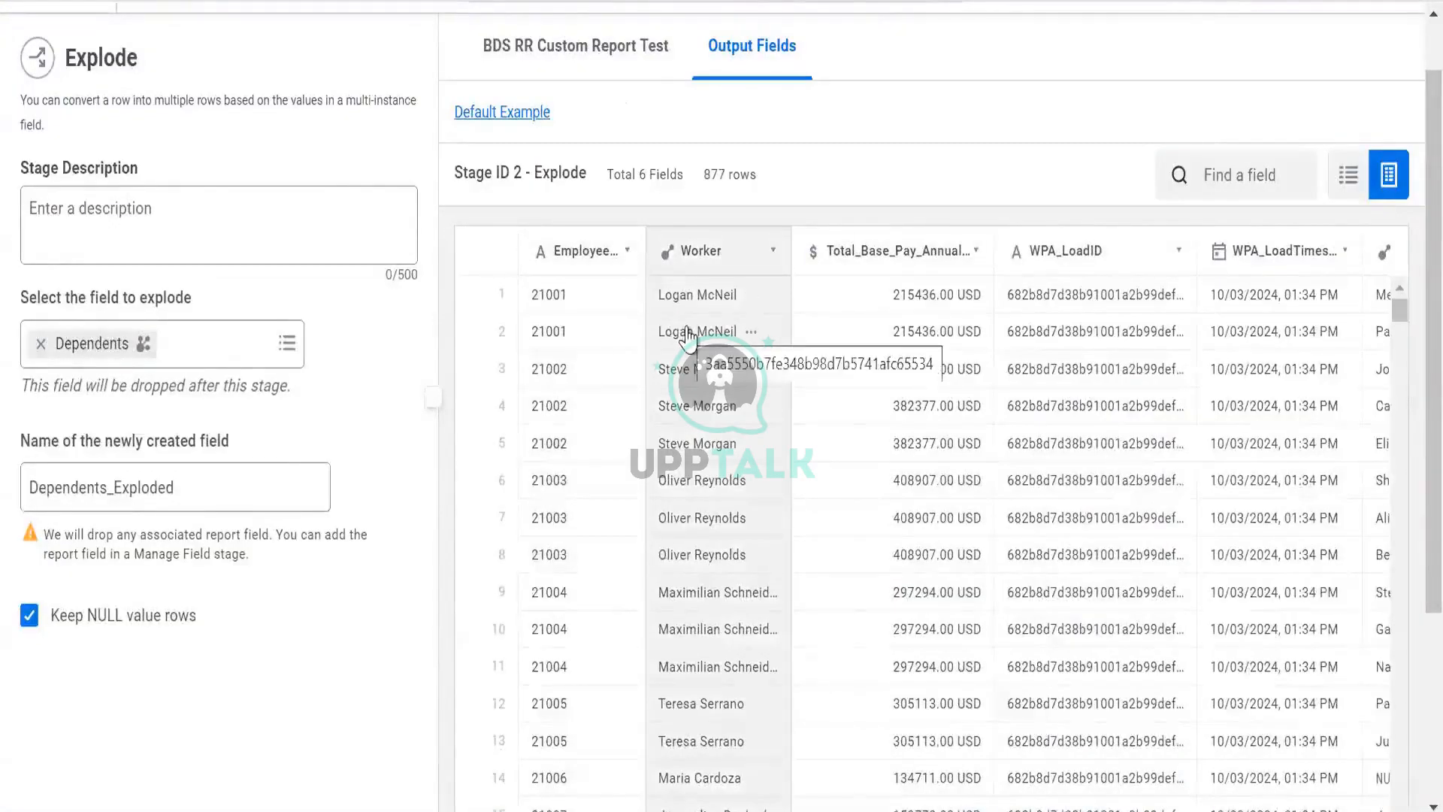
{"action": "scroll", "coordinate": [686, 336], "scroll_direction": "right", "scroll_amount": 3}
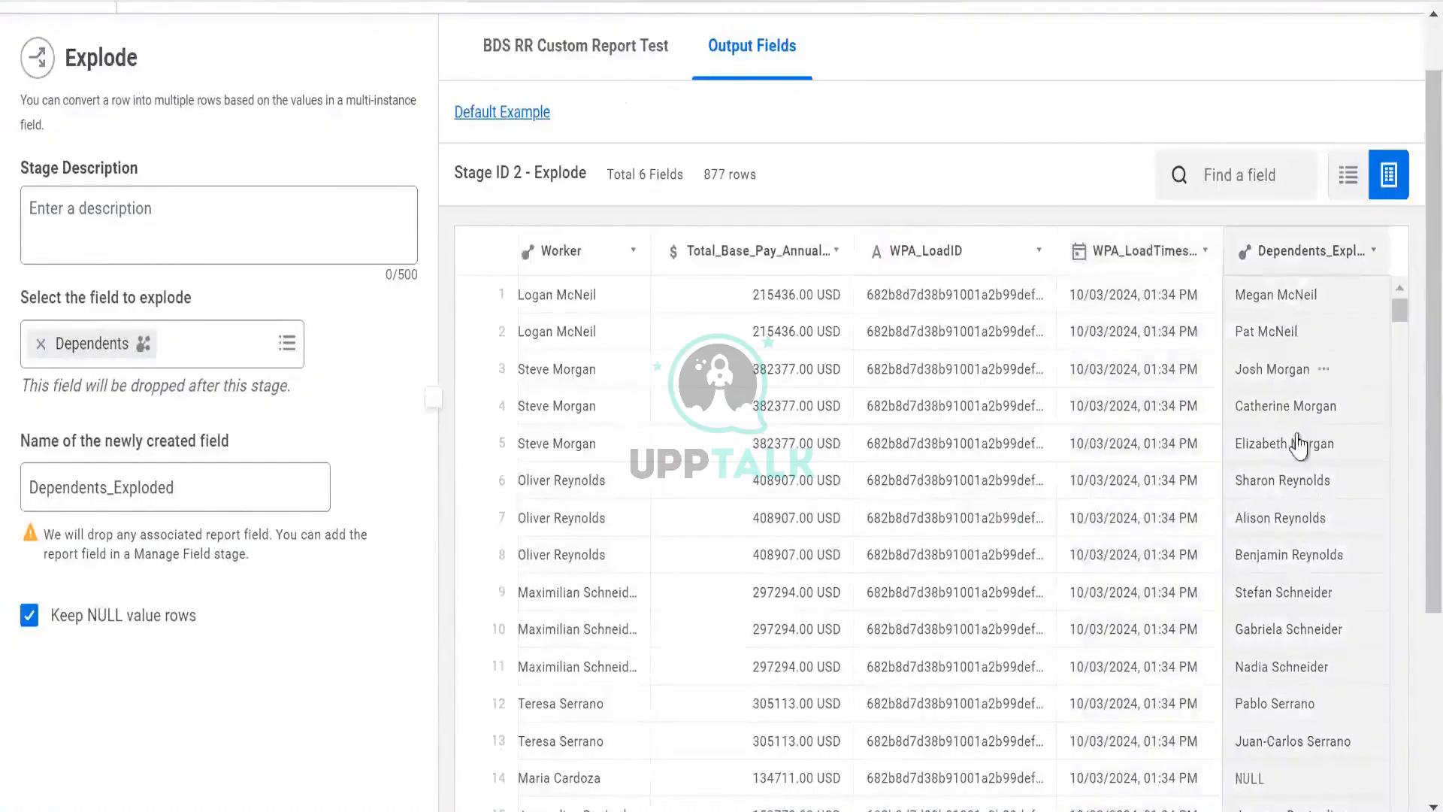
{"action": "scroll", "coordinate": [680, 406], "scroll_direction": "left", "scroll_amount": 3}
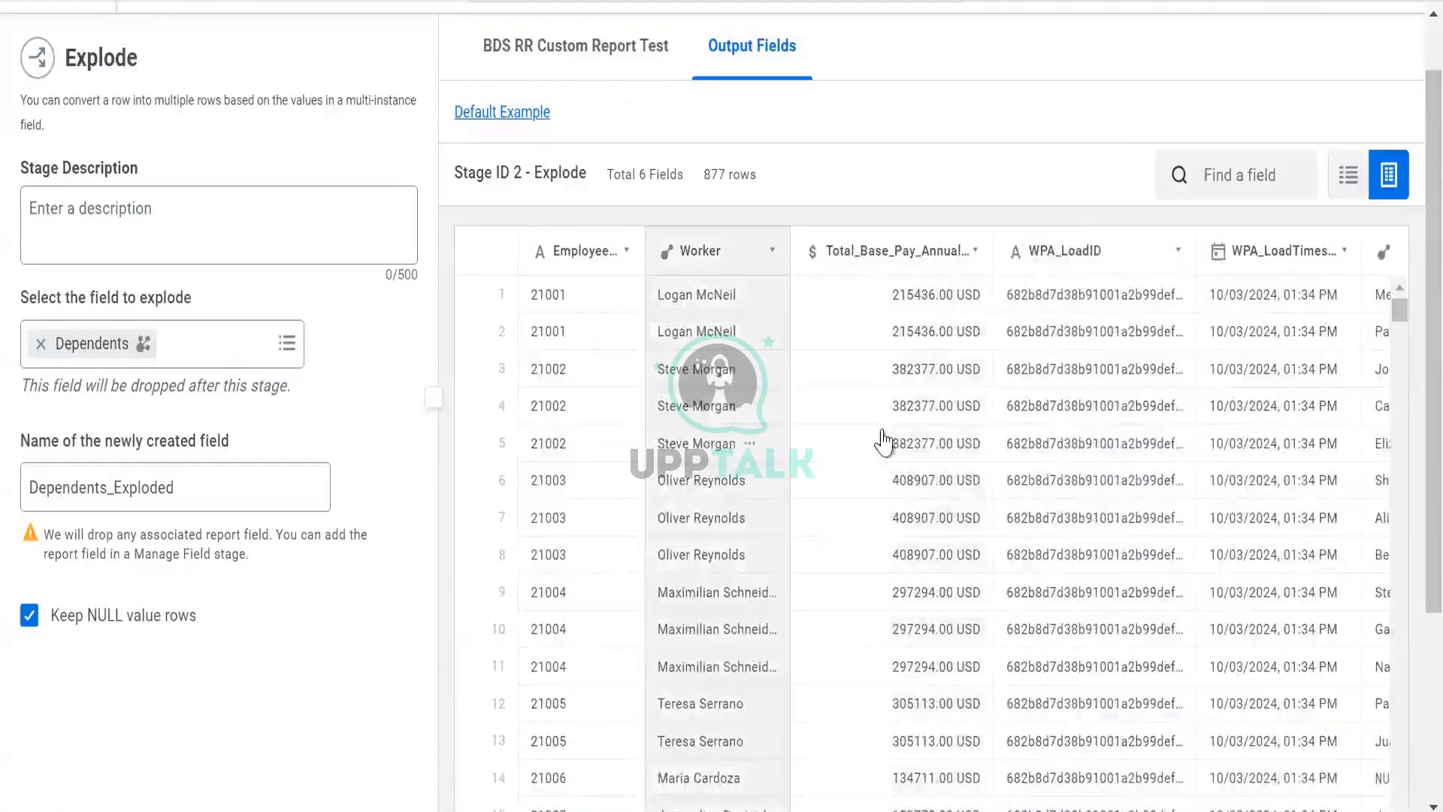
{"action": "scroll", "coordinate": [1089, 451], "scroll_direction": "right", "scroll_amount": 3}
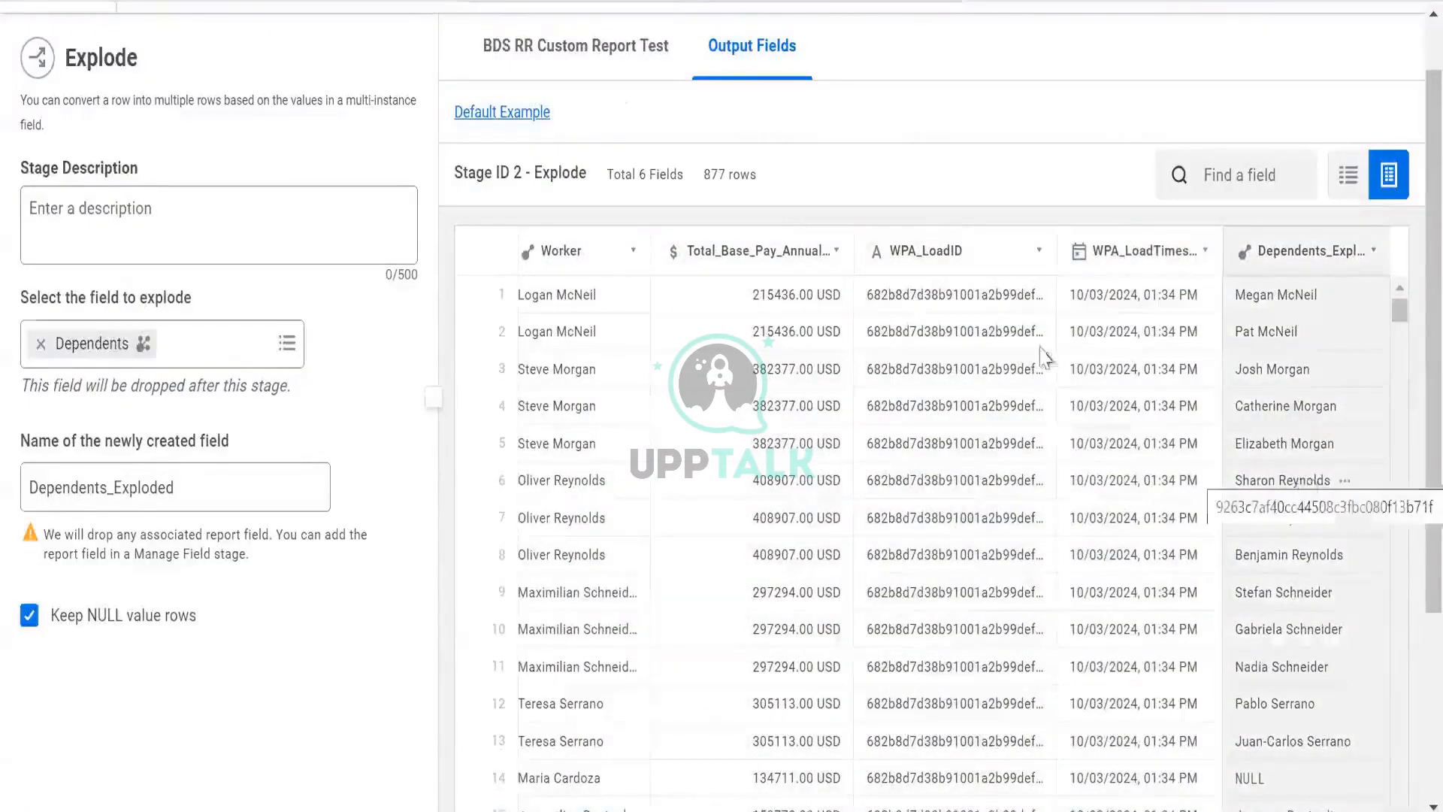
{"action": "scroll", "coordinate": [702, 376], "scroll_direction": "left", "scroll_amount": 3}
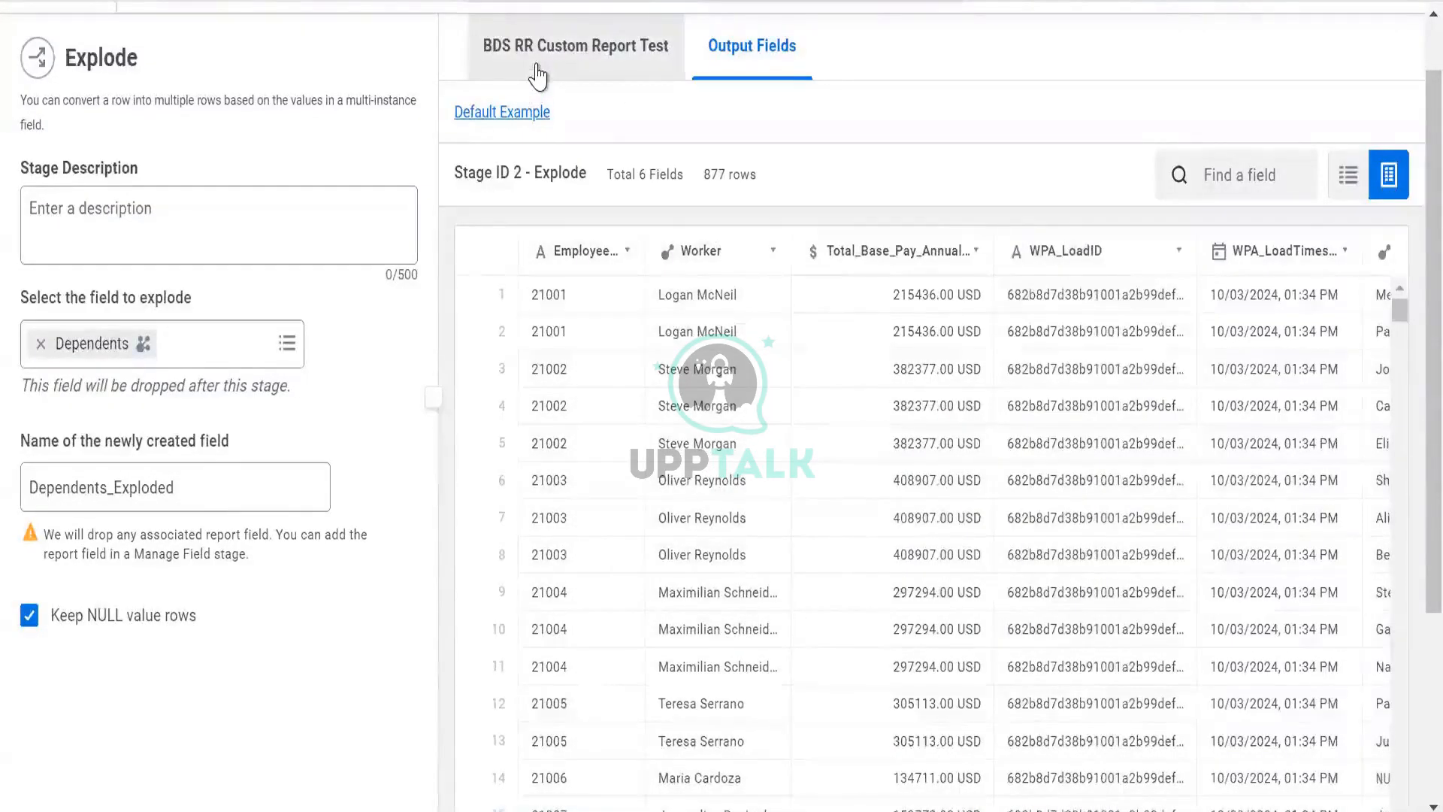
- Compare the source dataset's rows with the Explode output fields, then cancel the Explode stage
{"action": "left_click", "coordinate": [499, 70]}
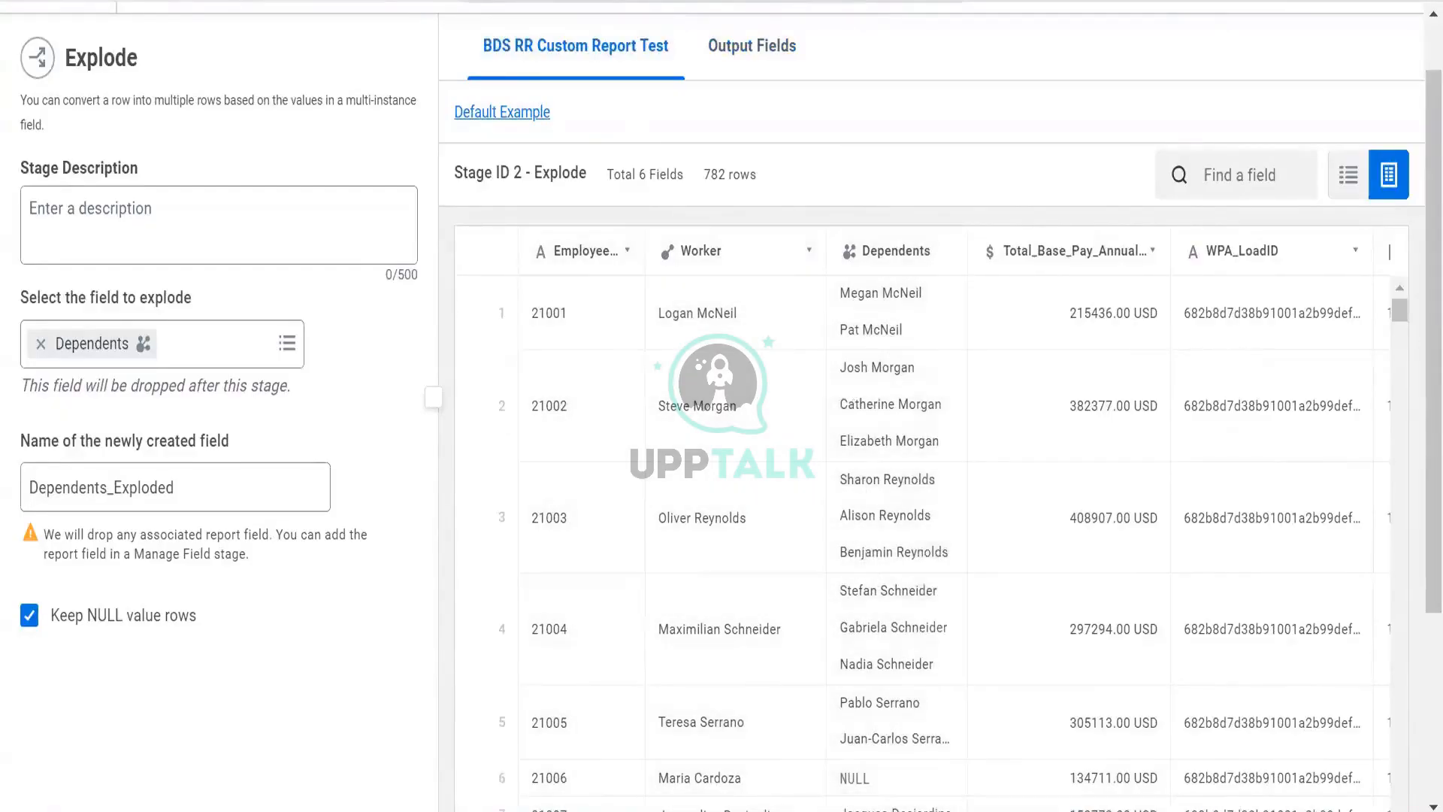
{"action": "left_click", "coordinate": [727, 73]}
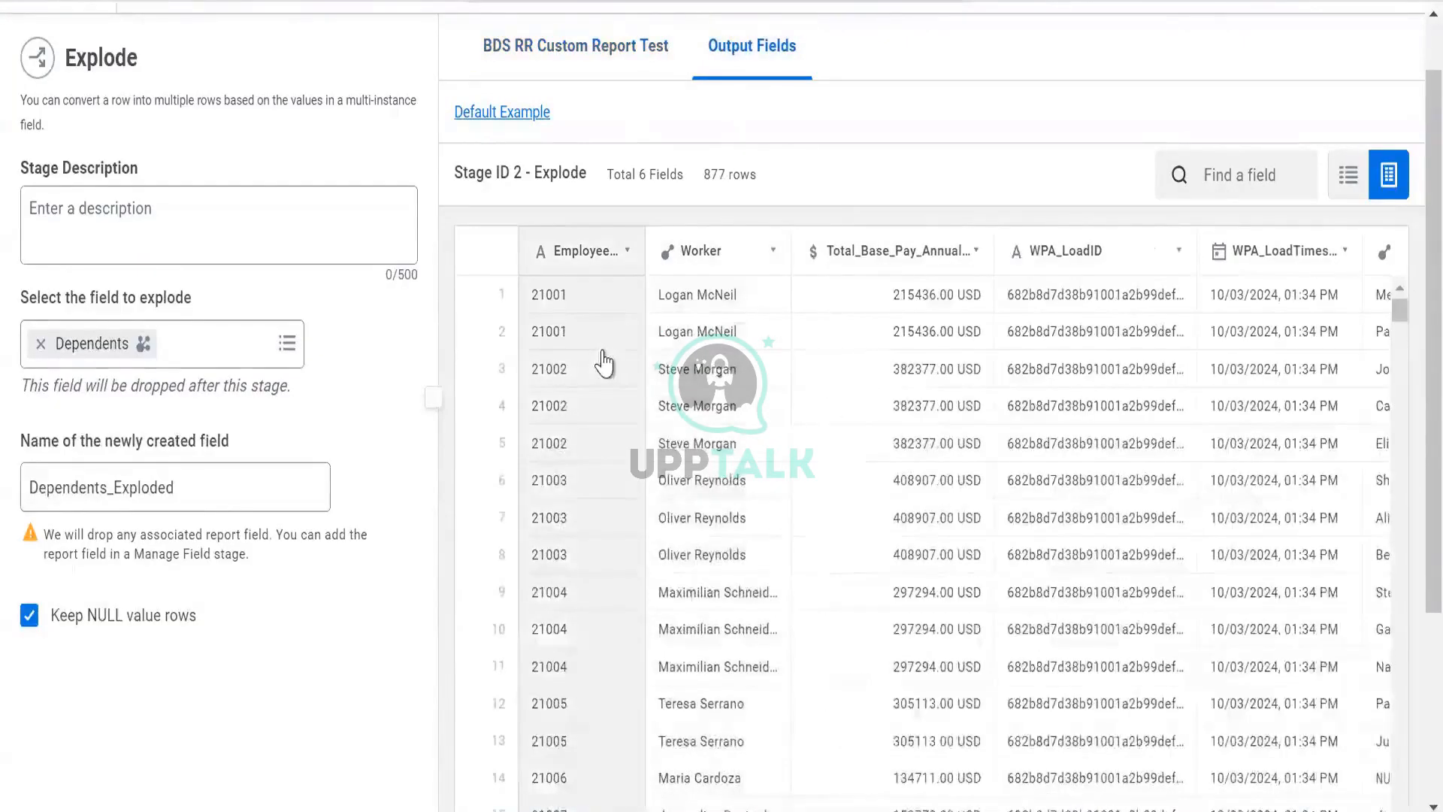
{"action": "scroll", "coordinate": [613, 338], "scroll_direction": "down", "scroll_amount": 15}
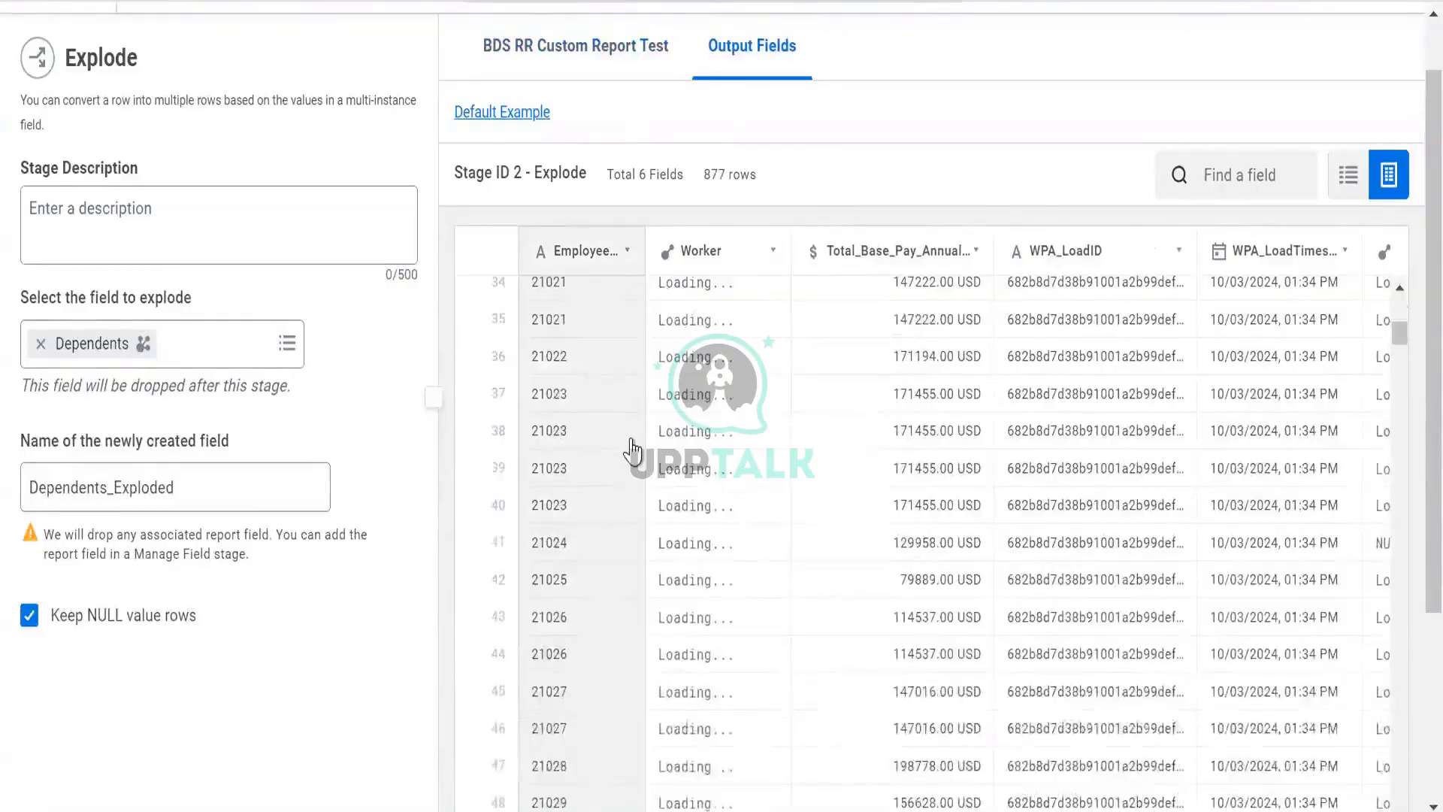
{"action": "scroll", "coordinate": [634, 443], "scroll_direction": "up", "scroll_amount": 15}
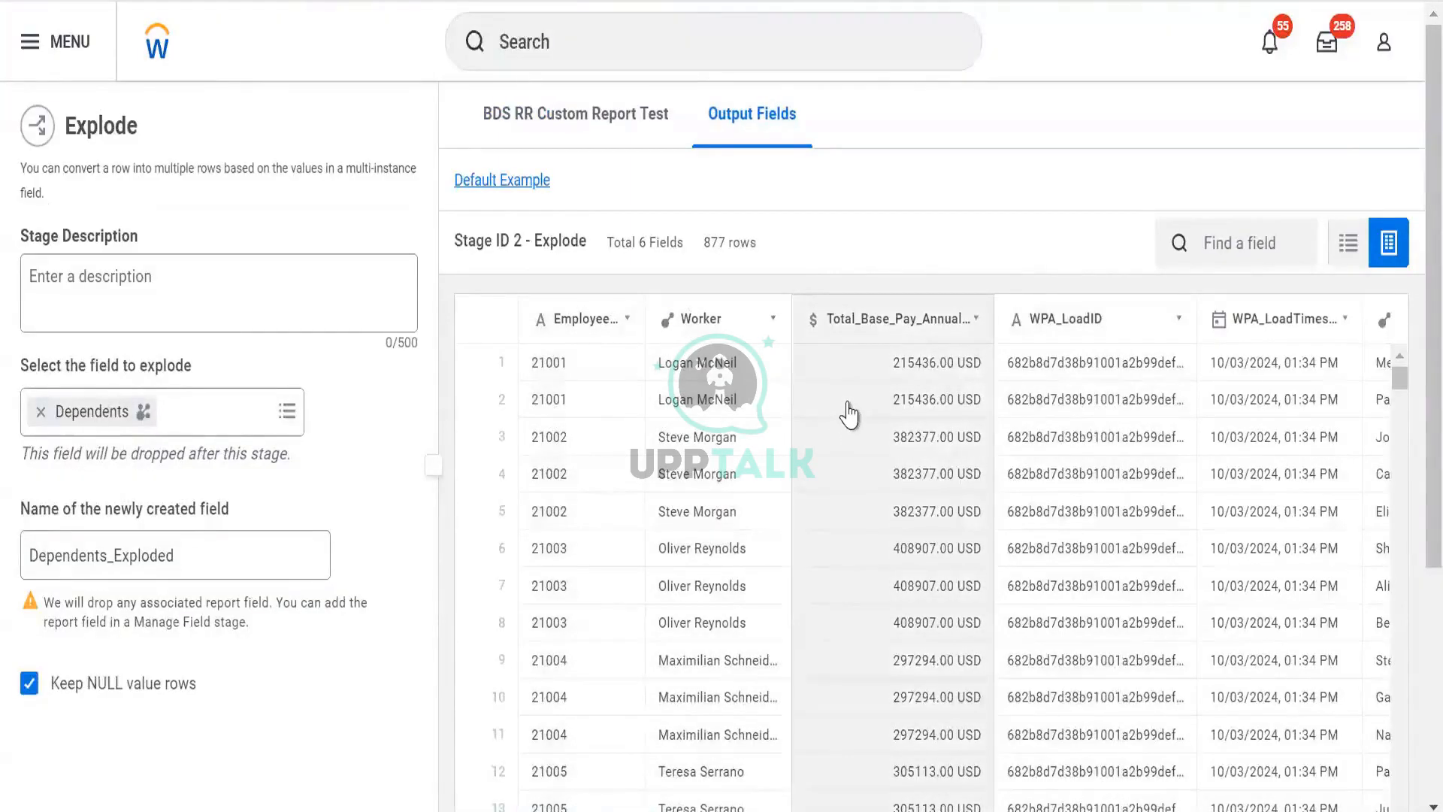
{"action": "scroll", "coordinate": [270, 477], "scroll_direction": "down", "scroll_amount": 3}
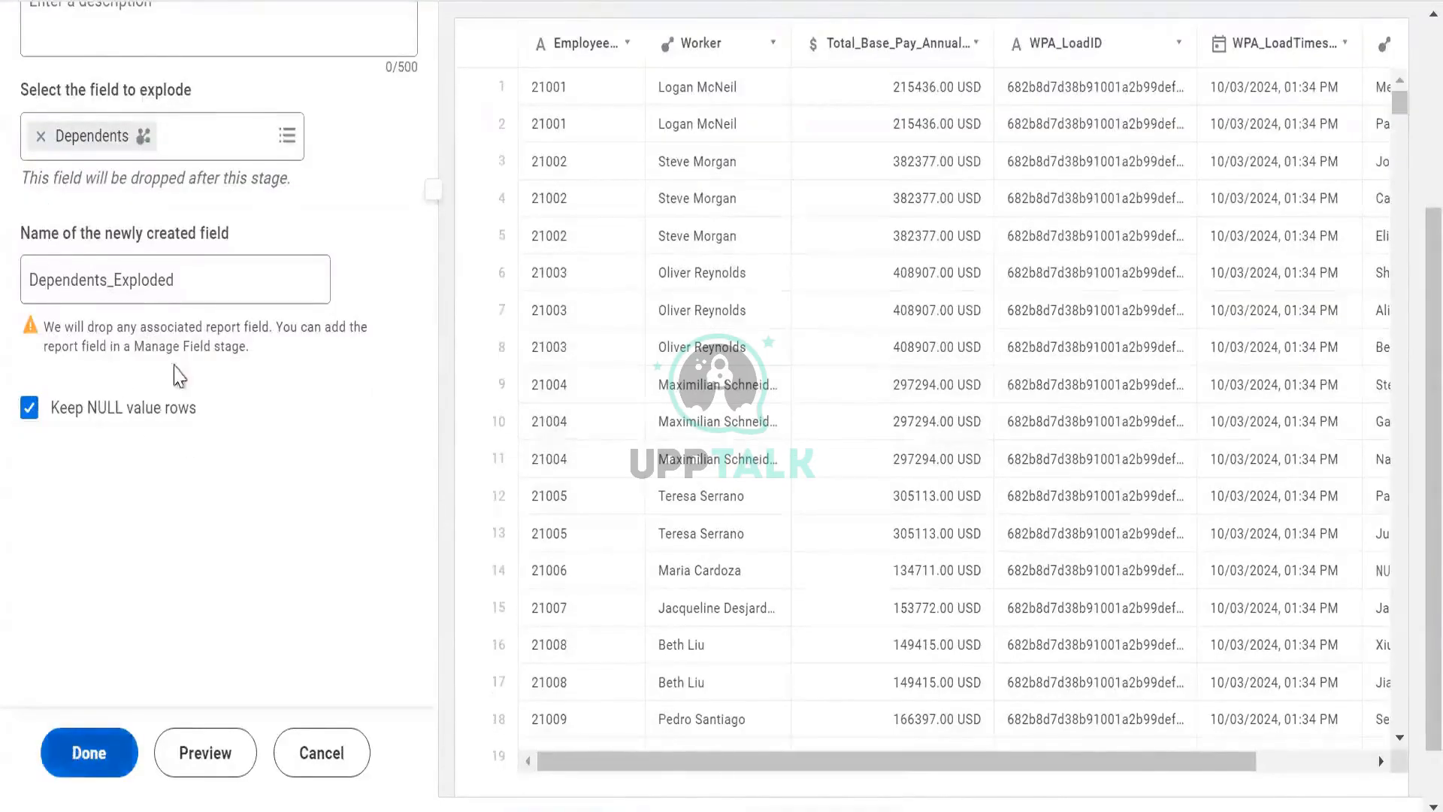
{"action": "scroll", "coordinate": [181, 375], "scroll_direction": "up", "scroll_amount": 3}
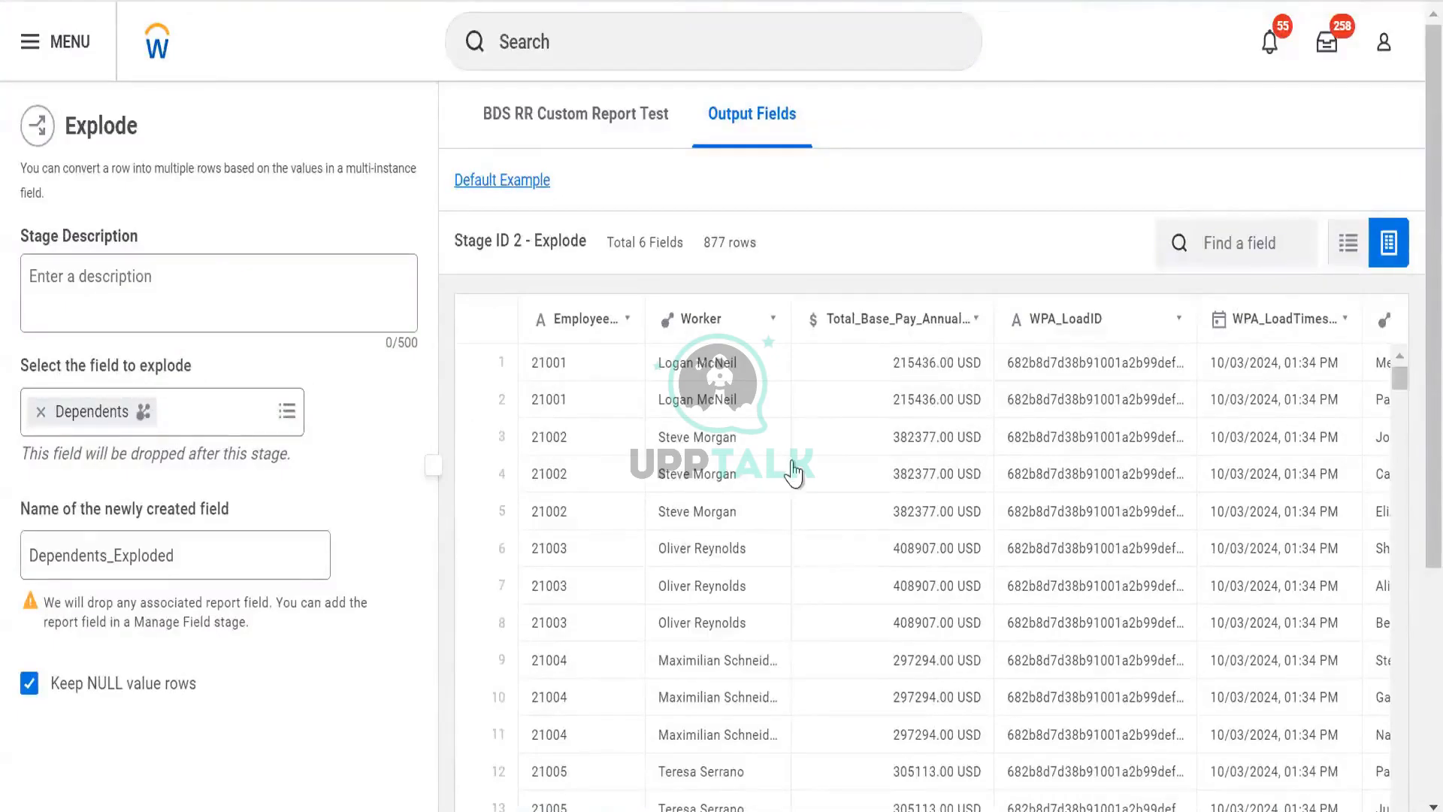
{"action": "scroll", "coordinate": [792, 470], "scroll_direction": "right", "scroll_amount": 3}
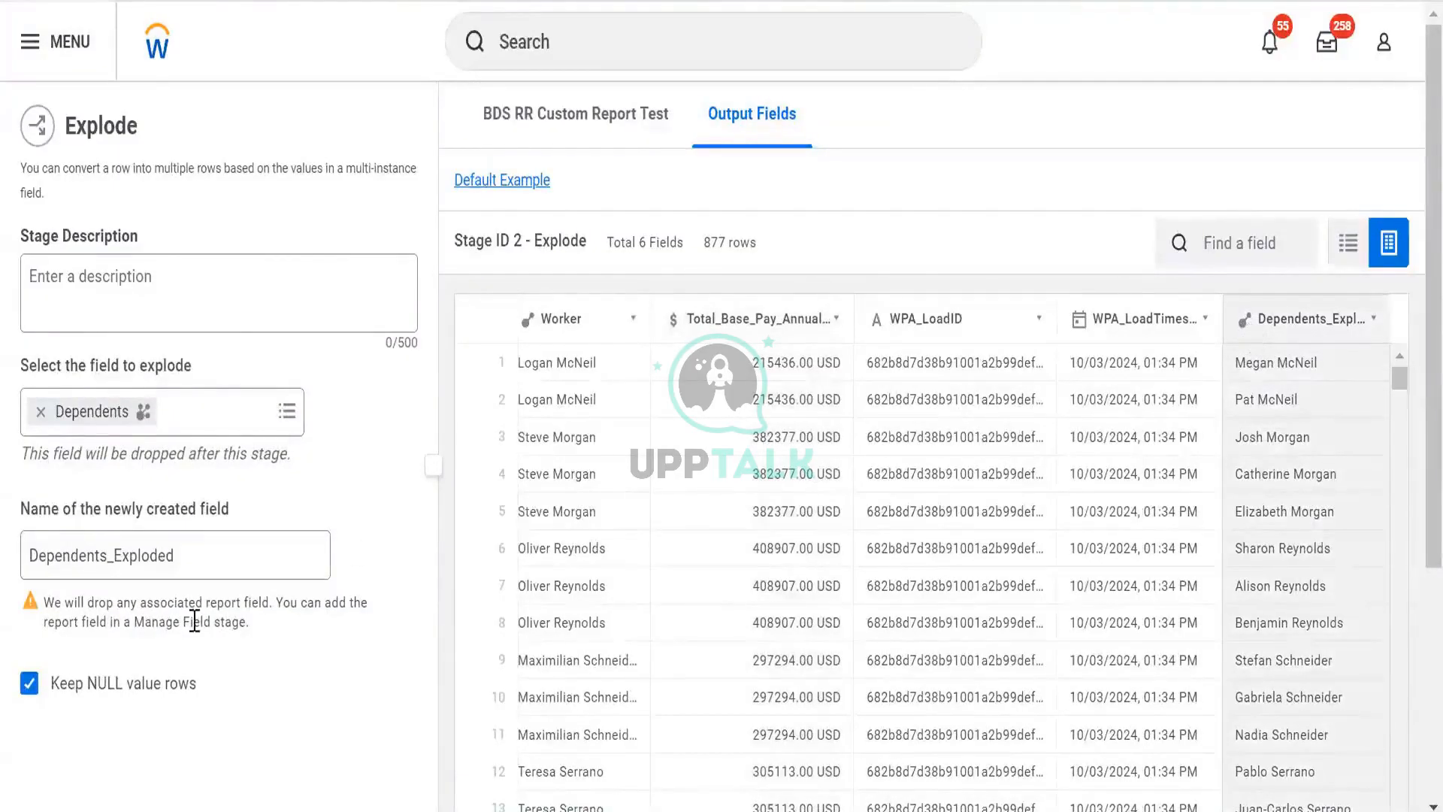
{"action": "scroll", "coordinate": [278, 538], "scroll_direction": "down", "scroll_amount": 5}
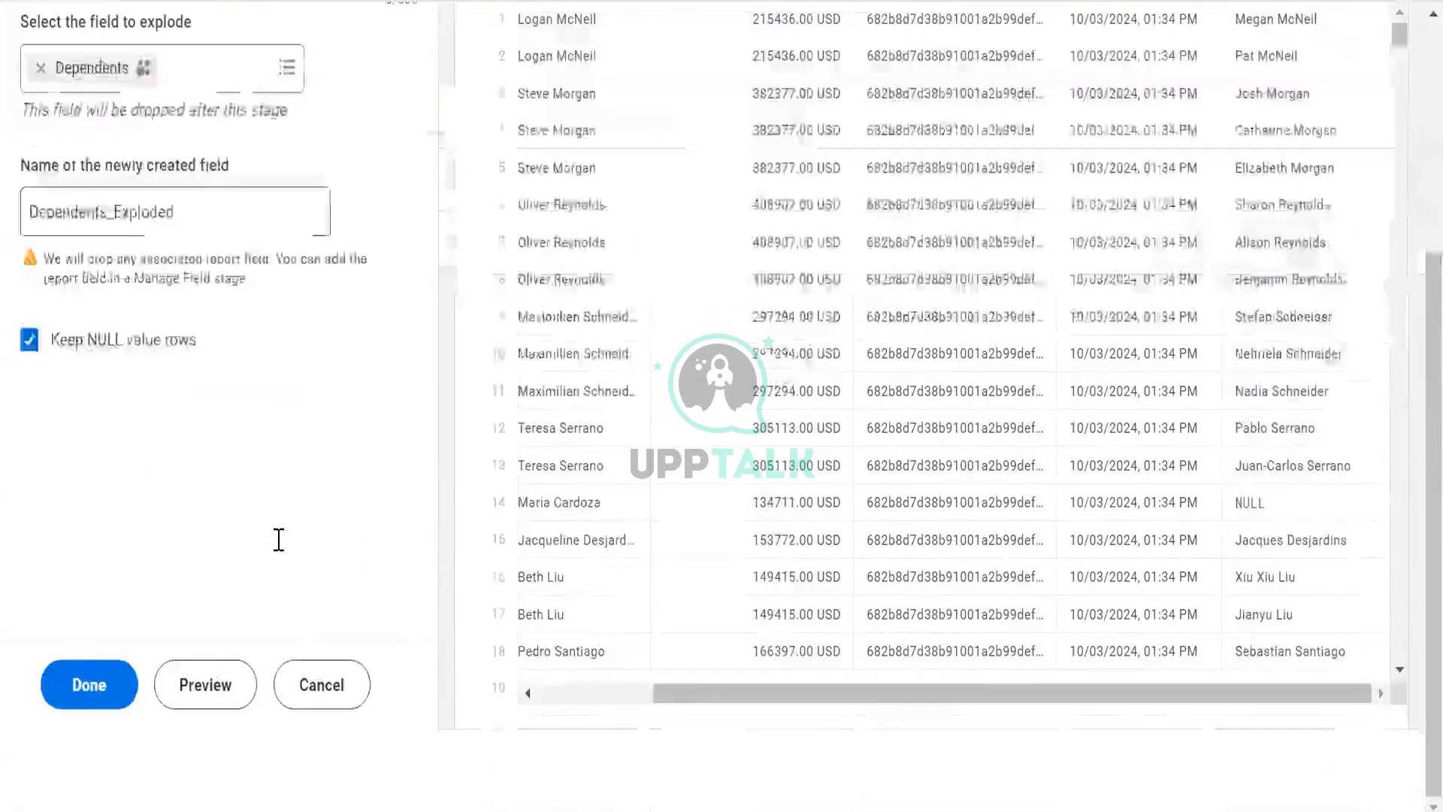
{"action": "left_click", "coordinate": [325, 680]}
{"action": "scroll", "coordinate": [184, 376], "scroll_direction": "up", "scroll_amount": 5}
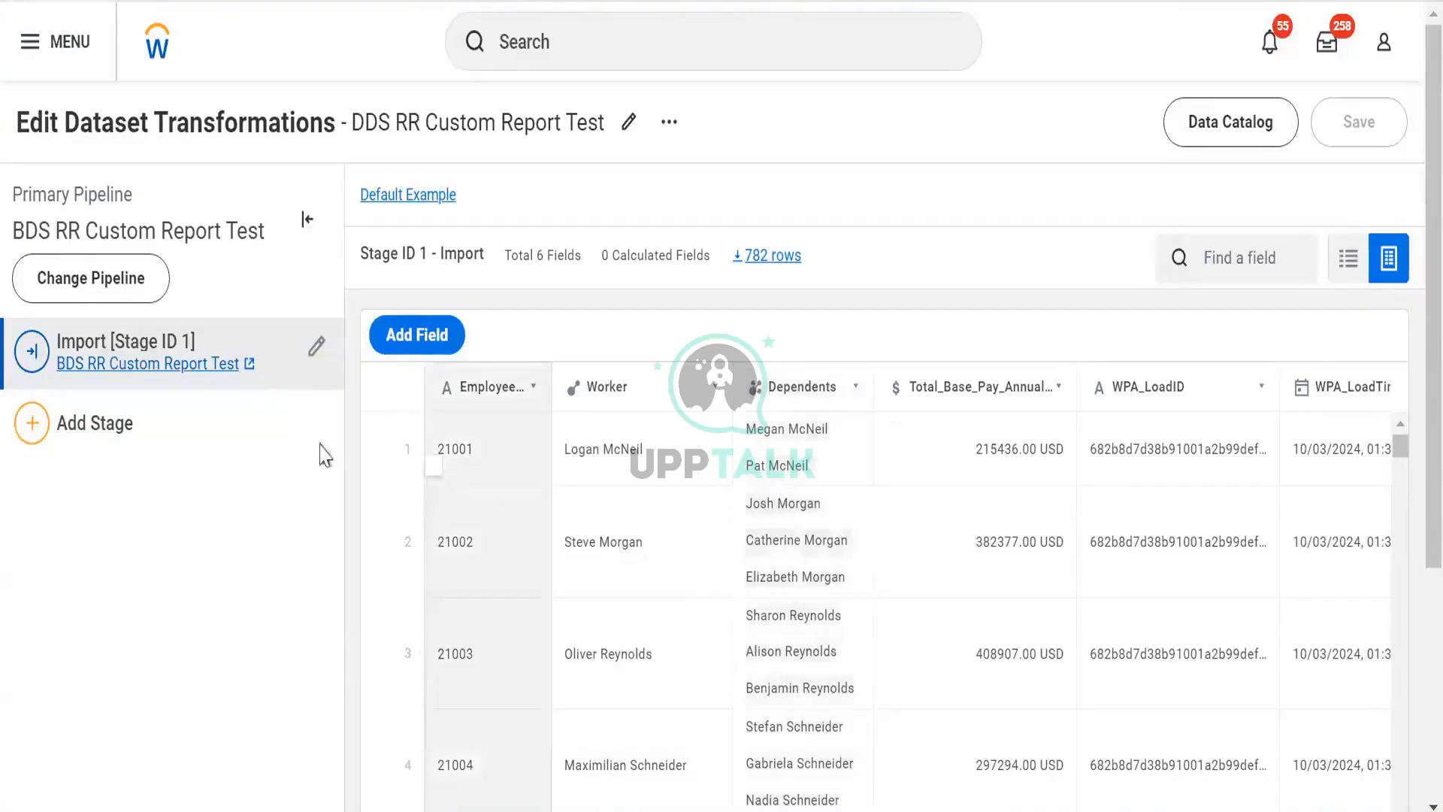
- Add an Explode stage on the Dependents field named Dependents_Exploded with NULL value rows kept, and finish it
{"action": "left_click", "coordinate": [251, 448]}
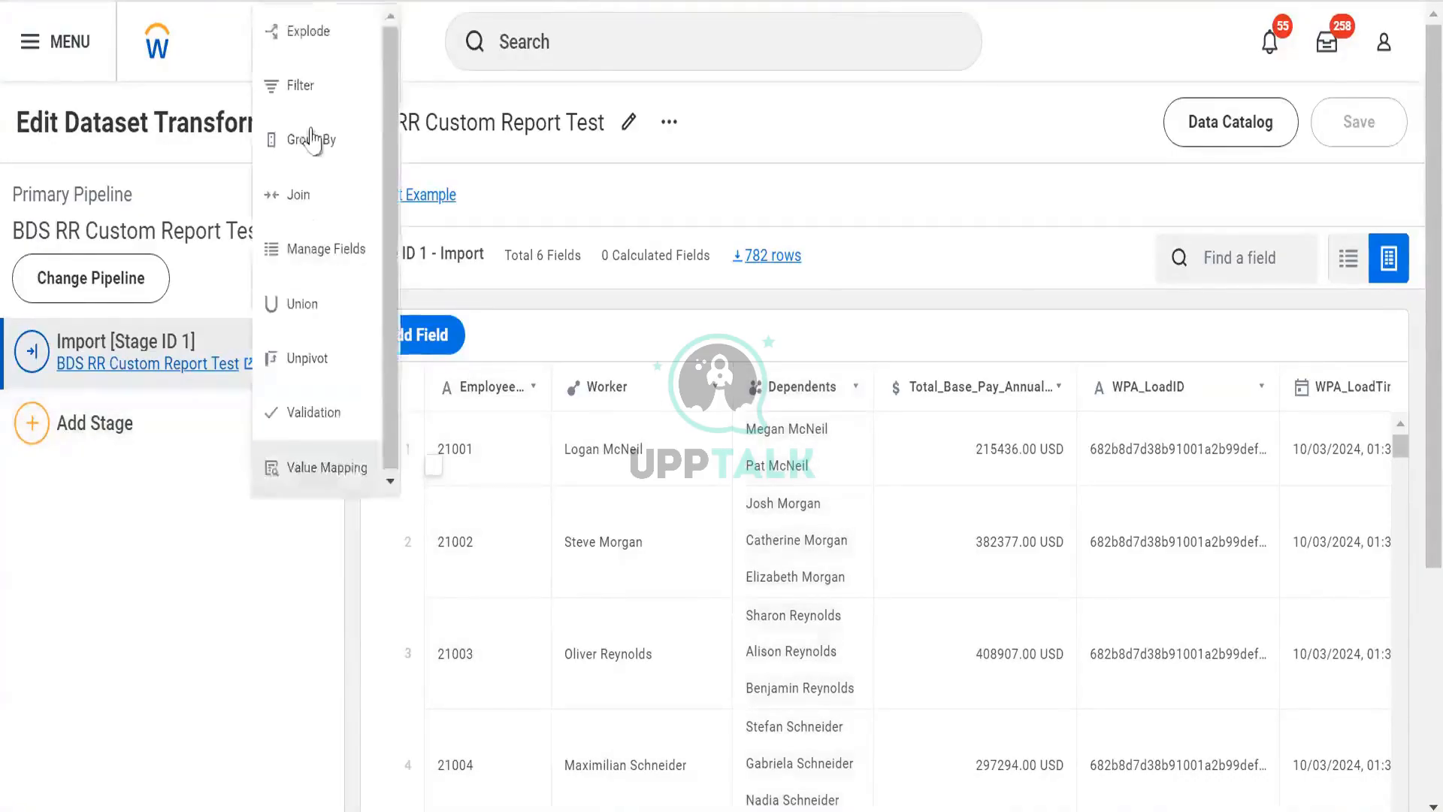
{"action": "left_click", "coordinate": [315, 46]}
{"action": "left_click", "coordinate": [182, 429]}
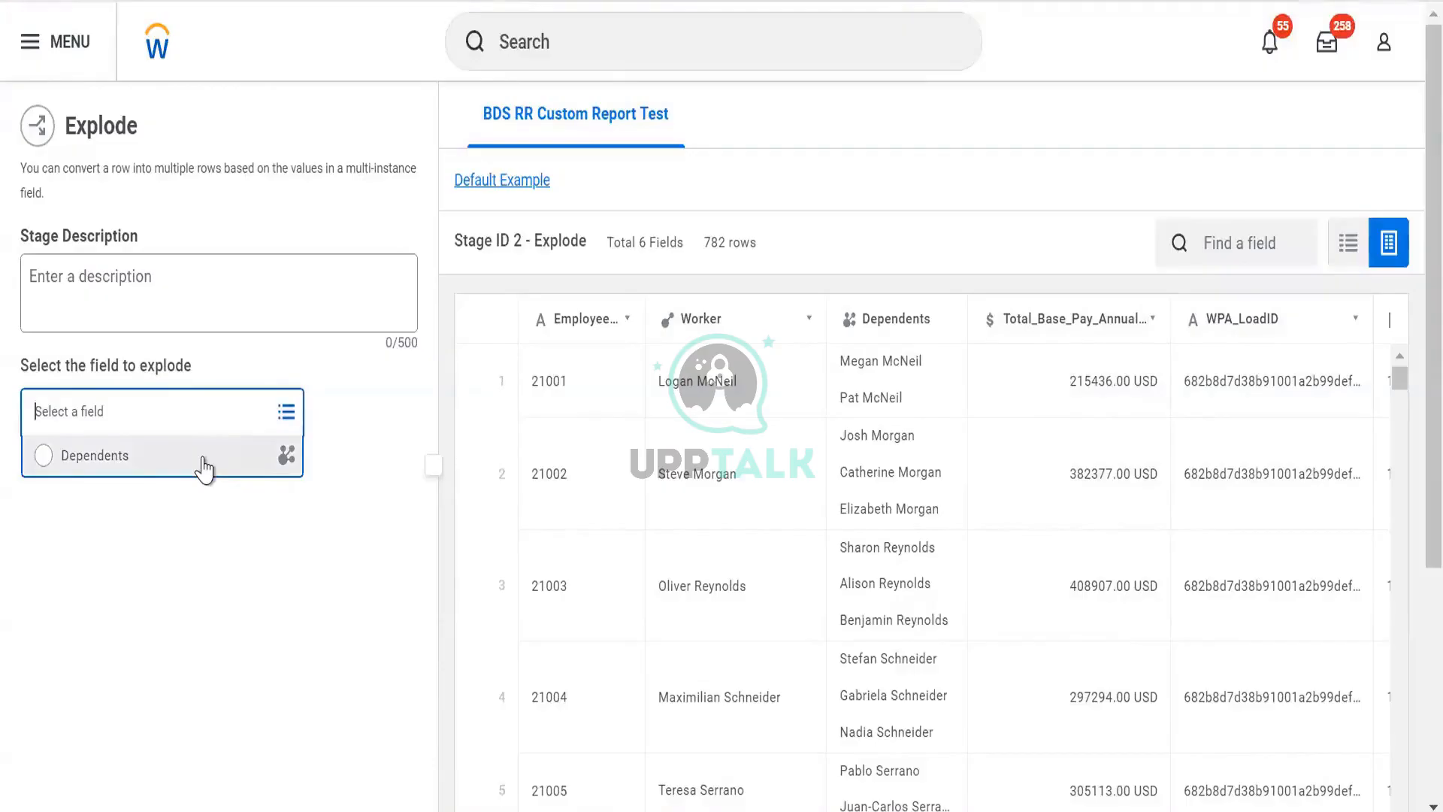
{"action": "left_click", "coordinate": [204, 466]}
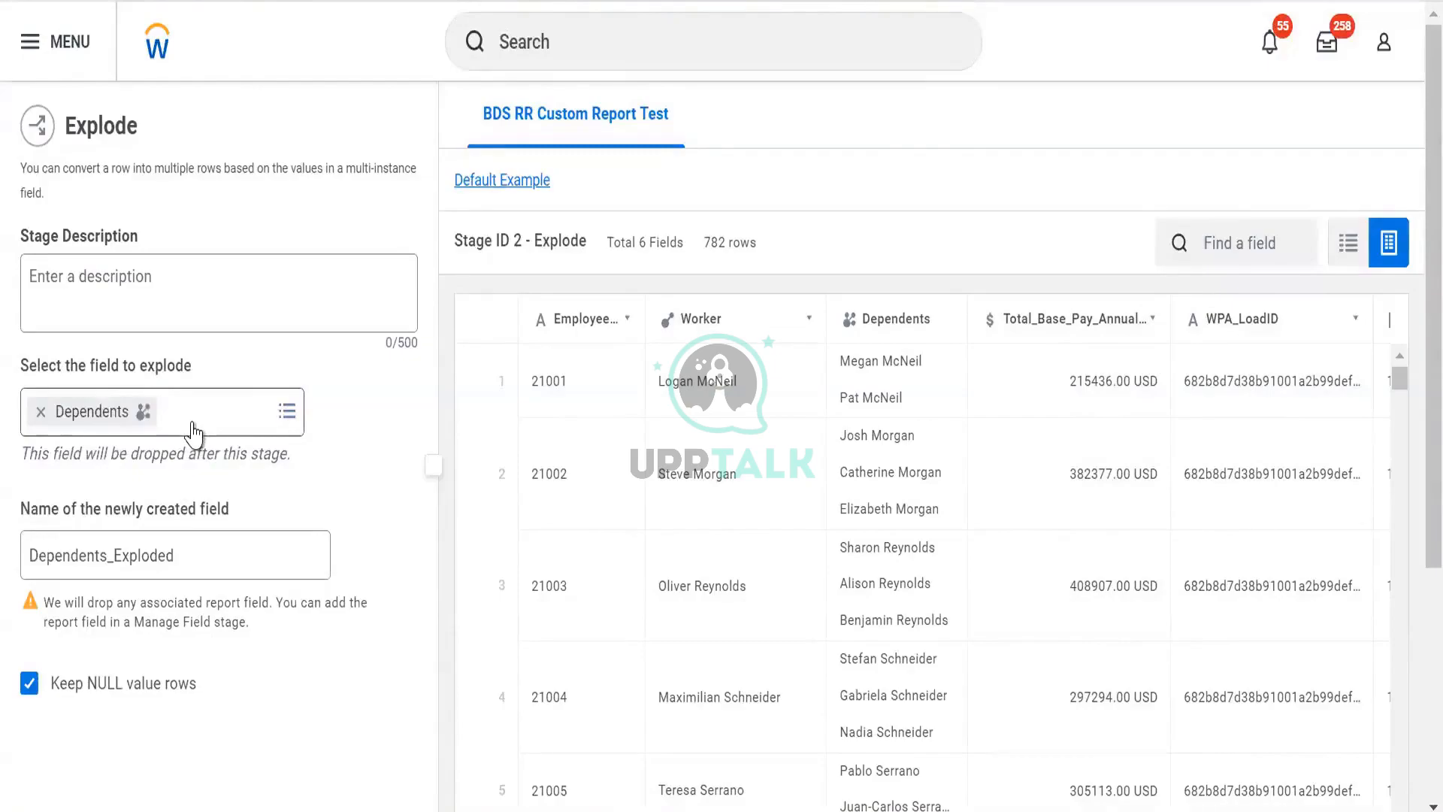
{"action": "left_click", "coordinate": [197, 433]}
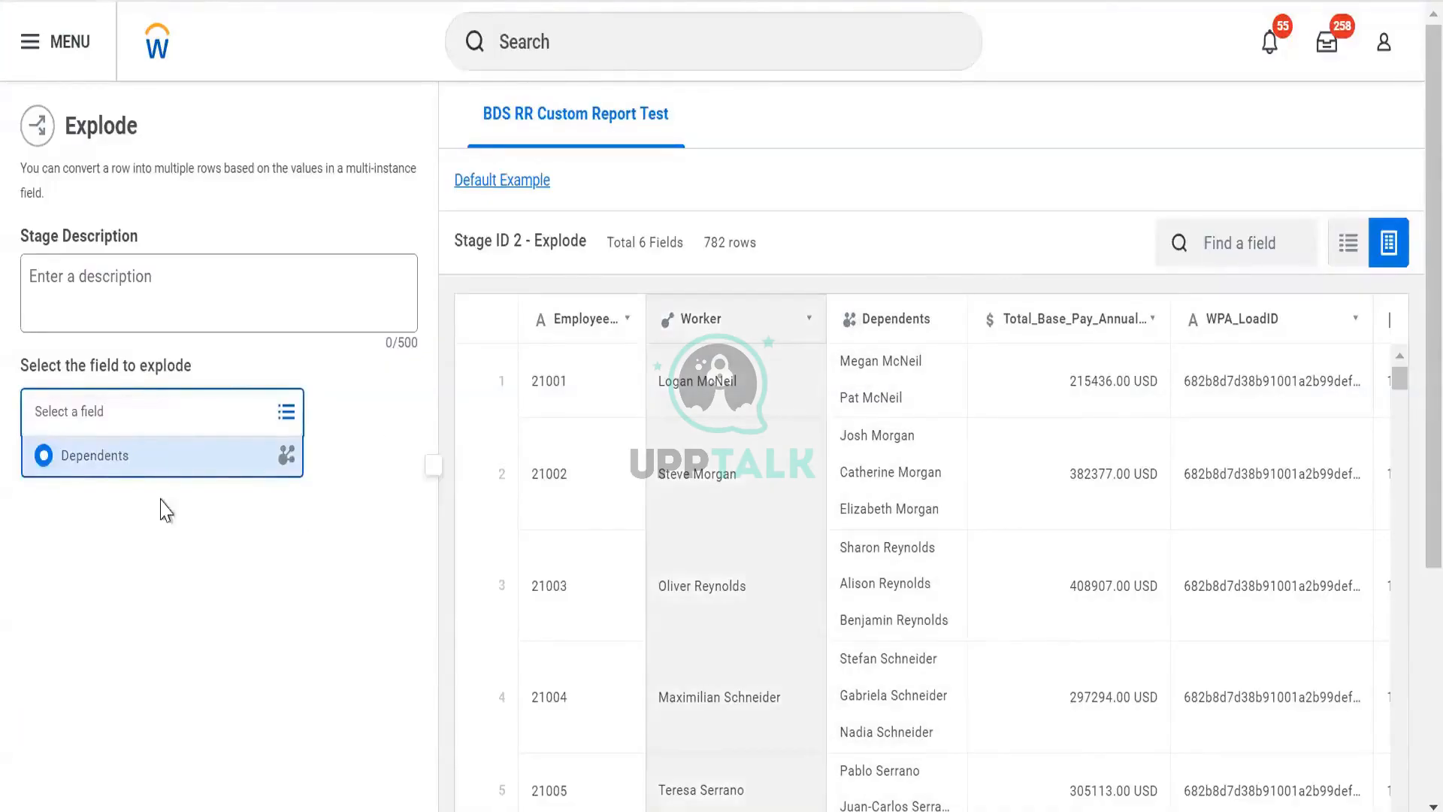
{"action": "left_click", "coordinate": [161, 498]}
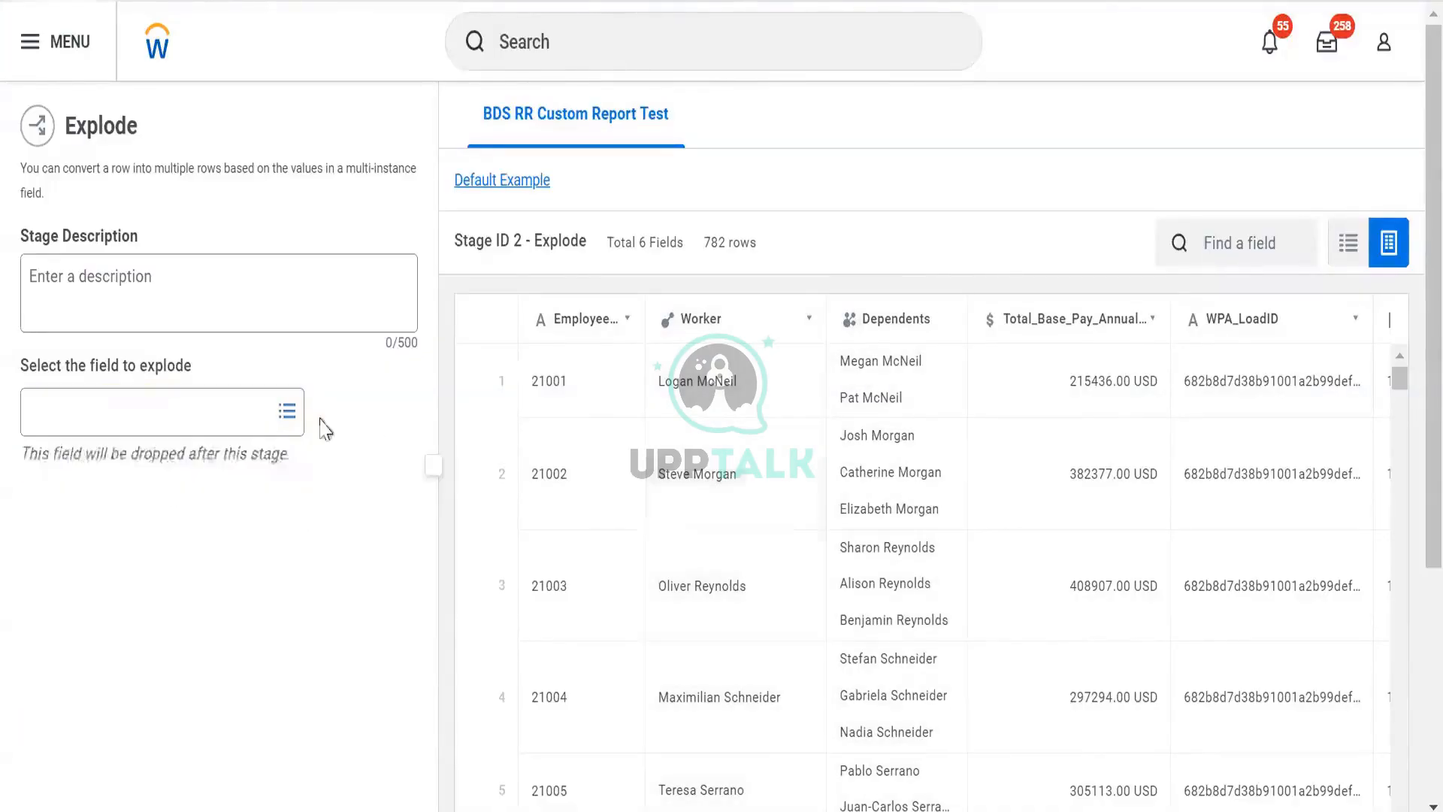
{"action": "left_click", "coordinate": [190, 430]}
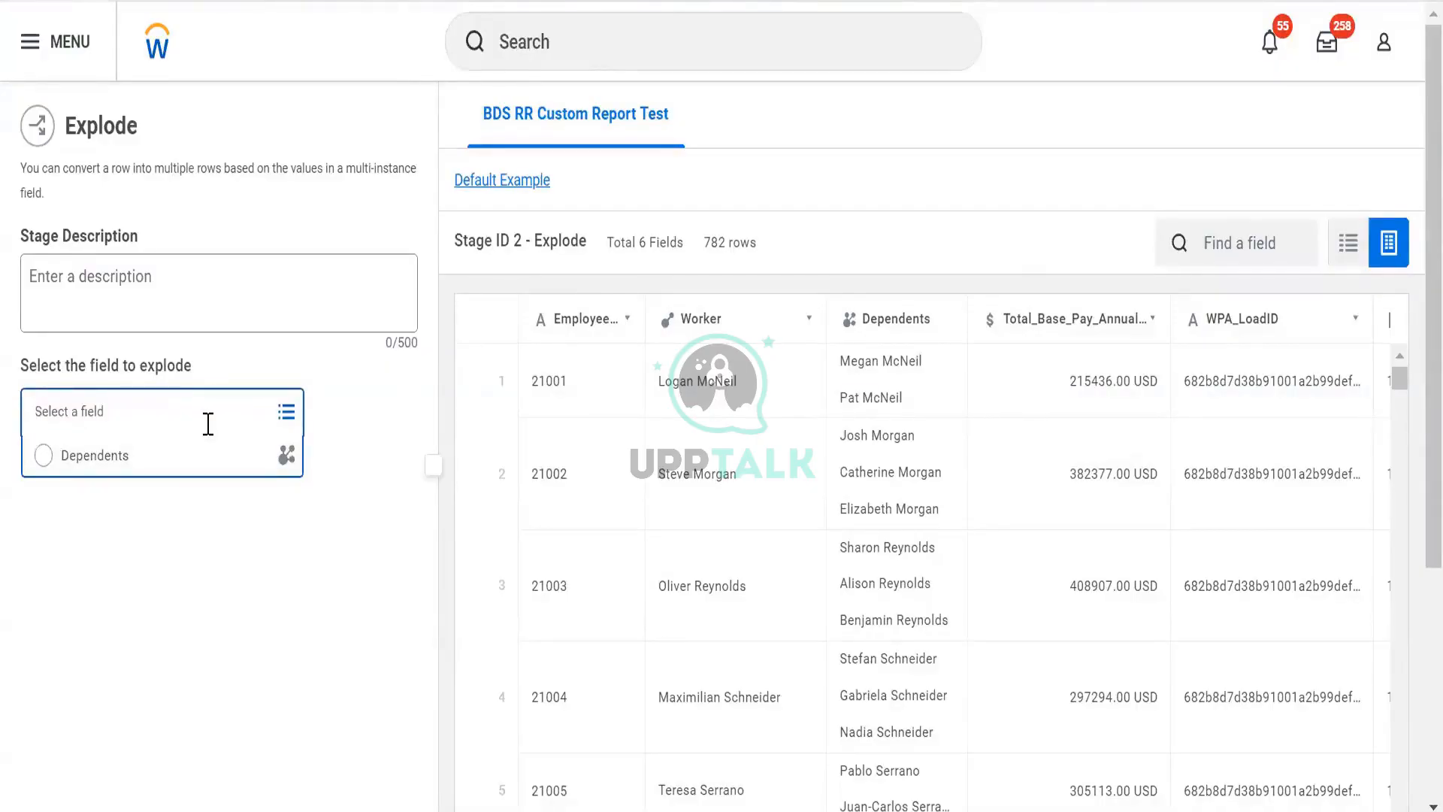
{"action": "left_click", "coordinate": [208, 458]}
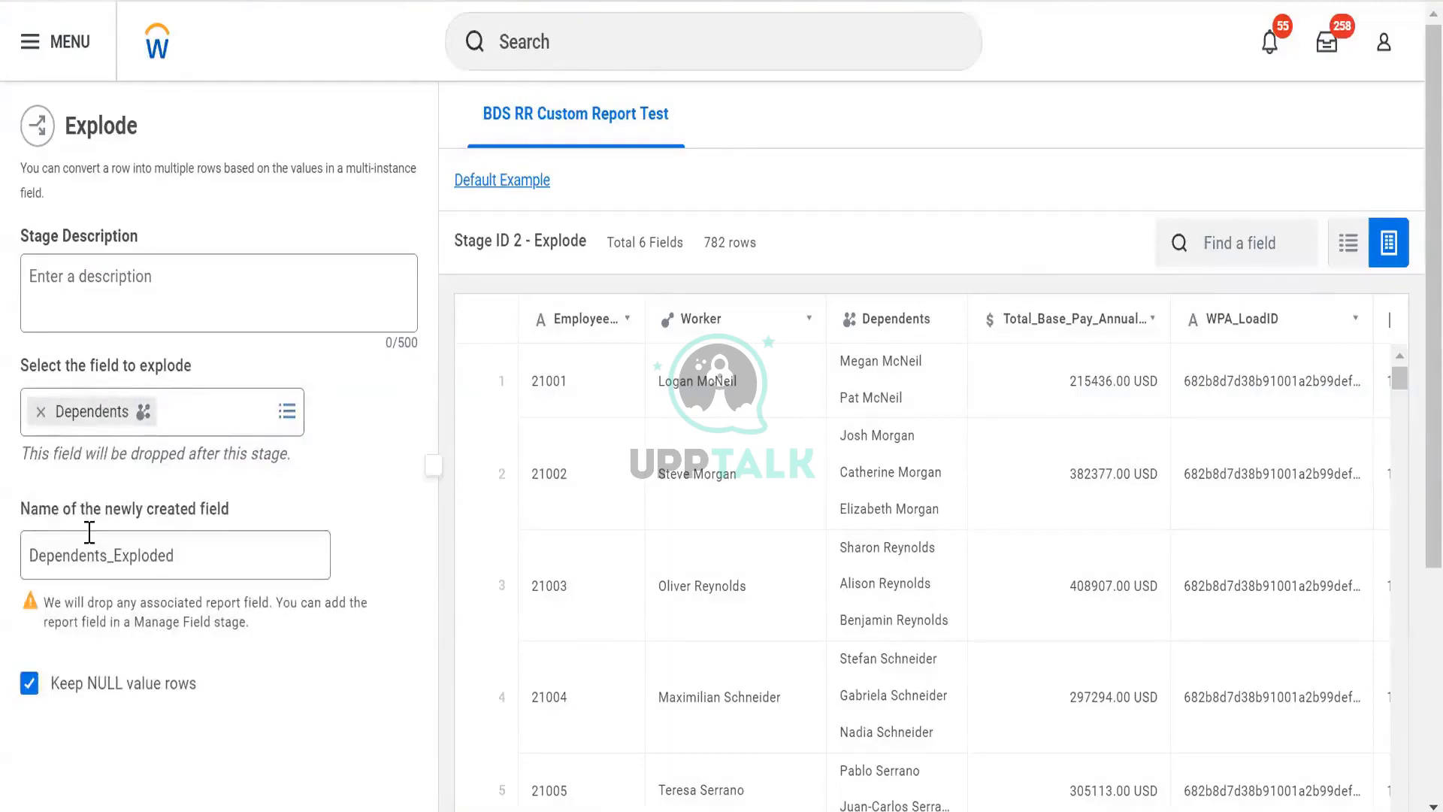
{"action": "triple_click", "coordinate": [296, 520]}
{"action": "left_click", "coordinate": [296, 520]}
{"action": "scroll", "coordinate": [264, 571], "scroll_direction": "down", "scroll_amount": 5}
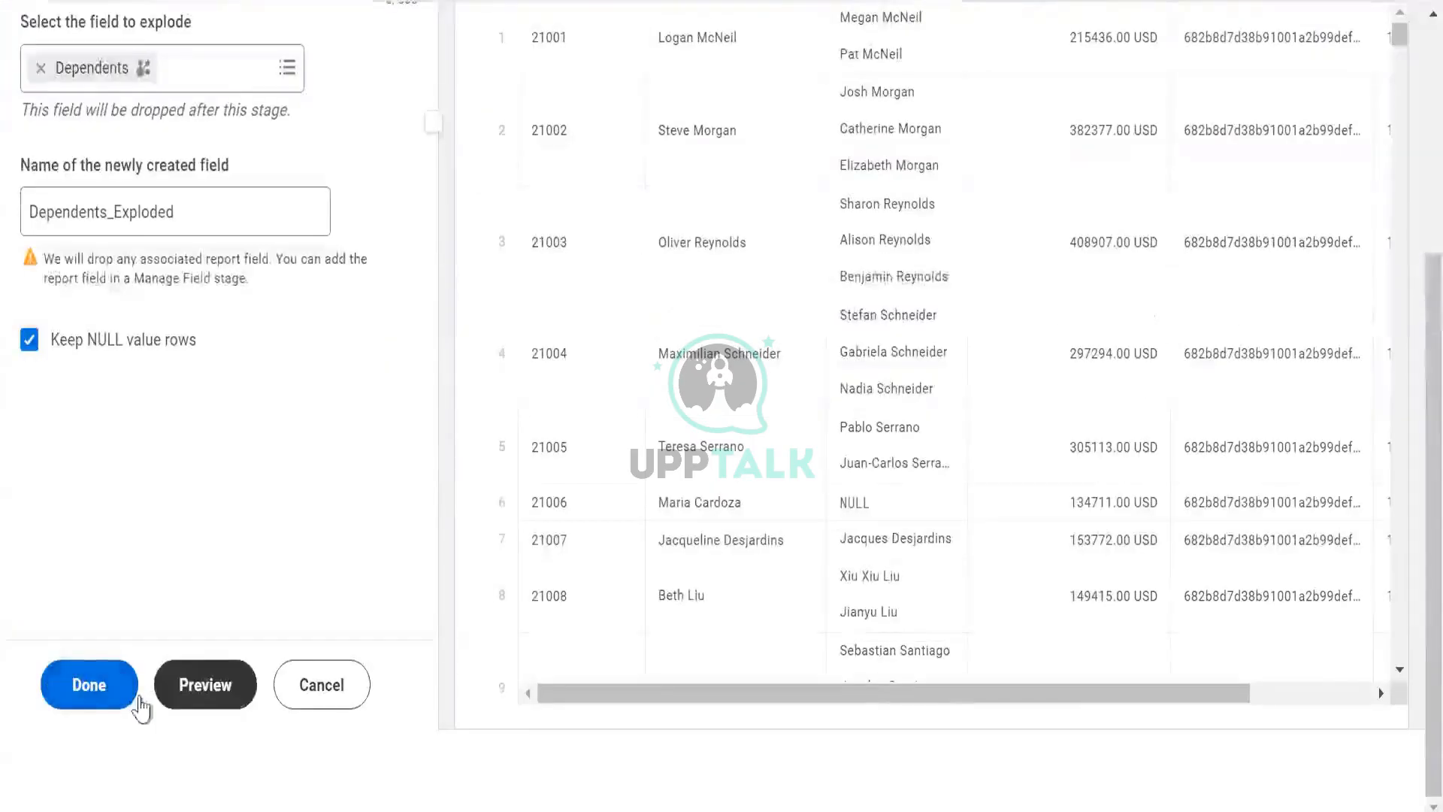
{"action": "left_click", "coordinate": [113, 698]}
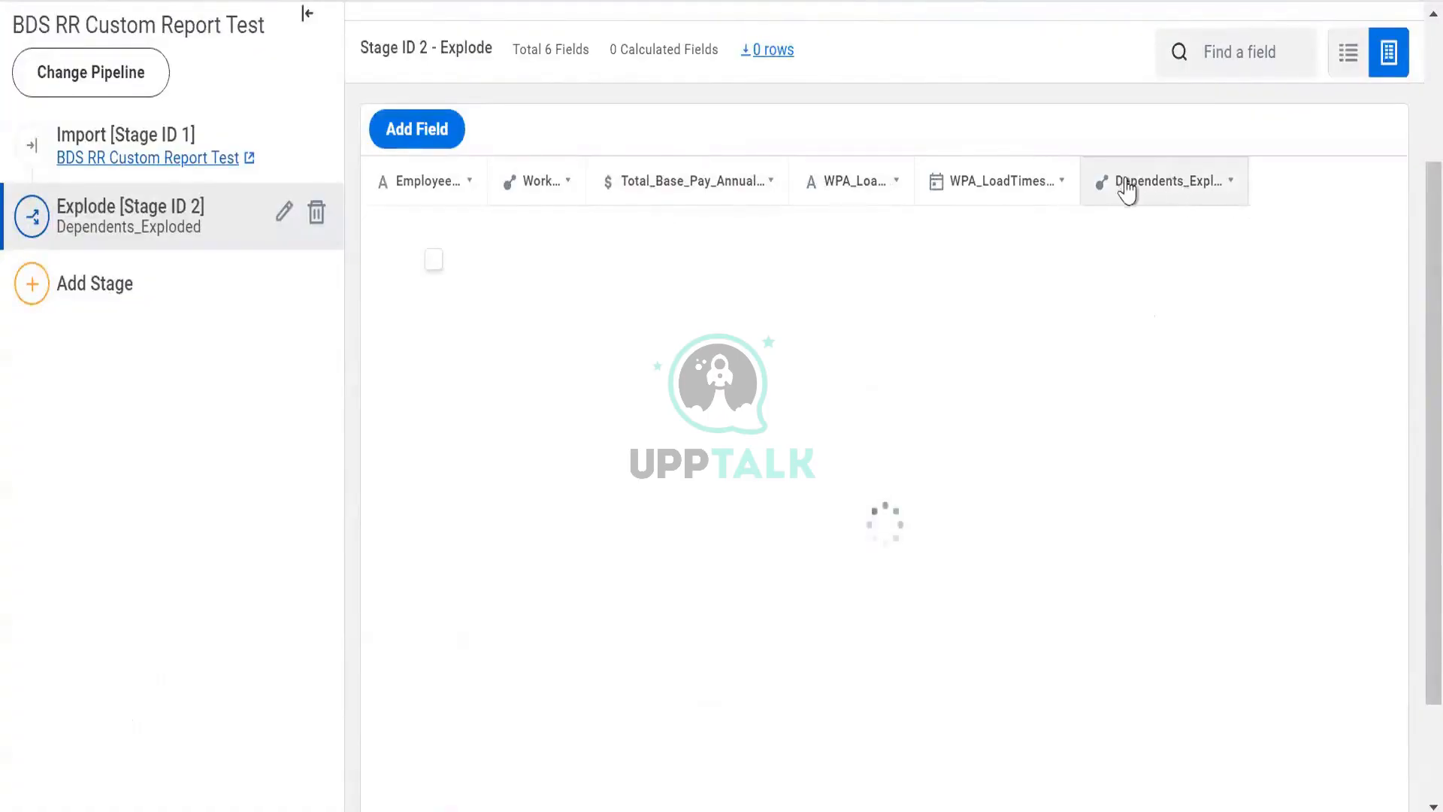
- Inspect the Explode stage's field details and compare its rows with the Import stage's rows
{"action": "left_click", "coordinate": [1212, 191]}
{"action": "scroll", "coordinate": [266, 345], "scroll_direction": "up", "scroll_amount": 3}
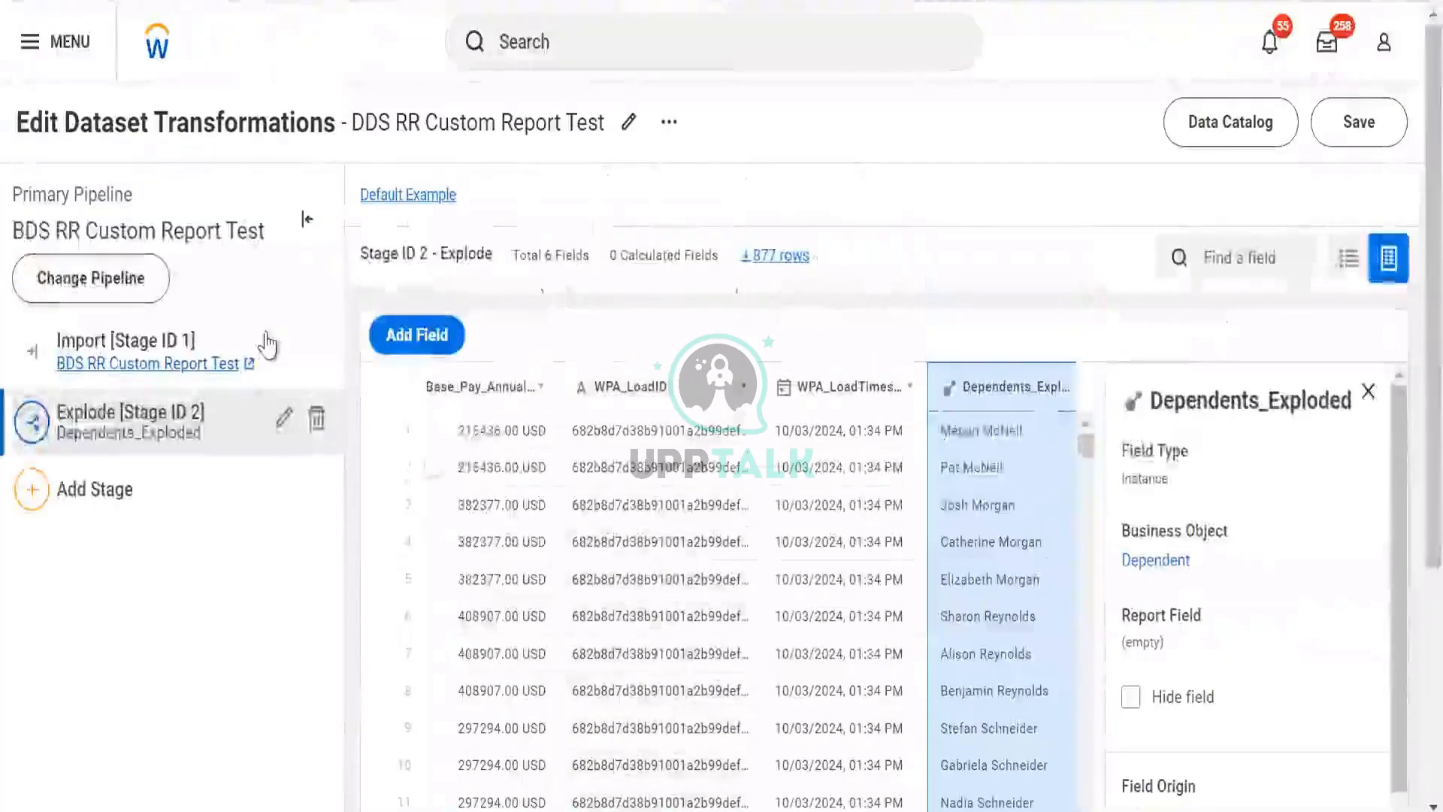
{"action": "left_click", "coordinate": [1367, 390]}
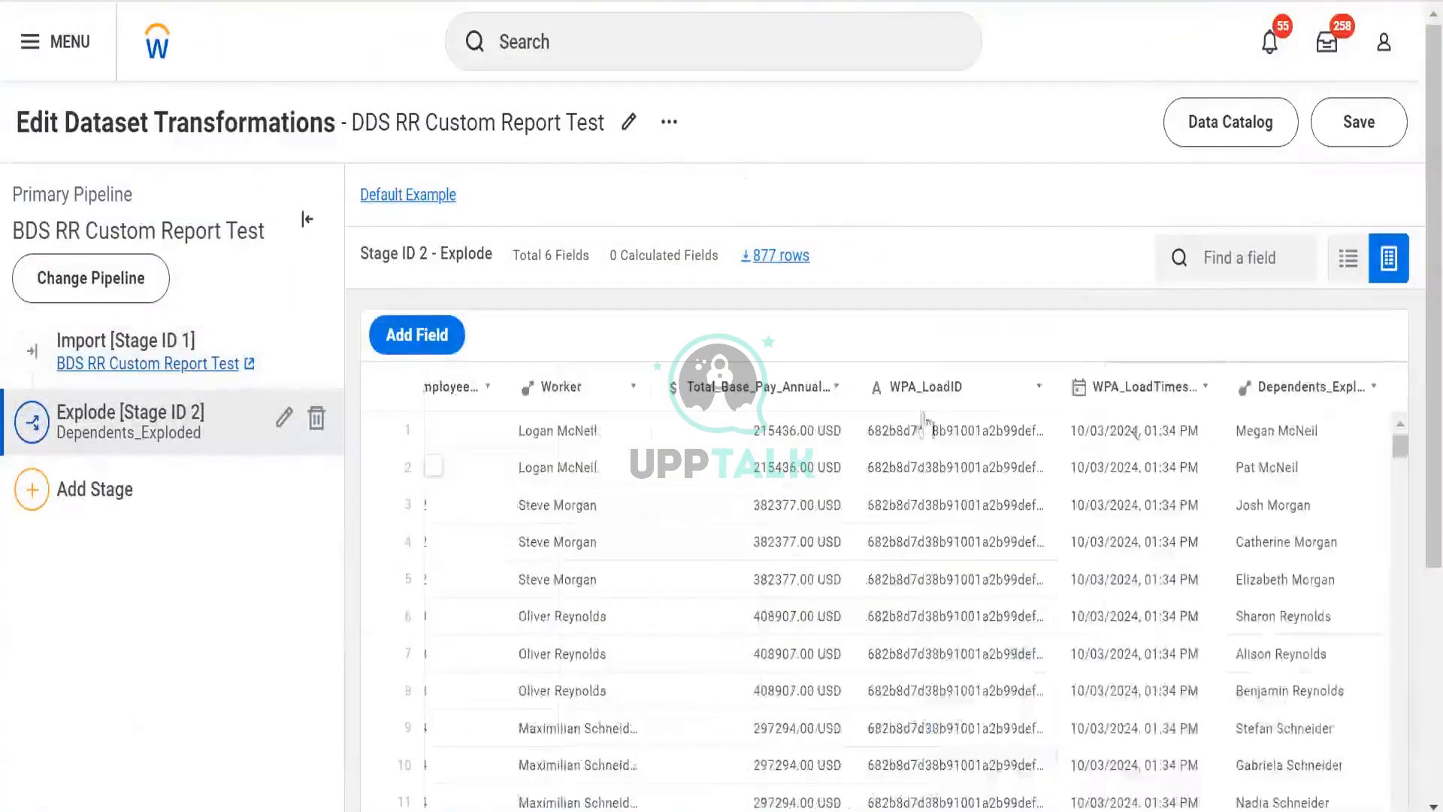
{"action": "left_click", "coordinate": [107, 363]}
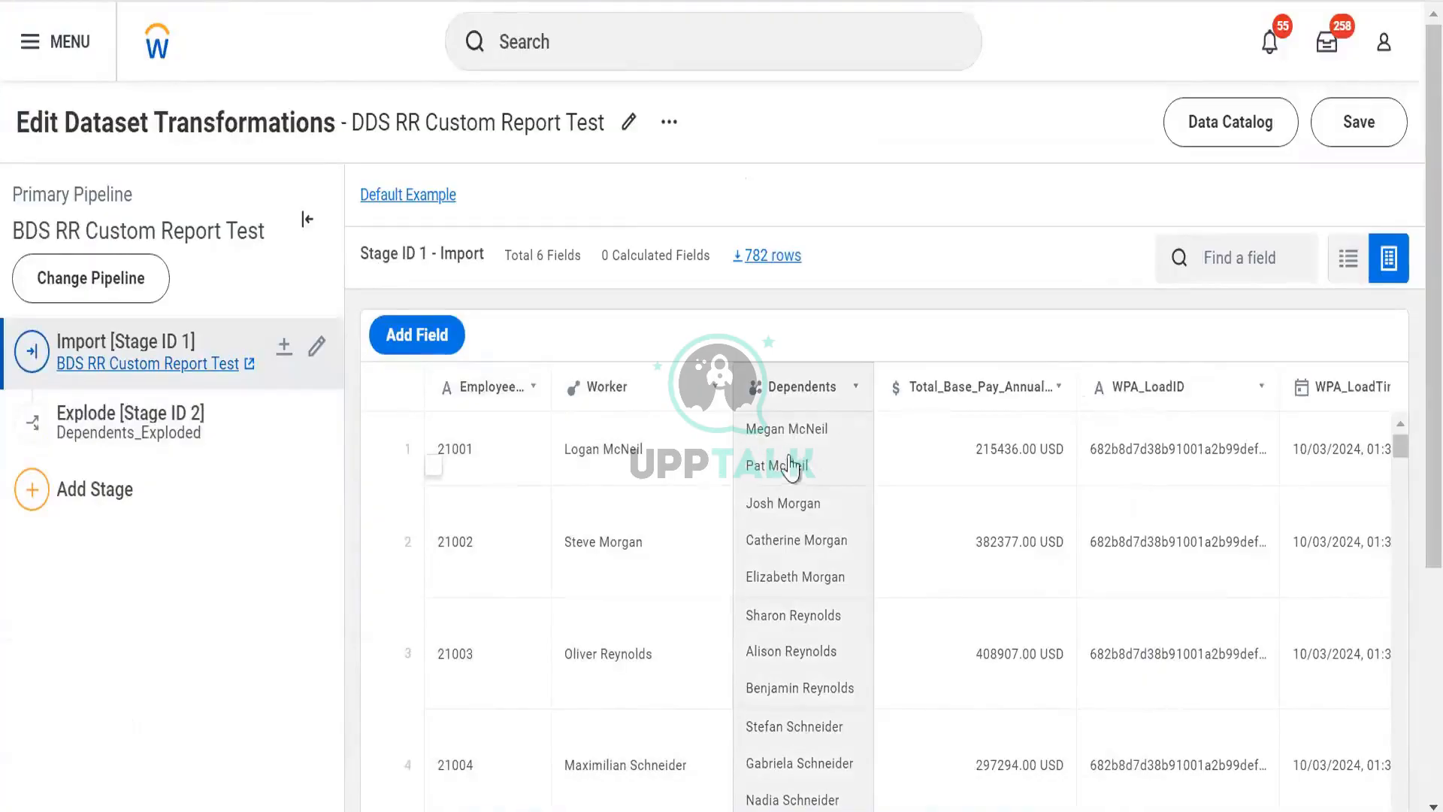
{"action": "left_click", "coordinate": [233, 438]}
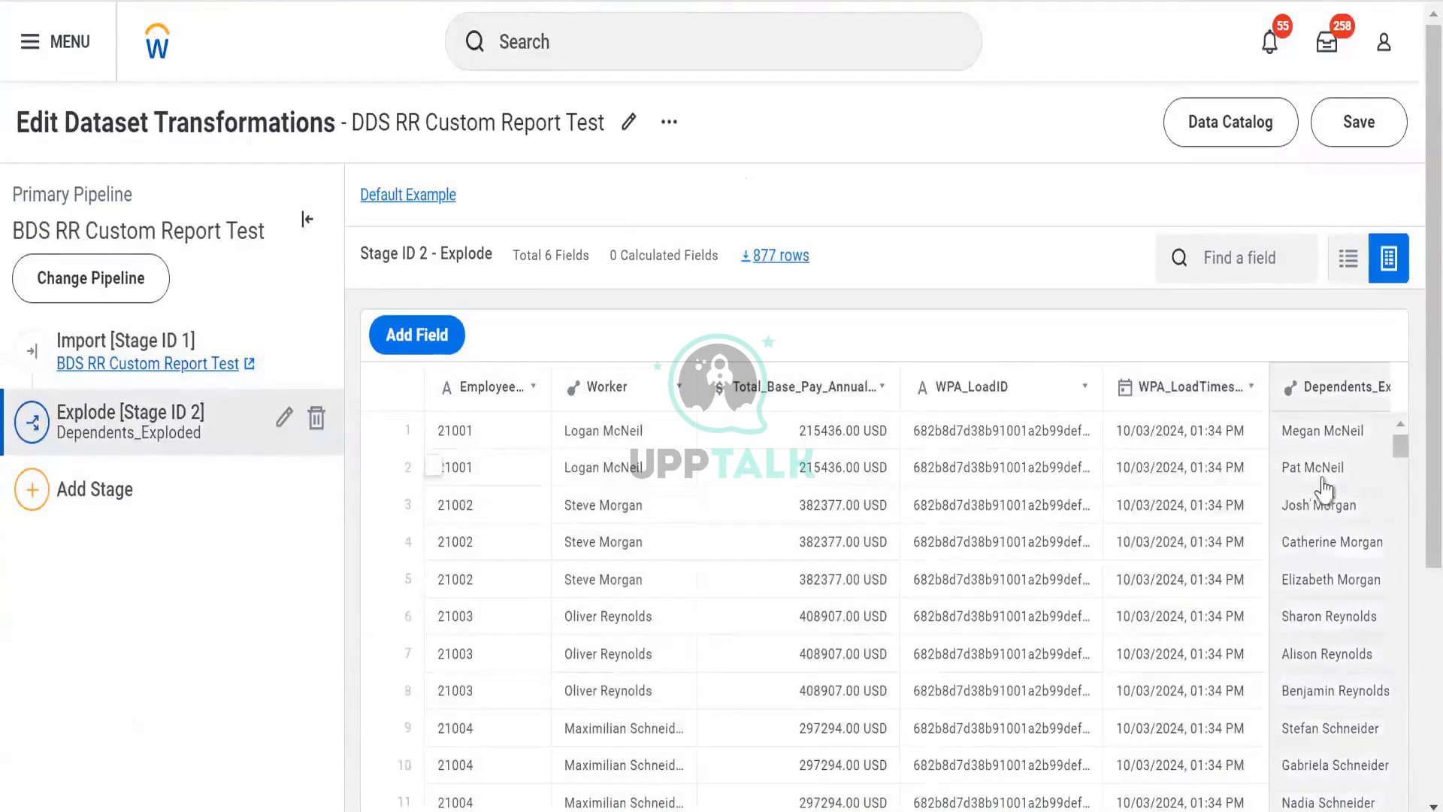
{"action": "mouse_move", "coordinate": [1324, 489]}
{"action": "left_click", "coordinate": [263, 346]}
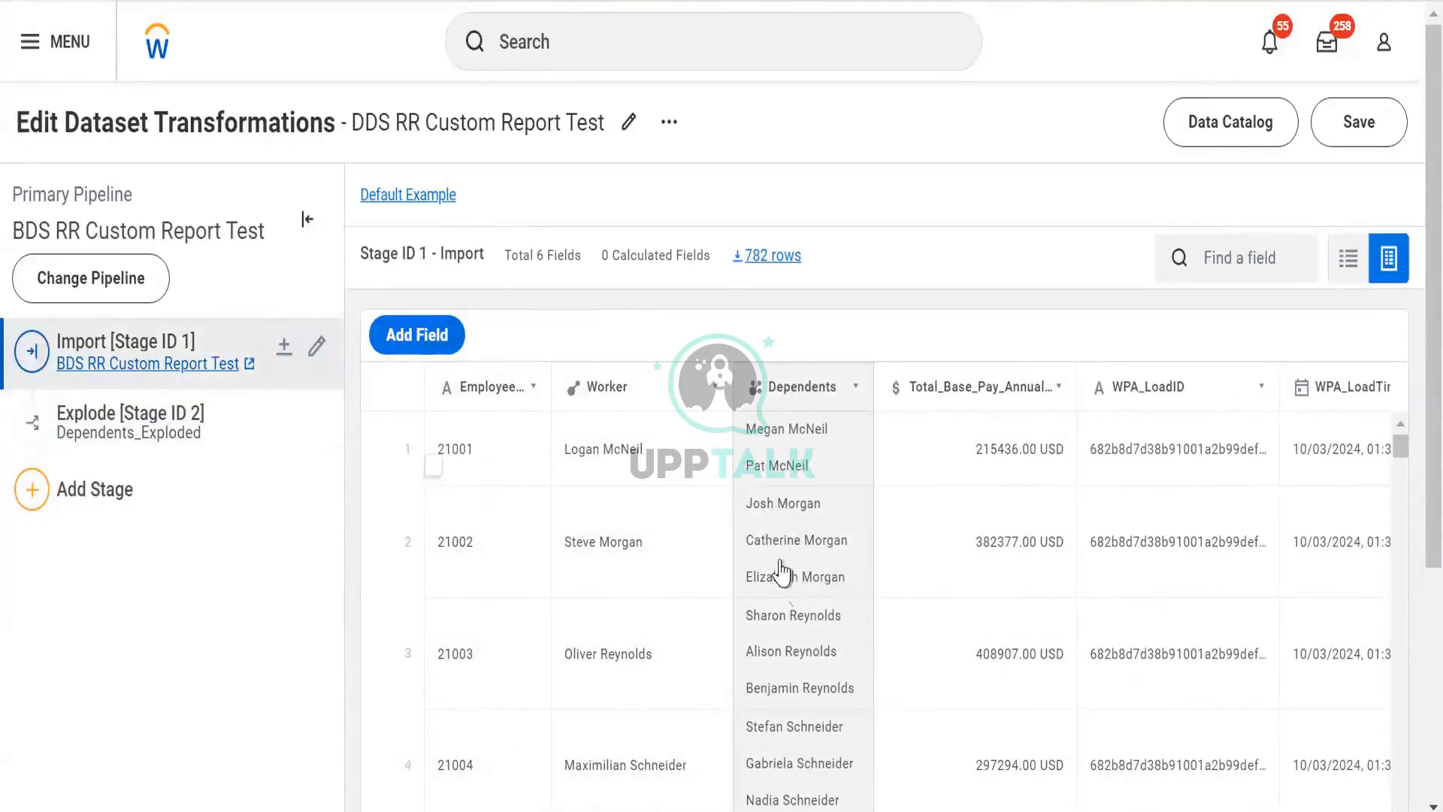
{"action": "left_click", "coordinate": [220, 428]}
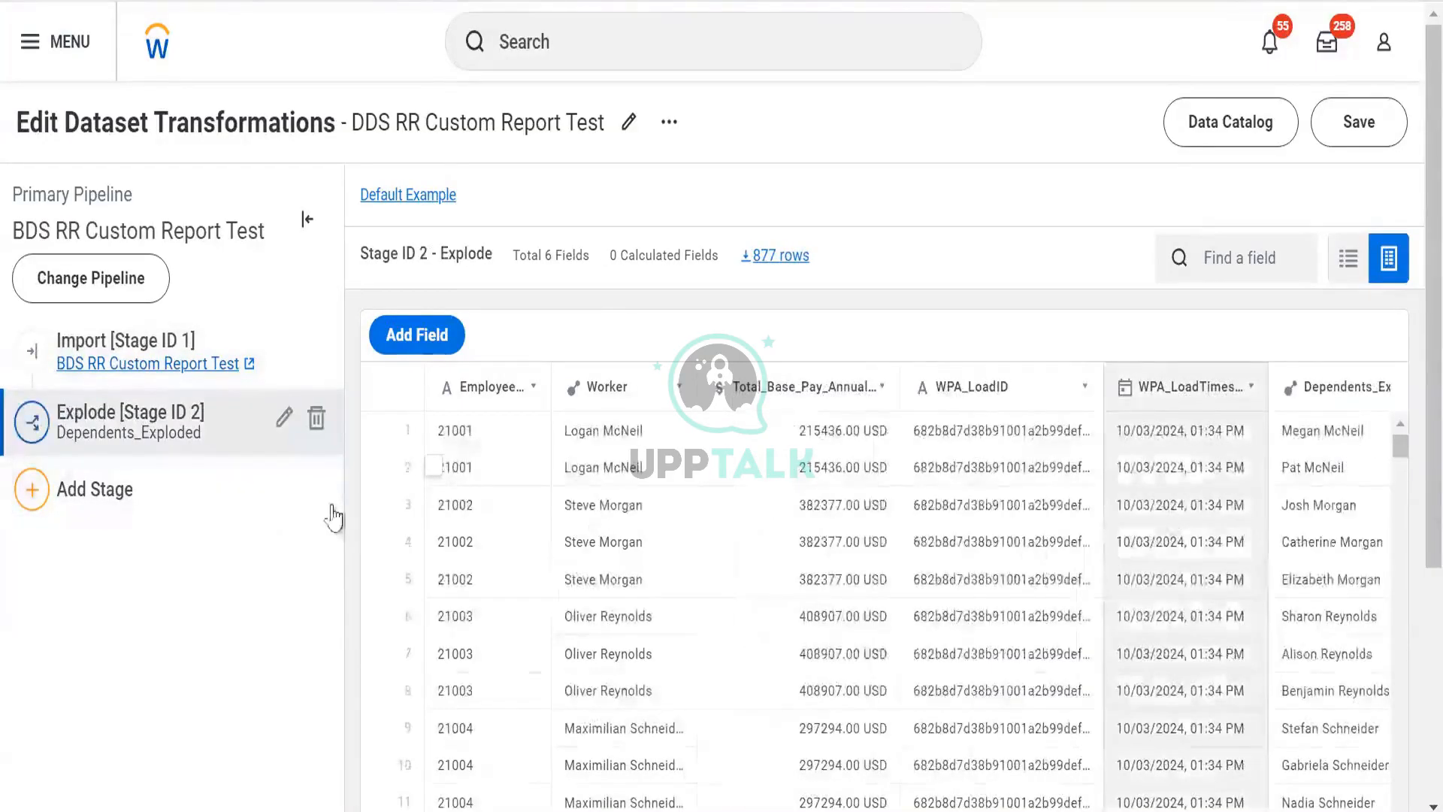
{"action": "left_click", "coordinate": [579, 541]}
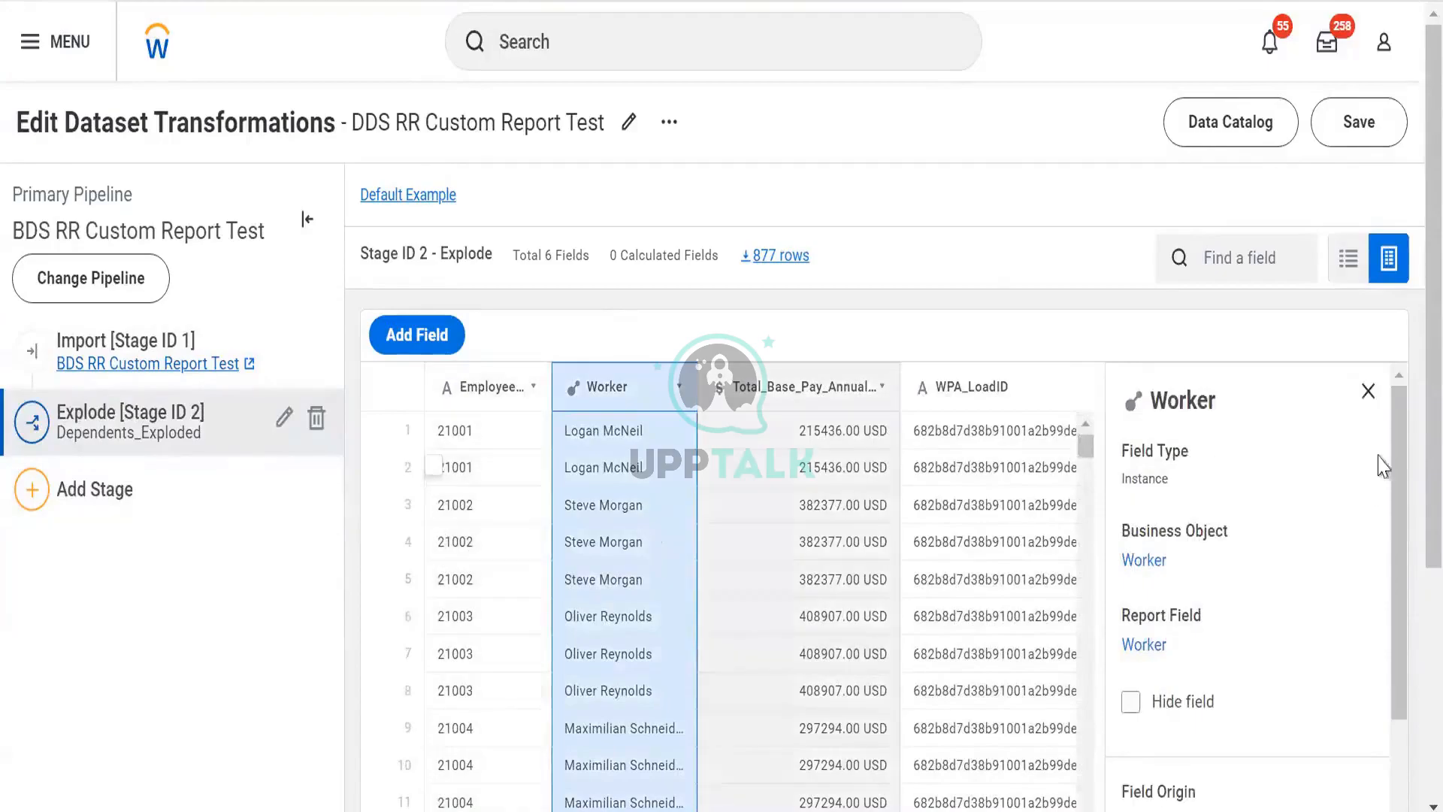
{"action": "left_click", "coordinate": [1368, 390]}
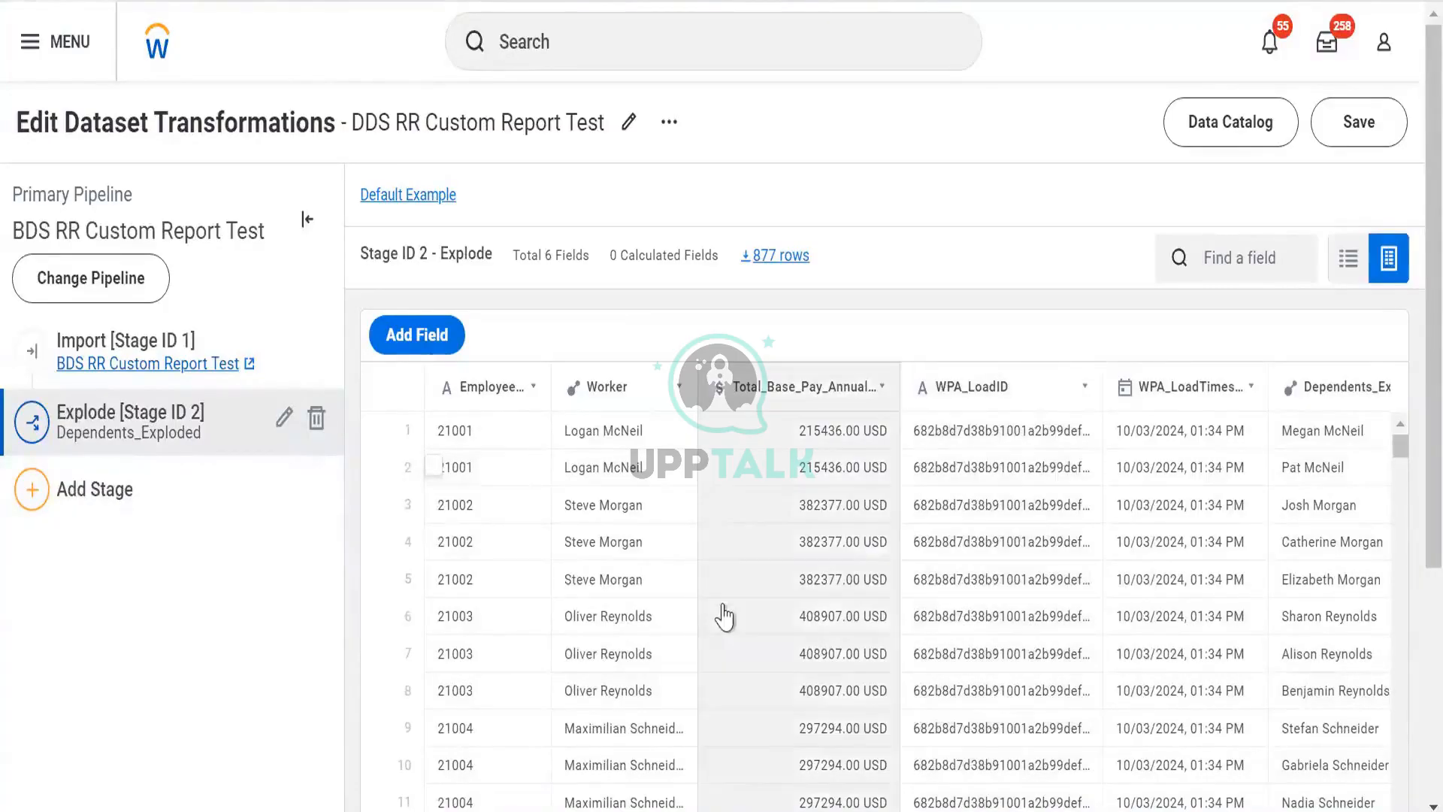
{"action": "scroll", "coordinate": [735, 559], "scroll_direction": "right", "scroll_amount": 1}
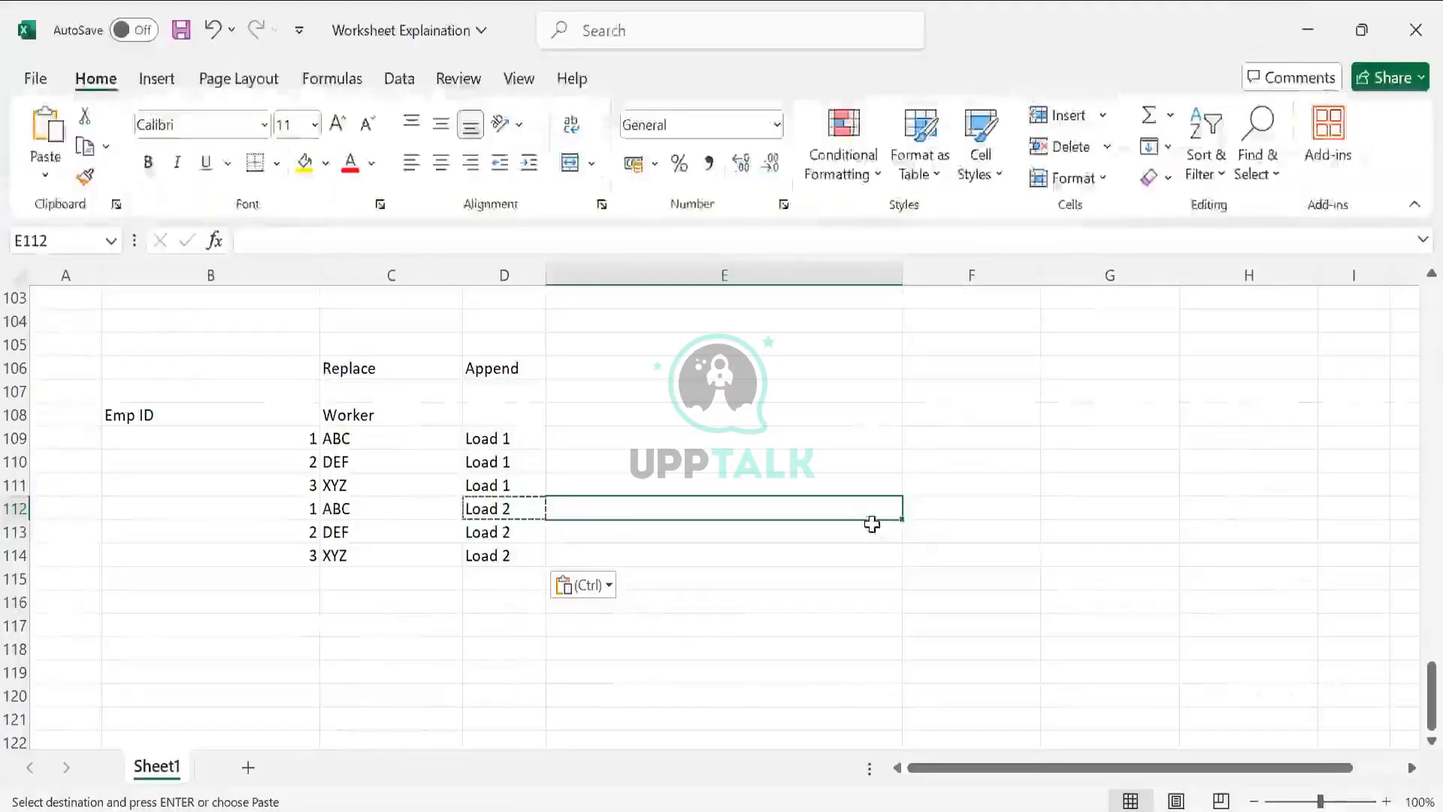
{"action": "left_click", "coordinate": [869, 526]}
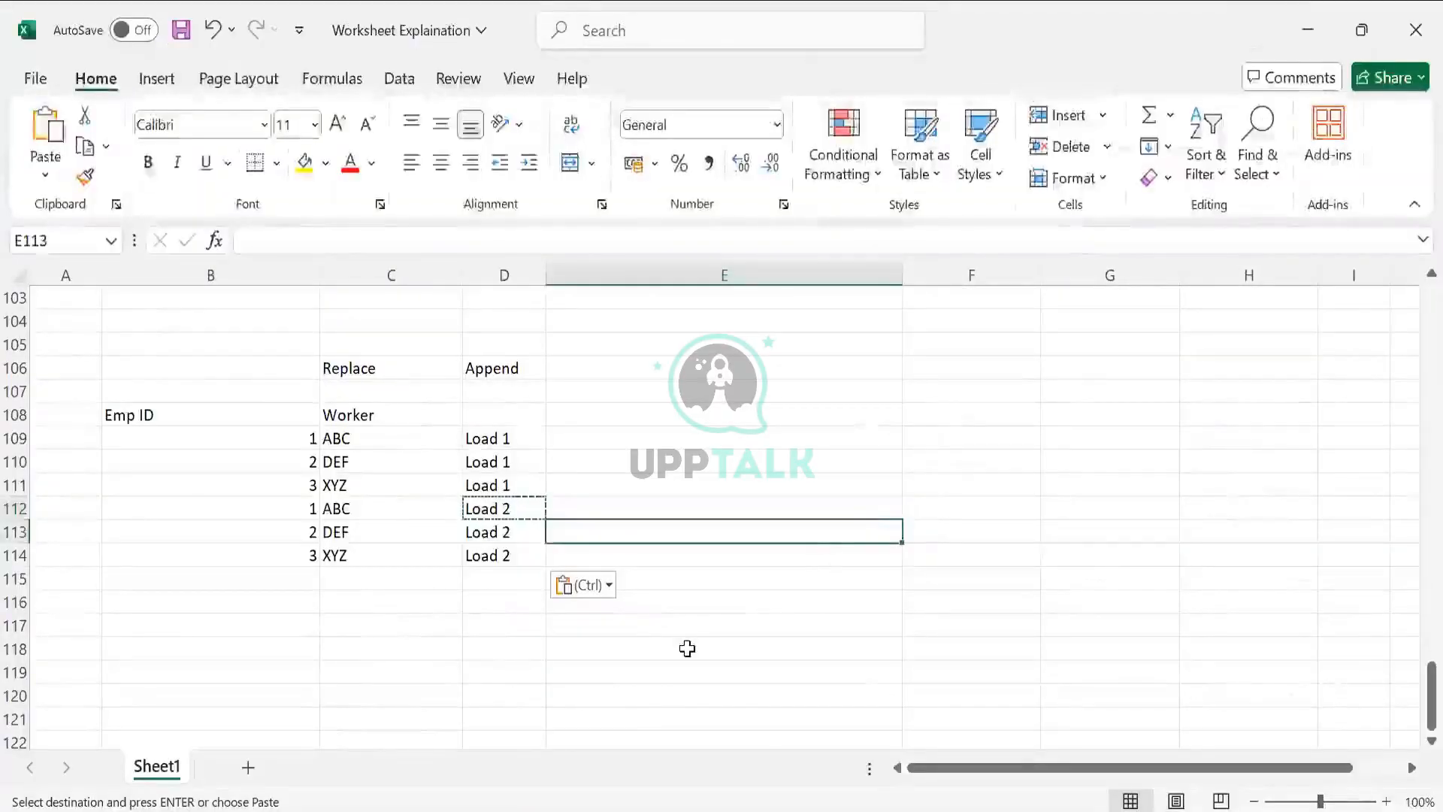
- Enter the worker's name in cell D118
{"action": "scroll", "coordinate": [599, 560], "scroll_direction": "down", "scroll_amount": 1}
{"action": "left_click", "coordinate": [612, 601]}
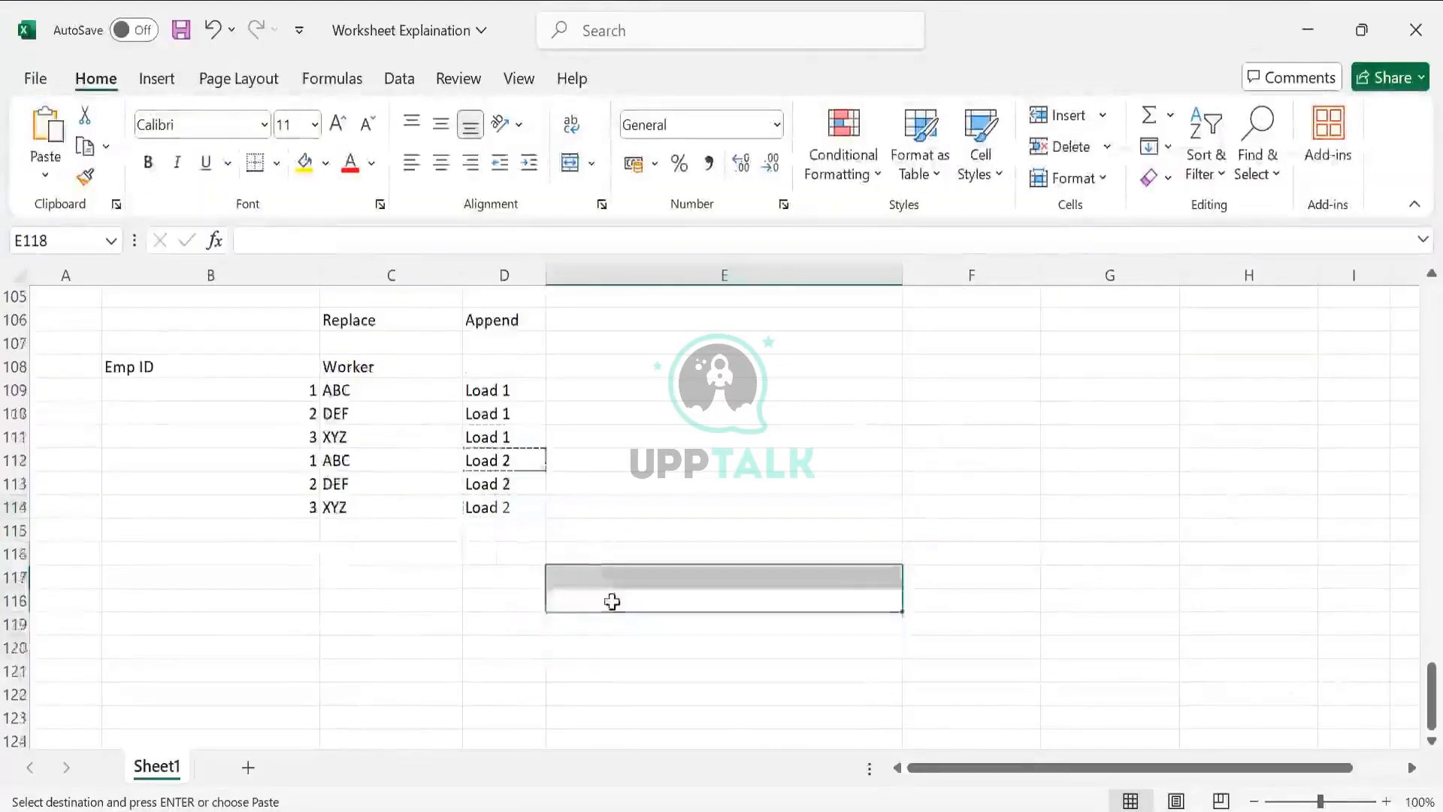
{"action": "left_click", "coordinate": [499, 586]}
{"action": "type", "text": "Logan"}
{"action": "key", "text": "Tab"}
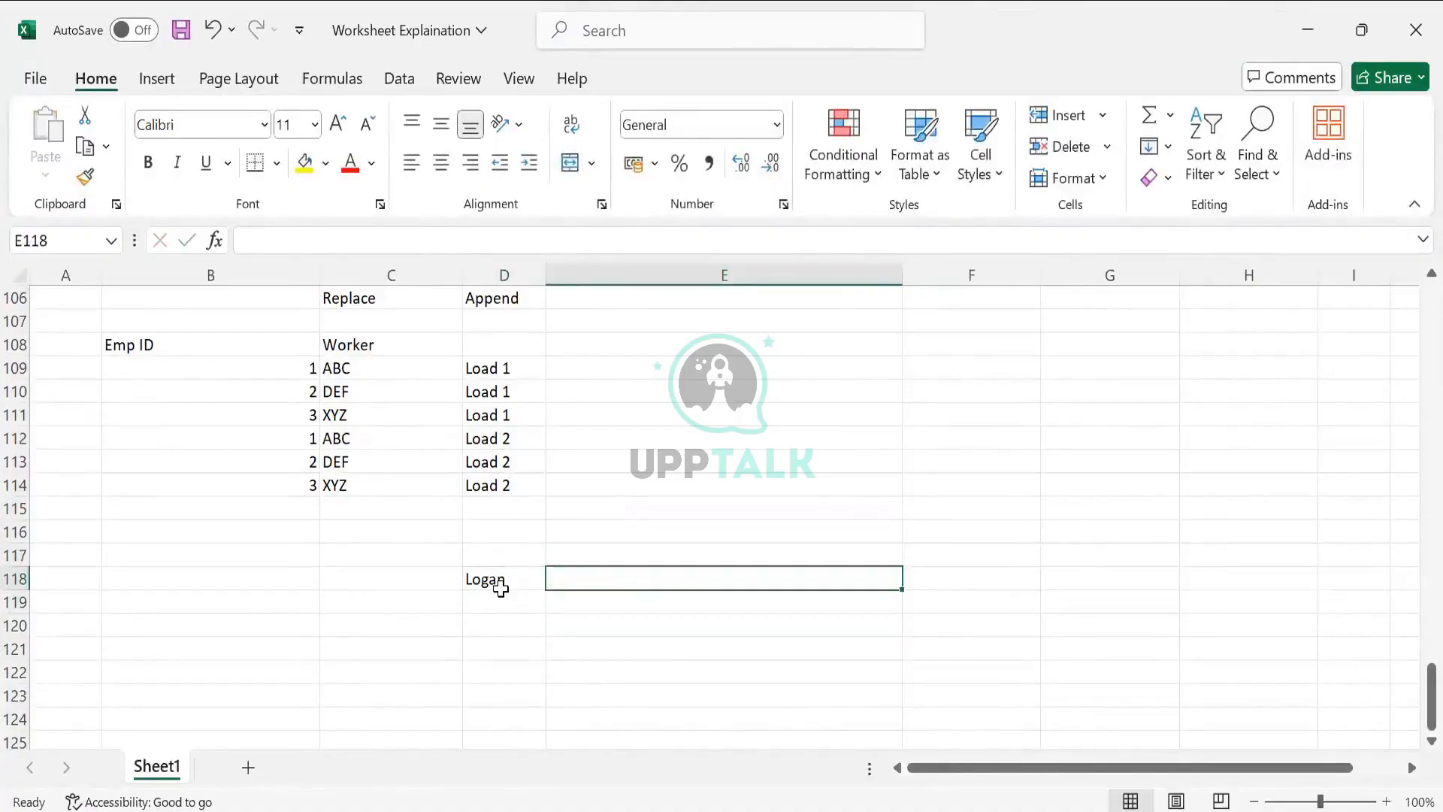
- Fill cell E118 with the two dependents' names on separate lines within the same cell
{"action": "type", "text": "PAt"}
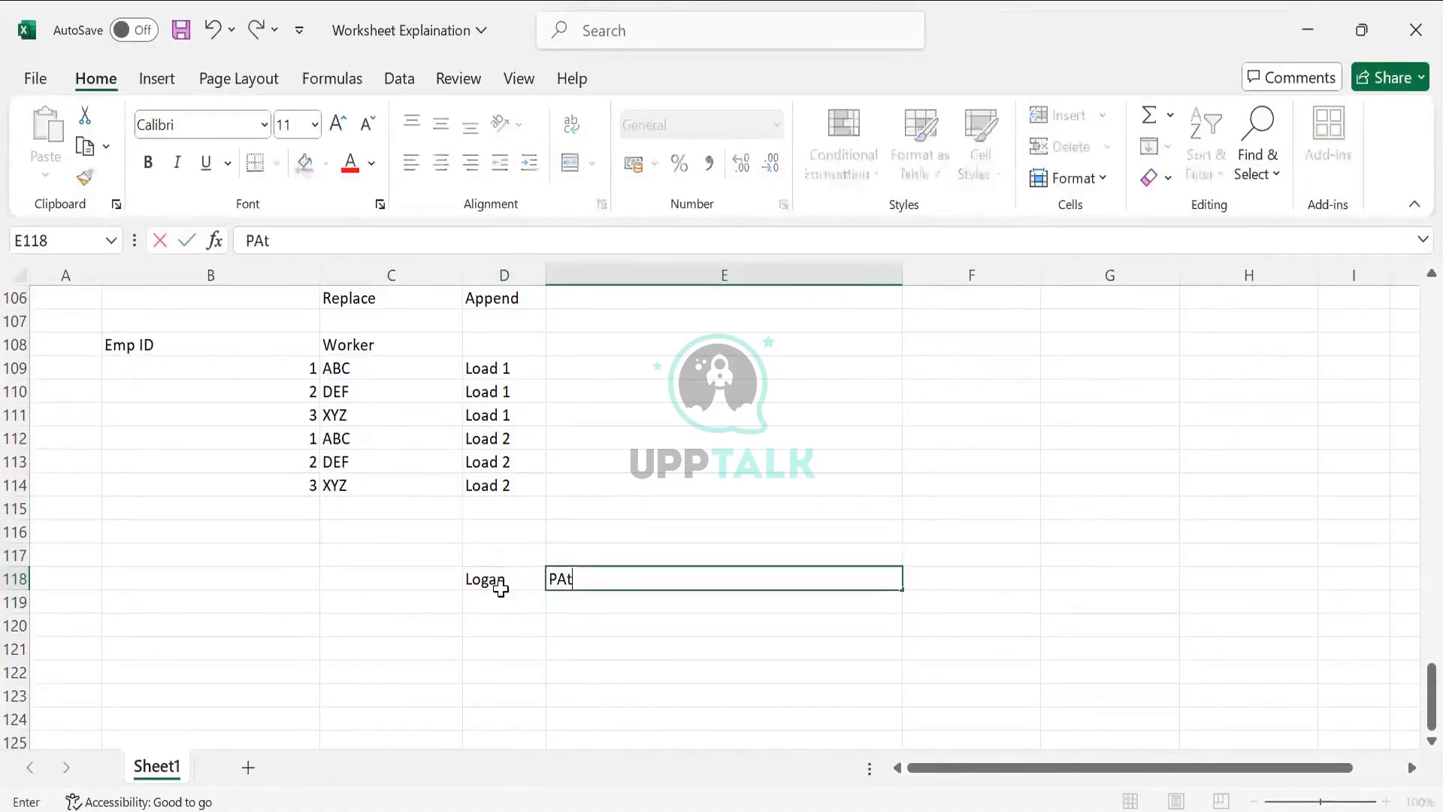
{"action": "key", "text": "BackSpace"}
{"action": "key", "text": "BackSpace"}
{"action": "type", "text": "at"}
{"action": "key", "text": "alt+Return"}
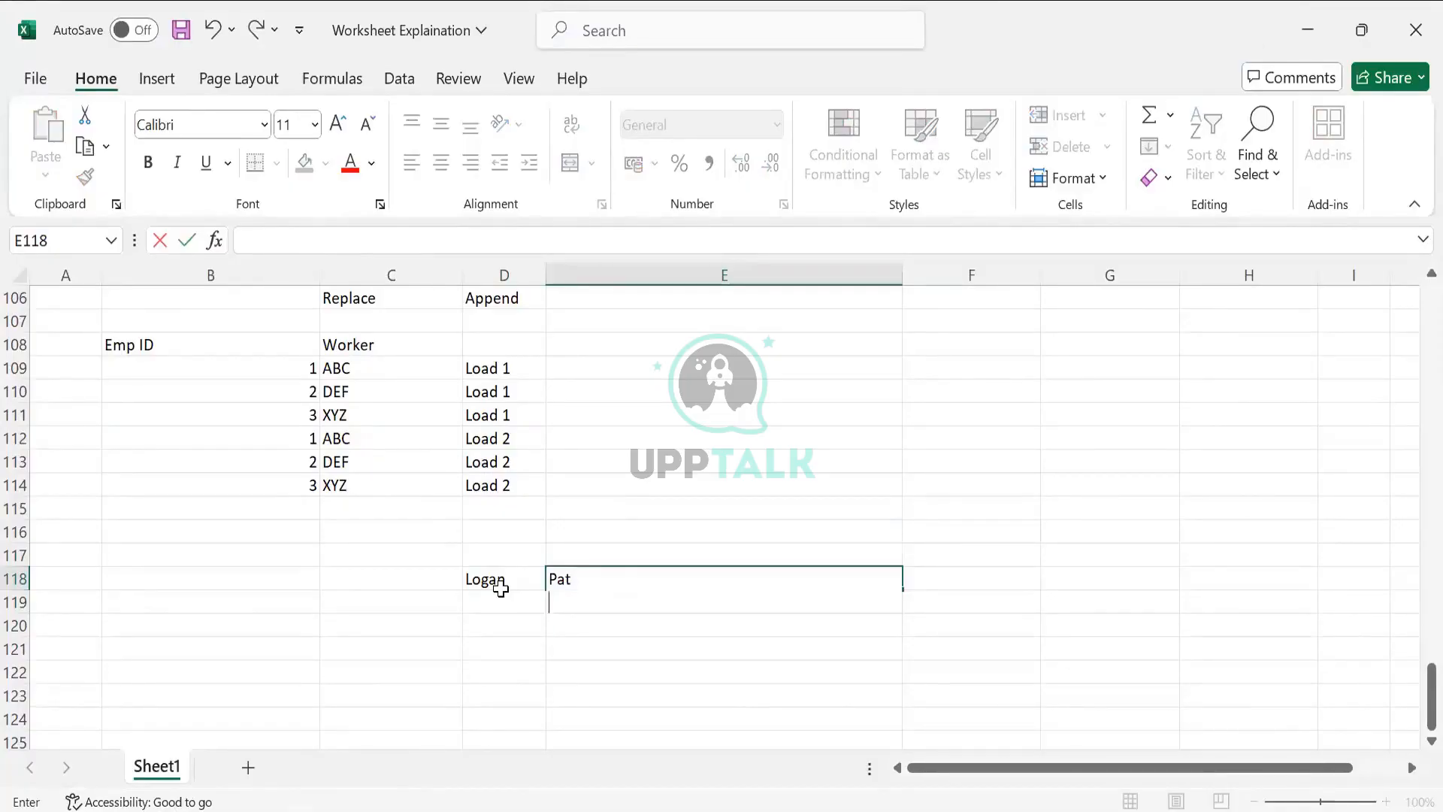
{"action": "key", "text": "alt+Tab"}
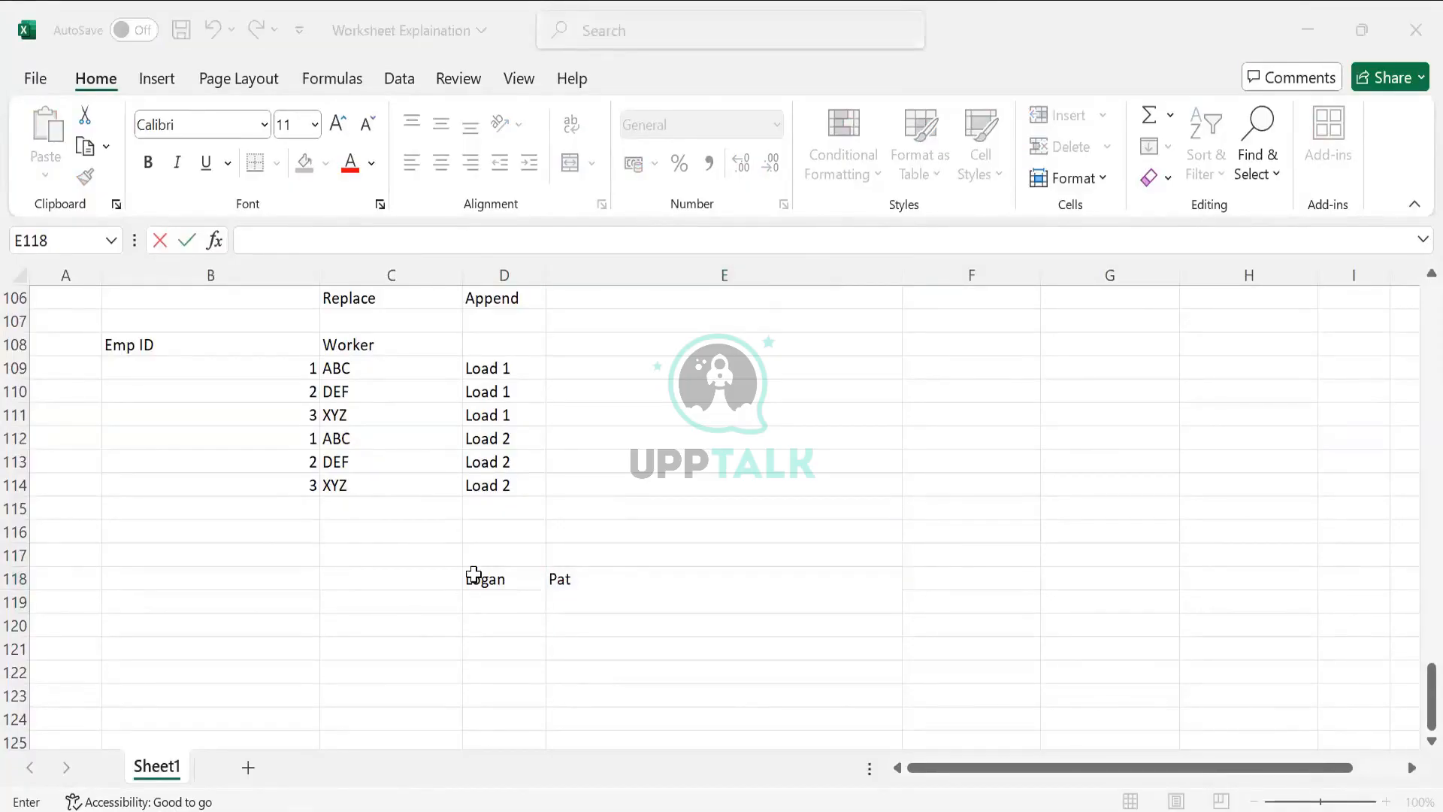
{"action": "key", "text": "alt+Tab"}
{"action": "type", "text": "Megan"}
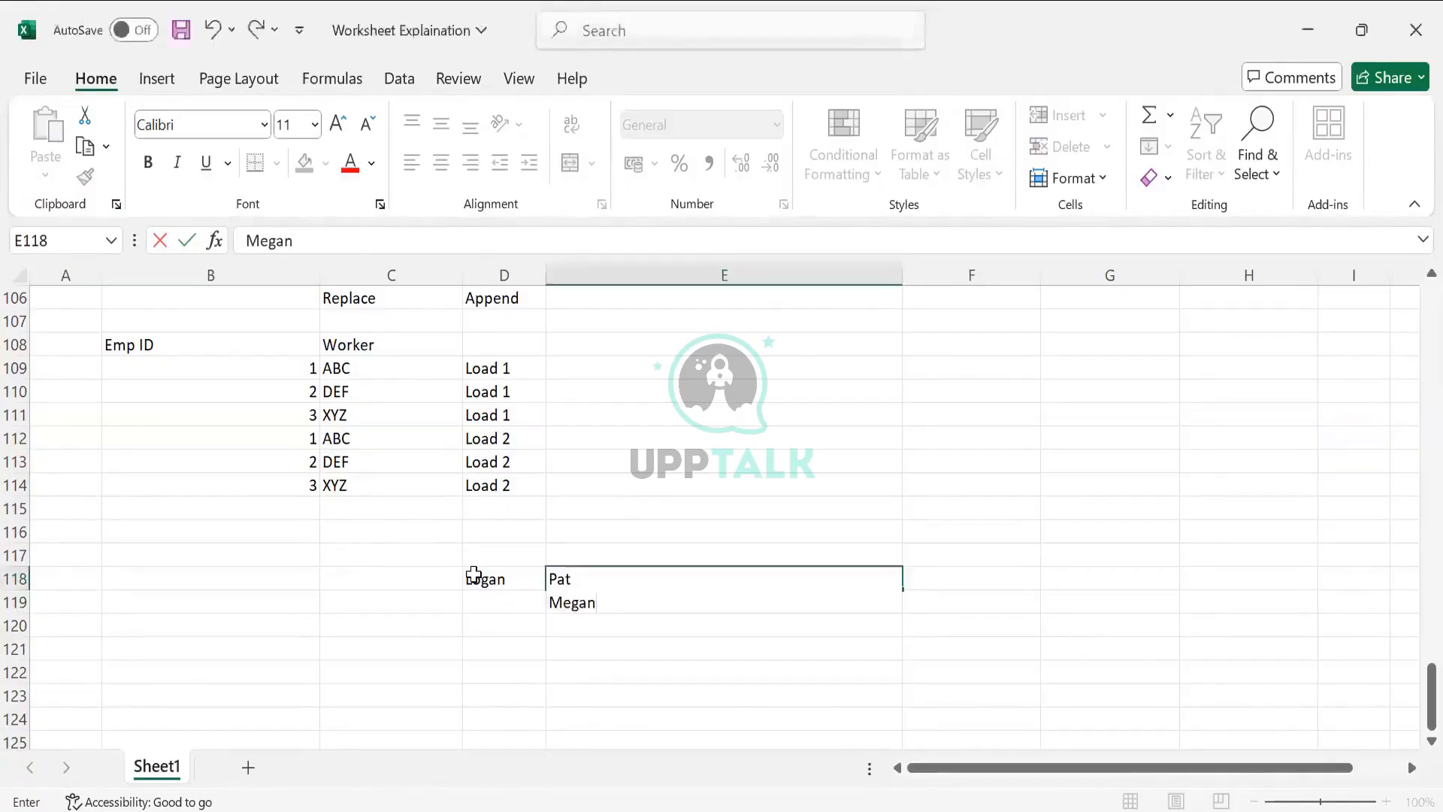
{"action": "key", "text": "Tab"}
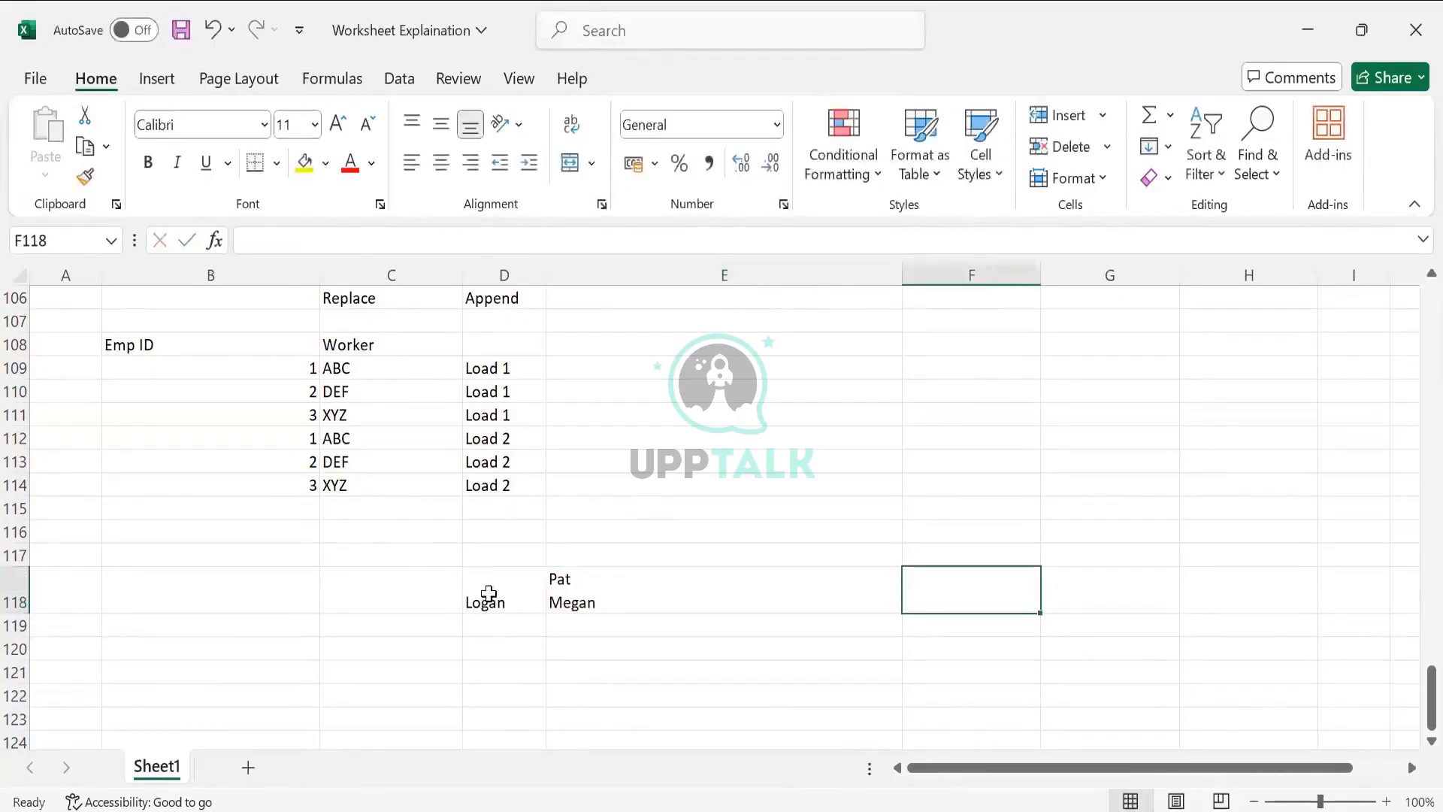
- Enter the worker's name in A119 and the first dependent's name in B119
{"action": "left_click", "coordinate": [489, 599]}
{"action": "left_click", "coordinate": [584, 595]}
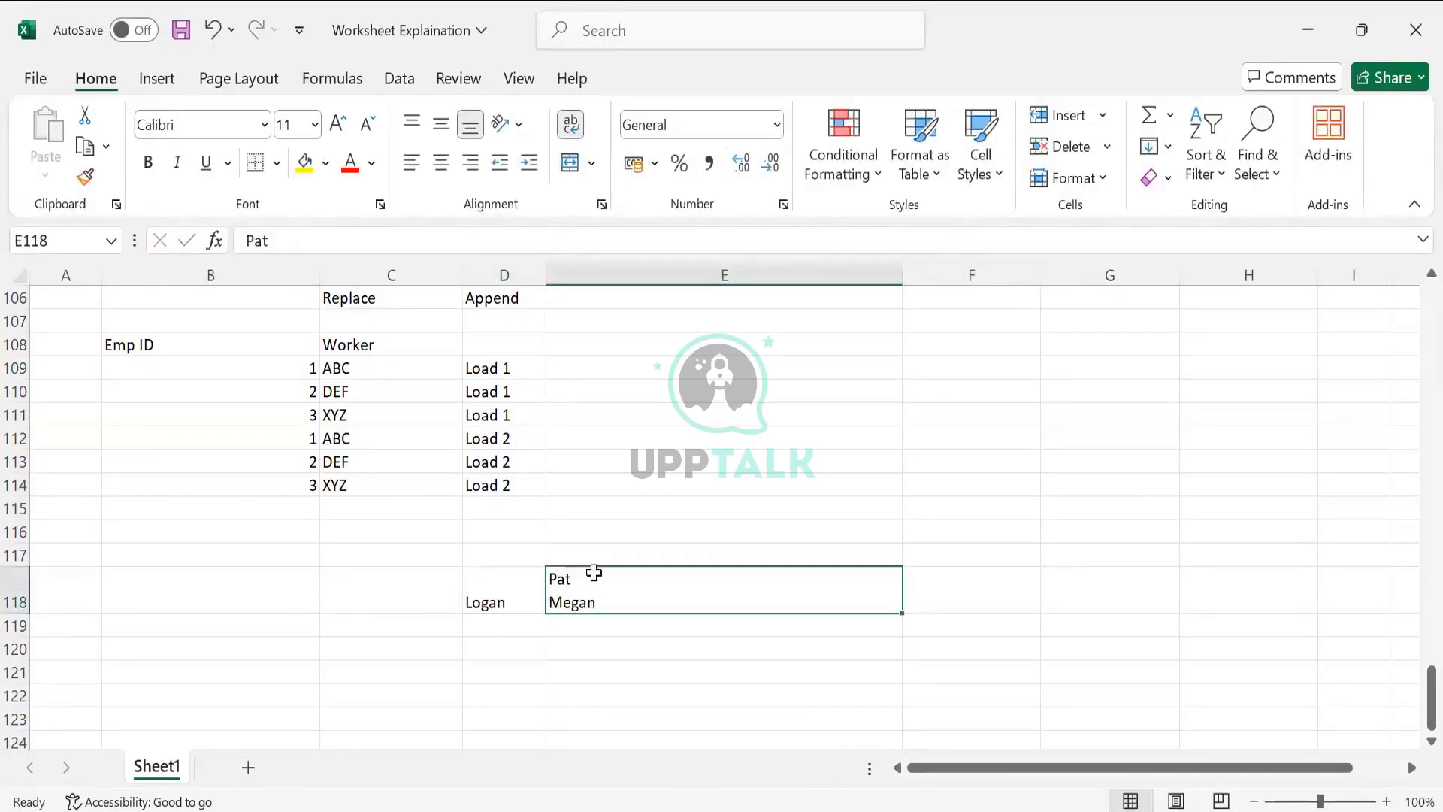
{"action": "left_click_drag", "start_coordinate": [492, 596], "coordinate": [593, 574]}
{"action": "left_click", "coordinate": [158, 602]}
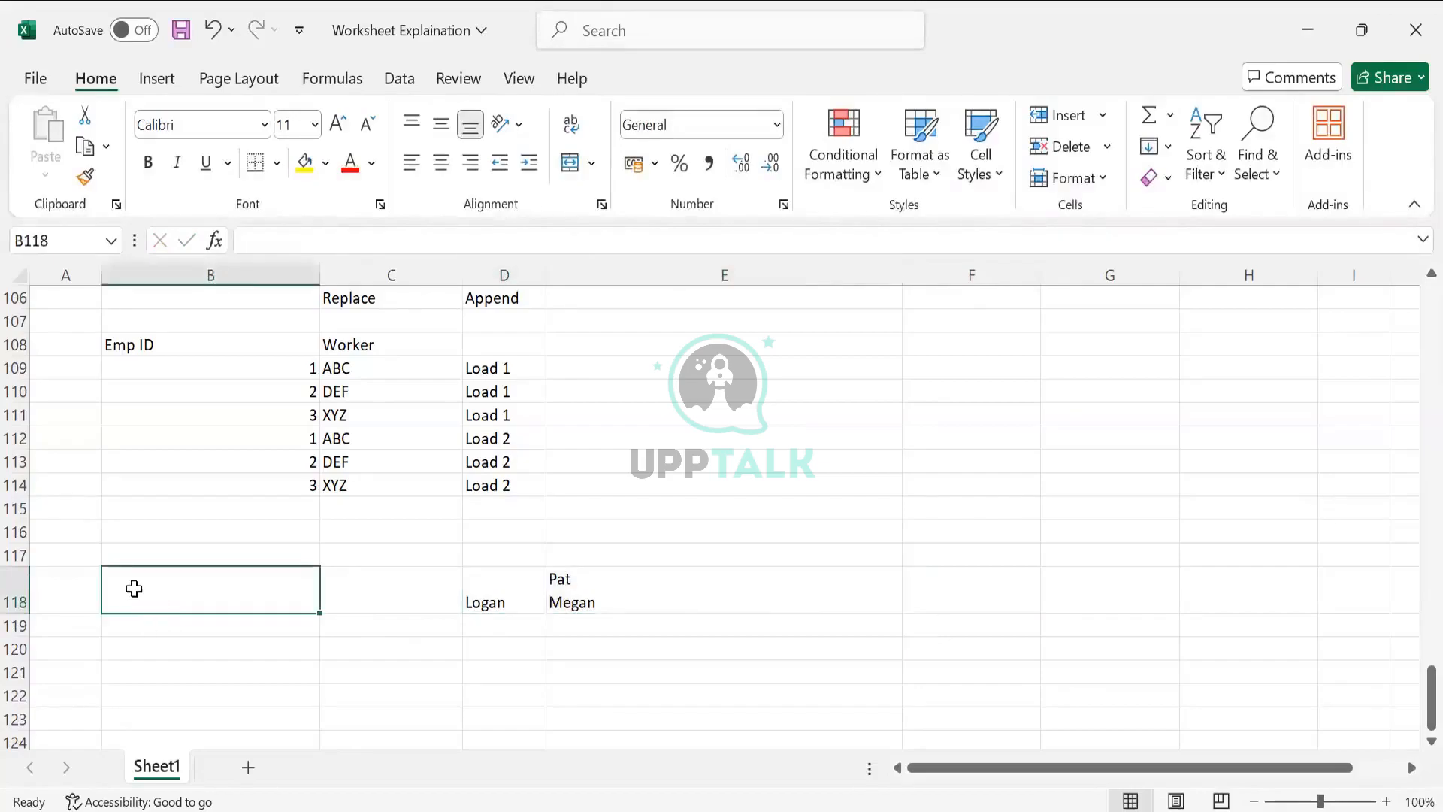
{"action": "left_click", "coordinate": [105, 627]}
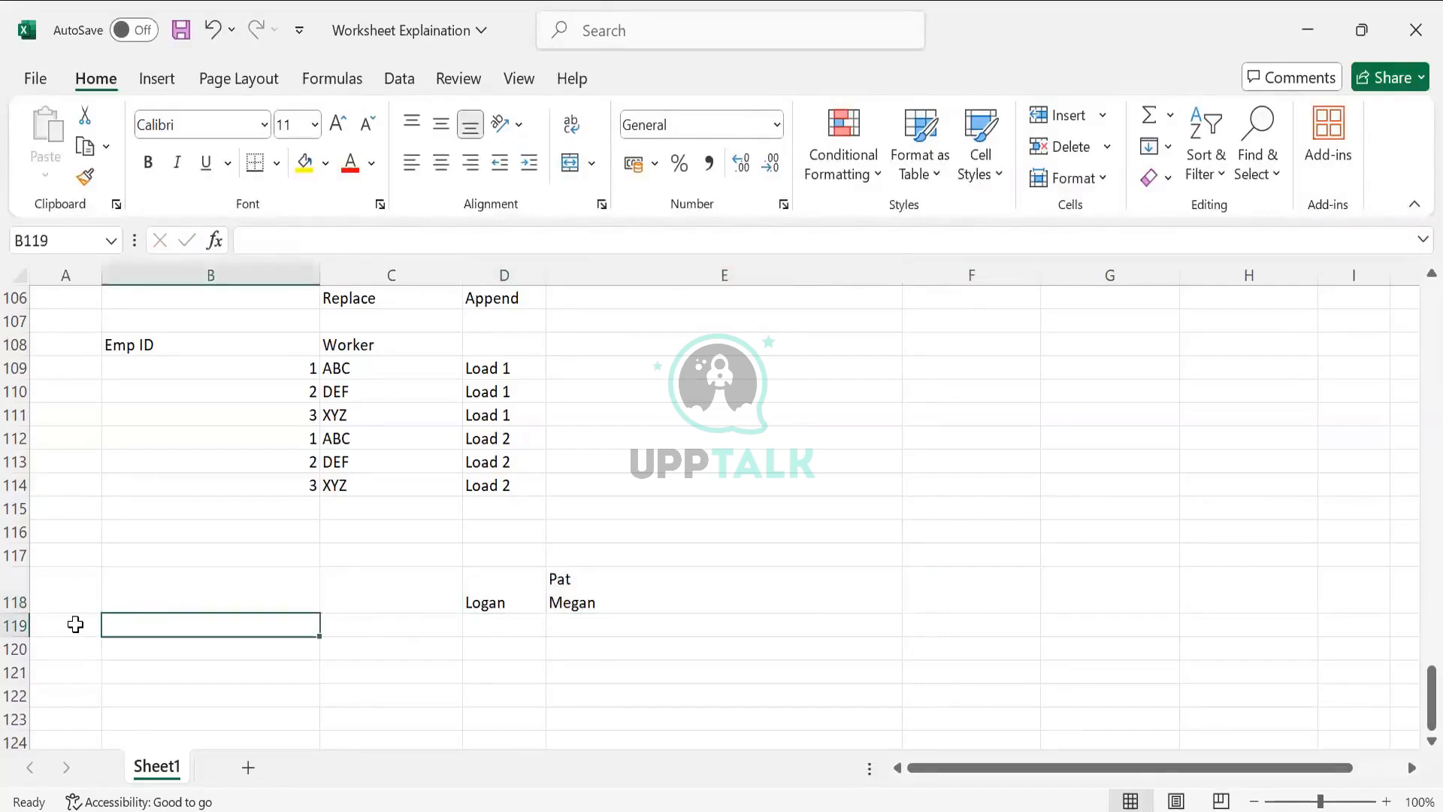
{"action": "left_click", "coordinate": [75, 624]}
{"action": "type", "text": "Logan"}
{"action": "key", "text": "Tab"}
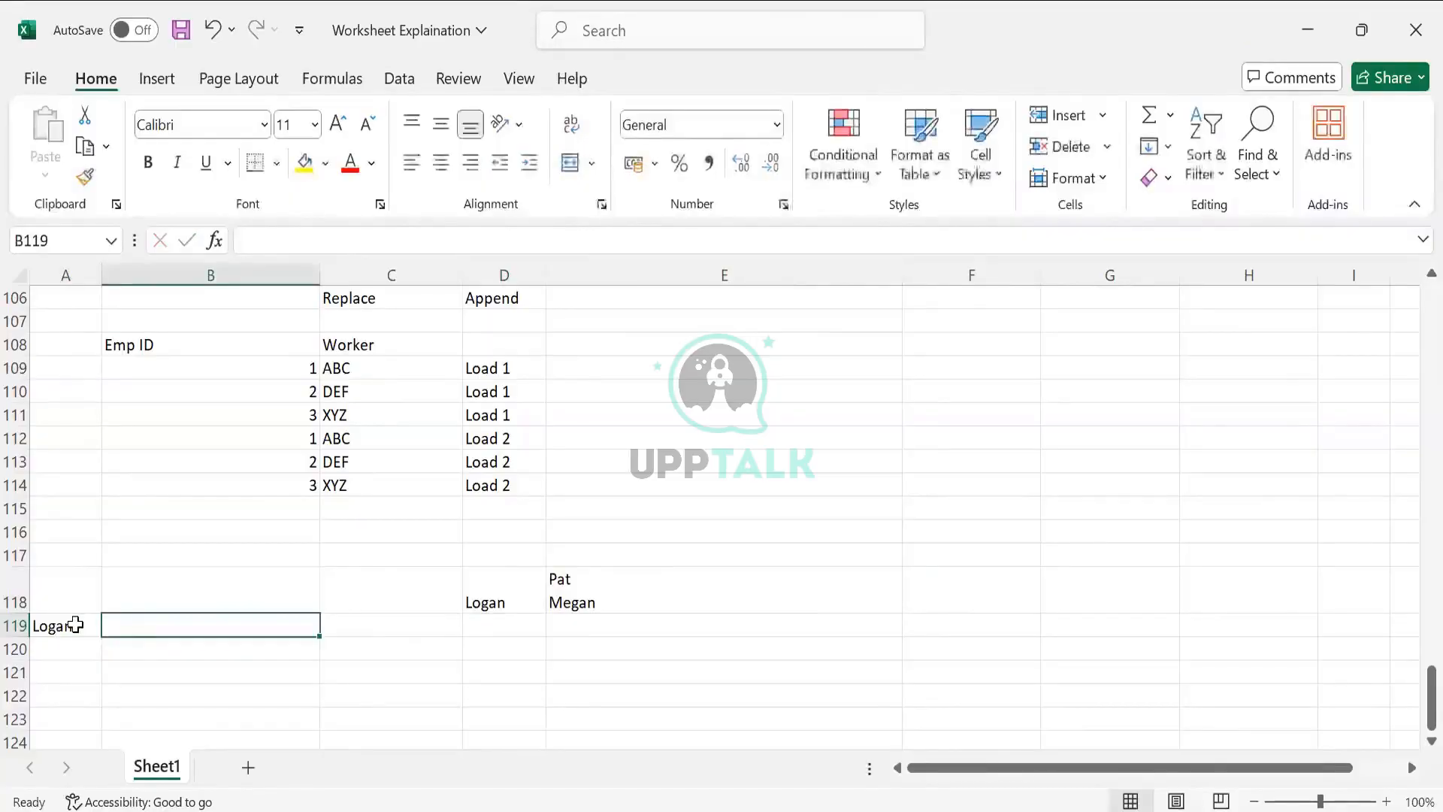
{"action": "type", "text": "Pat"}
{"action": "key", "text": "Return"}
- Enter the second dependent's name in B120 and clear the extra worker name from A120
{"action": "type", "text": "Logan"}
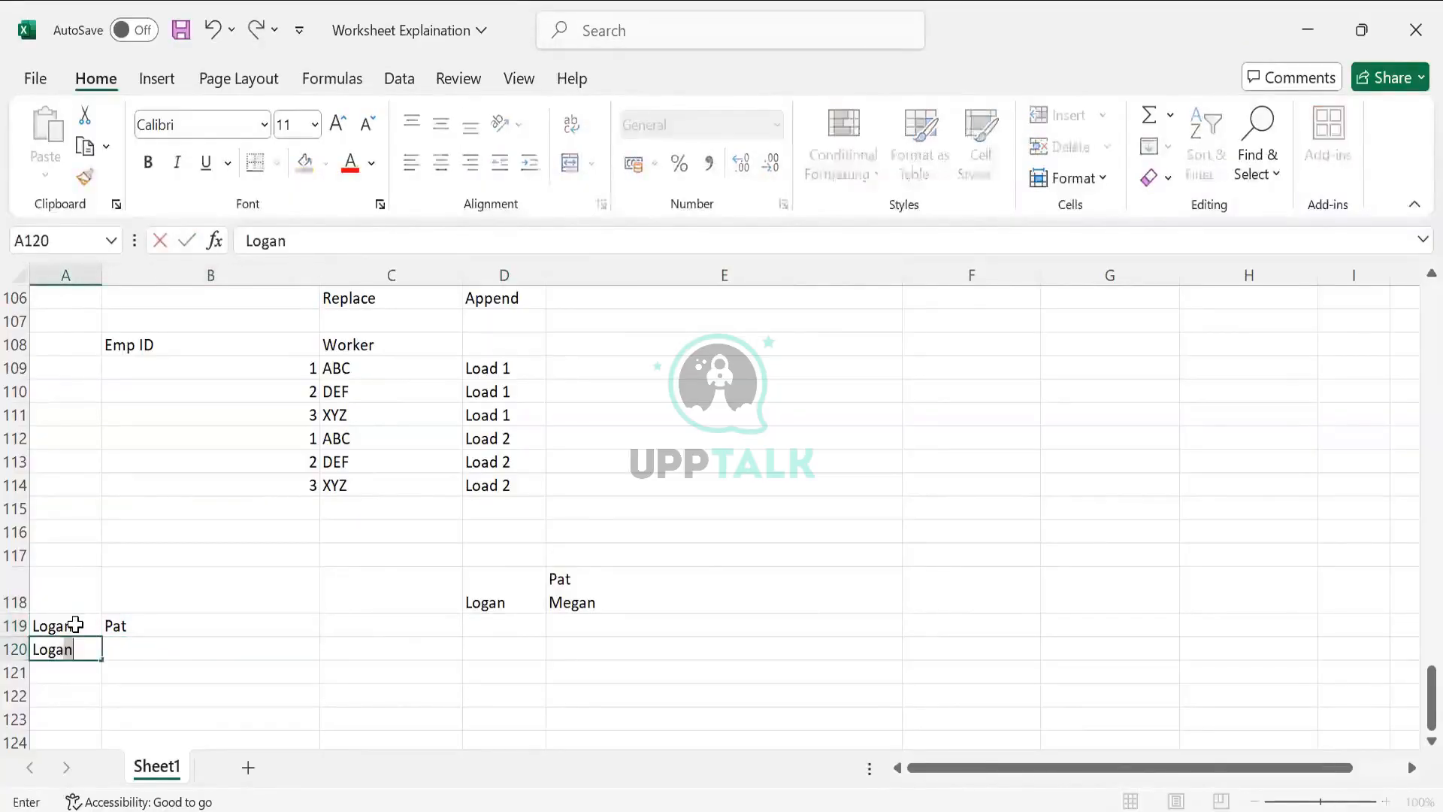
{"action": "key", "text": "Tab"}
{"action": "type", "text": "mega"}
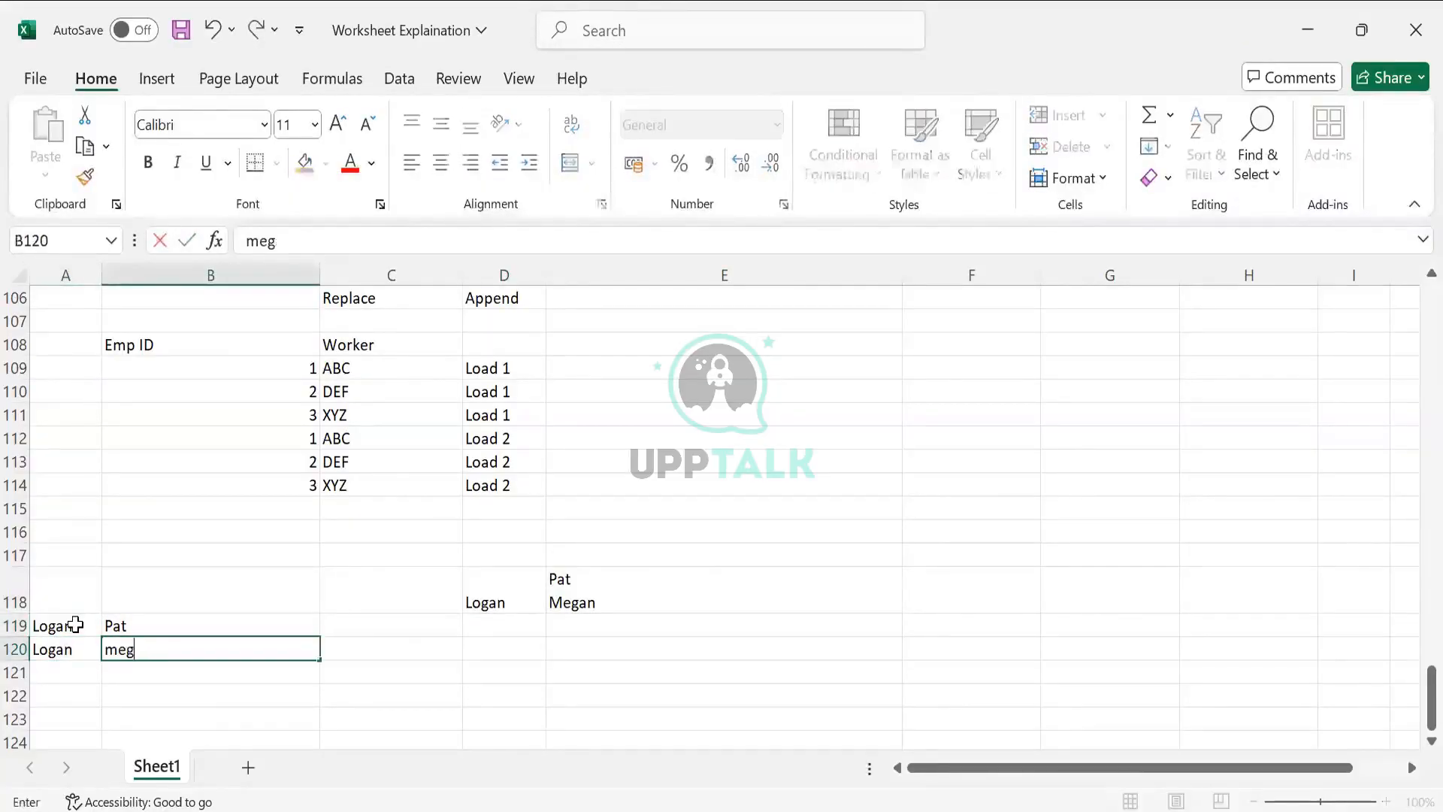
{"action": "key", "text": "BackSpace"}
{"action": "key", "text": "BackSpace"}
{"action": "key", "text": "BackSpace"}
{"action": "key", "text": "BackSpace"}
{"action": "type", "text": "Megan"}
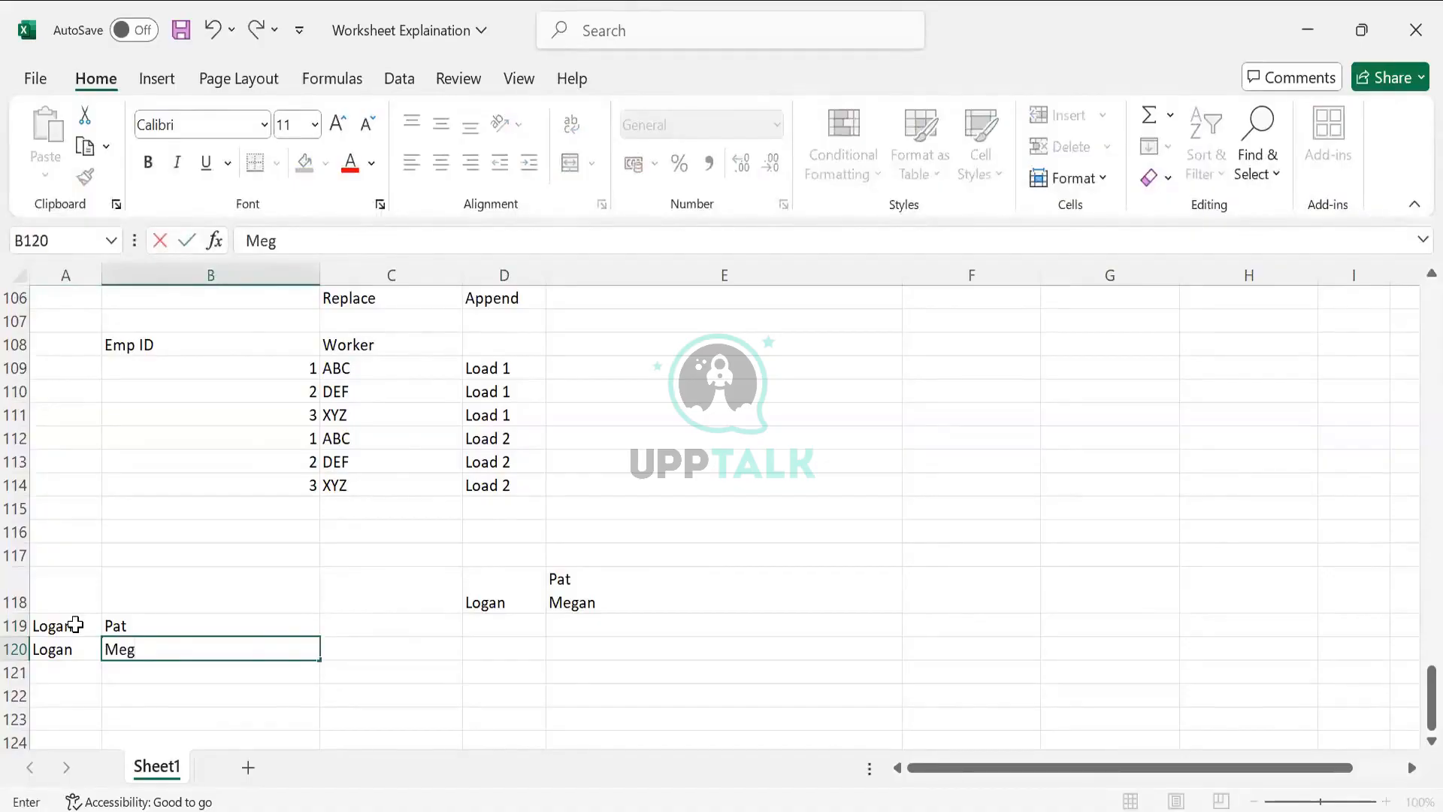
{"action": "left_click", "coordinate": [302, 622]}
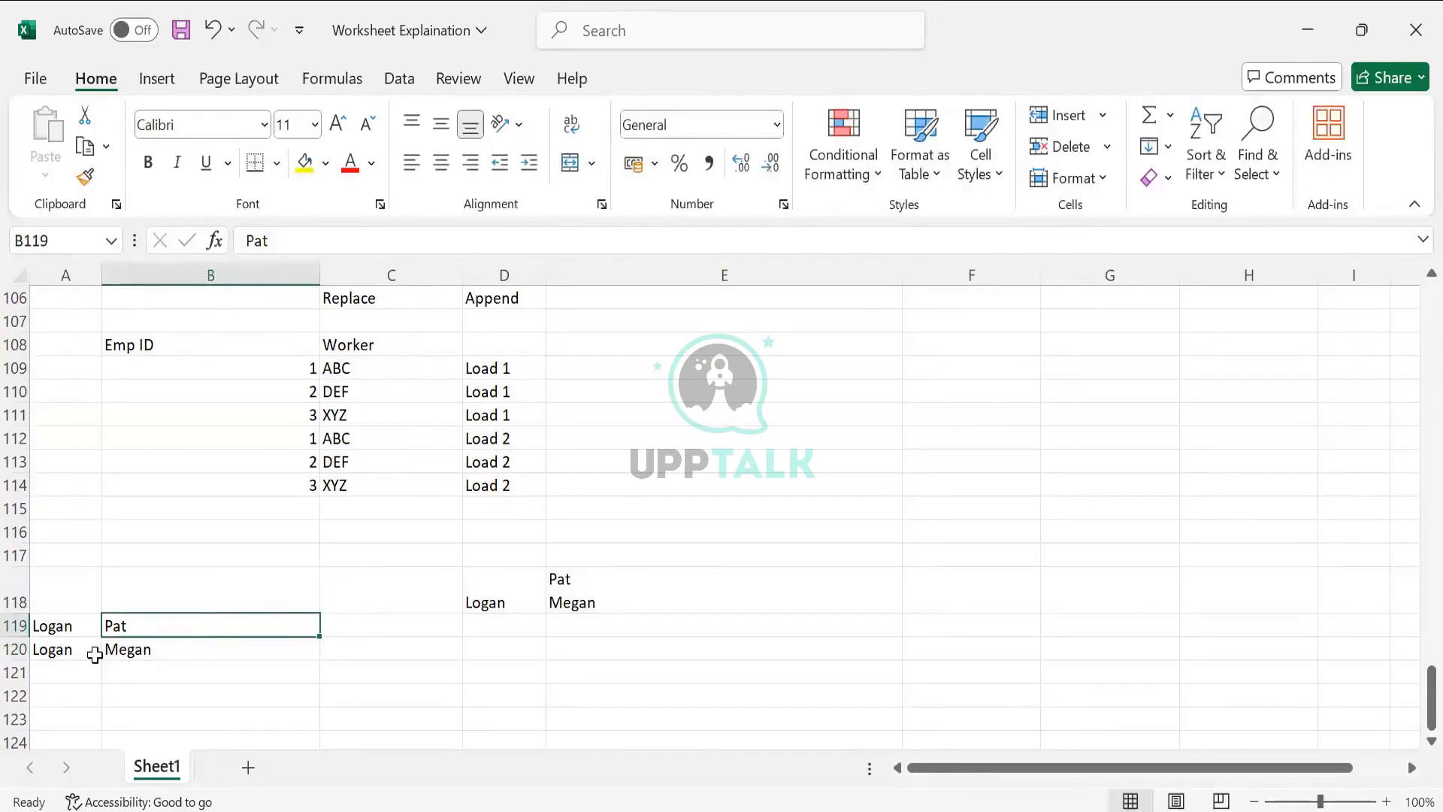
{"action": "left_click", "coordinate": [92, 651]}
{"action": "key", "text": "Delete"}
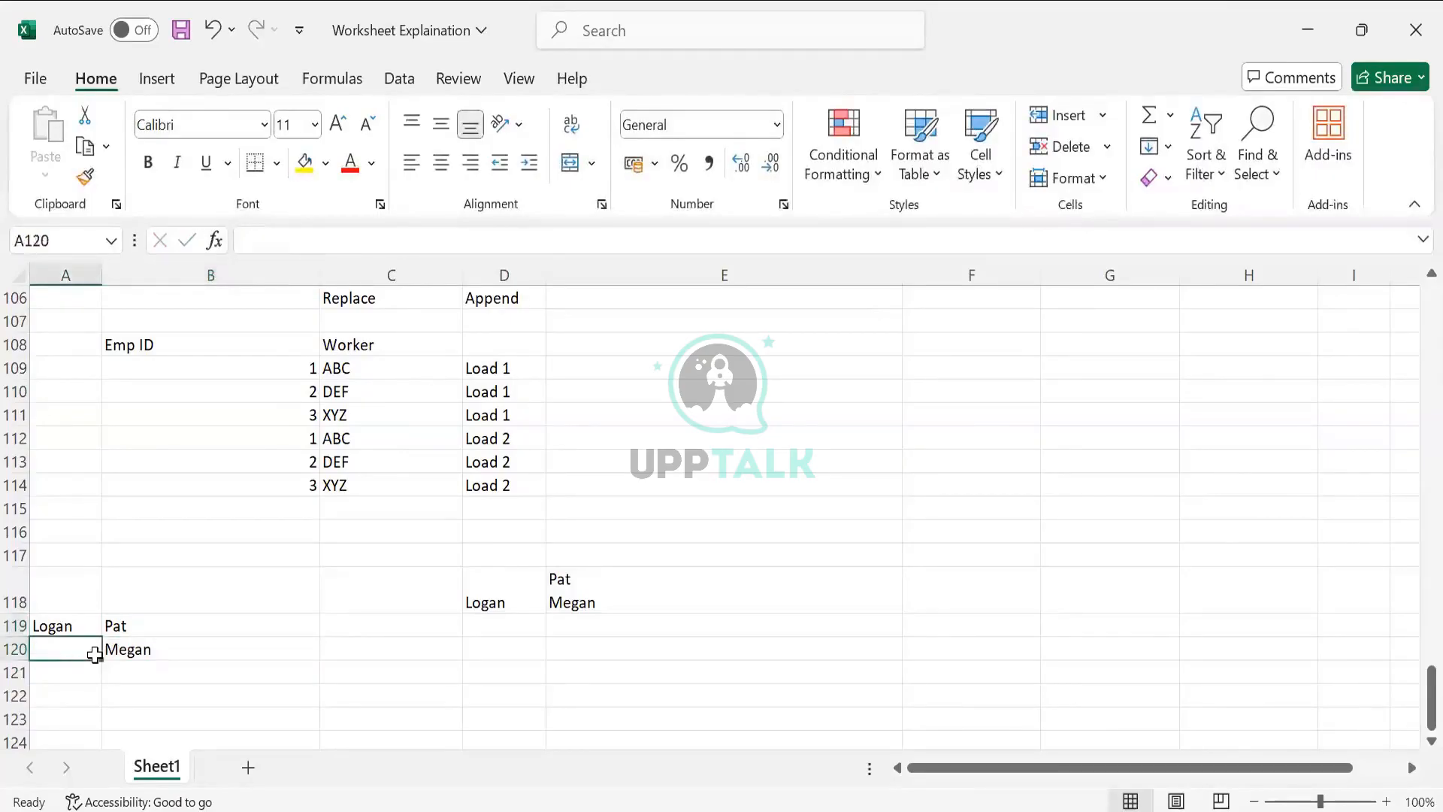
- Enter 100% in C119 and 0 in C120
{"action": "left_click", "coordinate": [356, 606]}
{"action": "left_click", "coordinate": [357, 633]}
{"action": "type", "text": "100"}
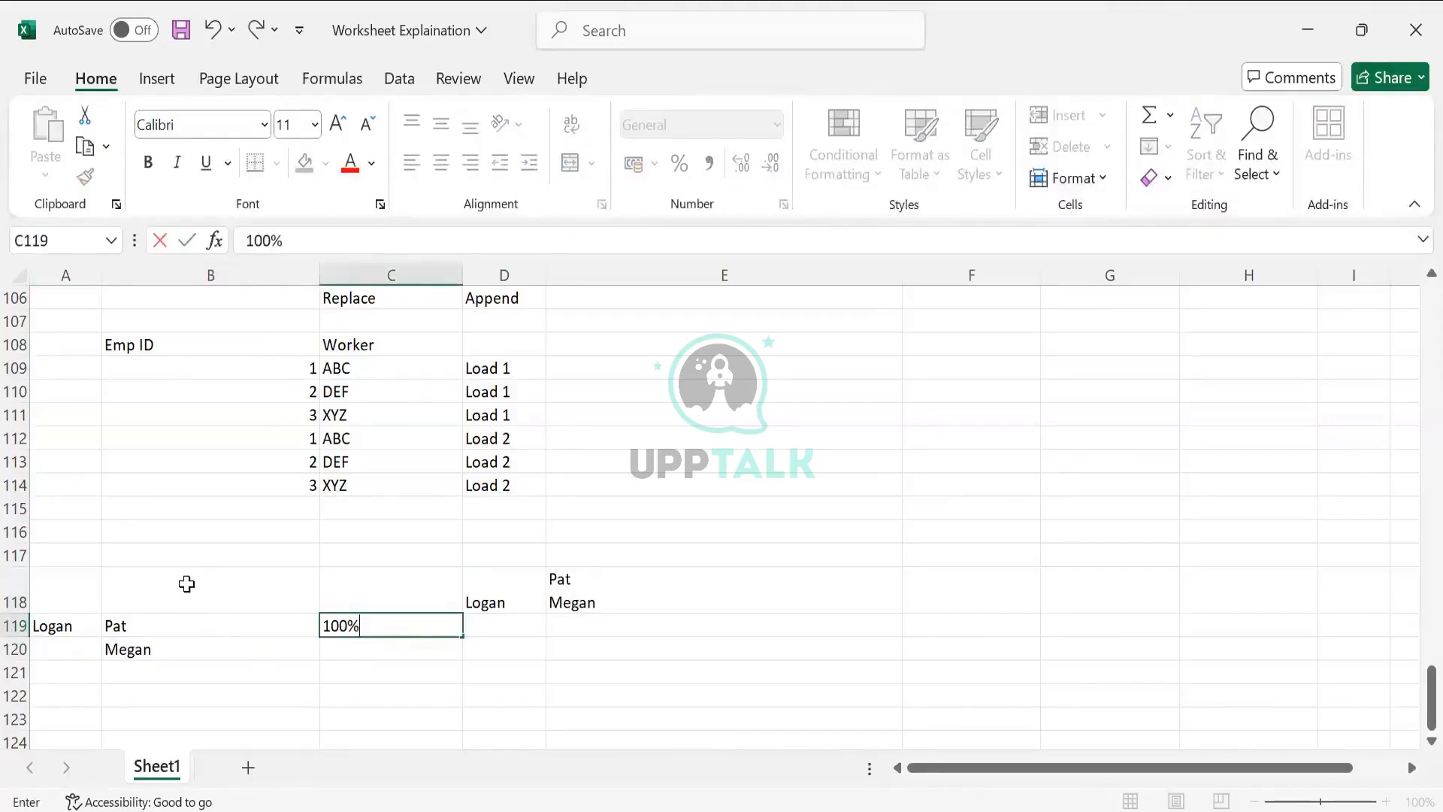
{"action": "left_click", "coordinate": [333, 669]}
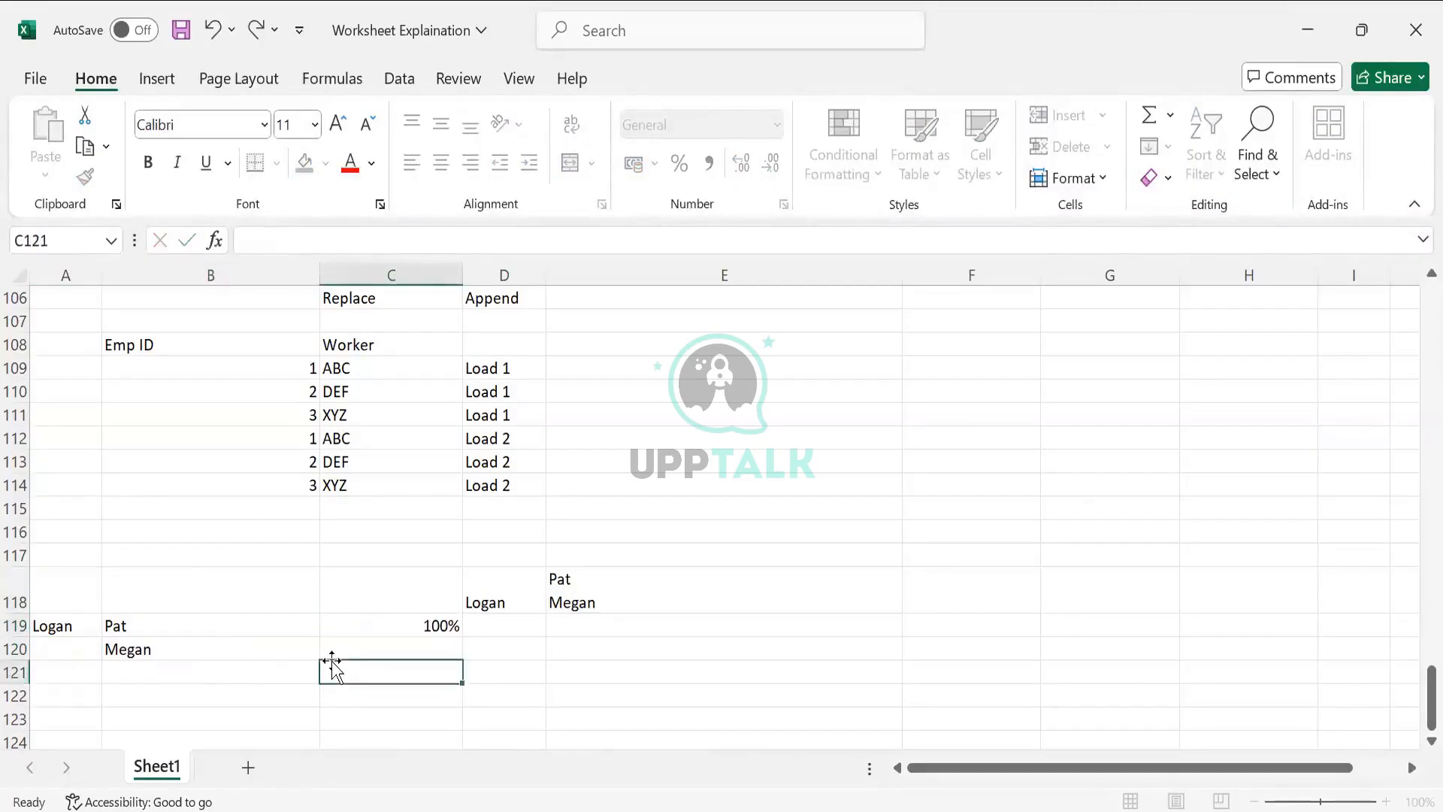
{"action": "left_click", "coordinate": [335, 645]}
{"action": "type", "text": "0"}
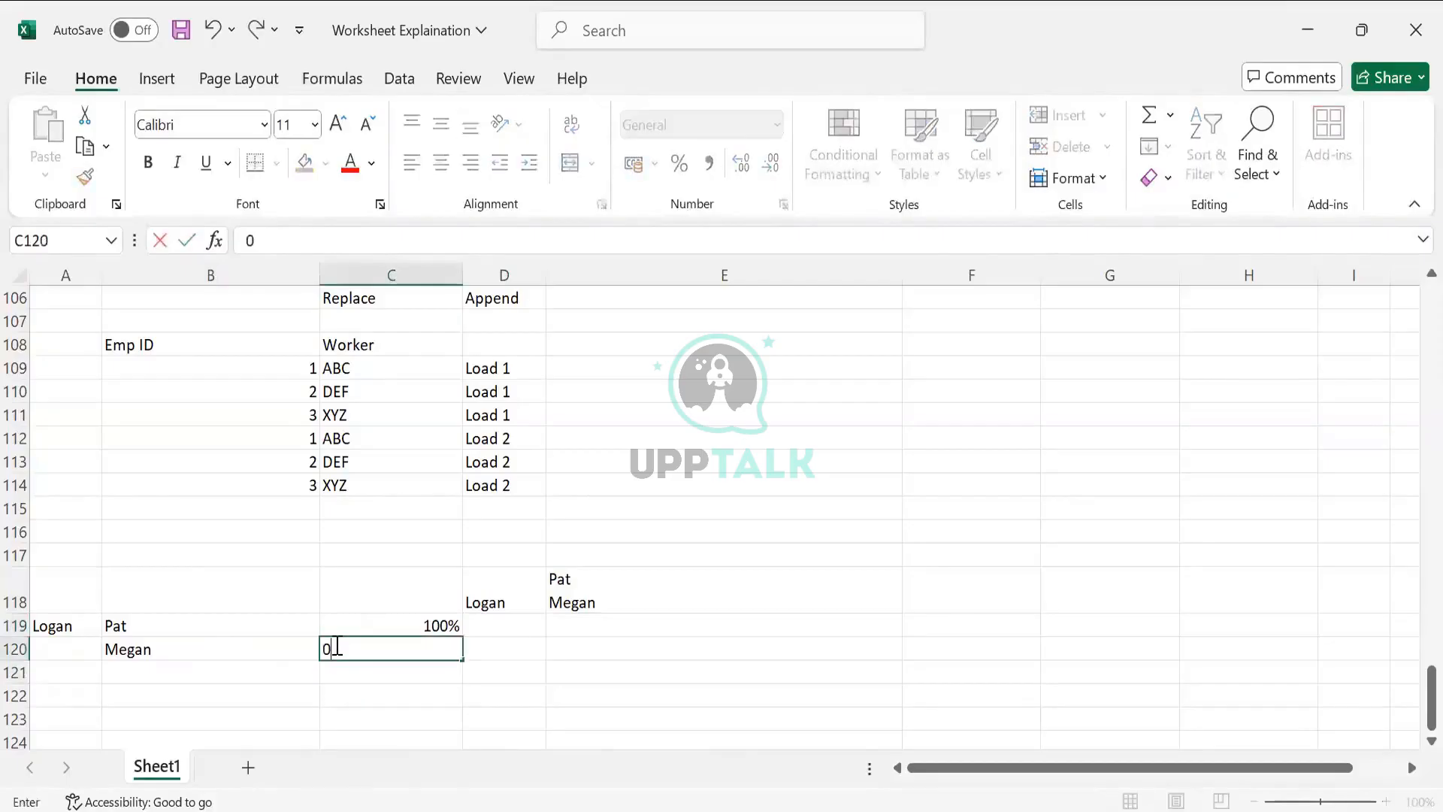
{"action": "key", "text": "Tab"}
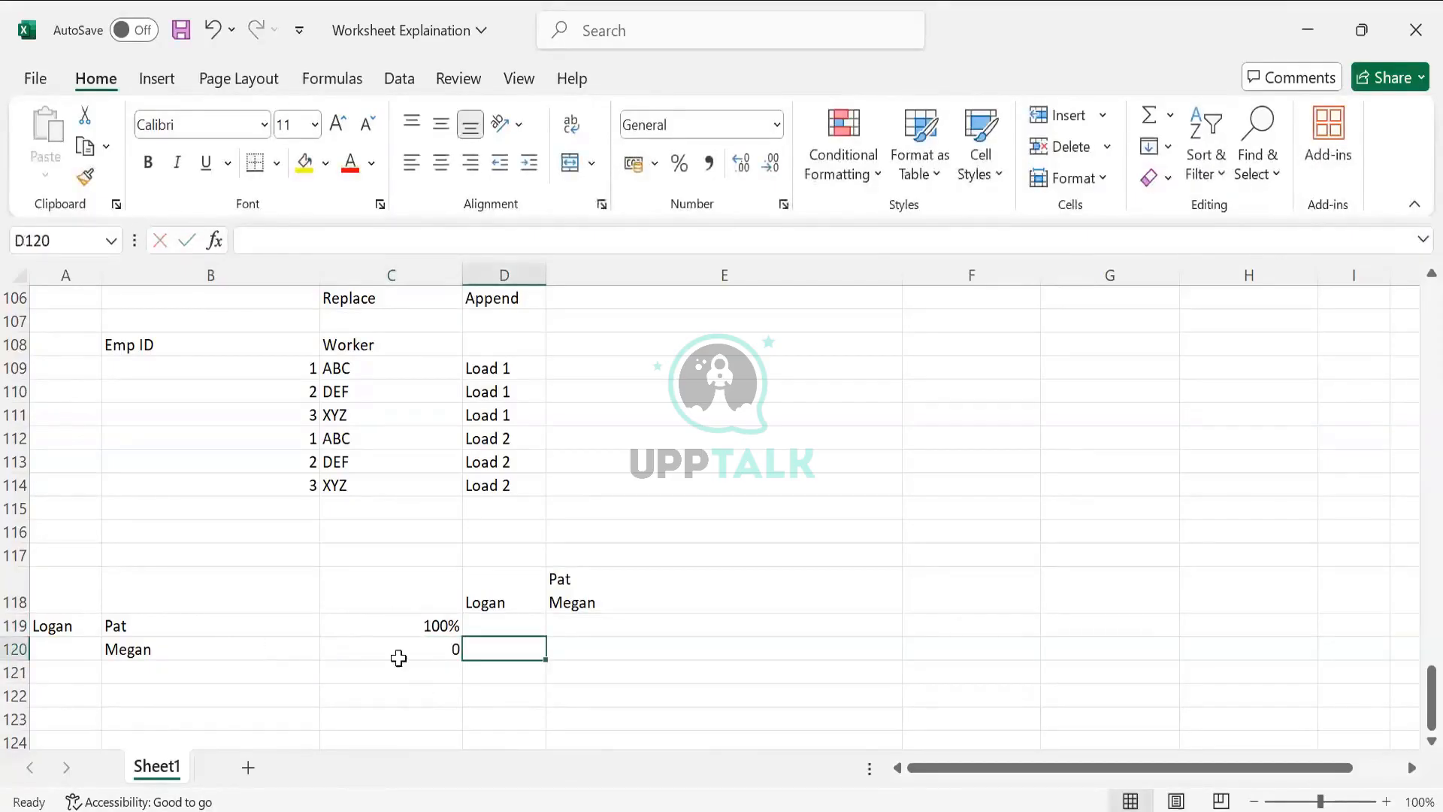
- Enter the worker's name in both E121 and E122
{"action": "left_click", "coordinate": [250, 645]}
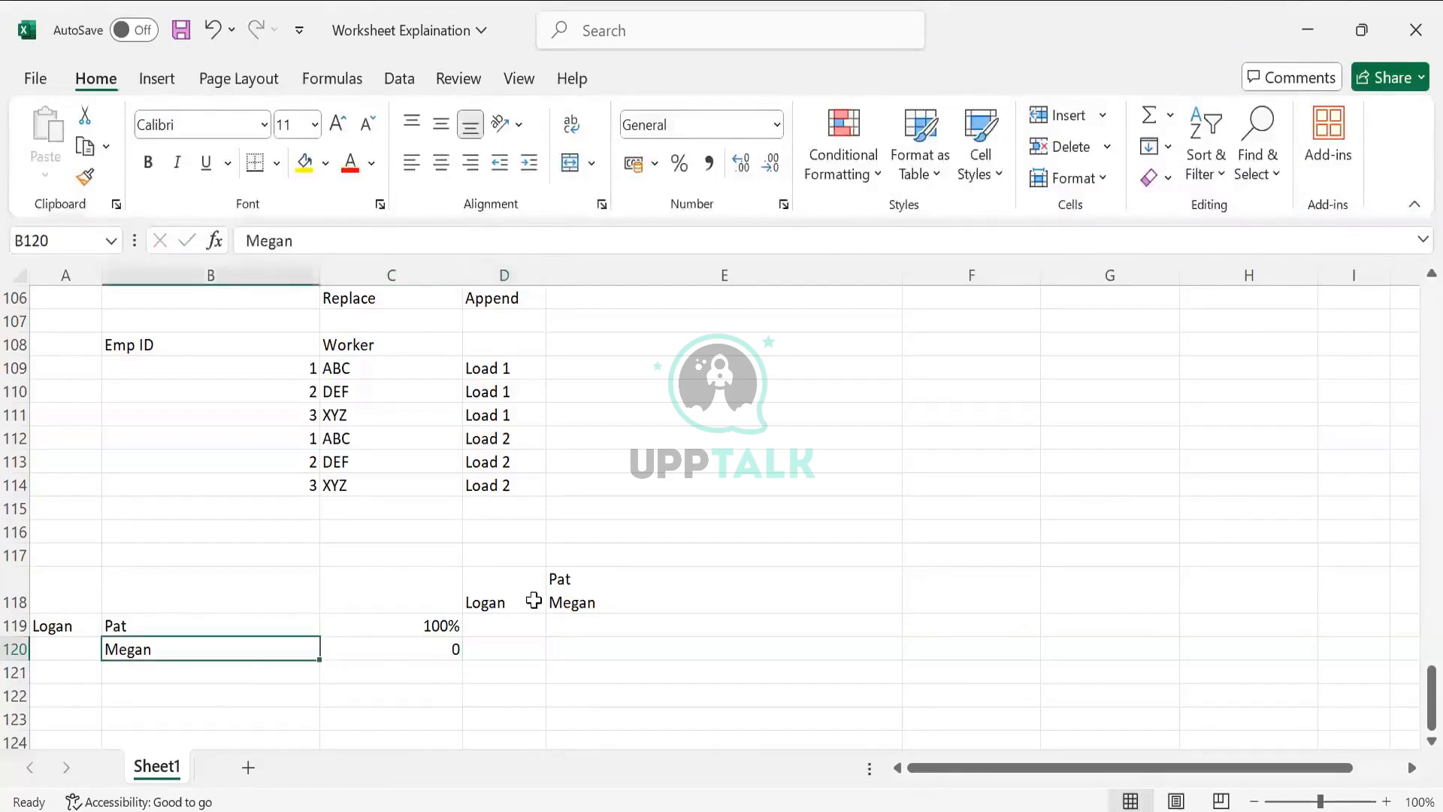
{"action": "left_click", "coordinate": [538, 596]}
{"action": "left_click", "coordinate": [623, 596]}
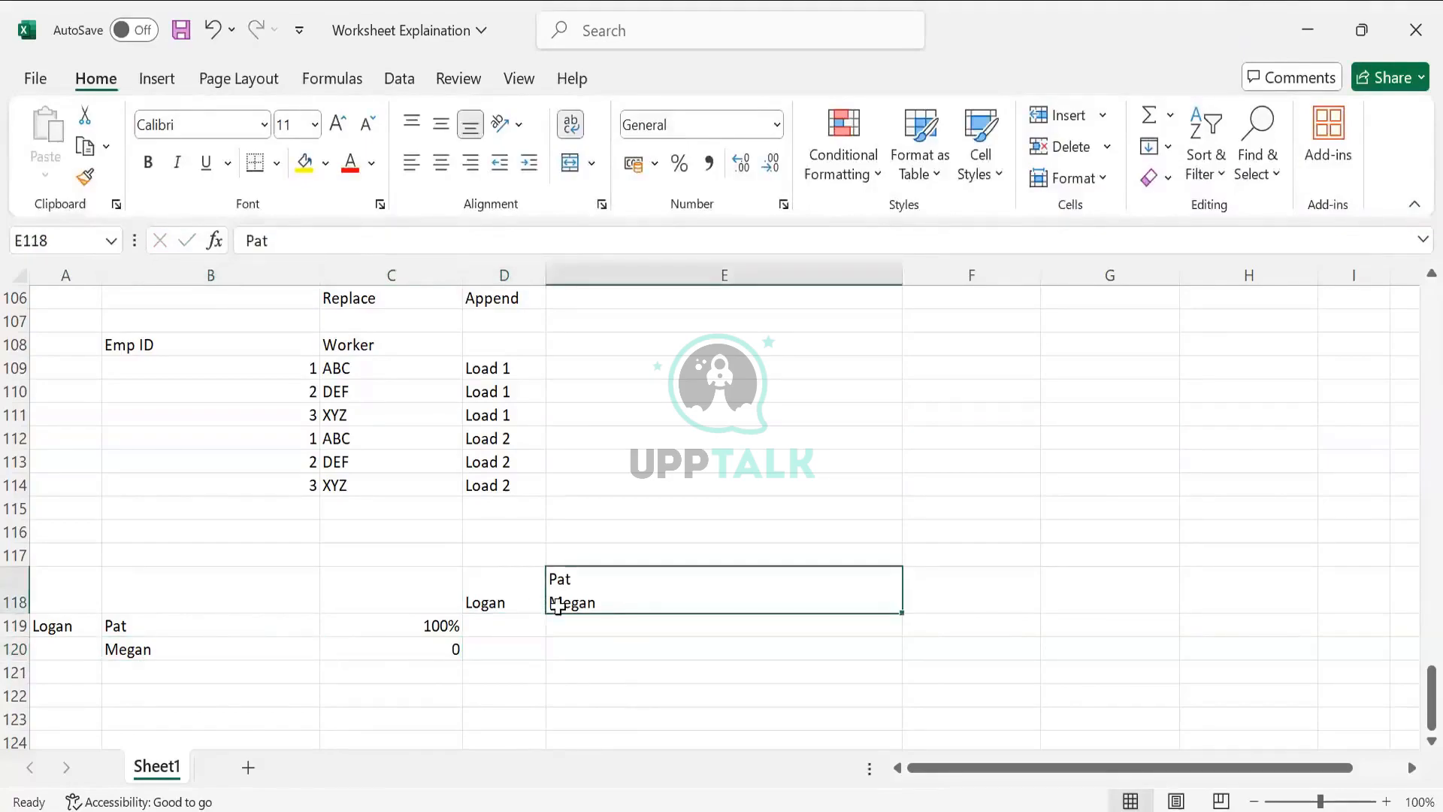
{"action": "left_click_drag", "start_coordinate": [541, 595], "coordinate": [612, 597]}
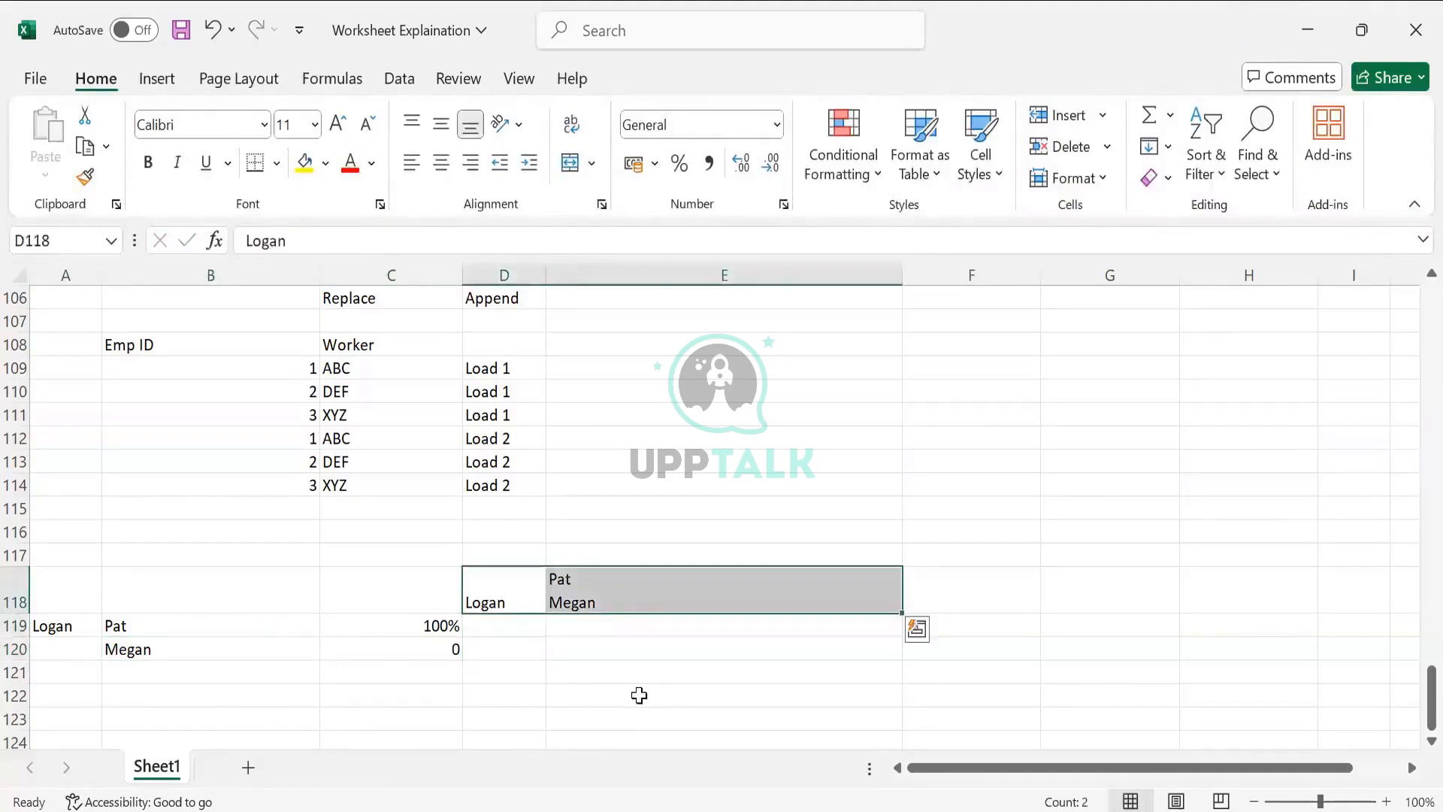
{"action": "left_click", "coordinate": [642, 664]}
{"action": "type", "text": "Logn"}
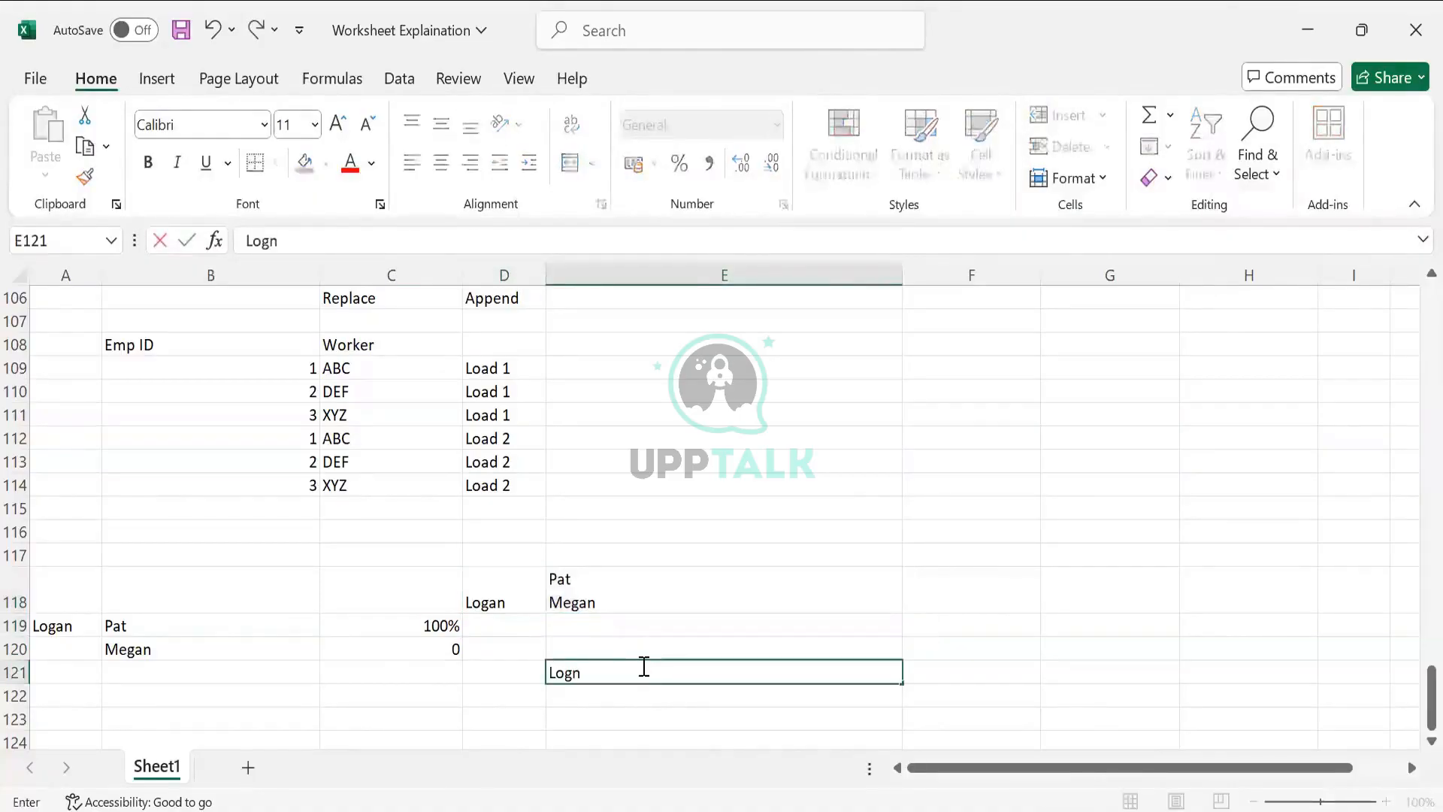
{"action": "key", "text": "BackSpace"}
{"action": "type", "text": "an"}
{"action": "key", "text": "Right"}
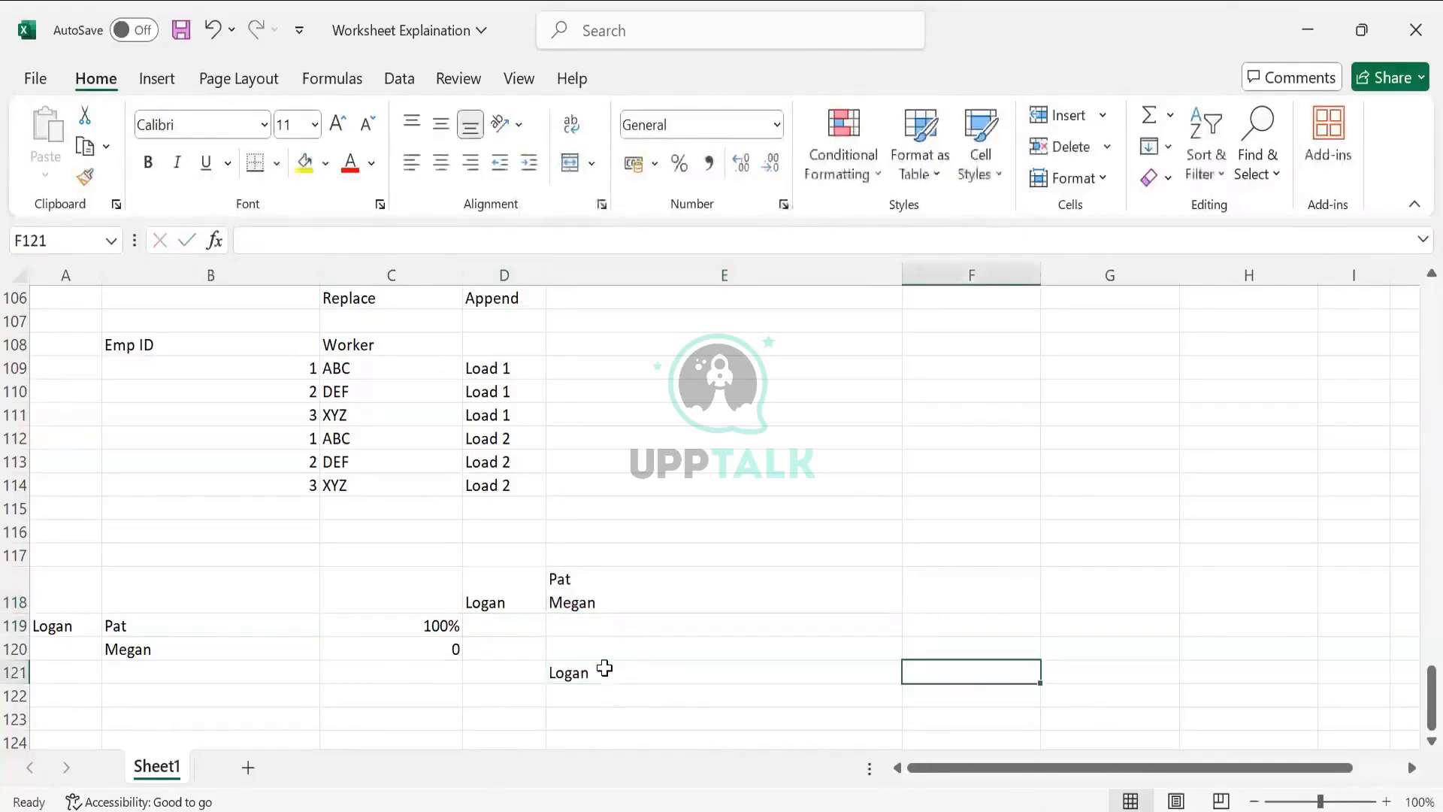
{"action": "key", "text": "Left"}
{"action": "key", "text": "Down"}
{"action": "type", "text": "Logan"}
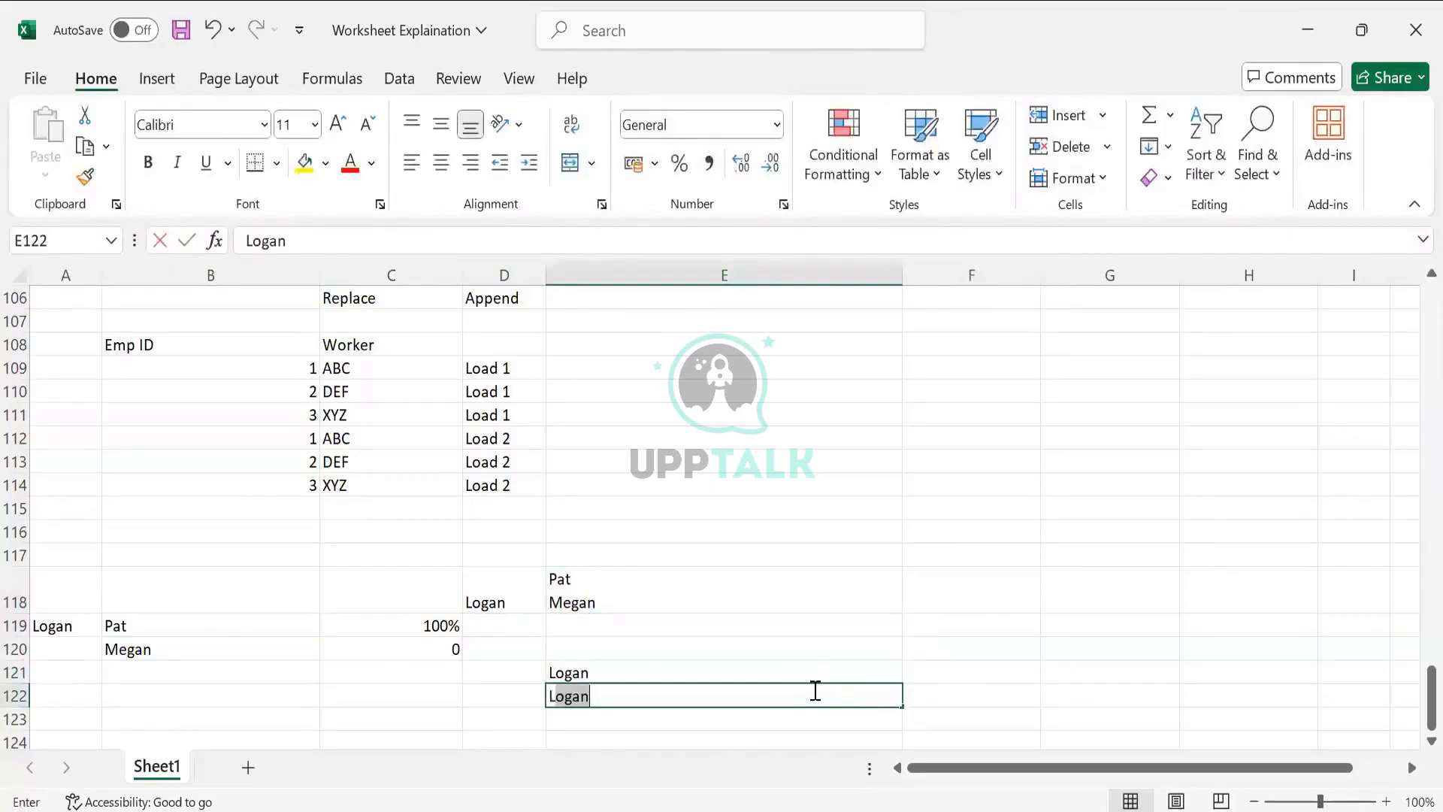
{"action": "key", "text": "Tab"}
- Enter the two dependents' names in F121 and F122
{"action": "left_click", "coordinate": [999, 673]}
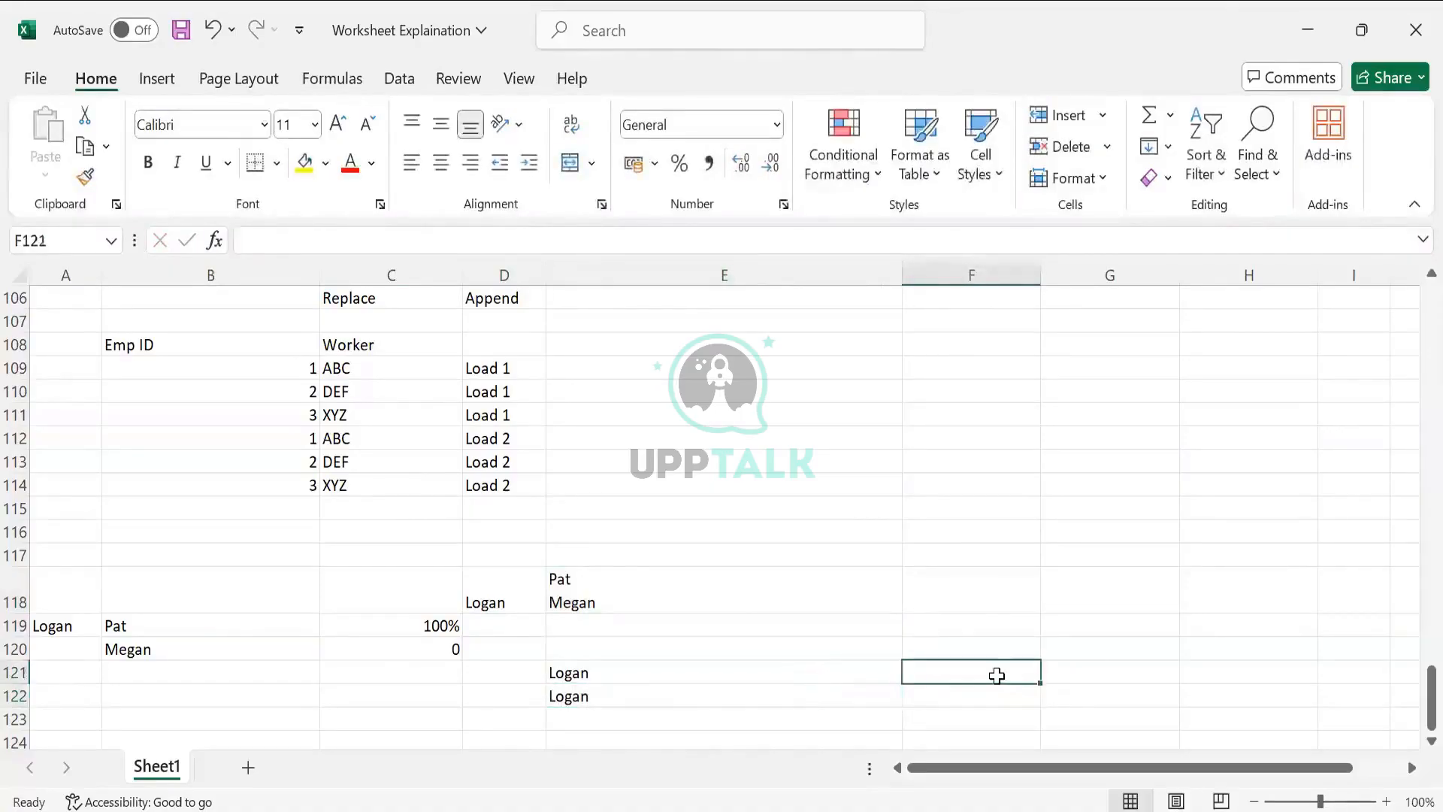
{"action": "type", "text": "Pat"}
{"action": "key", "text": "Return"}
{"action": "type", "text": "Megan"}
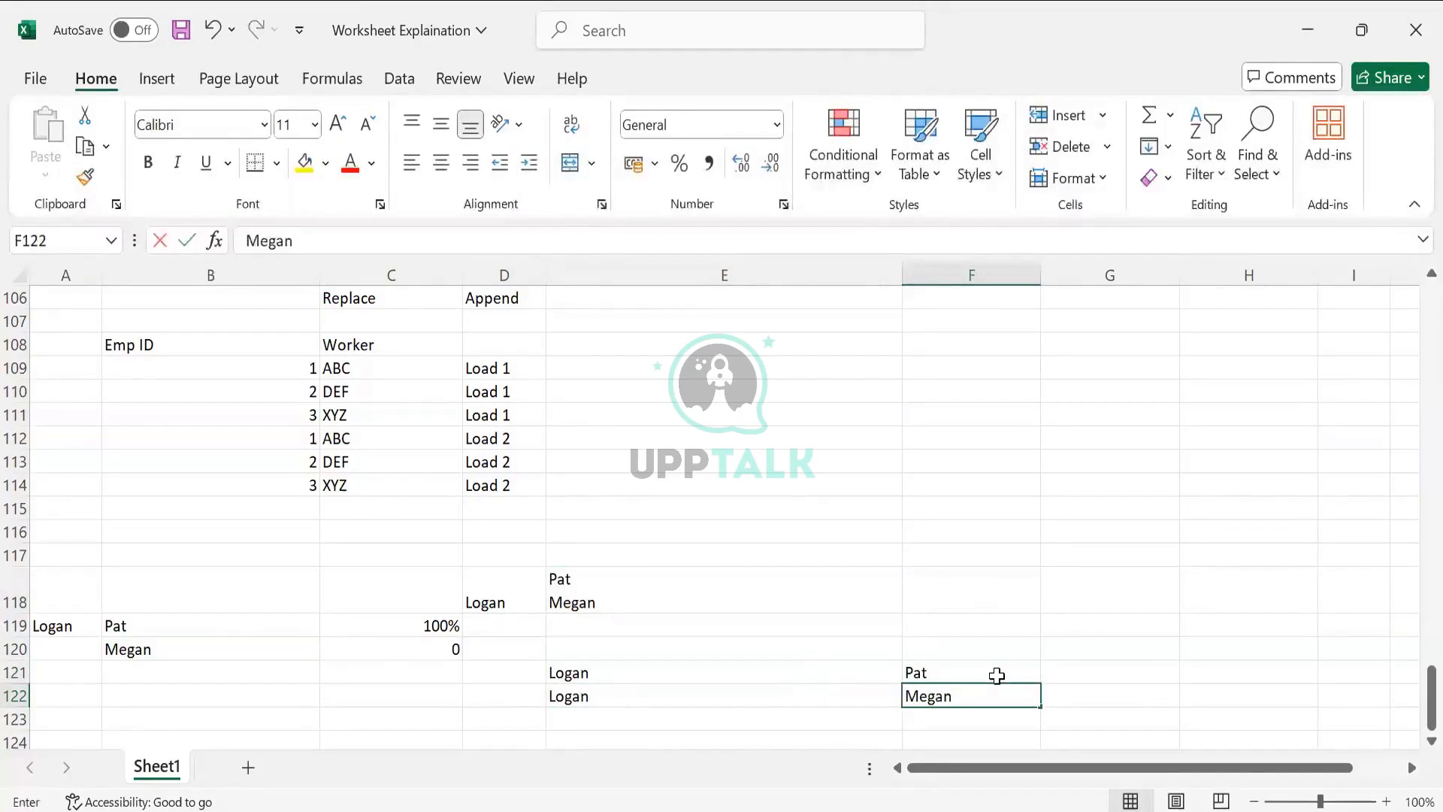
{"action": "key", "text": "Tab"}
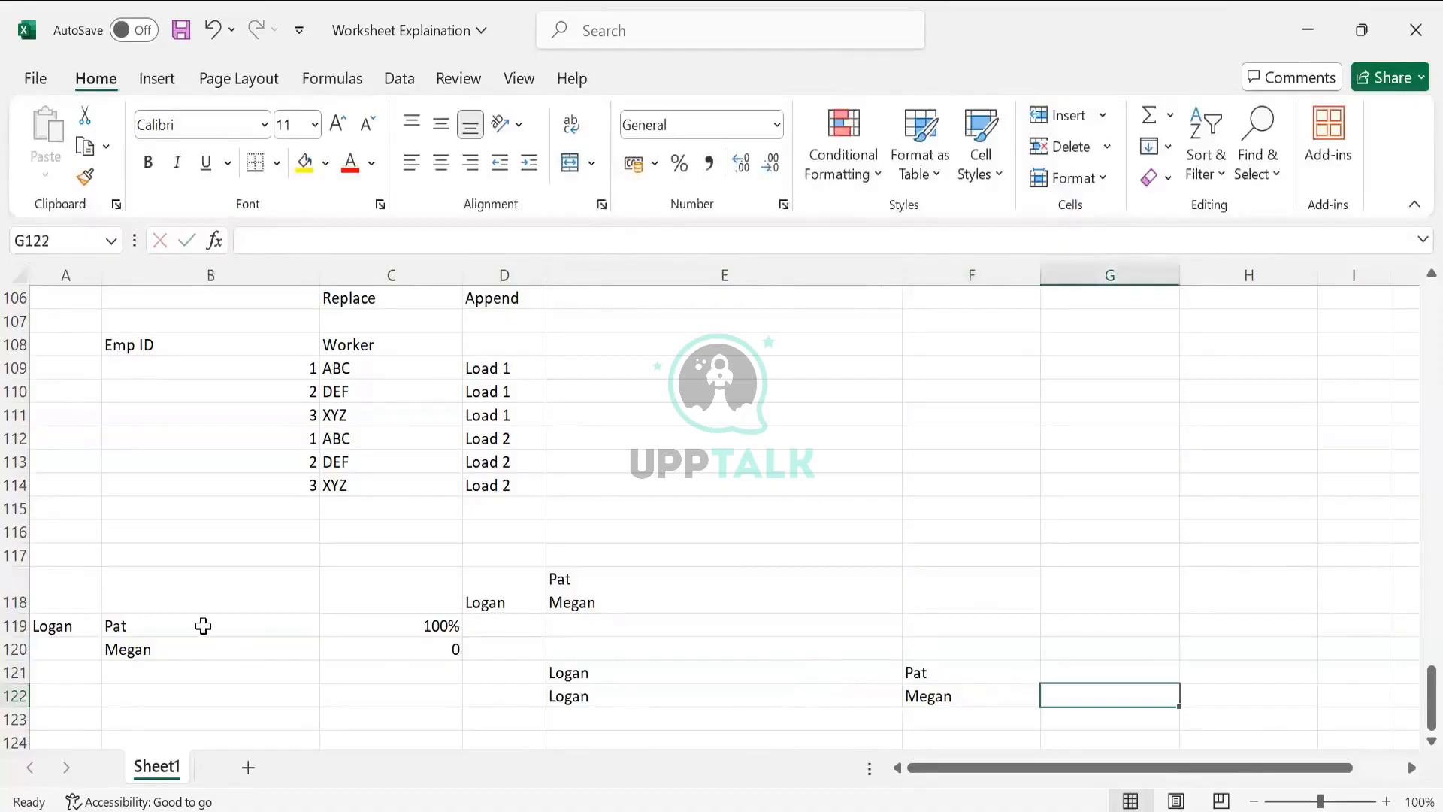
- Replace the entry in B119 with Spouse and clear cell B120
{"action": "left_click", "coordinate": [126, 630]}
{"action": "left_click_drag", "start_coordinate": [130, 630], "coordinate": [152, 653]}
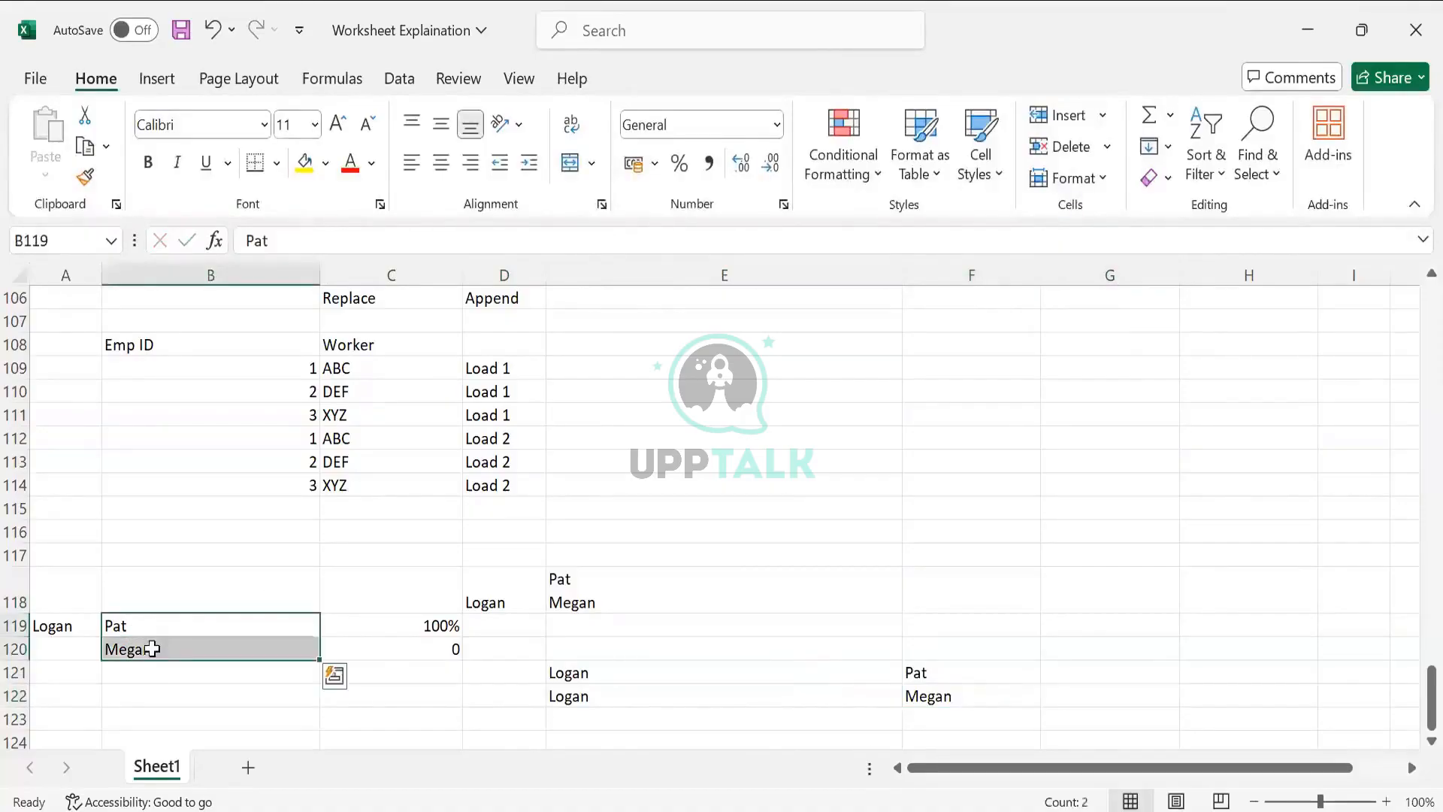
{"action": "left_click", "coordinate": [152, 641]}
{"action": "left_click", "coordinate": [154, 628]}
{"action": "type", "text": "Sp"}
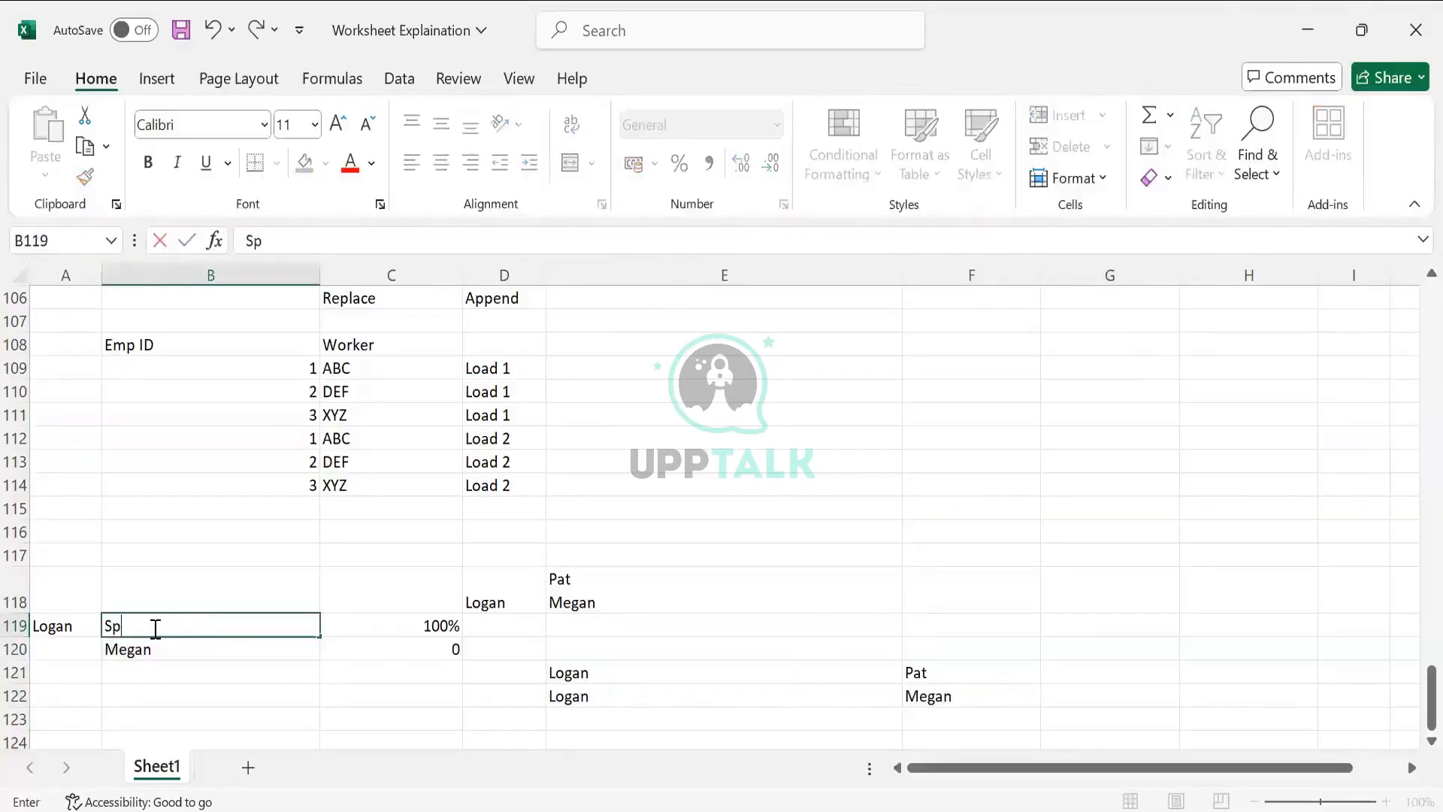
{"action": "type", "text": "ous"}
{"action": "key", "text": "Tab"}
{"action": "key", "text": "Down"}
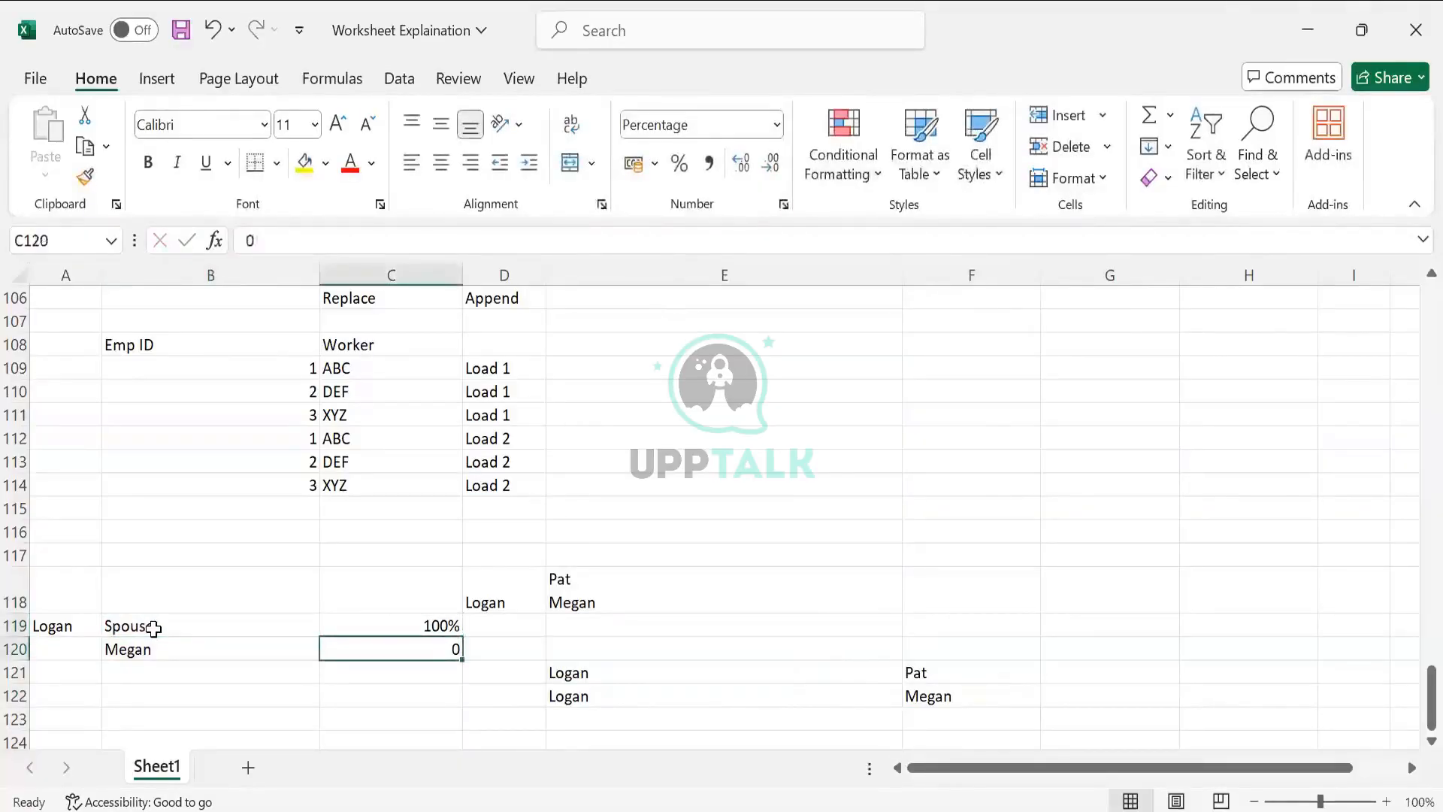
{"action": "key", "text": "Left"}
{"action": "key", "text": "Delete"}
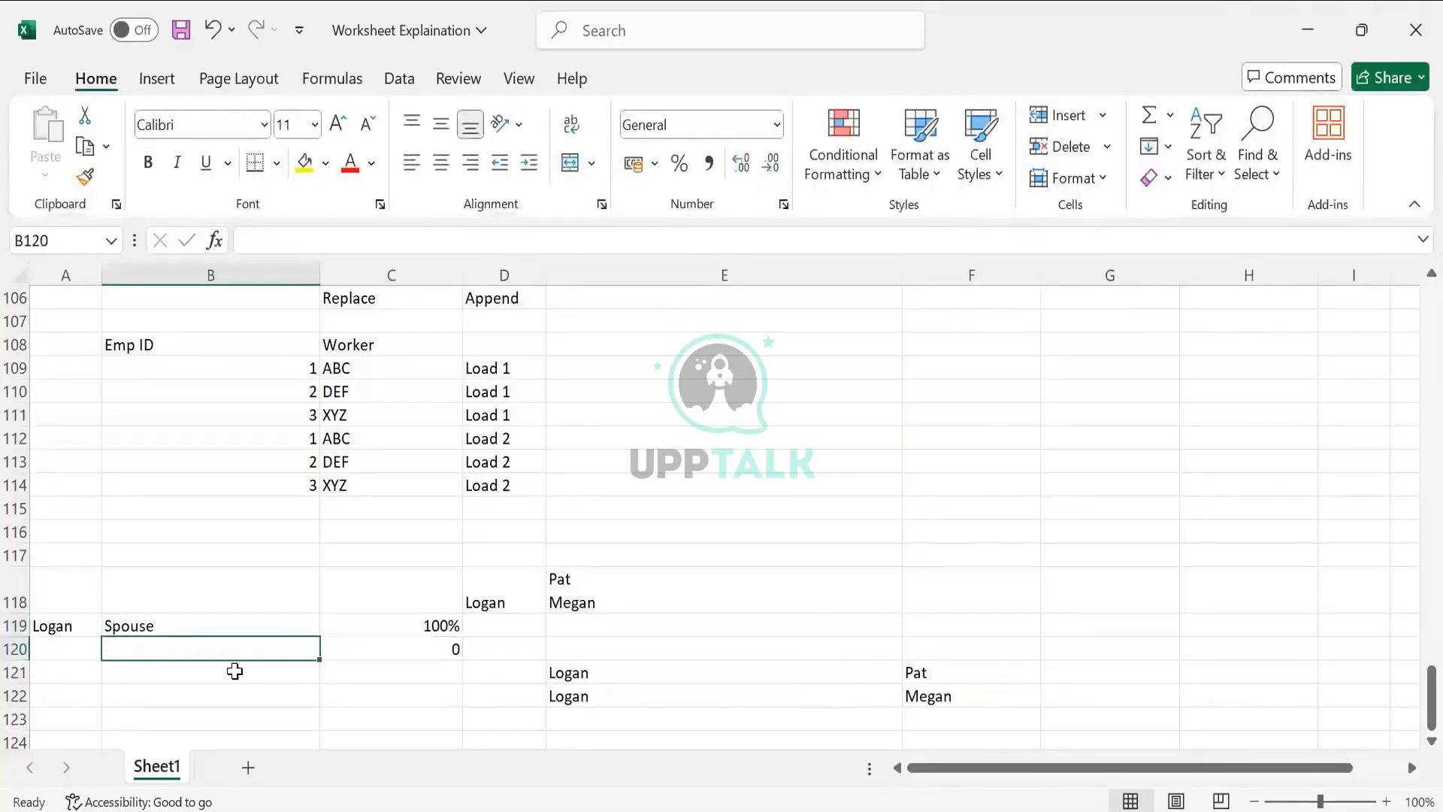
{"action": "left_click", "coordinate": [473, 648]}
{"action": "scroll", "coordinate": [707, 556], "scroll_direction": "down", "scroll_amount": 2}
{"action": "scroll", "coordinate": [436, 580], "scroll_direction": "up", "scroll_amount": 2}
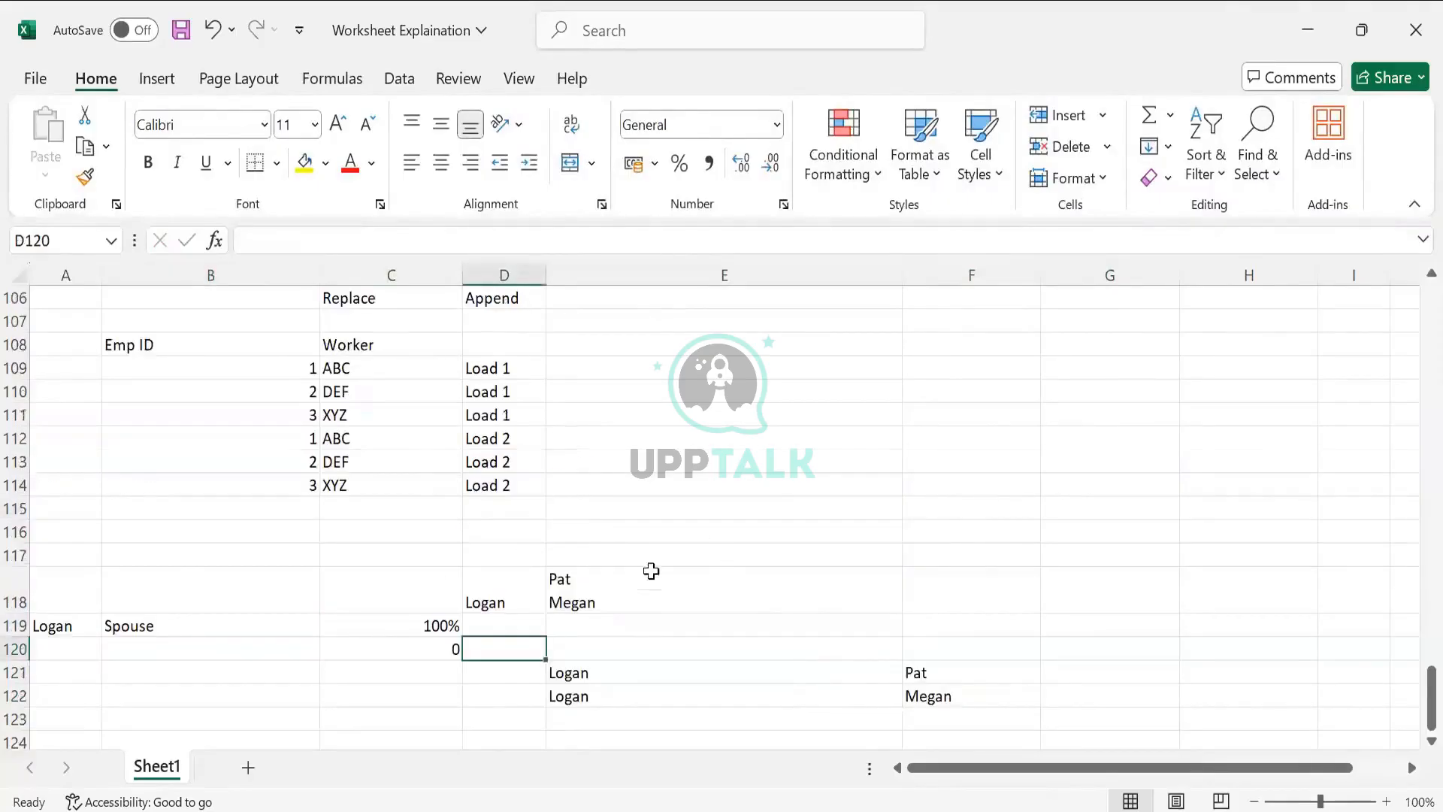
{"action": "left_click", "coordinate": [590, 579]}
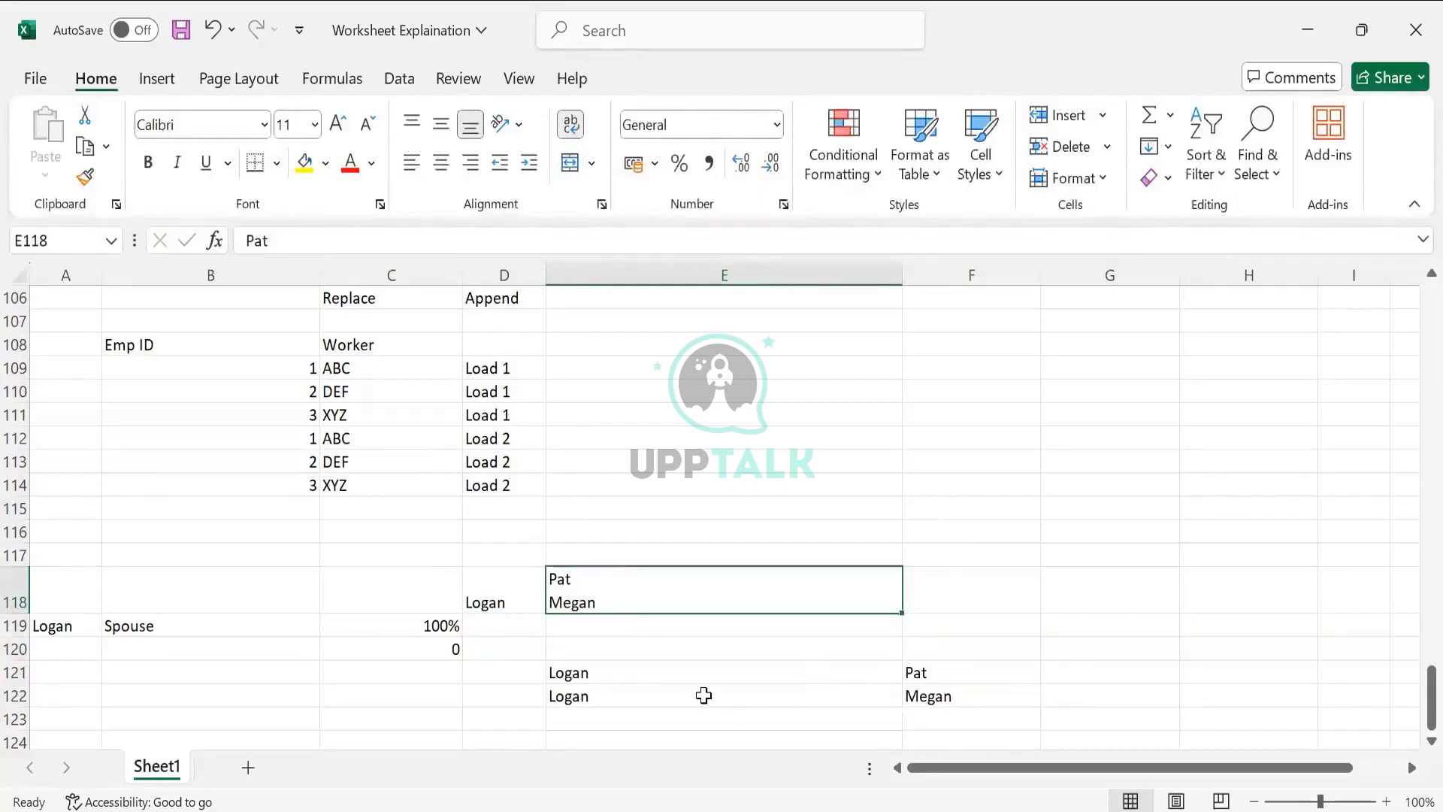
{"action": "left_click", "coordinate": [1067, 663]}
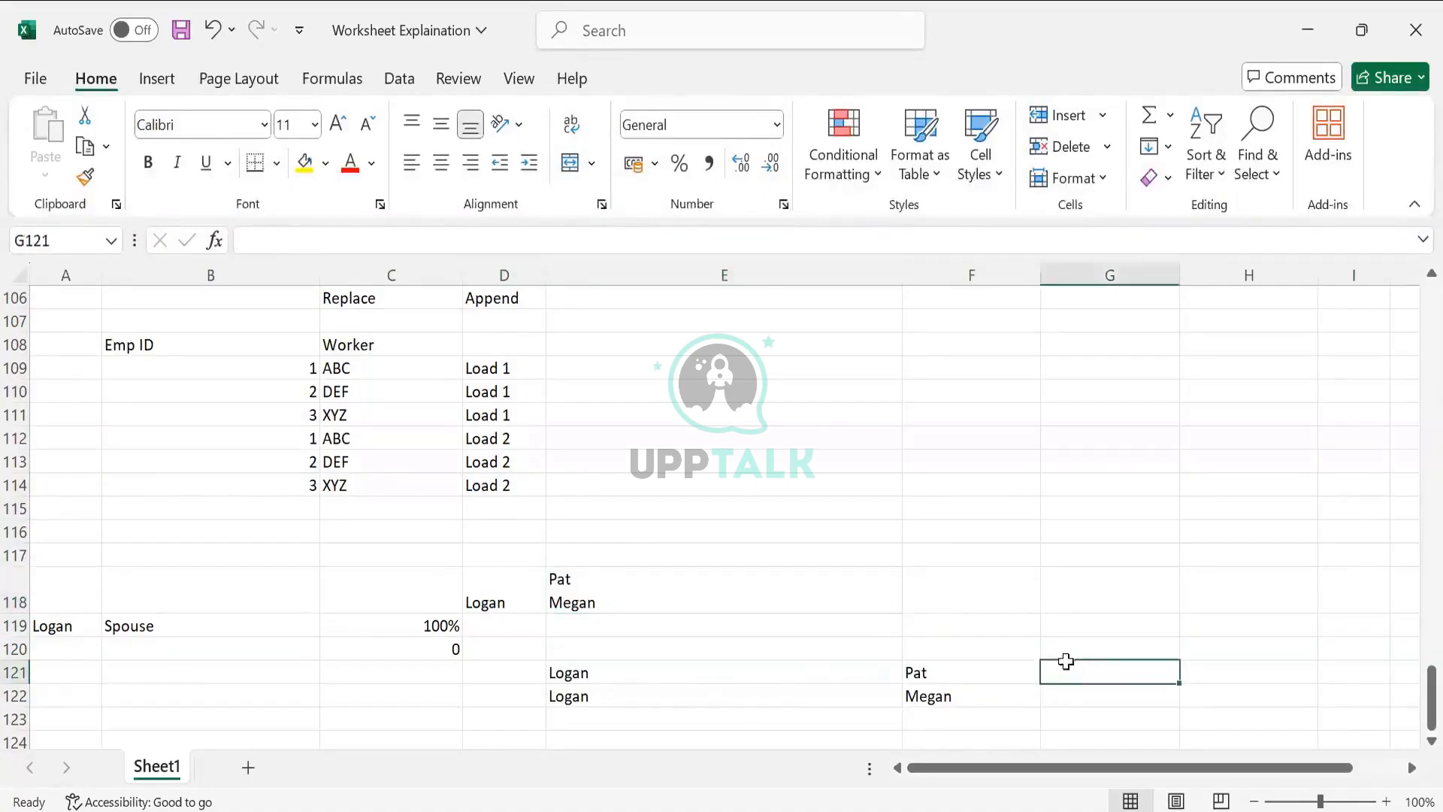
{"action": "left_click", "coordinate": [415, 623]}
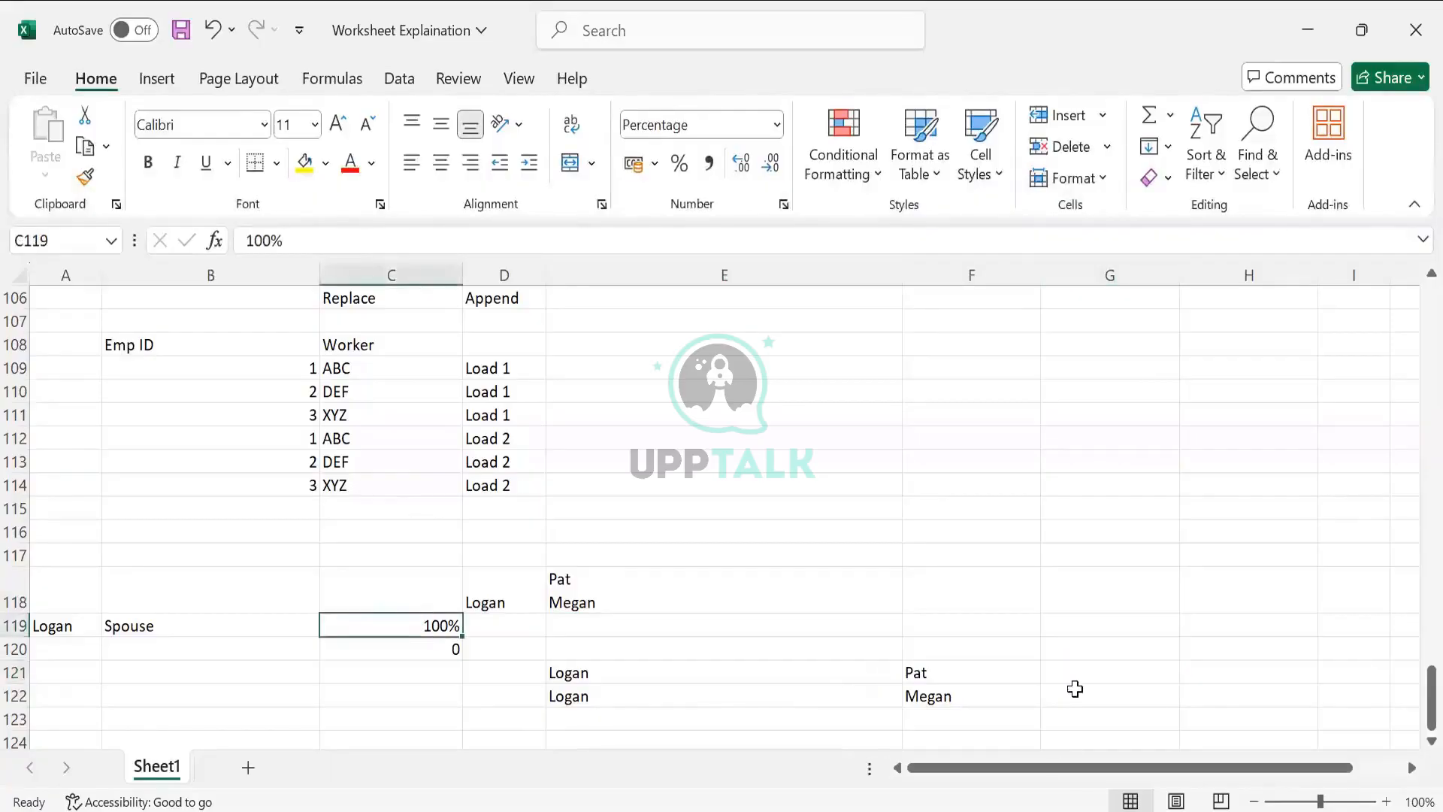
{"action": "left_click", "coordinate": [1075, 691]}
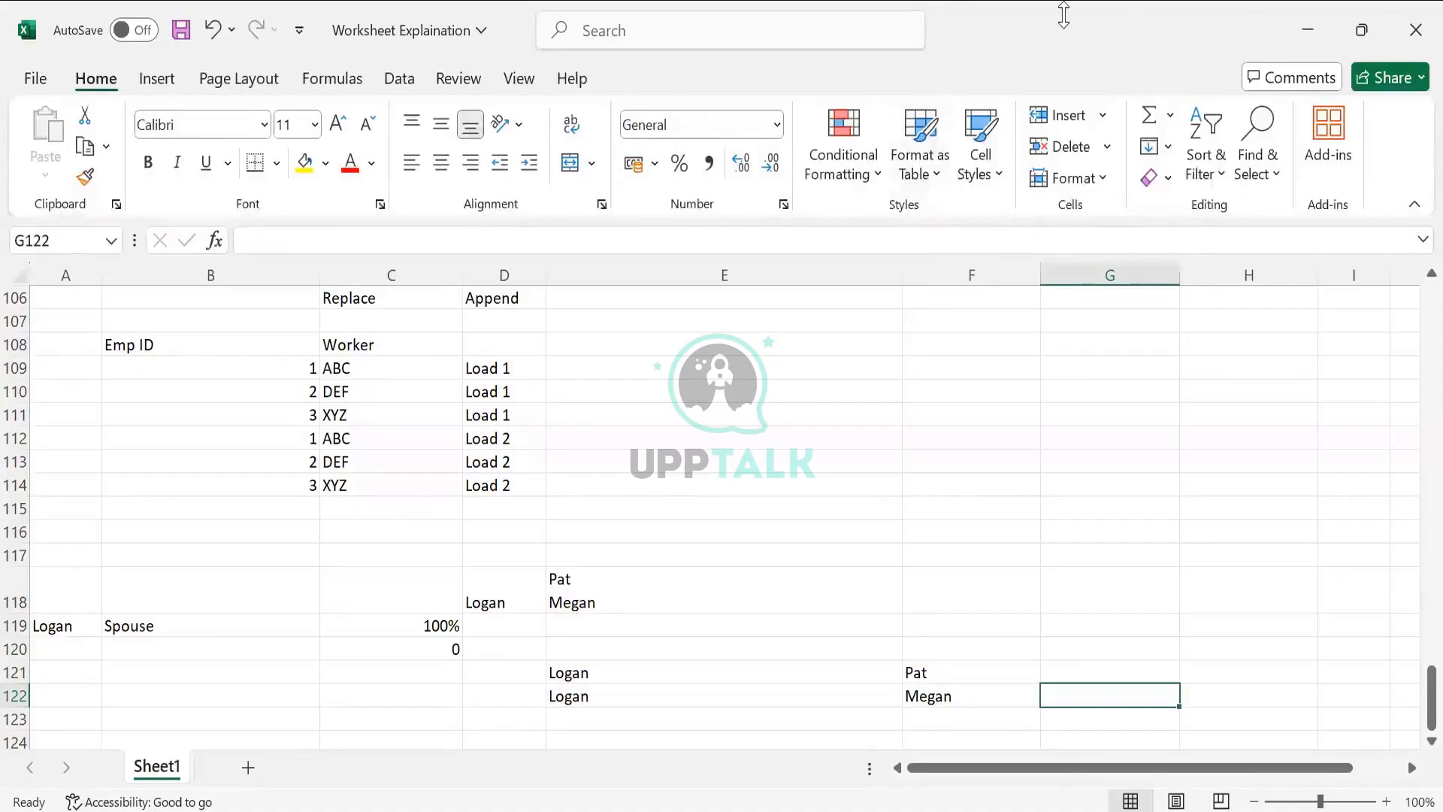
{"action": "left_click", "coordinate": [1063, 15]}
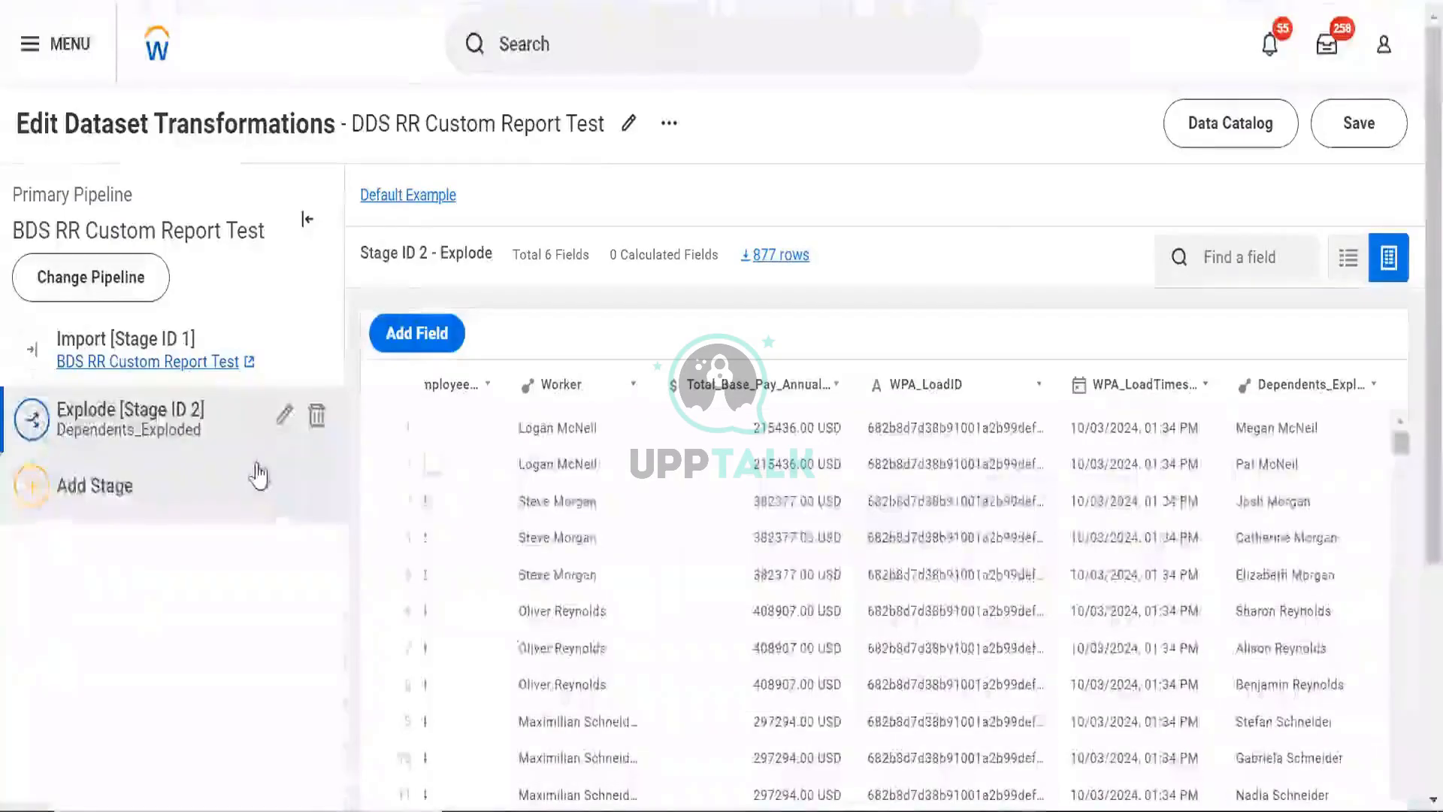
- Add an Unpivot stage after the Explode stage, choosing Worker and Employee_ID as its input fields
{"action": "left_click", "coordinate": [258, 475]}
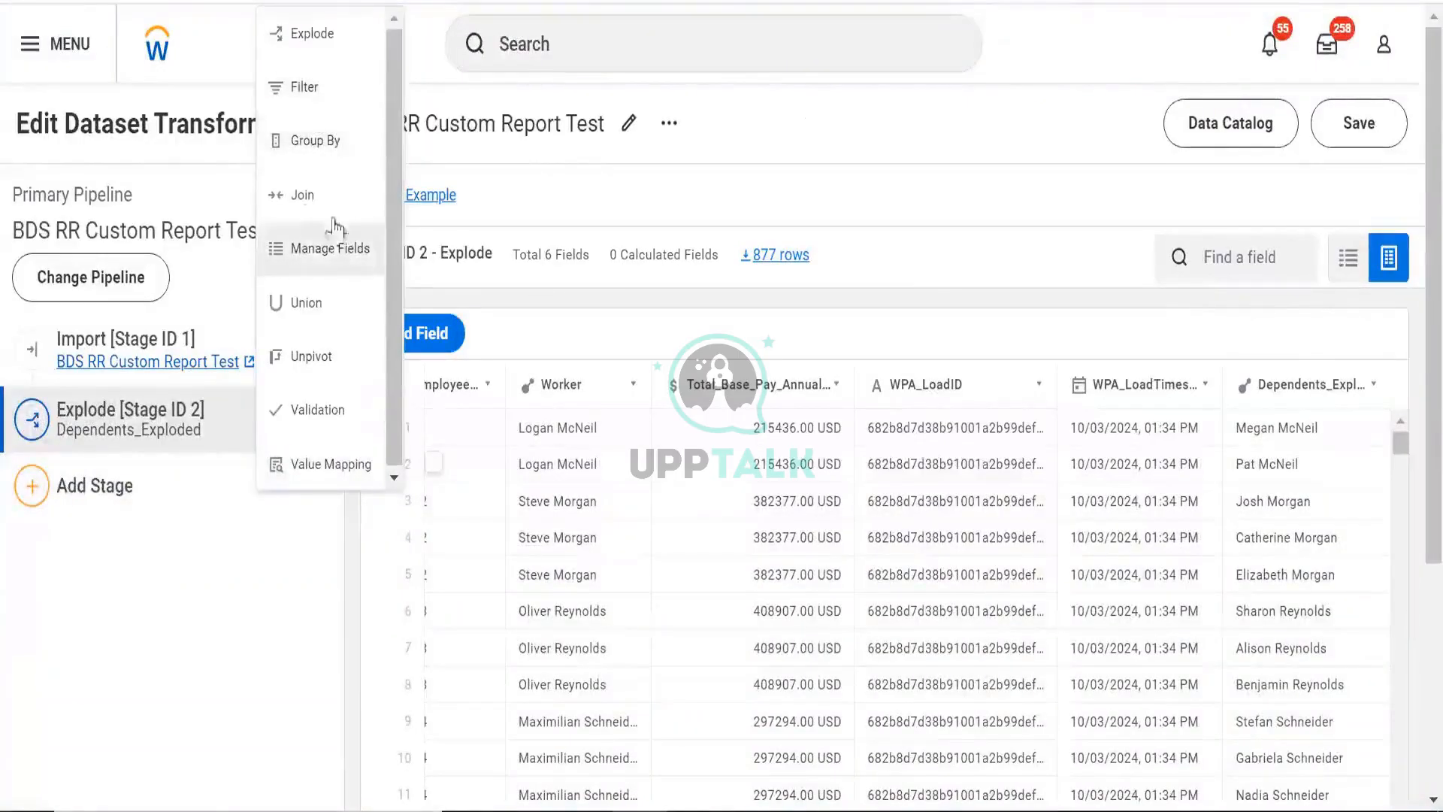
{"action": "left_click", "coordinate": [307, 368]}
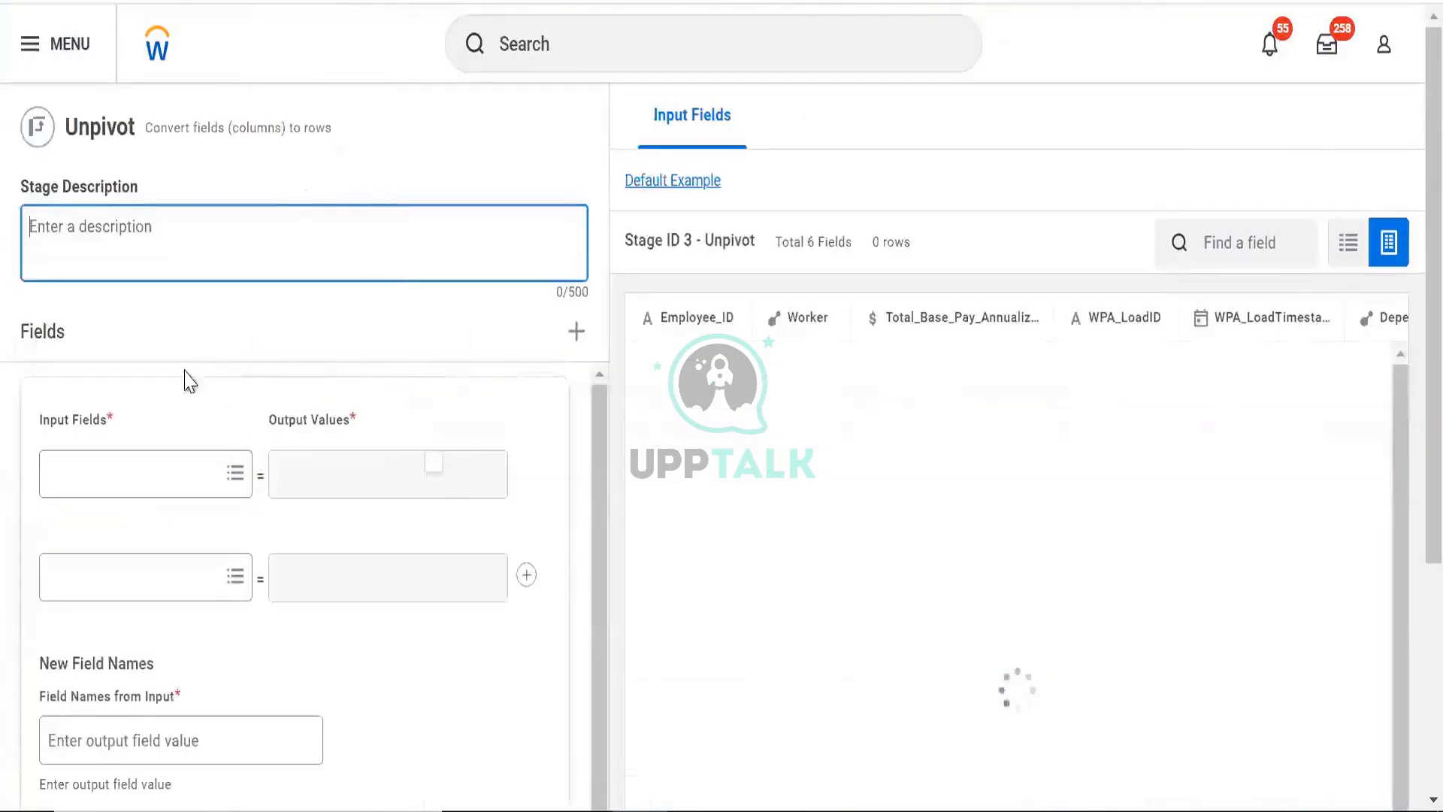
{"action": "left_click", "coordinate": [162, 472]}
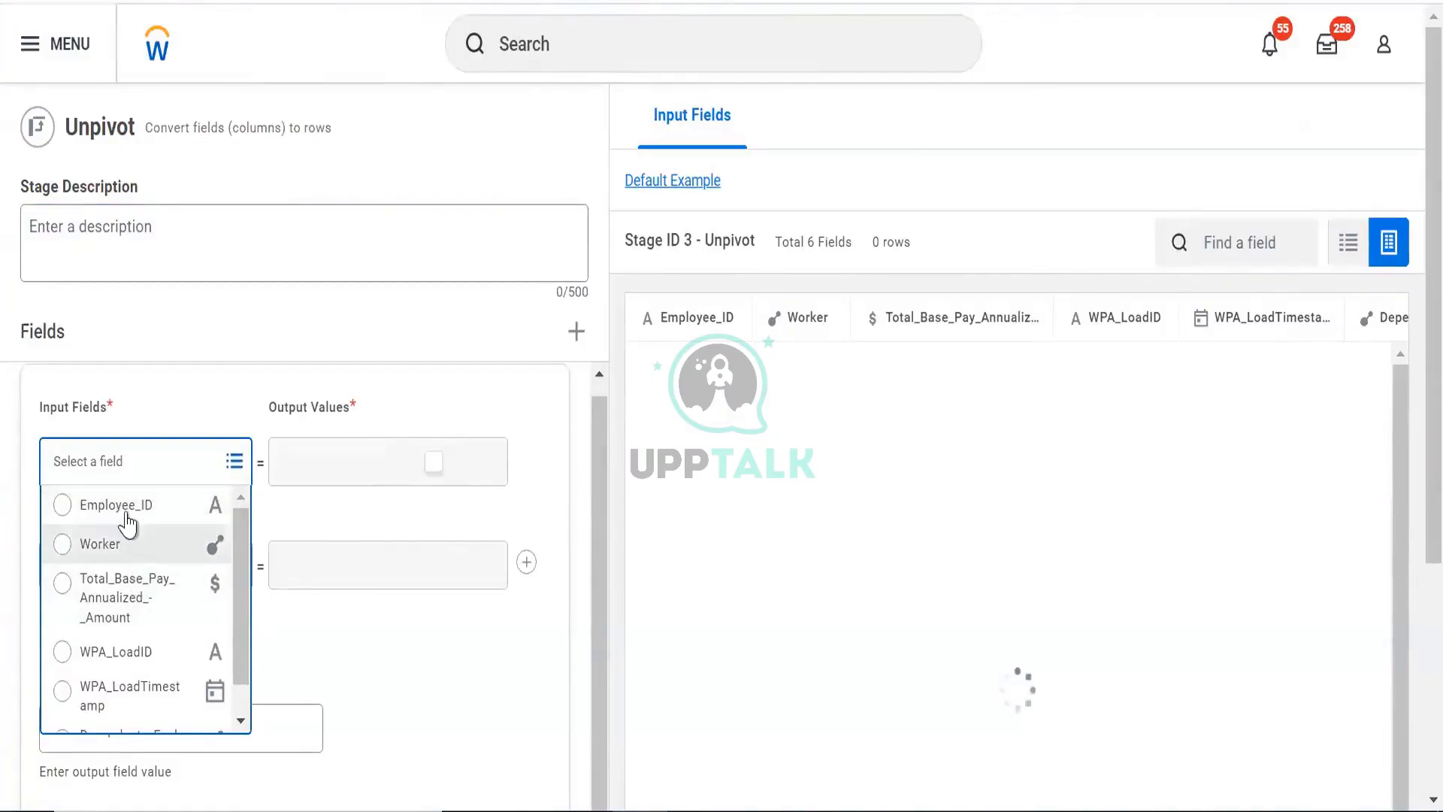
{"action": "left_click", "coordinate": [206, 533]}
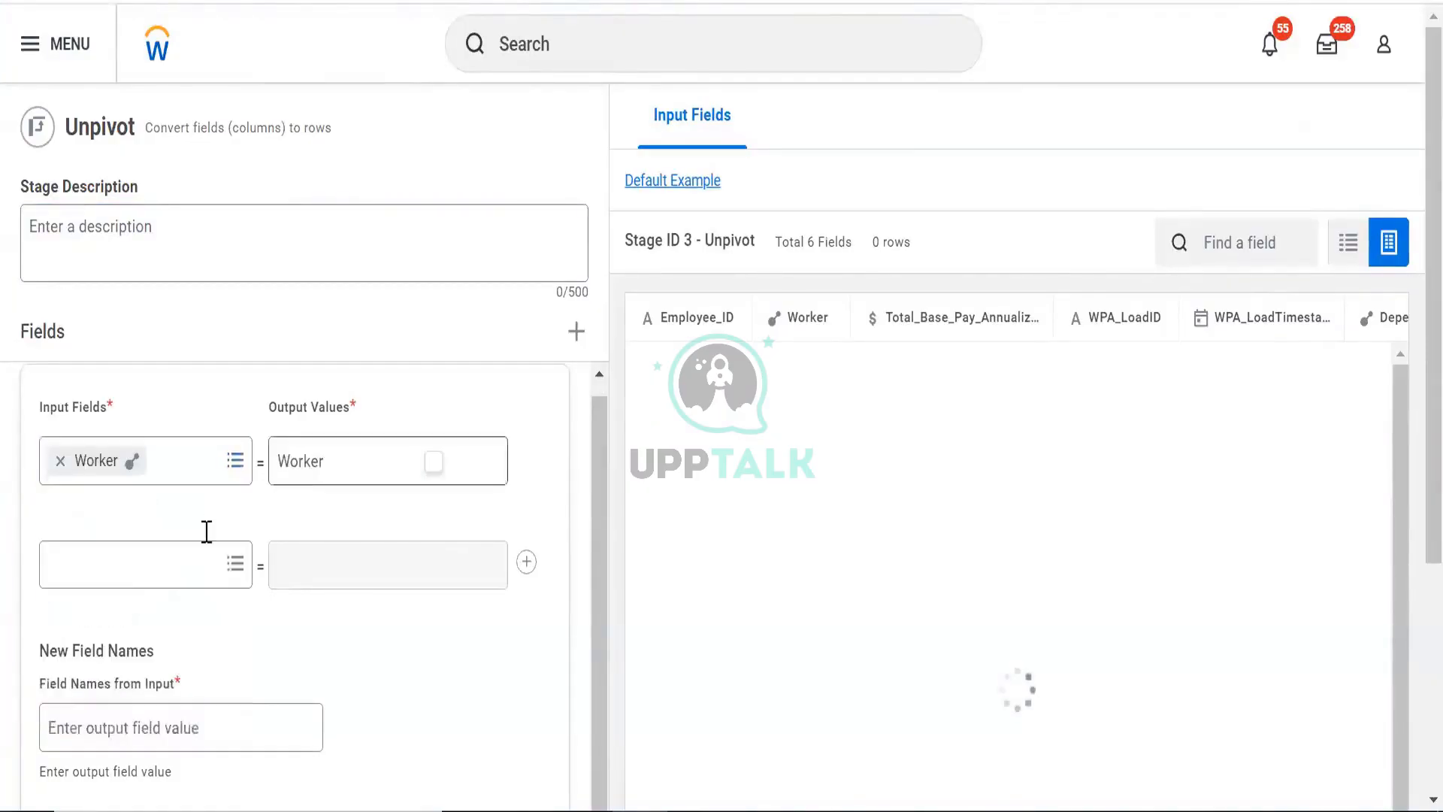
{"action": "left_click", "coordinate": [128, 575]}
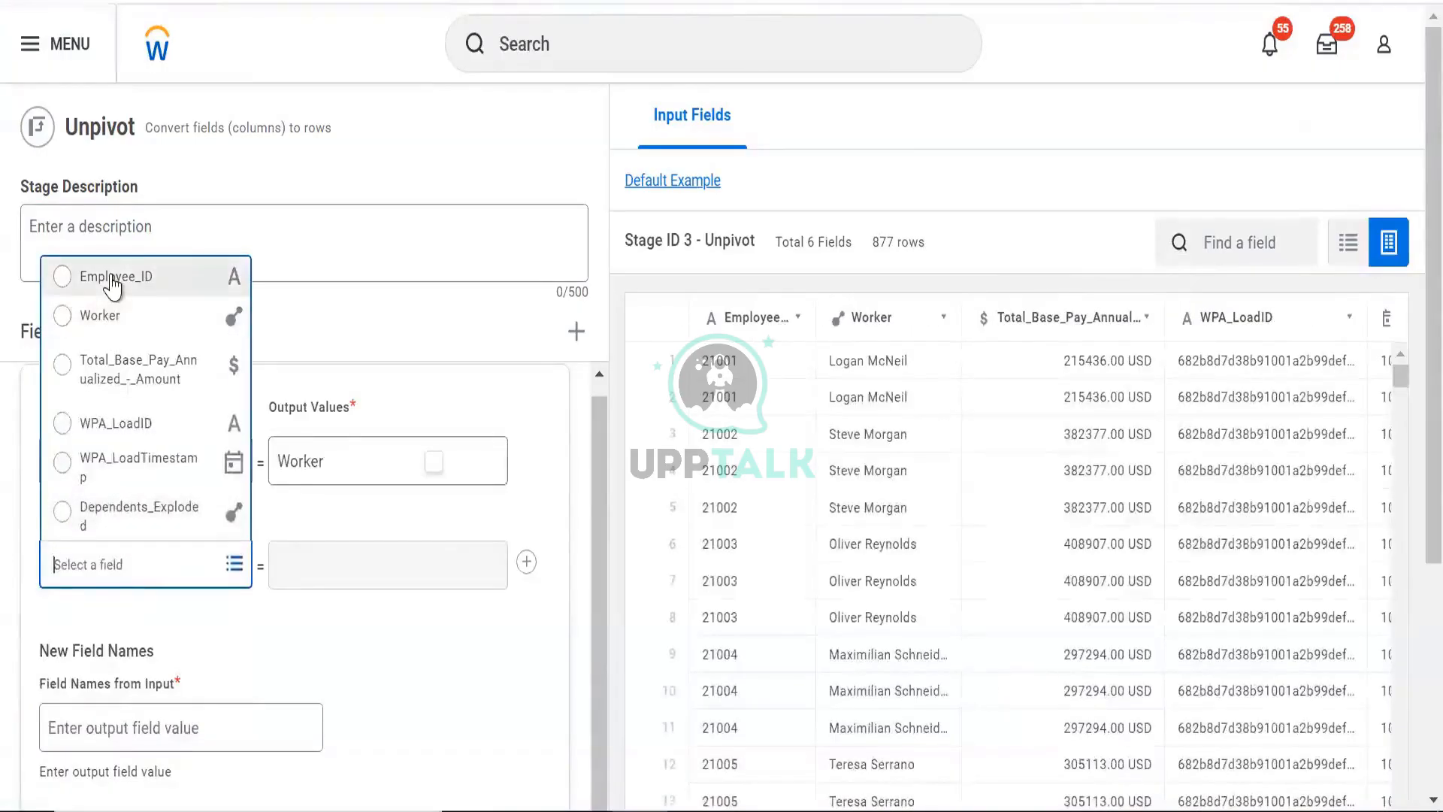
{"action": "left_click", "coordinate": [115, 278]}
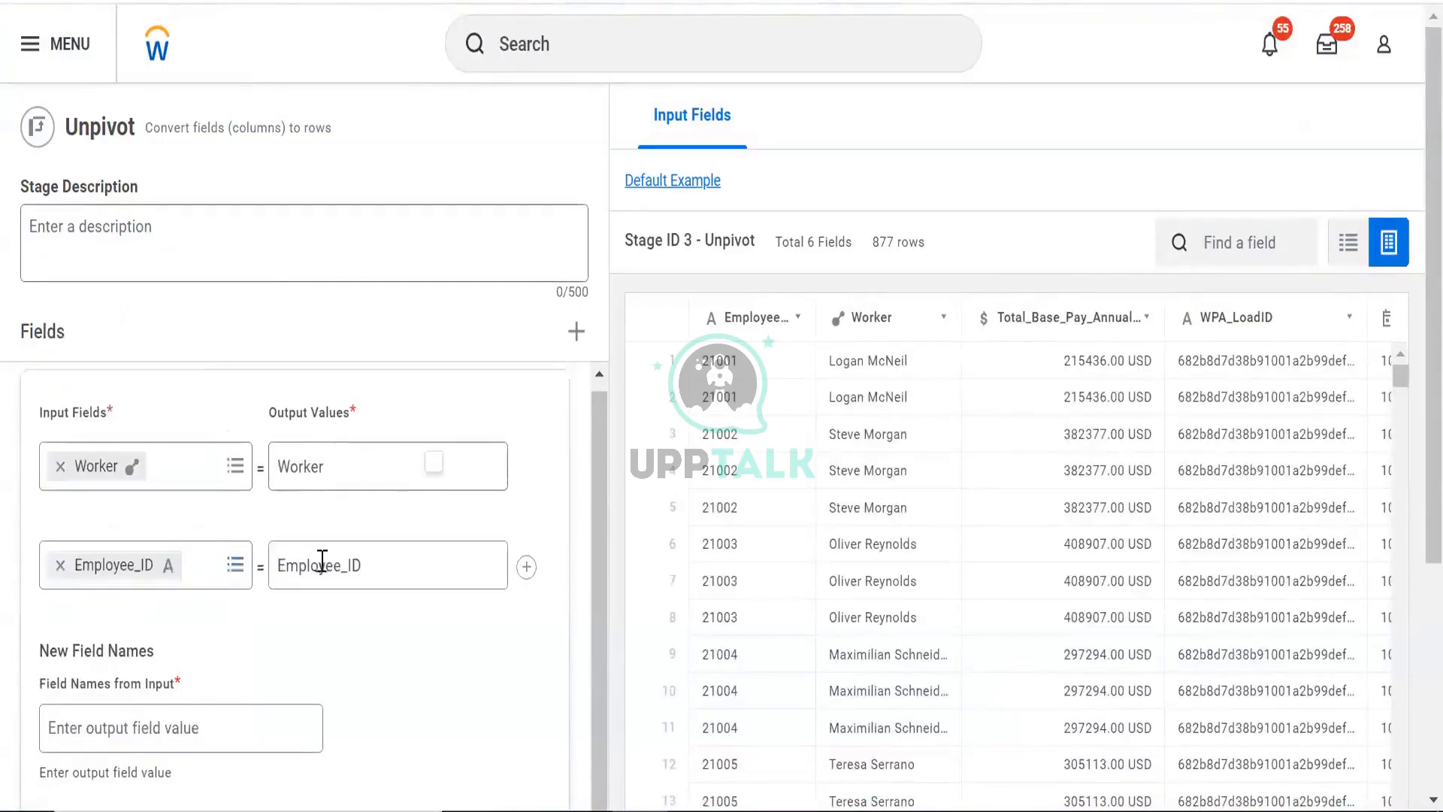
- Enter Worker as the field name from input and ID as the value from output, then preview the stage
{"action": "scroll", "coordinate": [364, 499], "scroll_direction": "down", "scroll_amount": 5}
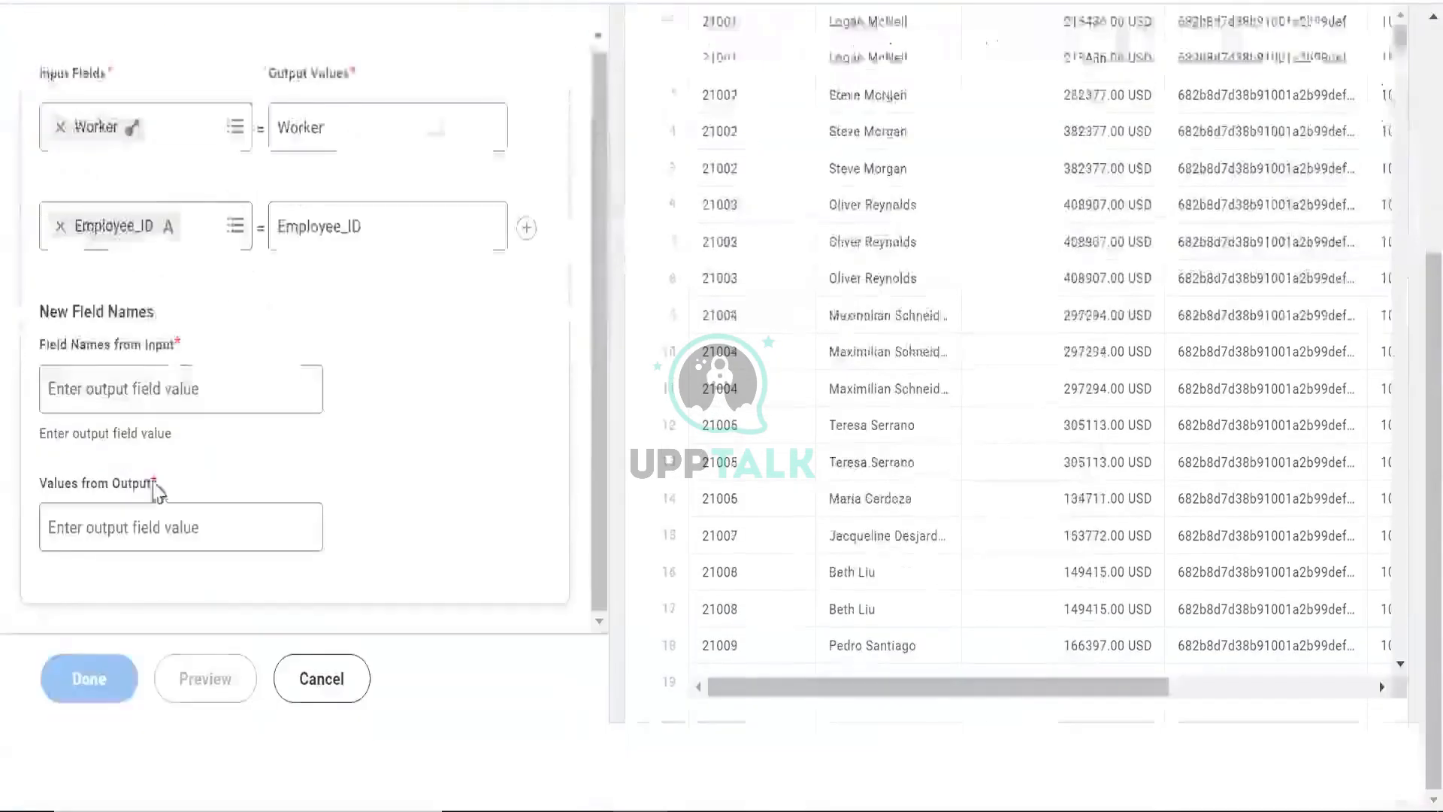
{"action": "left_click", "coordinate": [127, 381]}
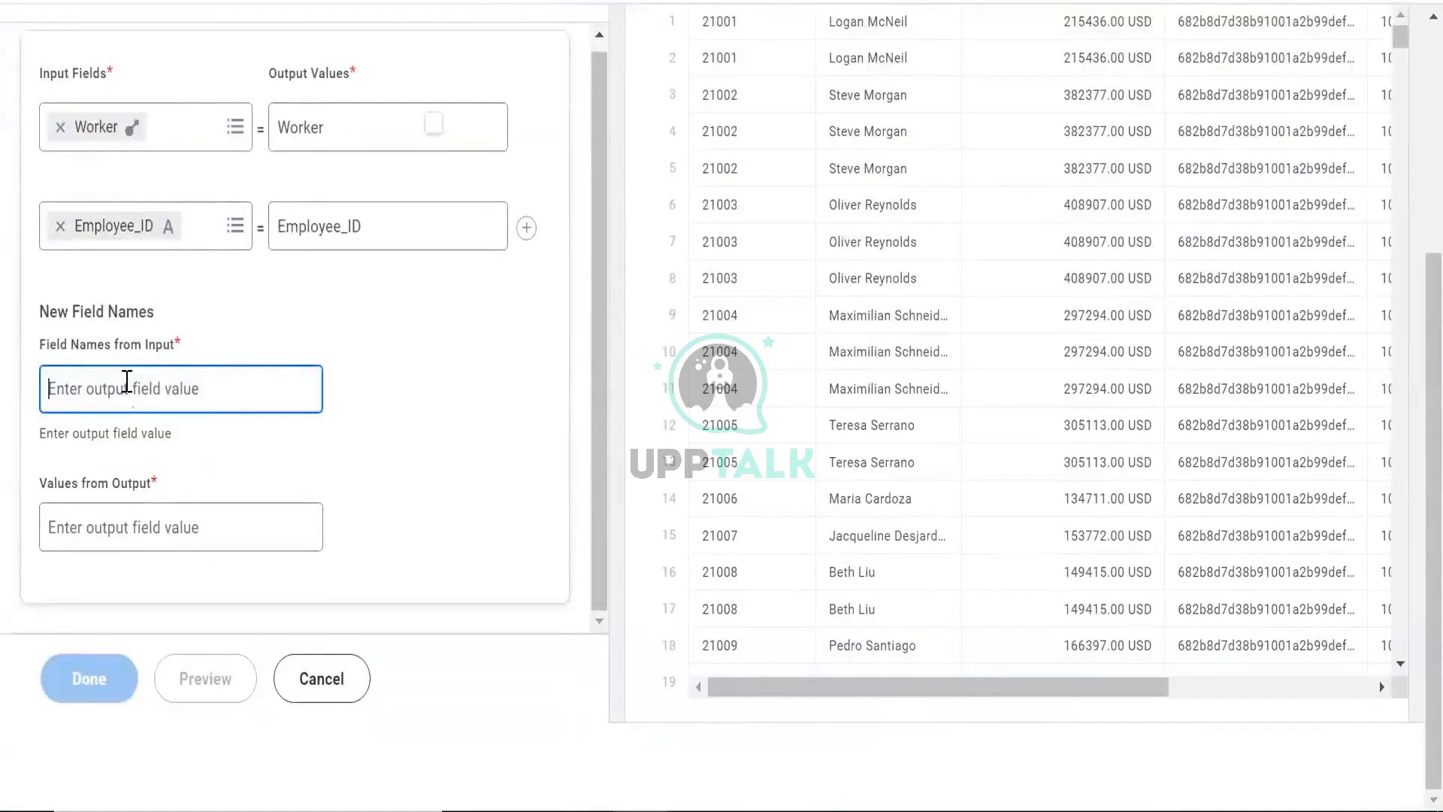
{"action": "type", "text": "Worker"}
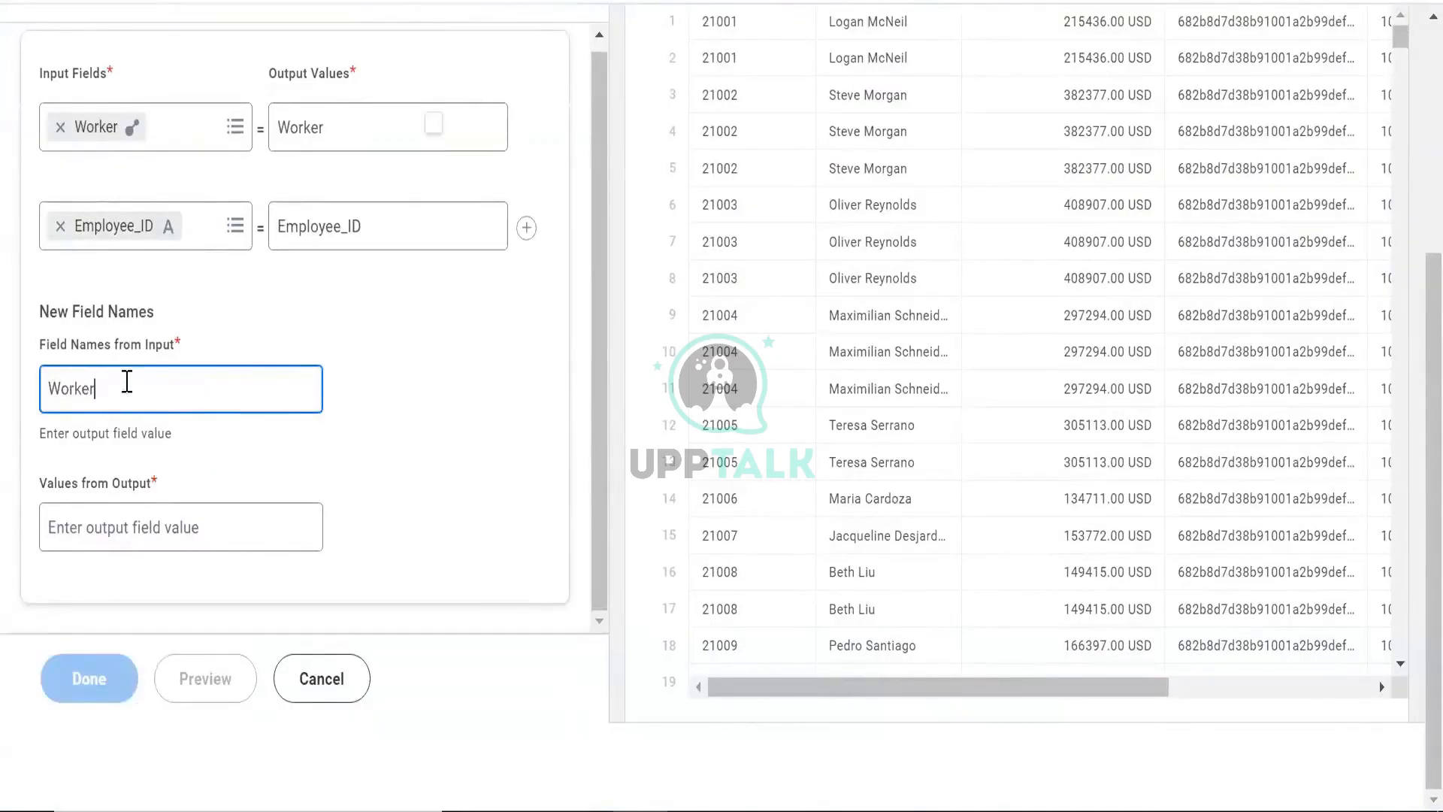
{"action": "key", "text": "Tab"}
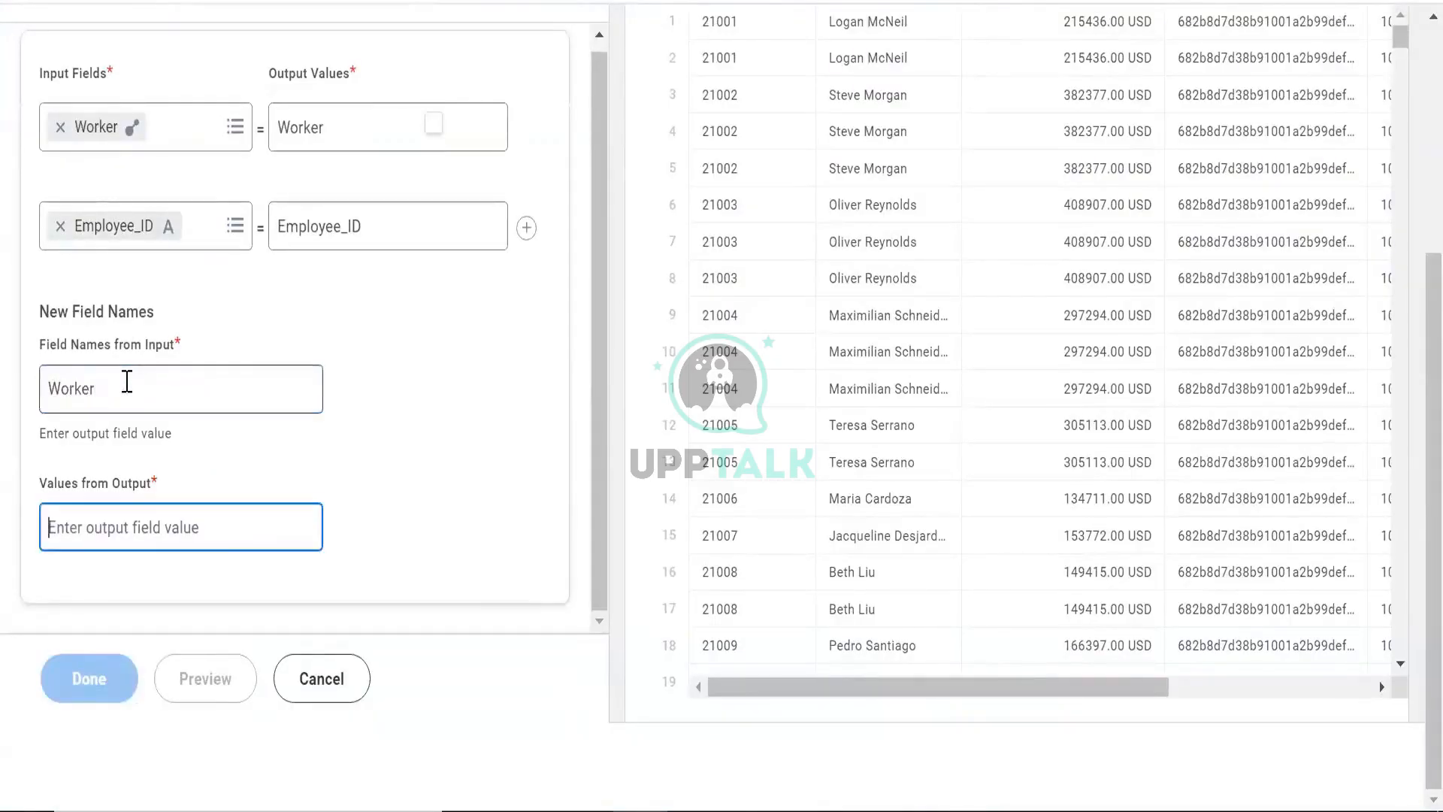
{"action": "type", "text": "ID"}
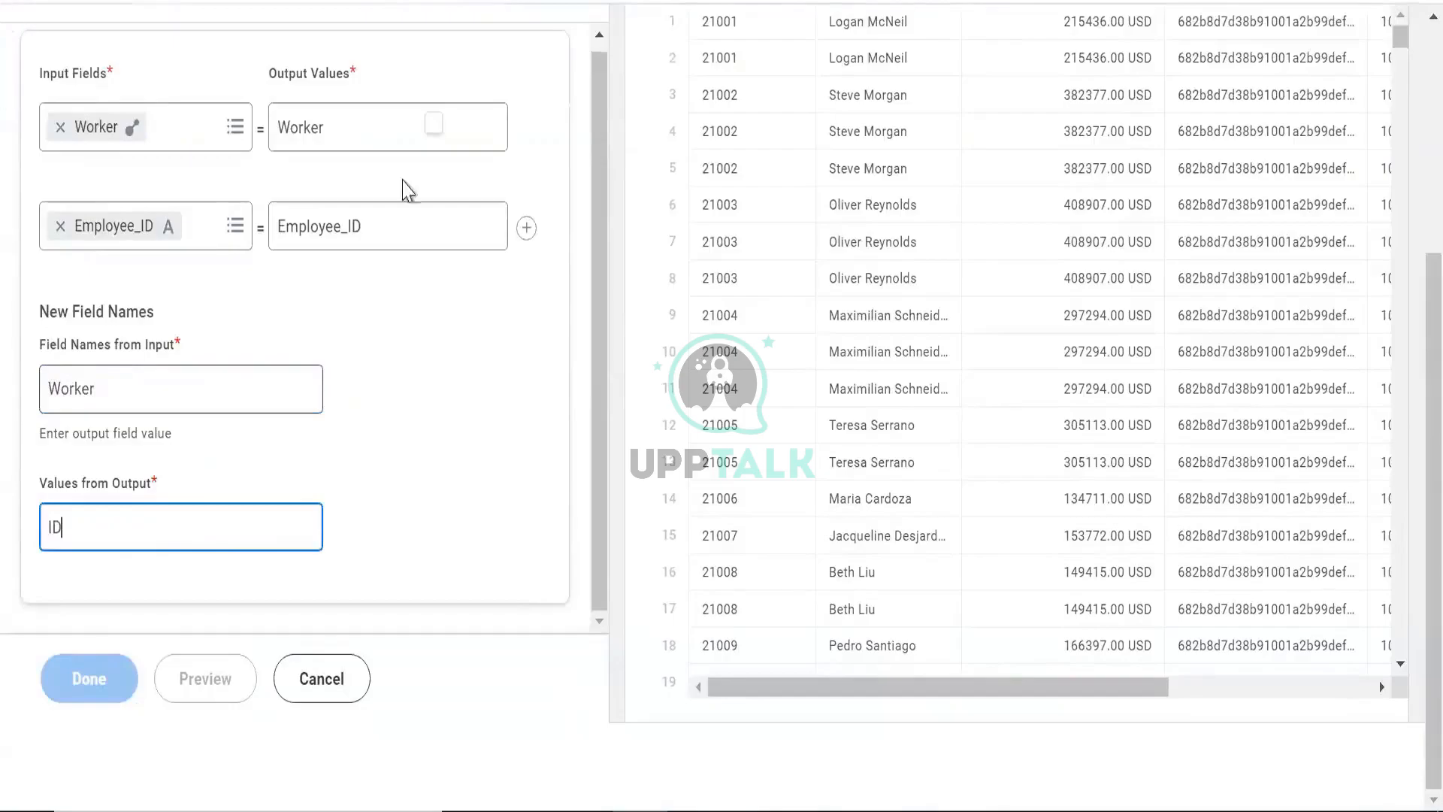
{"action": "left_click", "coordinate": [184, 678]}
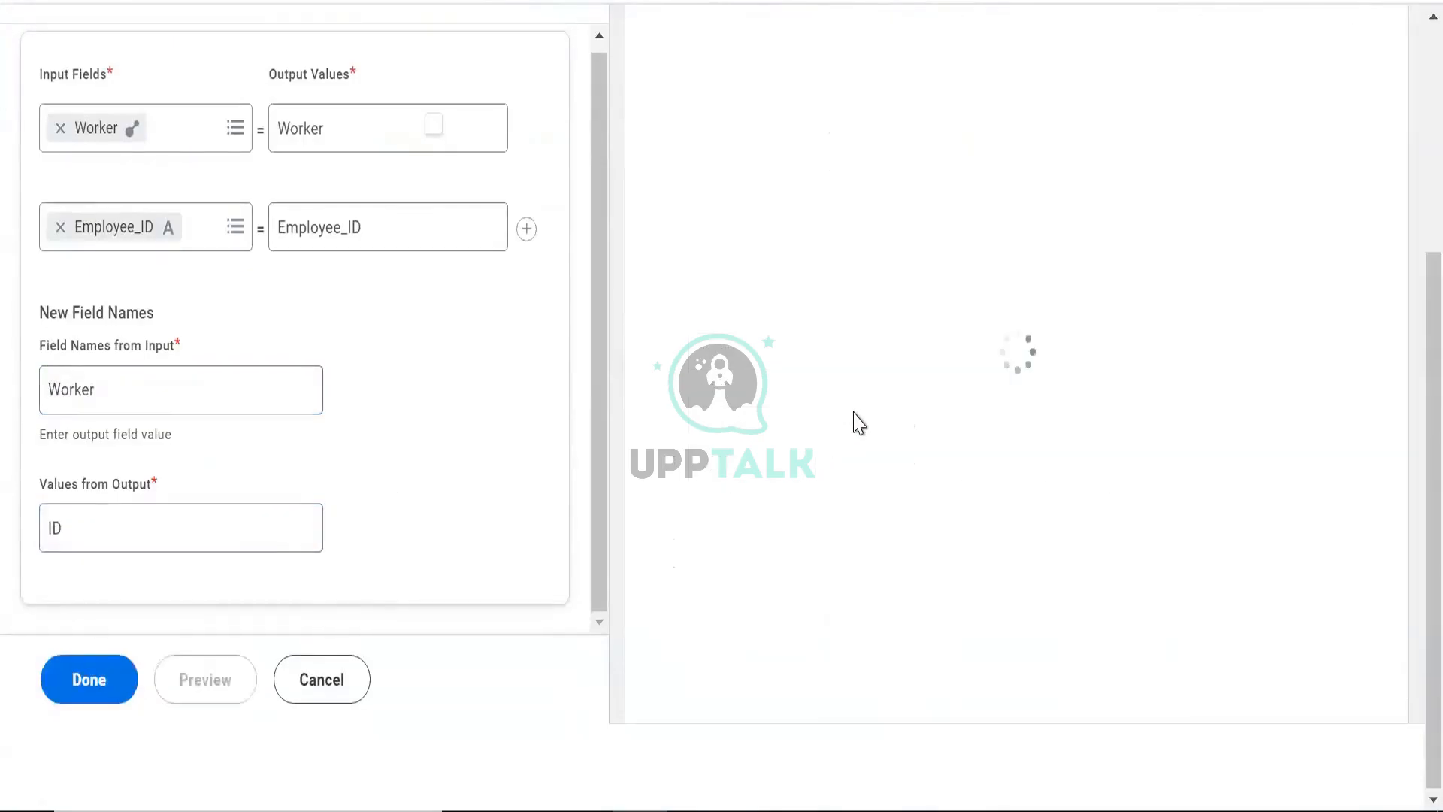
- Review the errors detected in the Unpivot stage and its field settings
{"action": "scroll", "coordinate": [860, 423], "scroll_direction": "up", "scroll_amount": 4}
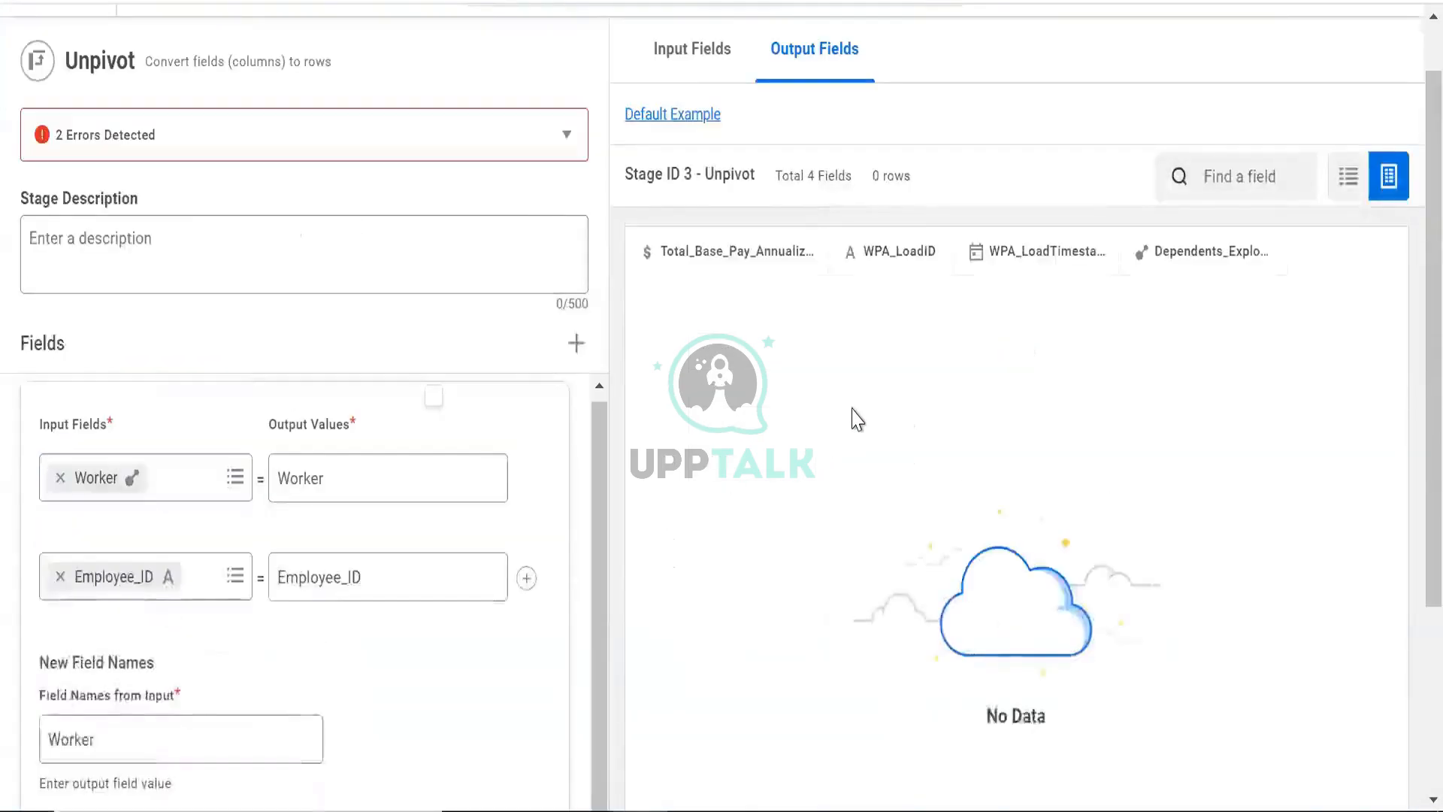
{"action": "left_click", "coordinate": [238, 129]}
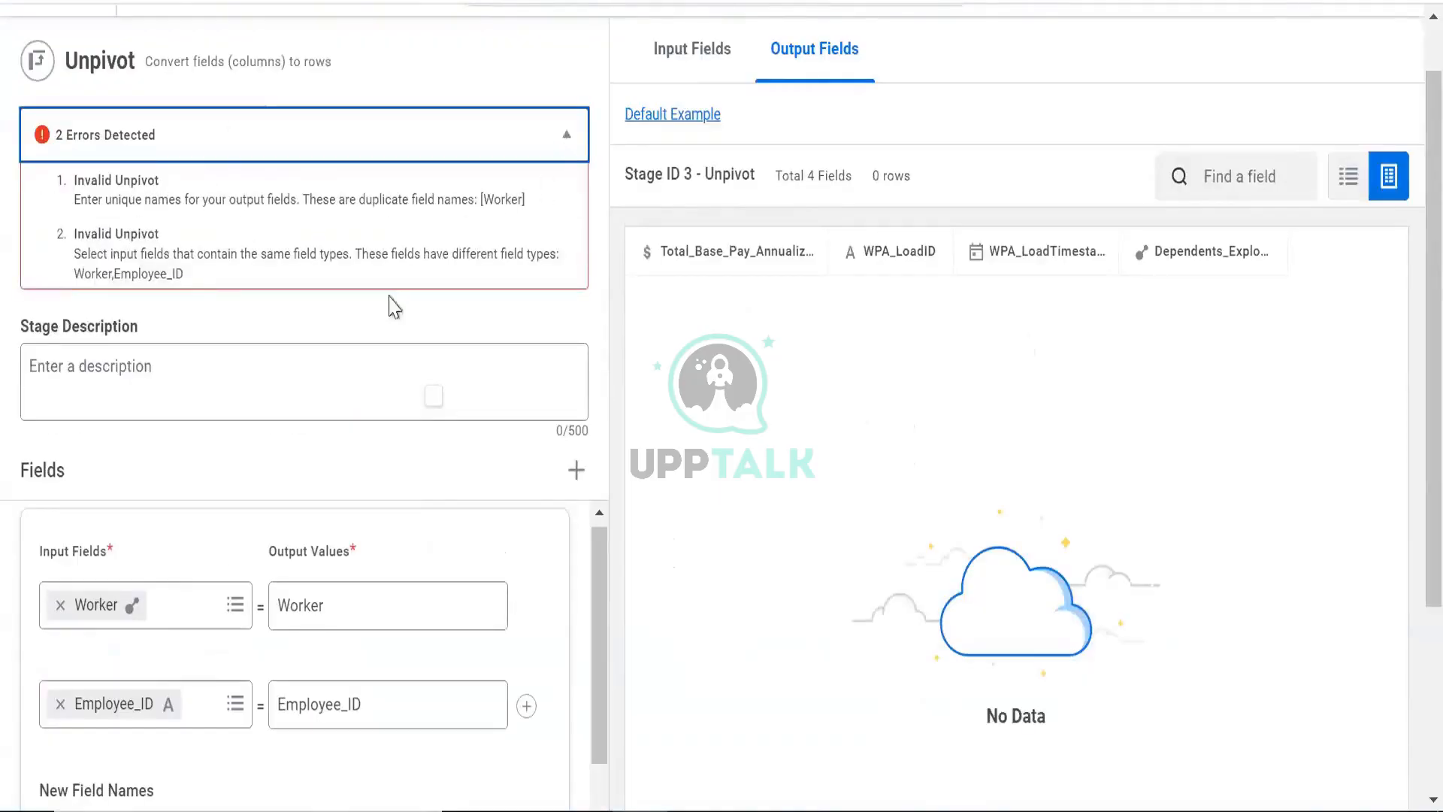
{"action": "scroll", "coordinate": [162, 640], "scroll_direction": "down", "scroll_amount": 3}
{"action": "scroll", "coordinate": [173, 535], "scroll_direction": "down", "scroll_amount": 3}
{"action": "left_click", "coordinate": [151, 531]}
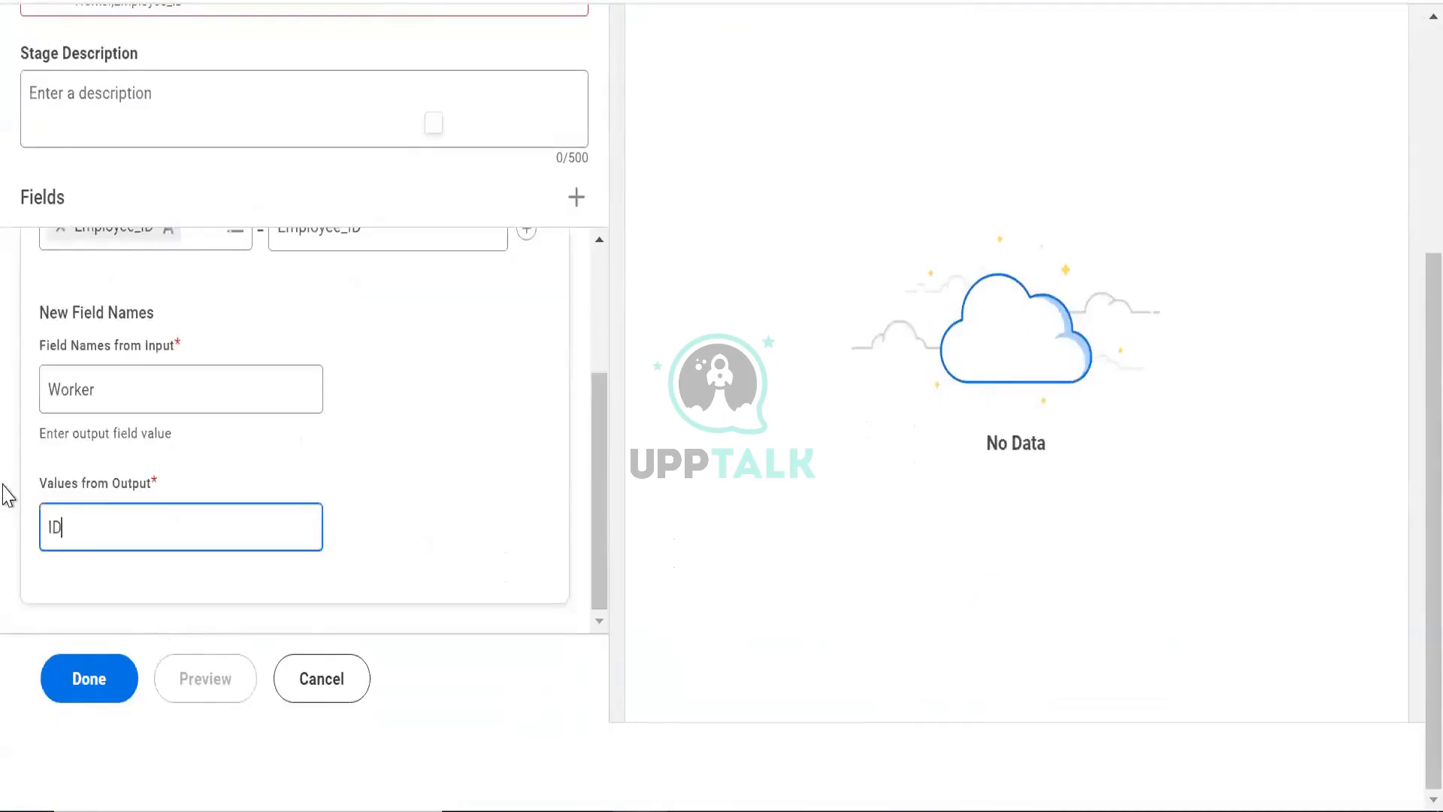
{"action": "left_click_drag", "start_coordinate": [3, 484], "coordinate": [36, 450]}
{"action": "scroll", "coordinate": [205, 342], "scroll_direction": "up", "scroll_amount": 3}
{"action": "scroll", "coordinate": [206, 342], "scroll_direction": "down", "scroll_amount": 3}
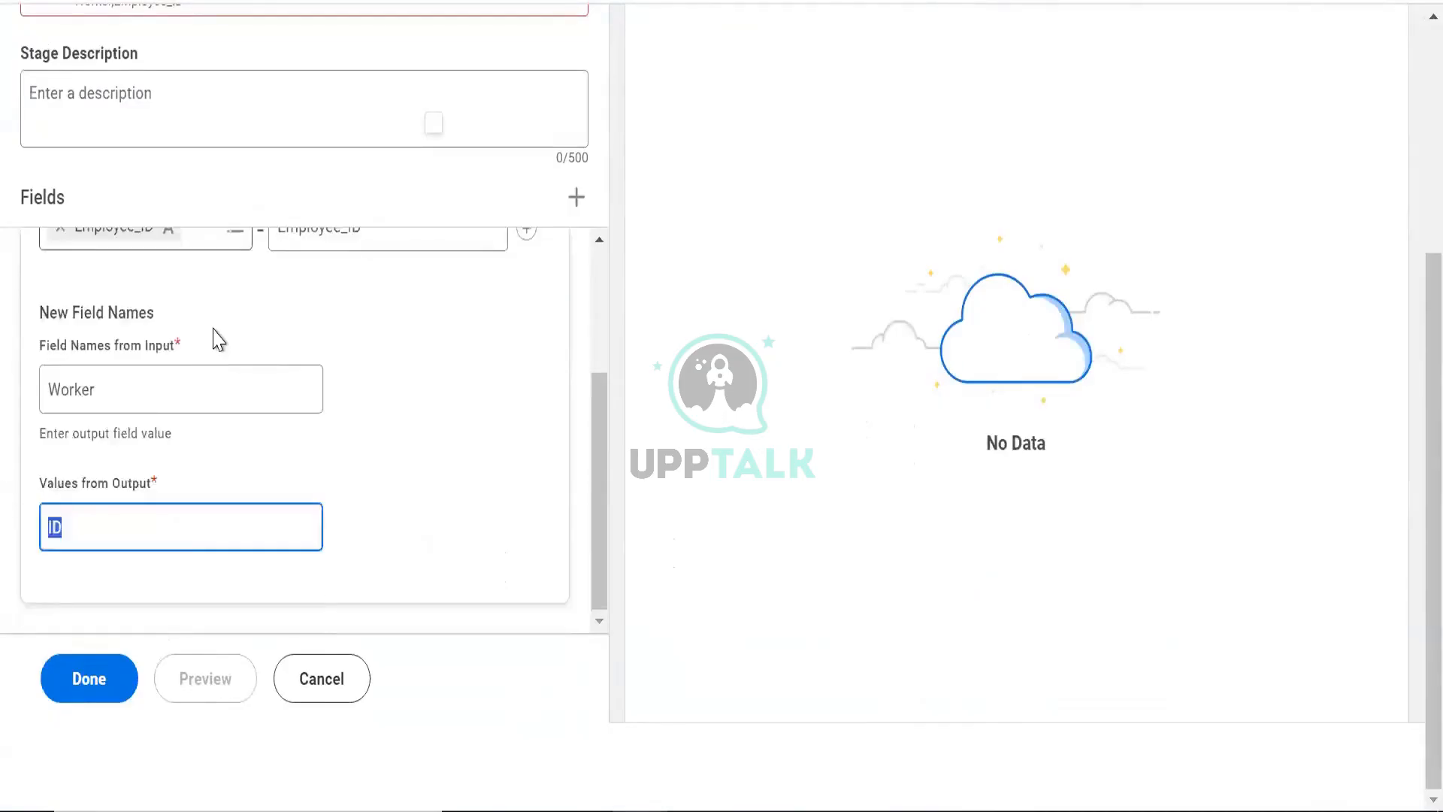
{"action": "scroll", "coordinate": [216, 328], "scroll_direction": "up", "scroll_amount": 3}
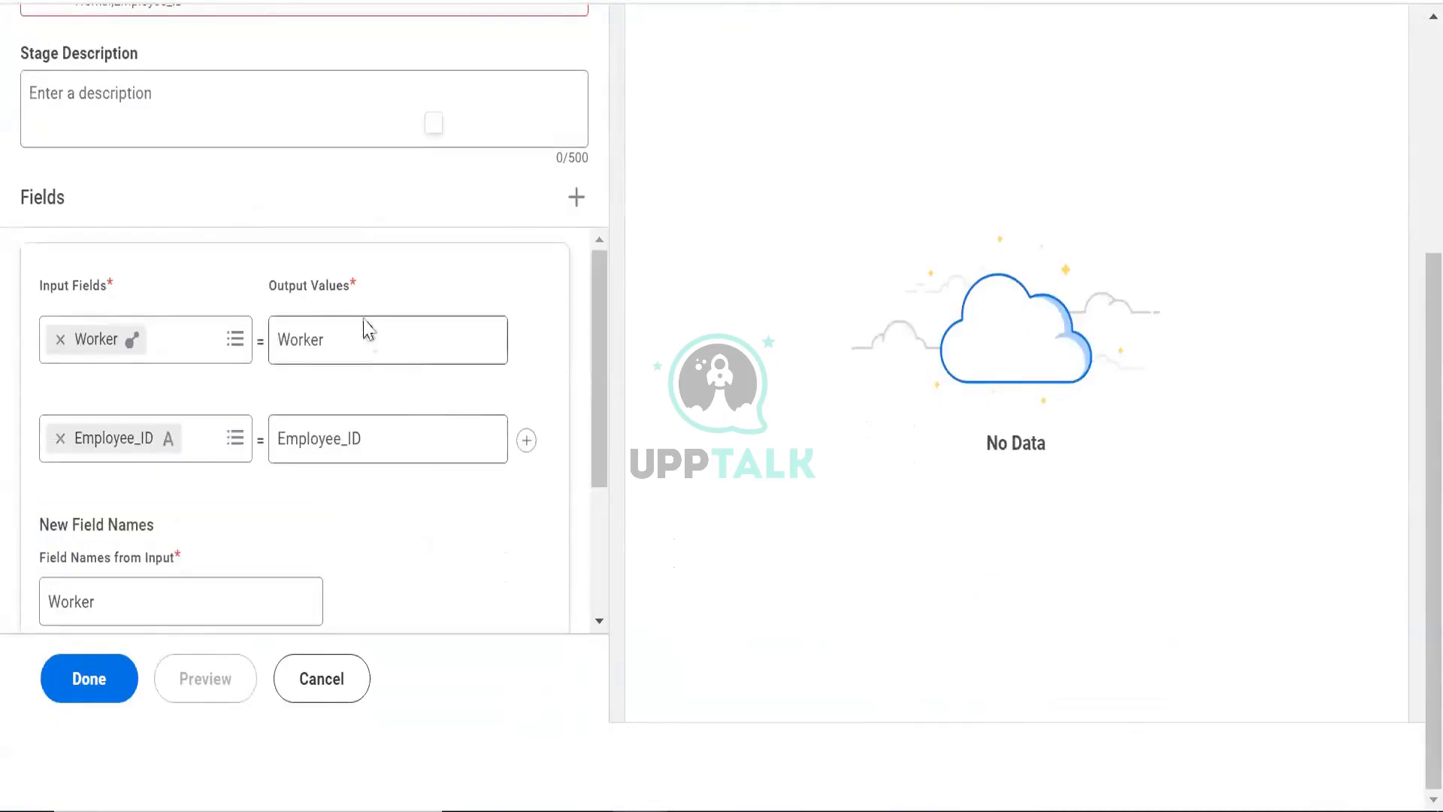
{"action": "scroll", "coordinate": [366, 326], "scroll_direction": "up", "scroll_amount": 2}
{"action": "scroll", "coordinate": [206, 544], "scroll_direction": "down", "scroll_amount": 5}
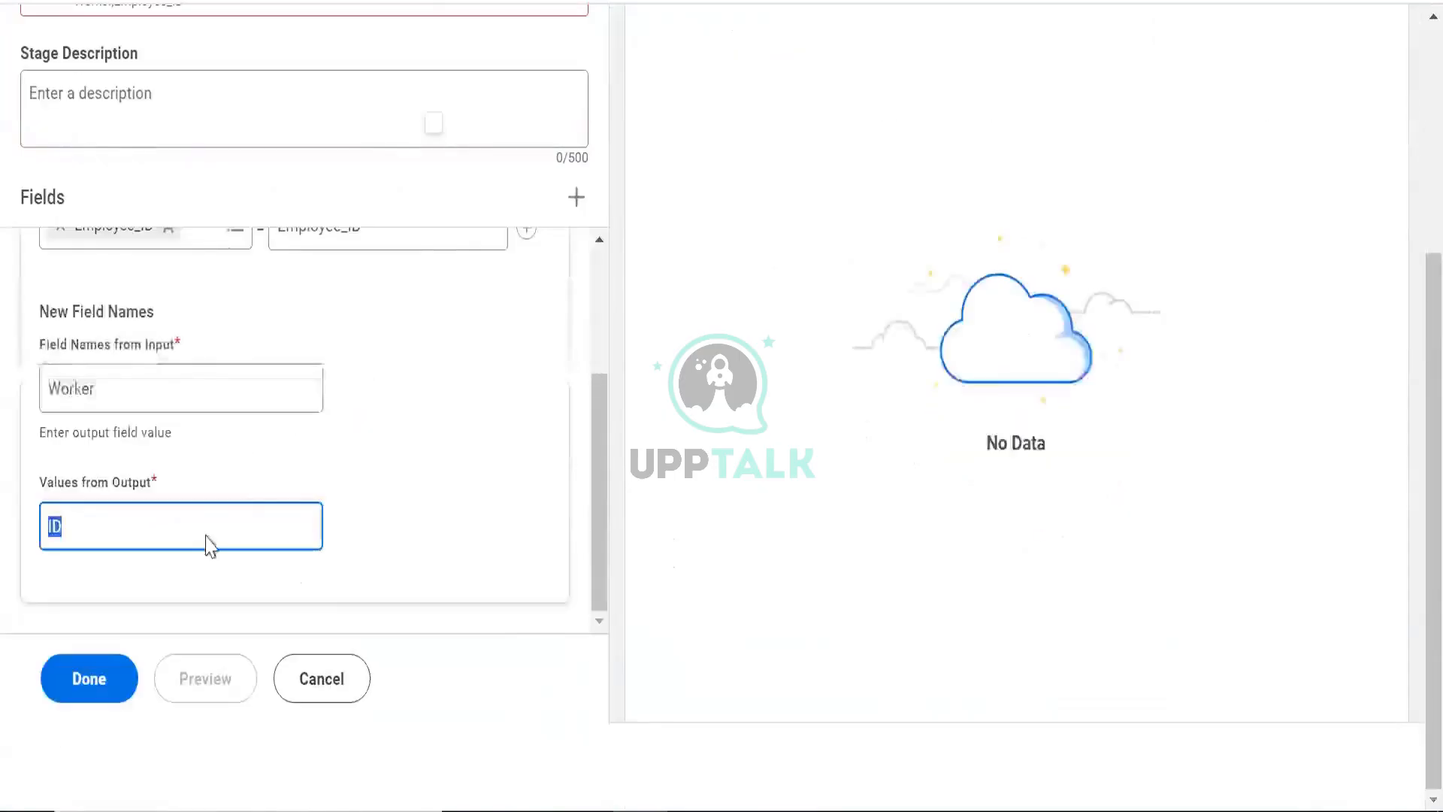
{"action": "left_click", "coordinate": [125, 403]}
{"action": "left_click_drag", "start_coordinate": [125, 403], "coordinate": [3, 418]}
{"action": "scroll", "coordinate": [301, 248], "scroll_direction": "up", "scroll_amount": 3}
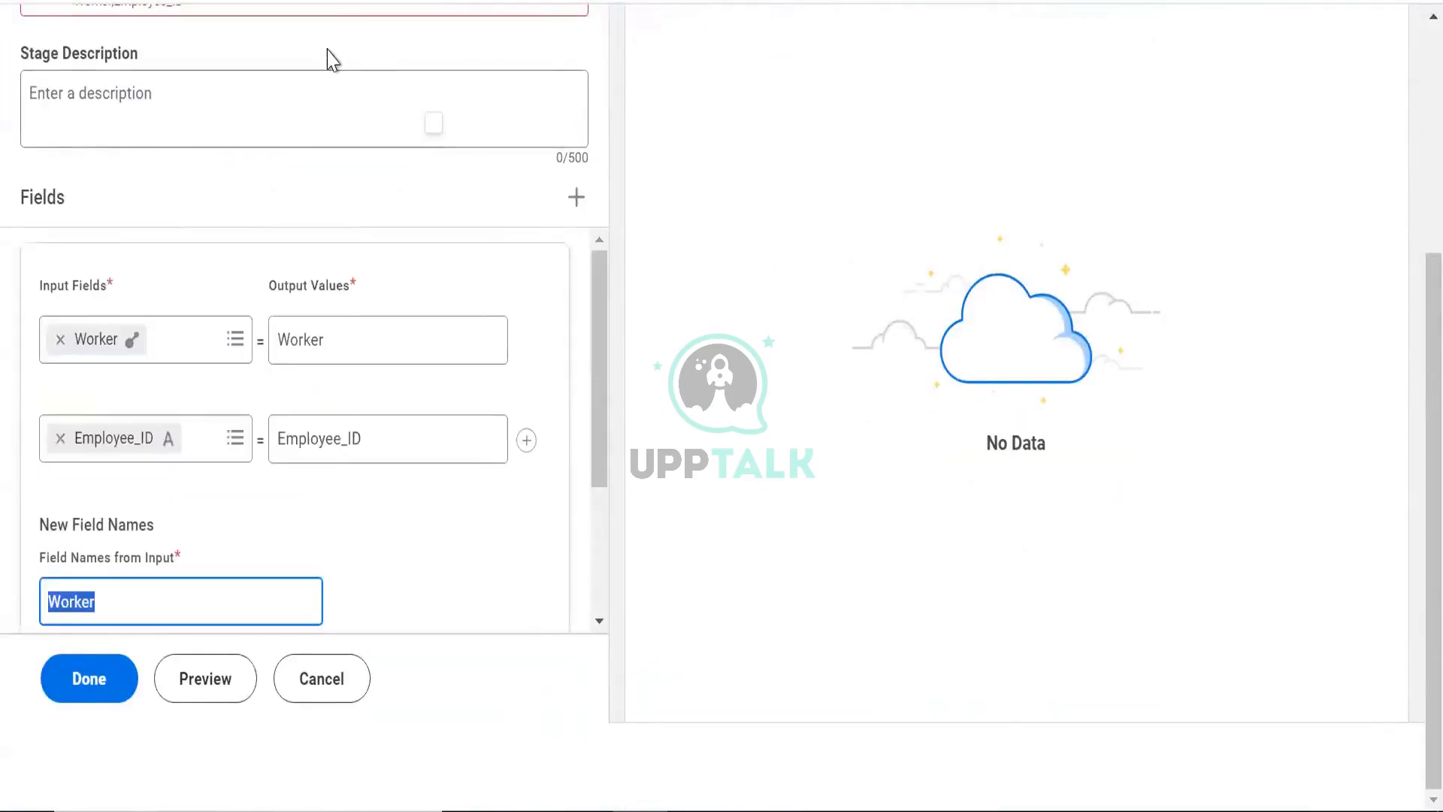
{"action": "scroll", "coordinate": [353, 135], "scroll_direction": "up", "scroll_amount": 5}
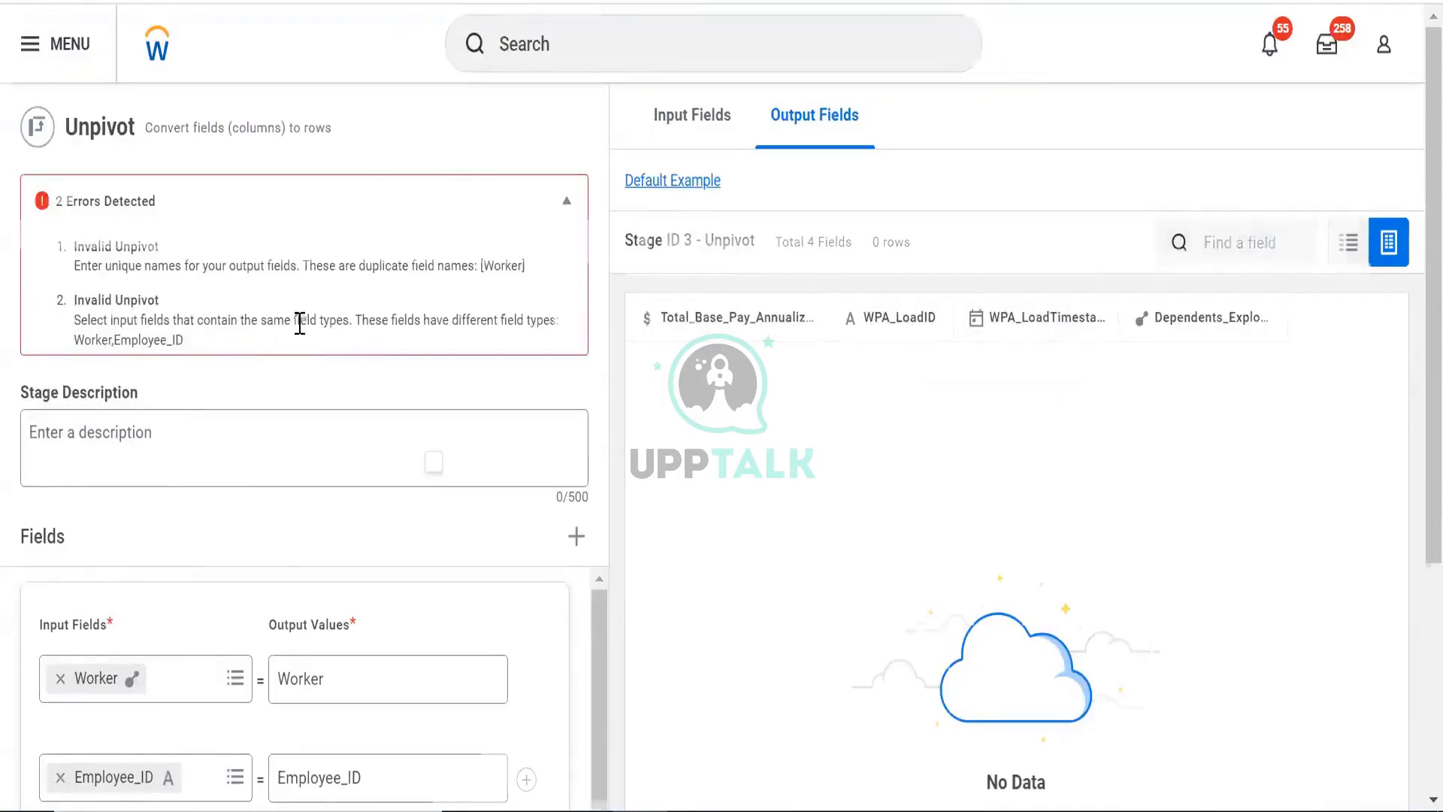
{"action": "scroll", "coordinate": [263, 285], "scroll_direction": "down", "scroll_amount": 2}
{"action": "scroll", "coordinate": [210, 345], "scroll_direction": "down", "scroll_amount": 3}
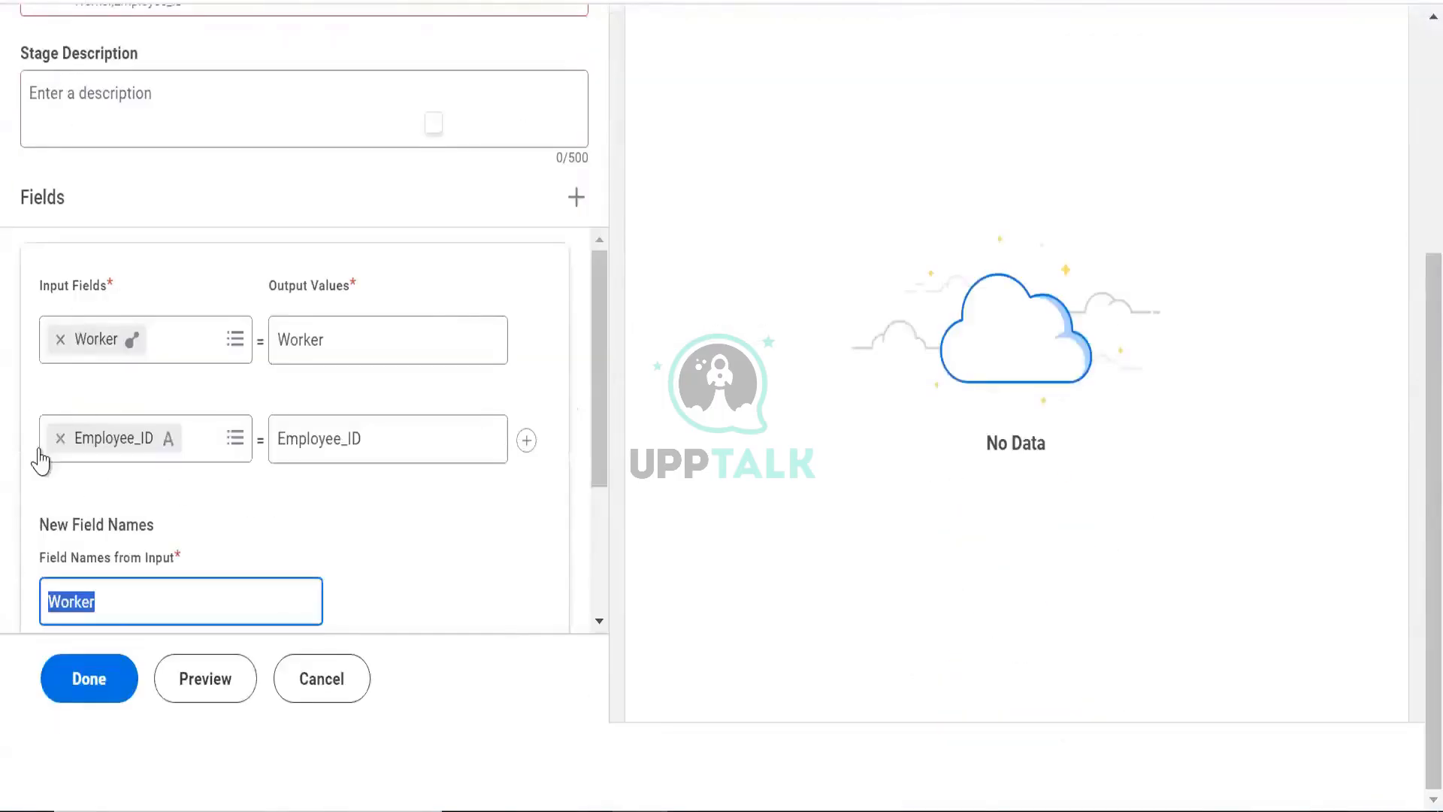
- Replace the Worker input field with WPA_LoadID and preview the stage again
{"action": "left_click", "coordinate": [60, 346]}
{"action": "left_click", "coordinate": [59, 333]}
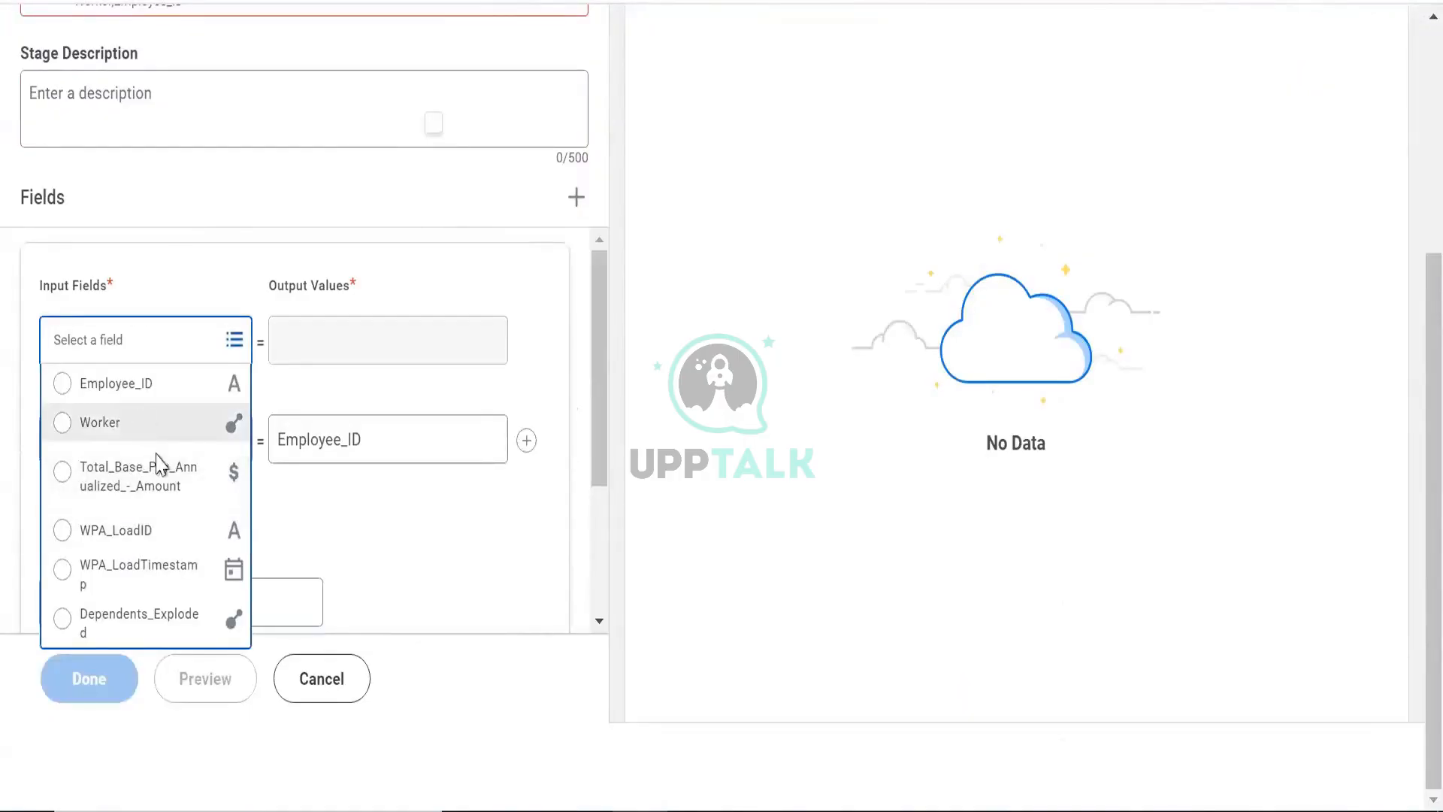
{"action": "left_click", "coordinate": [167, 547]}
{"action": "scroll", "coordinate": [225, 499], "scroll_direction": "down", "scroll_amount": 3}
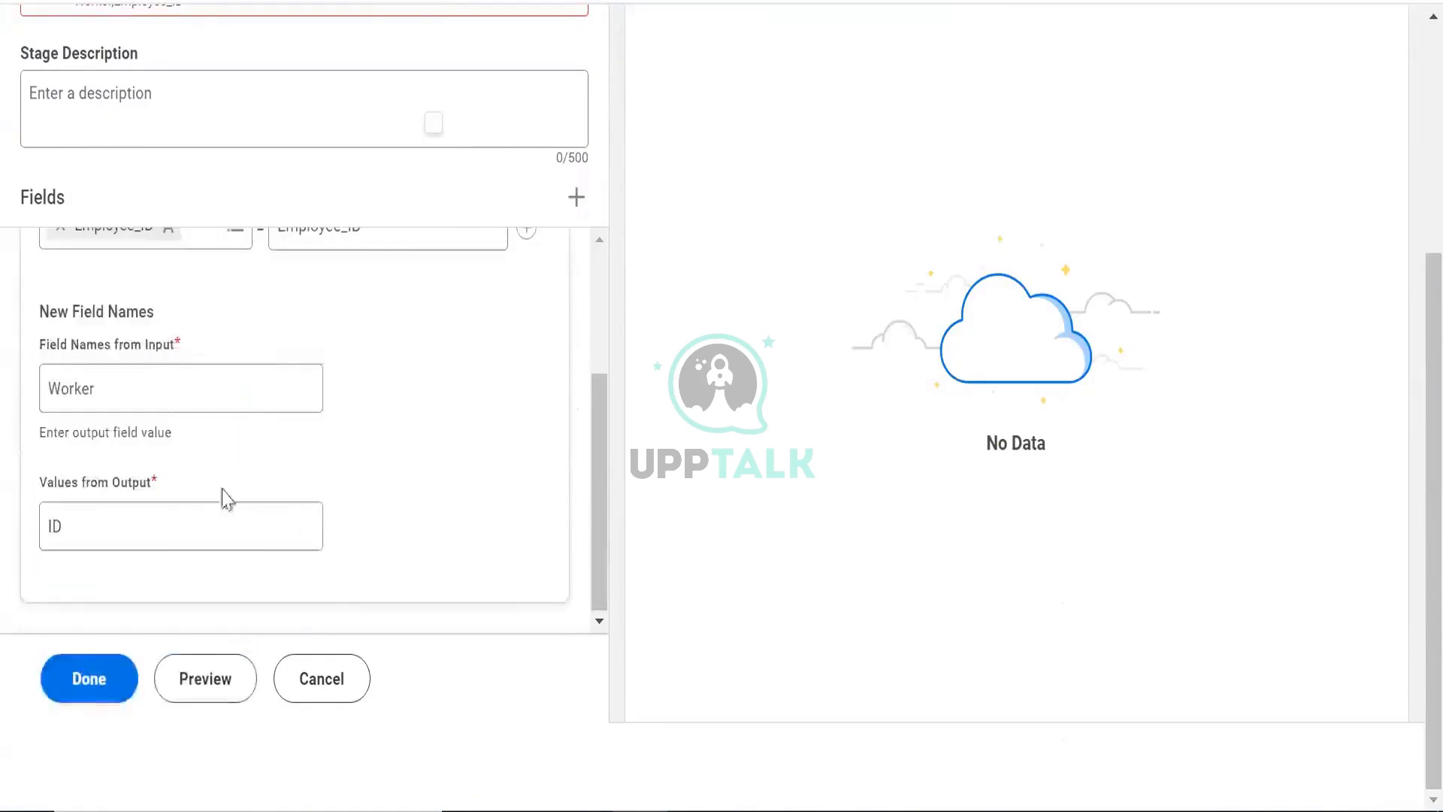
{"action": "left_click", "coordinate": [218, 684]}
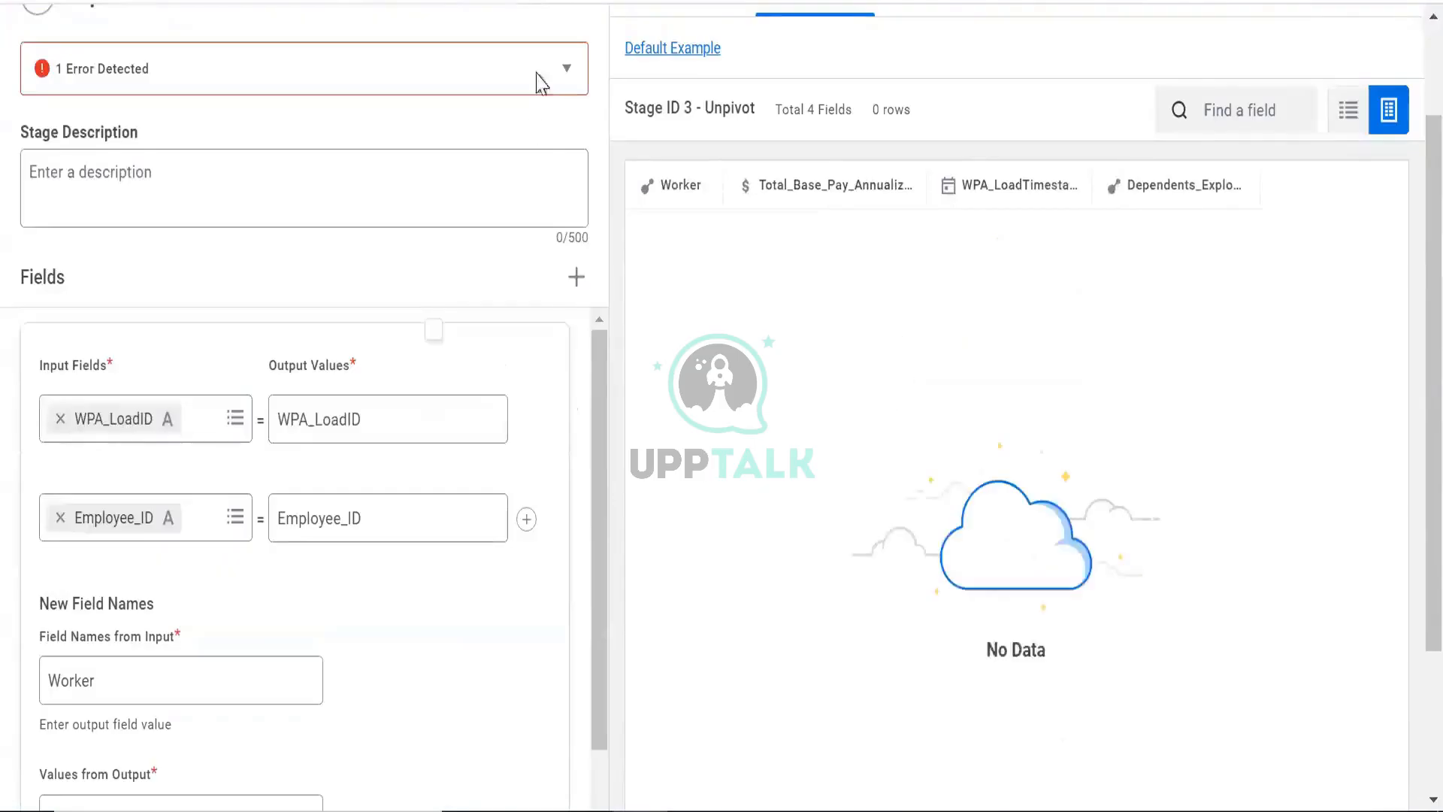
- Rename the field name from input to Load and preview the unpivoted output rows
{"action": "left_click", "coordinate": [475, 89]}
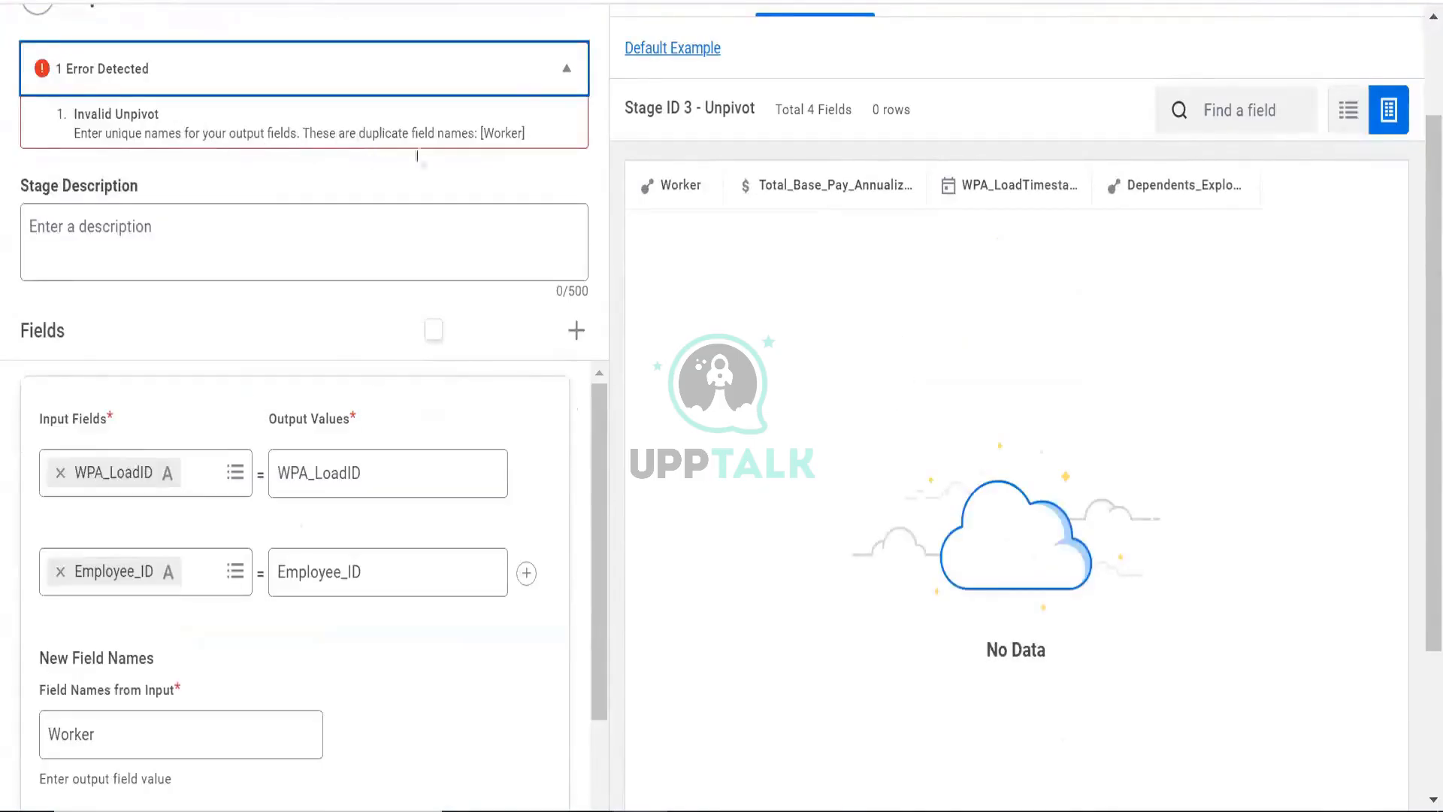
{"action": "left_click", "coordinate": [519, 87]}
{"action": "scroll", "coordinate": [300, 451], "scroll_direction": "down", "scroll_amount": 2}
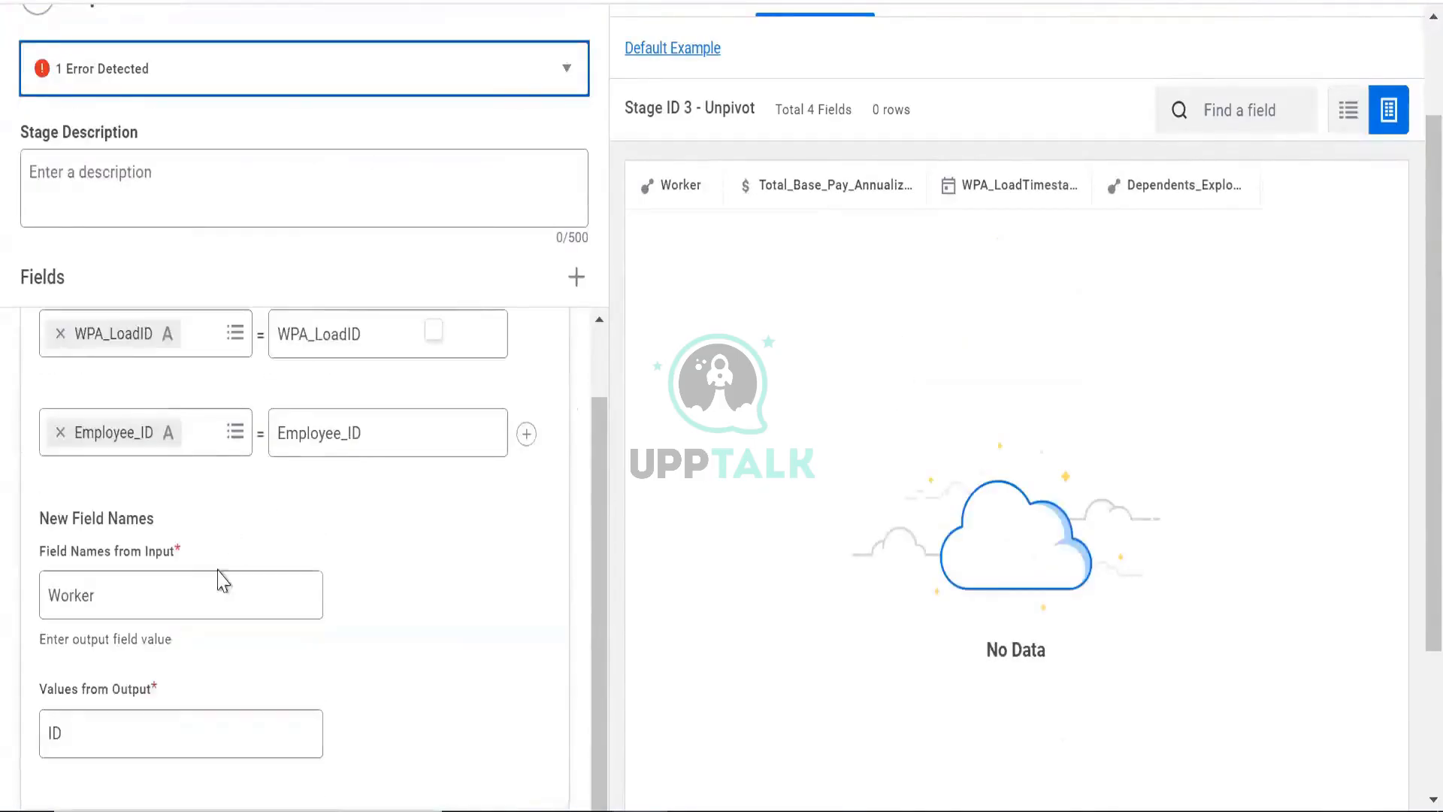
{"action": "double_click", "coordinate": [88, 601]}
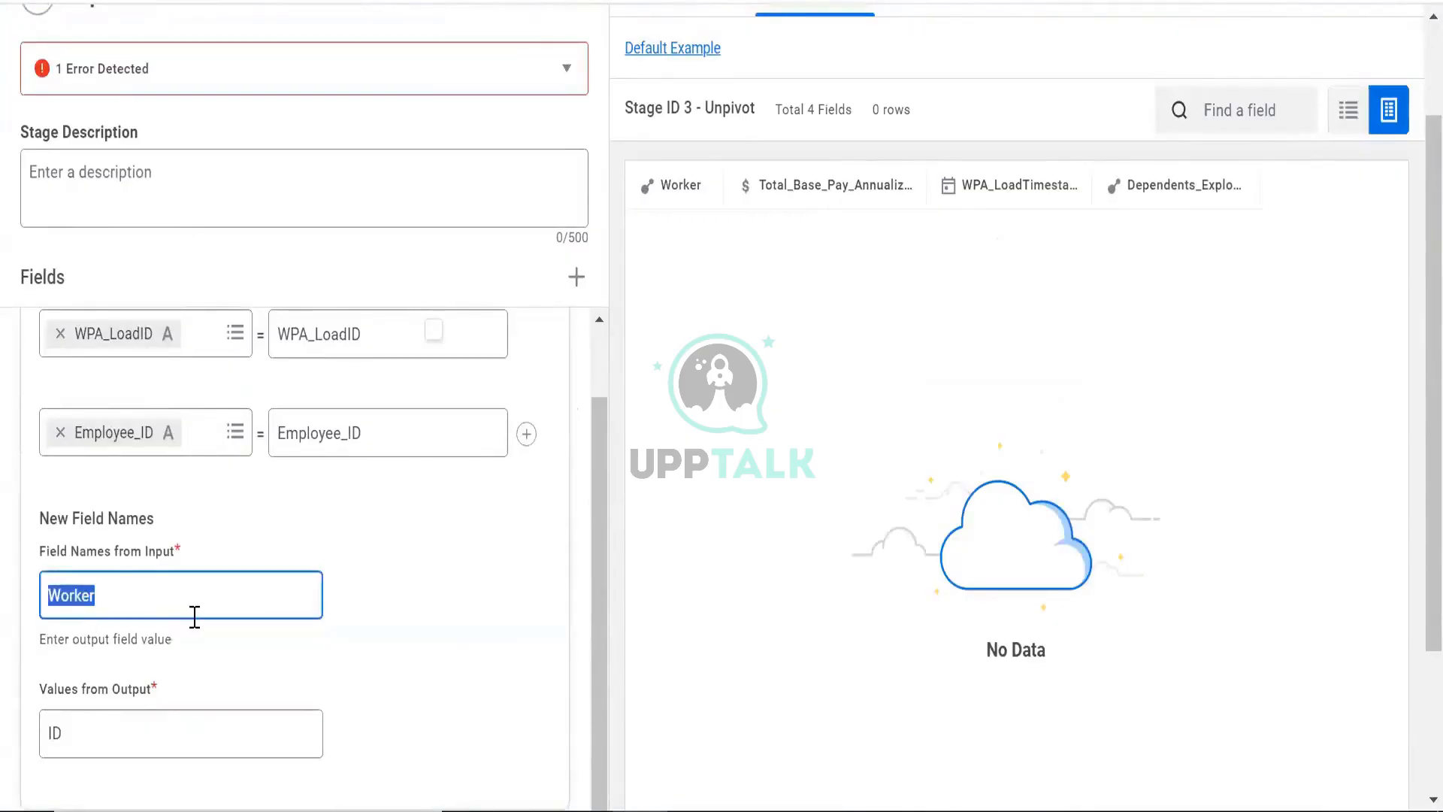
{"action": "type", "text": "Loa"}
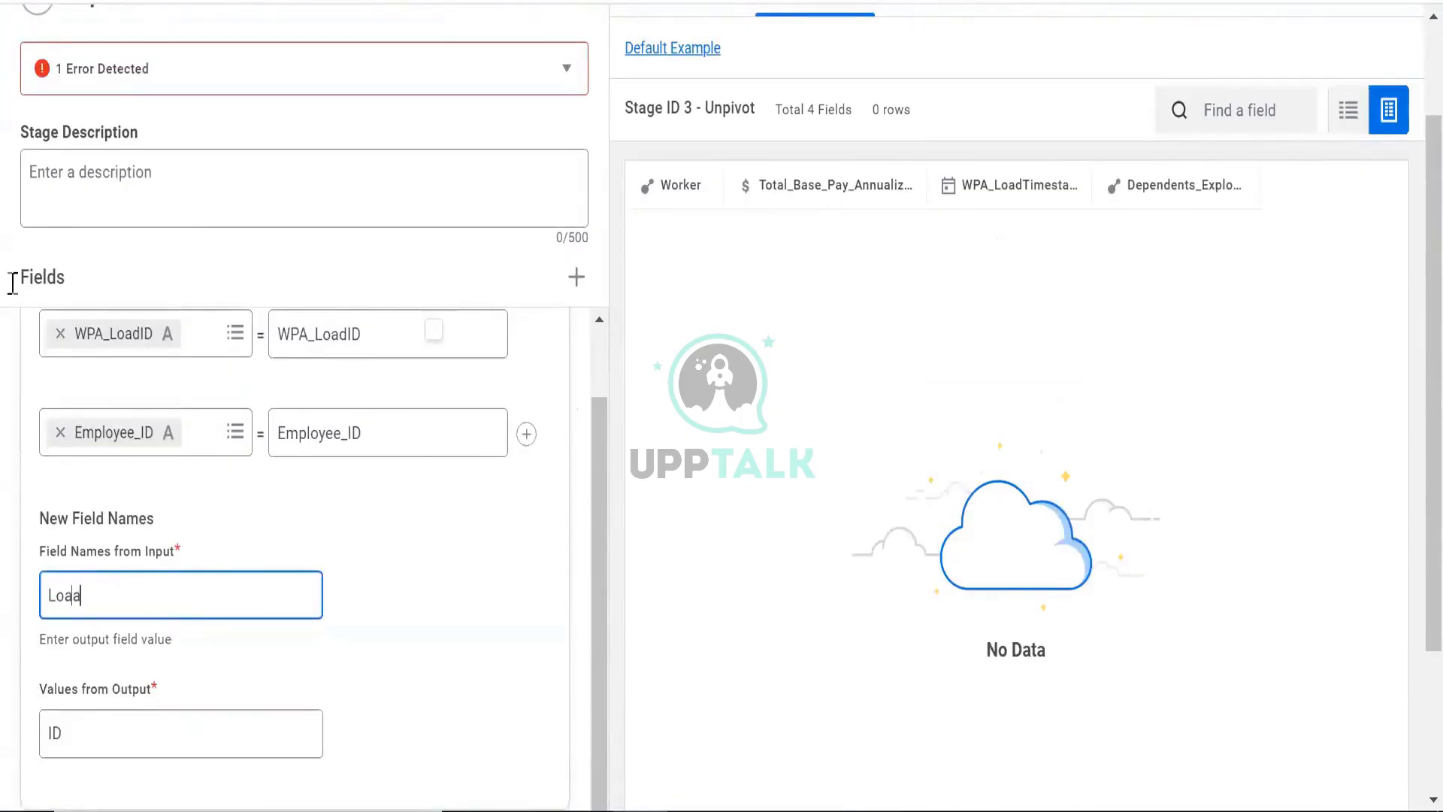
{"action": "type", "text": "d"}
{"action": "scroll", "coordinate": [248, 646], "scroll_direction": "down", "scroll_amount": 3}
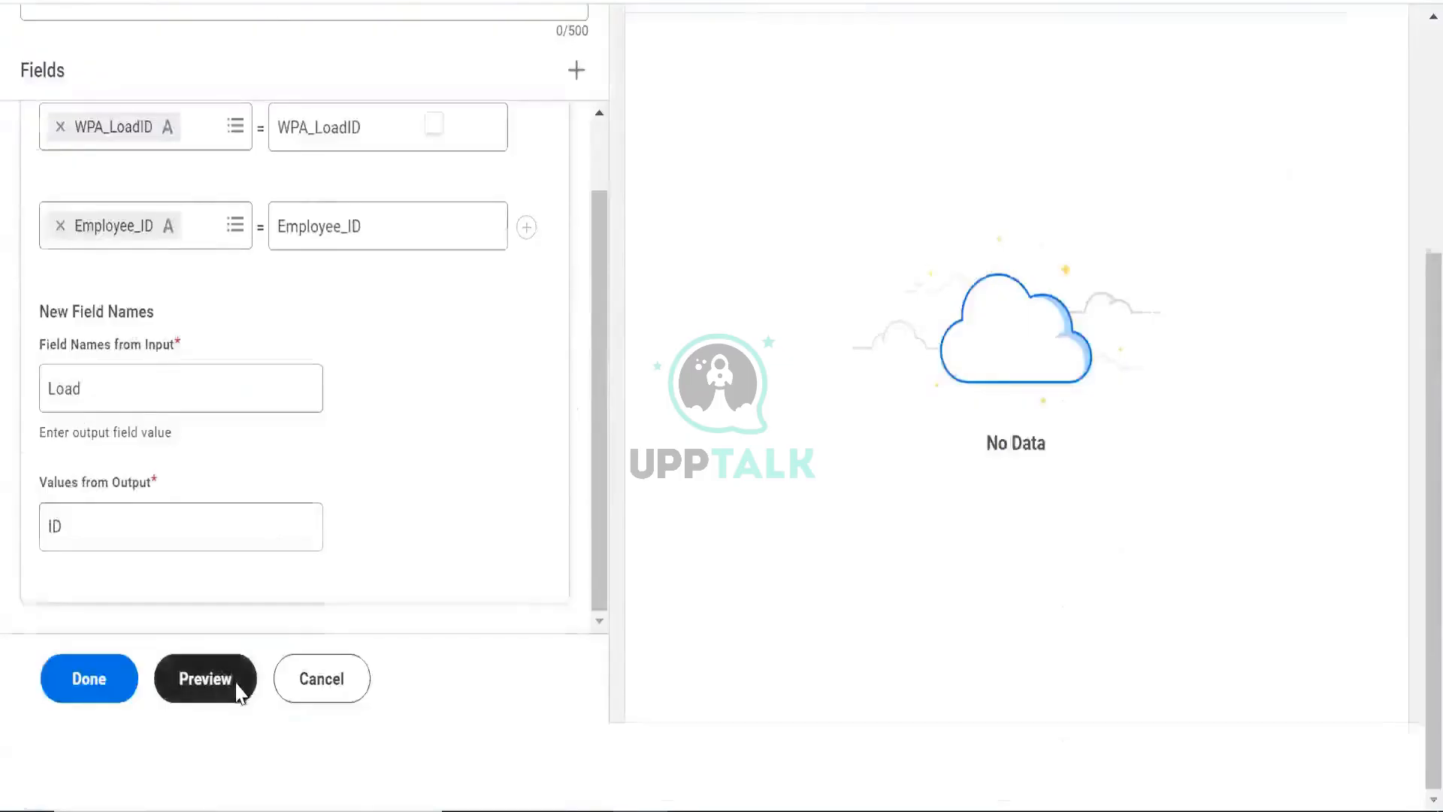
{"action": "left_click", "coordinate": [238, 689]}
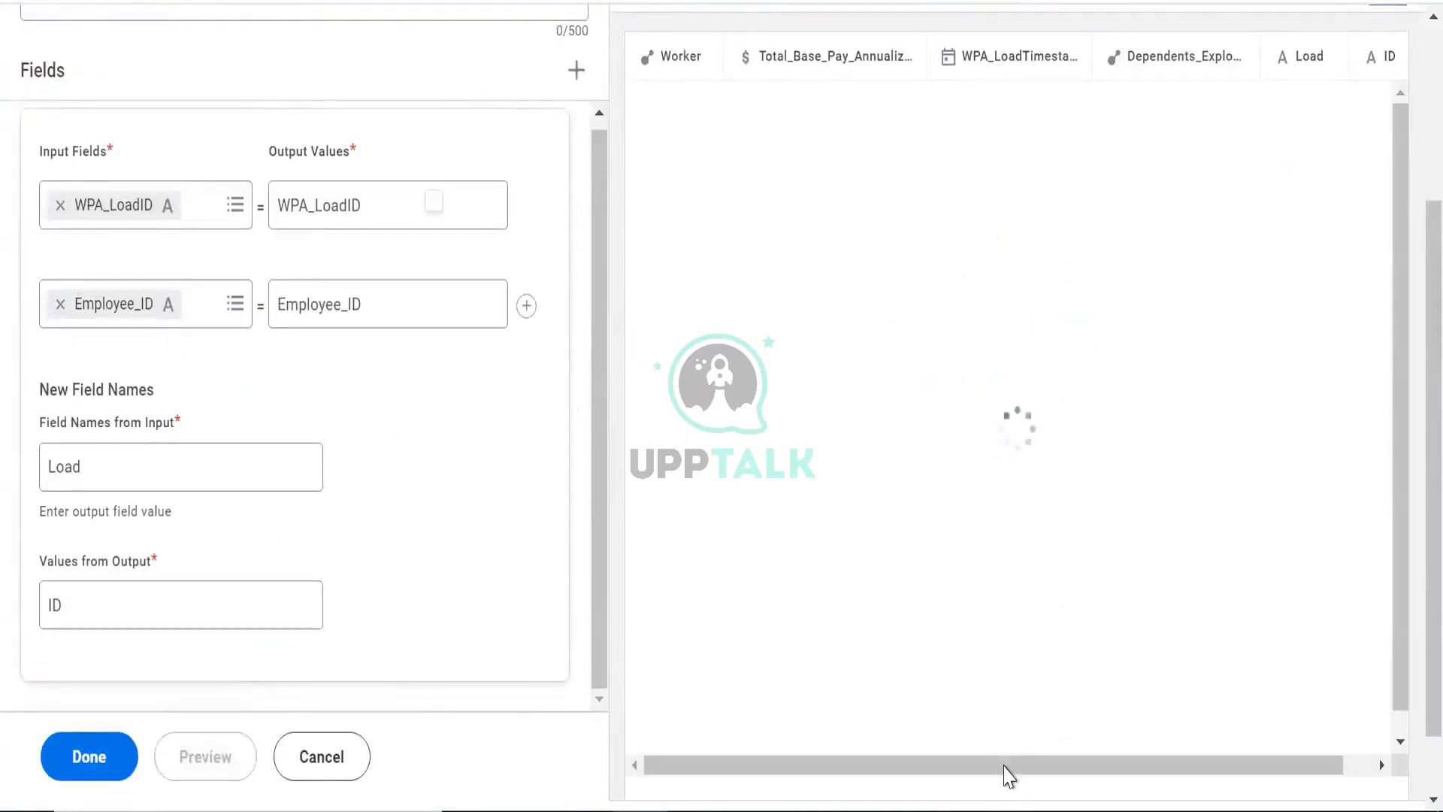
{"action": "left_click_drag", "start_coordinate": [1007, 774], "coordinate": [1233, 801]}
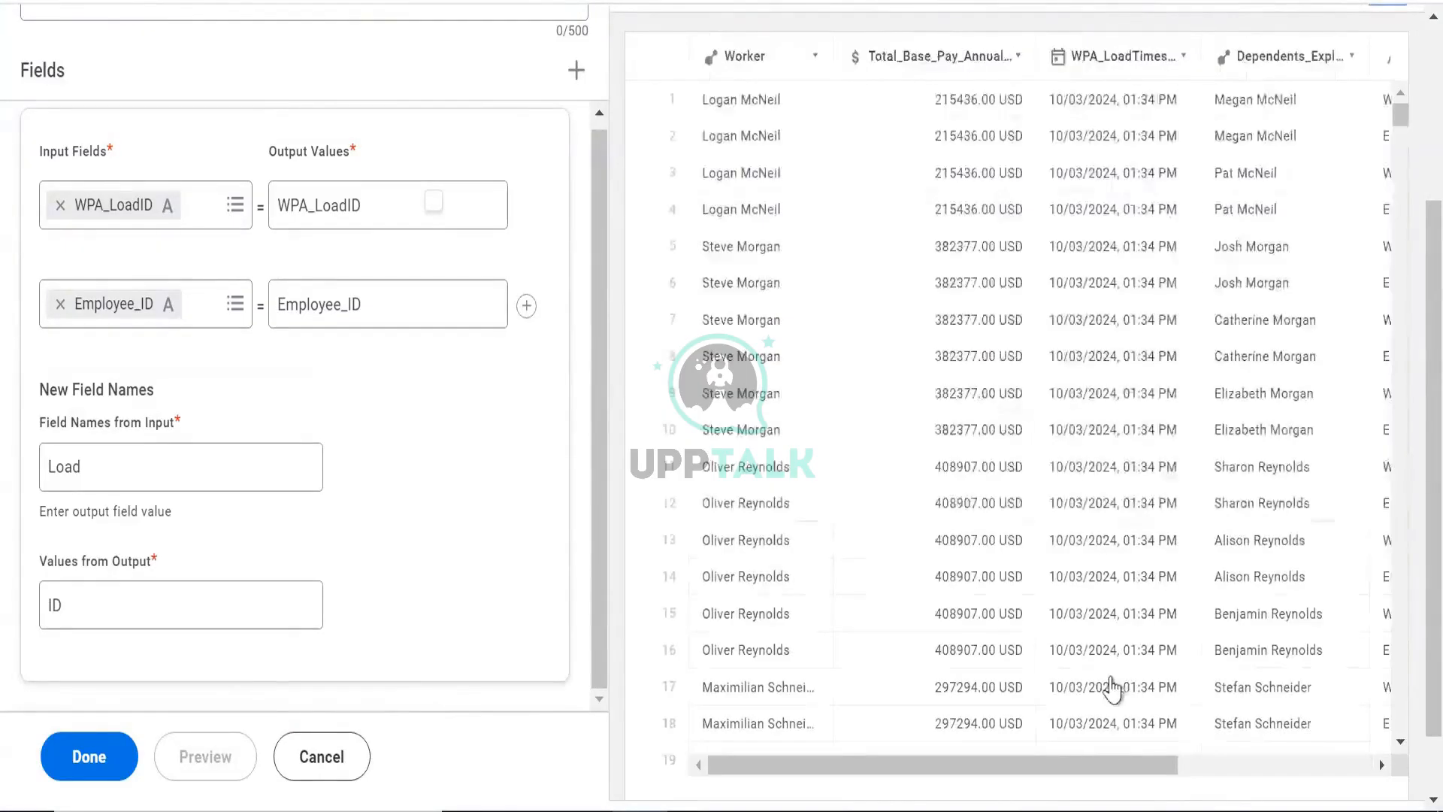
- Scroll through the unpivoted output rows to examine the Load and ID columns
{"action": "left_click_drag", "start_coordinate": [1111, 767], "coordinate": [1323, 768]}
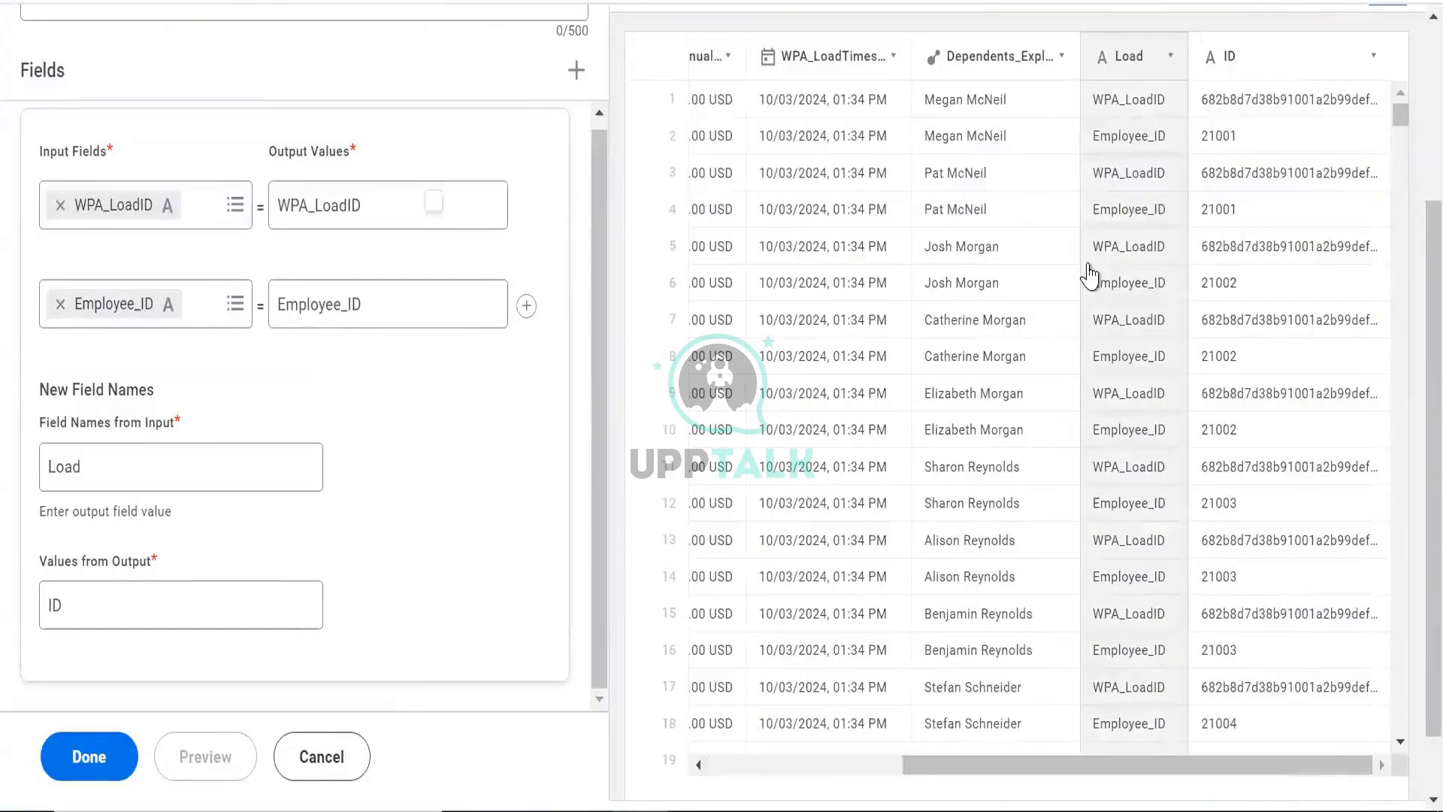
{"action": "key", "text": "F5"}
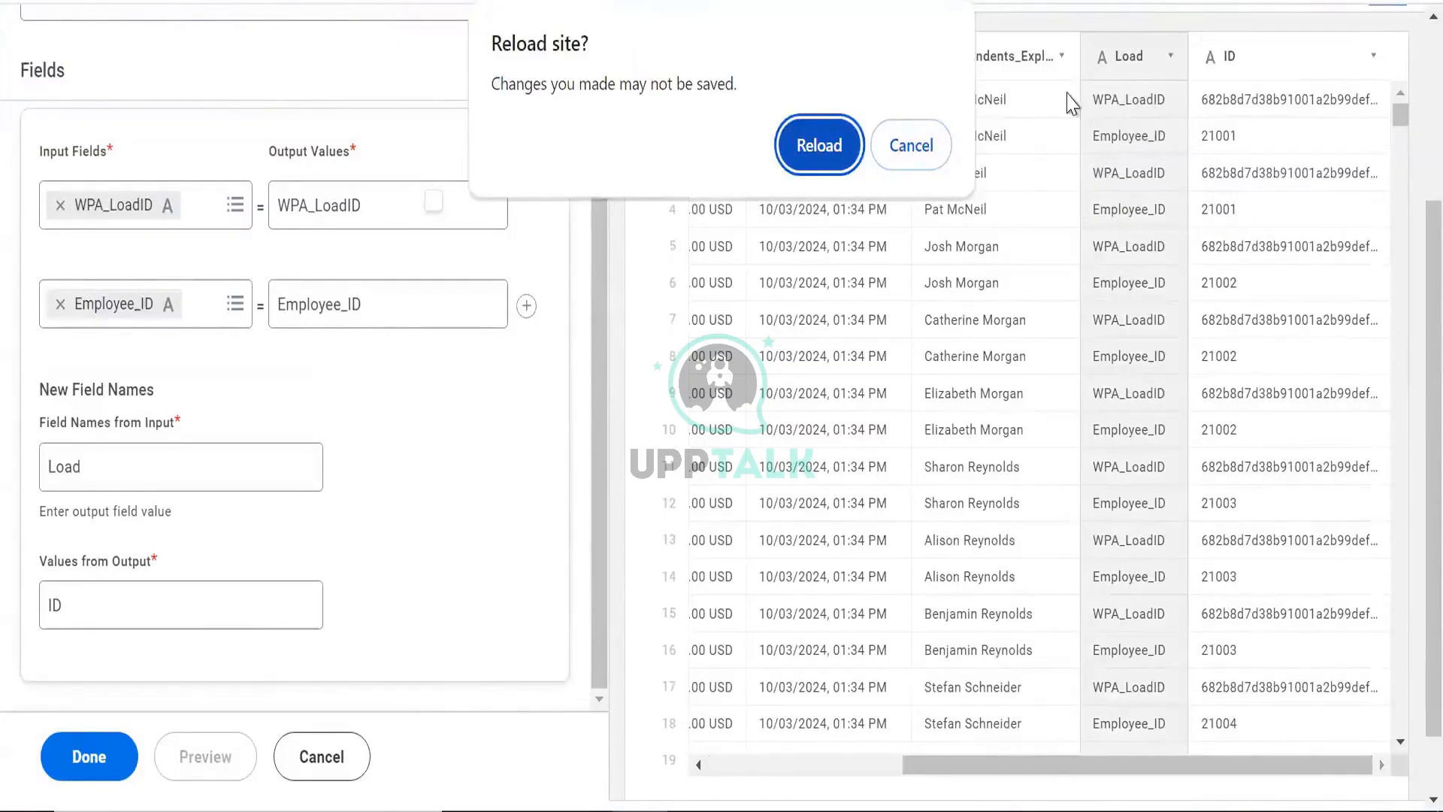
{"action": "left_click", "coordinate": [910, 145]}
{"action": "scroll", "coordinate": [885, 319], "scroll_direction": "up", "scroll_amount": 3}
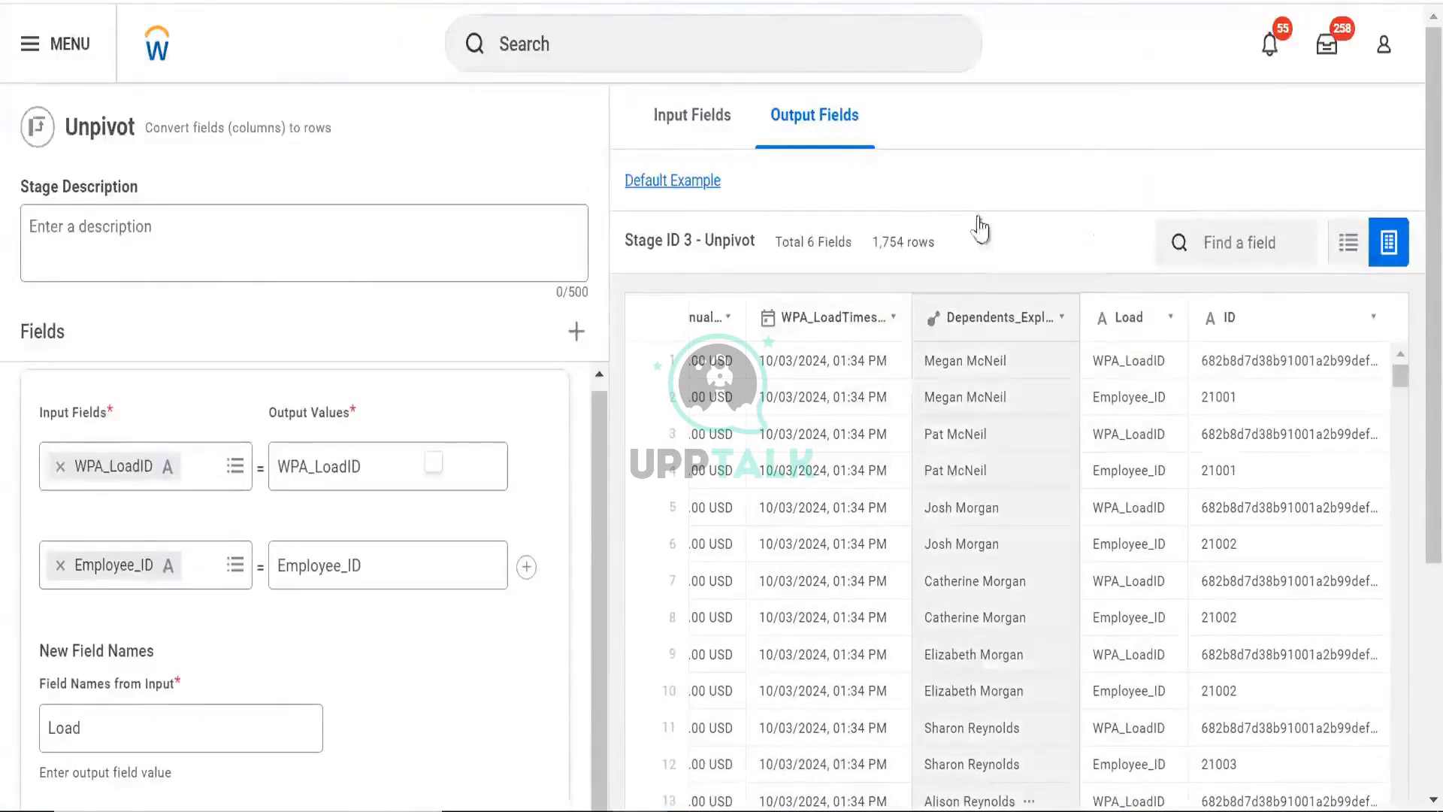
{"action": "scroll", "coordinate": [976, 226], "scroll_direction": "down", "scroll_amount": 4}
{"action": "left_click_drag", "start_coordinate": [985, 685], "coordinate": [879, 685]}
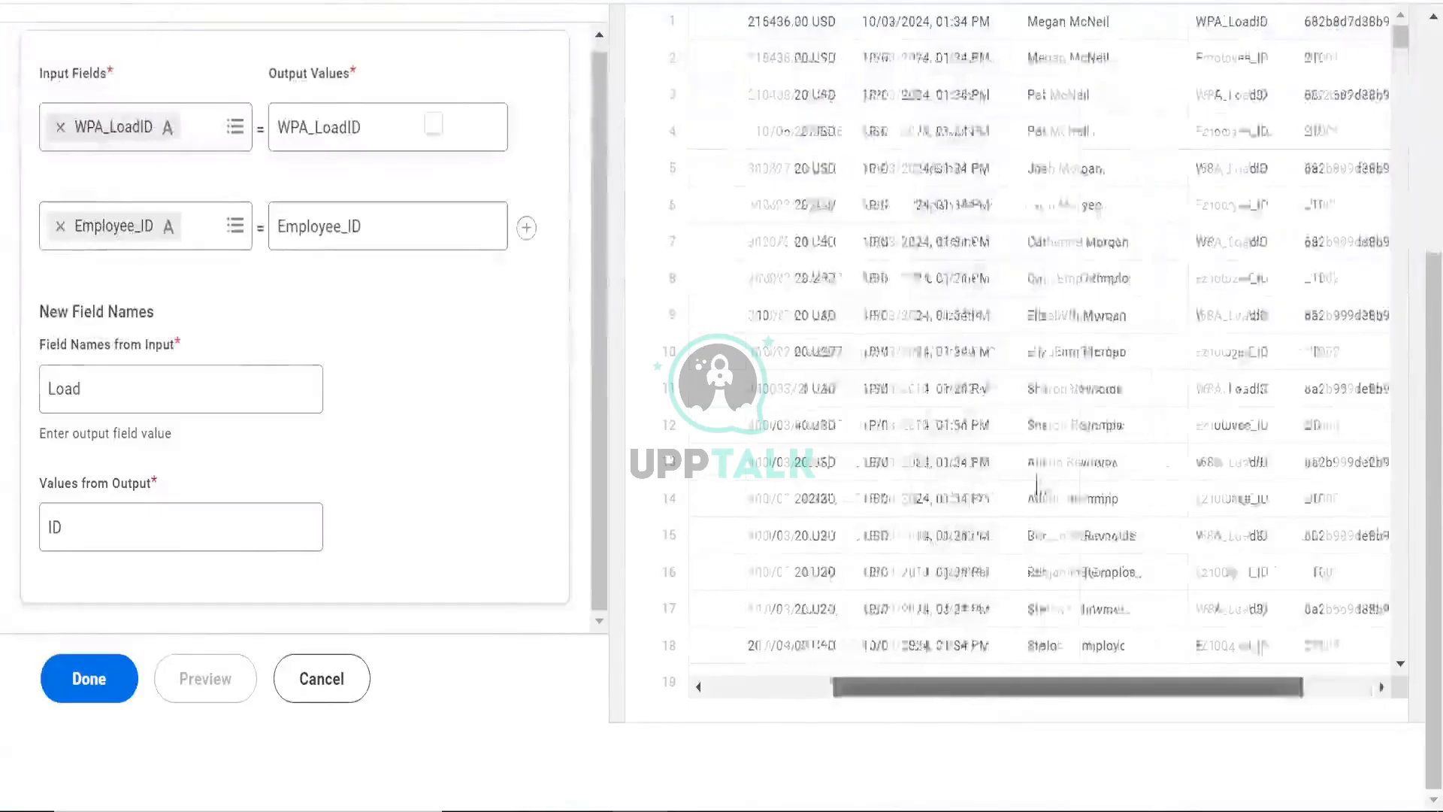
{"action": "scroll", "coordinate": [1033, 460], "scroll_direction": "up", "scroll_amount": 2}
{"action": "scroll", "coordinate": [1036, 462], "scroll_direction": "up", "scroll_amount": 2}
{"action": "left_click", "coordinate": [957, 254]}
{"action": "scroll", "coordinate": [841, 290], "scroll_direction": "down", "scroll_amount": 2}
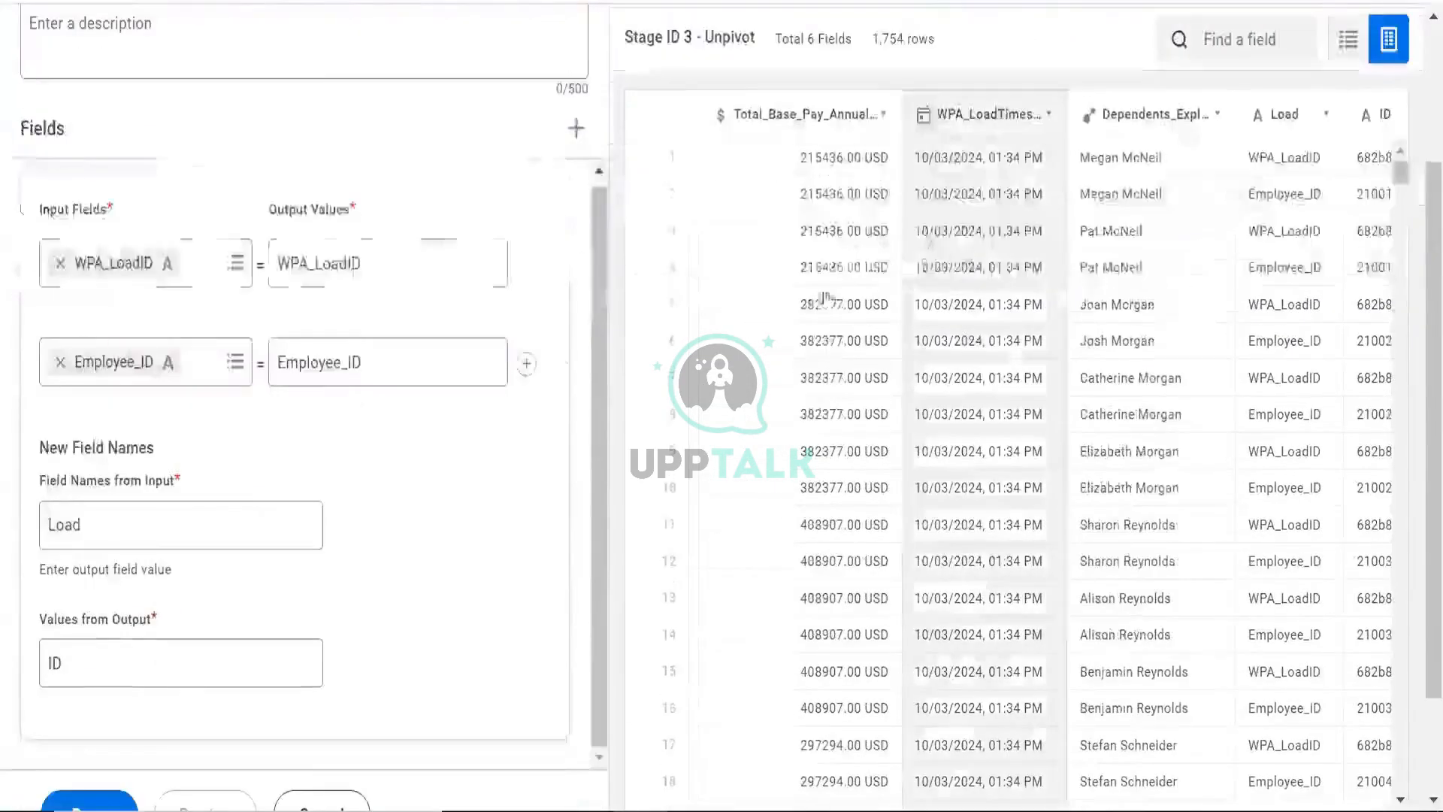
{"action": "scroll", "coordinate": [129, 187], "scroll_direction": "up", "scroll_amount": 3}
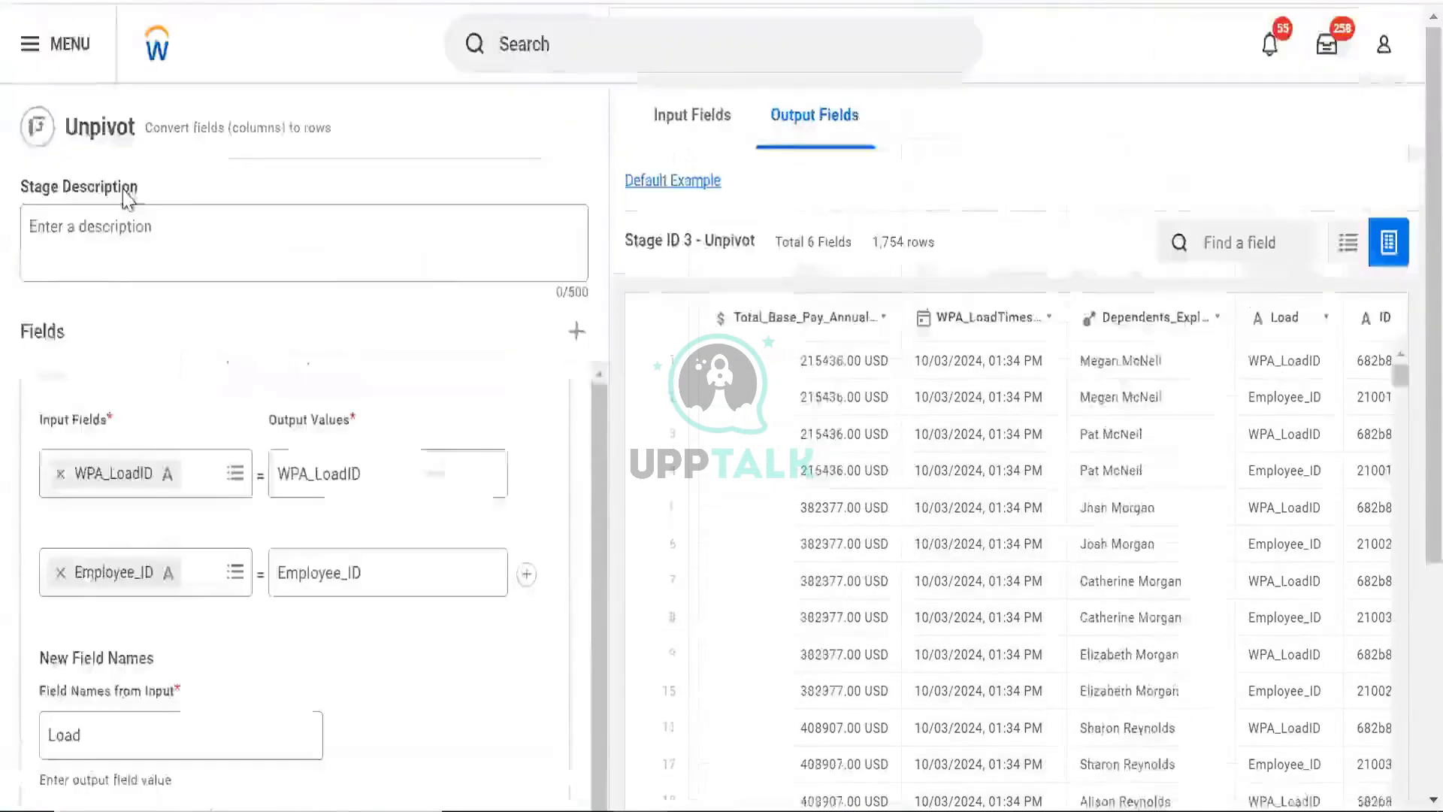
{"action": "scroll", "coordinate": [179, 192], "scroll_direction": "down", "scroll_amount": 2}
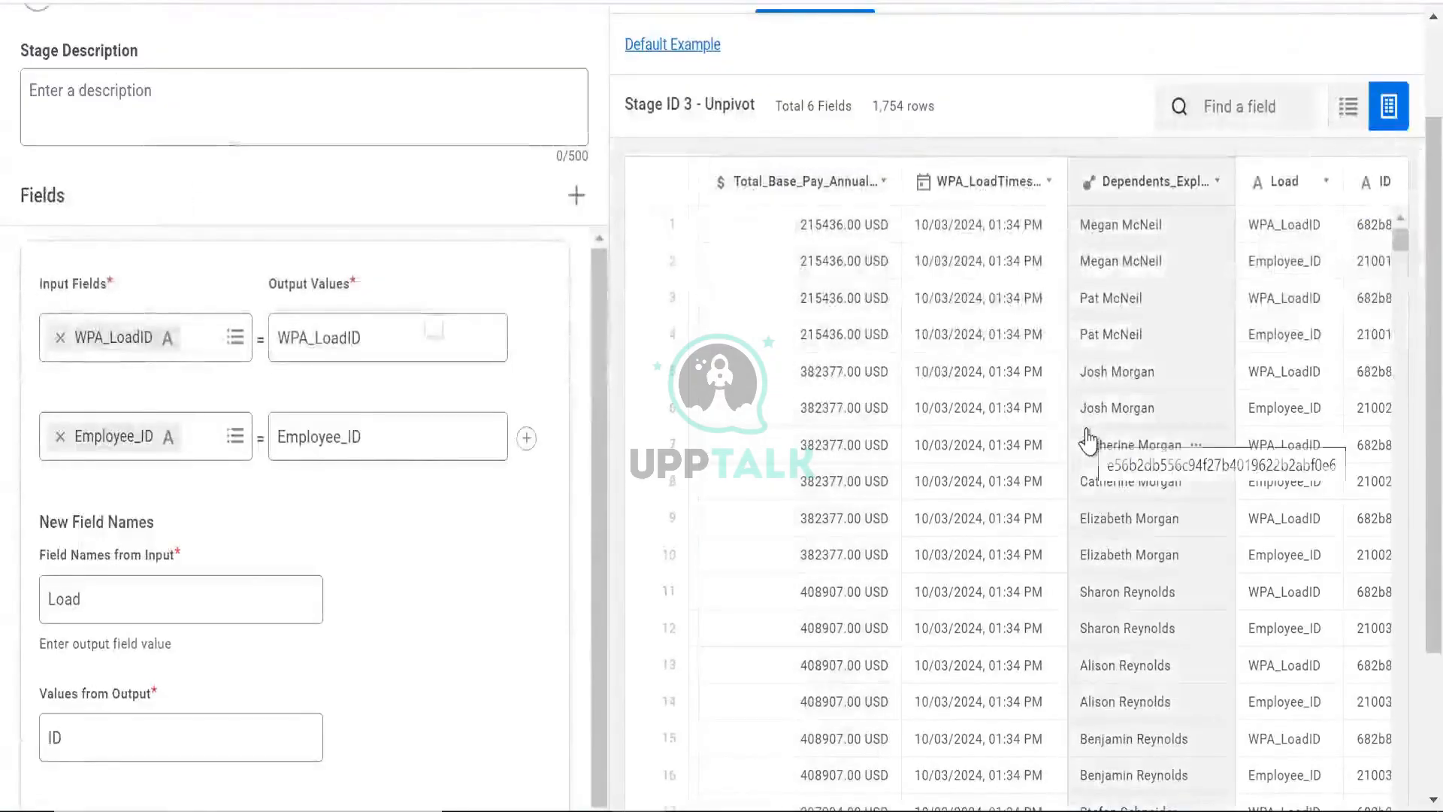
{"action": "scroll", "coordinate": [1087, 440], "scroll_direction": "right", "scroll_amount": 2}
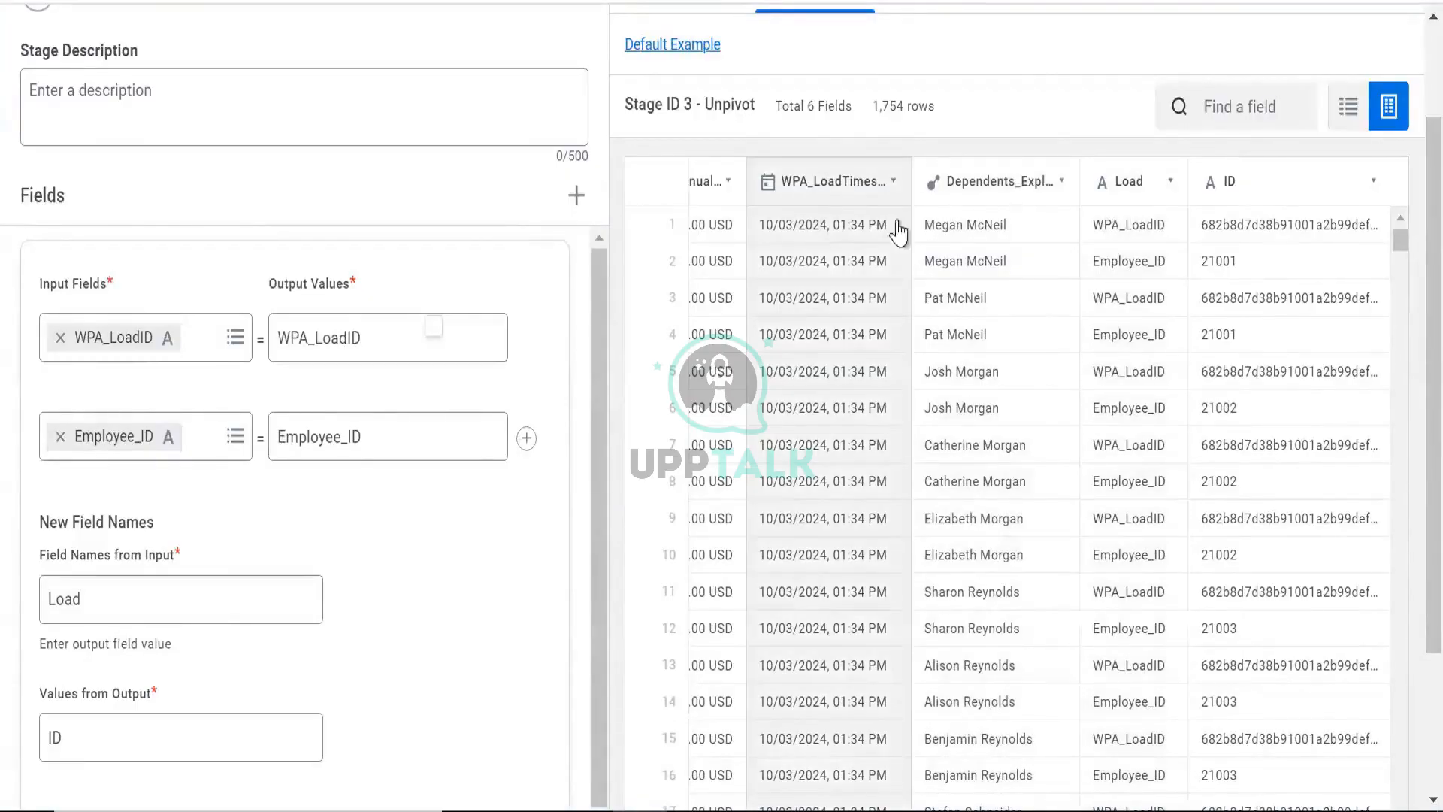
{"action": "scroll", "coordinate": [698, 161], "scroll_direction": "up", "scroll_amount": 2}
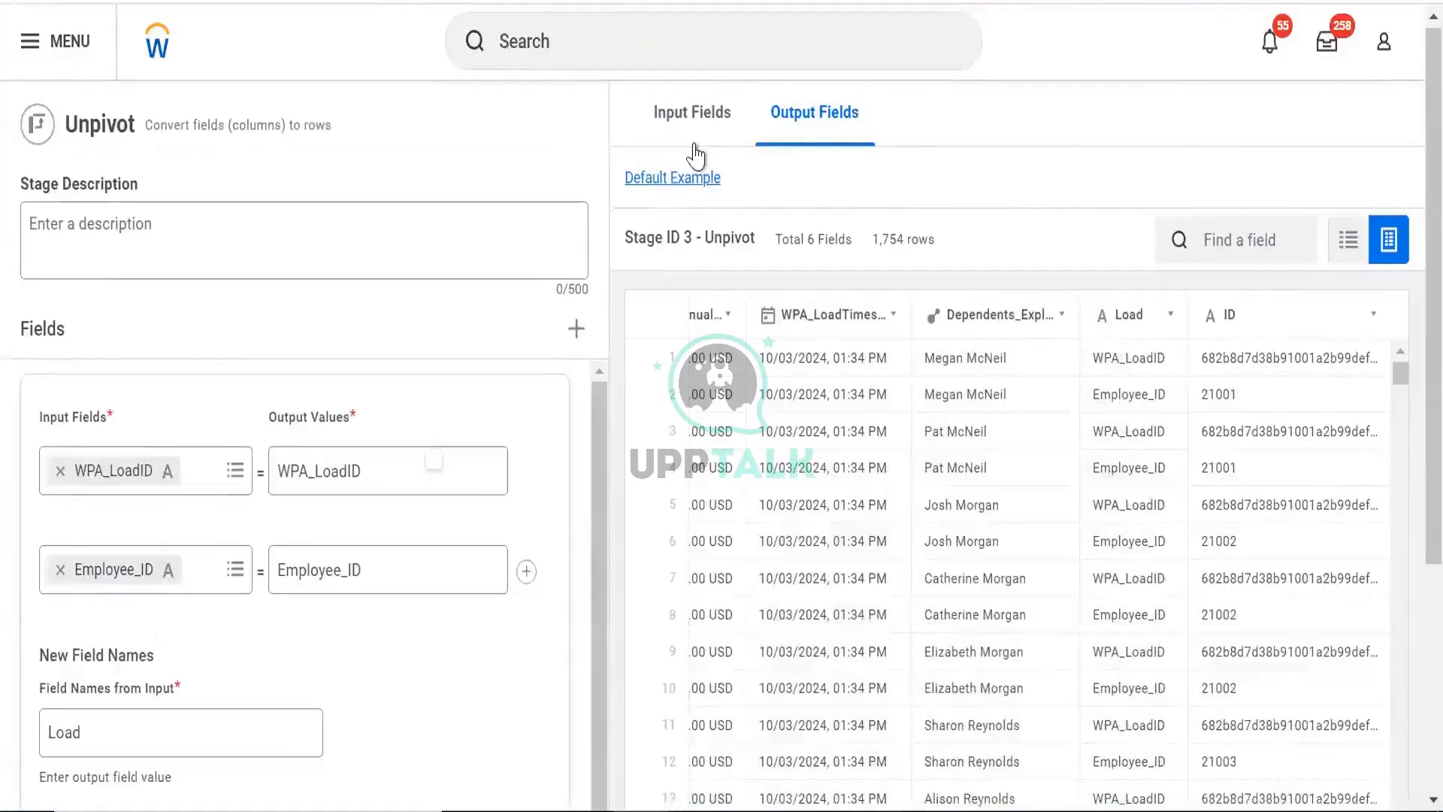
- Compare the stage's input fields preview with its output fields preview
{"action": "left_click", "coordinate": [695, 141]}
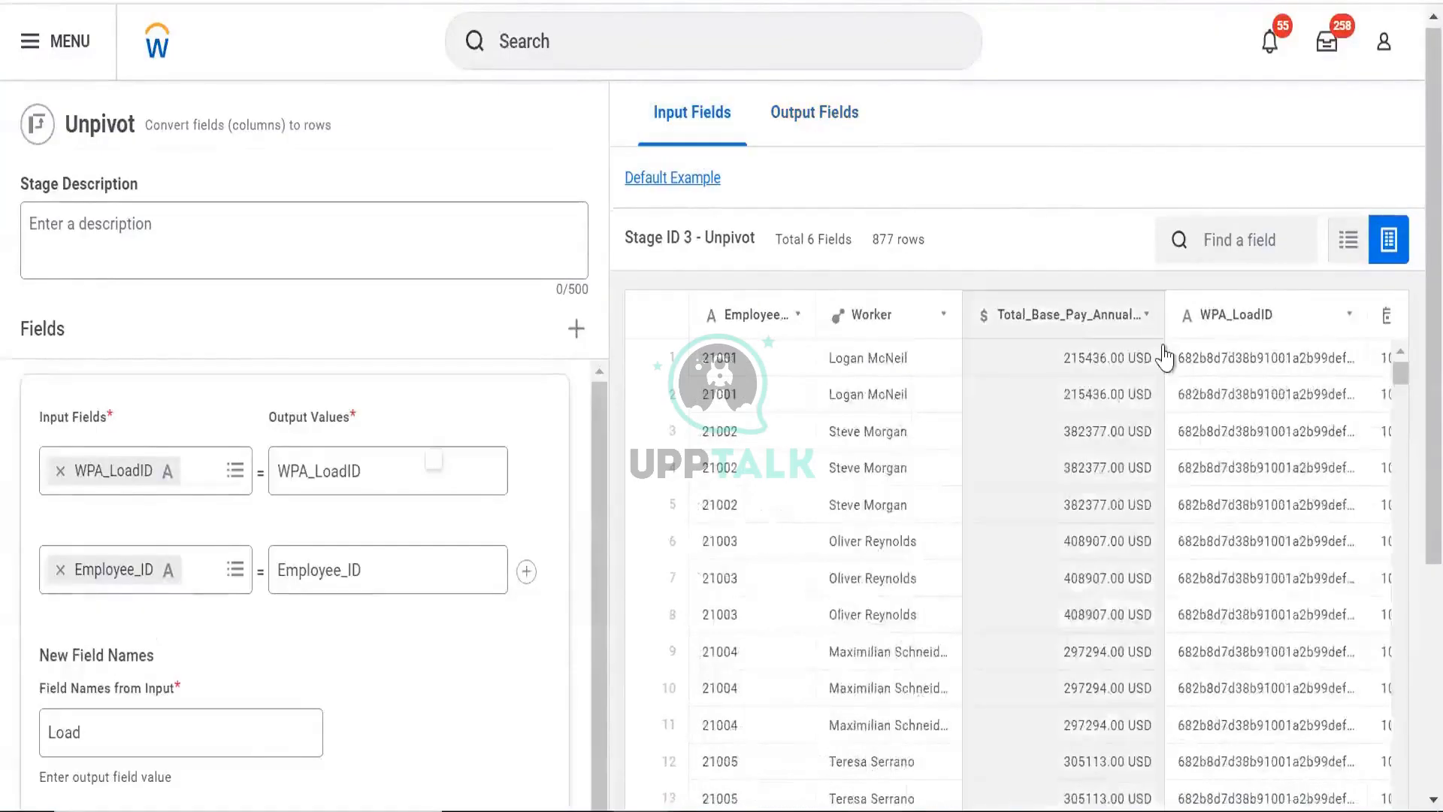
{"action": "scroll", "coordinate": [1163, 357], "scroll_direction": "right", "scroll_amount": 4}
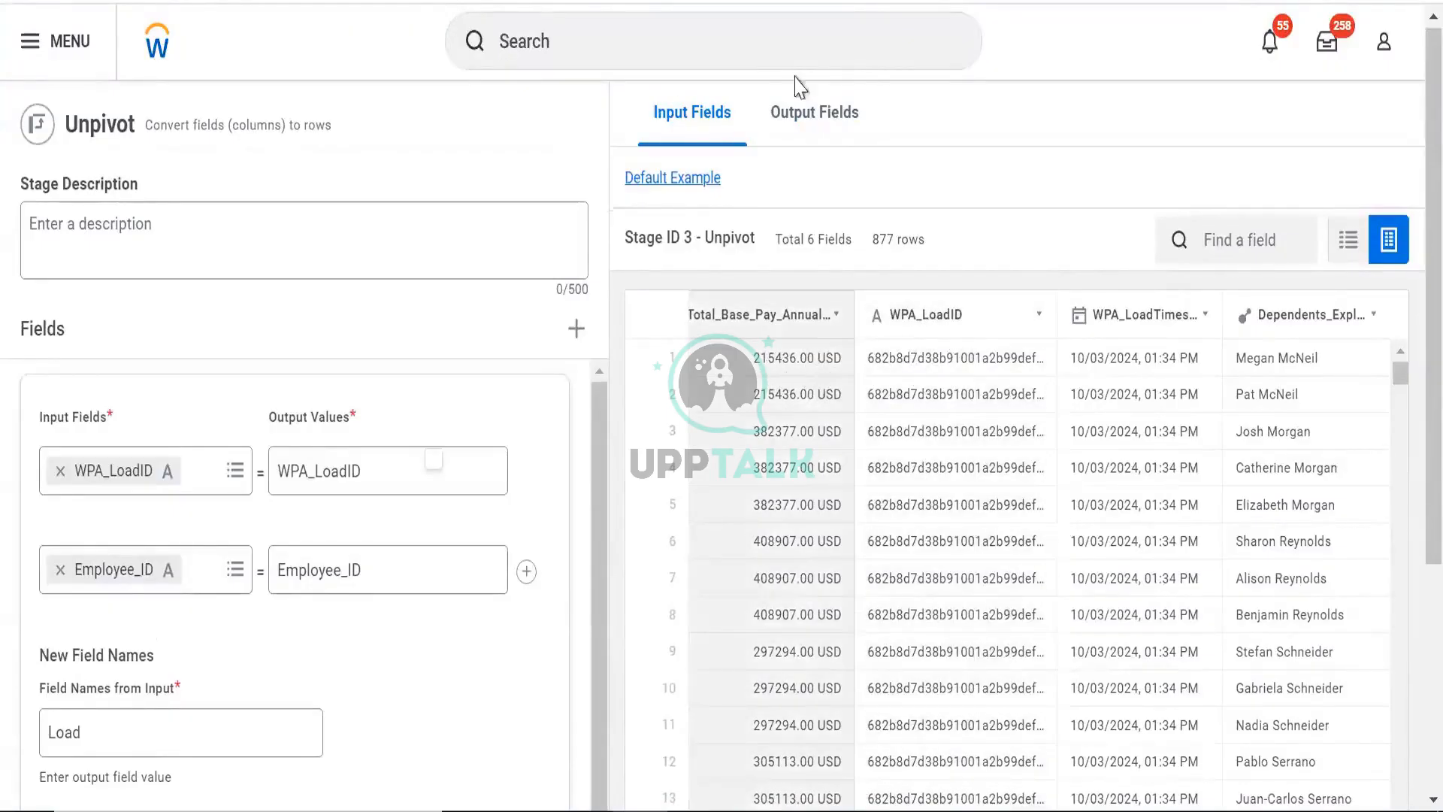
{"action": "left_click", "coordinate": [817, 135]}
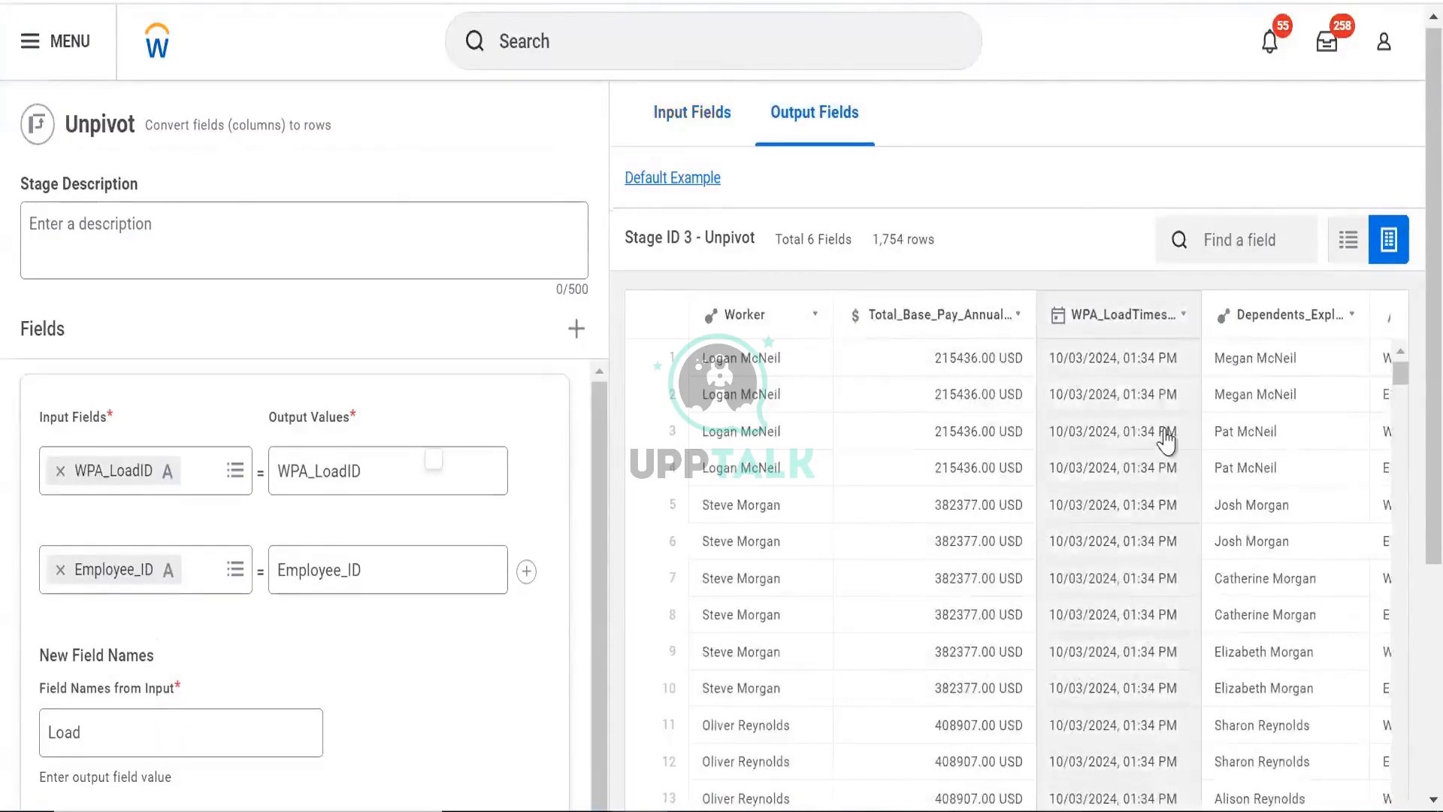
{"action": "scroll", "coordinate": [1166, 441], "scroll_direction": "right", "scroll_amount": 4}
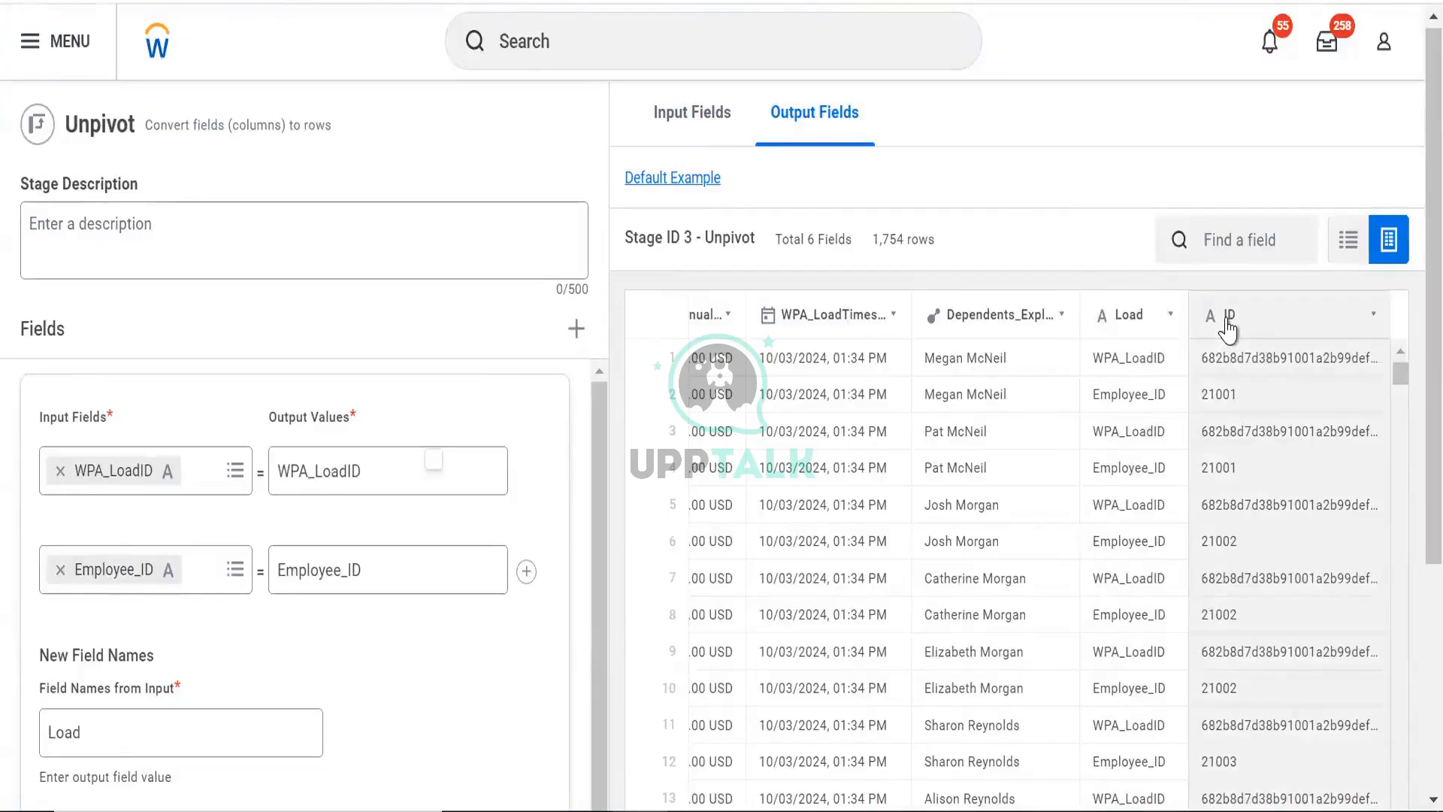
{"action": "left_click", "coordinate": [1121, 379]}
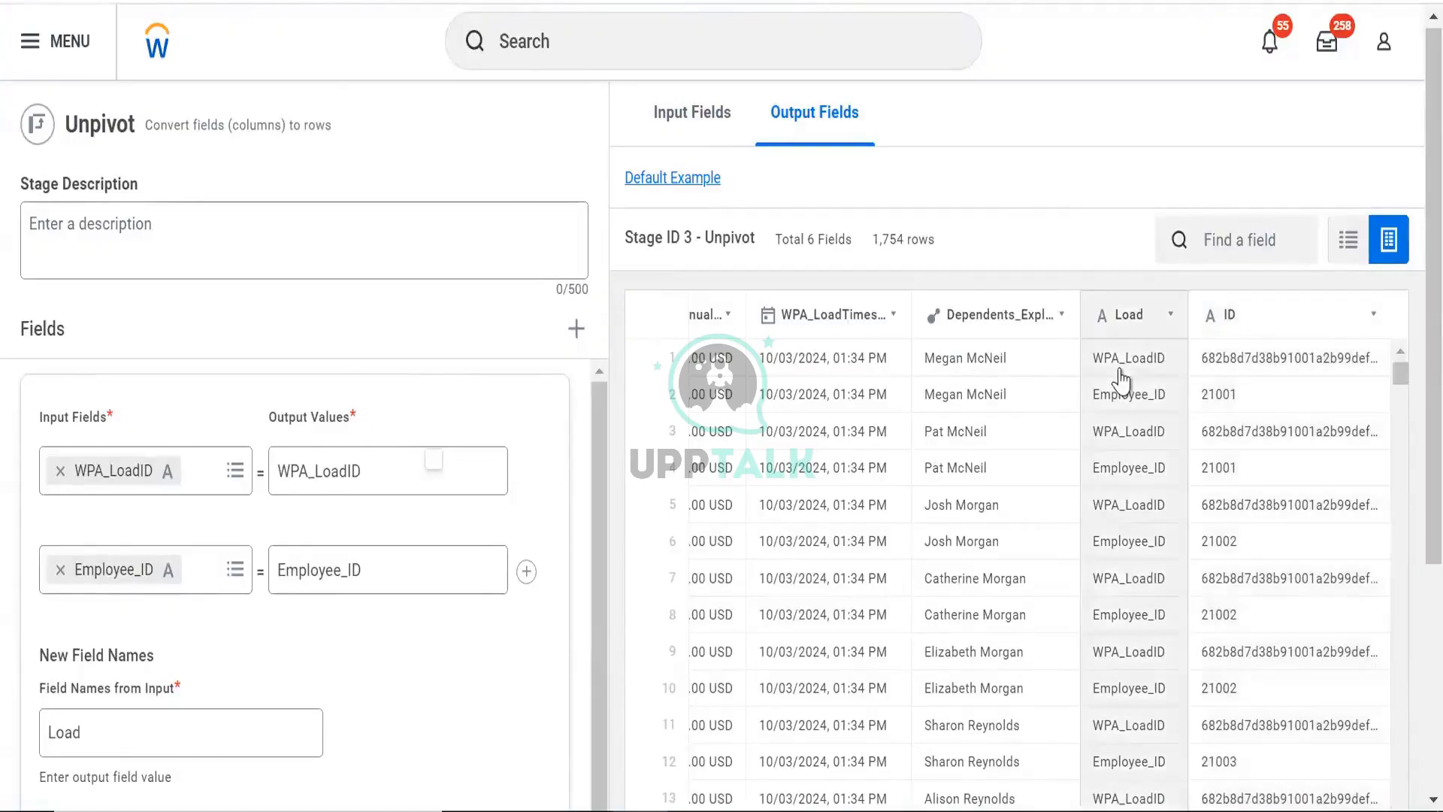
{"action": "left_click", "coordinate": [695, 124]}
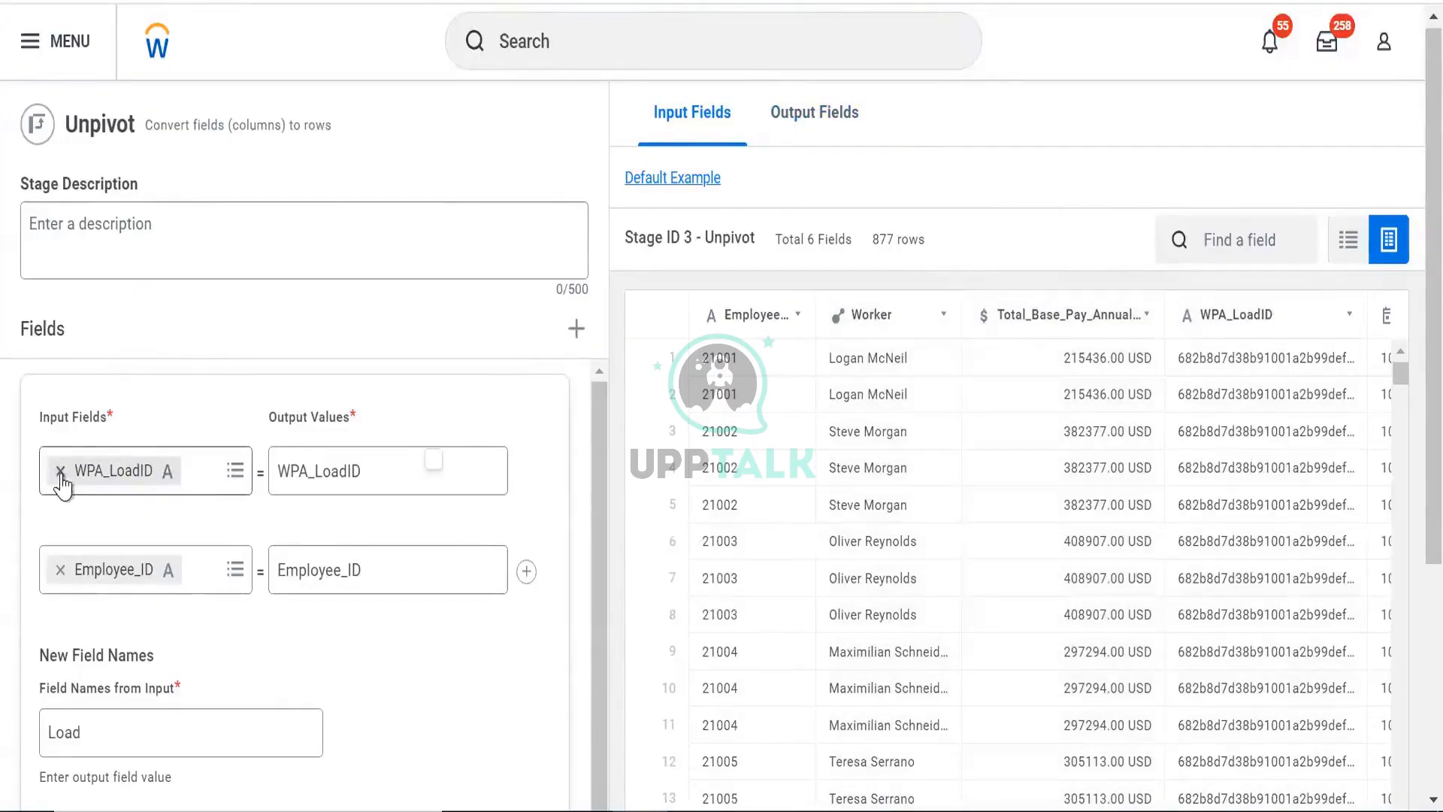
- Set the unpivot input fields to Employee_ID and Worker, then preview the stage
{"action": "left_click", "coordinate": [272, 460]}
{"action": "left_click", "coordinate": [61, 472]}
{"action": "left_click", "coordinate": [72, 472]}
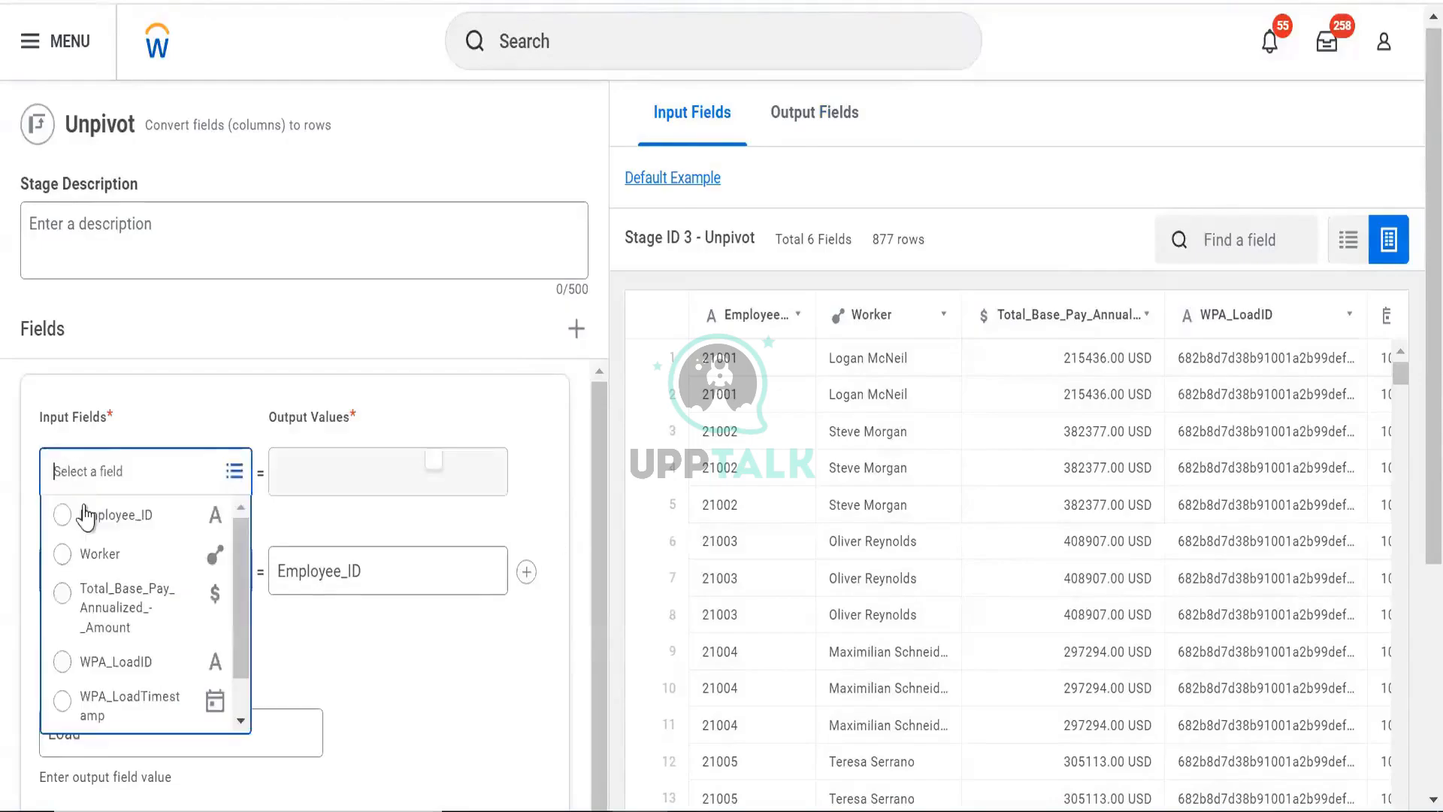
{"action": "left_click", "coordinate": [113, 512]}
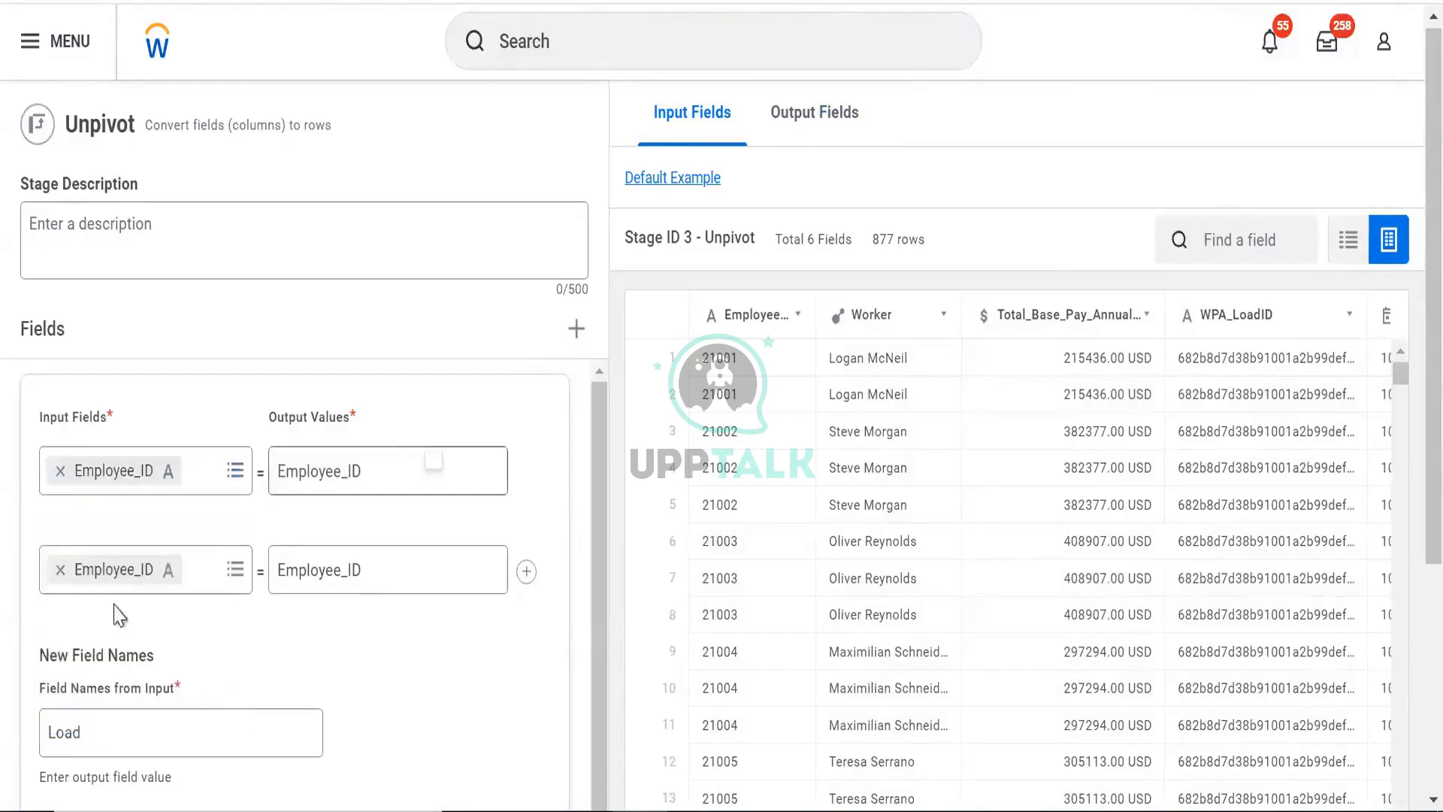
{"action": "left_click", "coordinate": [61, 570]}
{"action": "left_click", "coordinate": [63, 572]}
{"action": "left_click", "coordinate": [80, 331]}
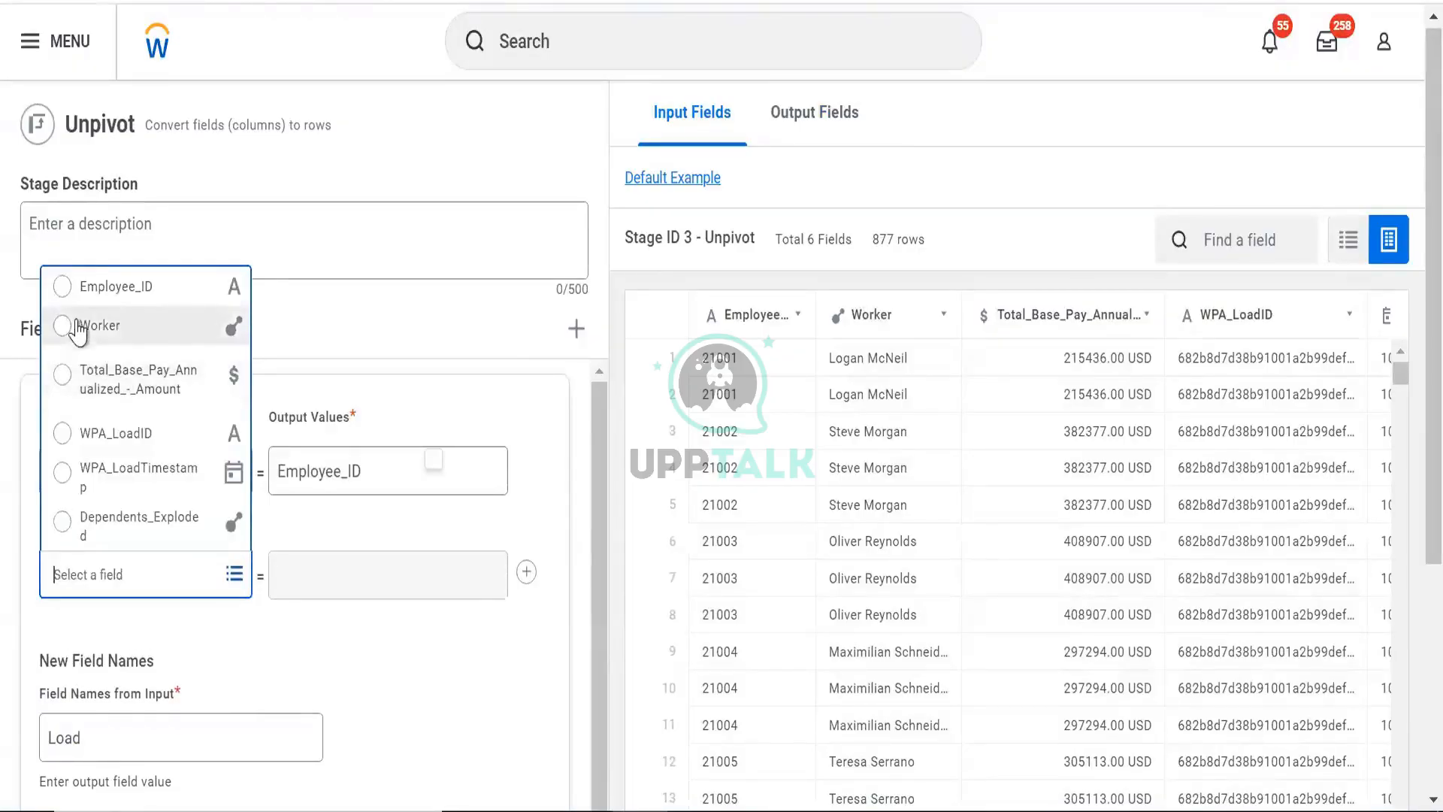
{"action": "left_click", "coordinate": [312, 621]}
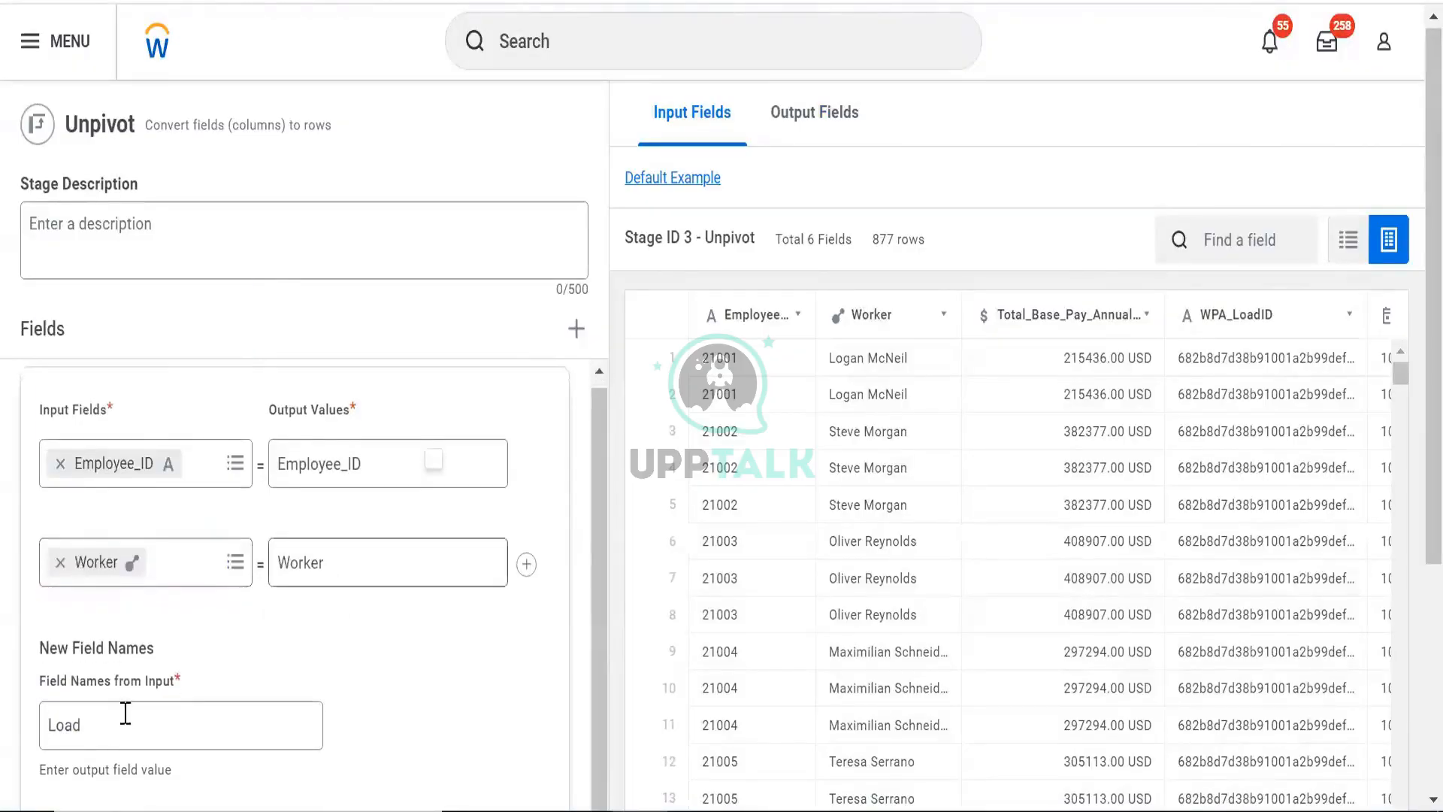
{"action": "scroll", "coordinate": [124, 714], "scroll_direction": "down", "scroll_amount": 5}
{"action": "left_click", "coordinate": [194, 699]}
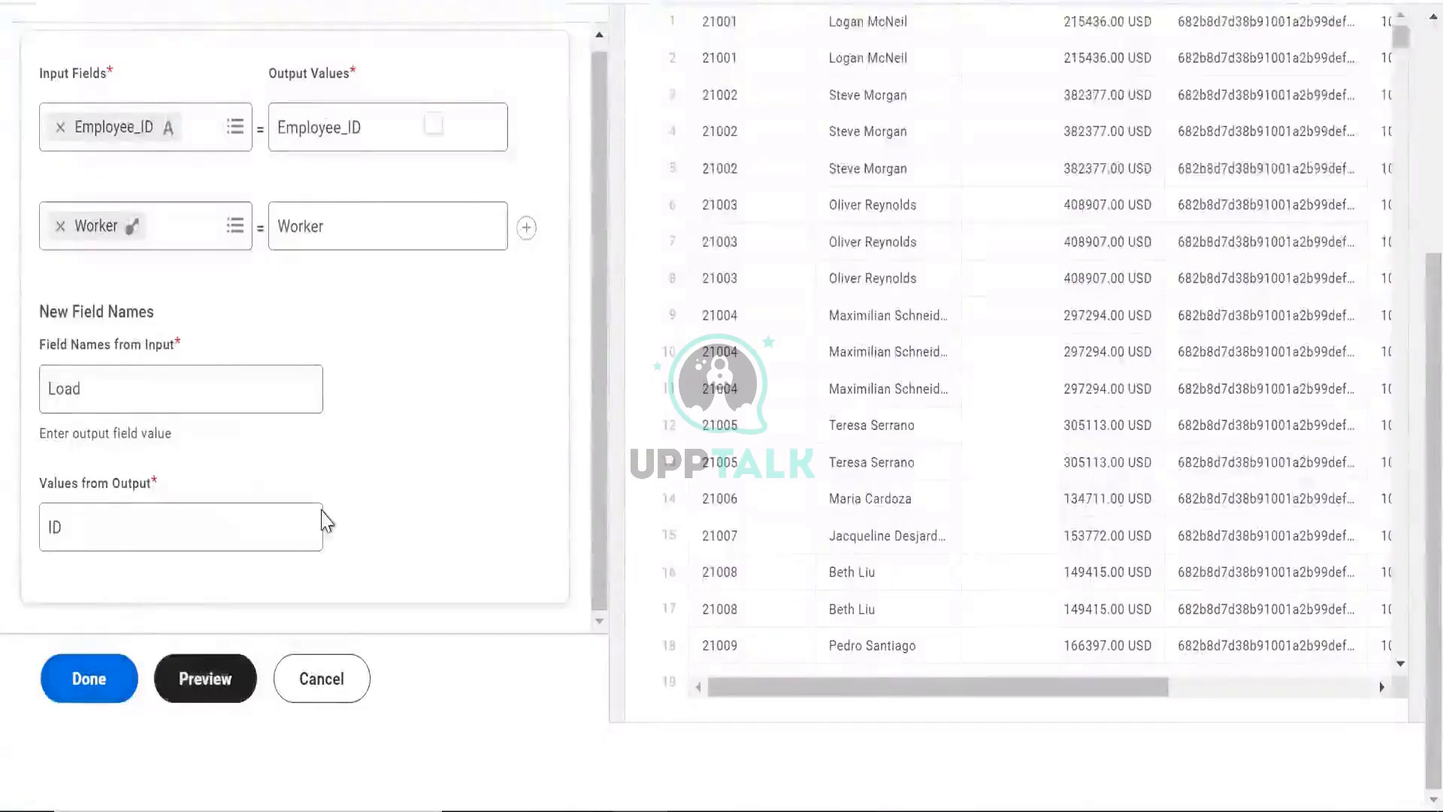
- Expand and read the detected Invalid Unpivot error about the input fields
{"action": "scroll", "coordinate": [383, 504], "scroll_direction": "up", "scroll_amount": 1}
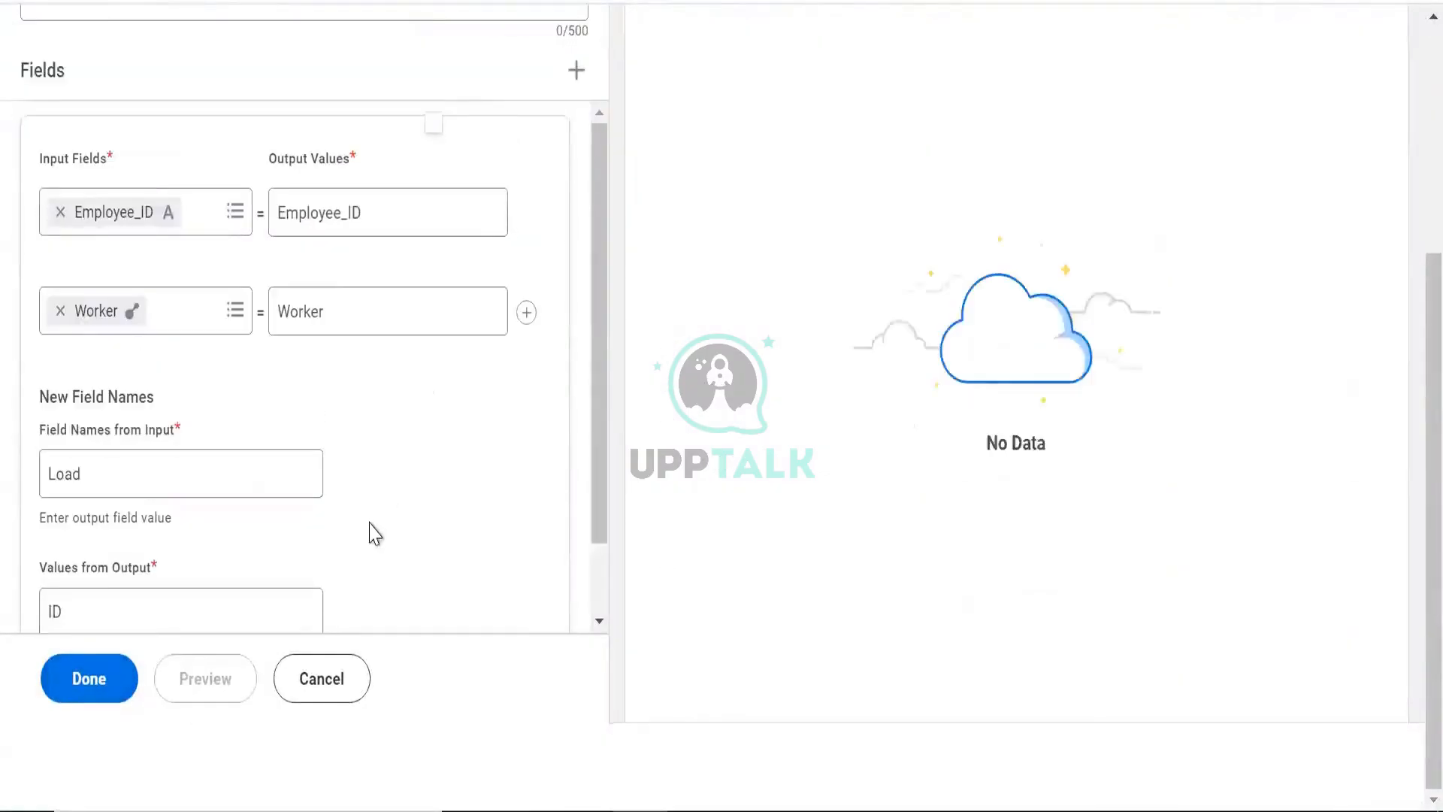
{"action": "scroll", "coordinate": [685, 335], "scroll_direction": "up", "scroll_amount": 4}
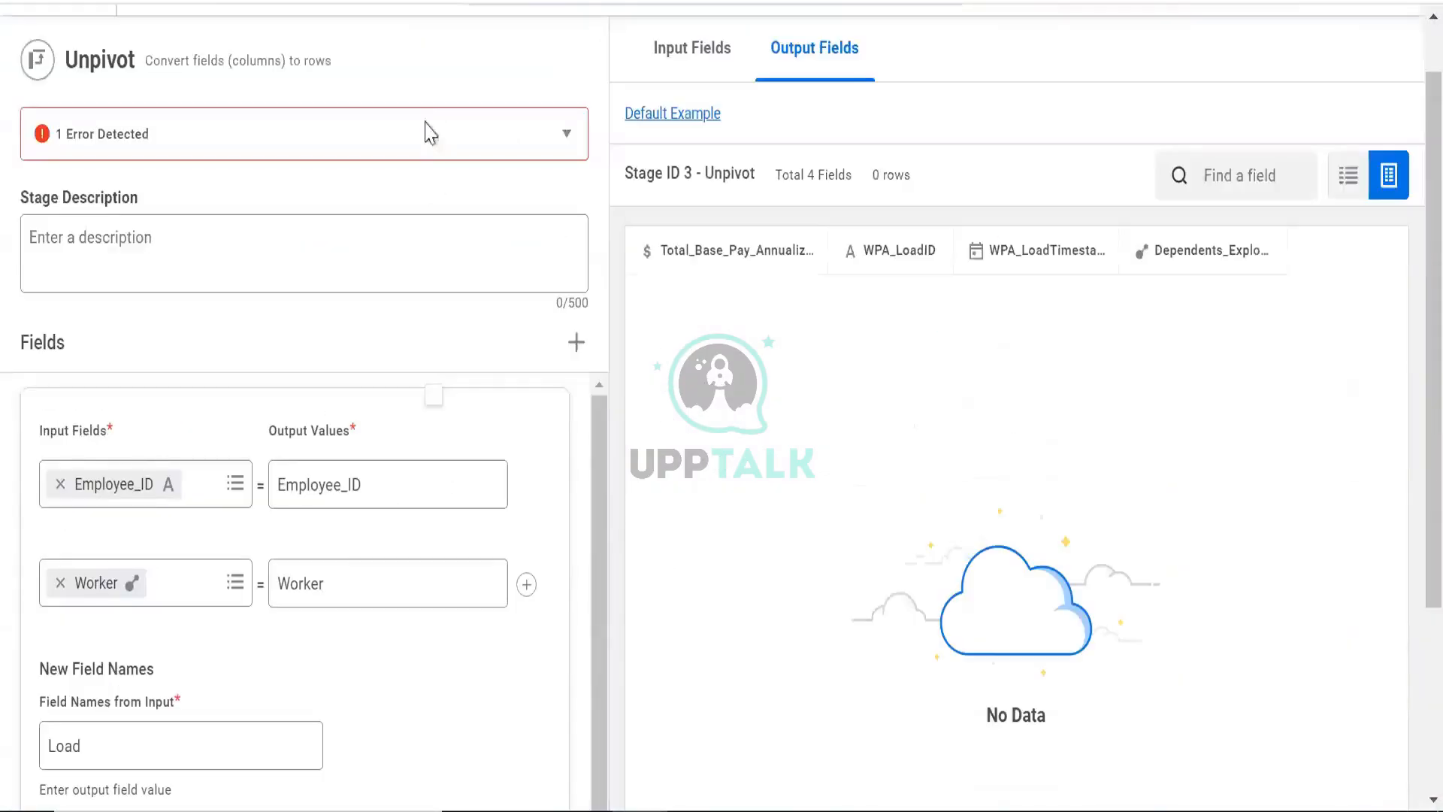
{"action": "left_click", "coordinate": [428, 134]}
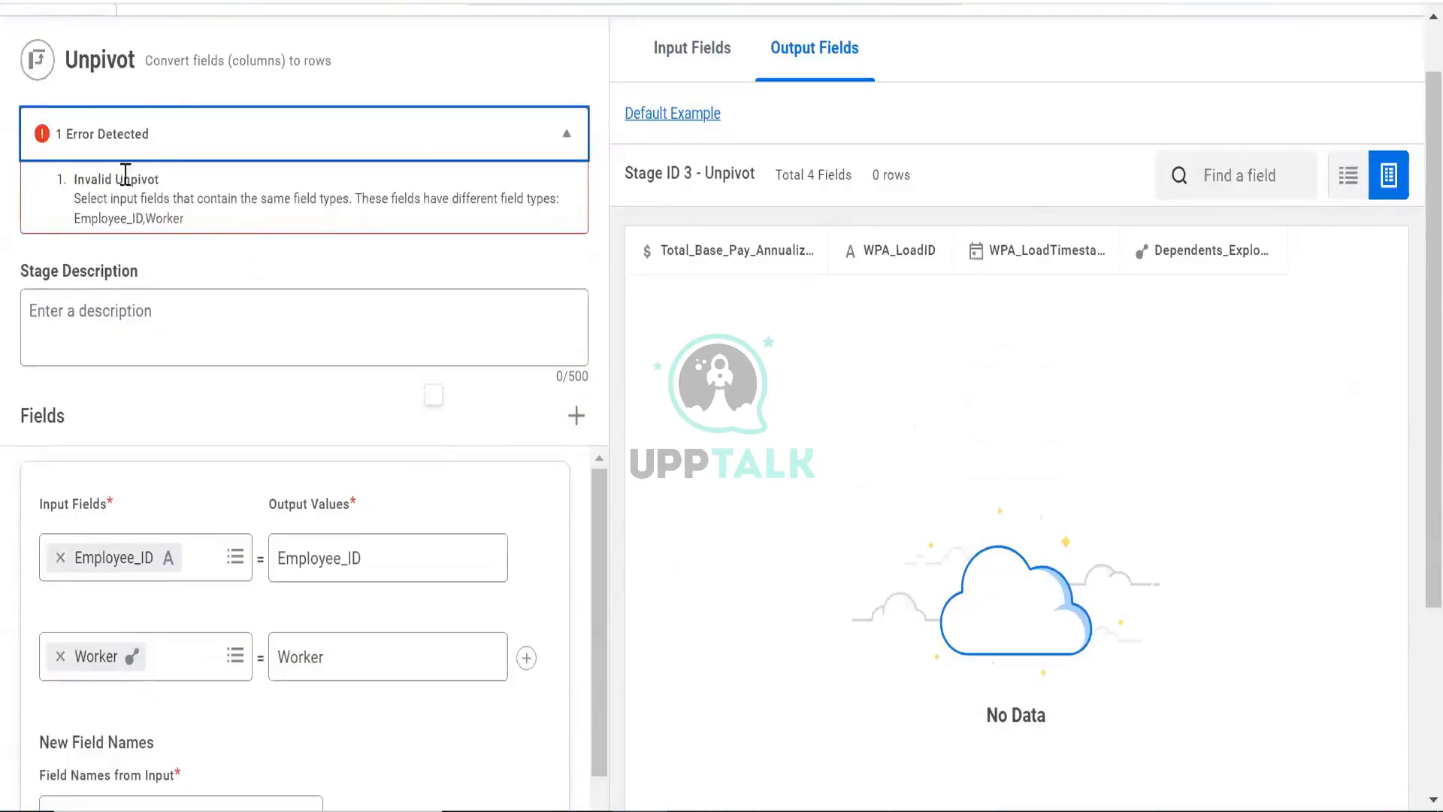
{"action": "left_click_drag", "start_coordinate": [130, 197], "coordinate": [333, 207]}
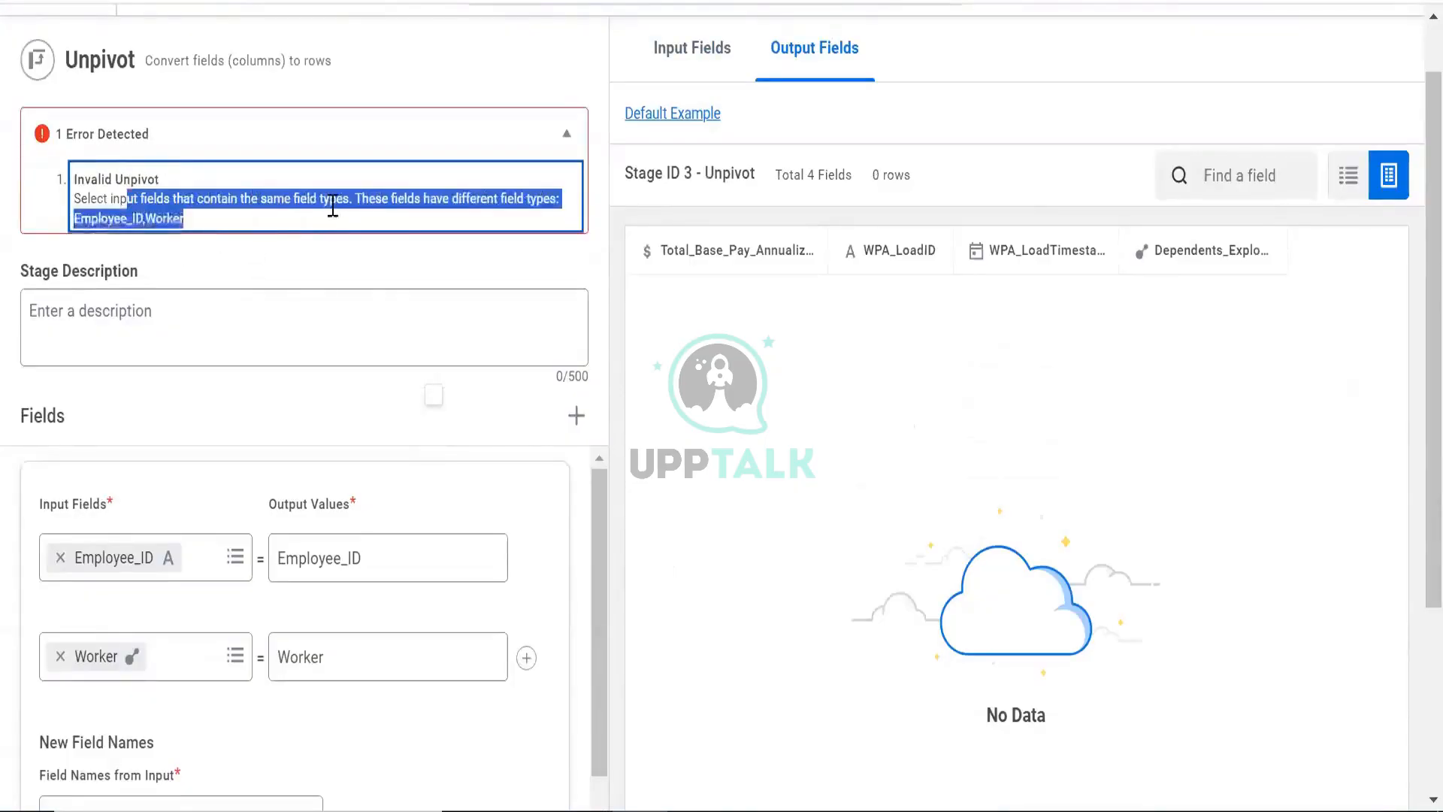
{"action": "scroll", "coordinate": [298, 267], "scroll_direction": "down", "scroll_amount": 4}
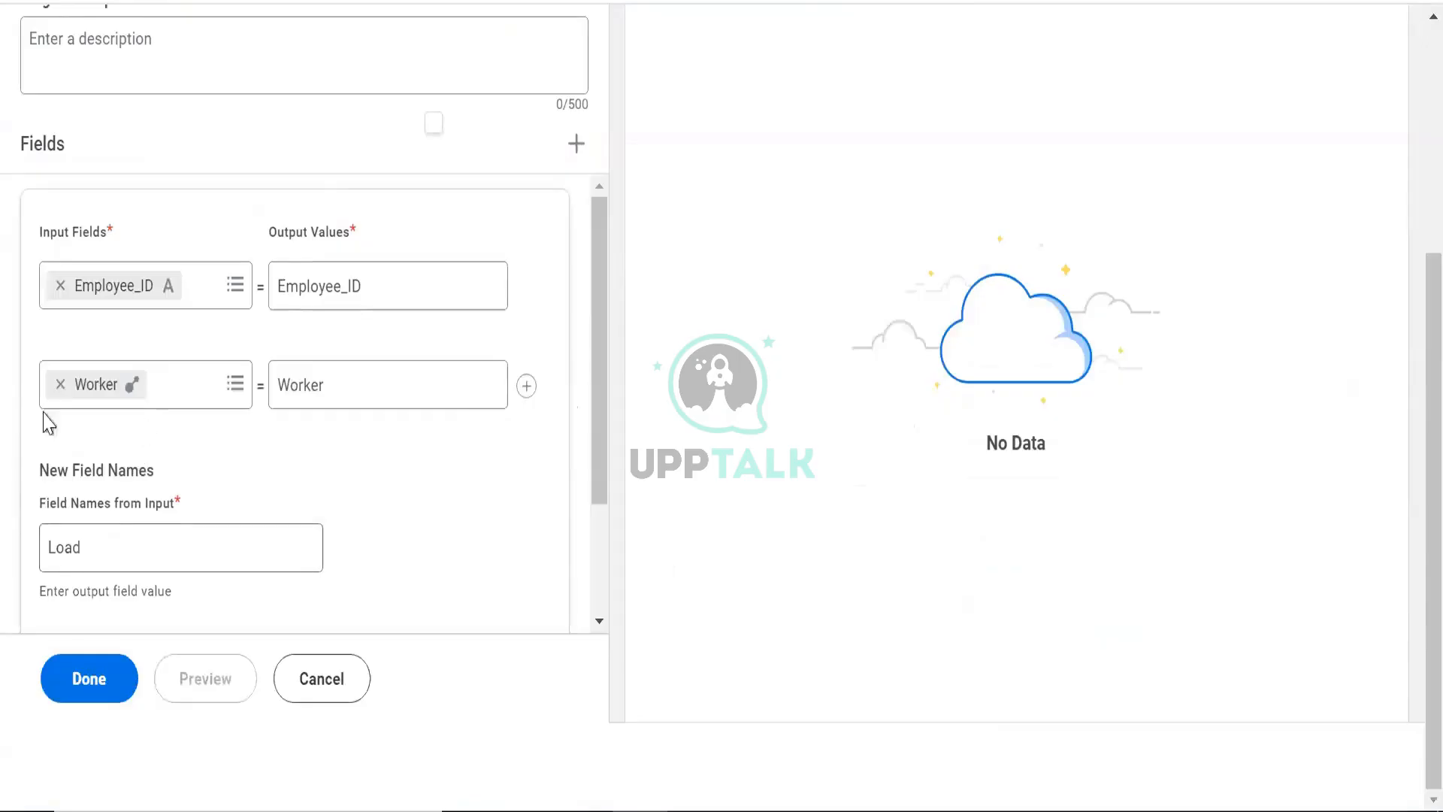
- Replace the Worker input field with WPA_LoadID and preview the unpivoted output
{"action": "left_click", "coordinate": [60, 384]}
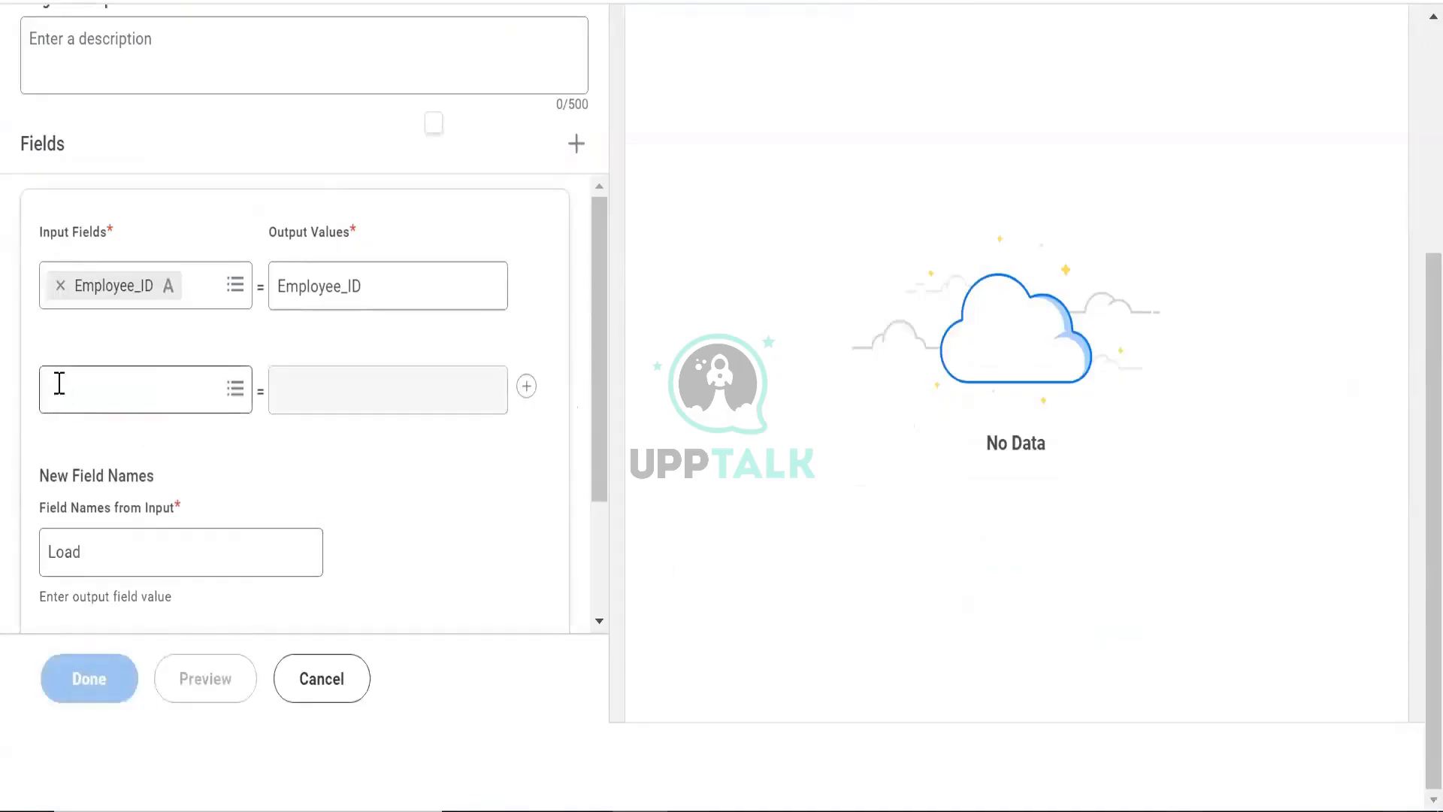
{"action": "left_click", "coordinate": [62, 406]}
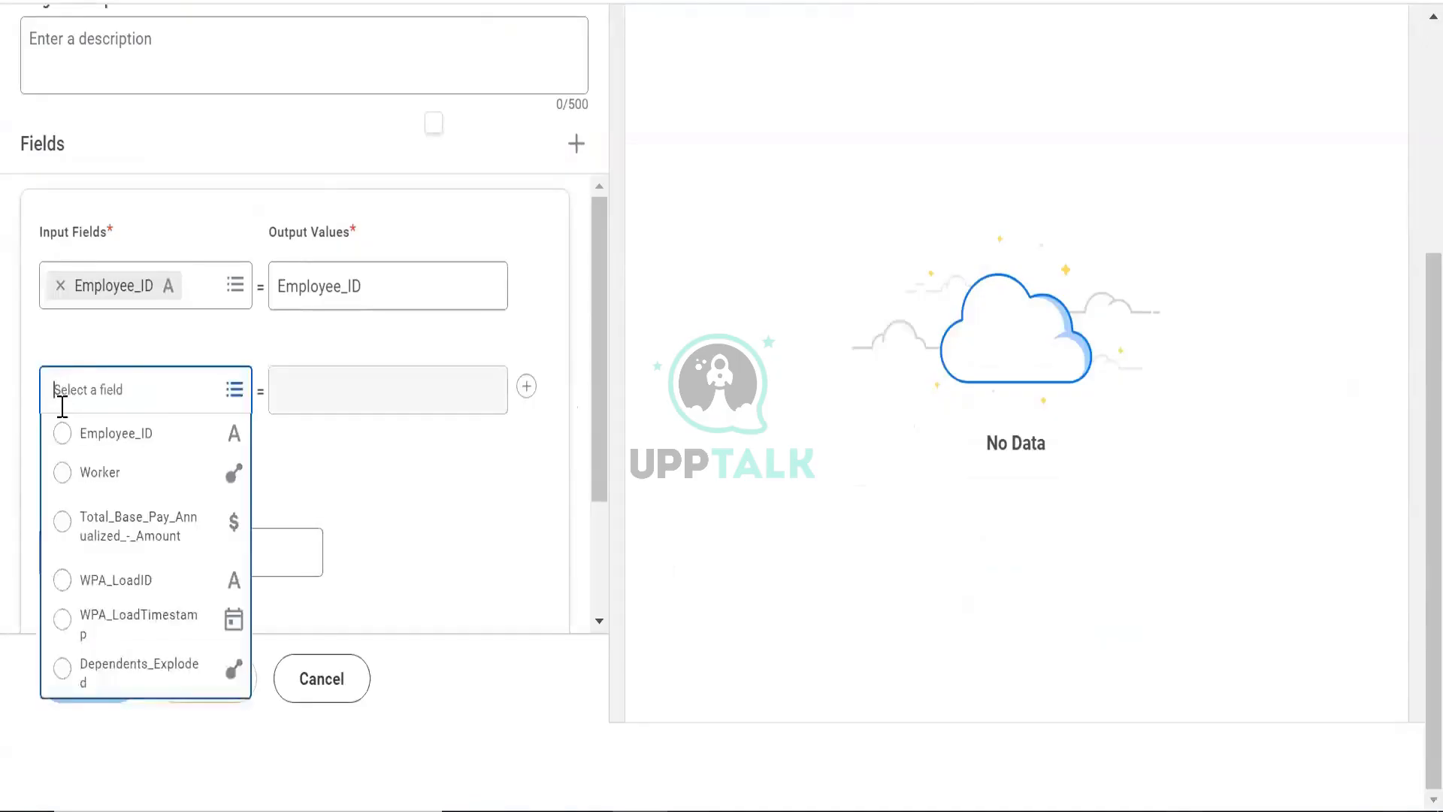
{"action": "left_click", "coordinate": [106, 586]}
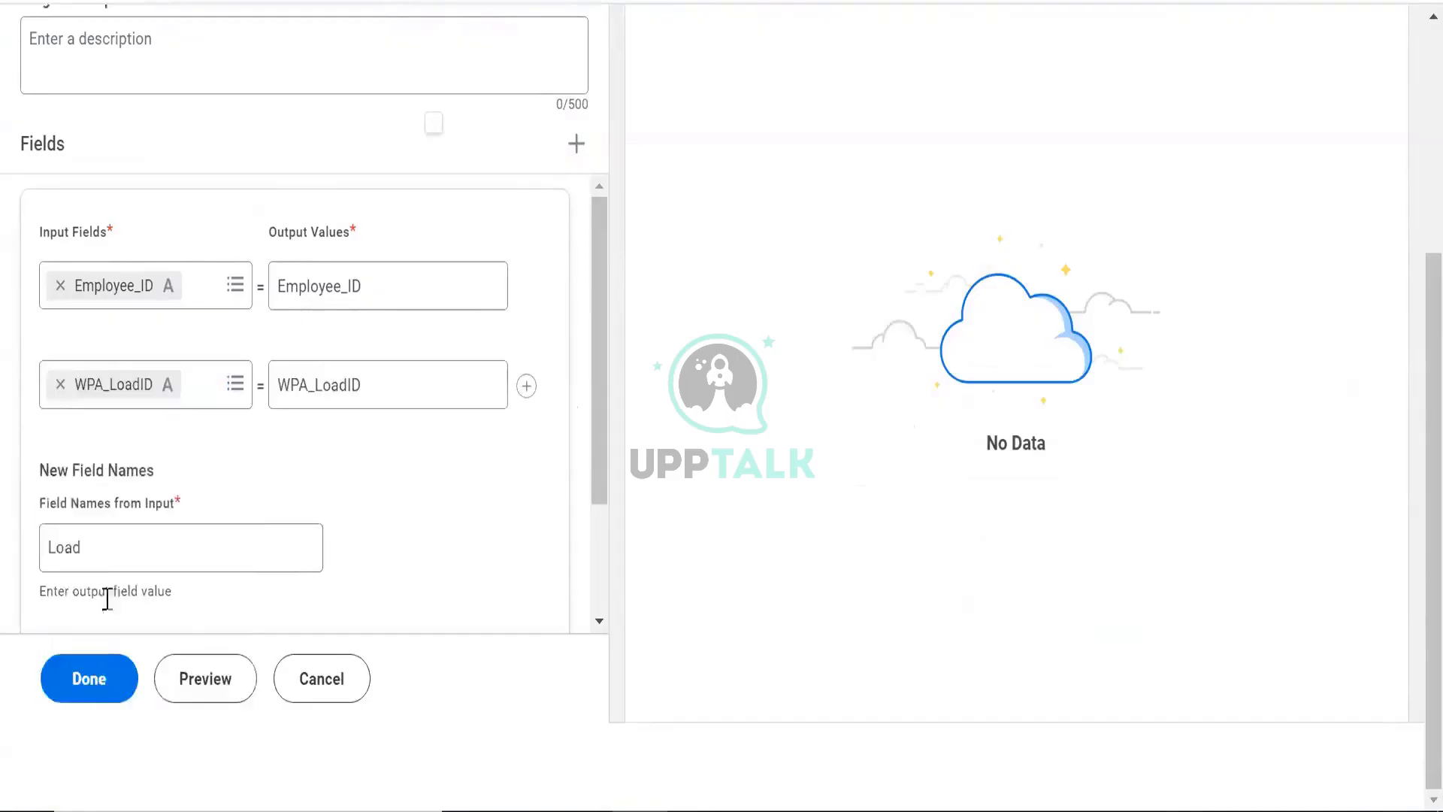
{"action": "left_click", "coordinate": [216, 686]}
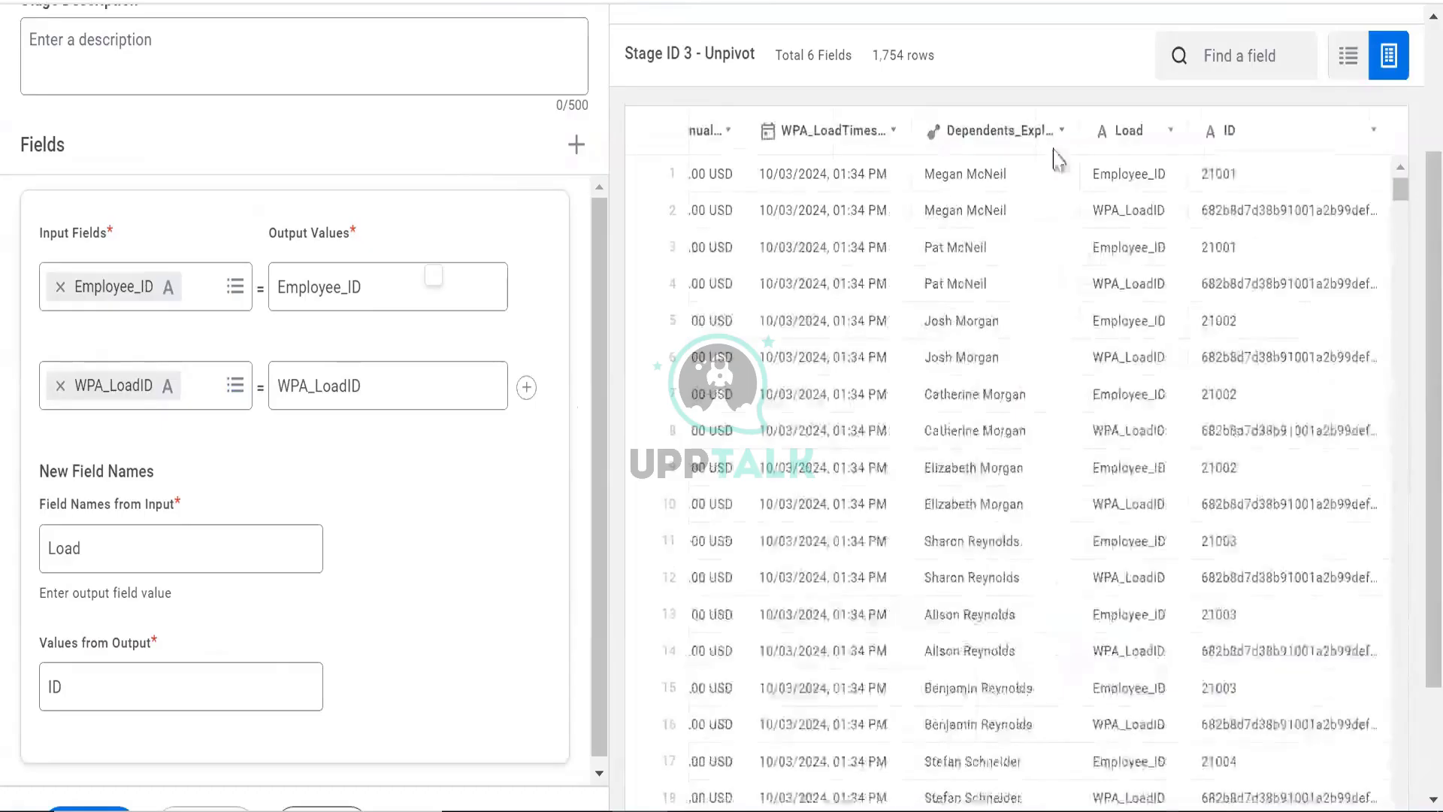
{"action": "left_click", "coordinate": [979, 277]}
{"action": "scroll", "coordinate": [979, 277], "scroll_direction": "up", "scroll_amount": 1}
{"action": "scroll", "coordinate": [585, 325], "scroll_direction": "down", "scroll_amount": 3}
{"action": "scroll", "coordinate": [801, 319], "scroll_direction": "up", "scroll_amount": 4}
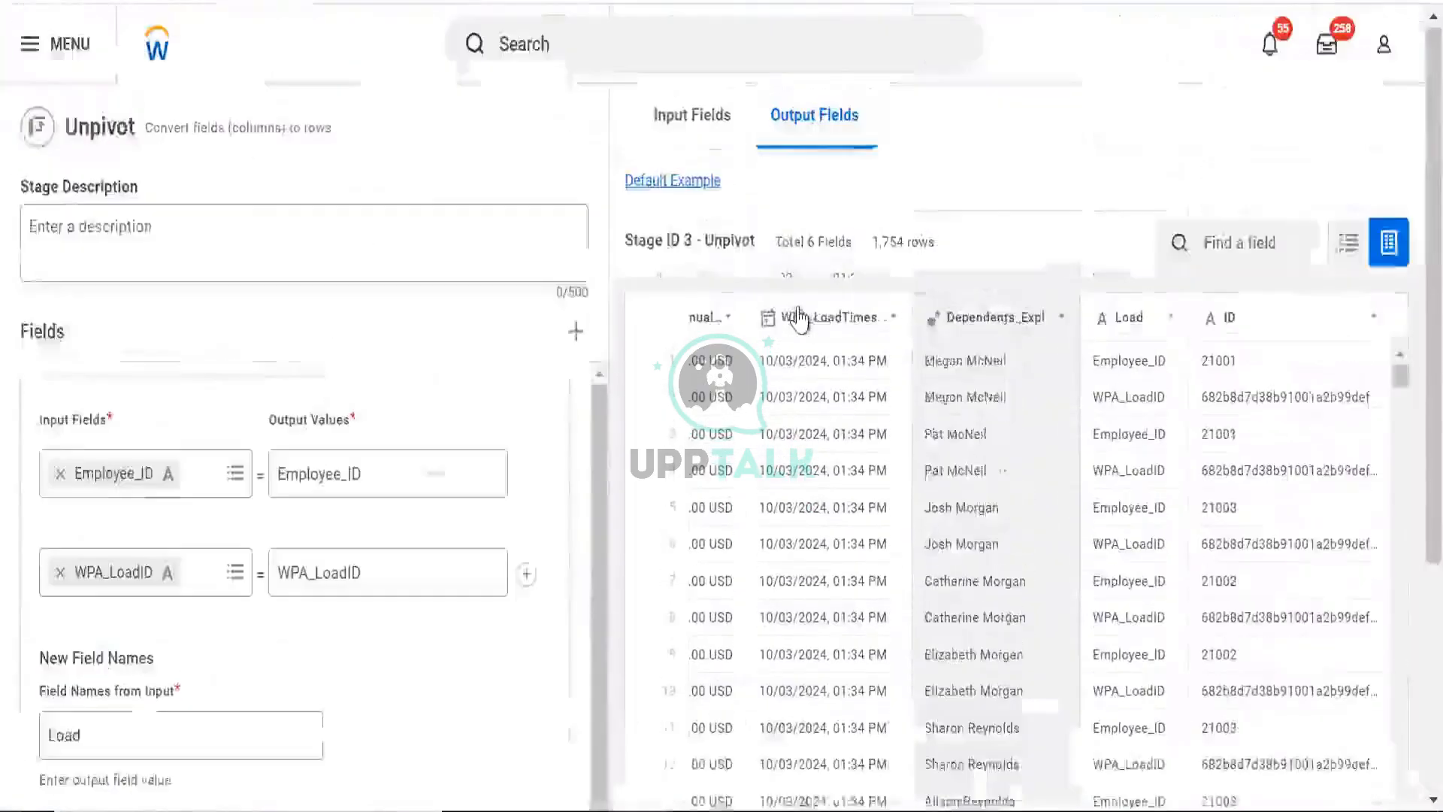
{"action": "scroll", "coordinate": [800, 319], "scroll_direction": "down", "scroll_amount": 2}
- Rename the field name from input to Employee ID and preview the stage again
{"action": "left_click", "coordinate": [155, 535]}
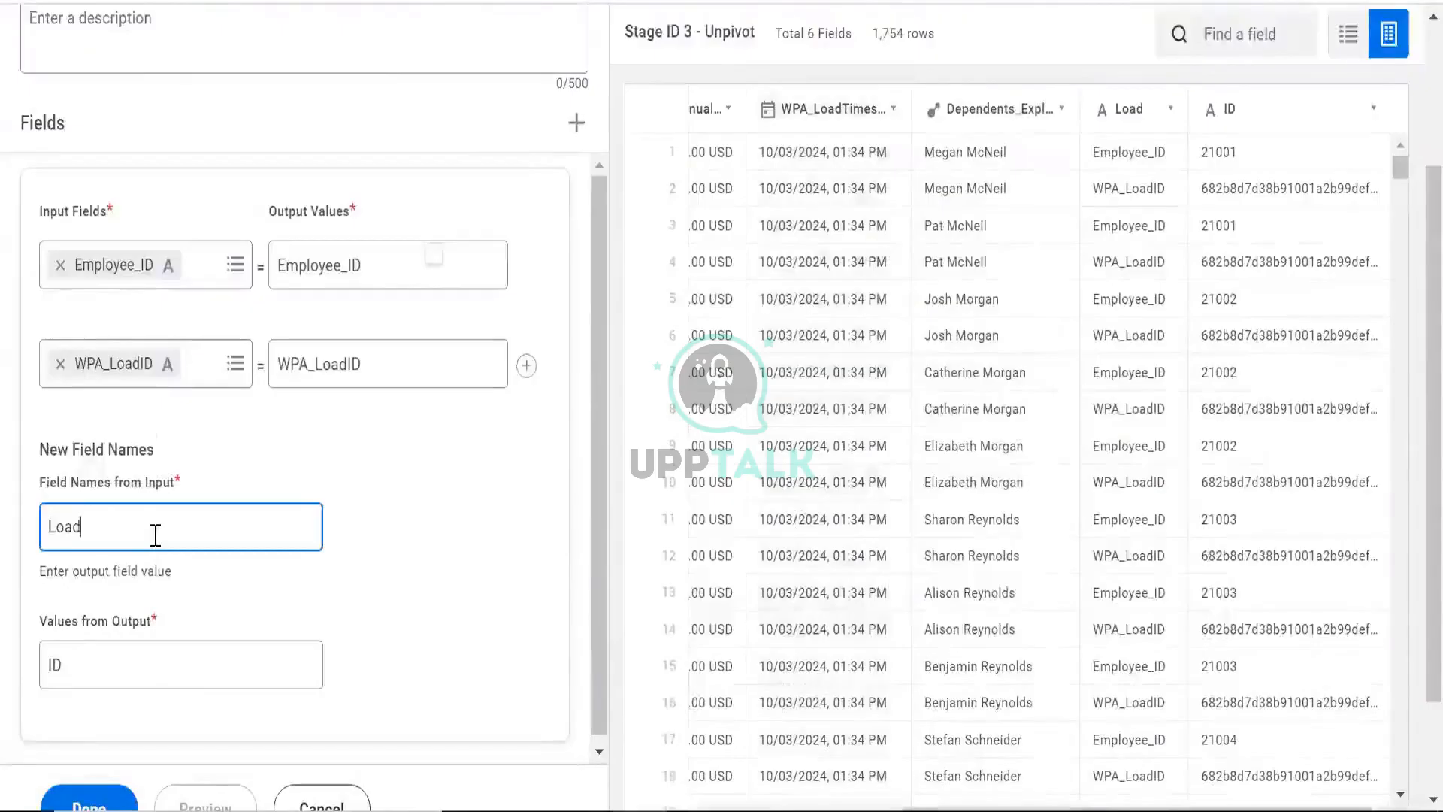
{"action": "double_click", "coordinate": [155, 535]}
{"action": "type", "text": "Employee ID"}
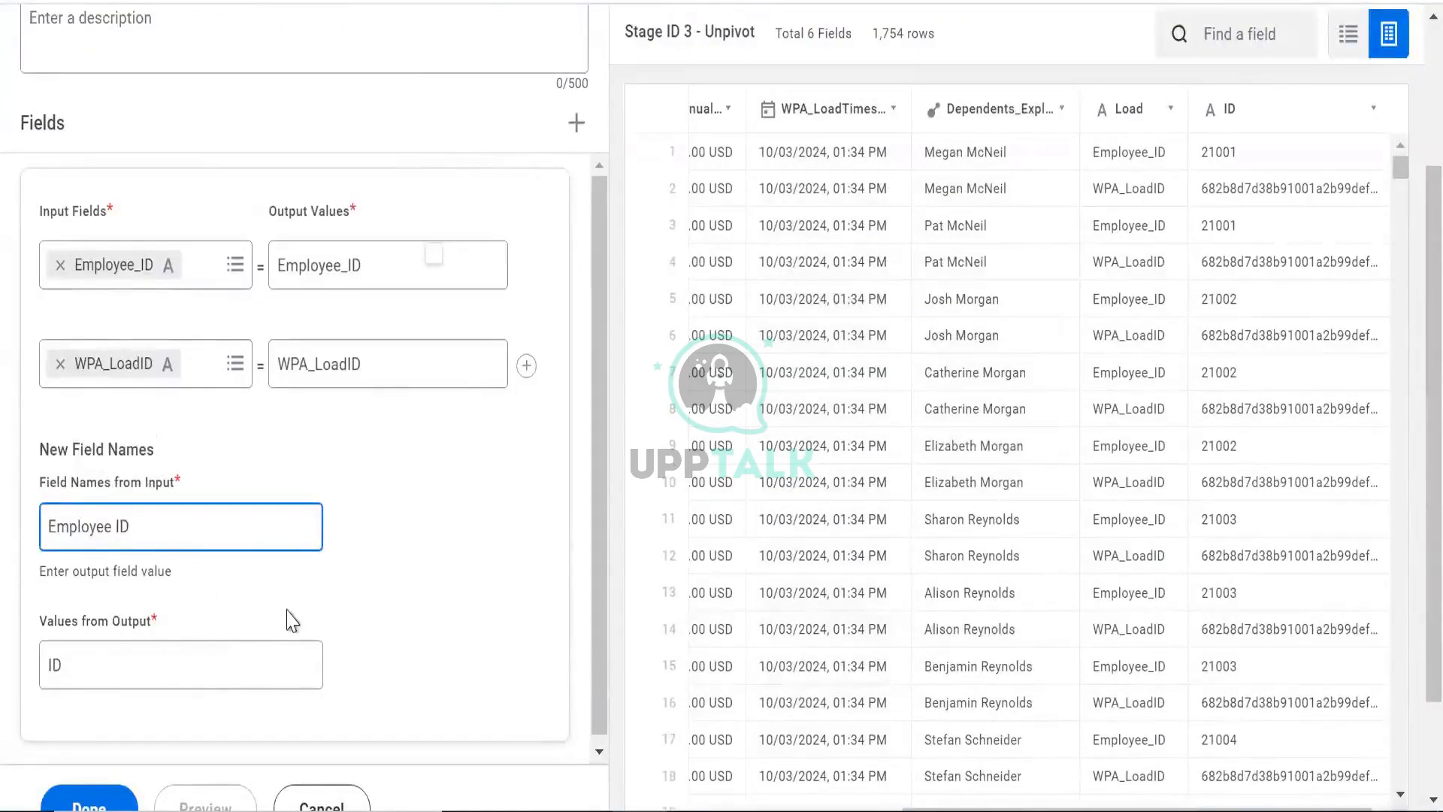
{"action": "left_click", "coordinate": [421, 579]}
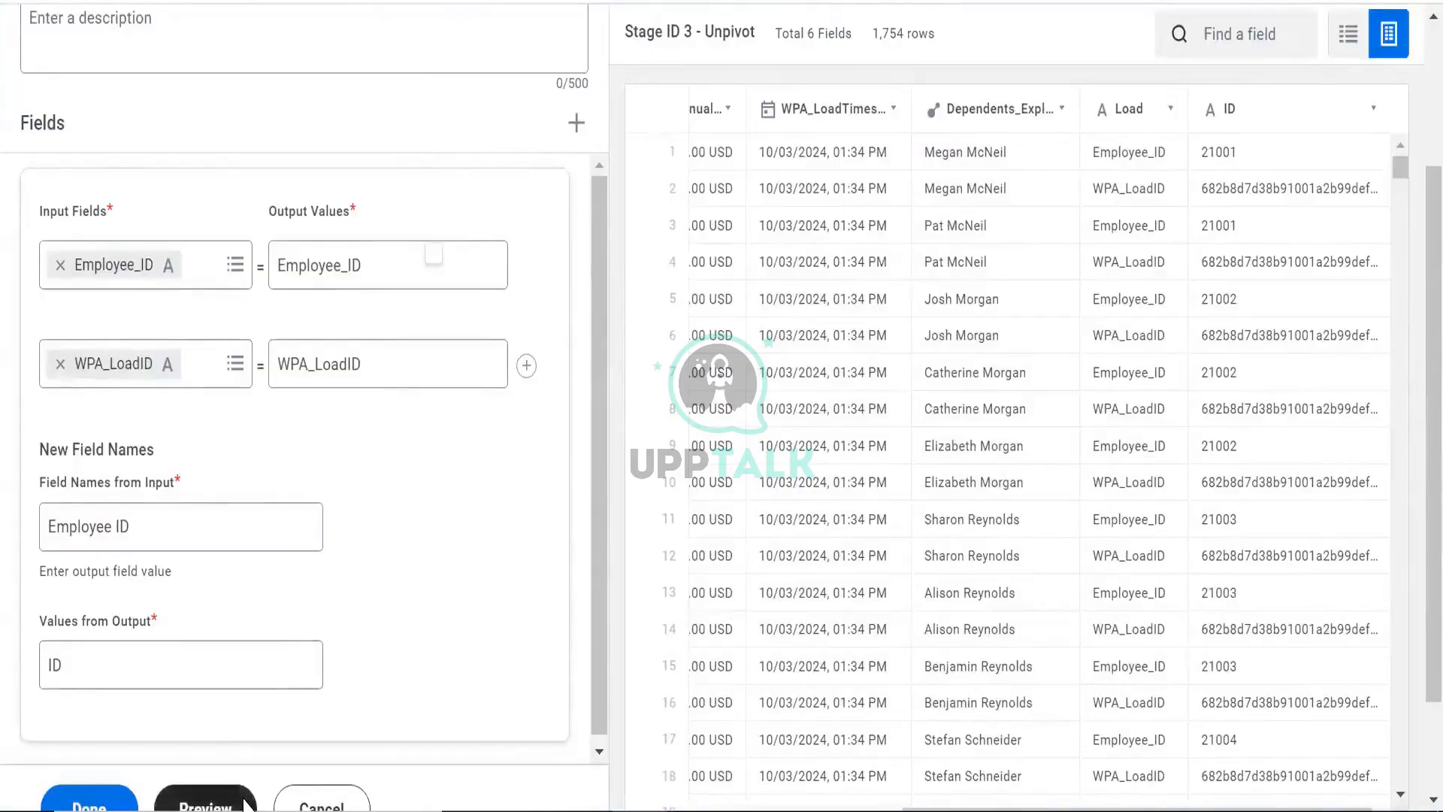
{"action": "left_click", "coordinate": [243, 802]}
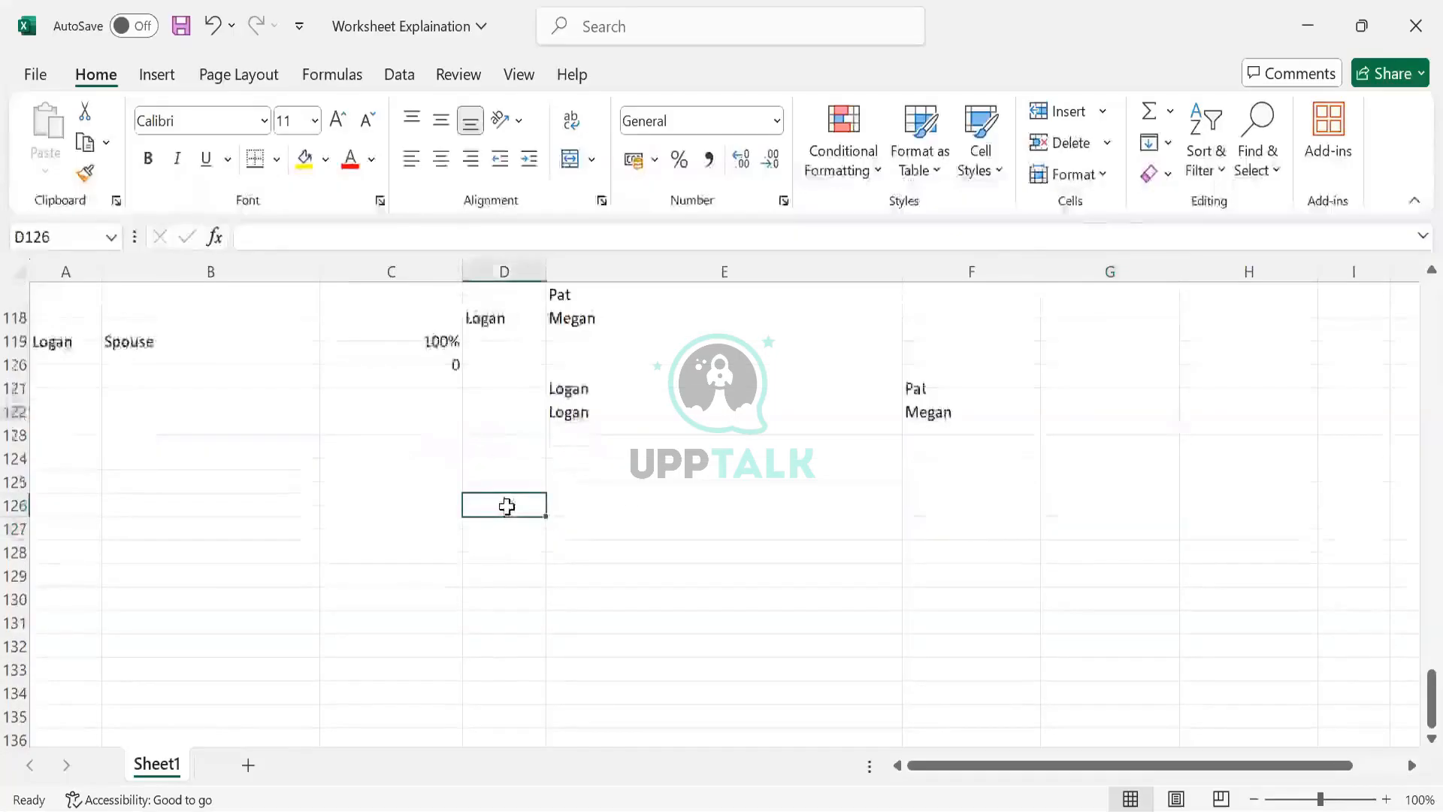
- Enter the sample values 1, 2 and 3 down cells D126 to D128 of the worksheet
{"action": "type", "text": "1"}
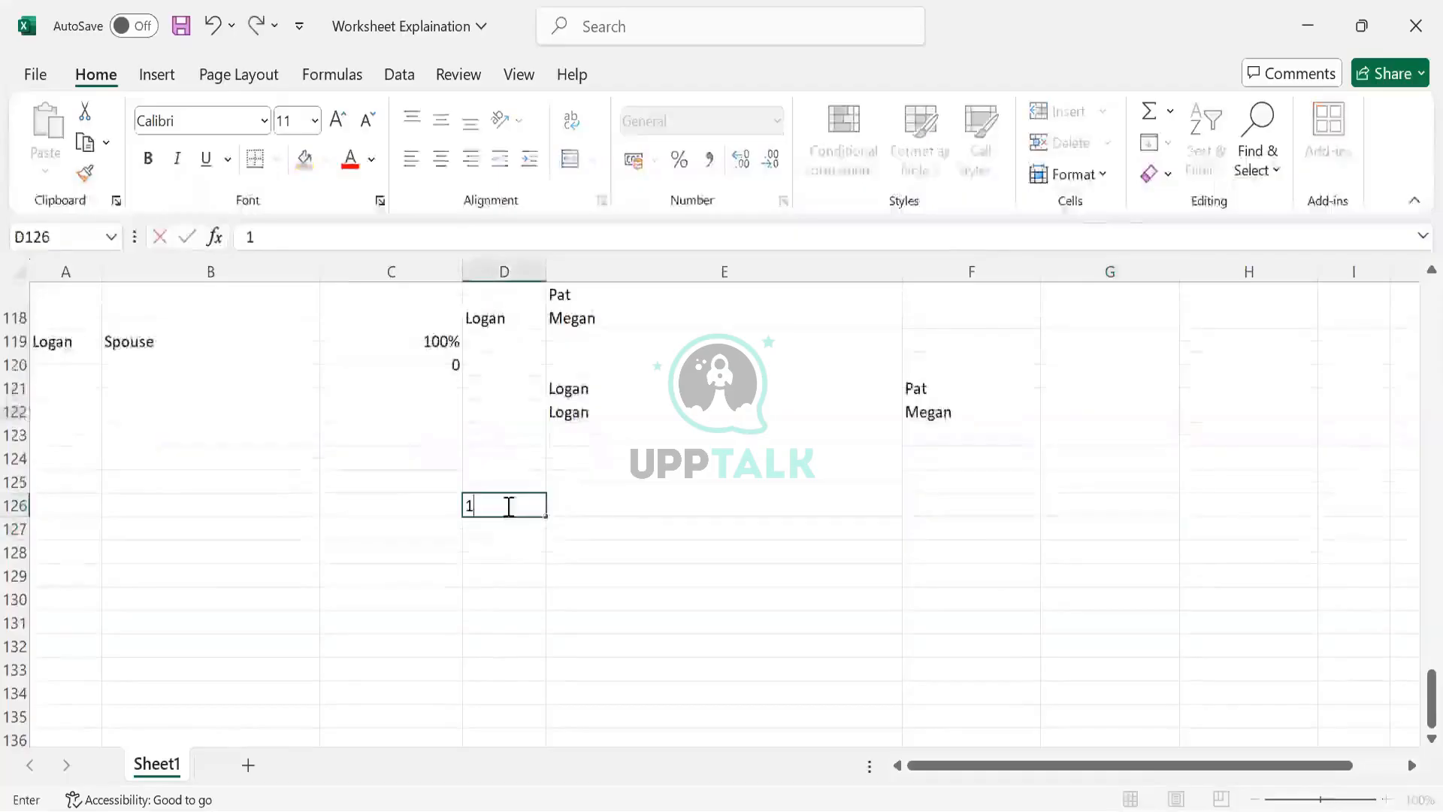
{"action": "key", "text": "Return"}
{"action": "type", "text": "2"}
{"action": "key", "text": "Return"}
{"action": "type", "text": "3"}
{"action": "key", "text": "Return"}
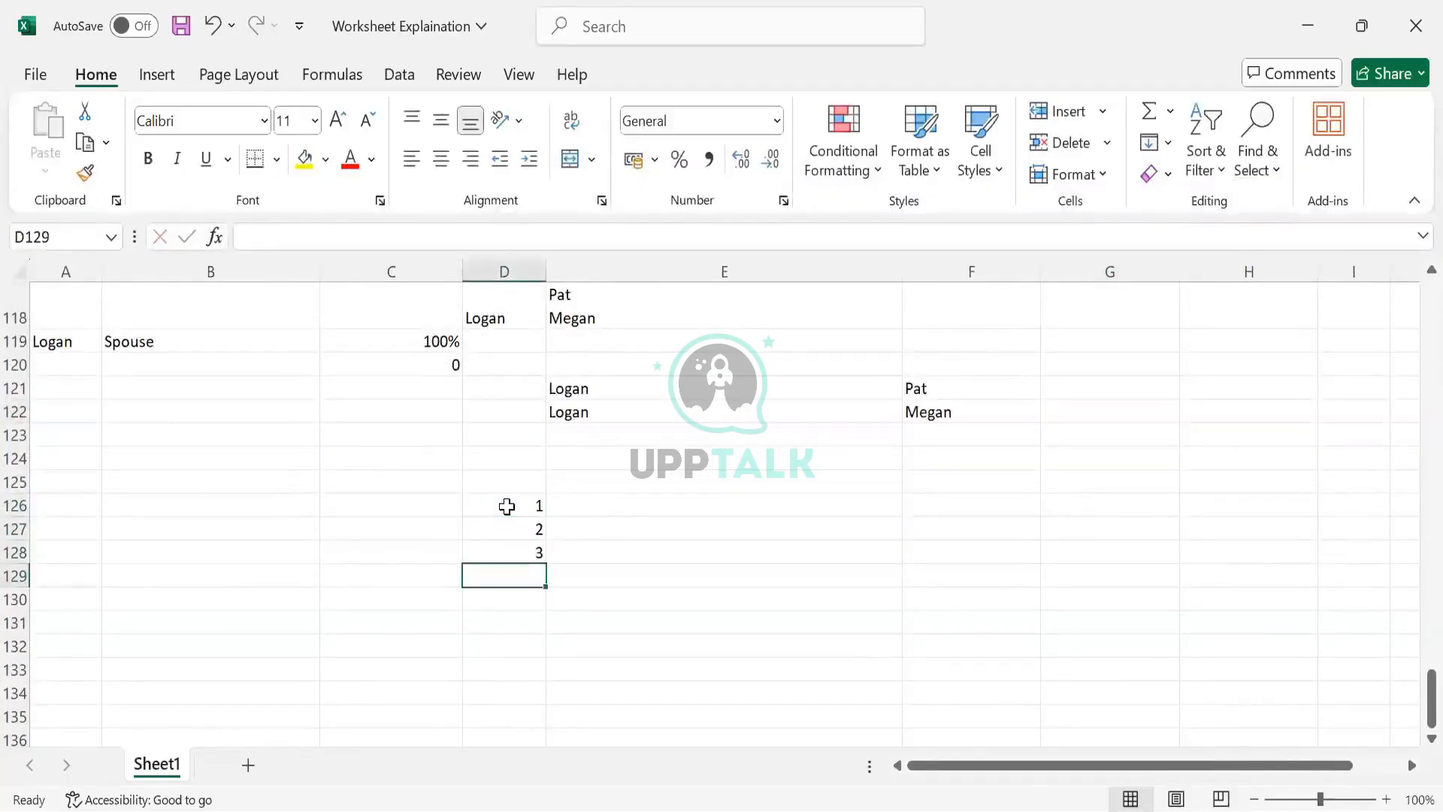
- Copy D126:D128 and paste it transposed into E126:G126
{"action": "left_click_drag", "start_coordinate": [507, 506], "coordinate": [518, 569]}
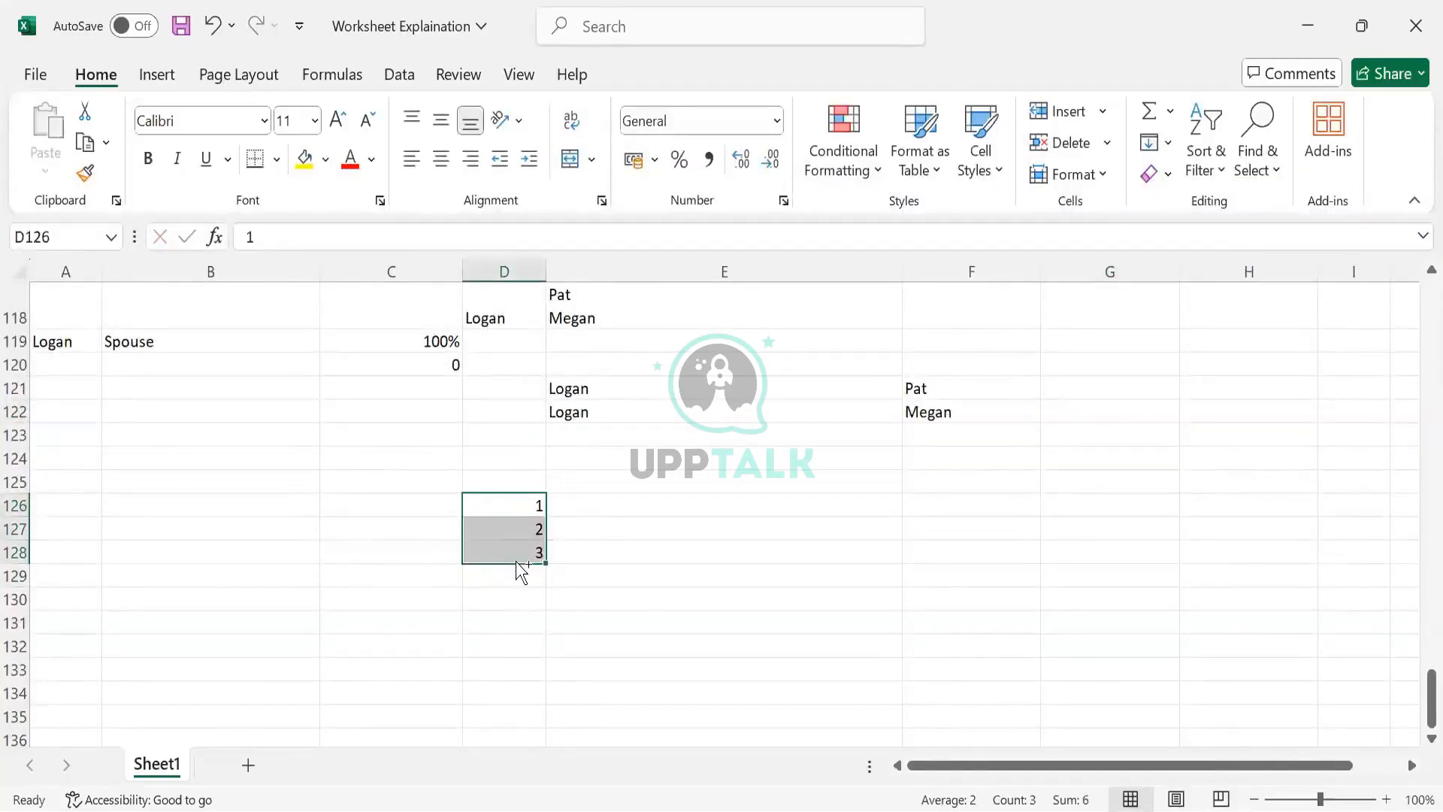
{"action": "key", "text": "ctrl+c"}
{"action": "left_click", "coordinate": [551, 528]}
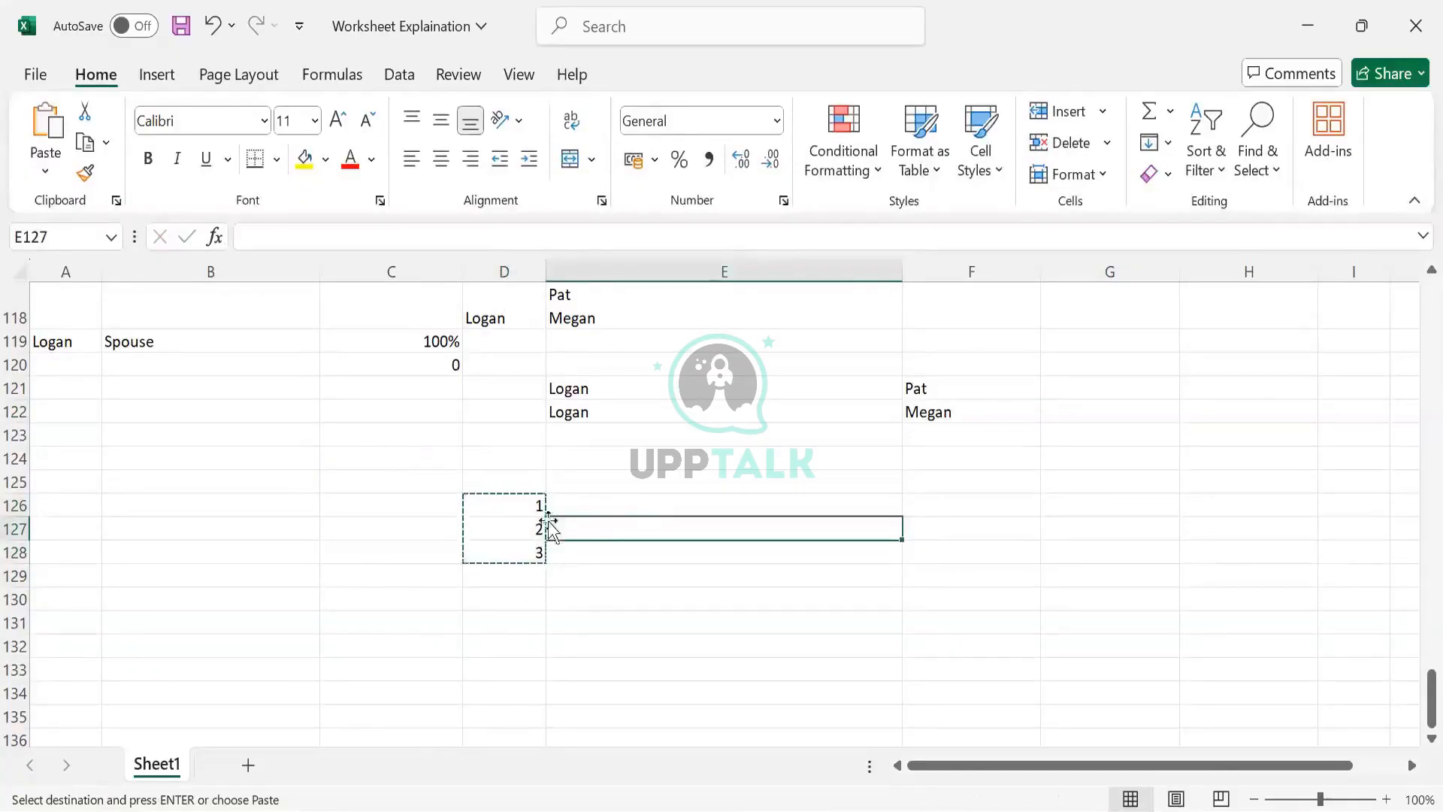
{"action": "left_click", "coordinate": [586, 502]}
{"action": "left_click", "coordinate": [918, 522]}
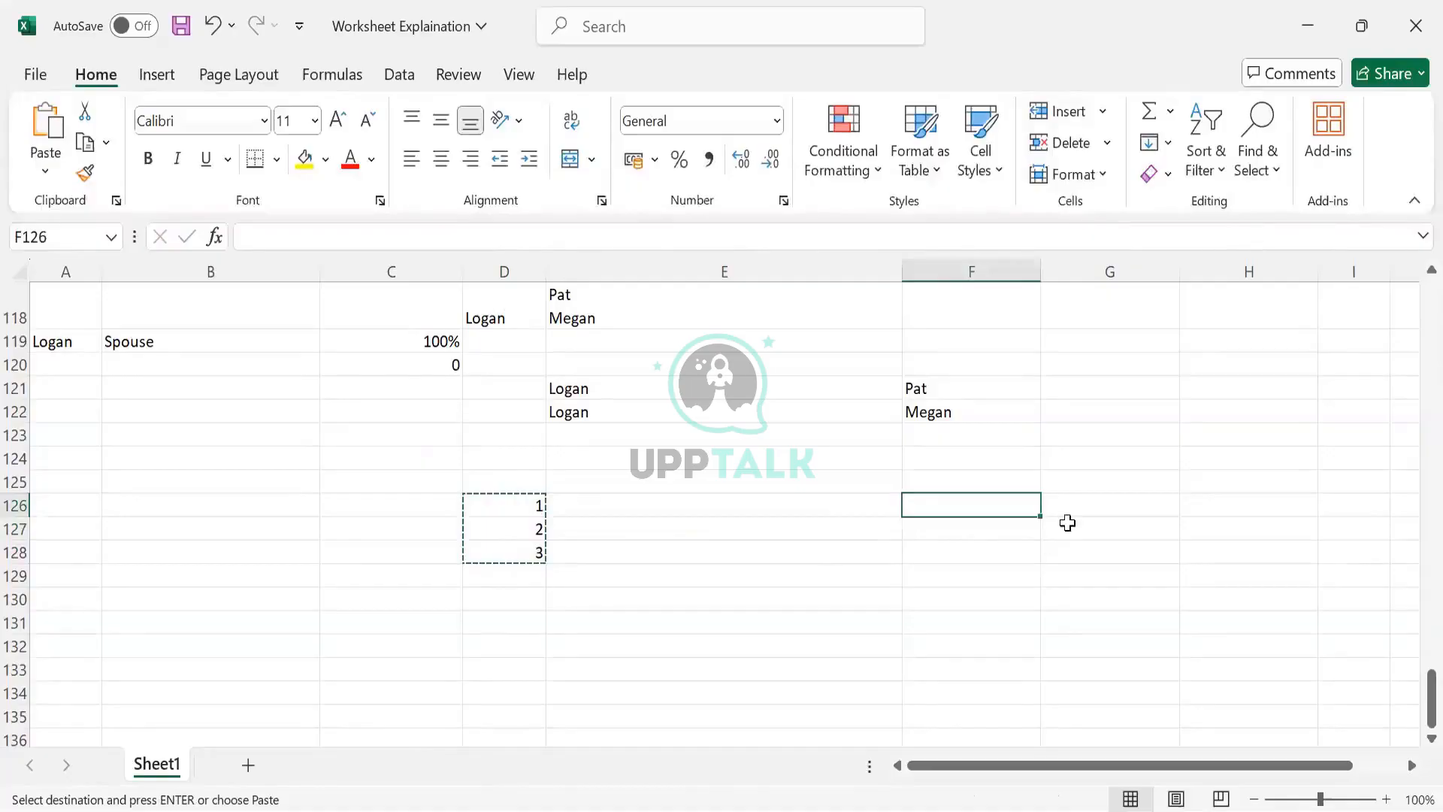
{"action": "left_click", "coordinate": [1052, 526]}
{"action": "left_click", "coordinate": [796, 511]}
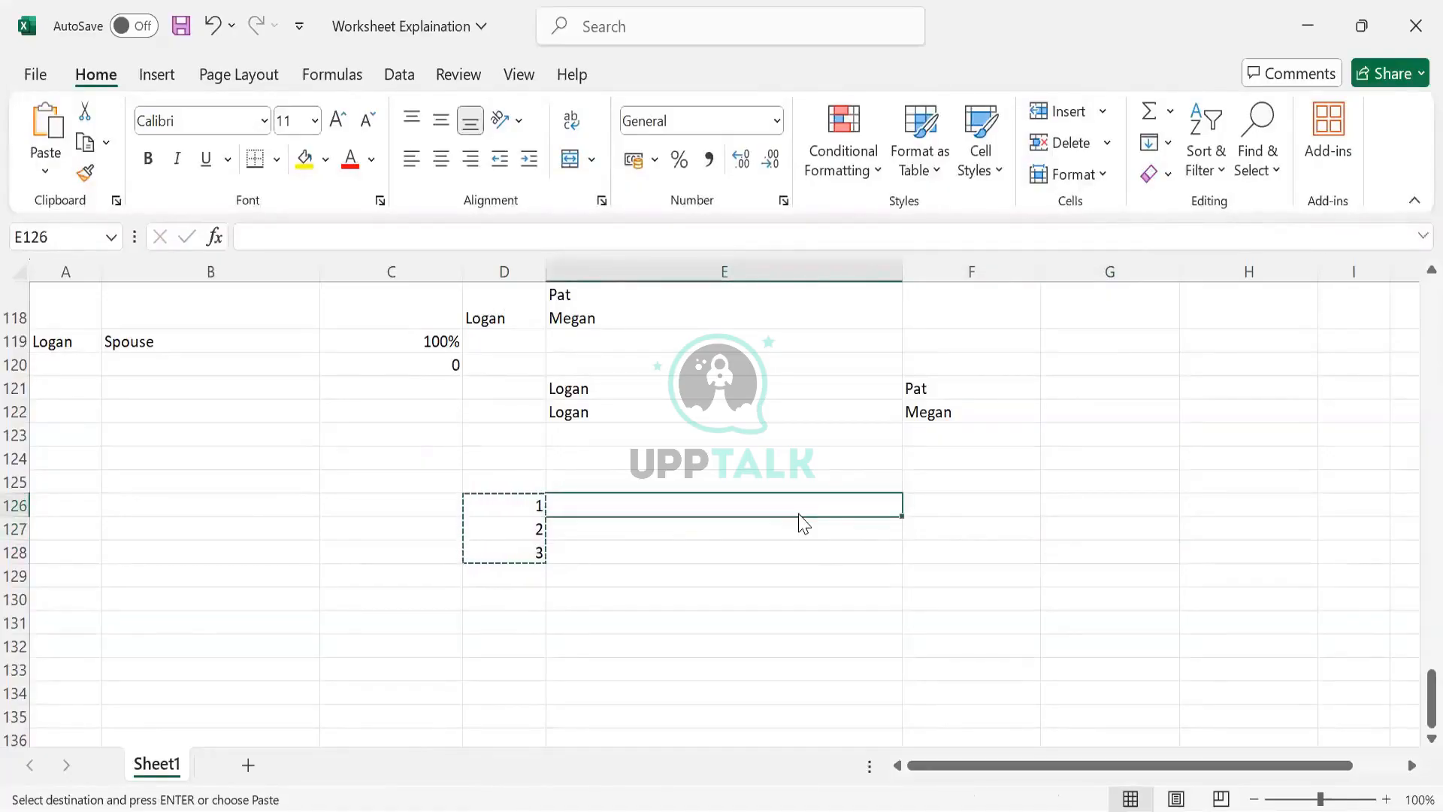
{"action": "key", "text": "ctrl+alt+v"}
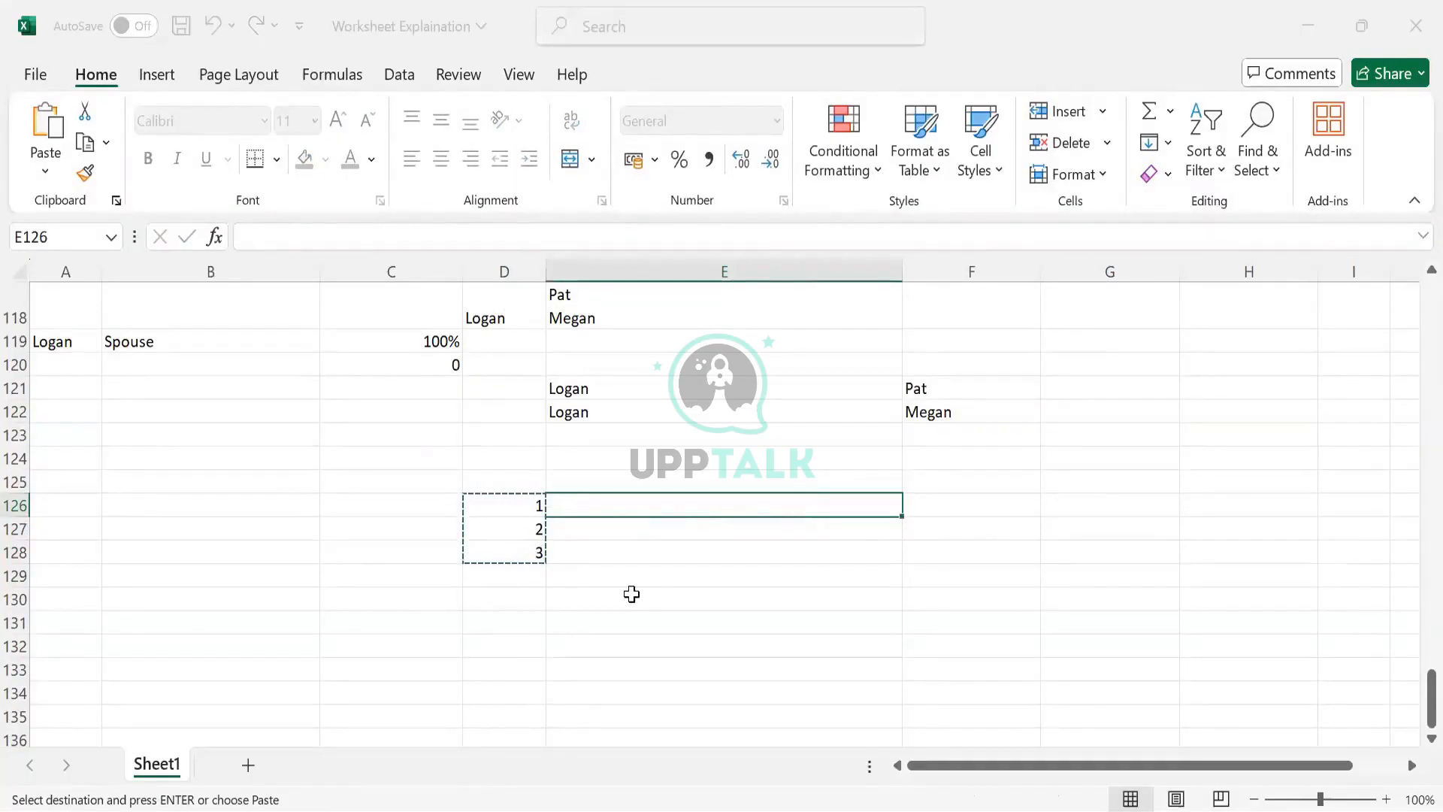
{"action": "left_click", "coordinate": [986, 511]}
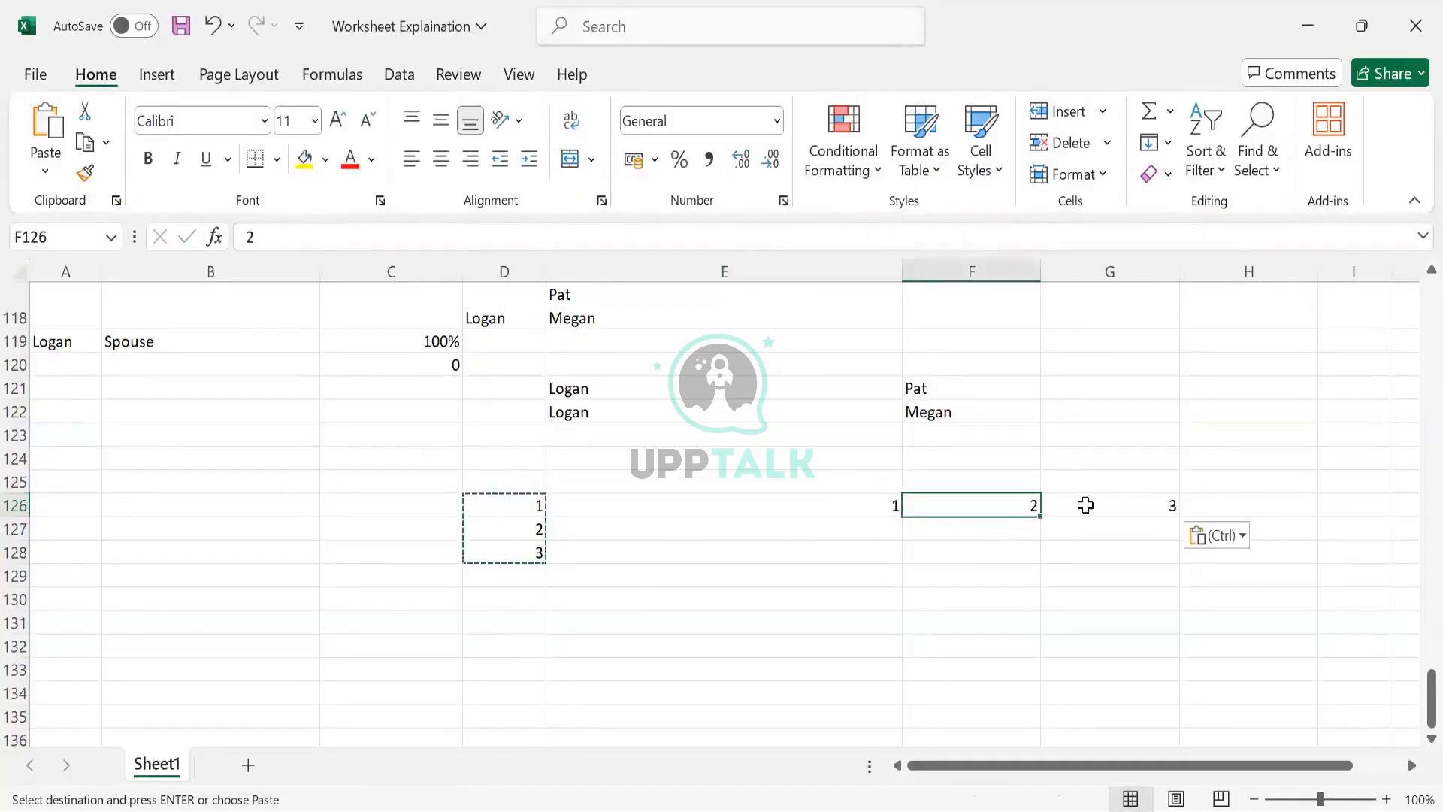
{"action": "left_click", "coordinate": [1085, 505]}
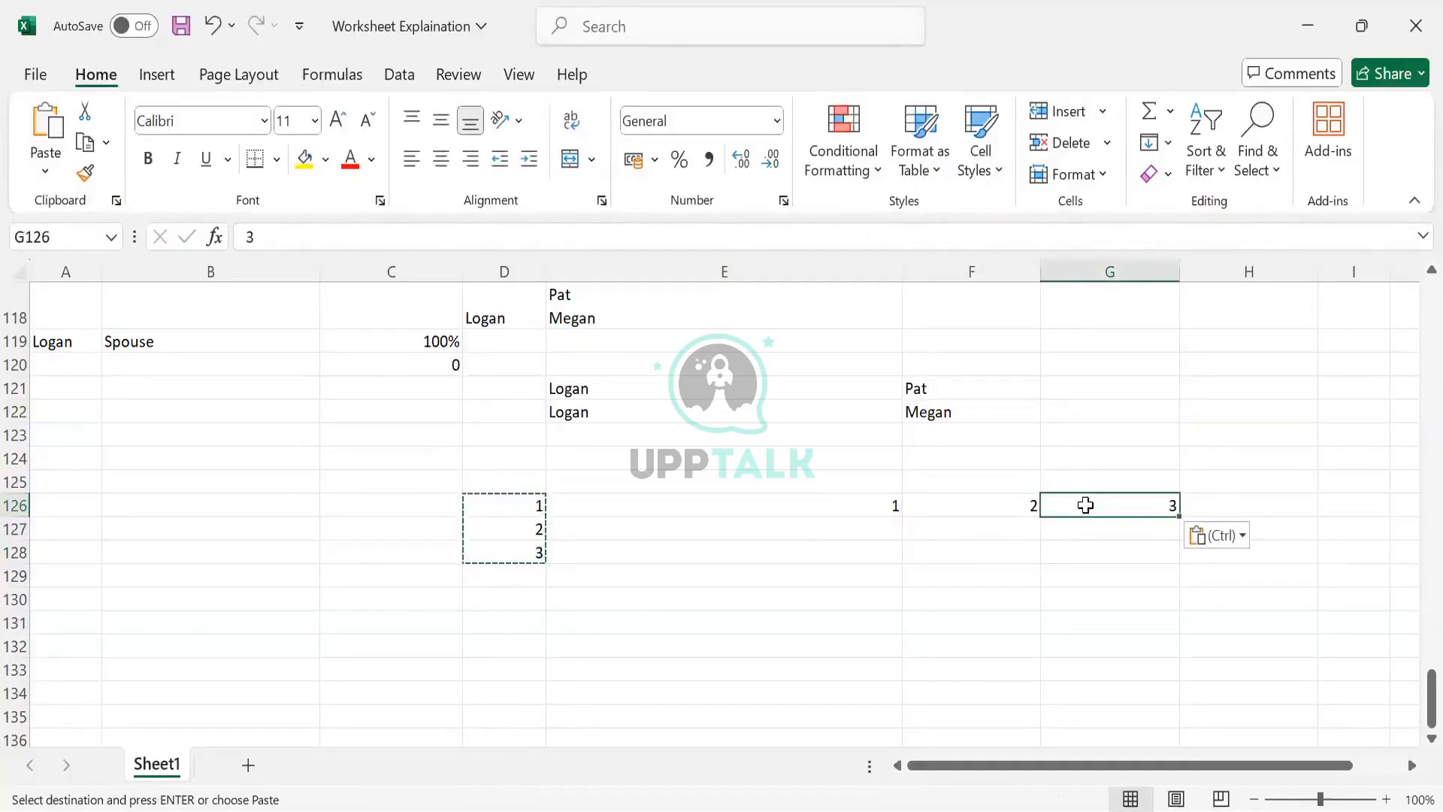
- Compare the original column range D126:D128 with the transposed row E126:G126
{"action": "left_click", "coordinate": [515, 502]}
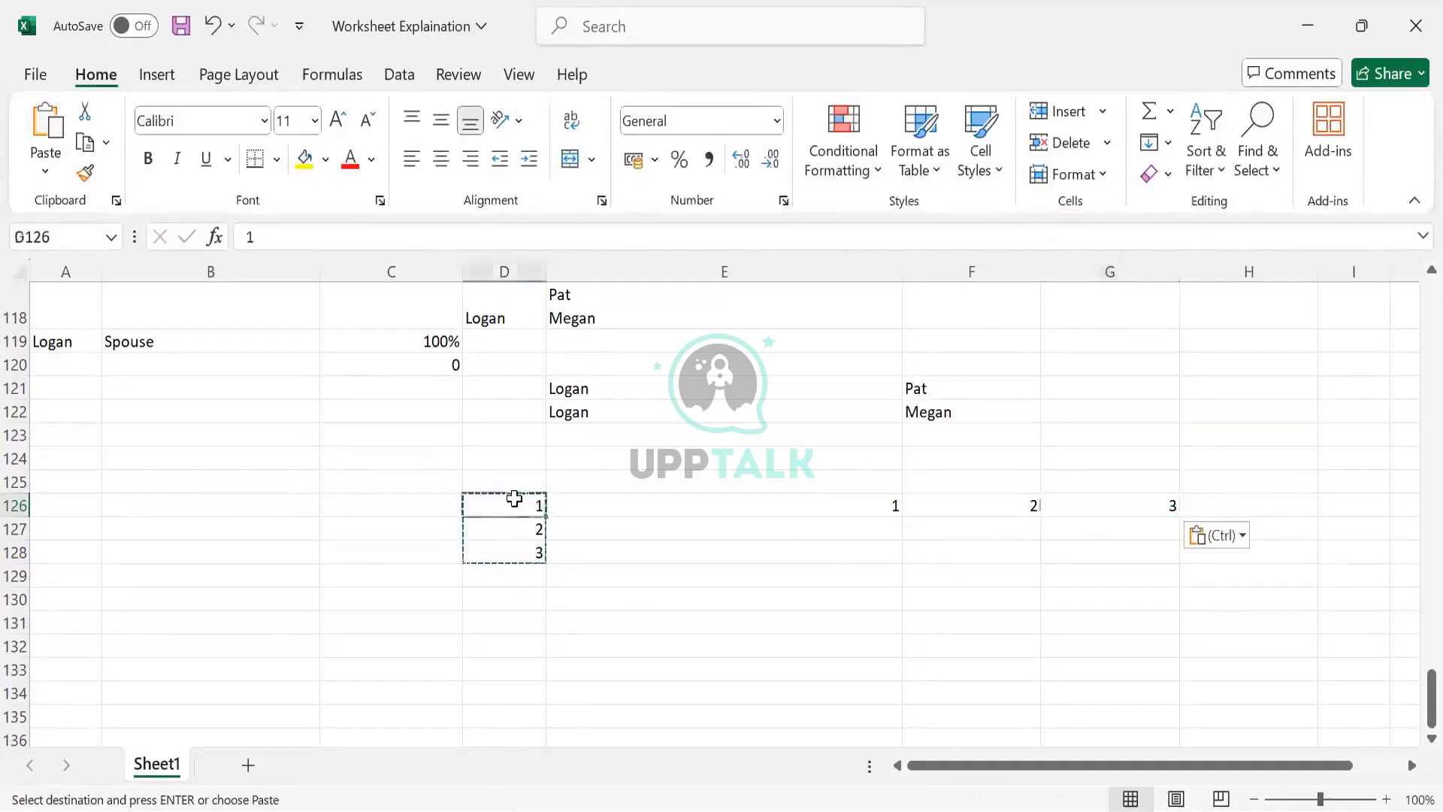
{"action": "left_click_drag", "start_coordinate": [514, 543], "coordinate": [517, 550]}
{"action": "left_click_drag", "start_coordinate": [599, 513], "coordinate": [1088, 516]}
{"action": "left_click_drag", "start_coordinate": [899, 502], "coordinate": [1097, 506]}
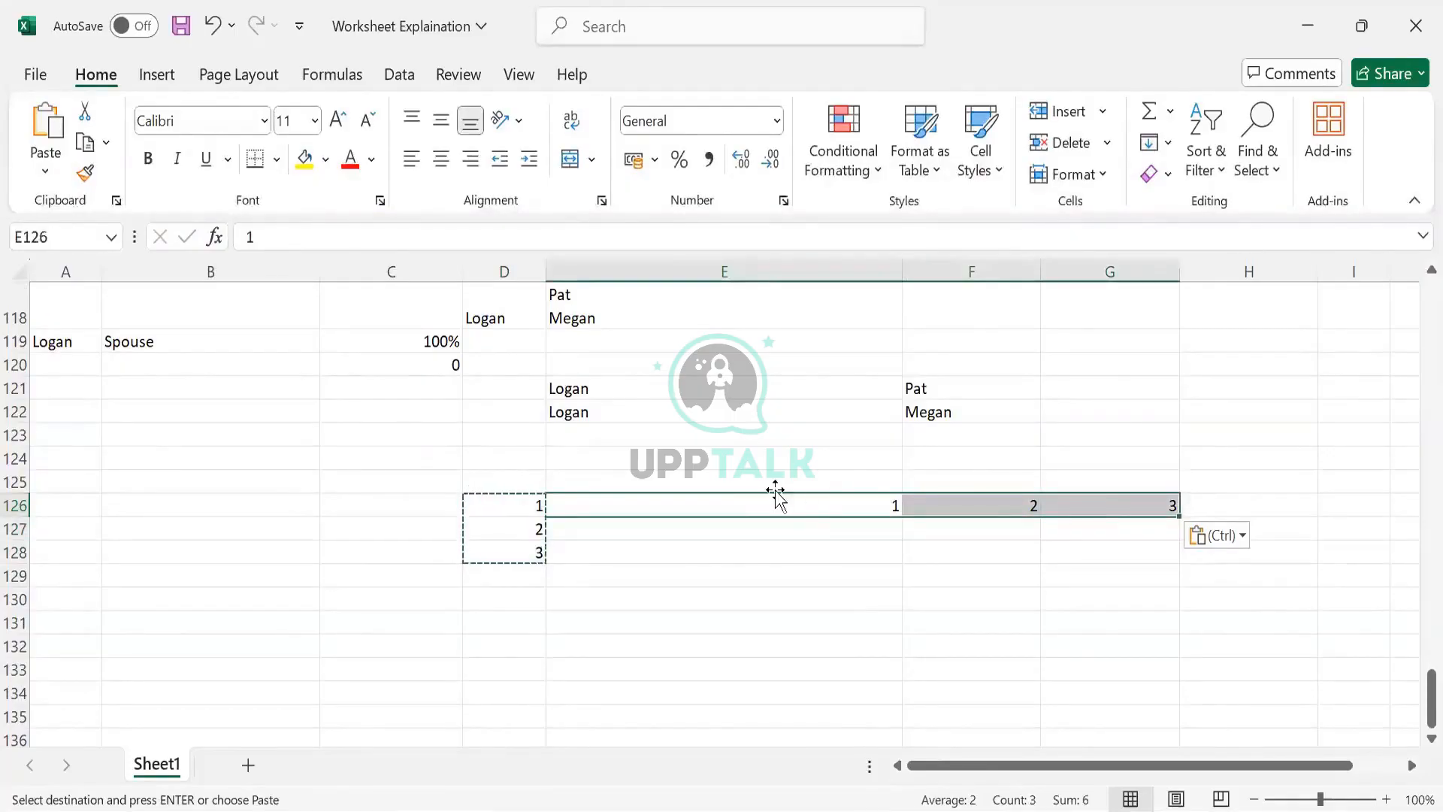
{"action": "left_click_drag", "start_coordinate": [505, 510], "coordinate": [503, 549]}
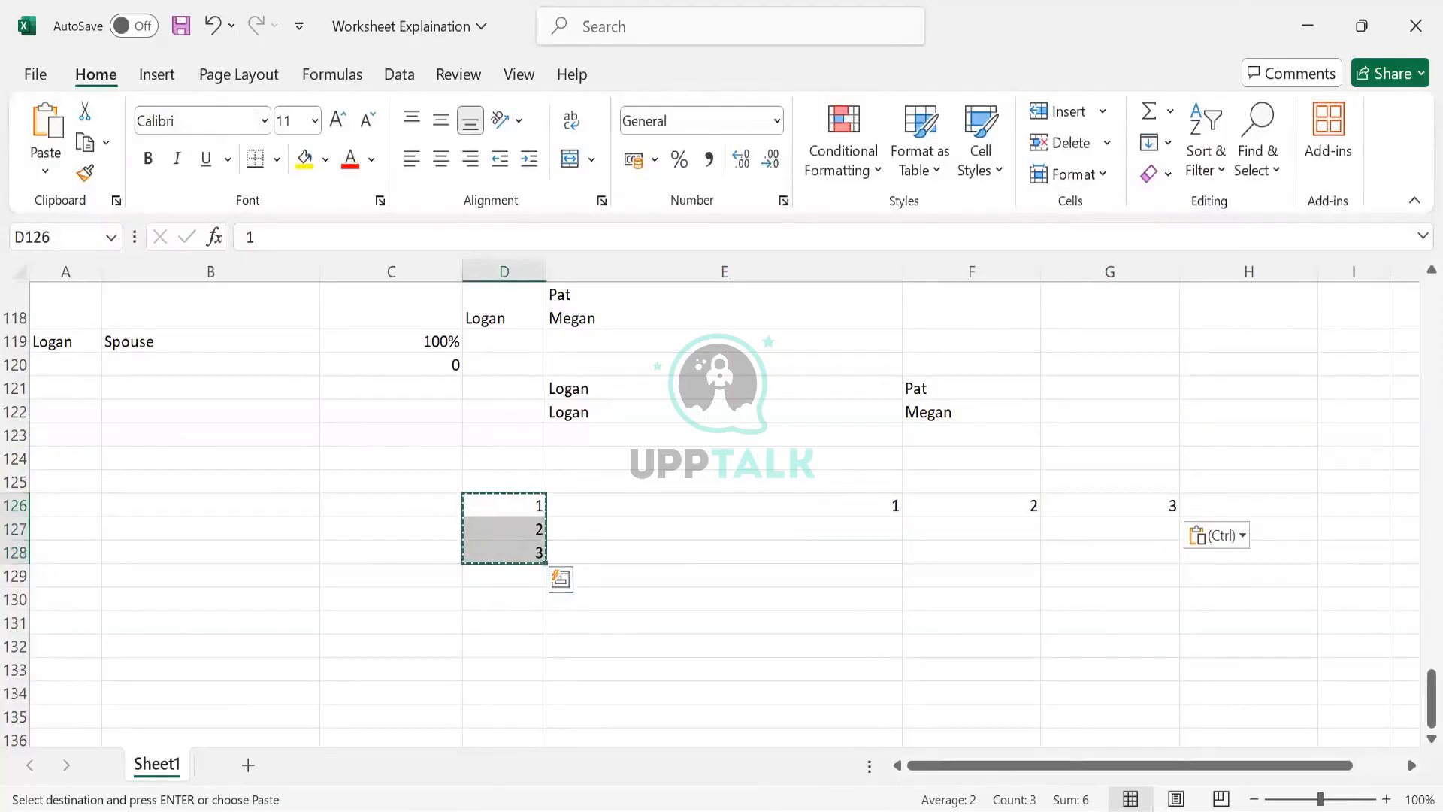
{"action": "left_click", "coordinate": [445, 485]}
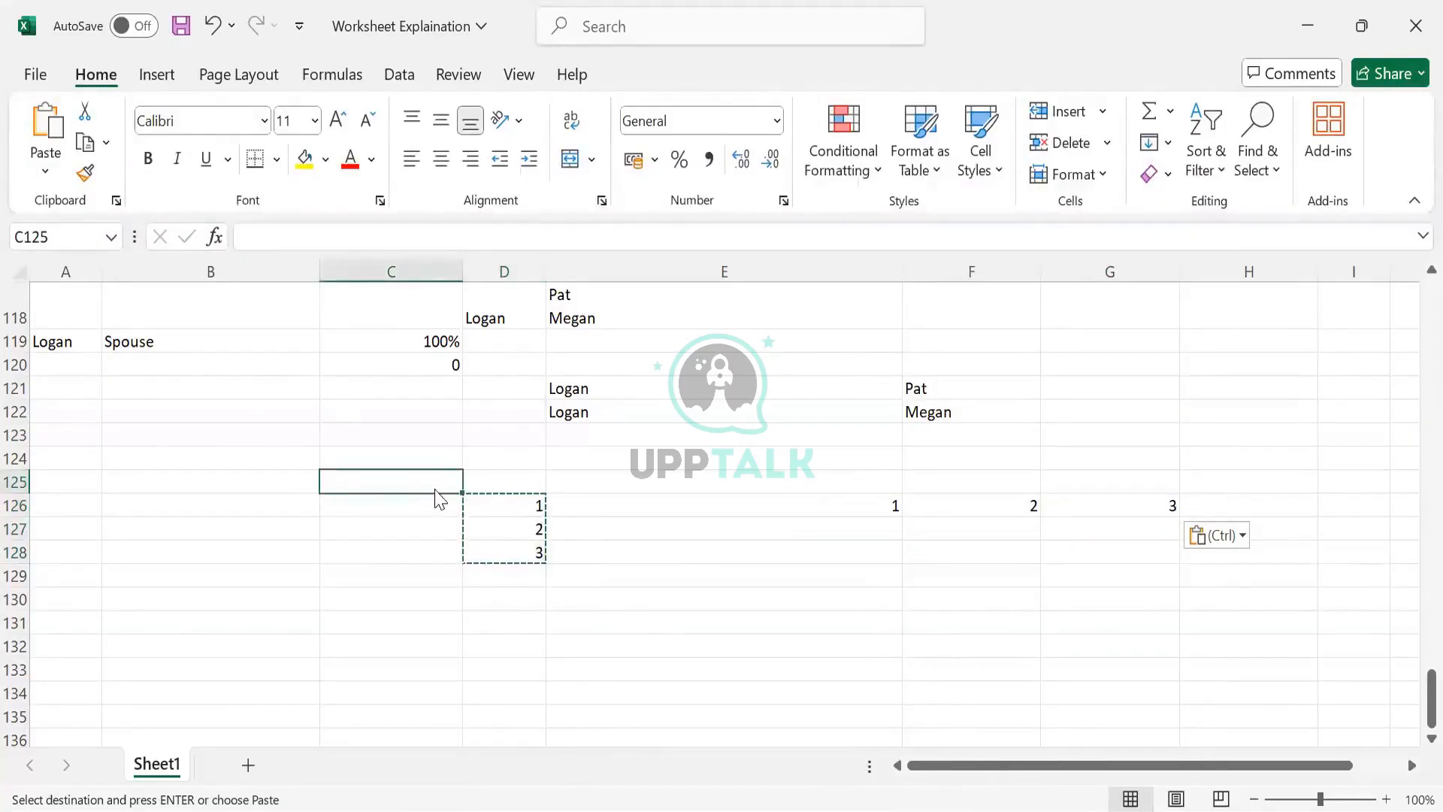
- Clear the sample numbers from the range D126 to G130
{"action": "left_click_drag", "start_coordinate": [435, 492], "coordinate": [867, 580]}
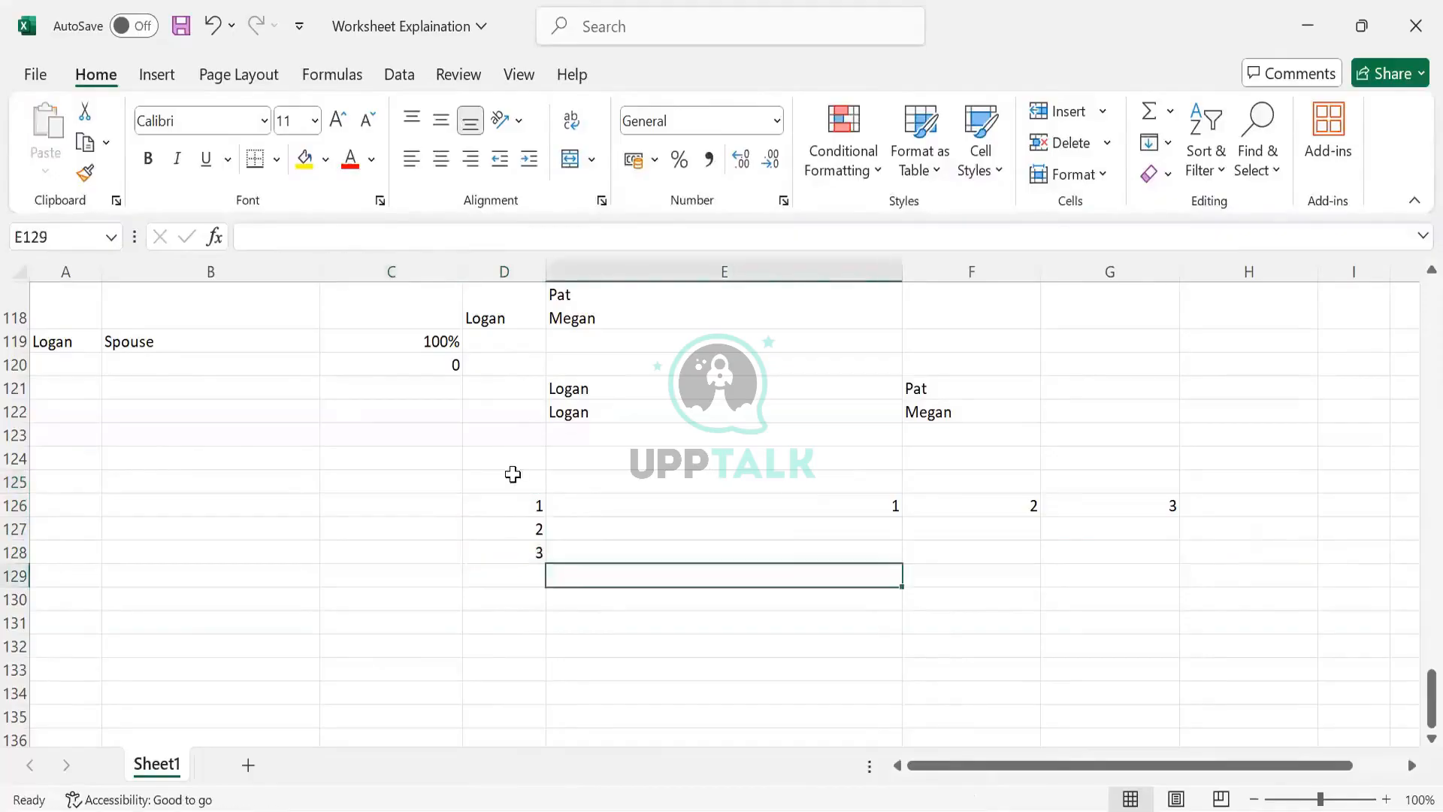
{"action": "left_click_drag", "start_coordinate": [504, 505], "coordinate": [1134, 598]}
{"action": "key", "text": "Delete"}
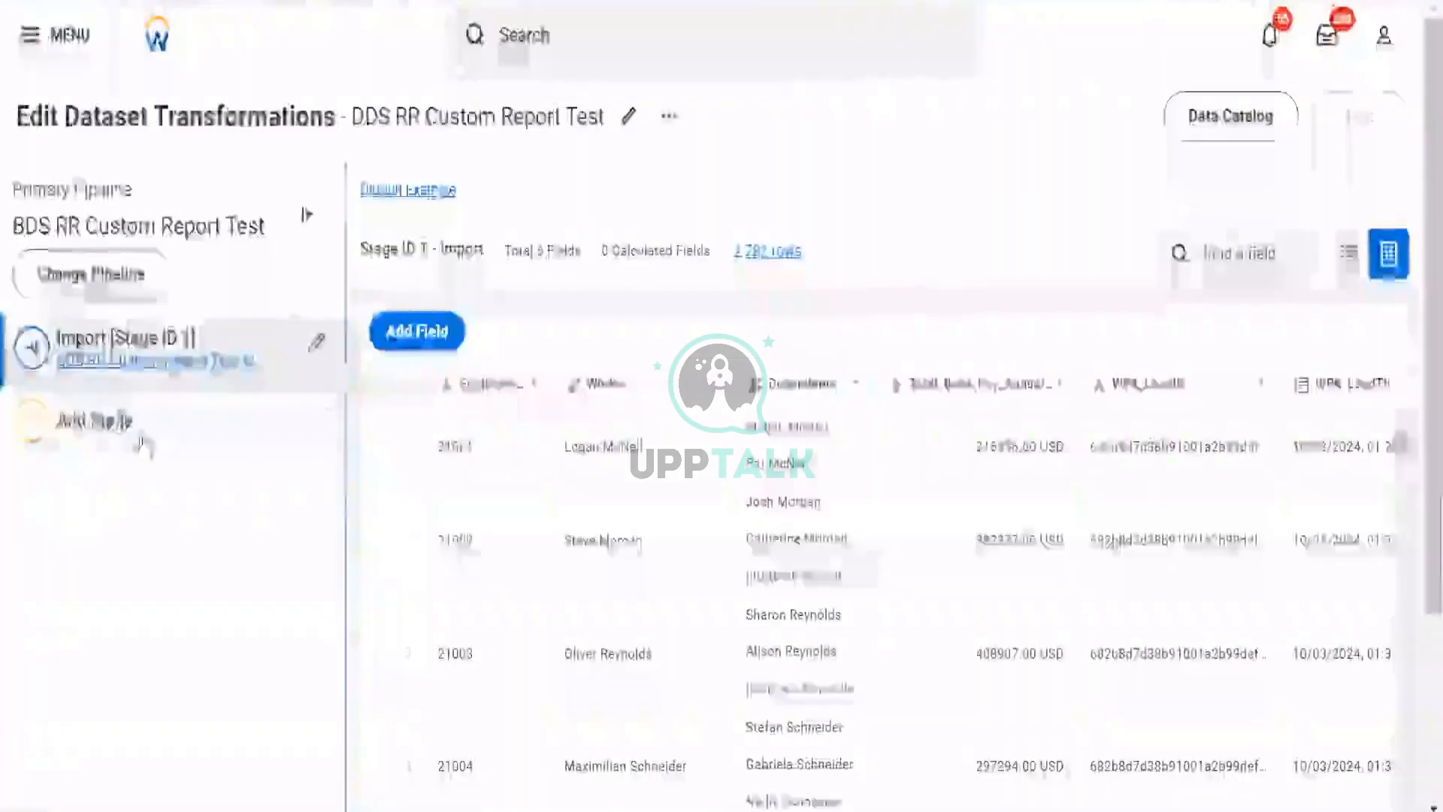
- Switch to the Data Change Tasks list and remove the Last Run filter
{"action": "left_click", "coordinate": [90, 420]}
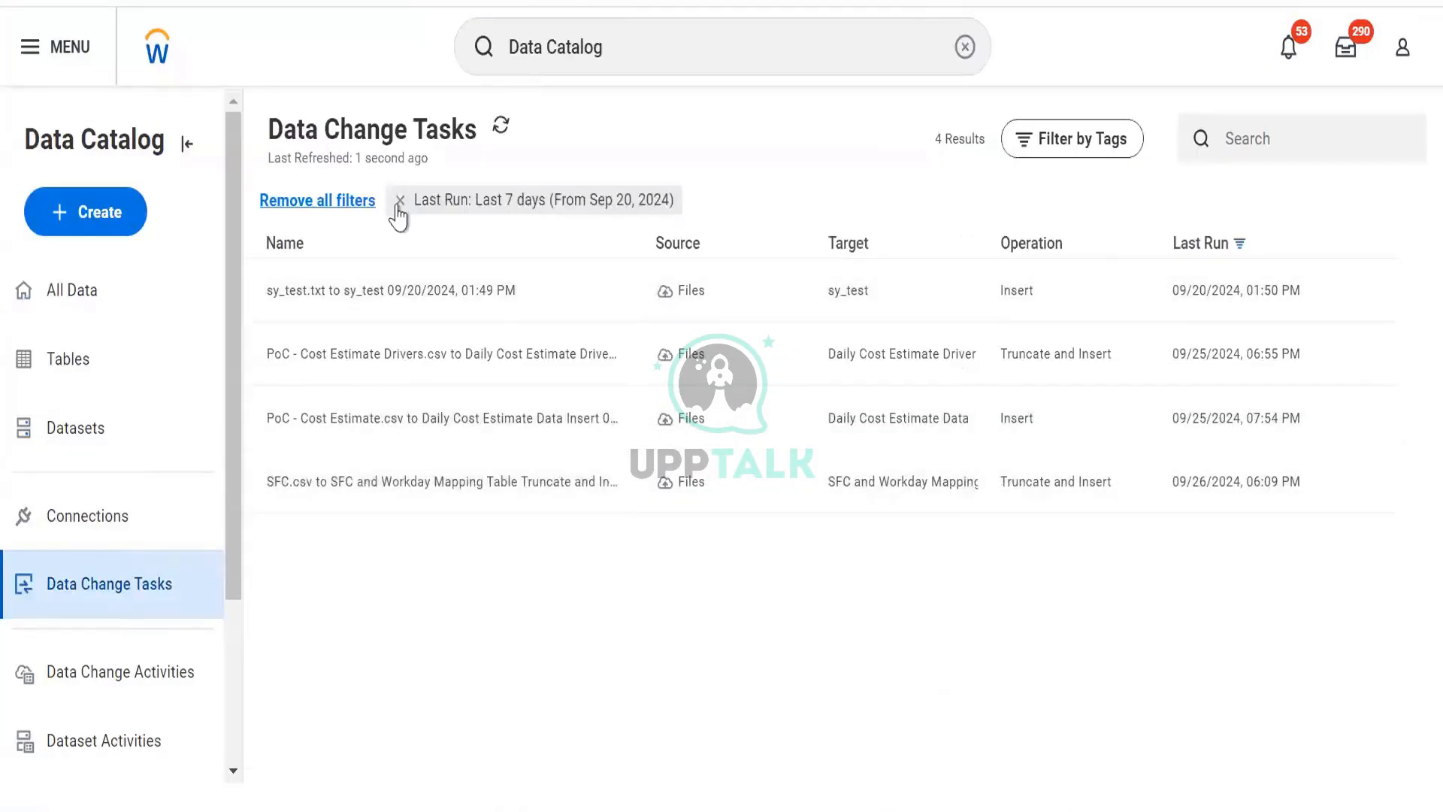
{"action": "left_click", "coordinate": [400, 200]}
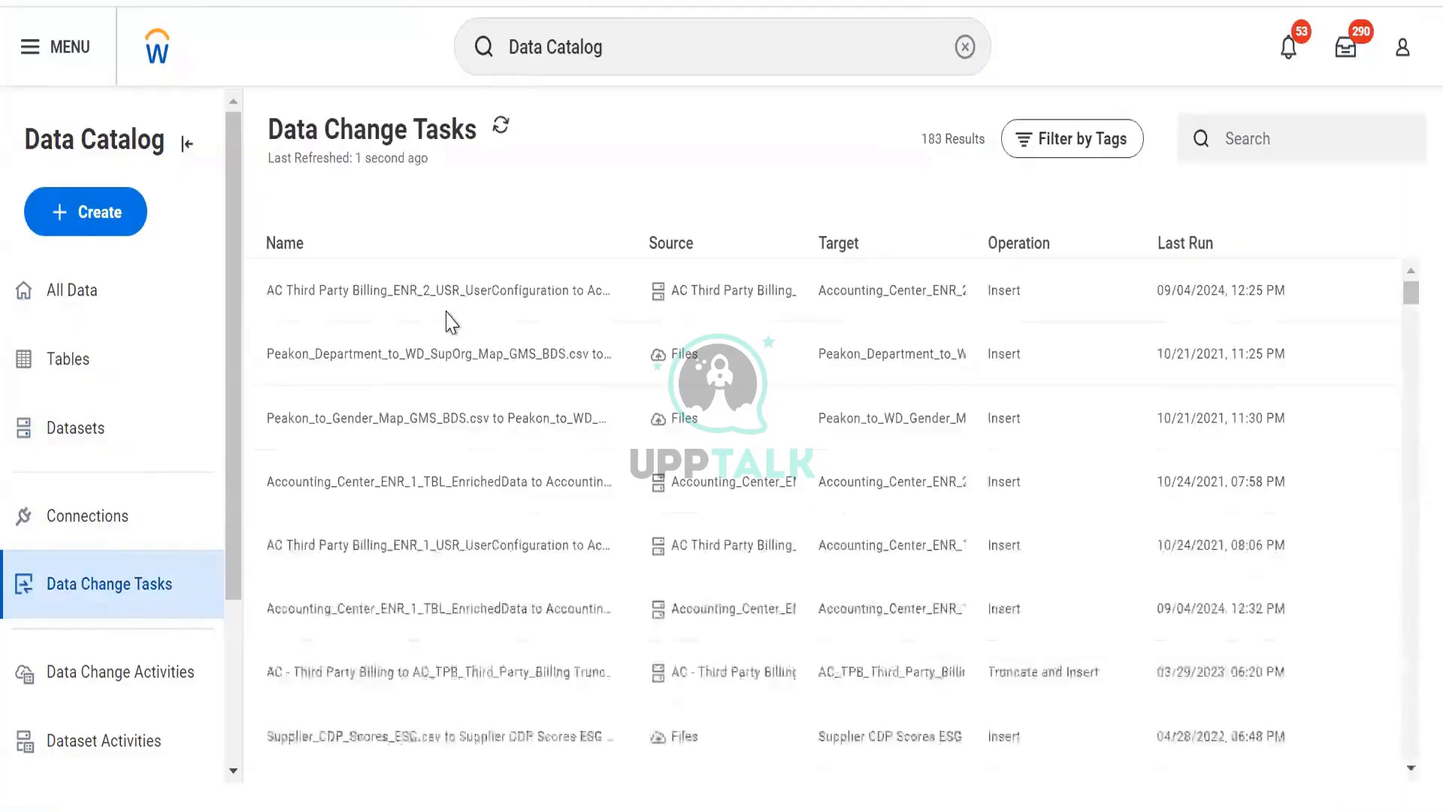
{"action": "scroll", "coordinate": [444, 319], "scroll_direction": "down", "scroll_amount": 10}
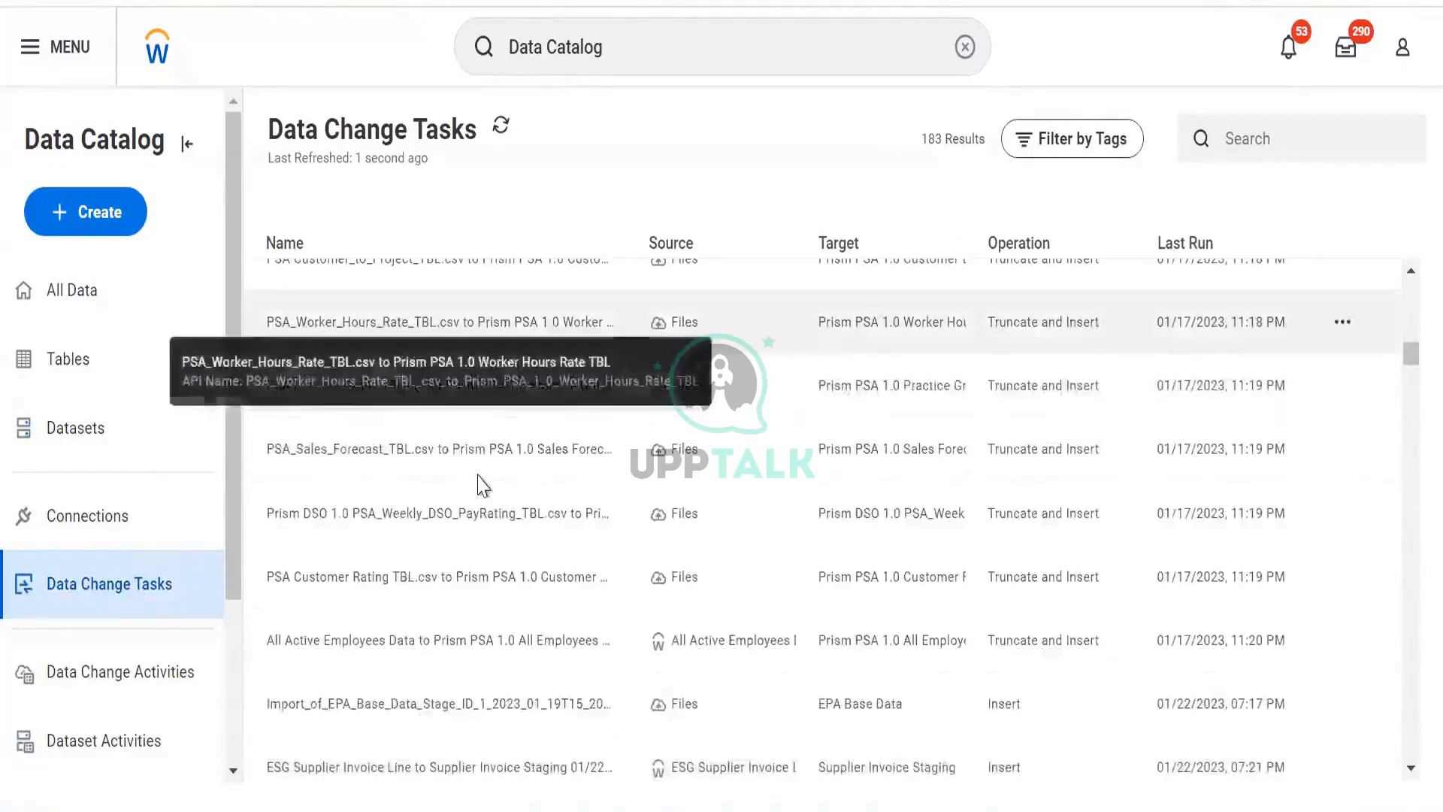
{"action": "scroll", "coordinate": [519, 451], "scroll_direction": "down", "scroll_amount": 5}
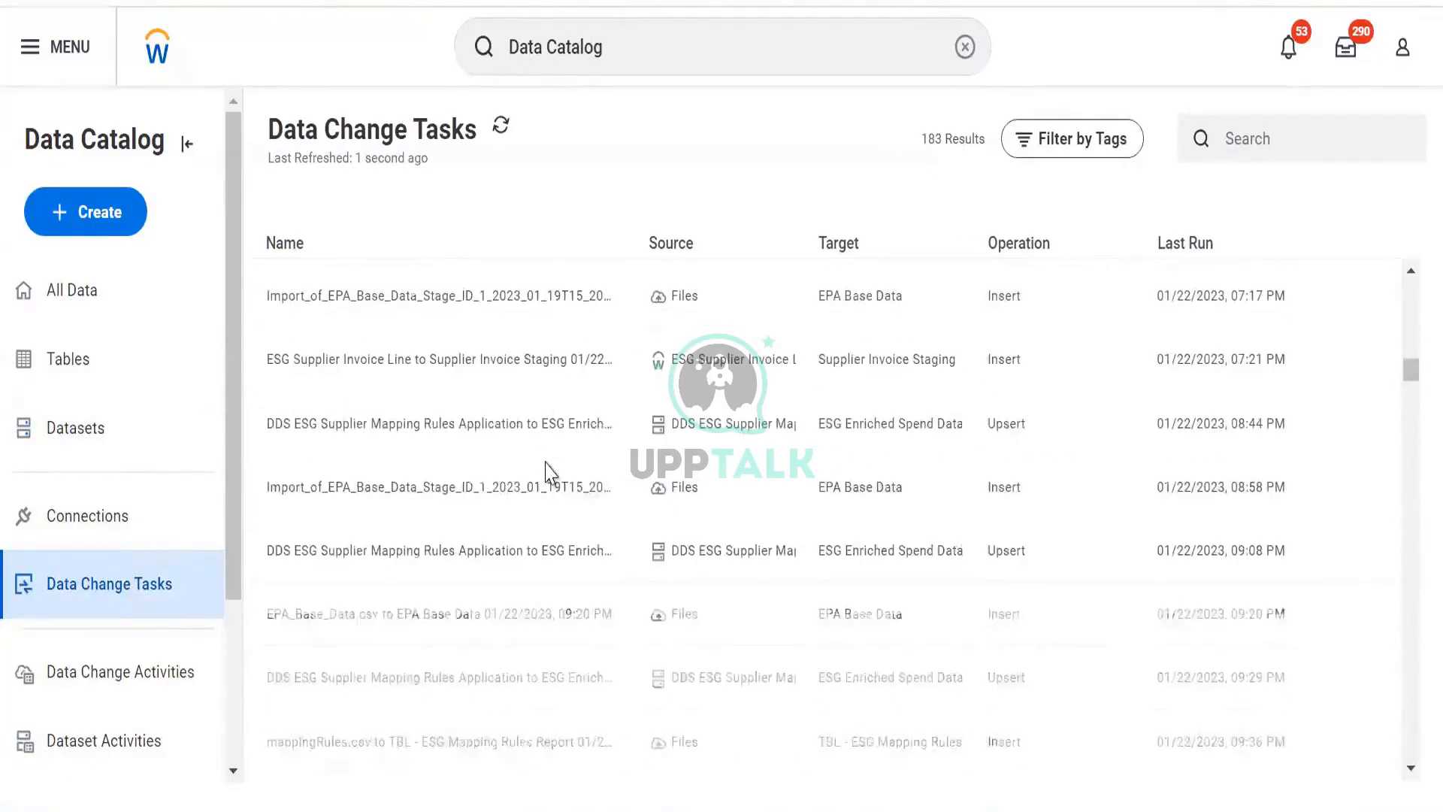
{"action": "scroll", "coordinate": [551, 474], "scroll_direction": "up", "scroll_amount": 15}
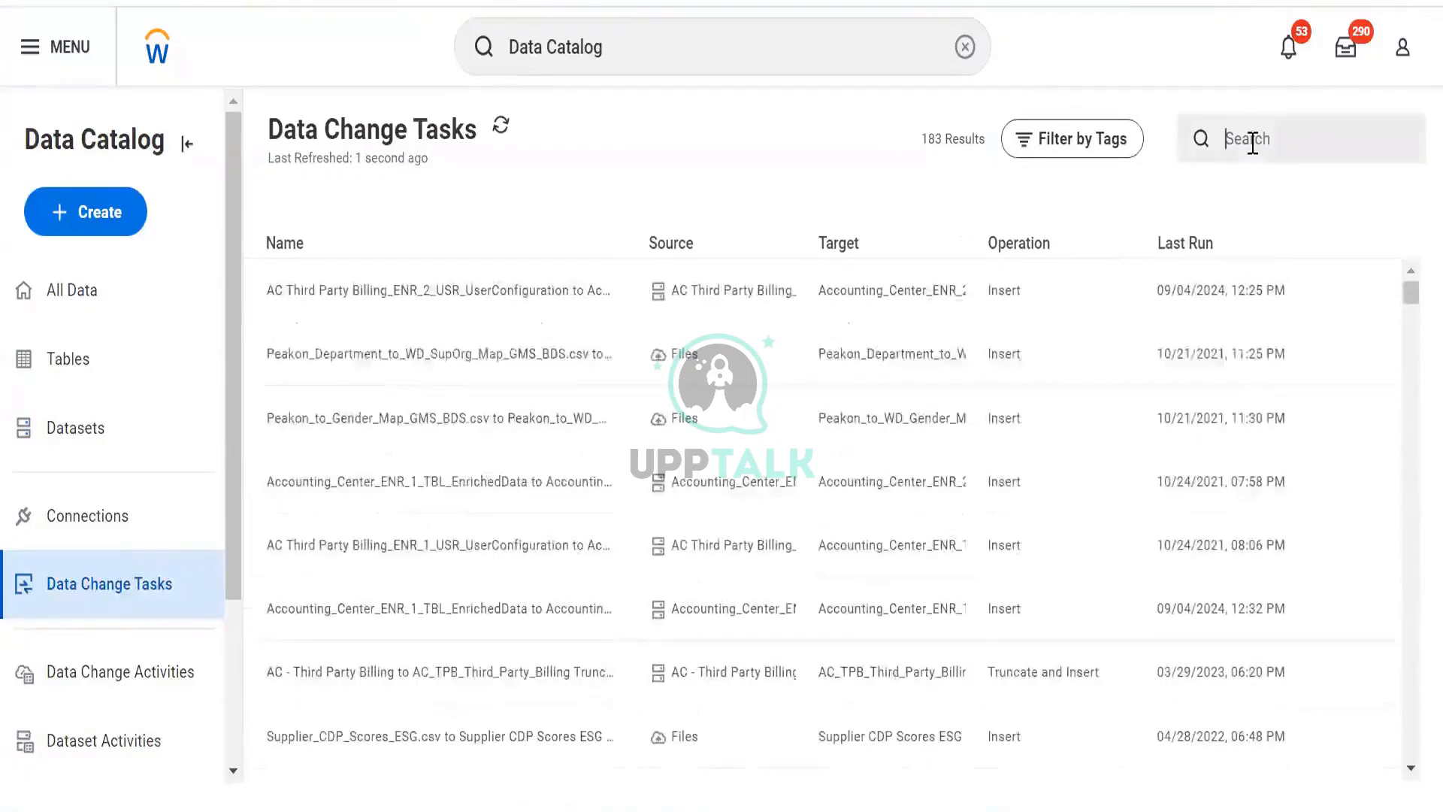
- Search the data change tasks for dds, then clear the search box
{"action": "left_click", "coordinate": [1252, 142]}
{"action": "type", "text": "dds dv"}
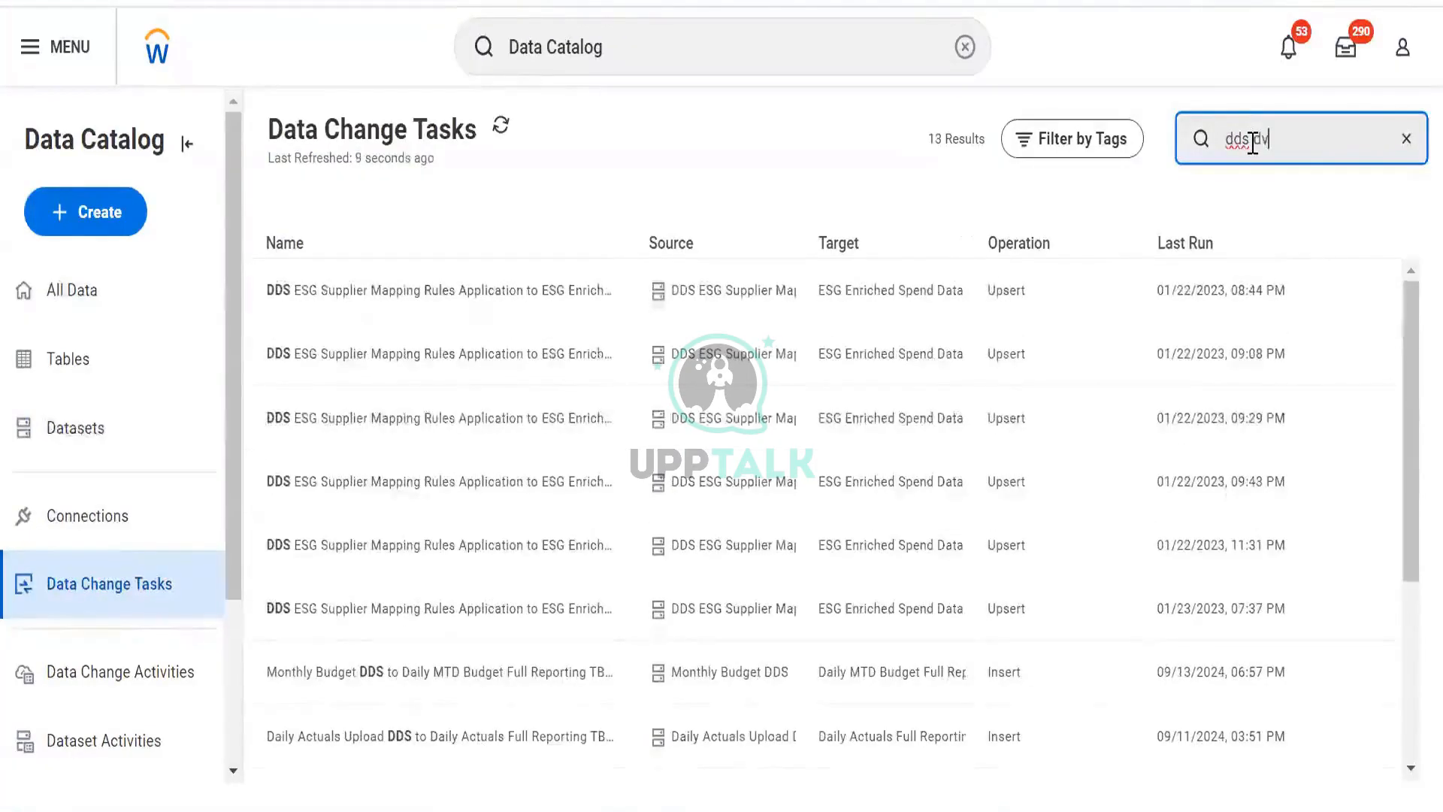
{"action": "key", "text": "BackSpace"}
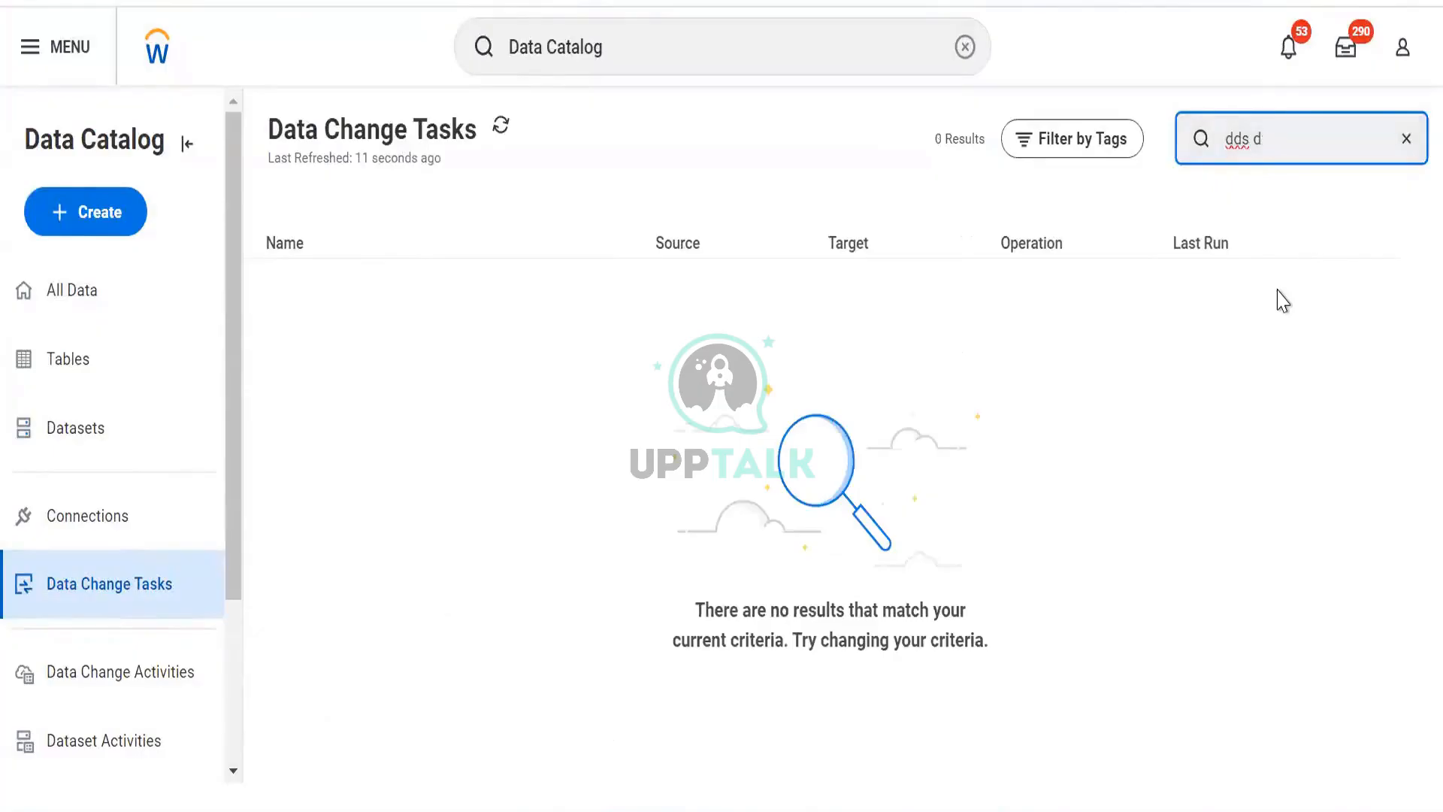
{"action": "key", "text": "BackSpace"}
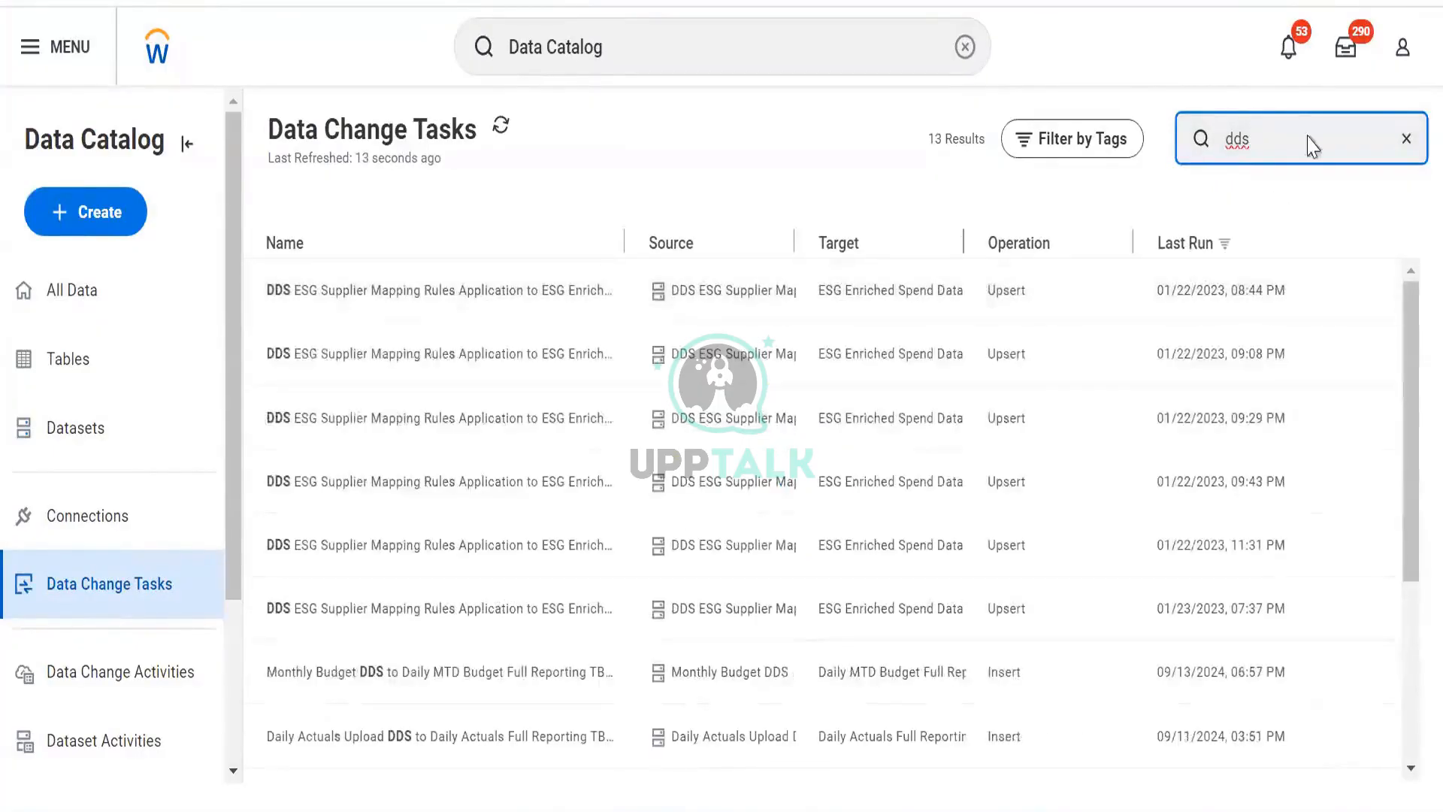
{"action": "key", "text": "ctrl+a"}
{"action": "key", "text": "BackSpace"}
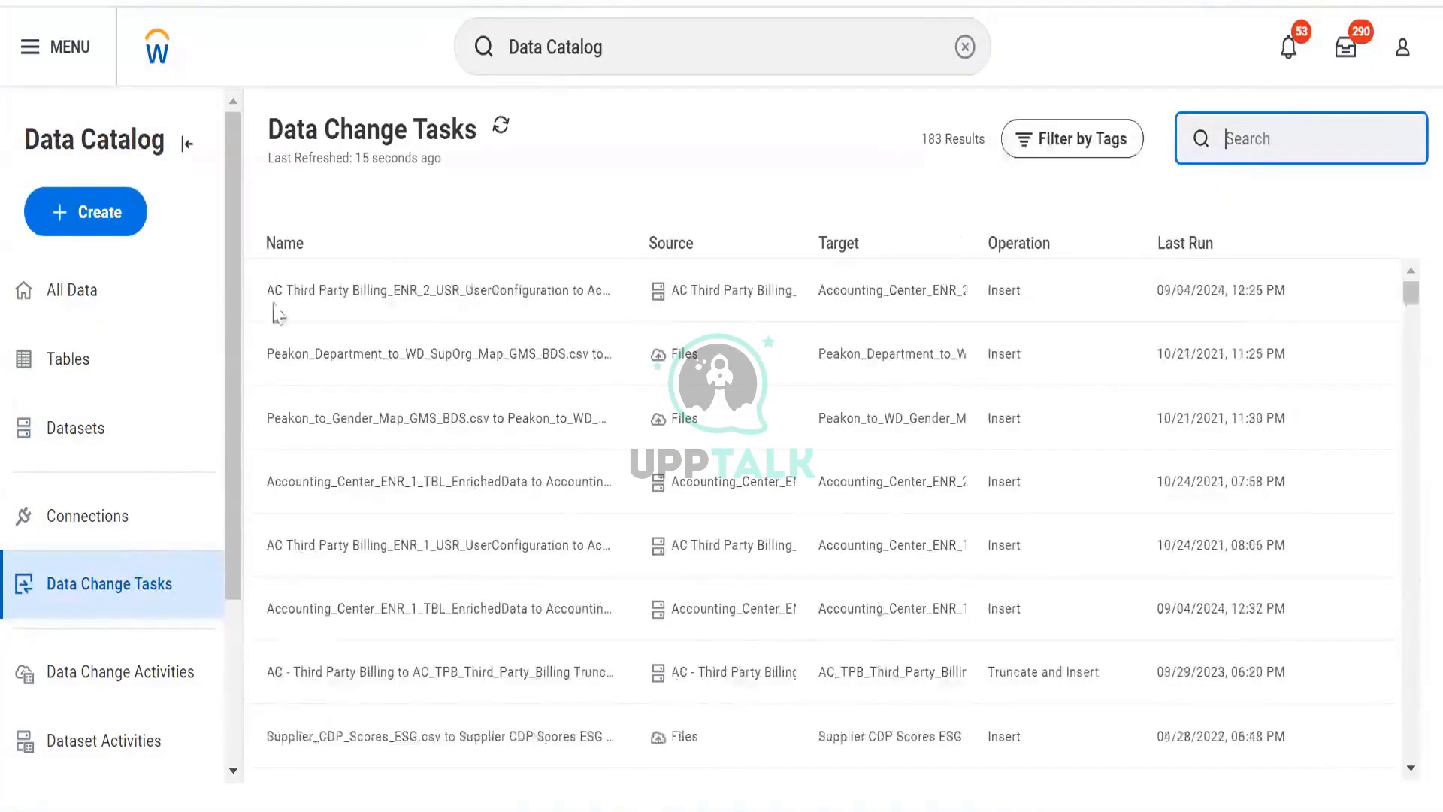
- Filter the data change tasks by Source is DV Worker Data and open the task's action menu
{"action": "left_click", "coordinate": [703, 245]}
{"action": "left_click", "coordinate": [698, 573]}
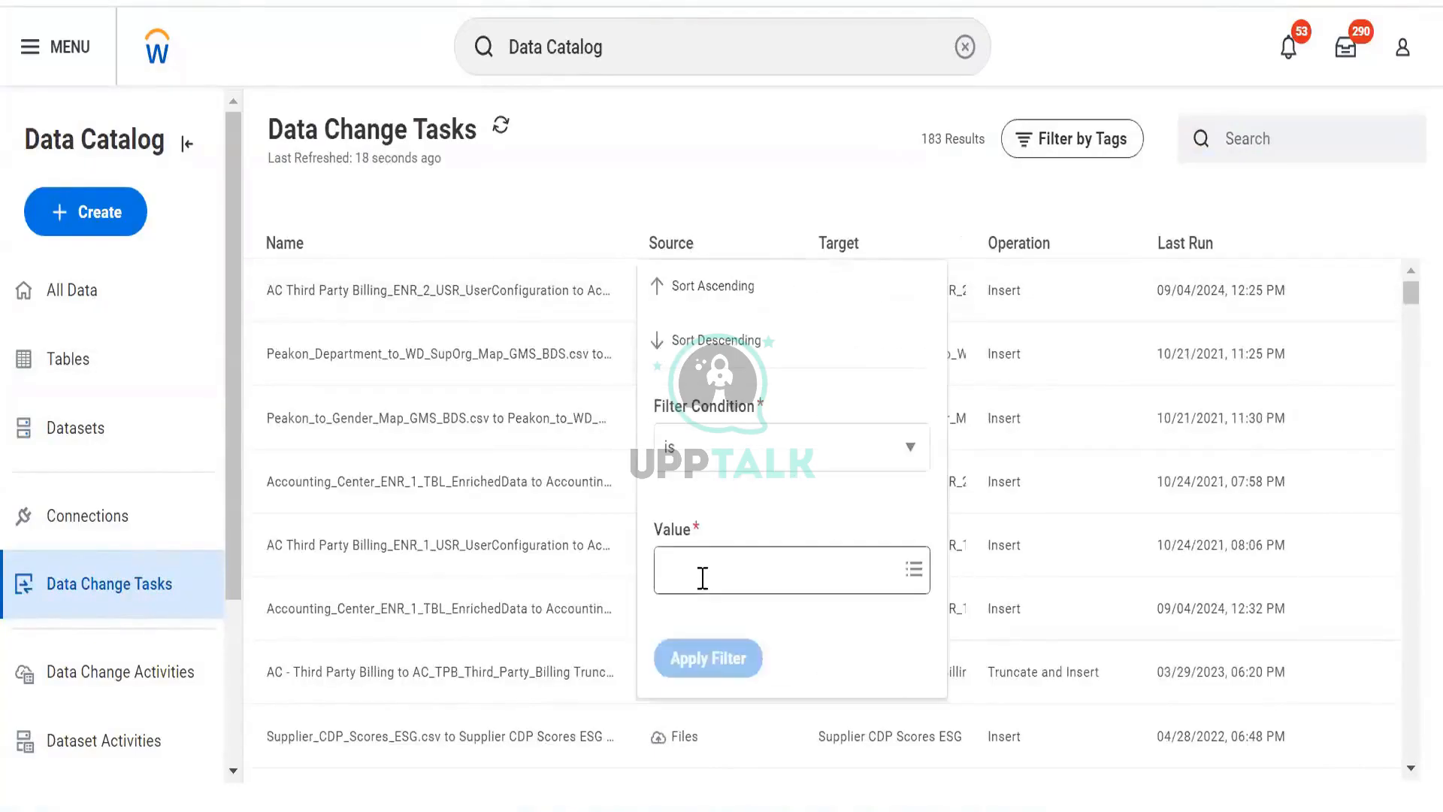
{"action": "scroll", "coordinate": [747, 334], "scroll_direction": "down", "scroll_amount": 5}
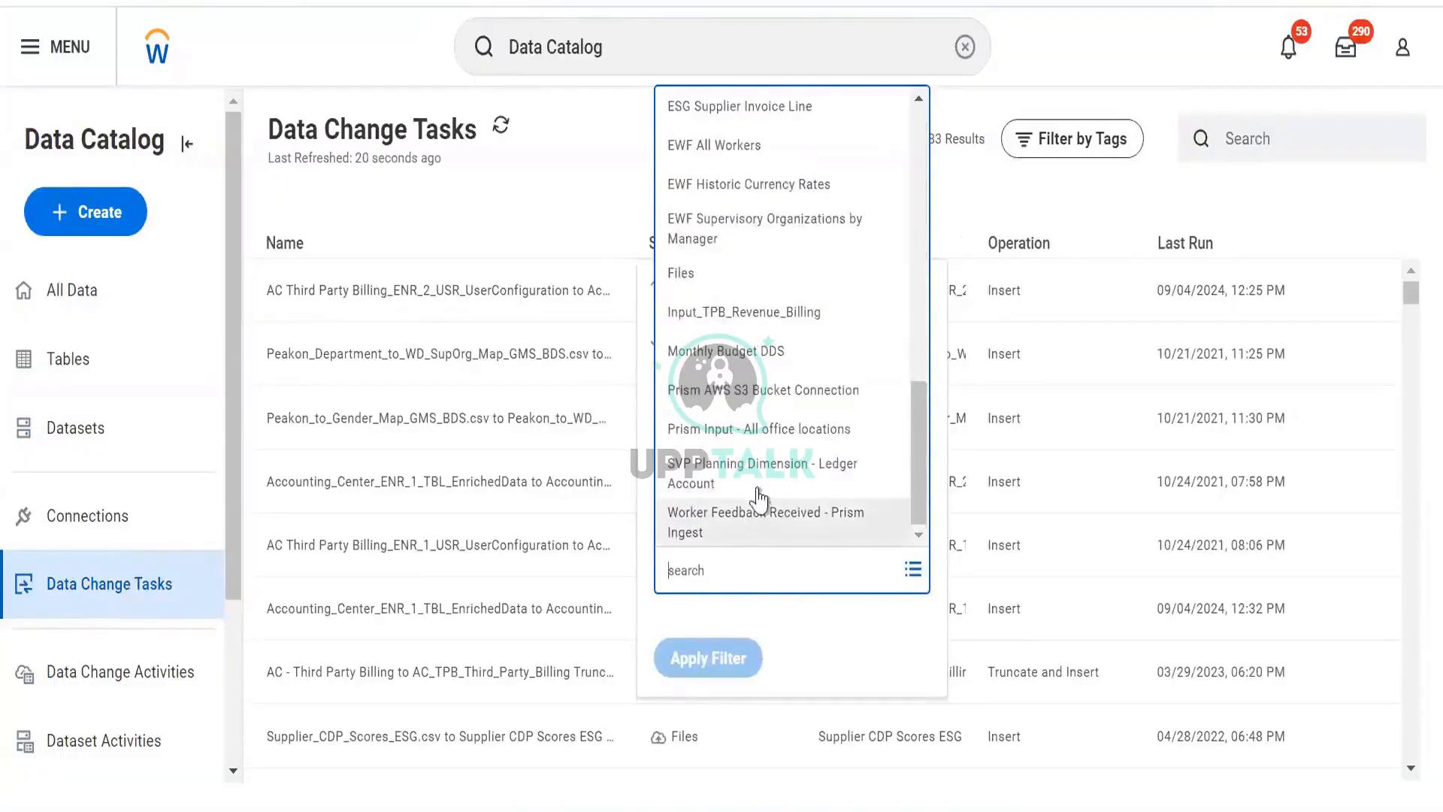
{"action": "scroll", "coordinate": [757, 498], "scroll_direction": "up", "scroll_amount": 5}
{"action": "left_click", "coordinate": [756, 447]}
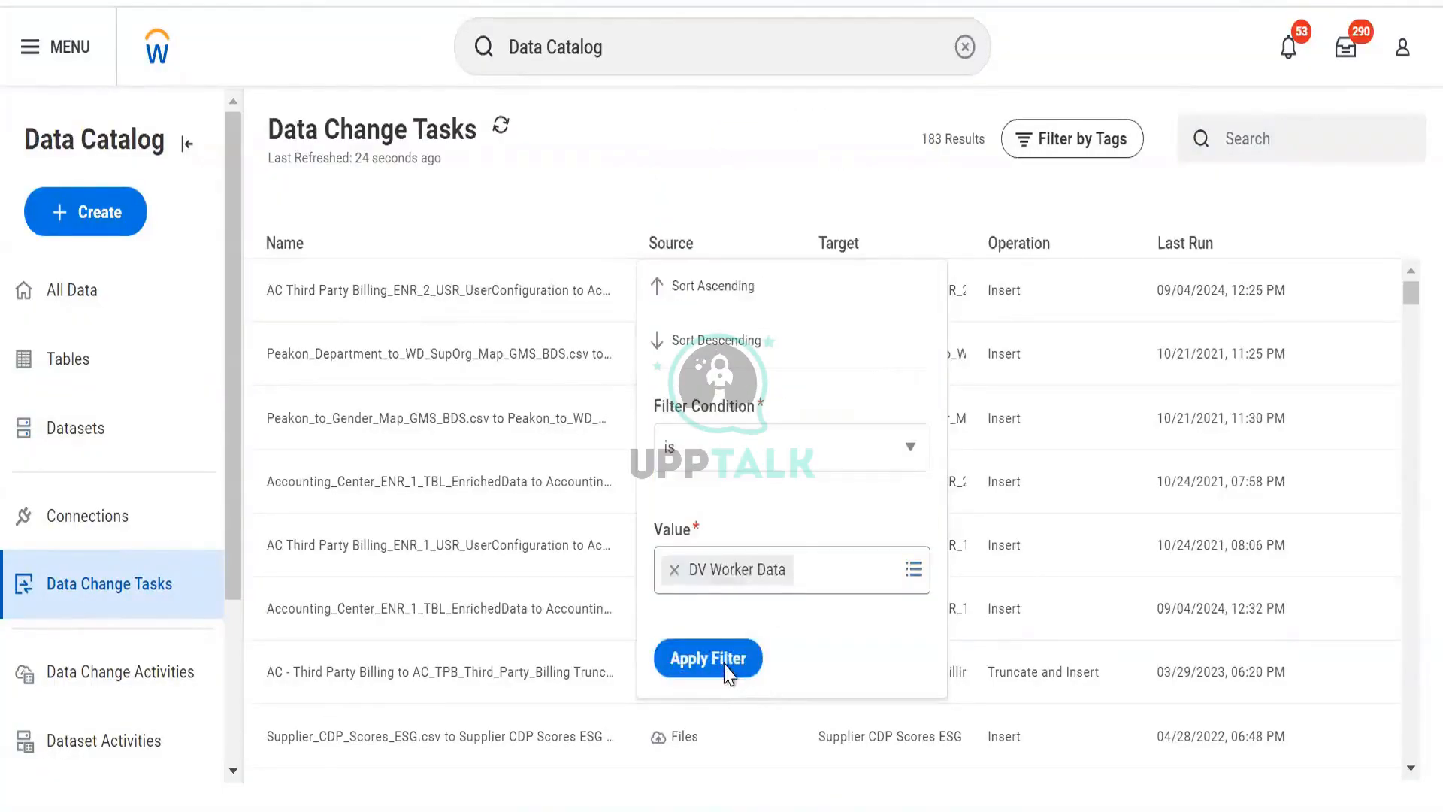
{"action": "left_click", "coordinate": [707, 658]}
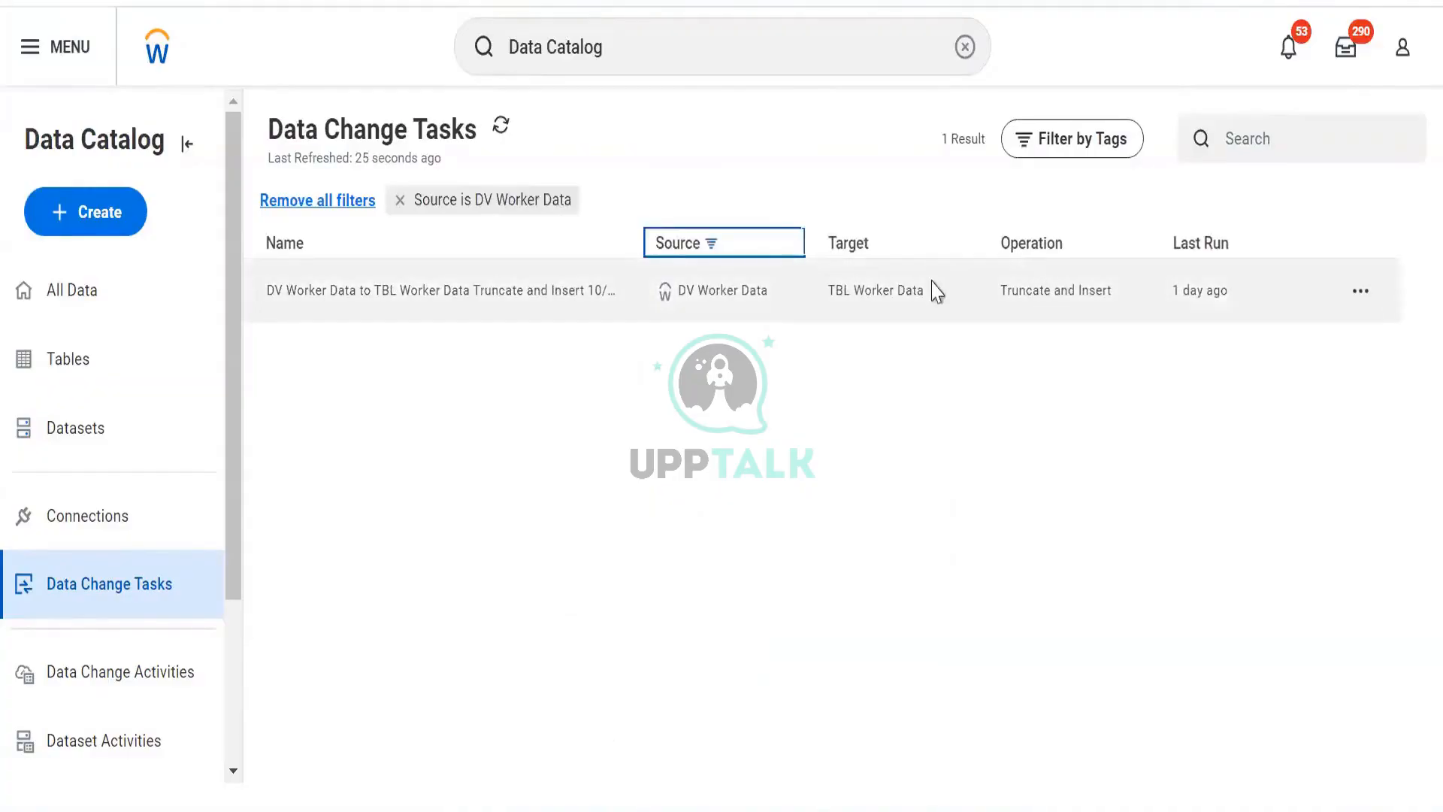
{"action": "left_click", "coordinate": [1357, 291]}
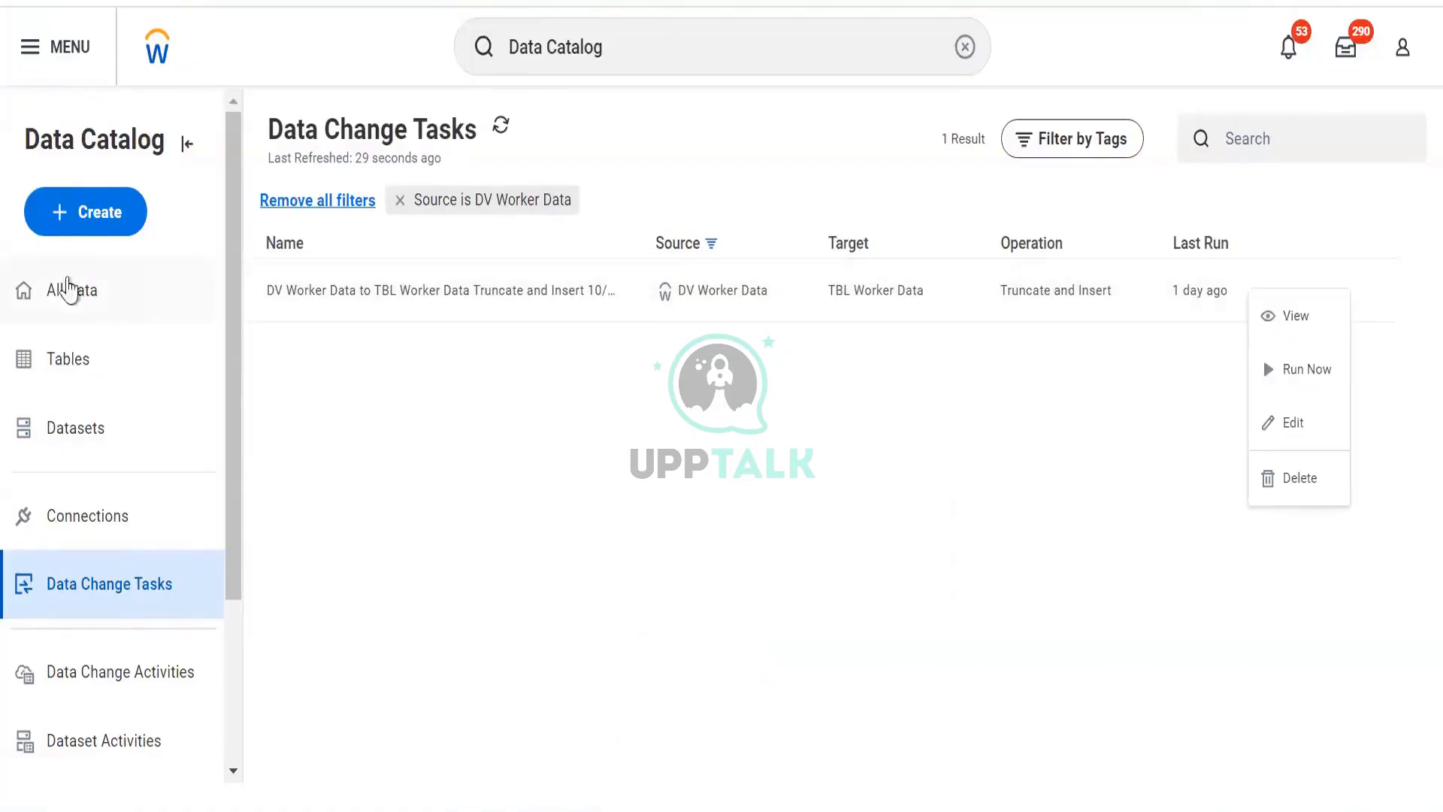
- Filter All Data by the Personal Data tag and start a data change task for TBL Worker Data
{"action": "left_click", "coordinate": [84, 287]}
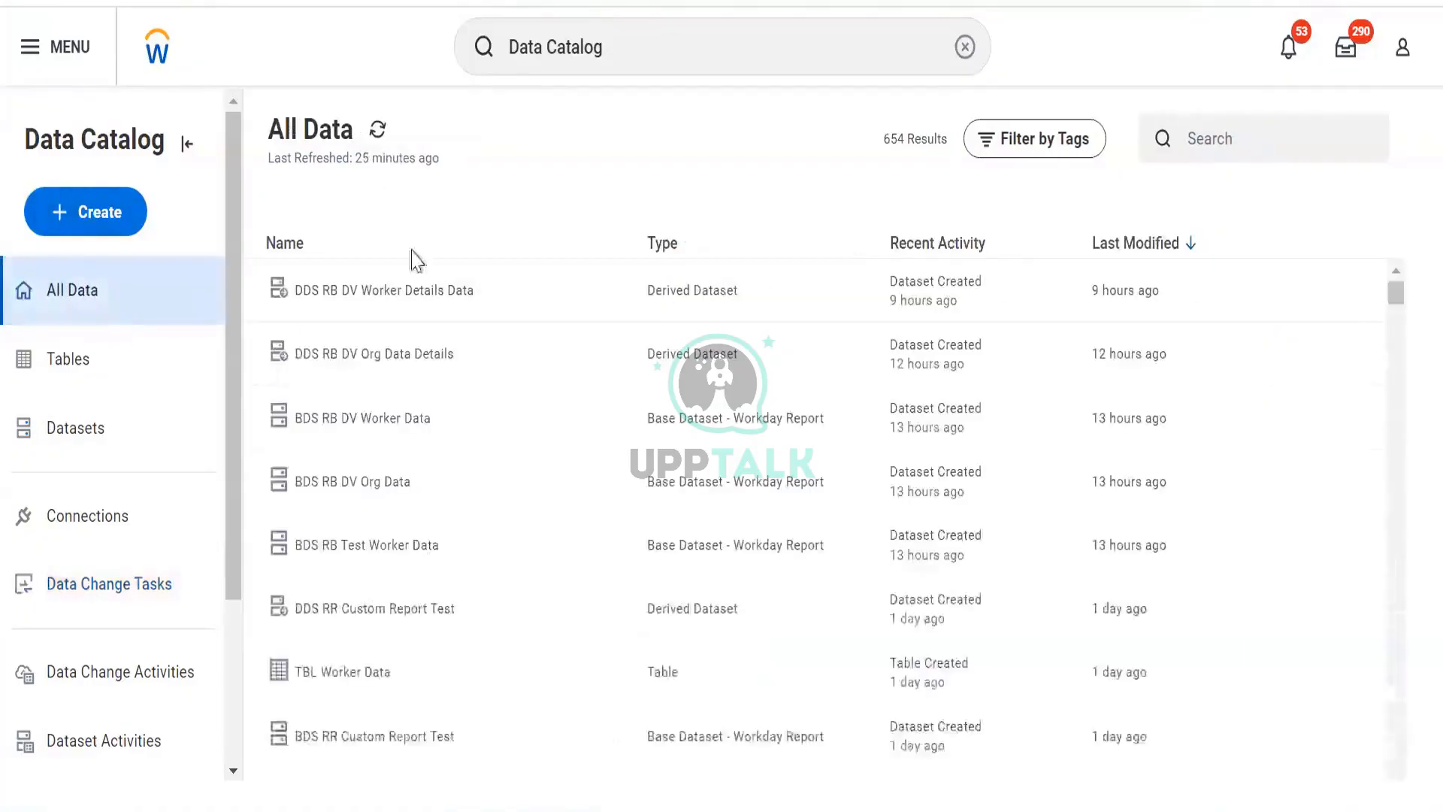
{"action": "left_click", "coordinate": [1088, 141]}
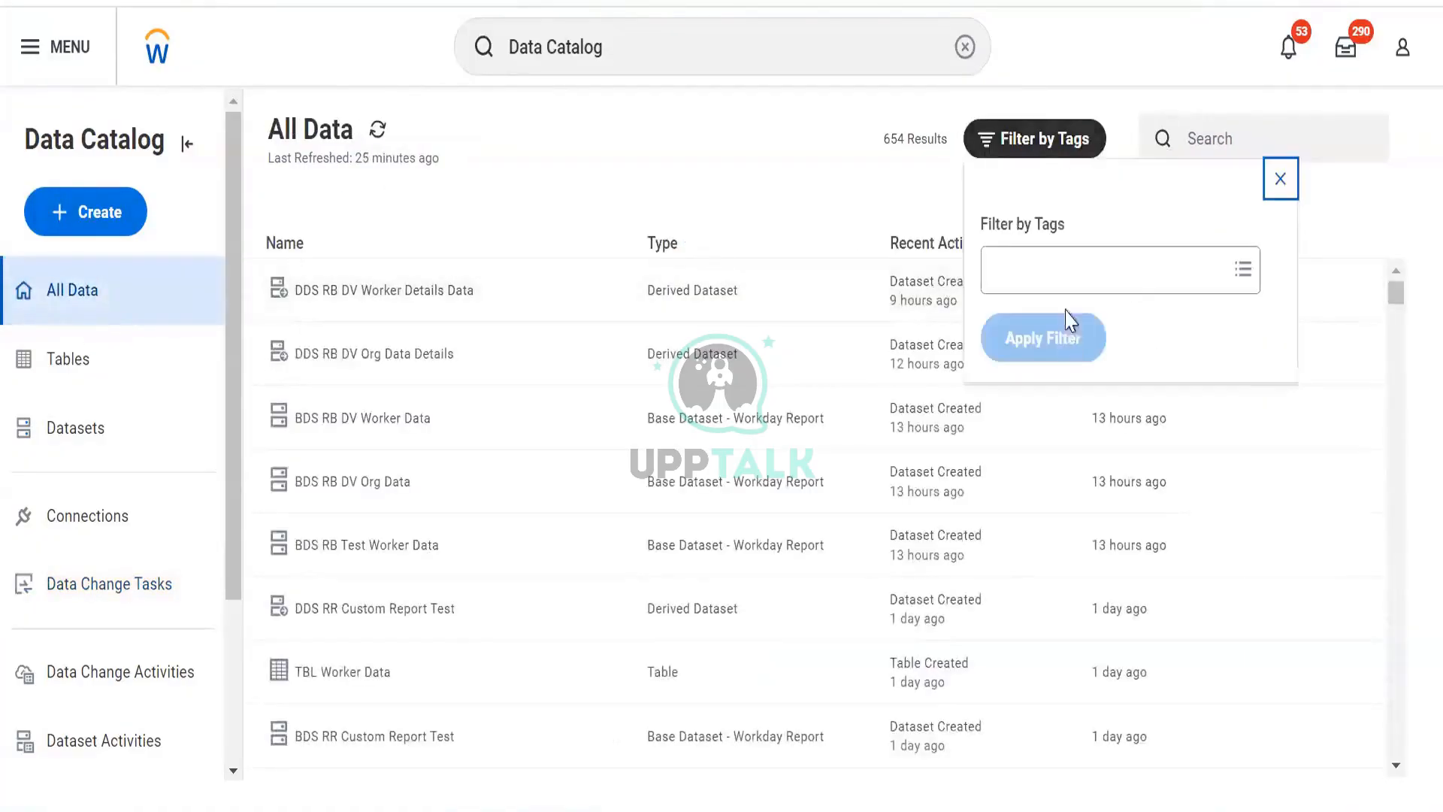
{"action": "left_click", "coordinate": [1067, 277]}
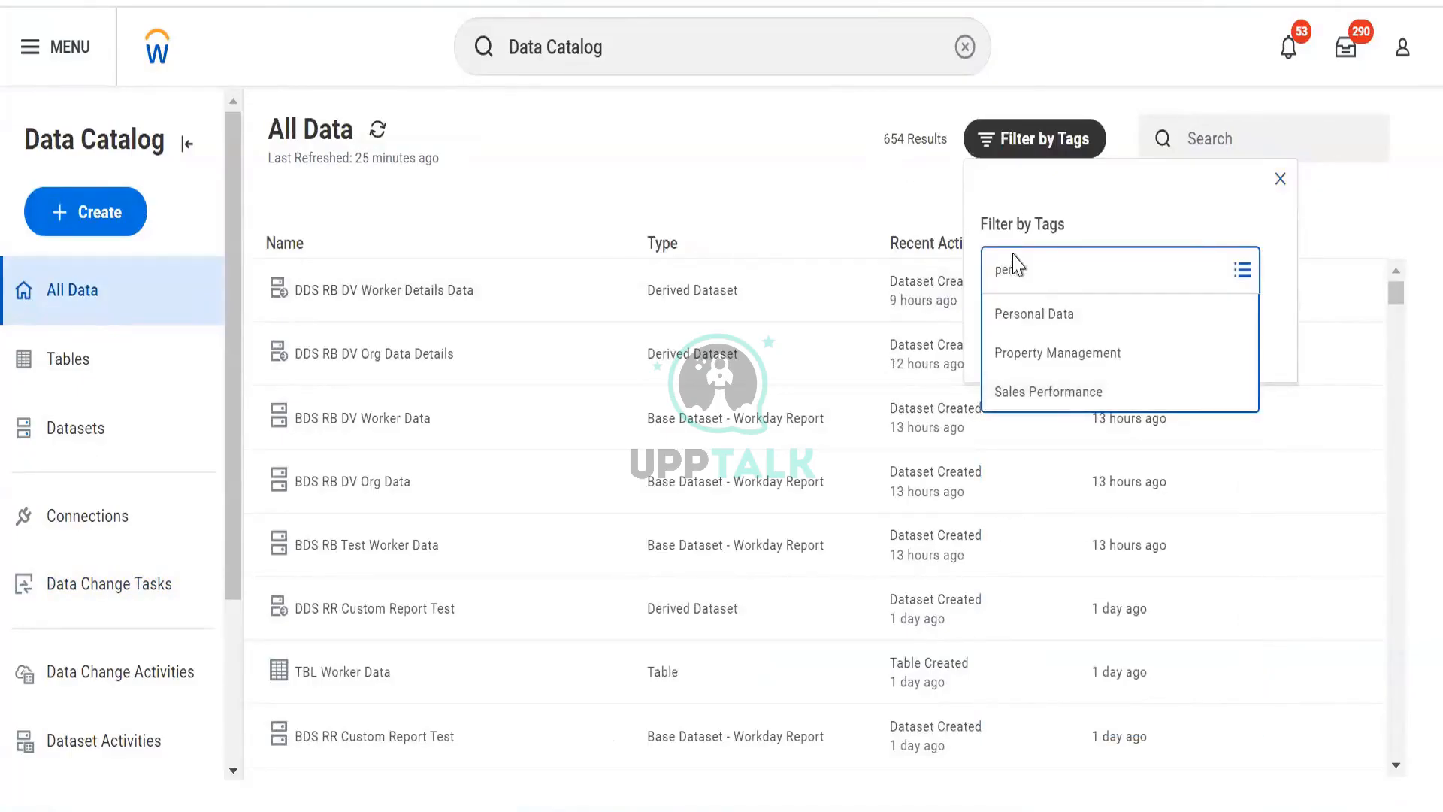
{"action": "left_click", "coordinate": [1028, 314]}
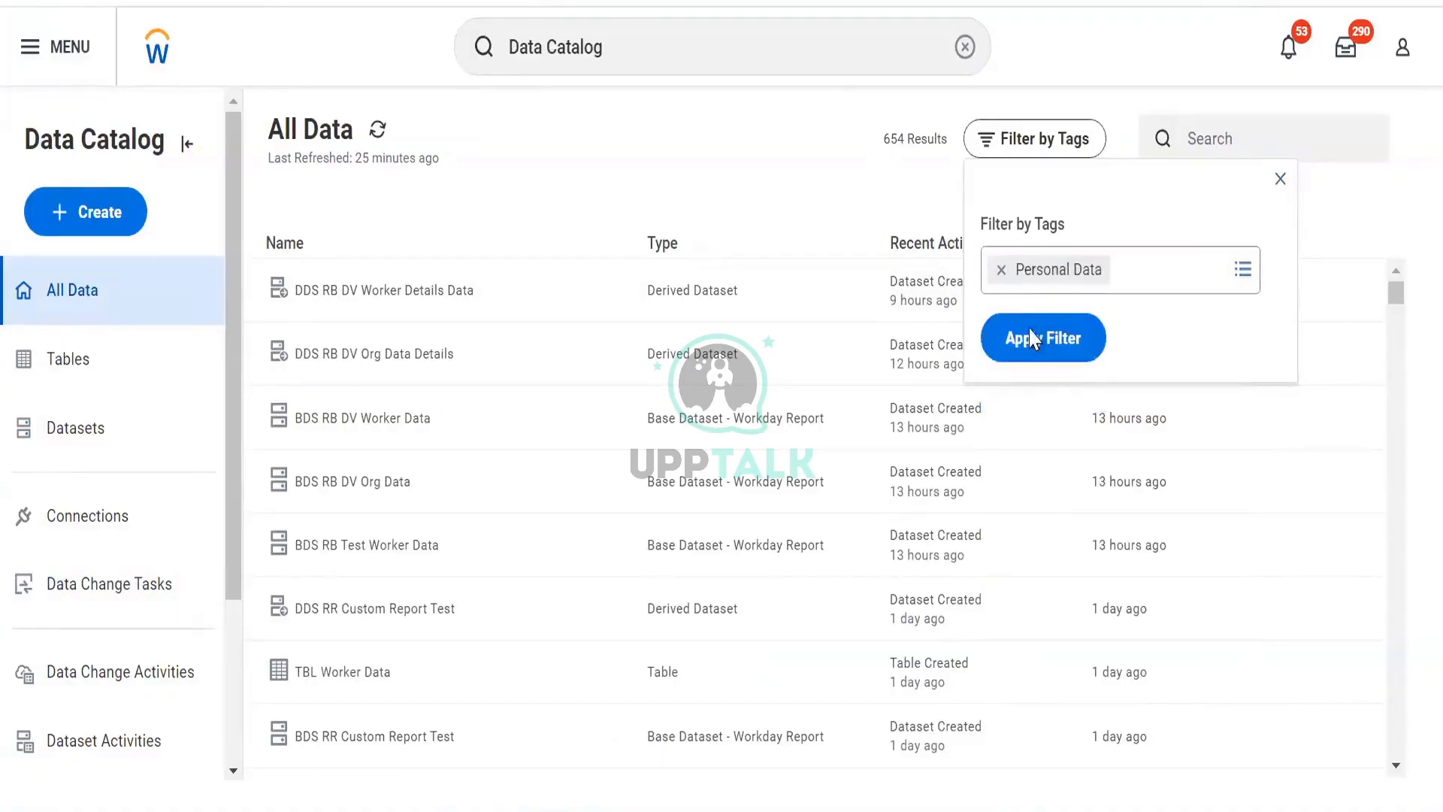
{"action": "left_click", "coordinate": [1033, 338]}
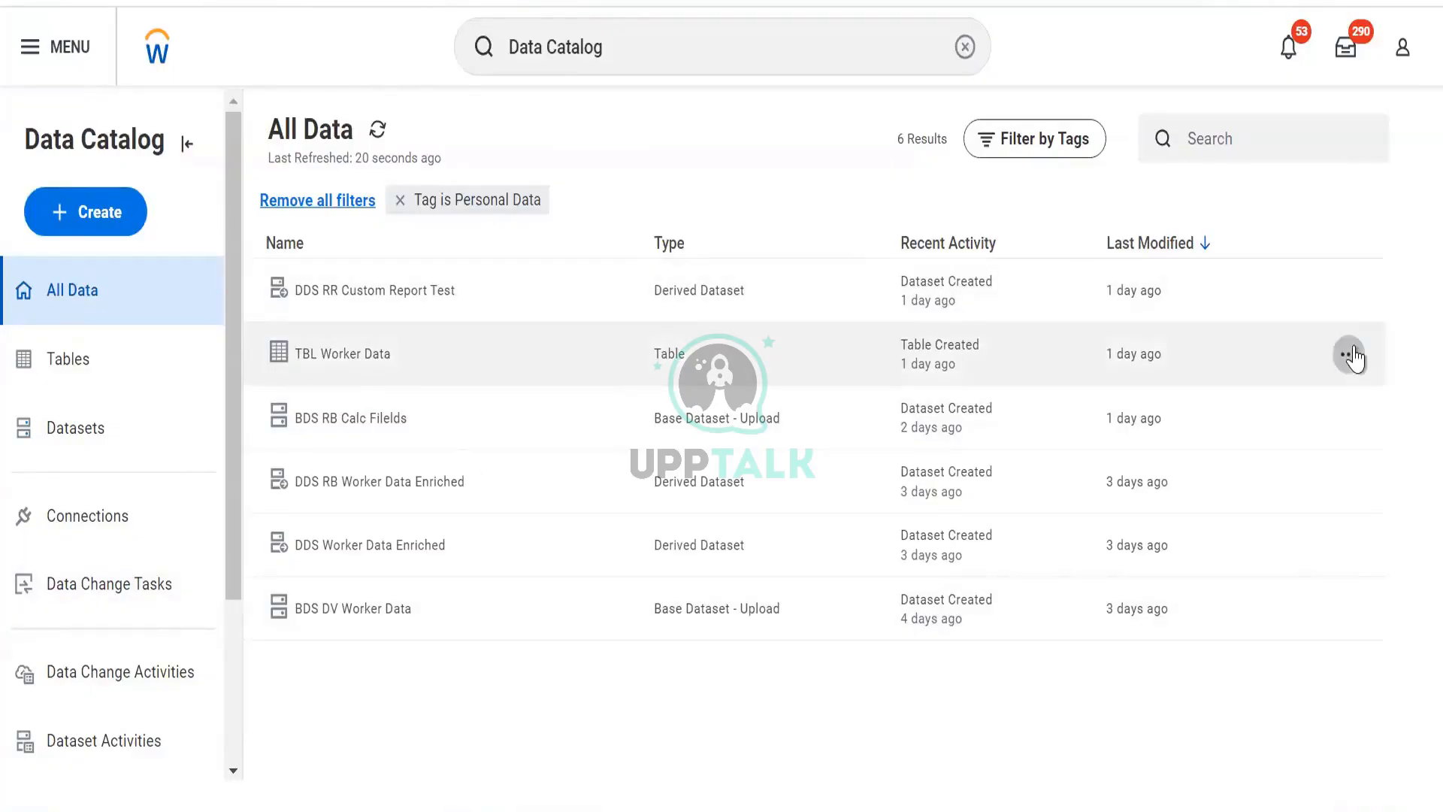
{"action": "left_click", "coordinate": [1349, 355]}
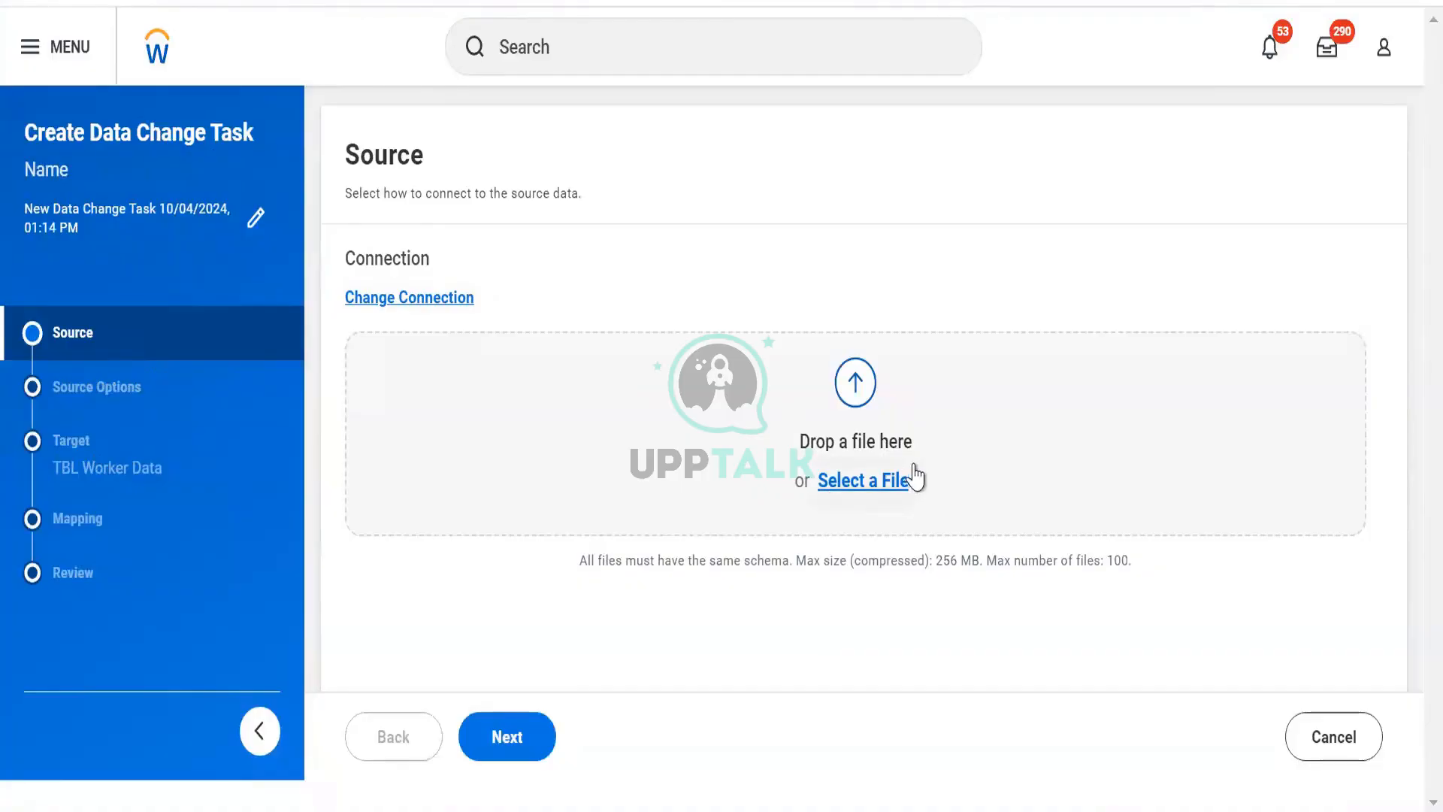
- Change the source connection type to Workday Report
{"action": "left_click", "coordinate": [379, 298]}
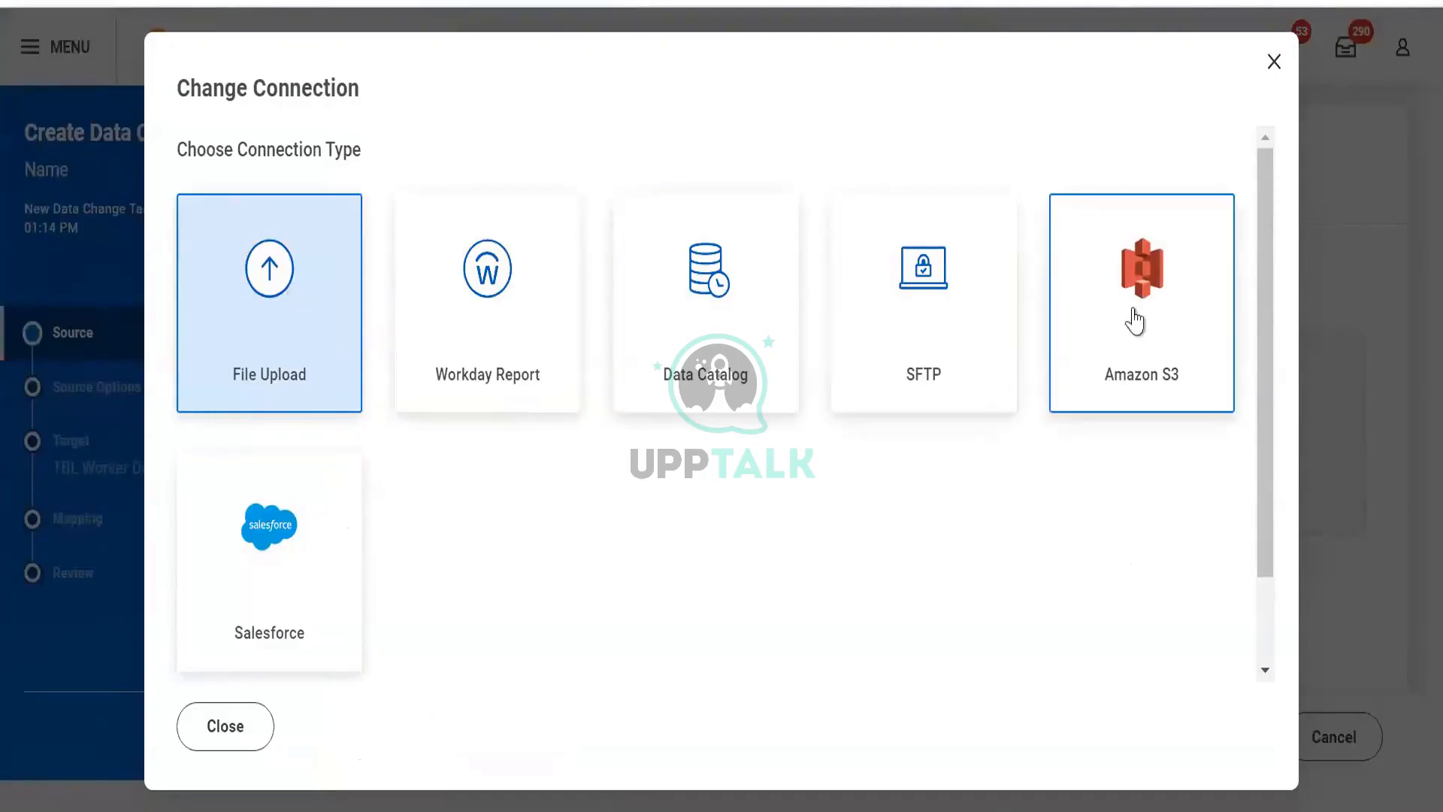
{"action": "scroll", "coordinate": [337, 530], "scroll_direction": "down", "scroll_amount": 2}
{"action": "scroll", "coordinate": [337, 520], "scroll_direction": "up", "scroll_amount": 2}
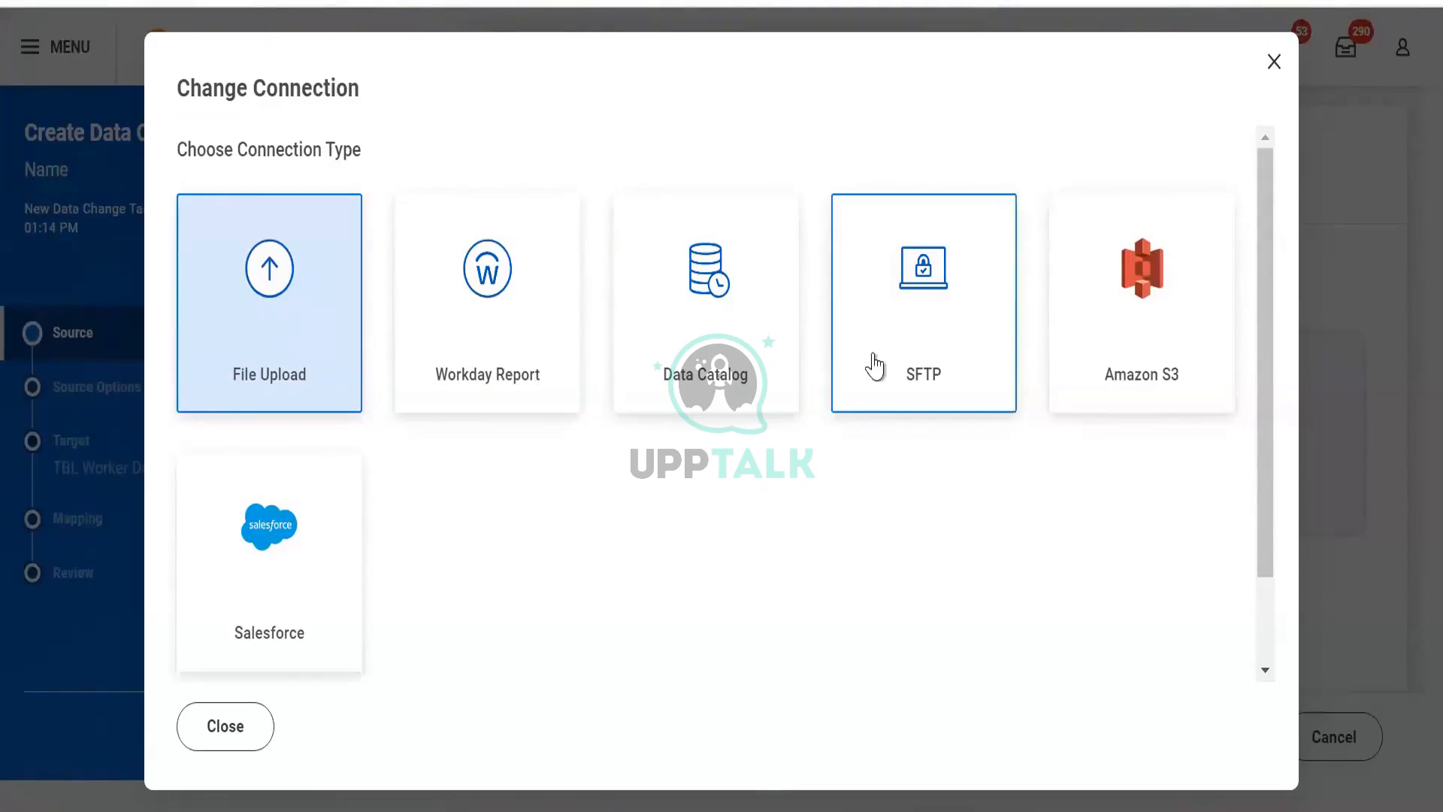
{"action": "left_click", "coordinate": [541, 312]}
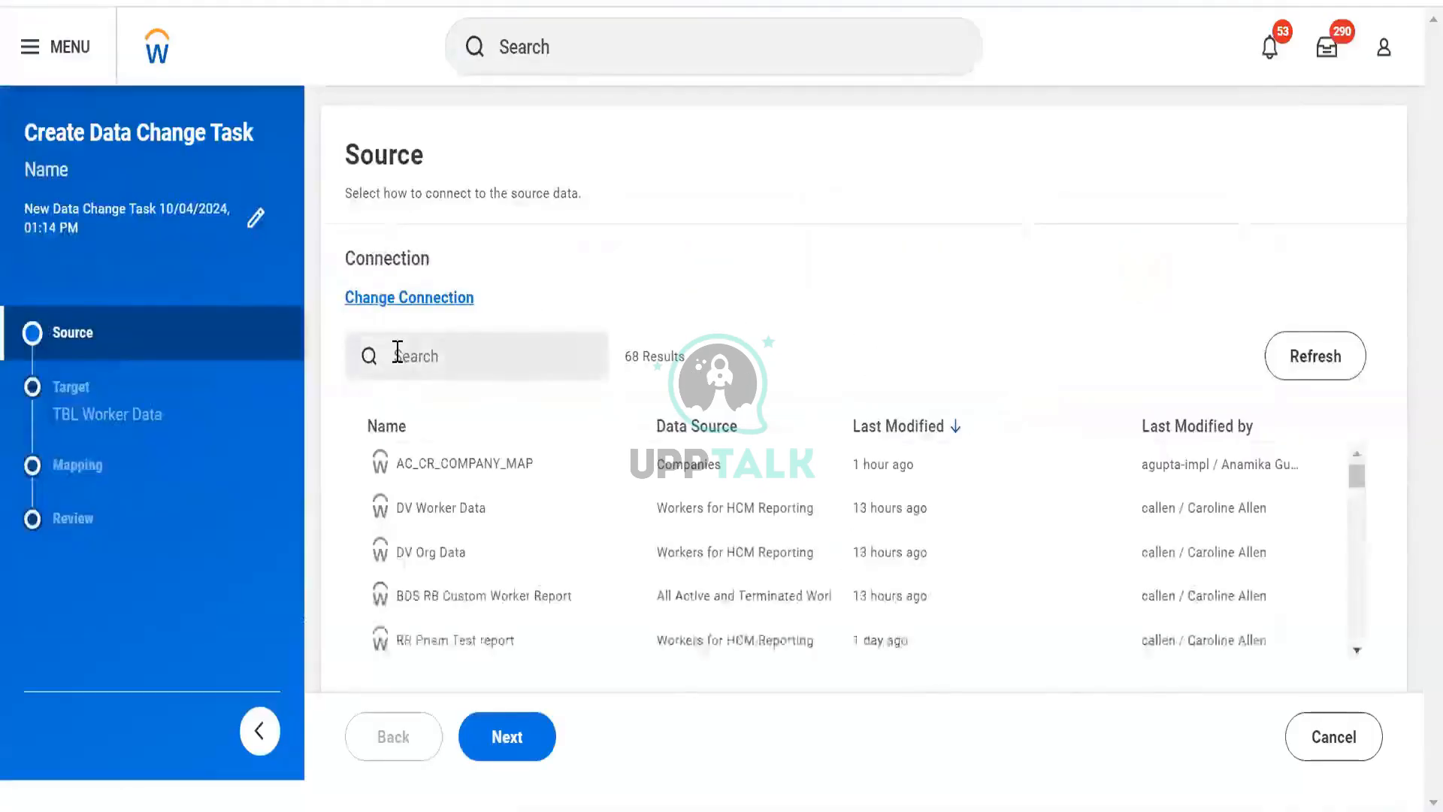
- Select the DV Worker Data report as the source and continue to the target settings
{"action": "left_click", "coordinate": [397, 352]}
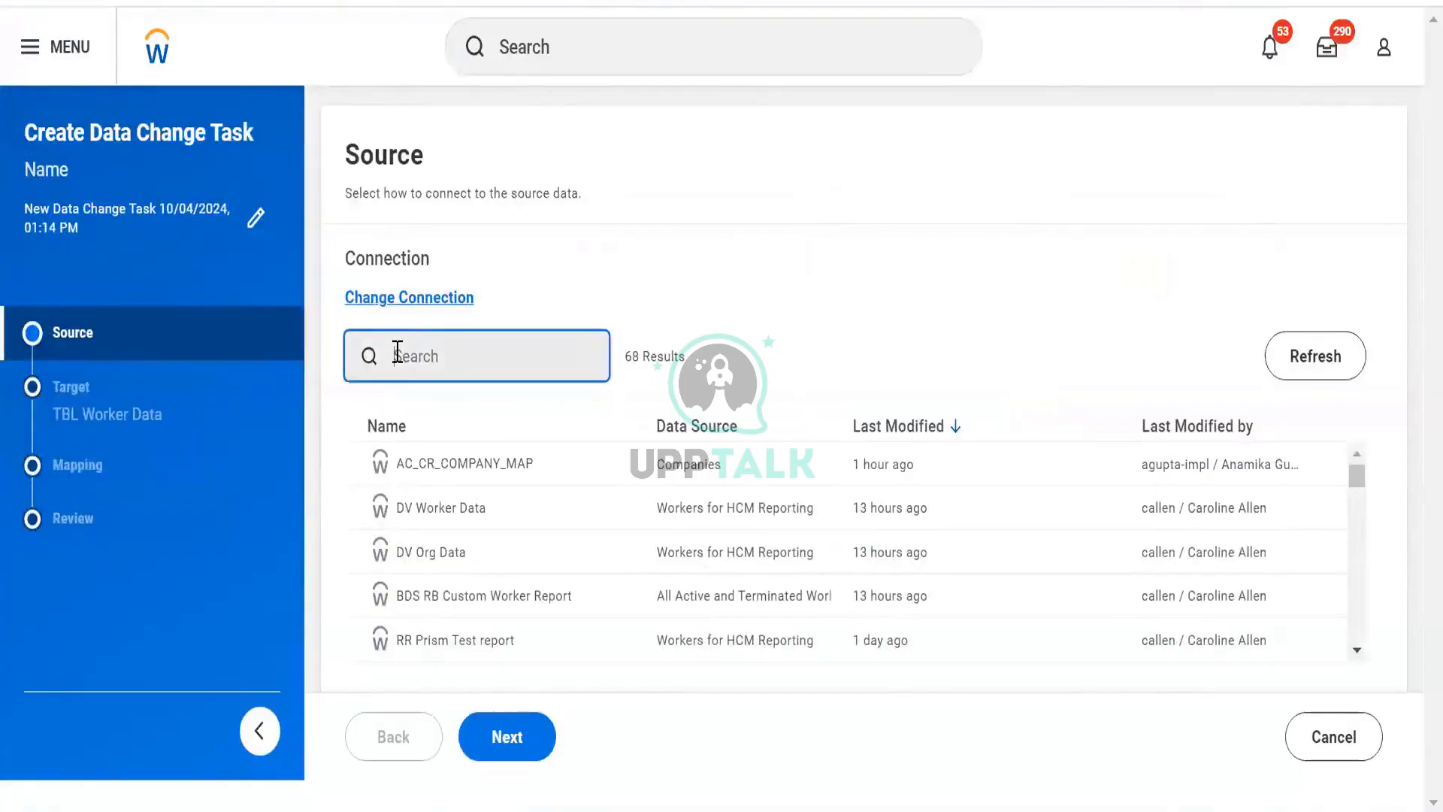
{"action": "left_click", "coordinate": [438, 517]}
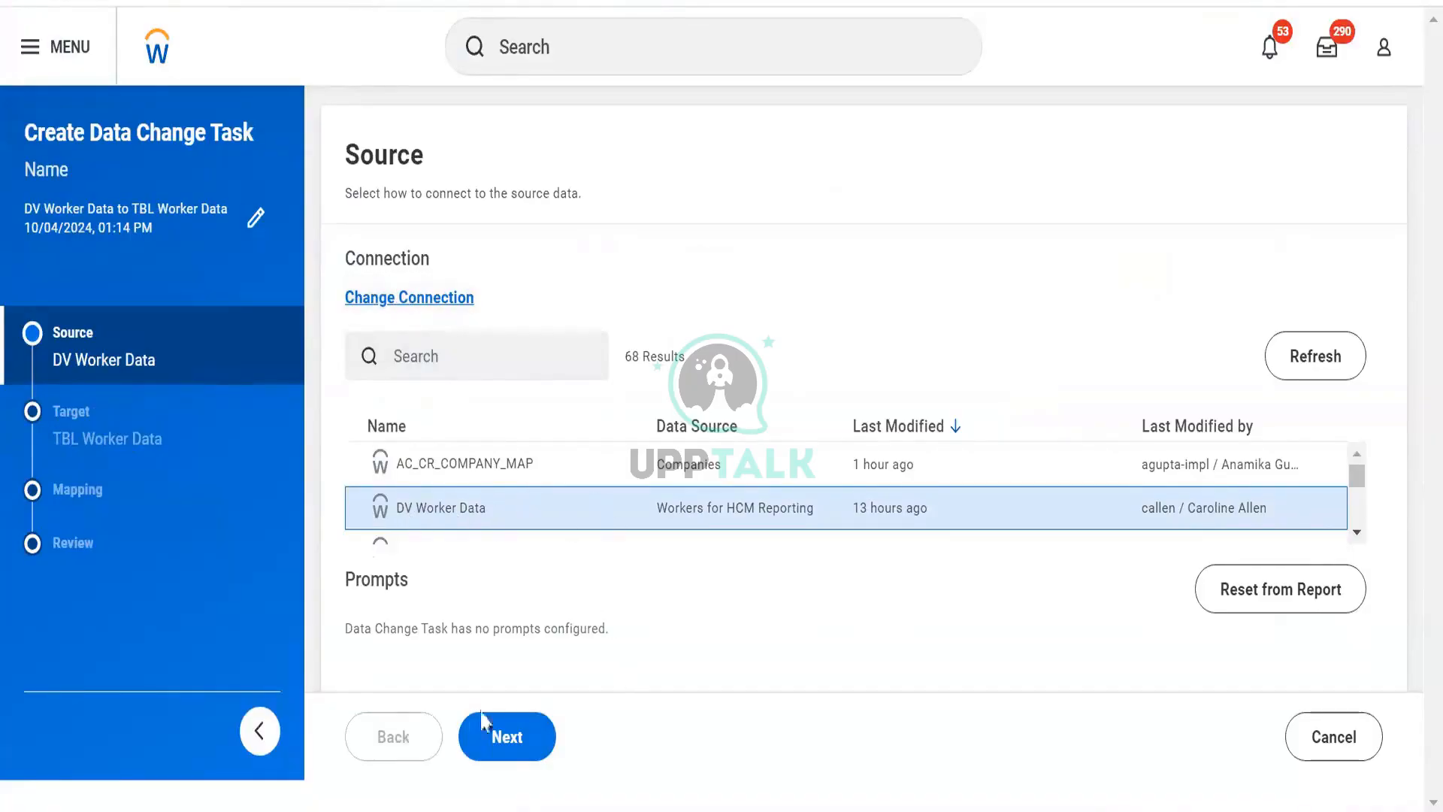
{"action": "left_click", "coordinate": [492, 752]}
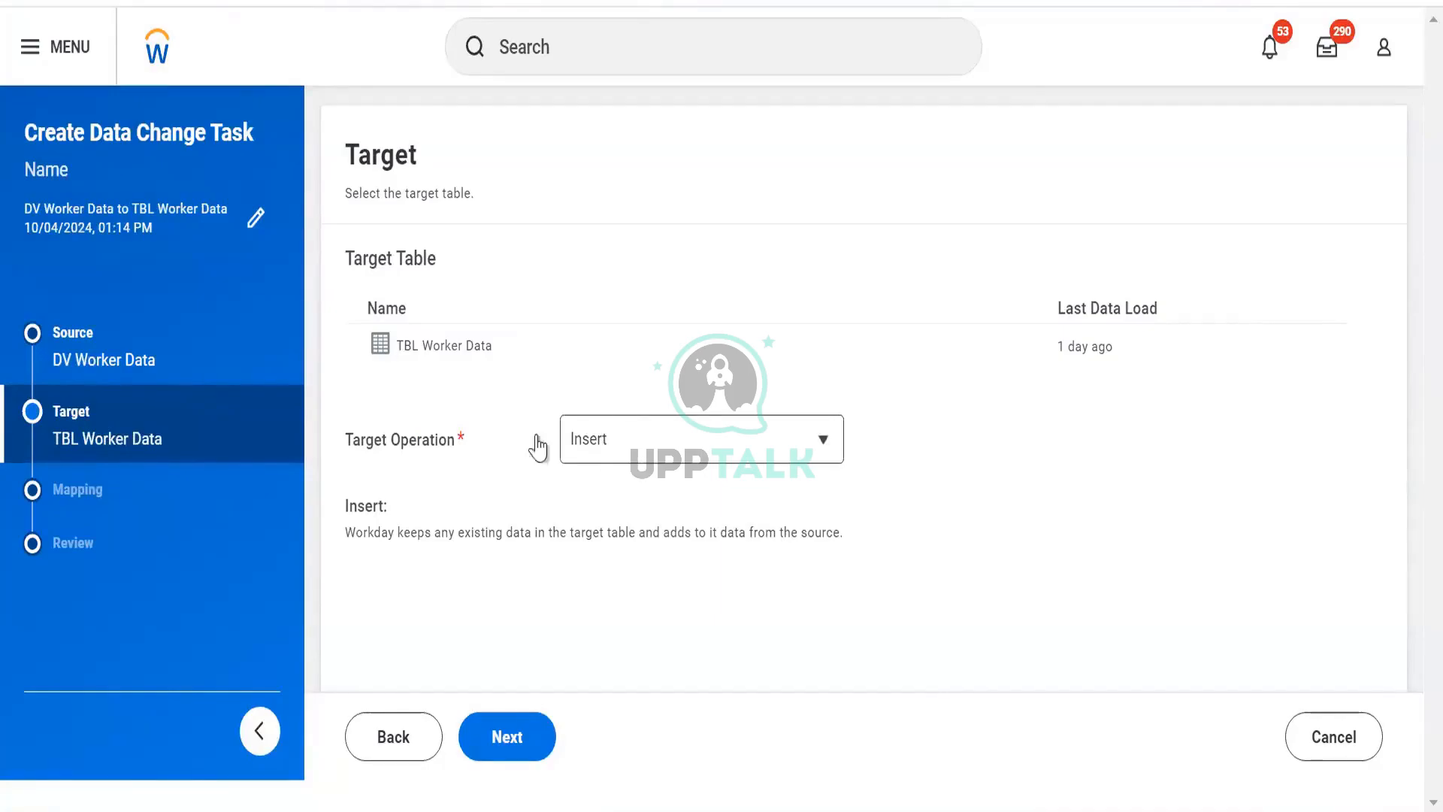
- Compare the Truncate and Insert, Delete and Update target operations for TBL Worker Data
{"action": "left_click", "coordinate": [632, 444]}
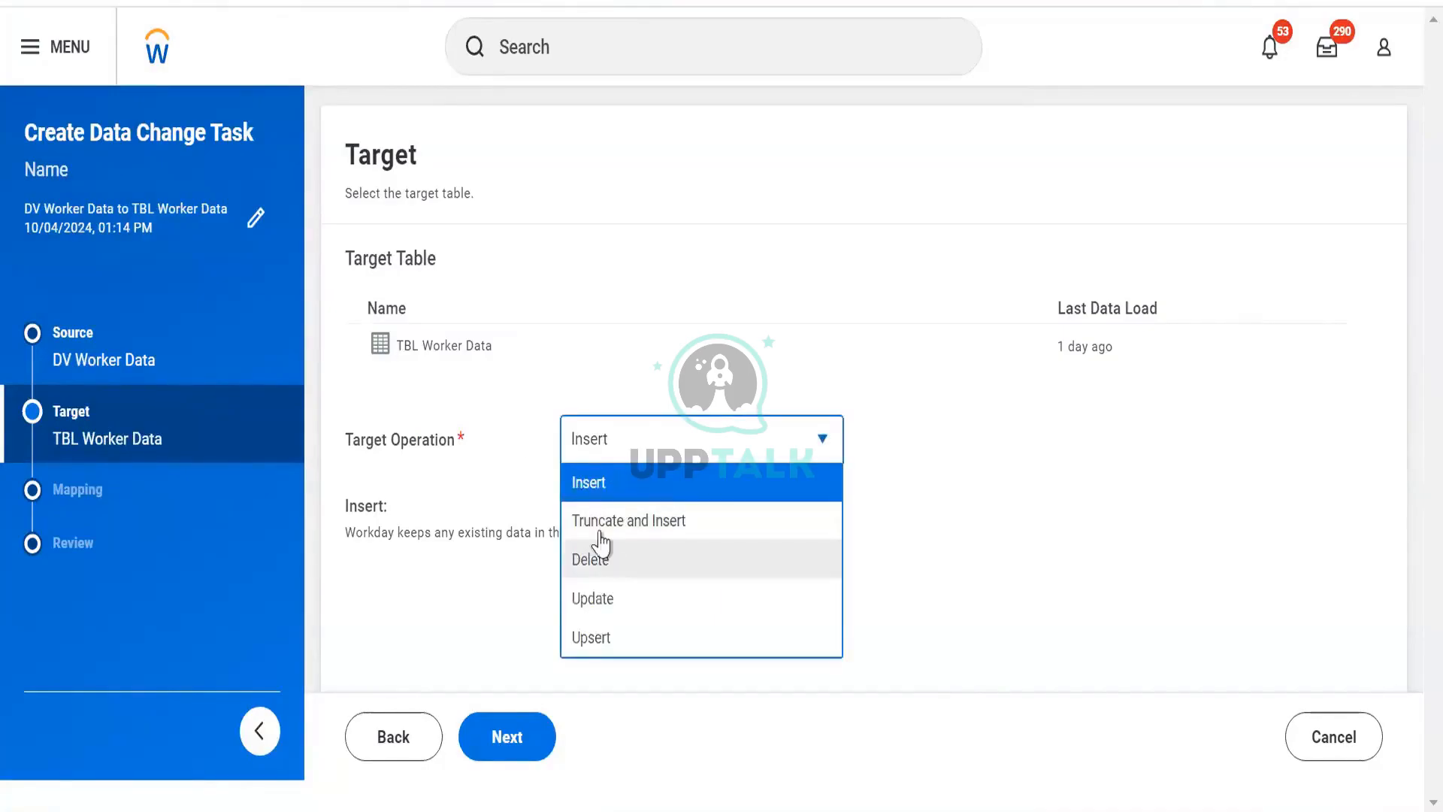
{"action": "left_click", "coordinate": [642, 518]}
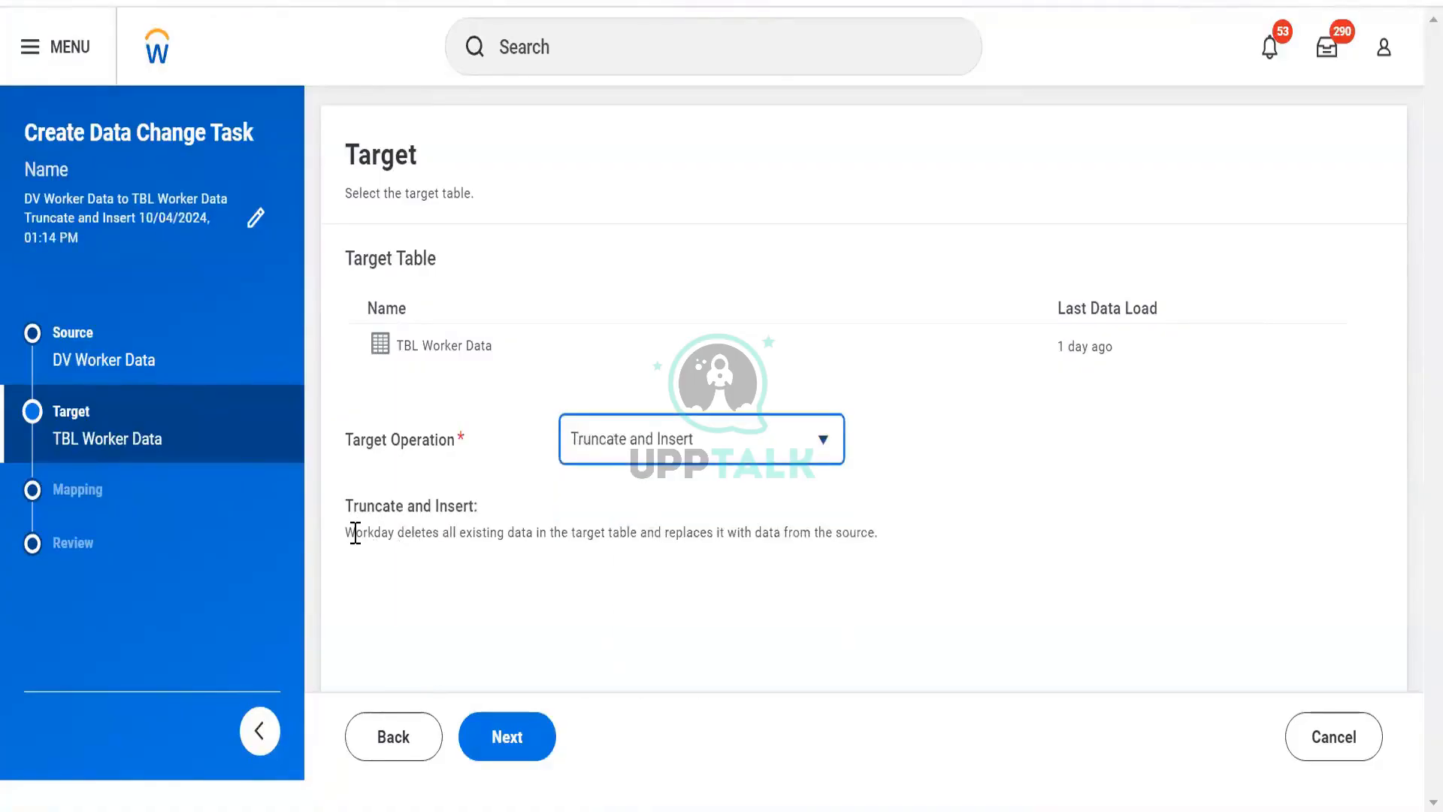
{"action": "left_click_drag", "start_coordinate": [356, 532], "coordinate": [789, 569]}
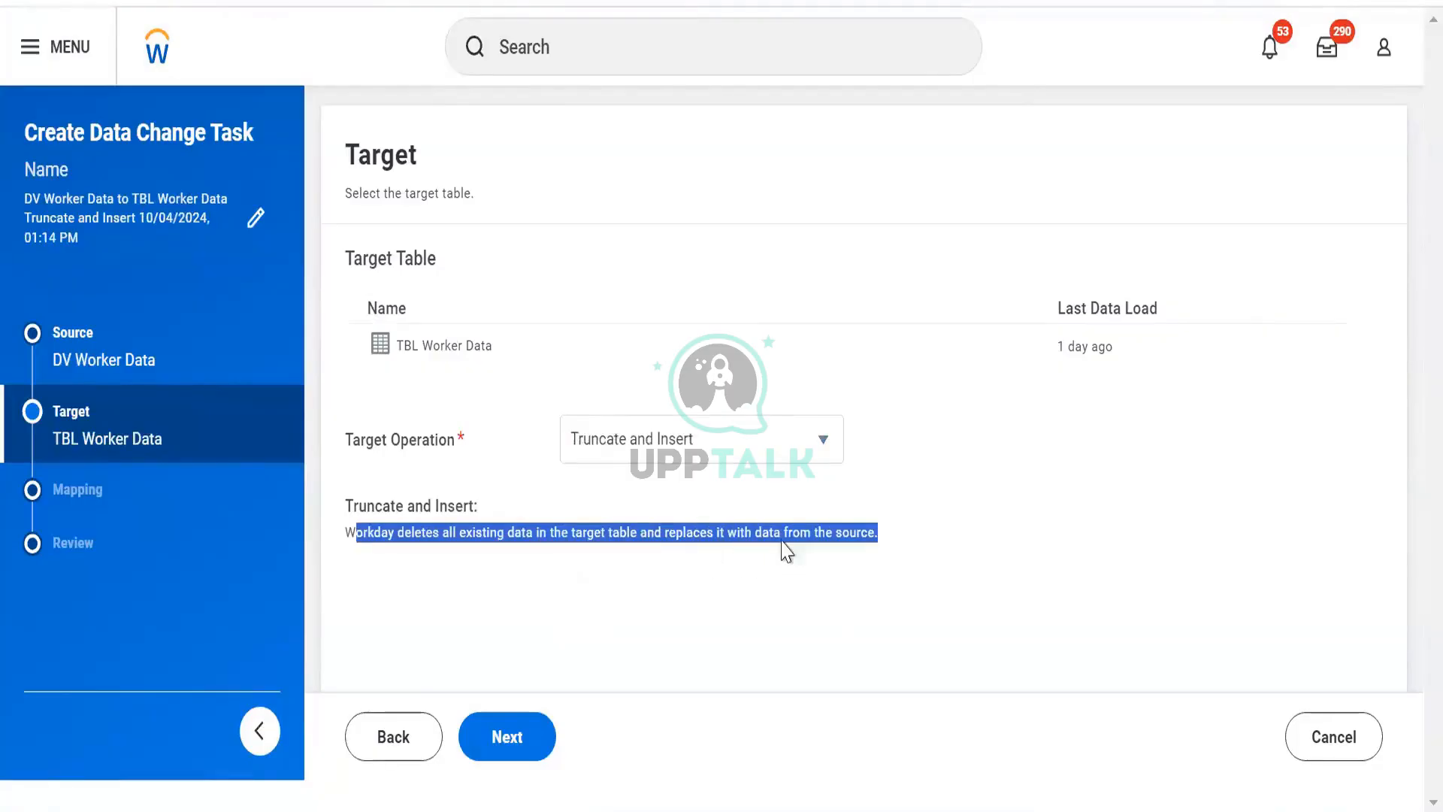
{"action": "left_click", "coordinate": [737, 454]}
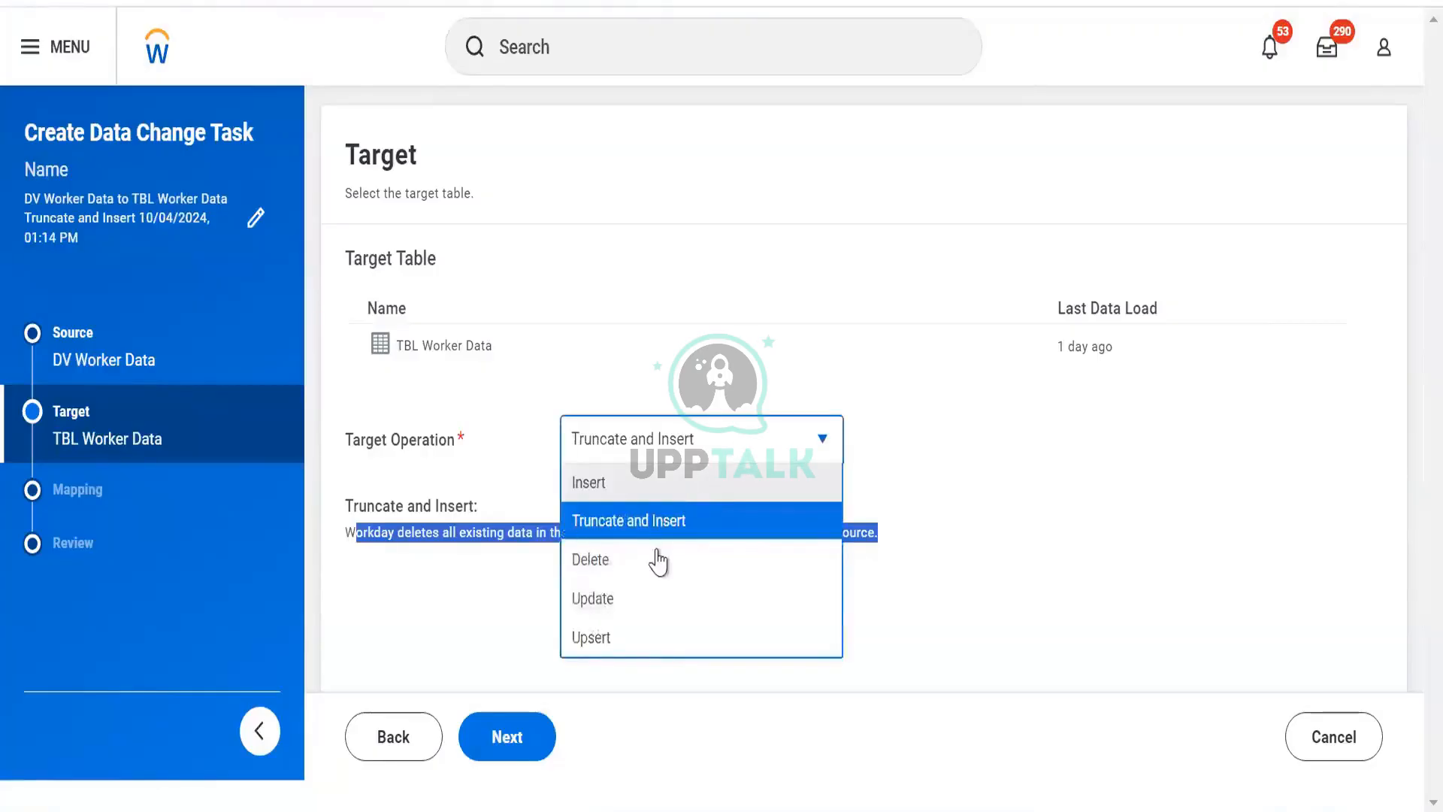
{"action": "left_click", "coordinate": [658, 560]}
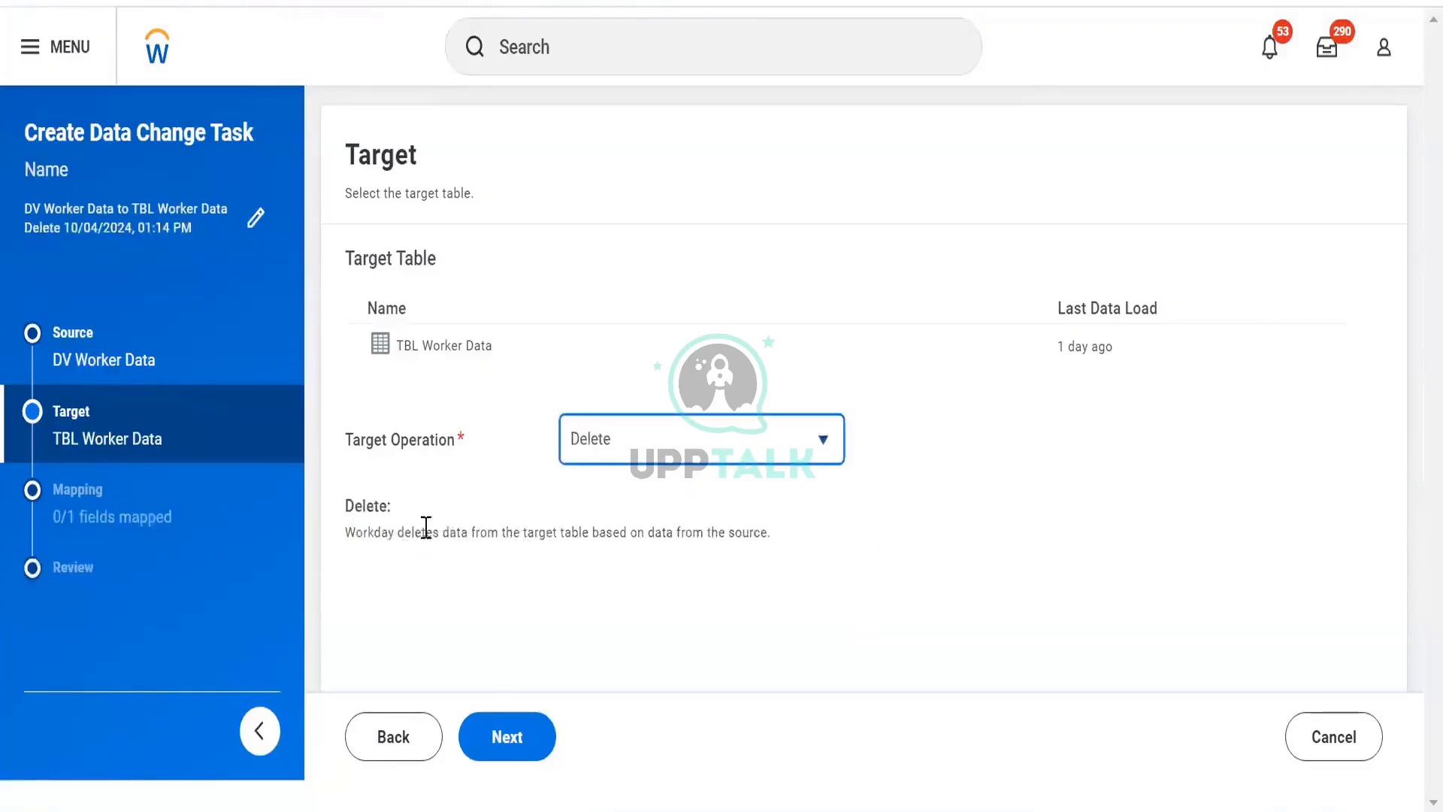
{"action": "left_click", "coordinate": [668, 443]}
{"action": "left_click", "coordinate": [618, 607]}
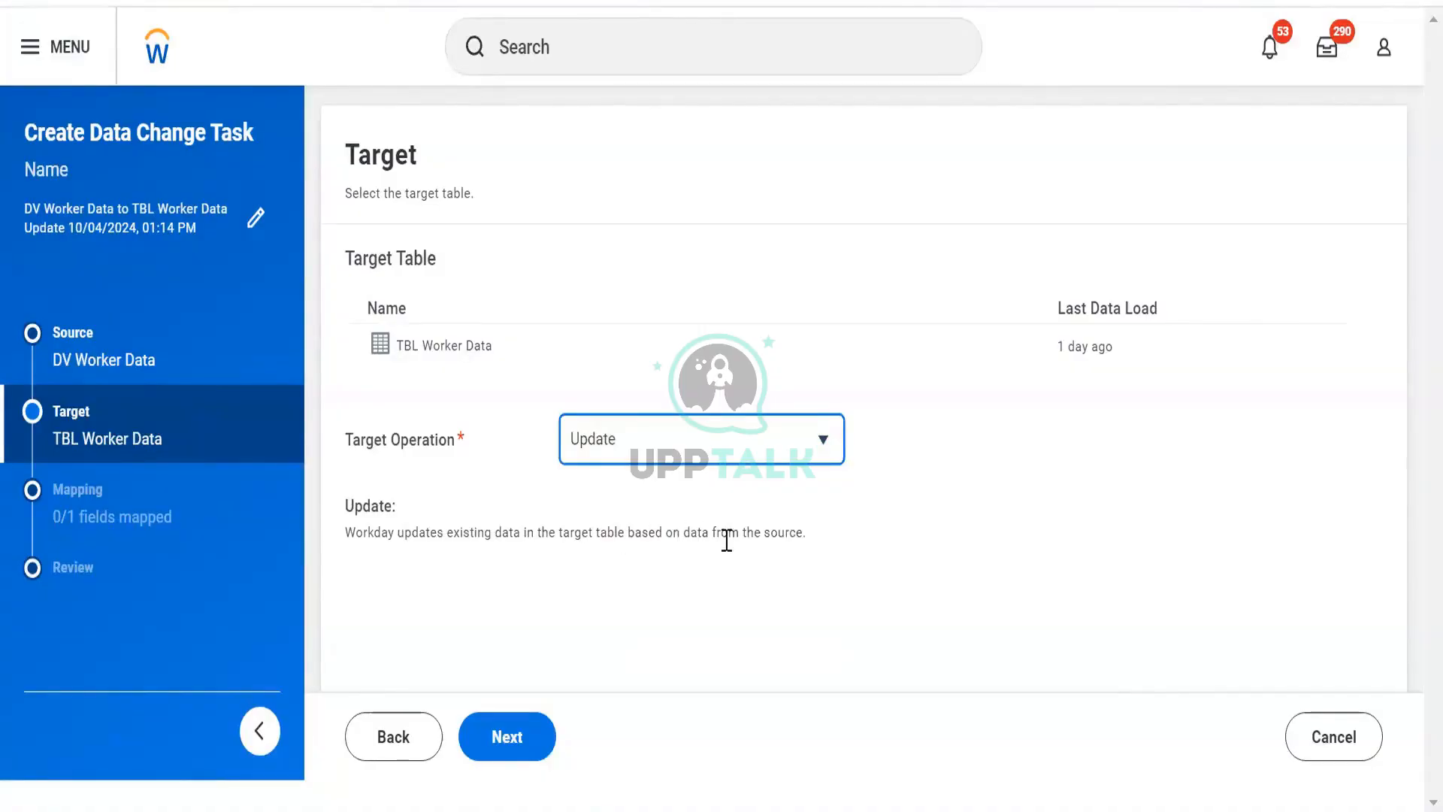
- Try to set the target operation to Upsert and continue to mapping, then dismiss the dialog
{"action": "left_click", "coordinate": [737, 441]}
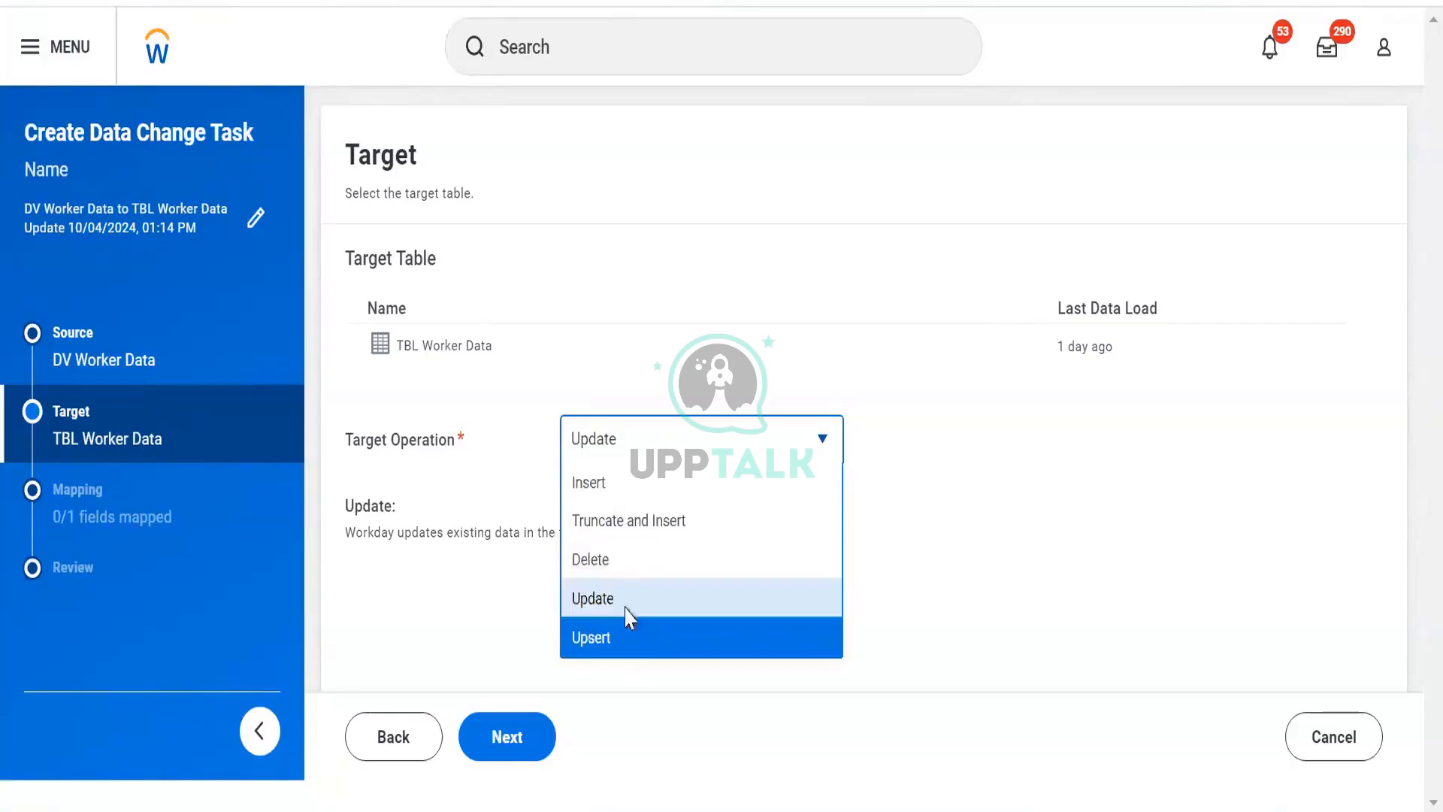
{"action": "left_click", "coordinate": [628, 635]}
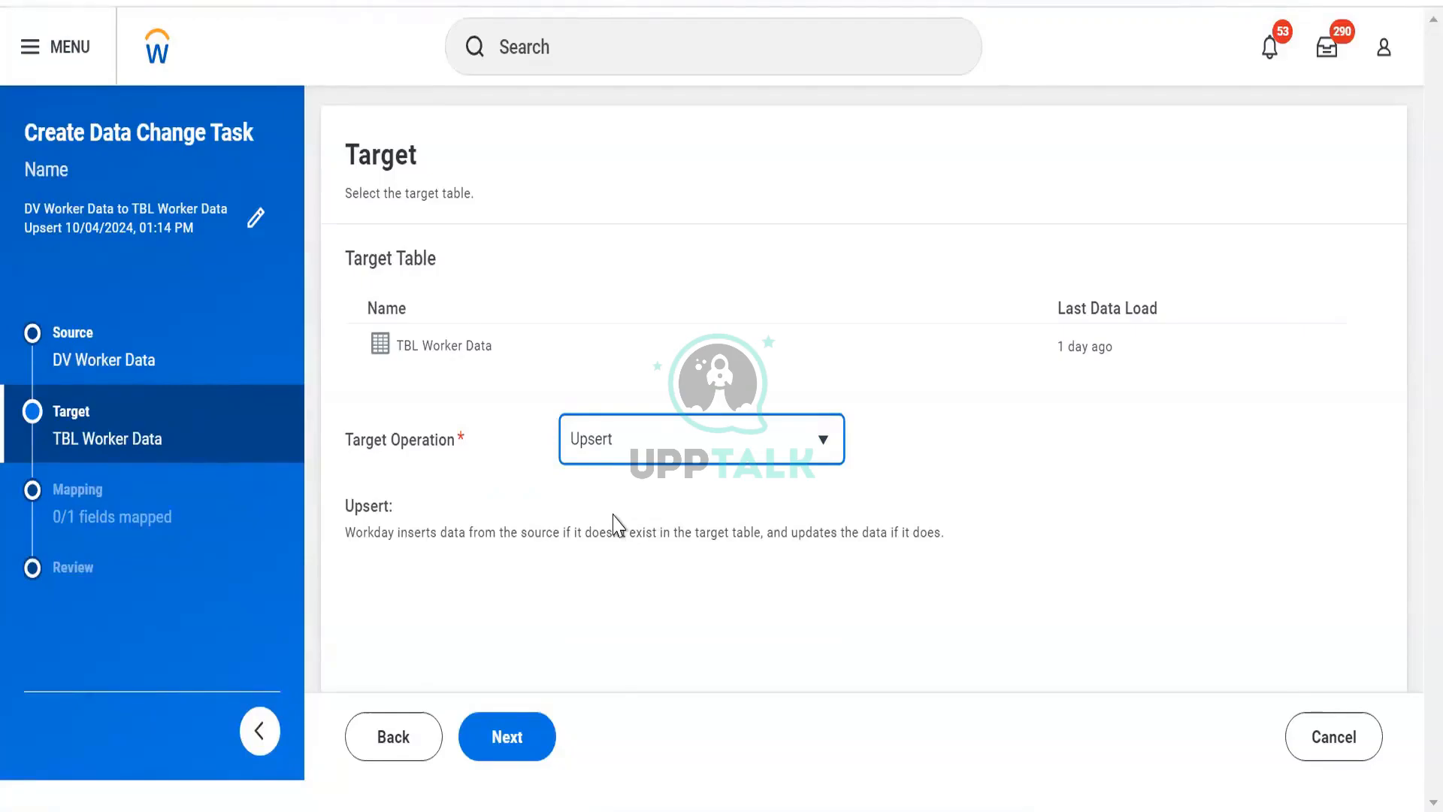
{"action": "left_click", "coordinate": [496, 565]}
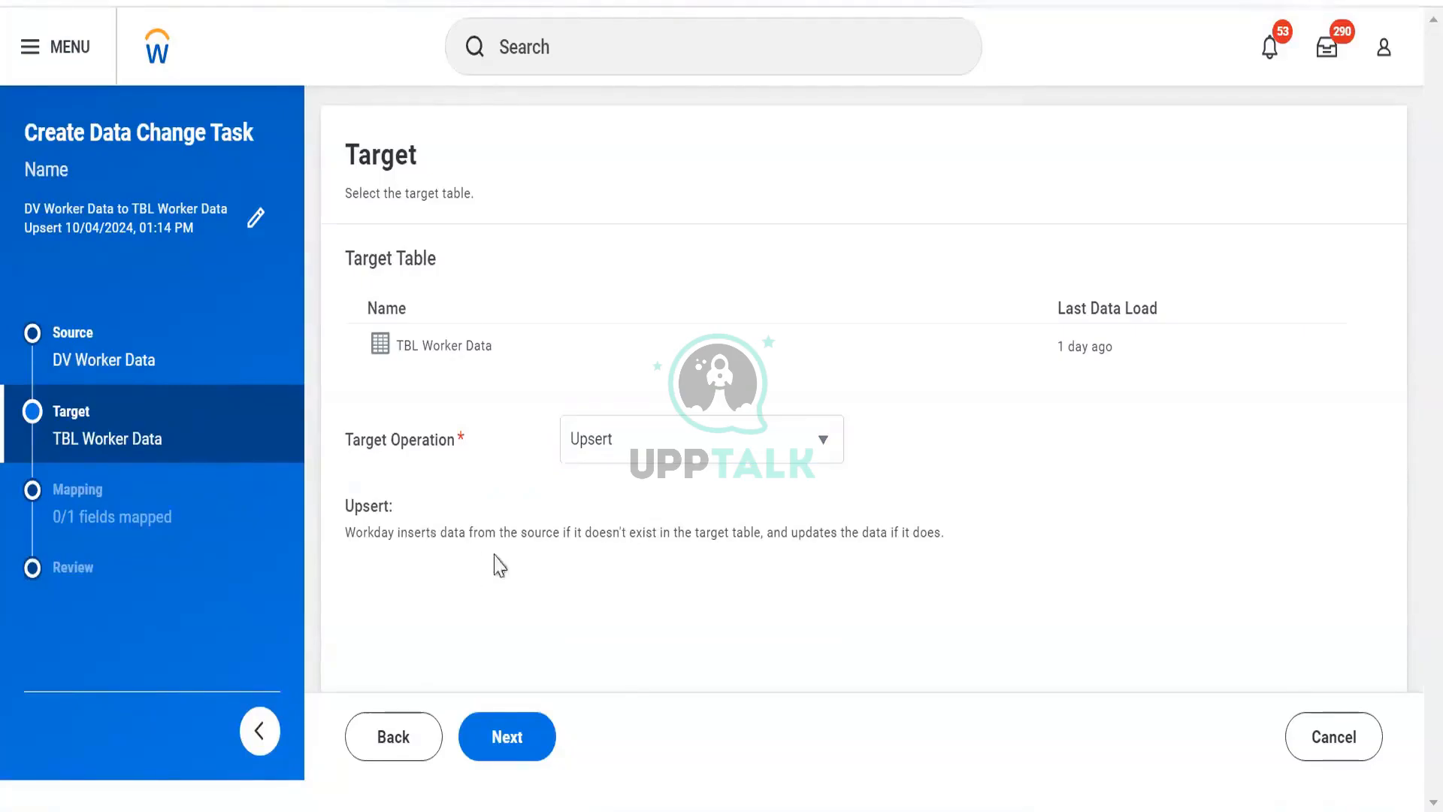
{"action": "left_click_drag", "start_coordinate": [430, 532], "coordinate": [942, 534]}
{"action": "left_click", "coordinate": [862, 553]}
{"action": "left_click", "coordinate": [516, 749]}
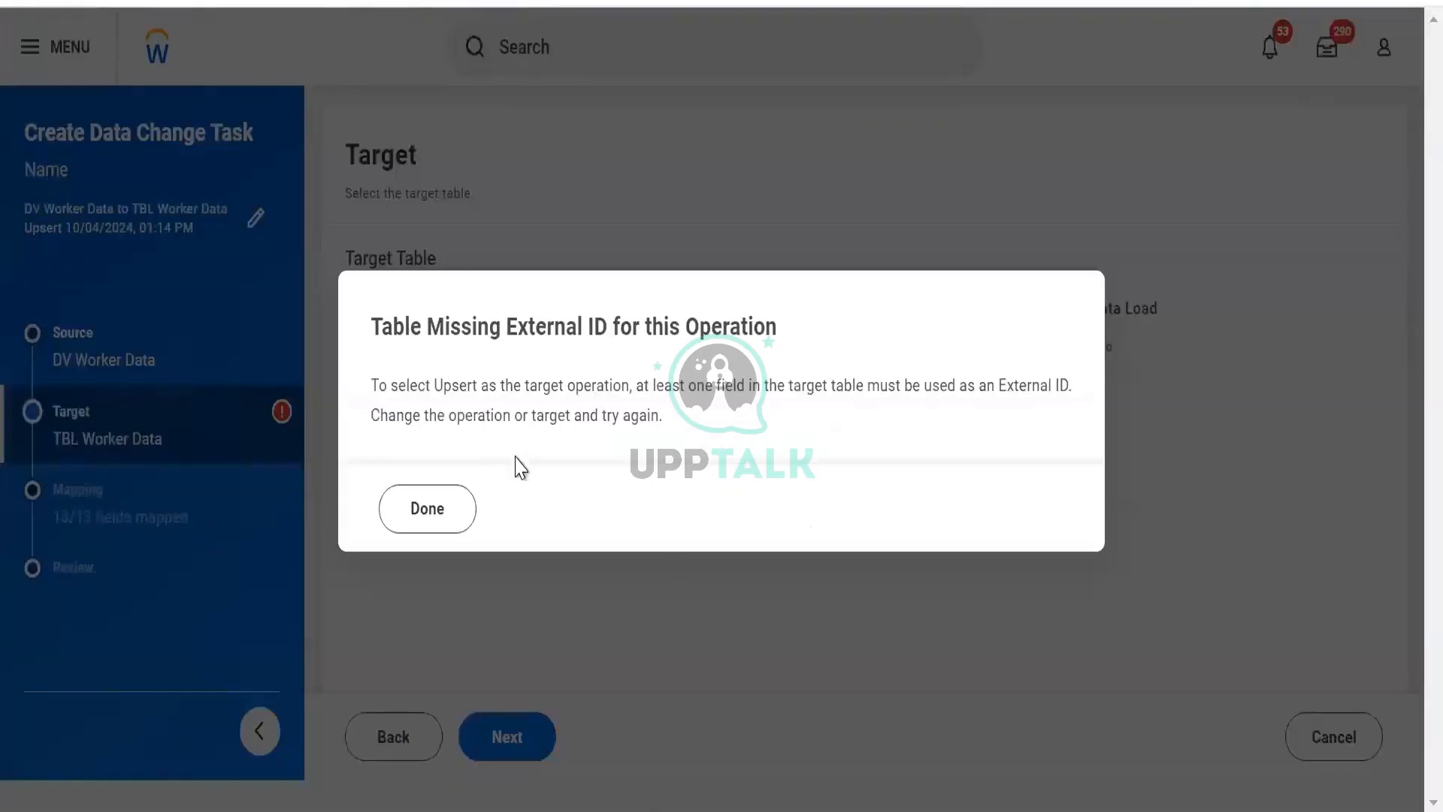
{"action": "left_click", "coordinate": [433, 518]}
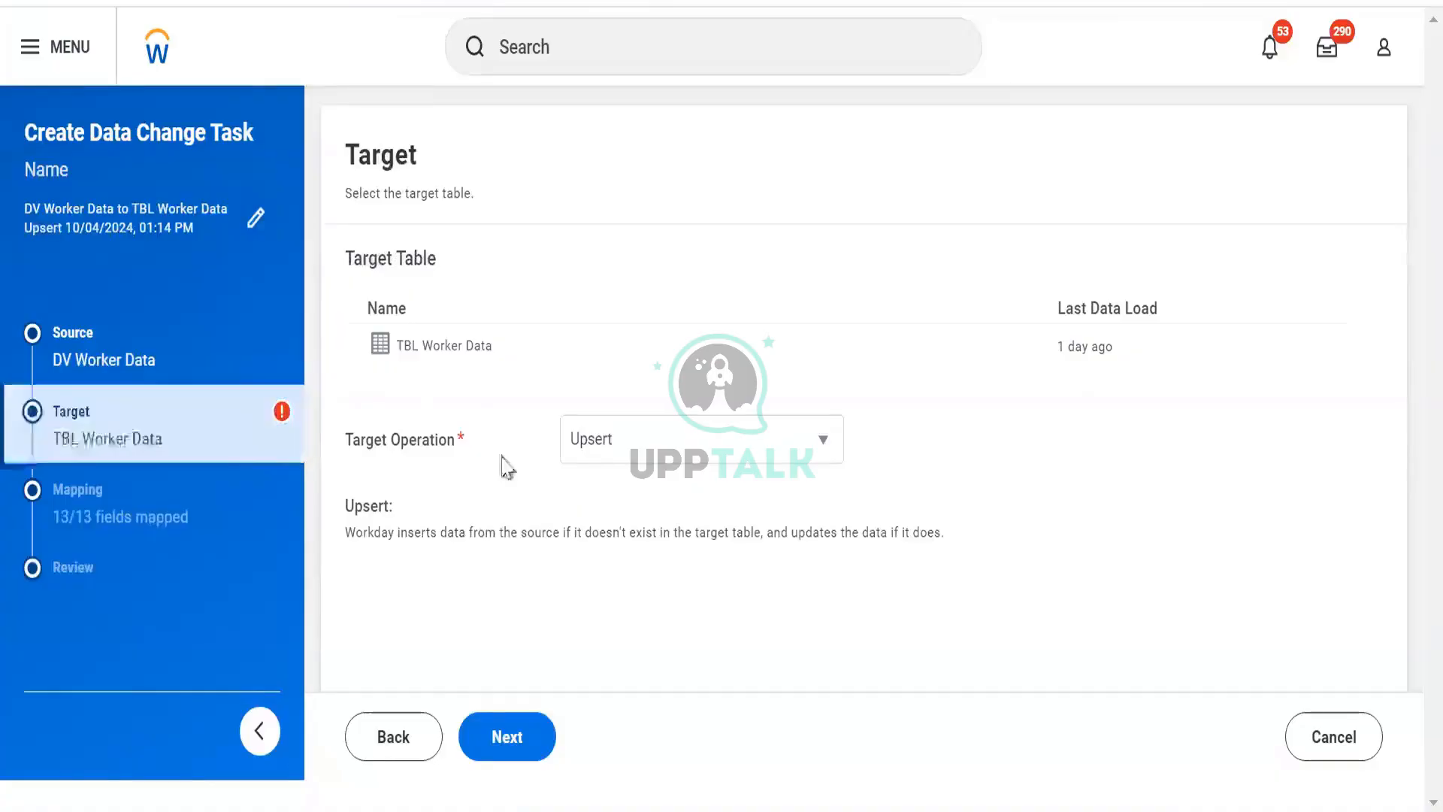
- Set the target operation to Truncate and Insert and continue to the mapping step
{"action": "left_click", "coordinate": [567, 455]}
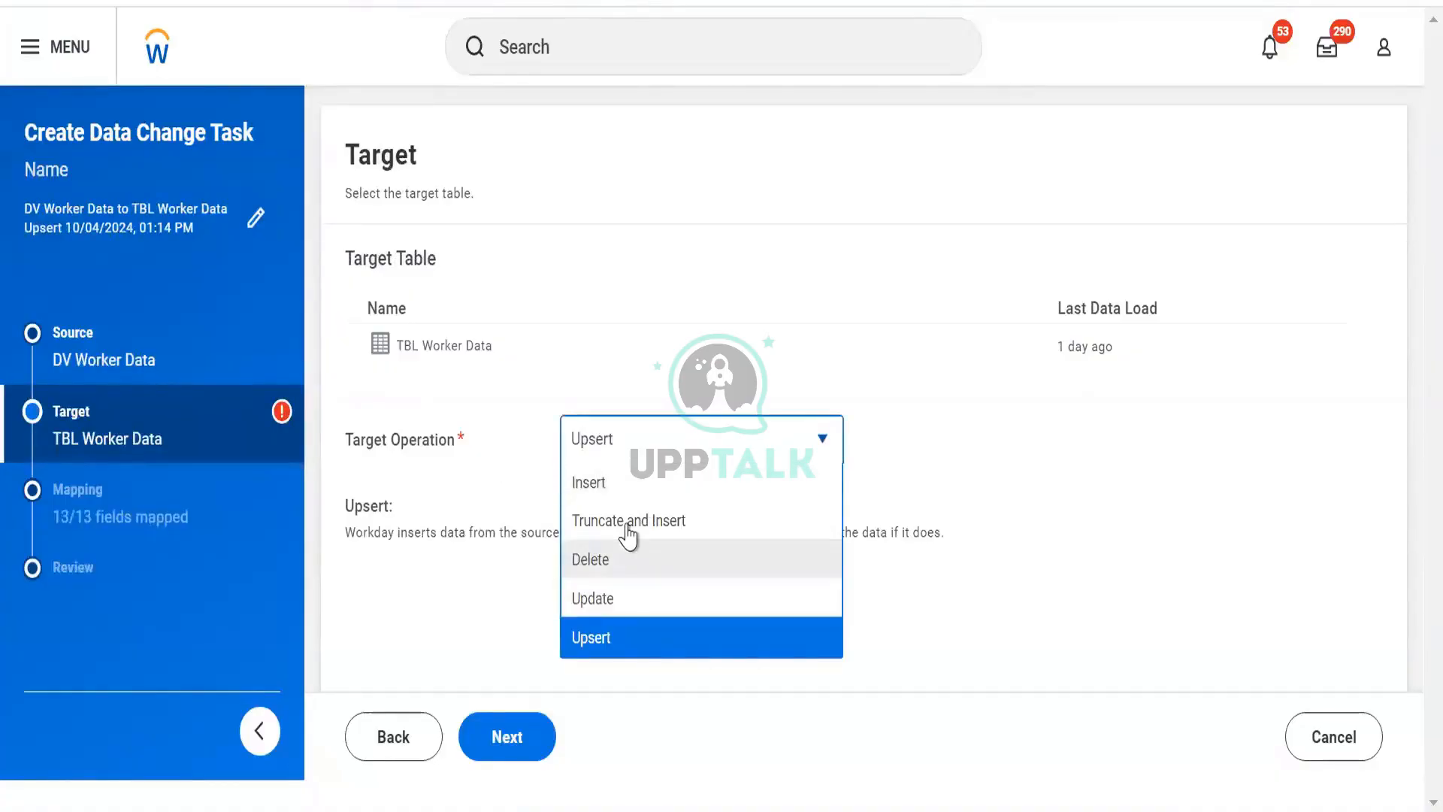
{"action": "left_click", "coordinate": [624, 519]}
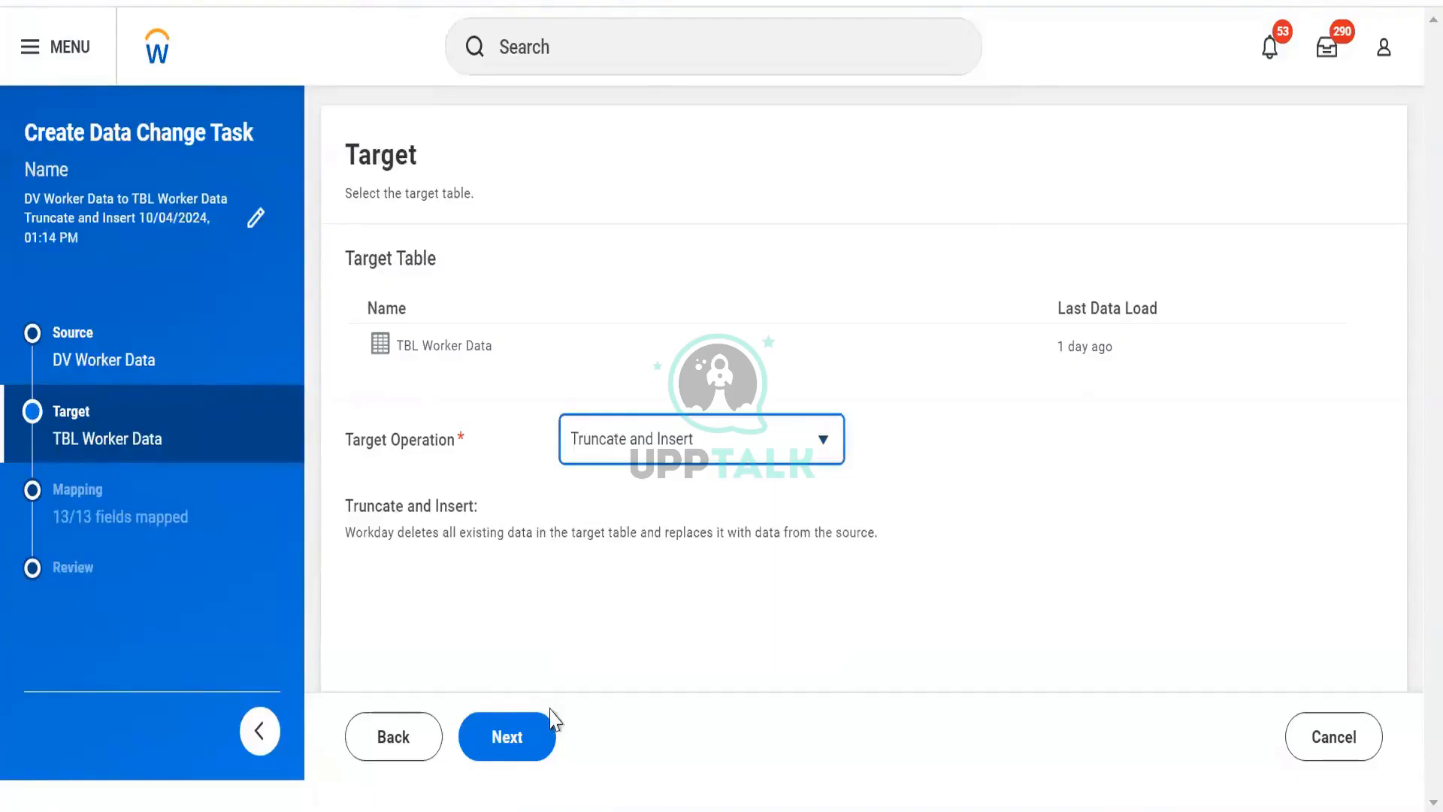
{"action": "left_click", "coordinate": [537, 728]}
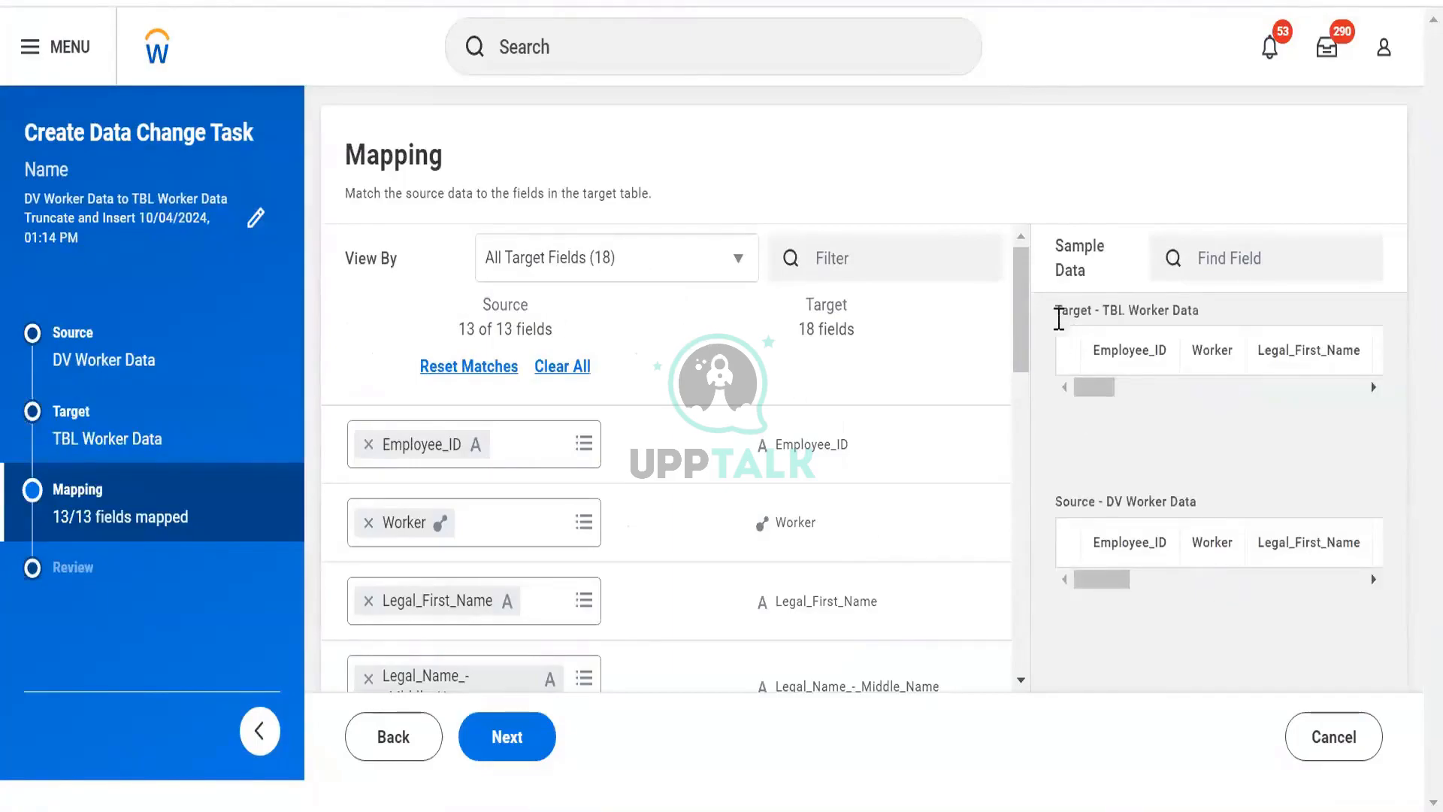
- Examine the sample data panels for the target and source tables and the top field mappings
{"action": "left_click_drag", "start_coordinate": [1291, 499], "coordinate": [1070, 501]}
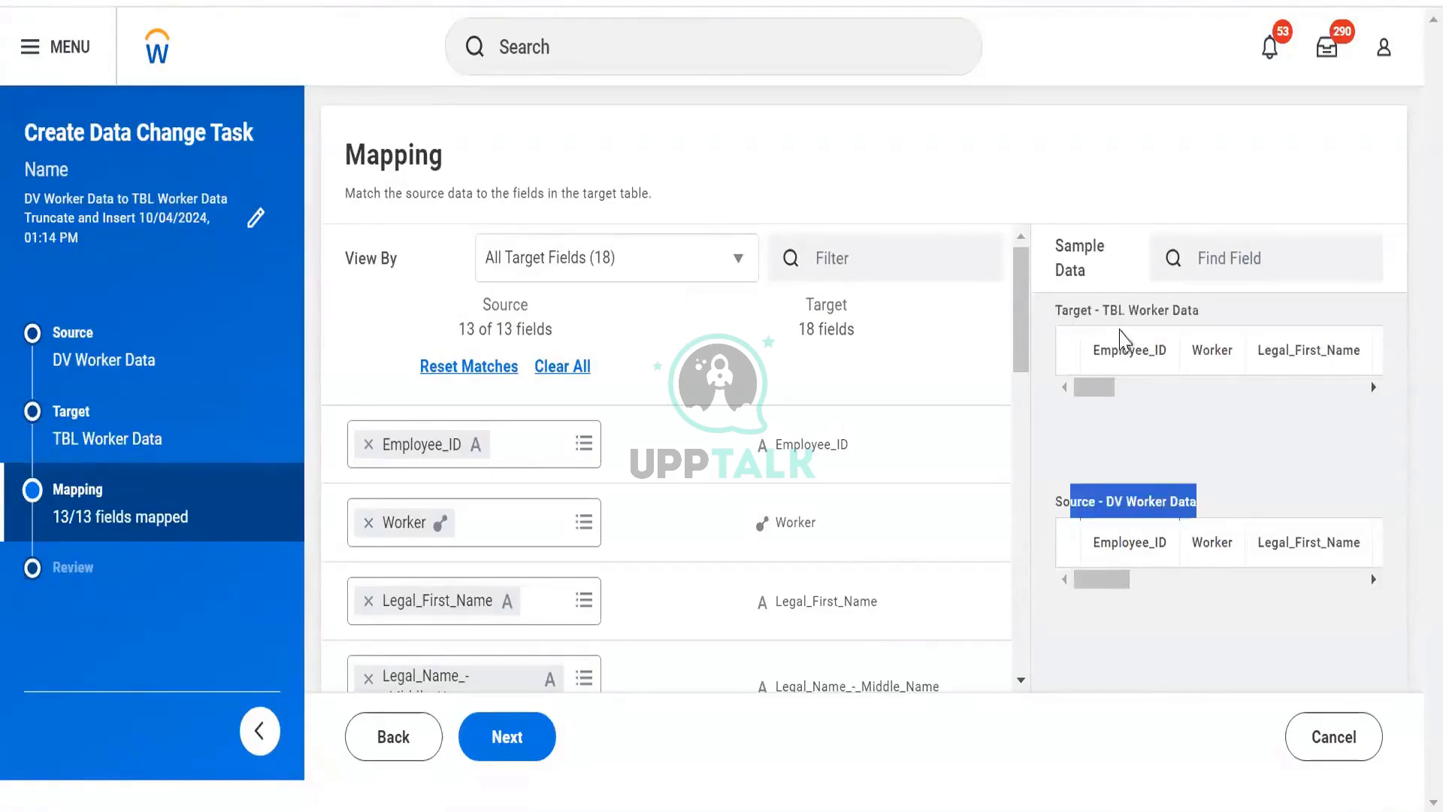
{"action": "left_click_drag", "start_coordinate": [1070, 290], "coordinate": [1221, 304]}
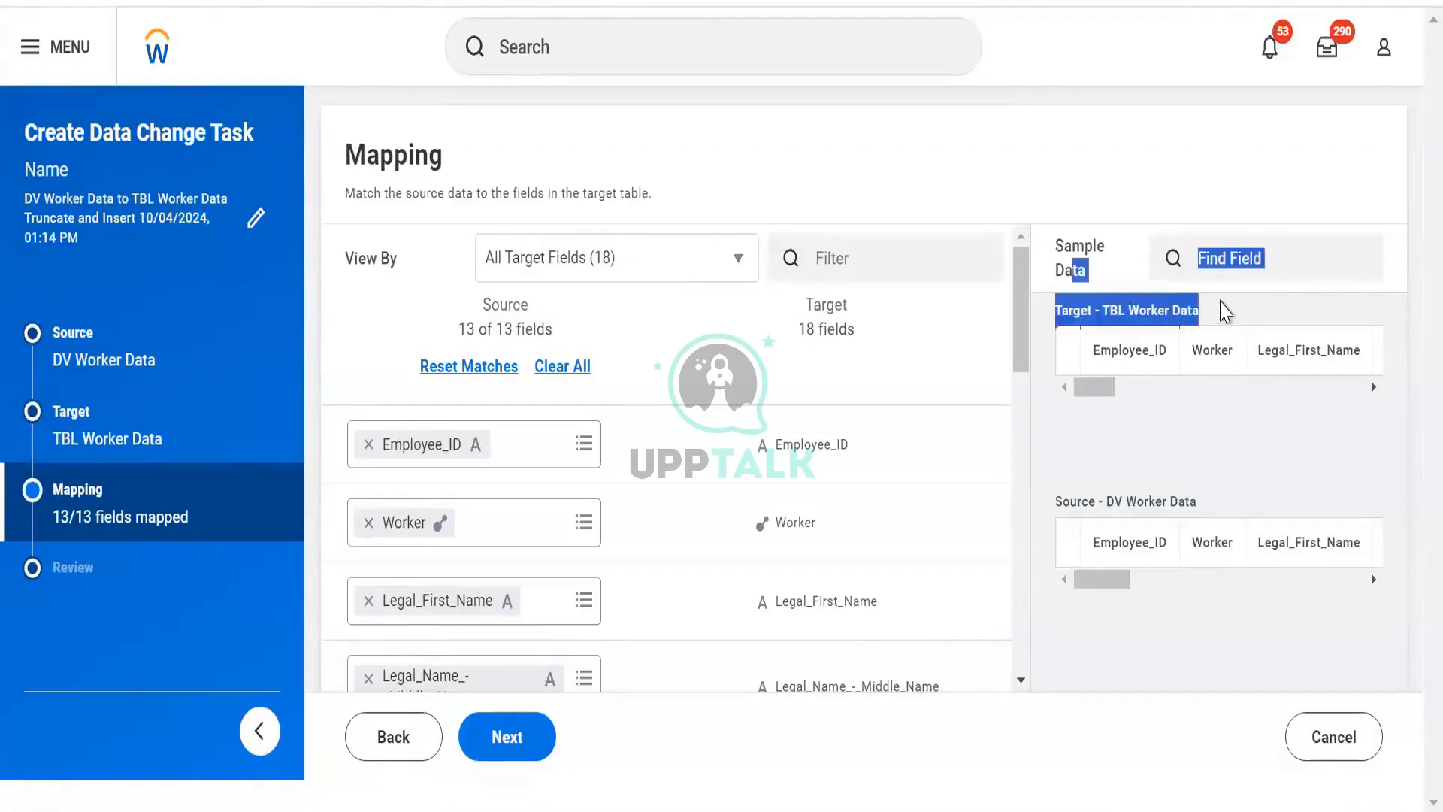
{"action": "left_click", "coordinate": [1199, 313]}
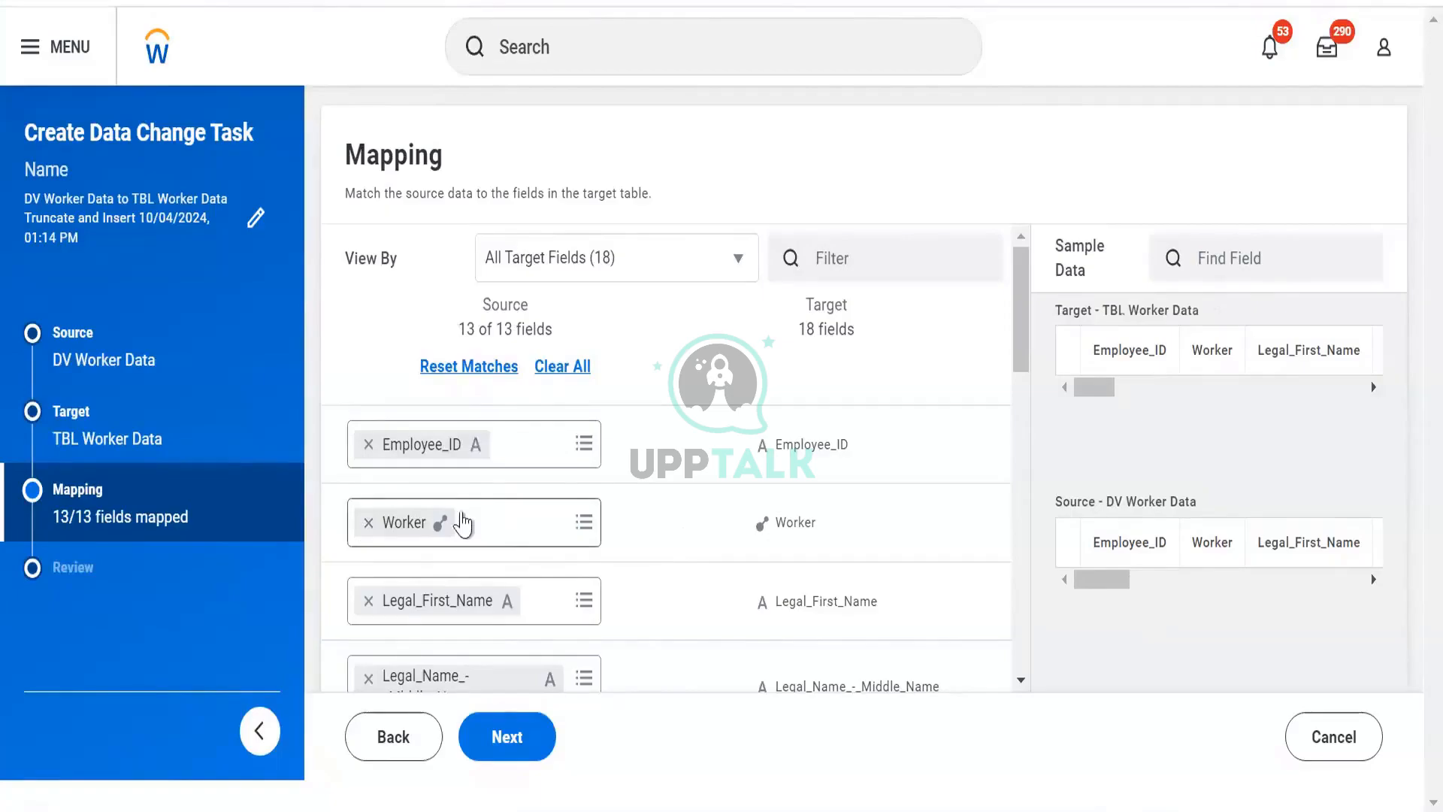
{"action": "left_click", "coordinate": [762, 533]}
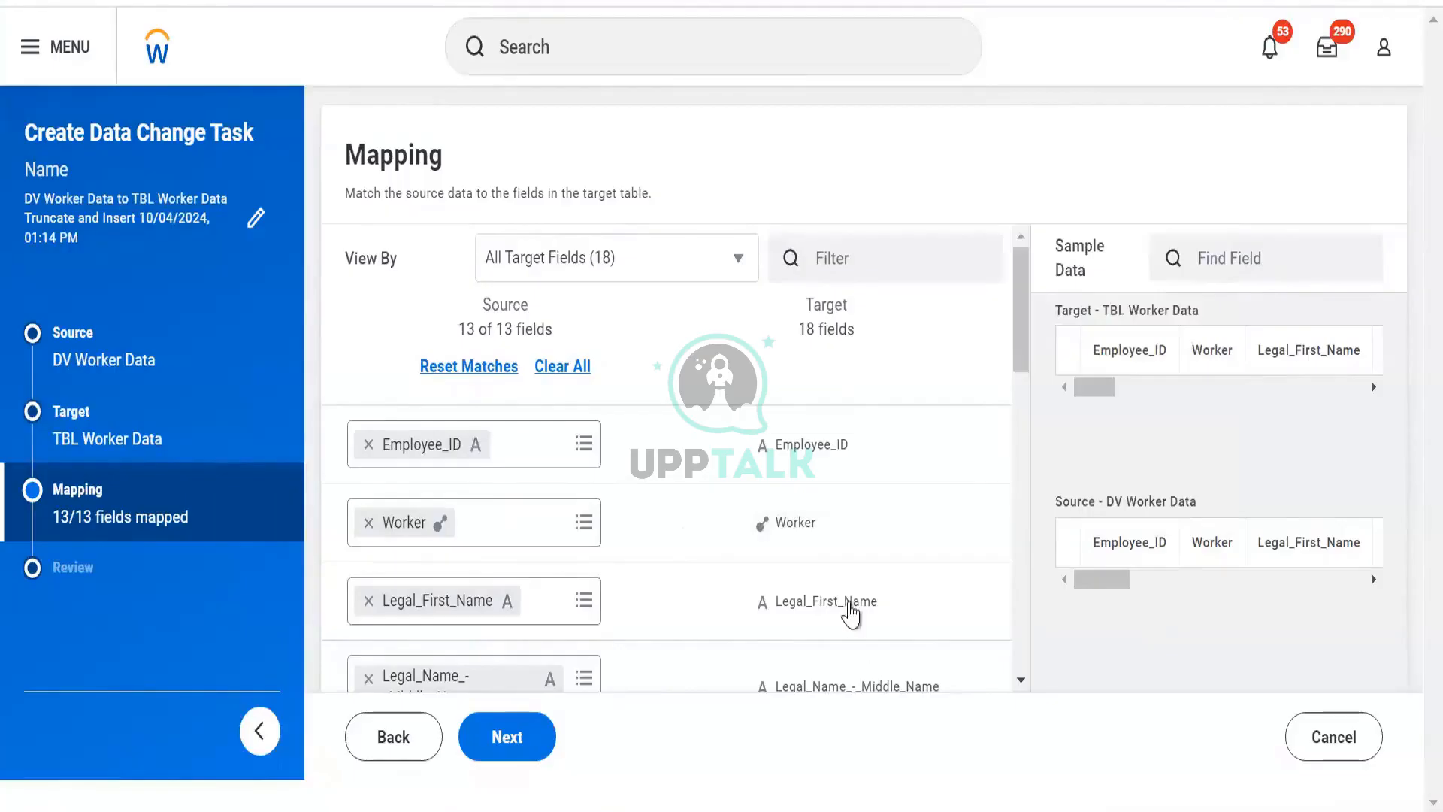
{"action": "mouse_move", "coordinate": [851, 613]}
{"action": "mouse_move", "coordinate": [806, 538]}
{"action": "mouse_move", "coordinate": [759, 450]}
- Scroll through the remaining field mappings and open the WPA_LoadID field's details
{"action": "scroll", "coordinate": [661, 450], "scroll_direction": "down", "scroll_amount": 3}
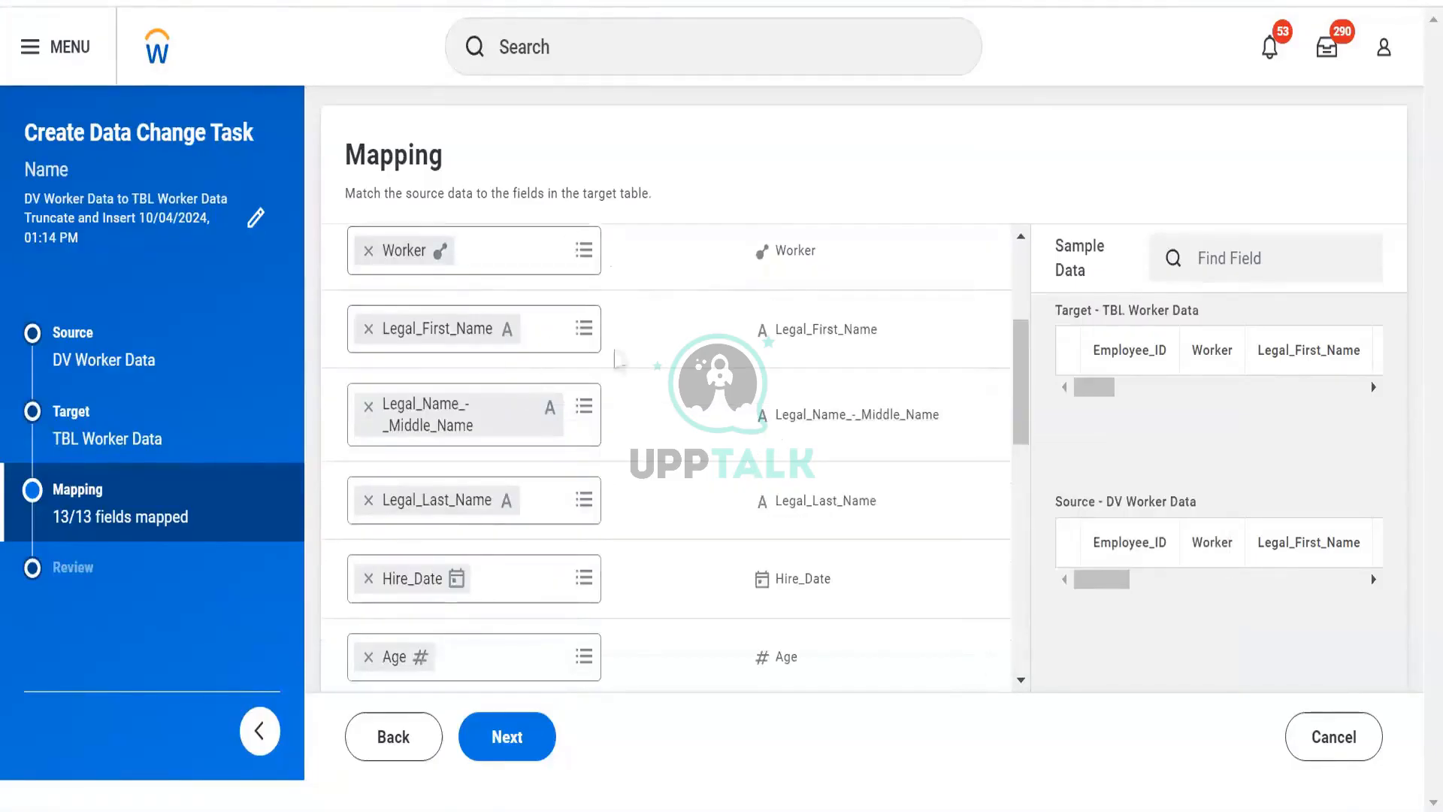
{"action": "scroll", "coordinate": [579, 454], "scroll_direction": "down", "scroll_amount": 2}
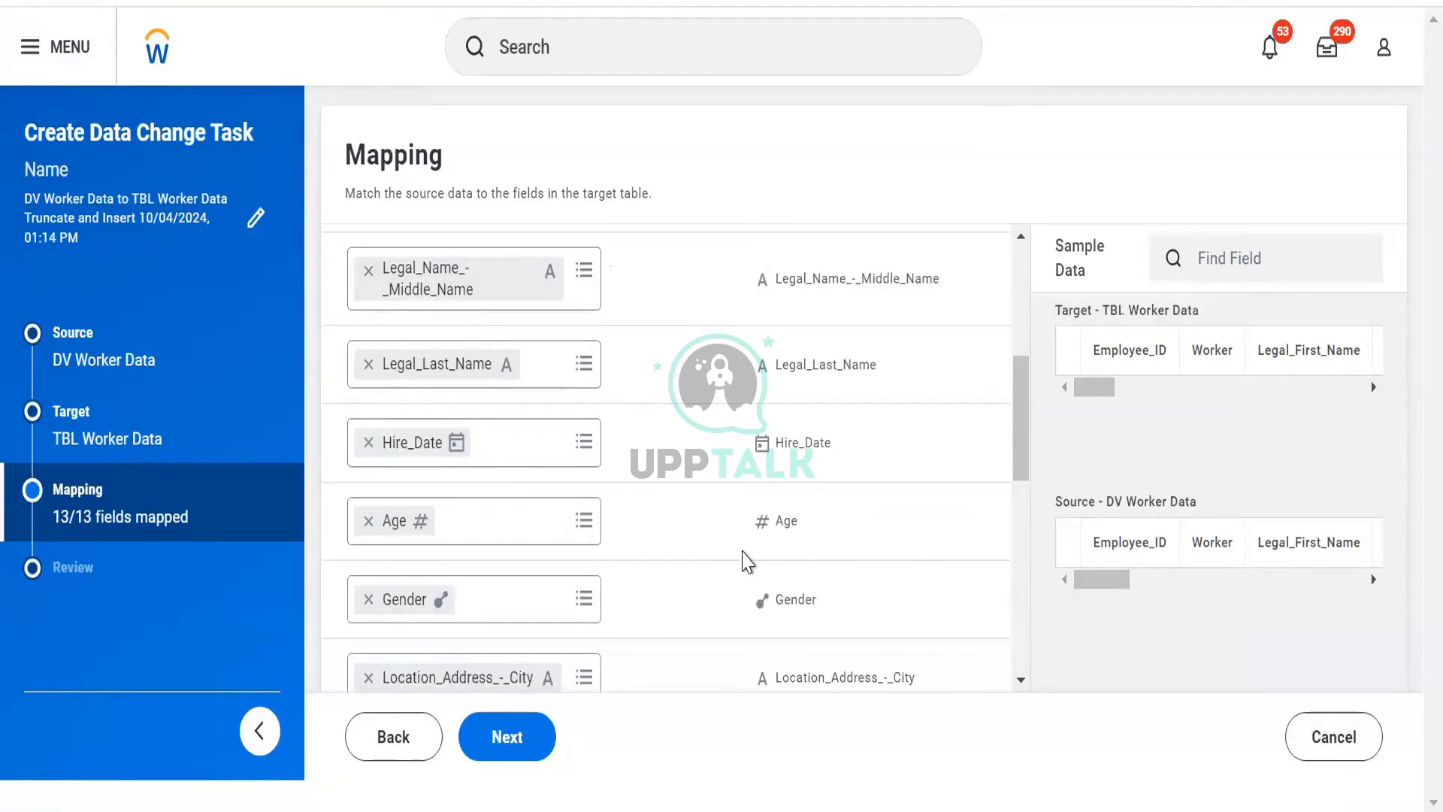
{"action": "scroll", "coordinate": [747, 563], "scroll_direction": "down", "scroll_amount": 6}
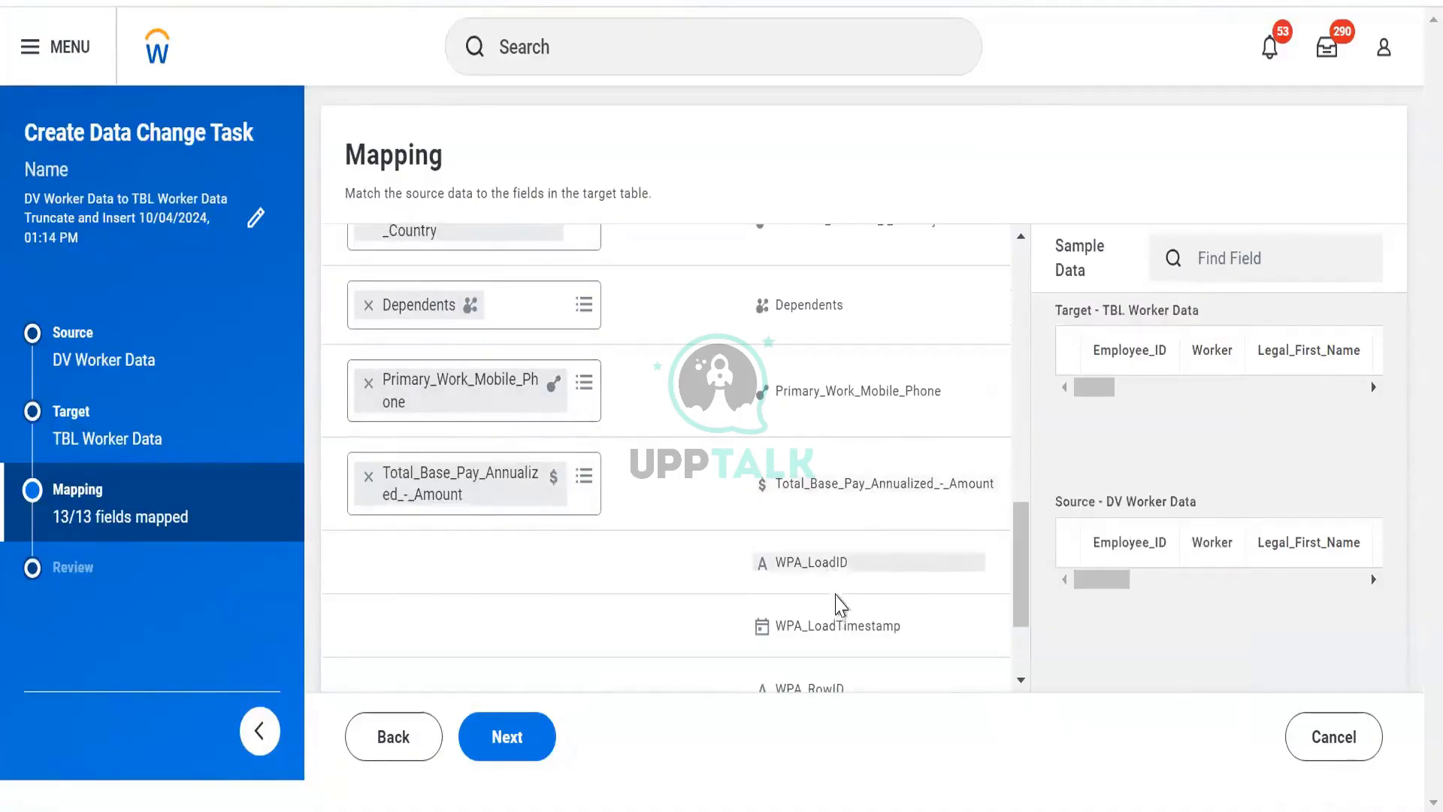
{"action": "scroll", "coordinate": [840, 601], "scroll_direction": "down", "scroll_amount": 2}
{"action": "scroll", "coordinate": [833, 579], "scroll_direction": "up", "scroll_amount": 1}
{"action": "scroll", "coordinate": [834, 574], "scroll_direction": "down", "scroll_amount": 1}
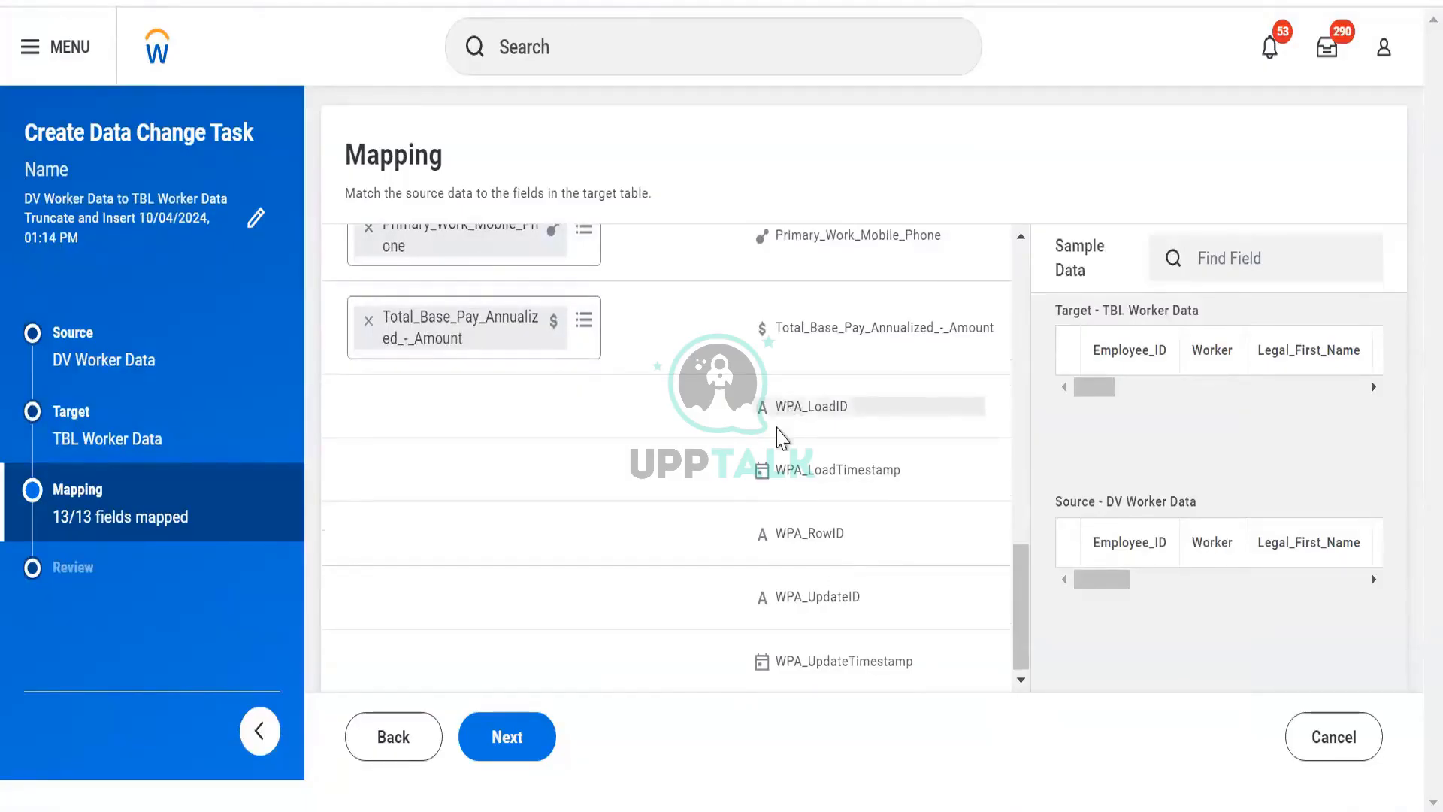
{"action": "left_click", "coordinate": [841, 409]}
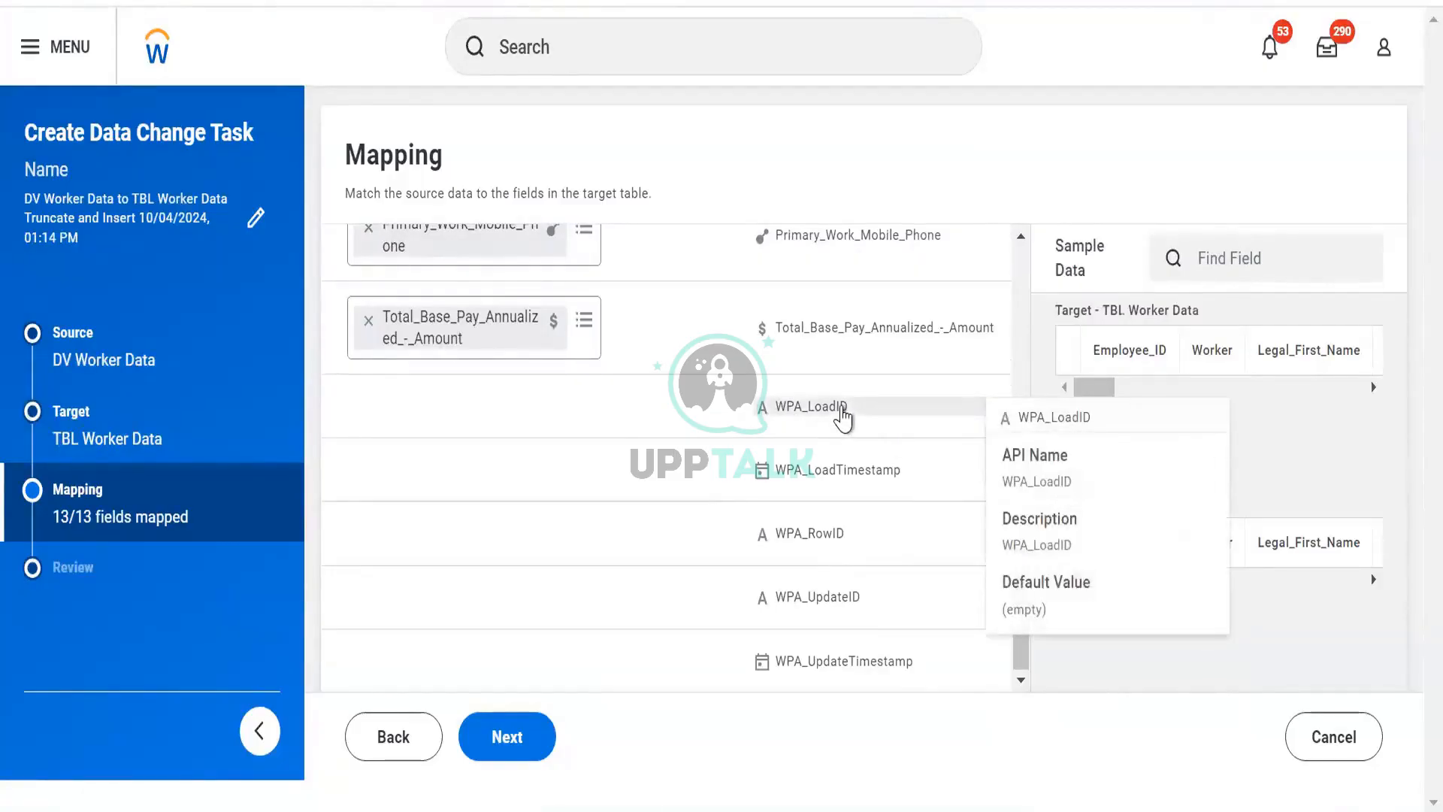
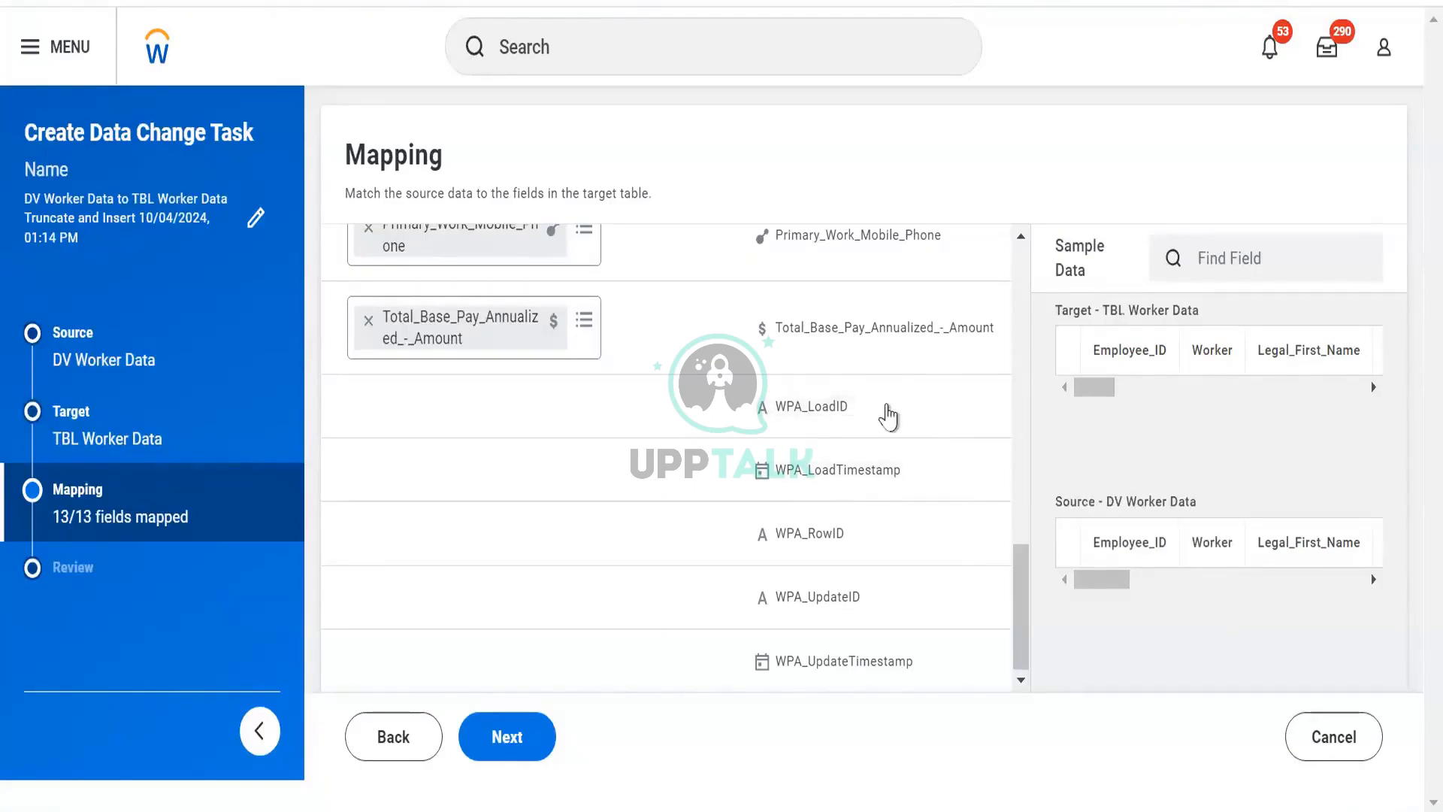
- Proceed to the review page and save and run the data change task immediately
{"action": "mouse_move", "coordinate": [888, 412]}
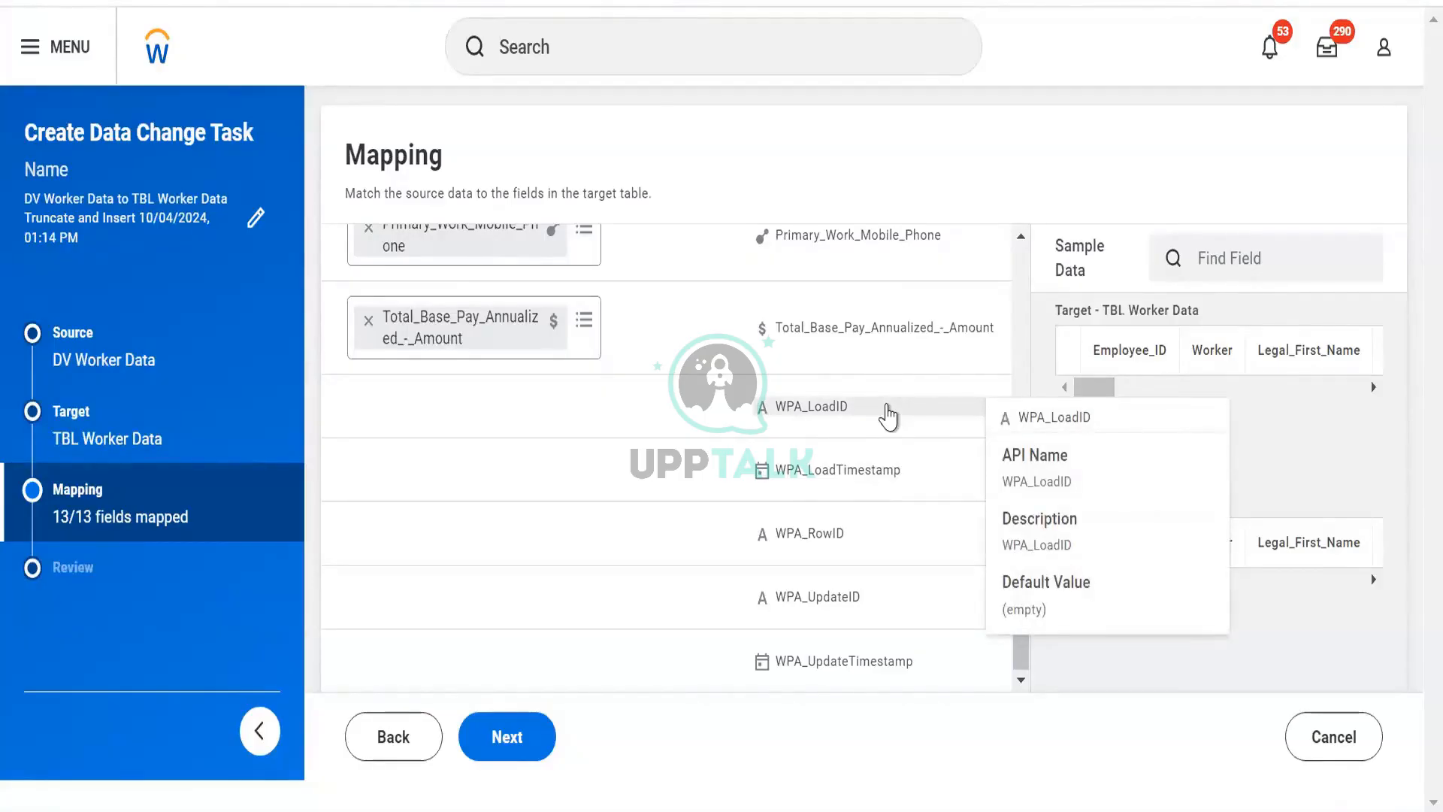
{"action": "left_click", "coordinate": [504, 753]}
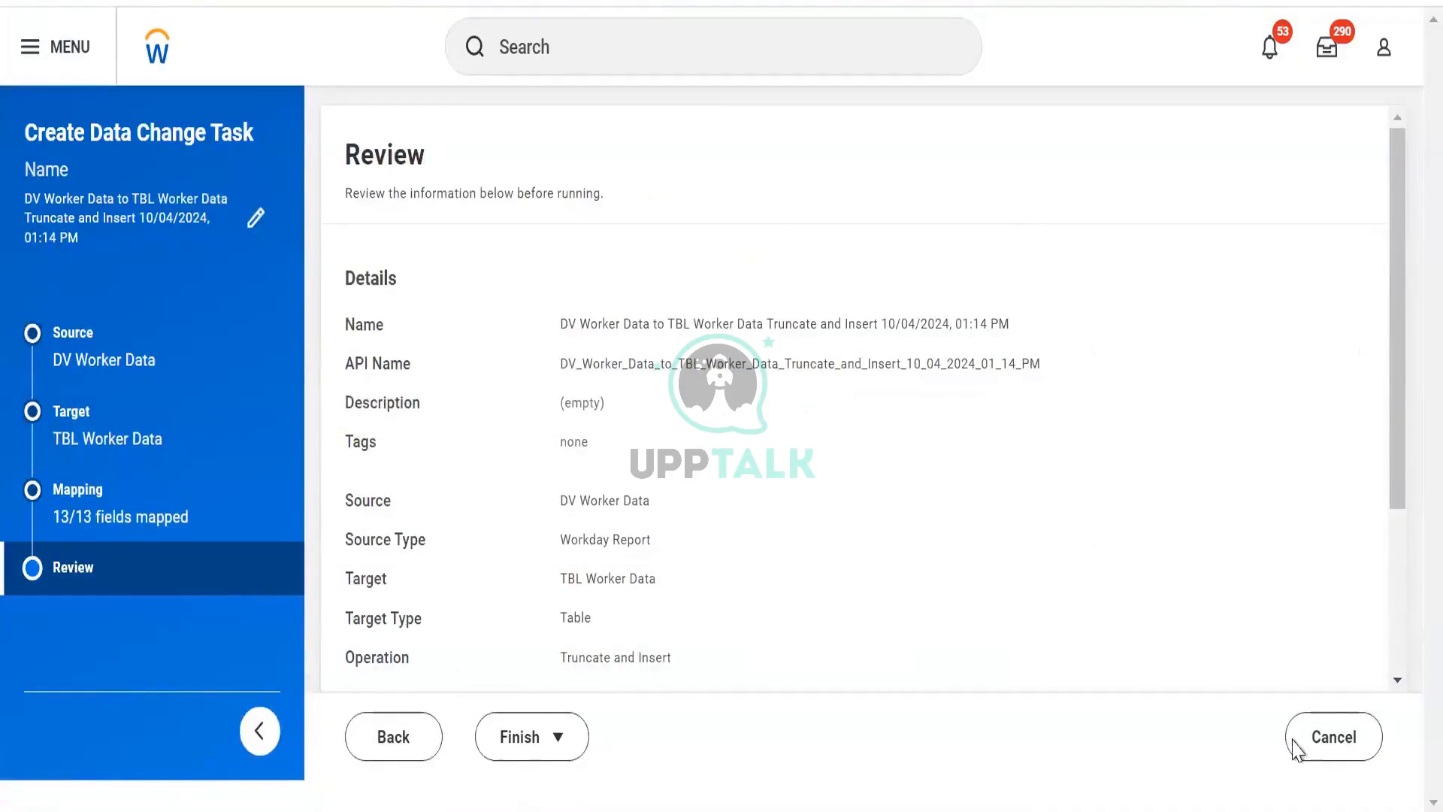
{"action": "left_click", "coordinate": [1324, 742]}
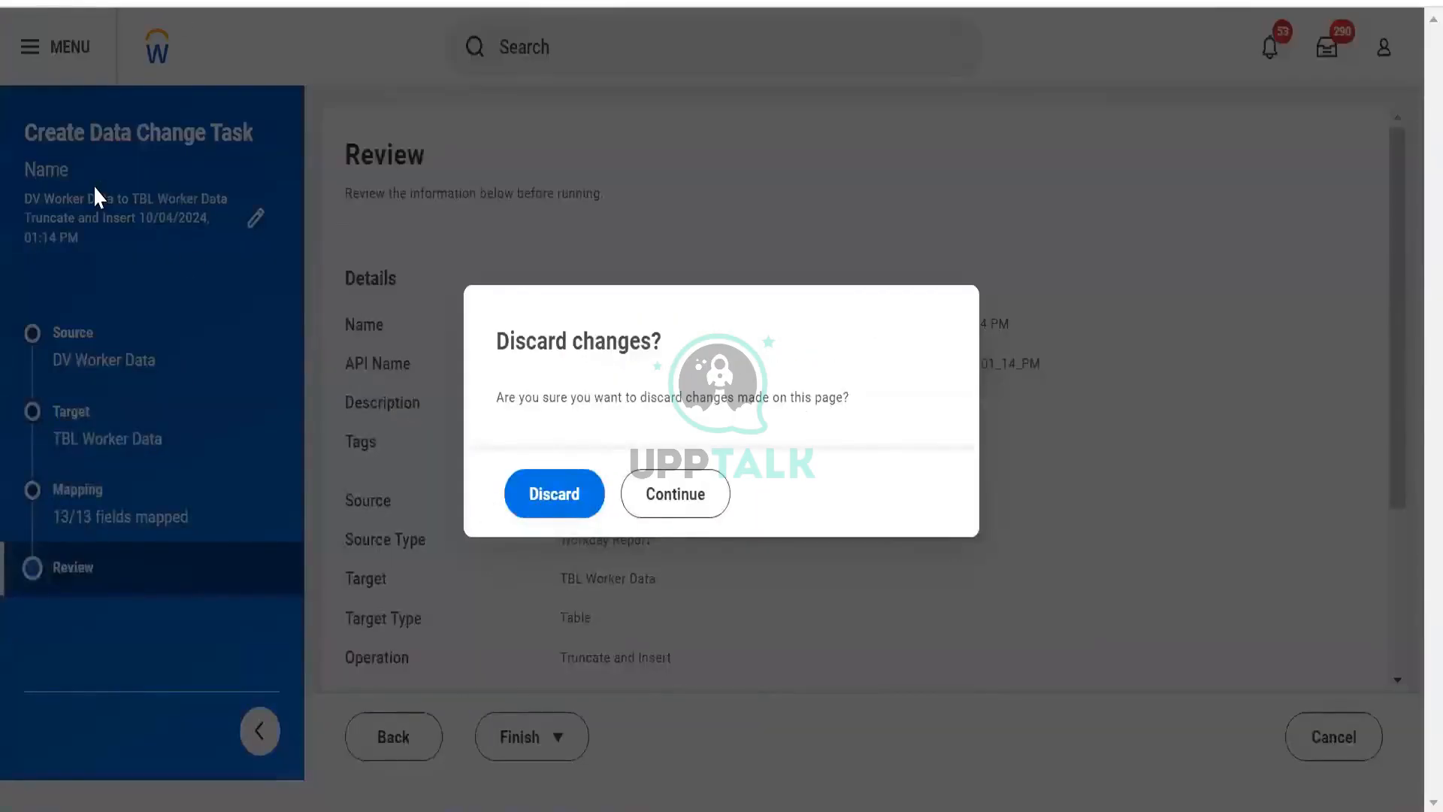
{"action": "left_click", "coordinate": [666, 508]}
{"action": "left_click", "coordinate": [557, 741]}
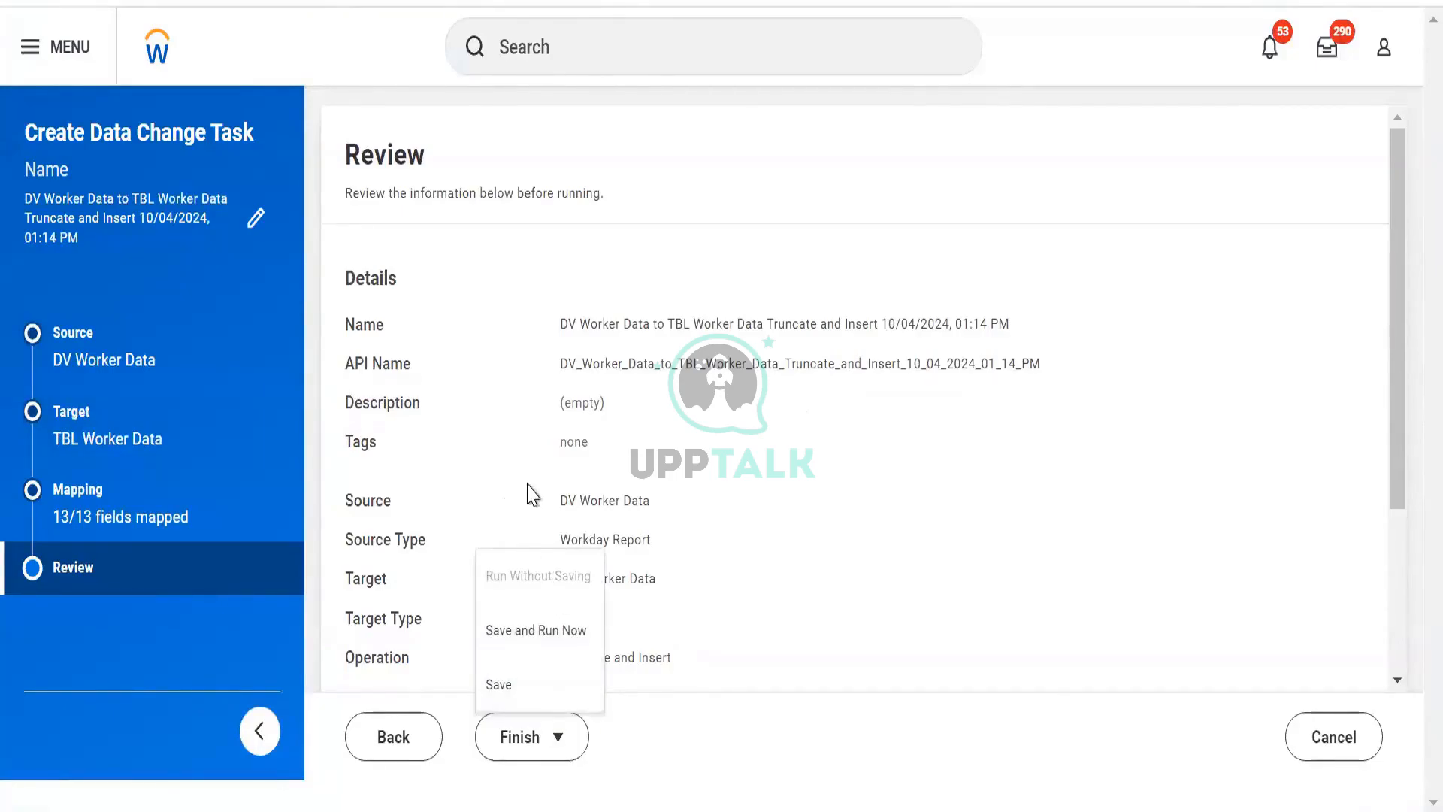
{"action": "left_click", "coordinate": [543, 639]}
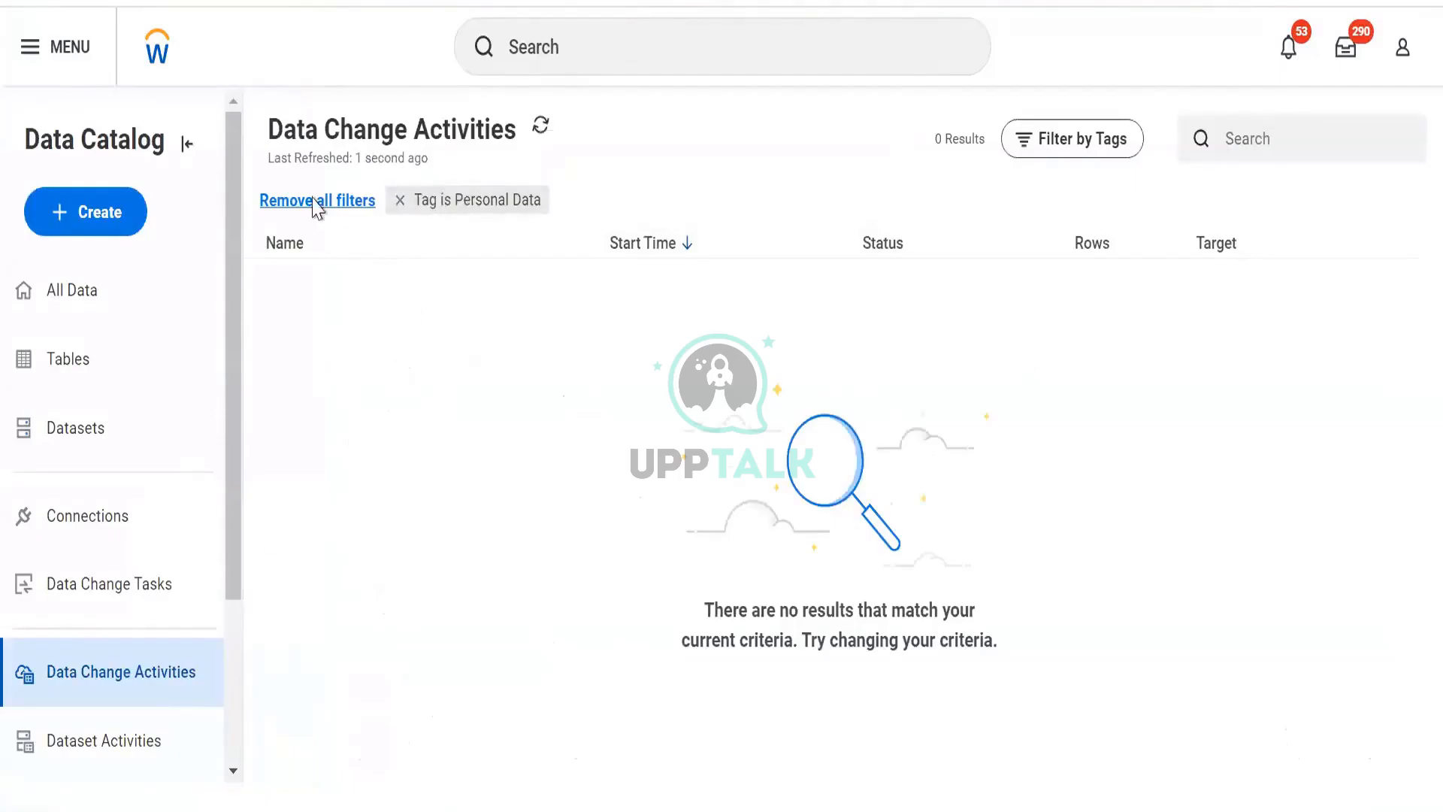
- Remove the Personal Data tag filter from the data change activities list to check the new run
{"action": "left_click", "coordinate": [399, 200]}
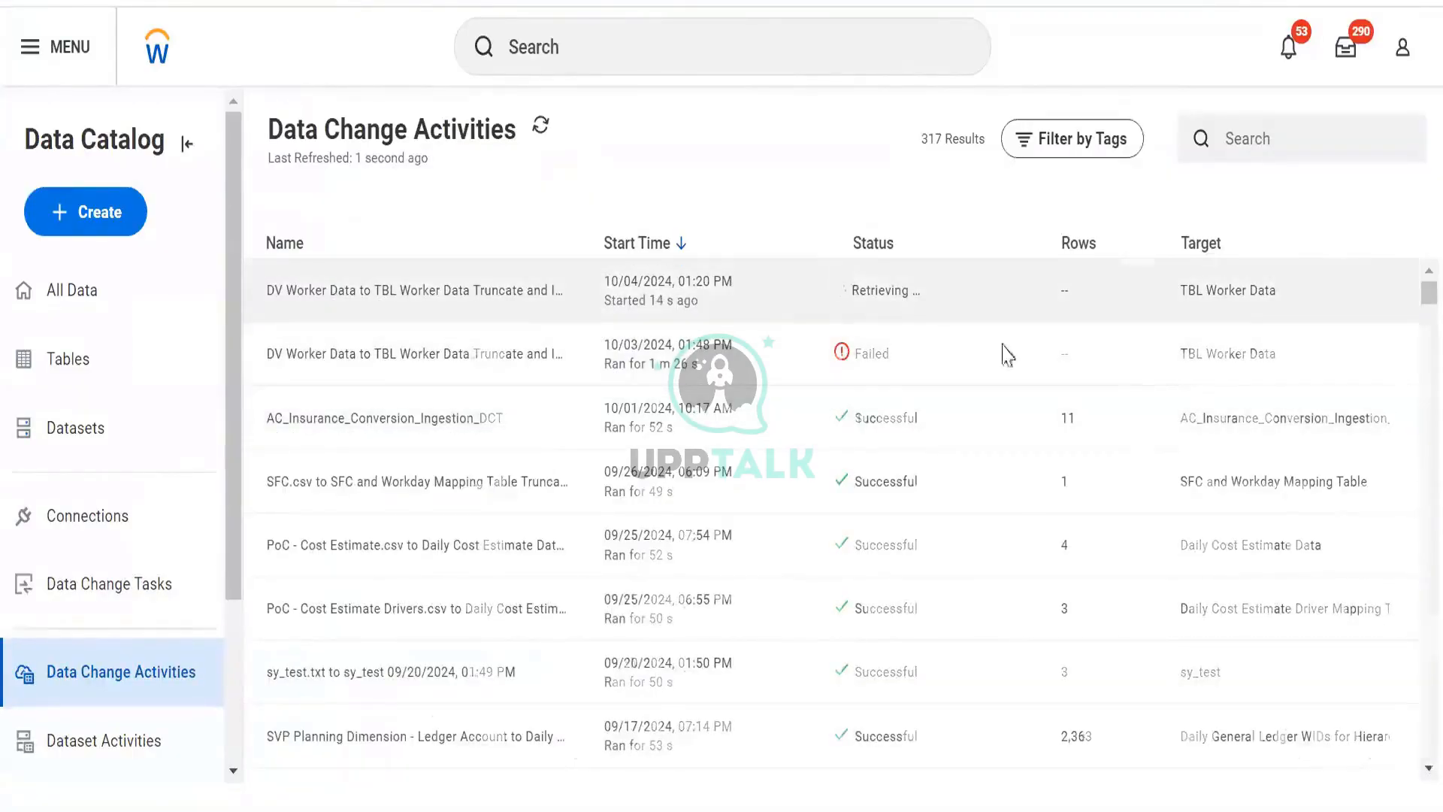
{"action": "left_click", "coordinate": [1007, 308]}
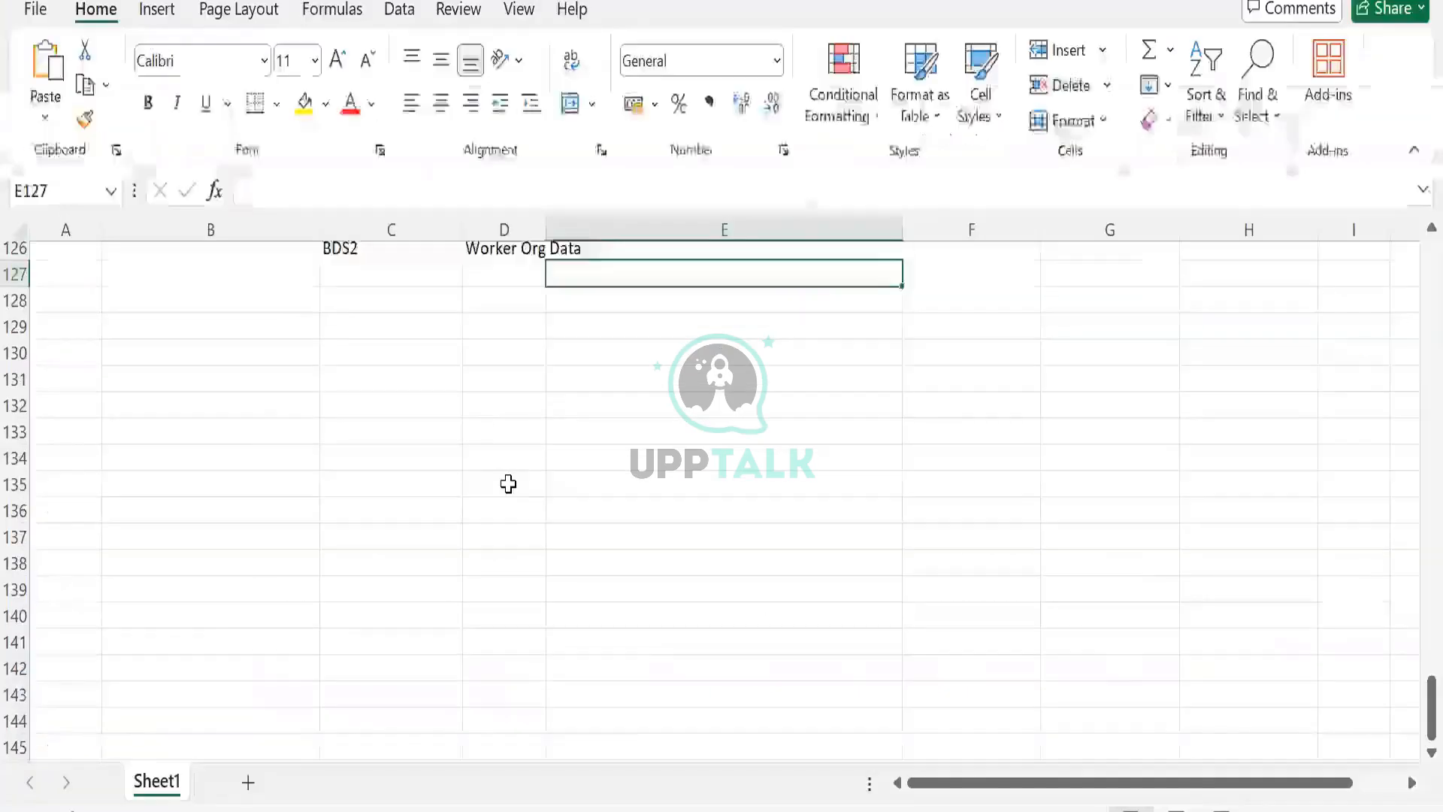
- Enter Workday Report in cell C131 of the spreadsheet
{"action": "scroll", "coordinate": [508, 466], "scroll_direction": "down", "scroll_amount": 1}
{"action": "left_click_drag", "start_coordinate": [376, 360], "coordinate": [410, 396]}
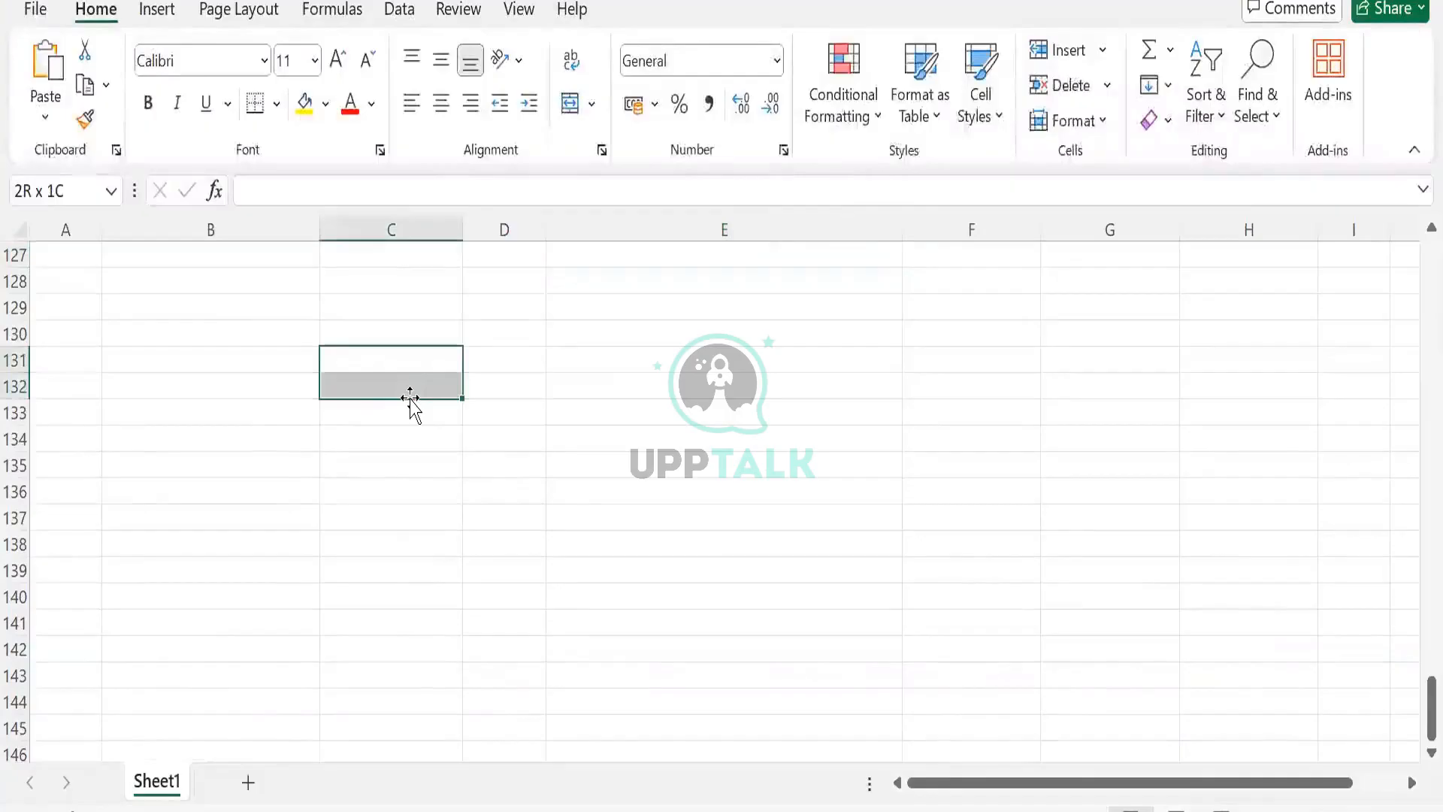
{"action": "left_click", "coordinate": [394, 362]}
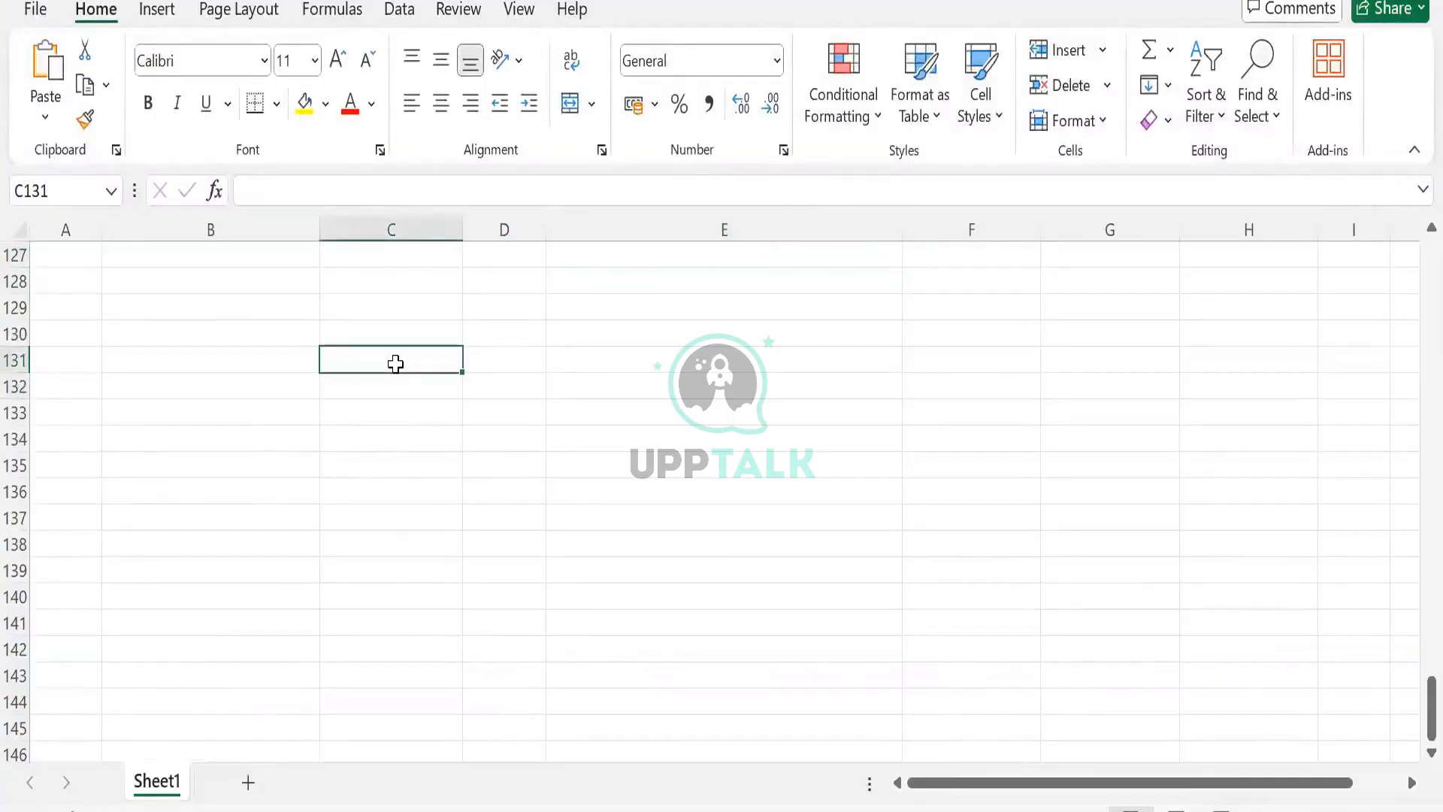
{"action": "double_click", "coordinate": [395, 363]}
{"action": "type", "text": "Wrok"}
{"action": "key", "text": "BackSpace"}
{"action": "key", "text": "BackSpace"}
{"action": "key", "text": "BackSpace"}
{"action": "type", "text": "or"}
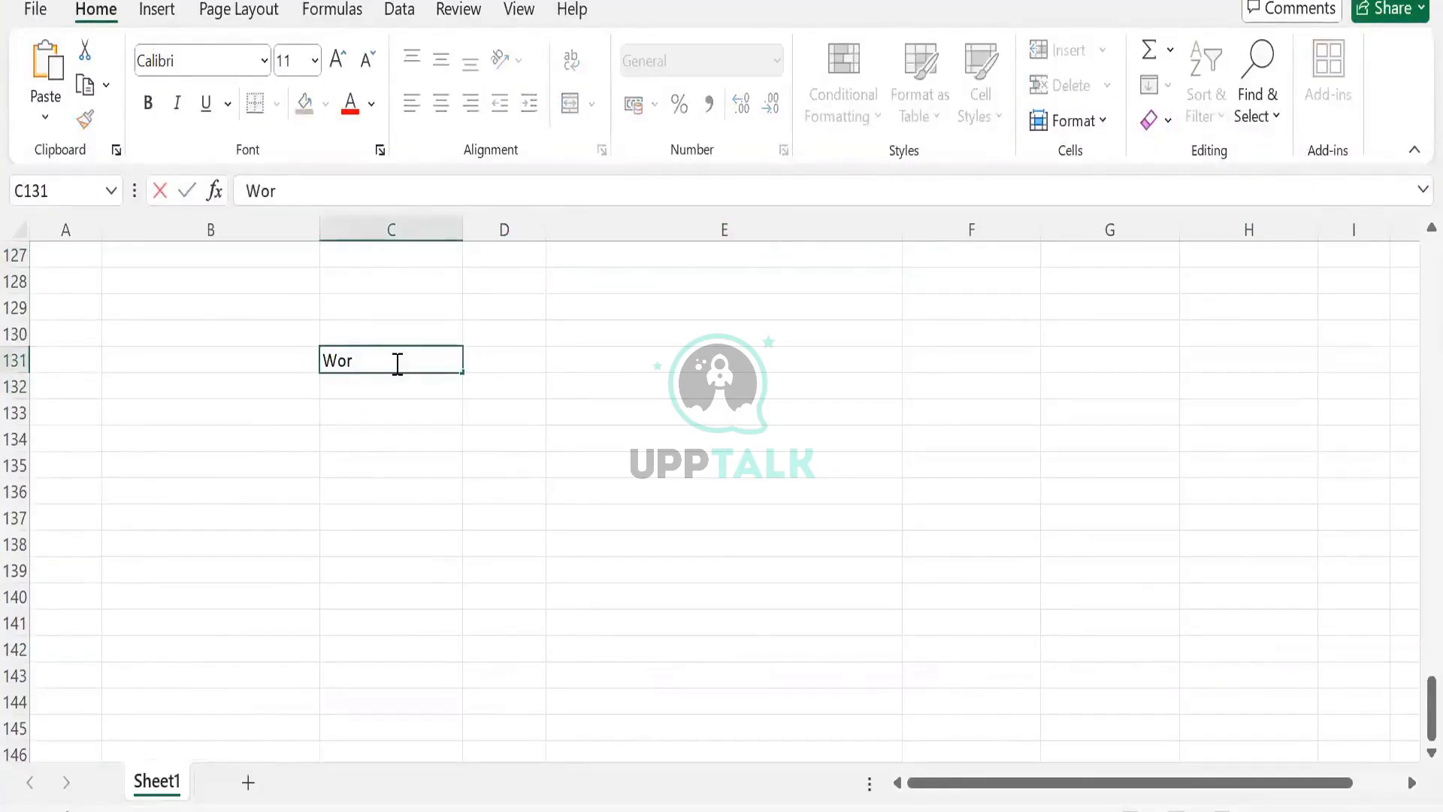
{"action": "type", "text": "kday Report"}
{"action": "key", "text": "Tab"}
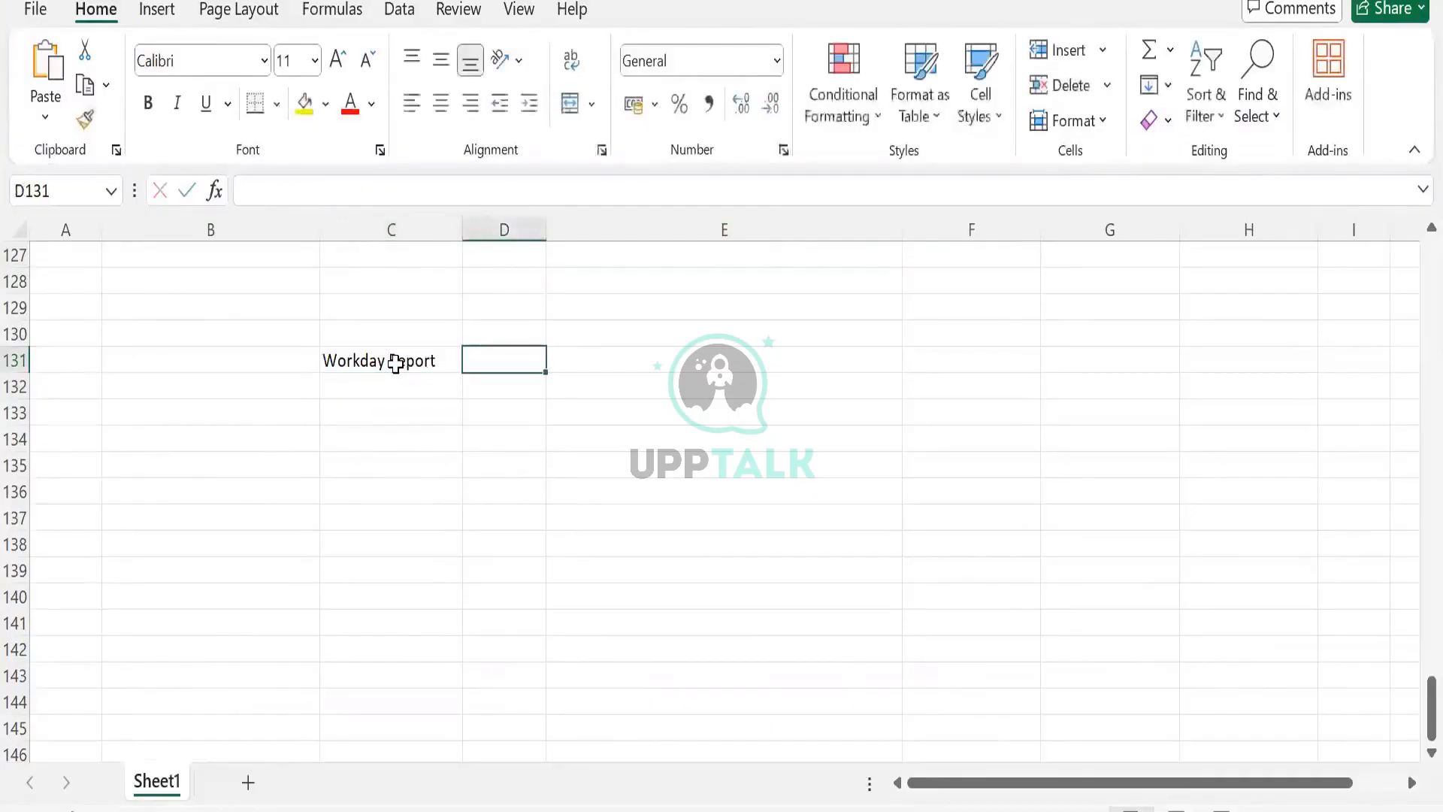
{"action": "key", "text": "Tab"}
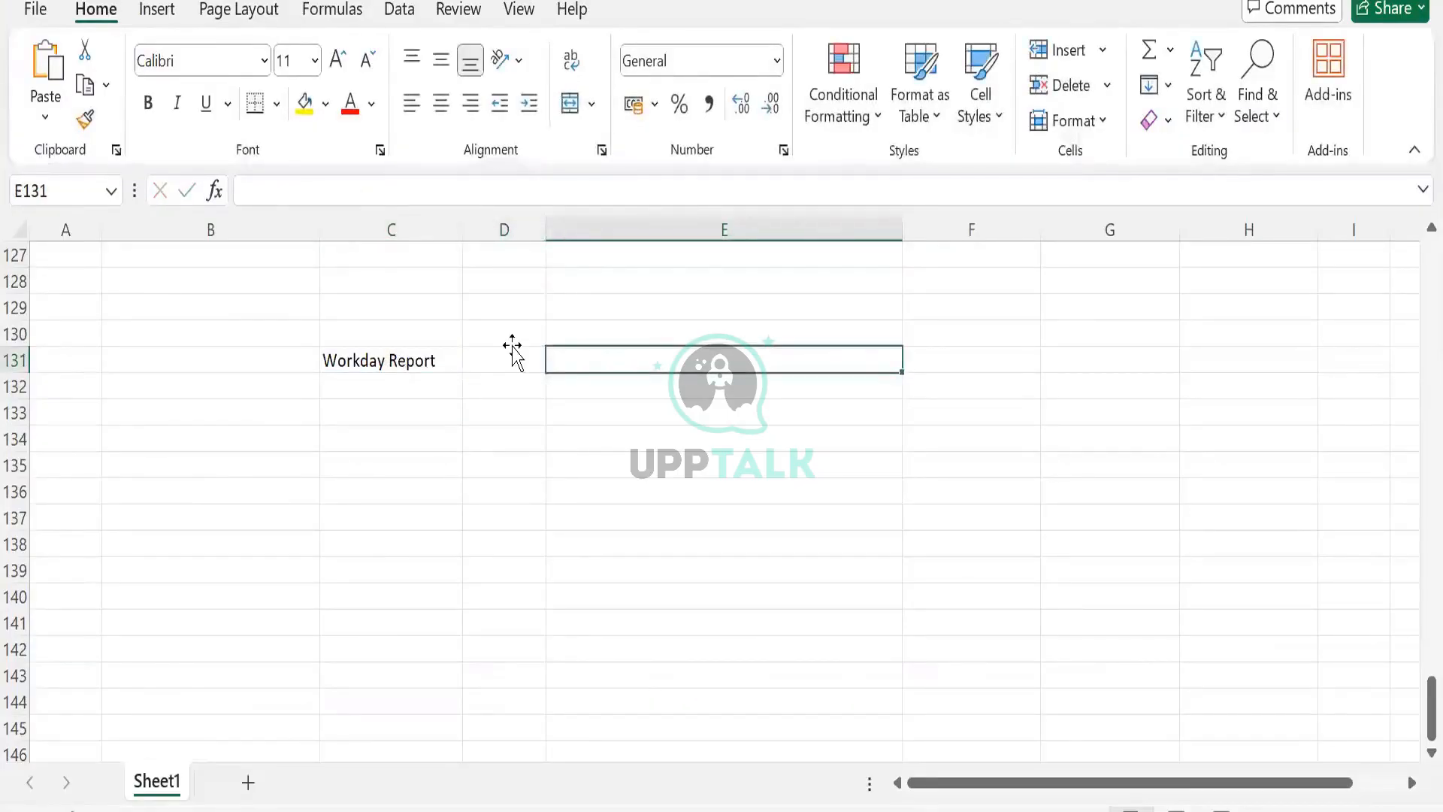
- Enter TBL Worker Data in cell E131
{"action": "type", "text": "TBL WOrk"}
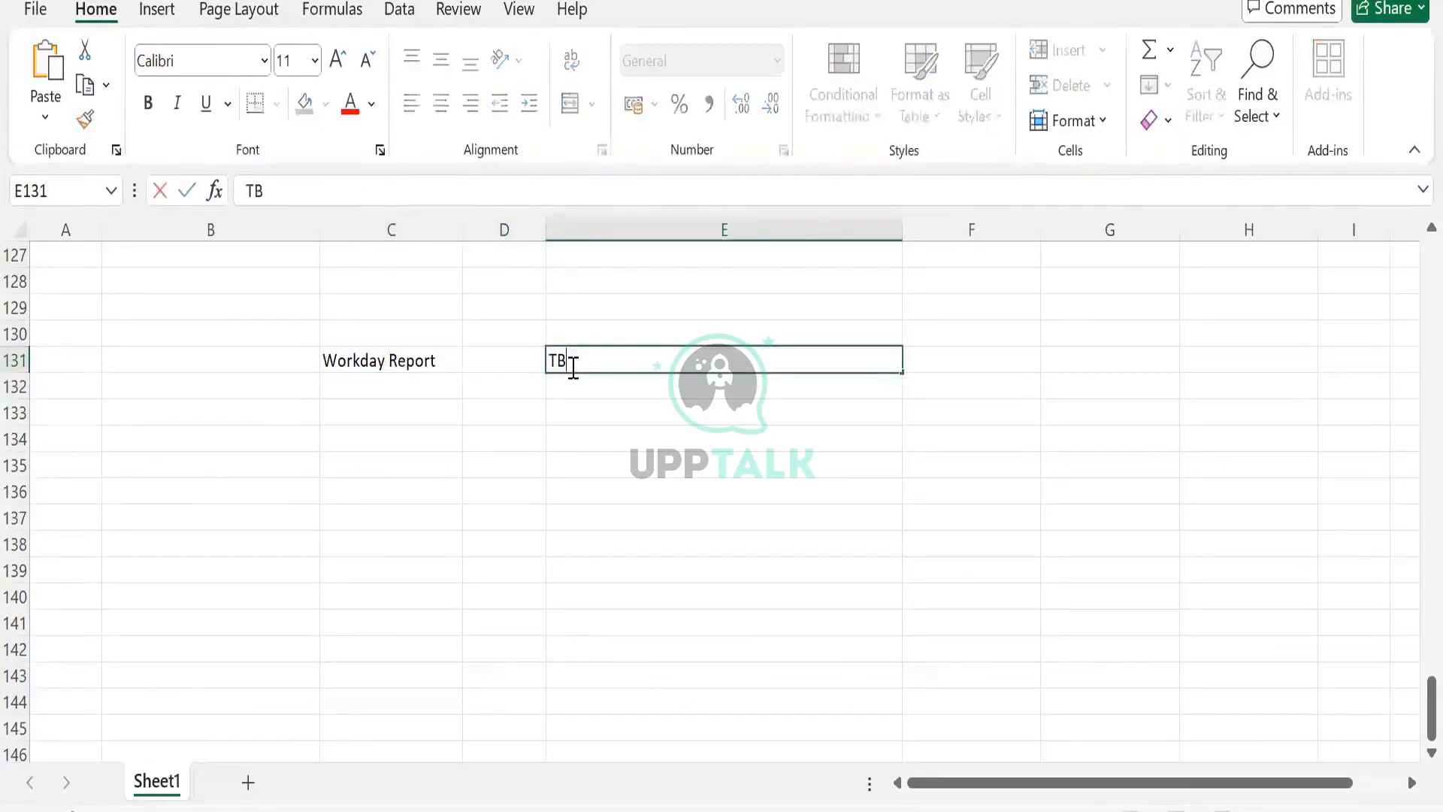
{"action": "key", "text": "BackSpace"}
{"action": "key", "text": "BackSpace"}
{"action": "key", "text": "BackSpace"}
{"action": "type", "text": "orker Data"}
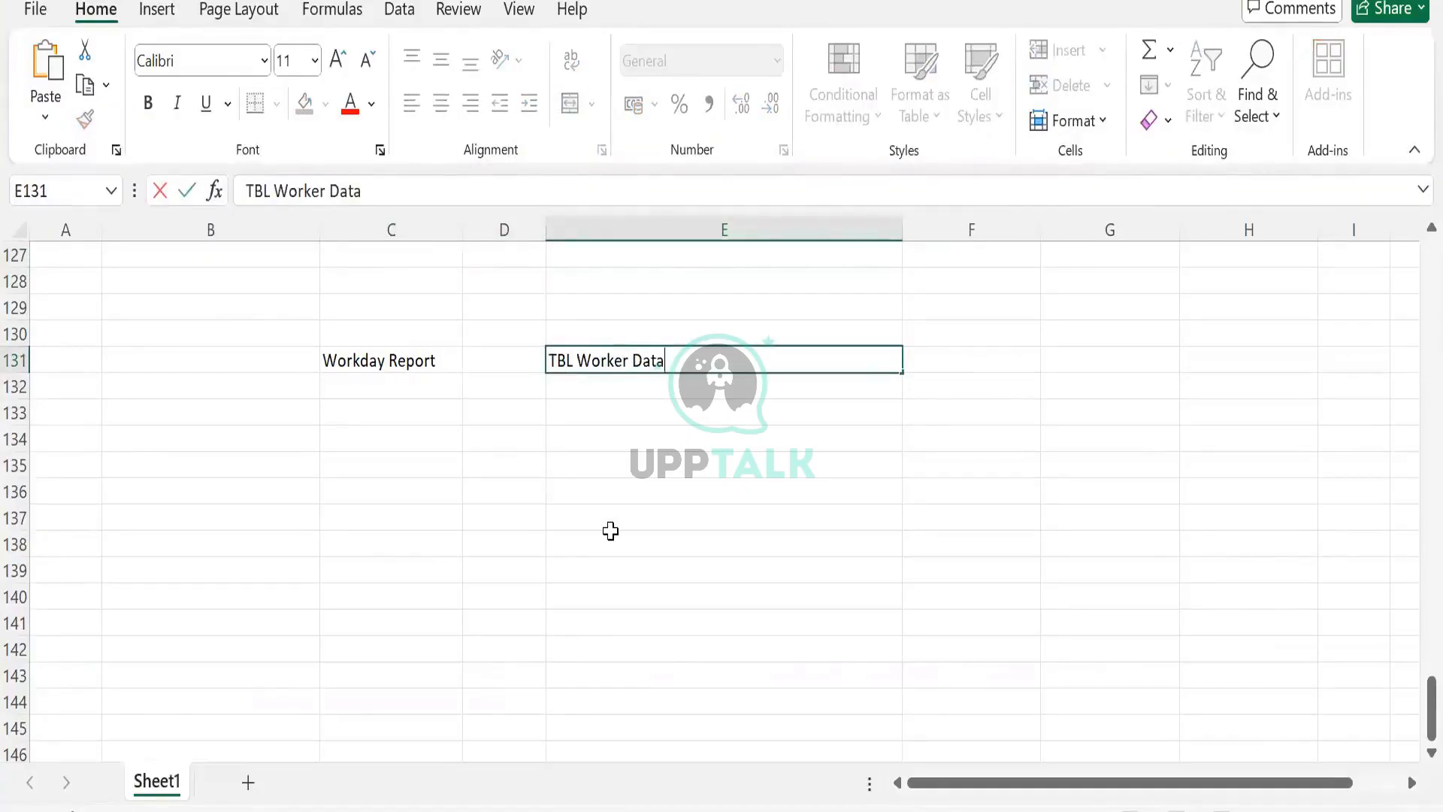
- Add the note This will store the data in cell E132
{"action": "left_click", "coordinate": [624, 409]}
{"action": "key", "text": "Up"}
{"action": "type", "text": "This will"}
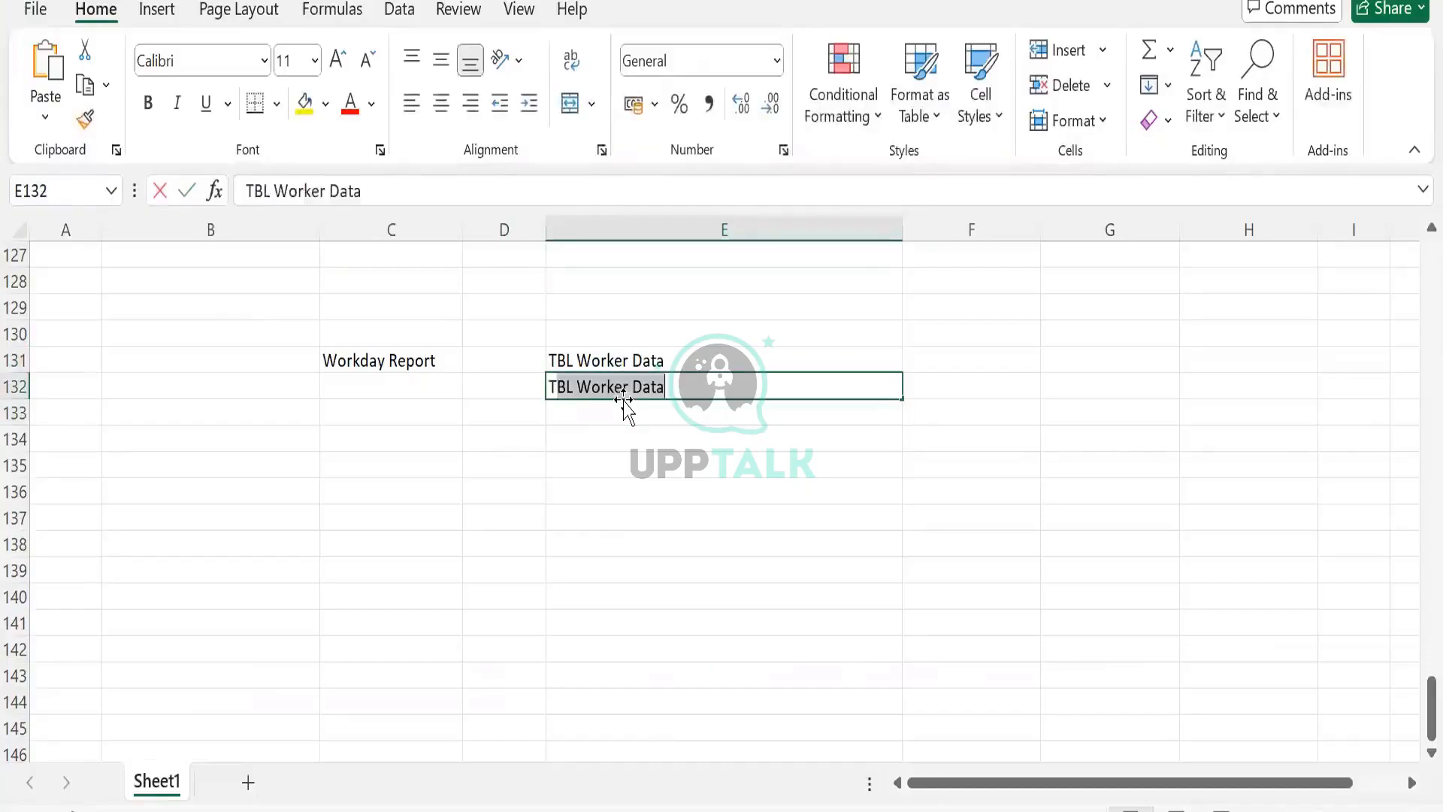
{"action": "type", "text": " hold the"}
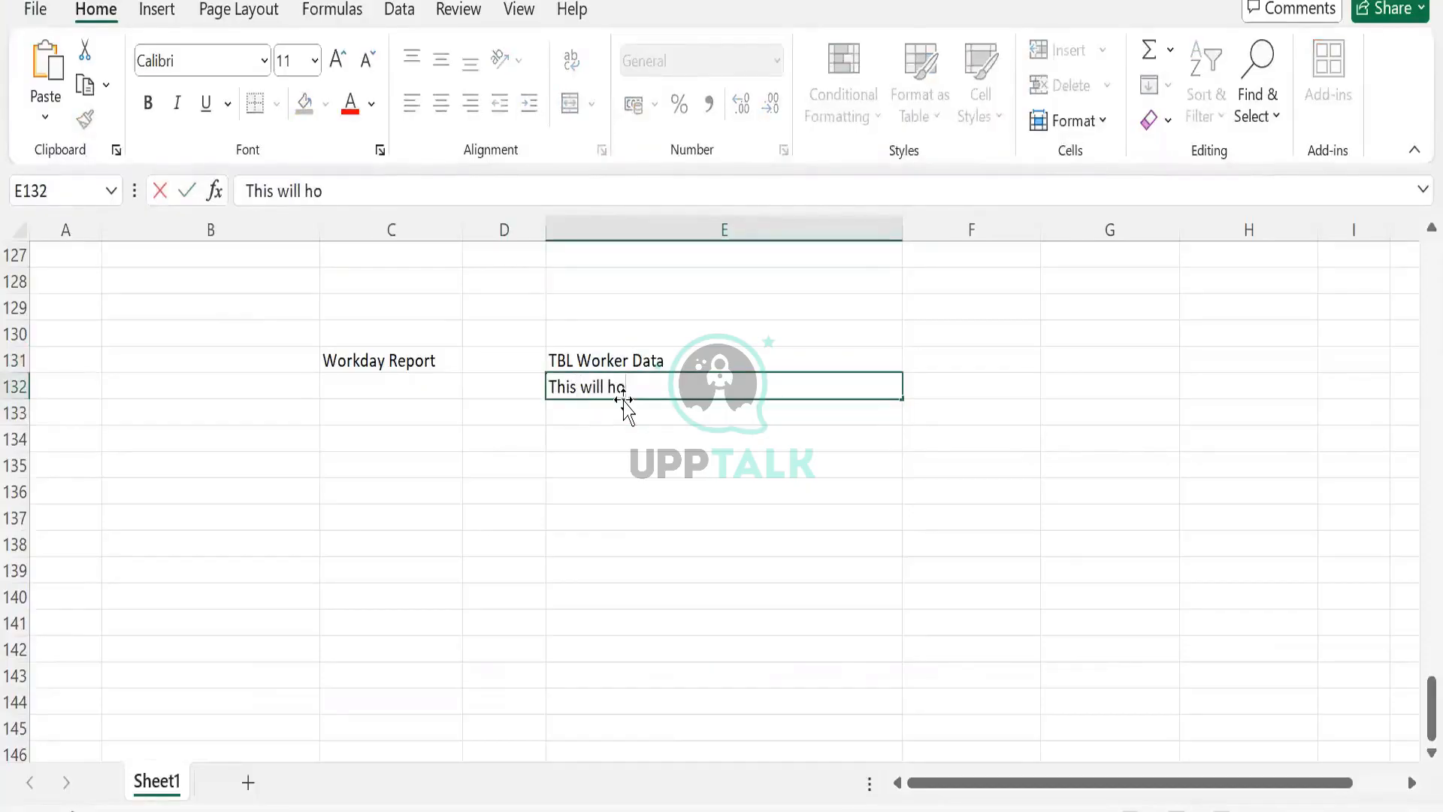
{"action": "key", "text": "BackSpace"}
{"action": "key", "text": "BackSpace"}
{"action": "key", "text": "BackSpace"}
{"action": "key", "text": "BackSpace"}
{"action": "key", "text": "BackSpace"}
{"action": "key", "text": "BackSpace"}
{"action": "key", "text": "BackSpace"}
{"action": "key", "text": "BackSpace"}
{"action": "type", "text": "store the data"}
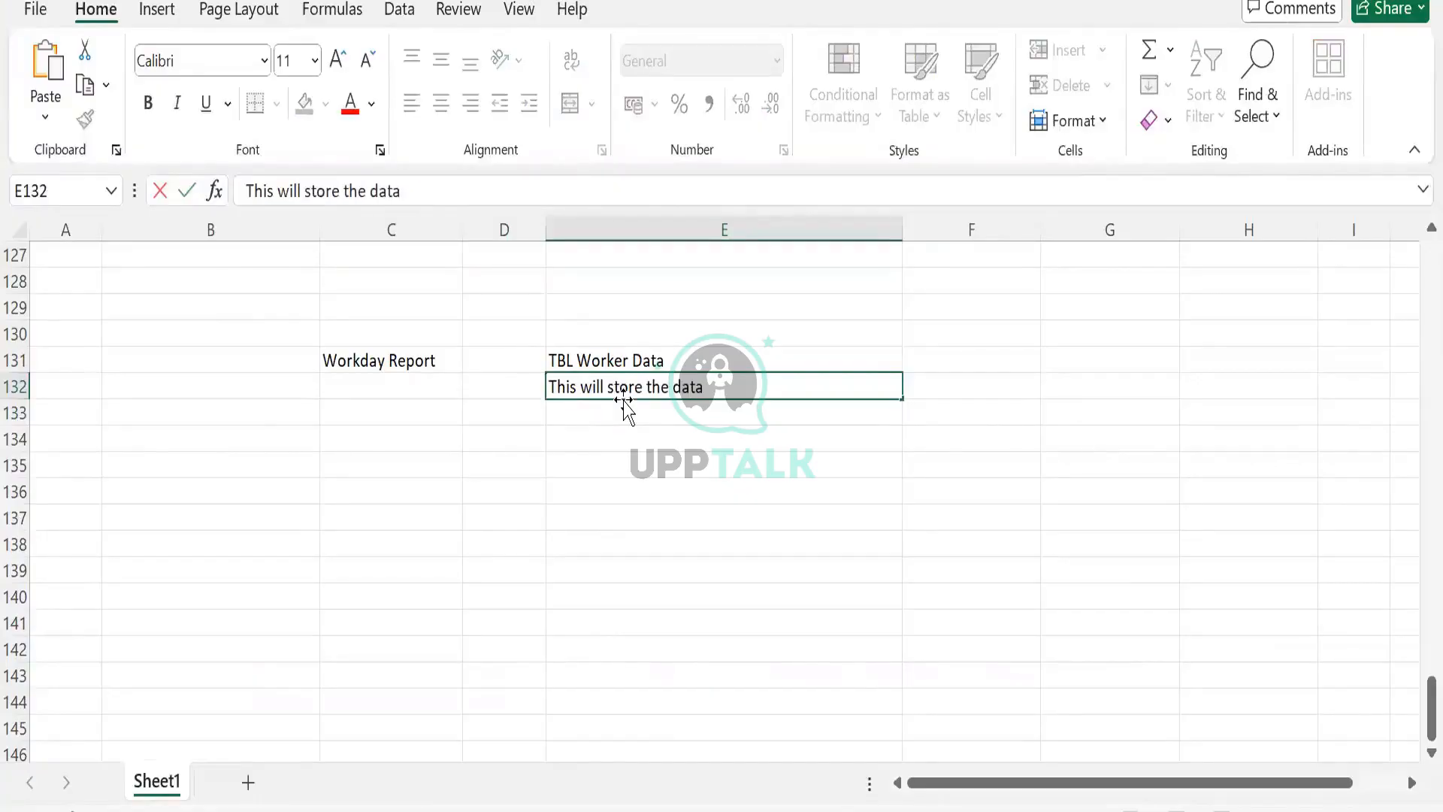
{"action": "key", "text": "Tab"}
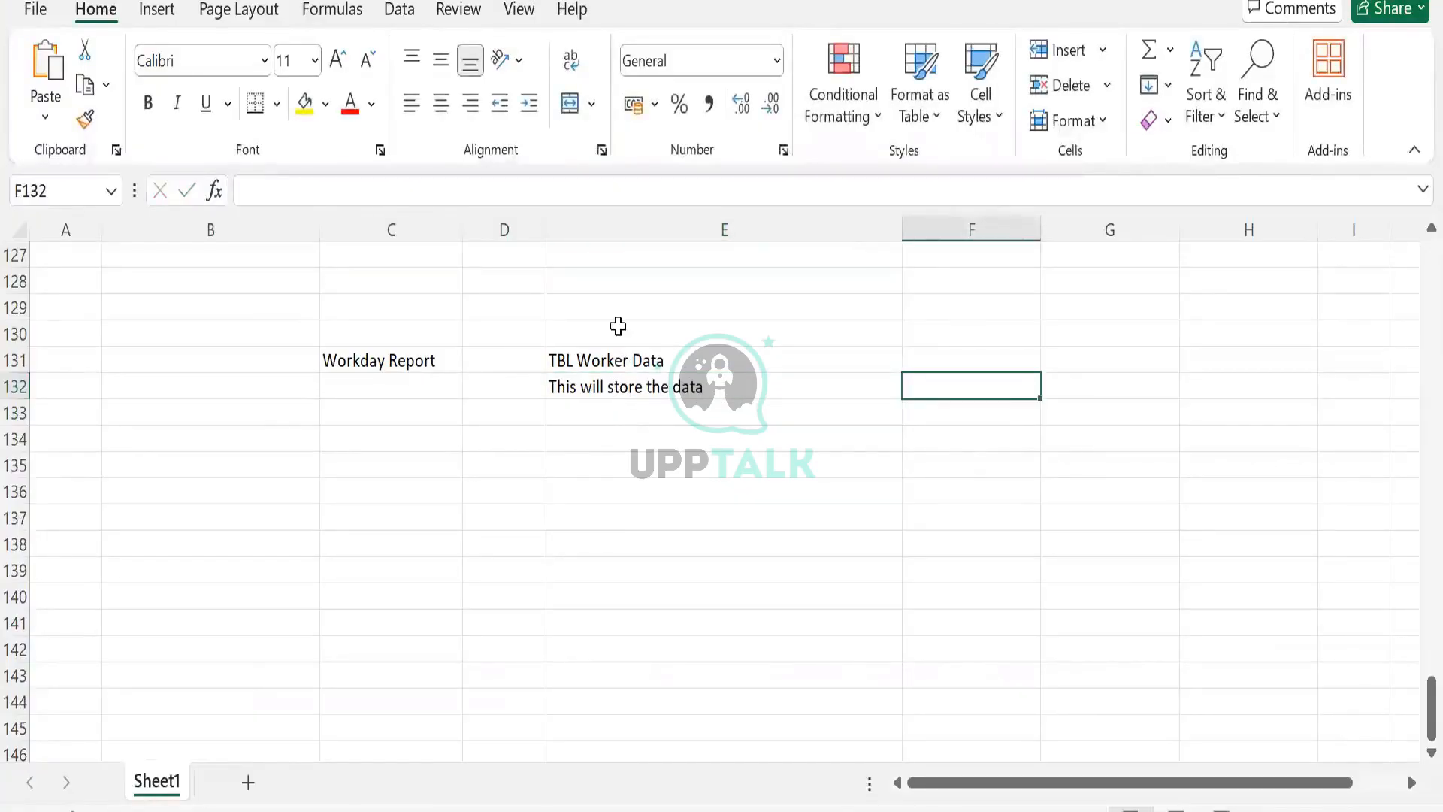
- Label cell E130 as Prism Enviroment
{"action": "left_click", "coordinate": [618, 325]}
{"action": "type", "text": "Prism Envi"}
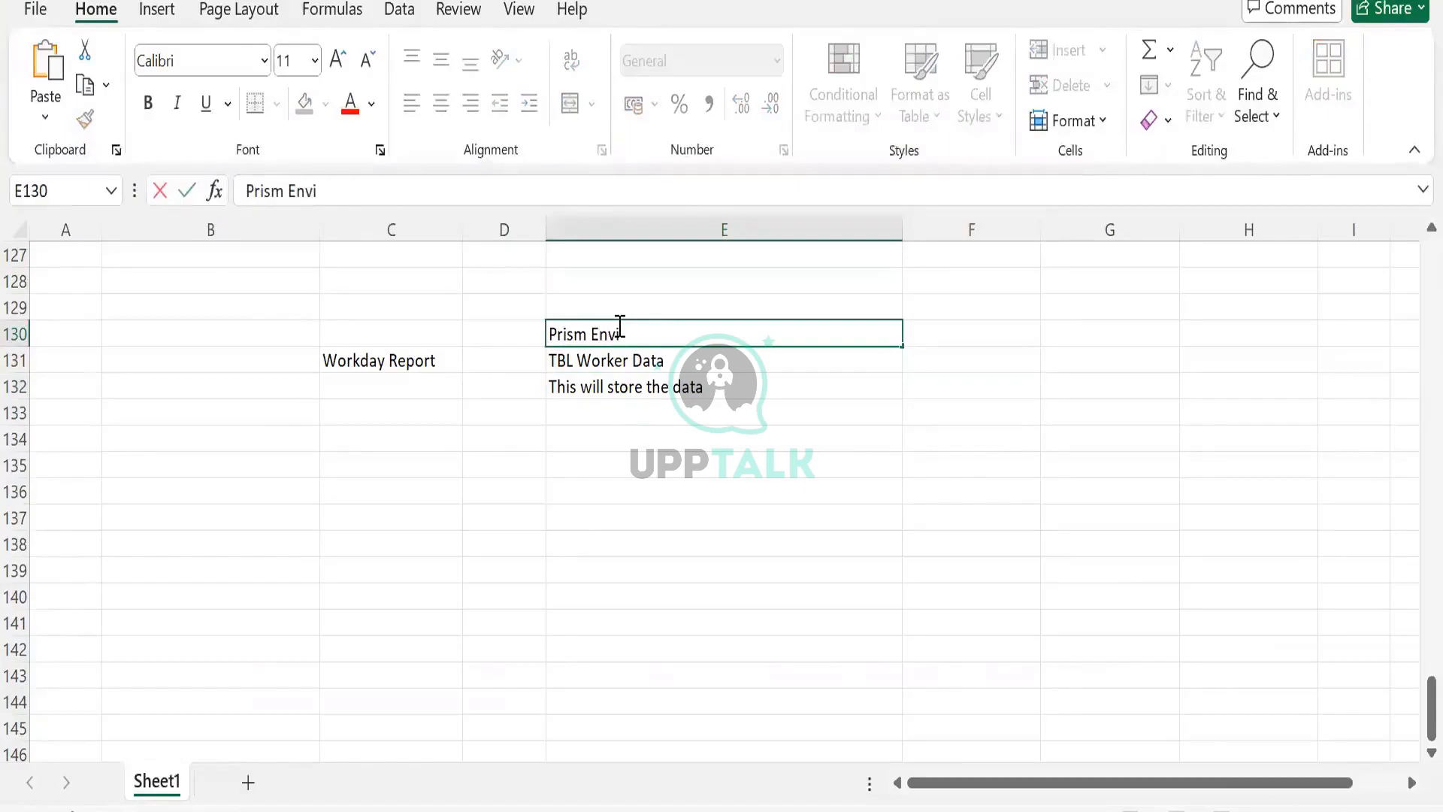
{"action": "type", "text": "roment"}
{"action": "key", "text": "Tab"}
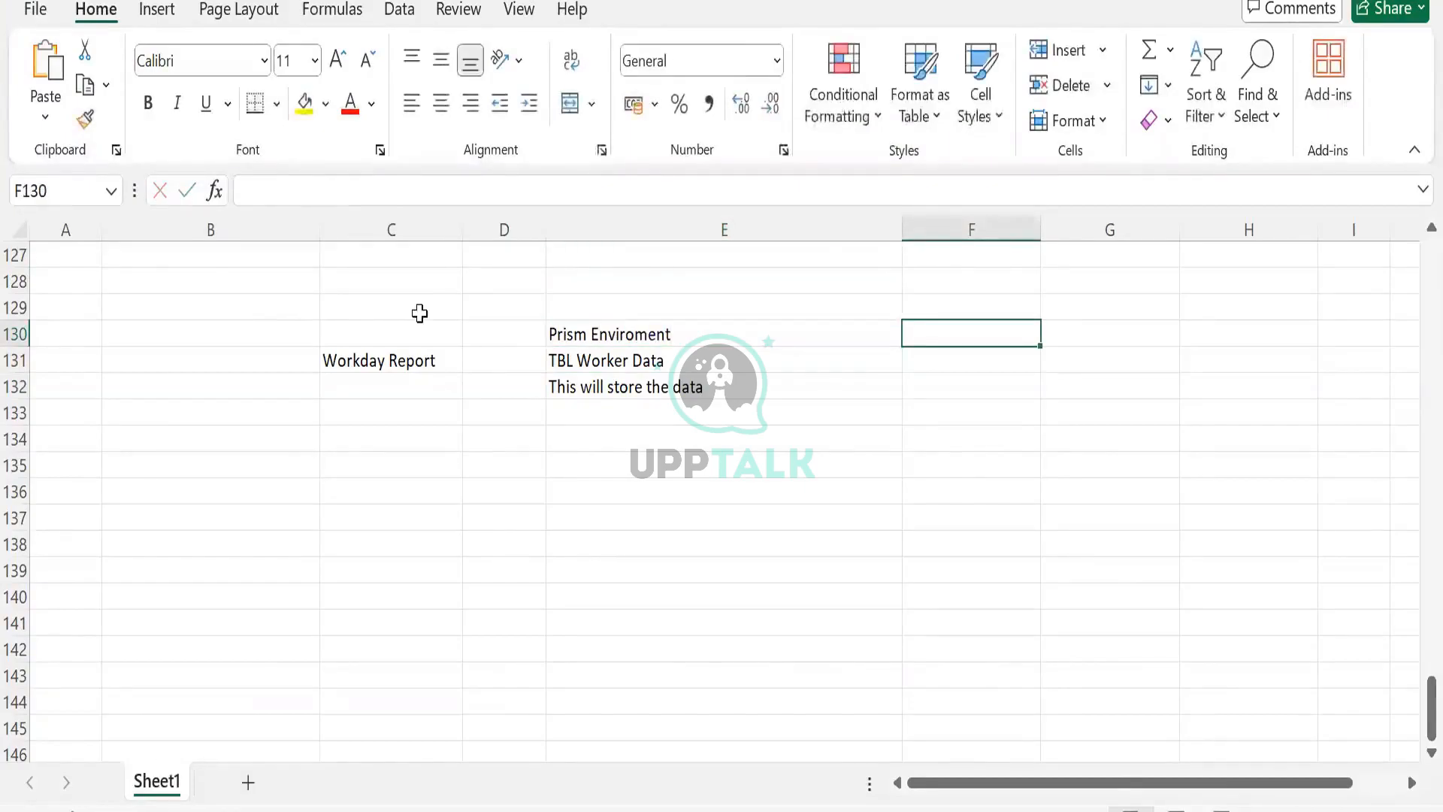
- Label cell C130 as External/WD Enviroment
{"action": "left_click", "coordinate": [412, 329]}
{"action": "type", "text": "WD En"}
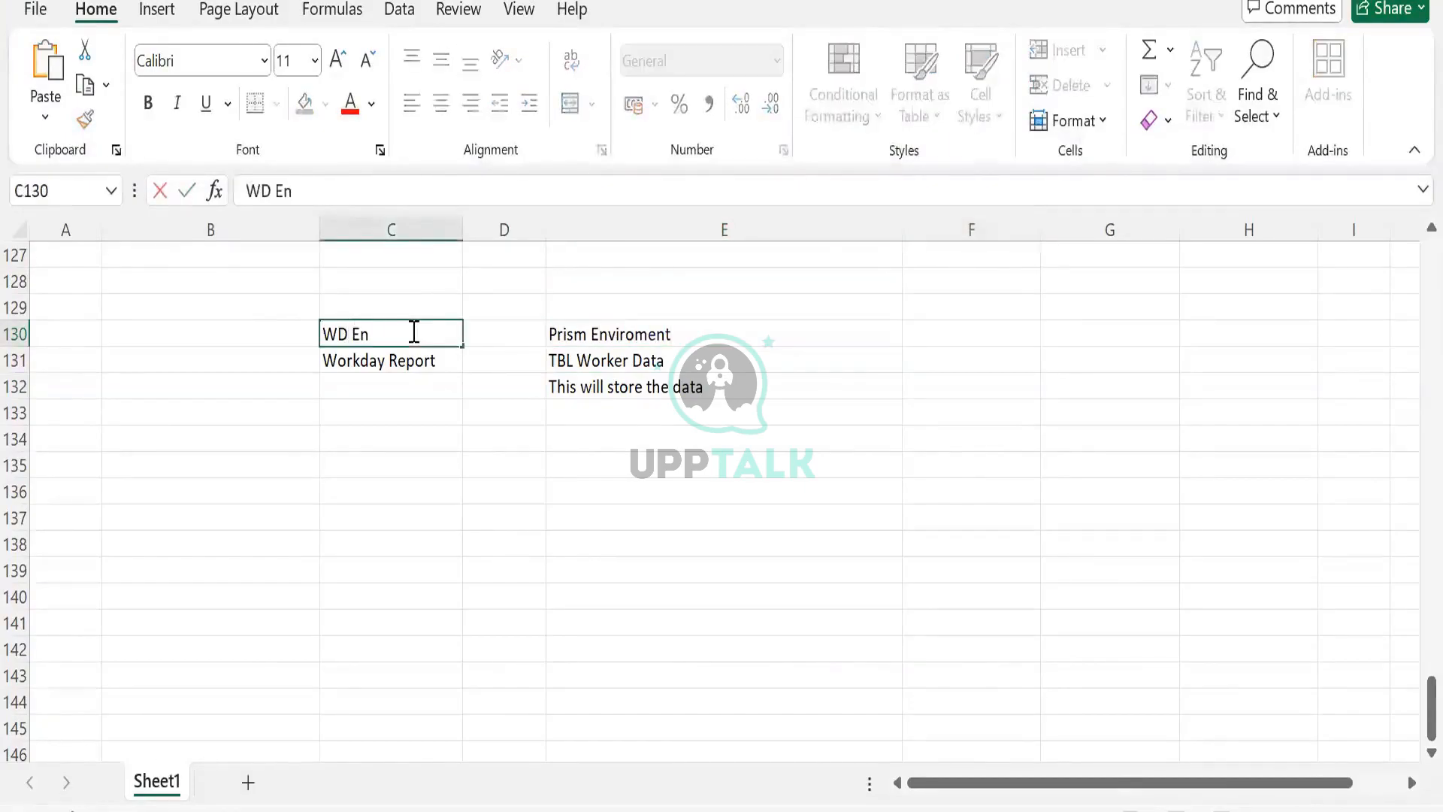
{"action": "type", "text": "i"}
{"action": "key", "text": "BackSpace"}
{"action": "type", "text": "viro"}
{"action": "key", "text": "shift+Home"}
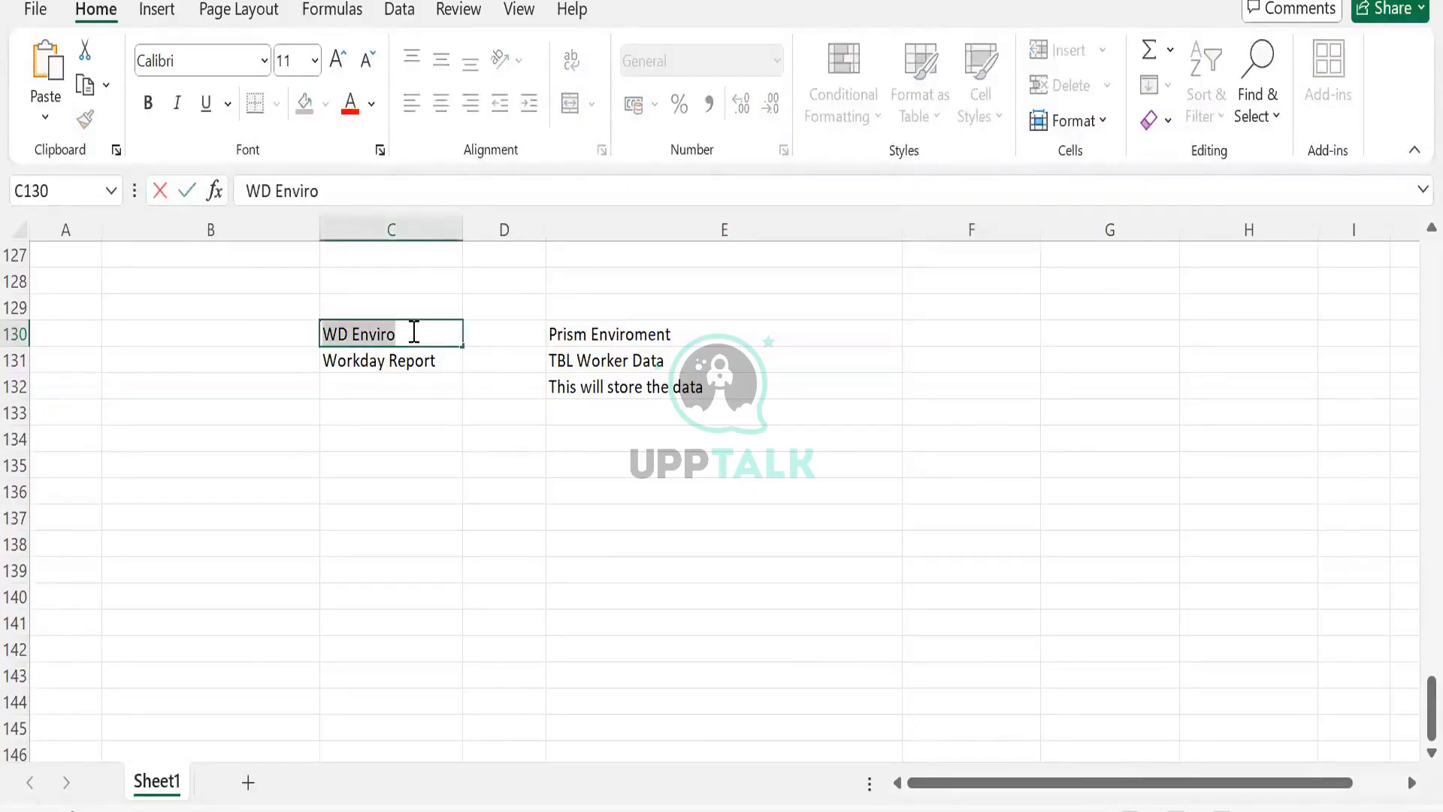
{"action": "type", "text": "External"}
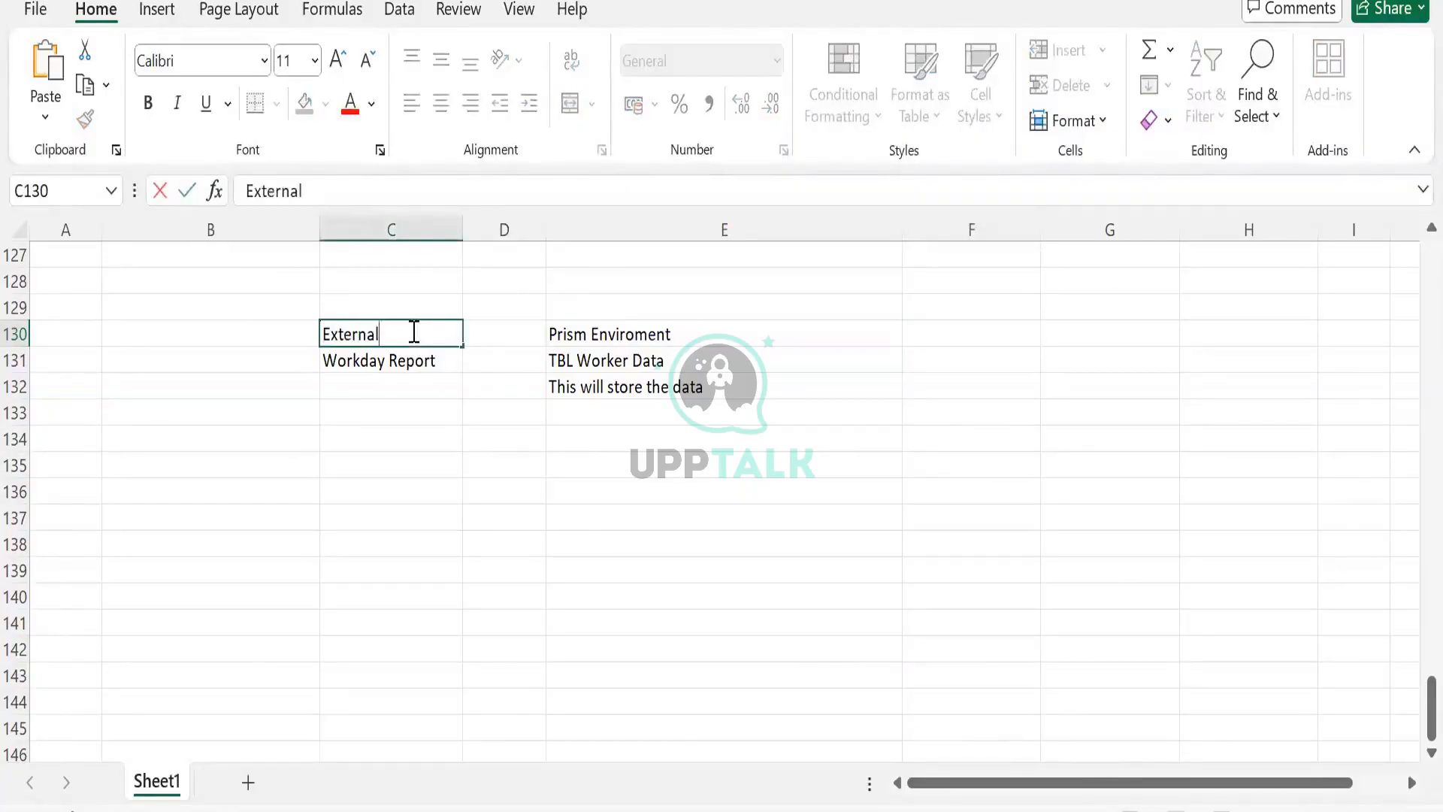
{"action": "type", "text": "/WD Envi"}
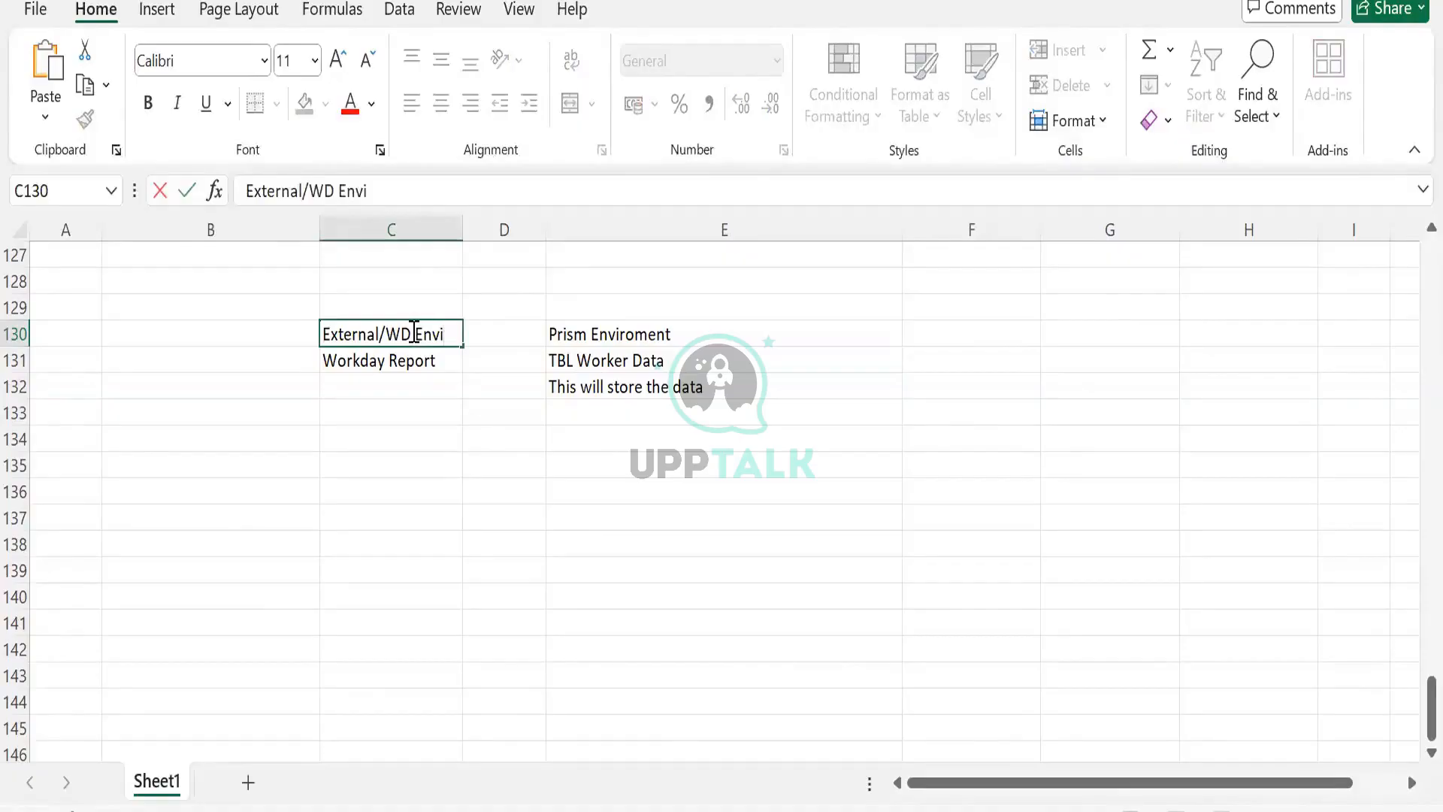
{"action": "type", "text": "roment"}
{"action": "key", "text": "Tab"}
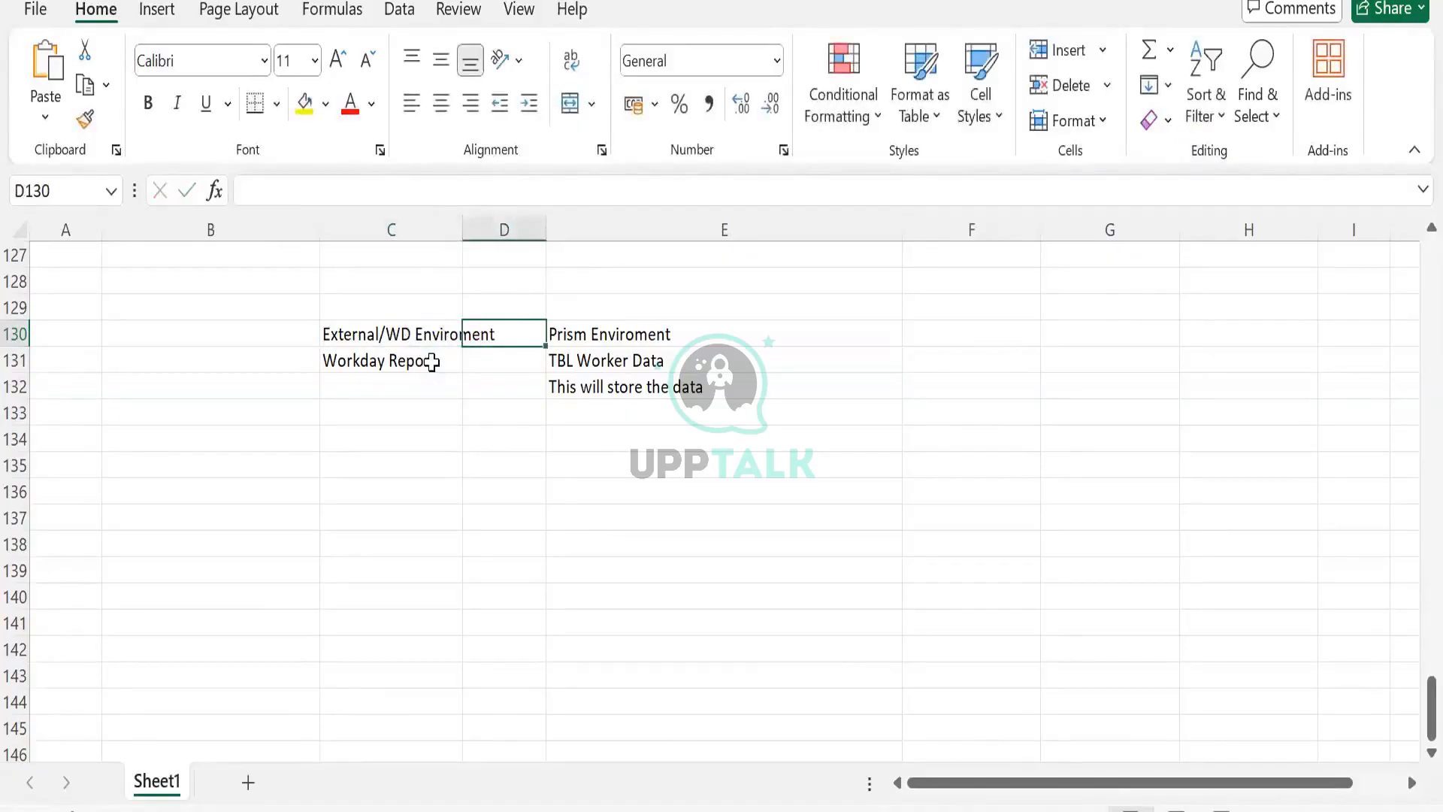
- Autofit column C and enter >>>>>>> in cell D131 as an arrow between source and target
{"action": "double_click", "coordinate": [450, 223]}
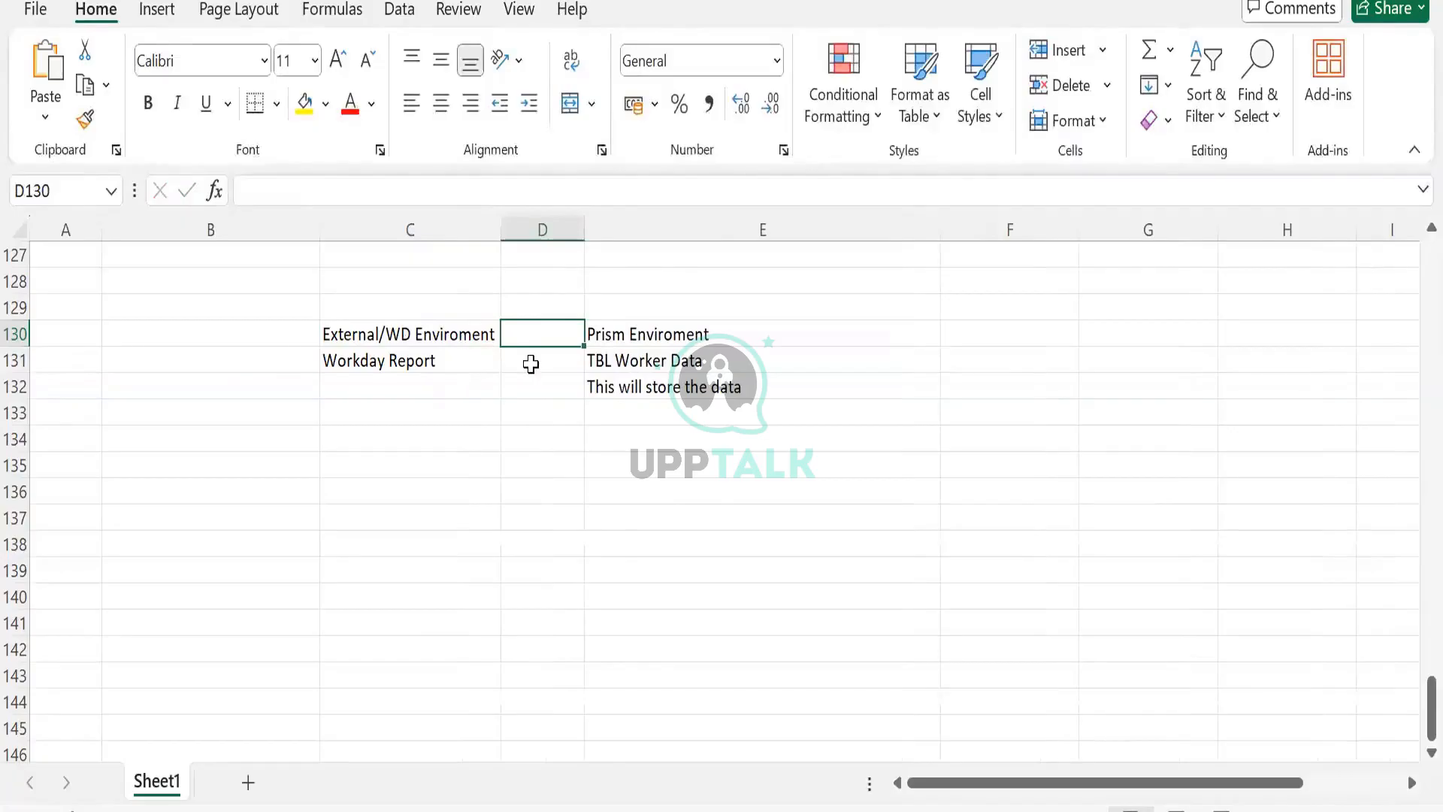
{"action": "left_click", "coordinate": [531, 363]}
{"action": "type", "text": ">>>>>>>"}
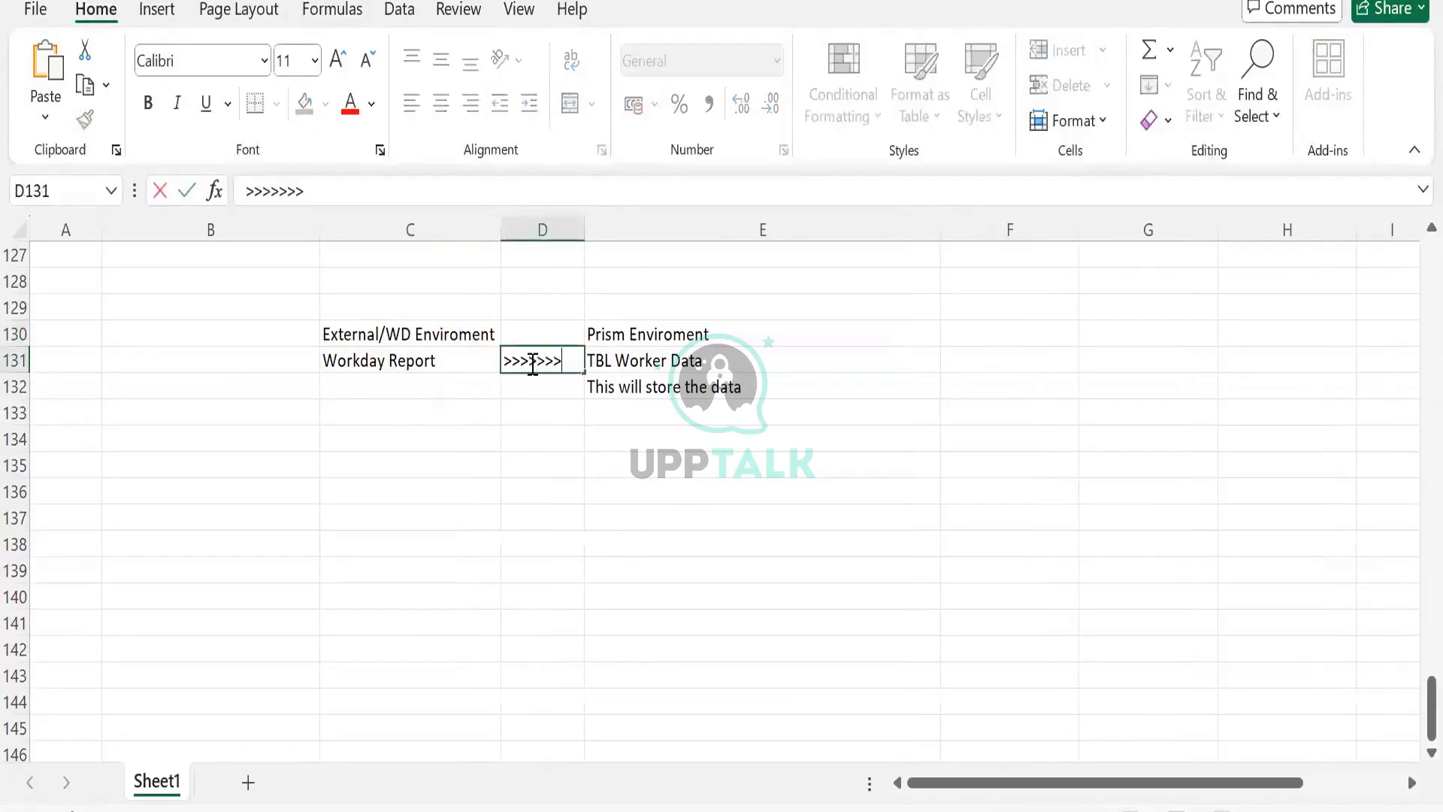
{"action": "key", "text": "Tab"}
- Examine the source-to-target notes by selecting the cells of the diagram block
{"action": "left_click", "coordinate": [432, 368]}
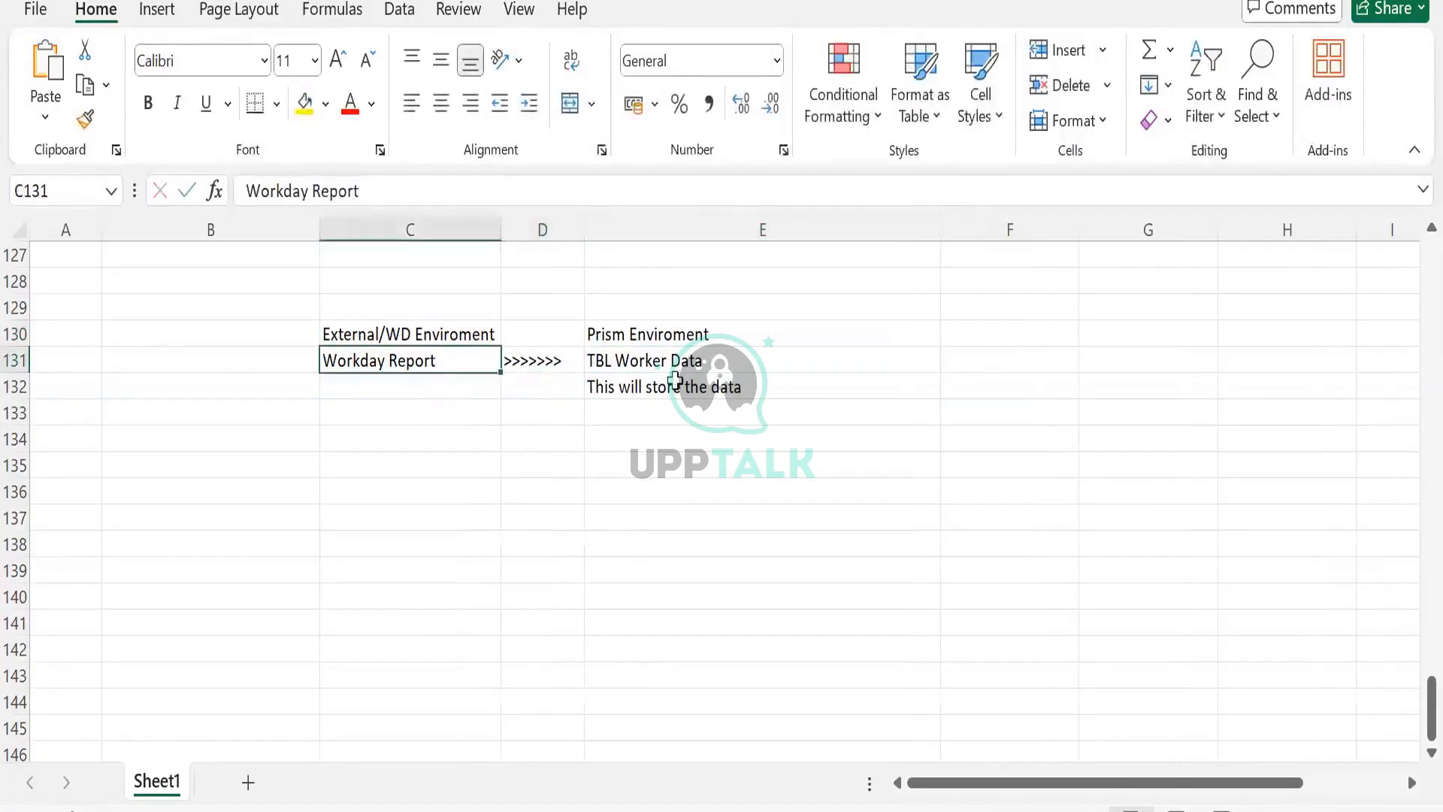
{"action": "left_click", "coordinate": [676, 379]}
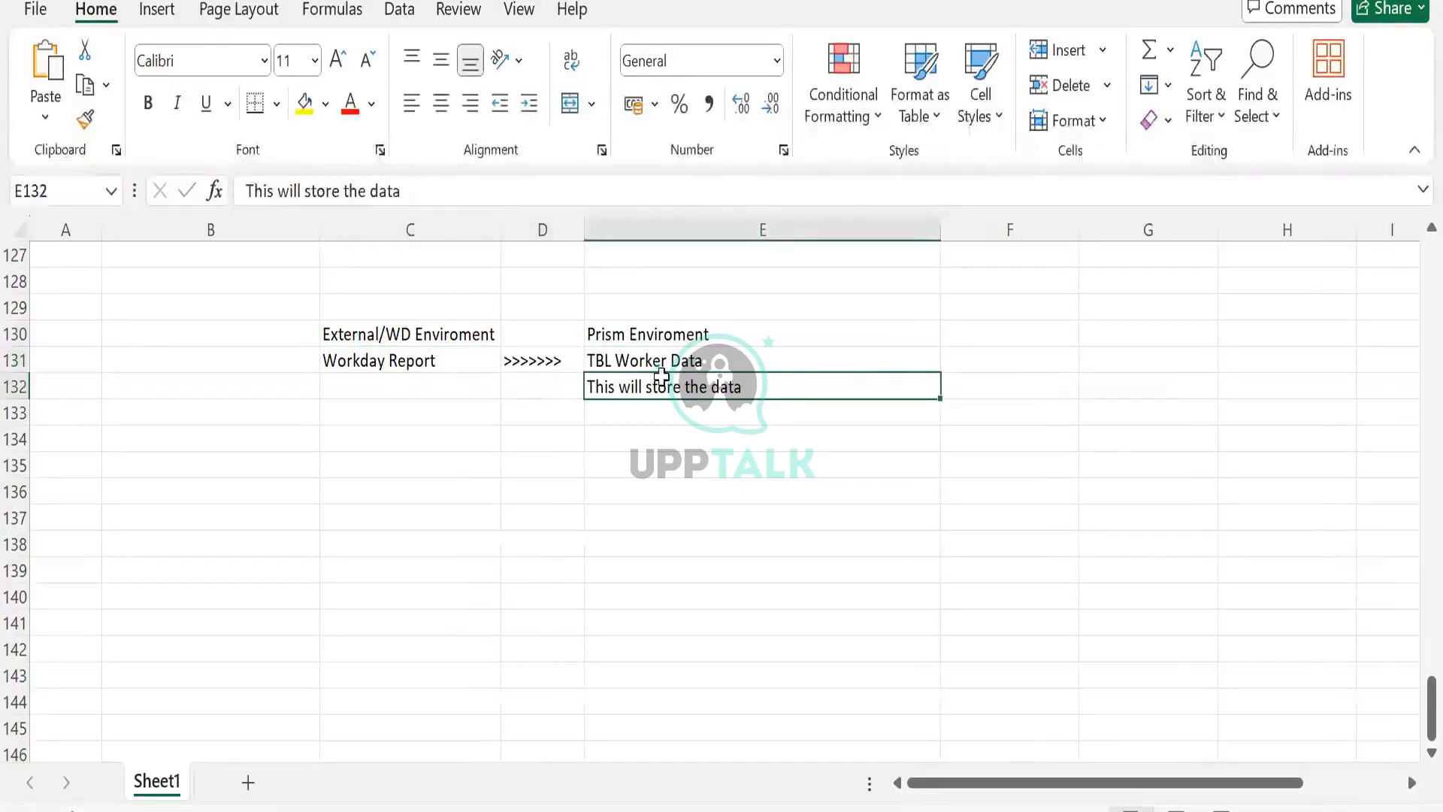
{"action": "left_click", "coordinate": [805, 354]}
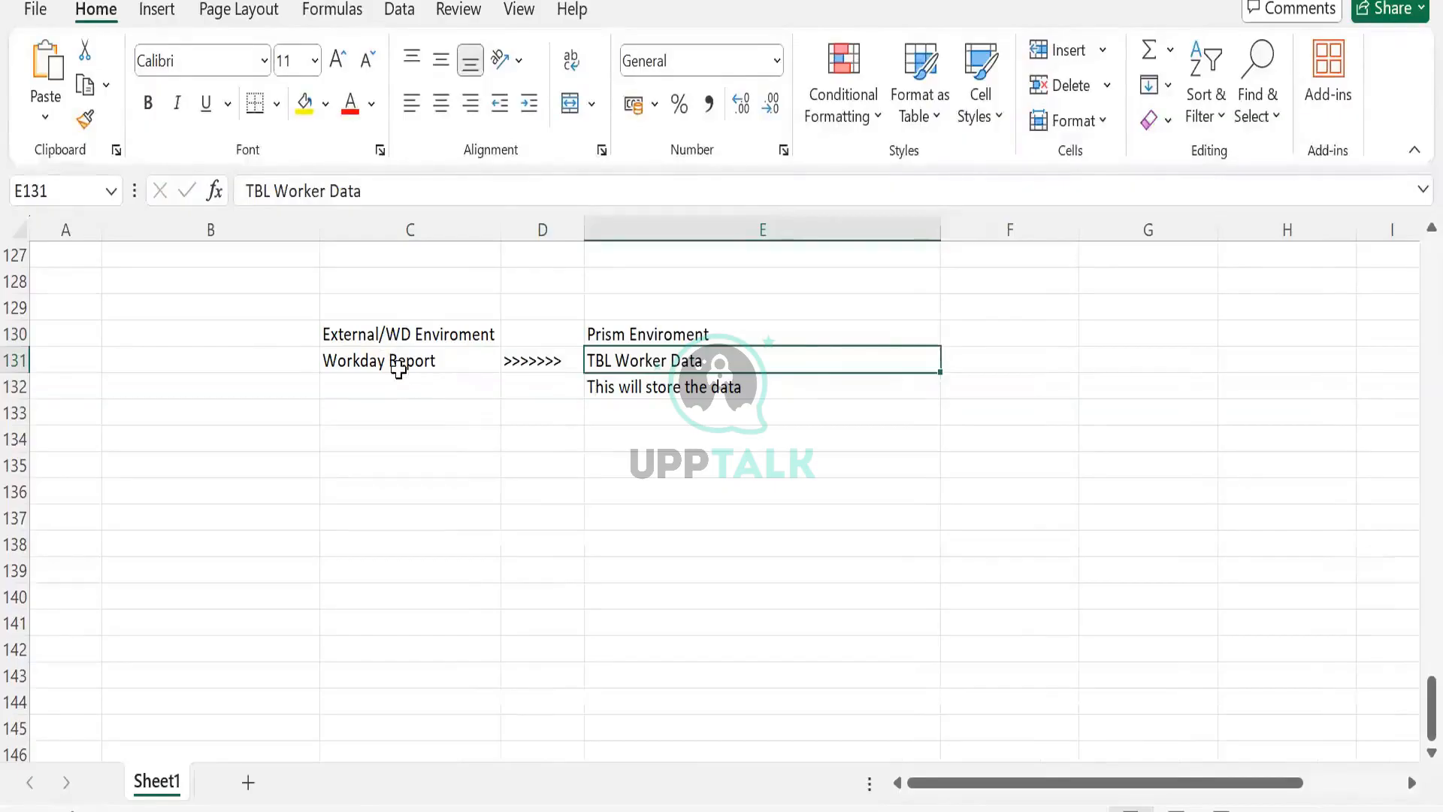
{"action": "left_click", "coordinate": [397, 375]}
{"action": "left_click", "coordinate": [650, 364]}
{"action": "left_click", "coordinate": [539, 361]}
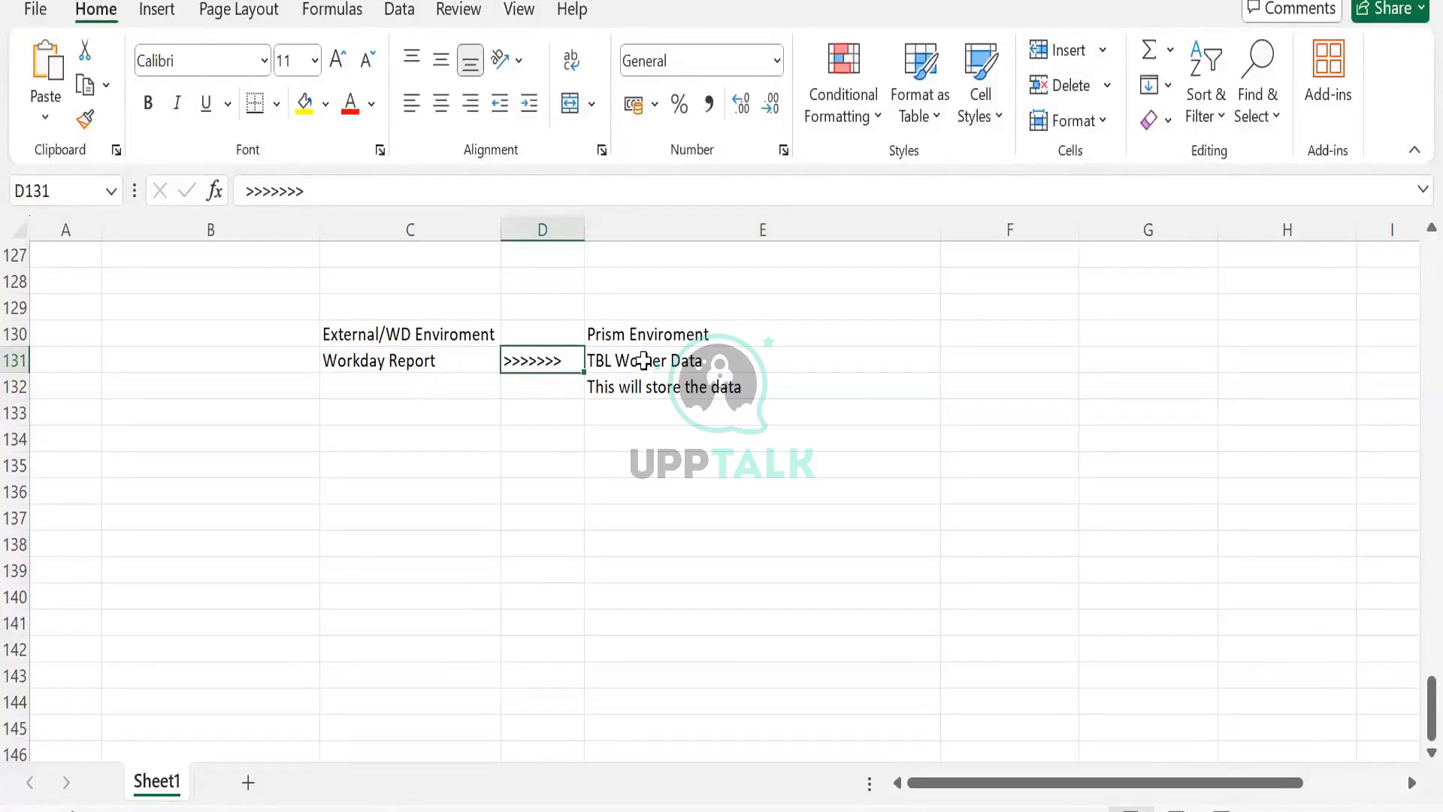
{"action": "left_click_drag", "start_coordinate": [341, 316], "coordinate": [766, 435]}
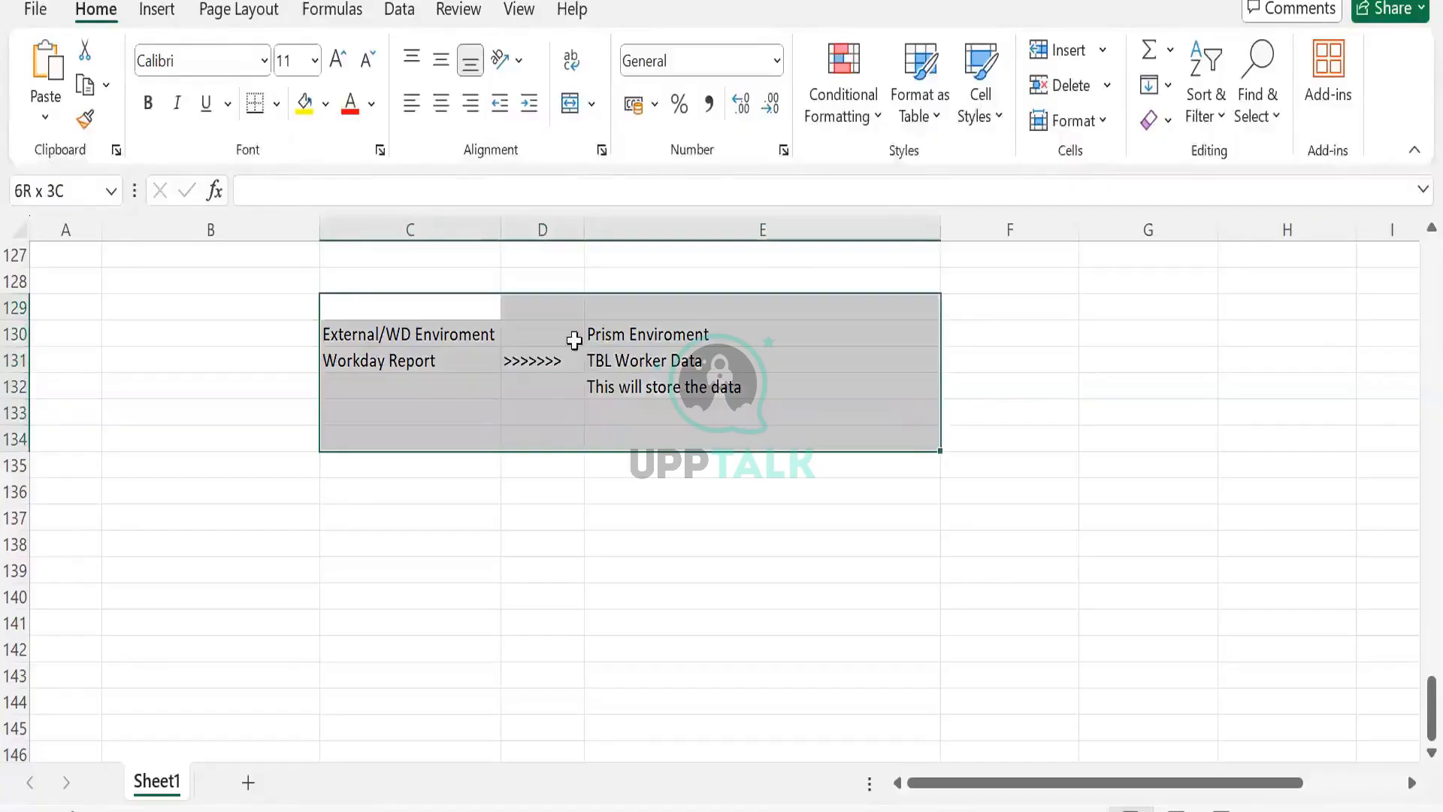
{"action": "left_click", "coordinate": [412, 309]}
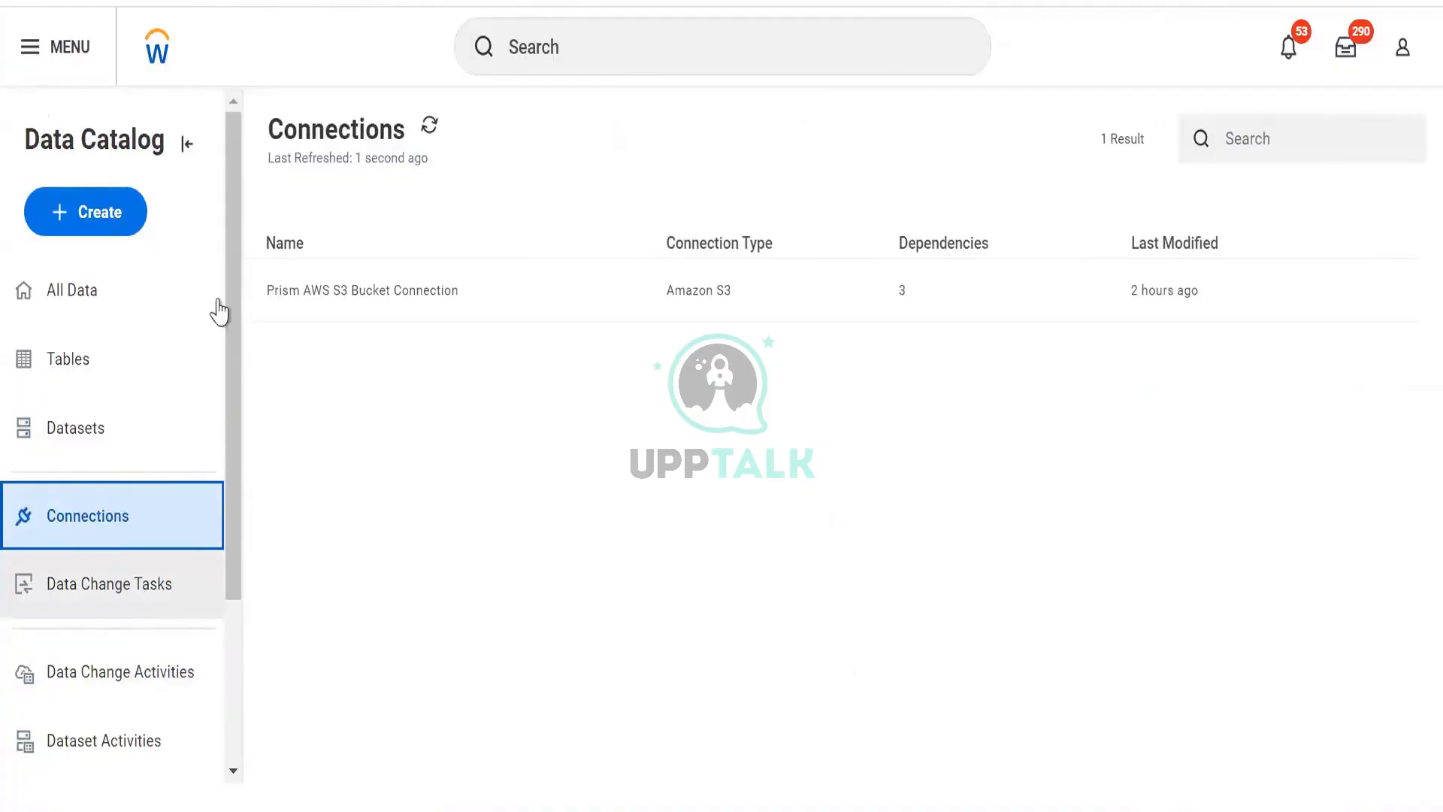
- Switch to Workday Prism and start creating a new connection from the Data Catalog
{"action": "left_click", "coordinate": [117, 222]}
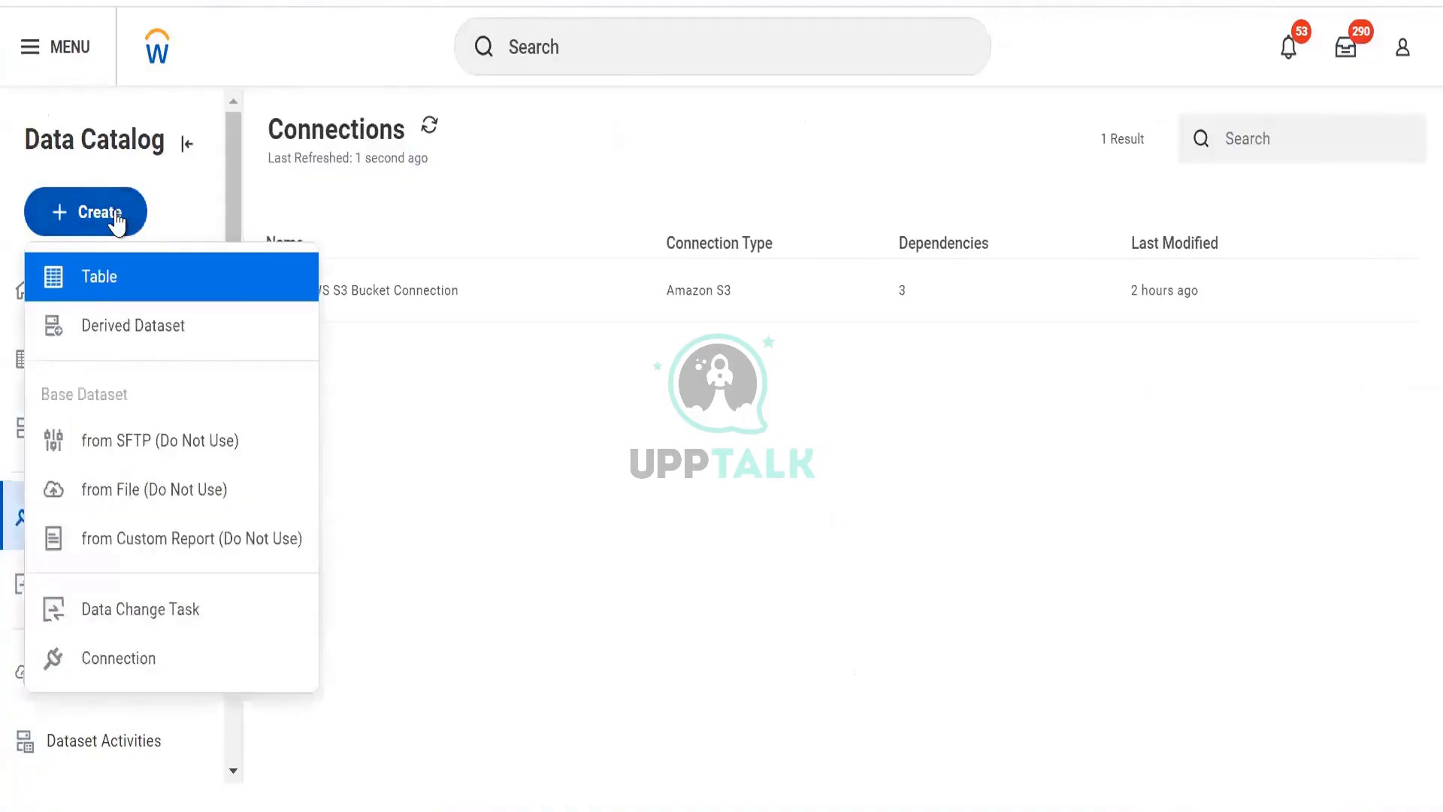
{"action": "left_click", "coordinate": [160, 664]}
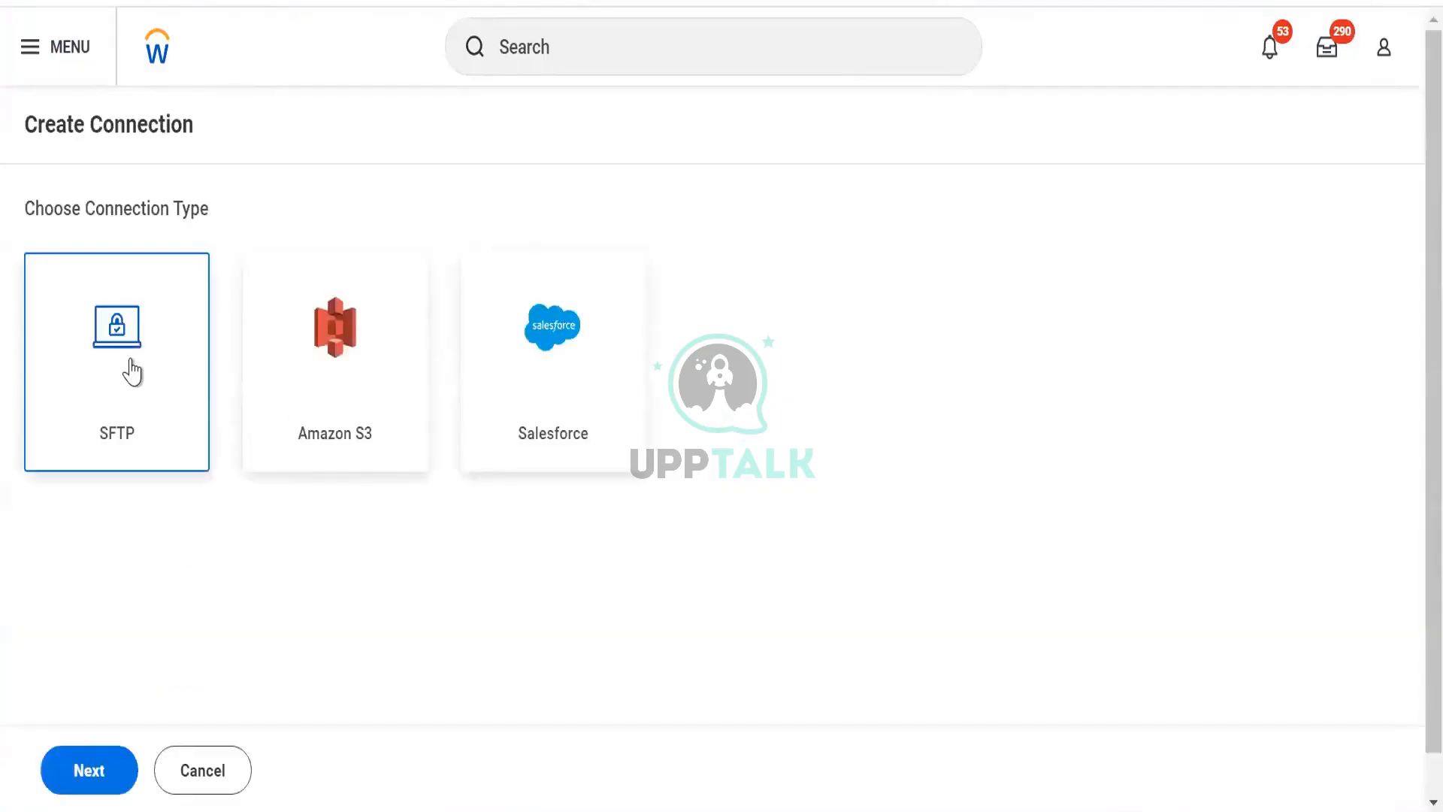
- Choose SFTP as the connection type and continue to the connection form
{"action": "scroll", "coordinate": [676, 541], "scroll_direction": "down", "scroll_amount": 1}
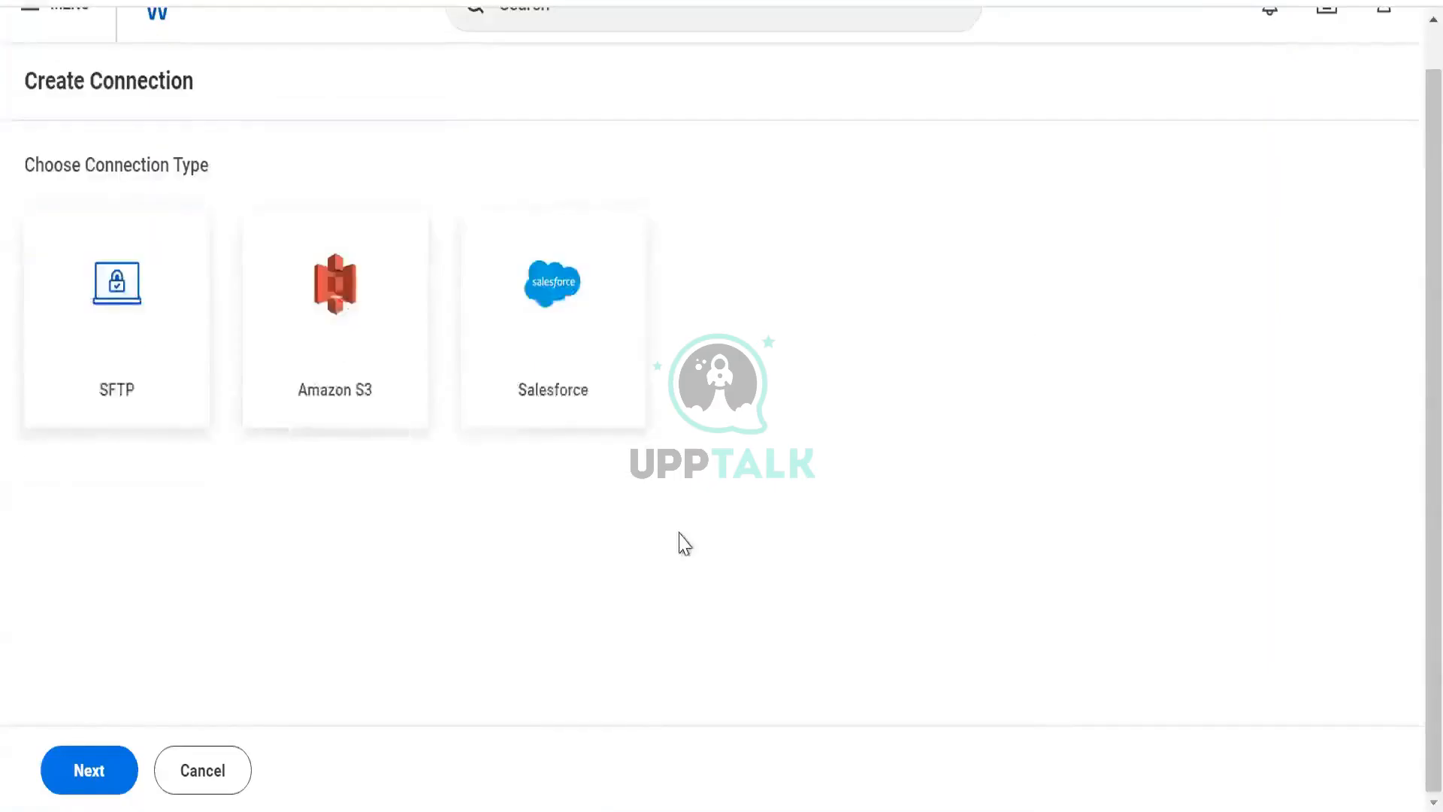
{"action": "scroll", "coordinate": [676, 541], "scroll_direction": "up", "scroll_amount": 1}
{"action": "left_click", "coordinate": [46, 421]}
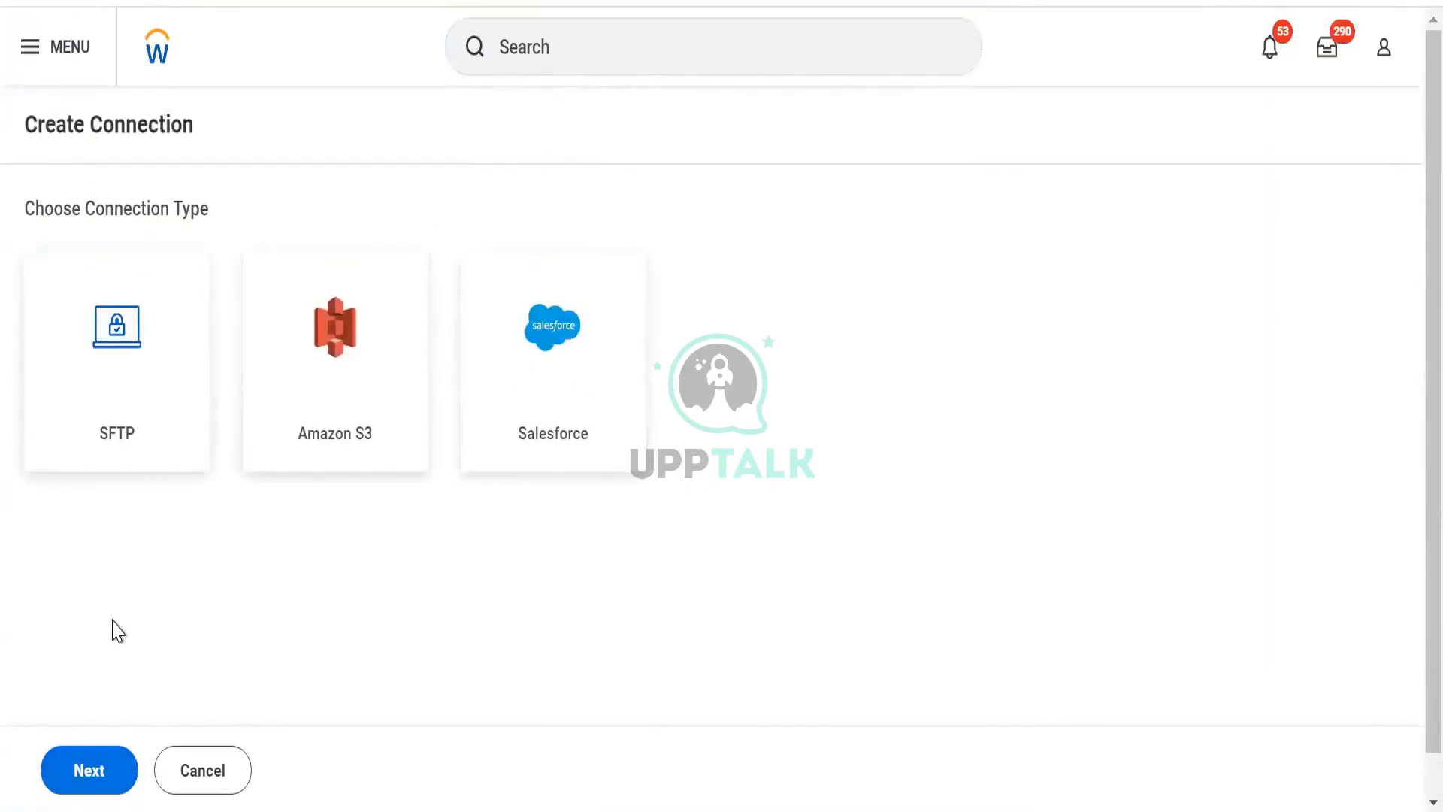
{"action": "left_click", "coordinate": [132, 323]}
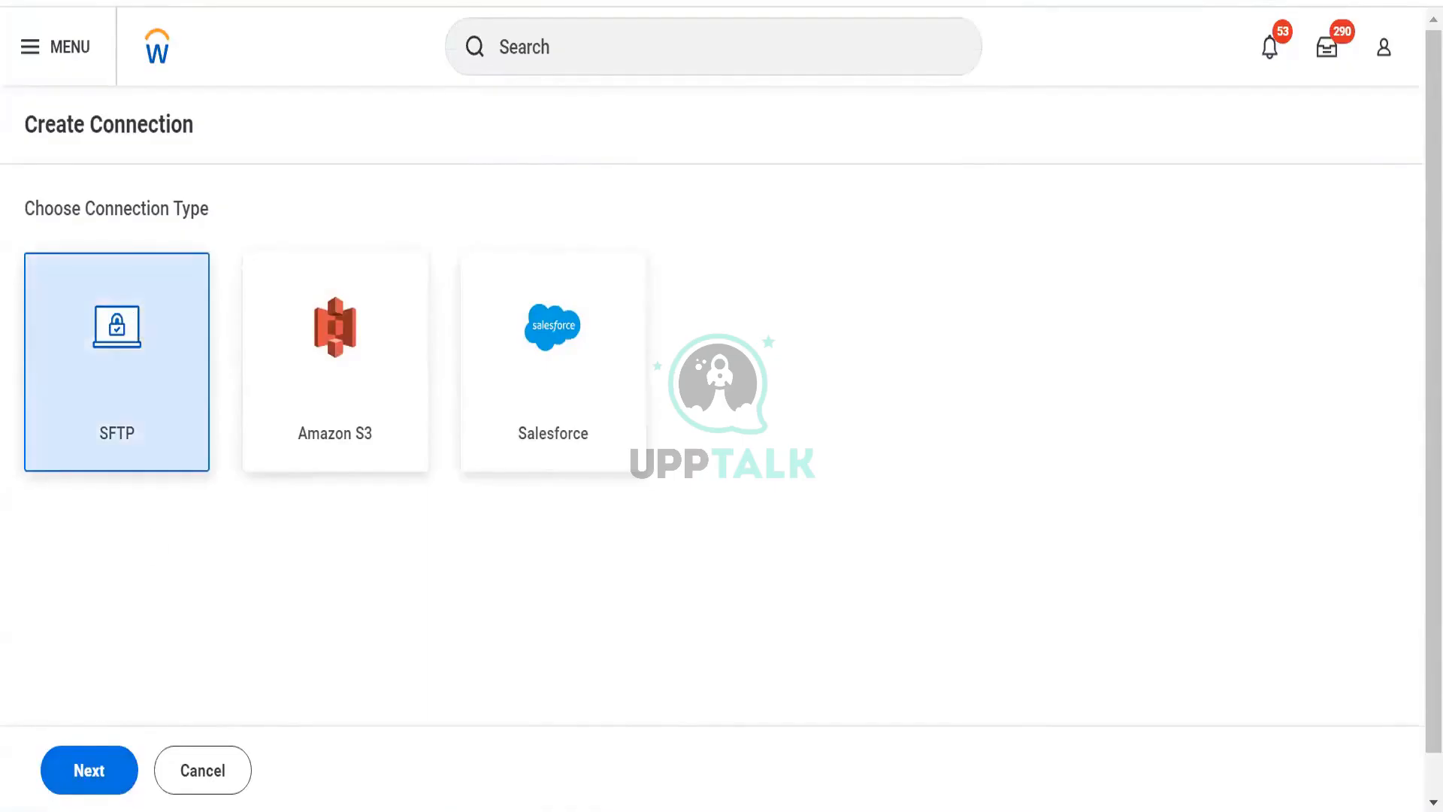
{"action": "left_click", "coordinate": [90, 774]}
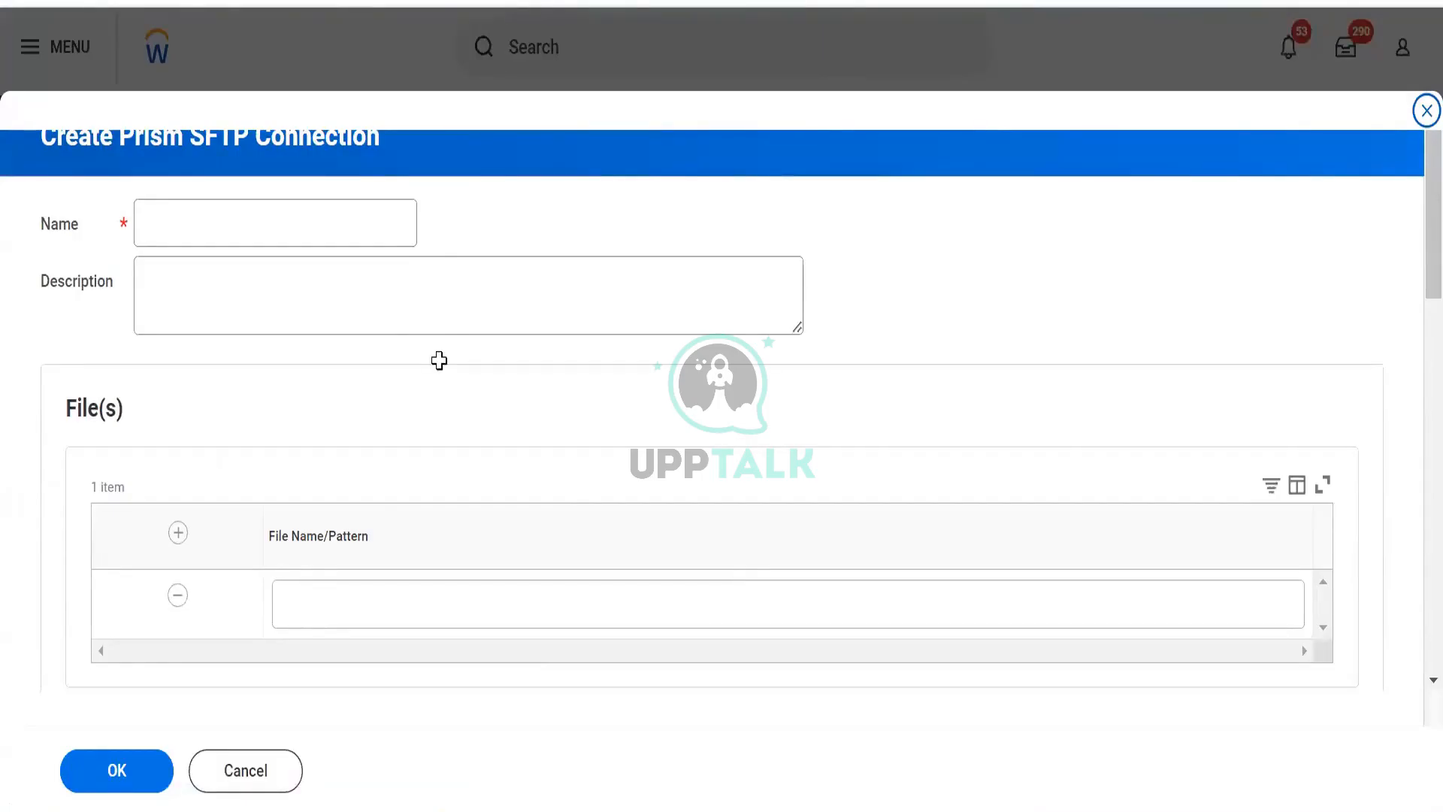
{"action": "key", "text": "alt+Tab"}
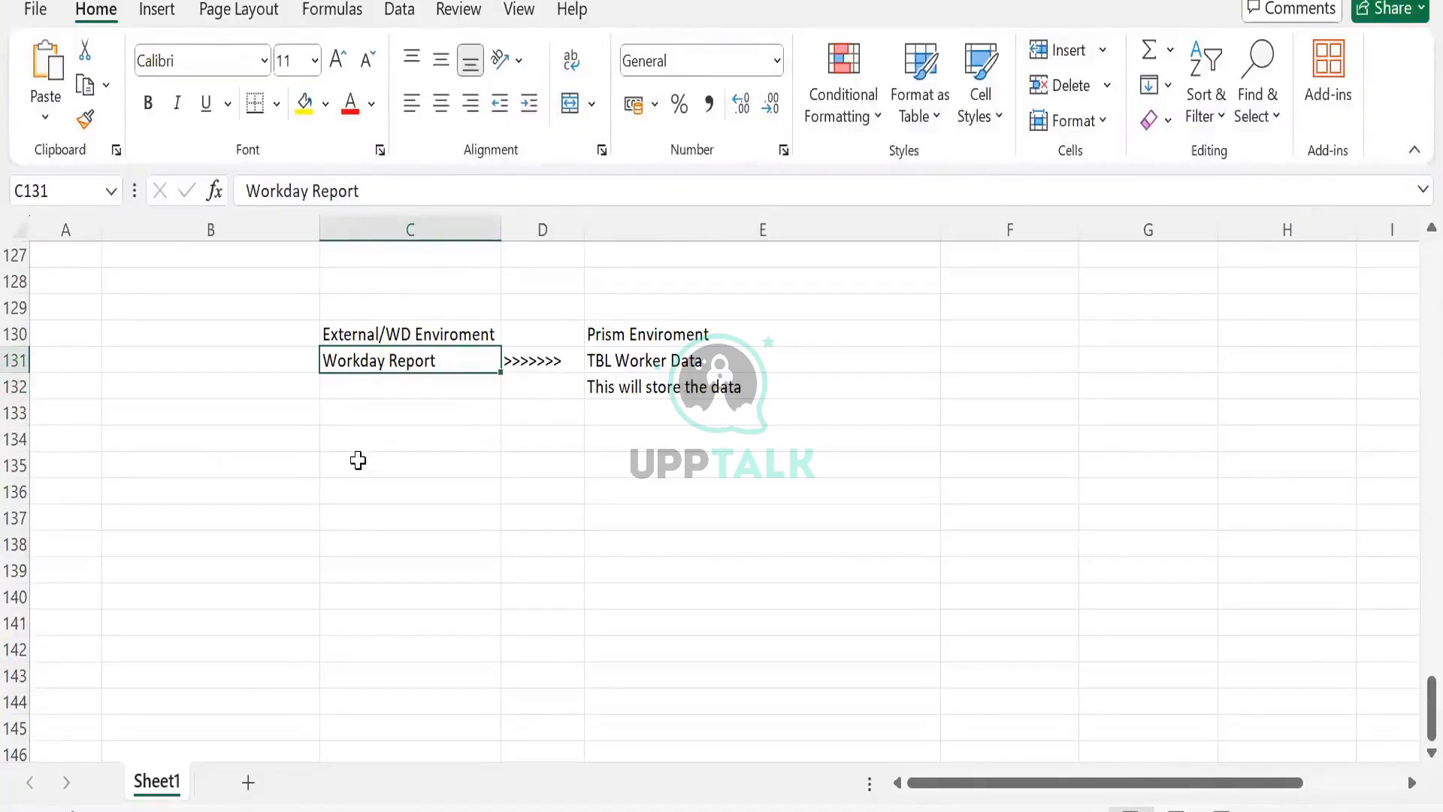
{"action": "left_click", "coordinate": [359, 461]}
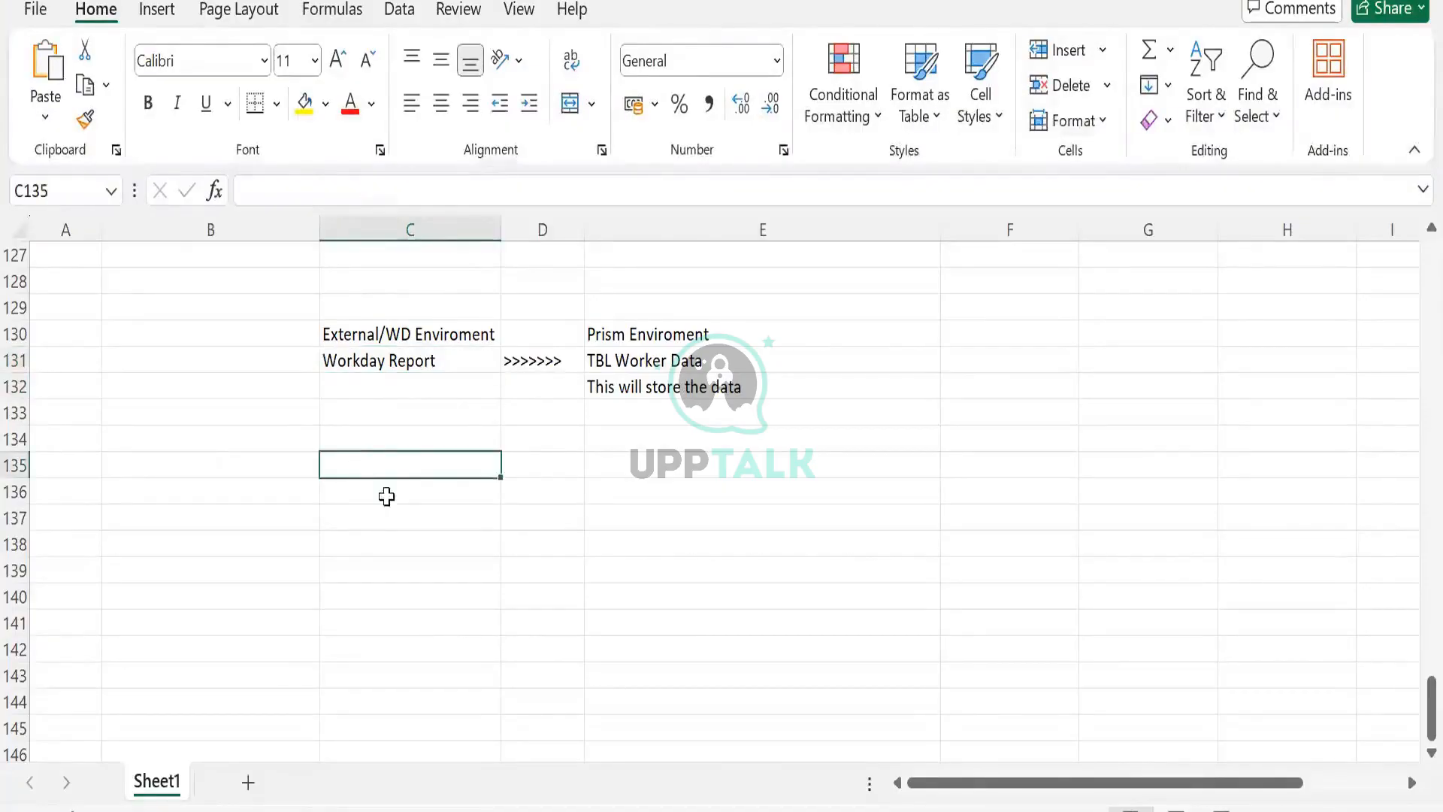
{"action": "left_click", "coordinate": [589, 485]}
{"action": "left_click", "coordinate": [550, 464]}
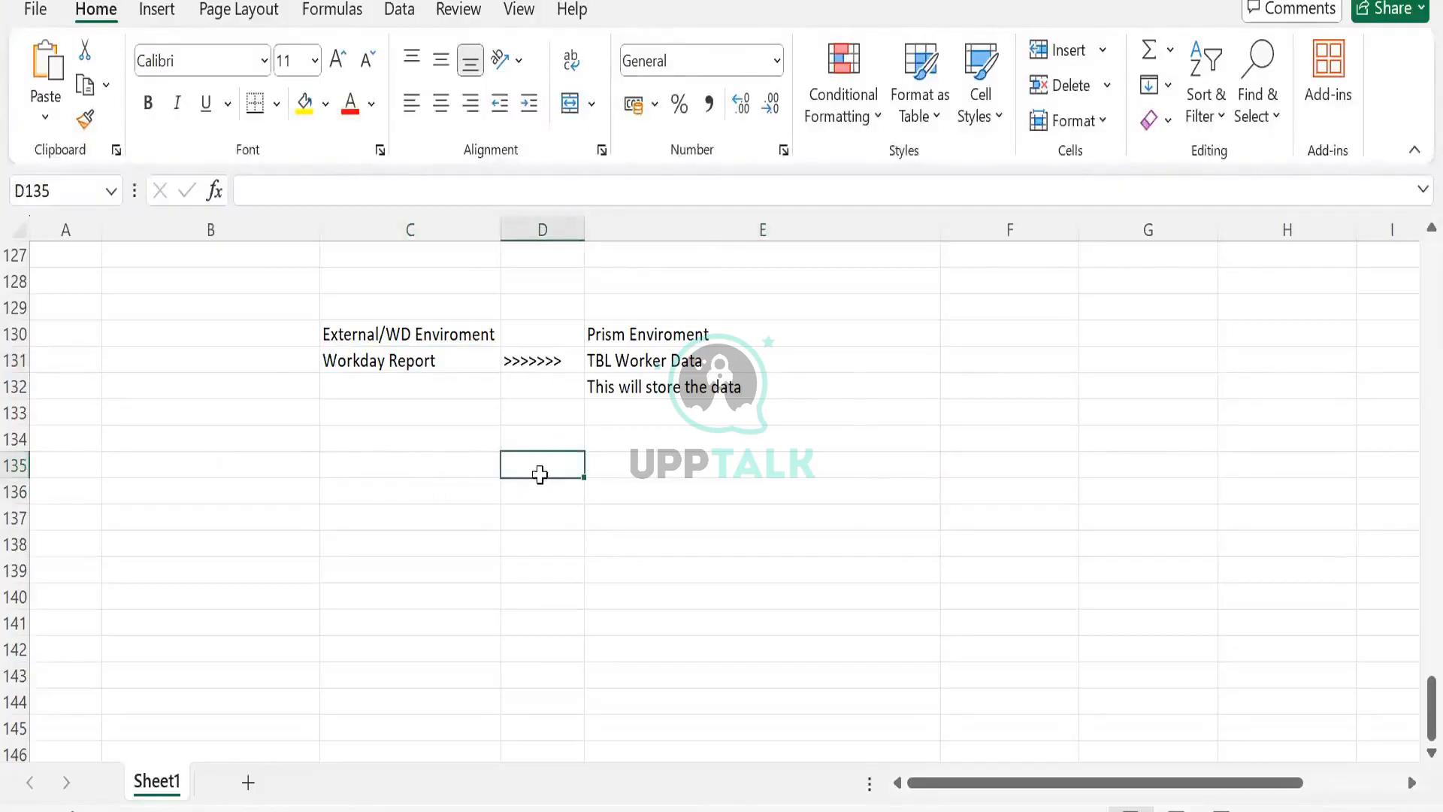
{"action": "key", "text": "Left"}
- Name the SFTP connection SAP to WD Load
{"action": "left_click", "coordinate": [538, 476]}
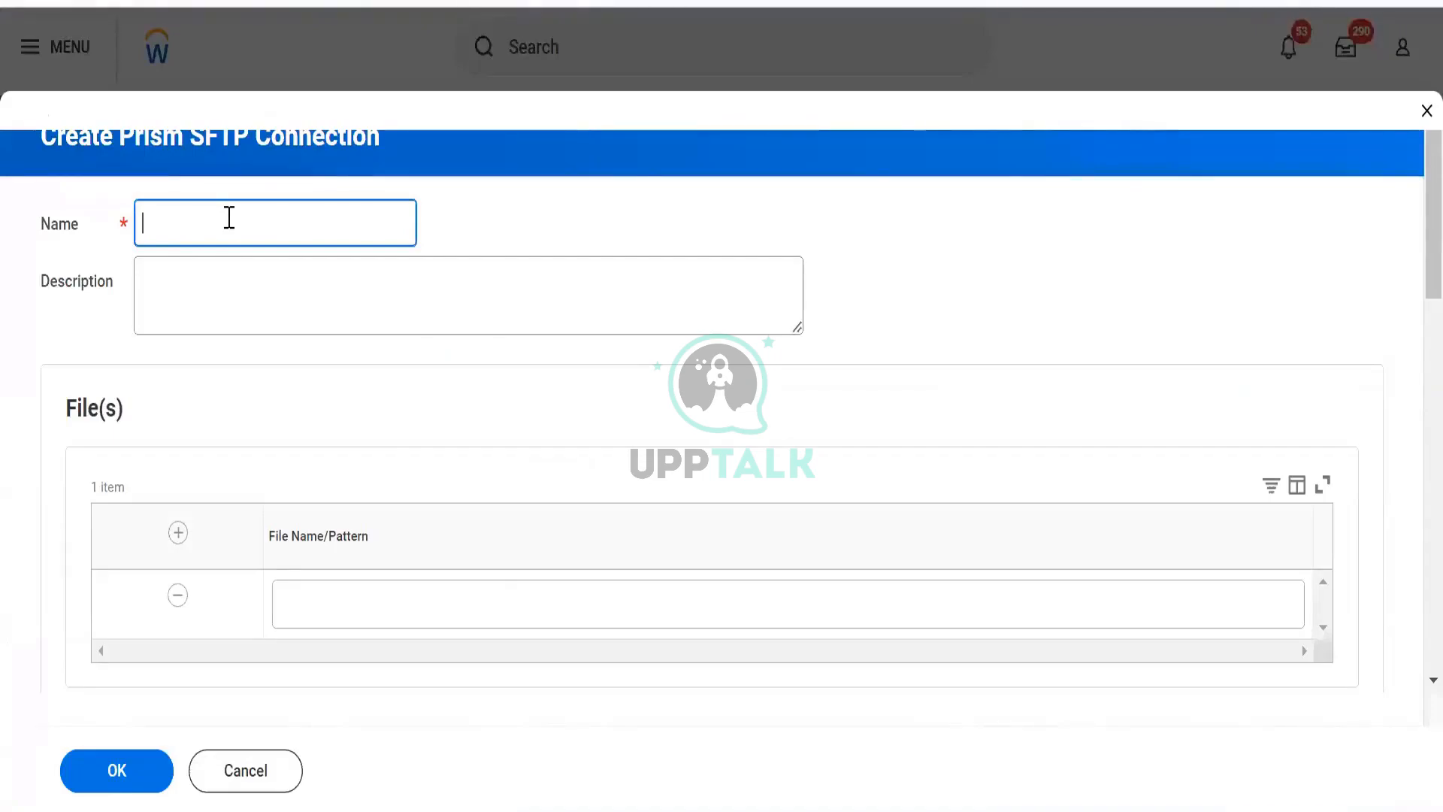
{"action": "type", "text": "SA"}
{"action": "key", "text": "BackSpace"}
{"action": "key", "text": "BackSpace"}
{"action": "type", "text": "SAP"}
{"action": "type", "text": "to WD Load"}
{"action": "scroll", "coordinate": [330, 346], "scroll_direction": "down", "scroll_amount": 4}
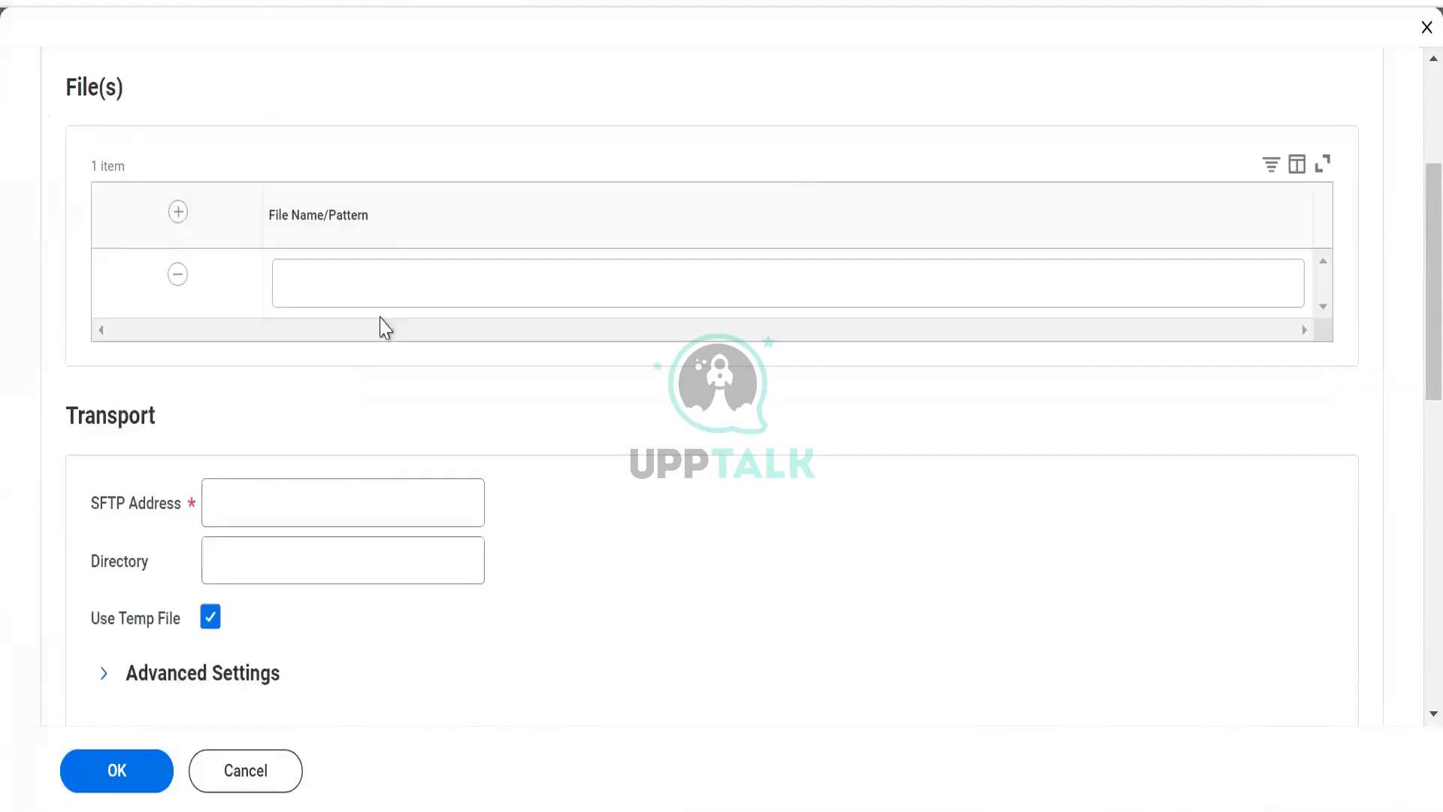
{"action": "left_click", "coordinate": [385, 289]}
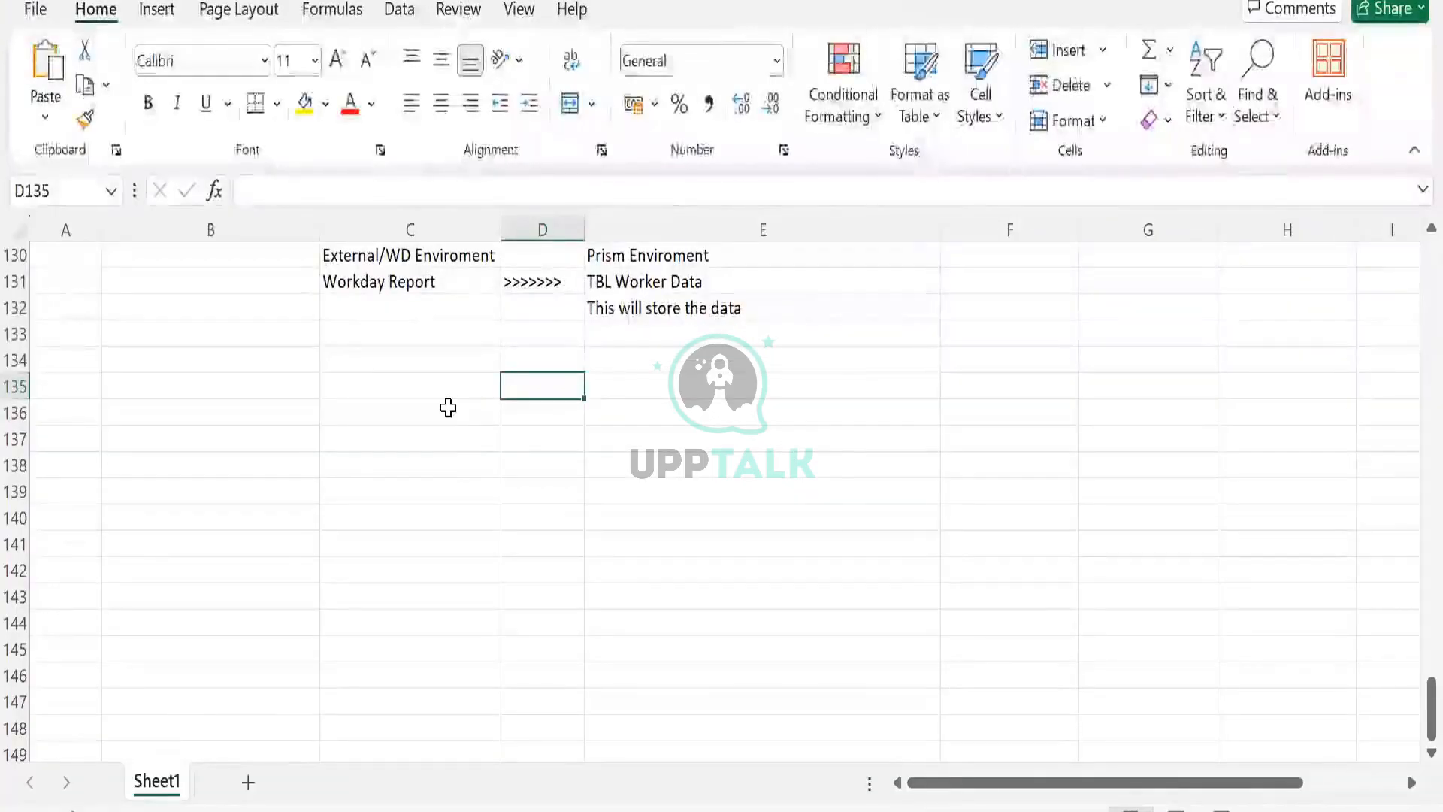
- Enter SFTP in cell C135 and Secure file transfer protocol in cell D135
{"action": "left_click", "coordinate": [433, 387]}
{"action": "type", "text": "SF"}
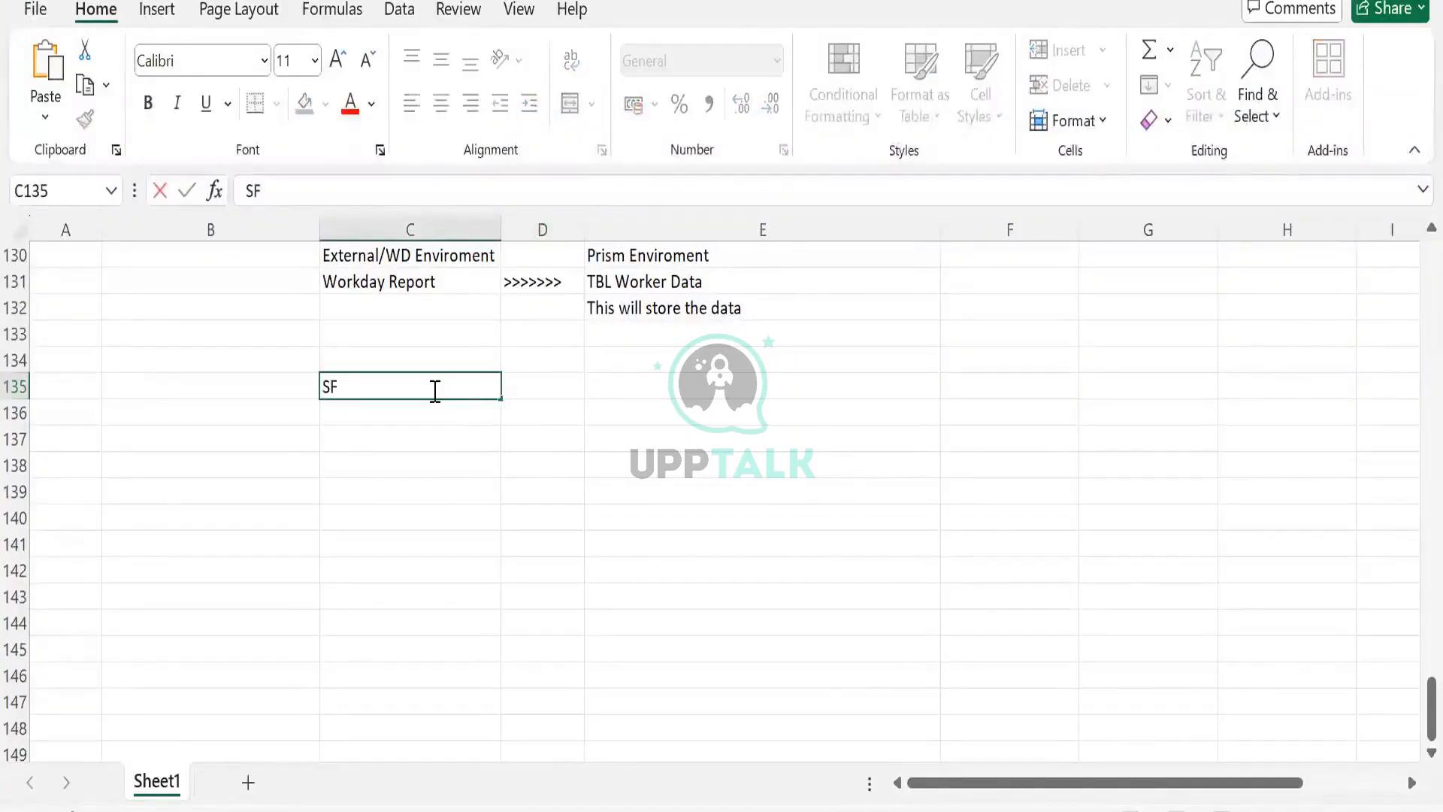
{"action": "type", "text": "TP"}
{"action": "key", "text": "Tab"}
{"action": "type", "text": "Sec"}
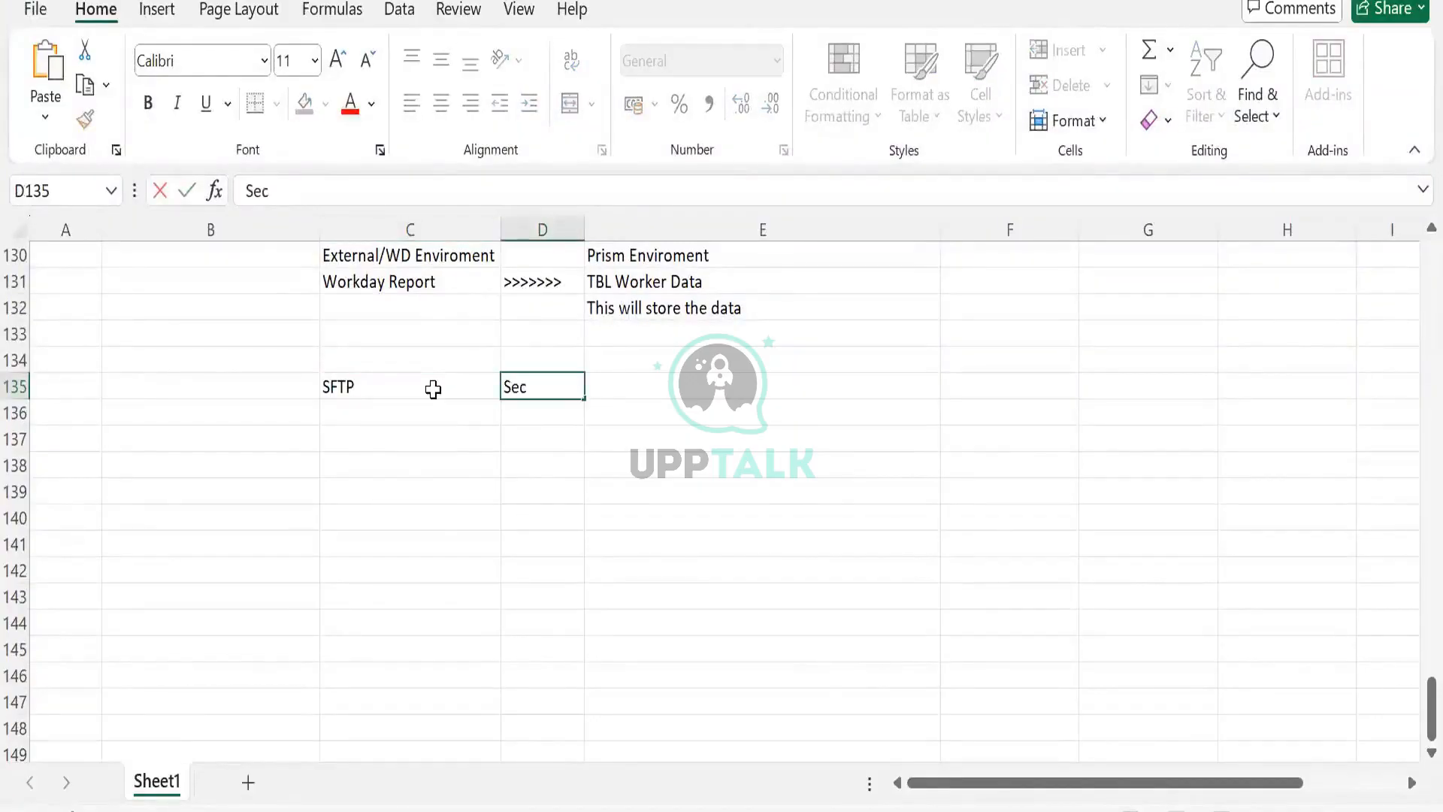
{"action": "type", "text": "ure file transfer pr"}
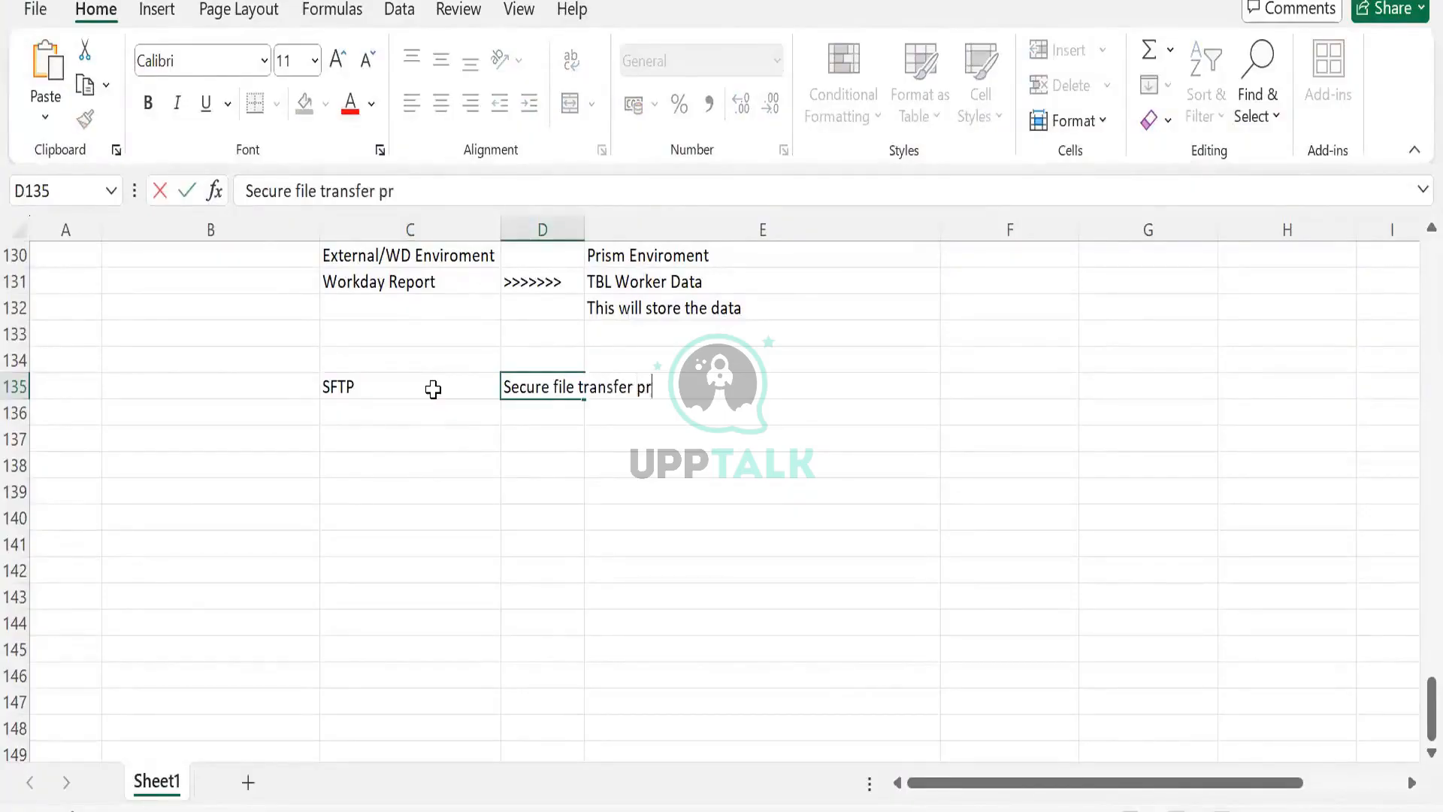
{"action": "type", "text": "otocol"}
{"action": "key", "text": "Return"}
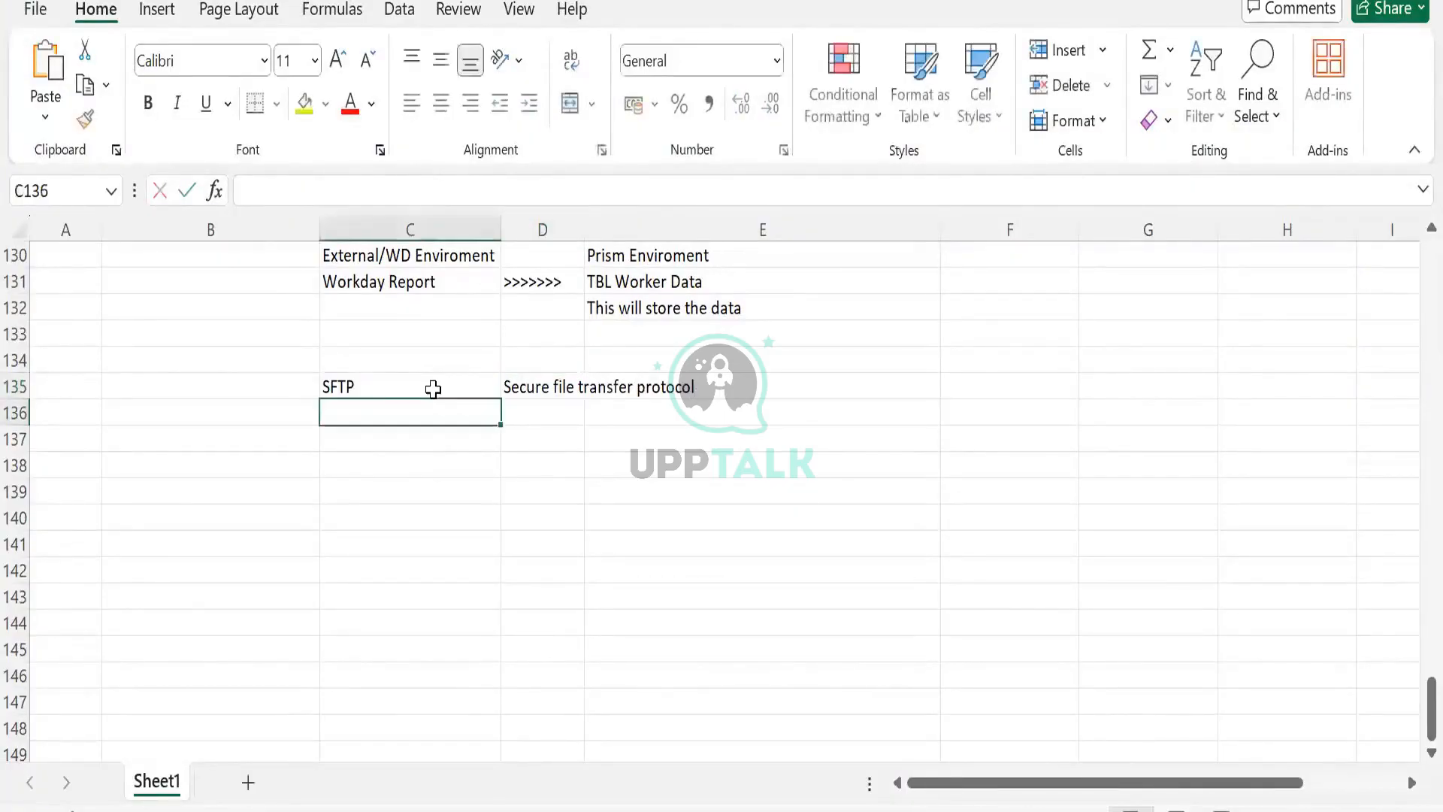
{"action": "left_click", "coordinate": [433, 389]}
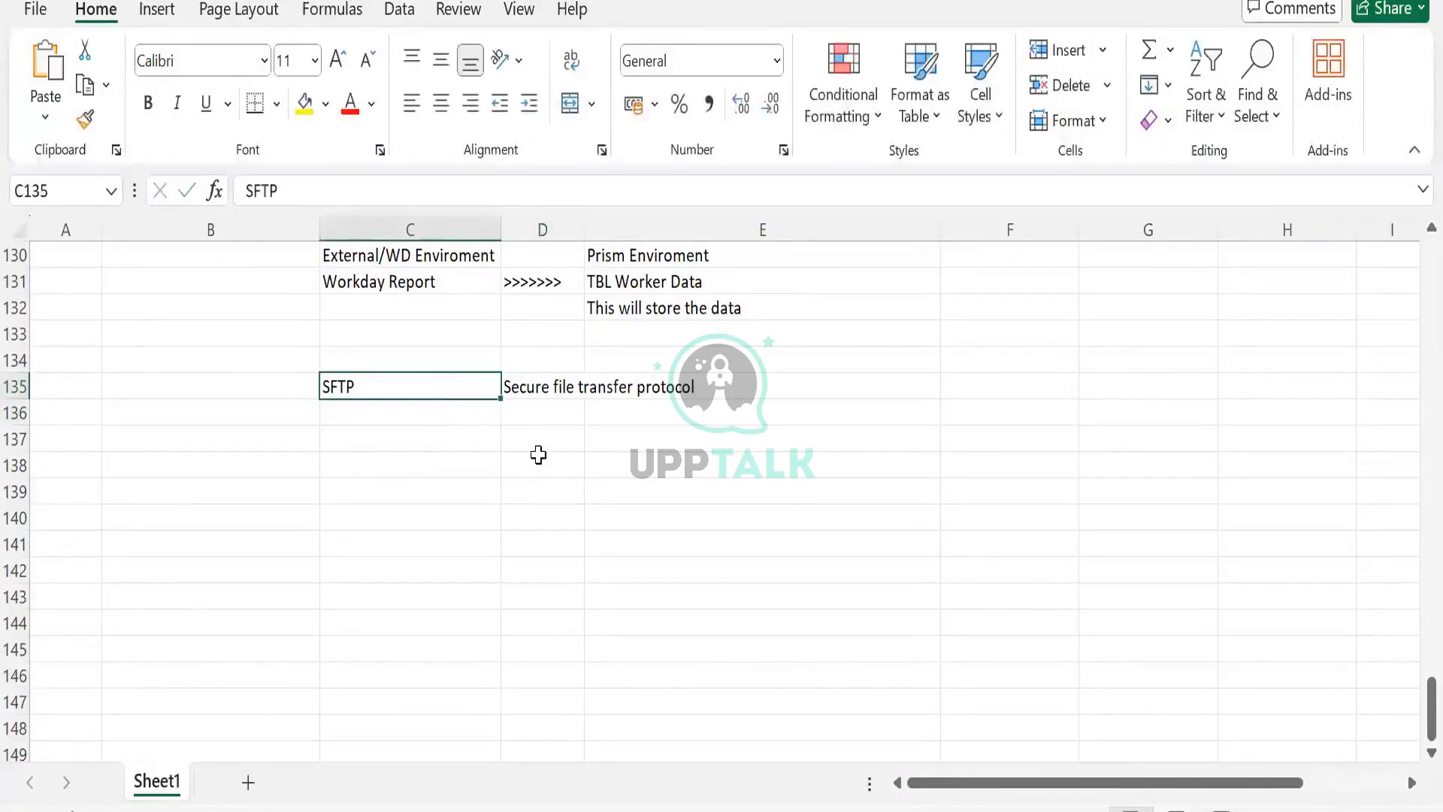
{"action": "left_click", "coordinate": [520, 393]}
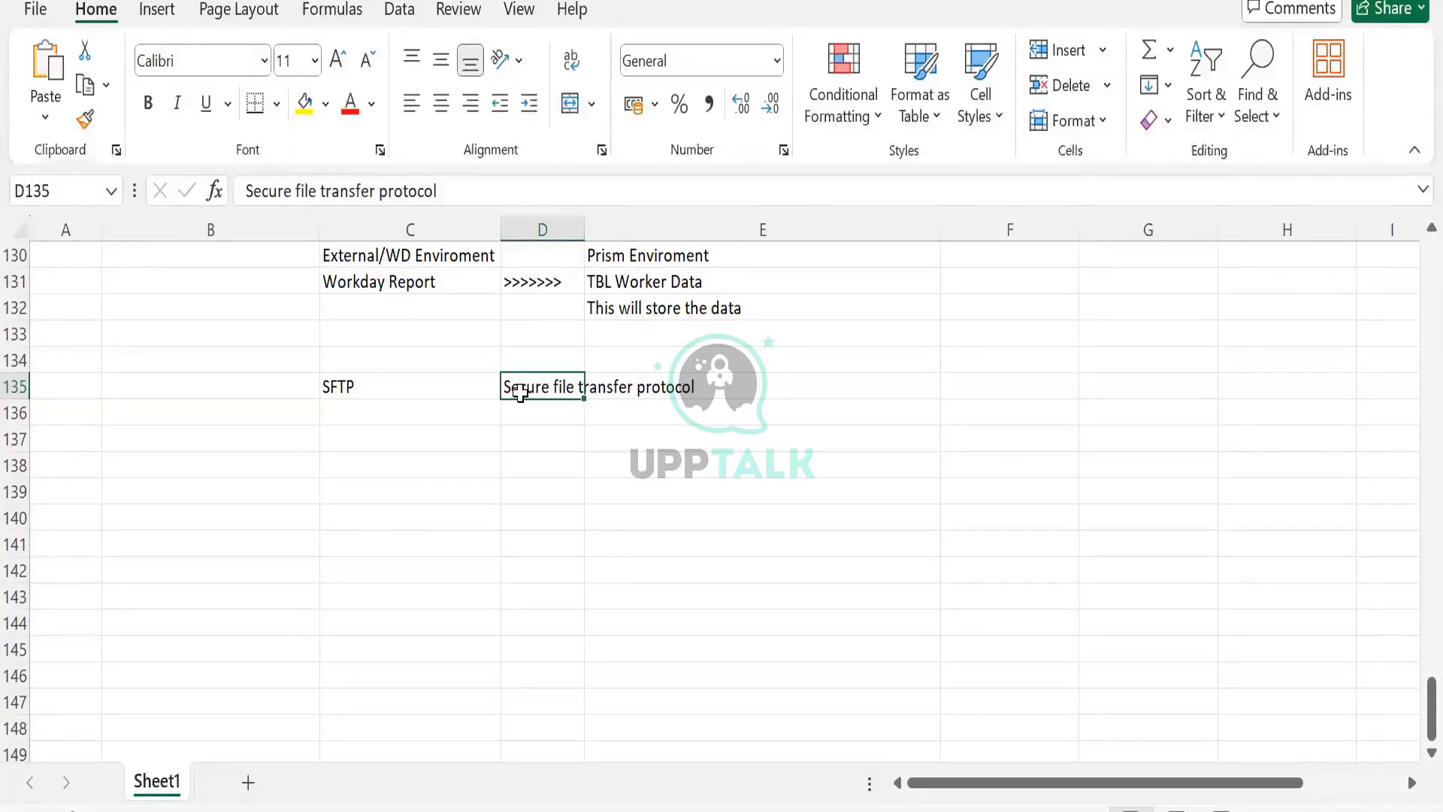
- Enter File in cell C138 and begin a label in cell E138
{"action": "left_click", "coordinate": [481, 465]}
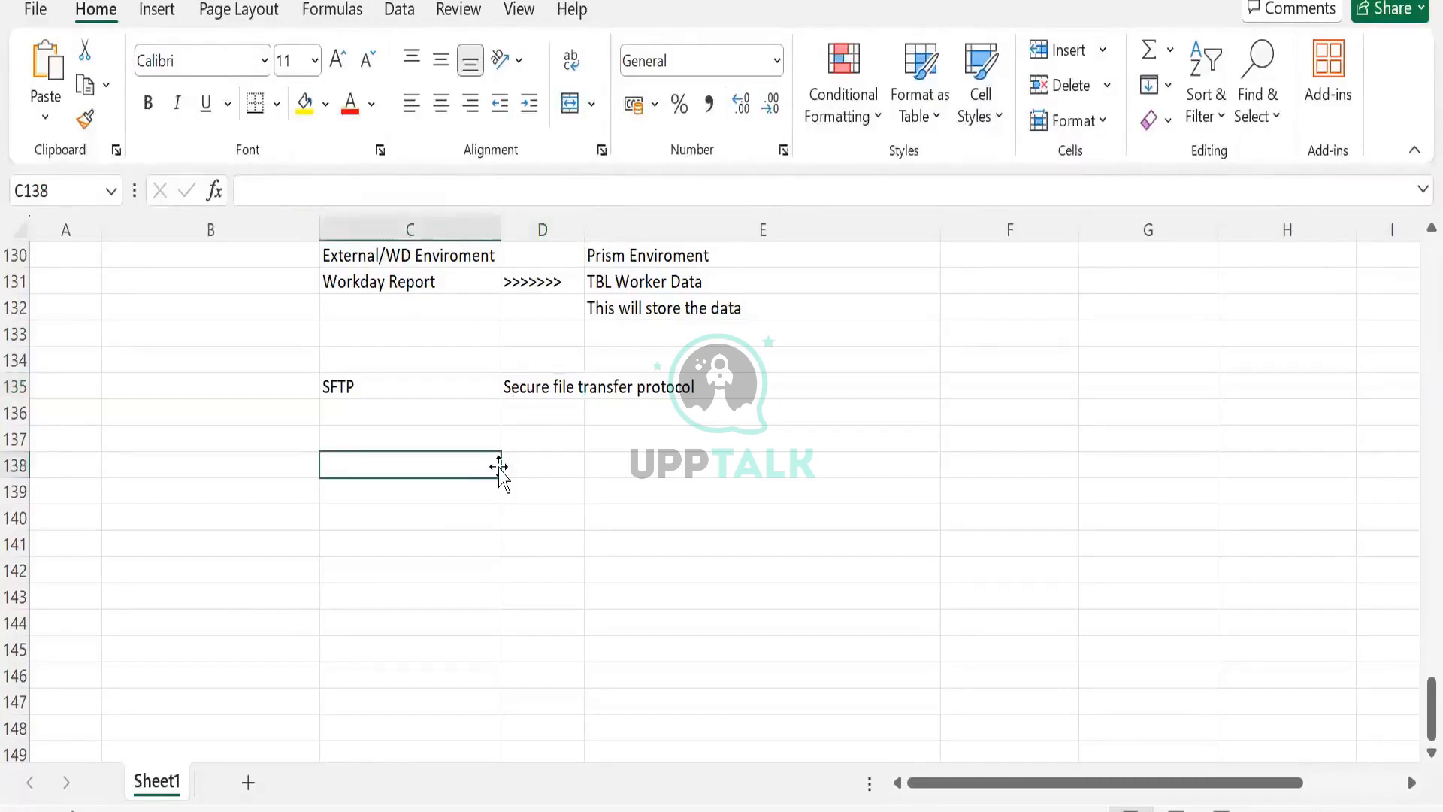
{"action": "type", "text": "Filer"}
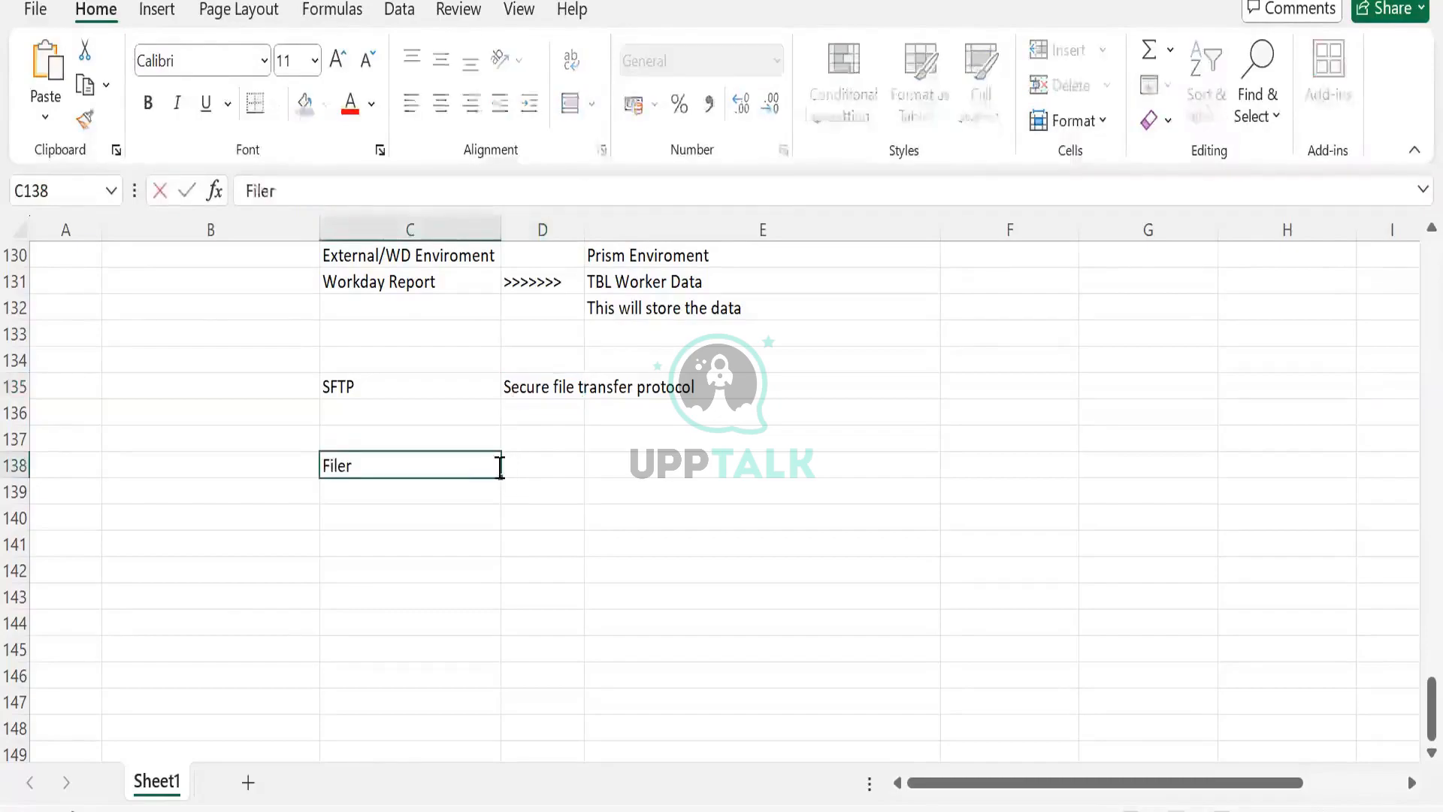
{"action": "key", "text": "BackSpace"}
{"action": "key", "text": "Tab"}
{"action": "key", "text": "Tab"}
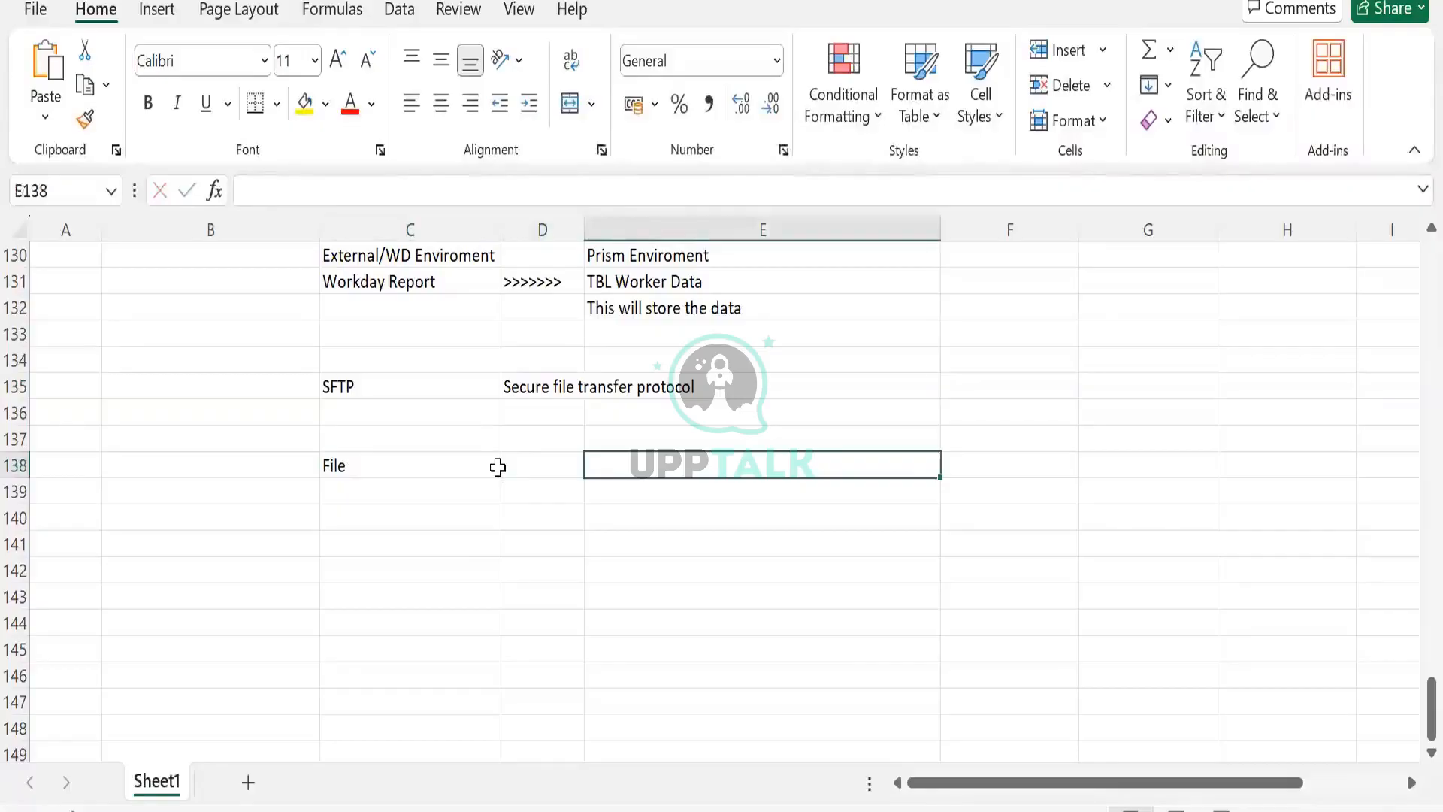
{"action": "type", "text": "Fil"}
{"action": "key", "text": "BackSpace"}
{"action": "key", "text": "BackSpace"}
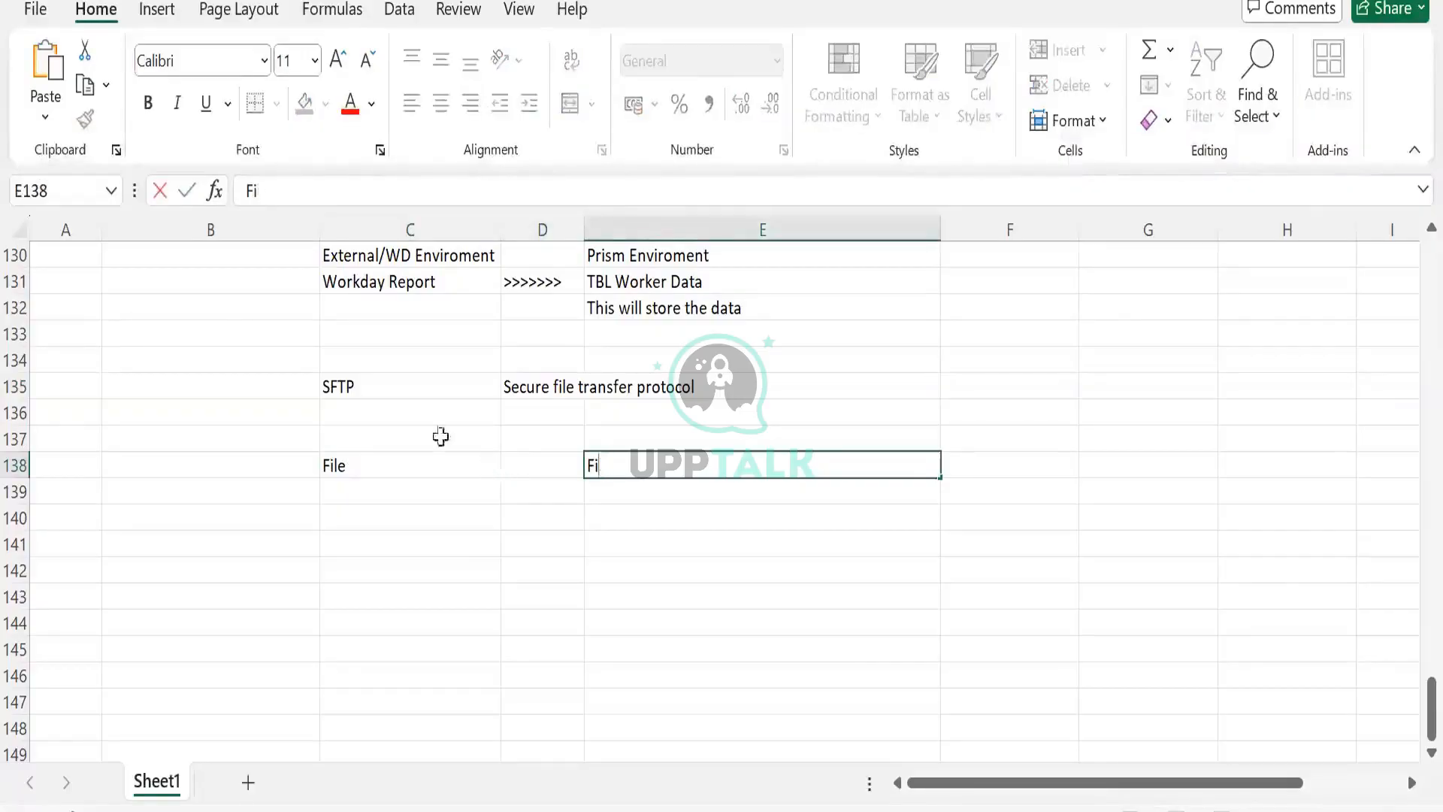
- Label cell C138 as Sys1 and cell E138 as Sys2
{"action": "left_click", "coordinate": [443, 454]}
{"action": "type", "text": "Sys1"}
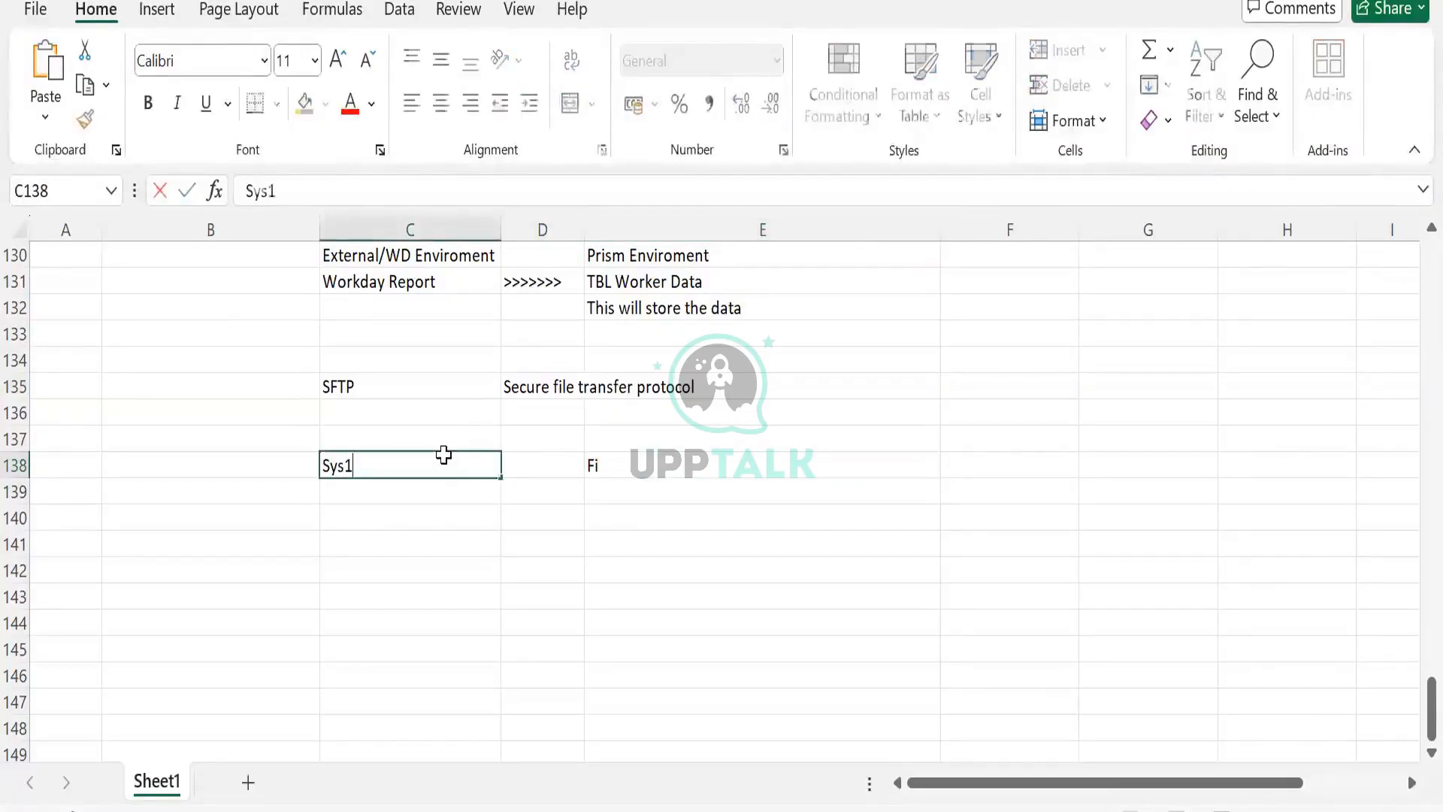
{"action": "key", "text": "Tab"}
{"action": "key", "text": "Tab"}
{"action": "type", "text": "Sys2"}
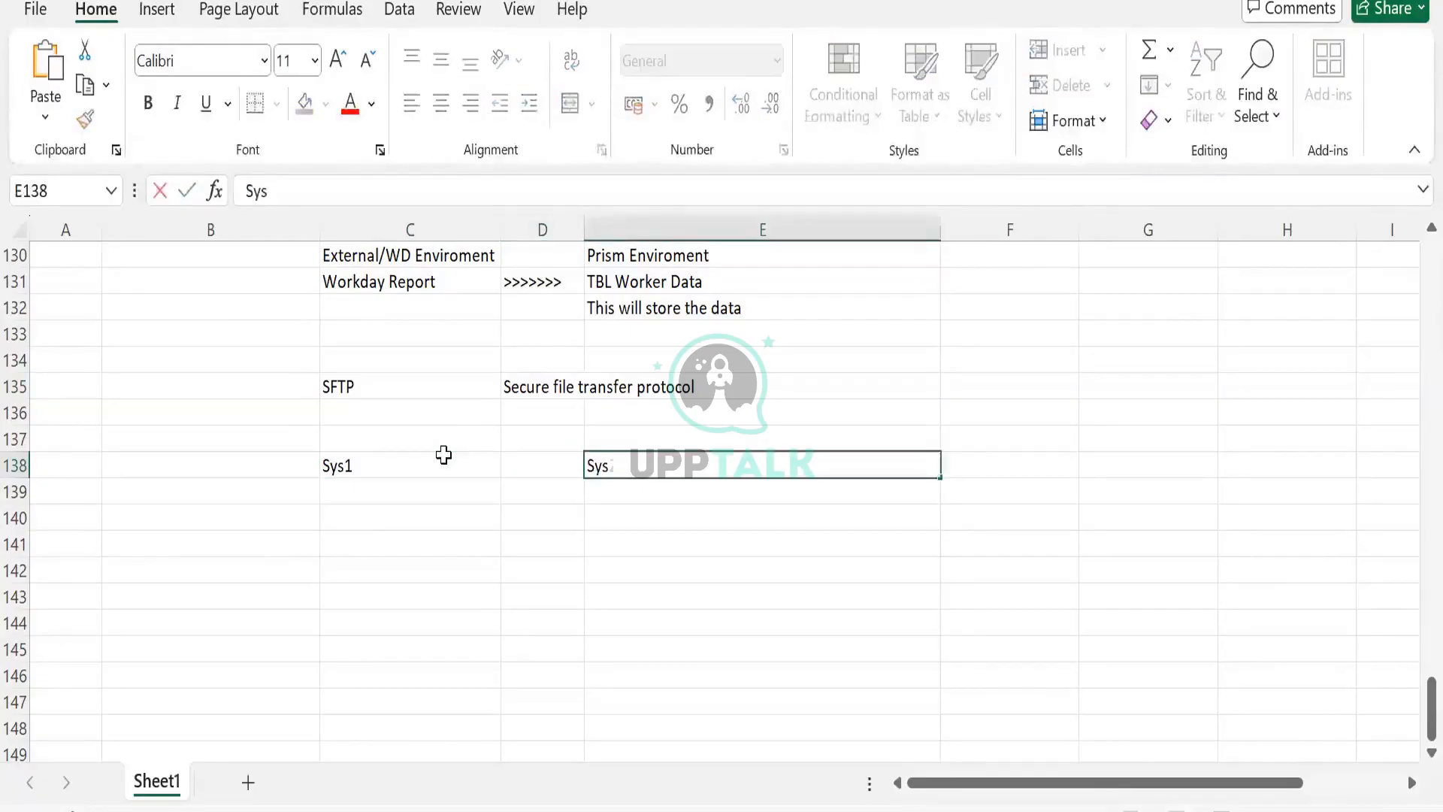
{"action": "key", "text": "Tab"}
{"action": "left_click", "coordinate": [443, 454]}
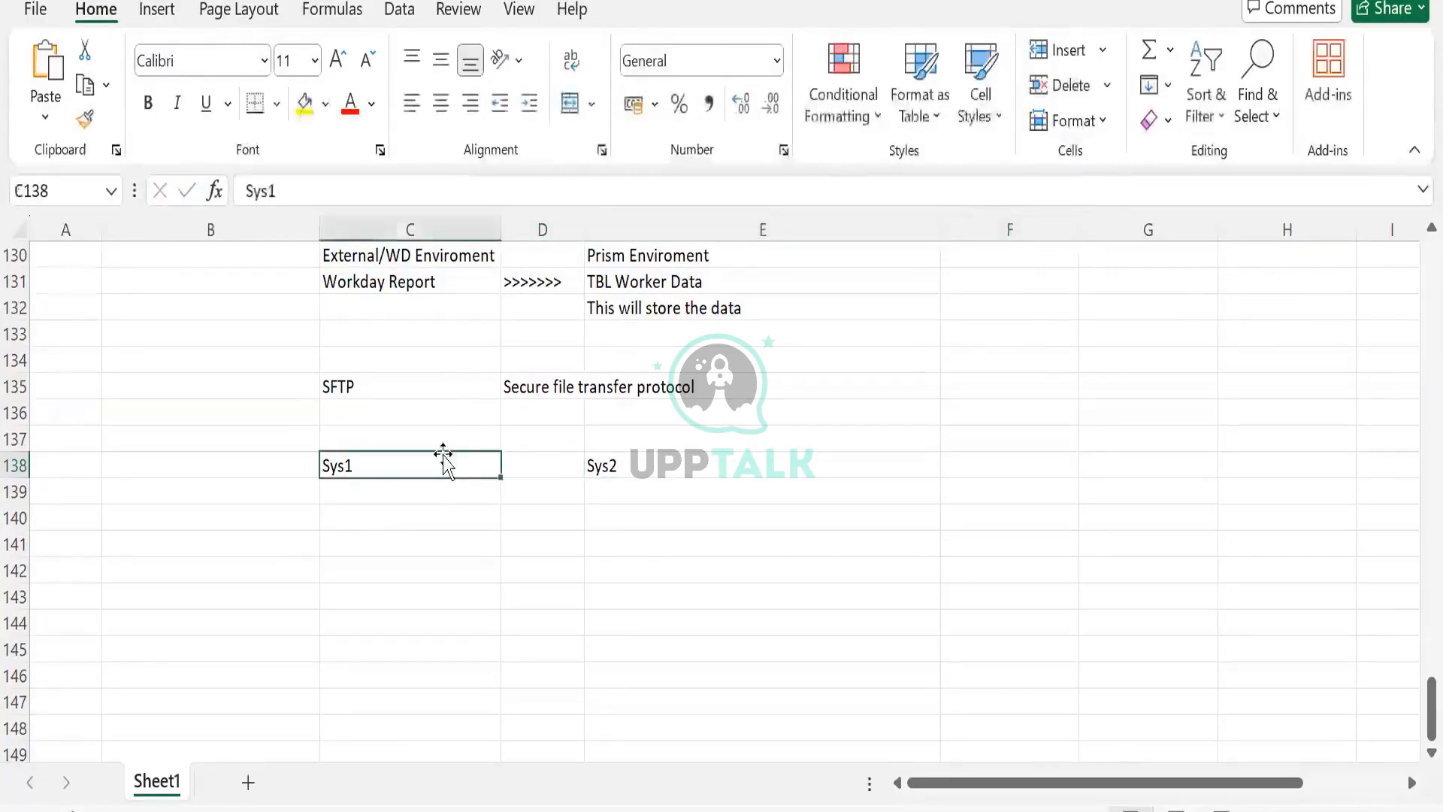
- Enter SAP in cell C139 and WD in cell E139
{"action": "left_click", "coordinate": [405, 505]}
{"action": "type", "text": "SAP"}
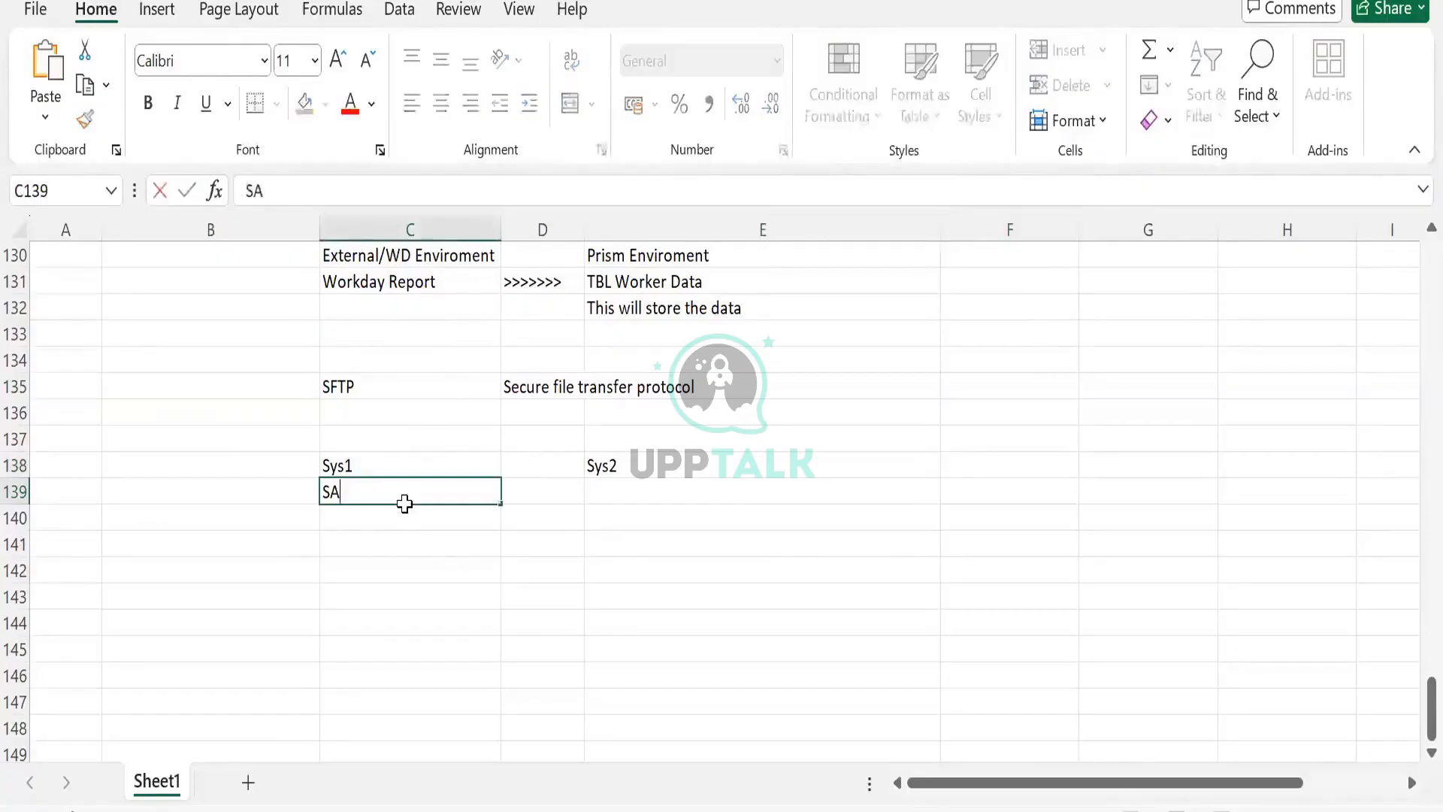
{"action": "key", "text": "Tab"}
{"action": "key", "text": "Tab"}
{"action": "type", "text": "WD"}
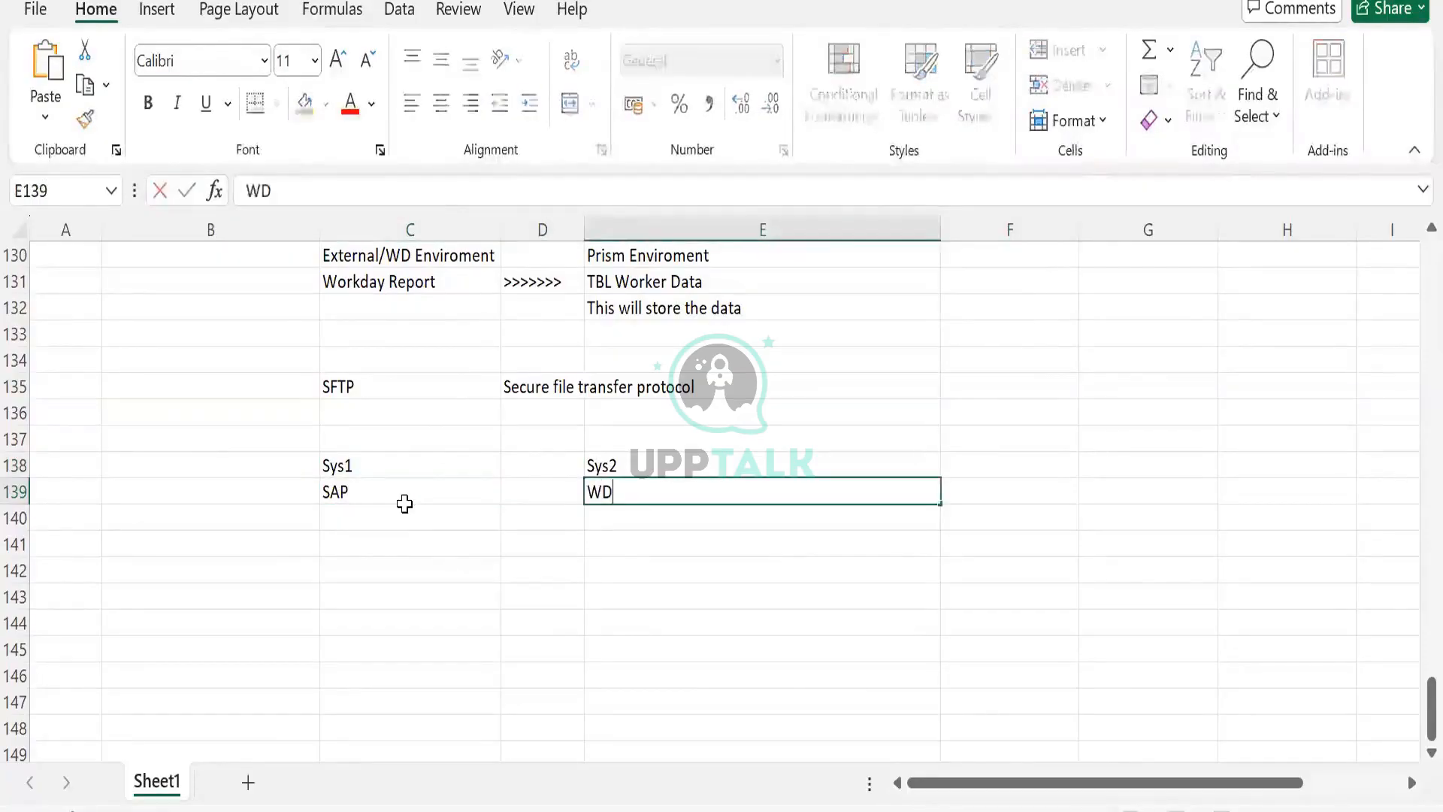
{"action": "key", "text": "Return"}
- Enter >>>>> in cell D138 as an arrow between Sys1 and Sys2
{"action": "left_click", "coordinate": [644, 488]}
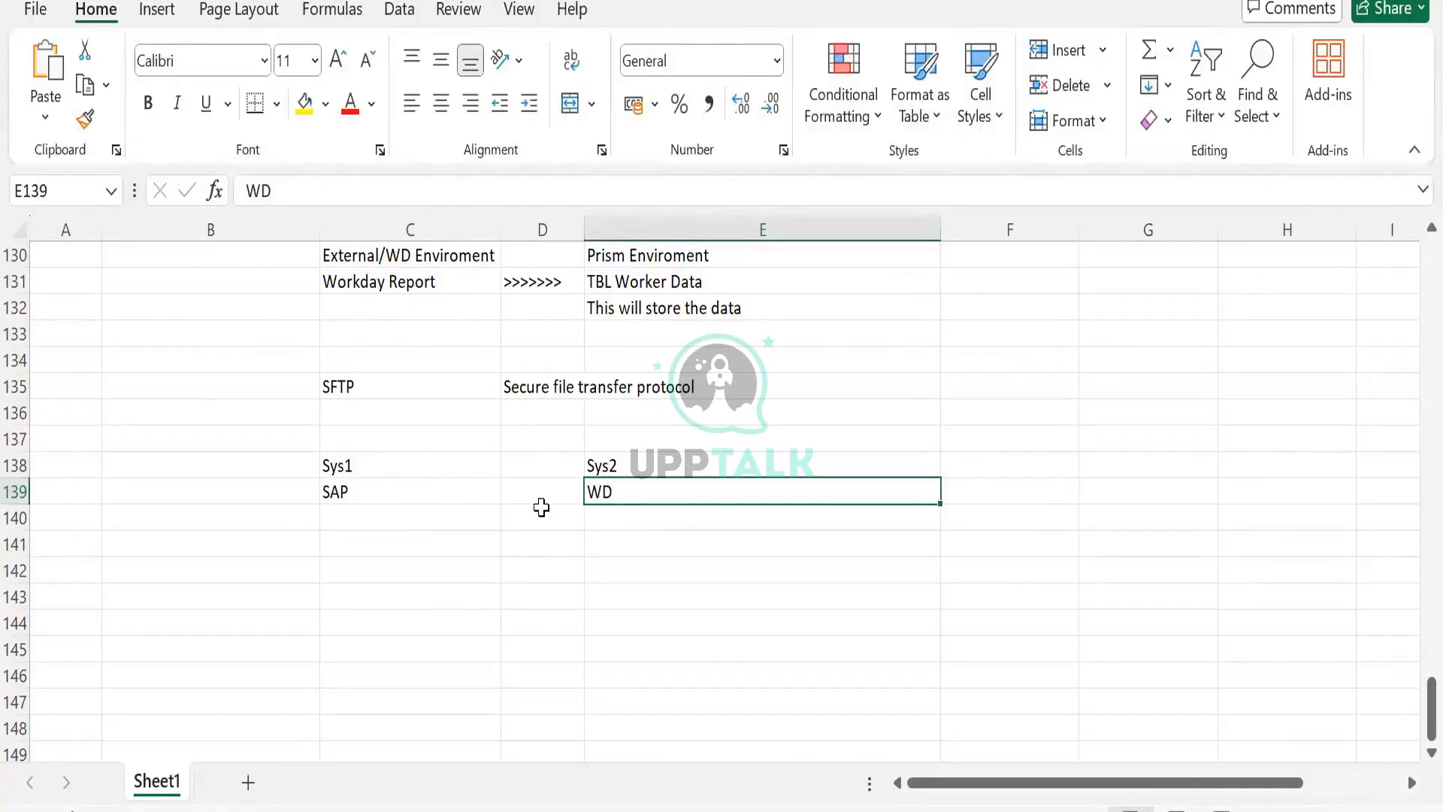
{"action": "left_click", "coordinate": [533, 465]}
{"action": "type", "text": ">>>>"}
{"action": "key", "text": "Tab"}
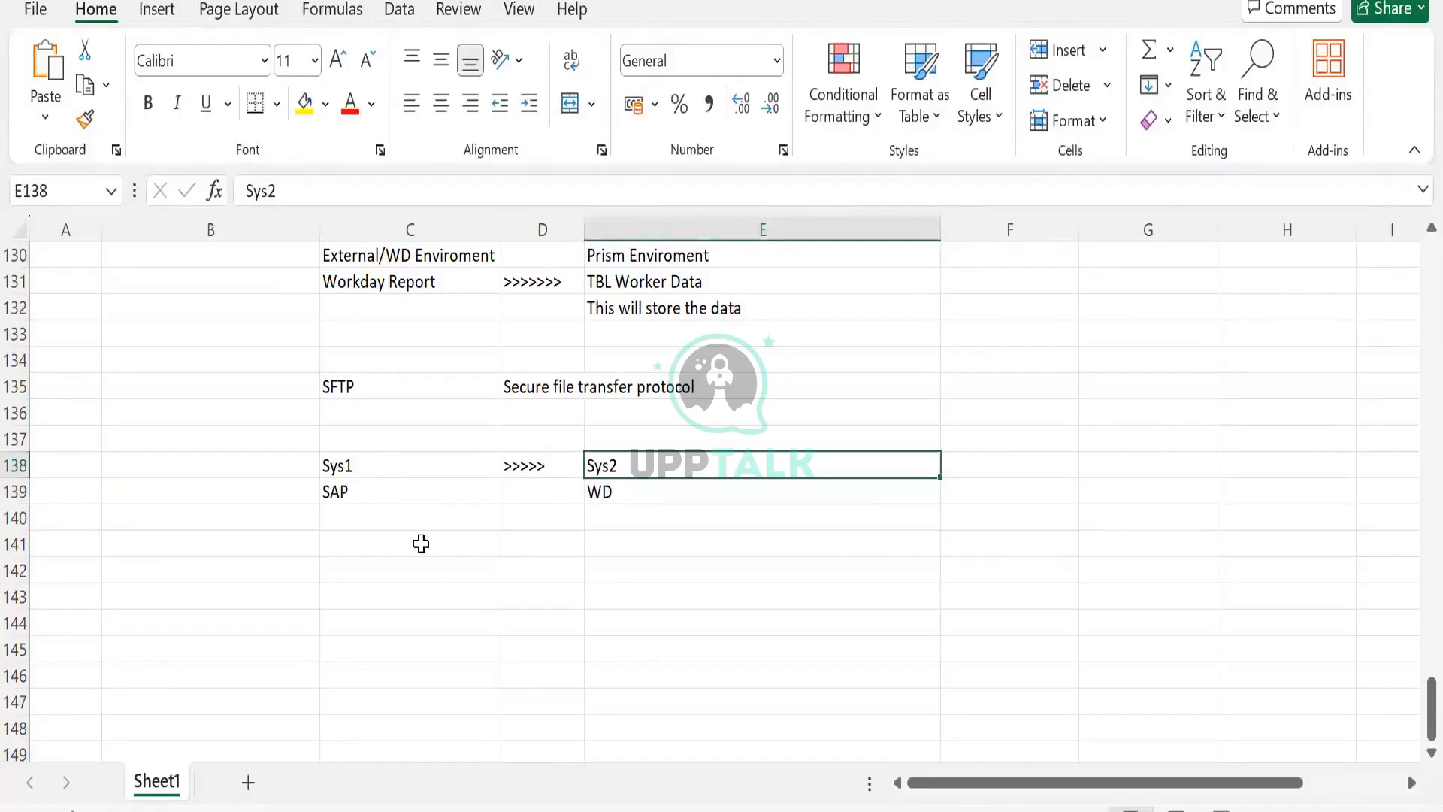
- Move the Sys2 and WD labels from E138:E139 over to G138:G139
{"action": "left_click", "coordinate": [350, 406]}
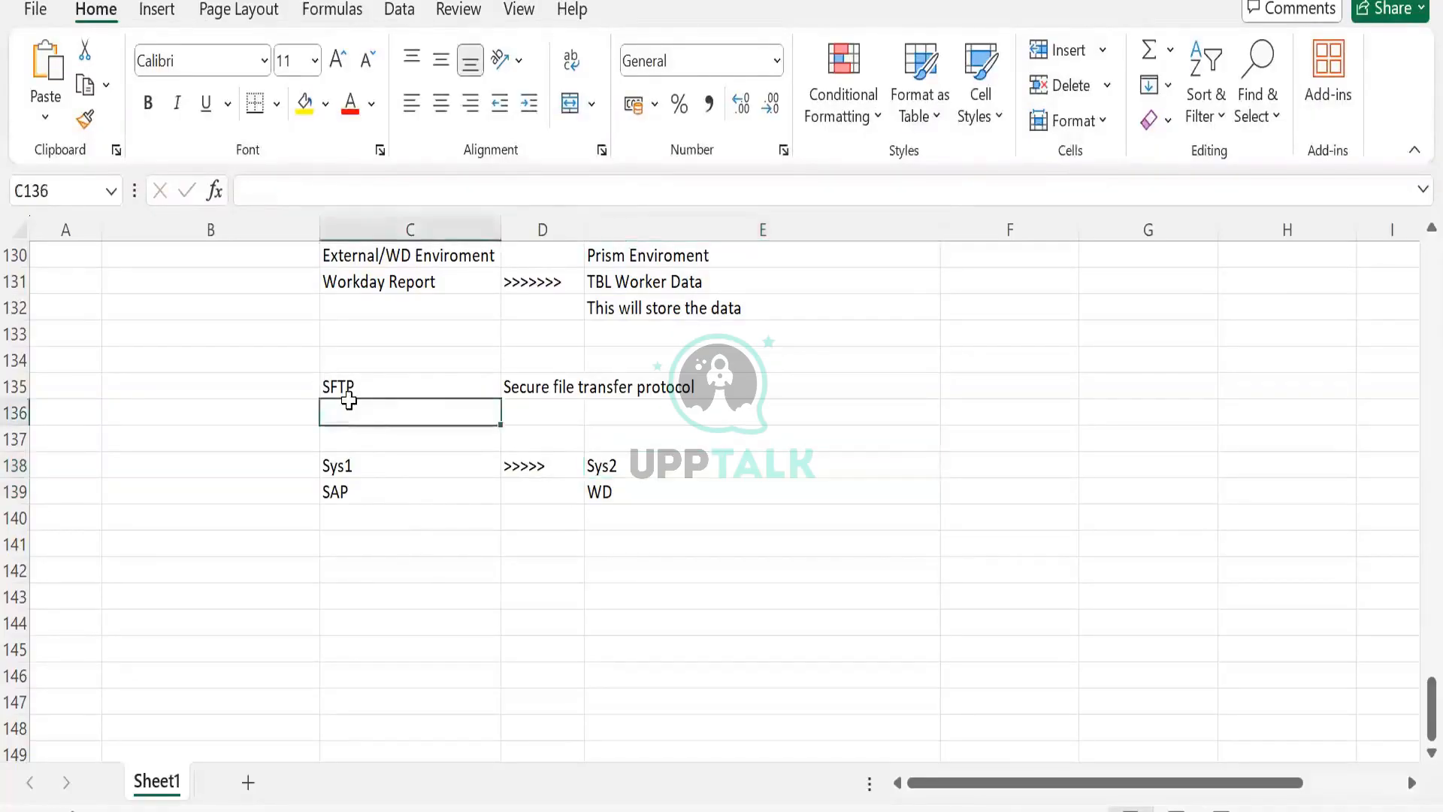
{"action": "left_click", "coordinate": [391, 460]}
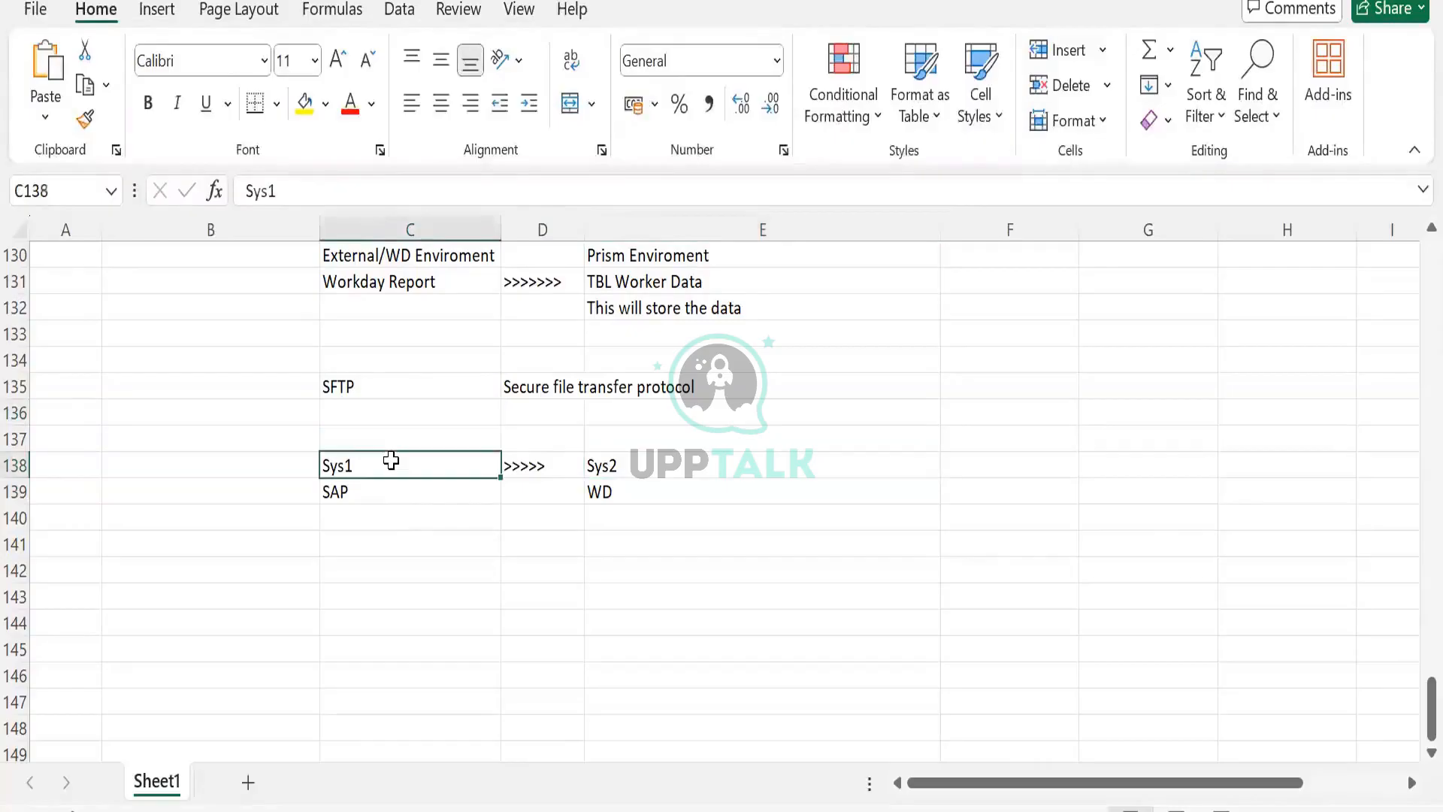
{"action": "left_click", "coordinate": [629, 486]}
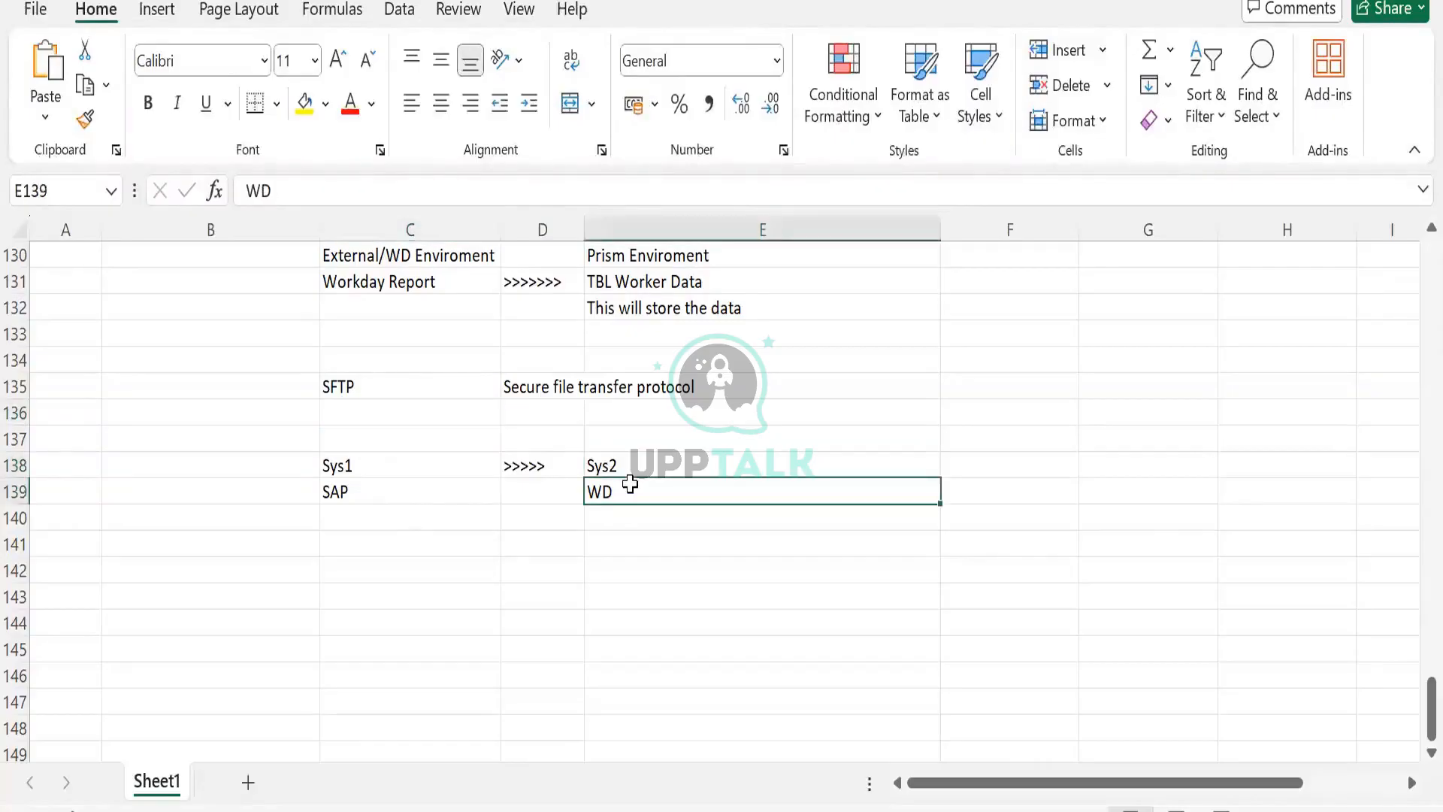
{"action": "left_click_drag", "start_coordinate": [629, 461], "coordinate": [595, 492]}
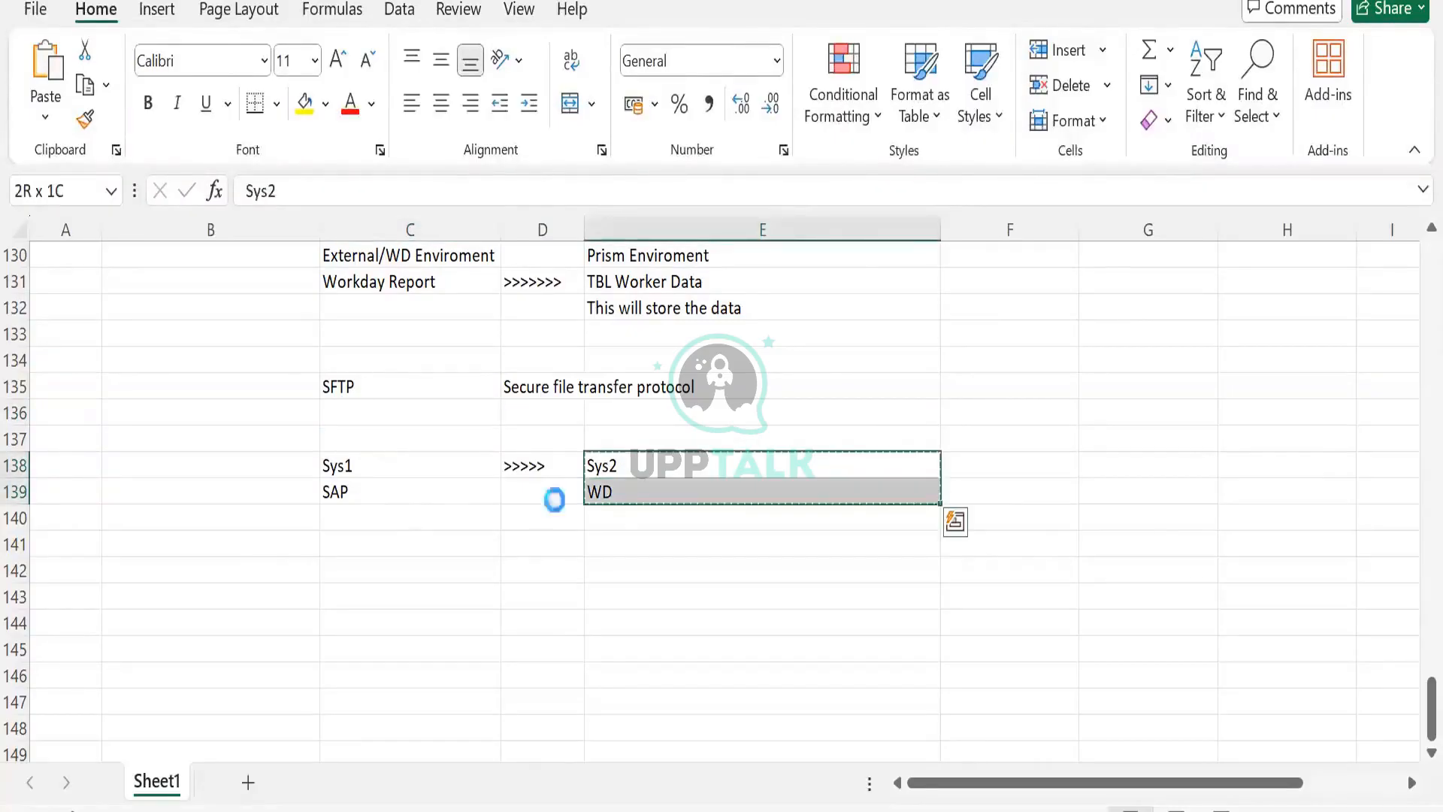
{"action": "key", "text": "ctrl+c"}
{"action": "left_click", "coordinate": [1023, 488]}
{"action": "left_click", "coordinate": [1024, 461]}
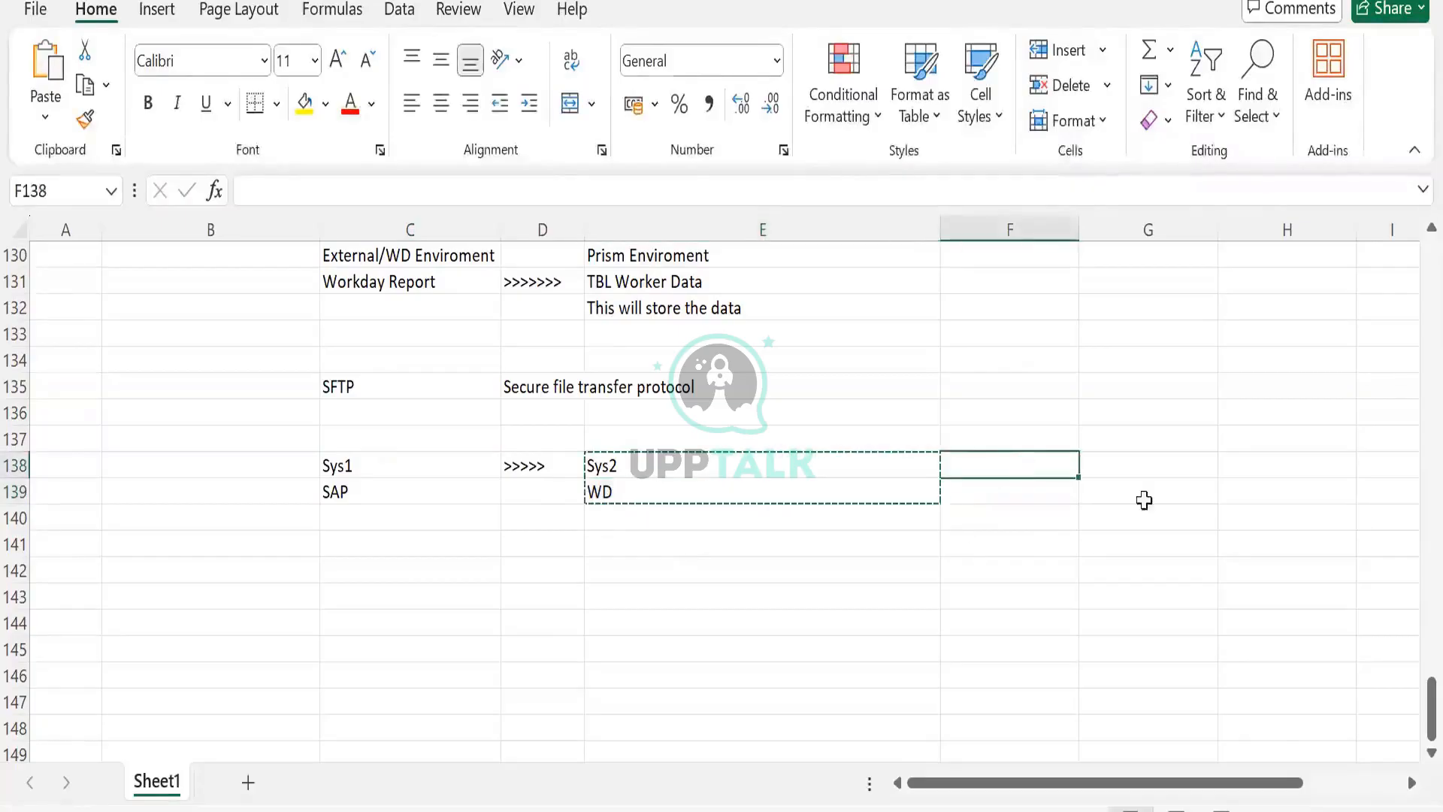
{"action": "left_click", "coordinate": [1161, 467]}
{"action": "key", "text": "ctrl+v"}
- Enter Cloud Folder in cell E138 and SFTP in cell E139 between the SAP and WD systems
{"action": "left_click", "coordinate": [701, 438]}
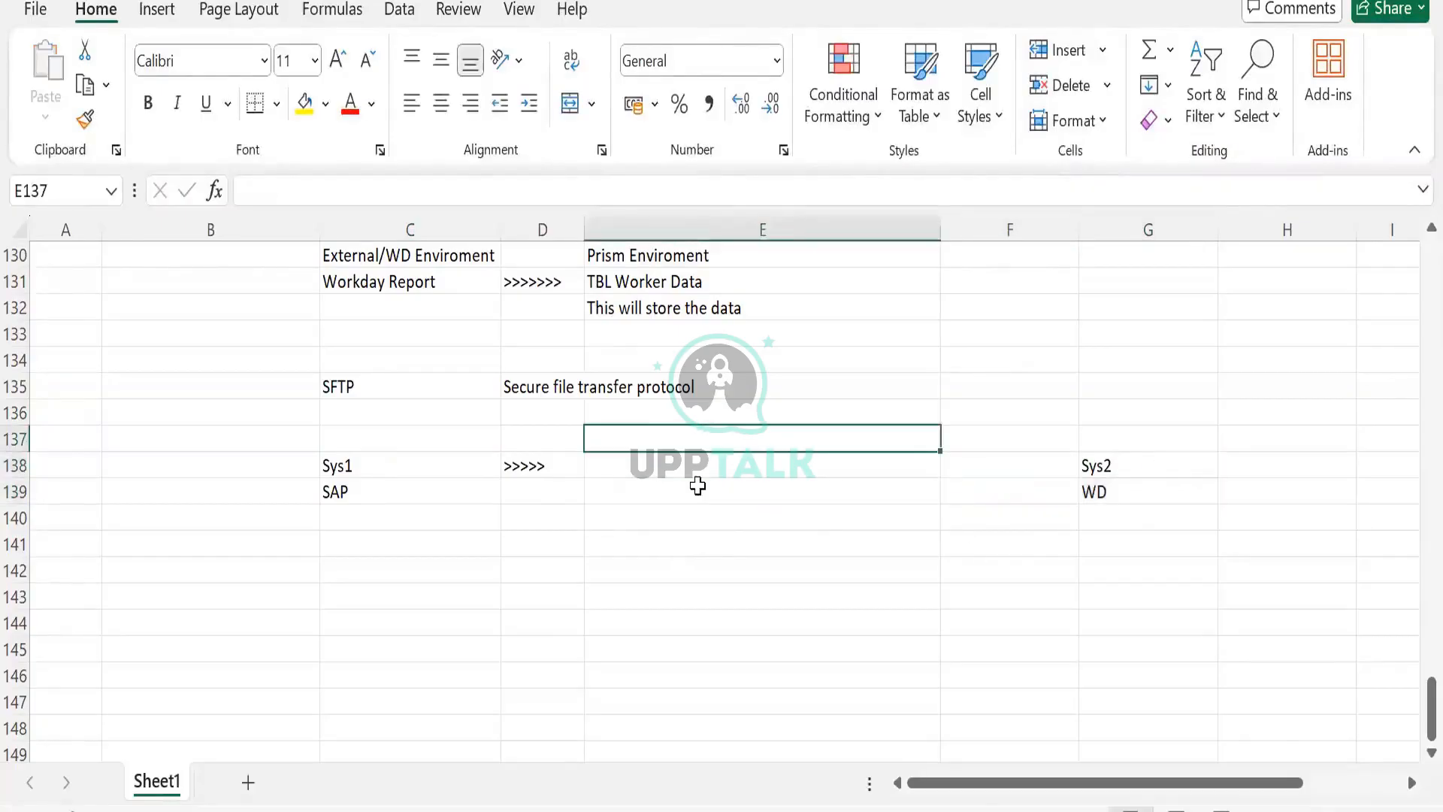
{"action": "left_click", "coordinate": [706, 471]}
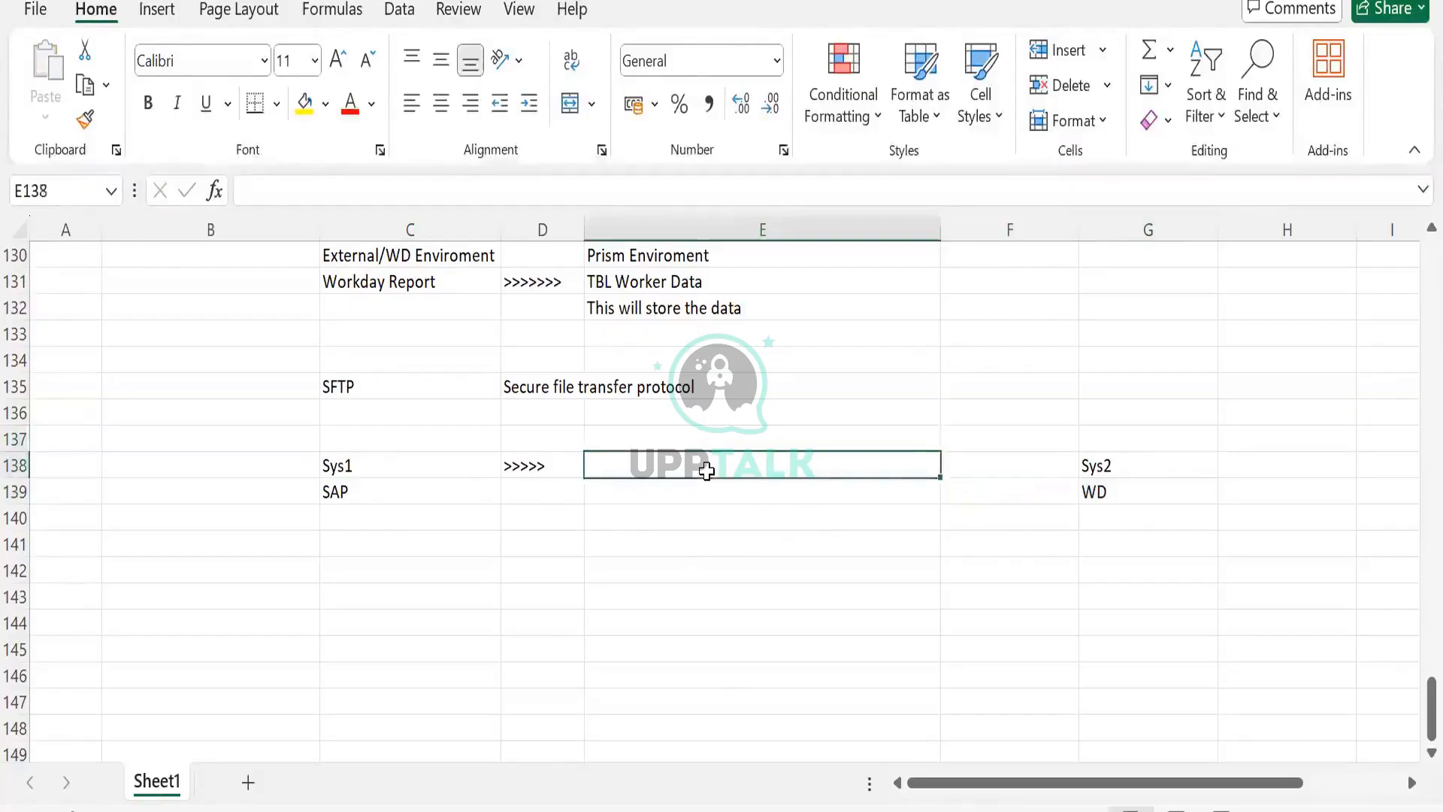
{"action": "type", "text": "Clou"}
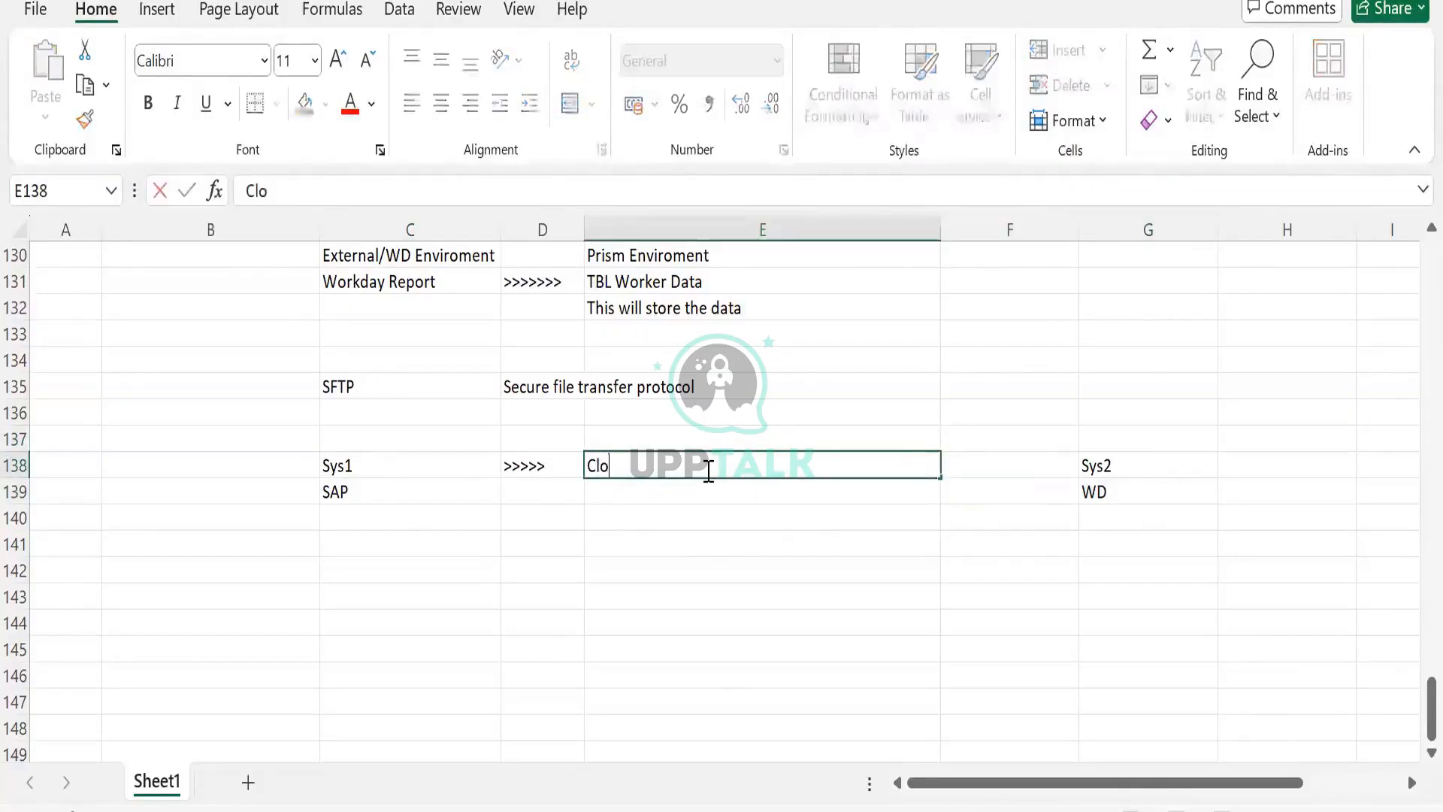
{"action": "key", "text": "BackSpace"}
{"action": "key", "text": "BackSpace"}
{"action": "type", "text": "oud Folder"}
{"action": "key", "text": "Return"}
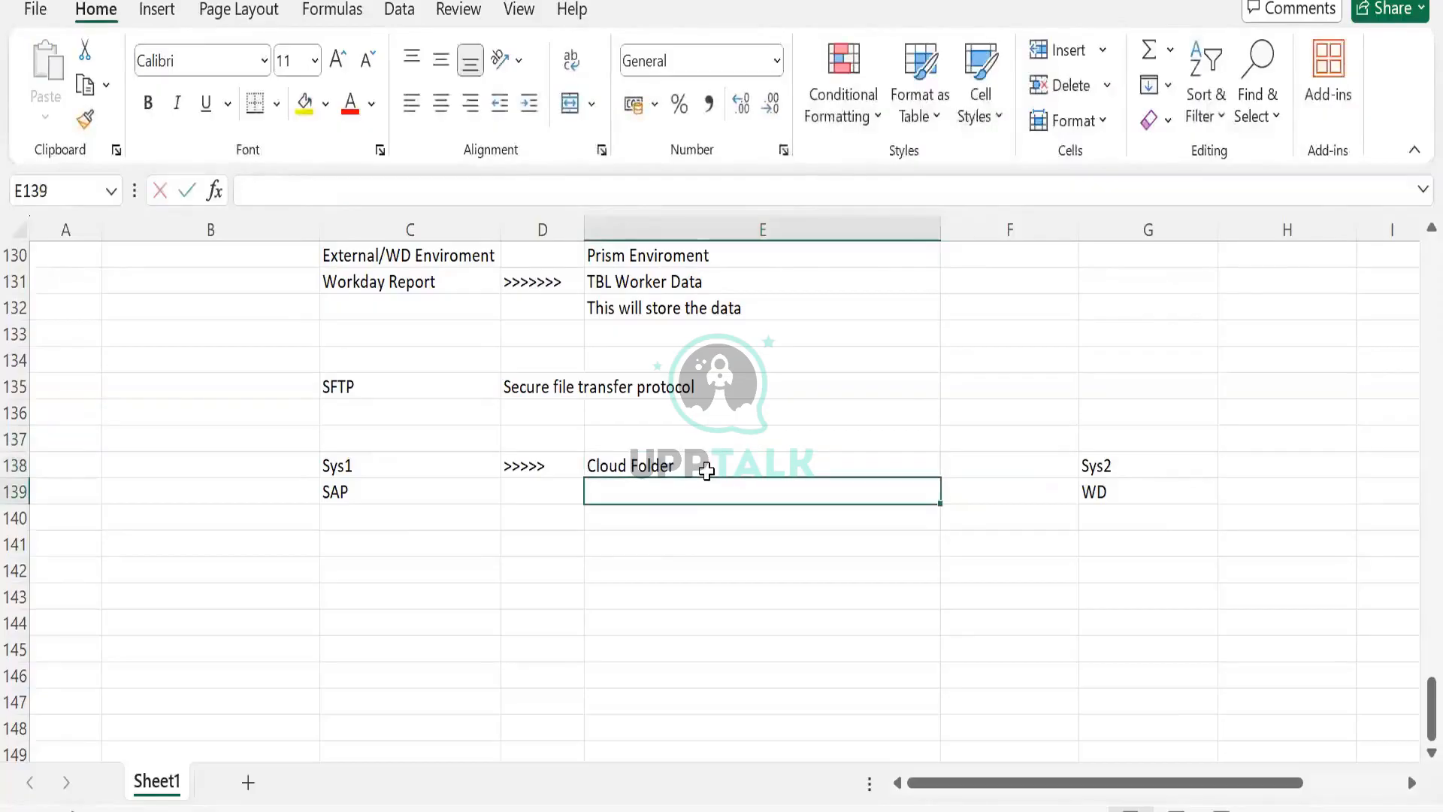
{"action": "type", "text": "SFTP"}
{"action": "key", "text": "Tab"}
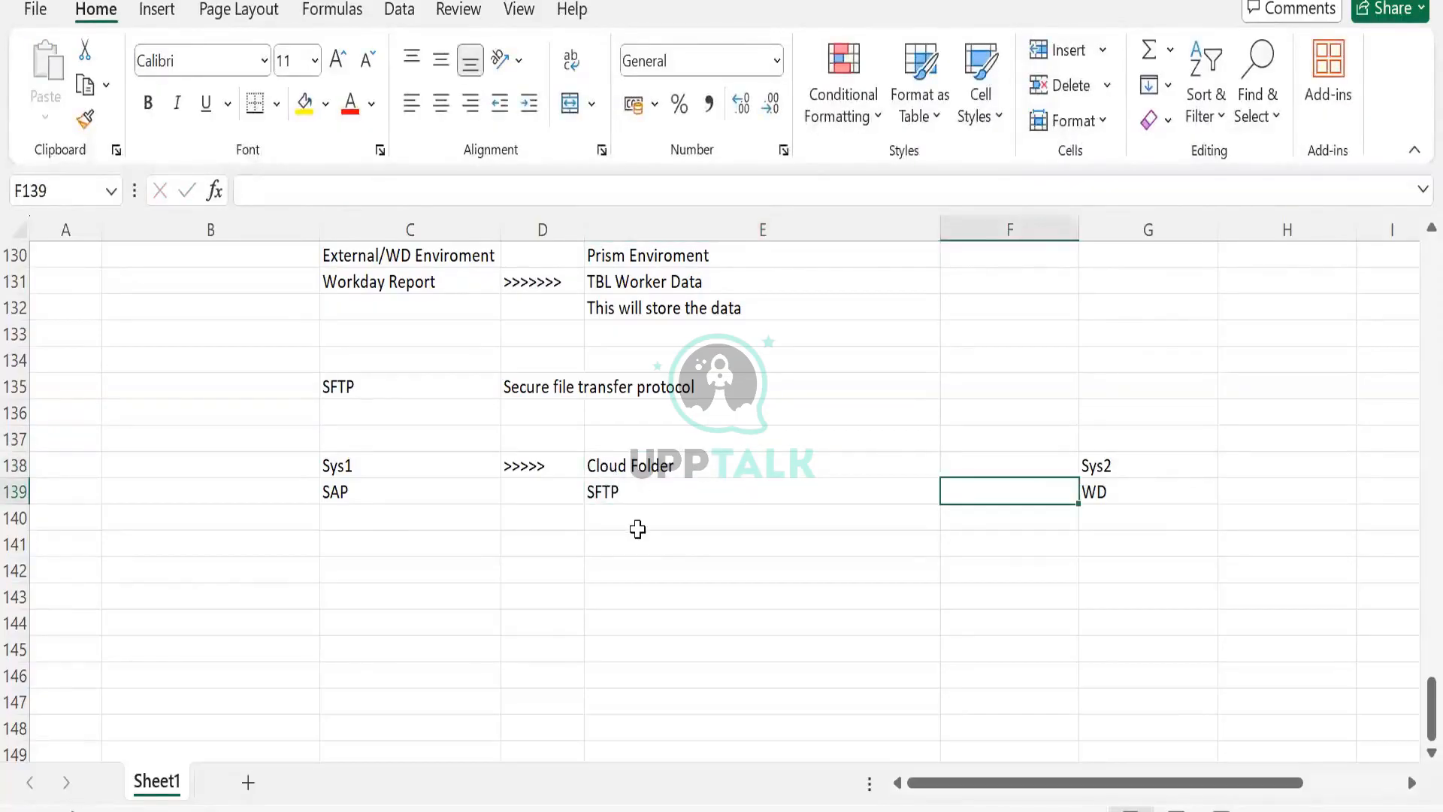
- Enter Org Data file in cell C140 and move it into cell E140
{"action": "left_click", "coordinate": [628, 489]}
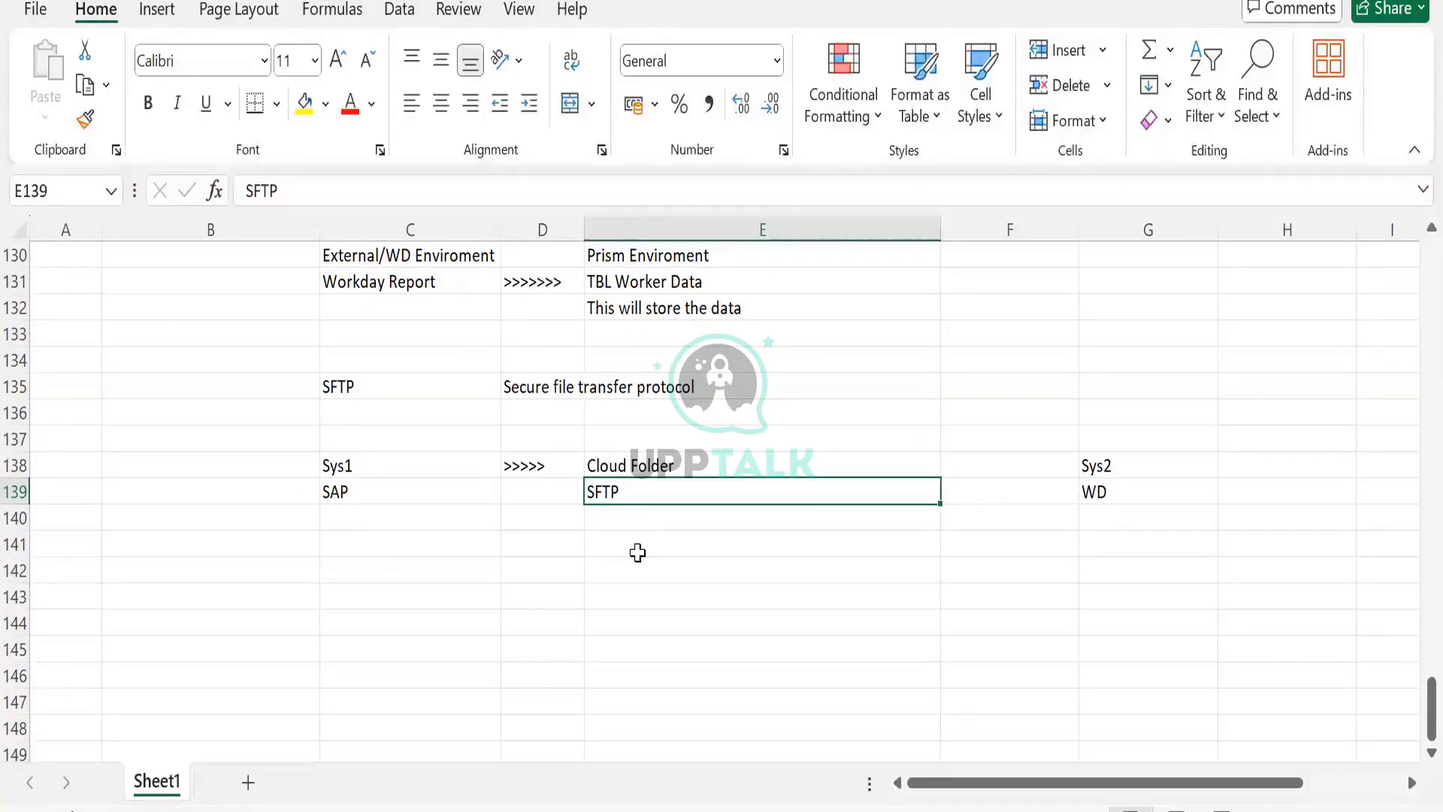
{"action": "left_click", "coordinate": [333, 490]}
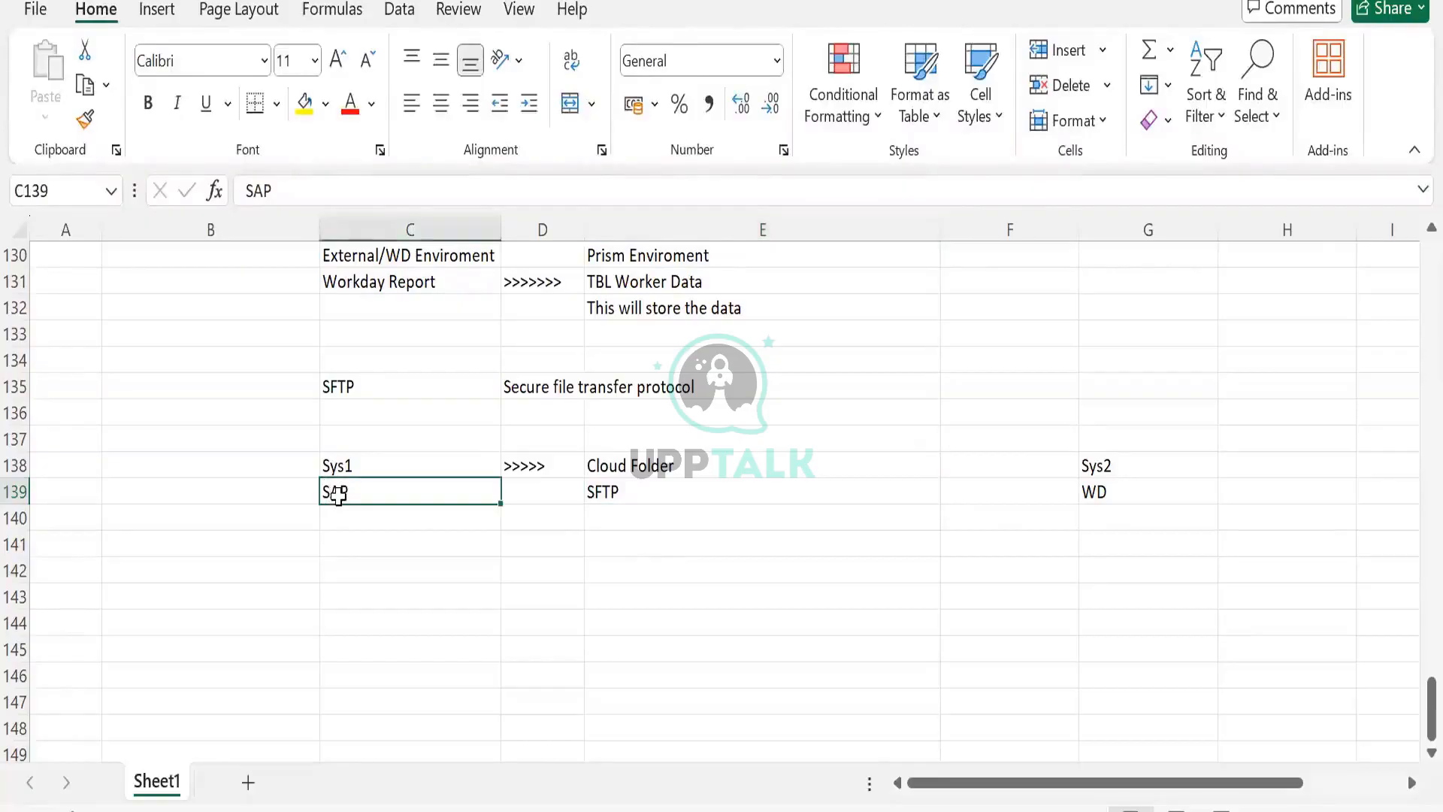
{"action": "left_click", "coordinate": [649, 470]}
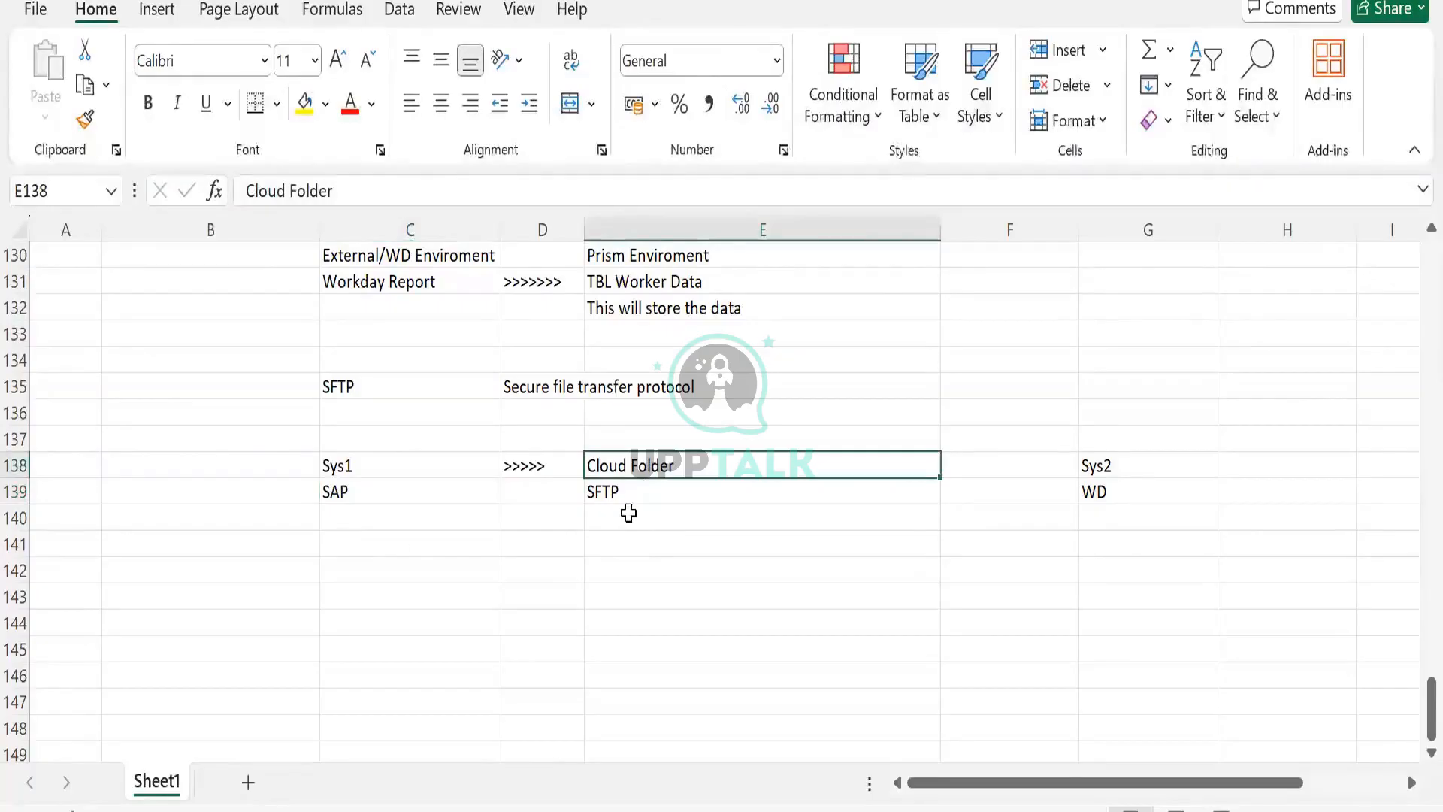
{"action": "left_click", "coordinate": [356, 514]}
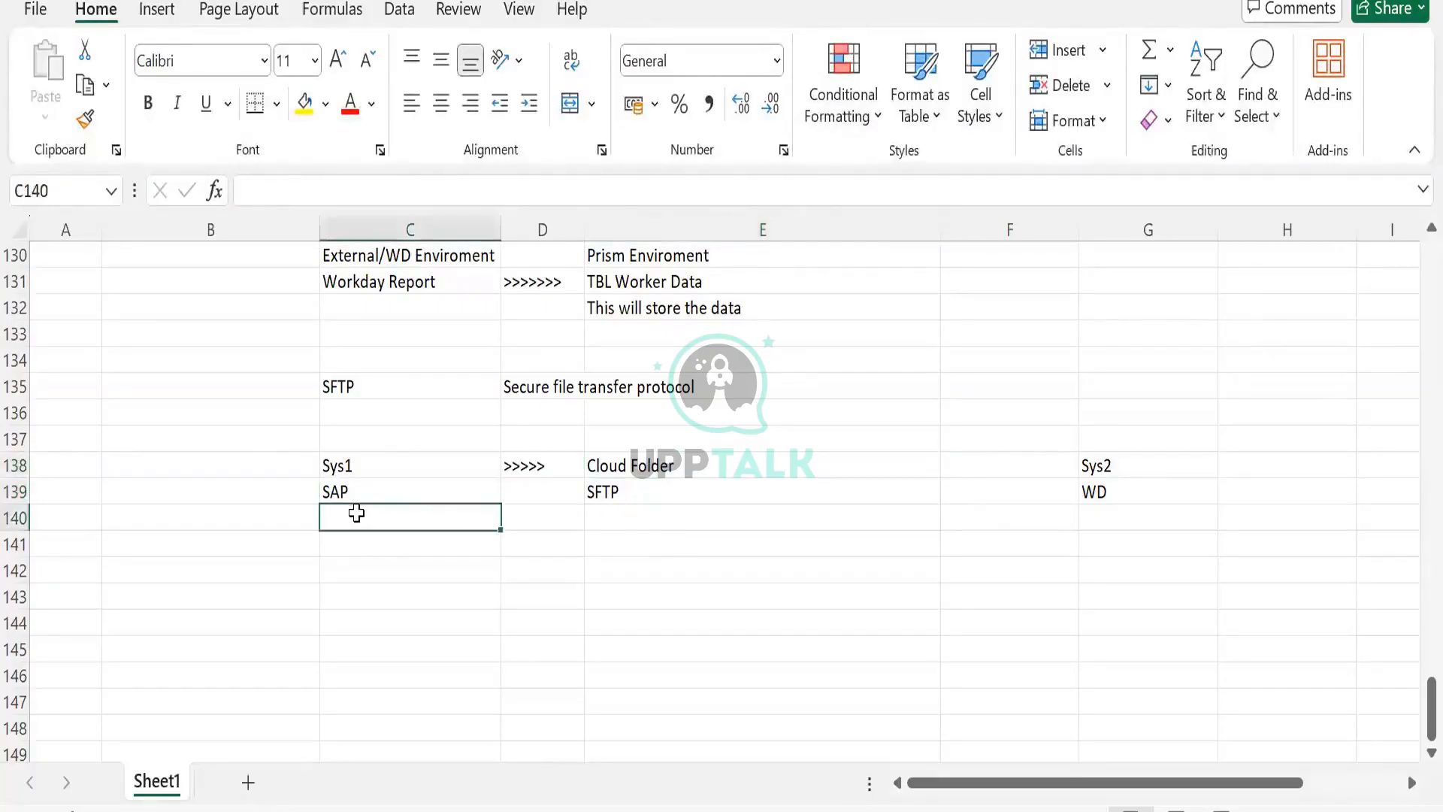
{"action": "type", "text": "Or"}
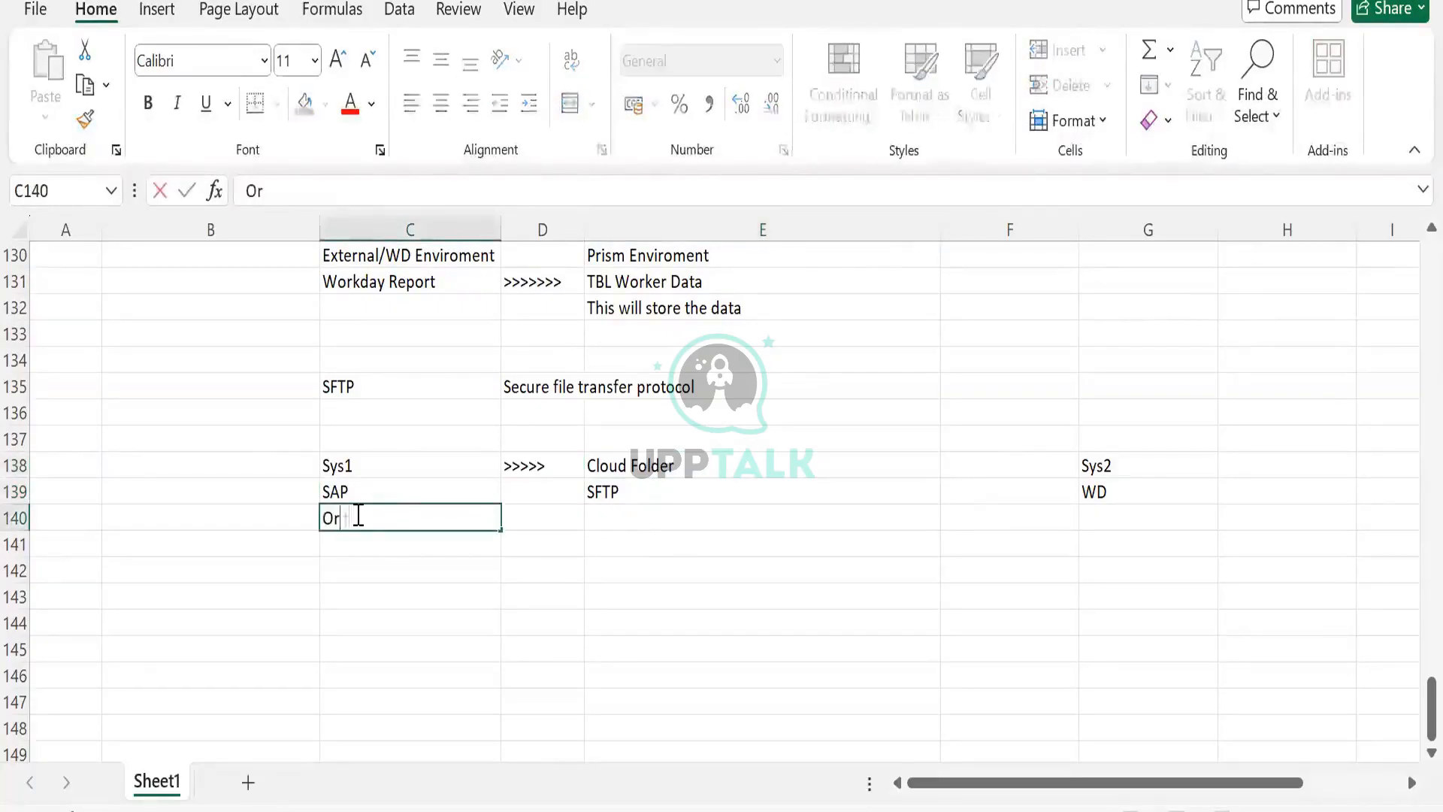
{"action": "type", "text": "g Data file"}
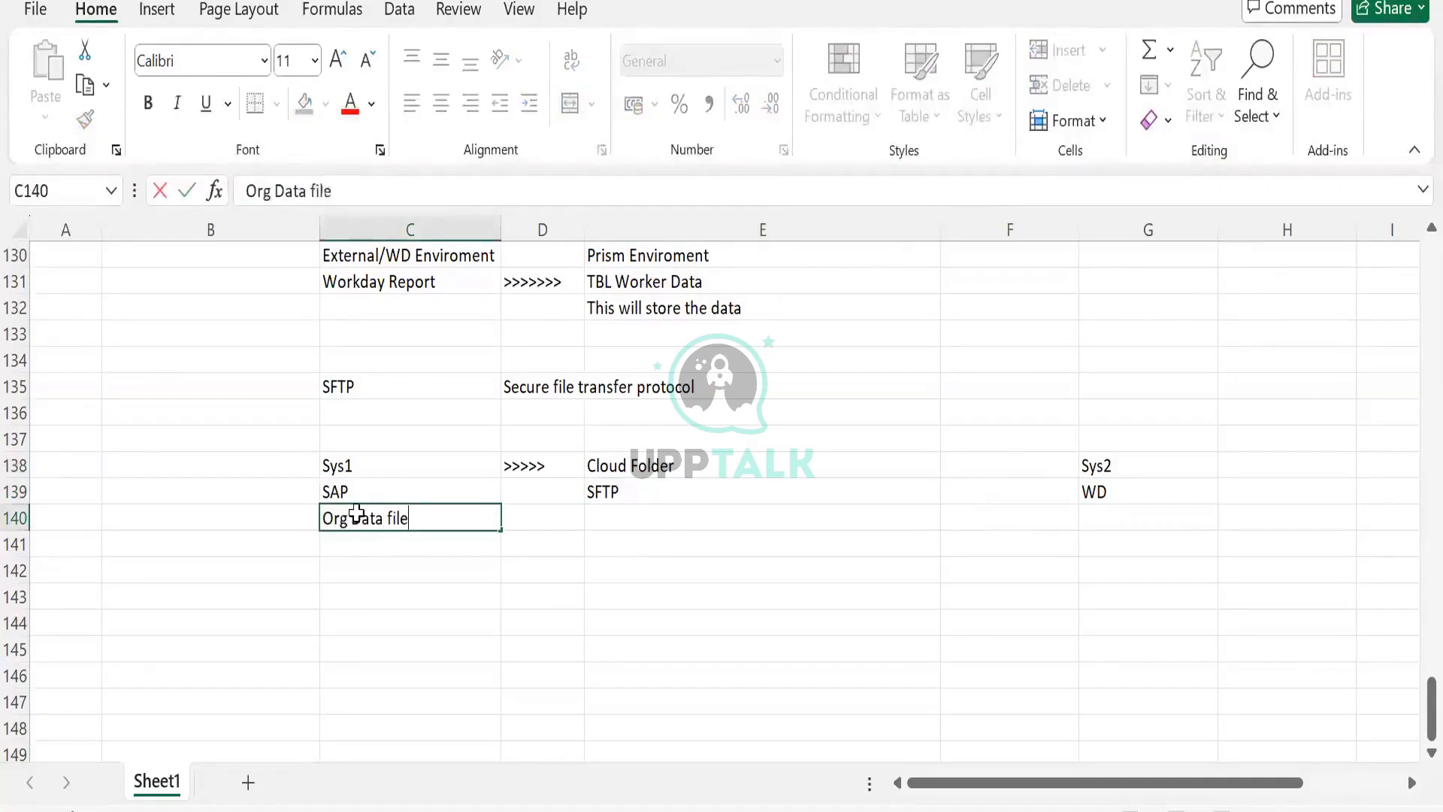
{"action": "key", "text": "Tab"}
{"action": "left_click", "coordinate": [356, 513]}
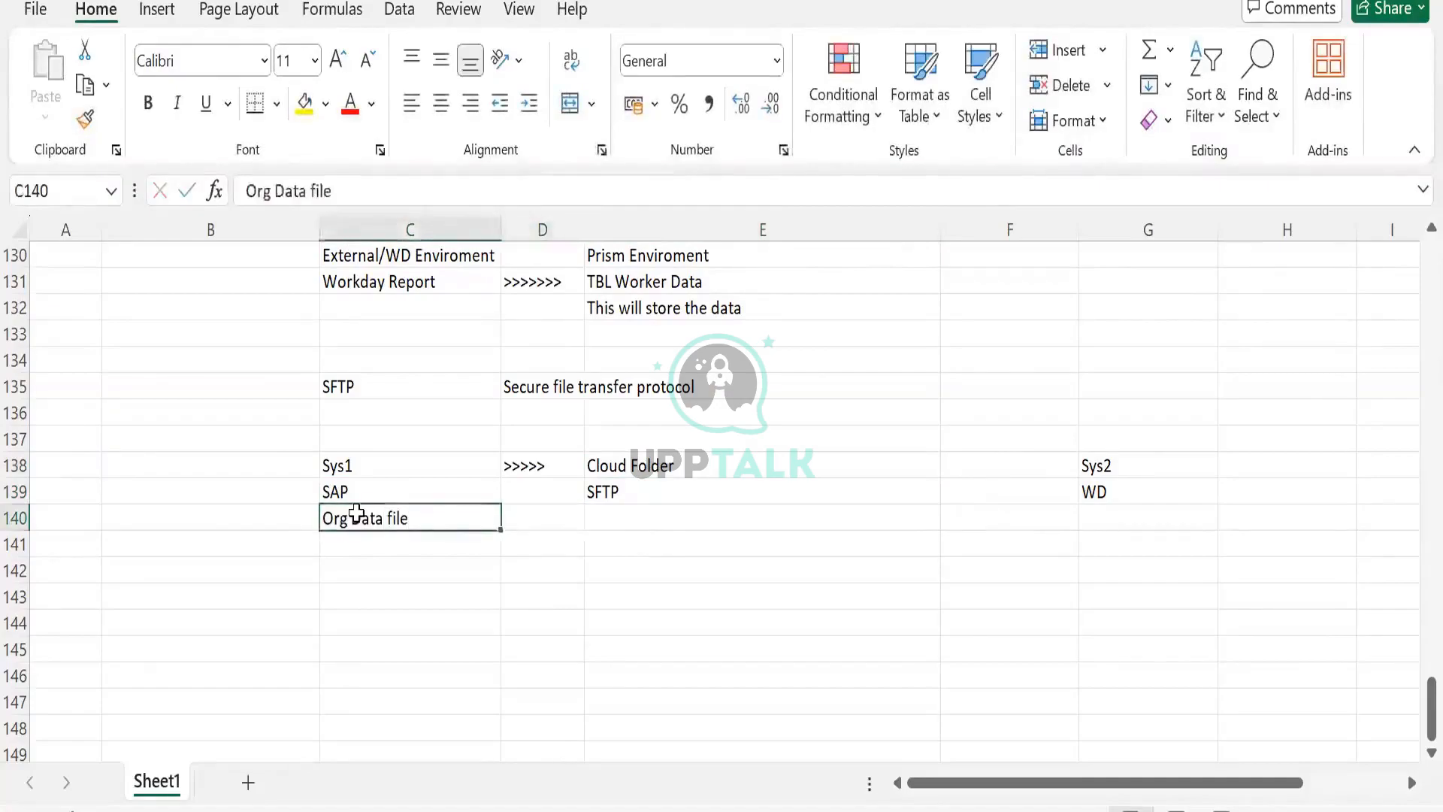
{"action": "key", "text": "ctrl+c"}
{"action": "left_click", "coordinate": [710, 527]}
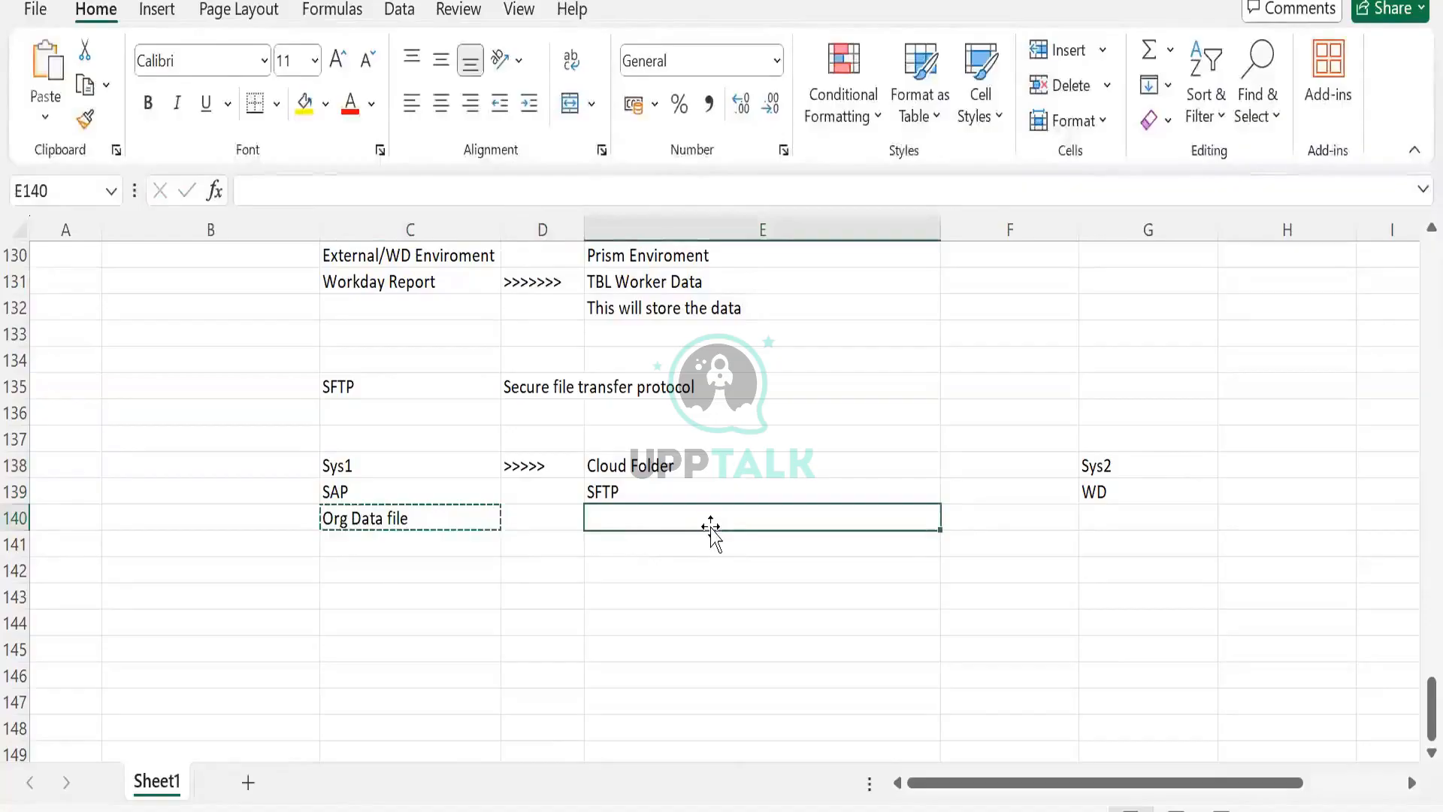
{"action": "key", "text": "Return"}
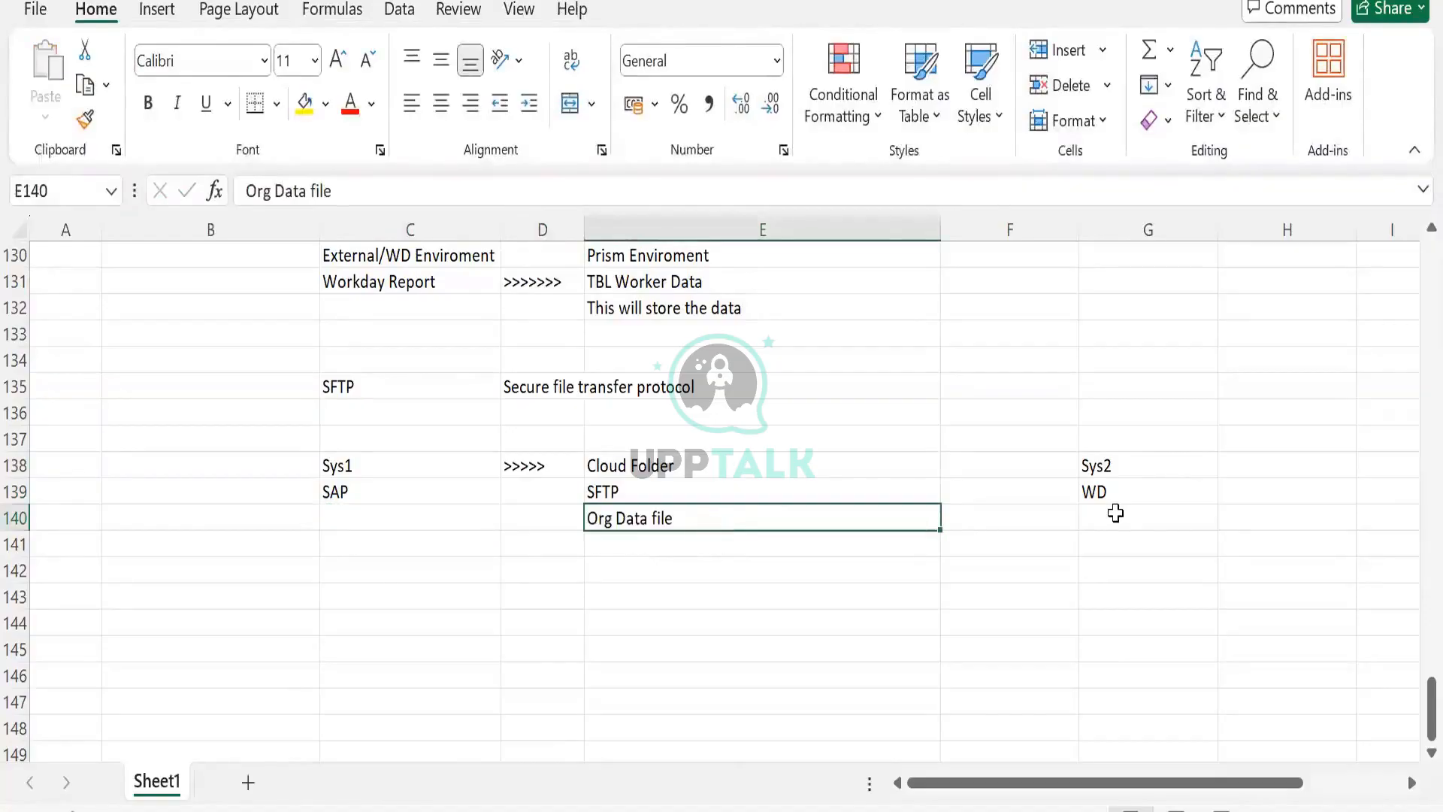
- Copy Org Data file from cell E140 into cell G140 under WD
{"action": "left_click", "coordinate": [1116, 513]}
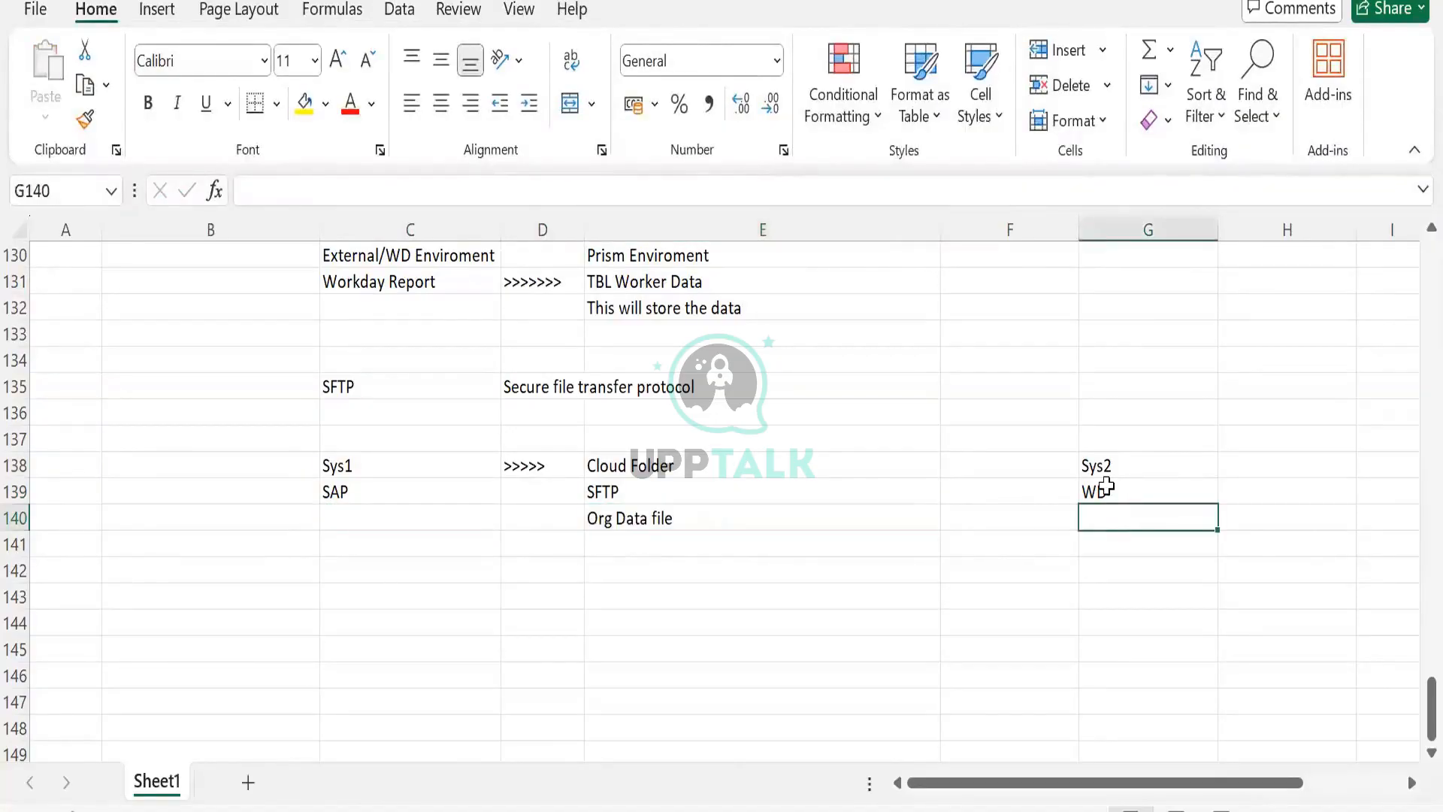
{"action": "left_click", "coordinate": [614, 492]}
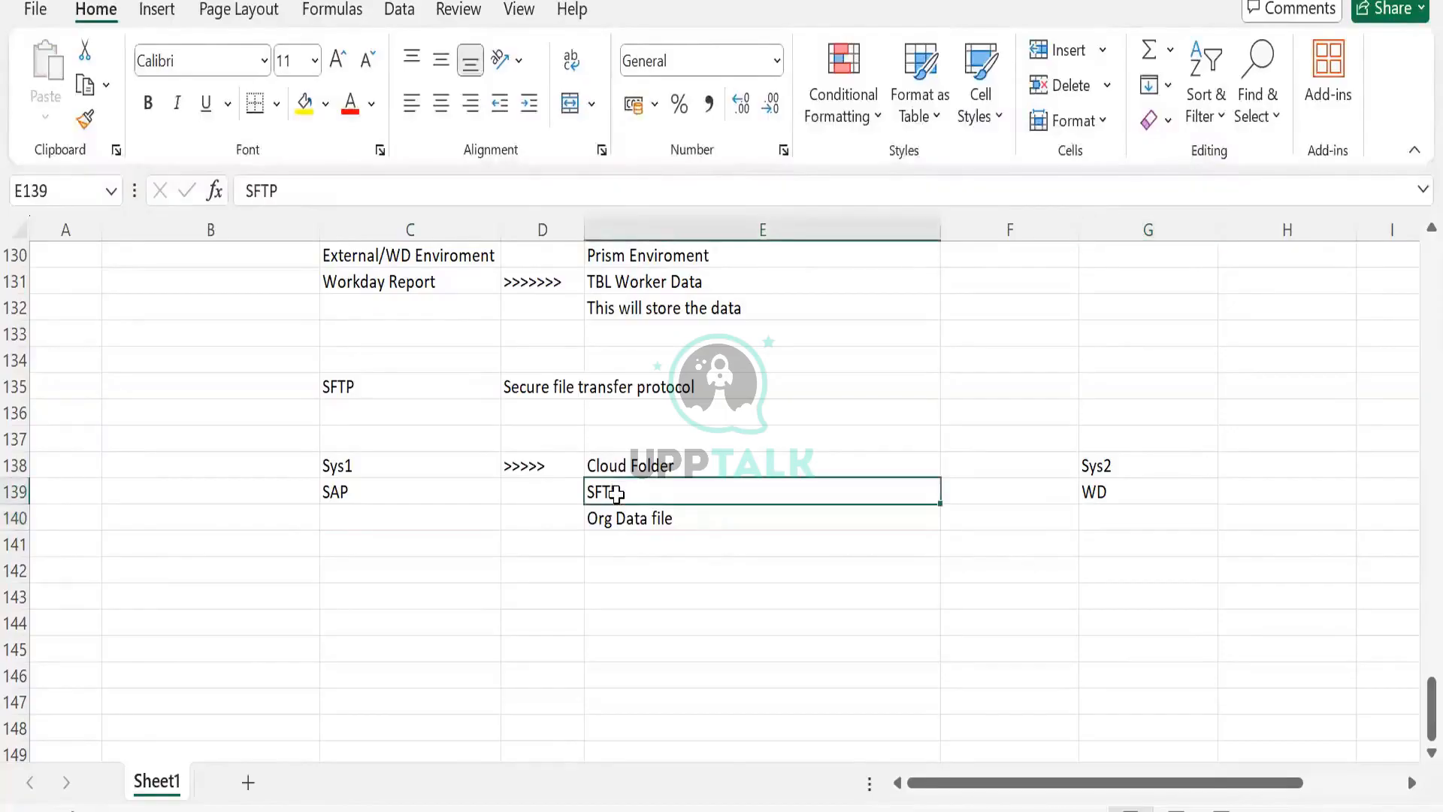
{"action": "left_click", "coordinate": [1017, 464]}
{"action": "left_click", "coordinate": [667, 518]}
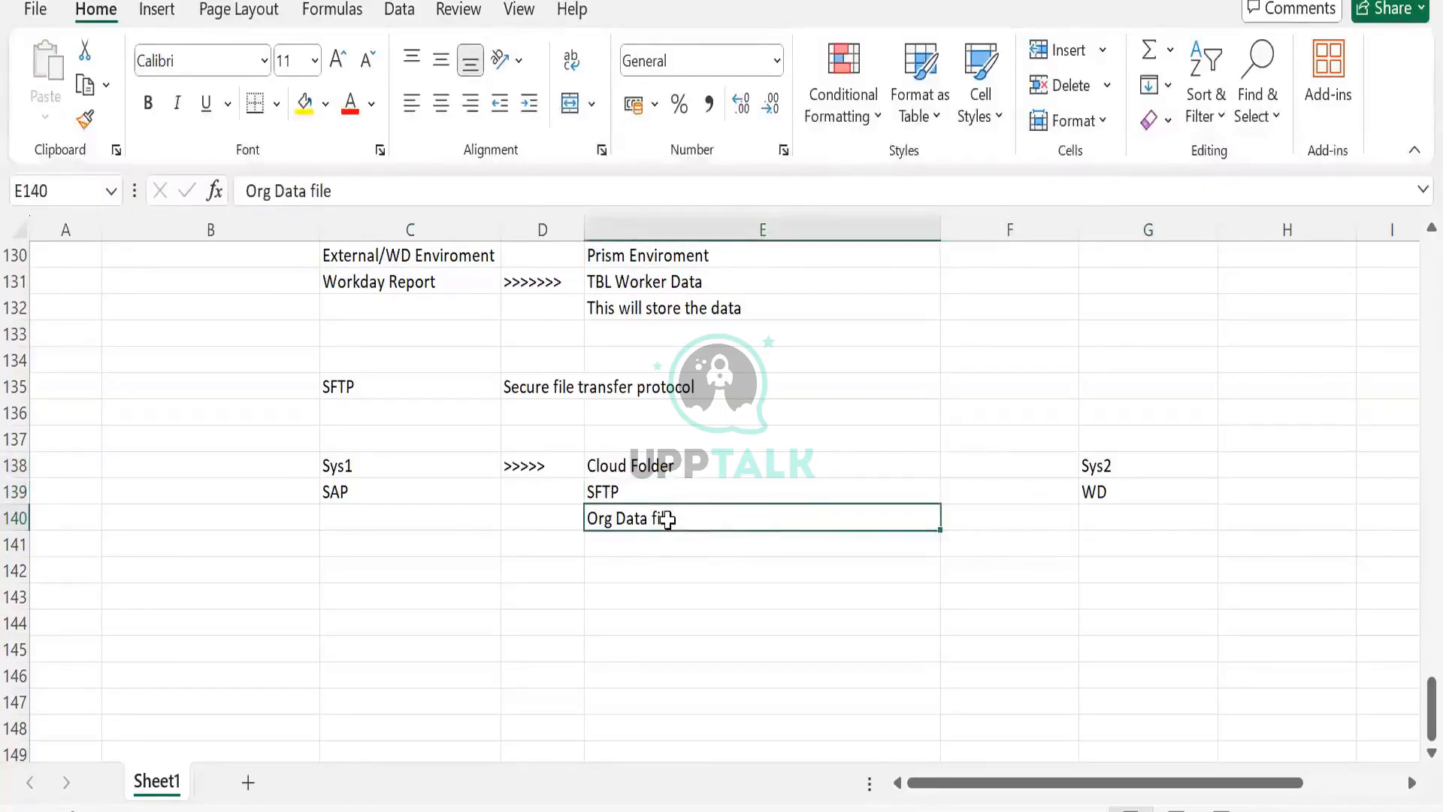
{"action": "key", "text": "ctrl+c"}
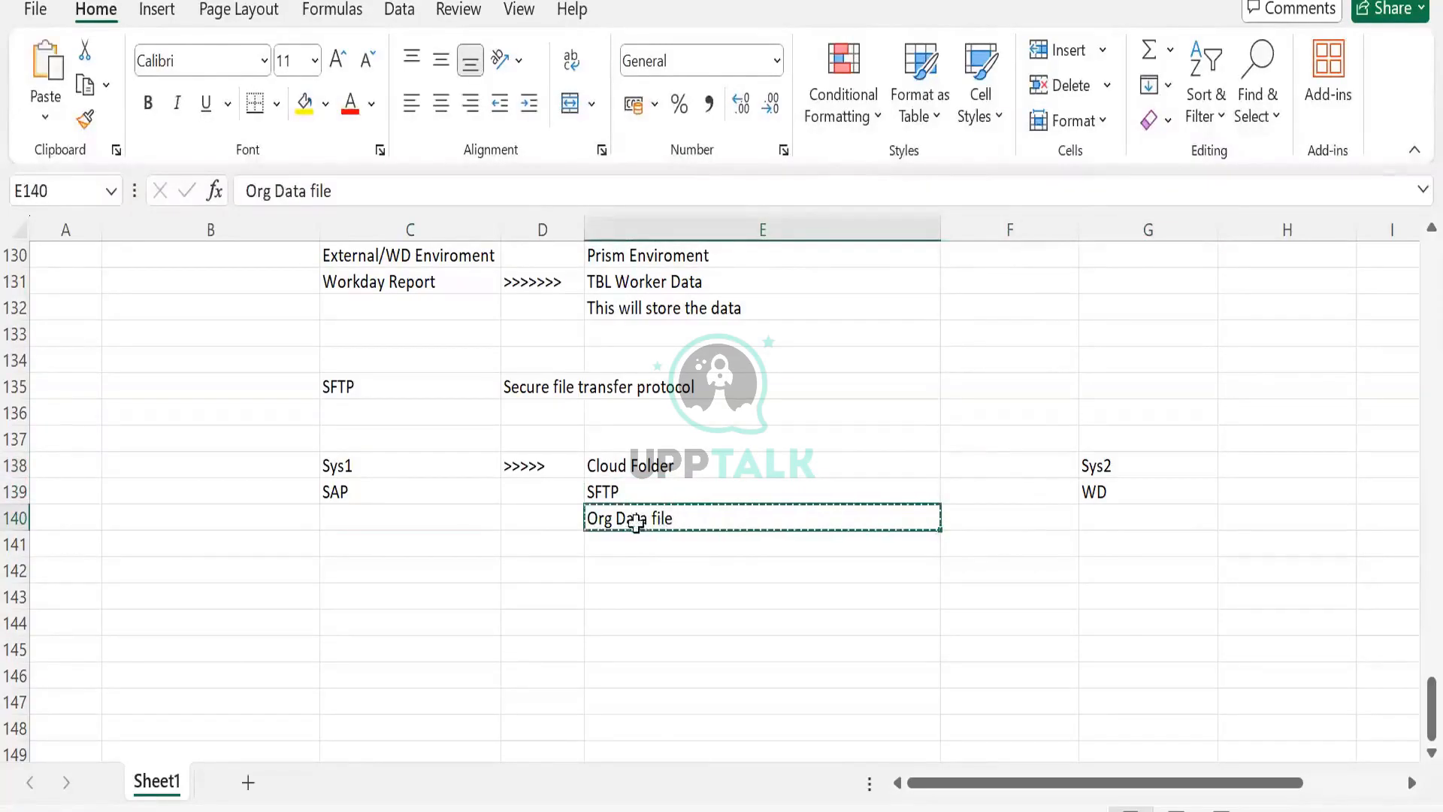
{"action": "left_click", "coordinate": [1113, 523]}
{"action": "key", "text": "ctrl+v"}
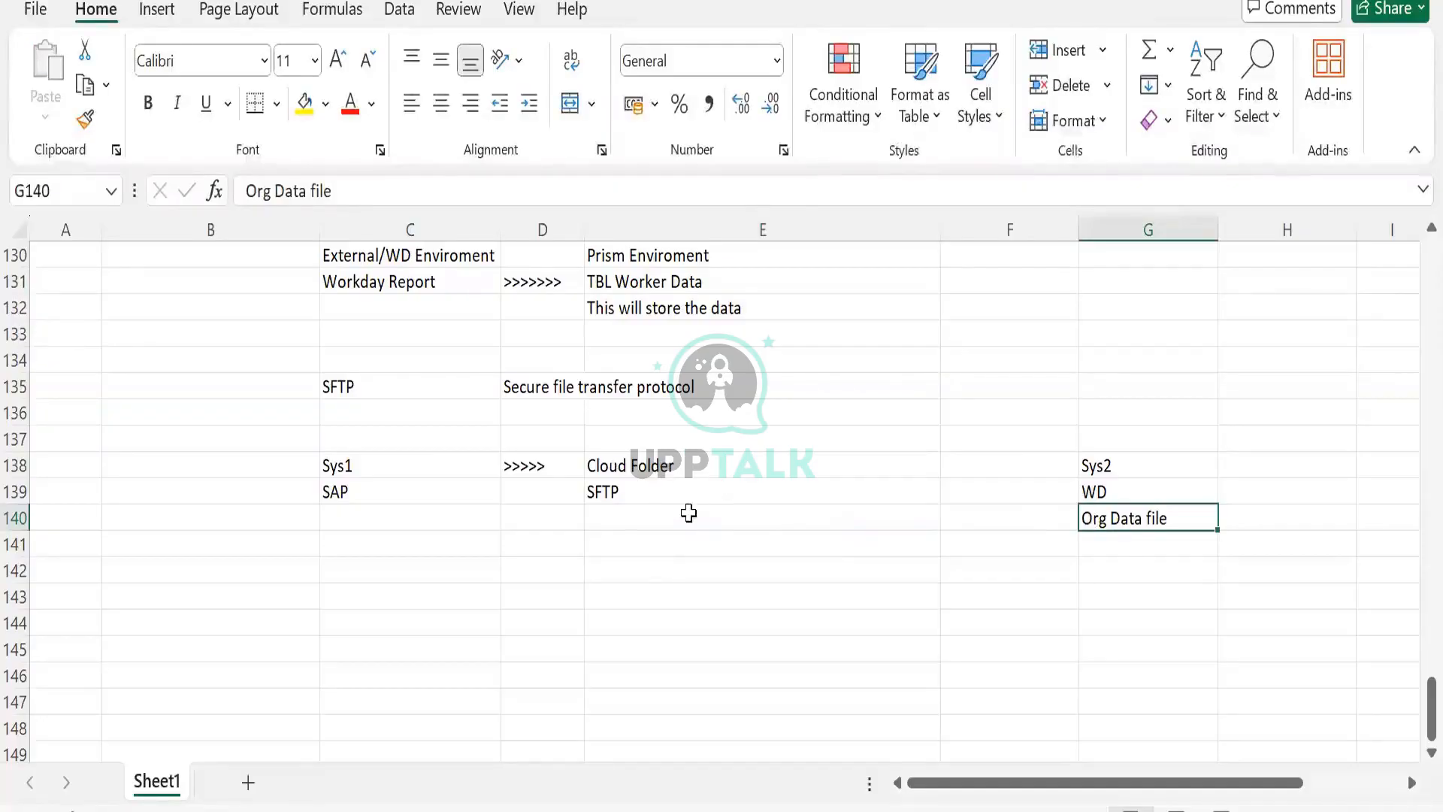
- Review the flow by selecting the Sys1, middle and Sys2 columns of rows 138 to 140 in turn
{"action": "left_click_drag", "start_coordinate": [323, 467], "coordinate": [323, 538]}
{"action": "left_click", "coordinate": [635, 467]}
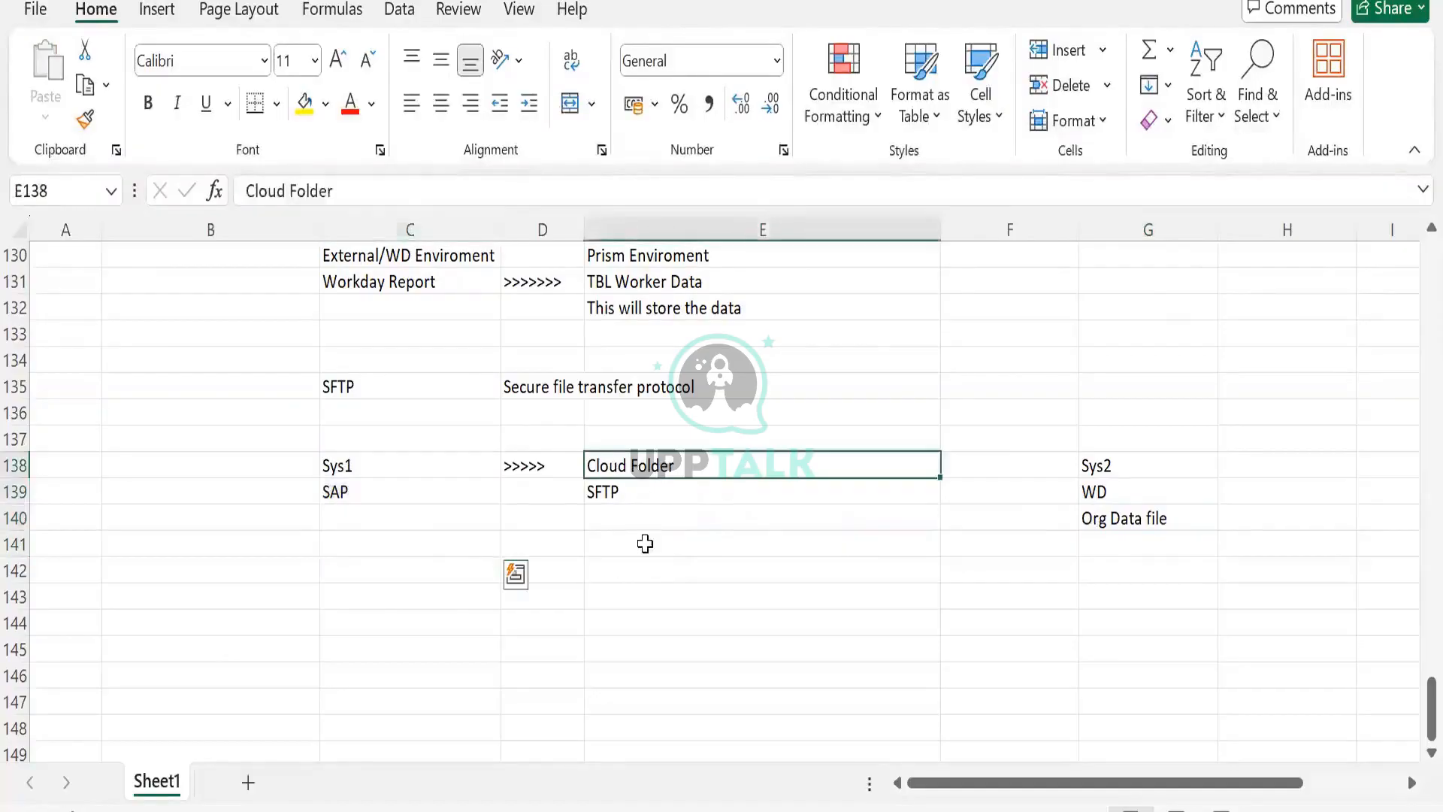
{"action": "left_click", "coordinate": [645, 543], "text": "shift"}
{"action": "left_click_drag", "start_coordinate": [1096, 467], "coordinate": [1101, 518]}
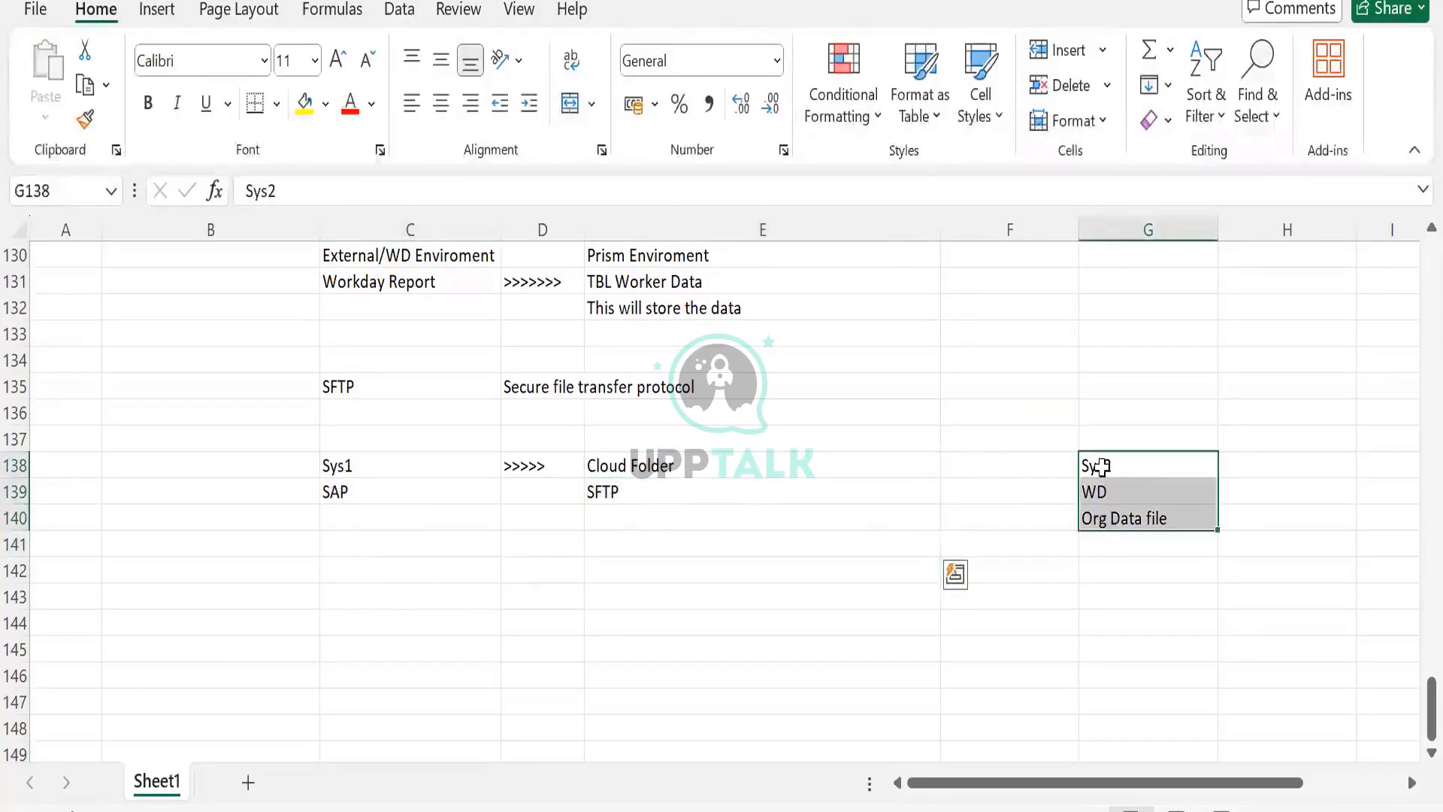
{"action": "left_click", "coordinate": [1097, 462]}
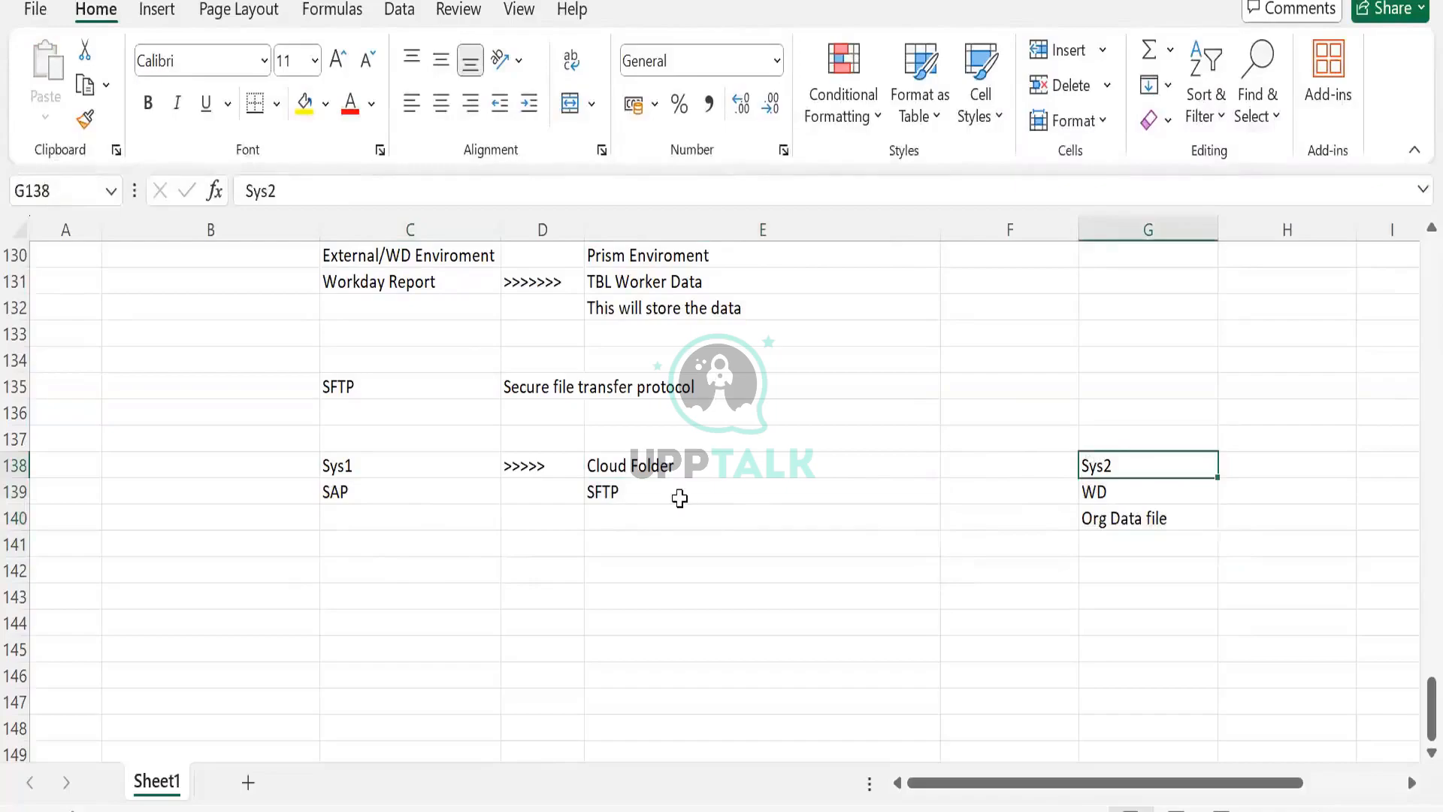
{"action": "left_click", "coordinate": [679, 498]}
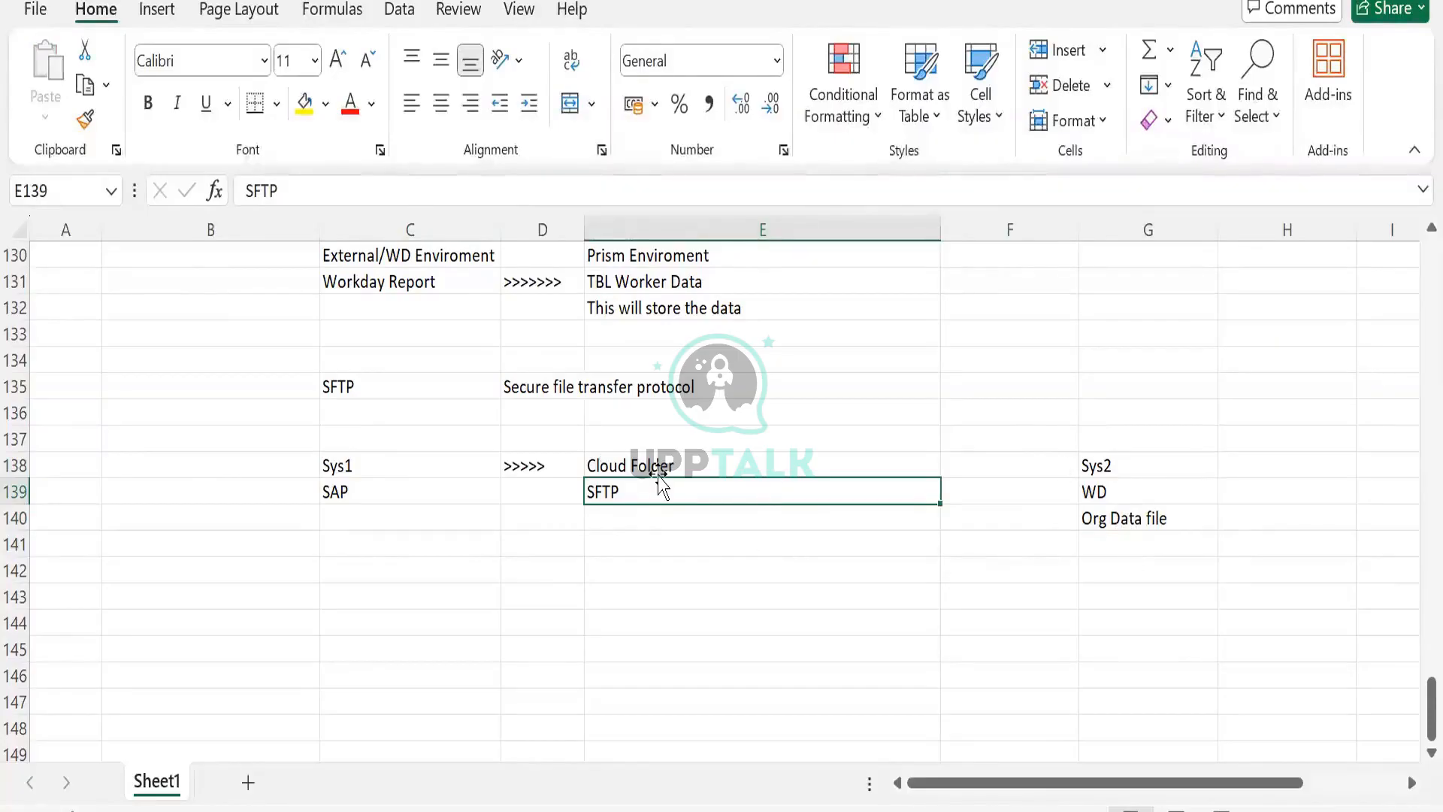
{"action": "left_click_drag", "start_coordinate": [654, 467], "coordinate": [654, 516]}
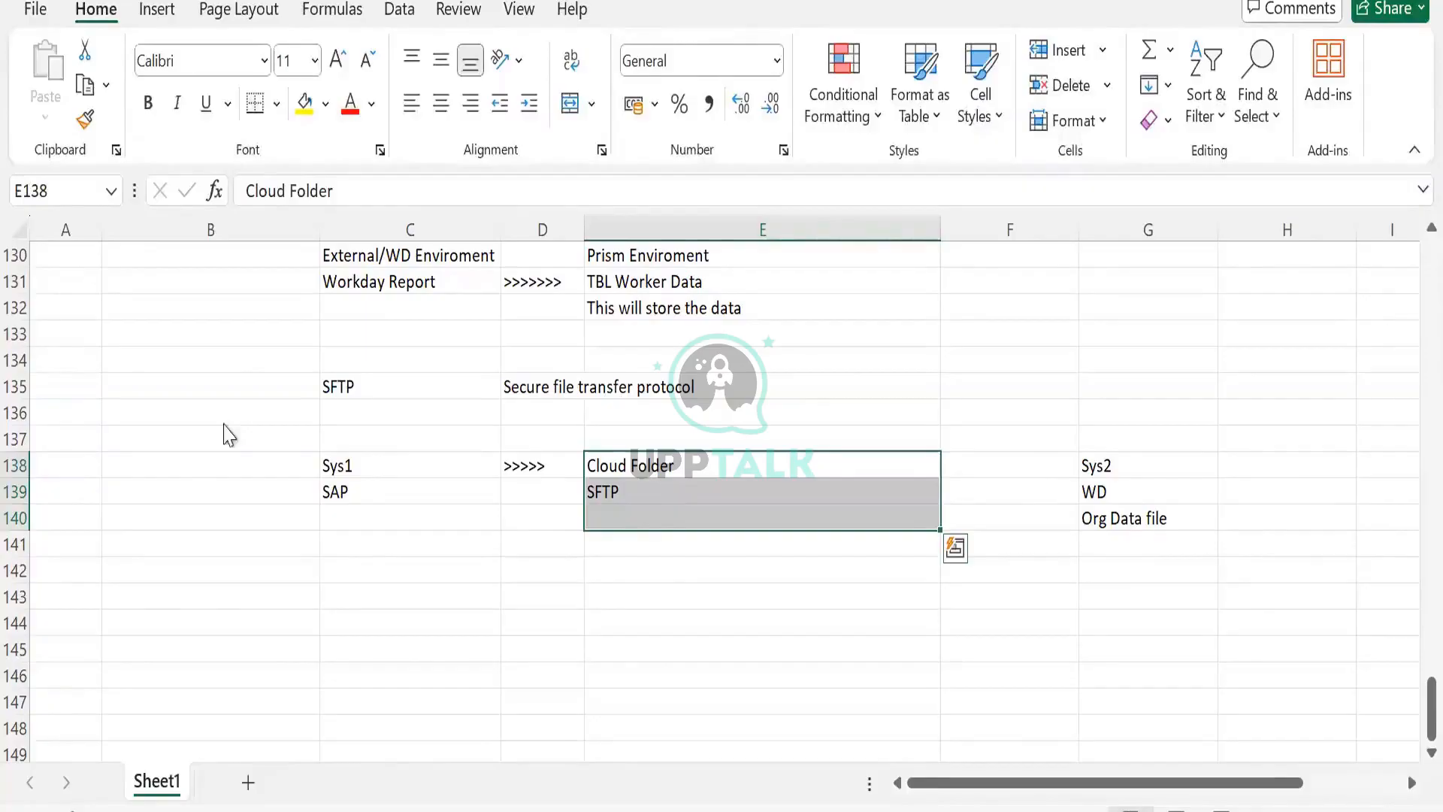
{"action": "key", "text": "alt+Tab"}
{"action": "left_click", "coordinate": [236, 312]}
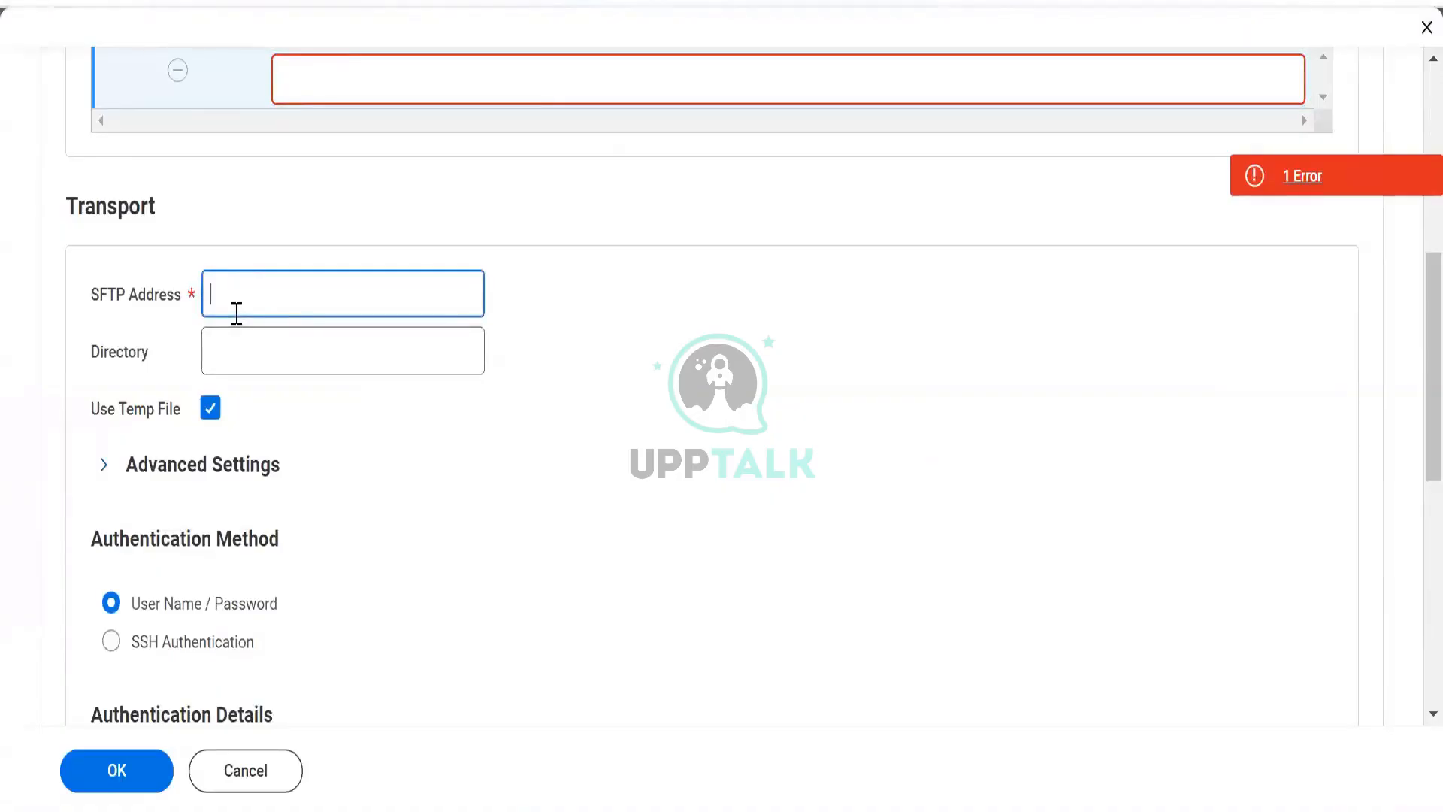
{"action": "type", "text": "sctp"}
{"action": "left_click", "coordinate": [285, 1]}
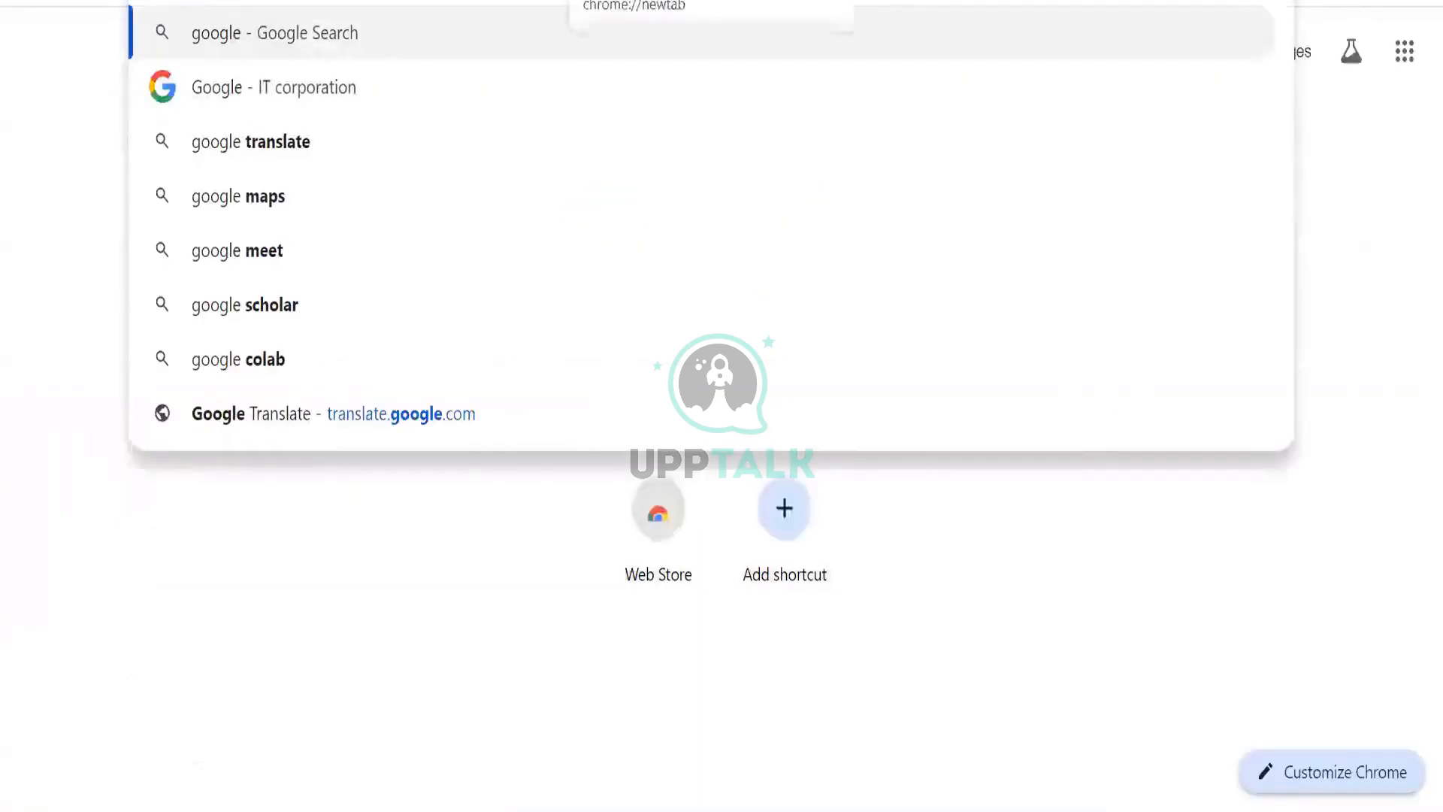
{"action": "type", "text": ".co"}
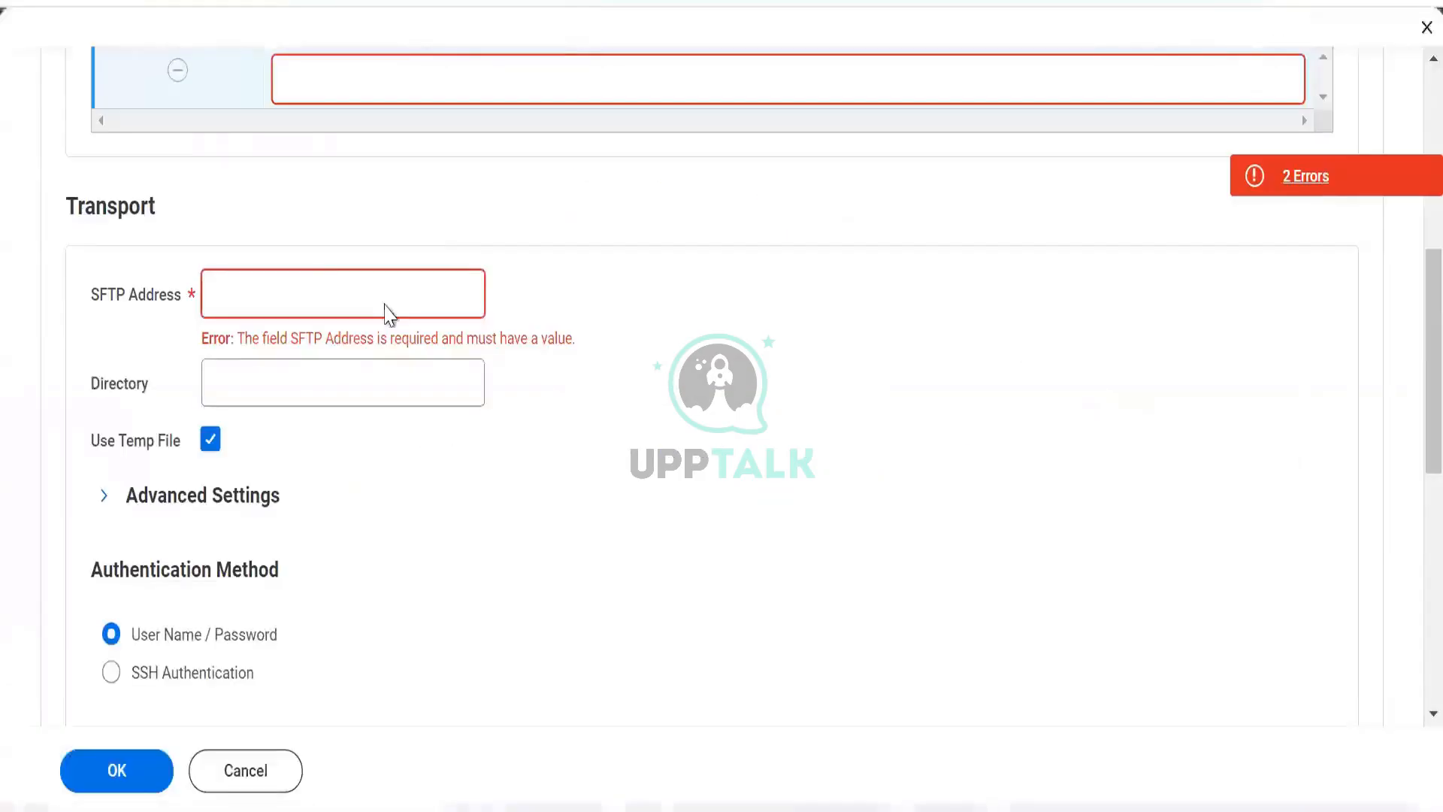
{"action": "type", "text": "sftp"}
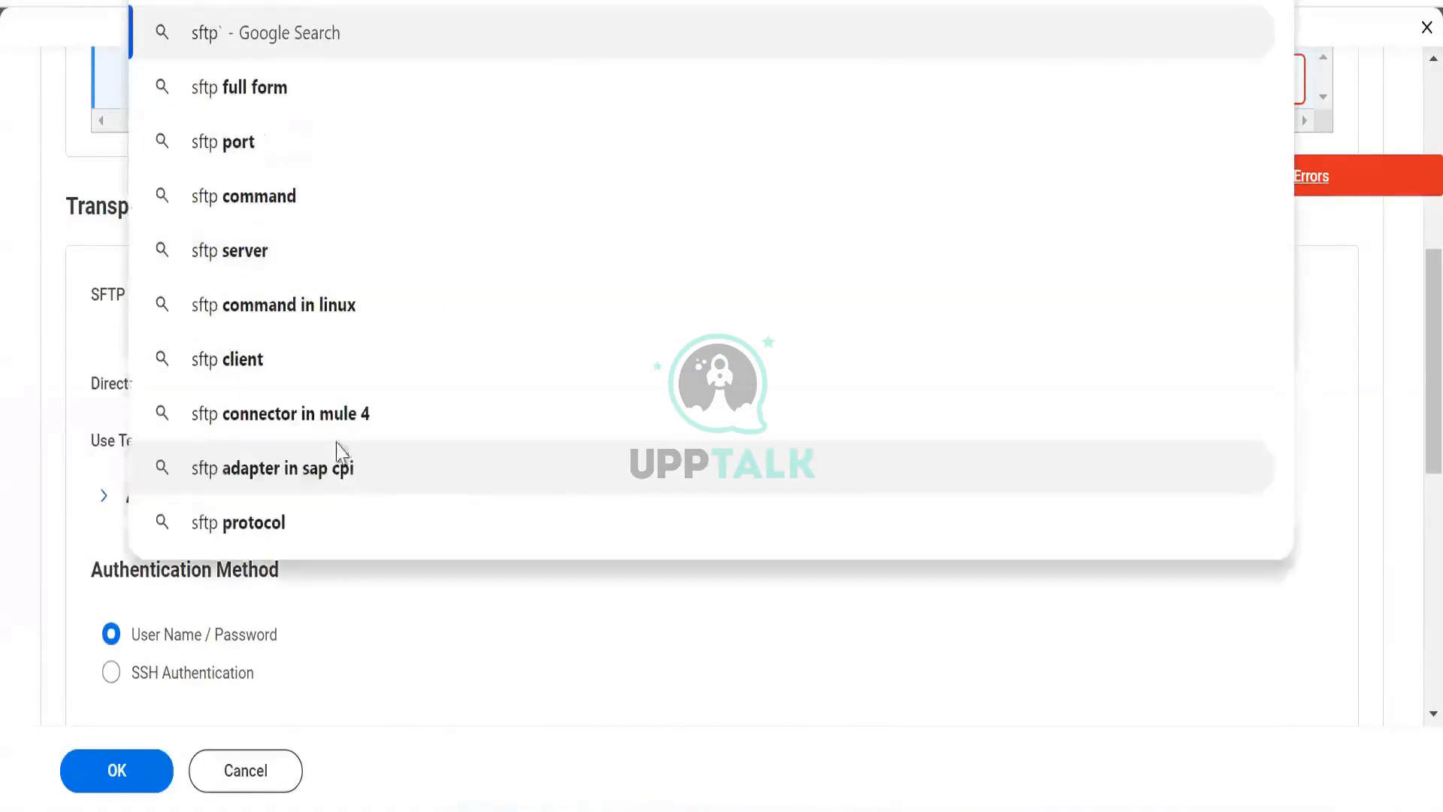
{"action": "key", "text": "Return"}
- Enter sftp://file.walmart.com as the SFTP Address of the connection
{"action": "left_click", "coordinate": [301, 296]}
{"action": "type", "text": "sftp://"}
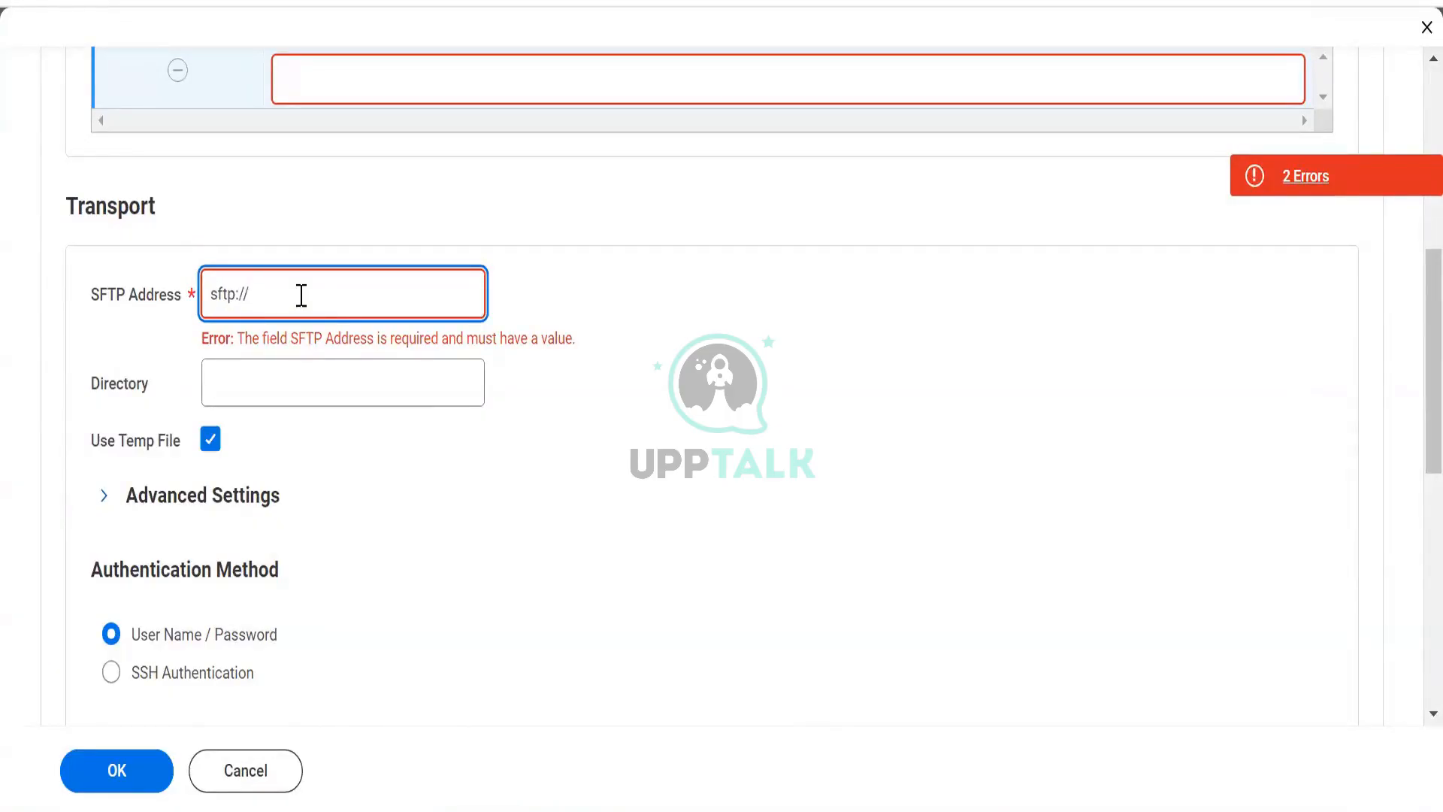
{"action": "type", "text": "wala"}
{"action": "type", "text": "file"}
{"action": "type", "text": ".wal"}
{"action": "type", "text": "mart.com"}
{"action": "key", "text": "Tab"}
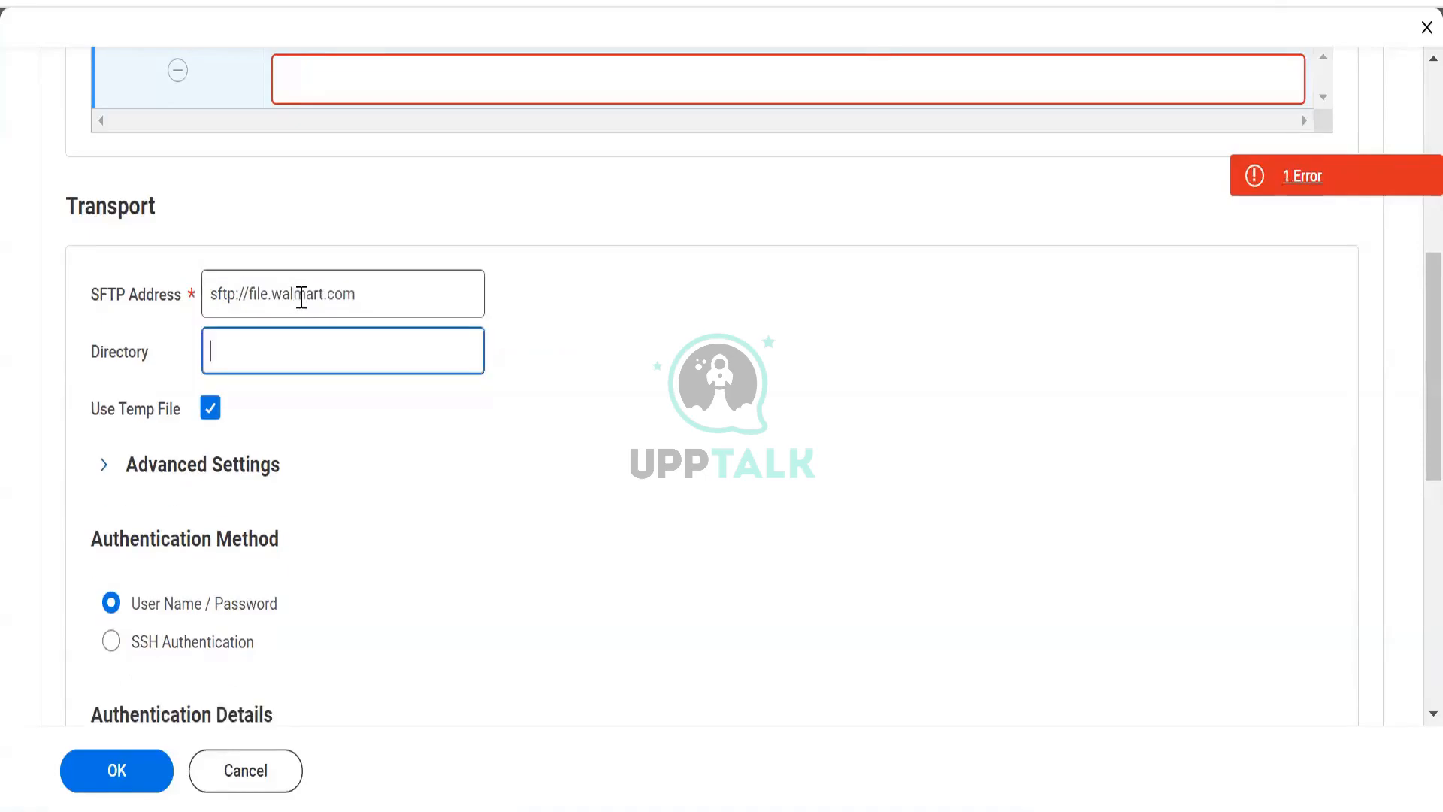
- Browse the Downloads folder and the Program Files folder on Local Disk (C:) in File Explorer
{"action": "mouse_move", "coordinate": [316, 346]}
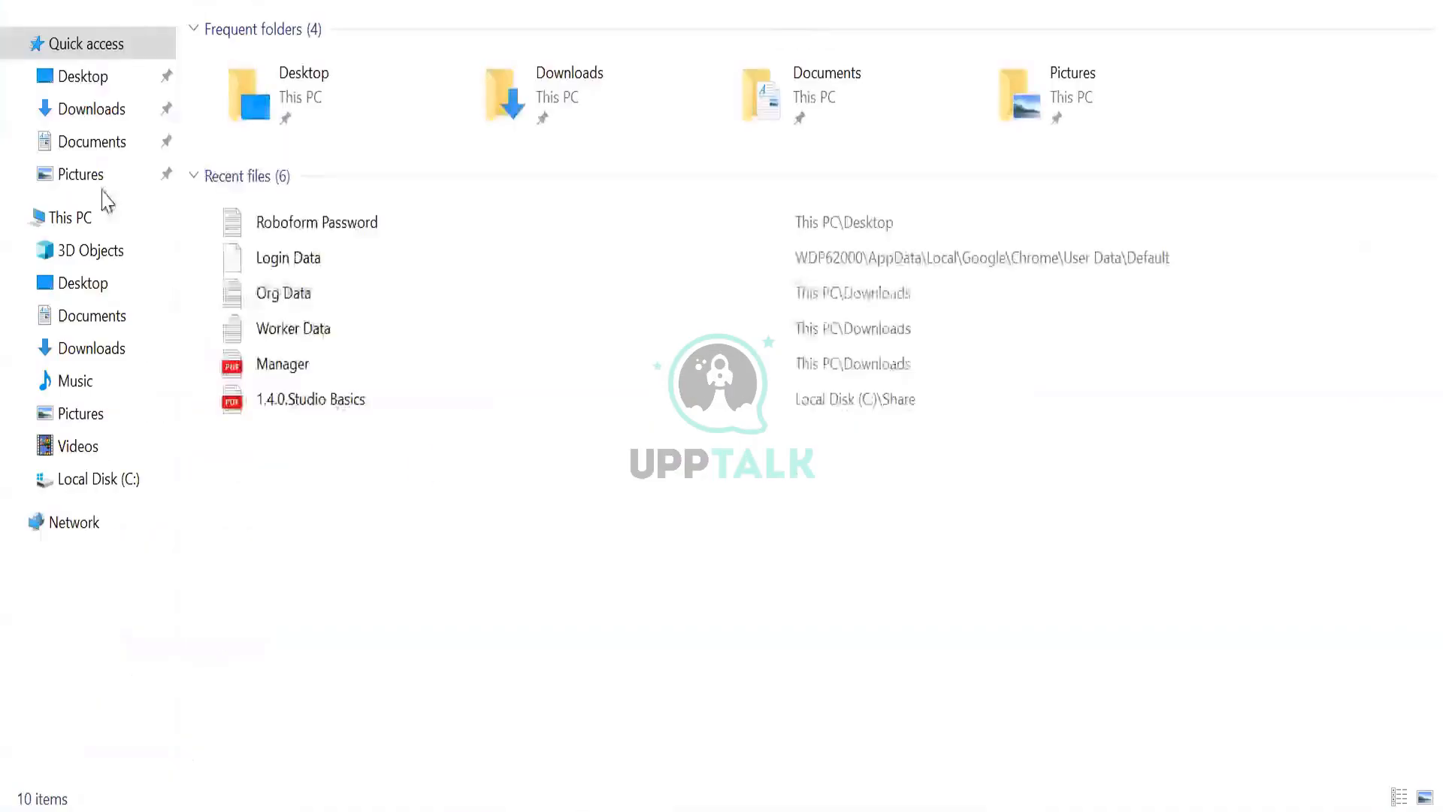
{"action": "left_click", "coordinate": [72, 113]}
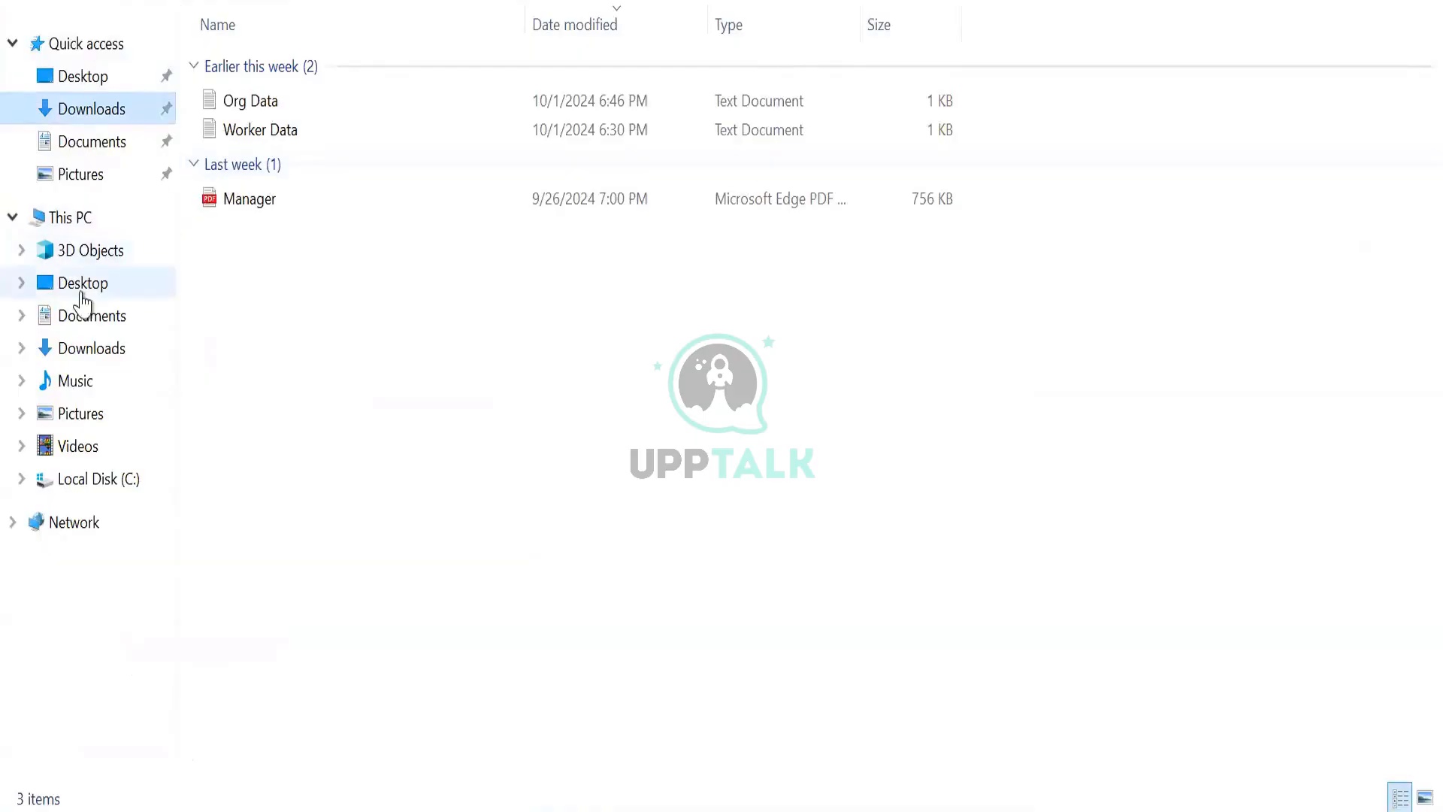
{"action": "left_click", "coordinate": [84, 485]}
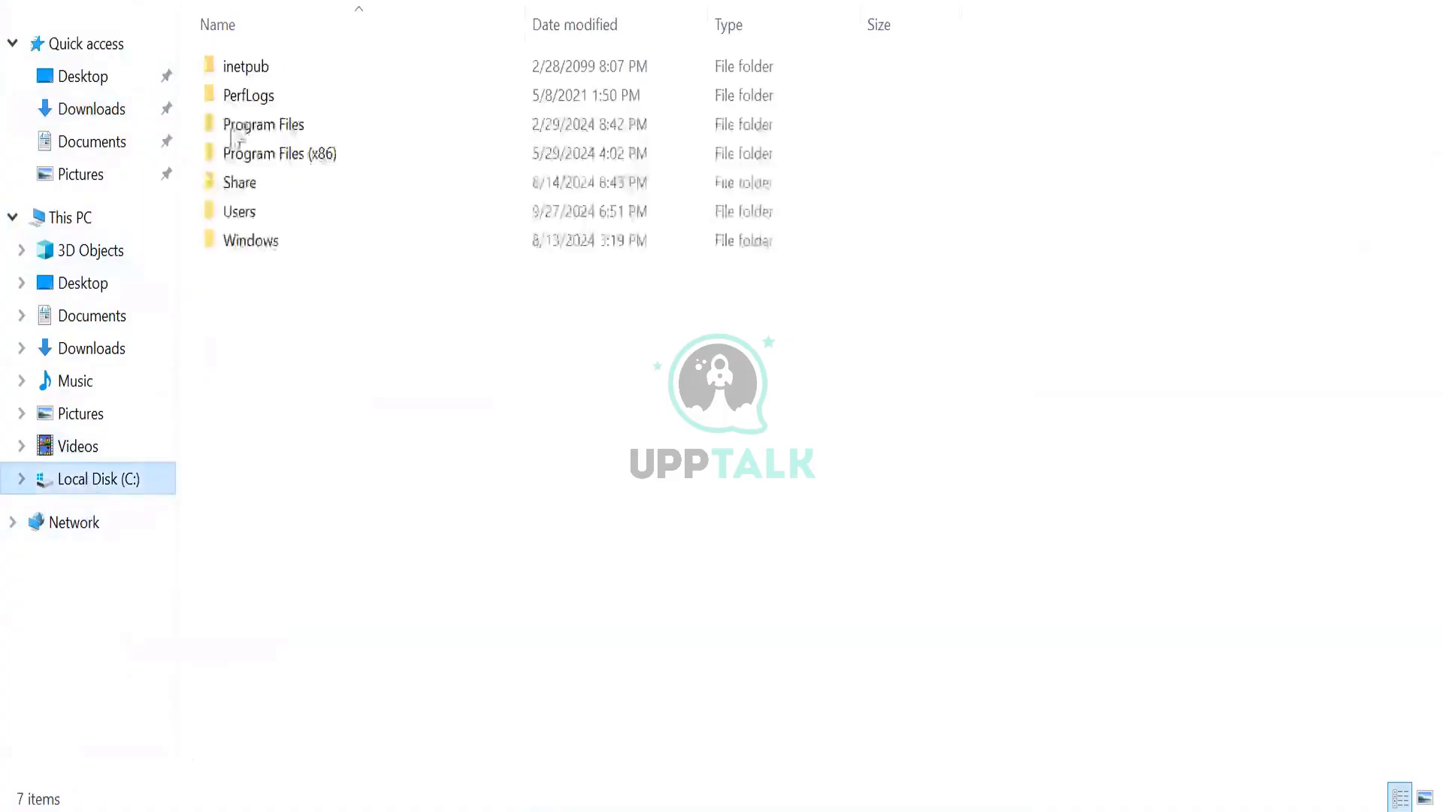
{"action": "double_click", "coordinate": [263, 130]}
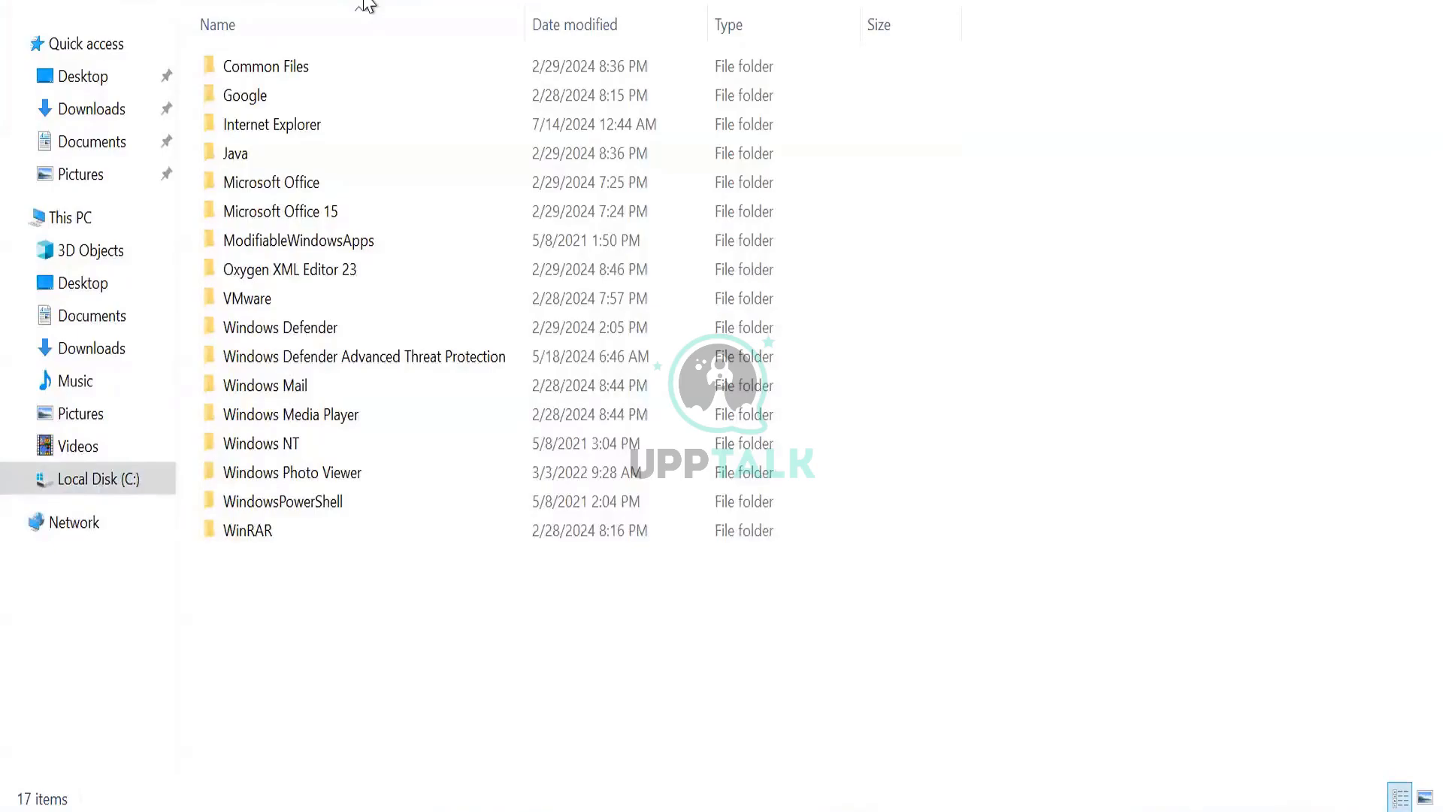
{"action": "key", "text": "alt+Tab"}
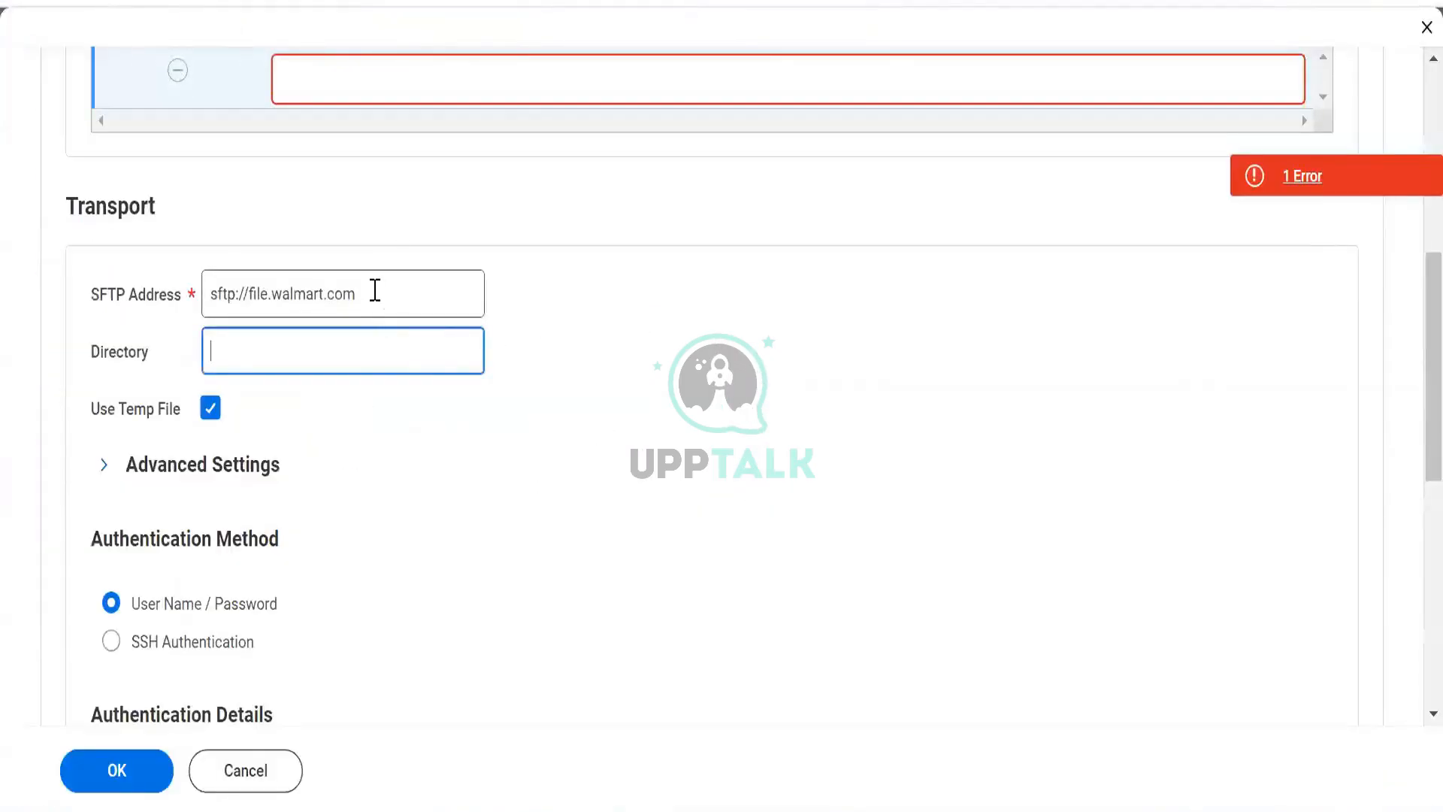
- Enter Data/Report as the connection's Directory
{"action": "mouse_move", "coordinate": [374, 290]}
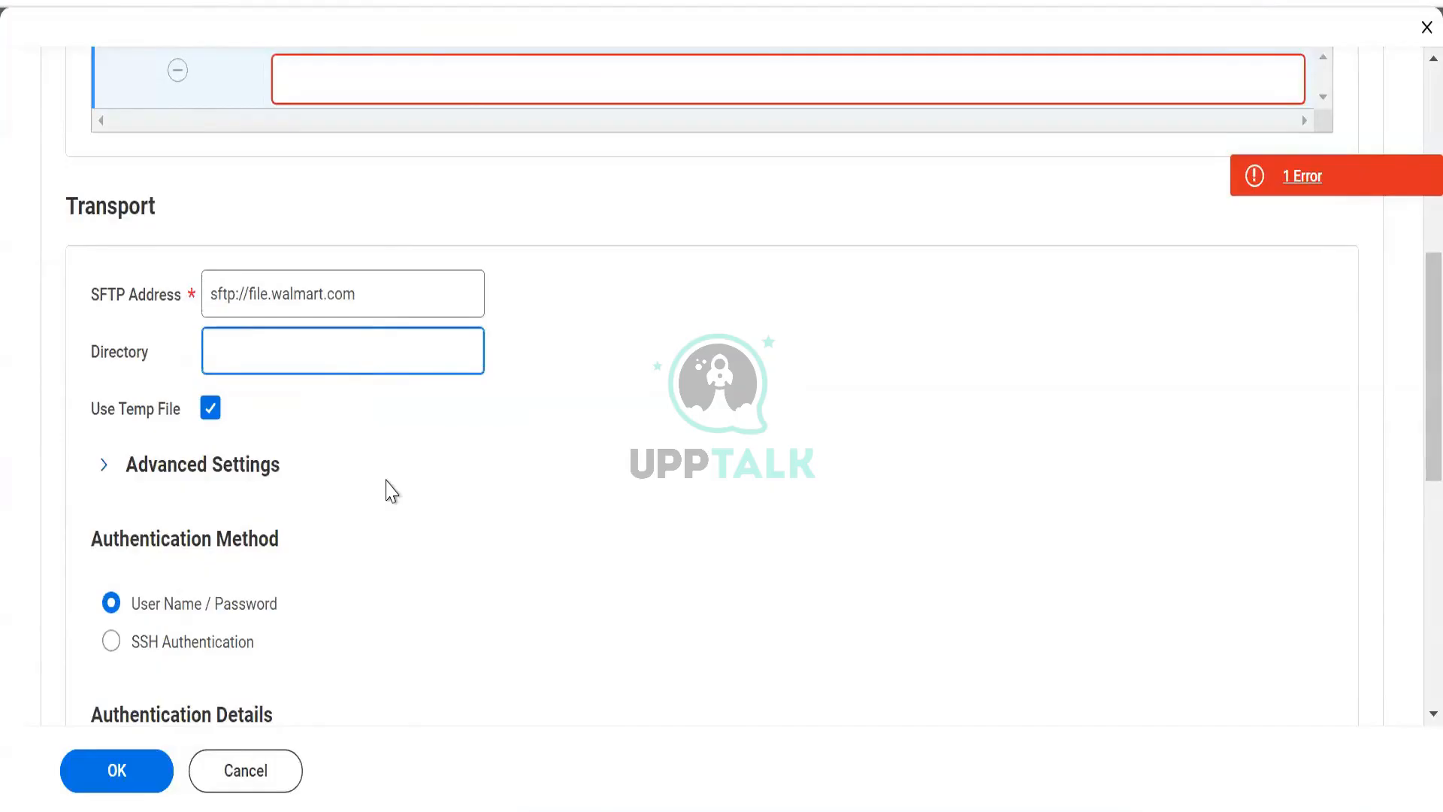
{"action": "type", "text": "Data/Reportdat"}
{"action": "left_click", "coordinate": [408, 361]}
{"action": "key", "text": "BackSpace"}
{"action": "key", "text": "BackSpace"}
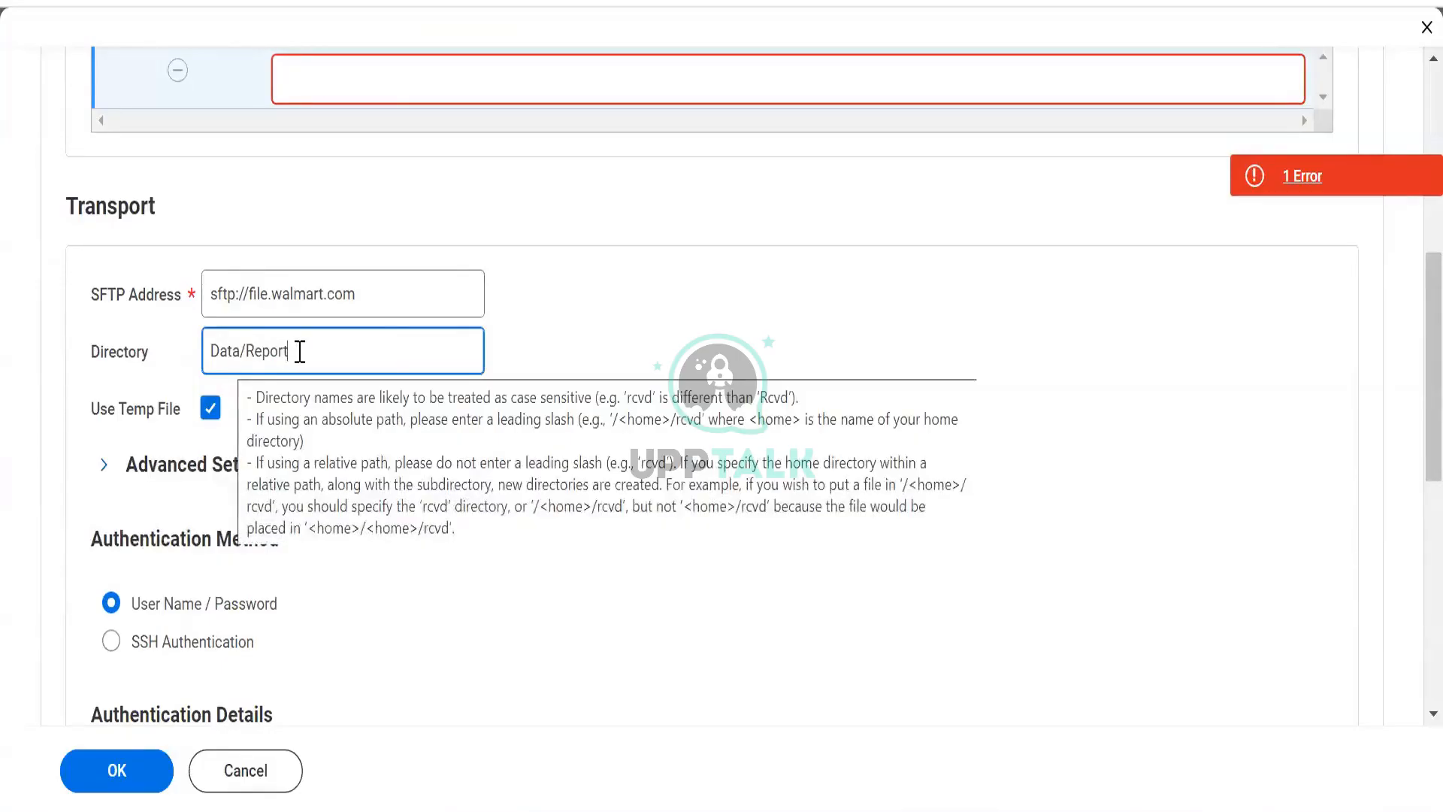
- Enter orgdata.csv as the File Name/Pattern of the connection's file row
{"action": "scroll", "coordinate": [596, 364], "scroll_direction": "up", "scroll_amount": 5}
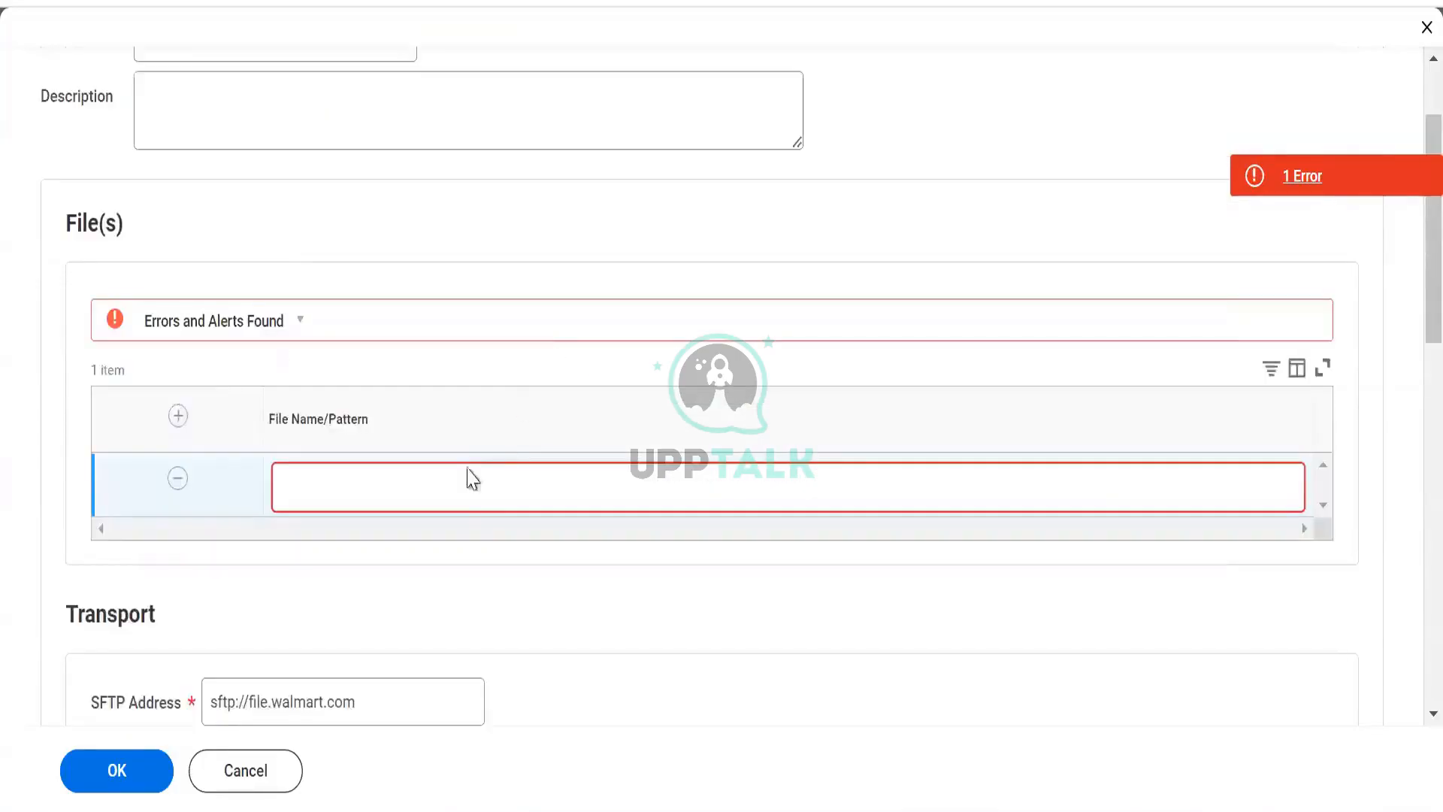
{"action": "left_click", "coordinate": [453, 505]}
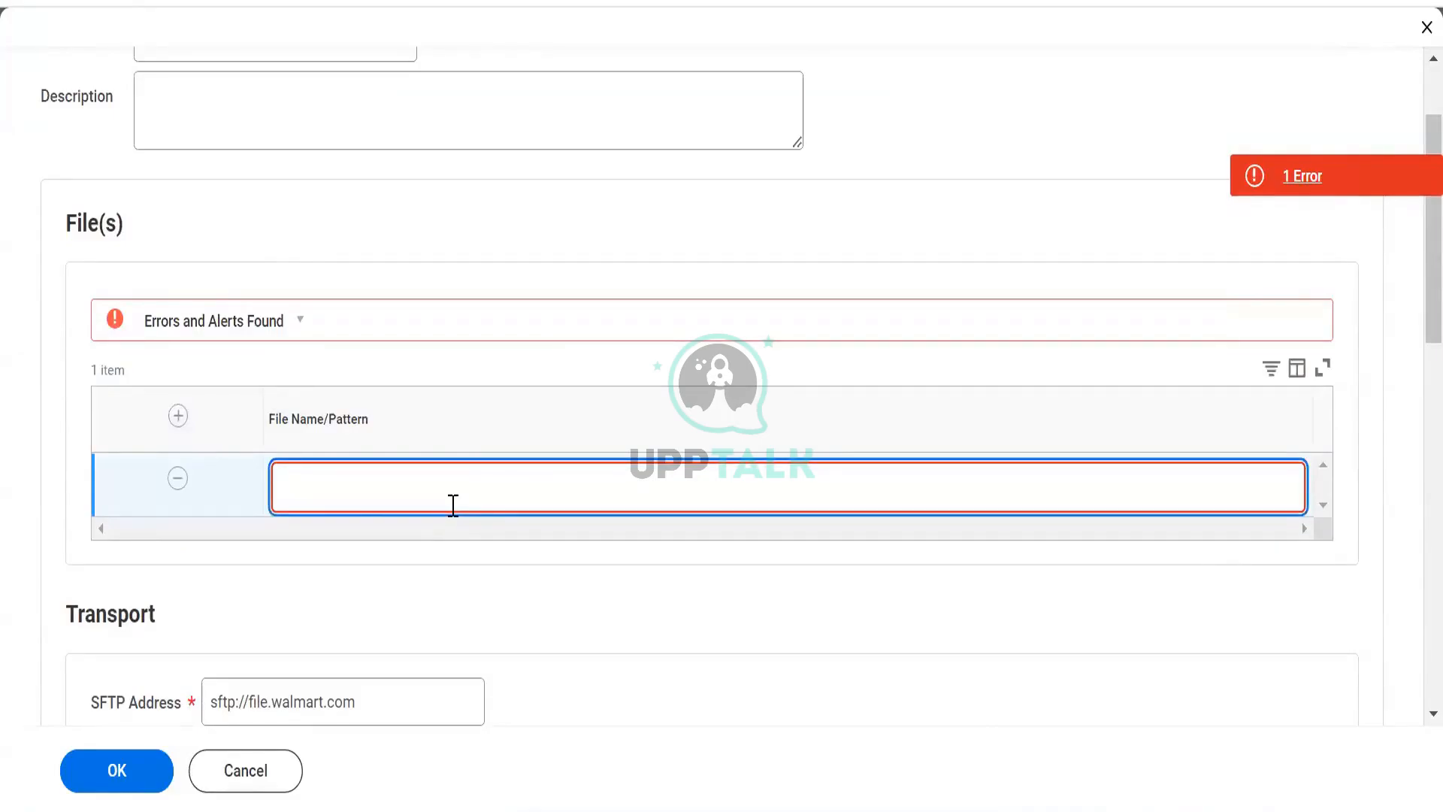
{"action": "type", "text": "orgdata.csv"}
{"action": "left_click", "coordinate": [470, 661]}
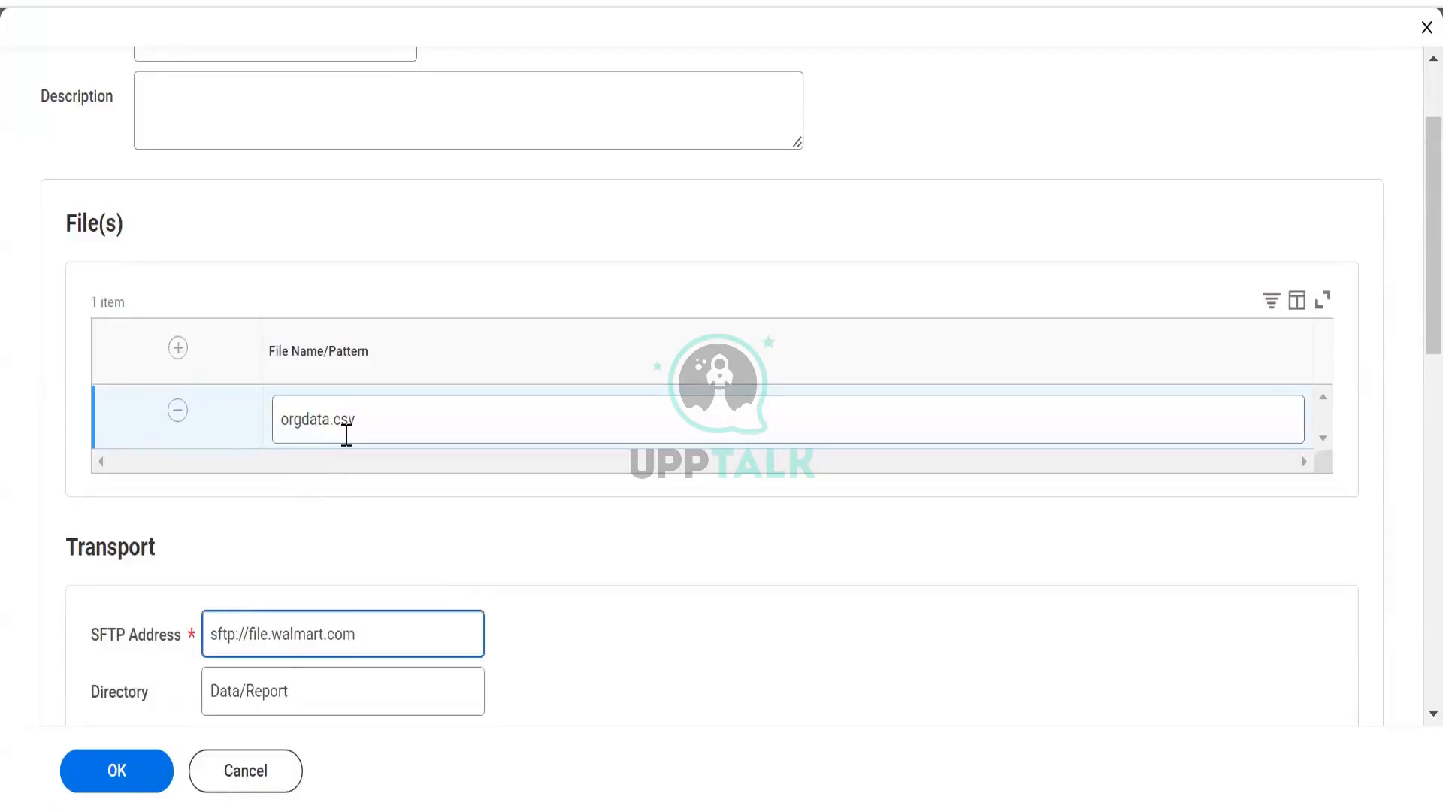
- Review the file name, Directory and SFTP Address entries by highlighting each one
{"action": "scroll", "coordinate": [346, 435], "scroll_direction": "down", "scroll_amount": 3}
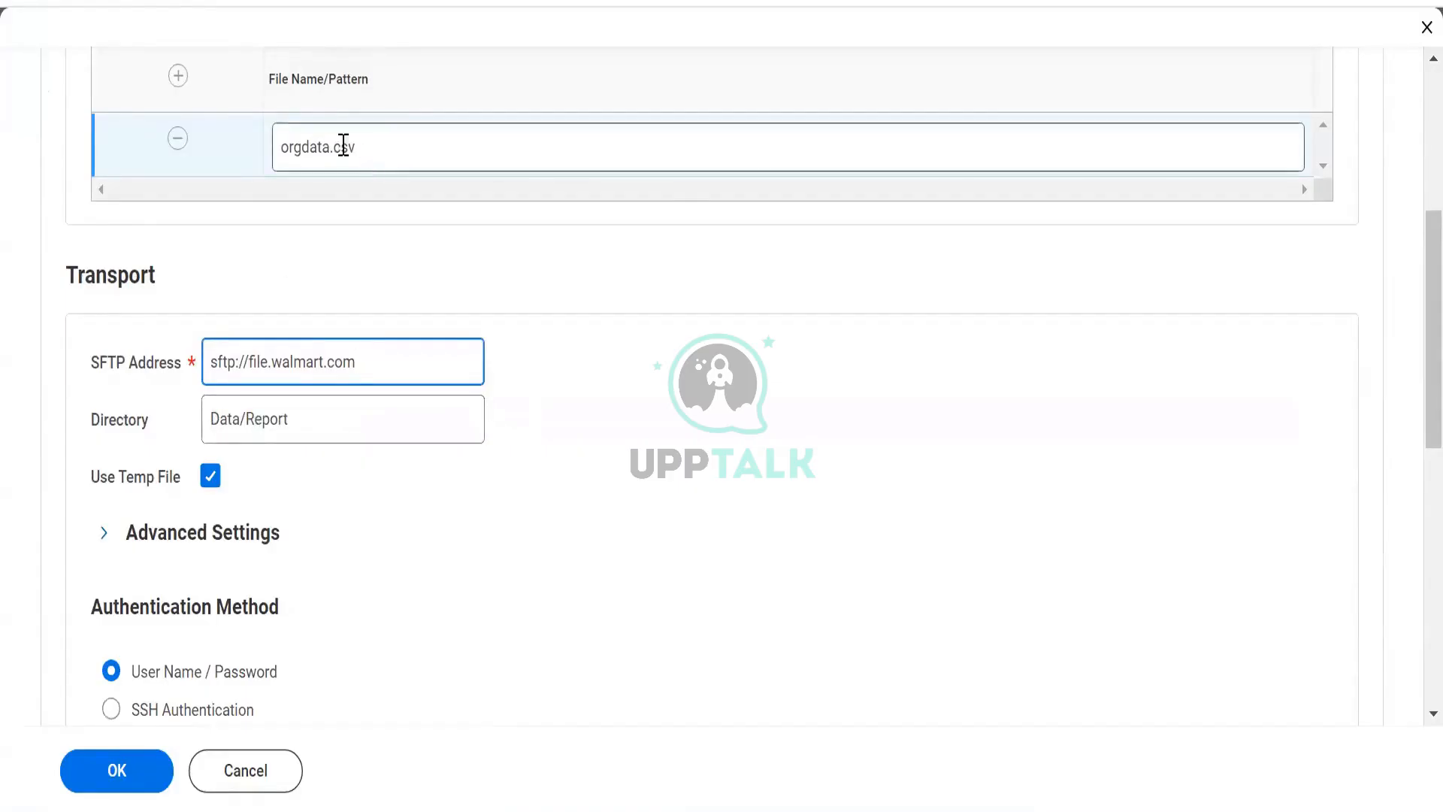
{"action": "left_click", "coordinate": [260, 143]}
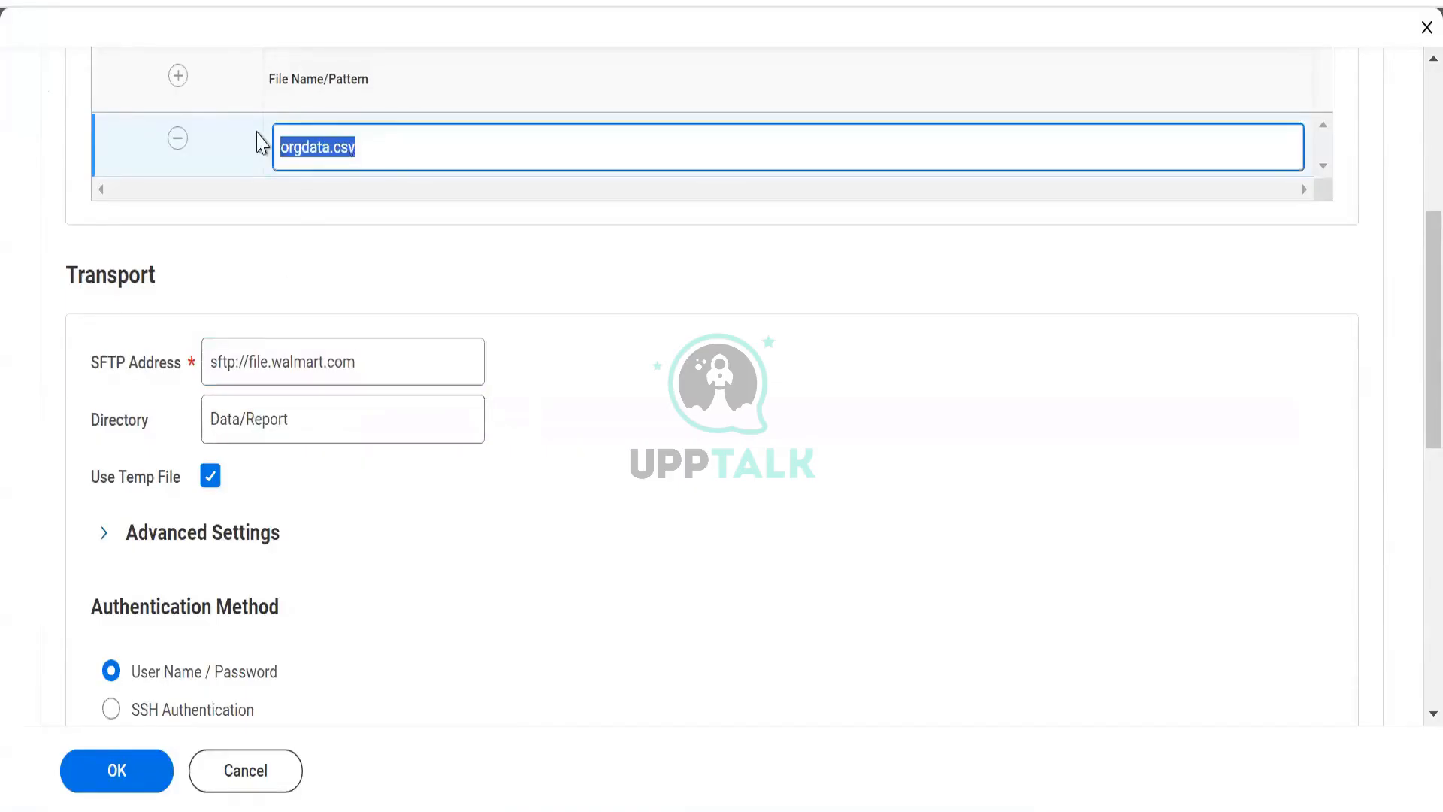
{"action": "left_click", "coordinate": [344, 267]}
{"action": "scroll", "coordinate": [347, 248], "scroll_direction": "down", "scroll_amount": 2}
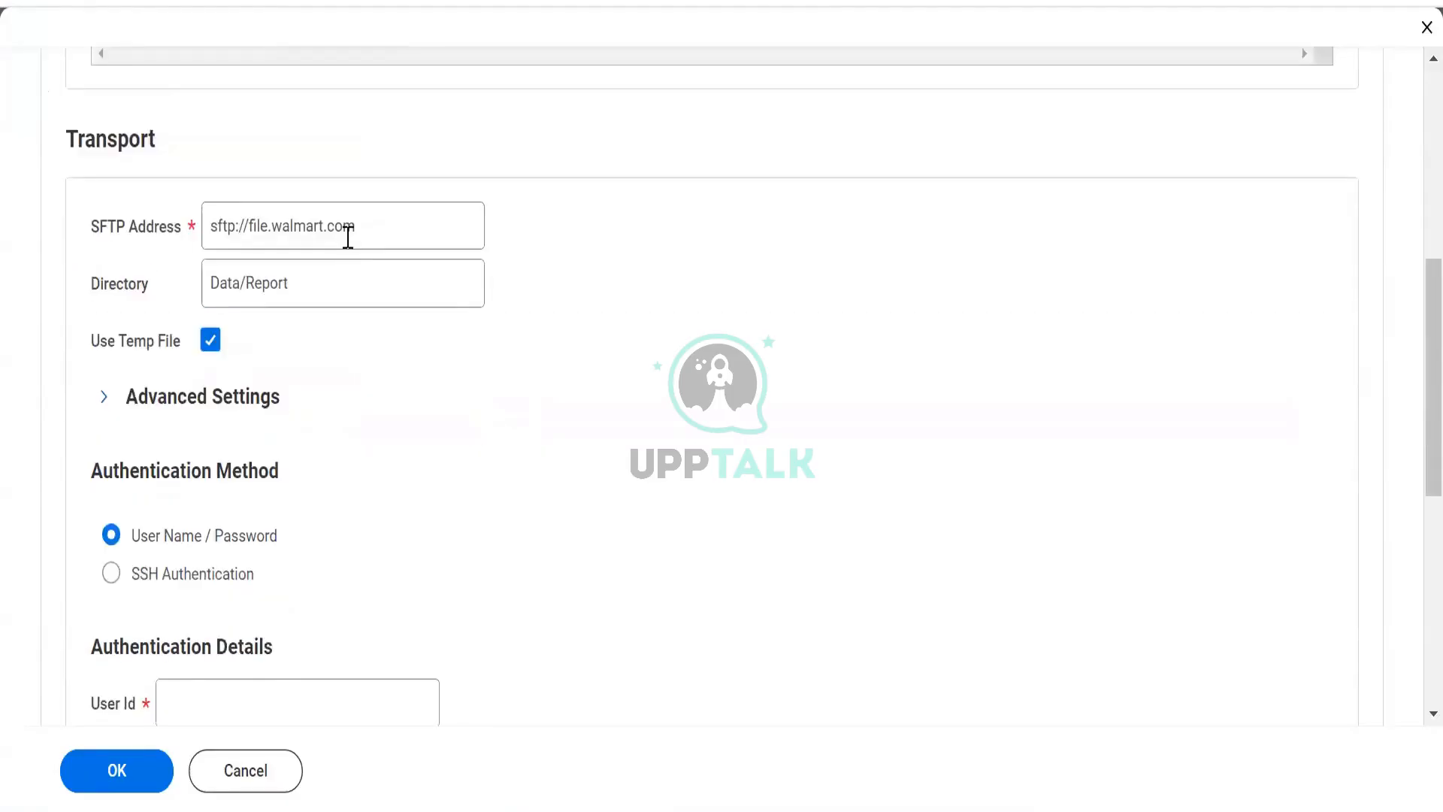
{"action": "scroll", "coordinate": [348, 240], "scroll_direction": "up", "scroll_amount": 5}
{"action": "scroll", "coordinate": [379, 496], "scroll_direction": "up", "scroll_amount": 2}
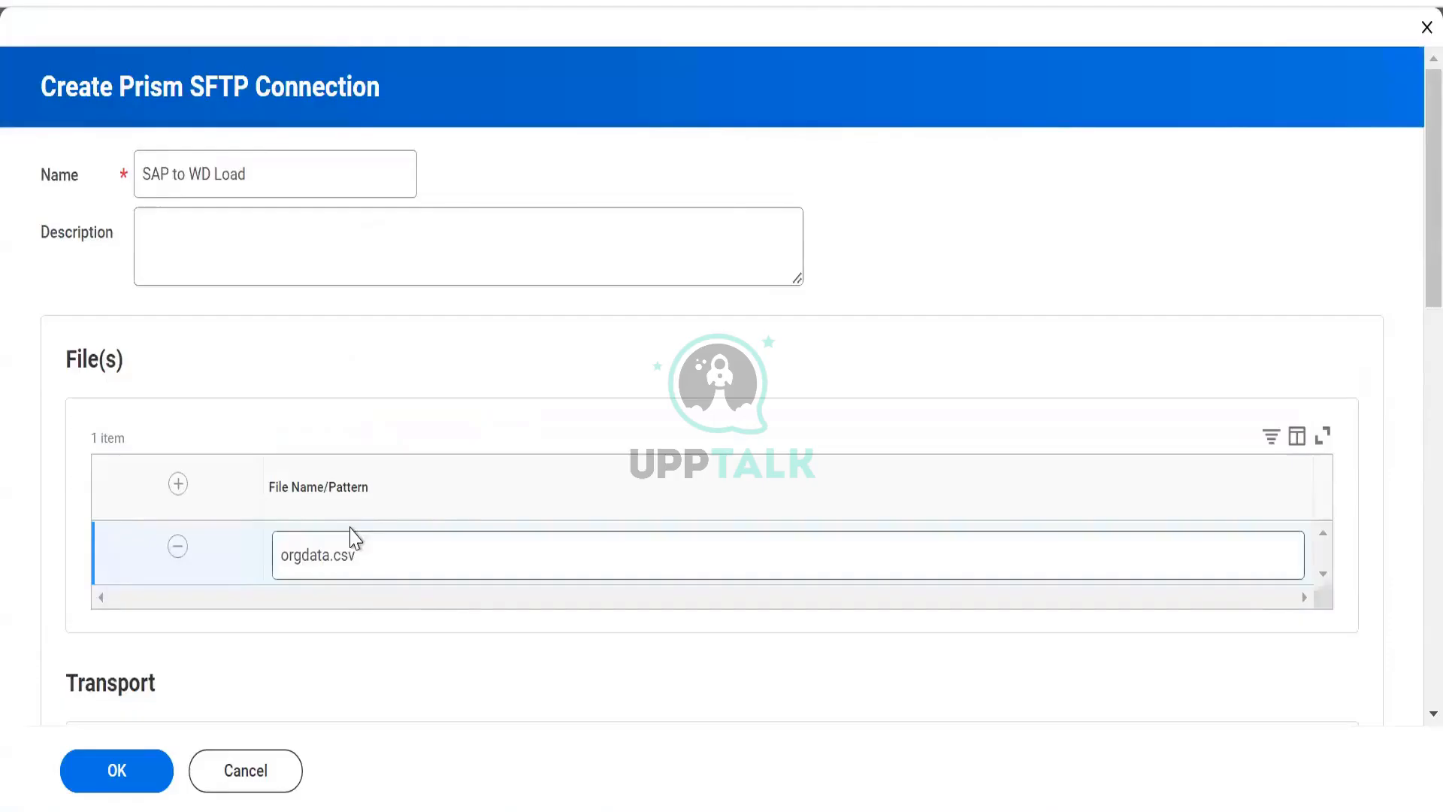
{"action": "left_click_drag", "start_coordinate": [370, 556], "coordinate": [283, 543]}
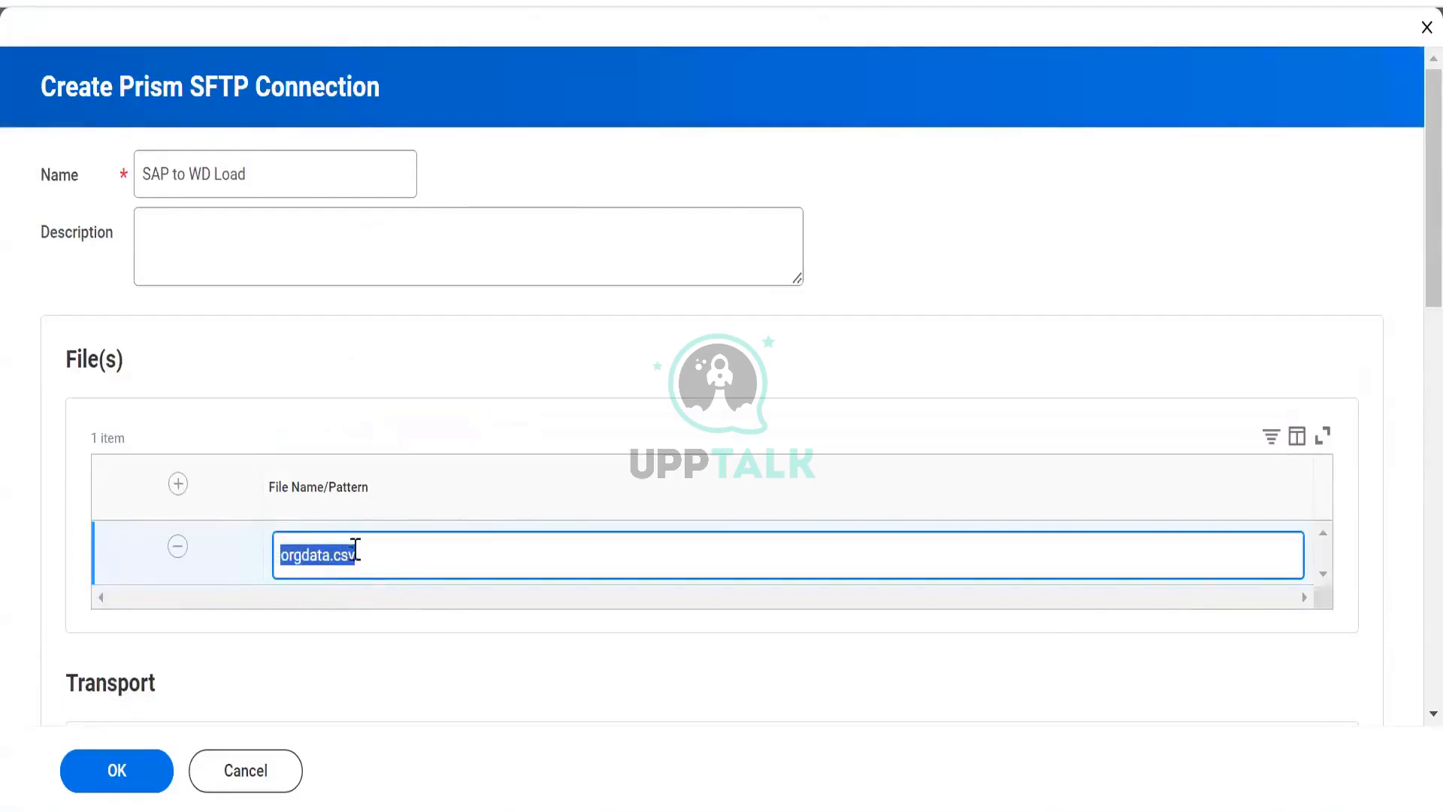
{"action": "scroll", "coordinate": [364, 567], "scroll_direction": "down", "scroll_amount": 7}
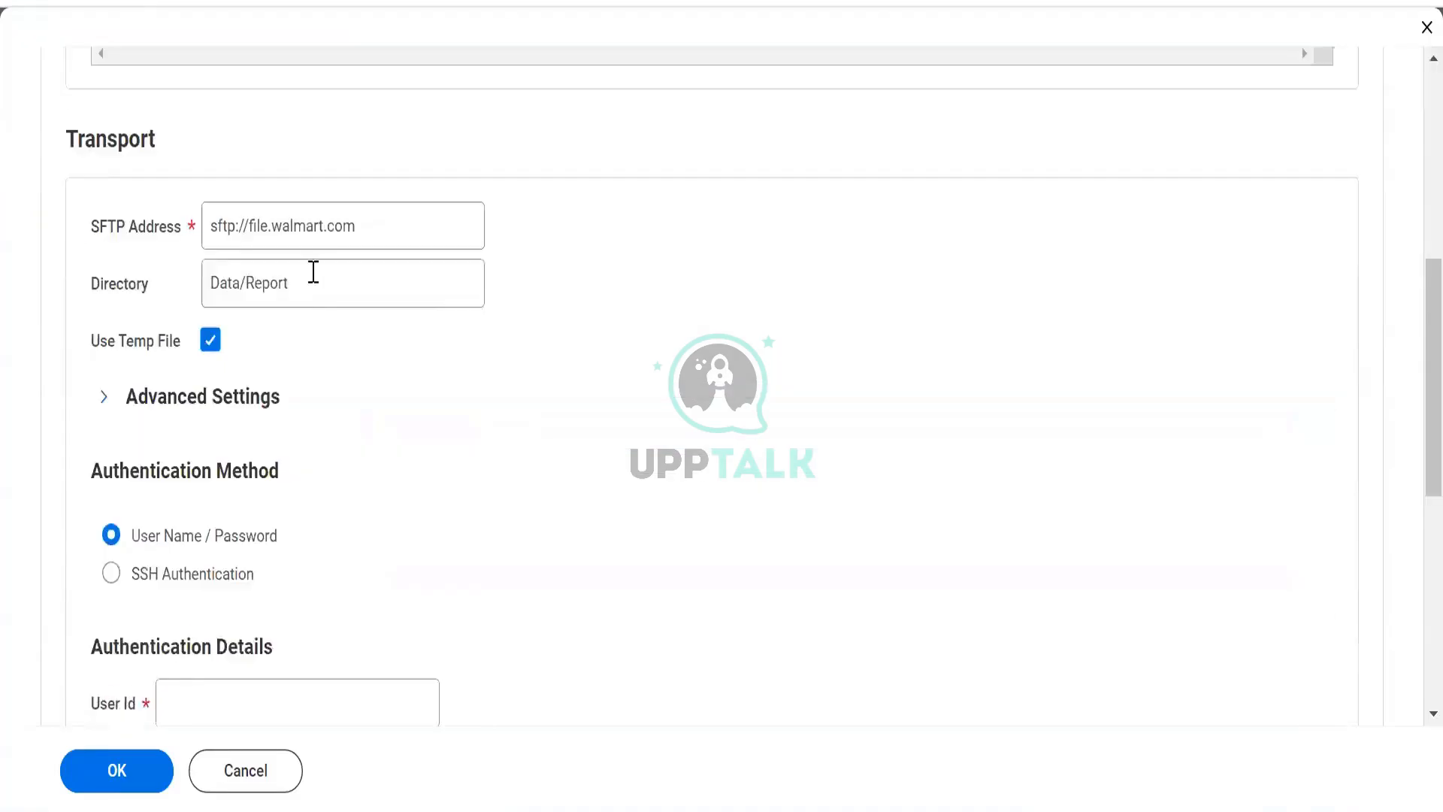
{"action": "left_click_drag", "start_coordinate": [209, 272], "coordinate": [333, 324]}
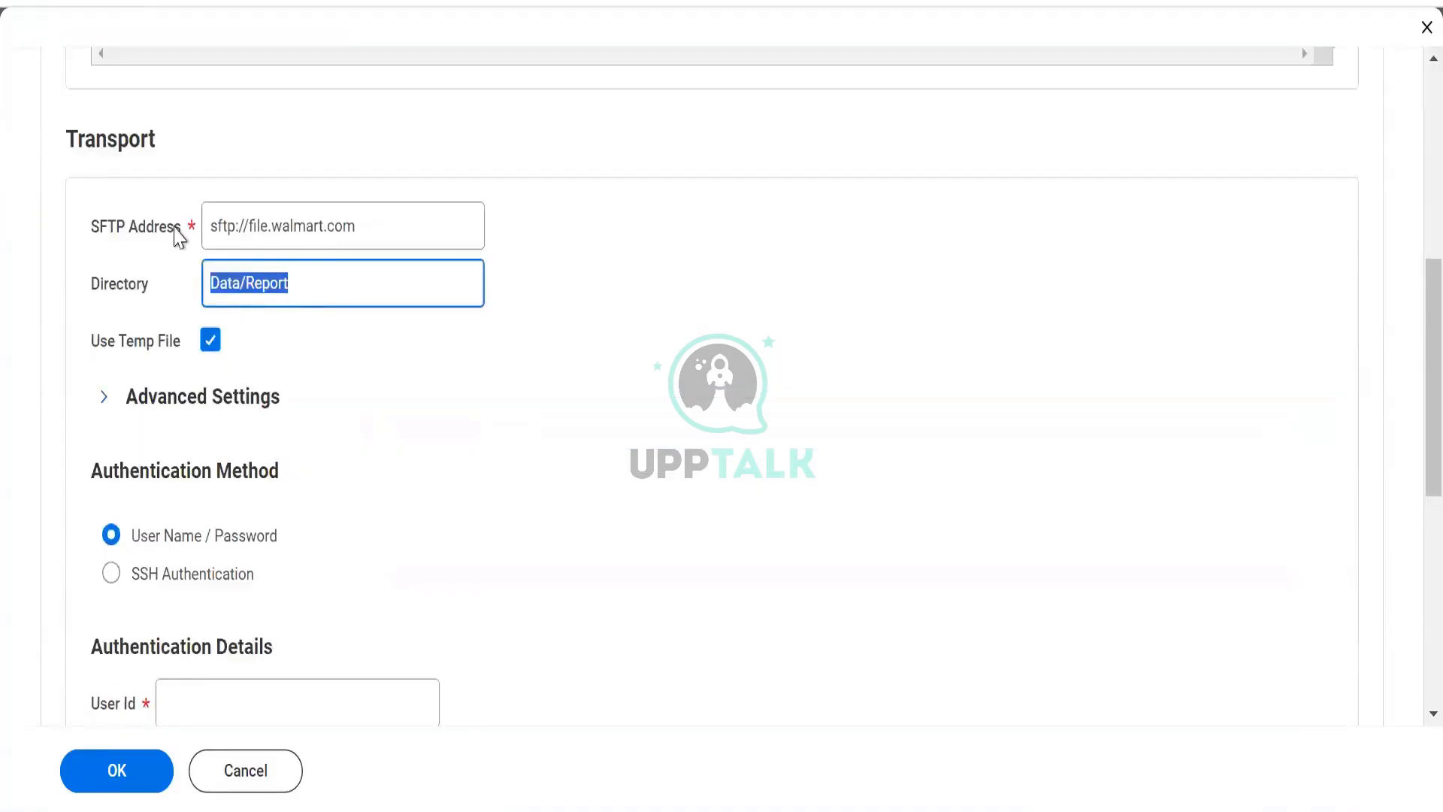
{"action": "left_click_drag", "start_coordinate": [394, 230], "coordinate": [173, 137]}
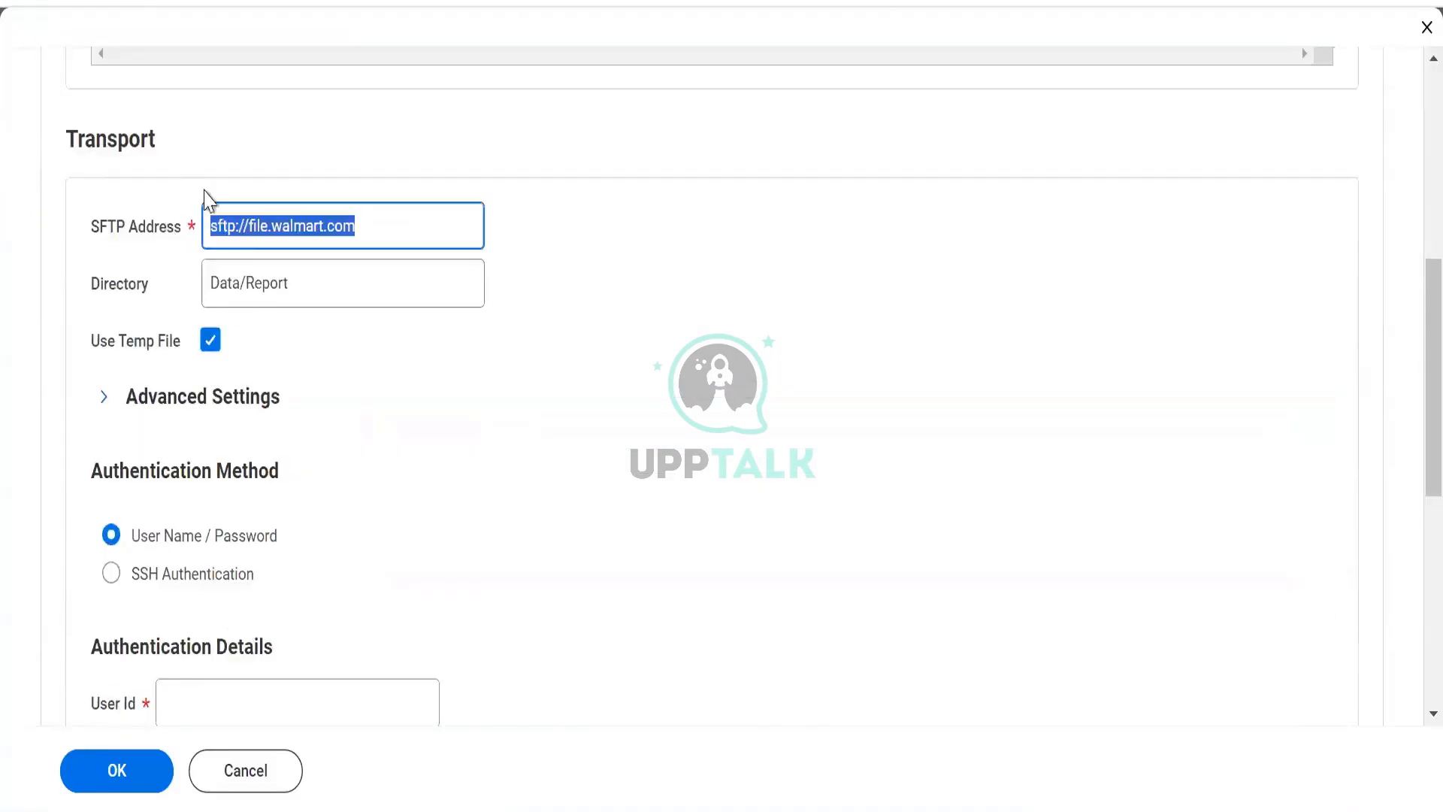
{"action": "scroll", "coordinate": [284, 293], "scroll_direction": "down", "scroll_amount": 2}
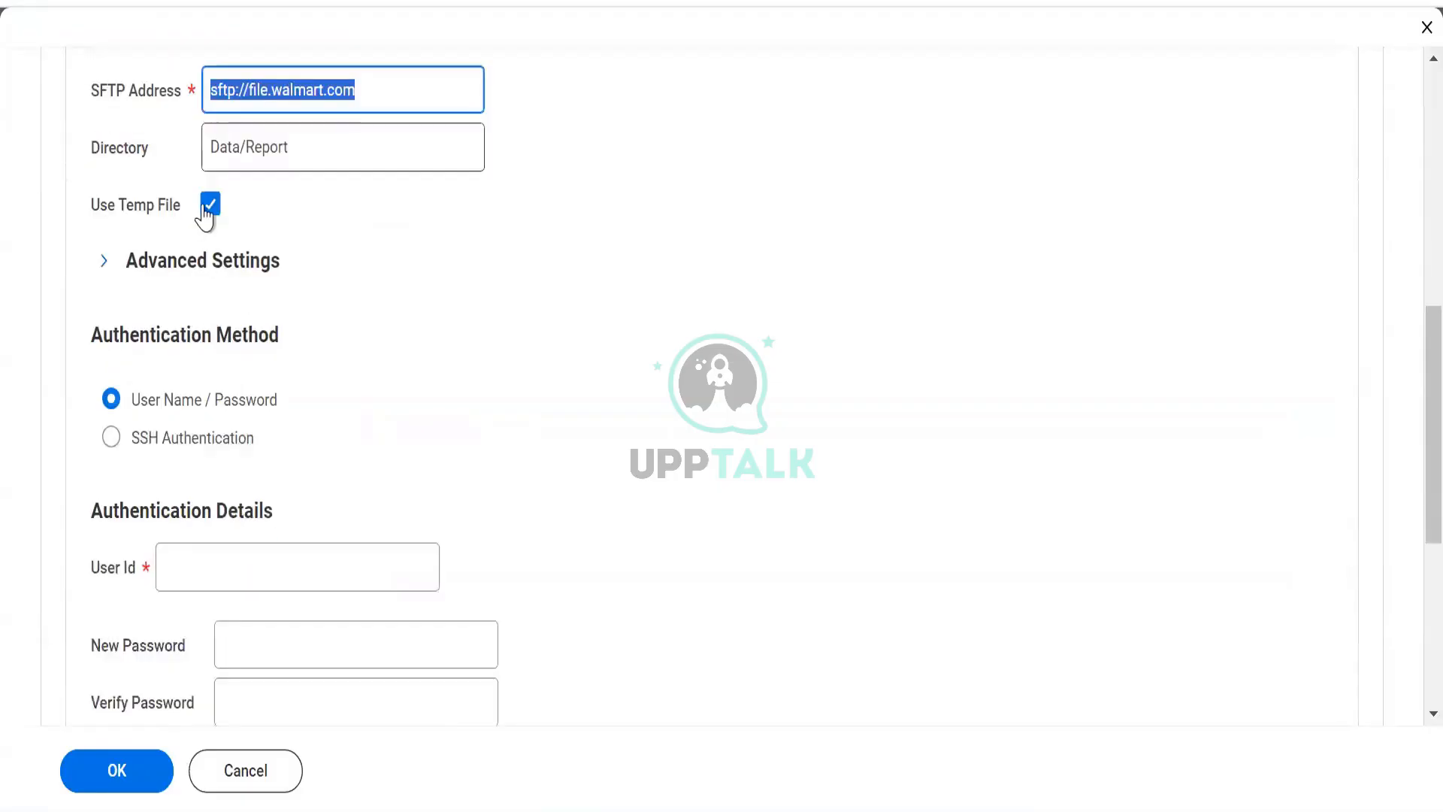
- Clear the Use Temp File option in the Transport section
{"action": "mouse_move", "coordinate": [201, 217]}
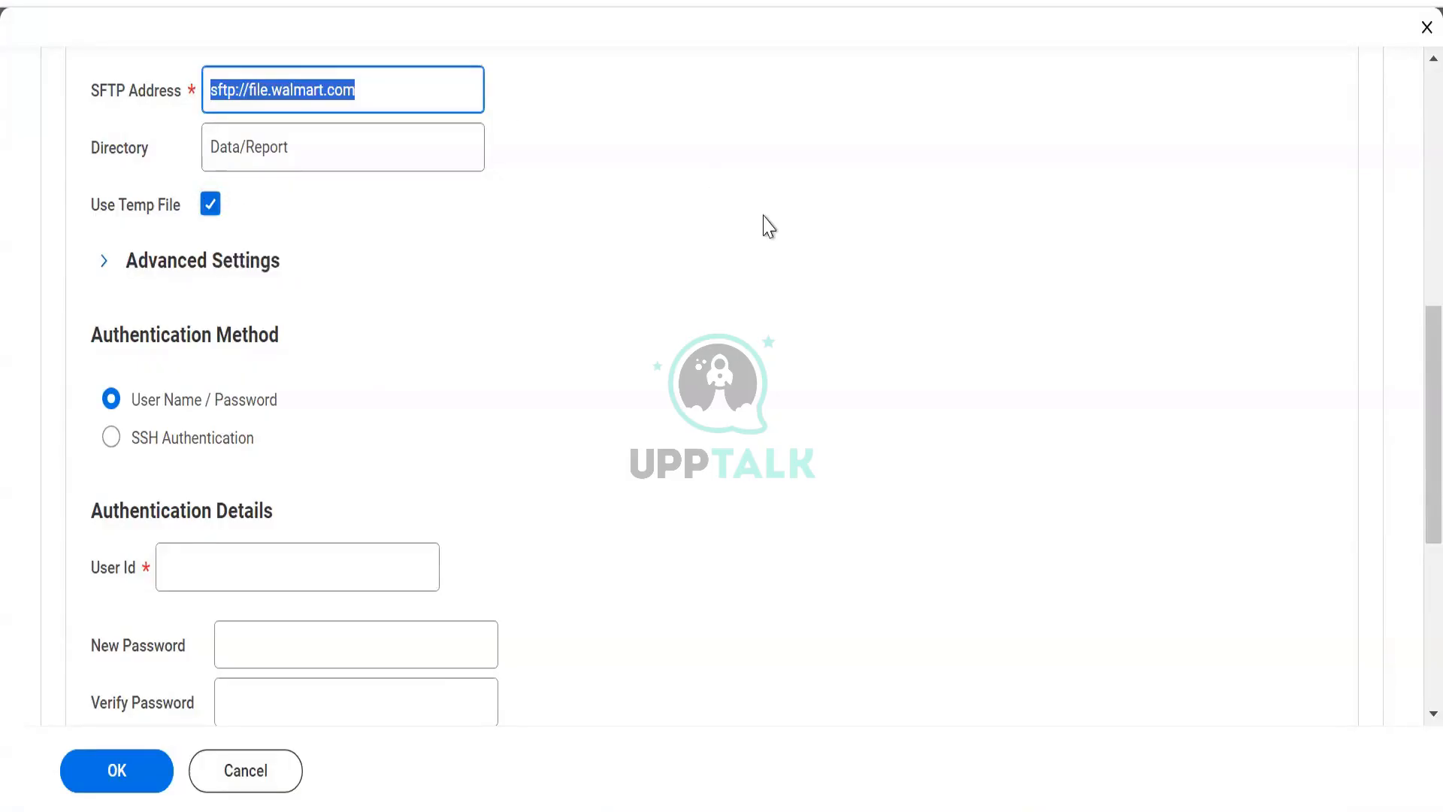
{"action": "left_click", "coordinate": [202, 211]}
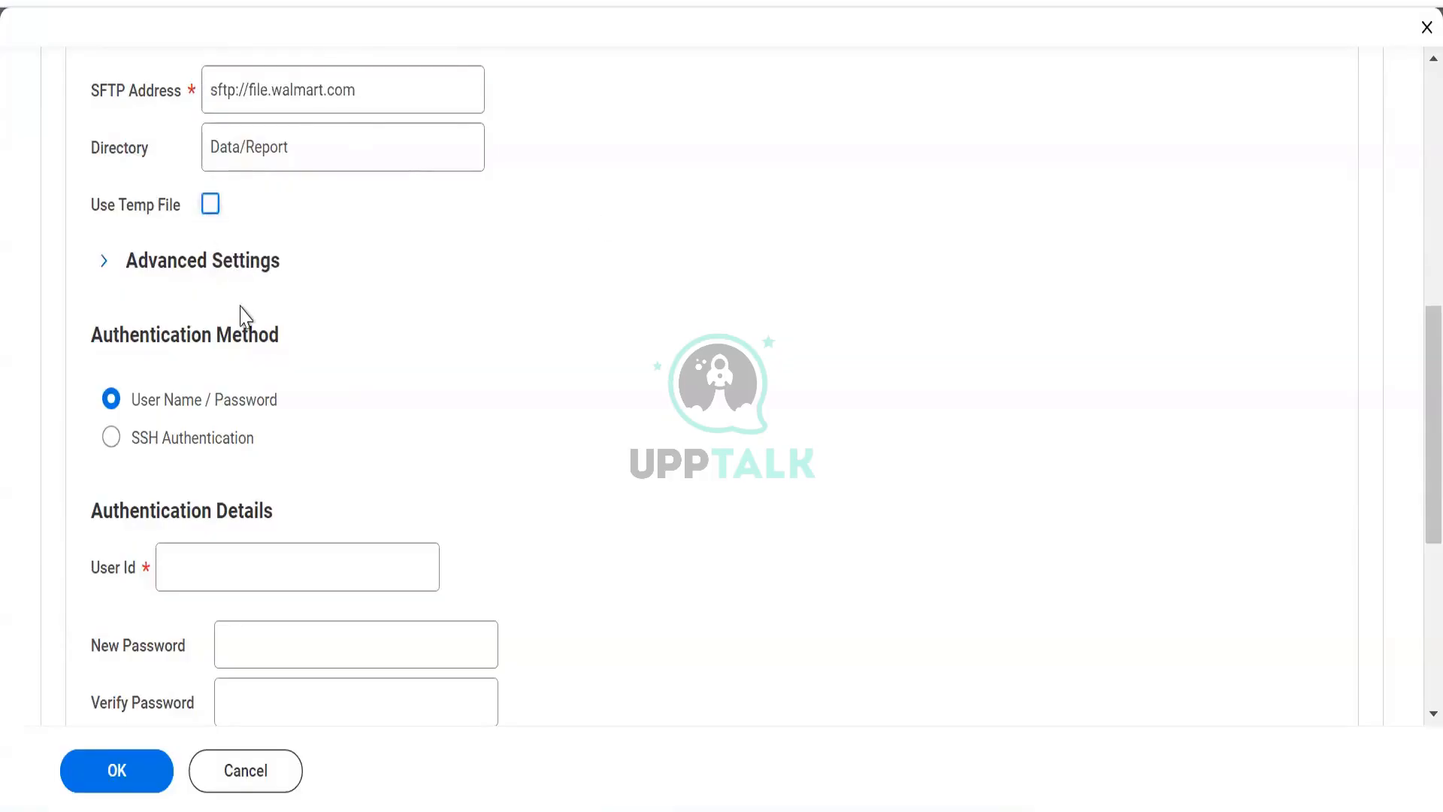
{"action": "scroll", "coordinate": [242, 316], "scroll_direction": "down", "scroll_amount": 3}
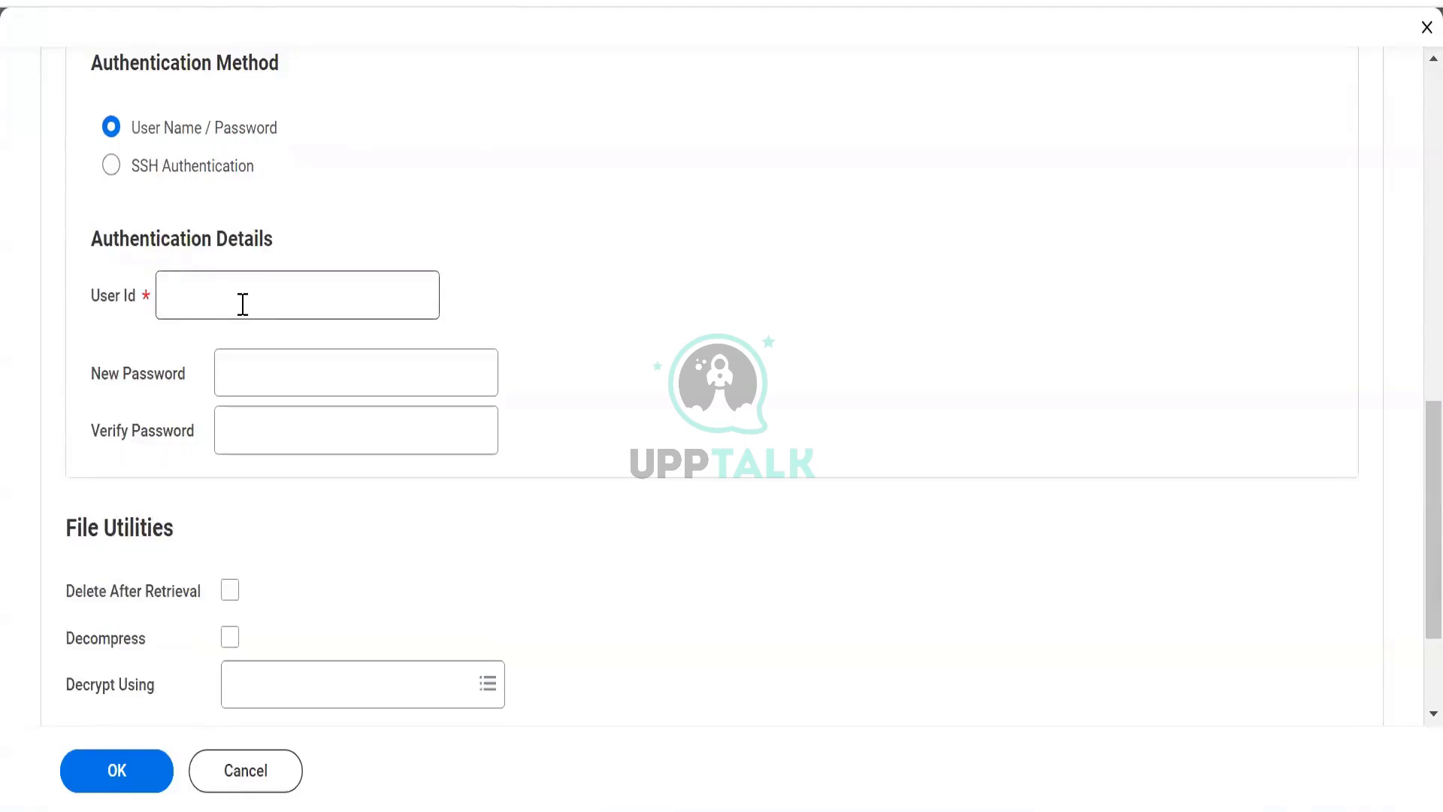
- Fill in the SFTP login User Id under Authentication Details
{"action": "left_click", "coordinate": [242, 305]}
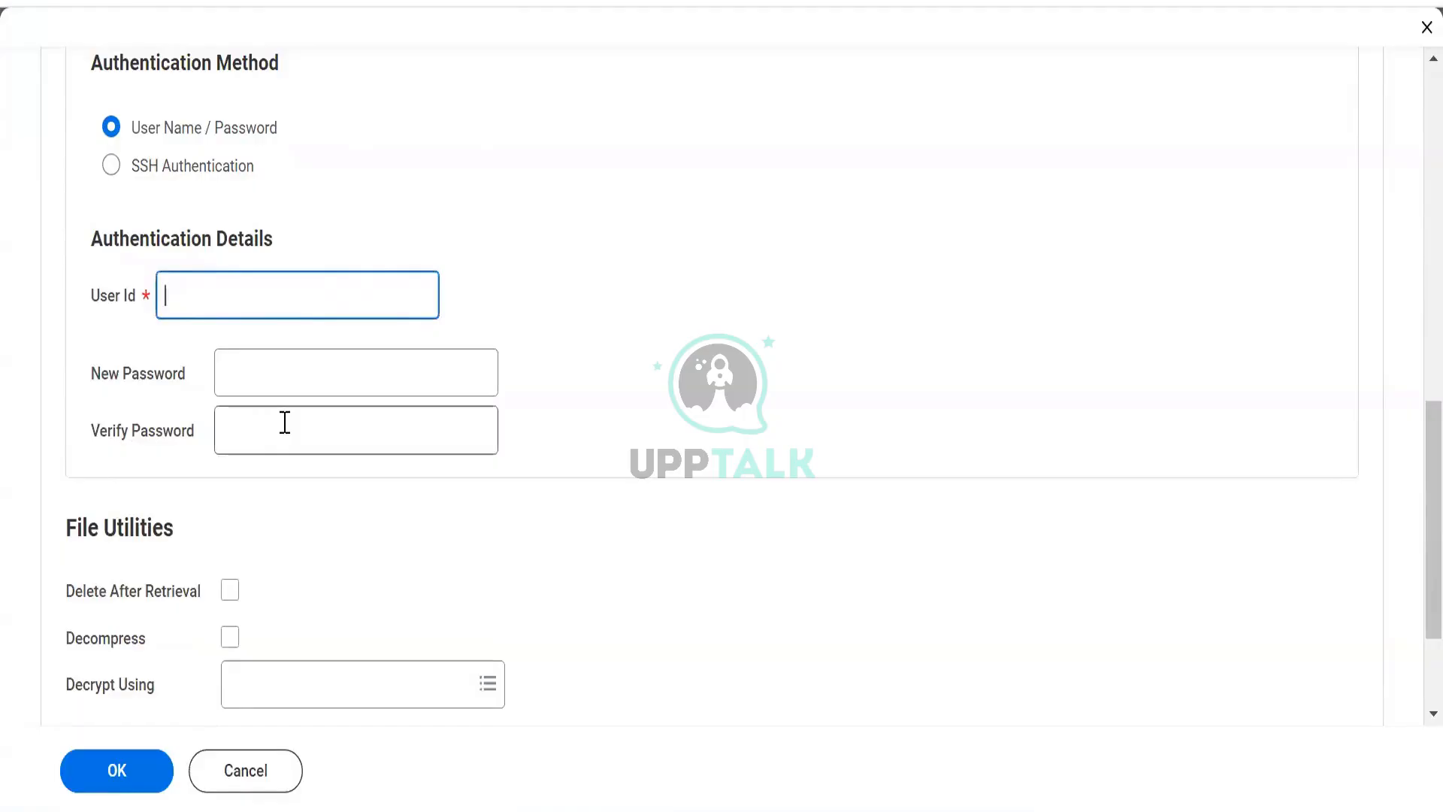
{"action": "scroll", "coordinate": [564, 564], "scroll_direction": "up", "scroll_amount": 7}
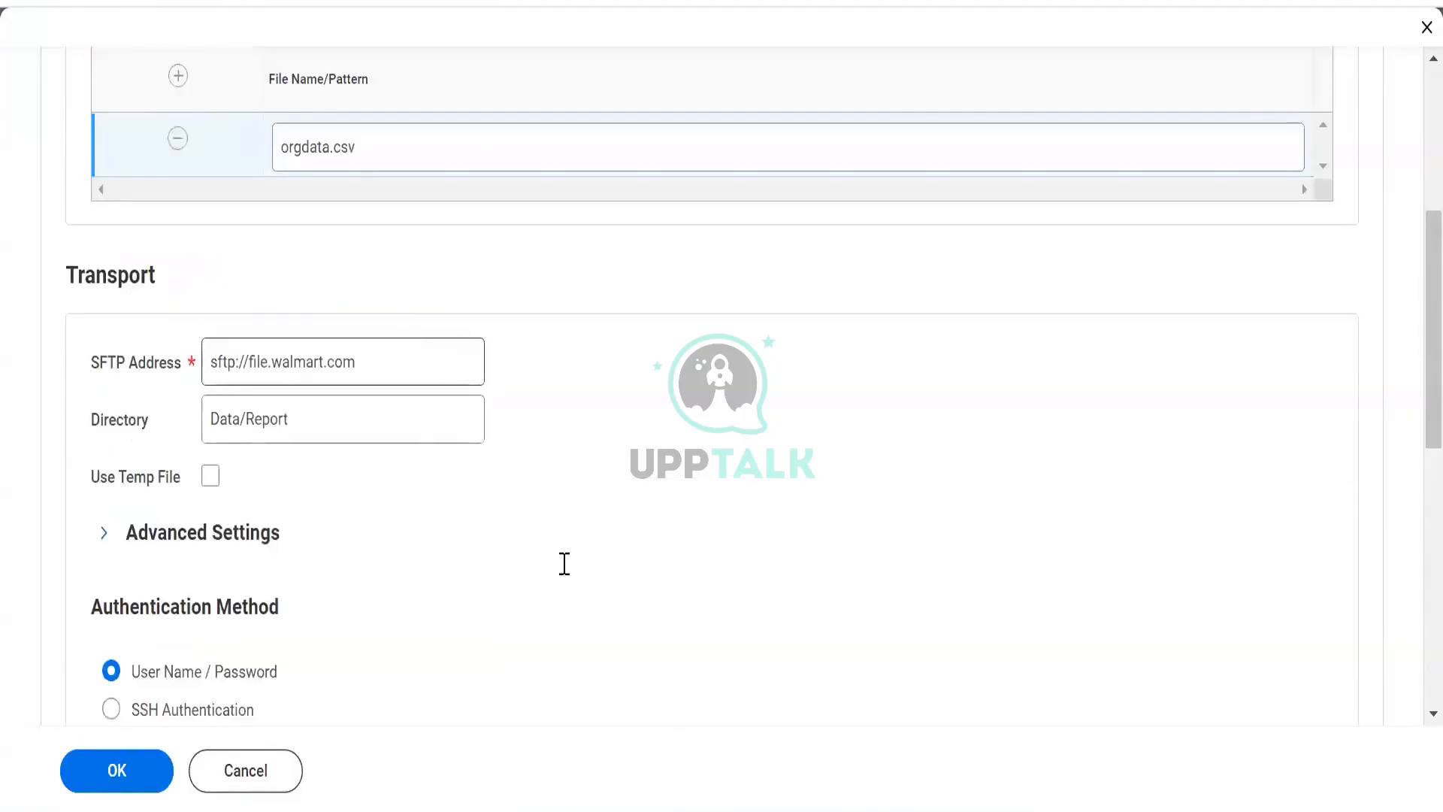
{"action": "key", "text": "alt+Tab"}
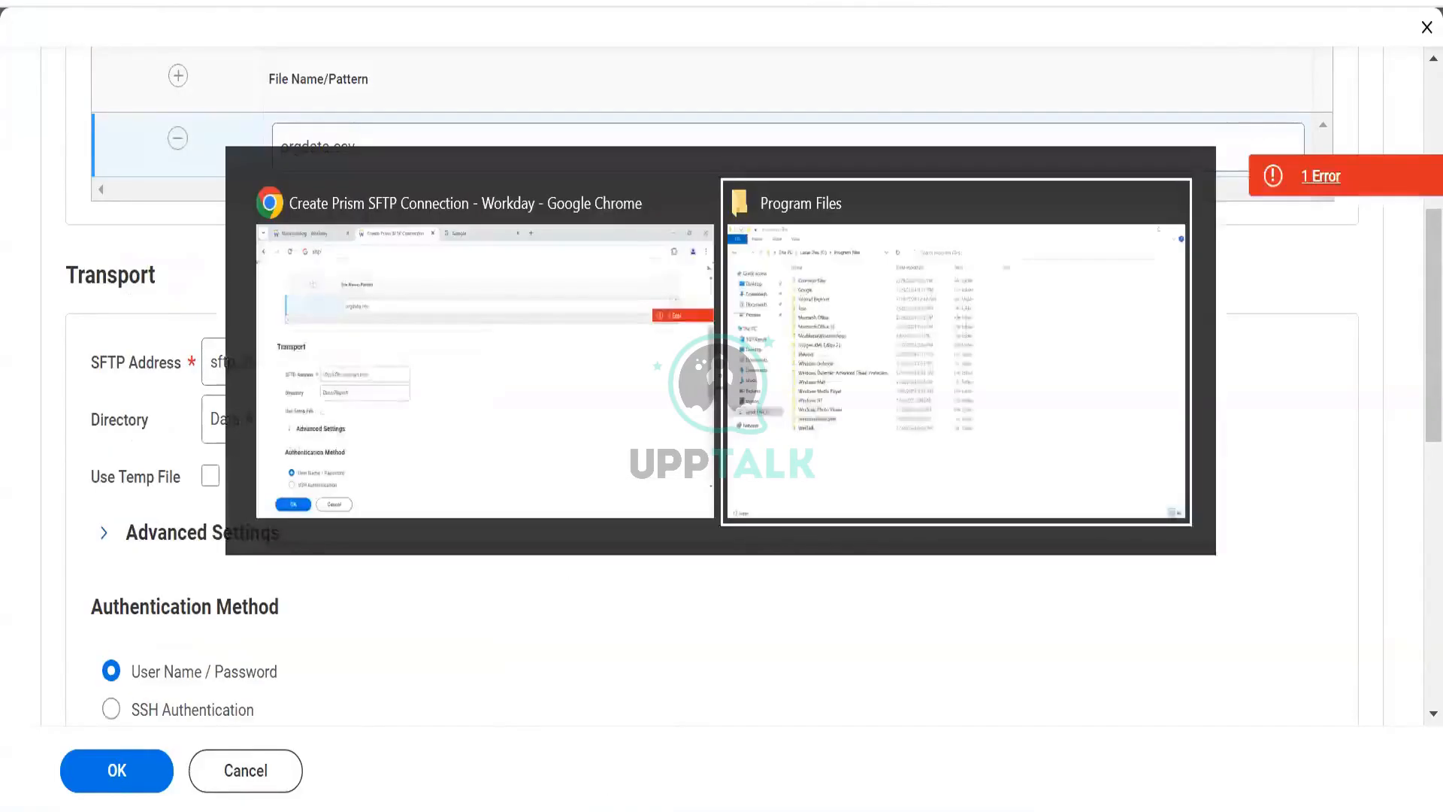
{"action": "key", "text": "alt+Tab"}
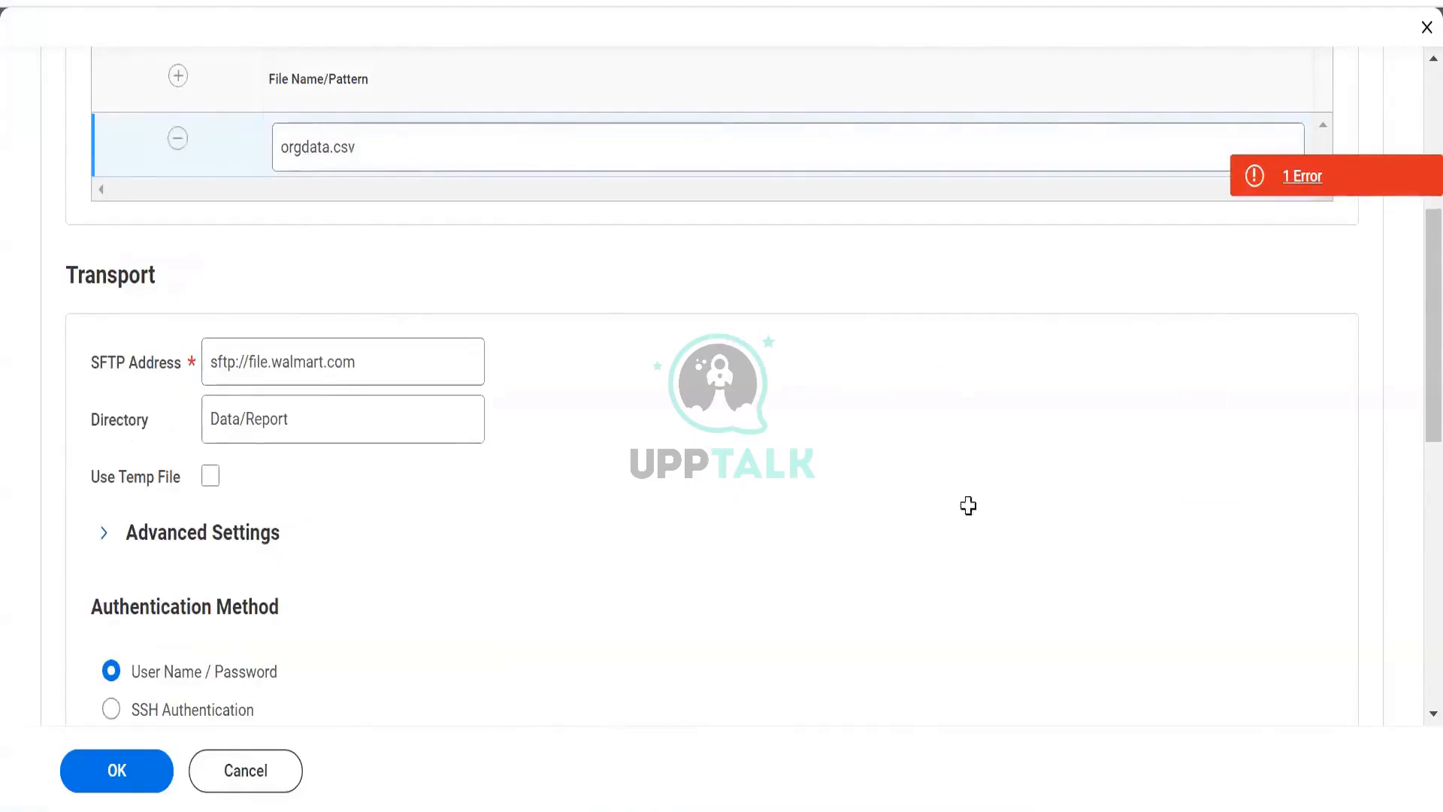
{"action": "key", "text": "alt+Tab"}
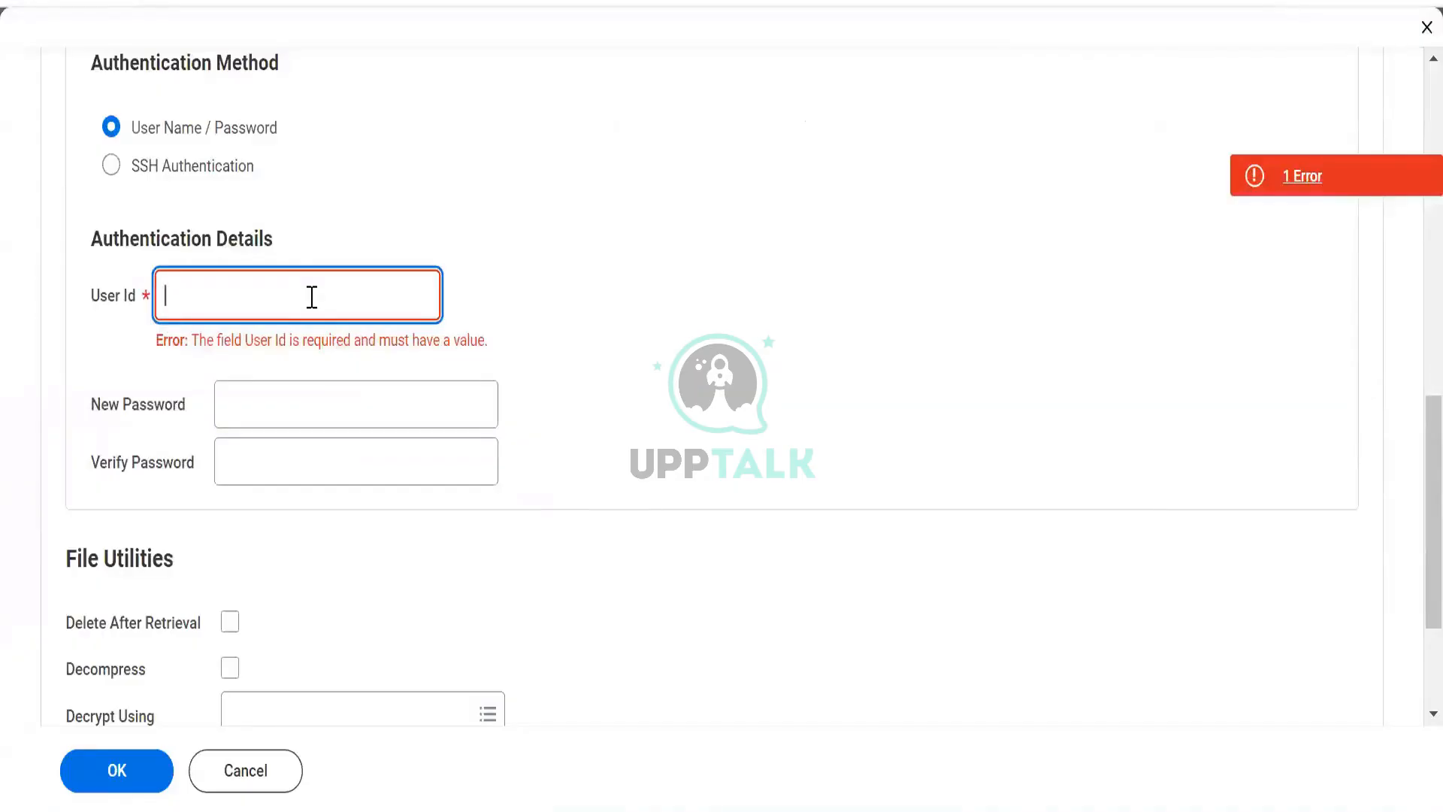
{"action": "type", "text": "12345"}
{"action": "key", "text": "Tab"}
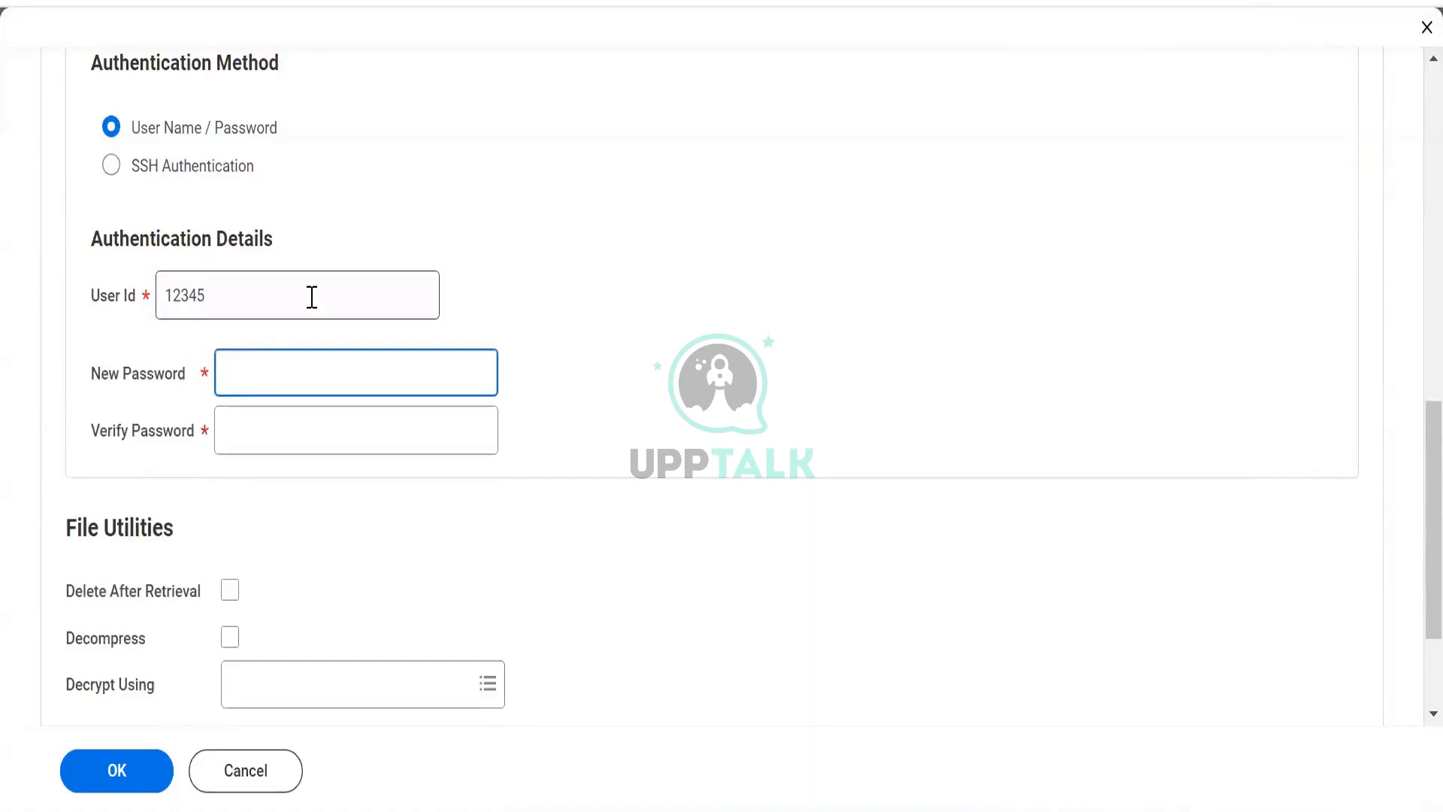
- Enter the account password in the New Password field
{"action": "type", "text": "•••••••••••"}
{"action": "left_click", "coordinate": [283, 433]}
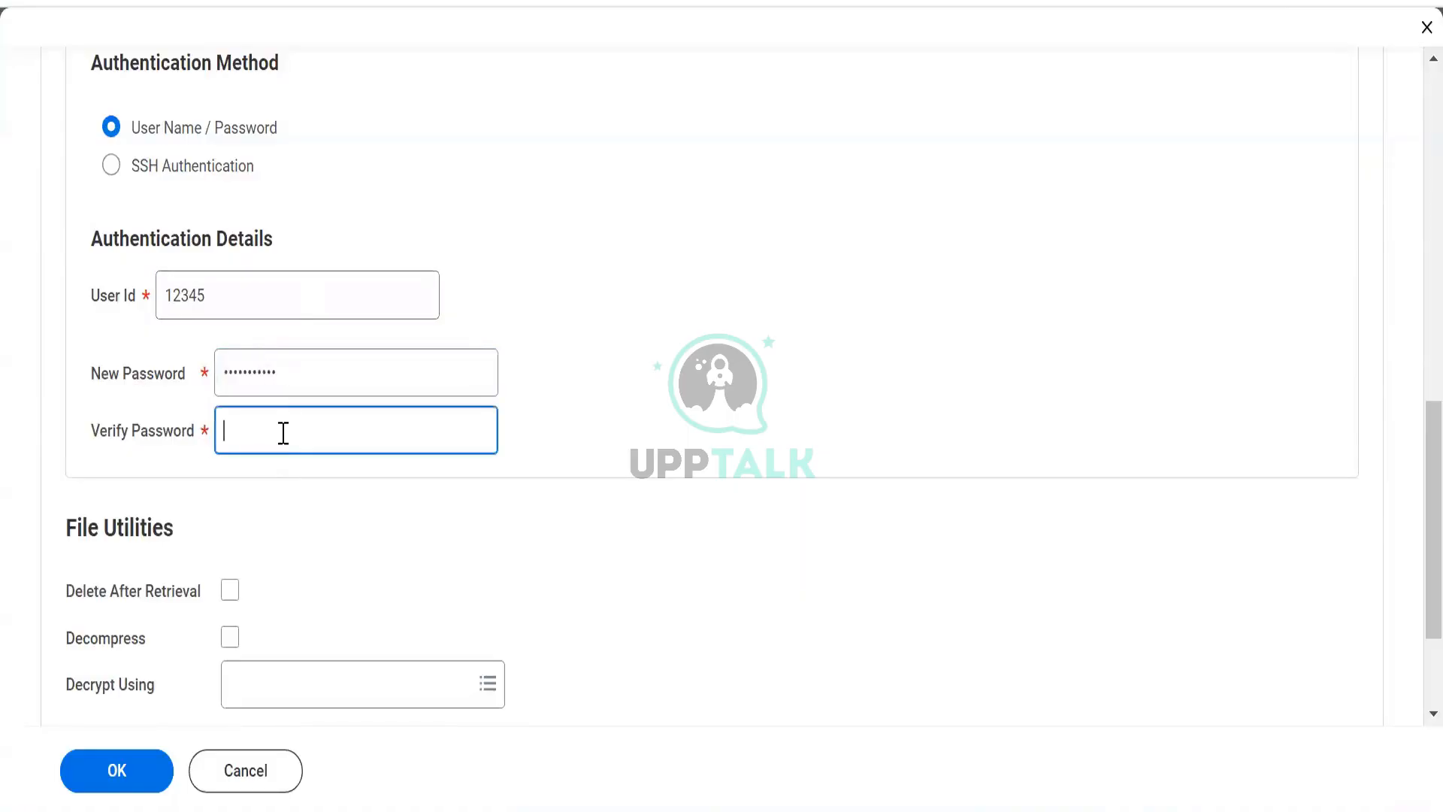
- Try copying Org Data file from cell G140 into cell E140 of the flow sheet
{"action": "scroll", "coordinate": [283, 443], "scroll_direction": "down", "scroll_amount": 2}
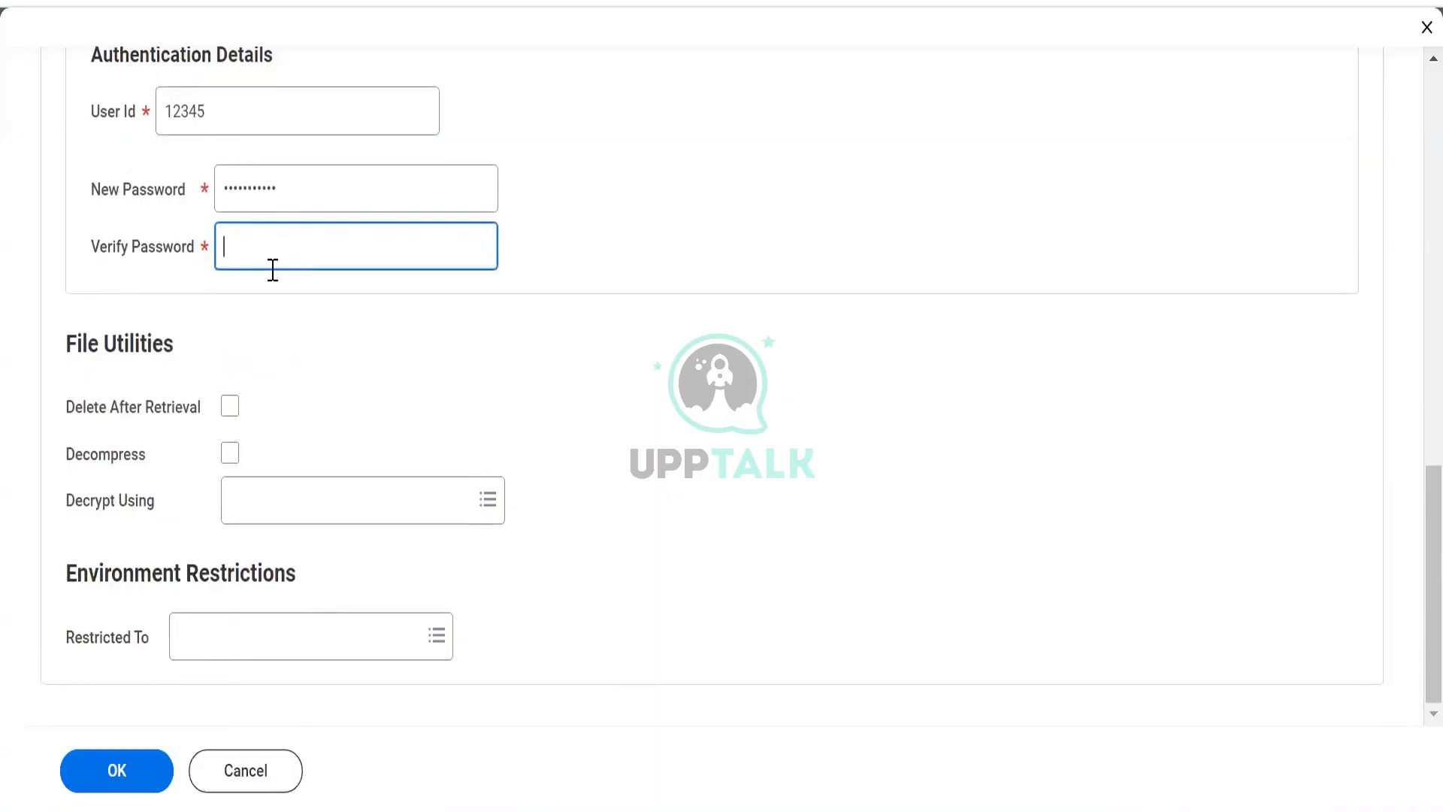
{"action": "scroll", "coordinate": [271, 267], "scroll_direction": "up", "scroll_amount": 2}
{"action": "scroll", "coordinate": [271, 265], "scroll_direction": "down", "scroll_amount": 2}
{"action": "key", "text": "alt+Tab"}
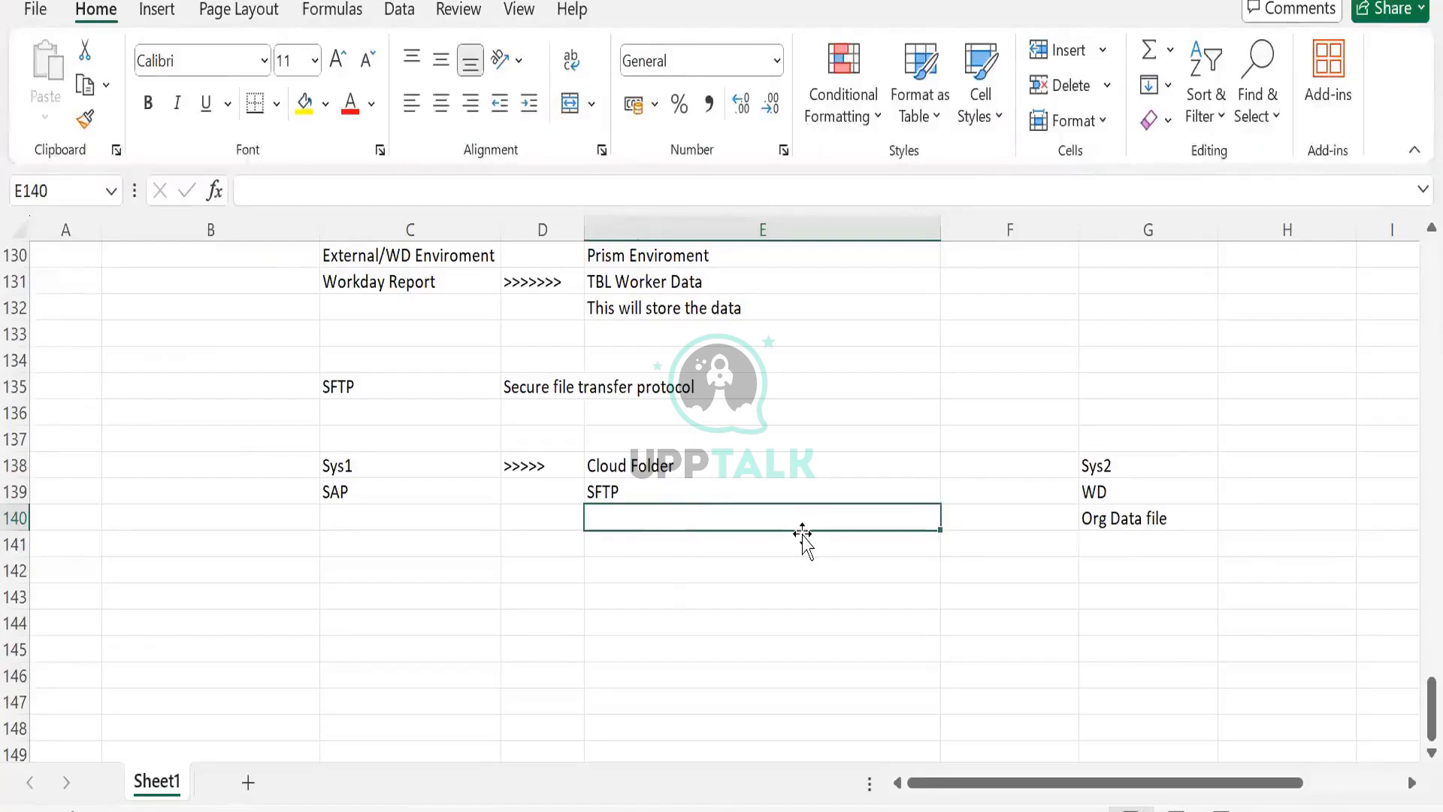
{"action": "left_click", "coordinate": [1089, 523]}
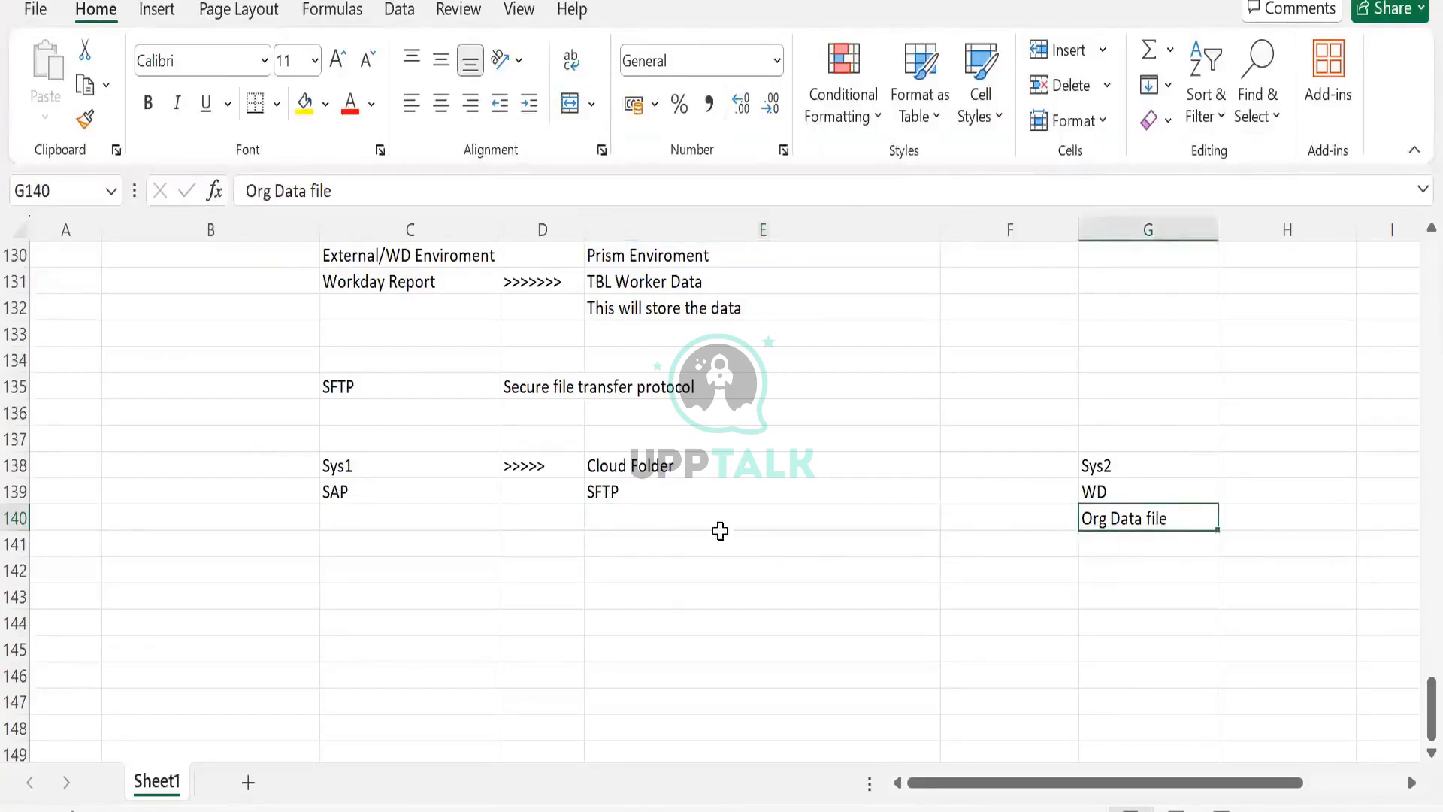
{"action": "key", "text": "ctrl+c"}
{"action": "left_click", "coordinate": [704, 517]}
{"action": "key", "text": "ctrl+v"}
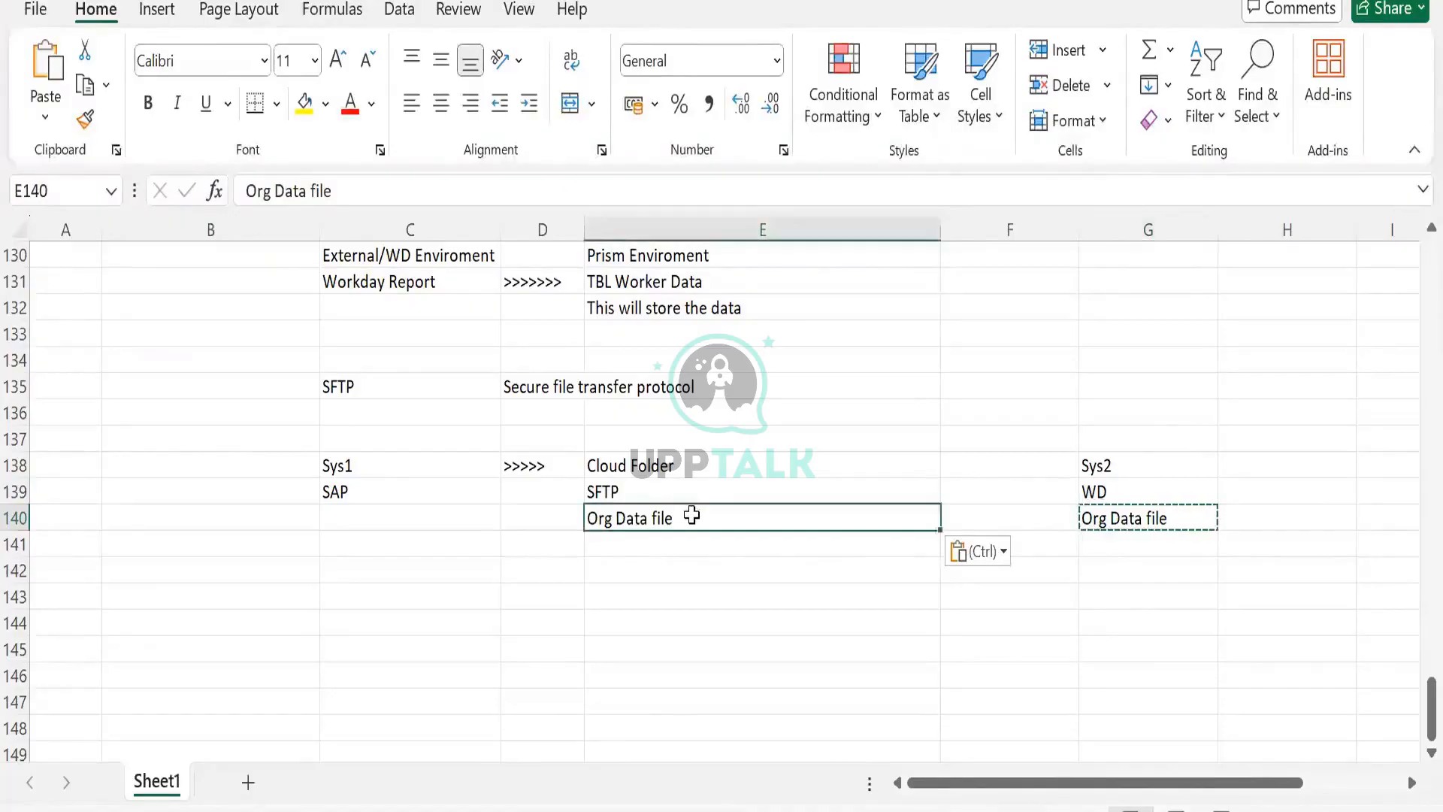
{"action": "left_click", "coordinate": [1165, 510]}
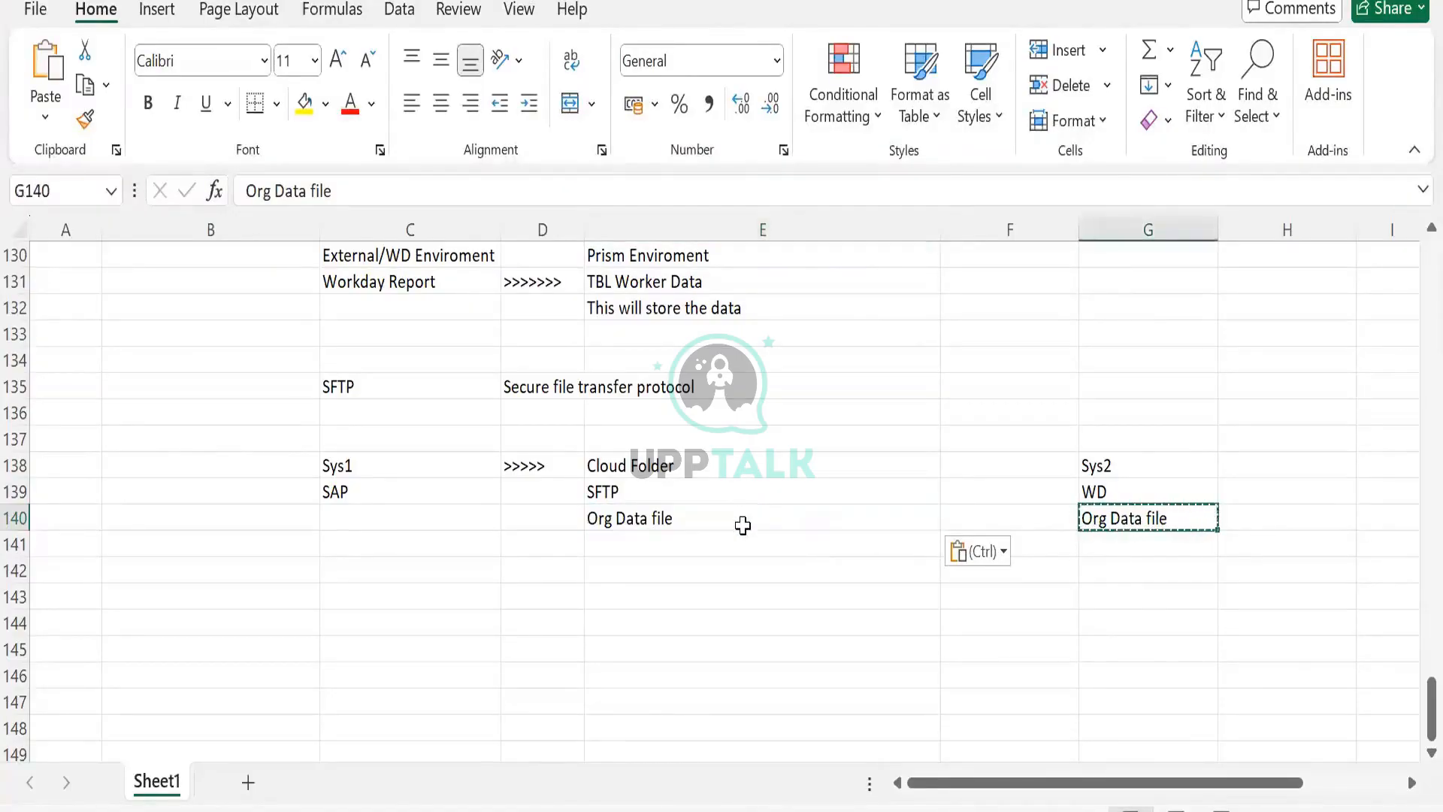
{"action": "left_click", "coordinate": [743, 523]}
{"action": "key", "text": "Delete"}
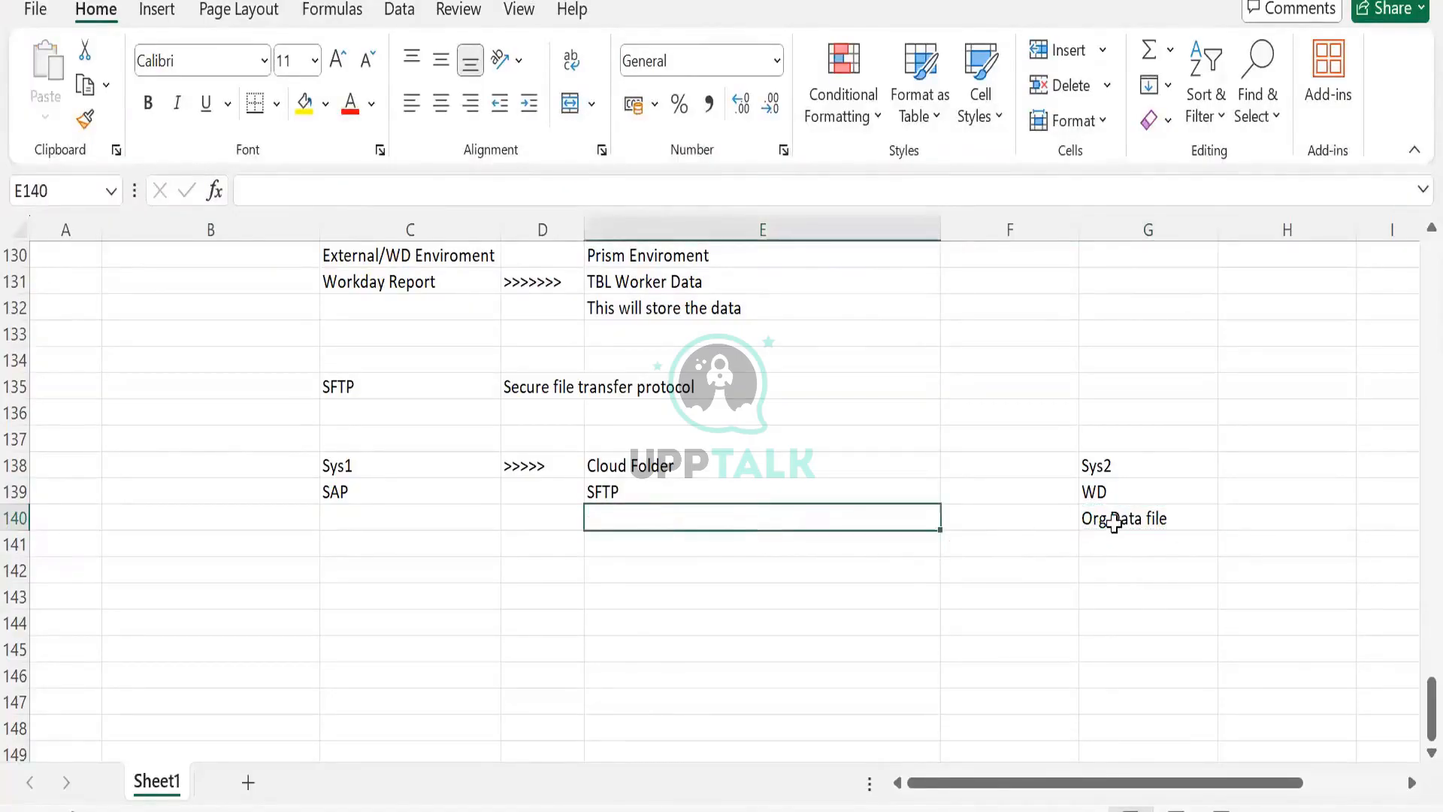
{"action": "left_click", "coordinate": [1114, 522]}
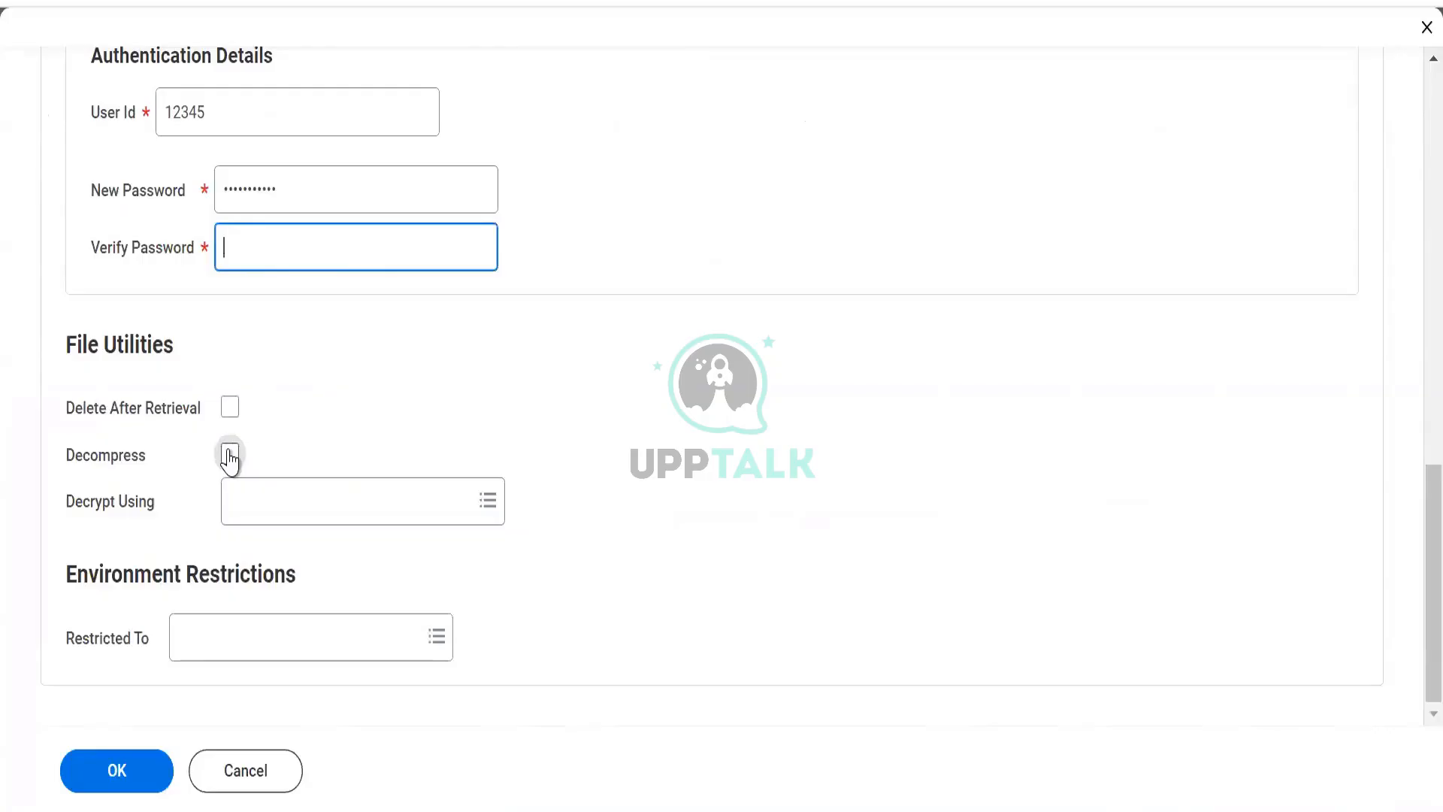
- Inspect the Decrypt Using key pair options and the User Id entry
{"action": "left_click", "coordinate": [255, 514]}
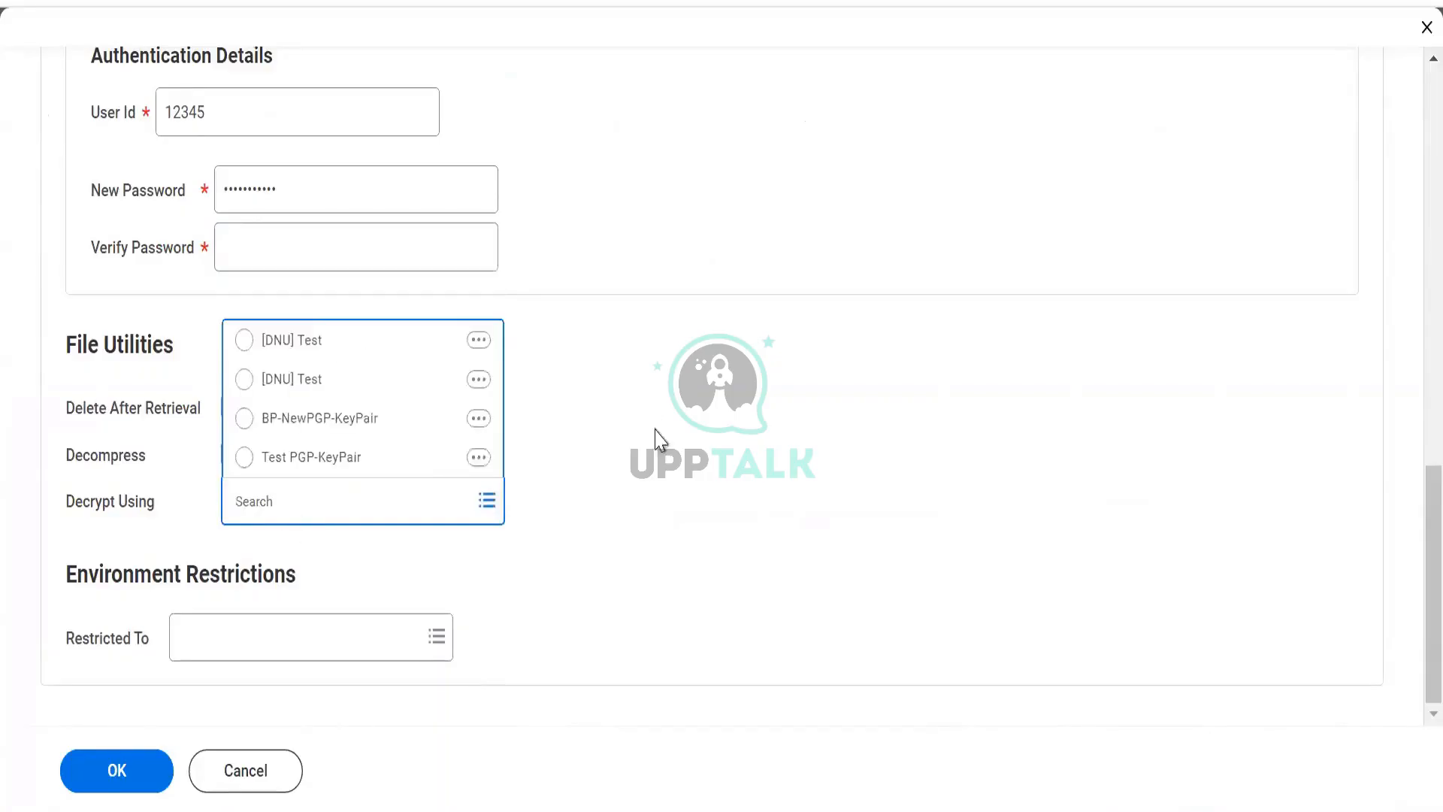
{"action": "left_click", "coordinate": [655, 454]}
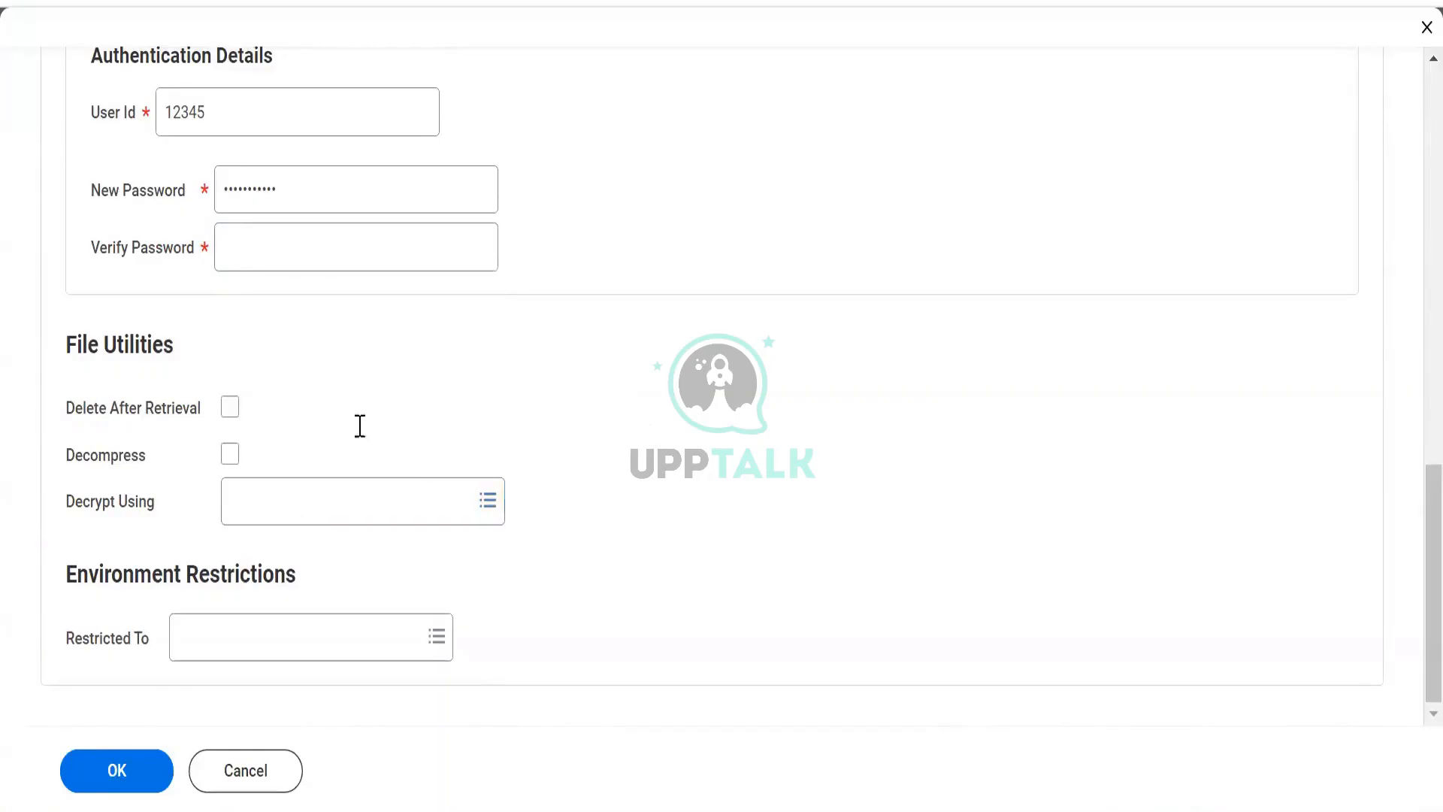
{"action": "scroll", "coordinate": [358, 425], "scroll_direction": "up", "scroll_amount": 3}
{"action": "left_click_drag", "start_coordinate": [216, 371], "coordinate": [91, 383]}
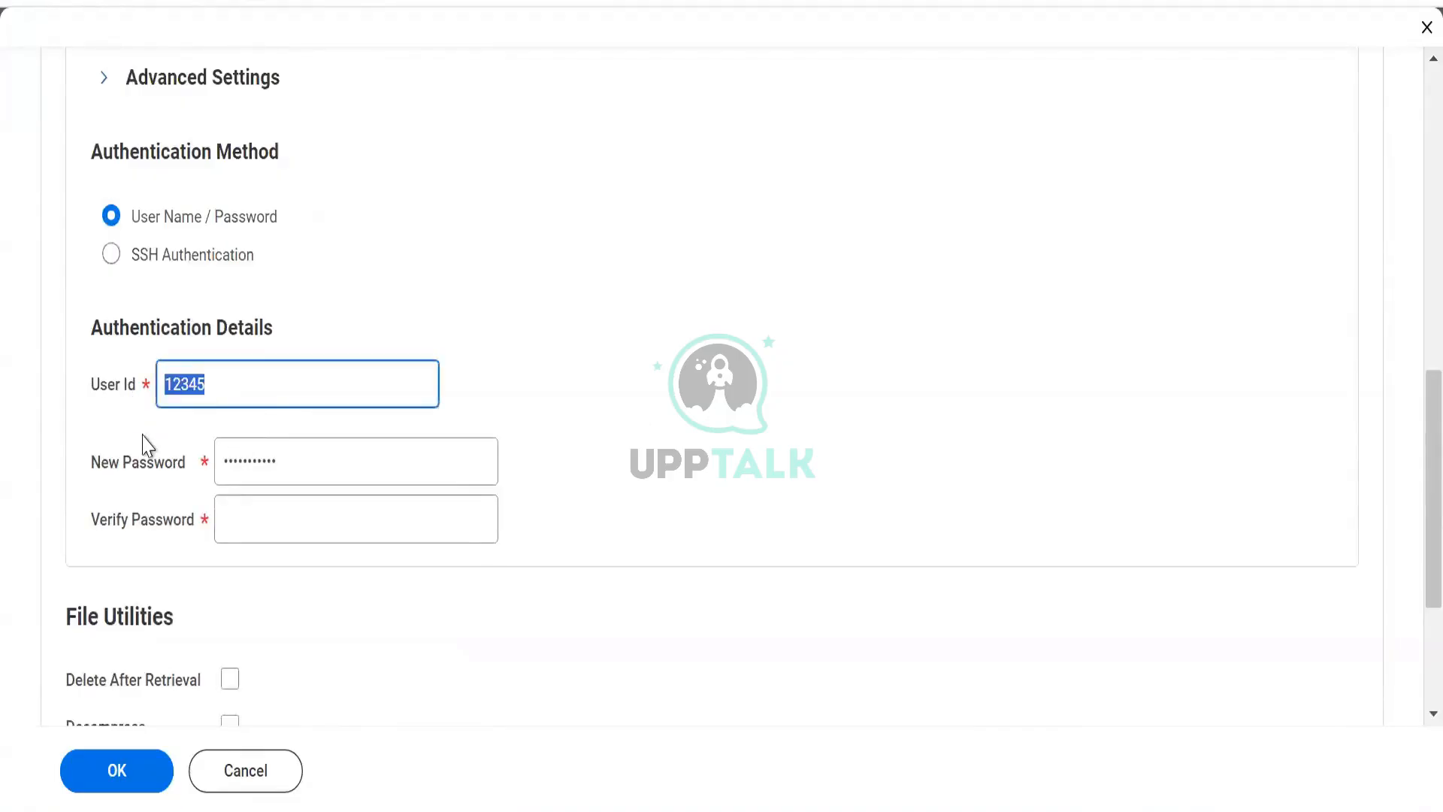
{"action": "scroll", "coordinate": [304, 567], "scroll_direction": "down", "scroll_amount": 2}
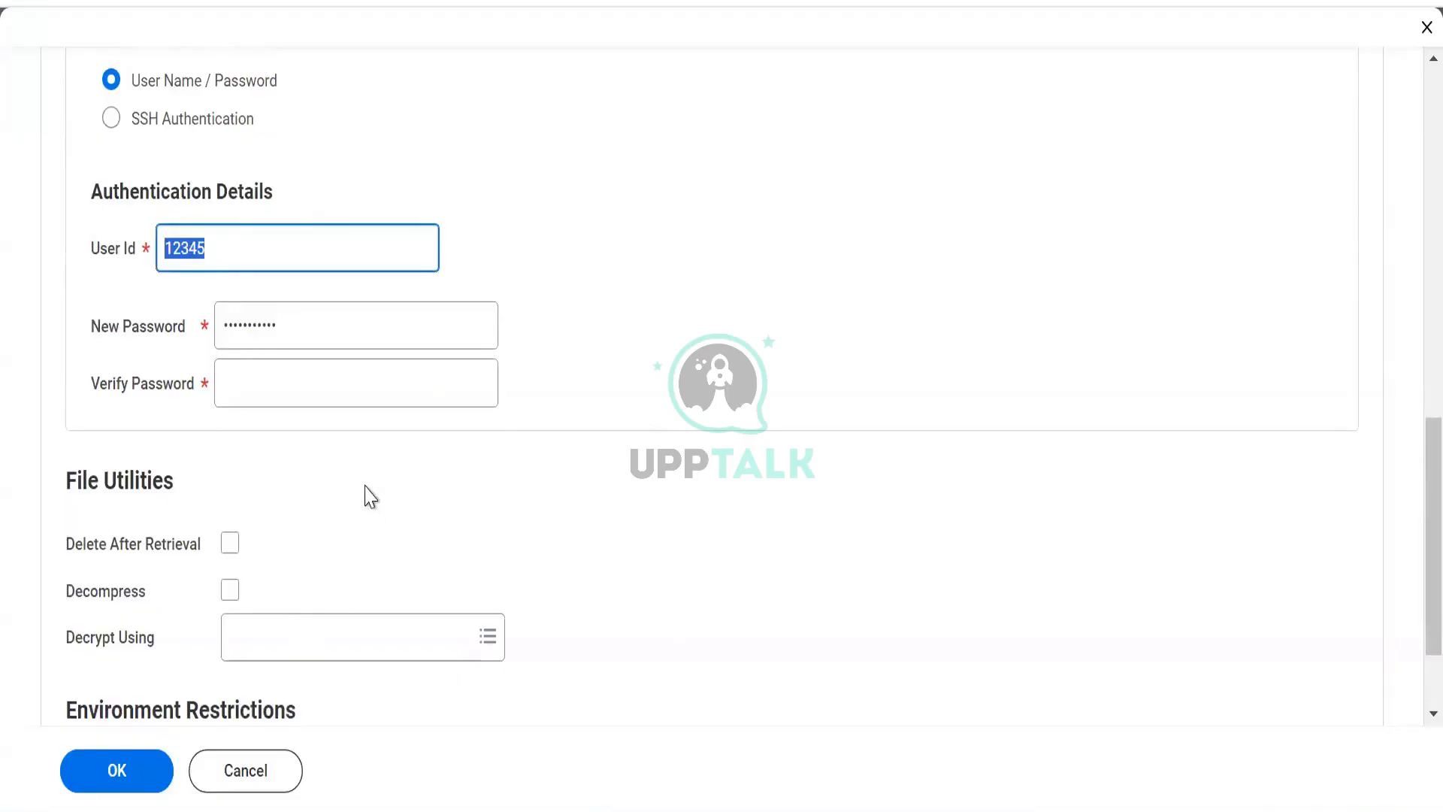
- Set Decrypt Using to the Test PGP-KeyPair in the connection's File Utilities
{"action": "scroll", "coordinate": [342, 457], "scroll_direction": "down", "scroll_amount": 2}
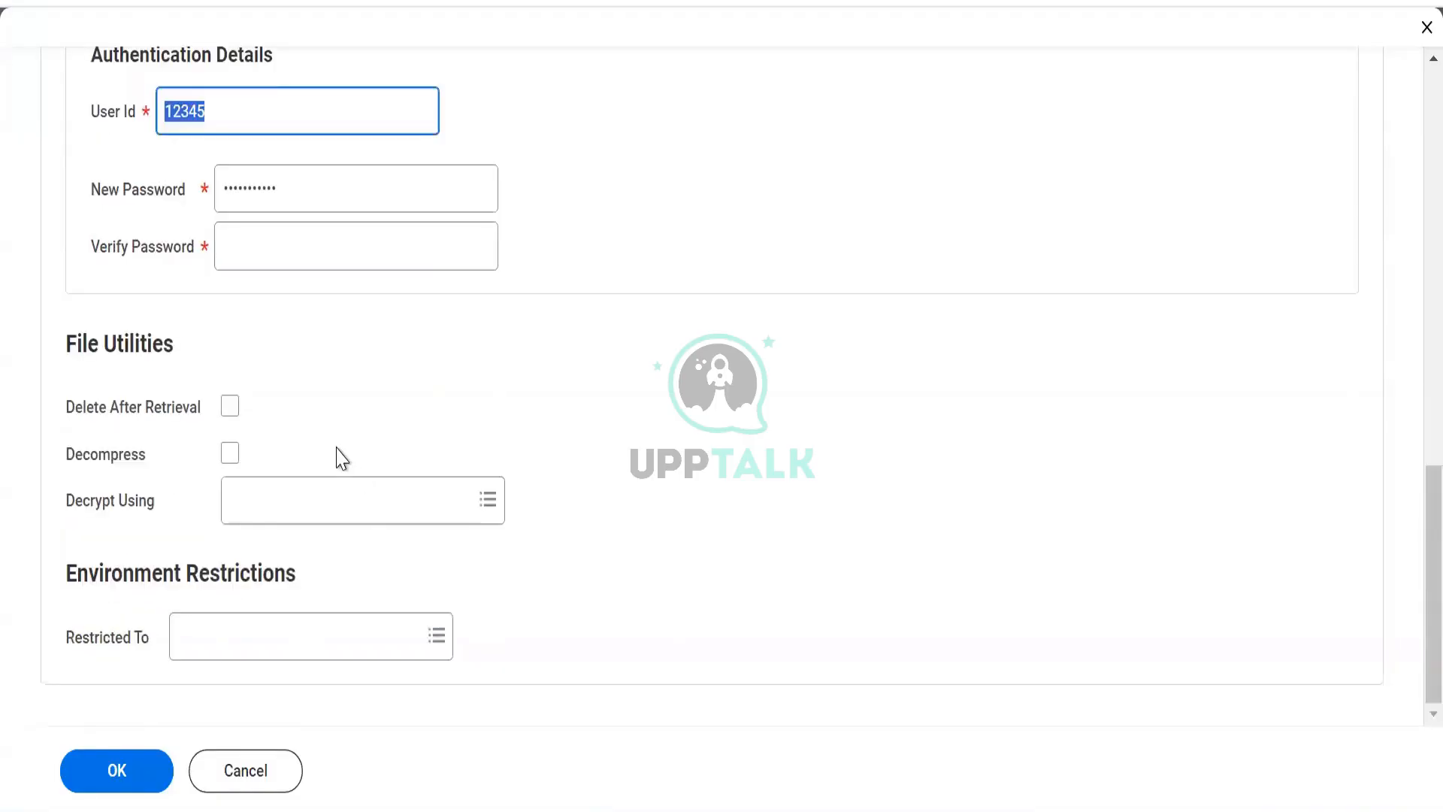
{"action": "left_click", "coordinate": [351, 498]}
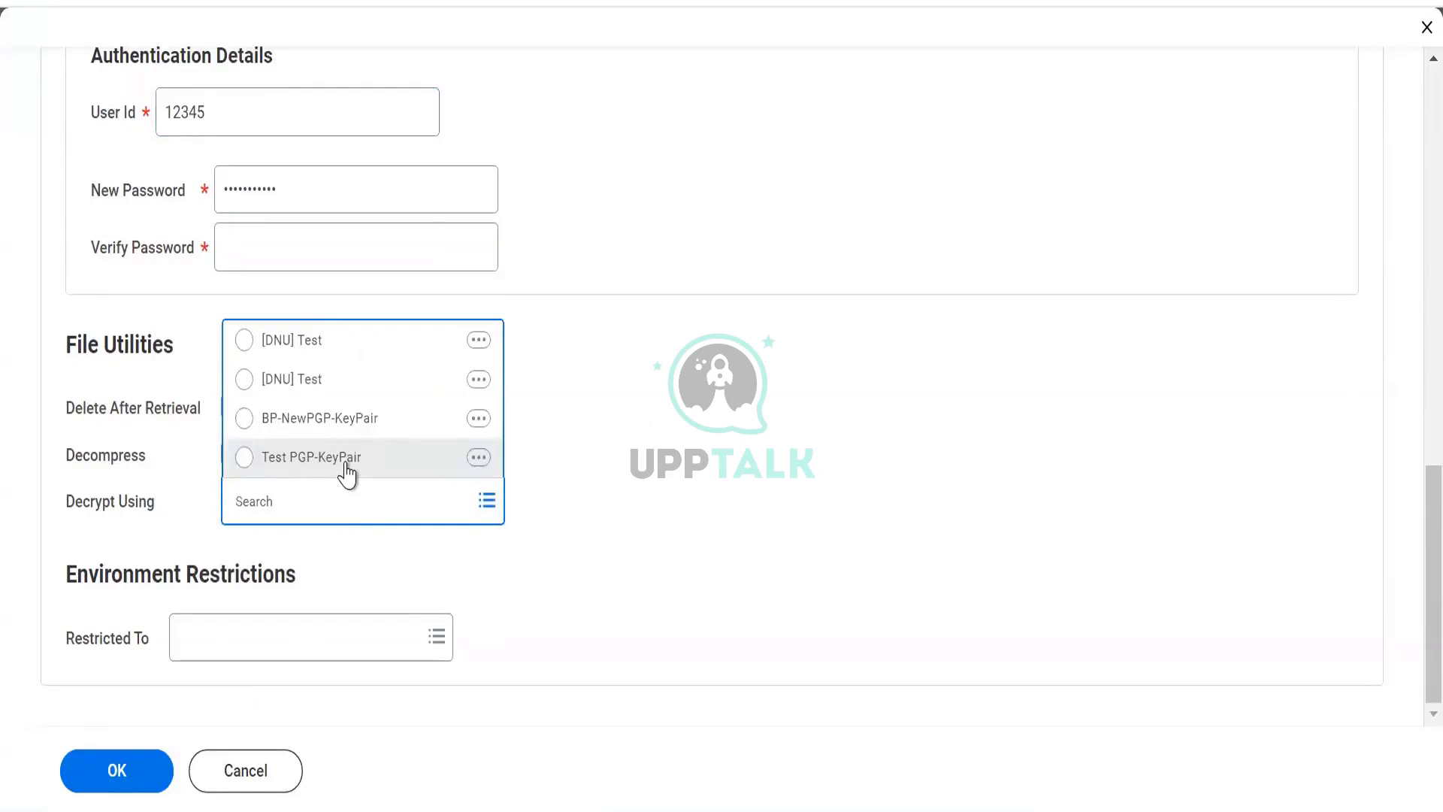
{"action": "left_click", "coordinate": [347, 473]}
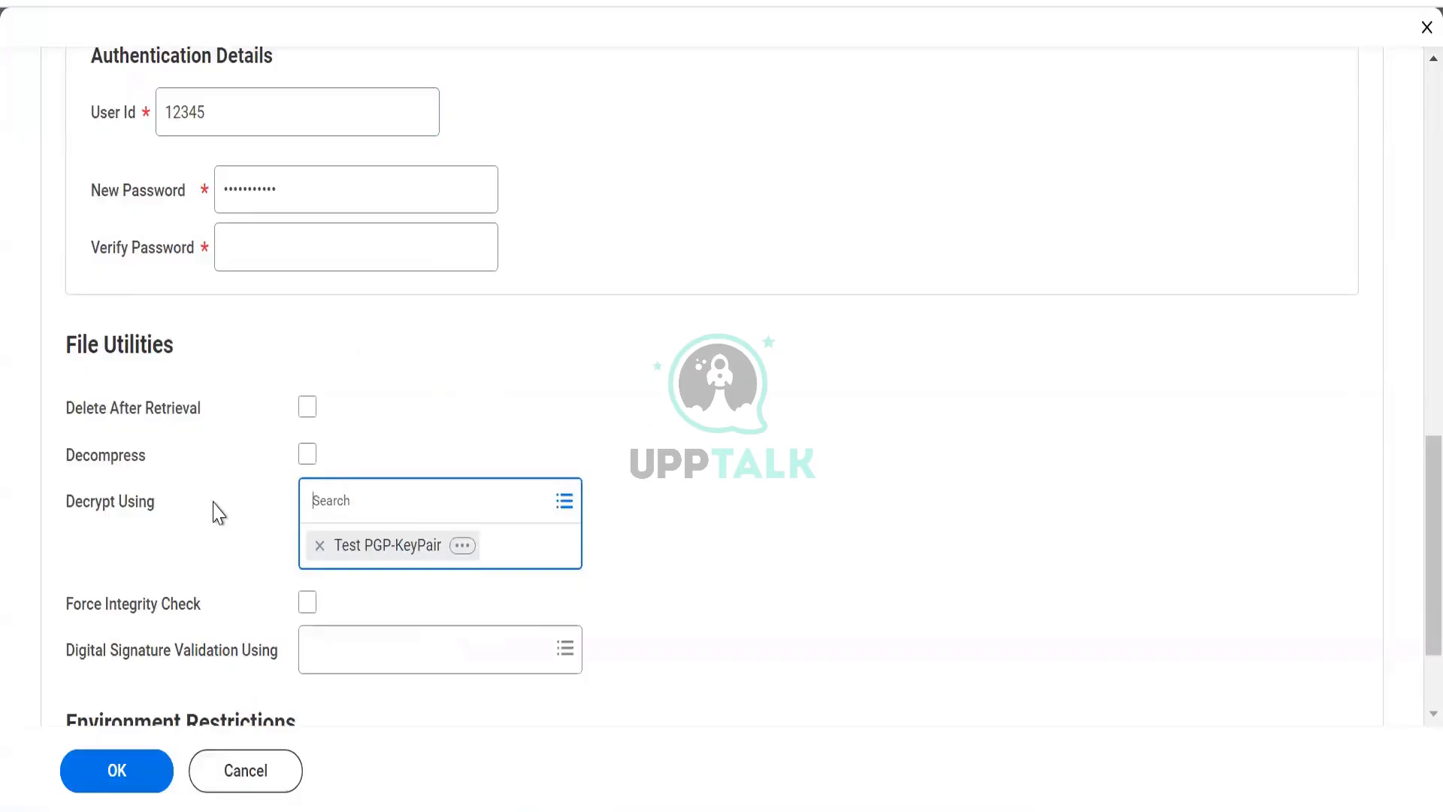
{"action": "key", "text": "alt+Tab"}
{"action": "key", "text": "alt+Tab"}
{"action": "left_click", "coordinate": [622, 507]}
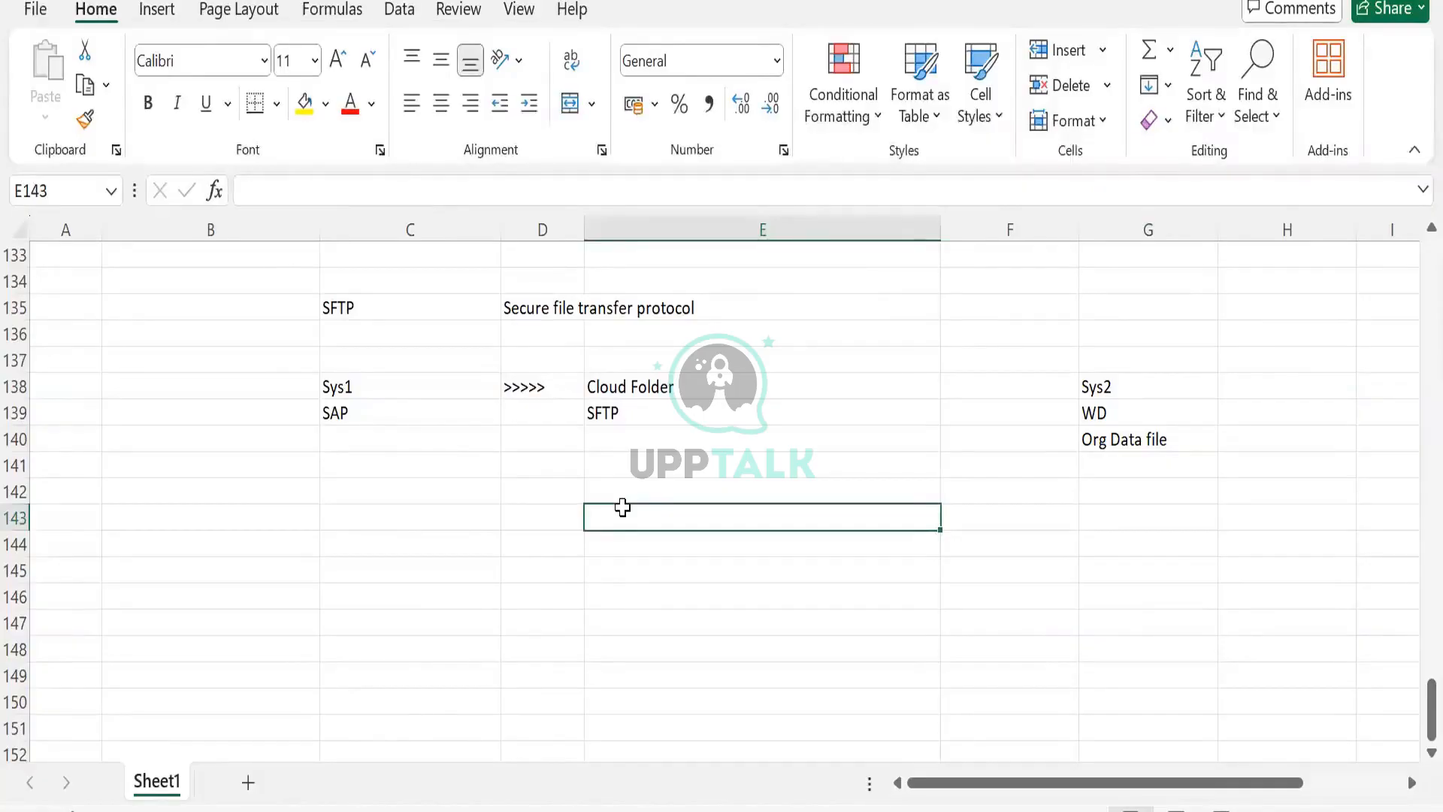
{"action": "type", "text": "123"}
{"action": "key", "text": "Tab"}
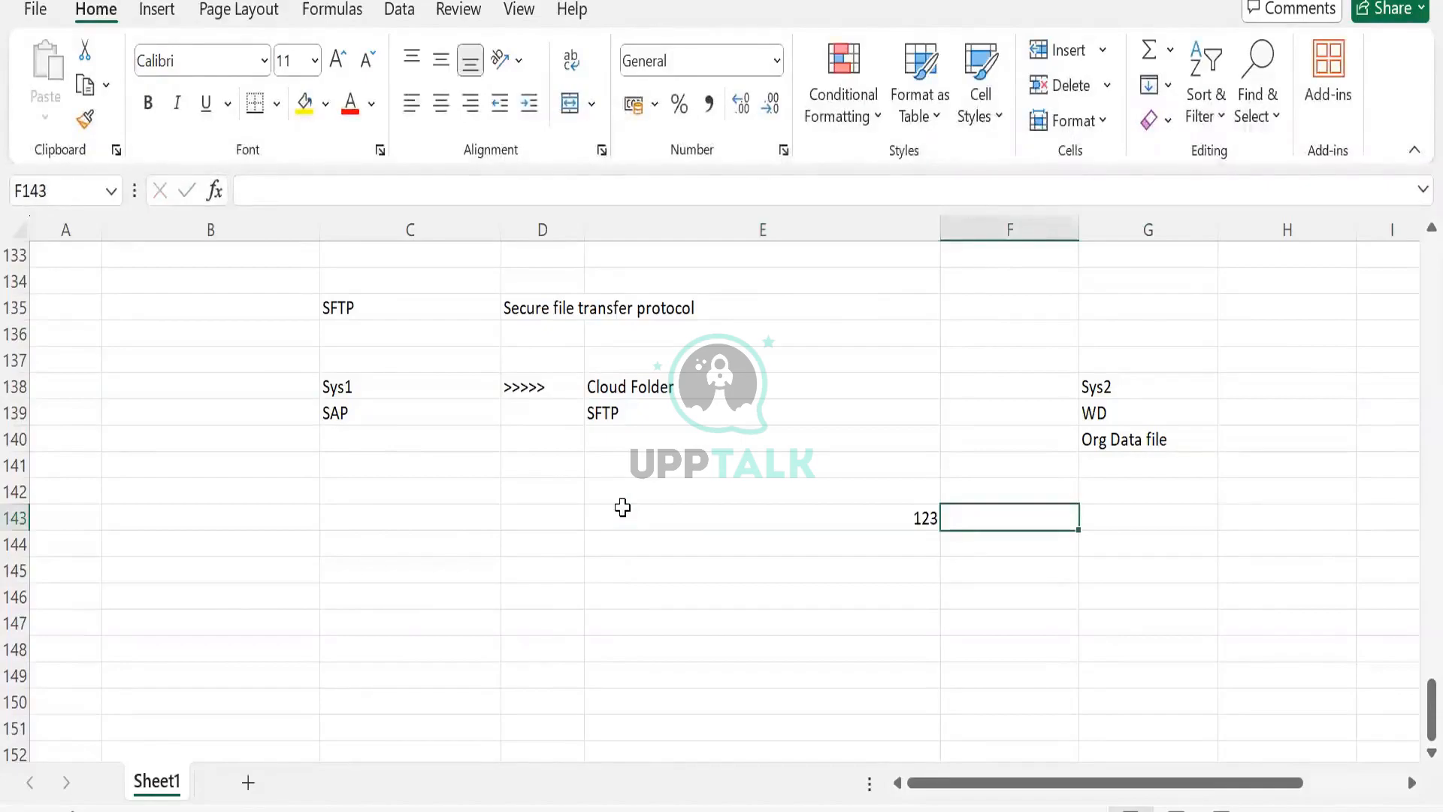
{"action": "type", "text": "0"}
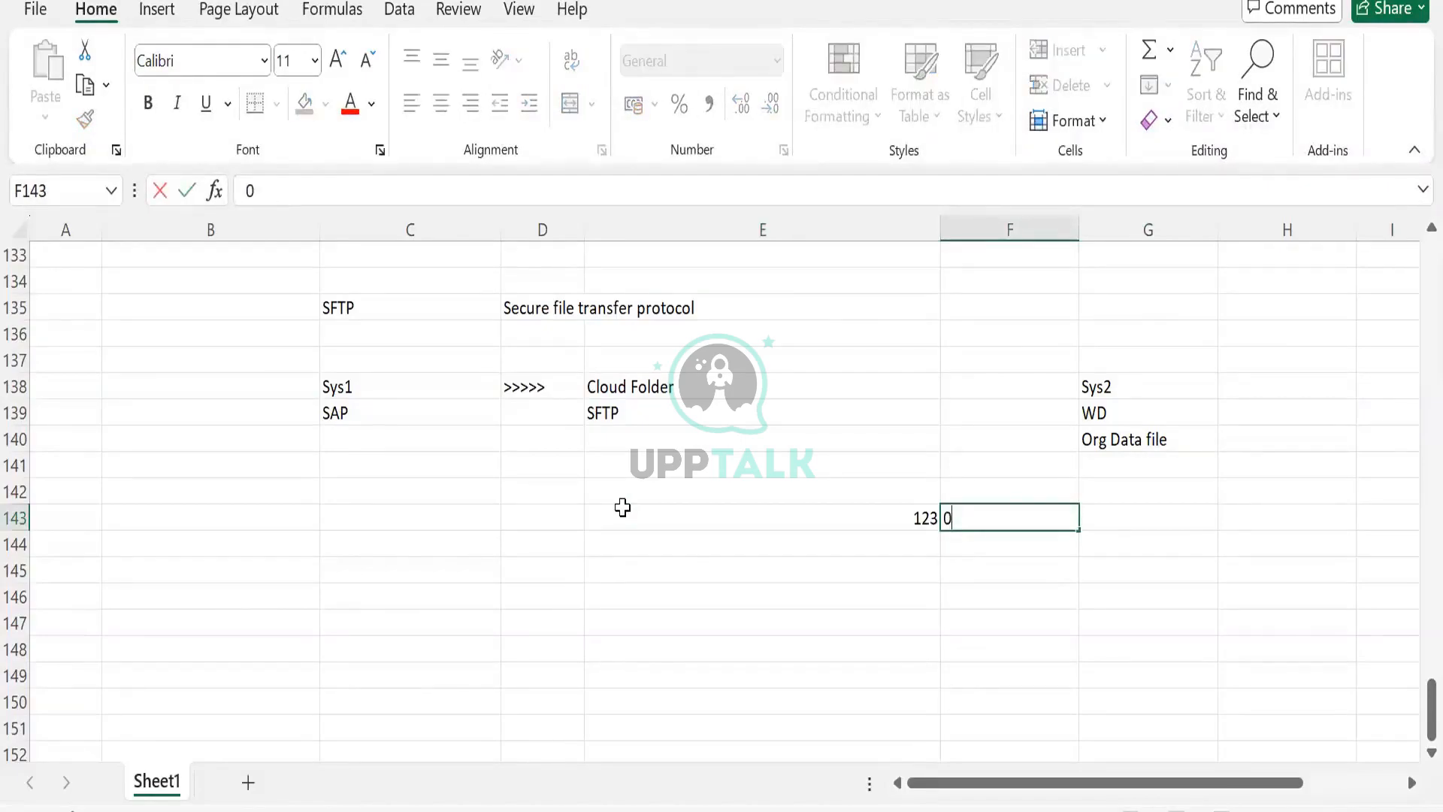
{"action": "left_click", "coordinate": [709, 519]}
{"action": "key", "text": "shift+Right"}
{"action": "key", "text": "Delete"}
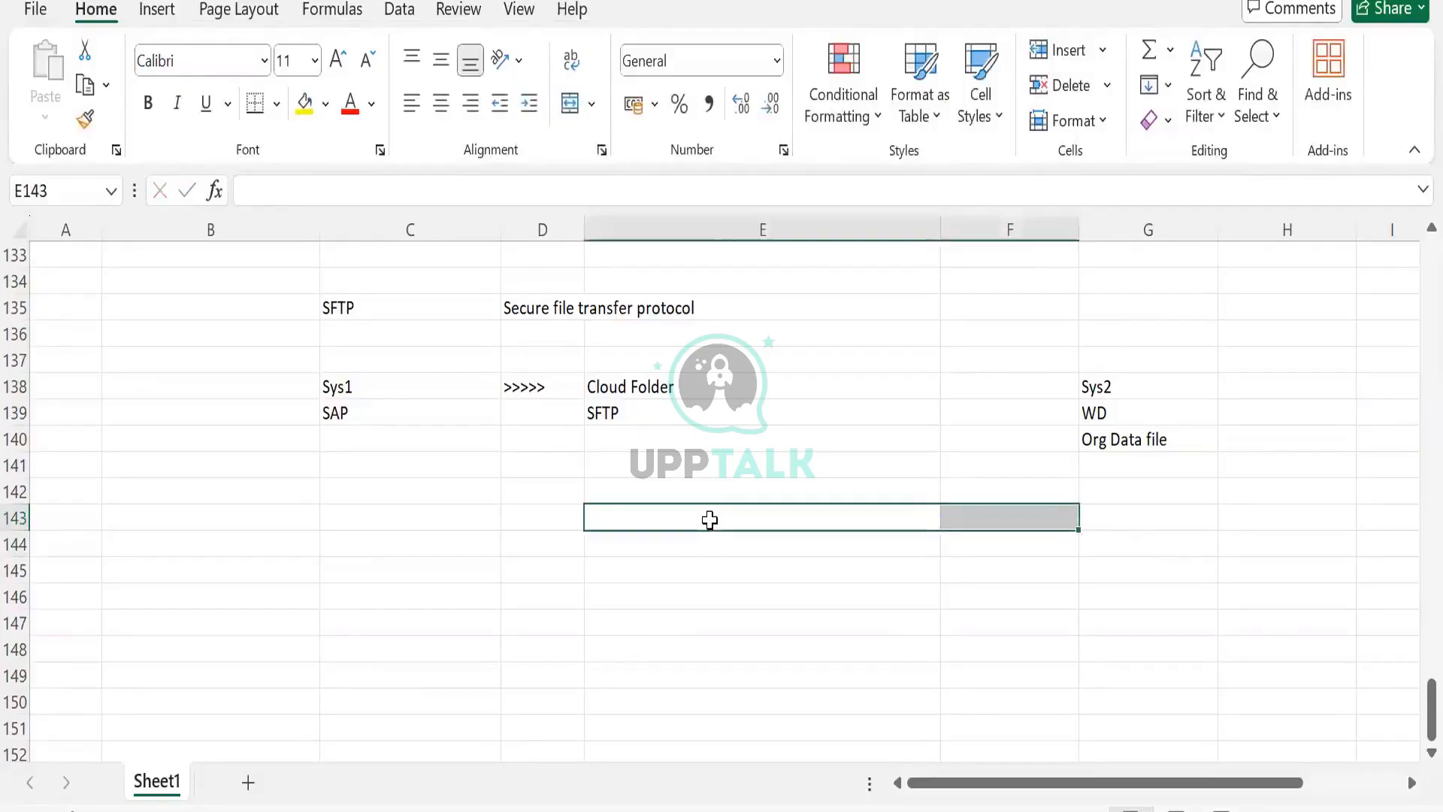
{"action": "left_click", "coordinate": [709, 520]}
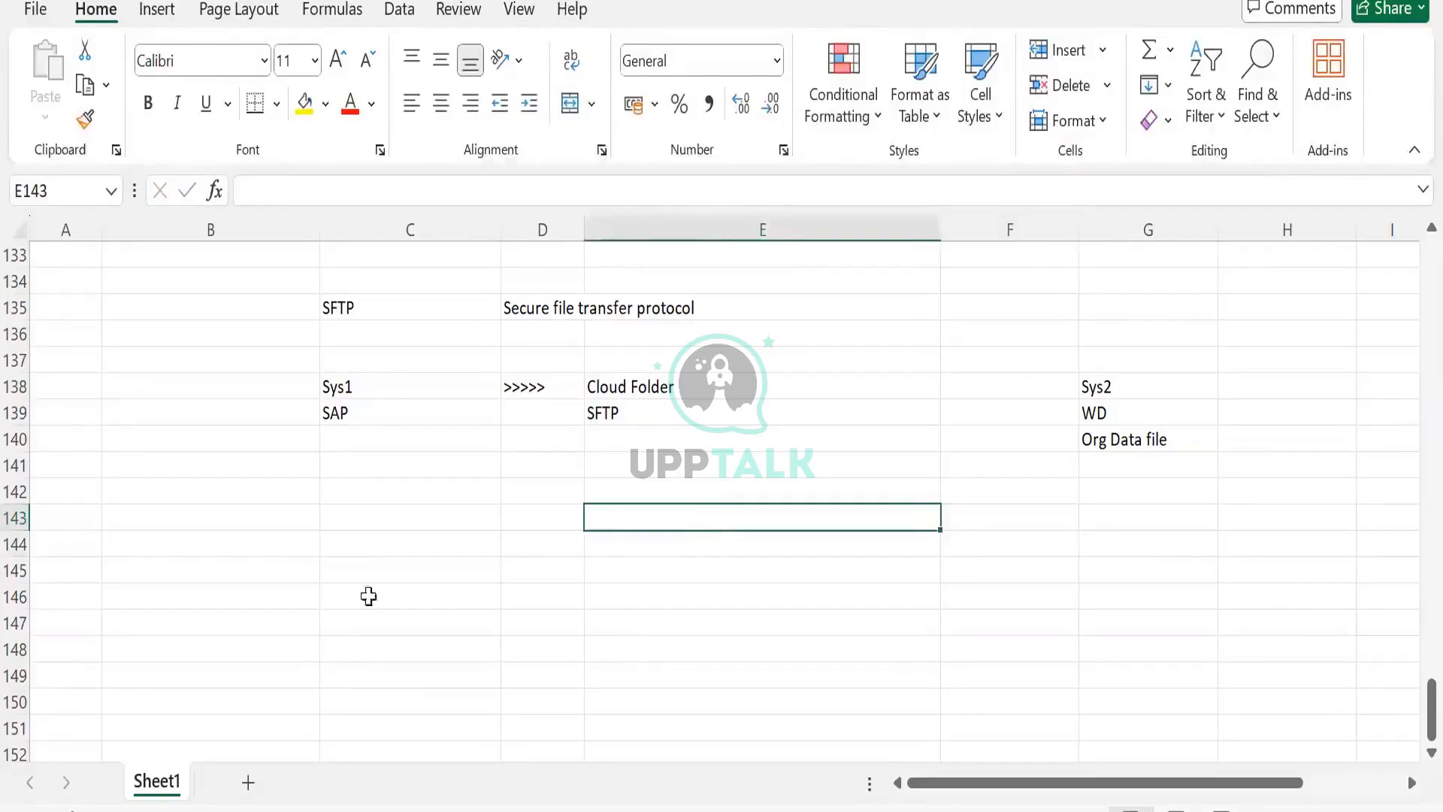
- Enter 1 in cell D143 and A in cell E143 of the spreadsheet
{"action": "left_click", "coordinate": [514, 511]}
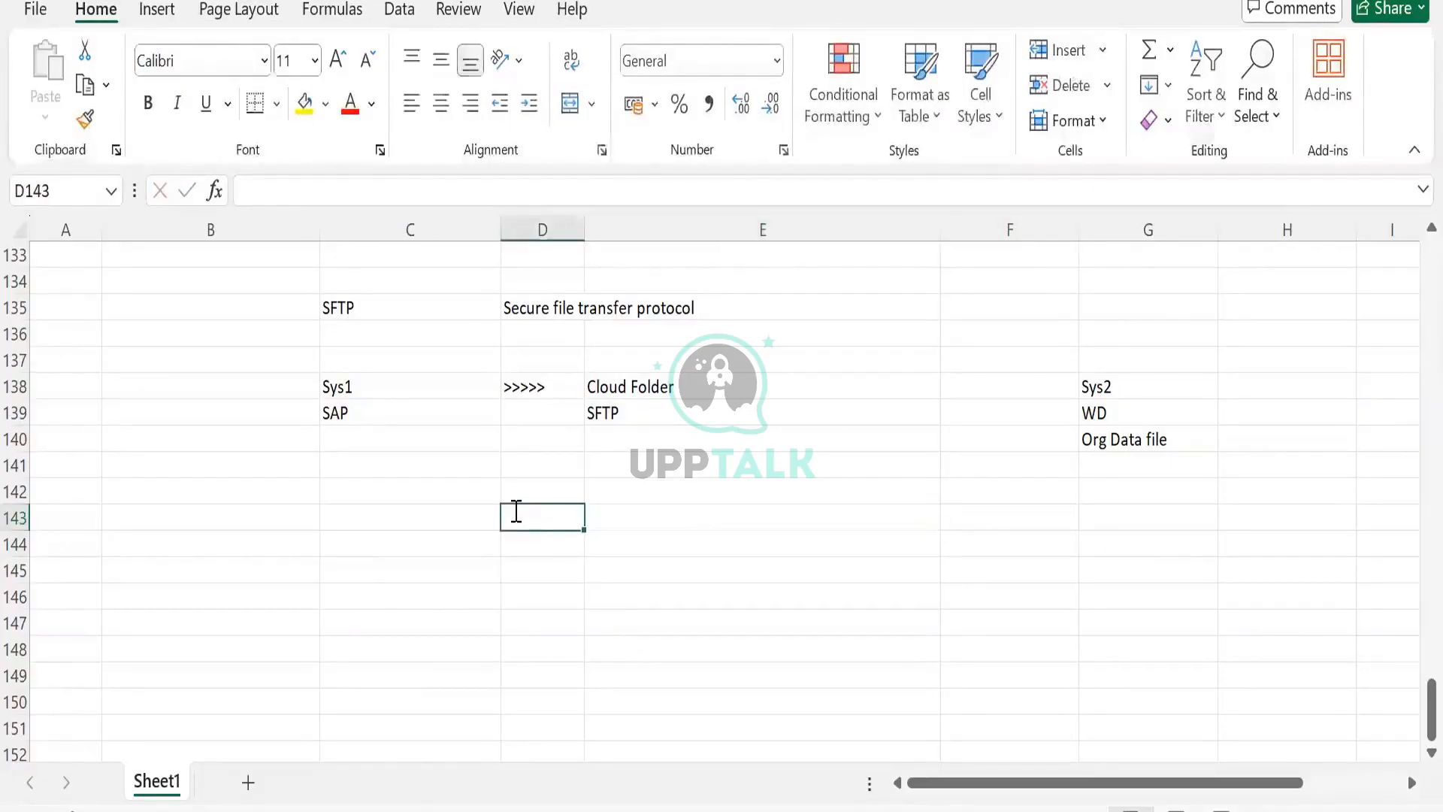
{"action": "type", "text": "1"}
{"action": "key", "text": "Tab"}
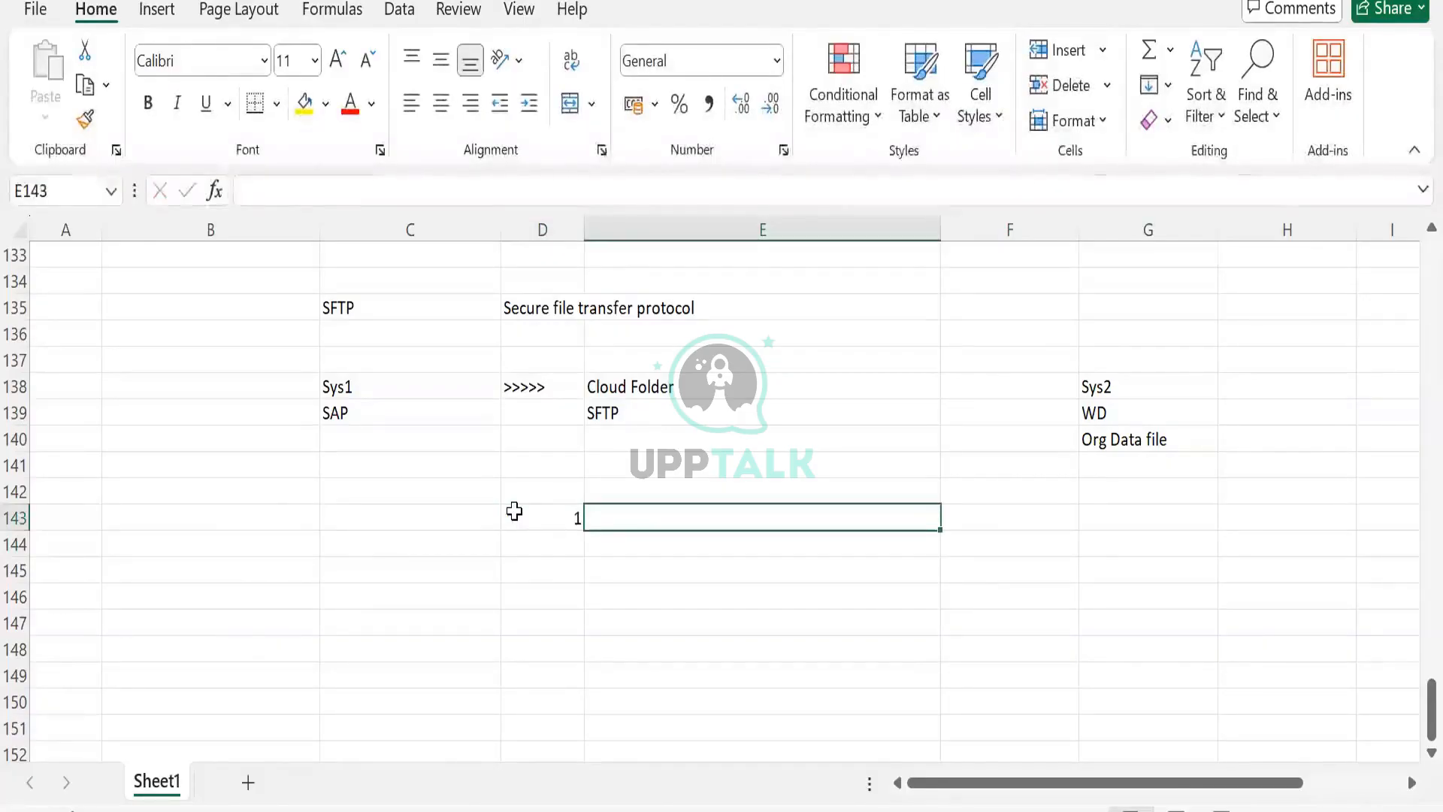
{"action": "type", "text": "O"}
{"action": "key", "text": "BackSpace"}
{"action": "type", "text": "01"}
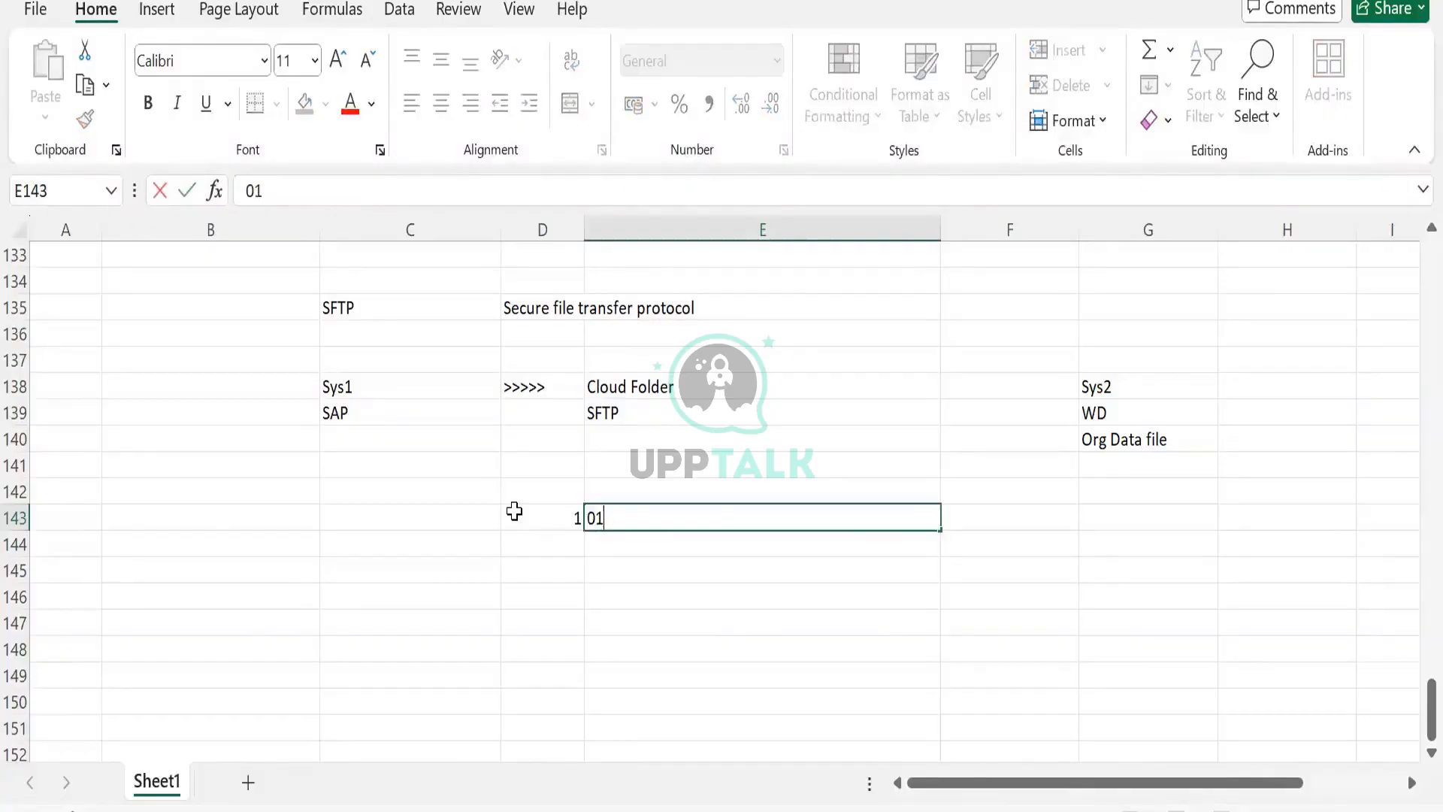
{"action": "key", "text": "Return"}
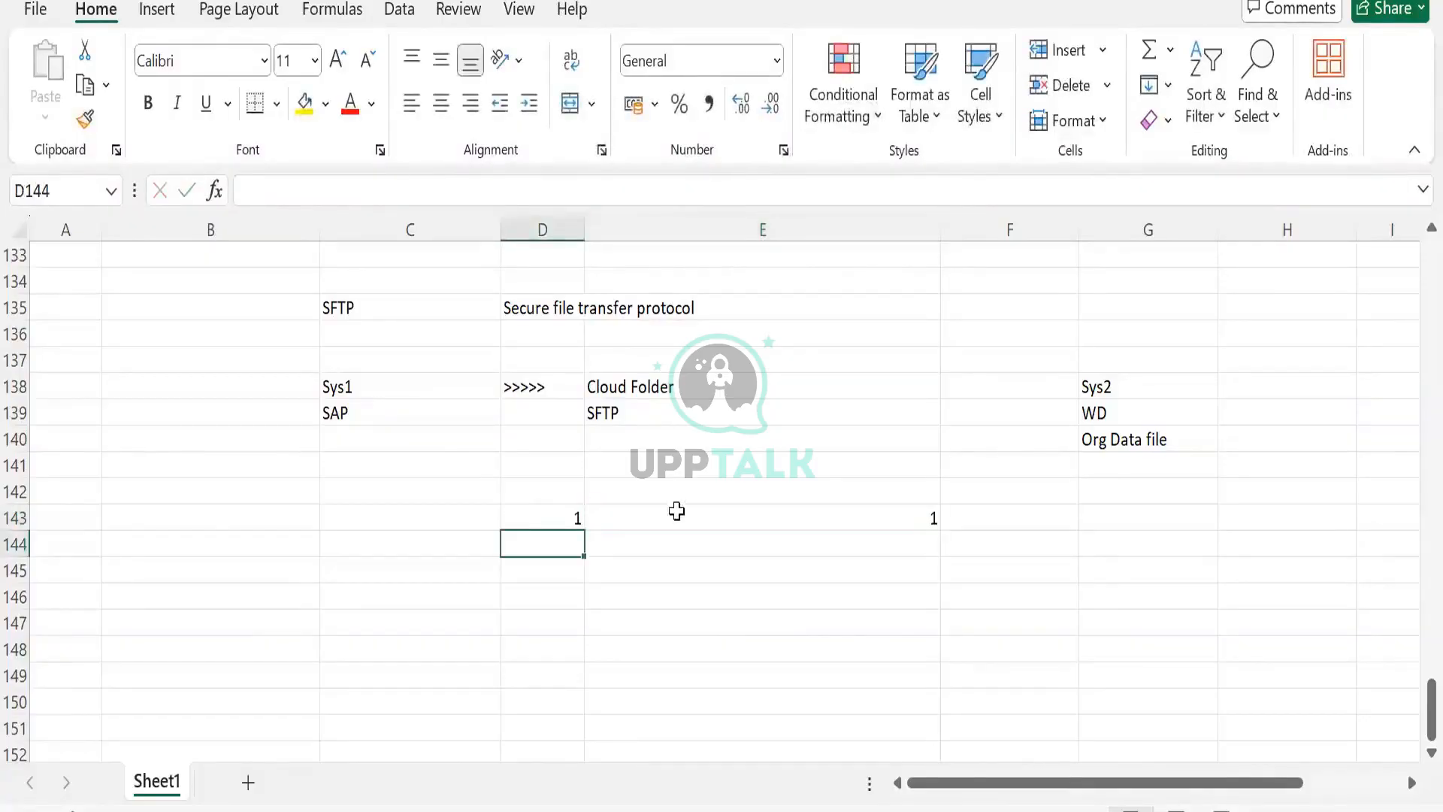
{"action": "left_click", "coordinate": [676, 511]}
{"action": "key", "text": "BackSpace"}
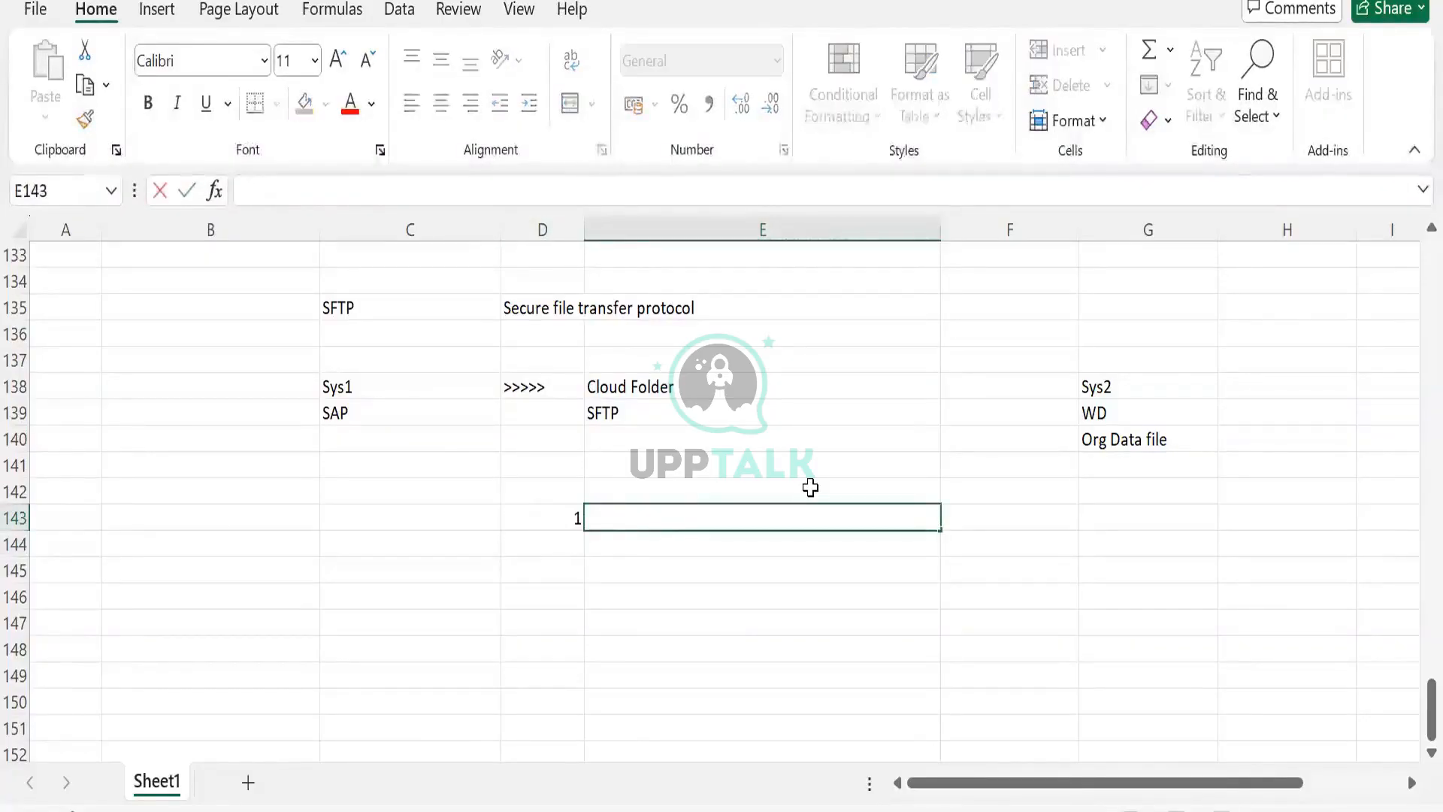
{"action": "type", "text": "A"}
- Enter 2 and AB in row 144, and 3 and BA in row 145, under columns D and E
{"action": "left_click", "coordinate": [550, 551]}
{"action": "type", "text": "2"}
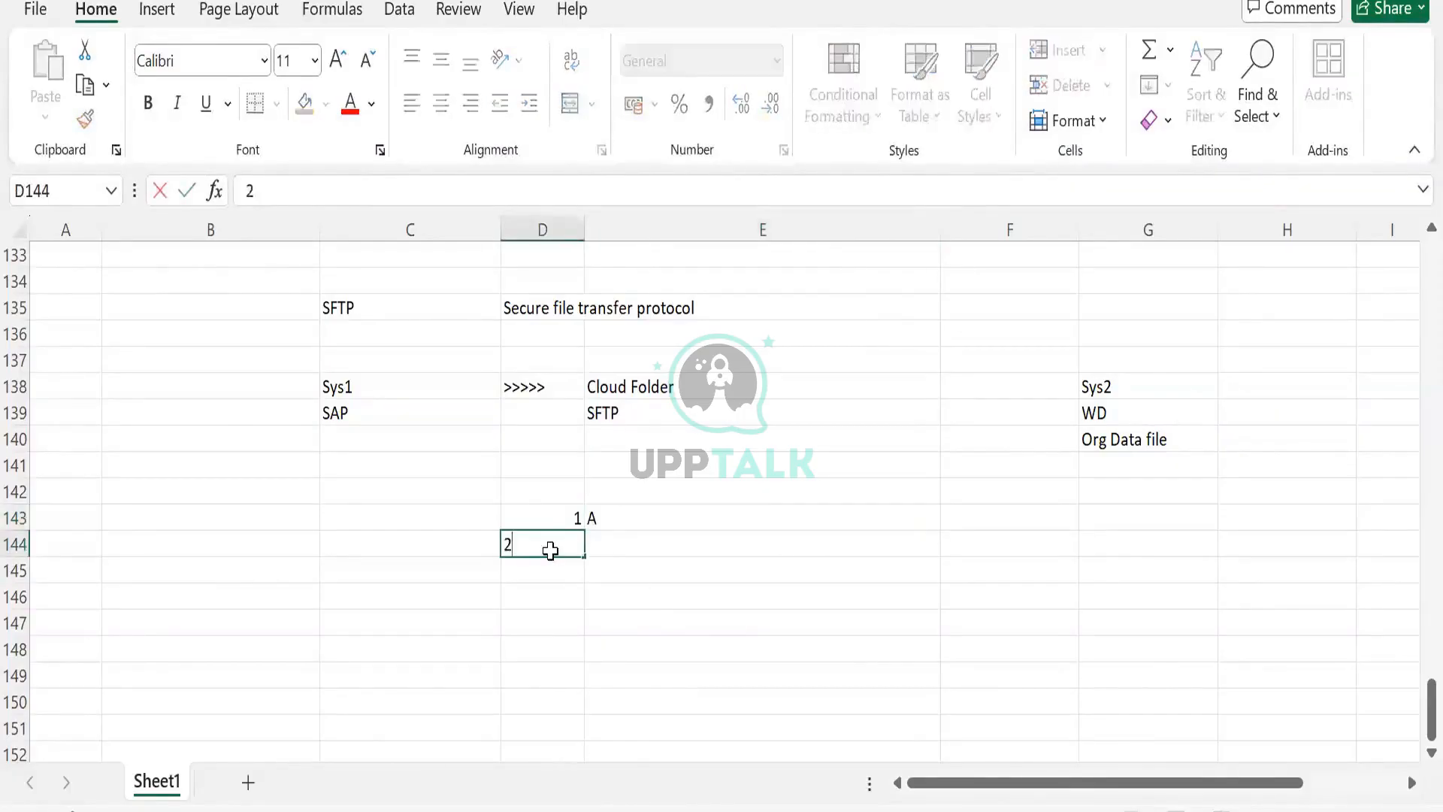
{"action": "key", "text": "Tab"}
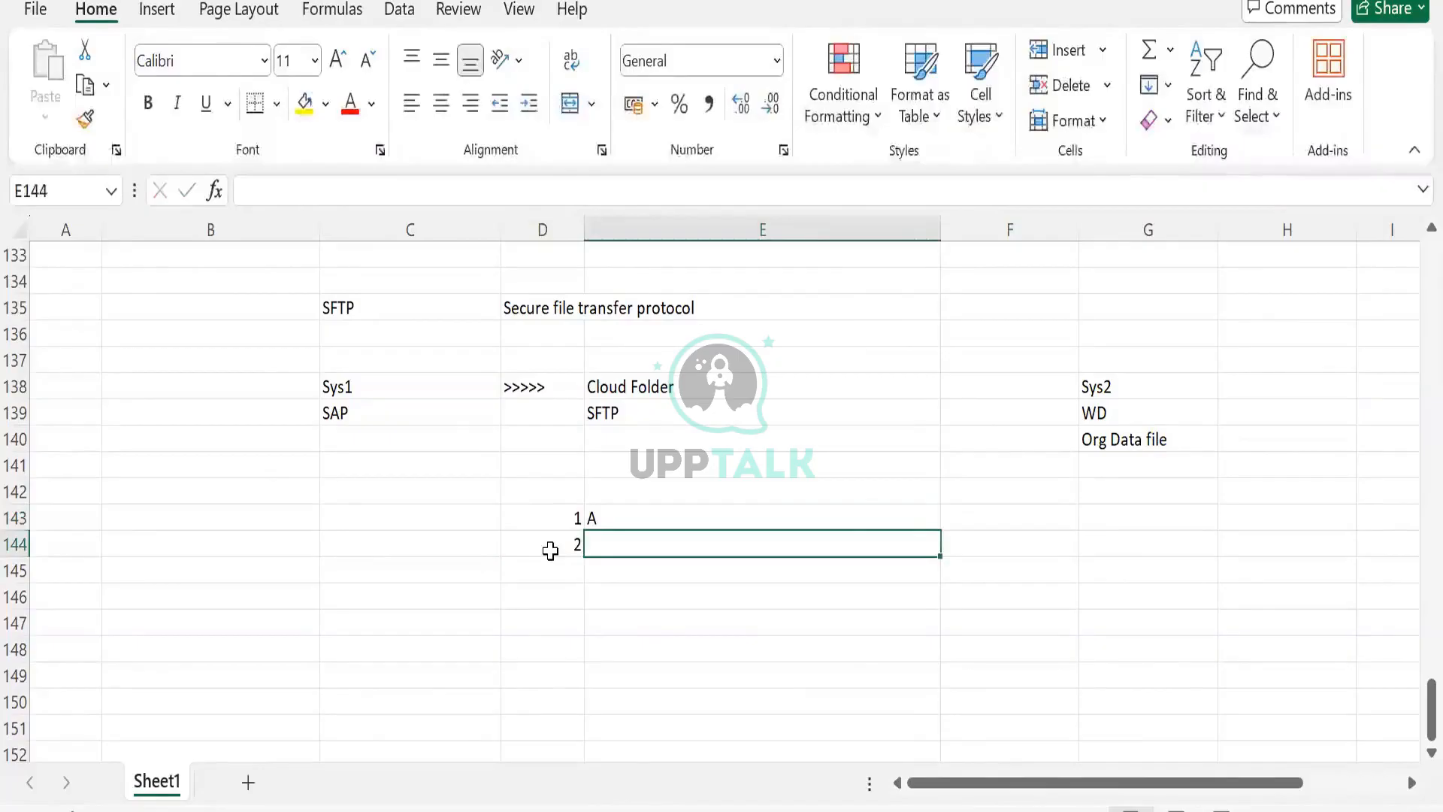
{"action": "type", "text": "AB"}
{"action": "key", "text": "Return"}
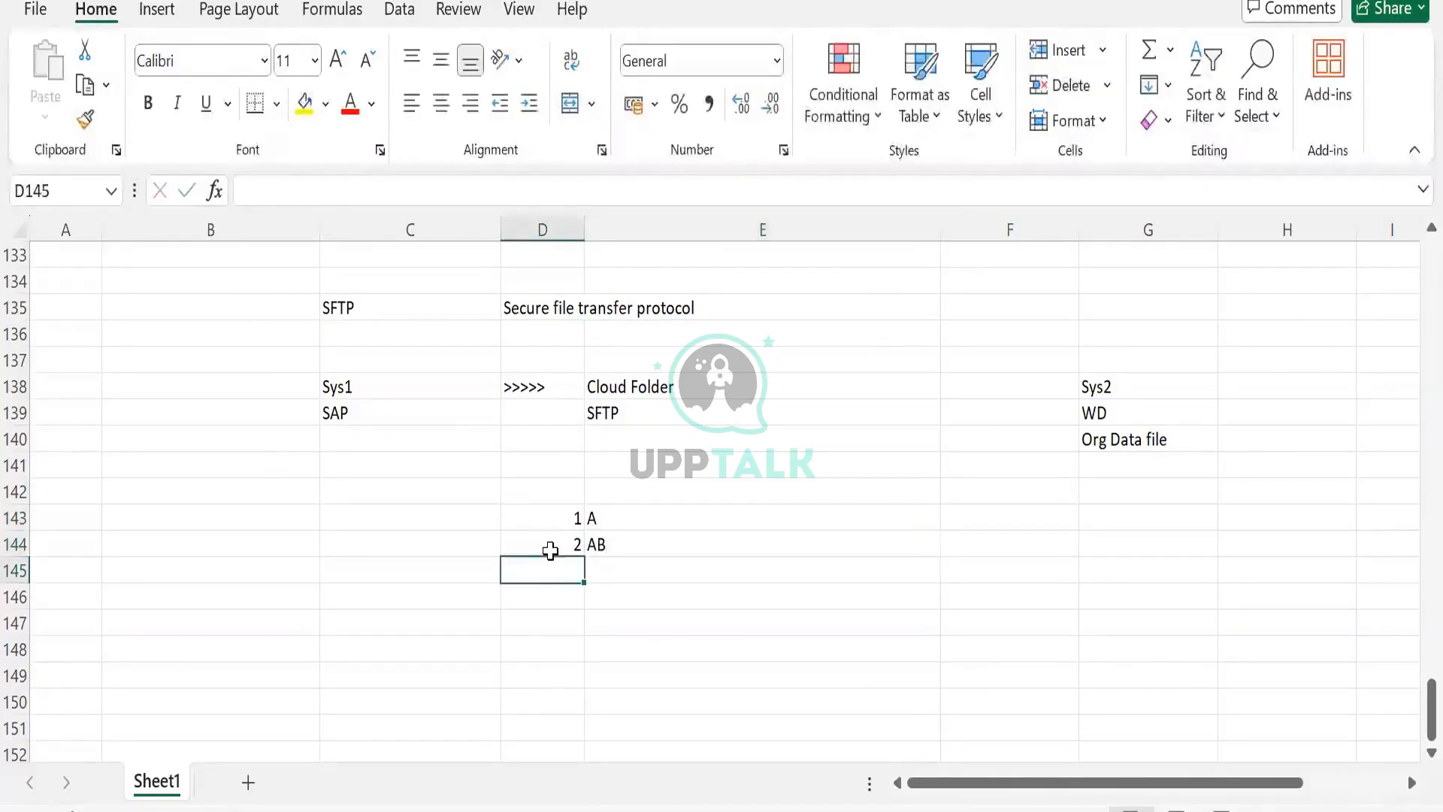
{"action": "type", "text": "3"}
{"action": "key", "text": "Tab"}
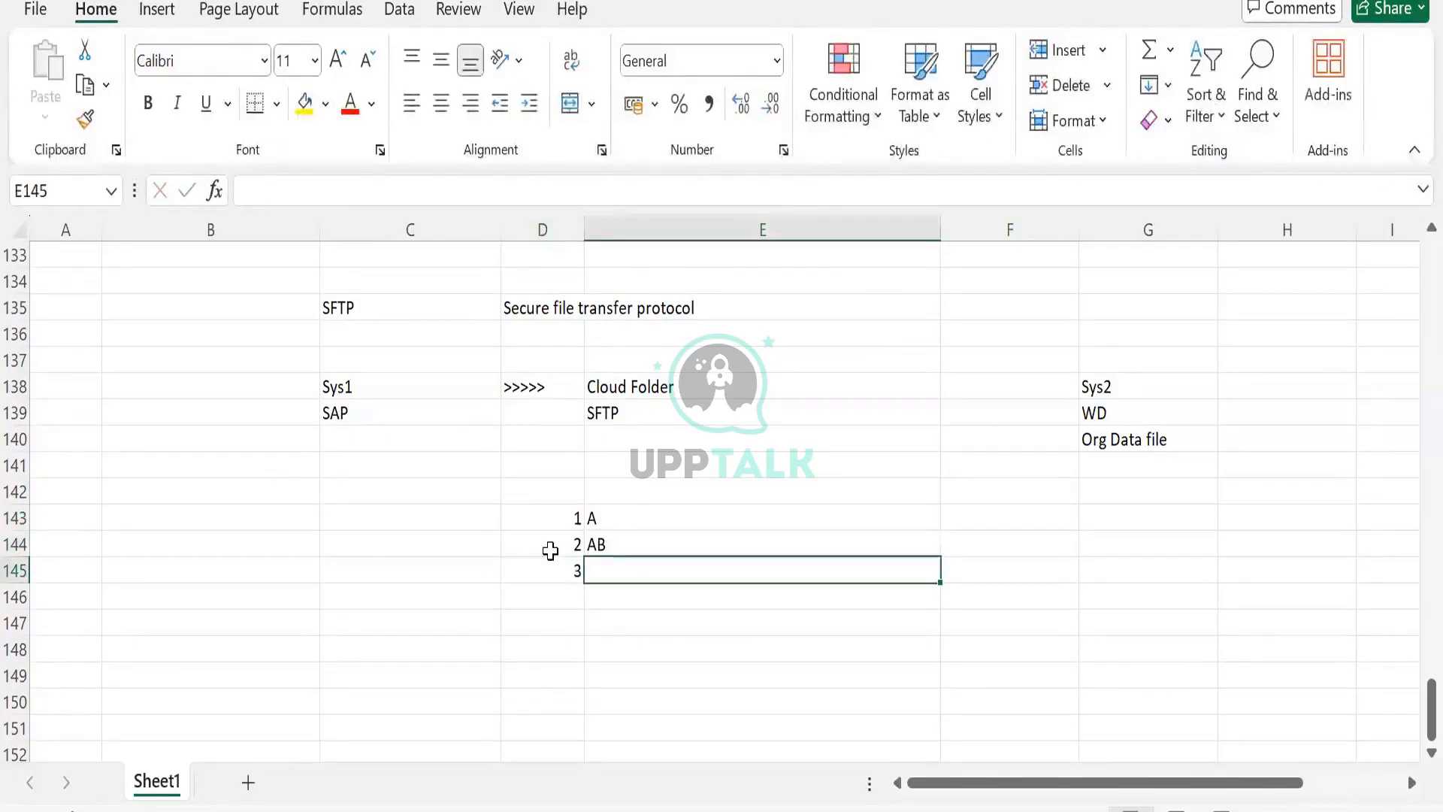
{"action": "type", "text": "BA"}
{"action": "key", "text": "Tab"}
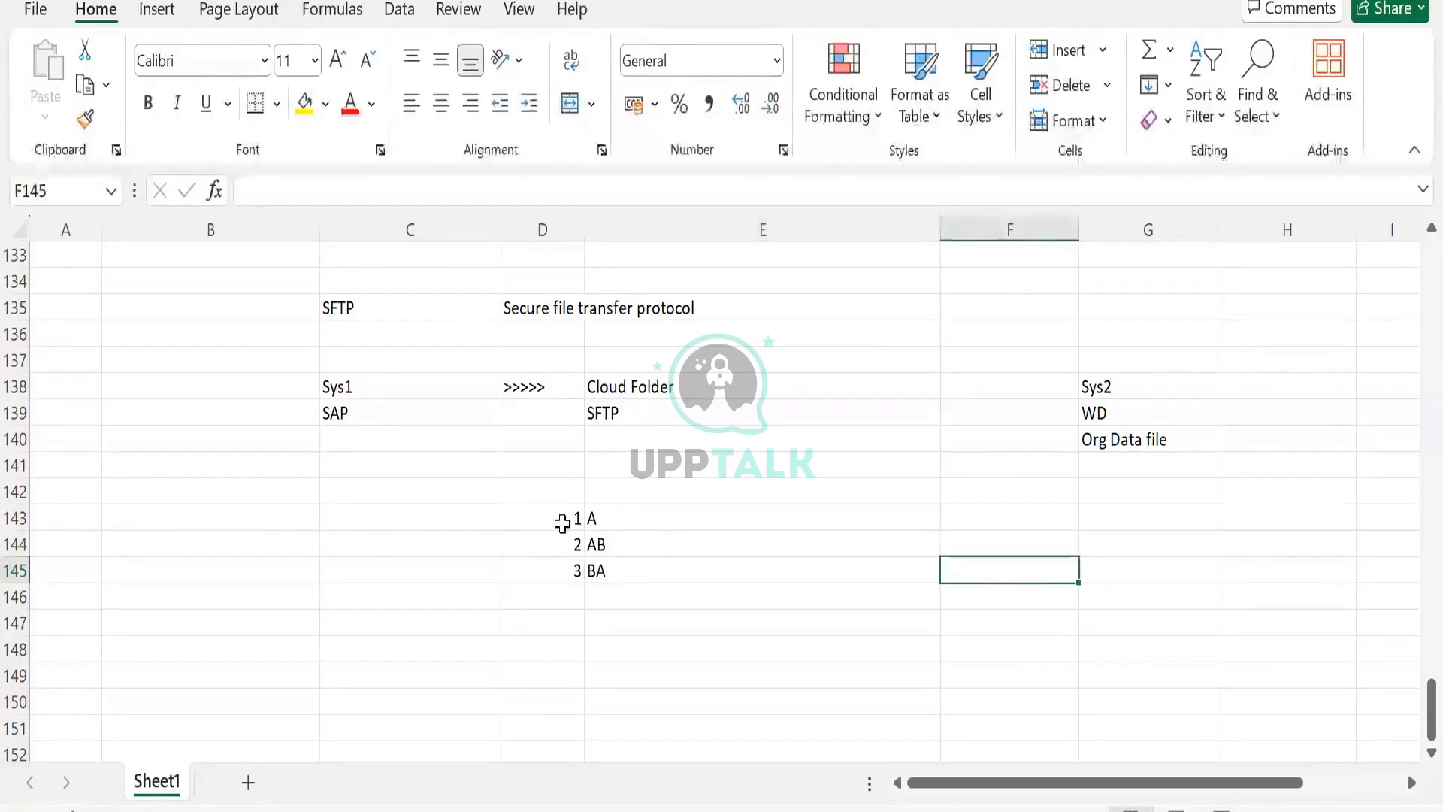
- Enter 123 in cell C143
{"action": "left_click_drag", "start_coordinate": [560, 522], "coordinate": [565, 568]}
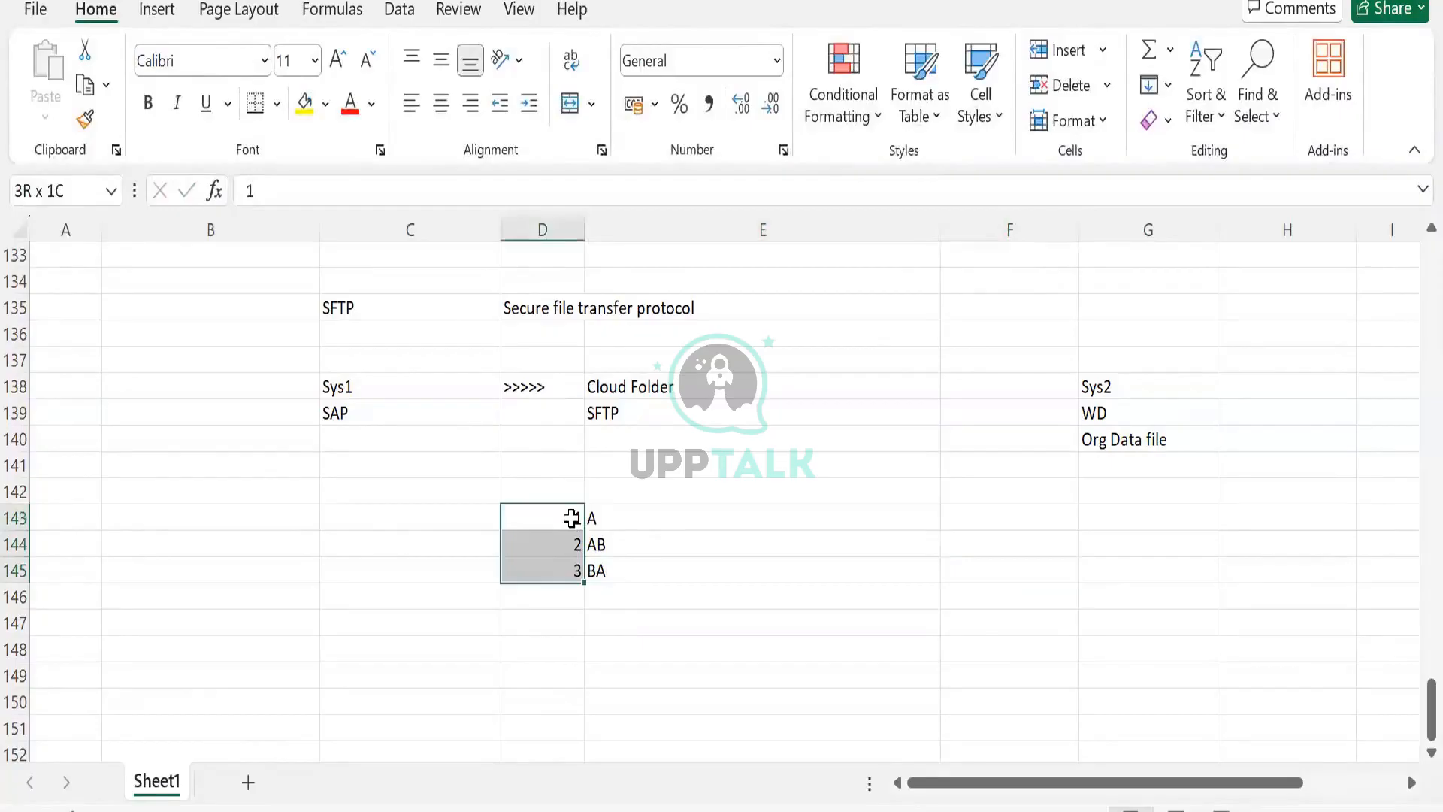
{"action": "left_click", "coordinate": [600, 511]}
{"action": "key", "text": "Right"}
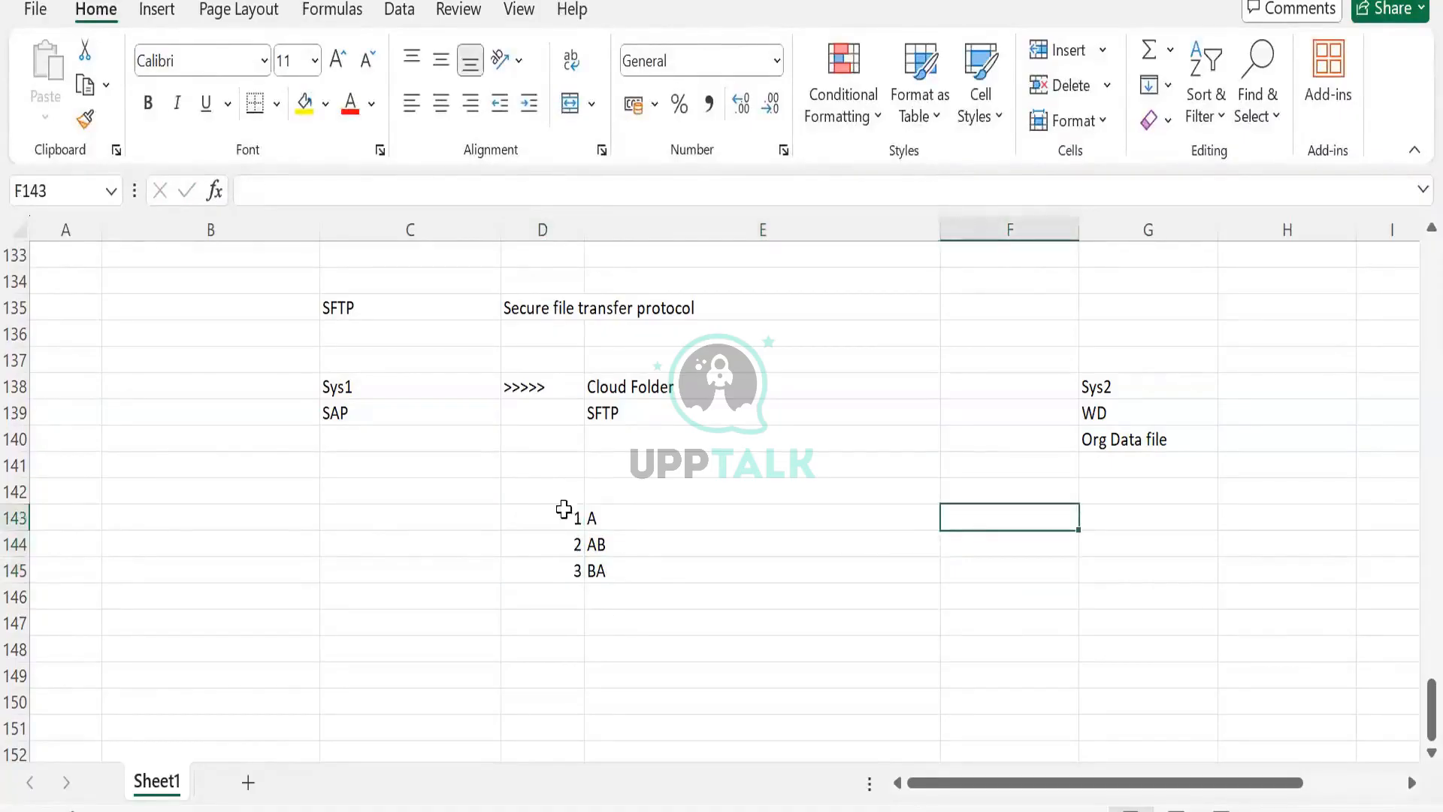
{"action": "left_click", "coordinate": [560, 499]}
{"action": "left_click", "coordinate": [415, 522]}
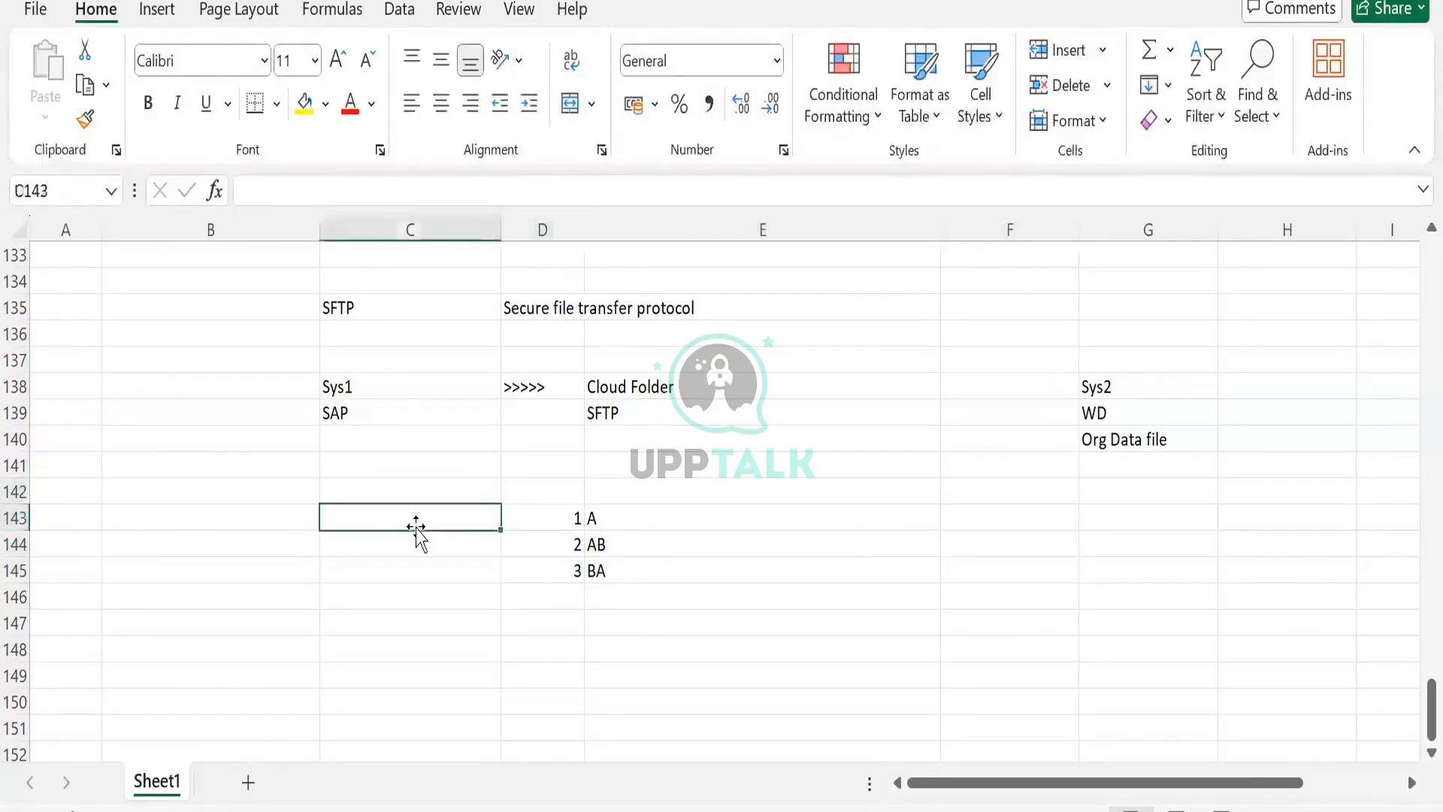
{"action": "type", "text": "123"}
{"action": "key", "text": "Tab"}
- Enter AABBA in cell C144
{"action": "left_click", "coordinate": [410, 544]}
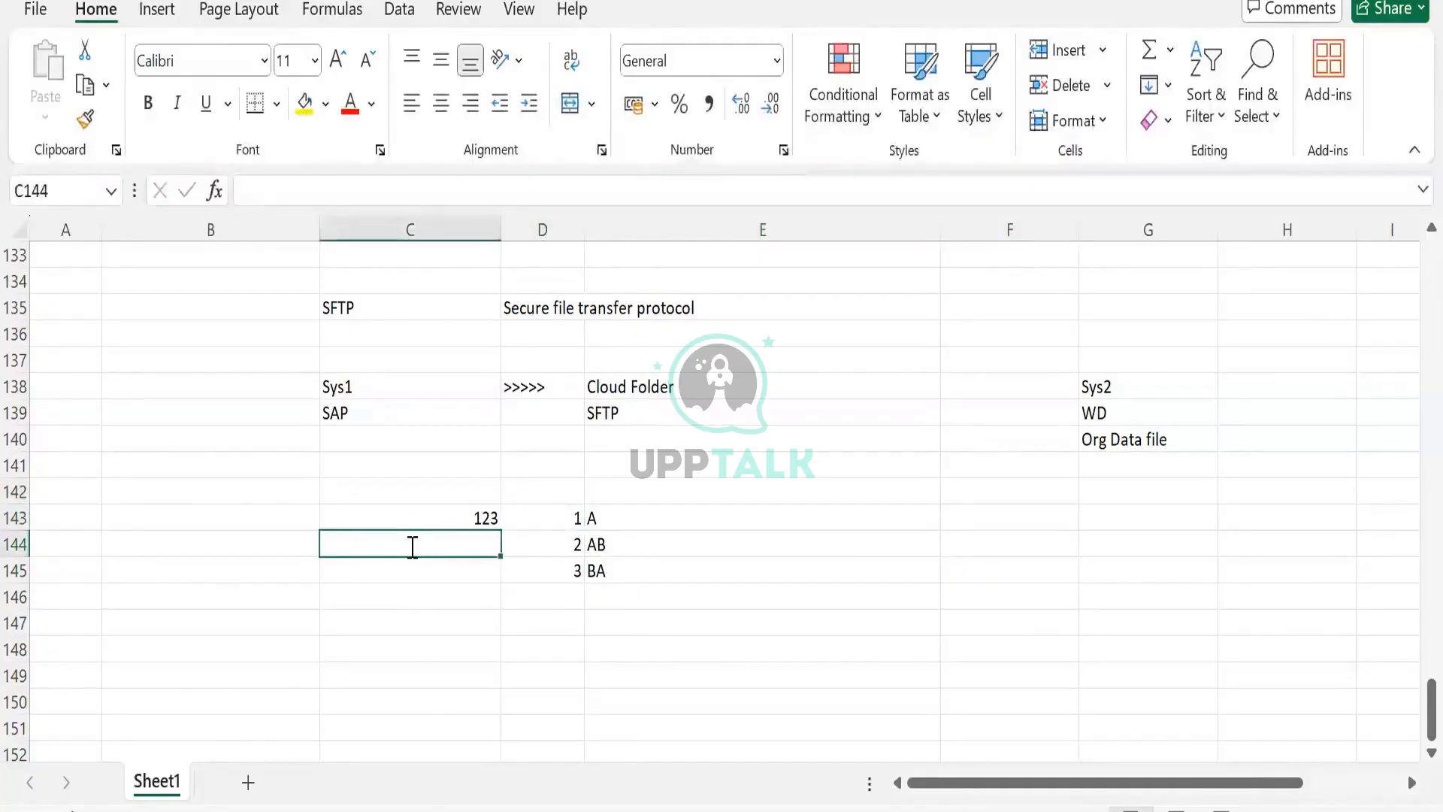
{"action": "type", "text": "AAB"}
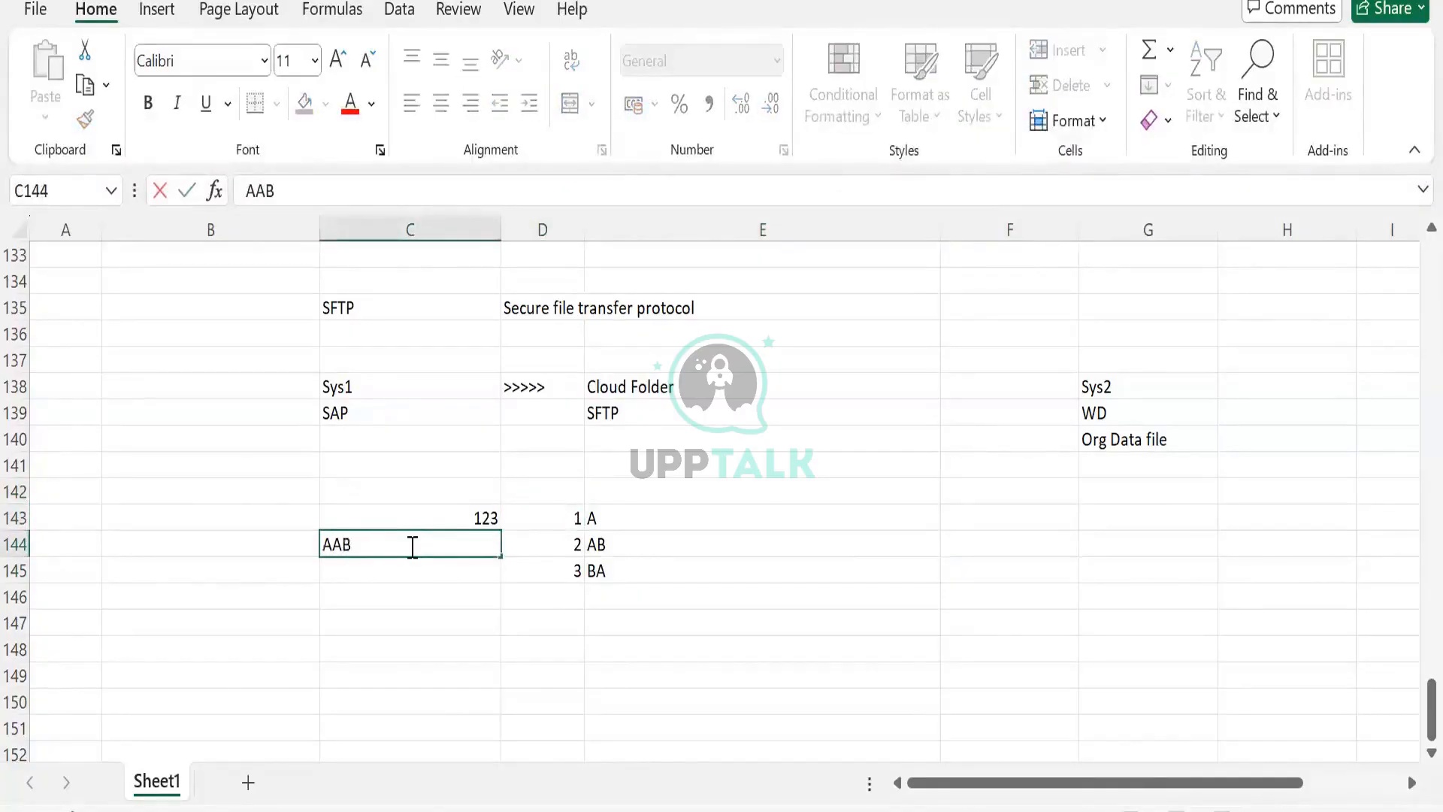
{"action": "type", "text": "BA"}
{"action": "left_click", "coordinate": [323, 544]}
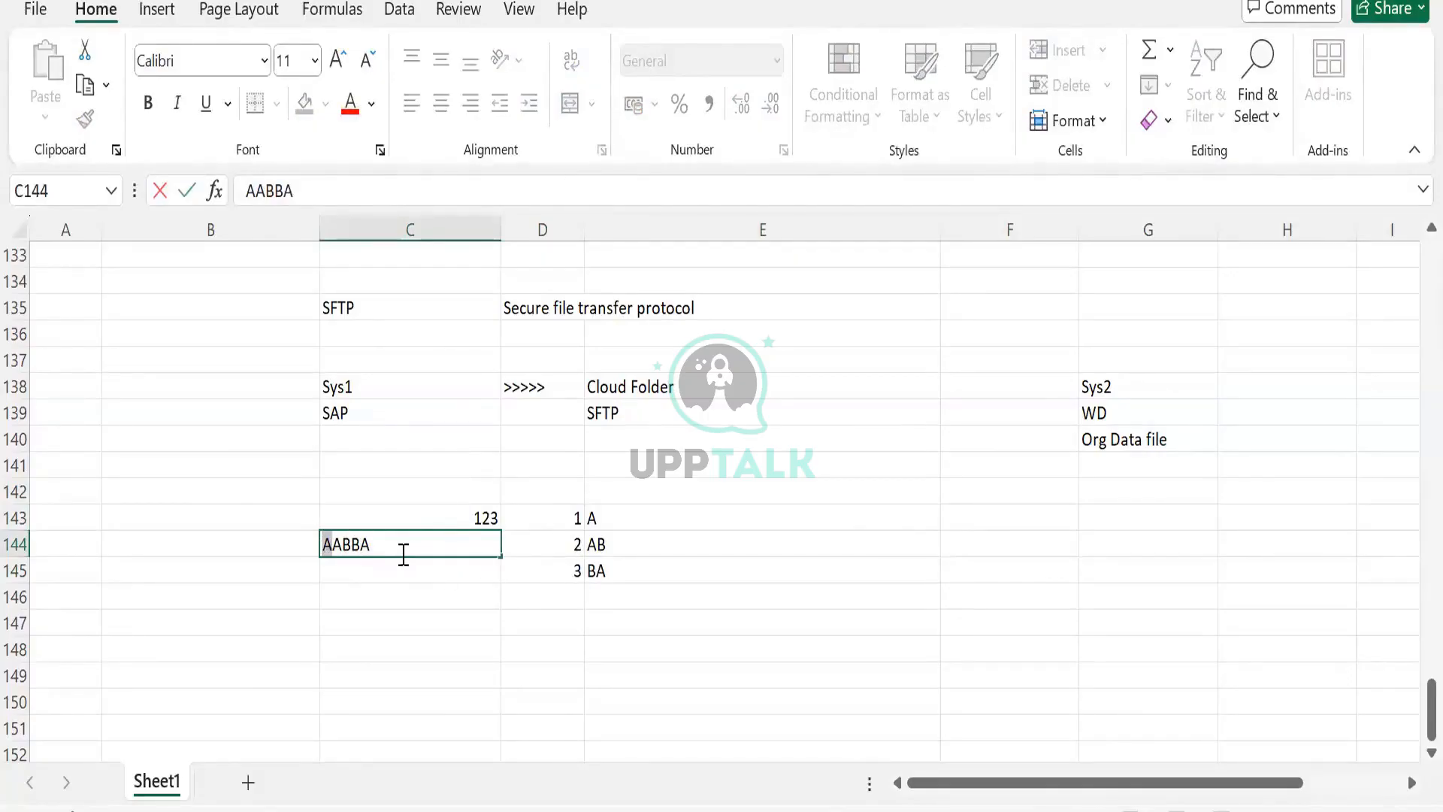
{"action": "left_click_drag", "start_coordinate": [374, 544], "coordinate": [355, 544]}
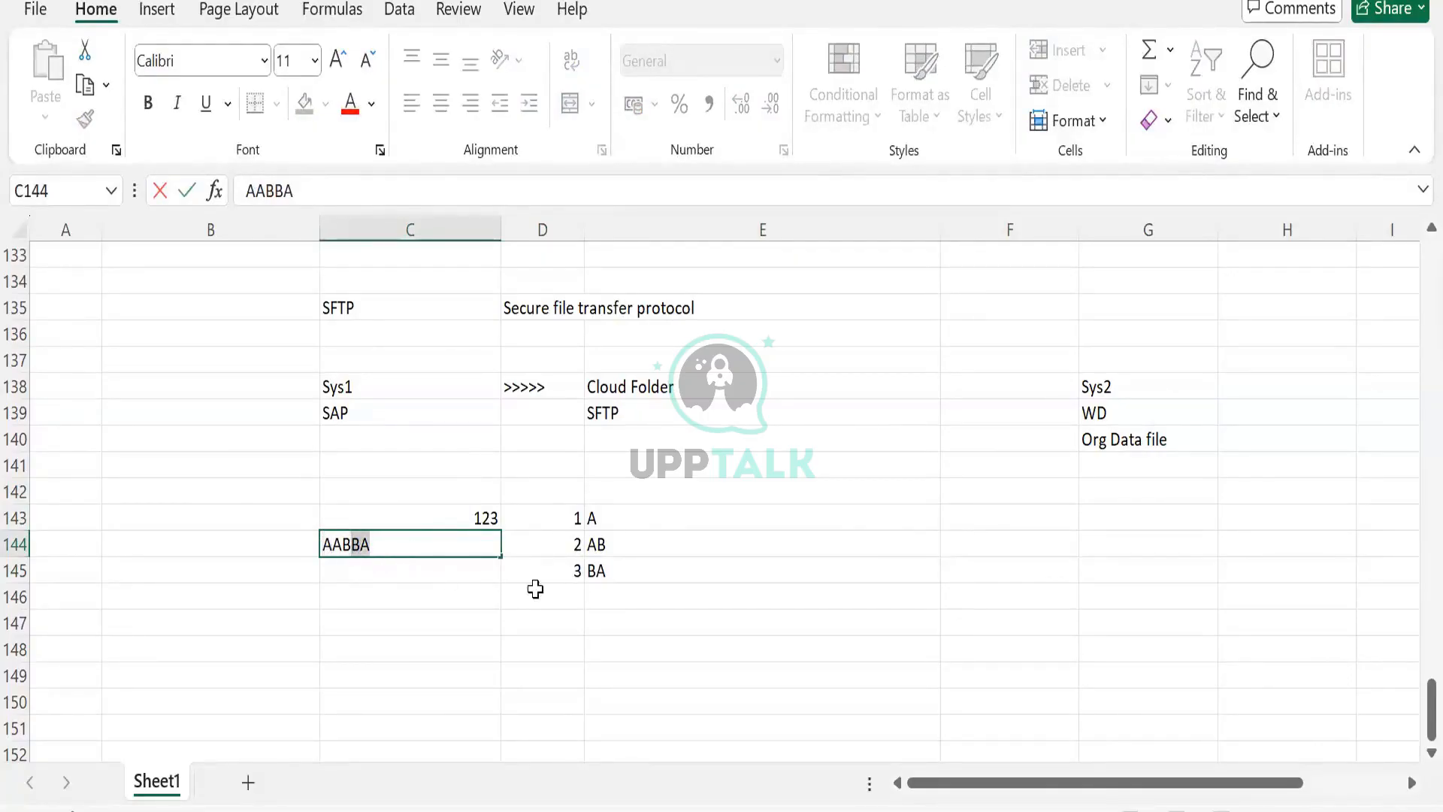
{"action": "left_click", "coordinate": [554, 518]}
{"action": "left_click_drag", "start_coordinate": [612, 585], "coordinate": [547, 516]}
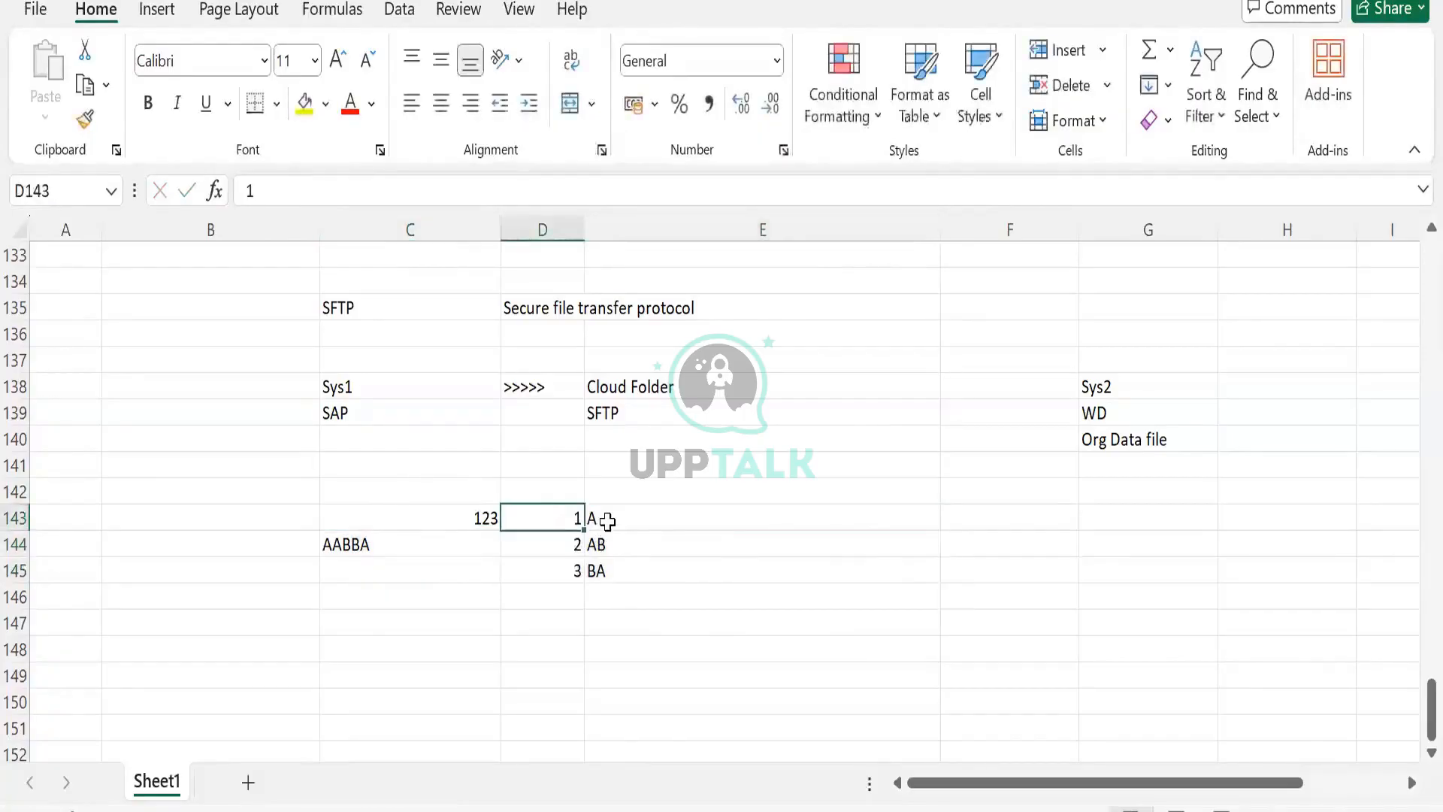
{"action": "left_click", "coordinate": [559, 549]}
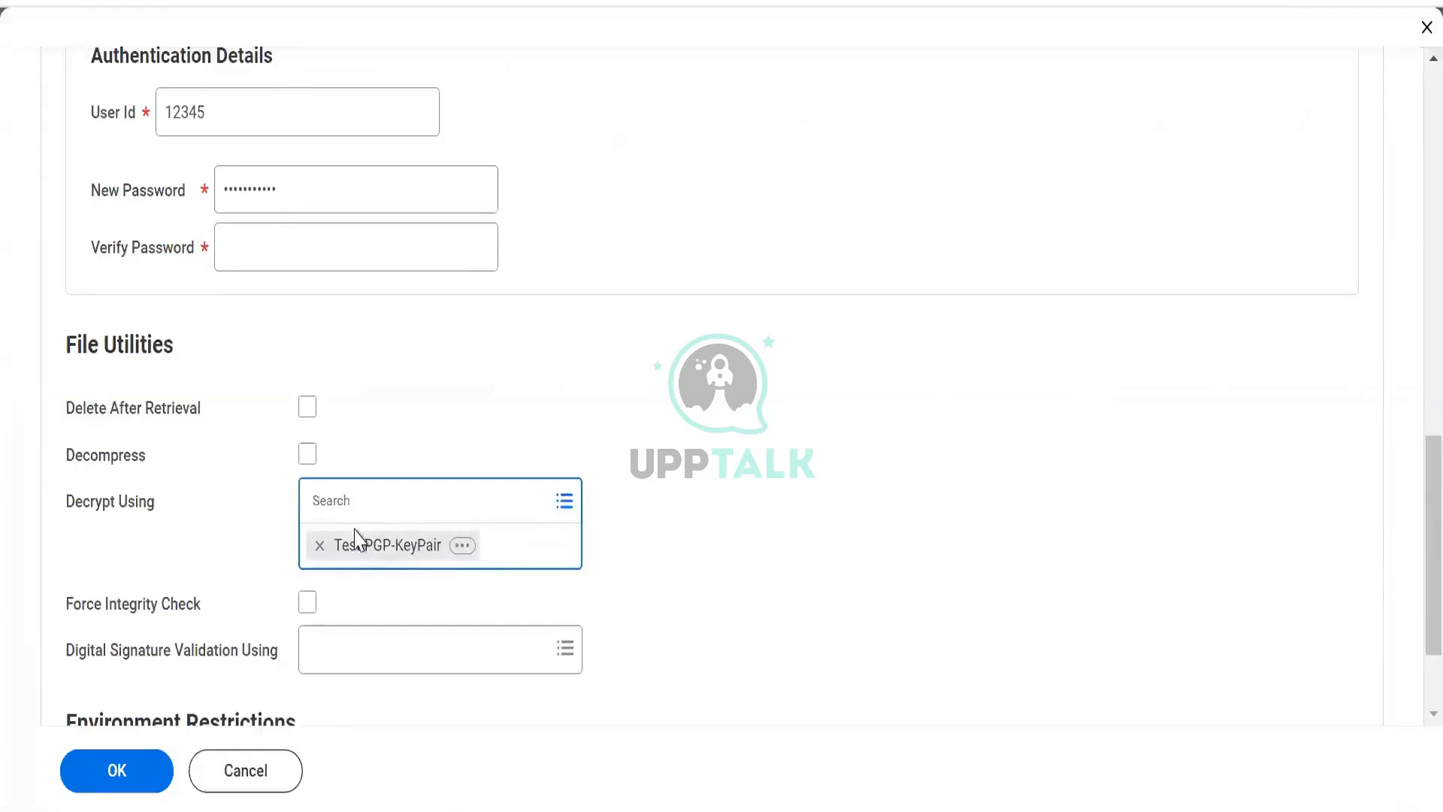
- Restrict the SFTP connection's environment to Sandbox
{"action": "left_click", "coordinate": [349, 502]}
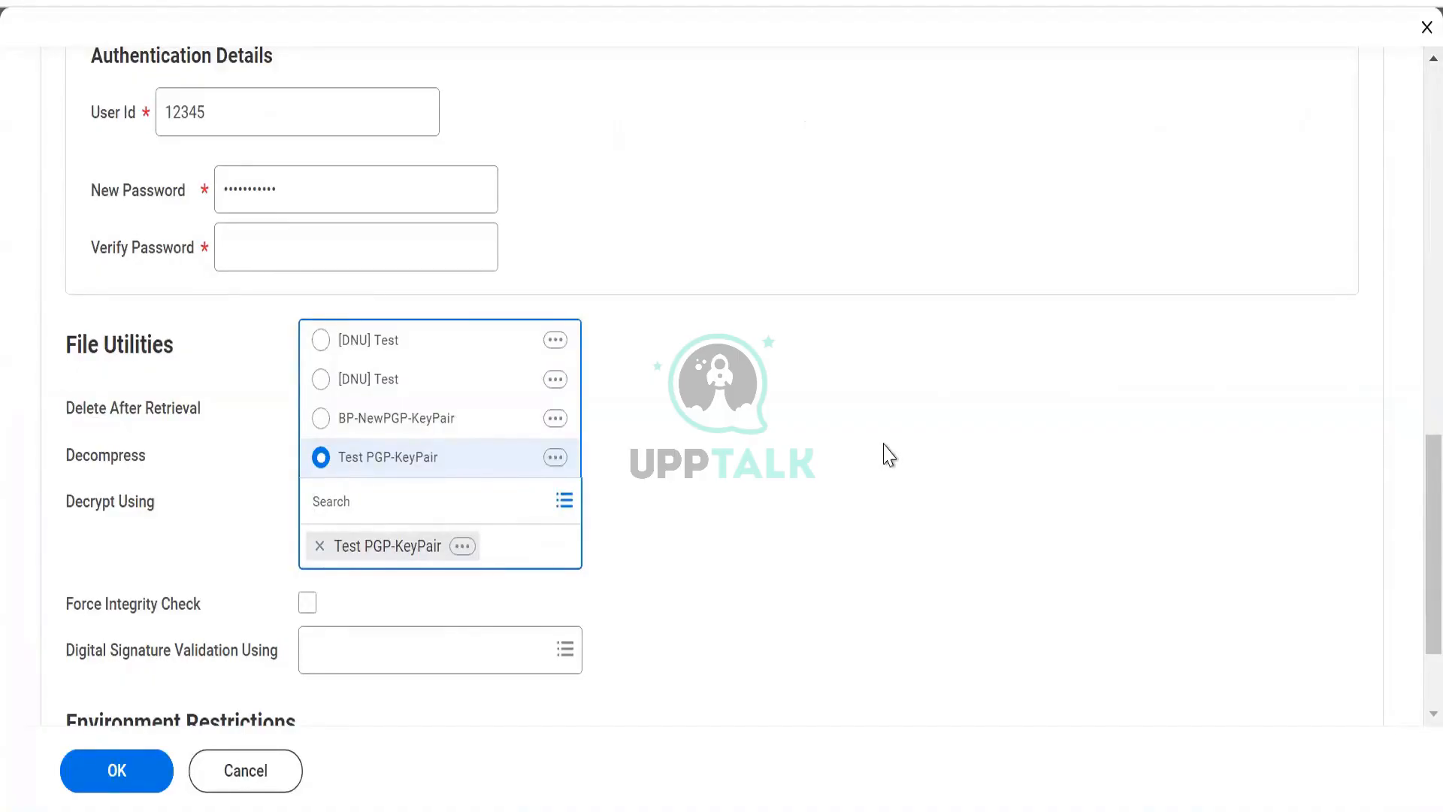
{"action": "scroll", "coordinate": [850, 421], "scroll_direction": "down", "scroll_amount": 2}
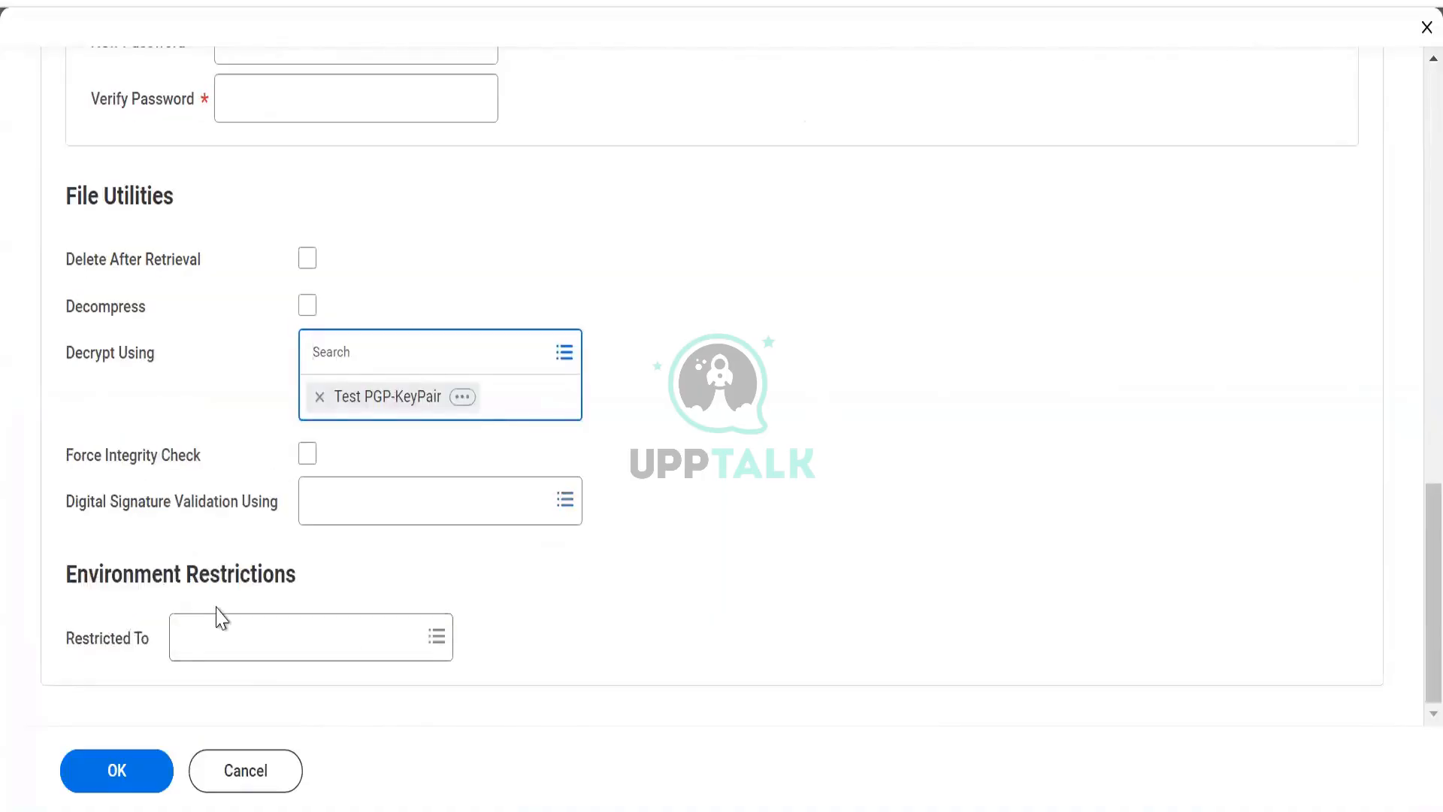
{"action": "left_click", "coordinate": [202, 648]}
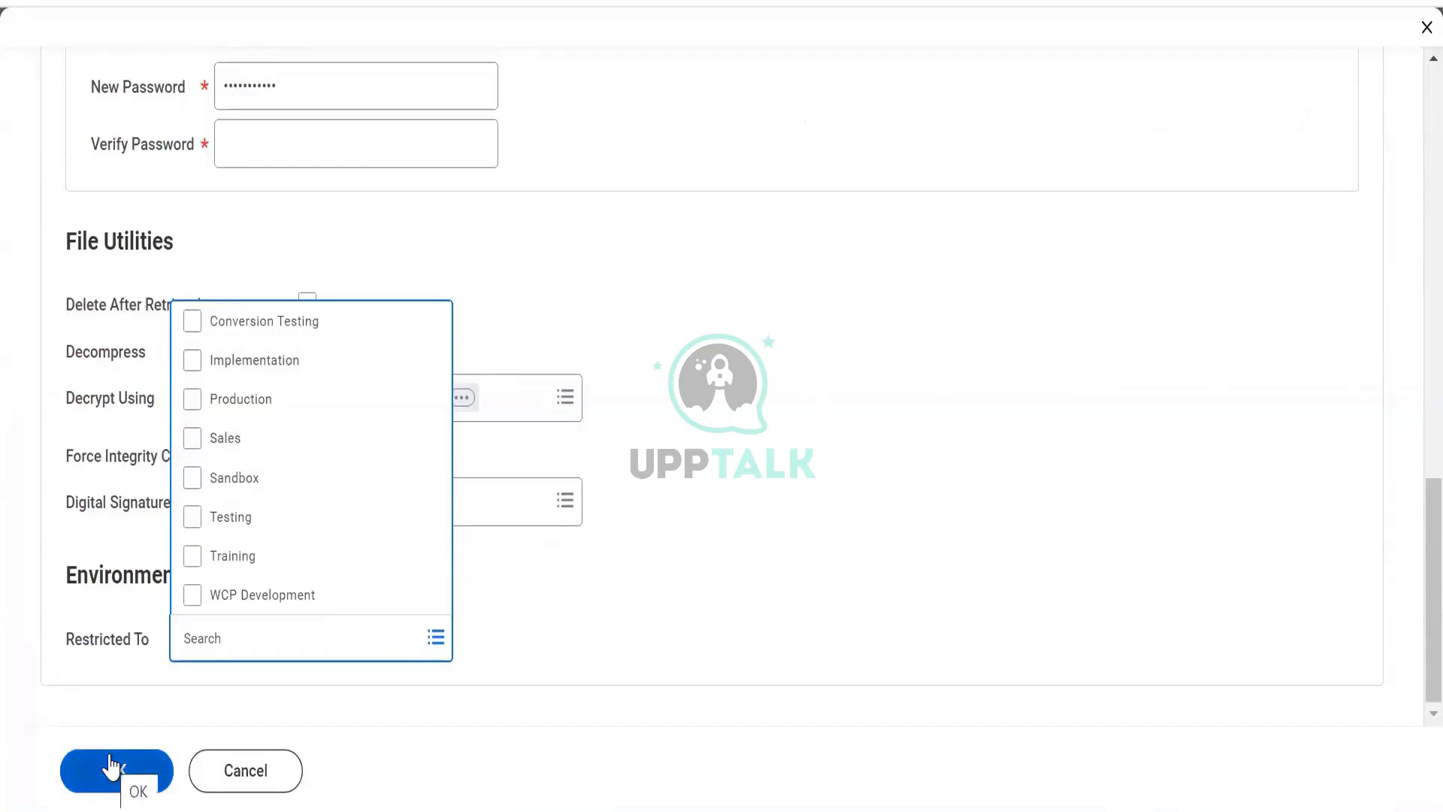
{"action": "left_click", "coordinate": [196, 489]}
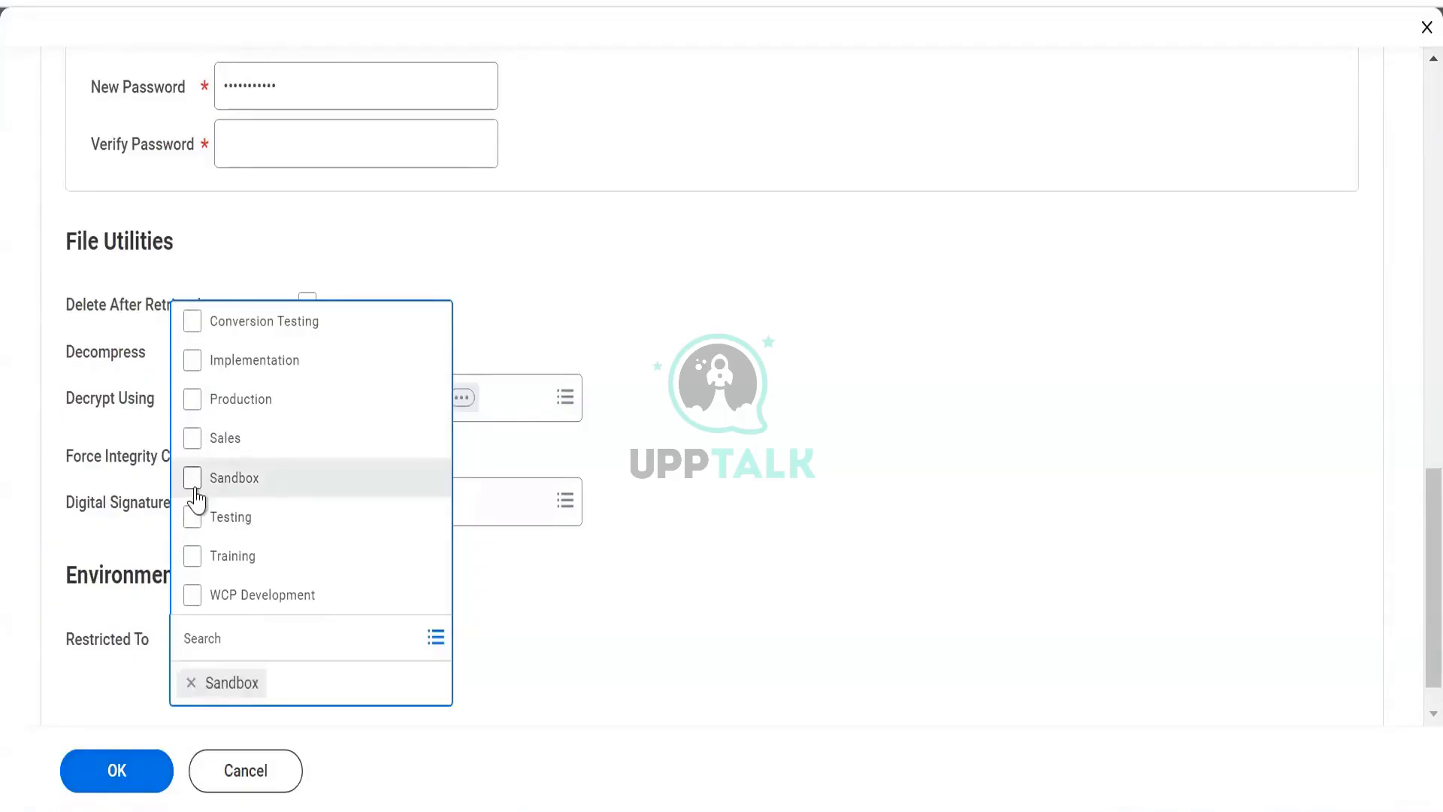
{"action": "left_click", "coordinate": [200, 258]}
- Replace the account password in the New Password field
{"action": "left_click_drag", "start_coordinate": [300, 90], "coordinate": [212, 97]}
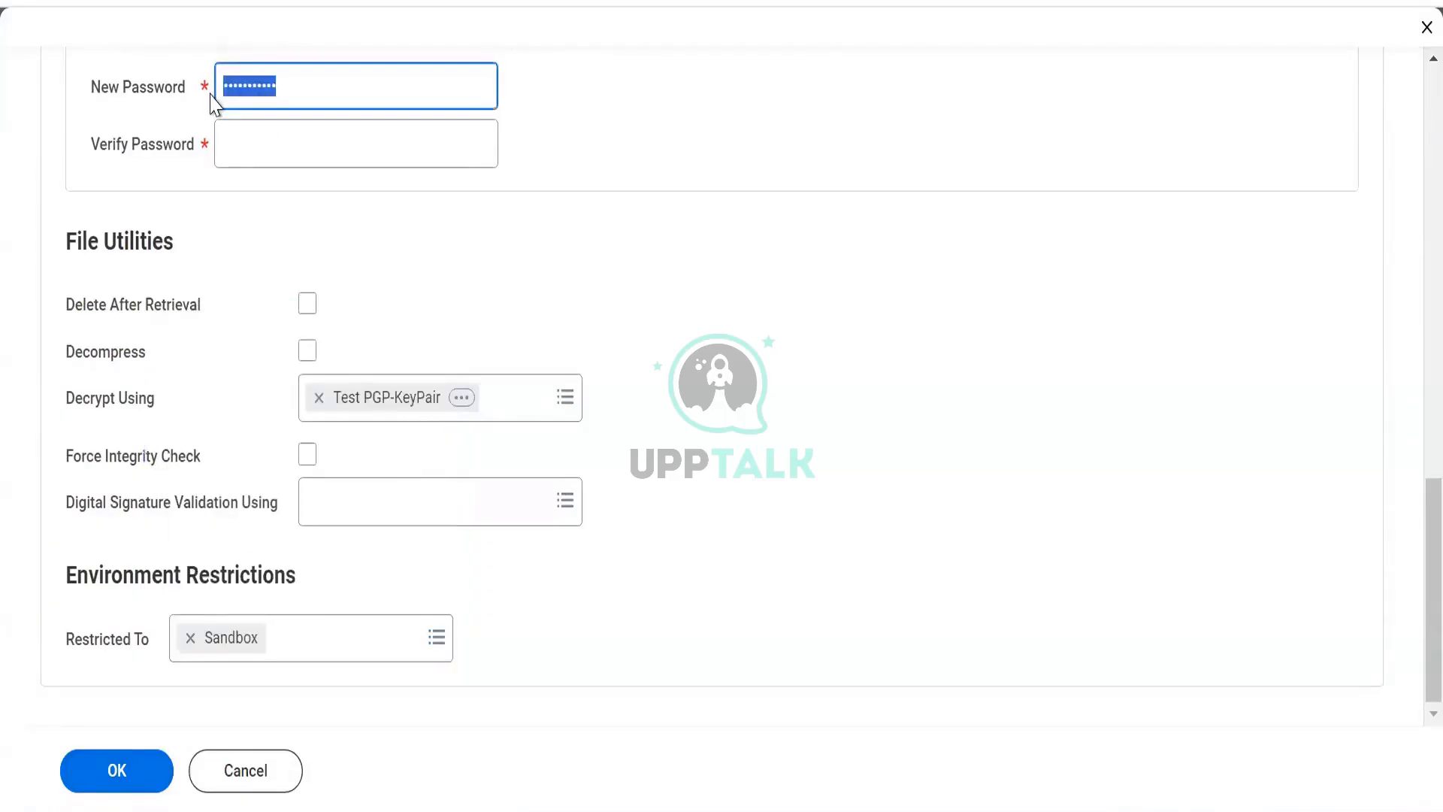
{"action": "type", "text": "•••"}
{"action": "scroll", "coordinate": [316, 350], "scroll_direction": "up", "scroll_amount": 7}
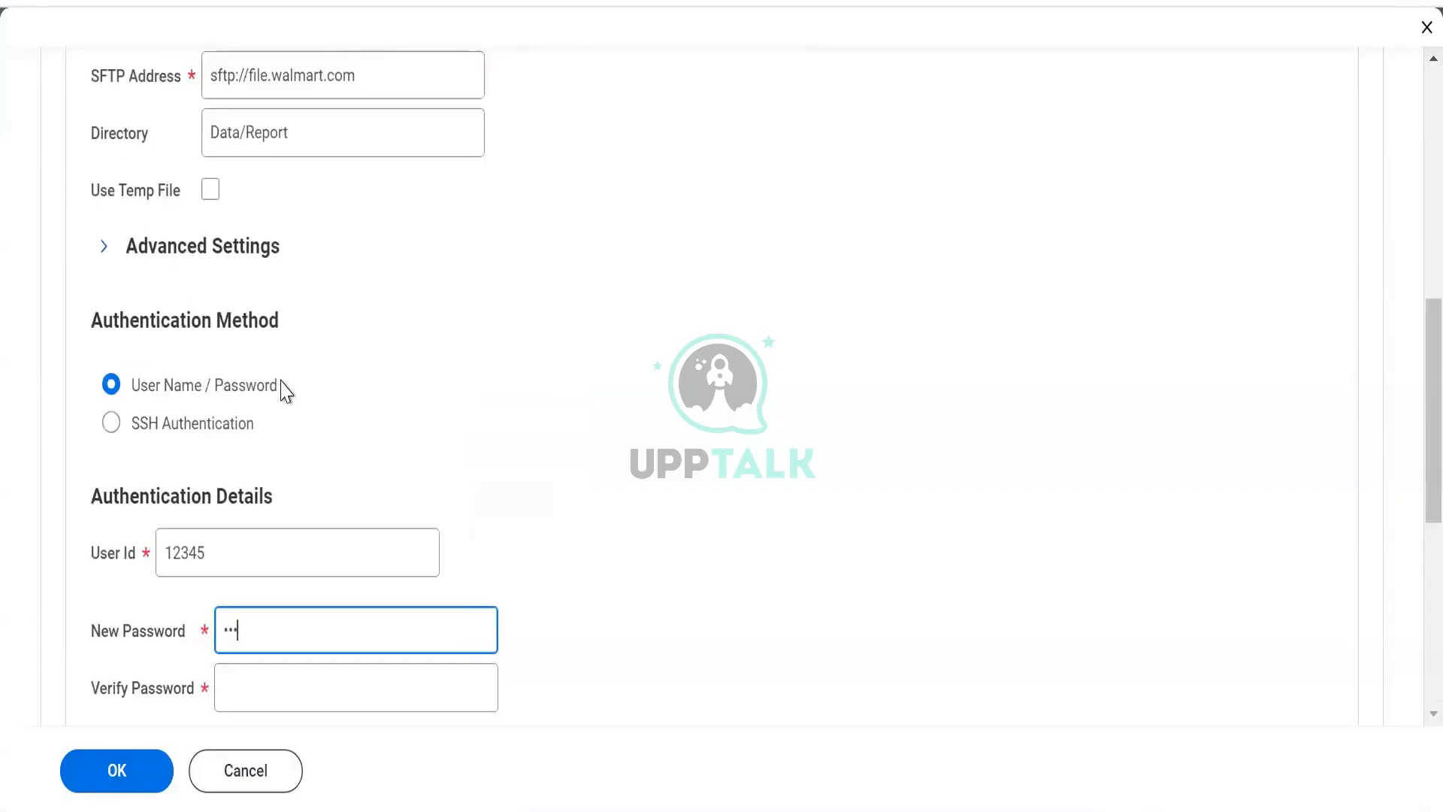
{"action": "scroll", "coordinate": [270, 395], "scroll_direction": "up", "scroll_amount": 9}
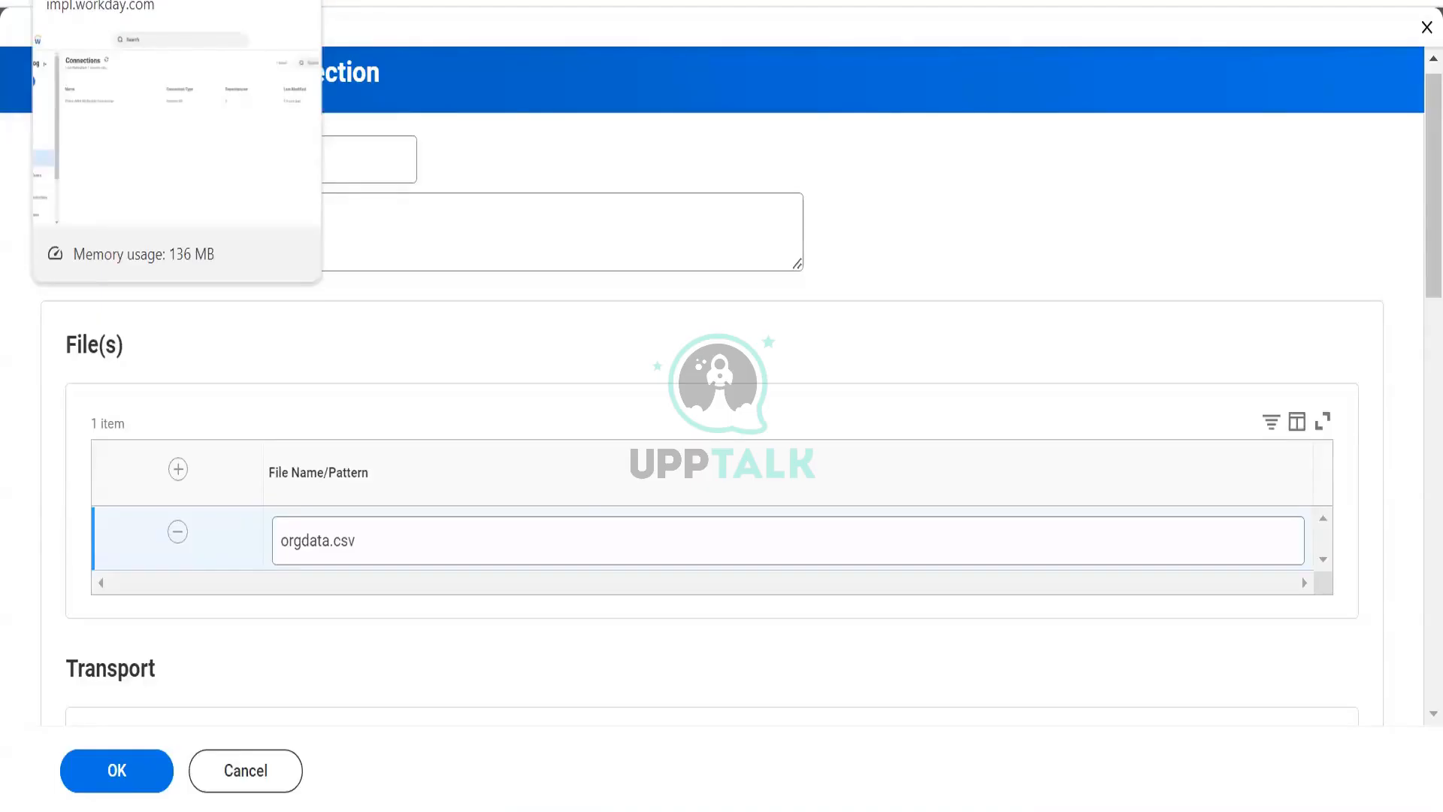
{"action": "scroll", "coordinate": [481, 247], "scroll_direction": "down", "scroll_amount": 3}
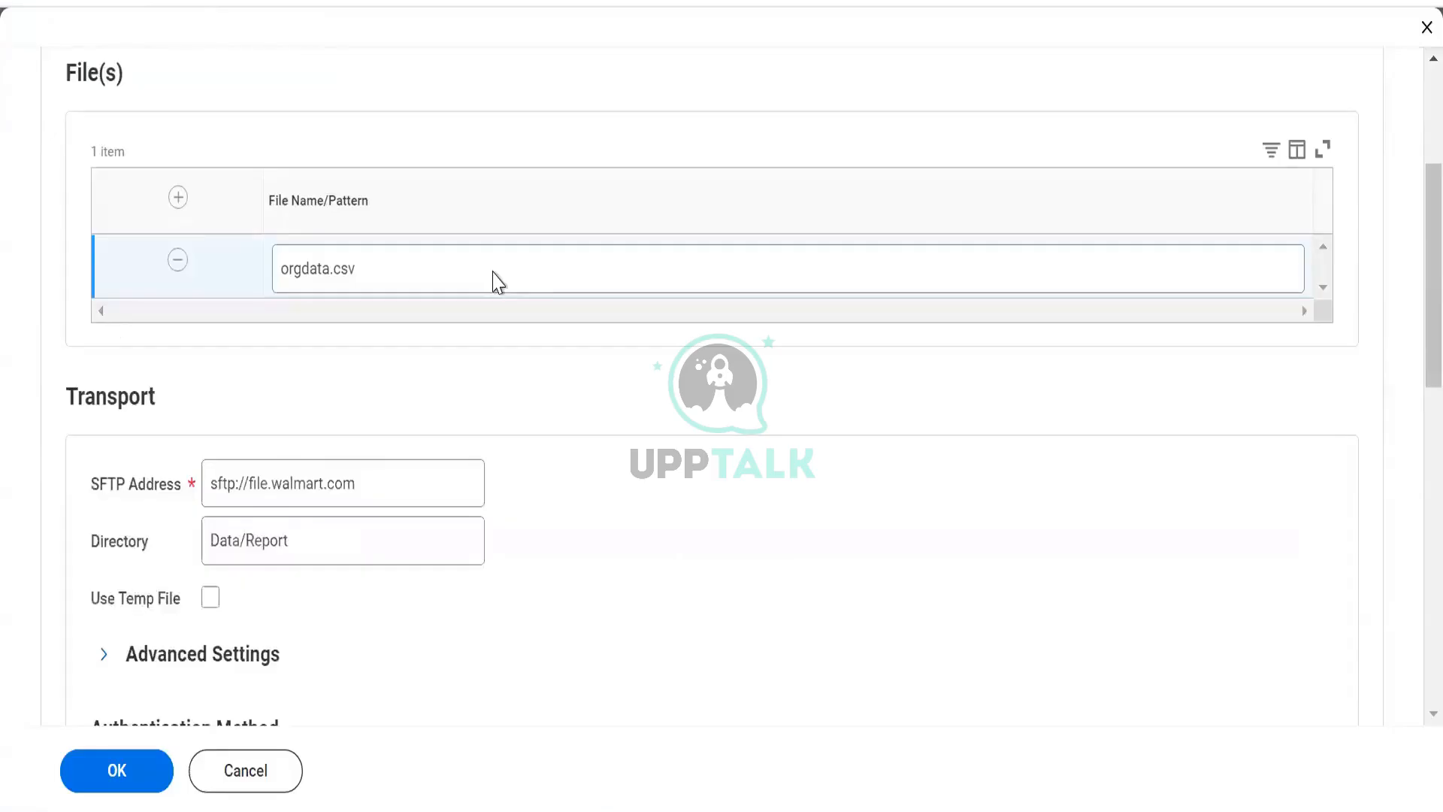
- Open the Data Change Tasks list and view the details of the first DV Worker Data task
{"action": "scroll", "coordinate": [495, 281], "scroll_direction": "up", "scroll_amount": 3}
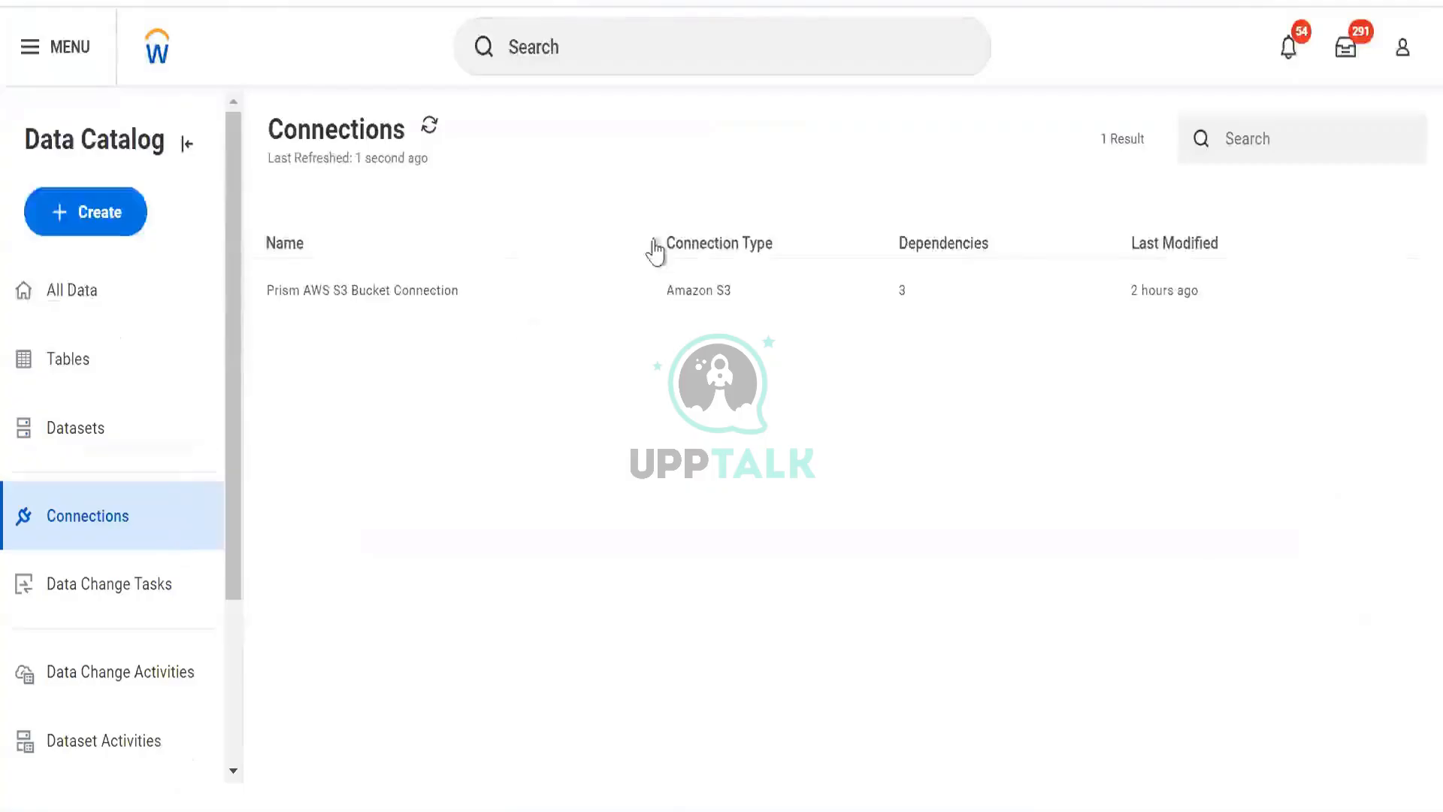
{"action": "left_click", "coordinate": [93, 571]}
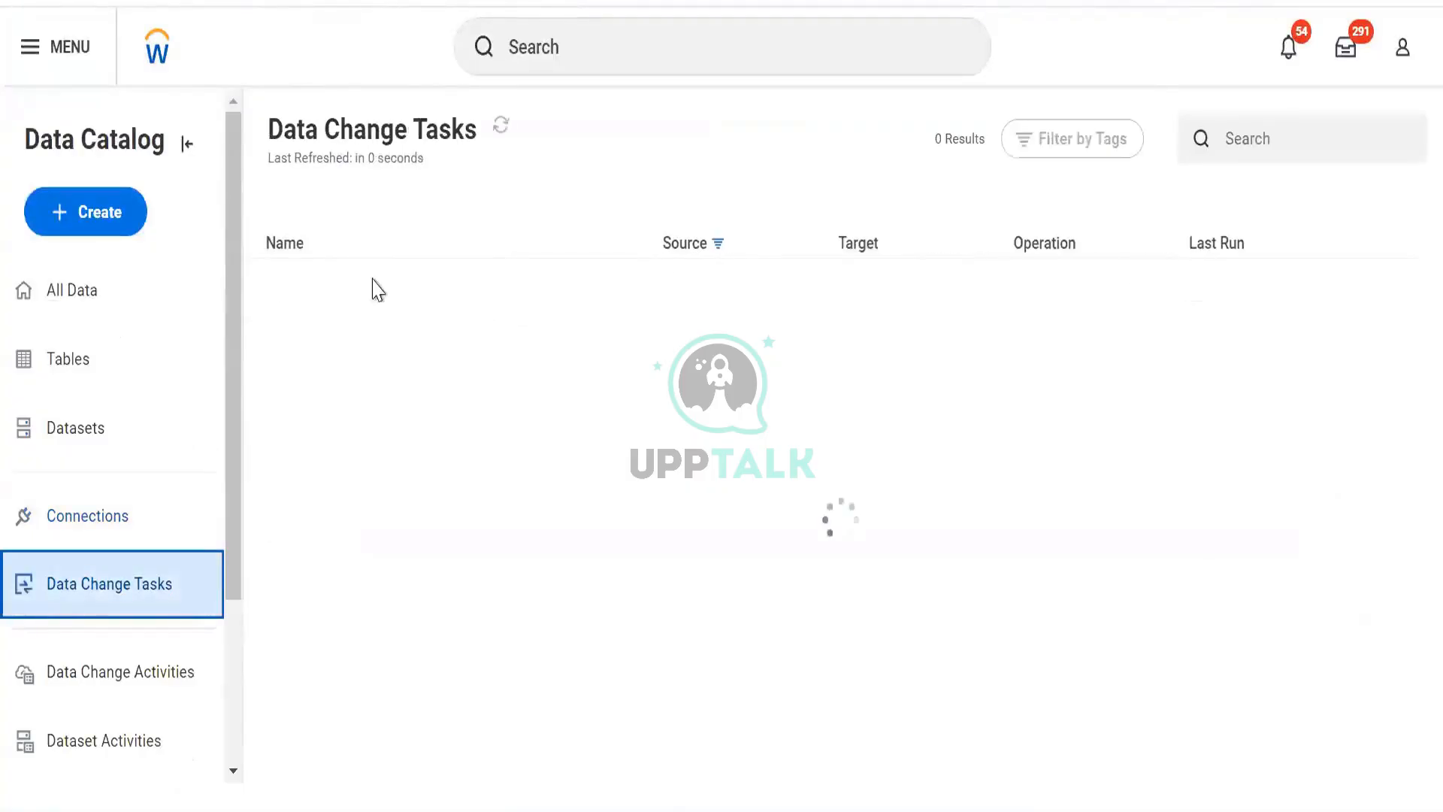
{"action": "left_click", "coordinate": [338, 291]}
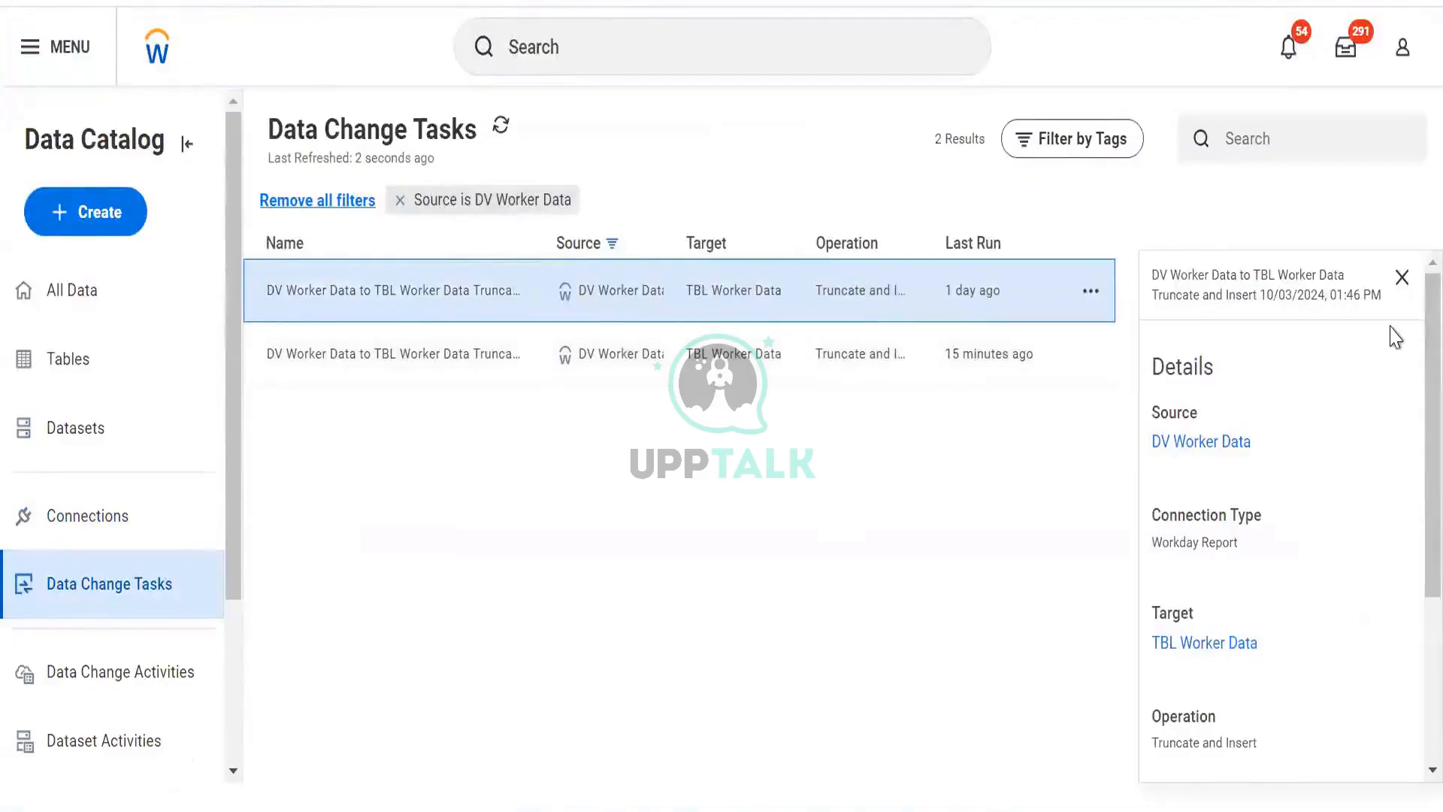
{"action": "left_click", "coordinate": [1401, 277]}
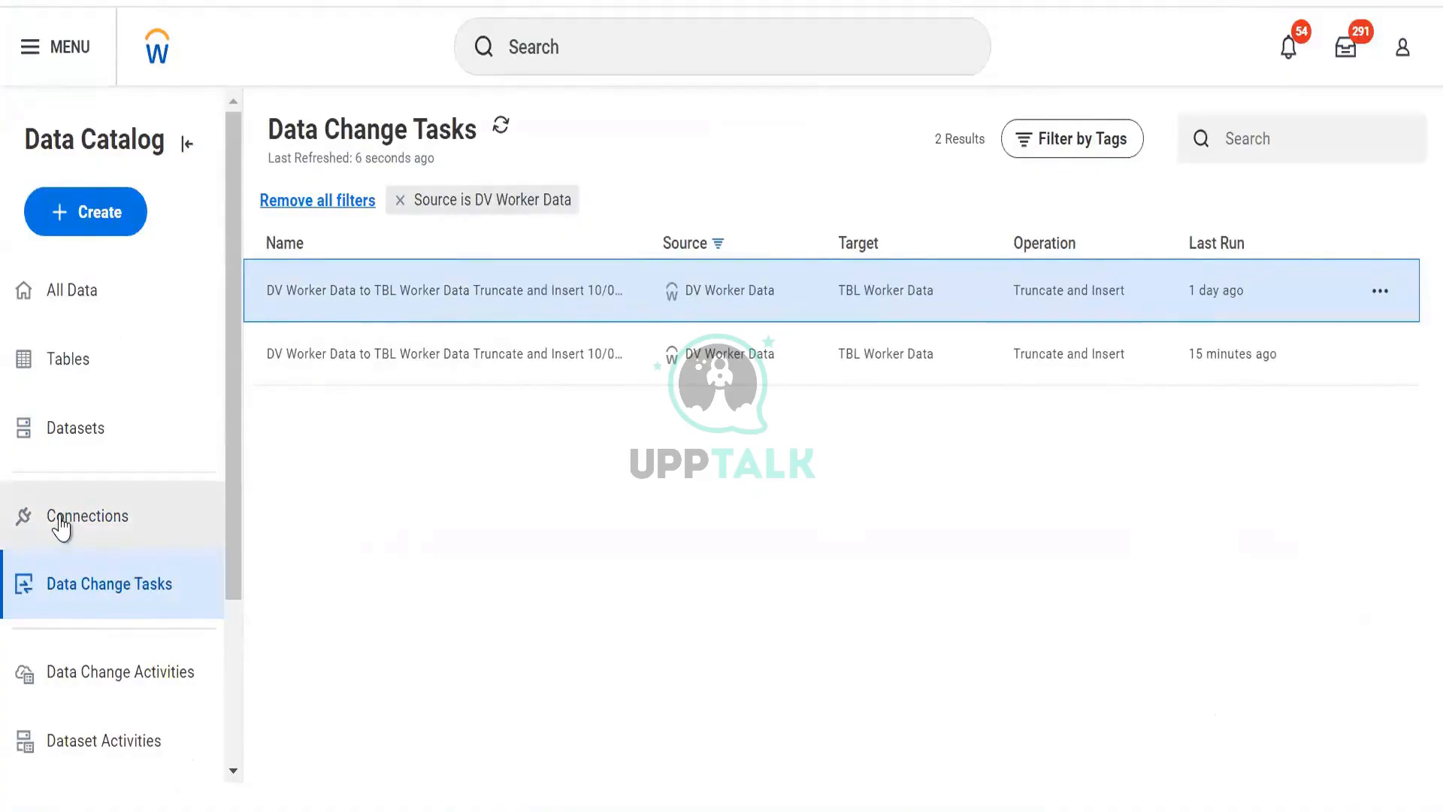
{"action": "left_click", "coordinate": [109, 213]}
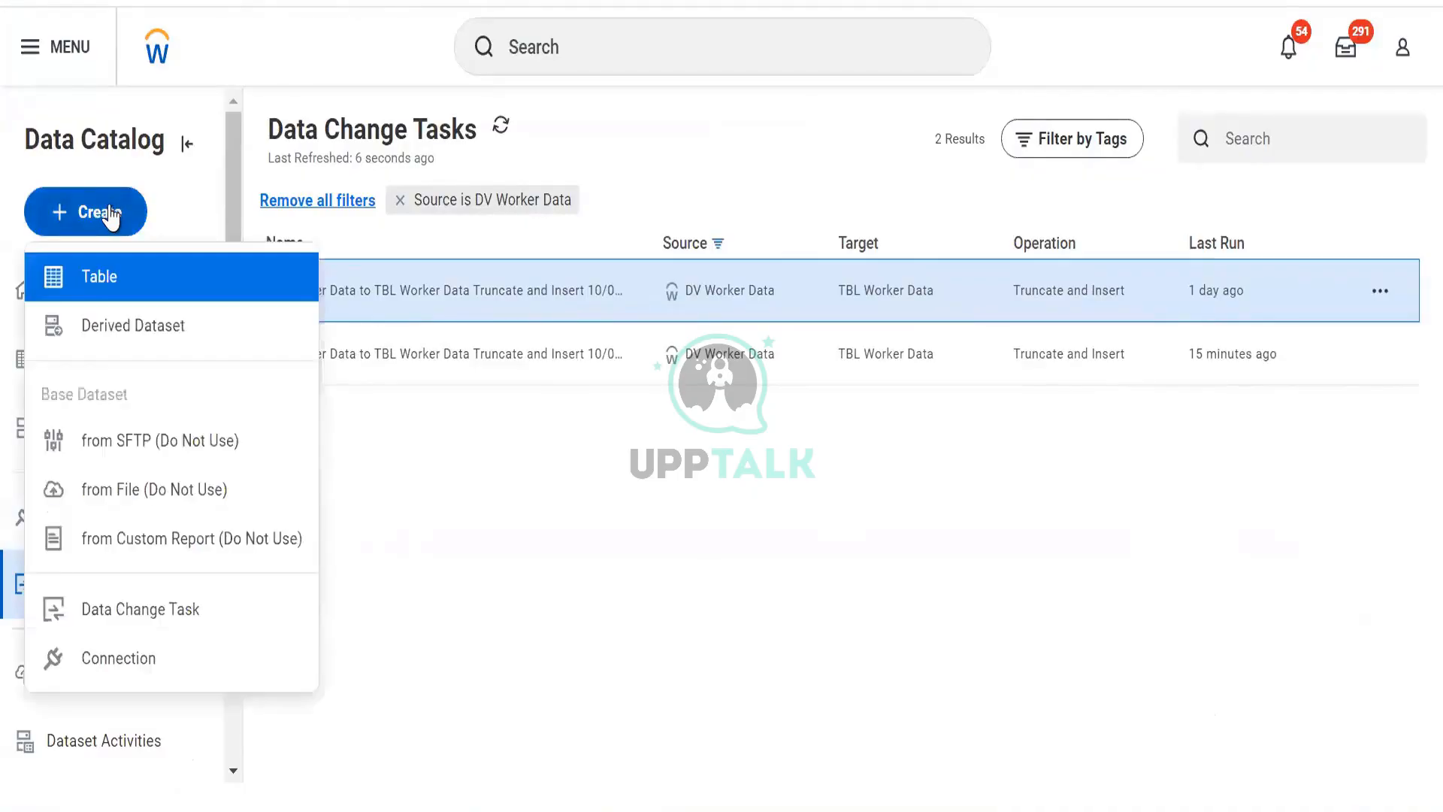
{"action": "left_click", "coordinate": [120, 675]}
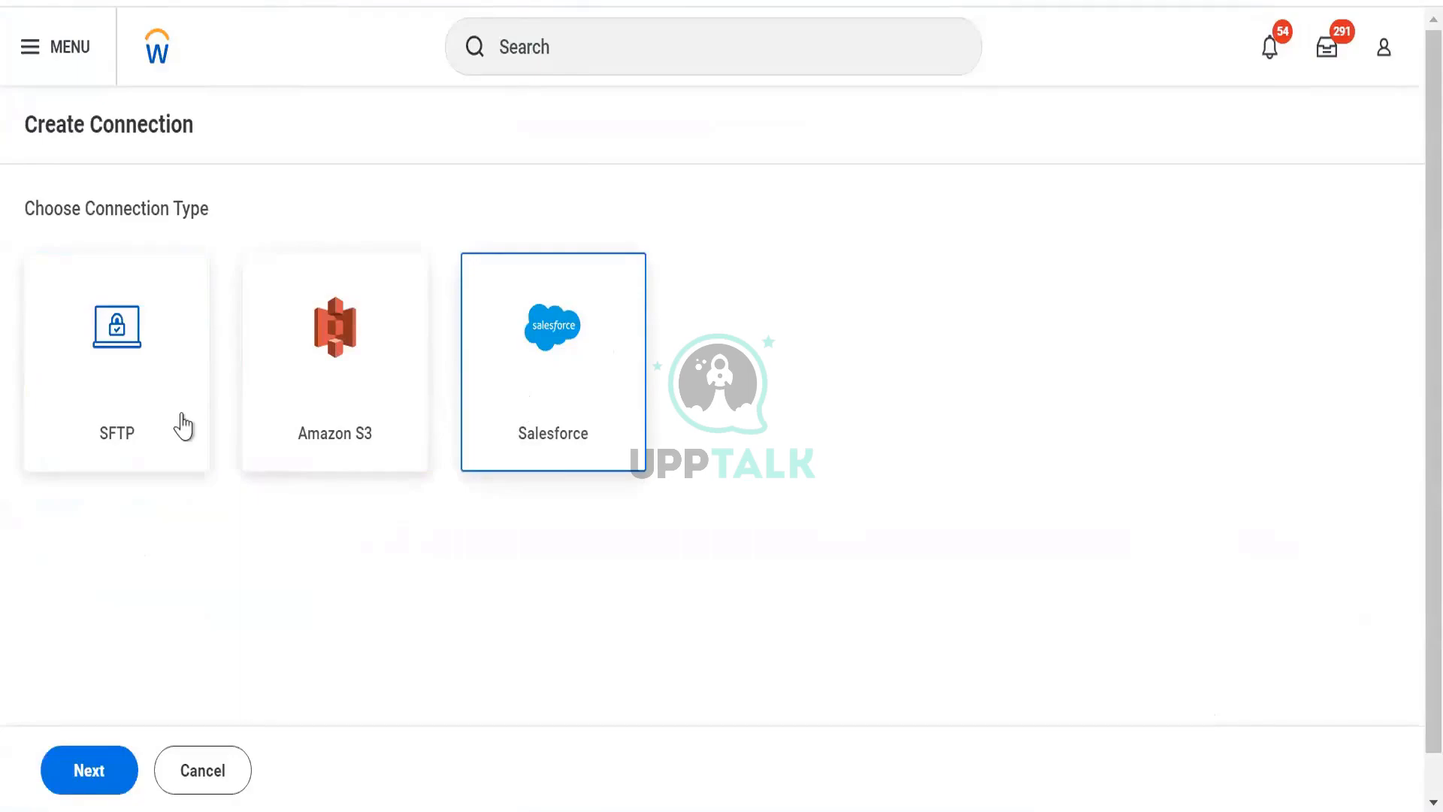
{"action": "left_click", "coordinate": [225, 779]}
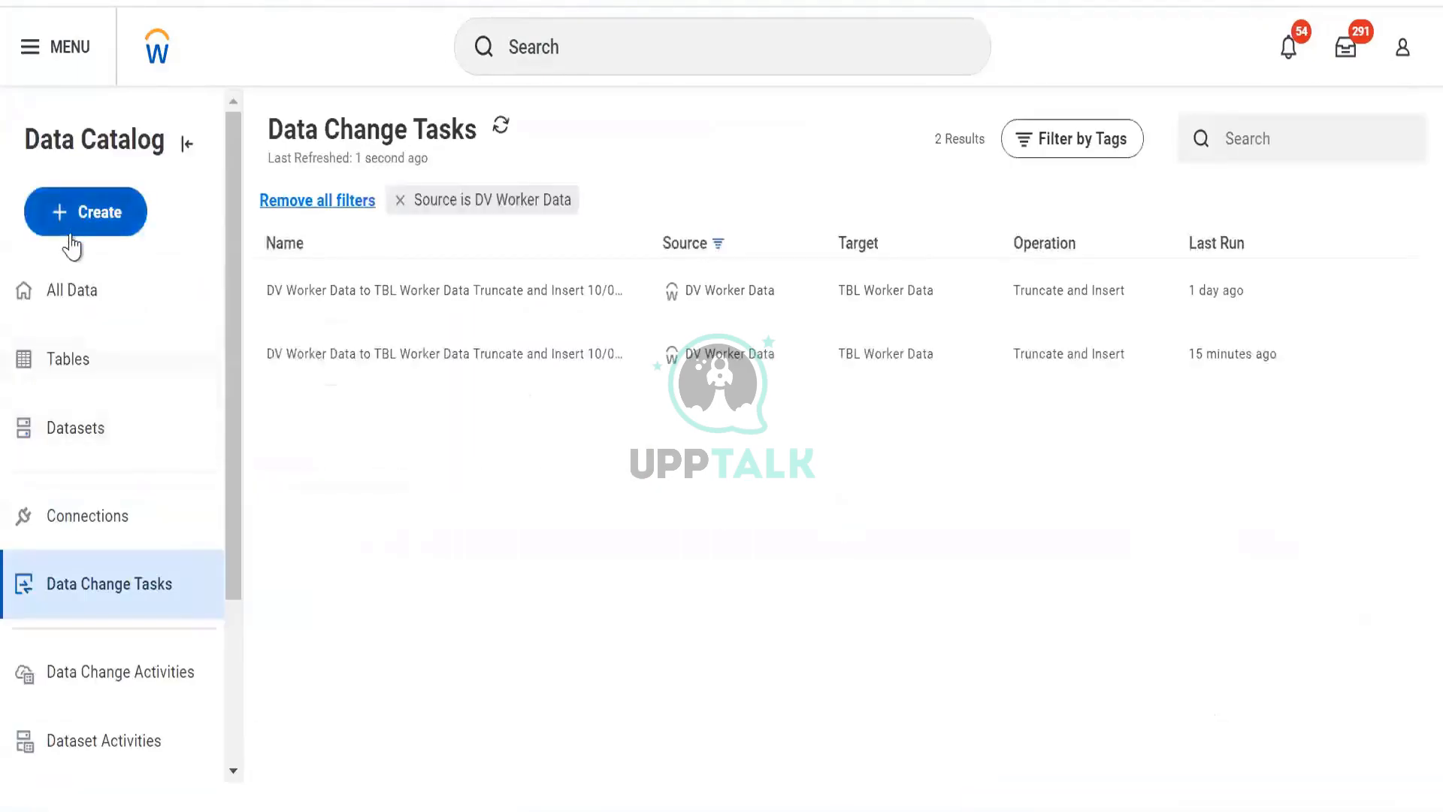
{"action": "left_click", "coordinate": [71, 234]}
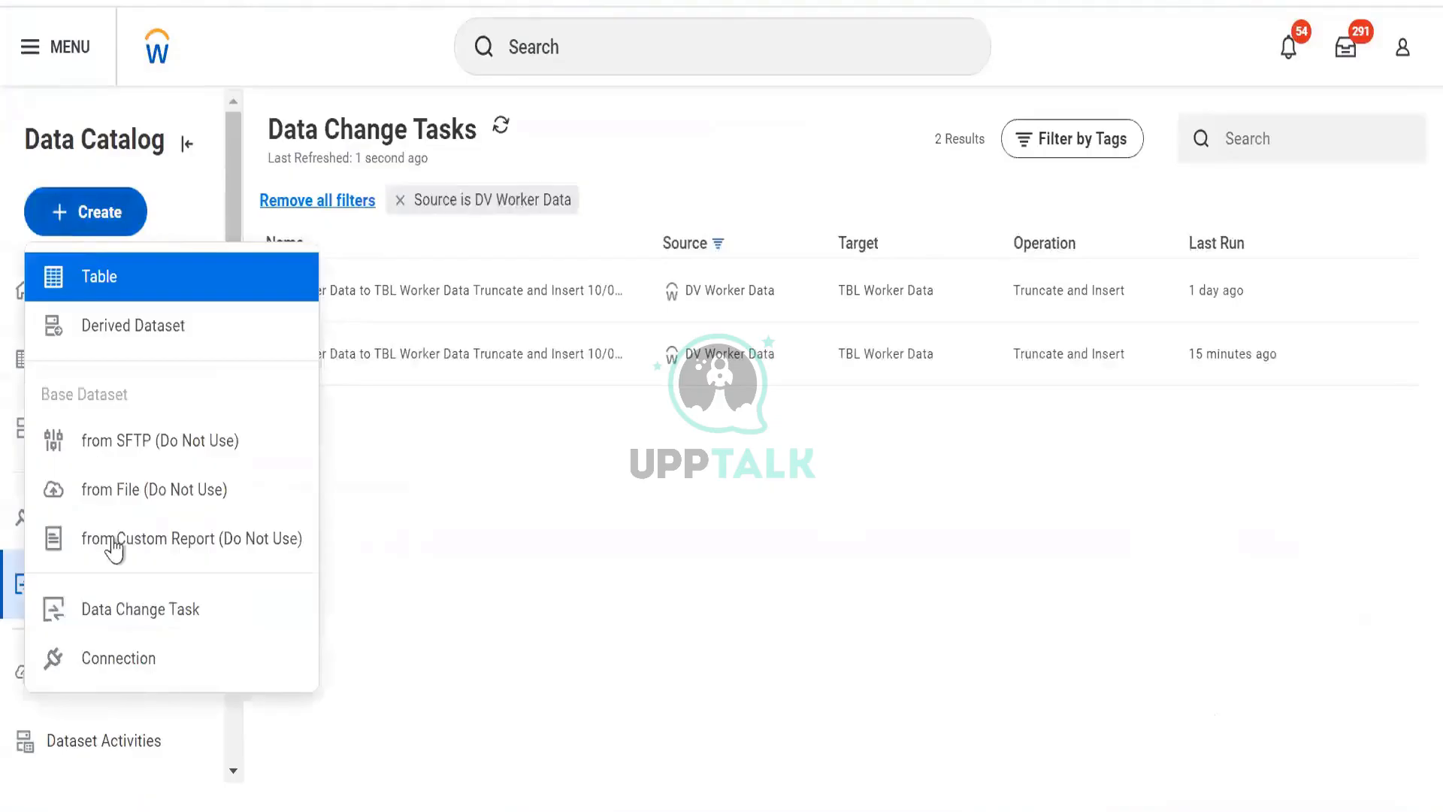
{"action": "left_click", "coordinate": [126, 628]}
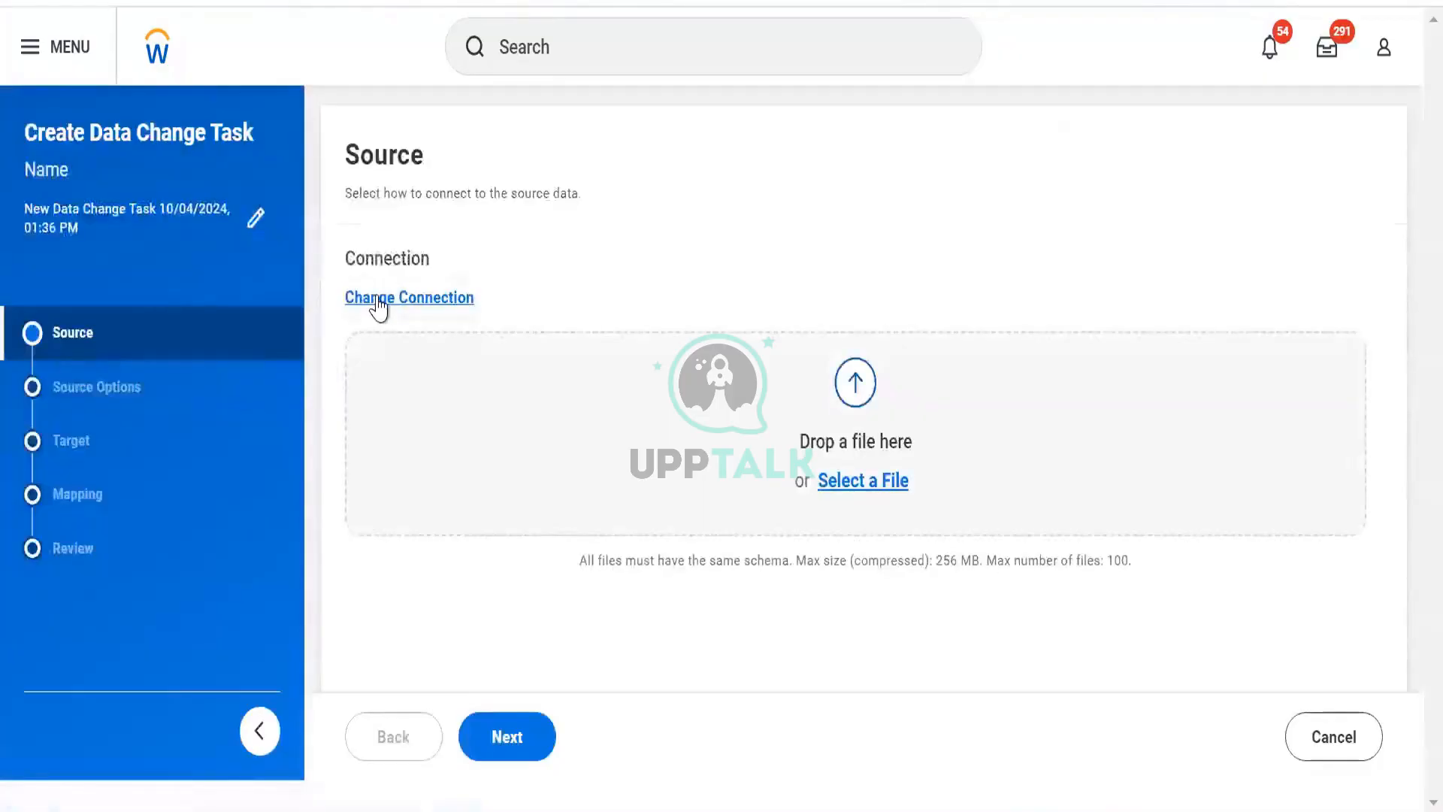
{"action": "left_click", "coordinate": [379, 301]}
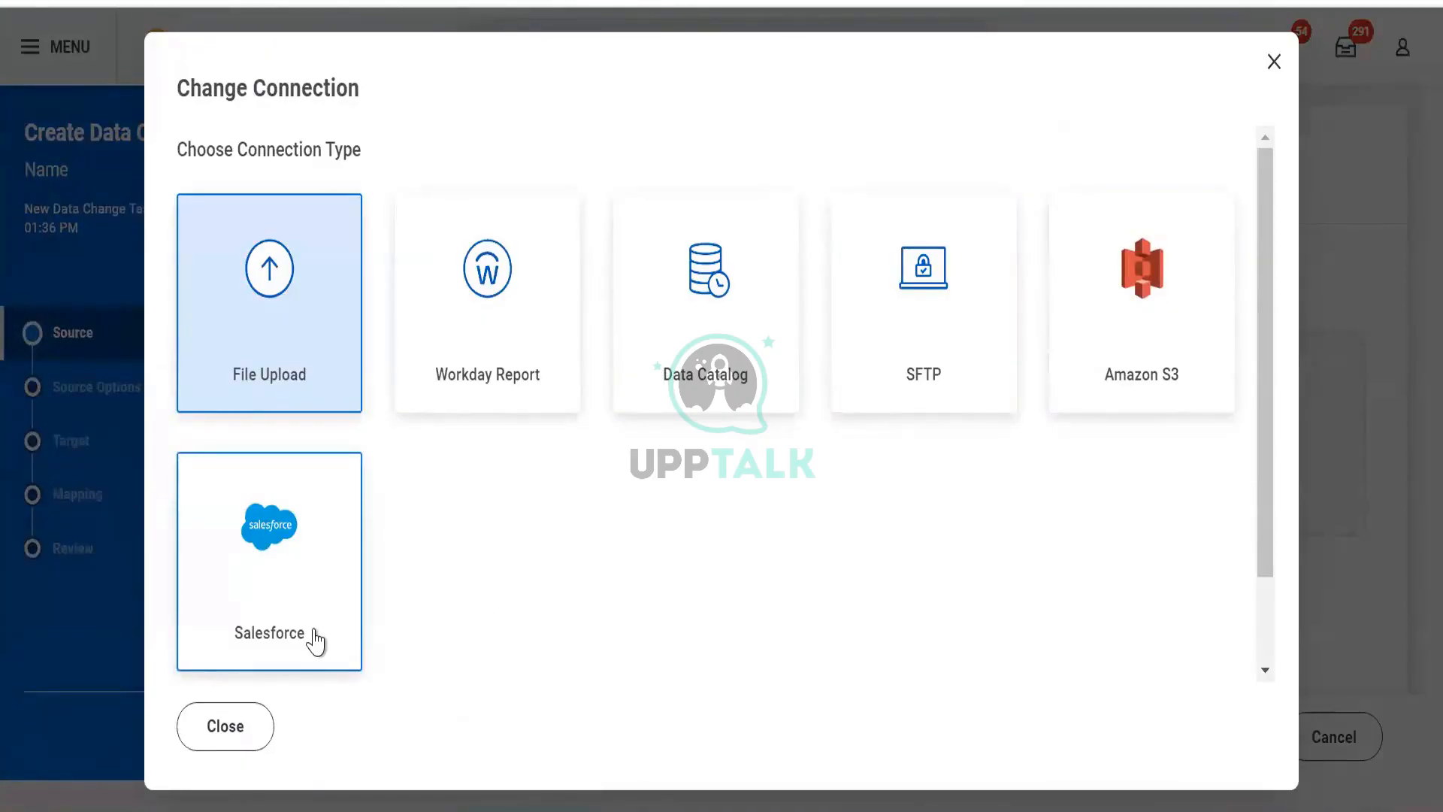
{"action": "left_click", "coordinate": [225, 726]}
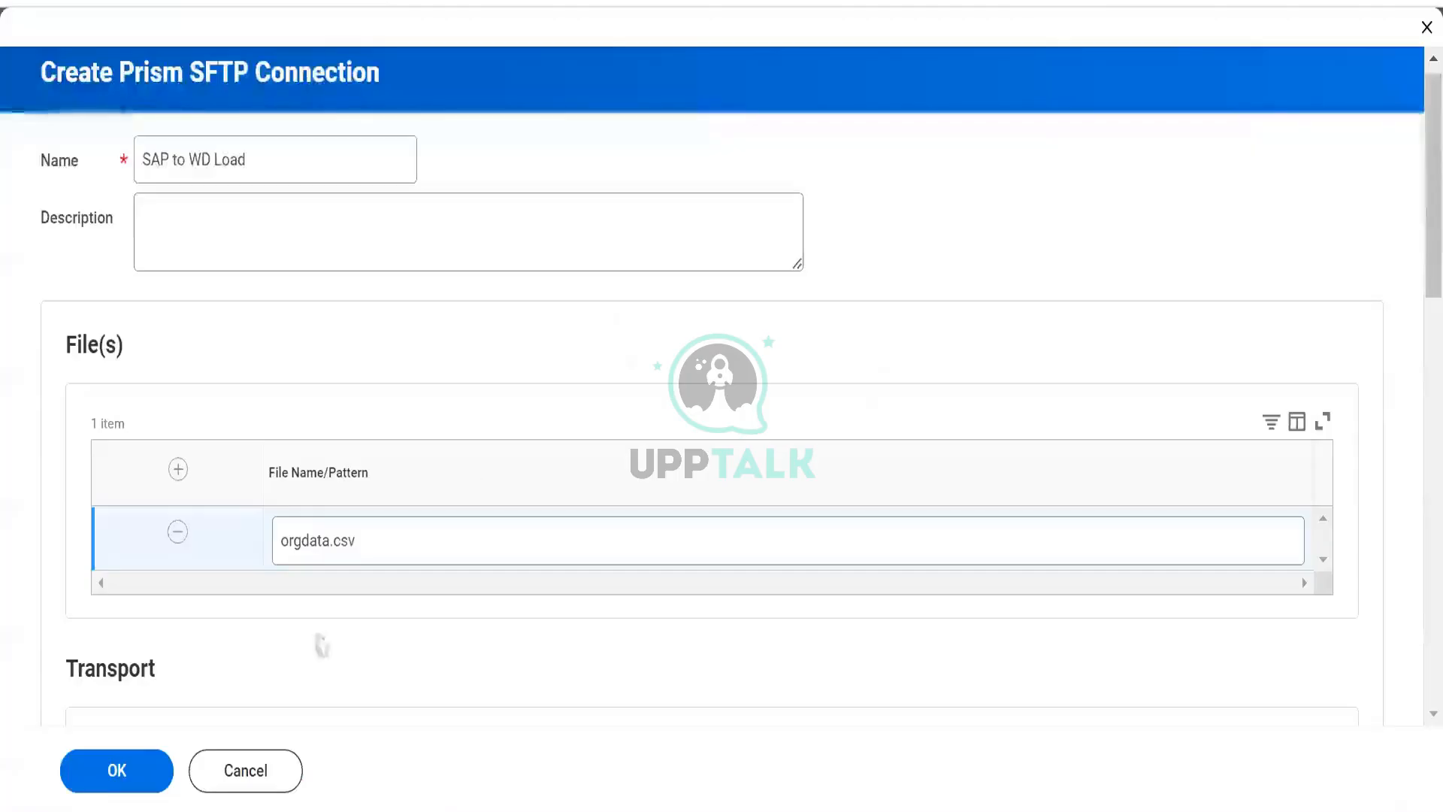
- Fill in the Verify Password field and save the SAP to WD Load SFTP connection
{"action": "left_click", "coordinate": [137, 770]}
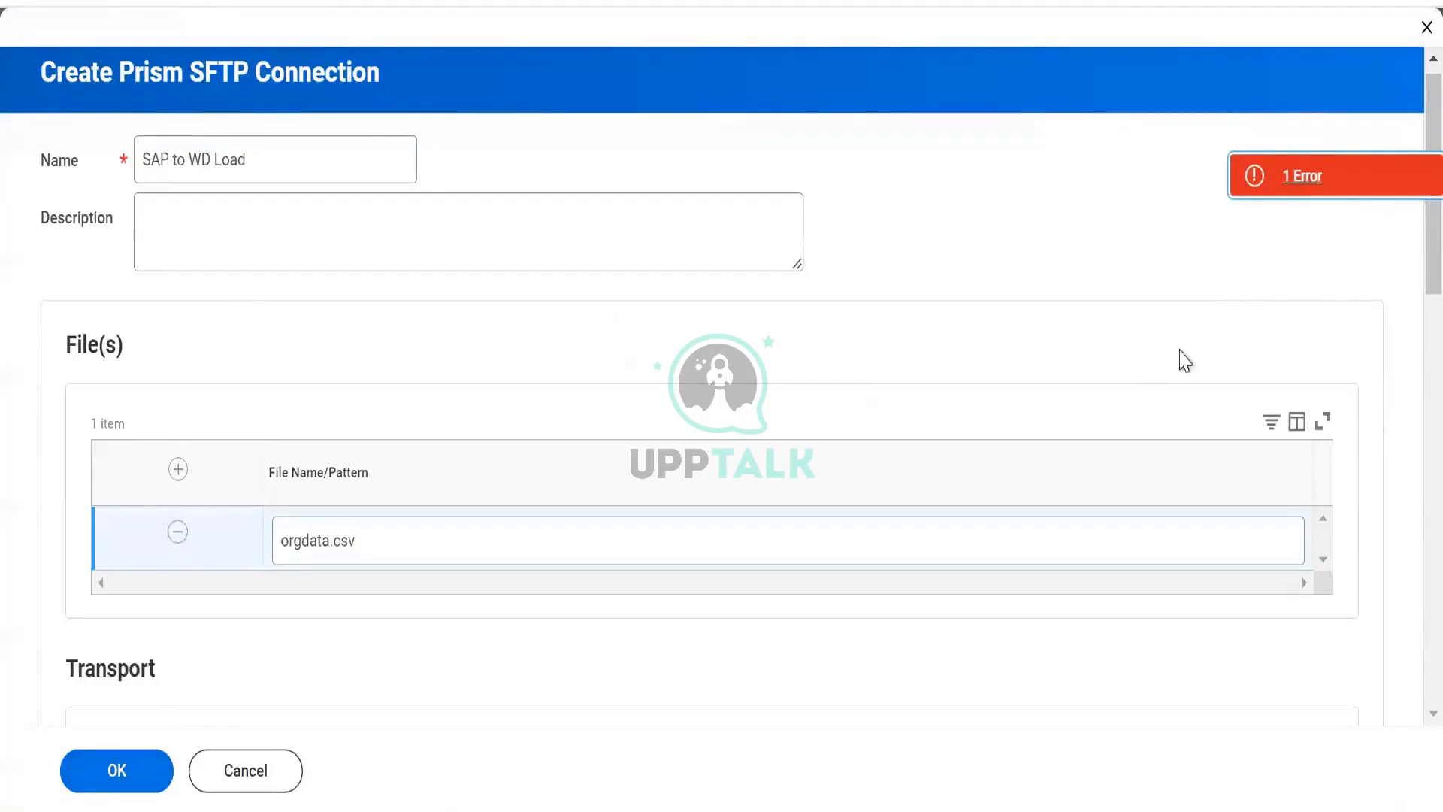
{"action": "left_click", "coordinate": [1272, 179]}
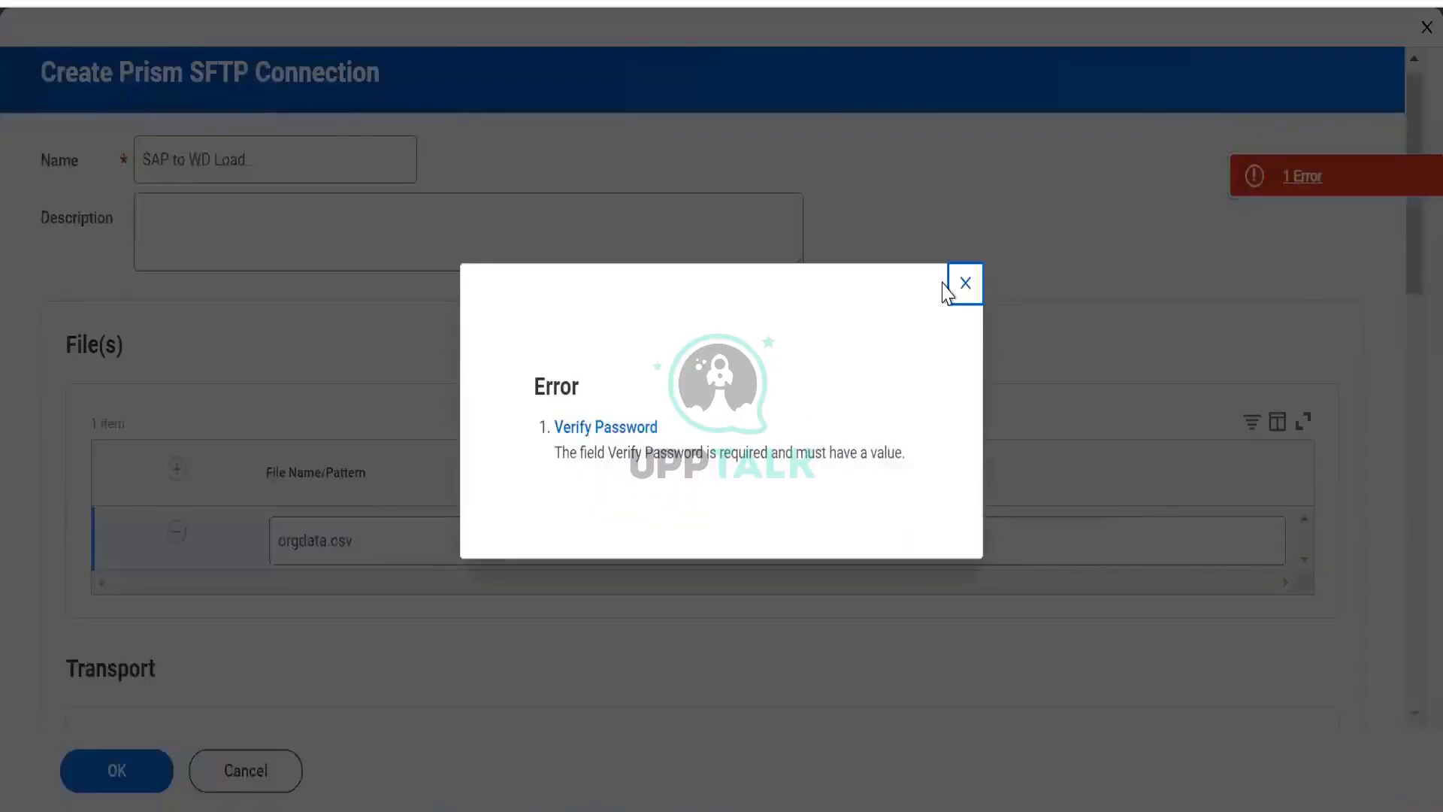
{"action": "left_click", "coordinate": [965, 283]}
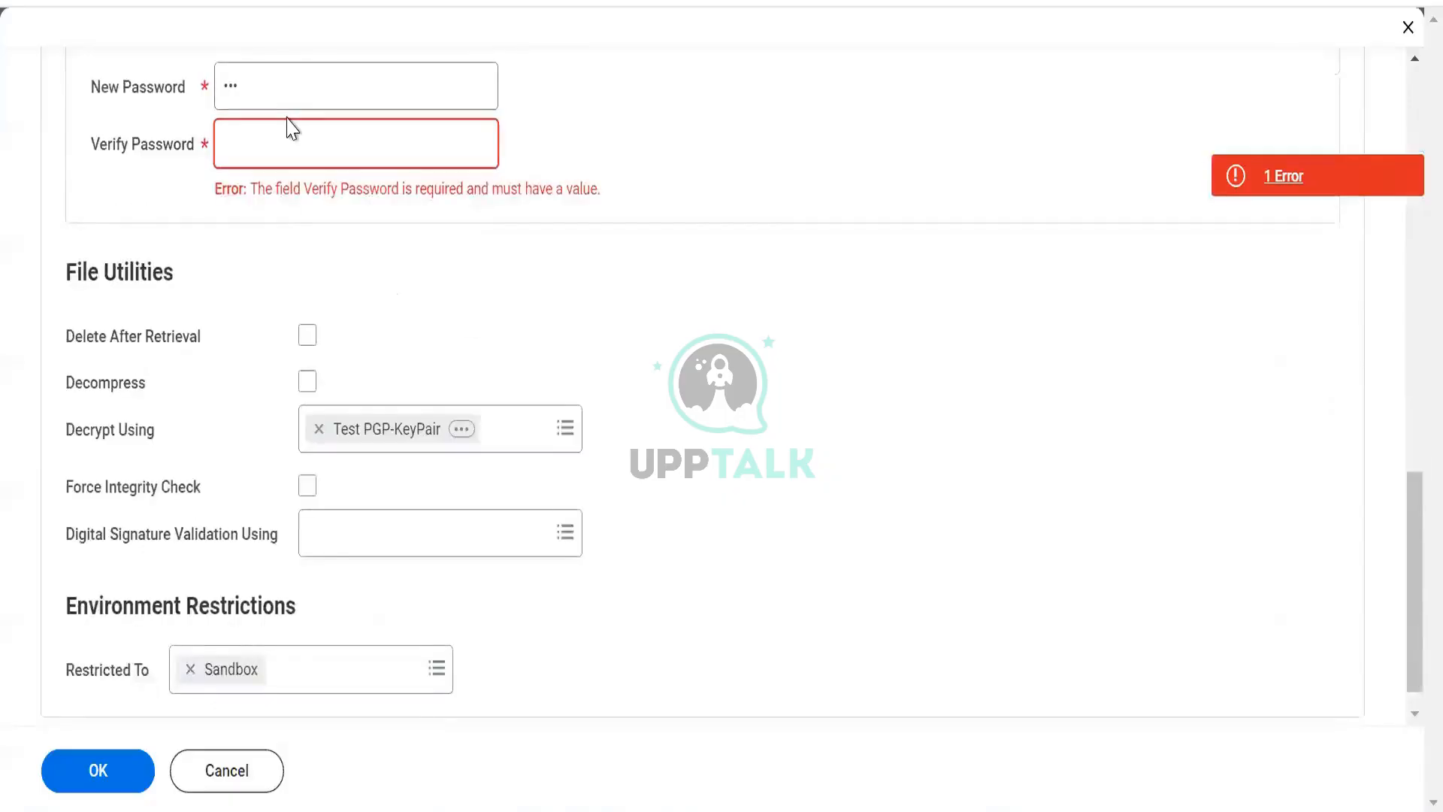
{"action": "type", "text": "•••"}
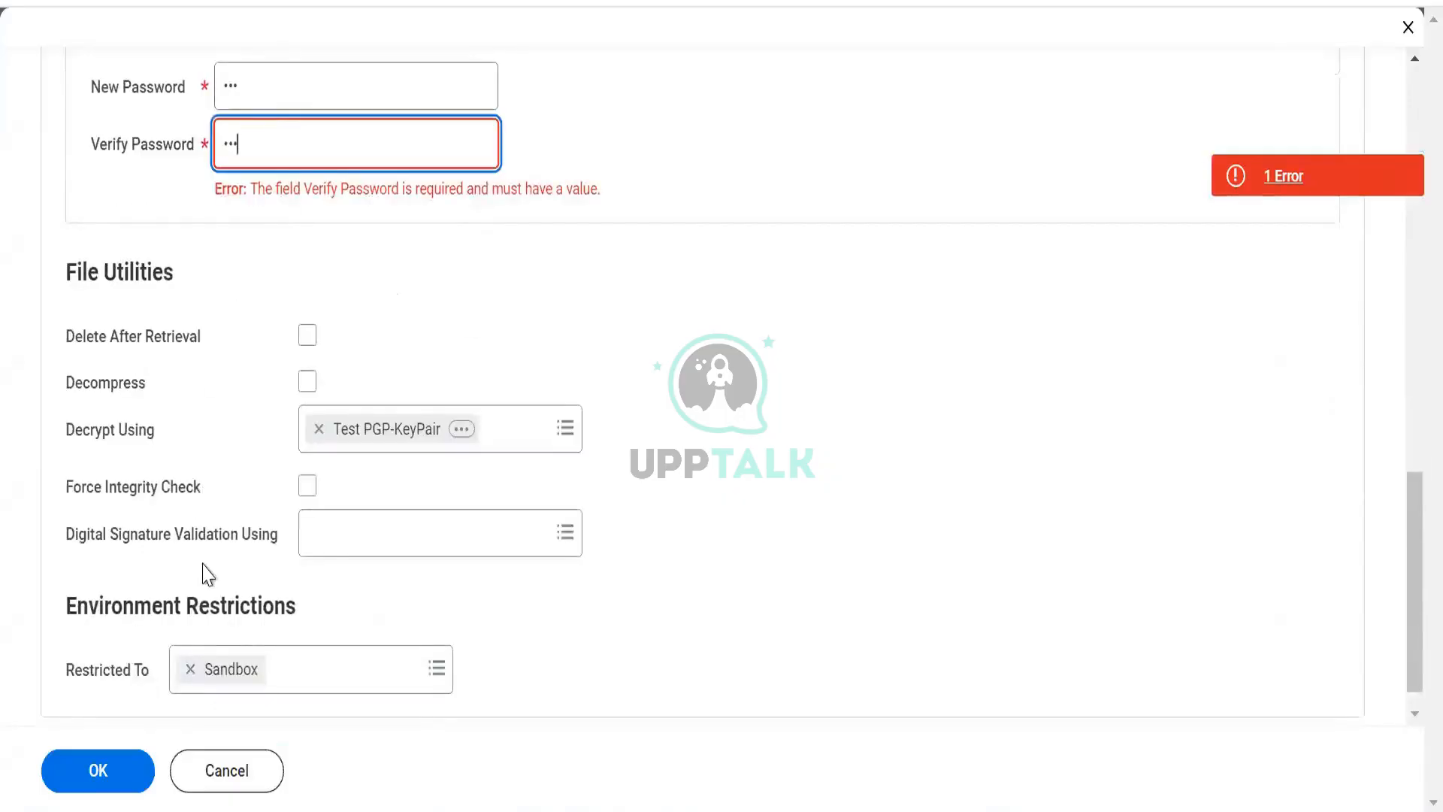
{"action": "left_click", "coordinate": [116, 767]}
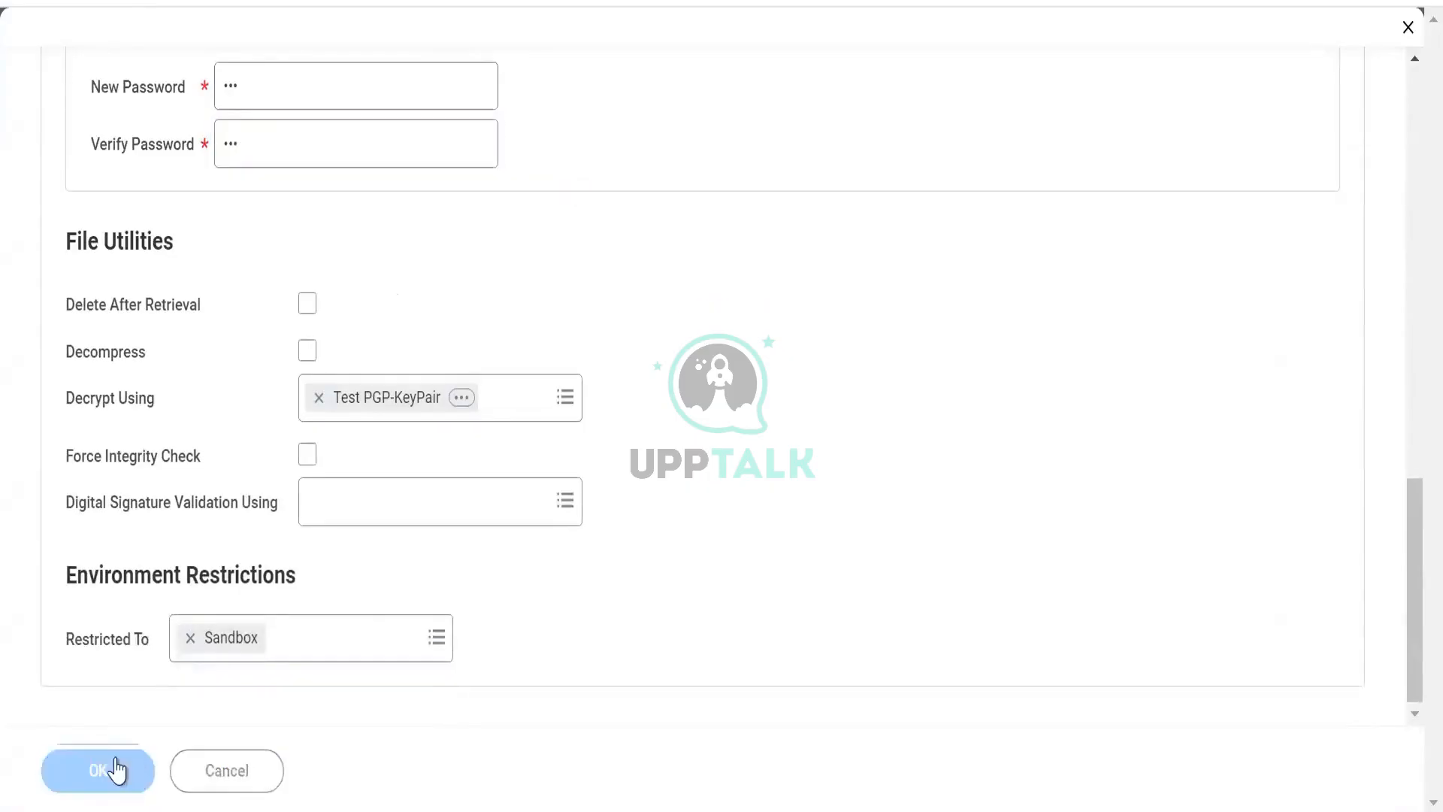
- Review the saved SAP to WD Load connection's details and its related actions
{"action": "scroll", "coordinate": [170, 457], "scroll_direction": "down", "scroll_amount": 5}
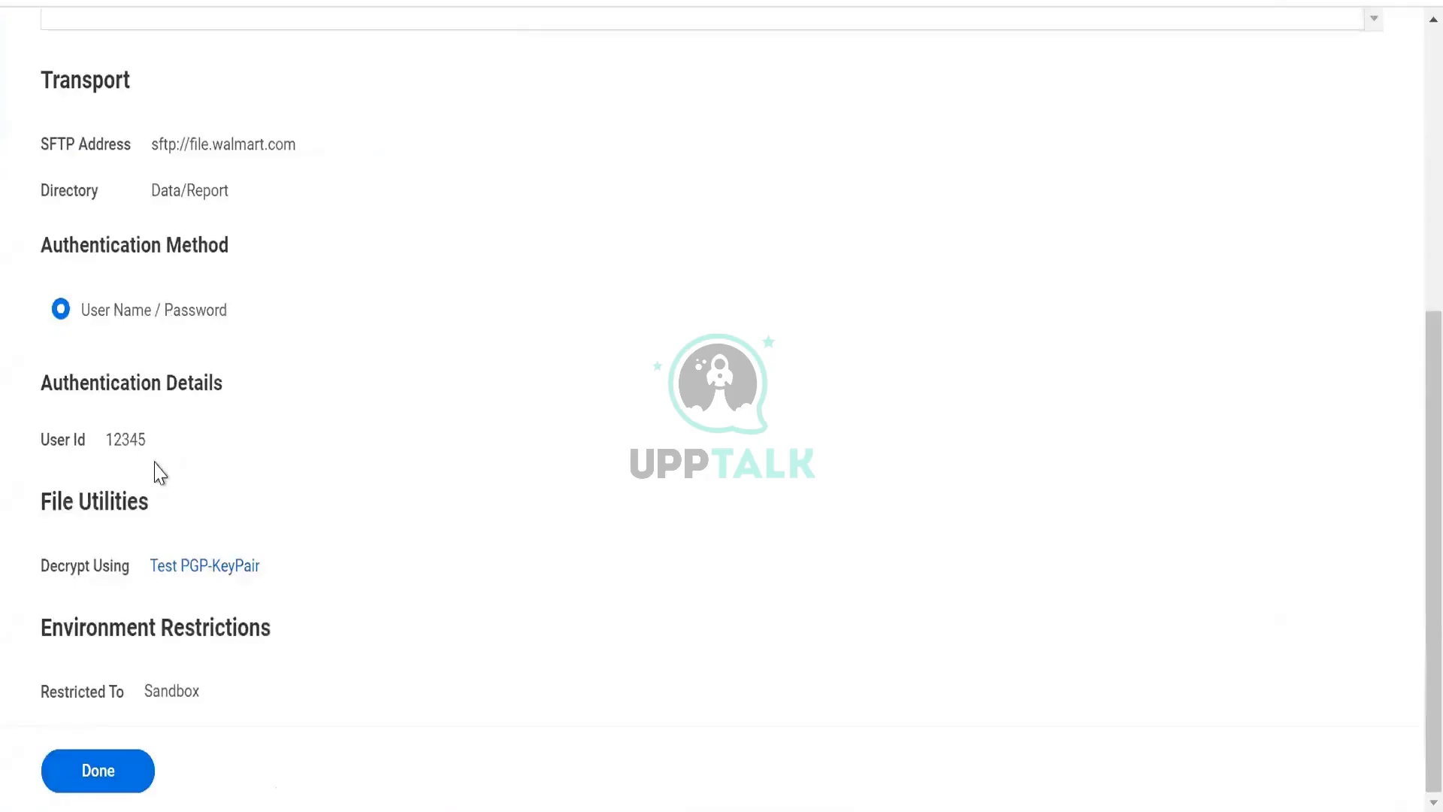
{"action": "scroll", "coordinate": [160, 472], "scroll_direction": "up", "scroll_amount": 5}
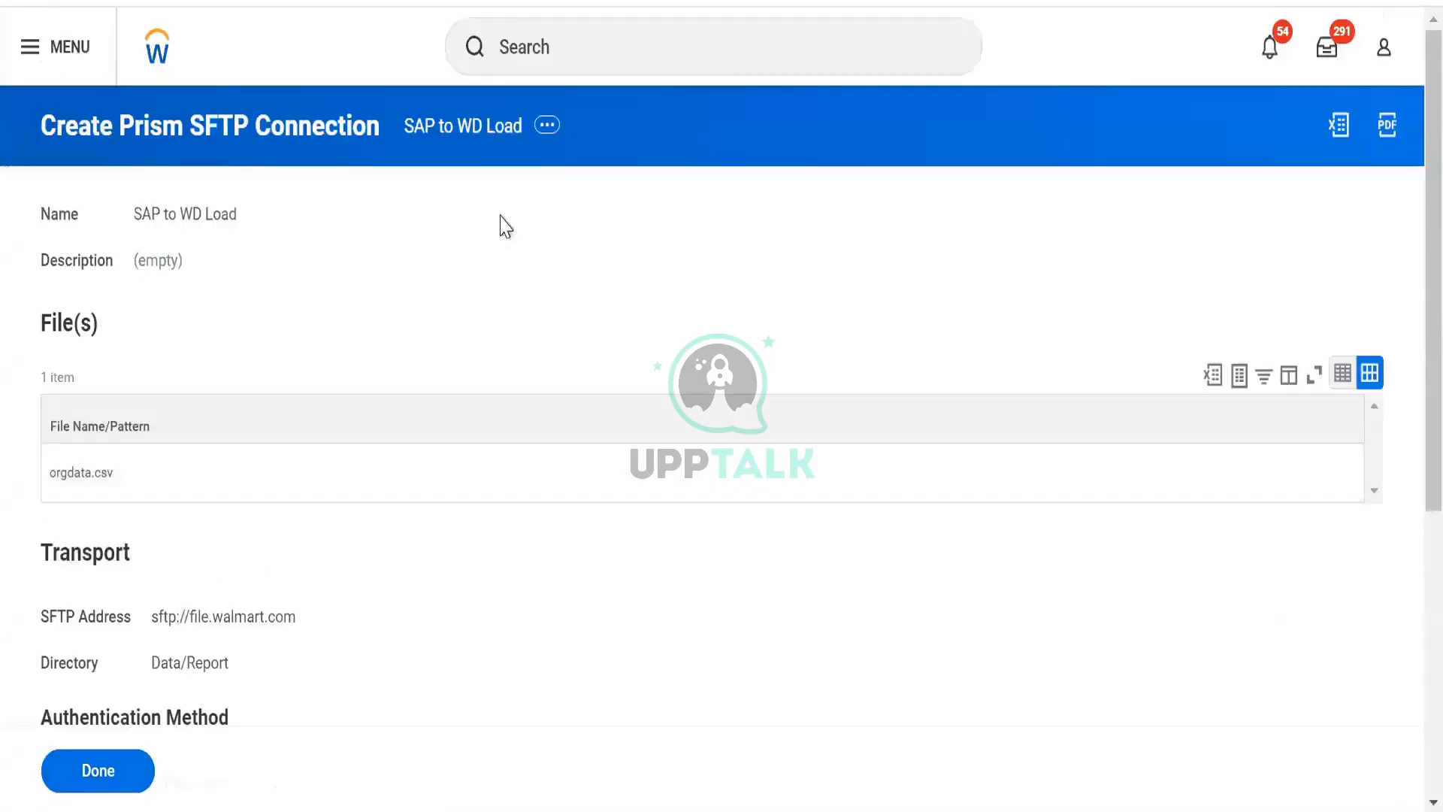
{"action": "left_click", "coordinate": [545, 127]}
{"action": "mouse_move", "coordinate": [644, 201]}
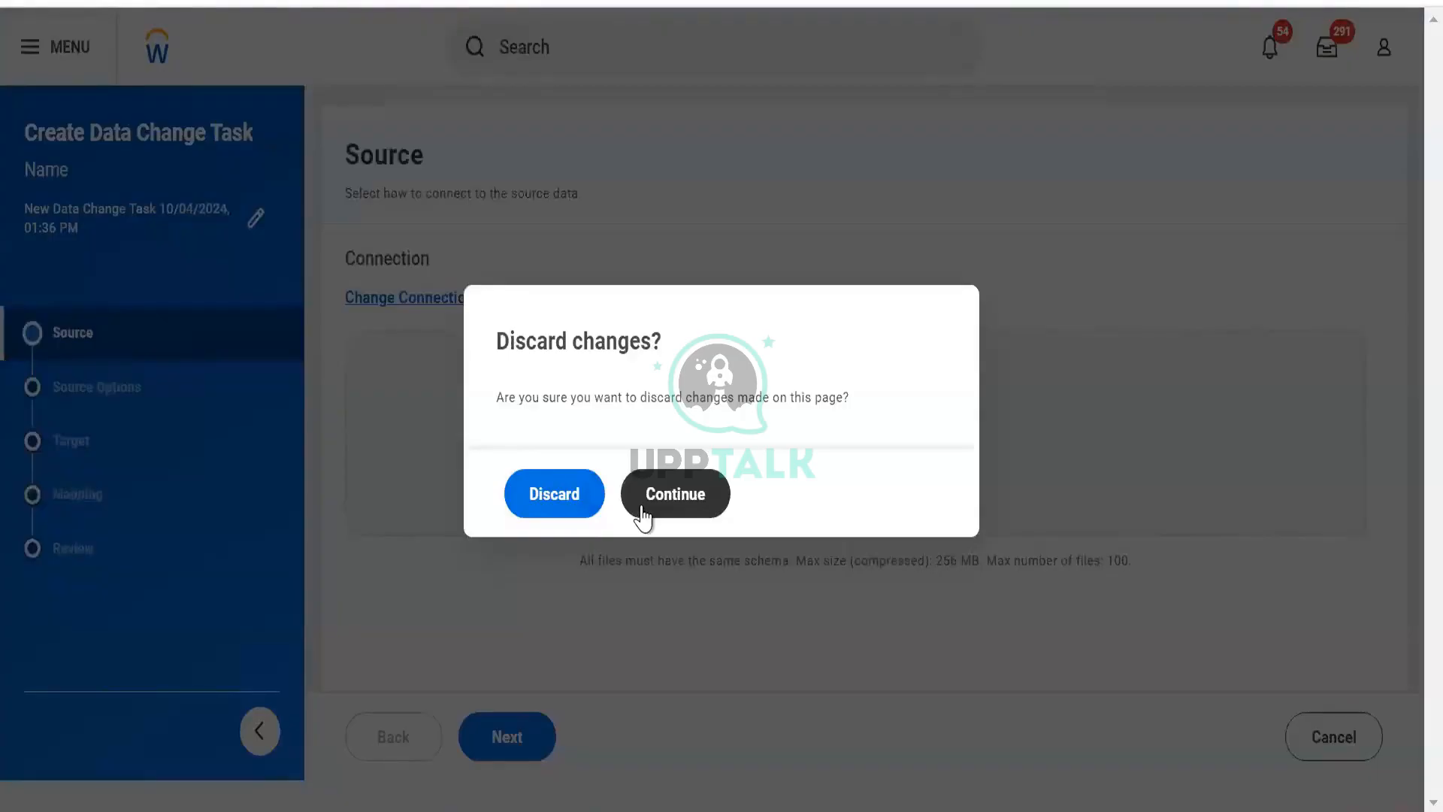
- Discard the unsaved data change task and open the Tables list in the Data Catalog
{"action": "left_click", "coordinate": [594, 504]}
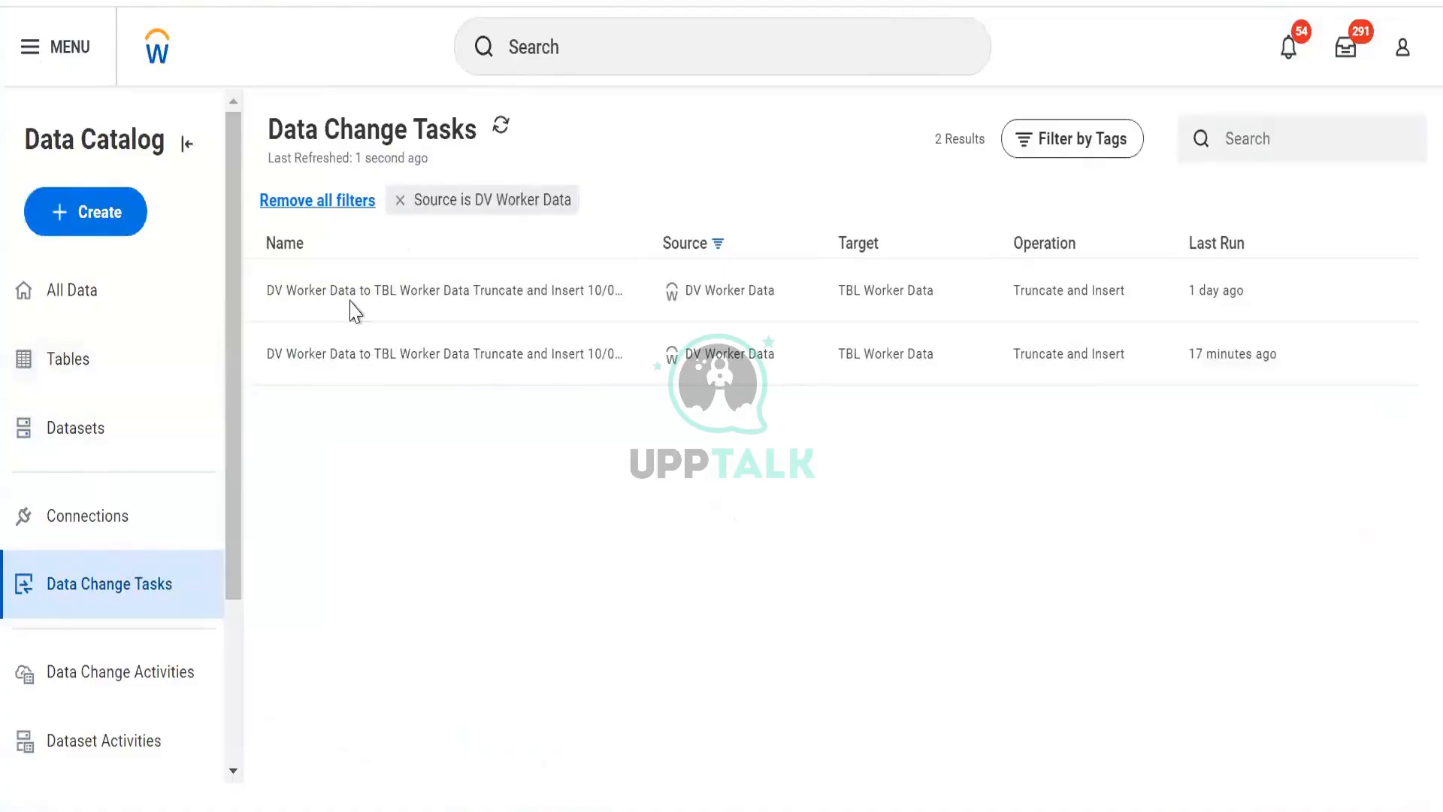
{"action": "mouse_move", "coordinate": [1310, 291]}
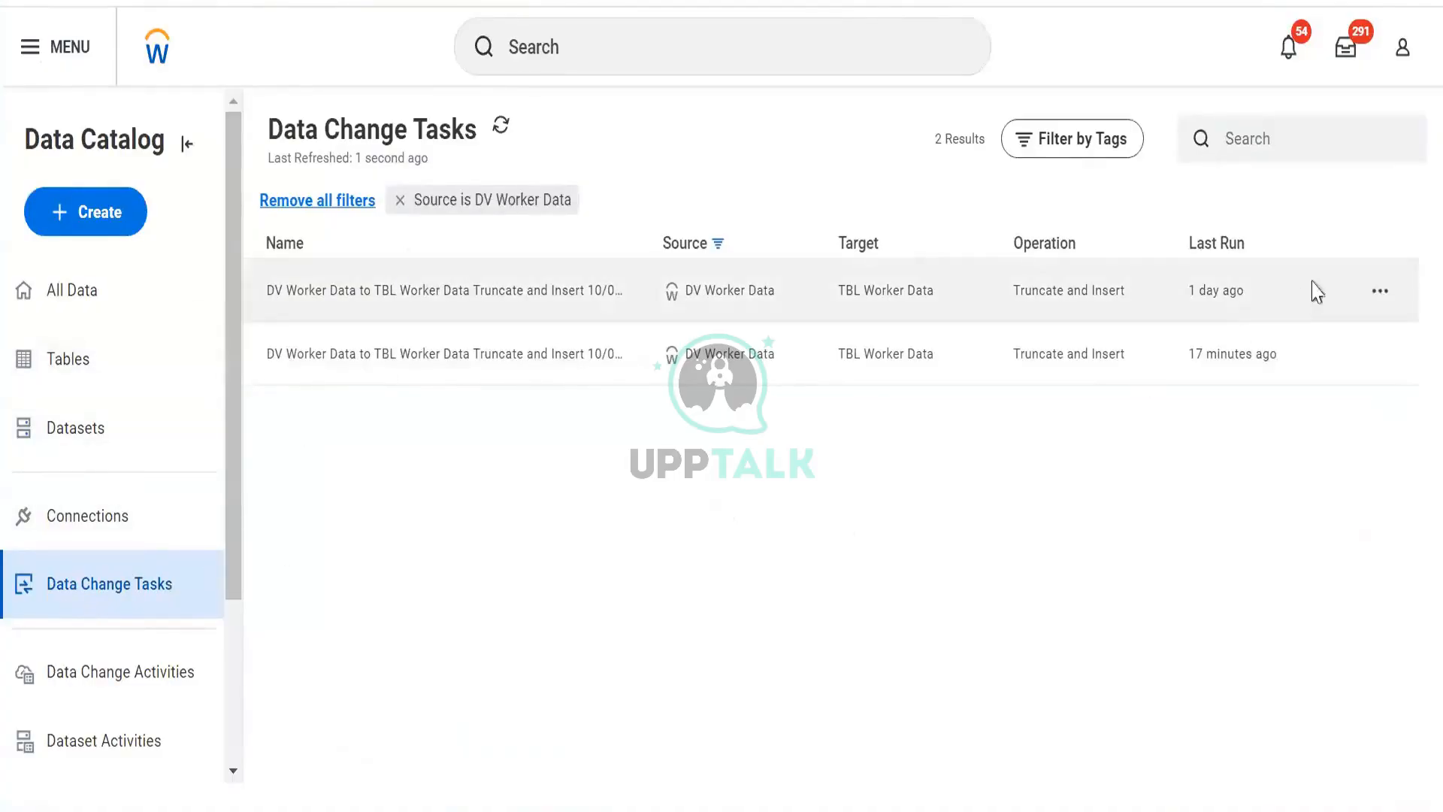
{"action": "left_click", "coordinate": [1381, 292]}
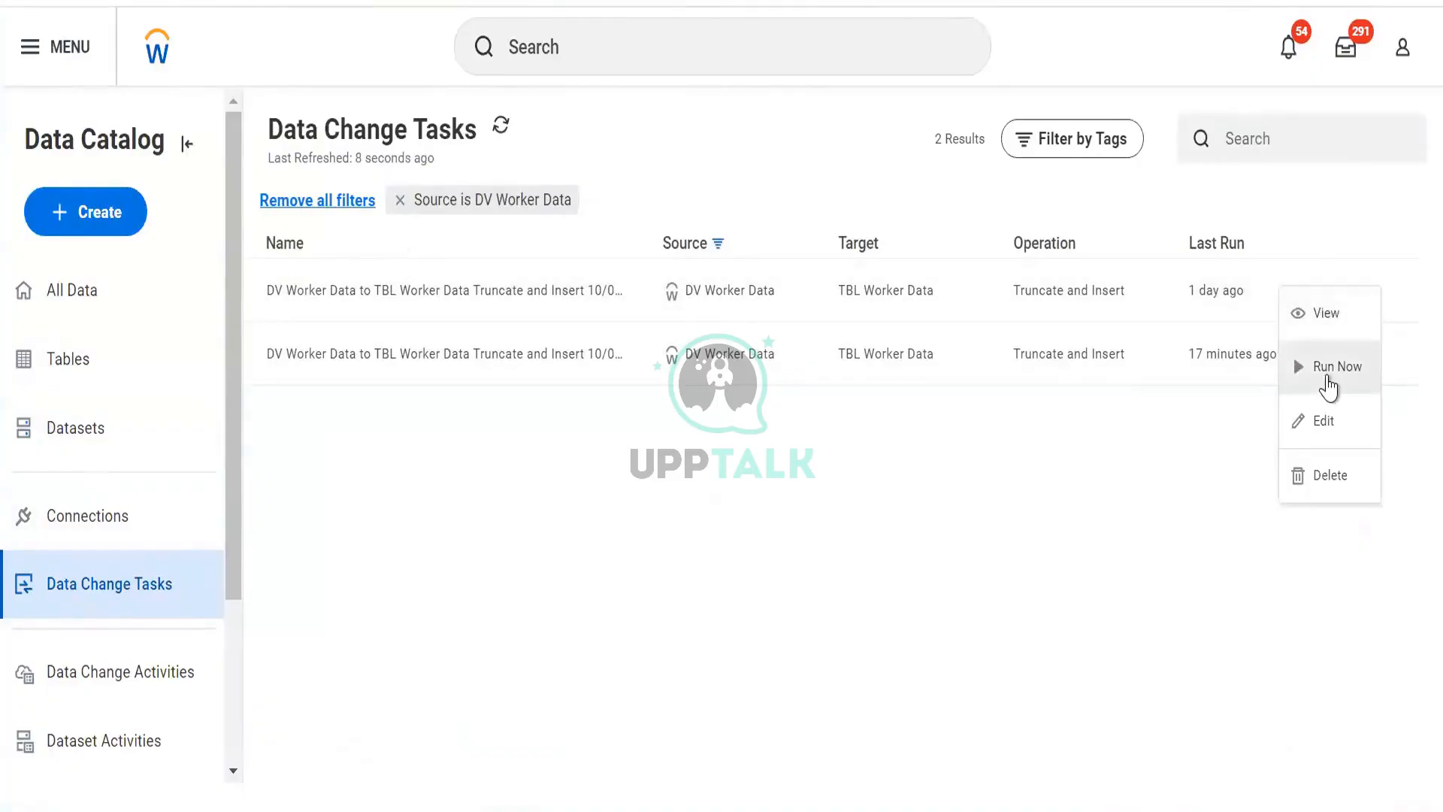
{"action": "left_click", "coordinate": [127, 355]}
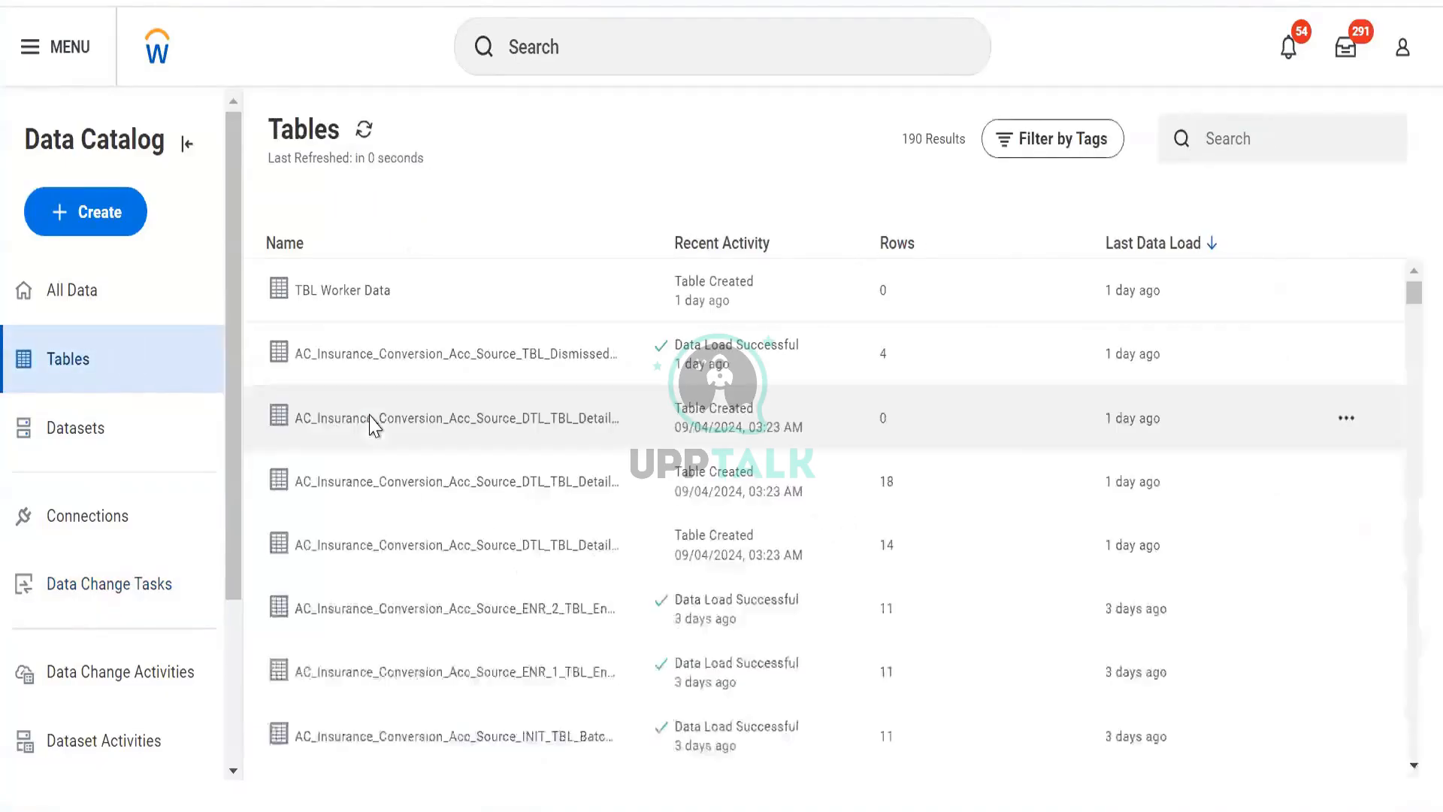
- Open the TBL Worker Data table's details and browse its related actions menu
{"action": "left_click", "coordinate": [1344, 295]}
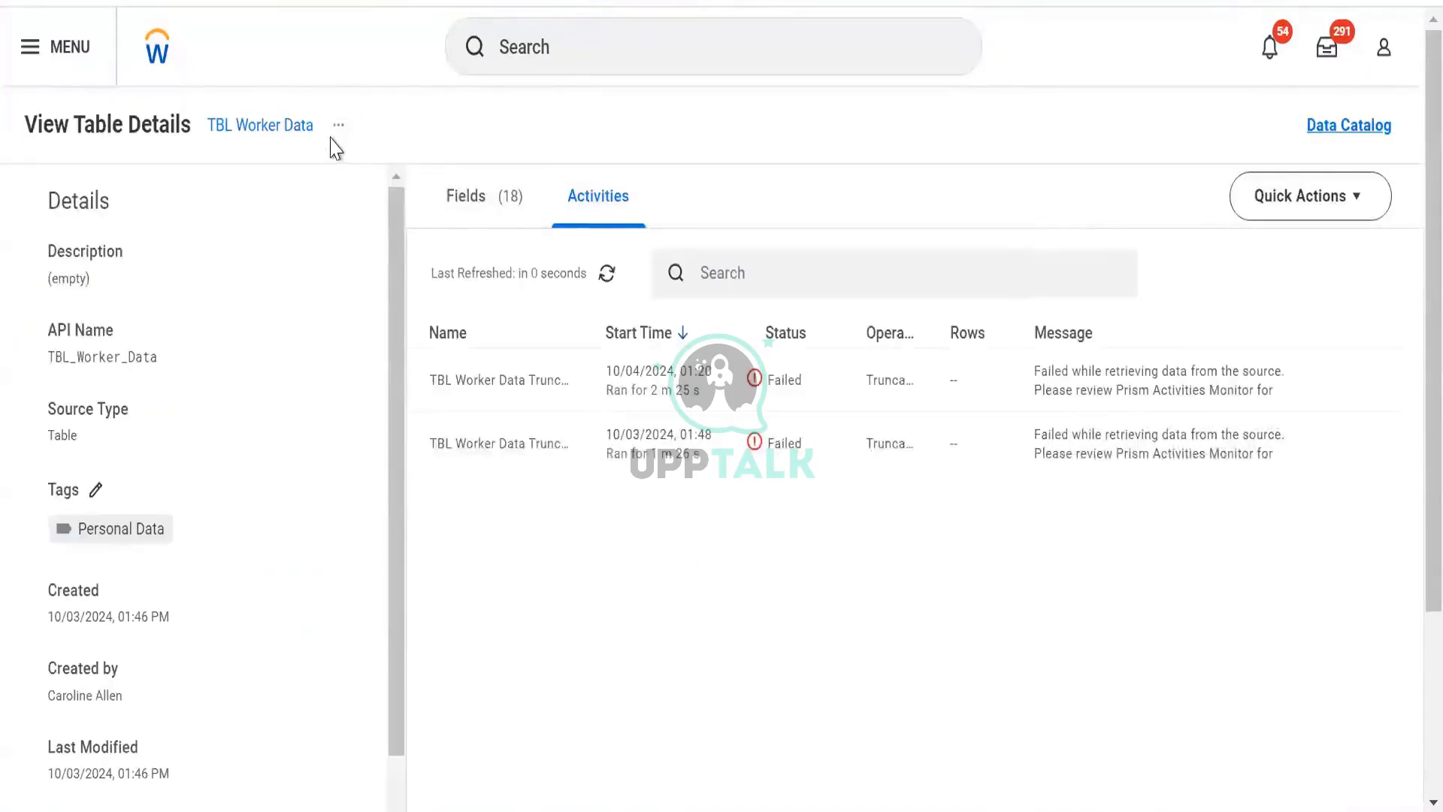
{"action": "left_click", "coordinate": [338, 128]}
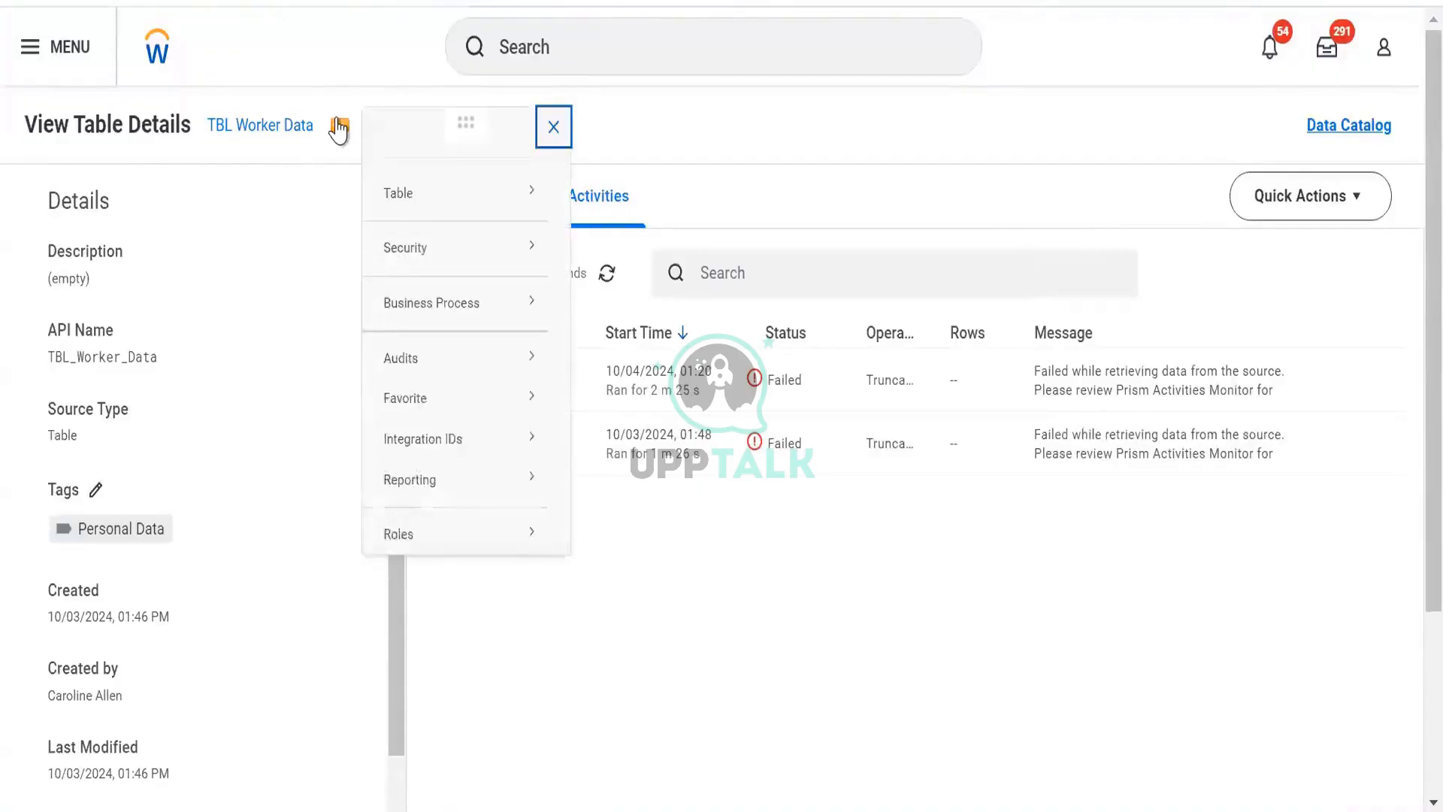
{"action": "mouse_move", "coordinate": [444, 203]}
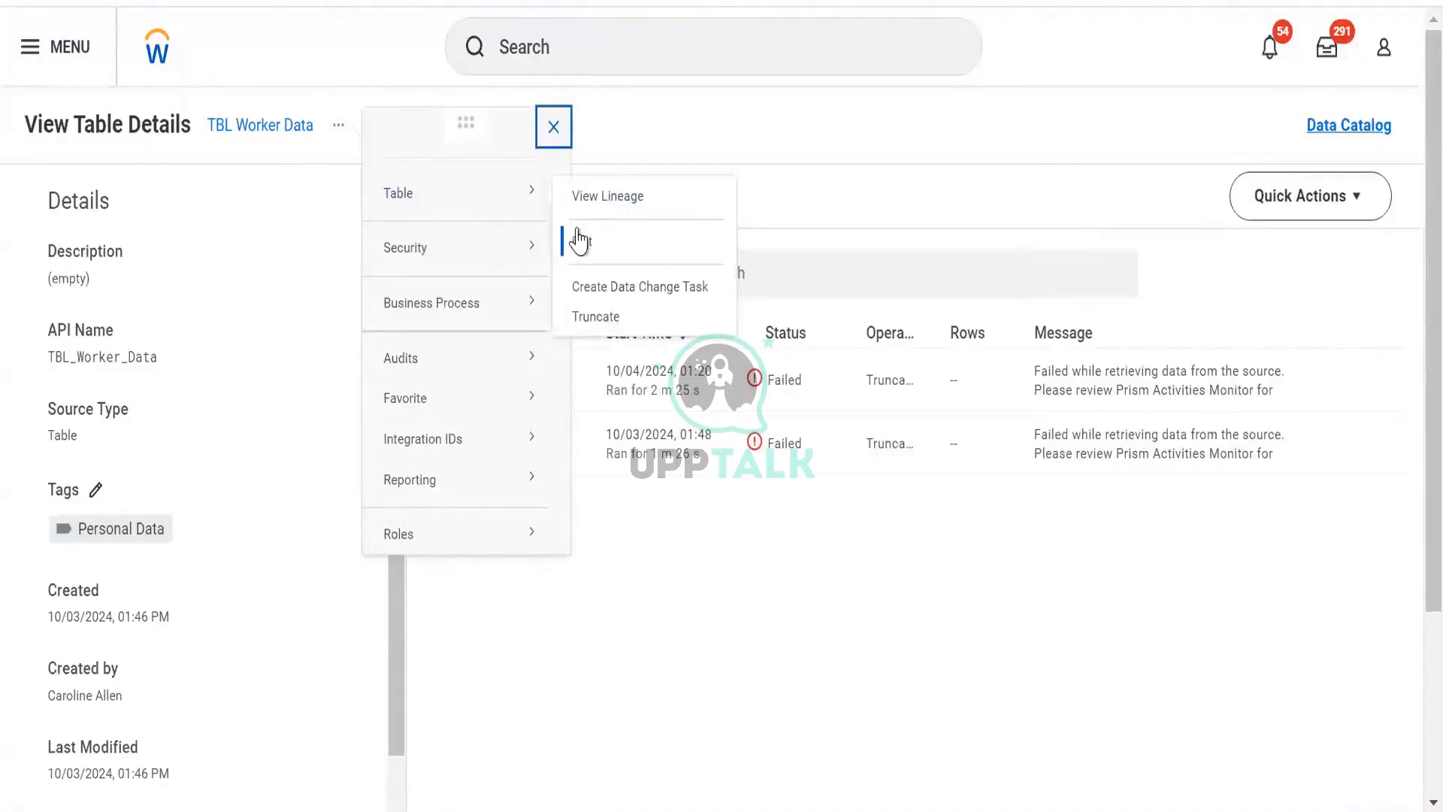
{"action": "mouse_move", "coordinate": [526, 462]}
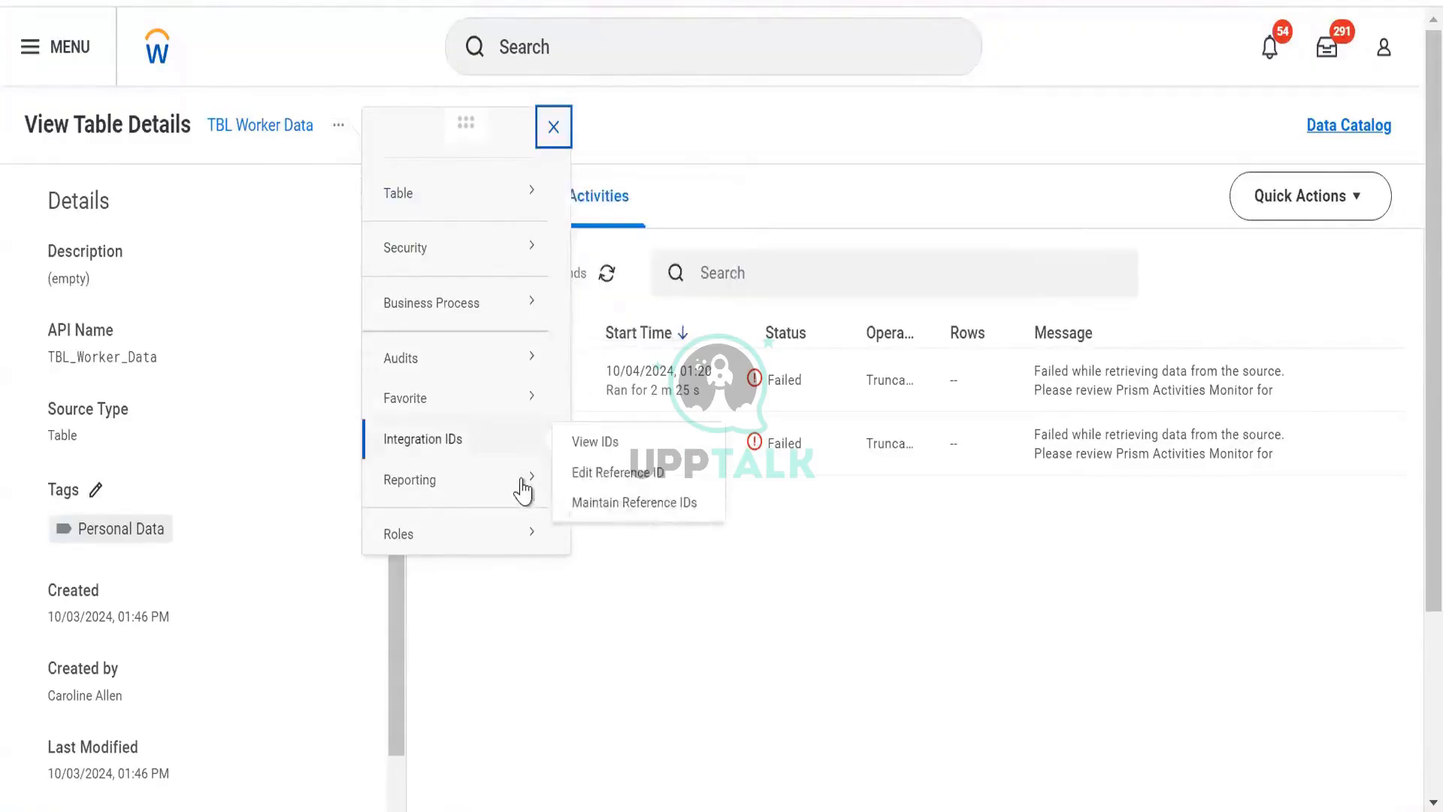
{"action": "mouse_move", "coordinate": [535, 198]}
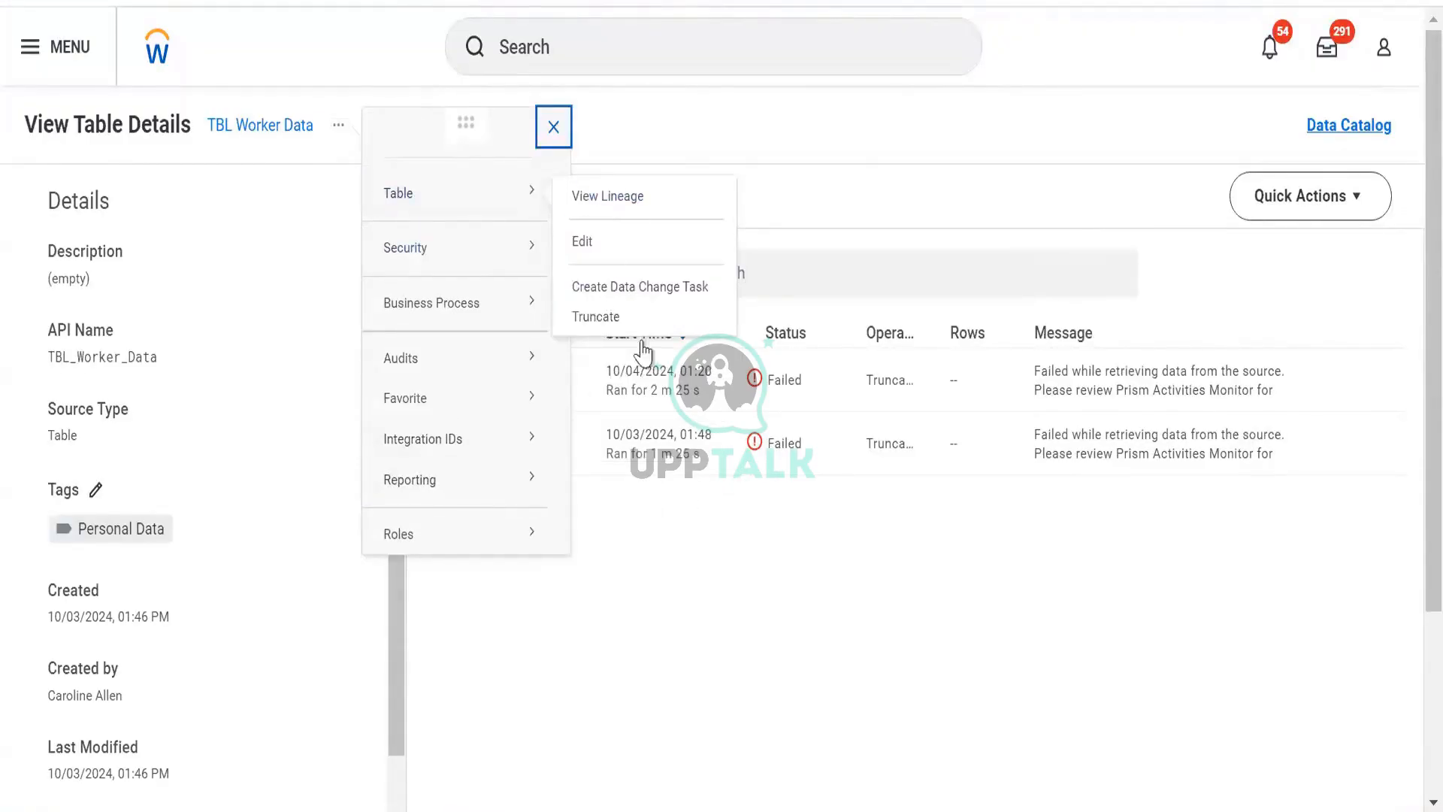
{"action": "left_click", "coordinate": [800, 414]}
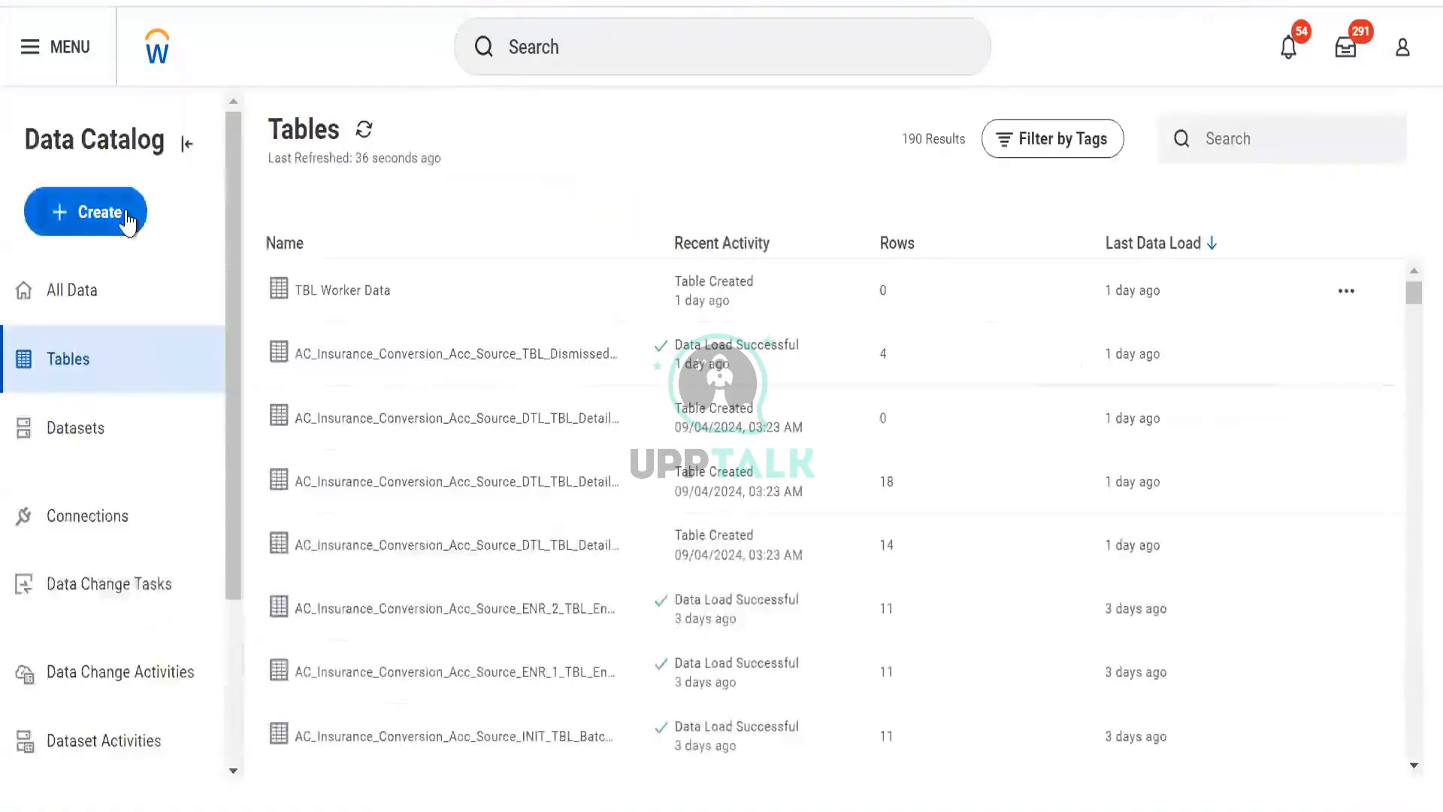
- Start creating a new table named TBL Worker Data Copy
{"action": "left_click", "coordinate": [127, 218]}
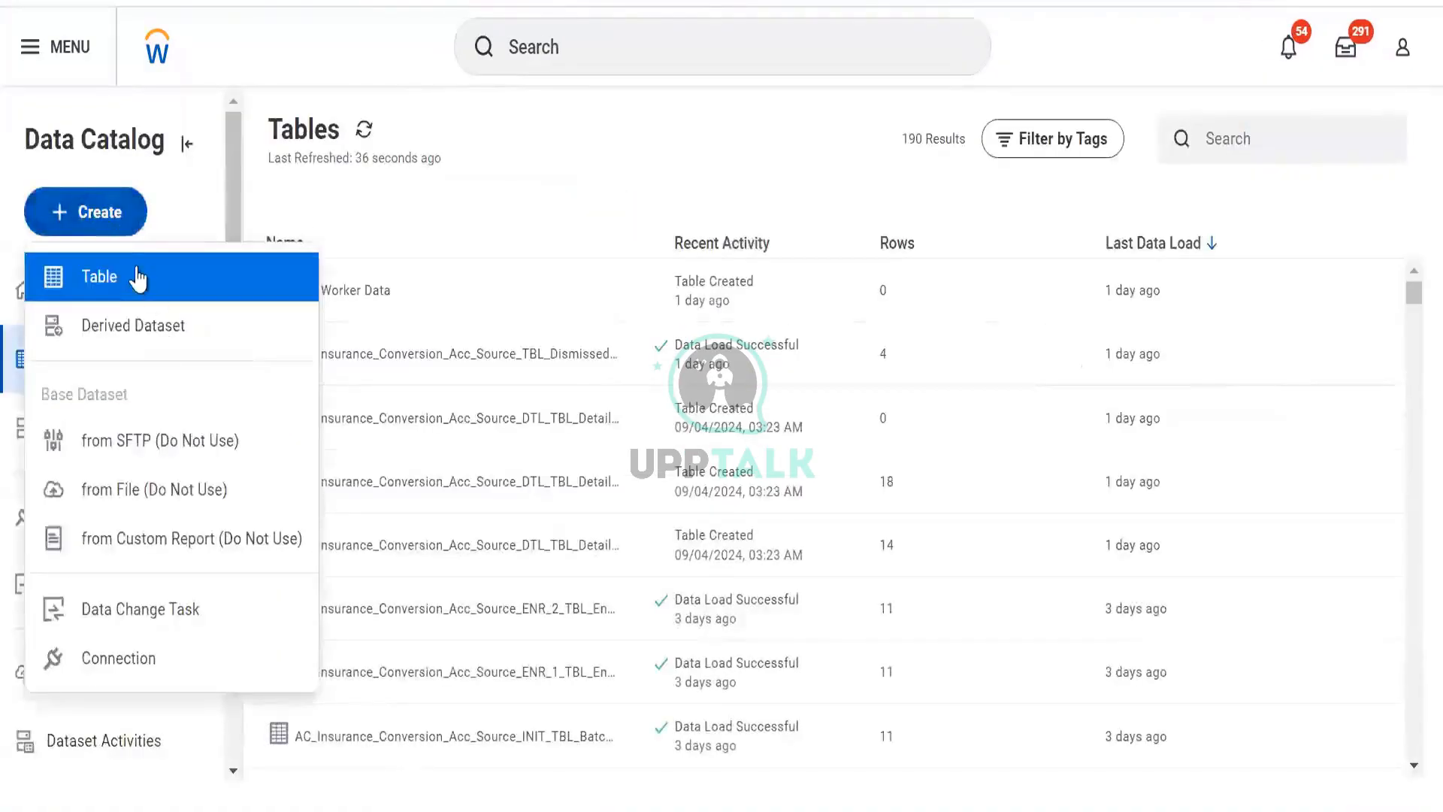
{"action": "left_click", "coordinate": [137, 278]}
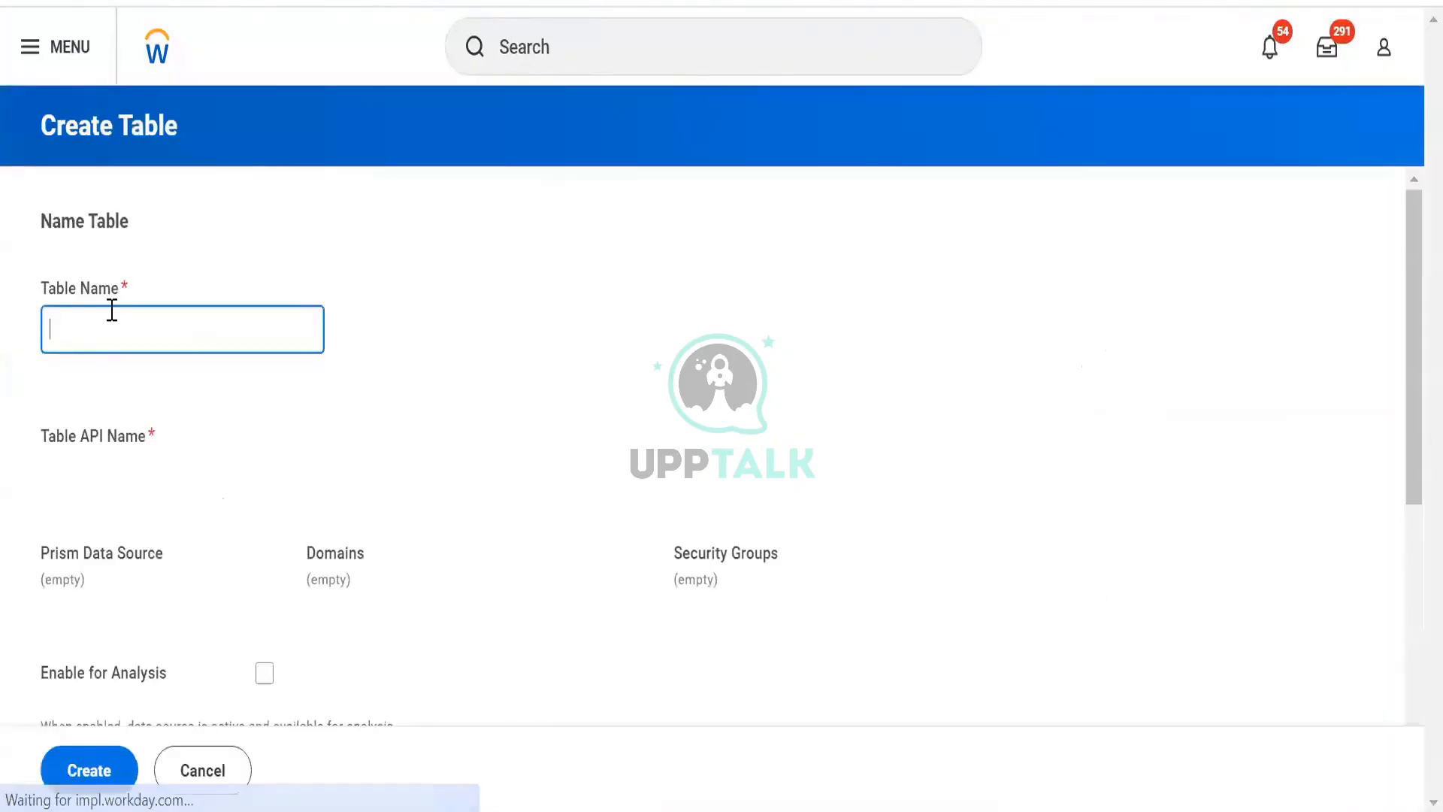
{"action": "type", "text": "TBL Worker D"}
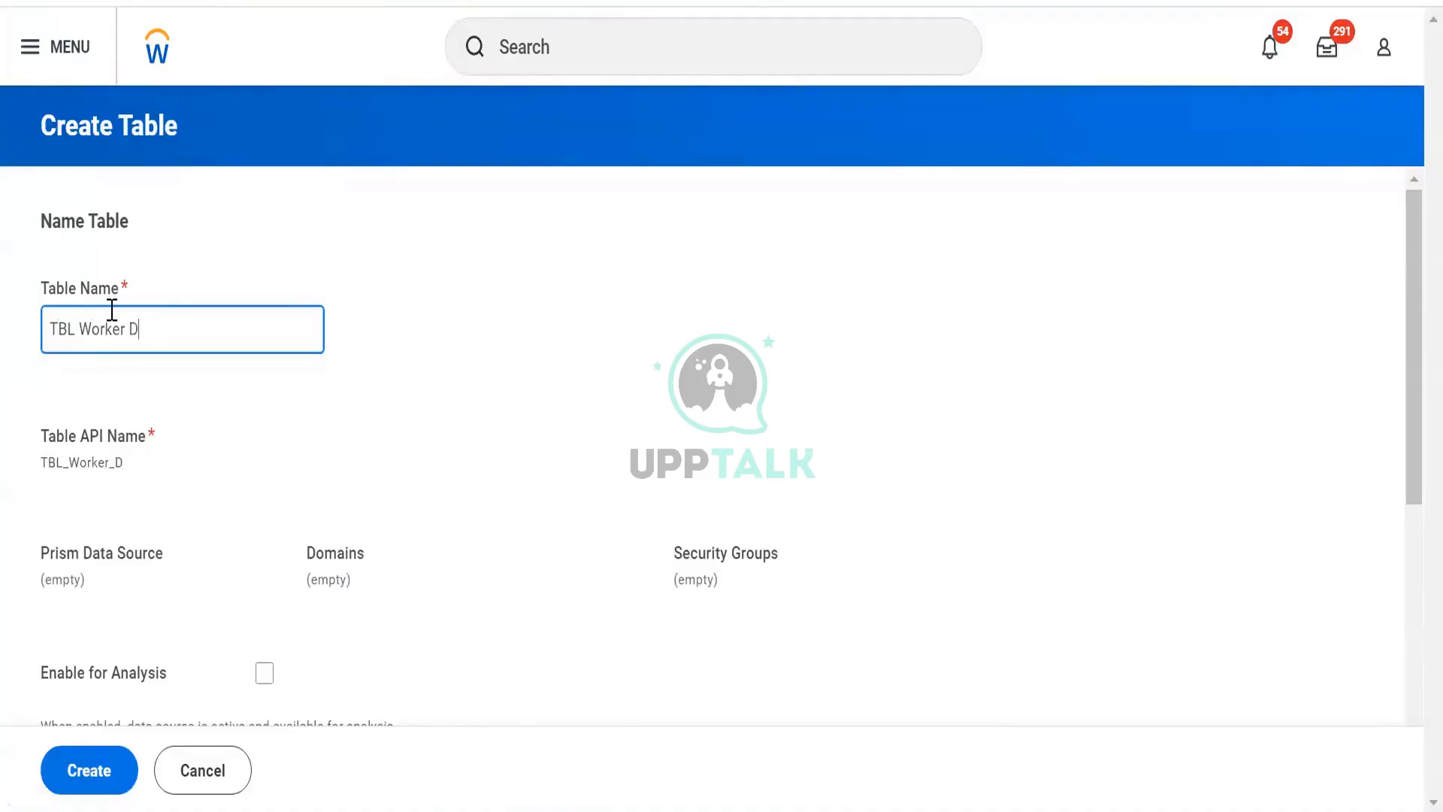
{"action": "type", "text": "ata Copy"}
{"action": "key", "text": "Tab"}
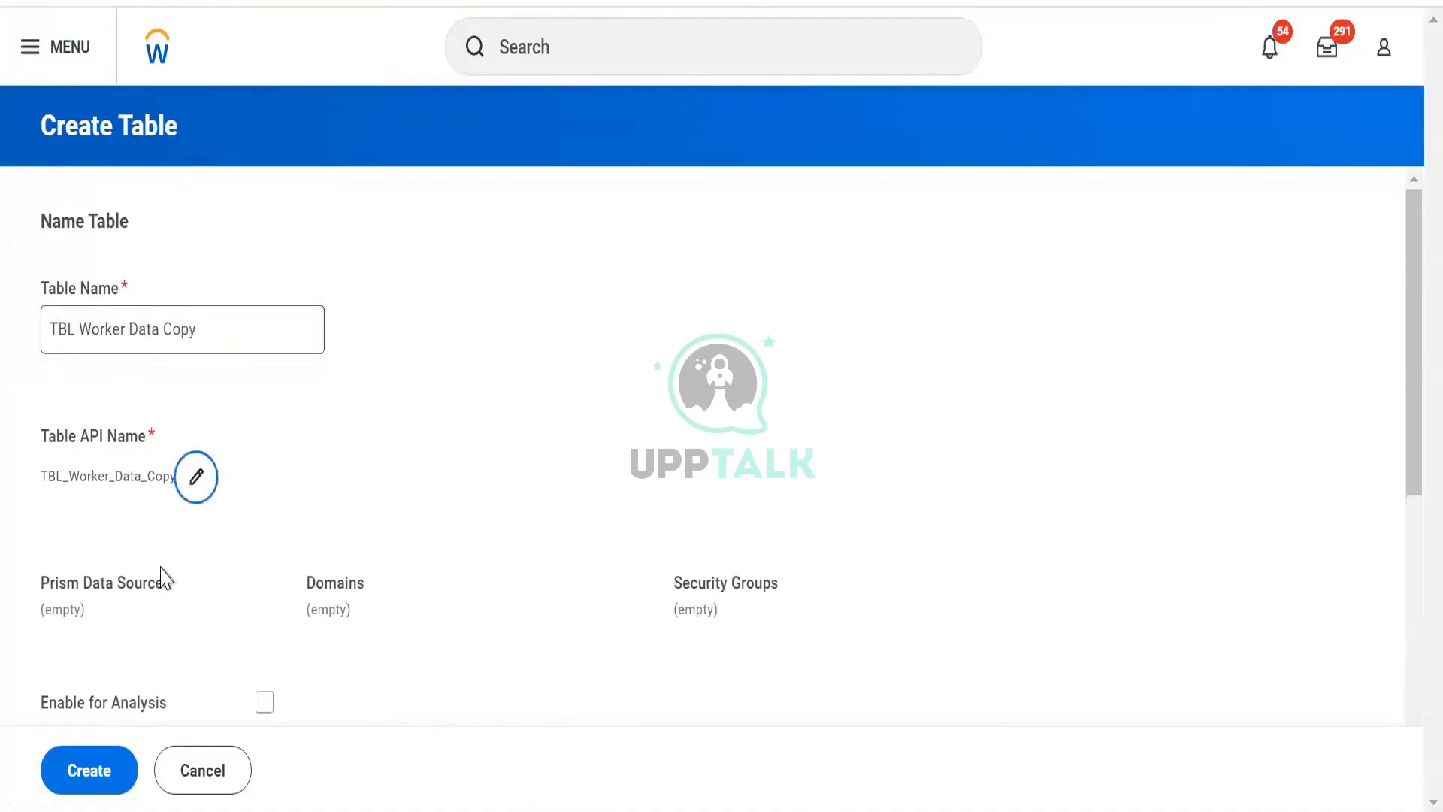
- Tag the new table as Personal Data, enable it for analysis, and create it
{"action": "scroll", "coordinate": [130, 471], "scroll_direction": "down", "scroll_amount": 5}
{"action": "left_click", "coordinate": [130, 465]}
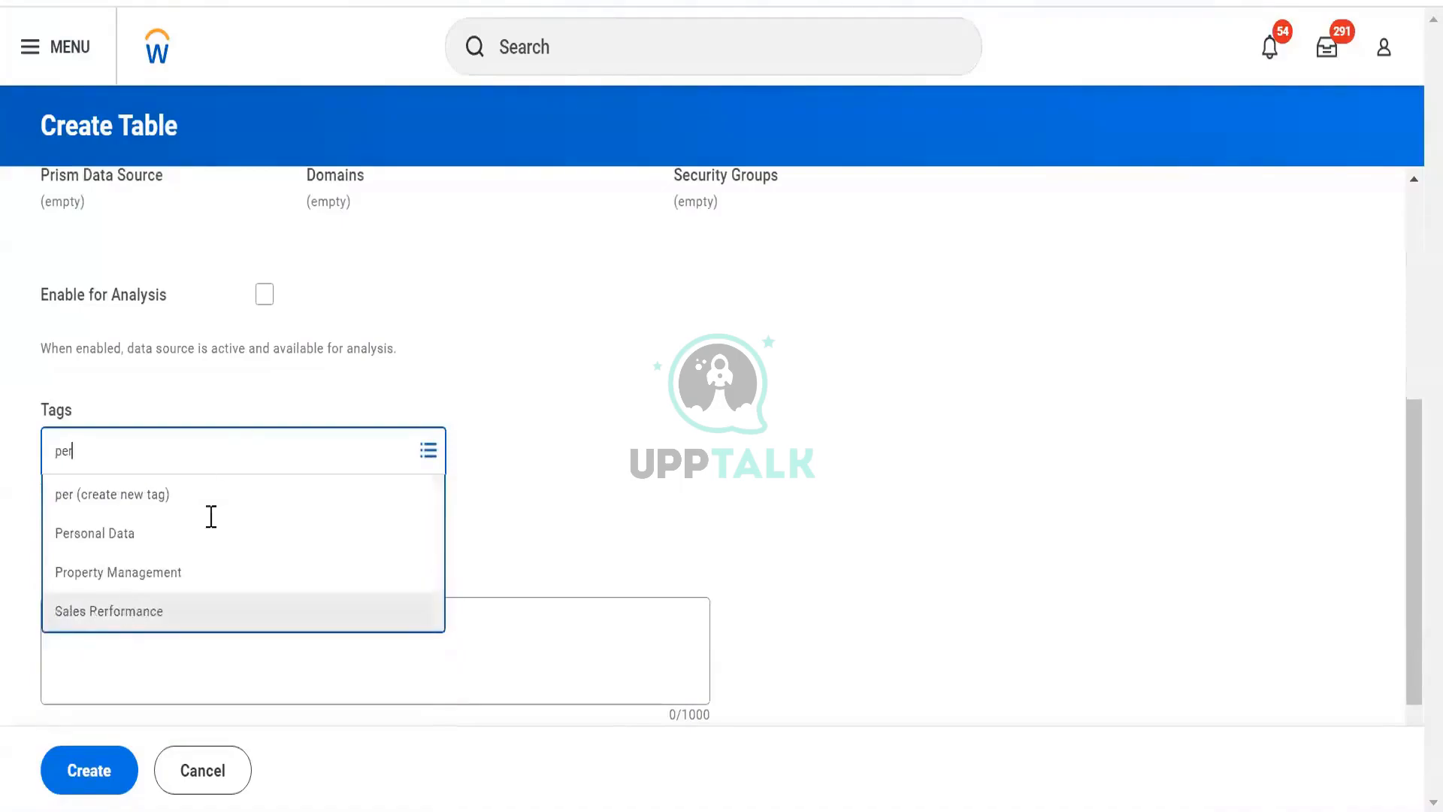
{"action": "left_click", "coordinate": [174, 537]}
{"action": "scroll", "coordinate": [175, 537], "scroll_direction": "down", "scroll_amount": 1}
{"action": "scroll", "coordinate": [174, 530], "scroll_direction": "up", "scroll_amount": 2}
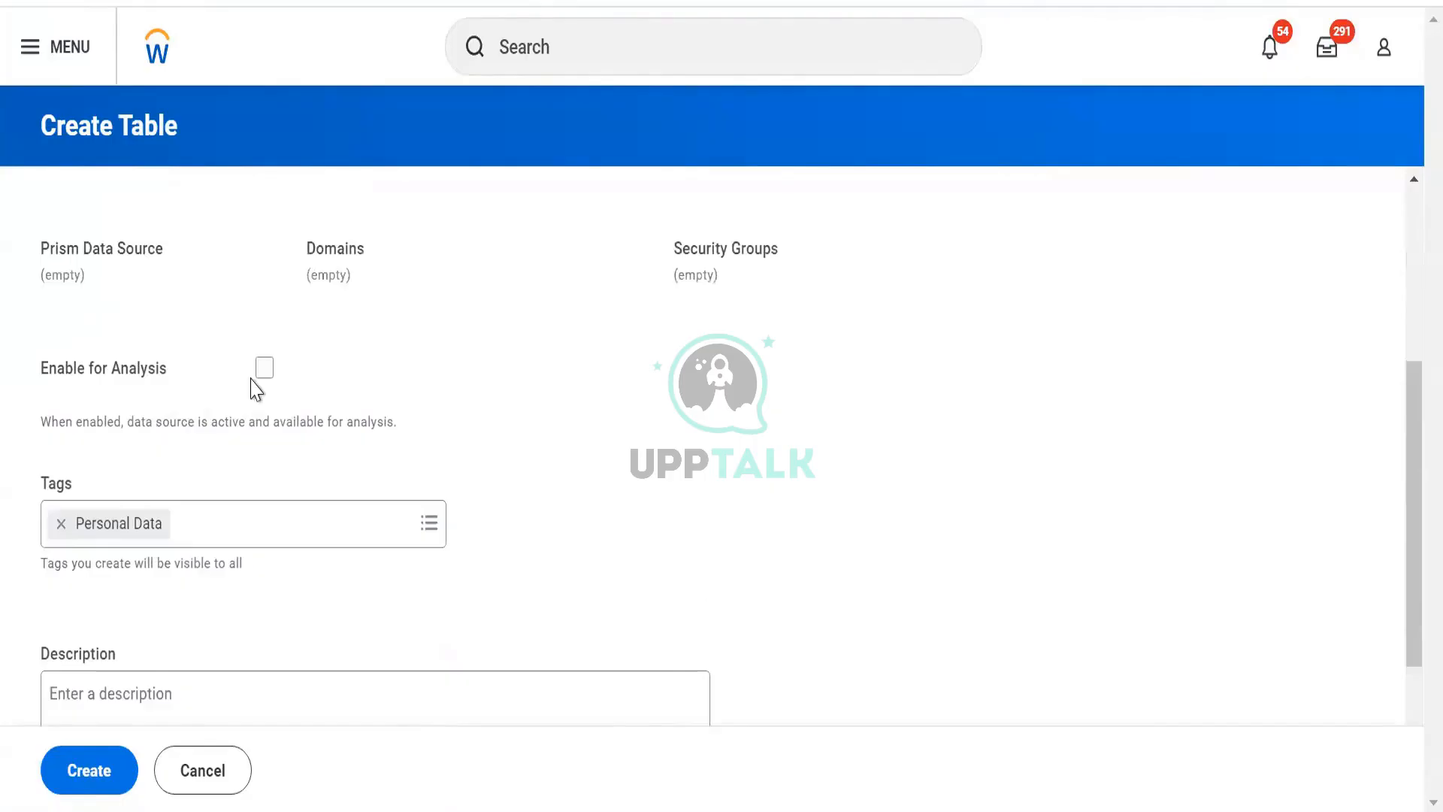
{"action": "left_click", "coordinate": [264, 369]}
{"action": "scroll", "coordinate": [280, 447], "scroll_direction": "down", "scroll_amount": 2}
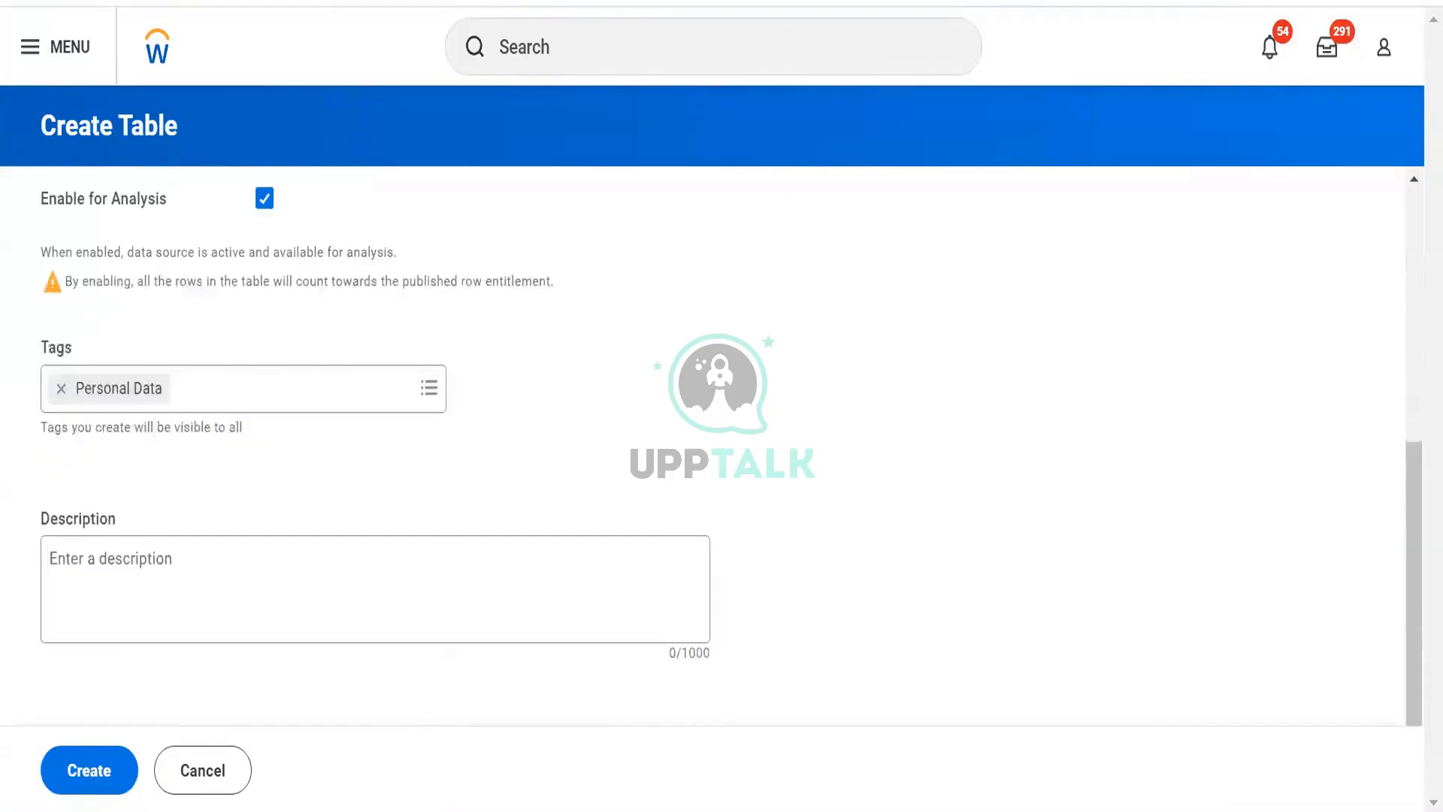
{"action": "left_click", "coordinate": [117, 785]}
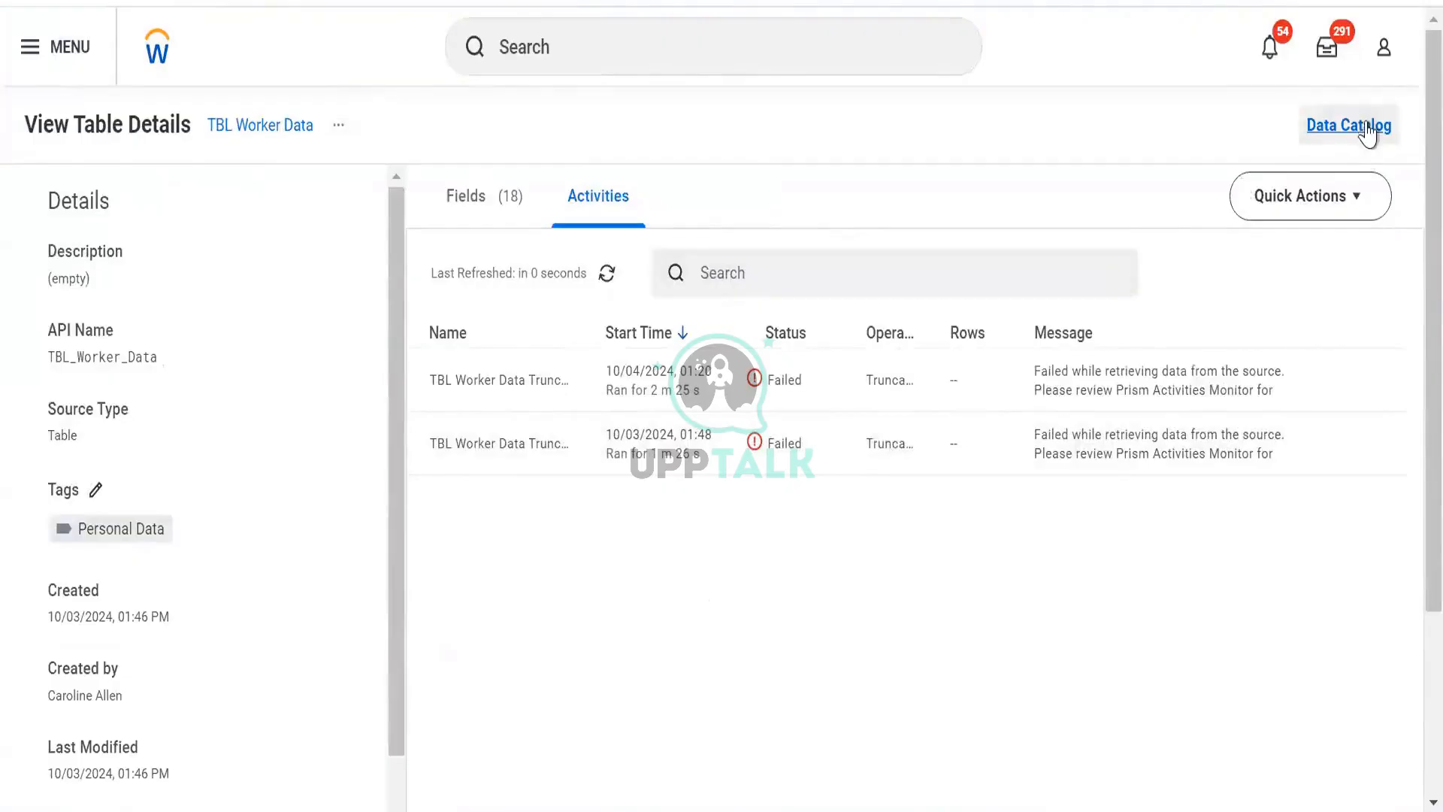
- Filter all Data Catalog items by the Personal Data tag and examine the results
{"action": "left_click", "coordinate": [1341, 126]}
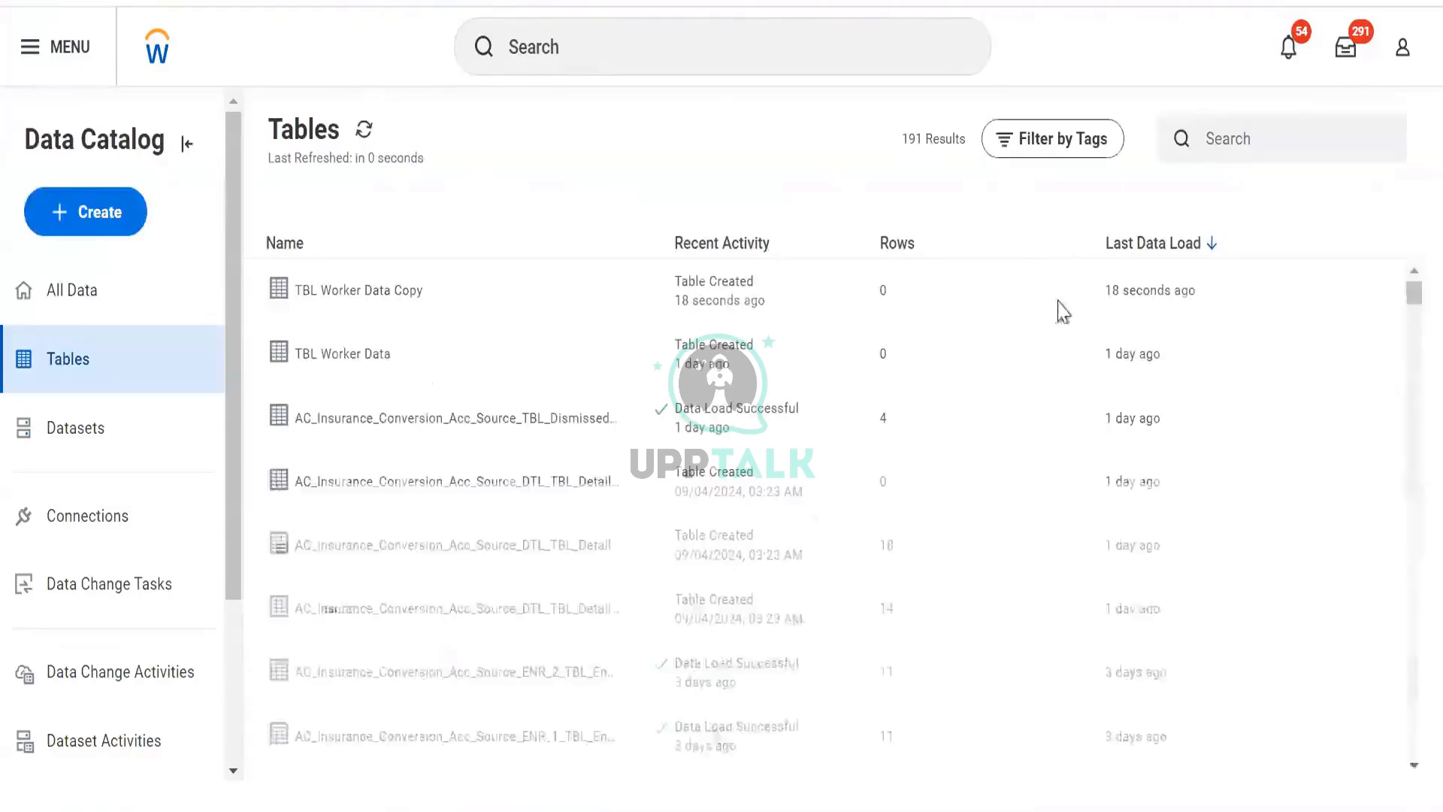
{"action": "left_click", "coordinate": [119, 285]}
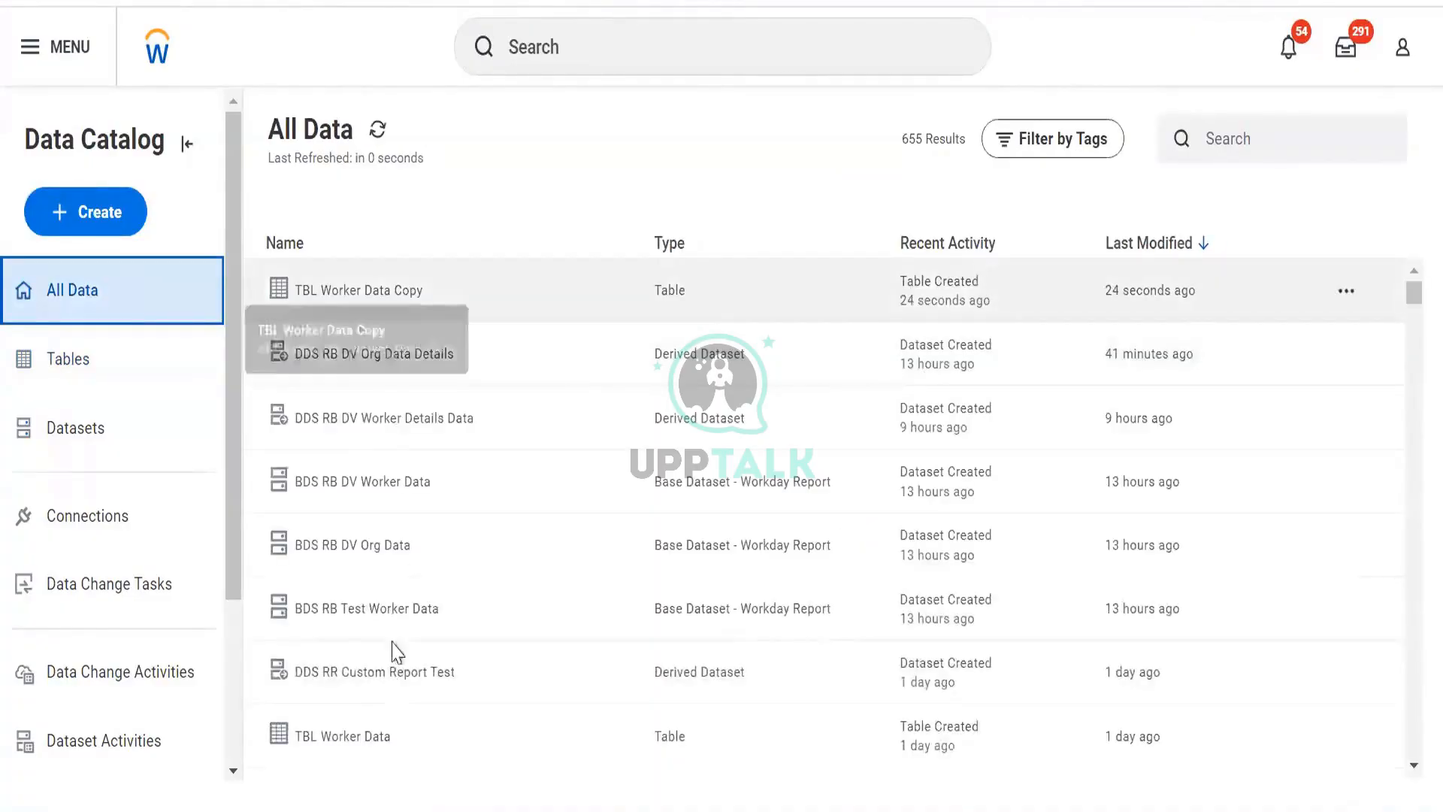
{"action": "left_click", "coordinate": [1063, 145]}
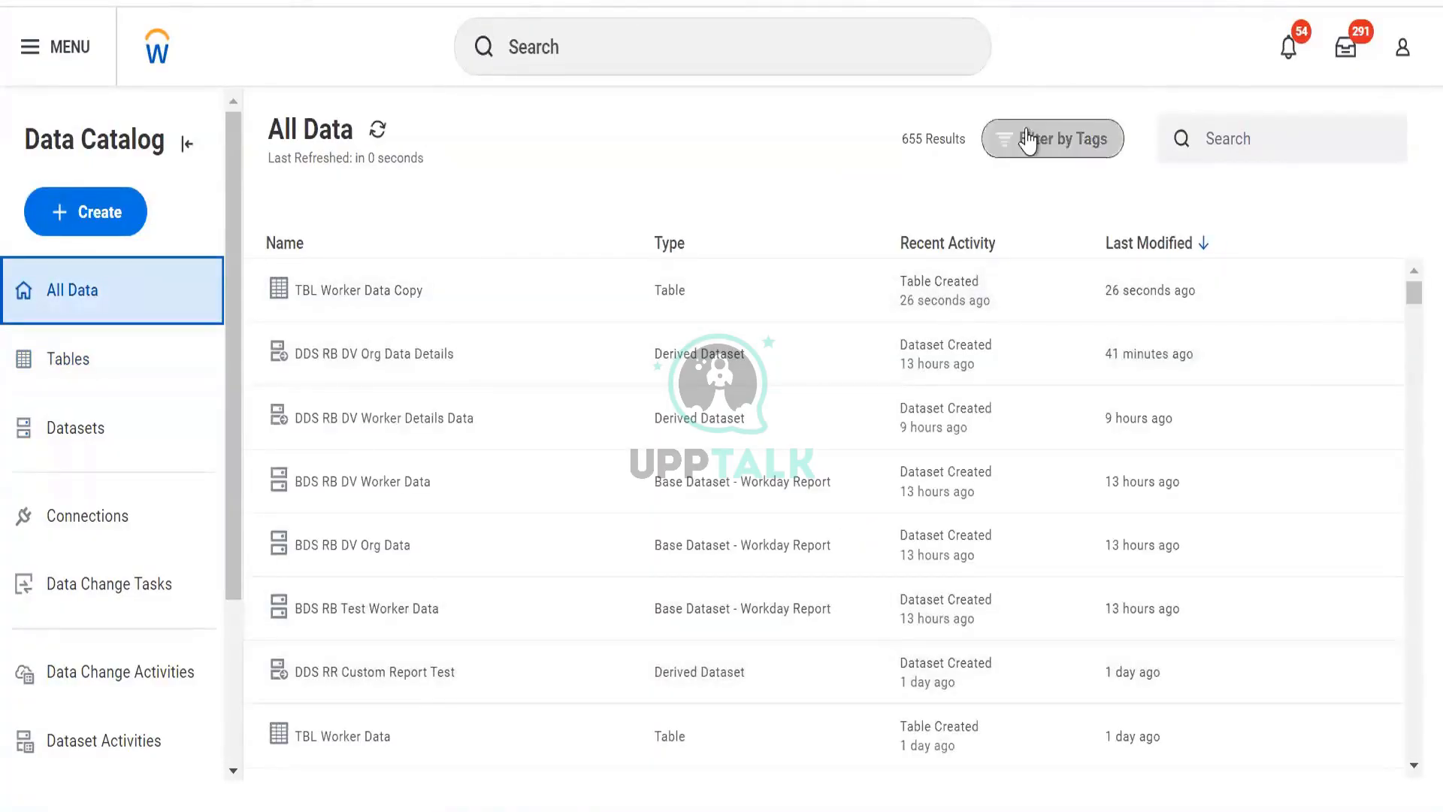
{"action": "left_click", "coordinate": [1043, 262]}
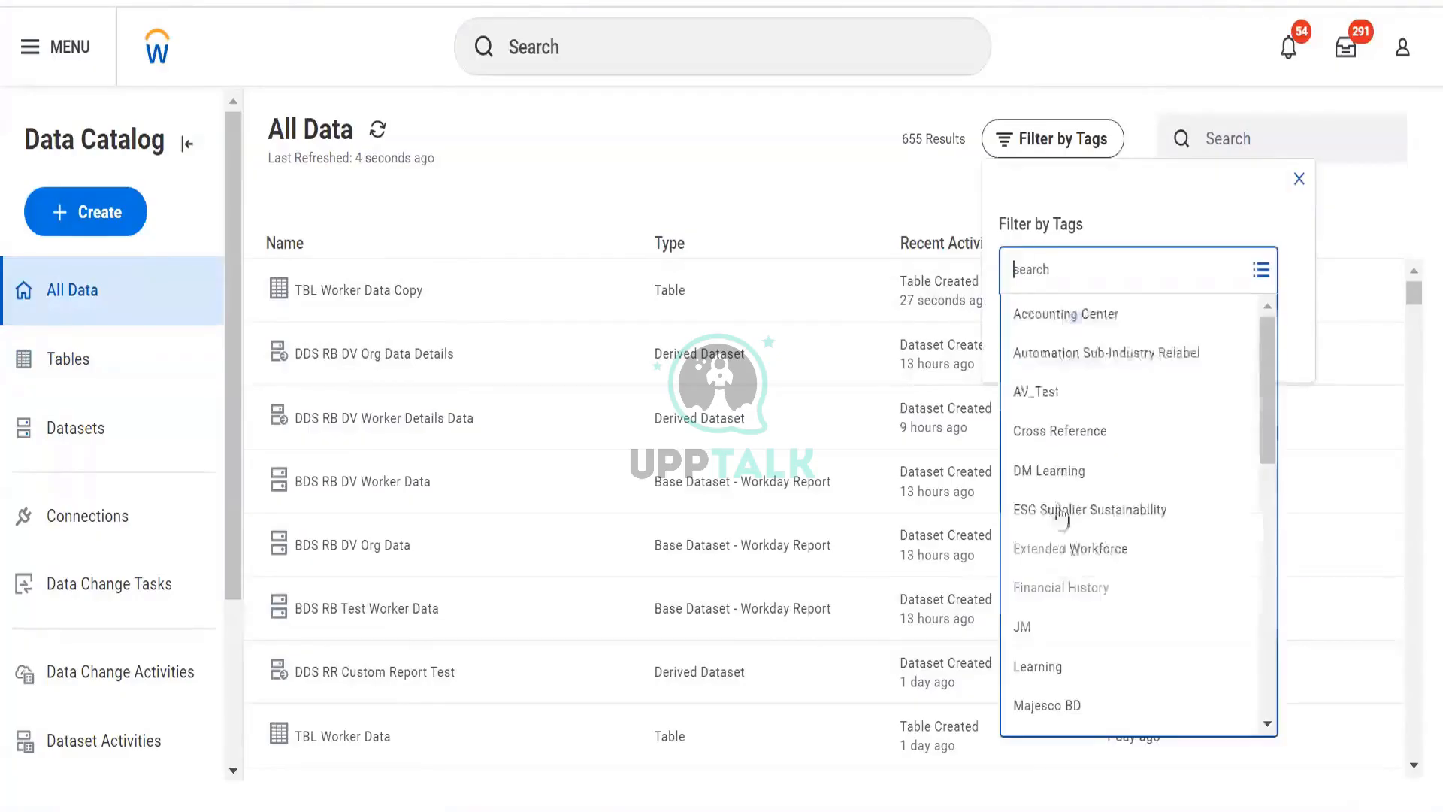
{"action": "scroll", "coordinate": [1084, 651], "scroll_direction": "down", "scroll_amount": 5}
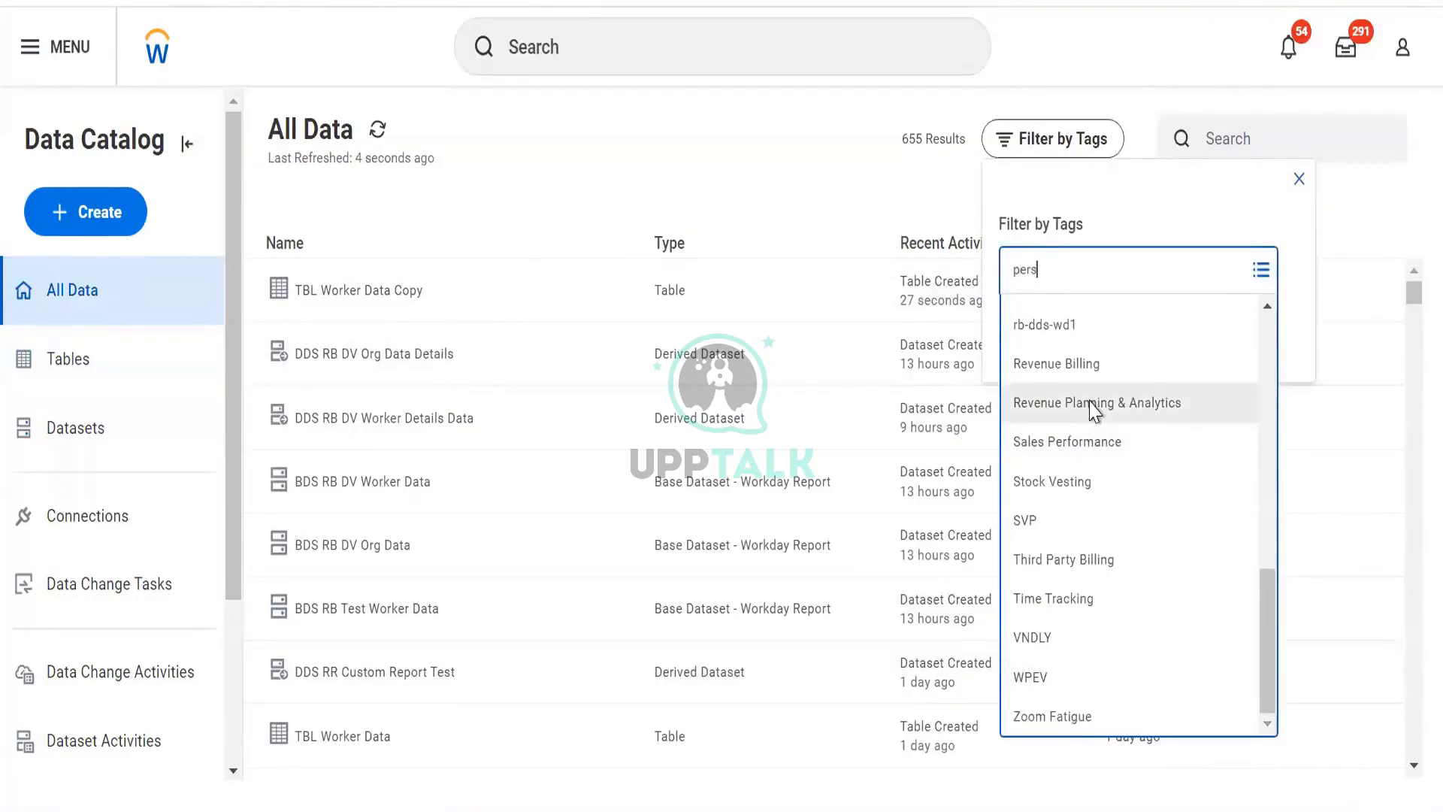
{"action": "left_click", "coordinate": [1085, 314]}
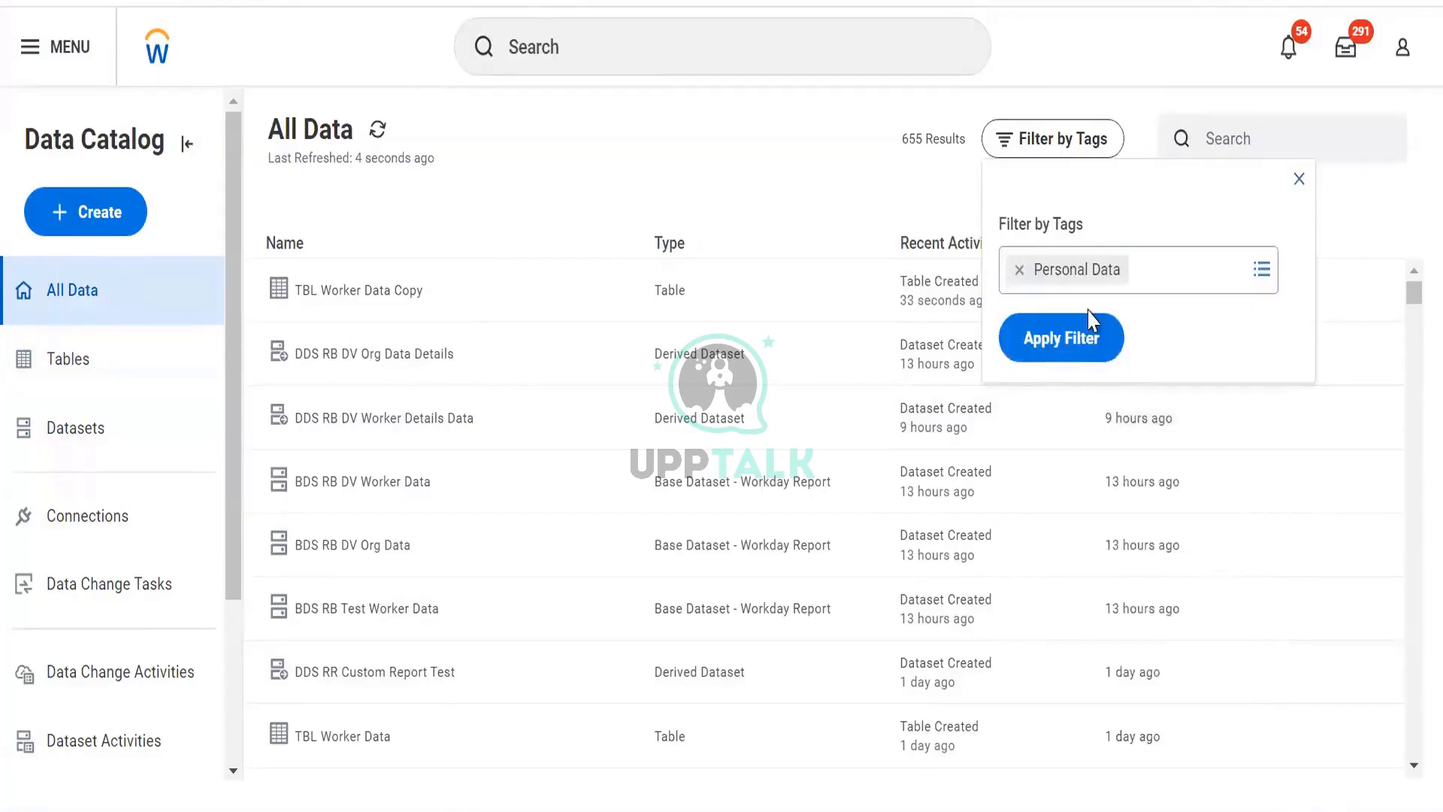
{"action": "left_click", "coordinate": [1085, 367]}
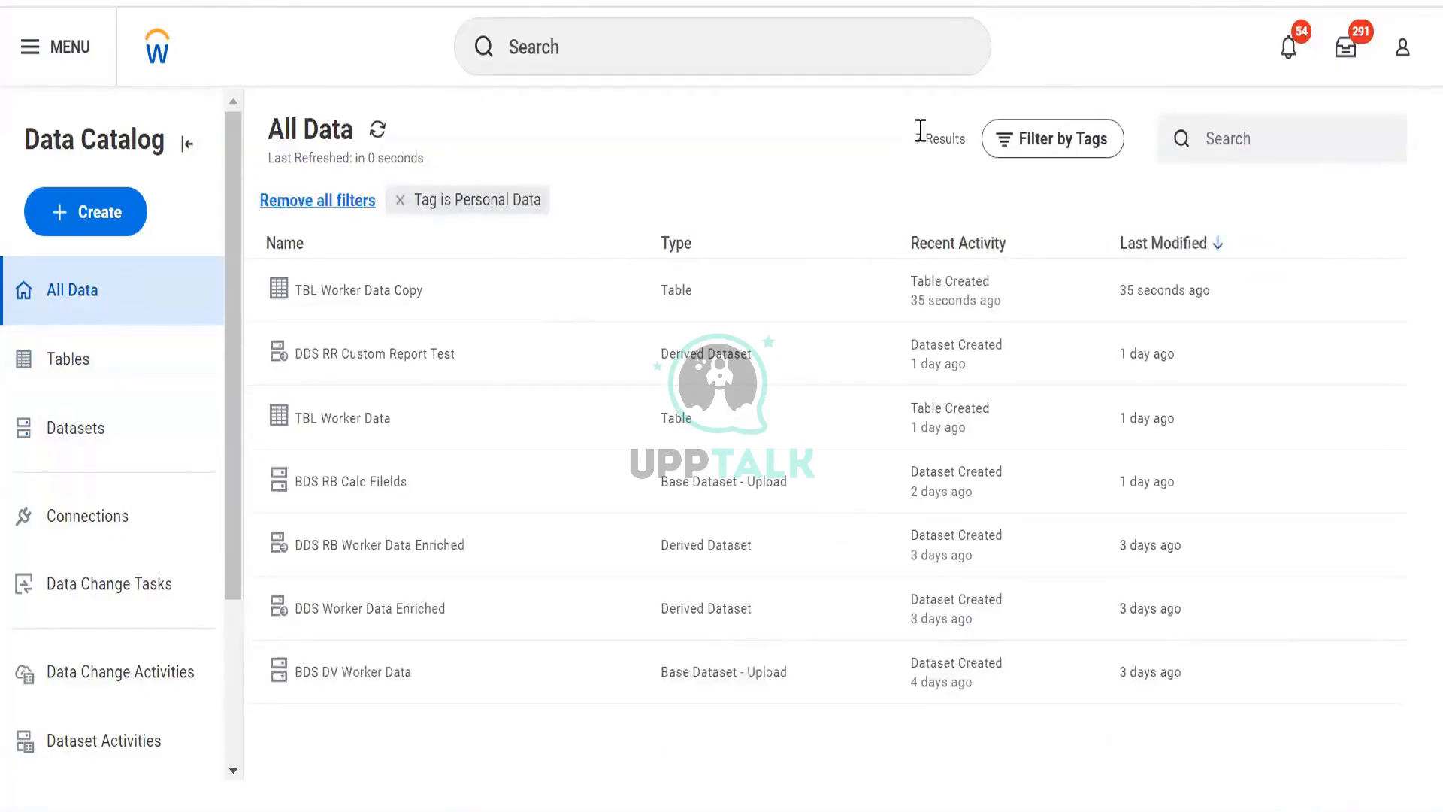
{"action": "left_click_drag", "start_coordinate": [913, 139], "coordinate": [968, 141]}
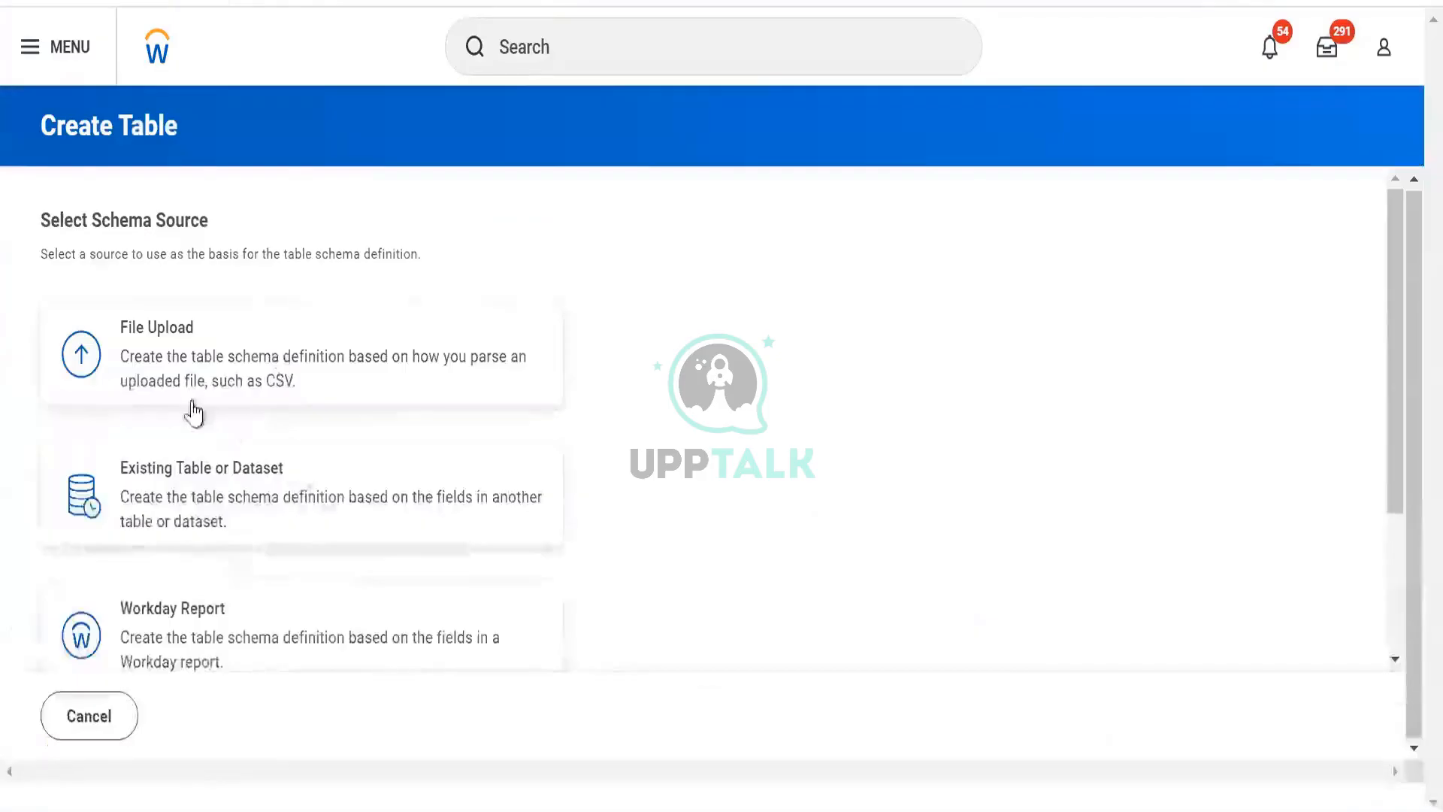
- Build the table schema from the DV Worker Data Workday report, save it, and open the table details
{"action": "scroll", "coordinate": [187, 412], "scroll_direction": "down", "scroll_amount": 3}
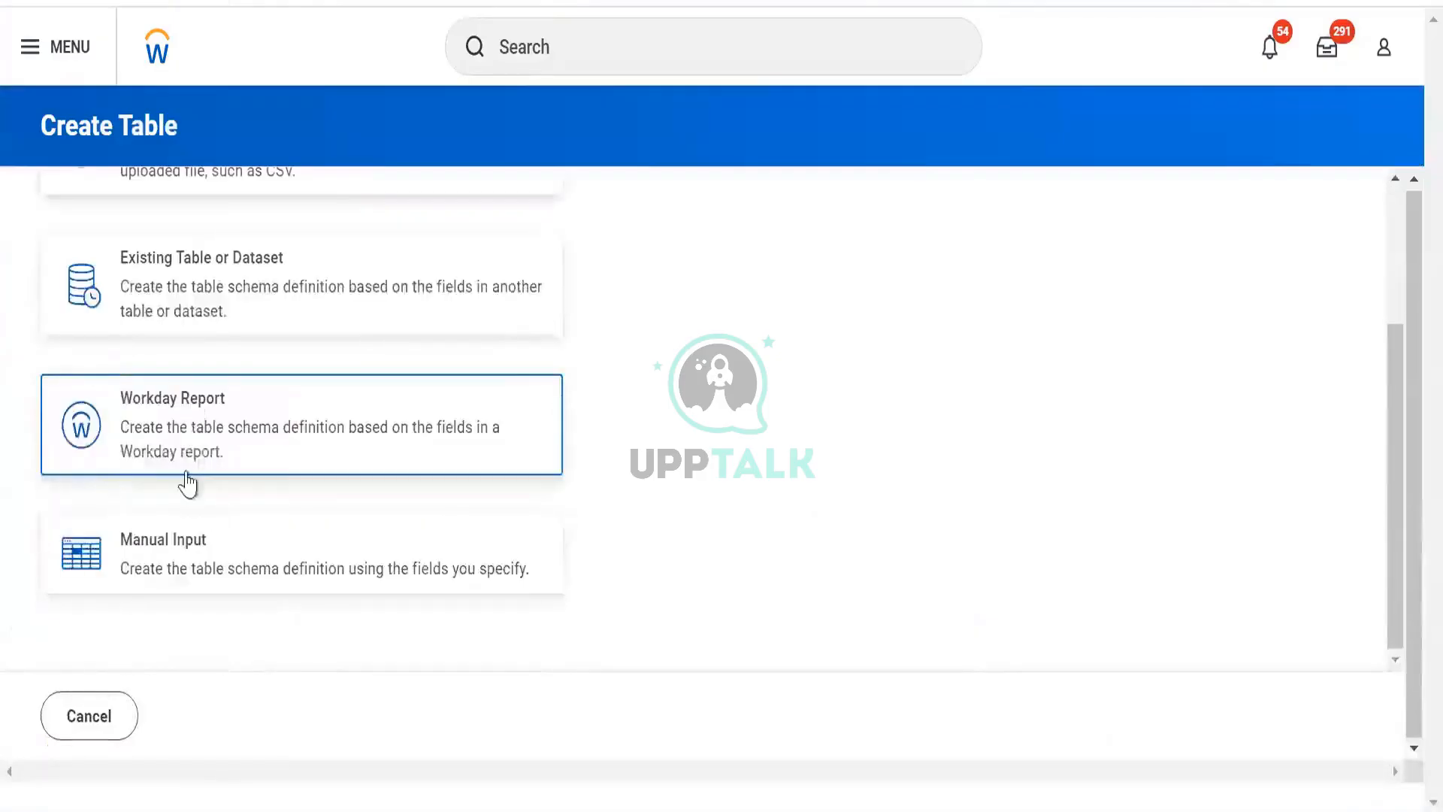
{"action": "left_click", "coordinate": [194, 448]}
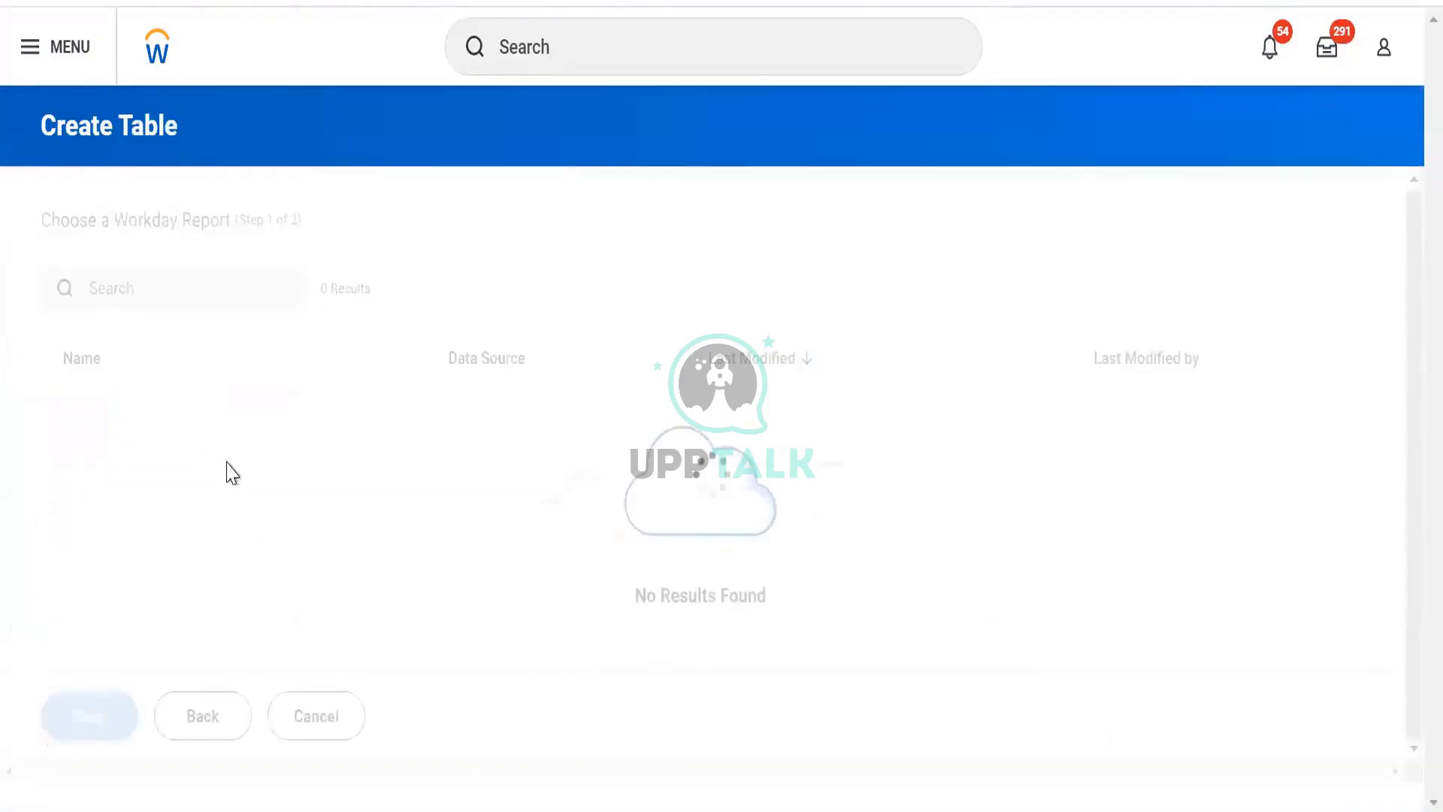
{"action": "left_click", "coordinate": [159, 398]}
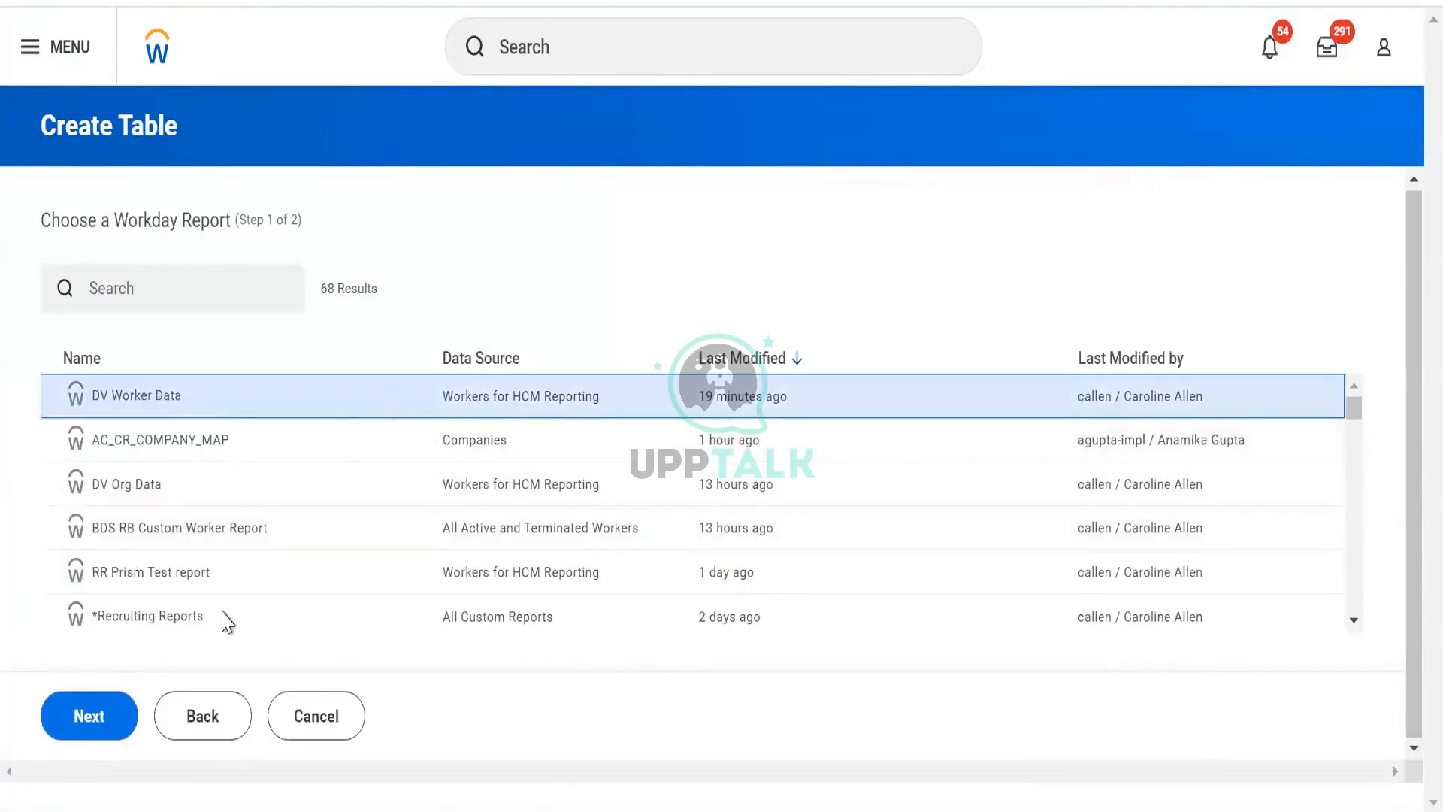
{"action": "left_click", "coordinate": [102, 738]}
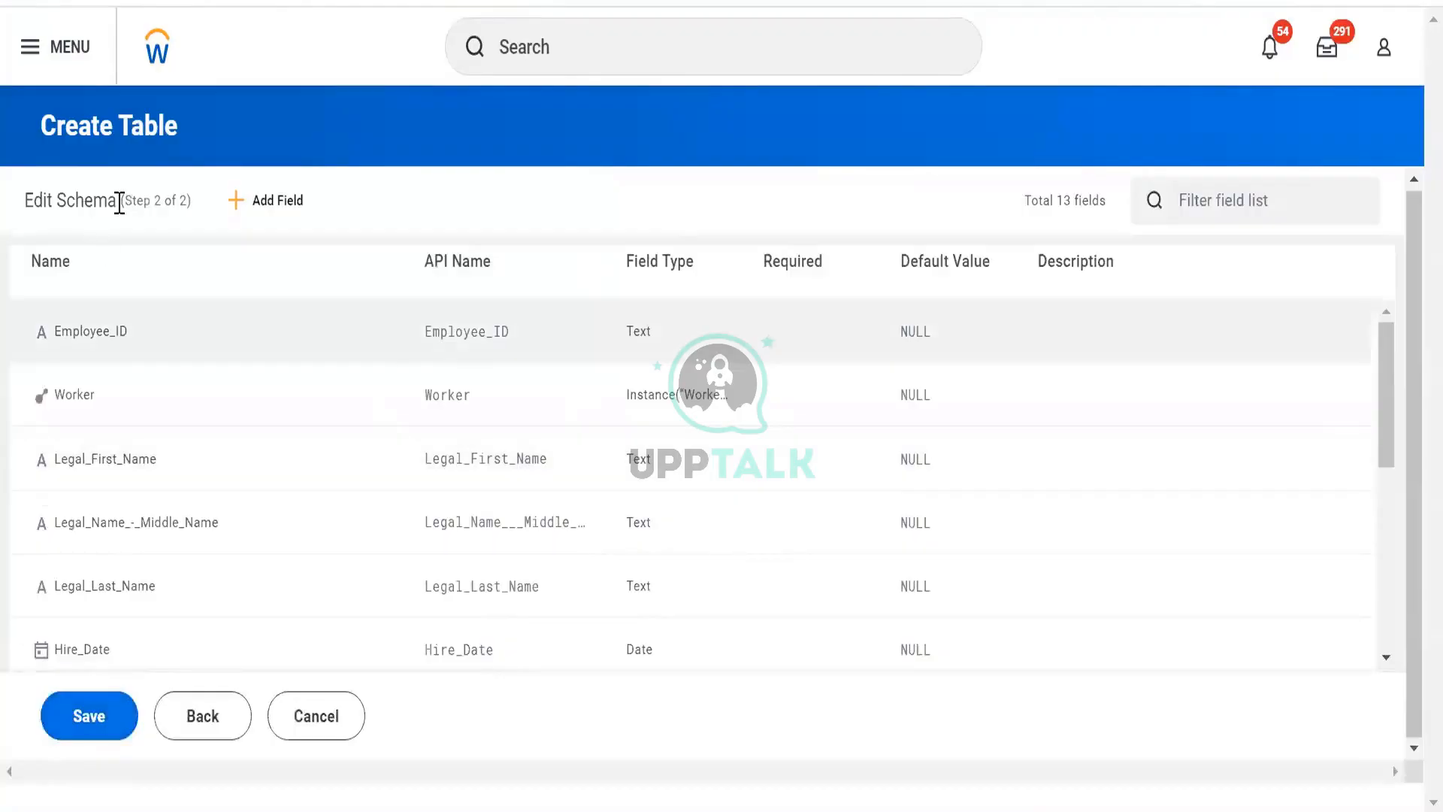
{"action": "scroll", "coordinate": [920, 414], "scroll_direction": "down", "scroll_amount": 5}
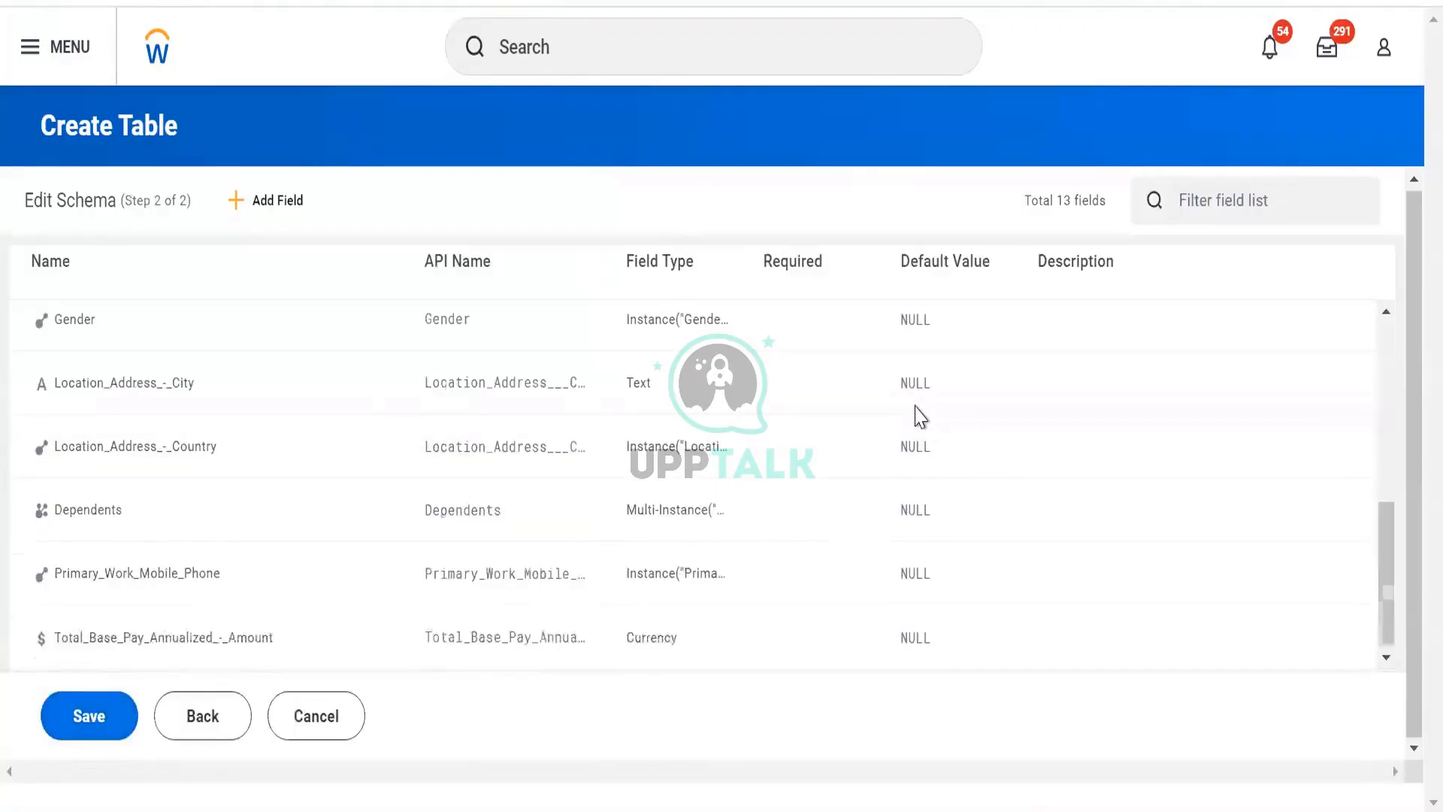
{"action": "left_click", "coordinate": [93, 722]}
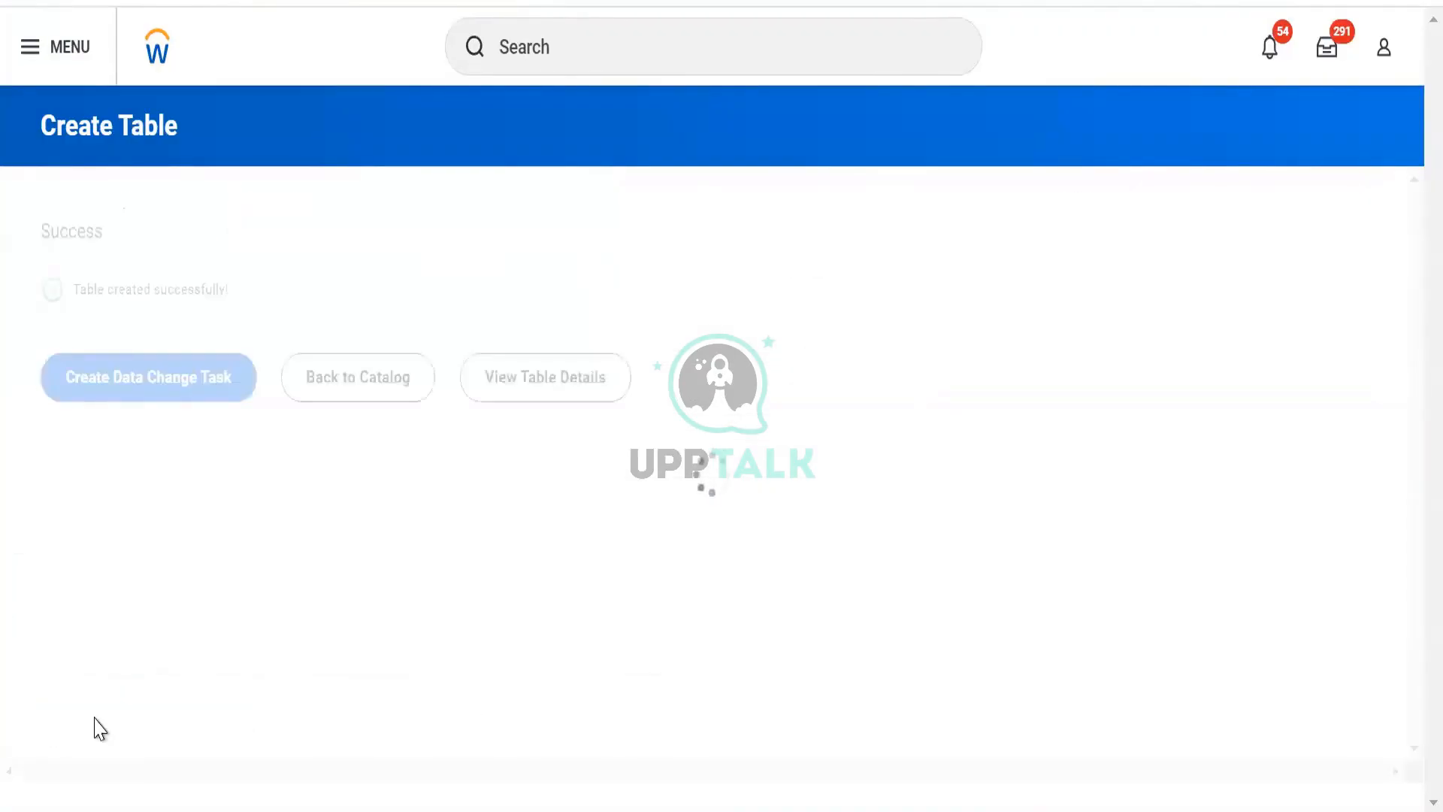
{"action": "left_click", "coordinate": [554, 398]}
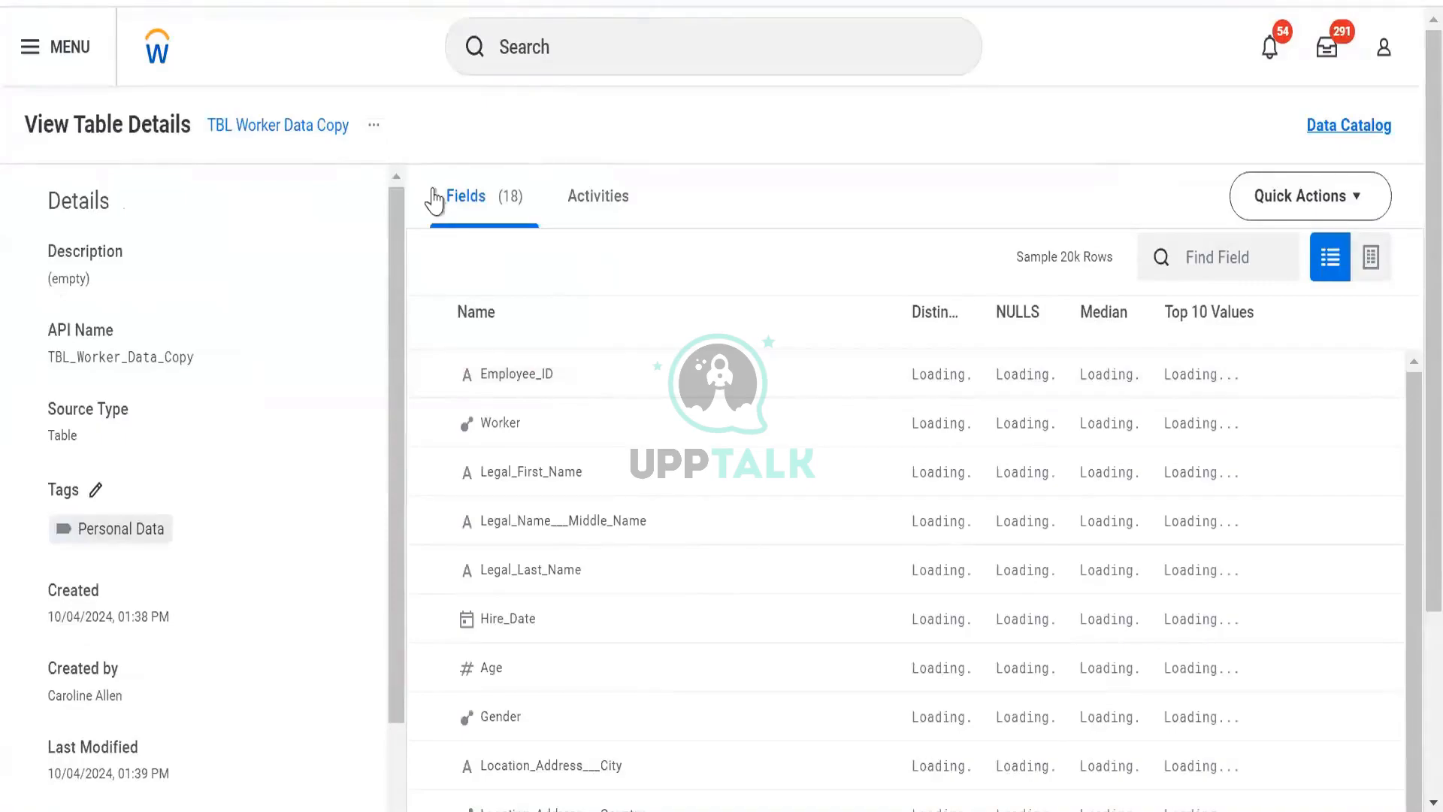
- Start a data change task for the TBL Worker Data Copy table
{"action": "left_click", "coordinate": [374, 125]}
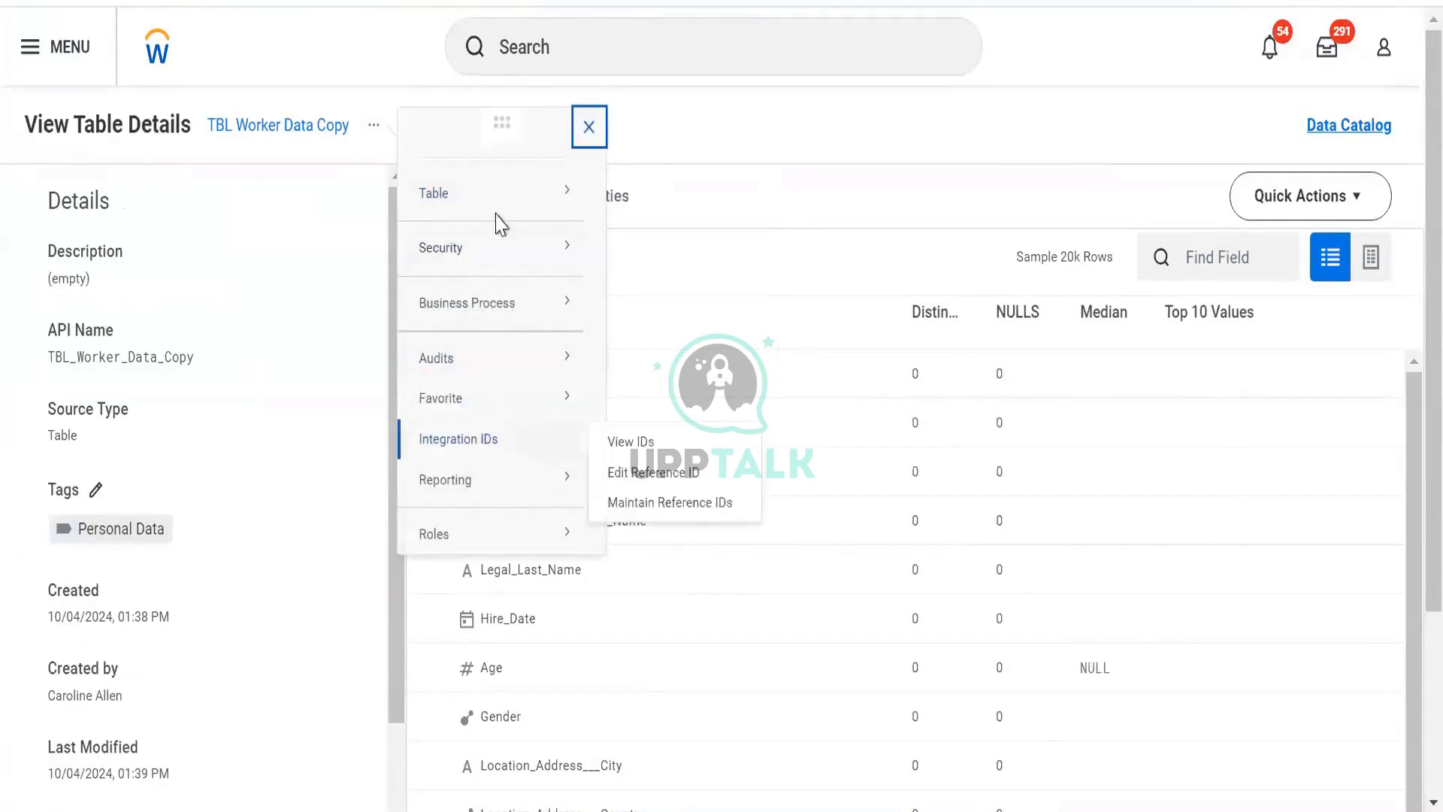
{"action": "mouse_move", "coordinate": [572, 197]}
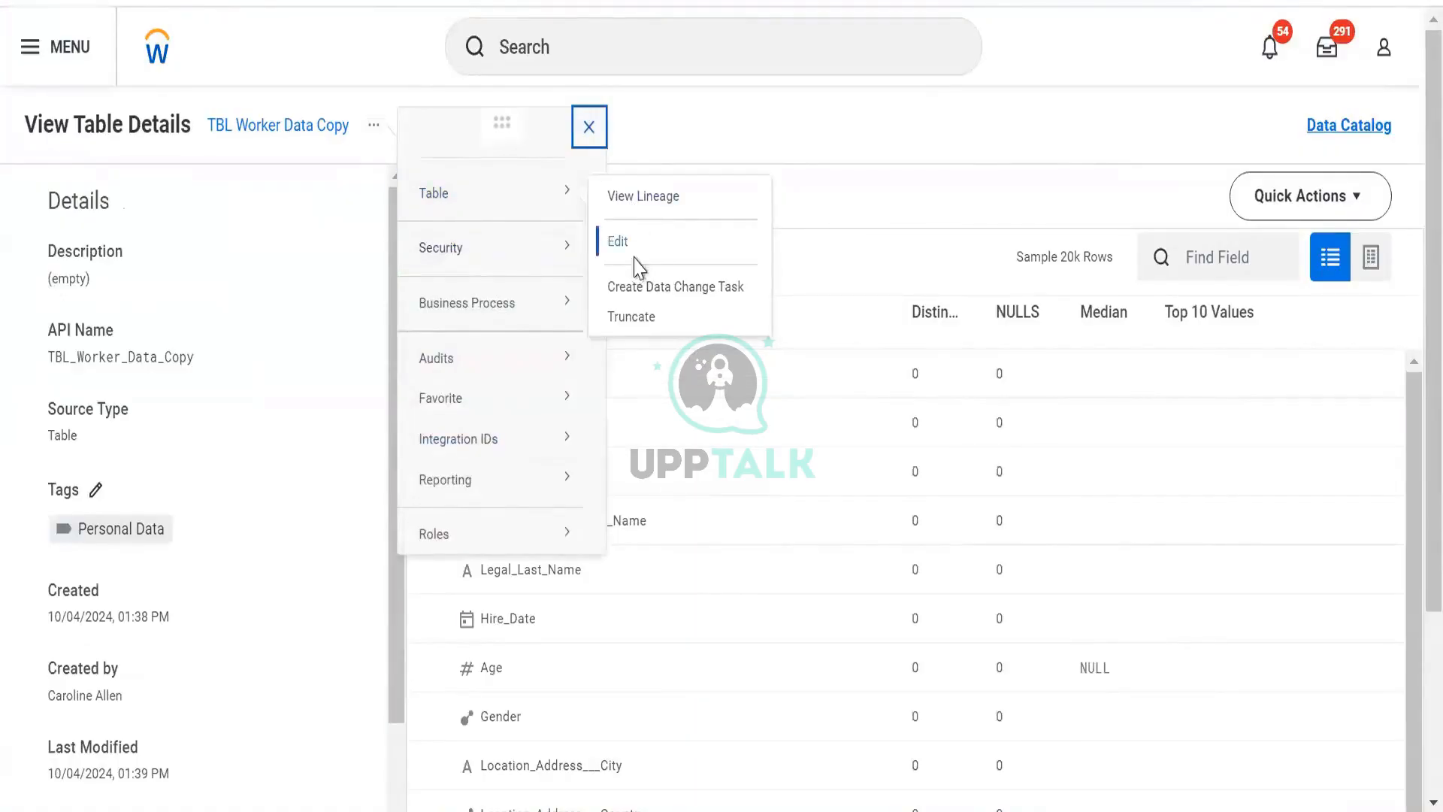
{"action": "left_click", "coordinate": [1336, 216]}
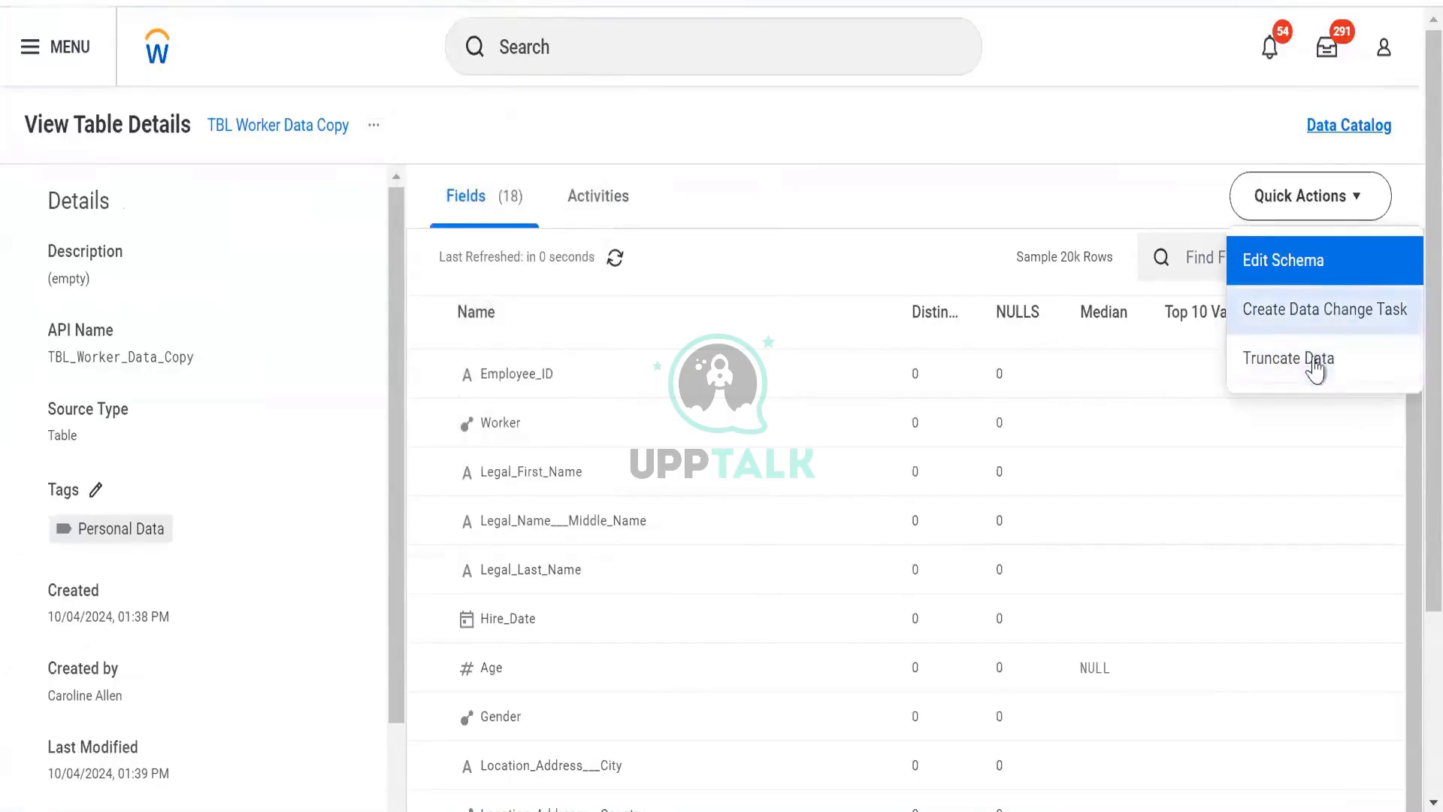
{"action": "left_click", "coordinate": [1319, 319]}
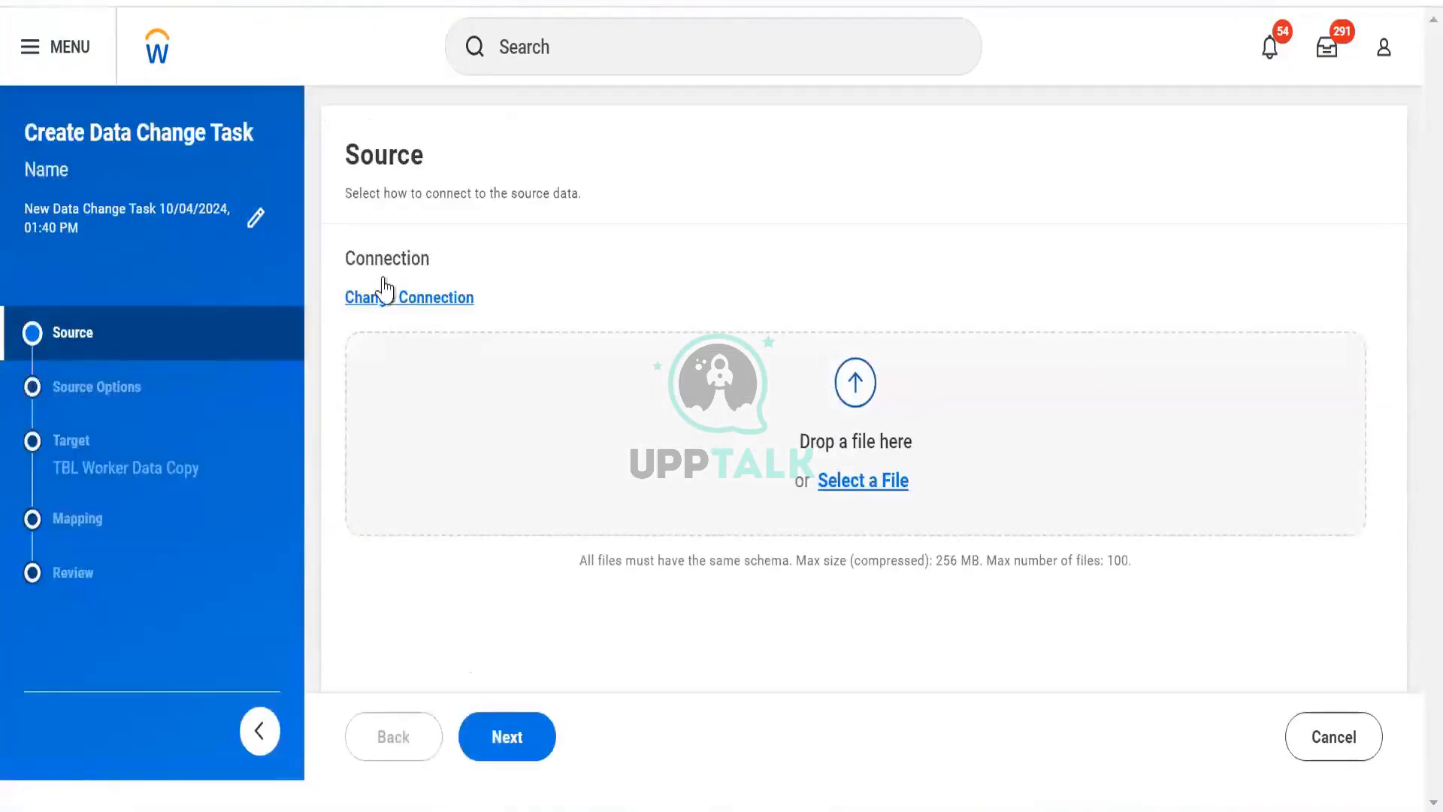
- Set the task's source connection to the DV Worker Data Workday report
{"action": "left_click", "coordinate": [377, 311]}
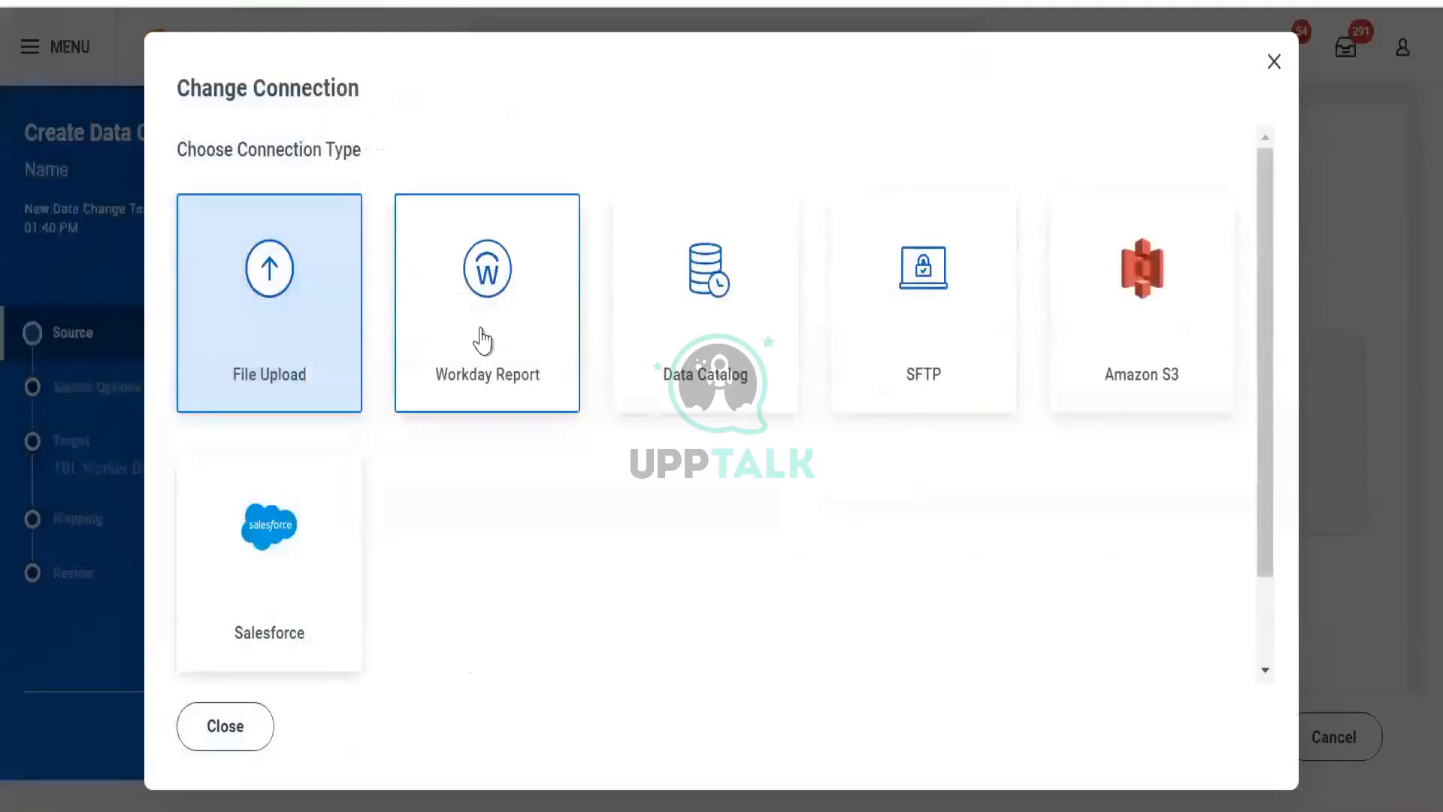
{"action": "left_click", "coordinate": [485, 338]}
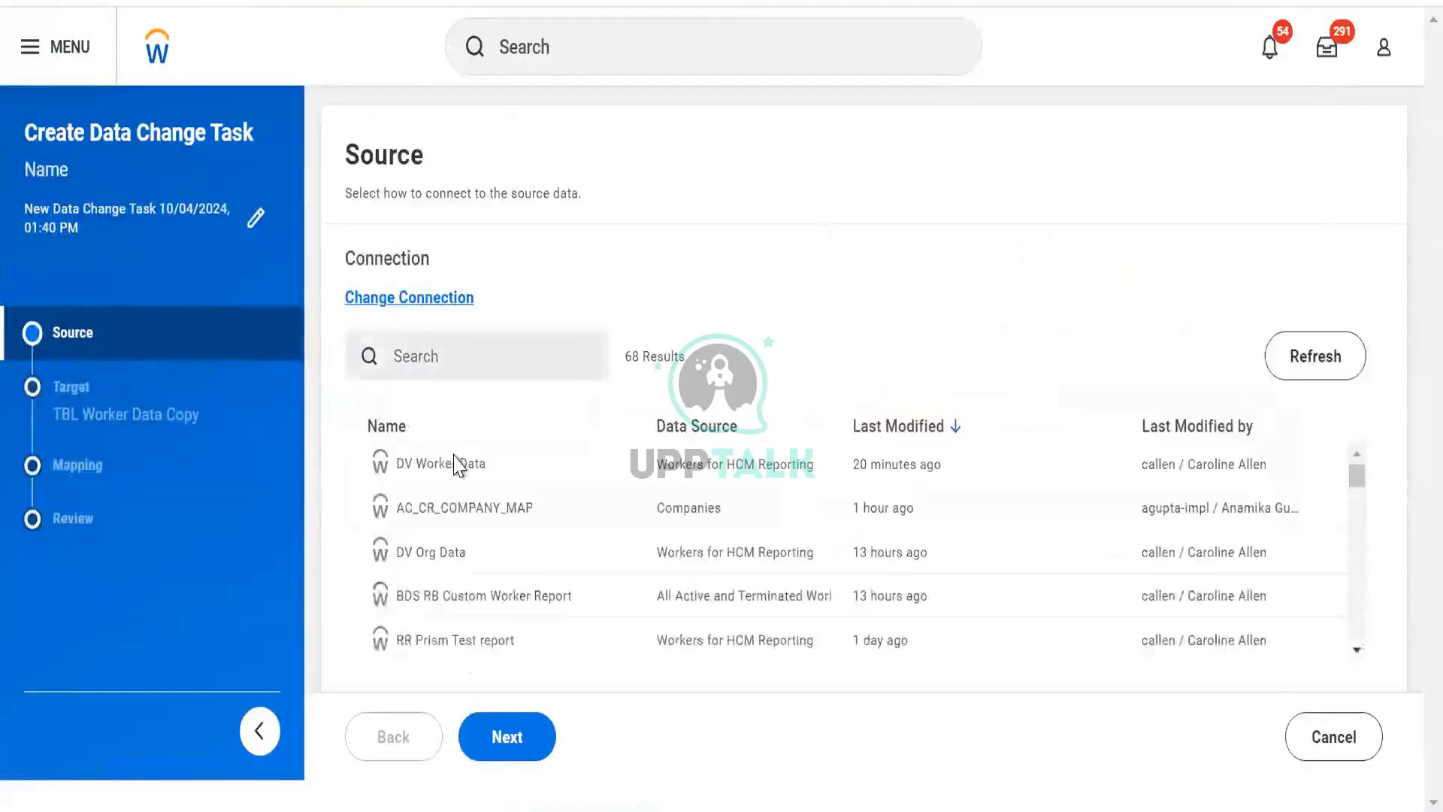
{"action": "left_click", "coordinate": [520, 753]}
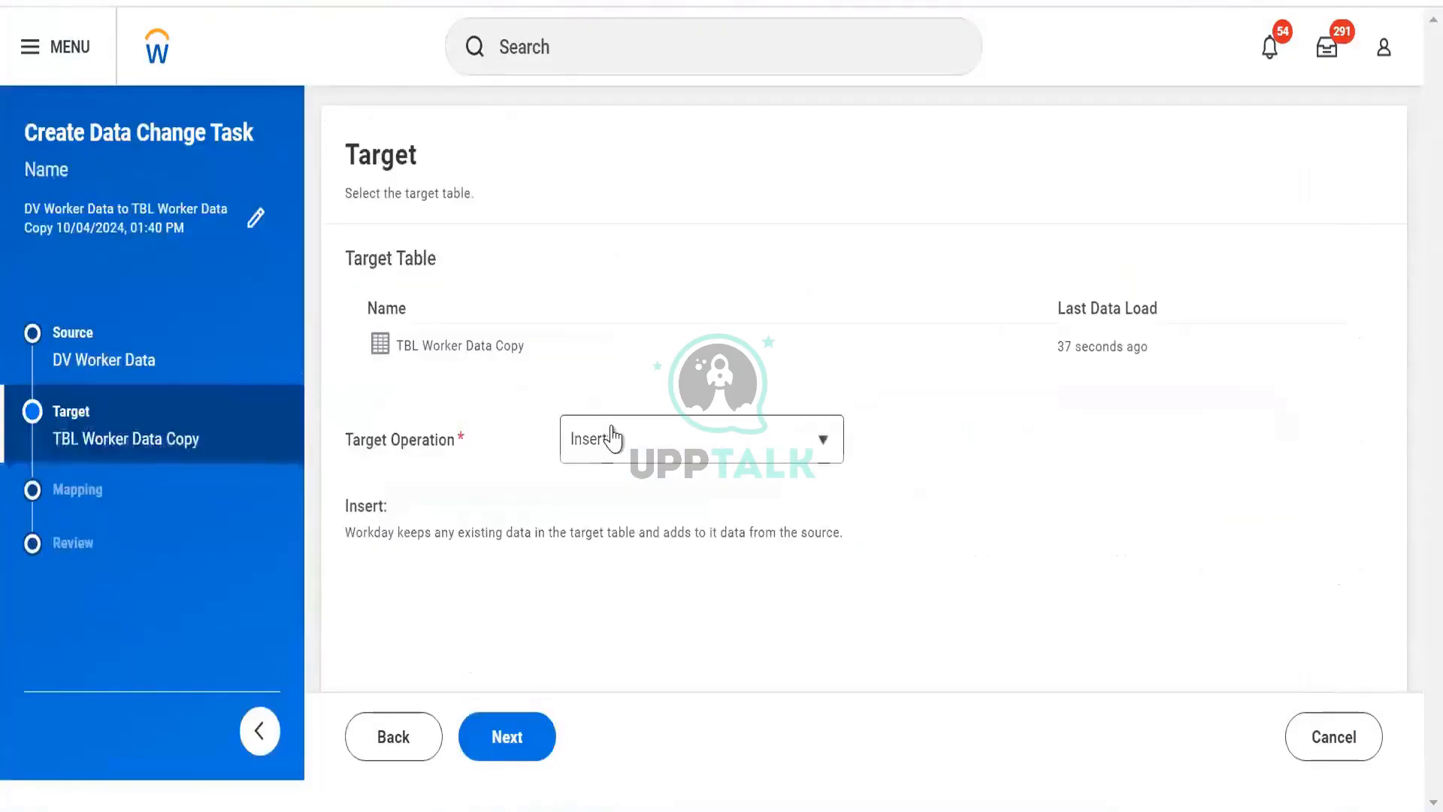
- Set the target operation to Truncate and Insert
{"action": "left_click", "coordinate": [615, 440]}
{"action": "left_click", "coordinate": [594, 519]}
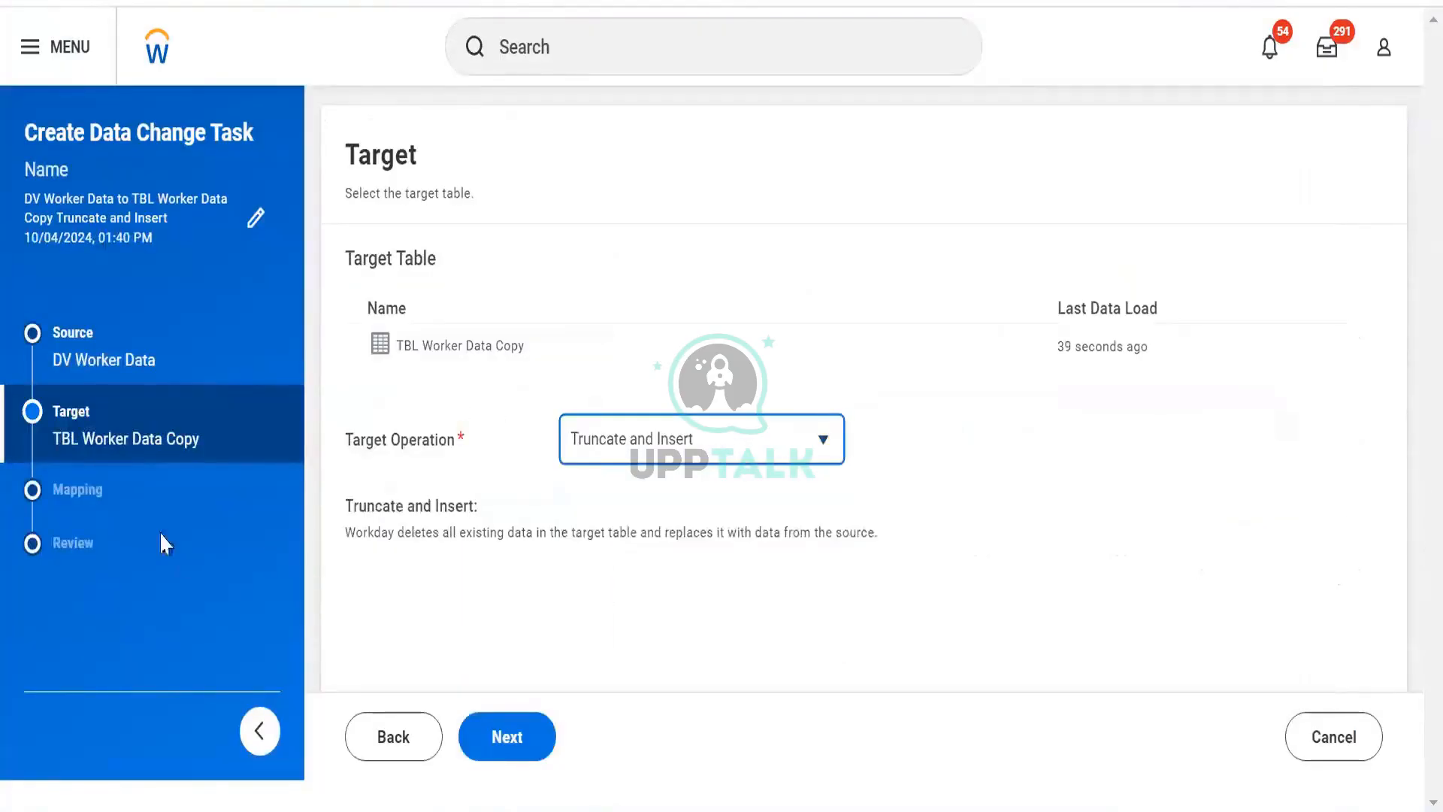
{"action": "left_click", "coordinate": [499, 739]}
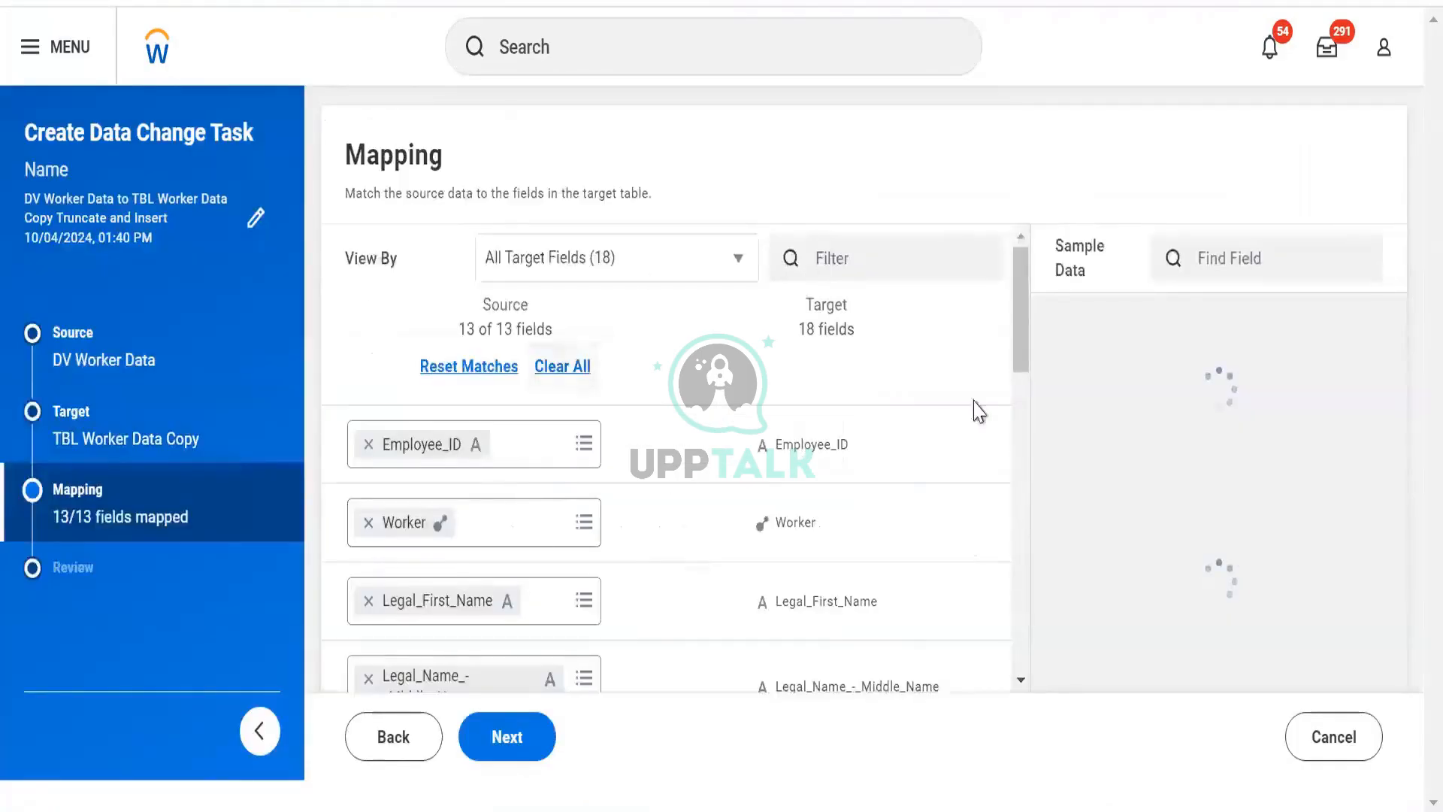
- Accept the field mapping and save and run the data change task now
{"action": "scroll", "coordinate": [751, 466], "scroll_direction": "down", "scroll_amount": 3}
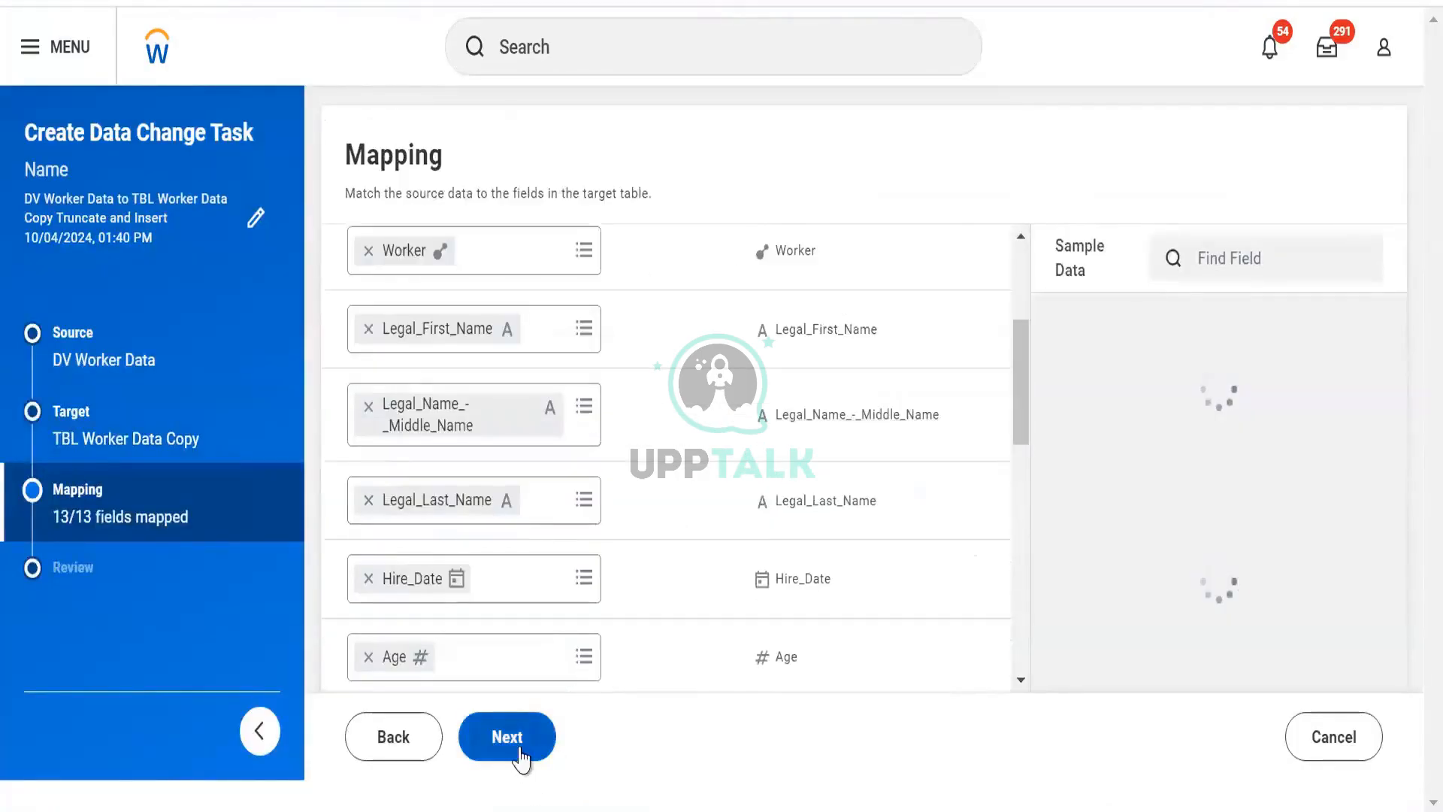
{"action": "left_click", "coordinate": [521, 749]}
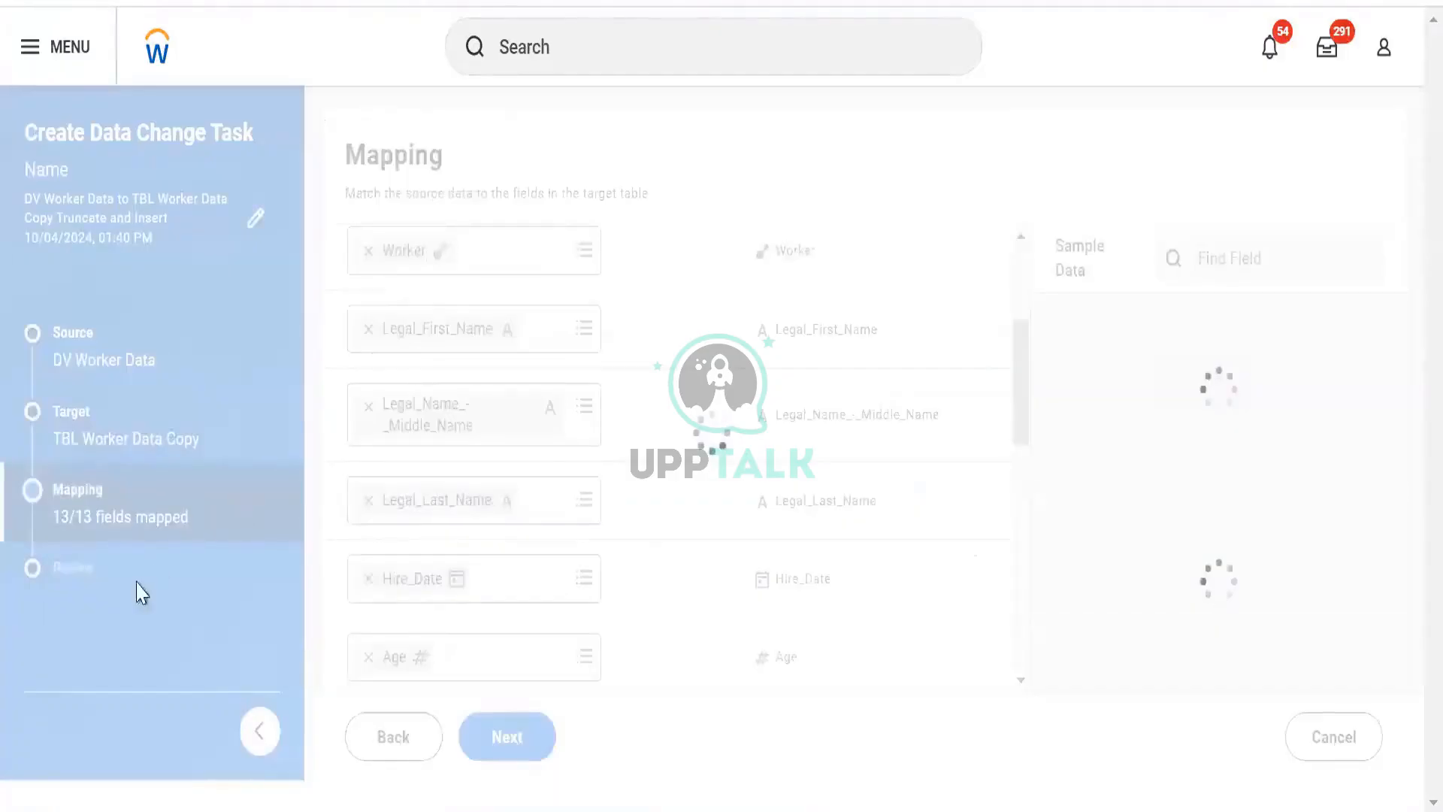
{"action": "scroll", "coordinate": [748, 410], "scroll_direction": "down", "scroll_amount": 3}
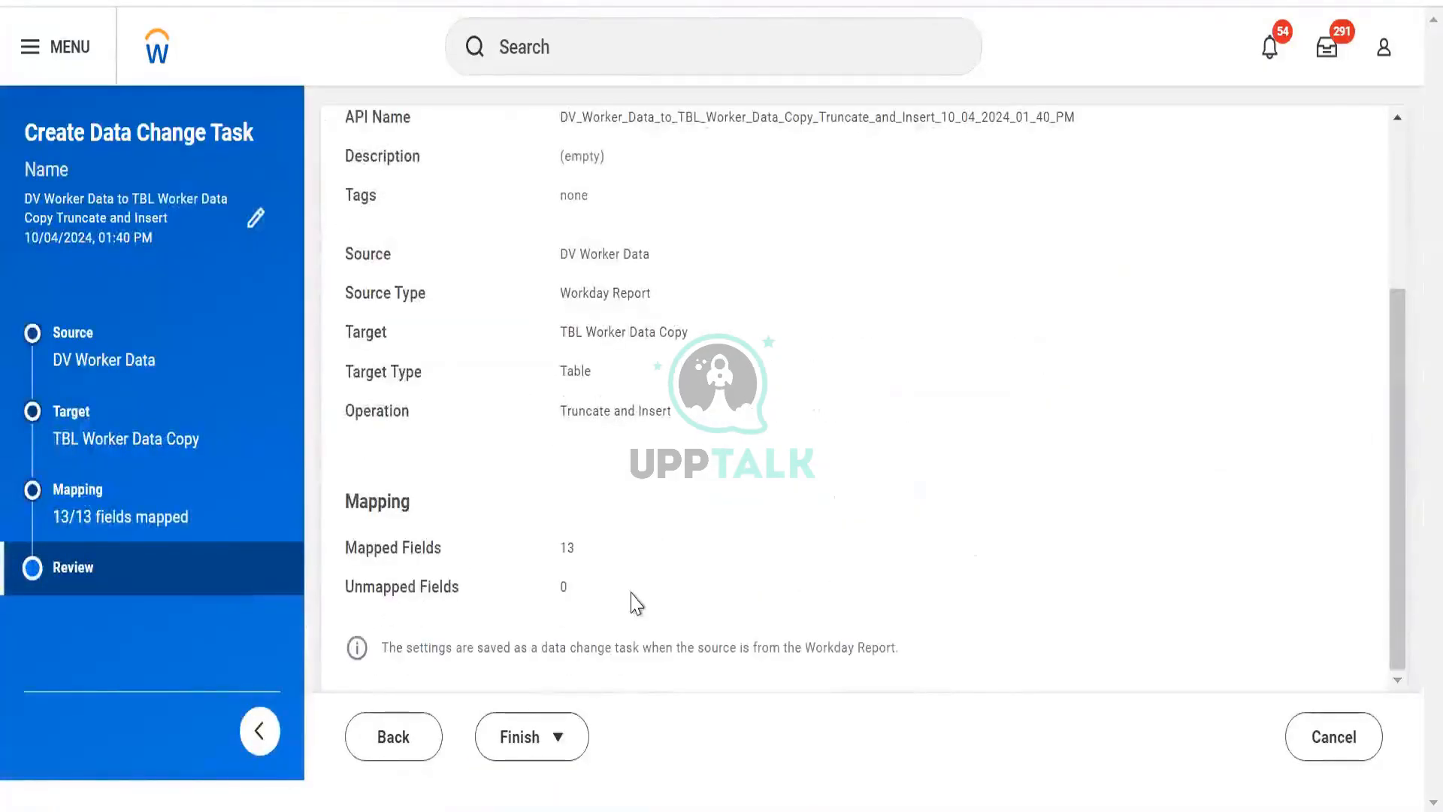
{"action": "left_click", "coordinate": [532, 749]}
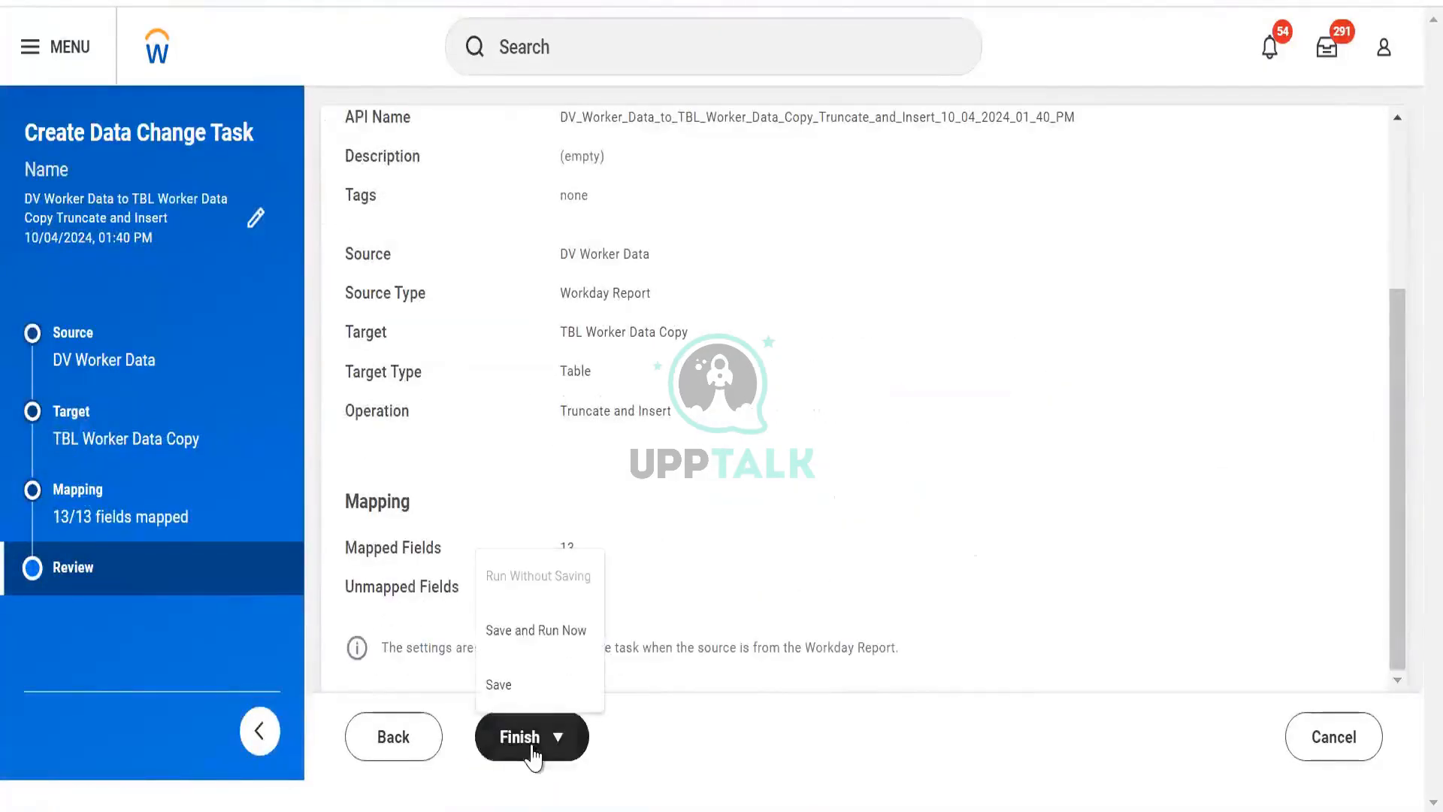
{"action": "left_click", "coordinate": [536, 635]}
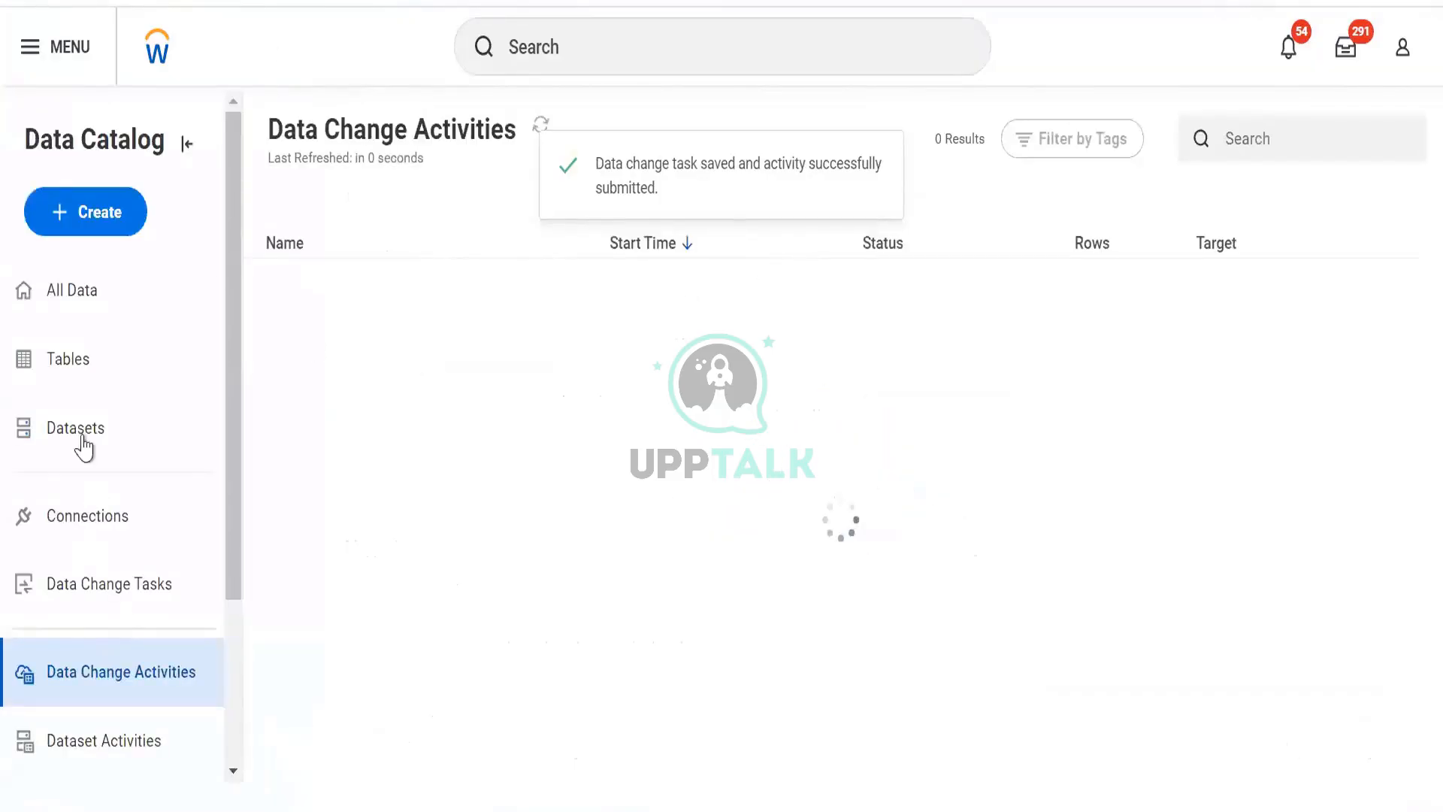
- Open the Tables list and the actions menu for TBL Worker Data Copy
{"action": "left_click", "coordinate": [74, 367]}
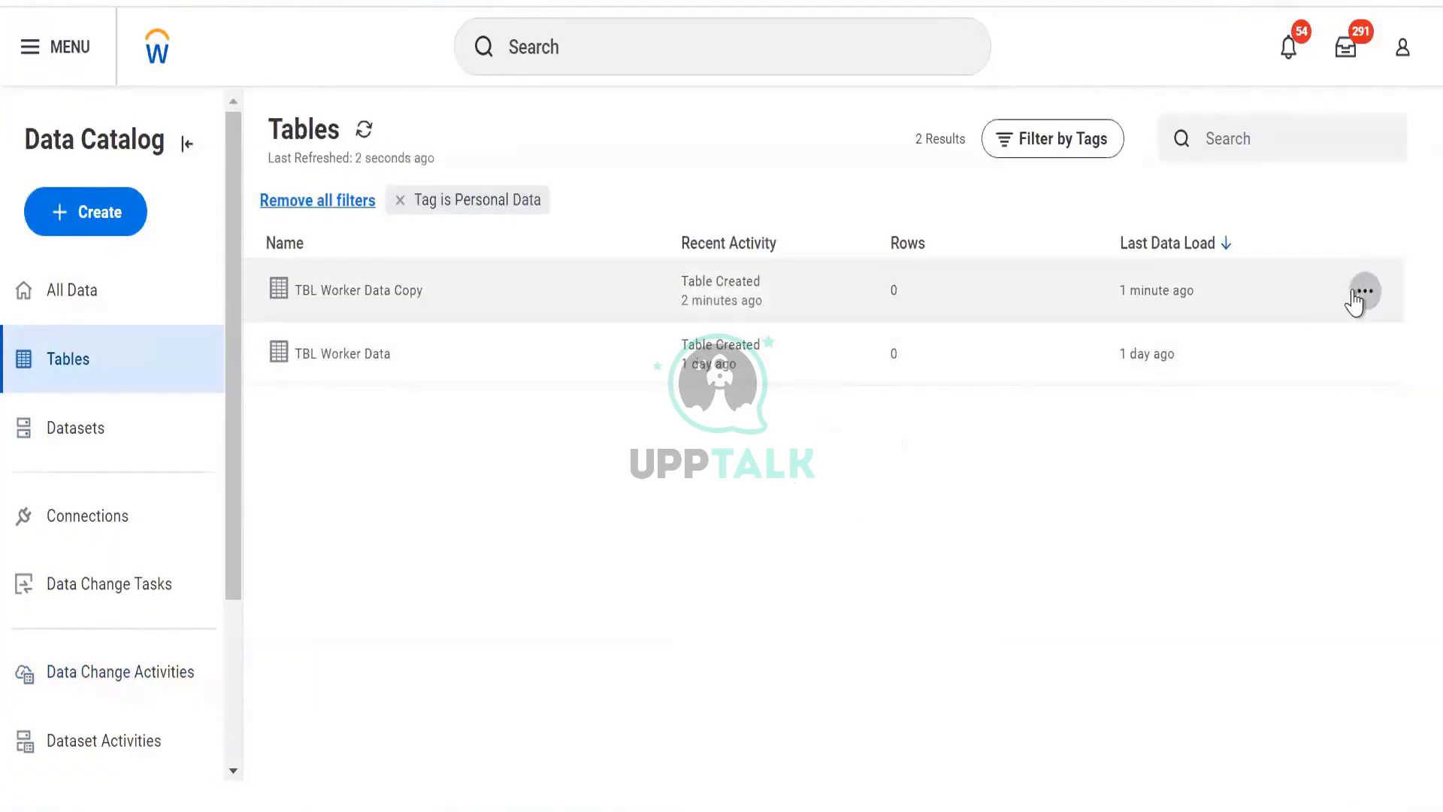
{"action": "left_click", "coordinate": [1362, 293]}
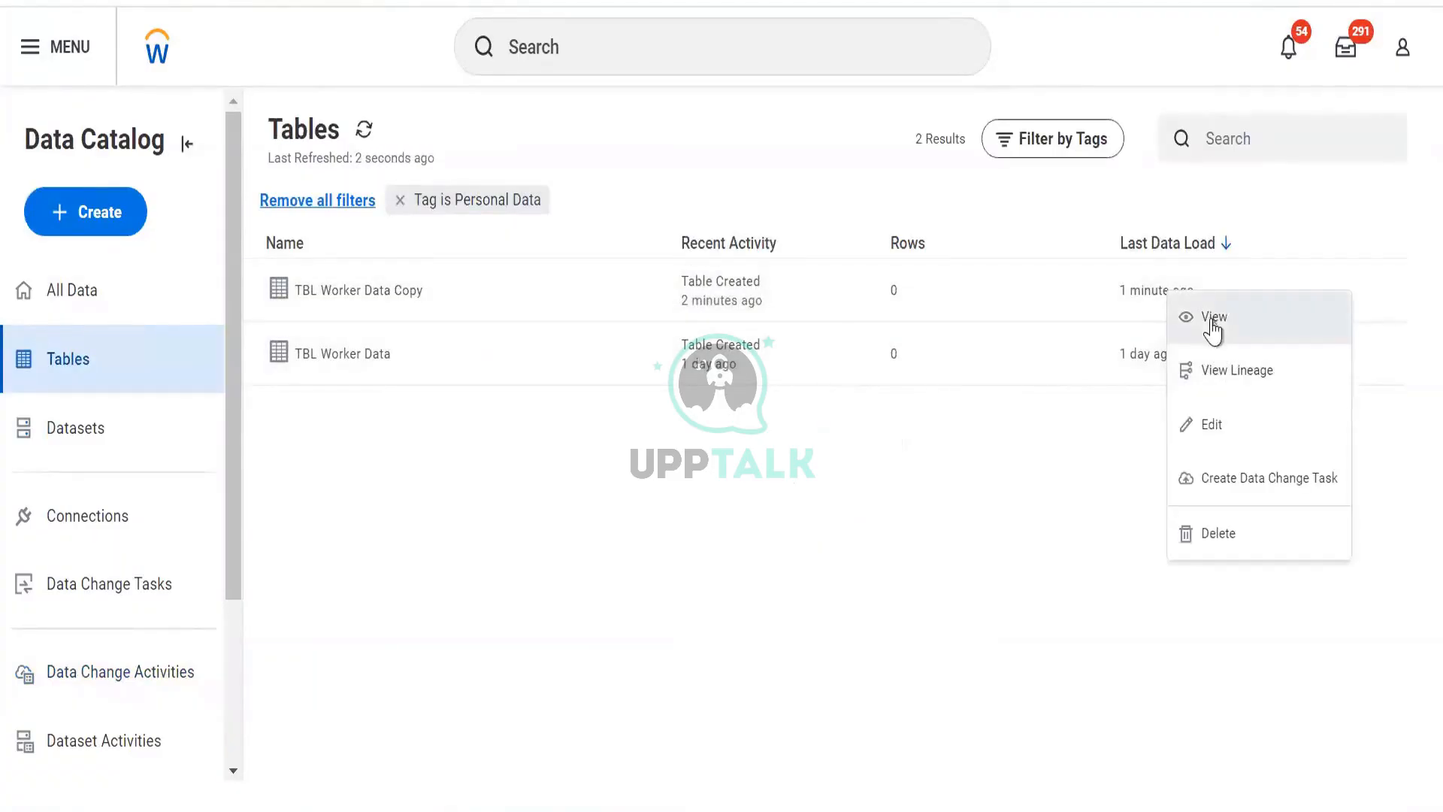
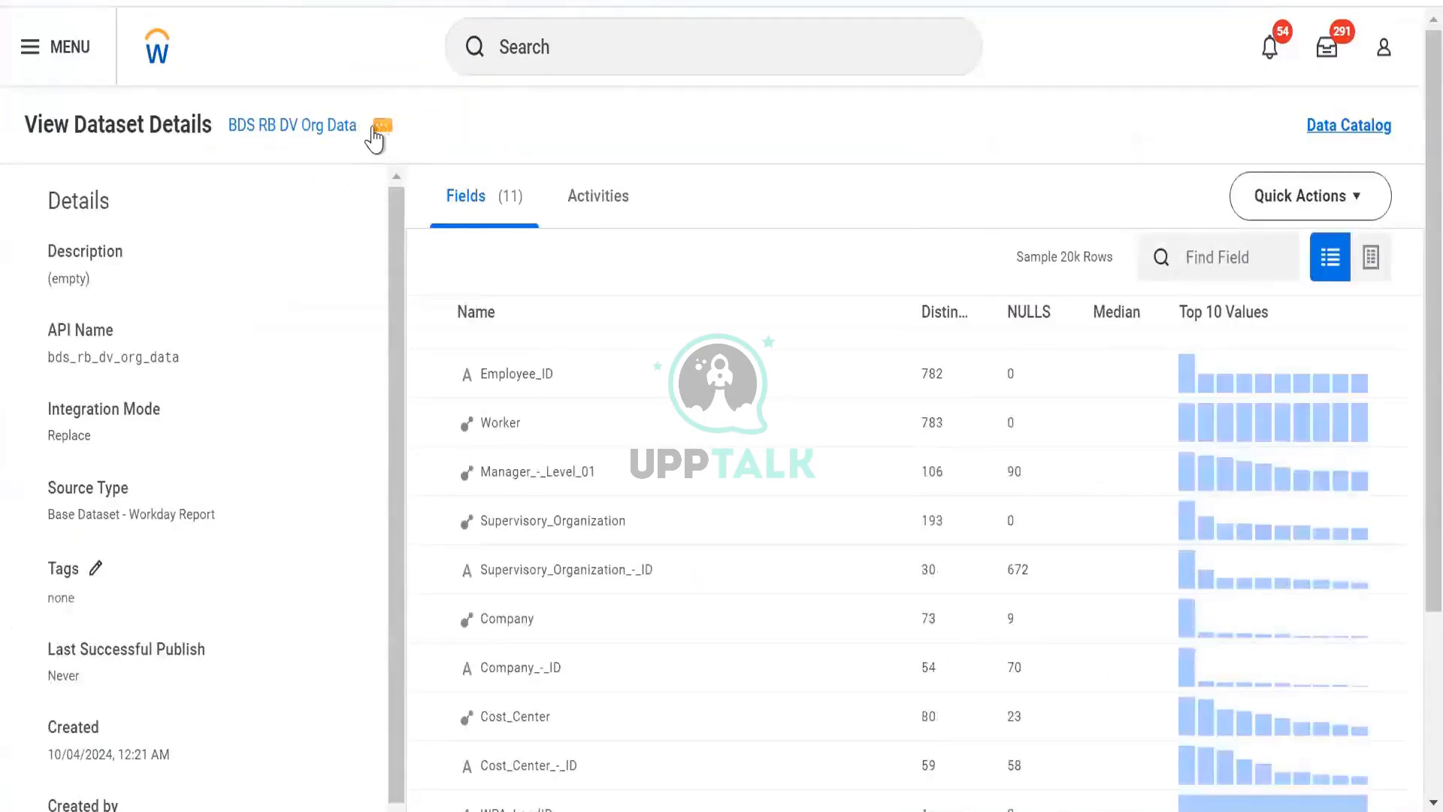
- Run the integration now for the BDS RB DV Org Data dataset, confirming the run
{"action": "left_click", "coordinate": [381, 127]}
{"action": "mouse_move", "coordinate": [421, 194]}
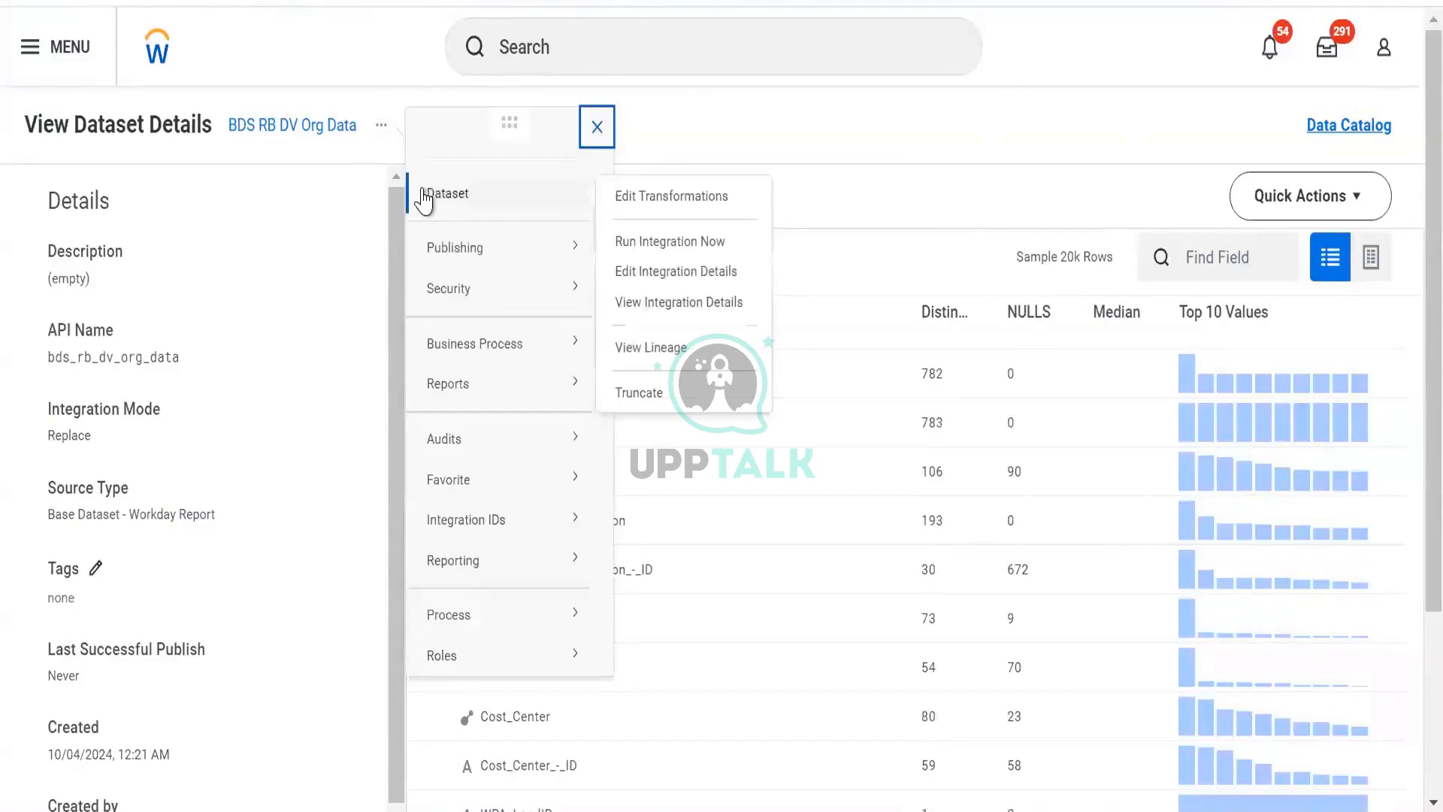
{"action": "left_click", "coordinate": [669, 241]}
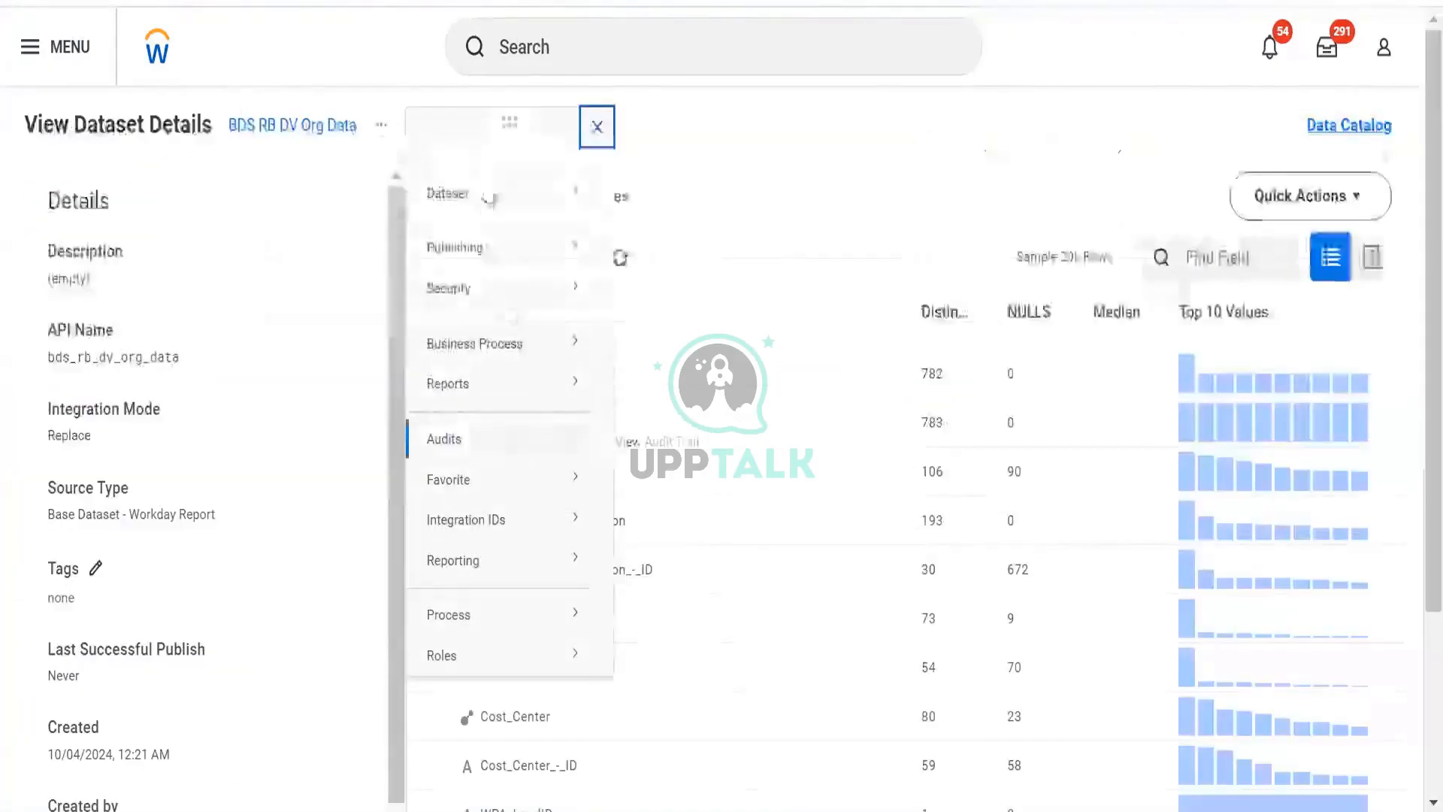
{"action": "mouse_move", "coordinate": [516, 196]}
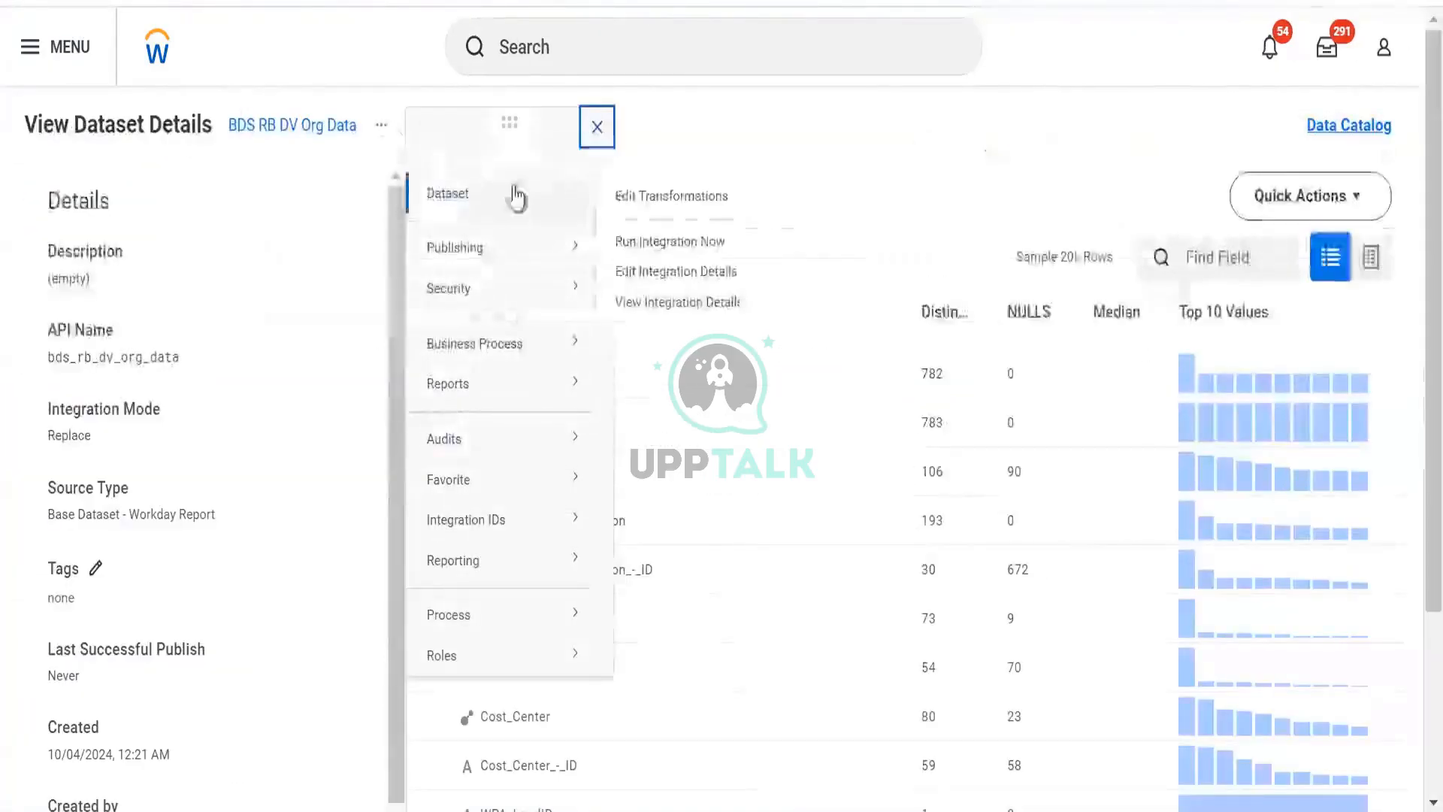
{"action": "left_click", "coordinate": [648, 245]}
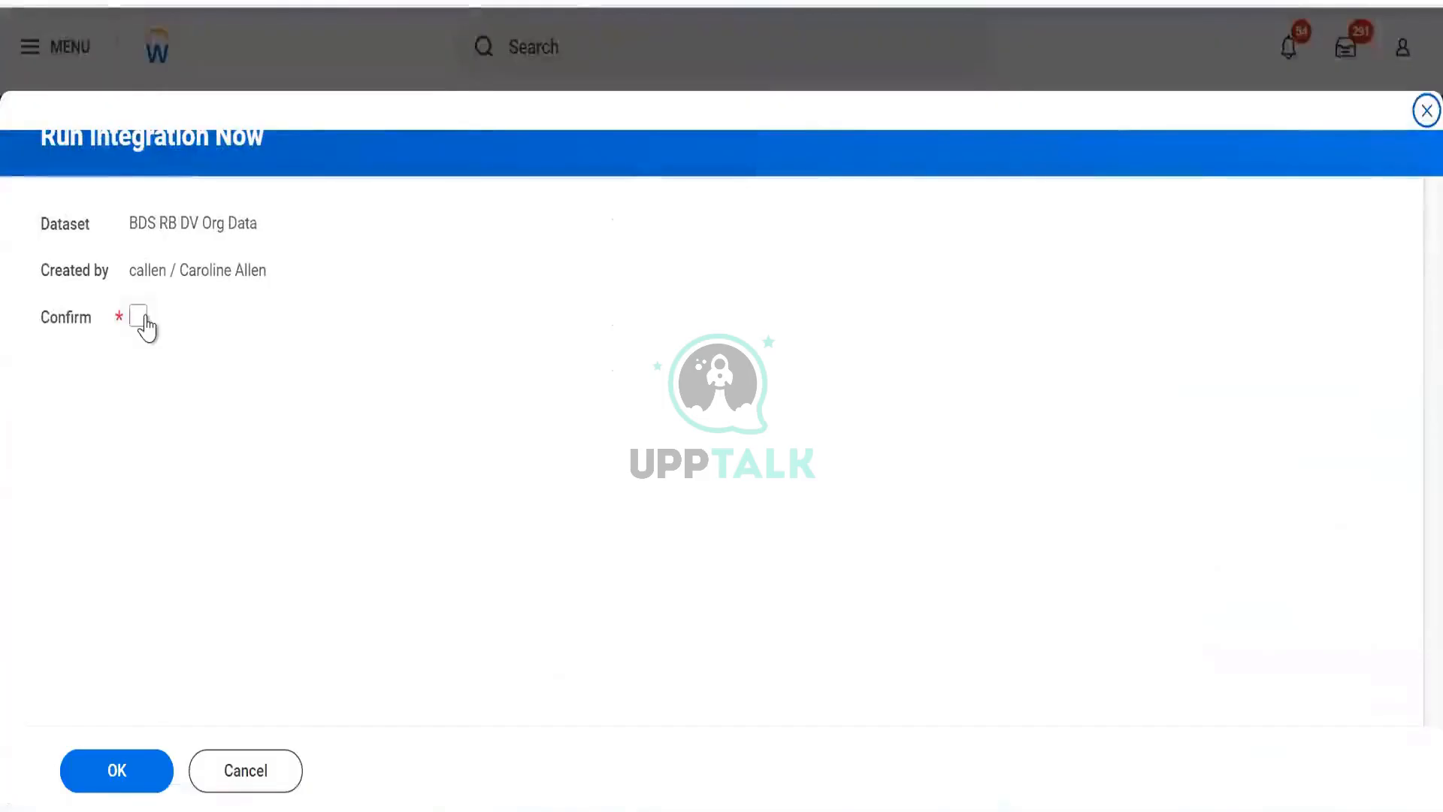
{"action": "left_click", "coordinate": [139, 316]}
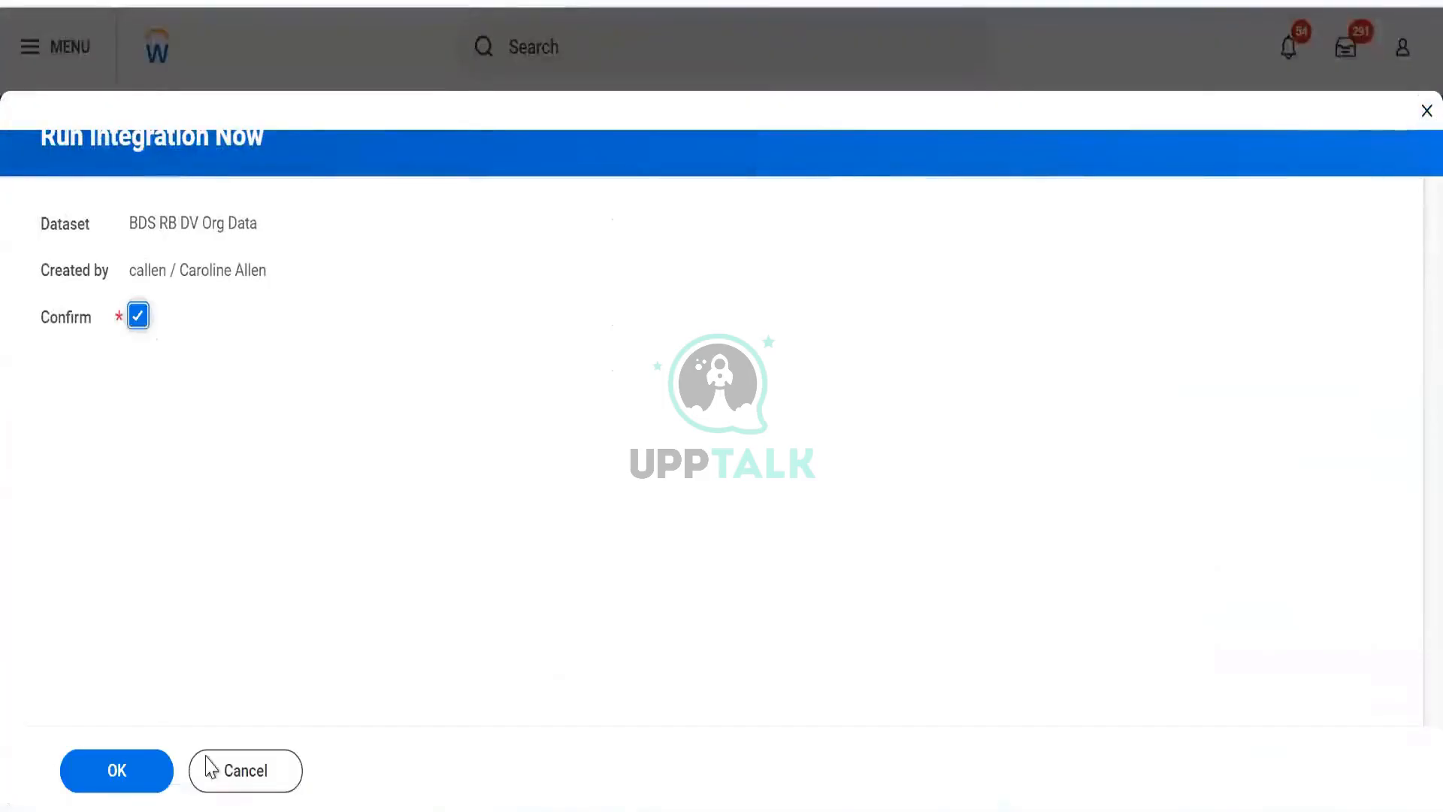
{"action": "left_click", "coordinate": [137, 767]}
{"action": "left_click", "coordinate": [118, 770]}
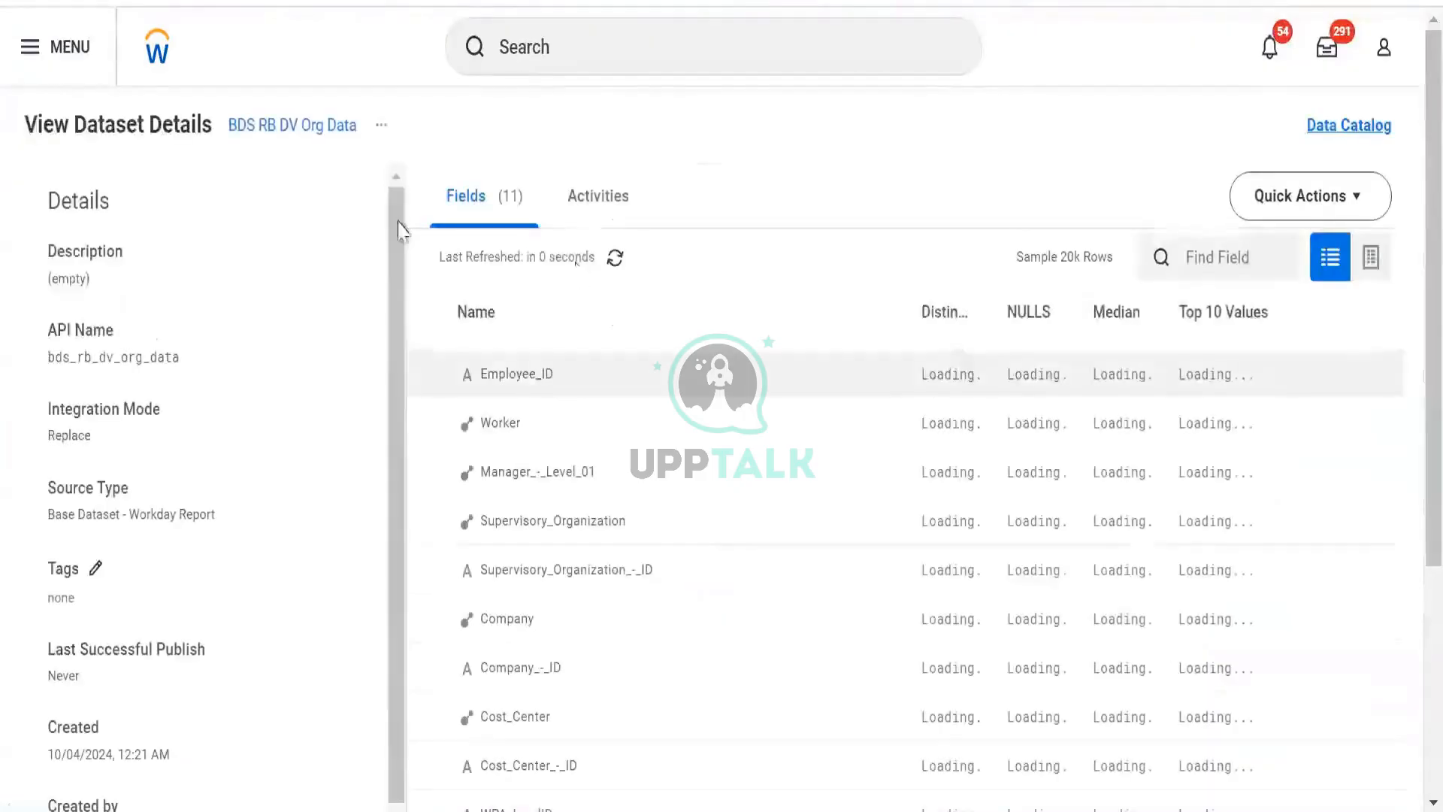
- Review the dataset's publish activities, then open the Data Change Tasks list and remove its source filter
{"action": "left_click", "coordinate": [605, 204]}
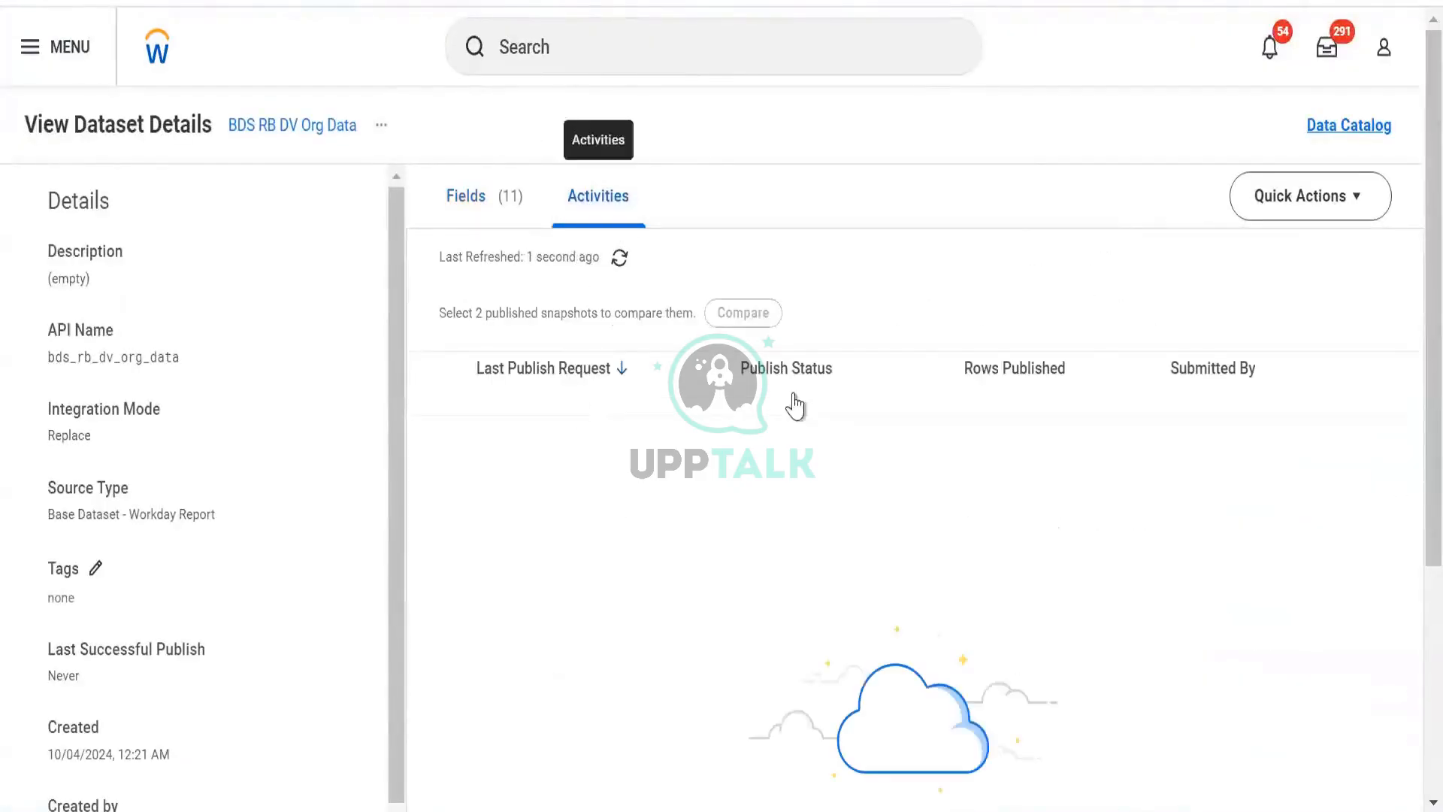
{"action": "left_click", "coordinate": [621, 257]}
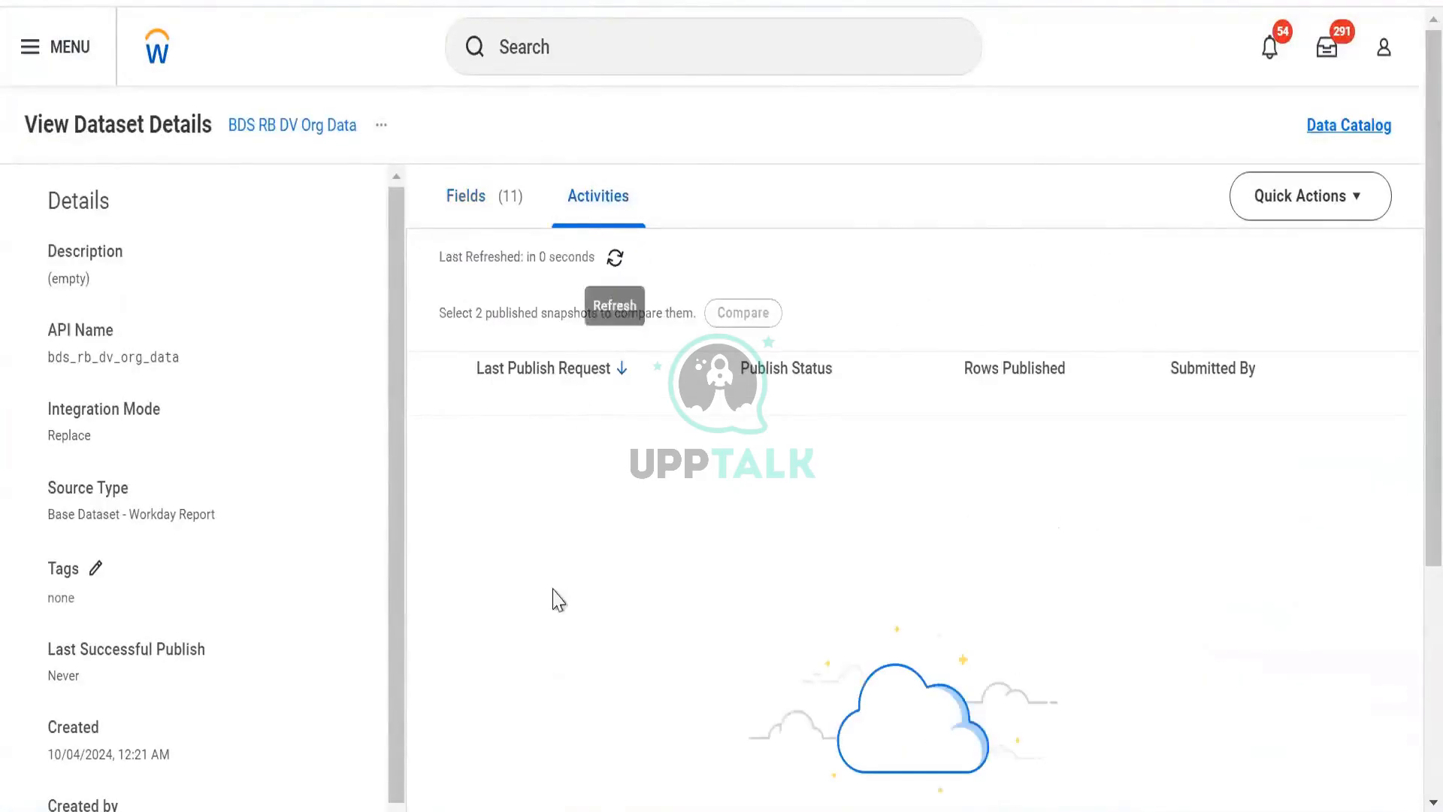
{"action": "key", "text": "alt+Left"}
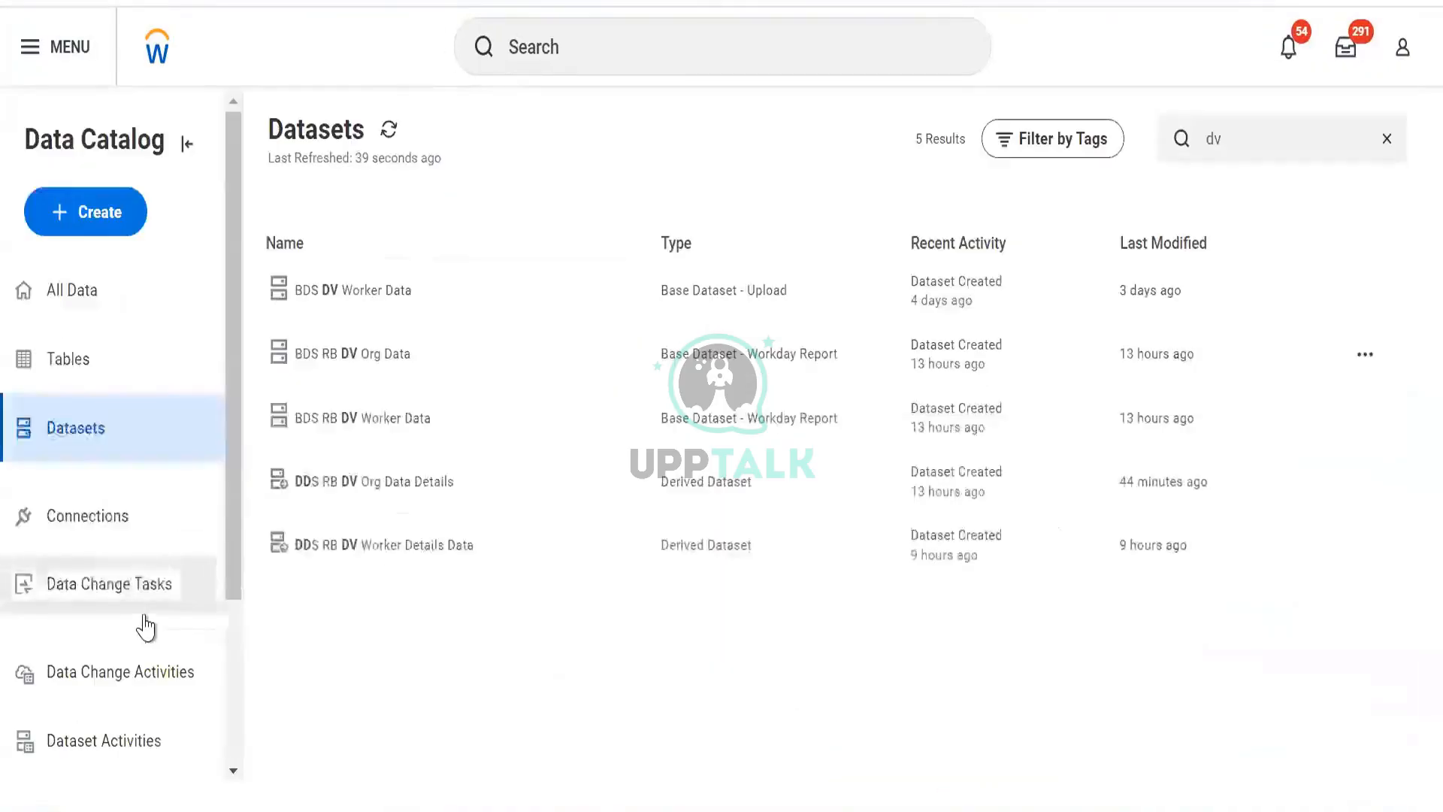
{"action": "left_click", "coordinate": [145, 622]}
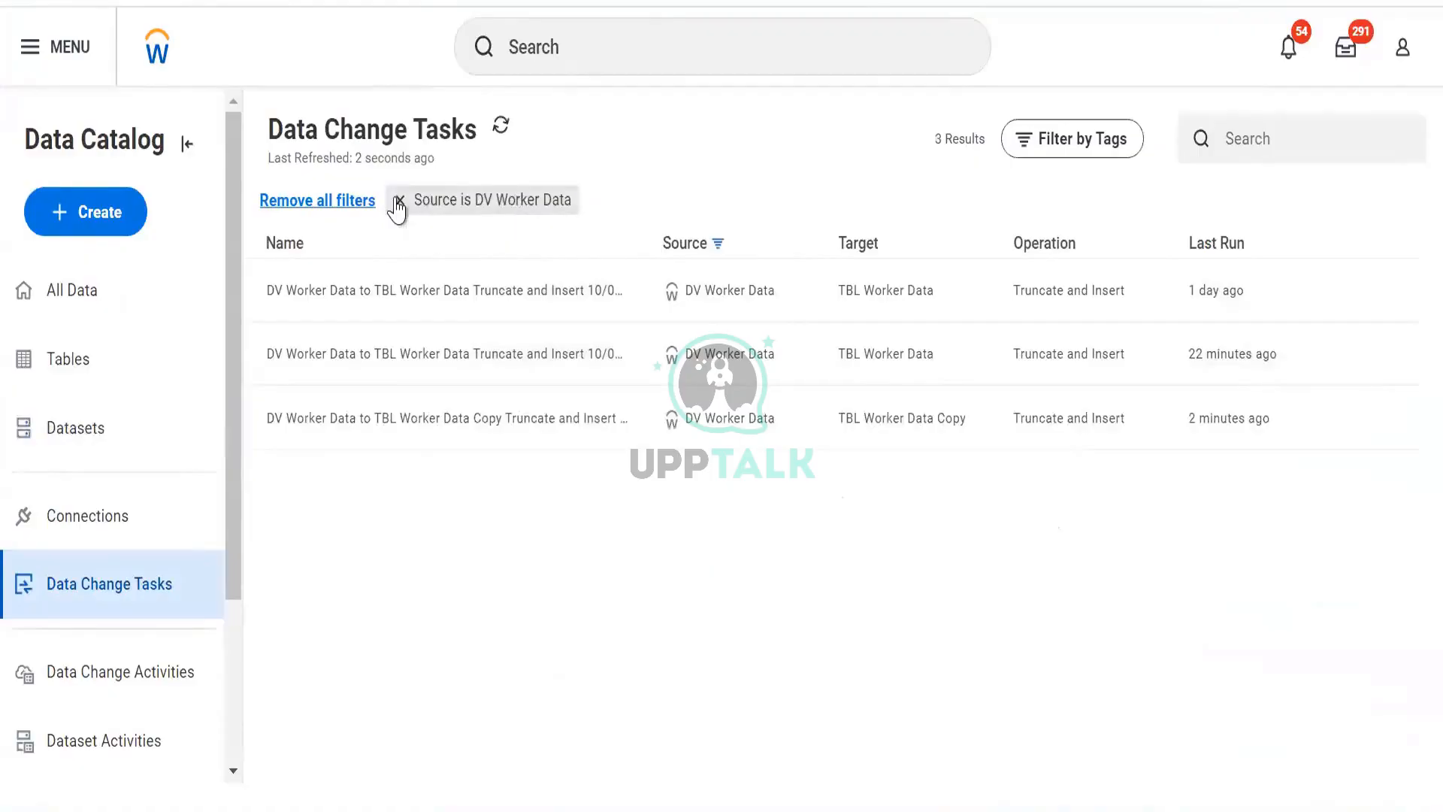
{"action": "left_click", "coordinate": [398, 202]}
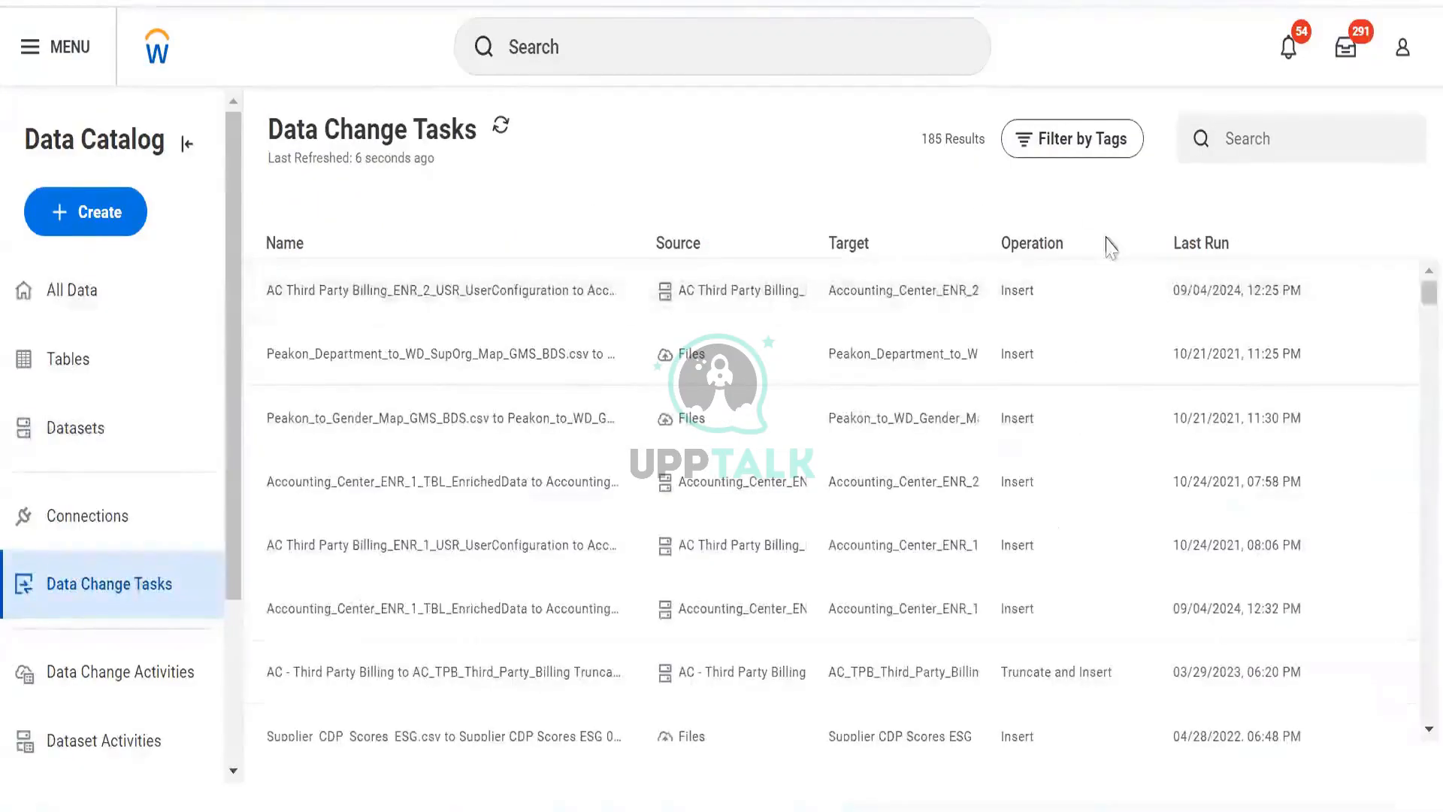
- Review the Data Change Activities and Dataset Activities lists for the status of recent runs
{"action": "left_click", "coordinate": [139, 691]}
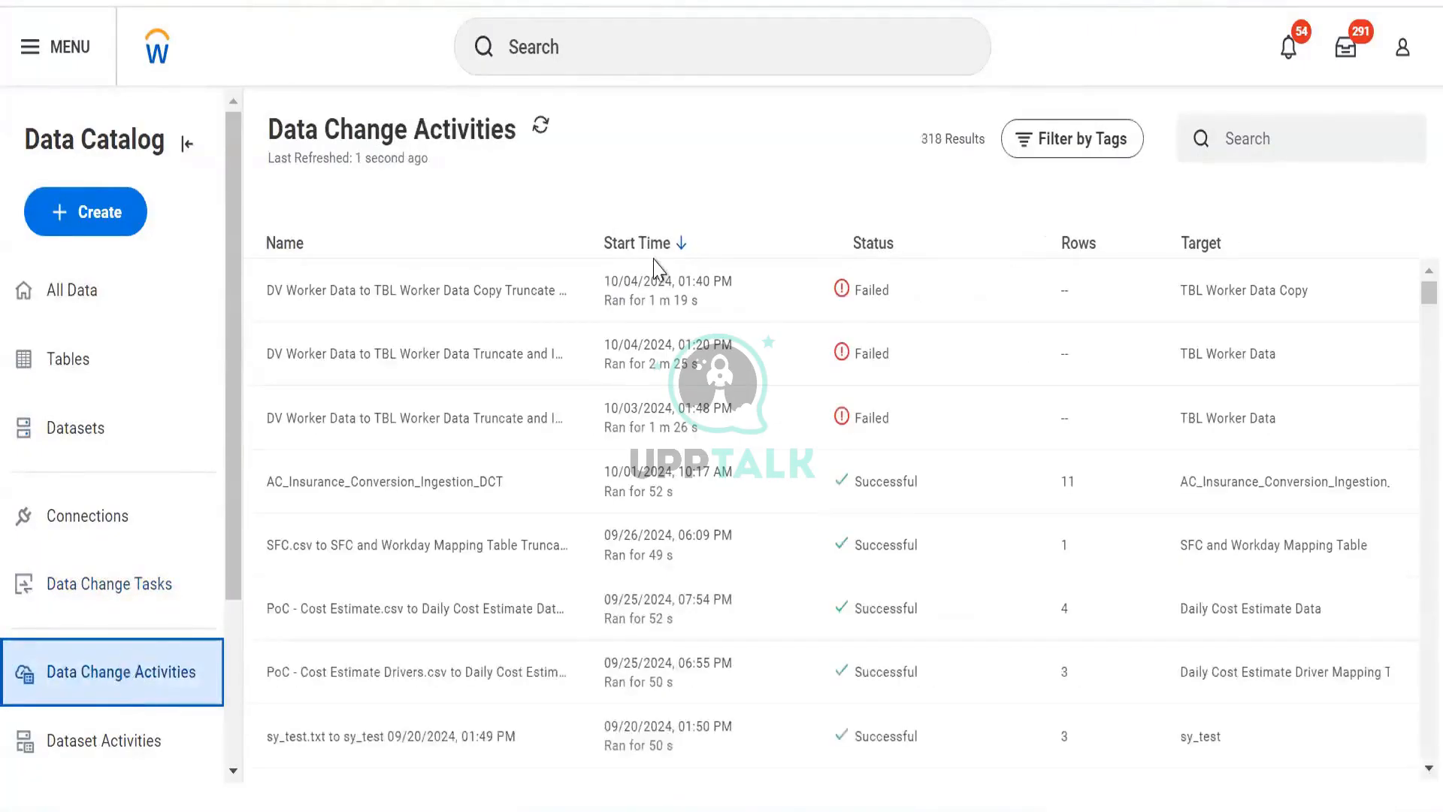
{"action": "left_click", "coordinate": [111, 744]}
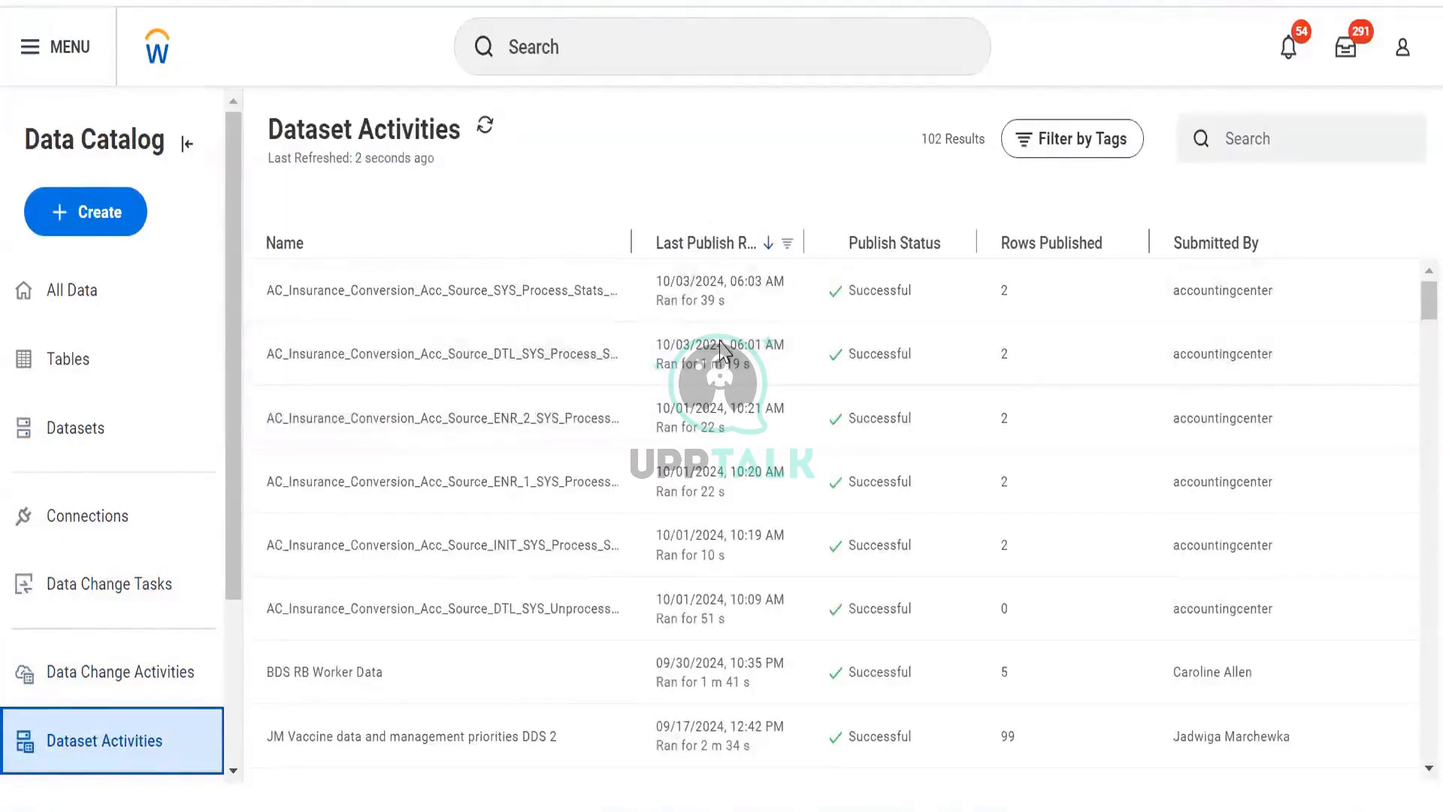
{"action": "scroll", "coordinate": [717, 324], "scroll_direction": "down", "scroll_amount": 5}
{"action": "scroll", "coordinate": [710, 325], "scroll_direction": "up", "scroll_amount": 5}
{"action": "scroll", "coordinate": [699, 327], "scroll_direction": "down", "scroll_amount": 4}
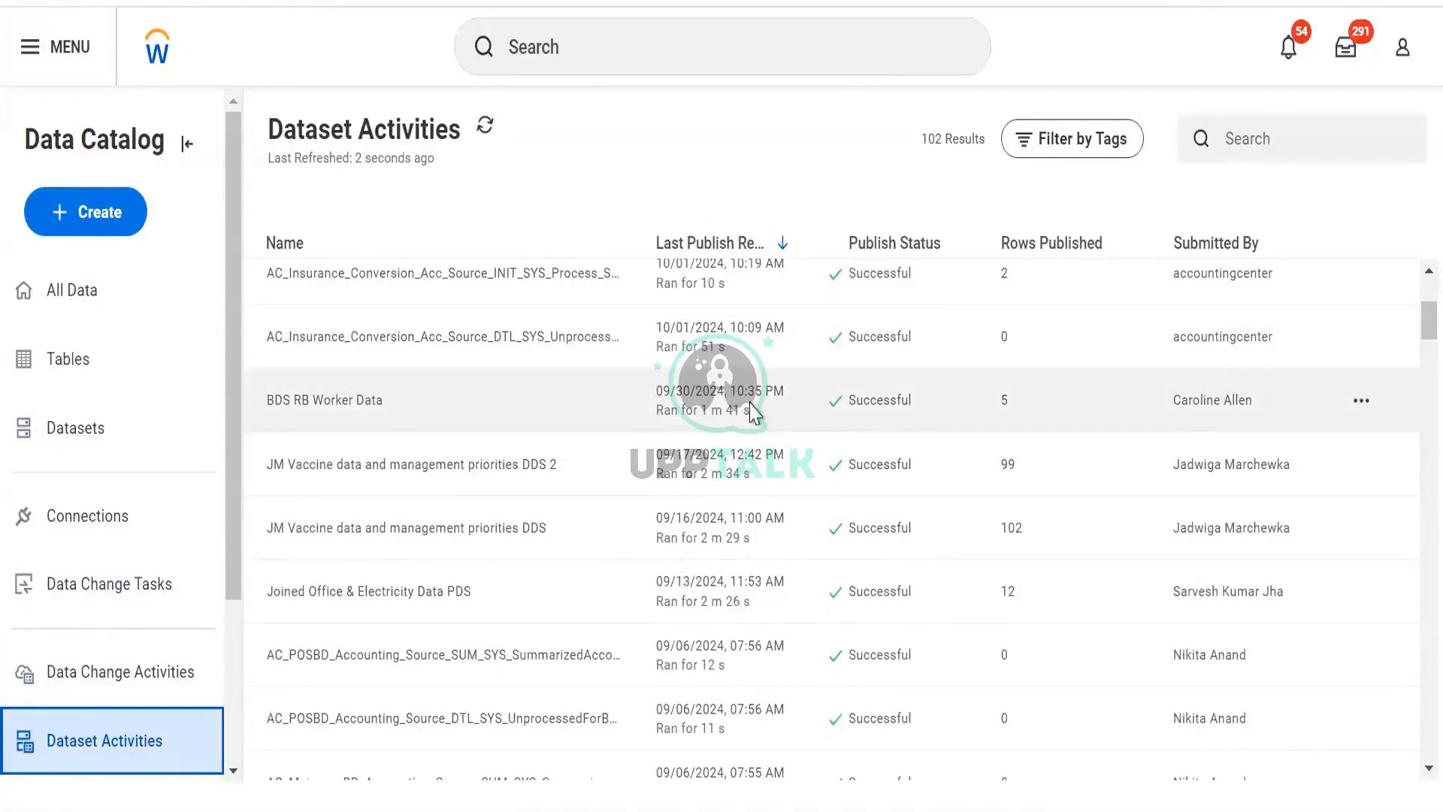
{"action": "scroll", "coordinate": [750, 410], "scroll_direction": "up", "scroll_amount": 4}
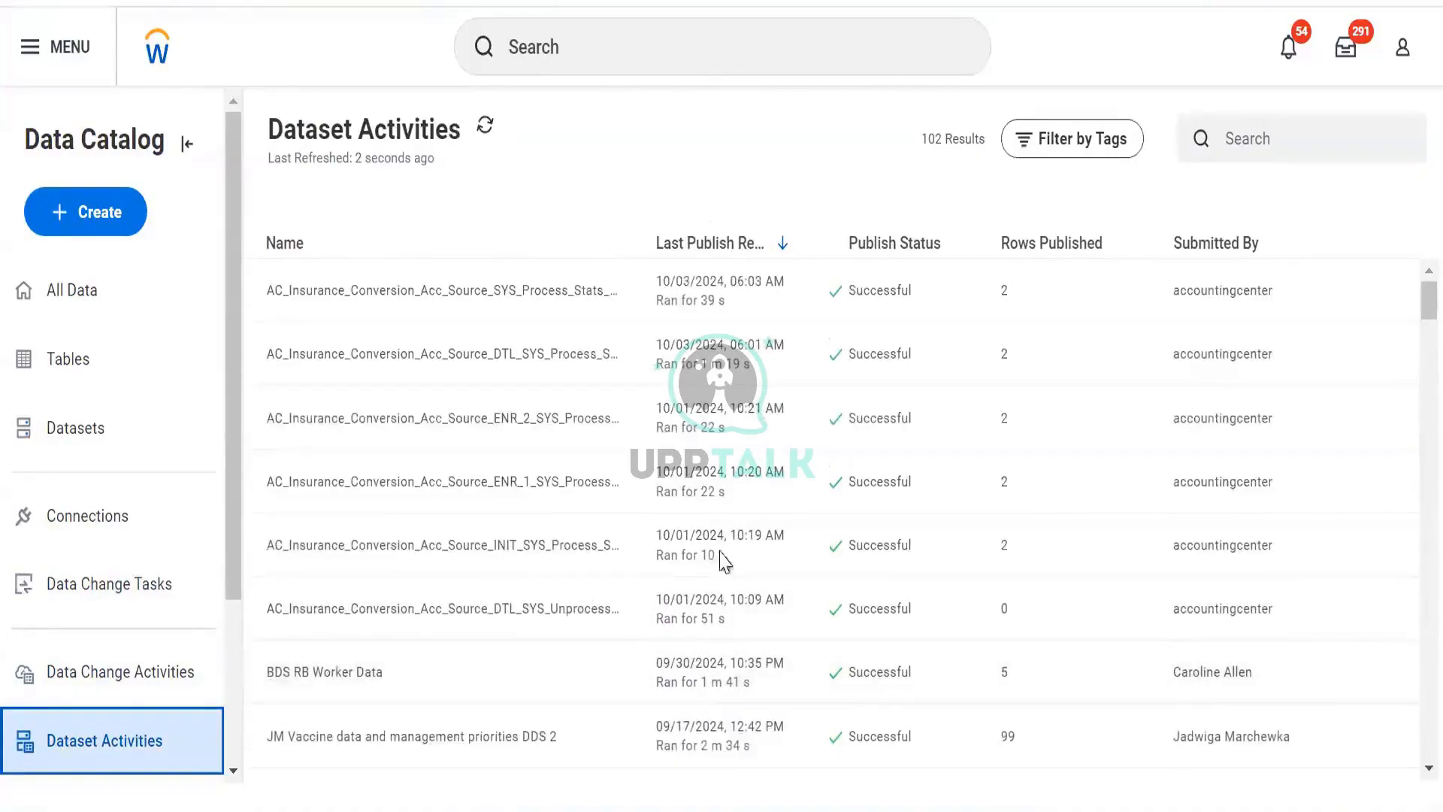
{"action": "left_click", "coordinate": [123, 673]}
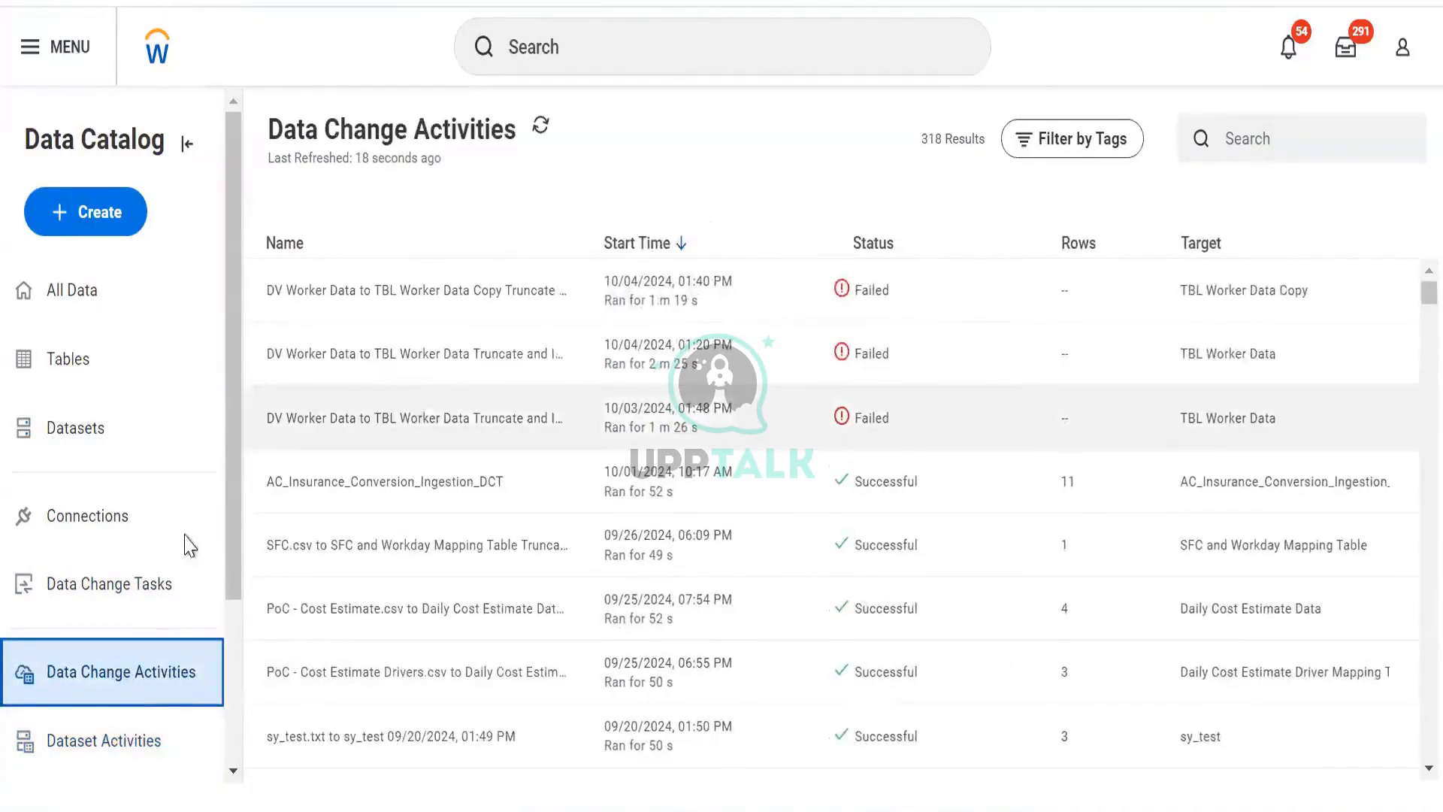
{"action": "scroll", "coordinate": [412, 406], "scroll_direction": "down", "scroll_amount": 2}
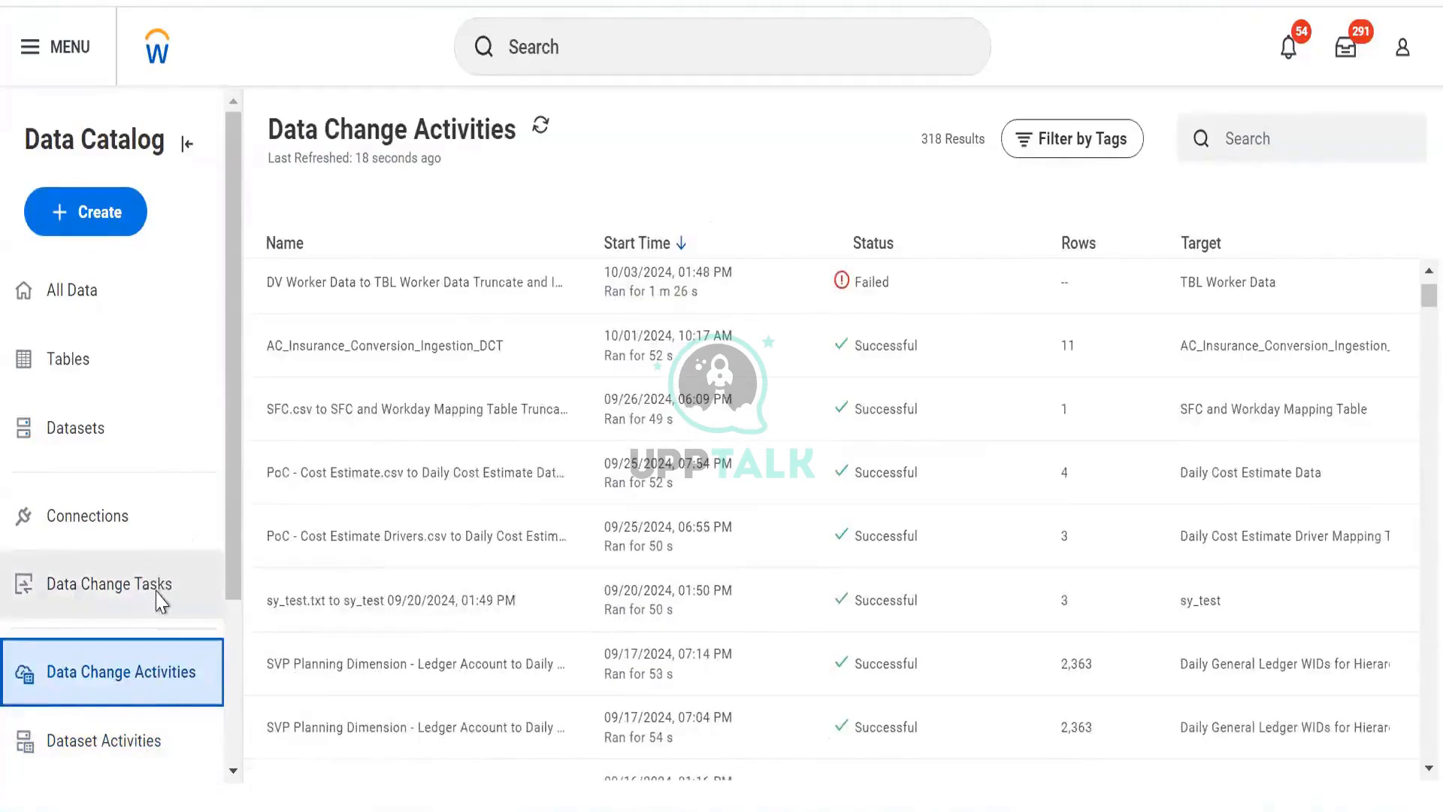
{"action": "scroll", "coordinate": [156, 579], "scroll_direction": "down", "scroll_amount": 3}
{"action": "scroll", "coordinate": [156, 573], "scroll_direction": "up", "scroll_amount": 3}
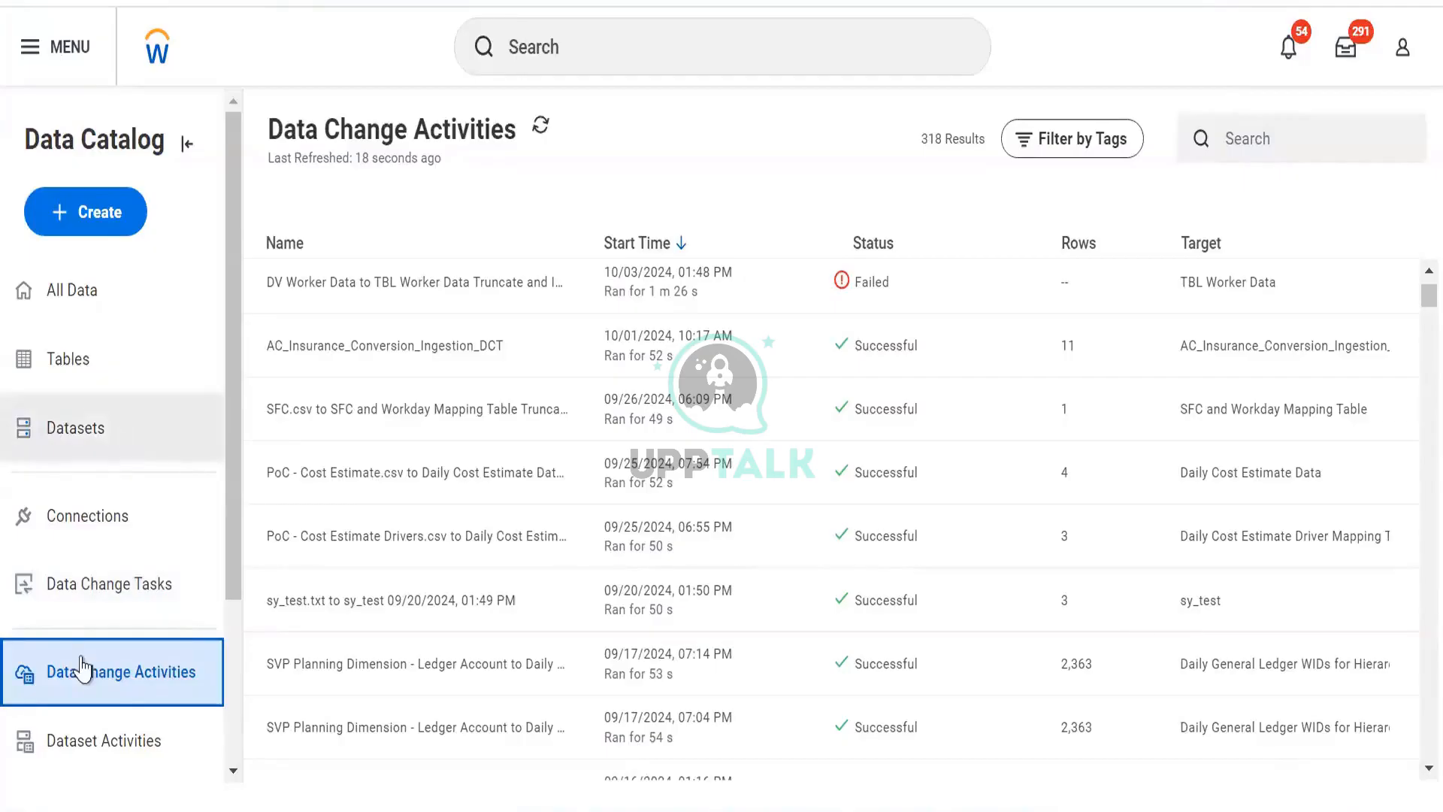
- Browse datasets, data change tasks and dataset activities, sorting dataset activities by last publish request descending
{"action": "left_click", "coordinate": [56, 455]}
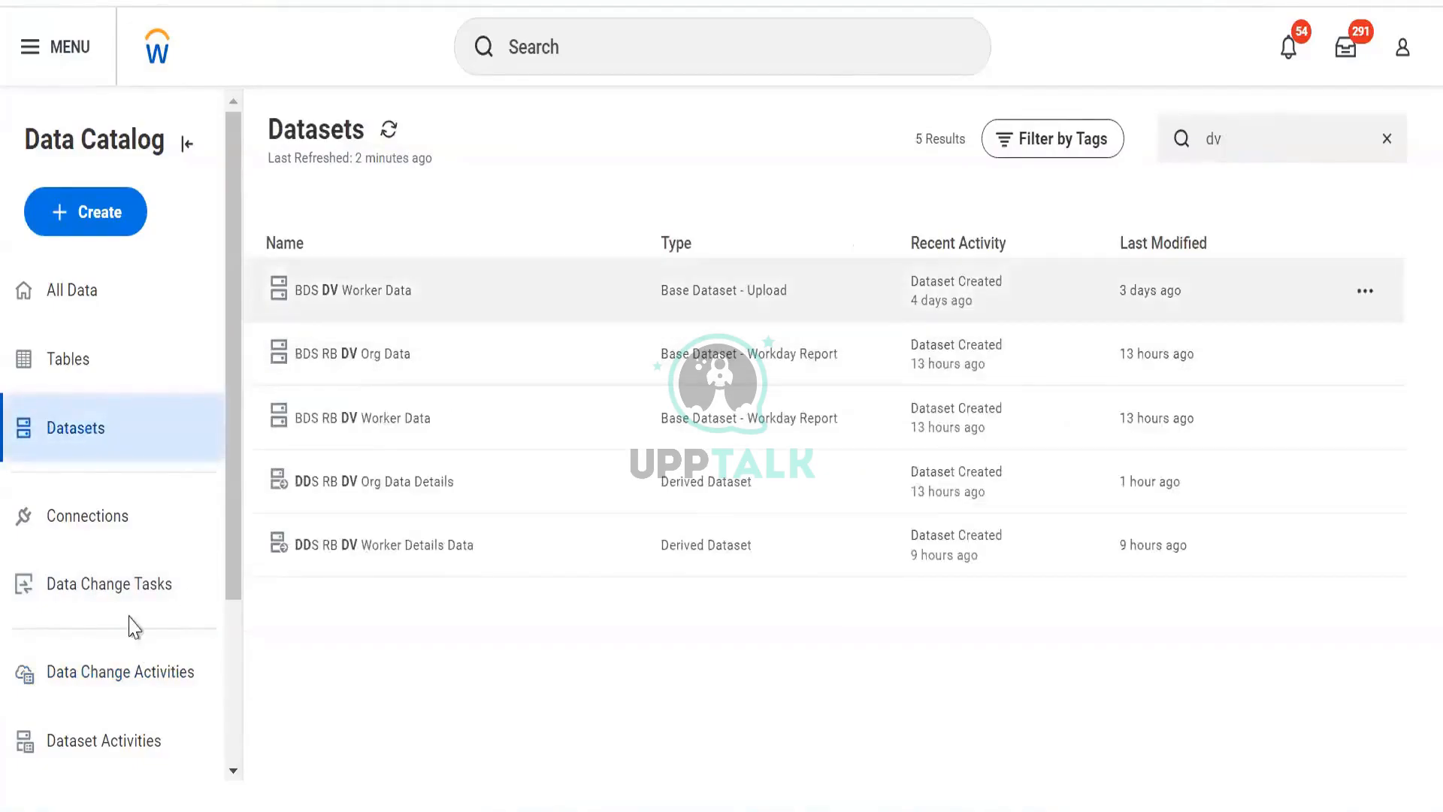
{"action": "left_click", "coordinate": [107, 597]}
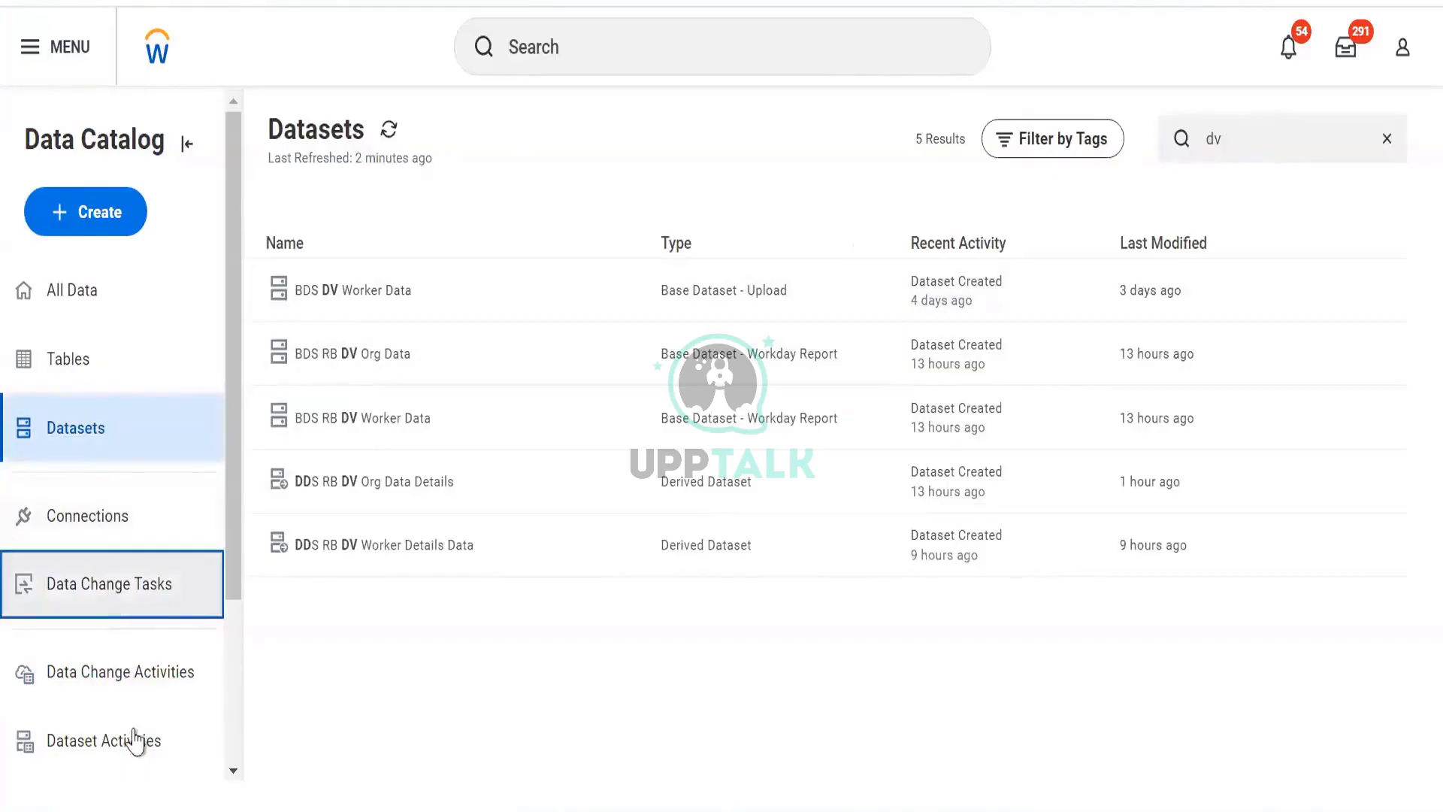
{"action": "left_click", "coordinate": [135, 740]}
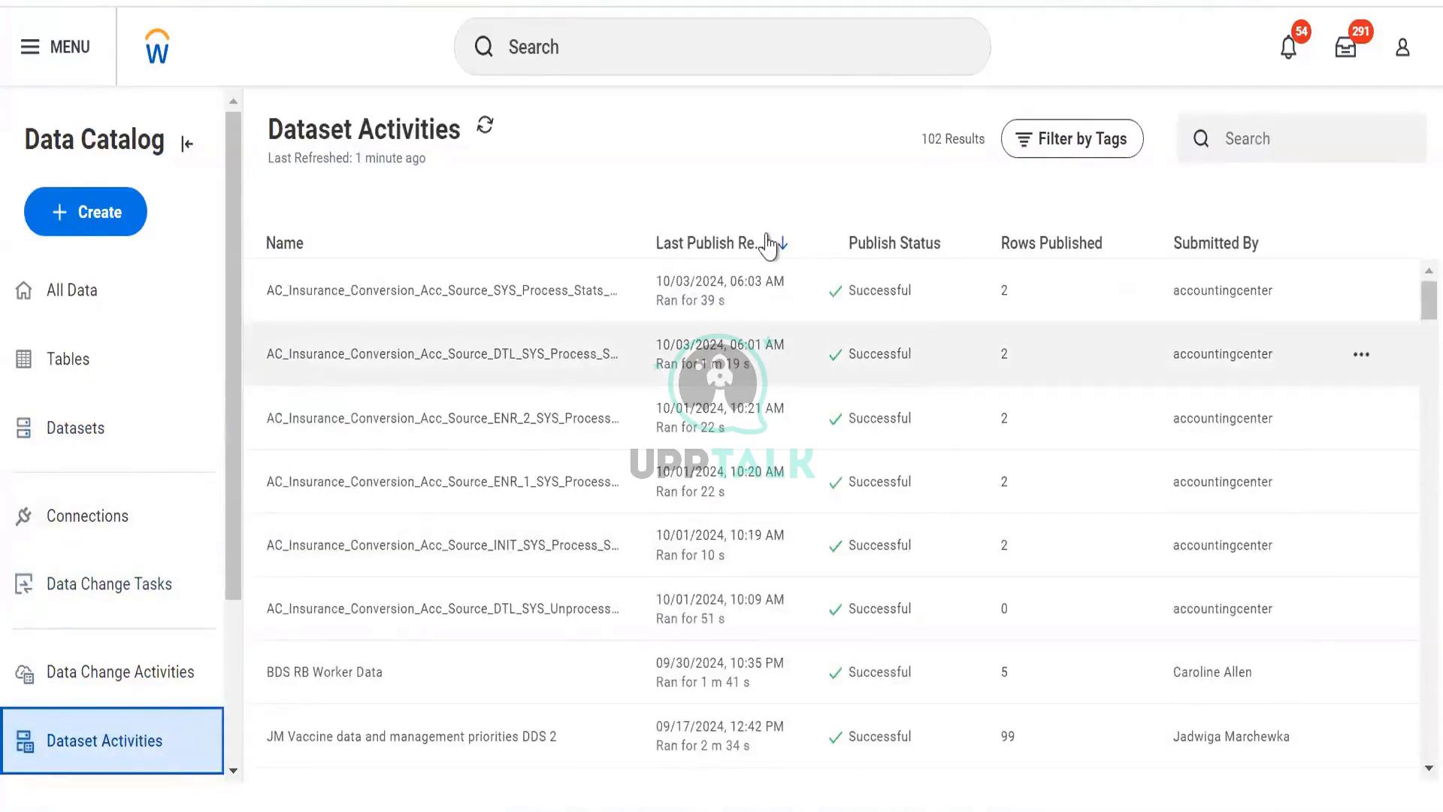
{"action": "left_click", "coordinate": [742, 242]}
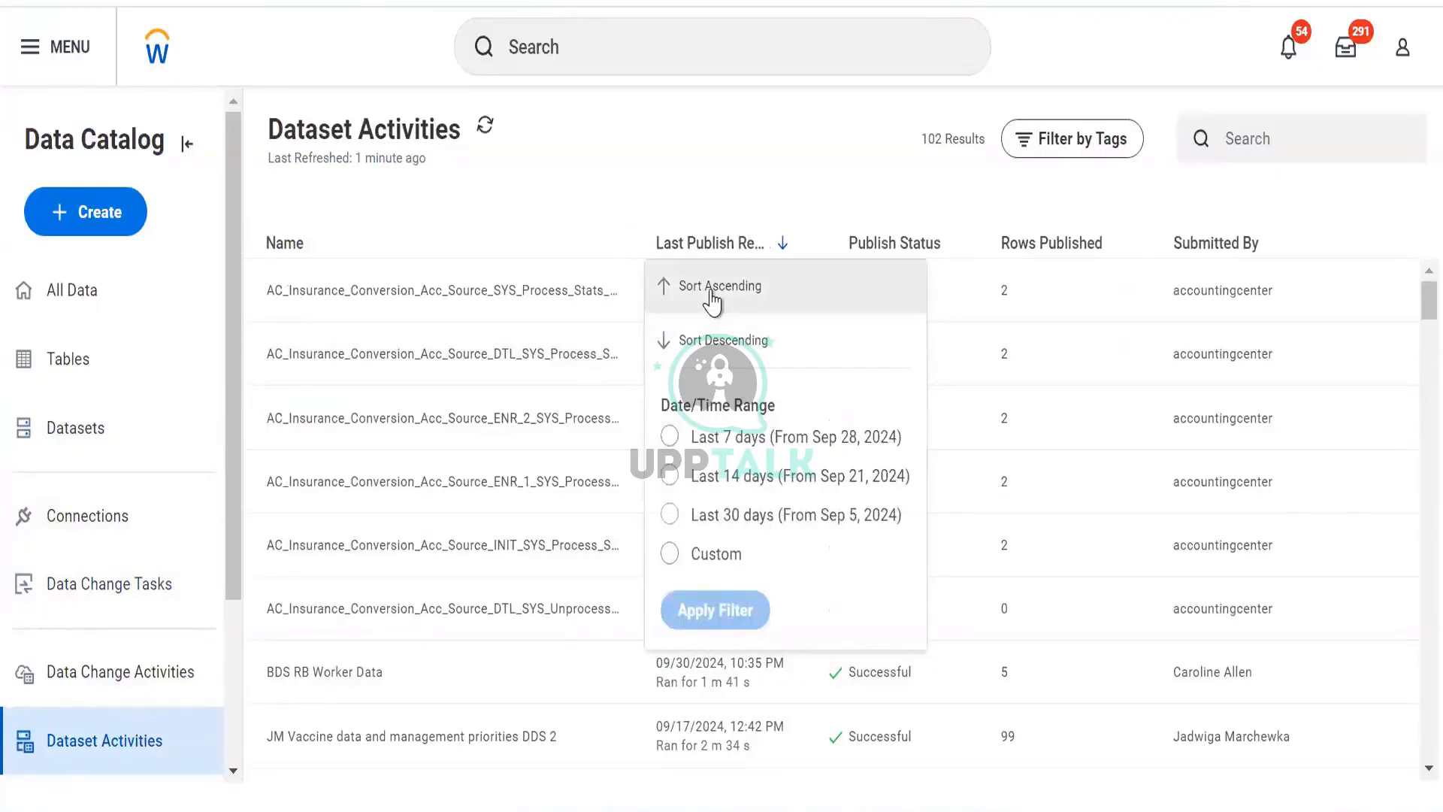
{"action": "left_click", "coordinate": [723, 334]}
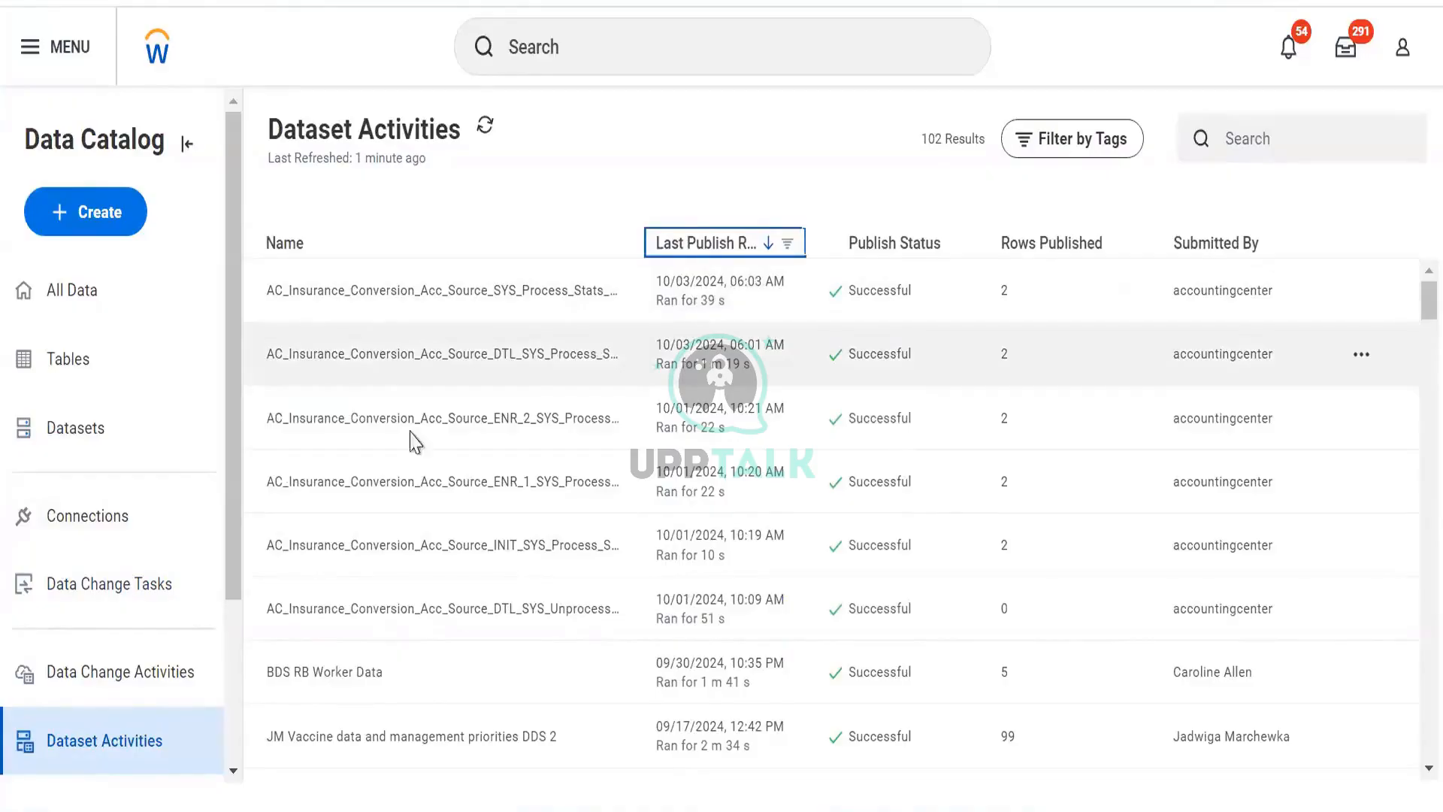
{"action": "scroll", "coordinate": [214, 573], "scroll_direction": "down", "scroll_amount": 3}
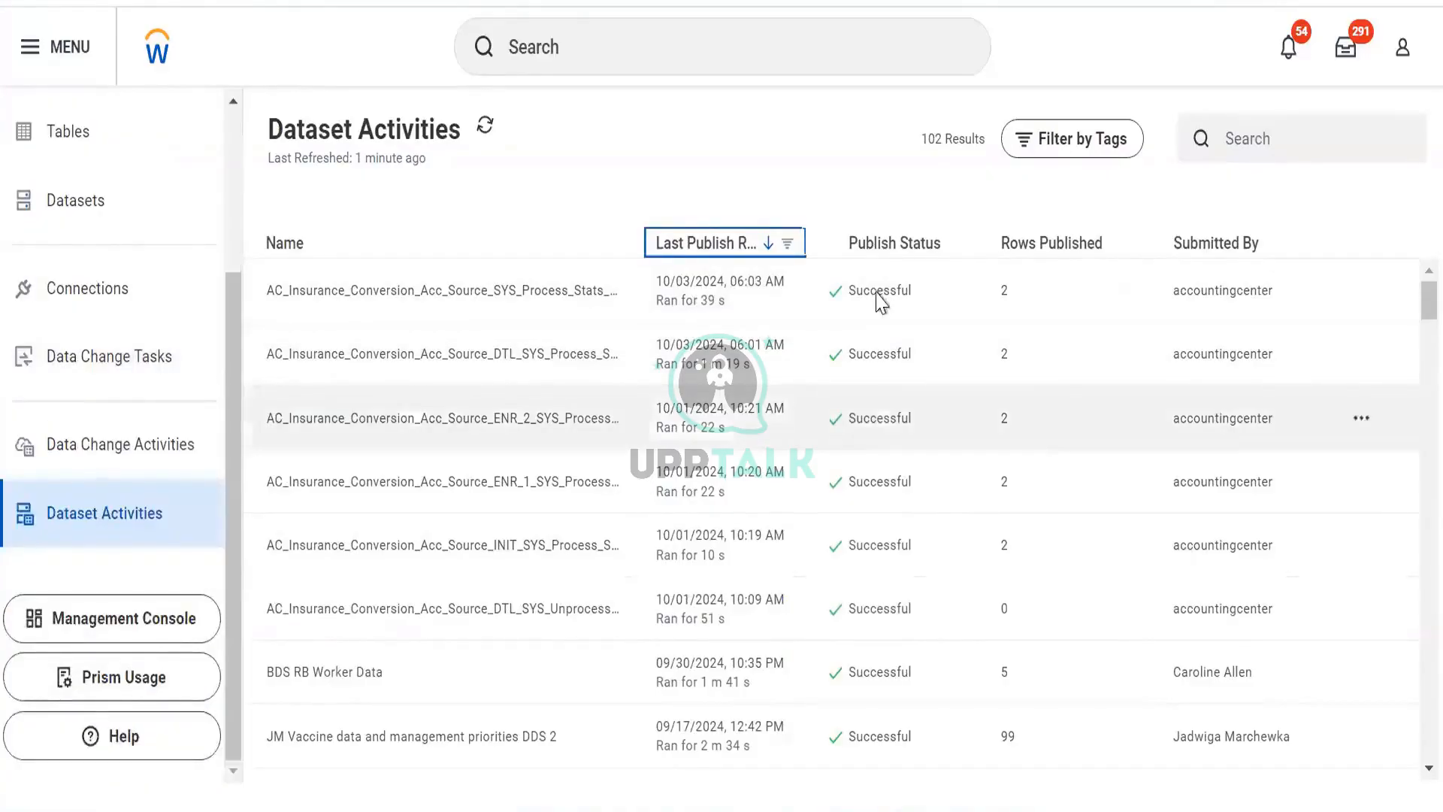
{"action": "scroll", "coordinate": [853, 374], "scroll_direction": "down", "scroll_amount": 10}
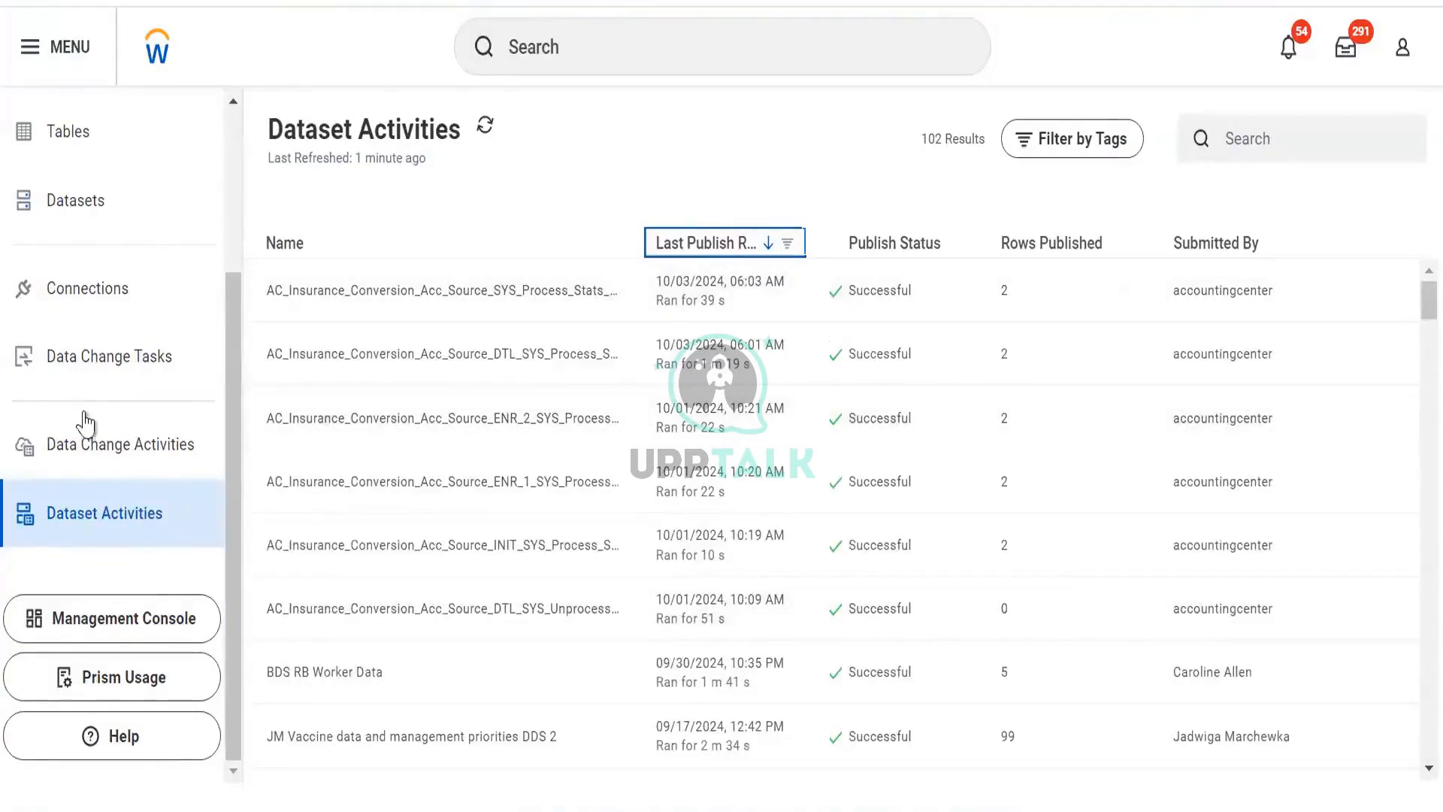
{"action": "left_click", "coordinate": [91, 444]}
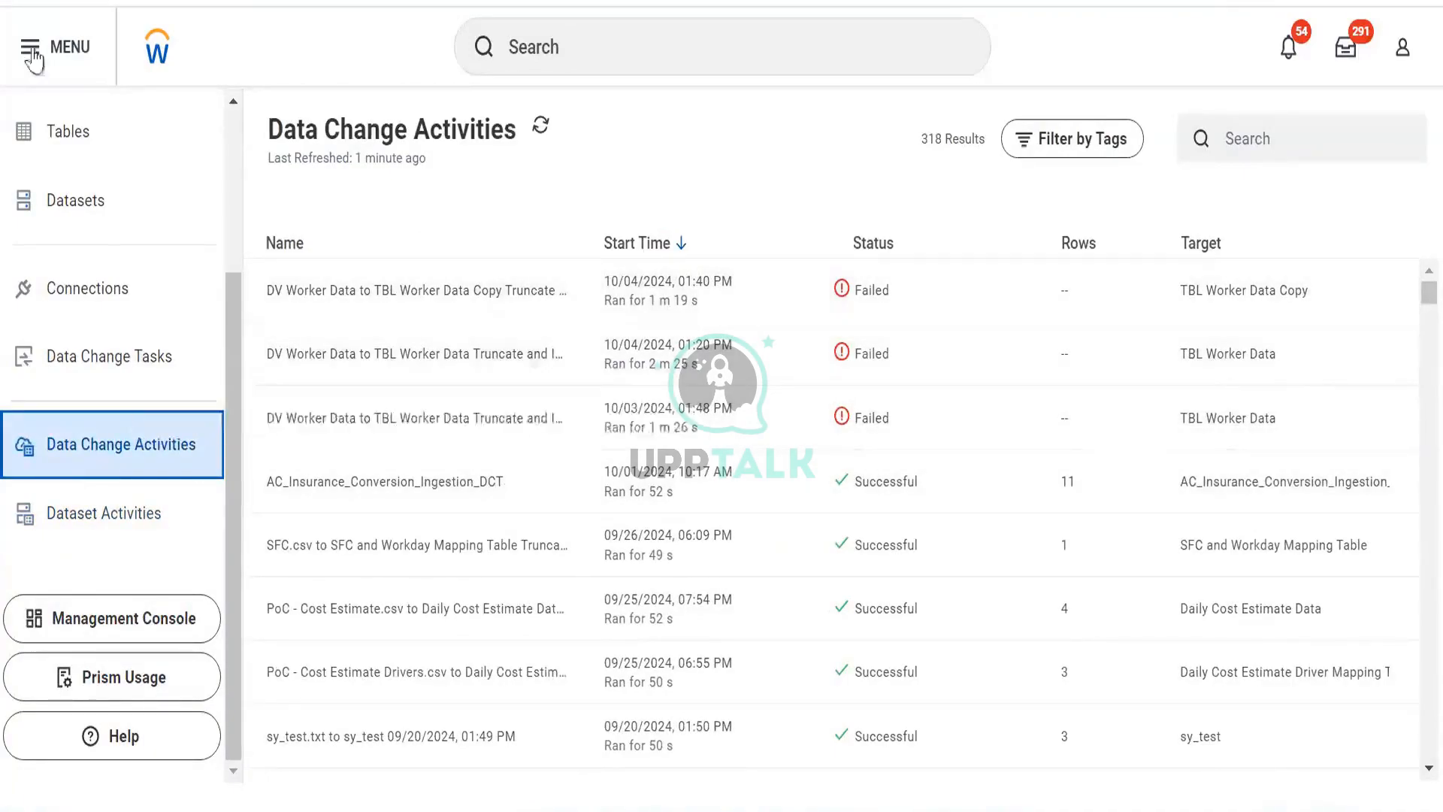
{"action": "scroll", "coordinate": [100, 360], "scroll_direction": "up", "scroll_amount": 3}
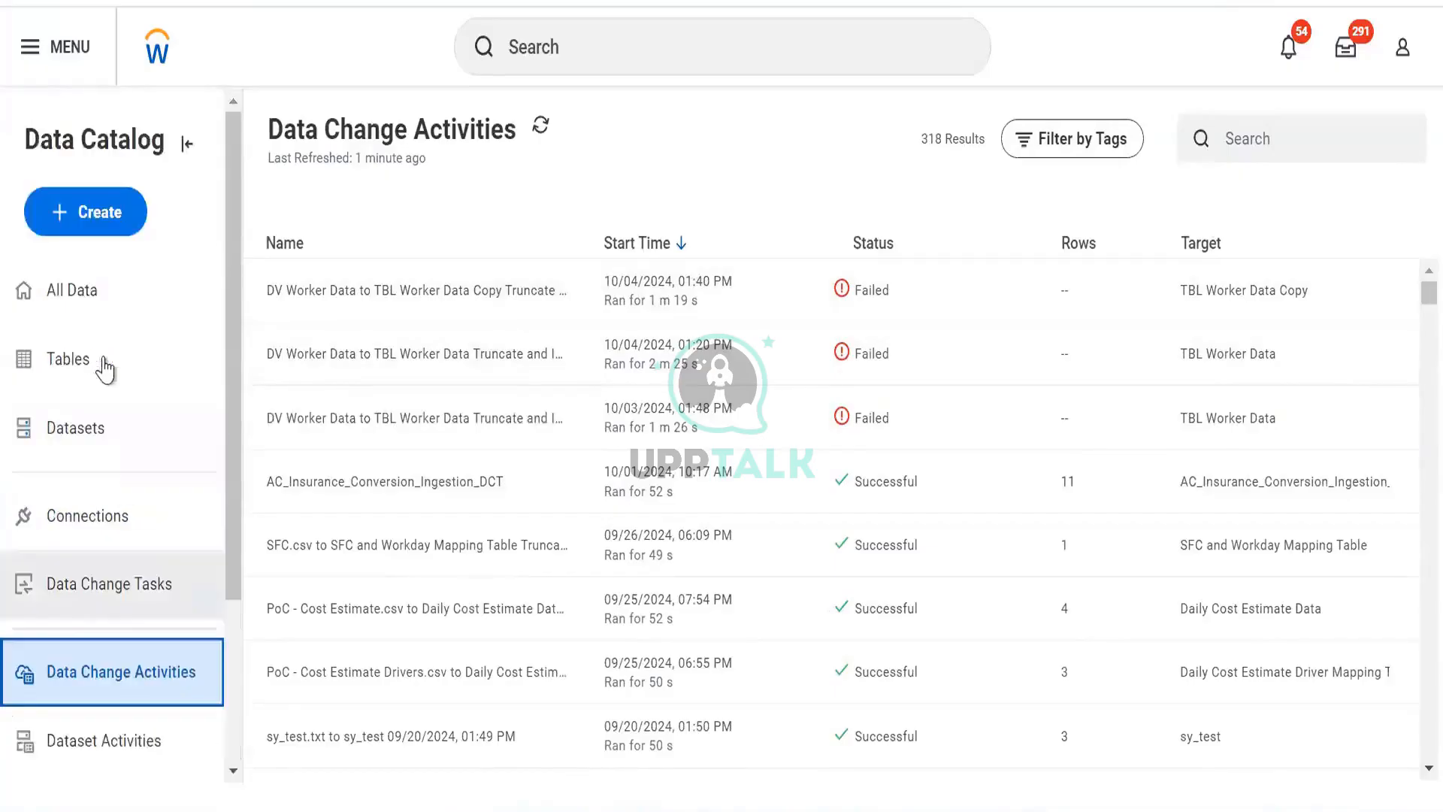
- From All Data, open the sharing settings for the DDS RB DV Worker Details Data dataset
{"action": "left_click", "coordinate": [90, 290]}
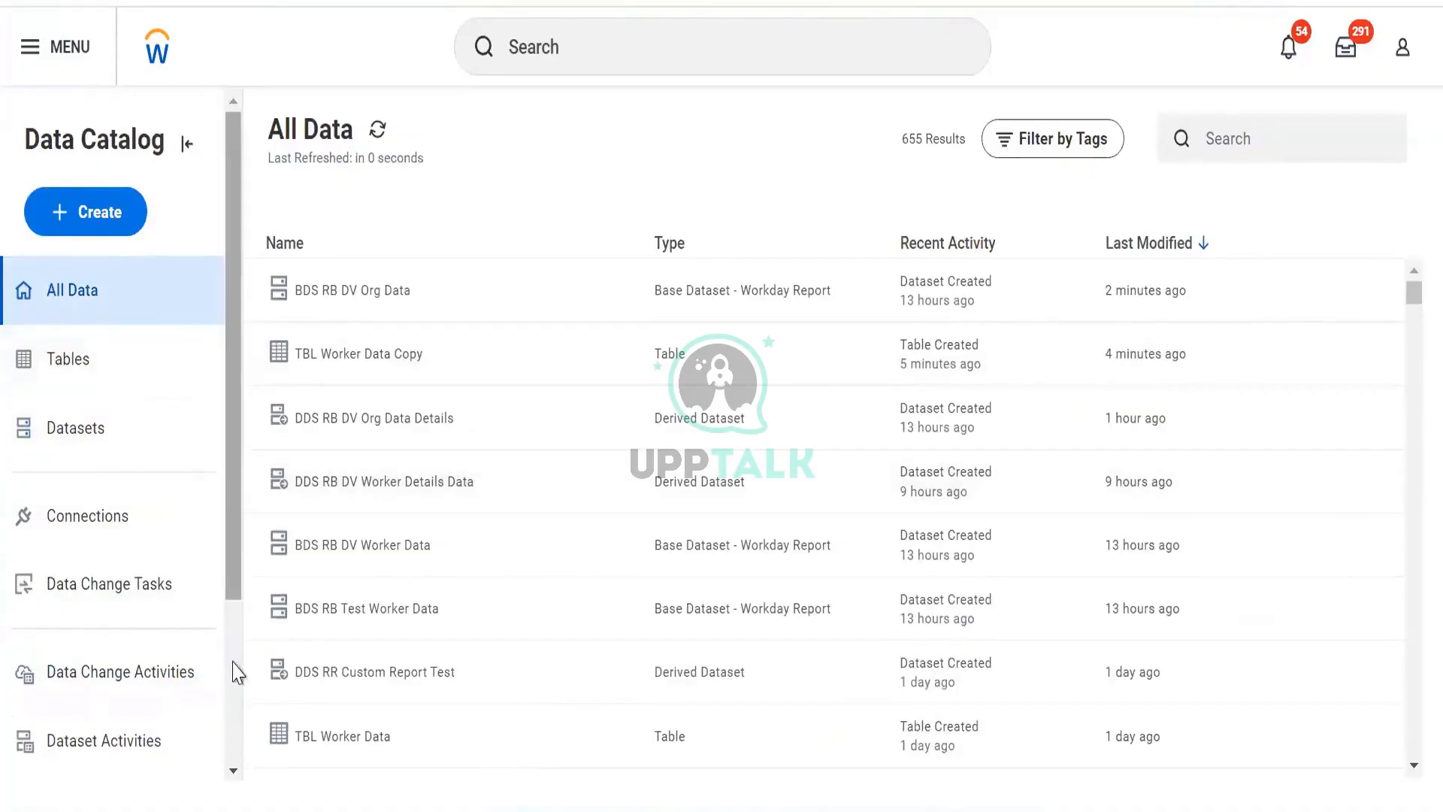
{"action": "scroll", "coordinate": [235, 621], "scroll_direction": "down", "scroll_amount": 3}
{"action": "scroll", "coordinate": [235, 621], "scroll_direction": "up", "scroll_amount": 3}
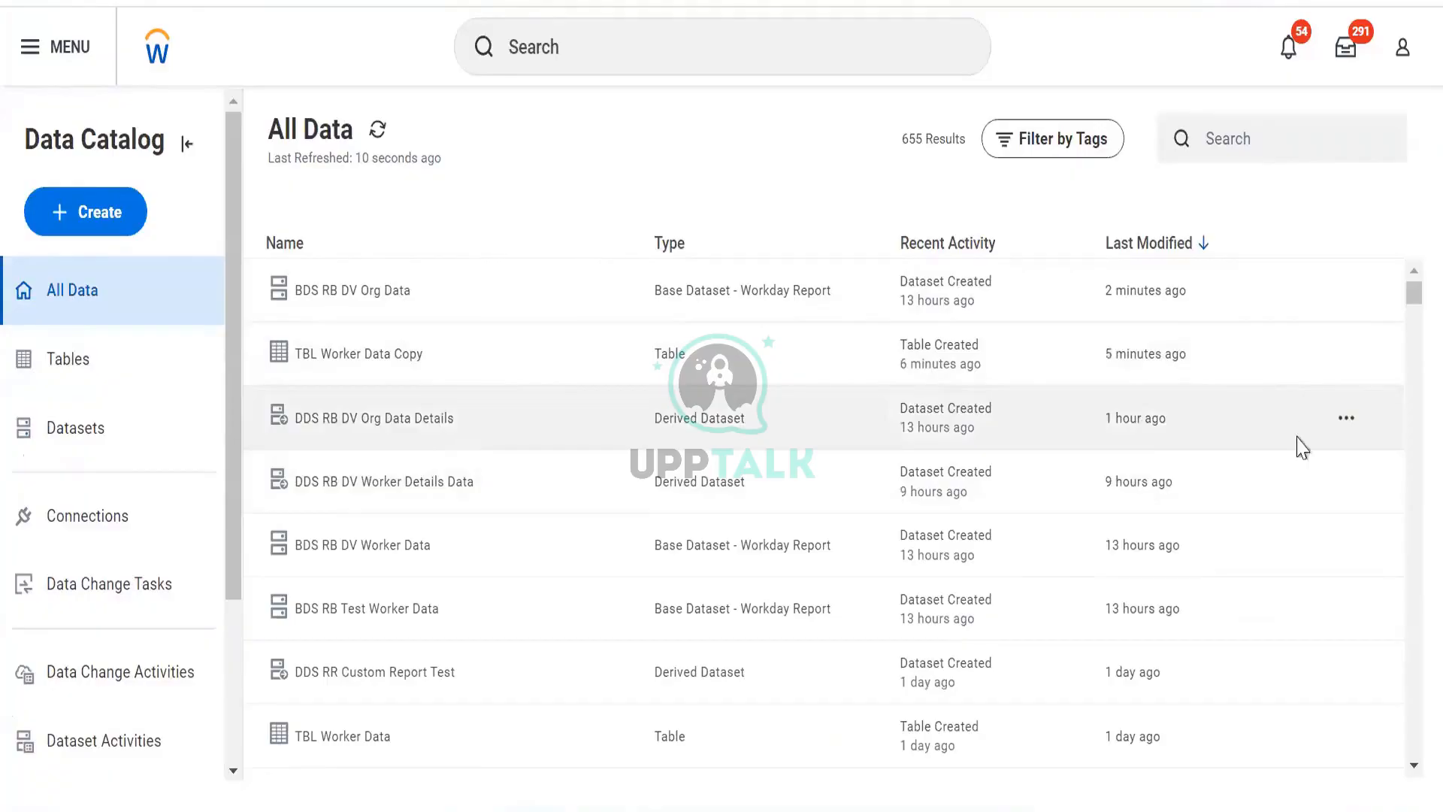
{"action": "left_click", "coordinate": [1344, 483]}
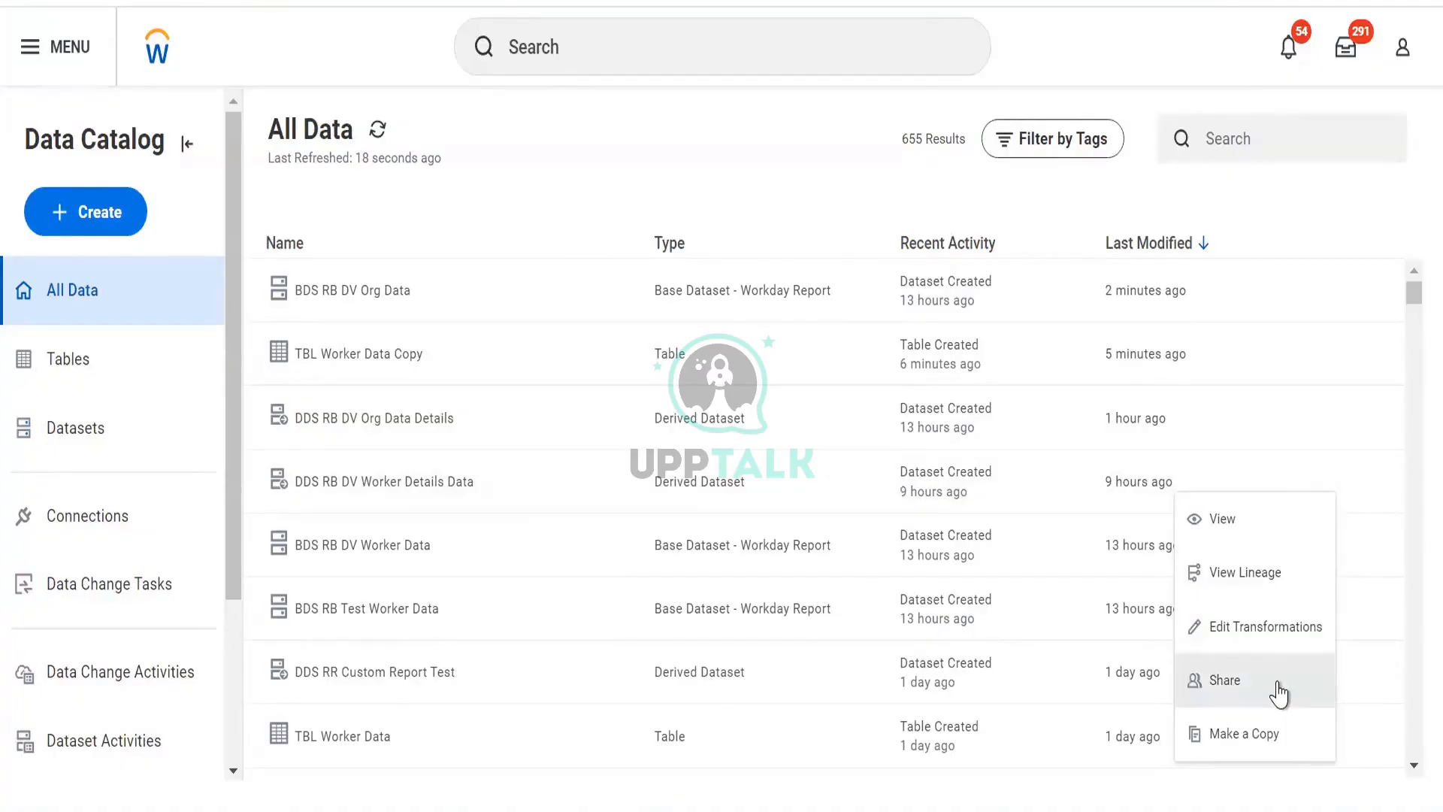
{"action": "left_click", "coordinate": [877, 156]}
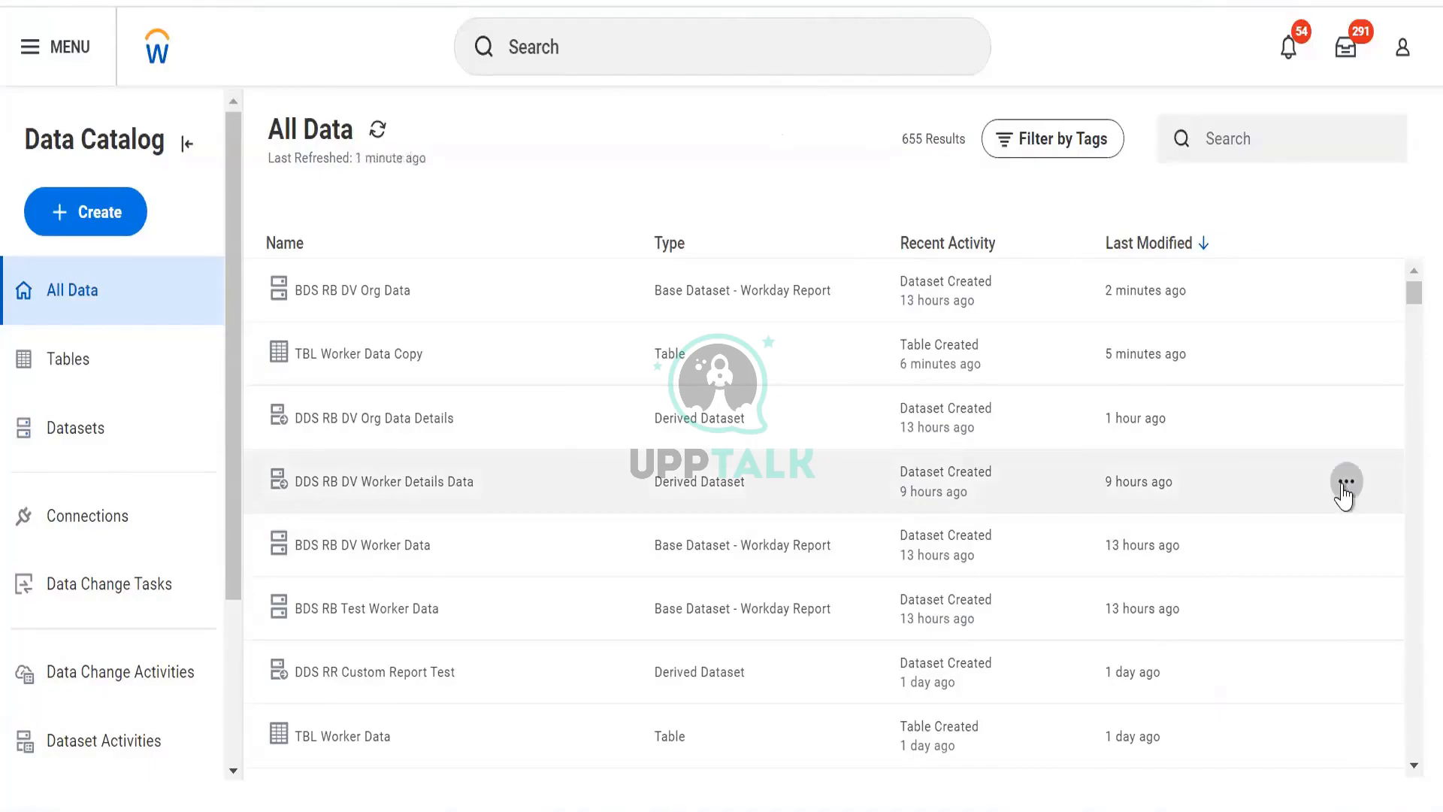
{"action": "left_click", "coordinate": [1344, 482]}
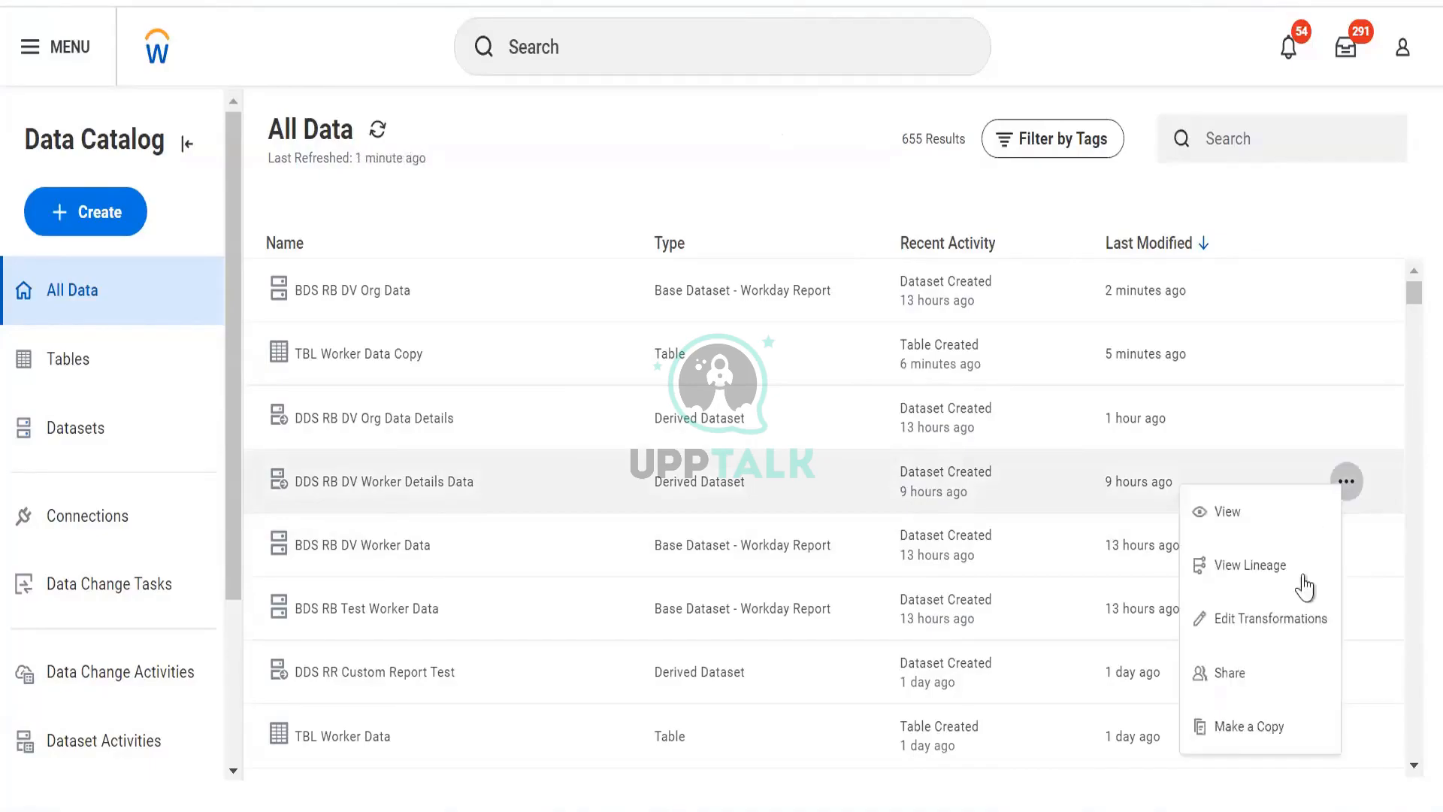
{"action": "left_click", "coordinate": [1265, 690]}
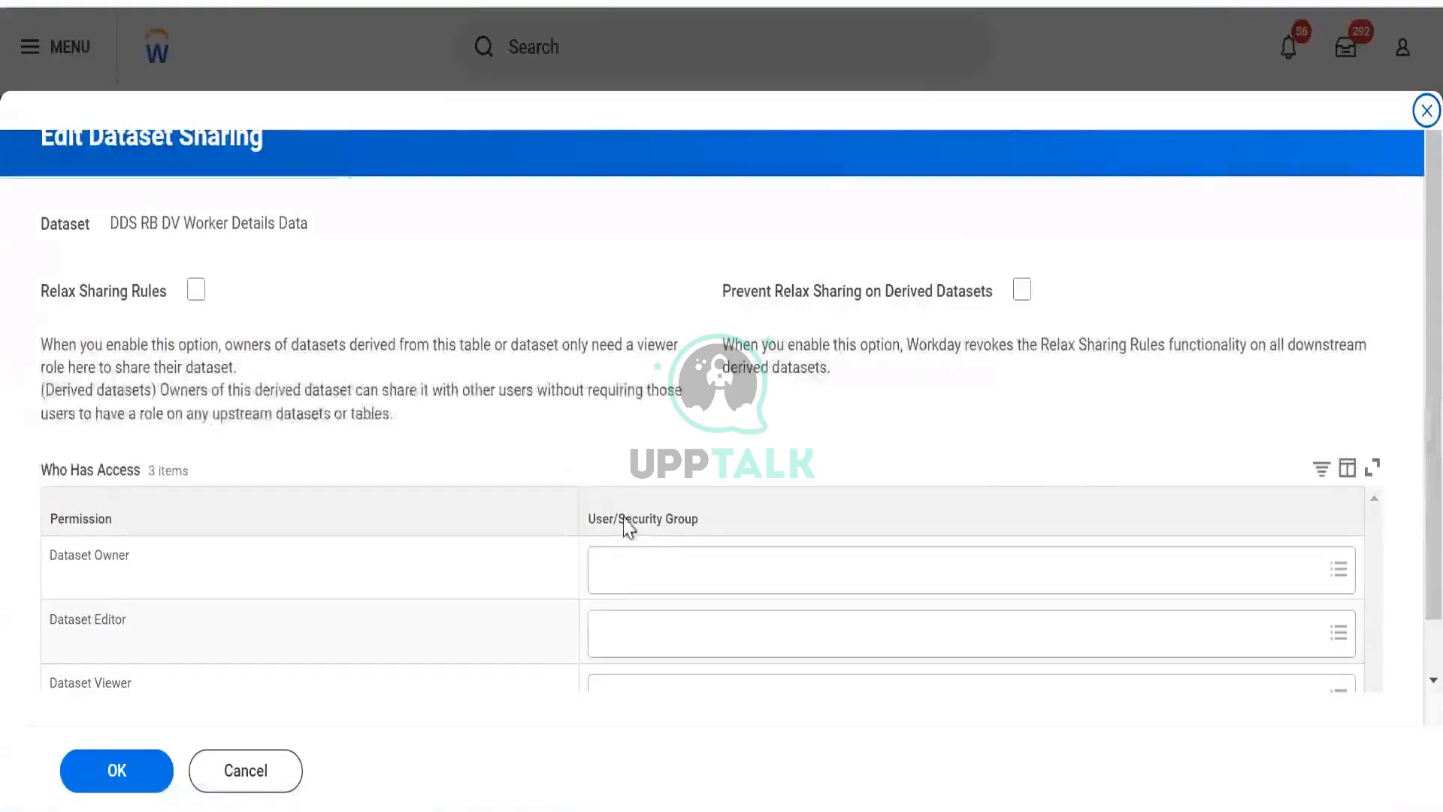
{"action": "left_click", "coordinate": [656, 565]}
{"action": "left_click", "coordinate": [660, 528]}
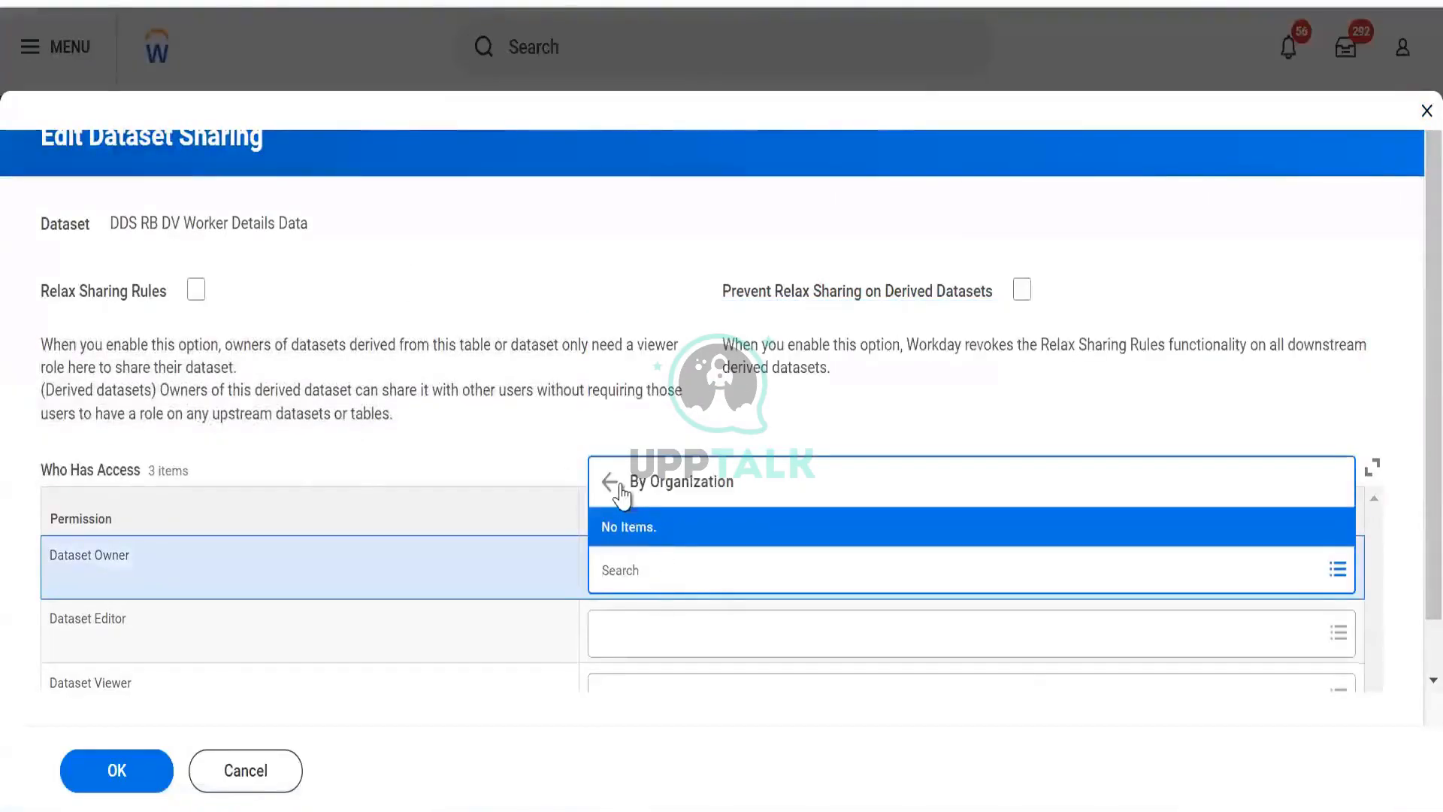
{"action": "left_click", "coordinate": [620, 487]}
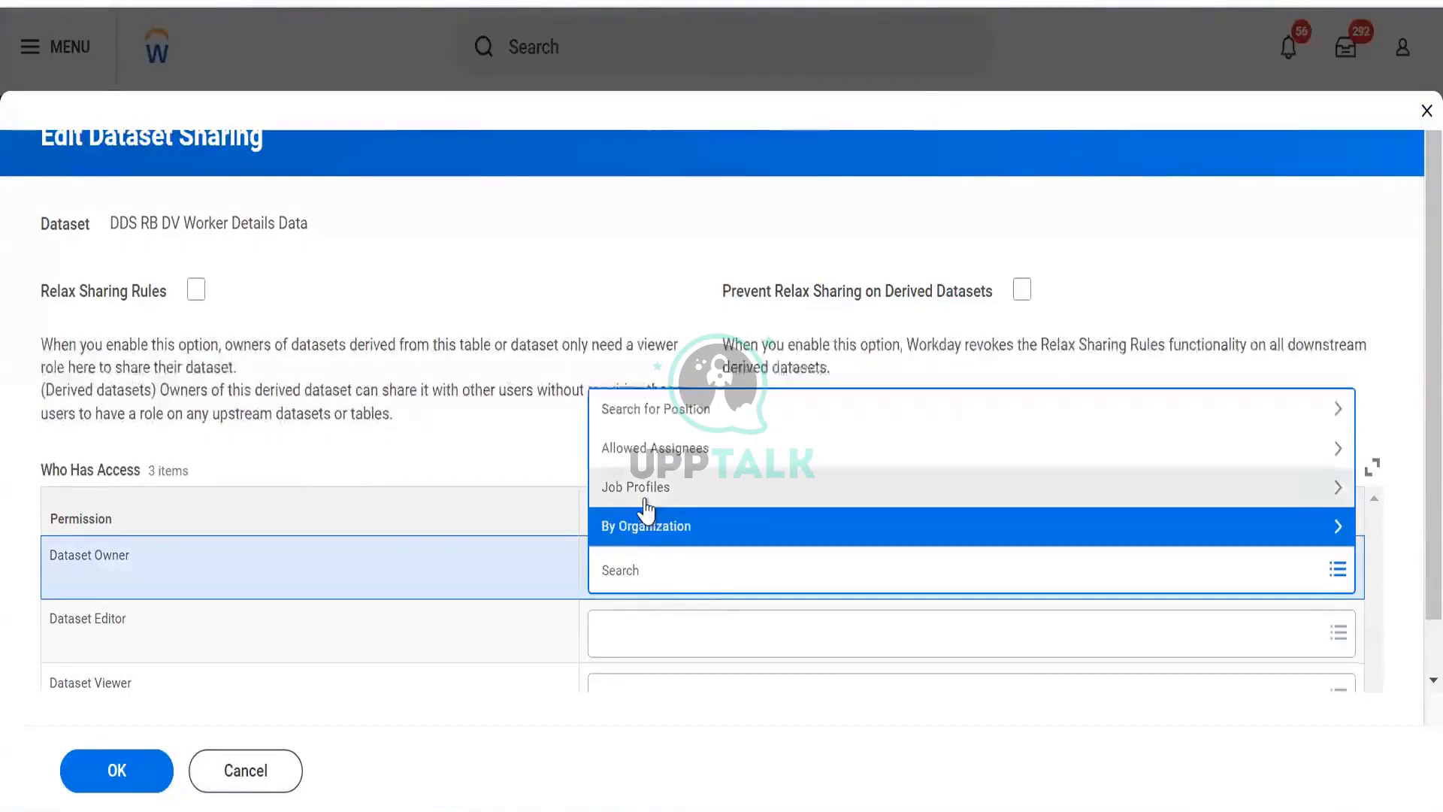
{"action": "left_click", "coordinate": [646, 490]}
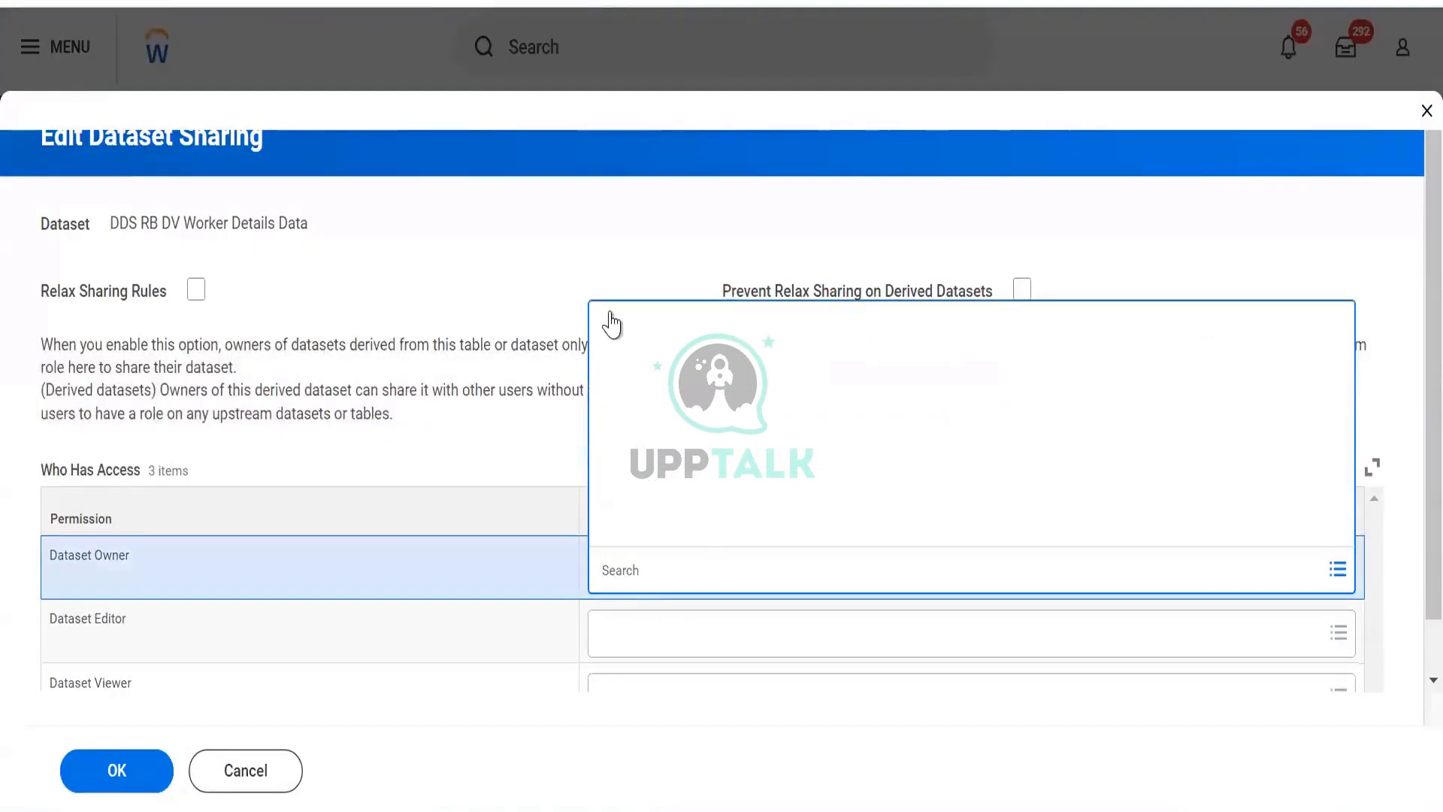
{"action": "left_click", "coordinate": [603, 111]}
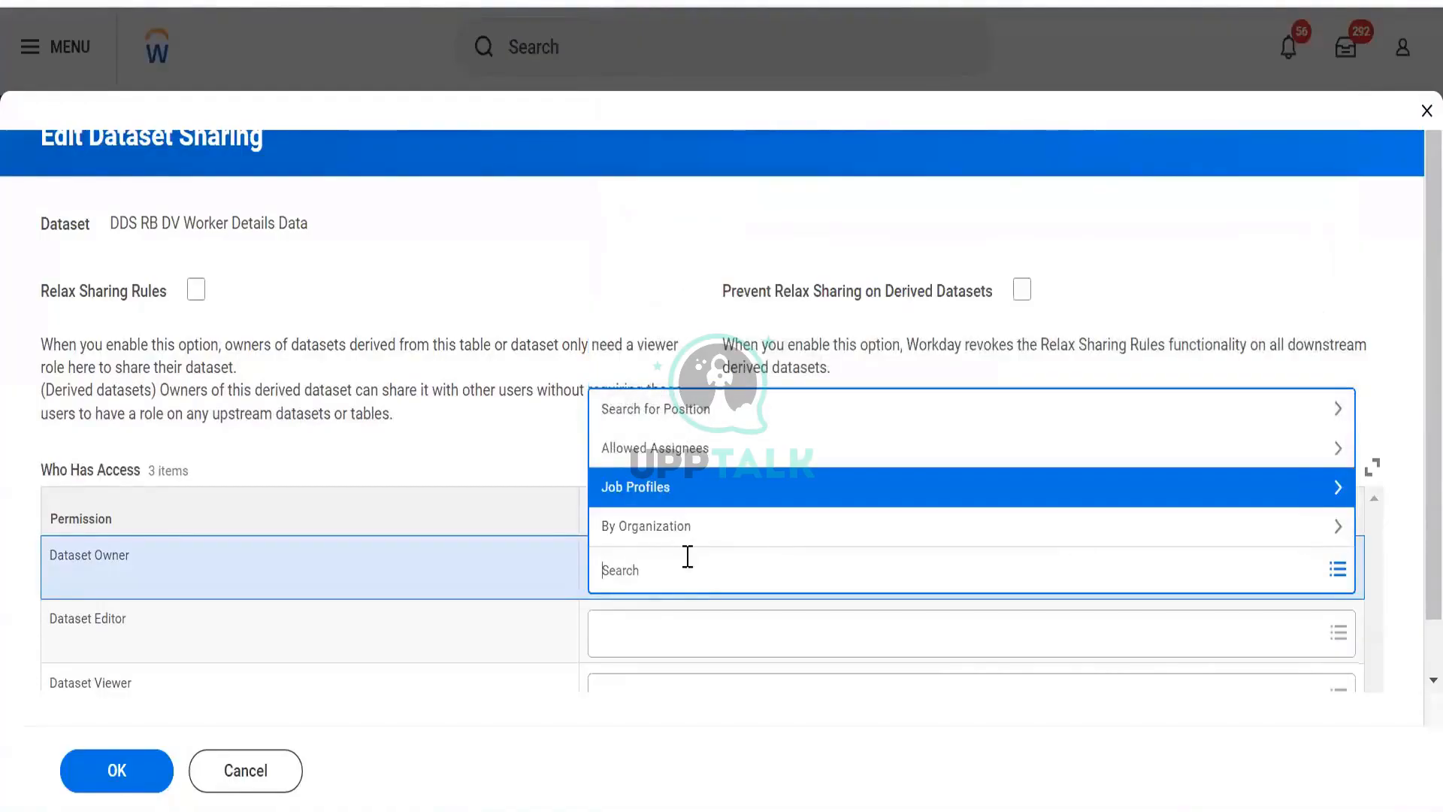
{"action": "type", "text": "admin"}
{"action": "key", "text": "Return"}
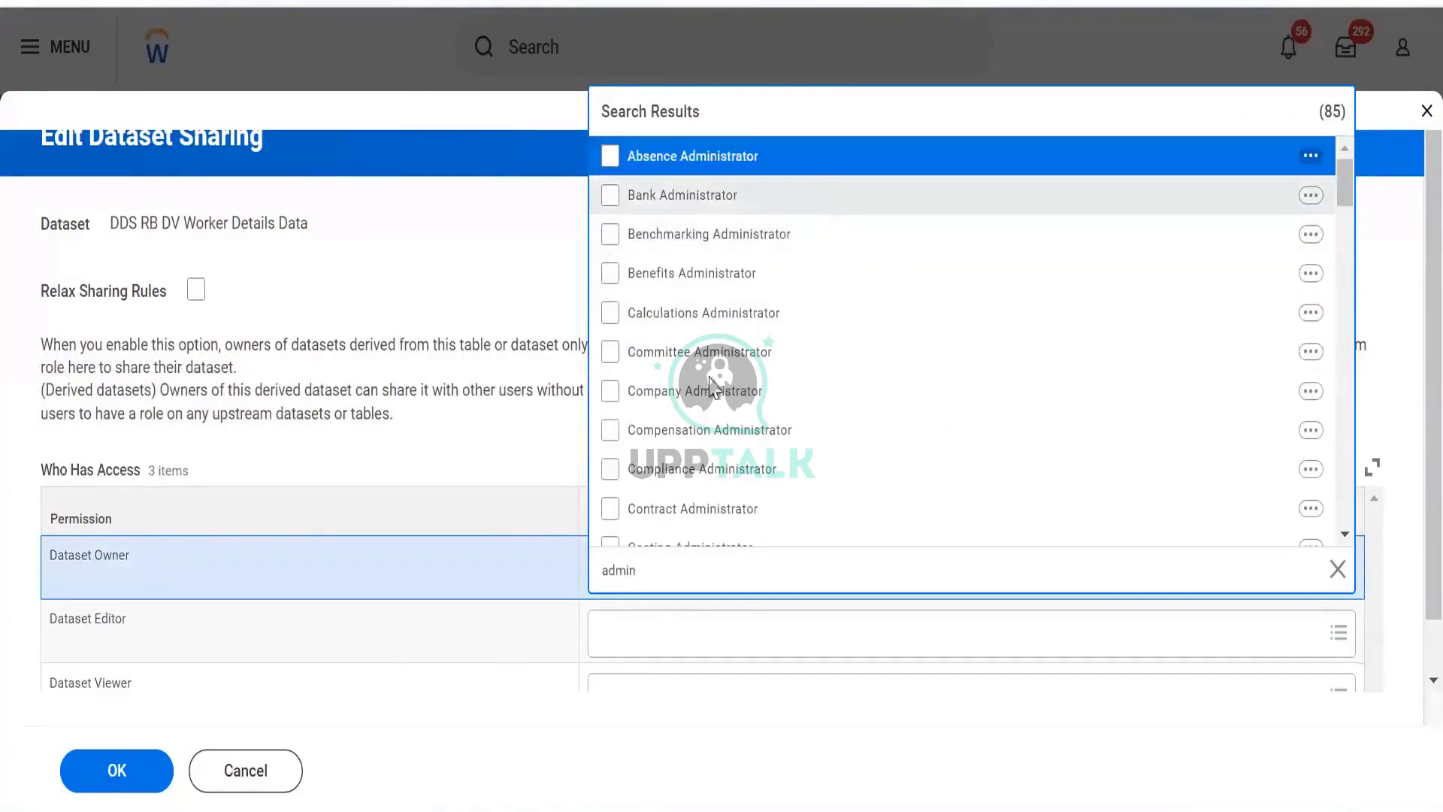
{"action": "scroll", "coordinate": [714, 383], "scroll_direction": "down", "scroll_amount": 3}
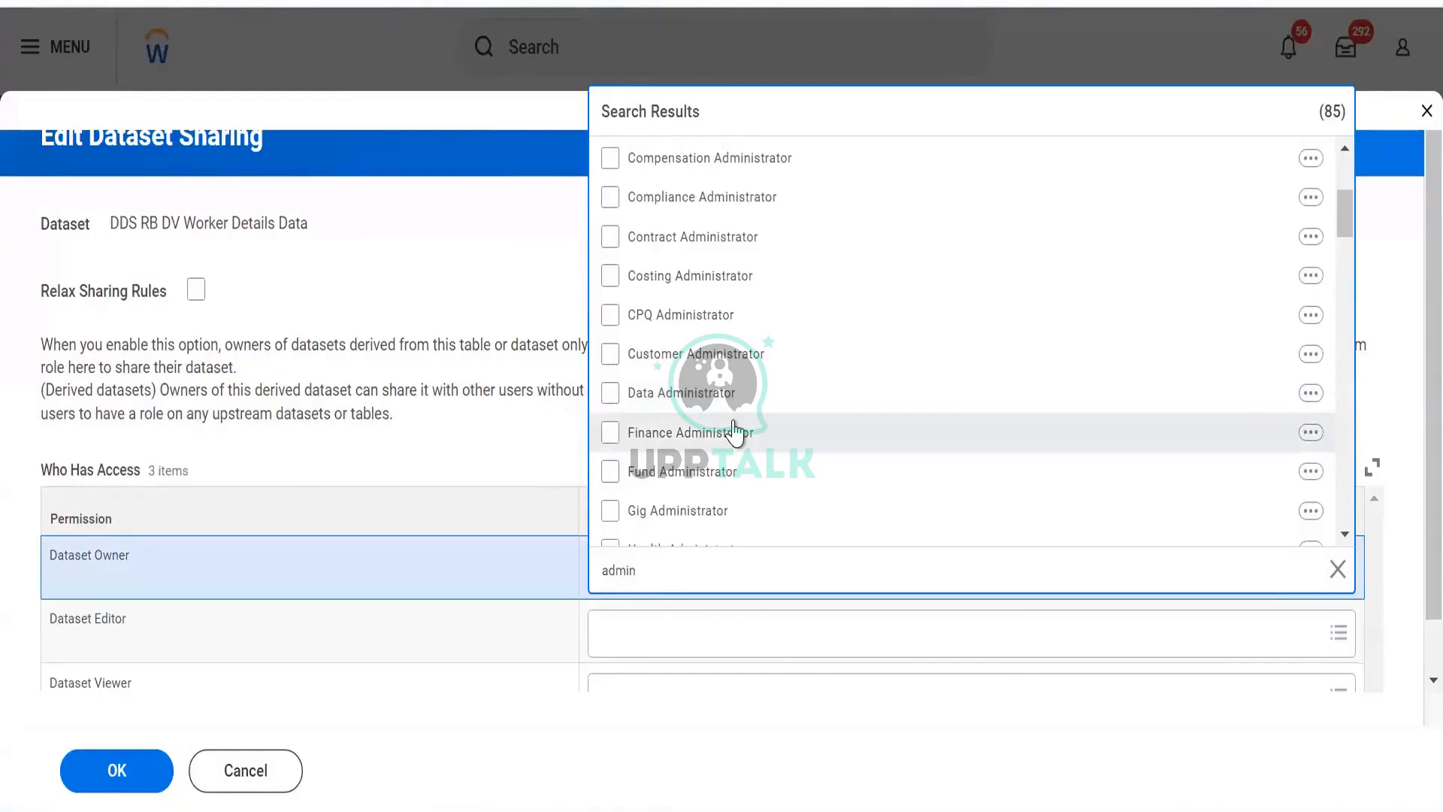
{"action": "left_click", "coordinate": [610, 433]}
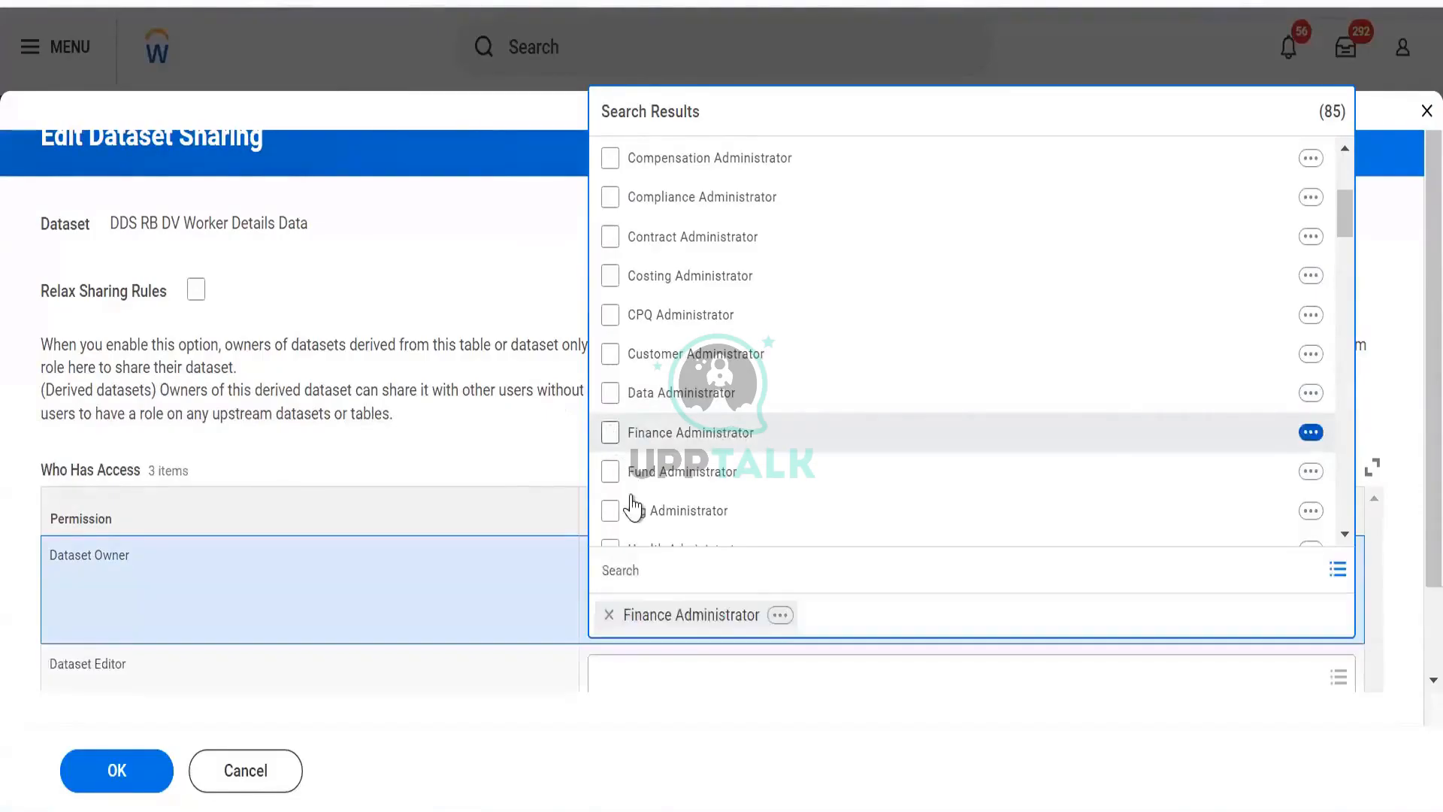
{"action": "left_click", "coordinate": [609, 433]}
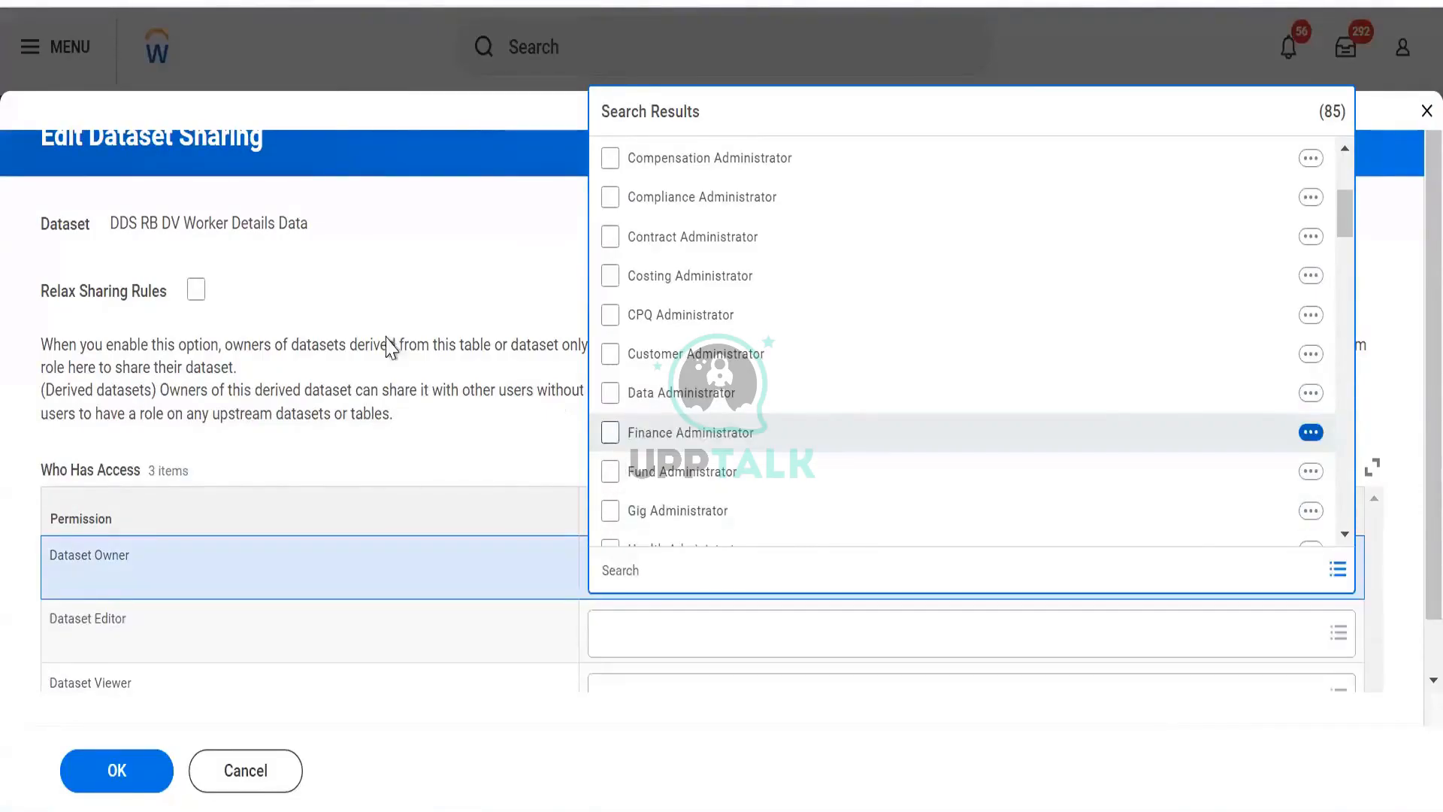
{"action": "left_click", "coordinate": [379, 344]}
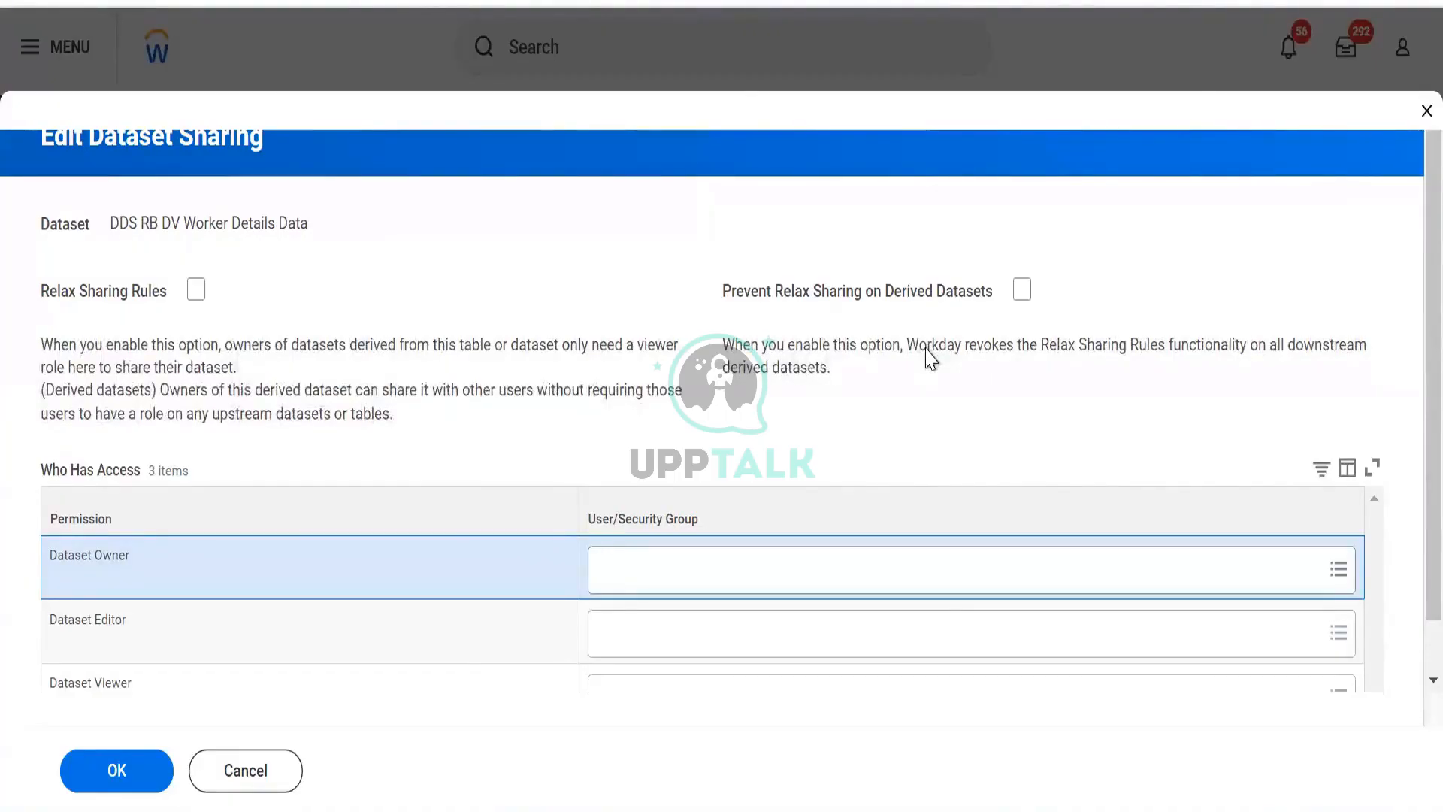
{"action": "left_click", "coordinate": [1019, 299]}
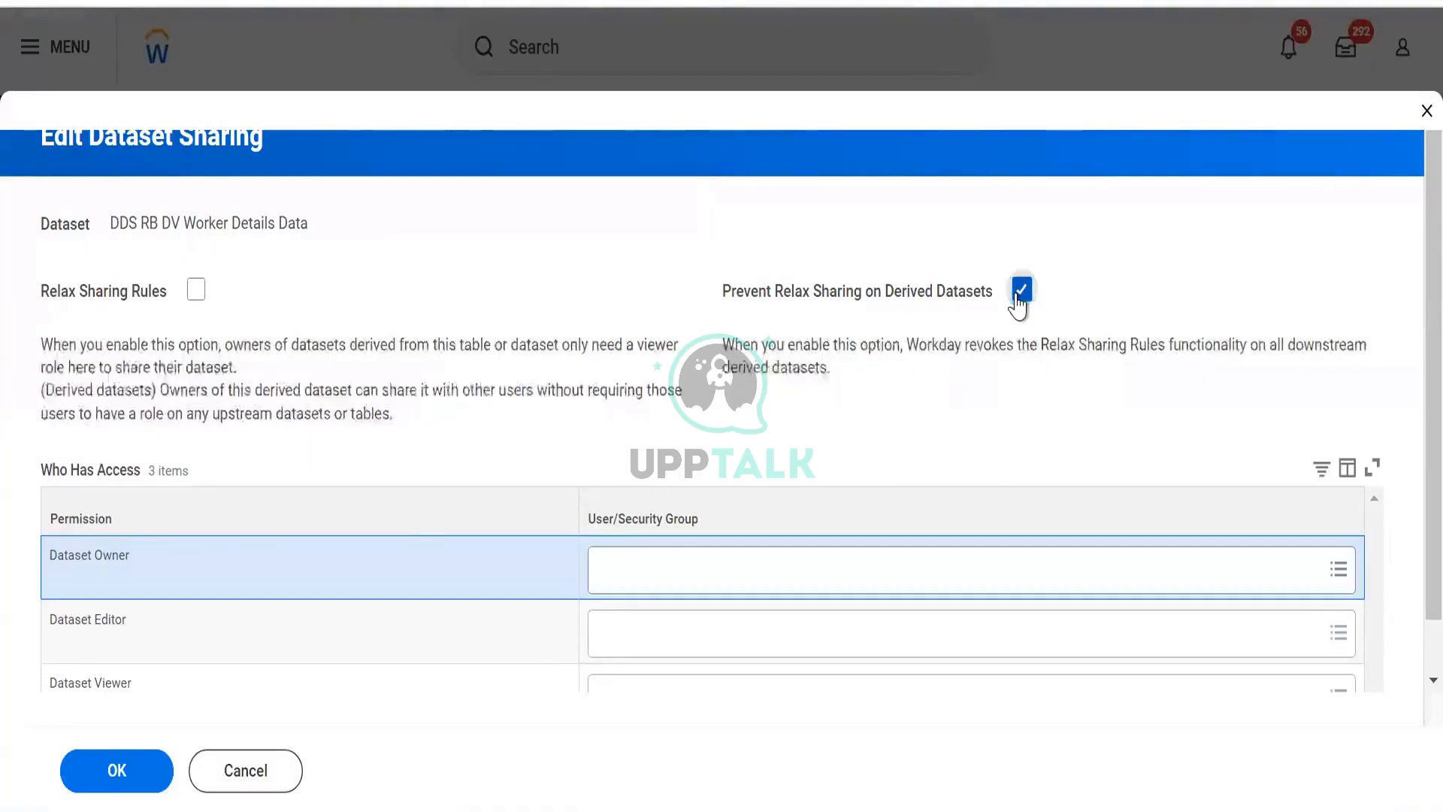
{"action": "left_click", "coordinate": [1019, 299]}
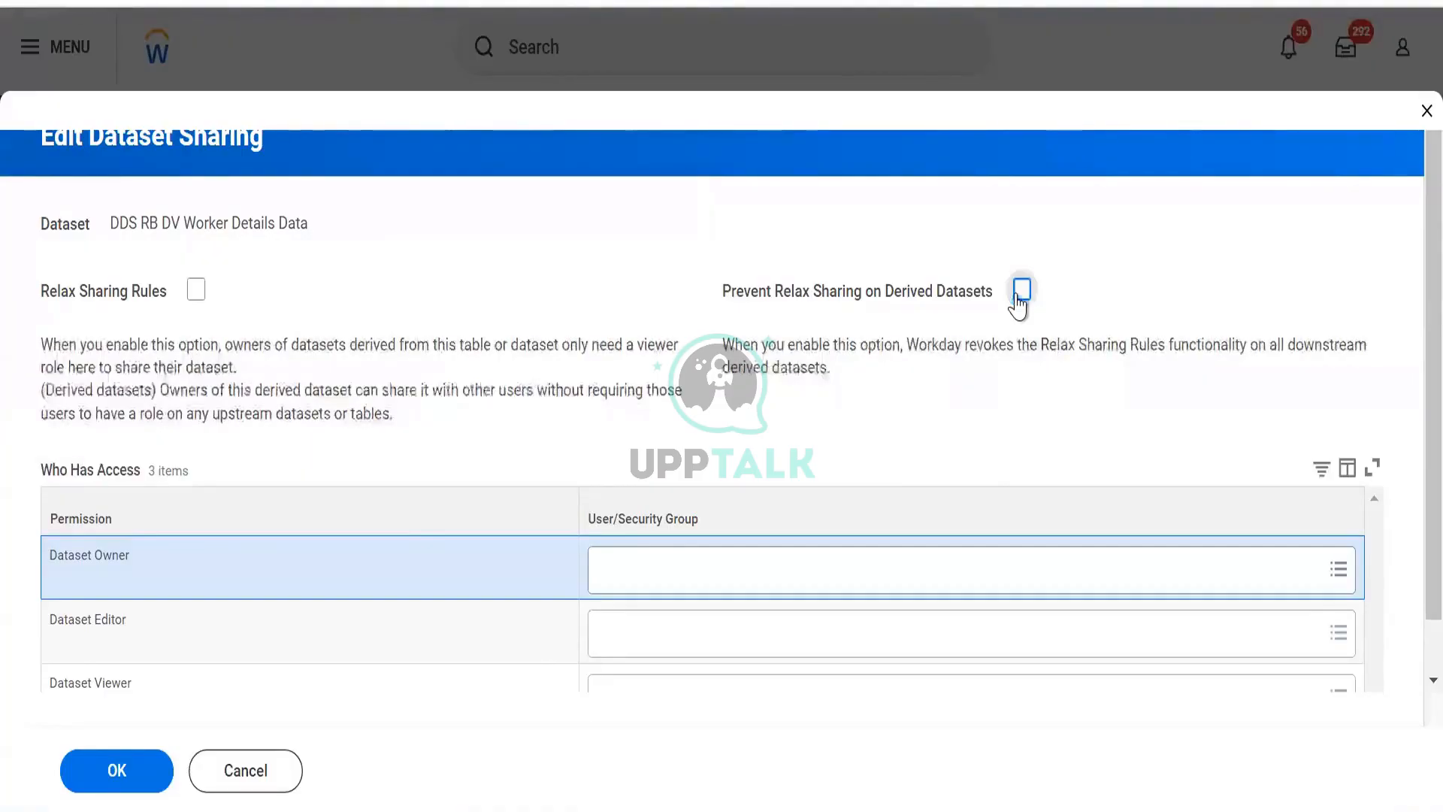
{"action": "left_click", "coordinate": [197, 290]}
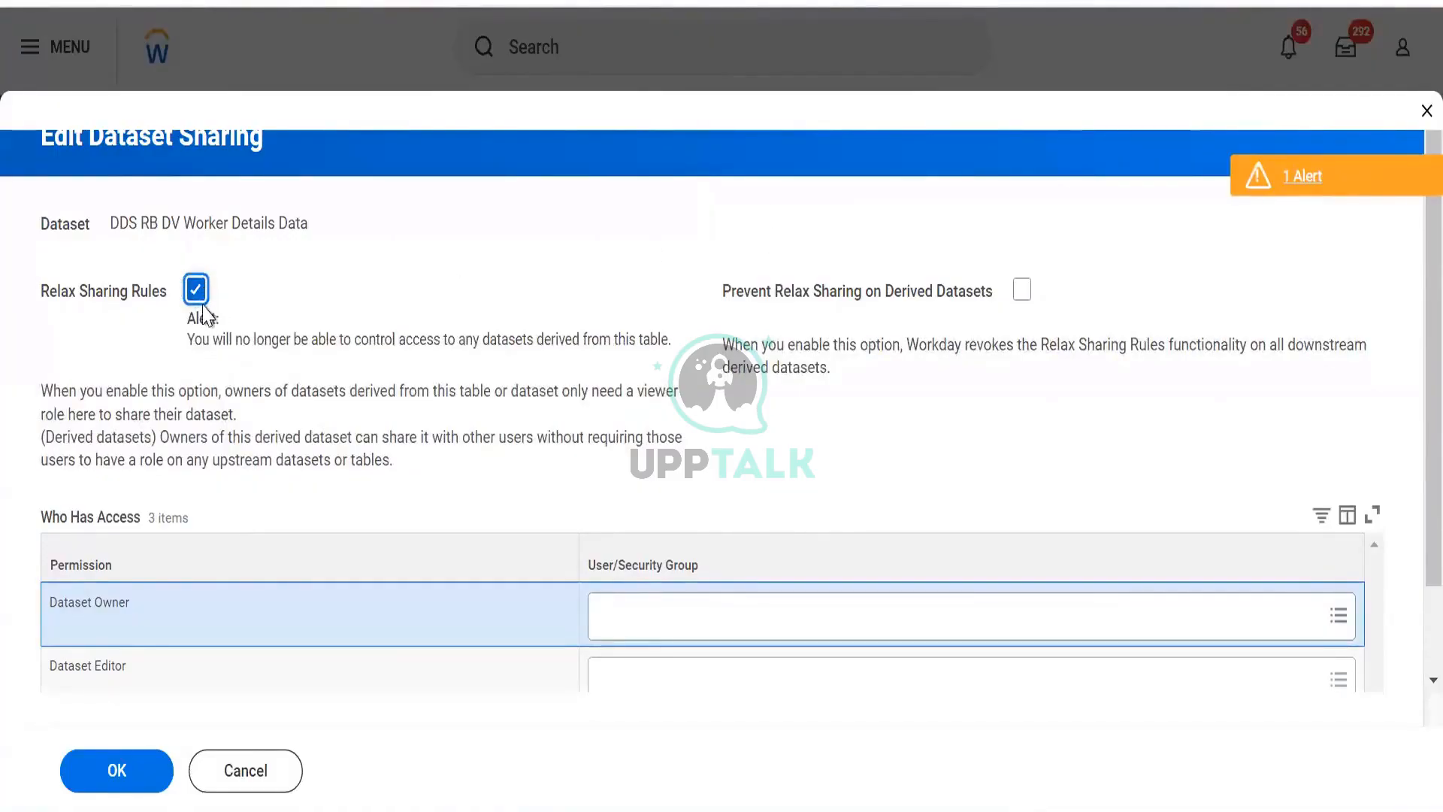
{"action": "left_click", "coordinate": [196, 290]}
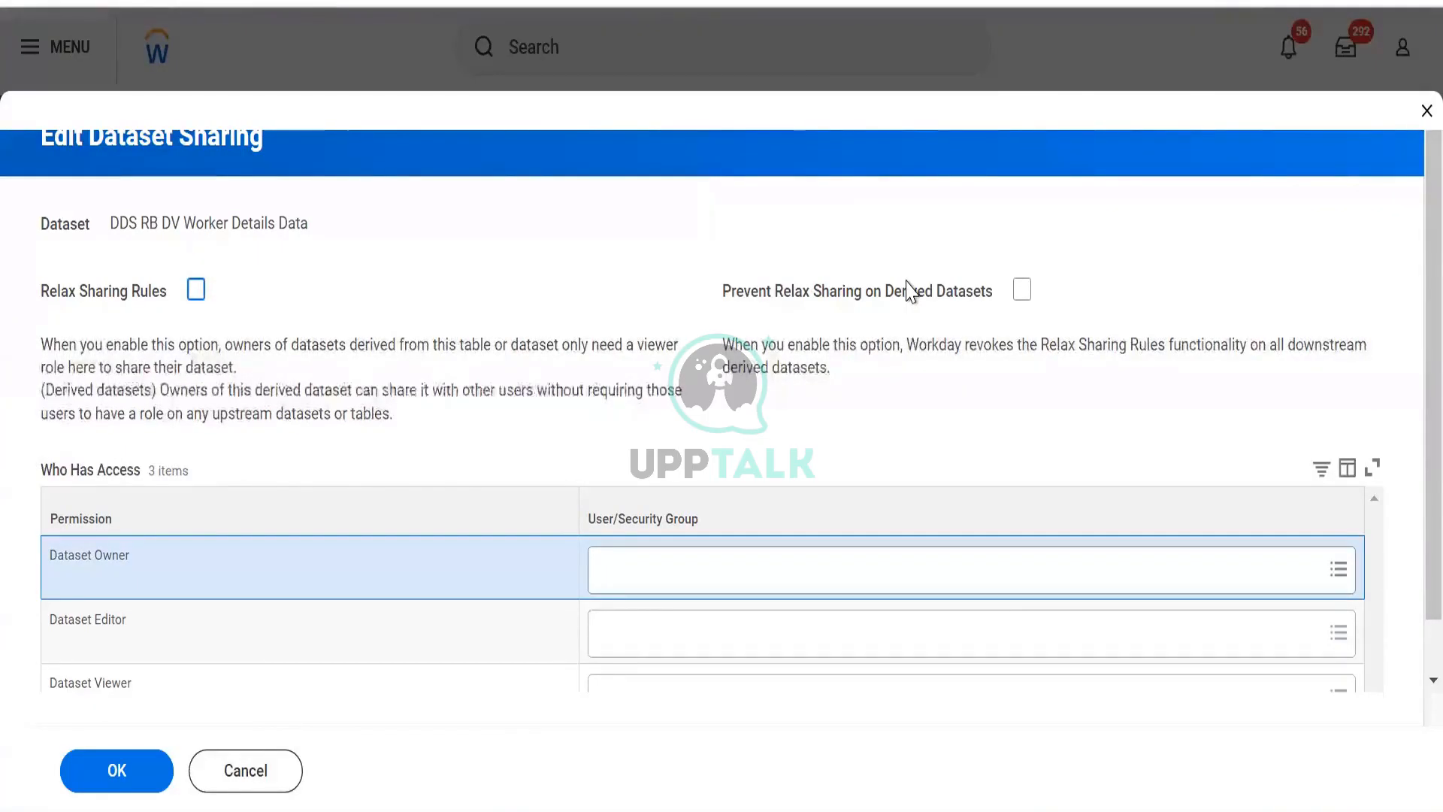
- Assign the Data Administrator security group as the Dataset Owner of DDS RB DV Worker Details Data
{"action": "scroll", "coordinate": [911, 289], "scroll_direction": "down", "scroll_amount": 2}
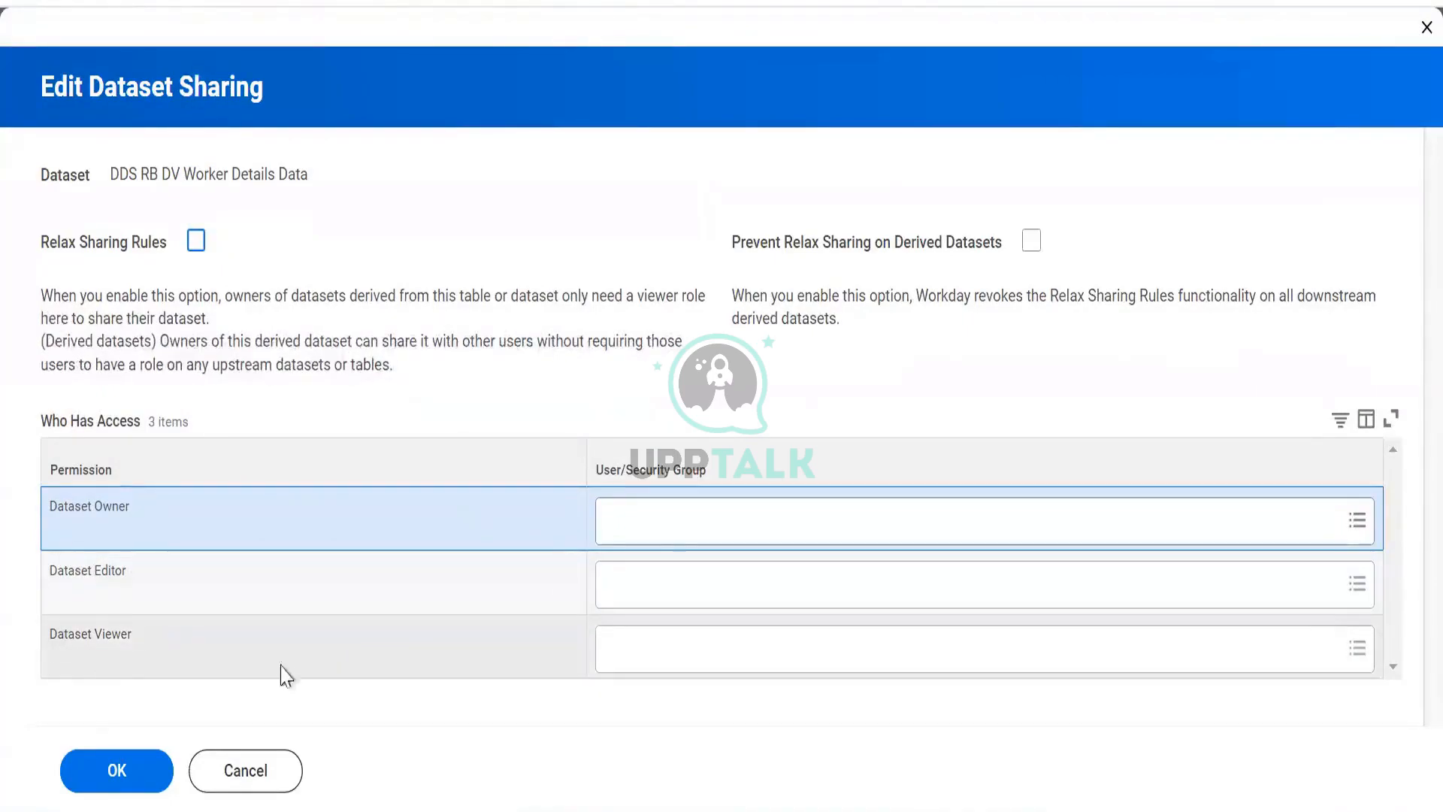
{"action": "left_click", "coordinate": [723, 485]}
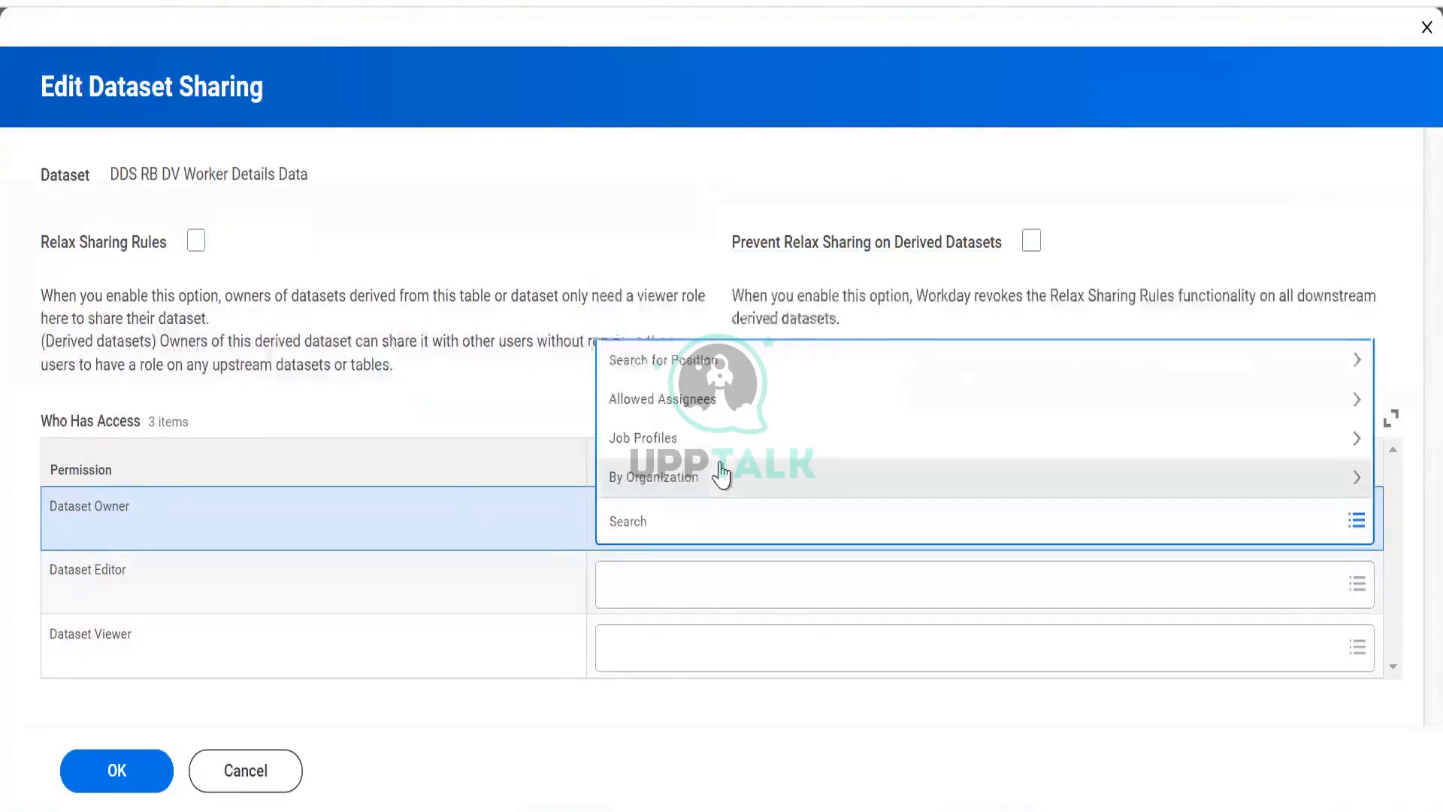
{"action": "type", "text": "prism"}
{"action": "key", "text": "Return"}
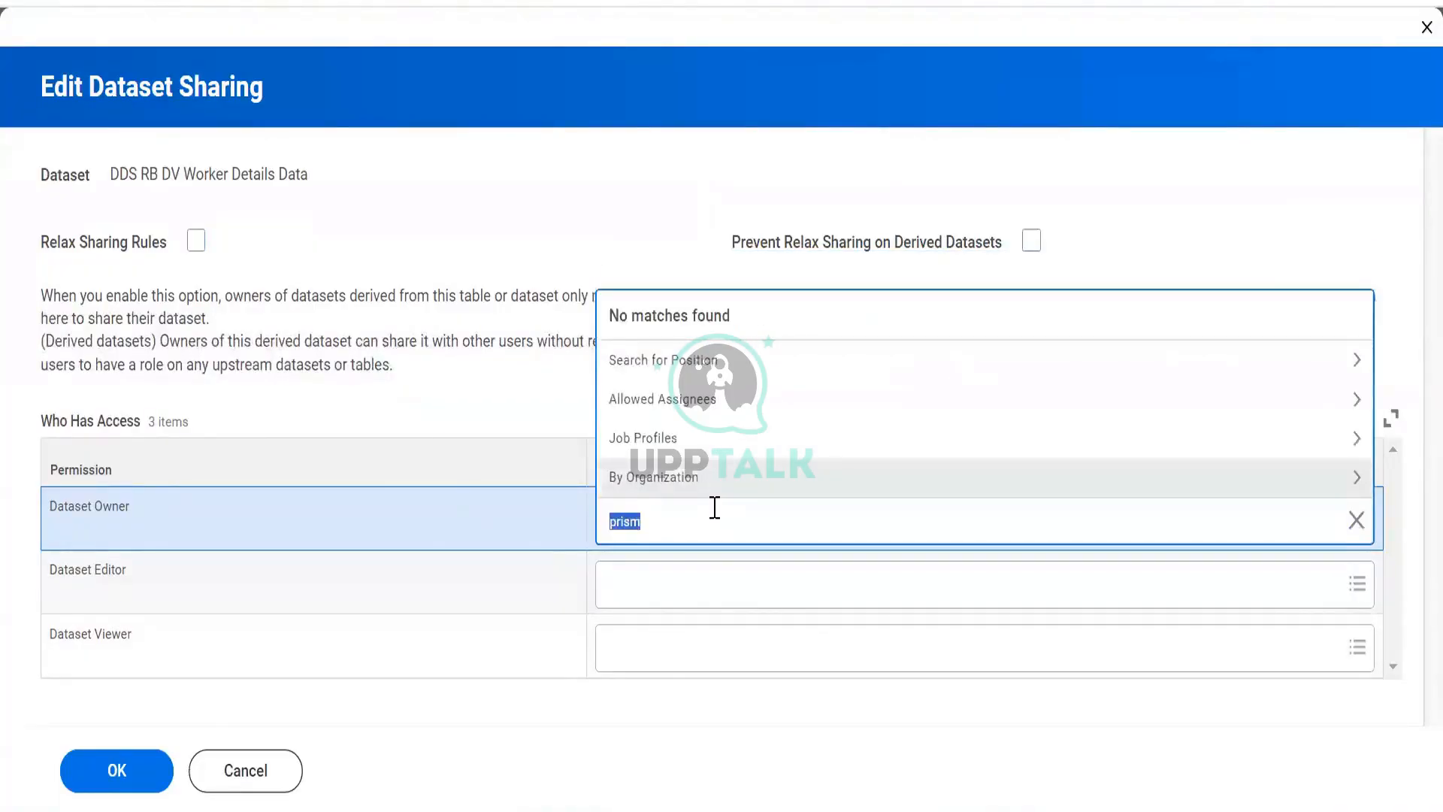
{"action": "type", "text": "repo"}
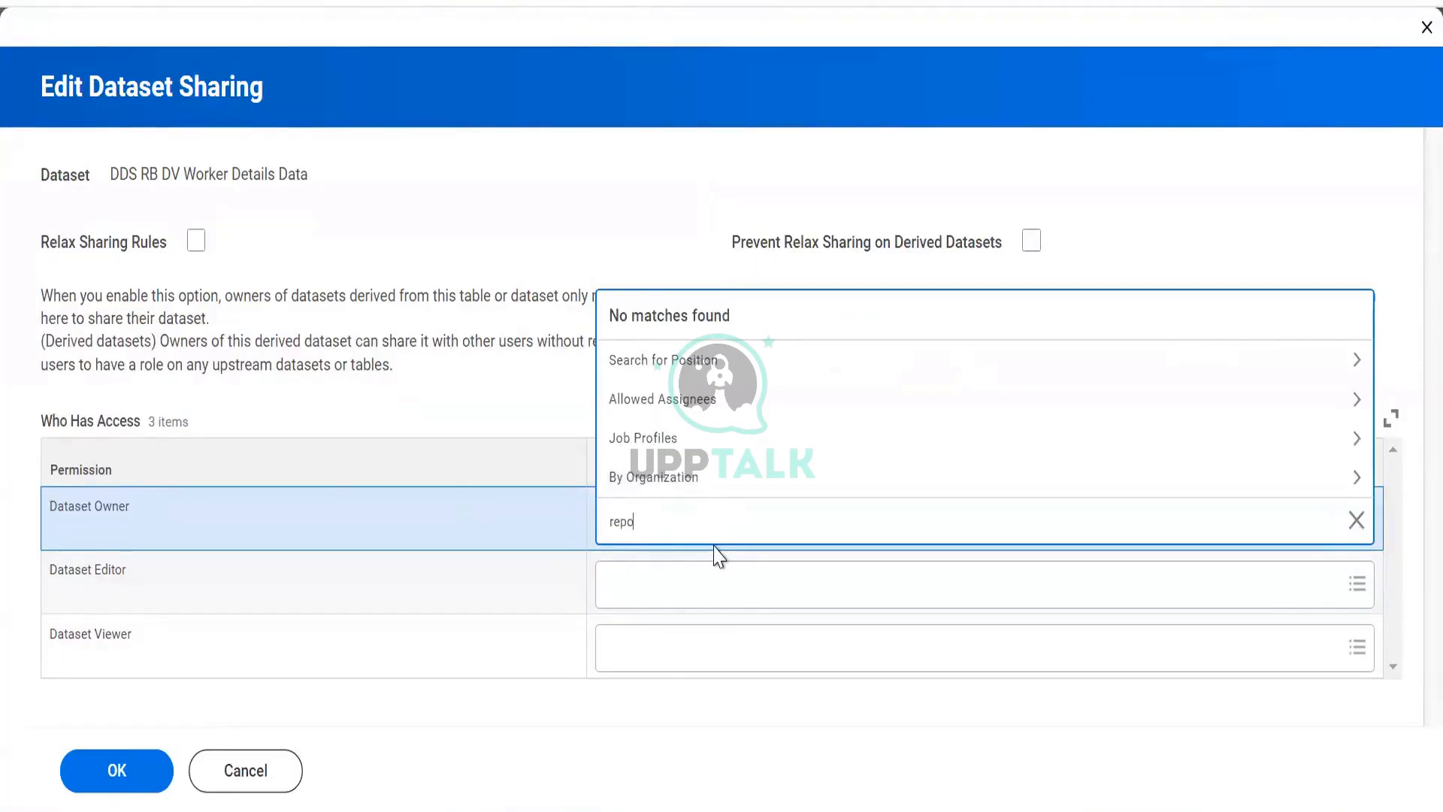
{"action": "key", "text": "Return"}
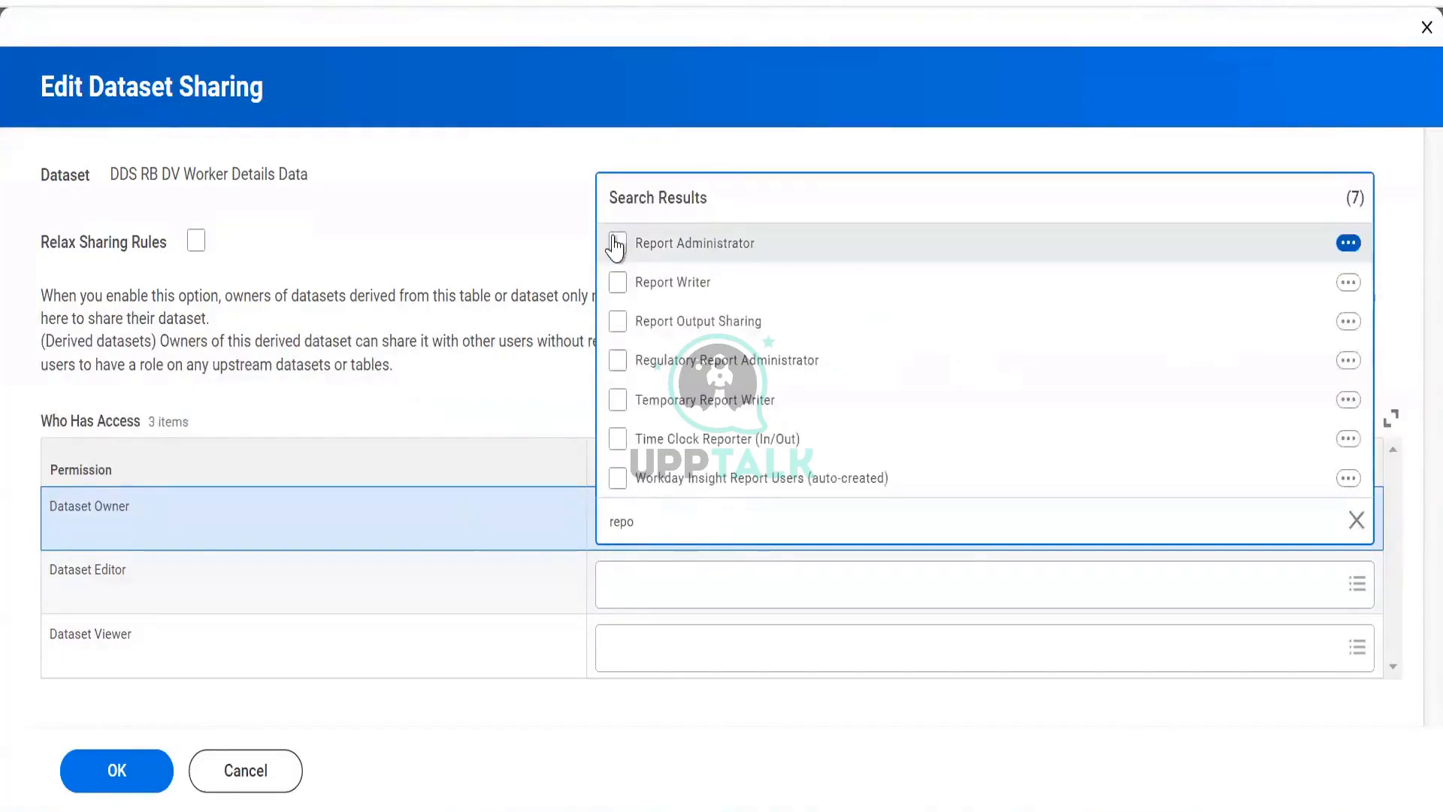
{"action": "left_click", "coordinate": [616, 243]}
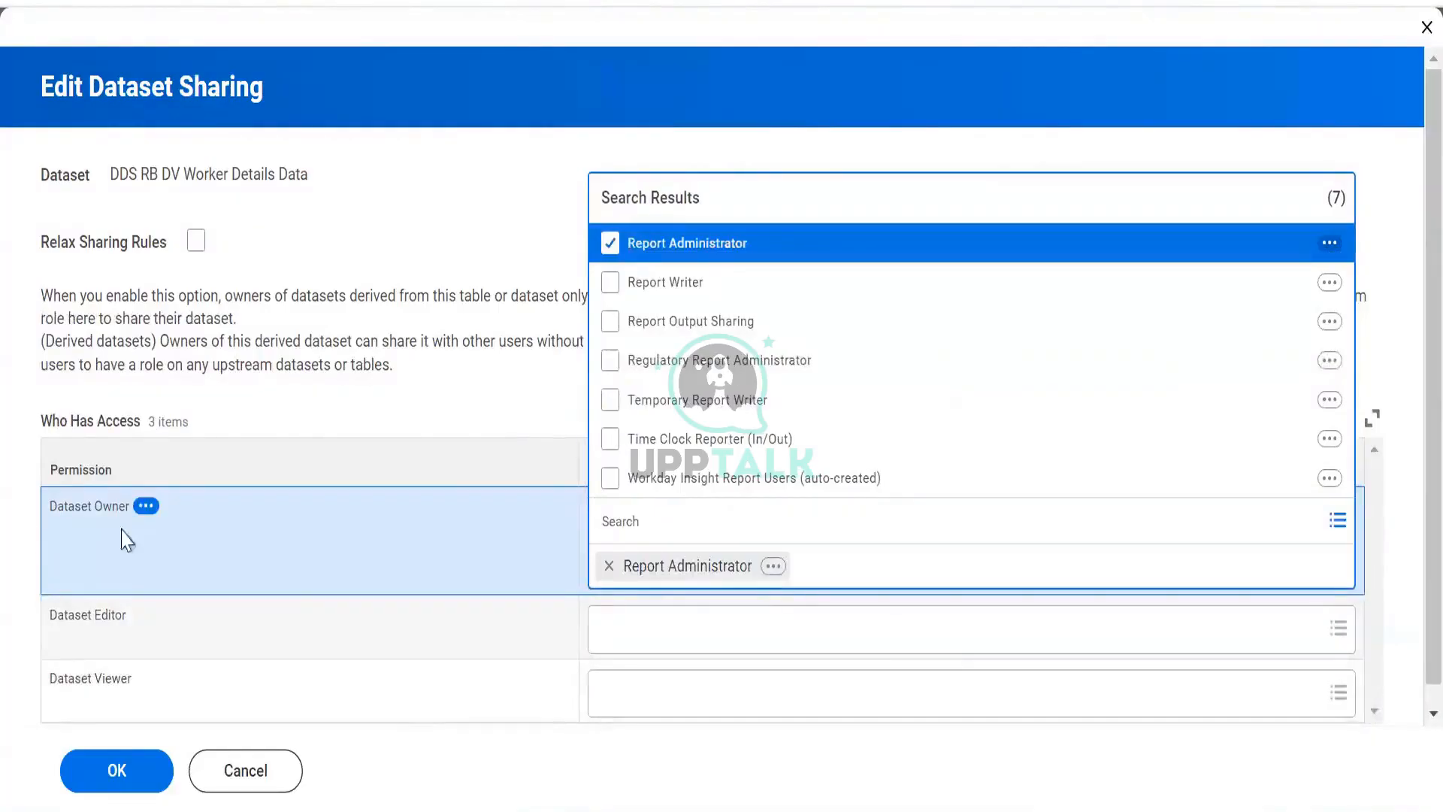
{"action": "left_click", "coordinate": [503, 686]}
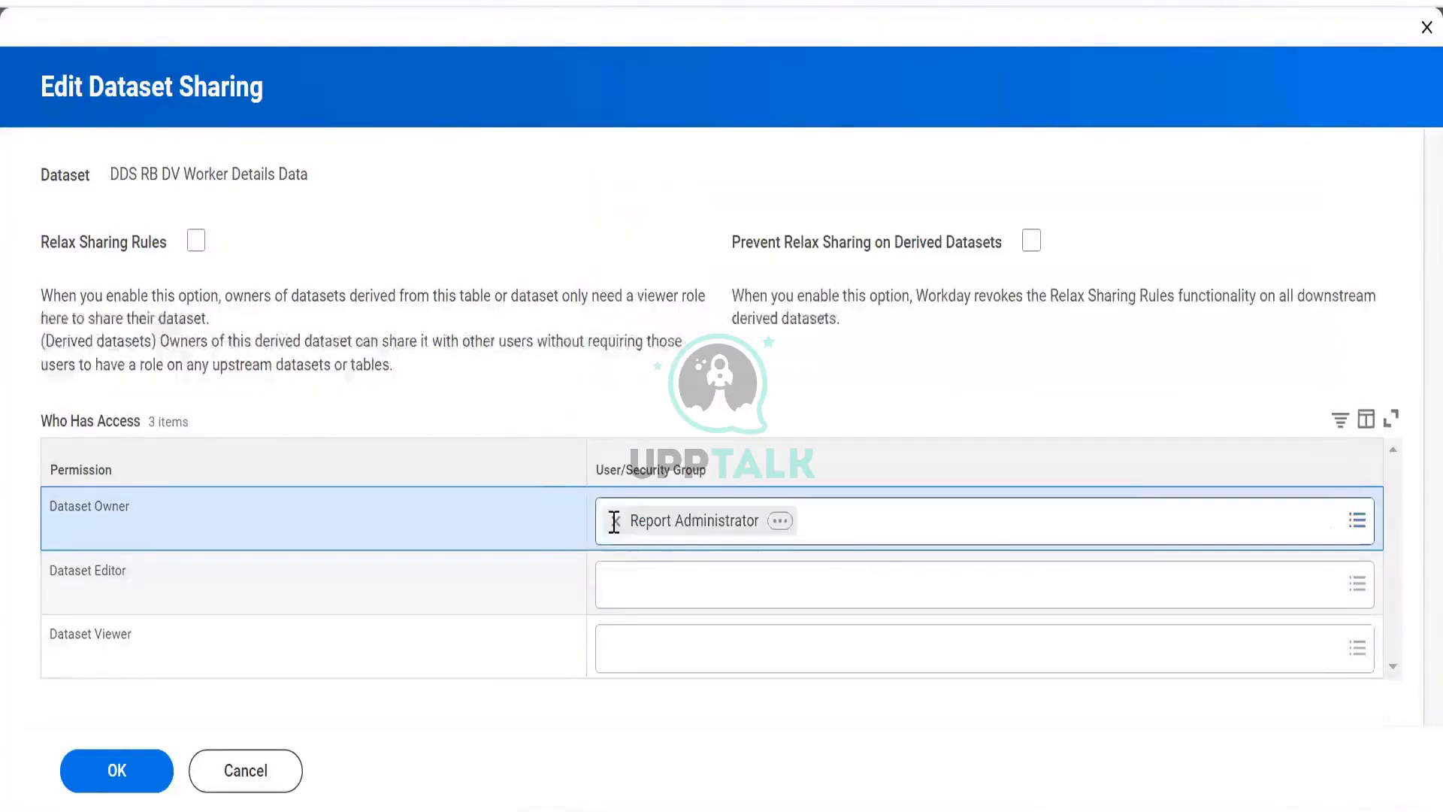
{"action": "left_click", "coordinate": [614, 520]}
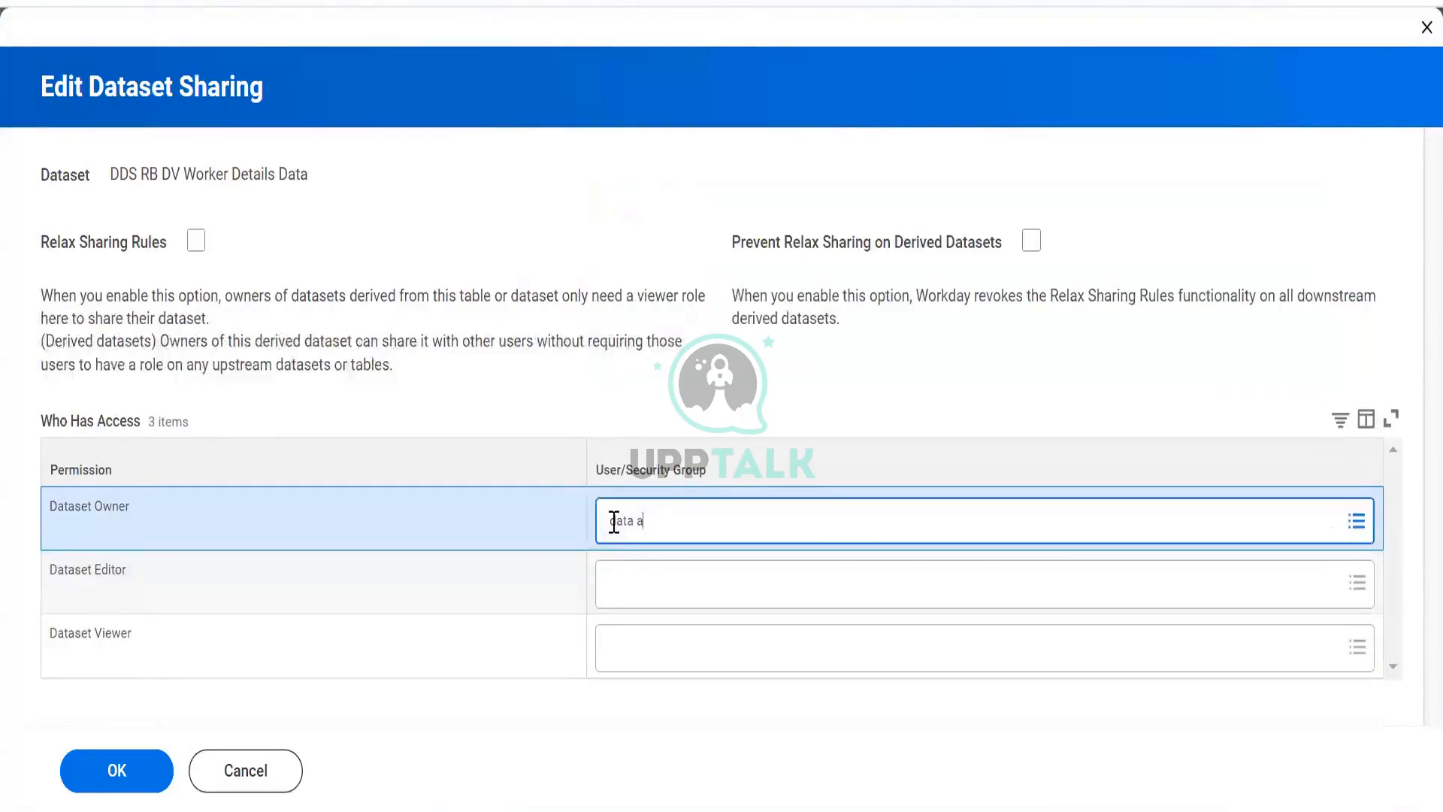
{"action": "key", "text": "Return"}
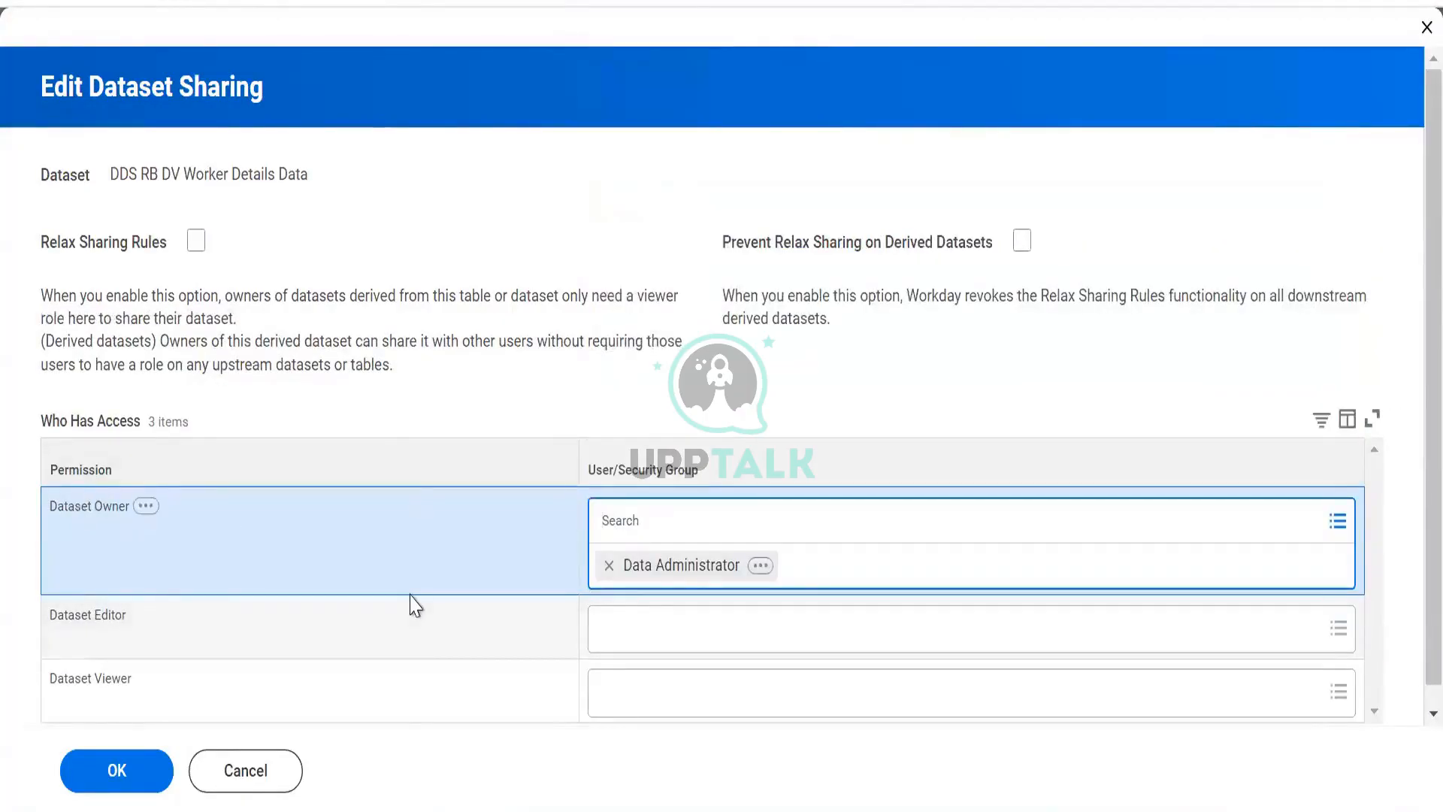
- Assign the Report Administrator security group as Dataset Editor
{"action": "left_click", "coordinate": [665, 646]}
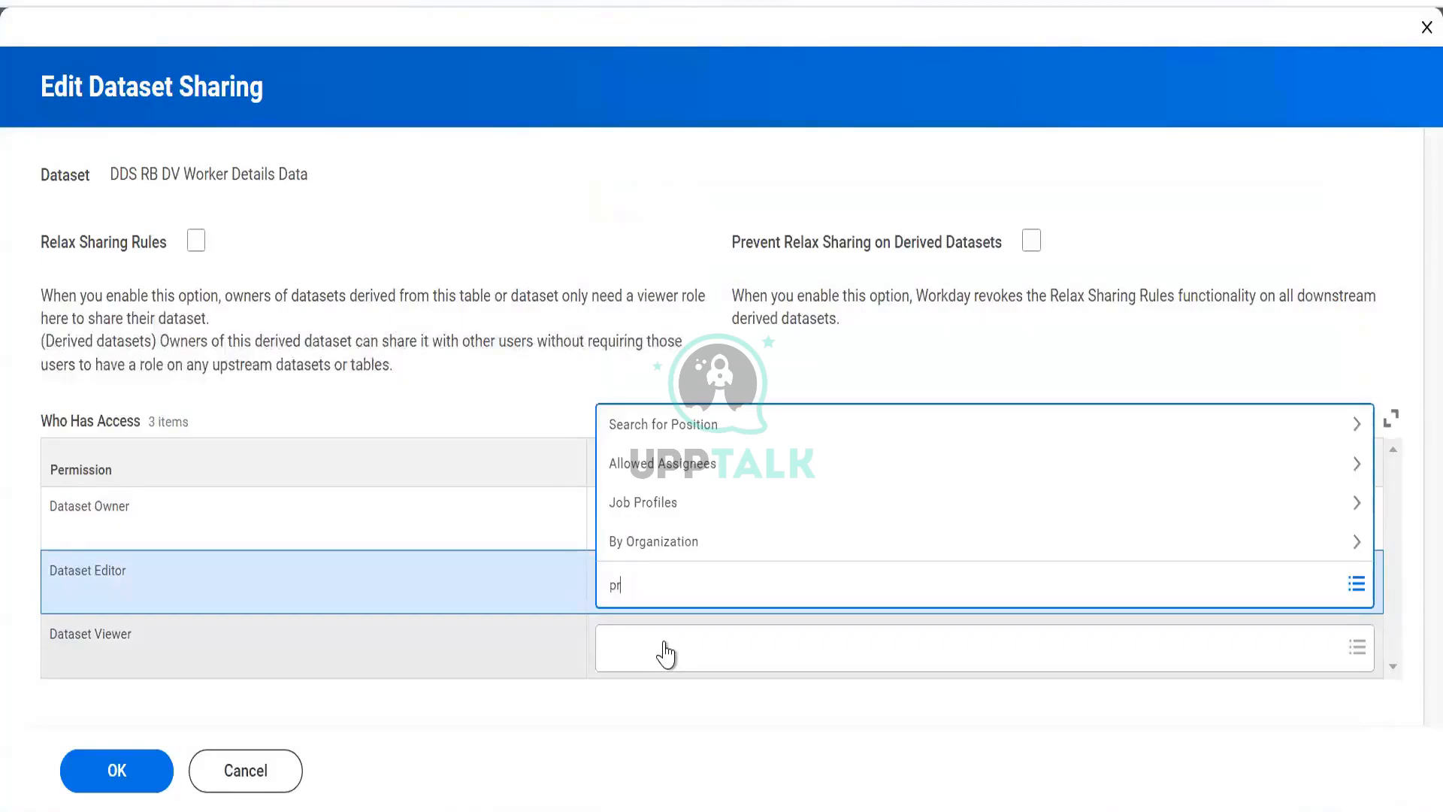
{"action": "key", "text": "BackSpace"}
{"action": "key", "text": "BackSpace"}
{"action": "key", "text": "BackSpace"}
{"action": "type", "text": "report admin"}
{"action": "key", "text": "Return"}
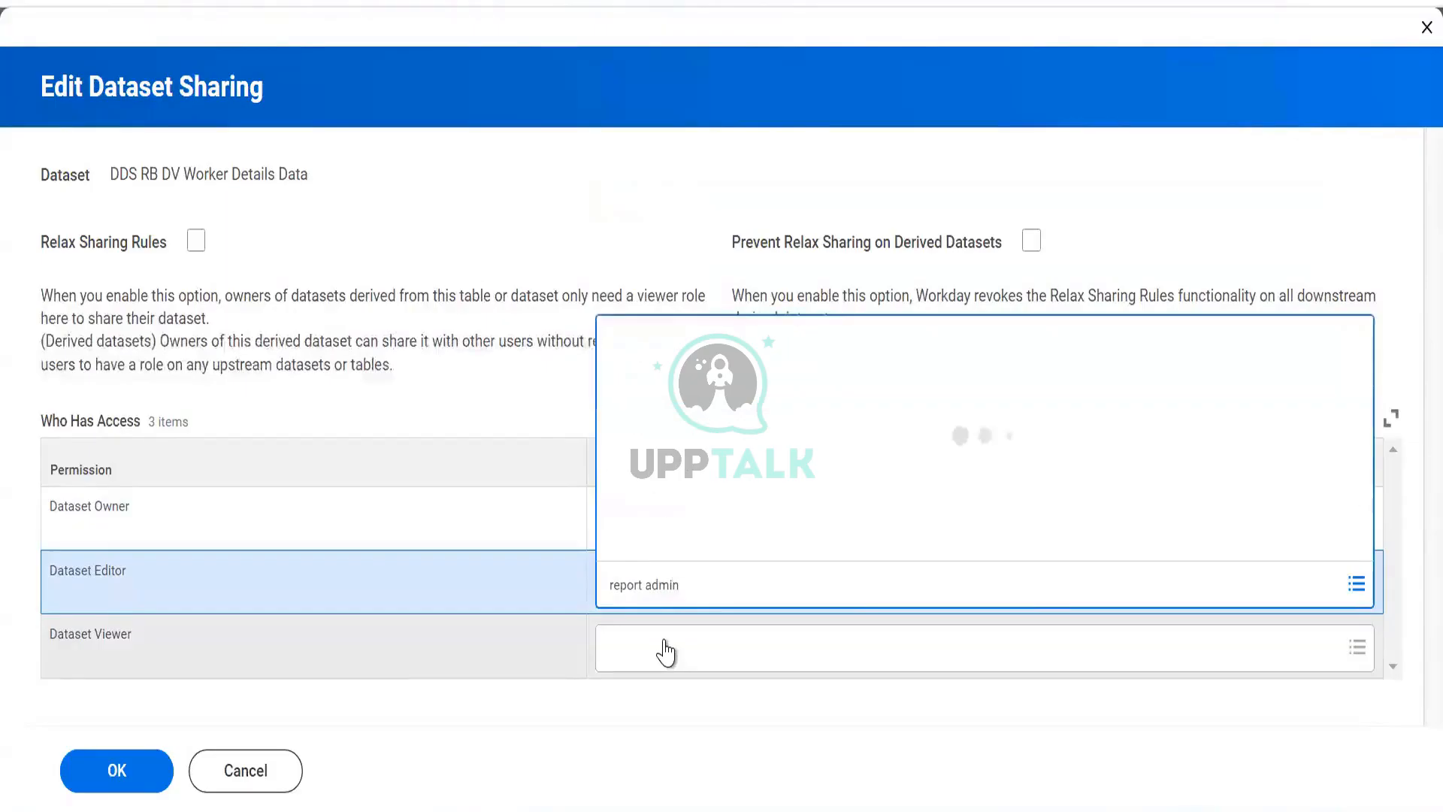
{"action": "left_click", "coordinate": [617, 502]}
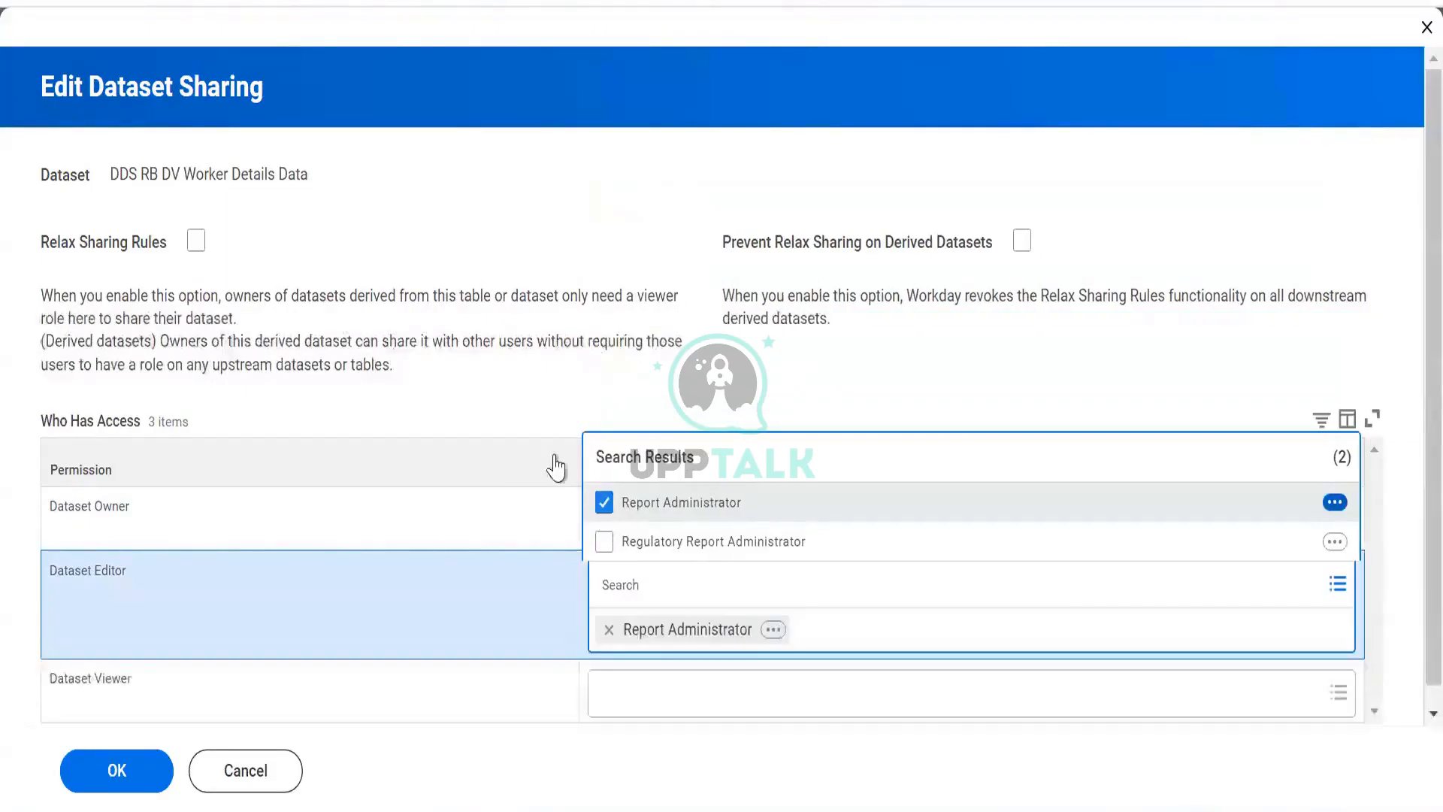
{"action": "left_click", "coordinate": [528, 417]}
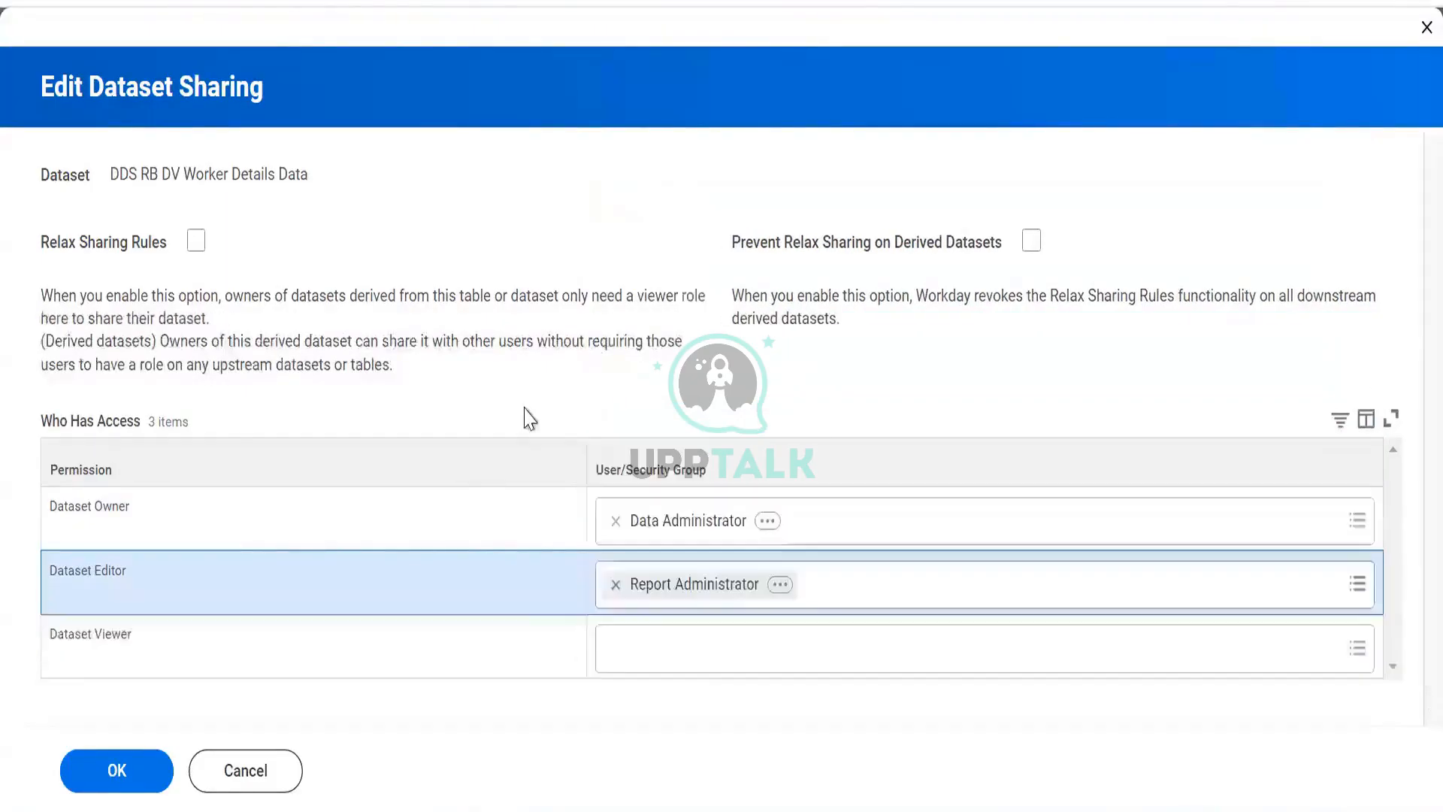
- Assign the Finance Administrator security group as Dataset Viewer
{"action": "left_click", "coordinate": [688, 646]}
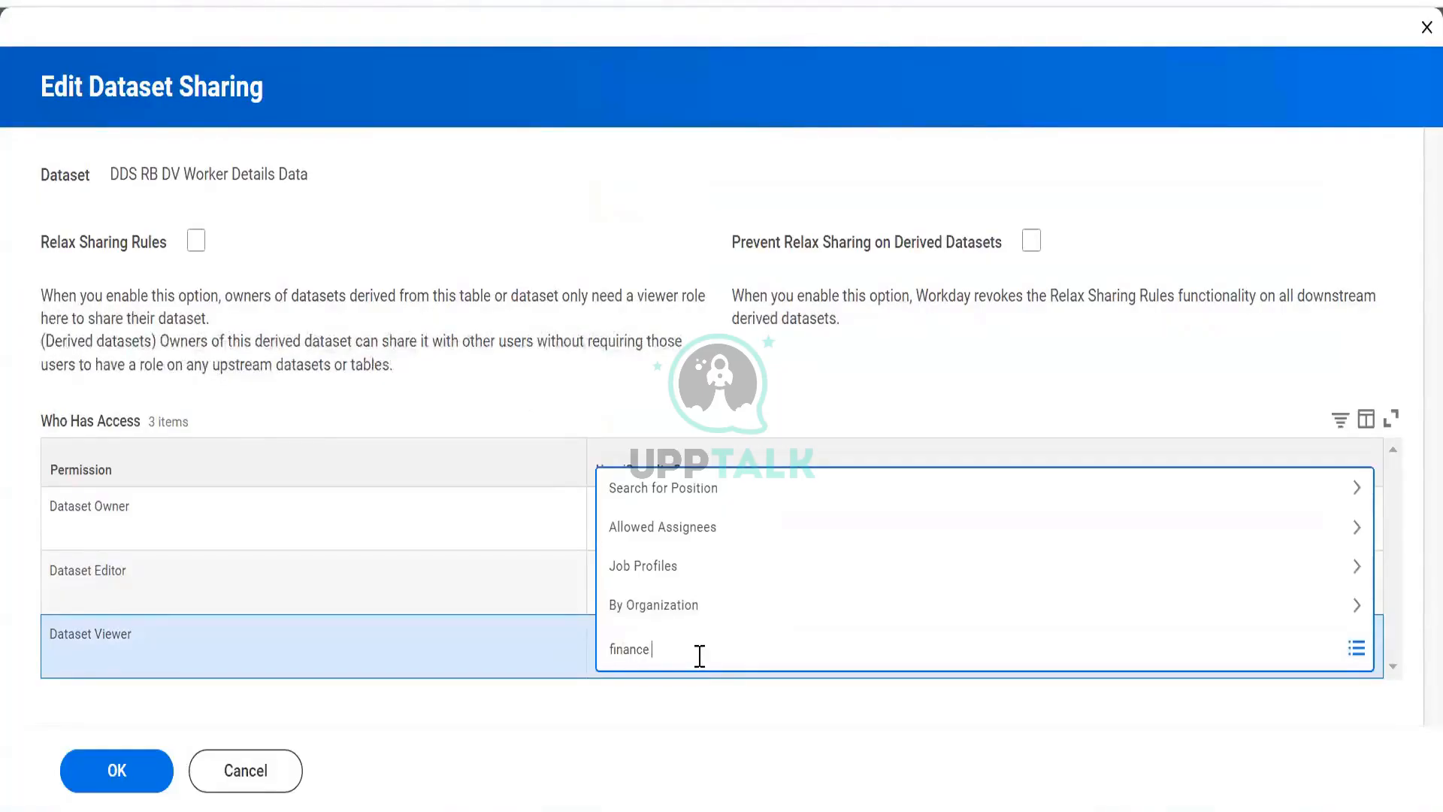
{"action": "type", "text": "in"}
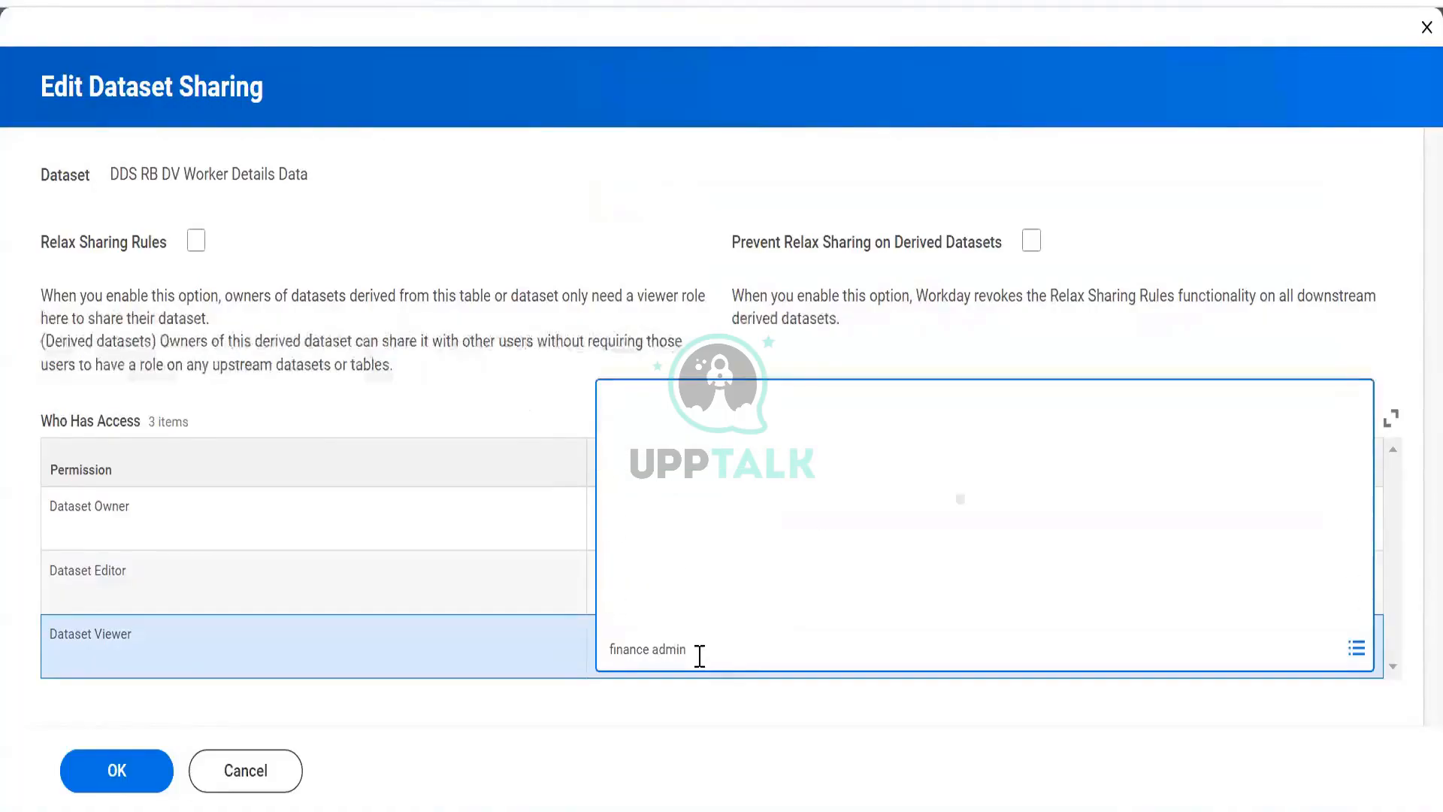
{"action": "left_click", "coordinate": [617, 450]}
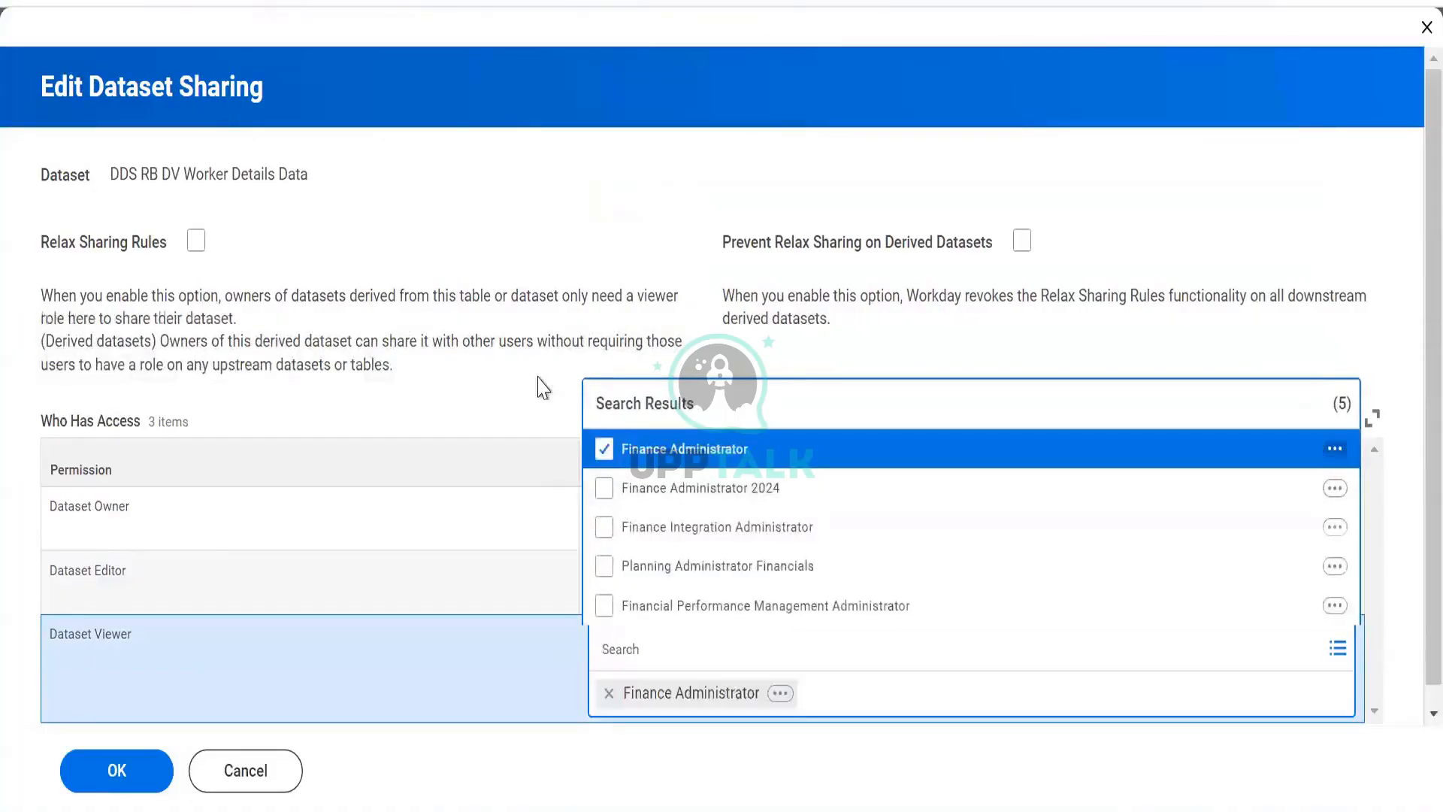
{"action": "left_click", "coordinate": [542, 387]}
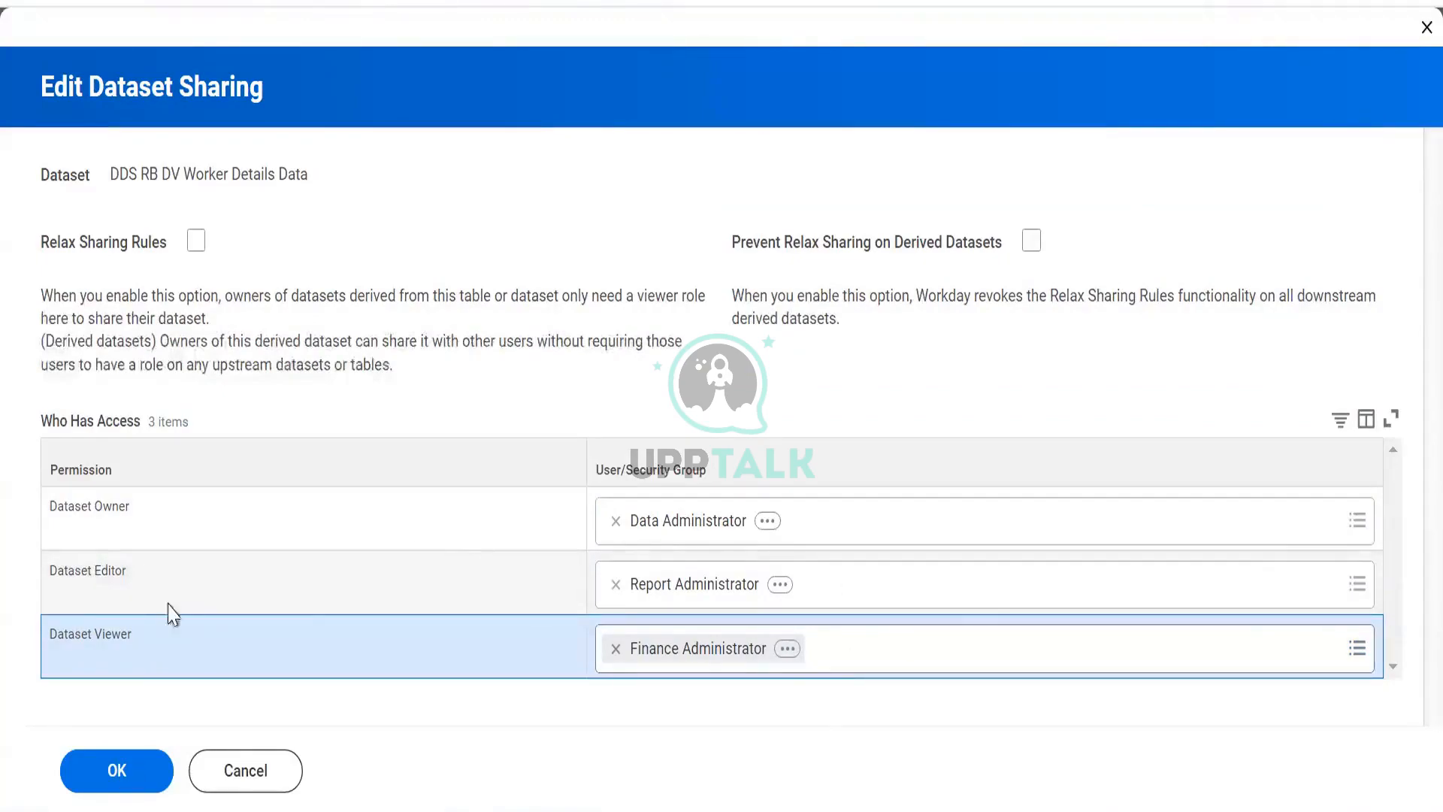
- Add the Data Administrator security group as a second Dataset Editor
{"action": "left_click", "coordinate": [896, 586]}
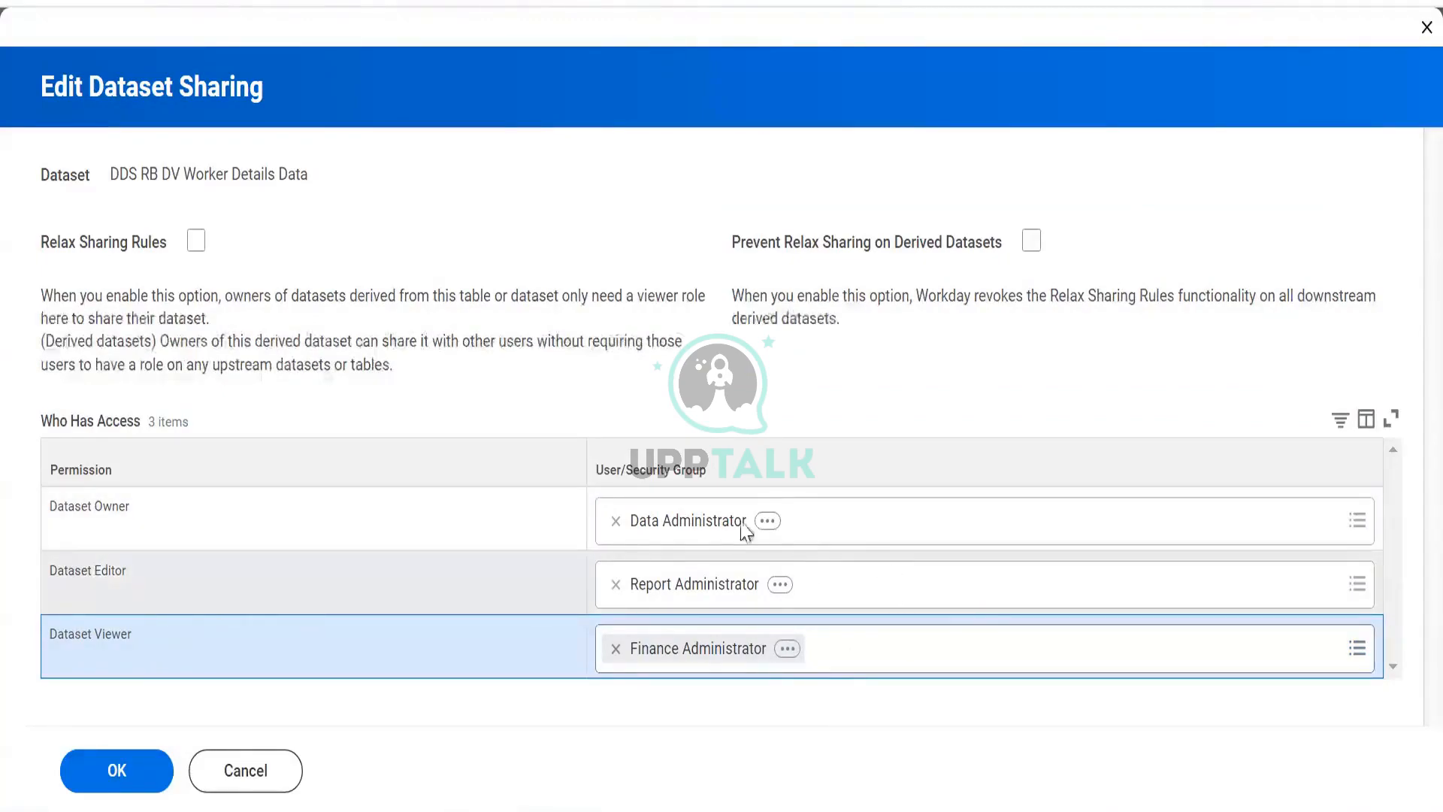
{"action": "type", "text": "da"}
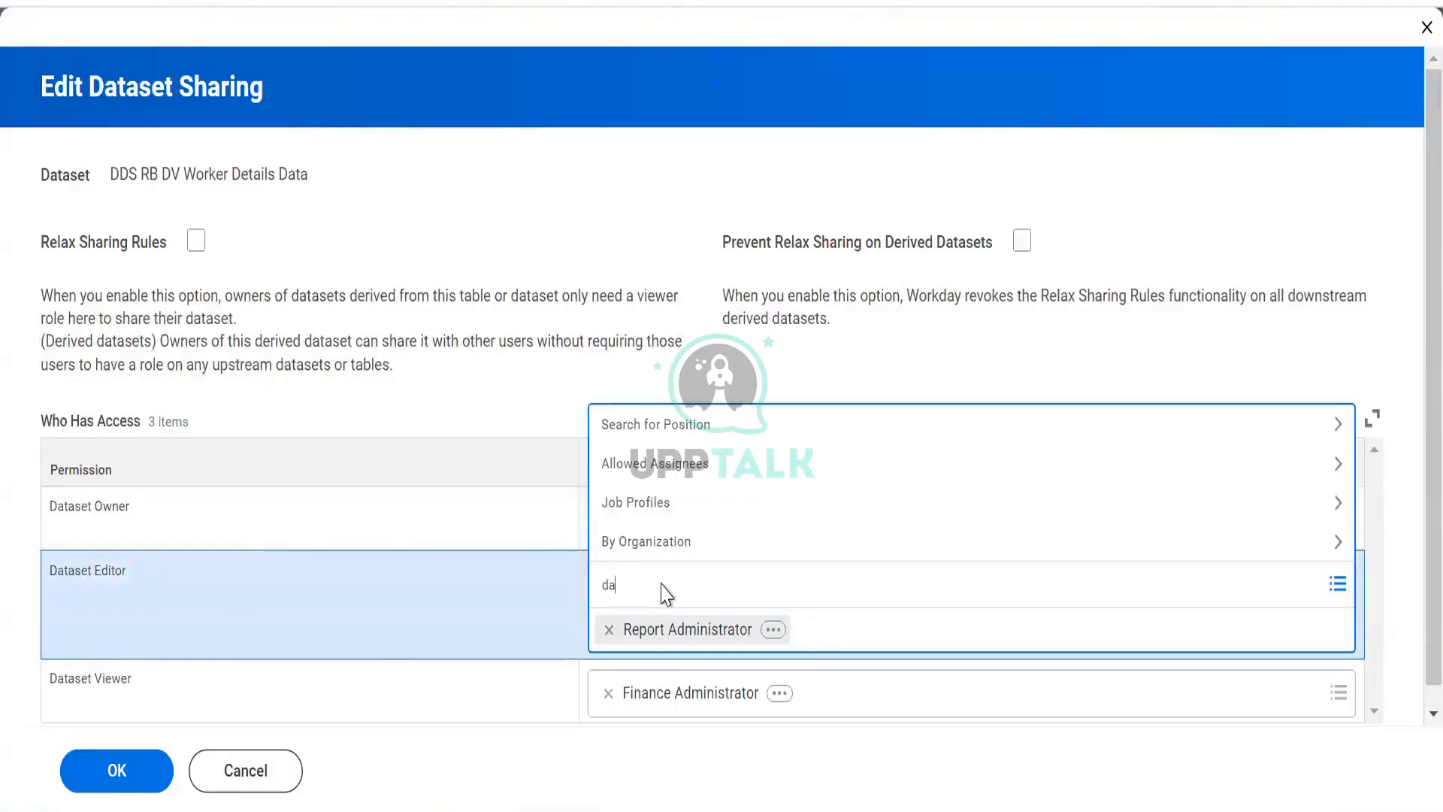
{"action": "type", "text": "ta admin"}
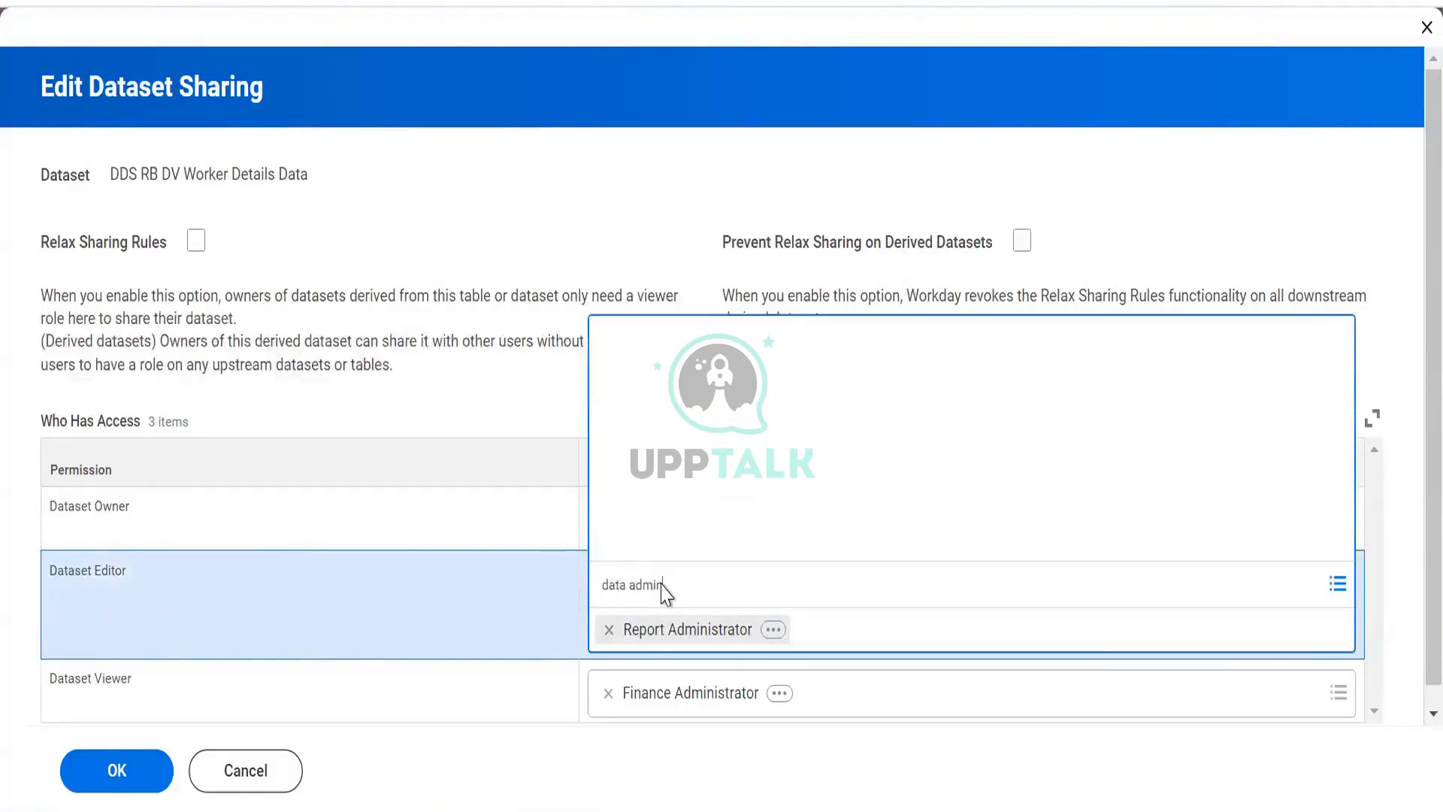
{"action": "key", "text": "Return"}
{"action": "left_click", "coordinate": [579, 589]}
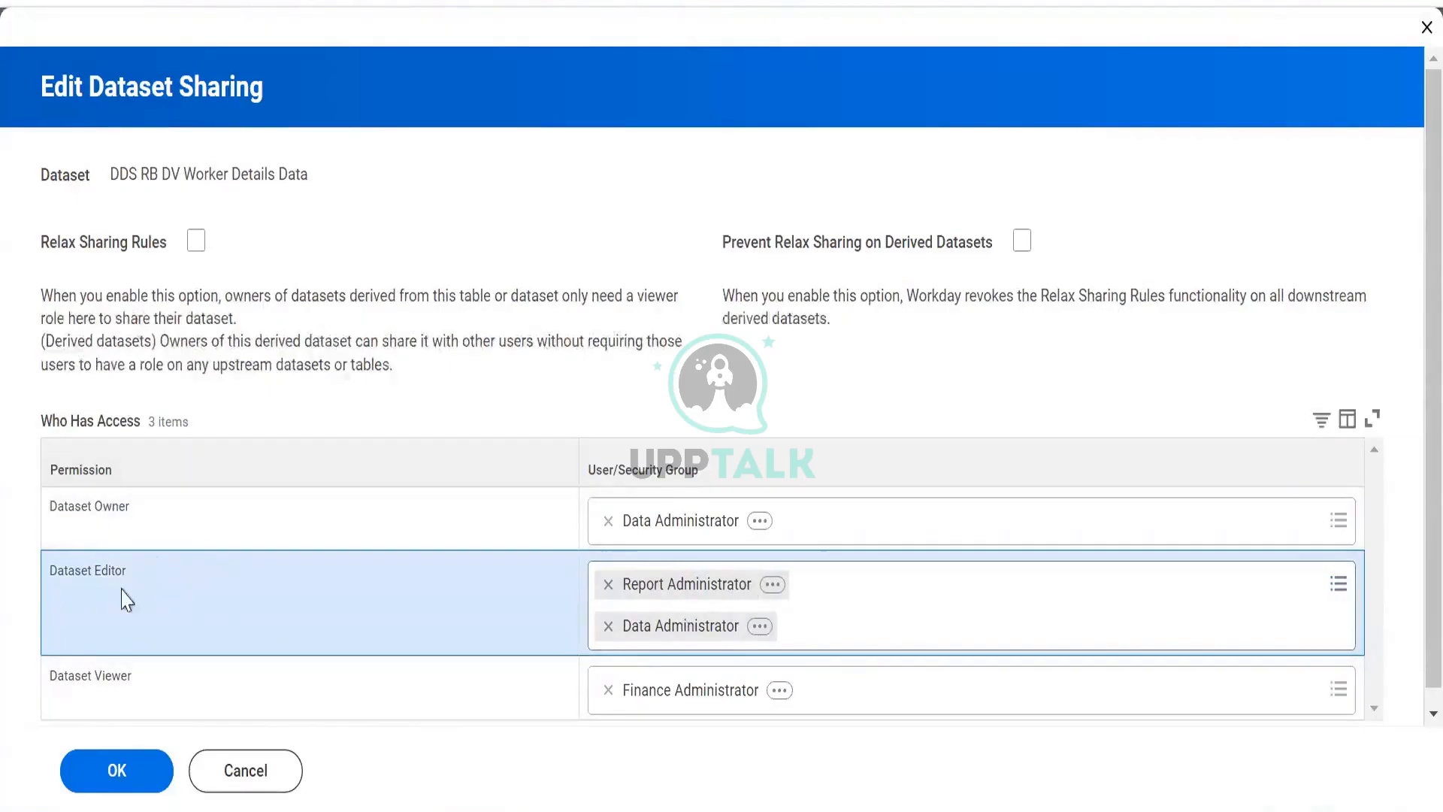
{"action": "mouse_move", "coordinate": [84, 680]}
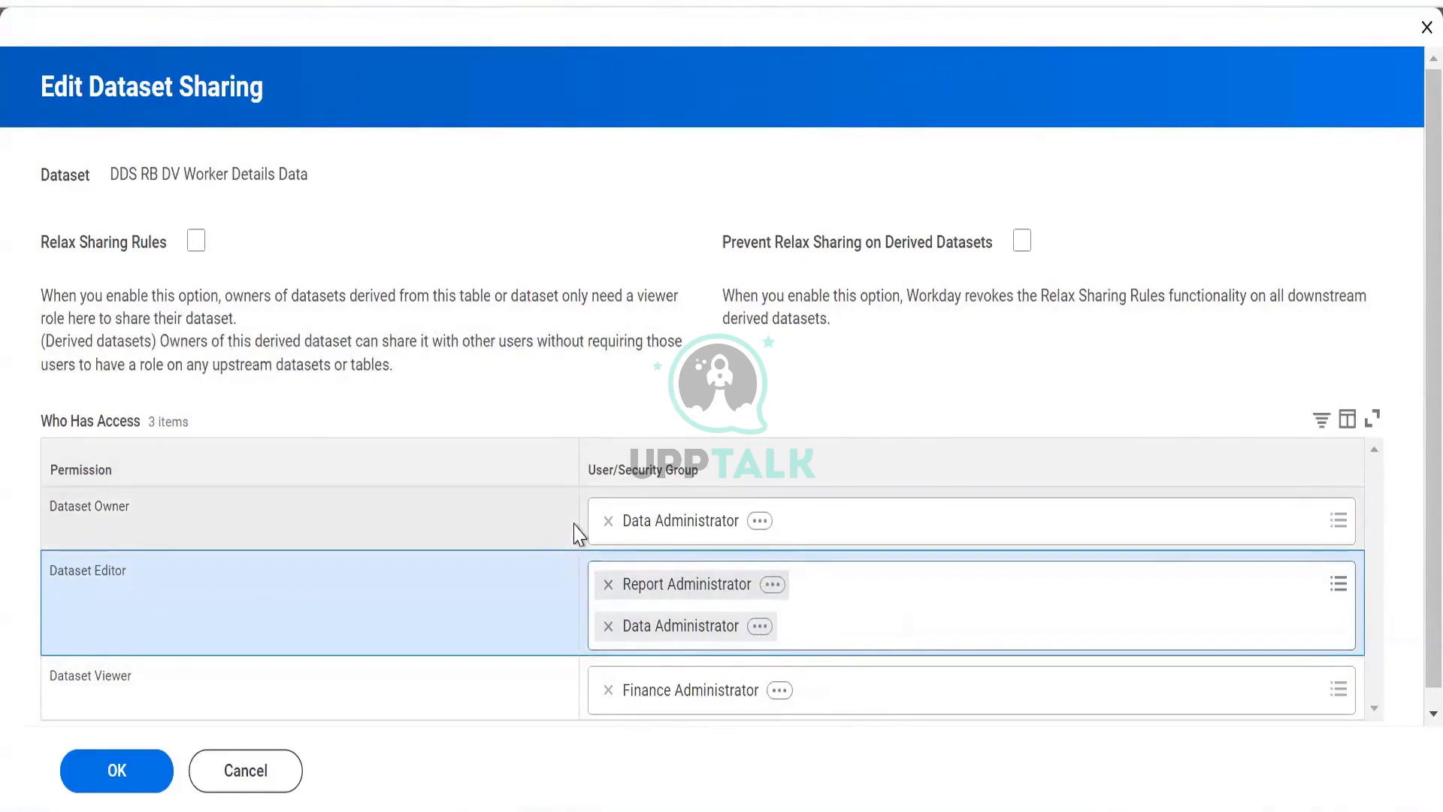
- Try to save the sharing settings, then examine the listed errors about the assigned security groups
{"action": "left_click", "coordinate": [123, 768]}
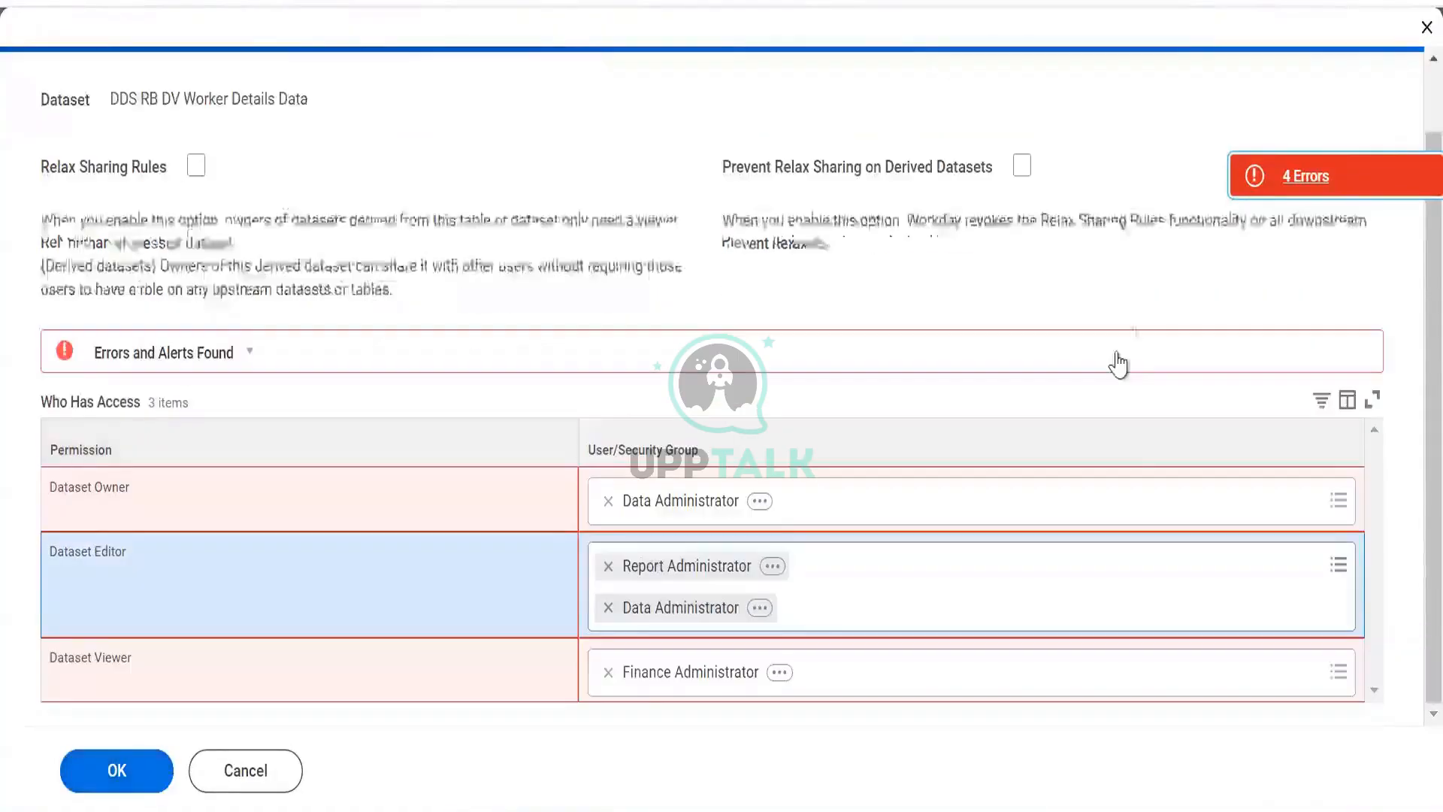
{"action": "left_click", "coordinate": [1272, 183]}
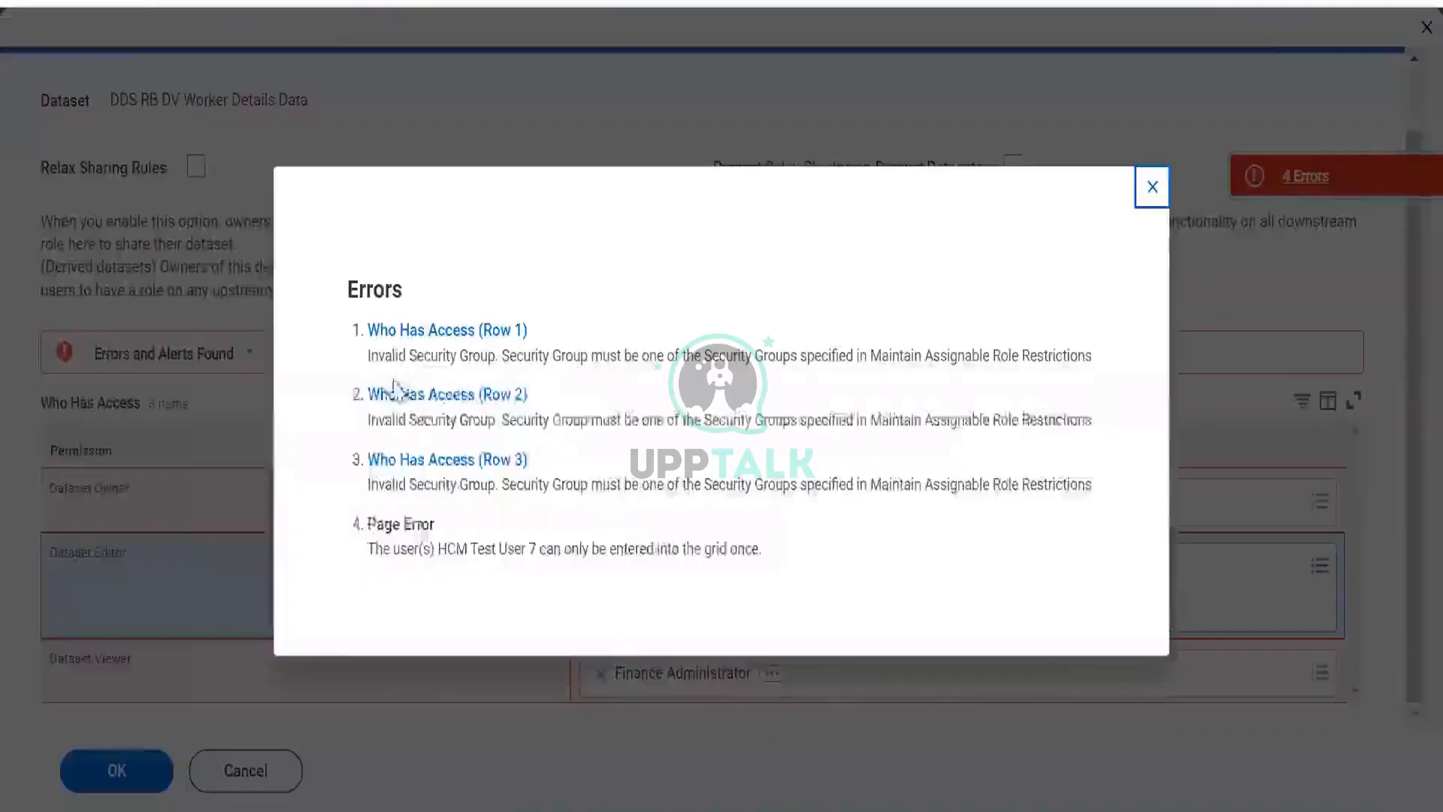
{"action": "left_click_drag", "start_coordinate": [408, 351], "coordinate": [956, 376]}
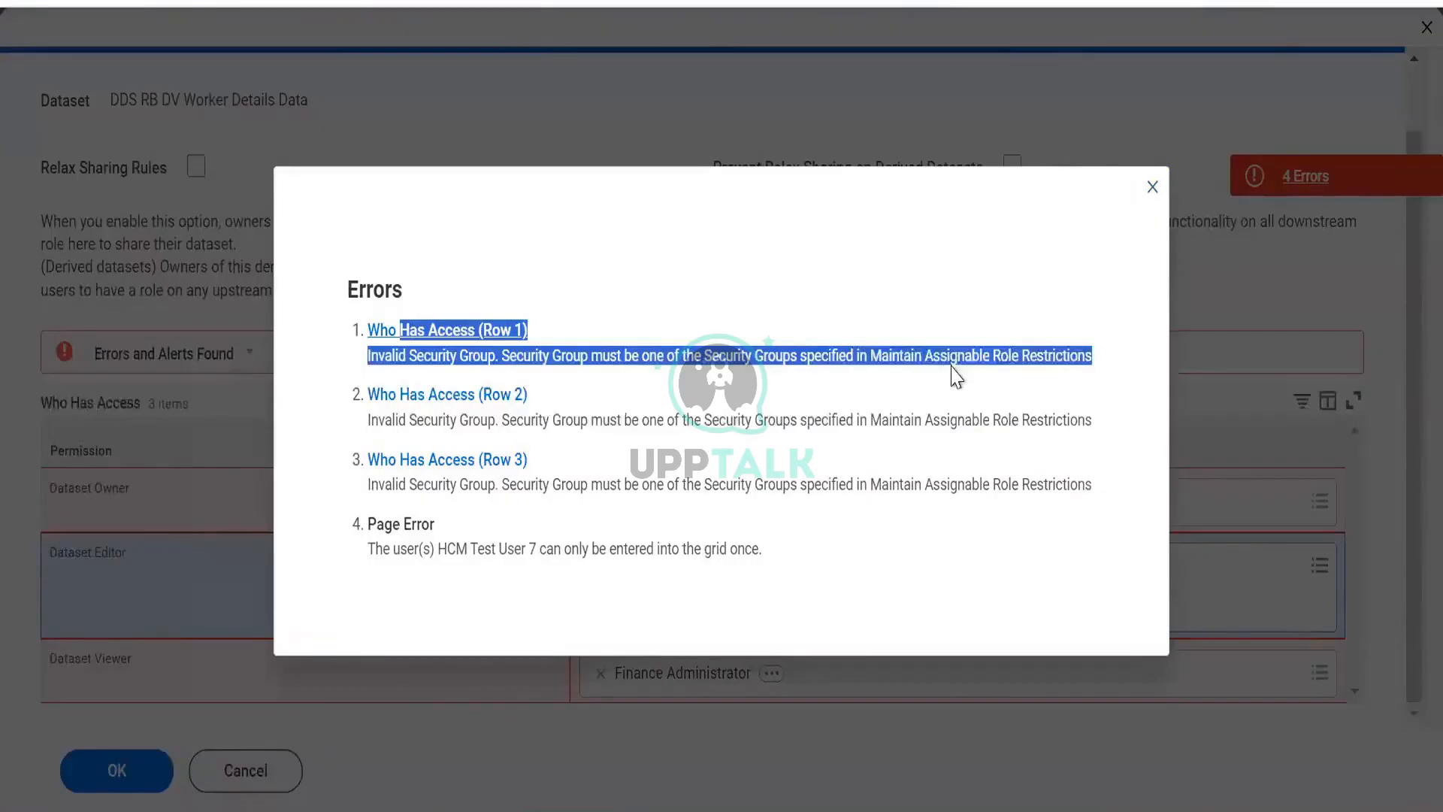
{"action": "left_click", "coordinate": [679, 443]}
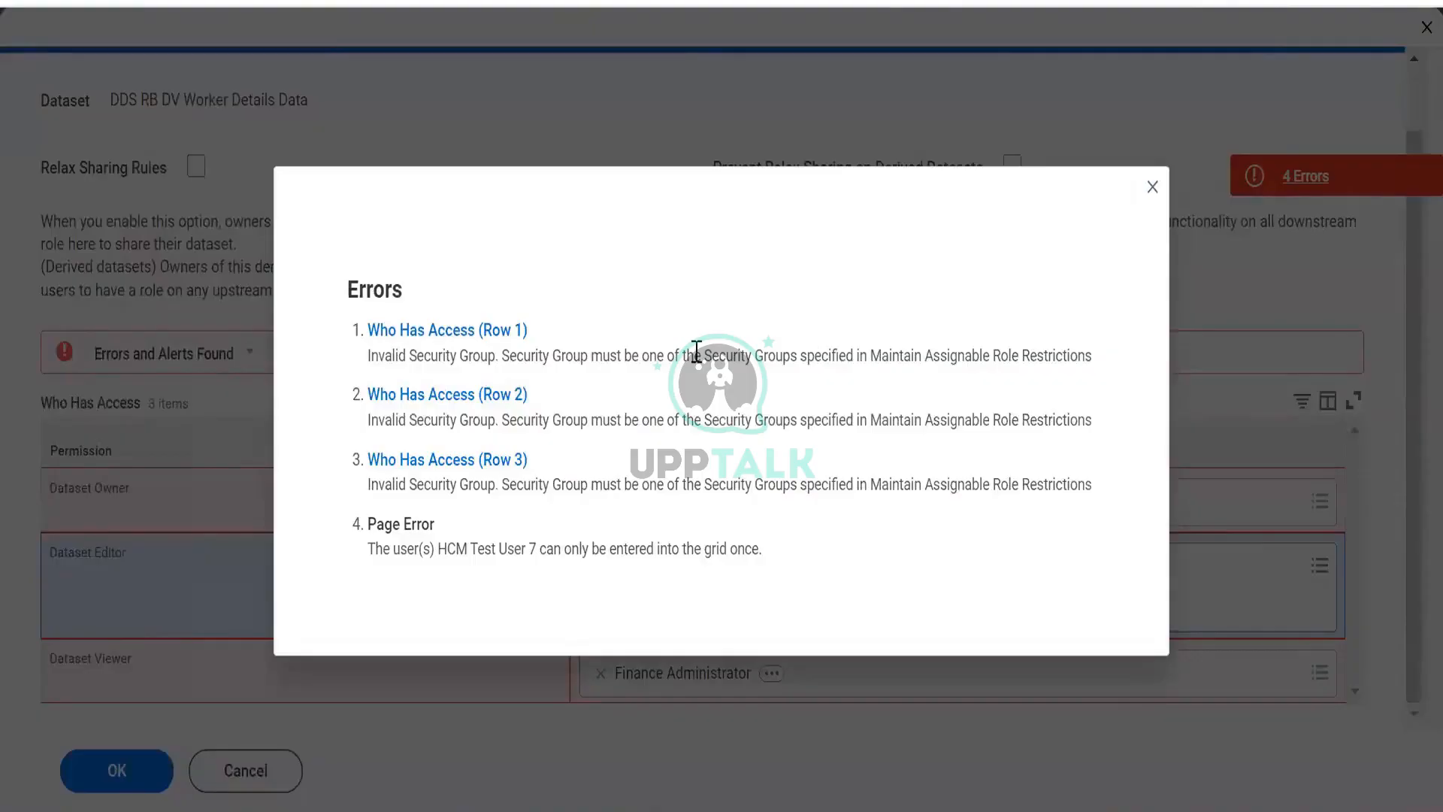
{"action": "left_click_drag", "start_coordinate": [700, 356], "coordinate": [918, 373]}
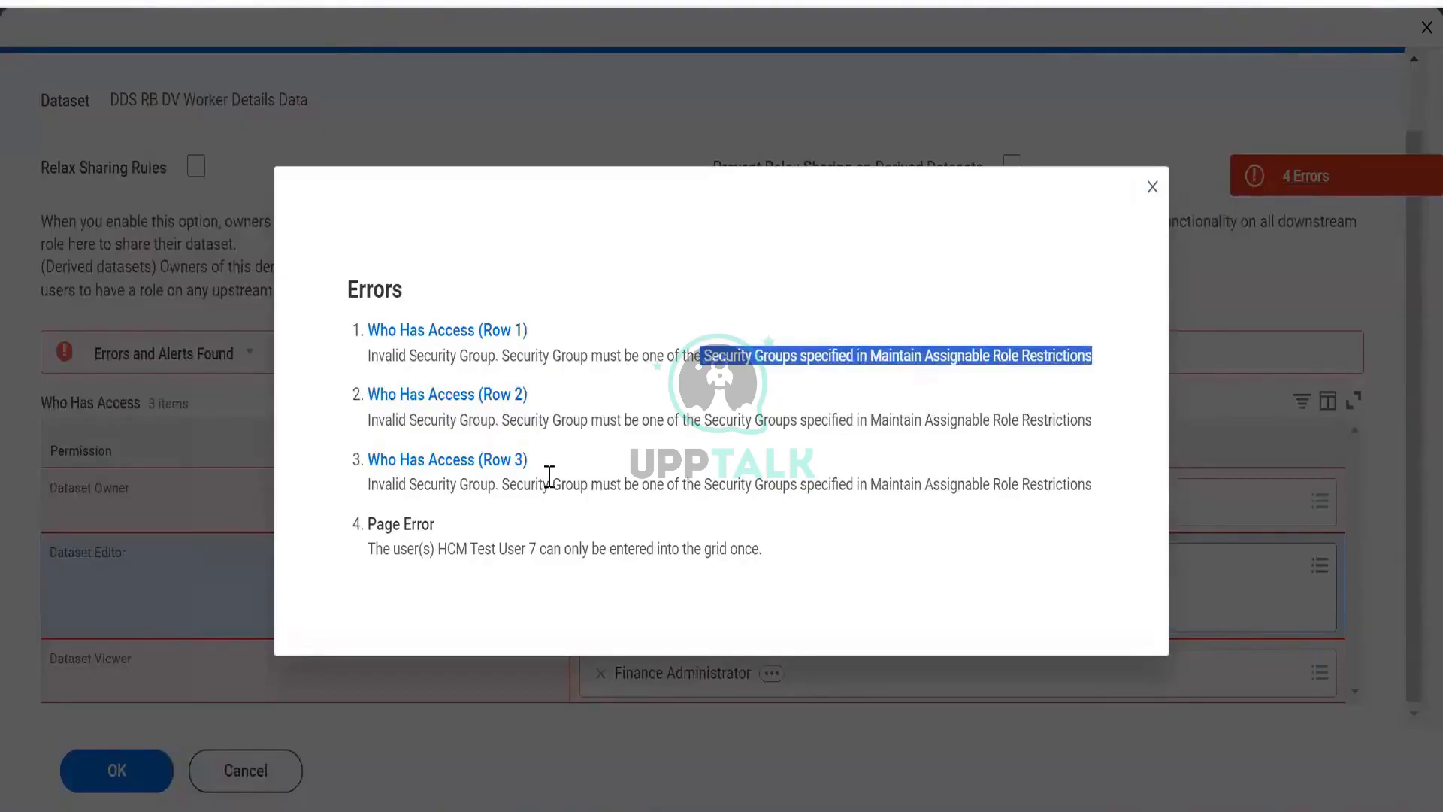
{"action": "left_click_drag", "start_coordinate": [402, 555], "coordinate": [554, 552]}
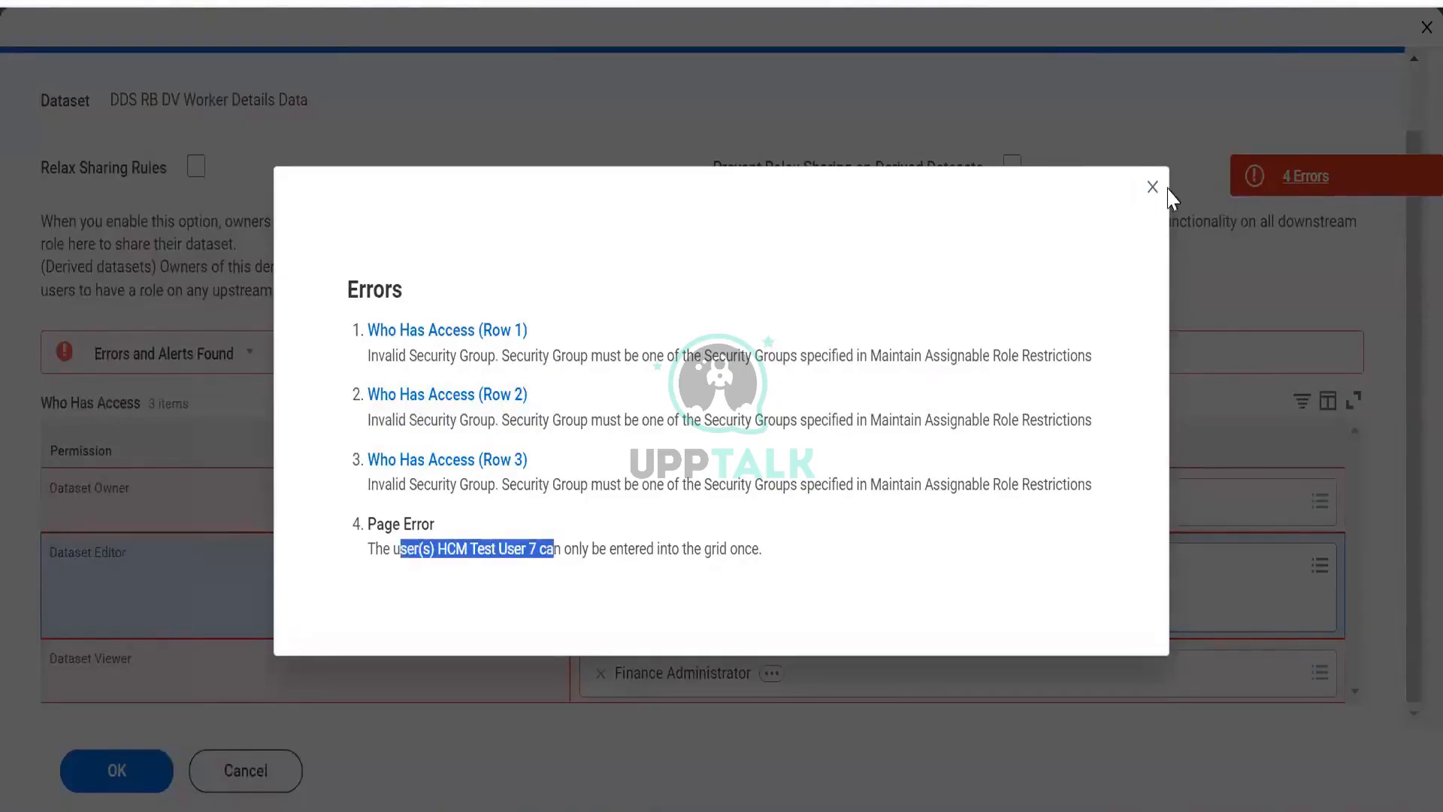
{"action": "left_click", "coordinate": [860, 261]}
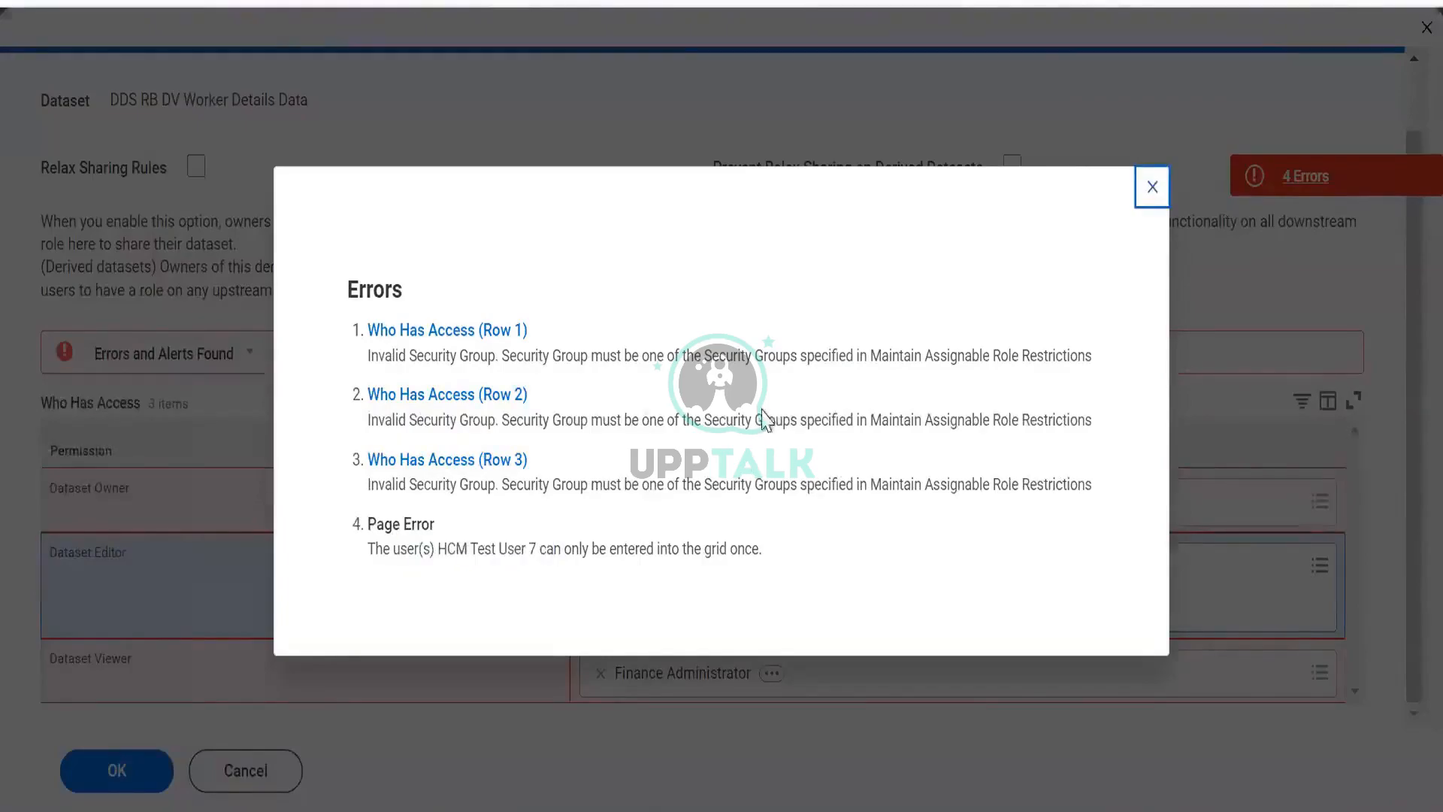
{"action": "key", "text": "Escape"}
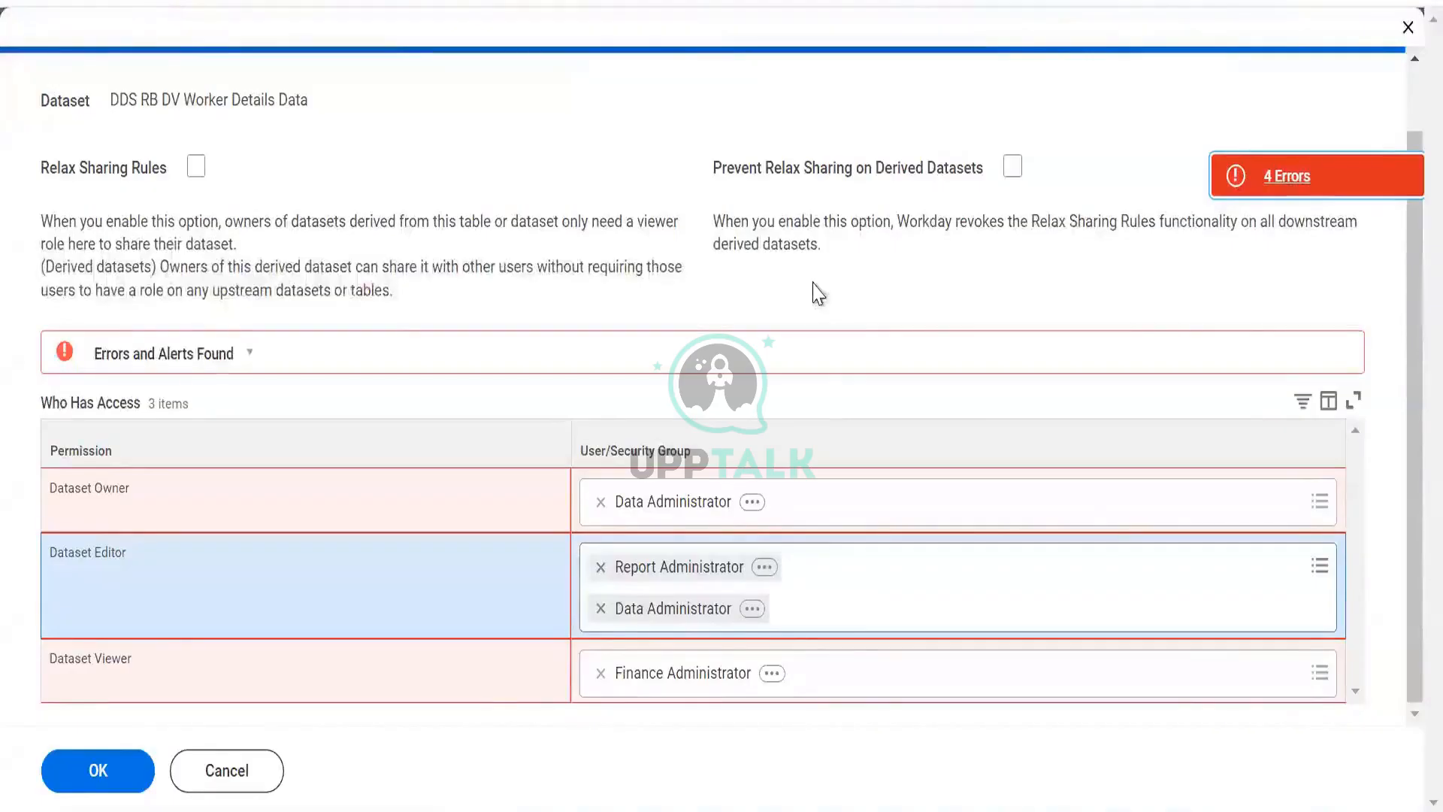
{"action": "left_click", "coordinate": [1278, 181]}
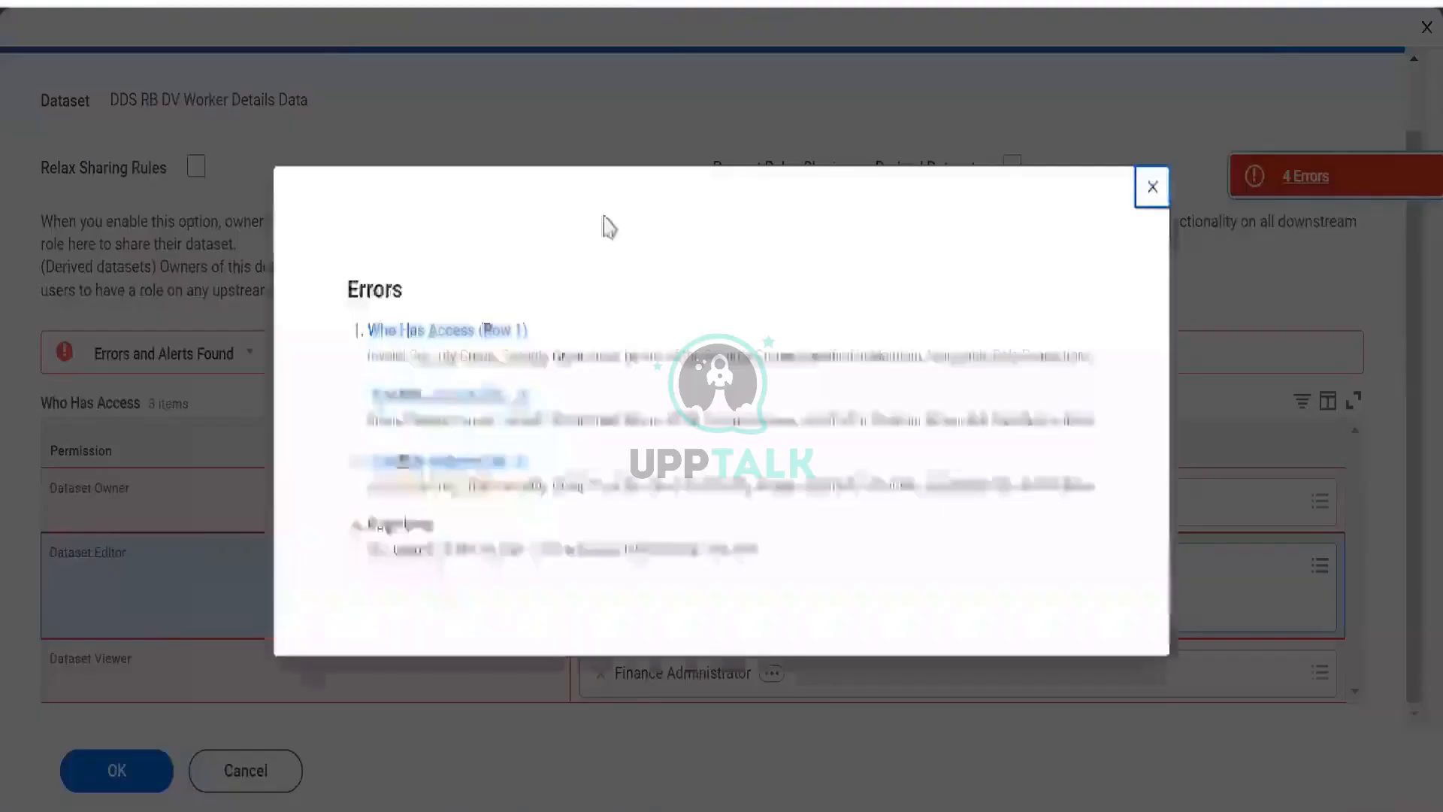
{"action": "left_click_drag", "start_coordinate": [430, 356], "coordinate": [1089, 348]}
{"action": "left_click", "coordinate": [1089, 348]}
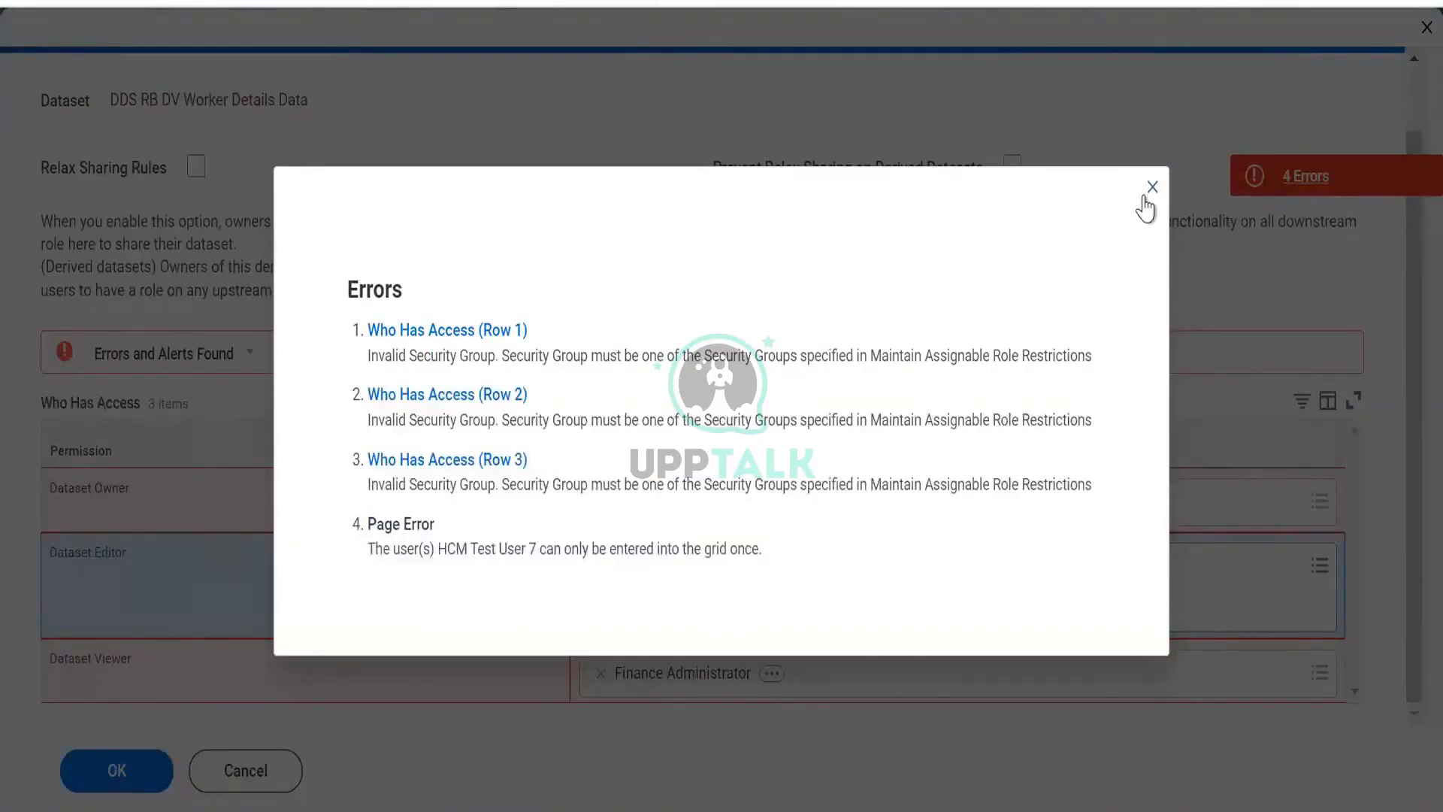
{"action": "left_click", "coordinate": [1144, 198]}
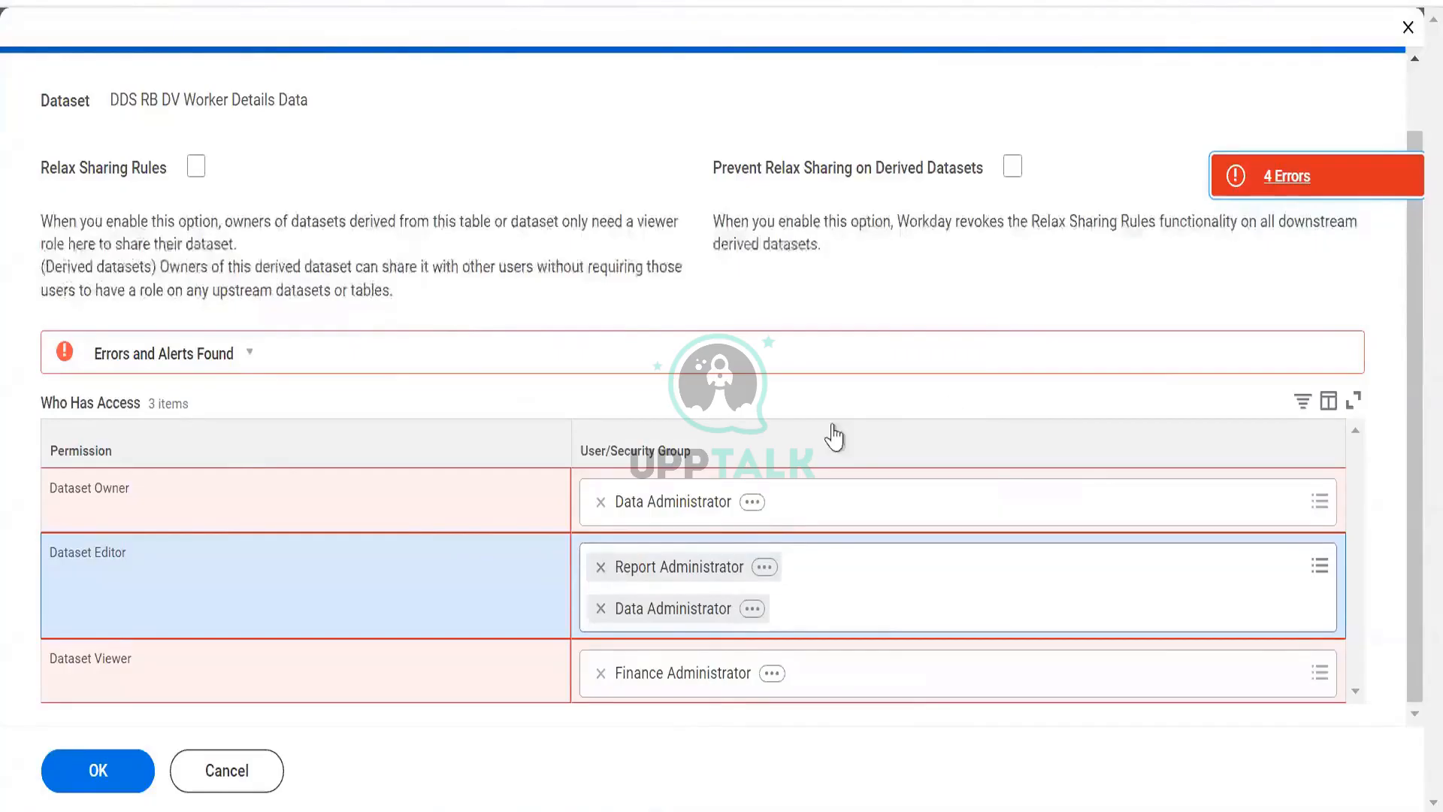
- Cancel the sharing edit for DDS RB DV Worker Details Data and discard all changes
{"action": "left_click", "coordinate": [600, 502]}
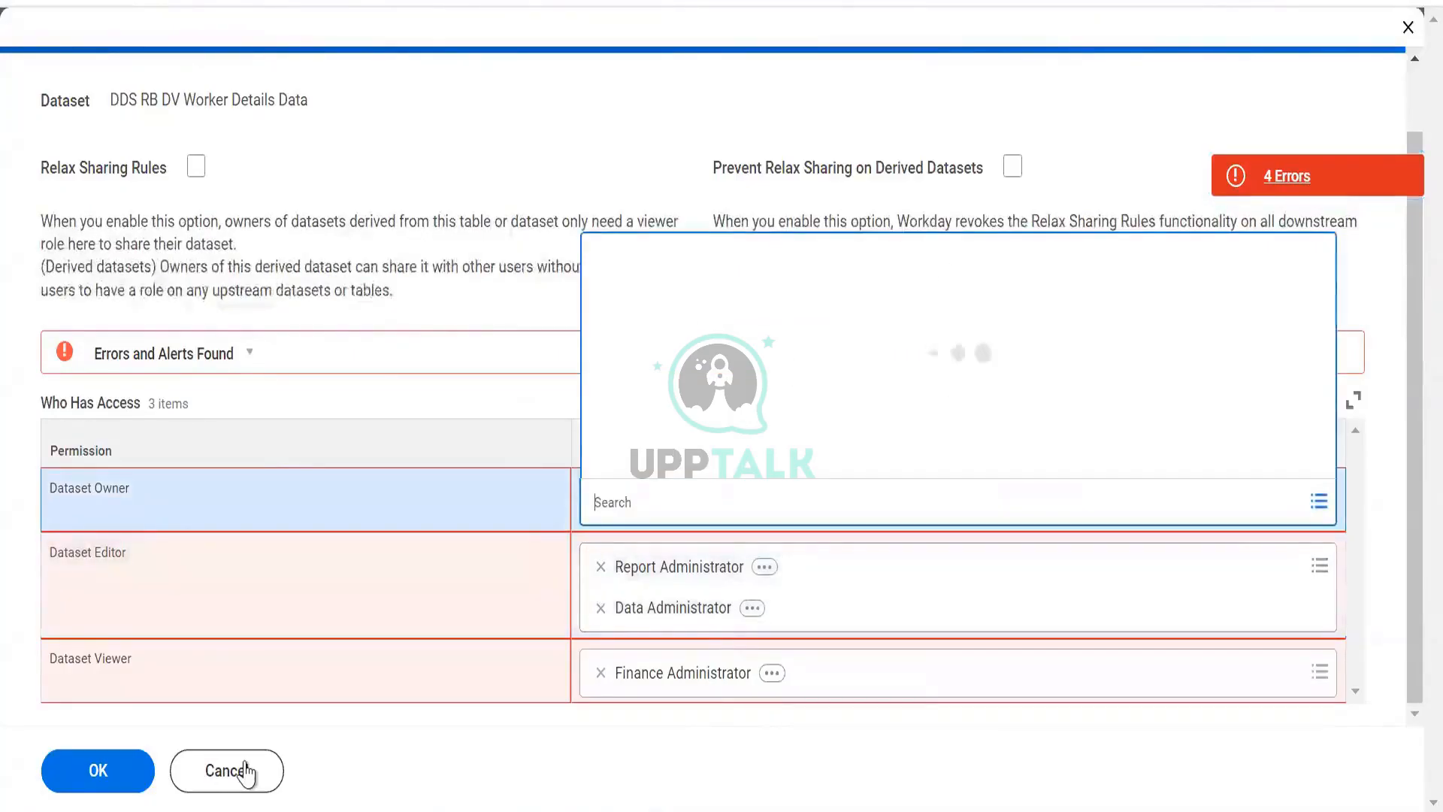
{"action": "left_click", "coordinate": [243, 762]}
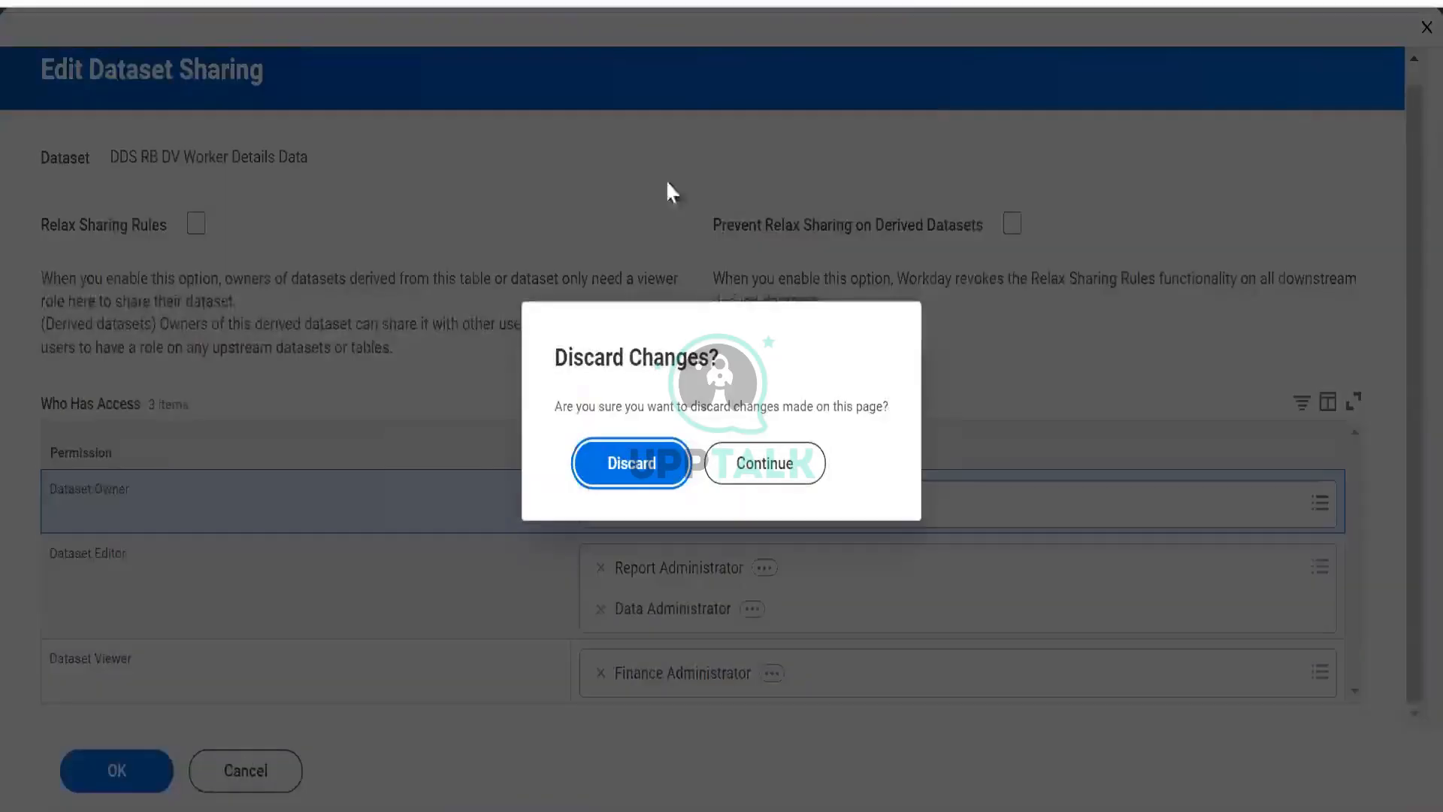
{"action": "left_click", "coordinate": [645, 472]}
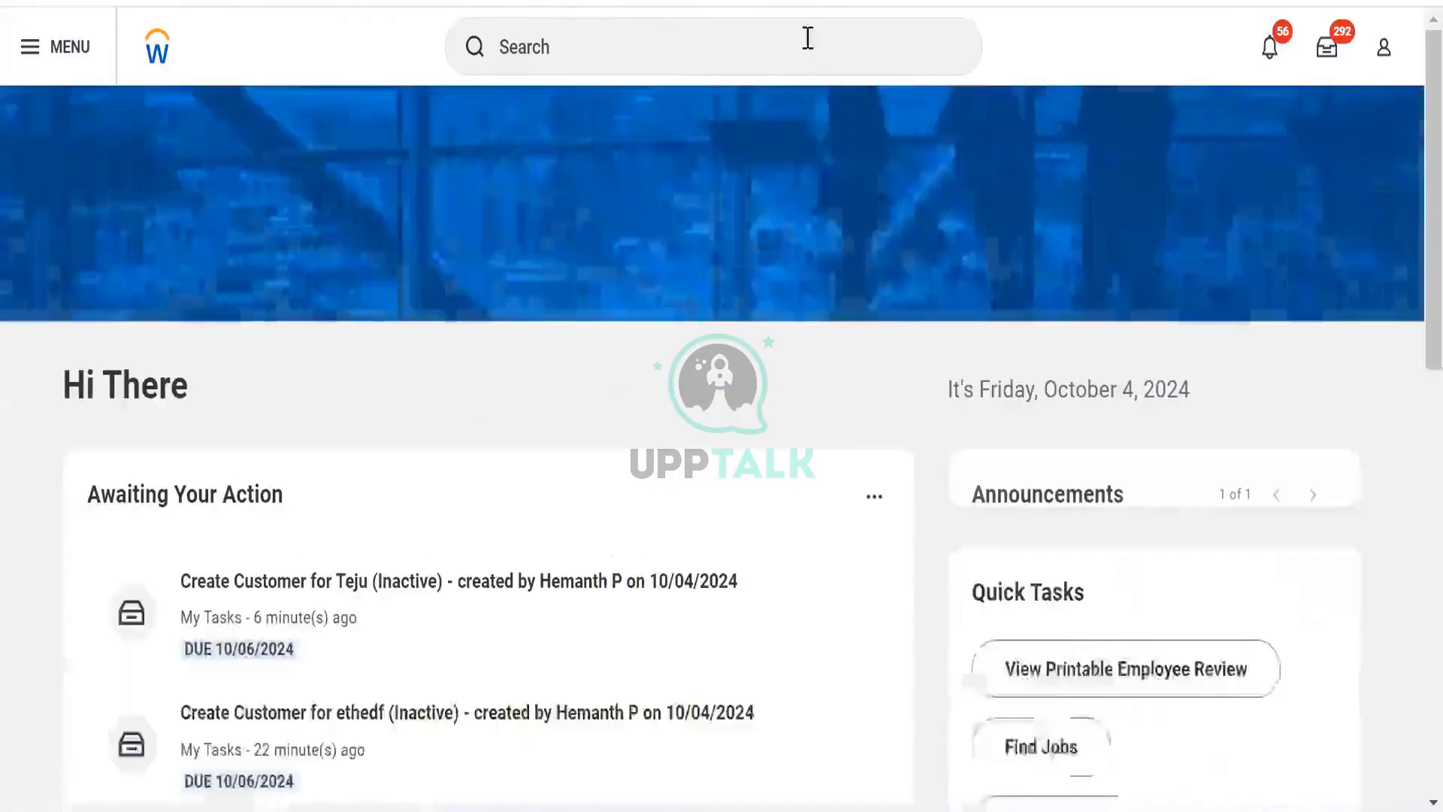
- Close the other browser tabs and dismiss the session recovery prompt
{"action": "left_click", "coordinate": [808, 39]}
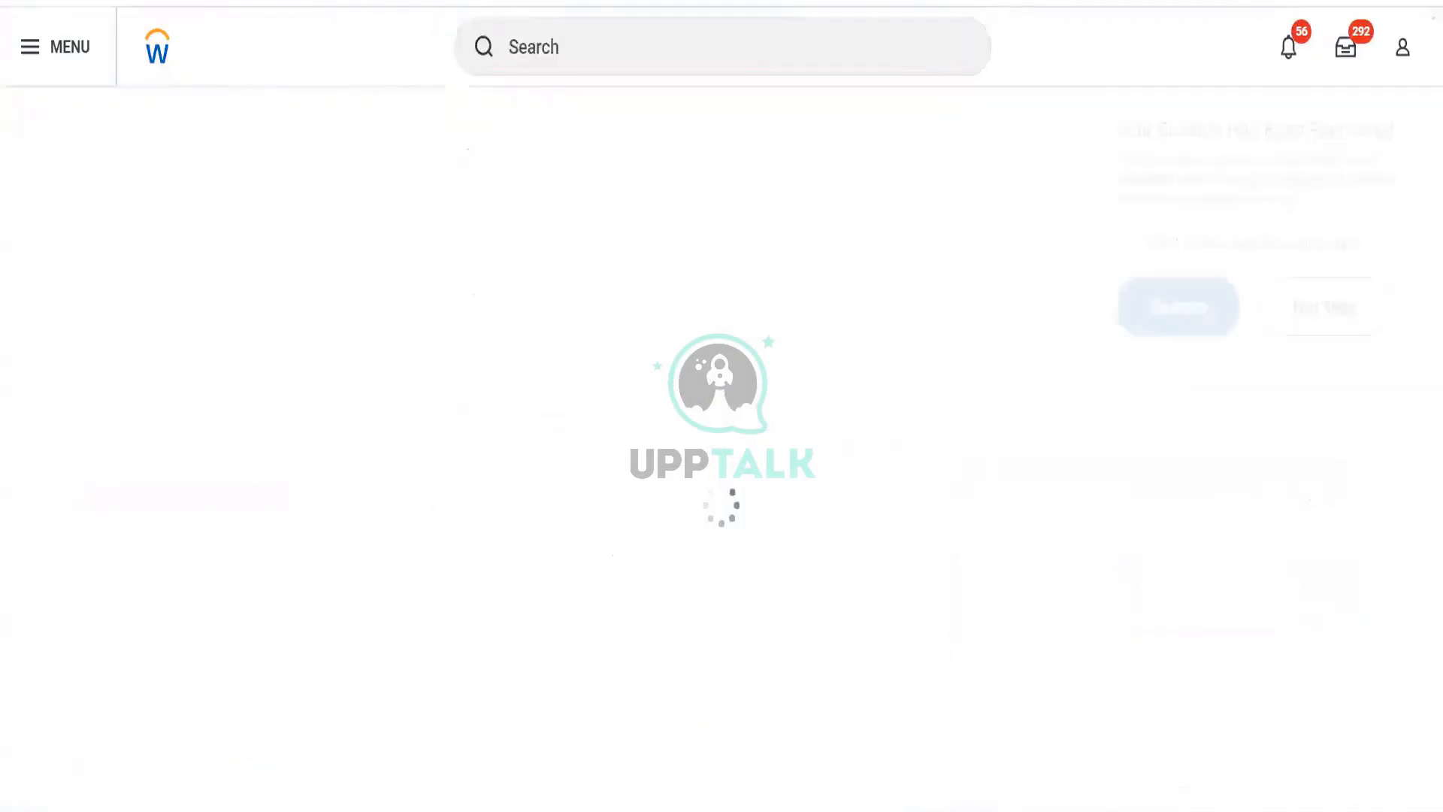
{"action": "right_click", "coordinate": [178, 2]}
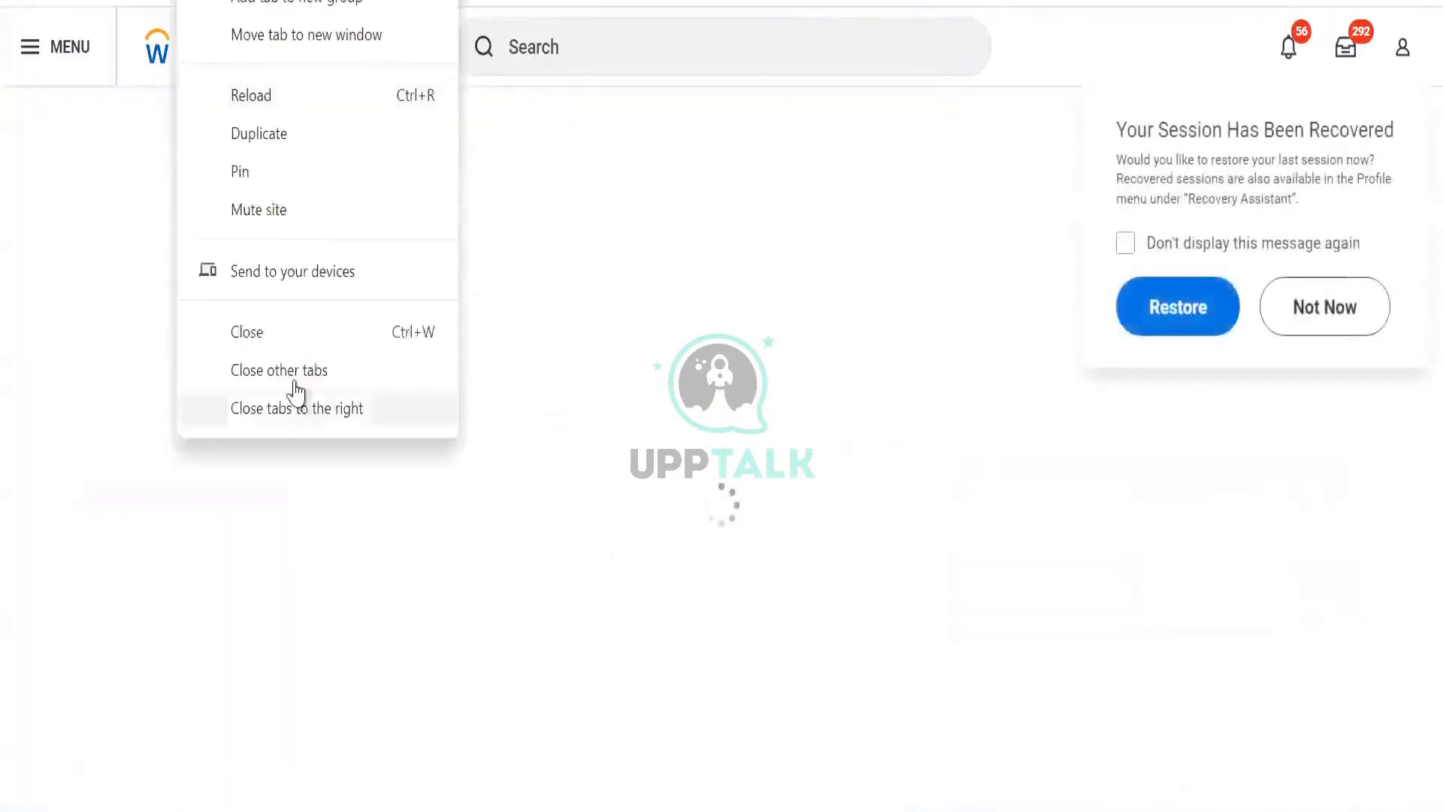
{"action": "left_click", "coordinate": [294, 381]}
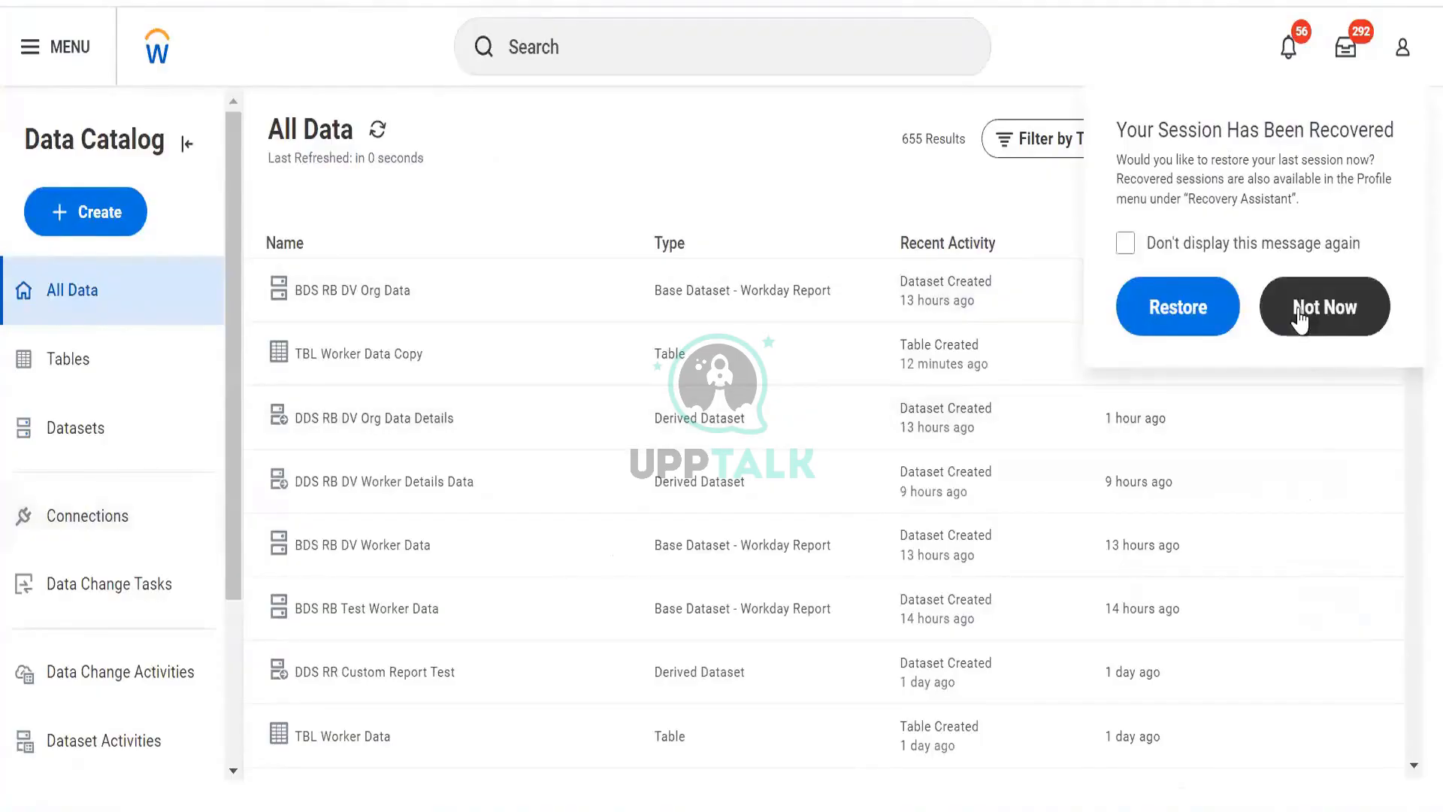
{"action": "left_click", "coordinate": [1302, 314]}
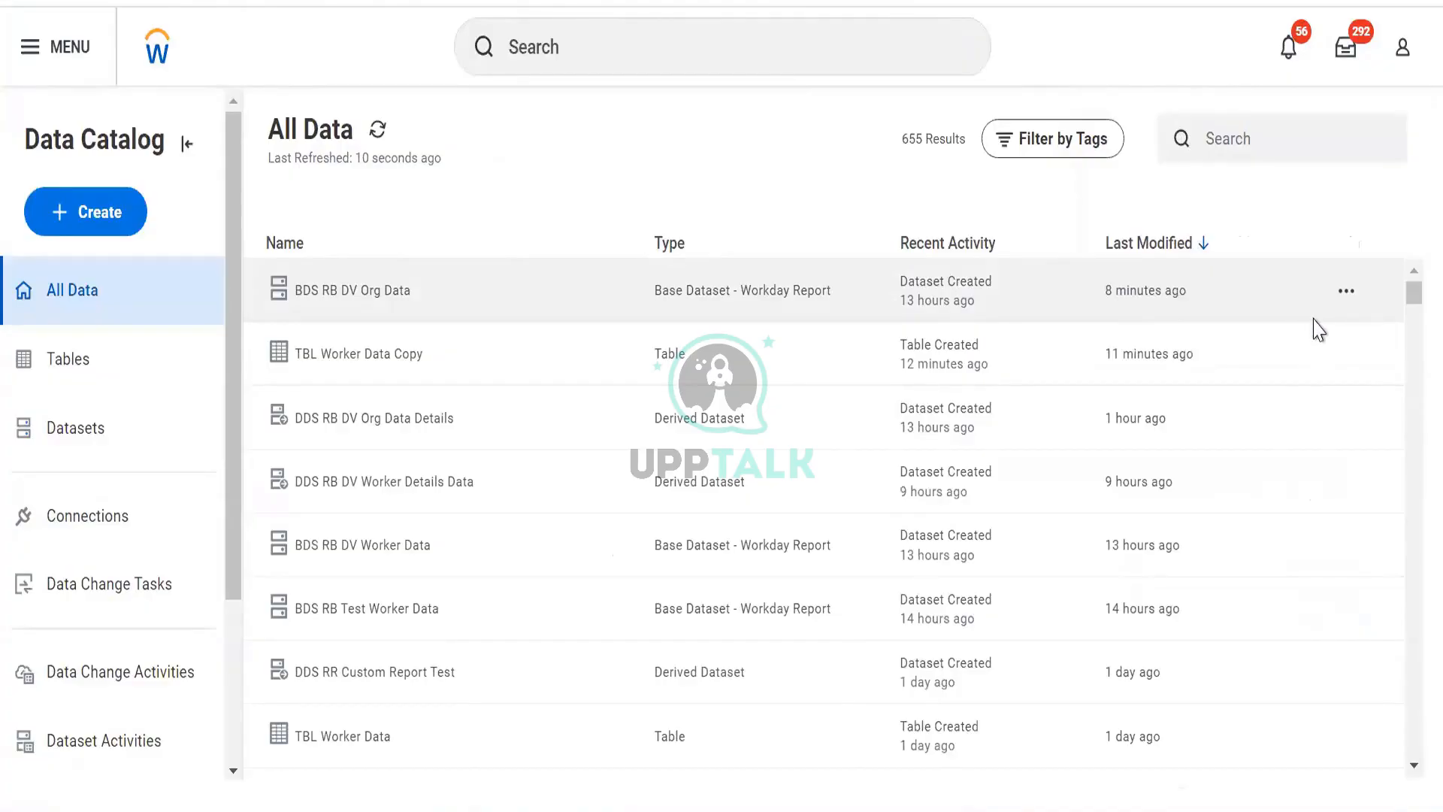
{"action": "left_click", "coordinate": [1346, 292]}
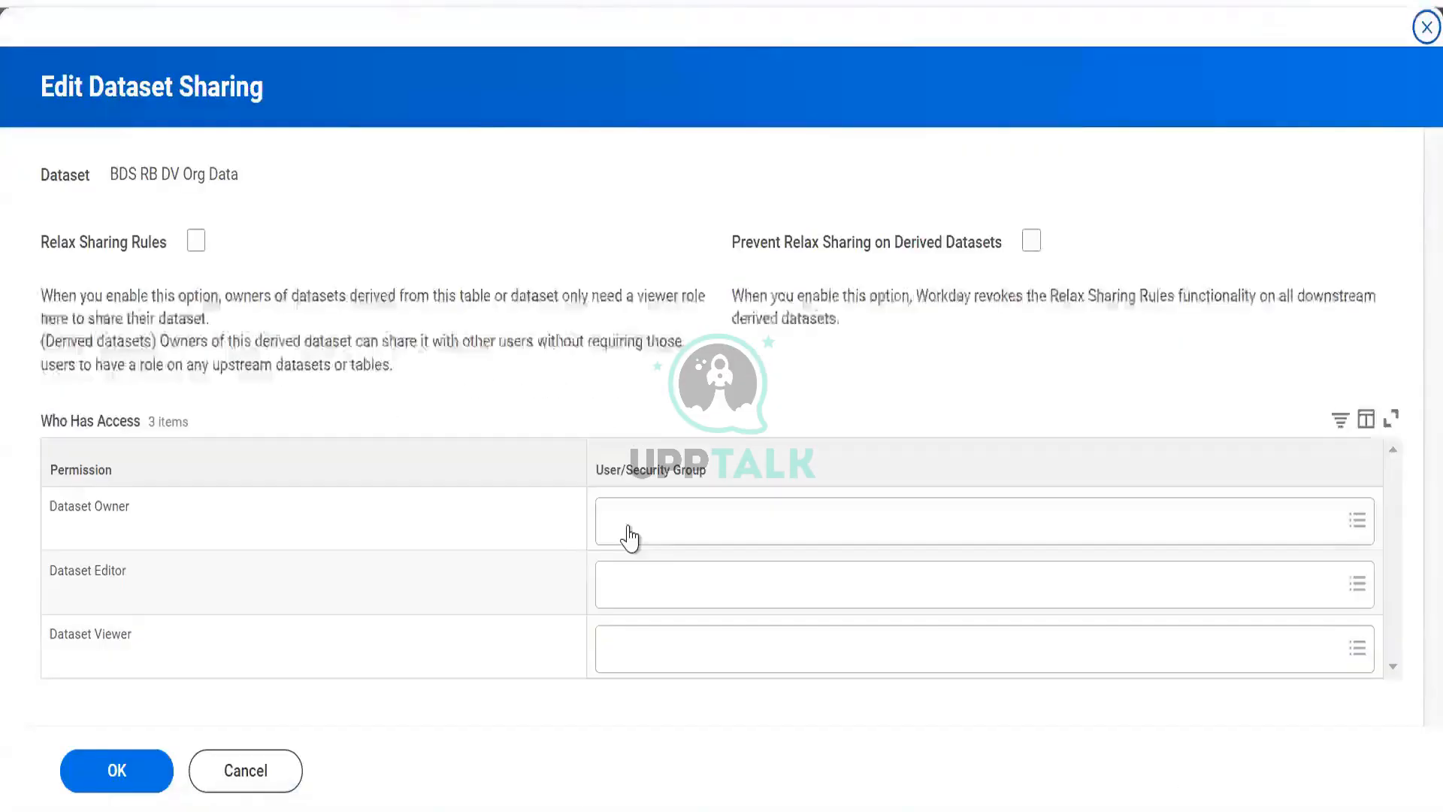
{"action": "left_click", "coordinate": [628, 538]}
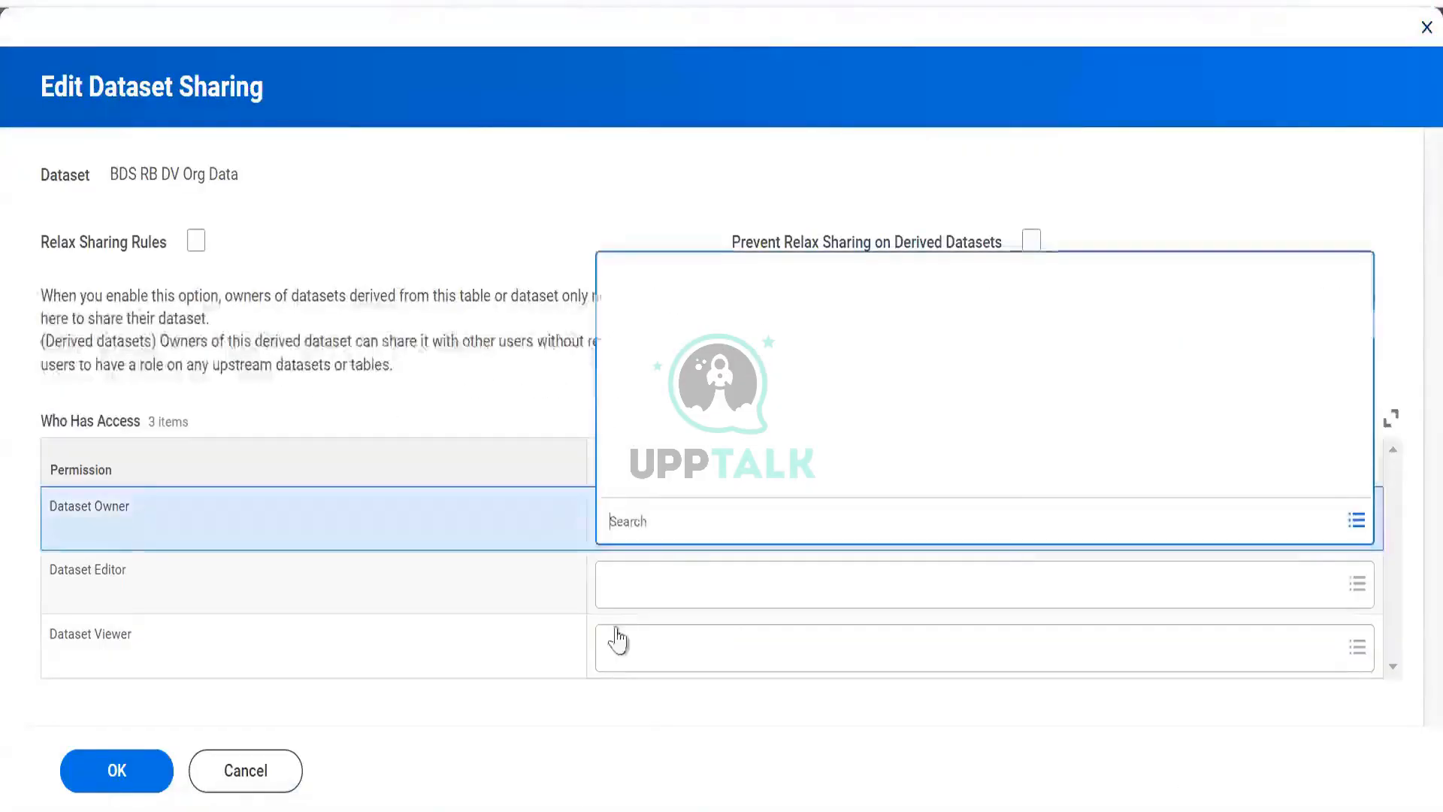
{"action": "left_click", "coordinate": [615, 601]}
{"action": "left_click", "coordinate": [611, 648]}
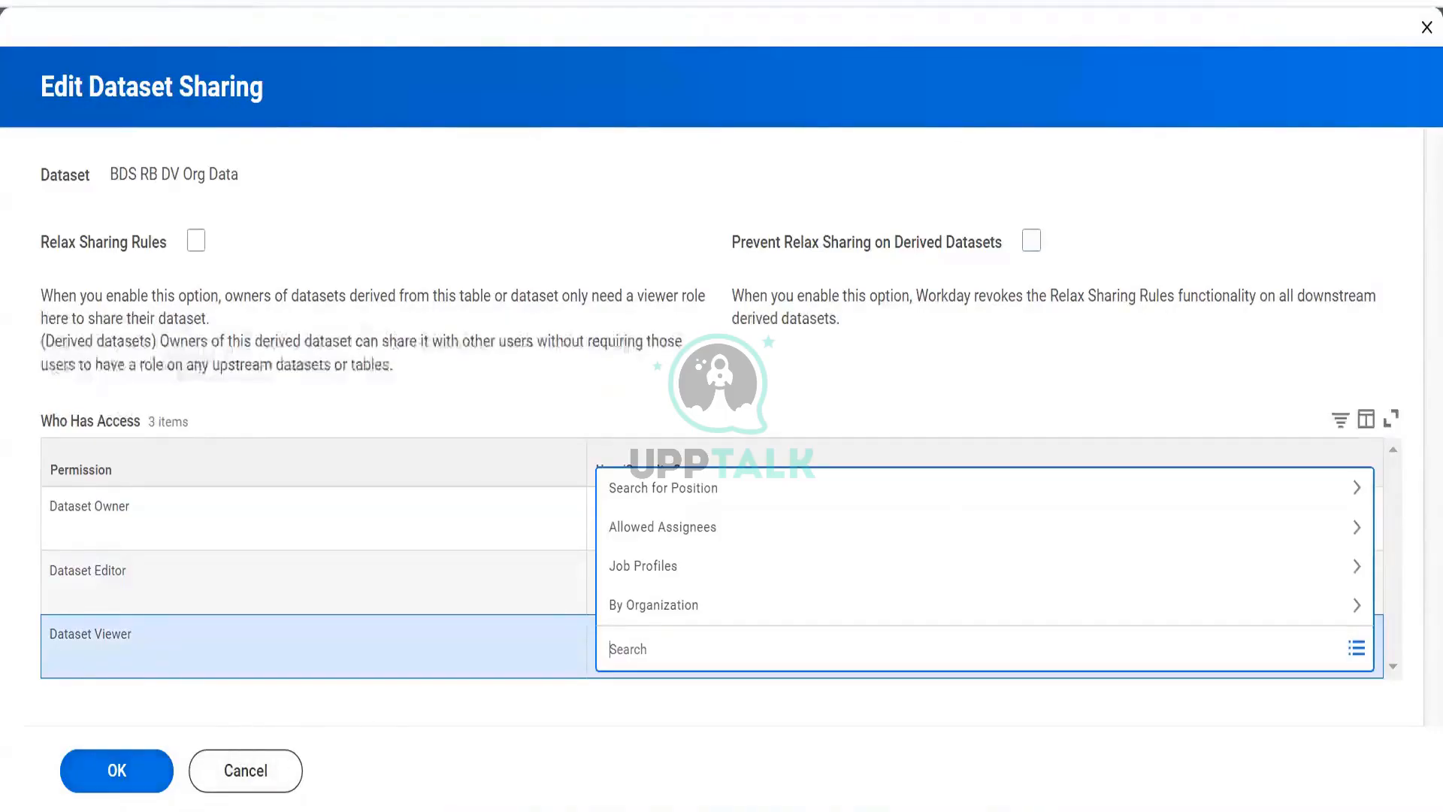
{"action": "left_click", "coordinate": [200, 769]}
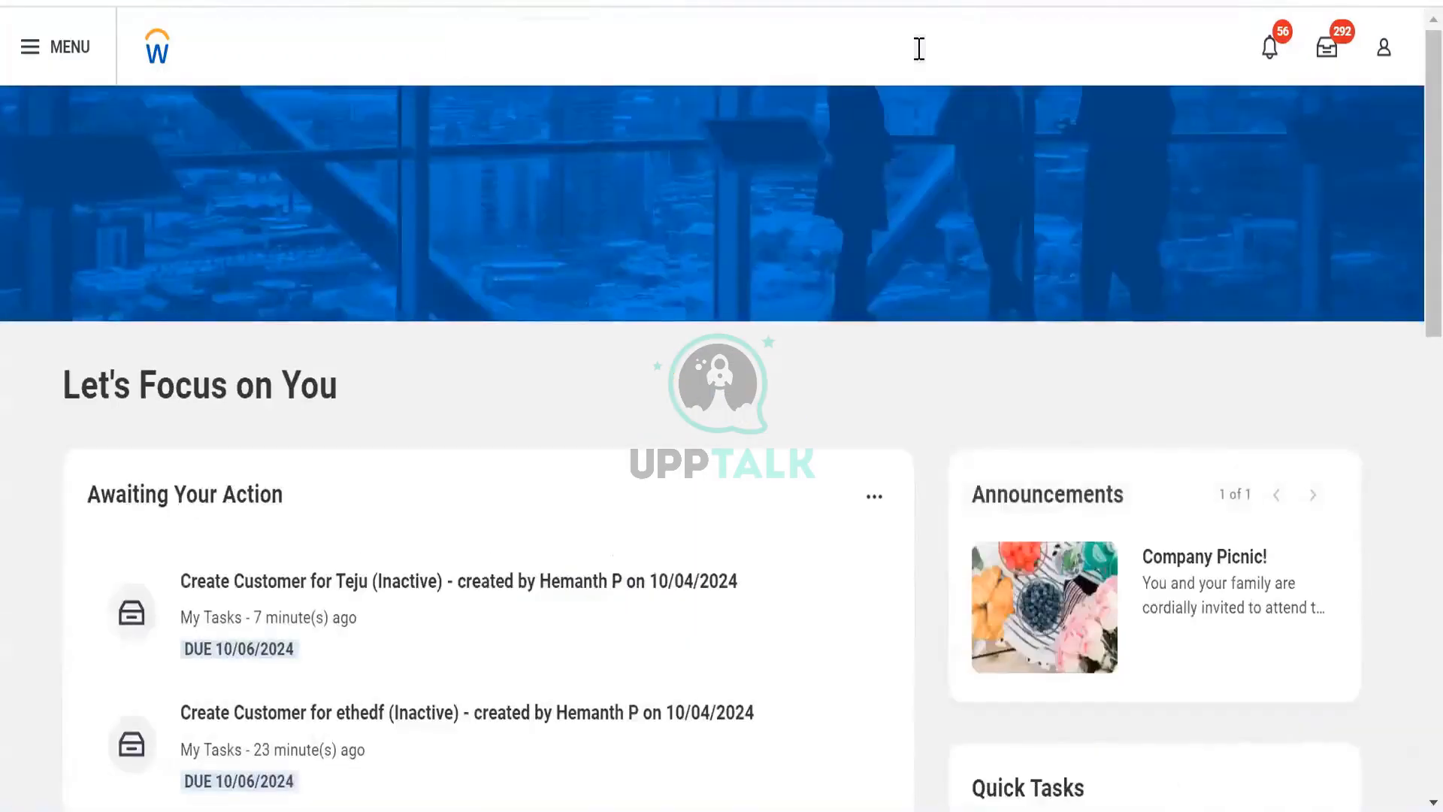
- Return to the Data Catalog and browse the All Data list
{"action": "left_click", "coordinate": [918, 48]}
{"action": "left_click", "coordinate": [511, 201]}
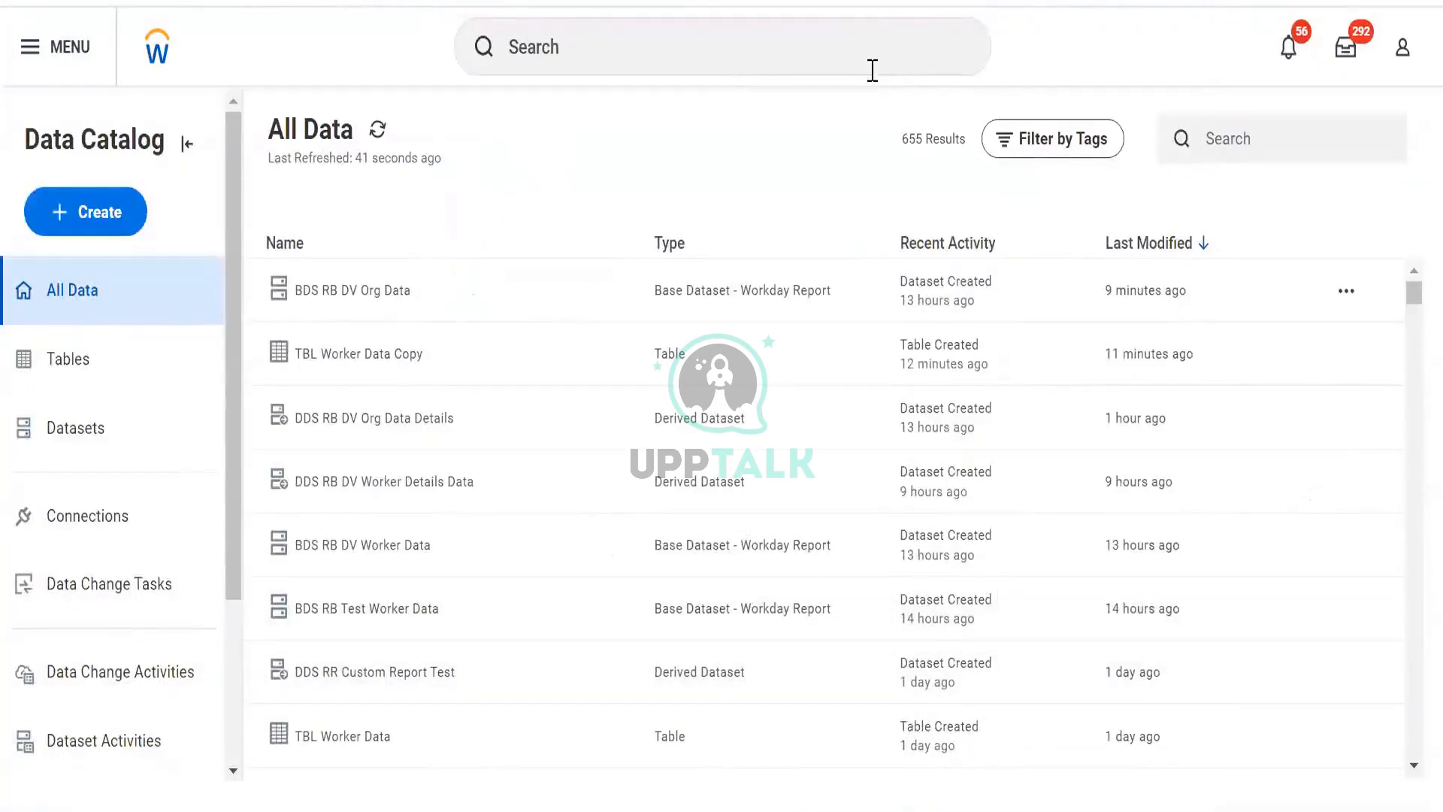
{"action": "left_click_drag", "start_coordinate": [901, 139], "coordinate": [966, 145]}
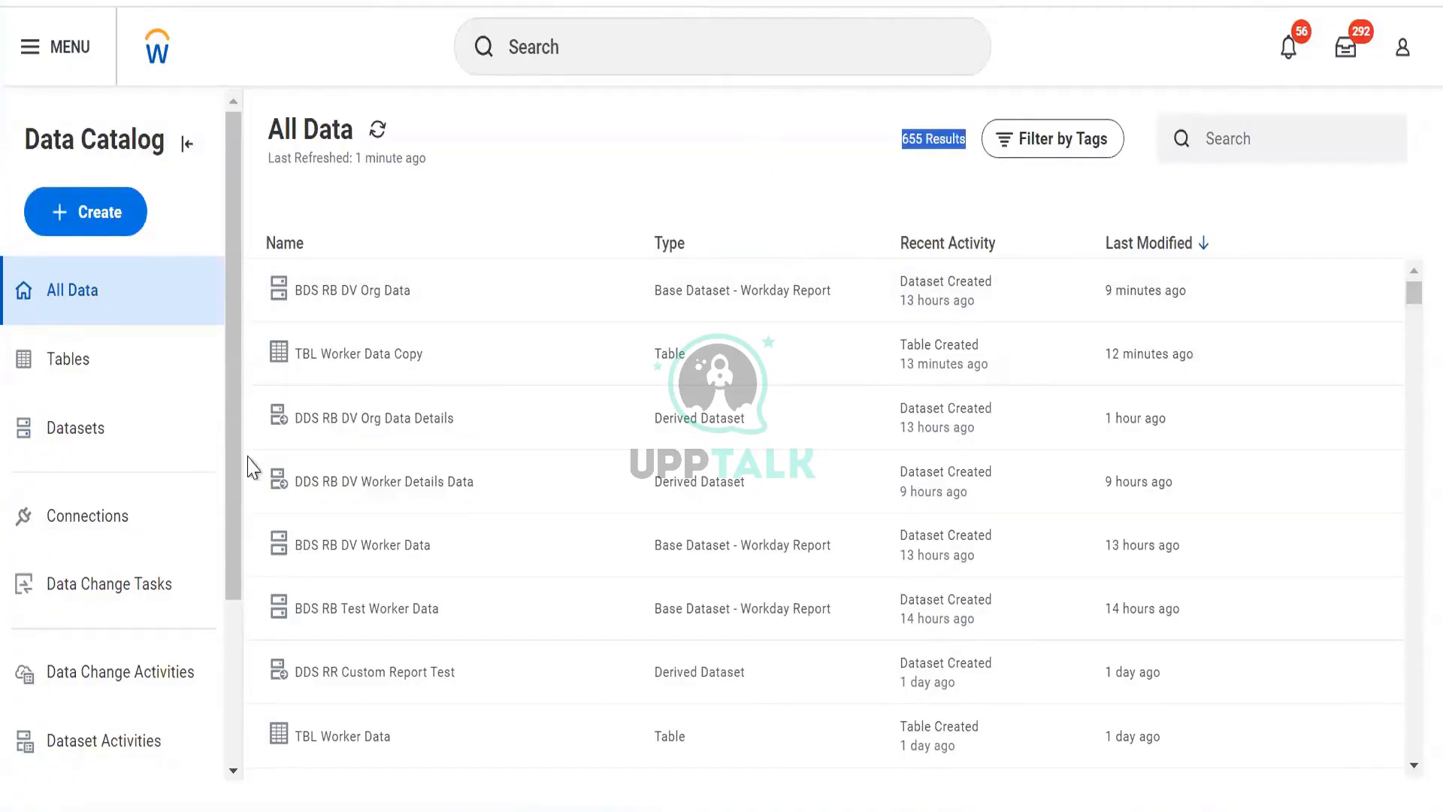
{"action": "scroll", "coordinate": [589, 412], "scroll_direction": "down", "scroll_amount": 5}
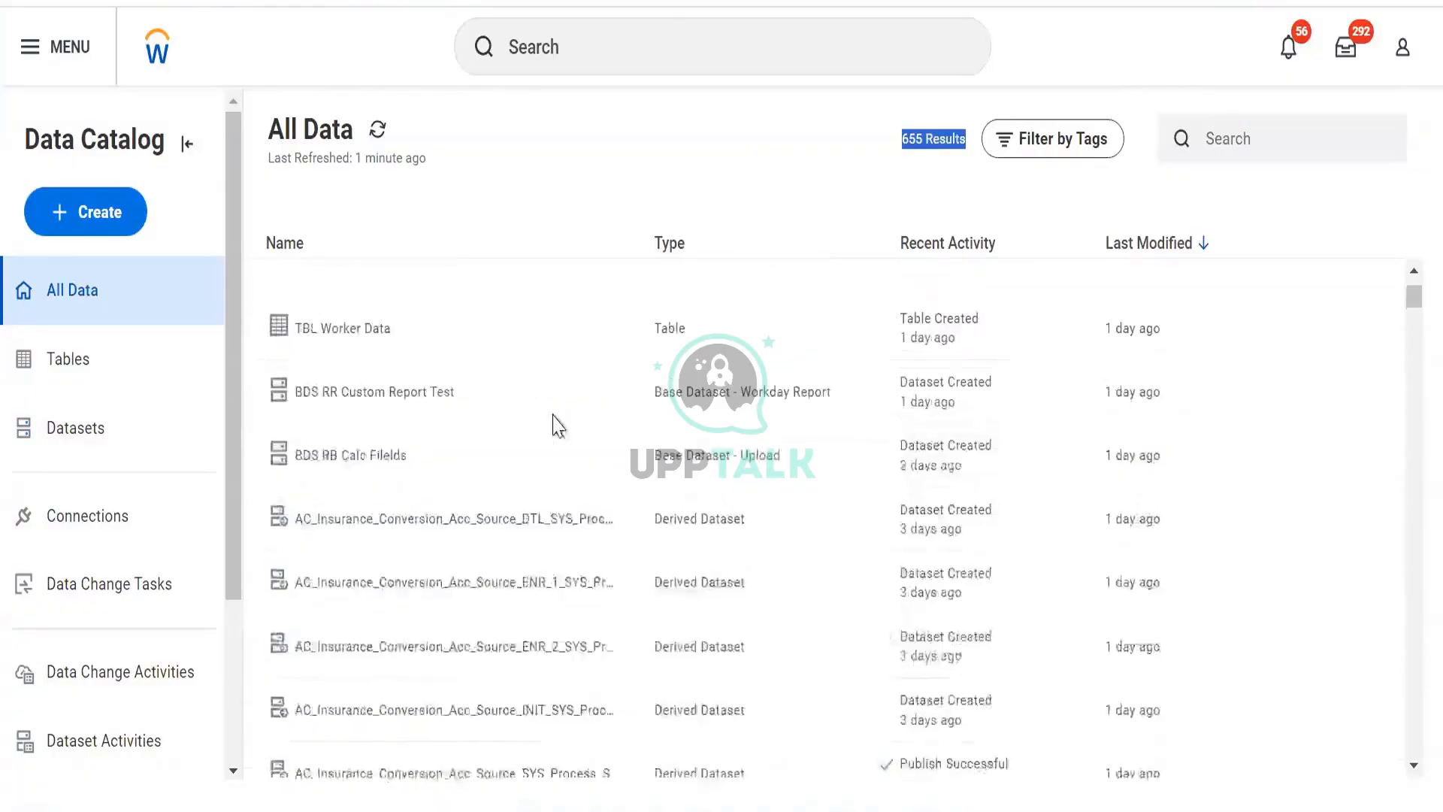
{"action": "scroll", "coordinate": [558, 425], "scroll_direction": "up", "scroll_amount": 5}
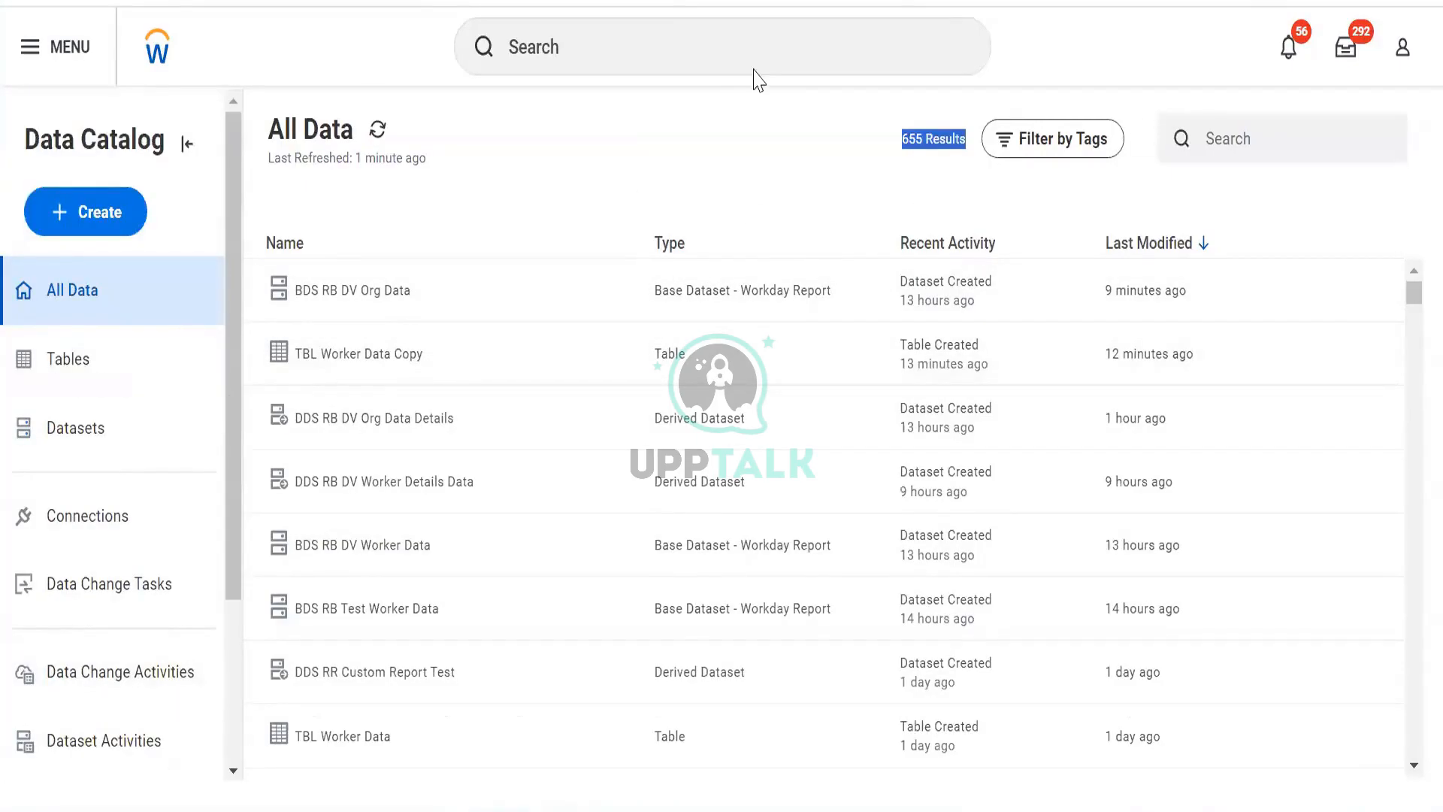
{"action": "key", "text": "alt+Tab"}
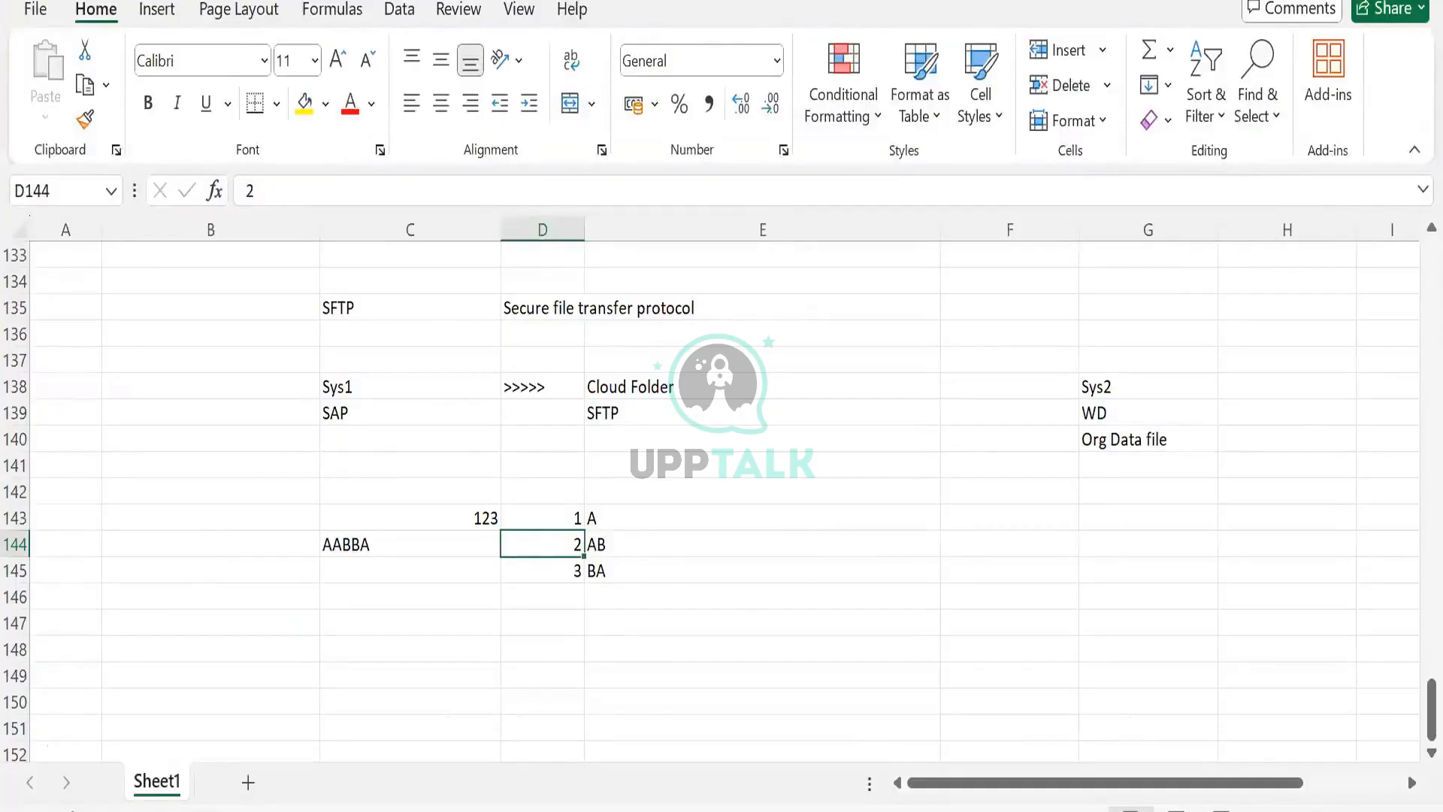
{"action": "key", "text": "alt+Tab"}
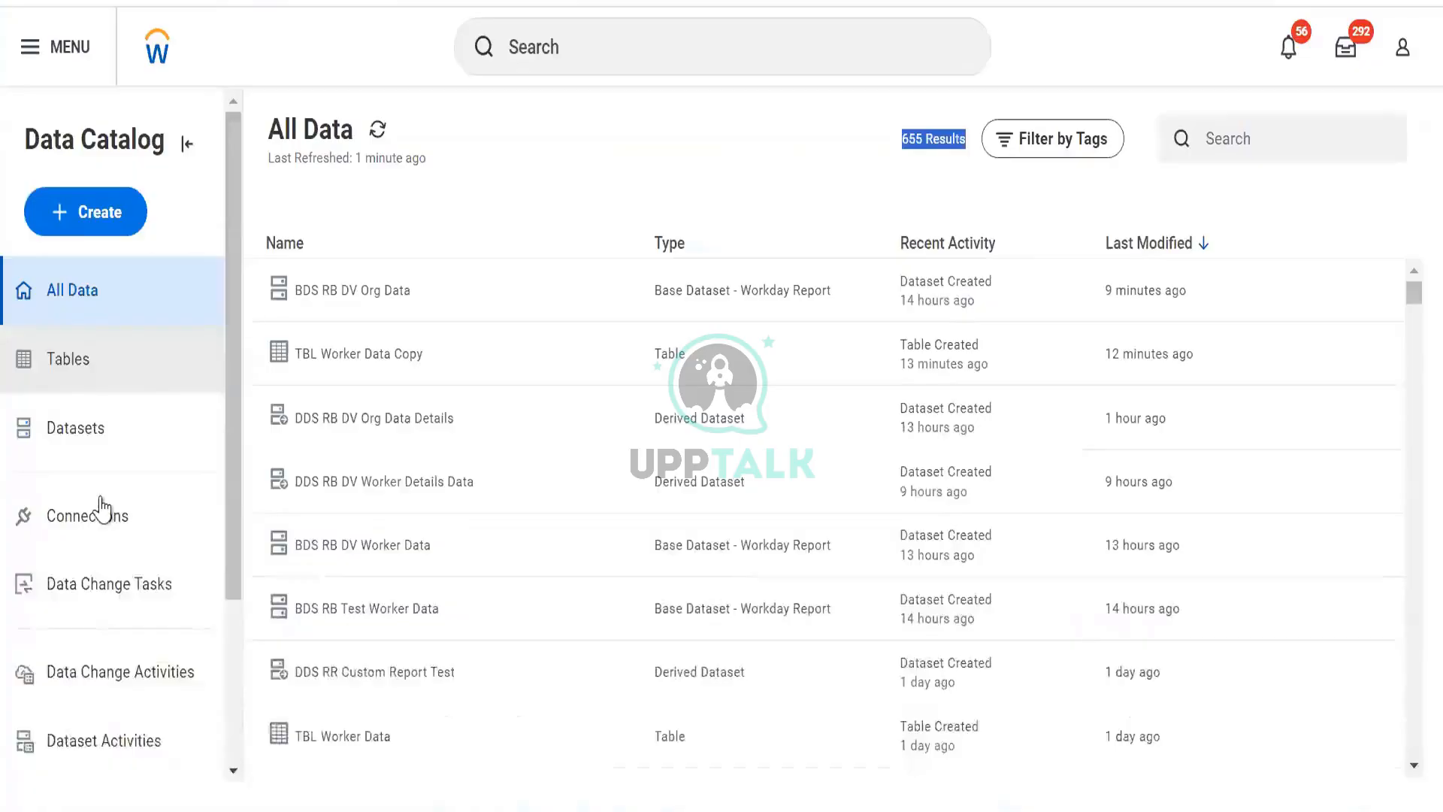
- Open the DDS Worker Data Enriched dataset details from the Datasets list, viewing its activities and data preview grid
{"action": "left_click", "coordinate": [98, 434]}
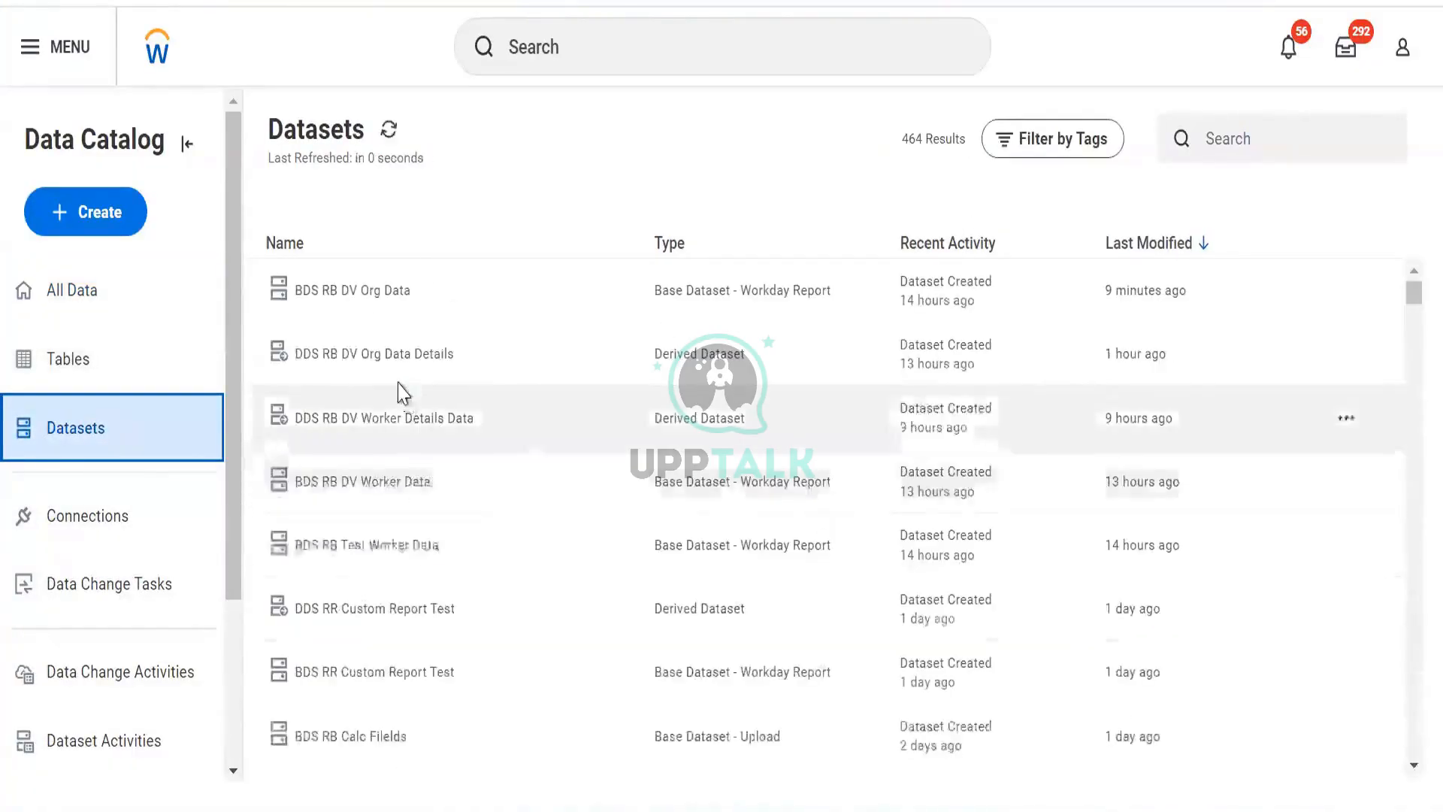
{"action": "scroll", "coordinate": [391, 412], "scroll_direction": "down", "scroll_amount": 2}
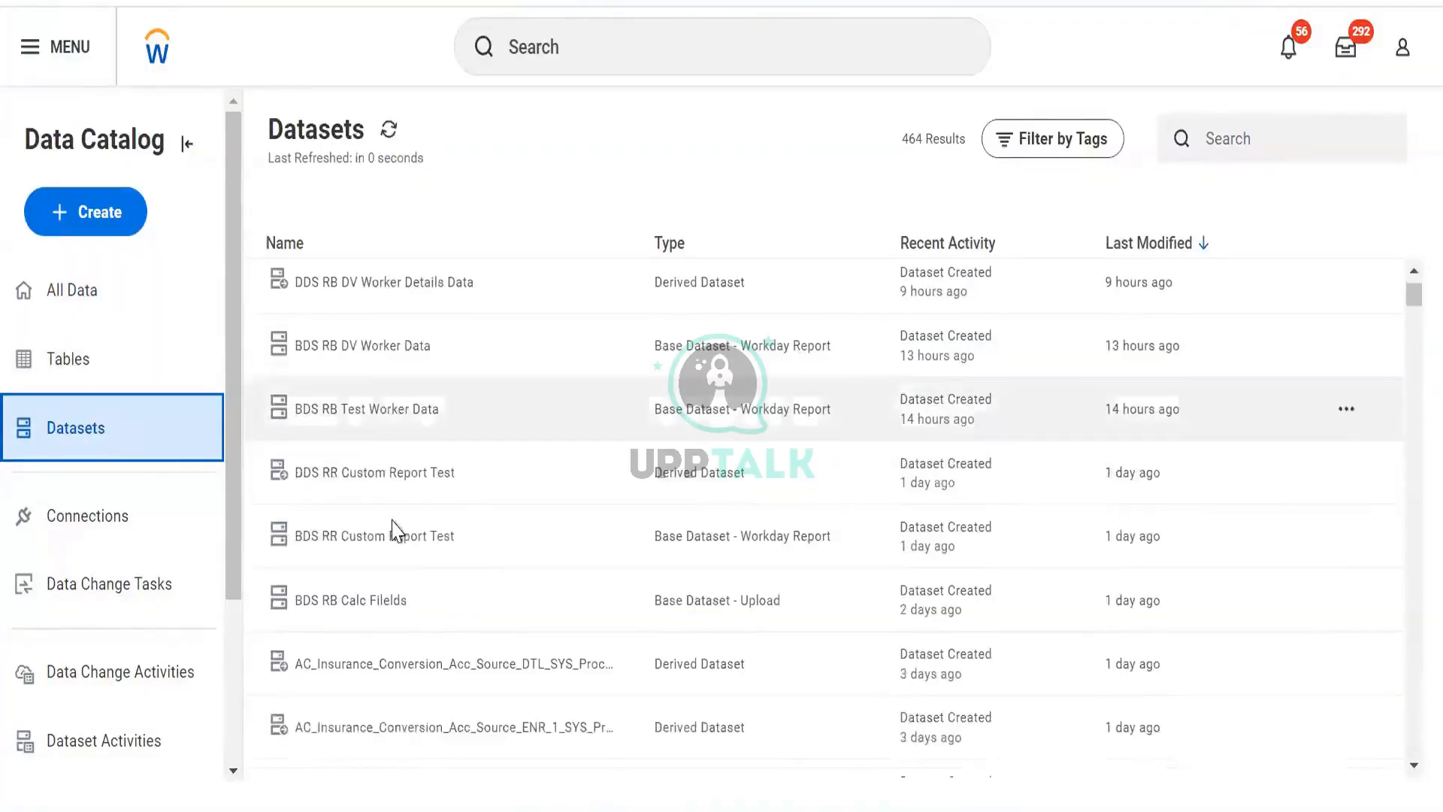
{"action": "scroll", "coordinate": [392, 511], "scroll_direction": "down", "scroll_amount": 10}
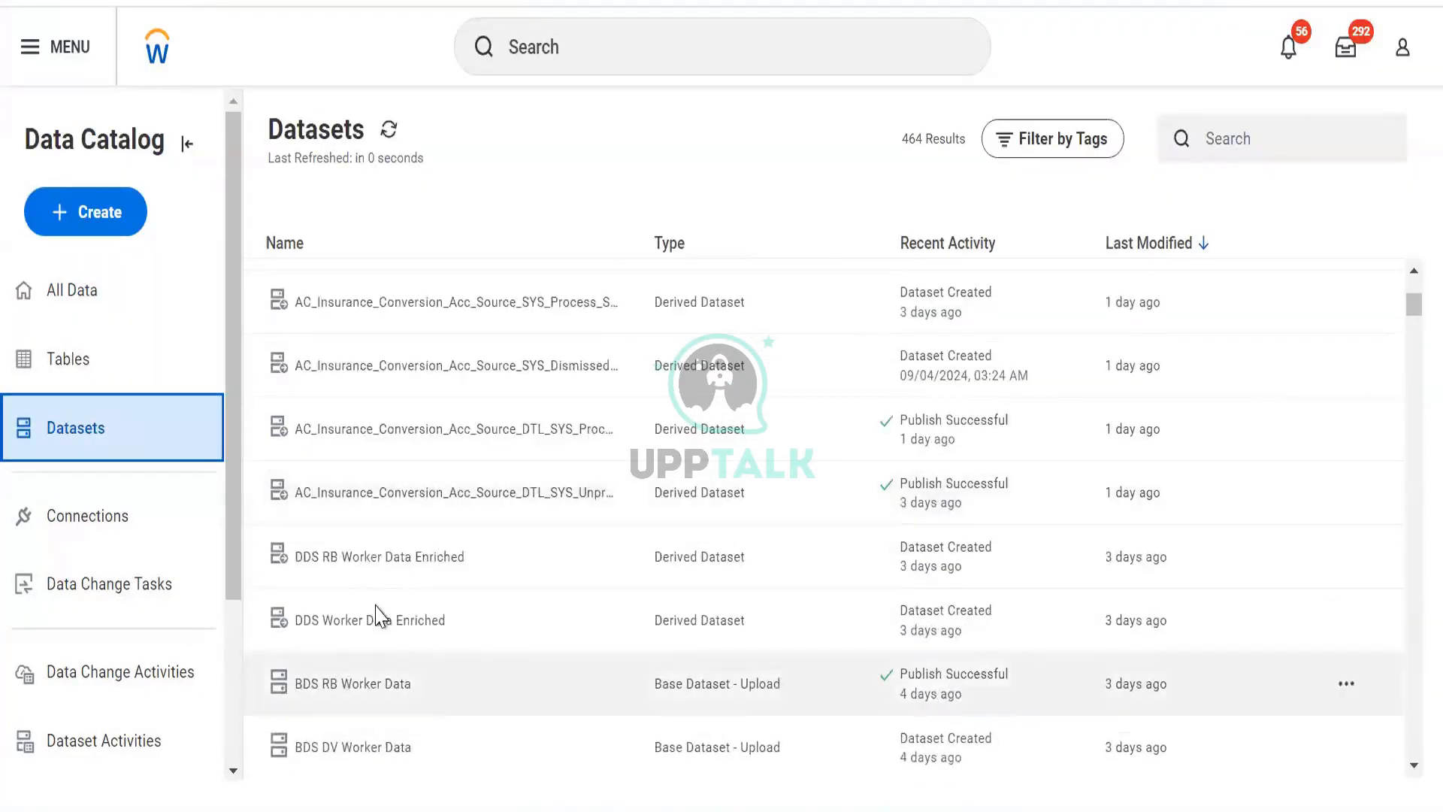
{"action": "left_click", "coordinate": [376, 605]}
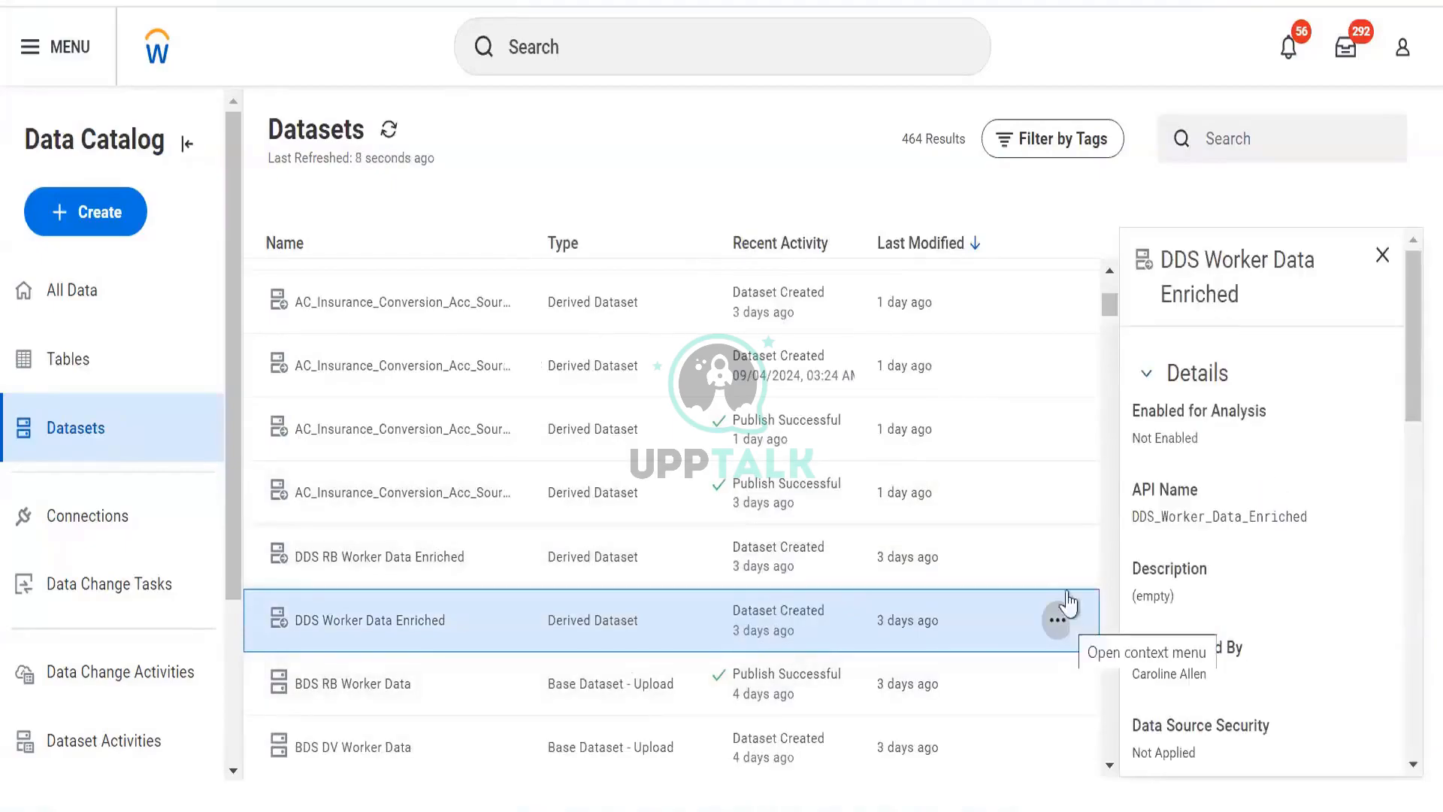
{"action": "left_click", "coordinate": [1060, 621]}
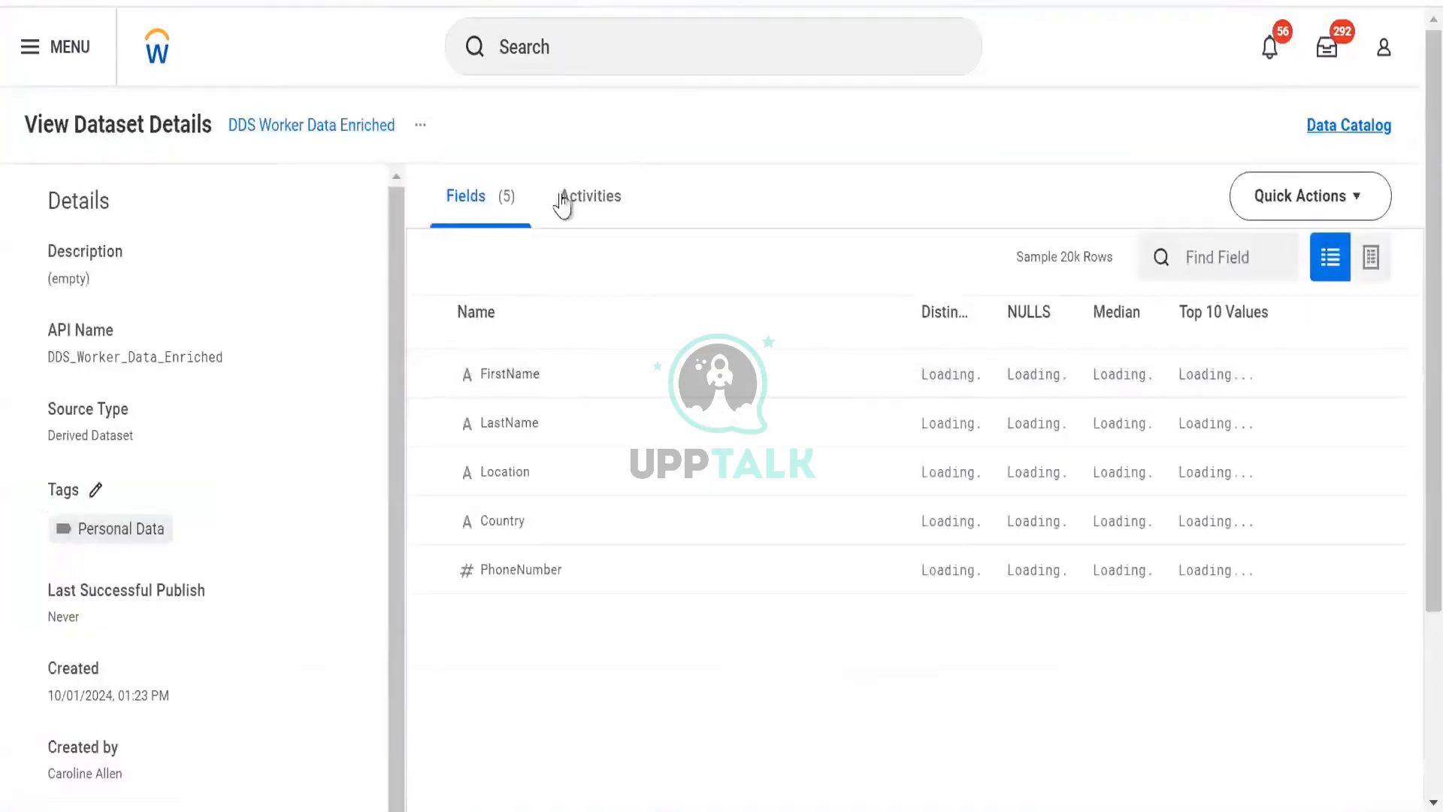
{"action": "left_click", "coordinate": [567, 200]}
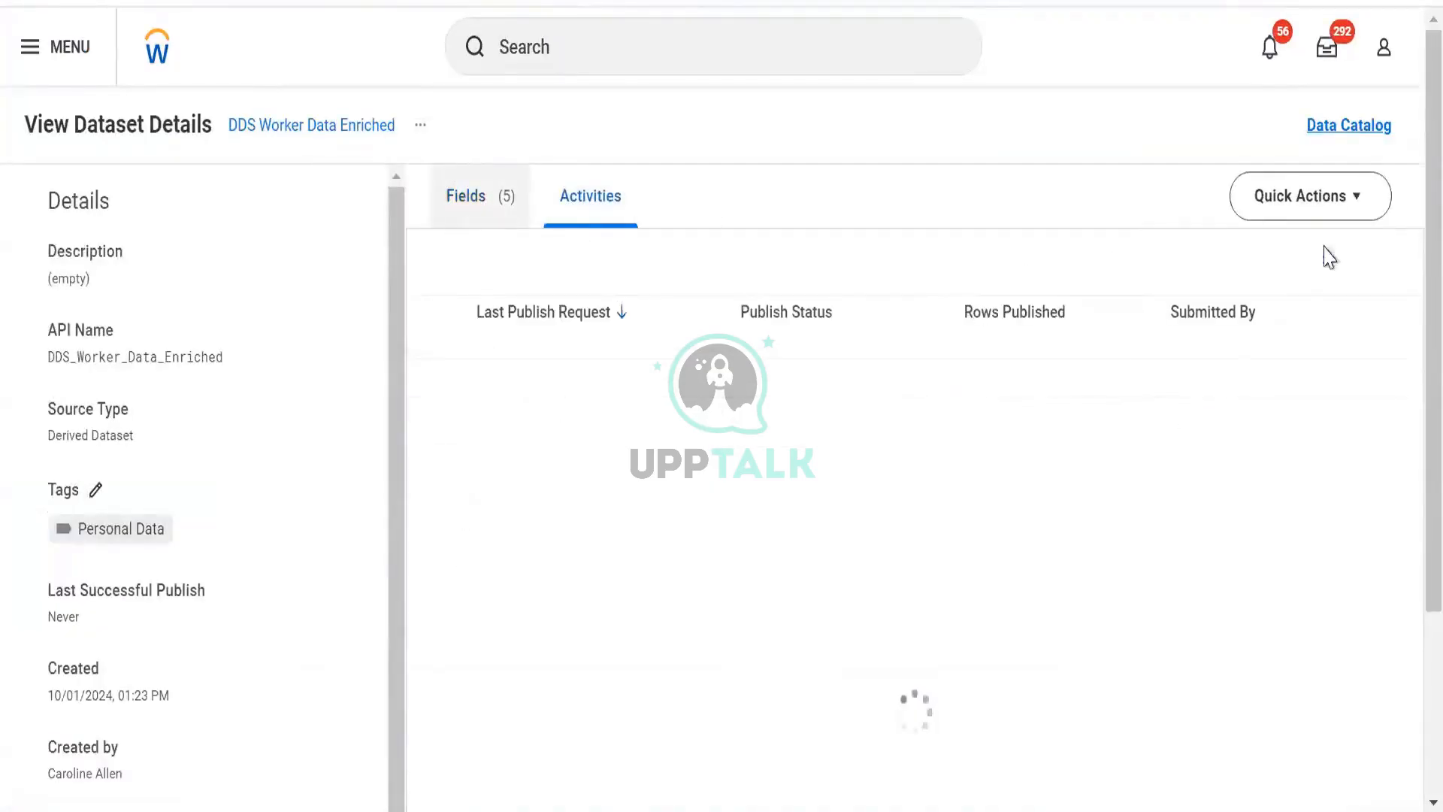
{"action": "left_click", "coordinate": [1371, 257]}
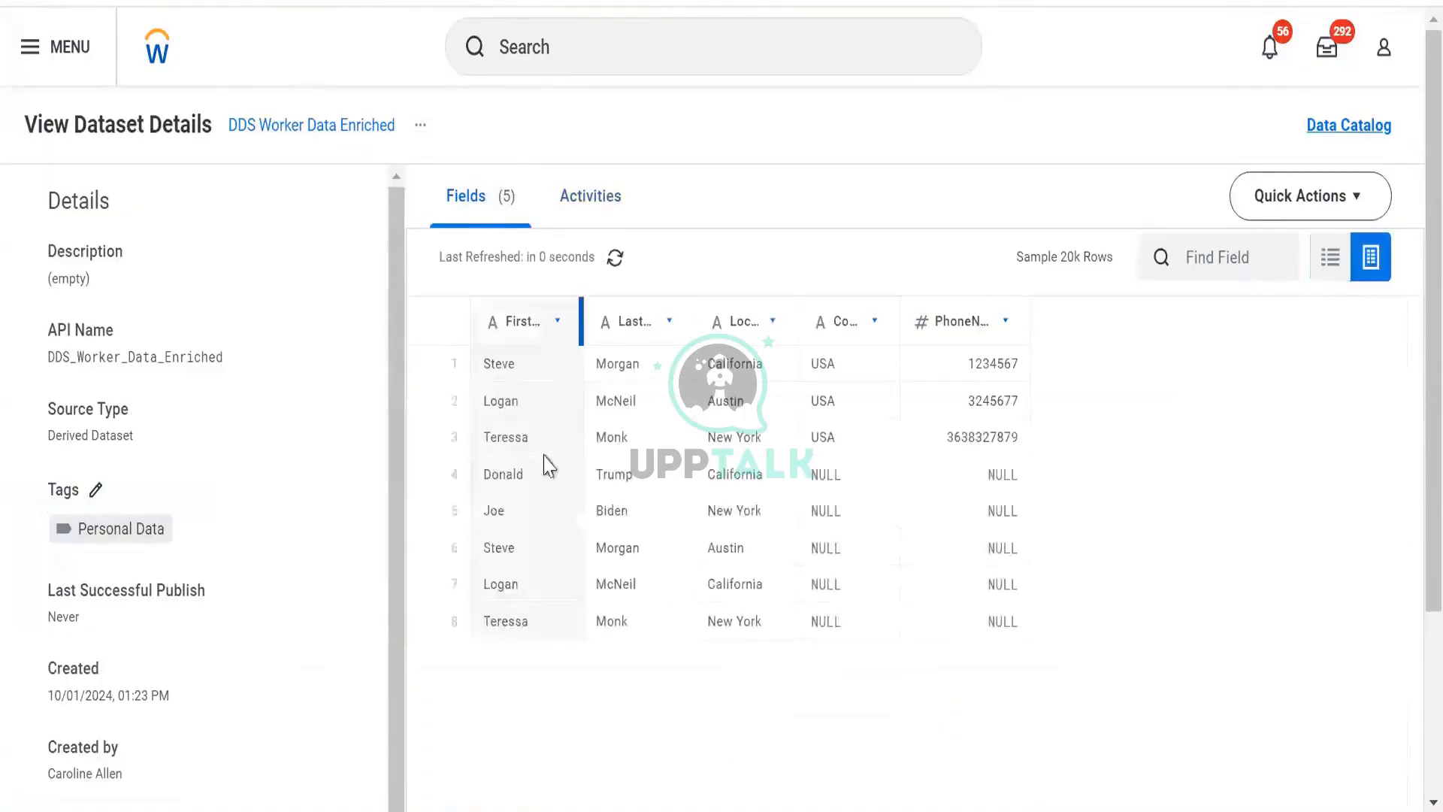
- Switch DDS Worker Data Enriched to its Activities view and open its related actions menu
{"action": "left_click", "coordinate": [550, 207]}
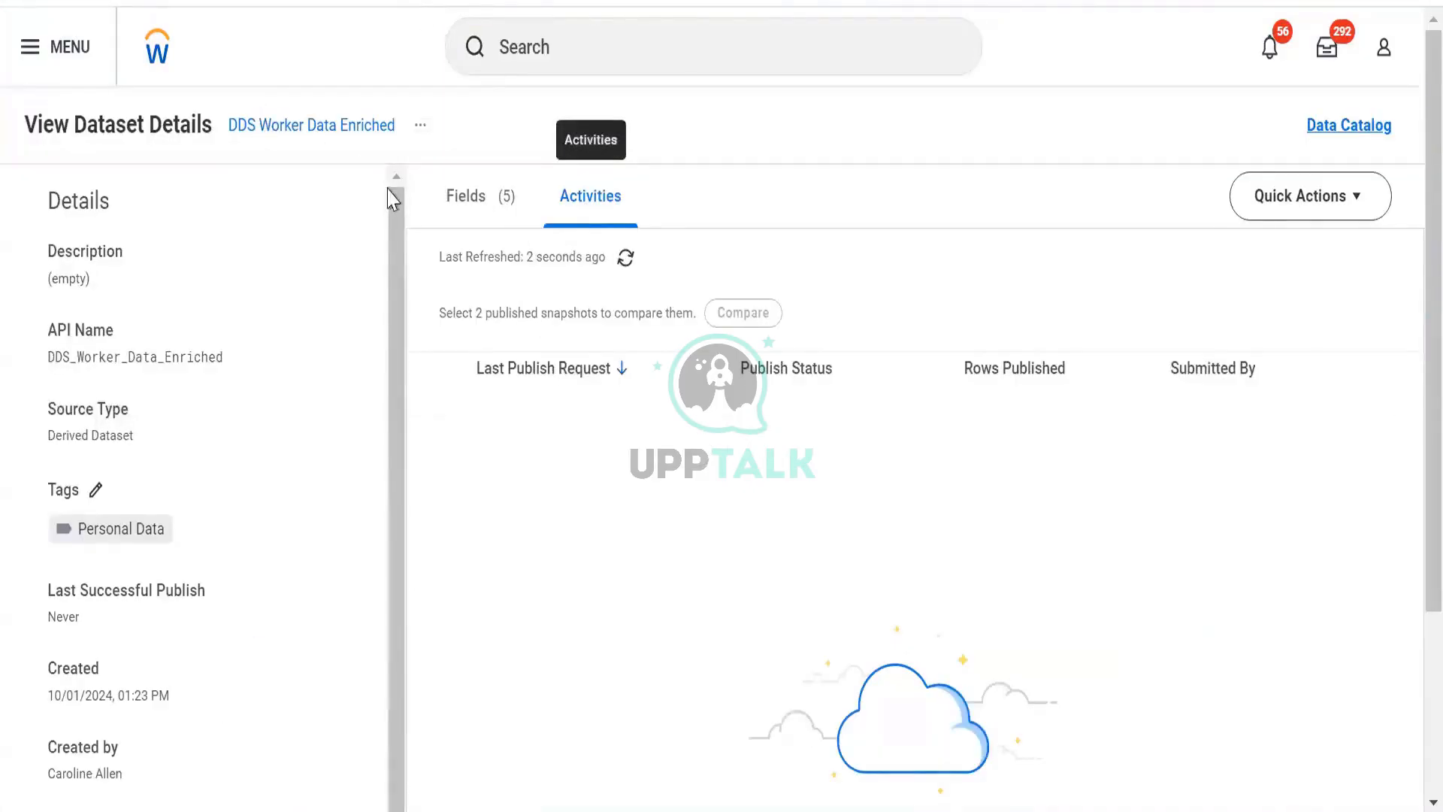
{"action": "left_click", "coordinate": [420, 125]}
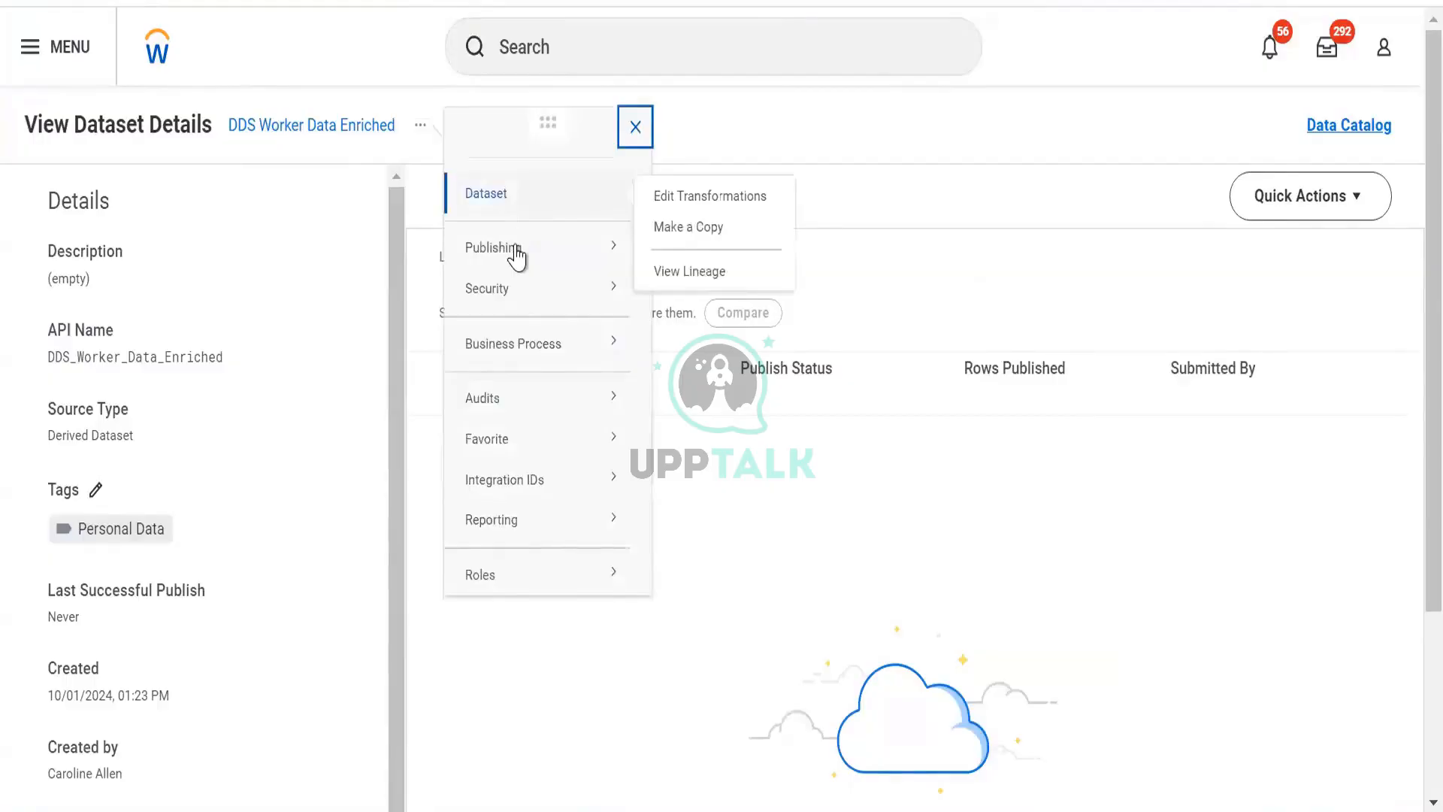
{"action": "mouse_move", "coordinate": [565, 254]}
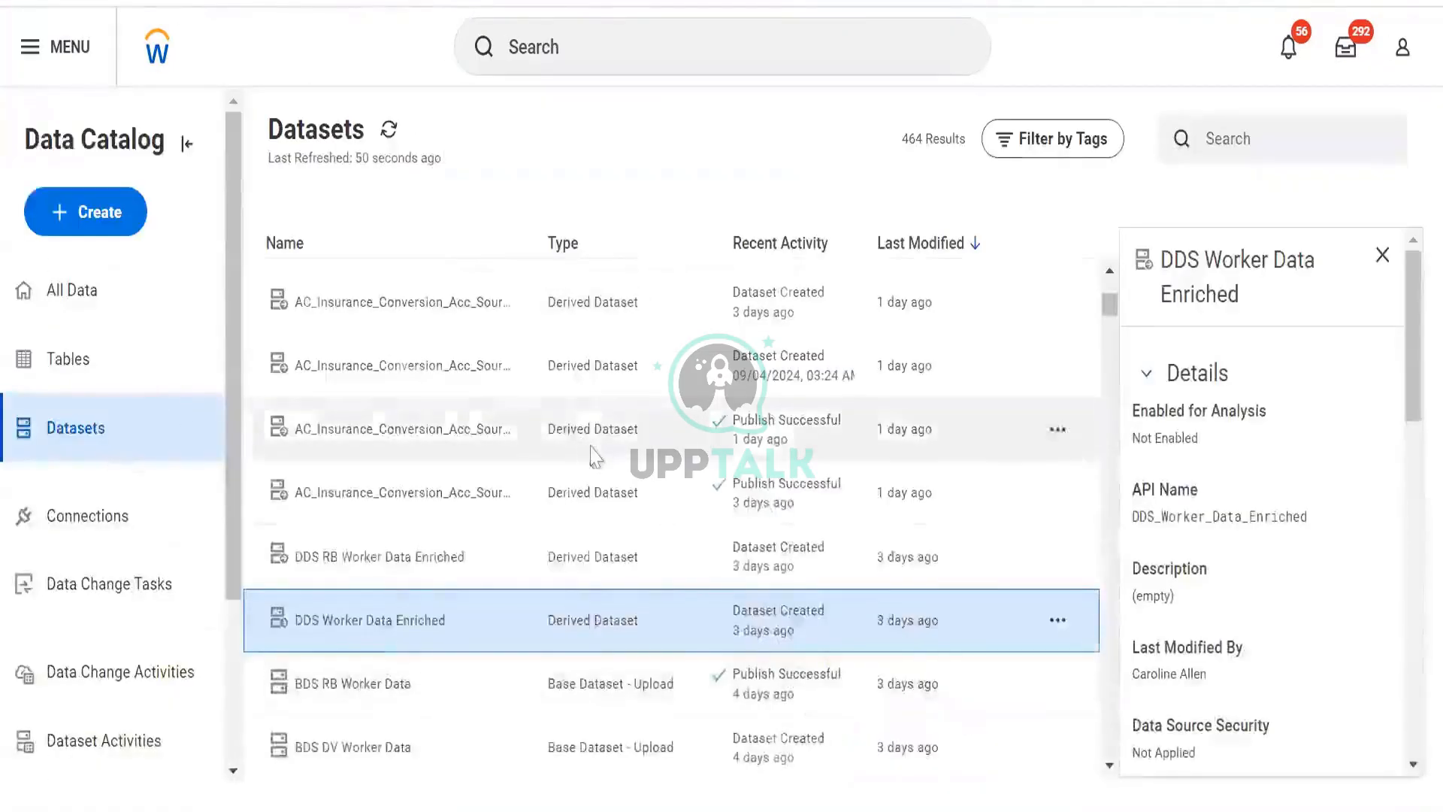
- View the lineage of the DDS RB DV Org Data Details dataset and select its BDS RB DV Worker Data source
{"action": "scroll", "coordinate": [591, 449], "scroll_direction": "up", "scroll_amount": 5}
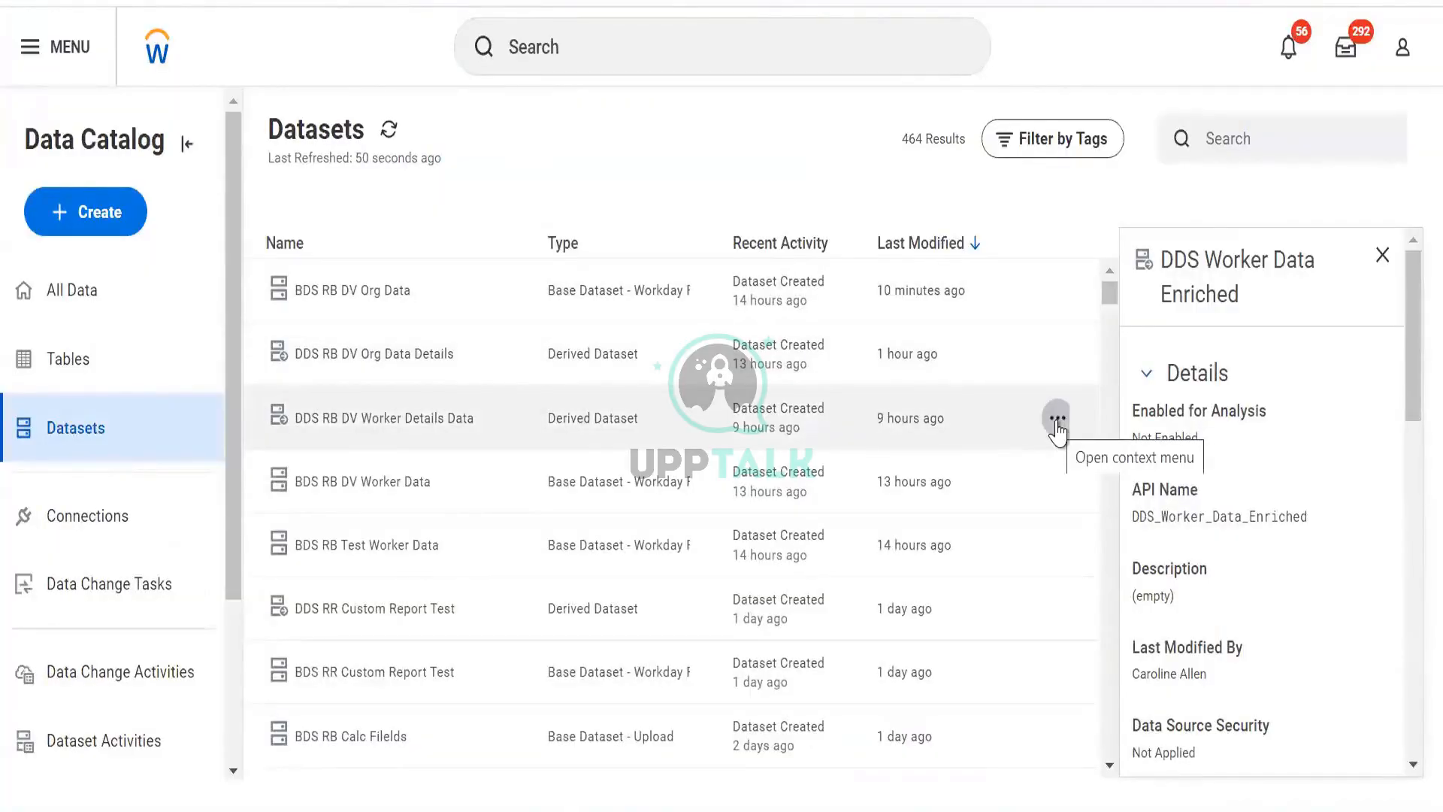
{"action": "left_click", "coordinate": [1057, 417]}
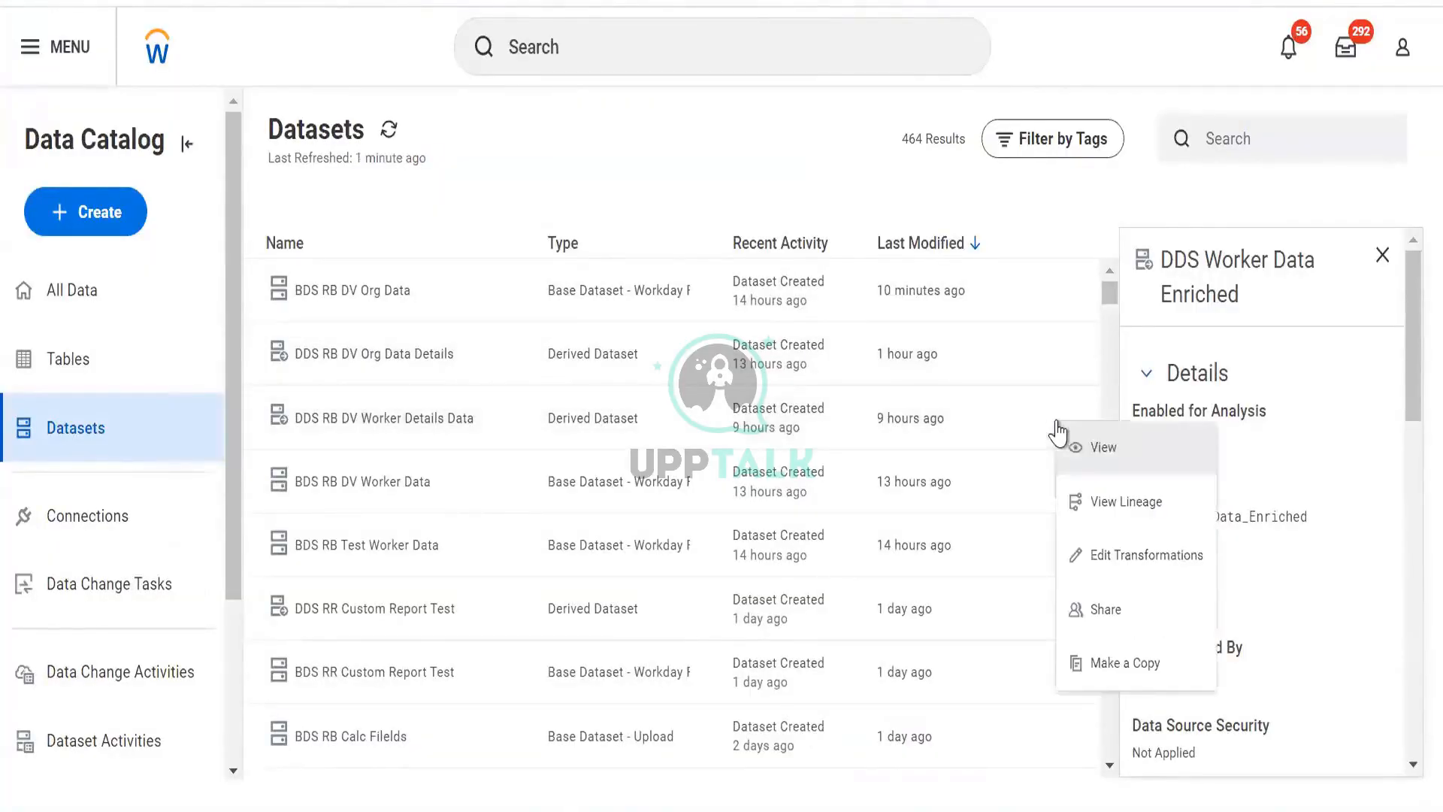
{"action": "left_click", "coordinate": [1085, 518]}
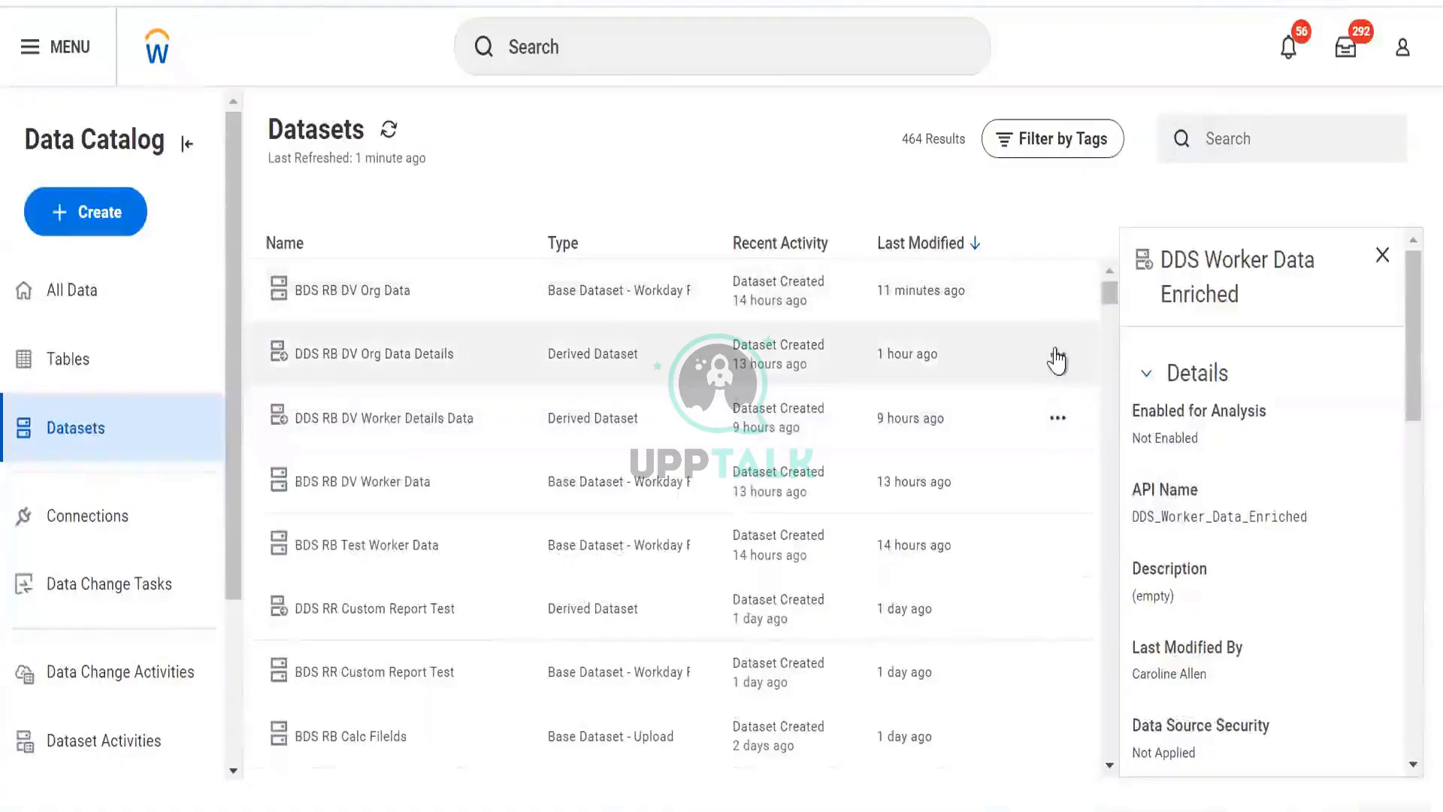
{"action": "left_click", "coordinate": [1054, 357]}
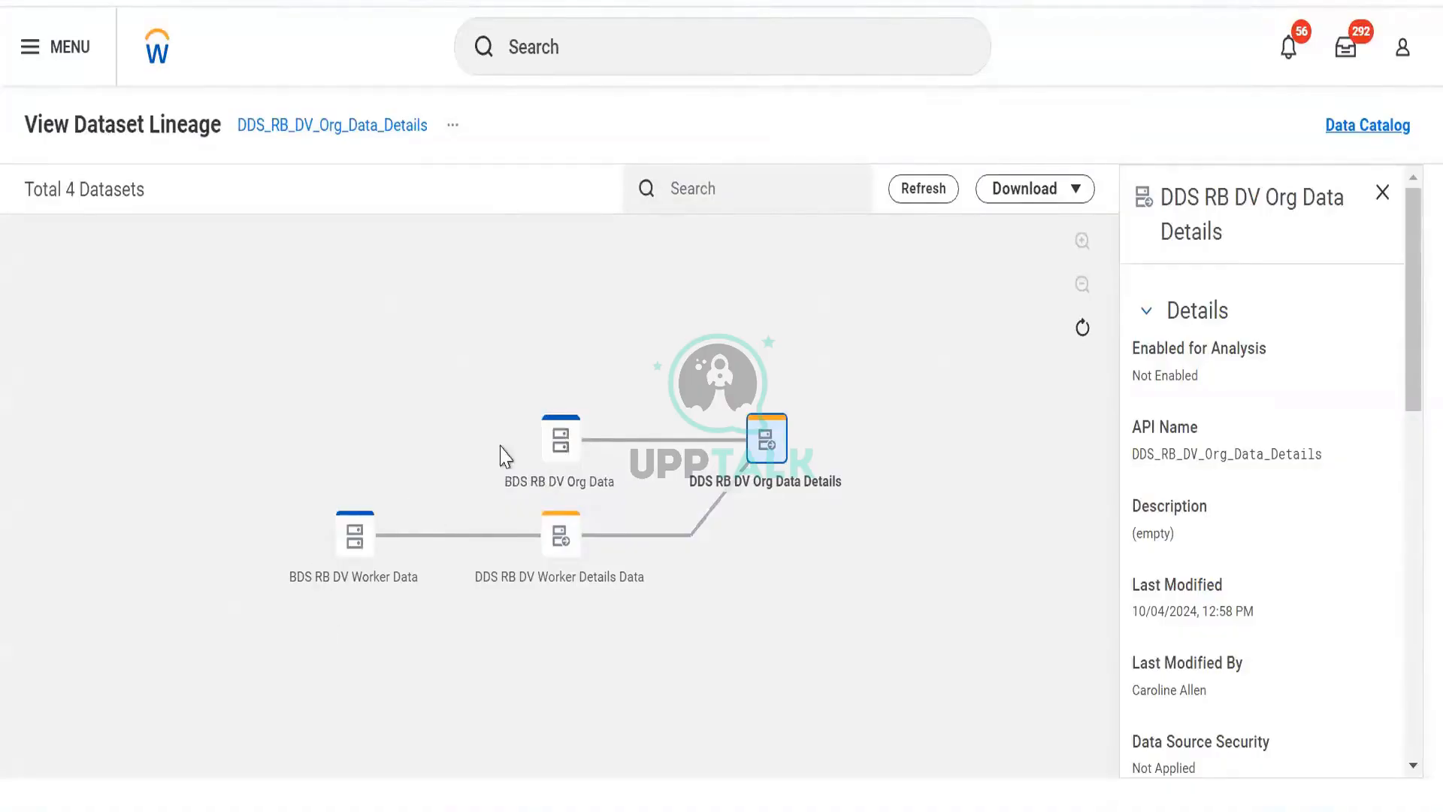
{"action": "left_click", "coordinate": [358, 556]}
{"action": "mouse_move", "coordinate": [754, 432]}
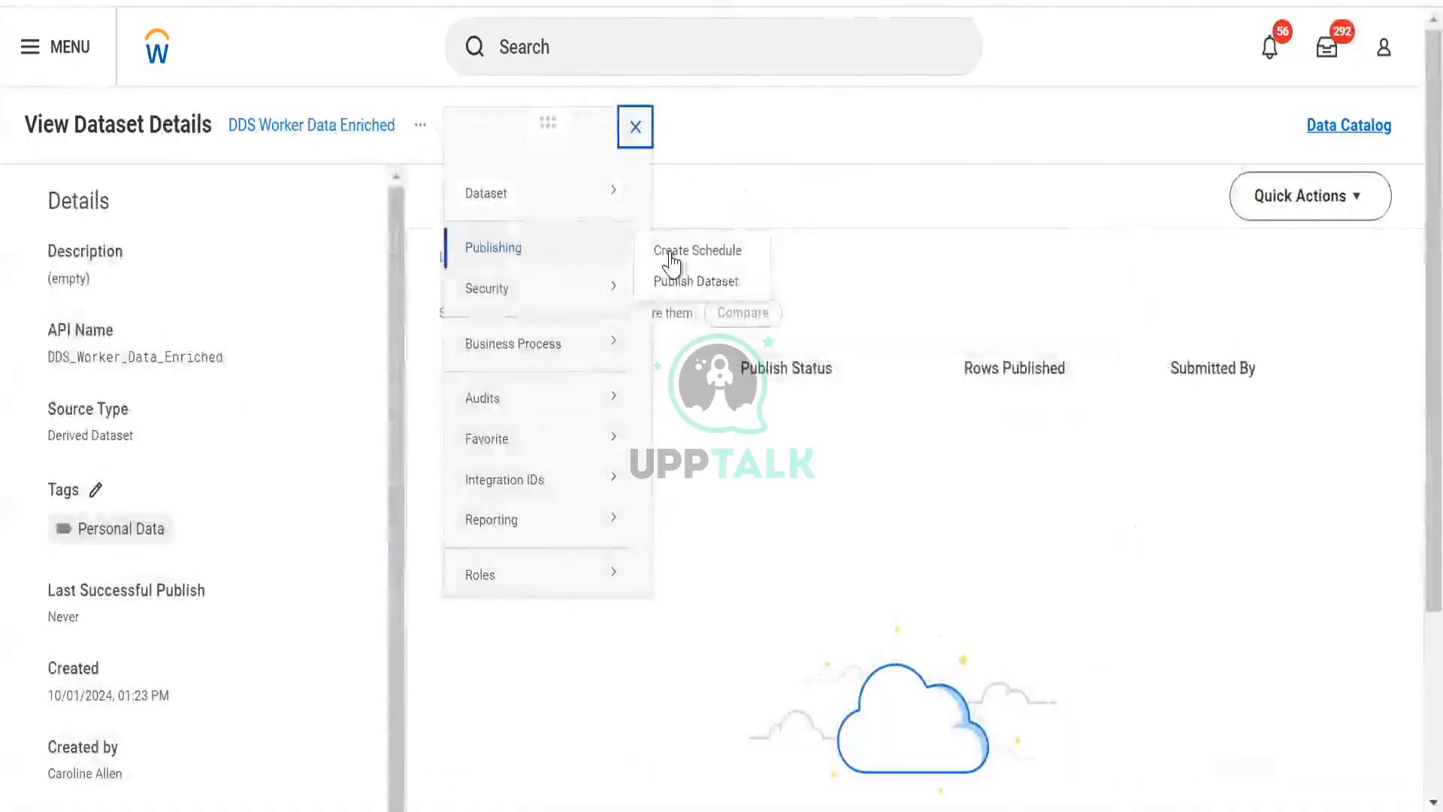
{"action": "left_click", "coordinate": [675, 255]}
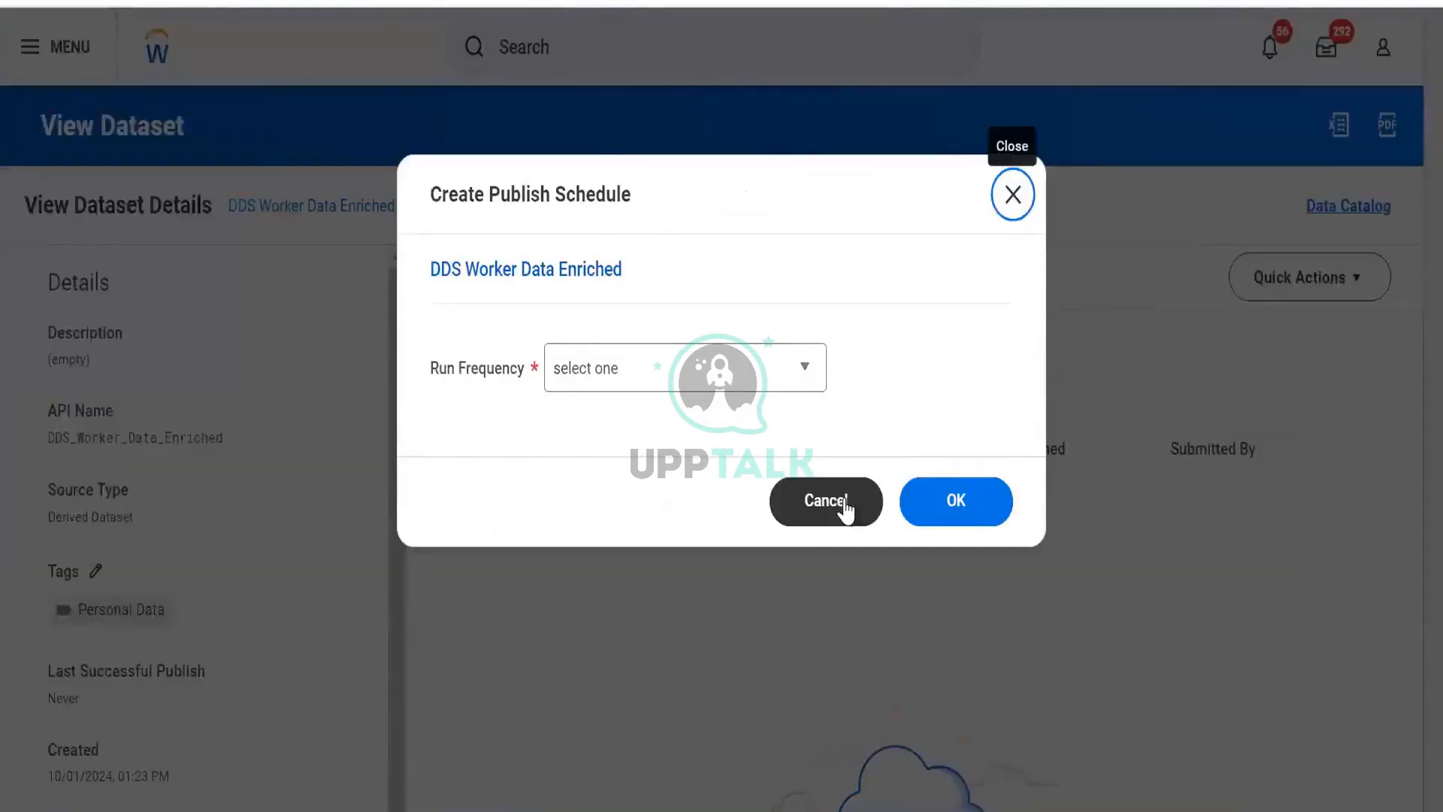
{"action": "left_click", "coordinate": [844, 506]}
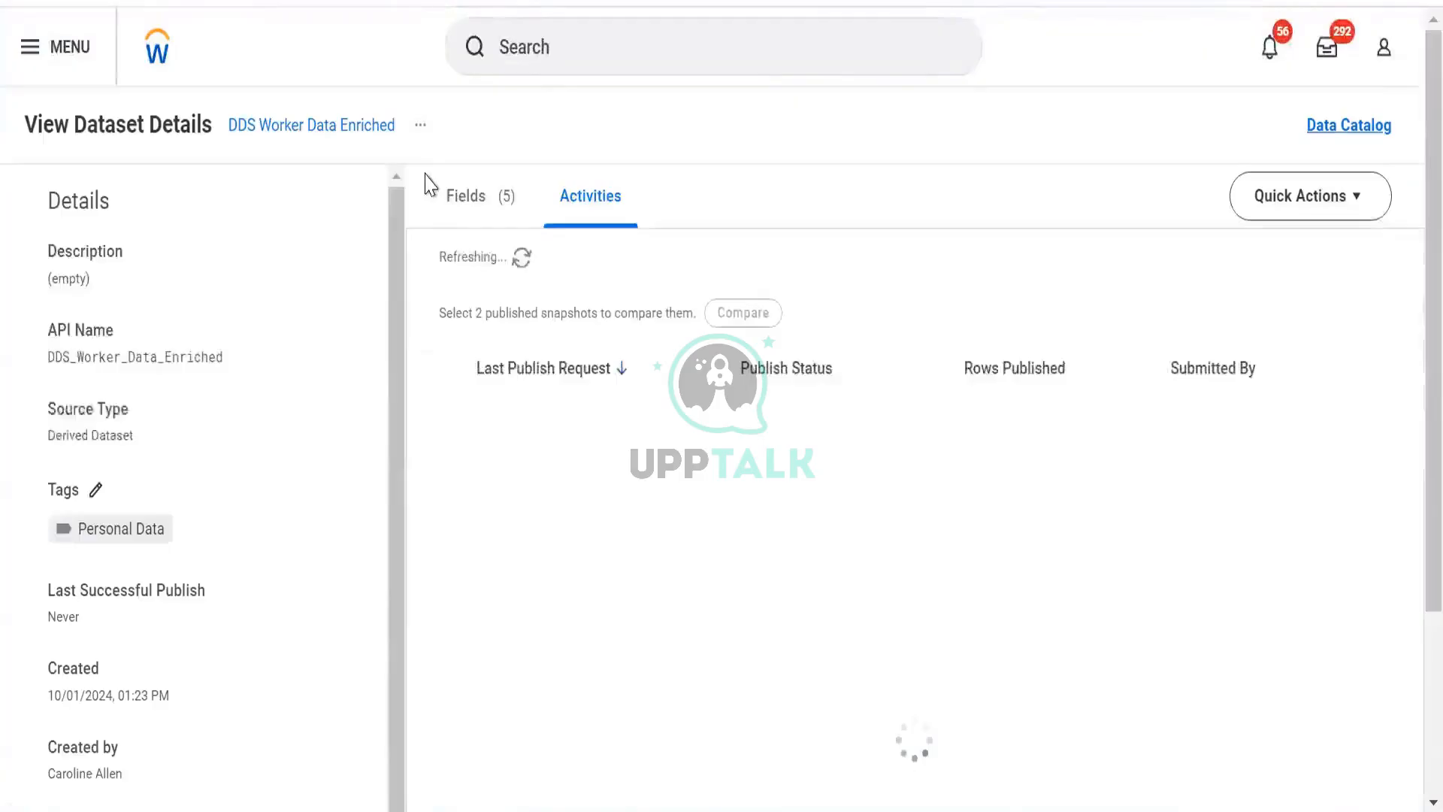
- Create a publish schedule for DDS Worker Data Enriched with Weekly Recurrence as the run frequency
{"action": "left_click", "coordinate": [420, 128]}
{"action": "mouse_move", "coordinate": [515, 256]}
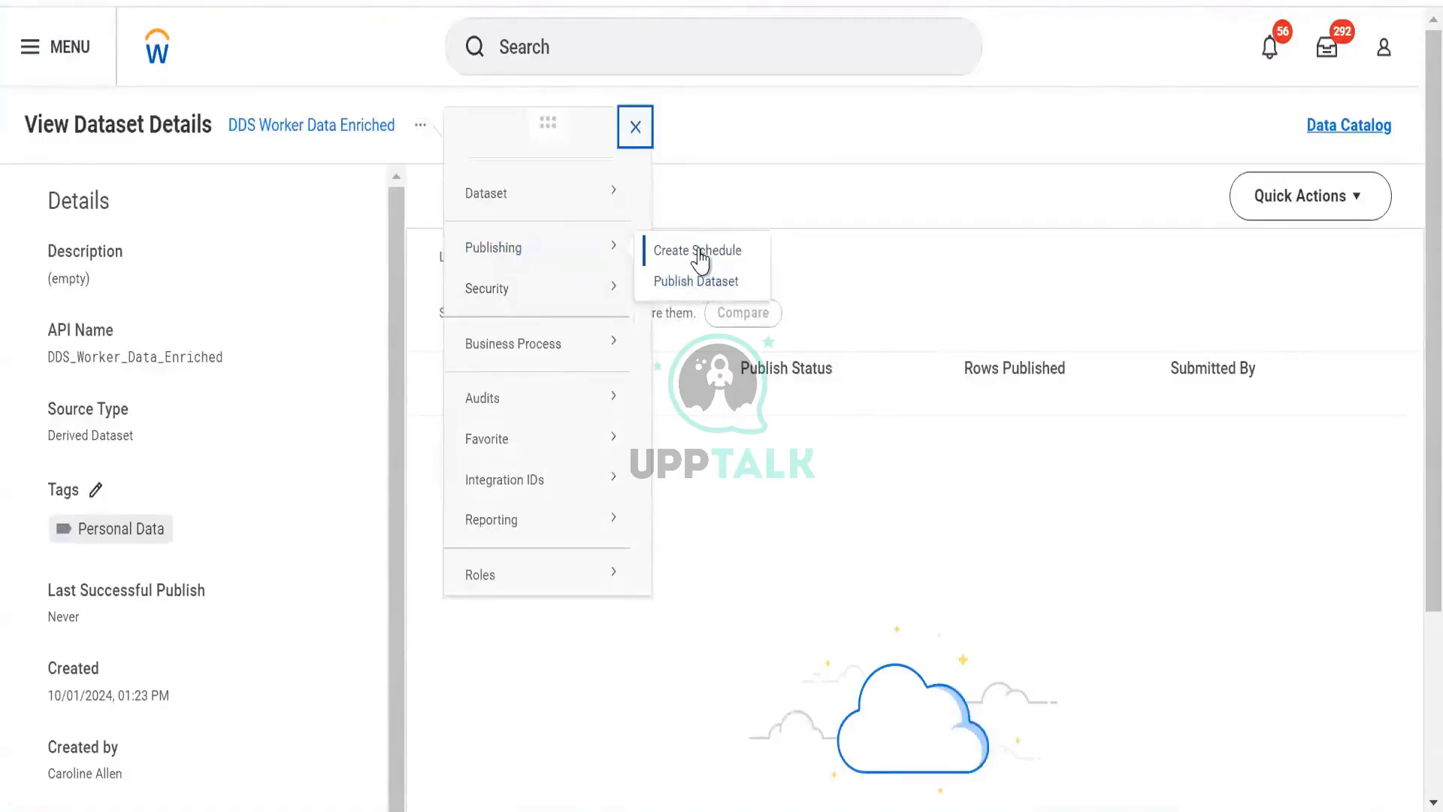
{"action": "left_click", "coordinate": [699, 256]}
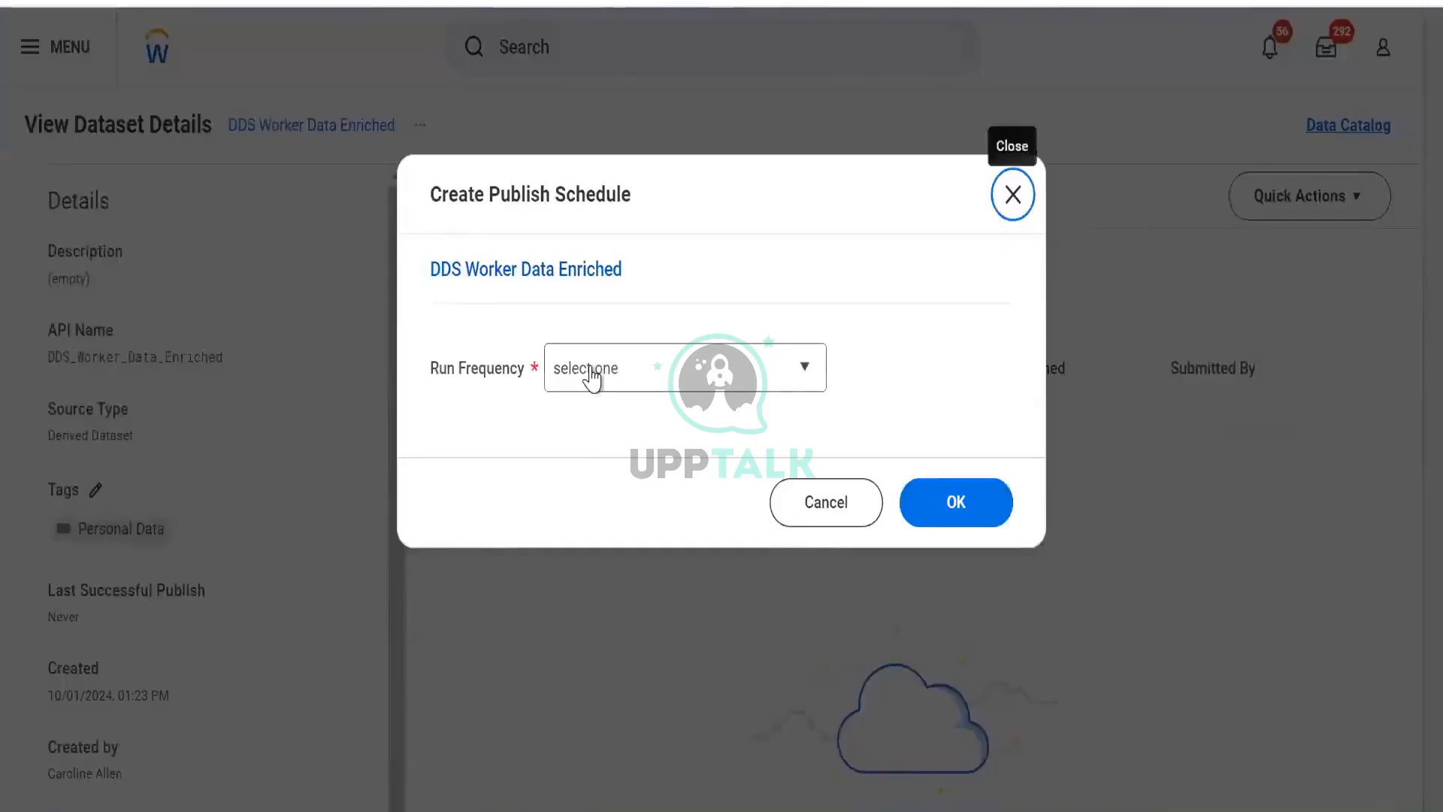
{"action": "left_click", "coordinate": [591, 369]}
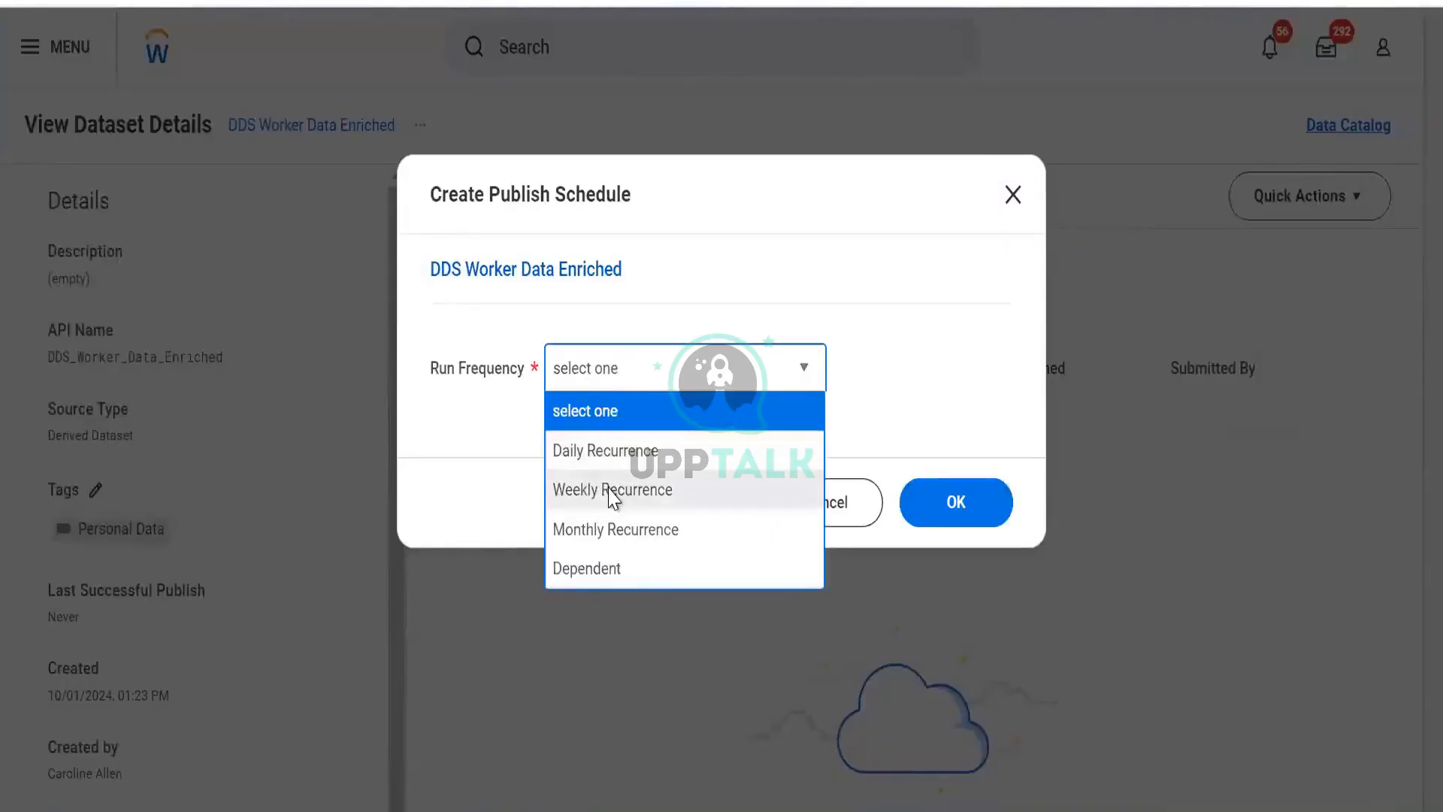
{"action": "left_click", "coordinate": [612, 492]}
{"action": "left_click", "coordinate": [935, 514]}
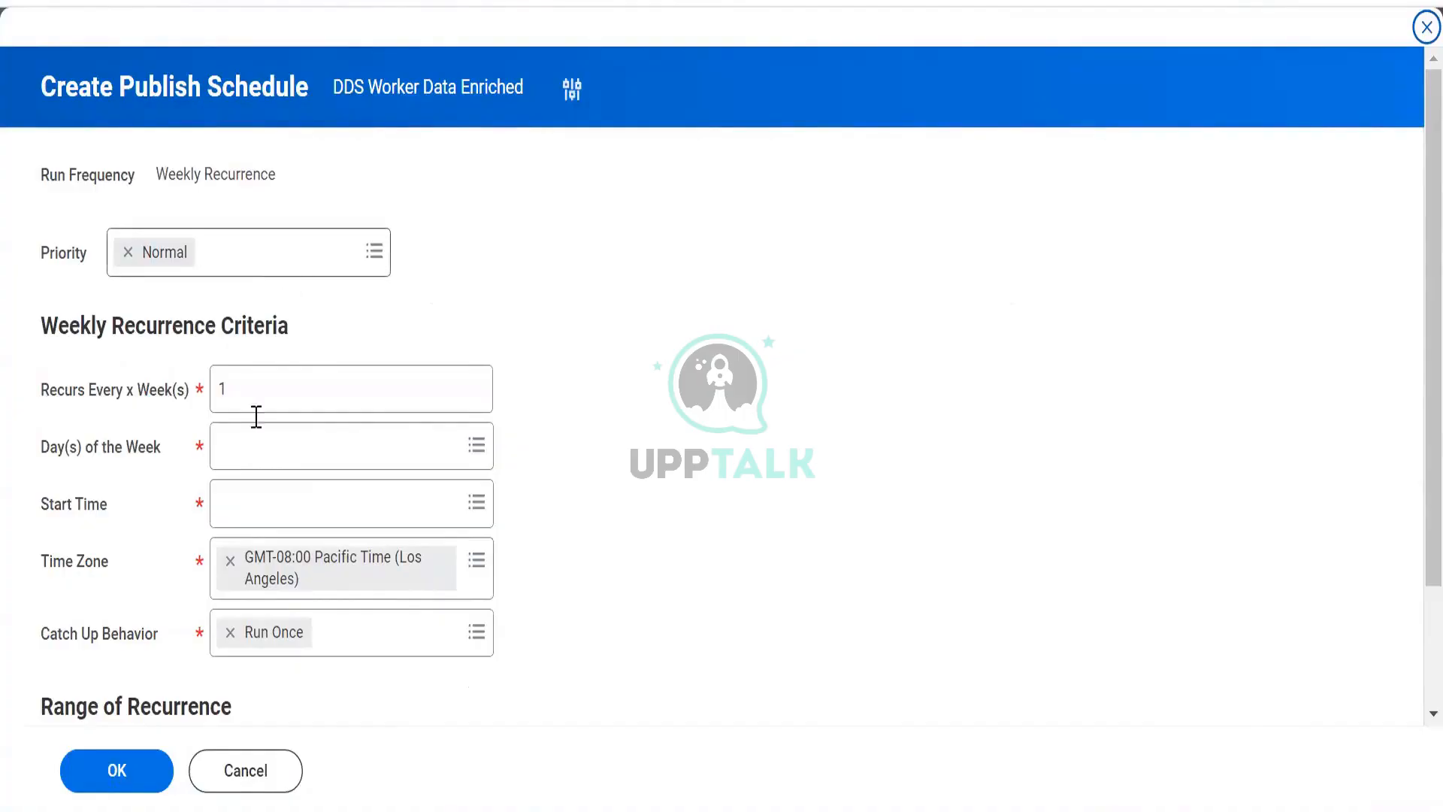
- Try to change the Recurs Every x Week(s) interval of the schedule
{"action": "left_click", "coordinate": [254, 386]}
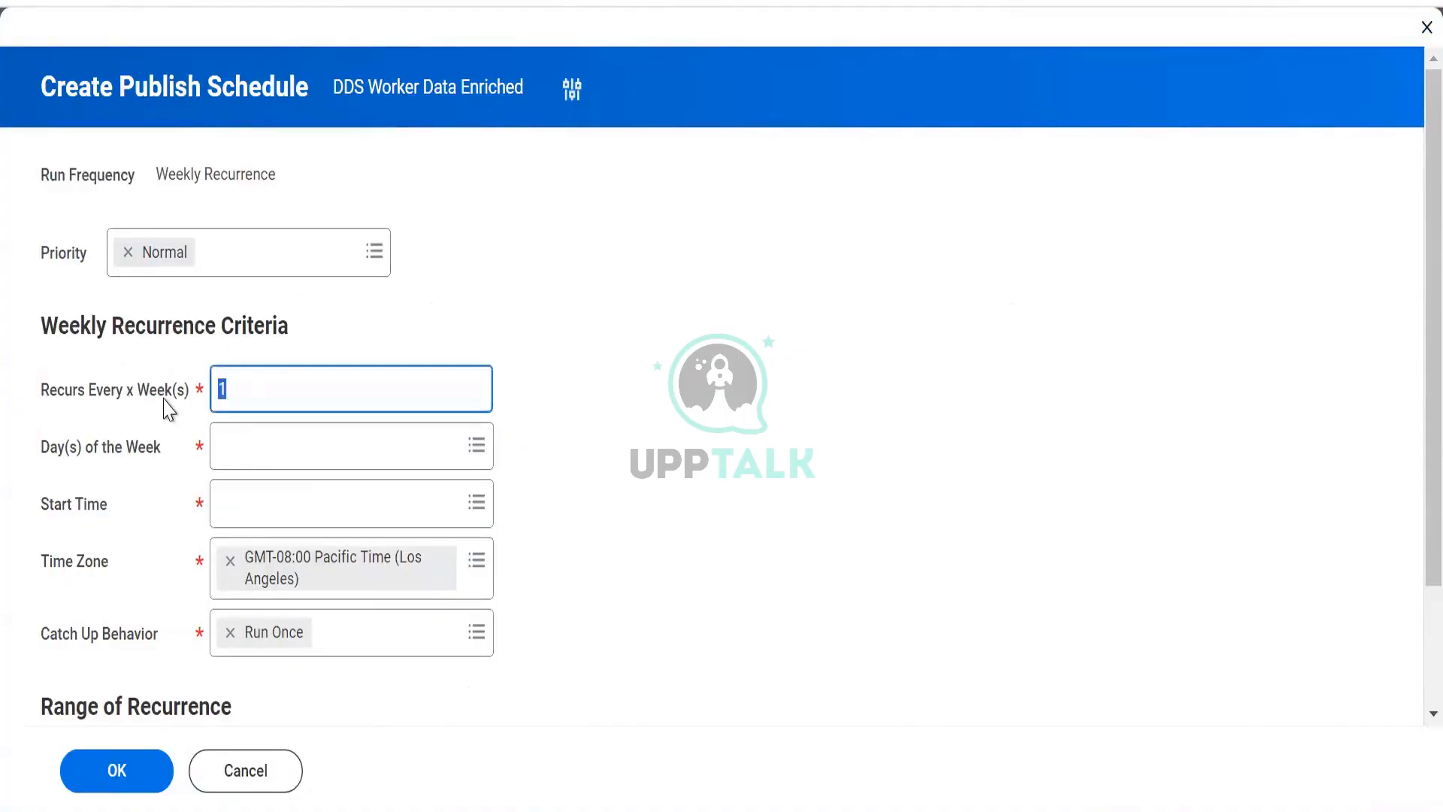
{"action": "type", "text": "23"}
{"action": "left_click_drag", "start_coordinate": [341, 378], "coordinate": [123, 401]}
{"action": "type", "text": "12"}
- Set the schedule's day of the week to Monday
{"action": "left_click", "coordinate": [258, 458]}
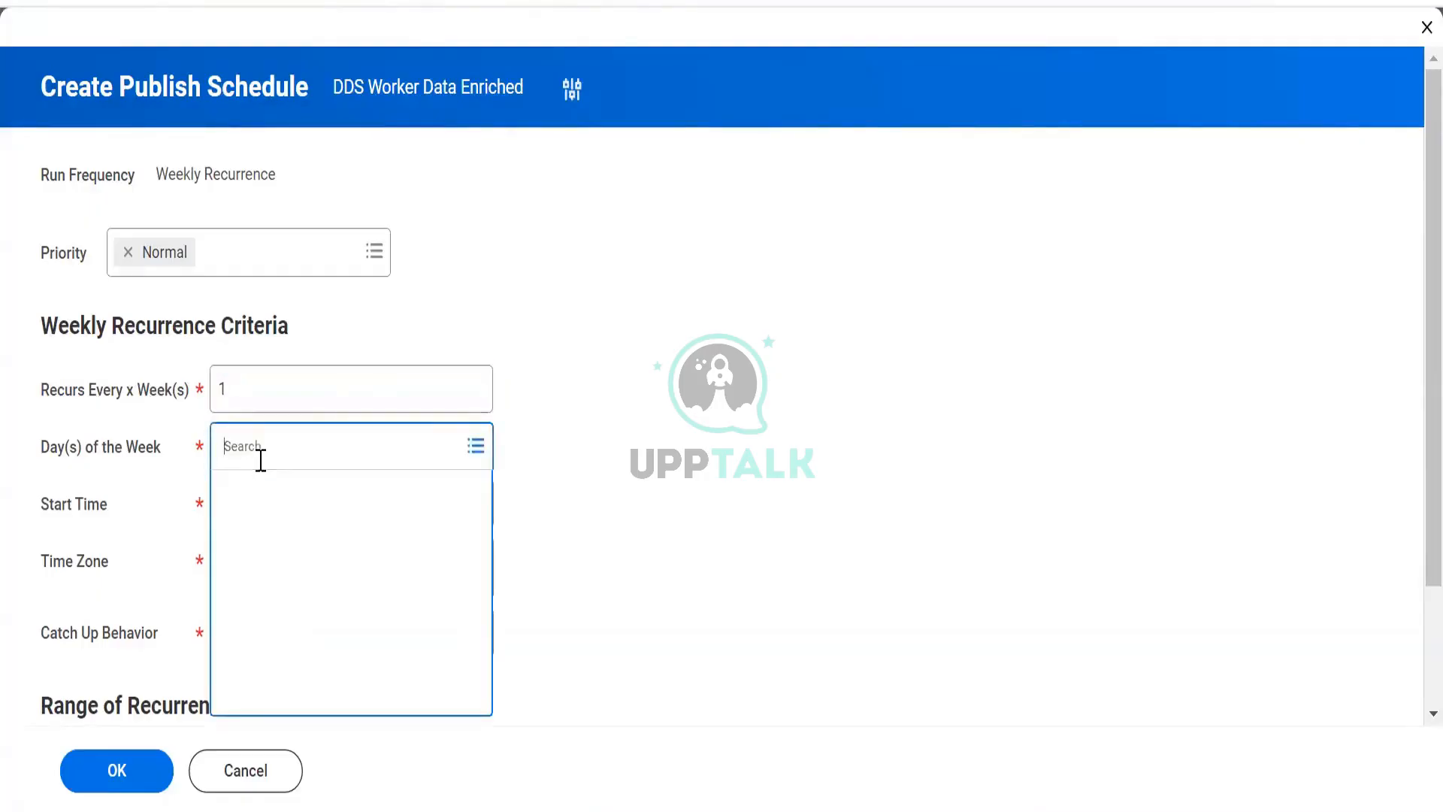
{"action": "left_click", "coordinate": [276, 501]}
{"action": "left_click", "coordinate": [274, 544]}
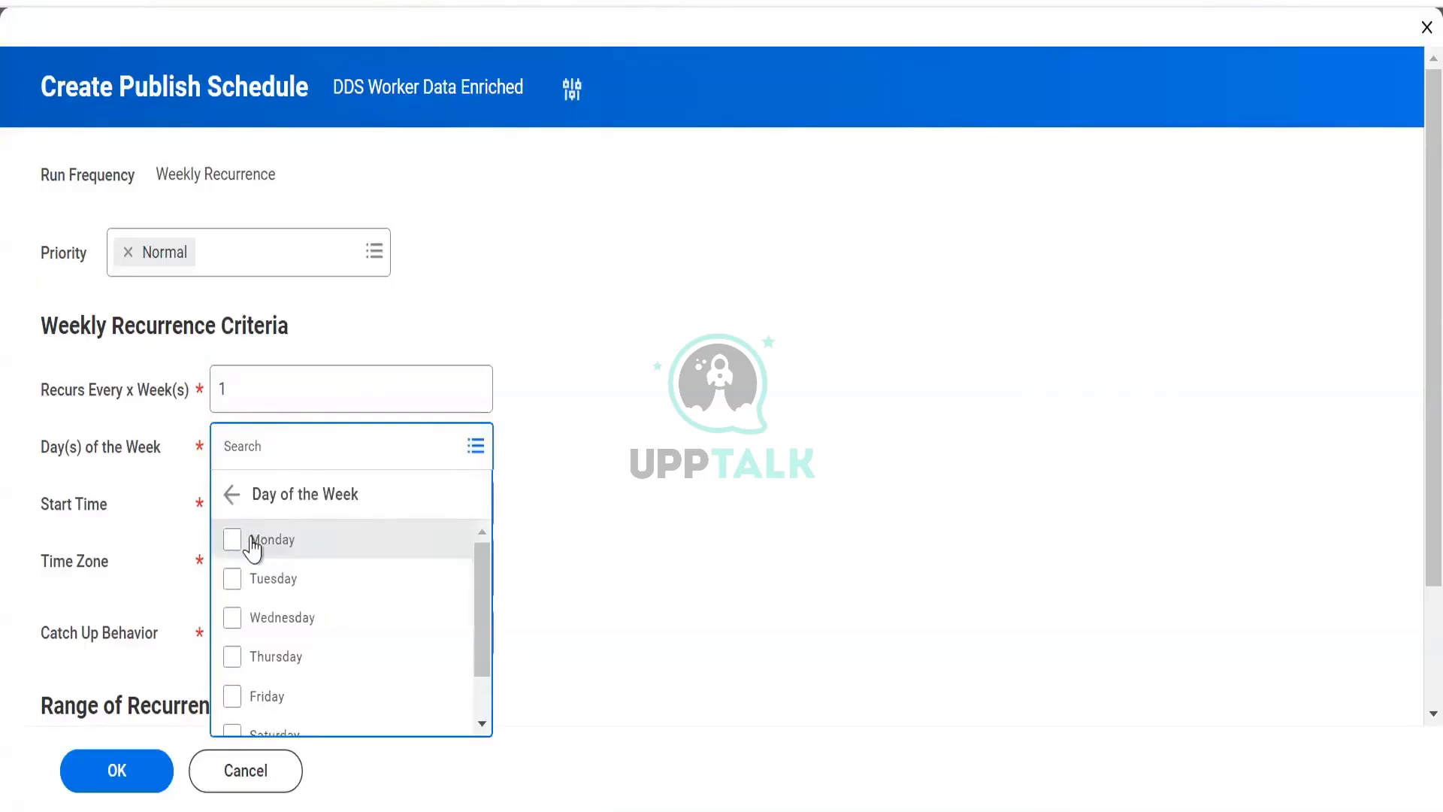
{"action": "left_click", "coordinate": [251, 539]}
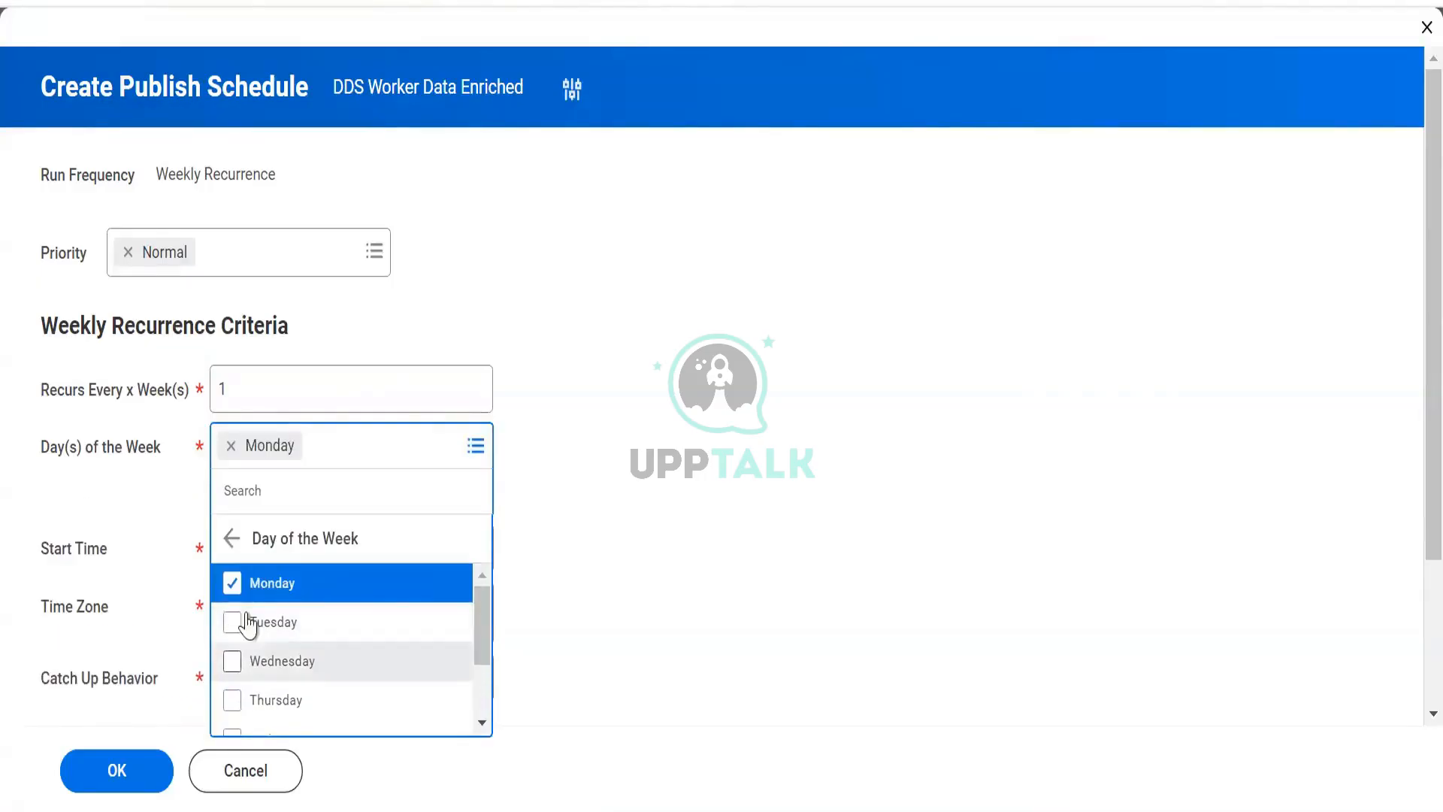
{"action": "left_click", "coordinate": [451, 470]}
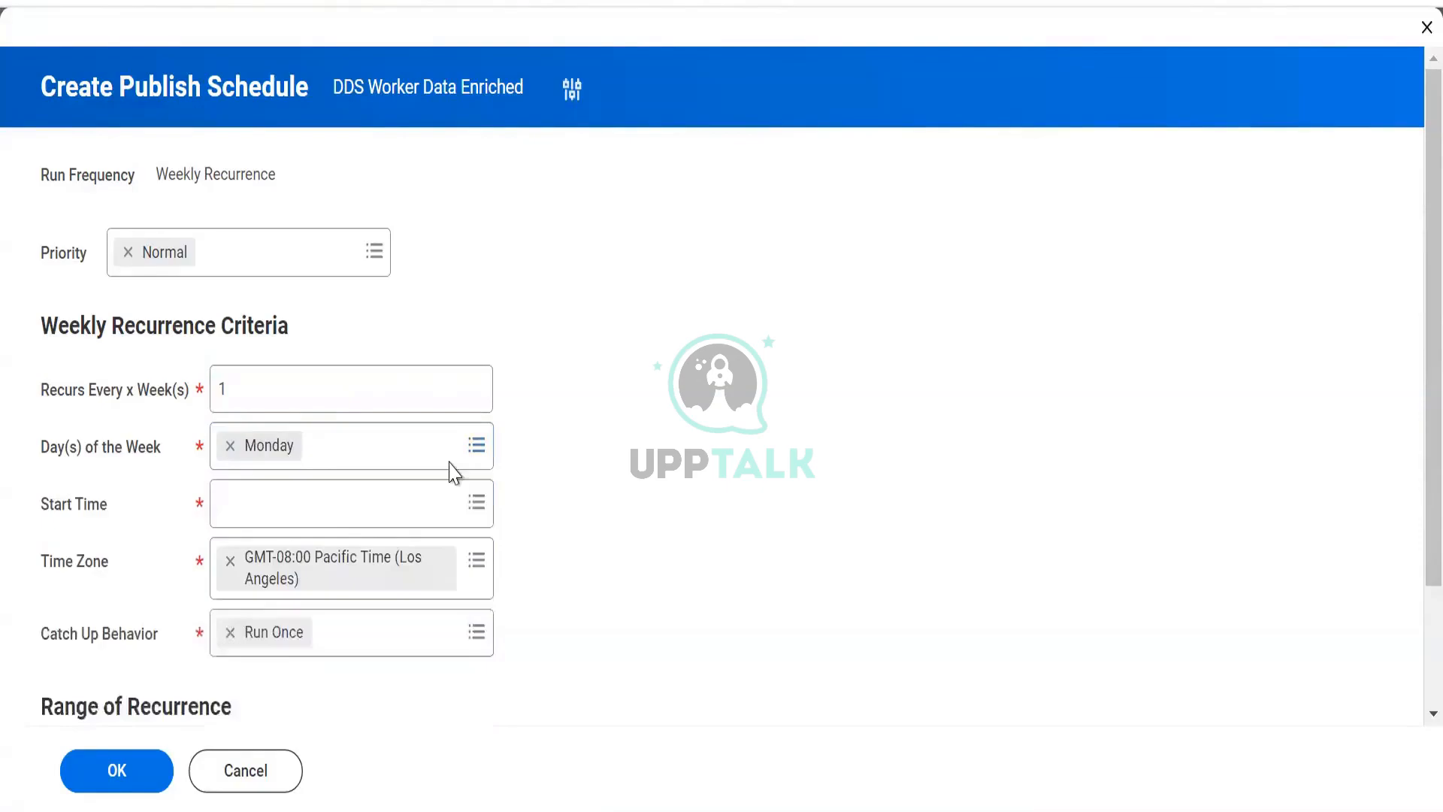
- Set the schedule's start time to 6:00 AM
{"action": "left_click", "coordinate": [366, 509]}
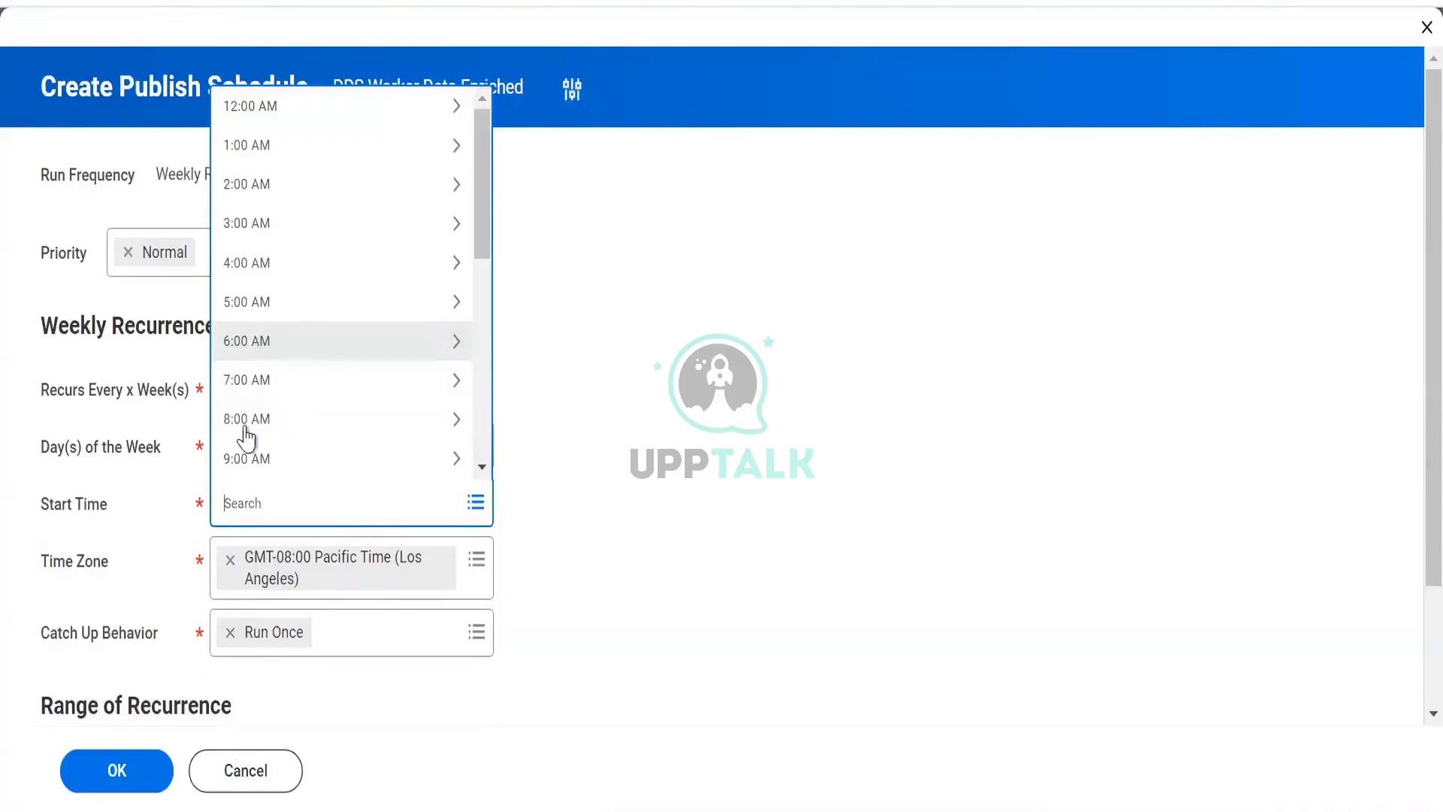
{"action": "left_click", "coordinate": [261, 342]}
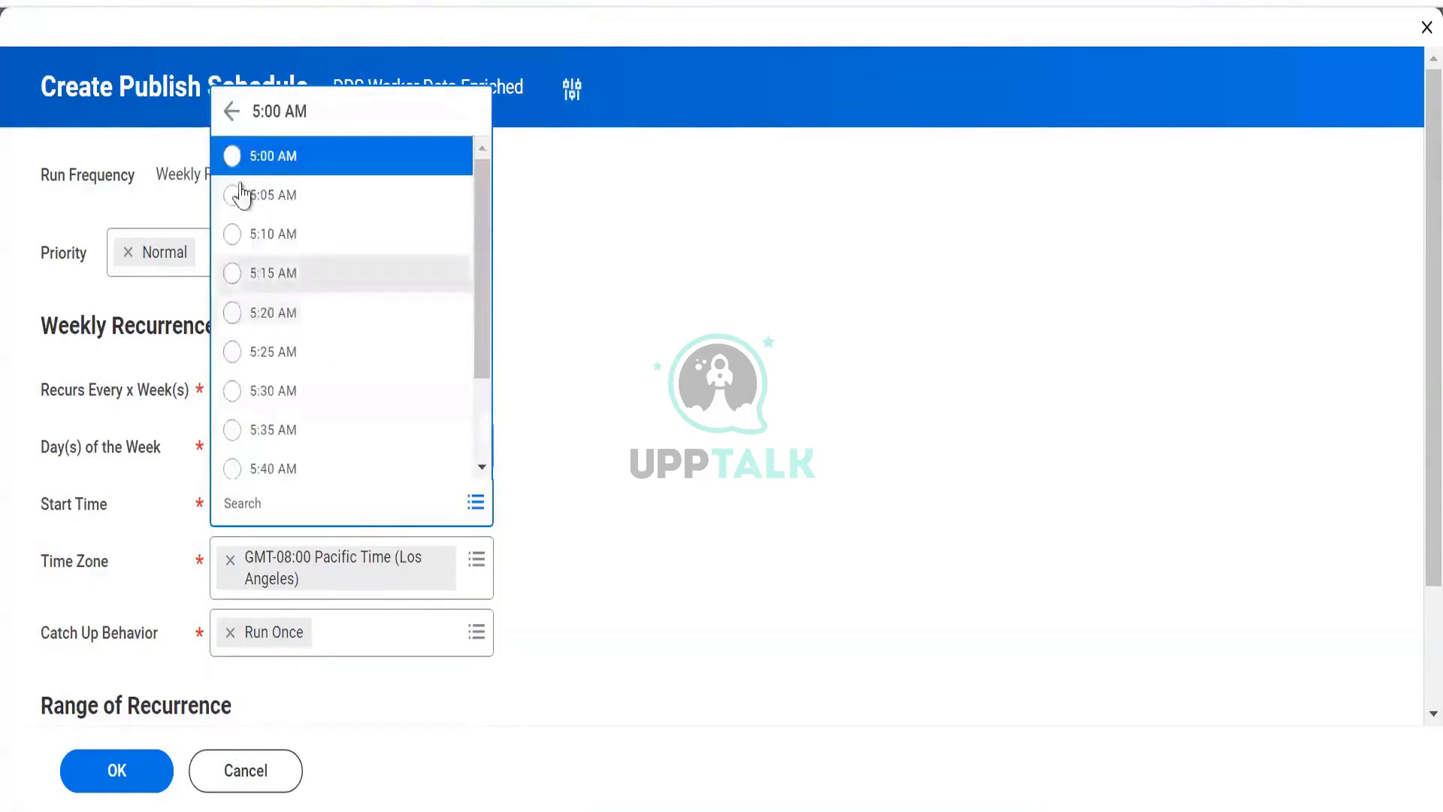
{"action": "left_click", "coordinate": [232, 111]}
{"action": "left_click", "coordinate": [252, 349]}
{"action": "left_click", "coordinate": [275, 157]}
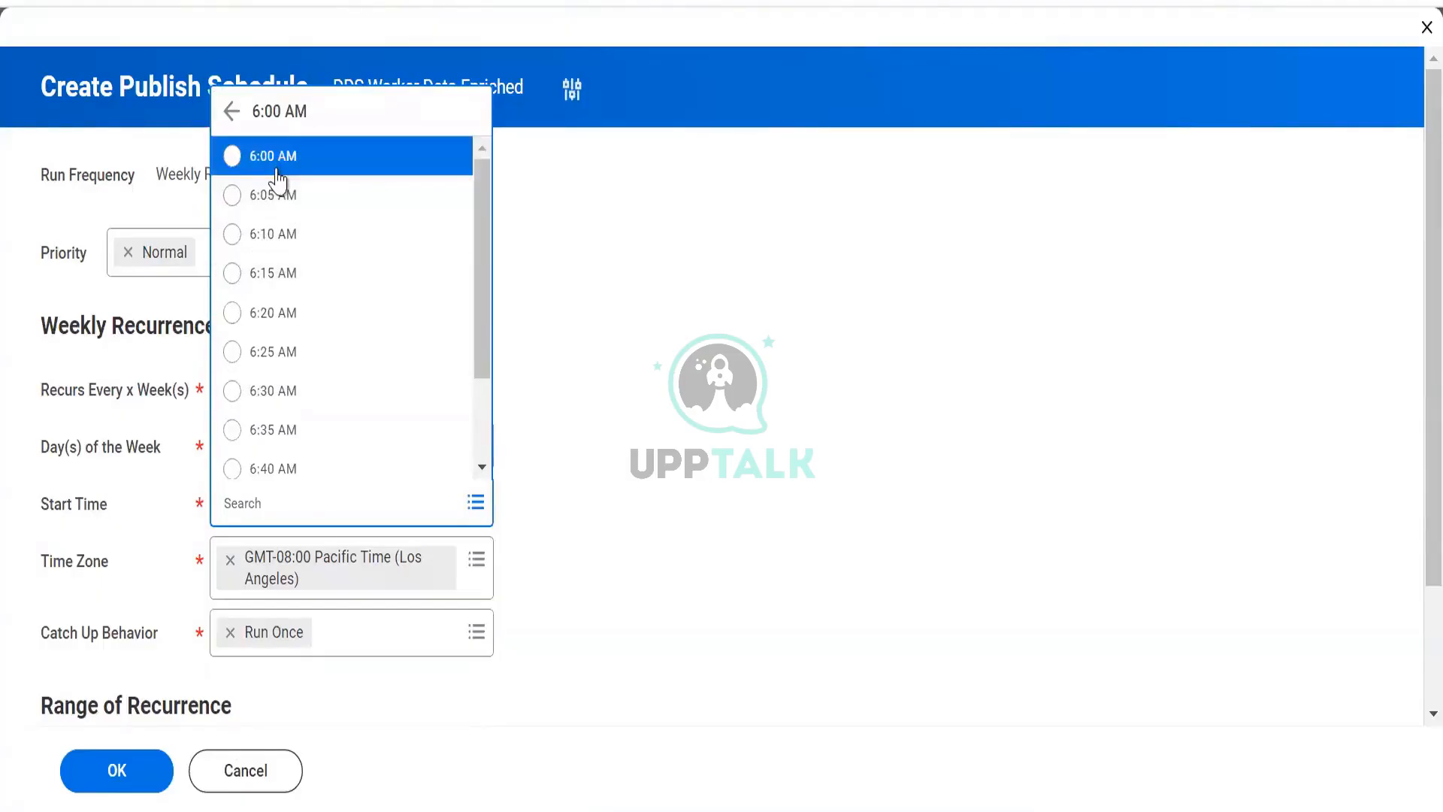
{"action": "scroll", "coordinate": [209, 434], "scroll_direction": "down", "scroll_amount": 2}
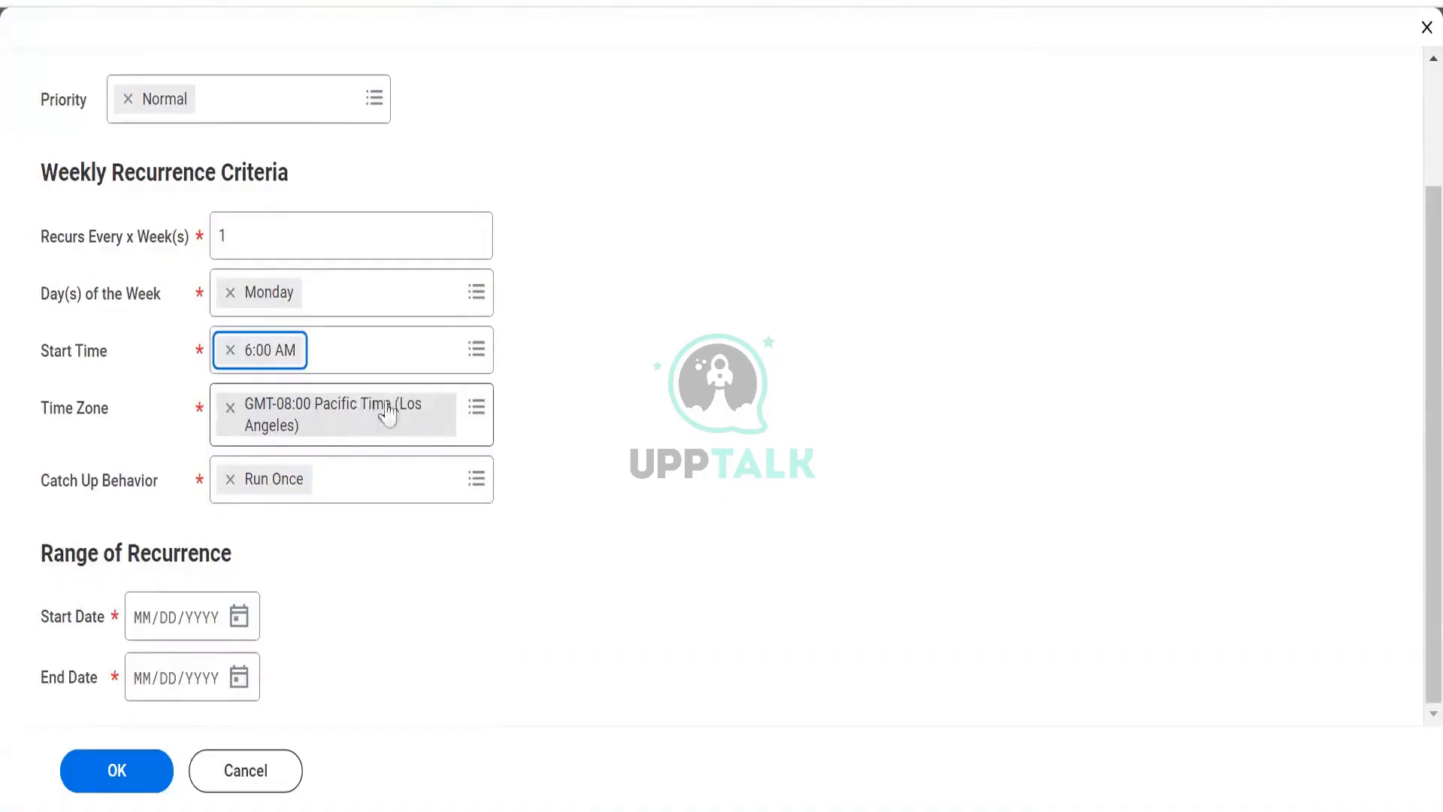
- Search the time zones for Pacific and select GMT-08:00 Pacific Time (Los Angeles)
{"action": "left_click", "coordinate": [229, 415]}
{"action": "type", "text": "ist"}
{"action": "key", "text": "Return"}
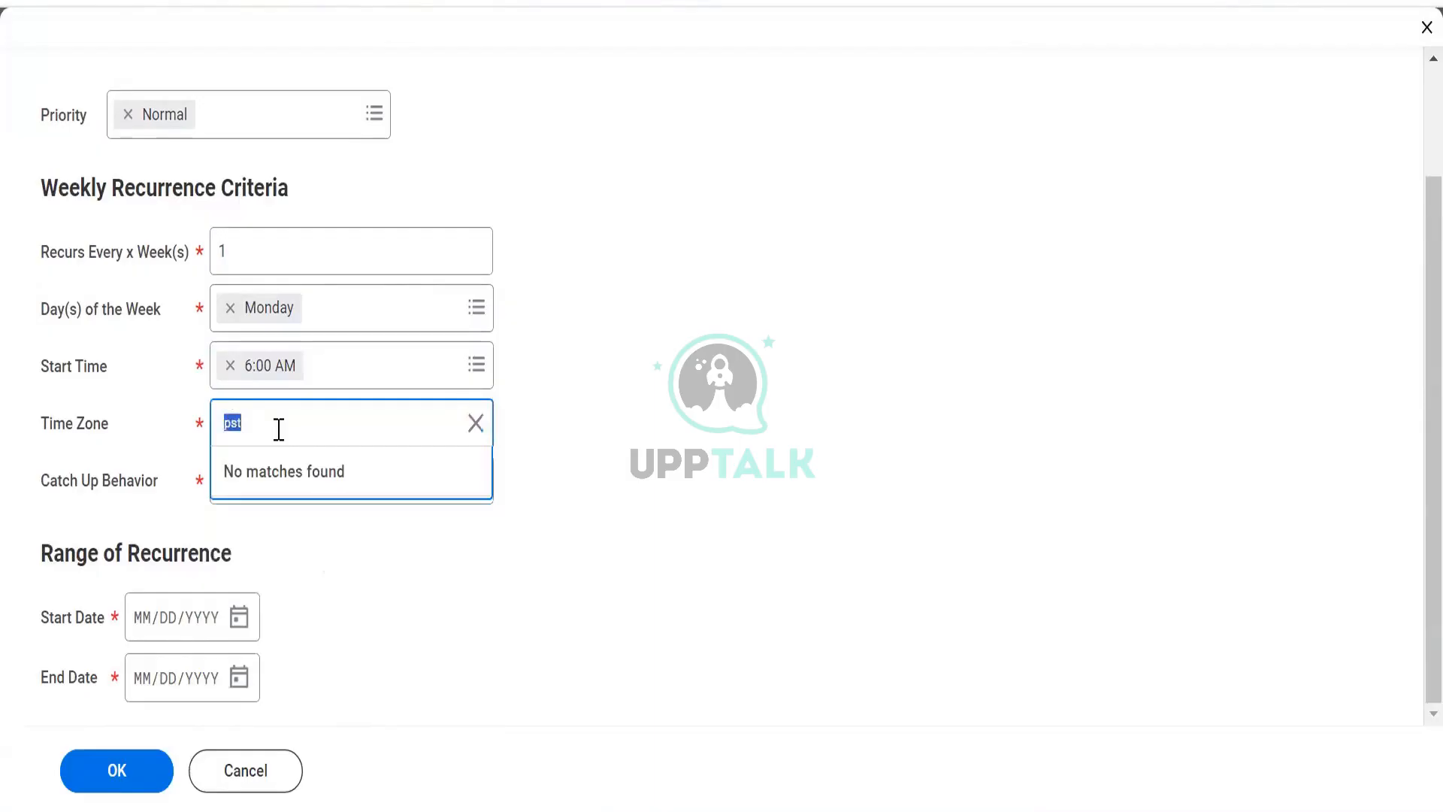
{"action": "type", "text": "pacifi"}
{"action": "key", "text": "Return"}
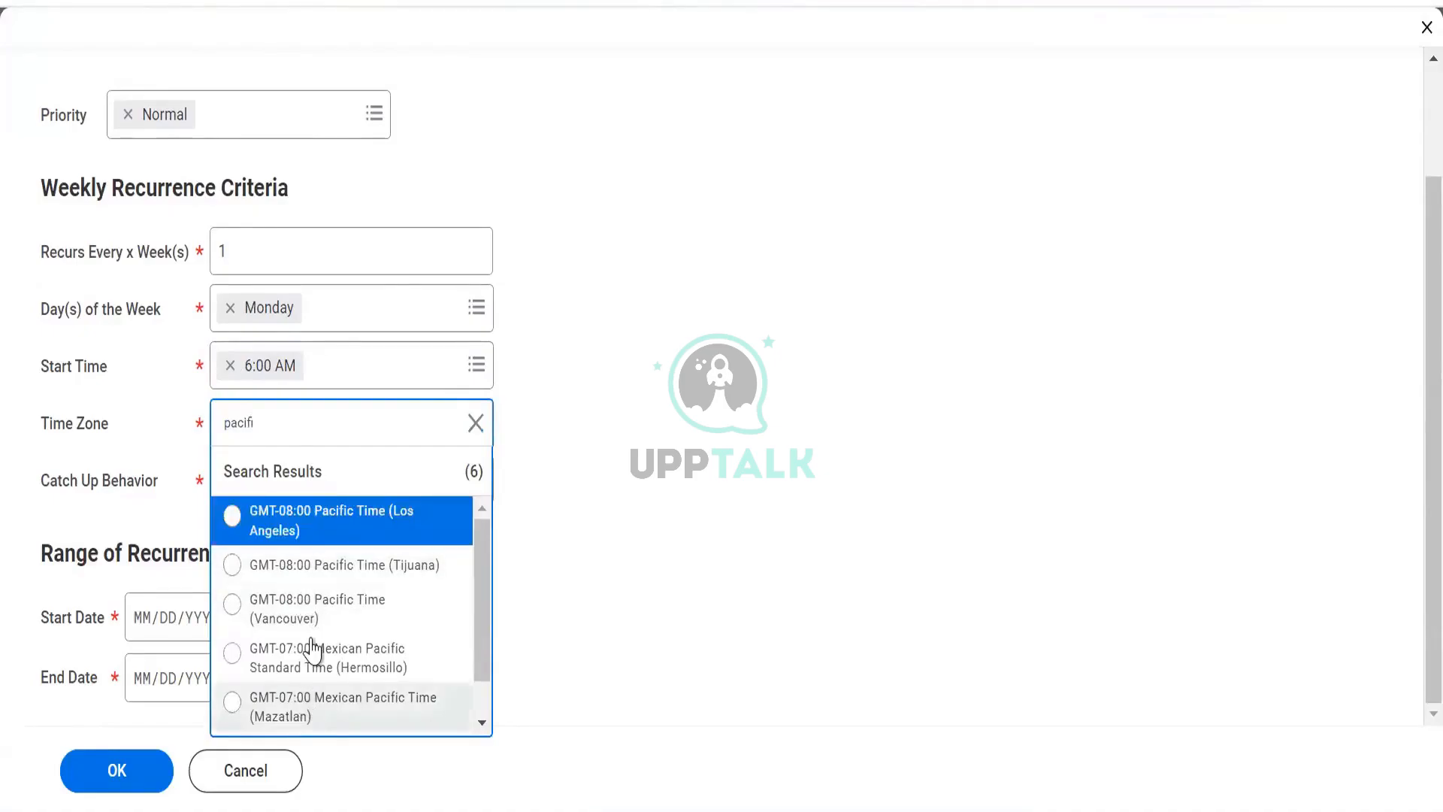
{"action": "scroll", "coordinate": [312, 650], "scroll_direction": "down", "scroll_amount": 1}
{"action": "scroll", "coordinate": [312, 650], "scroll_direction": "up", "scroll_amount": 1}
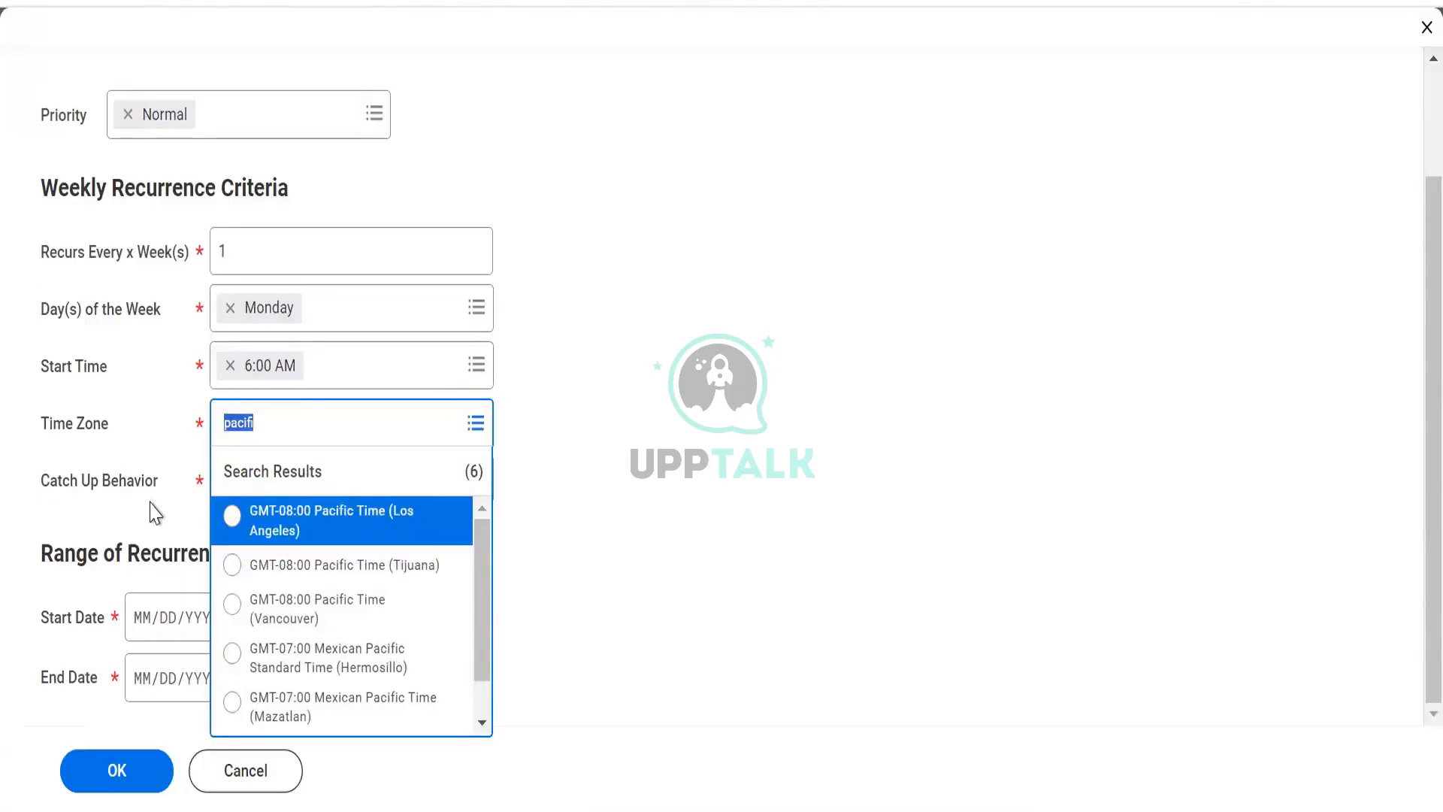
{"action": "type", "text": "ps"}
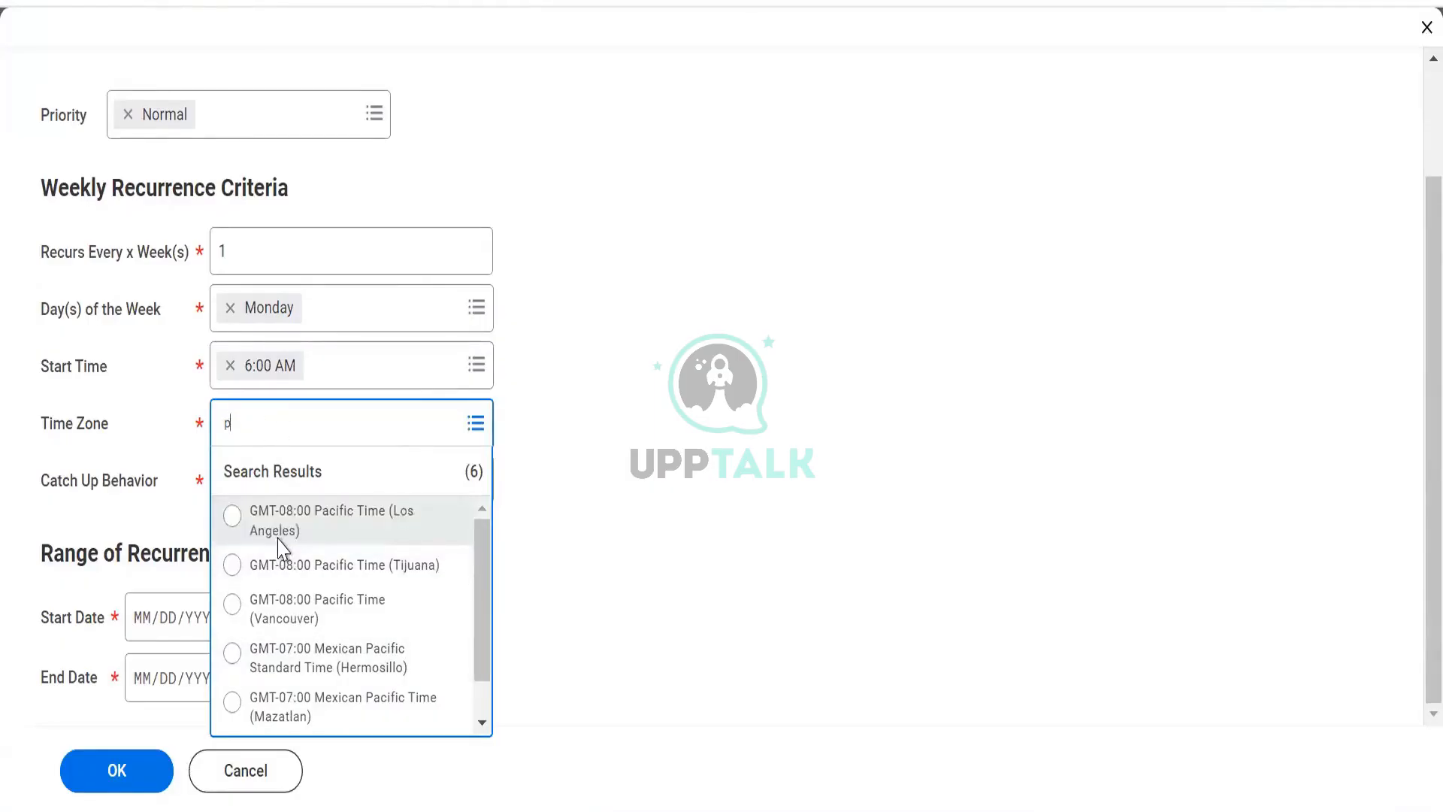
{"action": "left_click", "coordinate": [257, 514]}
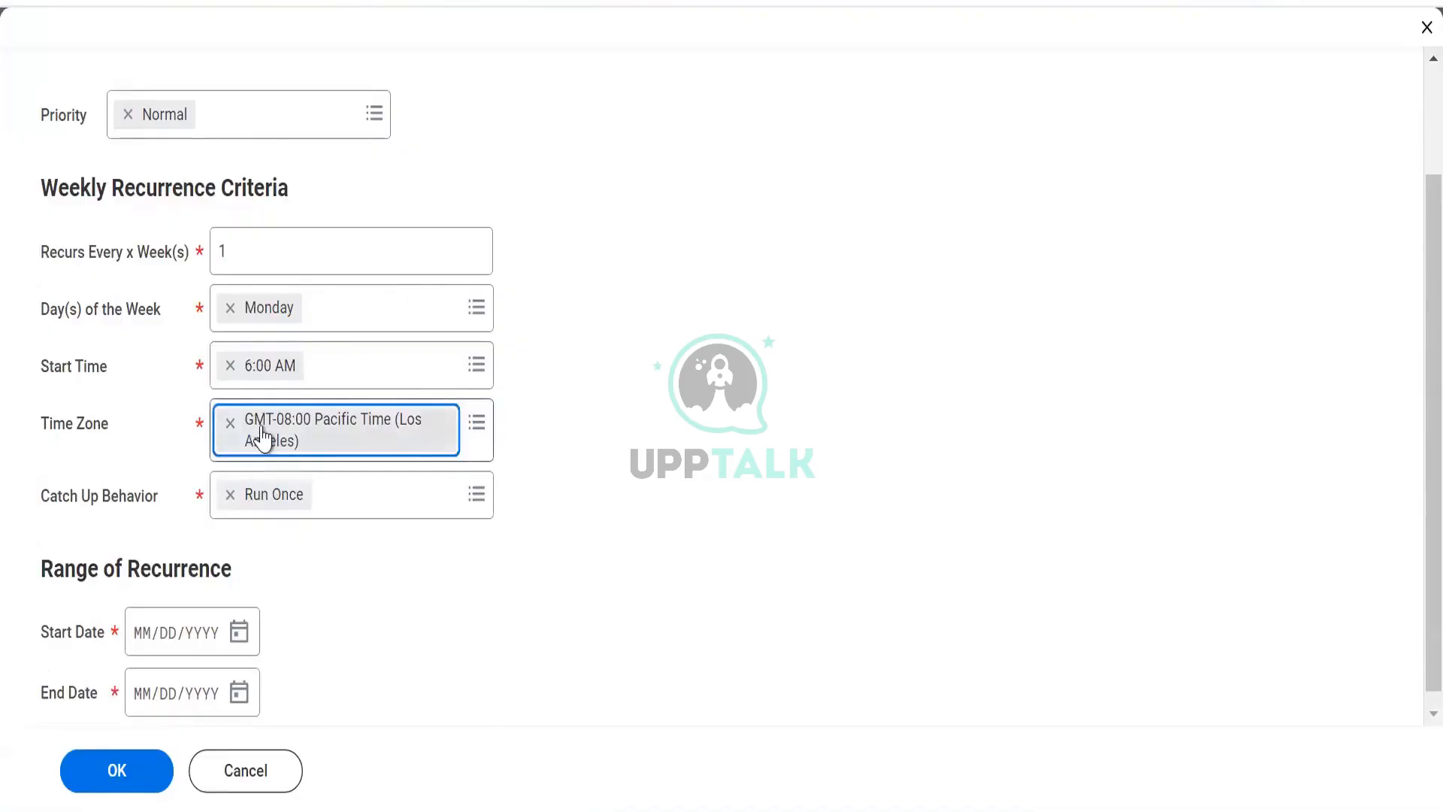
- Reselect GMT-08:00 Pacific Time (Los Angeles) as the schedule's time zone from the default time zone list
{"action": "left_click", "coordinate": [230, 422]}
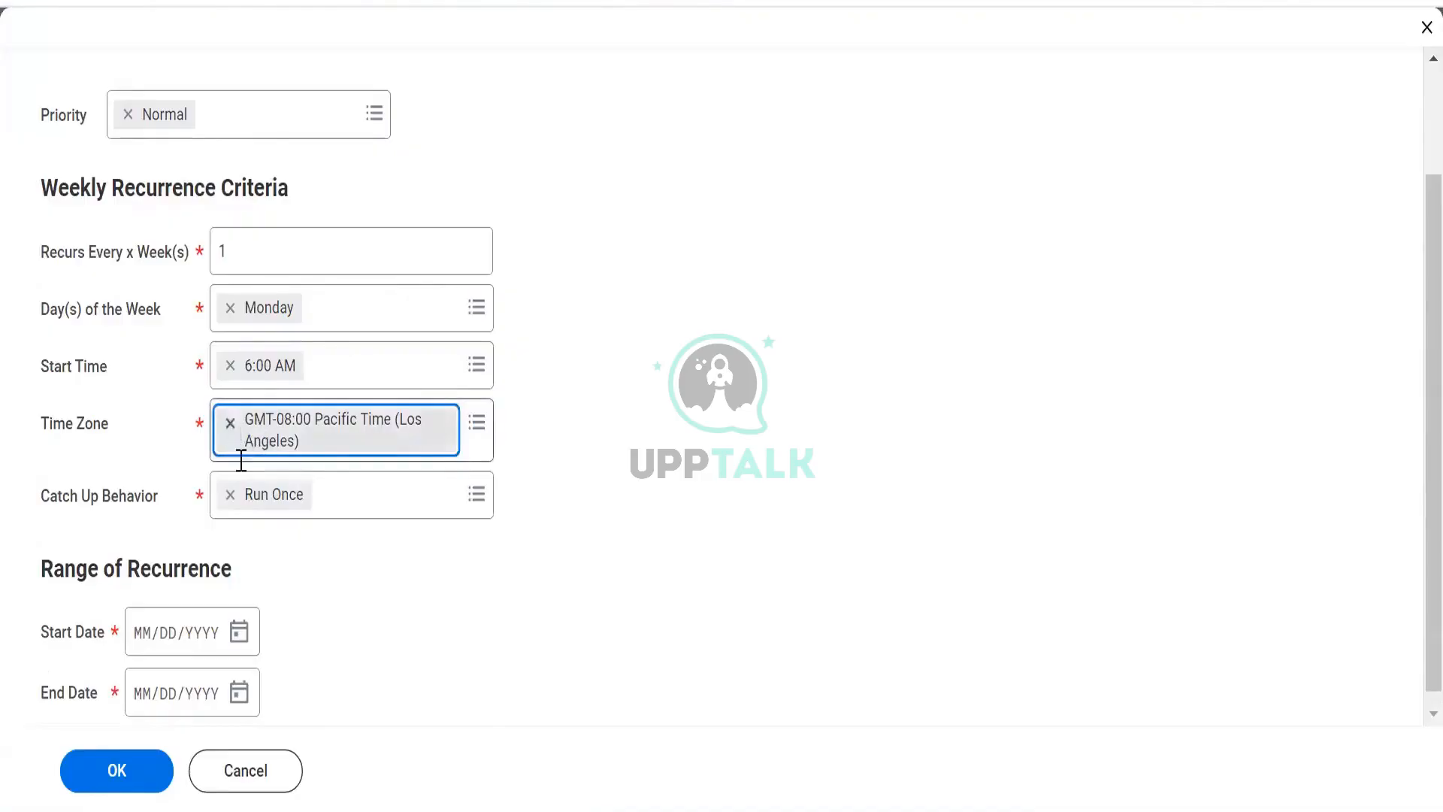
{"action": "left_click", "coordinate": [238, 422]}
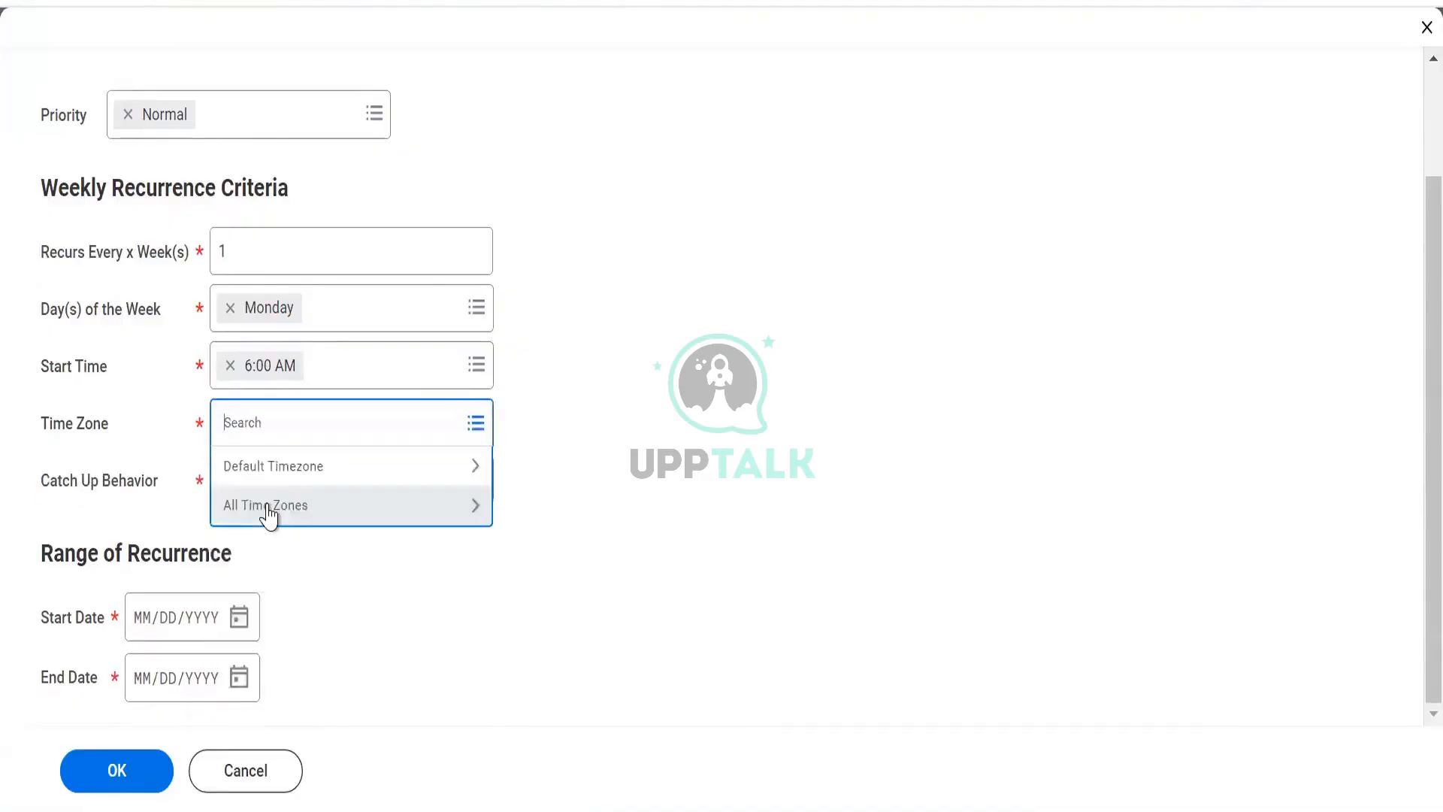
{"action": "left_click", "coordinate": [283, 467]}
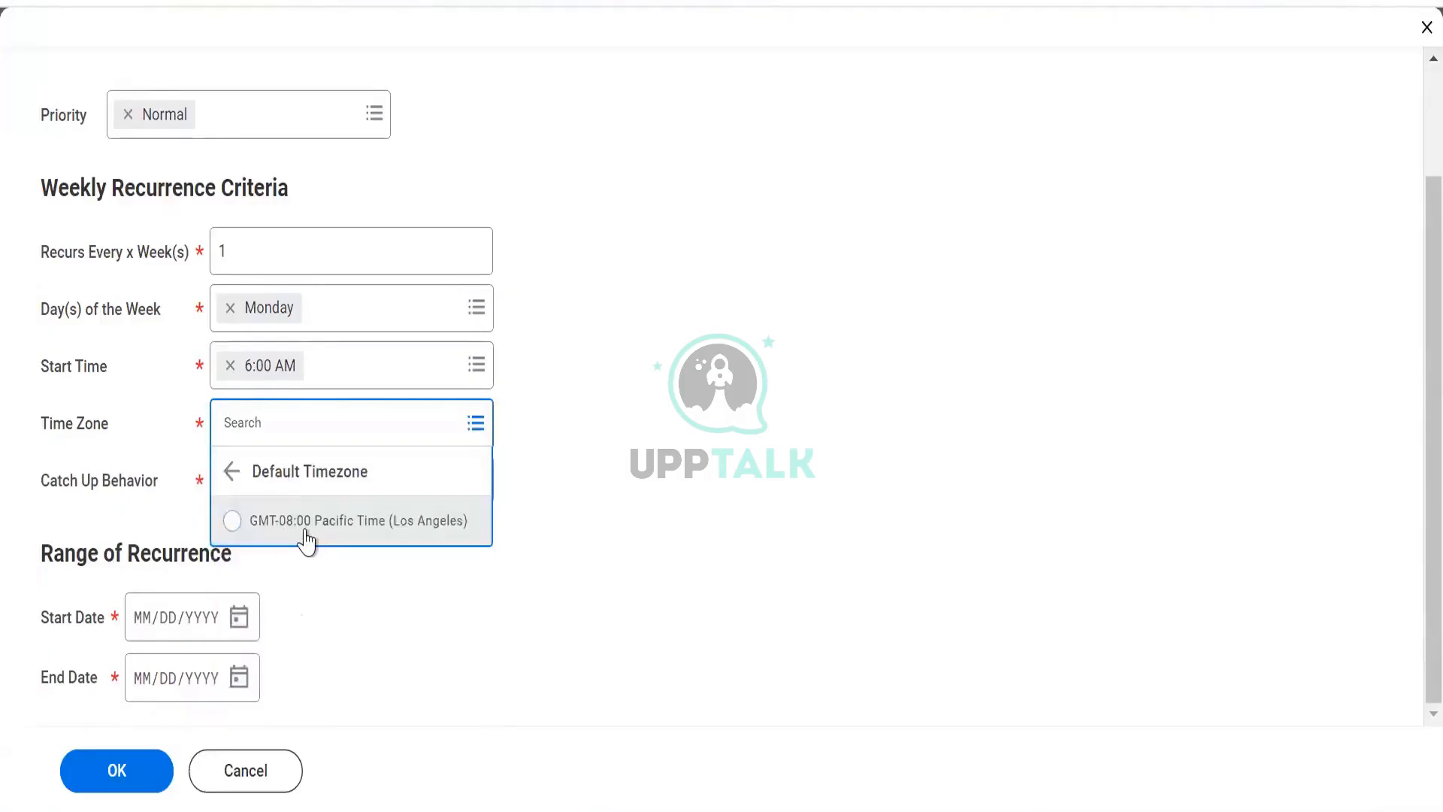
{"action": "left_click", "coordinate": [233, 471]}
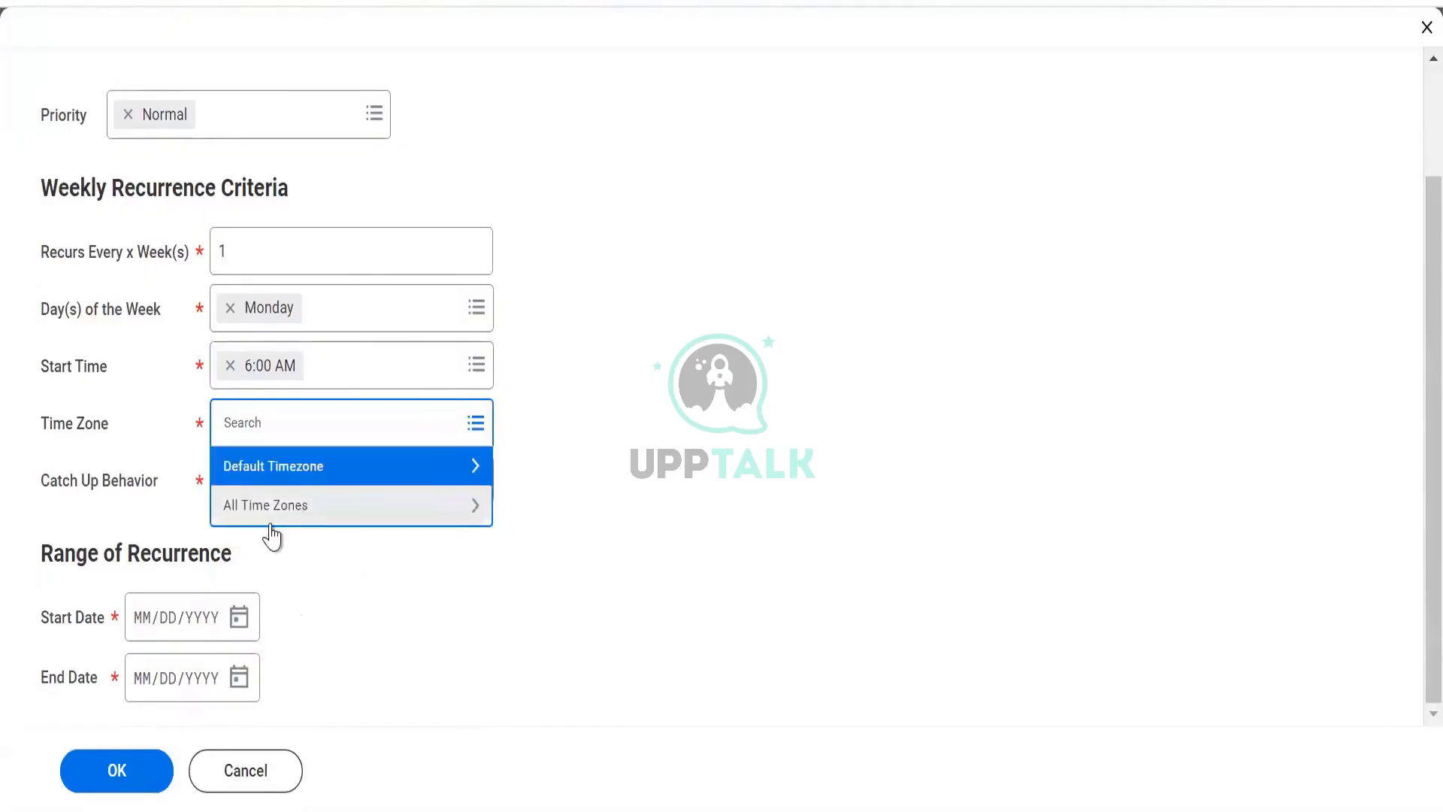
{"action": "left_click", "coordinate": [233, 520]}
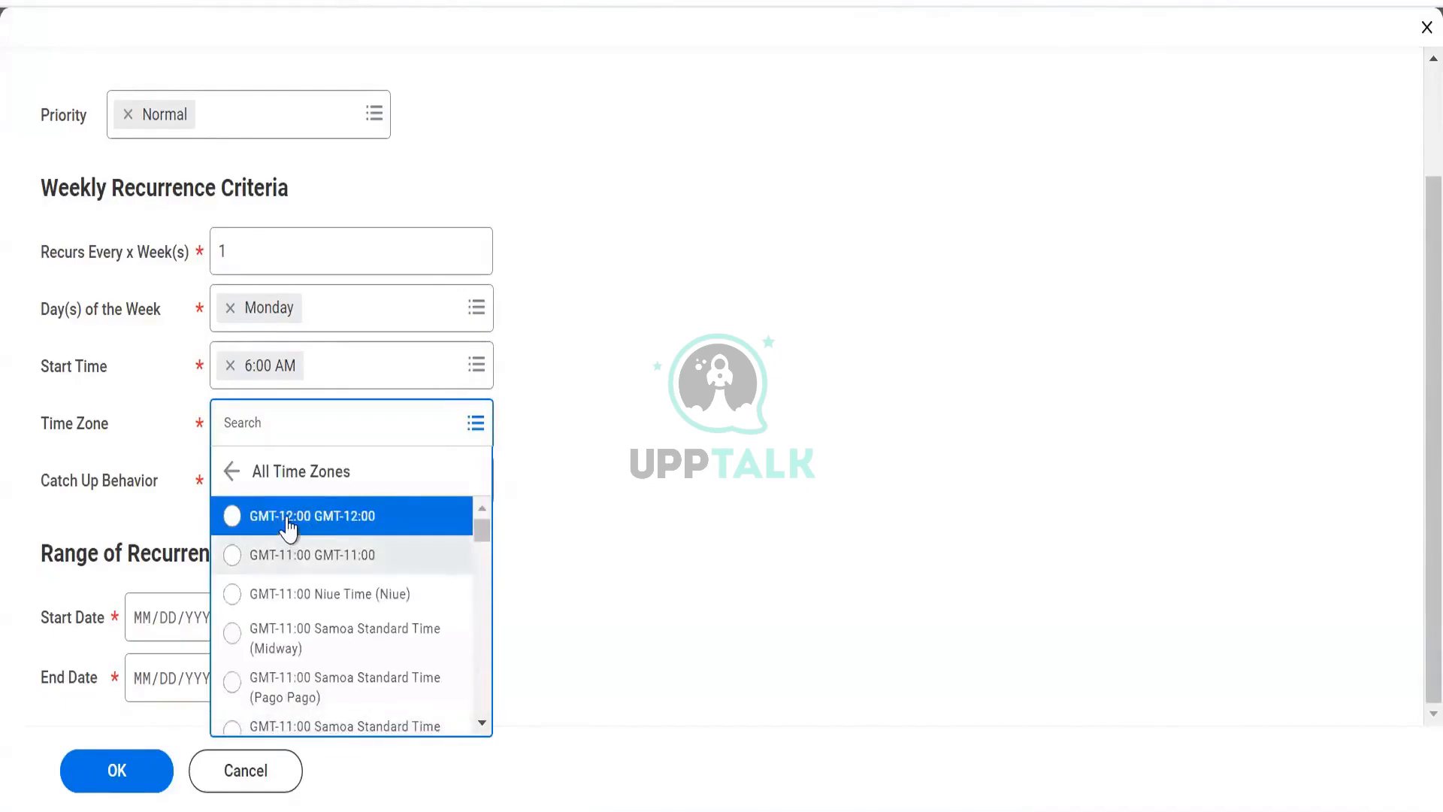
{"action": "left_click_drag", "start_coordinate": [481, 550], "coordinate": [474, 728]}
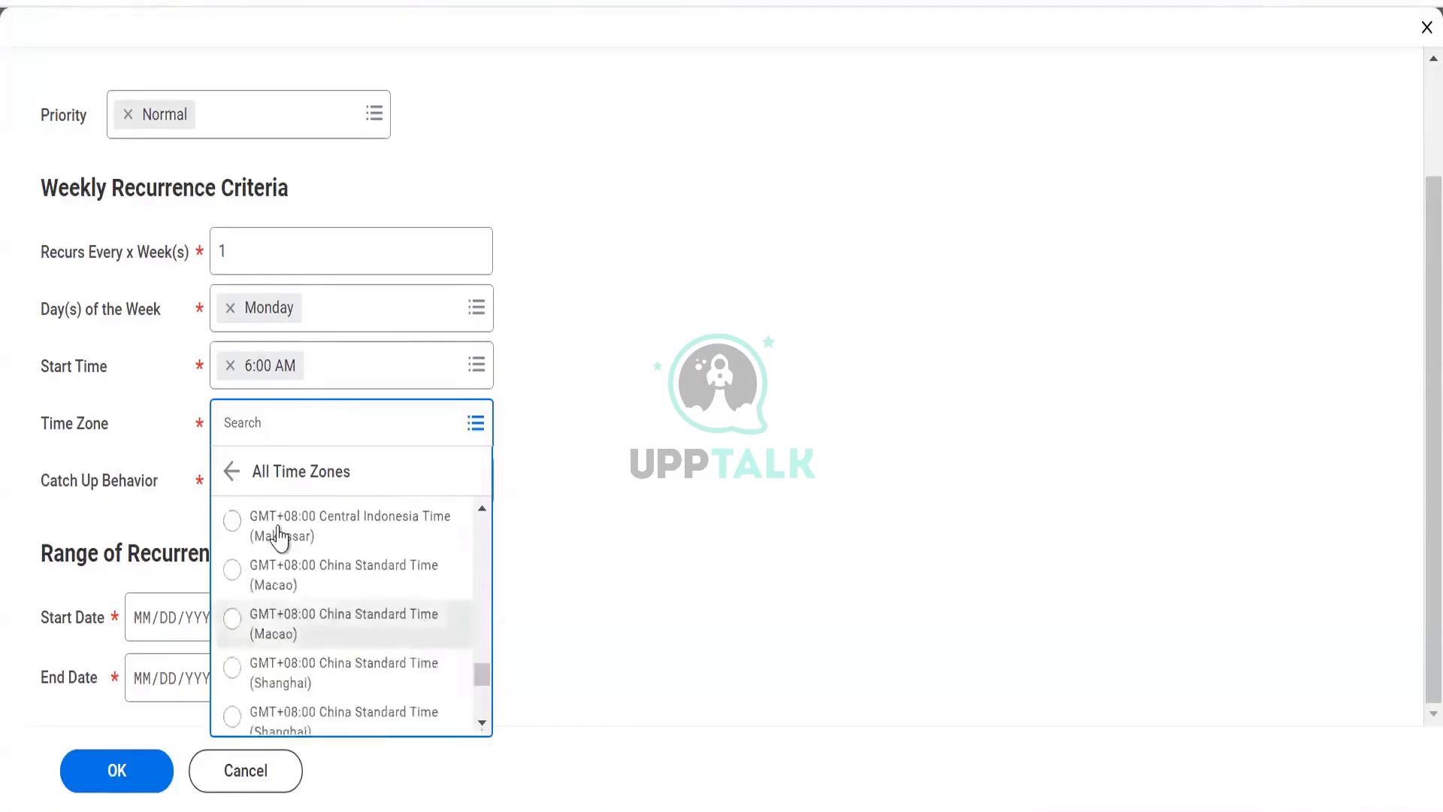
{"action": "left_click", "coordinate": [235, 479]}
{"action": "left_click", "coordinate": [255, 481]}
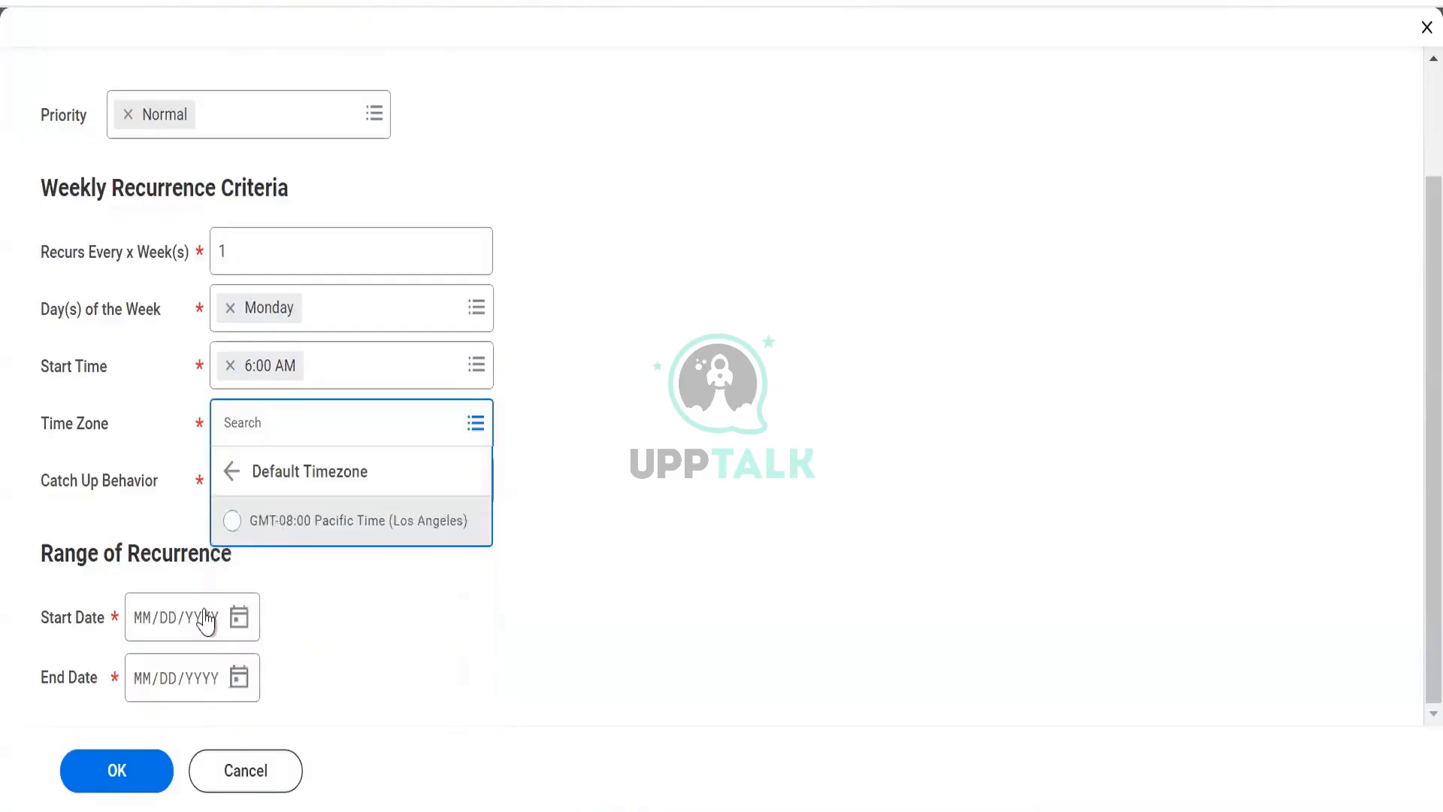
{"action": "left_click", "coordinate": [338, 520]}
- Inspect the available Catch Up Behavior choices for the schedule
{"action": "scroll", "coordinate": [323, 519], "scroll_direction": "down", "scroll_amount": 1}
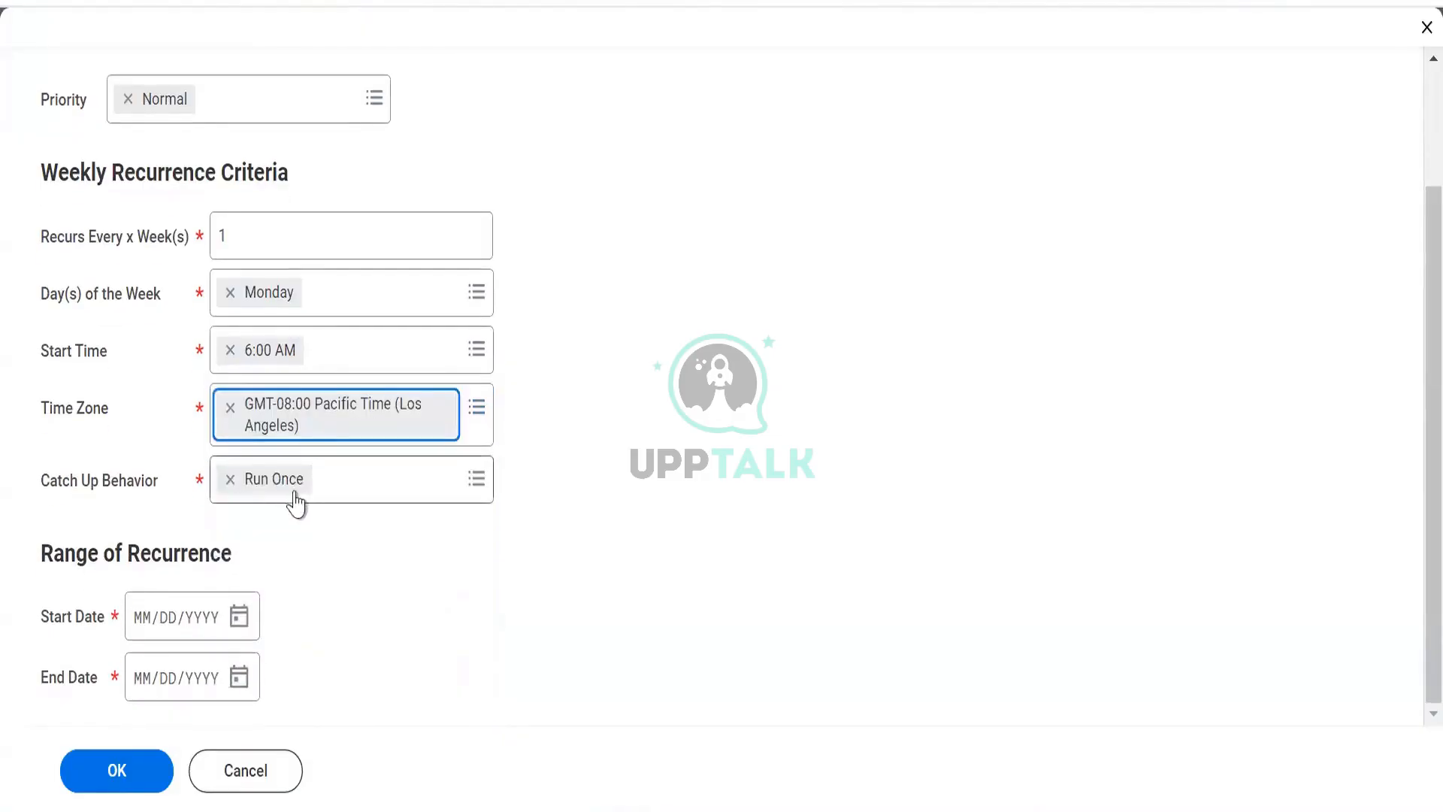
{"action": "left_click", "coordinate": [320, 484]}
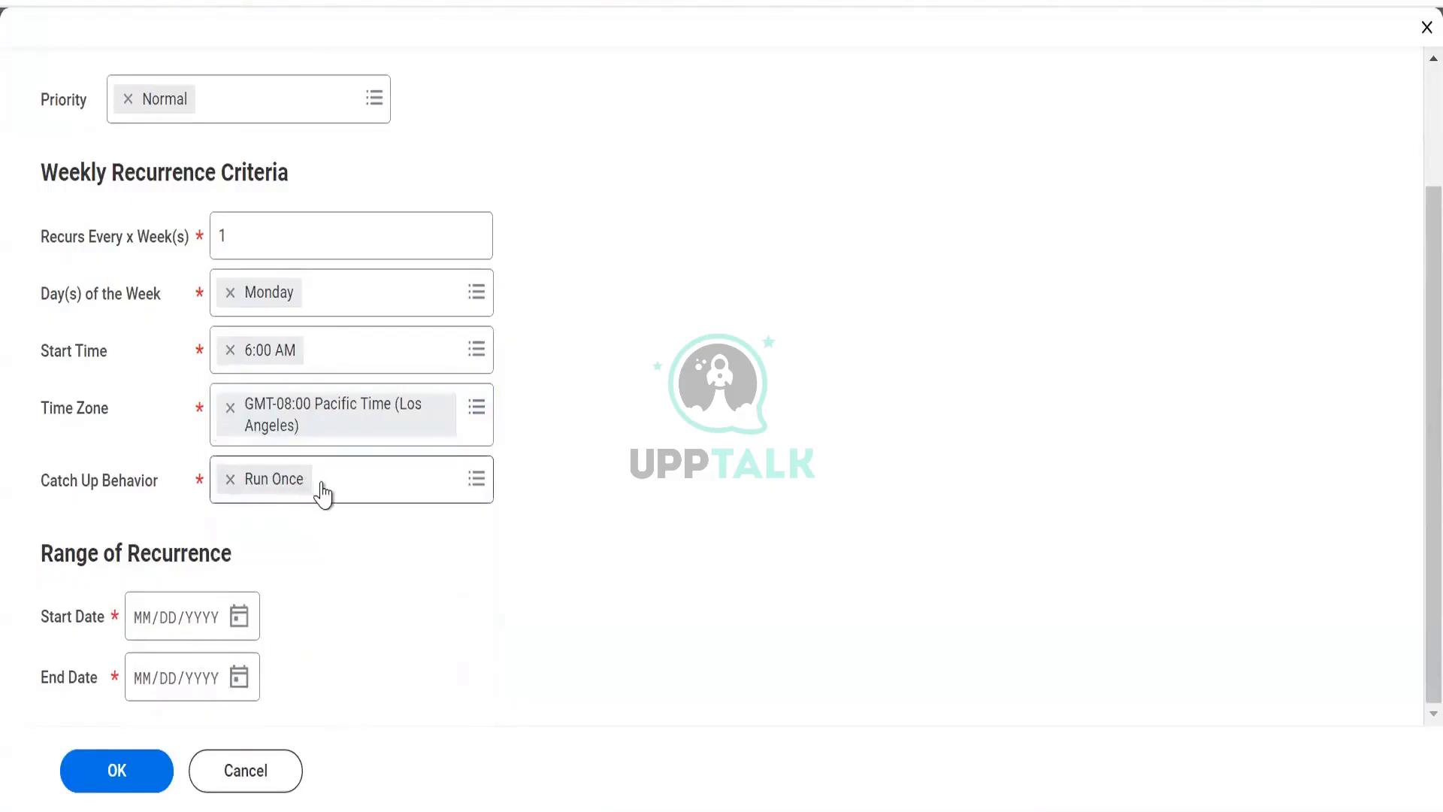
{"action": "left_click", "coordinate": [327, 492]}
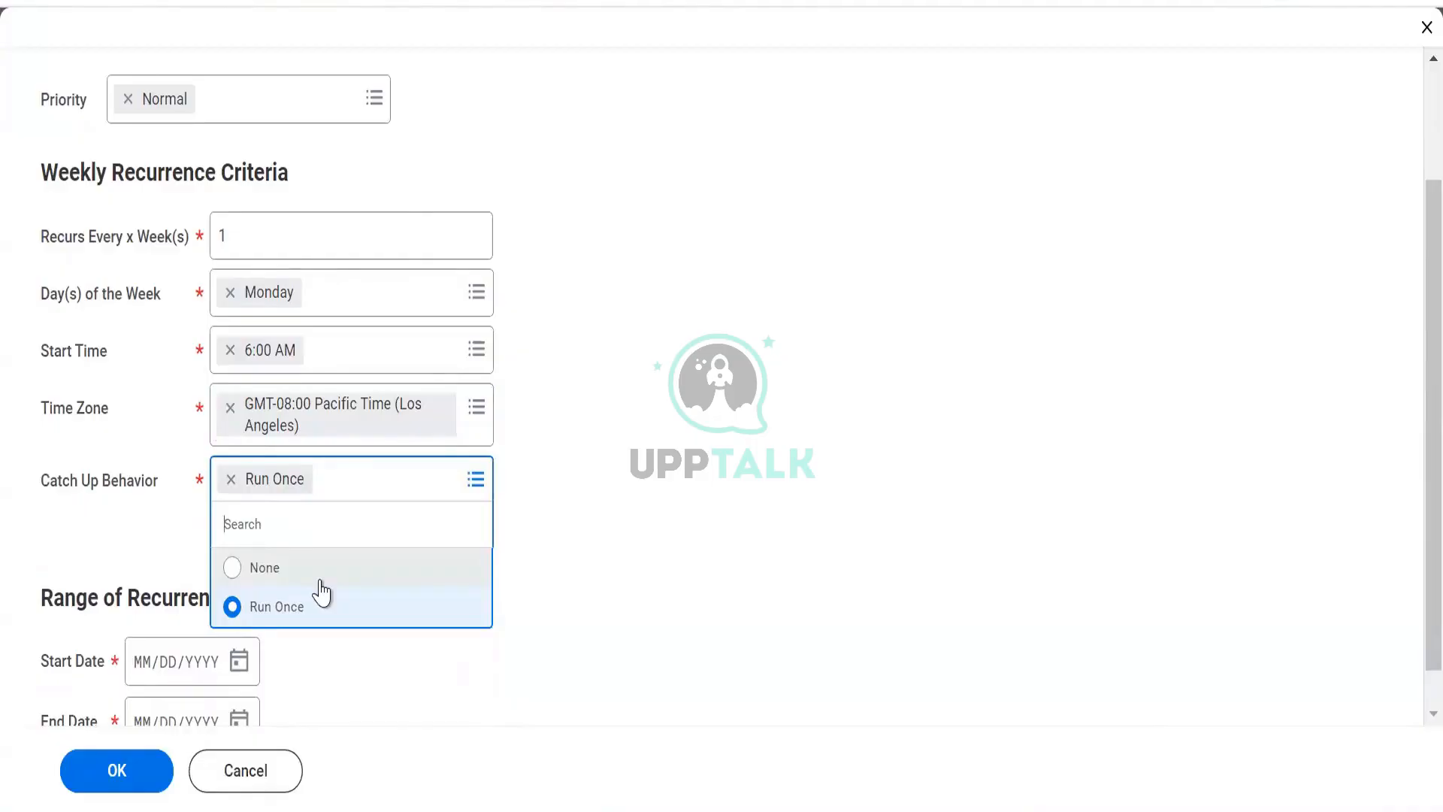
{"action": "left_click", "coordinate": [537, 500]}
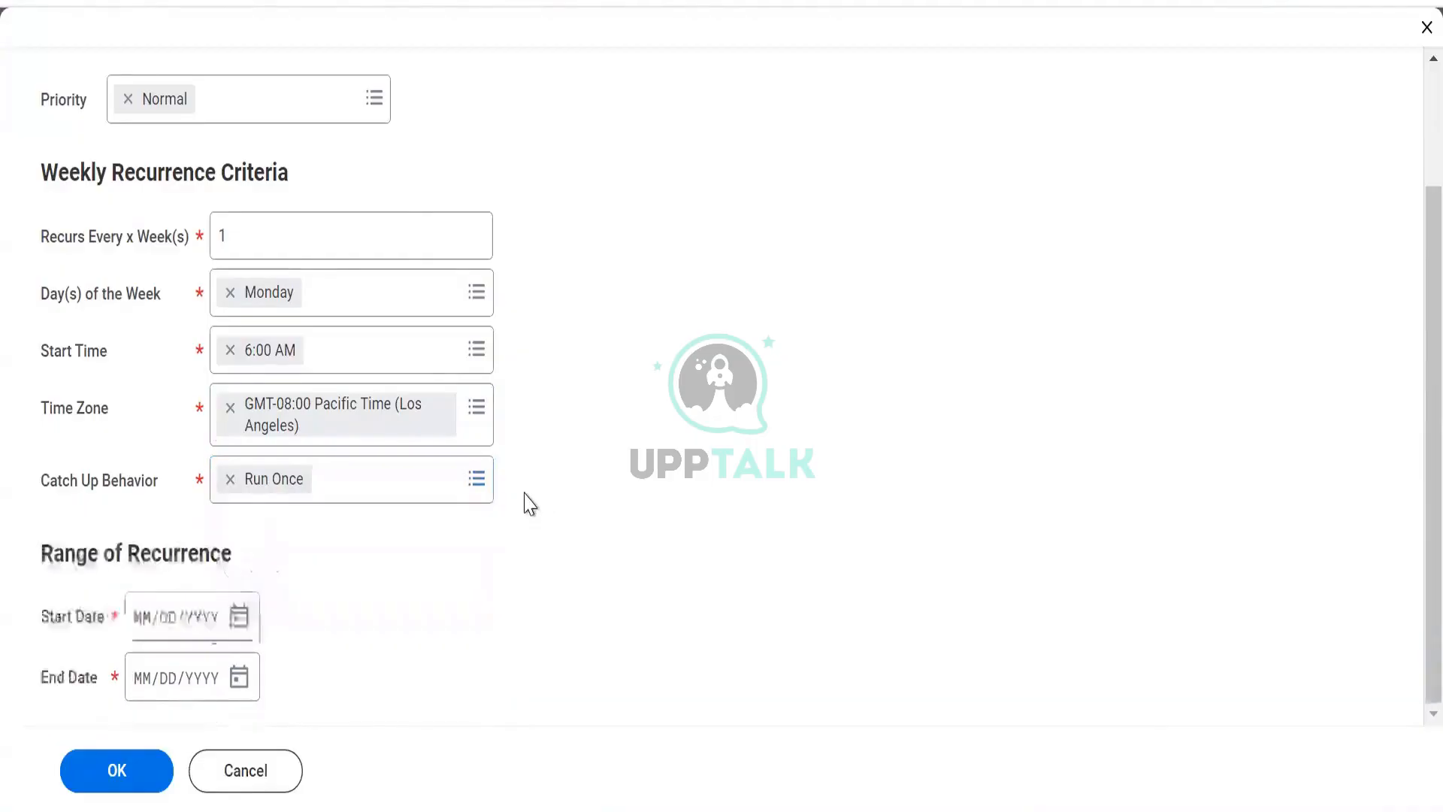
- Set the recurrence start date to 10/07/2024 and end date to 12/31/2024, then save the schedule
{"action": "left_click", "coordinate": [238, 617]}
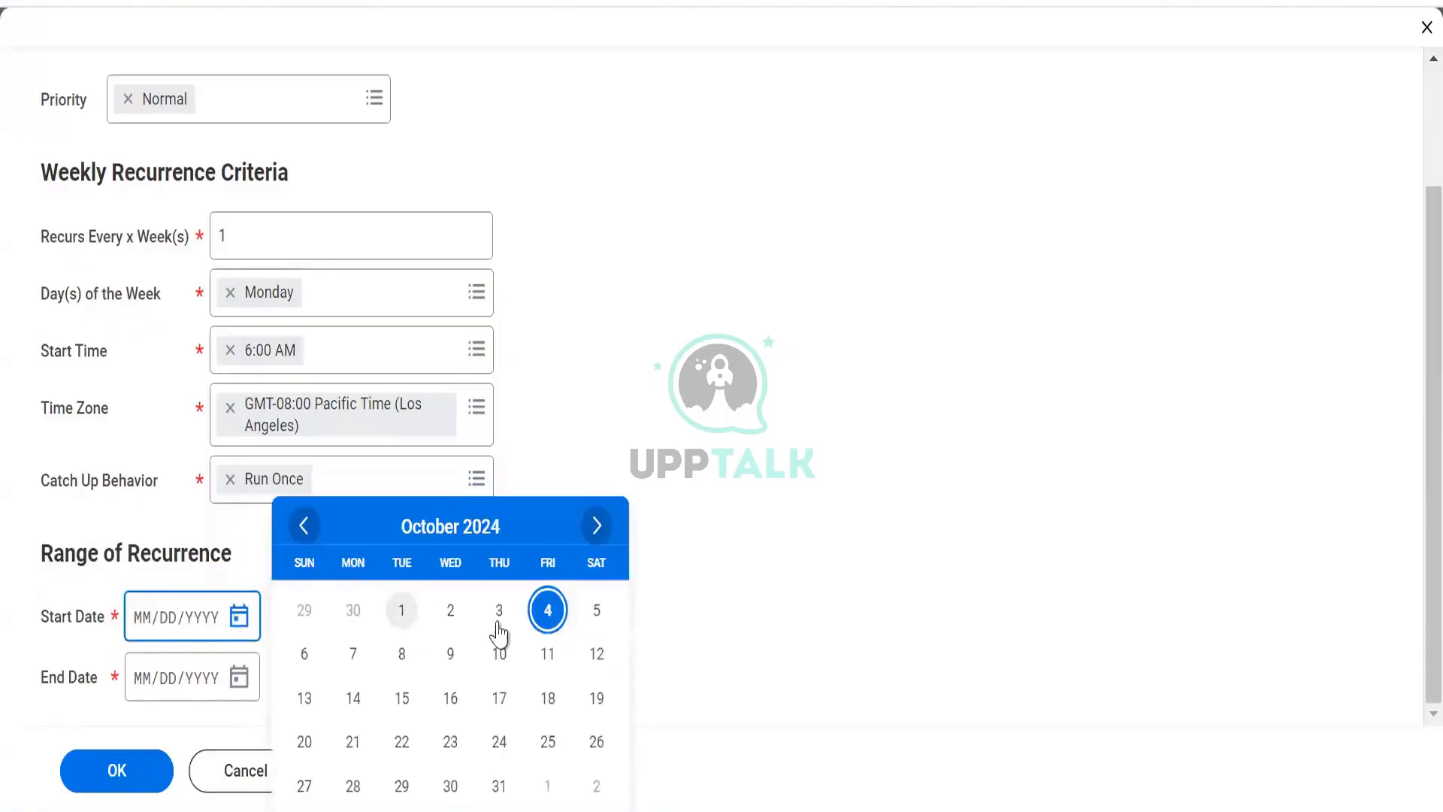
{"action": "left_click", "coordinate": [351, 653]}
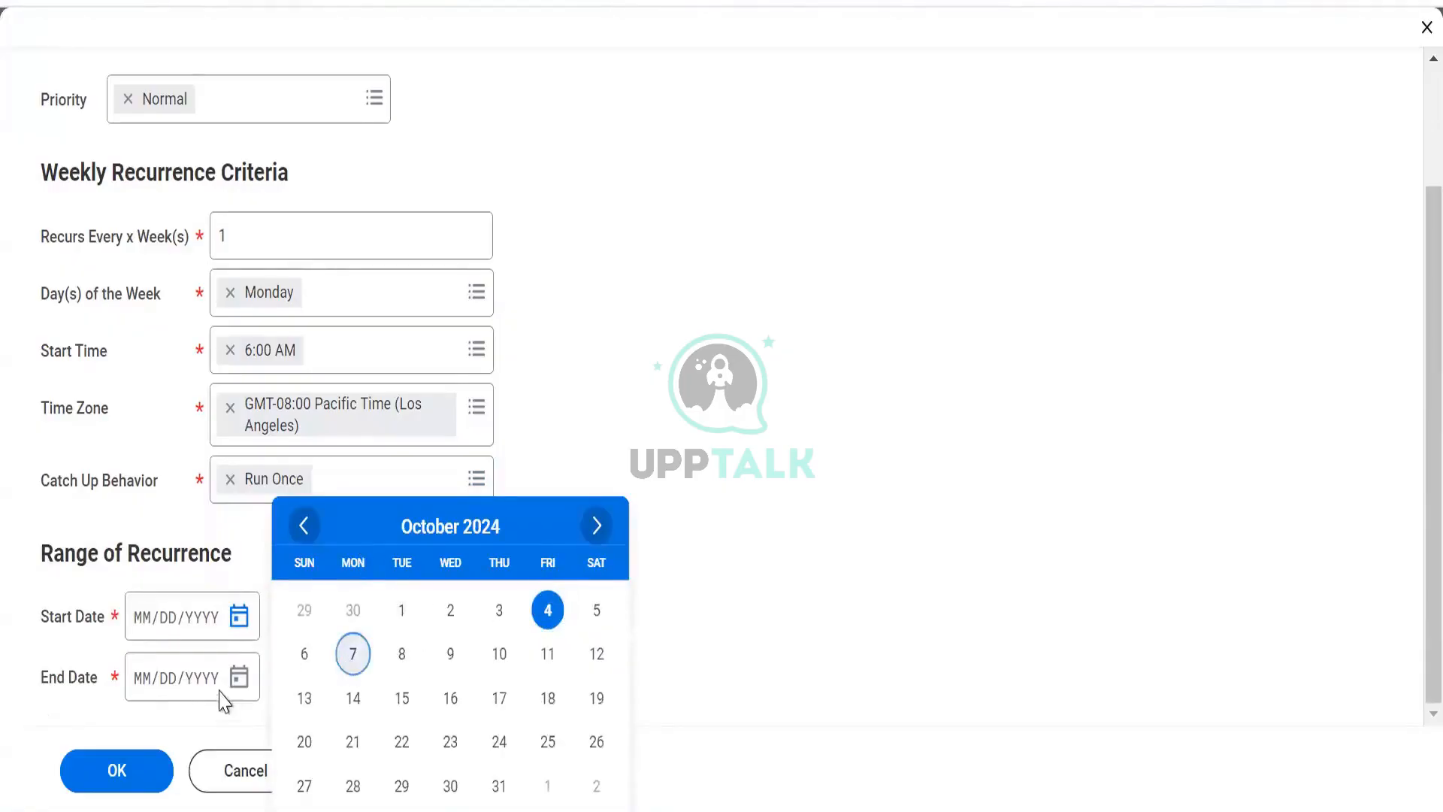
{"action": "left_click", "coordinate": [238, 678]}
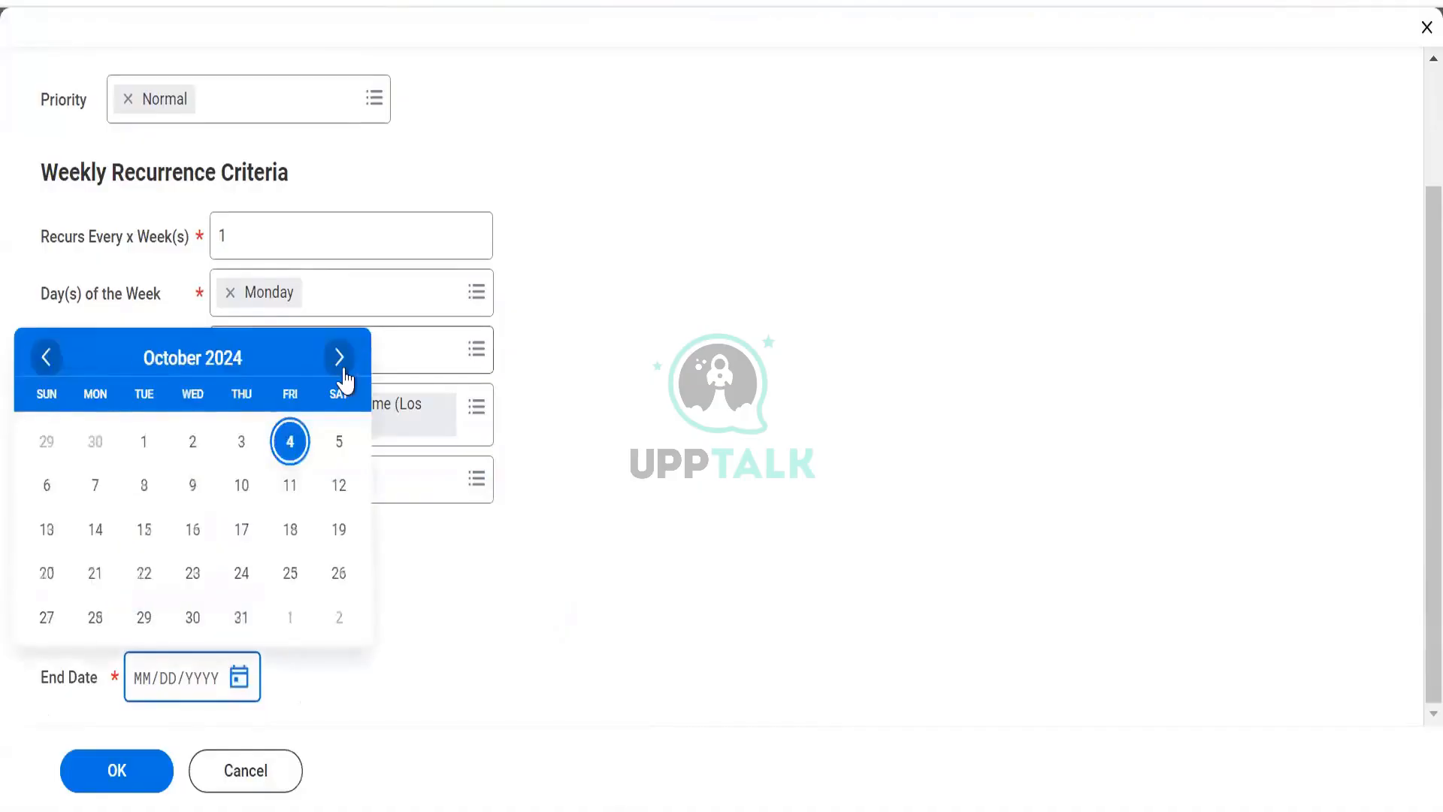
{"action": "left_click", "coordinate": [342, 357]}
{"action": "left_click", "coordinate": [342, 357]}
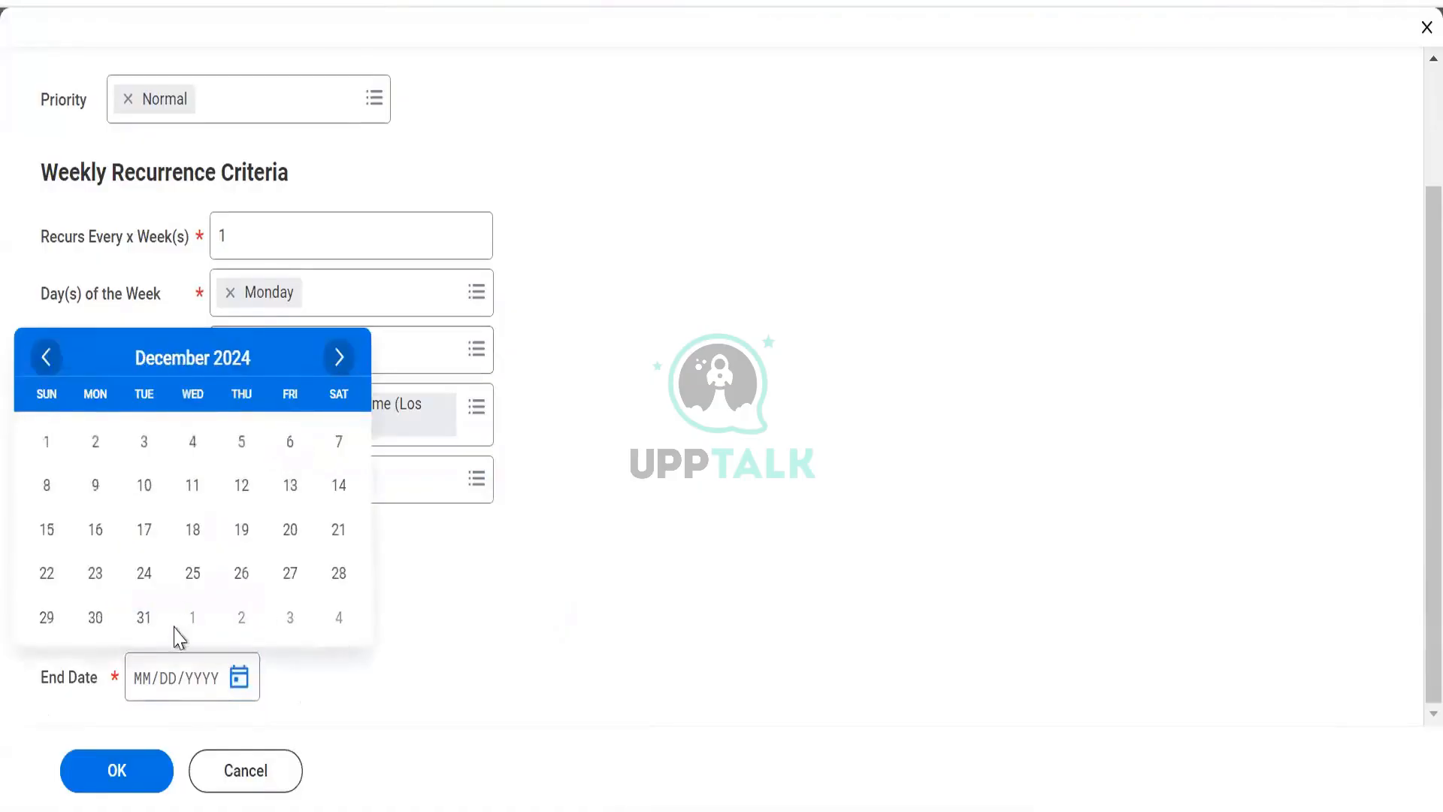
{"action": "left_click", "coordinate": [144, 618]}
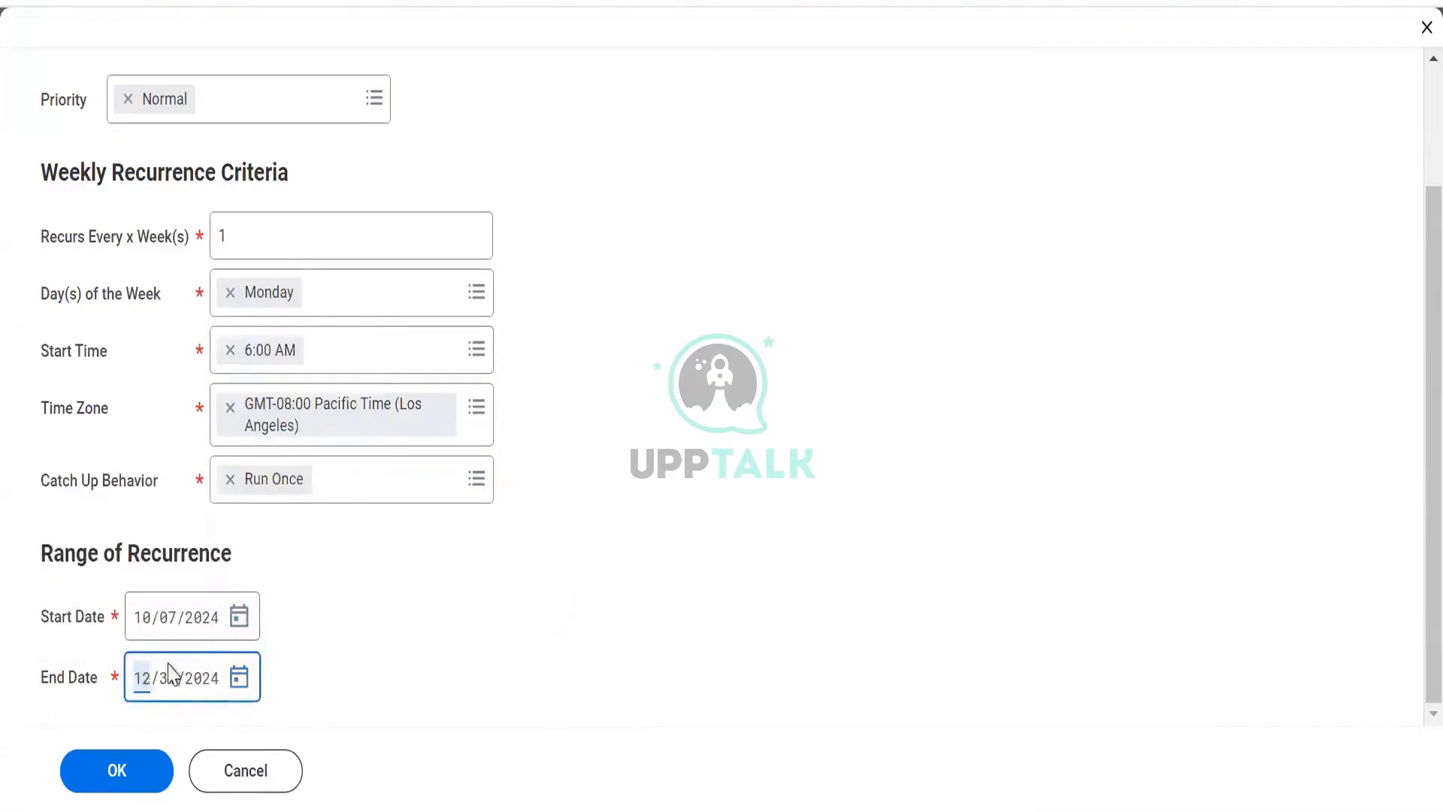
{"action": "left_click", "coordinate": [101, 793]}
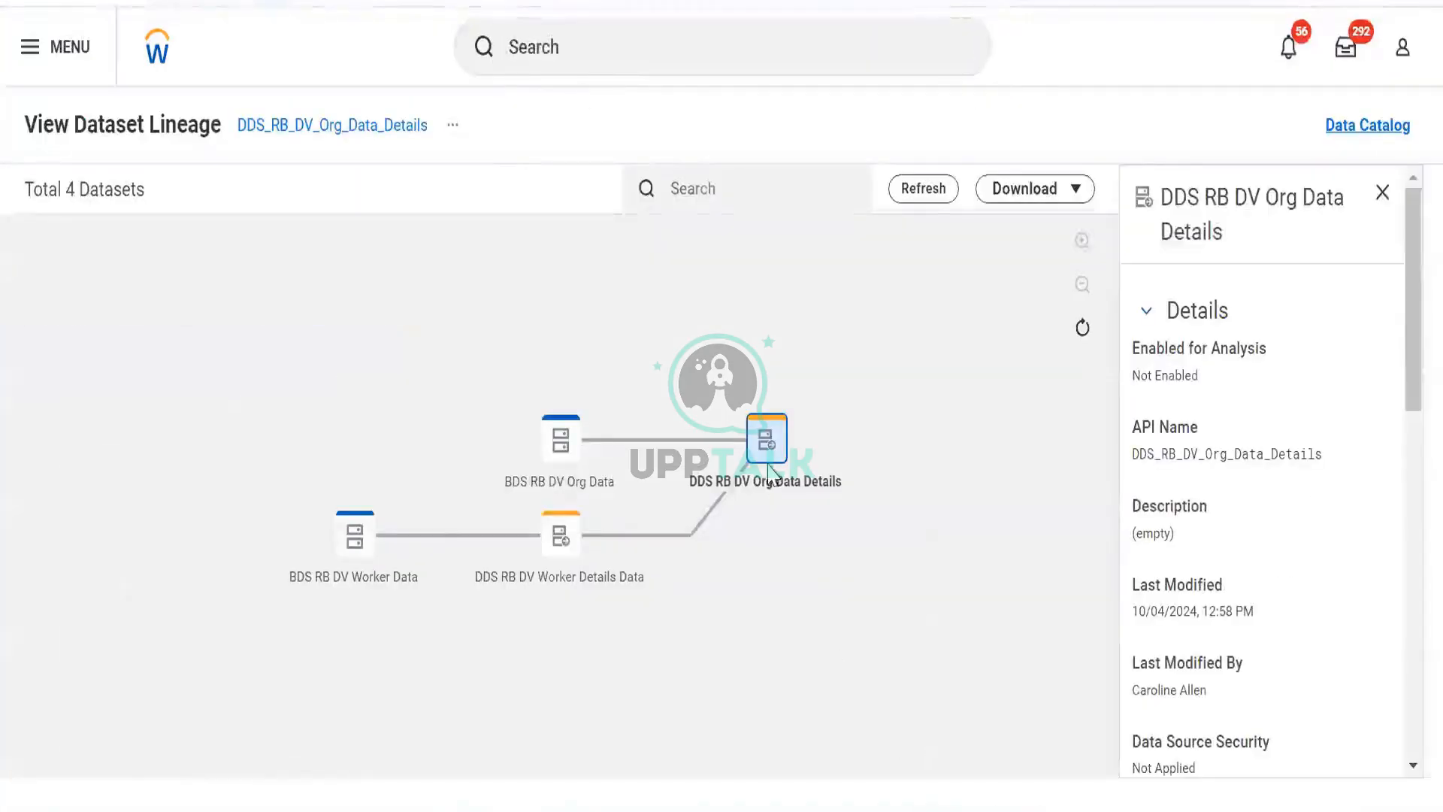
- Open the DDS RB DV Org Data Details dataset from the lineage view
{"action": "right_click", "coordinate": [763, 434]}
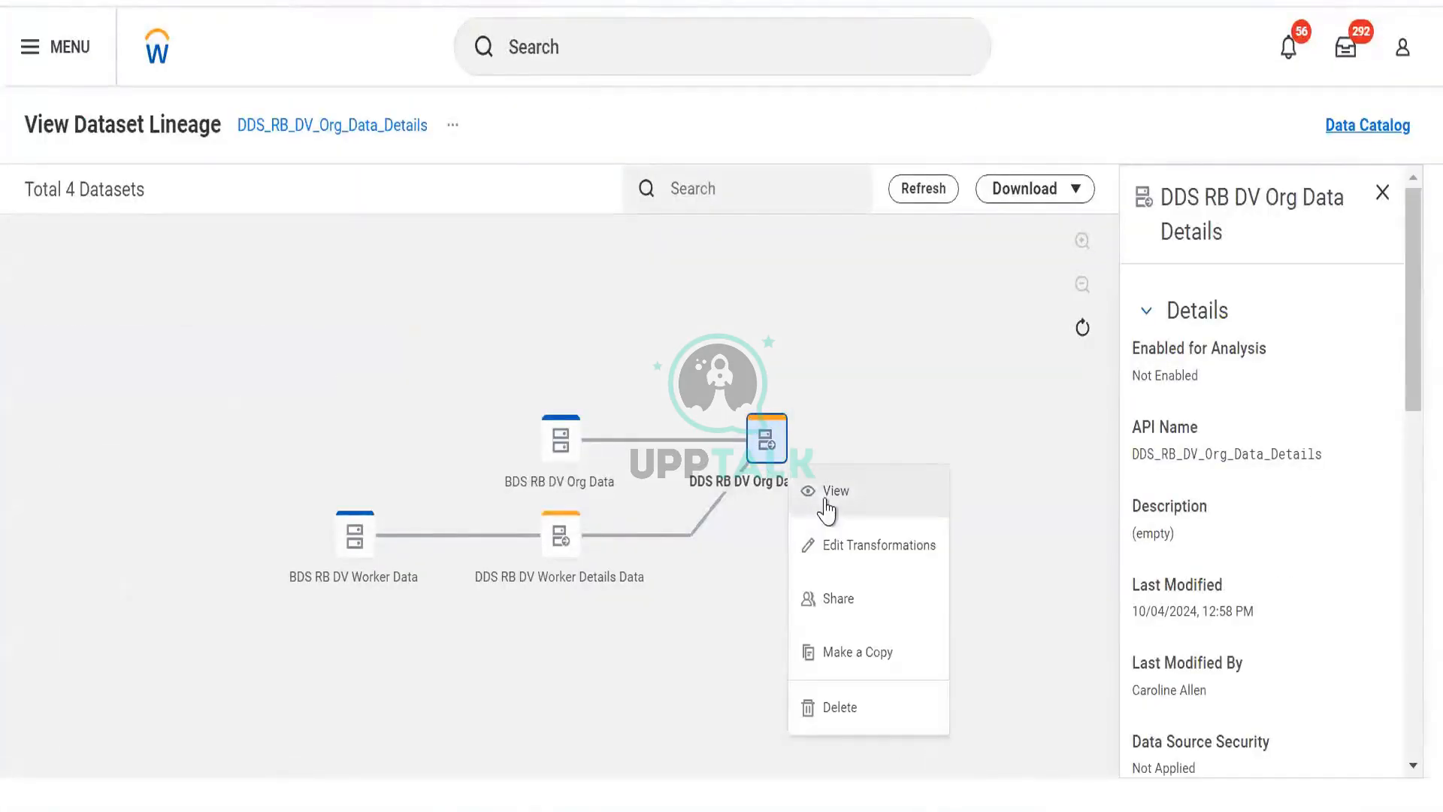
{"action": "left_click", "coordinate": [828, 505]}
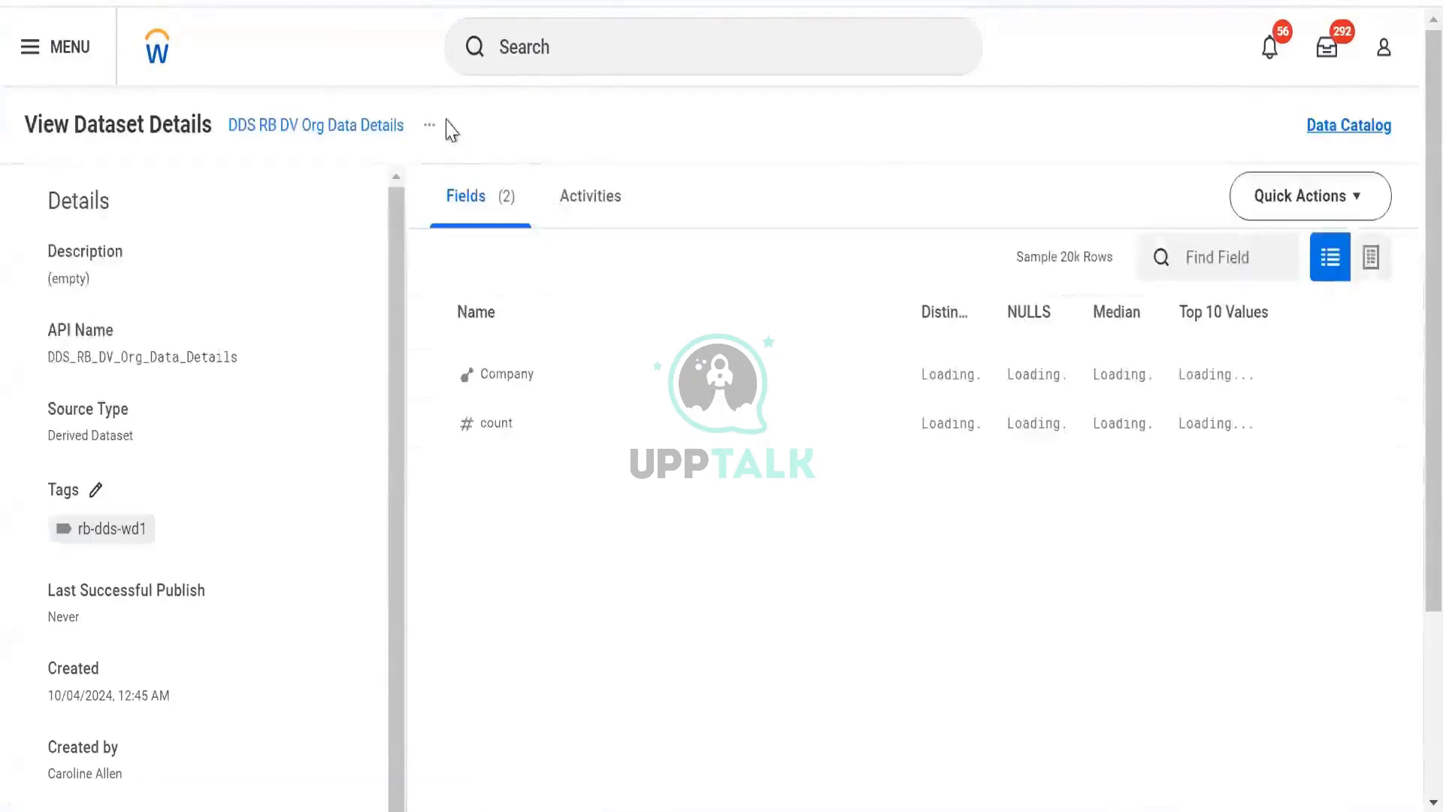
{"action": "left_click", "coordinate": [430, 127]}
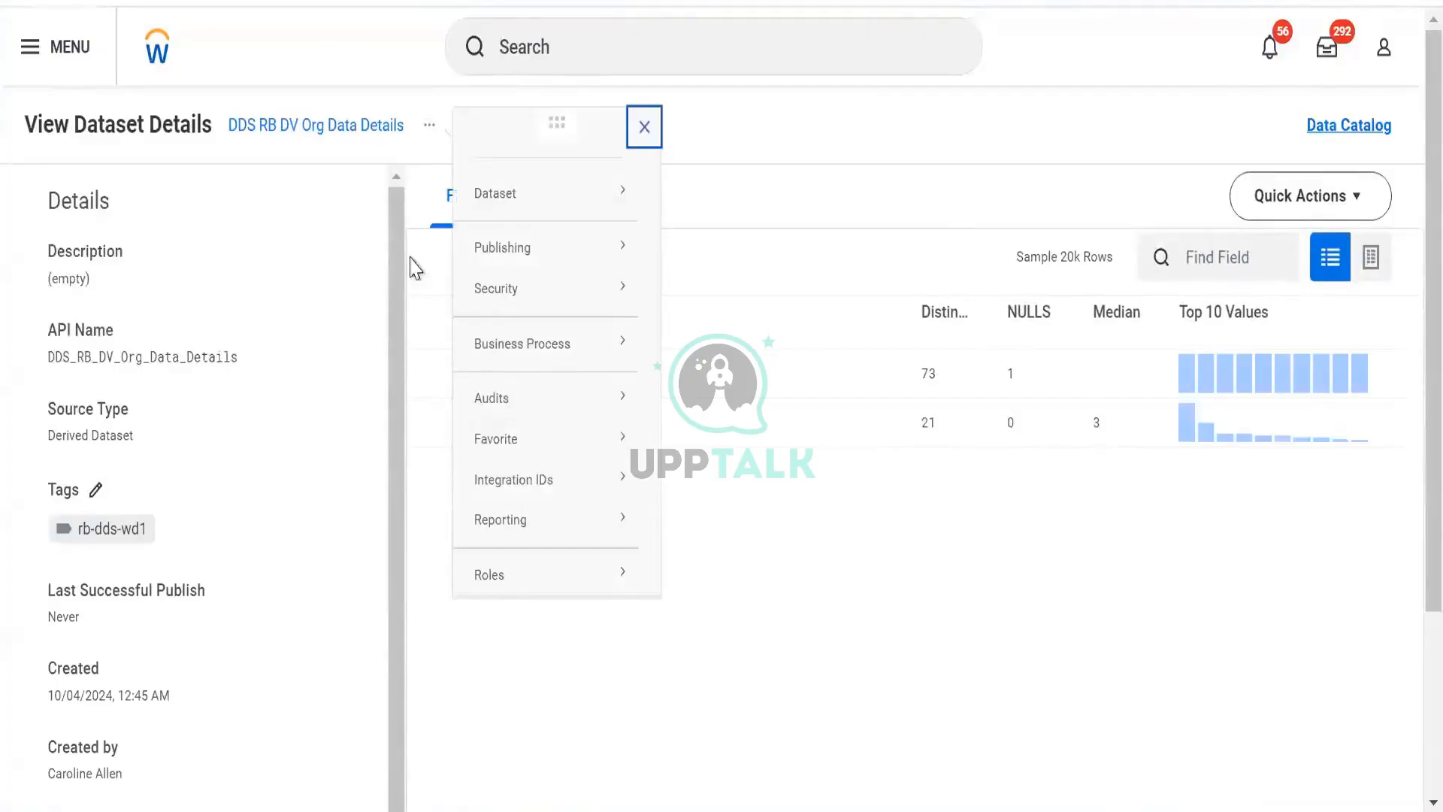
{"action": "left_click", "coordinate": [569, 199]}
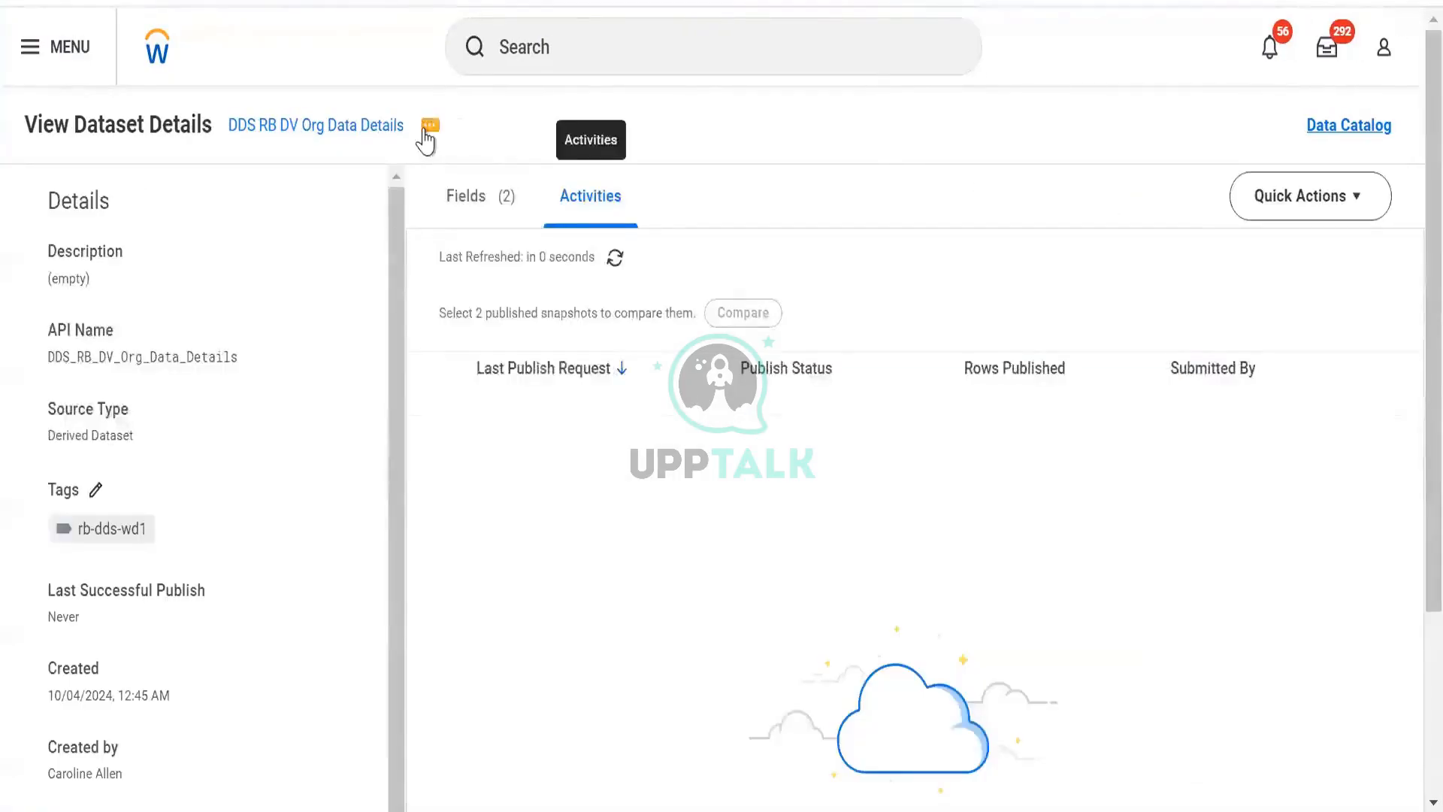
- Publish the DDS RB DV Org Data Details dataset
{"action": "left_click", "coordinate": [425, 129]}
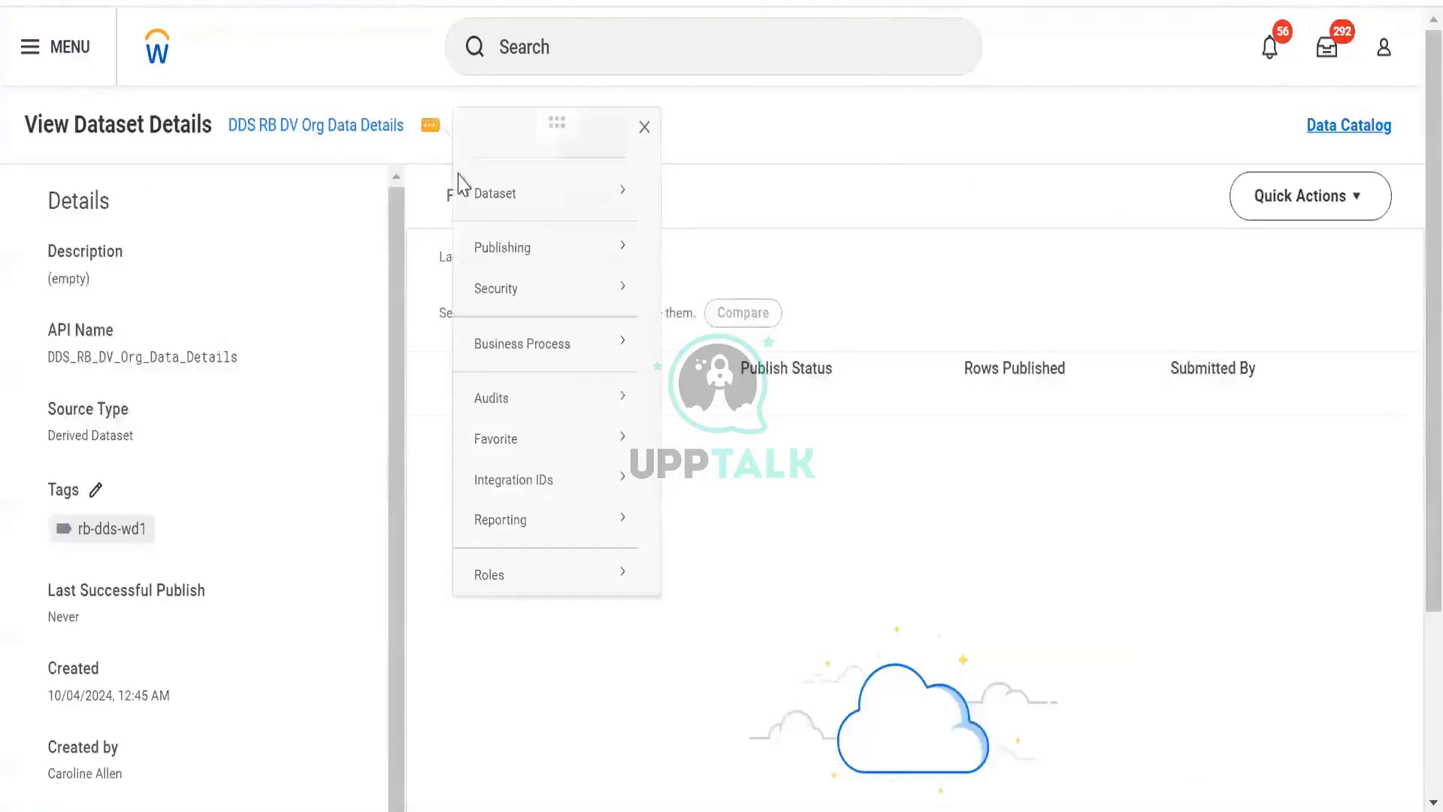
{"action": "mouse_move", "coordinate": [506, 251]}
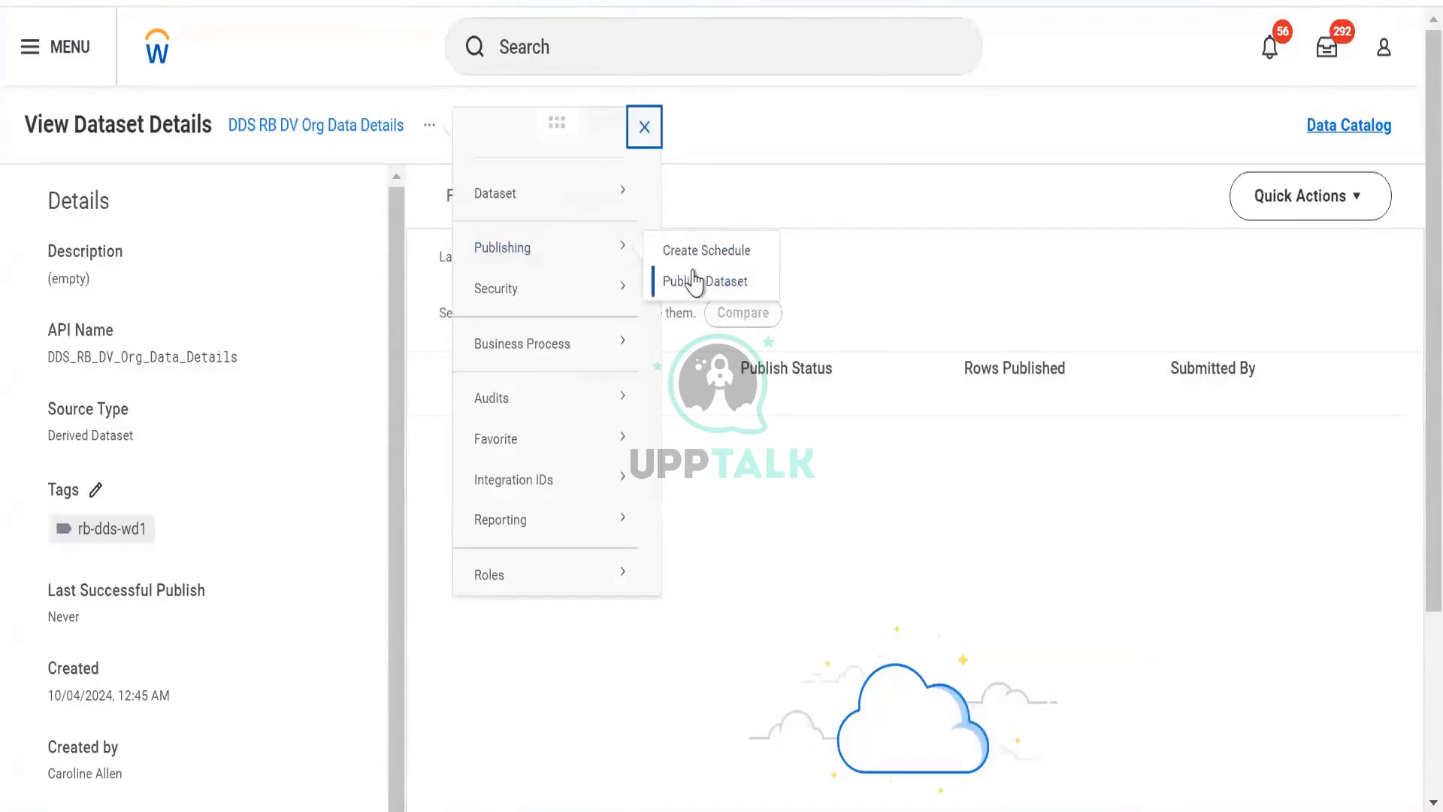
{"action": "left_click", "coordinate": [696, 284]}
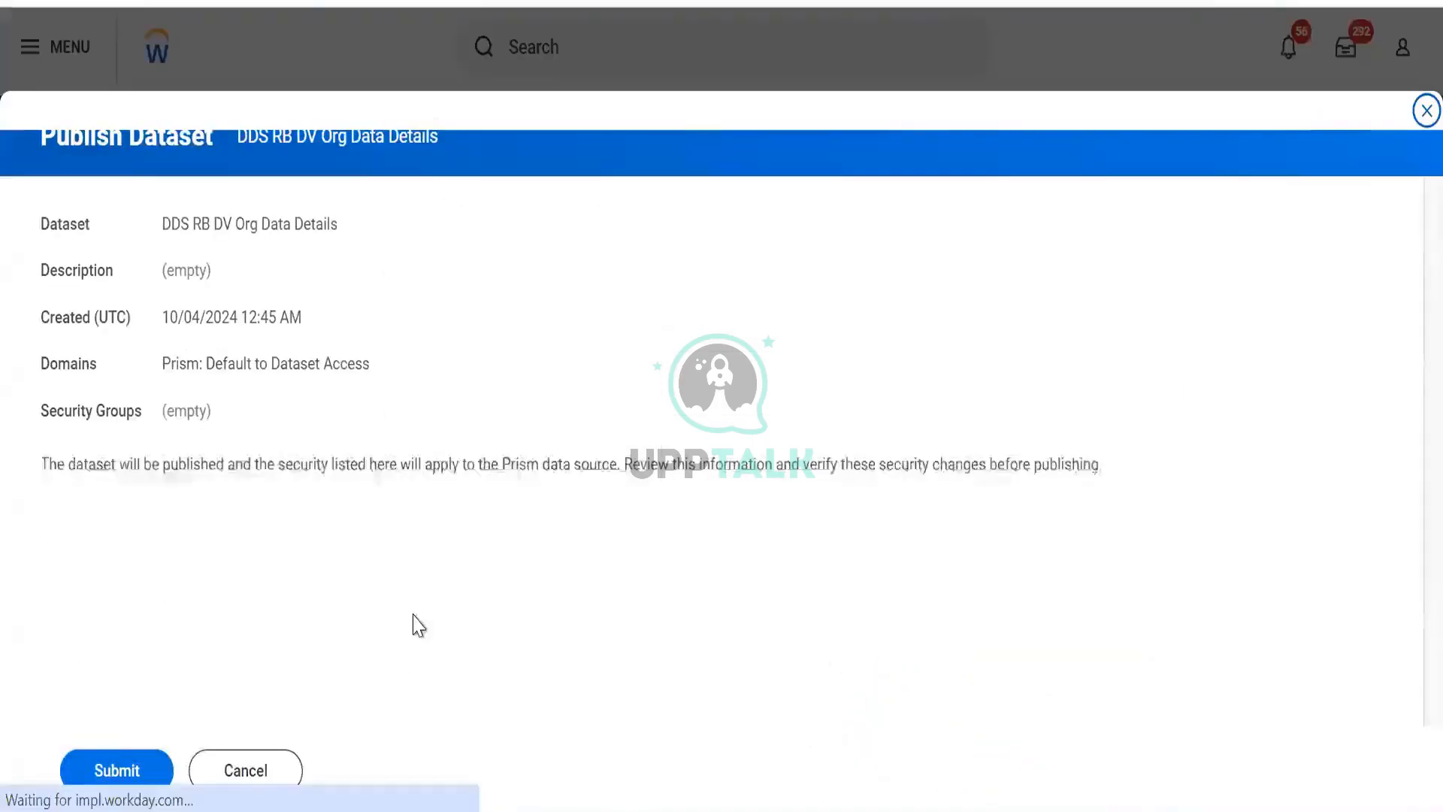
{"action": "left_click", "coordinate": [126, 782]}
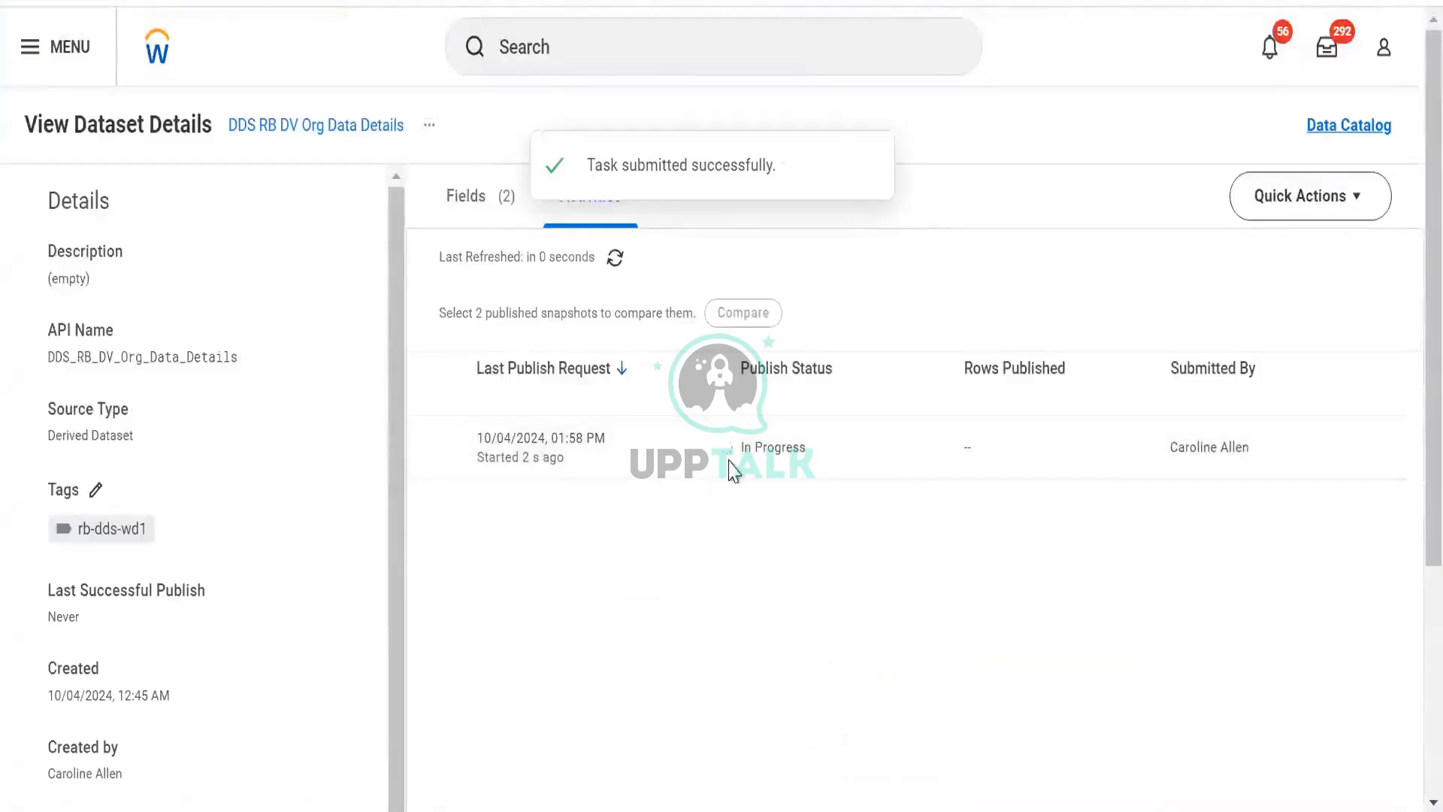
- Refresh the dataset's publish activity list
{"action": "left_click", "coordinate": [615, 259]}
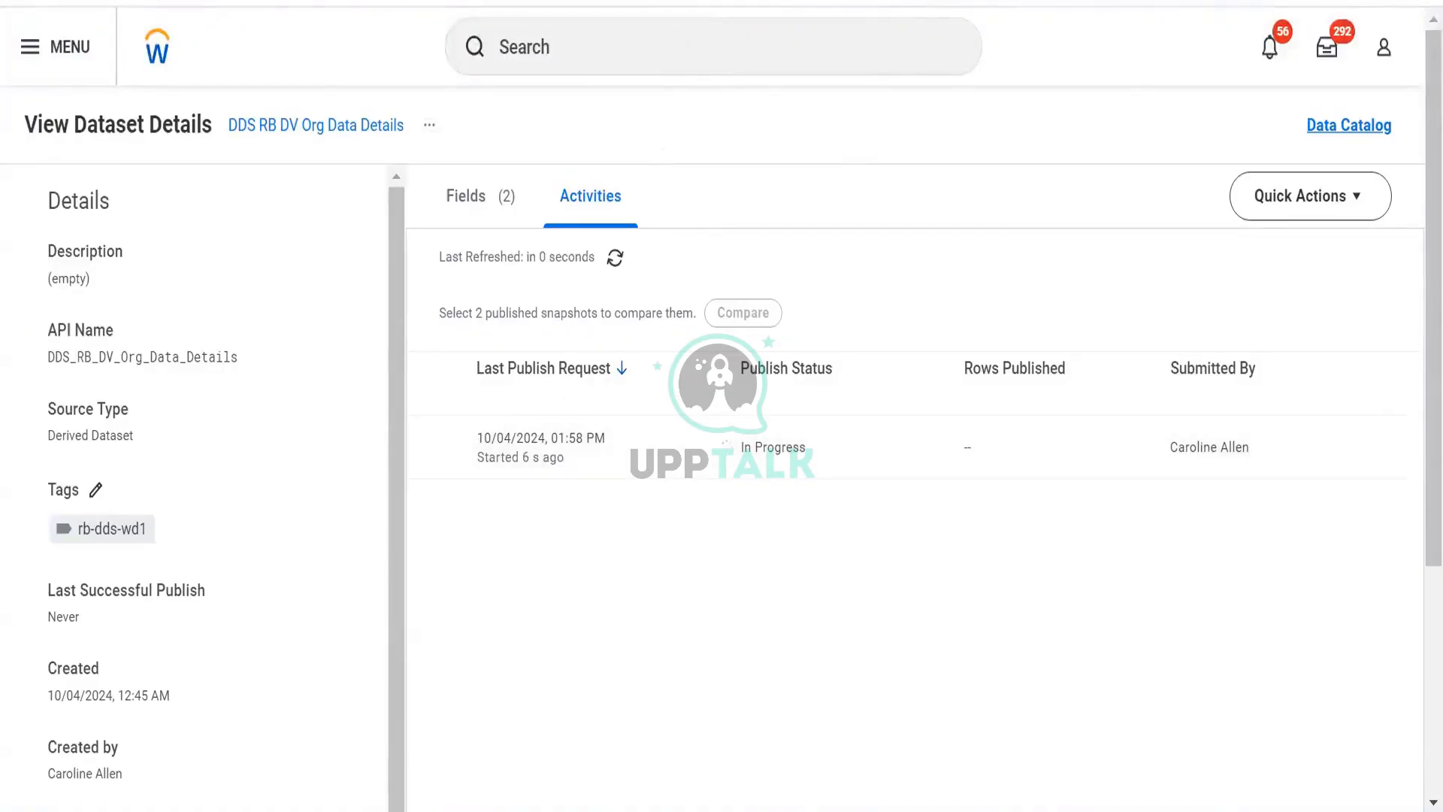
{"action": "left_click", "coordinate": [615, 259]}
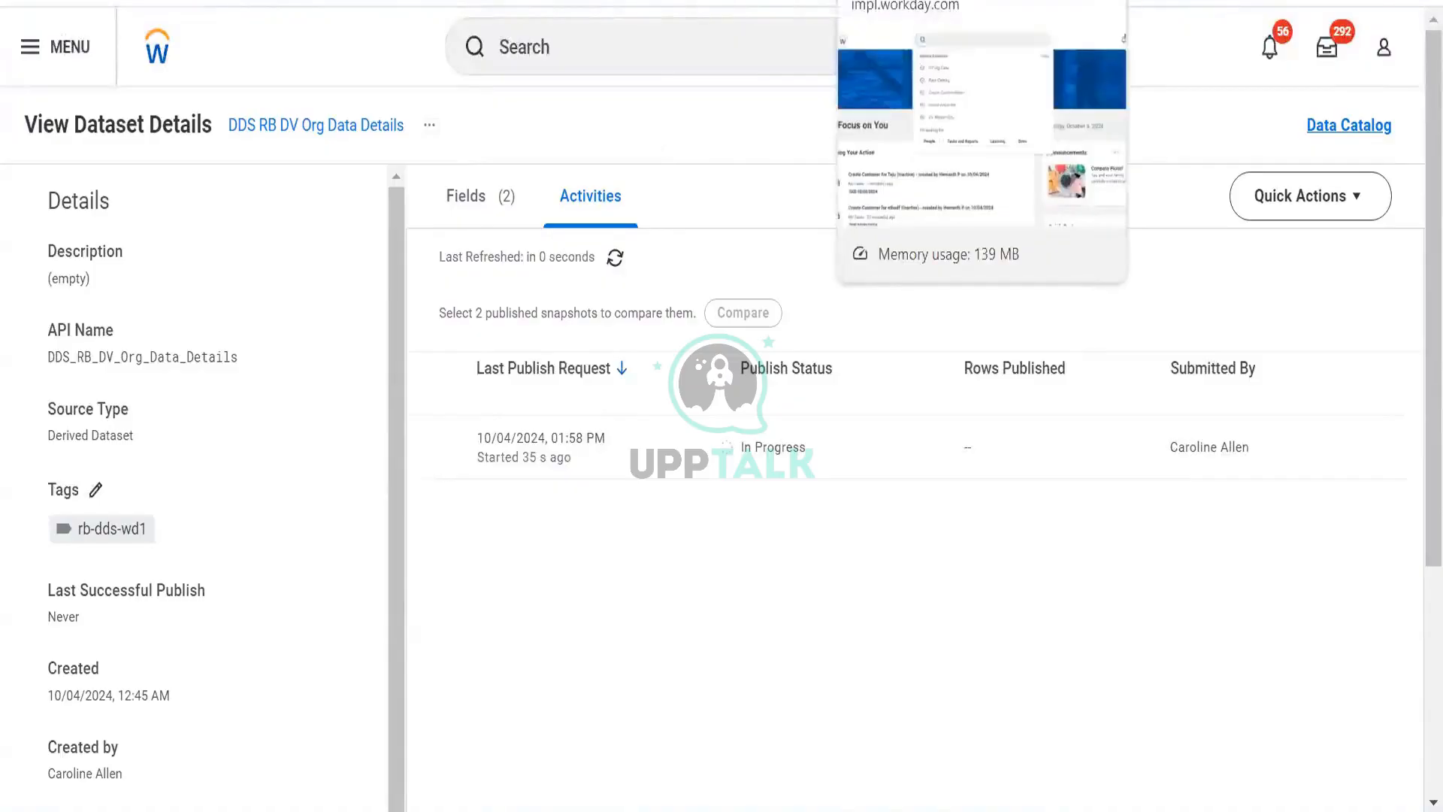
{"action": "left_click", "coordinate": [924, 1]}
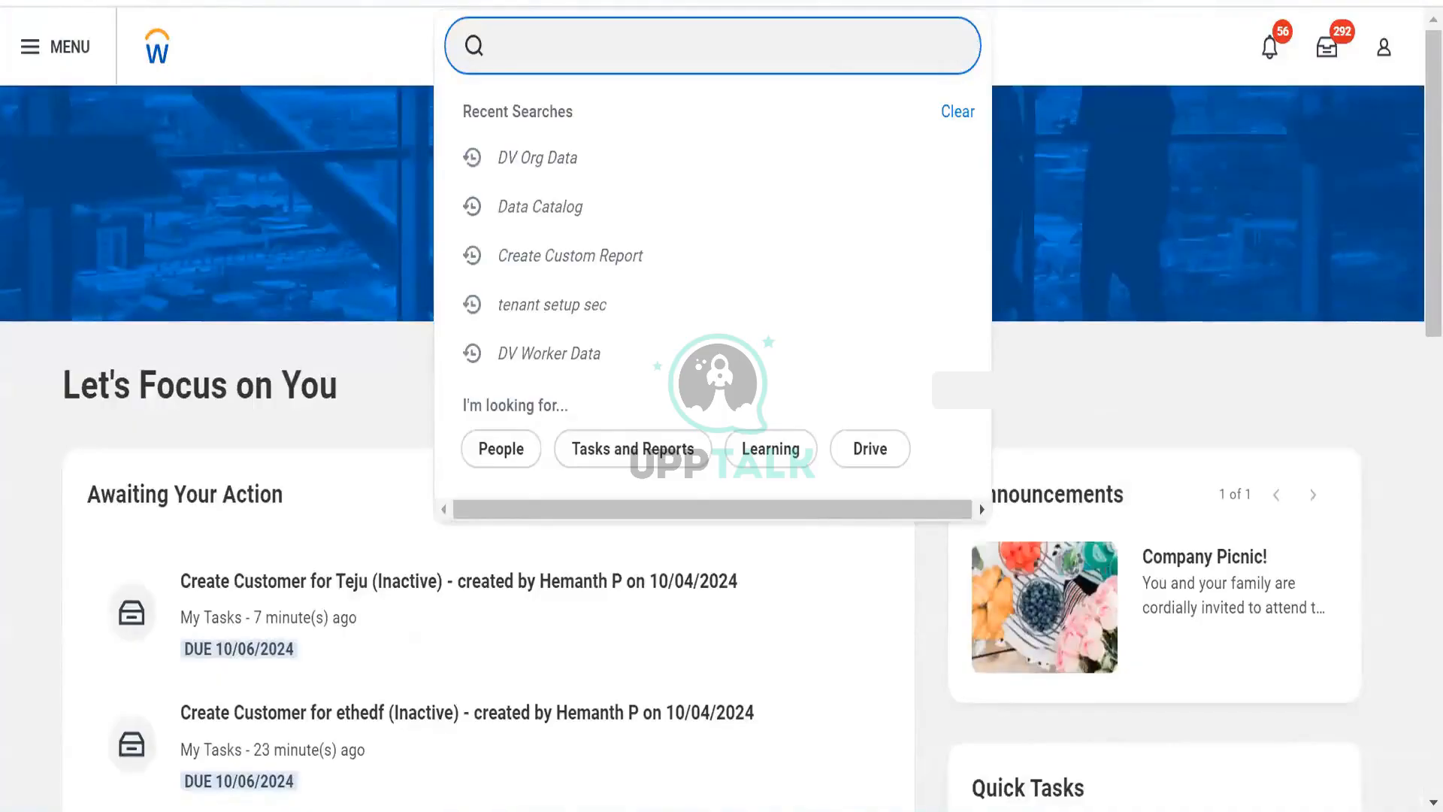
- Search for bds rb and open the BDS RB Custom Worker Report
{"action": "type", "text": "d"}
{"action": "key", "text": "BackSpace"}
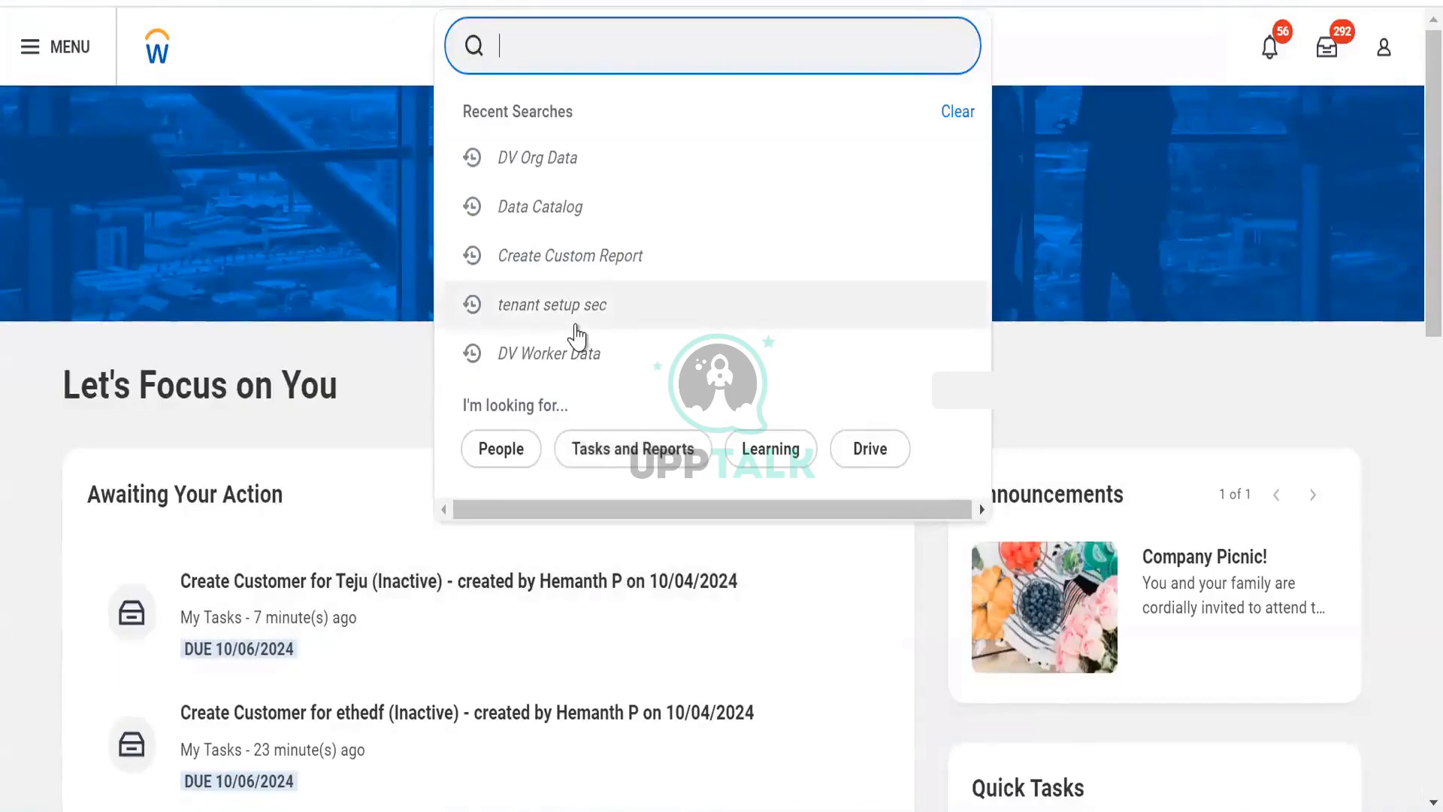
{"action": "type", "text": "bds rb"}
{"action": "key", "text": "ctrl+a"}
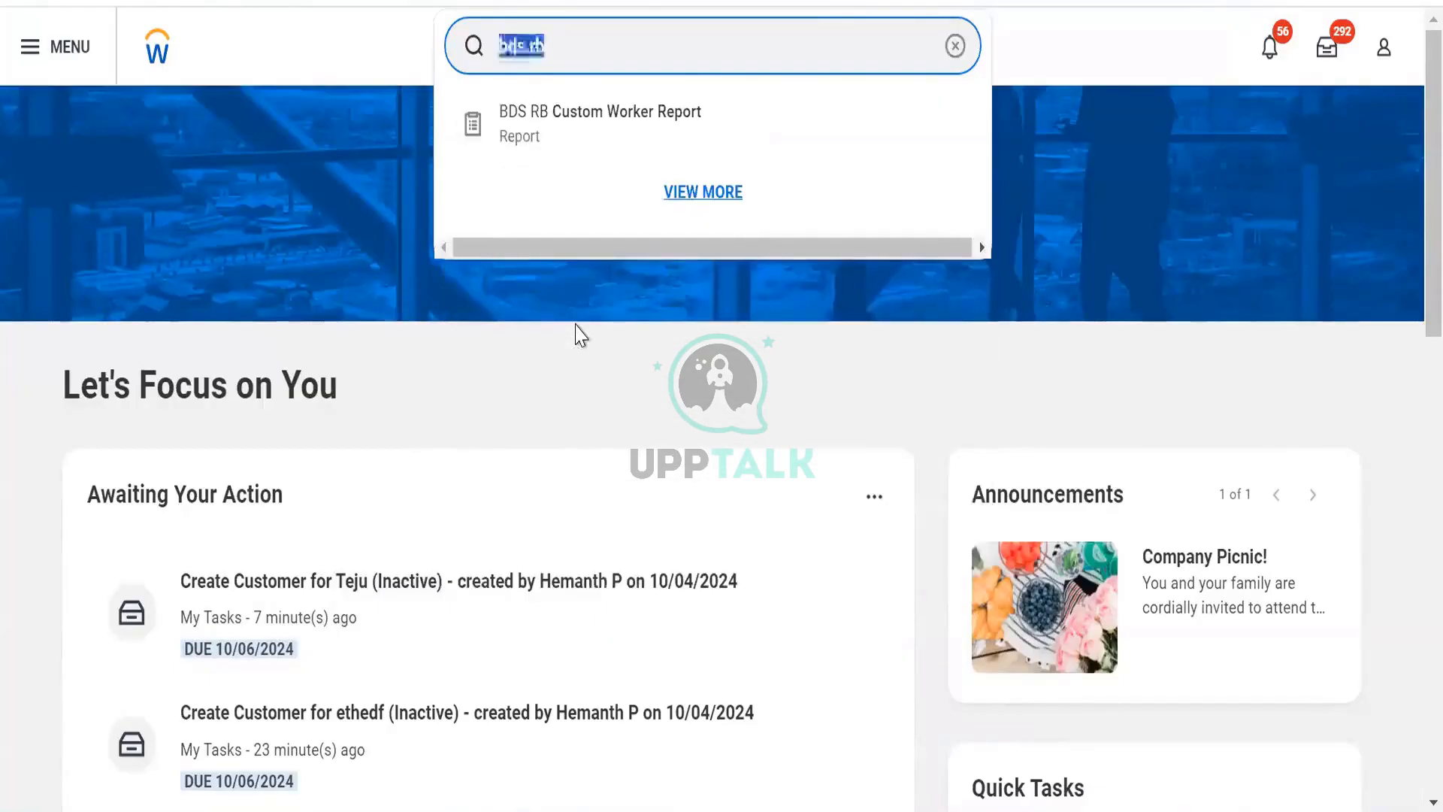
{"action": "type", "text": "dds"}
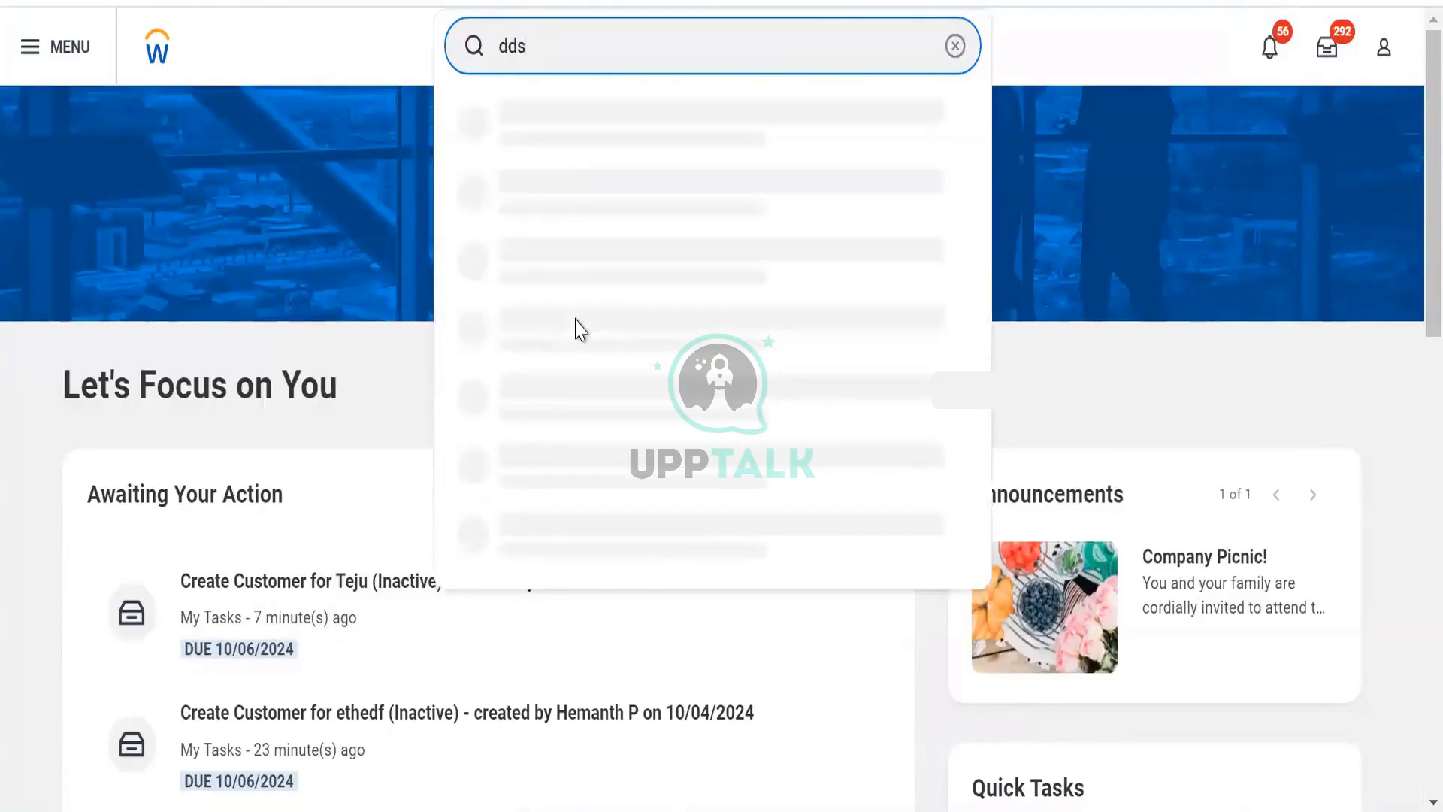
{"action": "key", "text": "Return"}
{"action": "key", "text": "ctrl+a"}
{"action": "type", "text": "bds"}
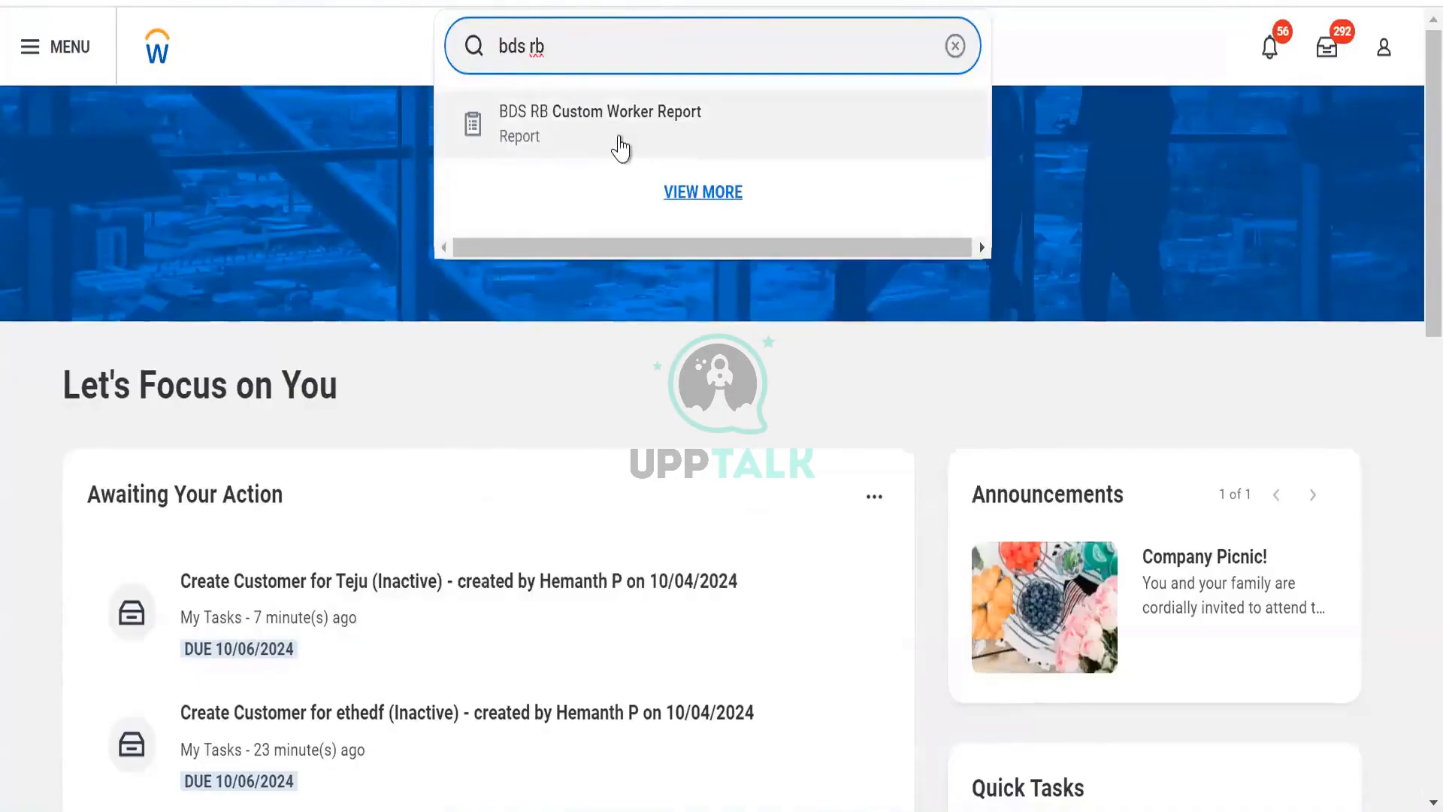
{"action": "left_click", "coordinate": [621, 147]}
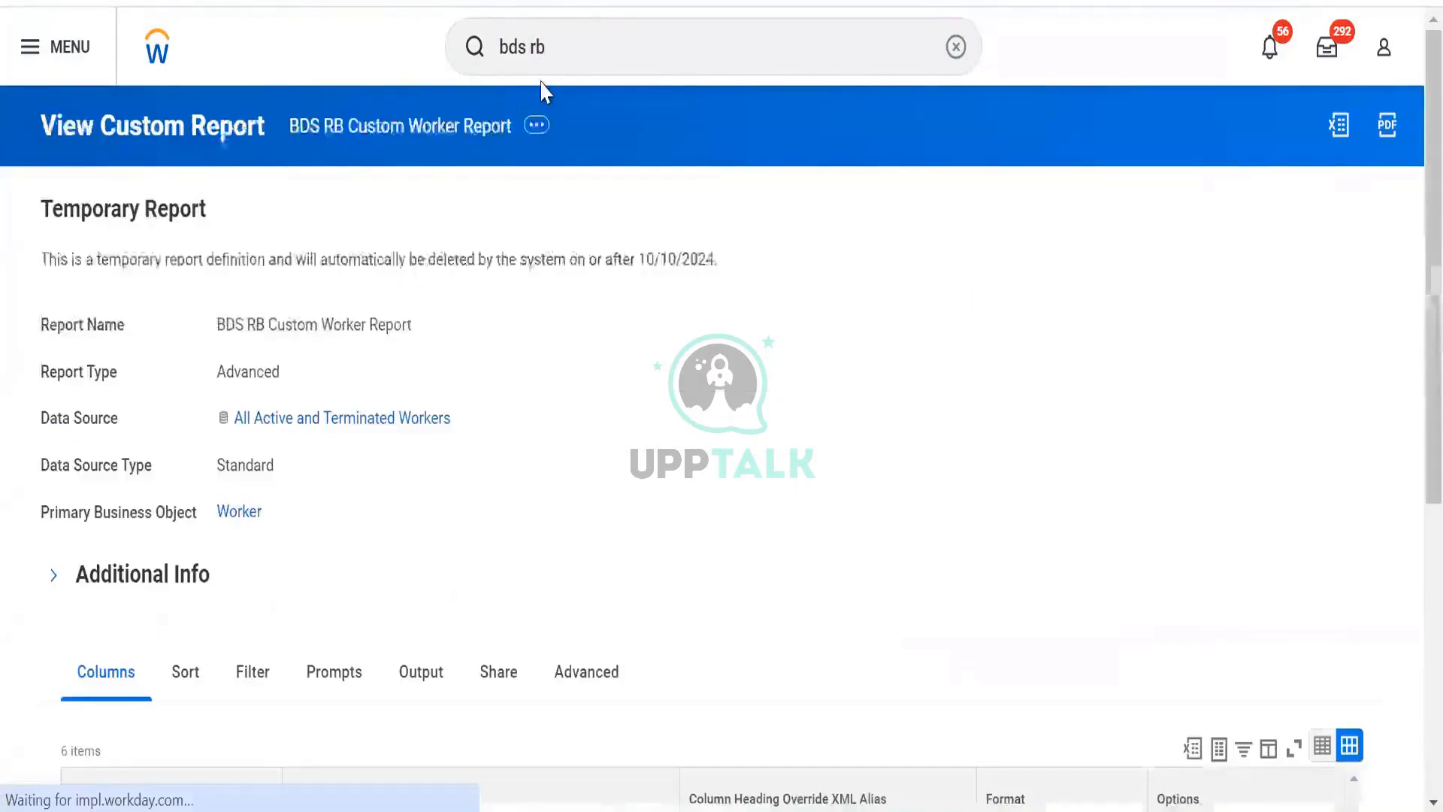
- Search business objects for dds and open the DDS RB DV Org Data Details [Prism] business object
{"action": "left_click", "coordinate": [564, 51]}
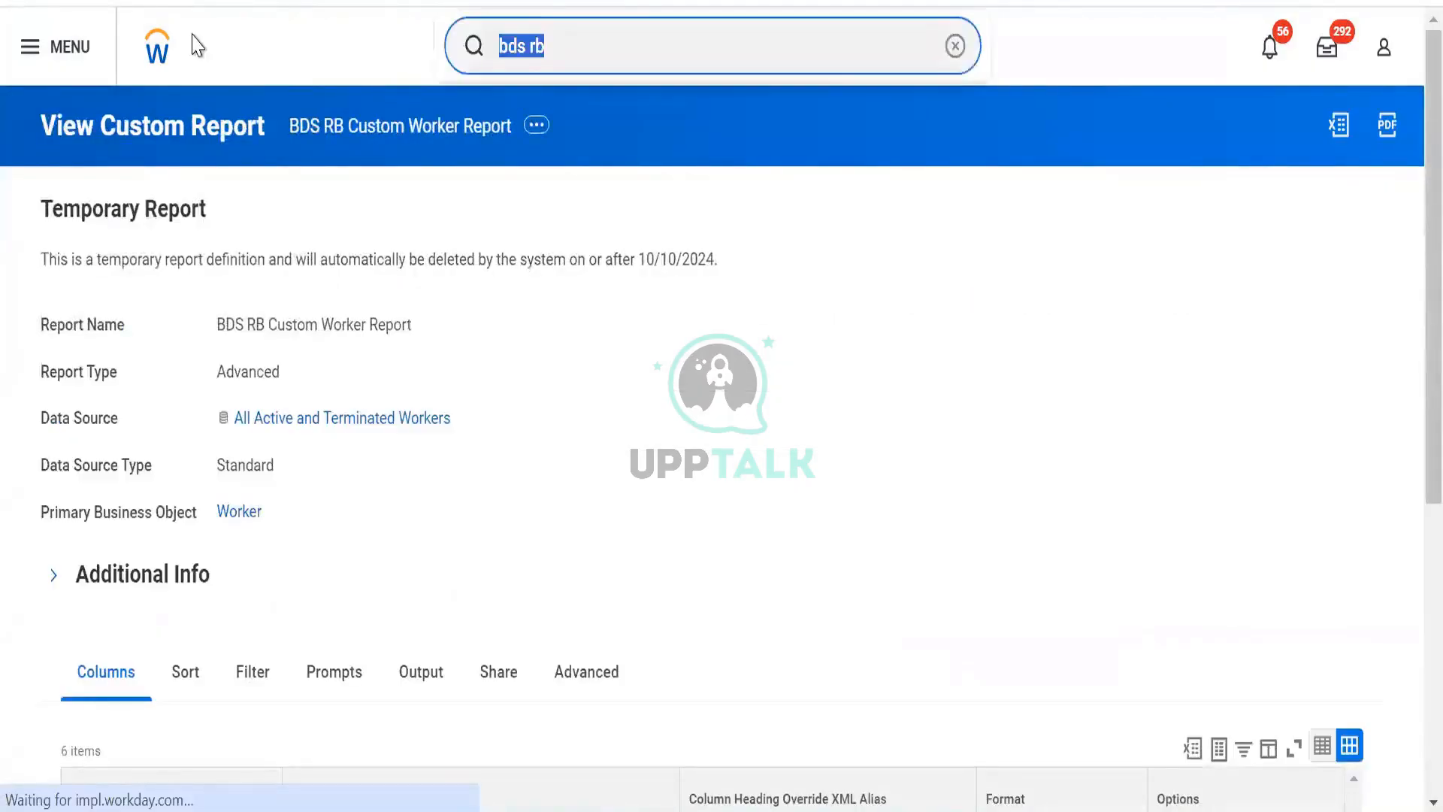
{"action": "type", "text": "dds"}
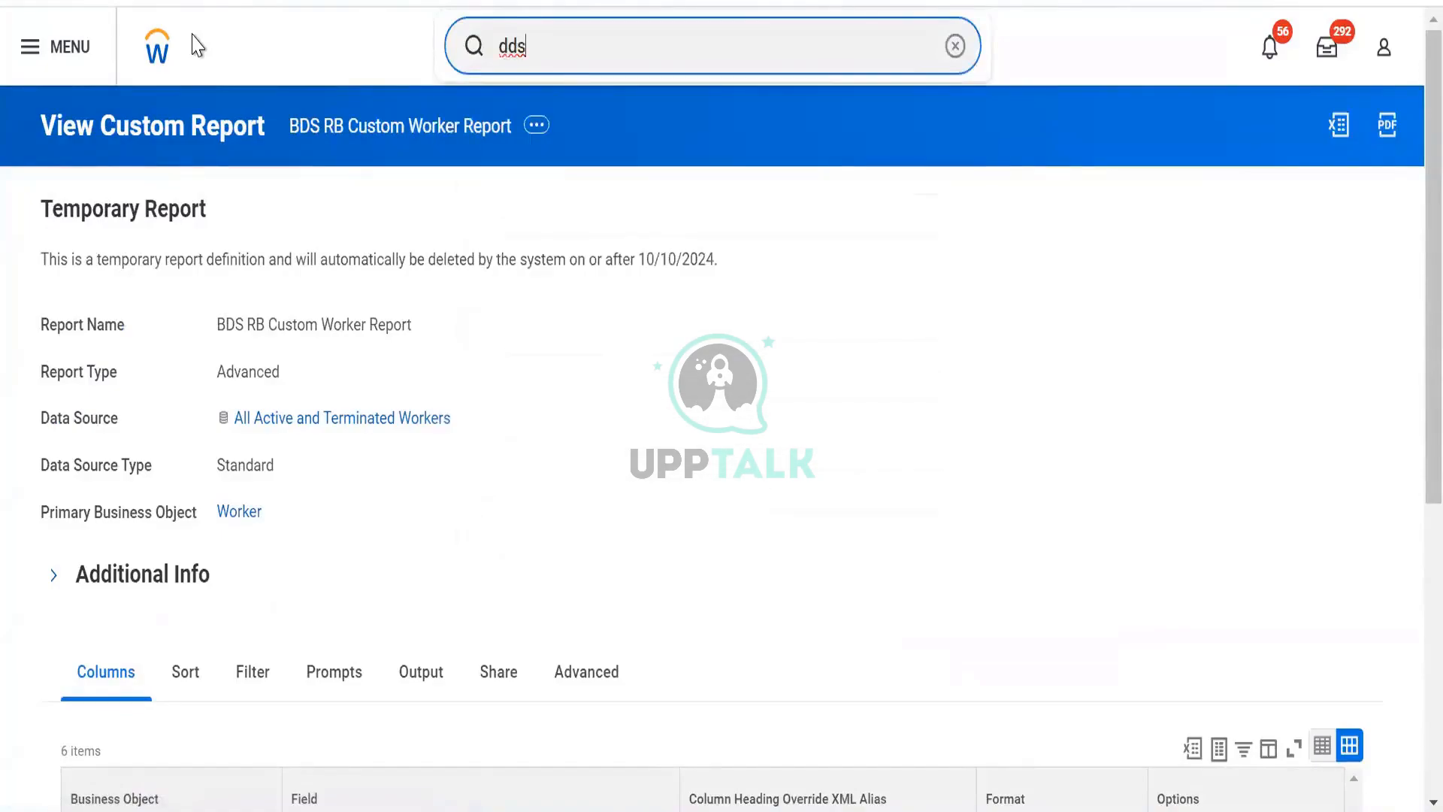
{"action": "type", "text": "bo"}
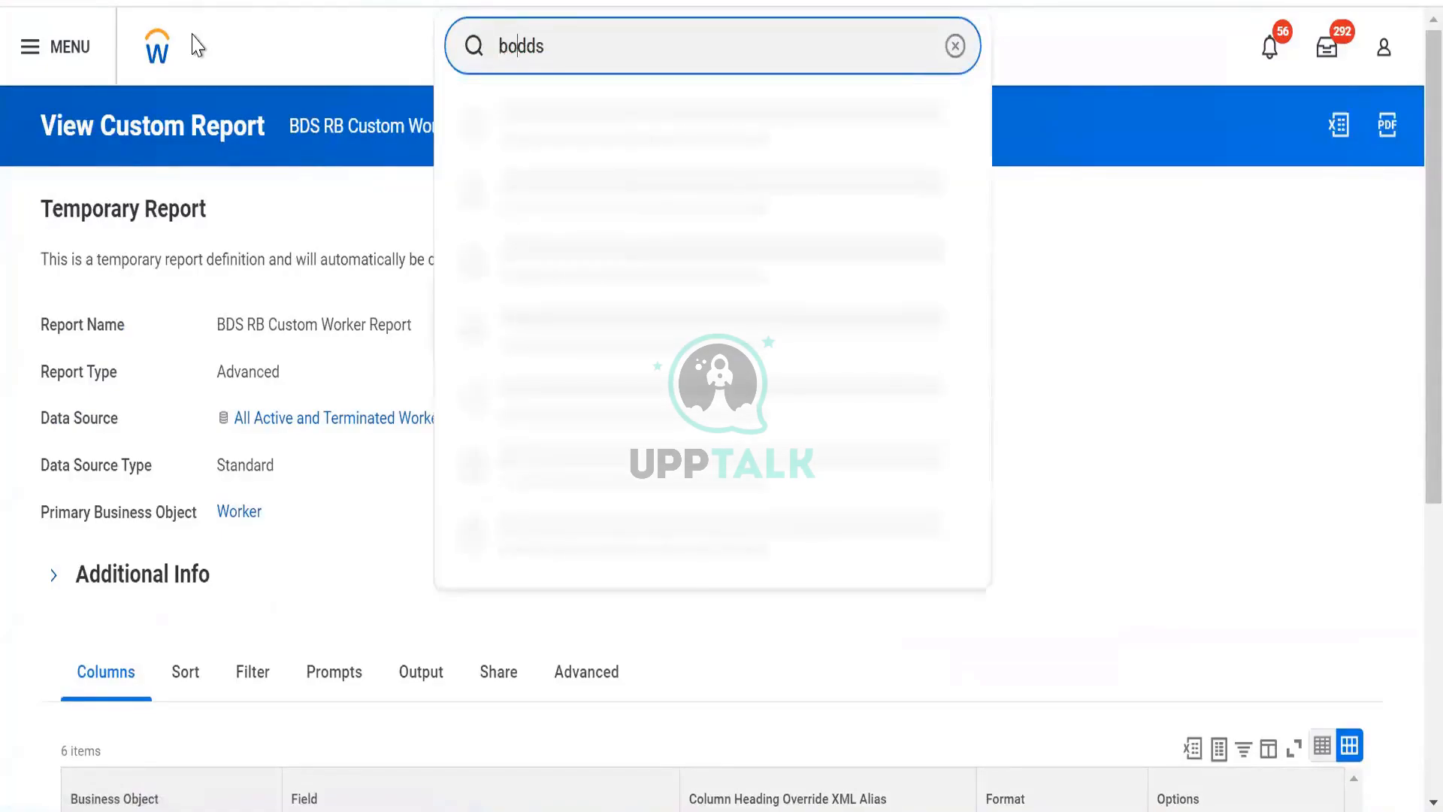
{"action": "type", "text": ":"}
{"action": "key", "text": "Down"}
{"action": "key", "text": "Down"}
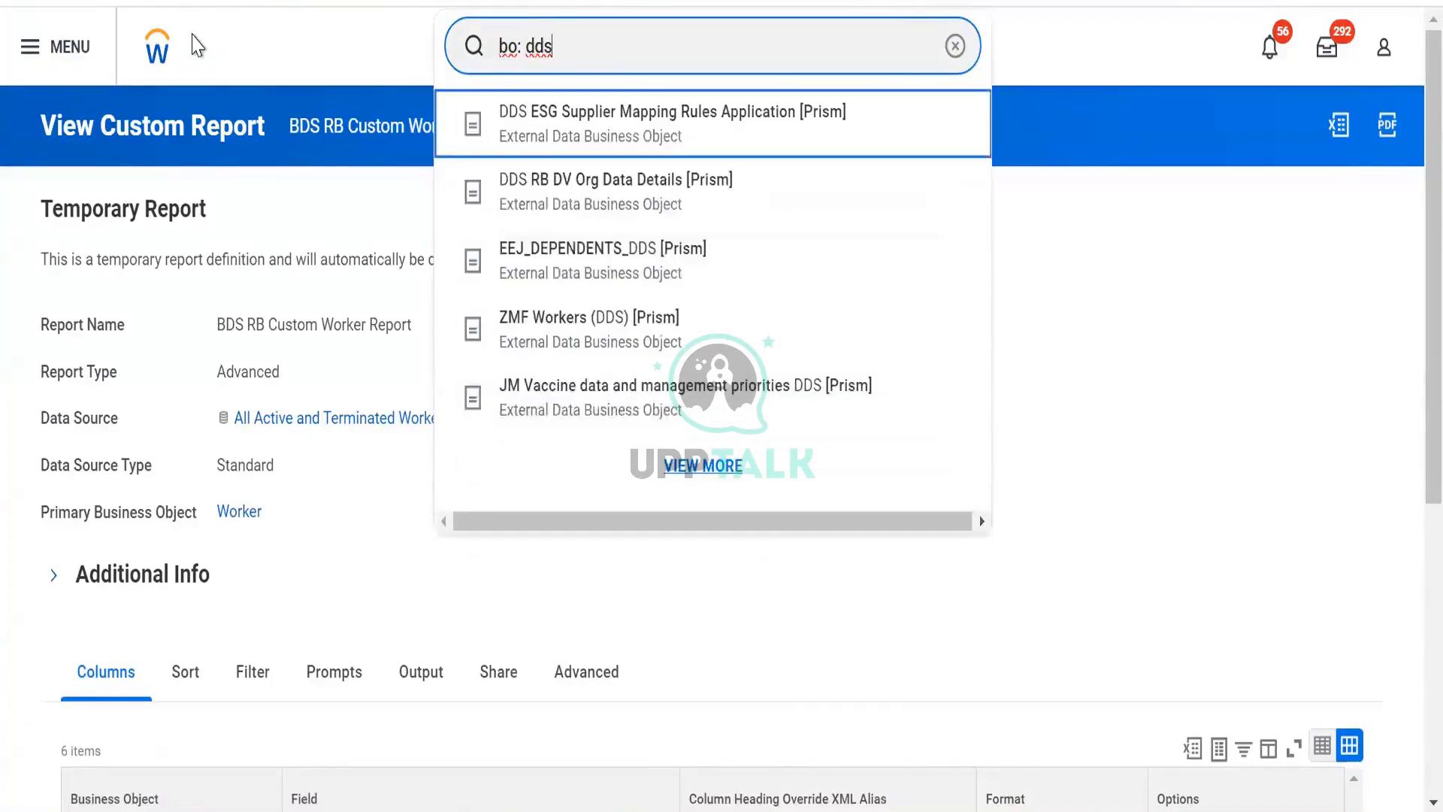
{"action": "key", "text": "Return"}
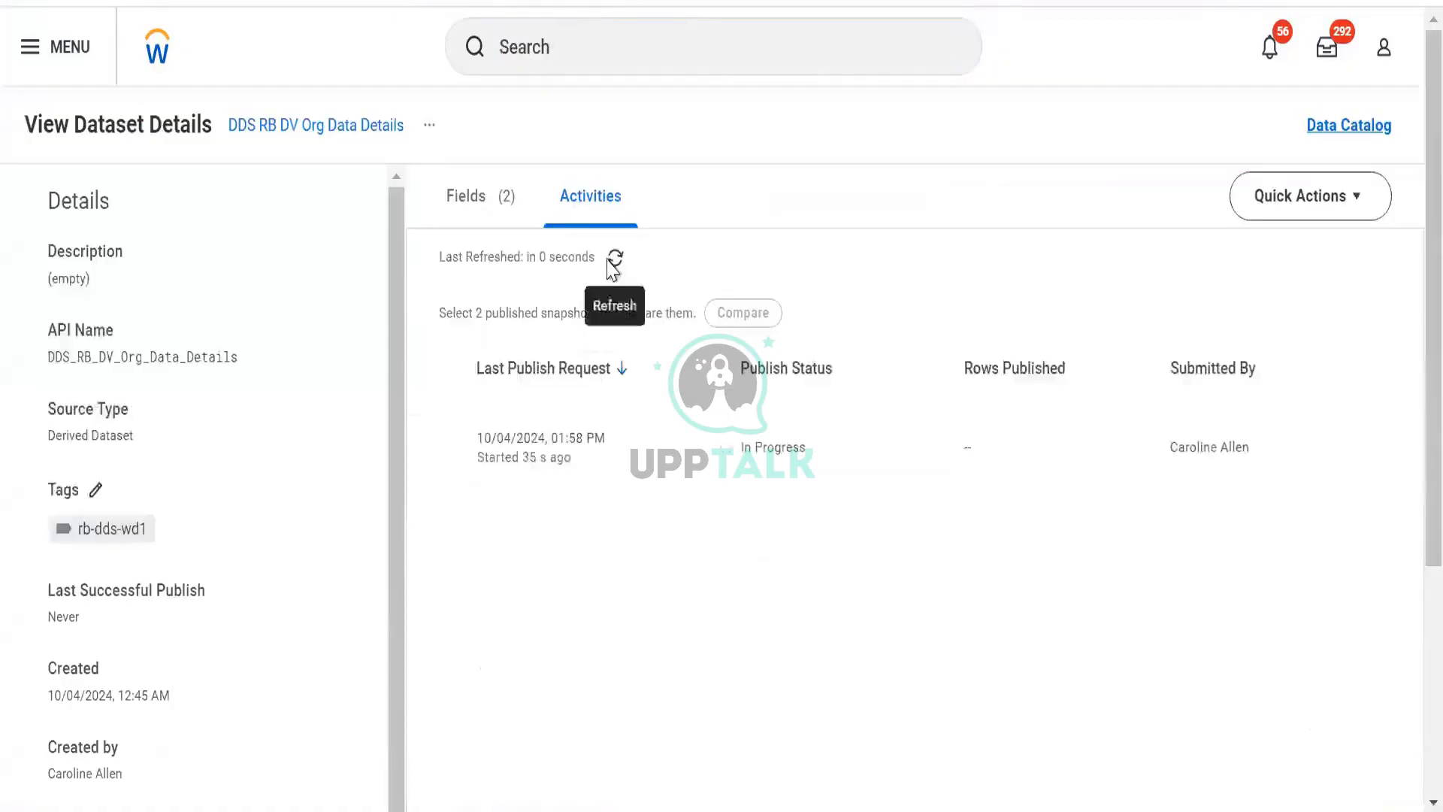
- Refresh the dataset's publish activity list several times
{"action": "left_click", "coordinate": [611, 265]}
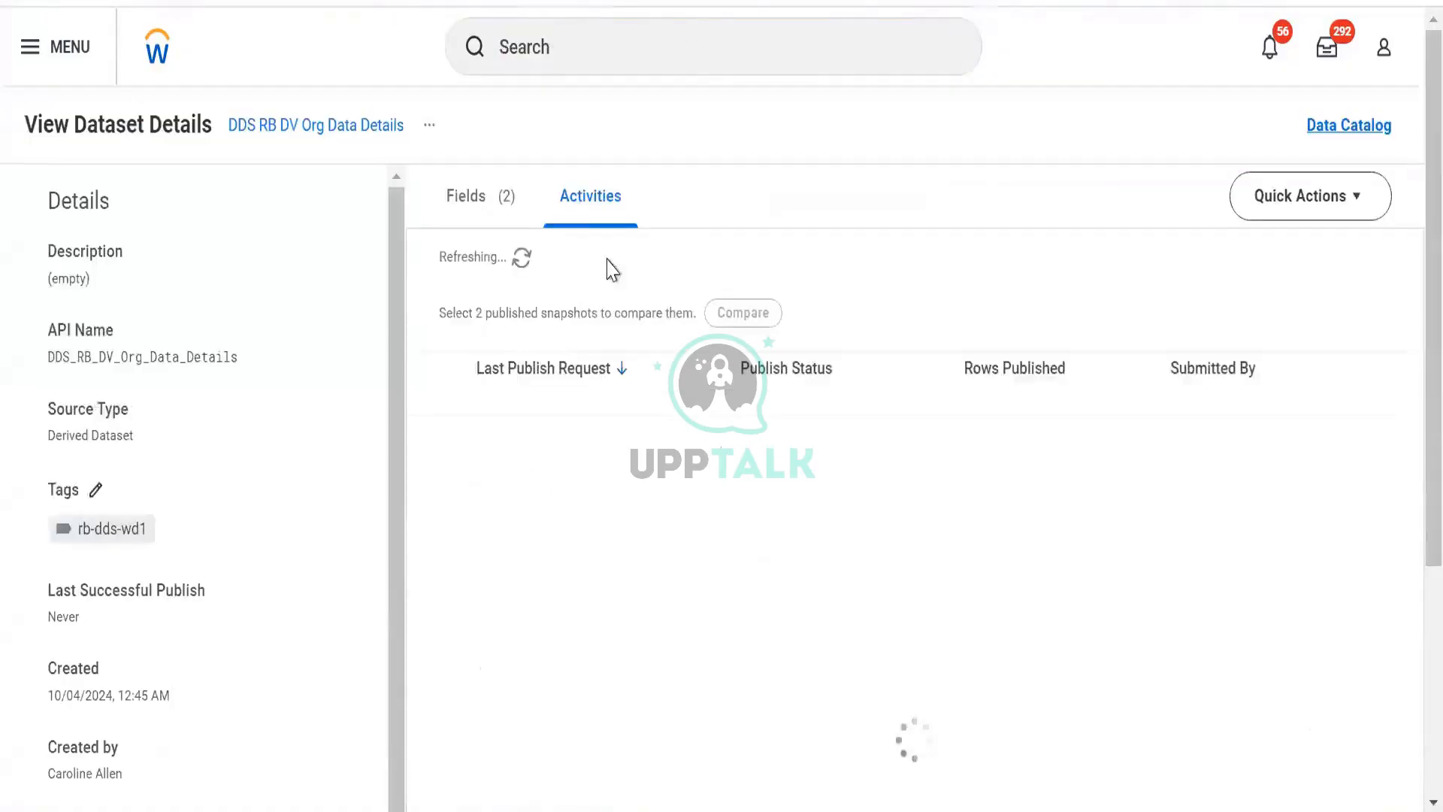
{"action": "left_click", "coordinate": [611, 263]}
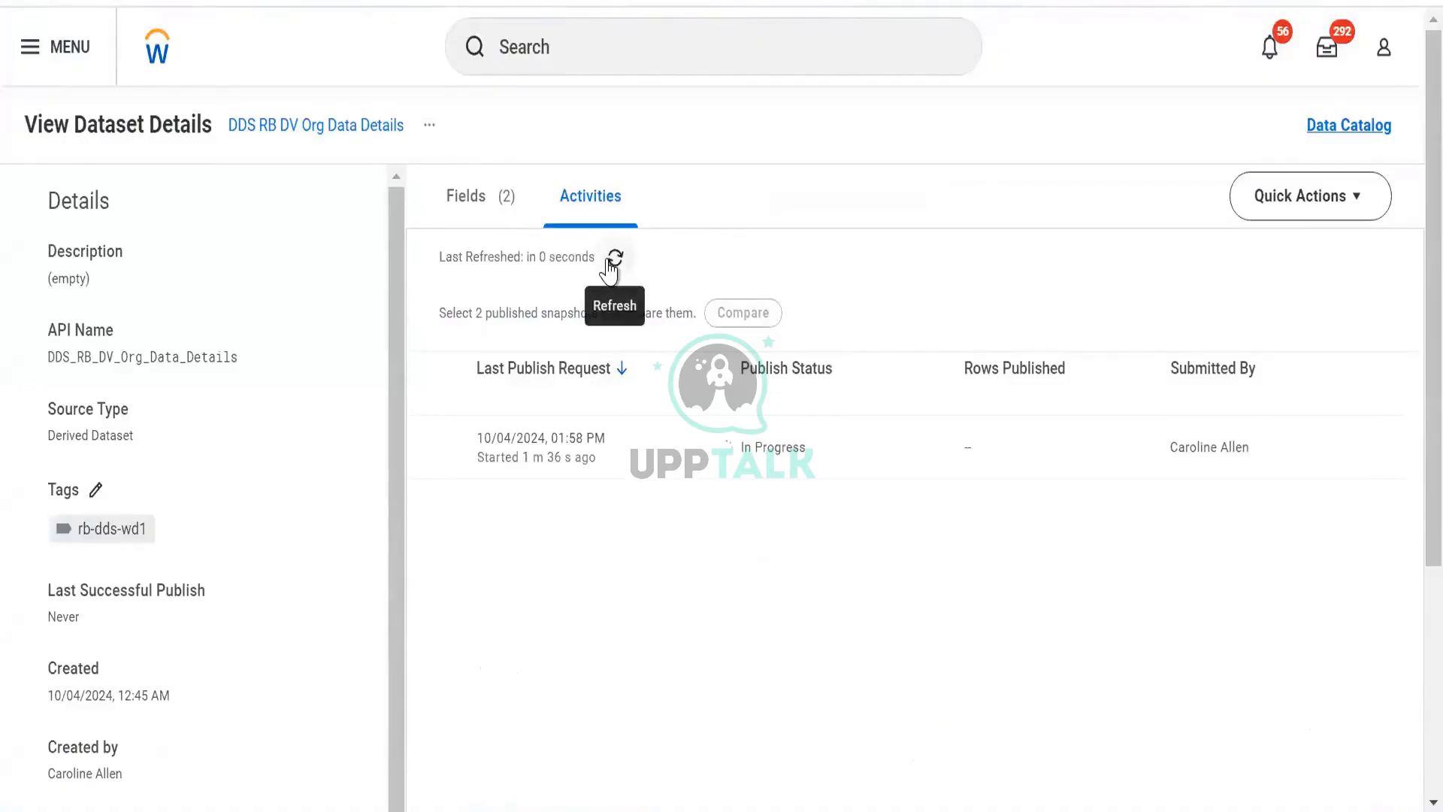
{"action": "left_click", "coordinate": [611, 263]}
{"action": "left_click", "coordinate": [610, 262]}
{"action": "left_click", "coordinate": [610, 261]}
{"action": "left_click", "coordinate": [614, 260]}
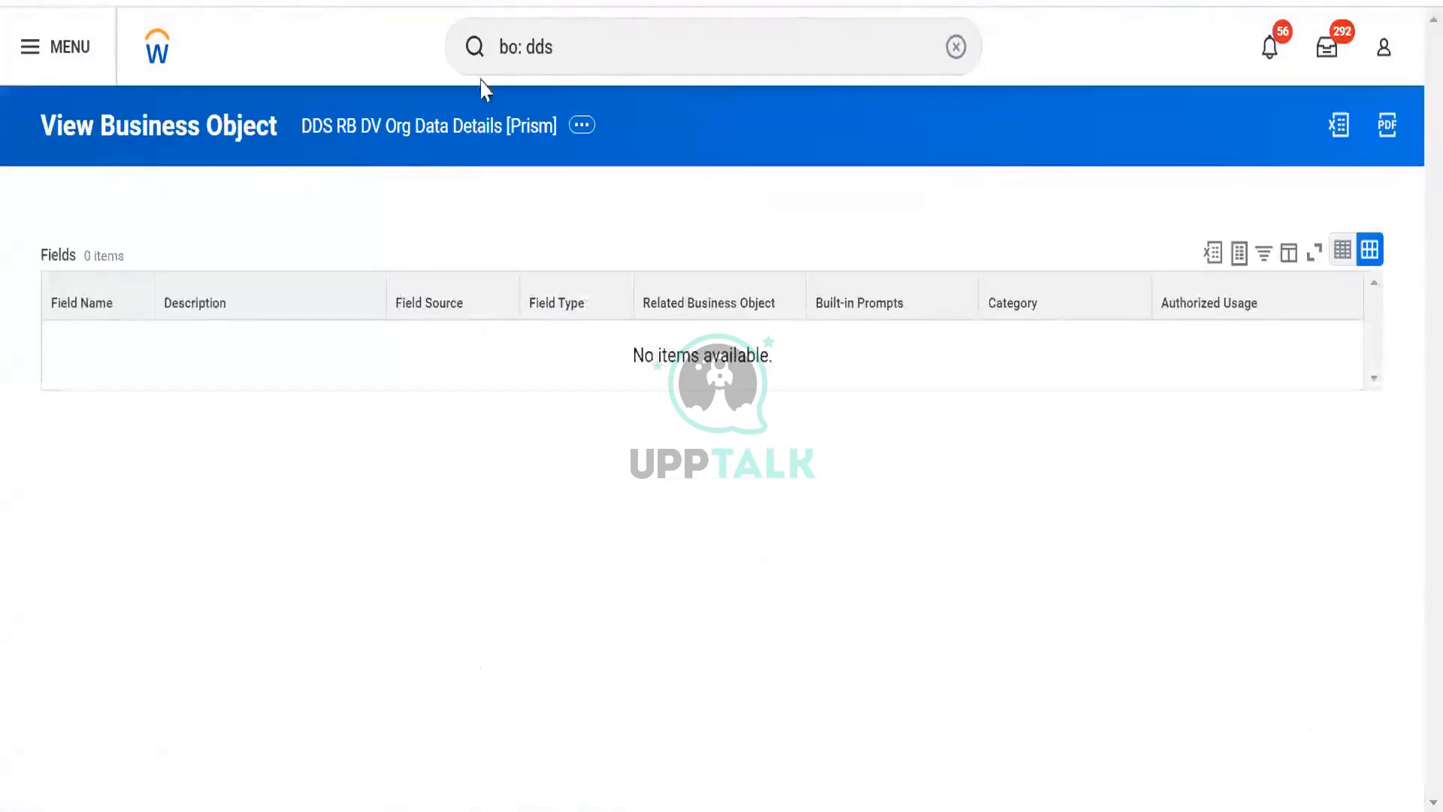
- Search business objects for bds and open the BDS RB Worker Data [Prism] business object
{"action": "left_click", "coordinate": [639, 32]}
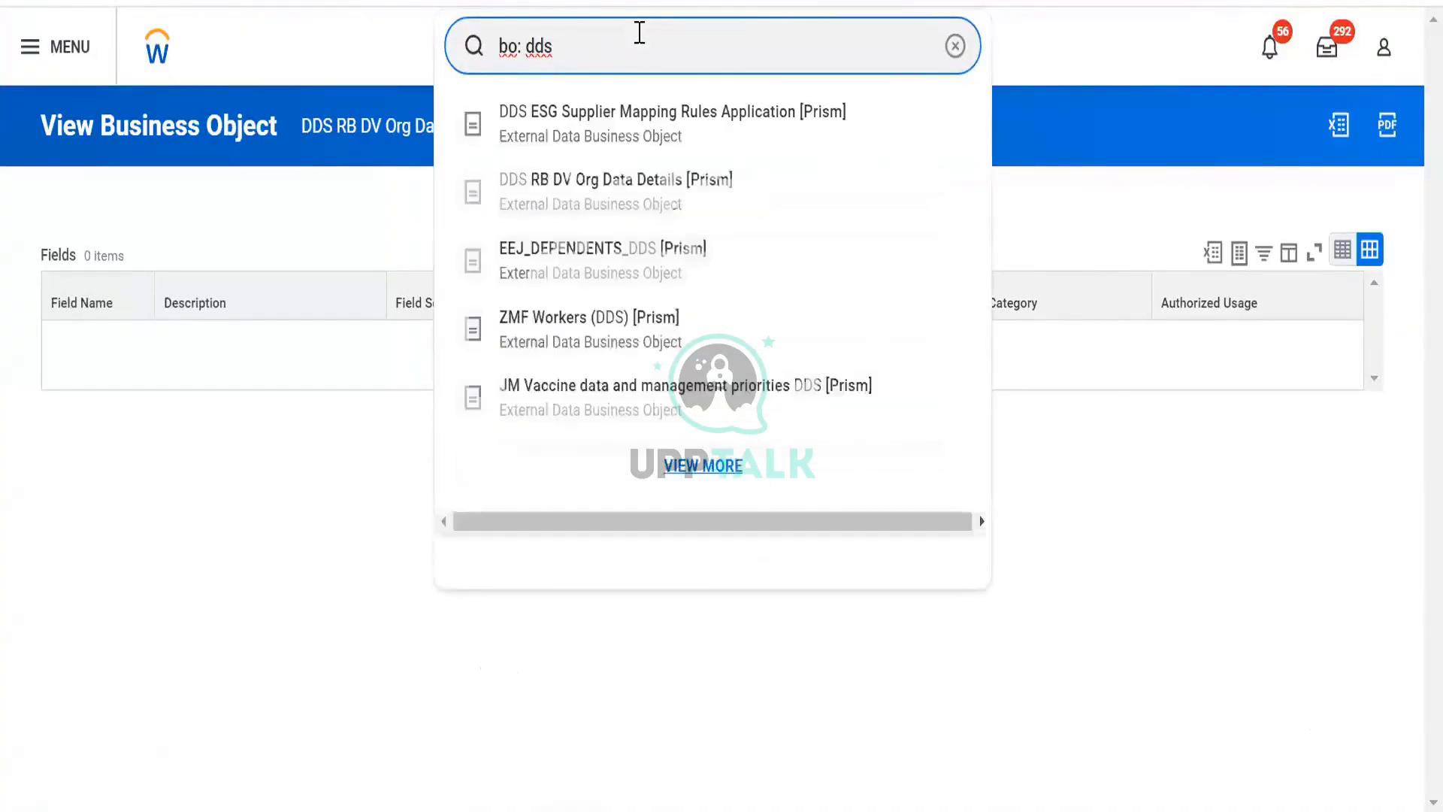
{"action": "key", "text": "Down"}
{"action": "key", "text": "Down"}
{"action": "key", "text": "Down"}
{"action": "key", "text": "BackSpace"}
{"action": "key", "text": "BackSpace"}
{"action": "key", "text": "BackSpace"}
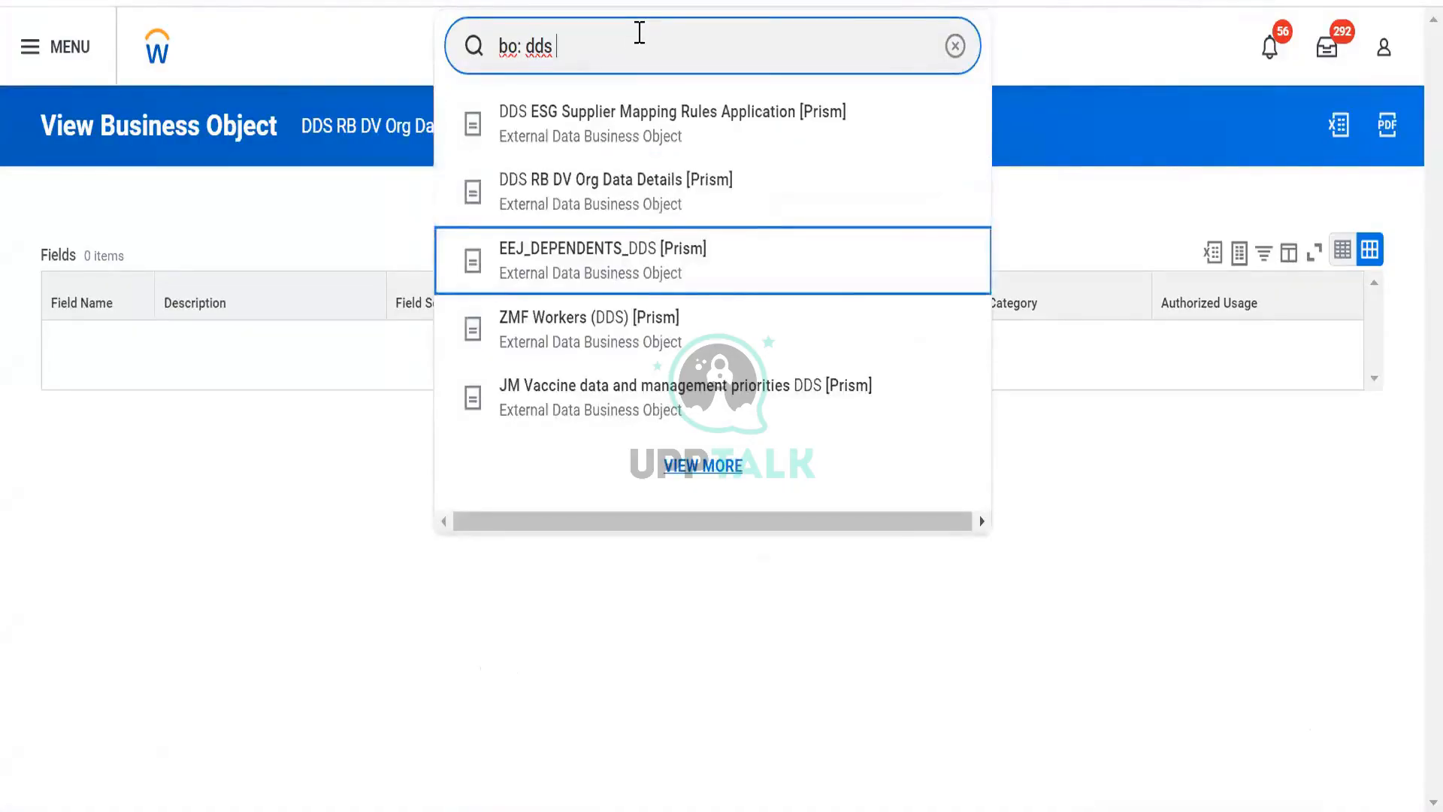
{"action": "type", "text": "bd"}
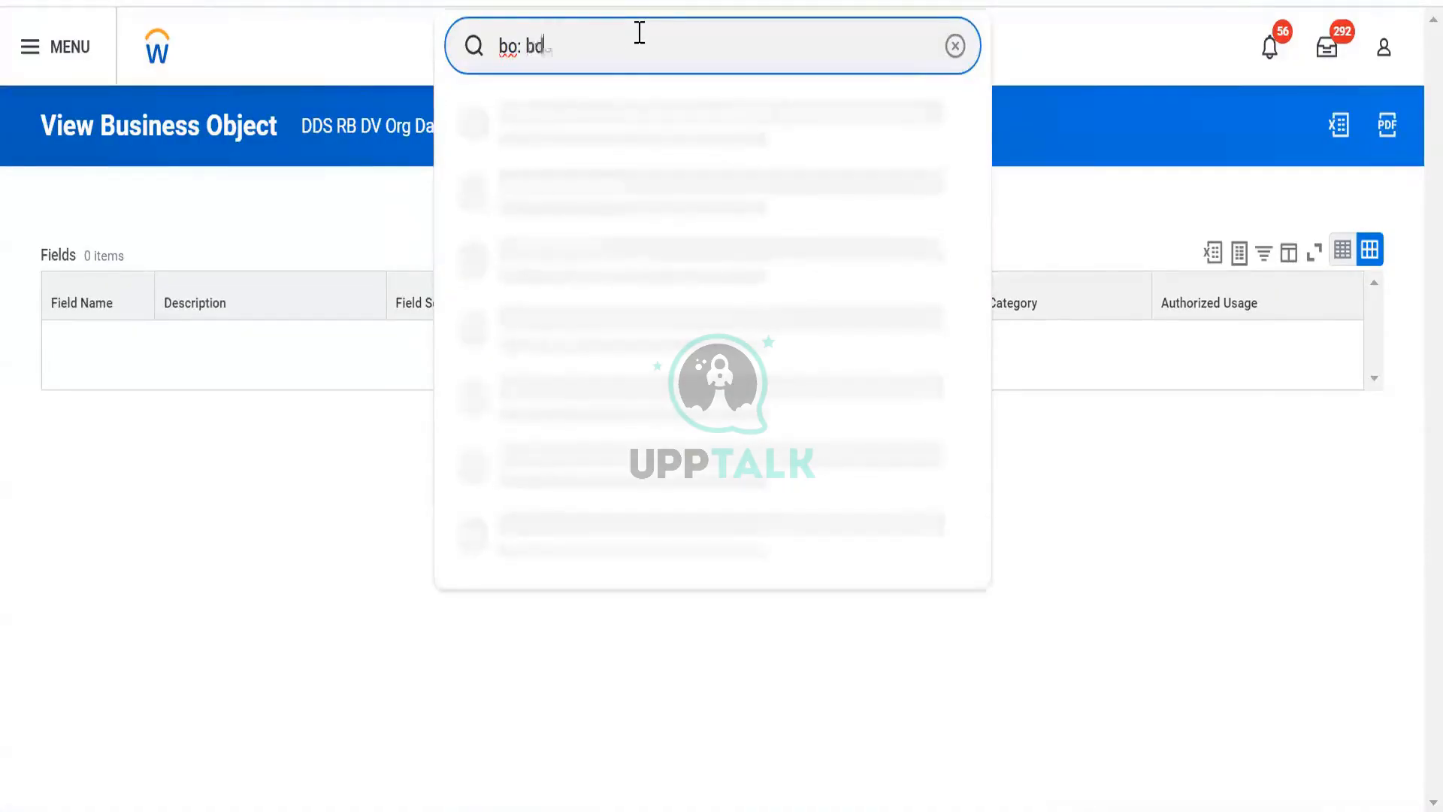
{"action": "left_click", "coordinate": [592, 114]}
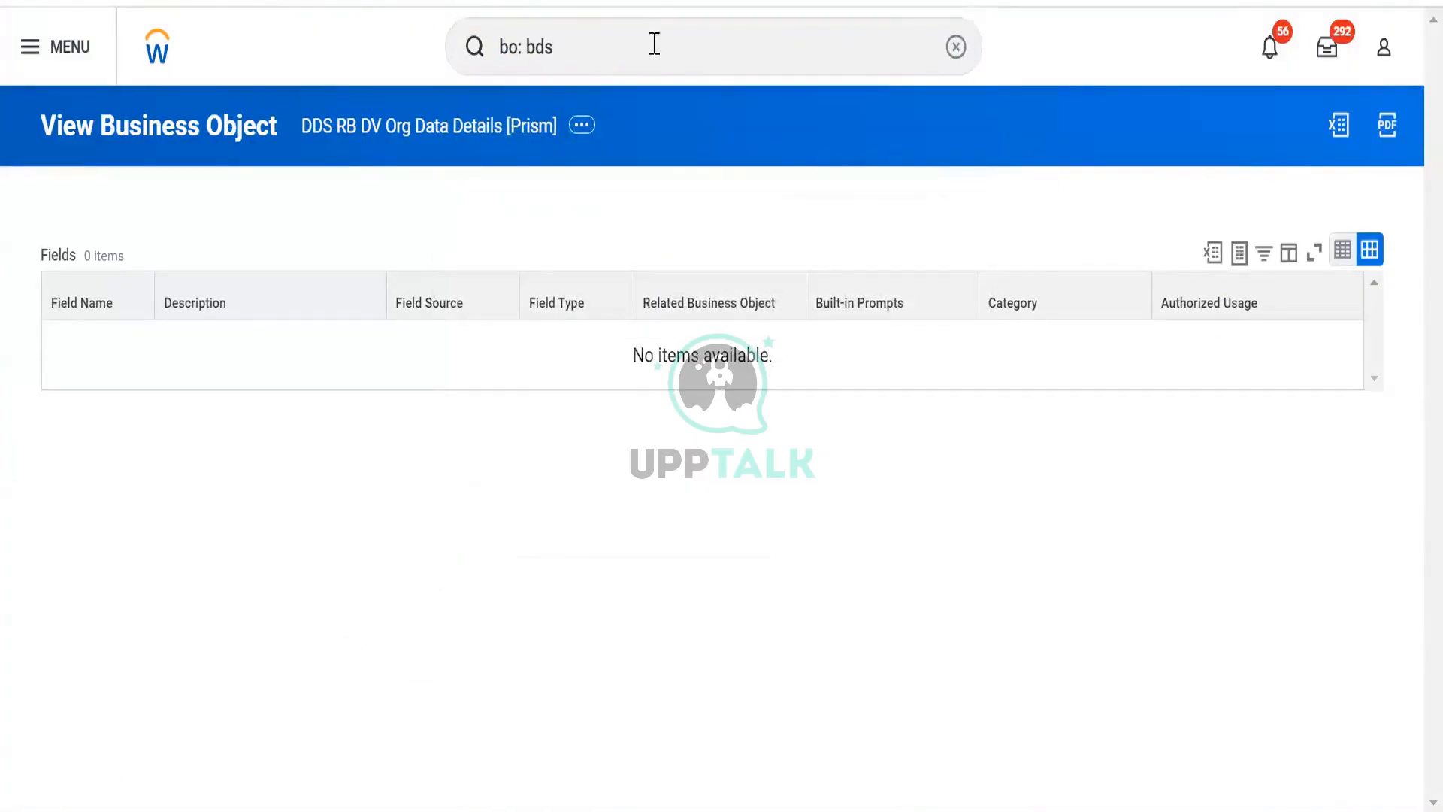
{"action": "scroll", "coordinate": [218, 702], "scroll_direction": "down", "scroll_amount": 2}
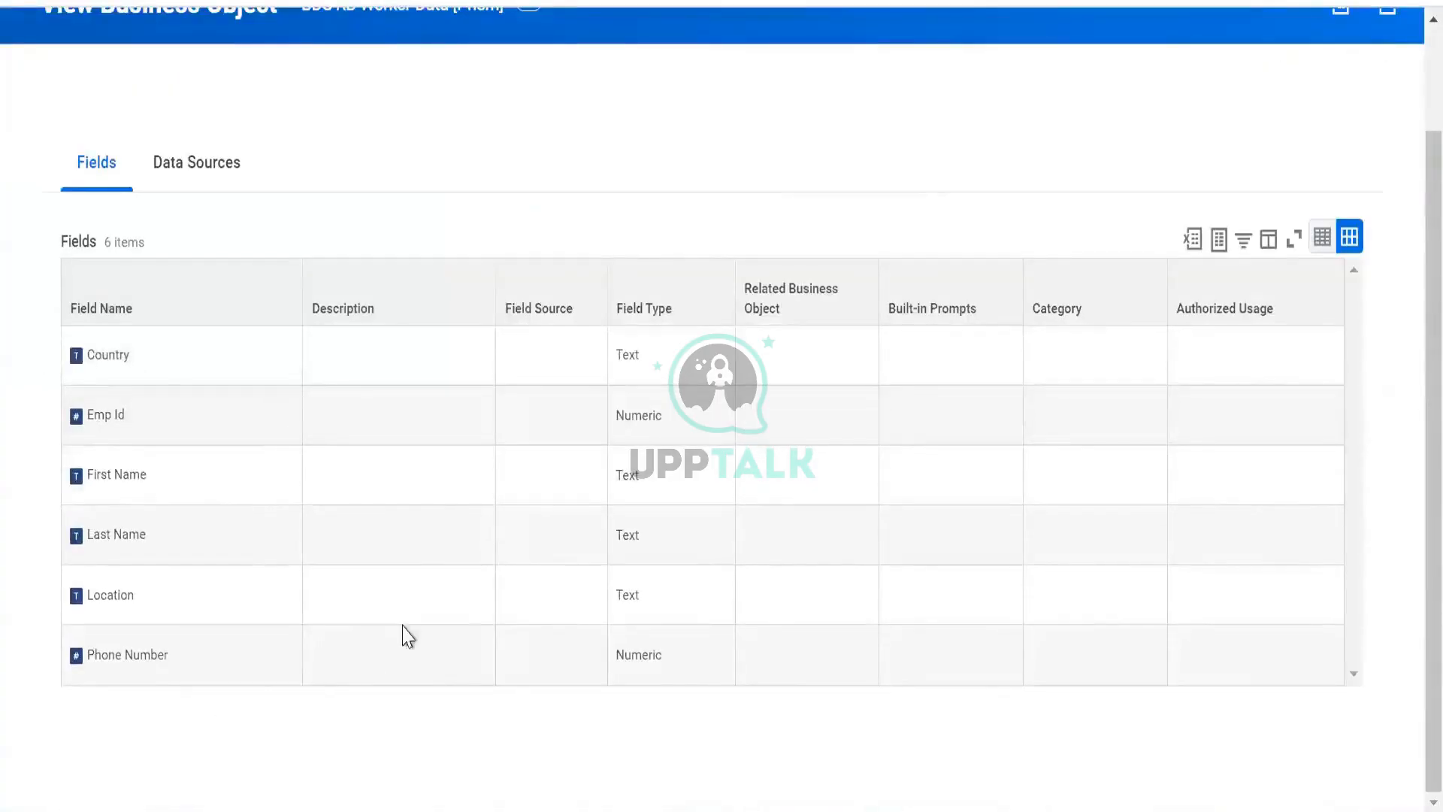
- Review the business object's fields and data sources and browse its related actions menu
{"action": "left_click", "coordinate": [174, 166]}
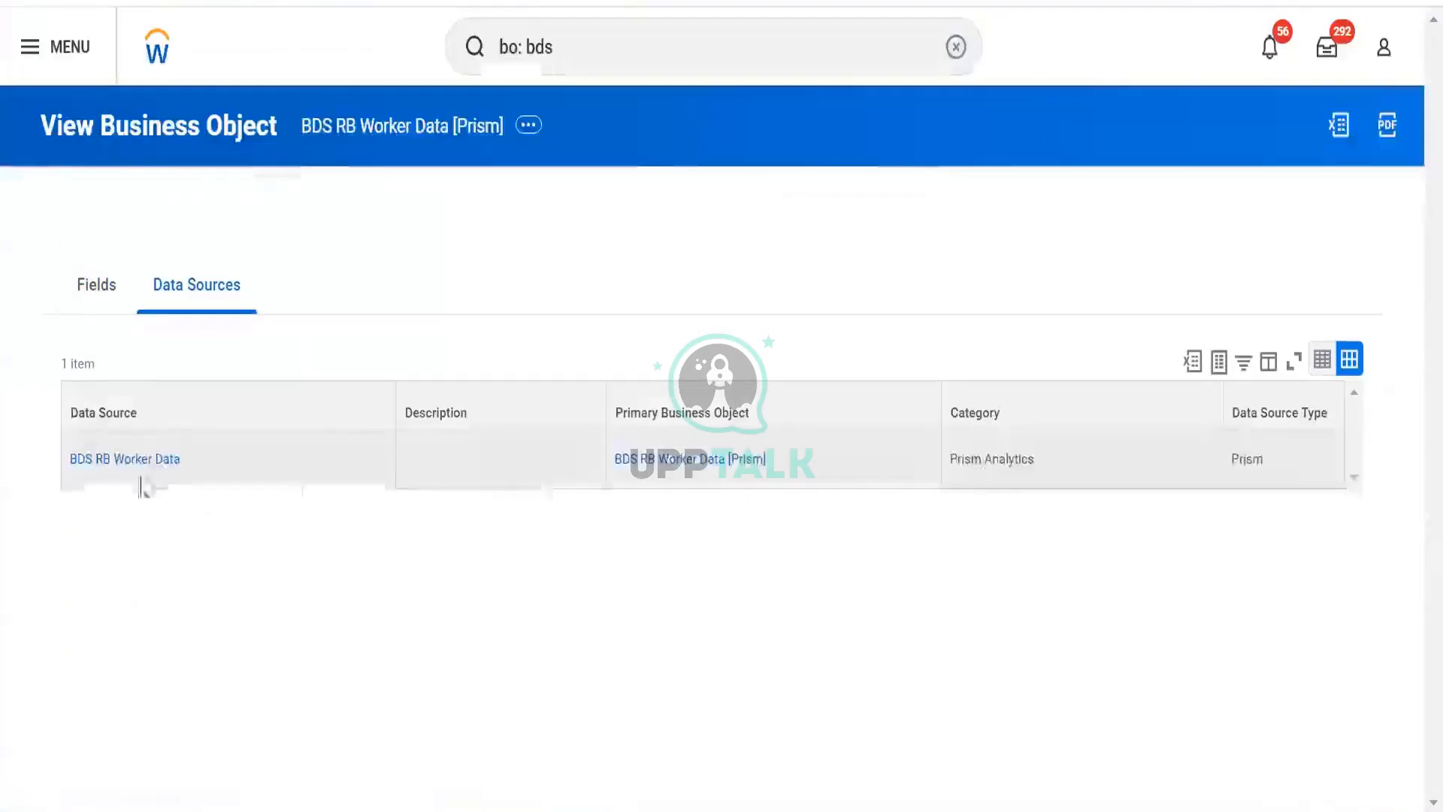
{"action": "left_click", "coordinate": [133, 300]}
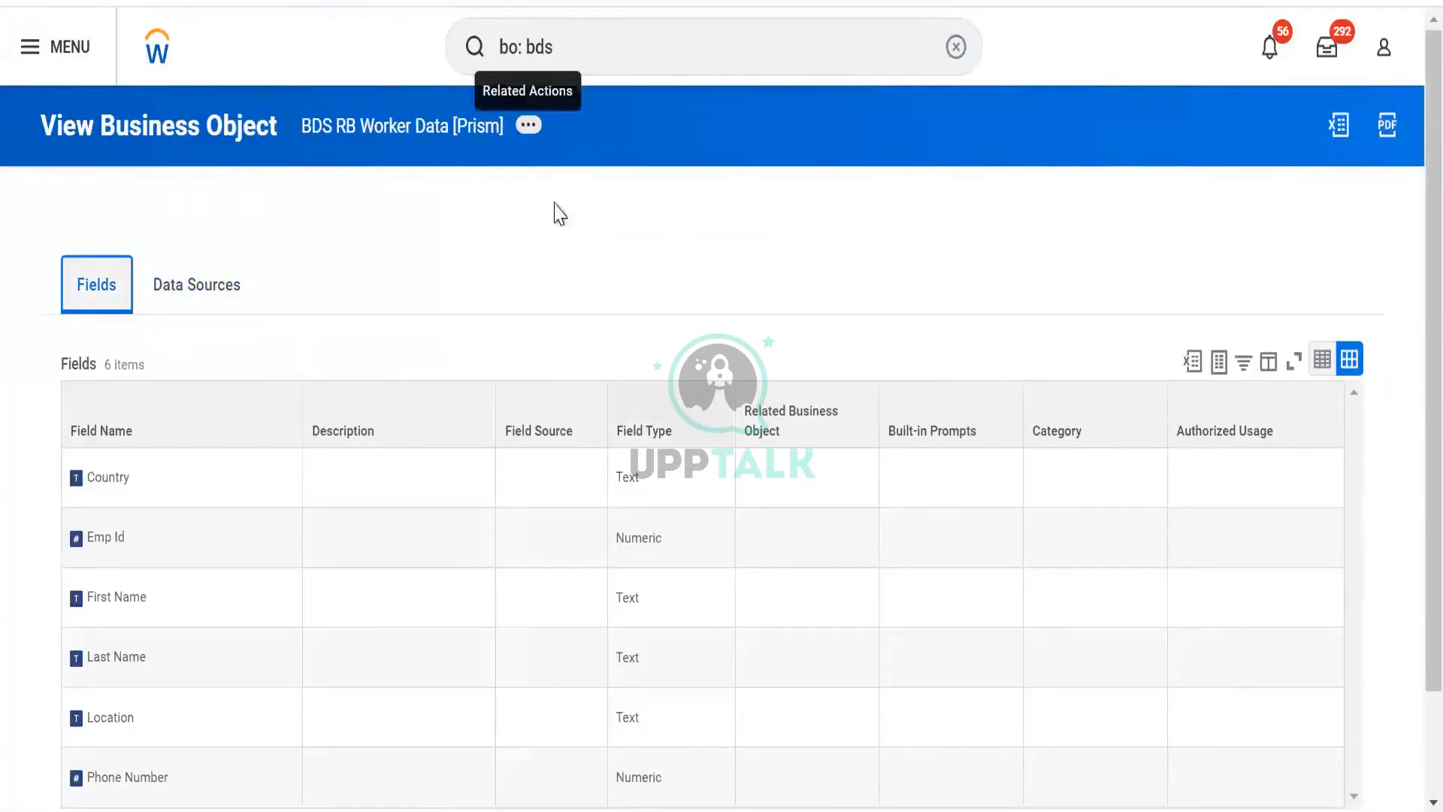
{"action": "left_click", "coordinate": [528, 125]}
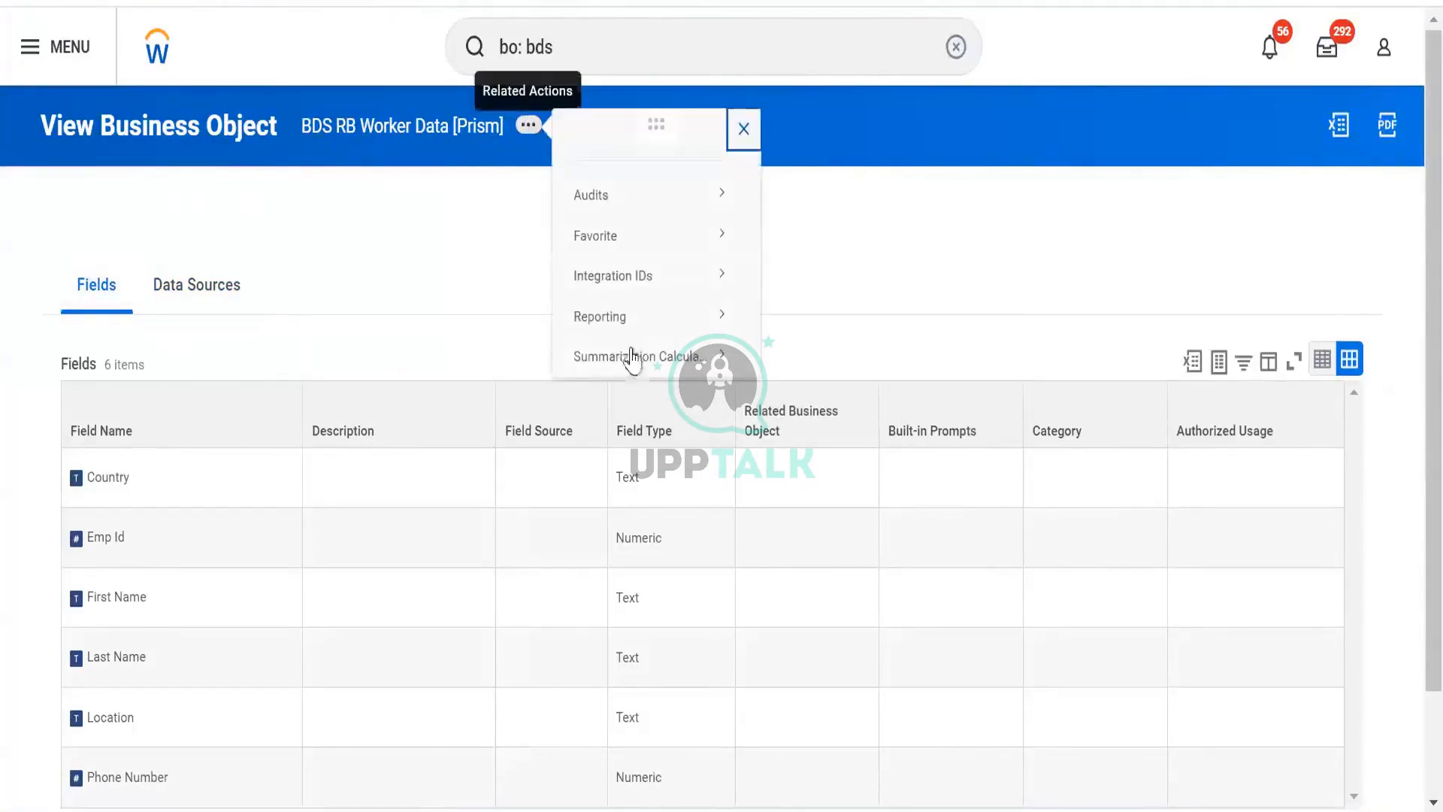
{"action": "mouse_move", "coordinate": [631, 323]}
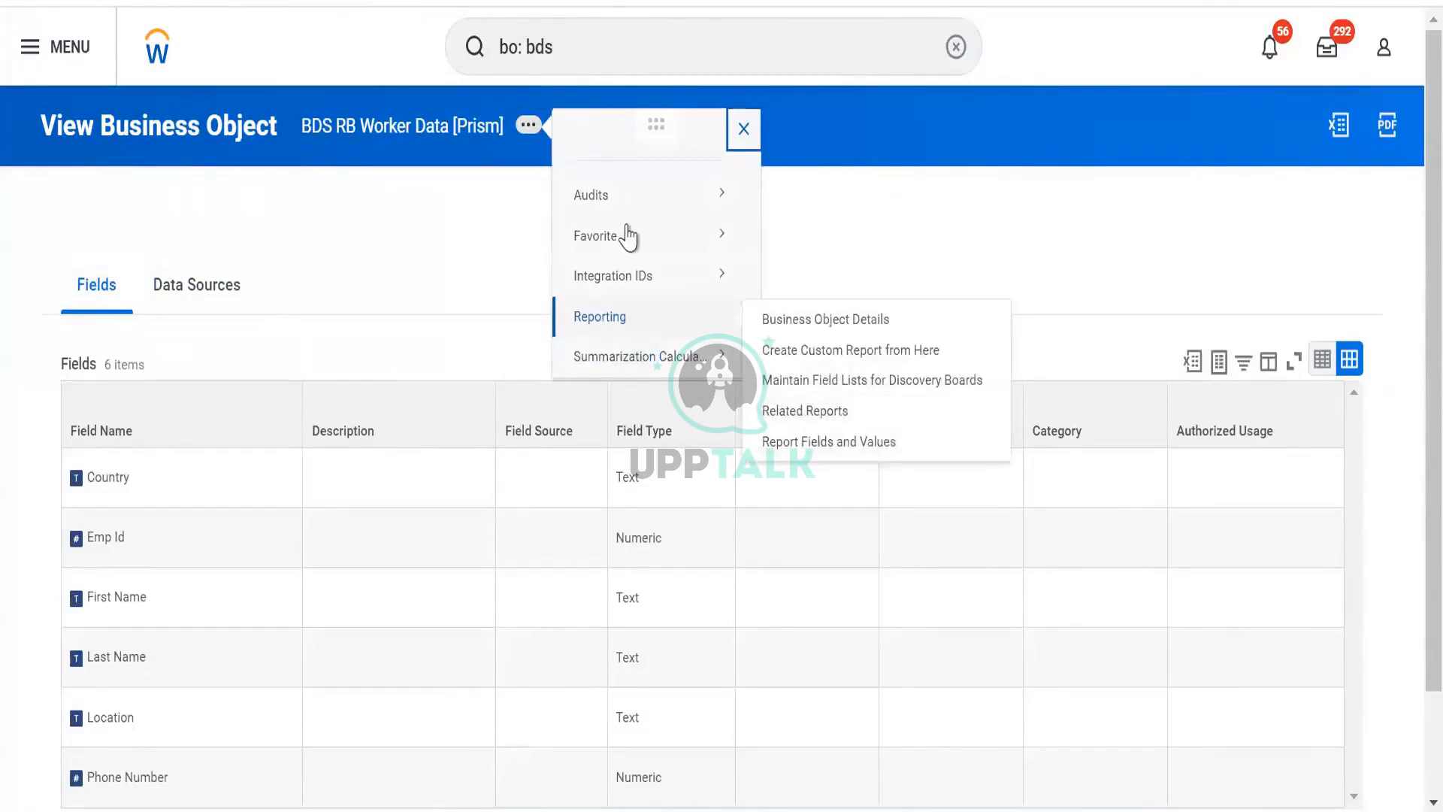
{"action": "mouse_move", "coordinate": [649, 202]}
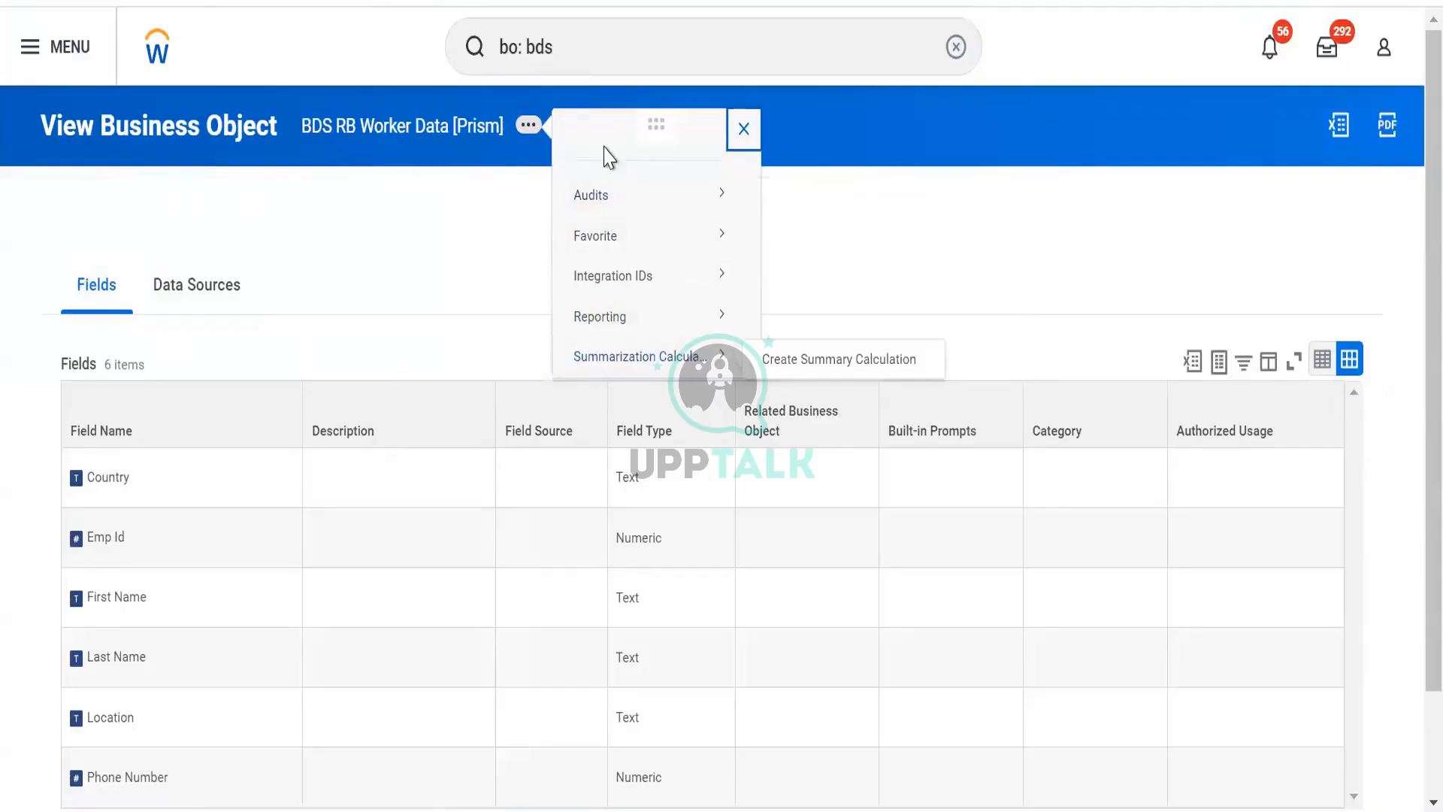
{"action": "left_click", "coordinate": [232, 288]}
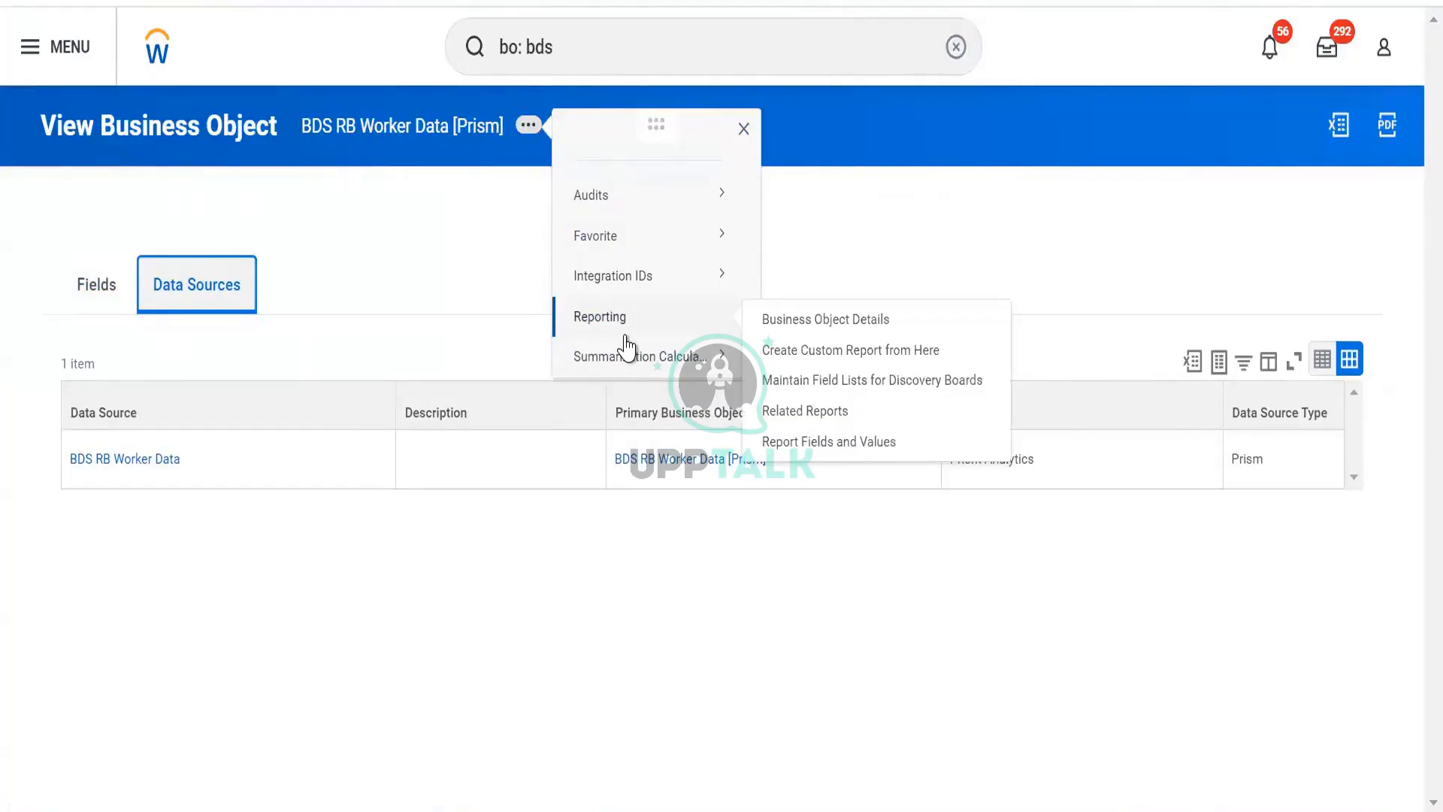
{"action": "left_click", "coordinate": [97, 308]}
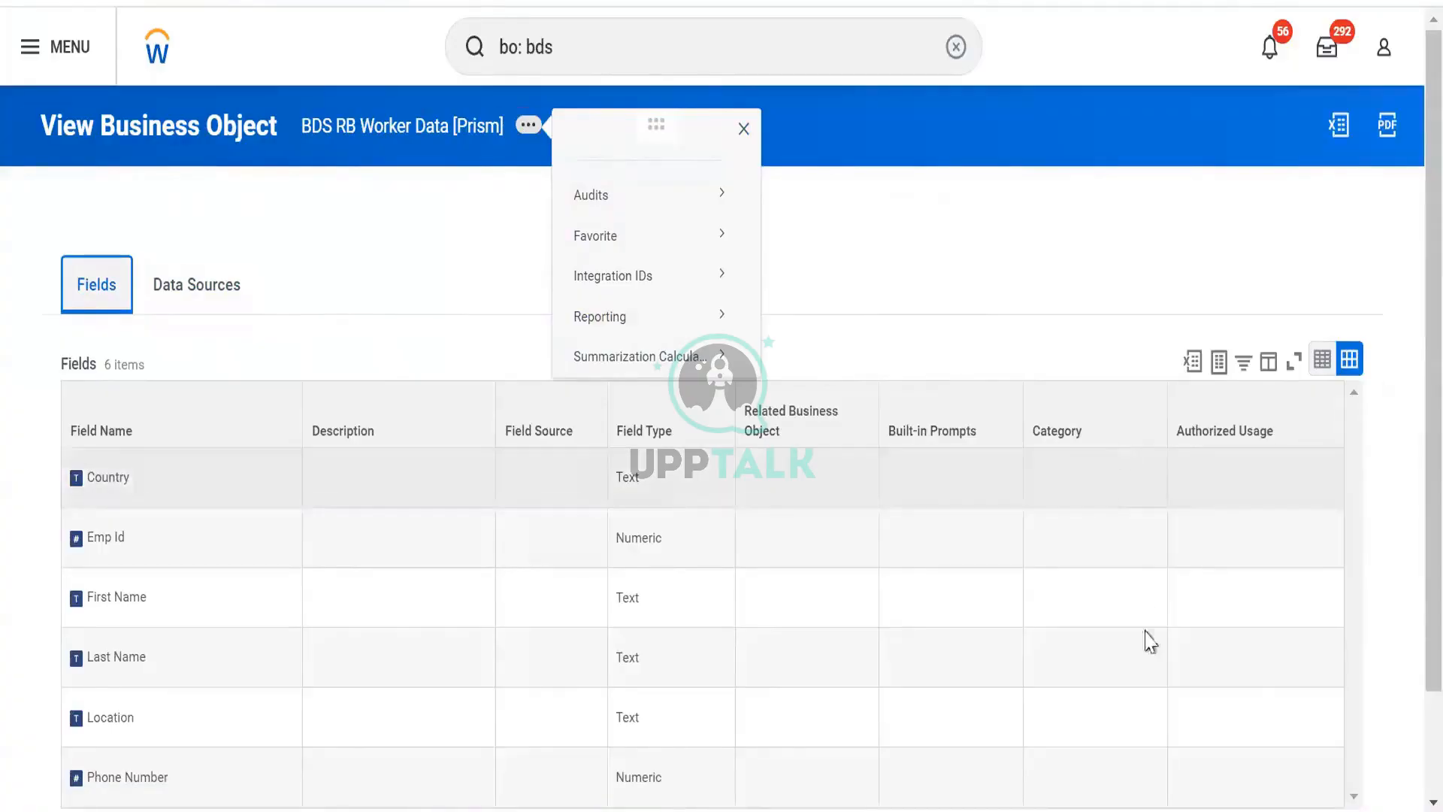
{"action": "scroll", "coordinate": [1074, 406], "scroll_direction": "down", "scroll_amount": 2}
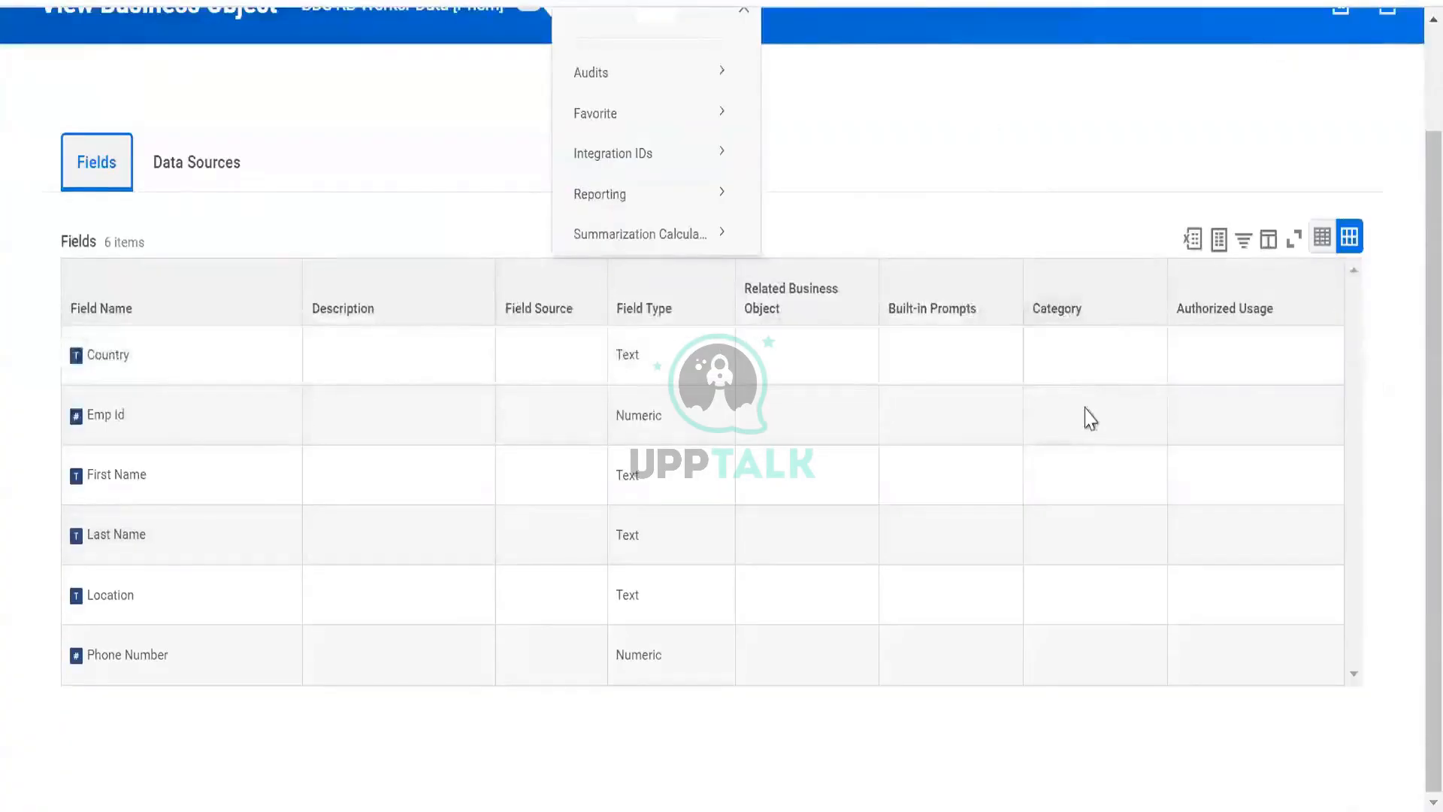
{"action": "left_click", "coordinate": [1087, 410]}
{"action": "scroll", "coordinate": [1118, 441], "scroll_direction": "up", "scroll_amount": 1}
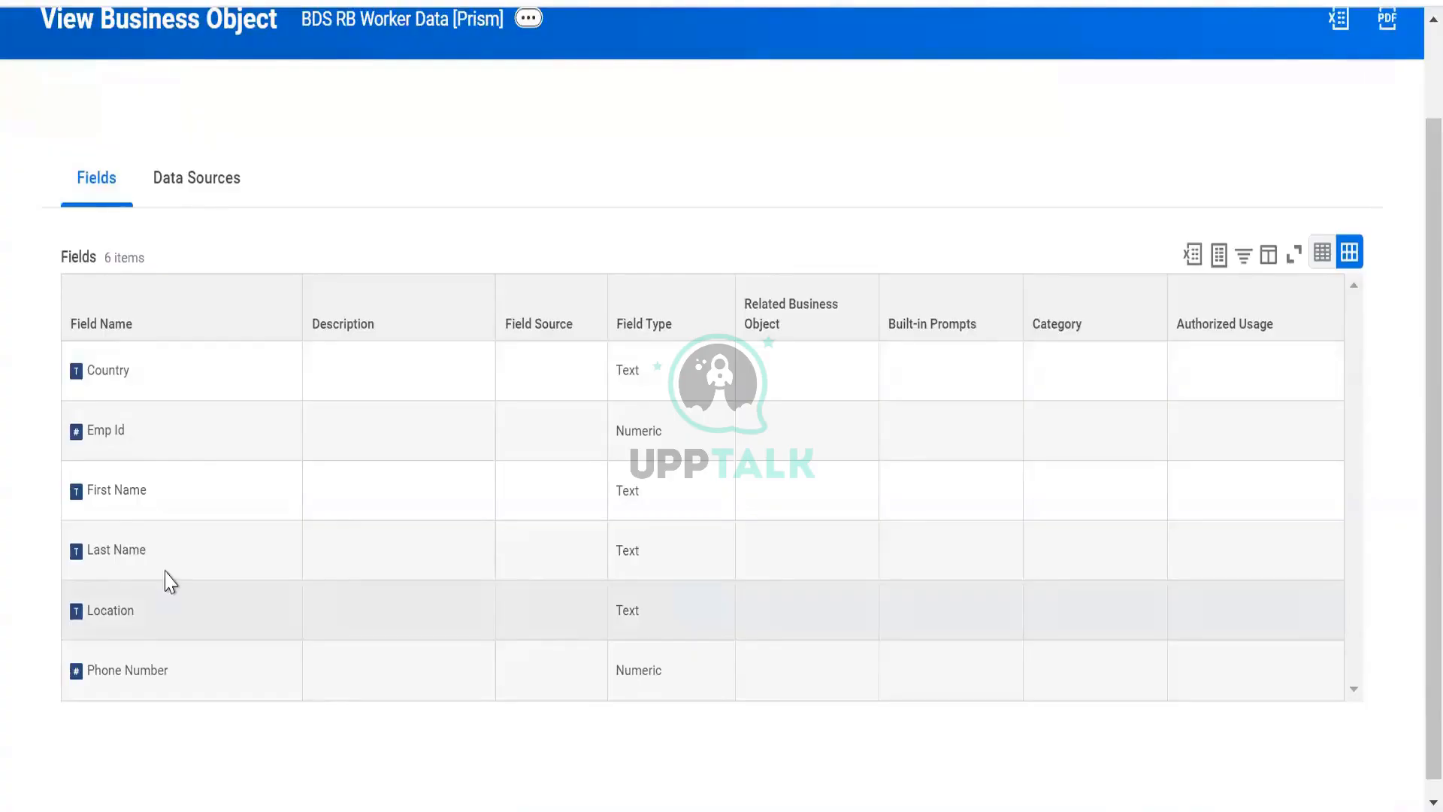
{"action": "scroll", "coordinate": [368, 154], "scroll_direction": "up", "scroll_amount": 2}
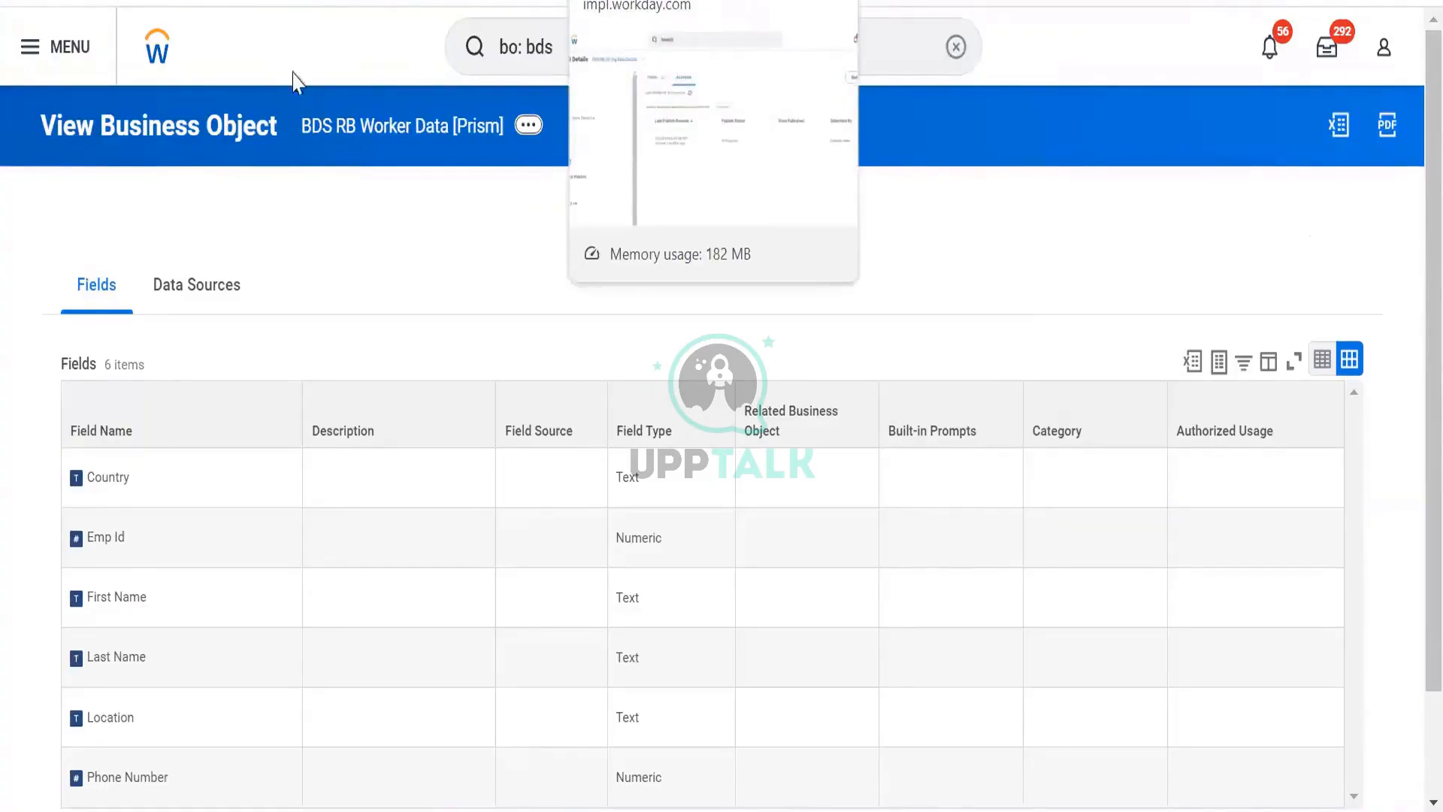
- Open the security view for the Country field of the business object
{"action": "mouse_move", "coordinate": [151, 486]}
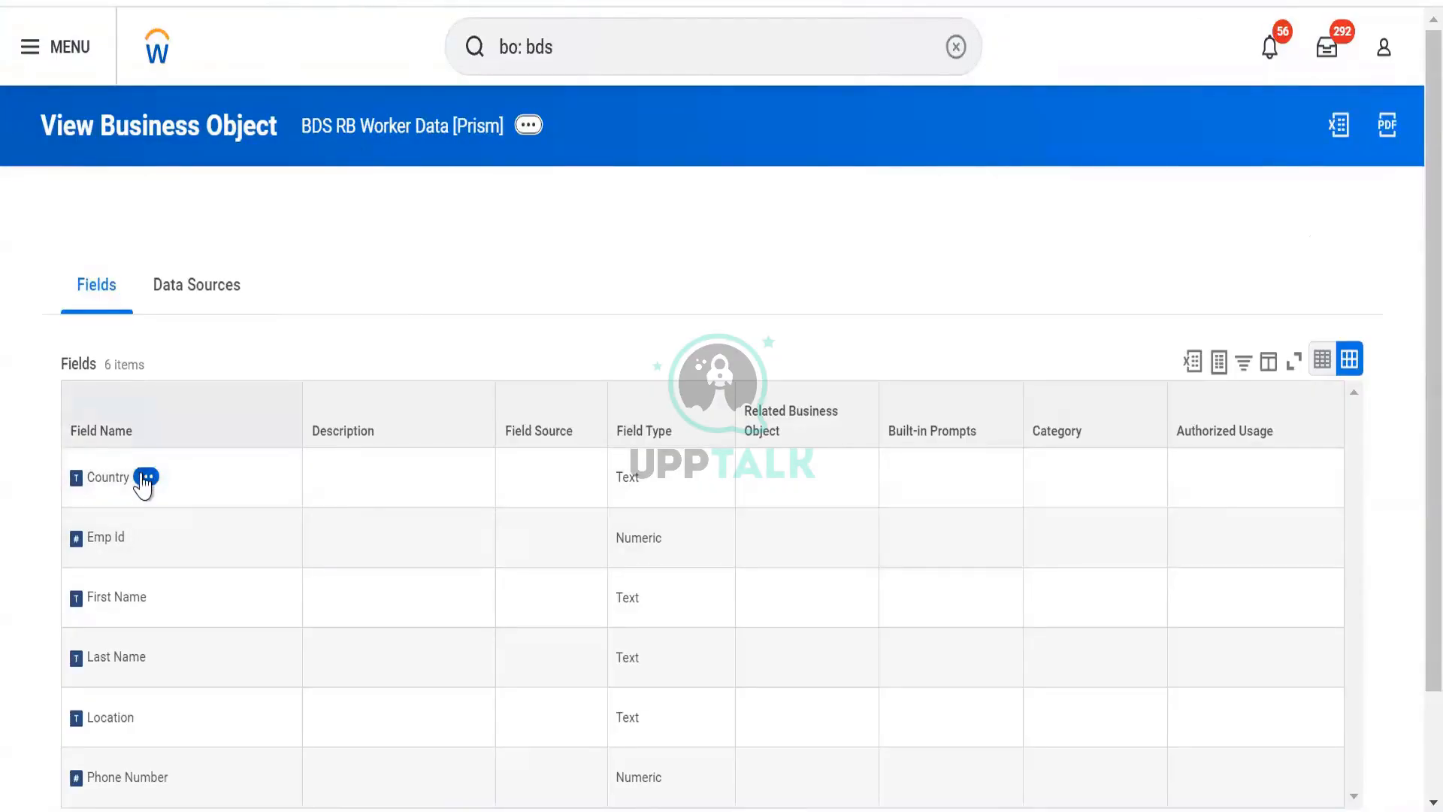
{"action": "left_click", "coordinate": [145, 476]}
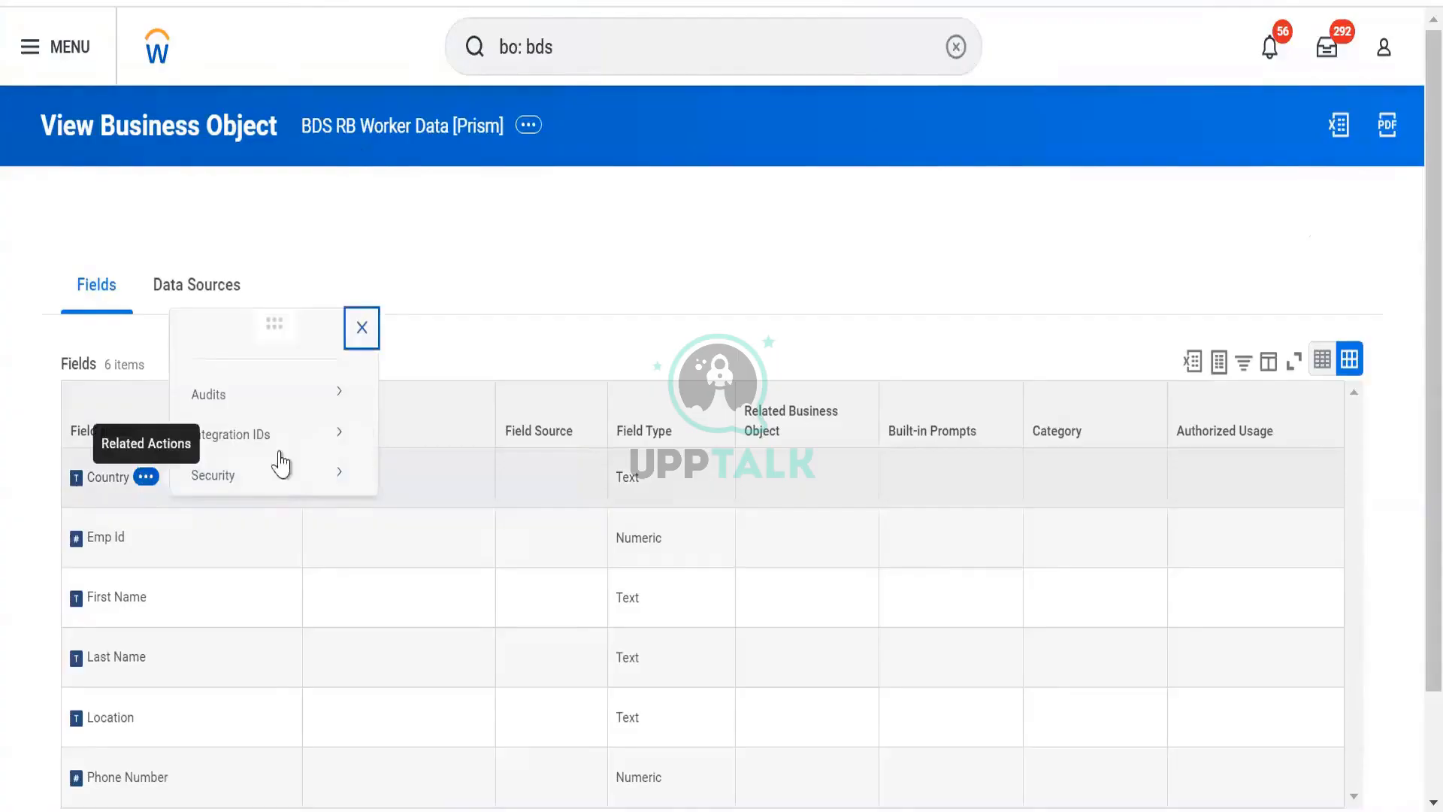
{"action": "mouse_move", "coordinate": [281, 487]}
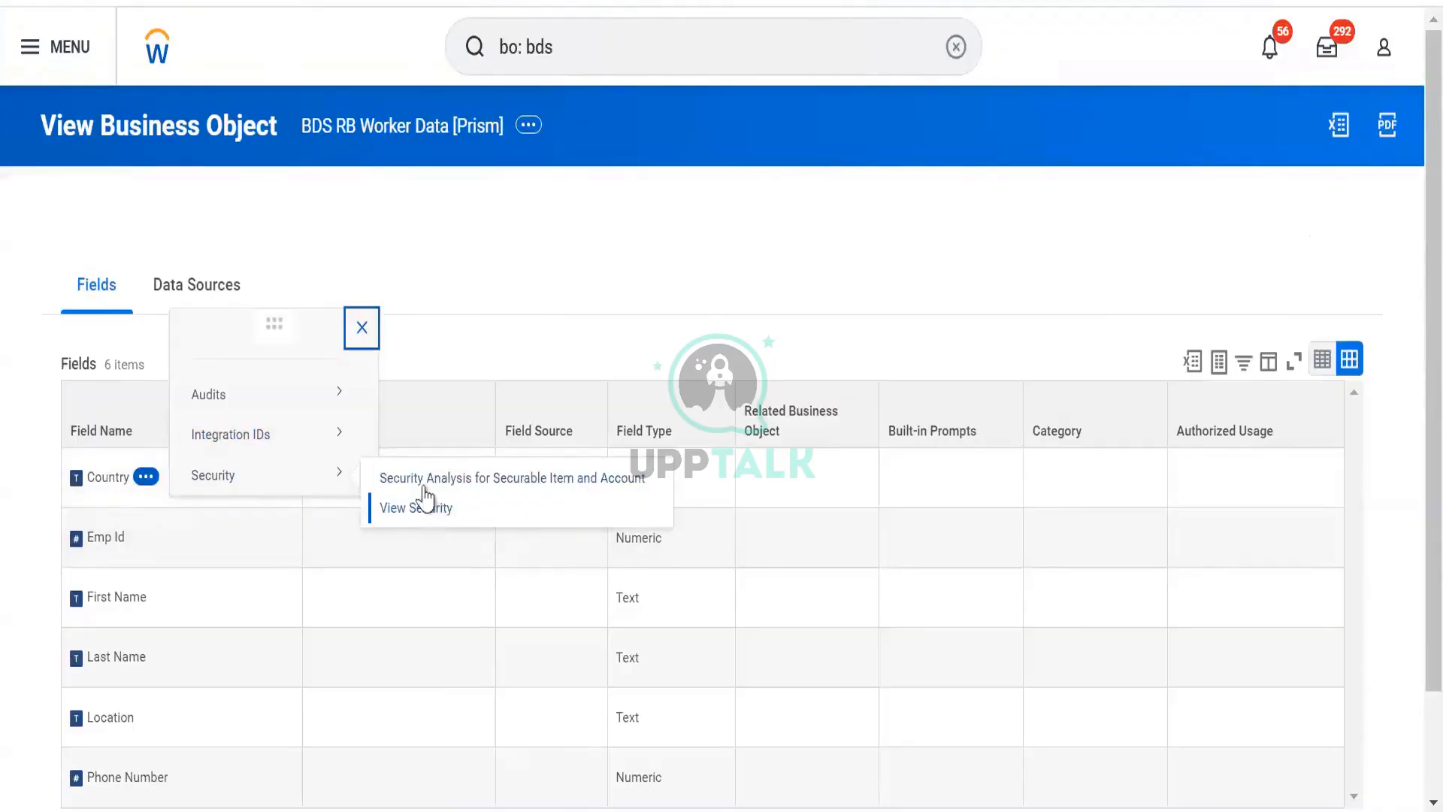
{"action": "left_click", "coordinate": [426, 504]}
{"action": "left_click", "coordinate": [426, 499]}
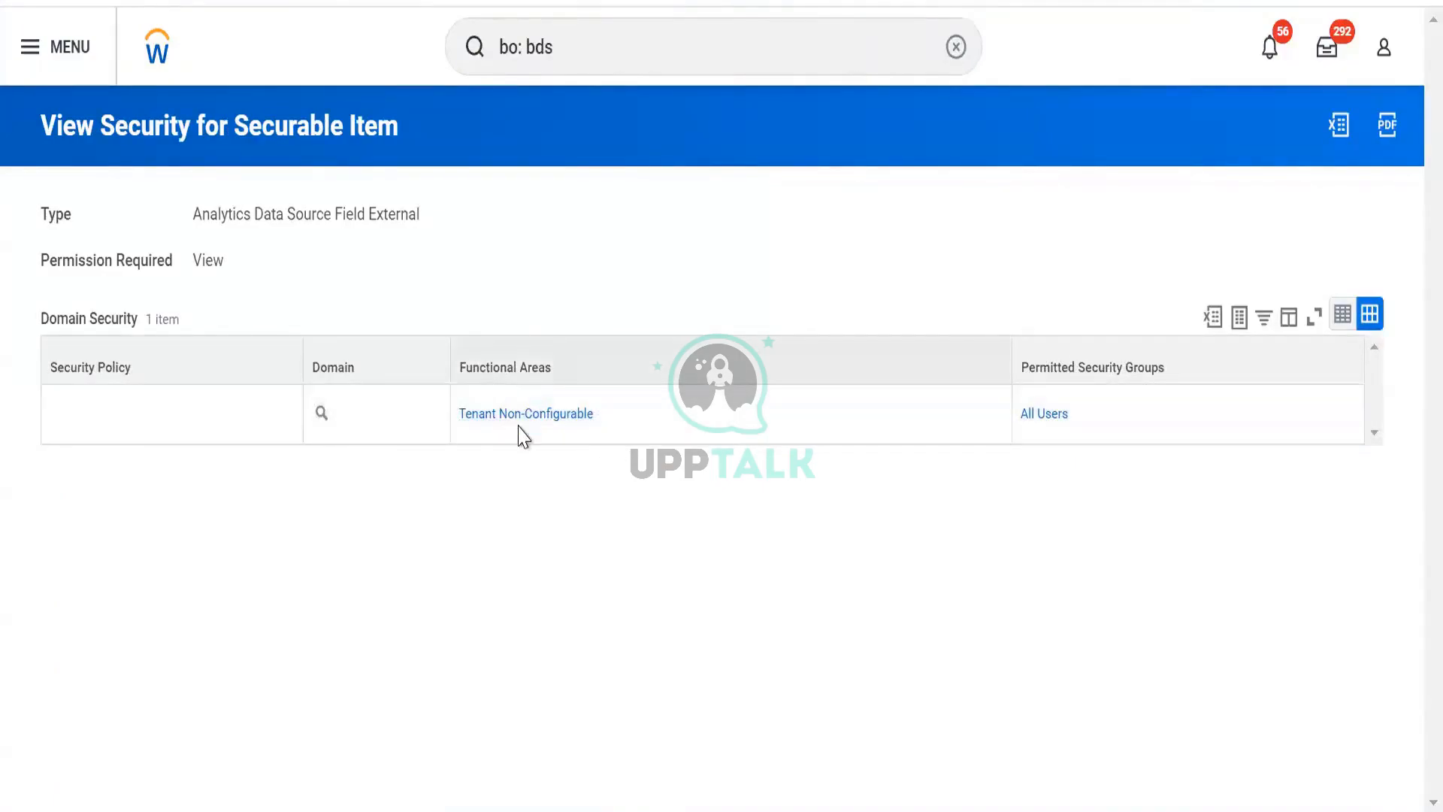
- Inspect the domain details and related actions for the Country field's security
{"action": "mouse_move", "coordinate": [559, 425]}
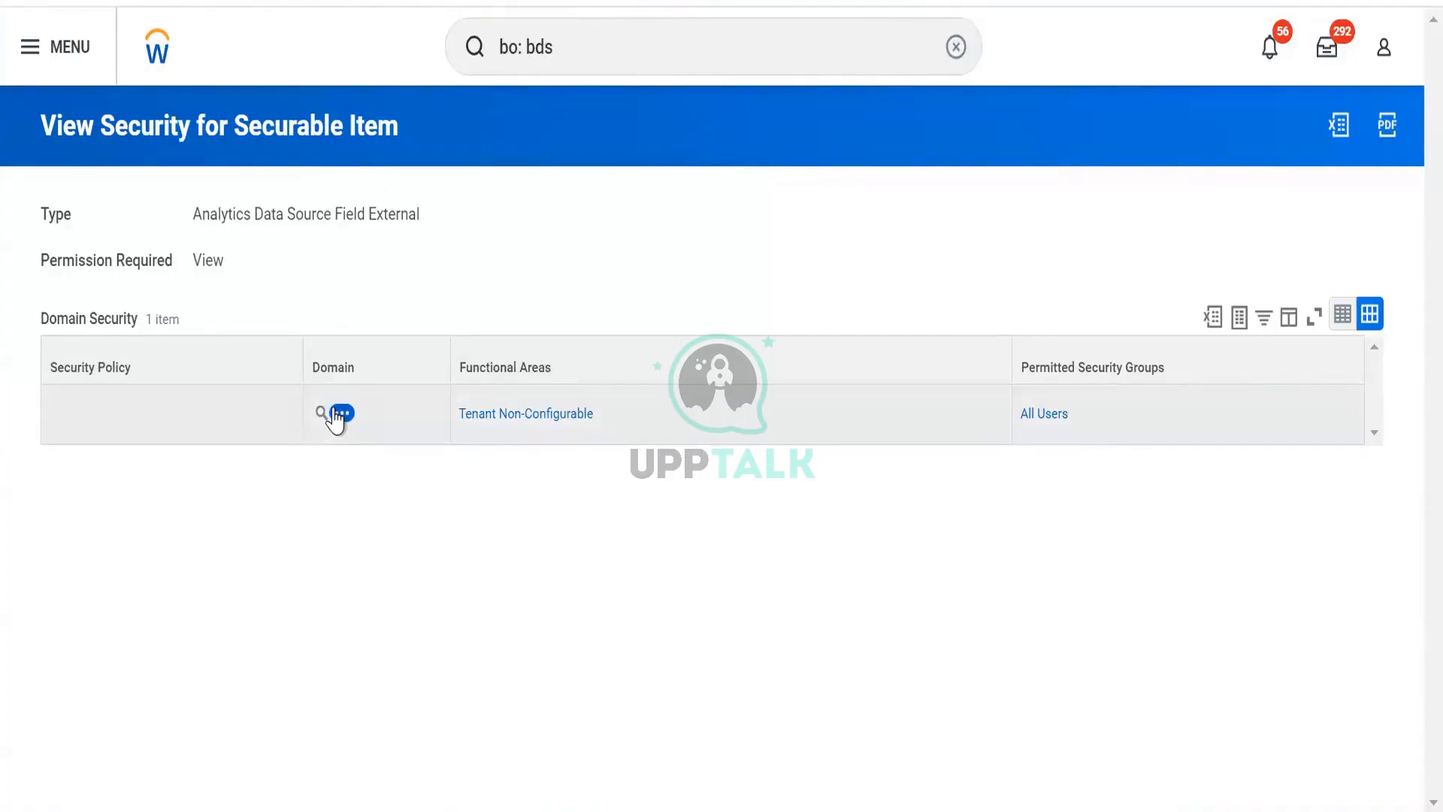
{"action": "left_click", "coordinate": [337, 413]}
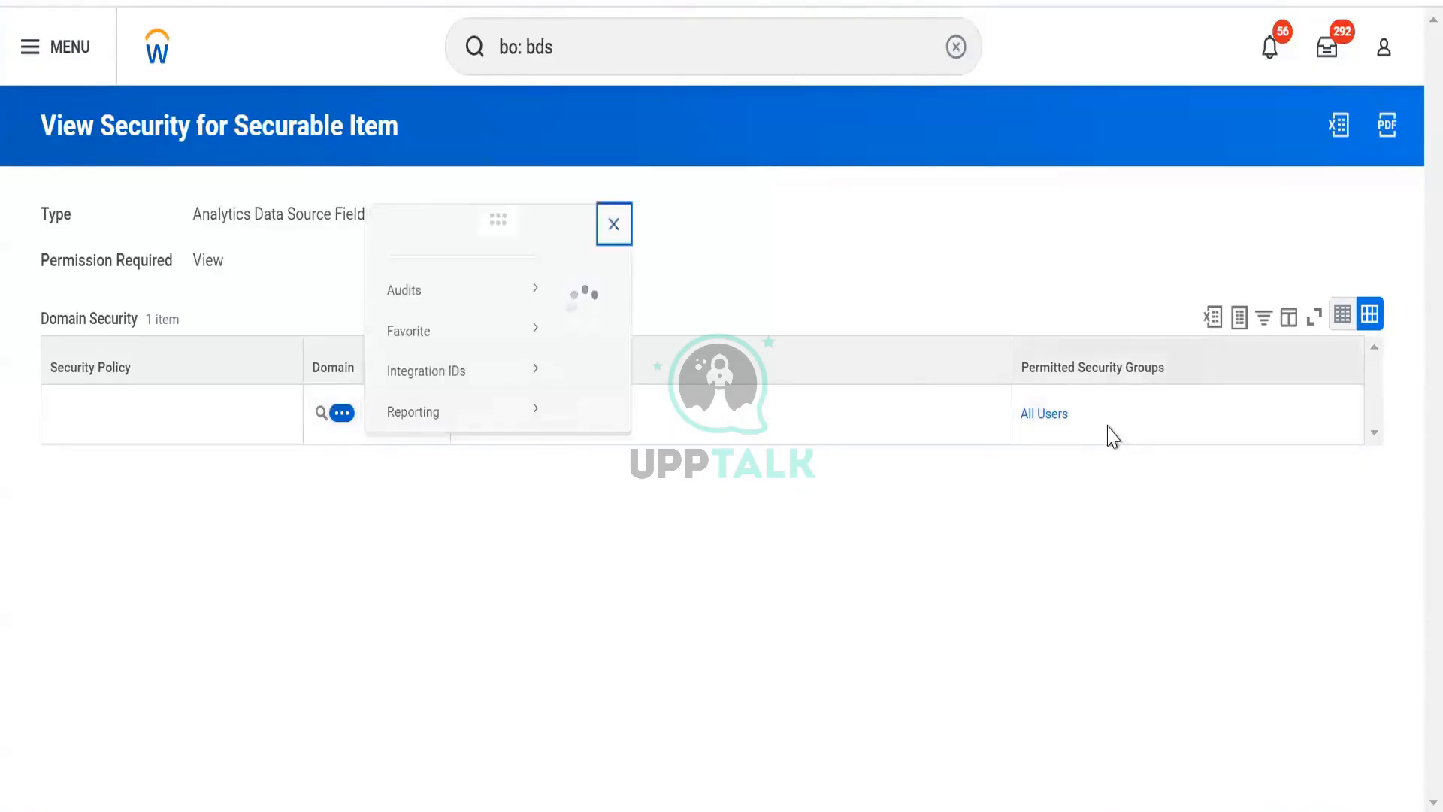
{"action": "left_click", "coordinate": [1085, 422]}
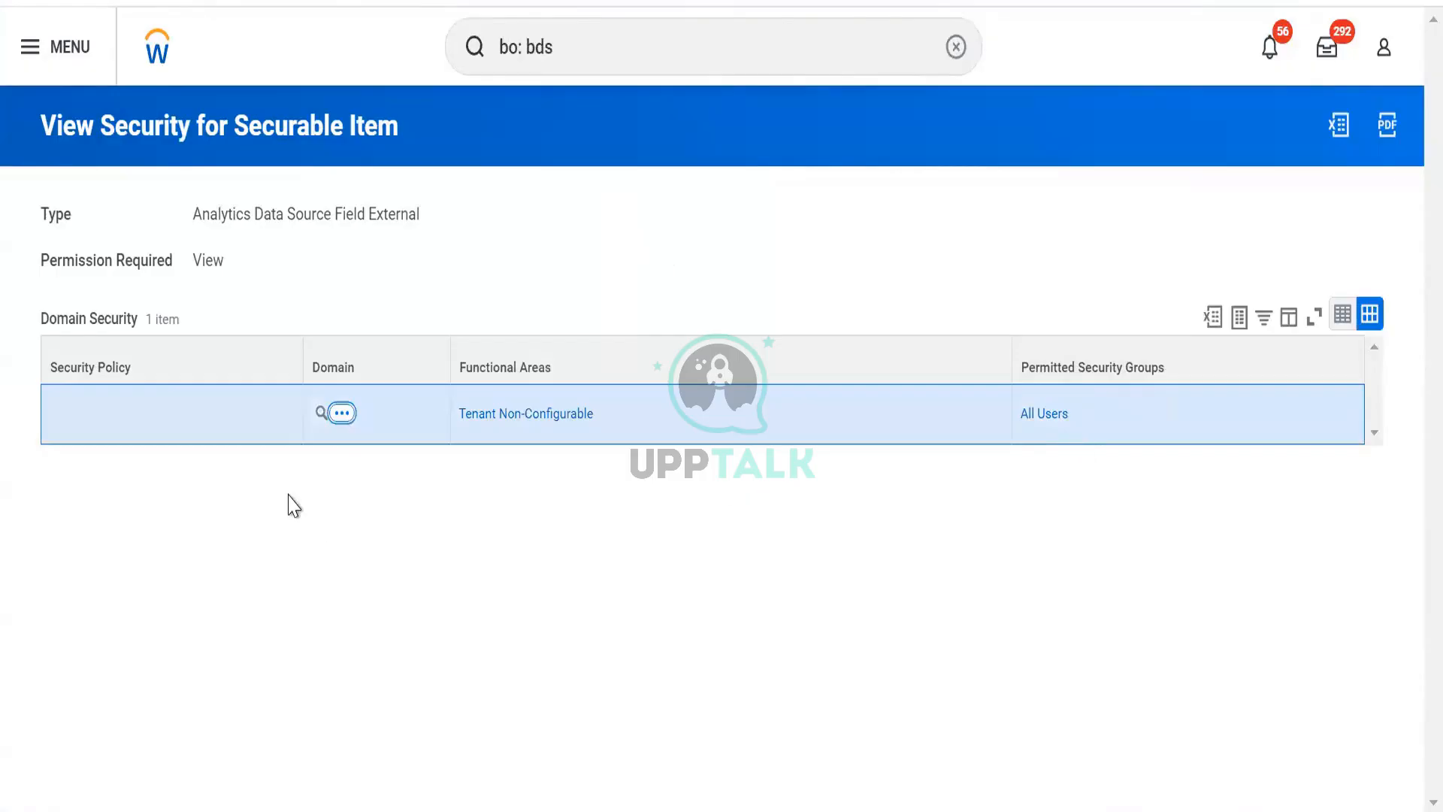
{"action": "left_click", "coordinate": [342, 413]}
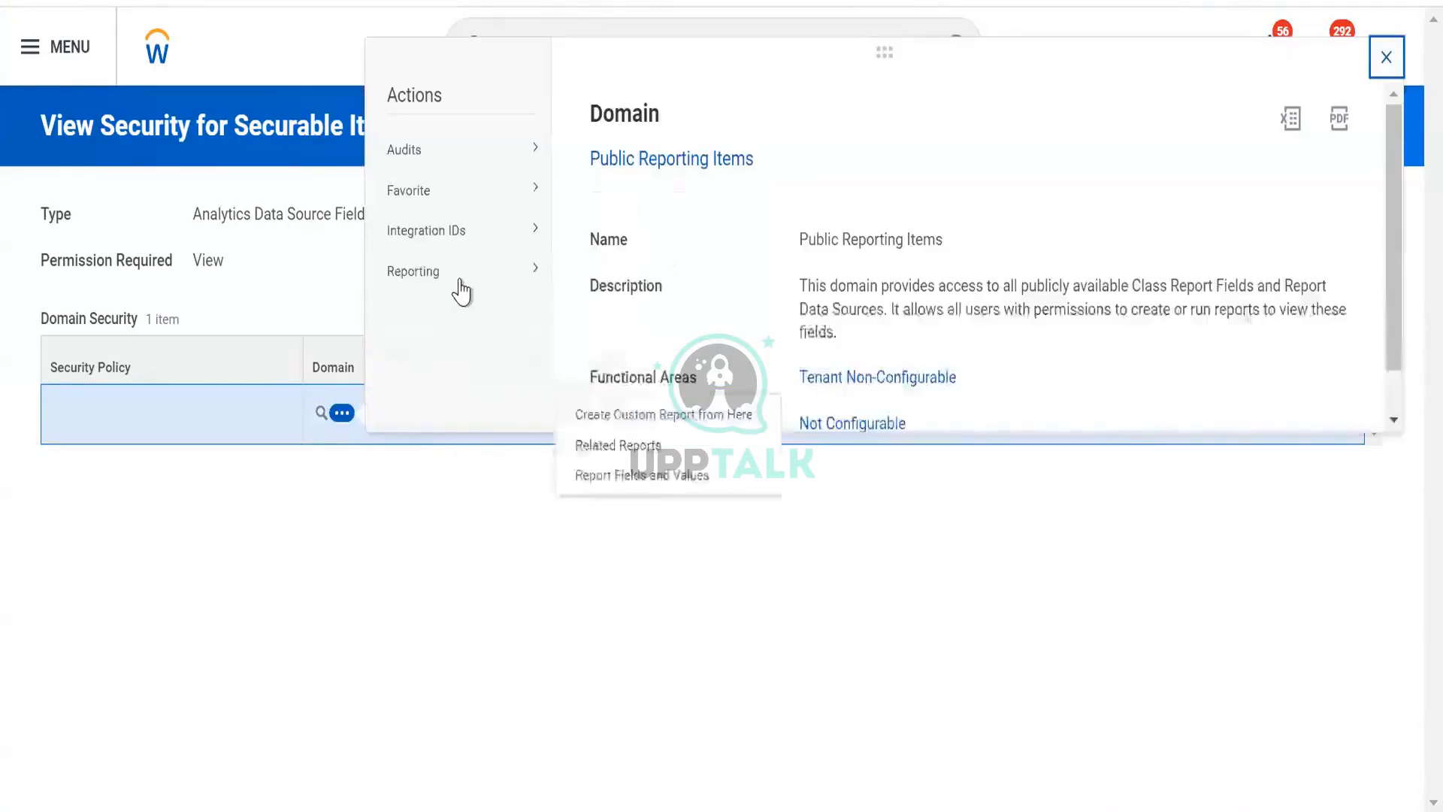
{"action": "mouse_move", "coordinate": [467, 212]}
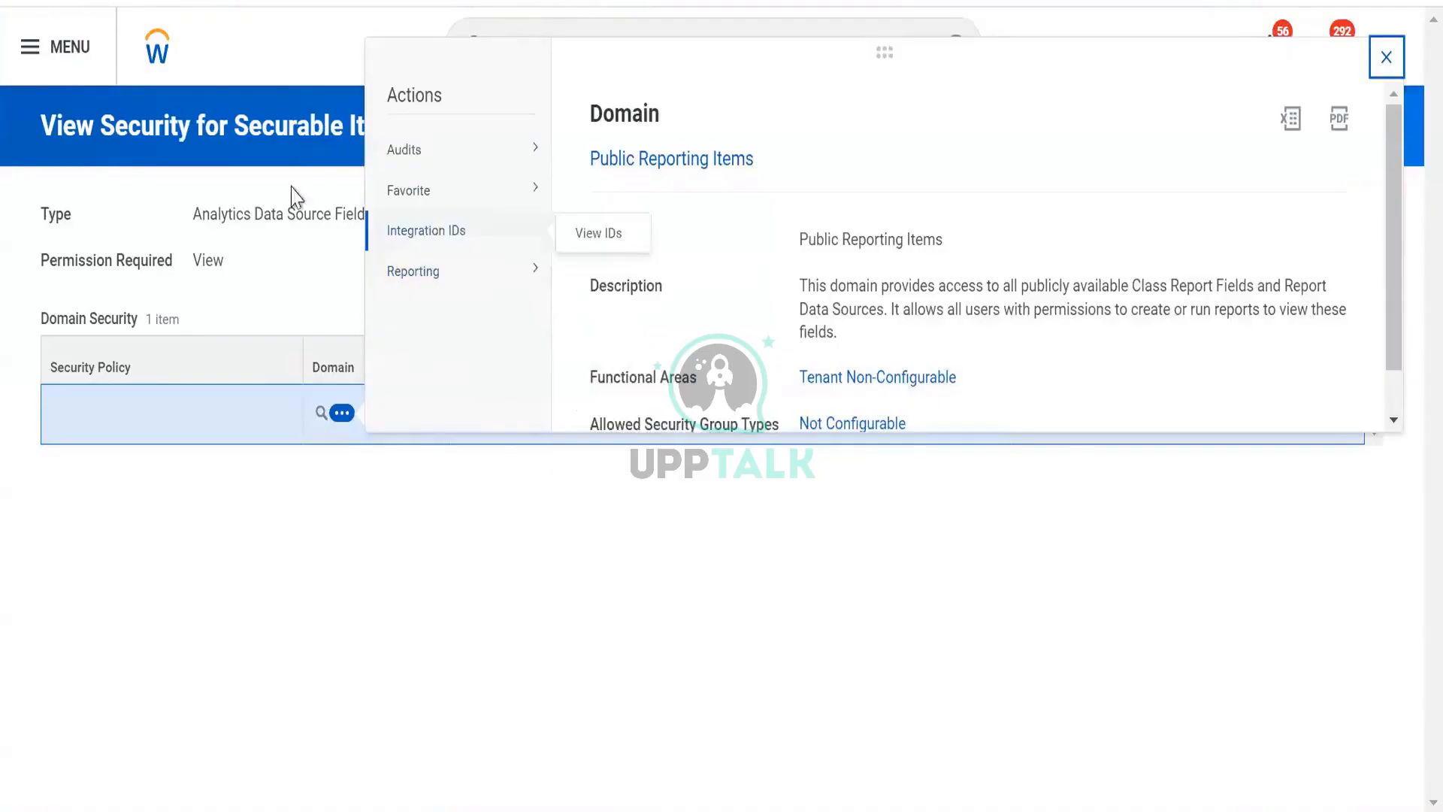
{"action": "left_click", "coordinate": [258, 252]}
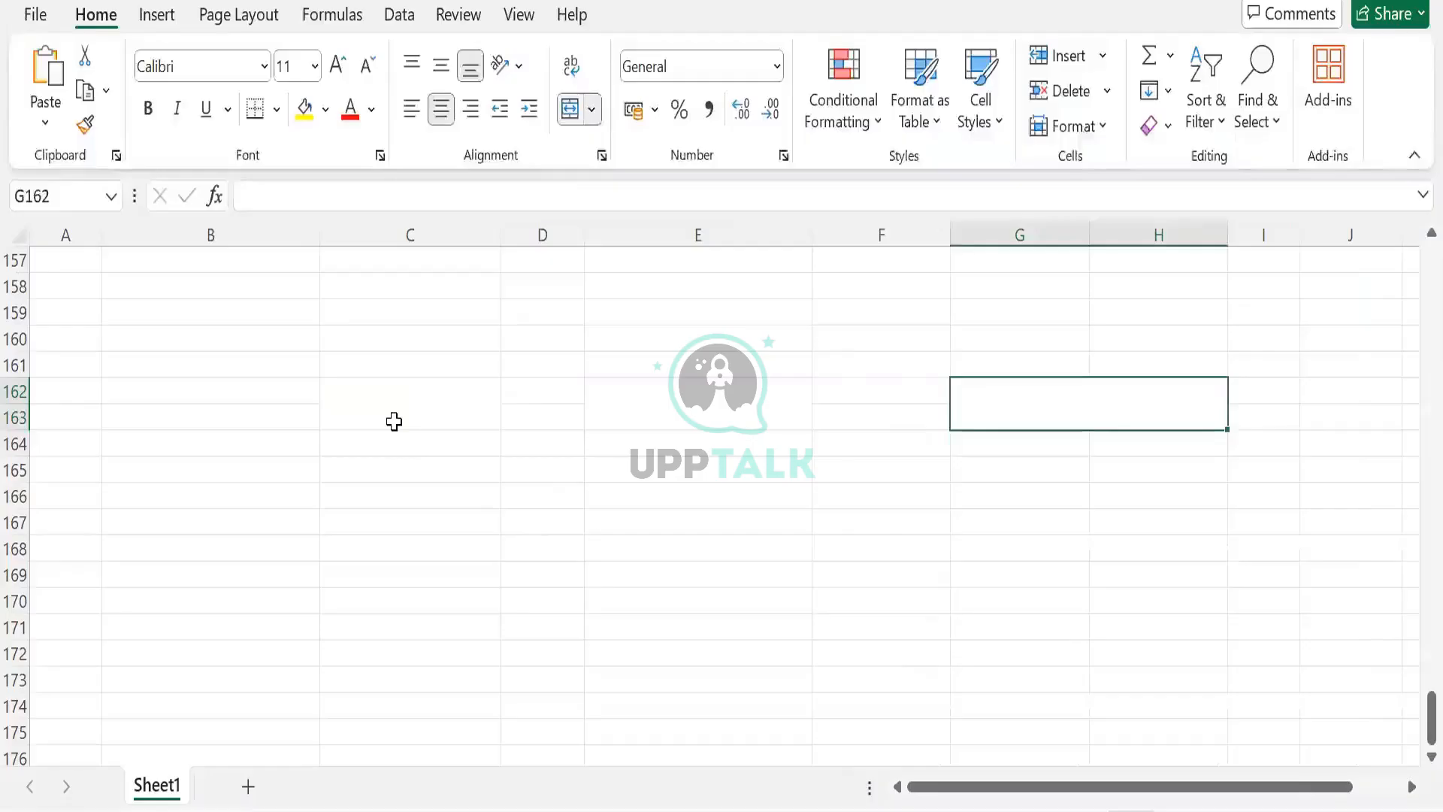
- Enter the column headings BDS, DDS and TBL side by side in row 163 of the sheet
{"action": "left_click", "coordinate": [394, 419]}
{"action": "type", "text": "BDS"}
{"action": "key", "text": "Tab"}
{"action": "key", "text": "Tab"}
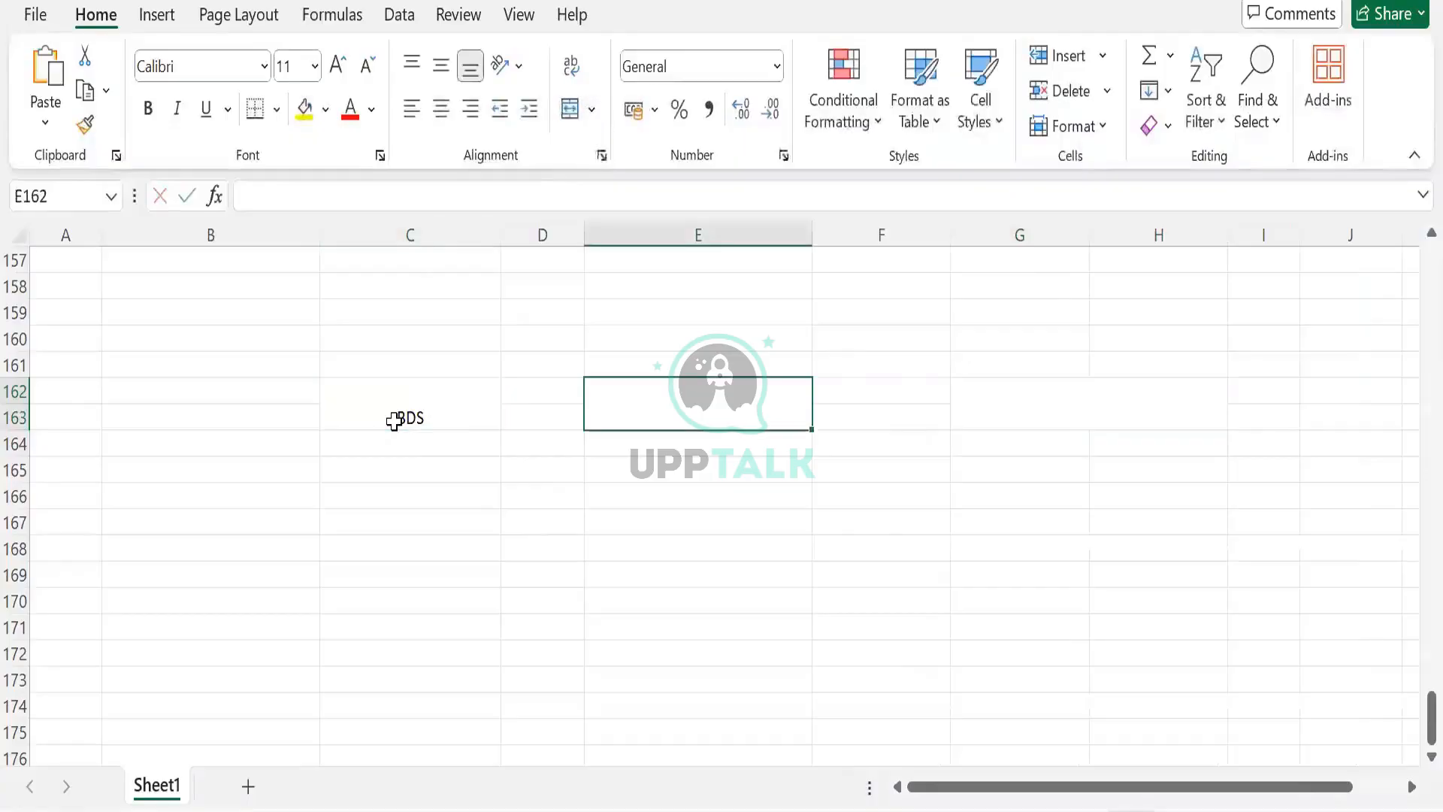
{"action": "type", "text": "DDS"}
{"action": "key", "text": "Tab"}
{"action": "key", "text": "Tab"}
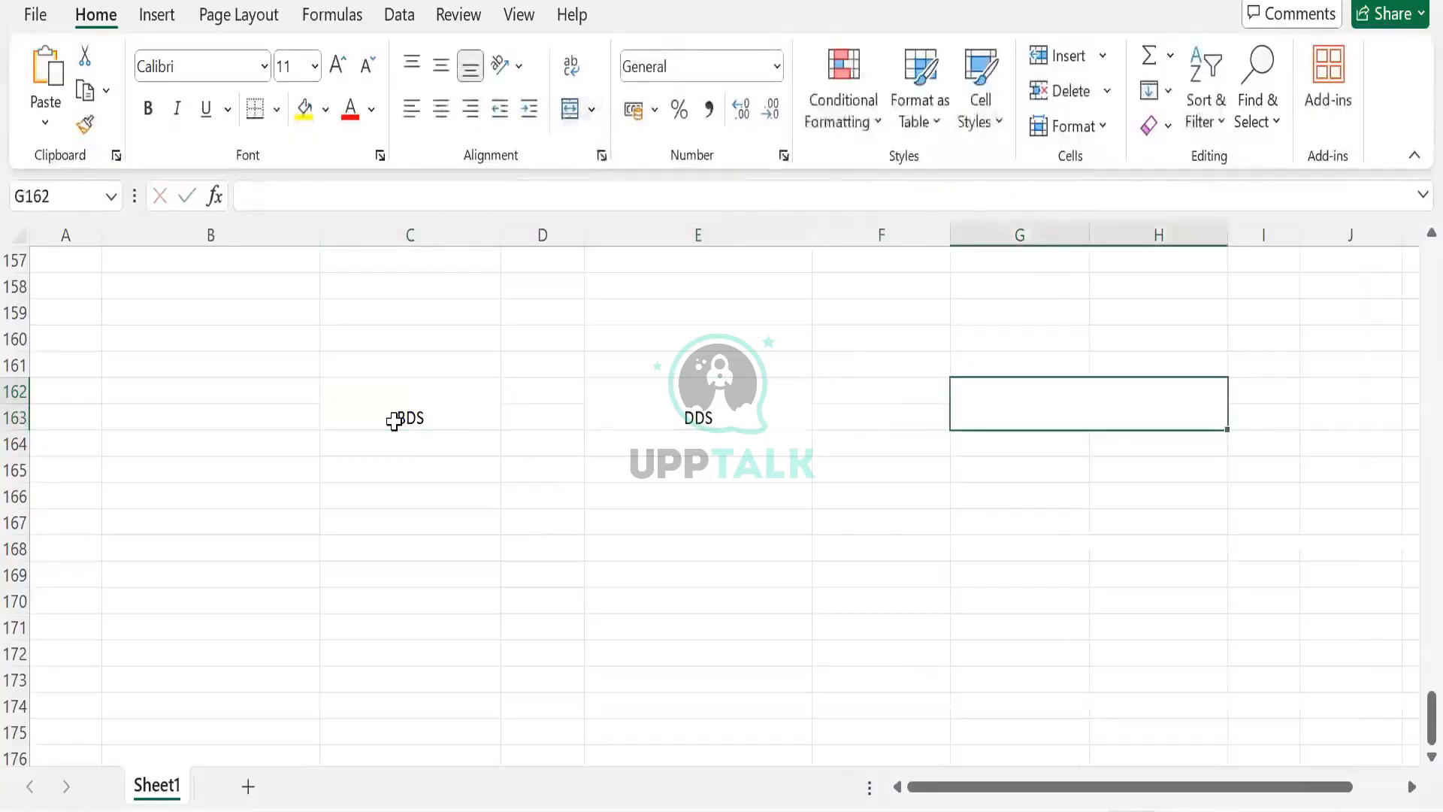
{"action": "type", "text": "TBL"}
{"action": "key", "text": "Tab"}
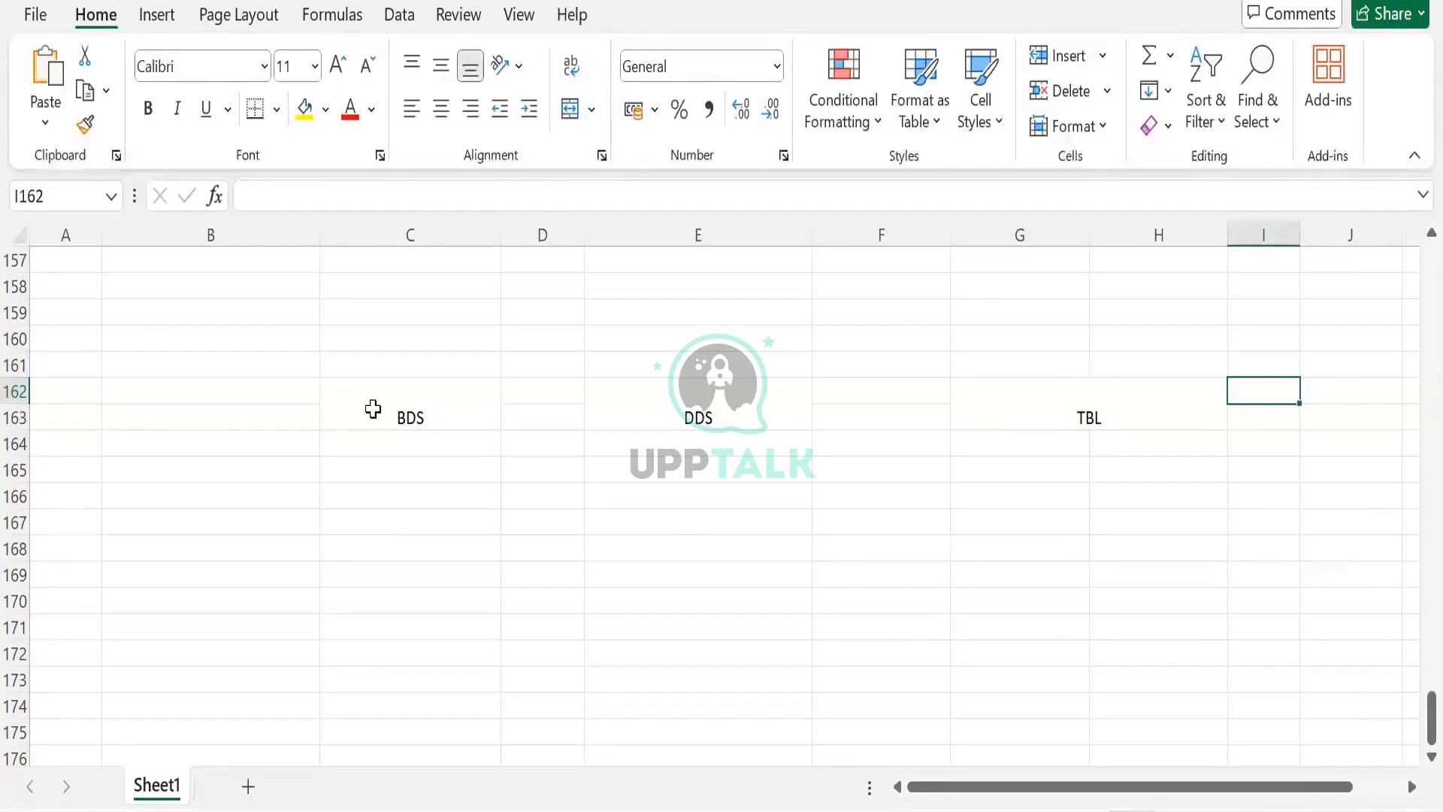
- Switch to Workday and start creating a new table from the data catalog, naming it TBL Test
{"action": "left_click", "coordinate": [373, 409]}
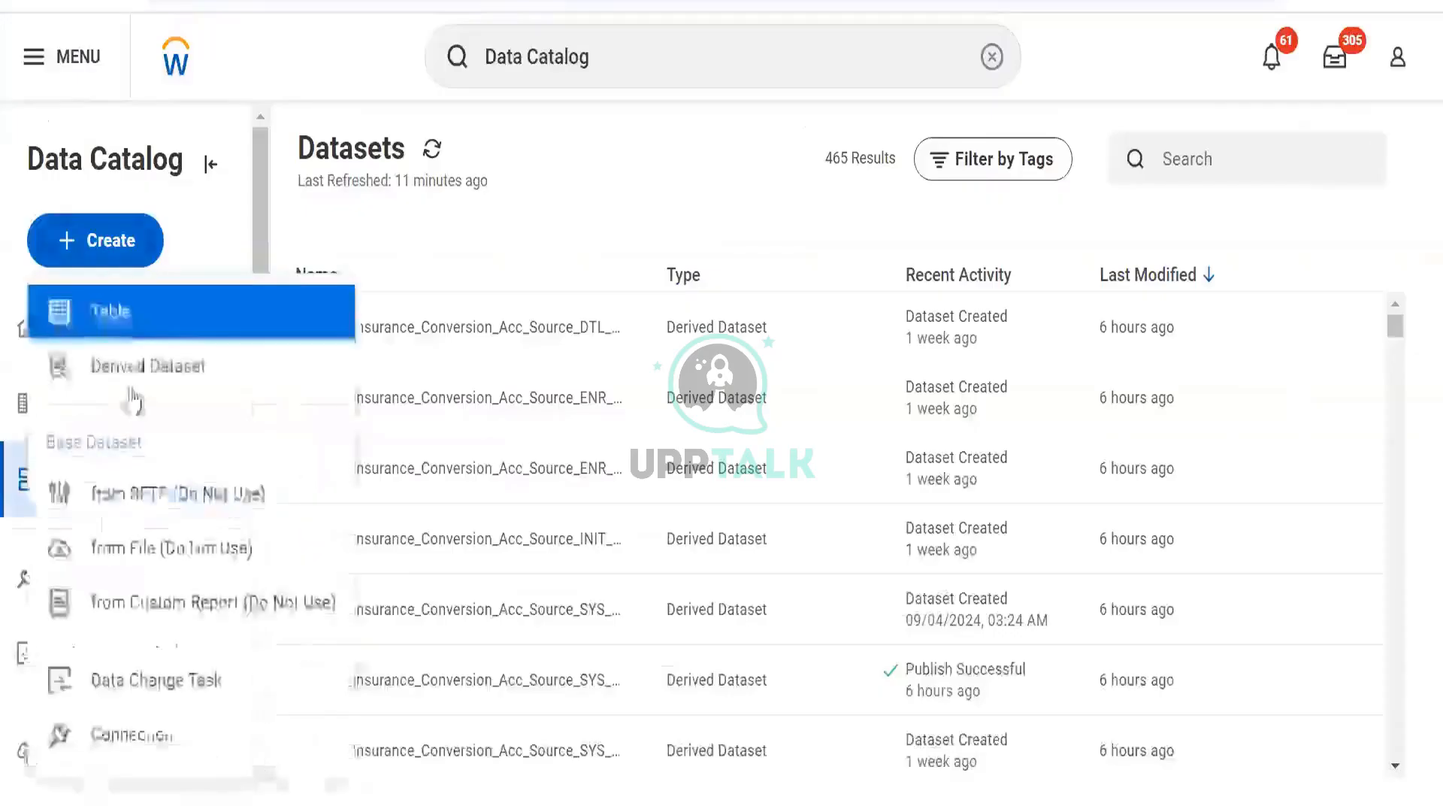
{"action": "left_click", "coordinate": [130, 333]}
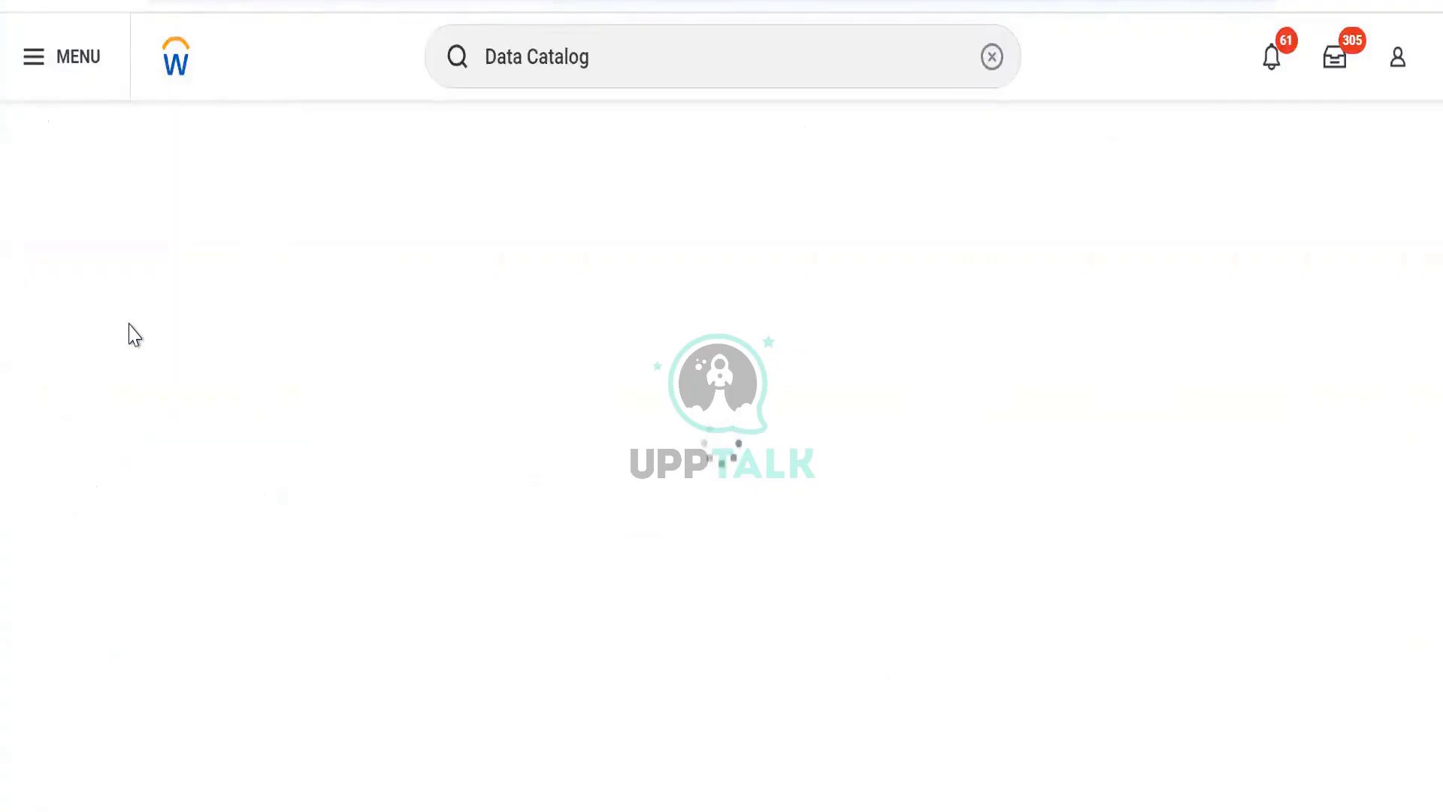
{"action": "scroll", "coordinate": [160, 396], "scroll_direction": "down", "scroll_amount": 5}
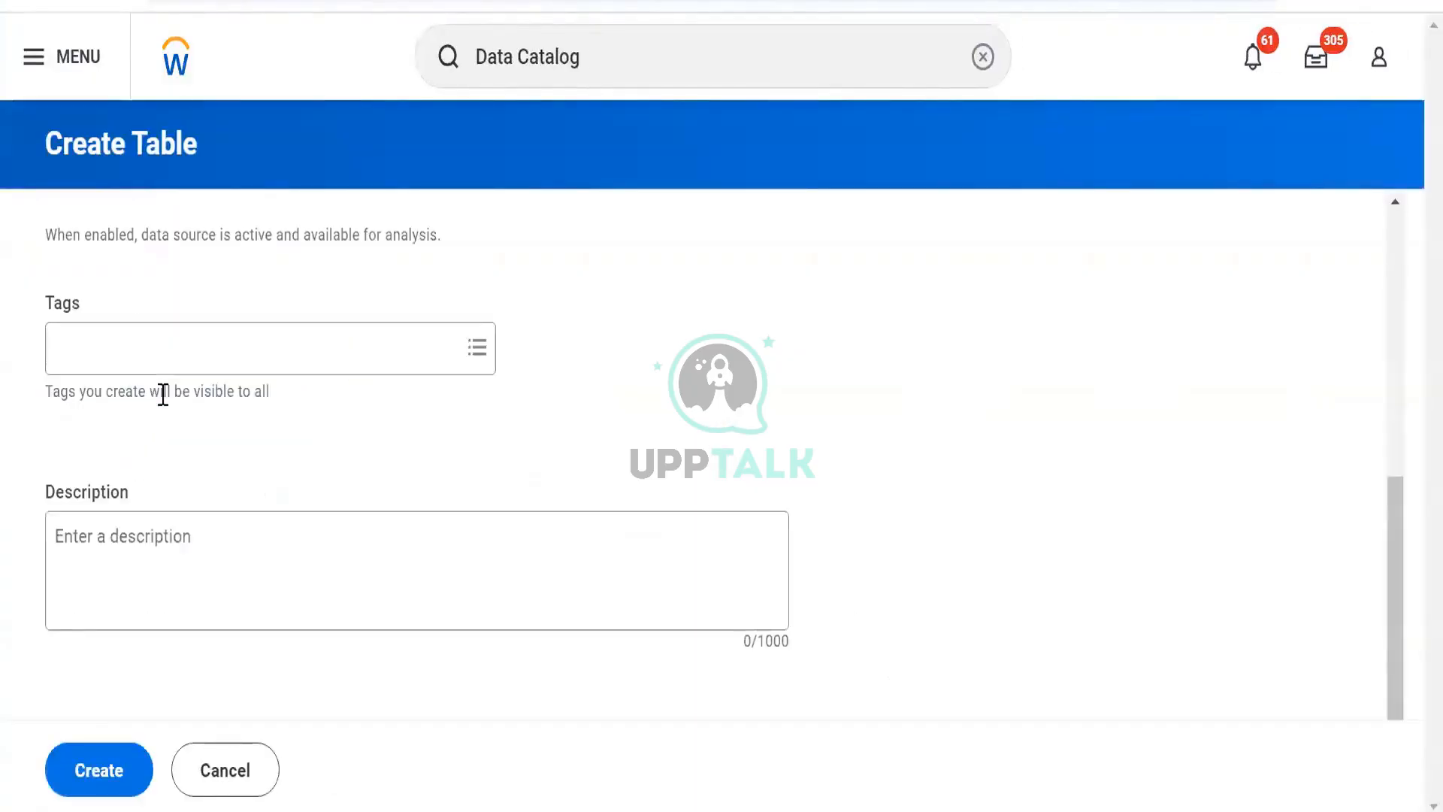
{"action": "scroll", "coordinate": [167, 398], "scroll_direction": "up", "scroll_amount": 5}
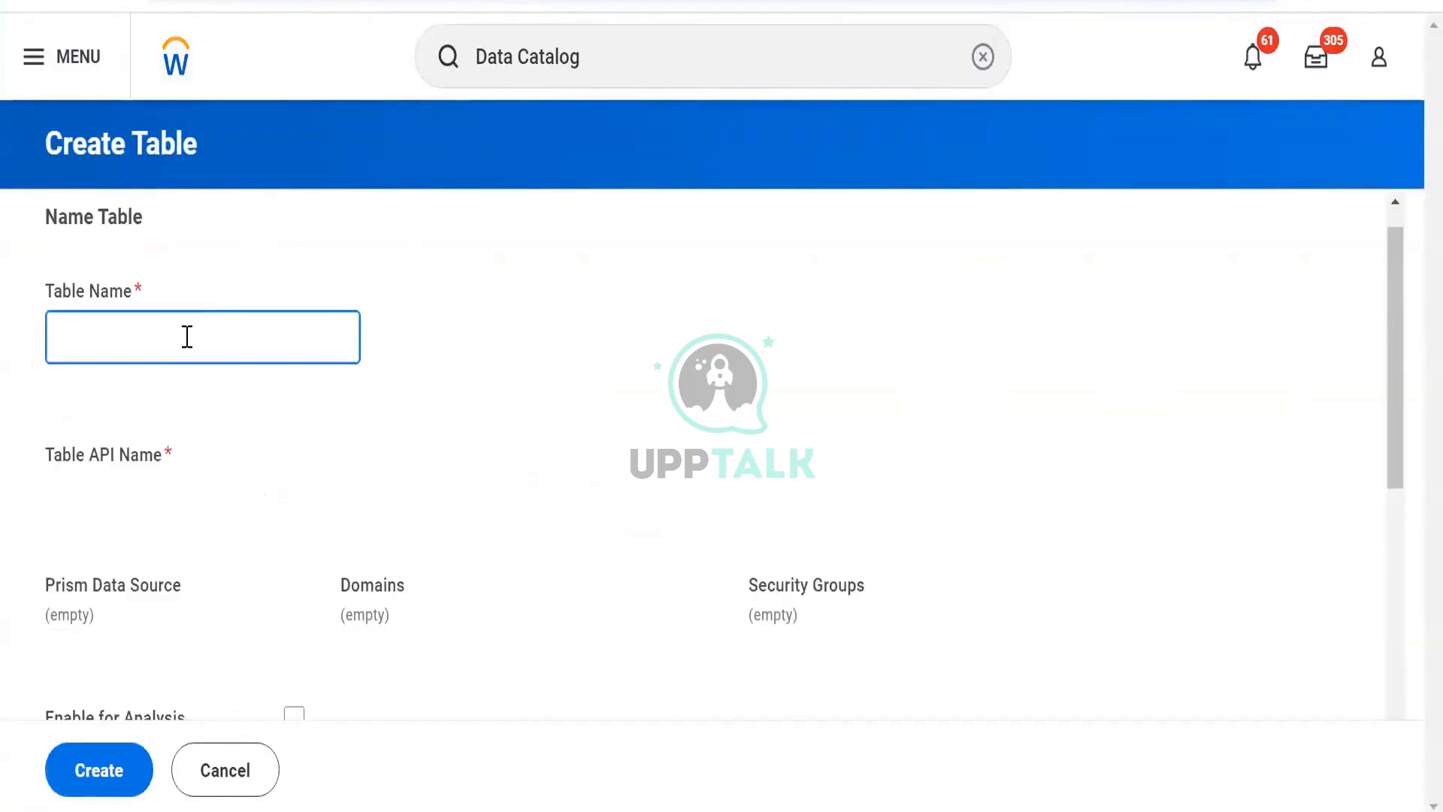
{"action": "type", "text": "BDS"}
{"action": "key", "text": "BackSpace"}
{"action": "key", "text": "BackSpace"}
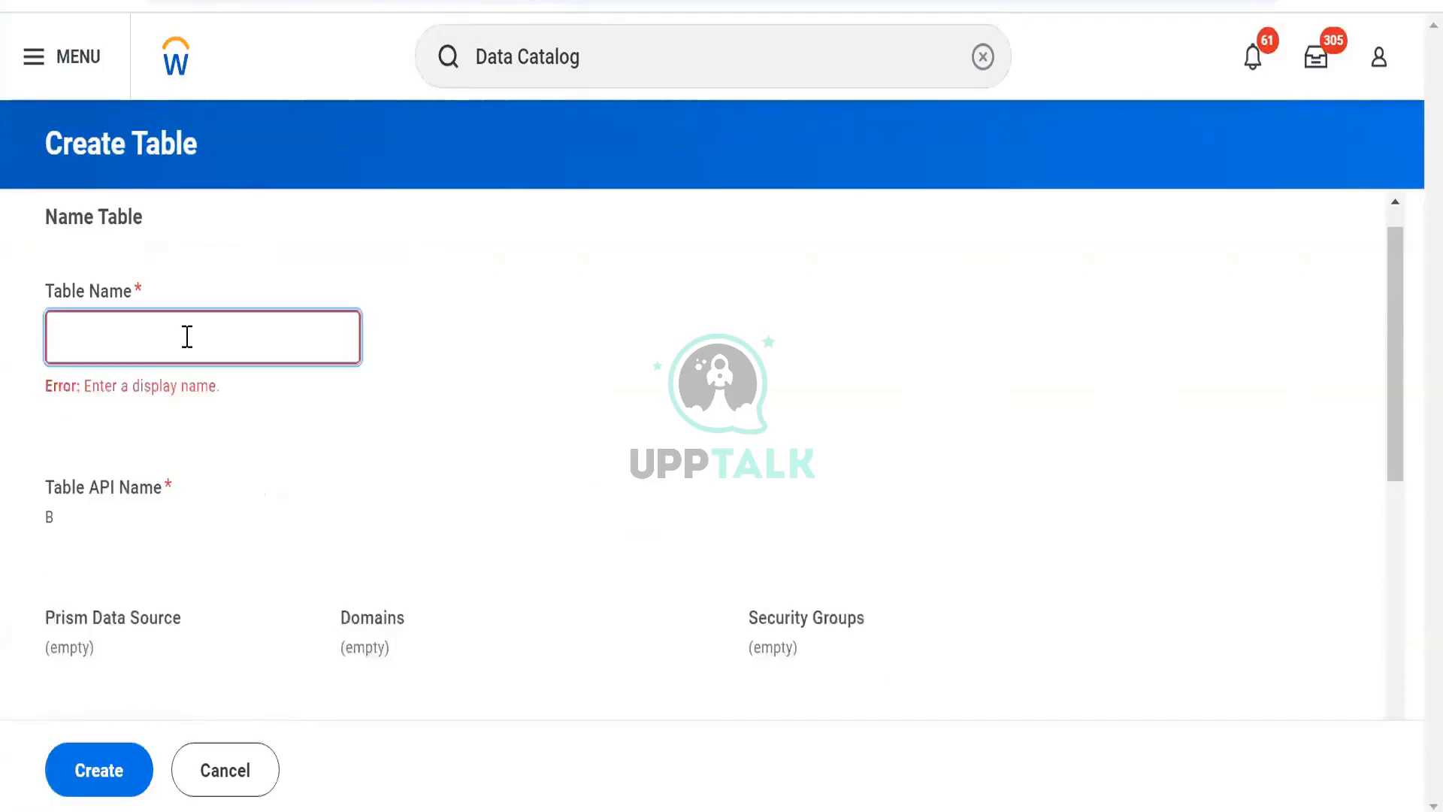
{"action": "type", "text": "TBL"}
{"action": "scroll", "coordinate": [188, 539], "scroll_direction": "down", "scroll_amount": 5}
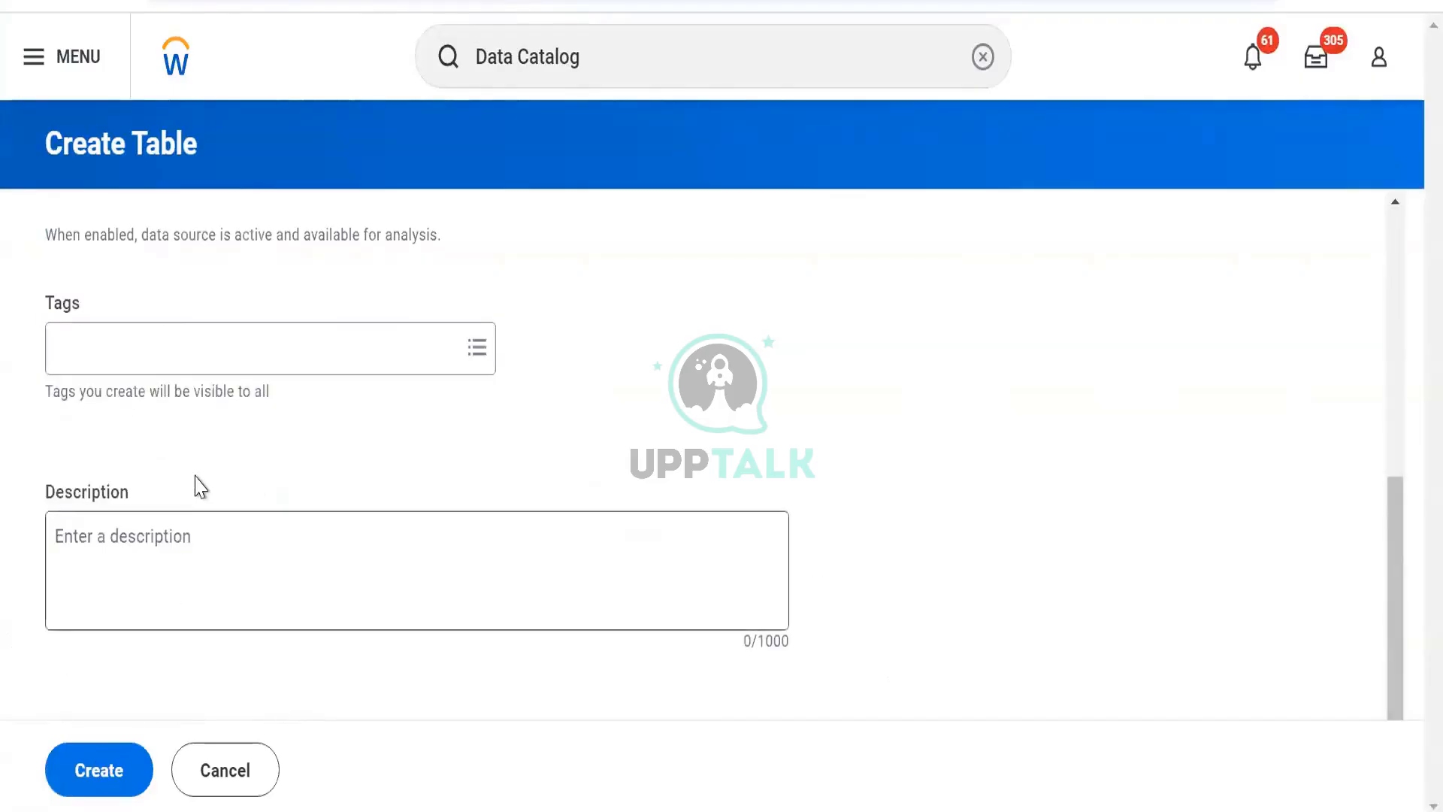
{"action": "scroll", "coordinate": [193, 483], "scroll_direction": "up", "scroll_amount": 7}
{"action": "scroll", "coordinate": [155, 483], "scroll_direction": "down", "scroll_amount": 5}
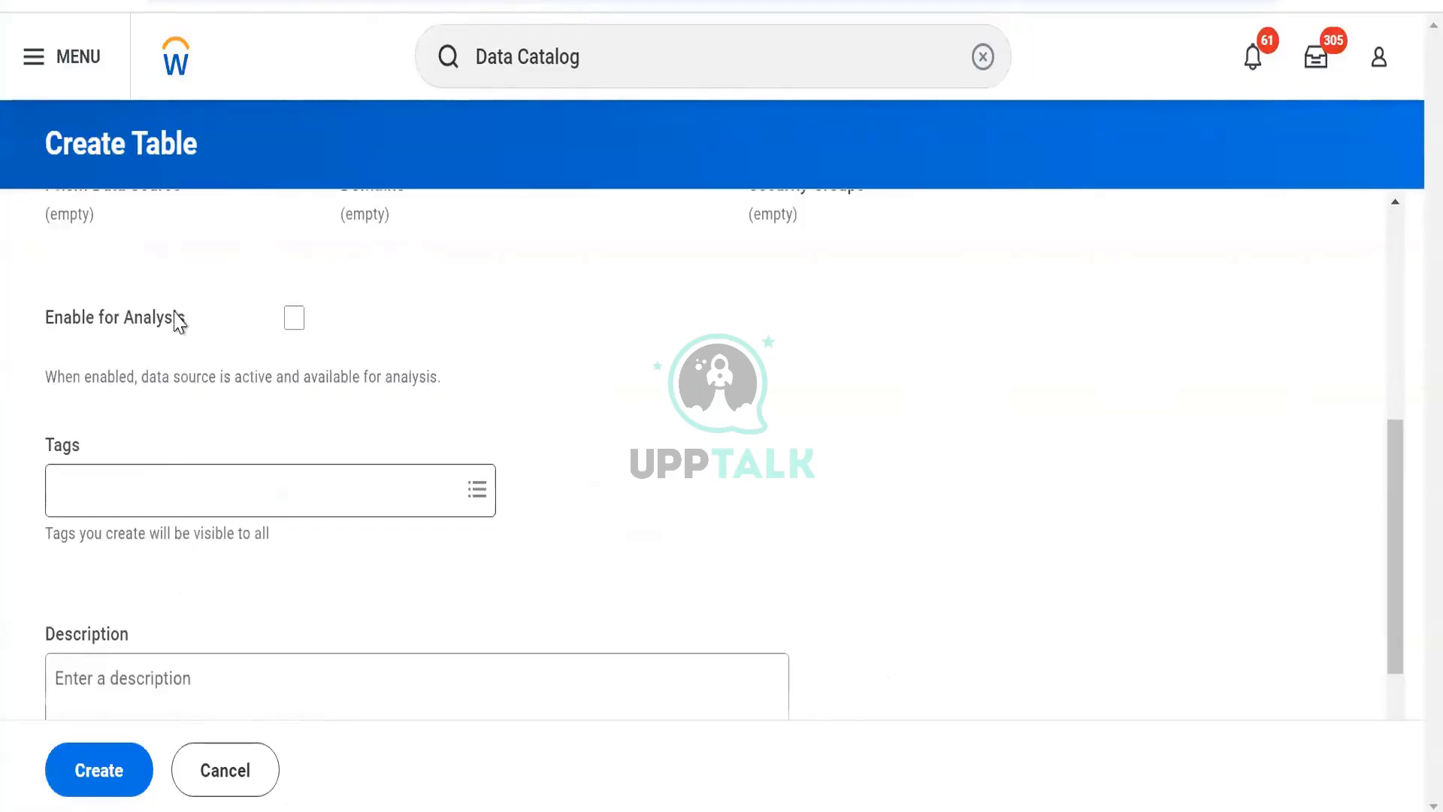
{"action": "scroll", "coordinate": [177, 315], "scroll_direction": "up", "scroll_amount": 5}
{"action": "left_click", "coordinate": [172, 357]}
{"action": "type", "text": "Test"}
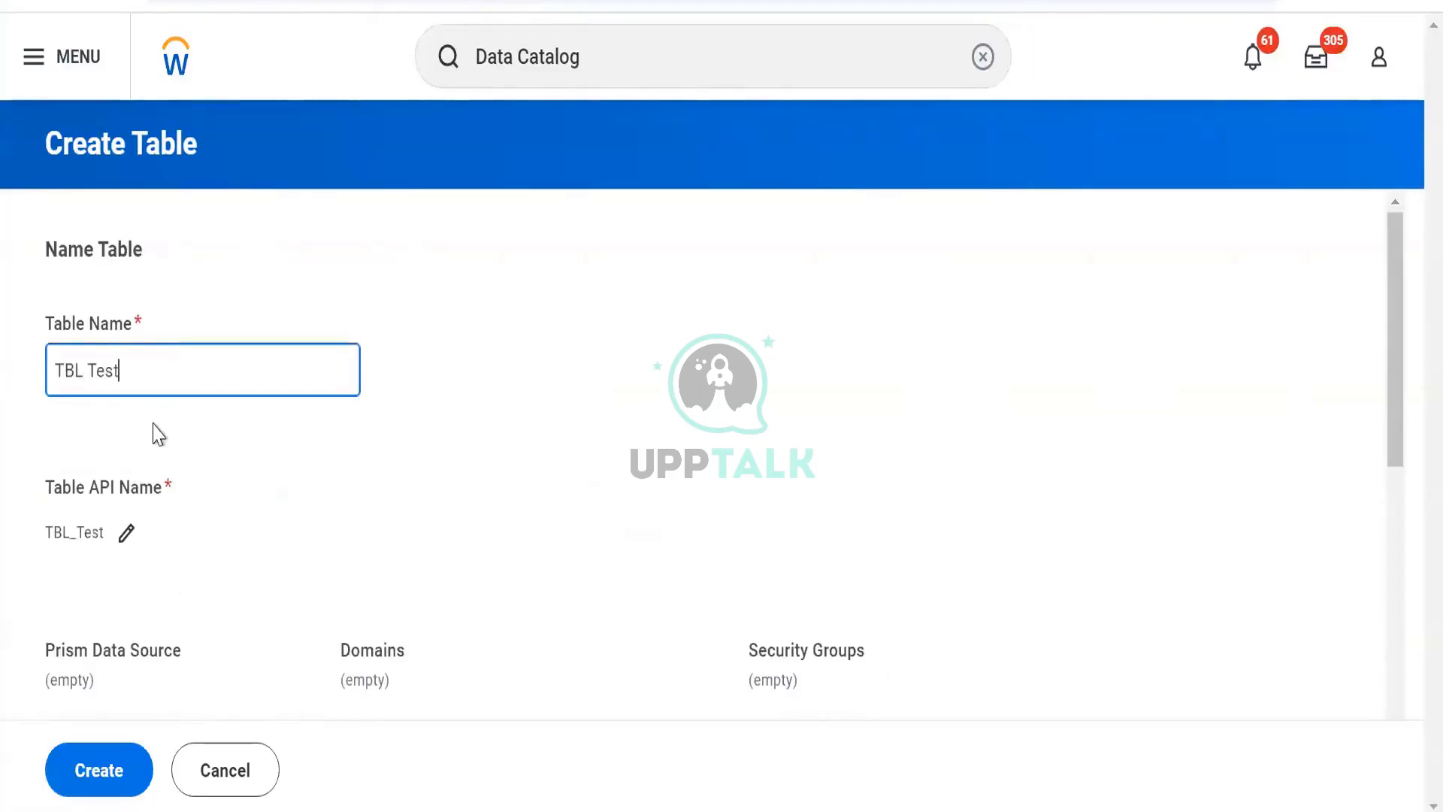
- Tag the table with Personal Data and continue to the schema source selection
{"action": "scroll", "coordinate": [138, 284], "scroll_direction": "down", "scroll_amount": 5}
{"action": "left_click", "coordinate": [162, 430]}
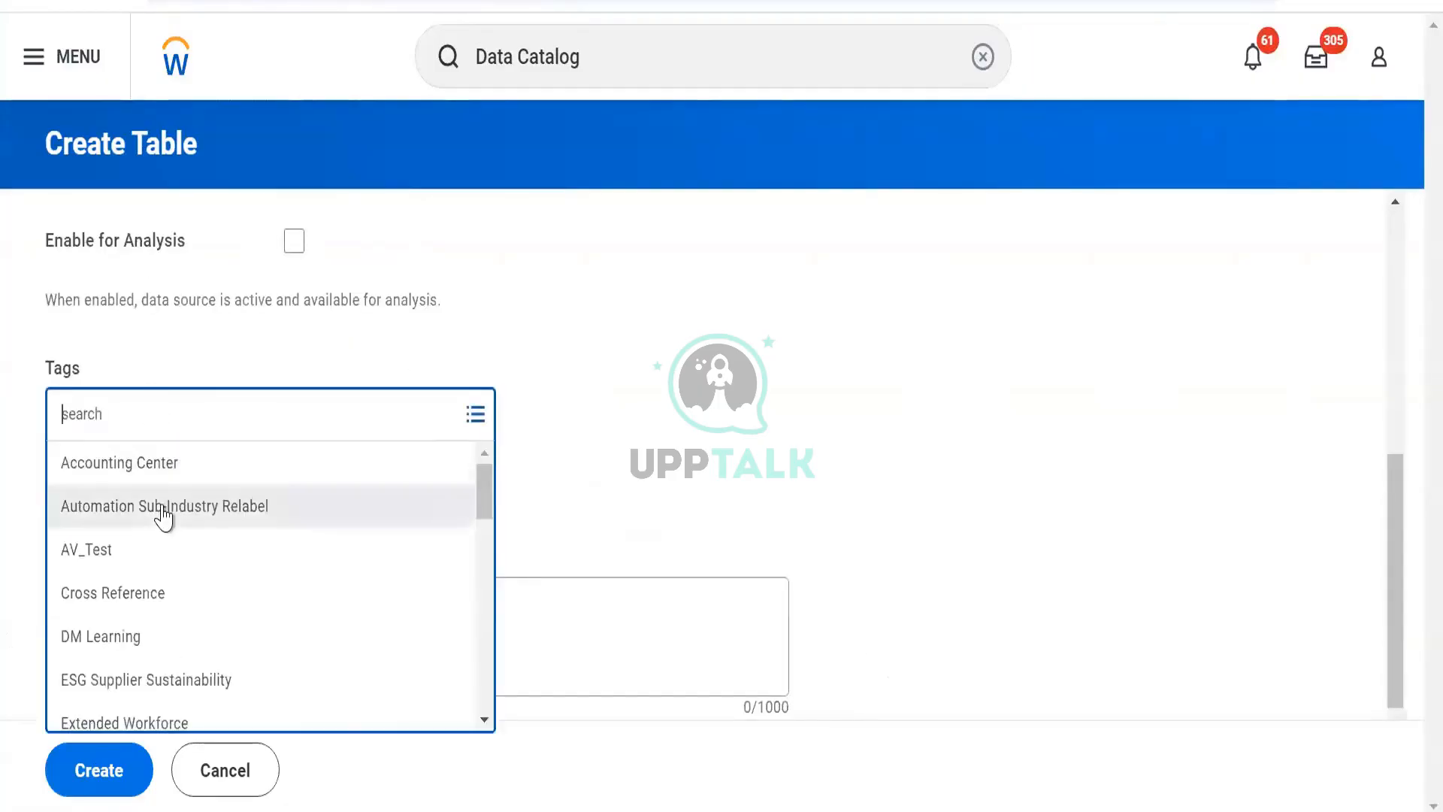
{"action": "type", "text": "pers"}
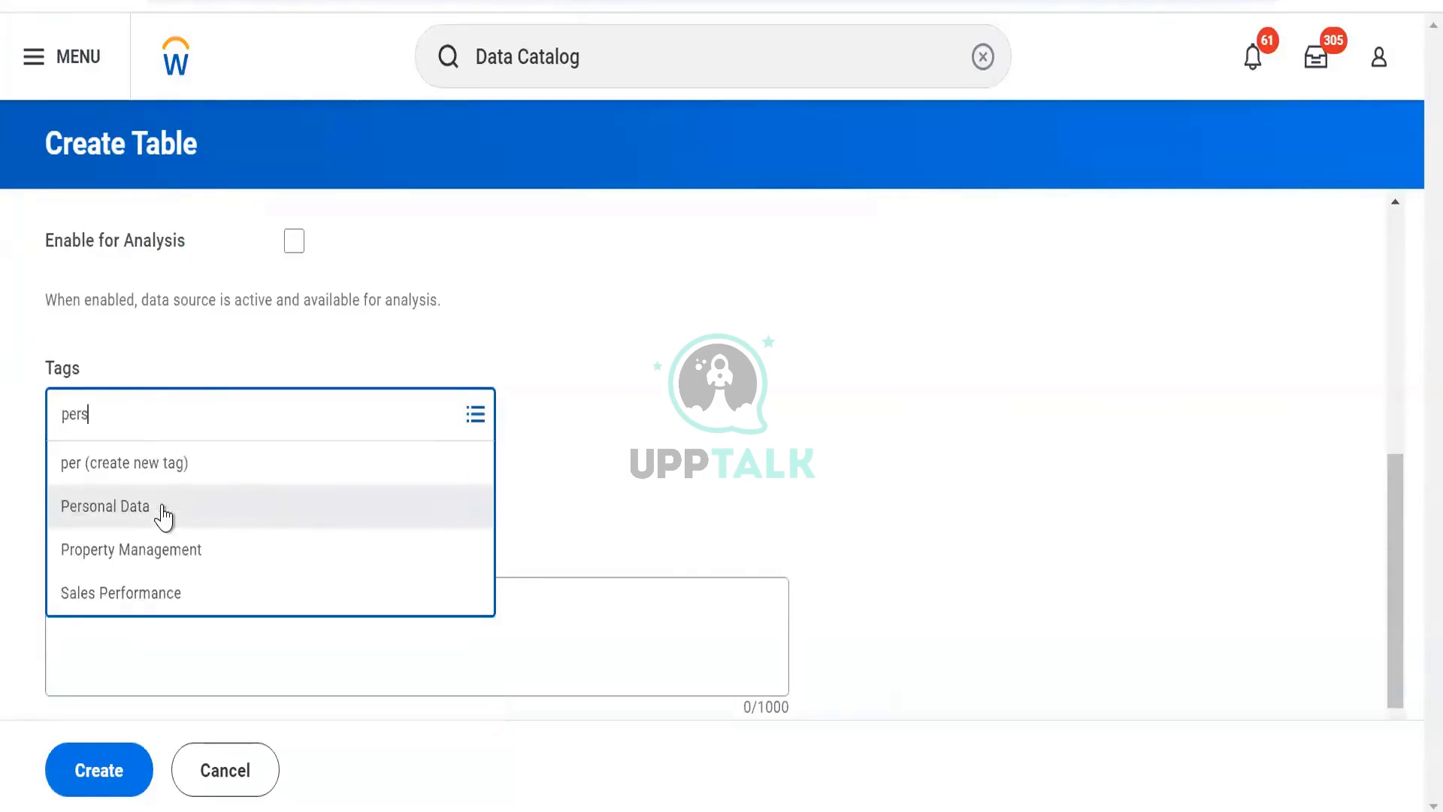
{"action": "left_click", "coordinate": [163, 517]}
{"action": "left_click", "coordinate": [124, 779]}
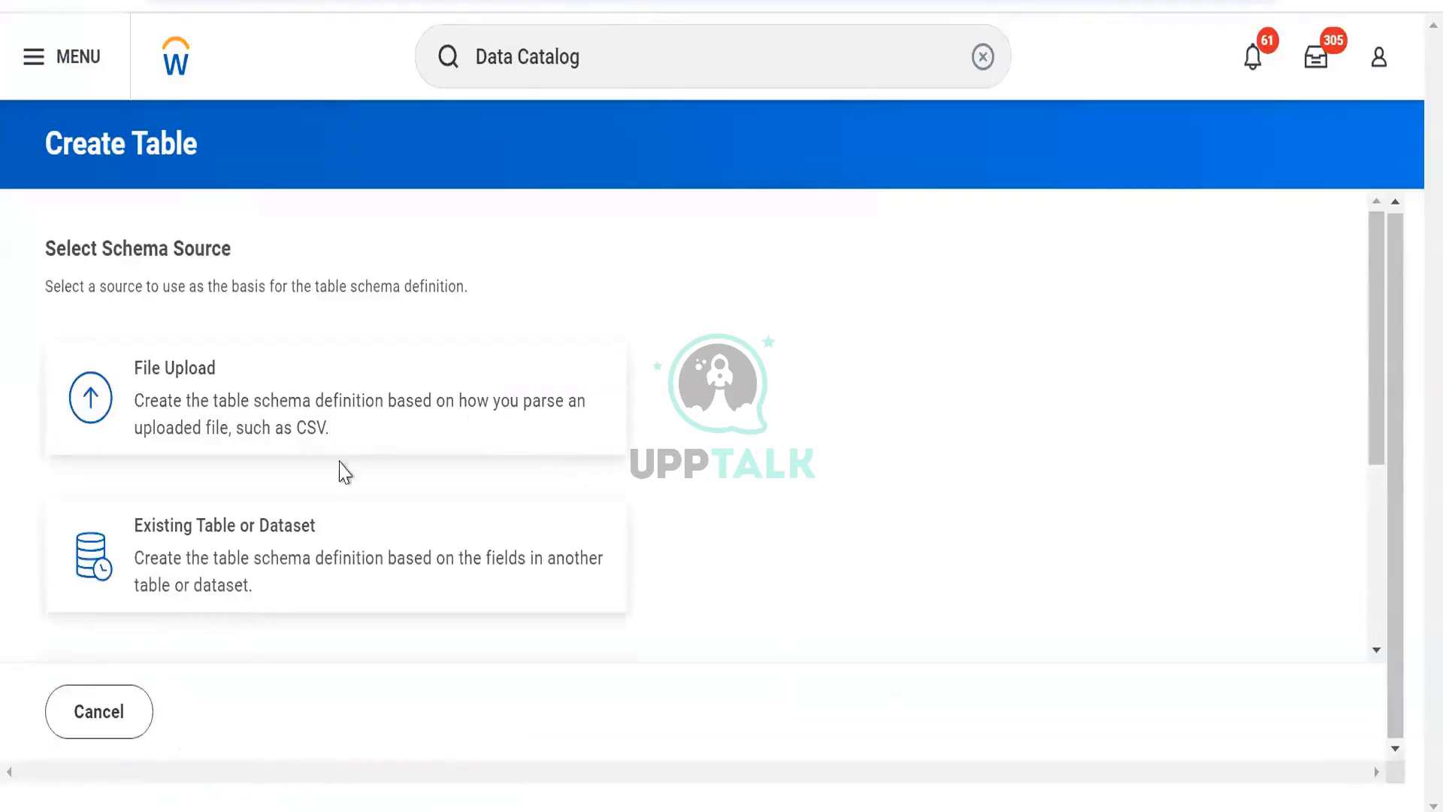
- Review the available schema source options for the new table
{"action": "scroll", "coordinate": [342, 472], "scroll_direction": "down", "scroll_amount": 2}
{"action": "scroll", "coordinate": [315, 508], "scroll_direction": "up", "scroll_amount": 2}
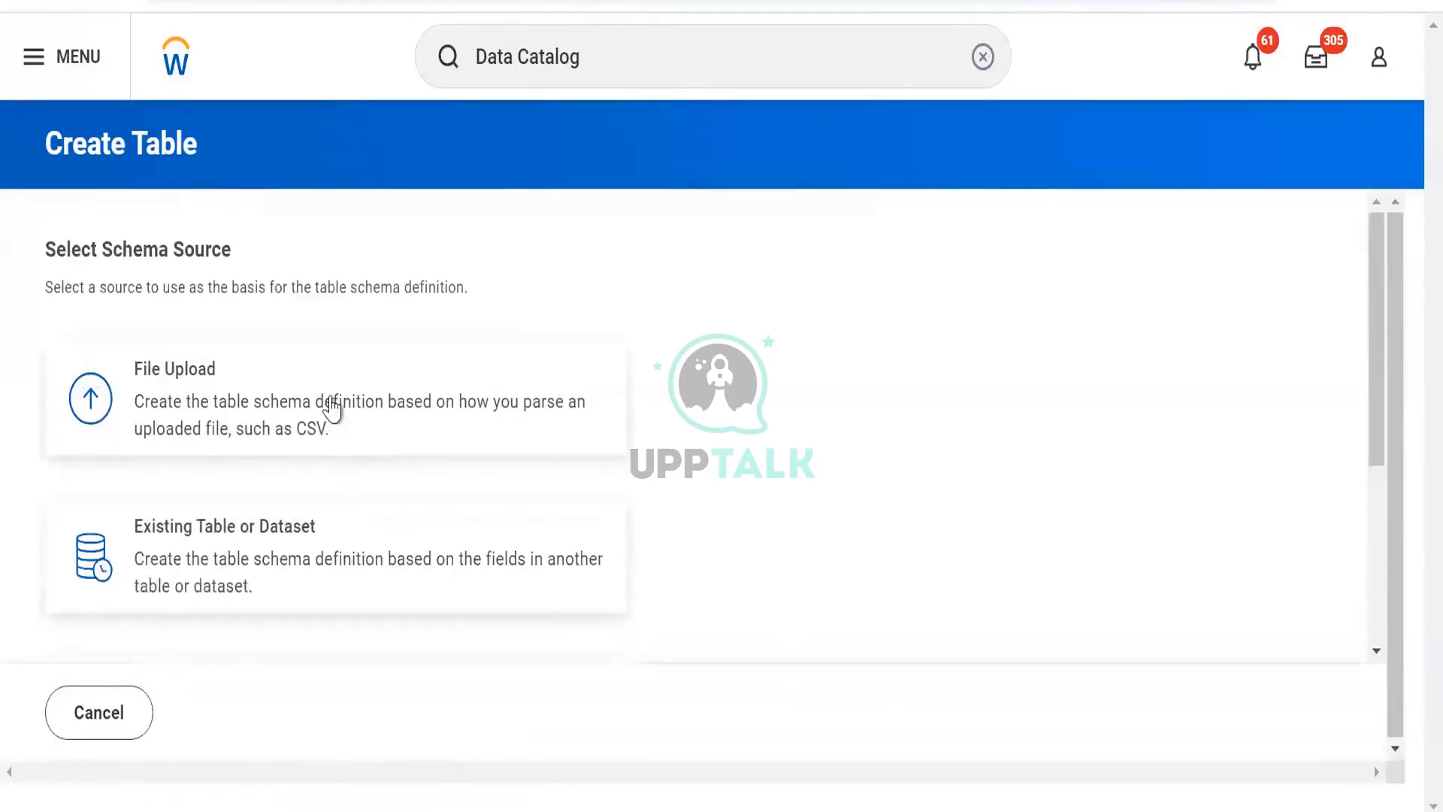
{"action": "left_click", "coordinate": [368, 430]}
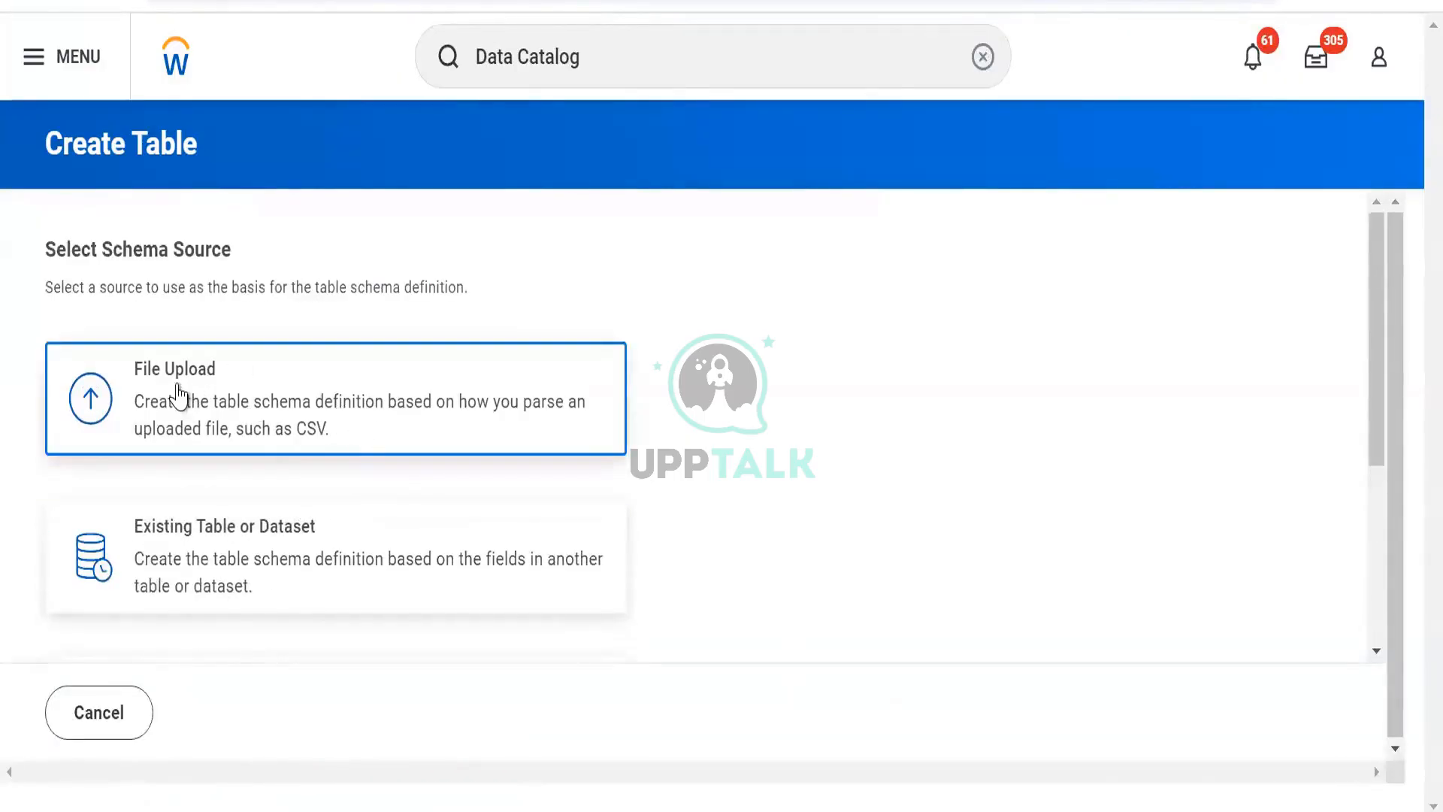
{"action": "scroll", "coordinate": [226, 402], "scroll_direction": "down", "scroll_amount": 2}
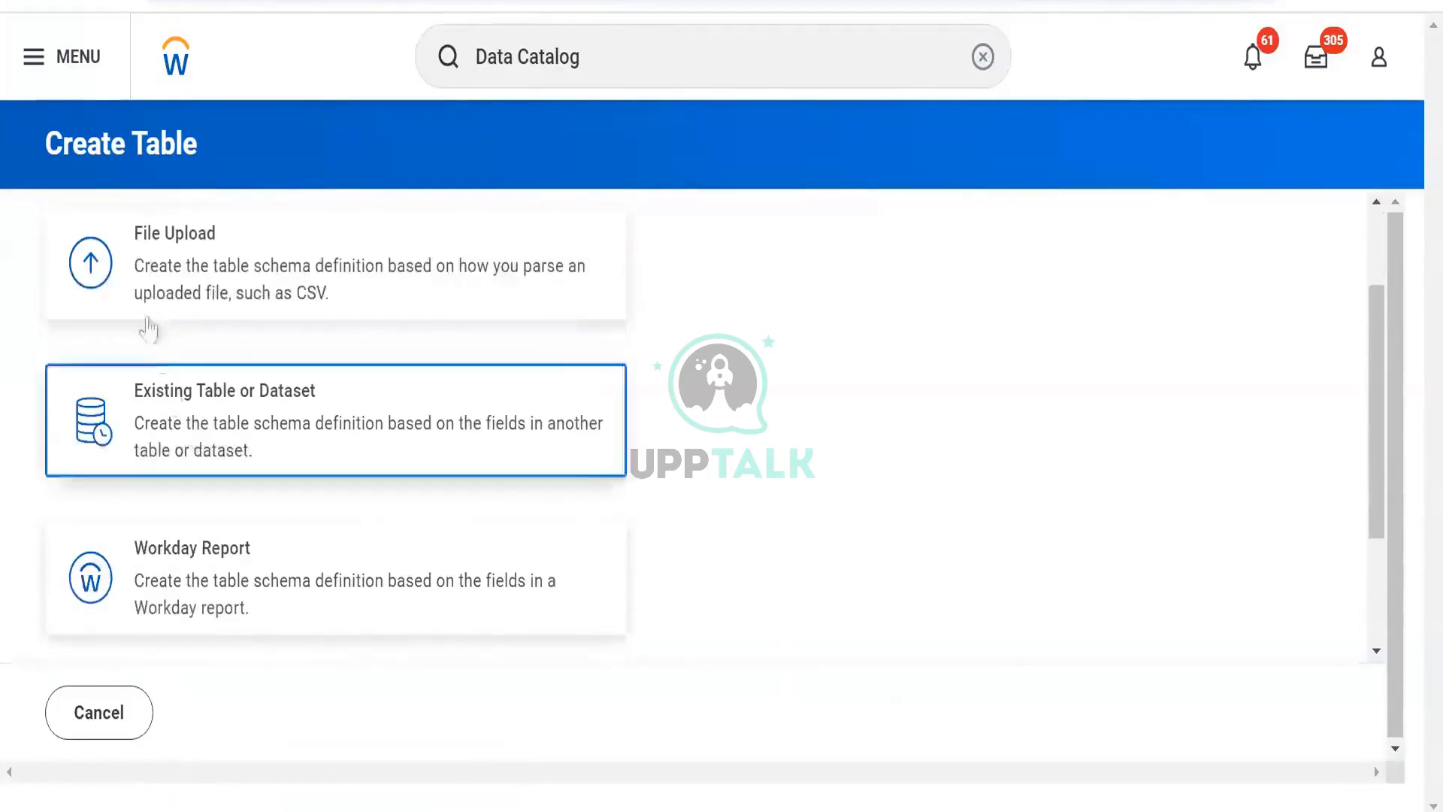
{"action": "left_click", "coordinate": [203, 402]}
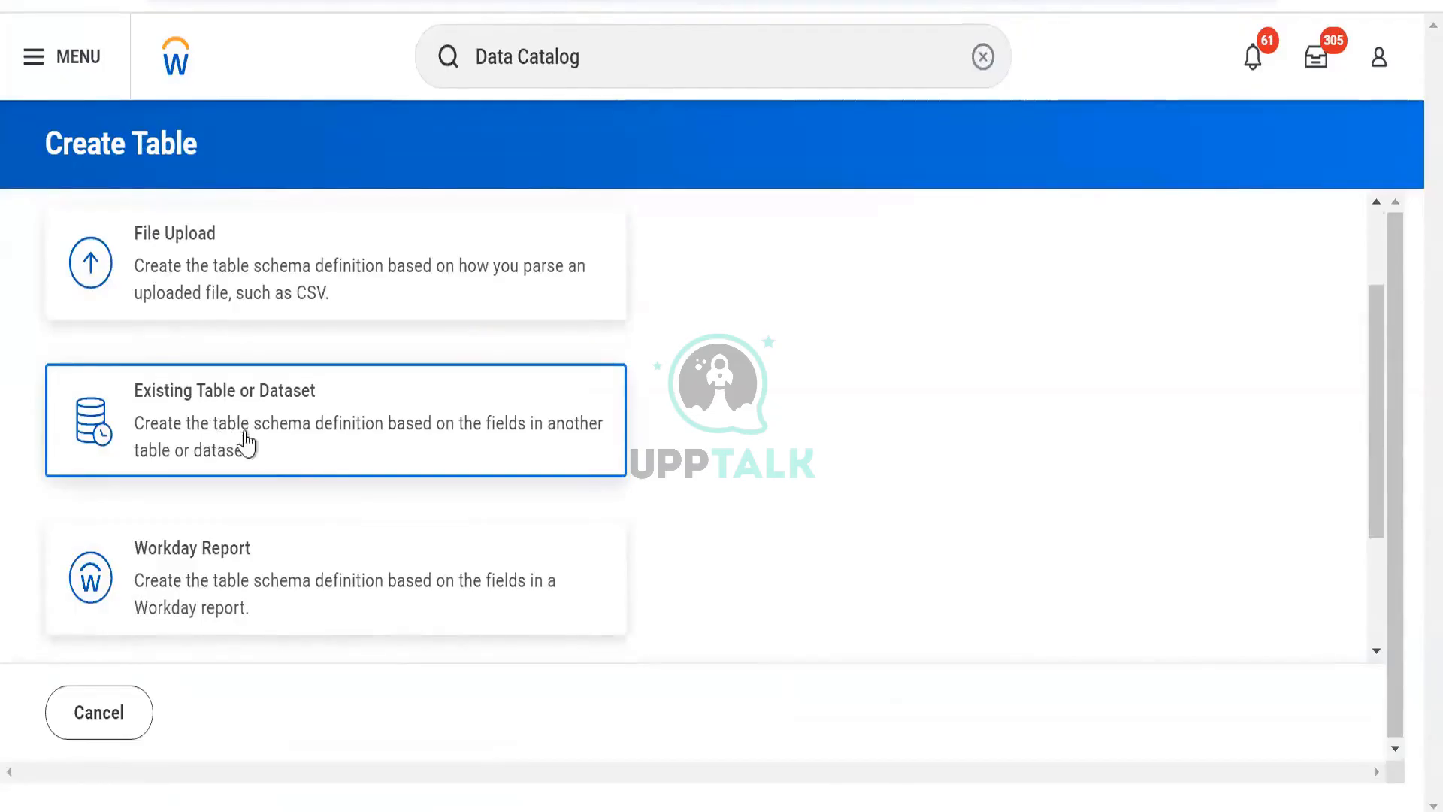
{"action": "scroll", "coordinate": [259, 501], "scroll_direction": "down", "scroll_amount": 2}
{"action": "left_click", "coordinate": [250, 496]}
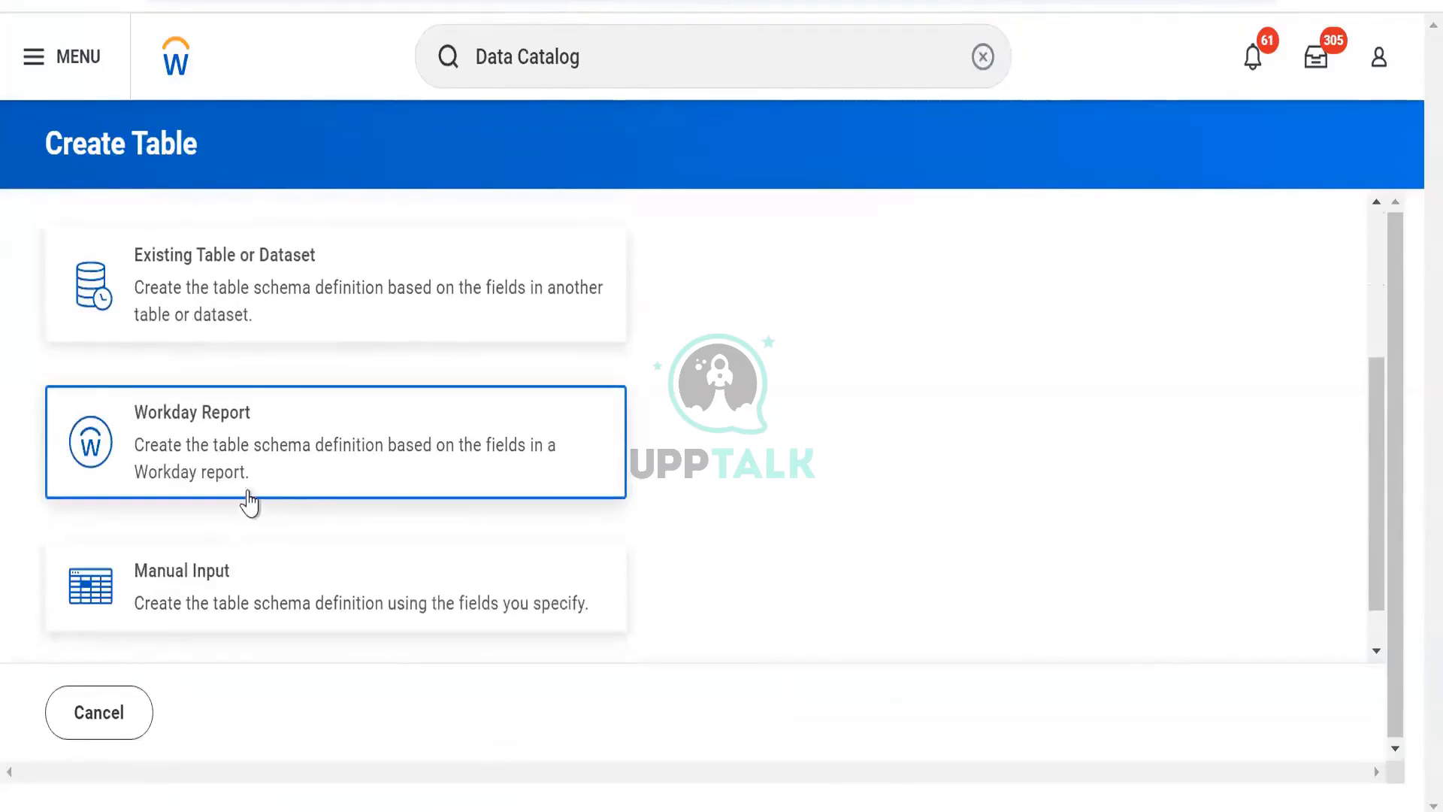
{"action": "left_click", "coordinate": [308, 582]}
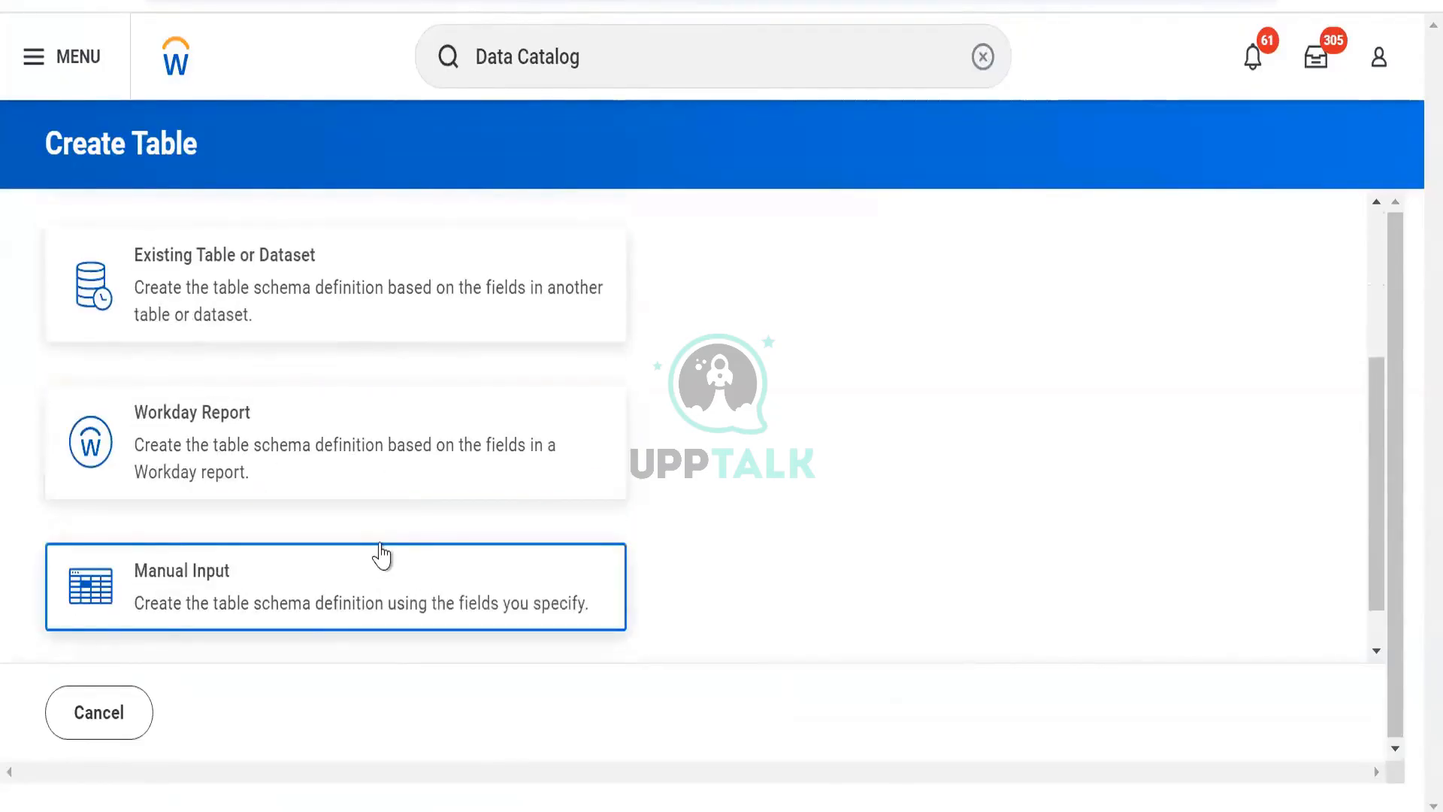
{"action": "scroll", "coordinate": [381, 556], "scroll_direction": "up", "scroll_amount": 2}
{"action": "left_click", "coordinate": [371, 569]}
{"action": "left_click", "coordinate": [353, 458]}
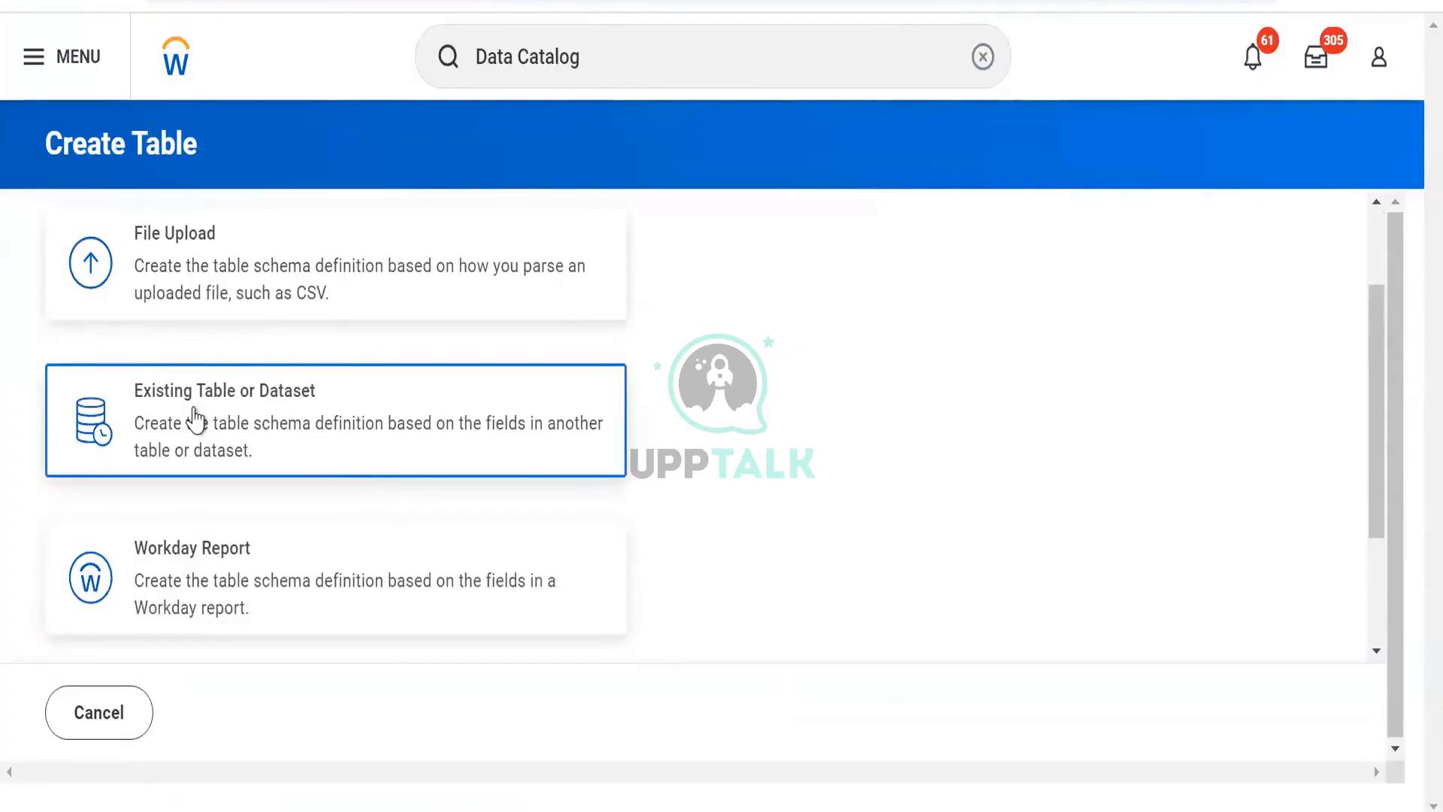
{"action": "scroll", "coordinate": [283, 414], "scroll_direction": "up", "scroll_amount": 2}
{"action": "left_click", "coordinate": [282, 413]}
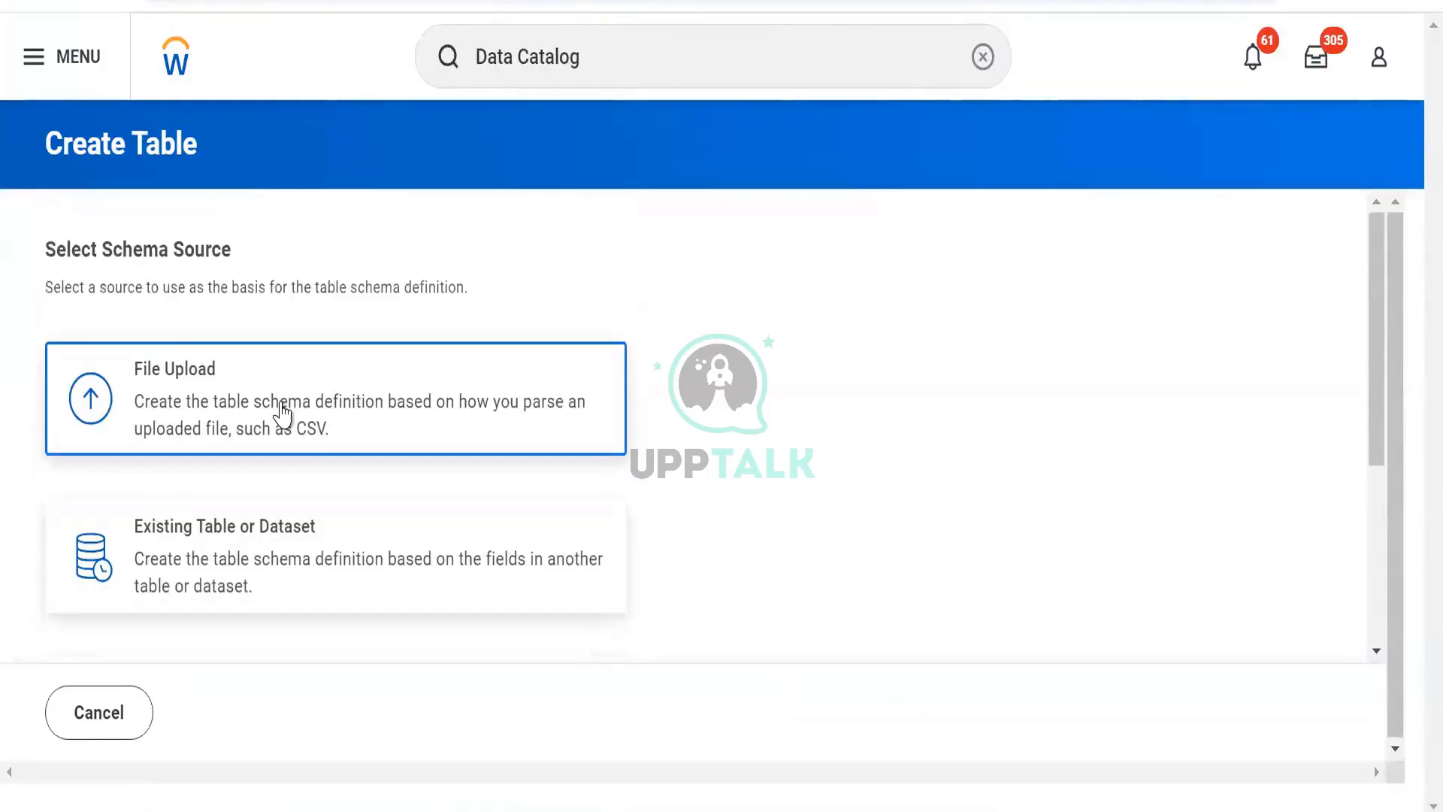
{"action": "left_click", "coordinate": [260, 532]}
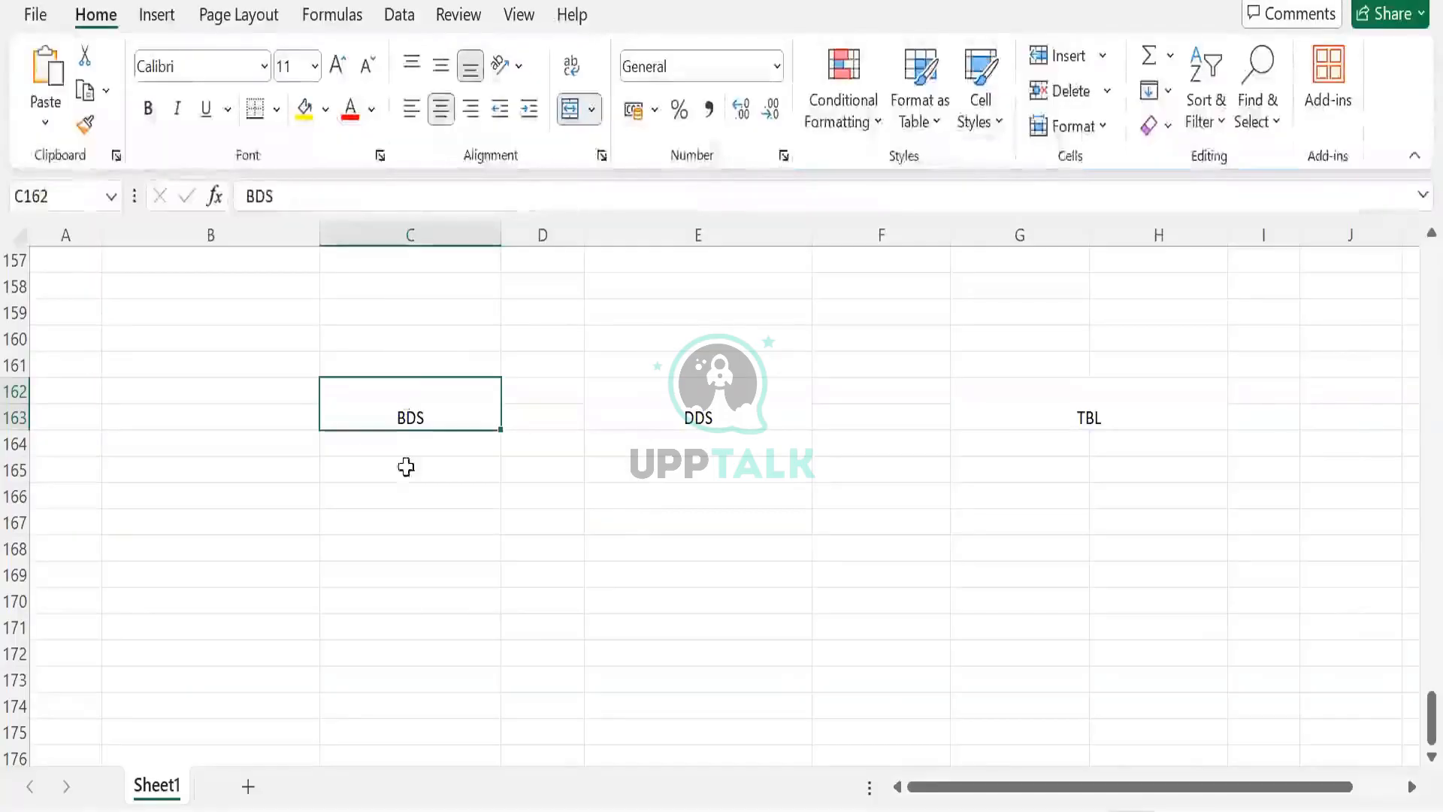
- Switch to Excel and enter Worker under the BDS heading
{"action": "left_click", "coordinate": [406, 466]}
{"action": "type", "text": "wpr"}
{"action": "key", "text": "BackSpace"}
{"action": "key", "text": "BackSpace"}
{"action": "key", "text": "BackSpace"}
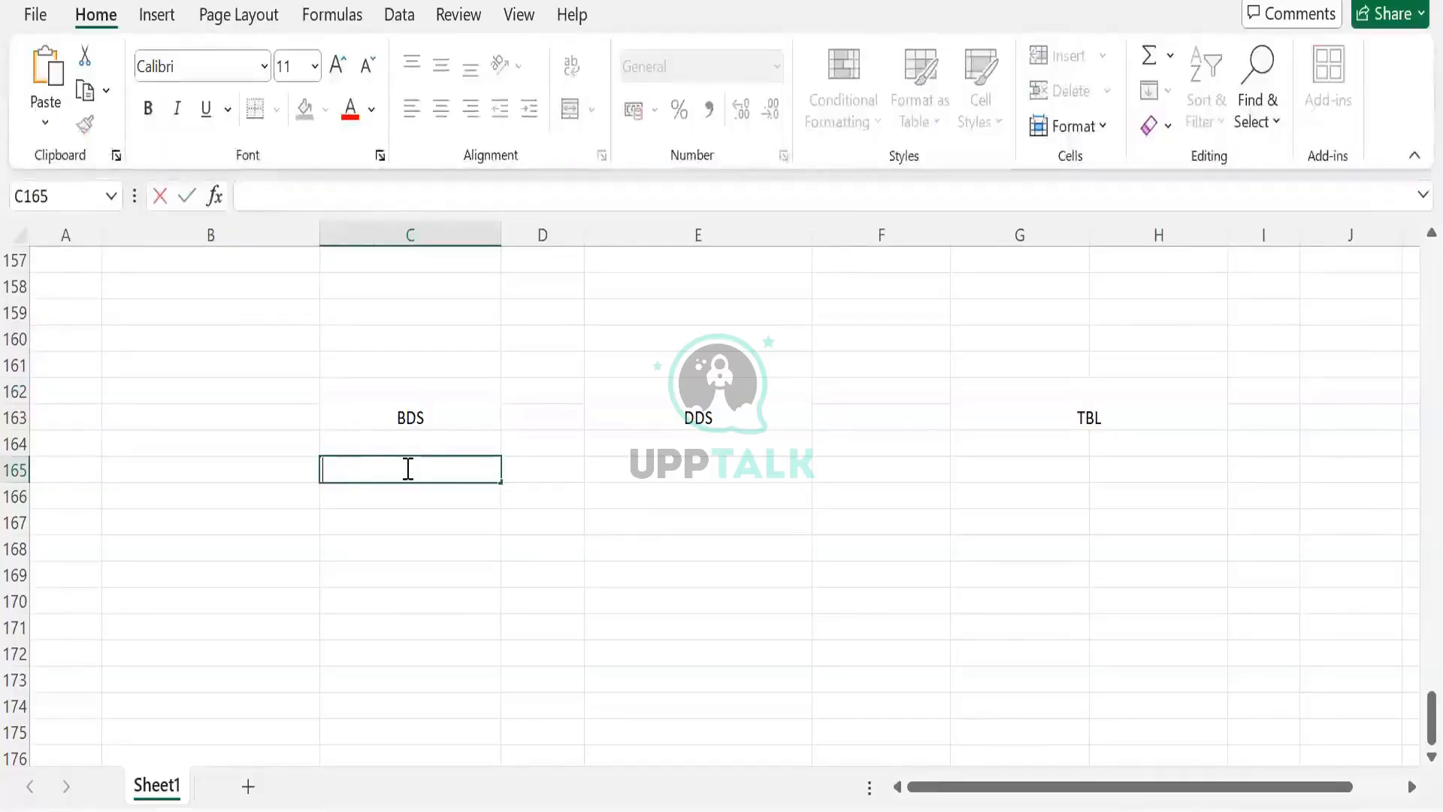
{"action": "type", "text": "orker"}
{"action": "type", "text": "Worker"}
{"action": "key", "text": "Return"}
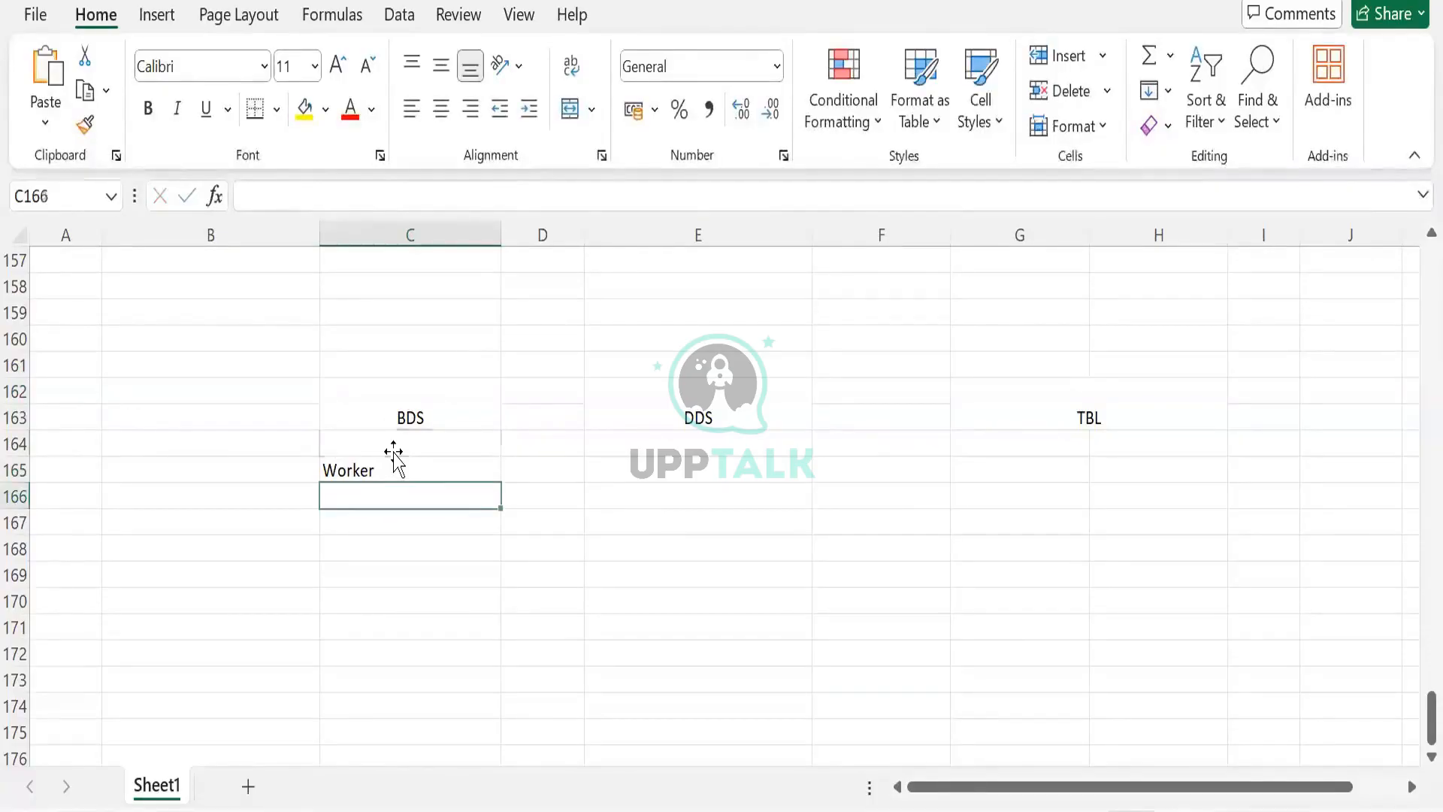
- Shift Worker down one row and enter Employee ID above it in the BDS column
{"action": "left_click", "coordinate": [393, 452]}
{"action": "key", "text": "Down"}
{"action": "key", "text": "ctrl+c"}
{"action": "key", "text": "ctrl+Down"}
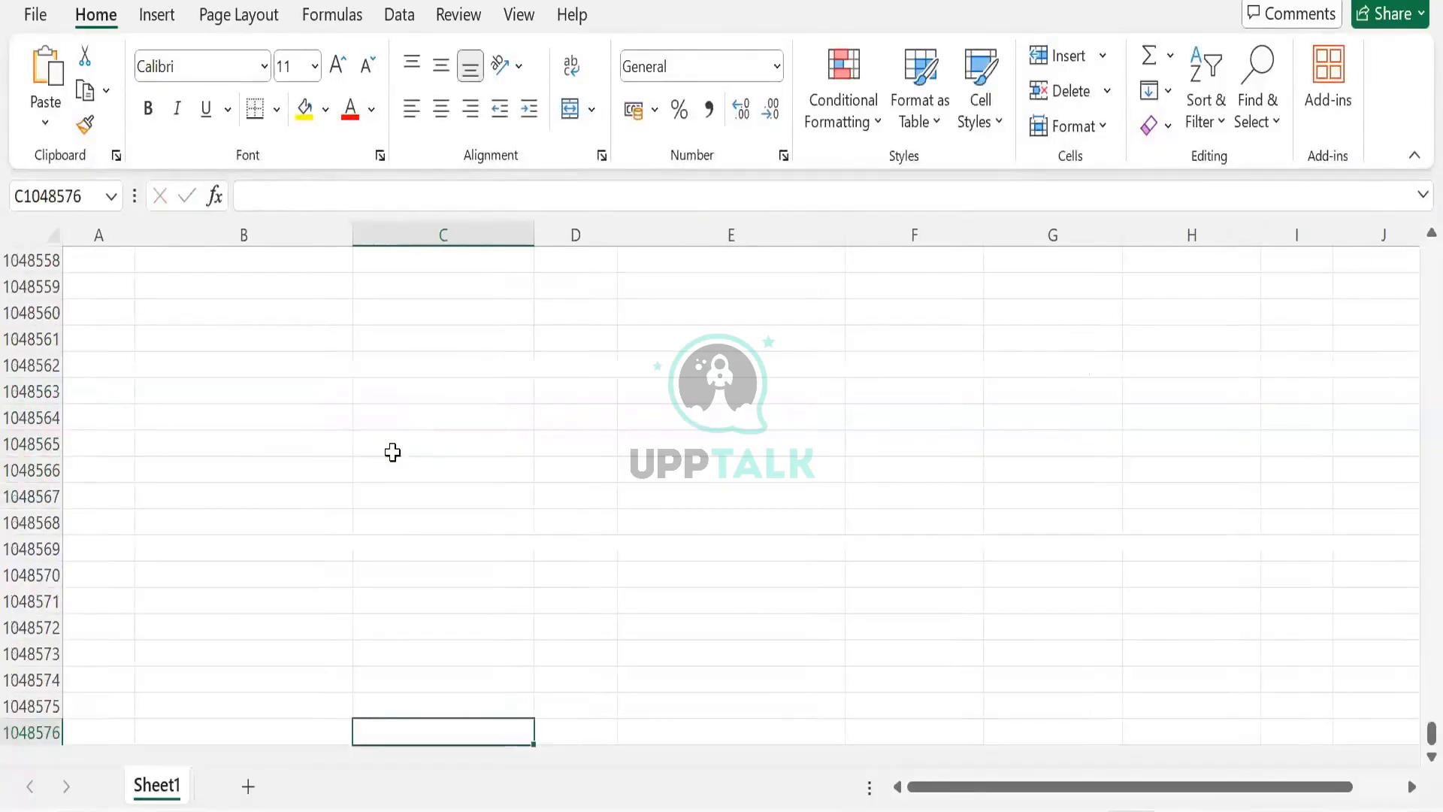
{"action": "key", "text": "ctrl+Up"}
{"action": "key", "text": "Down"}
{"action": "key", "text": "Up"}
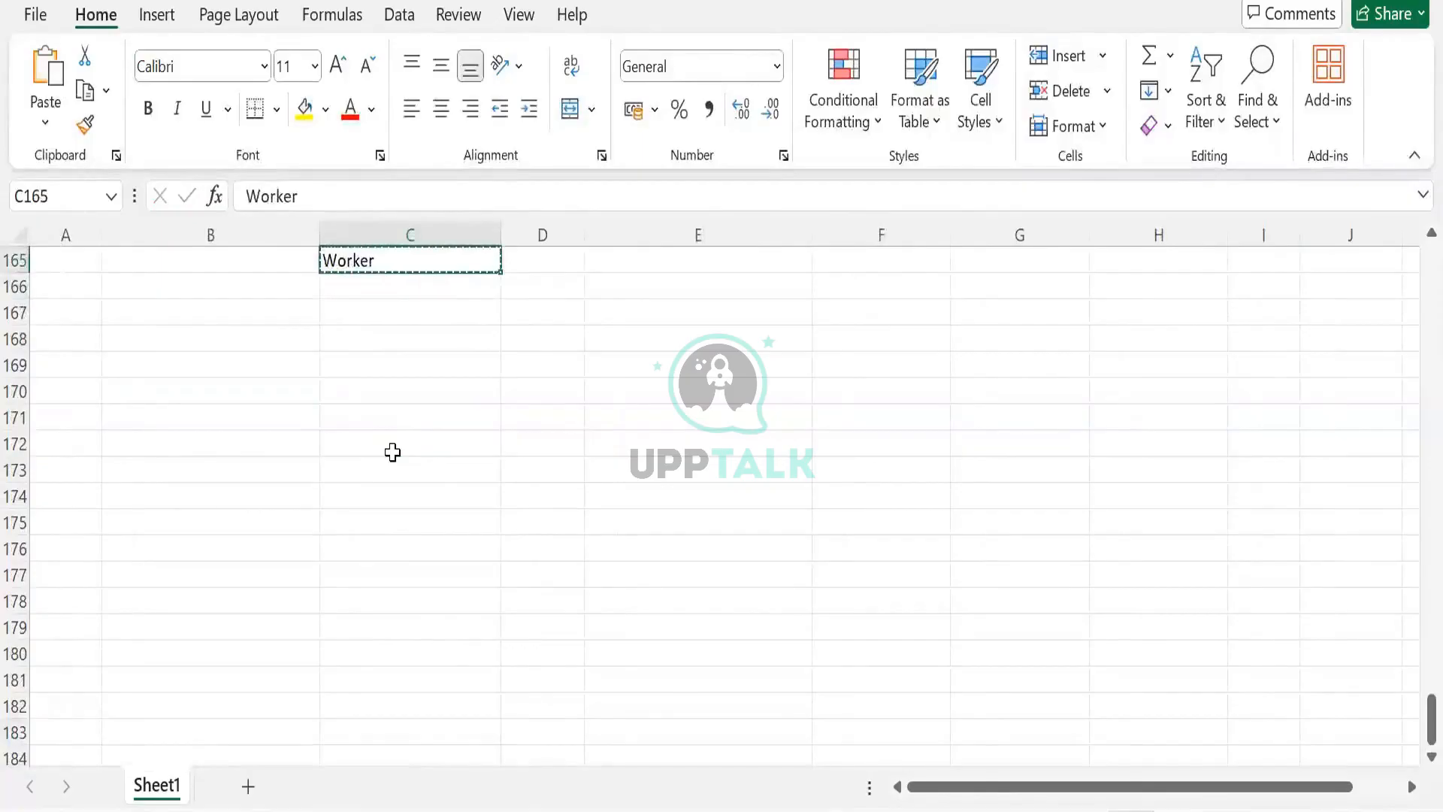
{"action": "scroll", "coordinate": [391, 459], "scroll_direction": "up", "scroll_amount": 6}
{"action": "scroll", "coordinate": [396, 518], "scroll_direction": "up", "scroll_amount": 2}
{"action": "scroll", "coordinate": [397, 519], "scroll_direction": "down", "scroll_amount": 1}
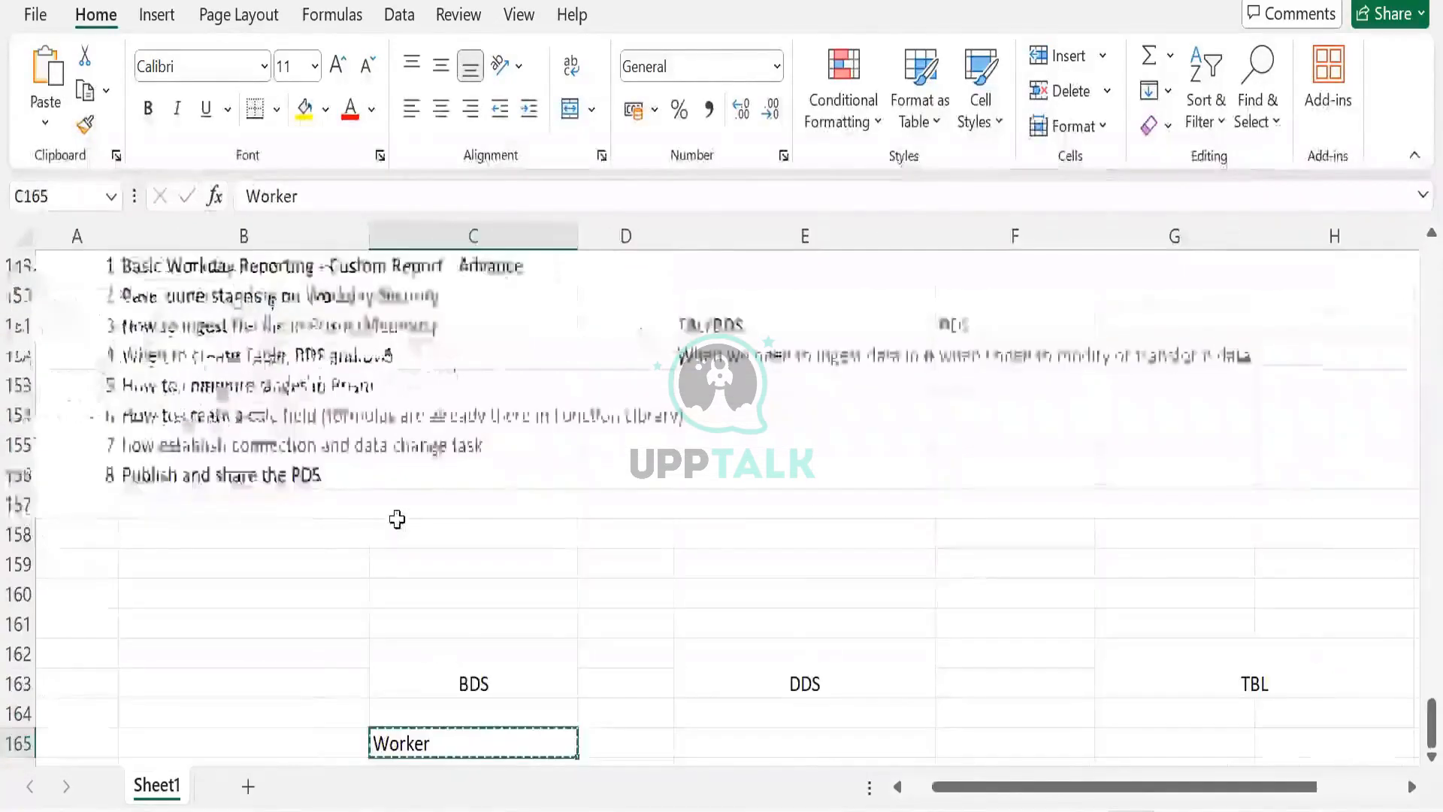
{"action": "scroll", "coordinate": [394, 511], "scroll_direction": "down", "scroll_amount": 1}
{"action": "scroll", "coordinate": [392, 518], "scroll_direction": "down", "scroll_amount": 1}
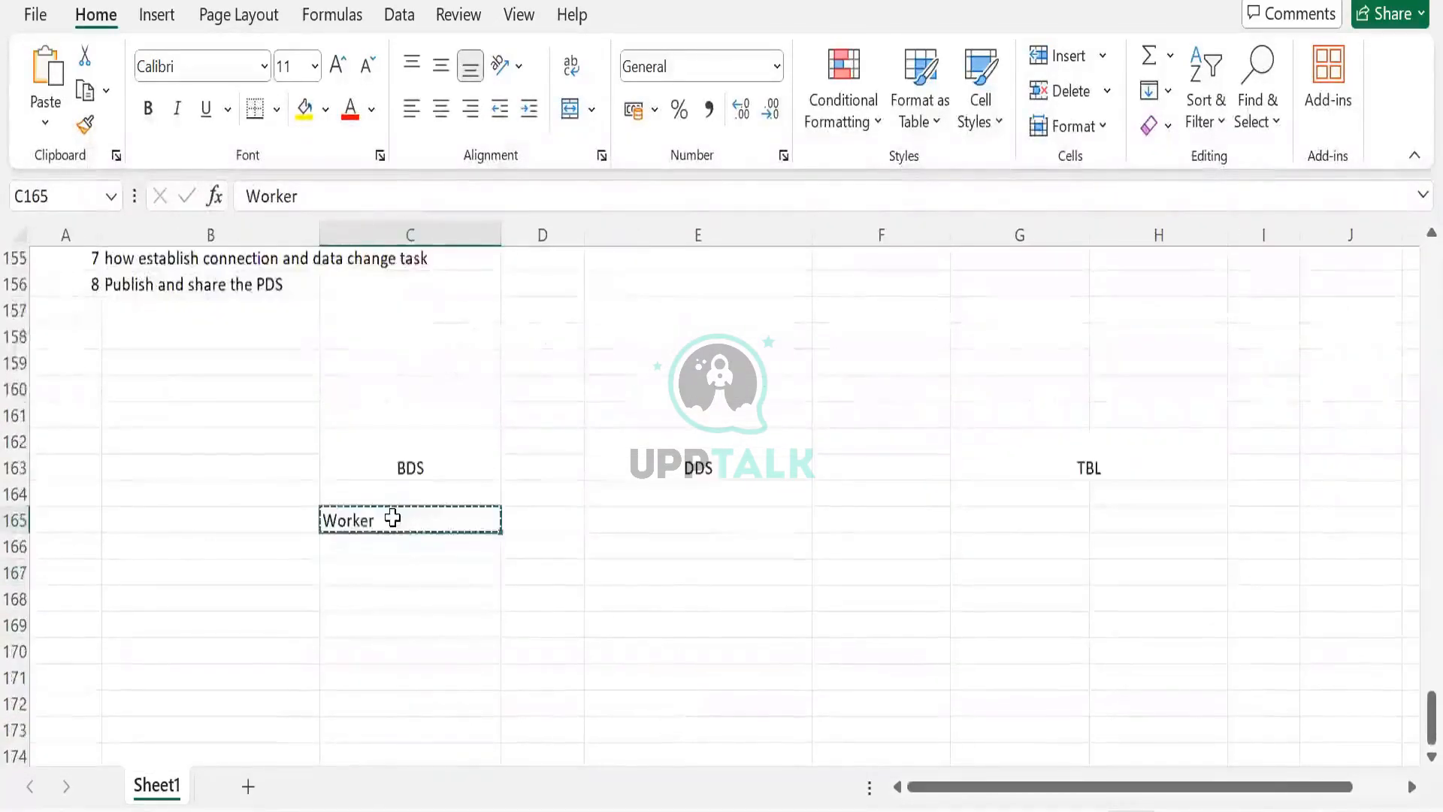
{"action": "scroll", "coordinate": [392, 518], "scroll_direction": "down", "scroll_amount": 1}
{"action": "left_click", "coordinate": [390, 516]}
{"action": "key", "text": "ctrl+v"}
{"action": "left_click", "coordinate": [387, 493]}
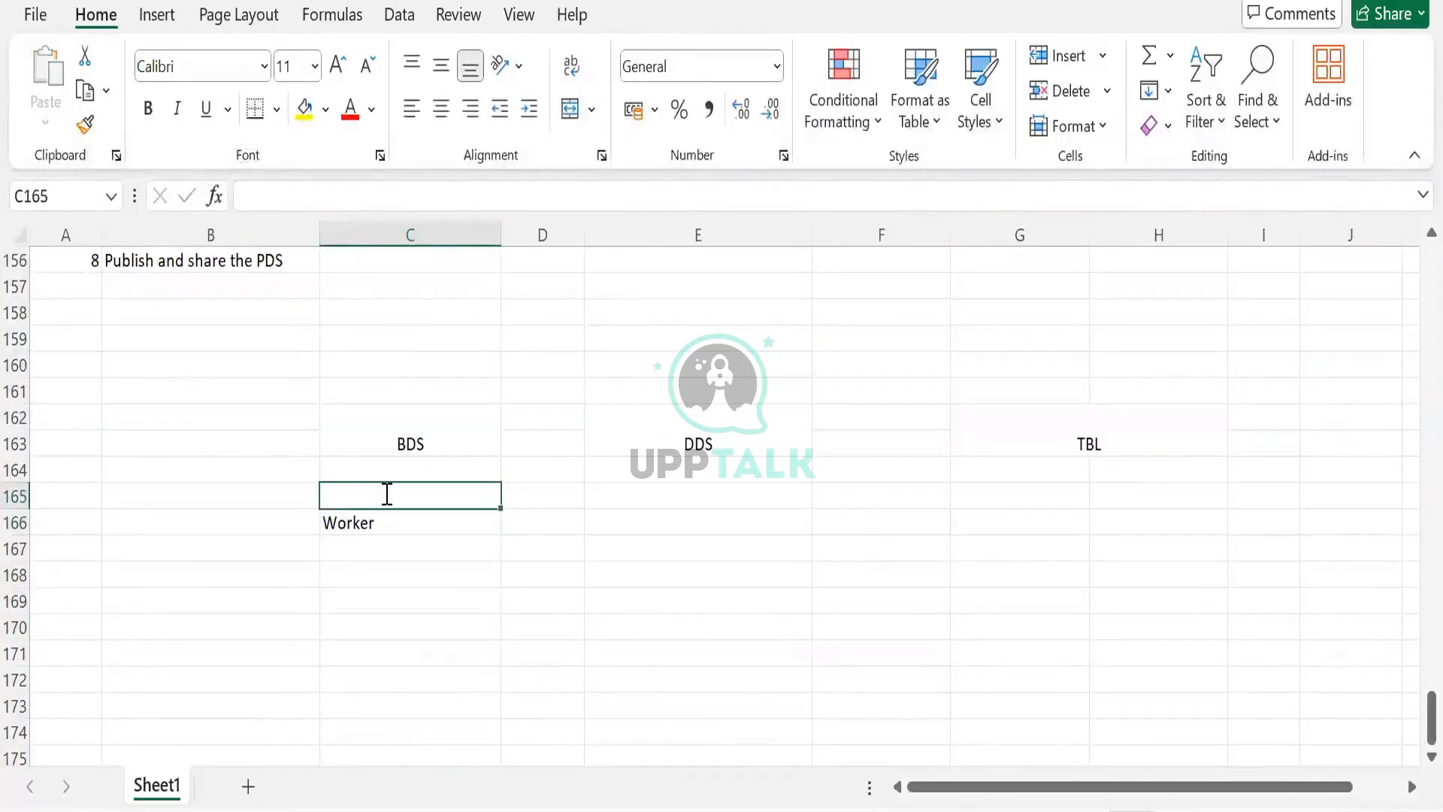
{"action": "type", "text": "Employee ID"}
{"action": "key", "text": "Tab"}
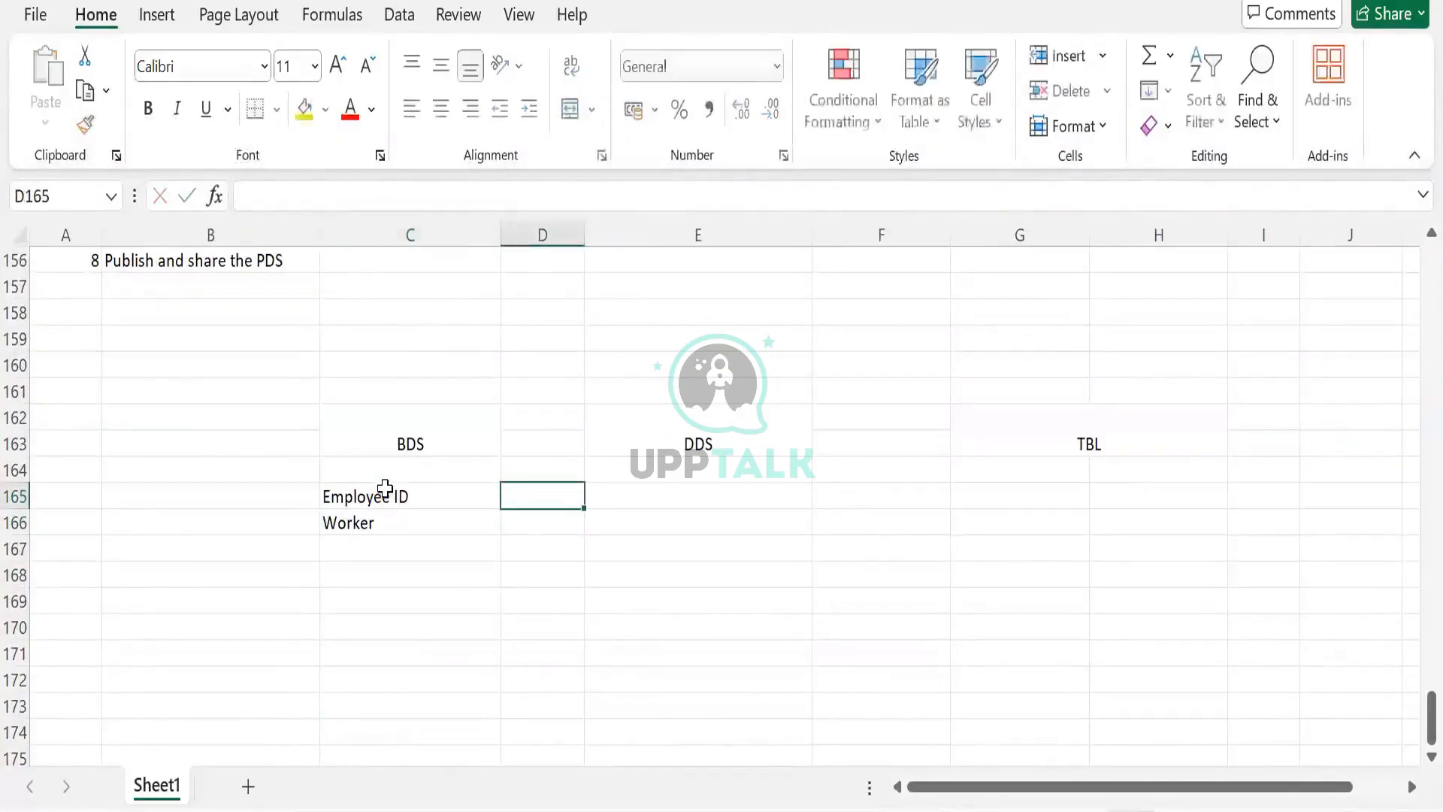
- Enter Country below Worker in the BDS column
{"action": "left_click", "coordinate": [383, 570]}
{"action": "left_click", "coordinate": [387, 546]}
{"action": "type", "text": "Co"}
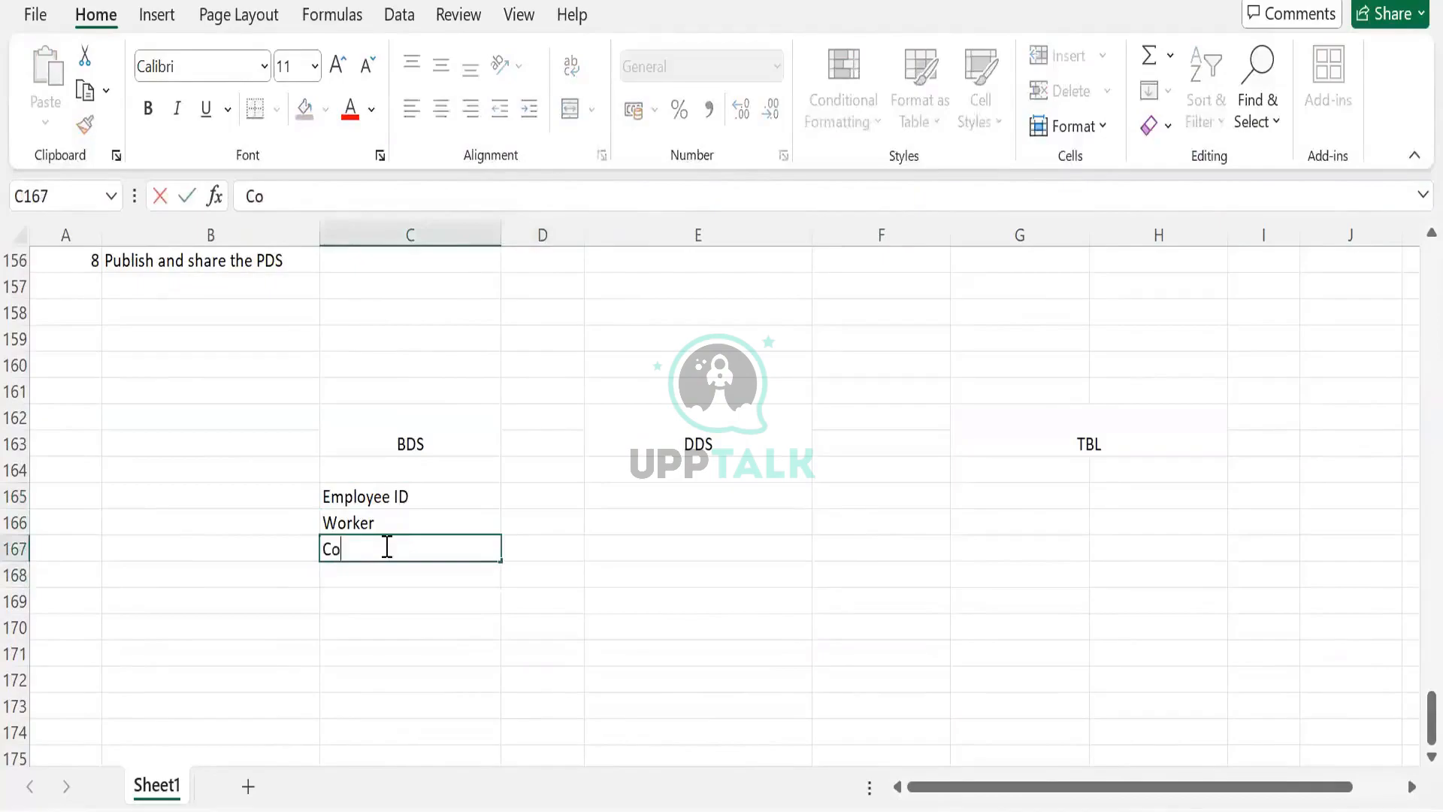
{"action": "type", "text": "untry"}
{"action": "key", "text": "Tab"}
- Copy the three BDS field names into the DDS column
{"action": "left_click_drag", "start_coordinate": [395, 496], "coordinate": [395, 545]}
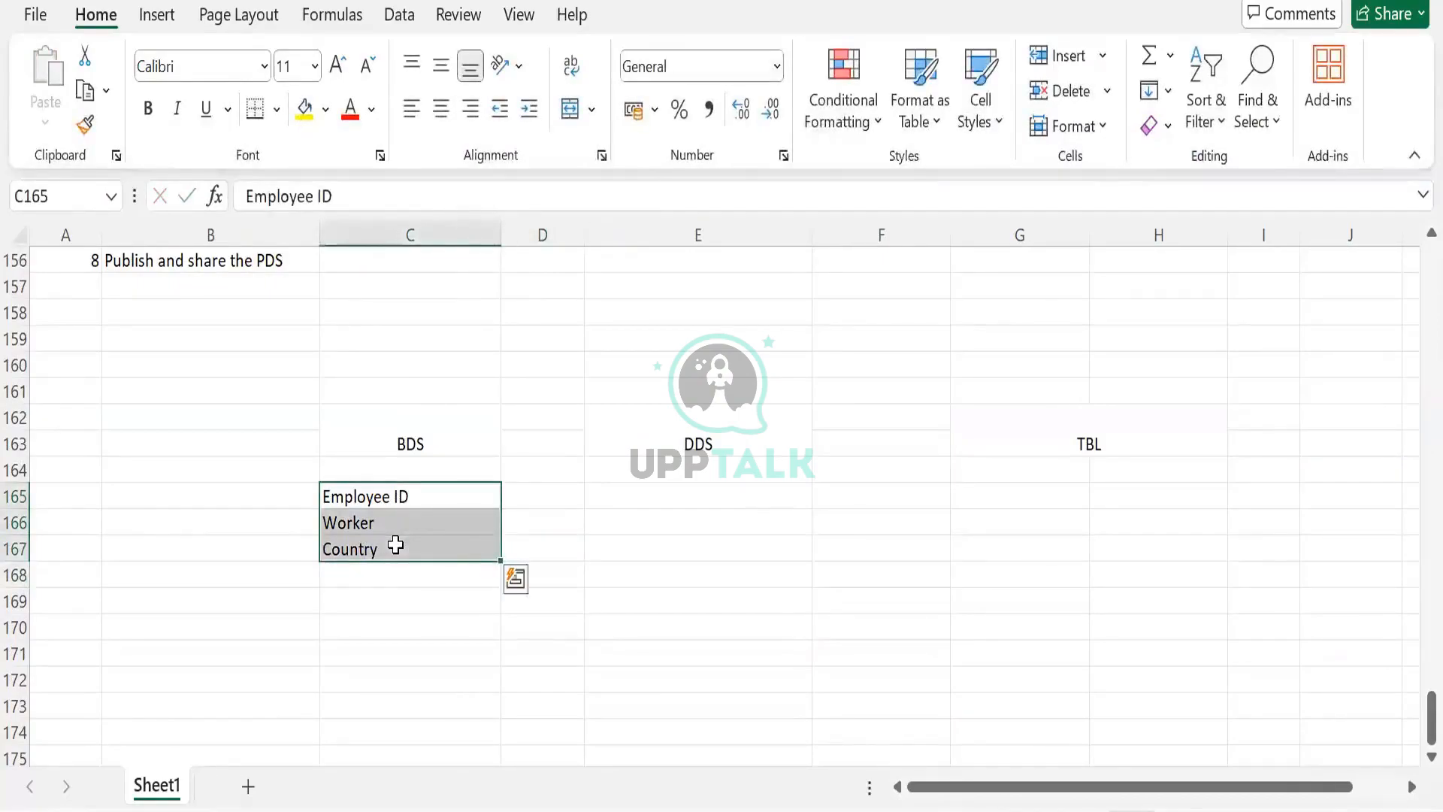
{"action": "key", "text": "ctrl+c"}
{"action": "left_click", "coordinate": [624, 506]}
{"action": "key", "text": "ctrl+v"}
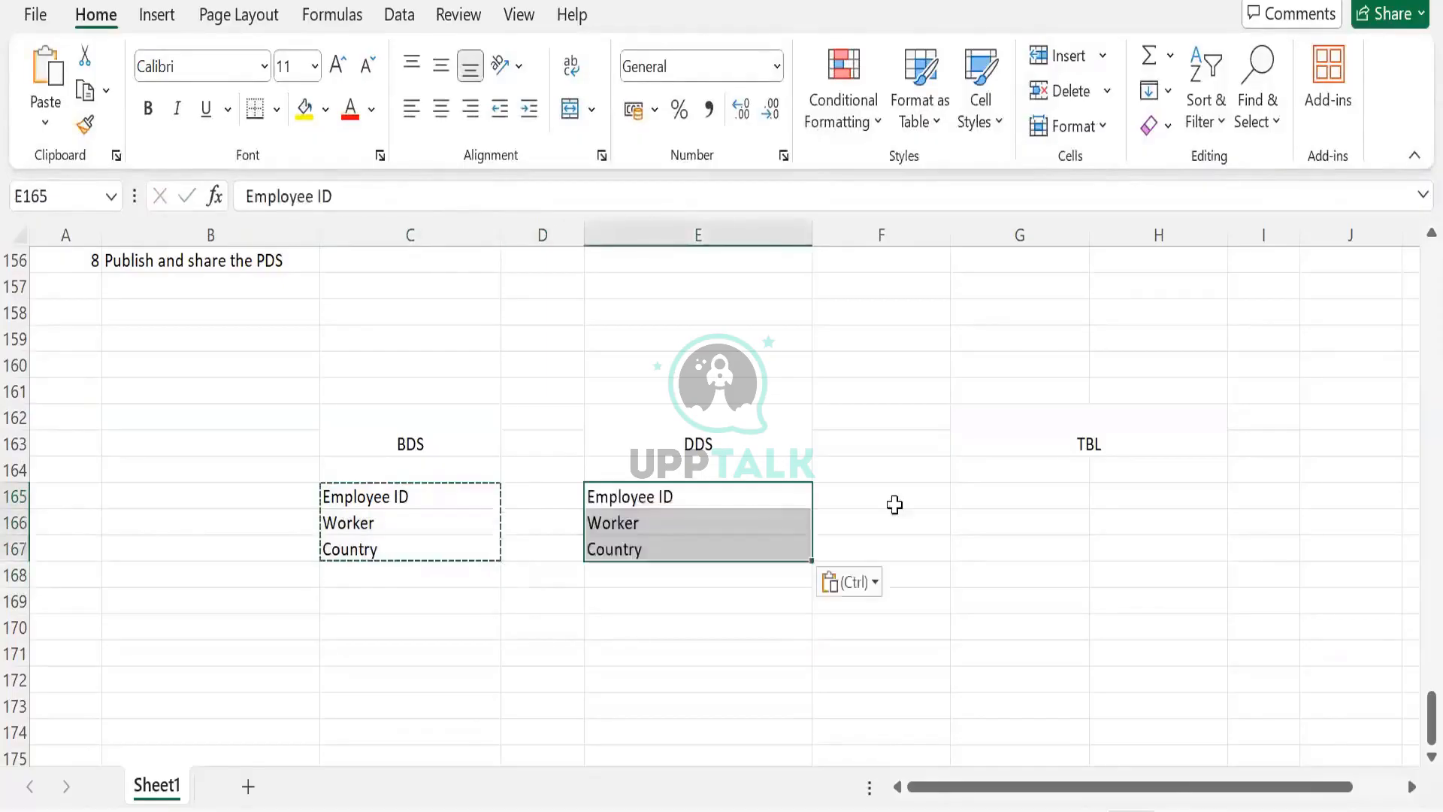
{"action": "left_click", "coordinate": [1045, 472]}
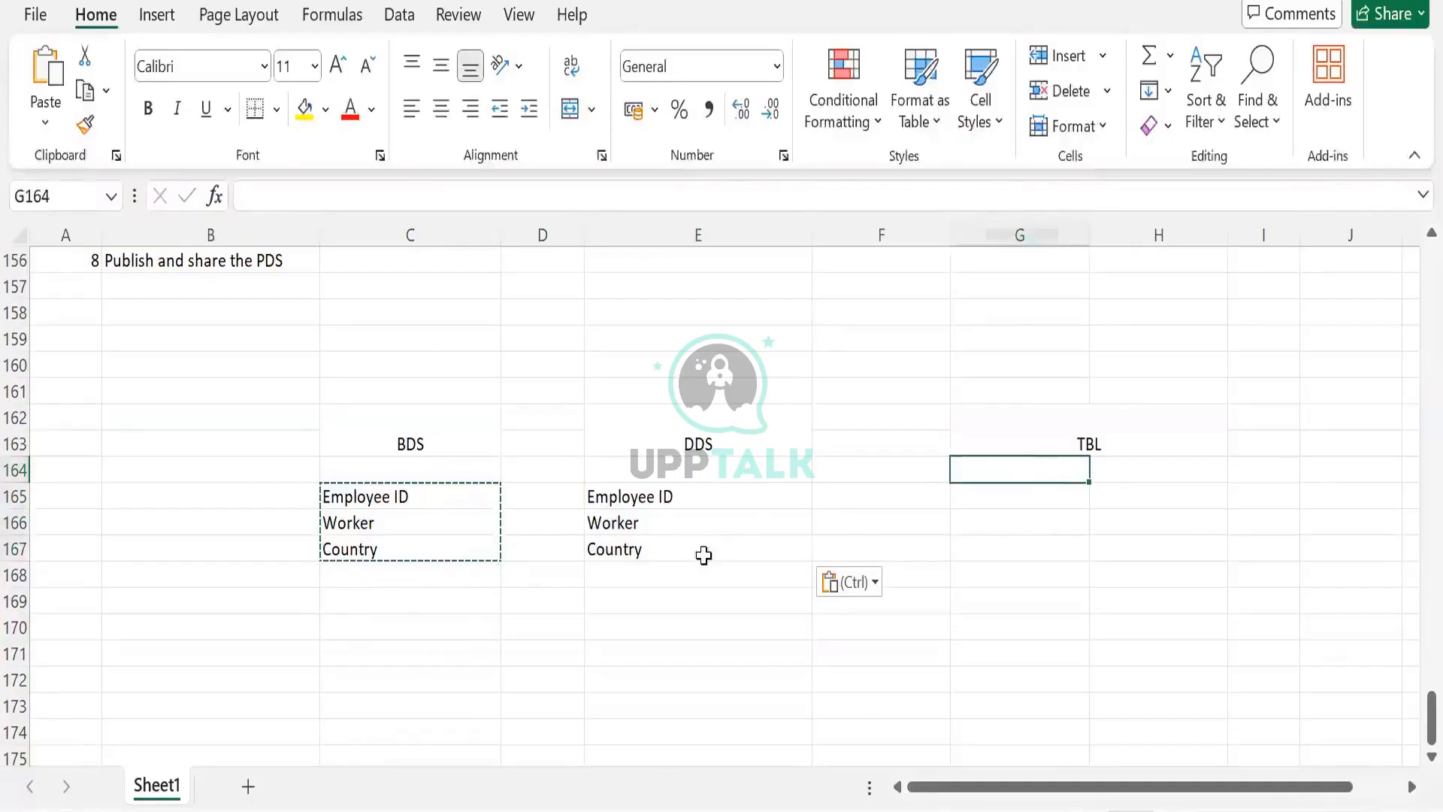
- Copy the three DDS field names into the TBL column
{"action": "left_click_drag", "start_coordinate": [624, 496], "coordinate": [704, 555]}
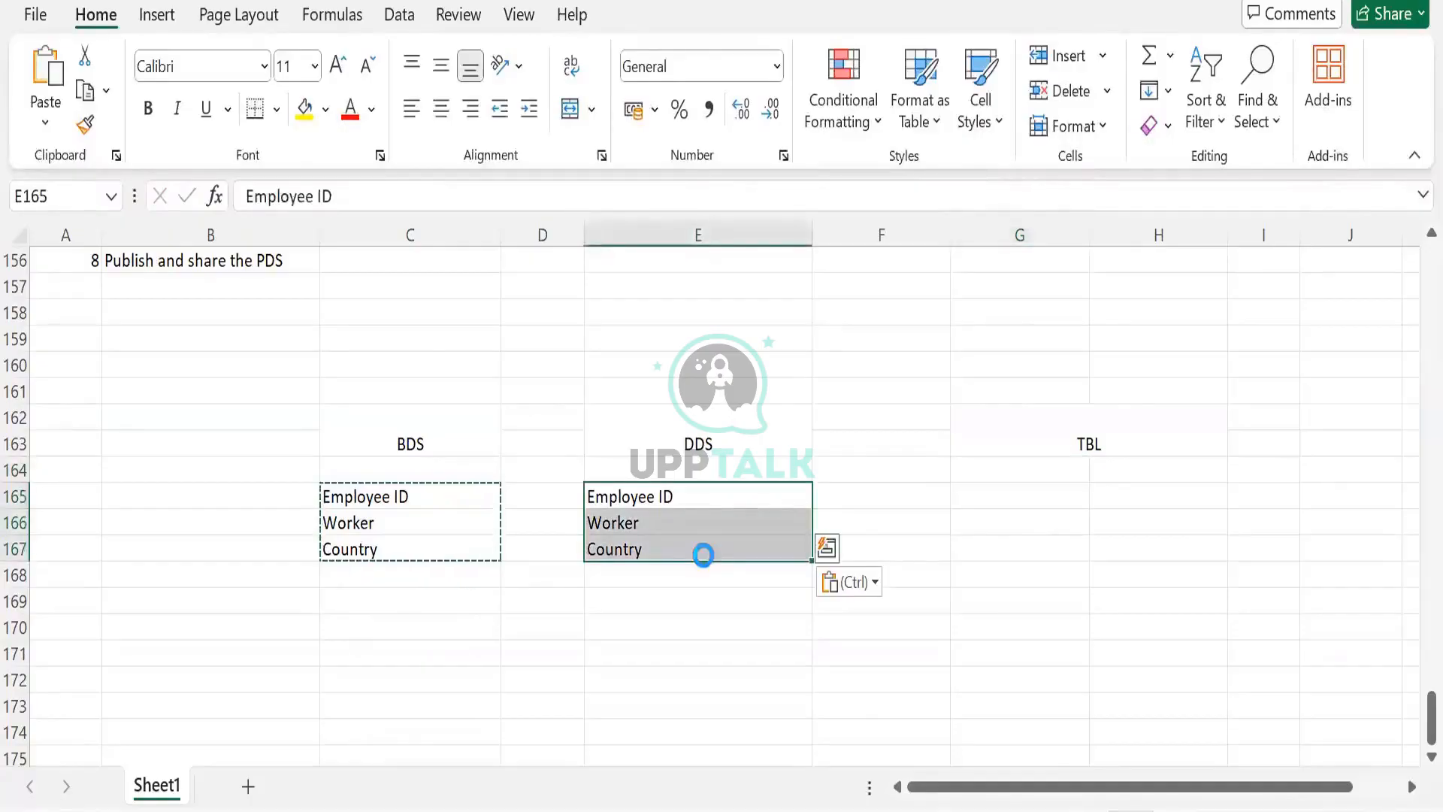
{"action": "key", "text": "Escape"}
{"action": "key", "text": "ctrl+c"}
{"action": "left_click", "coordinate": [1017, 494]}
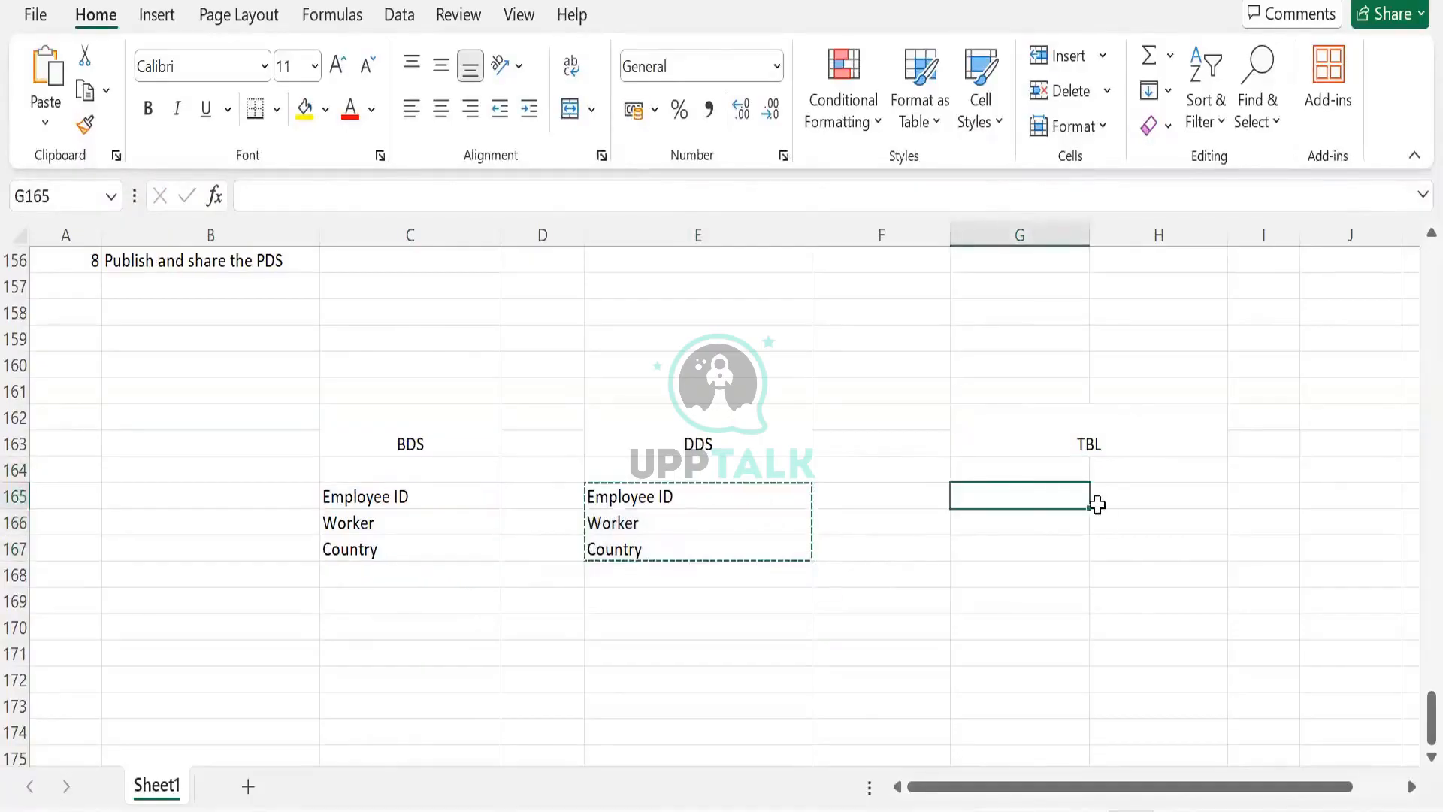
{"action": "key", "text": "ctrl+v"}
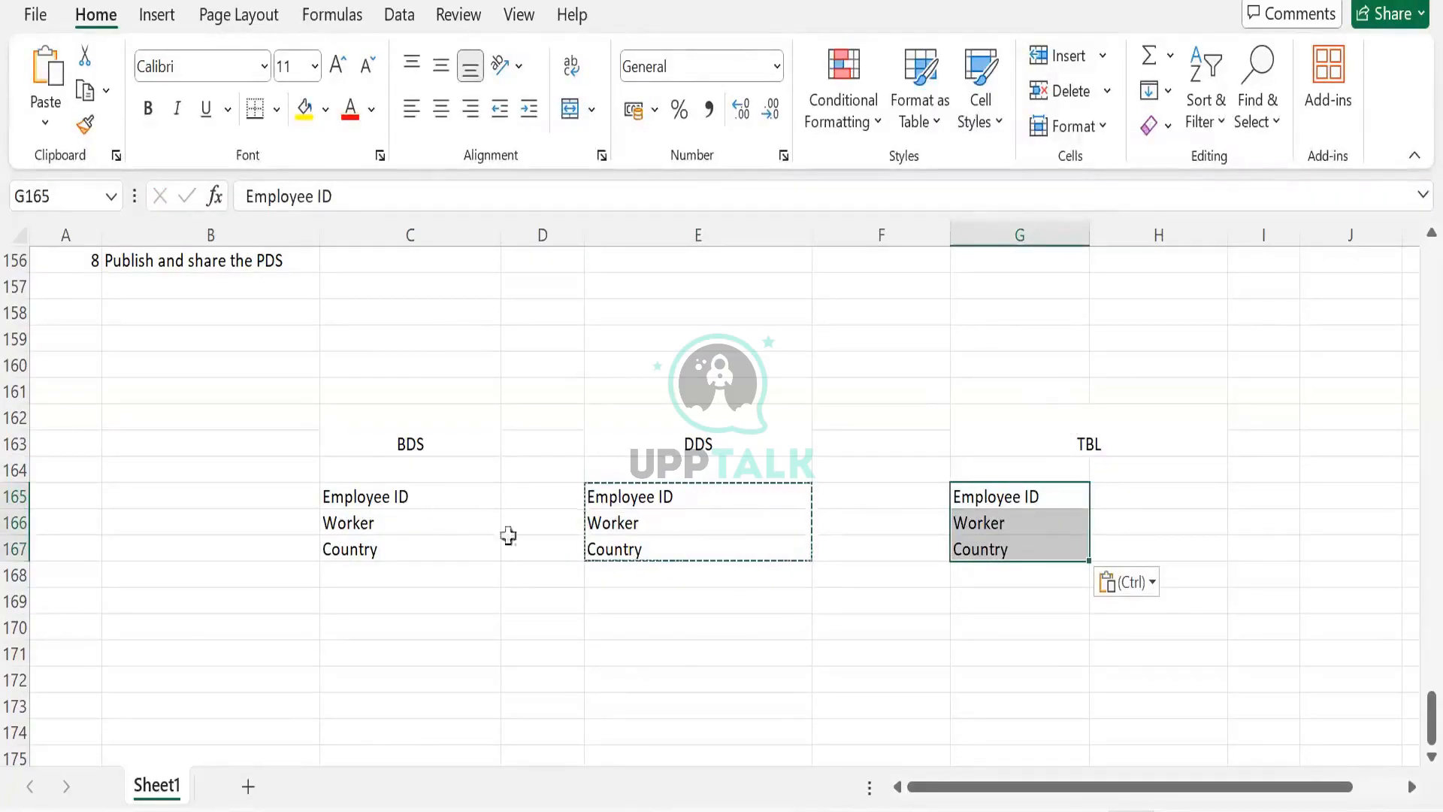
- Add the title Custom Report in the cell above and left of the BDS heading
{"action": "left_click_drag", "start_coordinate": [507, 547], "coordinate": [421, 548]}
{"action": "left_click", "coordinate": [403, 502]}
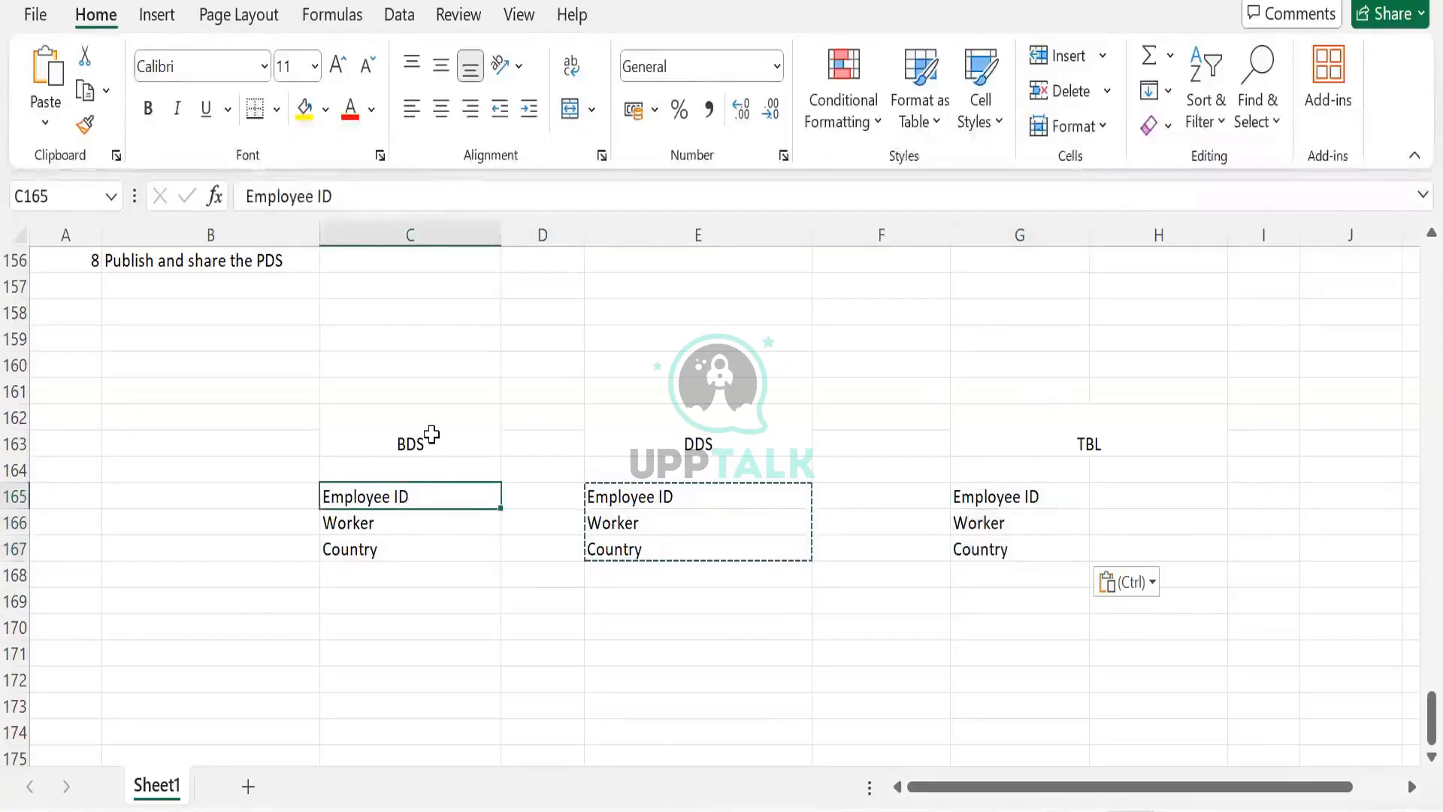
{"action": "left_click", "coordinate": [428, 431]}
{"action": "left_click", "coordinate": [241, 415]}
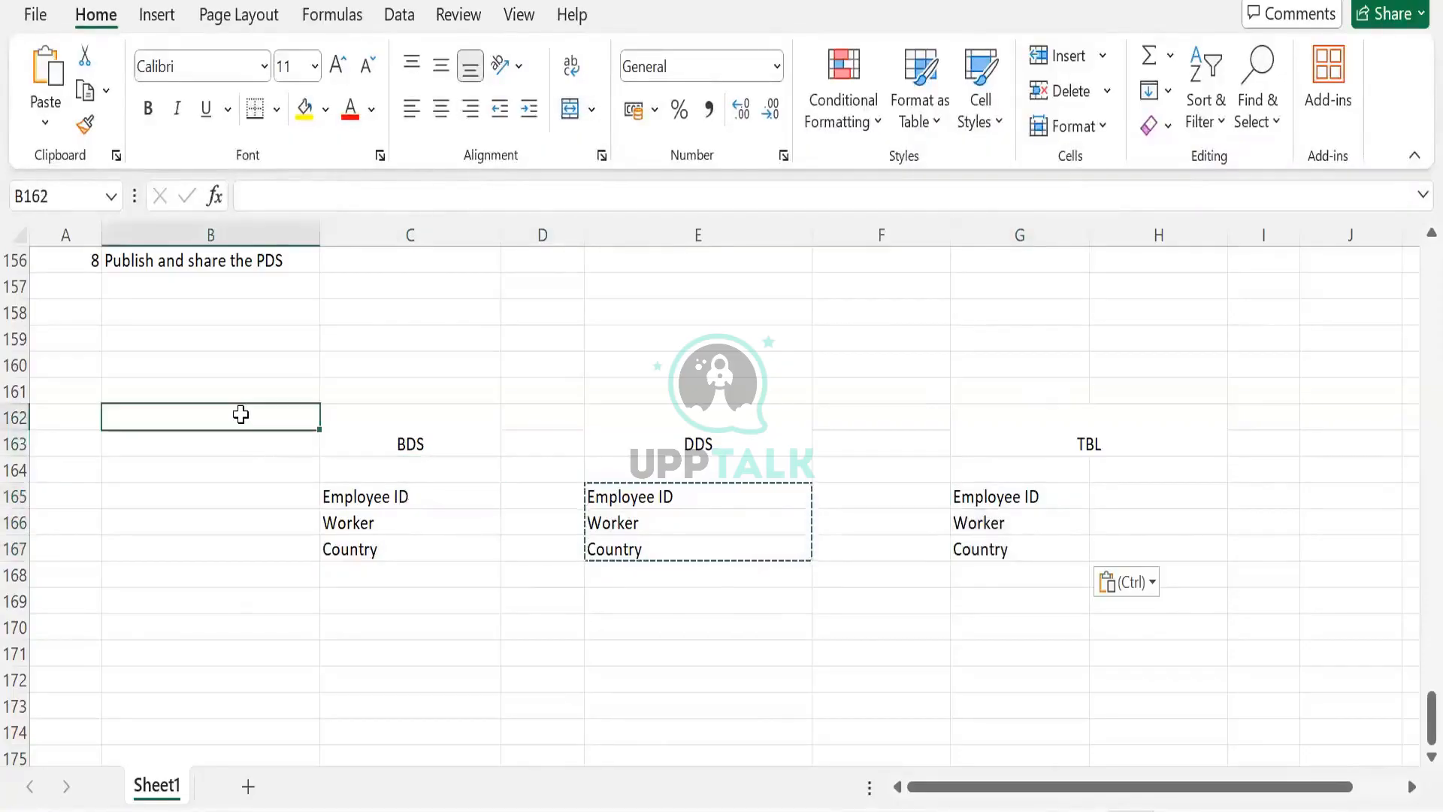
{"action": "type", "text": "Custom"}
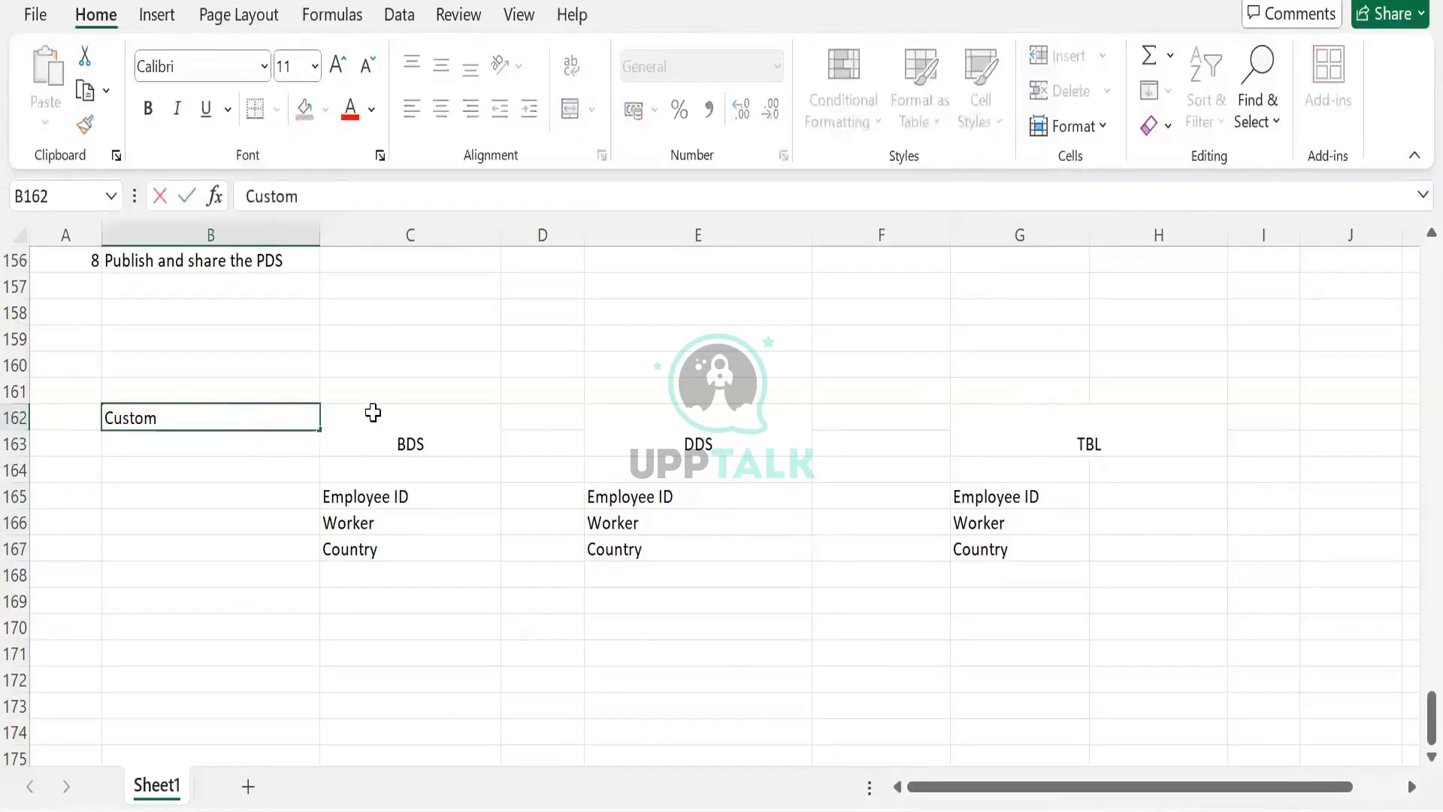
{"action": "type", "text": " Reprort"}
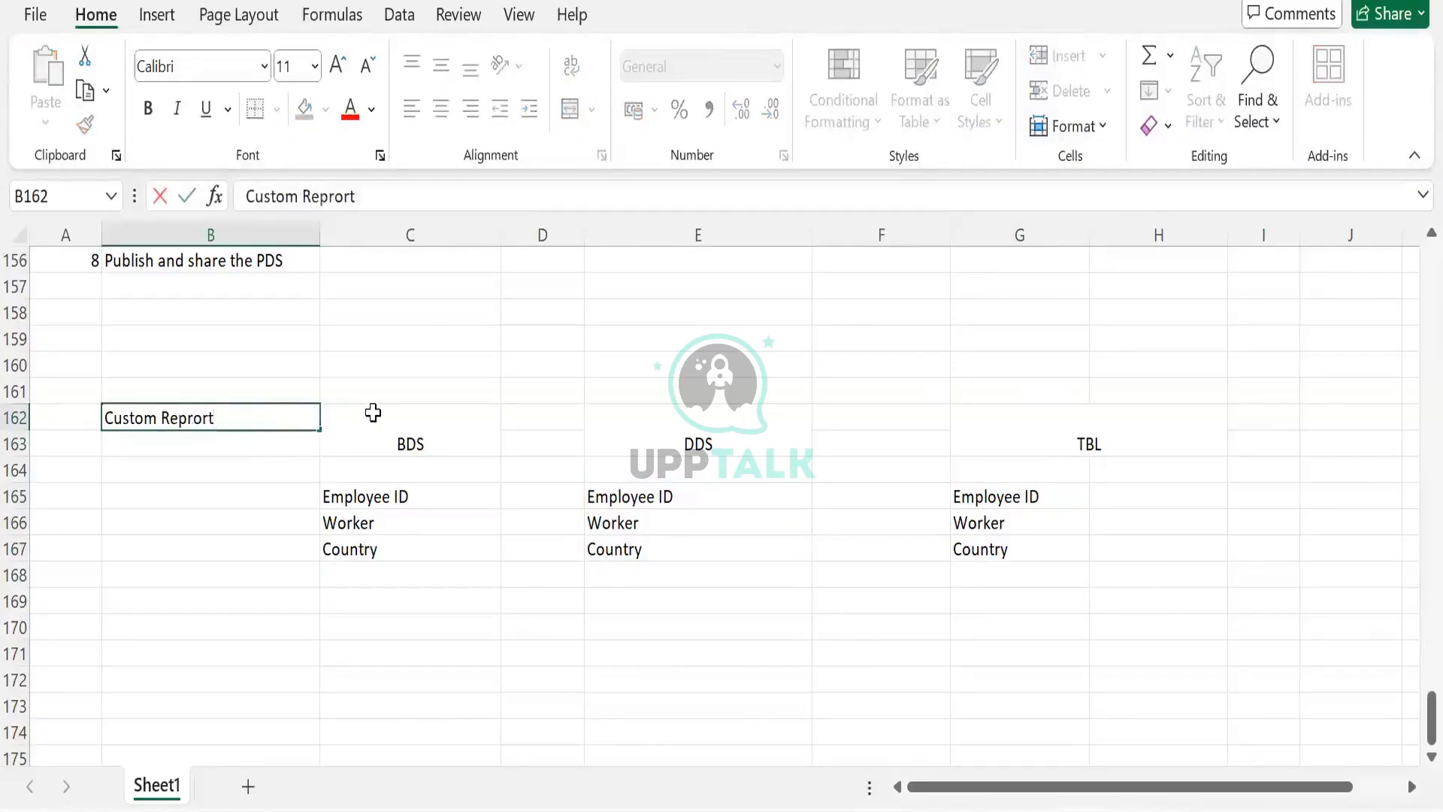
{"action": "key", "text": "BackSpace"}
{"action": "key", "text": "BackSpace"}
{"action": "key", "text": "BackSpace"}
{"action": "key", "text": "BackSpace"}
{"action": "type", "text": "ort"}
{"action": "left_click", "coordinate": [372, 413]}
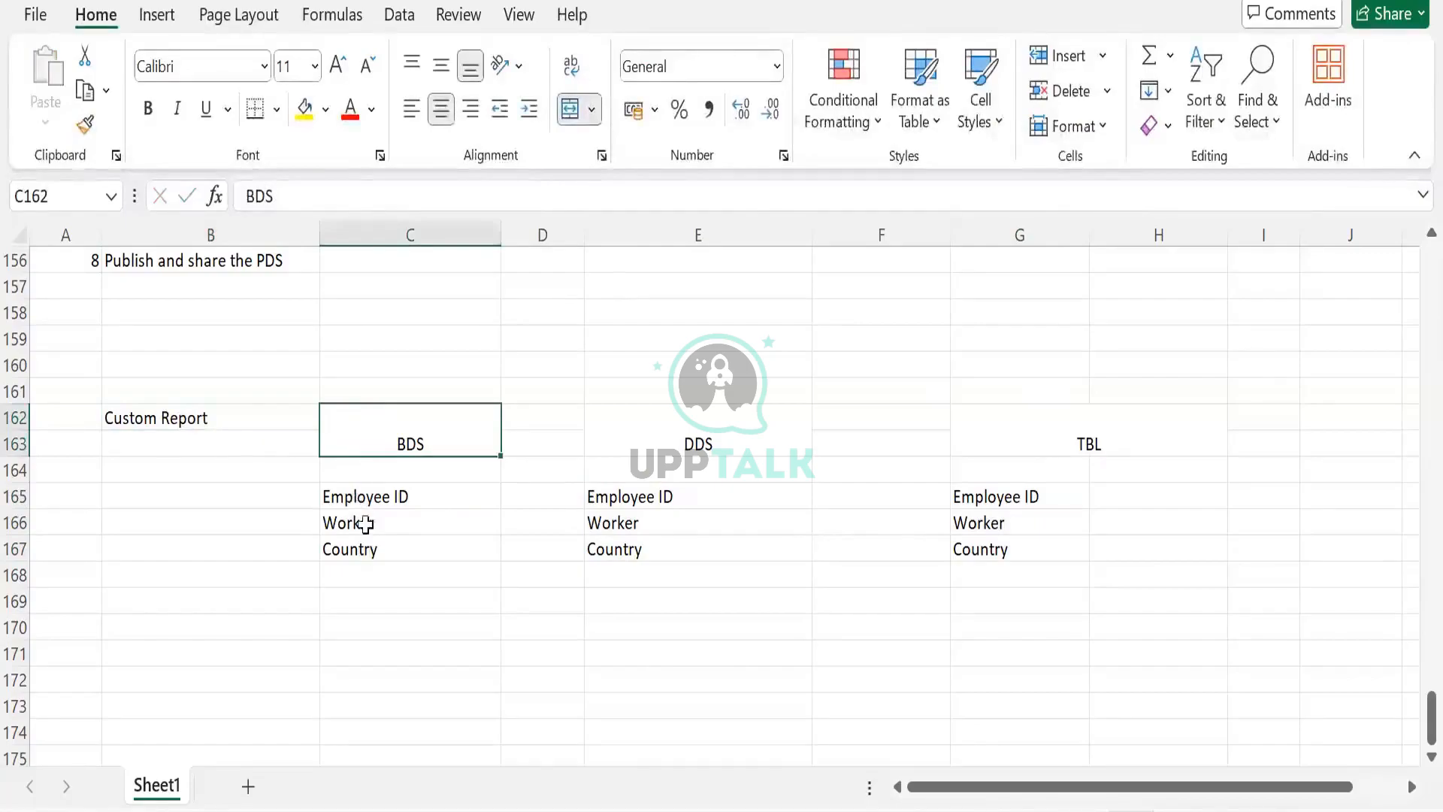
- Review the field lists under the BDS, DDS and TBL headings
{"action": "left_click_drag", "start_coordinate": [412, 497], "coordinate": [415, 539]}
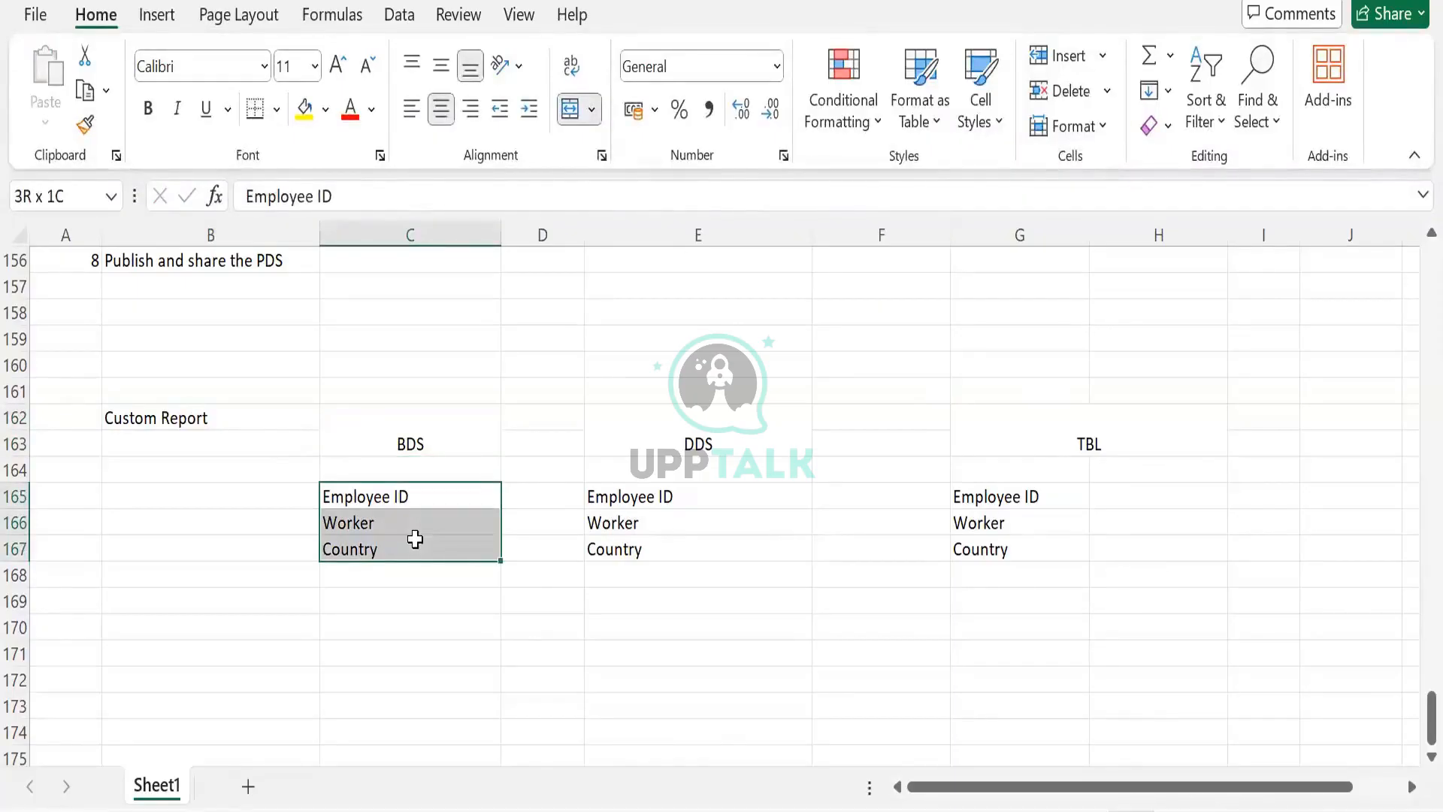
{"action": "left_click_drag", "start_coordinate": [415, 539], "coordinate": [415, 539]}
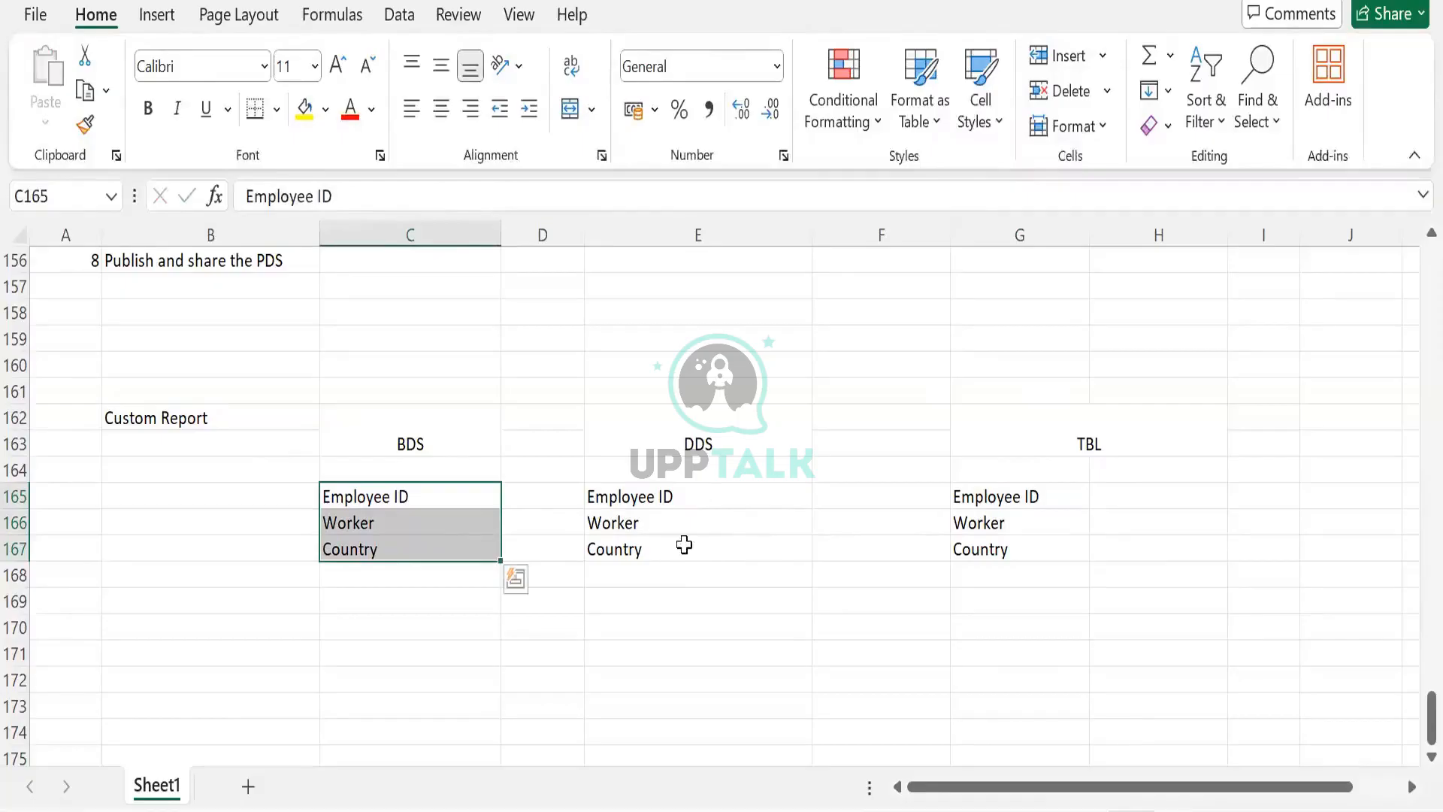
{"action": "left_click", "coordinate": [677, 580]}
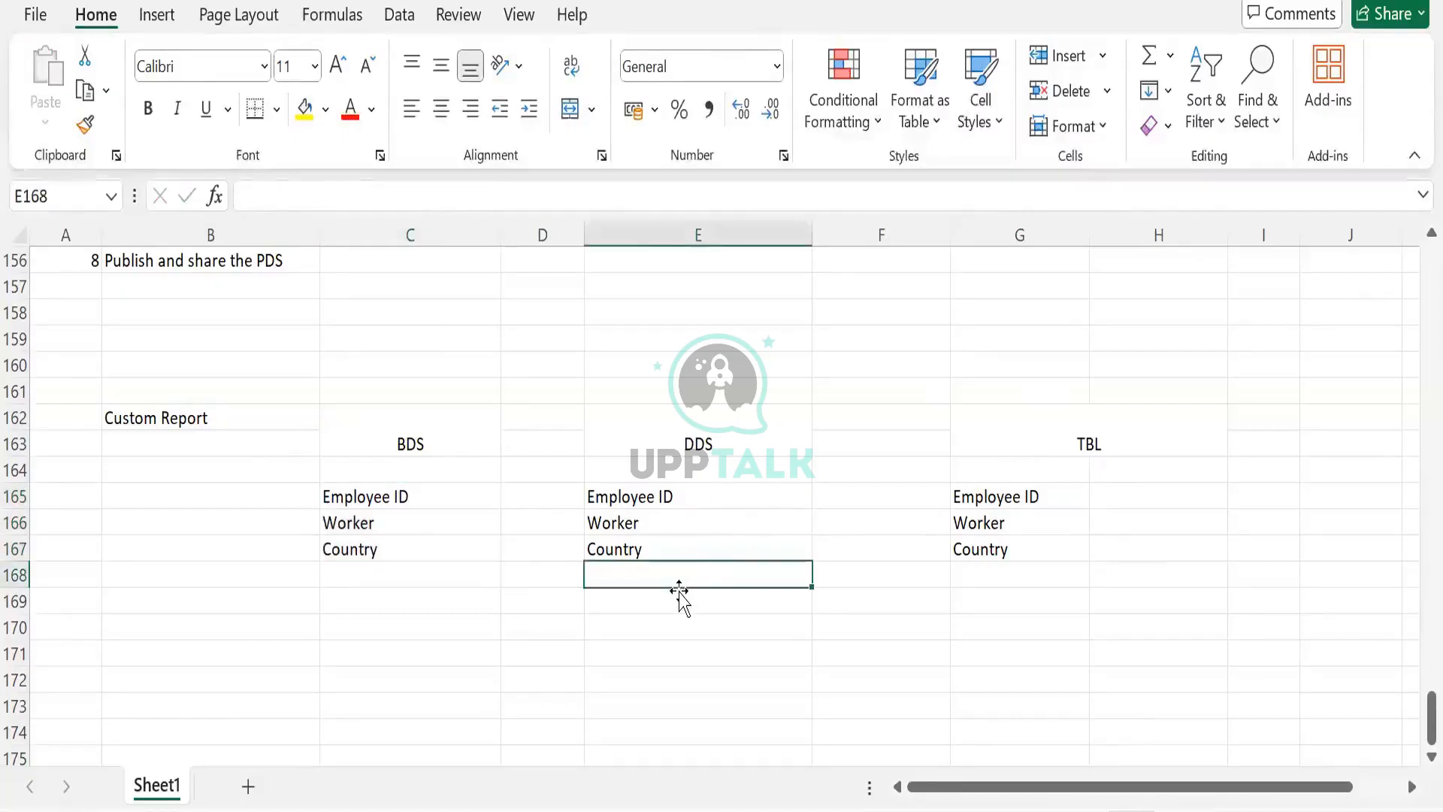
{"action": "left_click", "coordinate": [654, 547]}
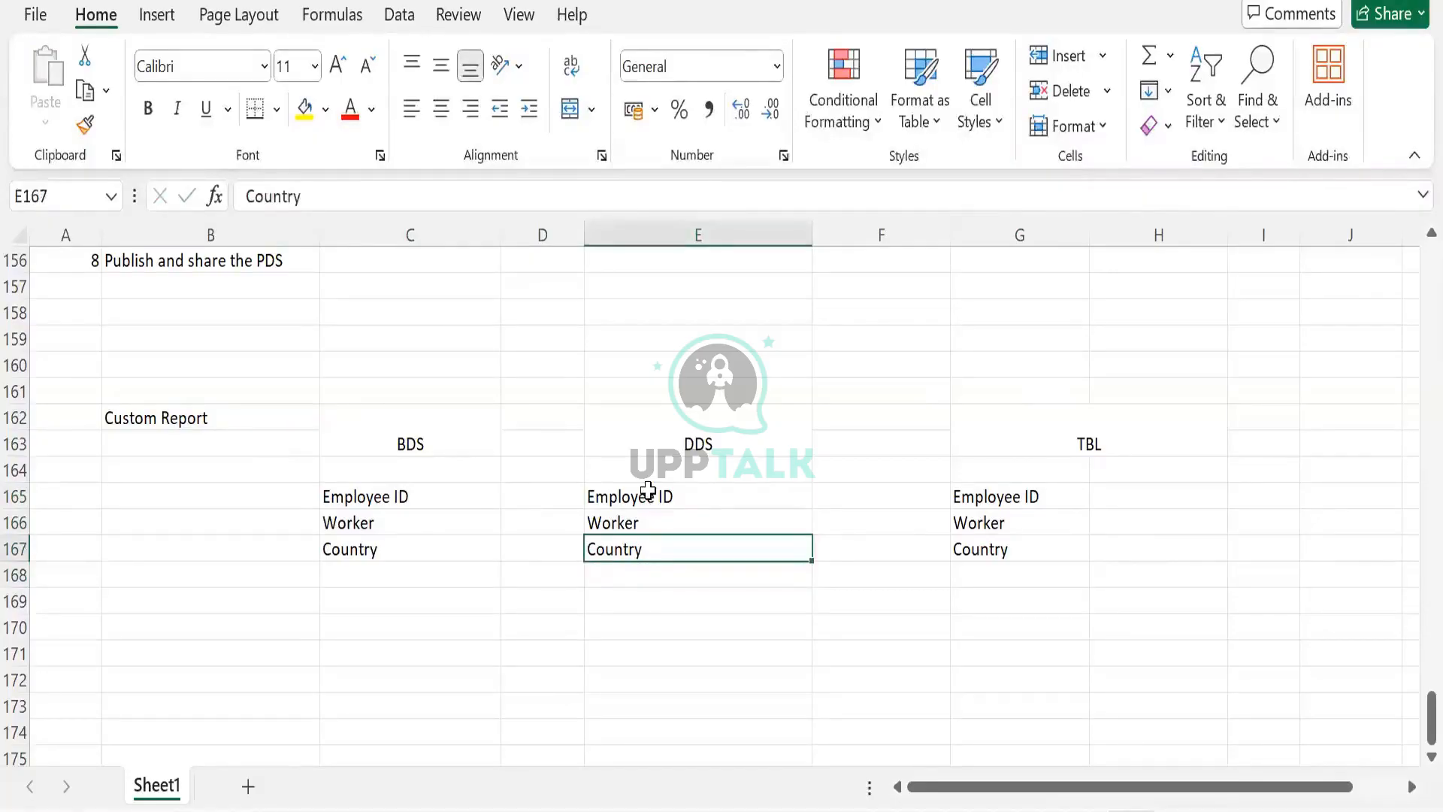
{"action": "left_click_drag", "start_coordinate": [647, 493], "coordinate": [658, 547]}
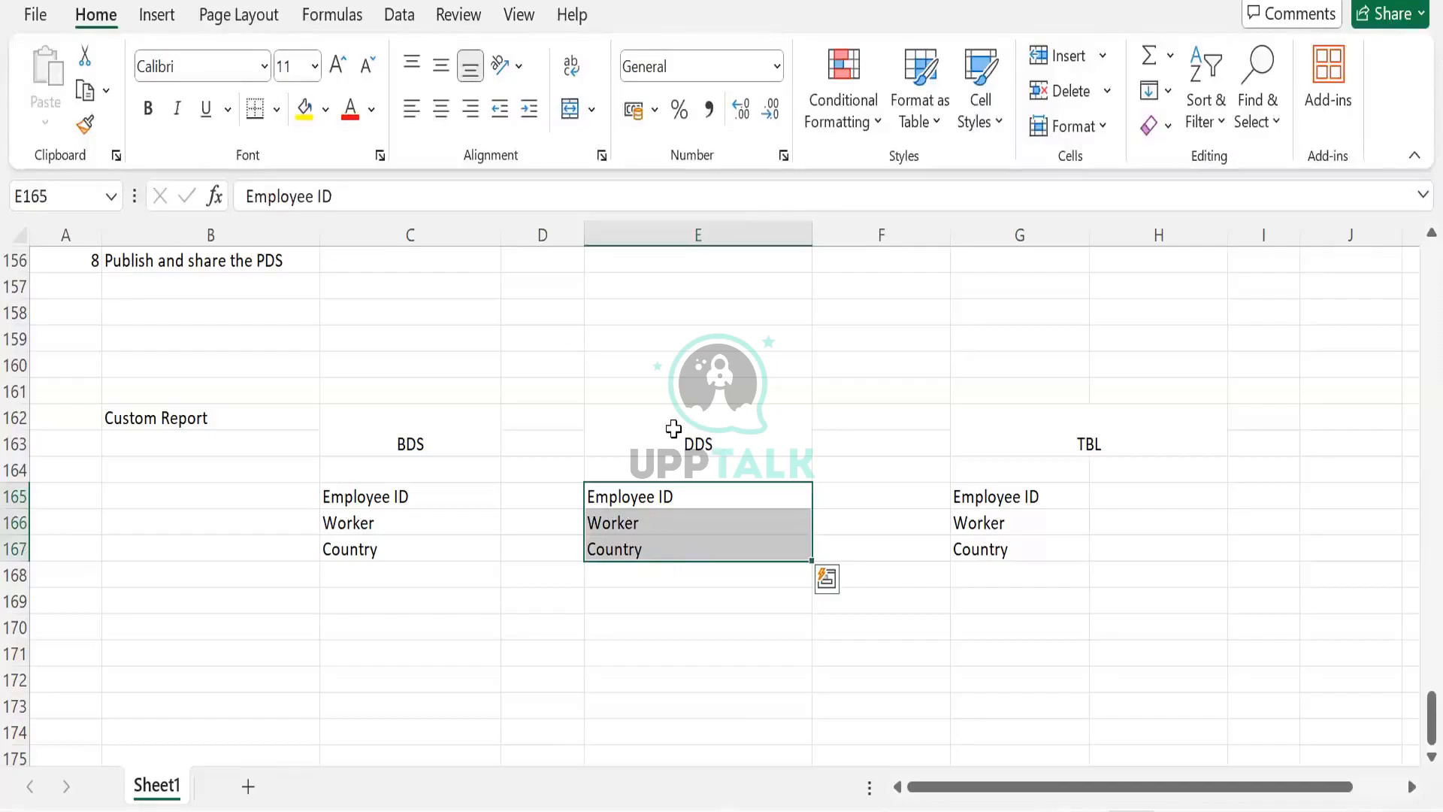
{"action": "left_click", "coordinate": [1037, 422]}
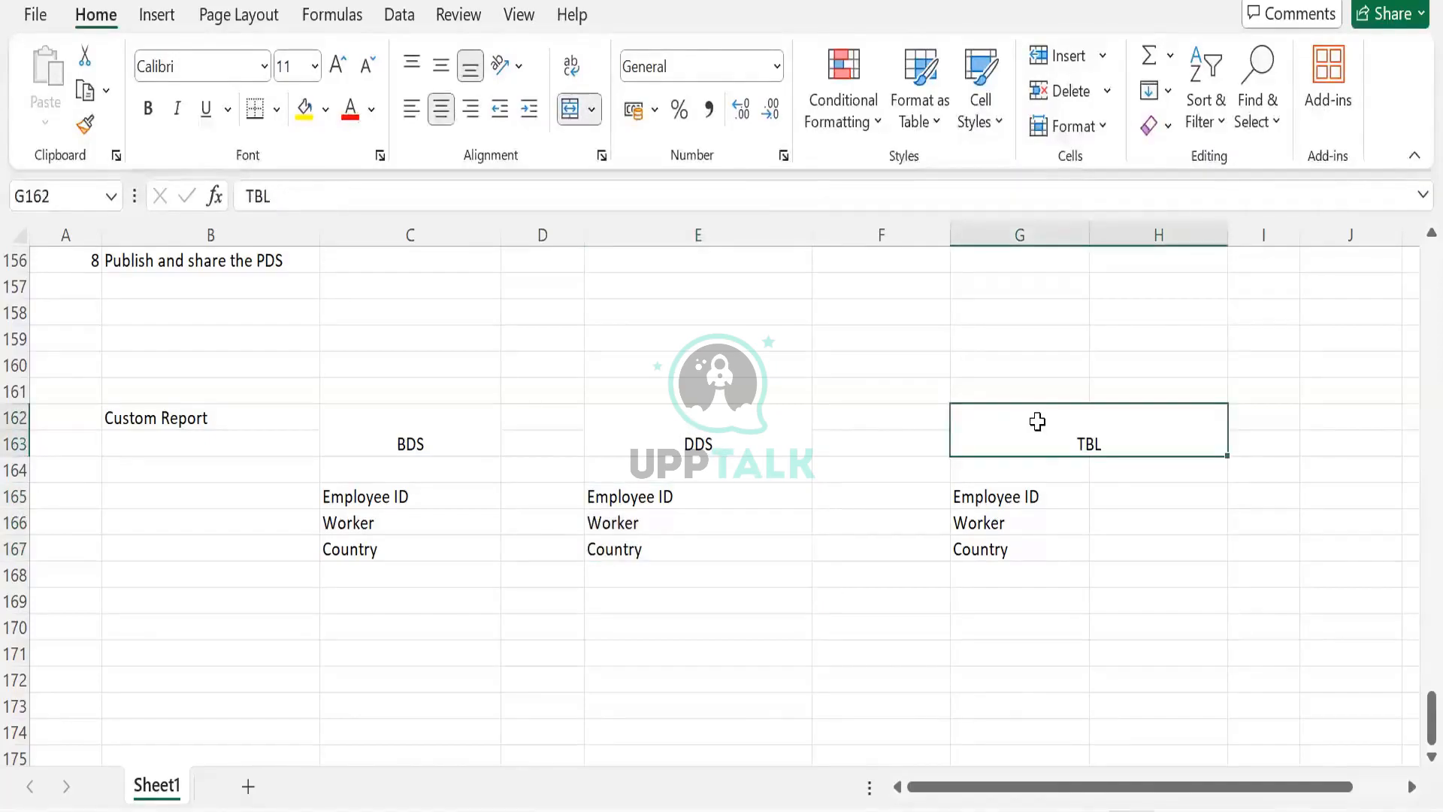
{"action": "left_click", "coordinate": [700, 495]}
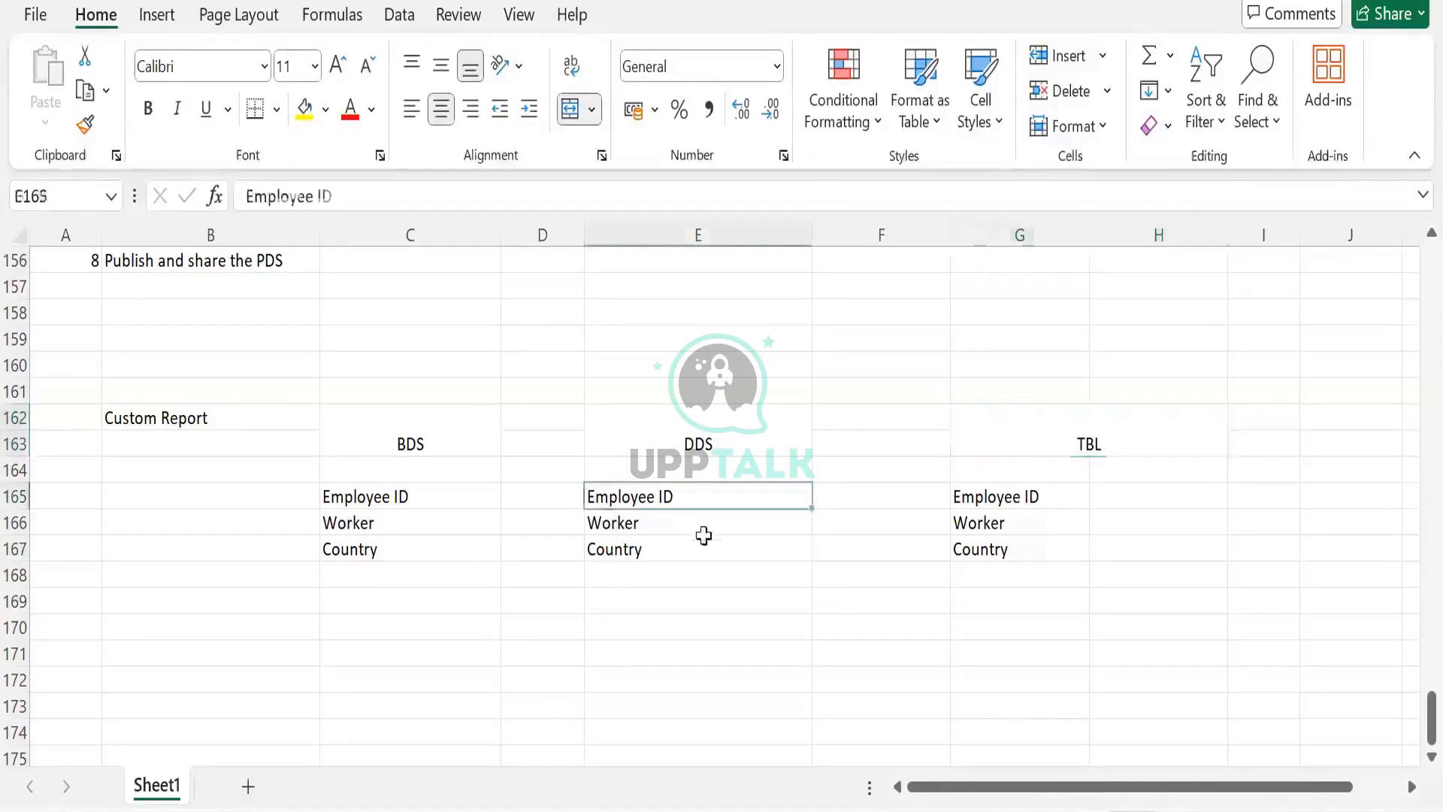
{"action": "left_click_drag", "start_coordinate": [703, 535], "coordinate": [699, 542]}
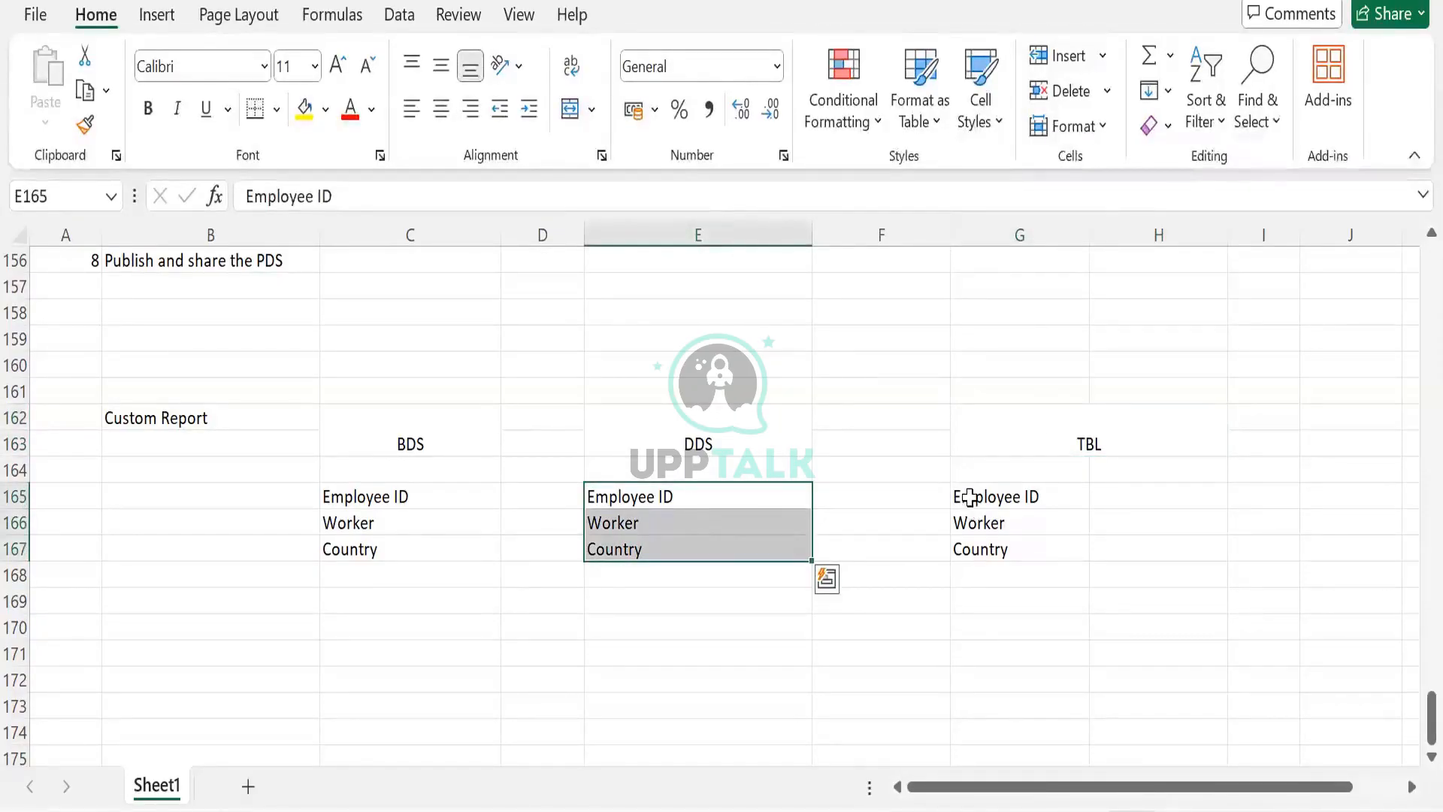
{"action": "left_click_drag", "start_coordinate": [969, 497], "coordinate": [977, 549]}
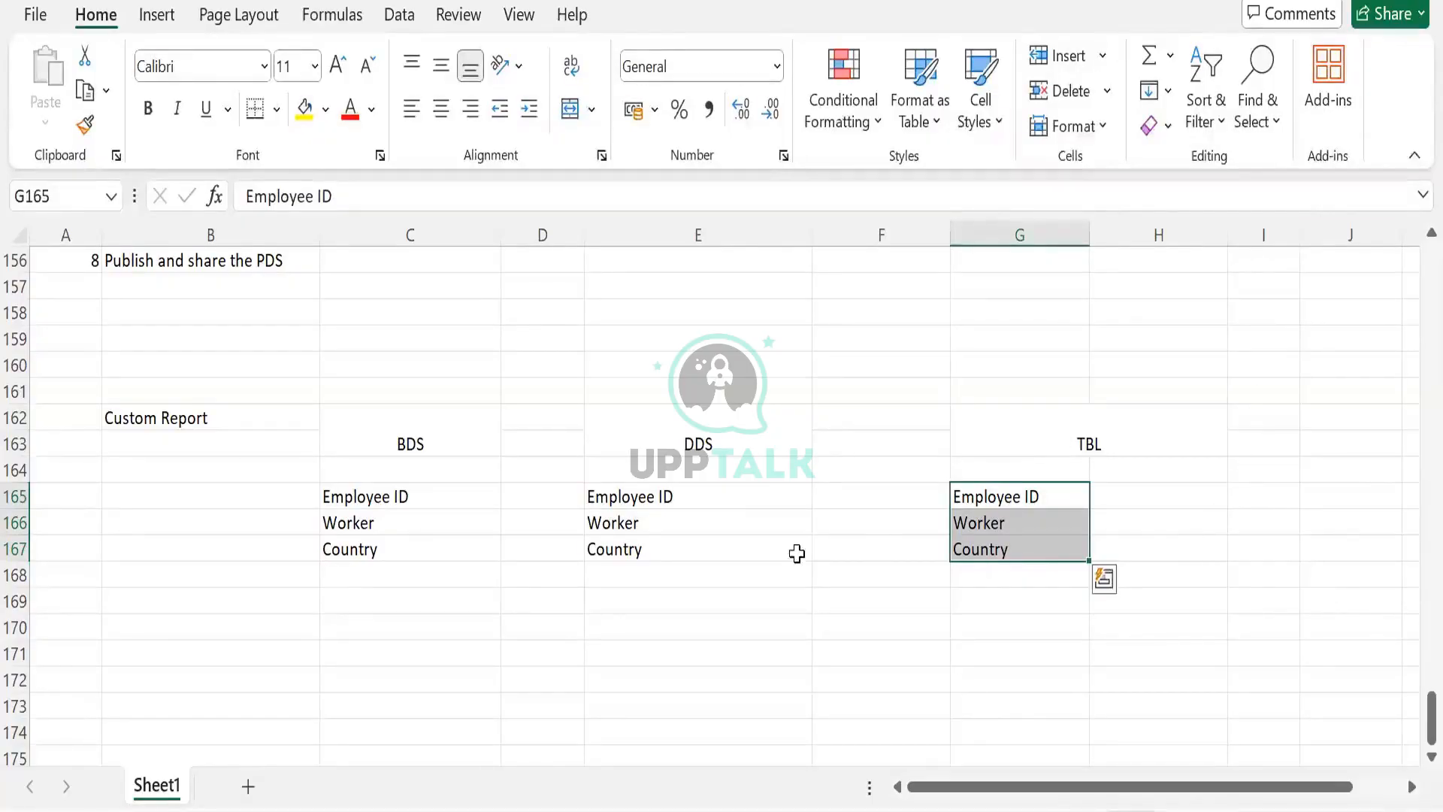
{"action": "left_click", "coordinate": [644, 556]}
{"action": "left_click_drag", "start_coordinate": [409, 429], "coordinate": [664, 538]}
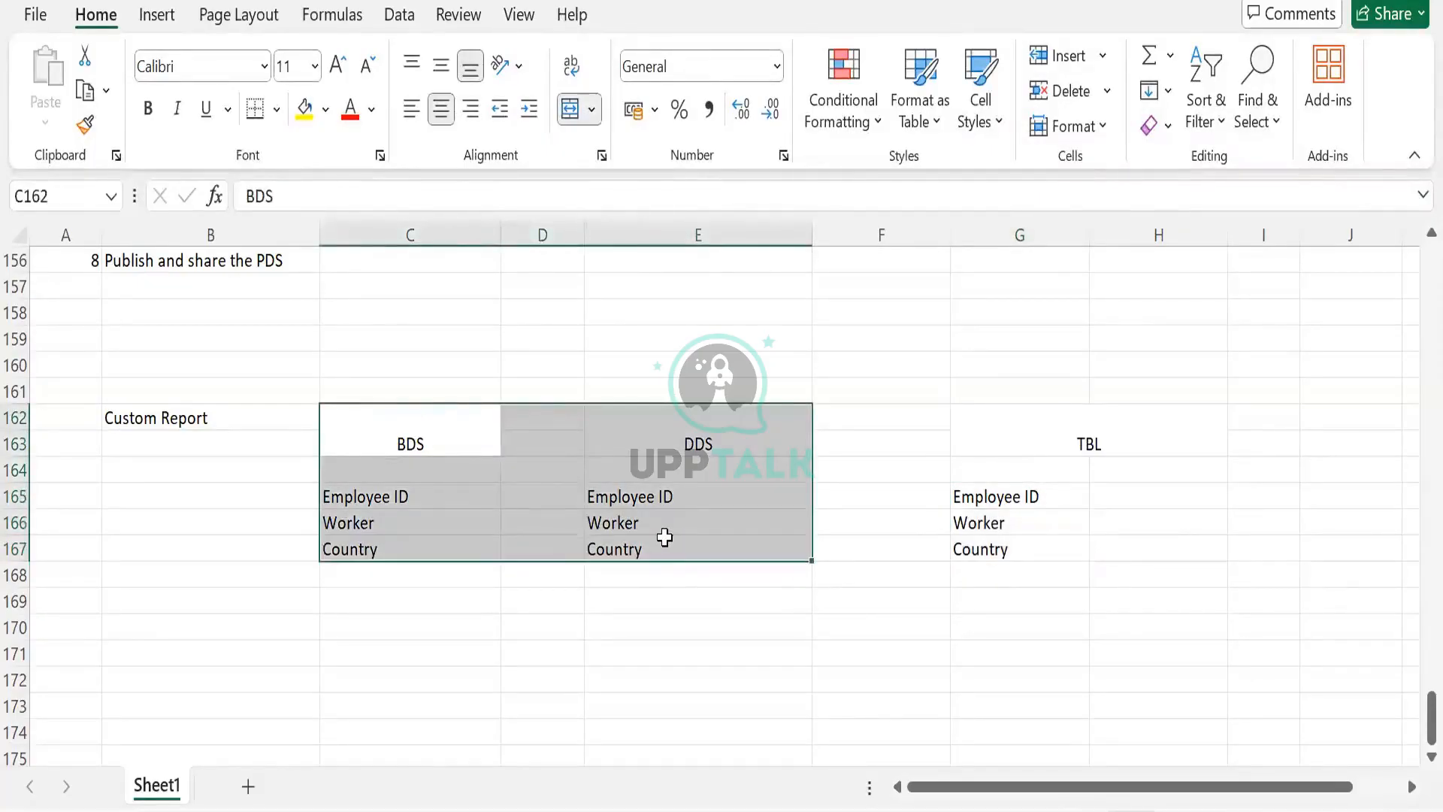
{"action": "left_click", "coordinate": [667, 546]}
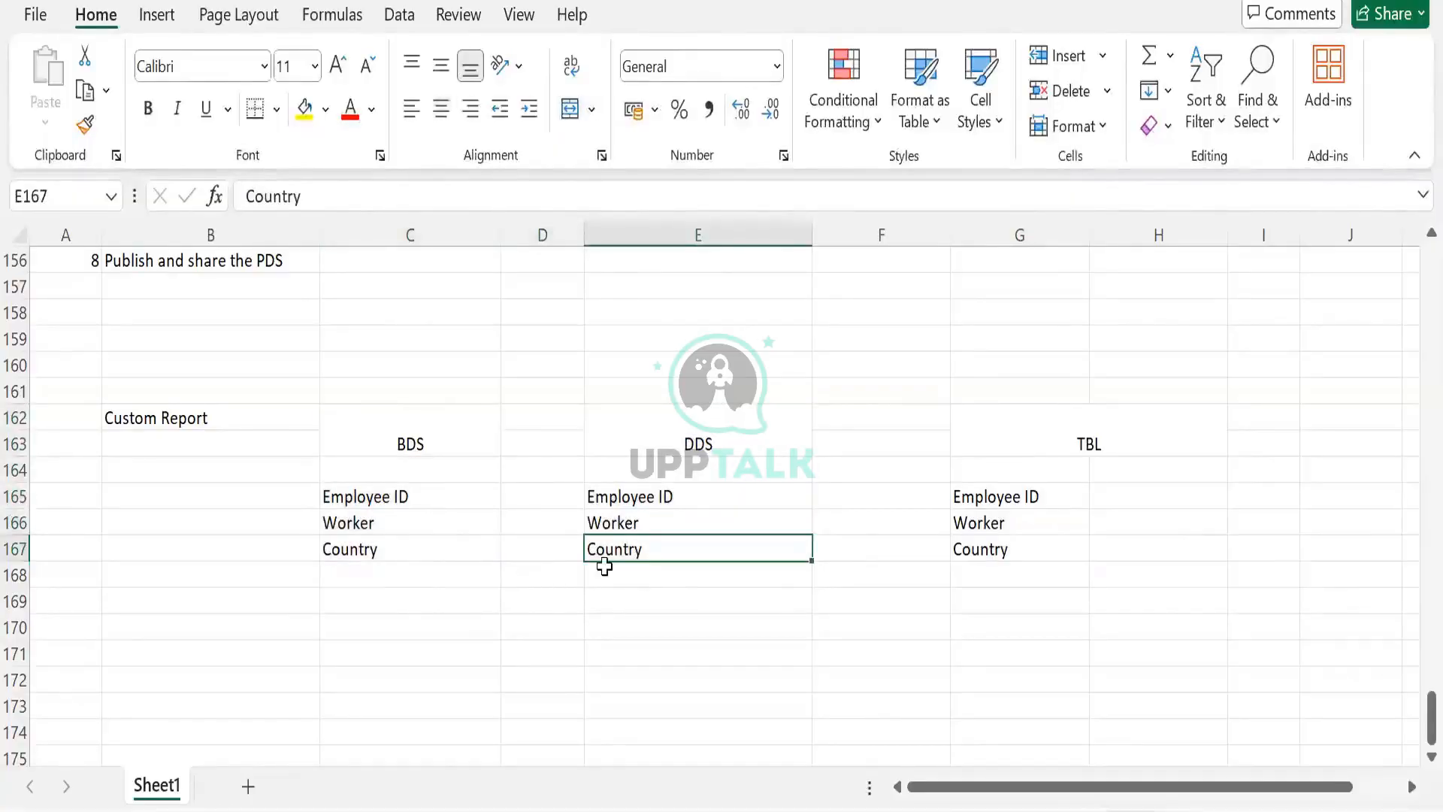
- Delete Country from the DDS column and undo the deletion
{"action": "key", "text": "Delete"}
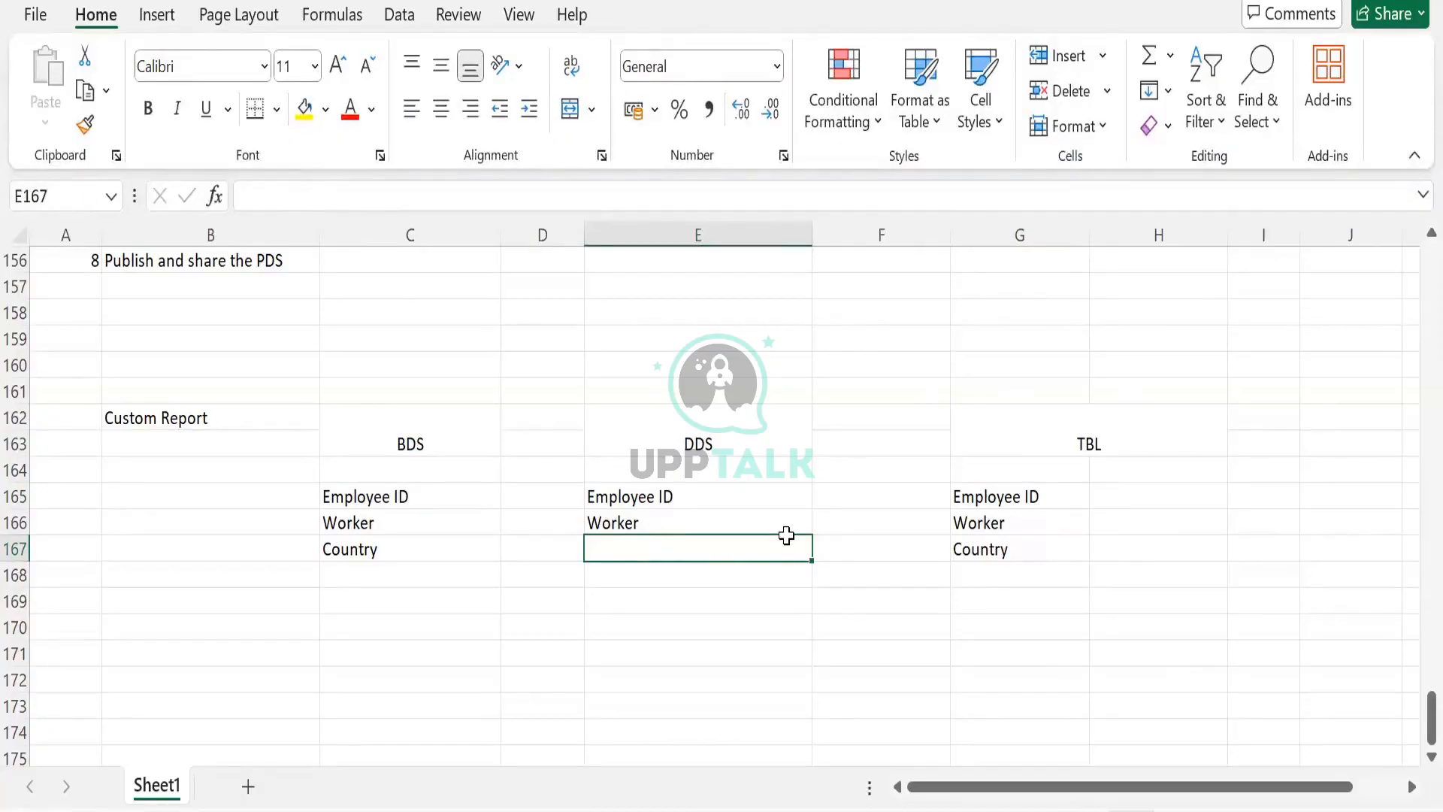
{"action": "key", "text": "ctrl+z"}
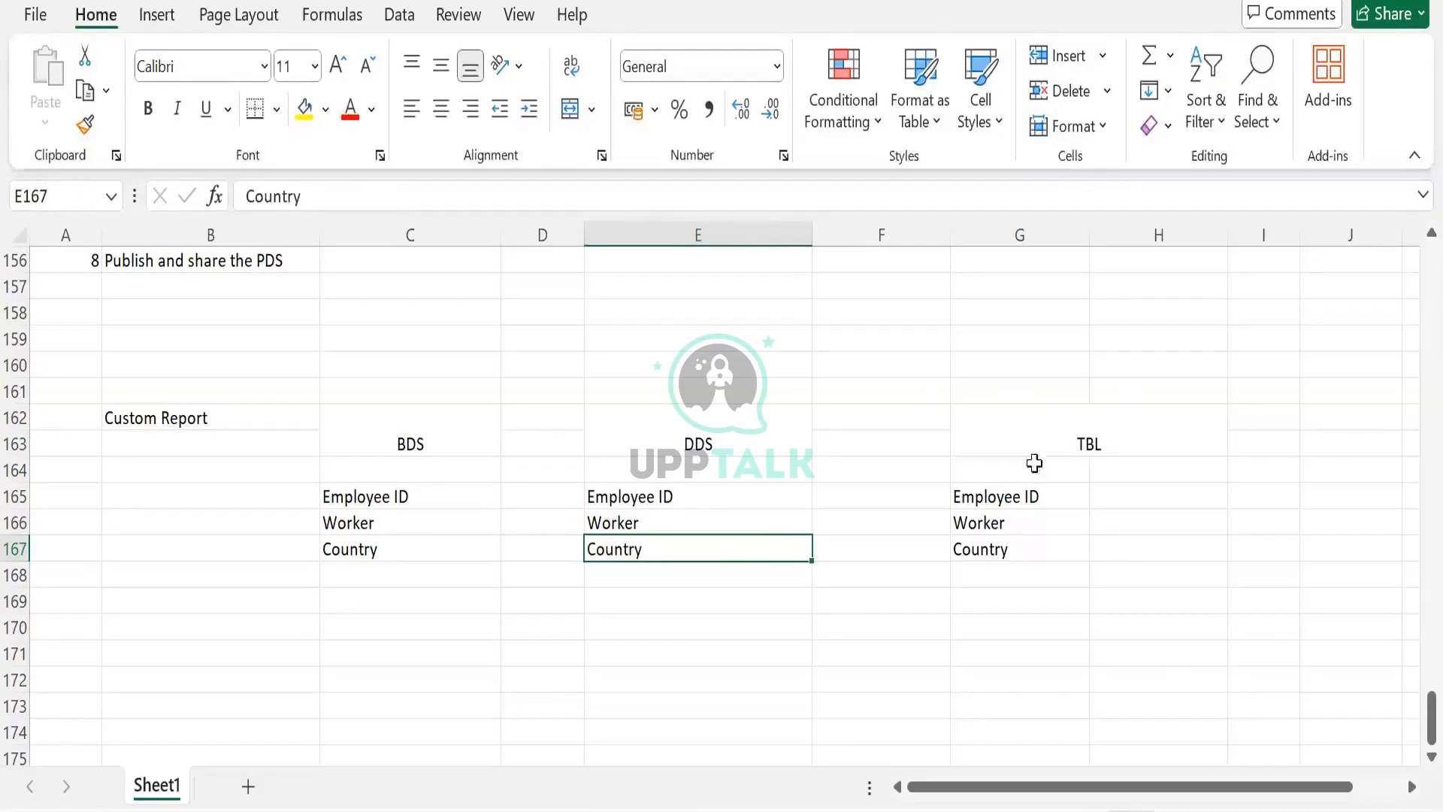
{"action": "left_click", "coordinate": [1071, 443]}
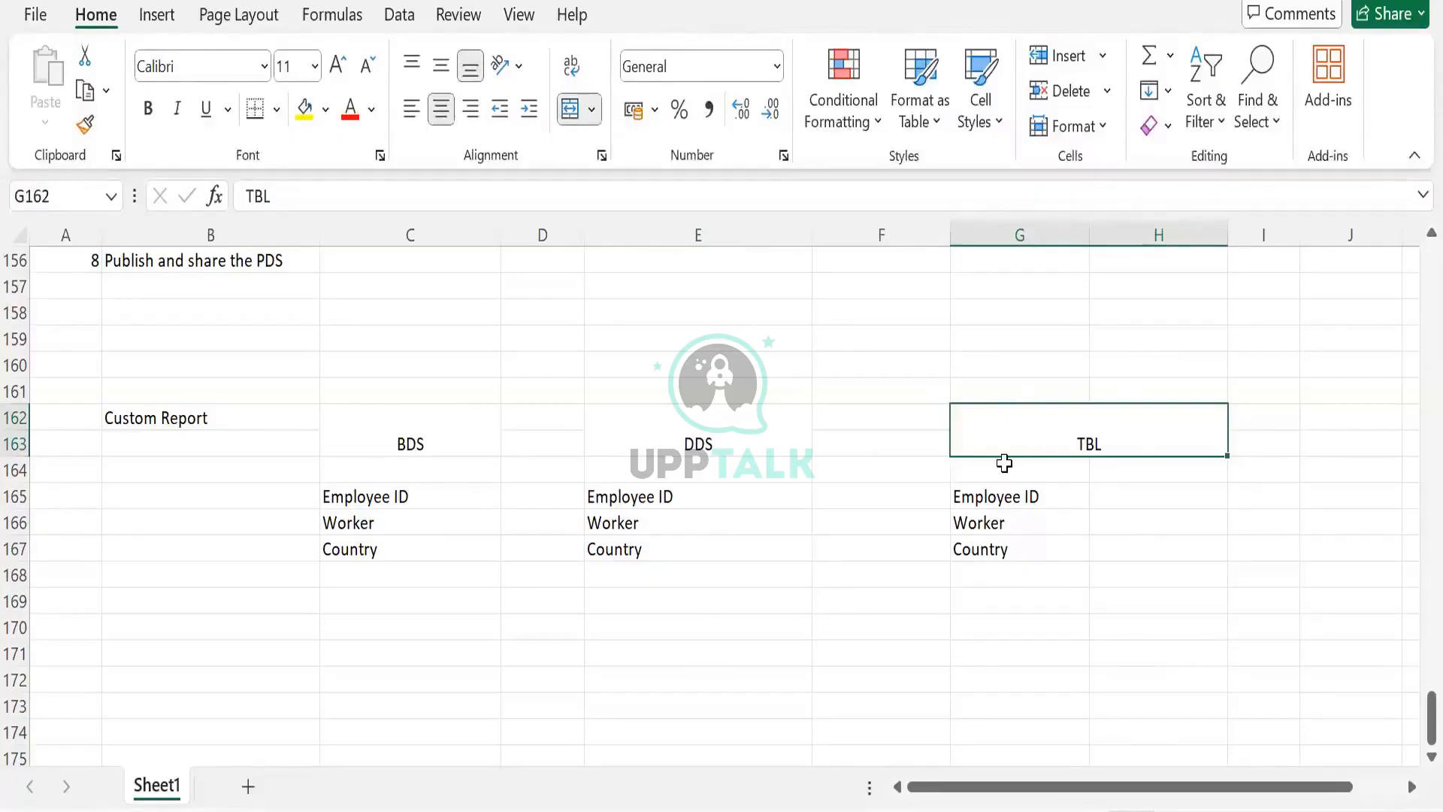
{"action": "left_click", "coordinate": [769, 554]}
{"action": "key", "text": "Delete"}
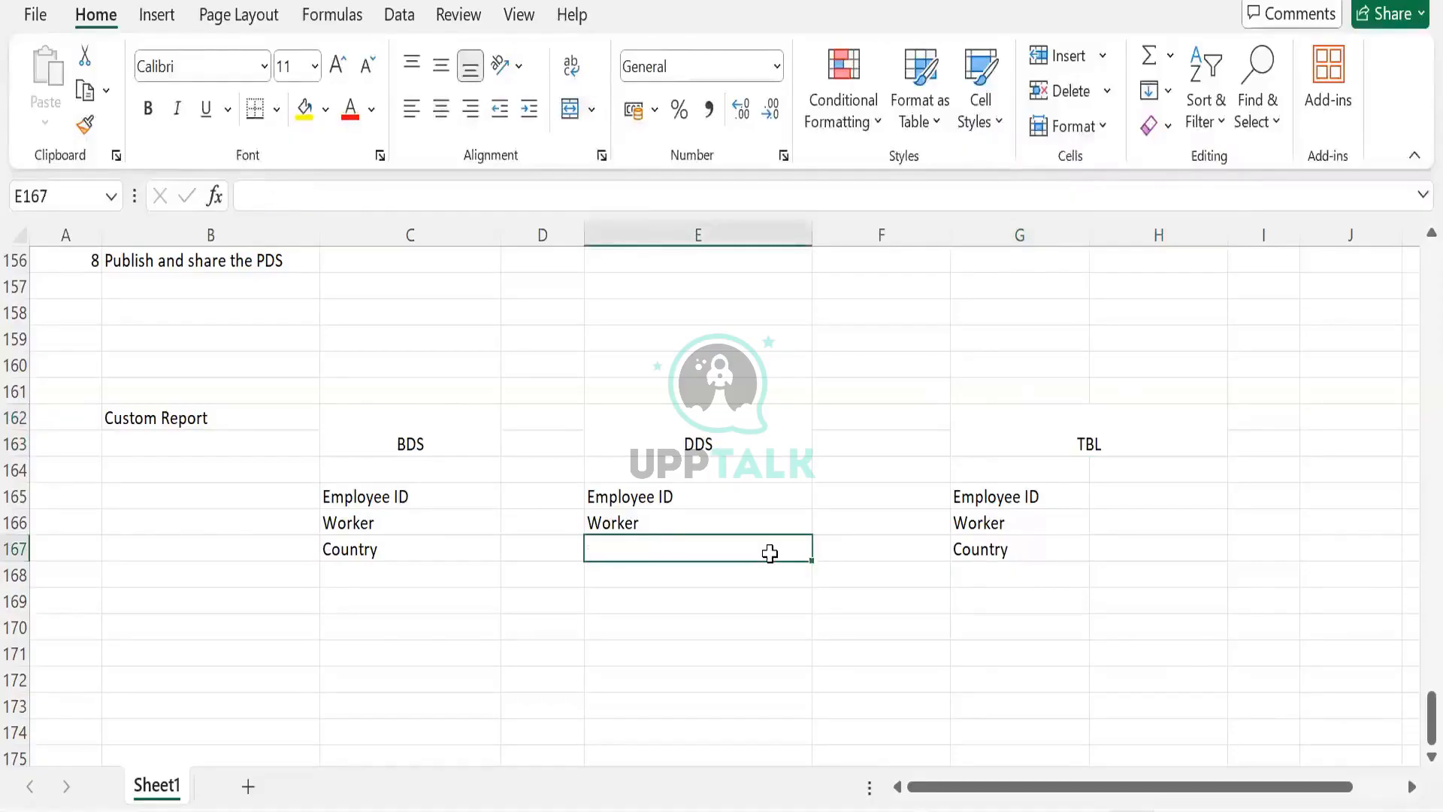
{"action": "left_click", "coordinate": [996, 472]}
{"action": "left_click_drag", "start_coordinate": [993, 496], "coordinate": [995, 554]}
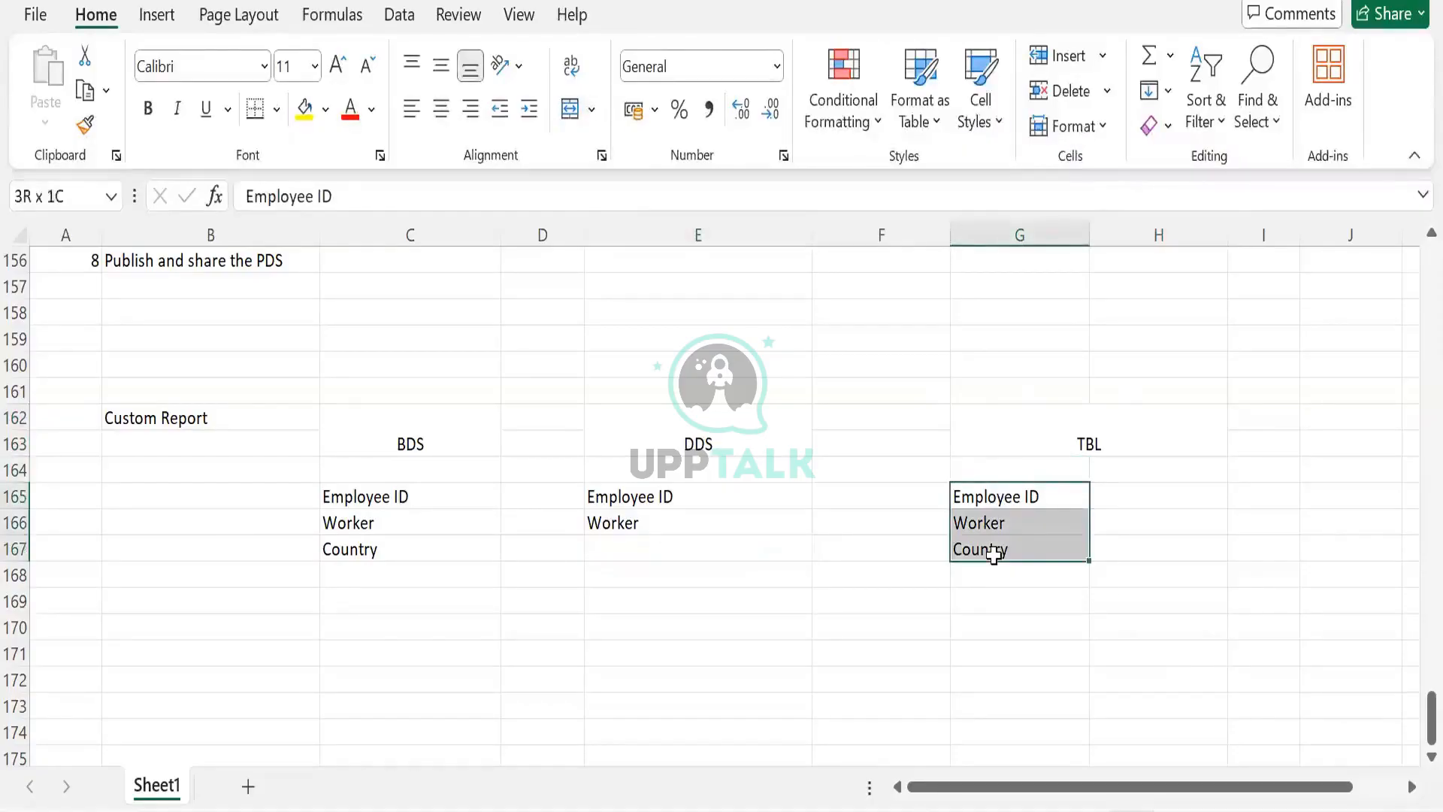
{"action": "left_click", "coordinate": [994, 555]}
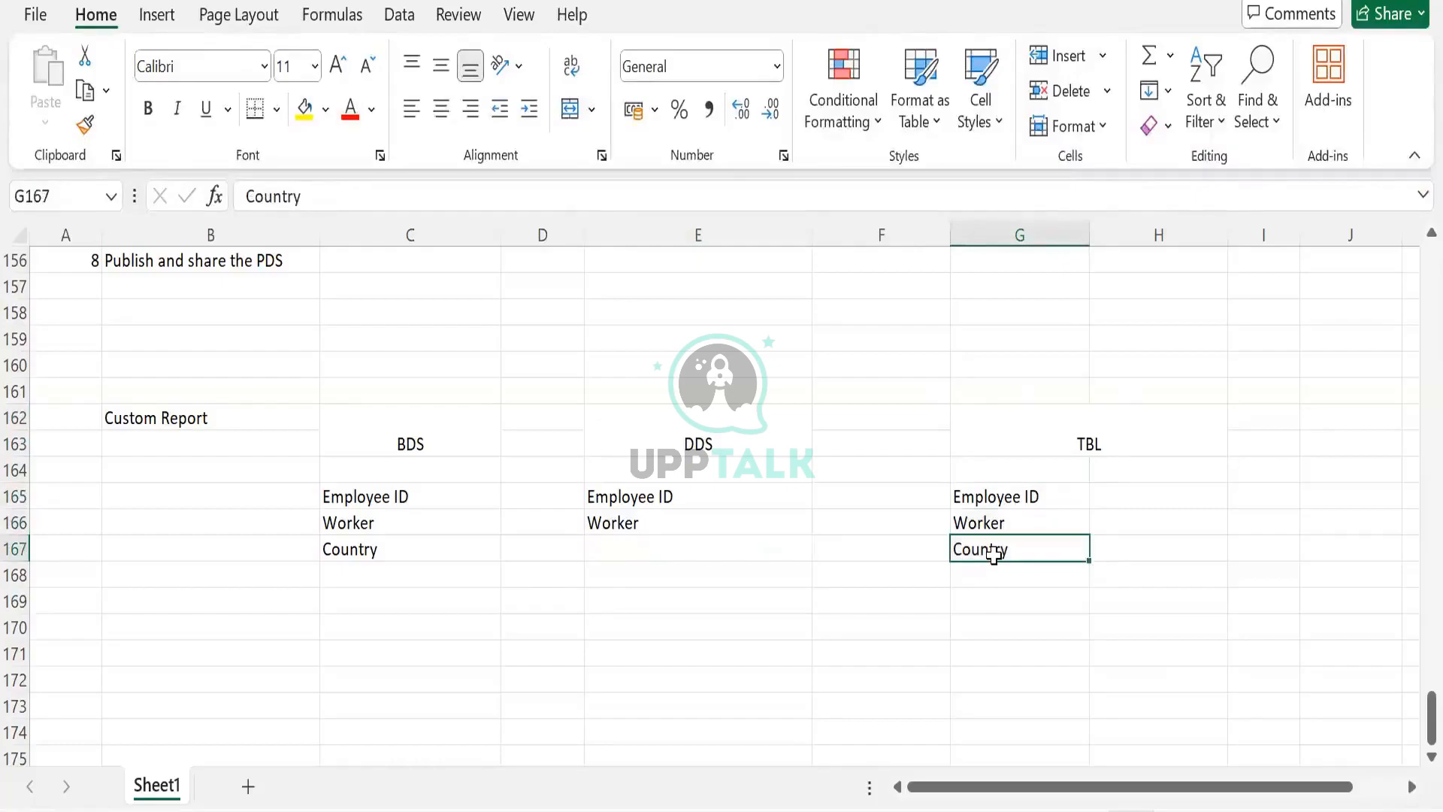
{"action": "left_click_drag", "start_coordinate": [1002, 499], "coordinate": [996, 553]}
{"action": "key", "text": "ctrl+z"}
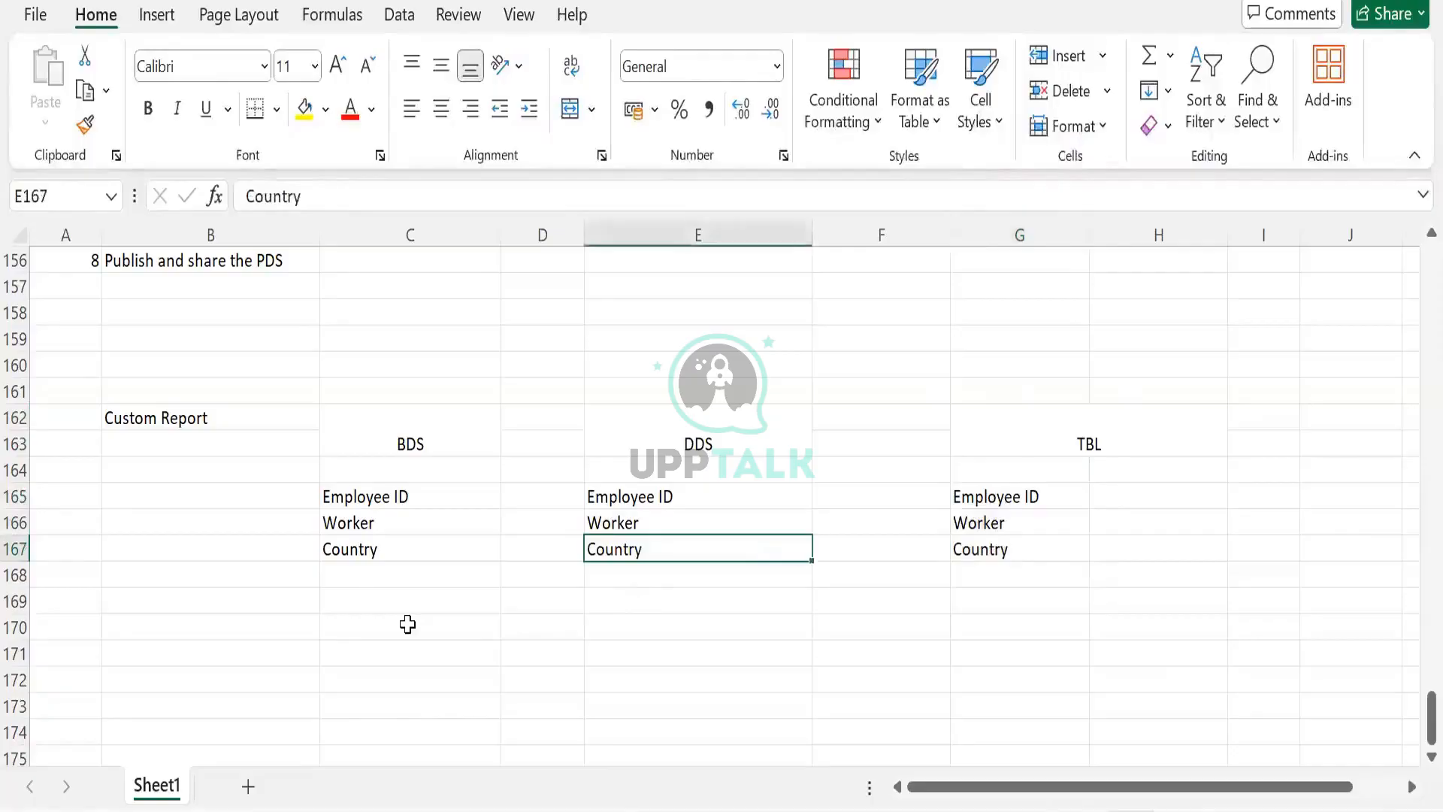
- Remove Country from the BDS column, leaving only Employee ID and Worker
{"action": "left_click", "coordinate": [386, 548]}
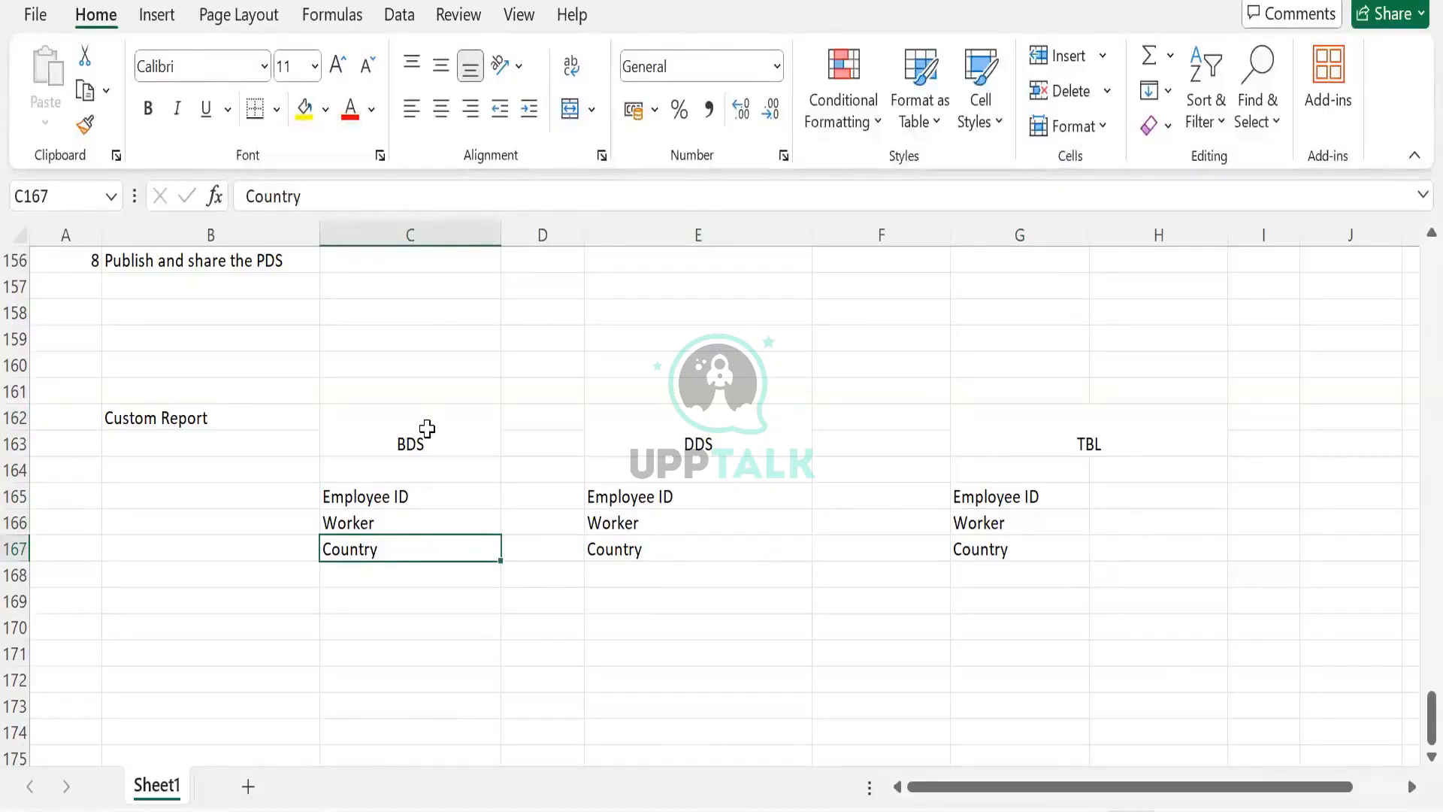
{"action": "left_click_drag", "start_coordinate": [413, 432], "coordinate": [417, 504]}
{"action": "left_click_drag", "start_coordinate": [611, 413], "coordinate": [624, 552]}
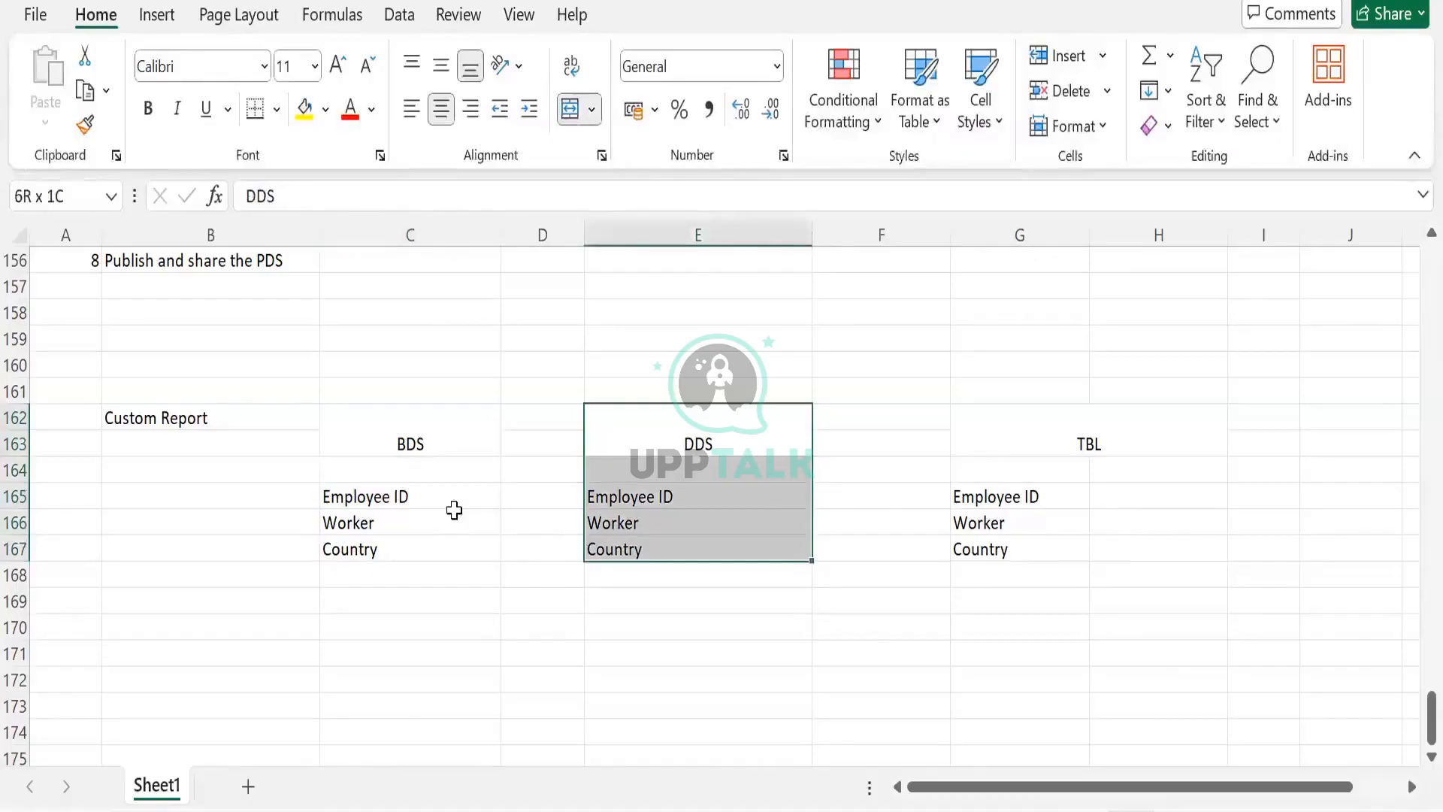
{"action": "left_click_drag", "start_coordinate": [409, 495], "coordinate": [409, 543]}
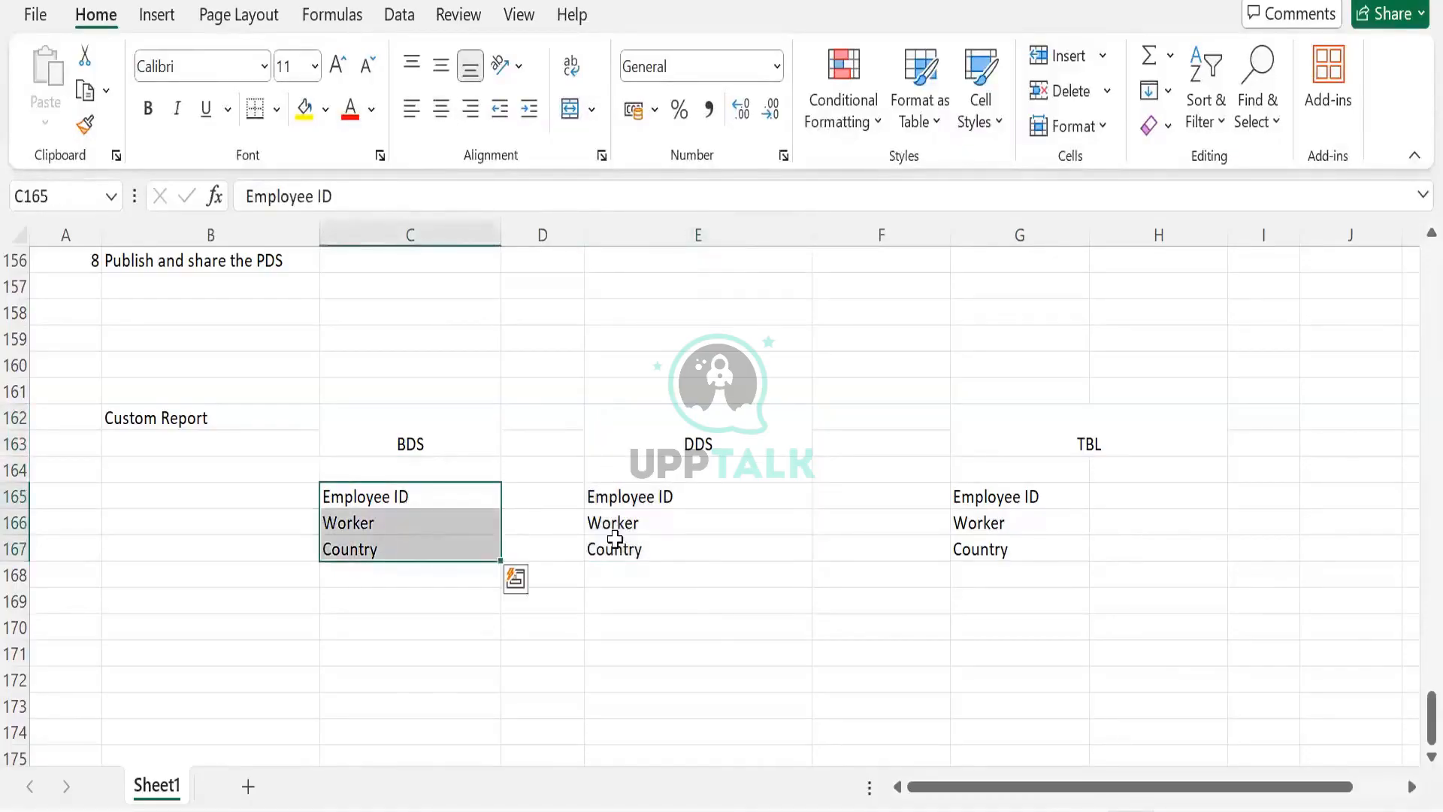
{"action": "left_click_drag", "start_coordinate": [614, 497], "coordinate": [615, 551]}
{"action": "left_click", "coordinate": [406, 551]}
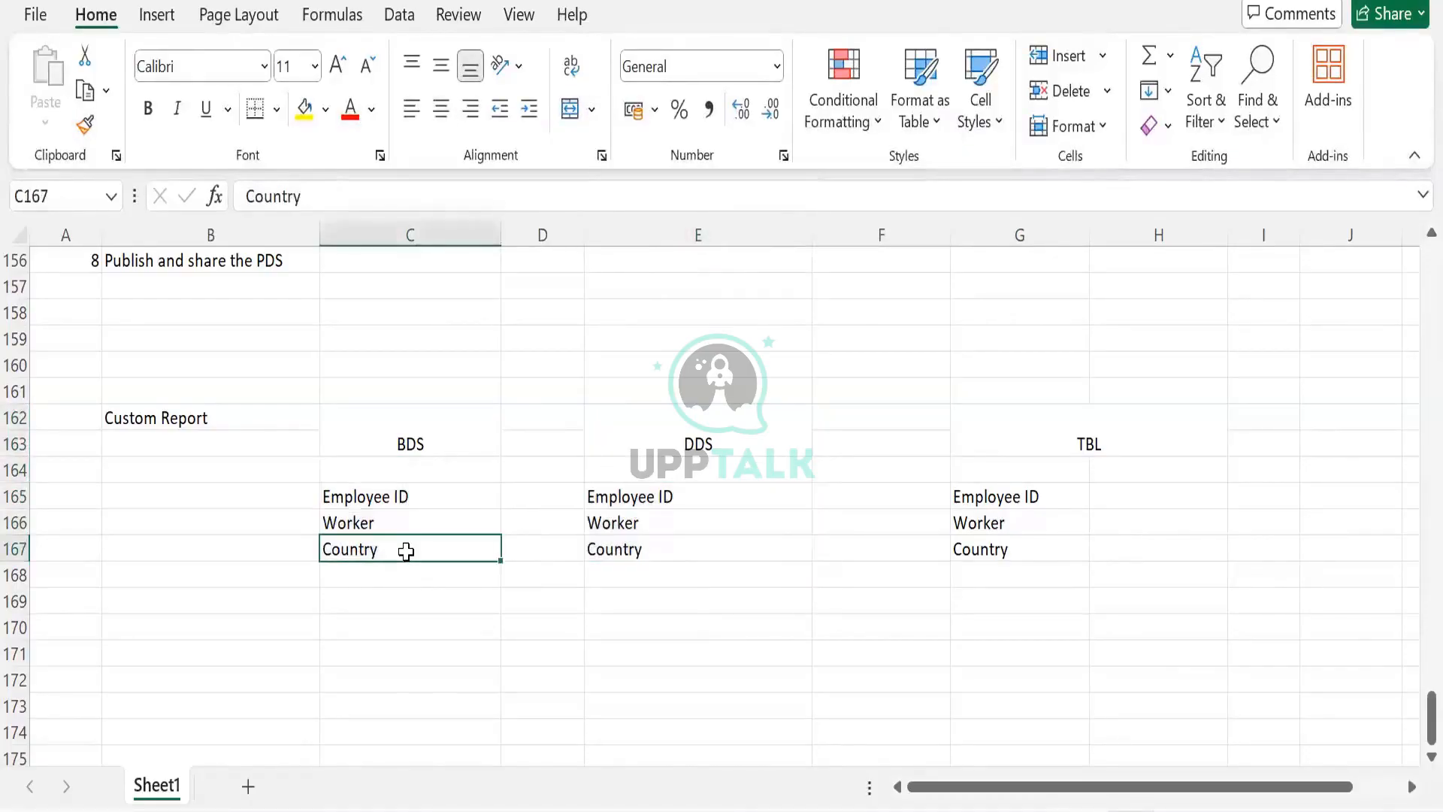
{"action": "key", "text": "Delete"}
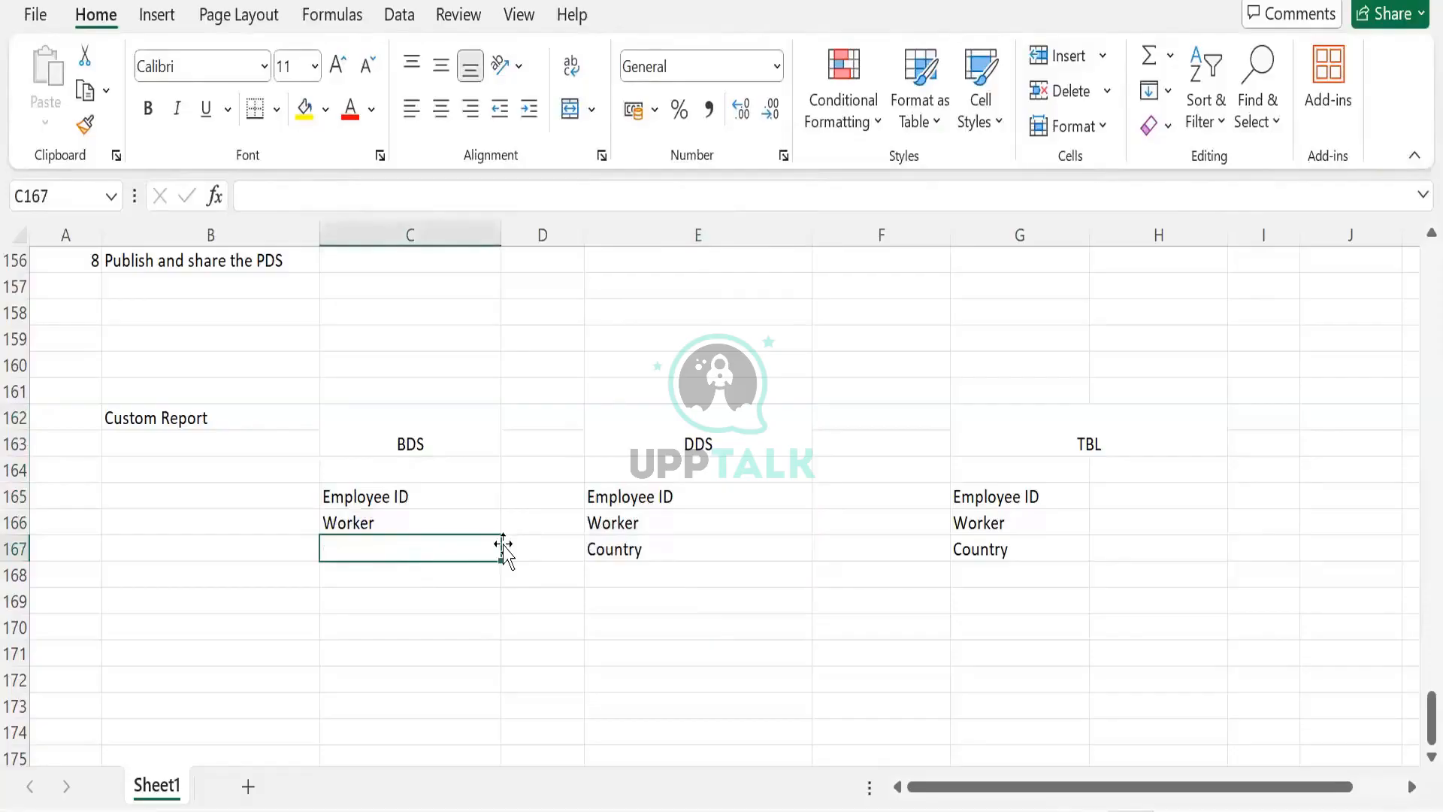
- Compare the DDS field list with the TBL field list
{"action": "left_click", "coordinate": [606, 572]}
{"action": "left_click", "coordinate": [614, 547]}
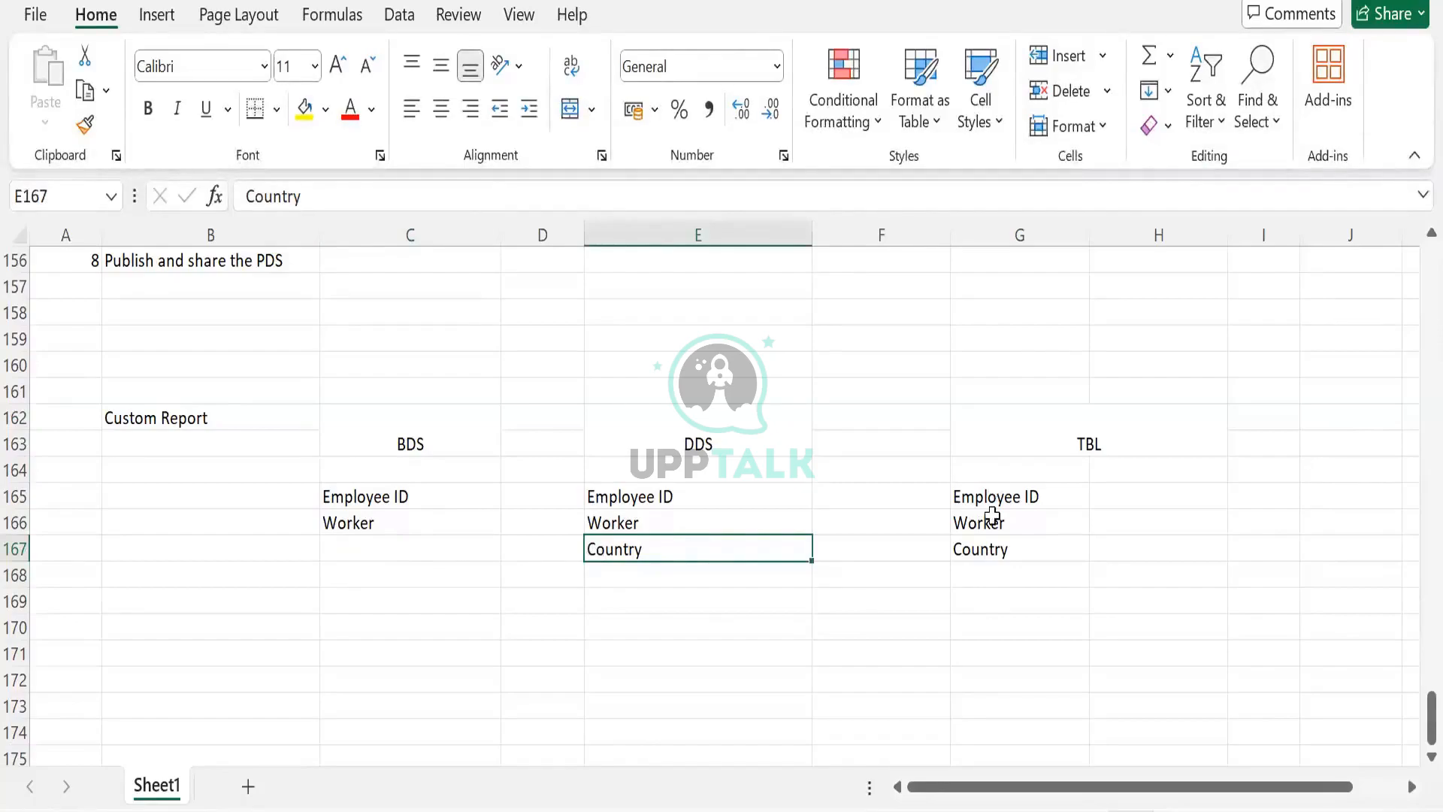
{"action": "left_click_drag", "start_coordinate": [989, 496], "coordinate": [982, 549]}
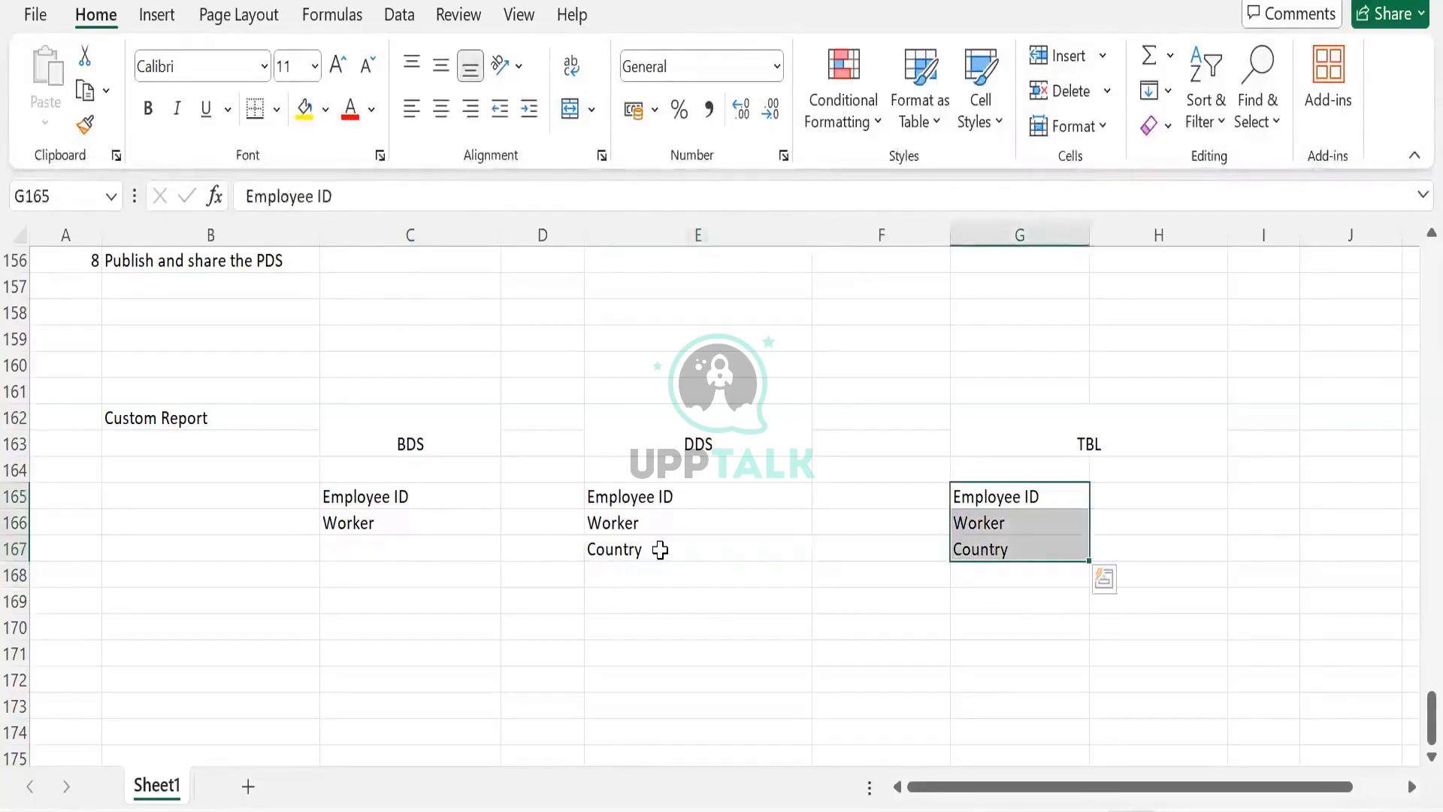
{"action": "left_click", "coordinate": [660, 549]}
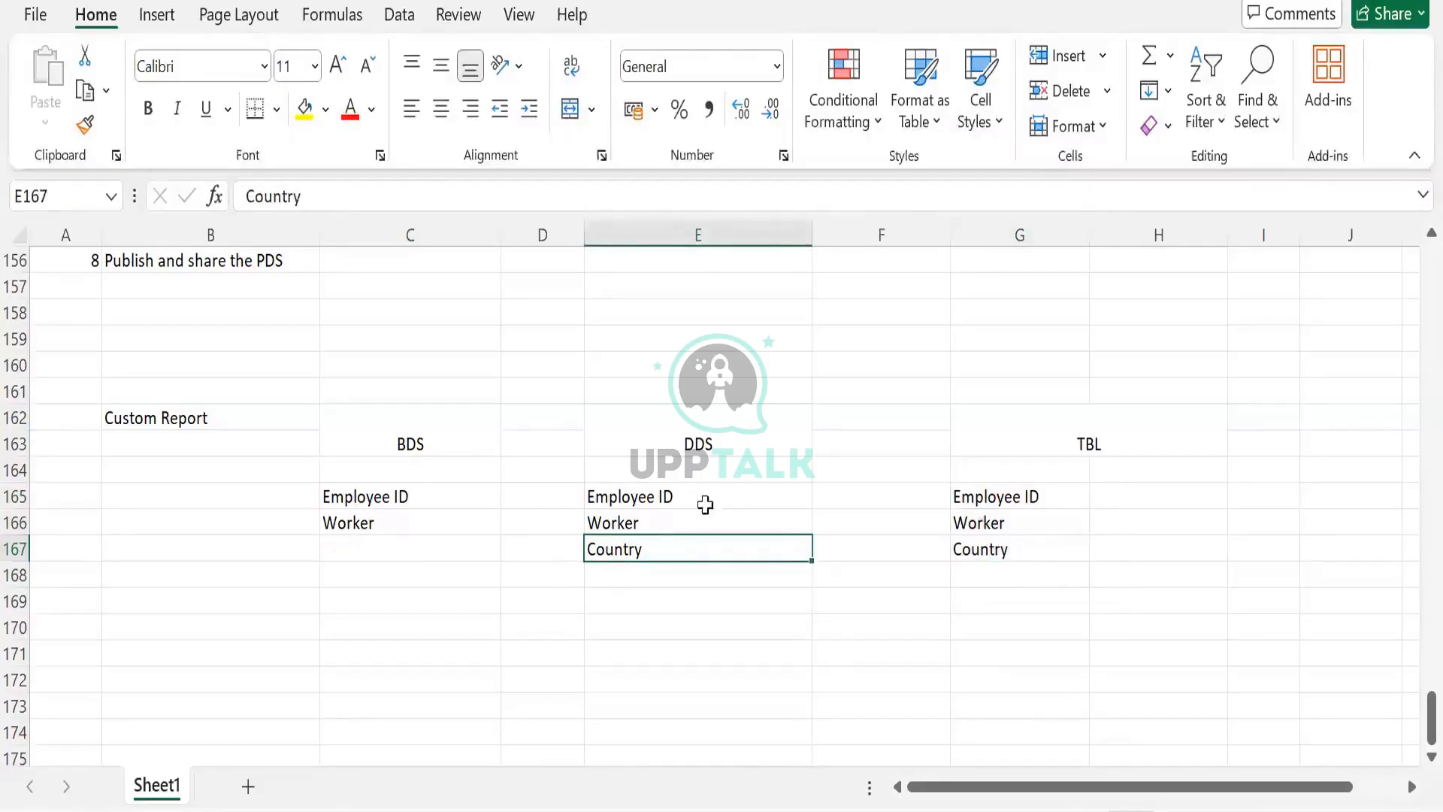
{"action": "left_click_drag", "start_coordinate": [989, 496], "coordinate": [1022, 549]}
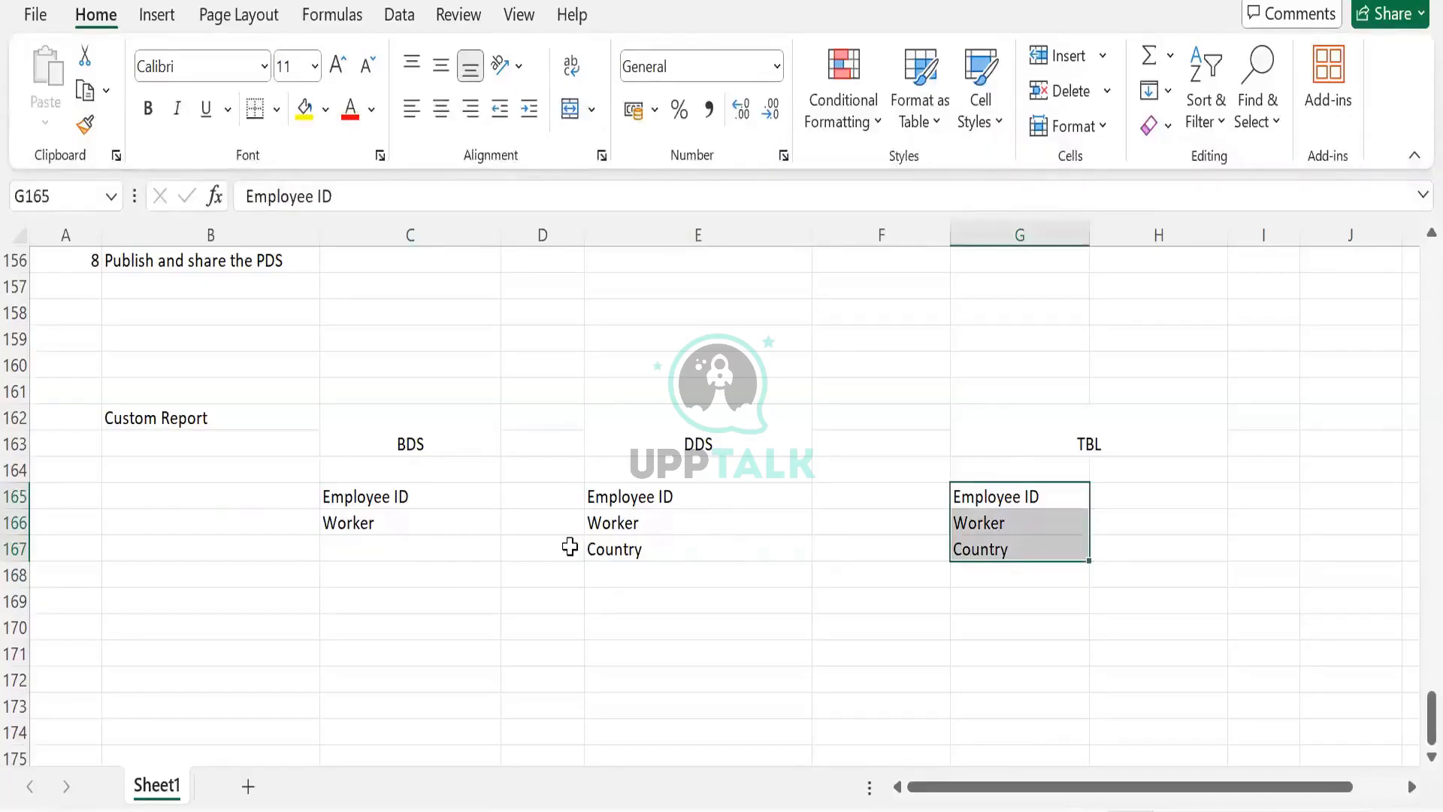
- Select the BDS and DDS field ranges in turn to compare their contents
{"action": "left_click_drag", "start_coordinate": [395, 497], "coordinate": [395, 549]}
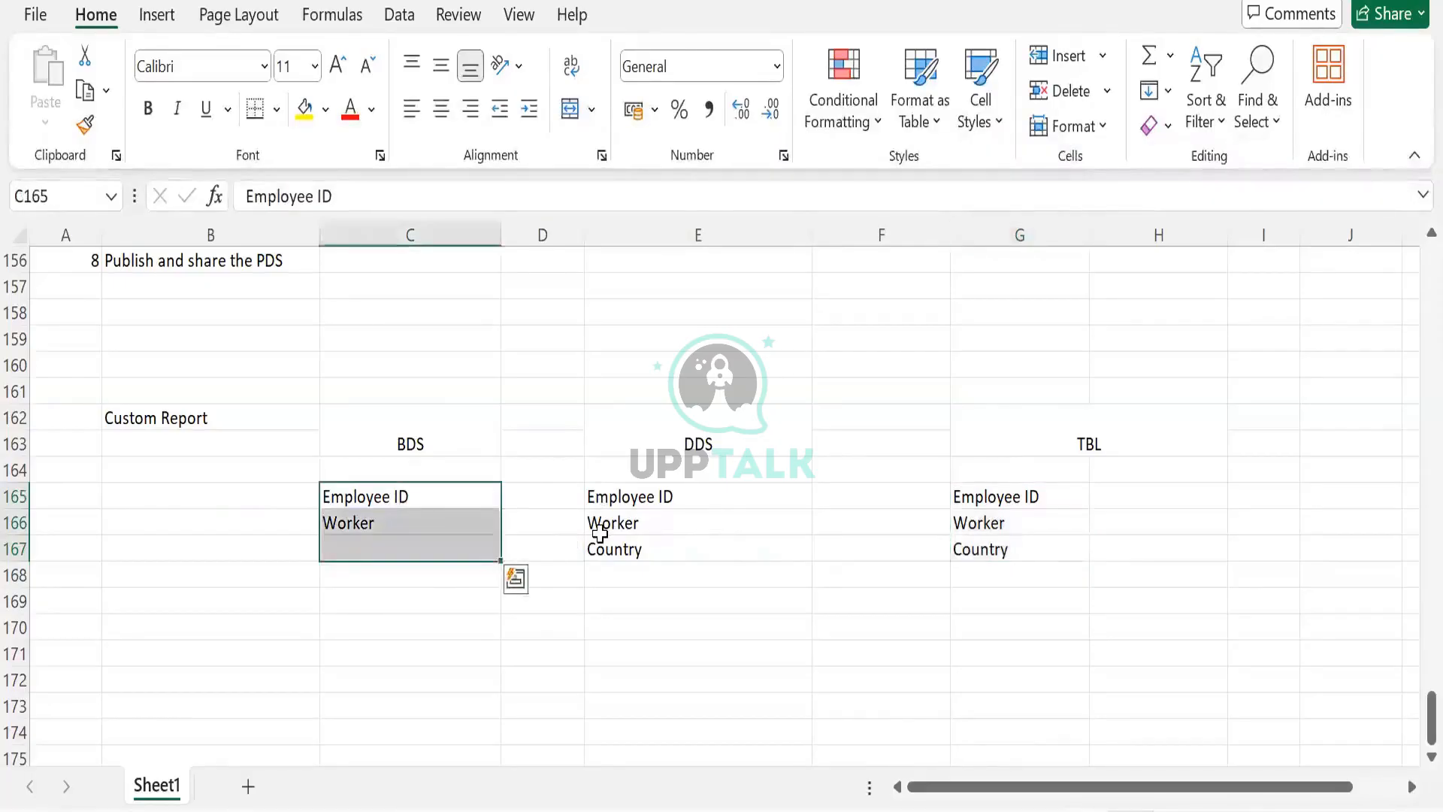
{"action": "left_click_drag", "start_coordinate": [597, 496], "coordinate": [597, 549]}
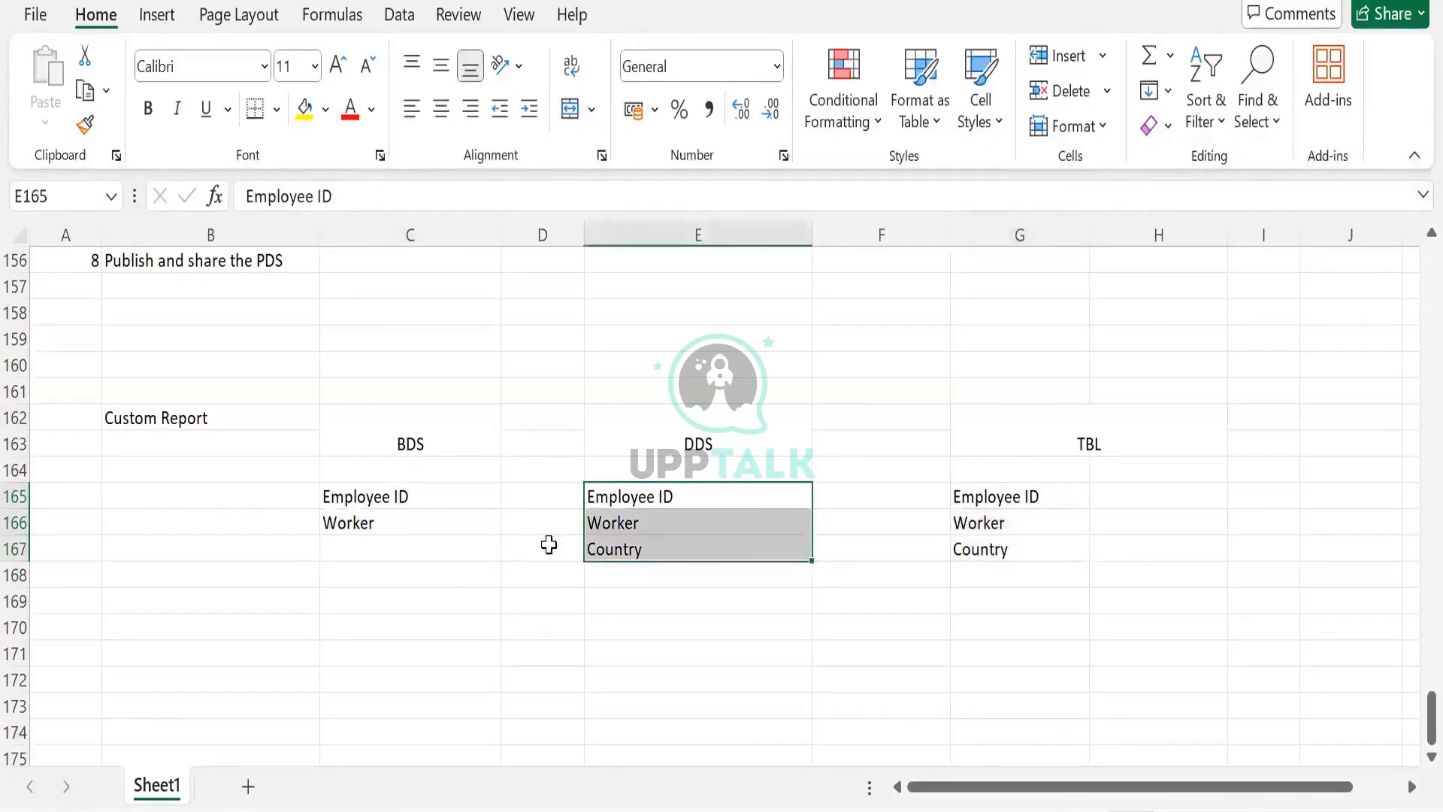
{"action": "left_click", "coordinate": [402, 544]}
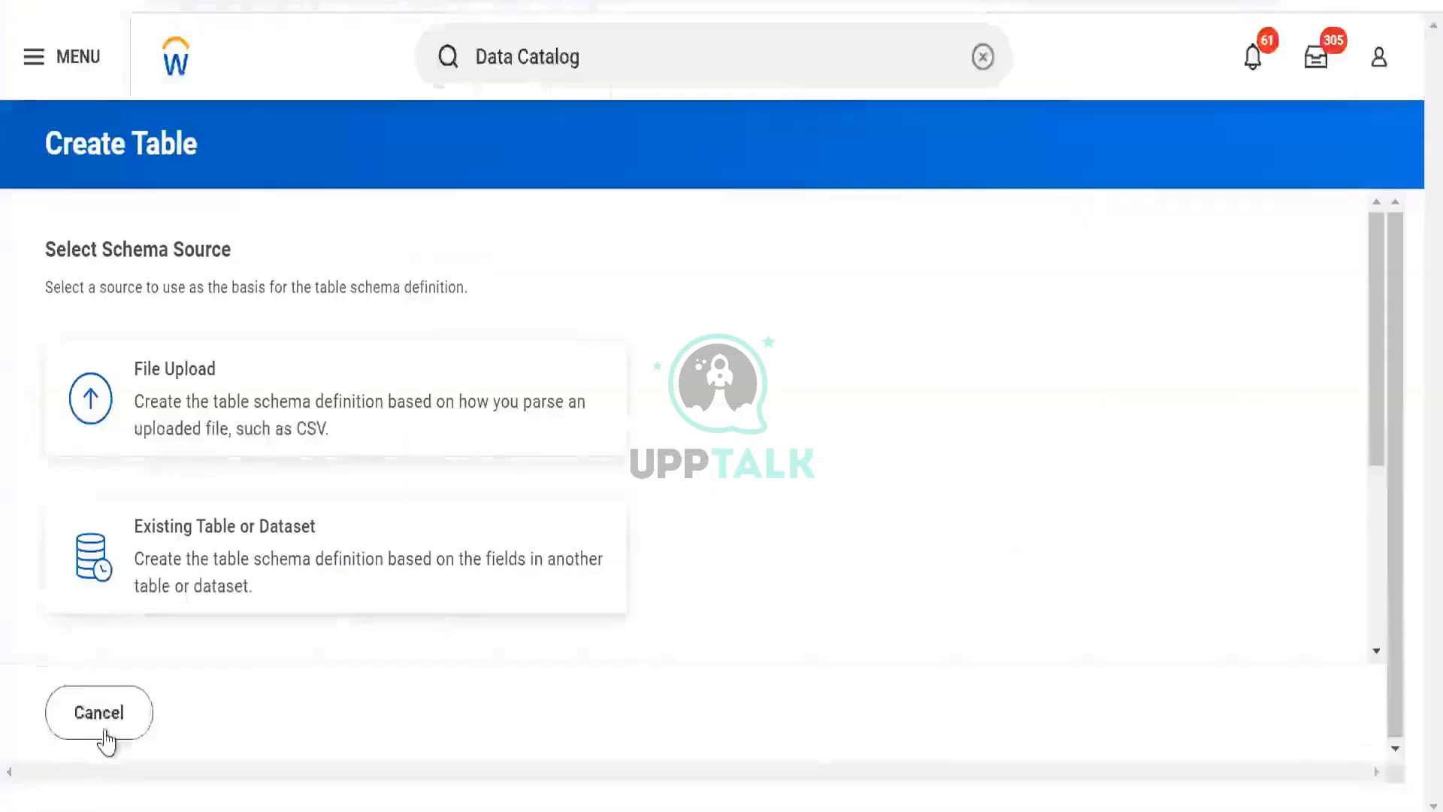
- Leave table creation and filter the Data Catalog datasets by the Personal Data tag
{"action": "left_click", "coordinate": [101, 729]}
{"action": "left_click", "coordinate": [533, 552]}
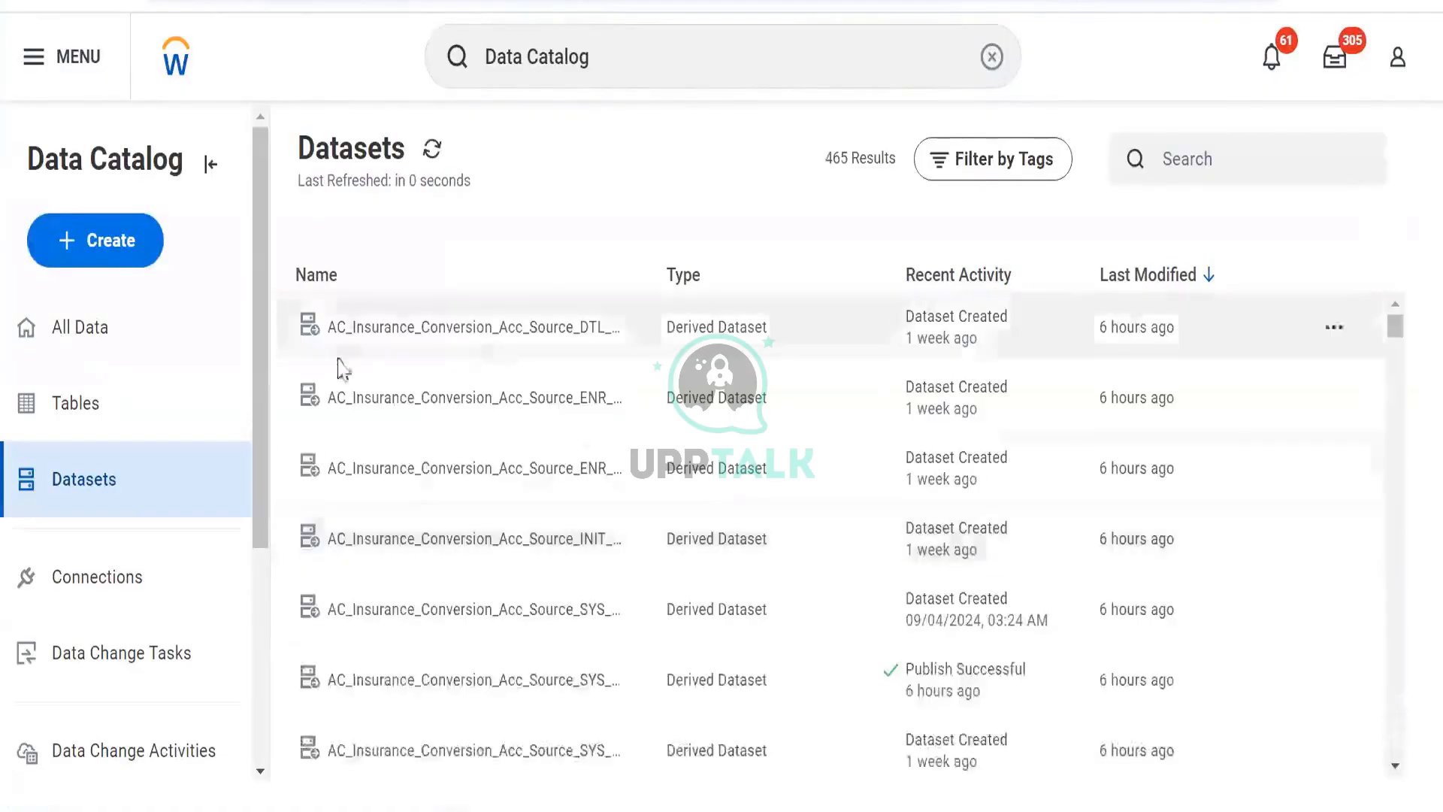
{"action": "left_click", "coordinate": [1004, 170]}
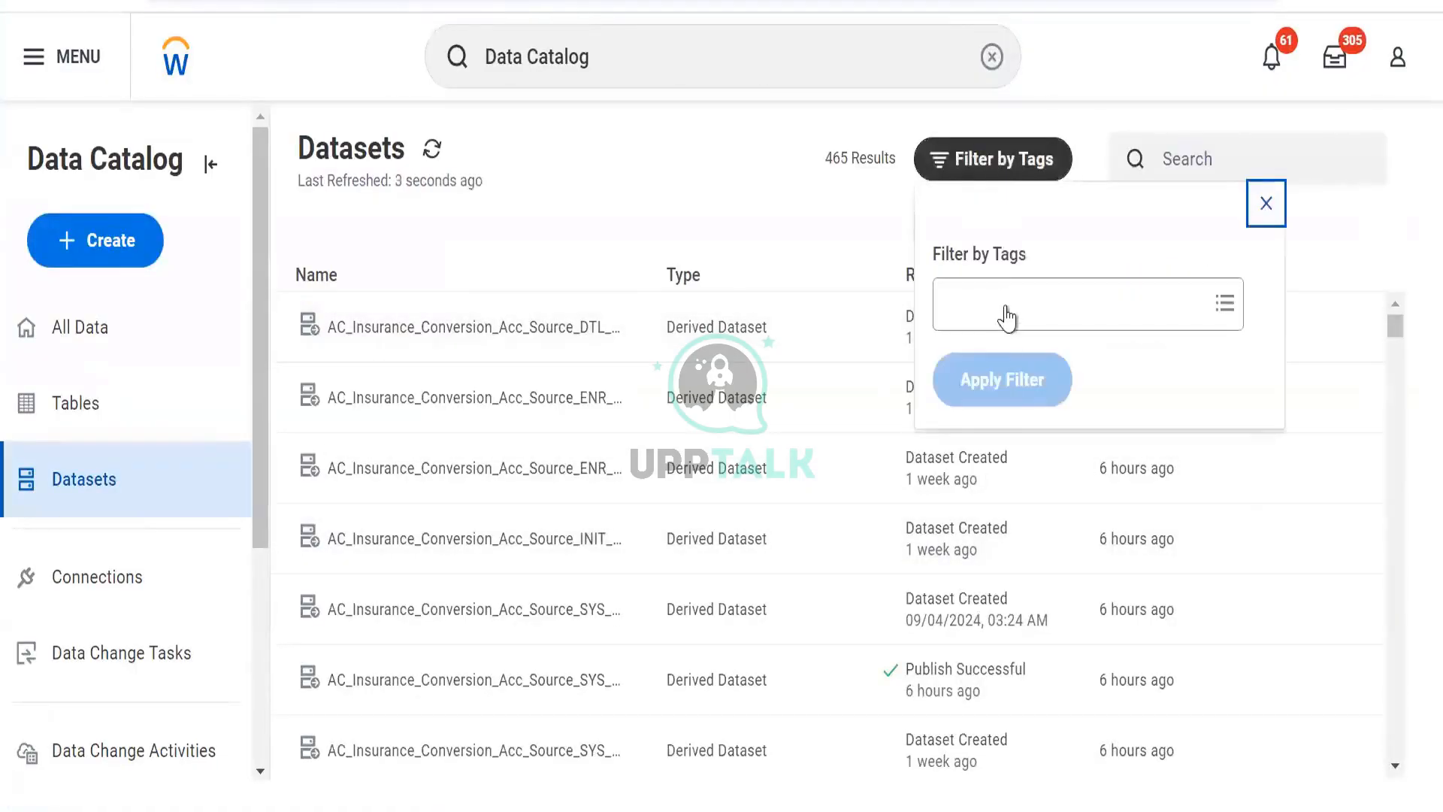
{"action": "left_click", "coordinate": [1007, 310]}
{"action": "type", "text": "p"}
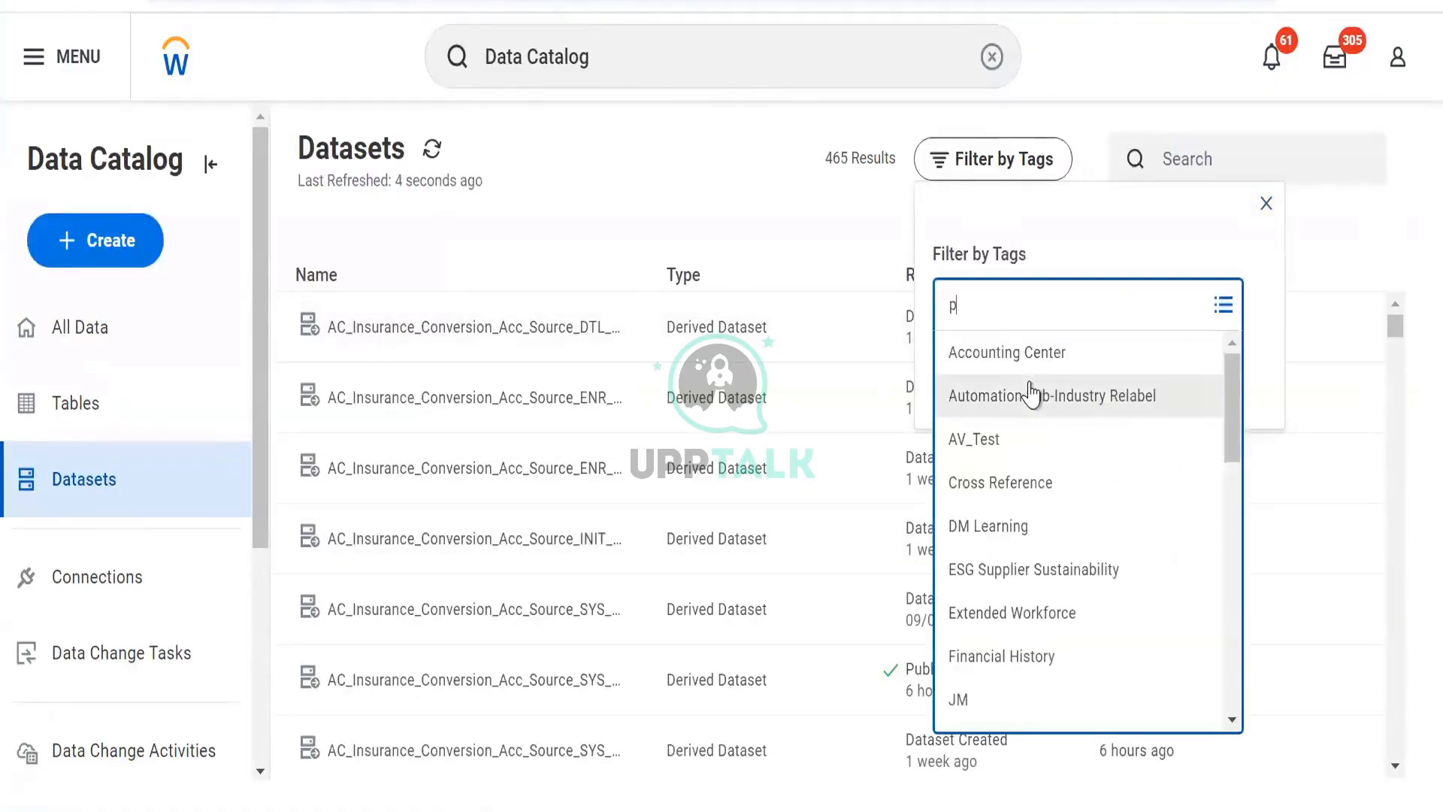
{"action": "type", "text": "er"}
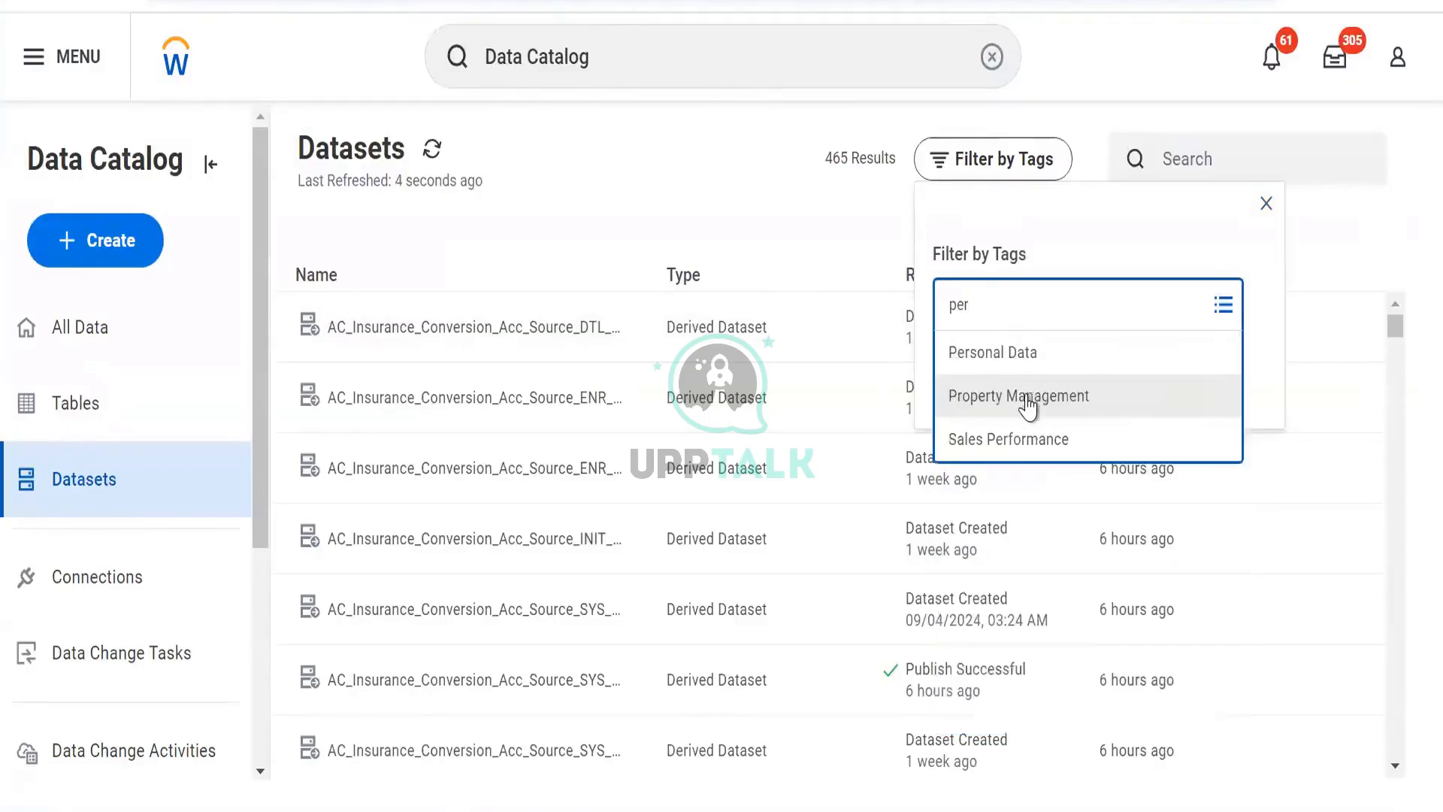
{"action": "left_click", "coordinate": [1023, 347]}
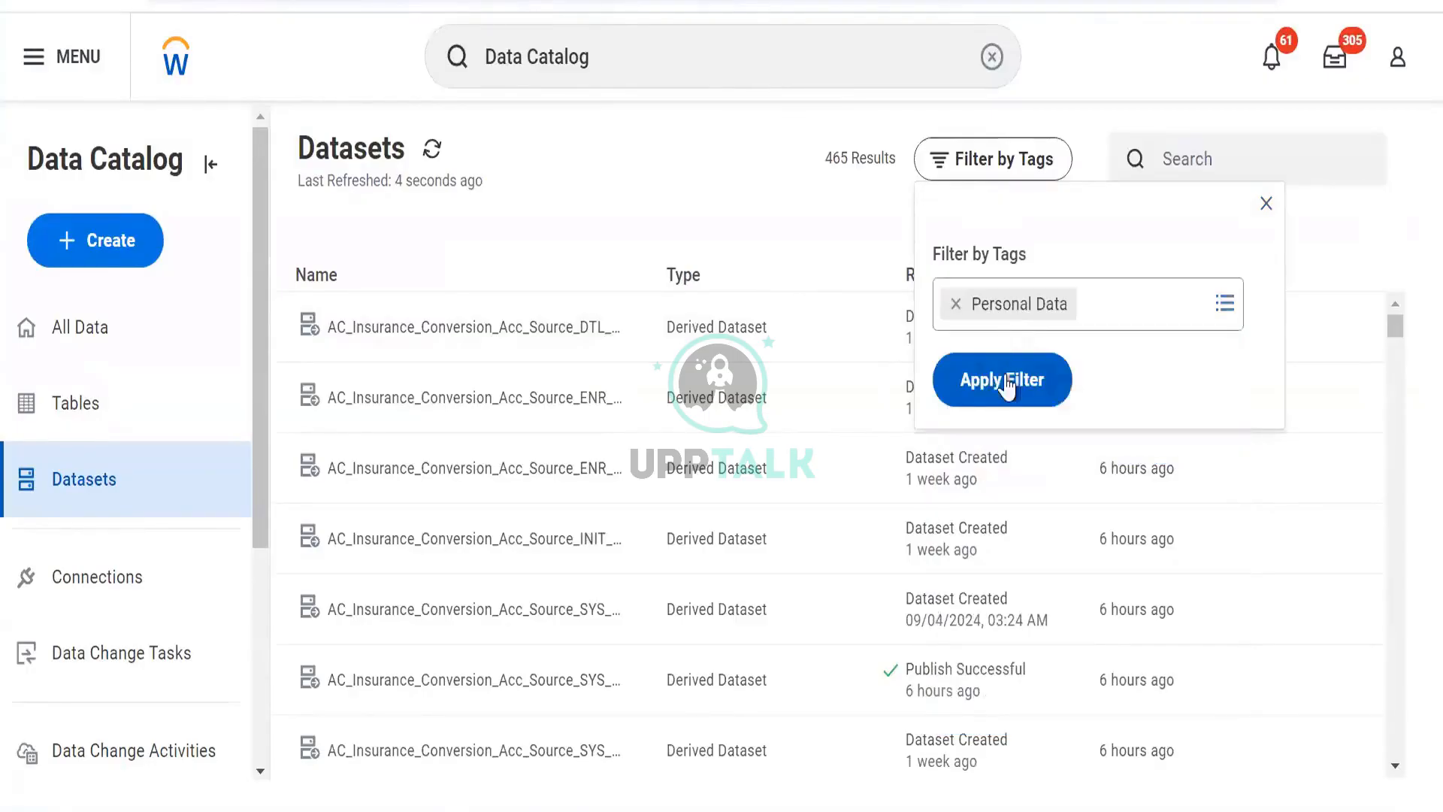
{"action": "left_click", "coordinate": [1004, 379]}
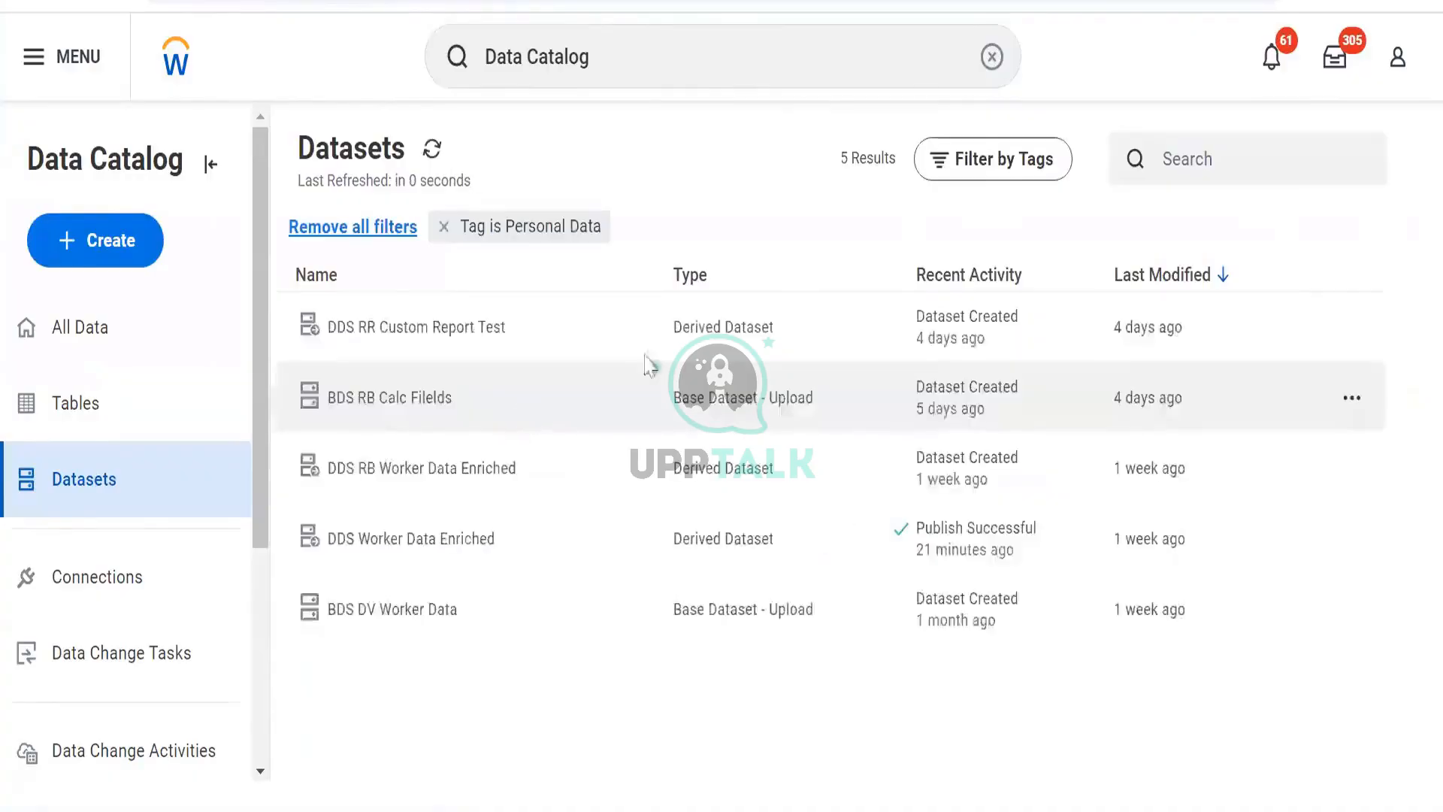
- Open the lineage of DDS RR Custom Report Test, open its source BDS RR Custom Report Test, and list its fields
{"action": "left_click", "coordinate": [1350, 329]}
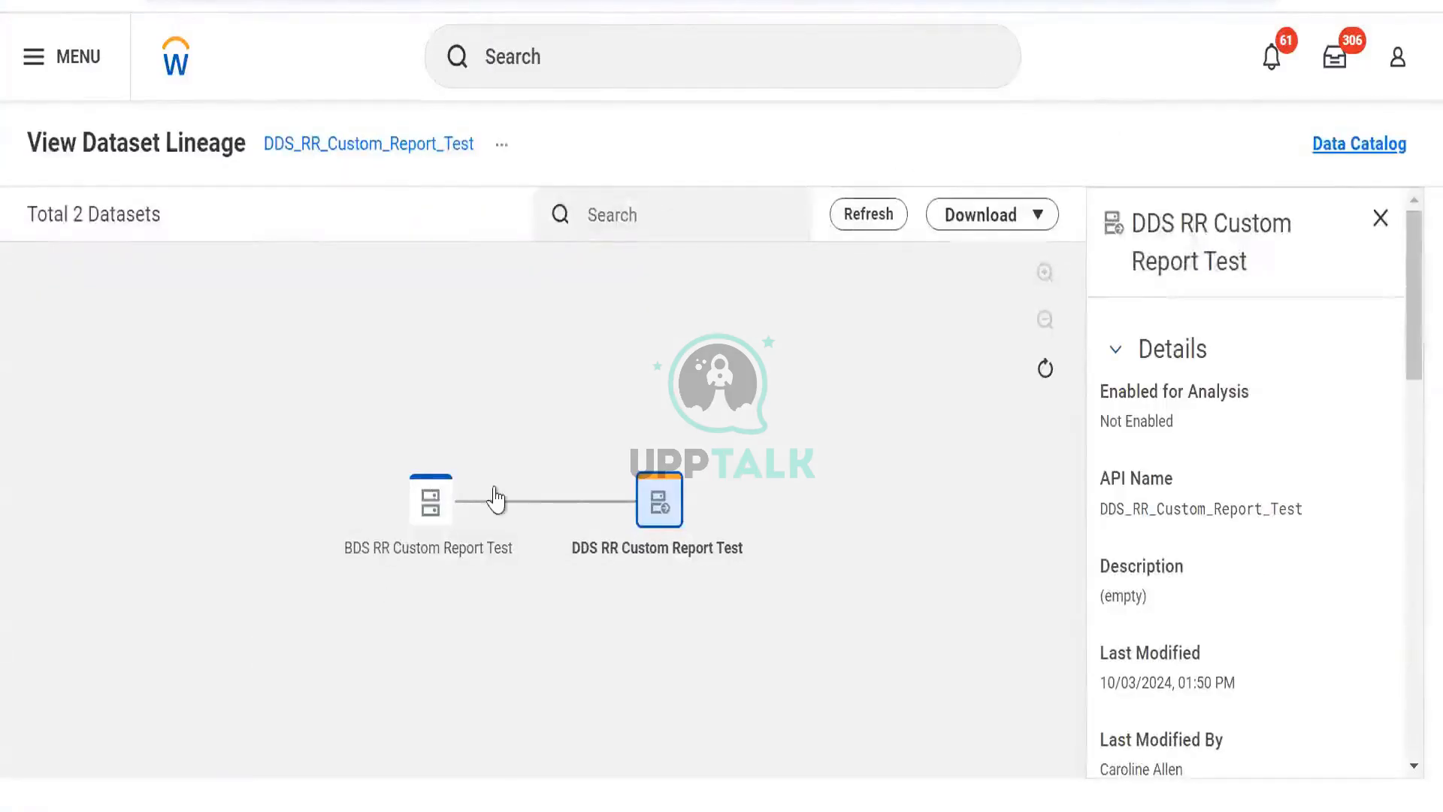
{"action": "left_click", "coordinate": [438, 532]}
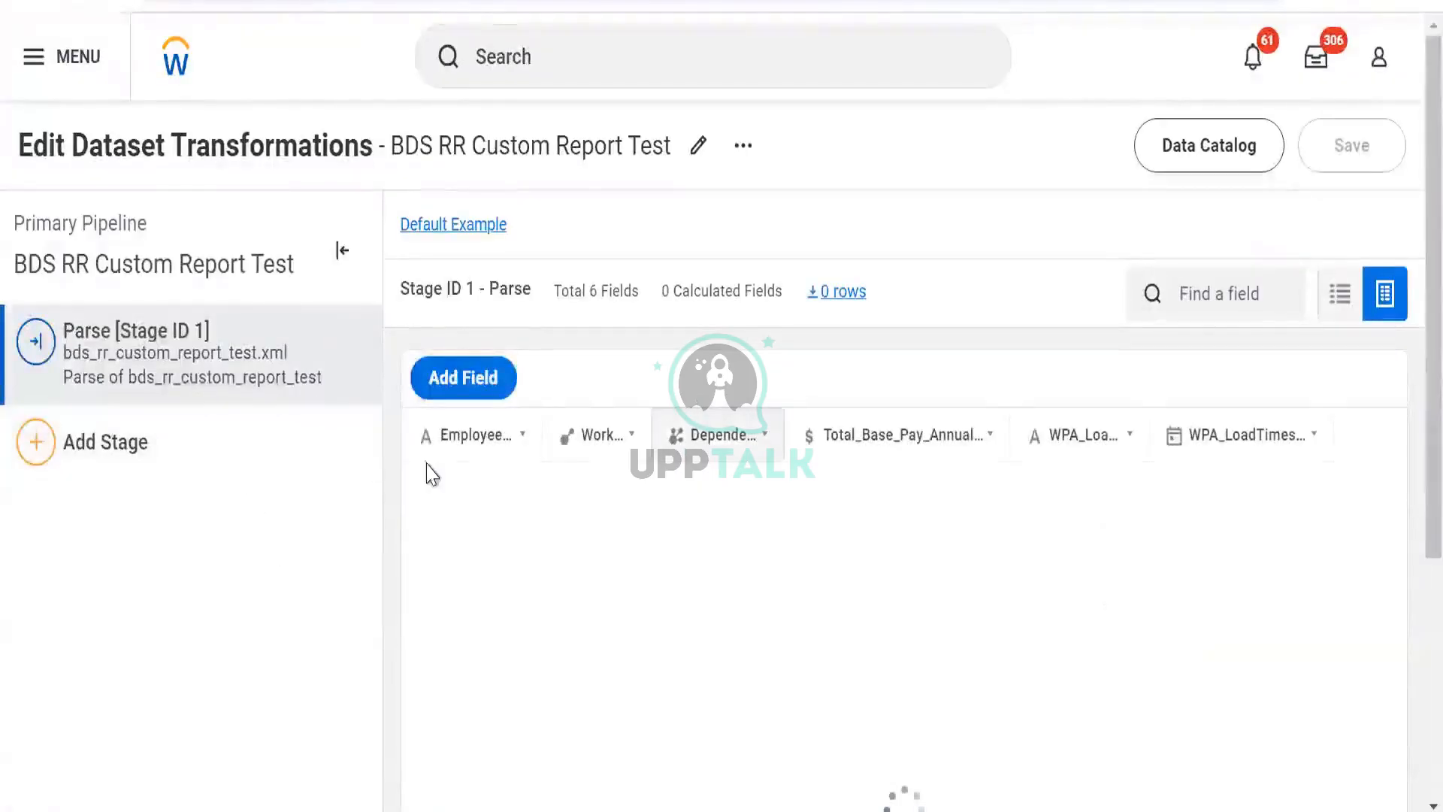
{"action": "left_click", "coordinate": [1345, 301]}
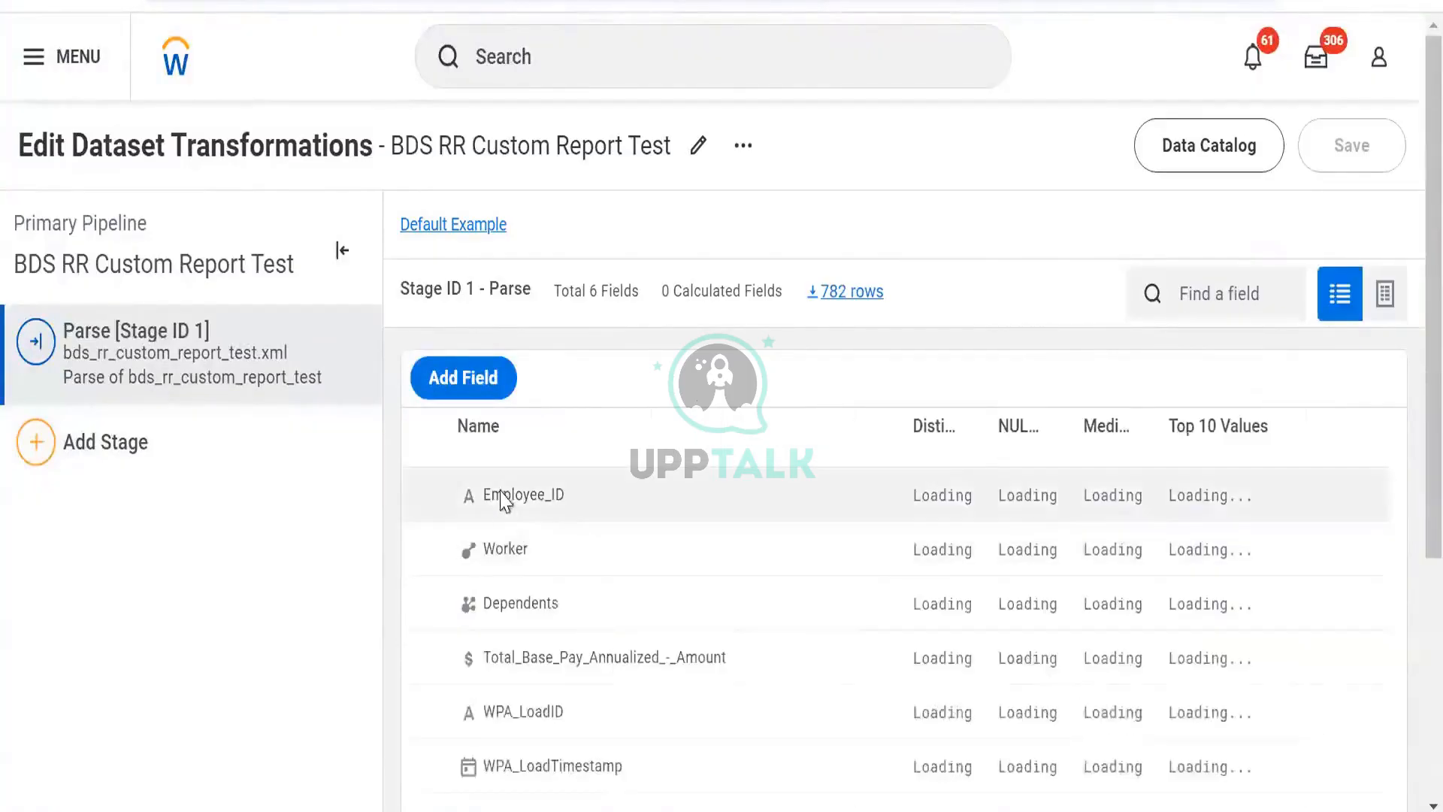
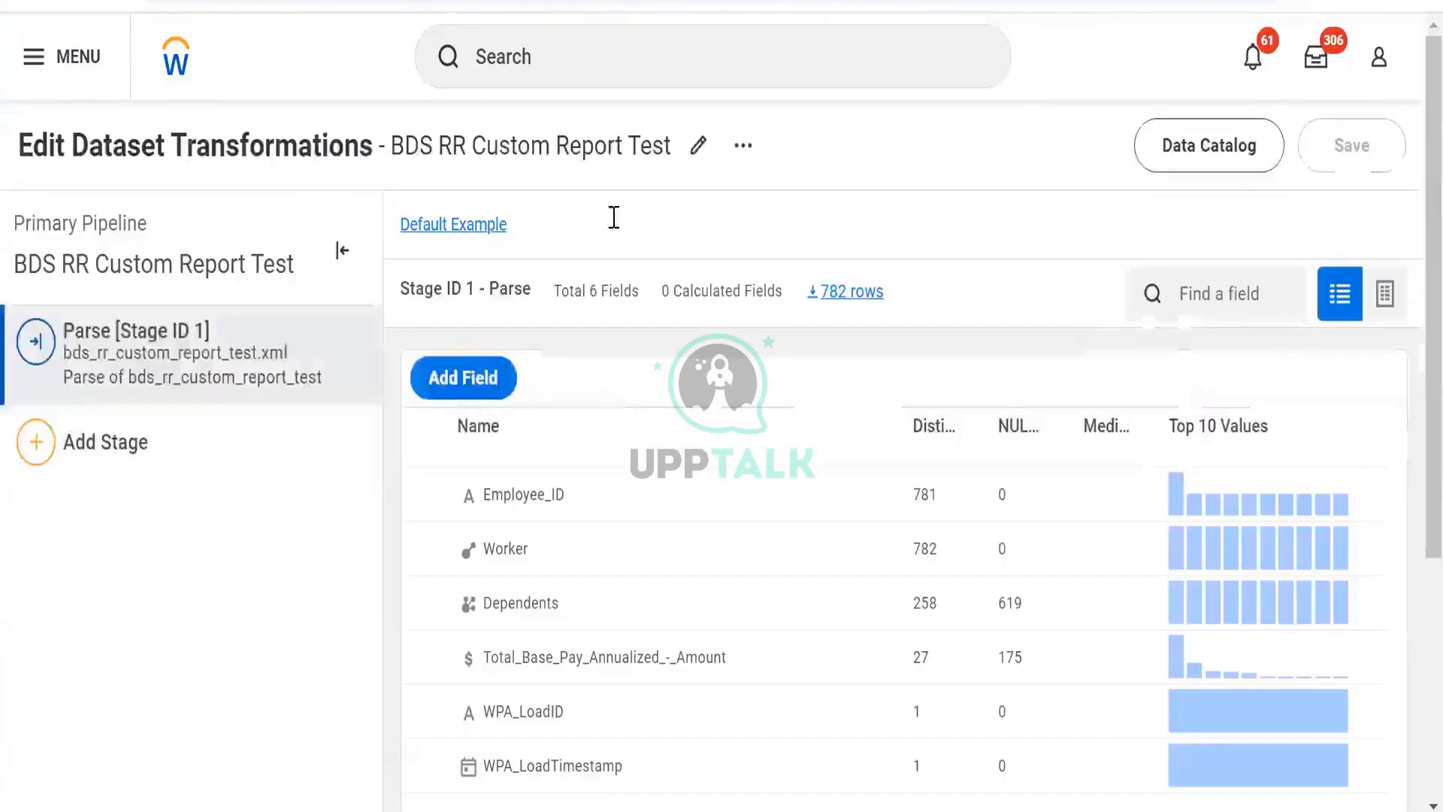
- Add a Manage Fields stage to BDS RR Custom Report Test that hides the Dependents field, and save the dataset
{"action": "left_click", "coordinate": [227, 452]}
{"action": "left_click", "coordinate": [304, 590]}
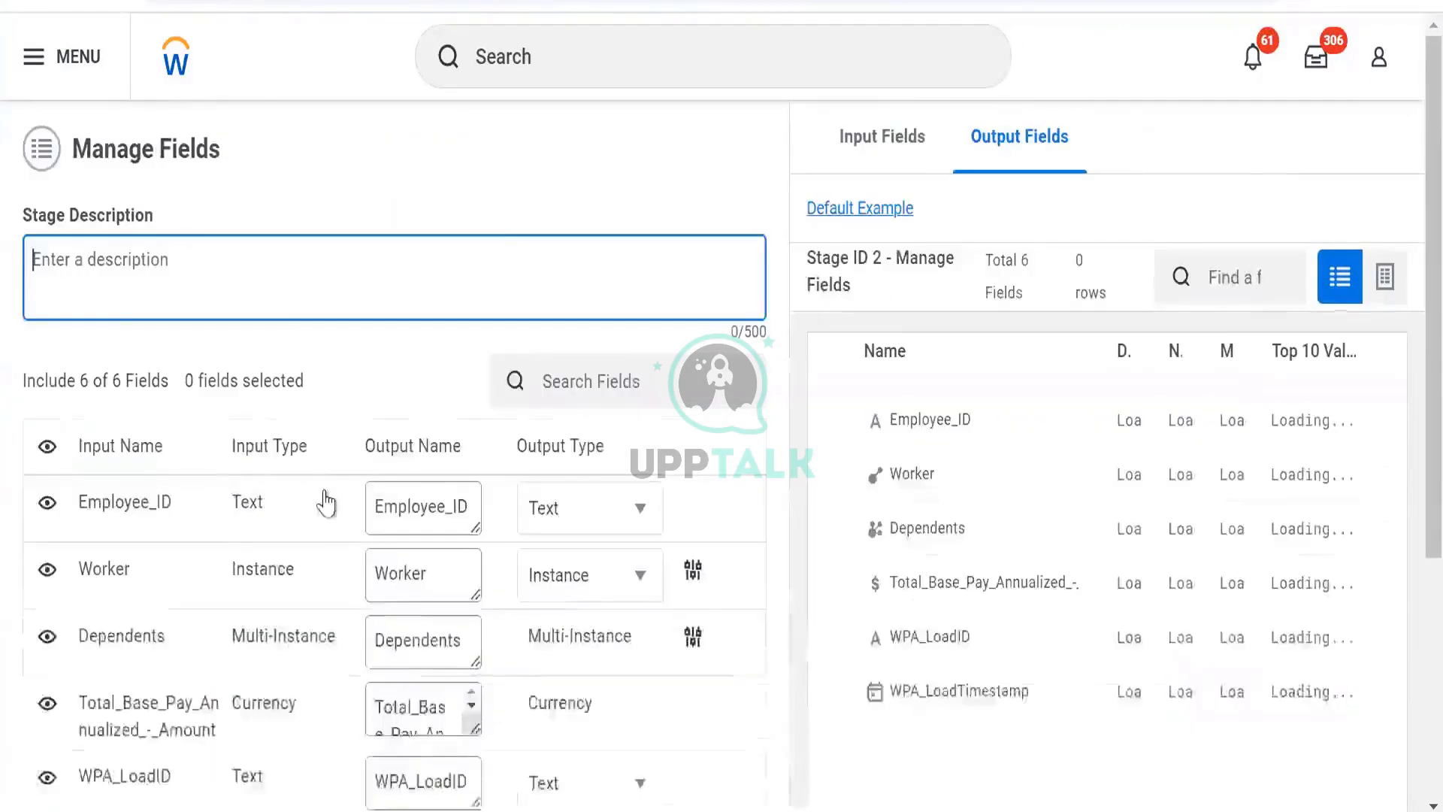
{"action": "scroll", "coordinate": [409, 451], "scroll_direction": "down", "scroll_amount": 5}
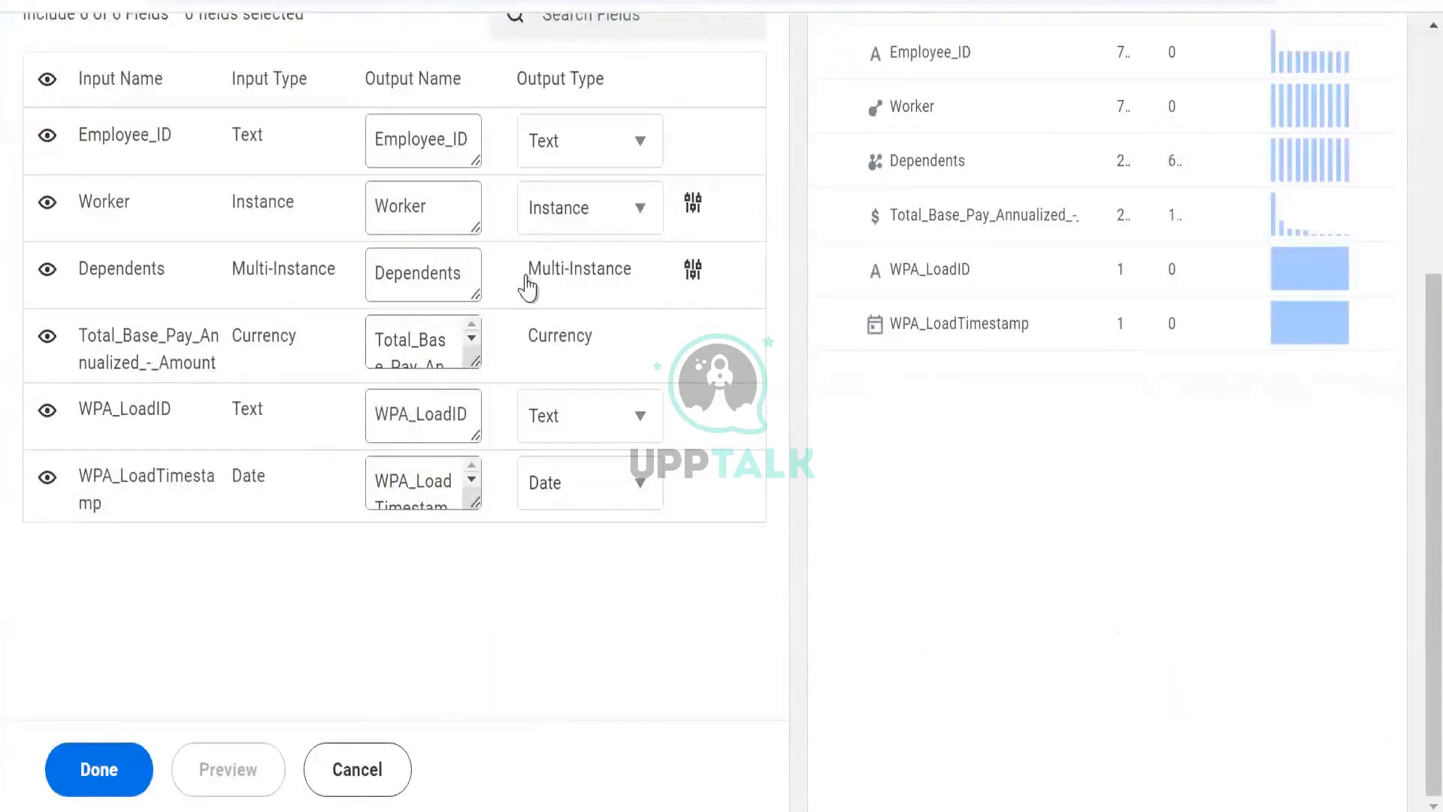
{"action": "left_click", "coordinate": [90, 773]}
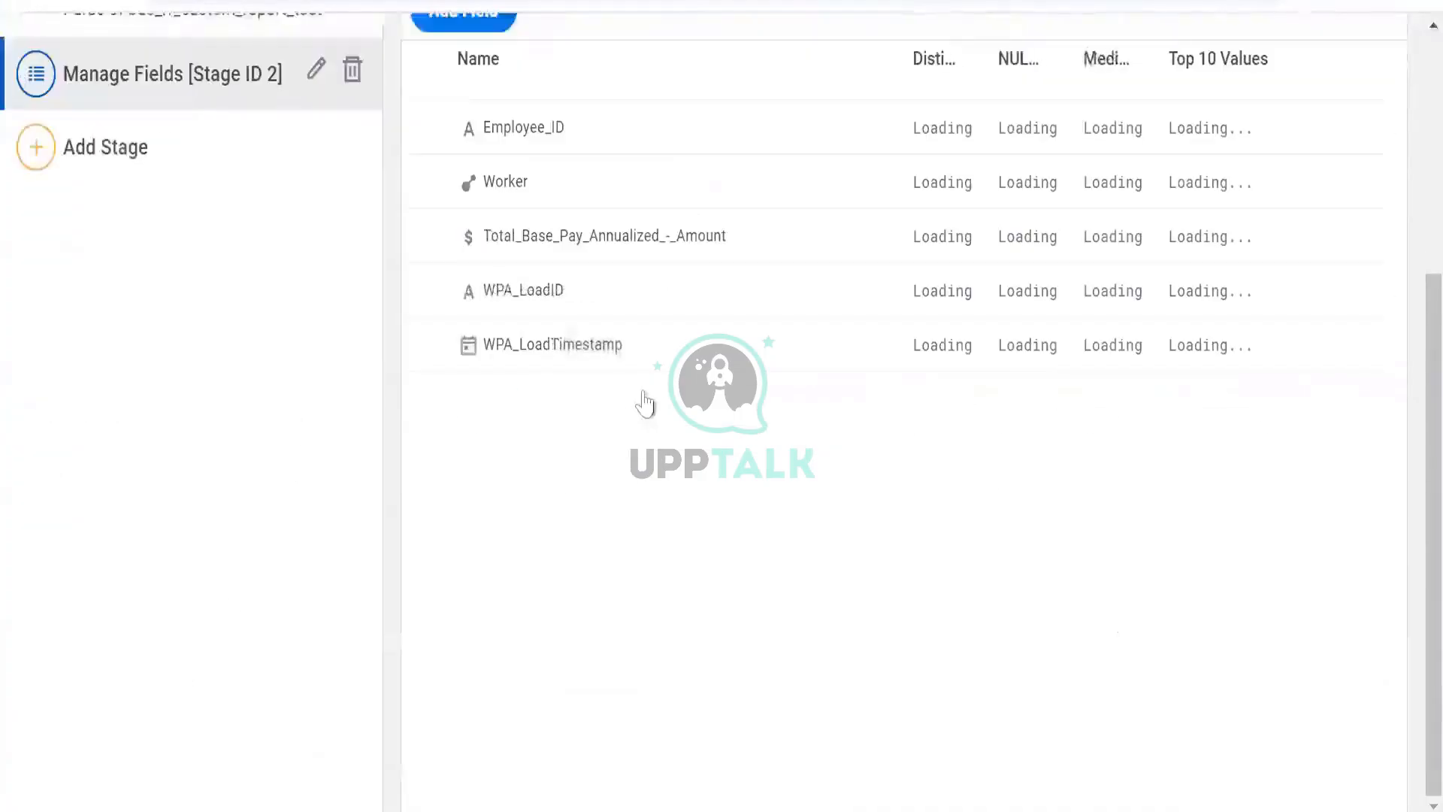
{"action": "left_click", "coordinate": [1351, 151]}
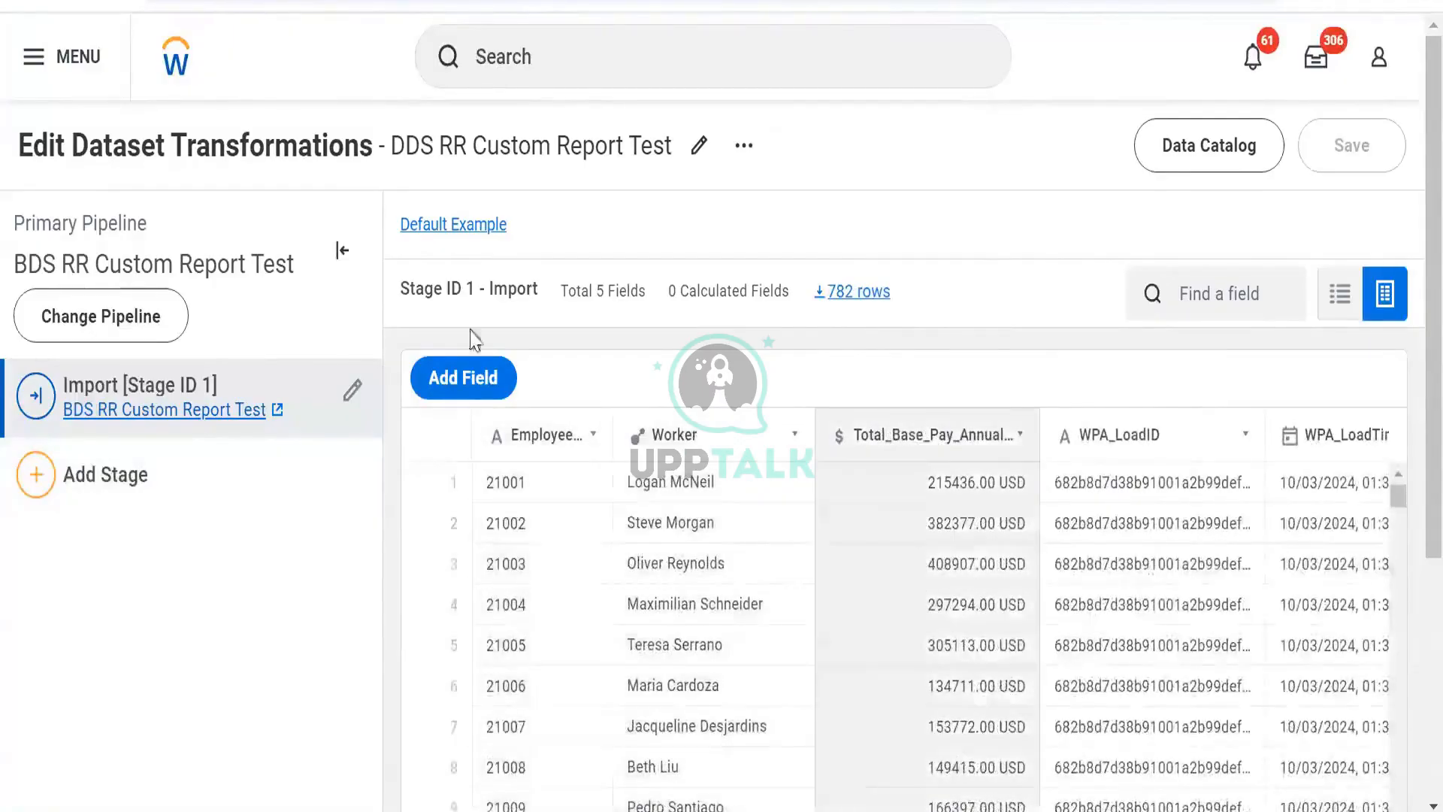
- Include the Dependents field again in the BDS Manage Fields stage and save the dataset
{"action": "left_click", "coordinate": [481, 2]}
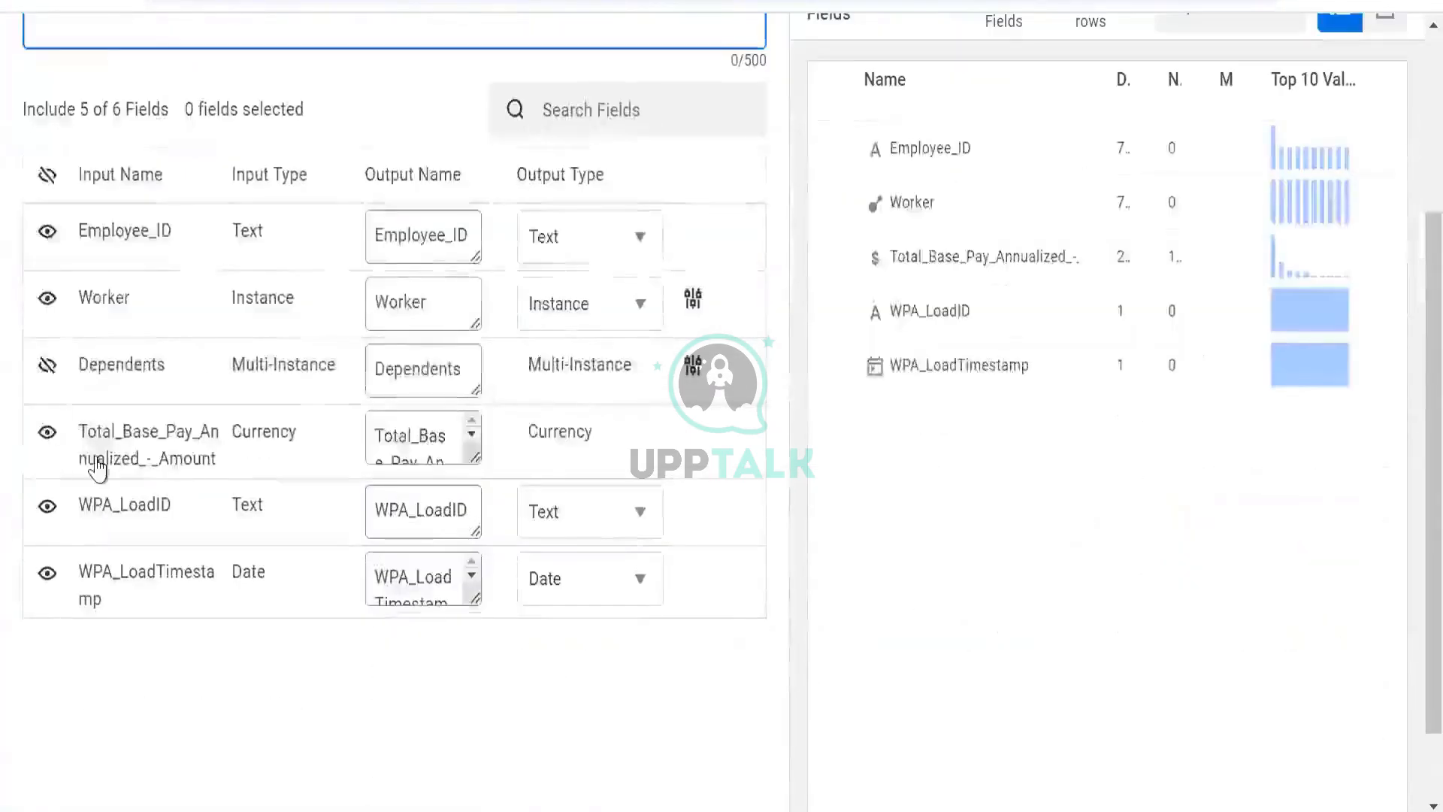
{"action": "scroll", "coordinate": [117, 652], "scroll_direction": "down", "scroll_amount": 2}
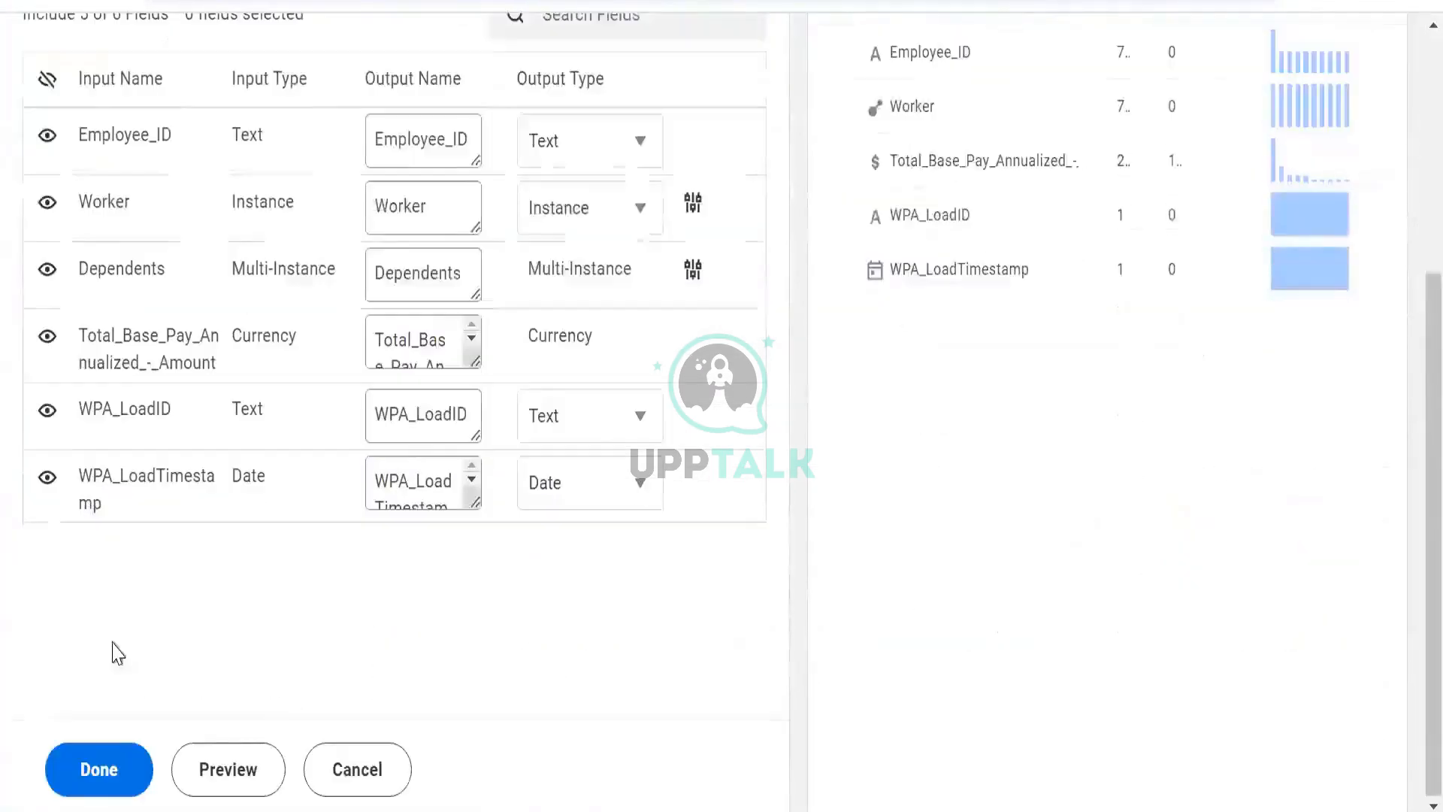
{"action": "left_click", "coordinate": [120, 782]}
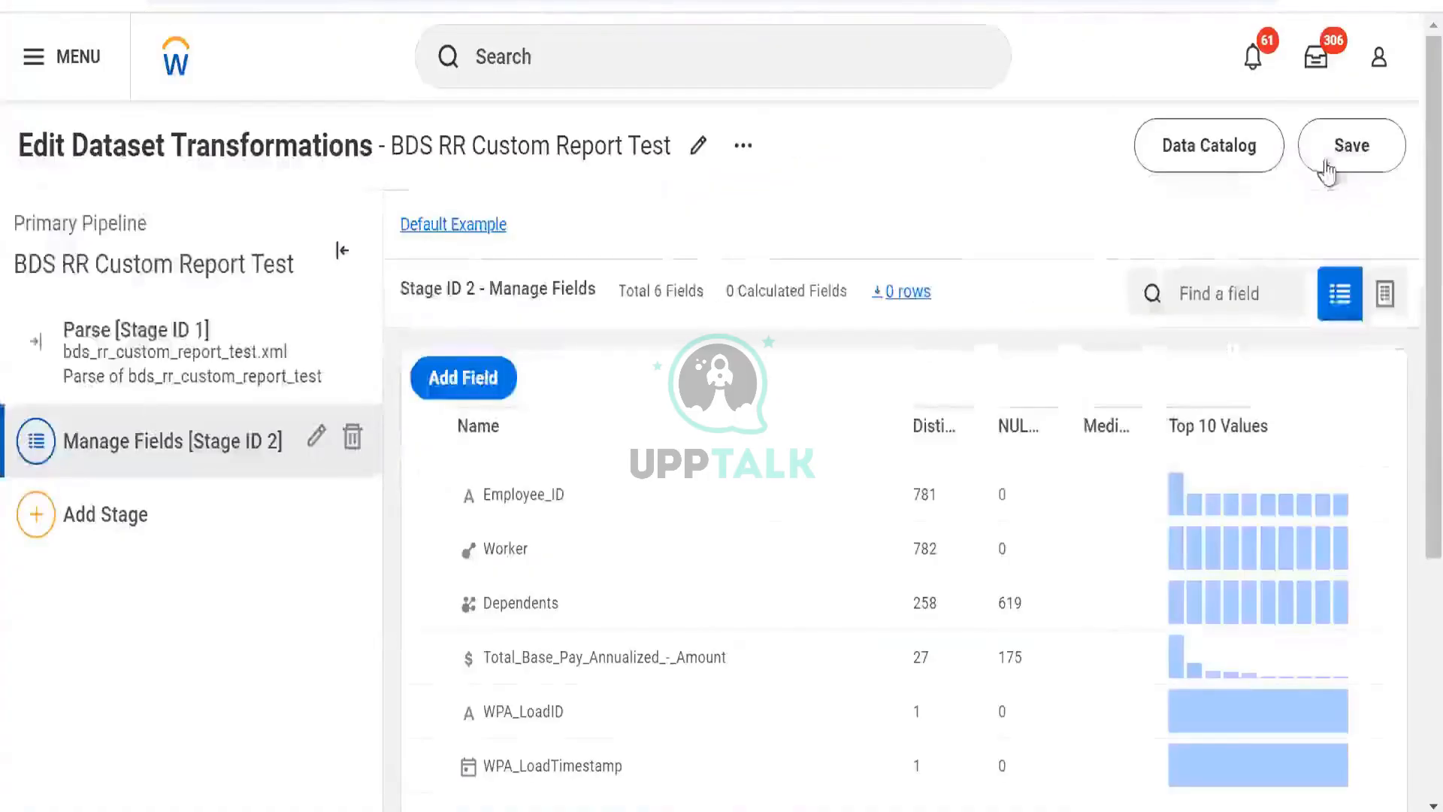
{"action": "left_click", "coordinate": [1325, 163]}
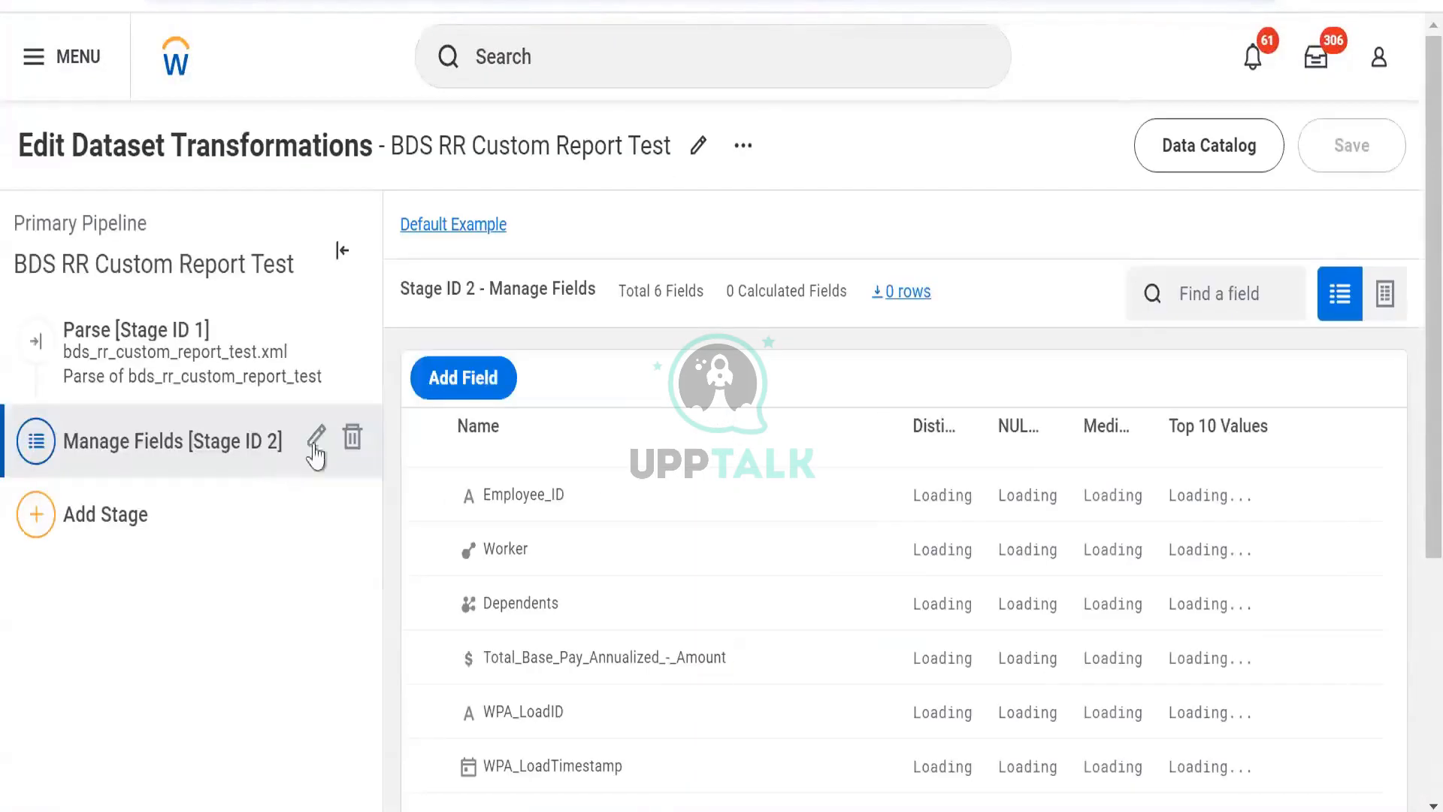
- Add a Manage Fields stage to DDS RR Custom Report Test renaming the Dependents output field to Dep, and save
{"action": "scroll", "coordinate": [164, 615], "scroll_direction": "down", "scroll_amount": 3}
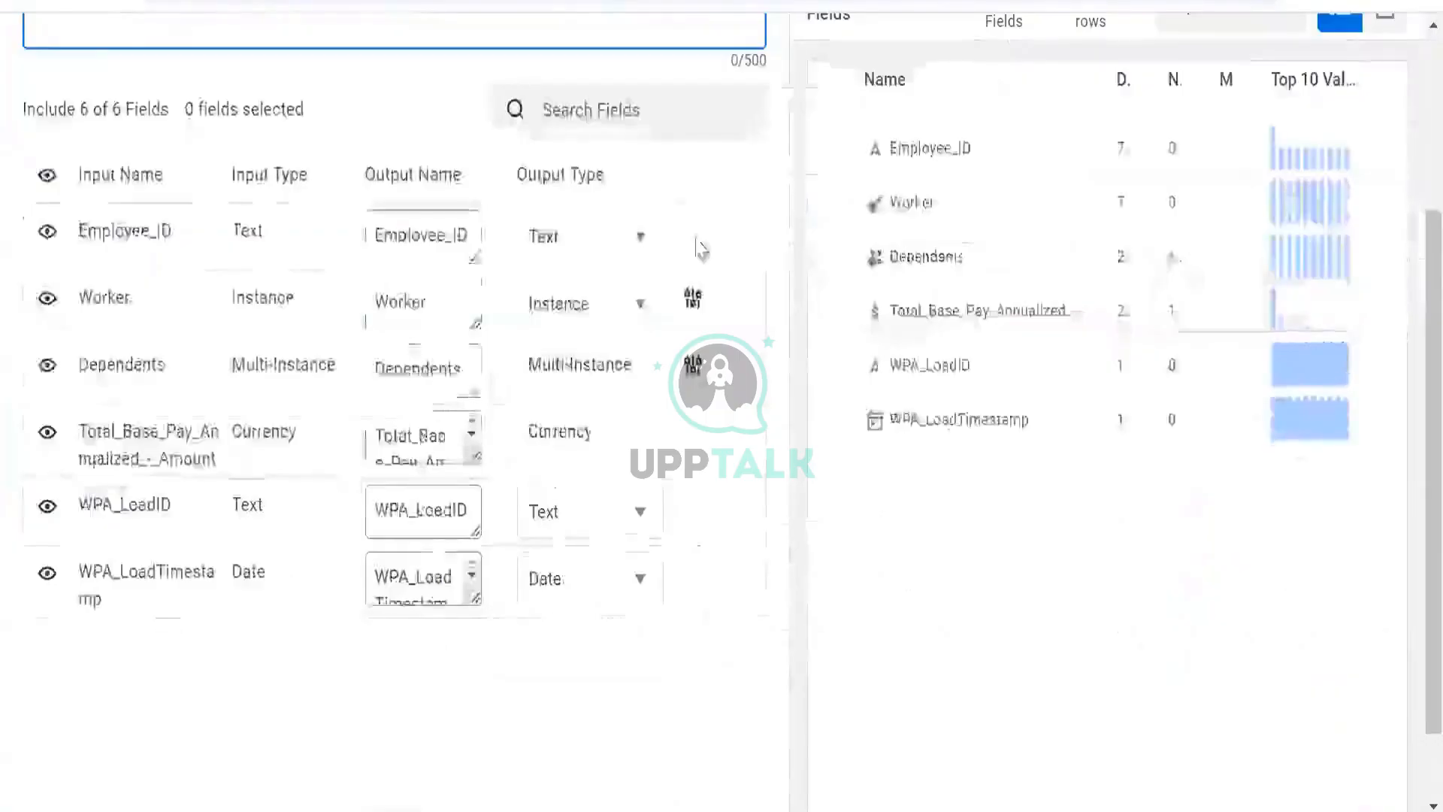
{"action": "scroll", "coordinate": [702, 246], "scroll_direction": "up", "scroll_amount": 3}
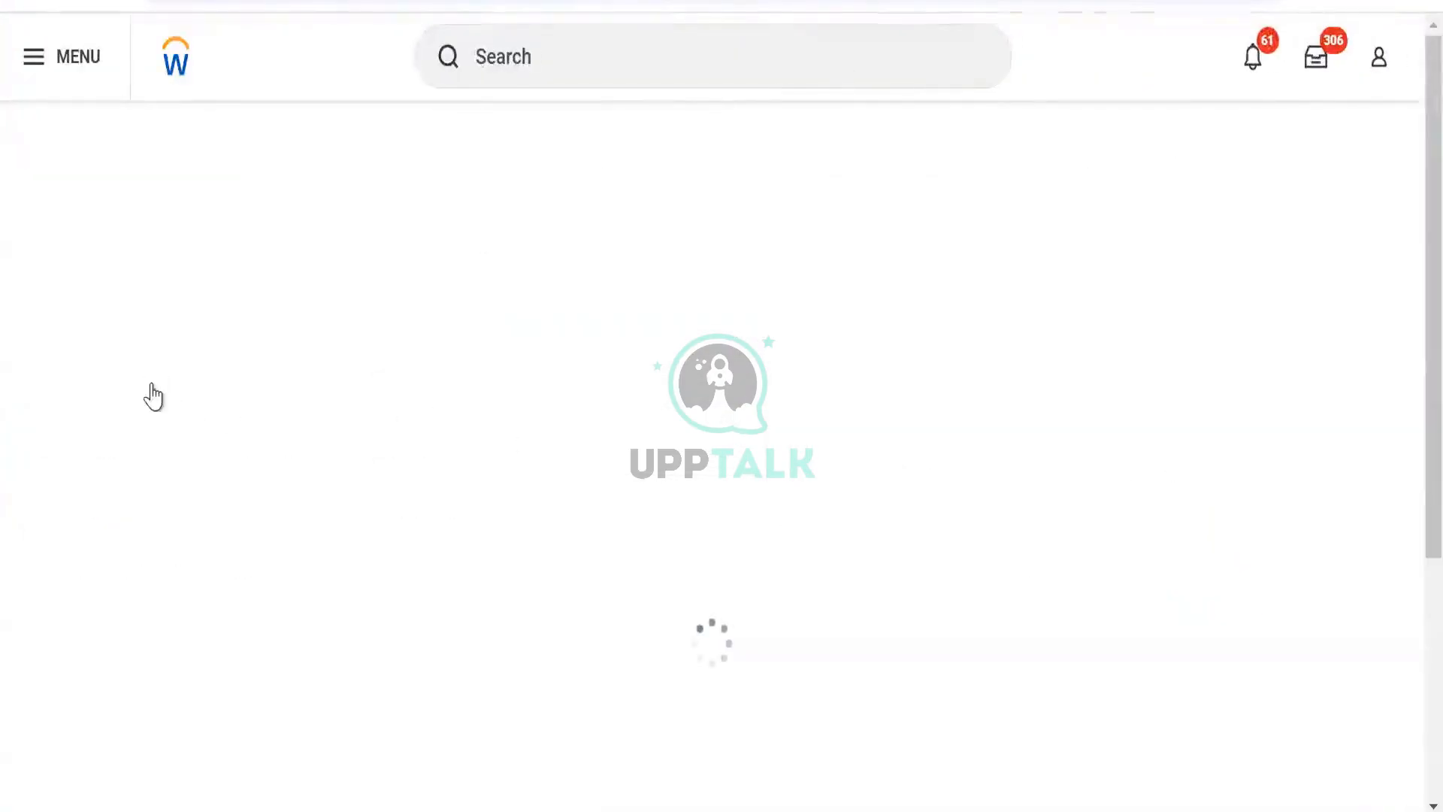
{"action": "left_click", "coordinate": [145, 484]}
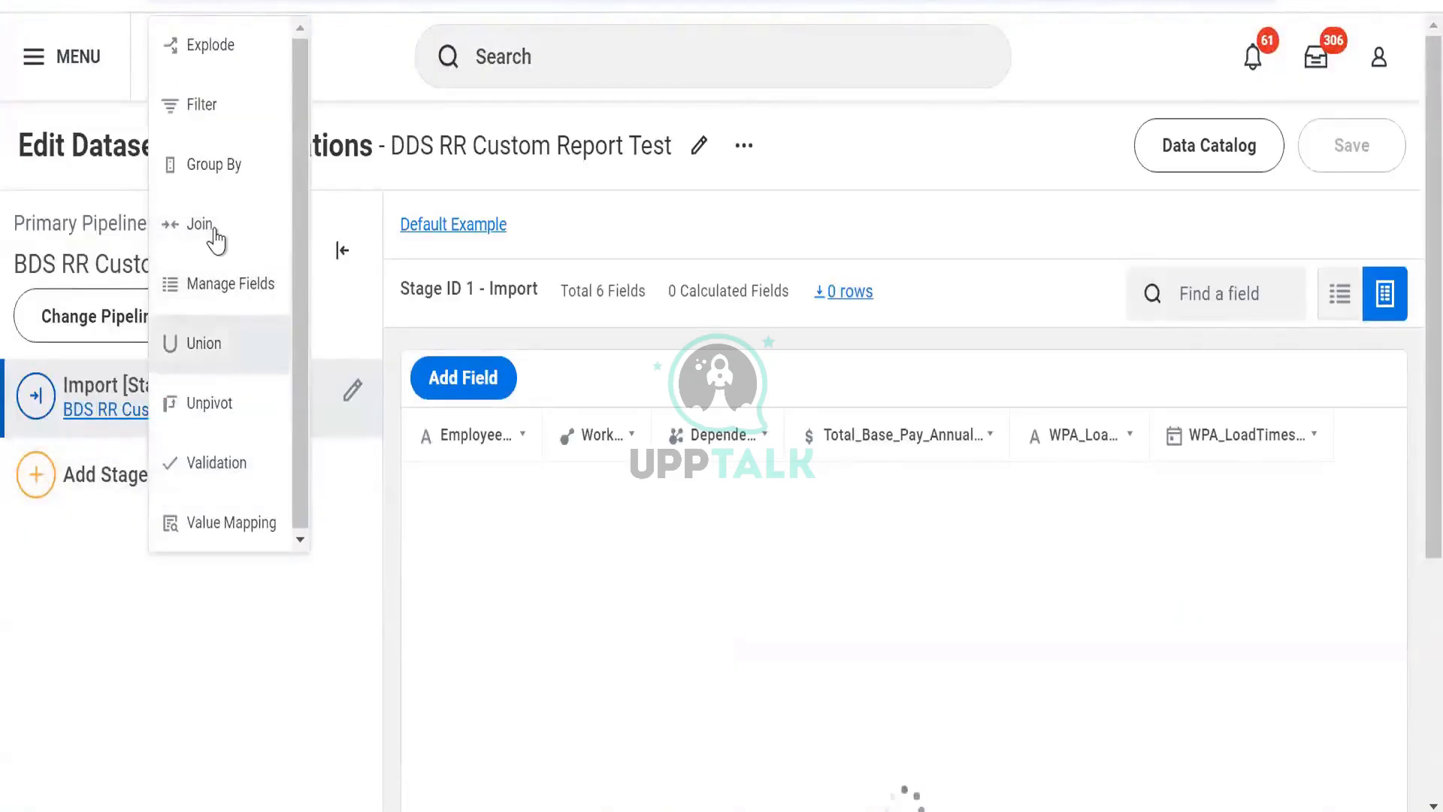
{"action": "left_click", "coordinate": [224, 301]}
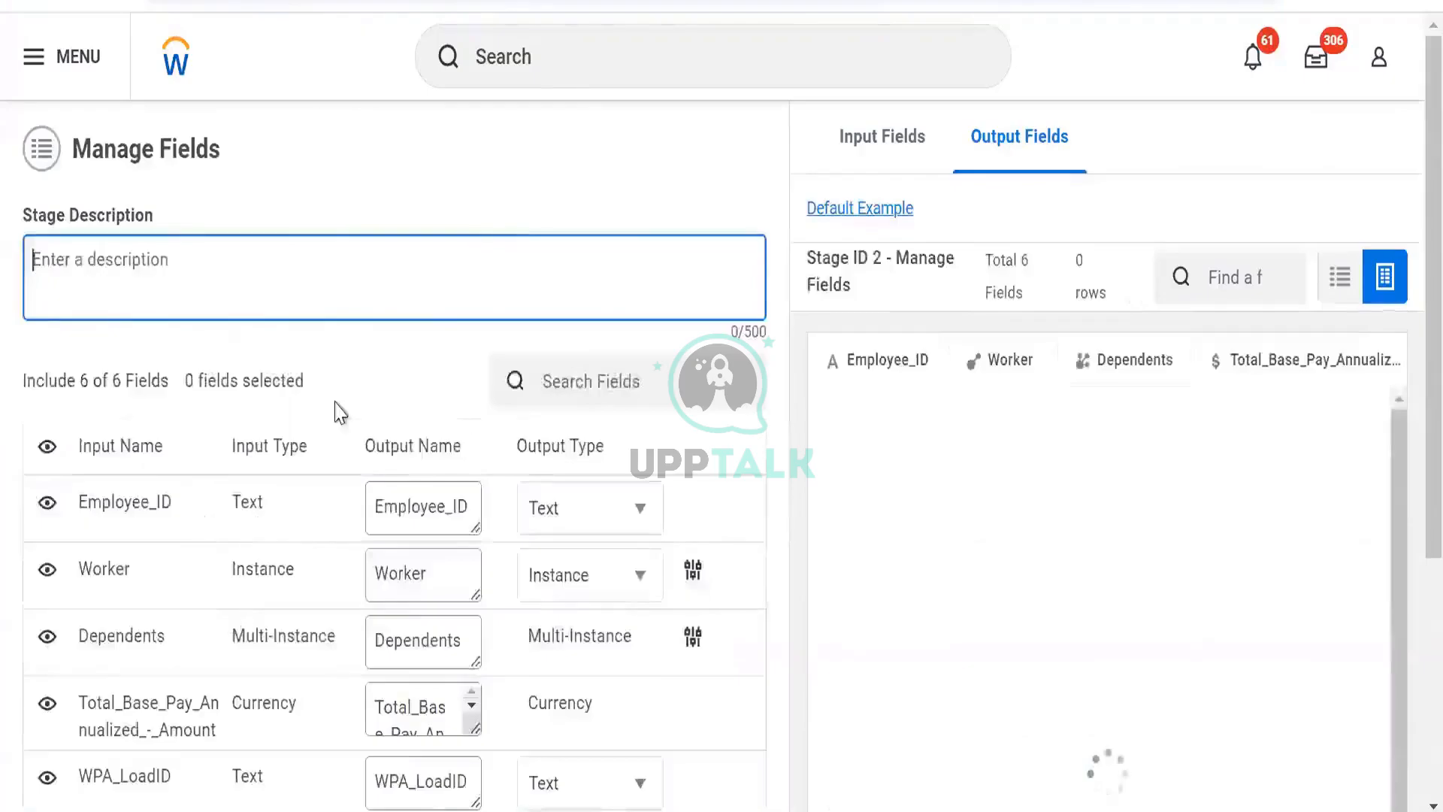
{"action": "left_click", "coordinate": [460, 546]}
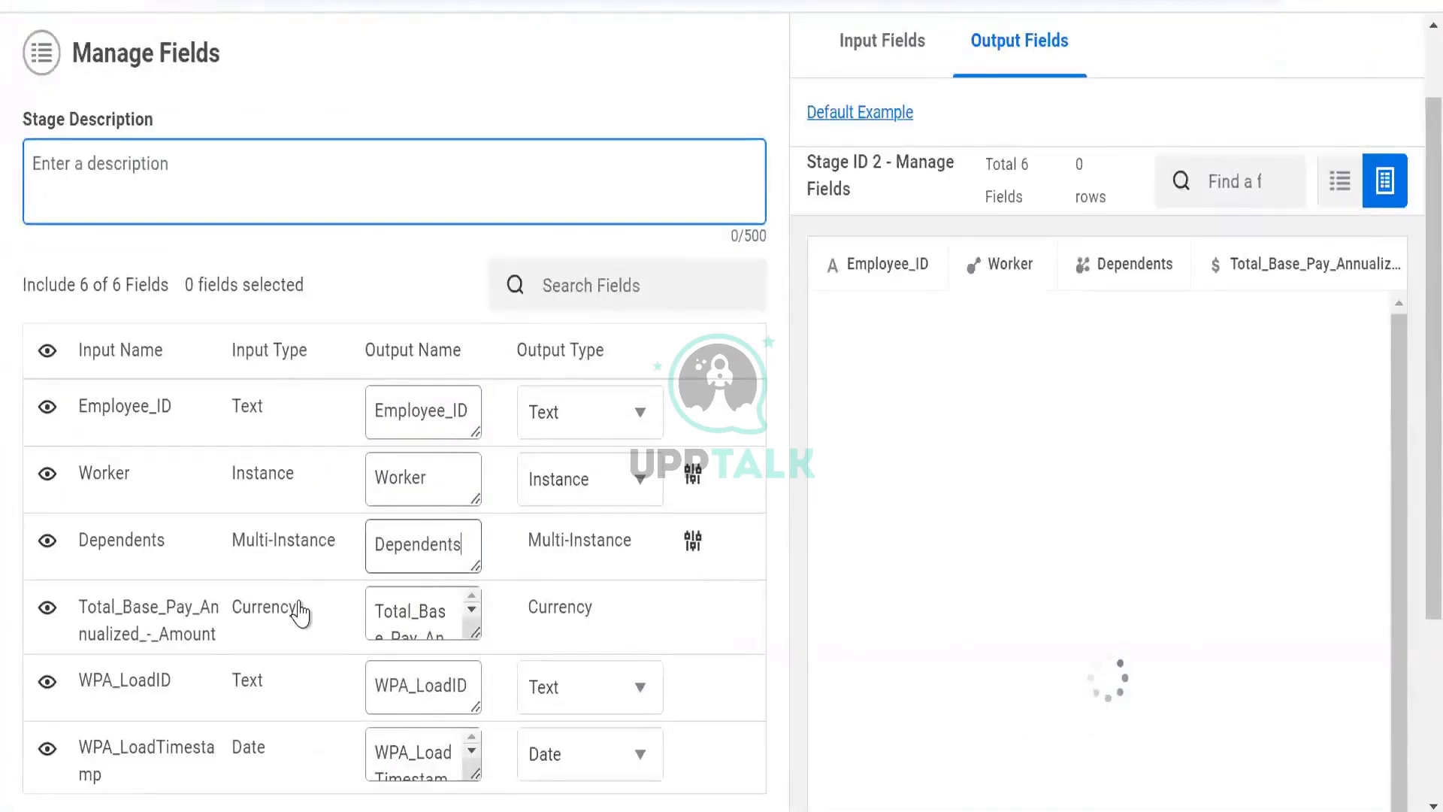
{"action": "key", "text": "ctrl+a"}
{"action": "type", "text": "Depe"}
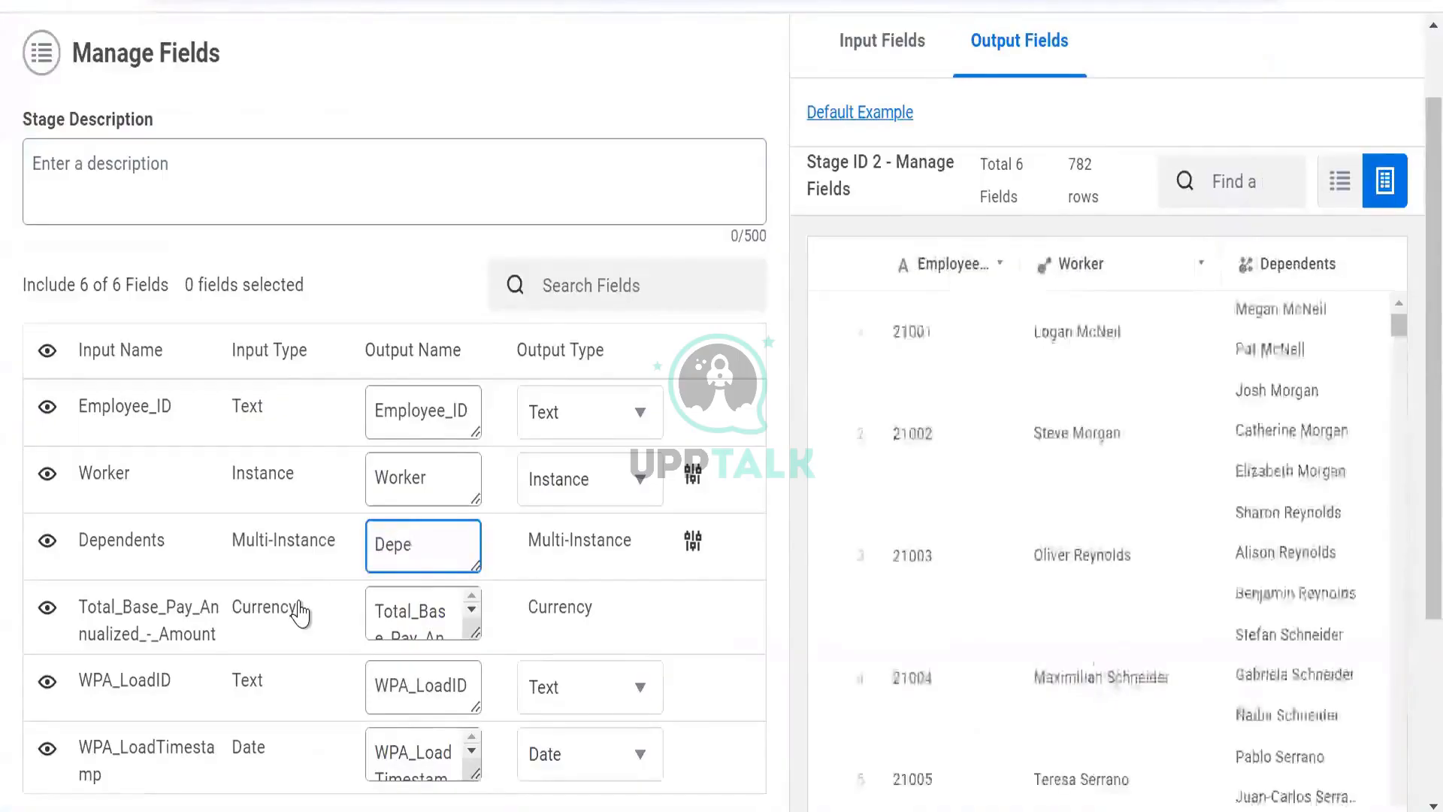
{"action": "key", "text": "BackSpace"}
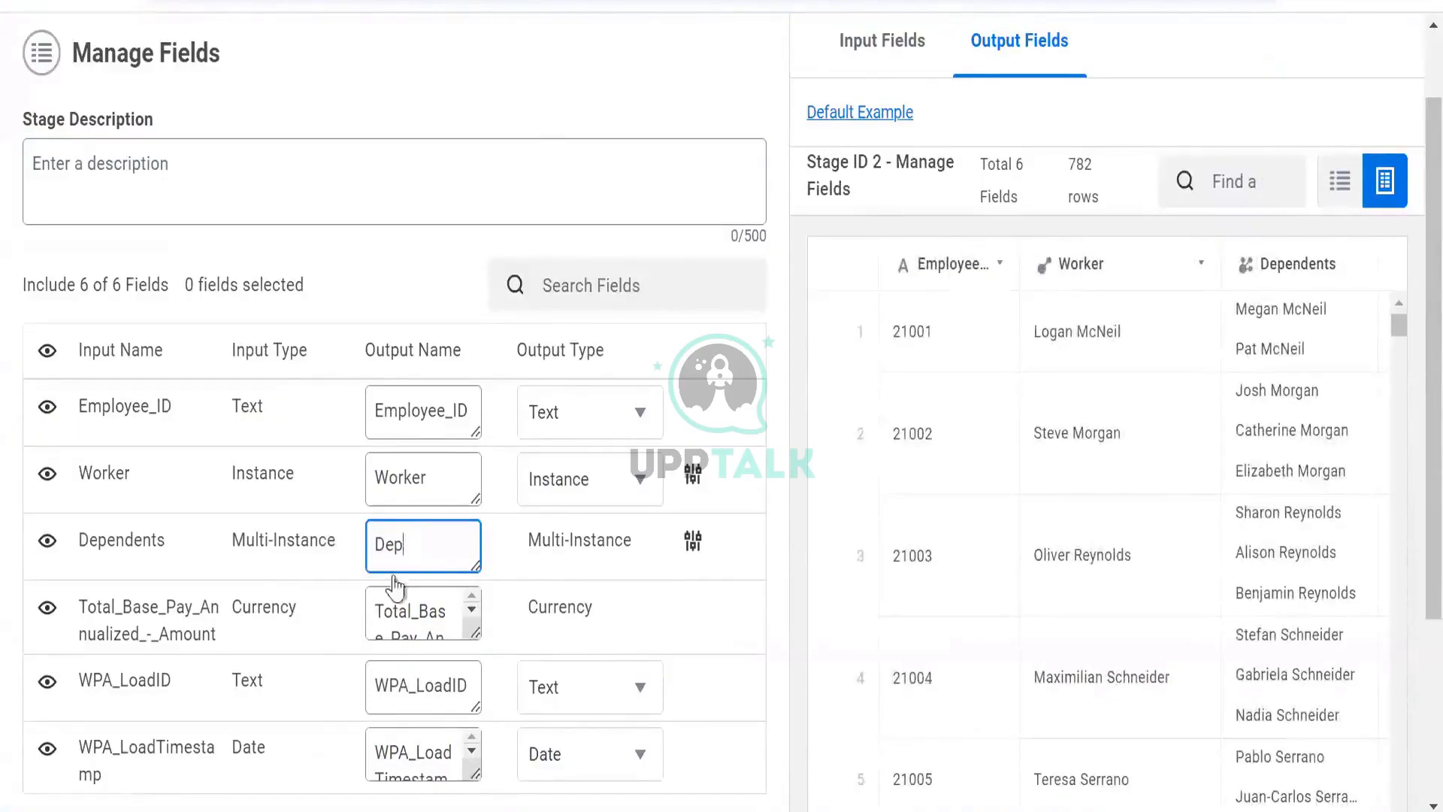
{"action": "scroll", "coordinate": [290, 654], "scroll_direction": "down", "scroll_amount": 3}
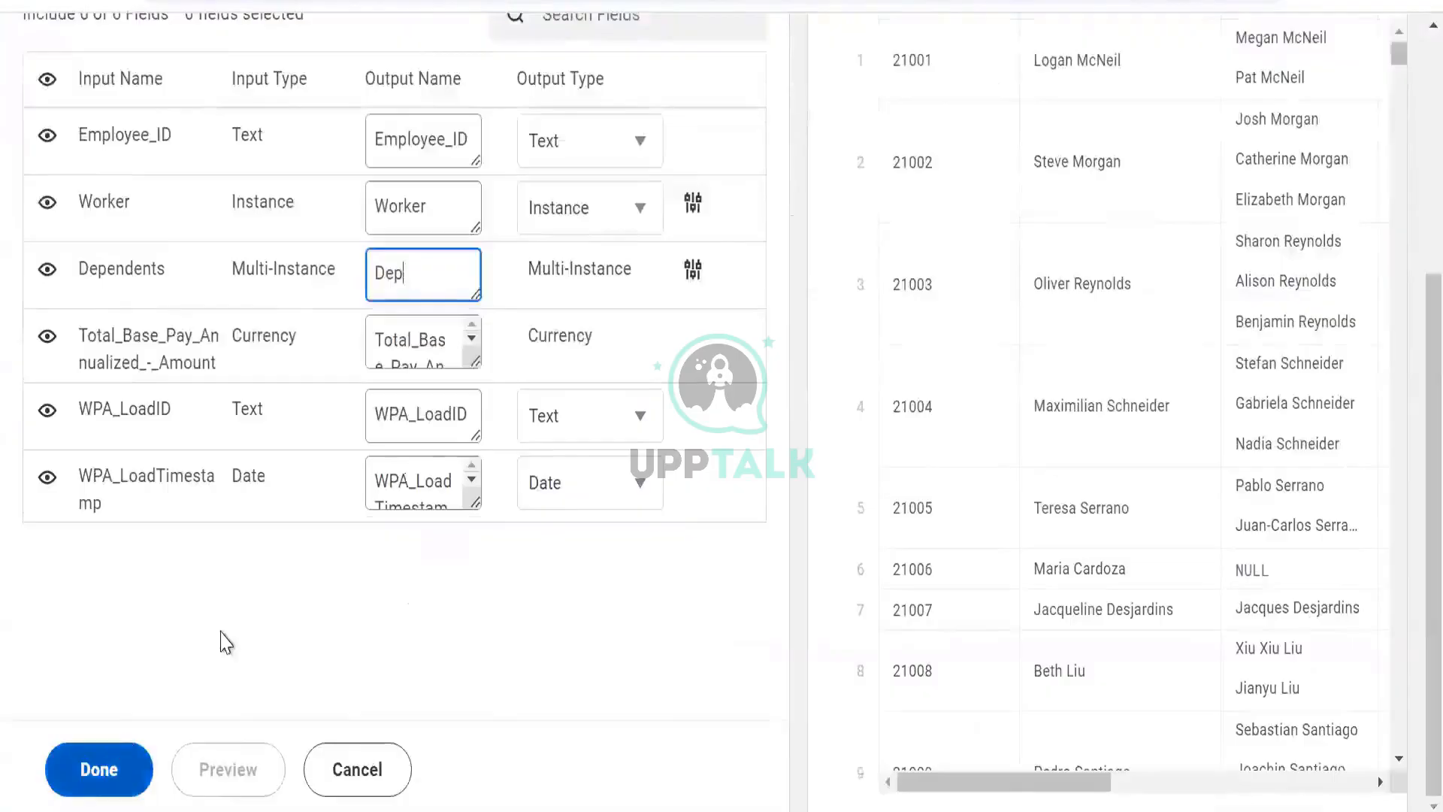
{"action": "left_click", "coordinate": [98, 769]}
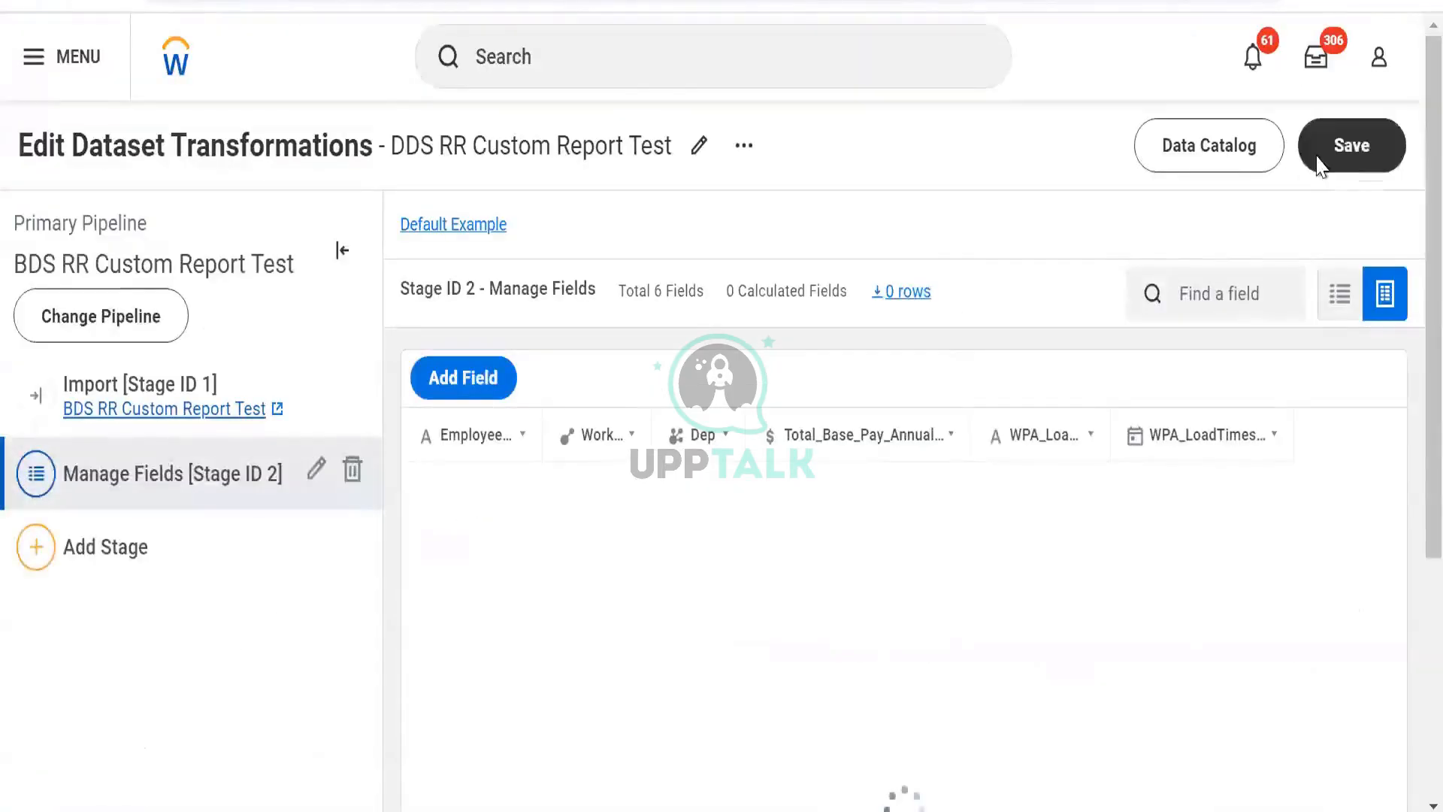
{"action": "left_click", "coordinate": [1319, 167]}
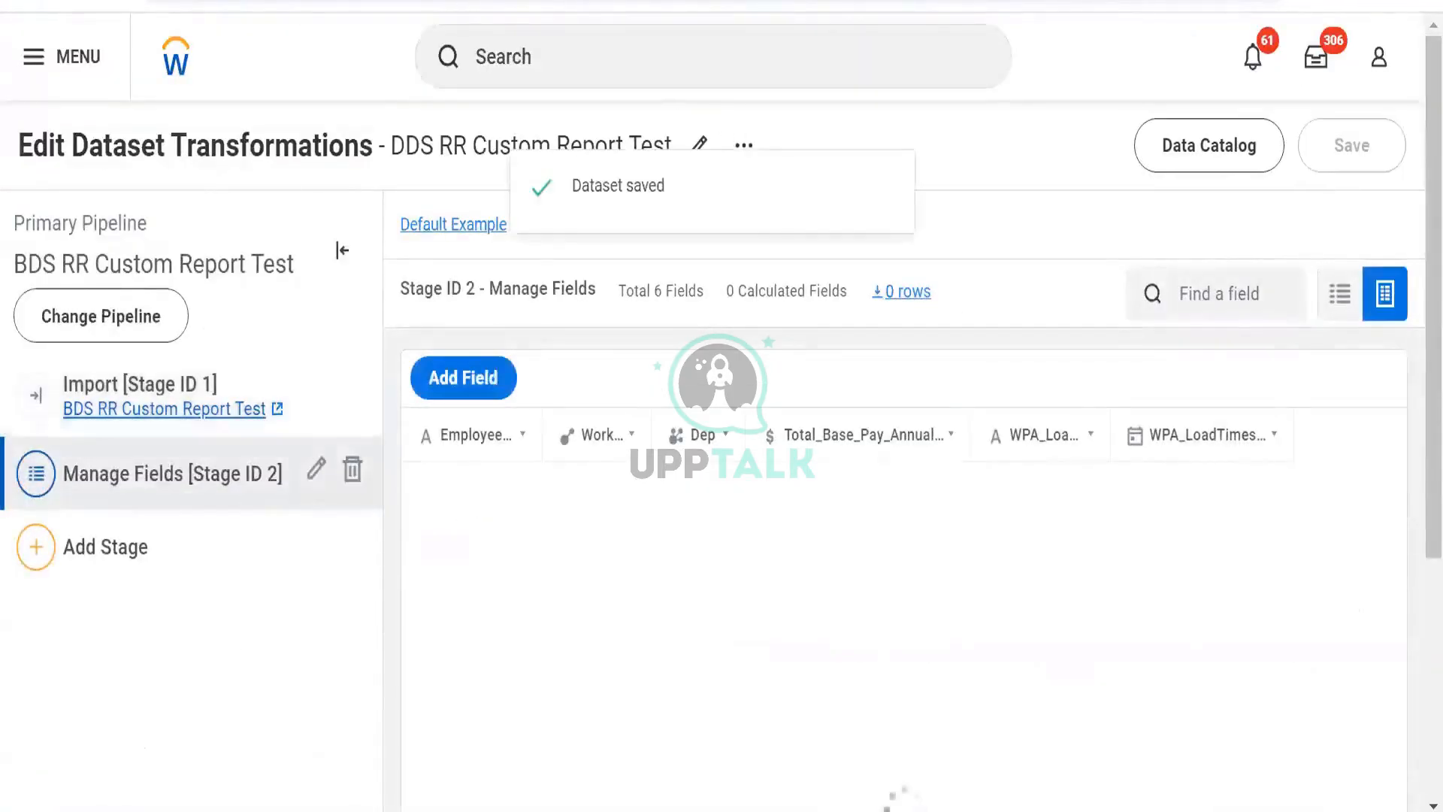
- Hide the Dependents field in the BDS RR Custom Report Test Manage Fields stage and save the dataset
{"action": "left_click", "coordinate": [317, 470]}
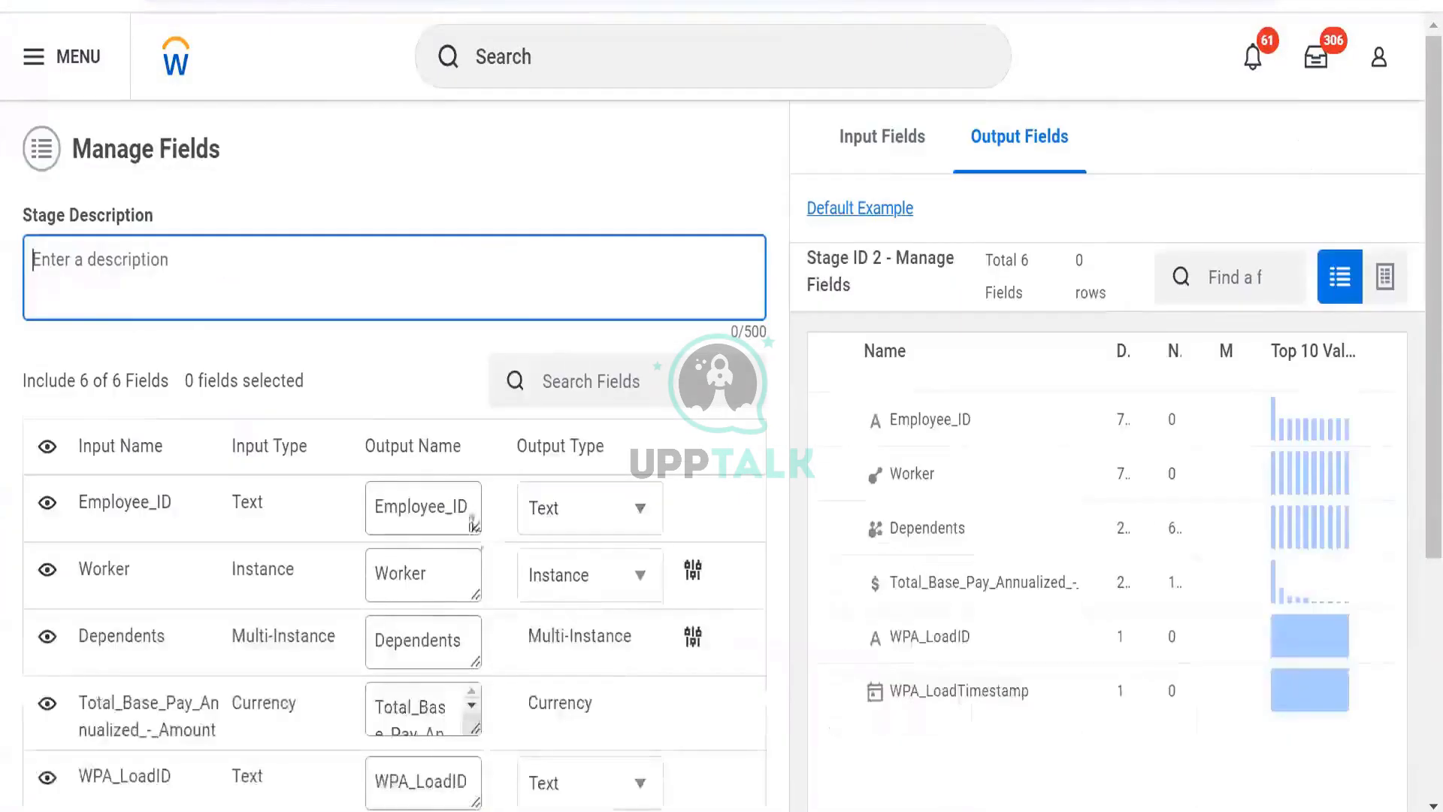
{"action": "scroll", "coordinate": [722, 406], "scroll_direction": "down", "scroll_amount": 2}
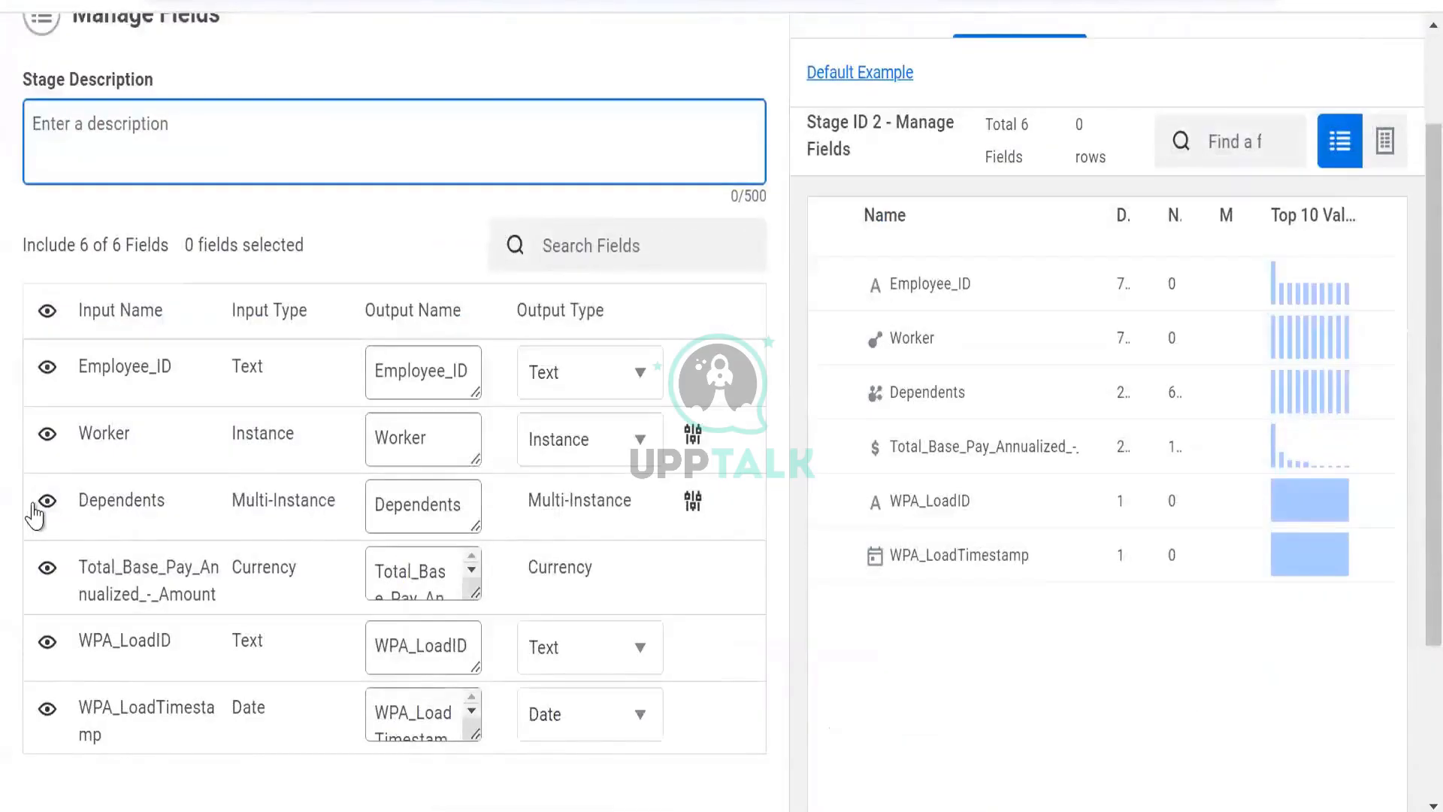
{"action": "left_click", "coordinate": [46, 501]}
{"action": "scroll", "coordinate": [47, 500], "scroll_direction": "down", "scroll_amount": 3}
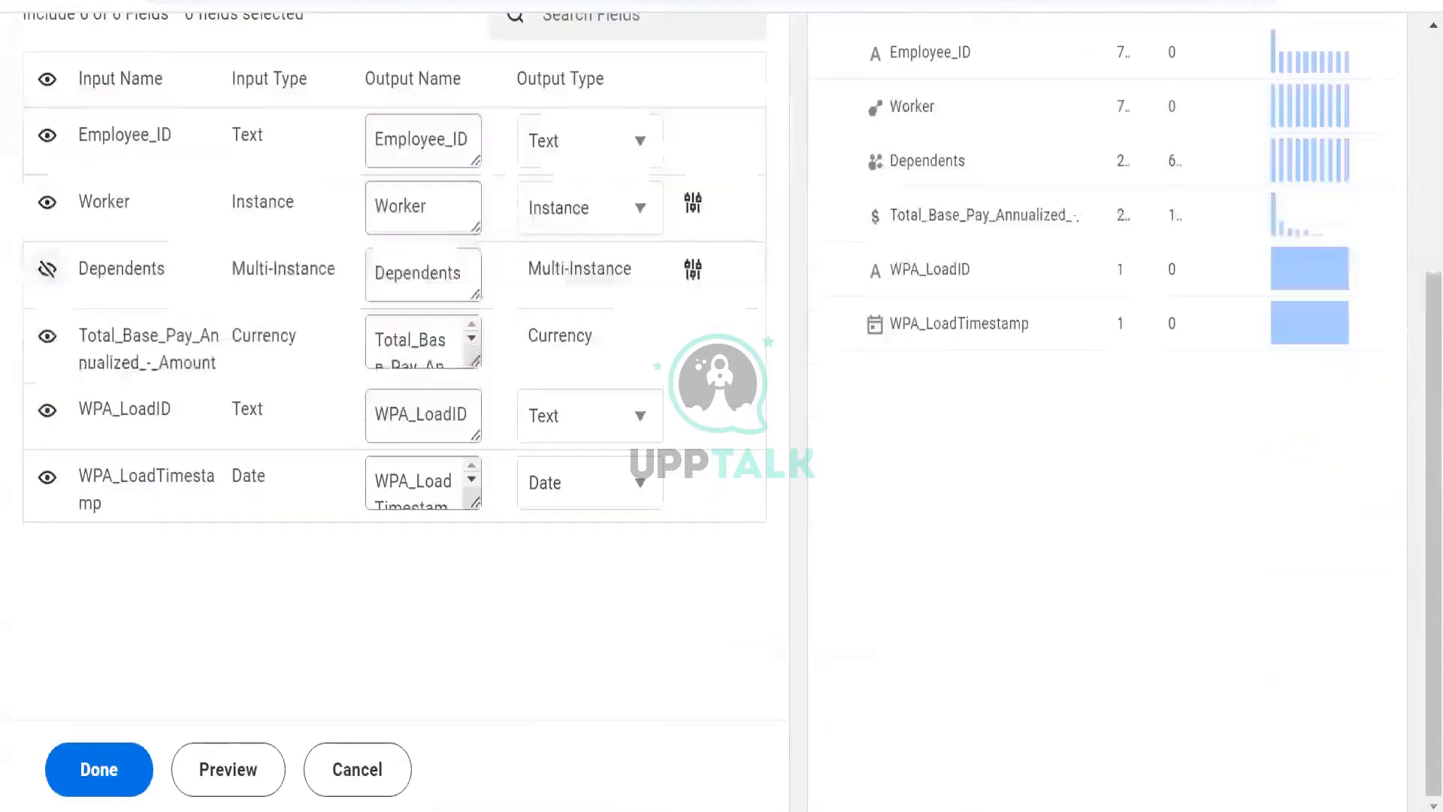
{"action": "left_click", "coordinate": [103, 779]}
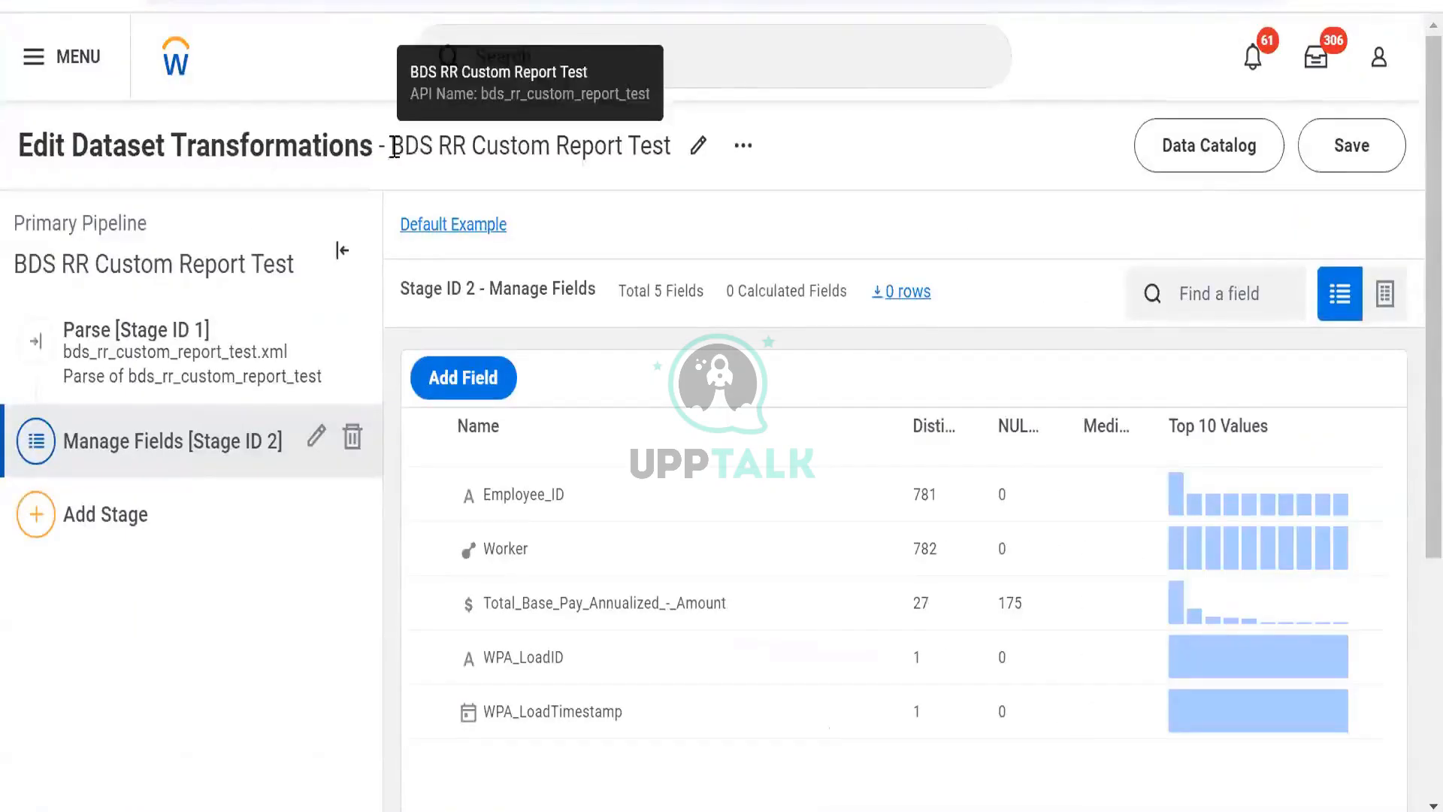
{"action": "left_click_drag", "start_coordinate": [399, 150], "coordinate": [661, 150]}
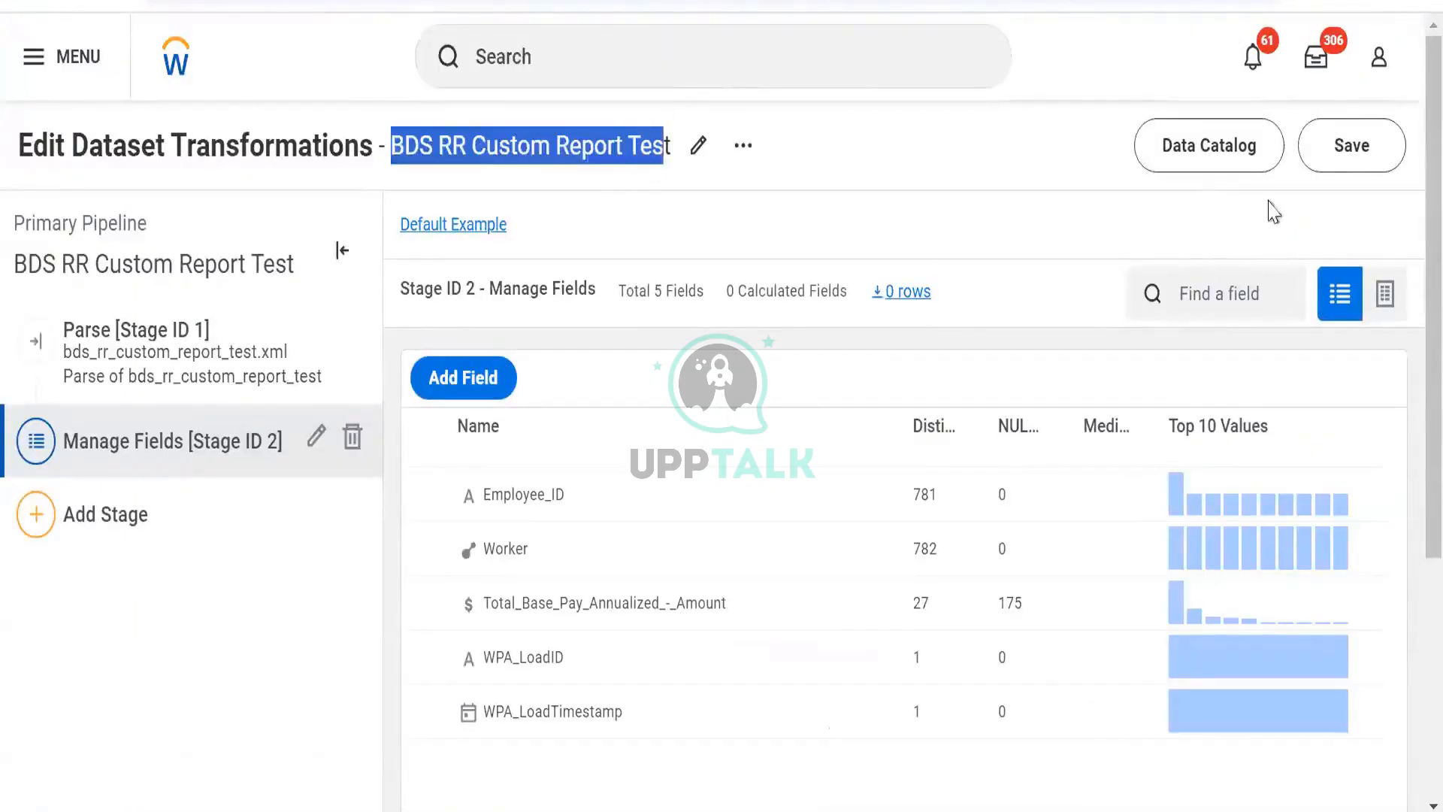
{"action": "left_click", "coordinate": [1325, 146]}
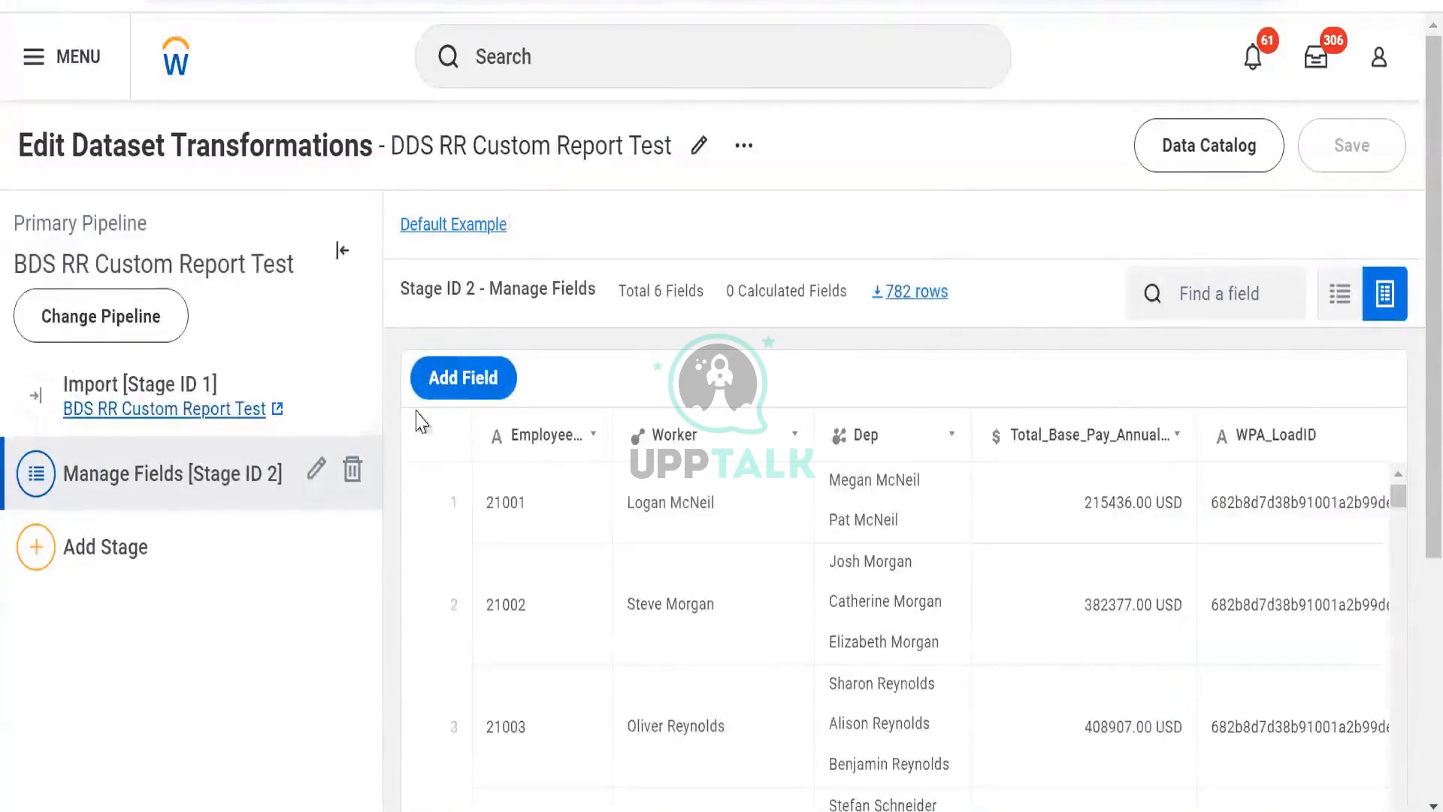
- Open the DDS Manage Fields stage and expand its error details to read the invalid field message
{"action": "left_click", "coordinate": [110, 0]}
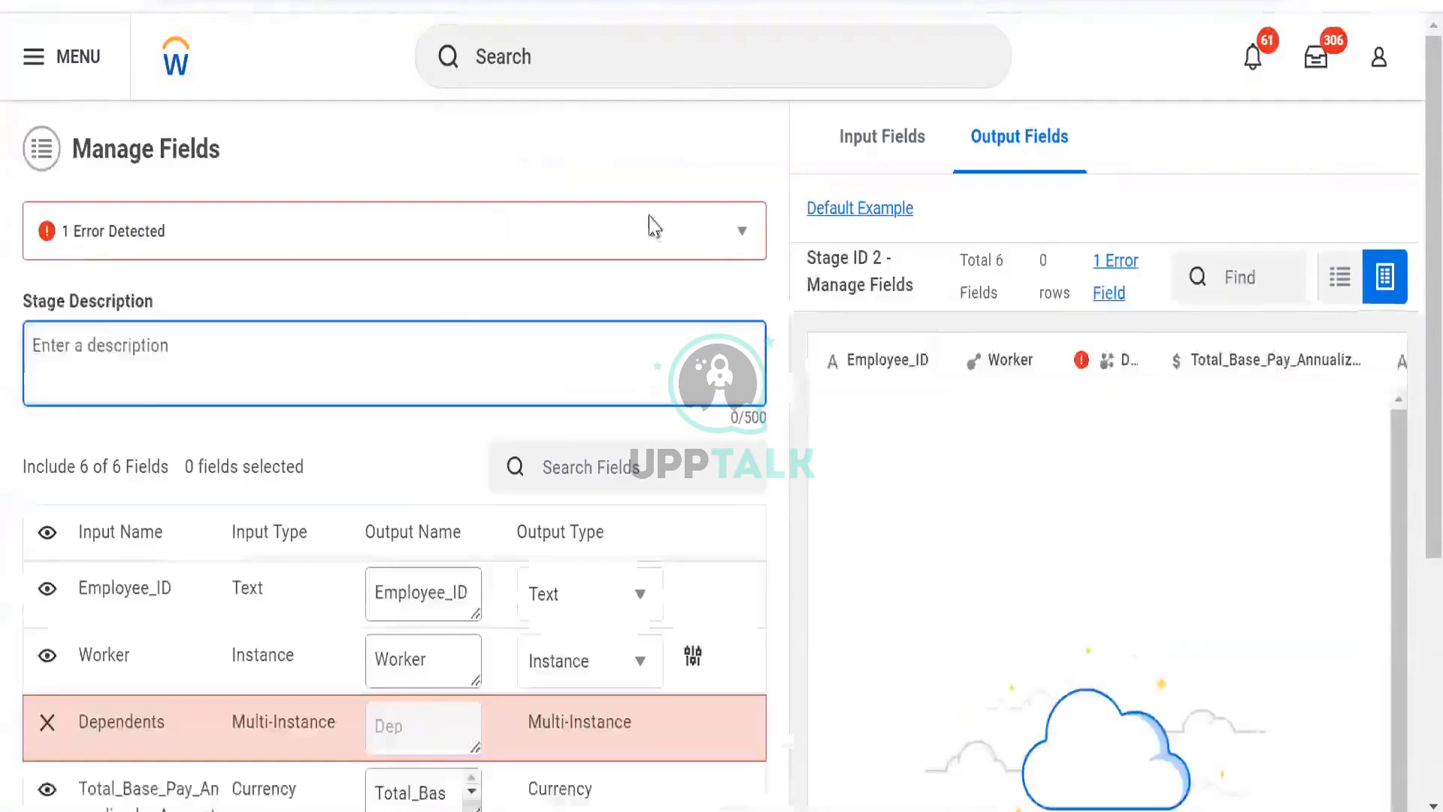
{"action": "left_click", "coordinate": [740, 233]}
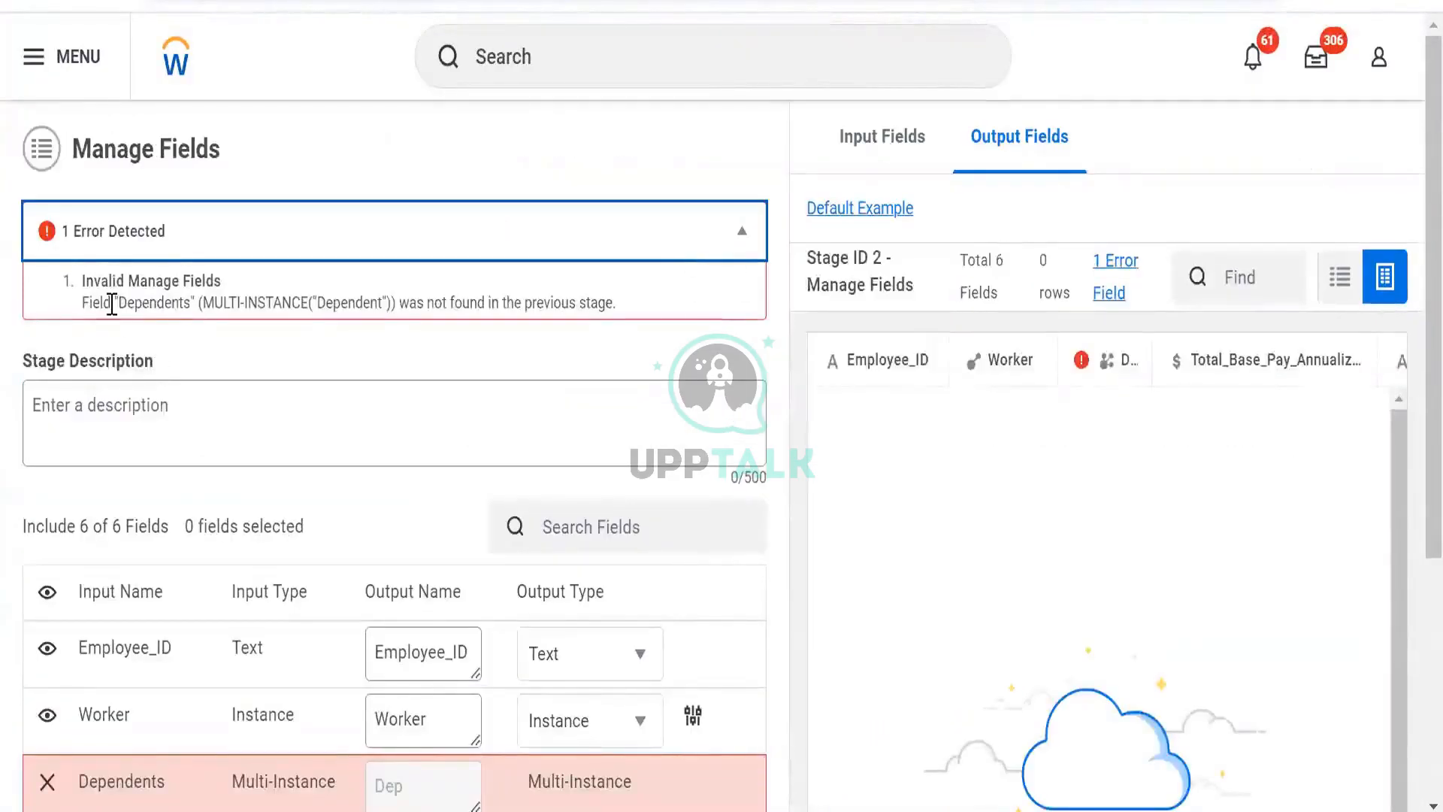
{"action": "left_click_drag", "start_coordinate": [111, 304], "coordinate": [625, 328]}
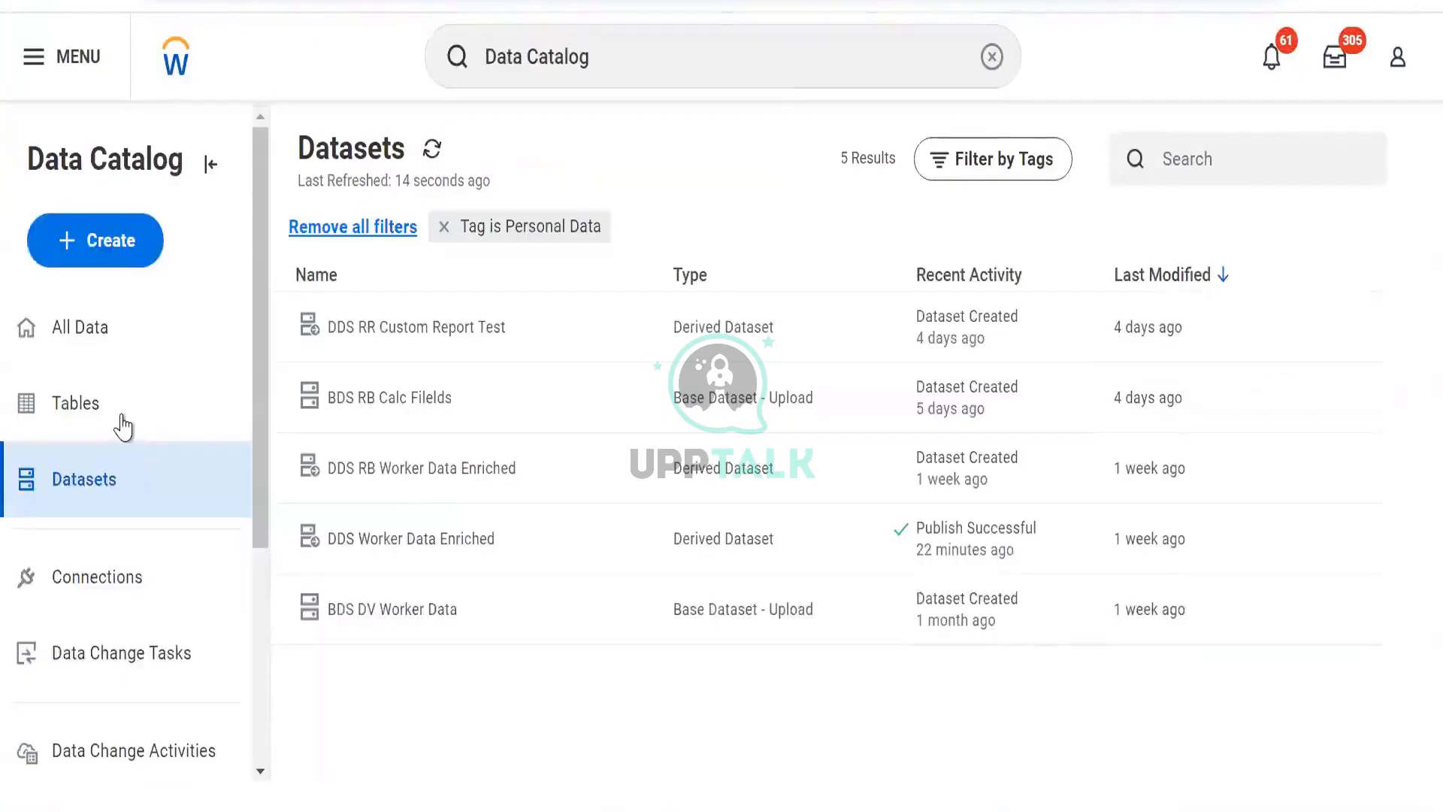
- Open Tables in the Data Catalog, remove the Personal Data tag filter, and view the lineage of PA test
{"action": "left_click", "coordinate": [119, 421]}
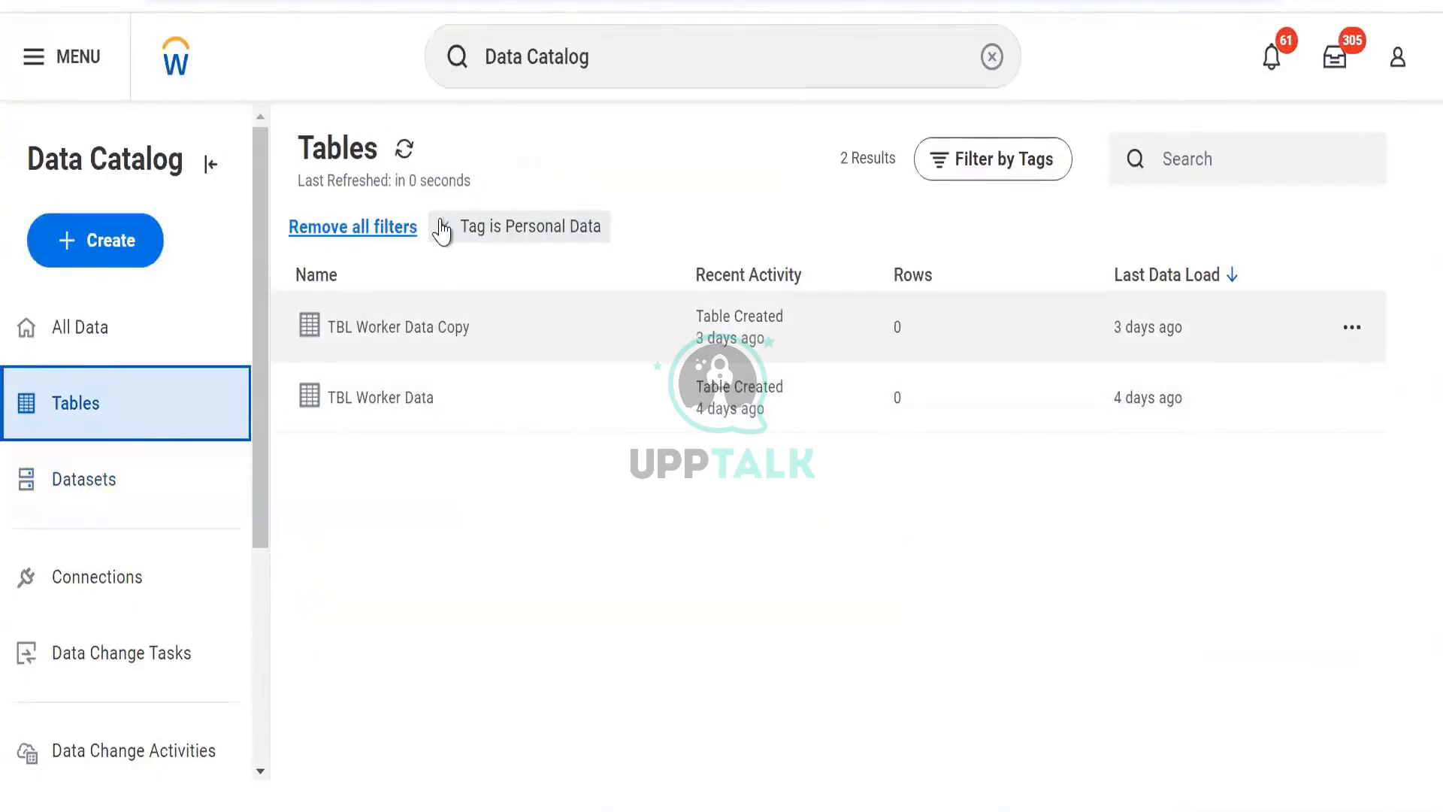
{"action": "left_click", "coordinate": [445, 227]}
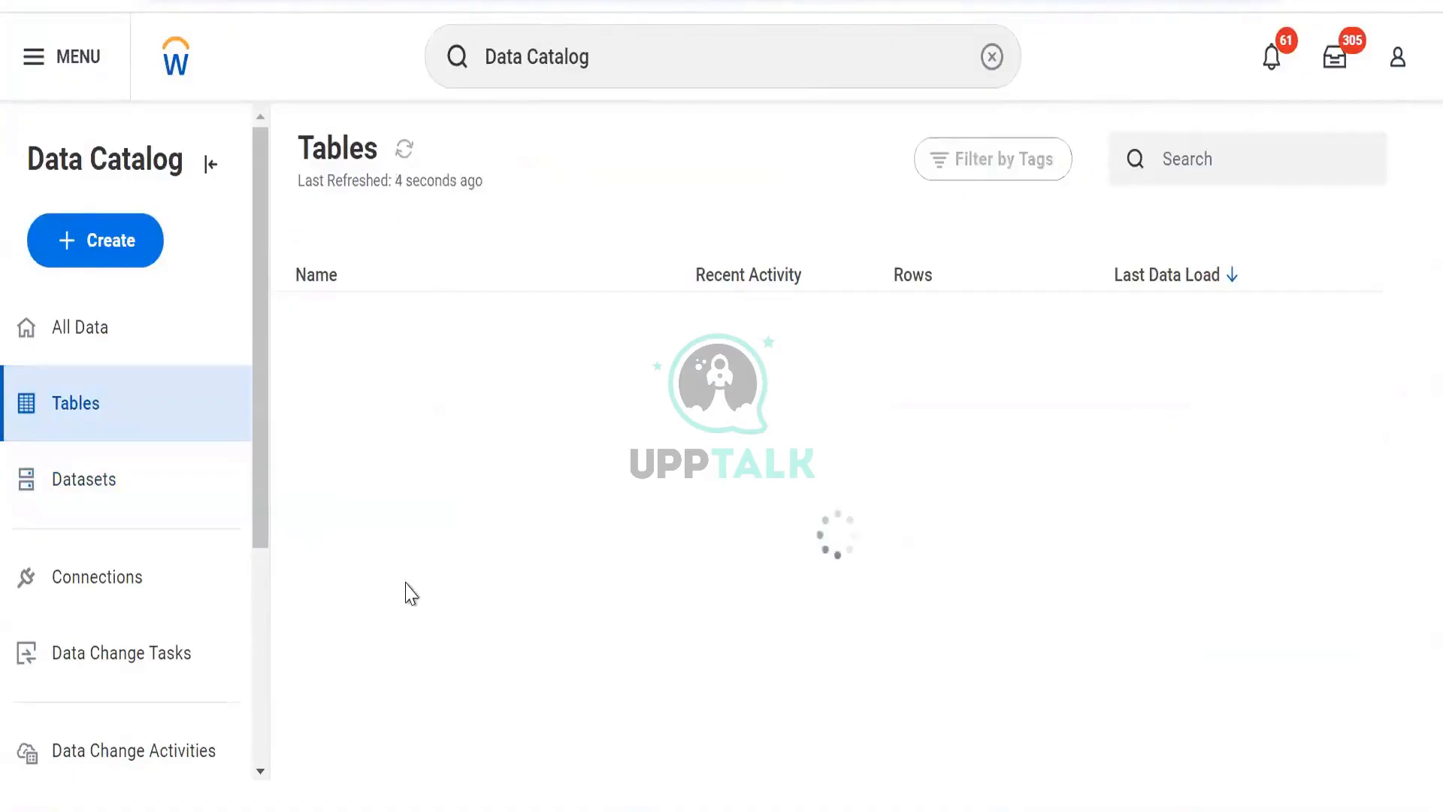
{"action": "scroll", "coordinate": [506, 364], "scroll_direction": "down", "scroll_amount": 5}
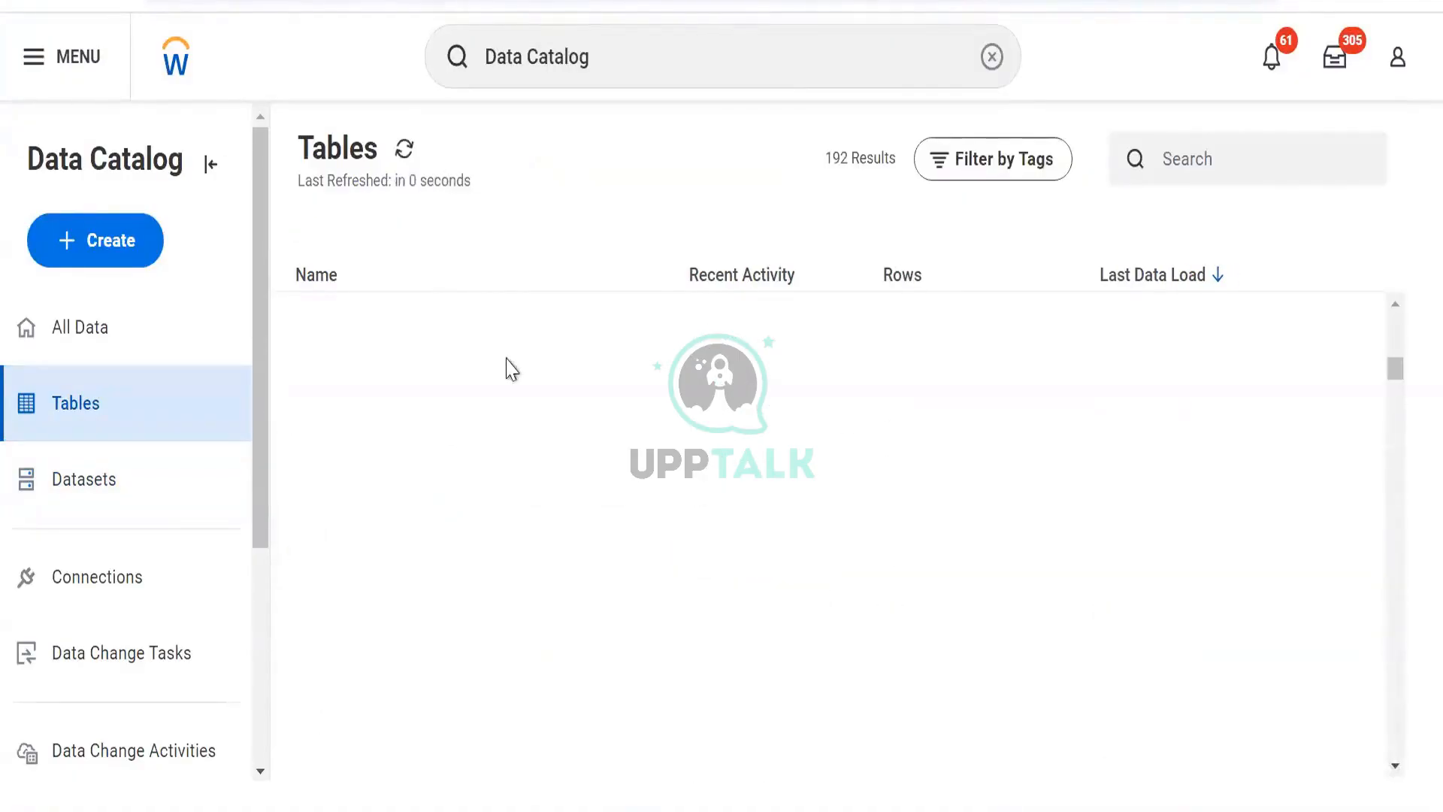
{"action": "scroll", "coordinate": [458, 461], "scroll_direction": "up", "scroll_amount": 5}
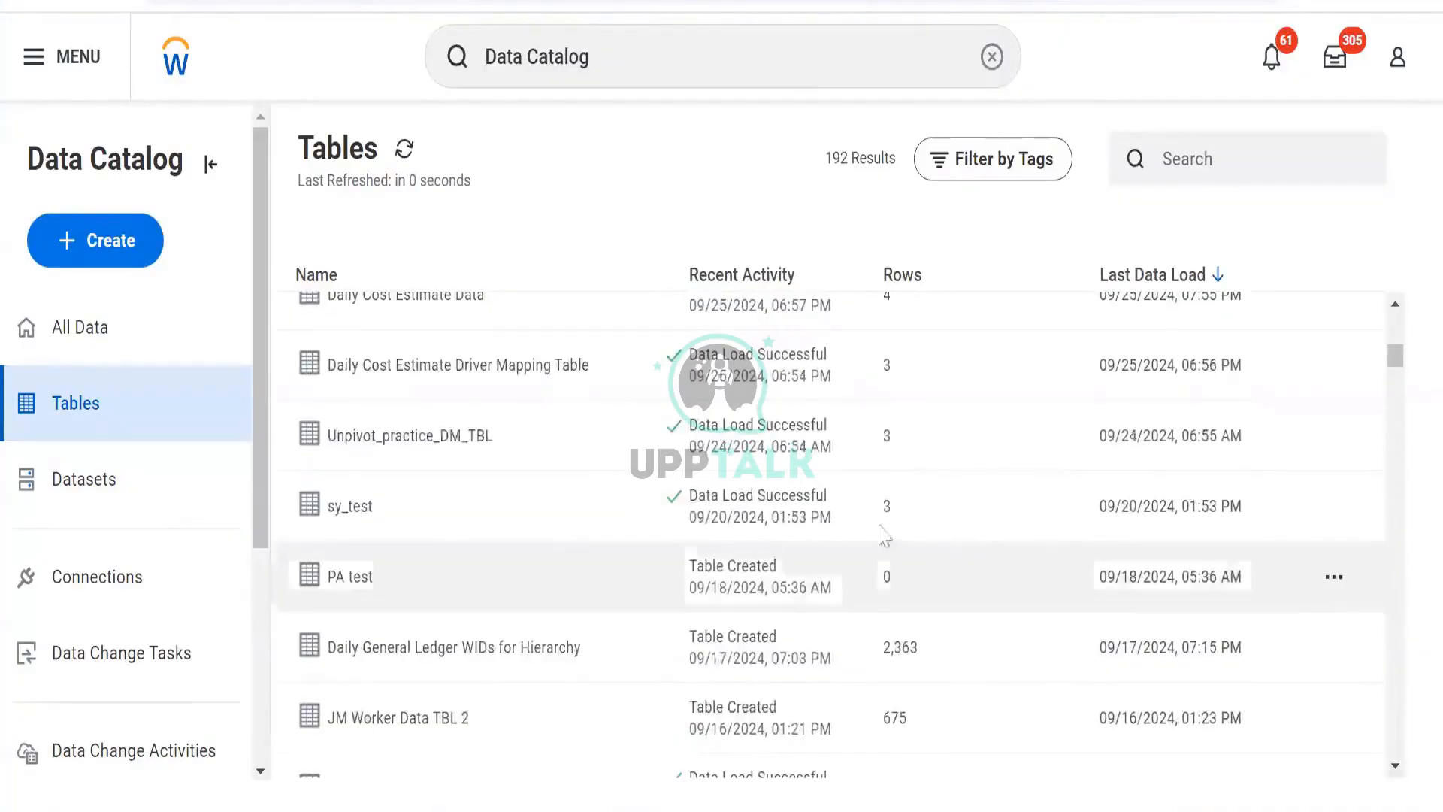
{"action": "mouse_move", "coordinate": [1333, 517]}
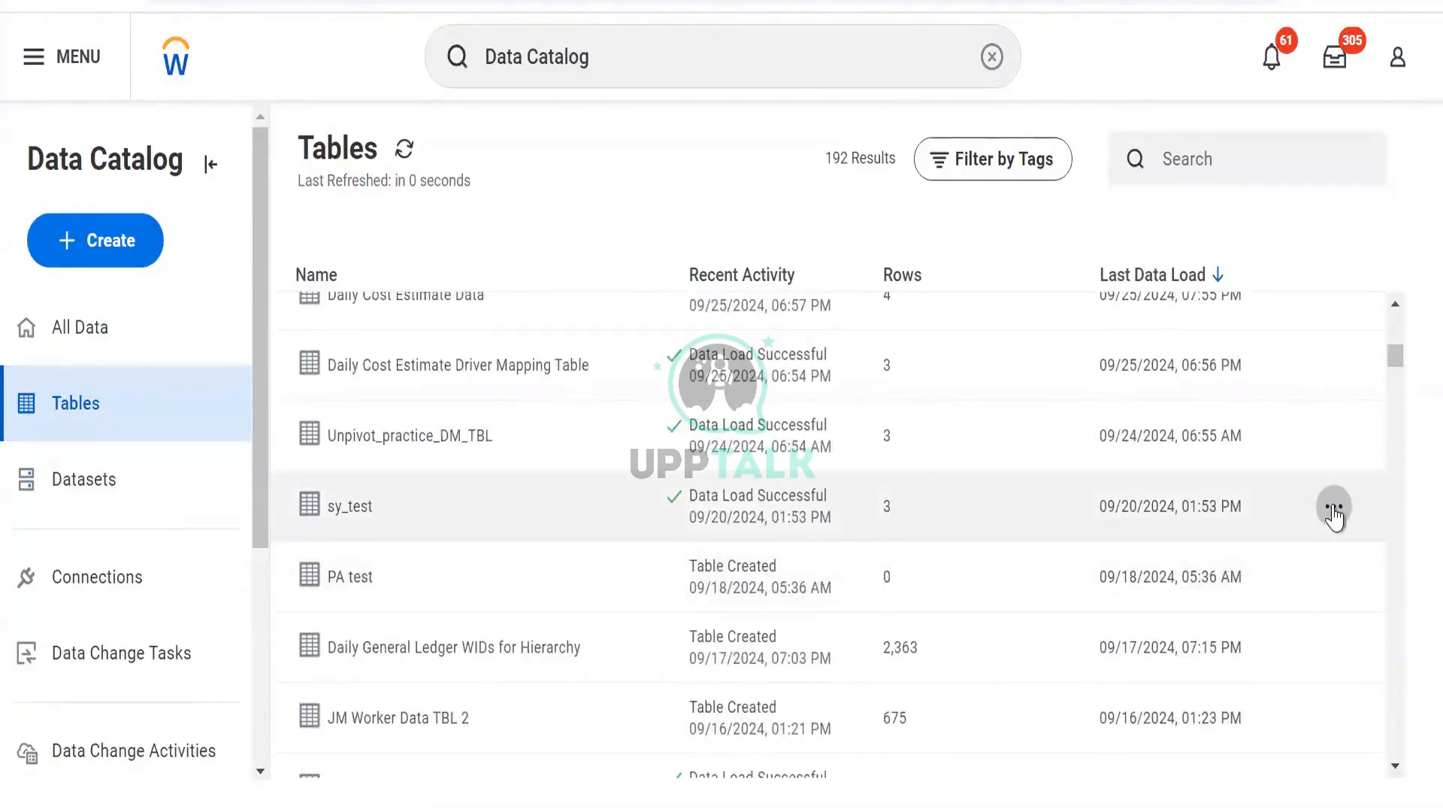
{"action": "left_click", "coordinate": [1333, 506]}
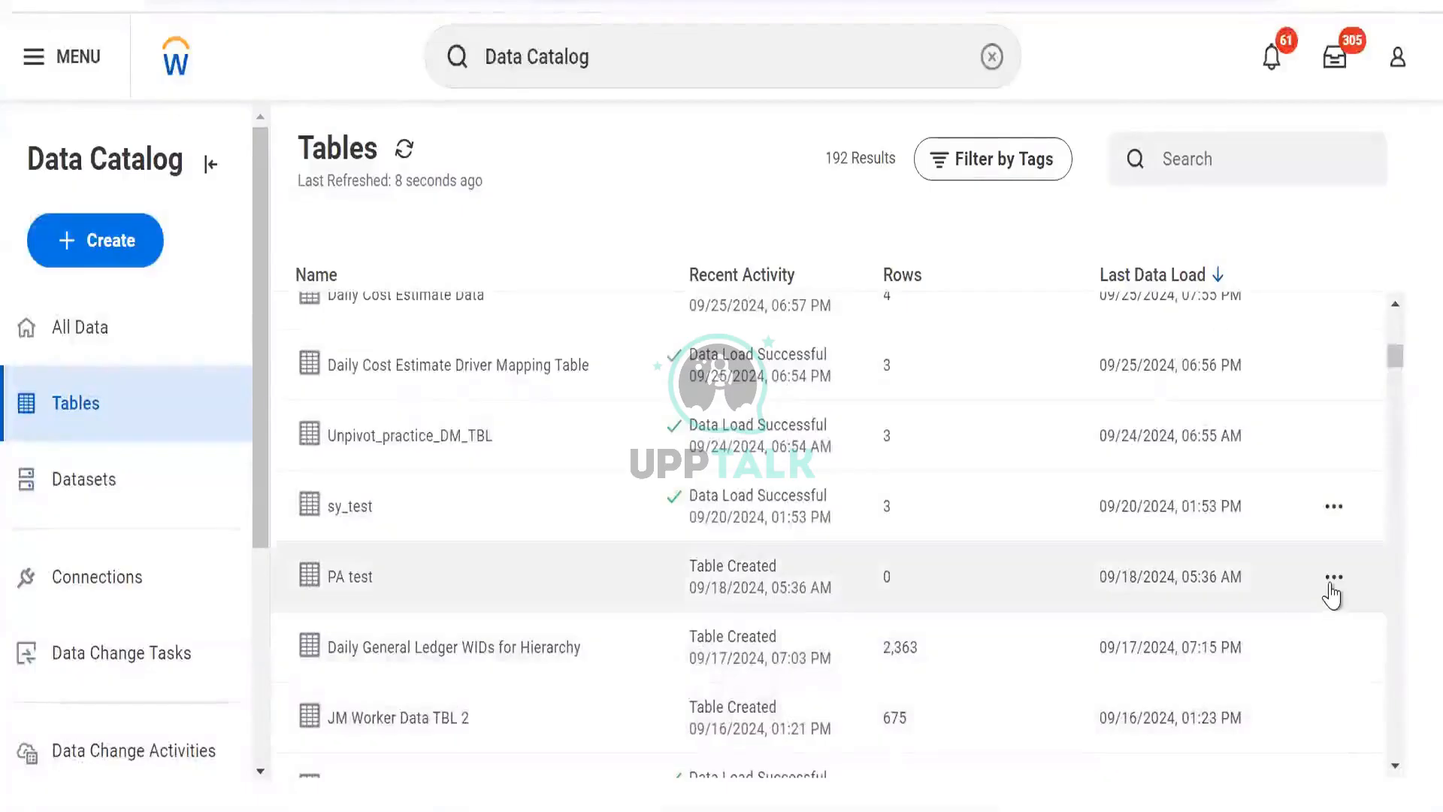
{"action": "left_click", "coordinate": [1333, 580]}
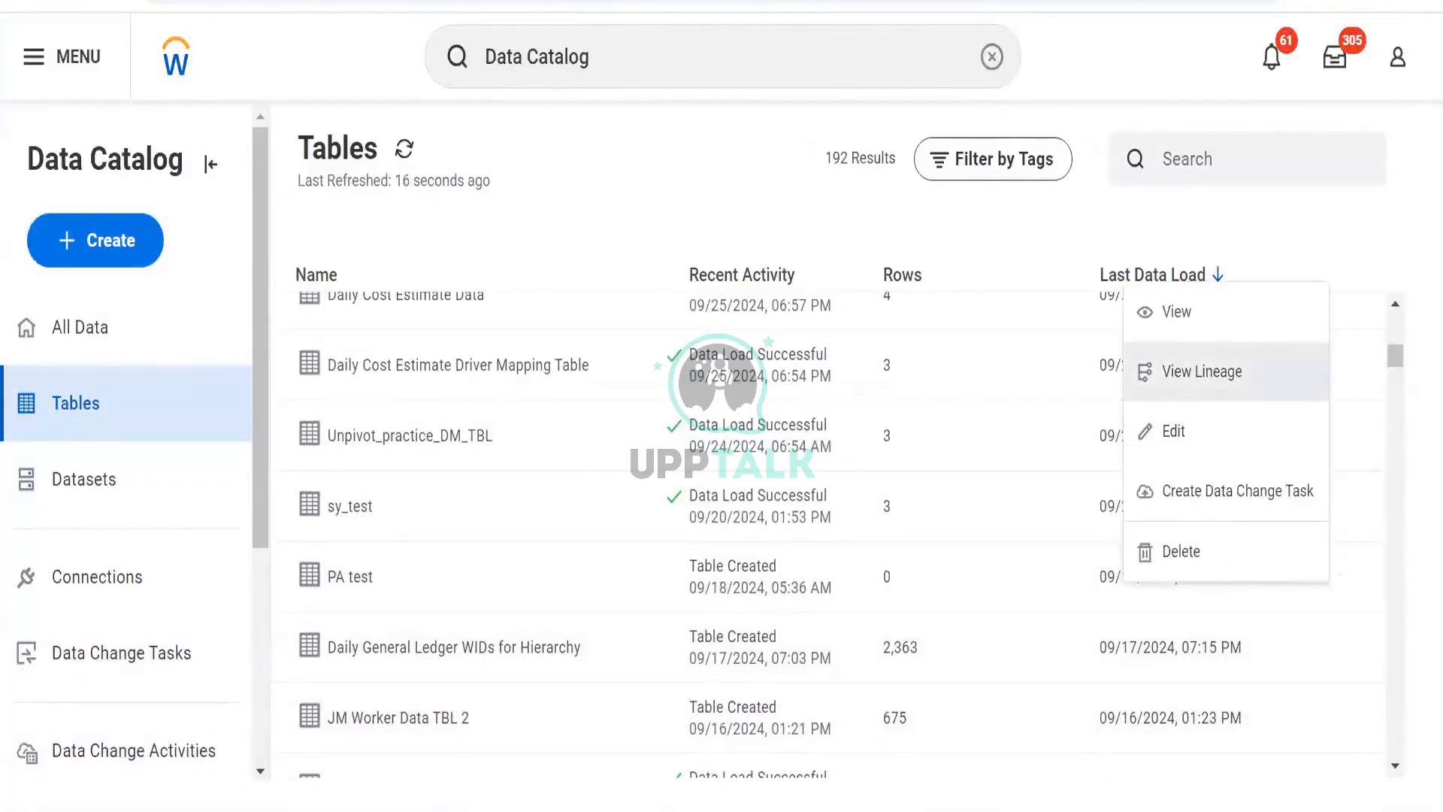
{"action": "left_click", "coordinate": [1202, 371]}
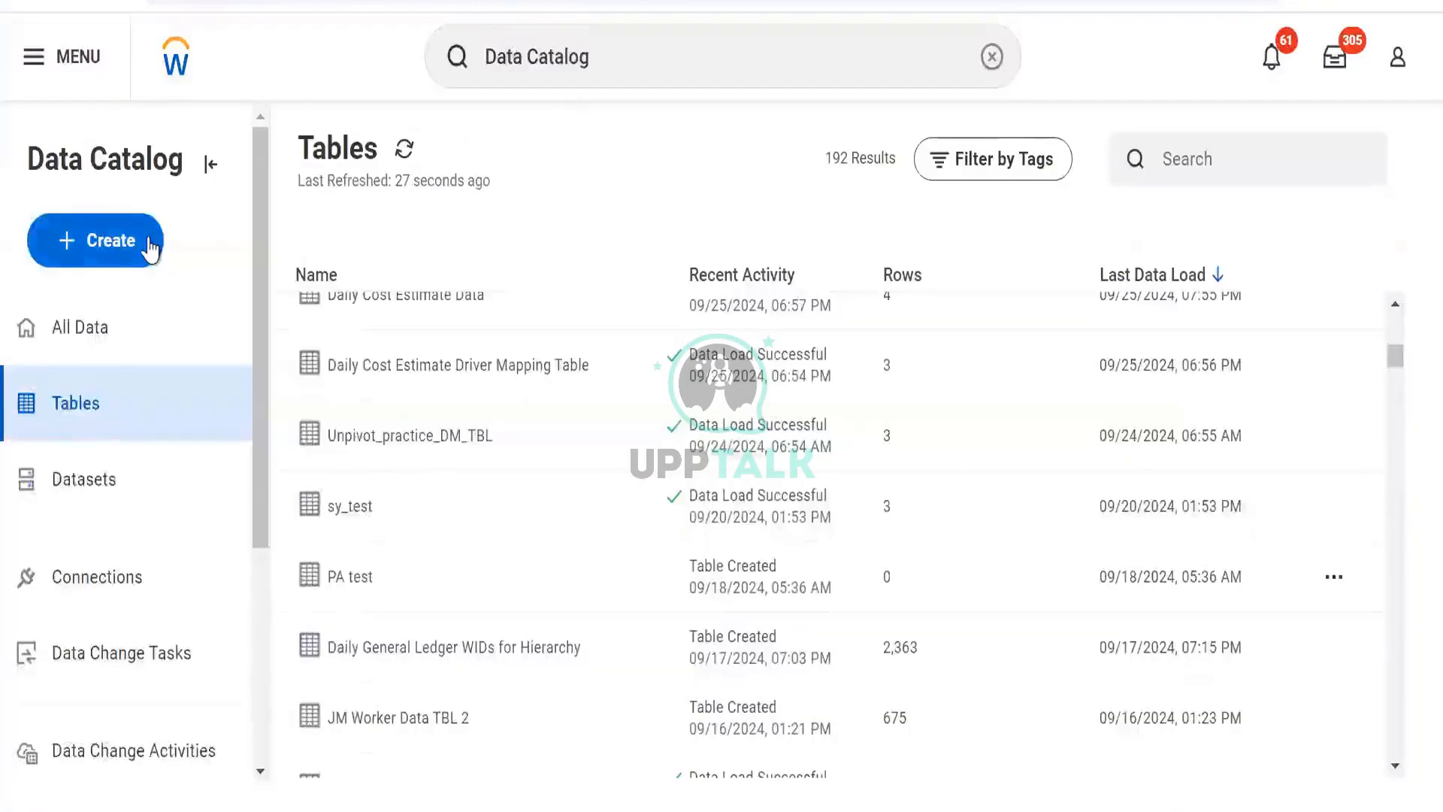
- Create a new table named TBL RR Test from the Data Catalog, tagged Personal Data
{"action": "left_click", "coordinate": [148, 244]}
{"action": "left_click", "coordinate": [174, 324]}
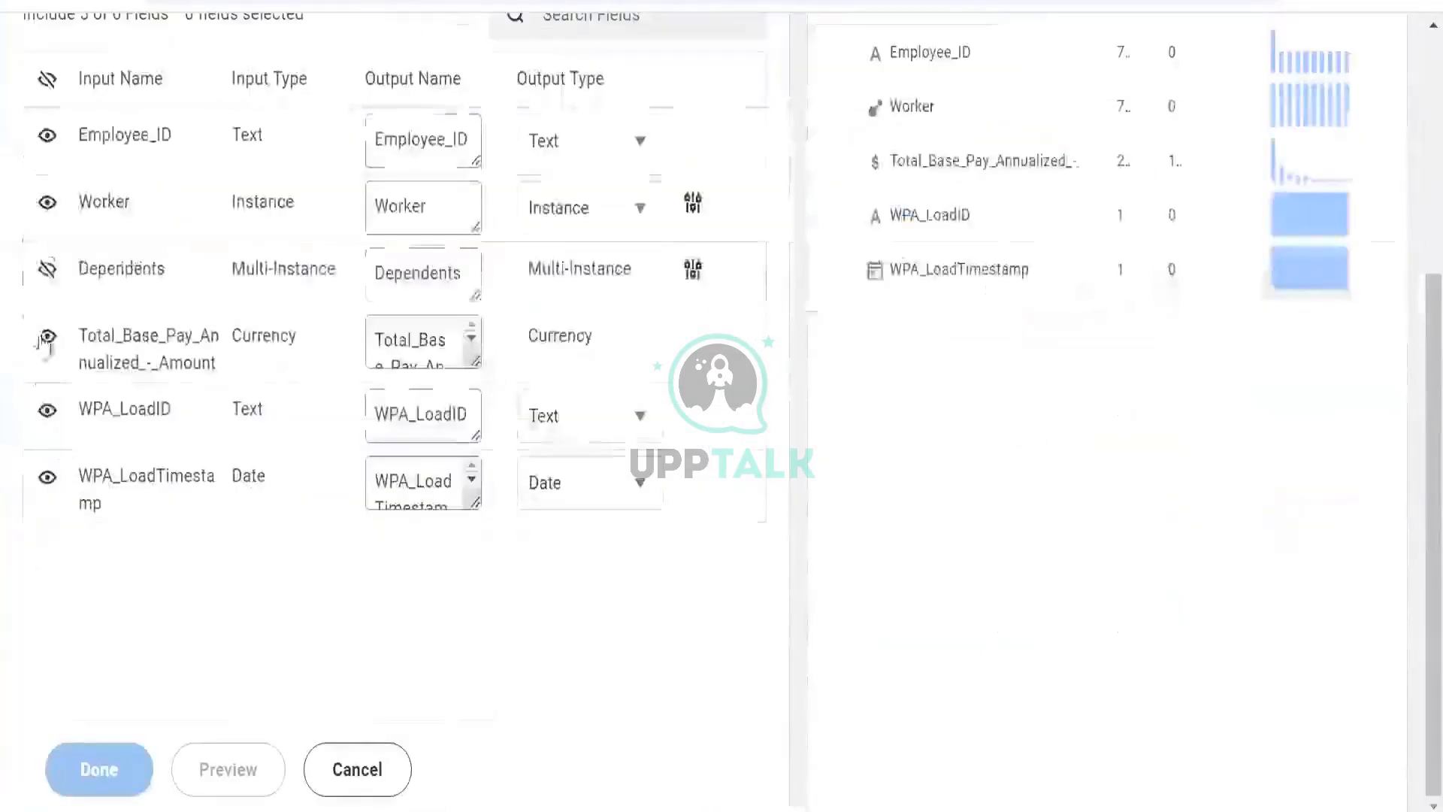
{"action": "left_click", "coordinate": [47, 271]}
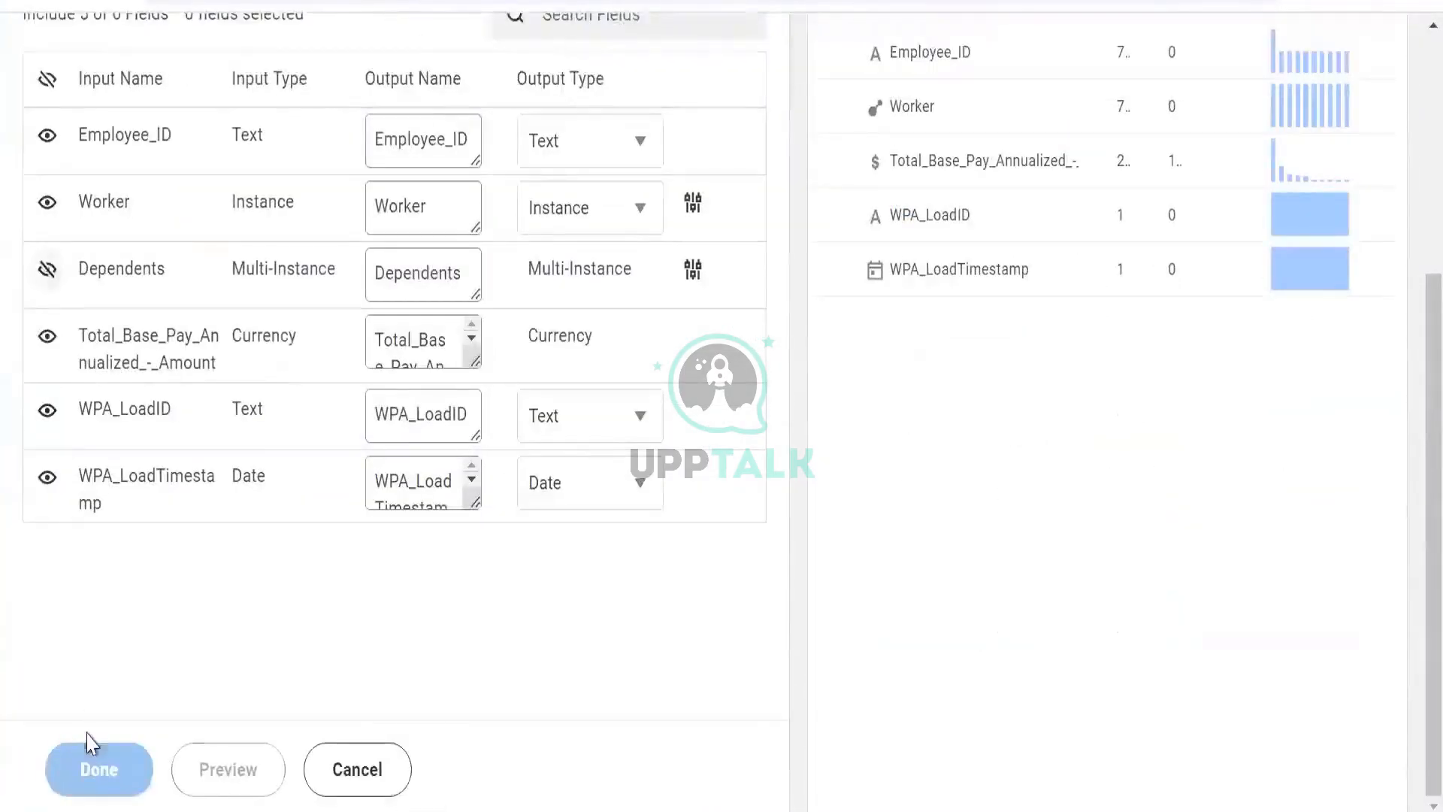
{"action": "left_click", "coordinate": [99, 769]}
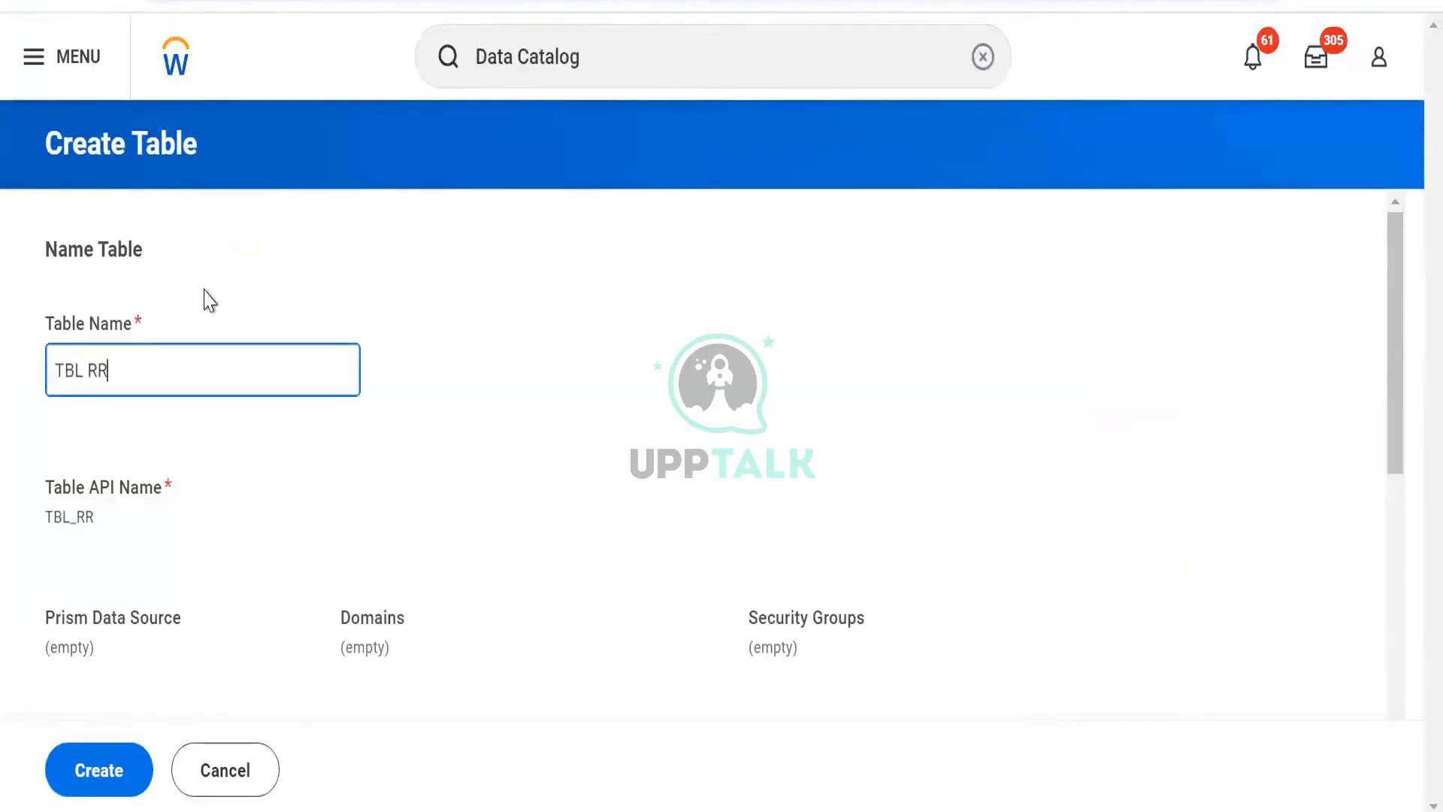
{"action": "type", "text": "Test"}
{"action": "scroll", "coordinate": [107, 449], "scroll_direction": "down", "scroll_amount": 7}
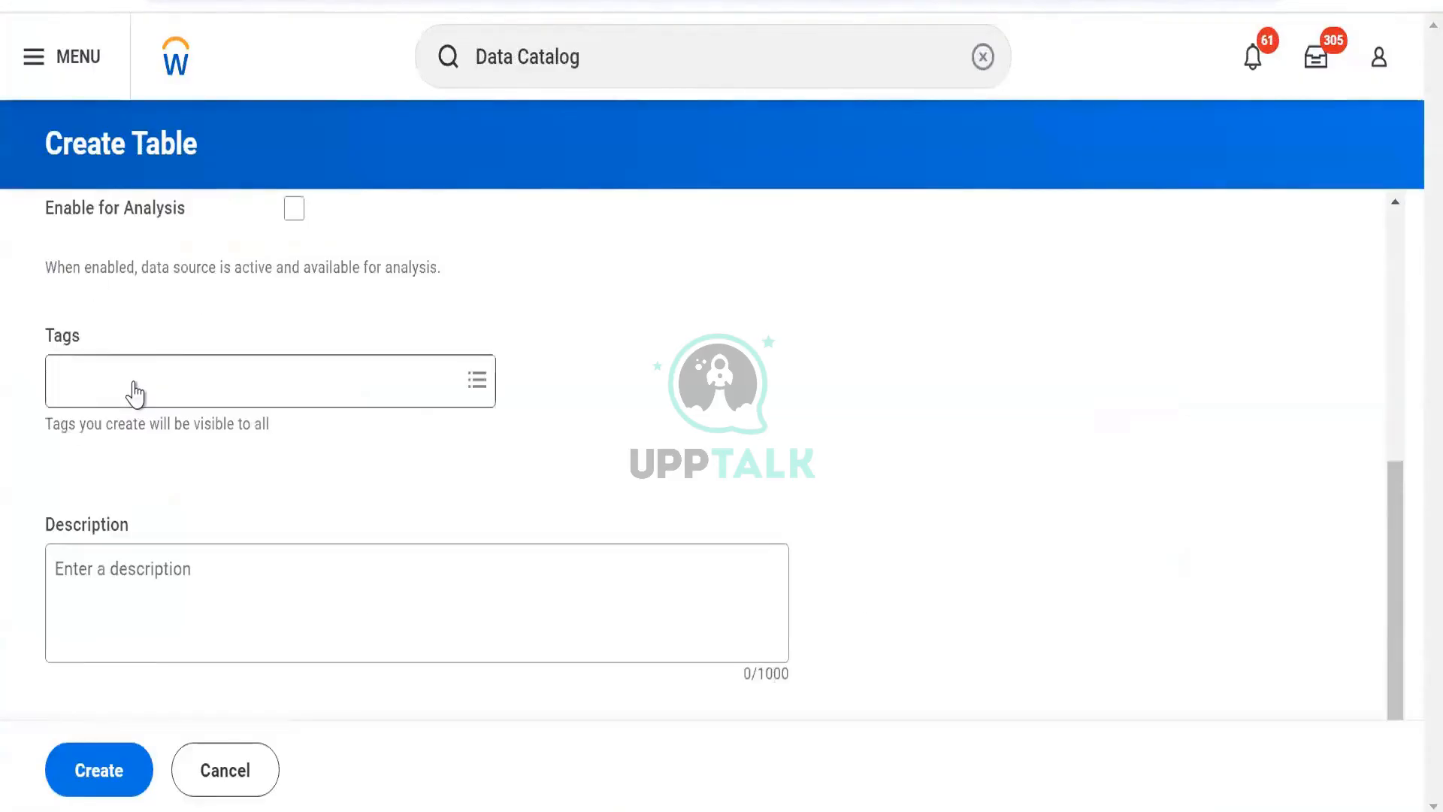
{"action": "left_click", "coordinate": [135, 392]}
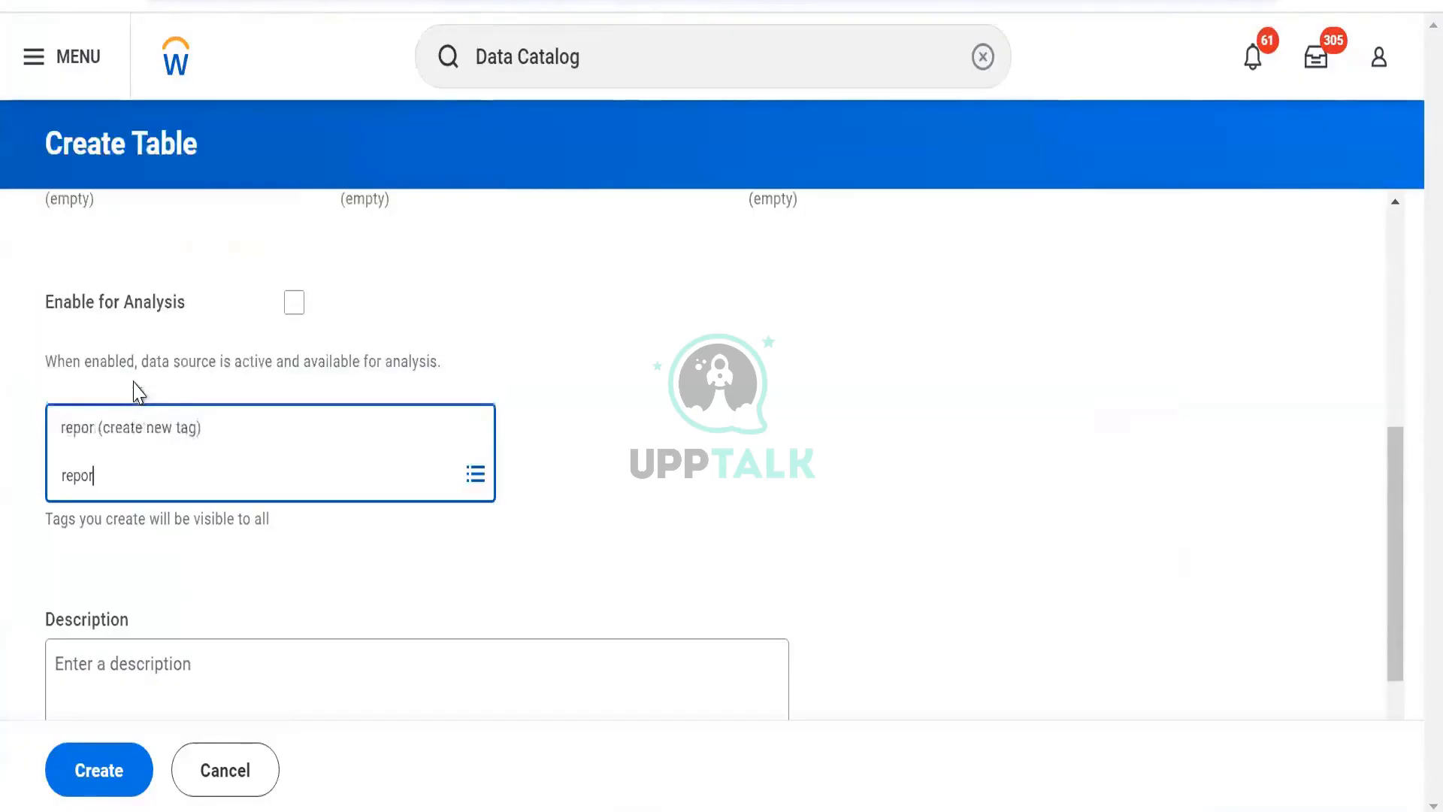
{"action": "type", "text": "pers"}
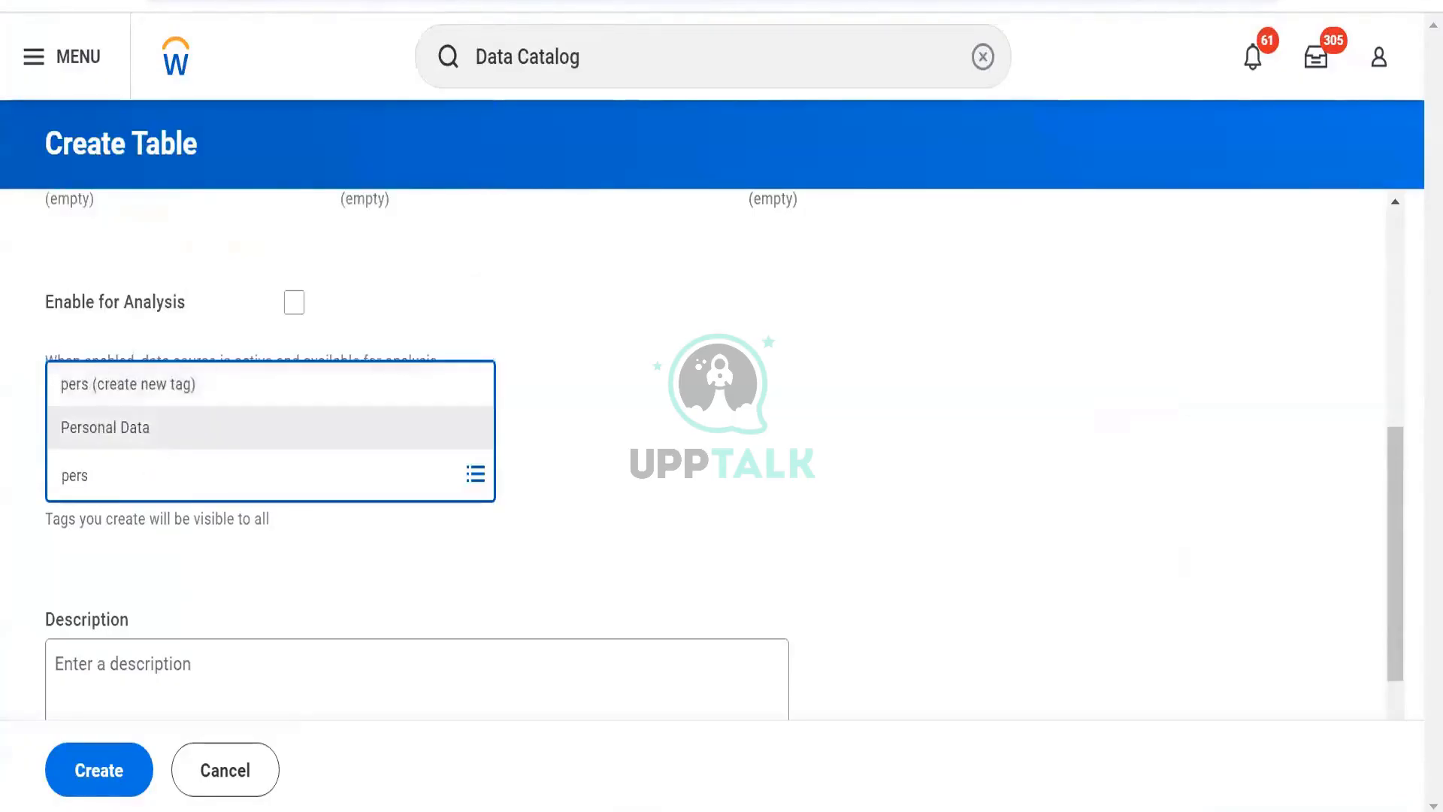
{"action": "left_click", "coordinate": [150, 422]}
{"action": "left_click", "coordinate": [100, 774]}
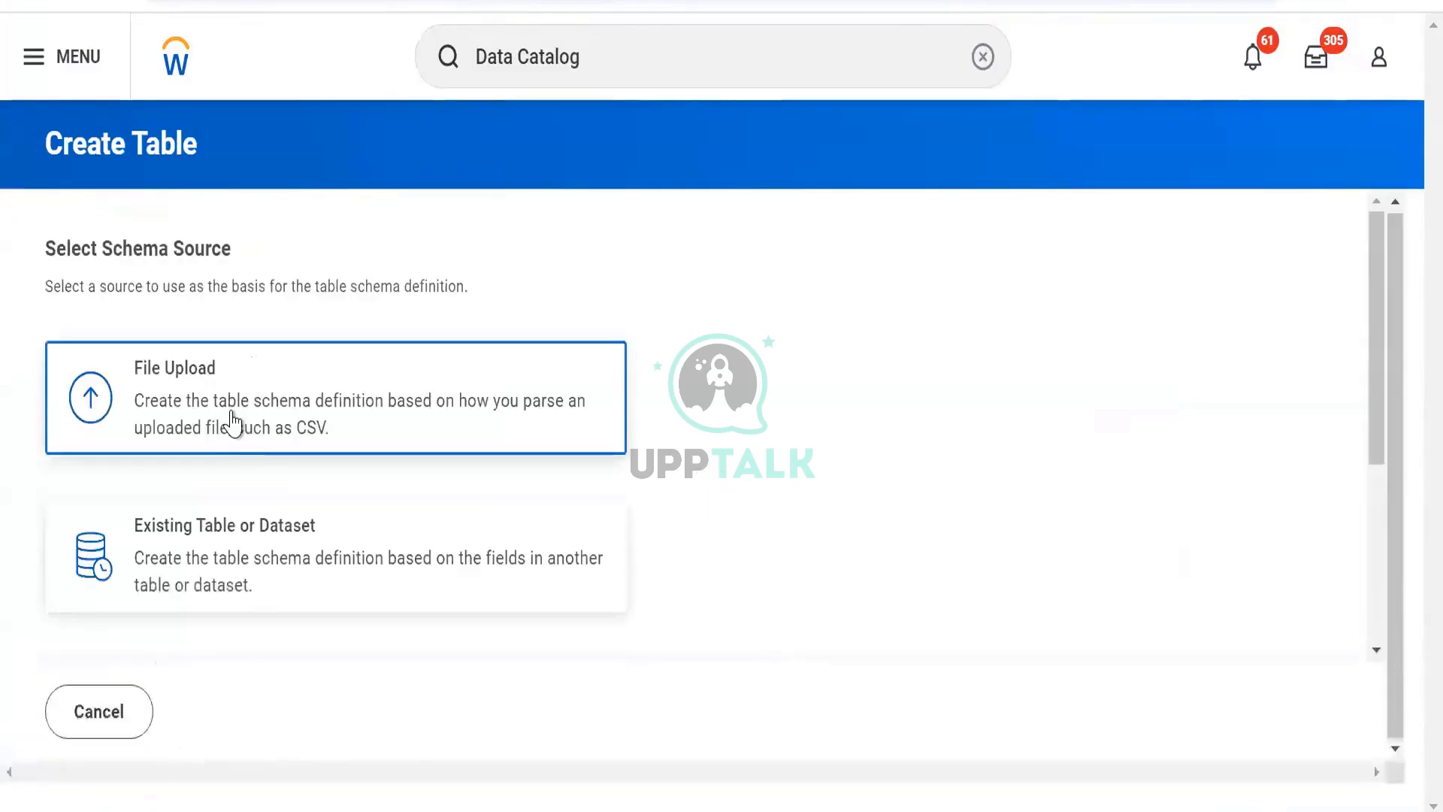
- Base the table schema on the existing dataset DDS RR Custom Report Test and save the table
{"action": "left_click", "coordinate": [236, 570]}
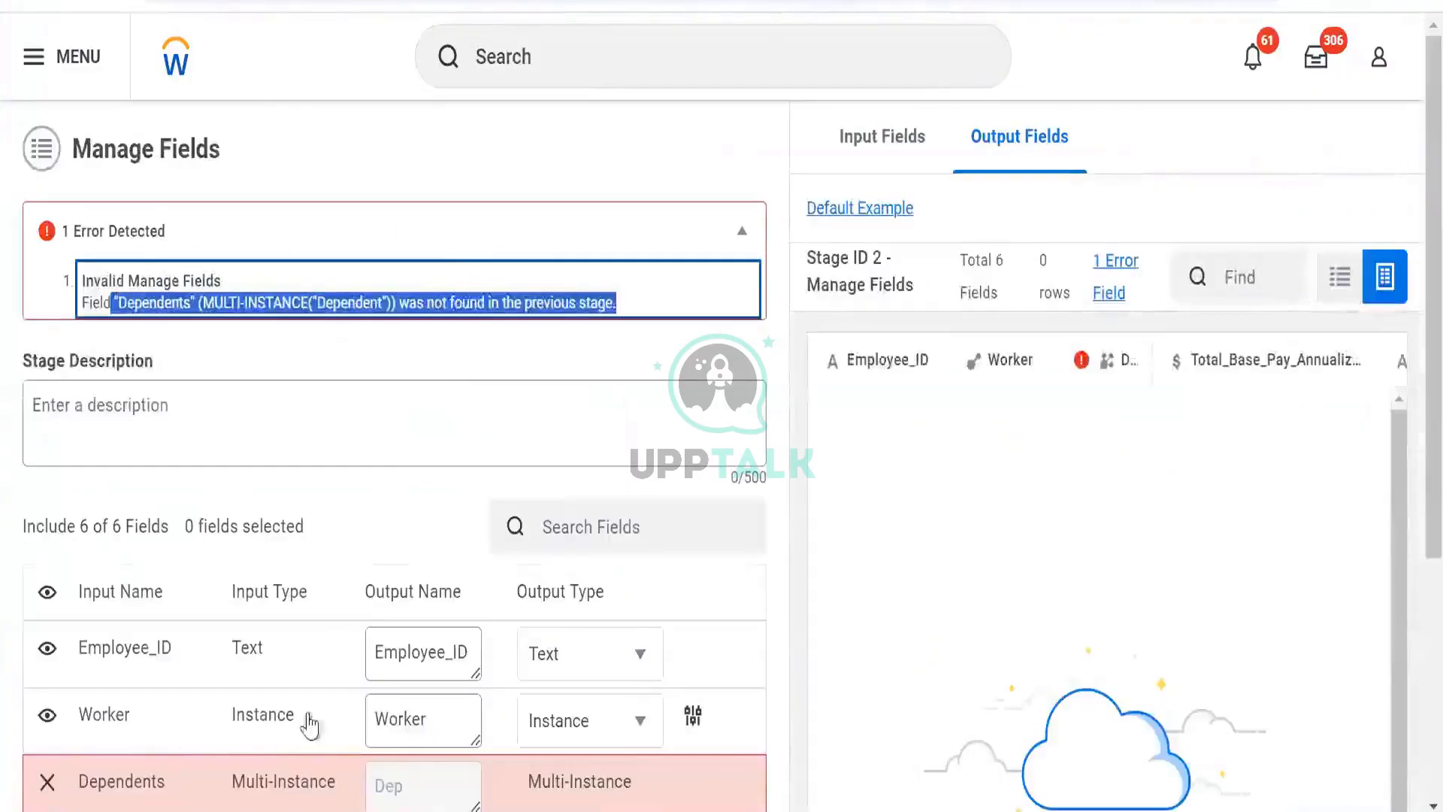
{"action": "scroll", "coordinate": [308, 725], "scroll_direction": "down", "scroll_amount": 5}
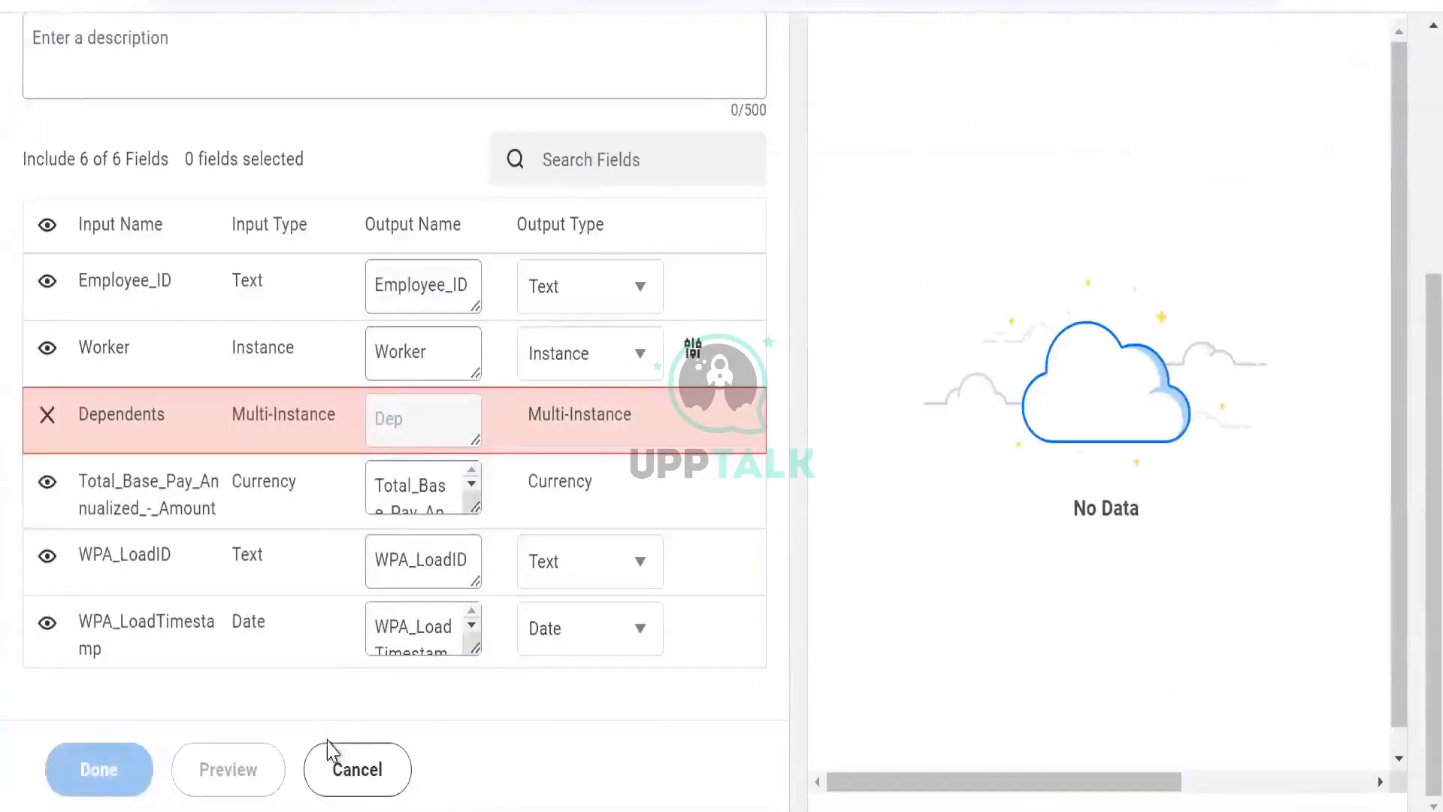
{"action": "left_click", "coordinate": [328, 768]}
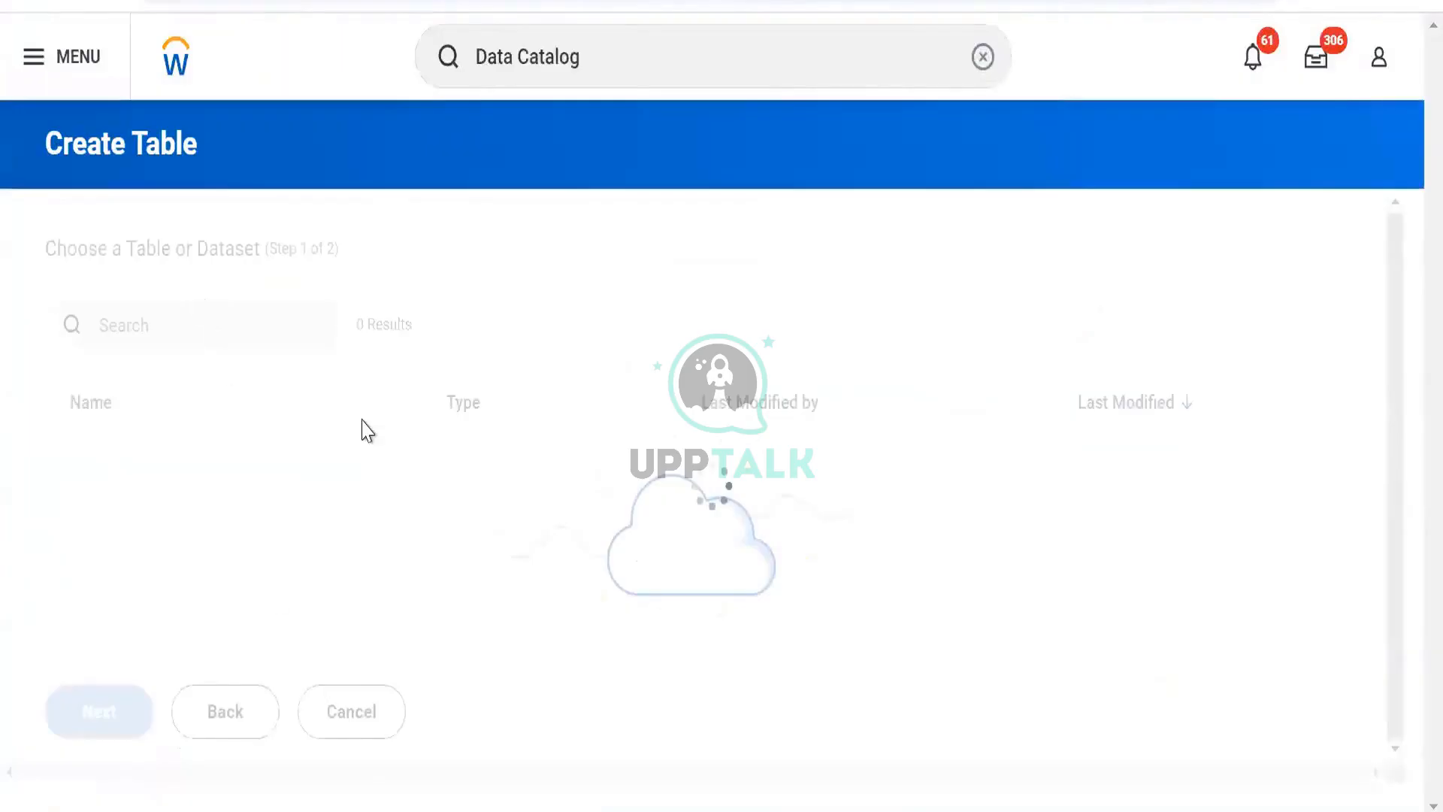
{"action": "left_click", "coordinate": [269, 312]}
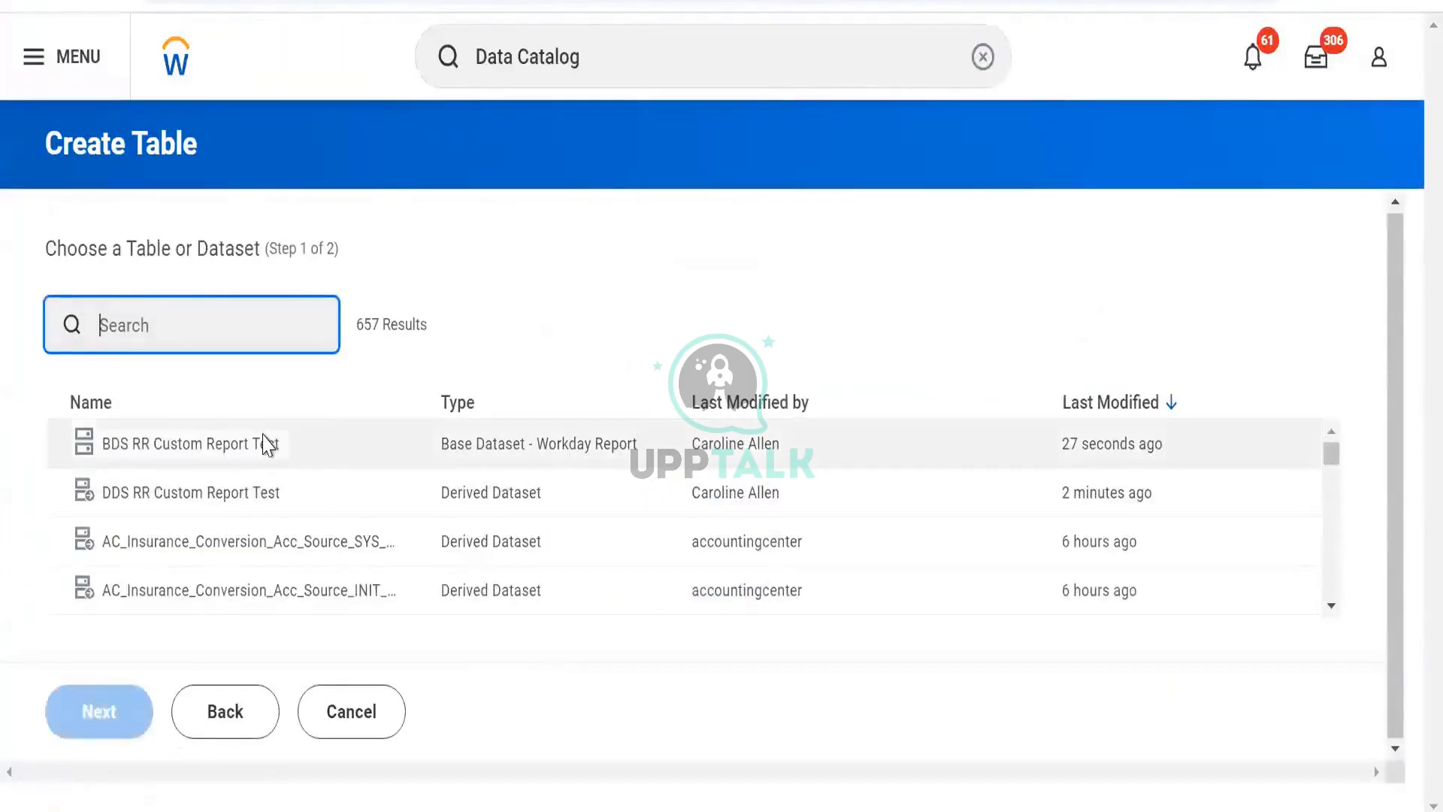
{"action": "left_click", "coordinate": [248, 492]}
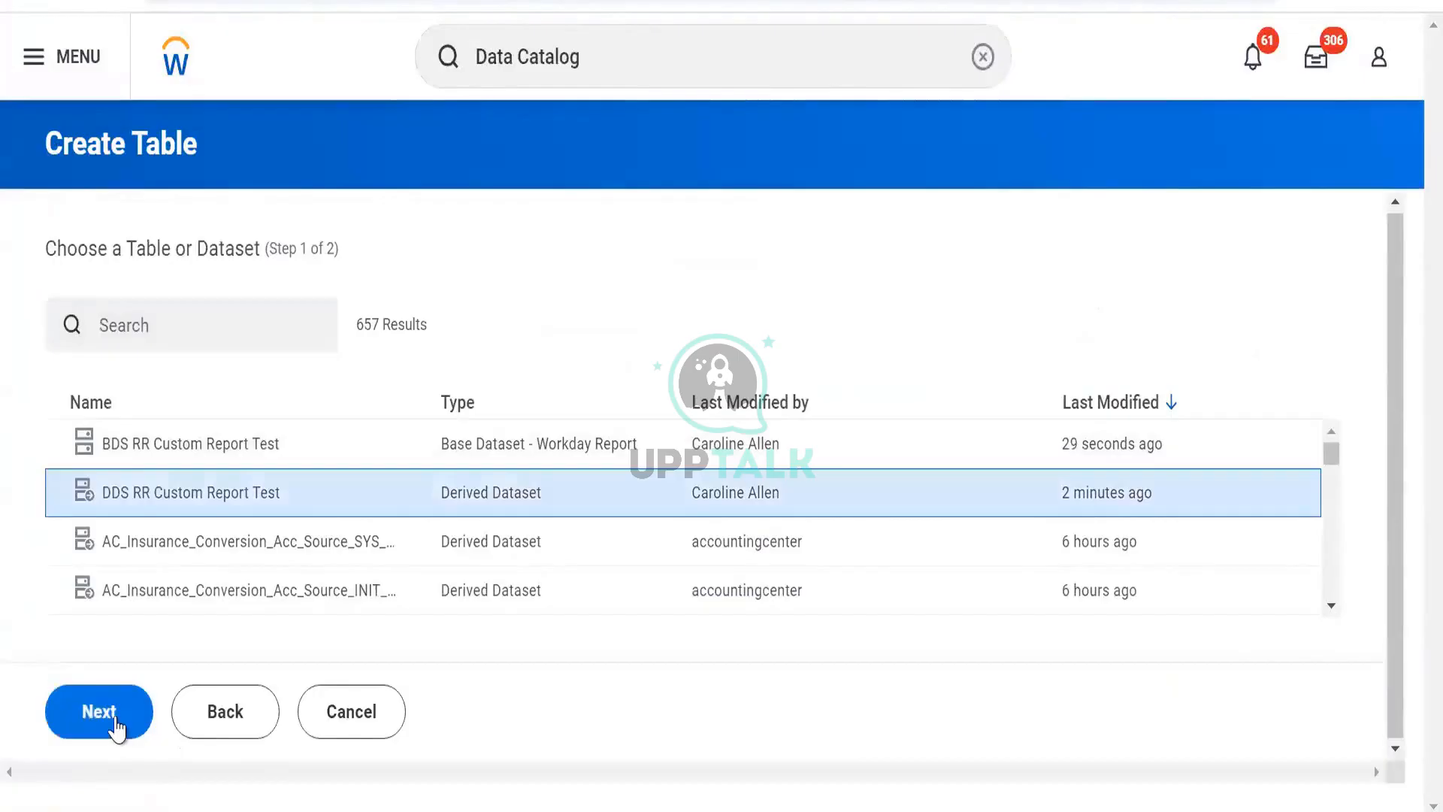
{"action": "left_click", "coordinate": [100, 711]}
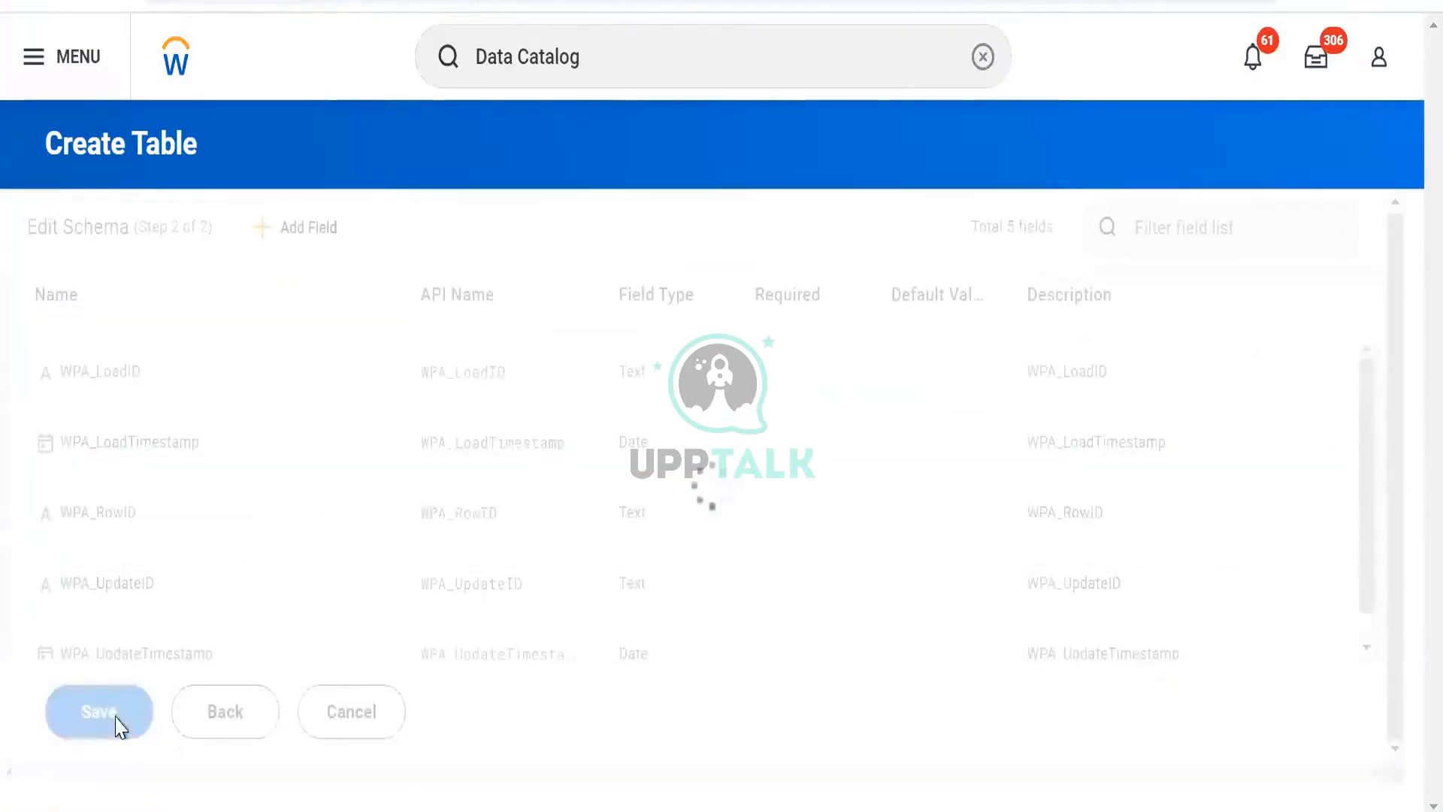
{"action": "scroll", "coordinate": [132, 624], "scroll_direction": "down", "scroll_amount": 4}
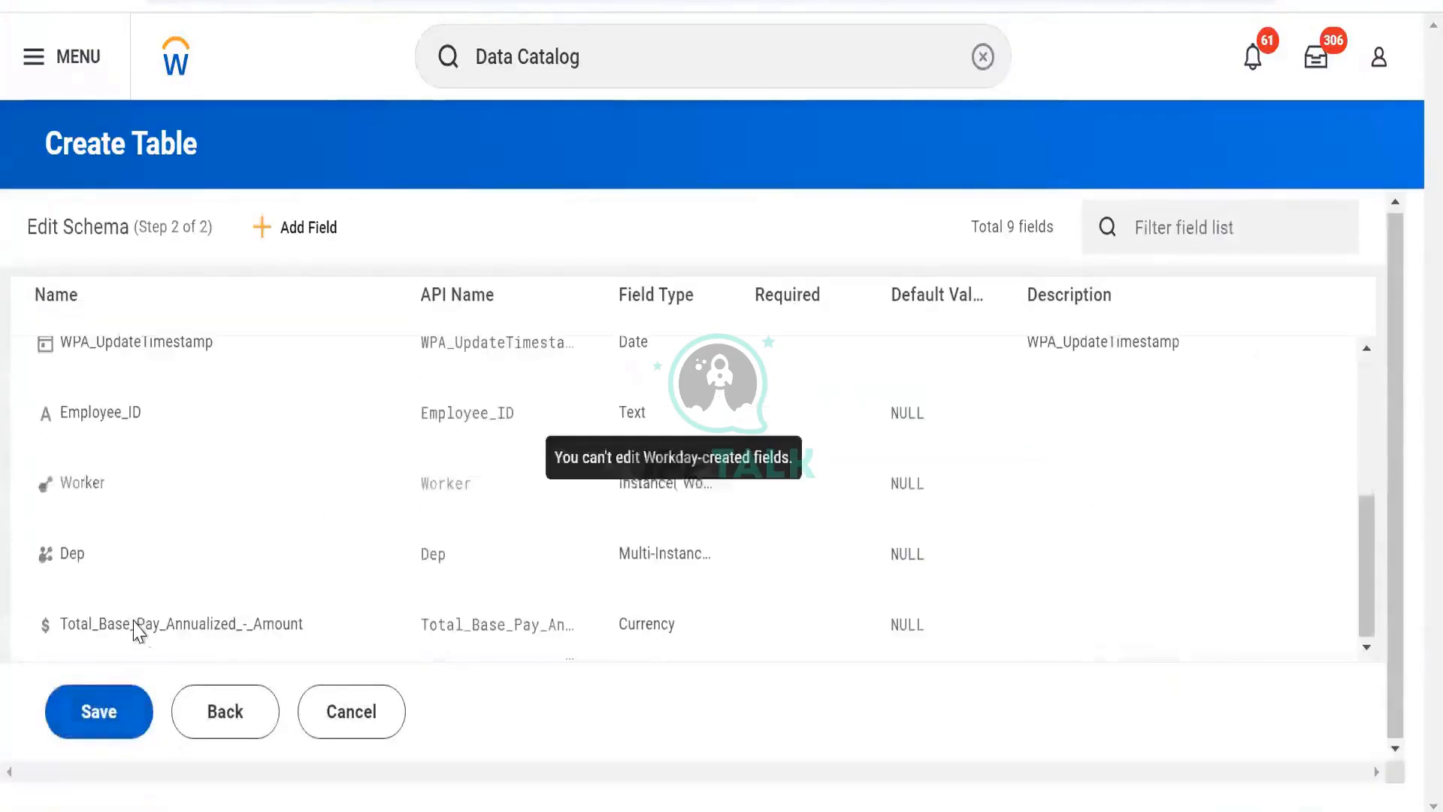
{"action": "left_click", "coordinate": [113, 712]}
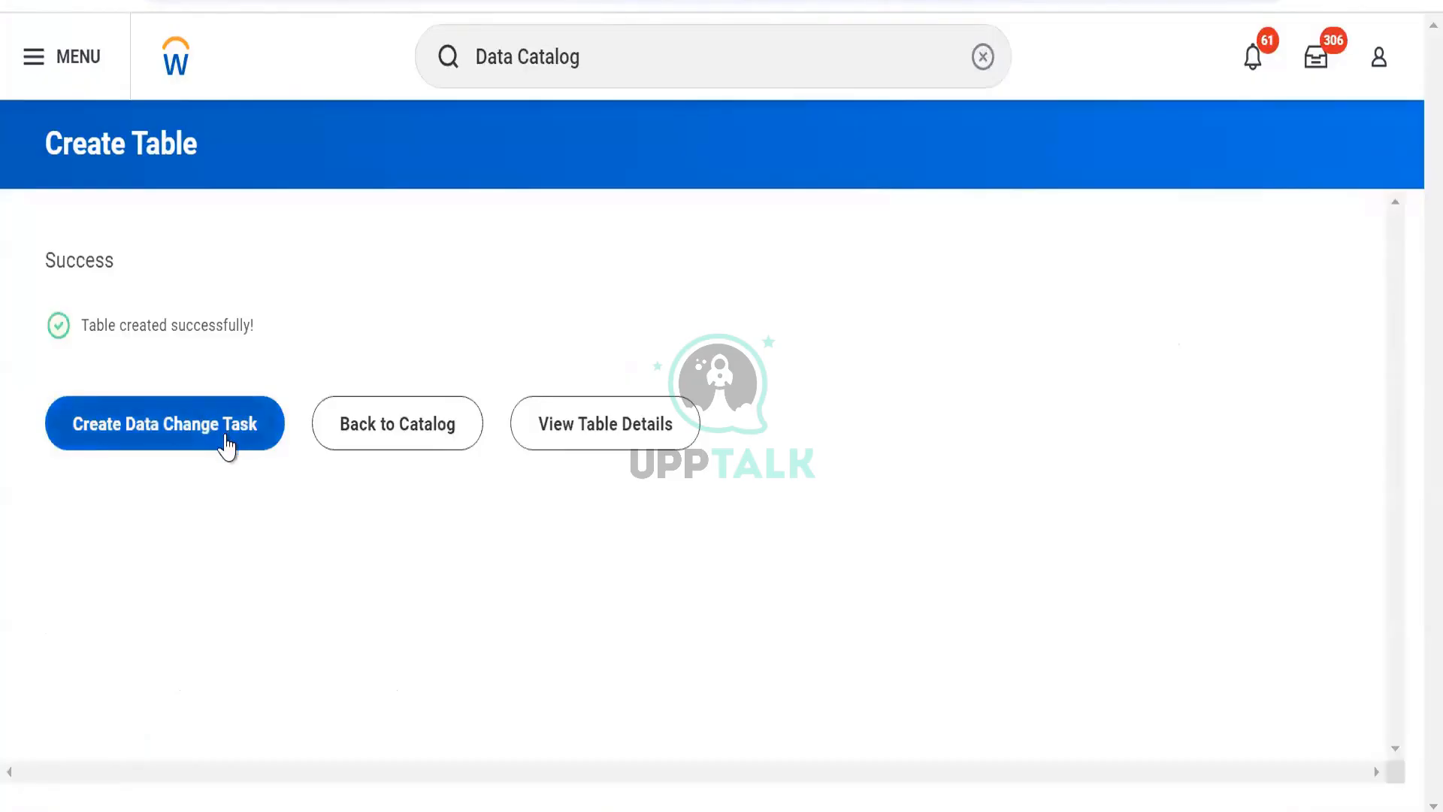
- Open the table details of TBL RR Test and review its fields
{"action": "left_click", "coordinate": [601, 420]}
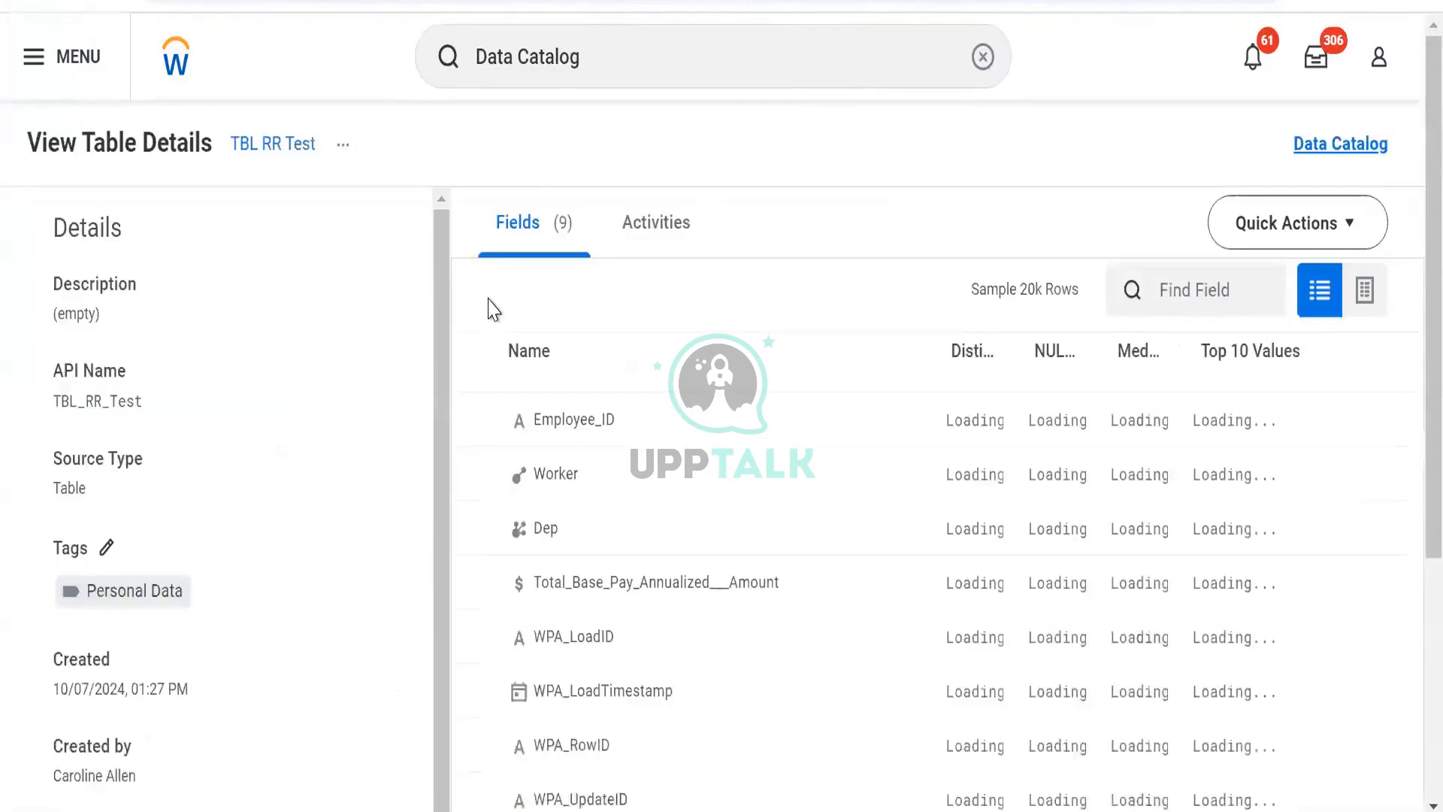
{"action": "scroll", "coordinate": [434, 128], "scroll_direction": "down", "scroll_amount": 3}
{"action": "scroll", "coordinate": [434, 128], "scroll_direction": "up", "scroll_amount": 3}
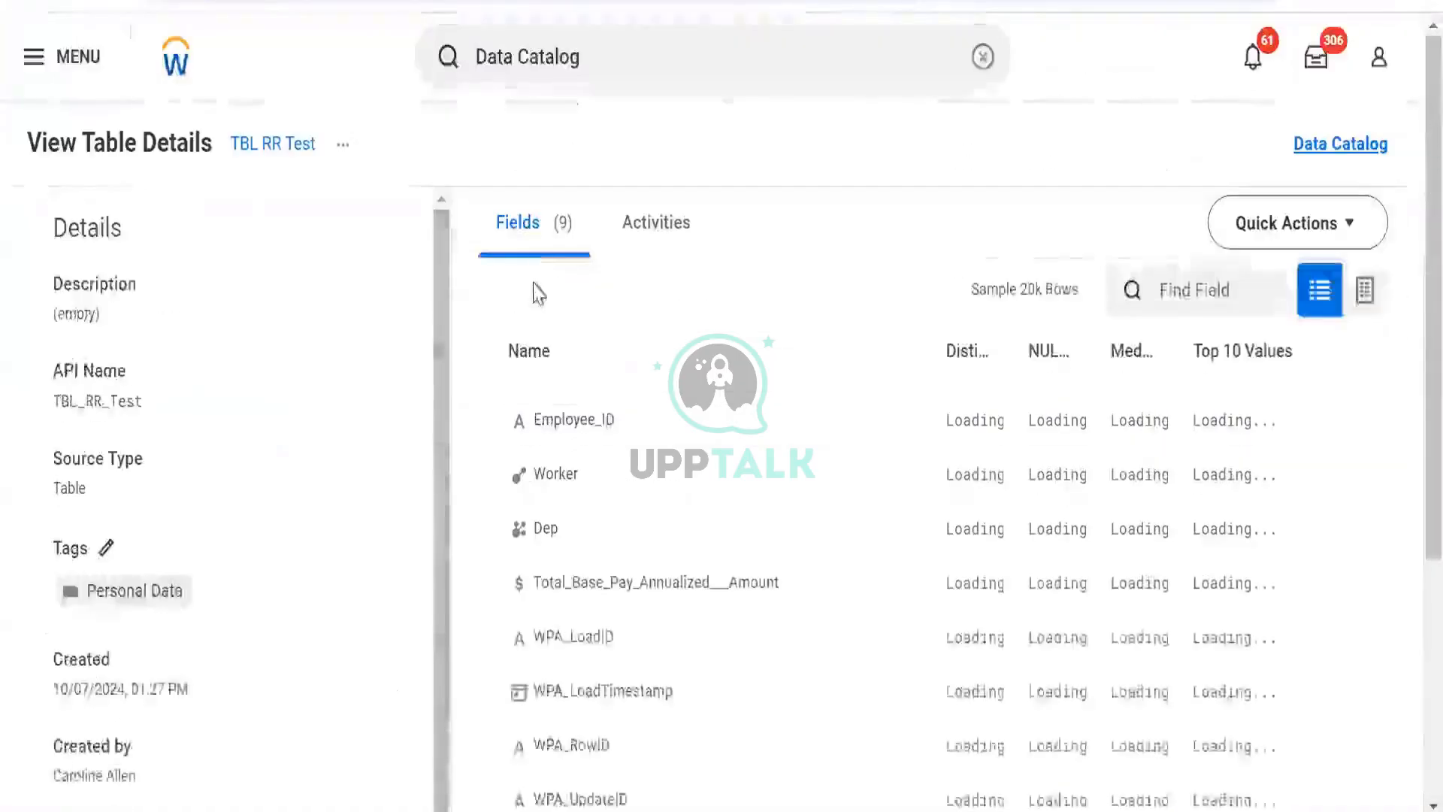
{"action": "scroll", "coordinate": [534, 289], "scroll_direction": "down", "scroll_amount": 5}
{"action": "scroll", "coordinate": [534, 289], "scroll_direction": "up", "scroll_amount": 5}
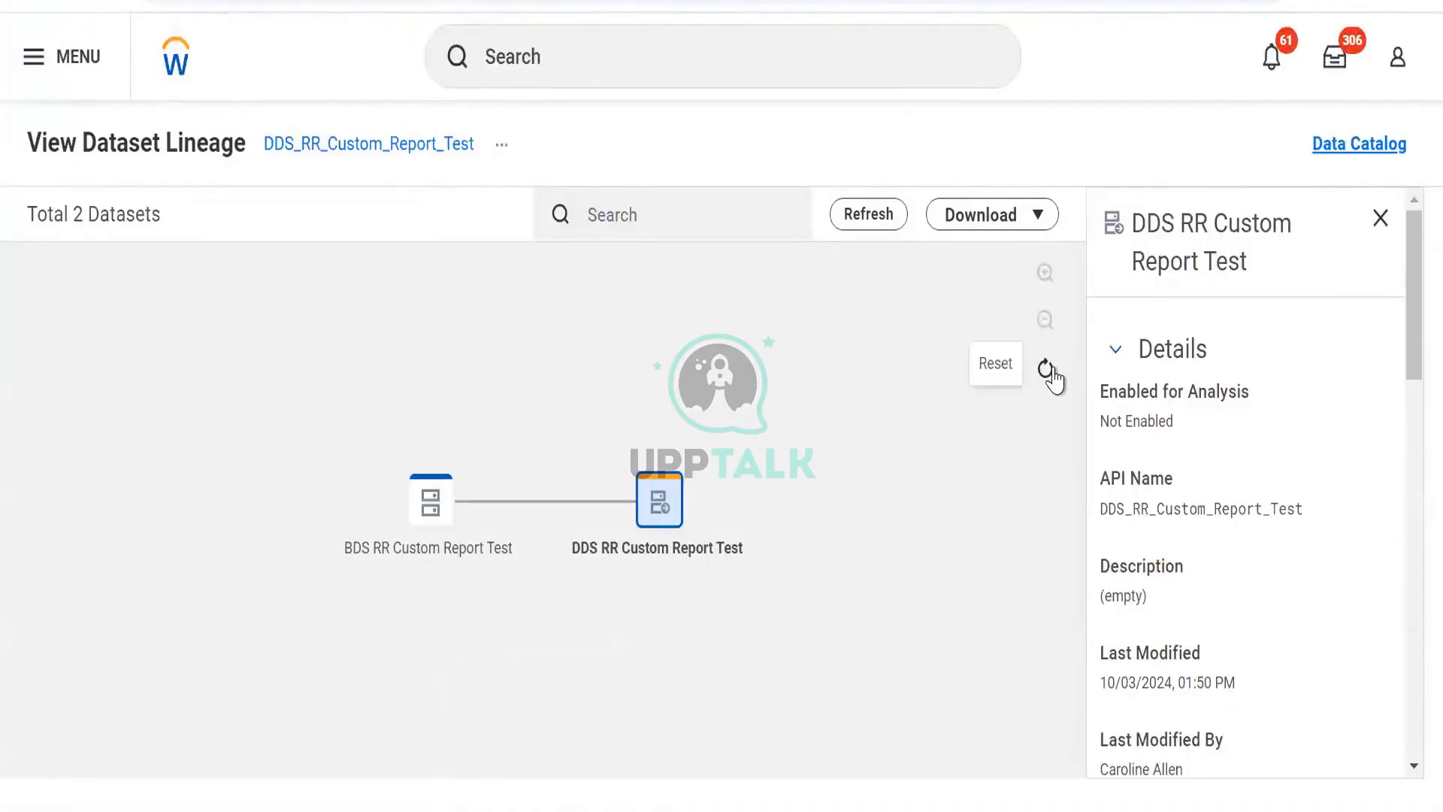
- Open the lineage view of the TBL RR Test table
{"action": "left_click", "coordinate": [1046, 370]}
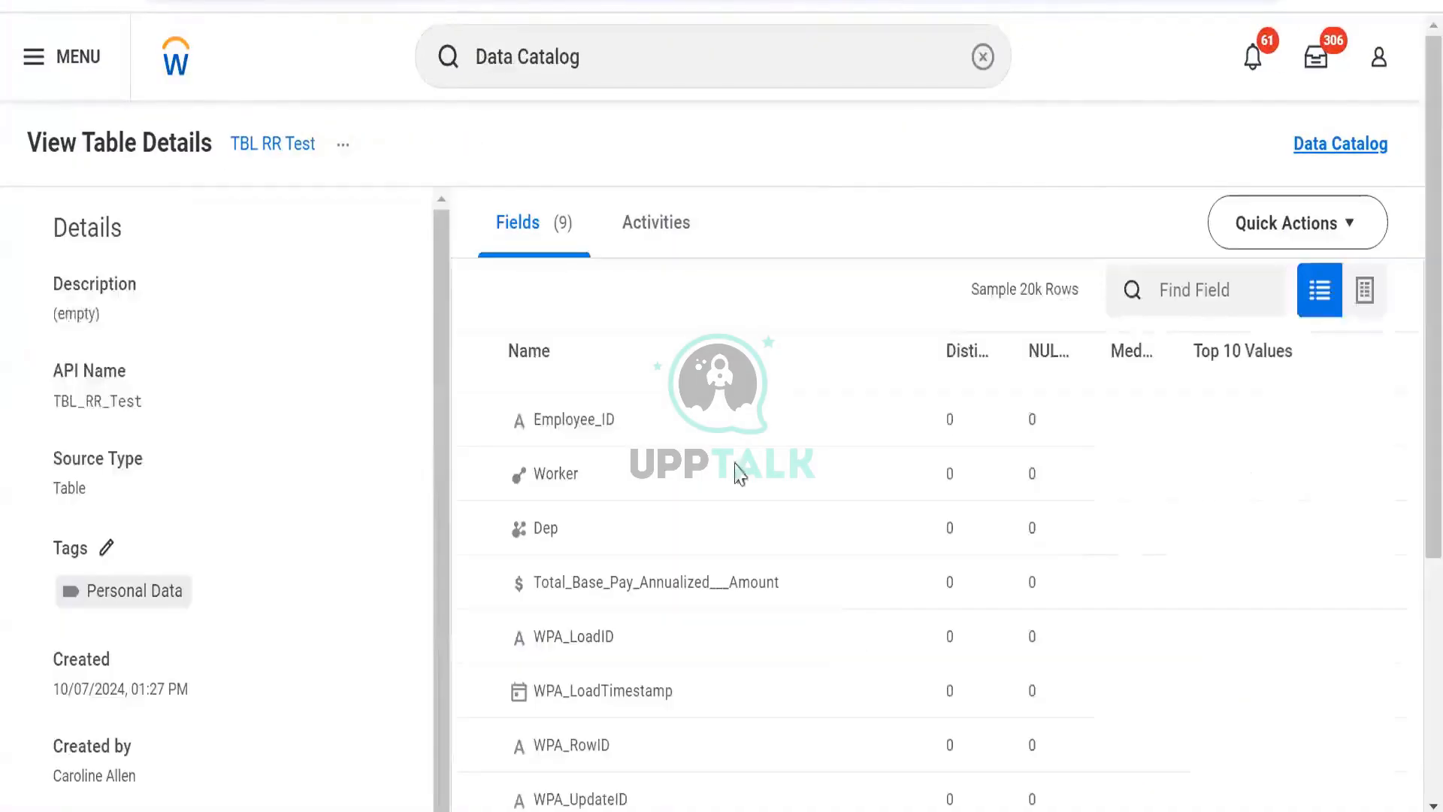
{"action": "left_click", "coordinate": [348, 147]}
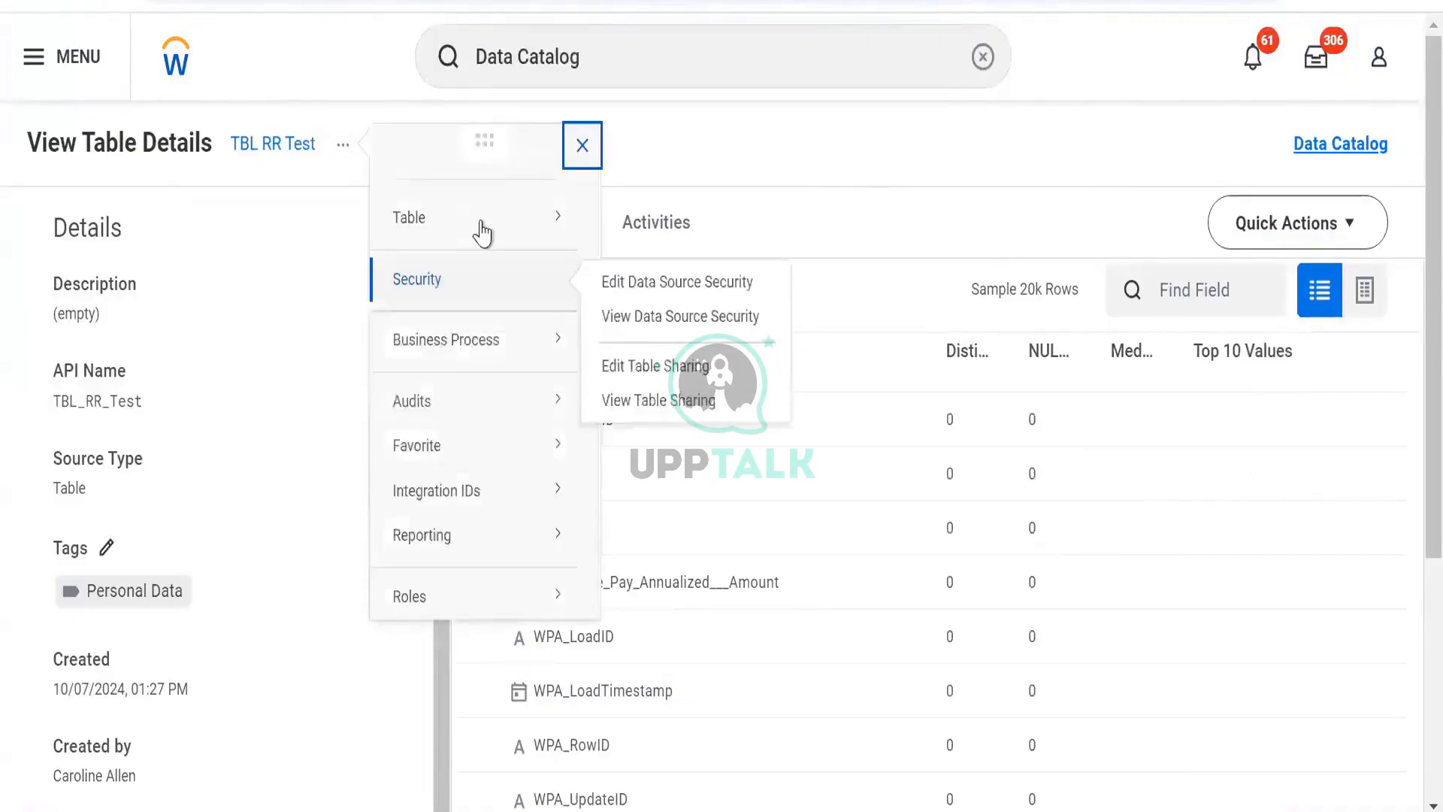
{"action": "mouse_move", "coordinate": [477, 229]}
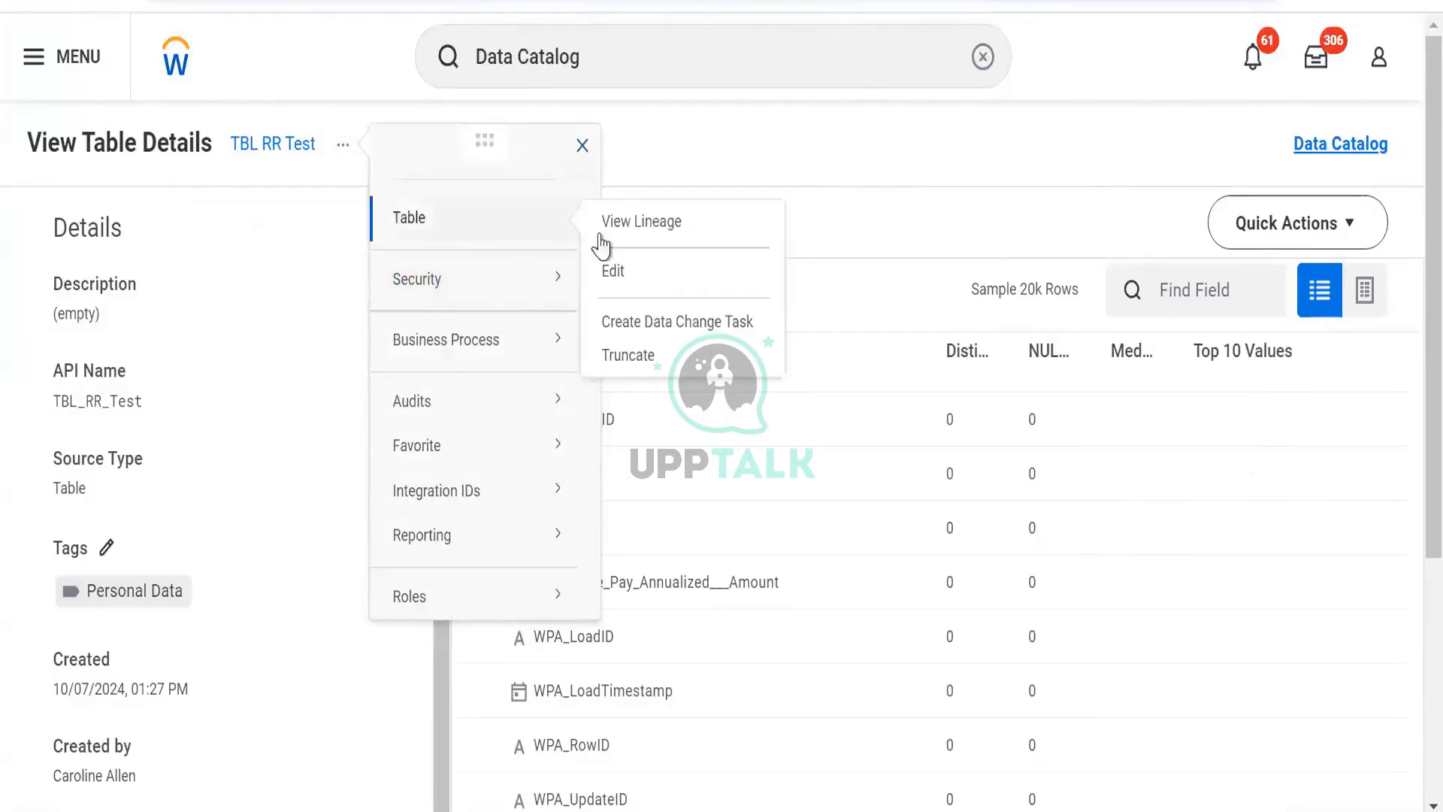
{"action": "left_click", "coordinate": [628, 224]}
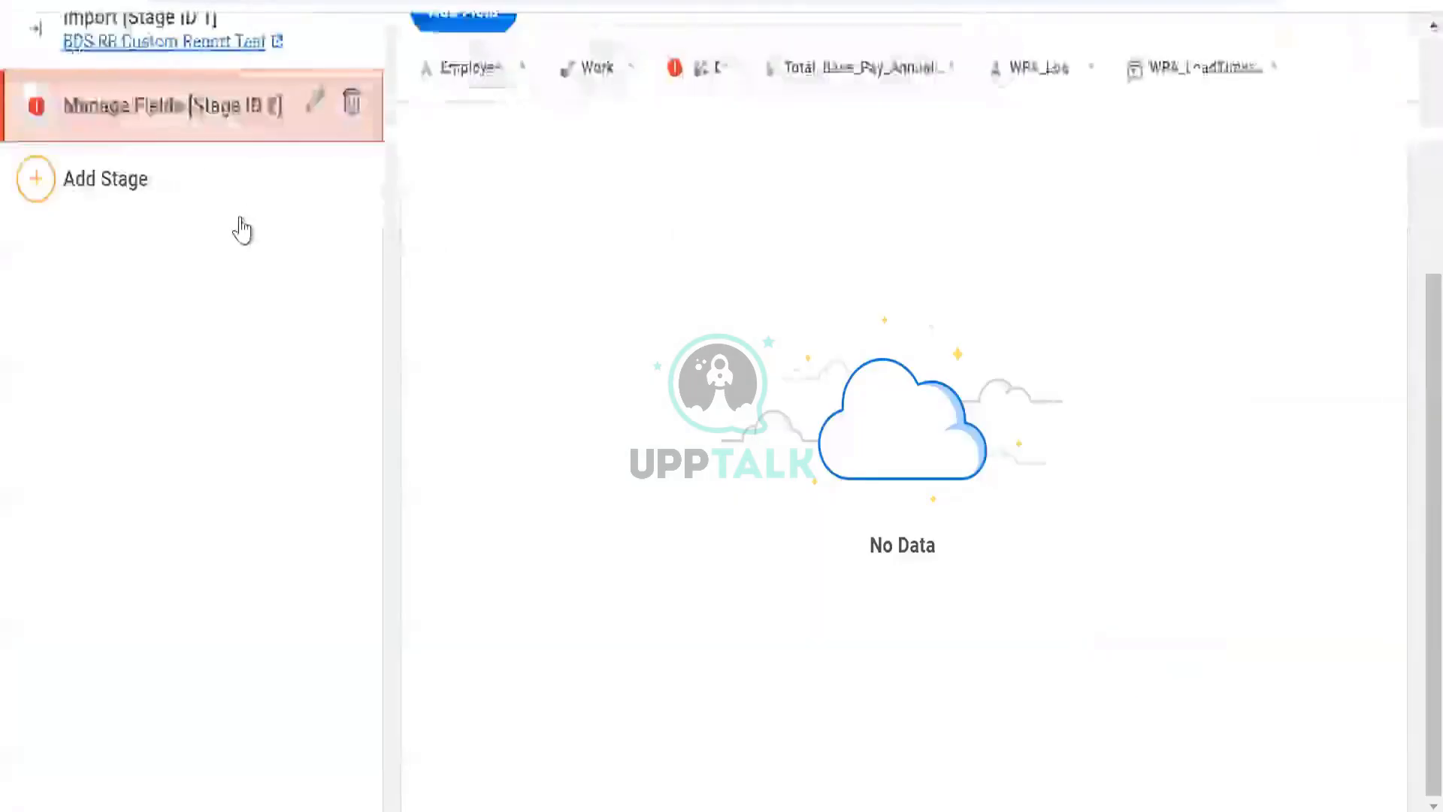
{"action": "scroll", "coordinate": [280, 203], "scroll_direction": "up", "scroll_amount": 5}
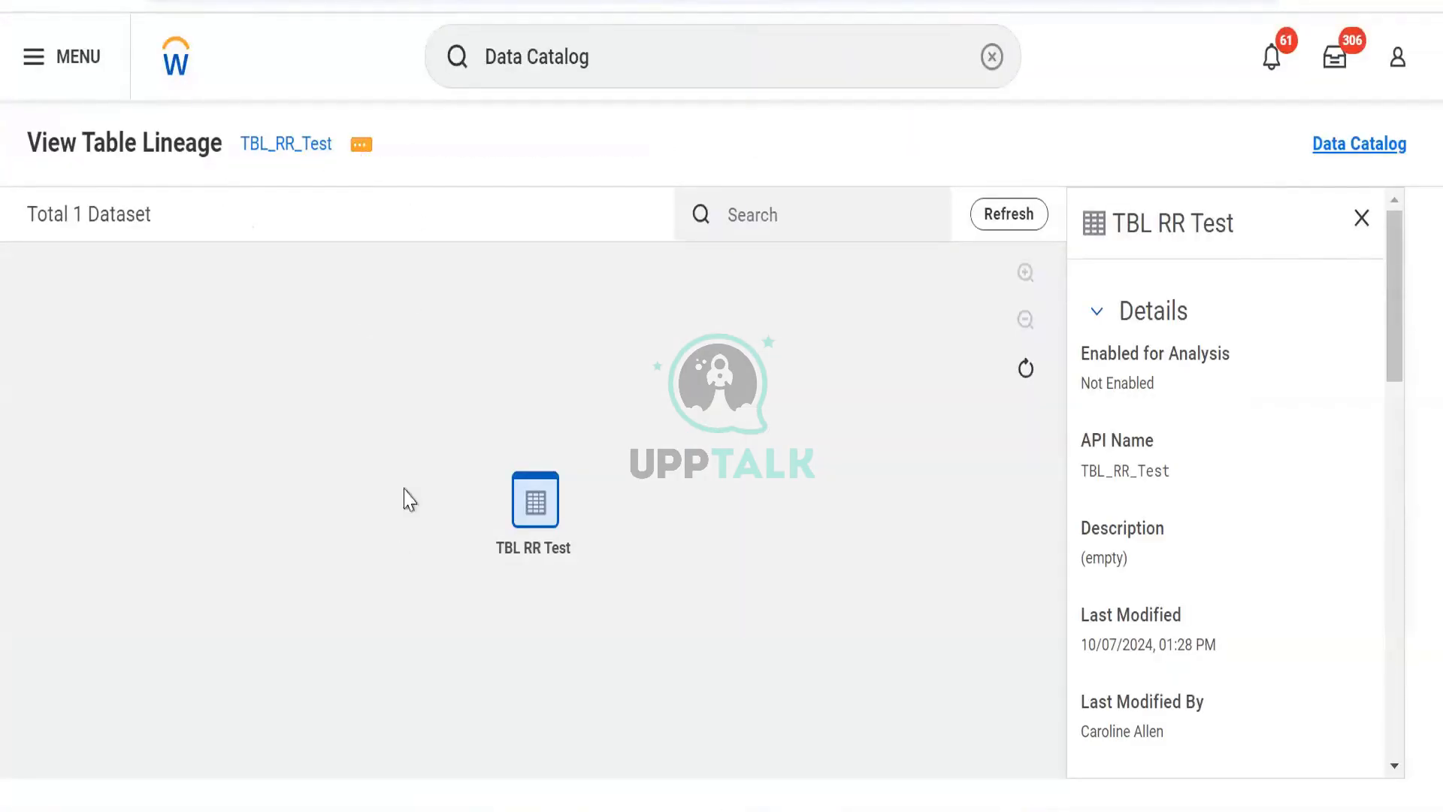
{"action": "mouse_move", "coordinate": [425, 218]}
- Hide the Dependents field in the DDS RR Custom Report Test Manage Fields stage and save the dataset
{"action": "left_click", "coordinate": [723, 3]}
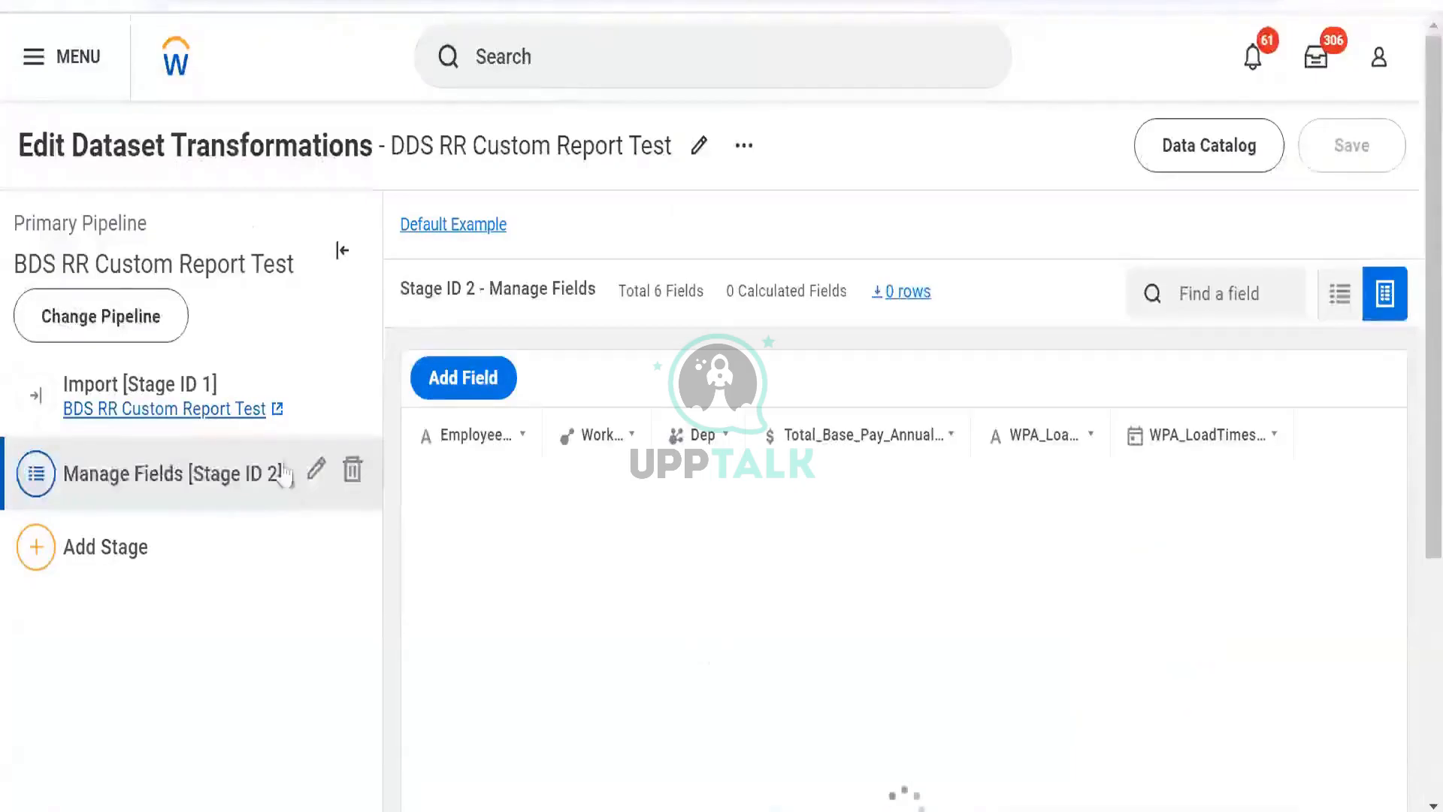
{"action": "left_click", "coordinate": [315, 472]}
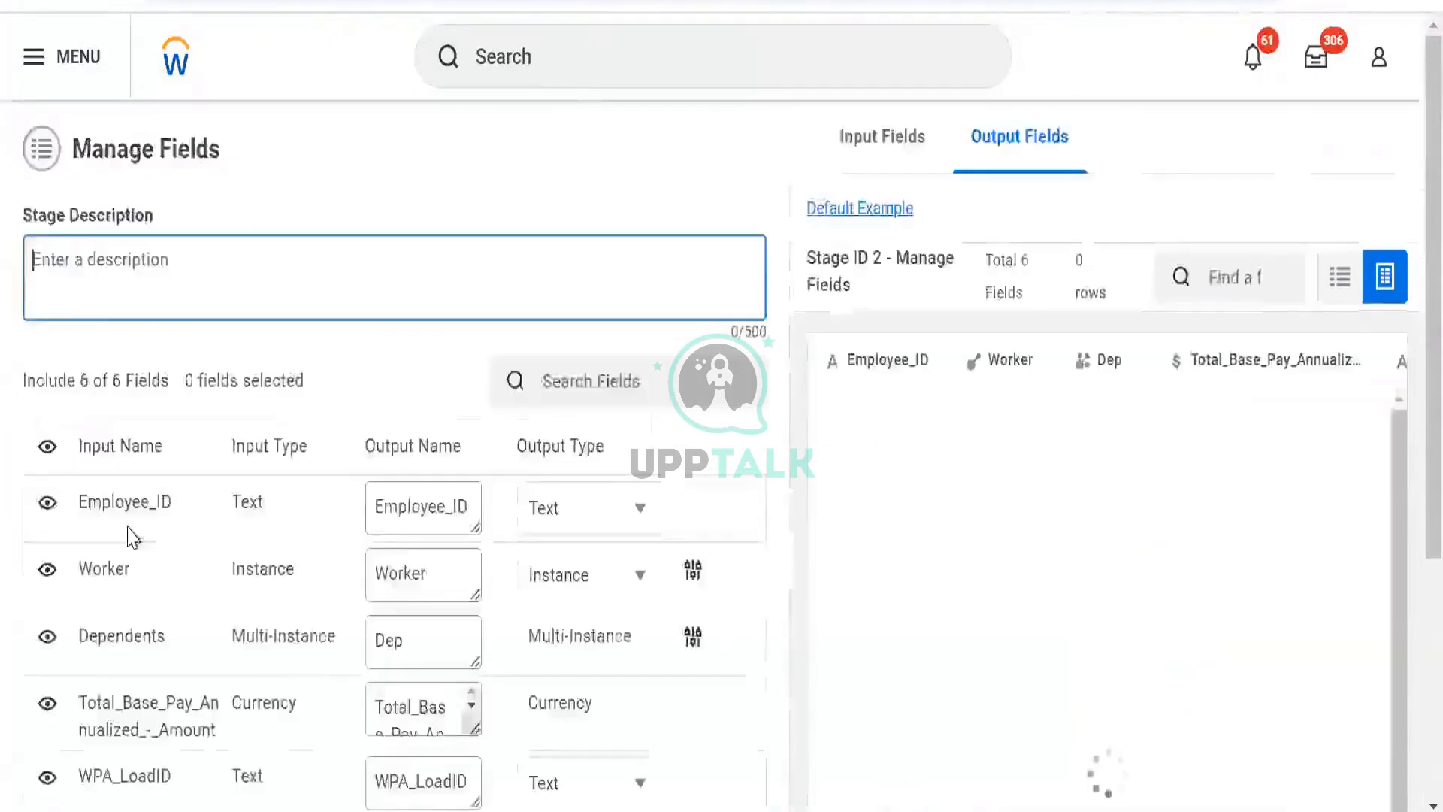
{"action": "scroll", "coordinate": [129, 538], "scroll_direction": "down", "scroll_amount": 5}
{"action": "left_click", "coordinate": [47, 268]}
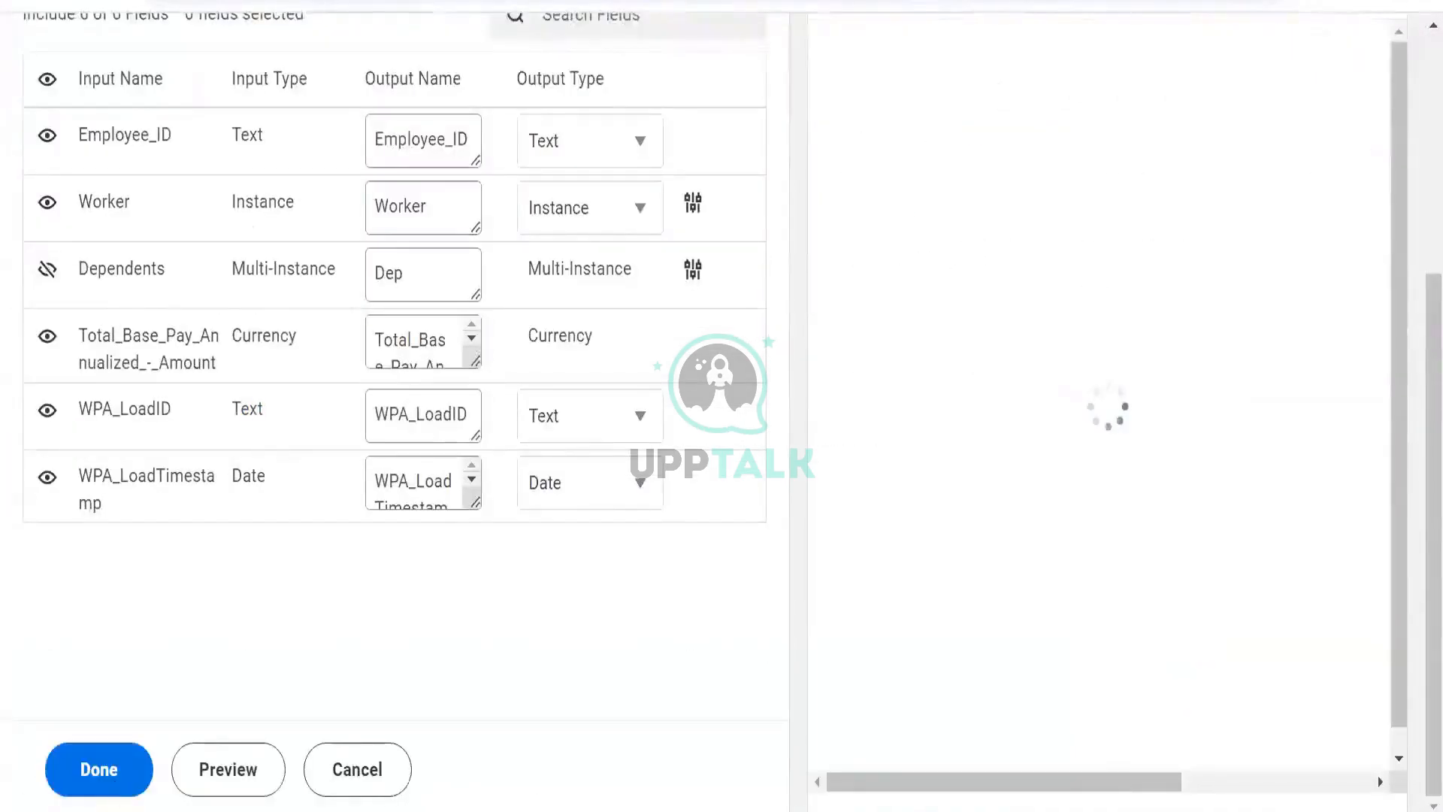
{"action": "left_click", "coordinate": [120, 774]}
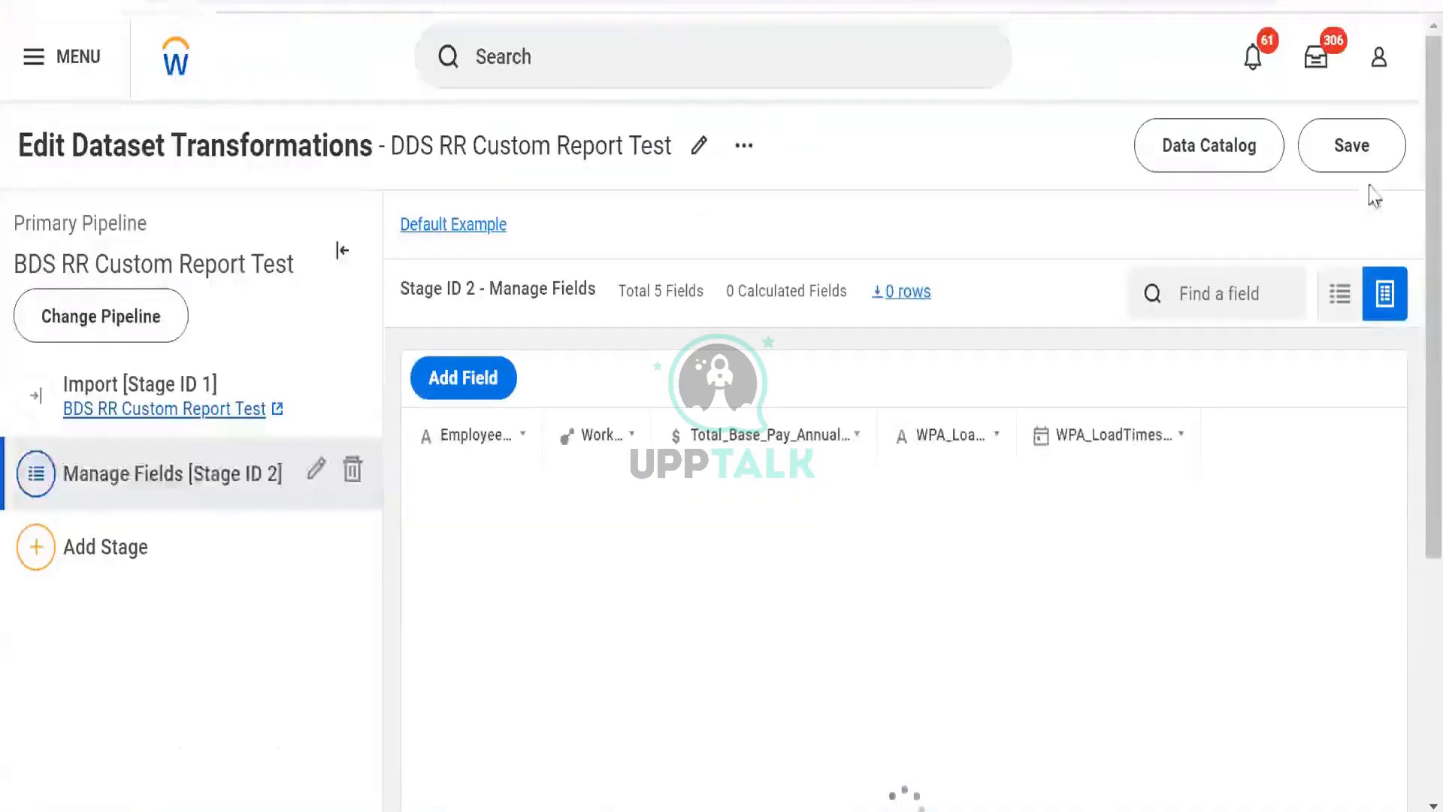
{"action": "left_click", "coordinate": [1350, 144]}
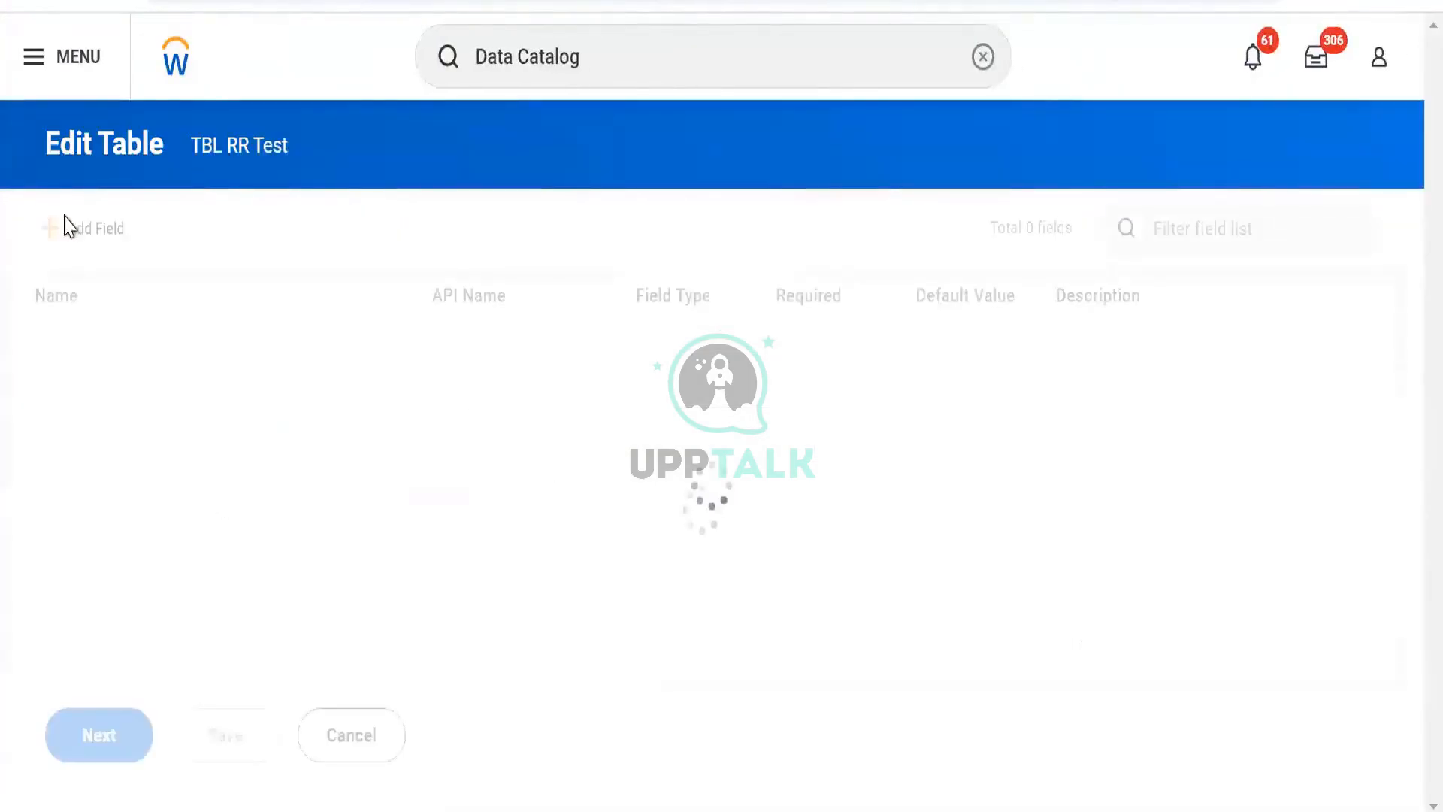
- Review the DDS RR Custom Report Test output data and the TBL RR Test field list
{"action": "mouse_move", "coordinate": [73, 528]}
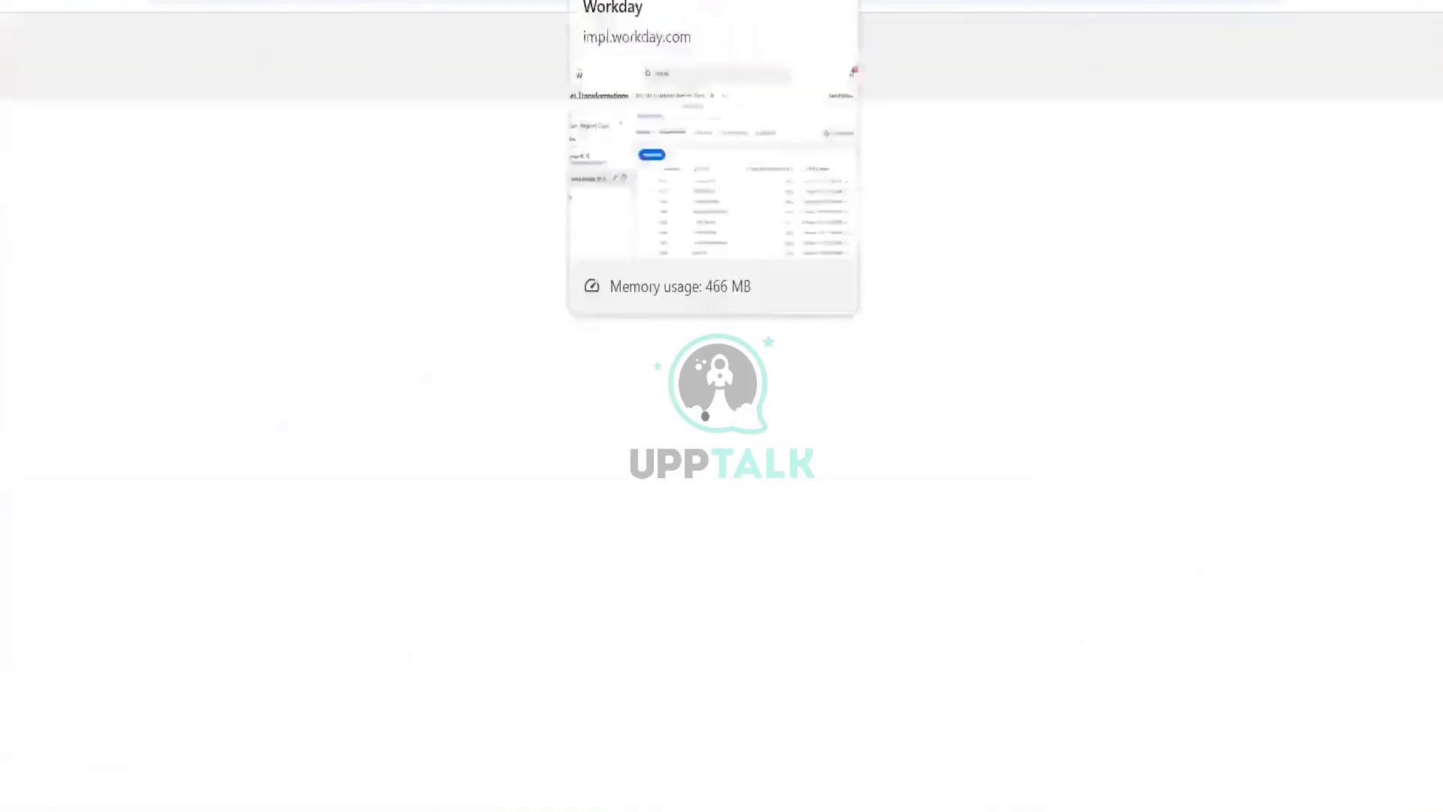
{"action": "left_click", "coordinate": [646, 1]}
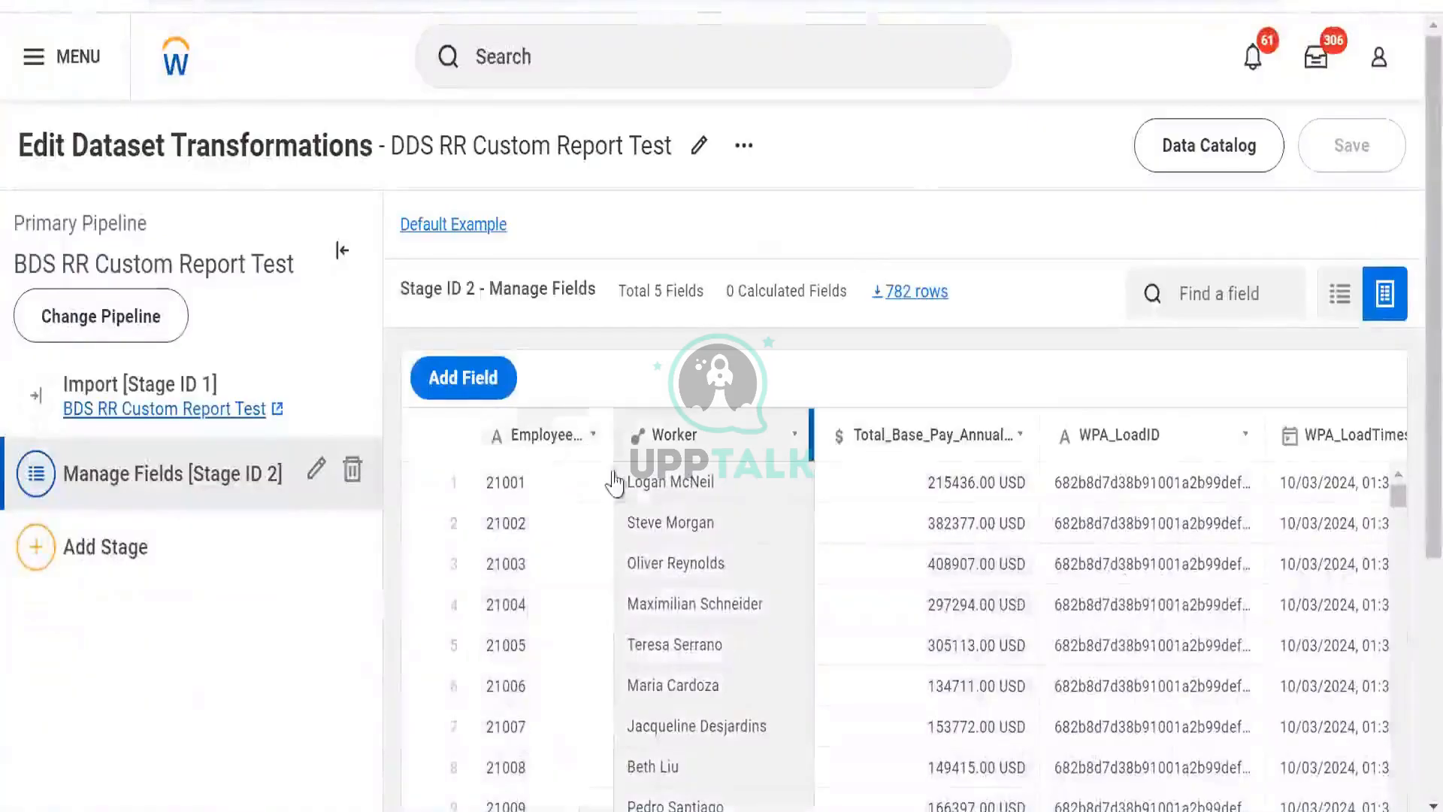
{"action": "left_click", "coordinate": [936, 455]}
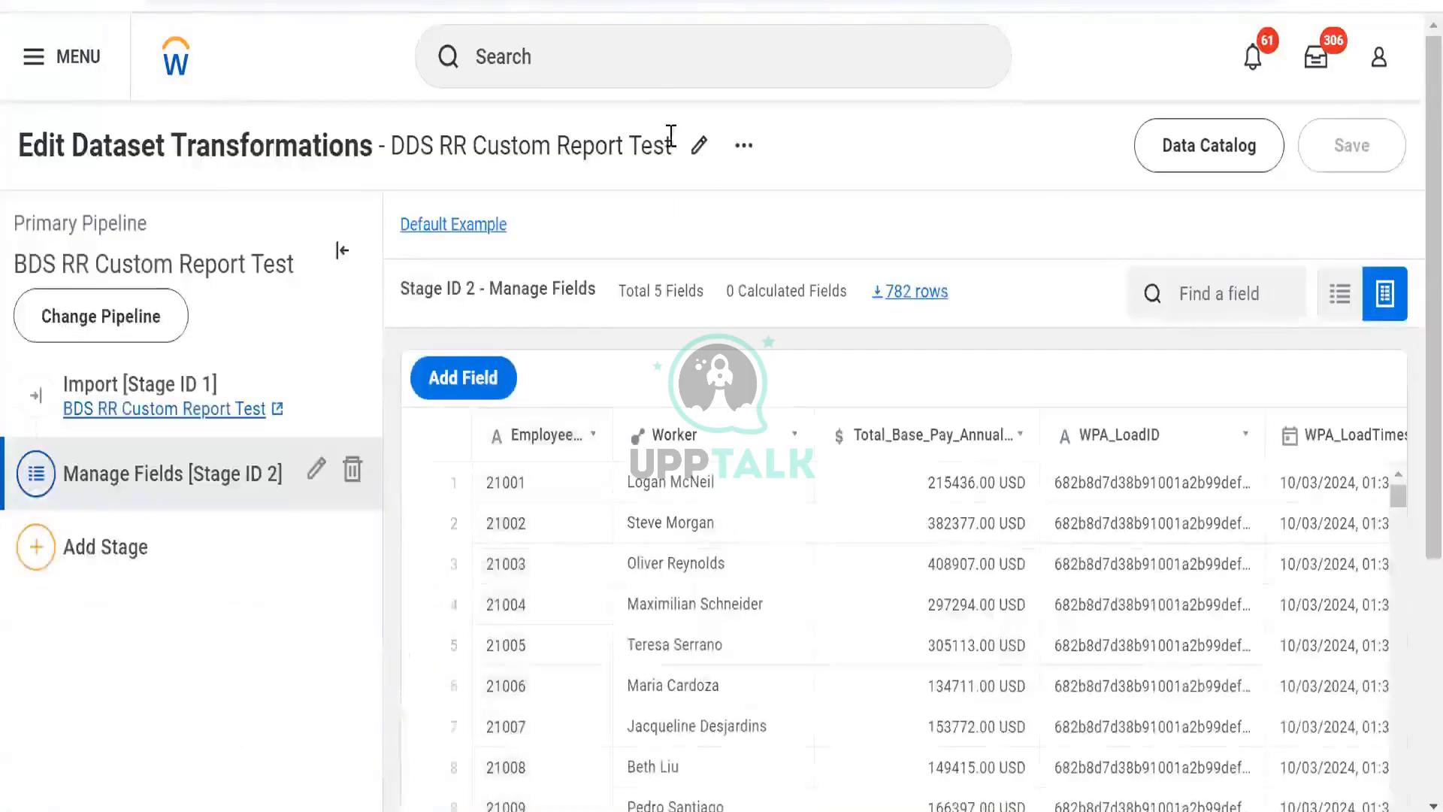
{"action": "left_click", "coordinate": [744, 145]}
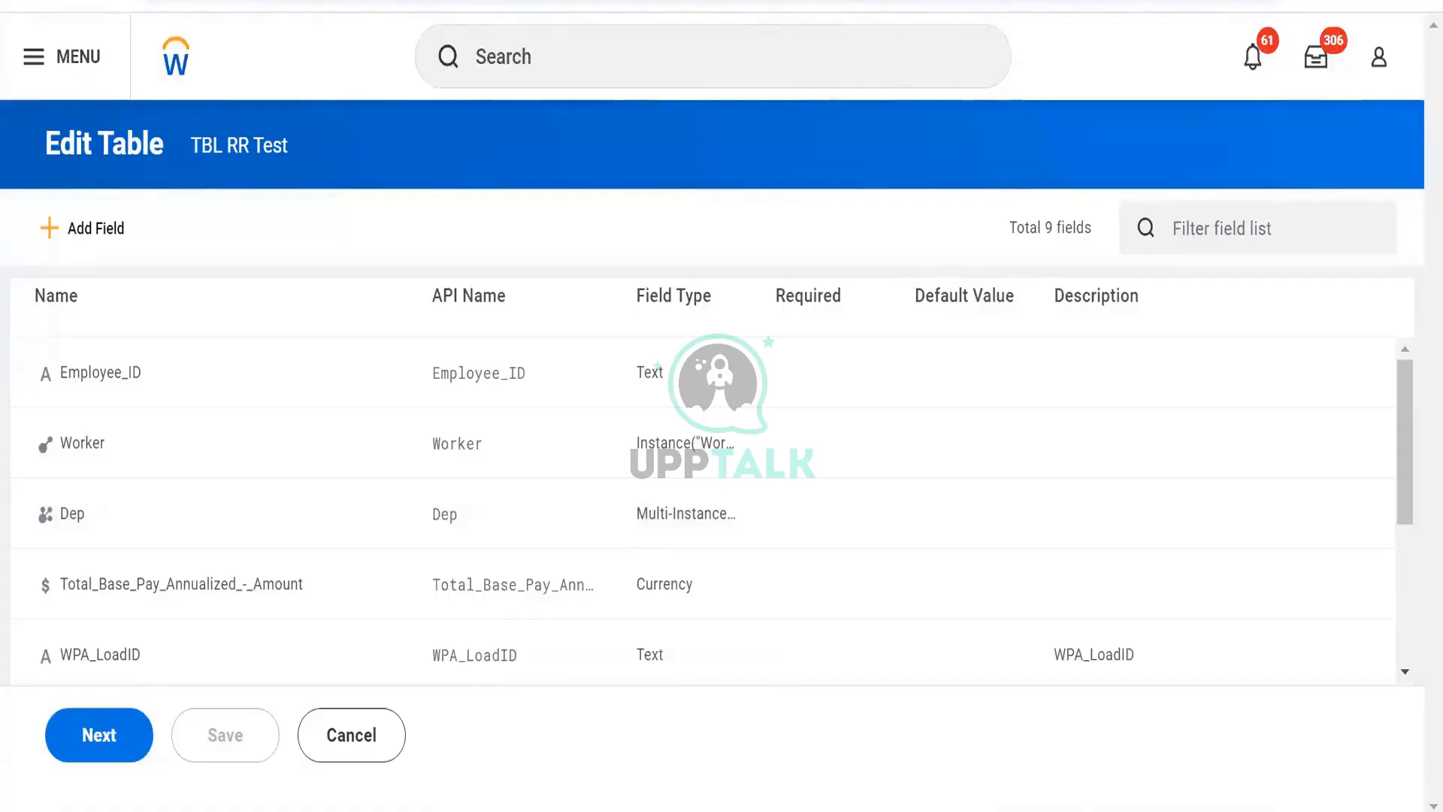
- Switch to Excel and select the TBL and BDS field lists in the comparison notes
{"action": "key", "text": "alt+Tab"}
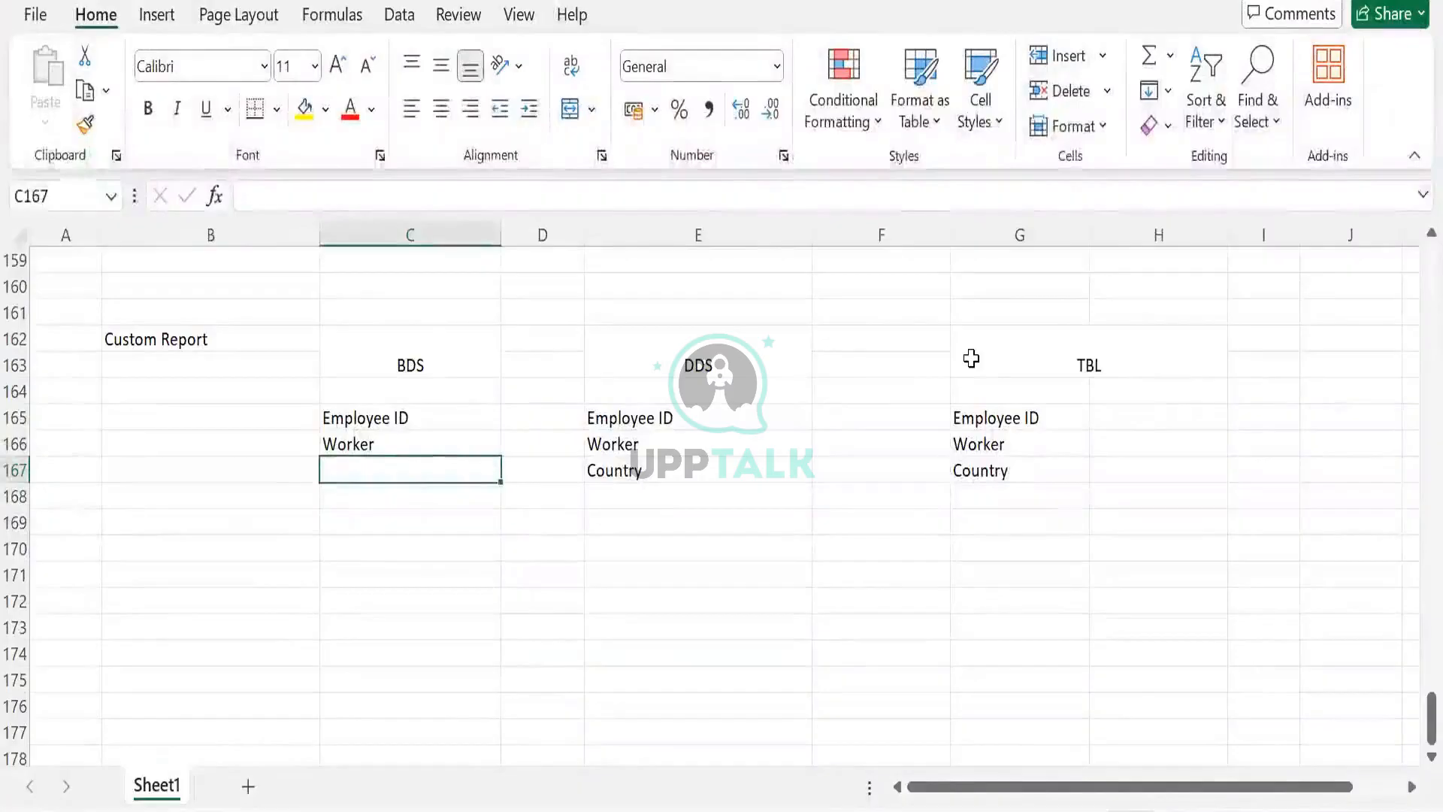
{"action": "left_click_drag", "start_coordinate": [969, 355], "coordinate": [979, 472]}
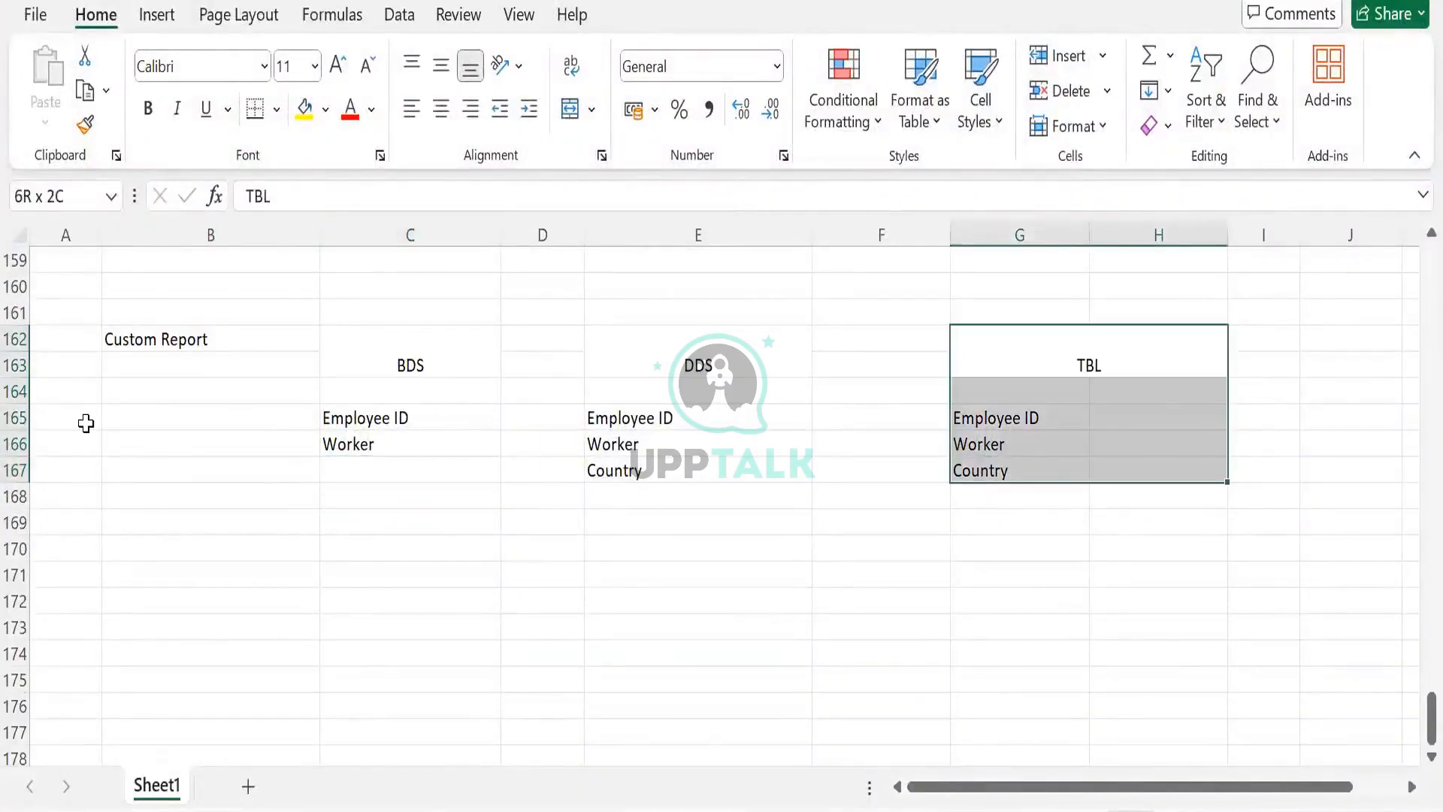
{"action": "left_click_drag", "start_coordinate": [406, 359], "coordinate": [395, 439]}
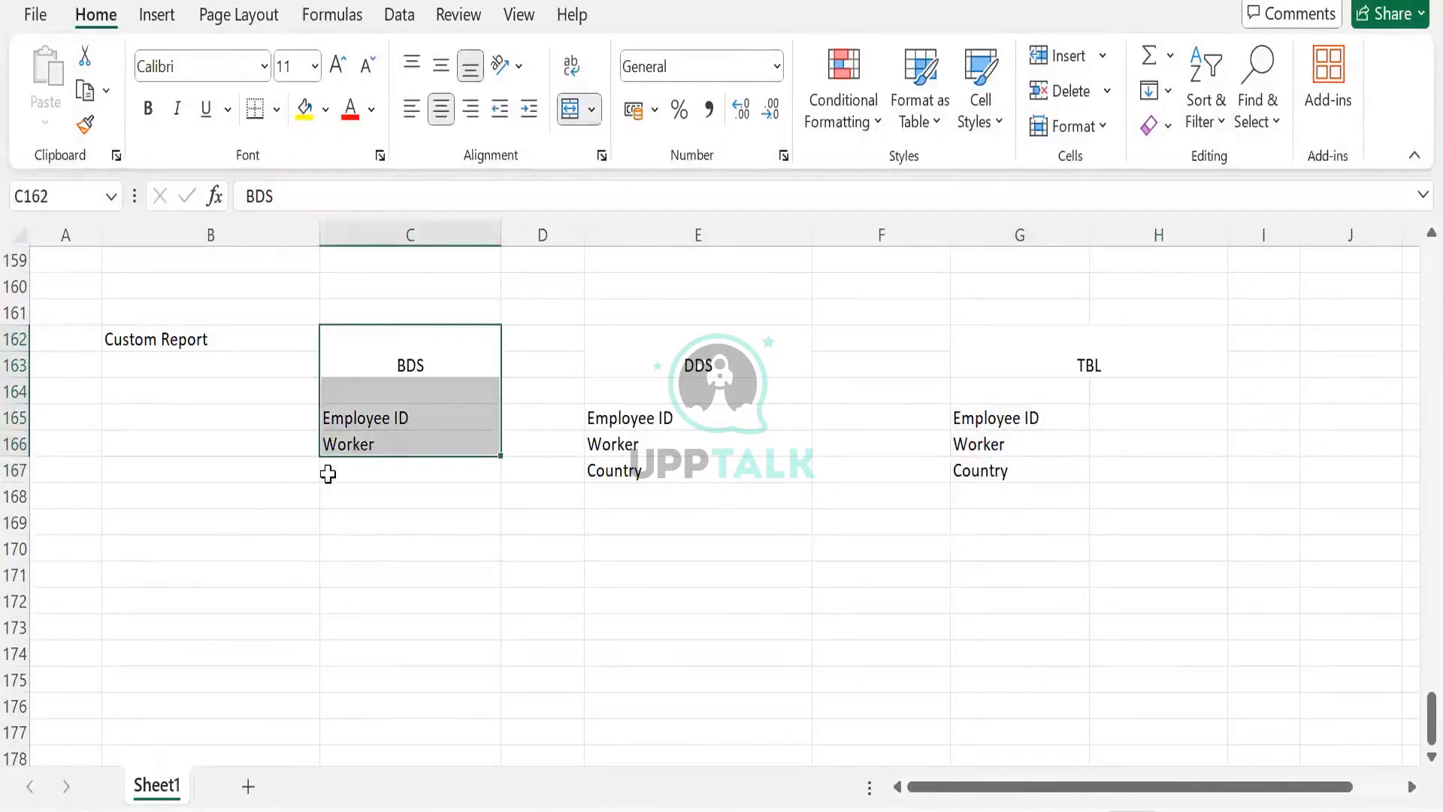
- Review the BDS, DDS and TBL field columns of the Custom Report comparison table in the notes
{"action": "left_click", "coordinate": [371, 466]}
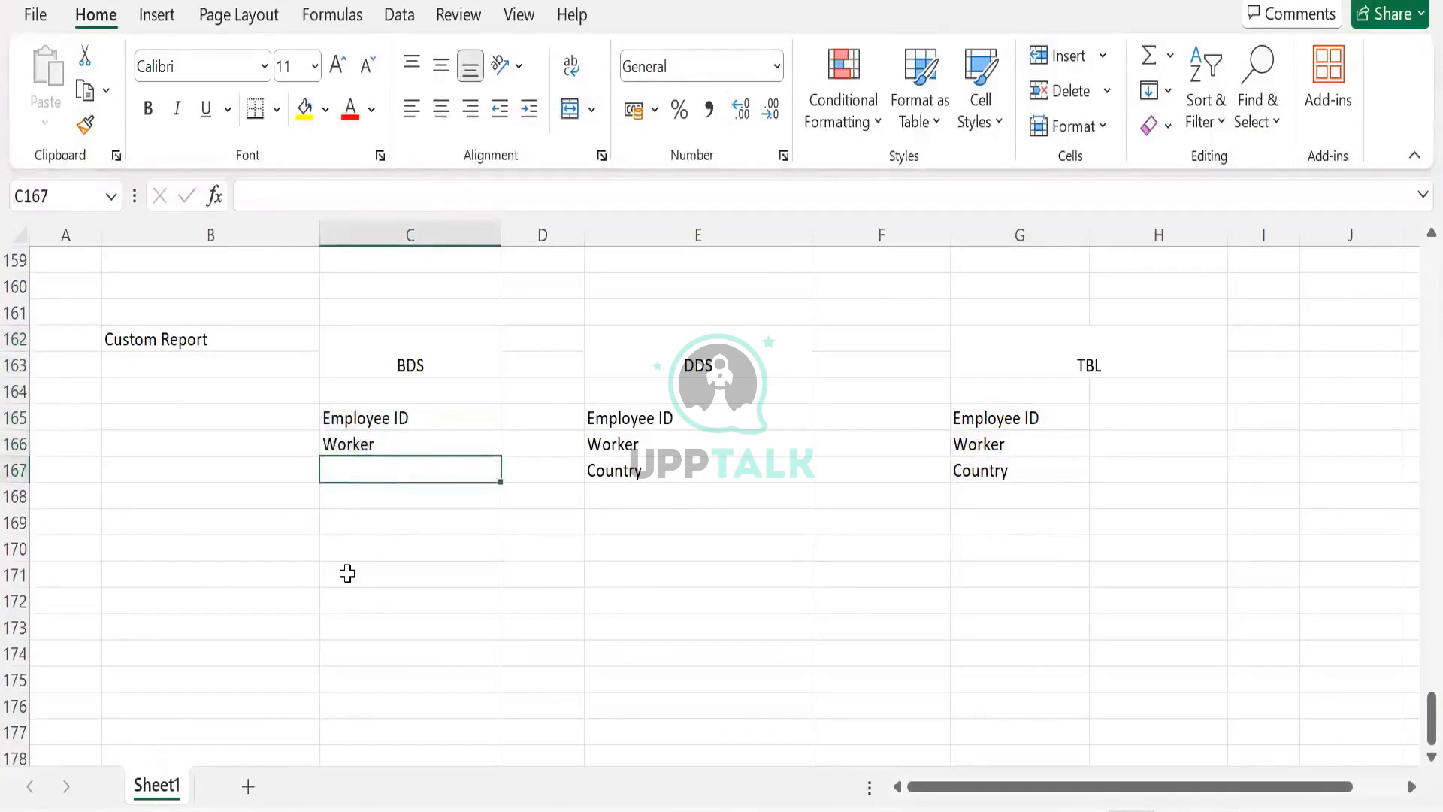
{"action": "left_click_drag", "start_coordinate": [403, 365], "coordinate": [412, 470]}
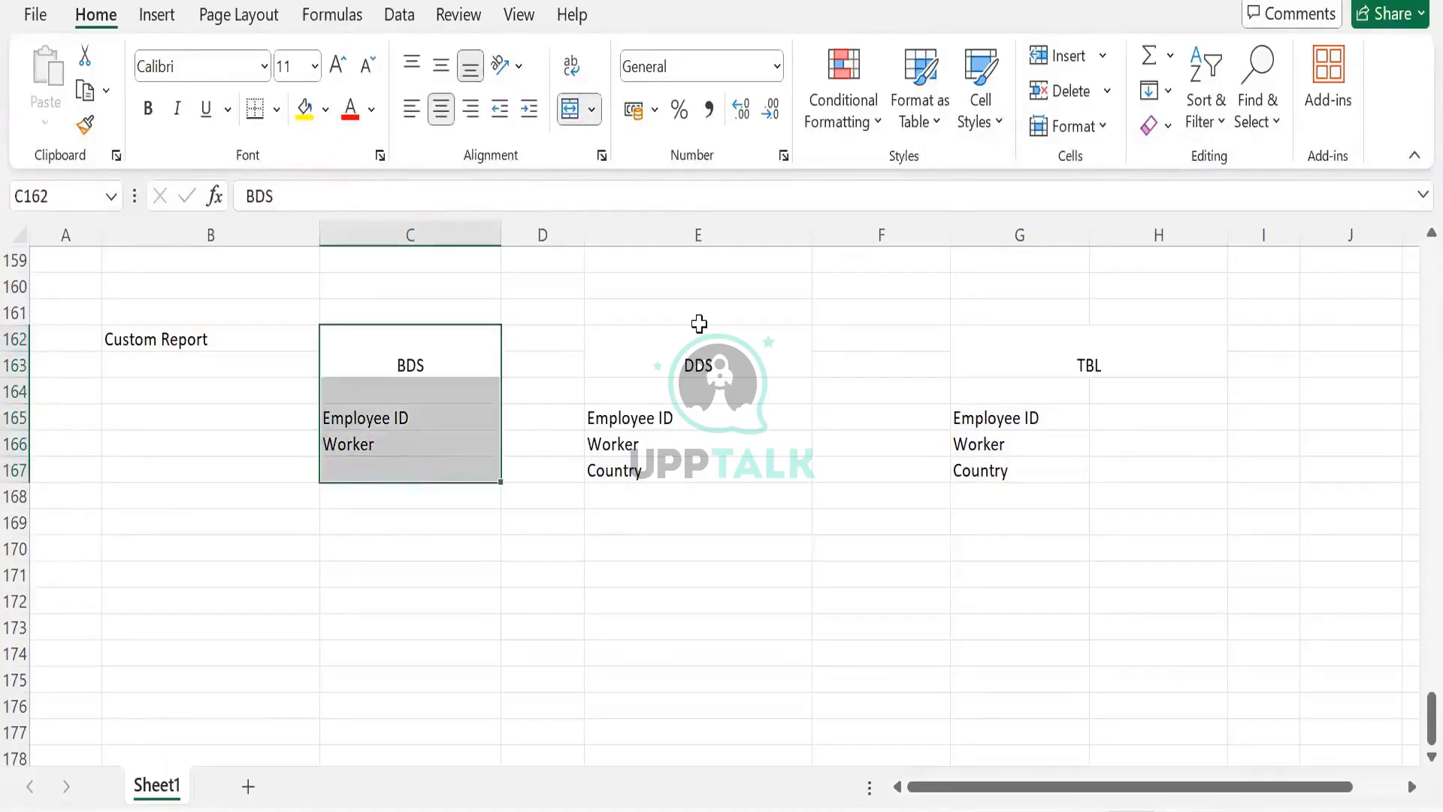
{"action": "left_click_drag", "start_coordinate": [696, 366], "coordinate": [686, 469]}
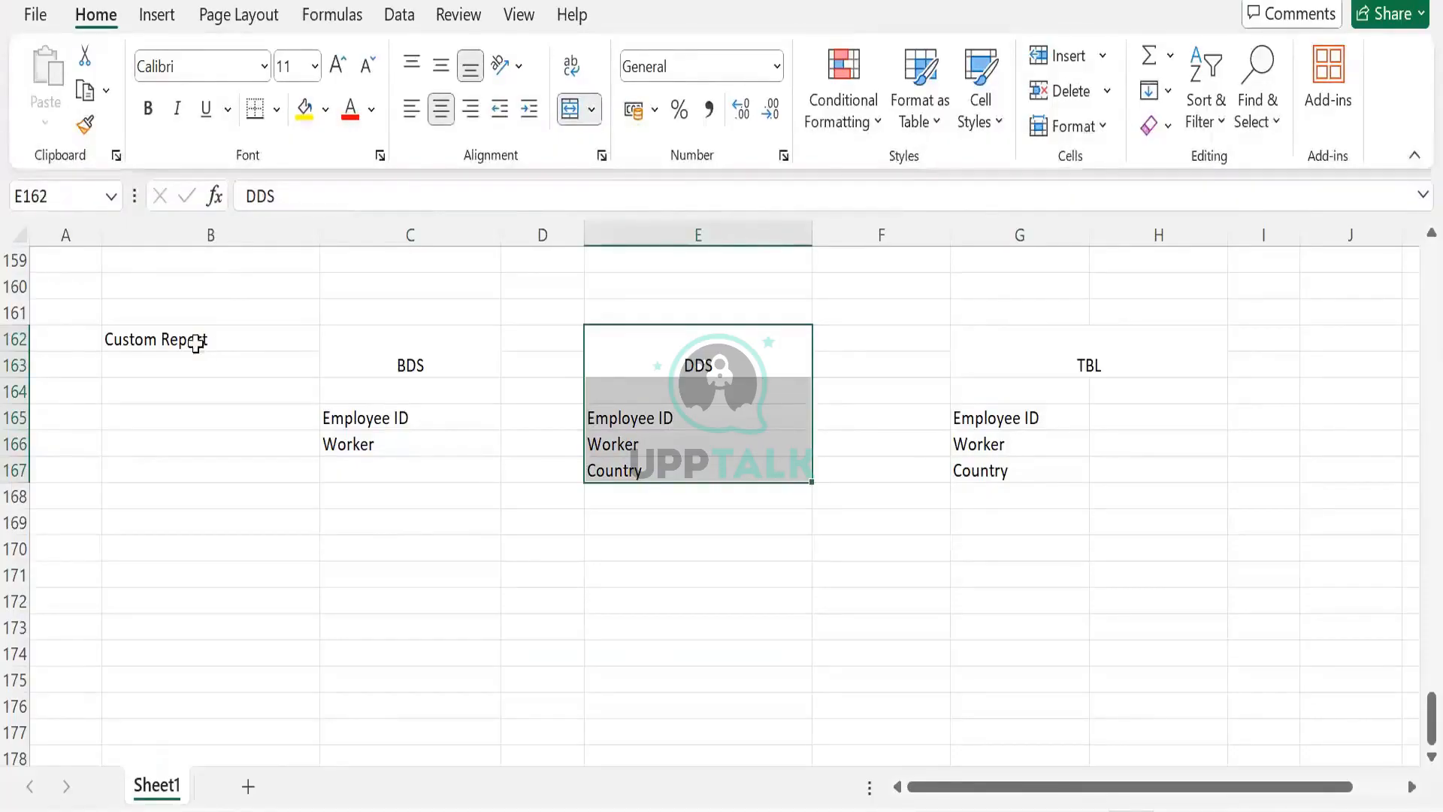
{"action": "left_click_drag", "start_coordinate": [195, 343], "coordinate": [1006, 542]}
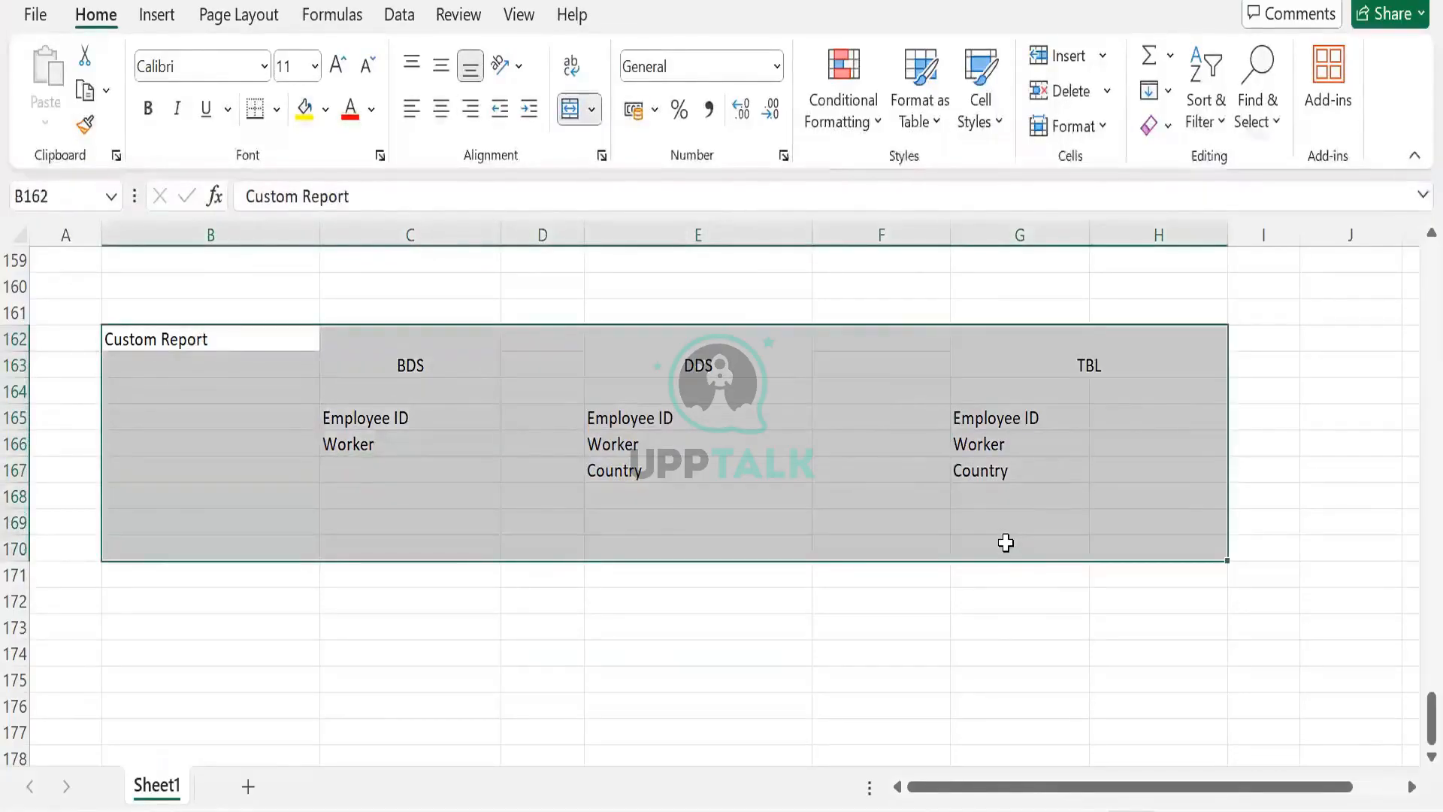
{"action": "left_click", "coordinate": [954, 543]}
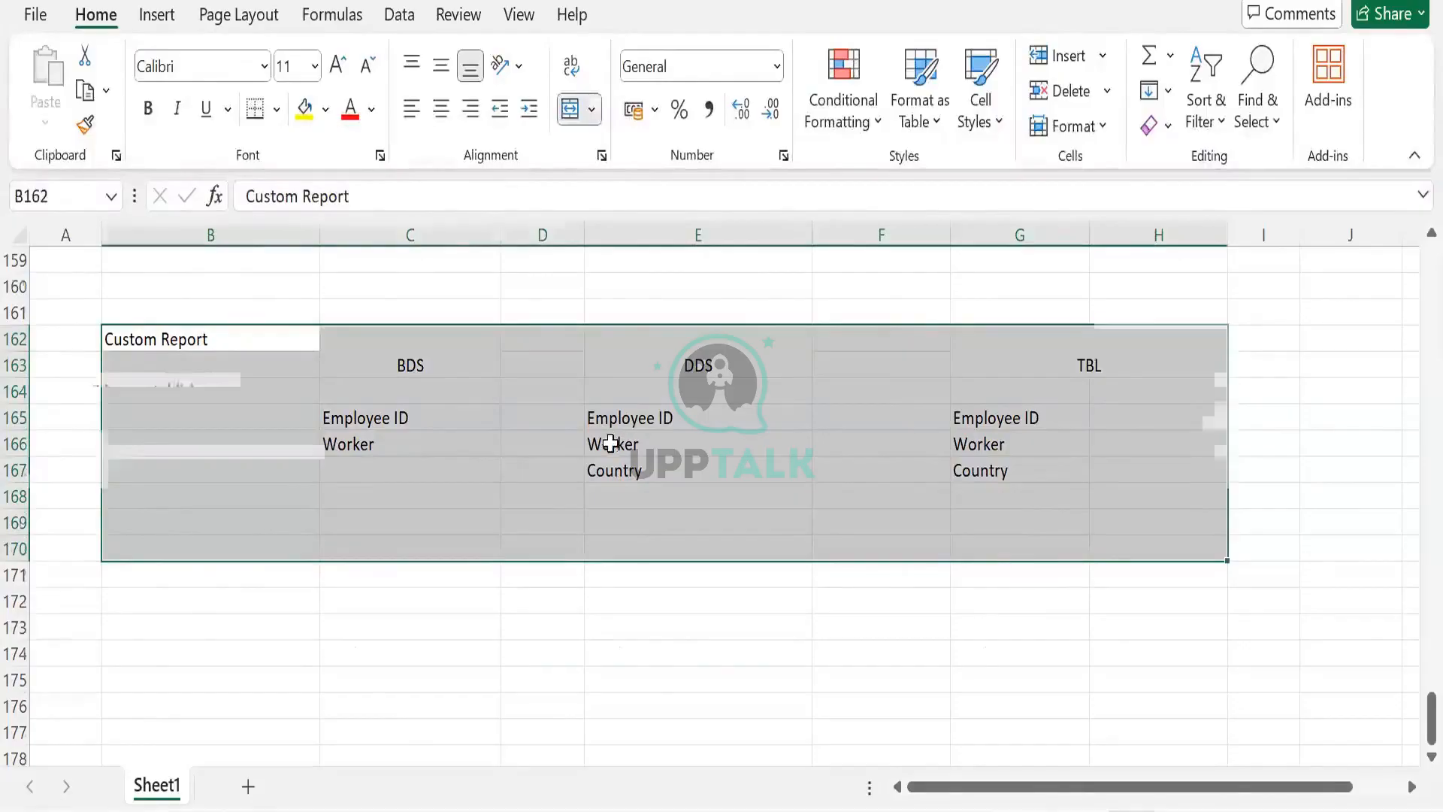
{"action": "scroll", "coordinate": [299, 493], "scroll_direction": "up", "scroll_amount": 6}
{"action": "scroll", "coordinate": [499, 514], "scroll_direction": "down", "scroll_amount": 1}
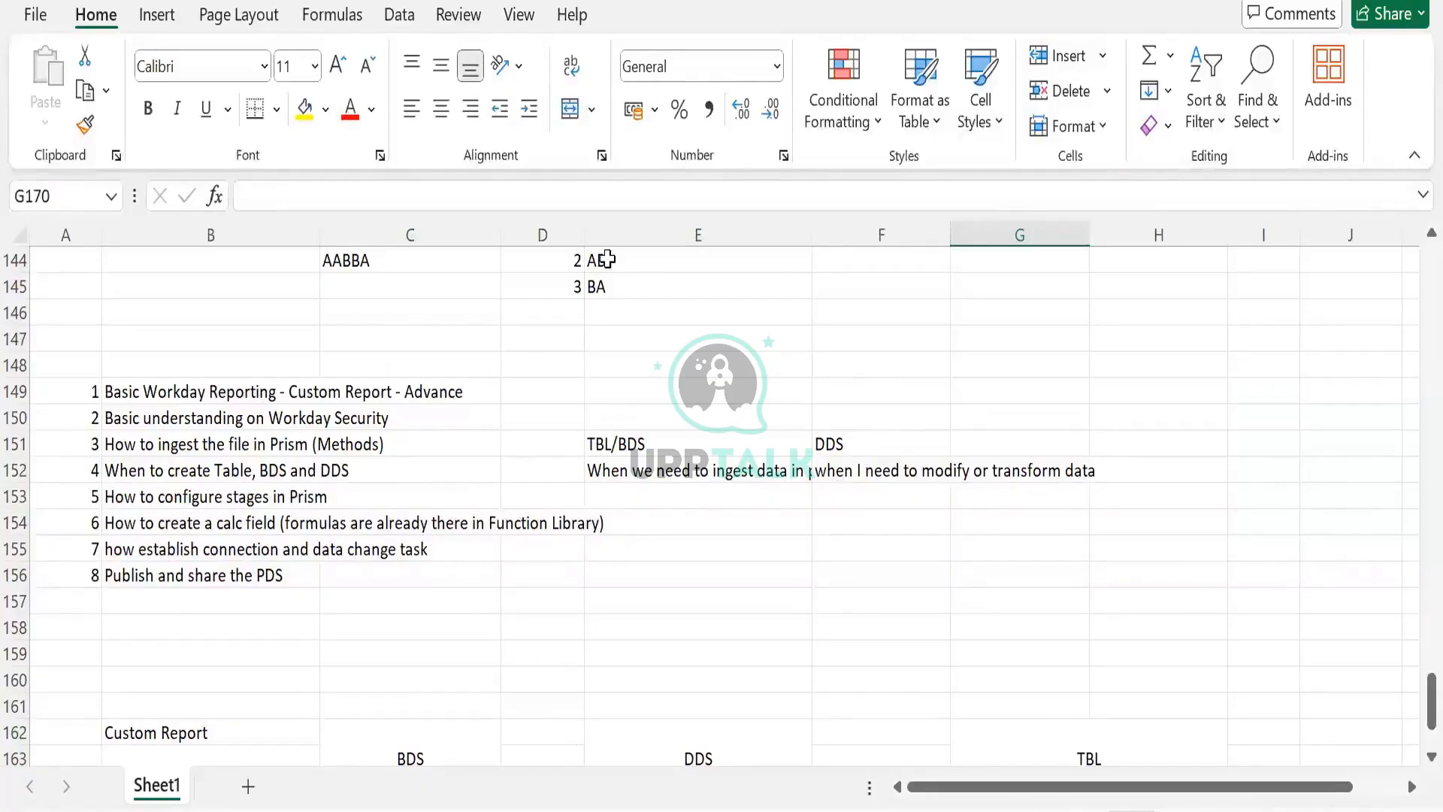
{"action": "scroll", "coordinate": [579, 448], "scroll_direction": "down", "scroll_amount": 6}
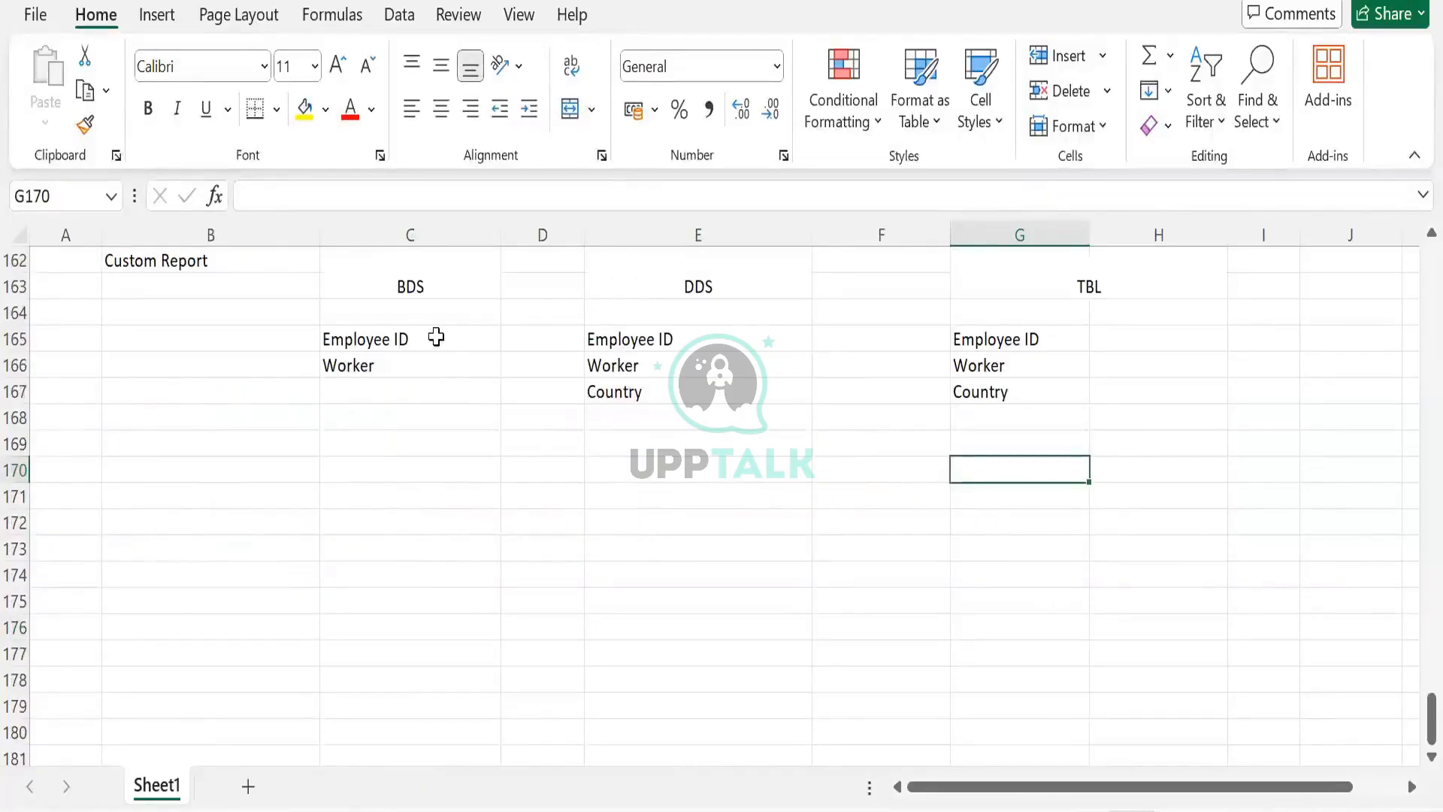
- Delete the TBL/BDS and DDS explanation notes beside the topic list
{"action": "scroll", "coordinate": [376, 558], "scroll_direction": "up", "scroll_amount": 2}
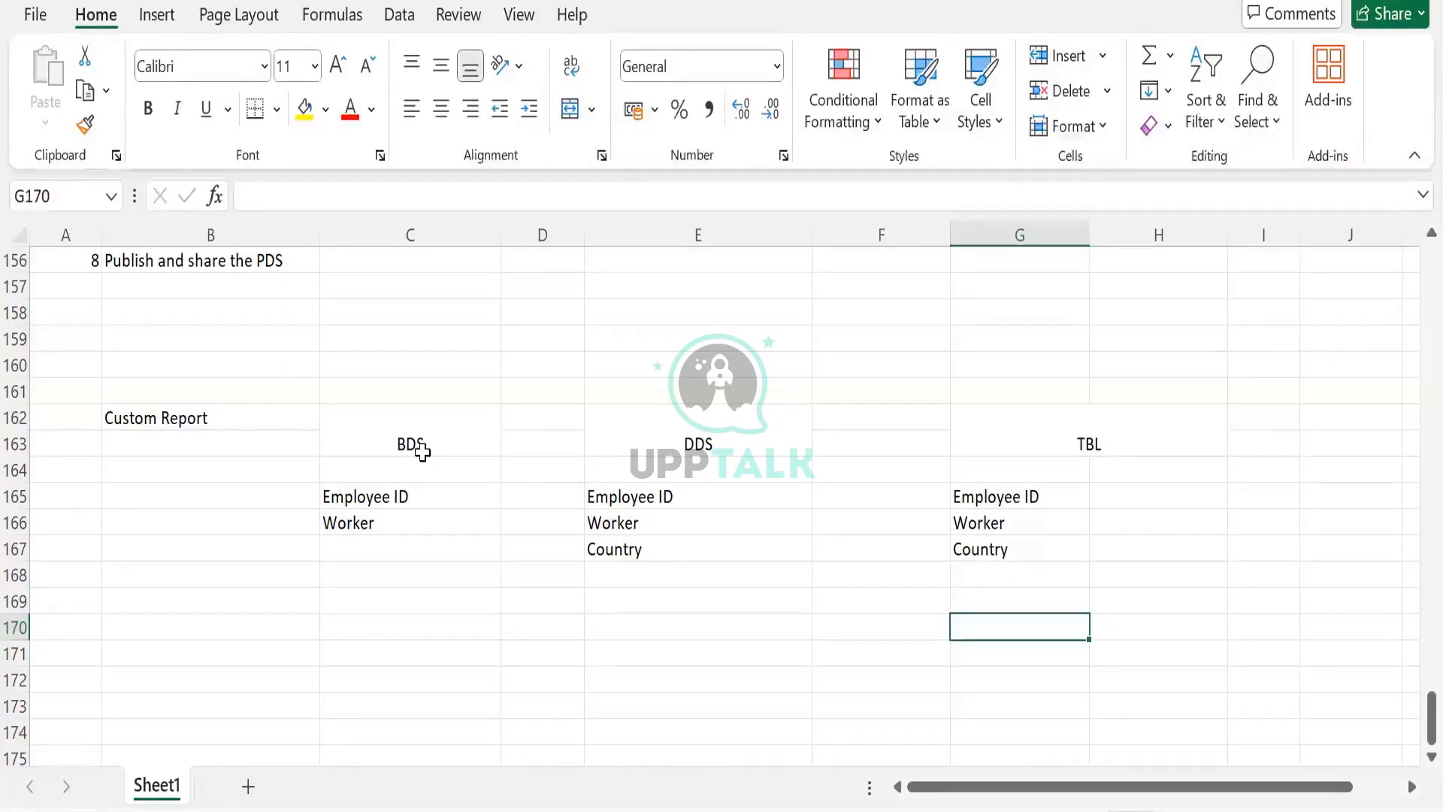
{"action": "scroll", "coordinate": [423, 450], "scroll_direction": "up", "scroll_amount": 4}
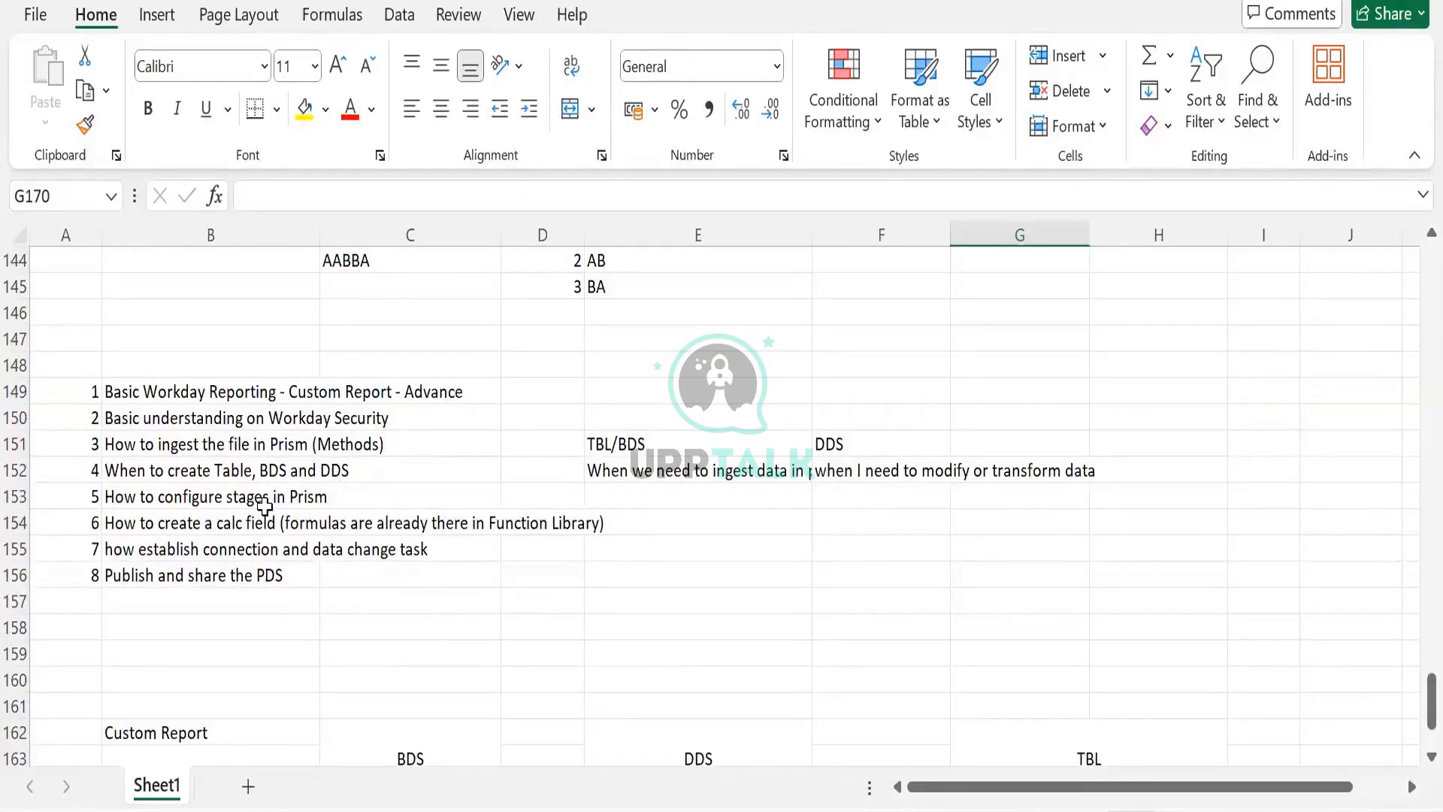
{"action": "left_click_drag", "start_coordinate": [590, 444], "coordinate": [963, 464]}
{"action": "key", "text": "Delete"}
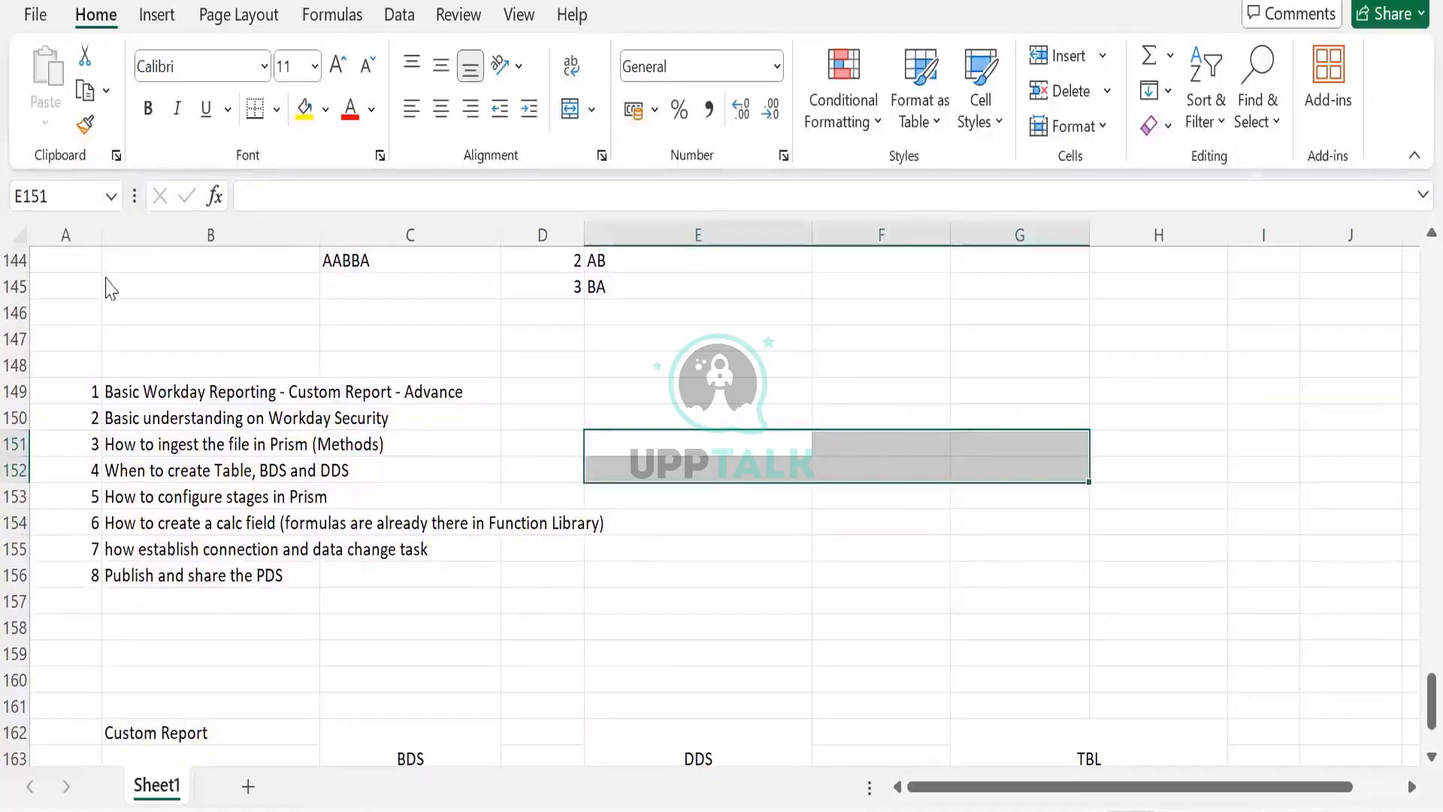
- Switch to PowerPoint and open the Stages slide, glancing at the Prism Calculated Field slide
{"action": "key", "text": "alt+Tab"}
{"action": "left_click", "coordinate": [111, 306]}
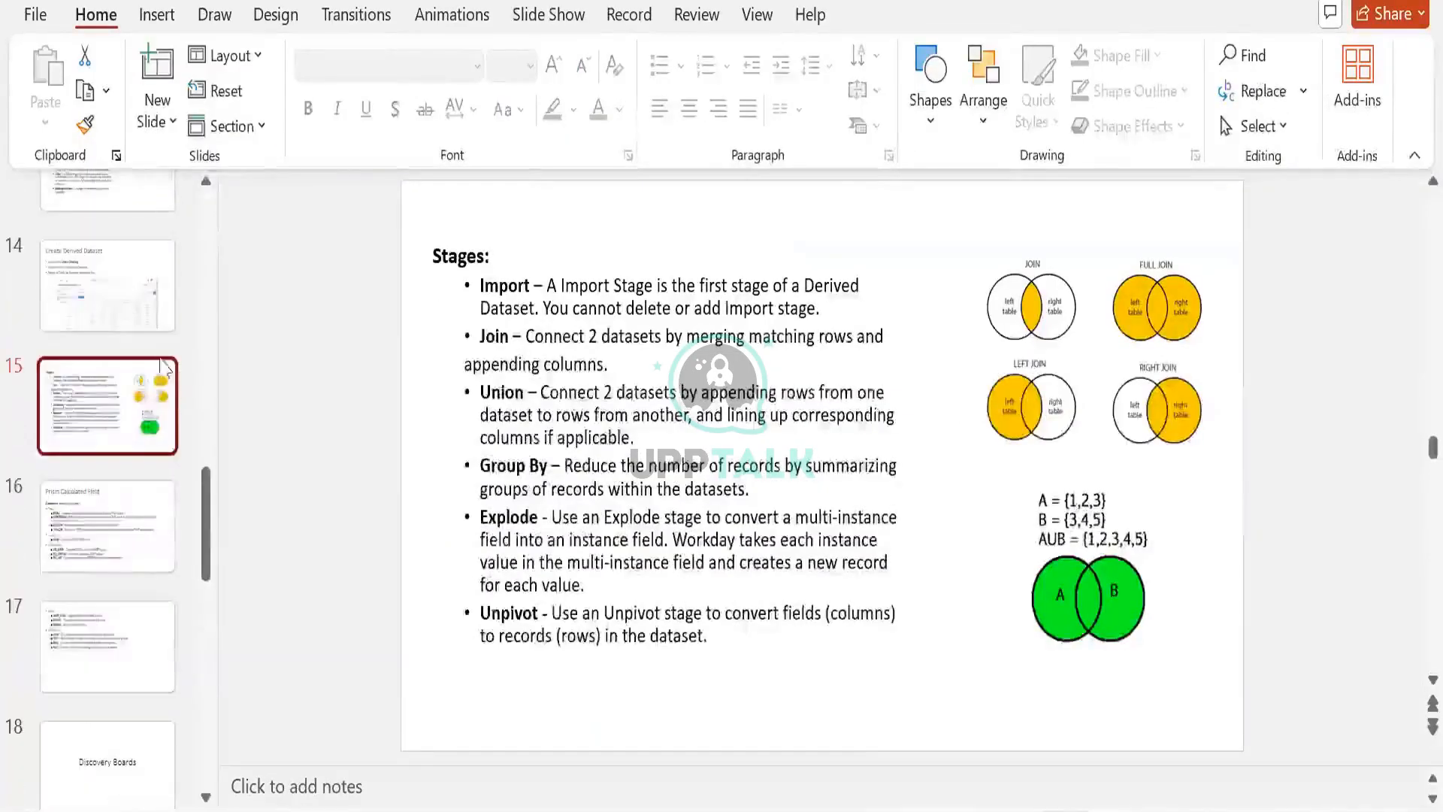
{"action": "left_click", "coordinate": [90, 519]}
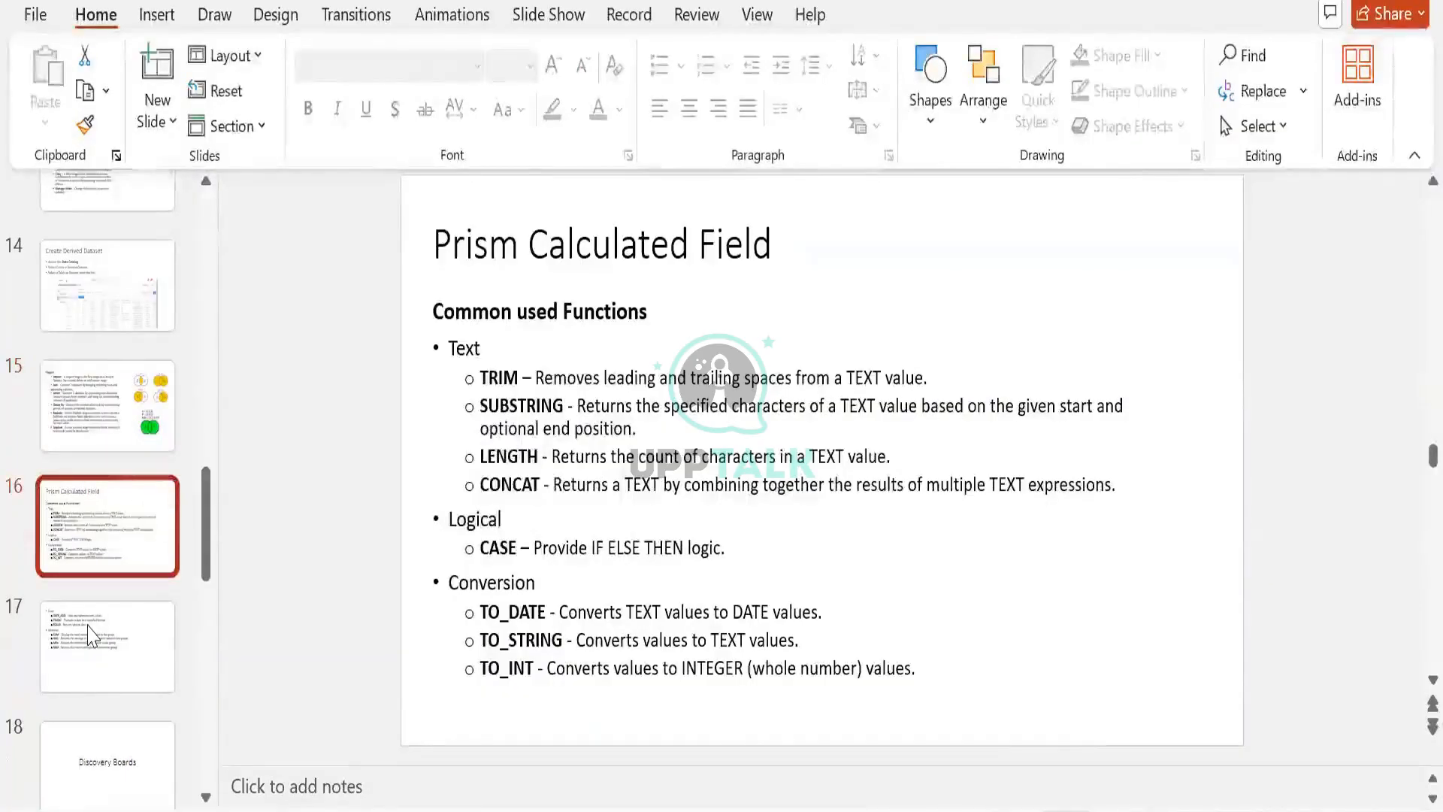
{"action": "left_click", "coordinate": [174, 410]}
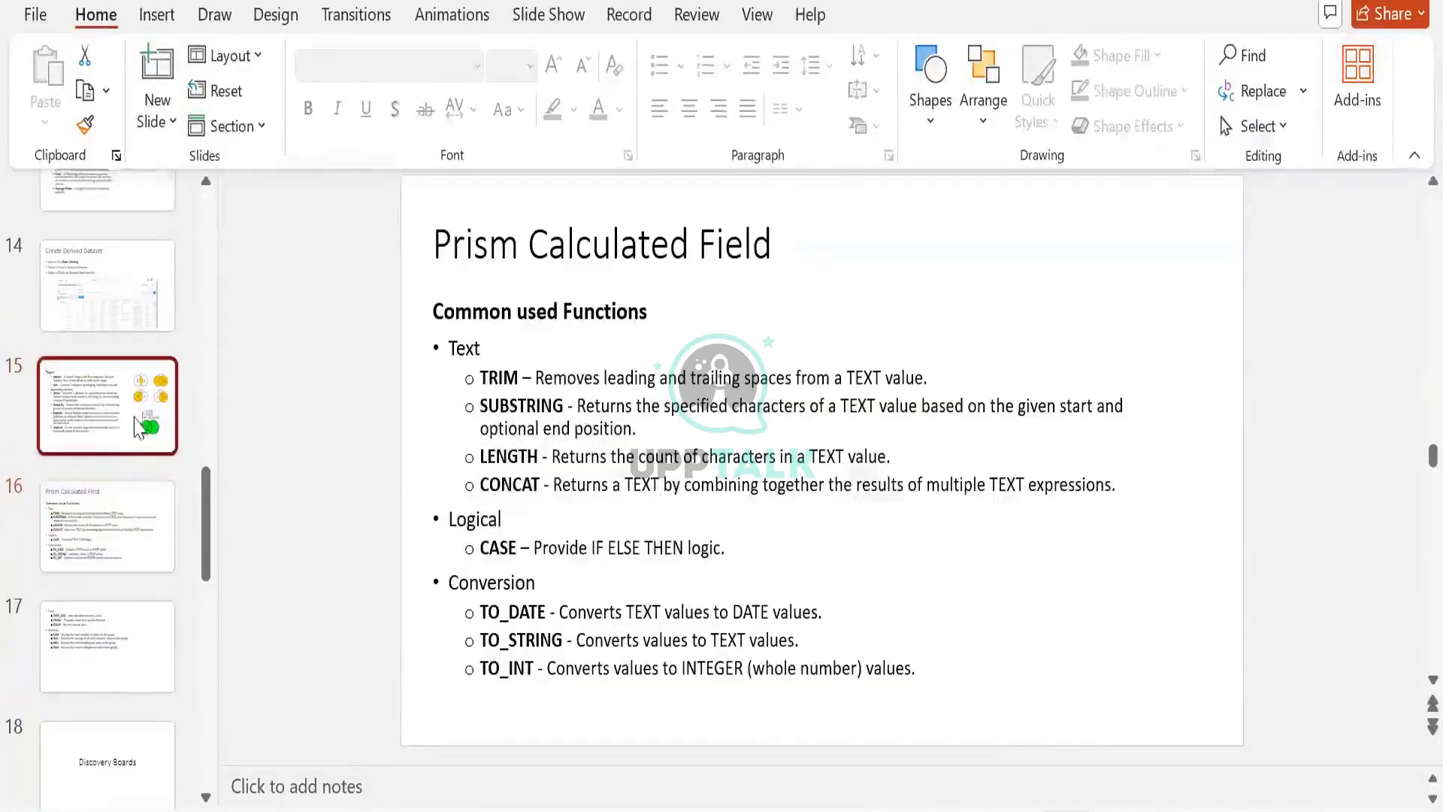
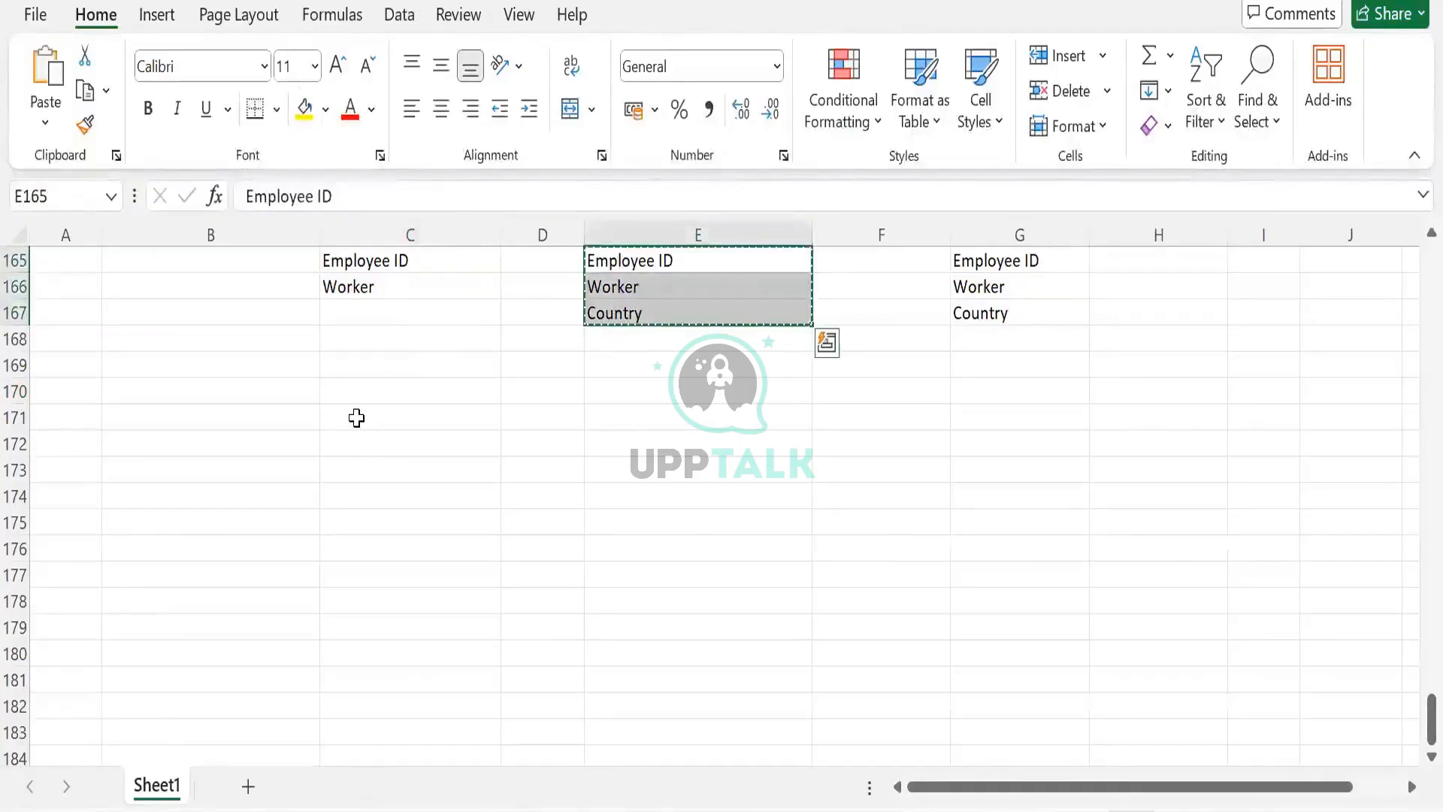
- Paste the copied Employee ID, Worker and Country labels into C171:C173 and again into E171:E173
{"action": "left_click", "coordinate": [357, 417]}
{"action": "key", "text": "ctrl+v"}
{"action": "left_click", "coordinate": [628, 440]}
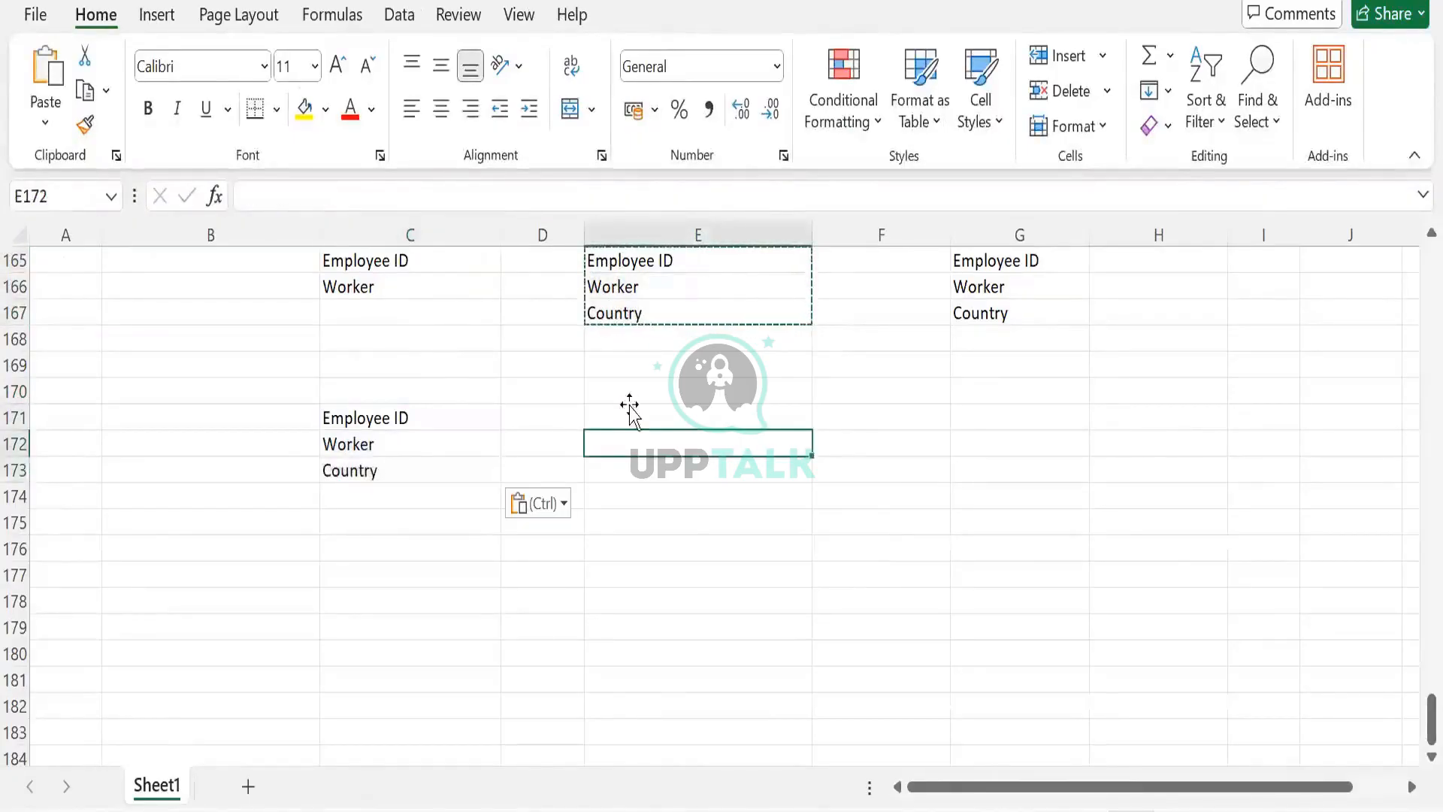
{"action": "left_click", "coordinate": [630, 417]}
{"action": "key", "text": "ctrl+v"}
- Replace the label in E173 with Phone
{"action": "left_click", "coordinate": [637, 472]}
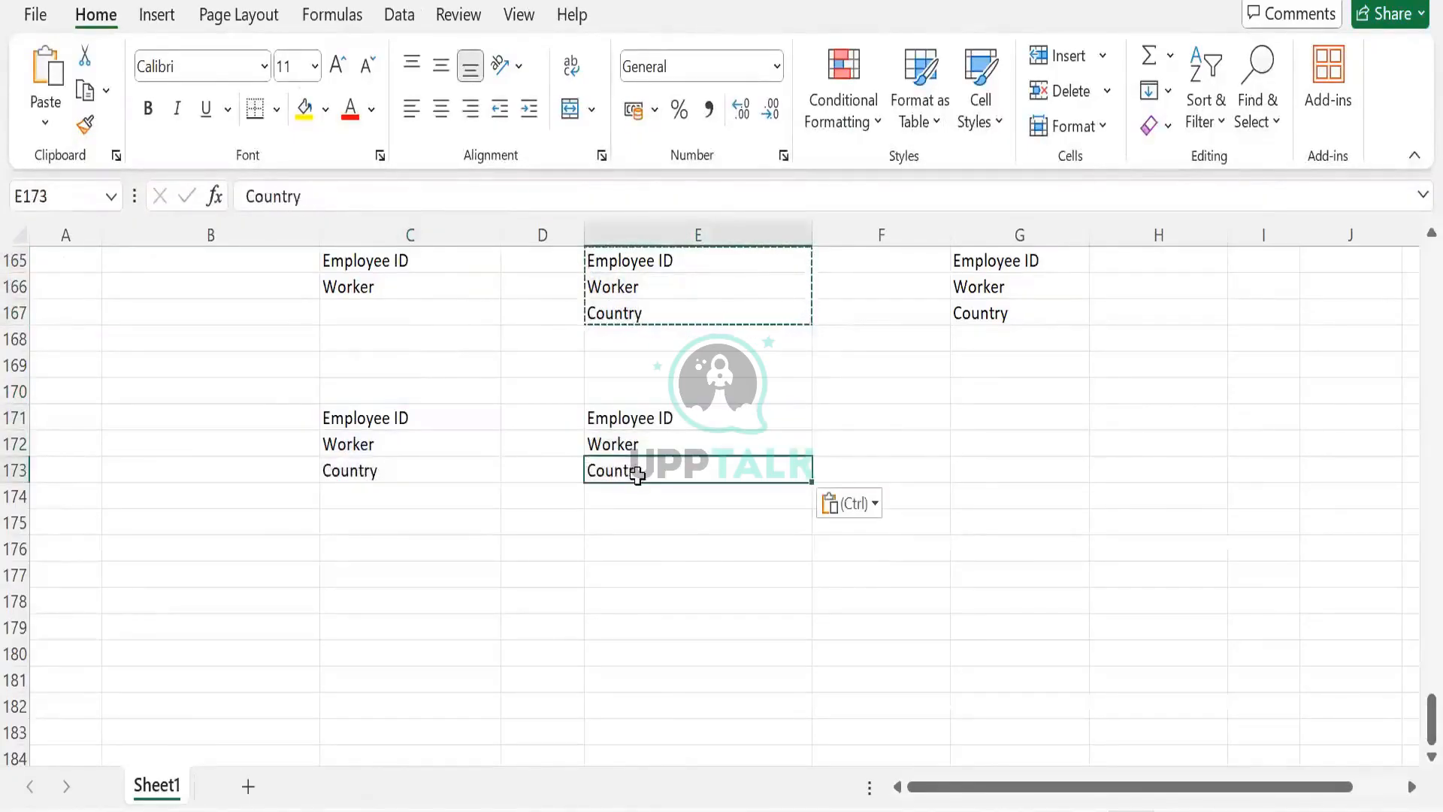
{"action": "type", "text": "Ph"}
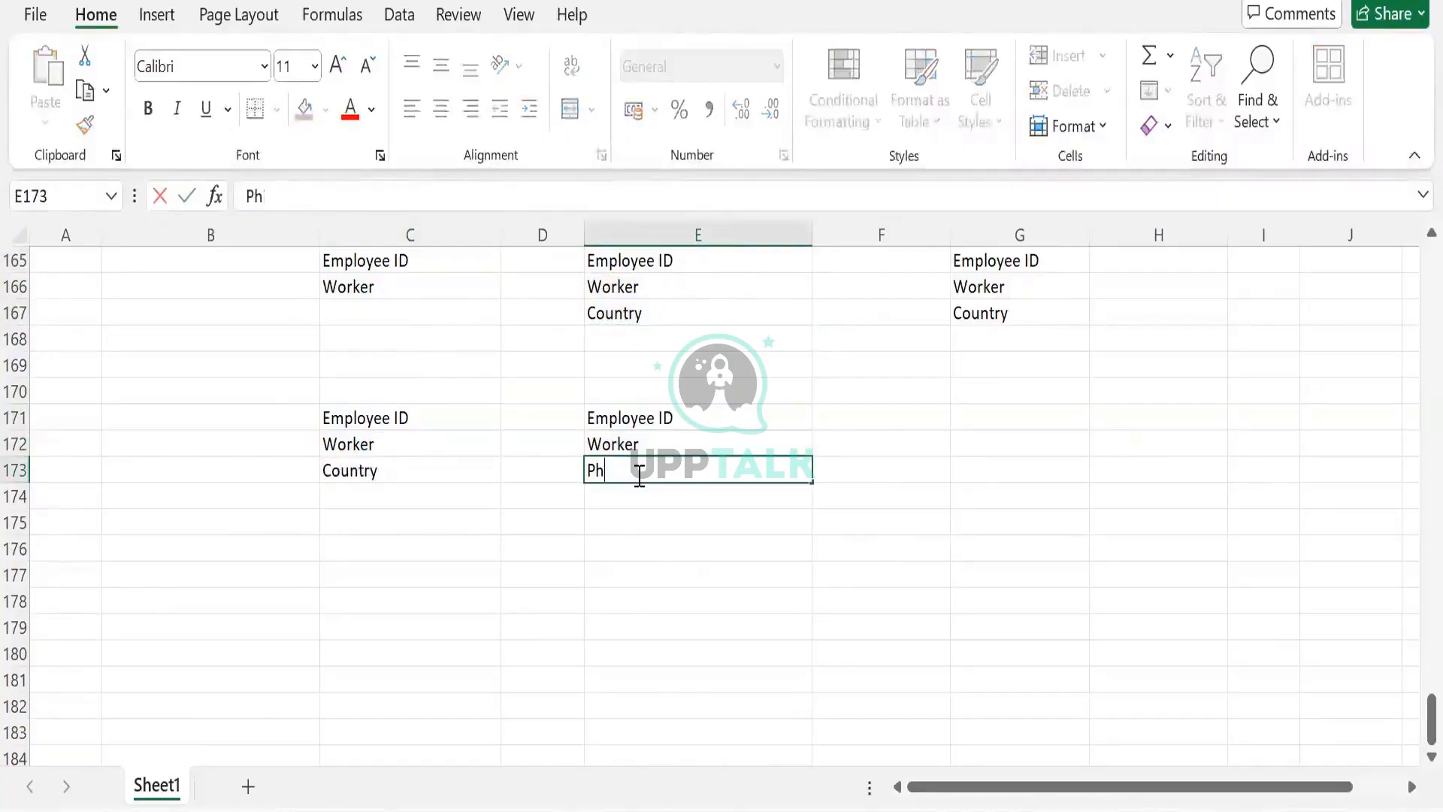
{"action": "type", "text": "one"}
{"action": "key", "text": "Tab"}
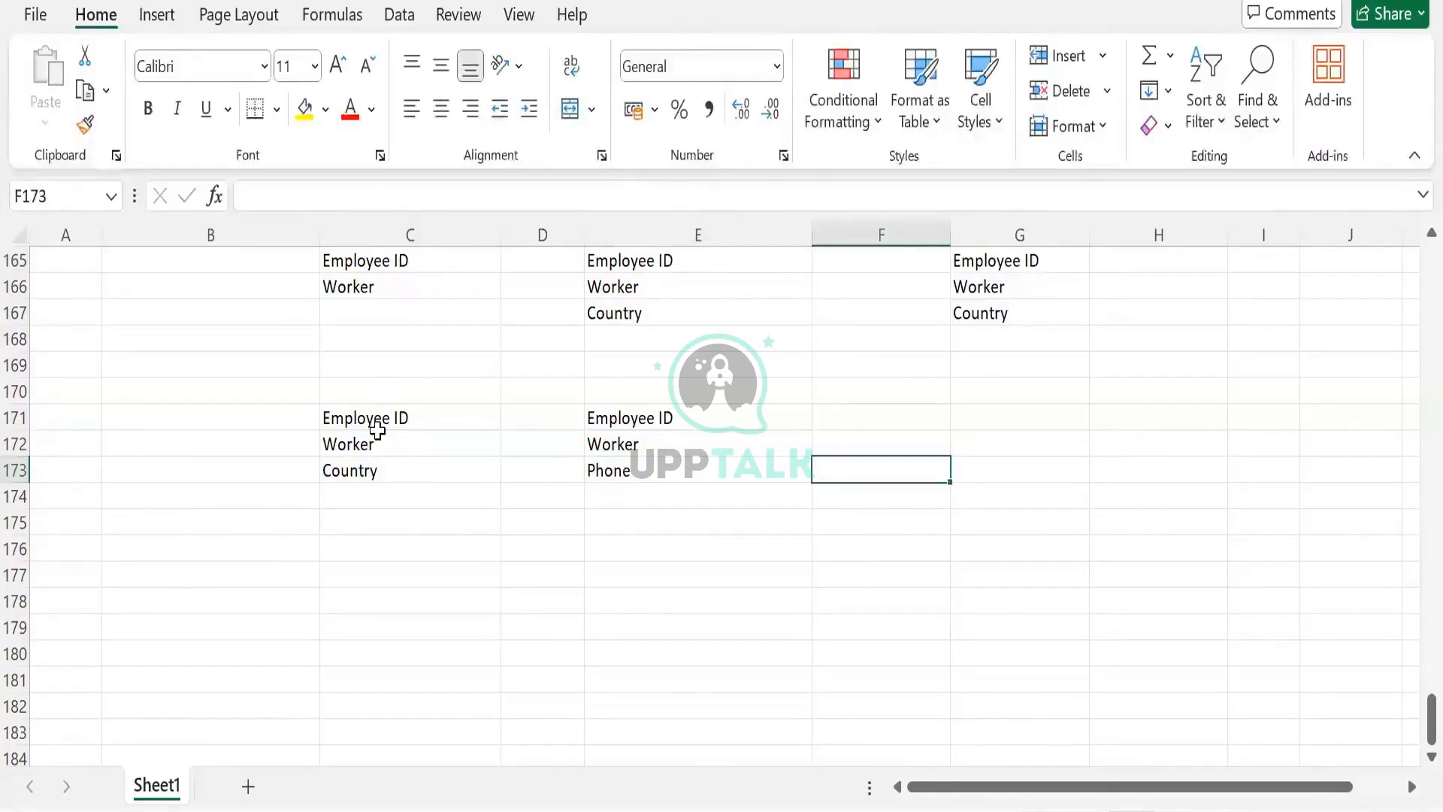
- Add the heading BDS above both label blocks in C170 and E170
{"action": "left_click_drag", "start_coordinate": [376, 421], "coordinate": [364, 484]}
{"action": "left_click_drag", "start_coordinate": [596, 422], "coordinate": [592, 473]}
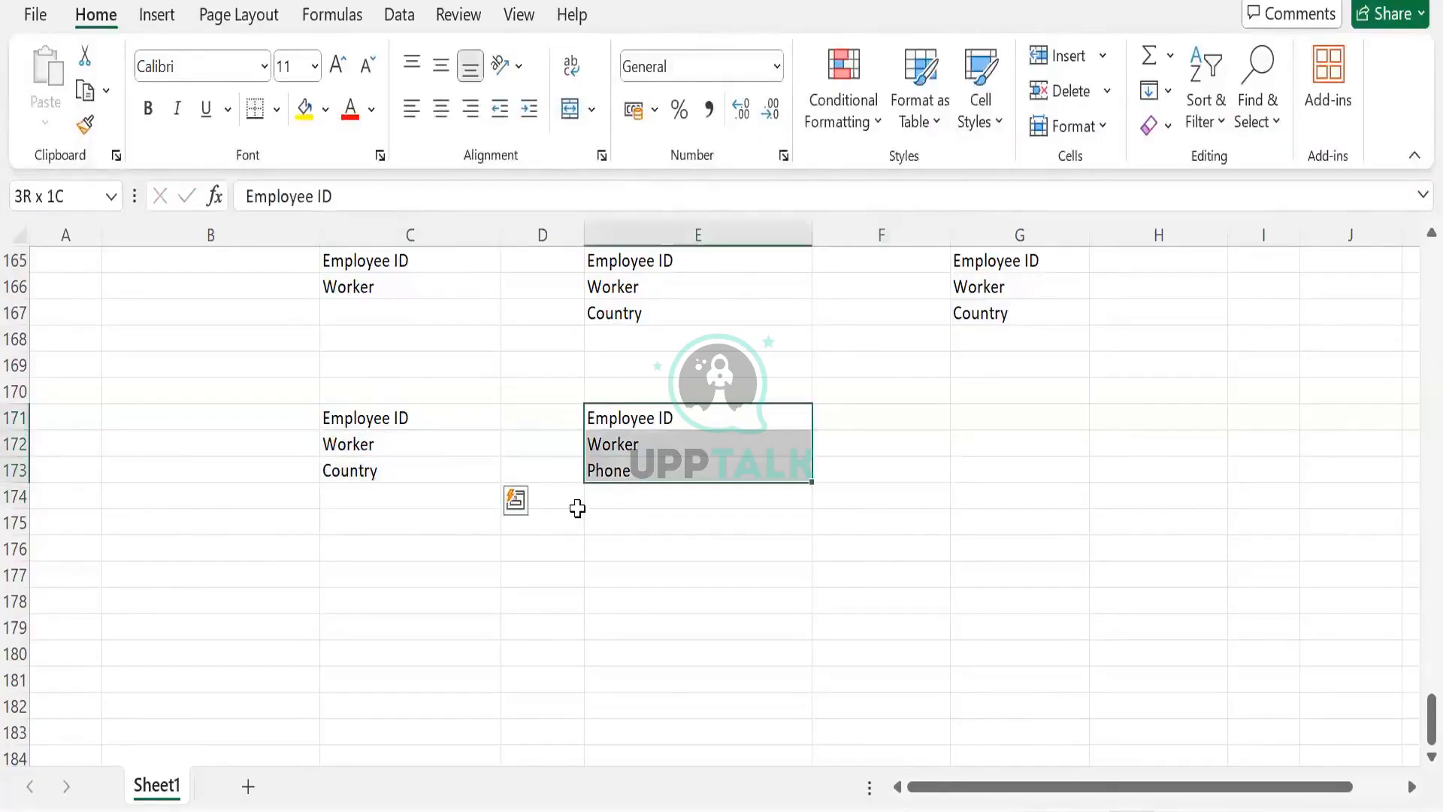
{"action": "left_click", "coordinate": [432, 462]}
{"action": "left_click", "coordinate": [644, 475]}
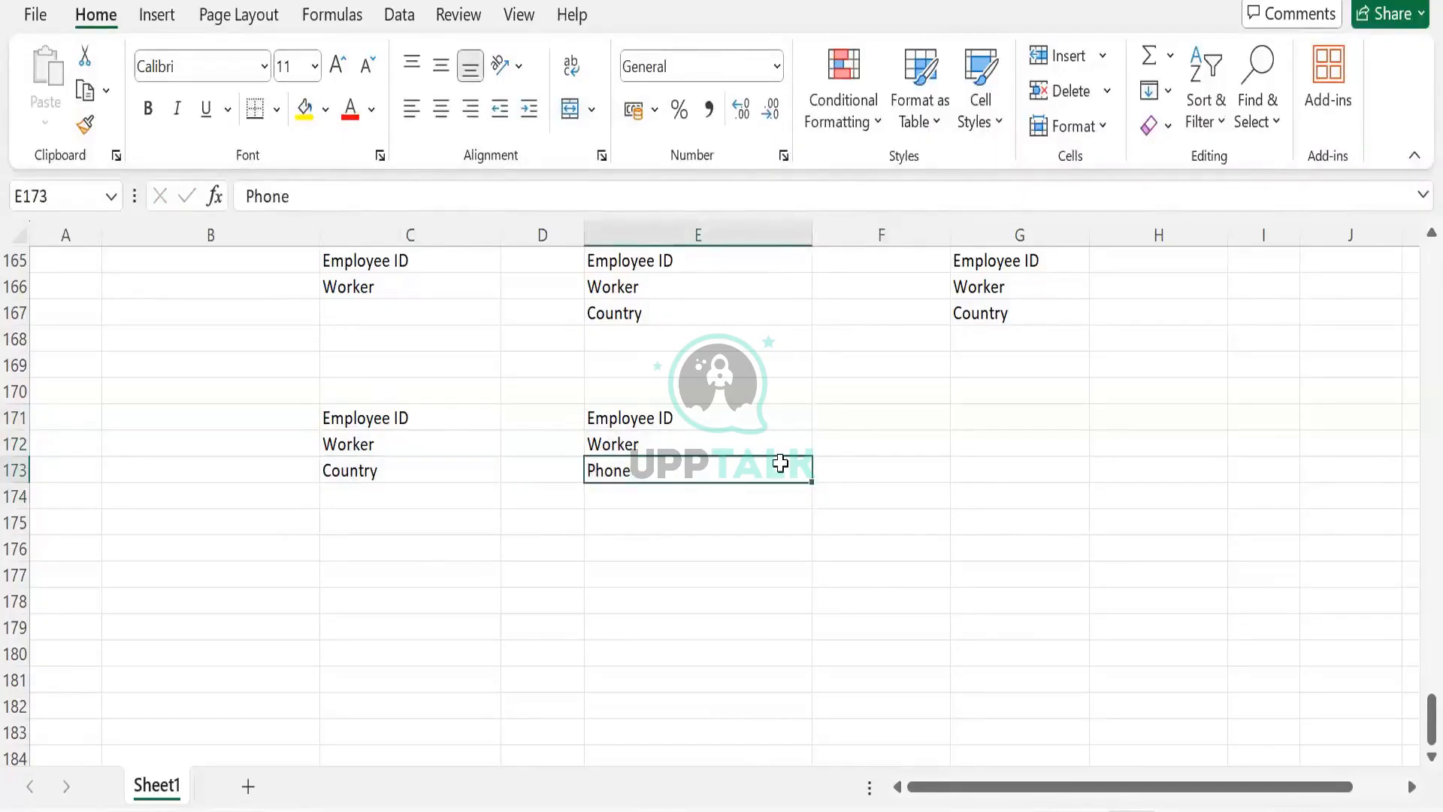
{"action": "left_click", "coordinate": [396, 397]}
{"action": "type", "text": "BDS"}
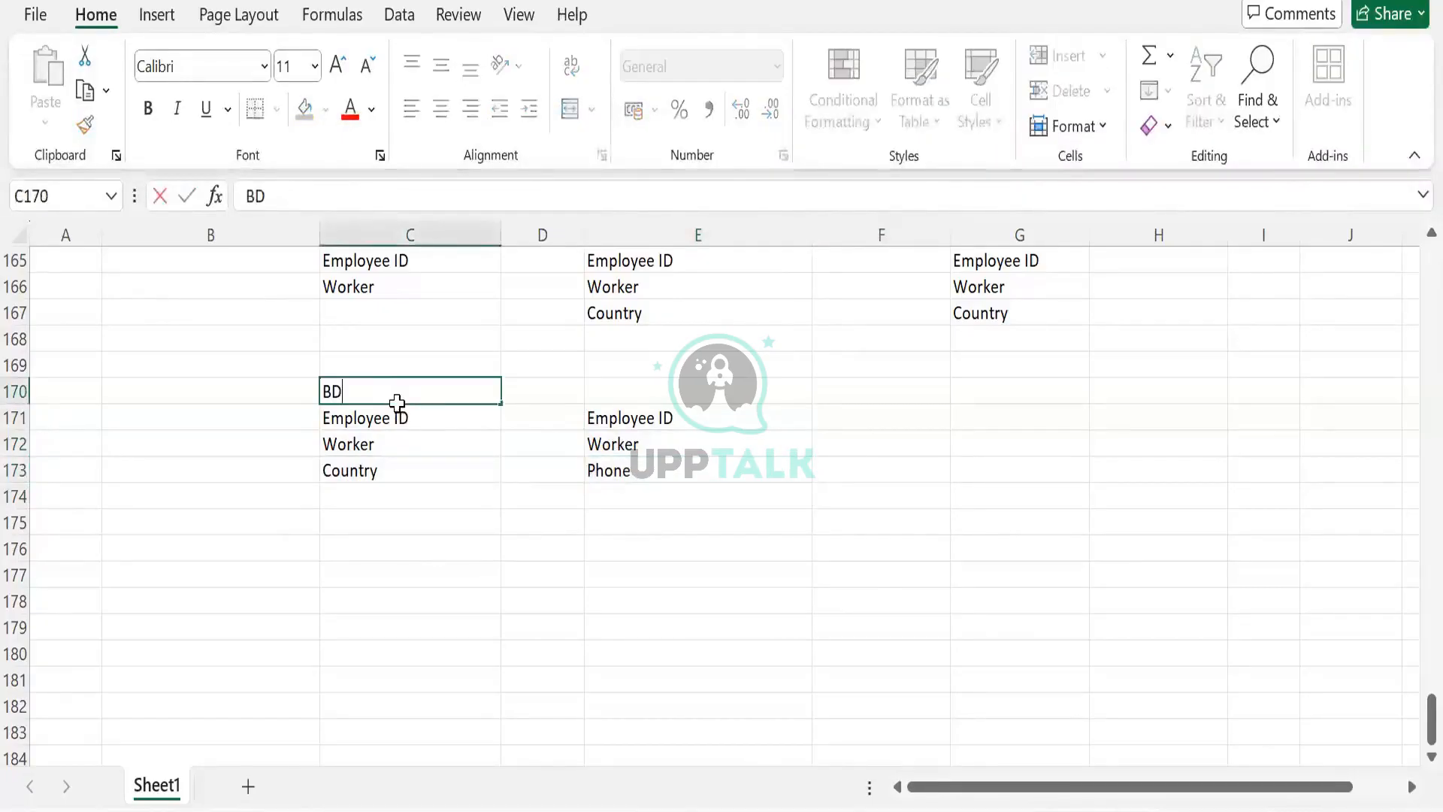
{"action": "key", "text": "Tab"}
{"action": "key", "text": "Tab"}
{"action": "type", "text": "BDS"}
{"action": "key", "text": "Tab"}
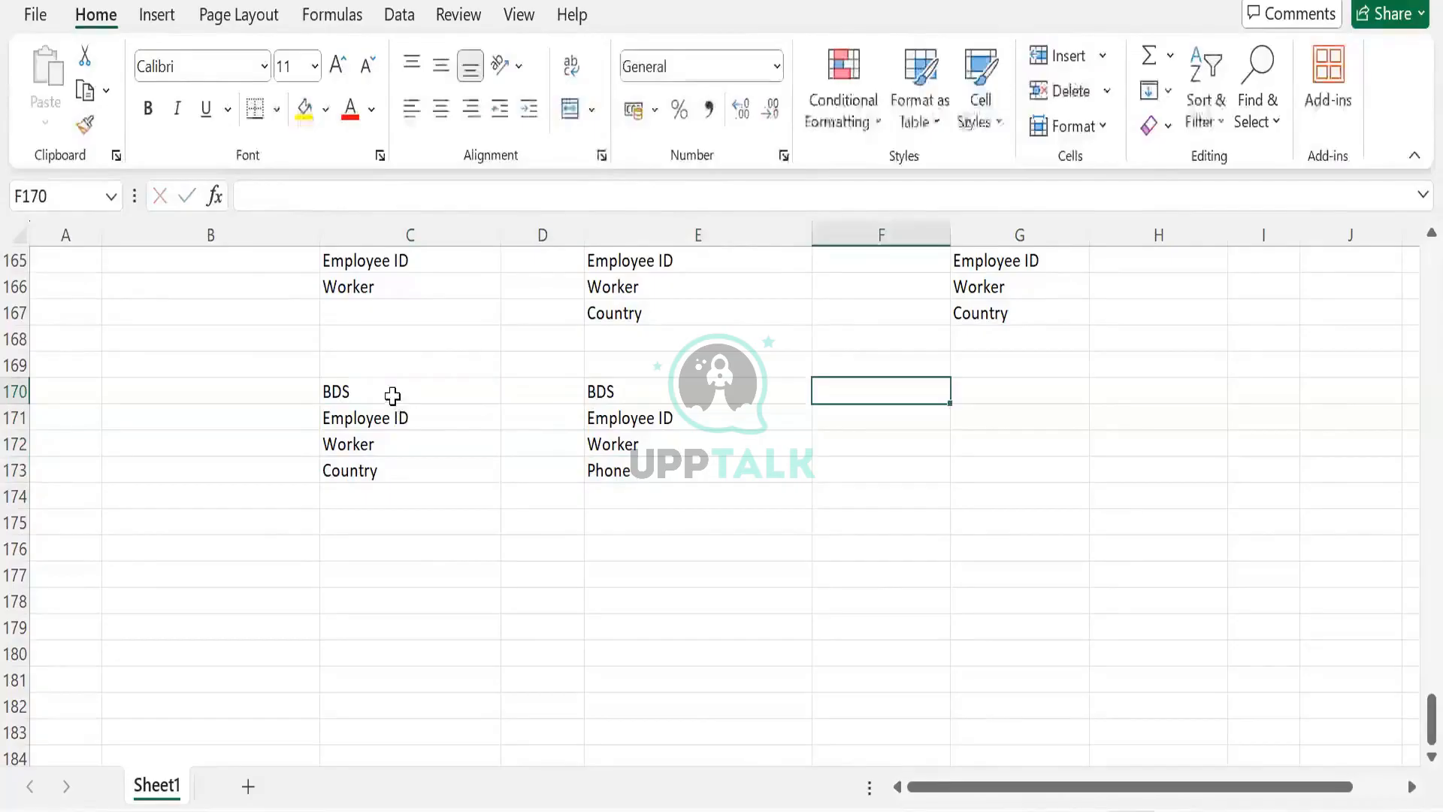
- Enter the heading DDS in C176 below the BDS blocks
{"action": "left_click_drag", "start_coordinate": [393, 396], "coordinate": [391, 498]}
{"action": "left_click_drag", "start_coordinate": [601, 395], "coordinate": [609, 459]}
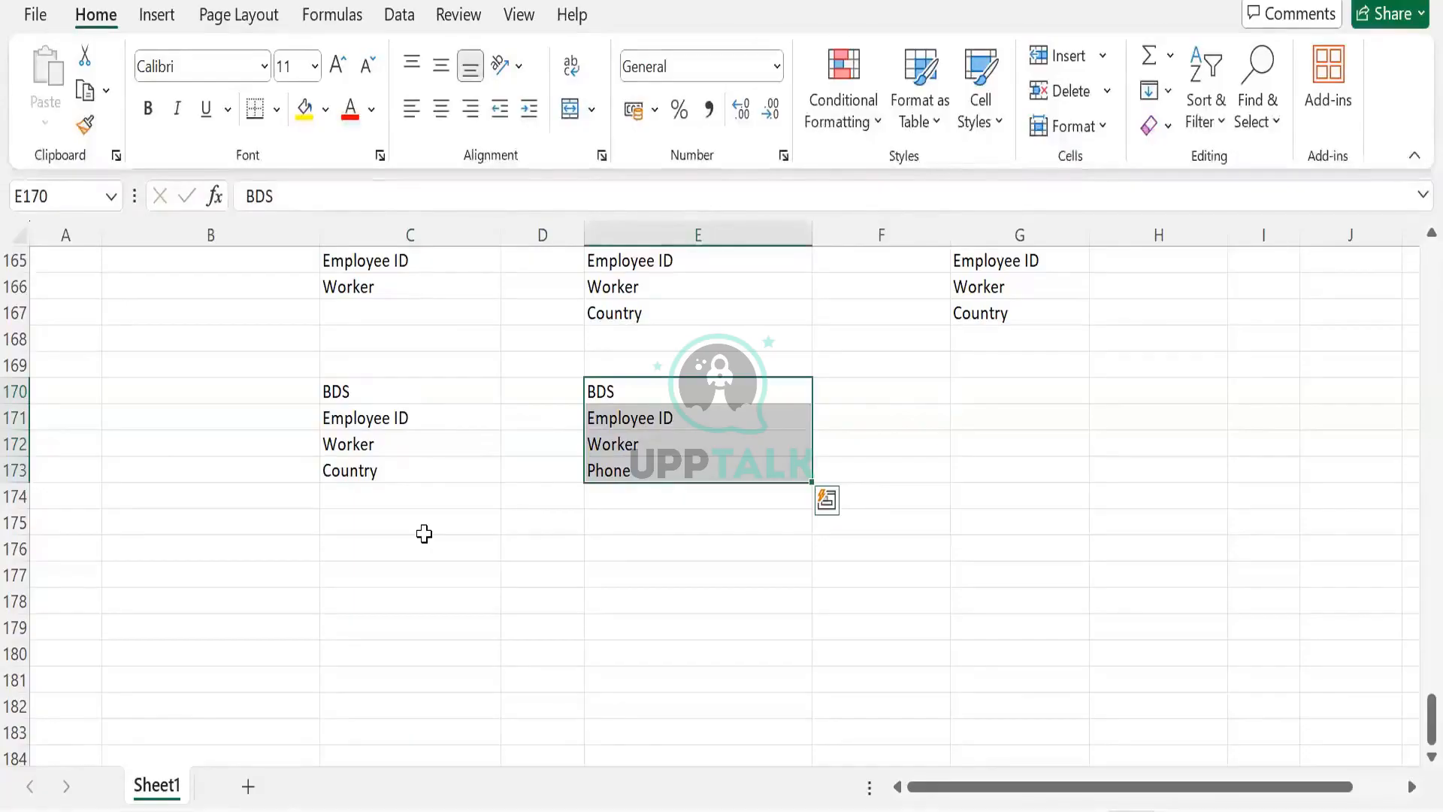
{"action": "left_click", "coordinate": [424, 534]}
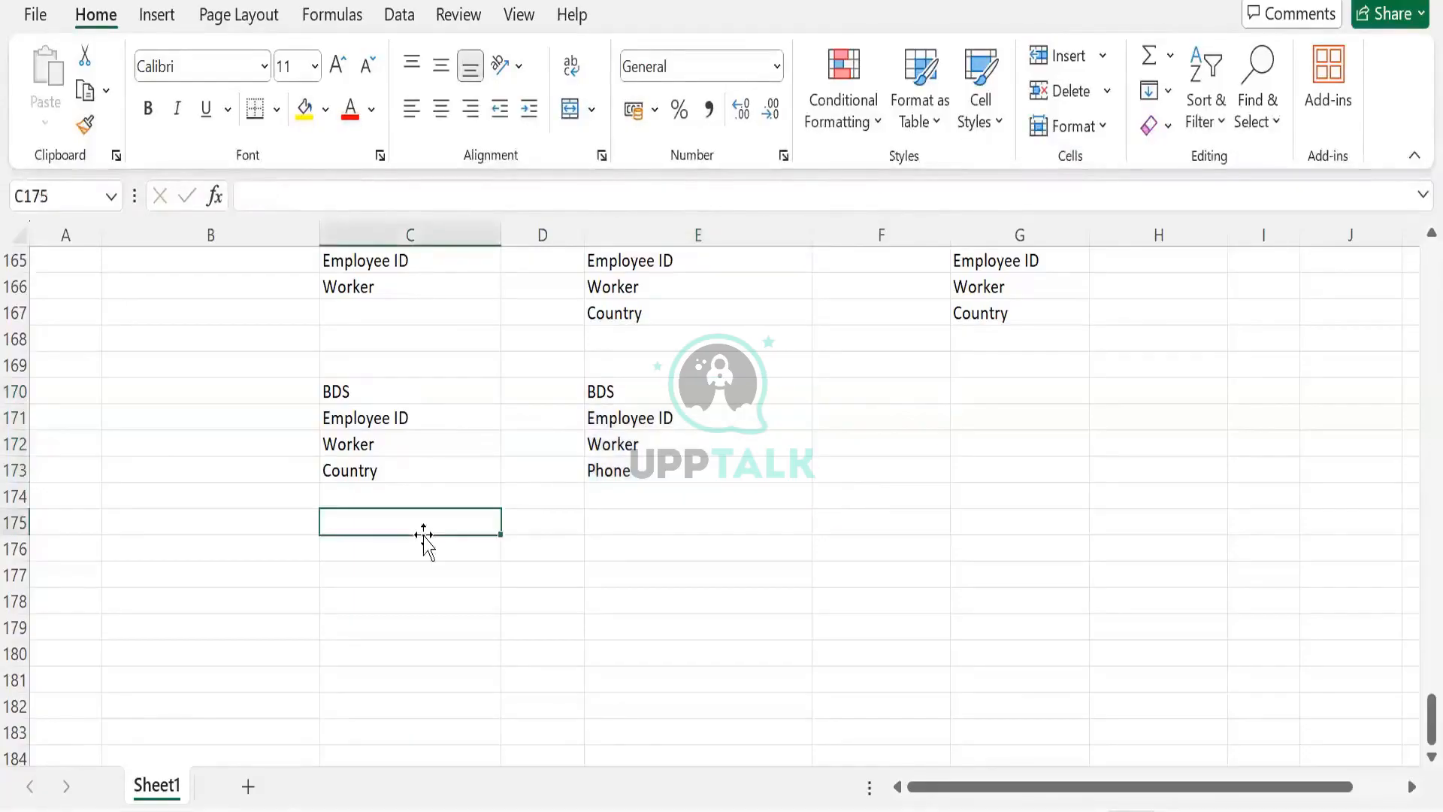
{"action": "left_click", "coordinate": [439, 557]}
{"action": "type", "text": "DDDS"}
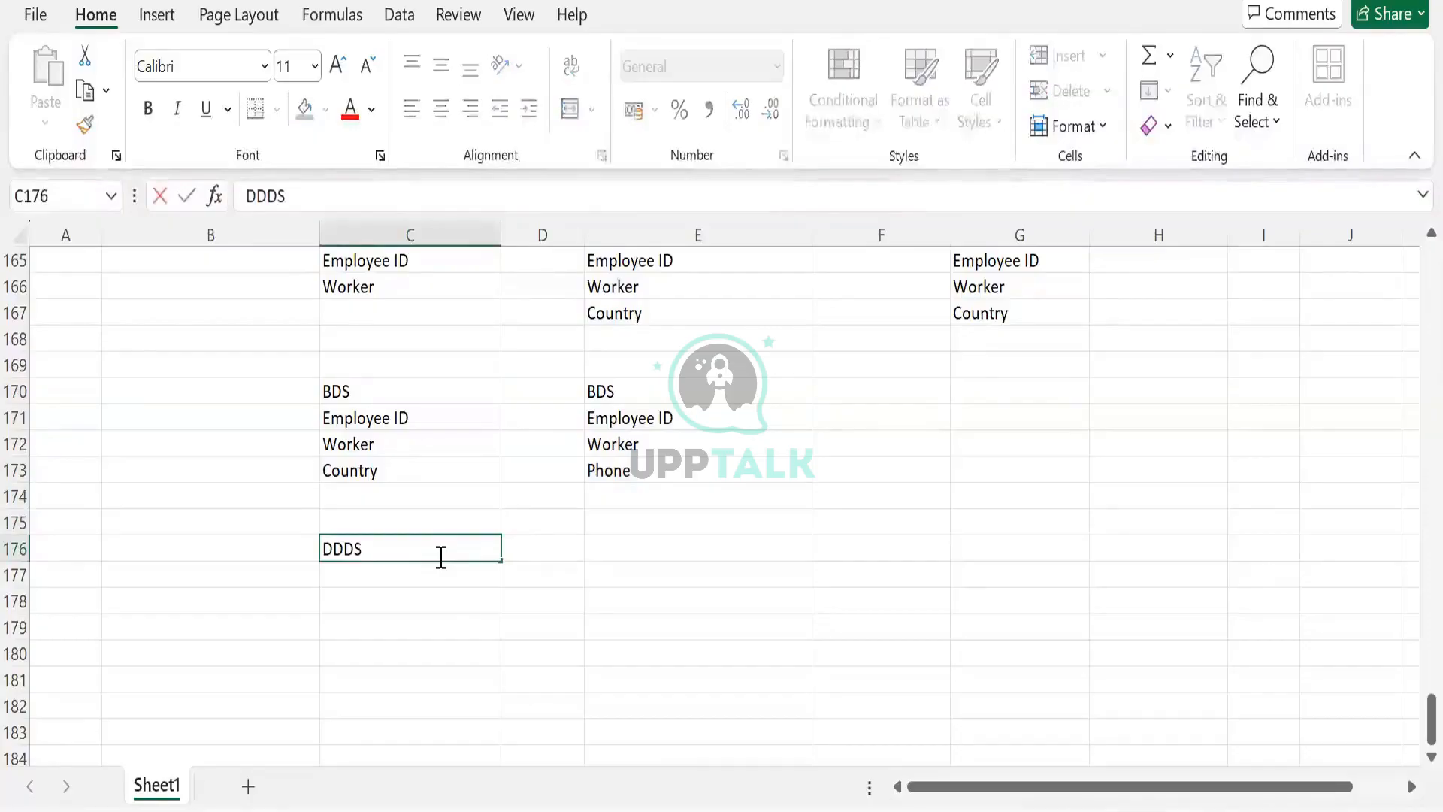
{"action": "key", "text": "BackSpace"}
{"action": "type", "text": "S"}
{"action": "key", "text": "Tab"}
- Copy the Employee ID, Worker and Country labels from C171:C173 into C177:C179 under DDS
{"action": "left_click_drag", "start_coordinate": [413, 412], "coordinate": [413, 470]}
{"action": "left_click_drag", "start_coordinate": [623, 395], "coordinate": [629, 466]}
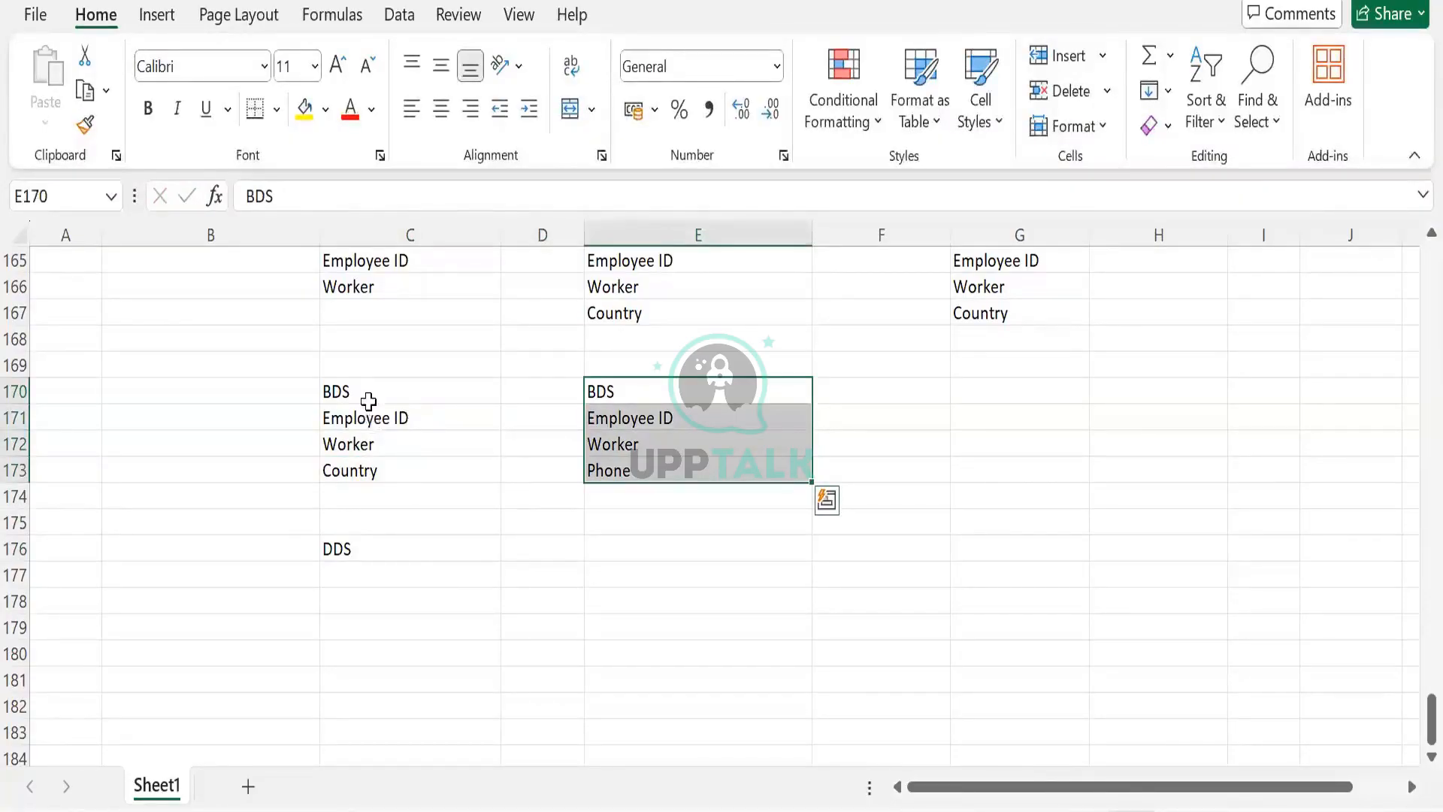
{"action": "left_click_drag", "start_coordinate": [370, 400], "coordinate": [368, 478]}
{"action": "key", "text": "ctrl+c"}
{"action": "left_click", "coordinate": [358, 573]}
{"action": "key", "text": "ctrl+v"}
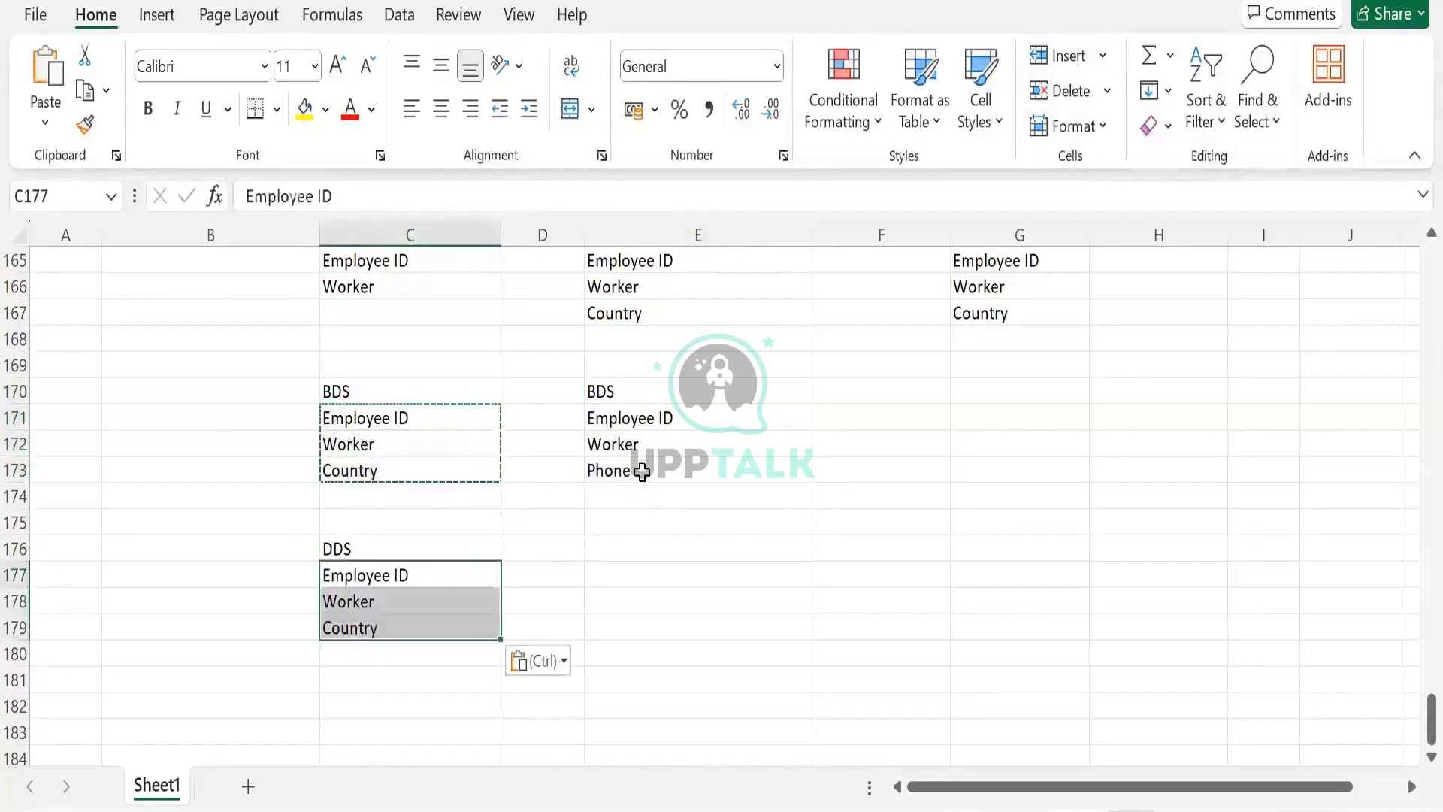
- Copy the Phone label from E173 into C180
{"action": "left_click", "coordinate": [639, 470]}
{"action": "key", "text": "ctrl+c"}
{"action": "left_click", "coordinate": [391, 657]}
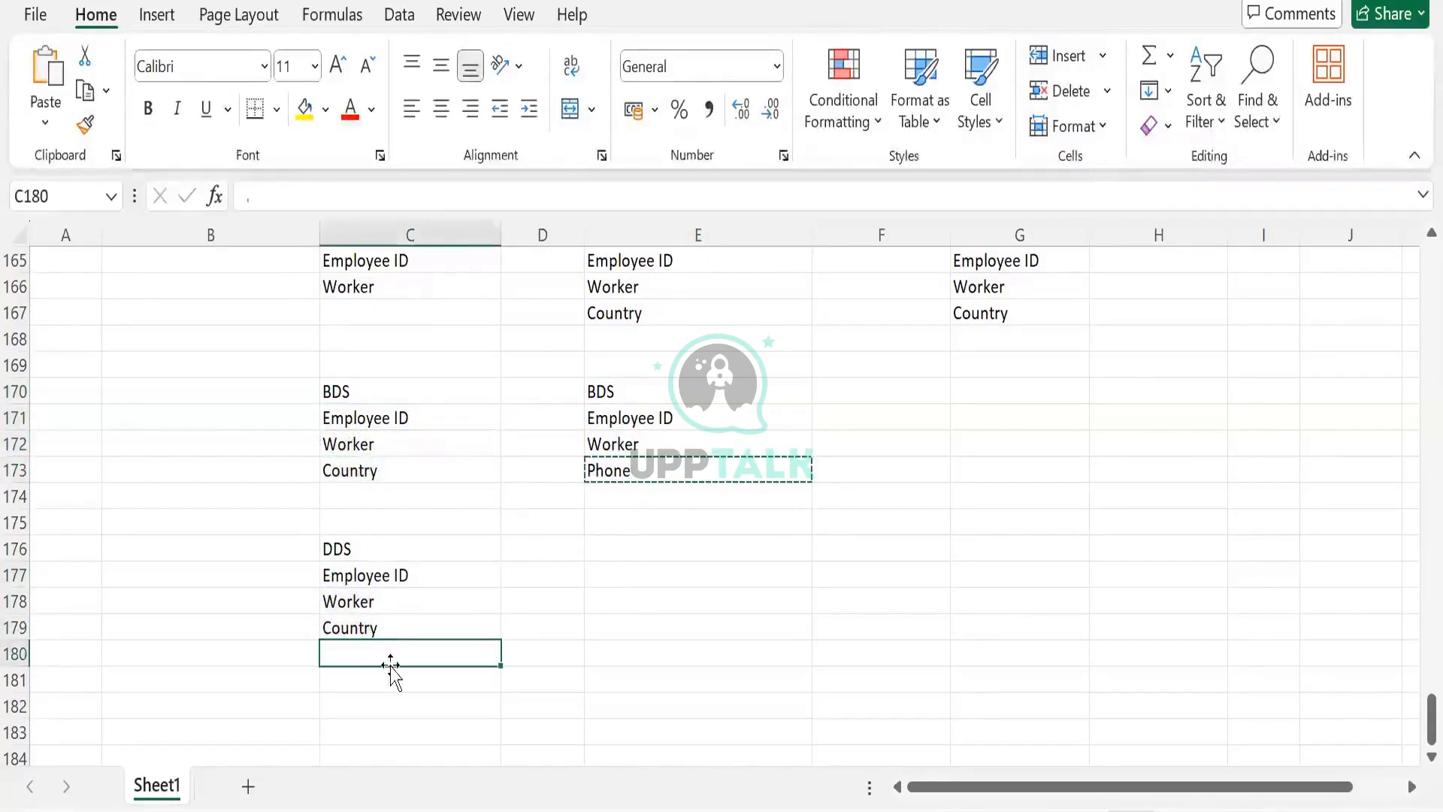
{"action": "key", "text": "ctrl+v"}
{"action": "left_click", "coordinate": [604, 420]}
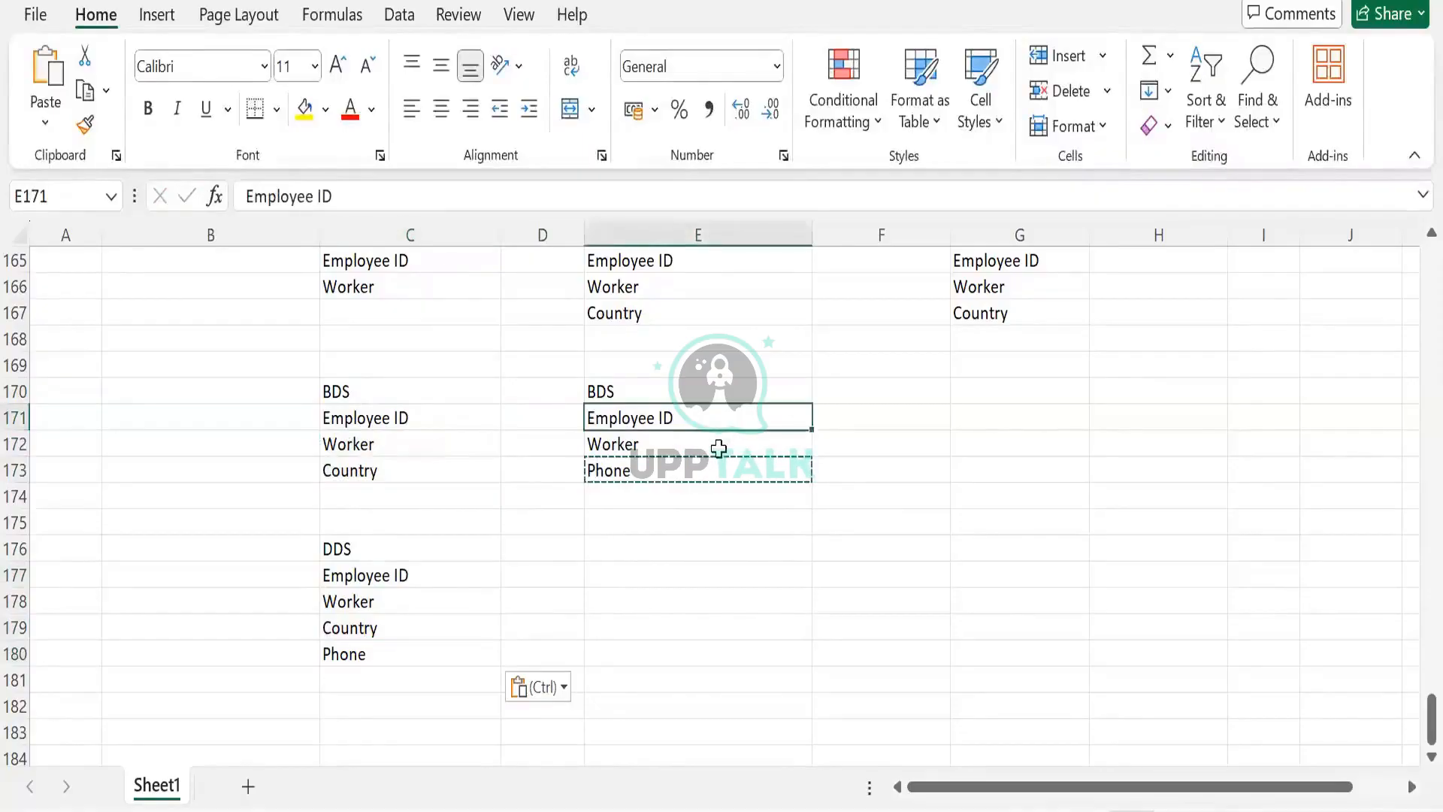
{"action": "left_click", "coordinate": [719, 445]}
{"action": "left_click", "coordinate": [720, 416]}
{"action": "left_click", "coordinate": [702, 460]}
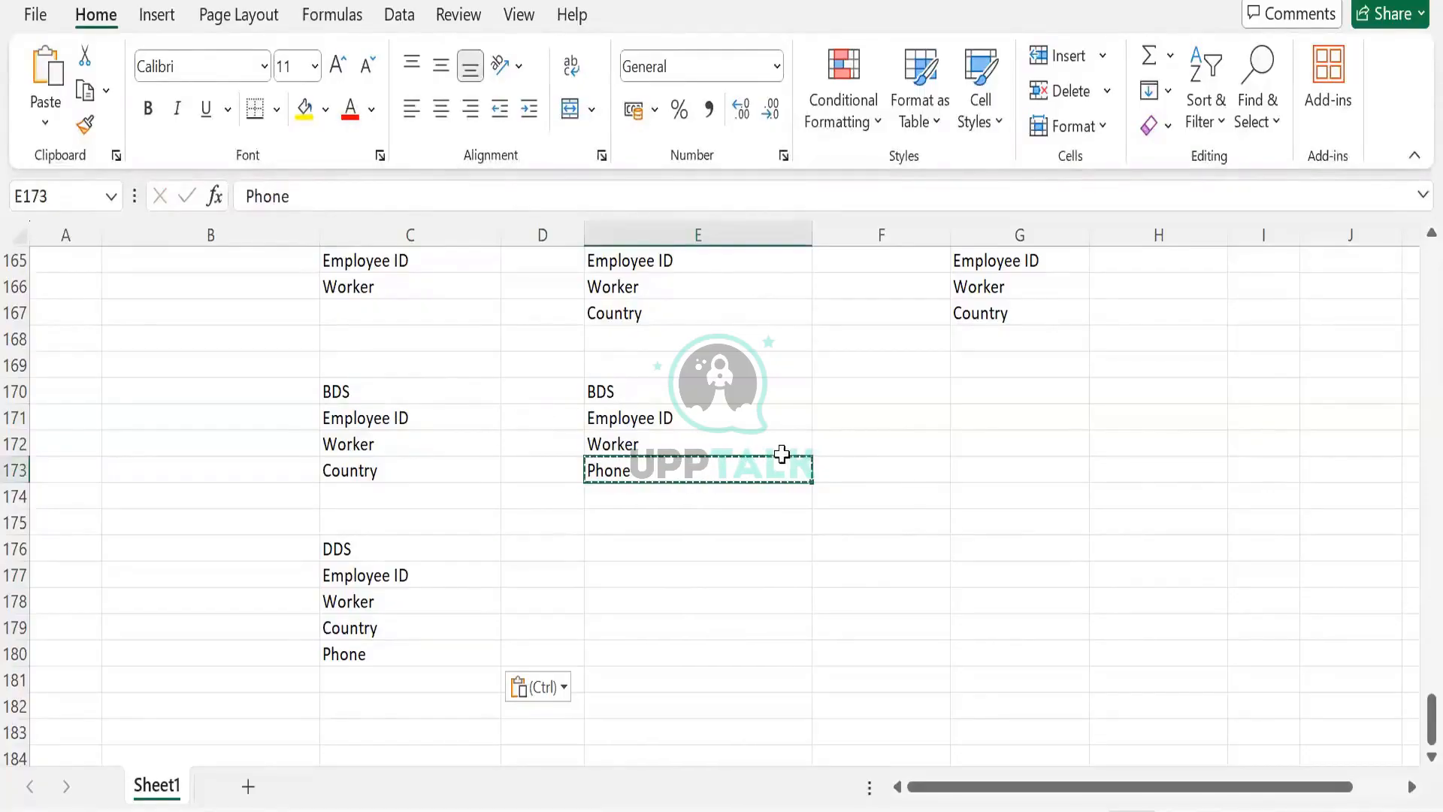
- Enter a first employee ID in D171 and F171 beside both Employee ID labels
{"action": "left_click", "coordinate": [524, 426]}
{"action": "type", "text": "001"}
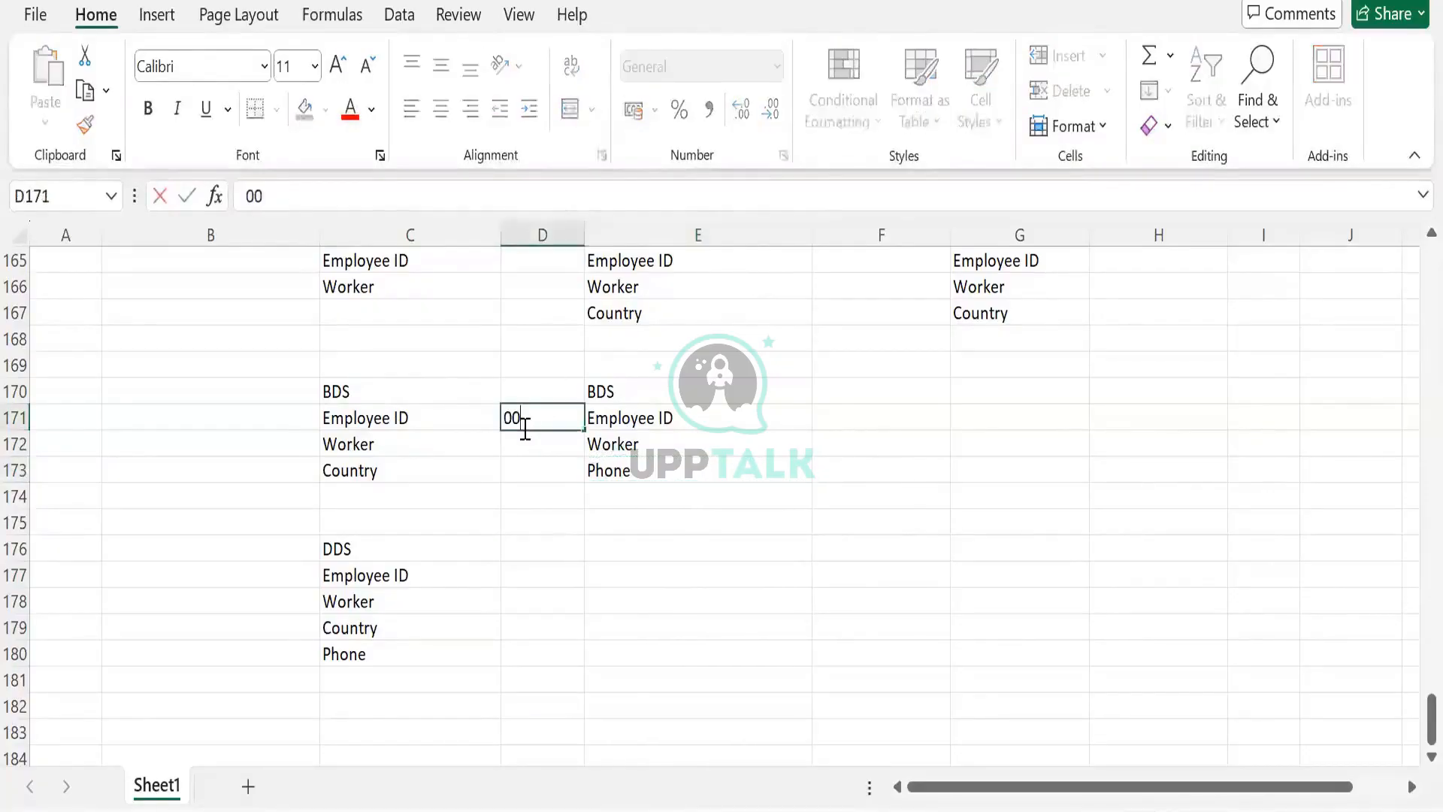
{"action": "key", "text": "Tab"}
{"action": "key", "text": "Tab"}
{"action": "type", "text": "0"}
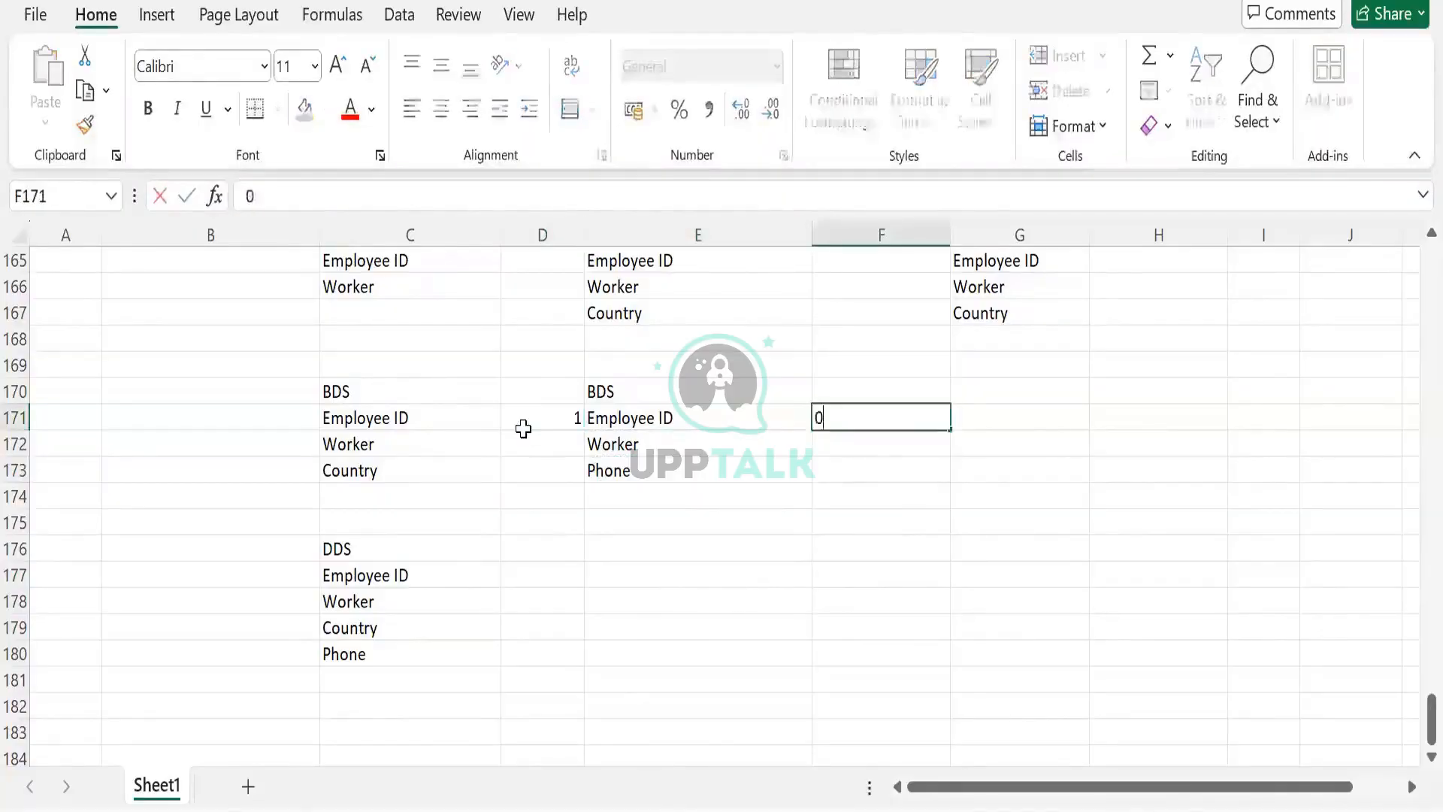
{"action": "type", "text": "01"}
- Replace the employee IDs in D171 and F171 with a new sample ID
{"action": "key", "text": "Tab"}
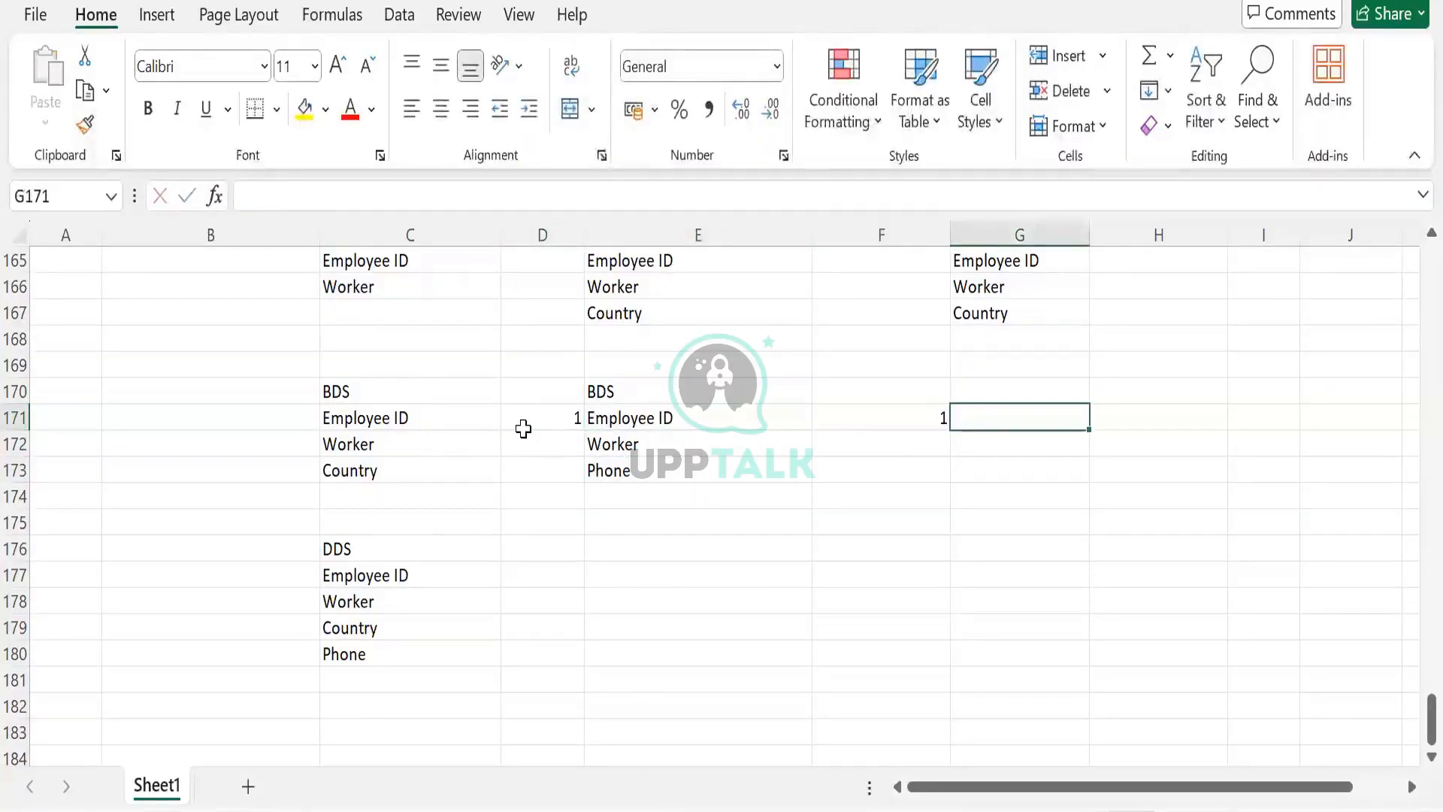
{"action": "left_click", "coordinate": [524, 428]}
{"action": "type", "text": "121"}
{"action": "key", "text": "Tab"}
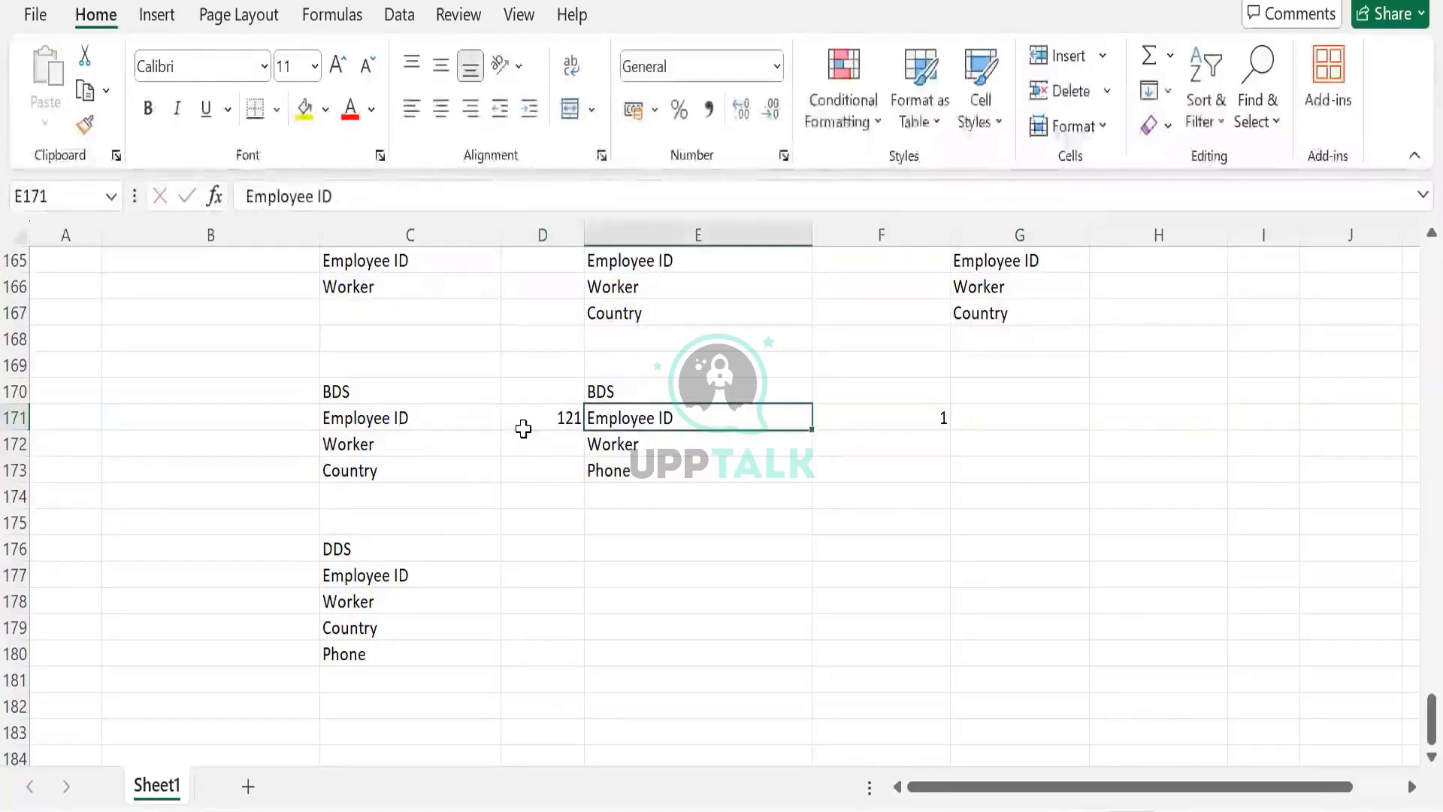
{"action": "key", "text": "Tab"}
{"action": "type", "text": "121"}
- Enter the worker's name in D172 and F172
{"action": "left_click", "coordinate": [524, 443]}
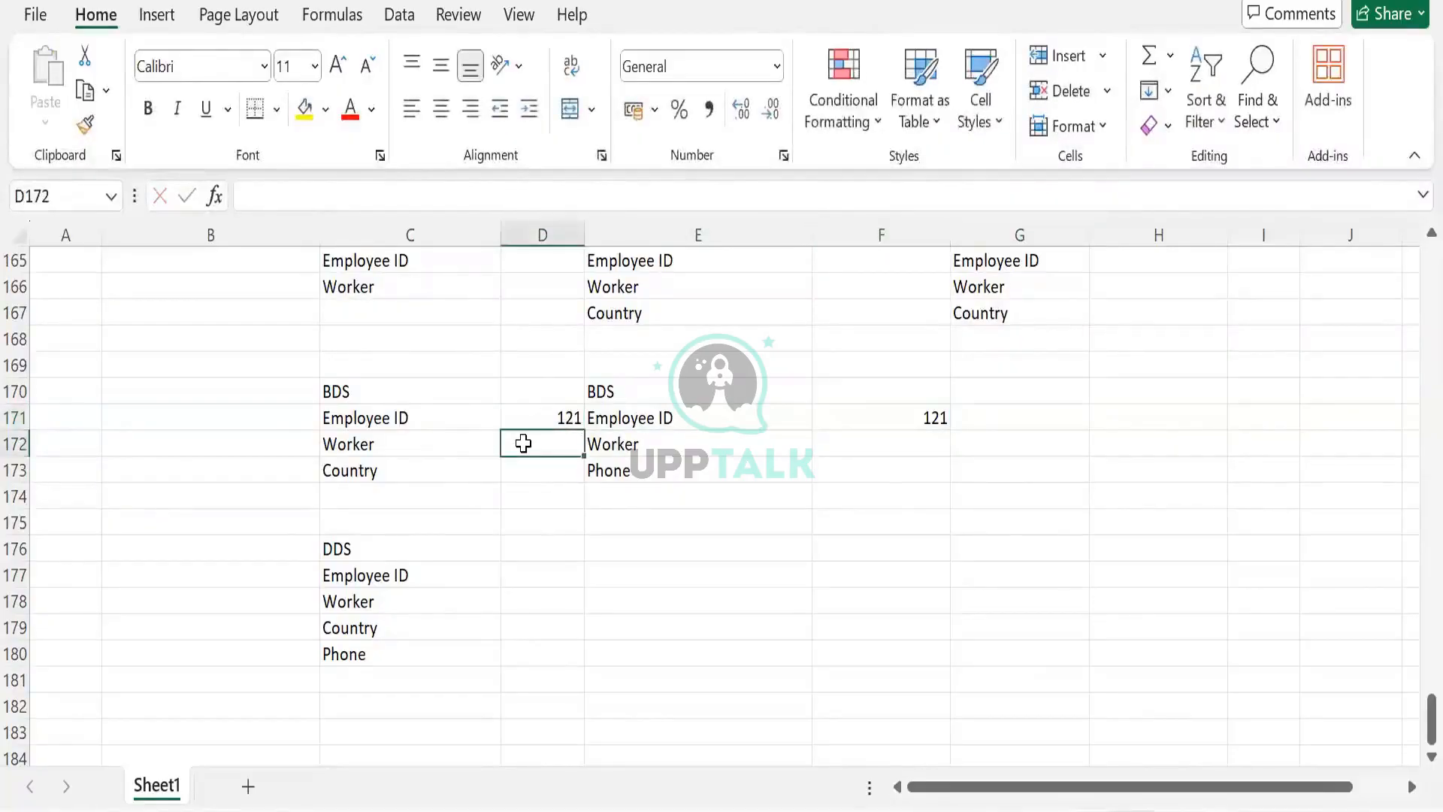
{"action": "type", "text": "Stone"}
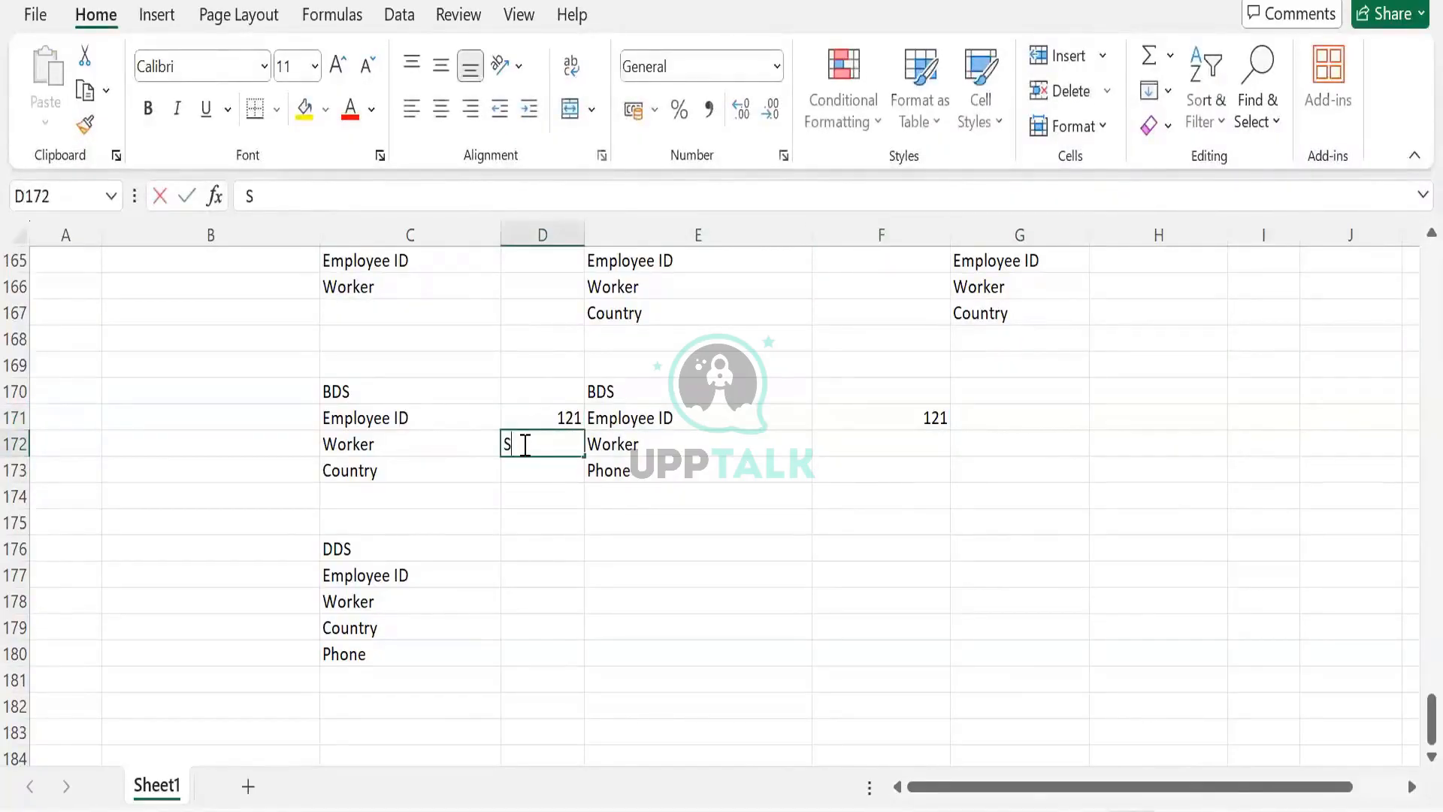
{"action": "key", "text": "Tab"}
{"action": "key", "text": "Tab"}
{"action": "type", "text": "Ste"}
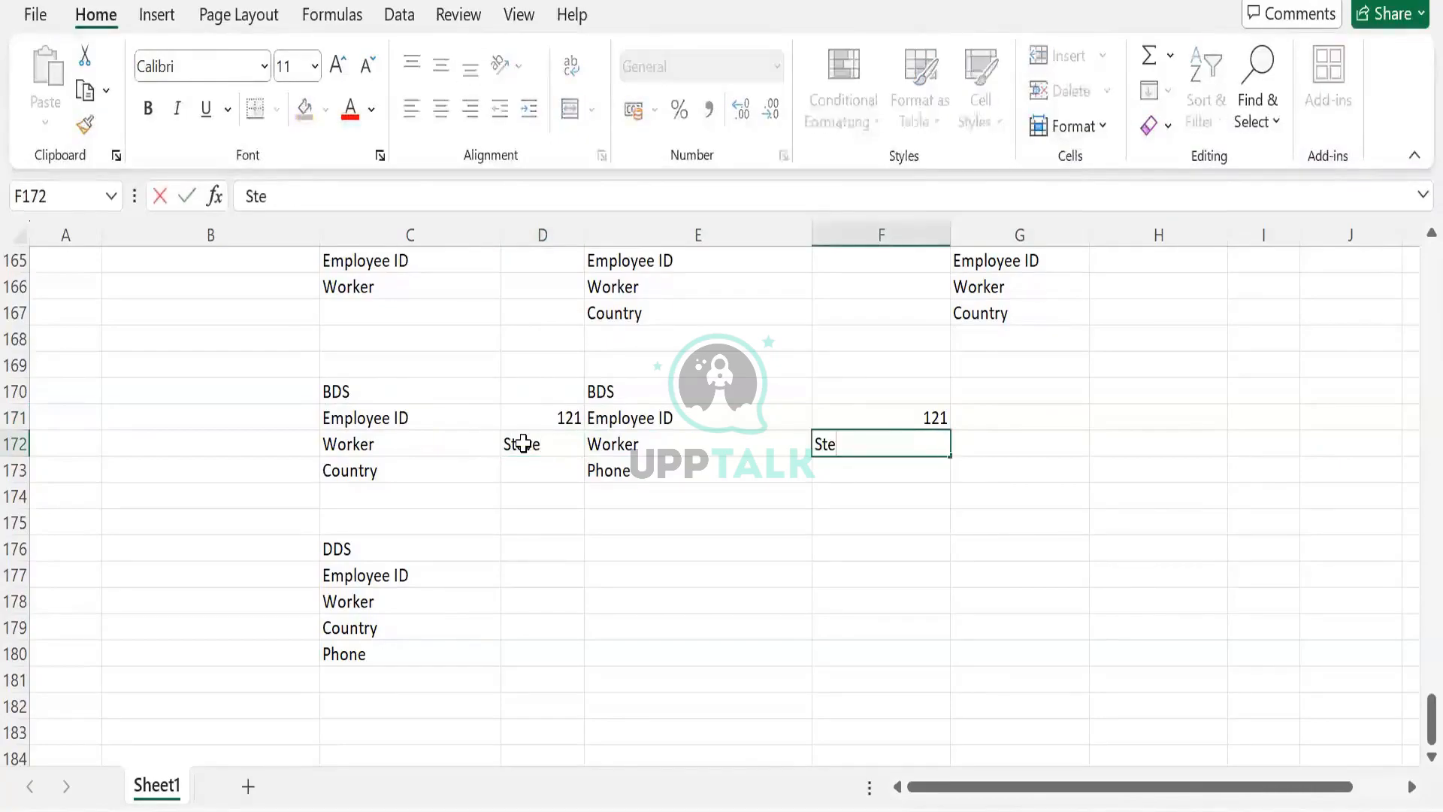
{"action": "key", "text": "Tab"}
- Enter the country USA in D173 and the phone number in F173
{"action": "left_click", "coordinate": [521, 451]}
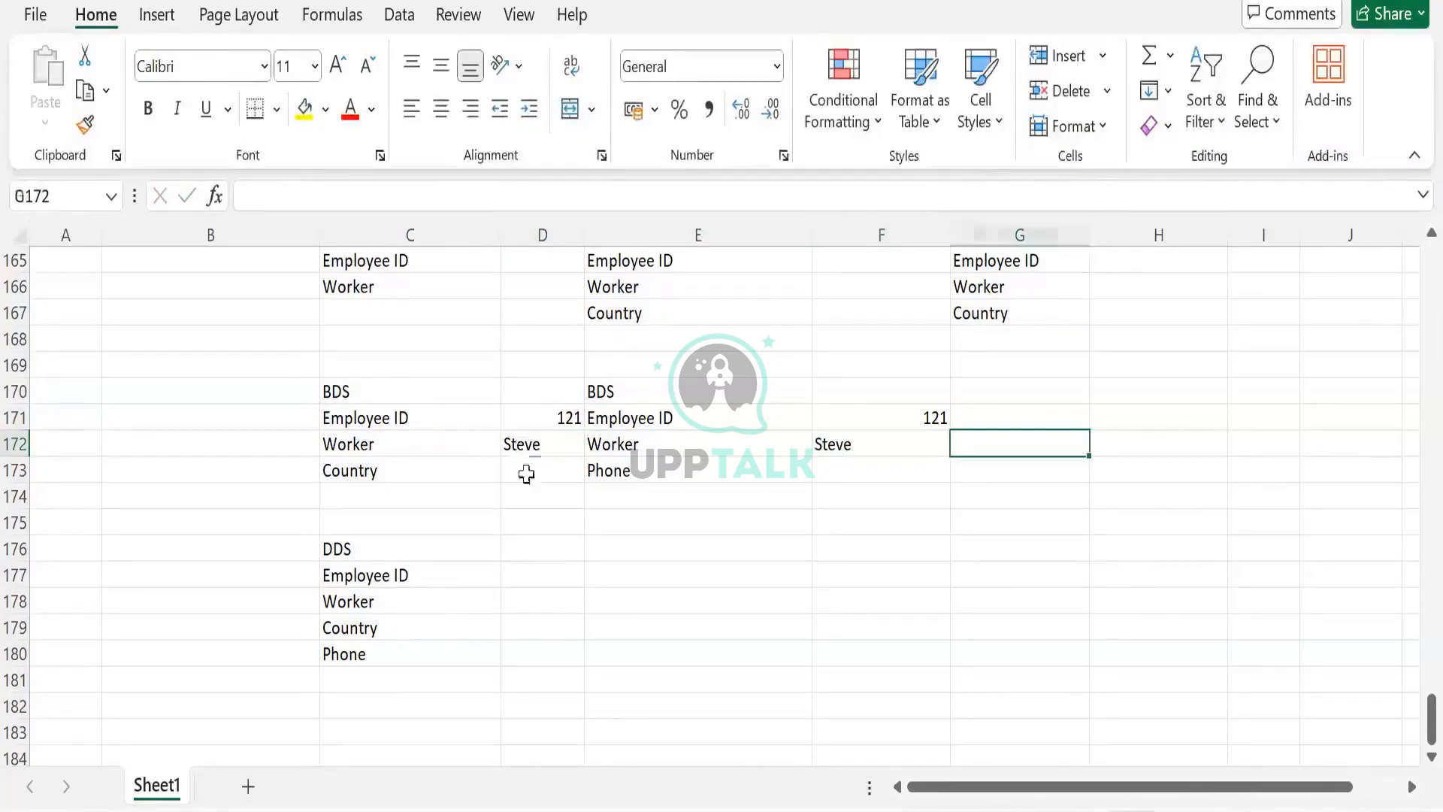
{"action": "left_click", "coordinate": [526, 473]}
{"action": "type", "text": "US"}
{"action": "key", "text": "Tab"}
{"action": "key", "text": "Tab"}
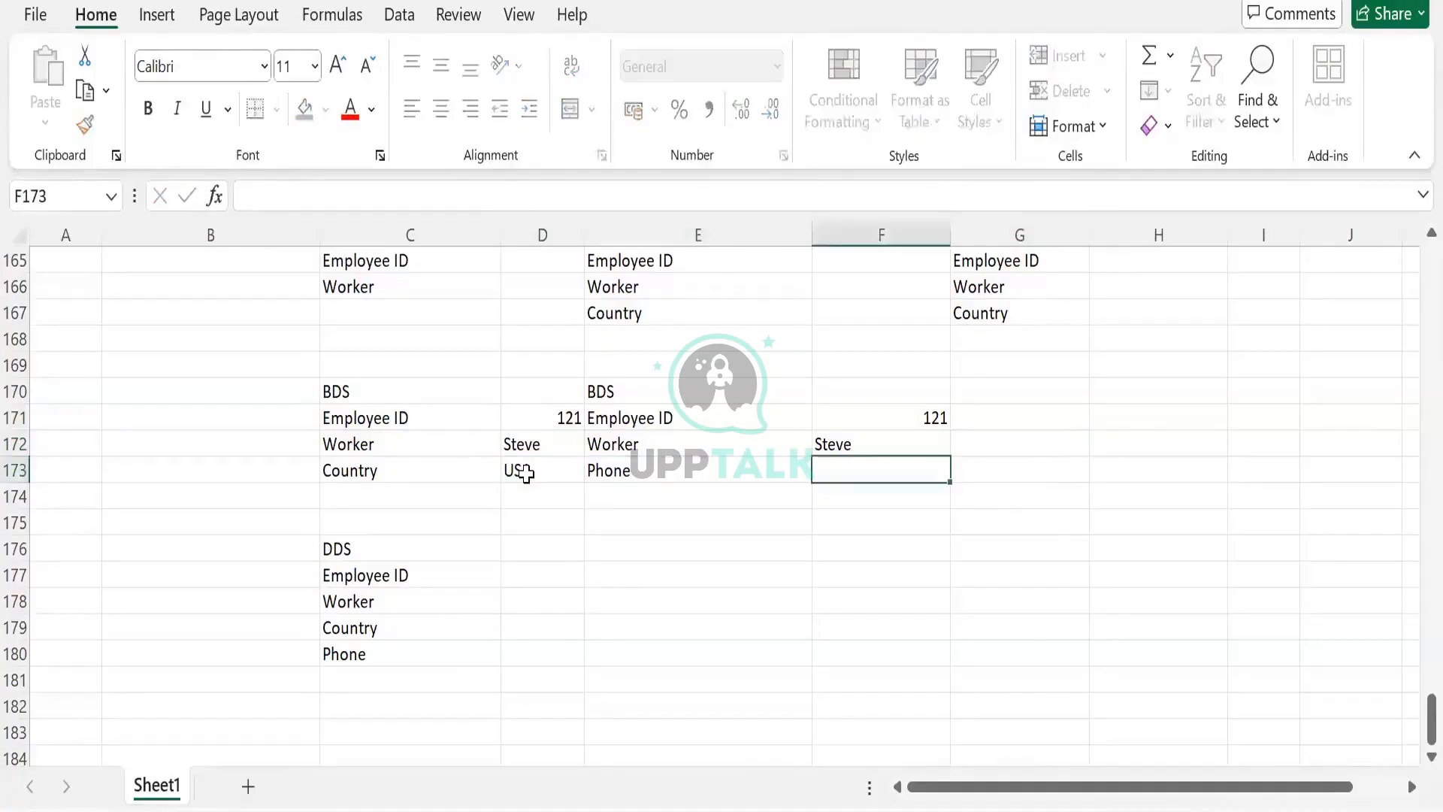
{"action": "type", "text": "12345"}
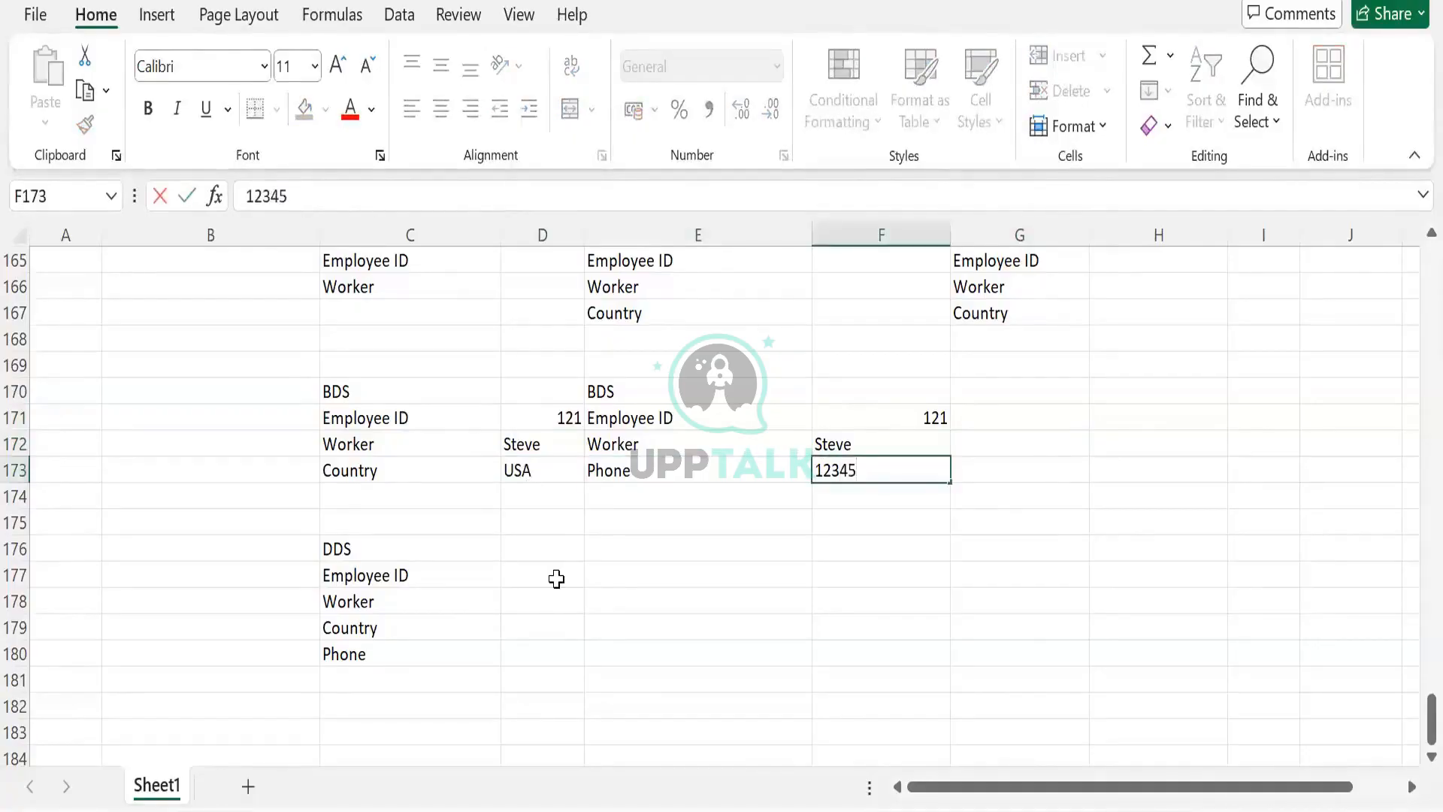
- Copy the BDS record values from D171:D173 into D177:D179 under DDS
{"action": "left_click", "coordinate": [556, 576]}
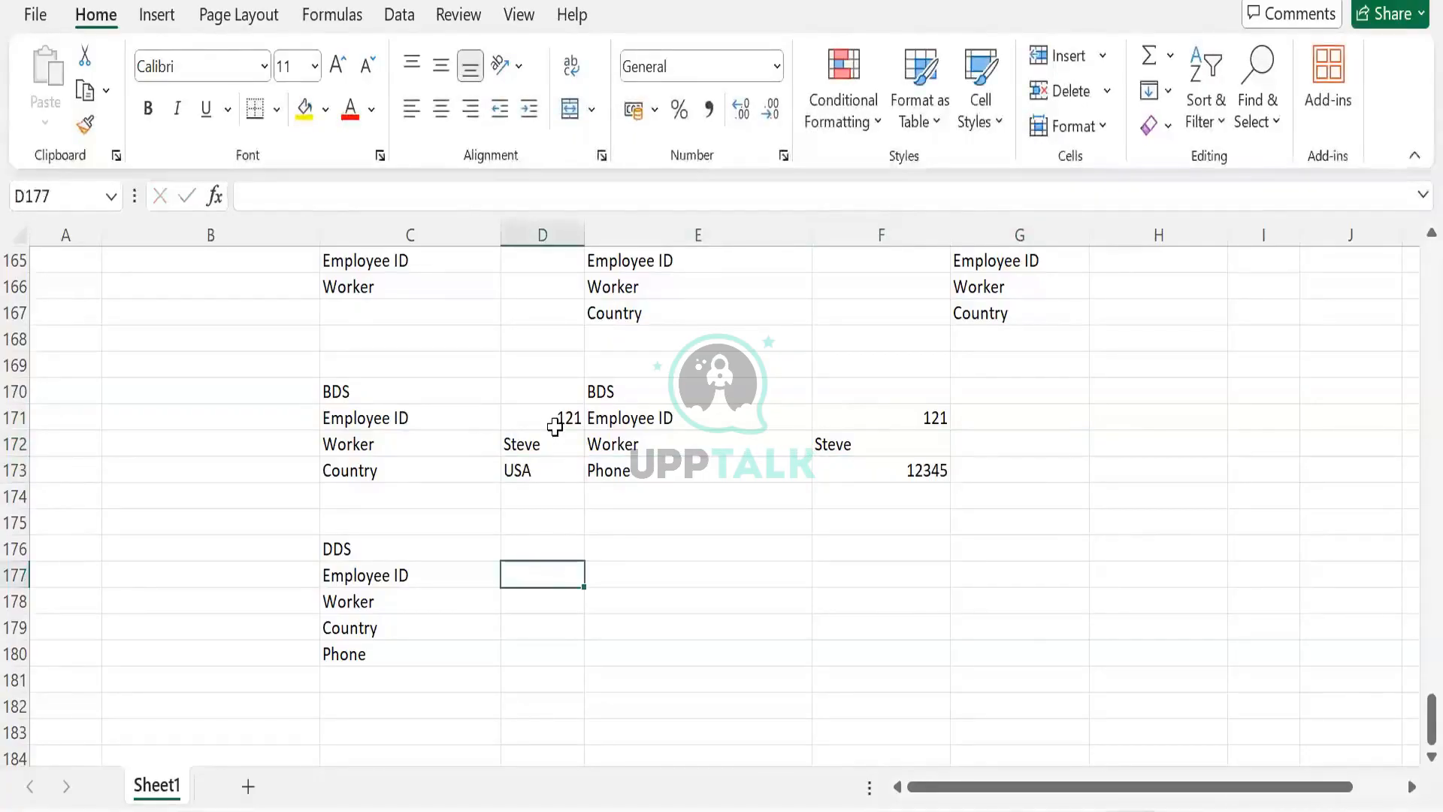
{"action": "left_click_drag", "start_coordinate": [545, 417], "coordinate": [548, 459]}
{"action": "key", "text": "ctrl+c"}
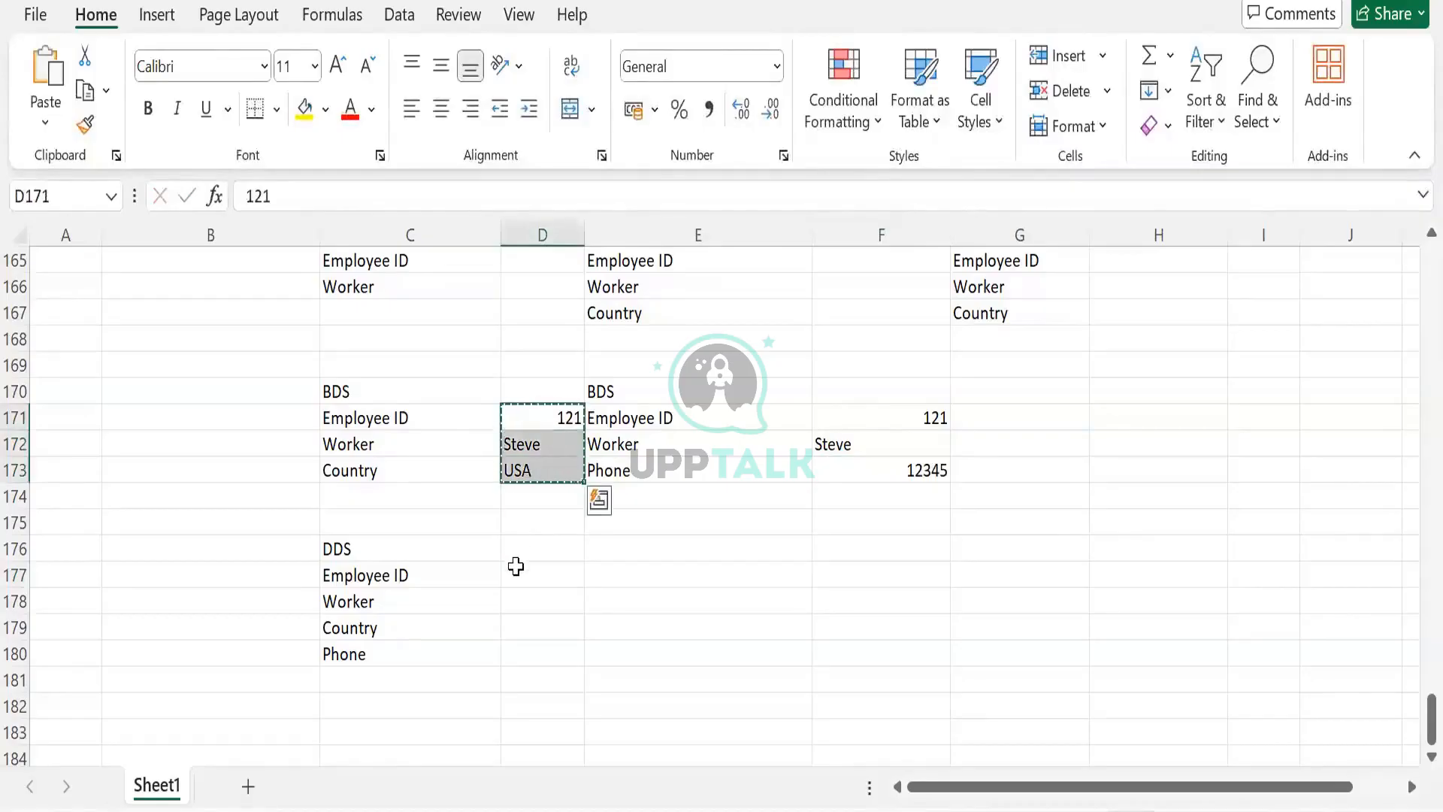
{"action": "left_click", "coordinate": [516, 571]}
{"action": "key", "text": "ctrl+v"}
- Copy the phone number from F173 into D180
{"action": "left_click", "coordinate": [879, 470]}
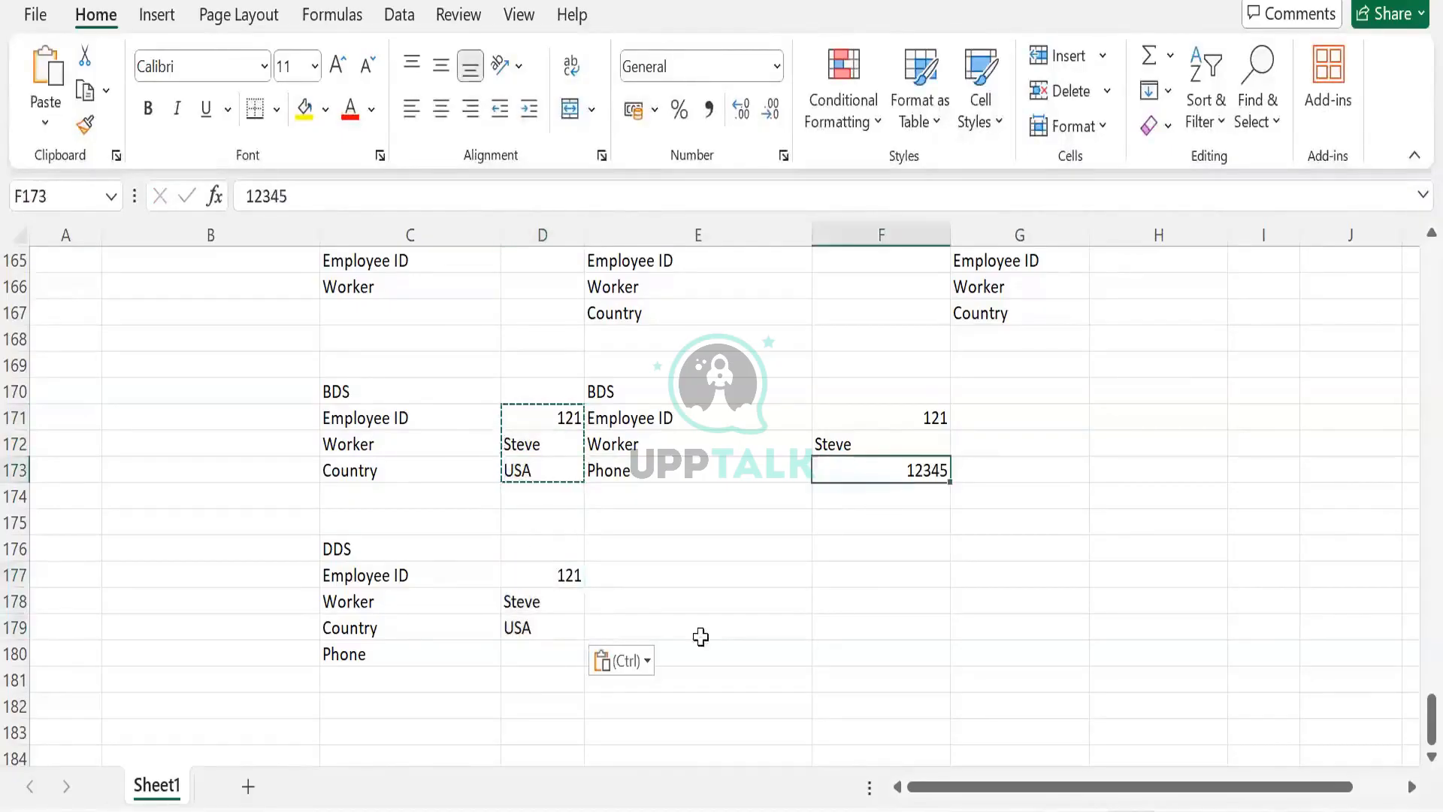
{"action": "key", "text": "ctrl+c"}
{"action": "left_click", "coordinate": [527, 667]}
{"action": "key", "text": "ctrl+v"}
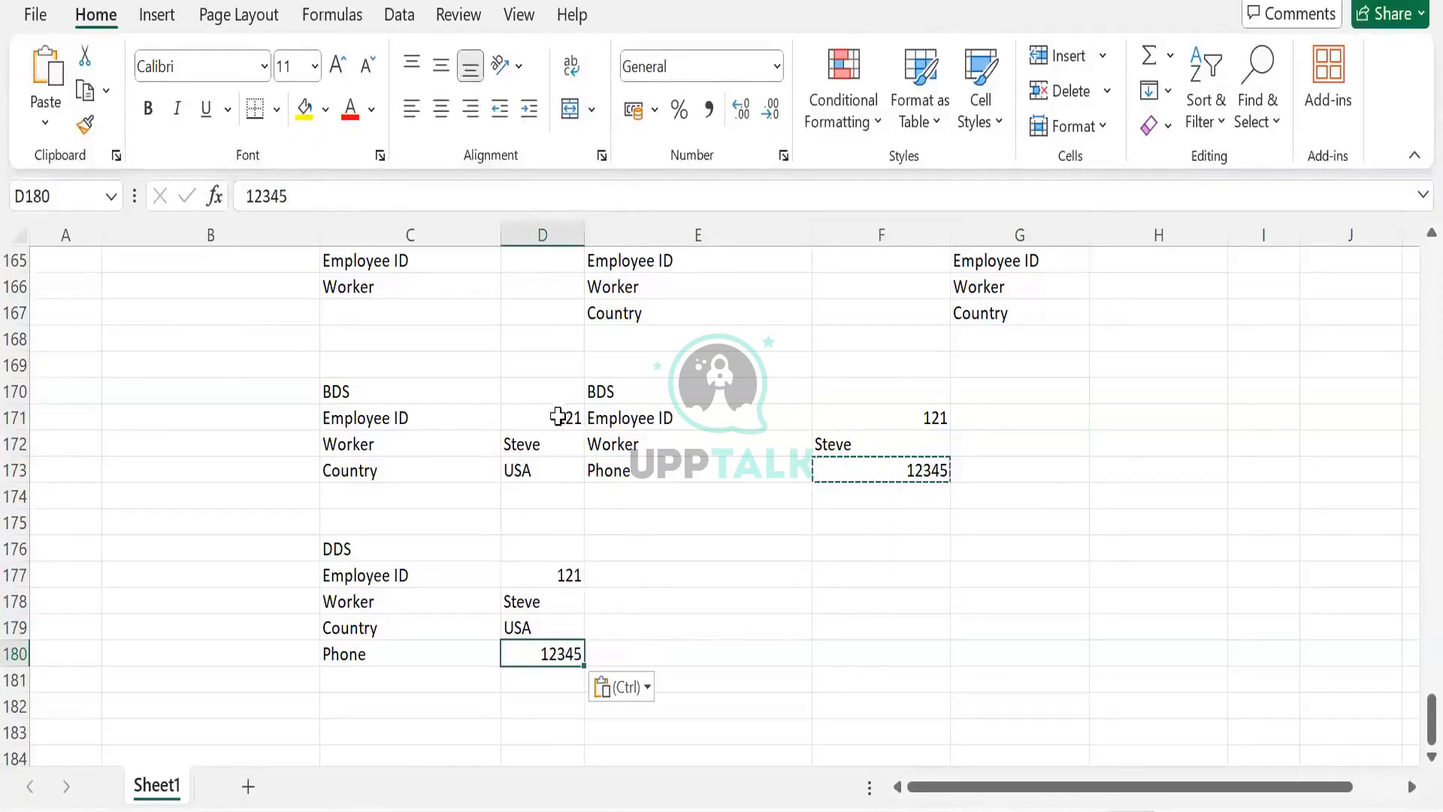
- Edit the employee ID in F171, changing its last digit to 2
{"action": "left_click", "coordinate": [920, 416]}
{"action": "double_click", "coordinate": [920, 416]}
{"action": "key", "text": "BackSpace"}
{"action": "type", "text": "2"}
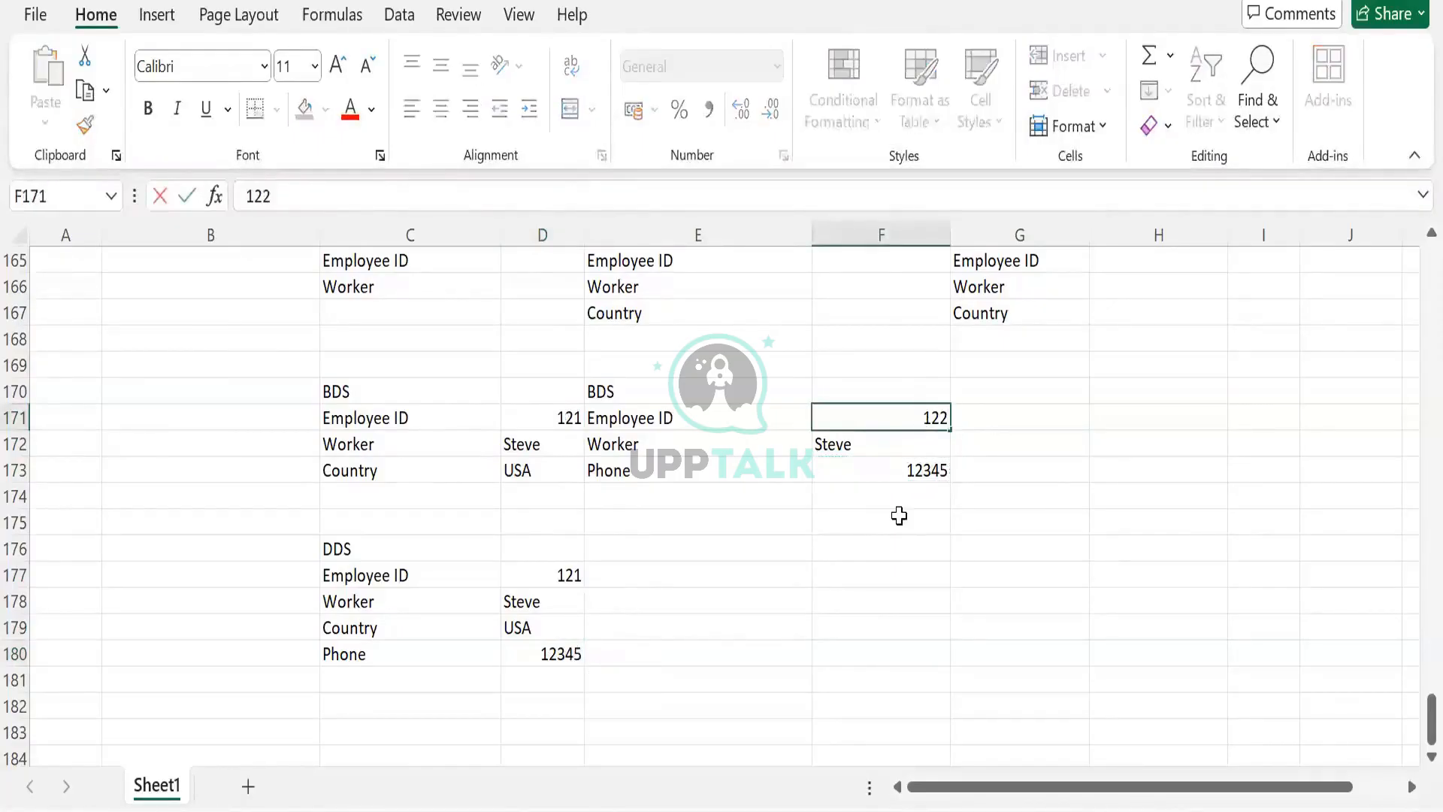
{"action": "left_click", "coordinate": [899, 516]}
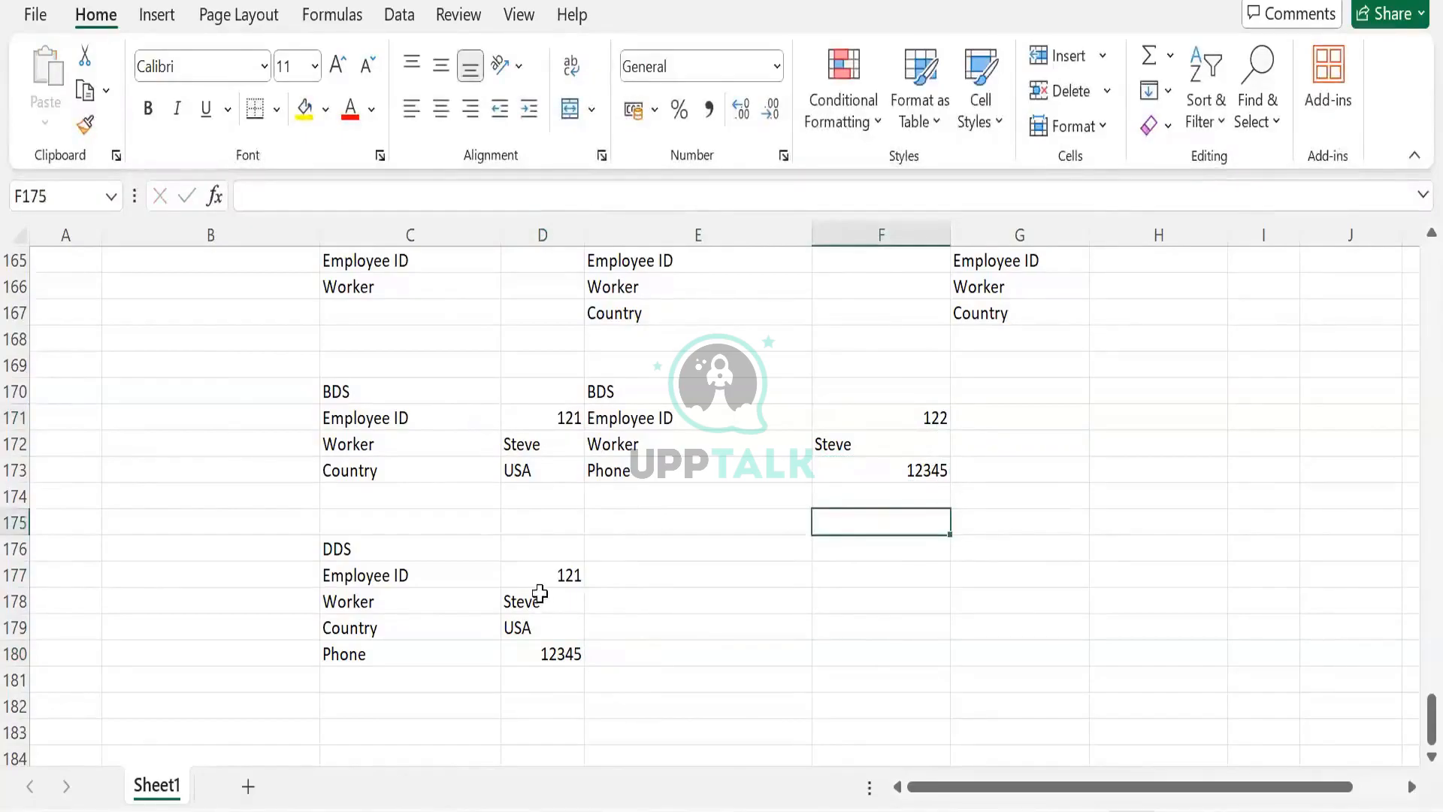
- Delete the values in D177:D180 and undo the deletion
{"action": "left_click_drag", "start_coordinate": [540, 578], "coordinate": [539, 651]}
{"action": "key", "text": "Delete"}
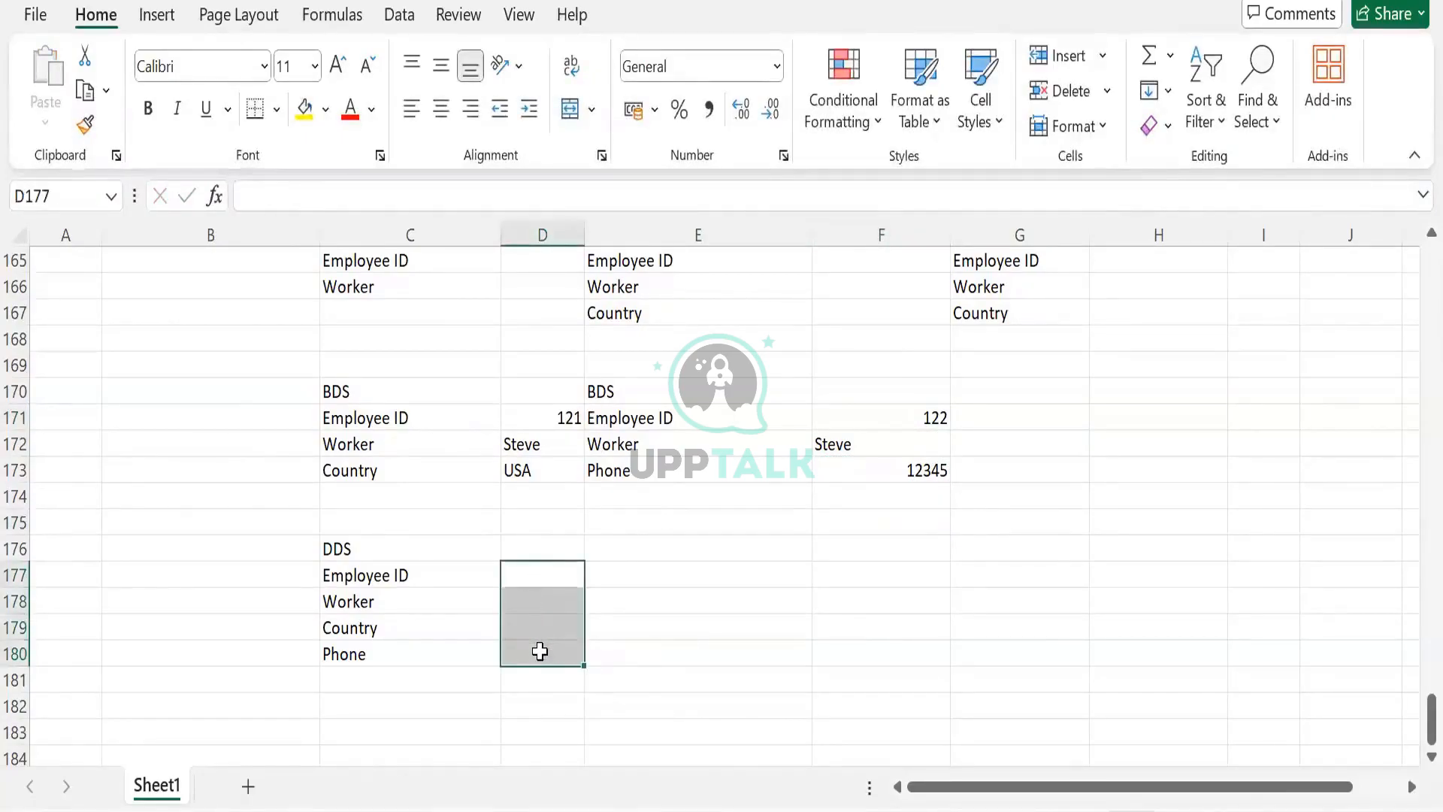
{"action": "left_click", "coordinate": [540, 647]}
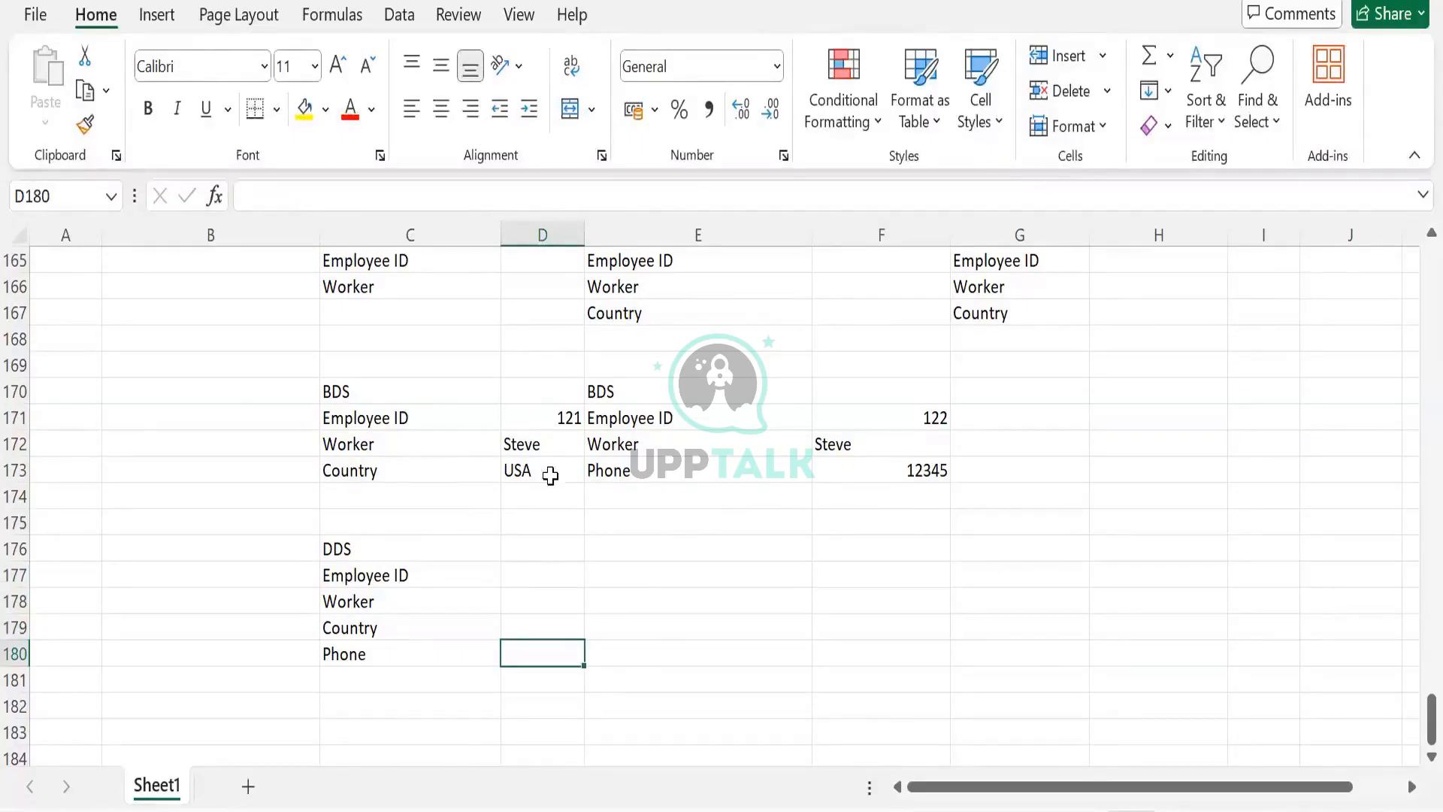
{"action": "key", "text": "ctrl+z"}
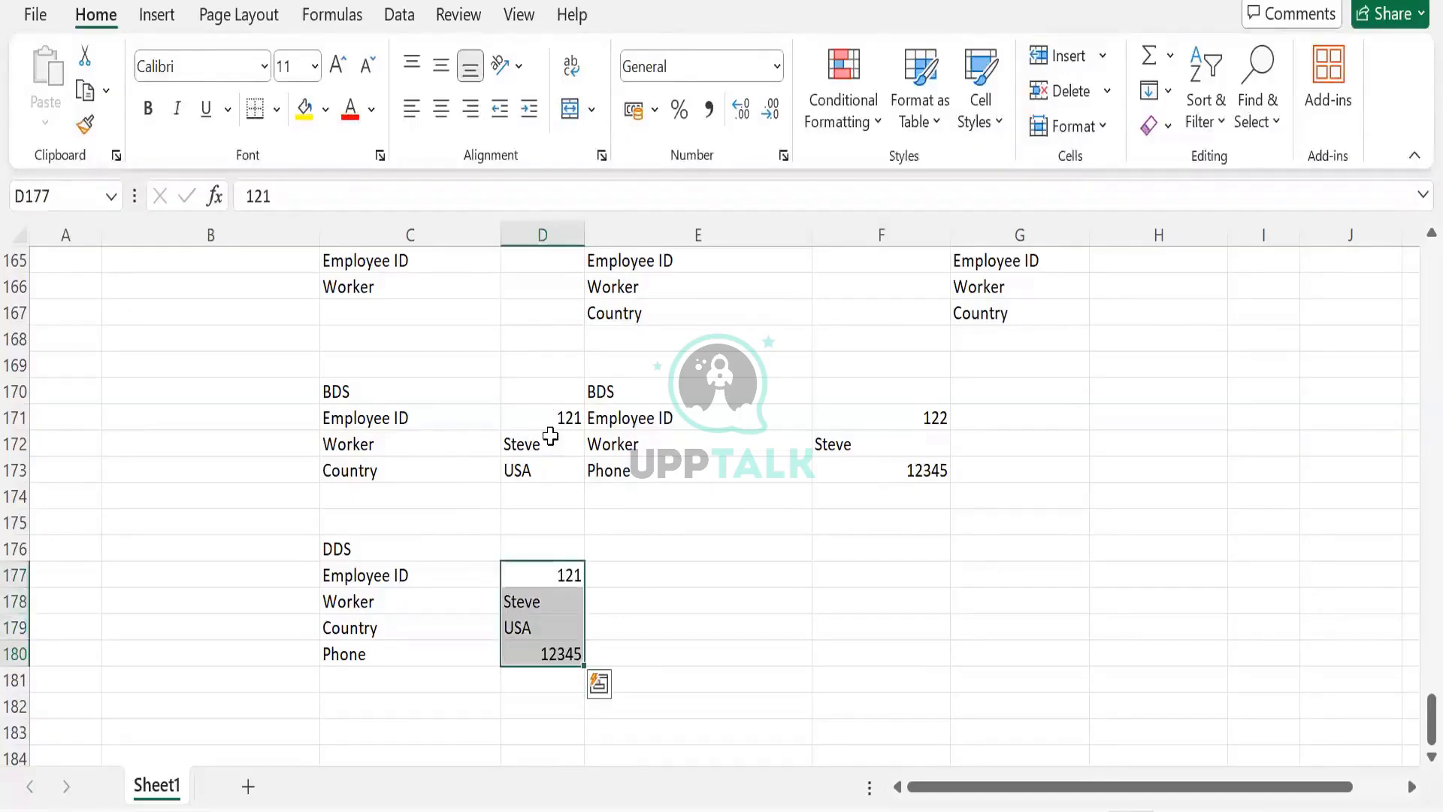
{"action": "left_click", "coordinate": [574, 426]}
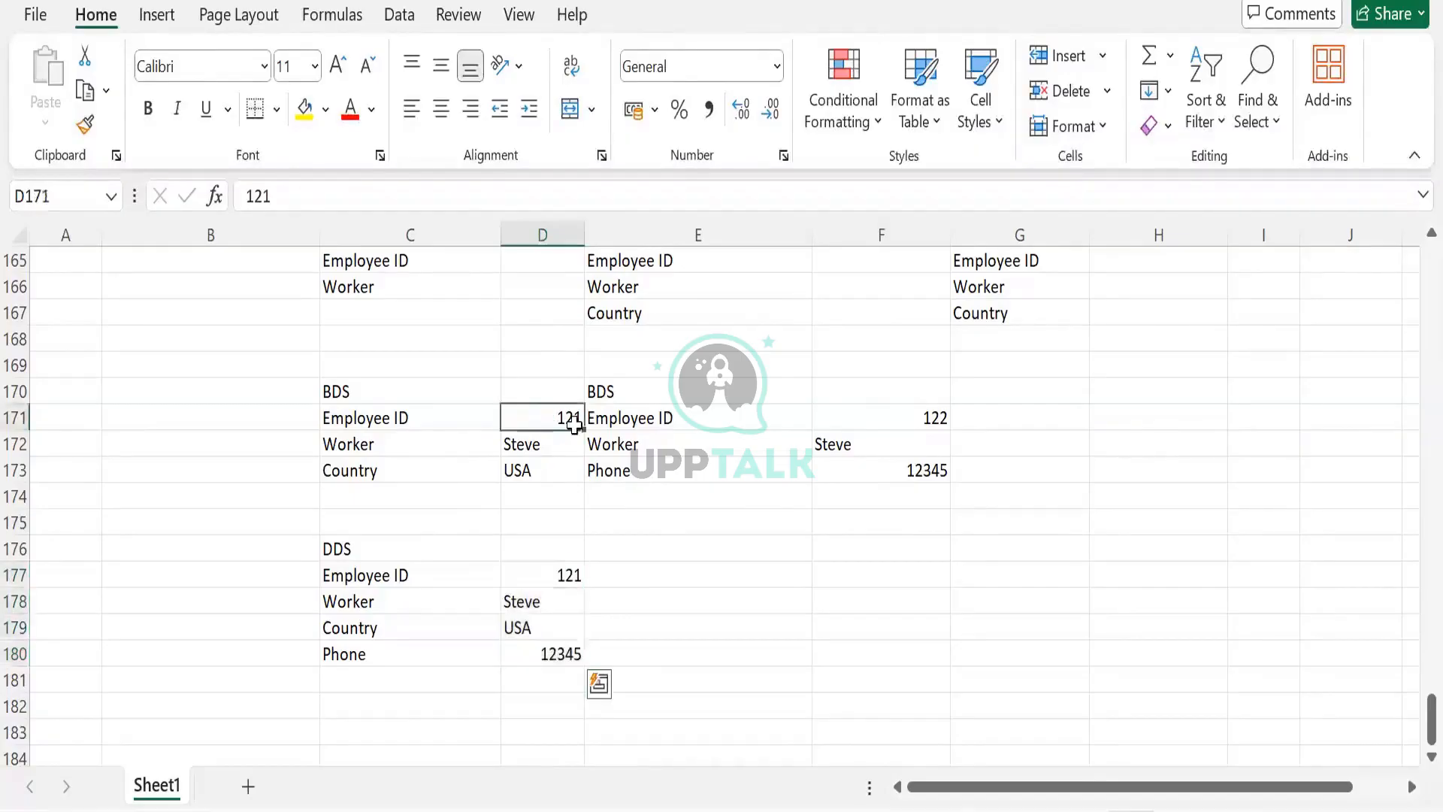
{"action": "left_click", "coordinate": [881, 442]}
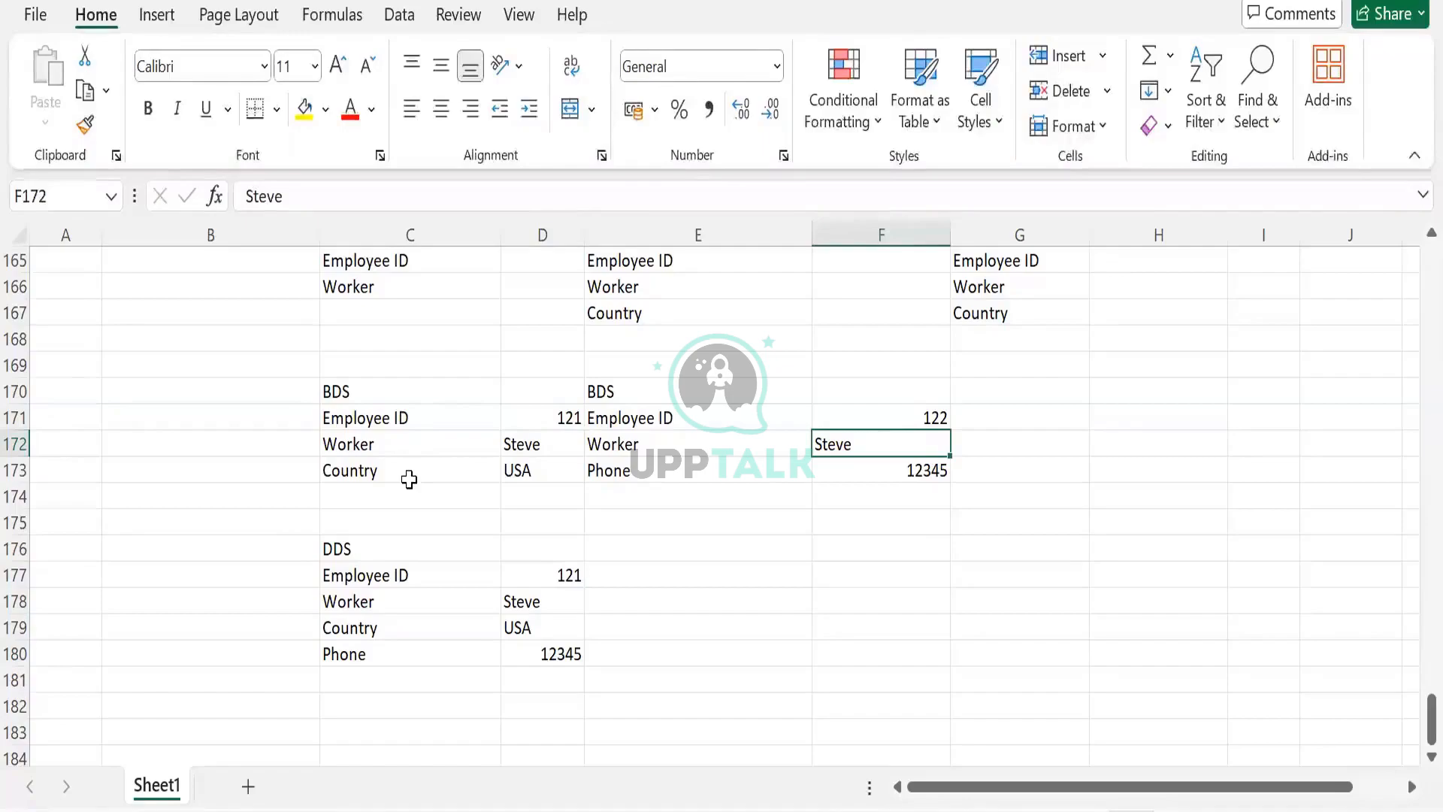
{"action": "key", "text": "ctrl+c"}
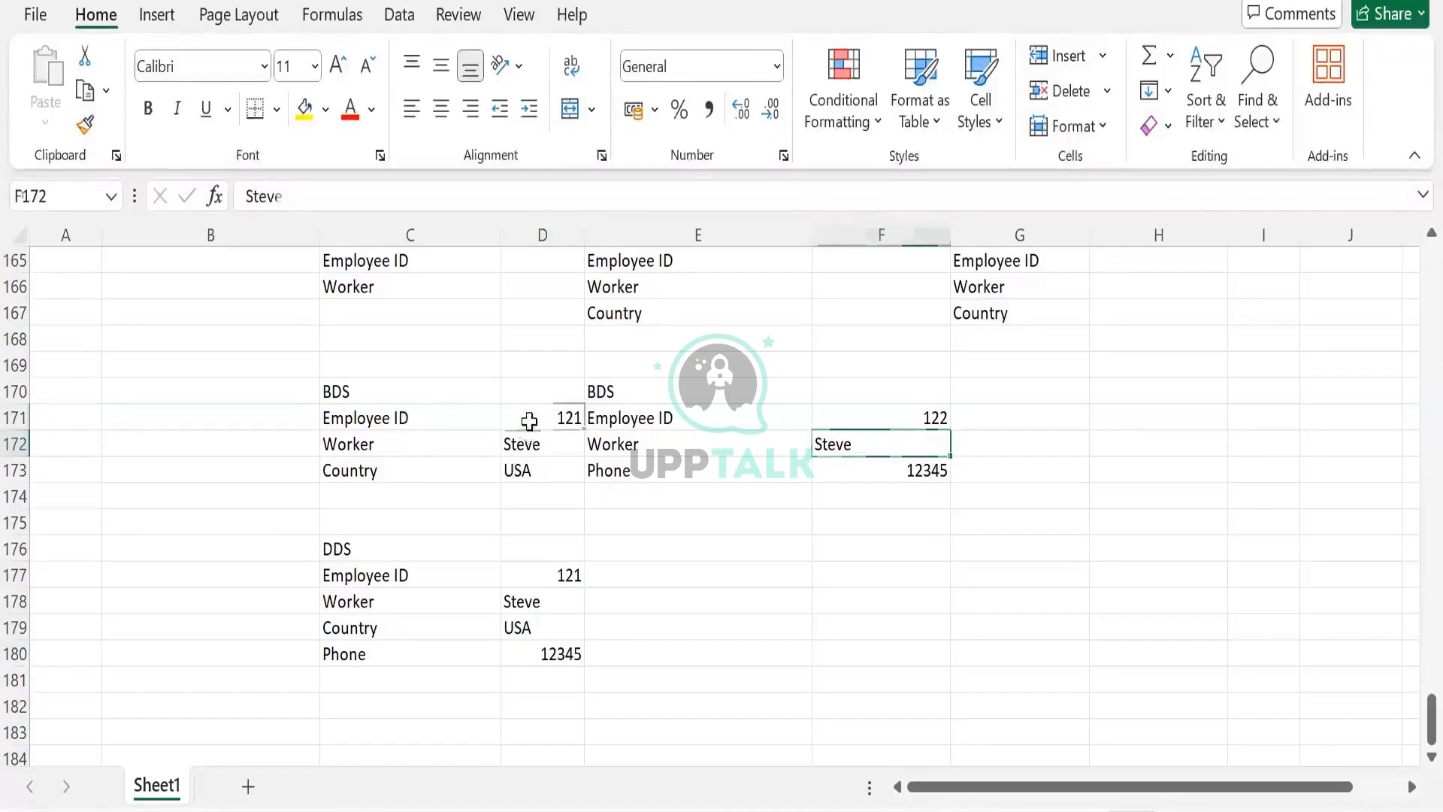
{"action": "left_click_drag", "start_coordinate": [529, 420], "coordinate": [534, 473]}
{"action": "left_click", "coordinate": [562, 414]}
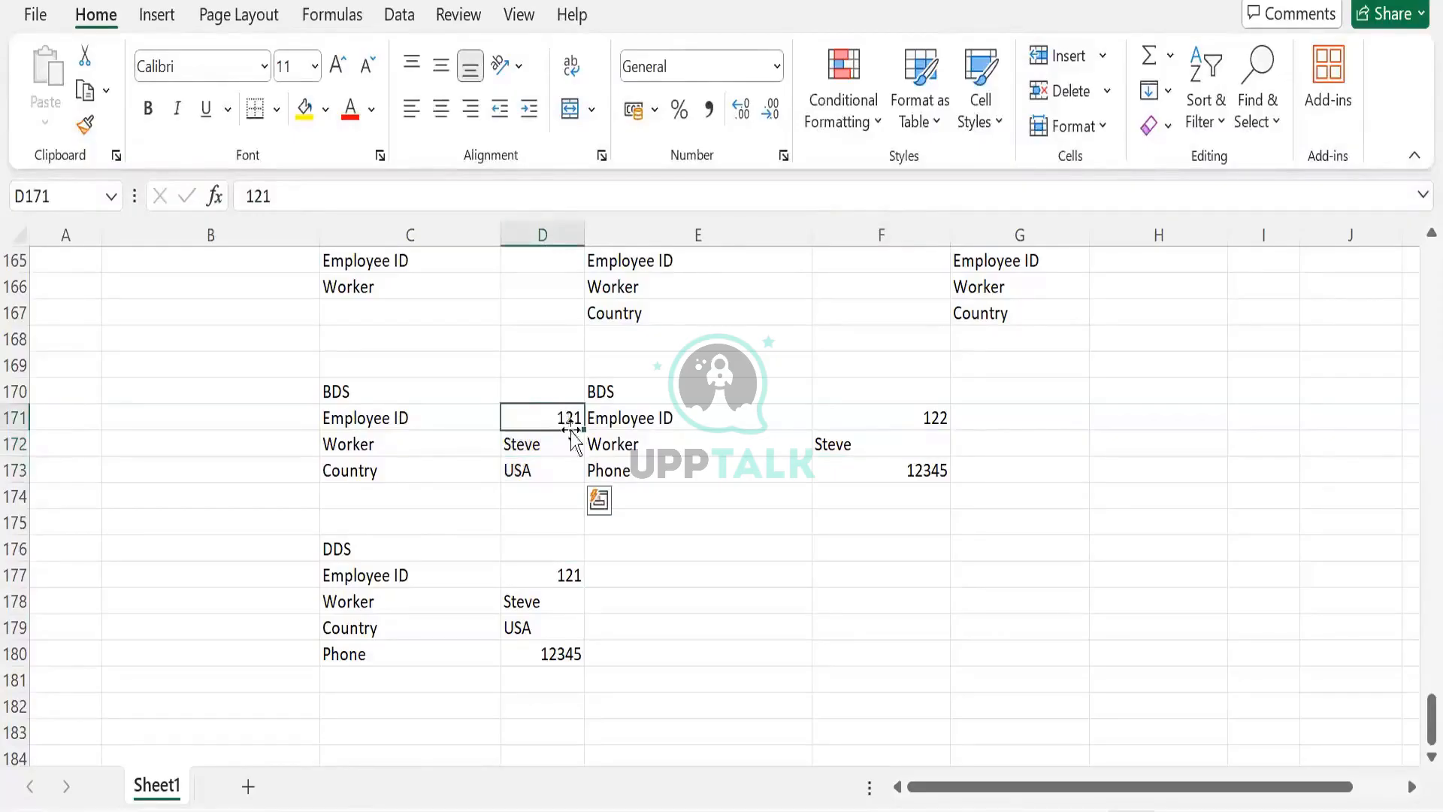
{"action": "left_click", "coordinate": [867, 413]}
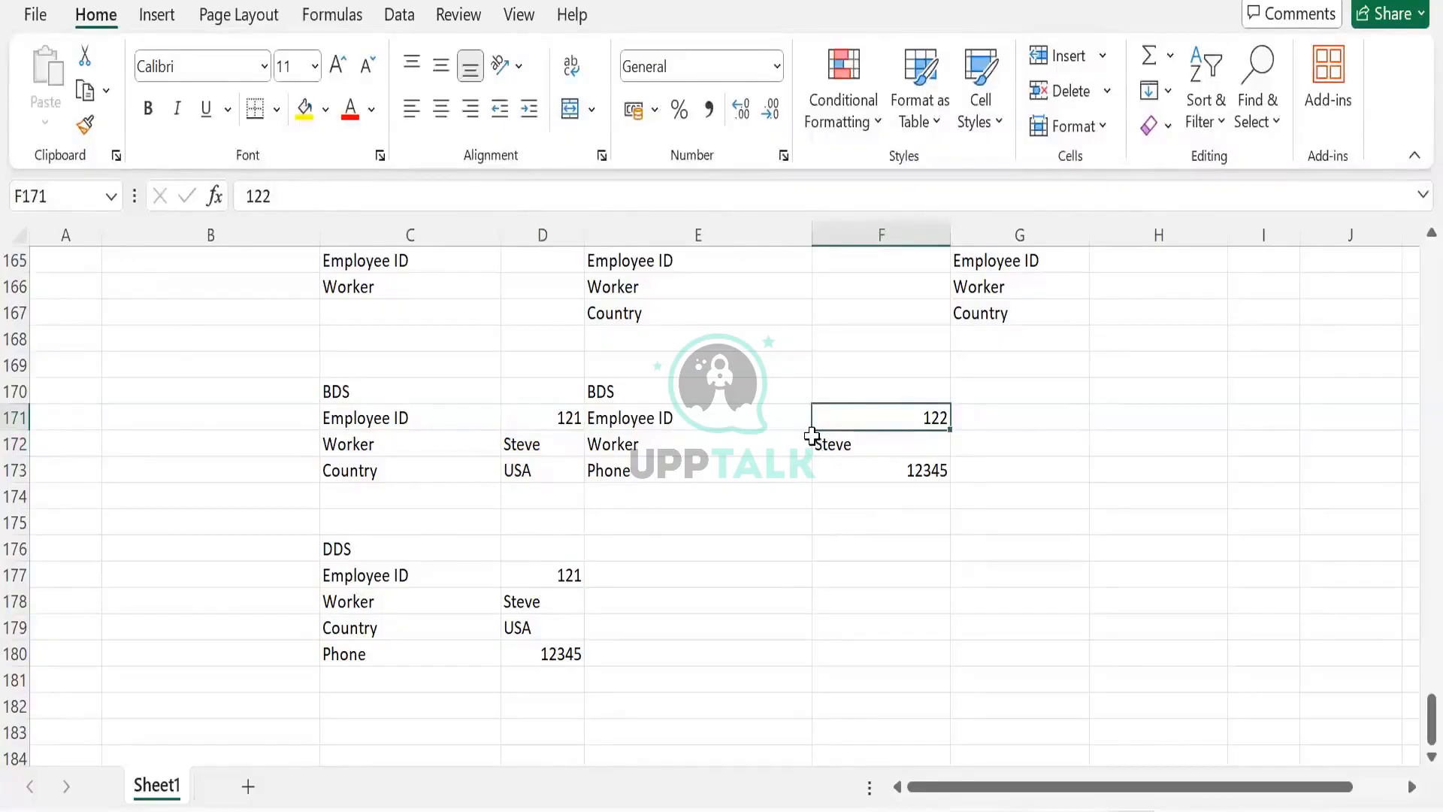
{"action": "type", "text": "121"}
{"action": "key", "text": "Tab"}
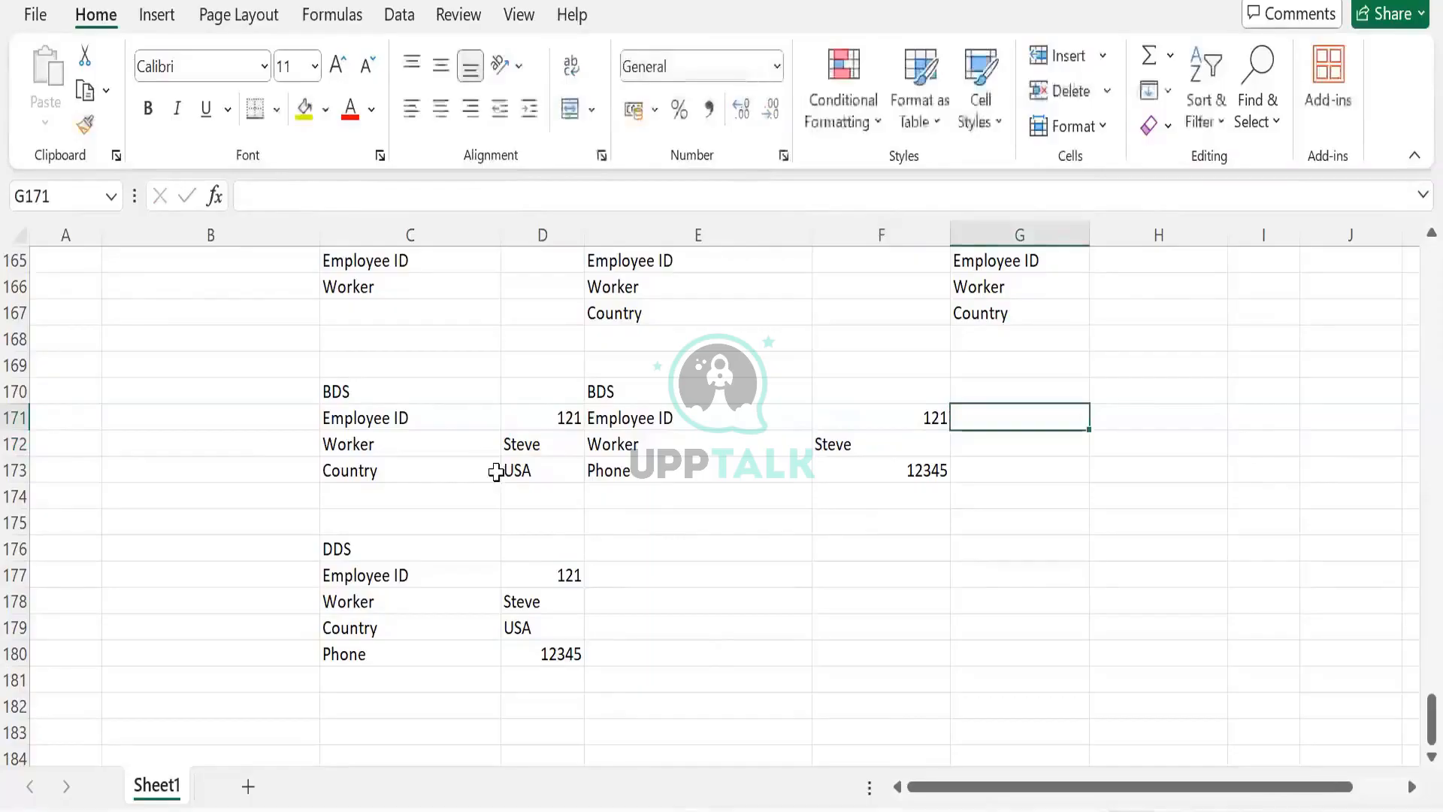
{"action": "left_click", "coordinate": [536, 416]}
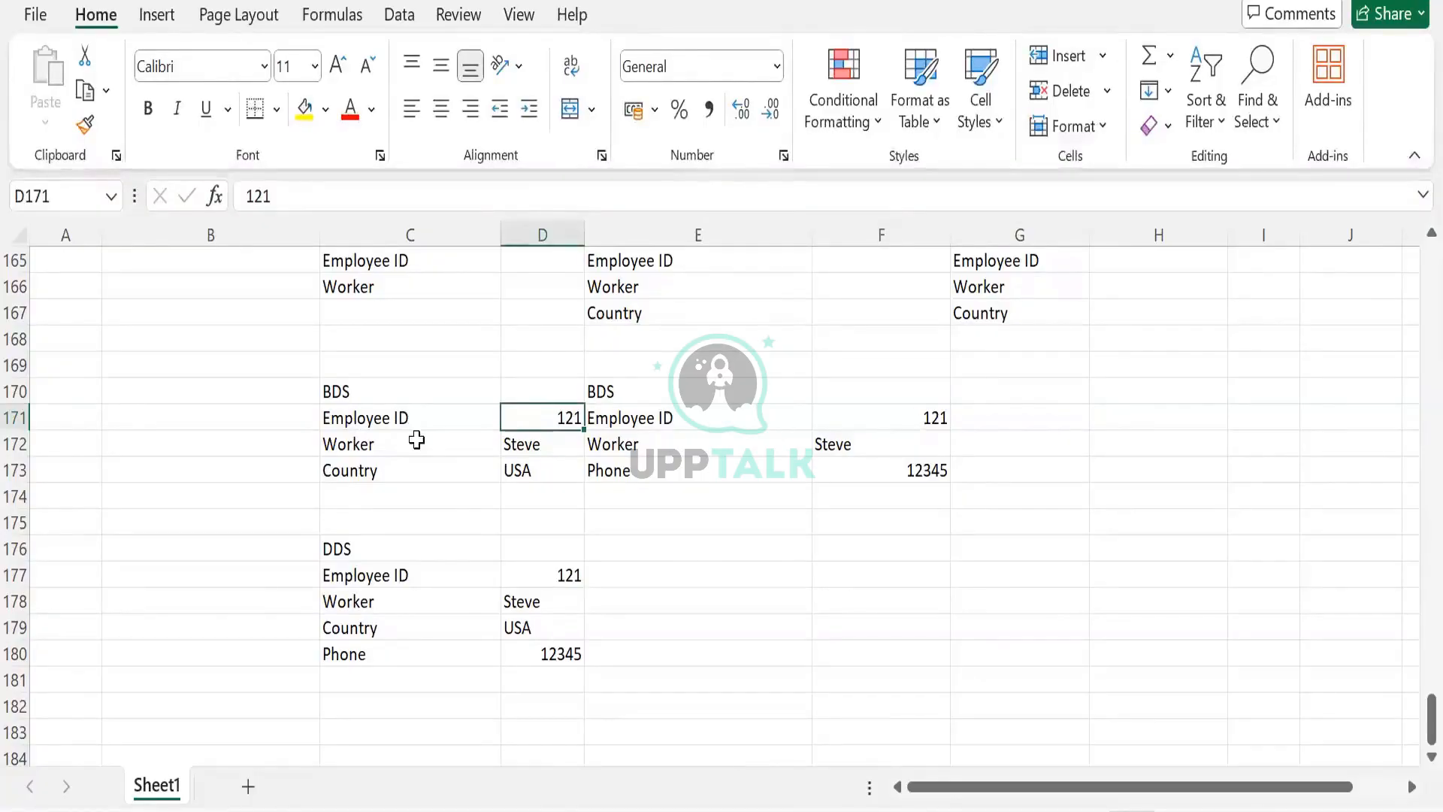
{"action": "left_click_drag", "start_coordinate": [400, 580], "coordinate": [388, 669]}
{"action": "left_click", "coordinate": [850, 412]}
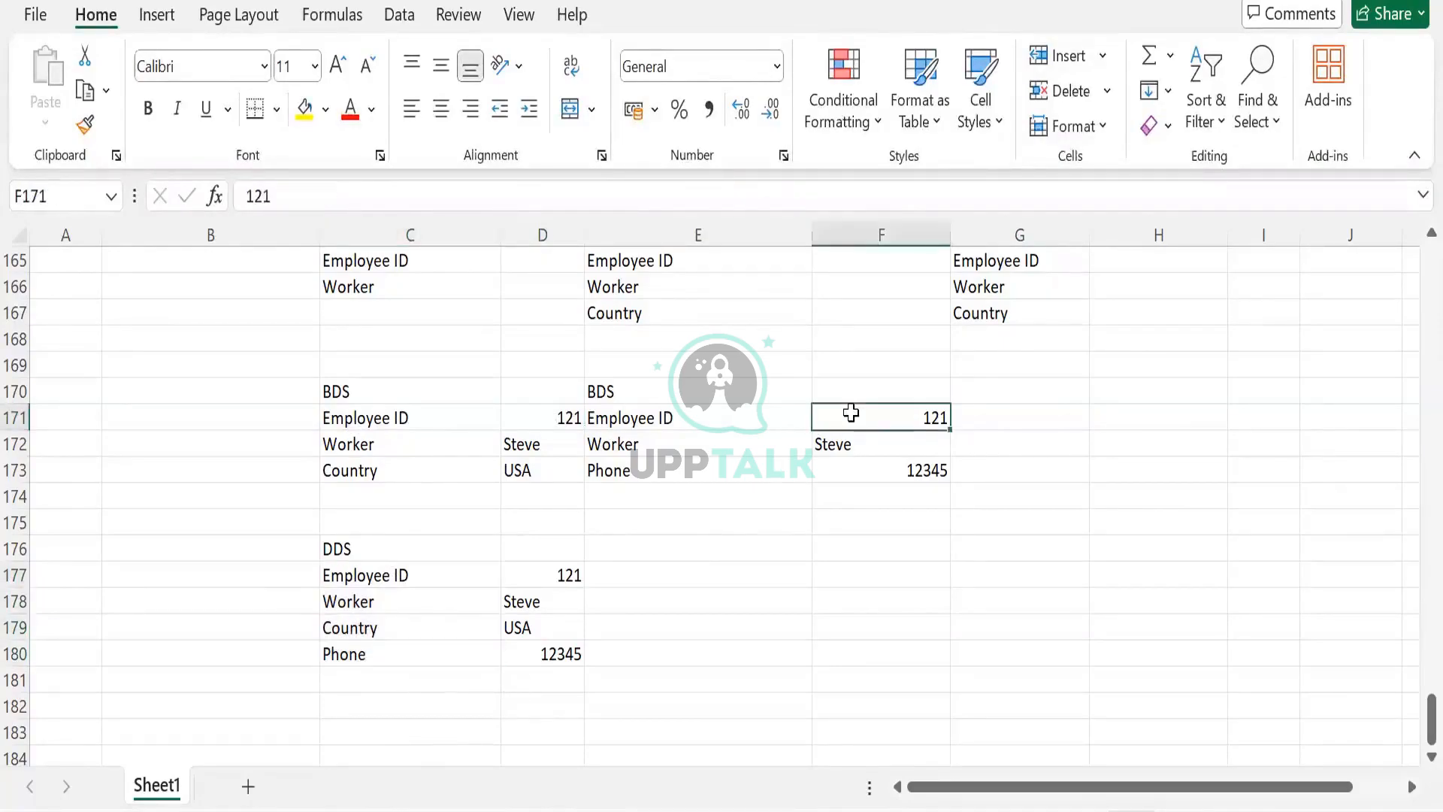
{"action": "type", "text": "122"}
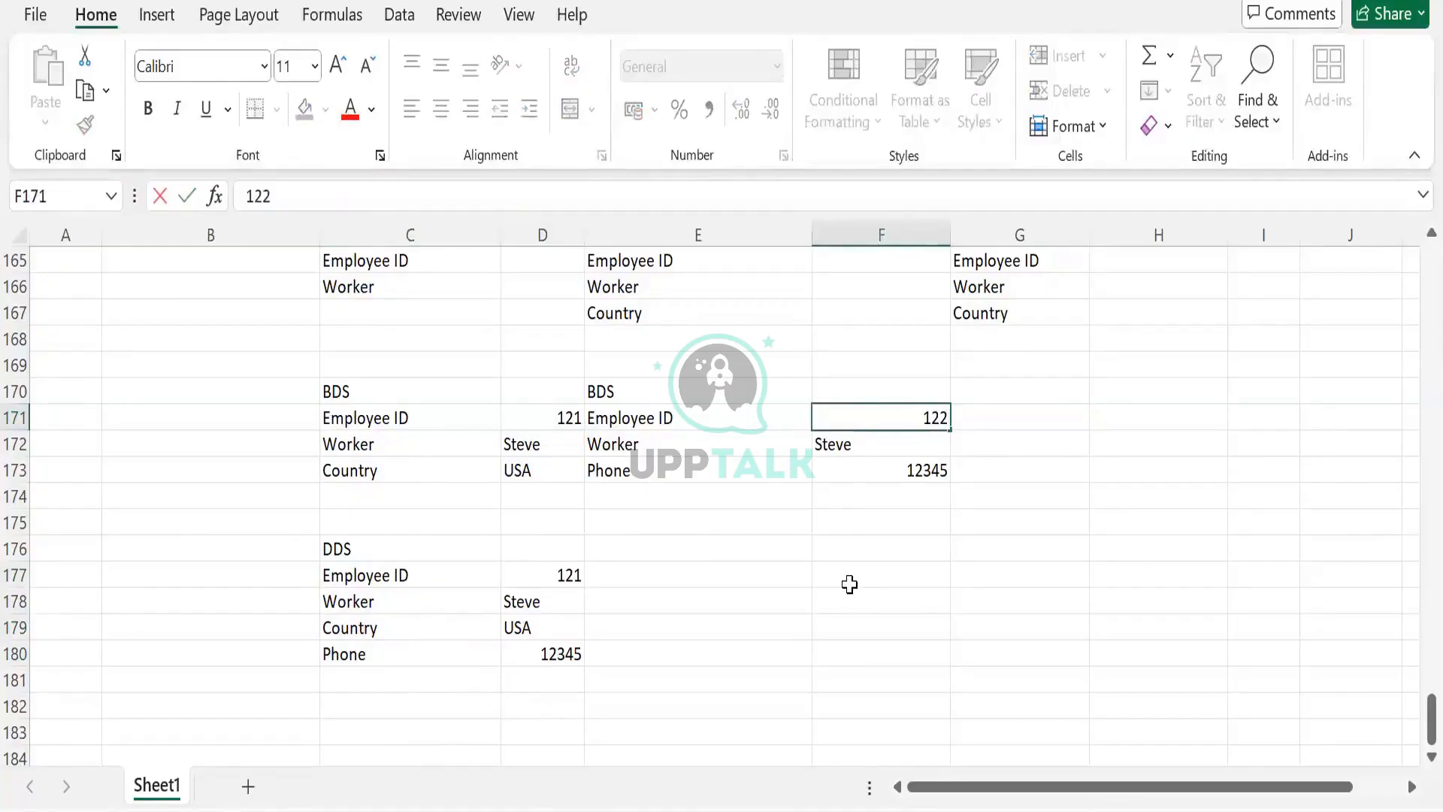
{"action": "key", "text": "Tab"}
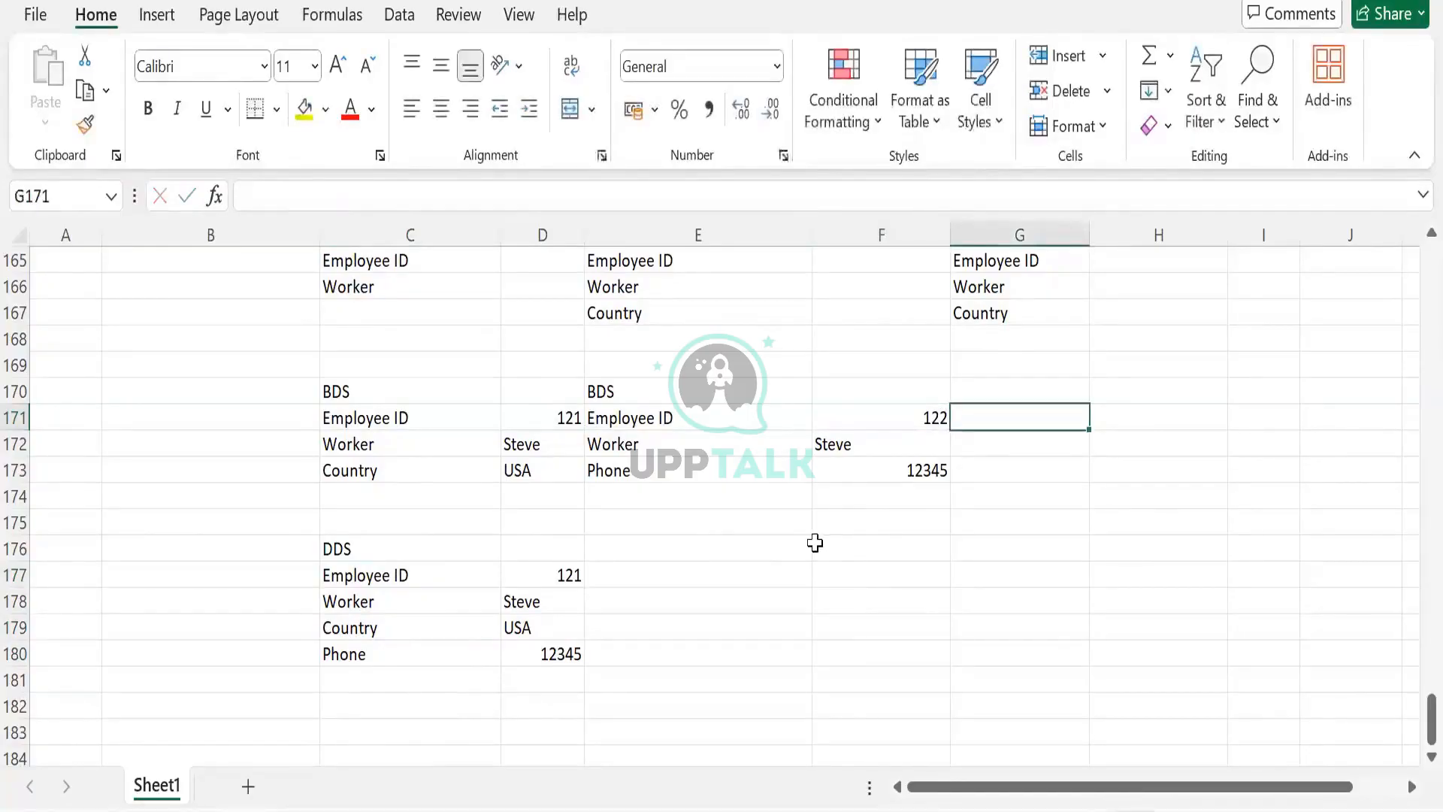
- Enter employee ID 121 in G171 as a third record next to the BDS block
{"action": "left_click", "coordinate": [540, 415]}
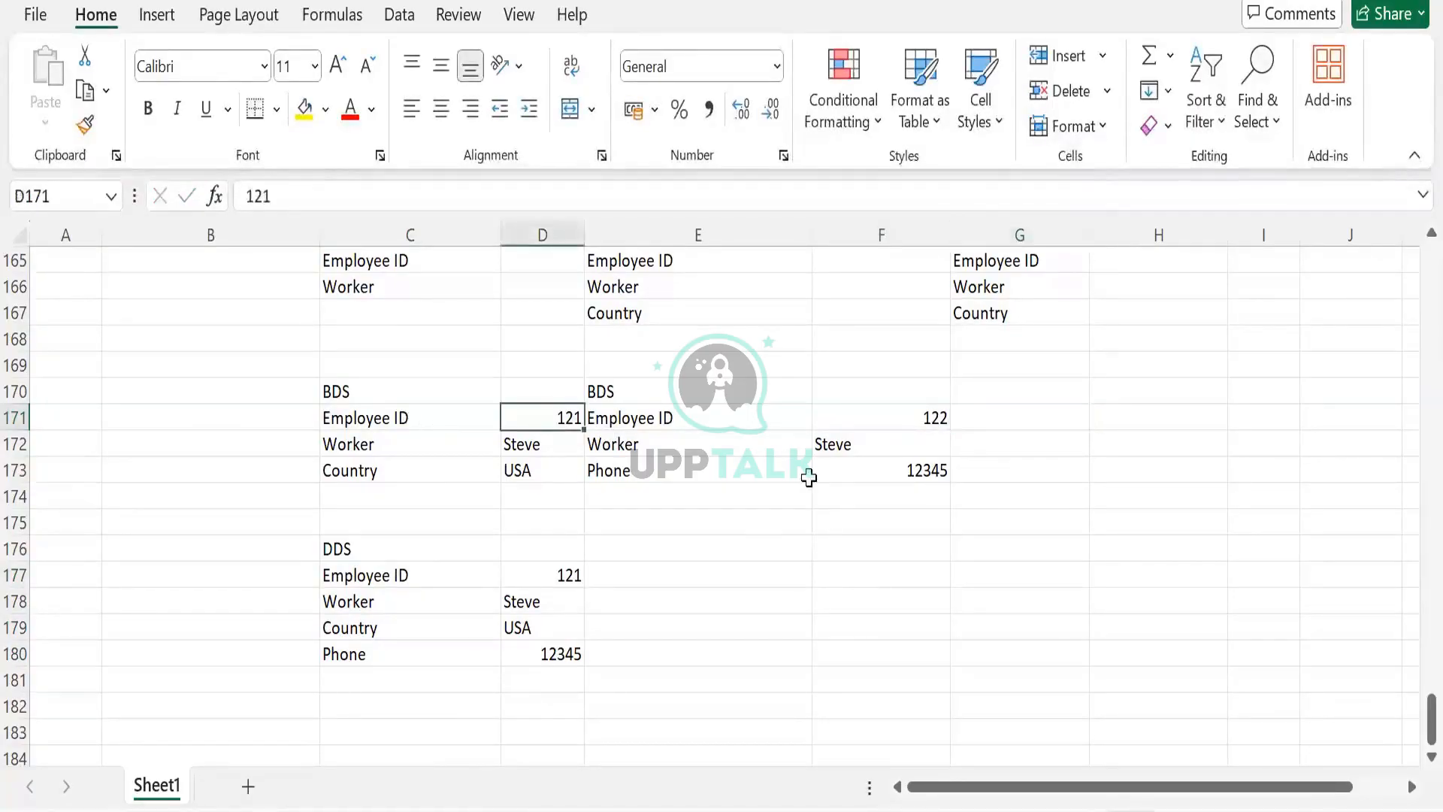
{"action": "left_click", "coordinate": [901, 417]}
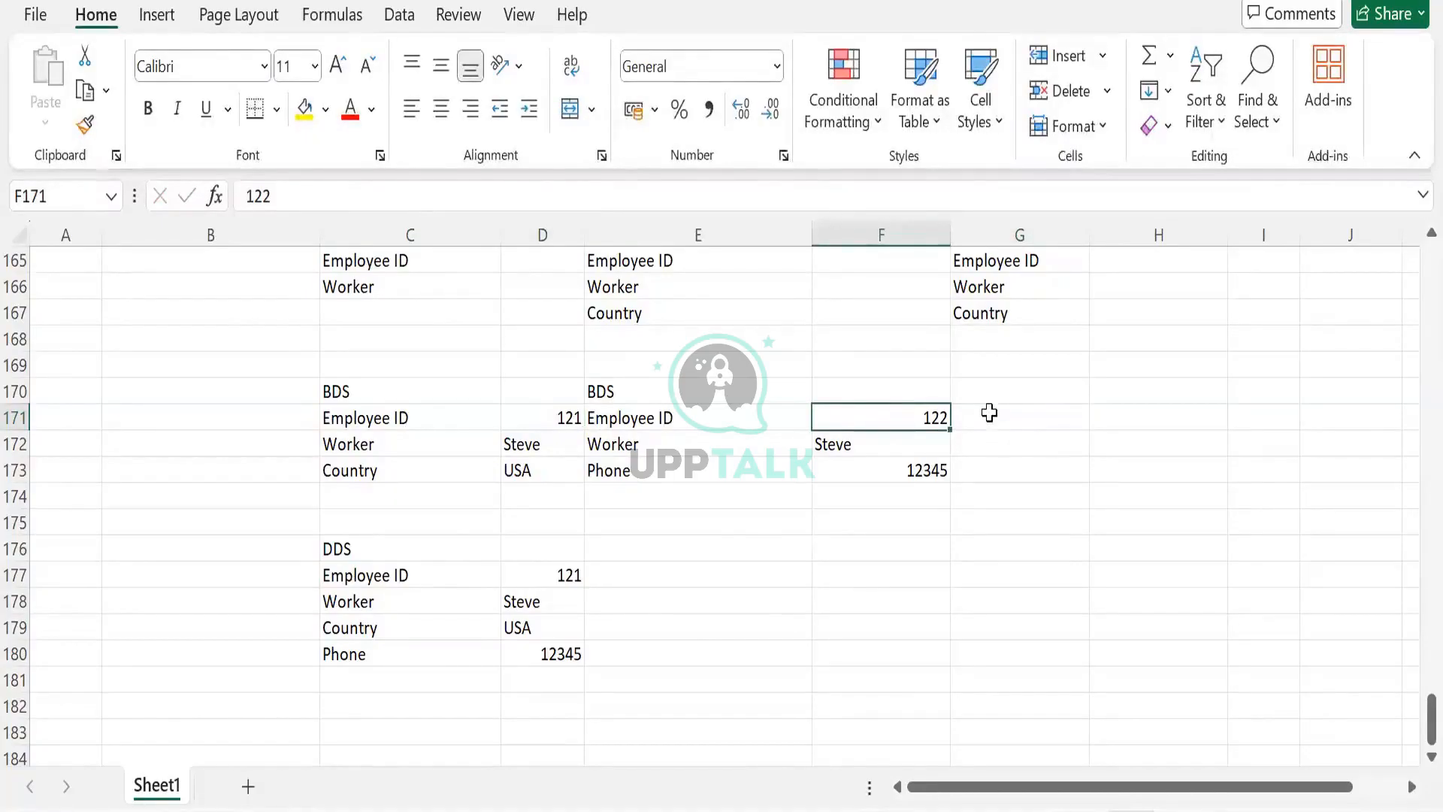
{"action": "key", "text": "Right"}
{"action": "type", "text": "121"}
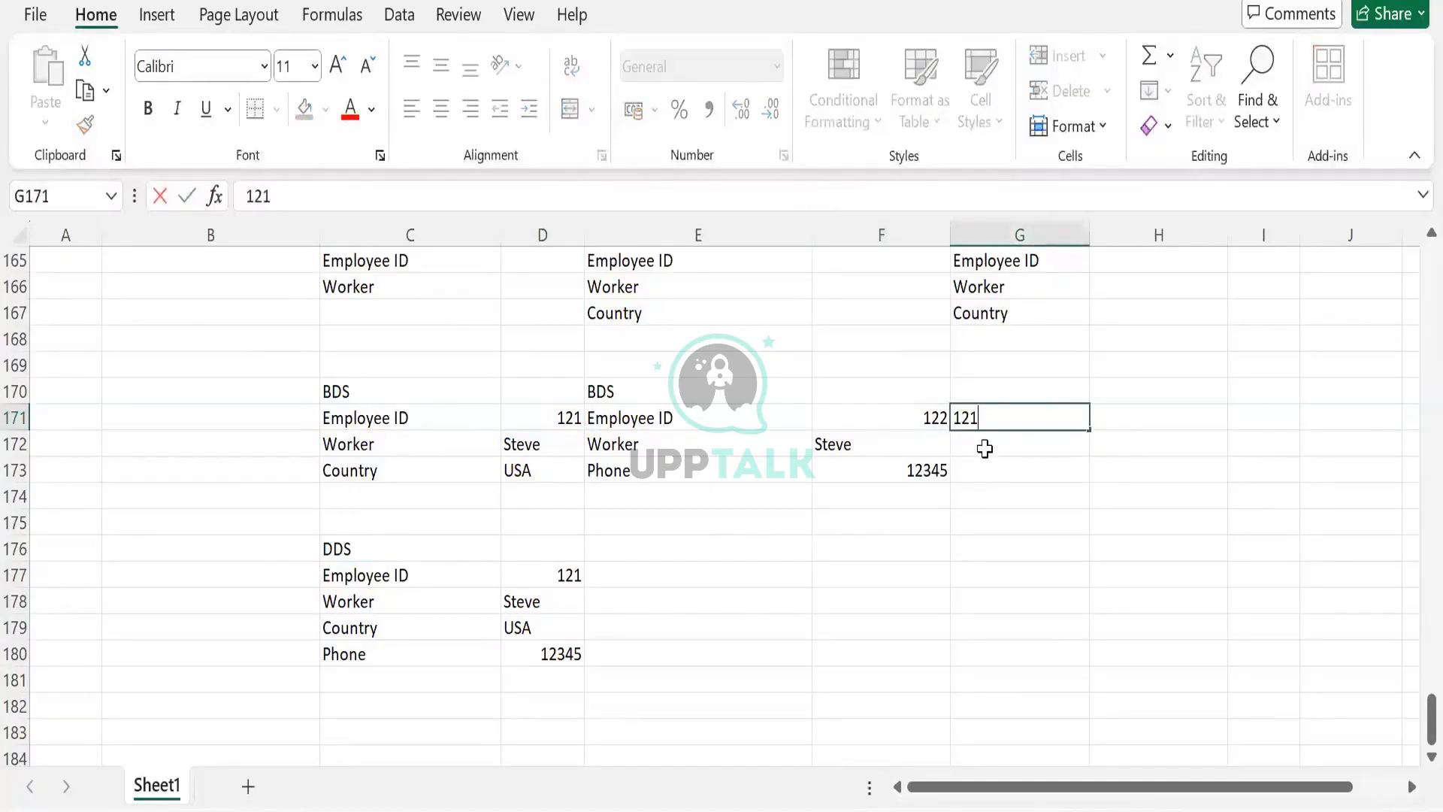
{"action": "left_click", "coordinate": [986, 450]}
- Set the worker in F172 to Logan and enter Steve as the worker in G172
{"action": "type", "text": "Logan"}
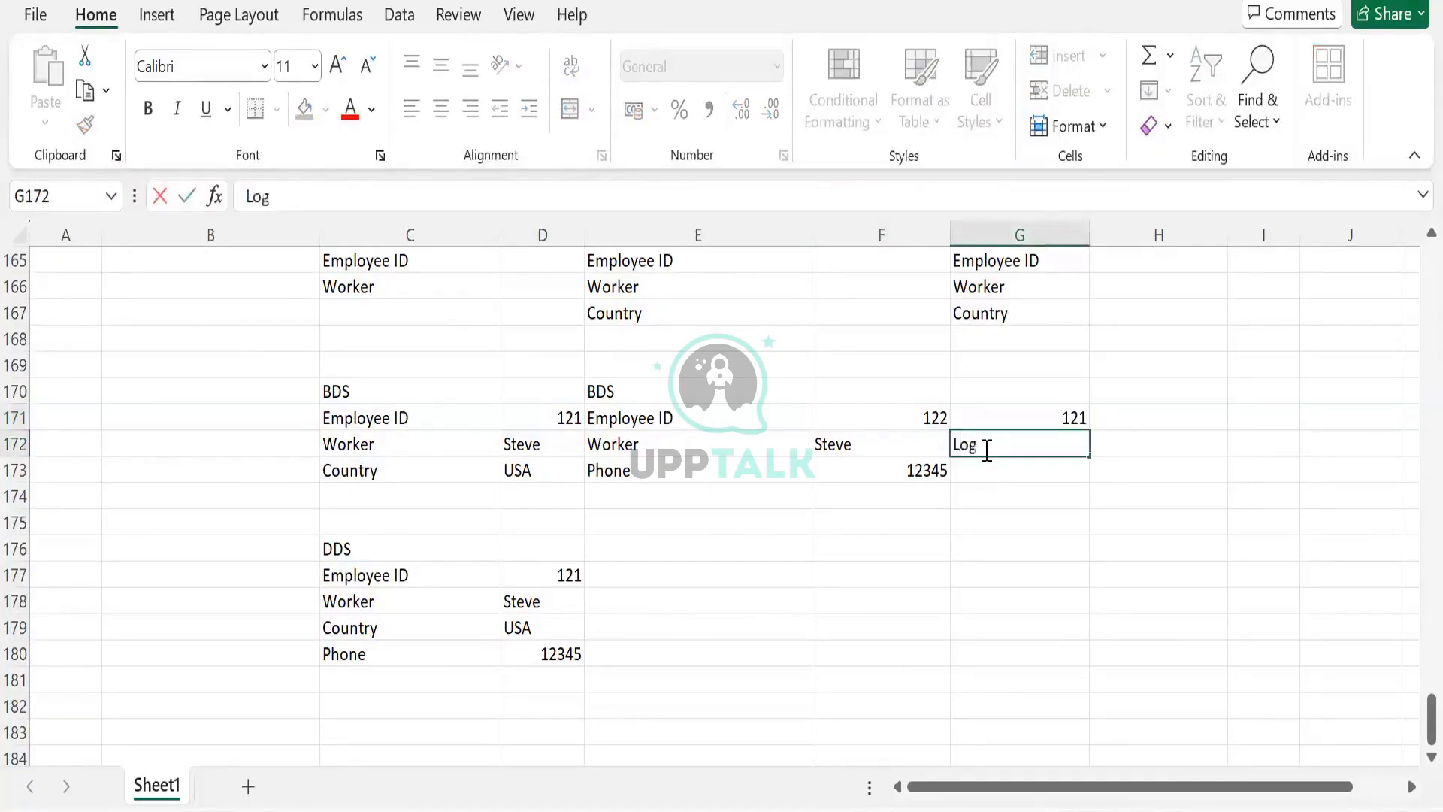
{"action": "key", "text": "BackSpace"}
{"action": "key", "text": "Left"}
{"action": "type", "text": "Logan"}
{"action": "key", "text": "Right"}
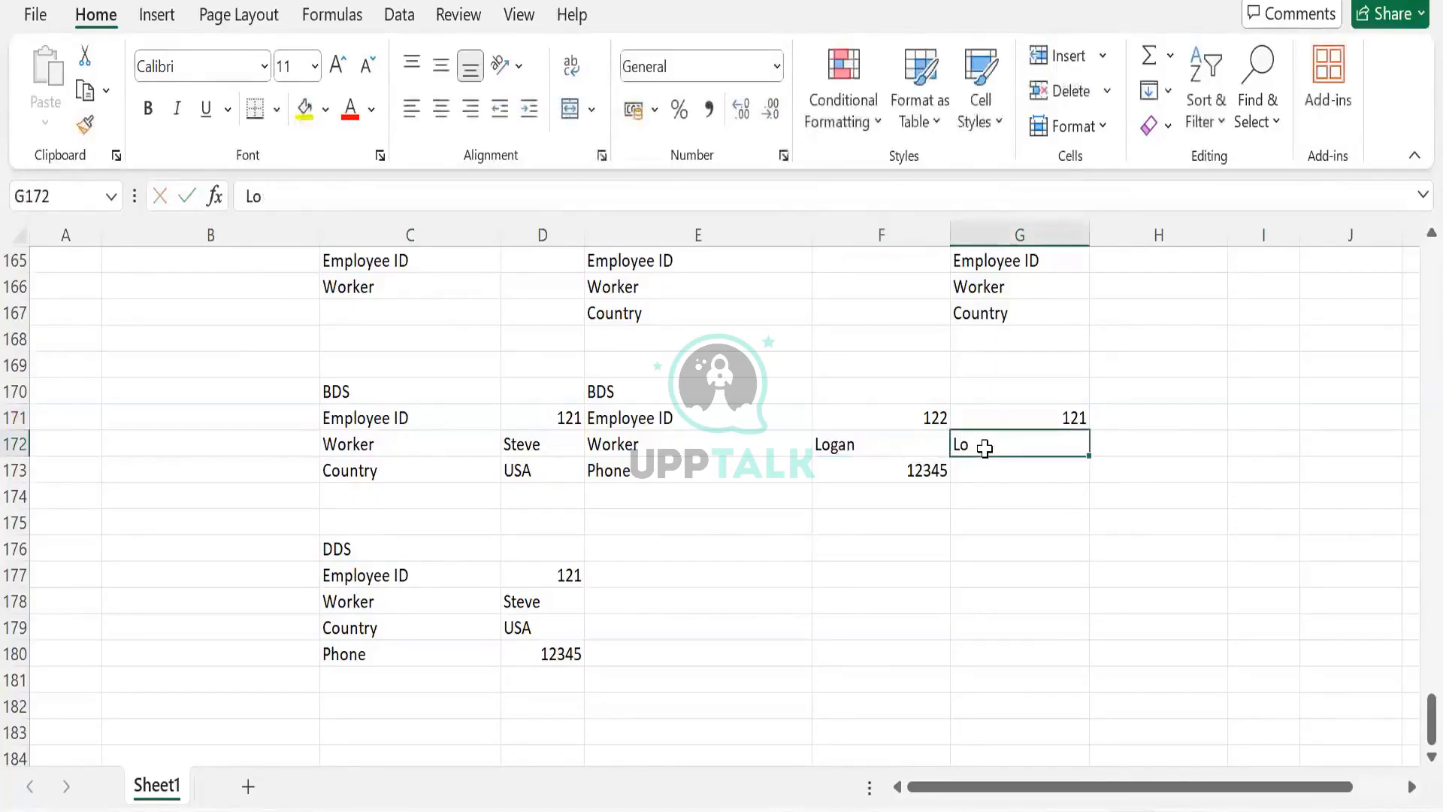
{"action": "type", "text": "Steg"}
{"action": "key", "text": "BackSpace"}
{"action": "type", "text": "ve"}
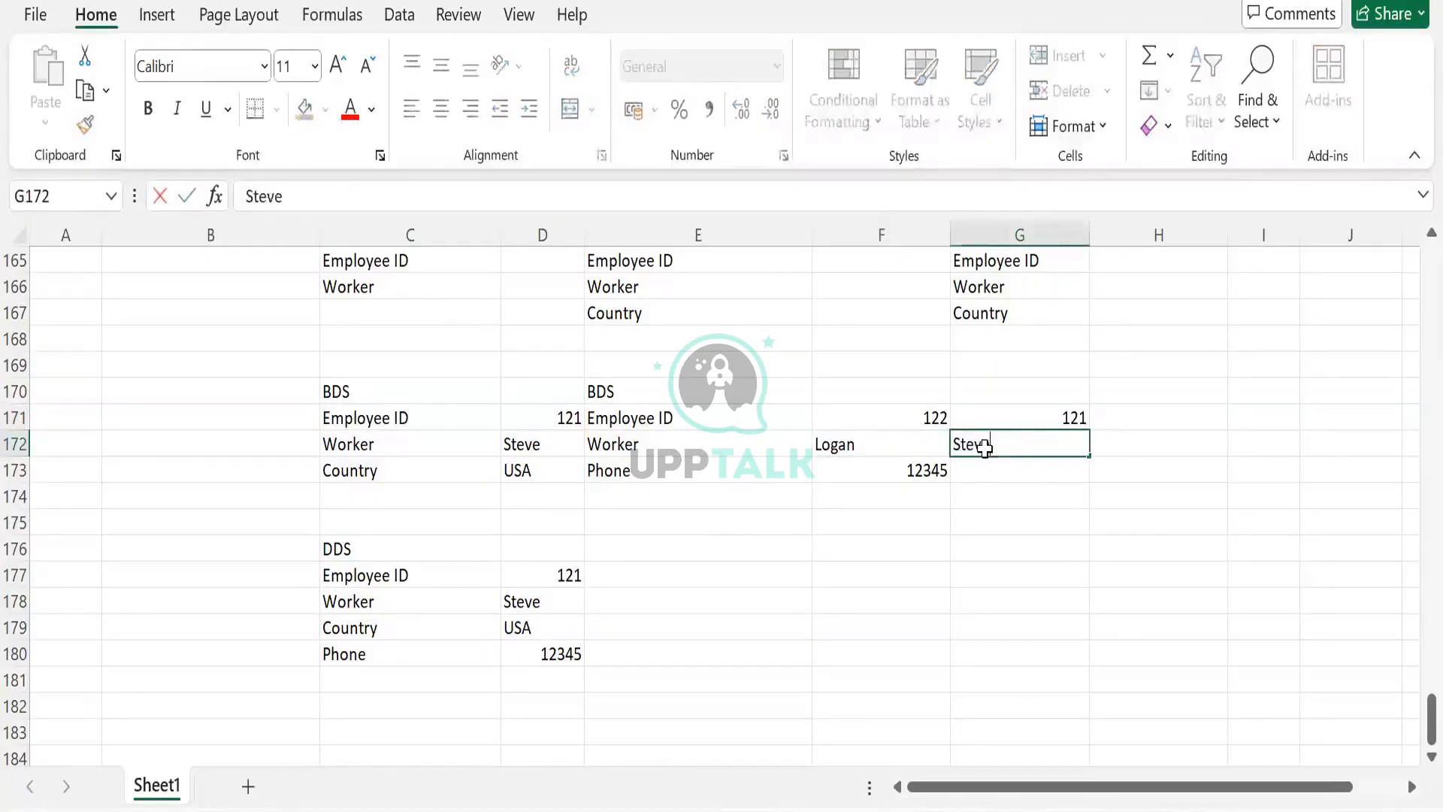
{"action": "key", "text": "Right"}
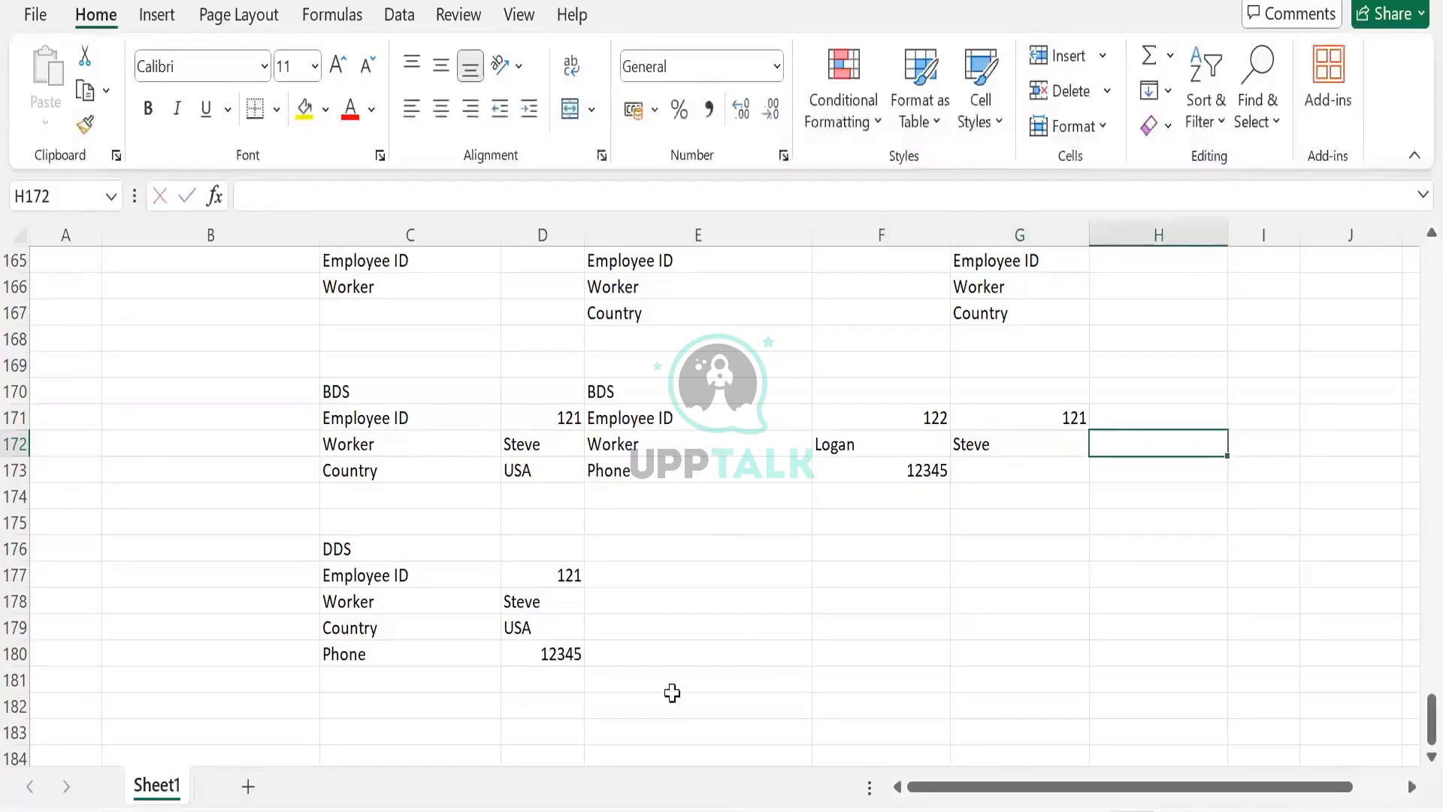
- Label the section with the text Join in B170, beside the BDS heading
{"action": "left_click", "coordinate": [374, 414]}
{"action": "left_click", "coordinate": [447, 487], "text": "shift"}
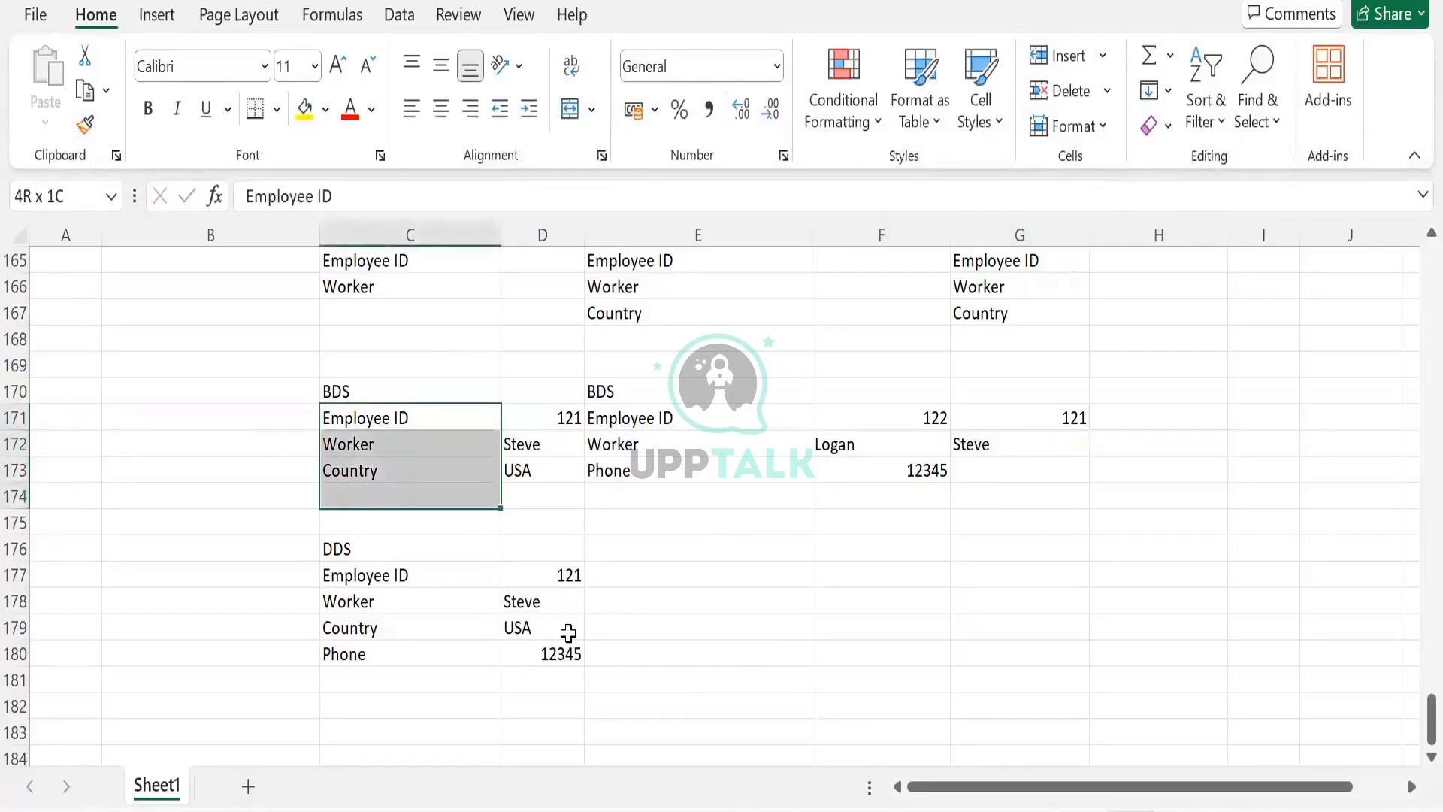
{"action": "key", "text": "shift+Up"}
{"action": "key", "text": "shift+Right"}
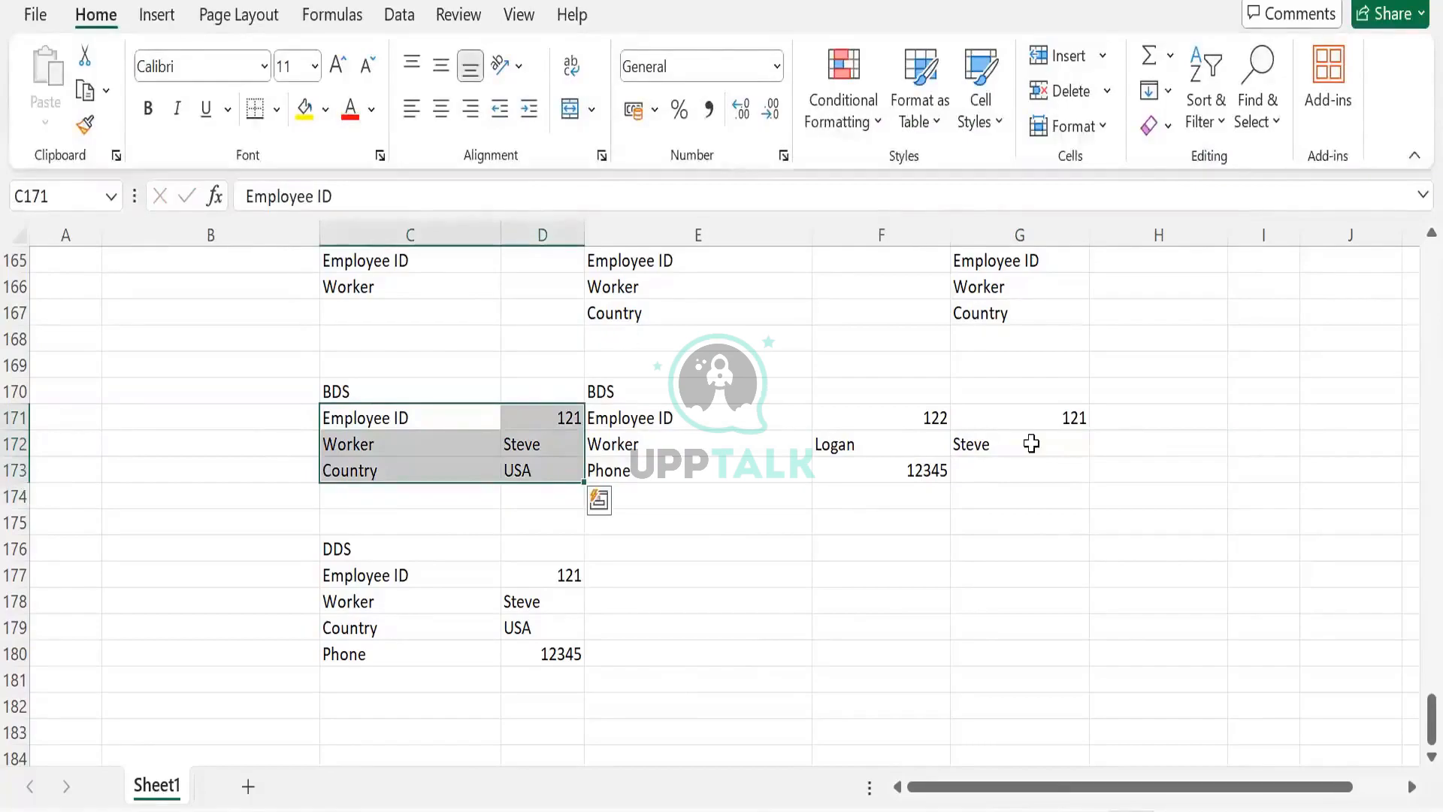
{"action": "left_click_drag", "start_coordinate": [1033, 425], "coordinate": [1043, 455]}
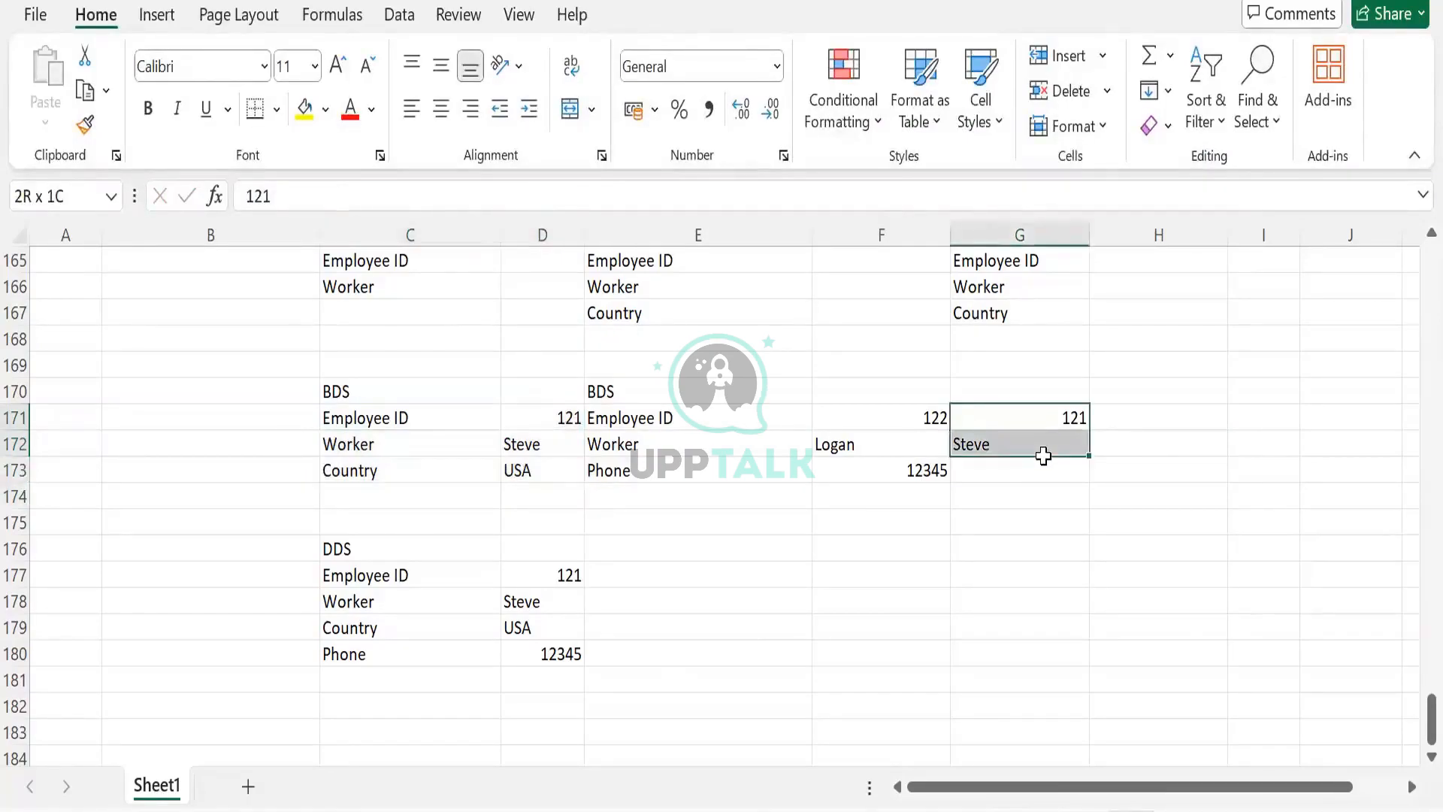
{"action": "left_click_drag", "start_coordinate": [908, 419], "coordinate": [916, 480]}
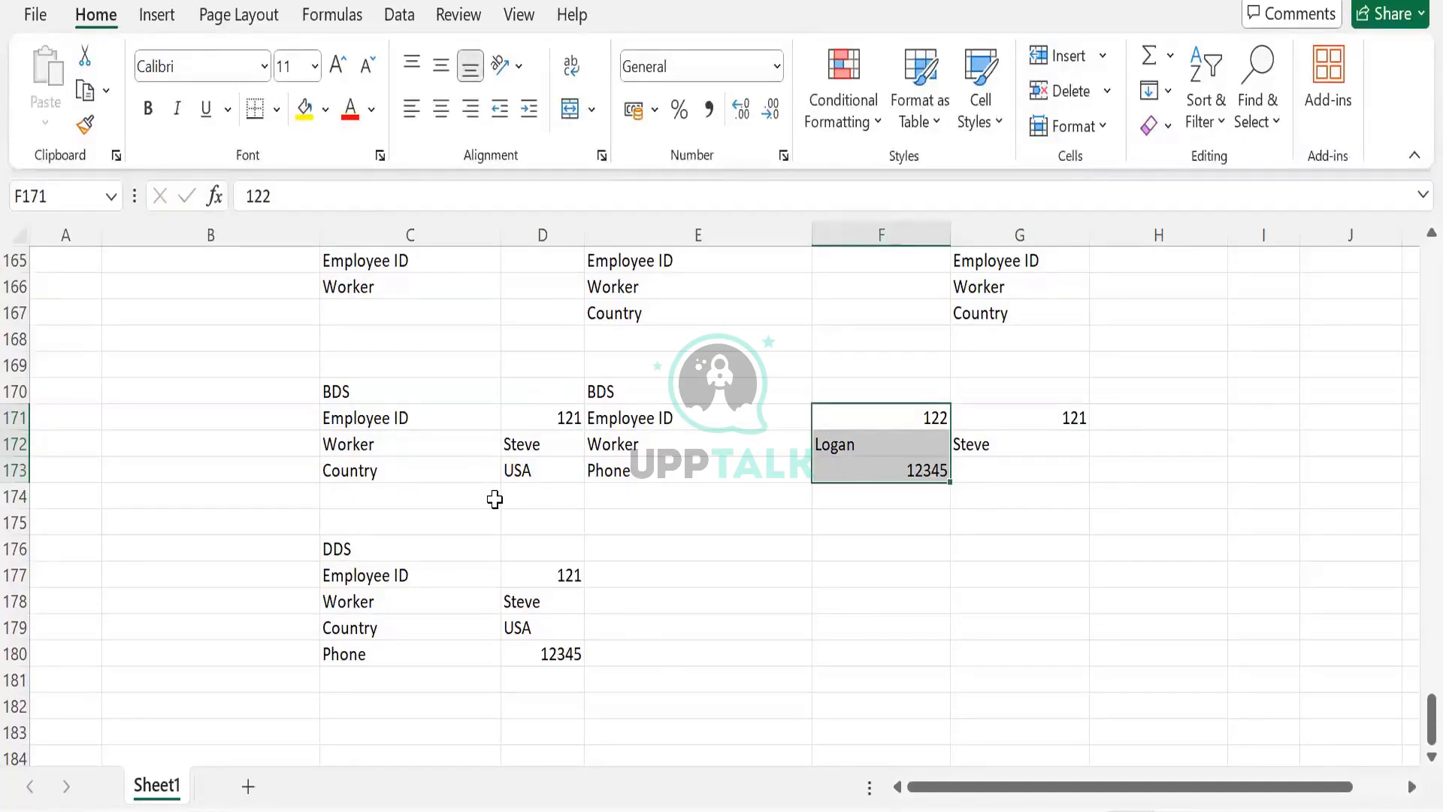
{"action": "left_click", "coordinate": [169, 383]}
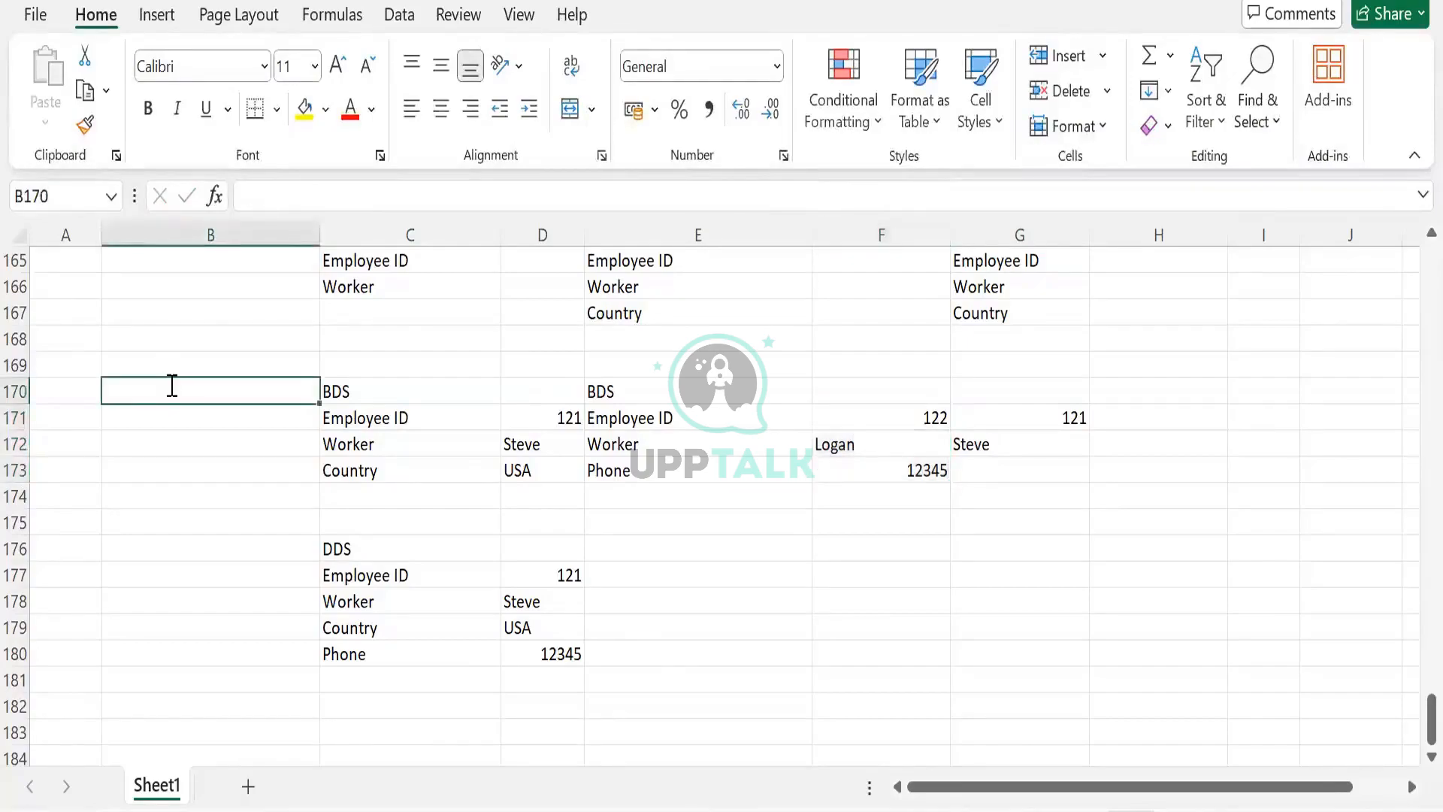
{"action": "type", "text": "Join"}
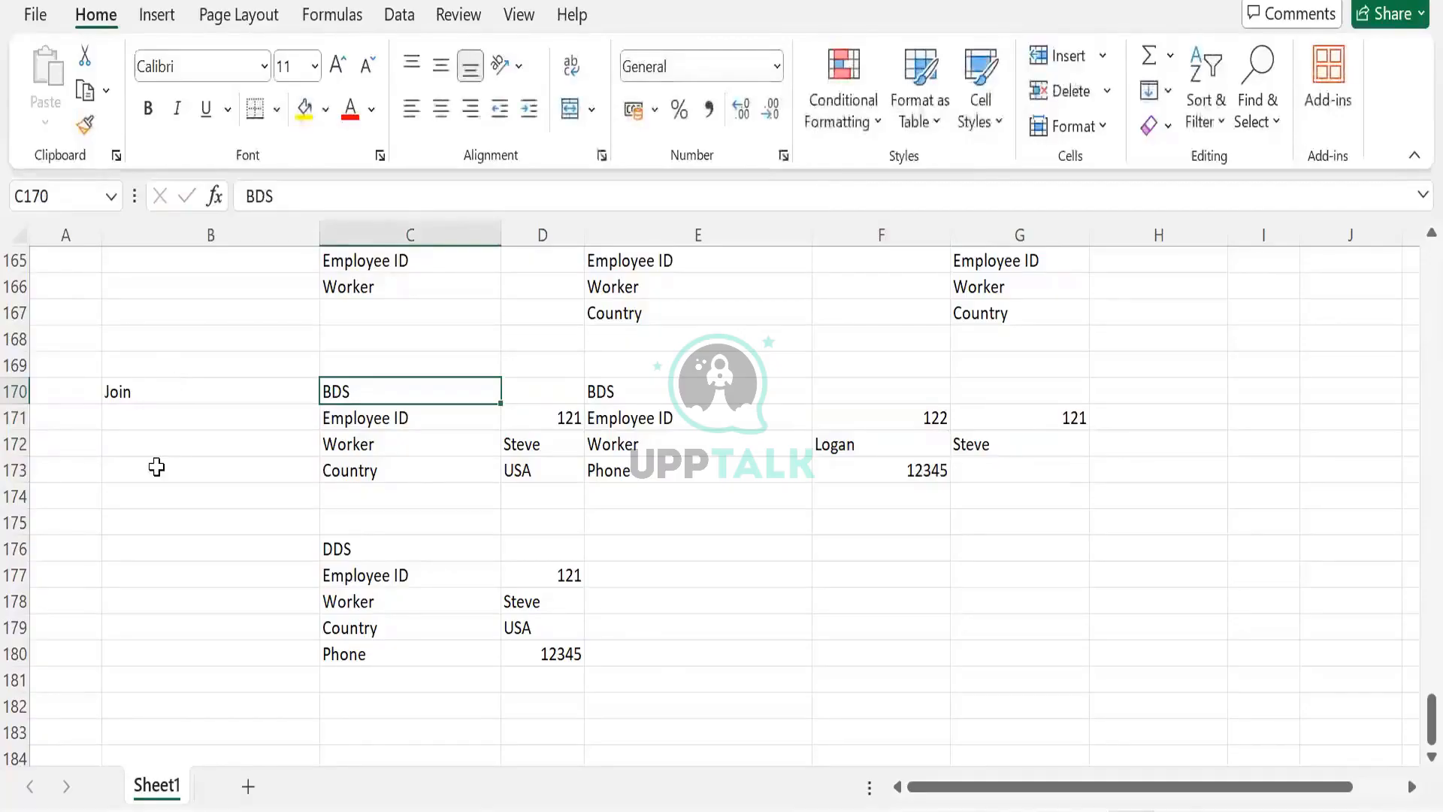
- Enter phone numbers 6789 in F173 and 1234 in G173
{"action": "left_click_drag", "start_coordinate": [180, 391], "coordinate": [1011, 659]}
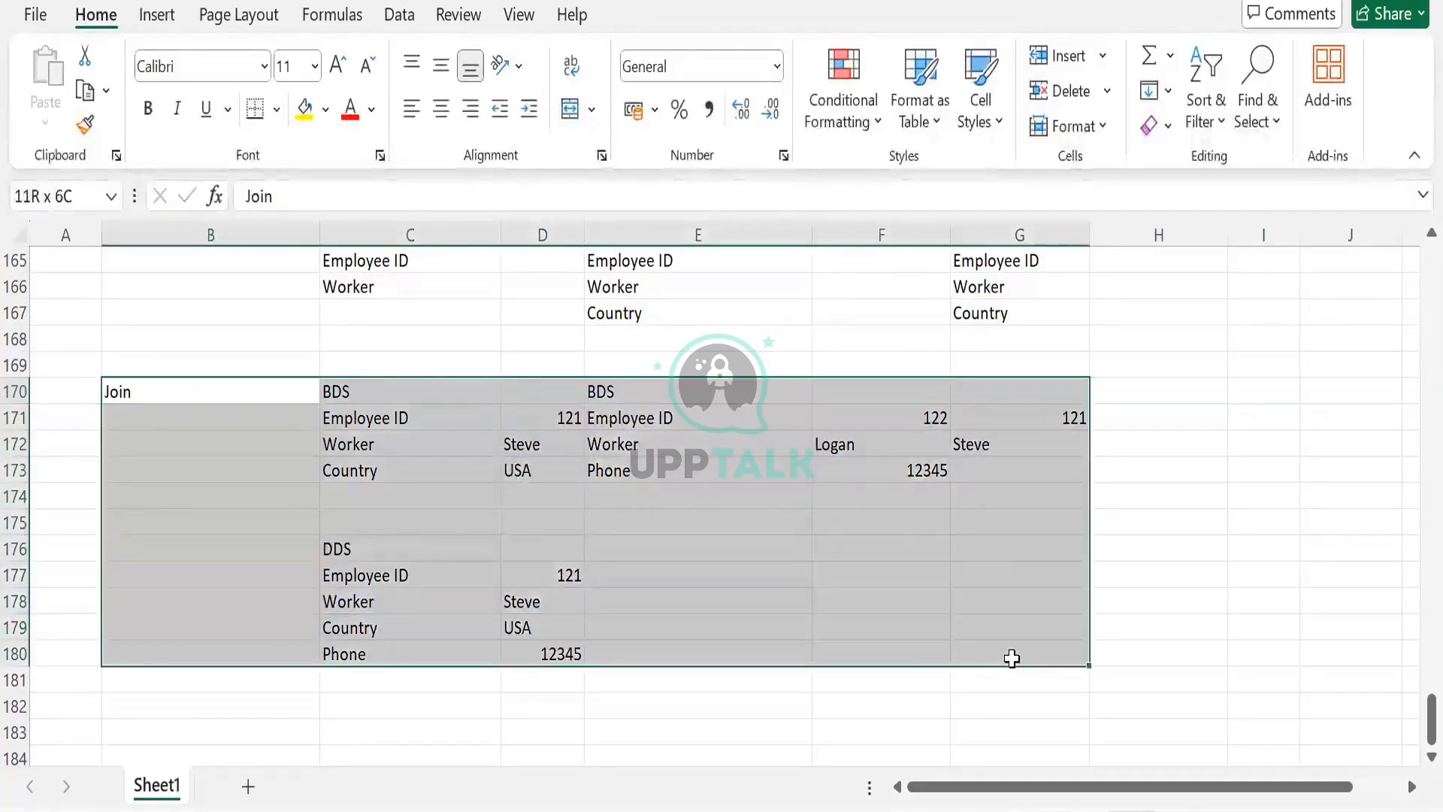
{"action": "left_click", "coordinate": [967, 466]}
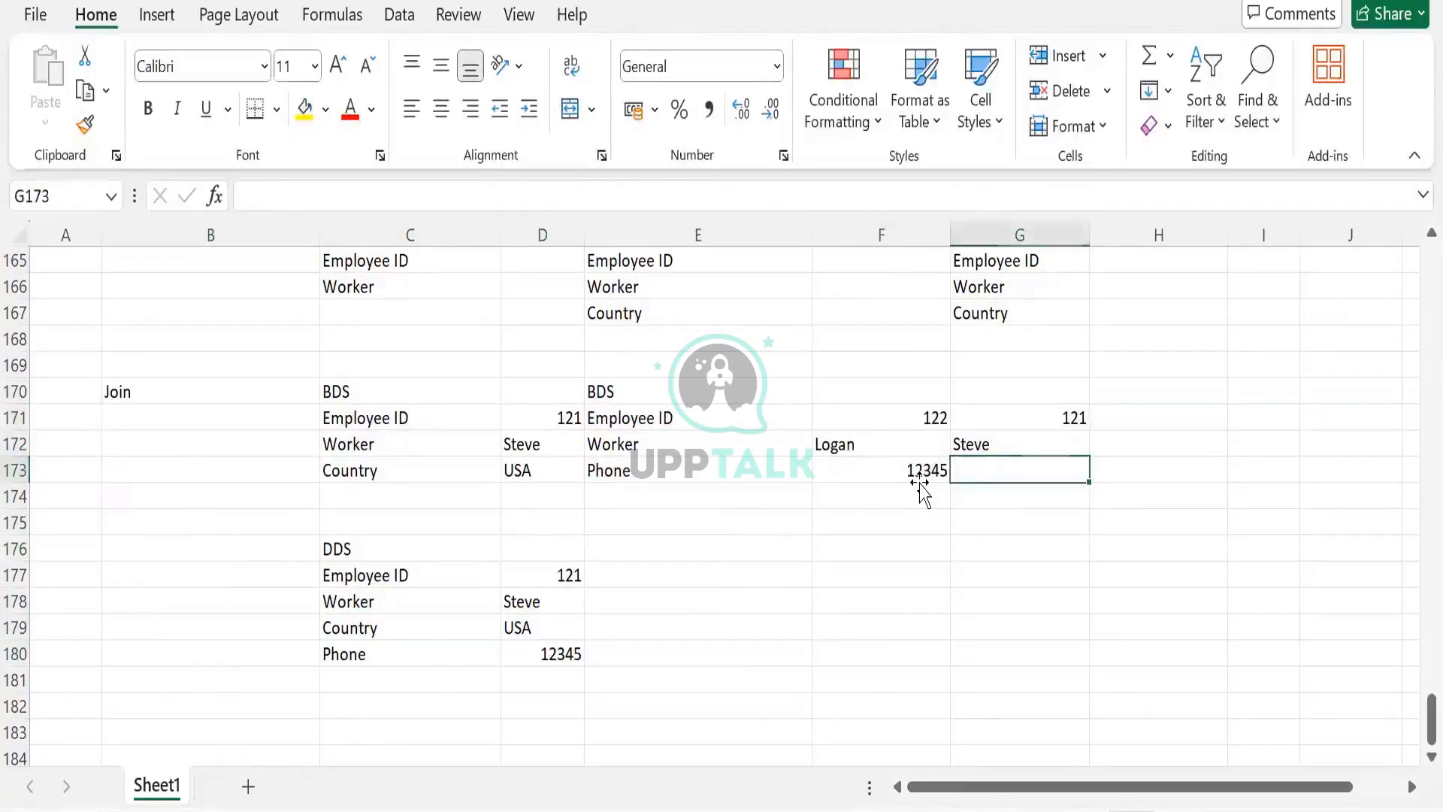
{"action": "left_click", "coordinate": [918, 481]}
{"action": "type", "text": "6789"}
{"action": "key", "text": "Tab"}
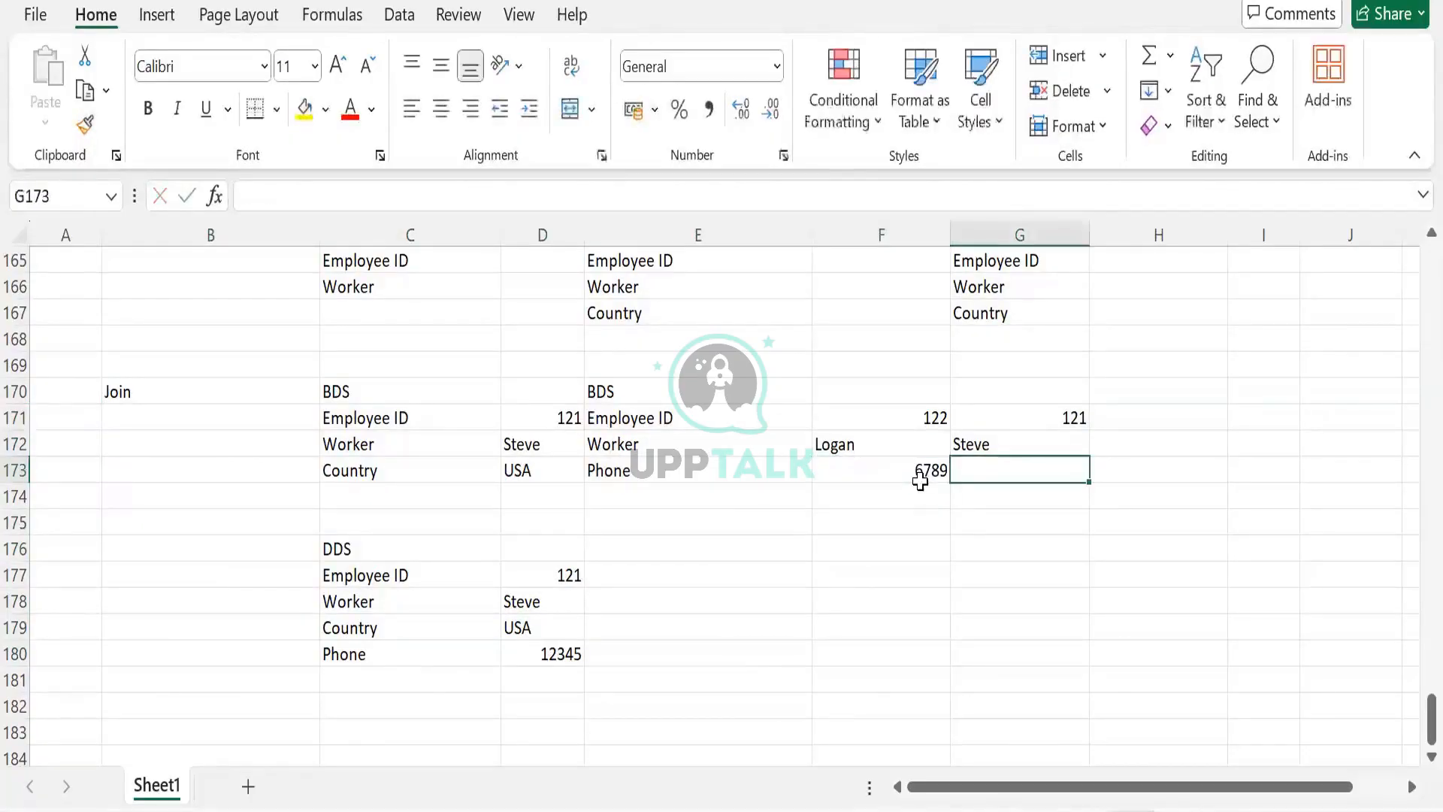
{"action": "type", "text": "1234"}
{"action": "key", "text": "Tab"}
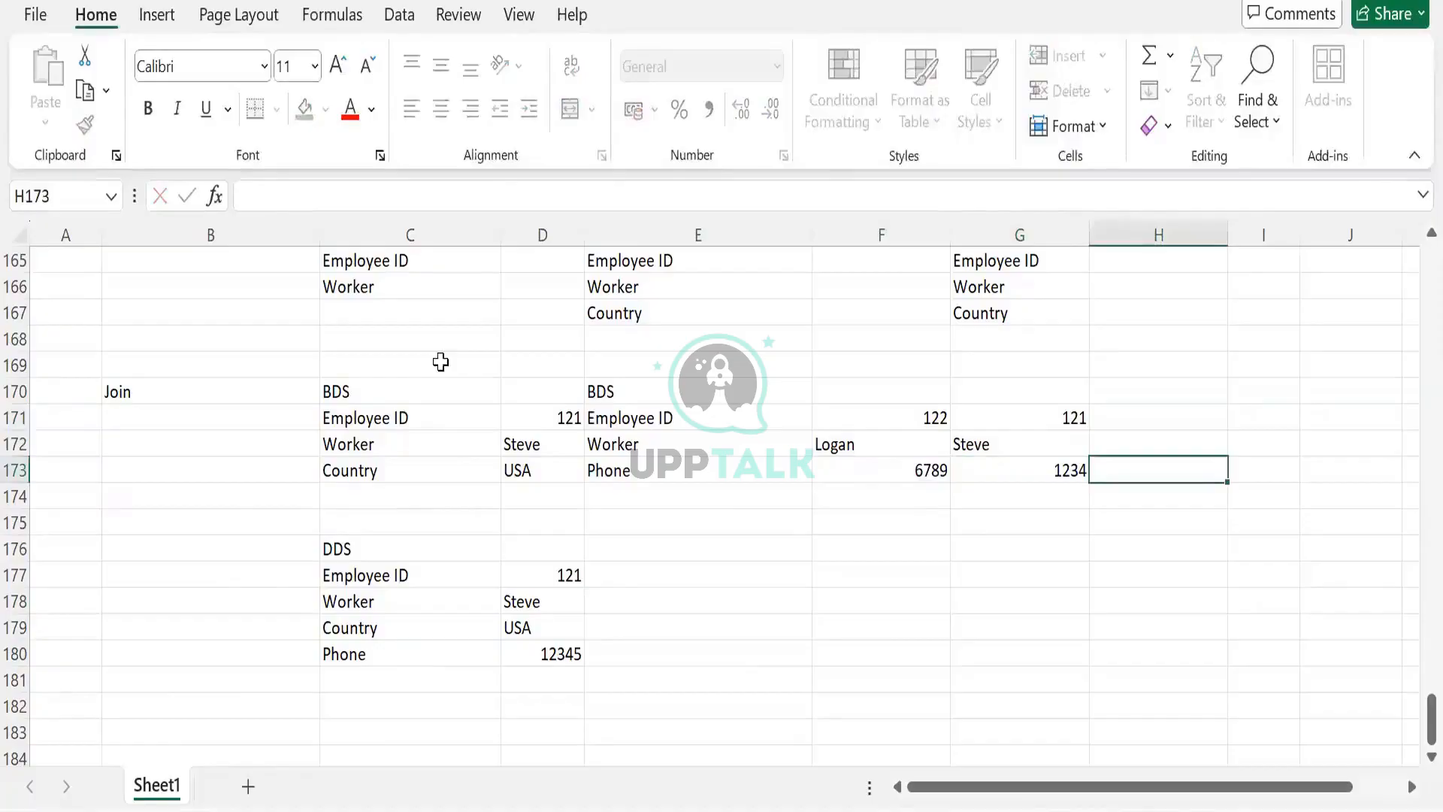
- Extend the label in B170 so it reads Join _Left
{"action": "left_click", "coordinate": [192, 397]}
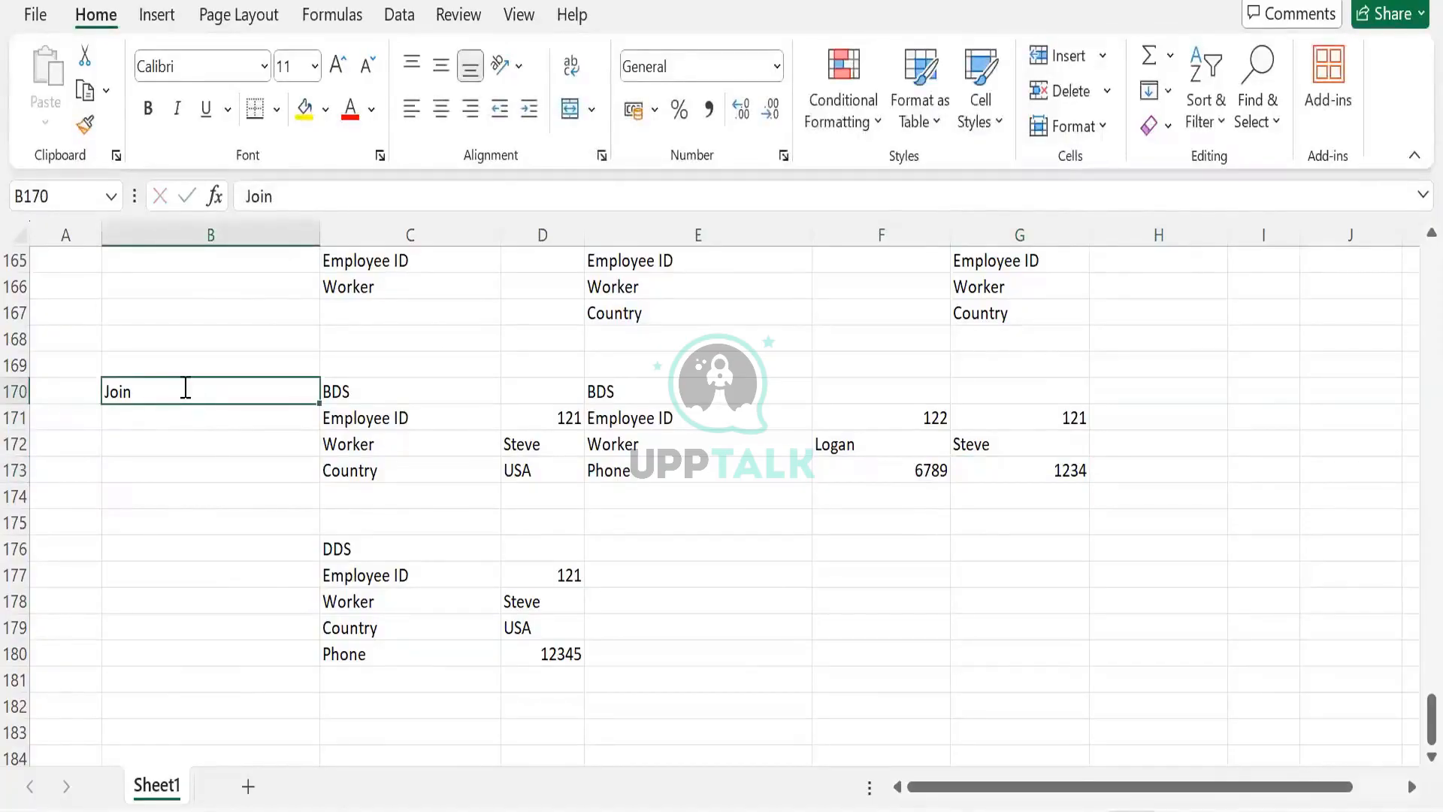
{"action": "double_click", "coordinate": [186, 388]}
{"action": "type", "text": "_L"}
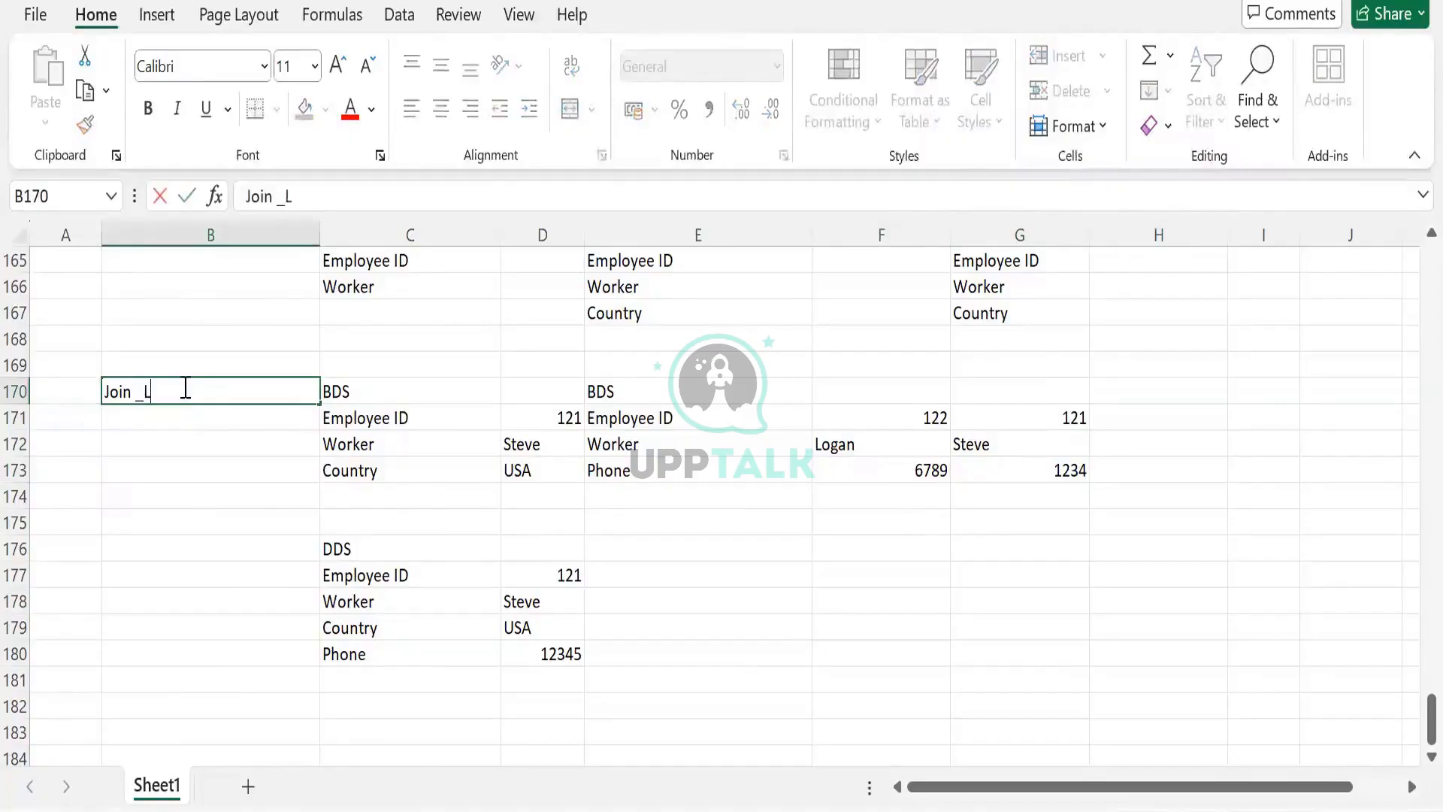
{"action": "type", "text": "eft"}
{"action": "key", "text": "Tab"}
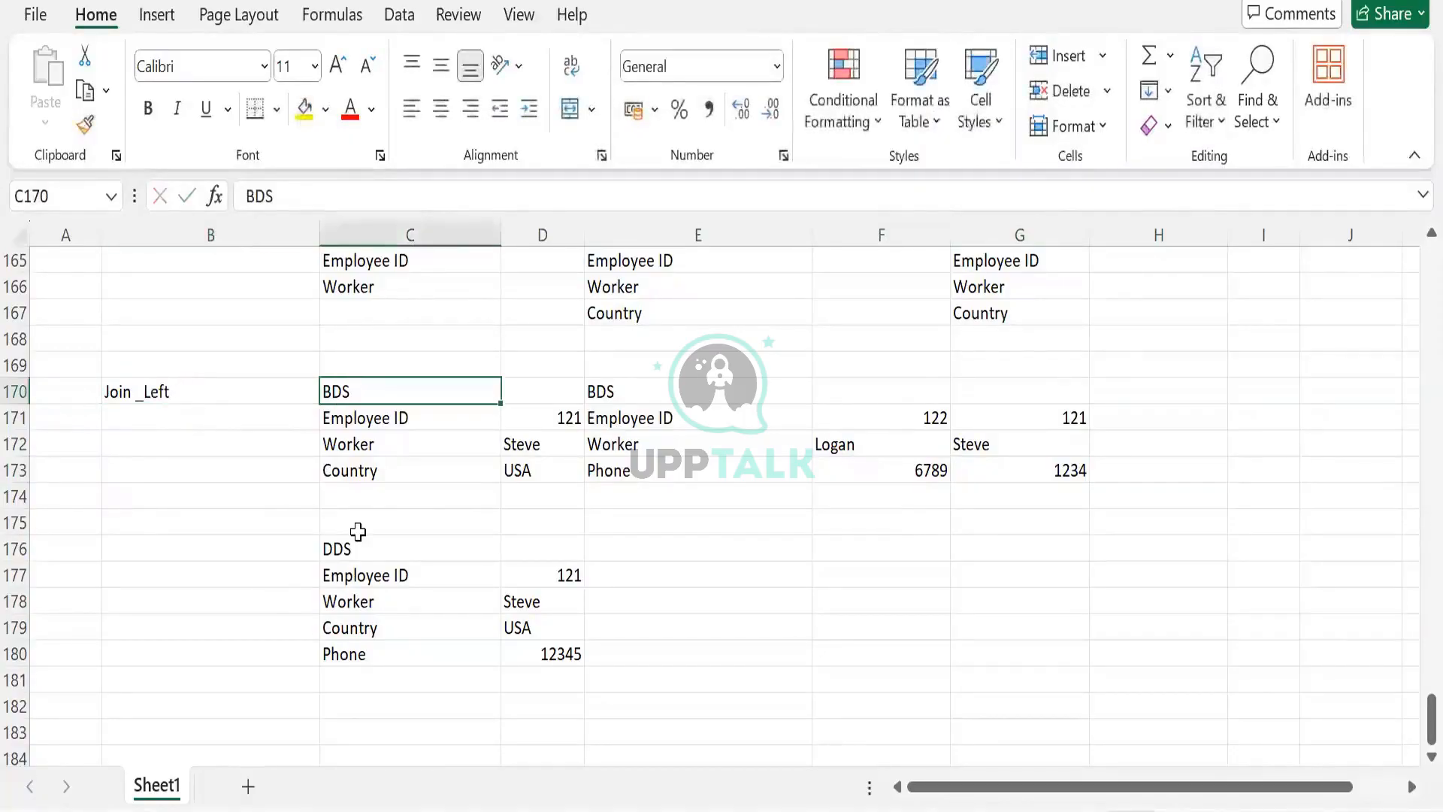
- Replace the label in B170 with Union
{"action": "scroll", "coordinate": [359, 530], "scroll_direction": "down", "scroll_amount": 1}
{"action": "scroll", "coordinate": [359, 529], "scroll_direction": "up", "scroll_amount": 1}
{"action": "scroll", "coordinate": [399, 554], "scroll_direction": "down", "scroll_amount": 1}
{"action": "scroll", "coordinate": [180, 448], "scroll_direction": "up", "scroll_amount": 2}
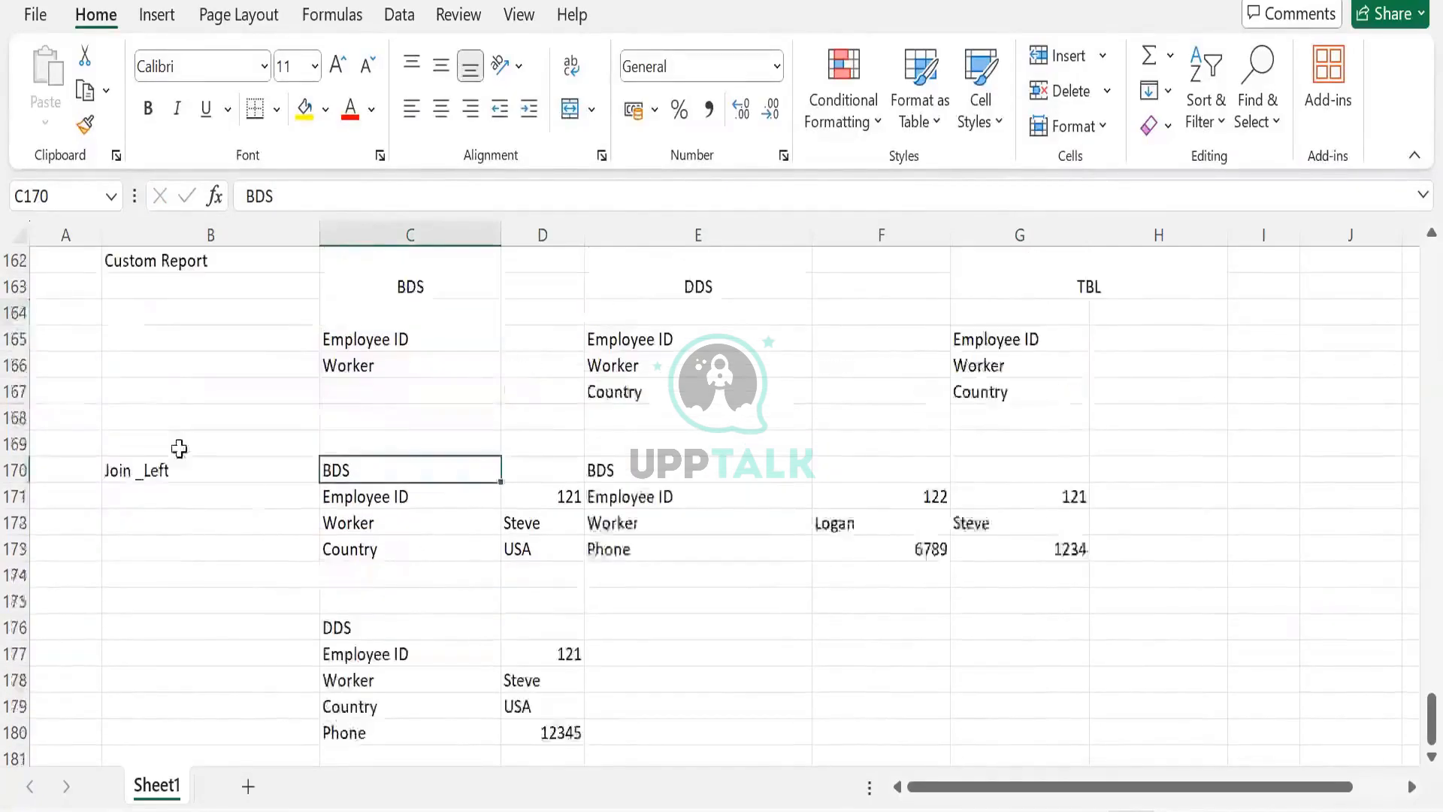
{"action": "scroll", "coordinate": [145, 394], "scroll_direction": "down", "scroll_amount": 1}
{"action": "left_click_drag", "start_coordinate": [188, 391], "coordinate": [1052, 575]}
{"action": "left_click", "coordinate": [262, 402]}
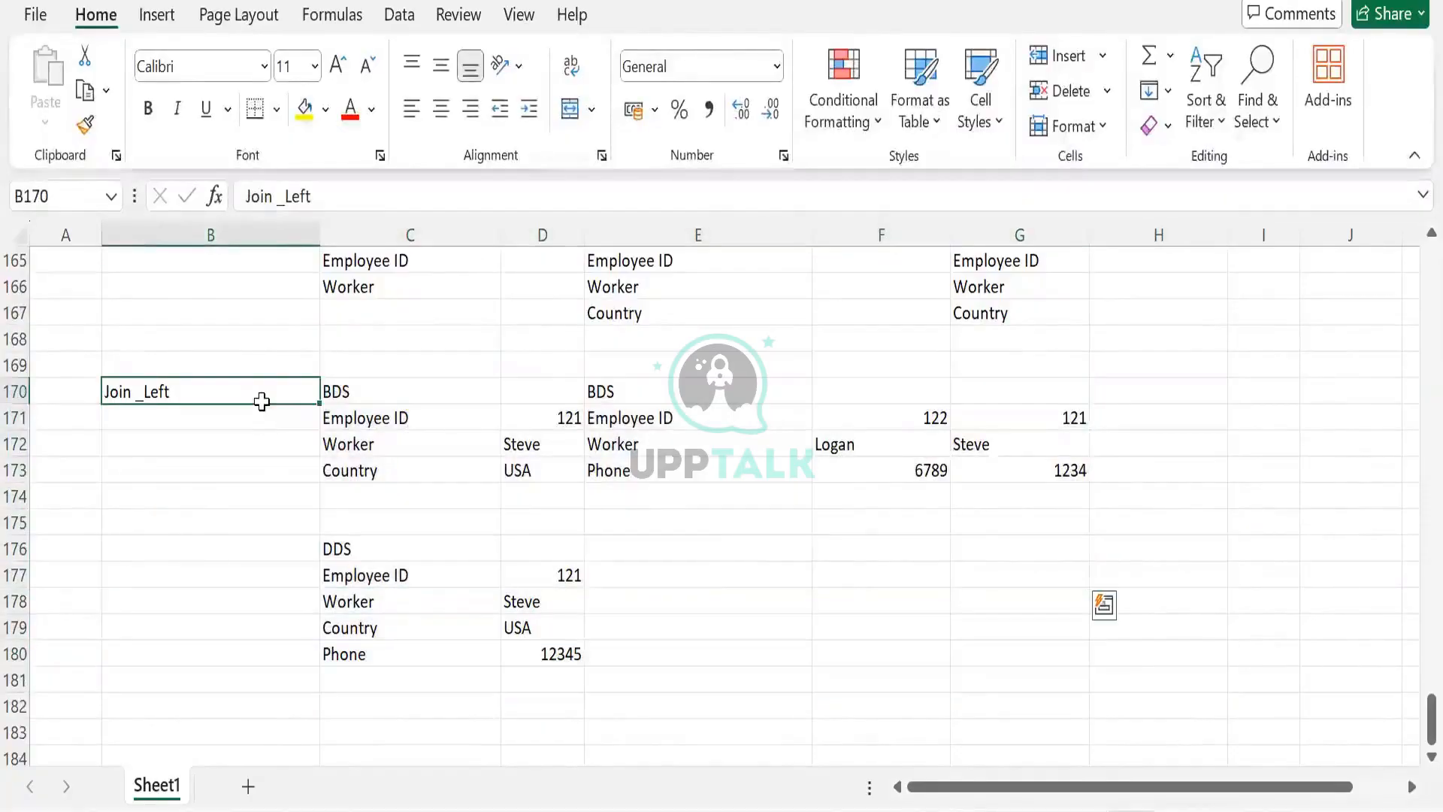
{"action": "type", "text": "Union"}
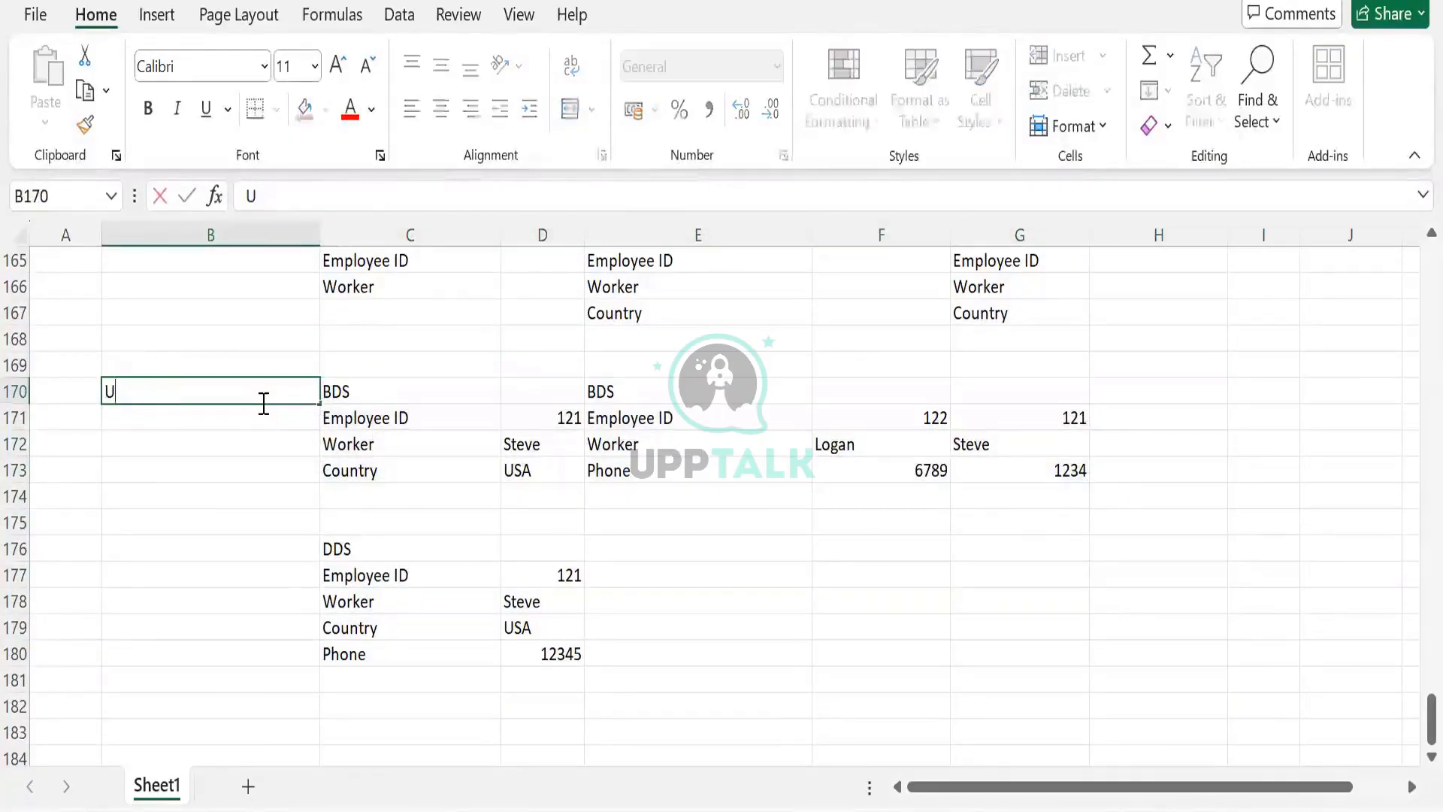
{"action": "key", "text": "Tab"}
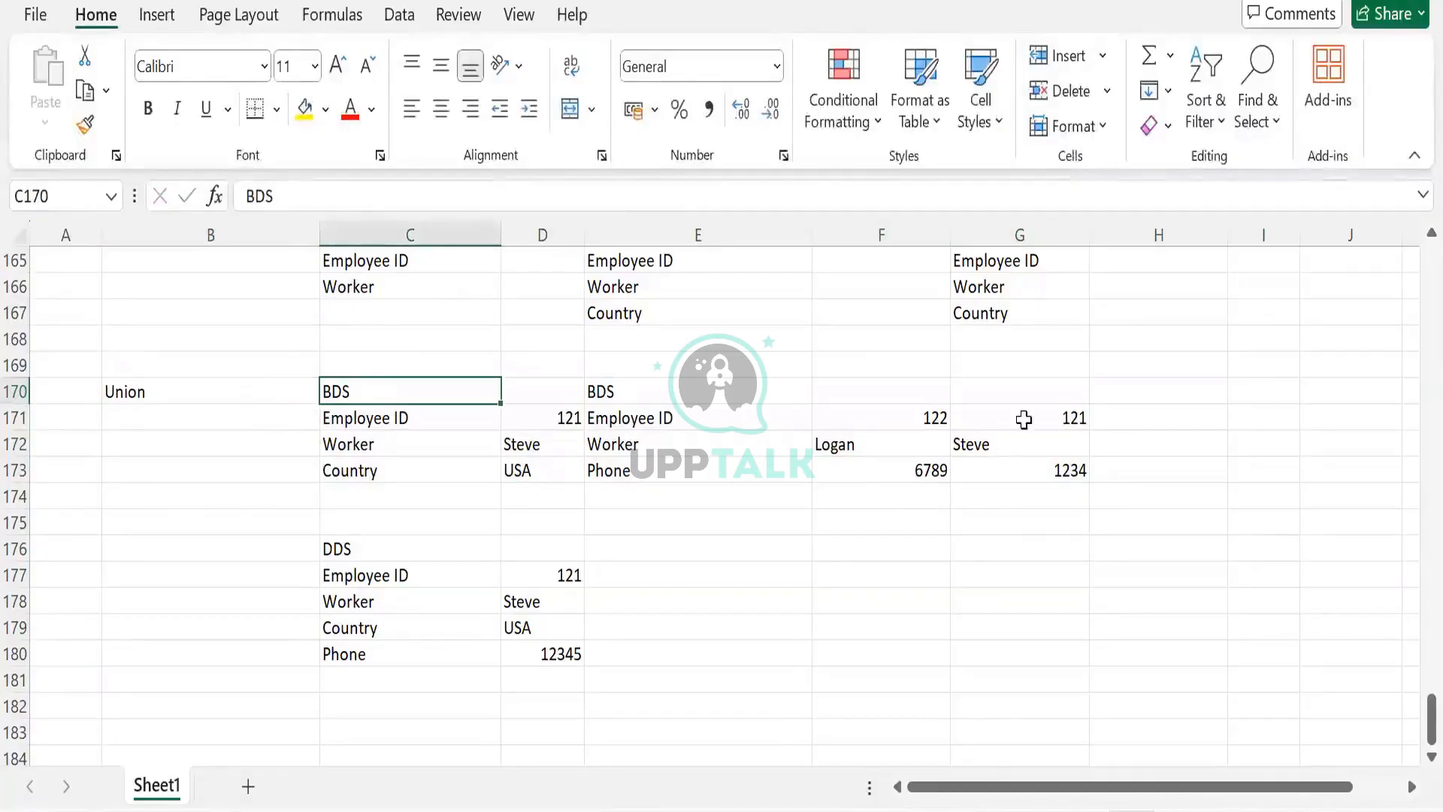
- Clear the third record's values from G171:G175
{"action": "left_click_drag", "start_coordinate": [1016, 418], "coordinate": [1017, 519]}
{"action": "key", "text": "Delete"}
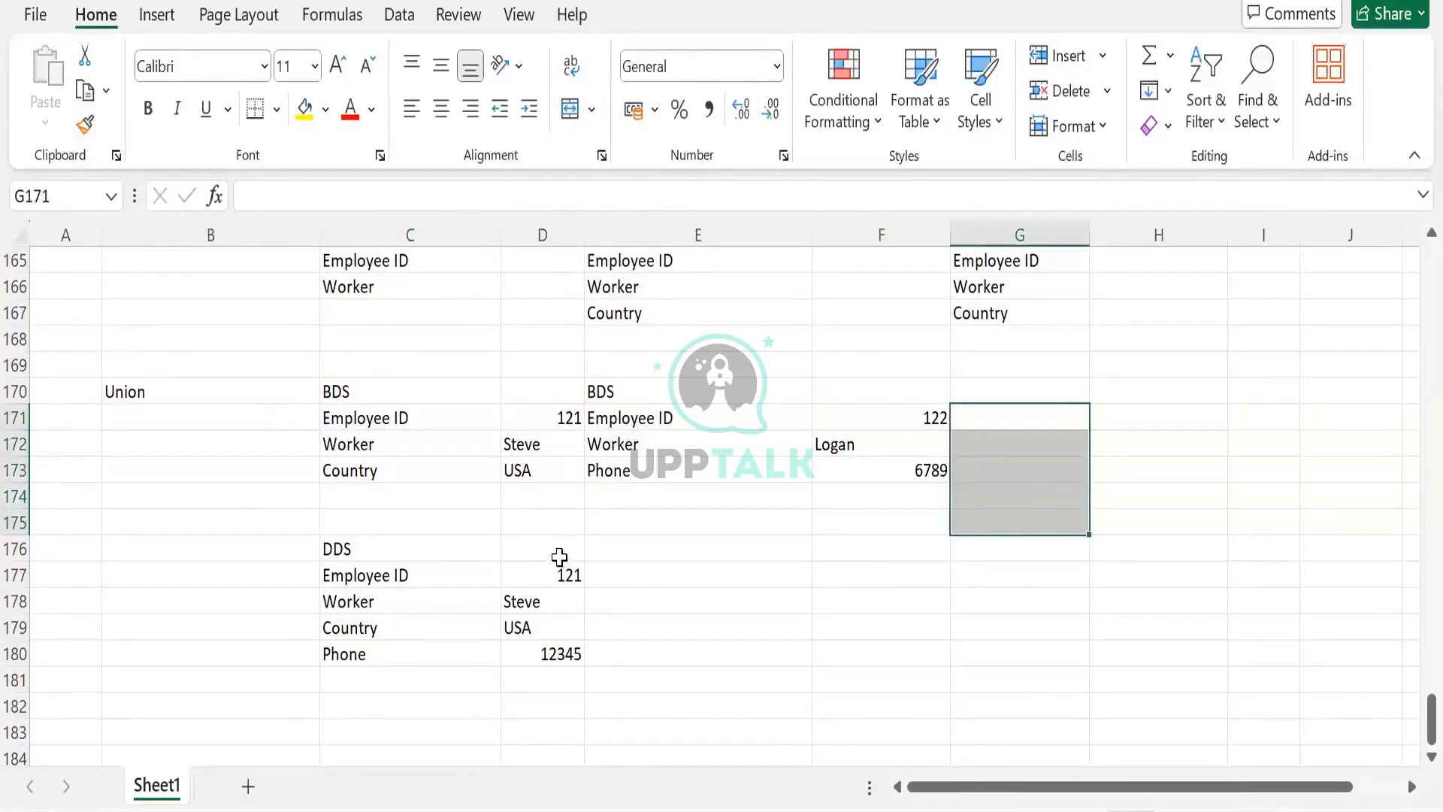
- Copy the DDS field labels C177:C180 and paste them transposed across D176:G176 as column headers
{"action": "scroll", "coordinate": [570, 550], "scroll_direction": "down", "scroll_amount": 1}
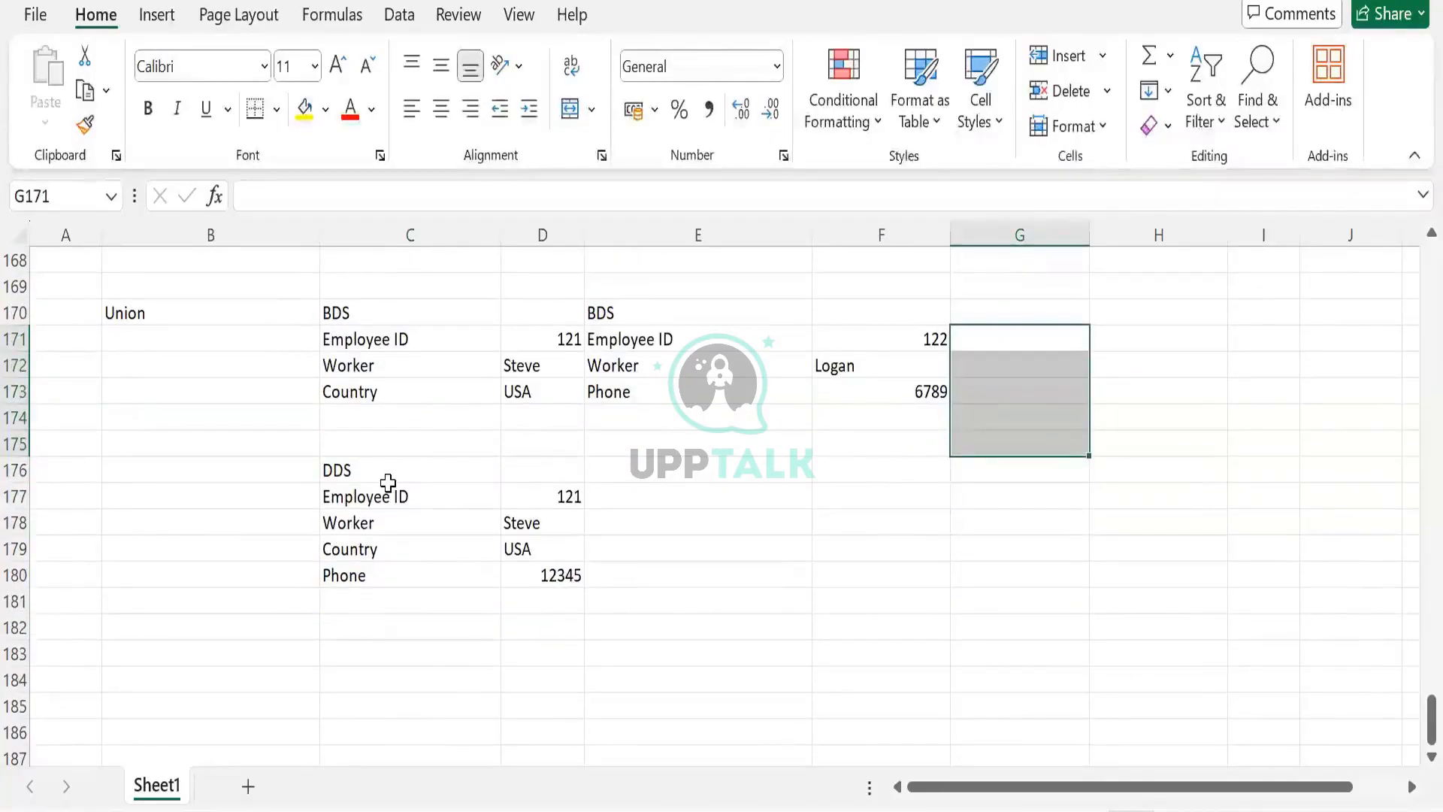
{"action": "left_click", "coordinate": [542, 338]}
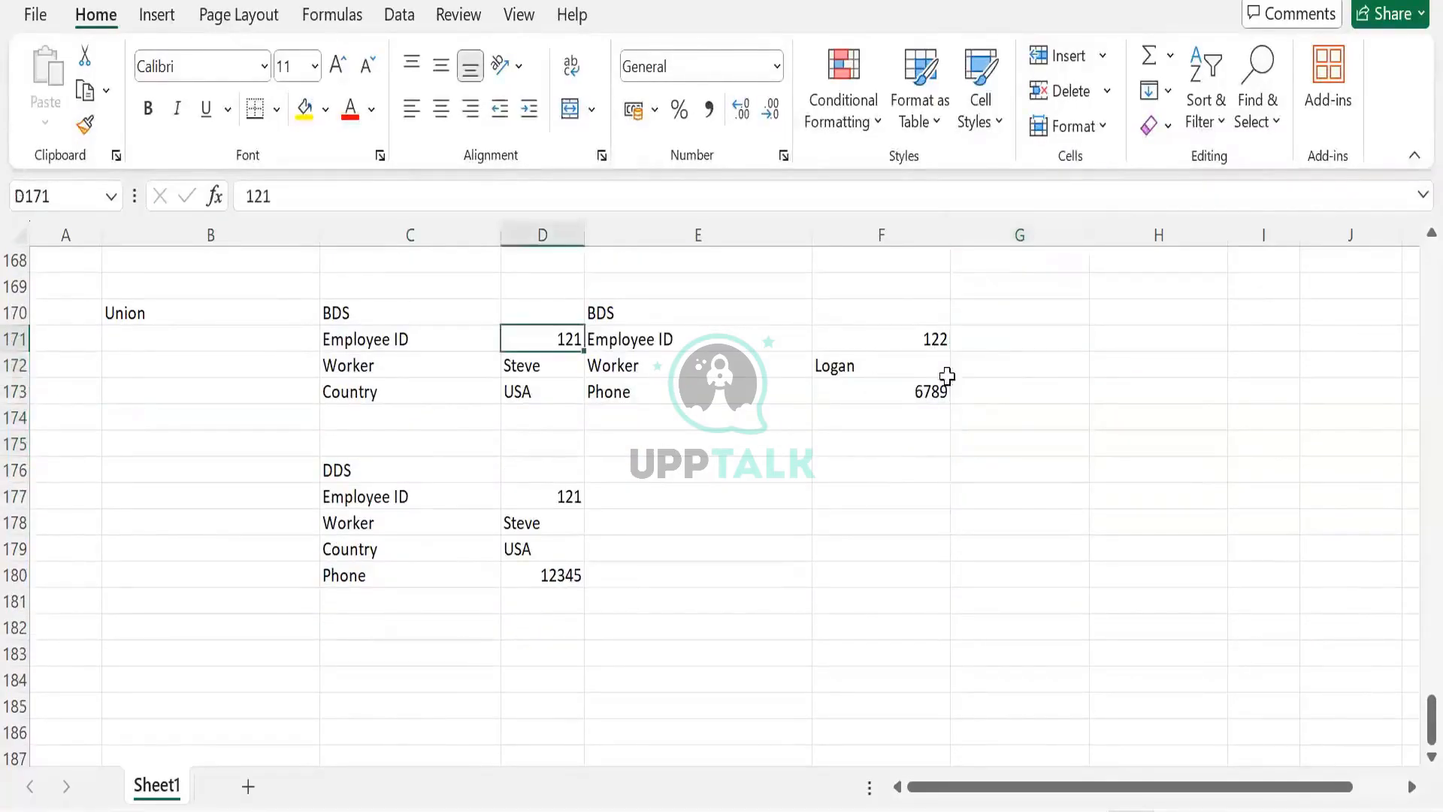
{"action": "left_click", "coordinate": [907, 350]}
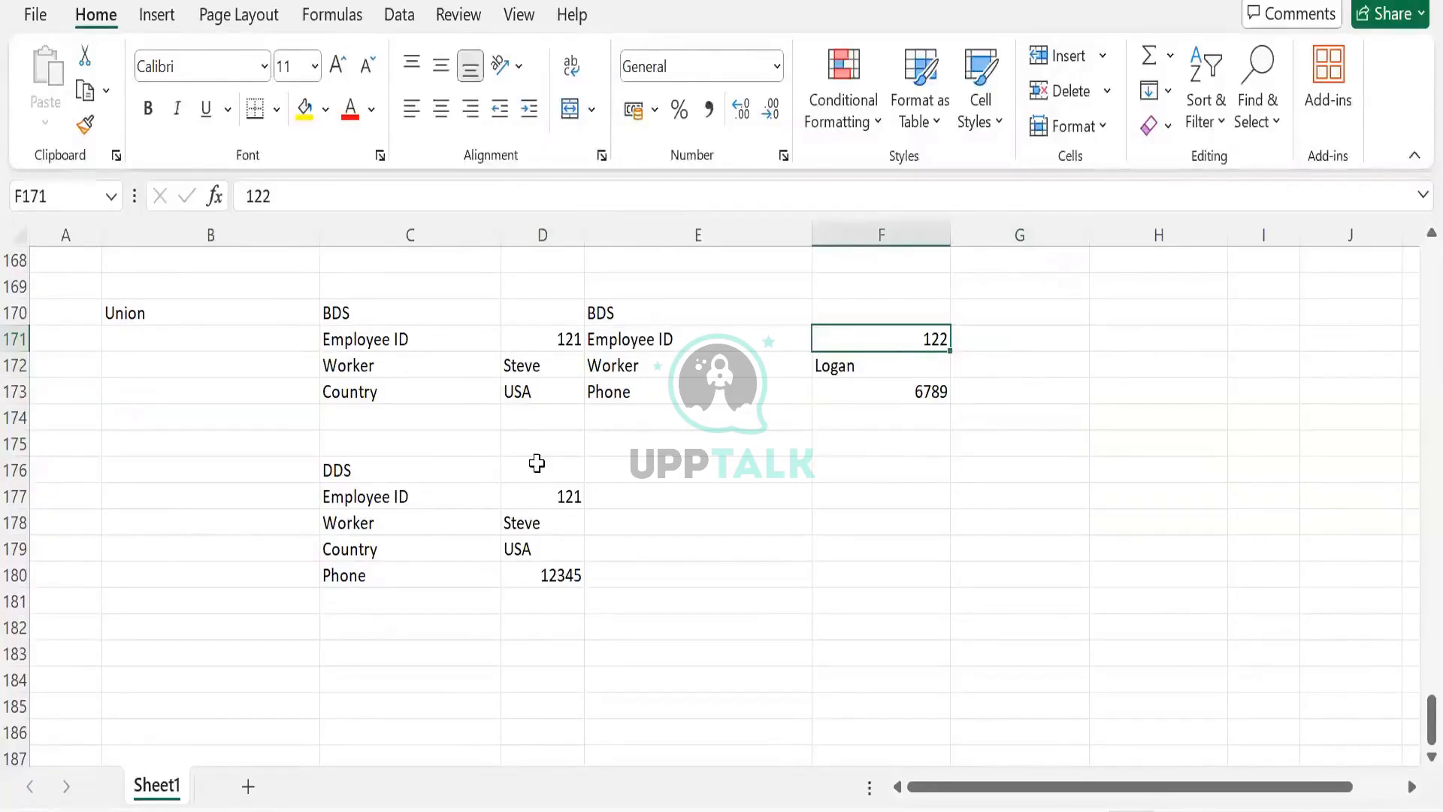
{"action": "scroll", "coordinate": [390, 601], "scroll_direction": "down", "scroll_amount": 2}
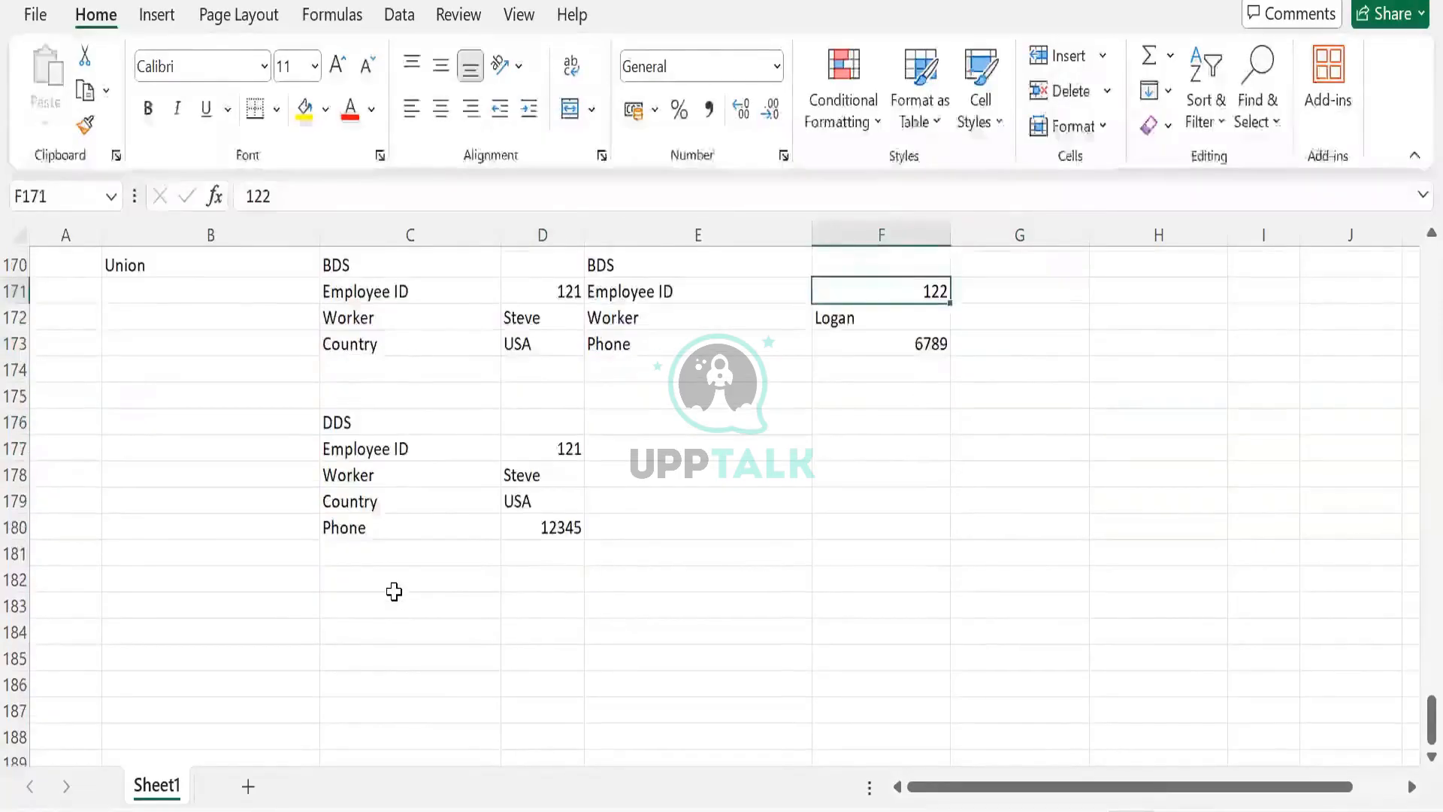
{"action": "scroll", "coordinate": [391, 586], "scroll_direction": "up", "scroll_amount": 2}
{"action": "left_click_drag", "start_coordinate": [380, 498], "coordinate": [366, 578]}
{"action": "left_click", "coordinate": [515, 605]}
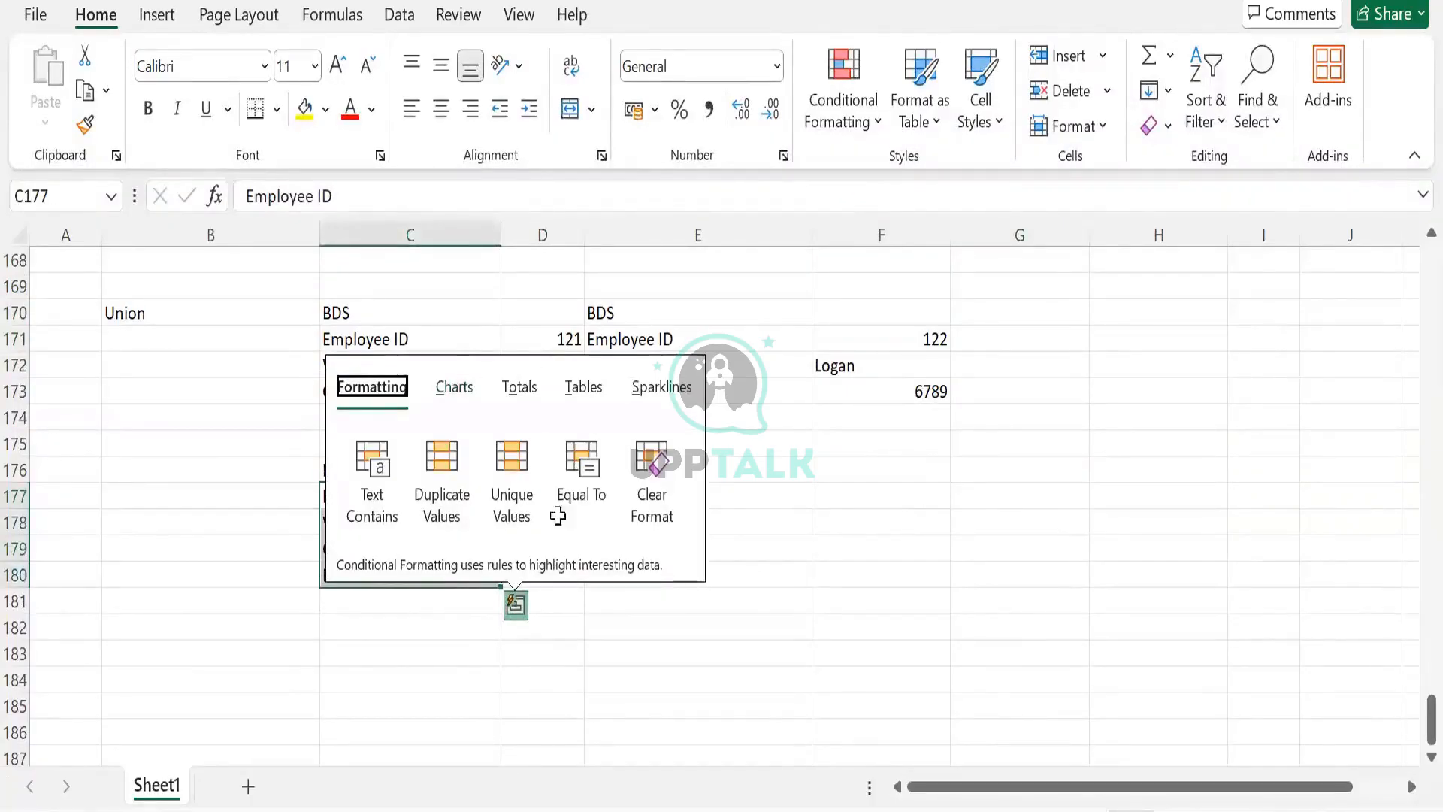
{"action": "left_click", "coordinate": [507, 642]}
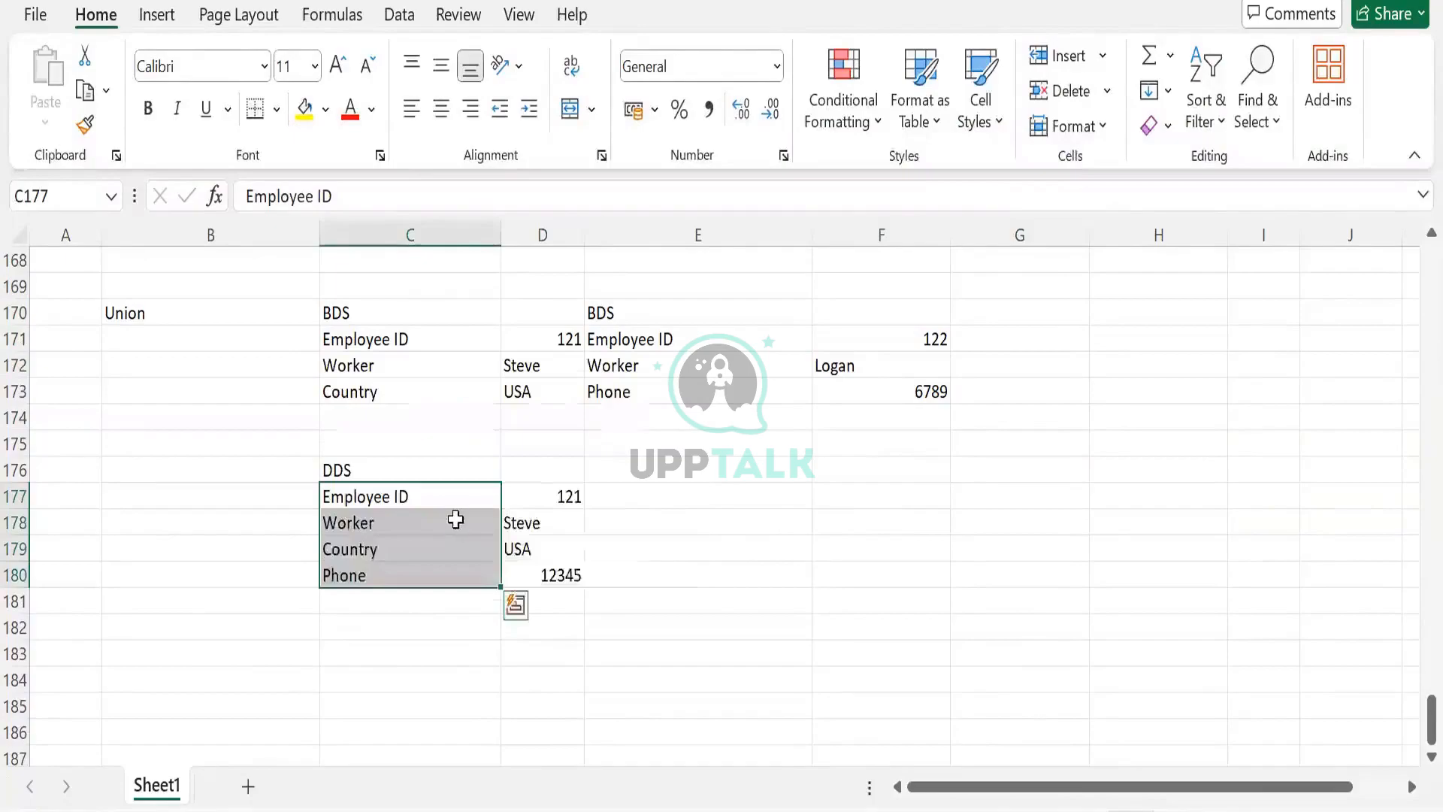
{"action": "key", "text": "ctrl+c"}
{"action": "left_click", "coordinate": [525, 475]}
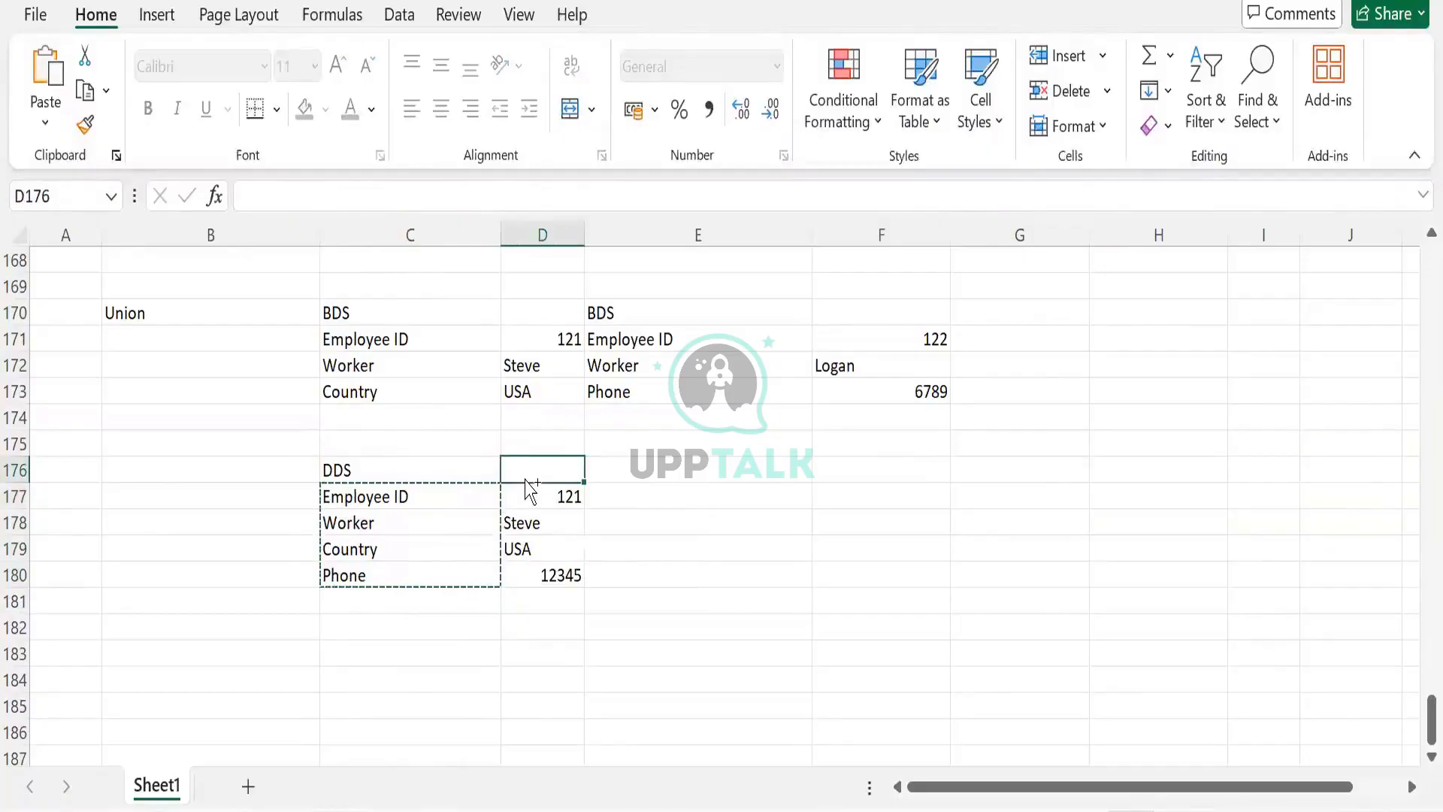
{"action": "left_click", "coordinate": [471, 599]}
- Clear the original vertical DDS labels and values from C177:D180
{"action": "left_click_drag", "start_coordinate": [451, 496], "coordinate": [452, 569]}
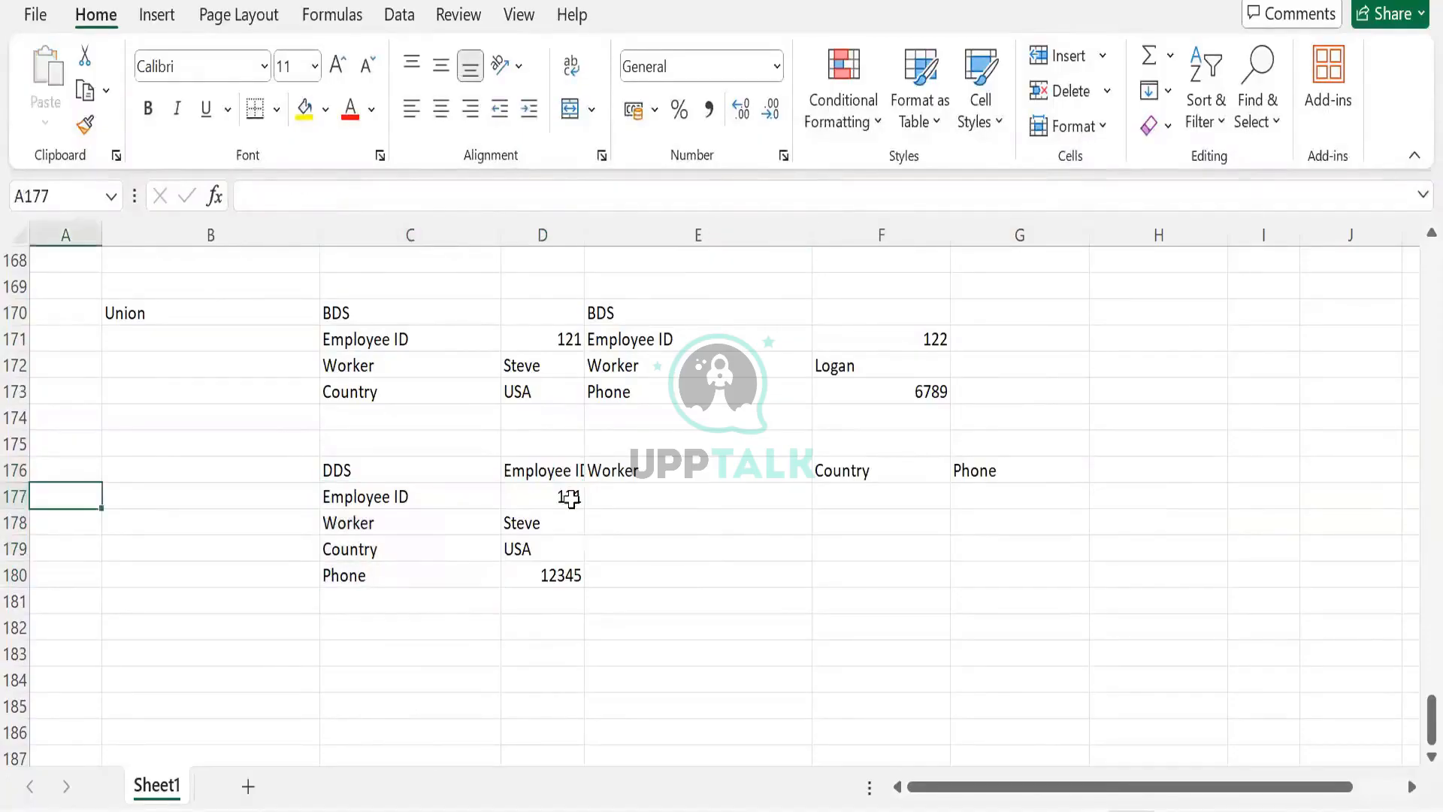
{"action": "left_click_drag", "start_coordinate": [565, 498], "coordinate": [538, 568]}
{"action": "key", "text": "Delete"}
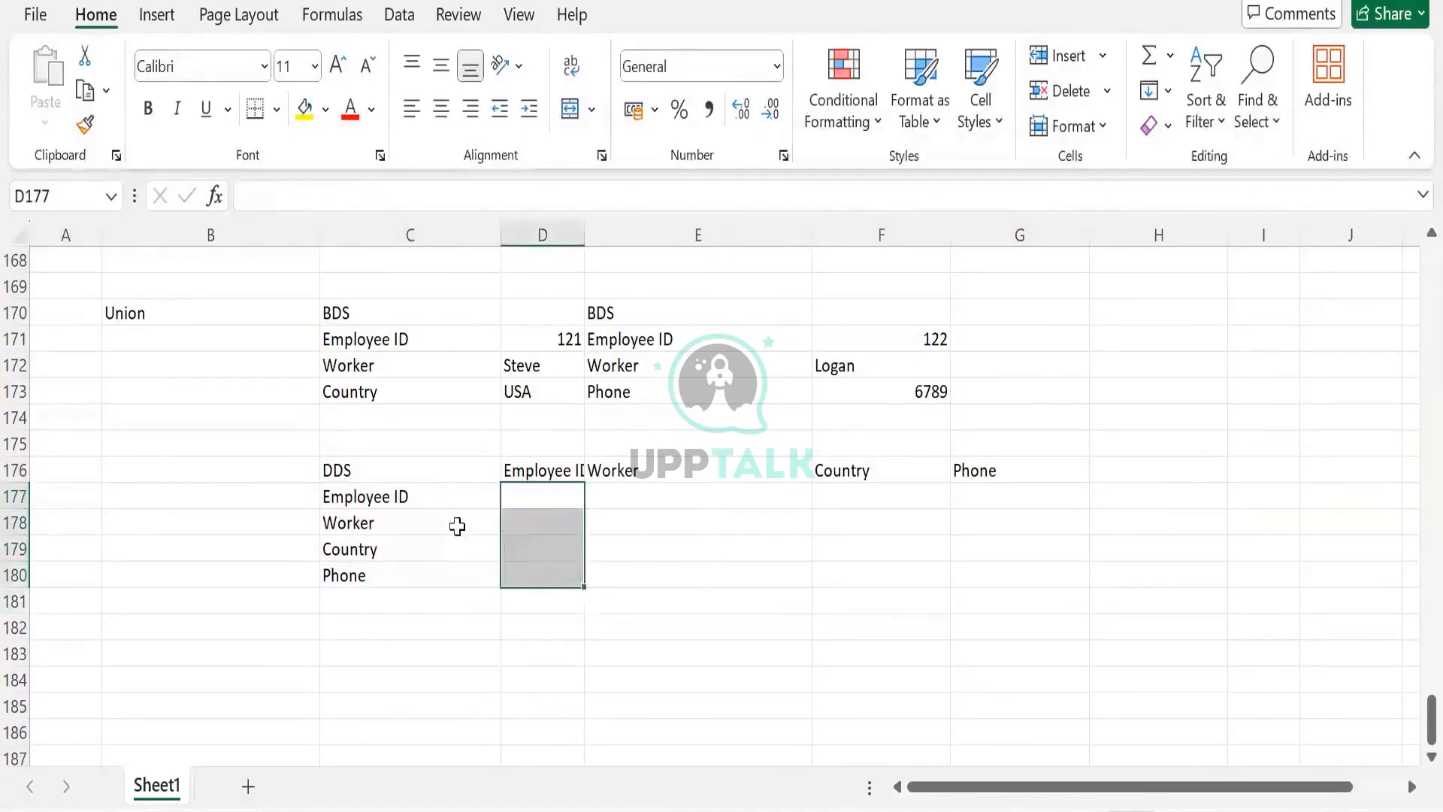
{"action": "left_click", "coordinate": [374, 518]}
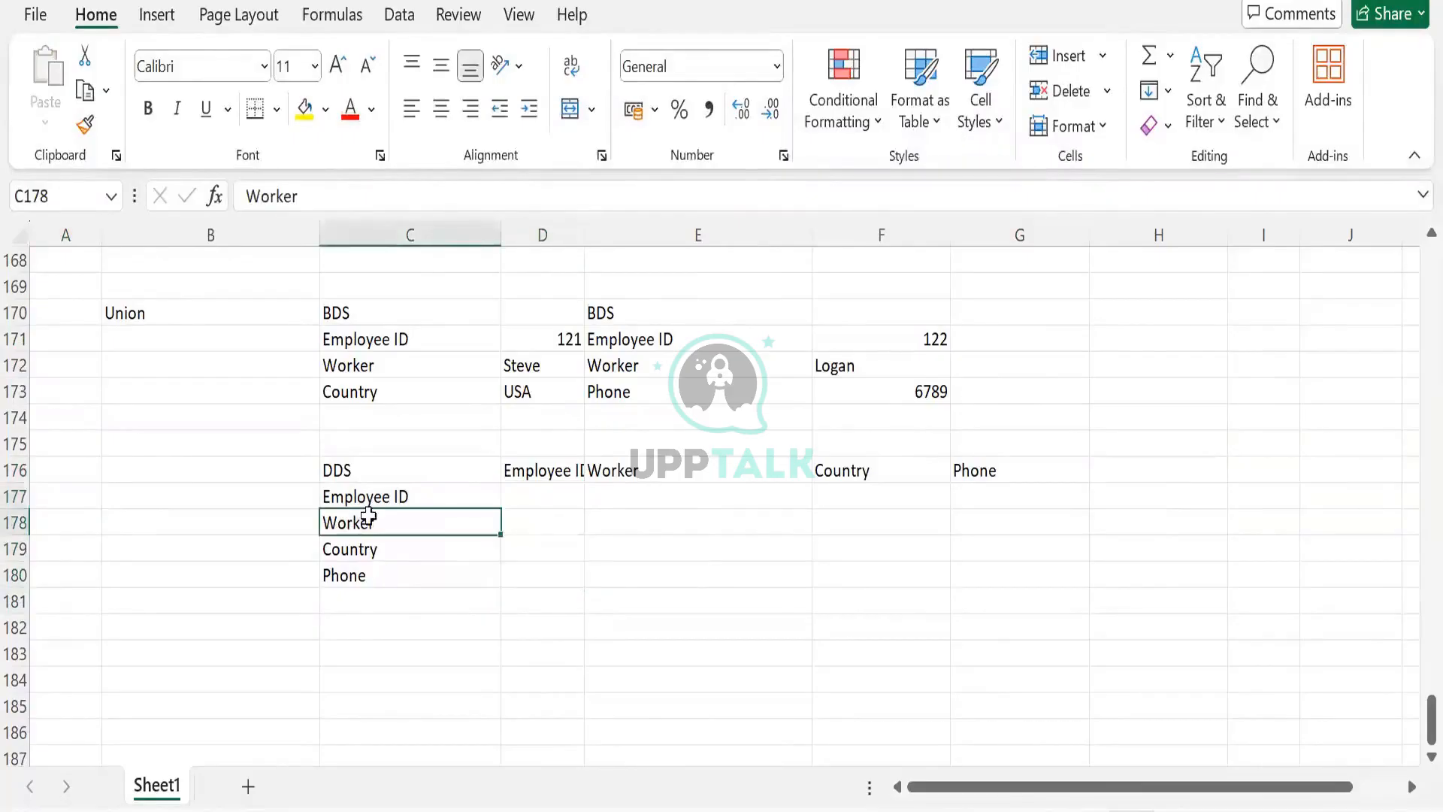
{"action": "left_click_drag", "start_coordinate": [368, 497], "coordinate": [364, 566]}
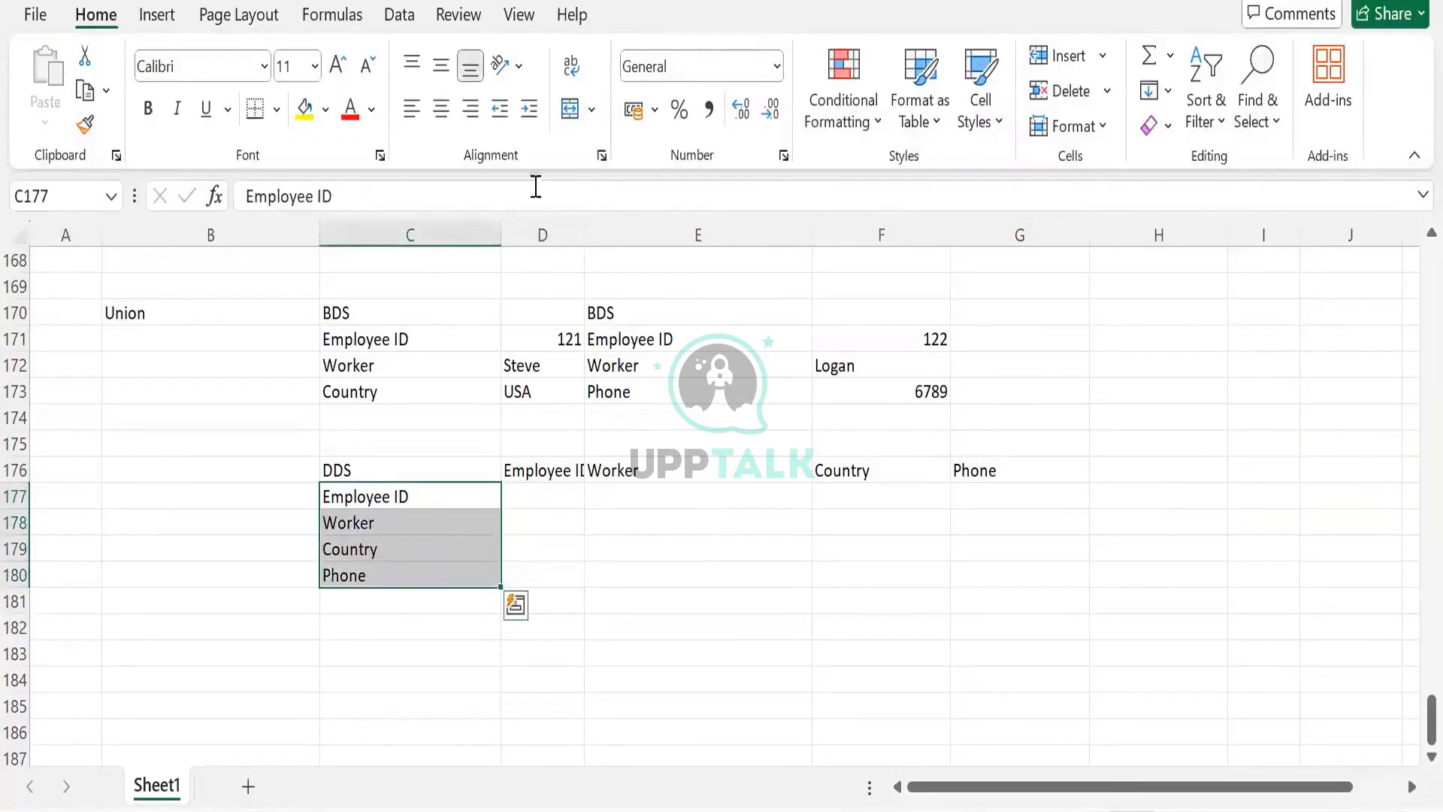
{"action": "key", "text": "Delete"}
- Autofit column D's width and enter employee ID 121 in D177
{"action": "double_click", "coordinate": [588, 224]}
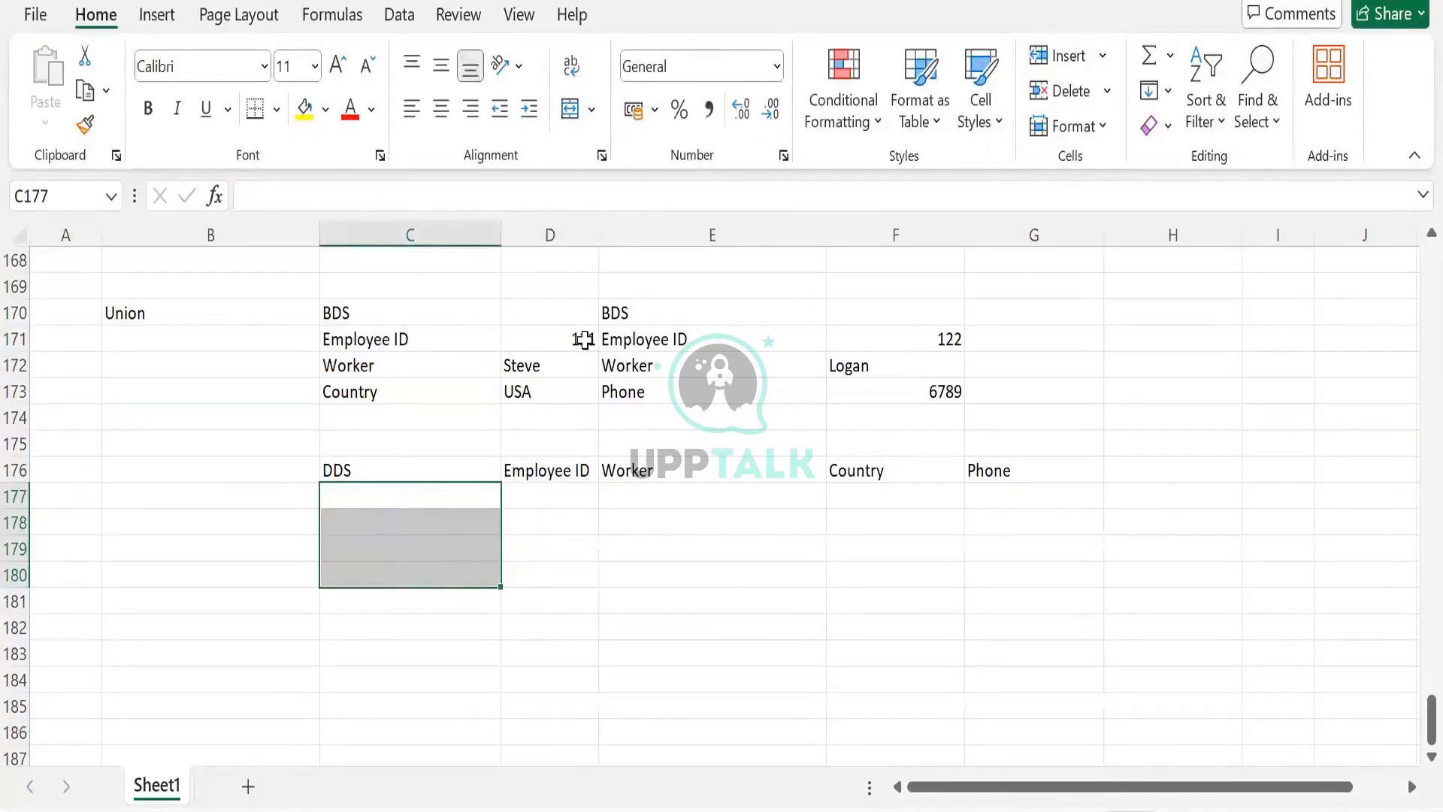
{"action": "left_click", "coordinate": [548, 507]}
{"action": "type", "text": "121"}
{"action": "key", "text": "Tab"}
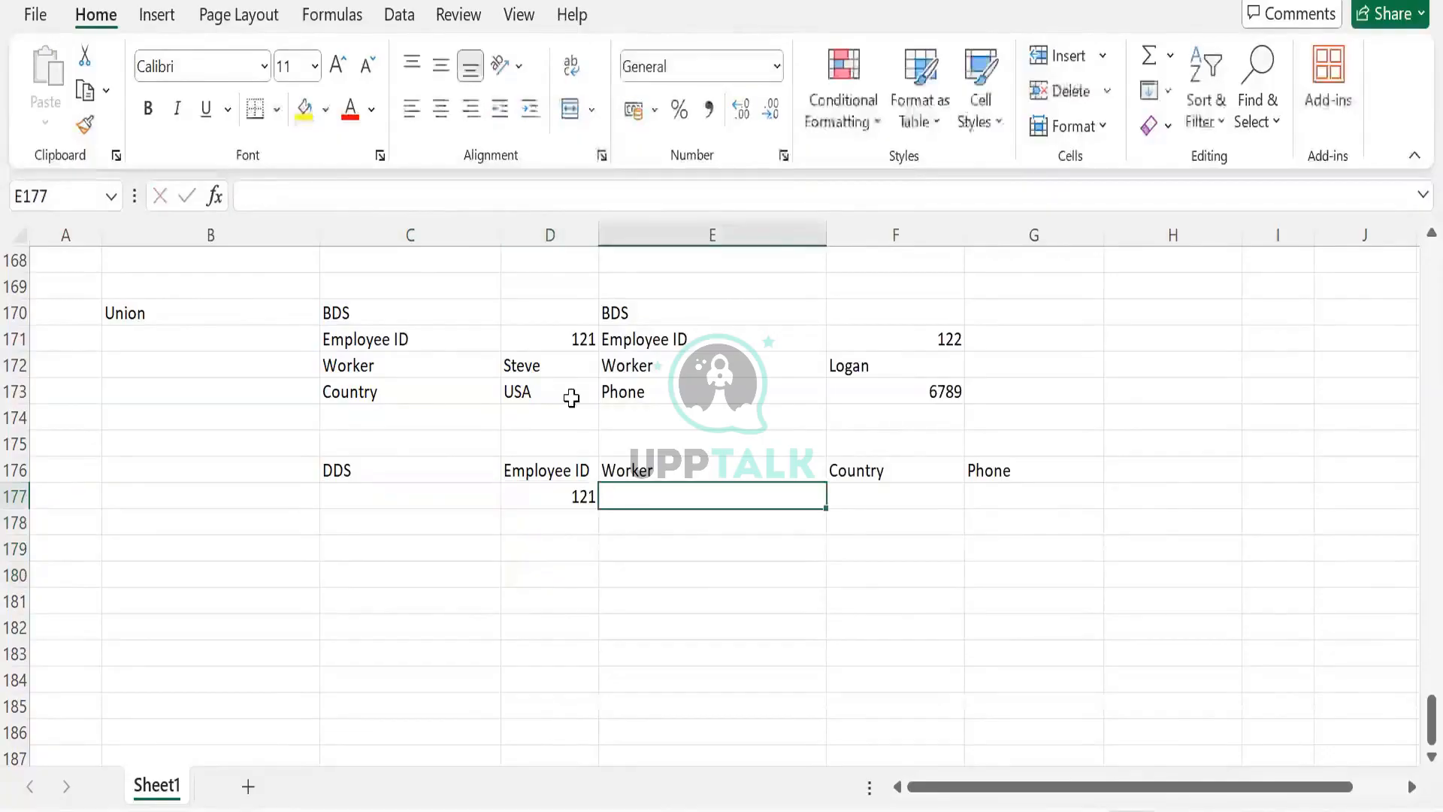
- Copy the worker name Steve from D172 into E177
{"action": "left_click", "coordinate": [552, 377]}
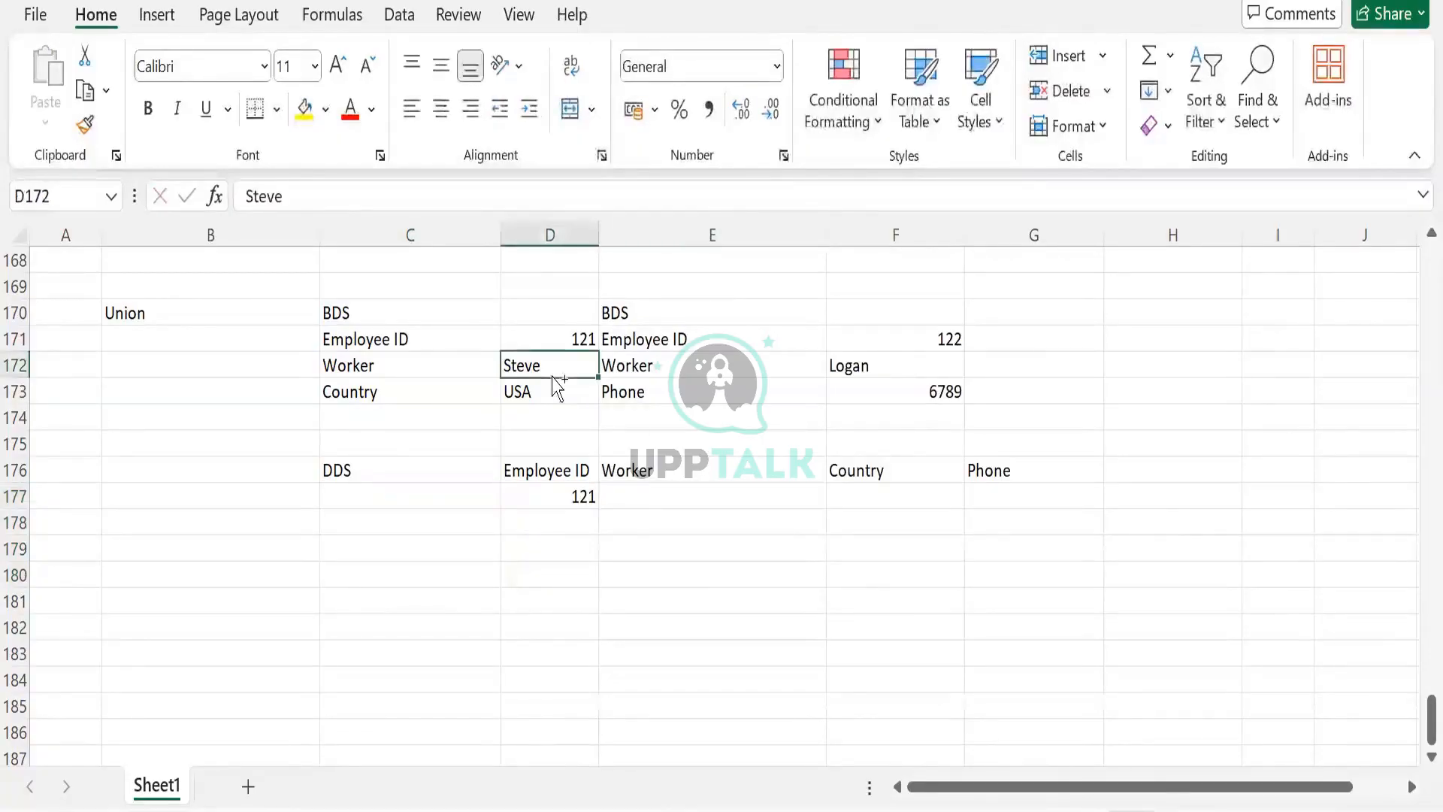
{"action": "key", "text": "ctrl+c"}
{"action": "left_click", "coordinate": [661, 503]}
{"action": "key", "text": "ctrl+v"}
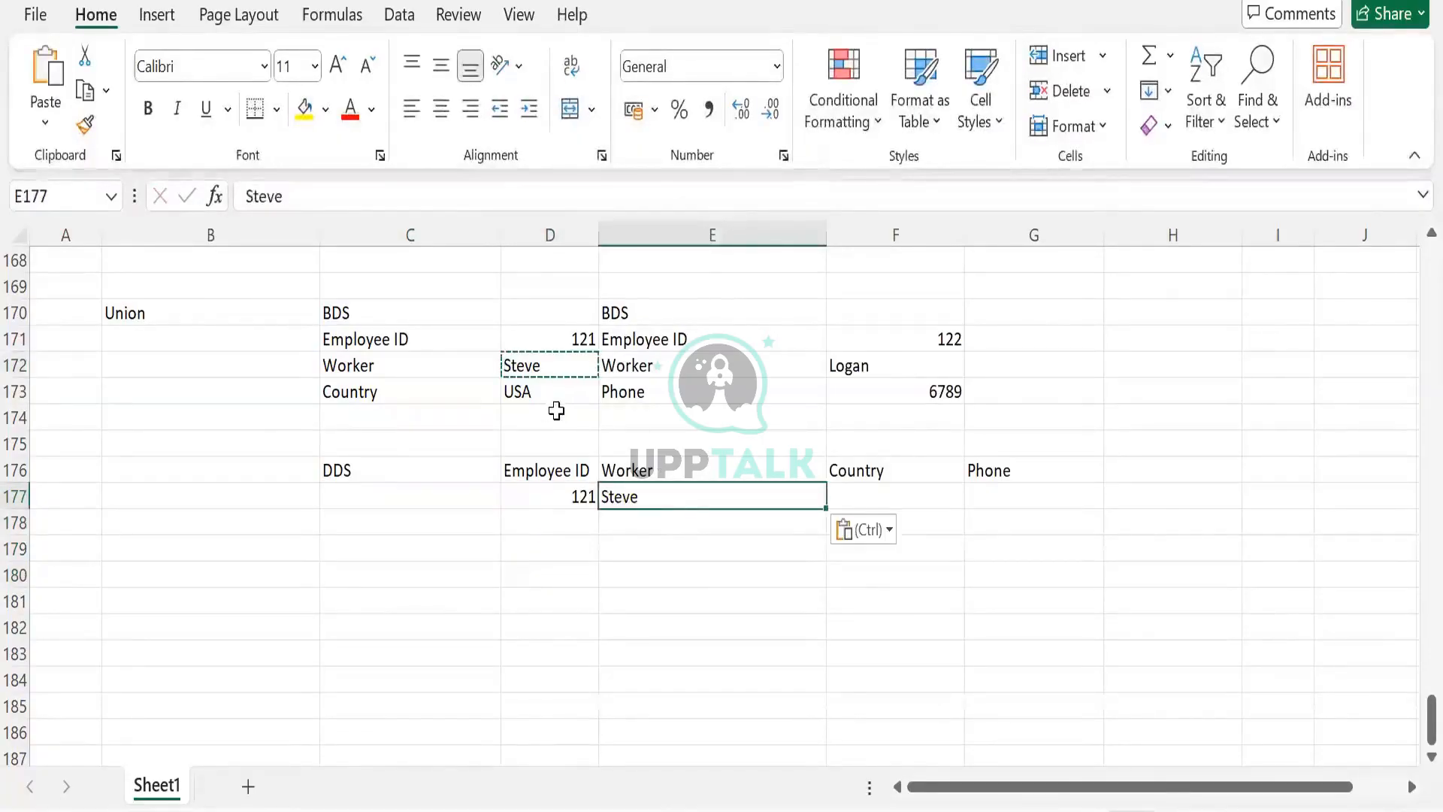
{"action": "left_click", "coordinate": [557, 416]}
{"action": "key", "text": "ctrl+c"}
{"action": "left_click", "coordinate": [842, 503]}
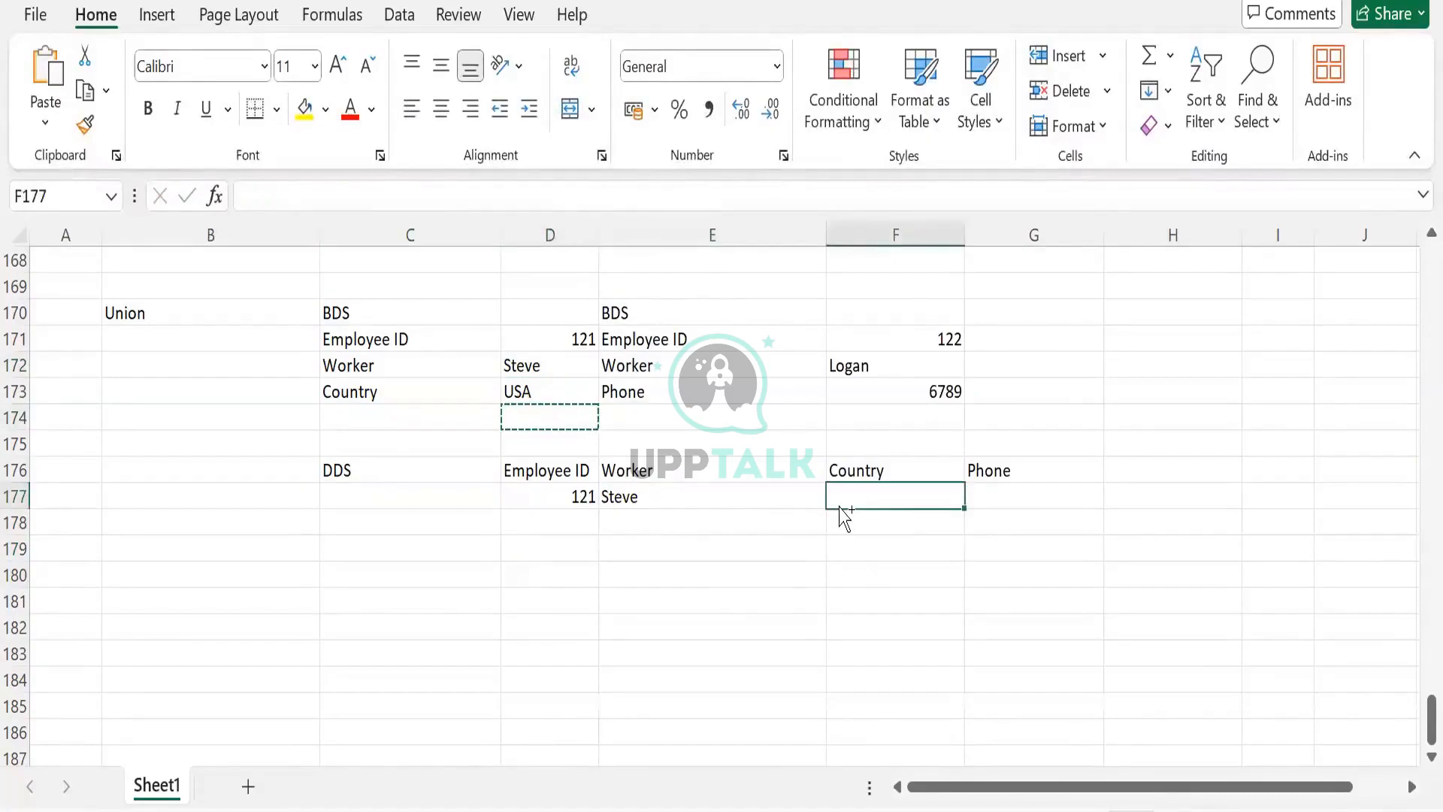
{"action": "key", "text": "ctrl+v"}
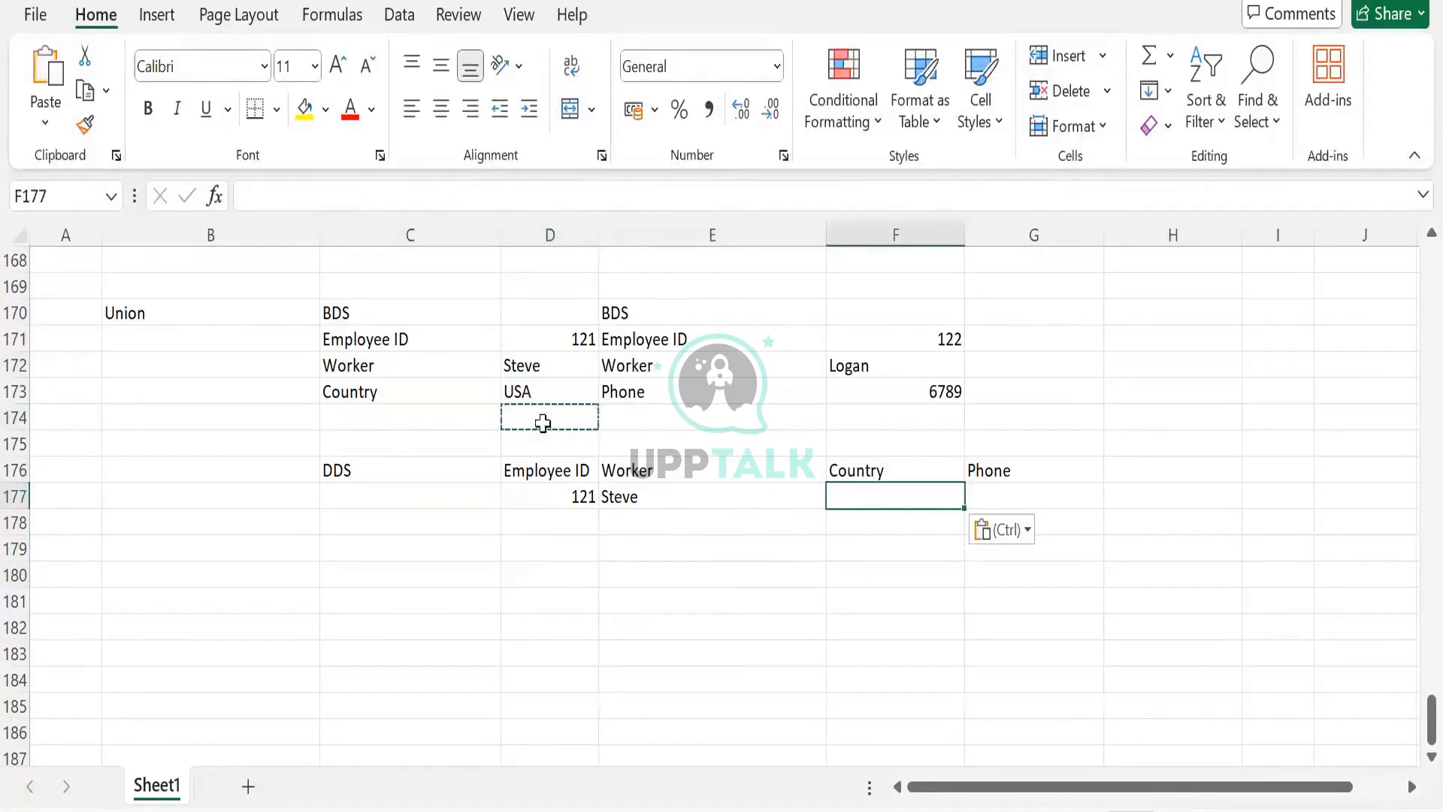
{"action": "key", "text": "ctrl+z"}
{"action": "key", "text": "ctrl+z"}
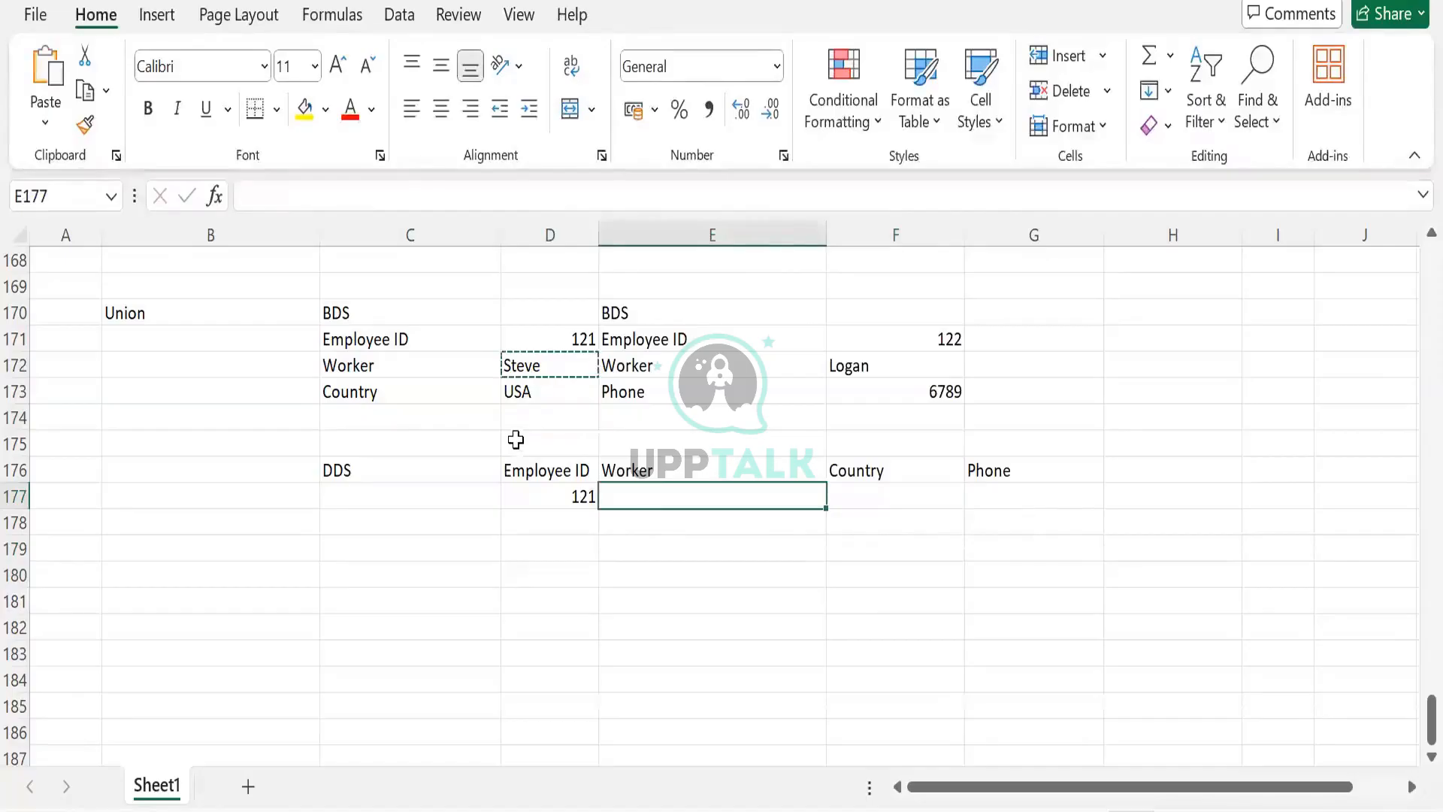
{"action": "key", "text": "ctrl+z"}
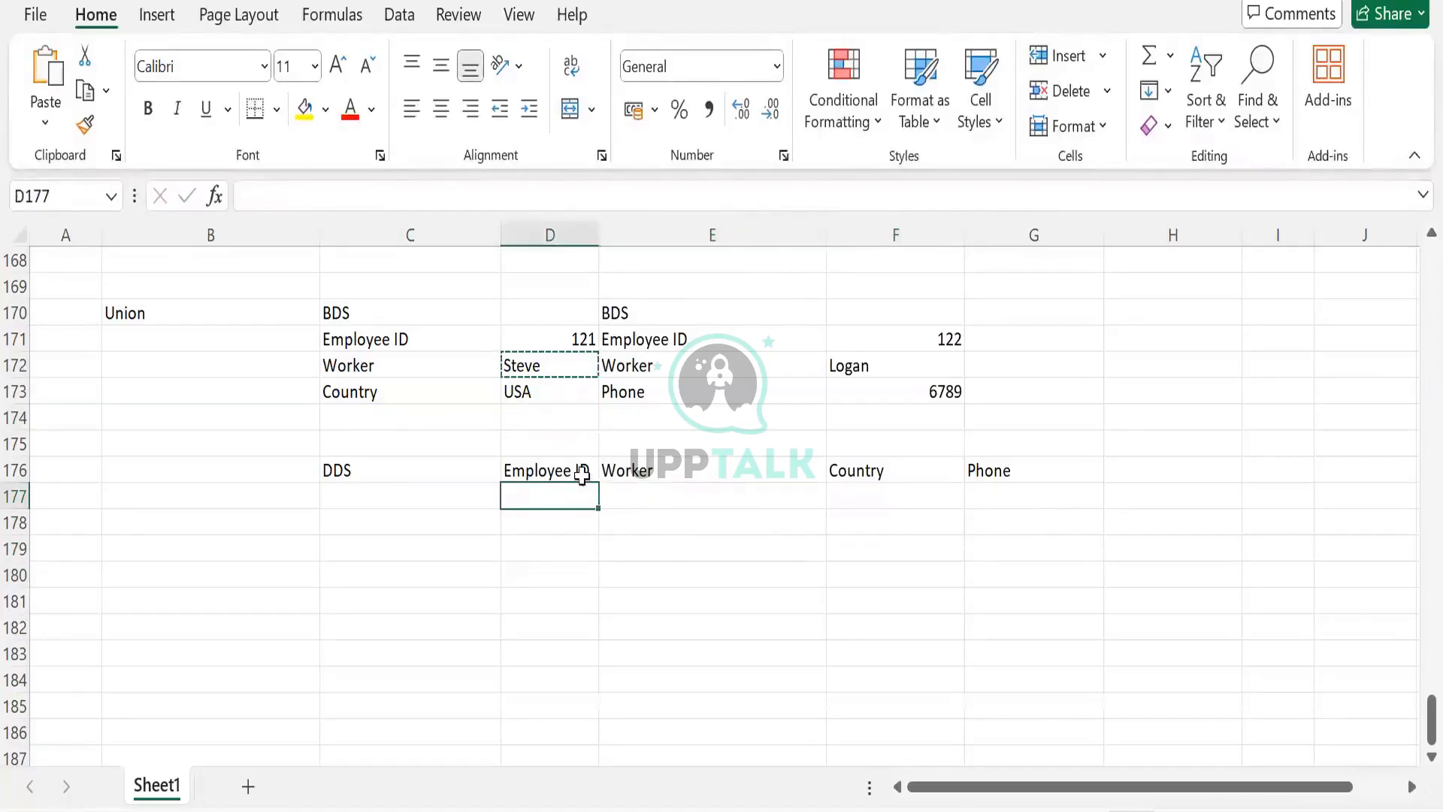
{"action": "key", "text": "ctrl+y"}
{"action": "key", "text": "ctrl+y"}
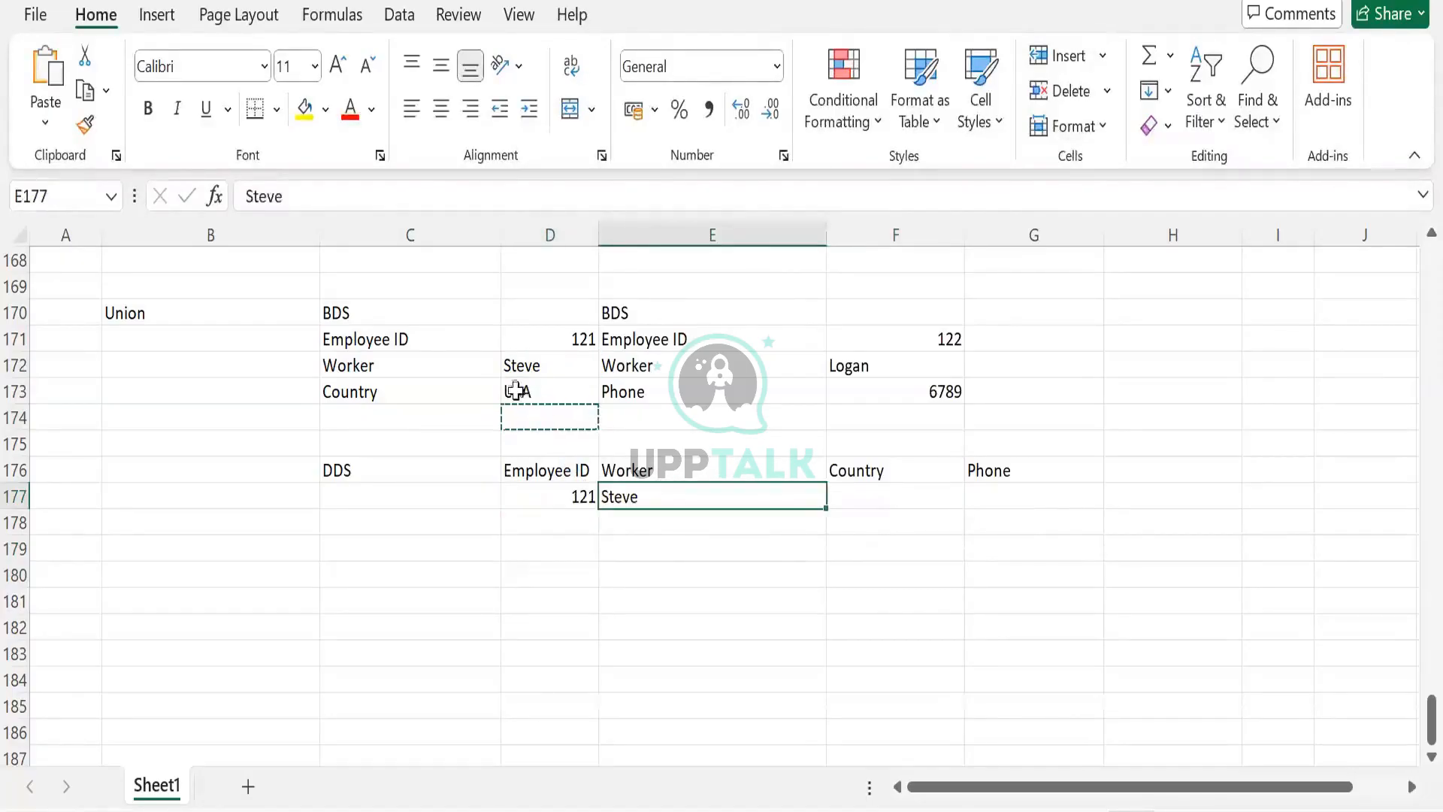
- Copy the country USA from D173 into F177
{"action": "left_click", "coordinate": [515, 391]}
{"action": "key", "text": "ctrl+c"}
{"action": "left_click", "coordinate": [857, 477]}
{"action": "left_click", "coordinate": [860, 497]}
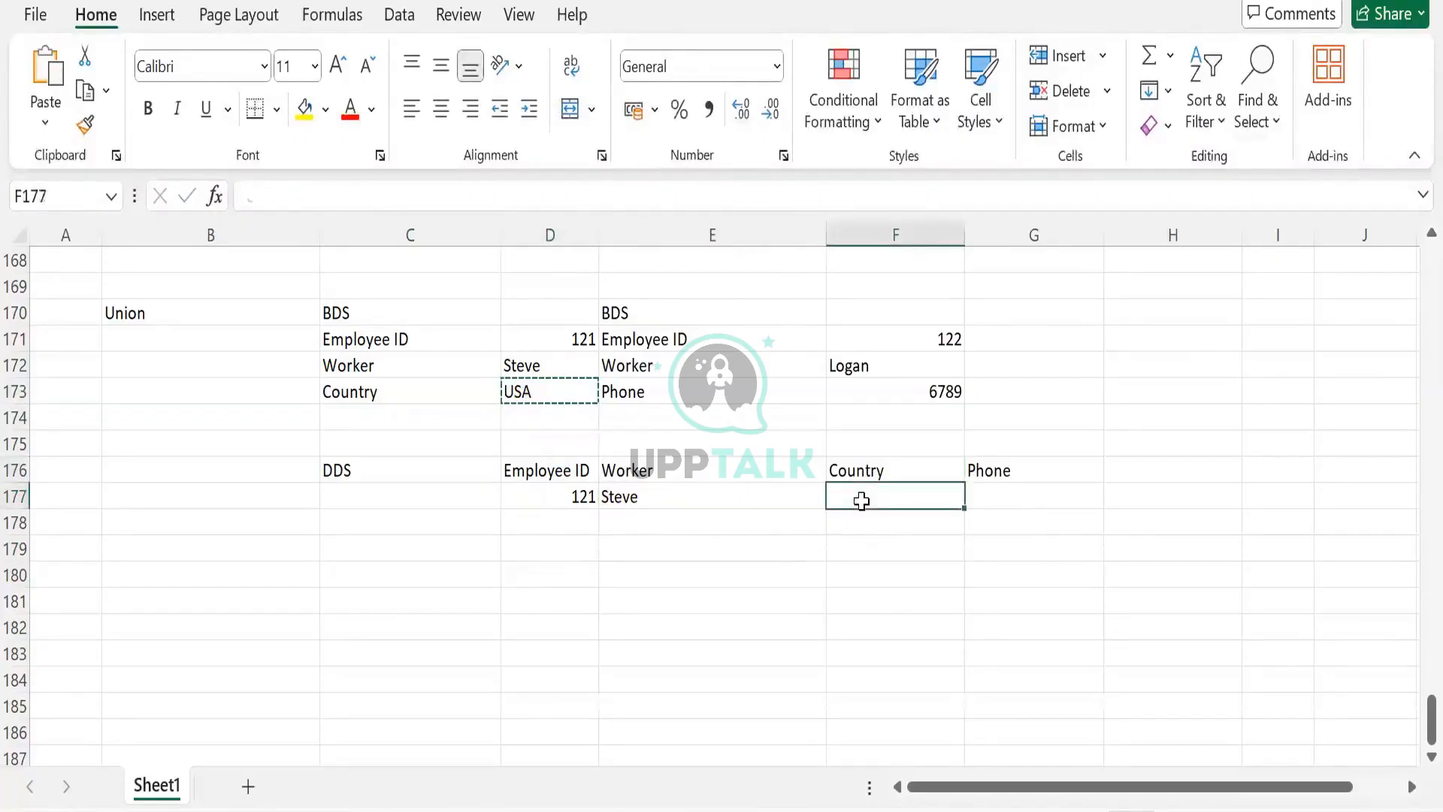
{"action": "key", "text": "ctrl+v"}
{"action": "key", "text": "Down"}
{"action": "key", "text": "Down"}
{"action": "key", "text": "Down"}
{"action": "key", "text": "Down"}
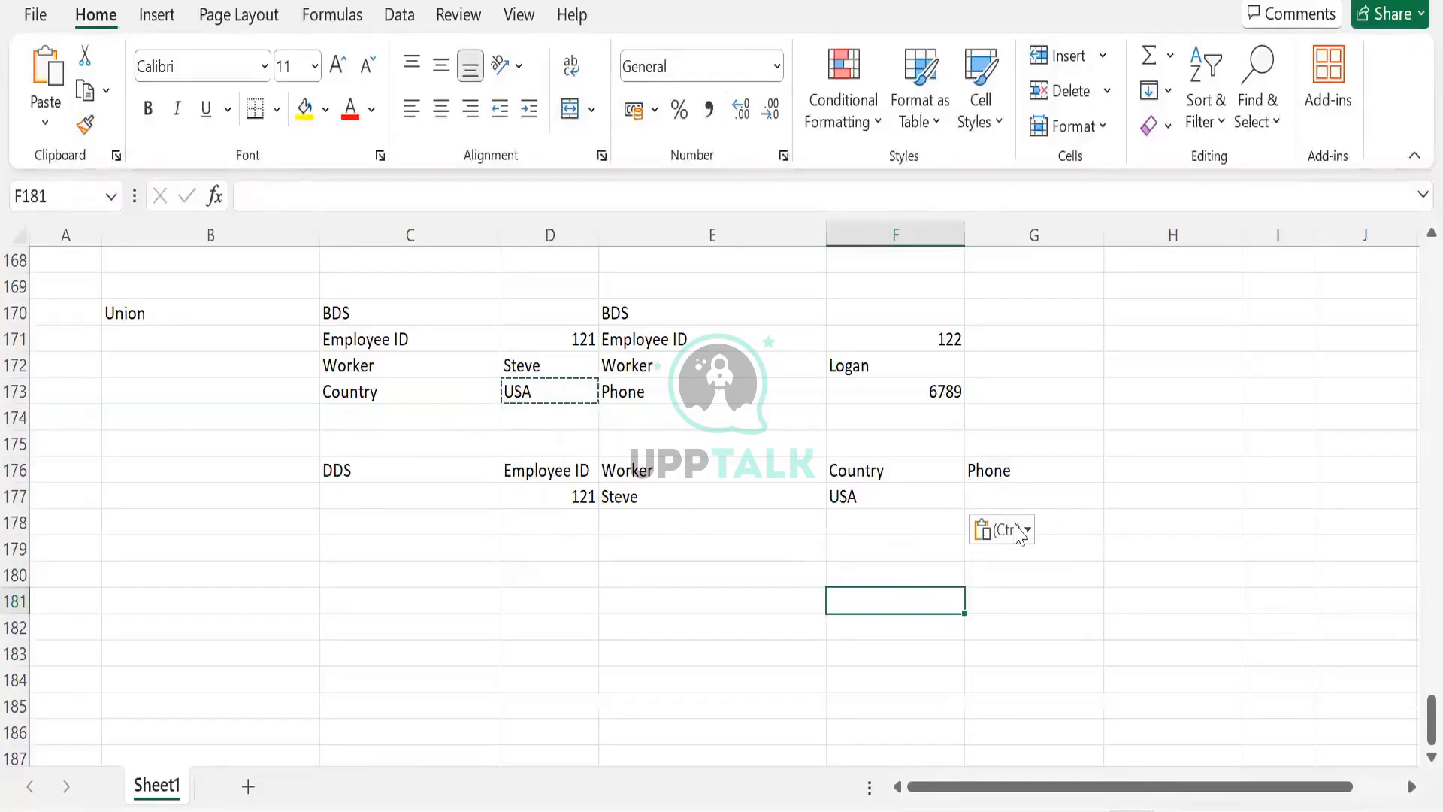
- Enter NULL as the phone value in G177
{"action": "left_click", "coordinate": [1014, 499]}
{"action": "type", "text": "N"}
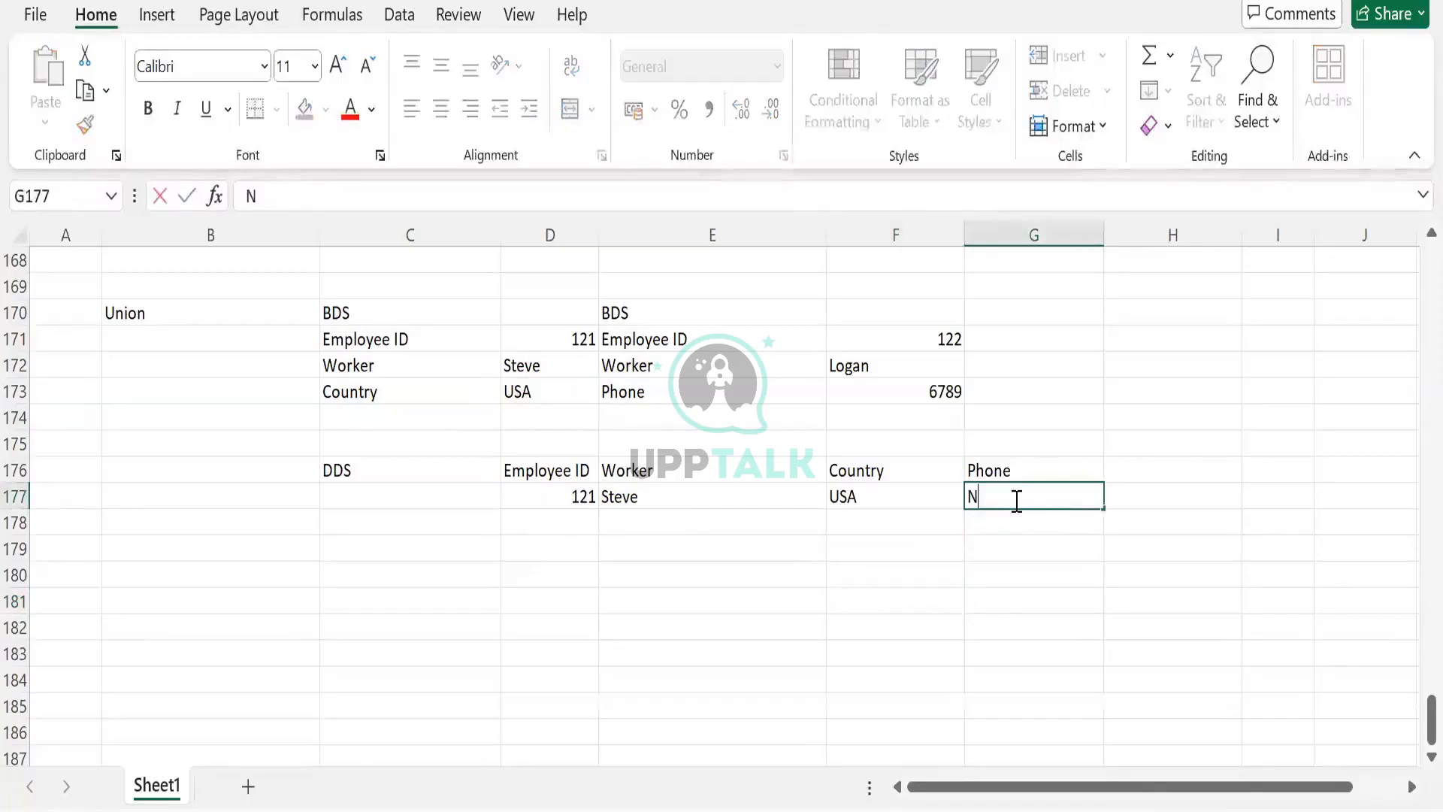
{"action": "type", "text": "ULL"}
{"action": "key", "text": "Tab"}
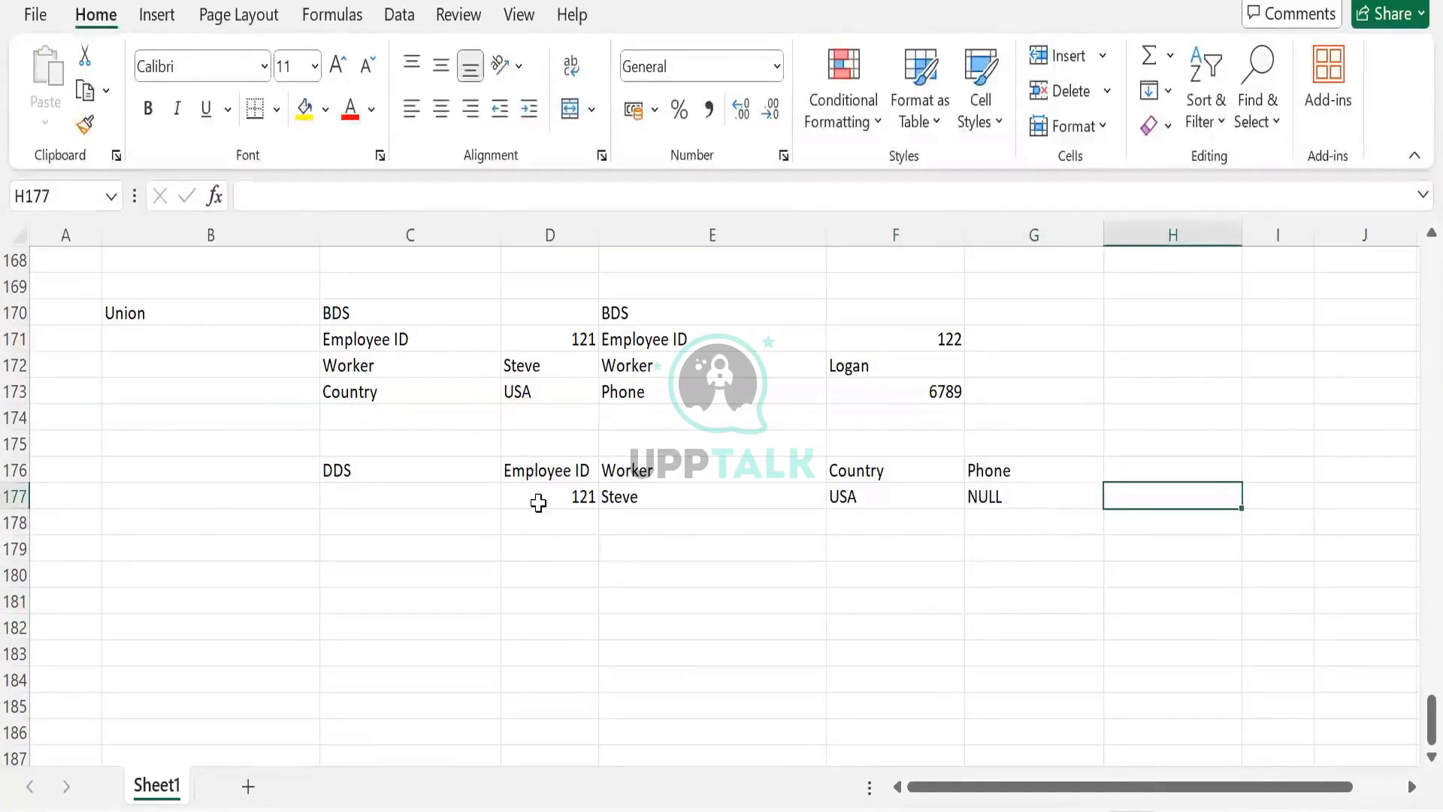
- Add a second DDS row with employee ID 122, worker Logan and country NULL in D178:F178
{"action": "left_click", "coordinate": [988, 503]}
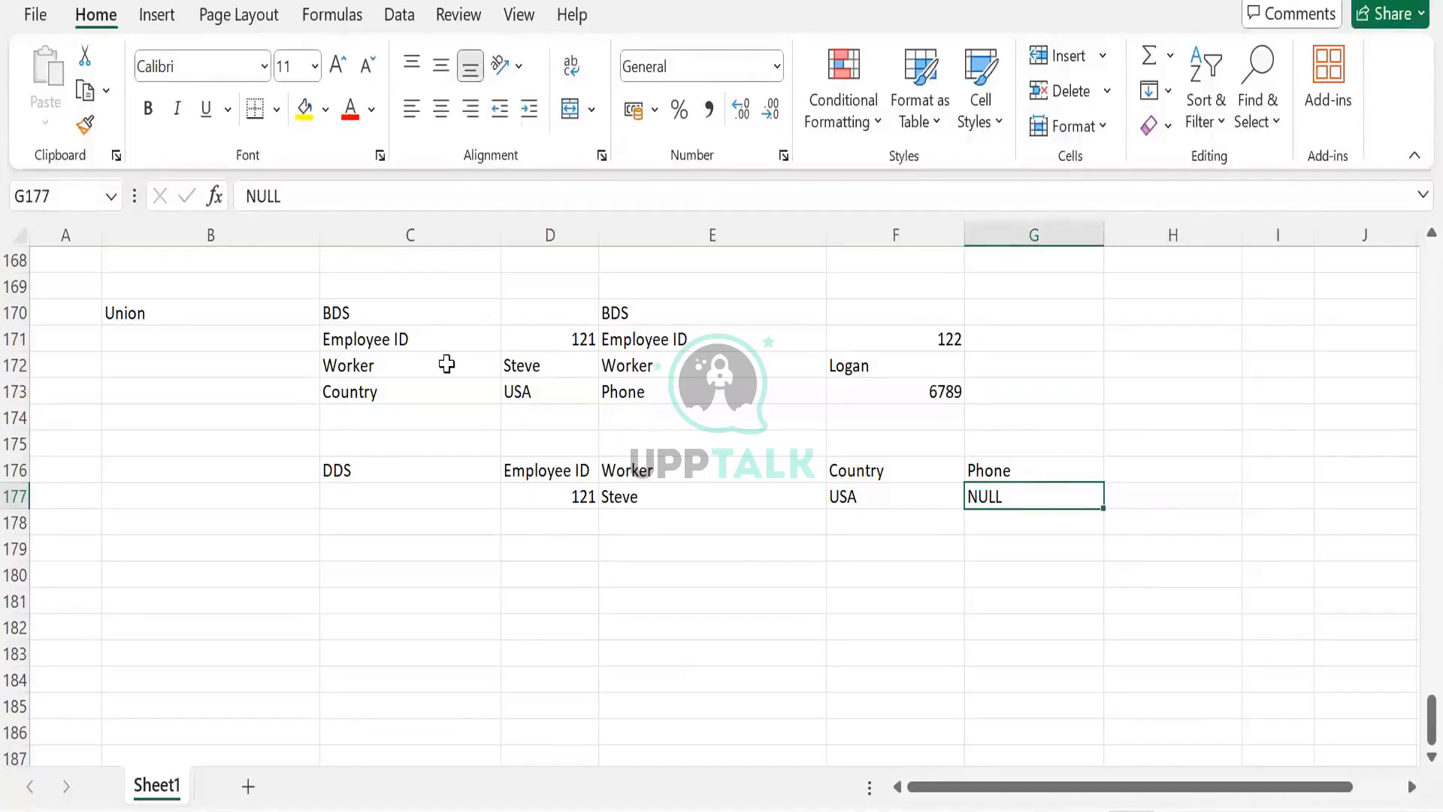
{"action": "left_click", "coordinate": [545, 362]}
{"action": "key", "text": "Up"}
{"action": "left_click", "coordinate": [944, 319]}
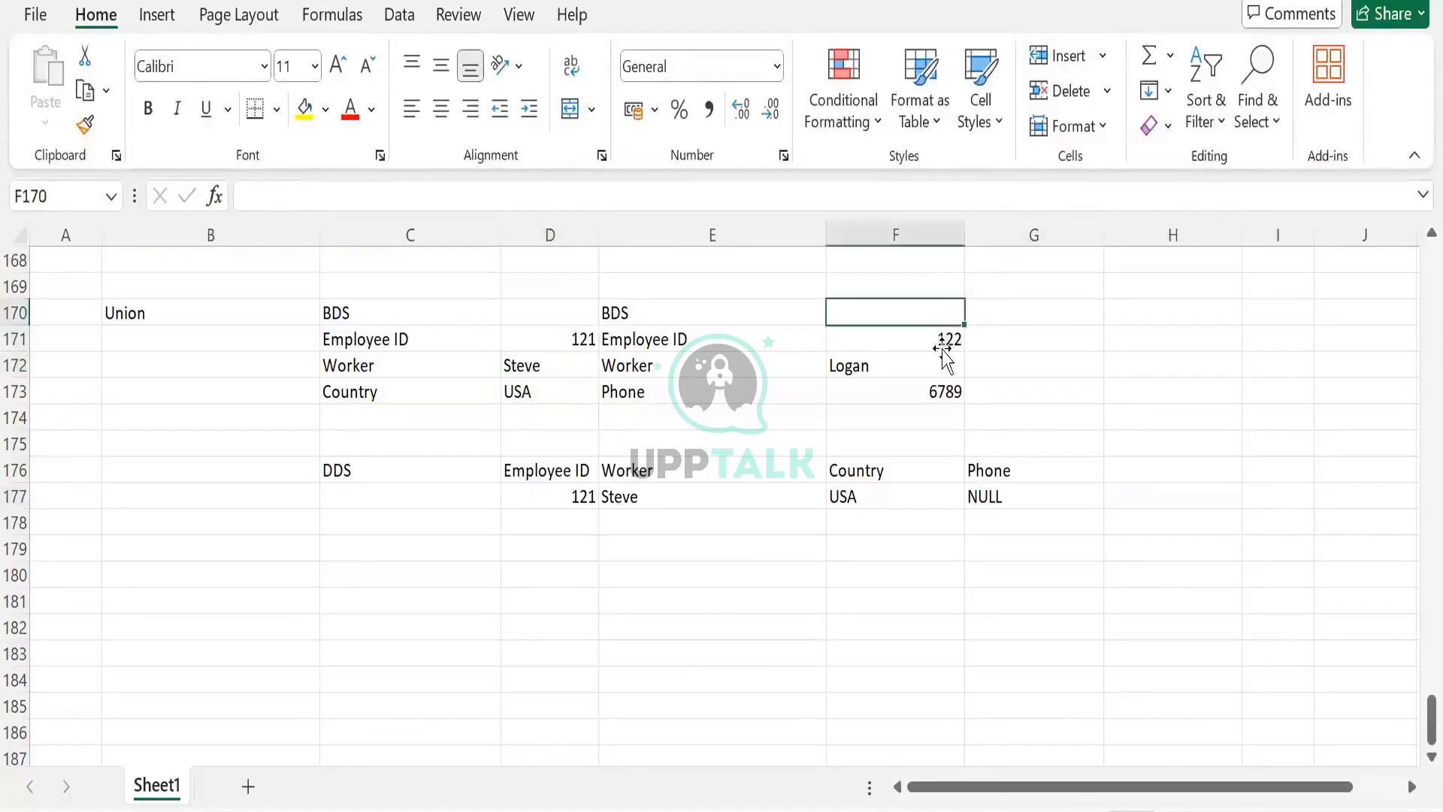
{"action": "left_click", "coordinate": [944, 344]}
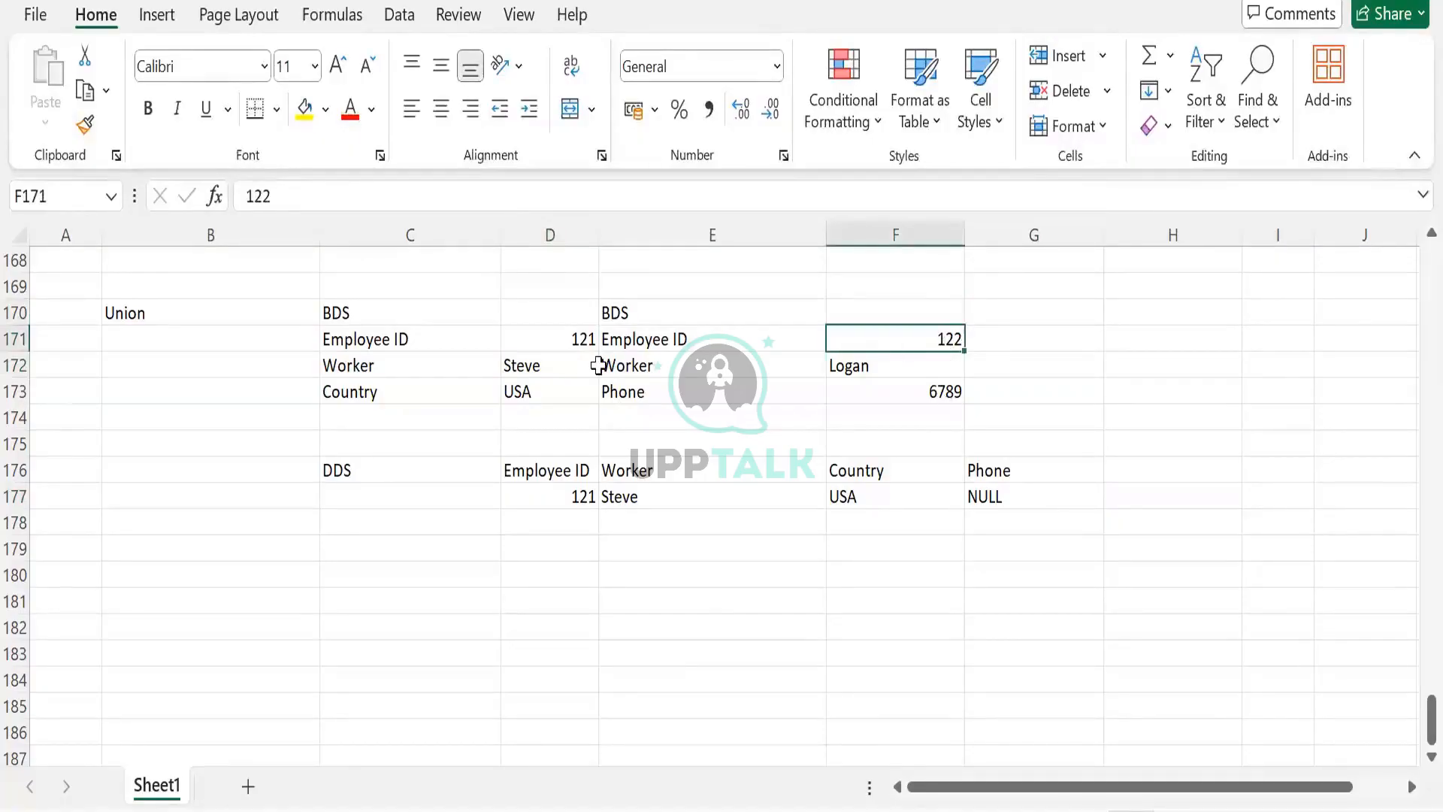
{"action": "left_click", "coordinate": [1012, 497]}
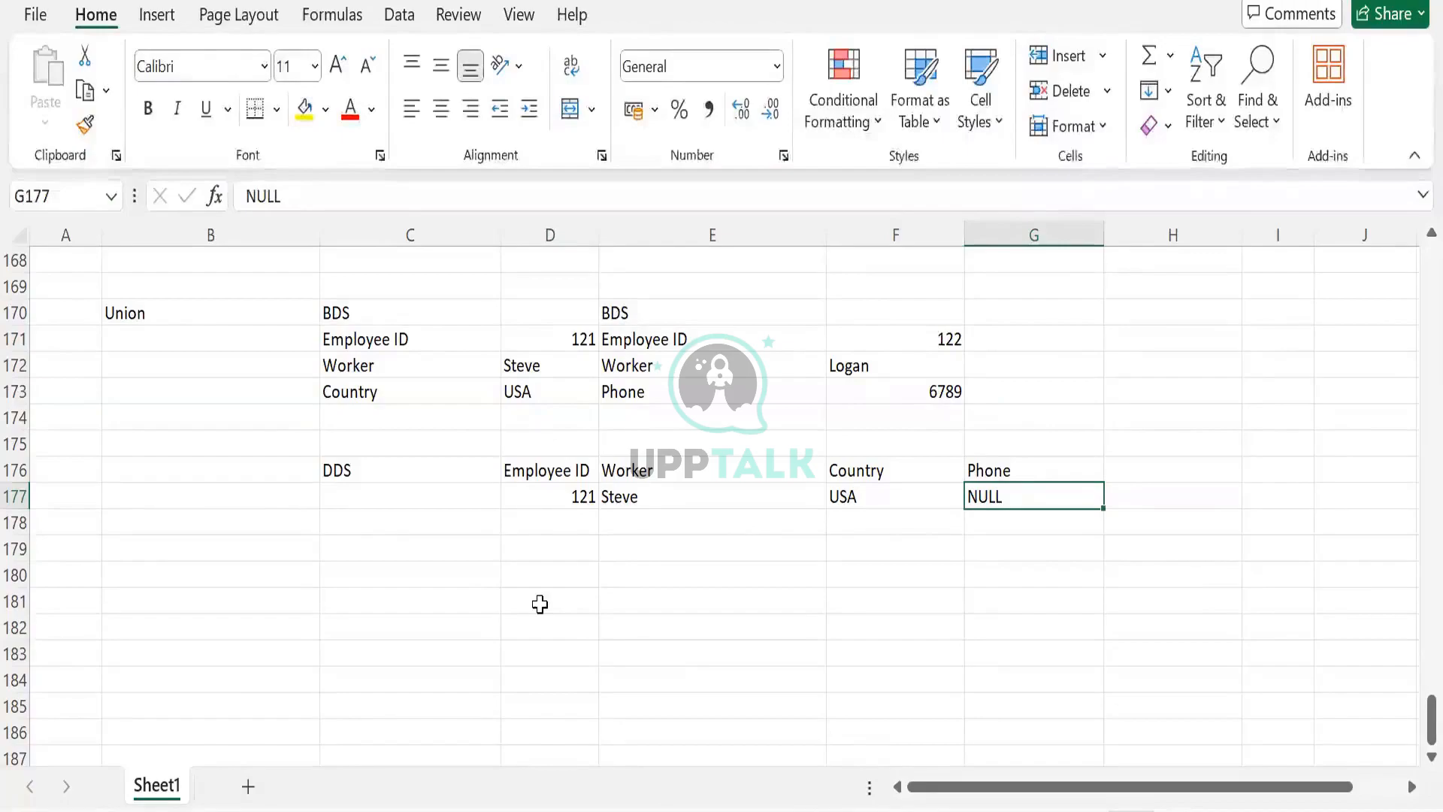
{"action": "left_click", "coordinate": [548, 531]}
{"action": "type", "text": "122"}
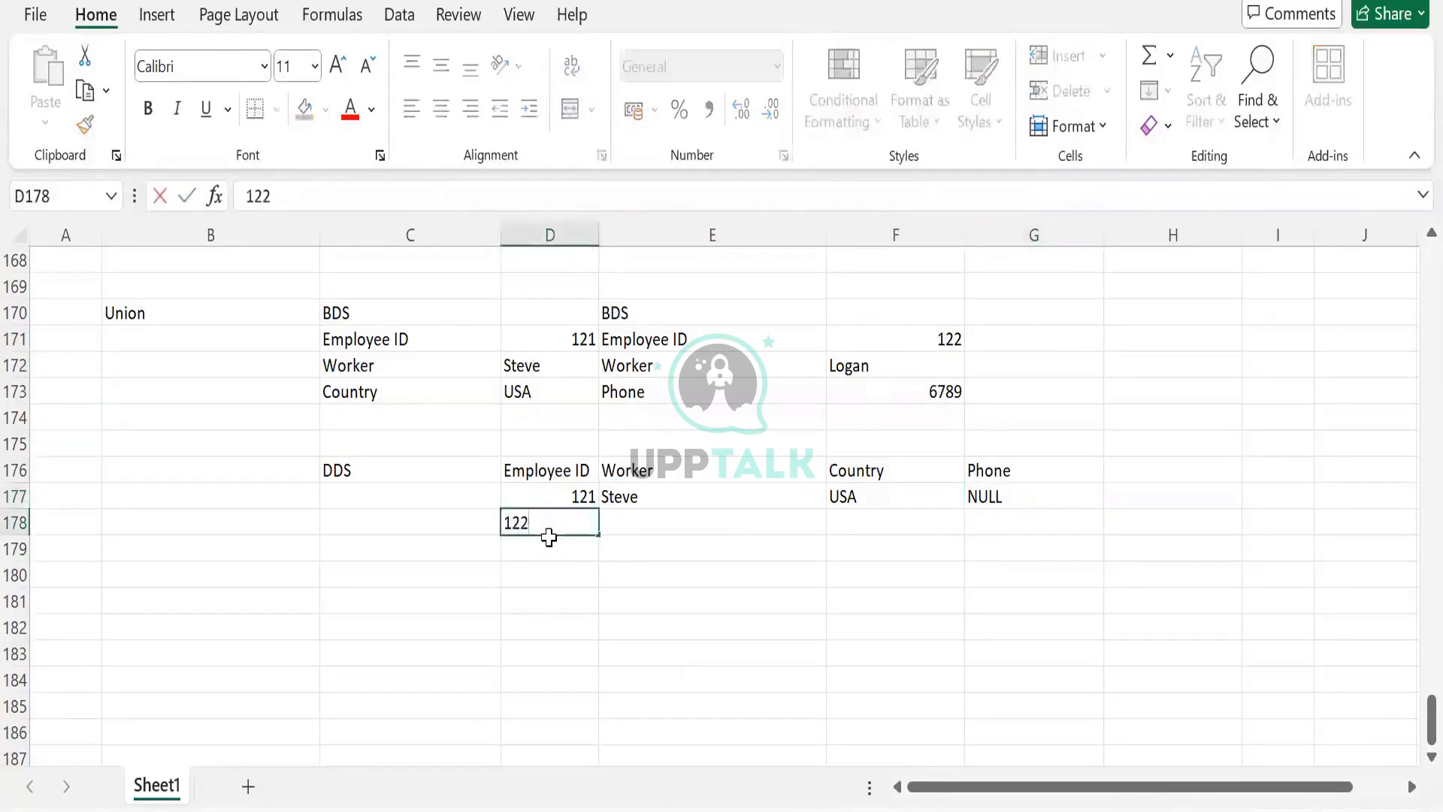
{"action": "key", "text": "Tab"}
{"action": "type", "text": "Logan"}
{"action": "key", "text": "Tab"}
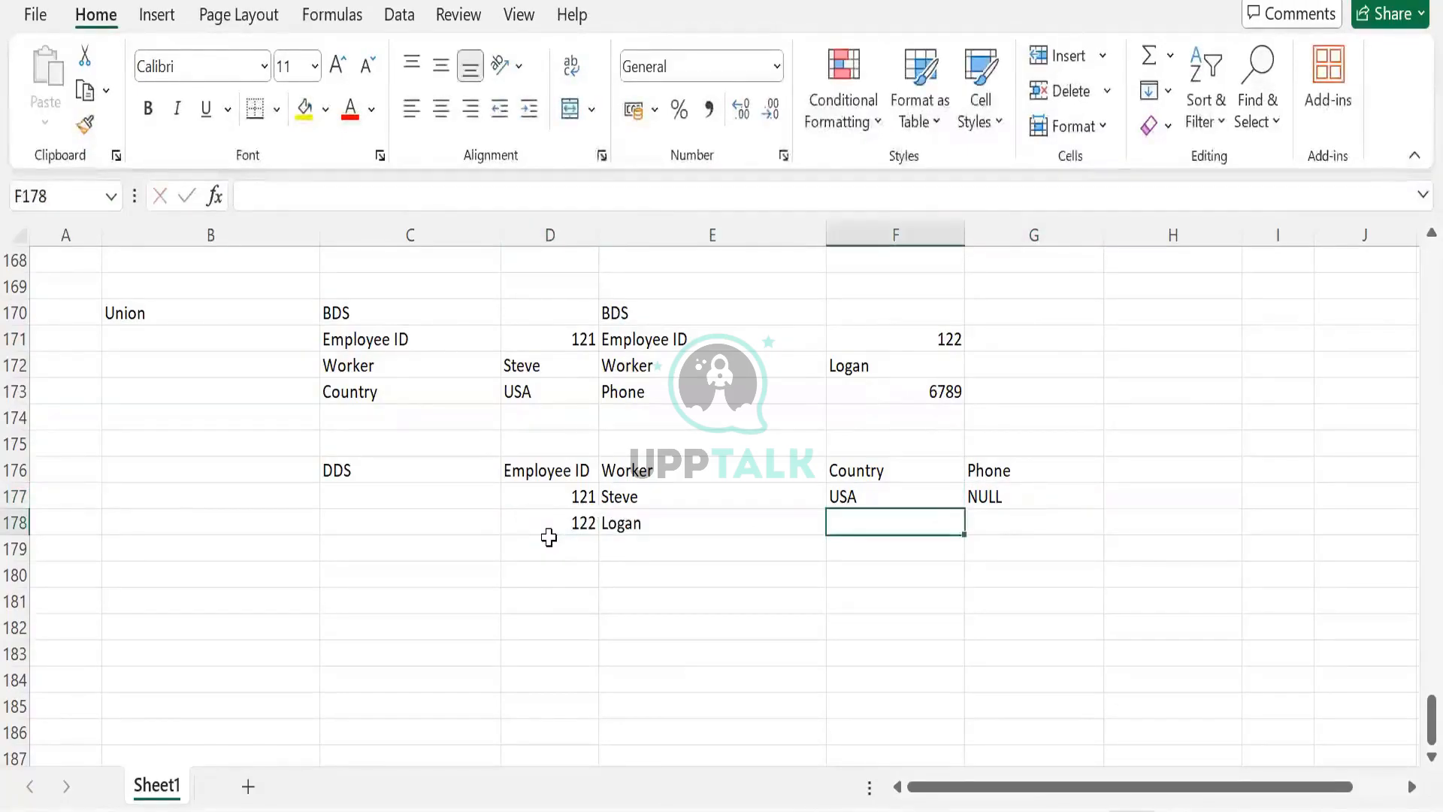
{"action": "type", "text": "ULL"}
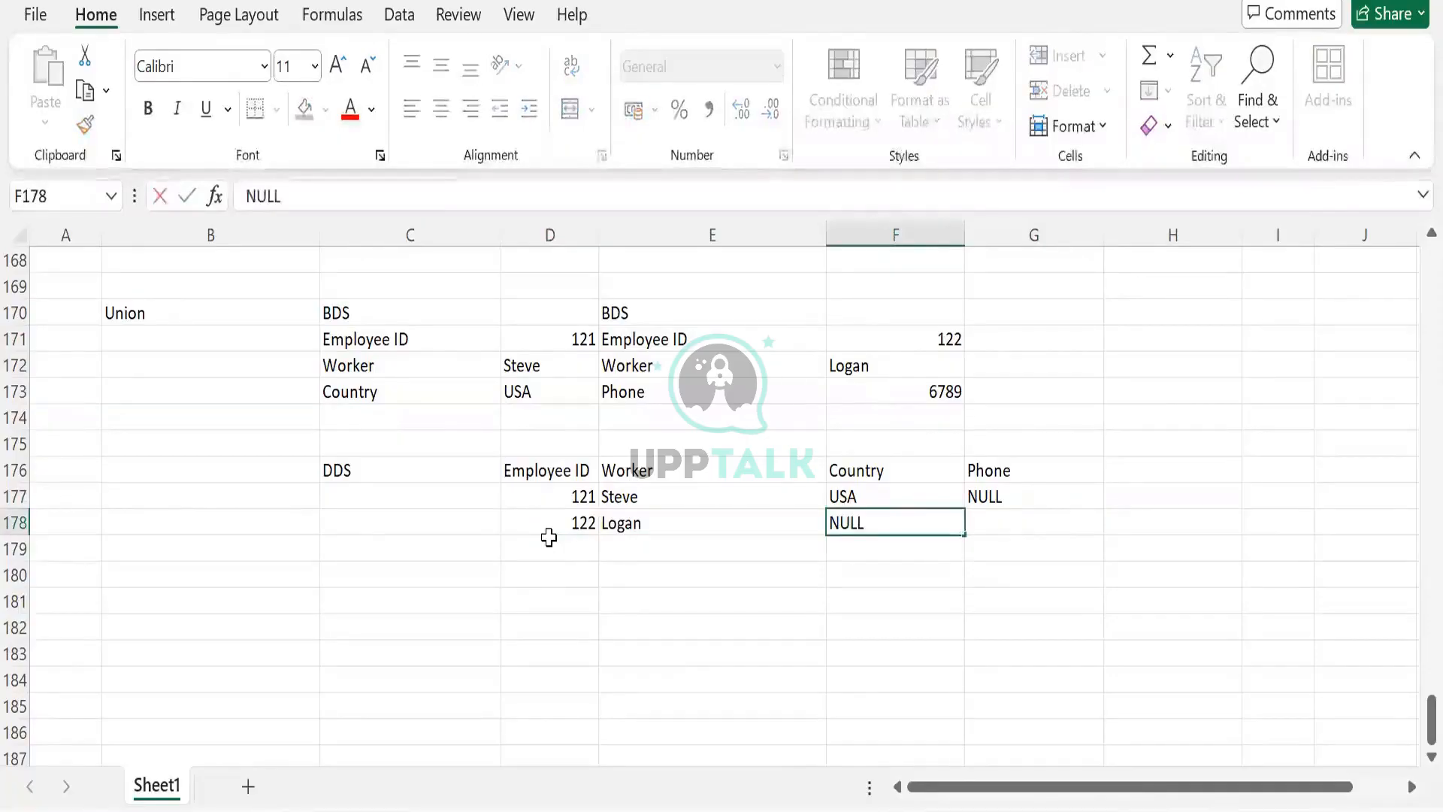
{"action": "key", "text": "Tab"}
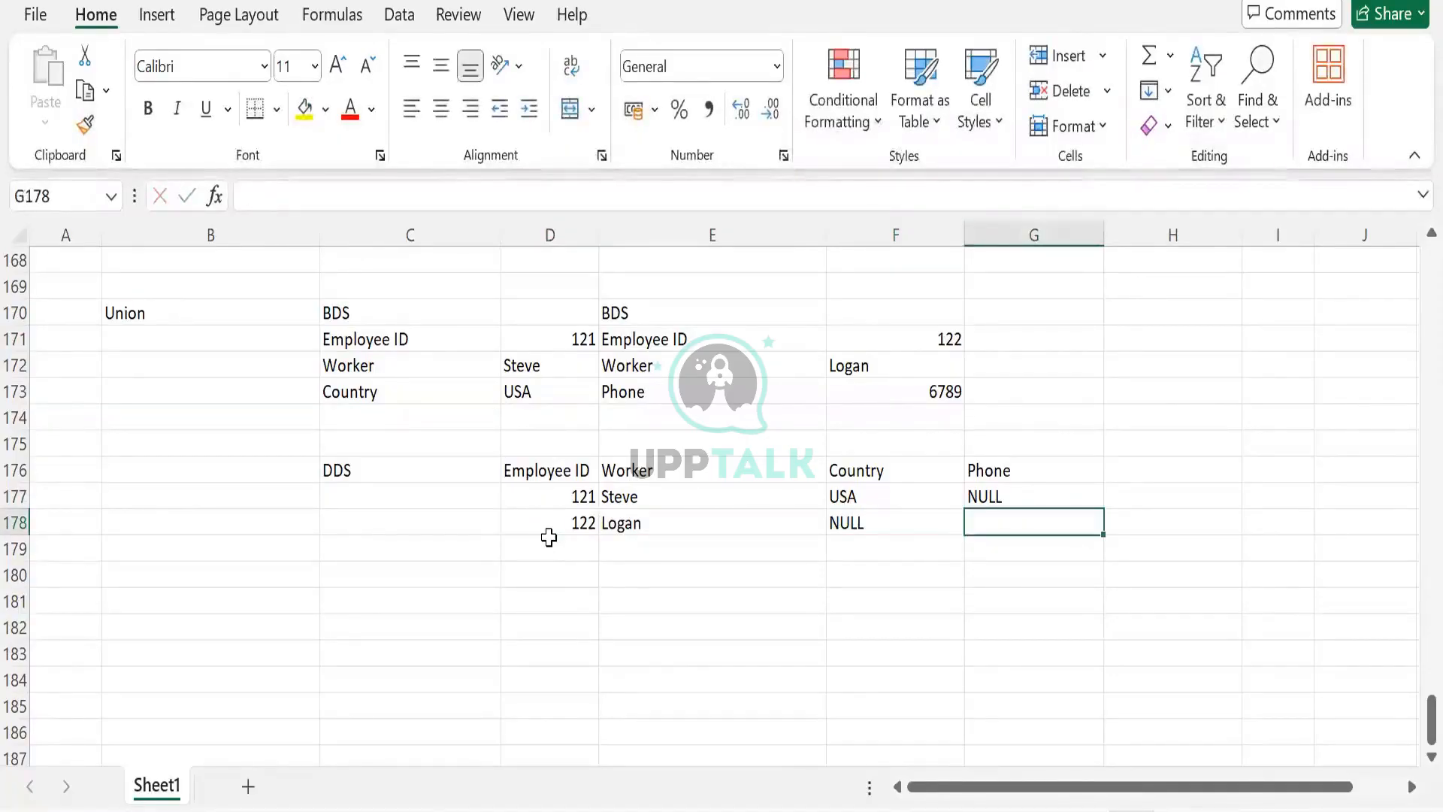
- Copy the phone number 6789 from F173 into G178
{"action": "left_click", "coordinate": [844, 398]}
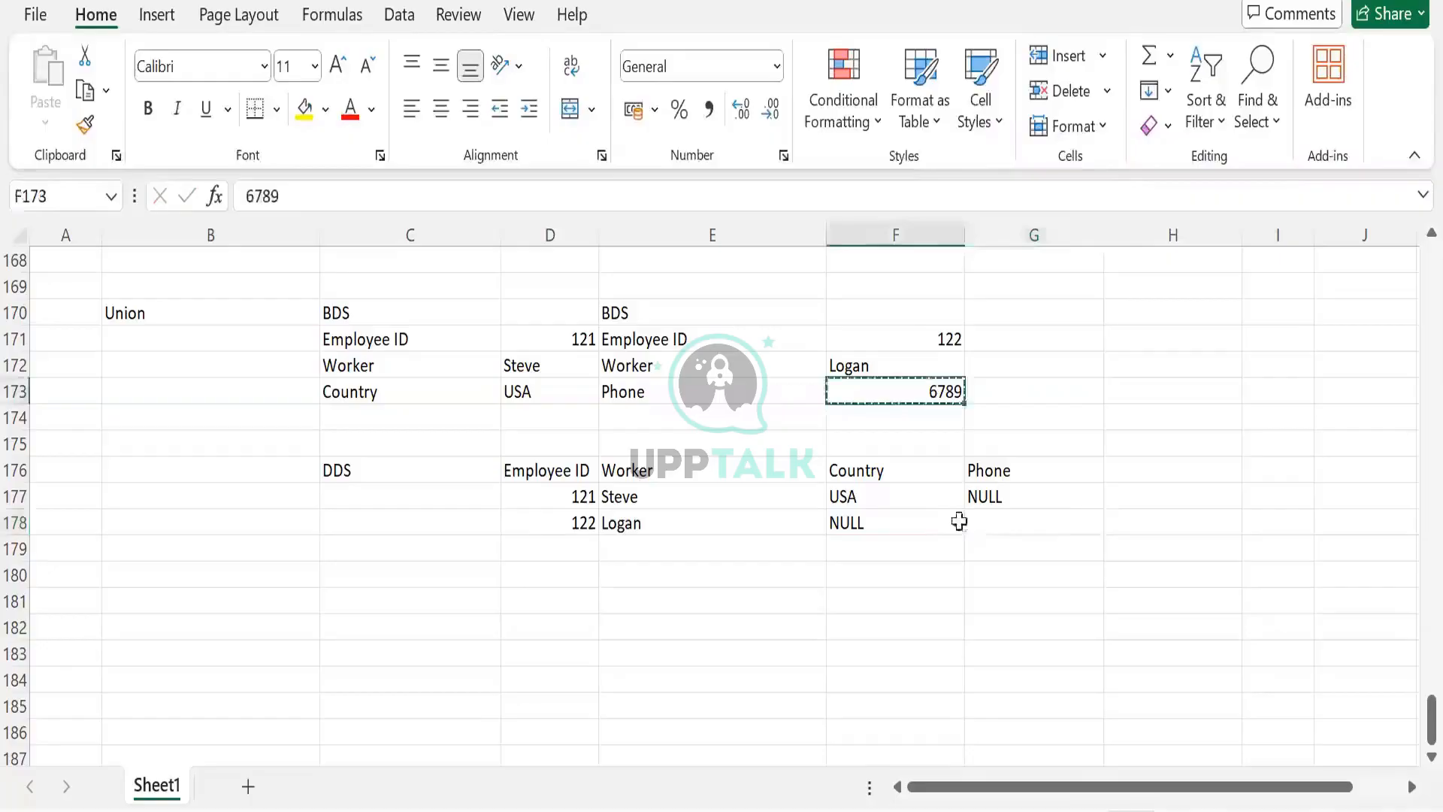
{"action": "key", "text": "ctrl+c"}
{"action": "left_click", "coordinate": [962, 520]}
{"action": "key", "text": "ctrl+v"}
{"action": "left_click", "coordinate": [974, 600]}
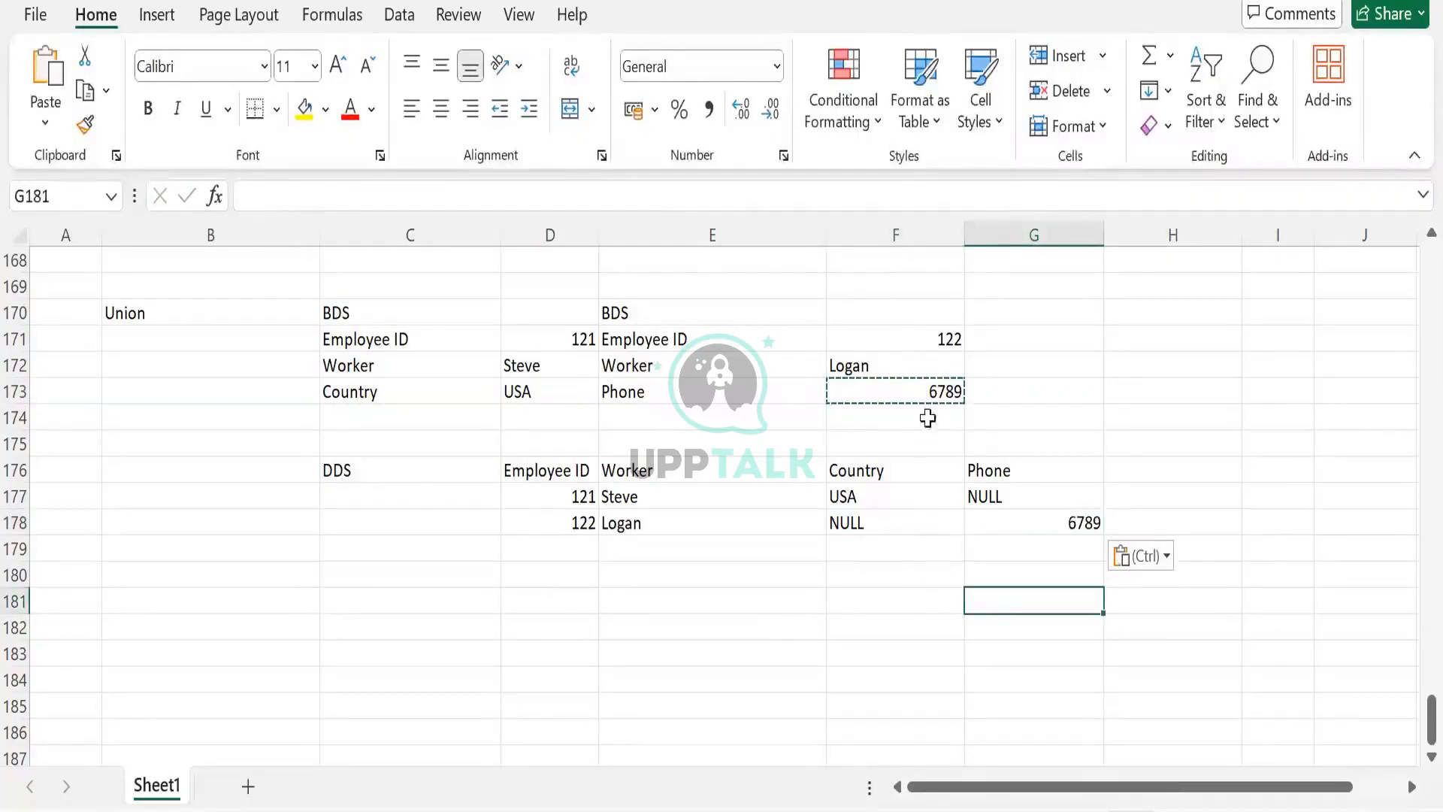
{"action": "left_click", "coordinate": [838, 367]}
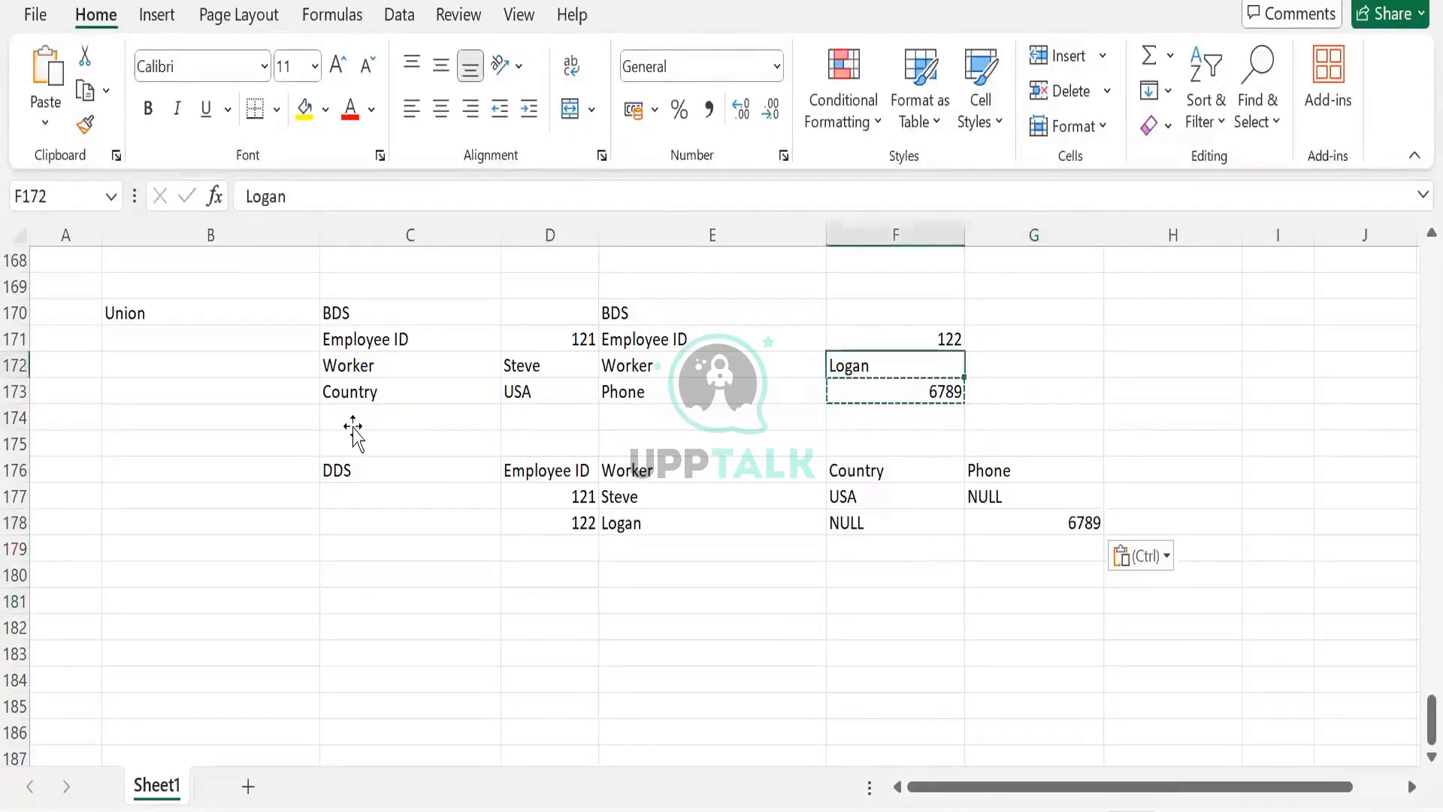
- Move the DDS table with its two rows down to start at C179, spanning C179:G181
{"action": "left_click", "coordinate": [353, 427]}
{"action": "left_click", "coordinate": [381, 342]}
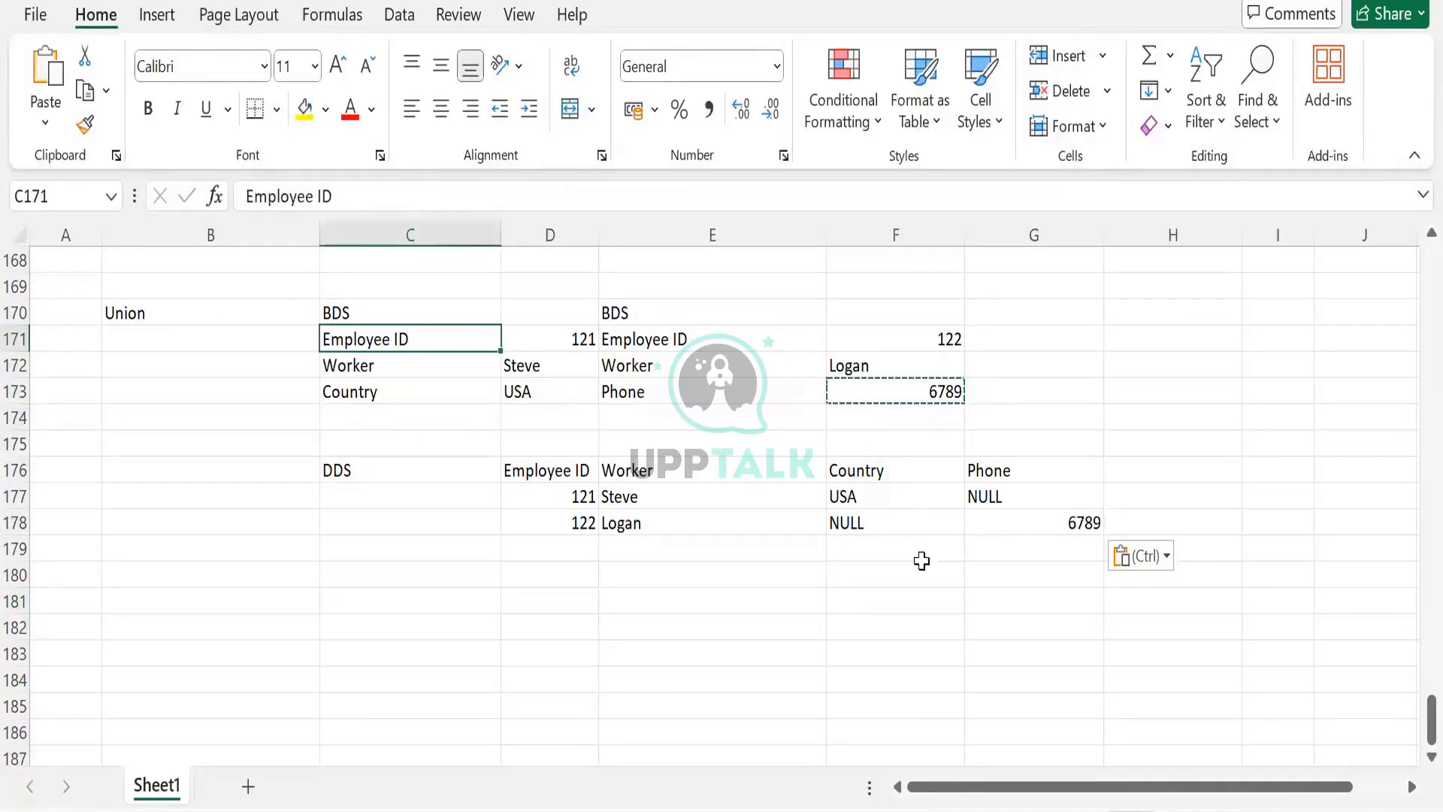
{"action": "left_click", "coordinate": [940, 526]}
{"action": "left_click", "coordinate": [989, 502]}
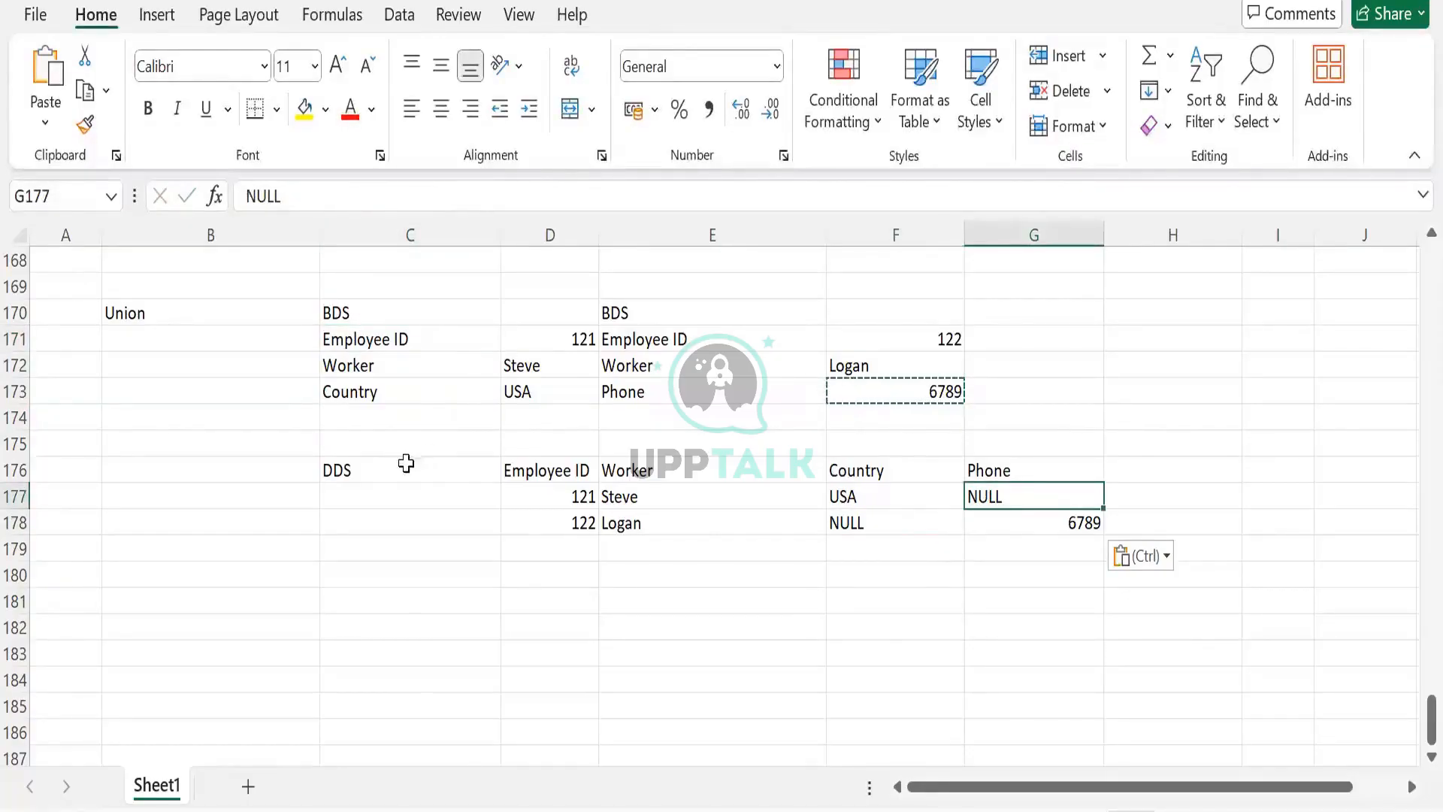
{"action": "left_click_drag", "start_coordinate": [348, 469], "coordinate": [1008, 534]}
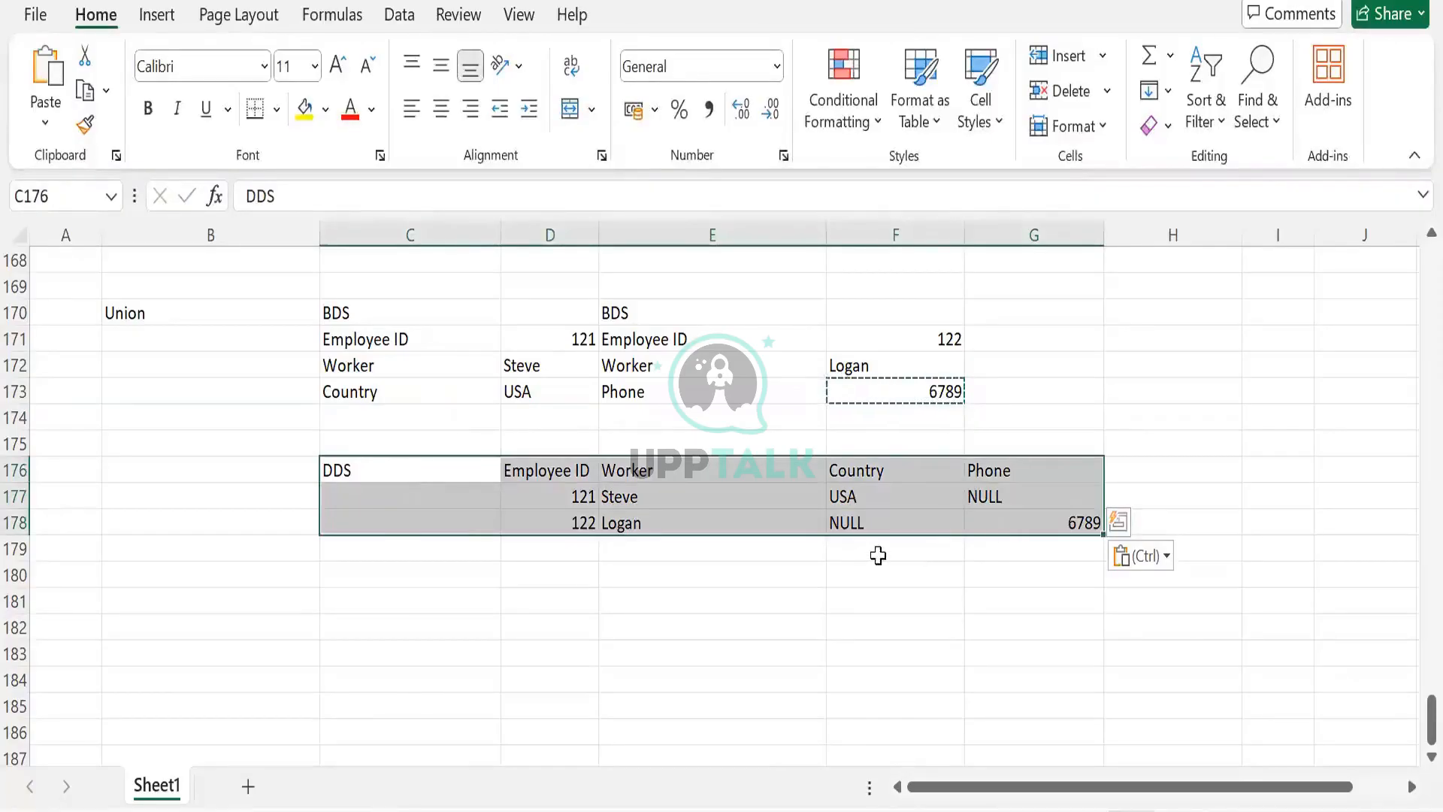
{"action": "key", "text": "ctrl+c"}
{"action": "left_click", "coordinate": [471, 546]}
{"action": "key", "text": "ctrl+v"}
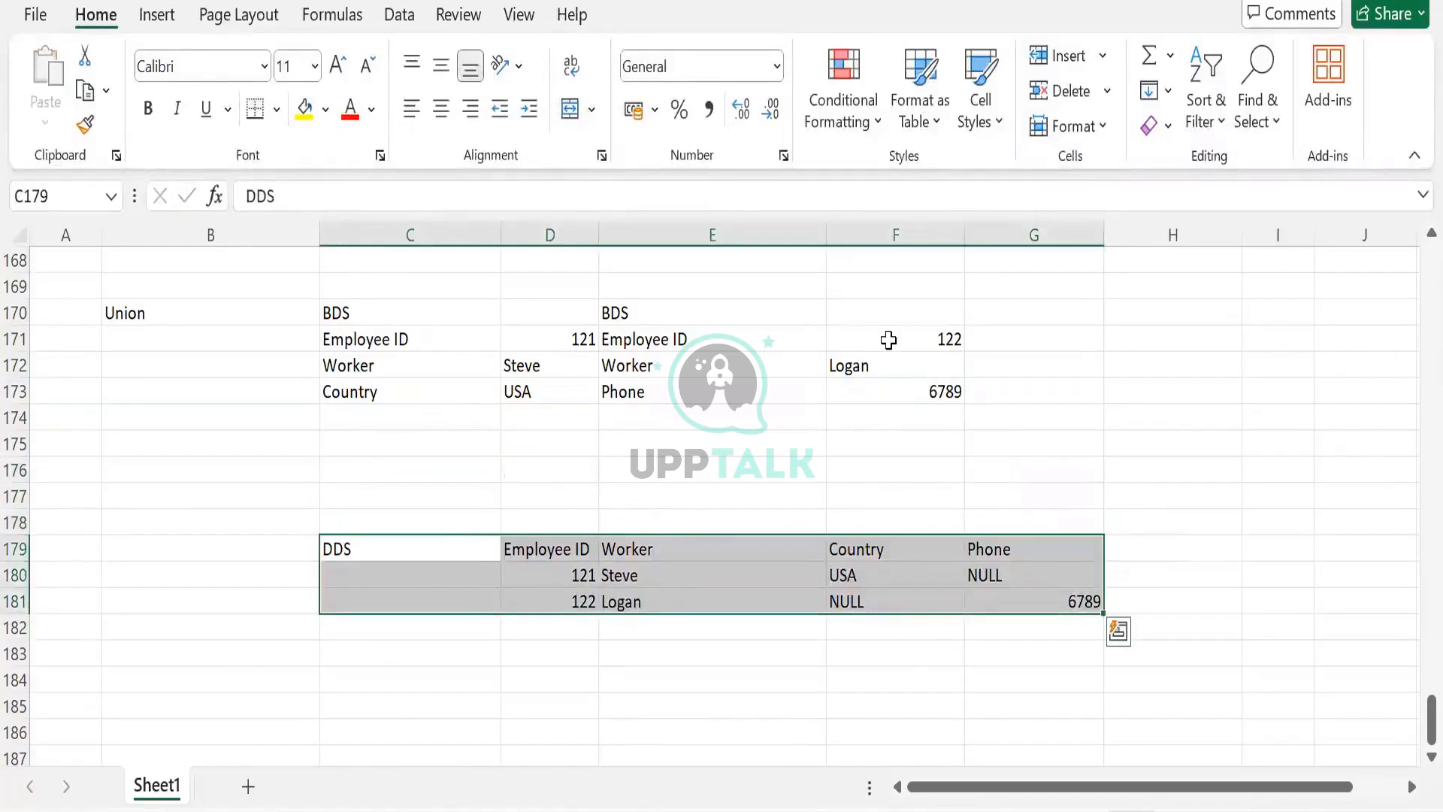
- Copy the second BDS record block from E171:F173 into C174:D176 beneath the first block
{"action": "left_click_drag", "start_coordinate": [686, 335], "coordinate": [893, 409]}
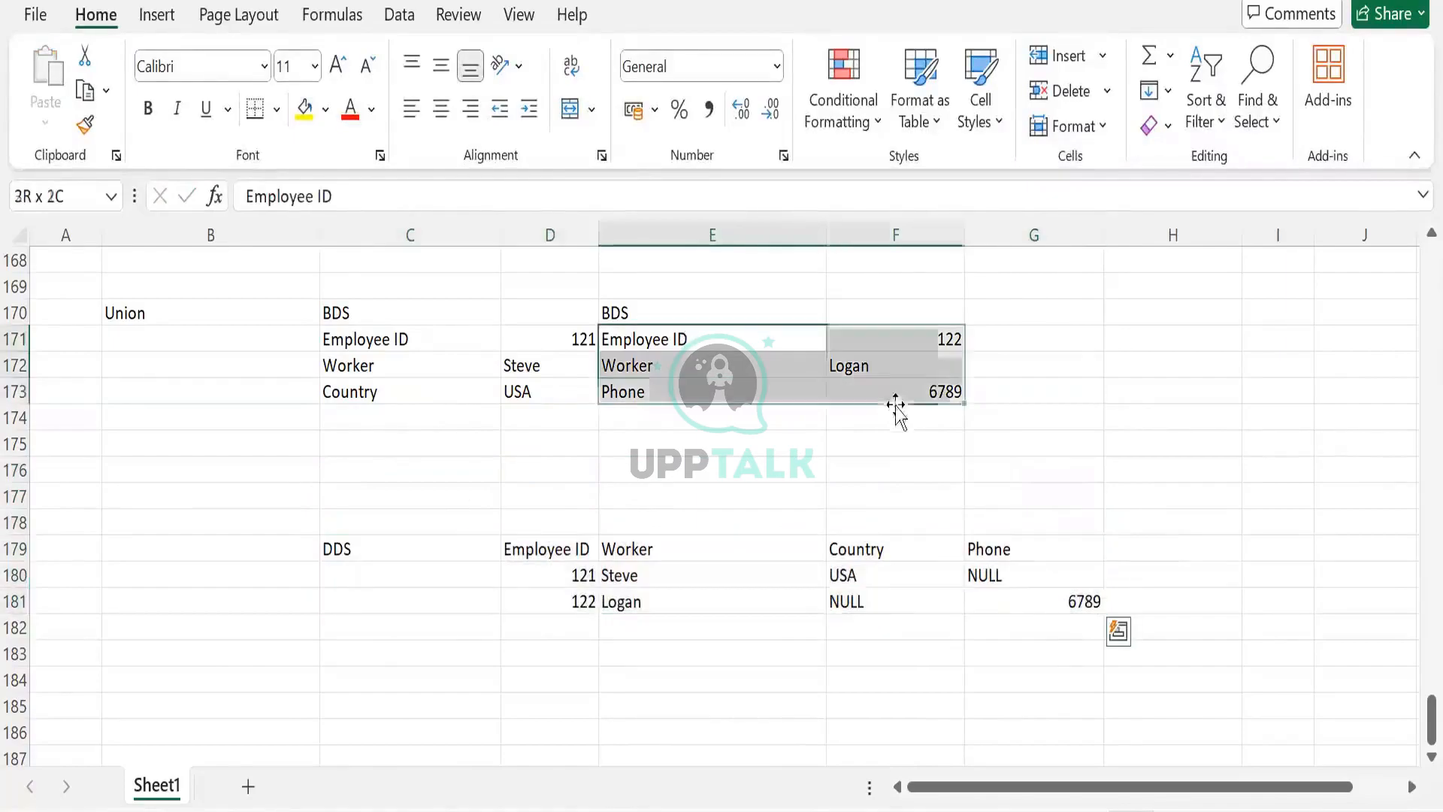
{"action": "key", "text": "ctrl+c"}
{"action": "left_click", "coordinate": [414, 418]}
{"action": "key", "text": "ctrl+v"}
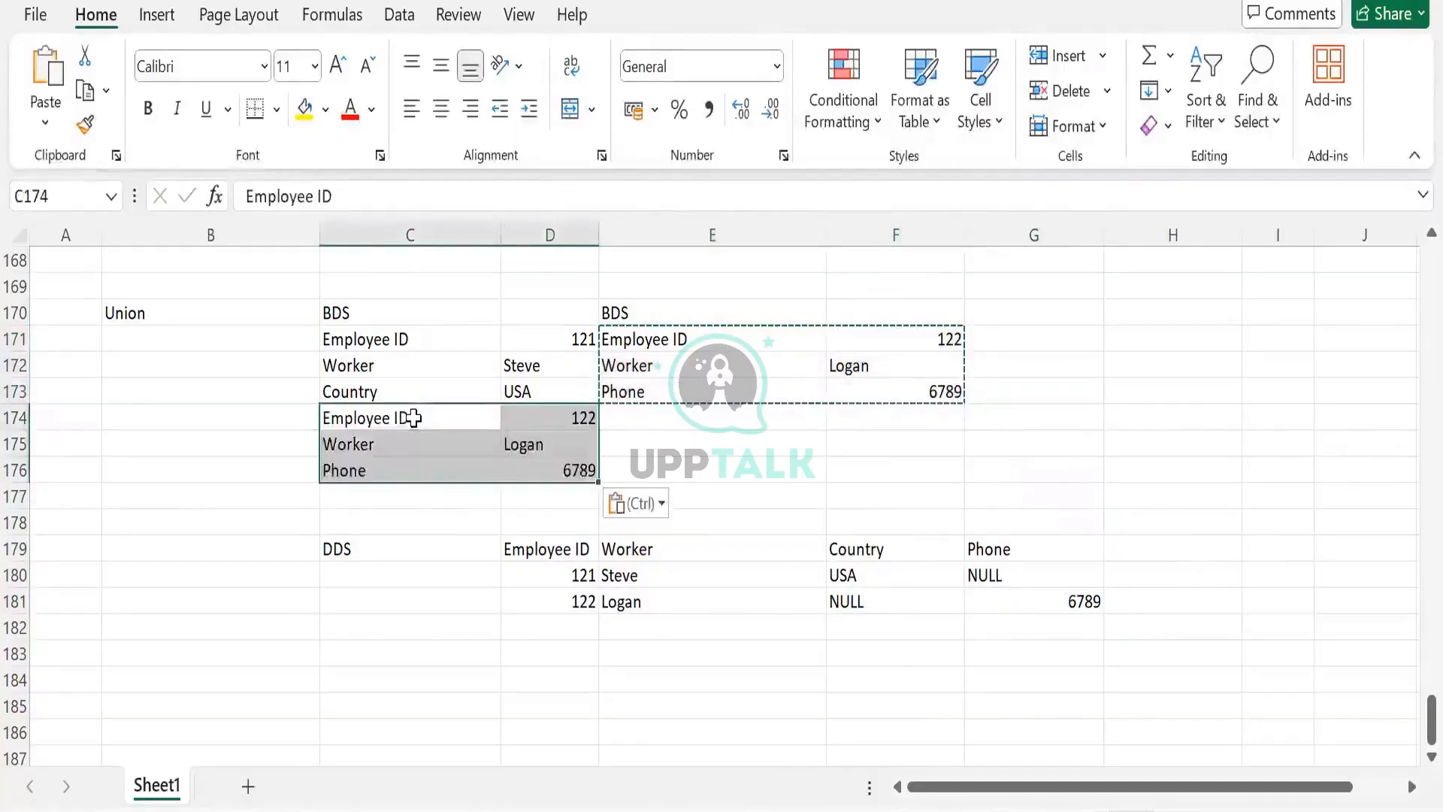
{"action": "left_click", "coordinate": [495, 460]}
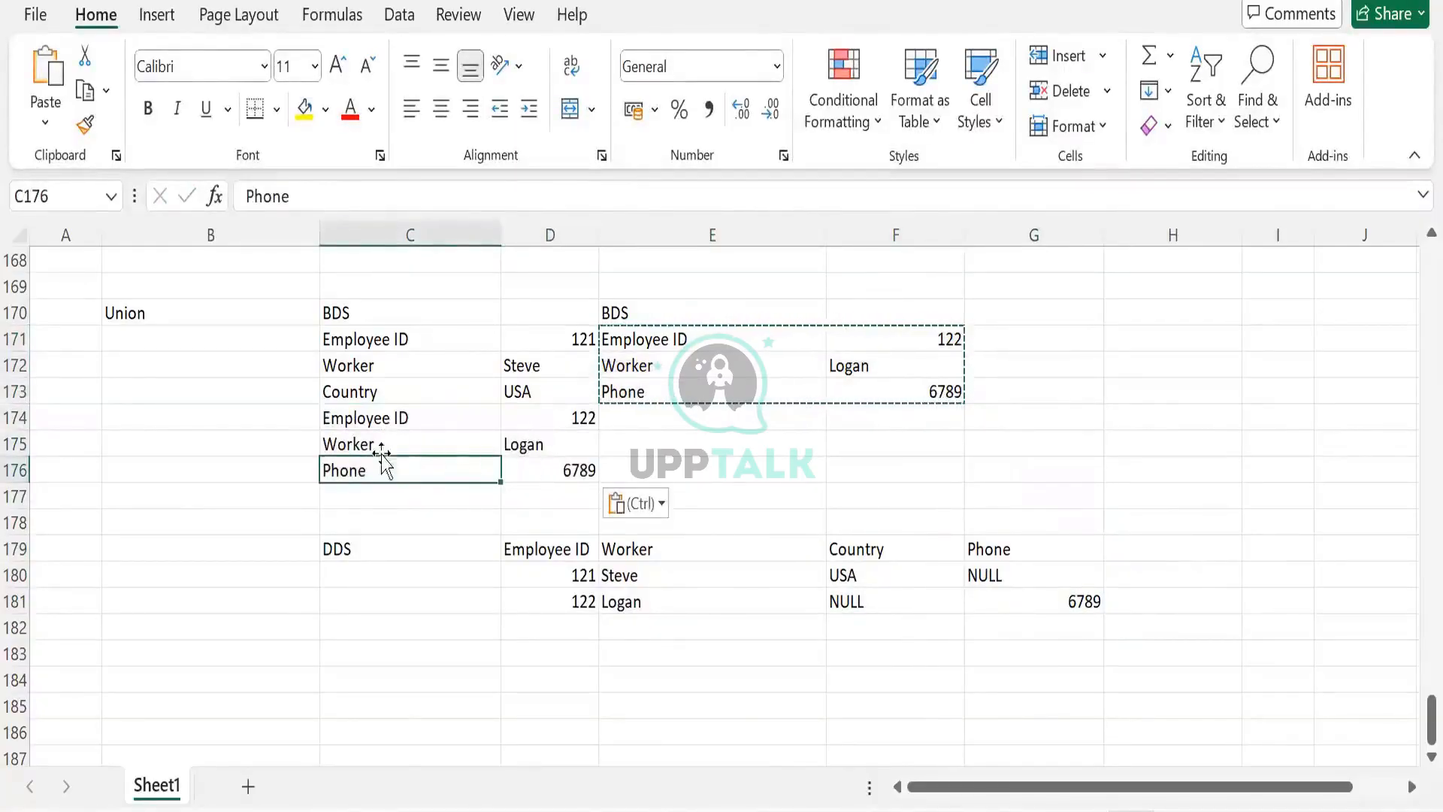
- Copy the Country label from C173 into C176, replacing the Phone label
{"action": "left_click", "coordinate": [372, 391]}
{"action": "key", "text": "ctrl+c"}
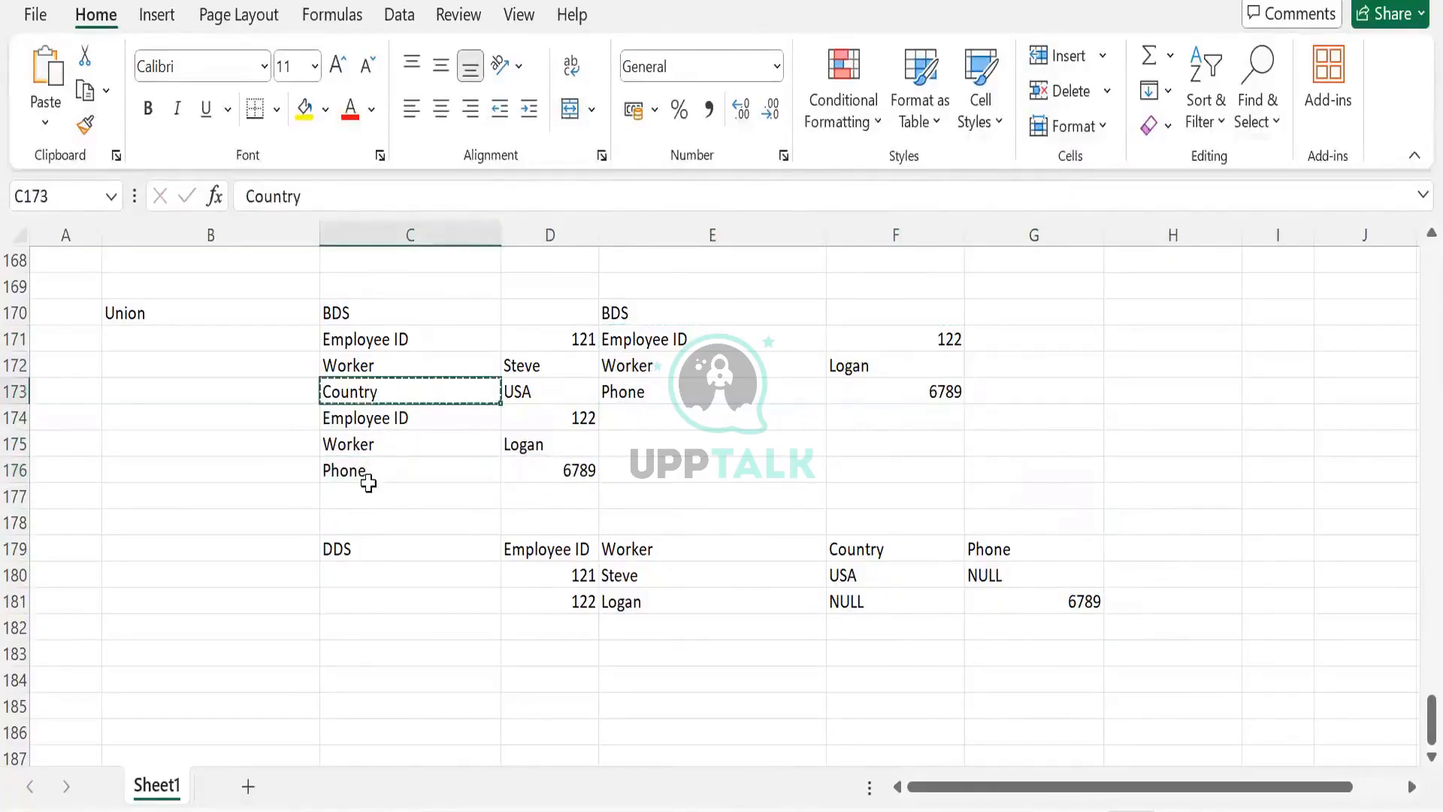
{"action": "left_click", "coordinate": [364, 473]}
{"action": "key", "text": "ctrl+v"}
- Enter London as the country value in D176
{"action": "left_click", "coordinate": [550, 469]}
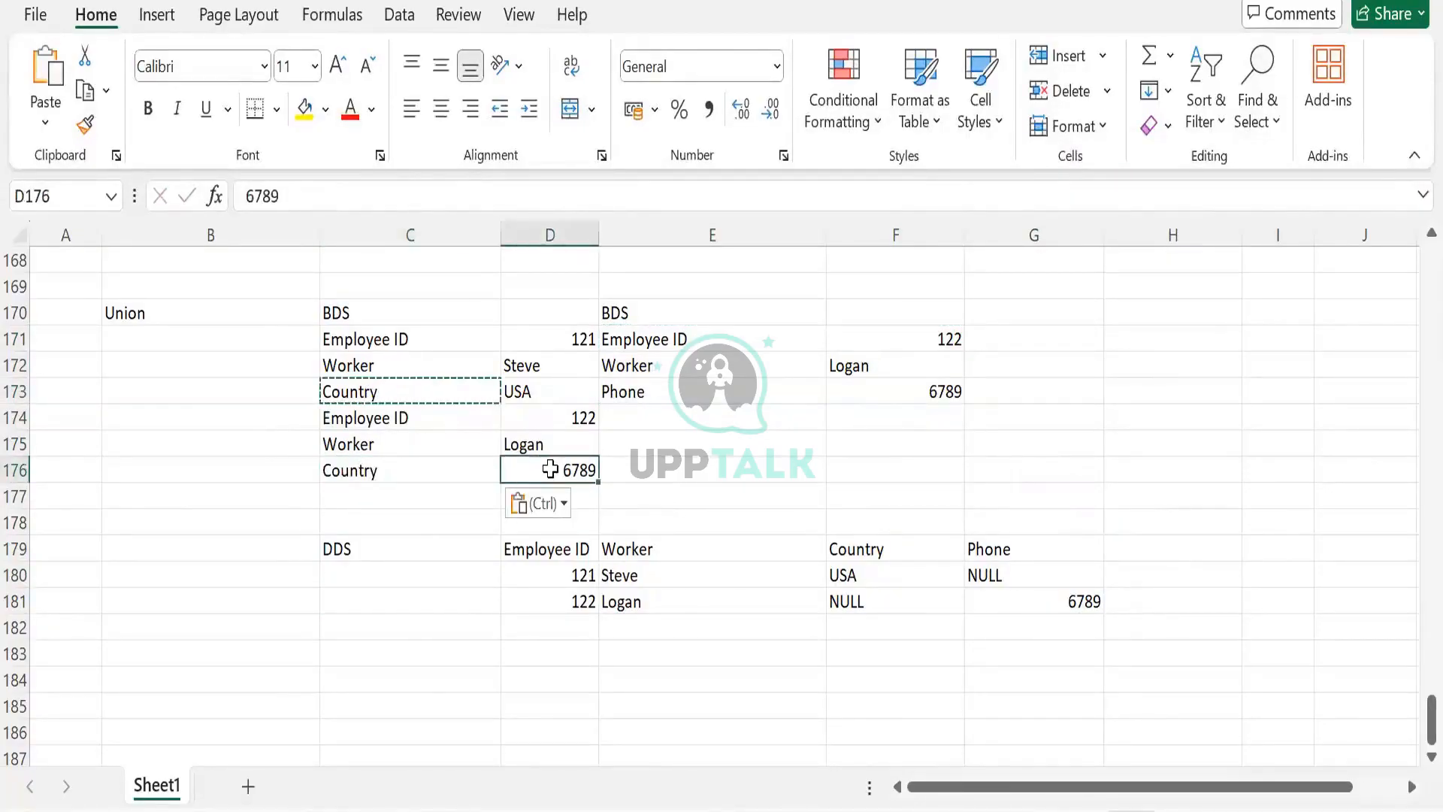
{"action": "type", "text": "London"}
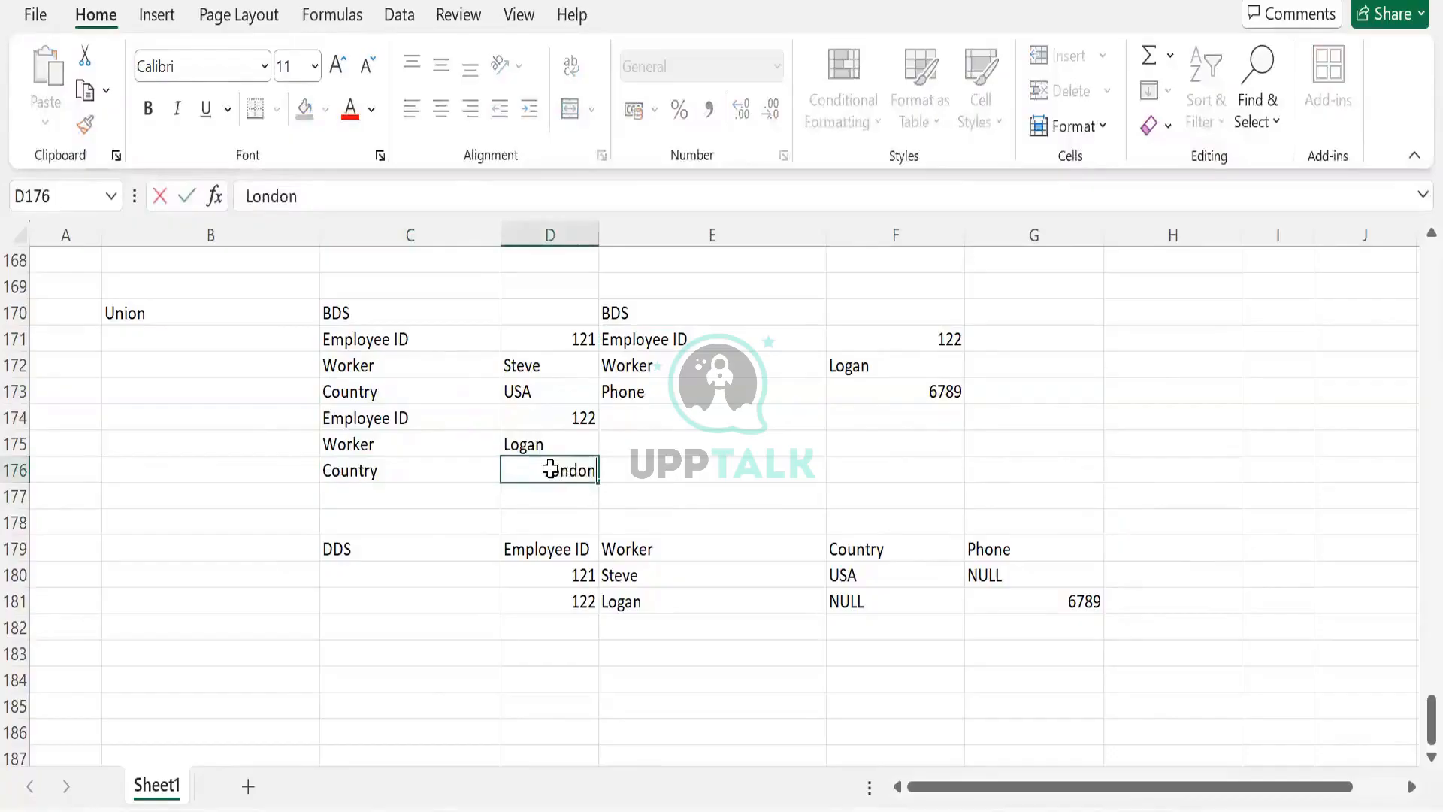
{"action": "key", "text": "Tab"}
{"action": "scroll", "coordinate": [584, 571], "scroll_direction": "down", "scroll_amount": 1}
{"action": "scroll", "coordinate": [583, 534], "scroll_direction": "up", "scroll_amount": 1}
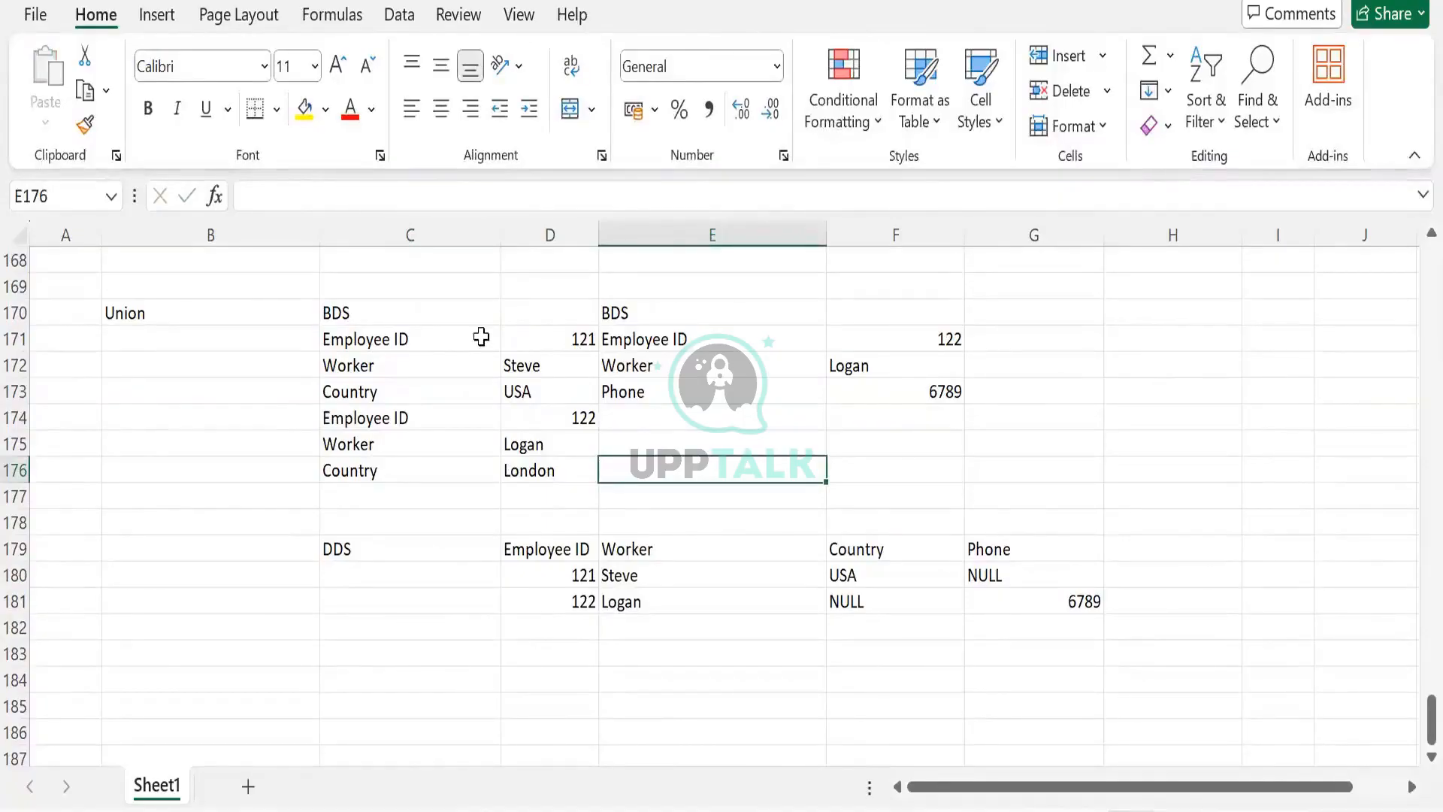
- Replace the NULL country for Logan in F181 with London
{"action": "left_click_drag", "start_coordinate": [337, 342], "coordinate": [552, 470]}
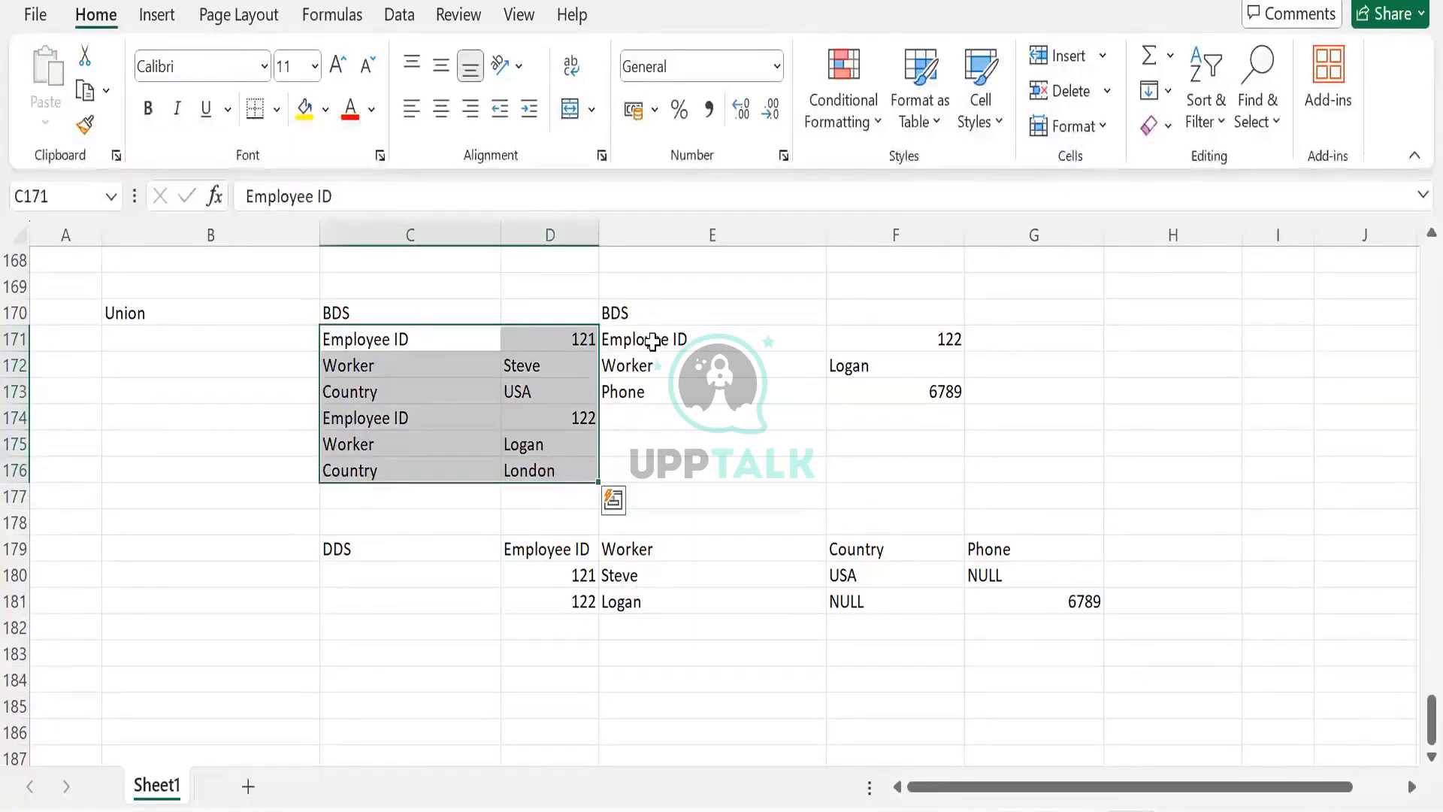
{"action": "left_click_drag", "start_coordinate": [751, 339], "coordinate": [895, 391]}
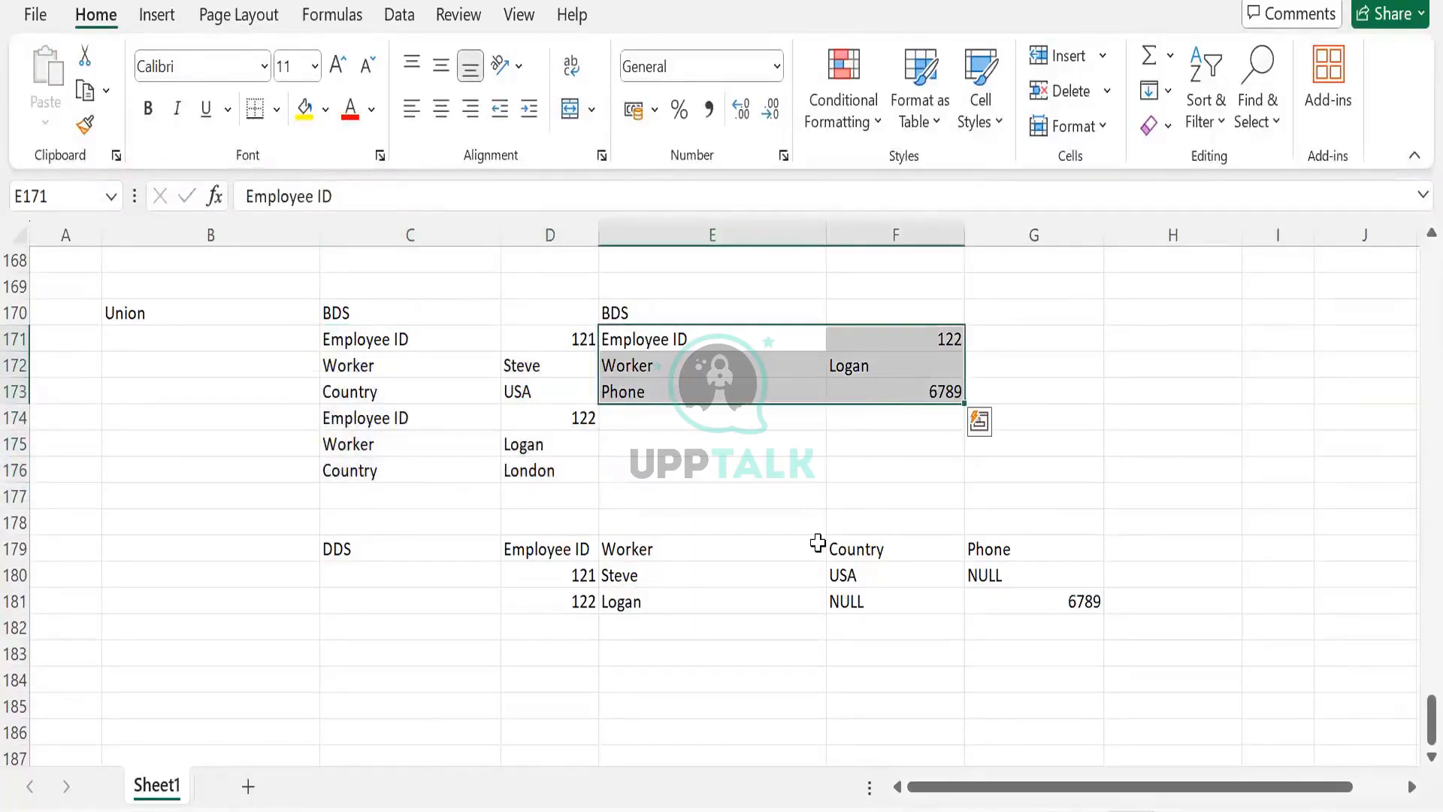
{"action": "left_click", "coordinate": [583, 576]}
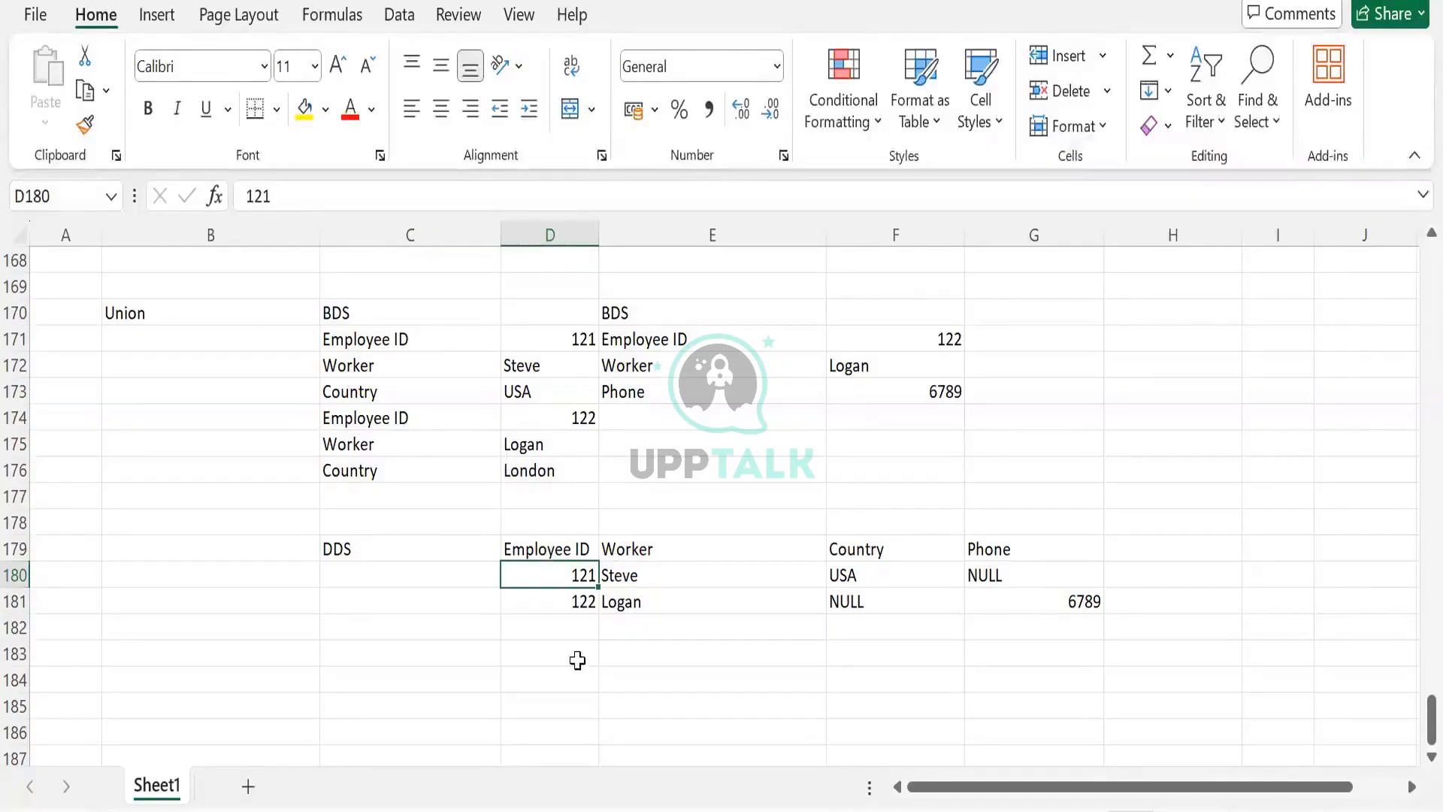
{"action": "left_click", "coordinate": [574, 609]}
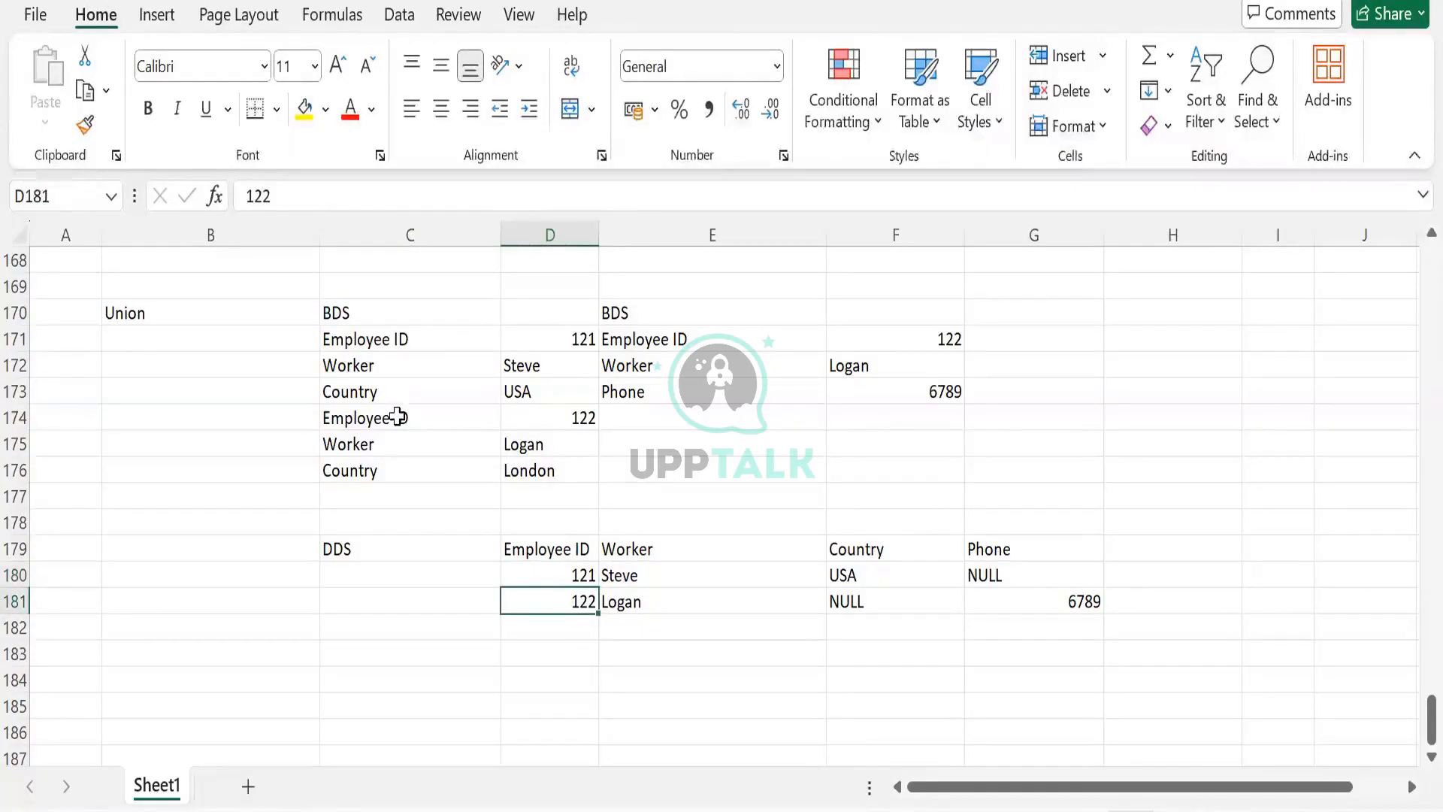
{"action": "left_click_drag", "start_coordinate": [397, 417], "coordinate": [539, 484]}
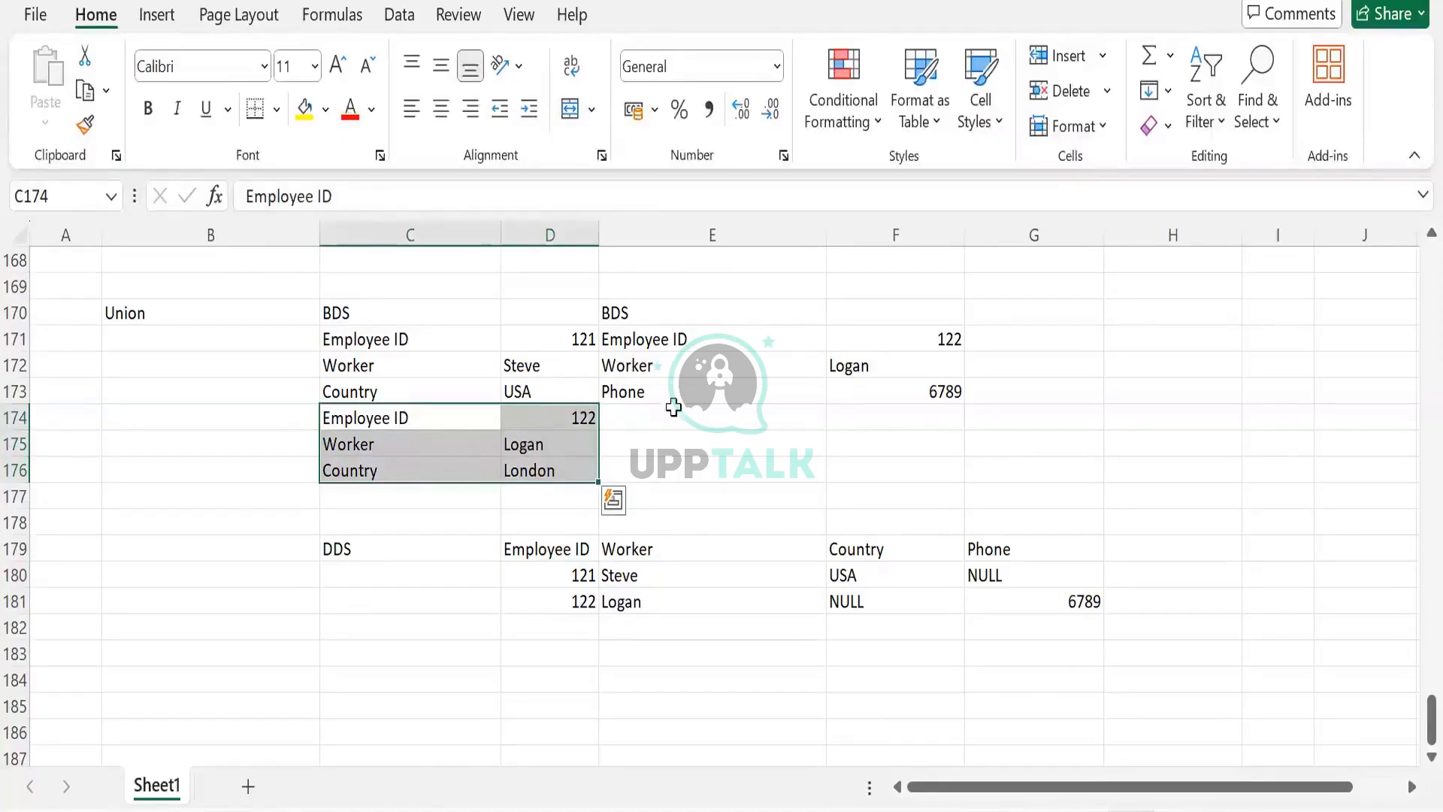
{"action": "left_click", "coordinate": [571, 603]}
{"action": "left_click", "coordinate": [822, 603]}
{"action": "left_click", "coordinate": [838, 602]}
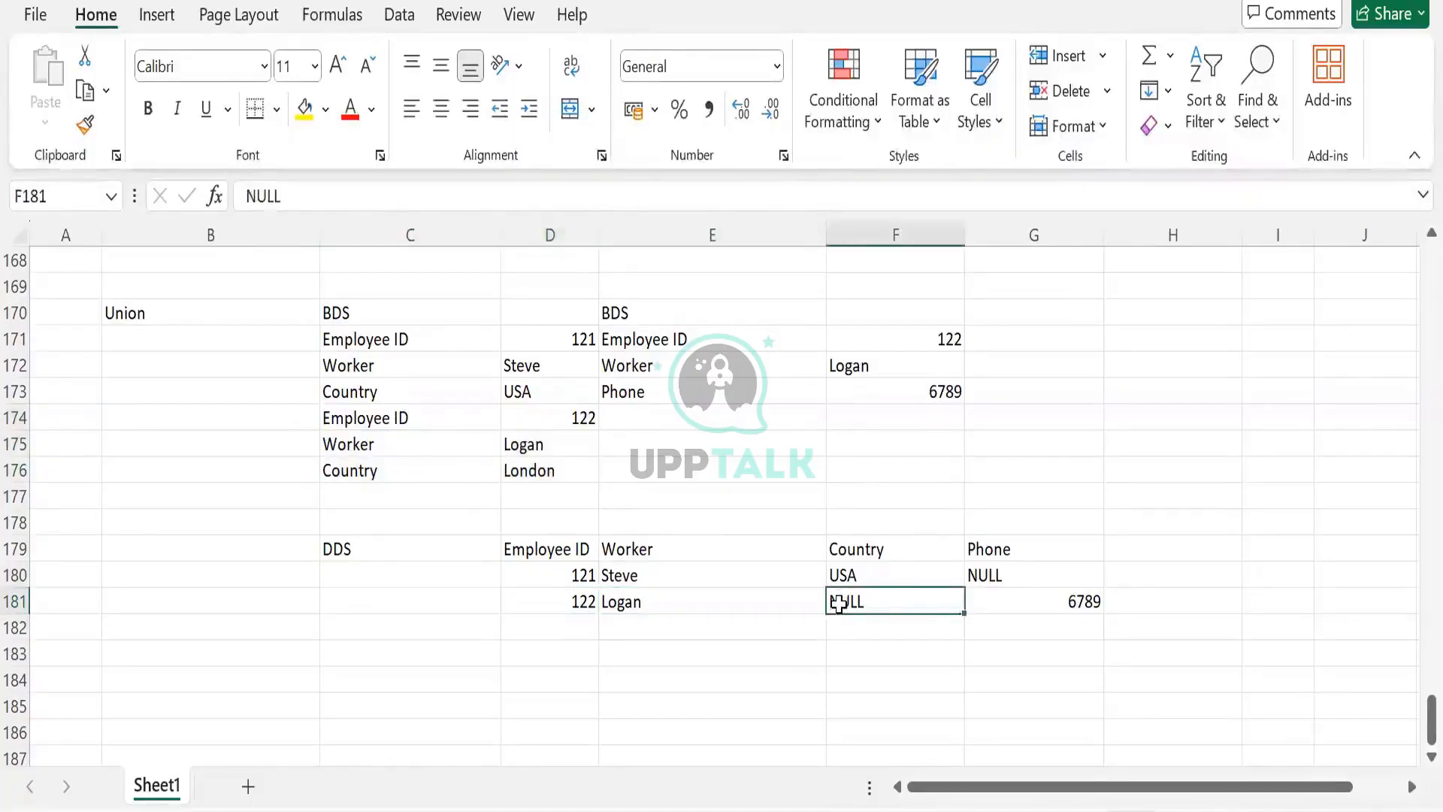
{"action": "type", "text": "Lod"}
{"action": "key", "text": "BackSpace"}
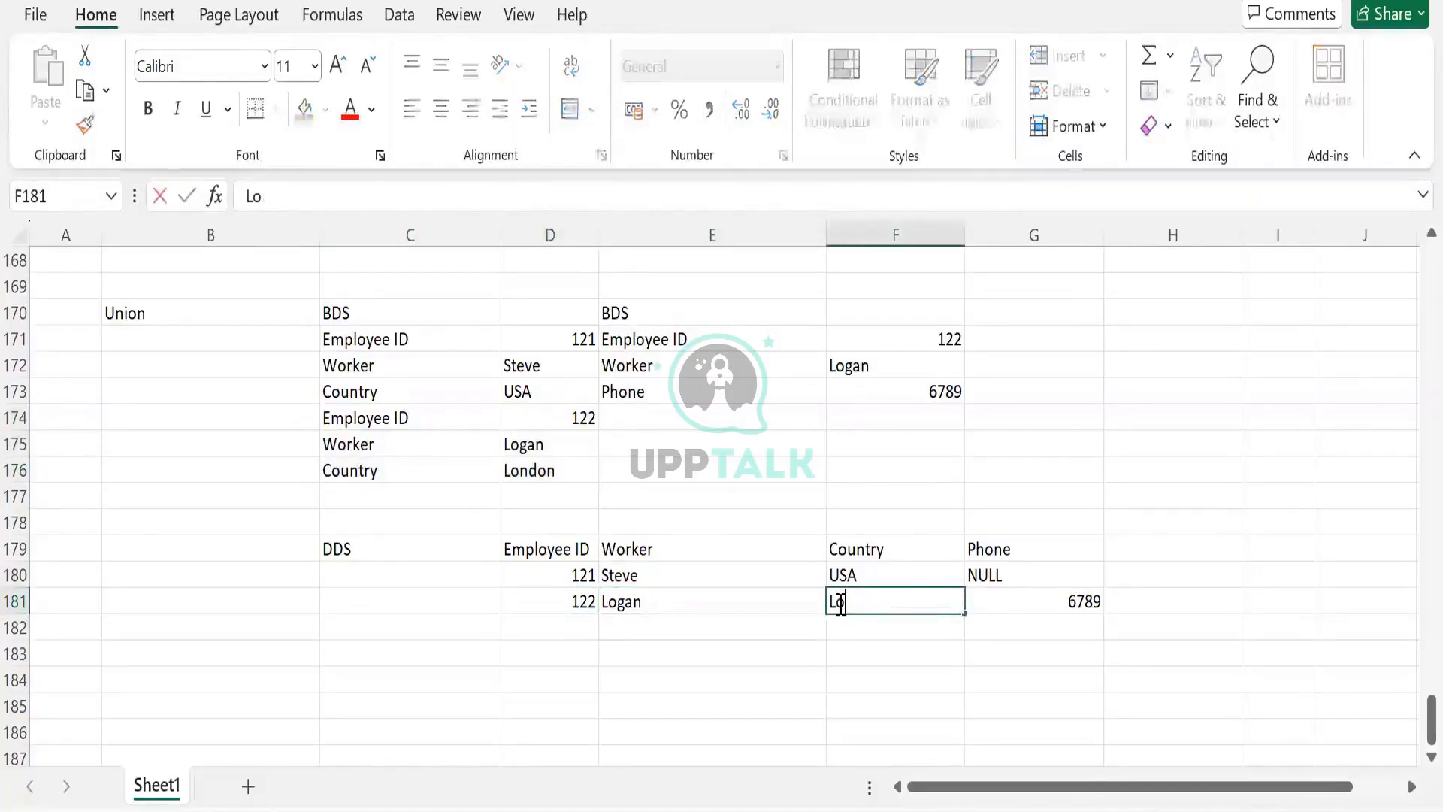
{"action": "type", "text": "ndon"}
{"action": "key", "text": "Tab"}
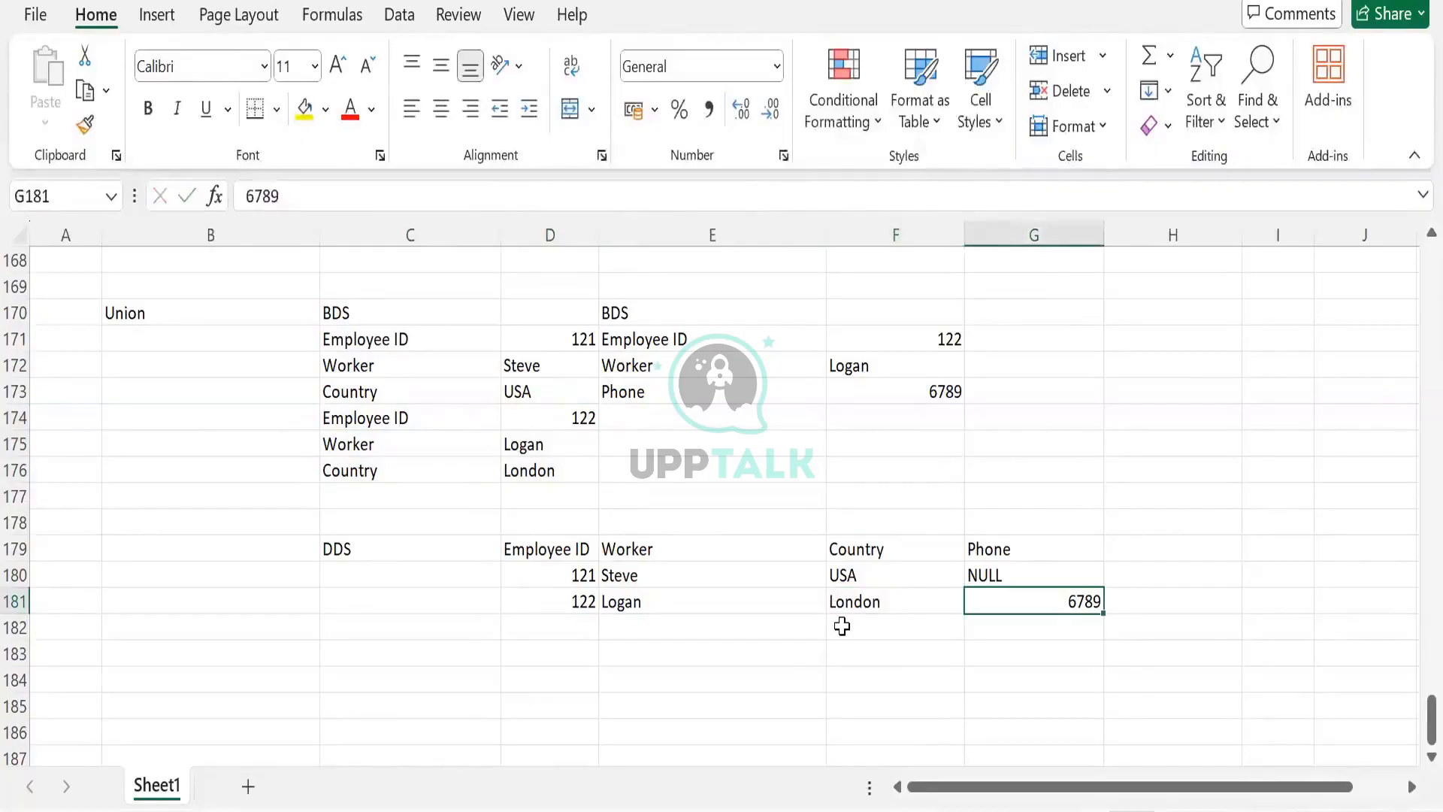
{"action": "left_click", "coordinate": [842, 625]}
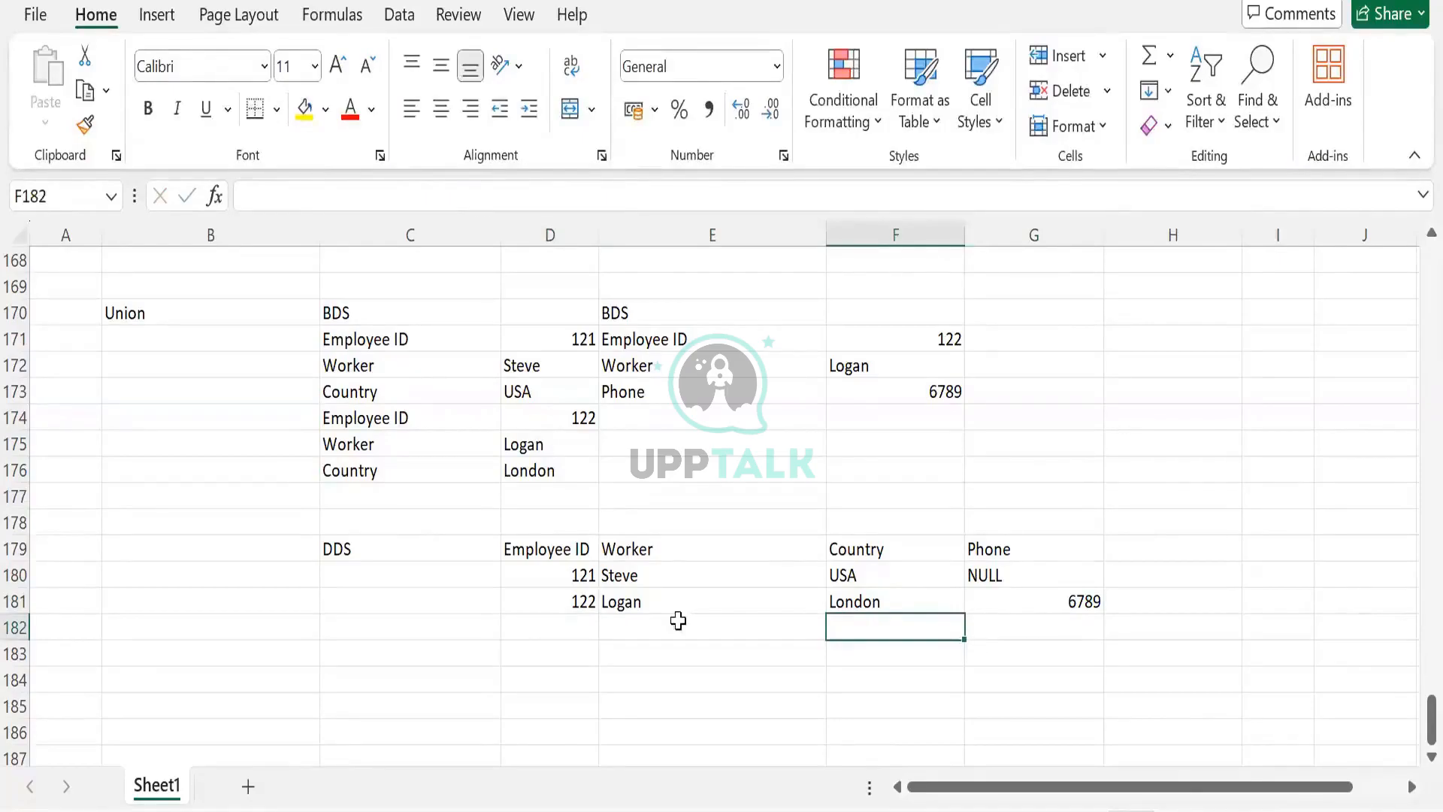
{"action": "left_click_drag", "start_coordinate": [164, 313], "coordinate": [1135, 569]}
{"action": "scroll", "coordinate": [1101, 596], "scroll_direction": "up", "scroll_amount": 1}
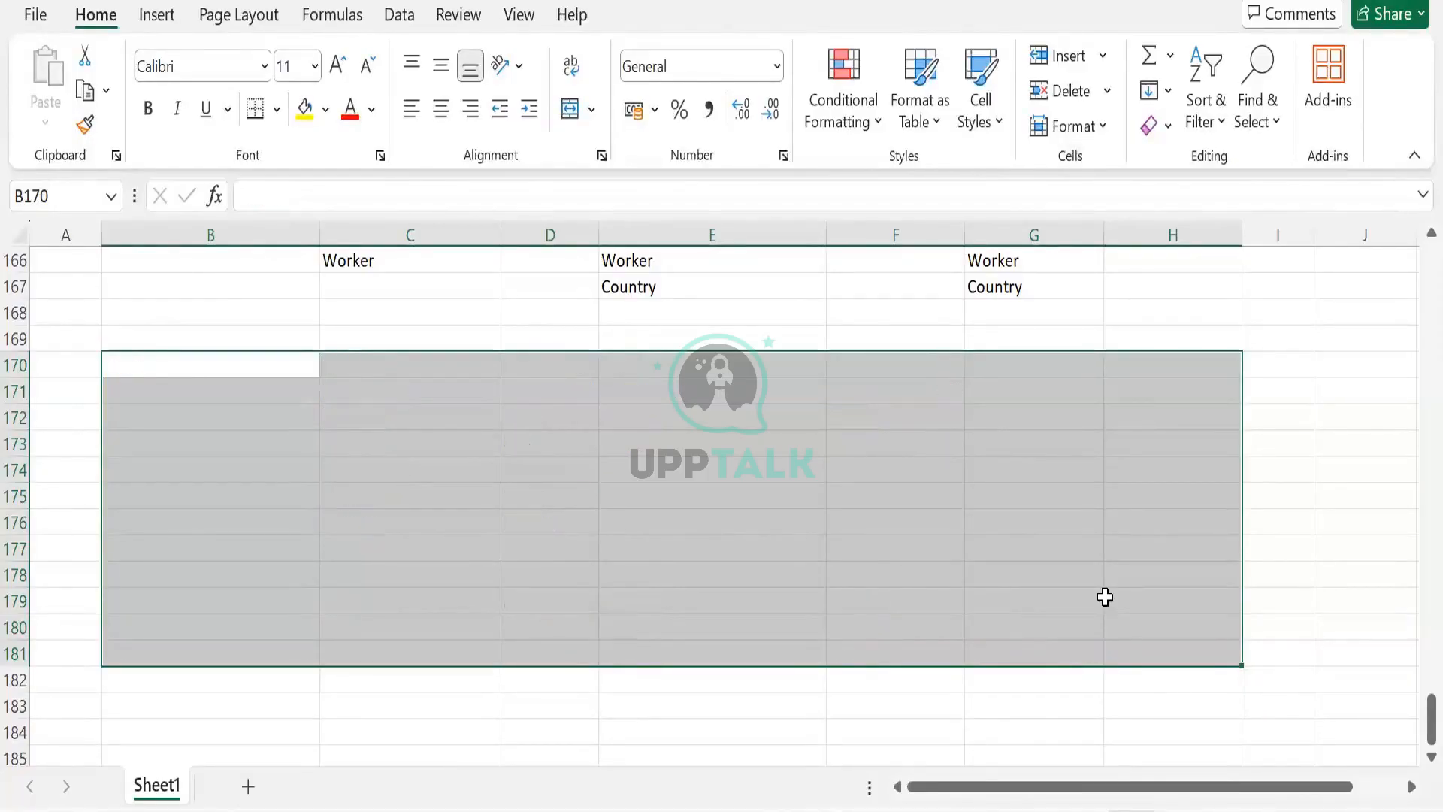
{"action": "left_click", "coordinate": [955, 525]}
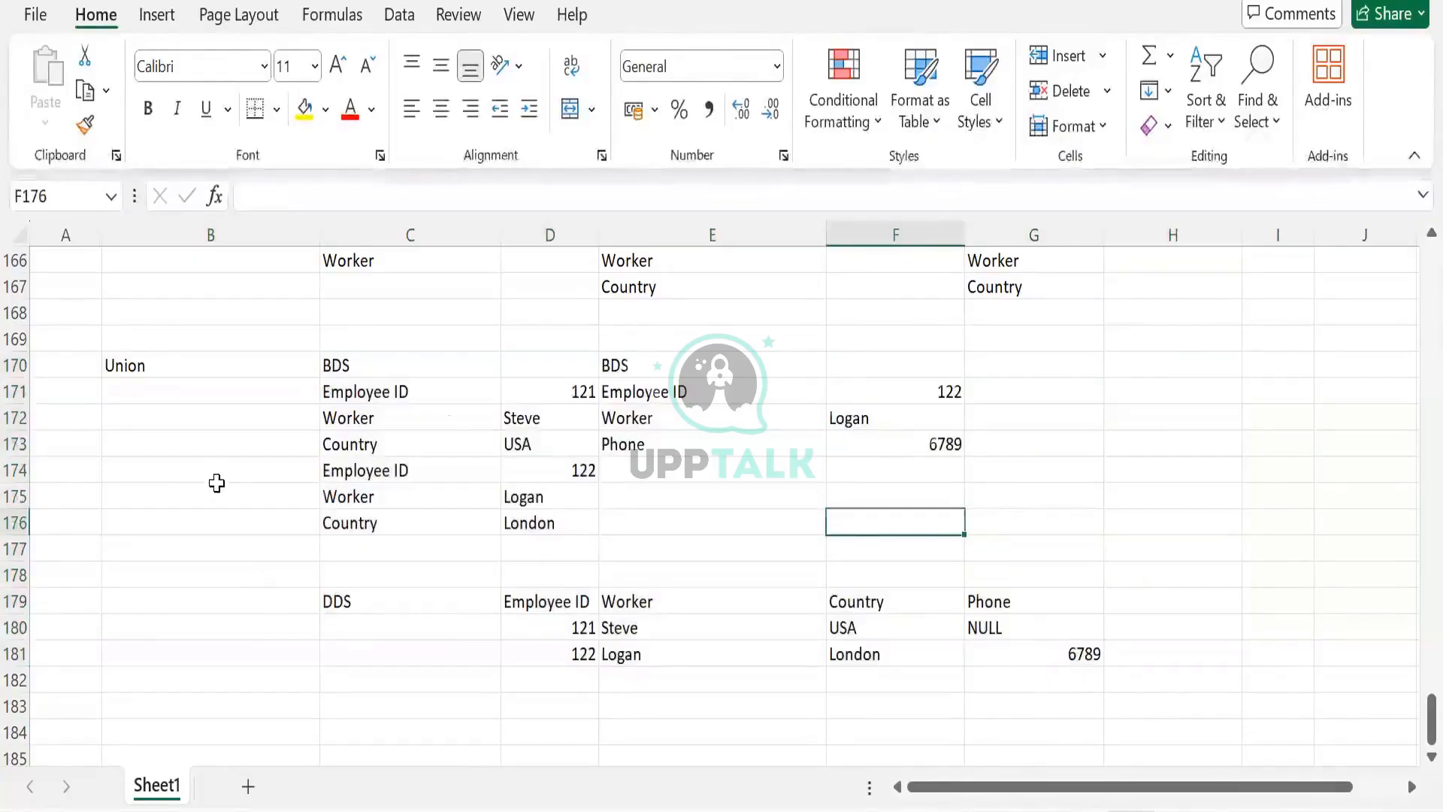
{"action": "scroll", "coordinate": [215, 483], "scroll_direction": "up", "scroll_amount": 7}
{"action": "left_click_drag", "start_coordinate": [188, 366], "coordinate": [207, 533]}
{"action": "left_click", "coordinate": [207, 533]}
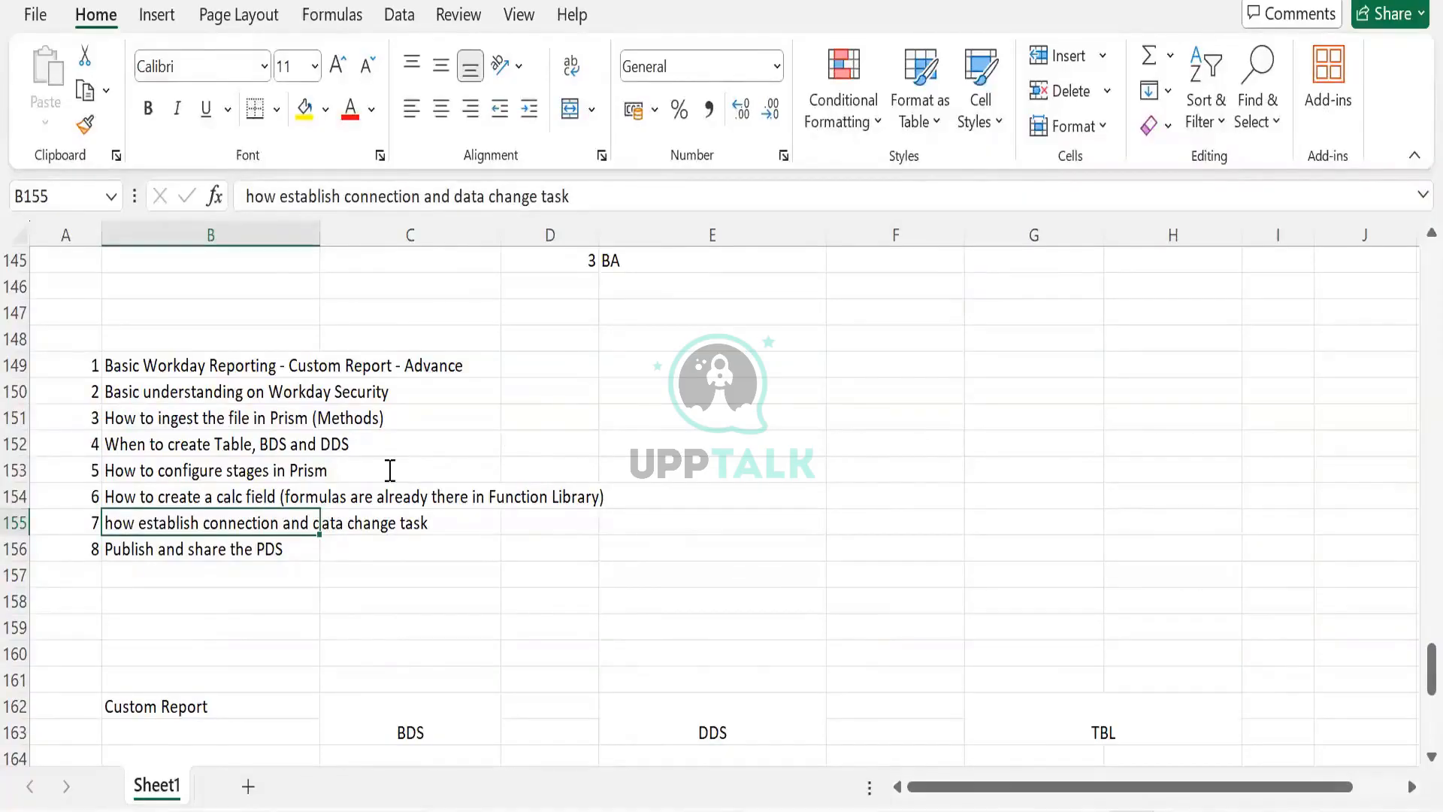
- Switch to Workday's BDS RR Custom Report Test transformation and show its data in table view
{"action": "key", "text": "alt+Tab"}
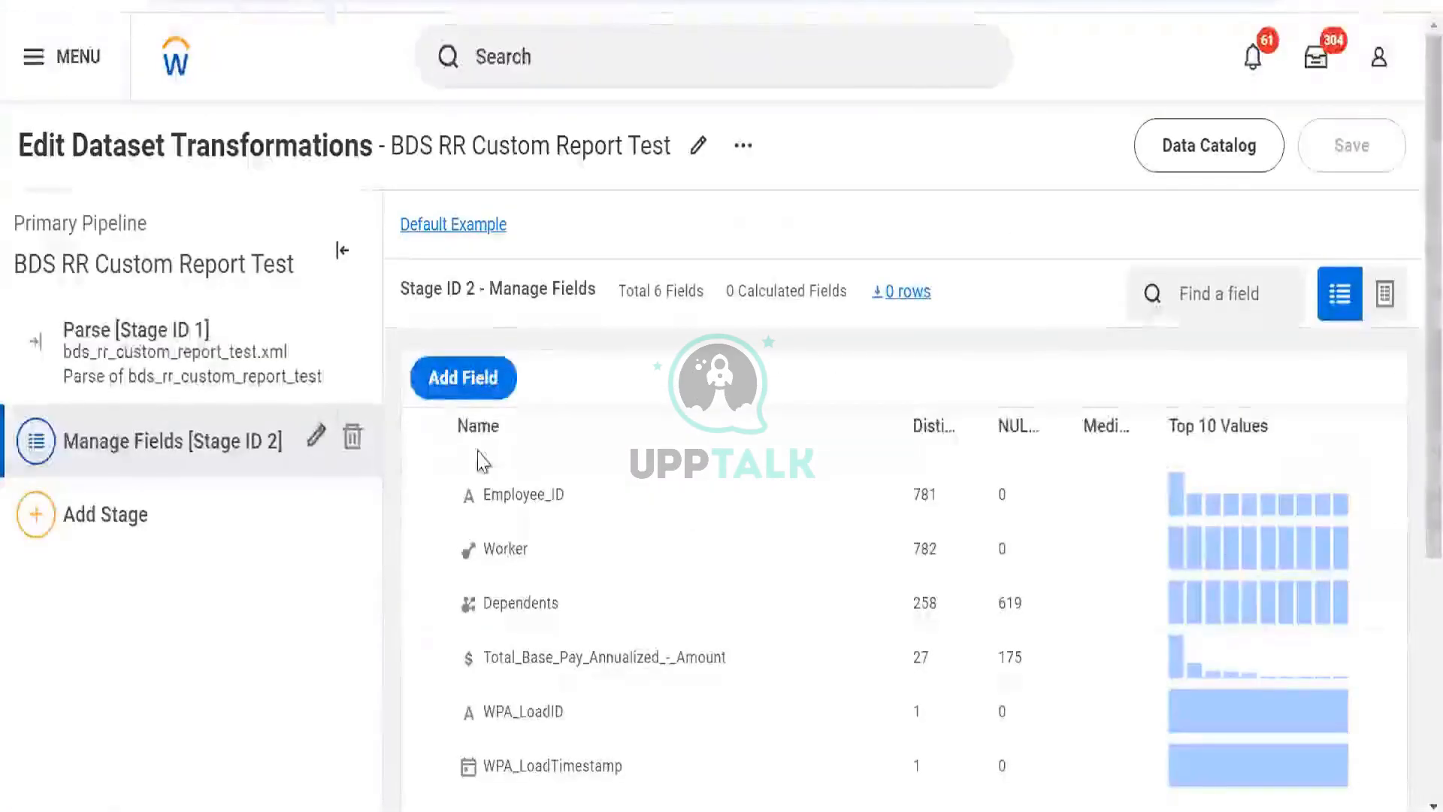
{"action": "scroll", "coordinate": [481, 451], "scroll_direction": "down", "scroll_amount": 3}
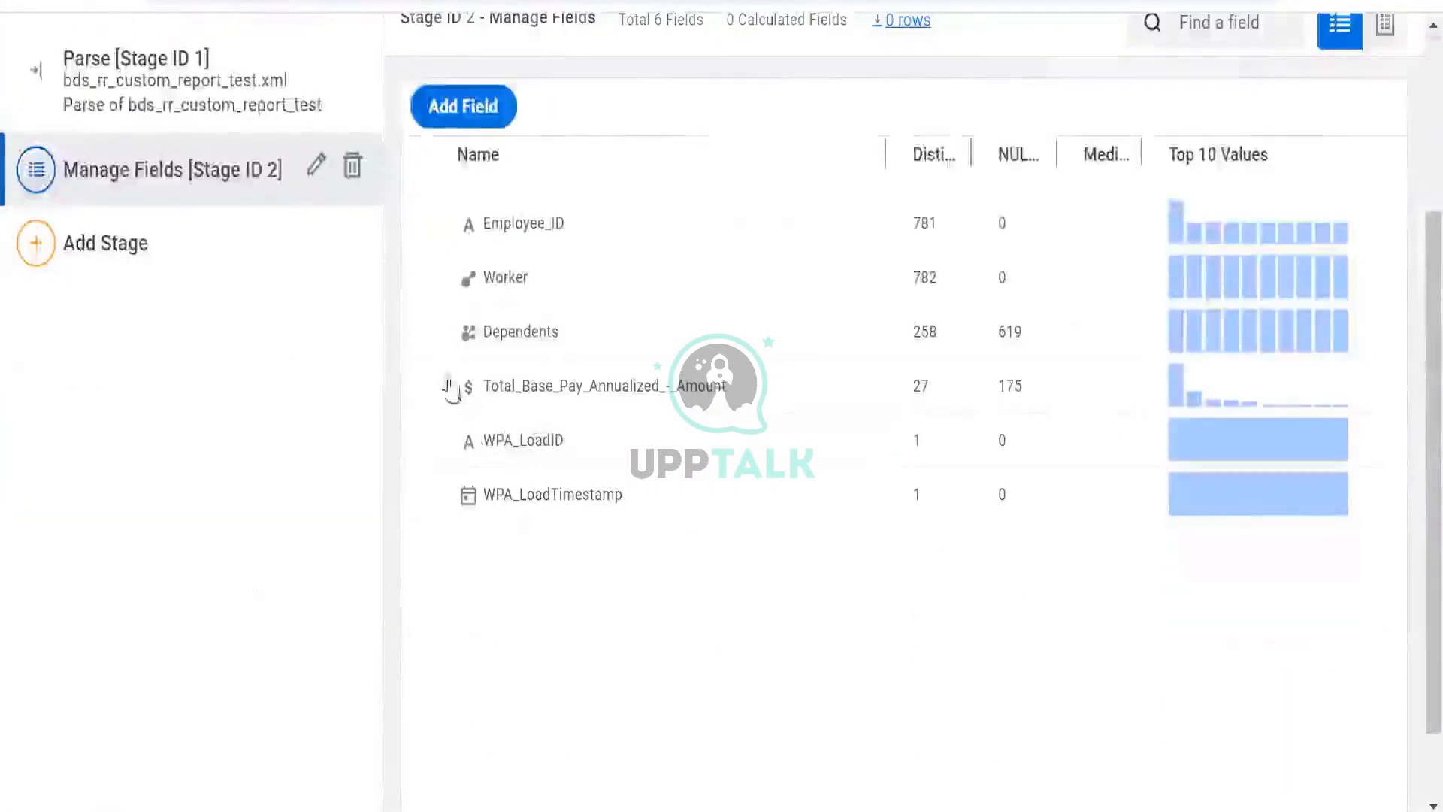
{"action": "scroll", "coordinate": [451, 387], "scroll_direction": "up", "scroll_amount": 3}
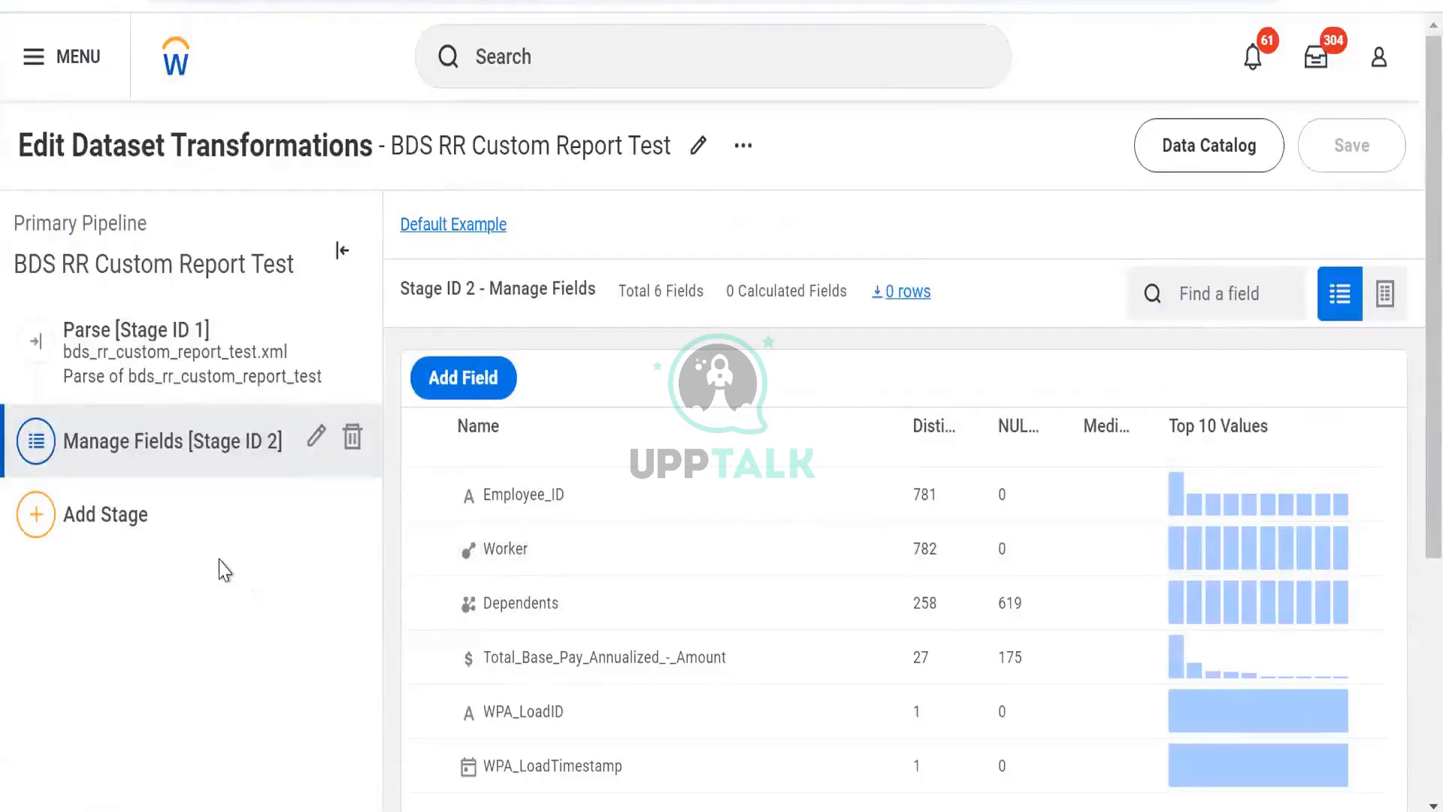
{"action": "left_click", "coordinate": [168, 543]}
{"action": "left_click", "coordinate": [88, 541]}
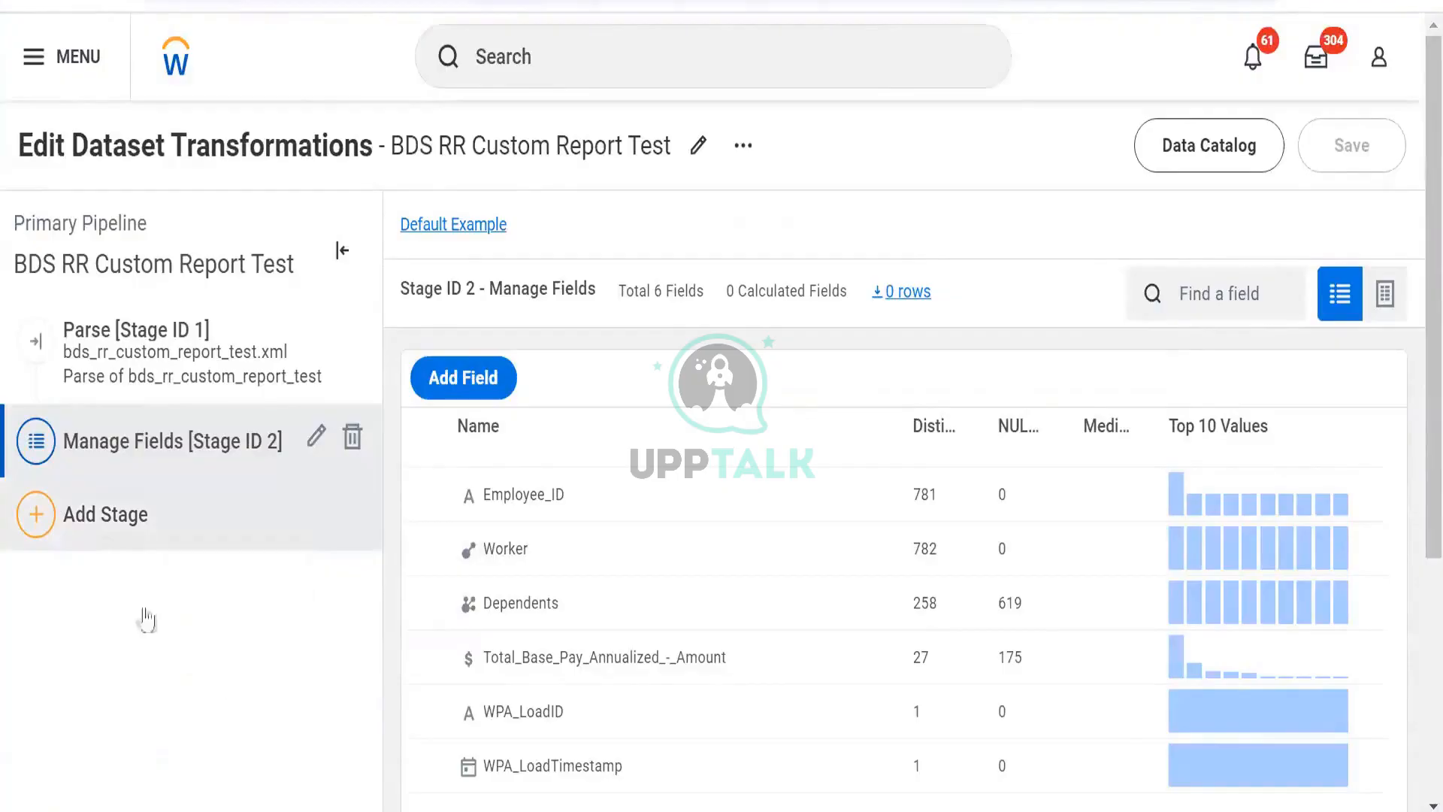
{"action": "left_click", "coordinate": [1386, 292]}
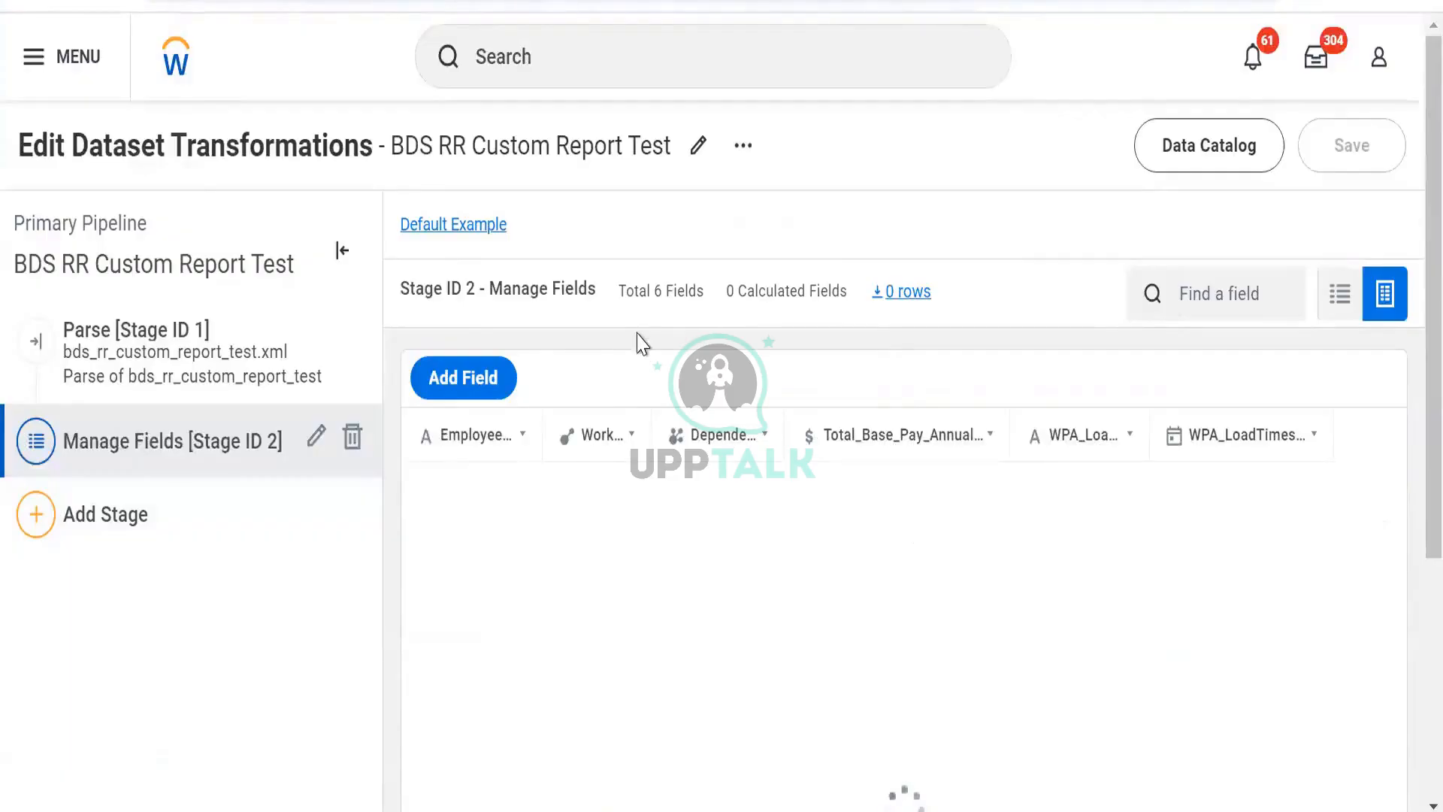
- View the available Add Stage options for the pipeline
{"action": "scroll", "coordinate": [571, 353], "scroll_direction": "down", "scroll_amount": 2}
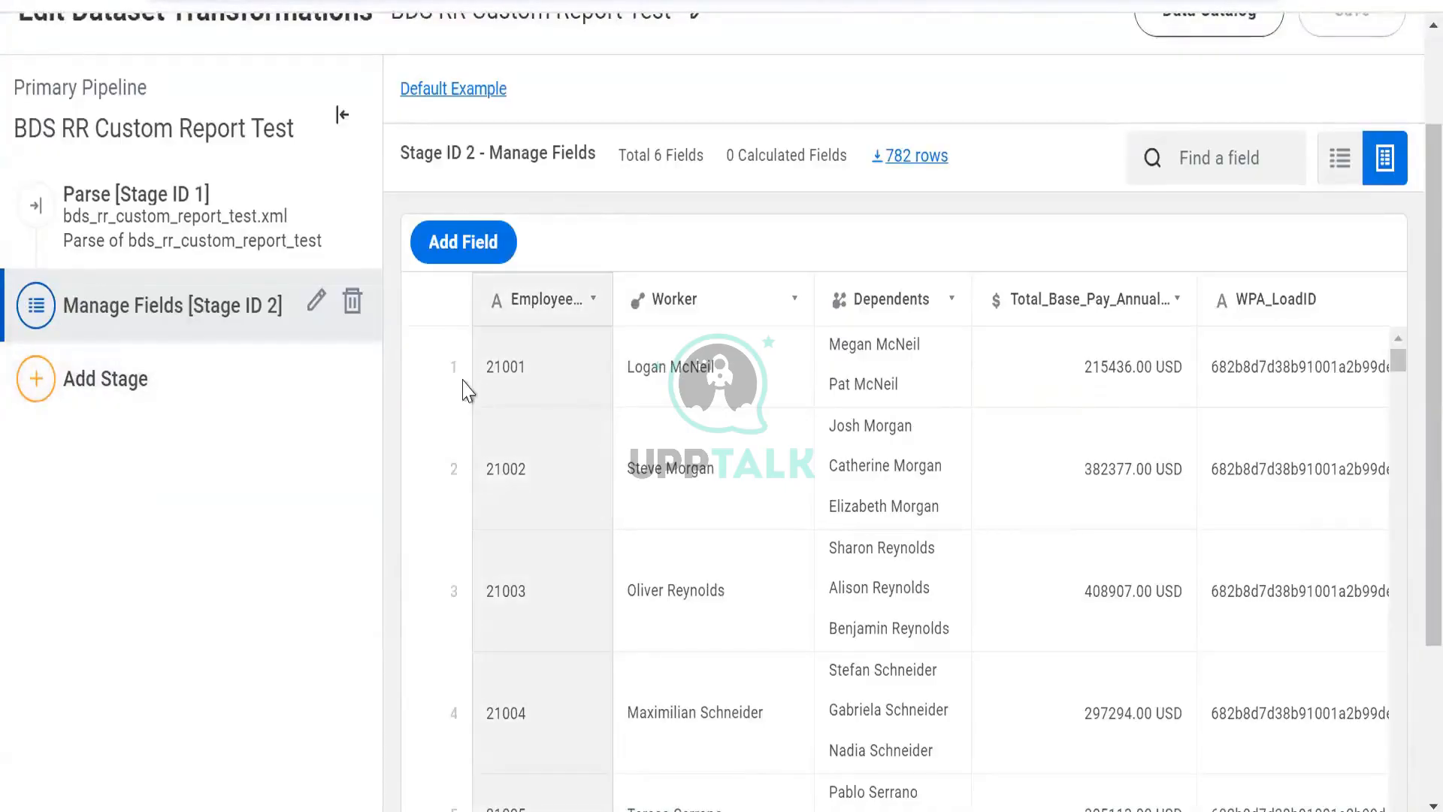
{"action": "left_click", "coordinate": [209, 391]}
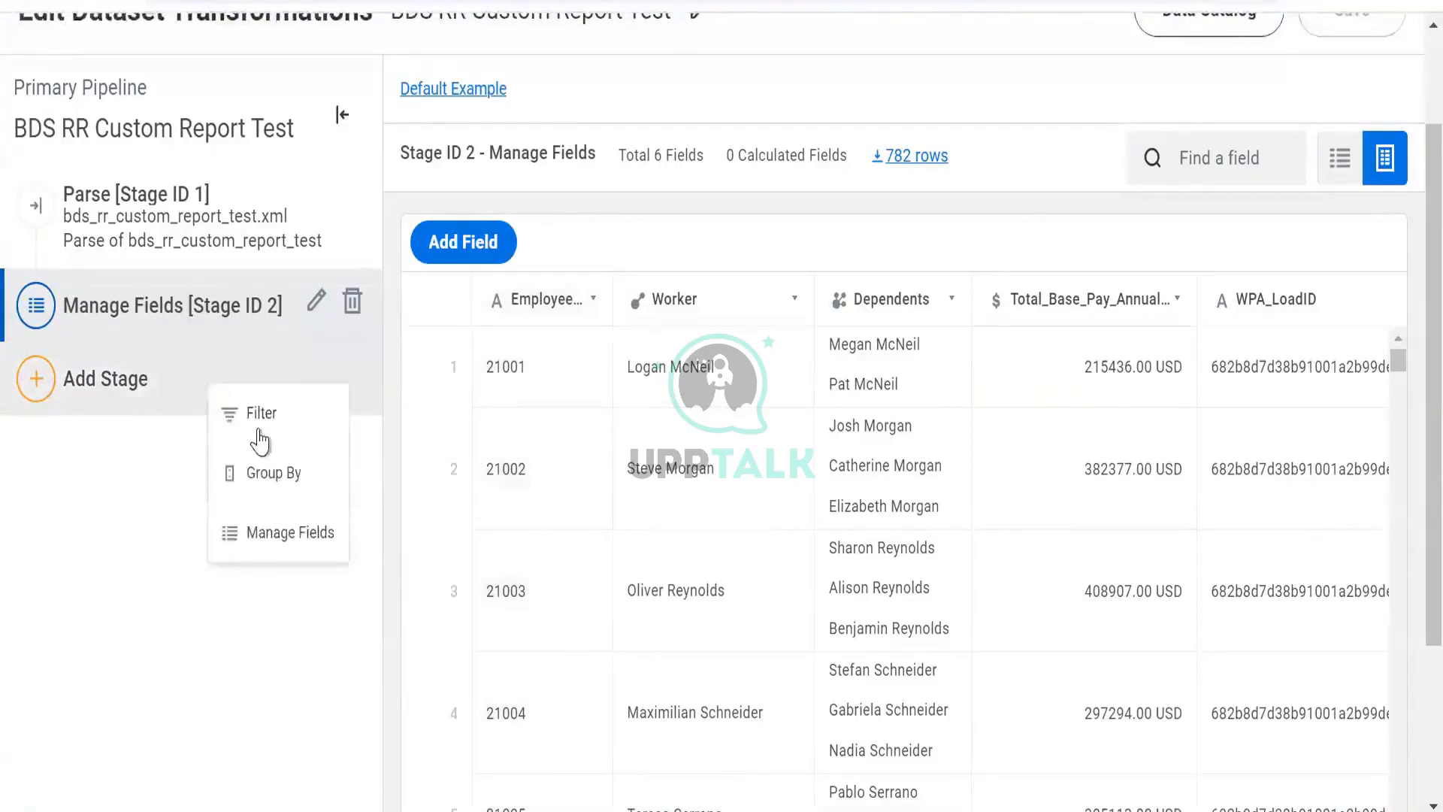
{"action": "scroll", "coordinate": [385, 113], "scroll_direction": "up", "scroll_amount": 2}
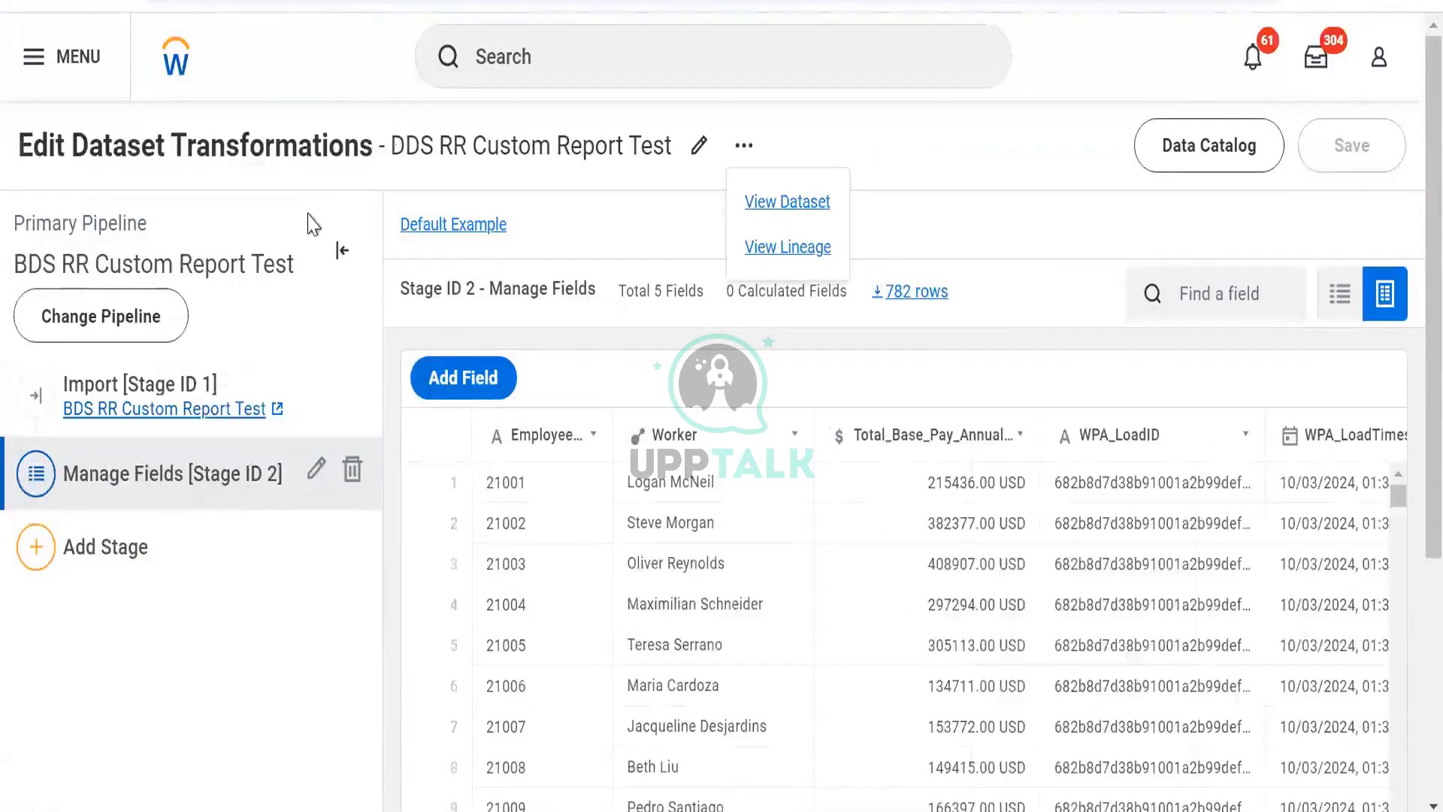
- Add a new calculated field to the DDS RR Custom Report Test stage and open its expression editor
{"action": "left_click", "coordinate": [447, 379]}
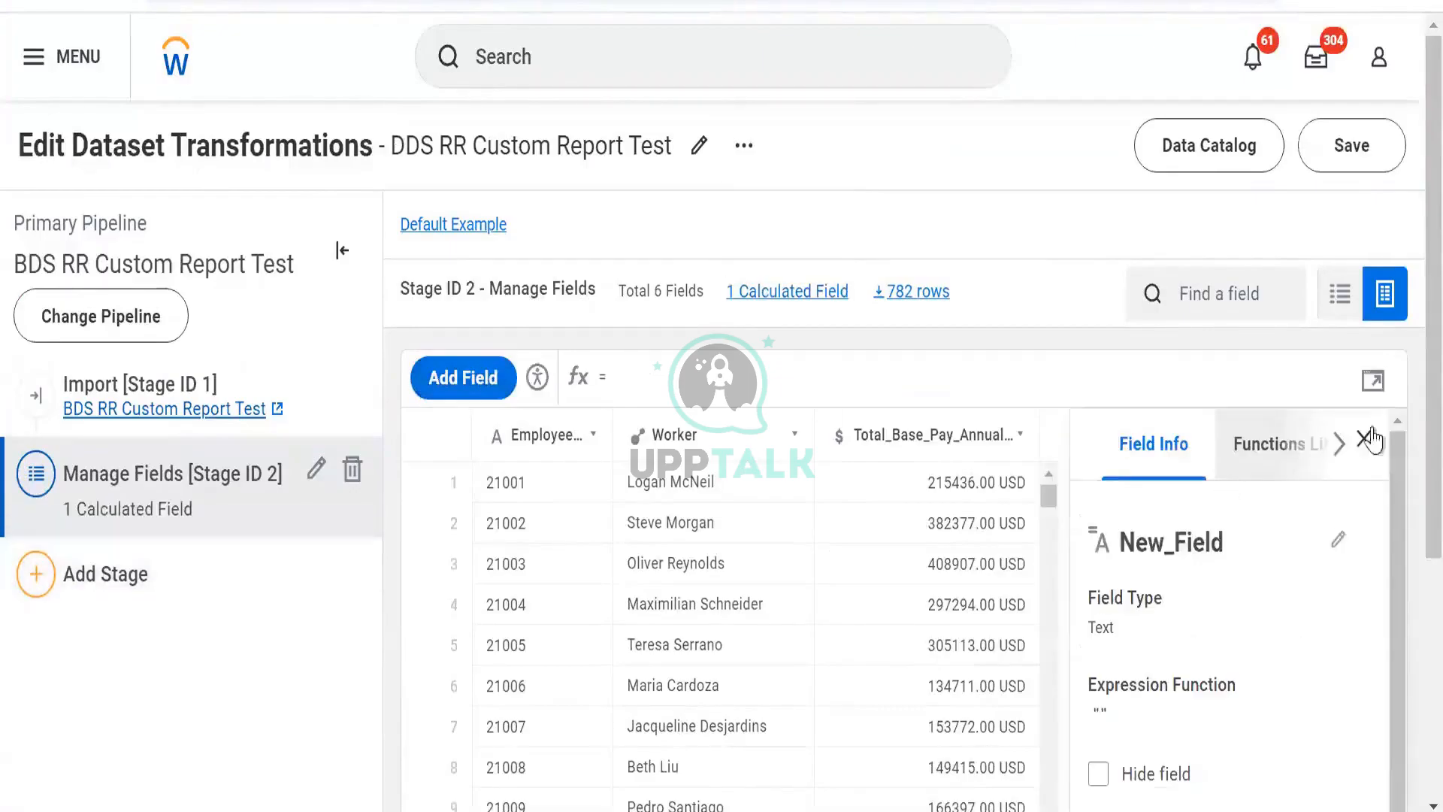
{"action": "left_click", "coordinate": [1373, 381]}
- Search the functions library for trim and expand the TRIM function description
{"action": "left_click", "coordinate": [1024, 235]}
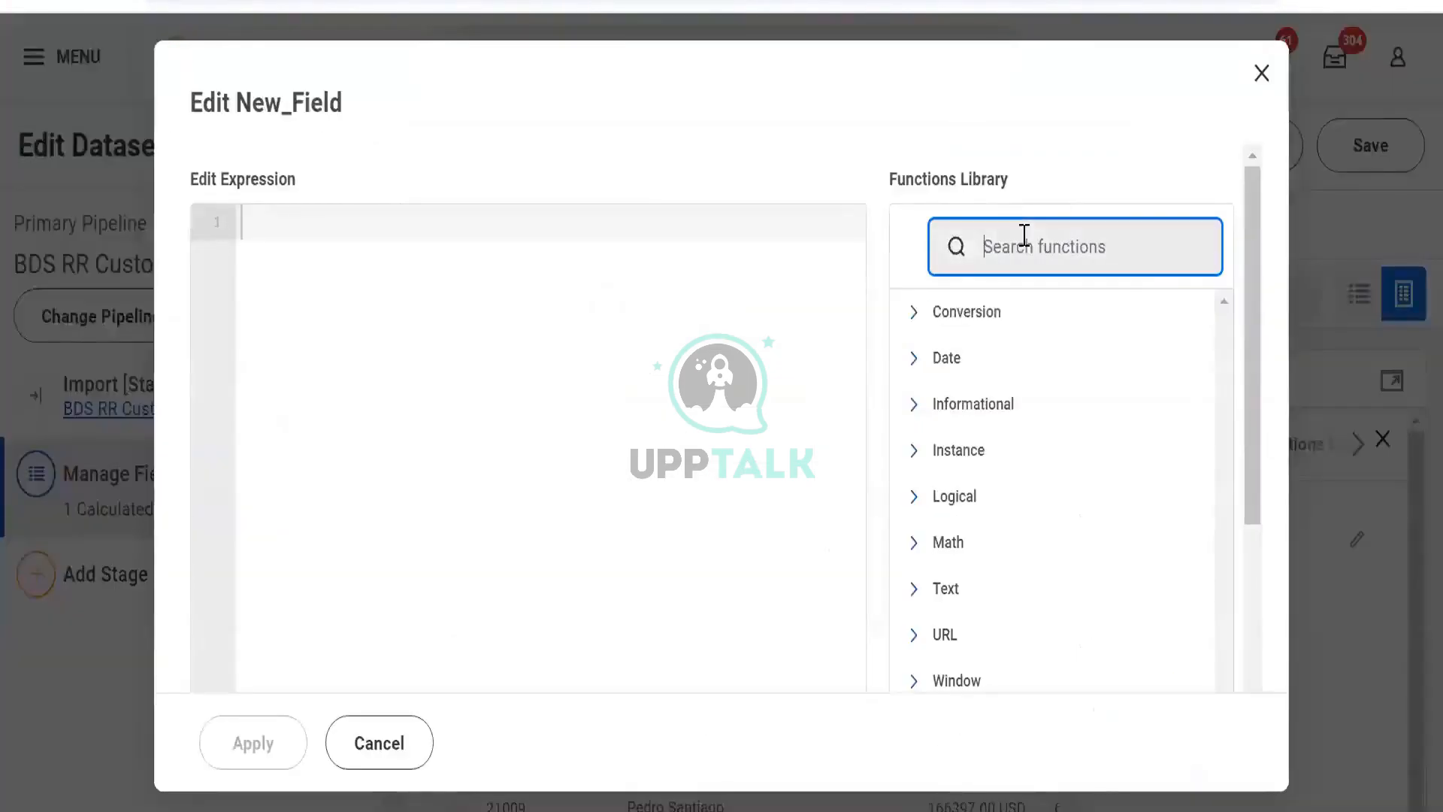
{"action": "type", "text": "trim"}
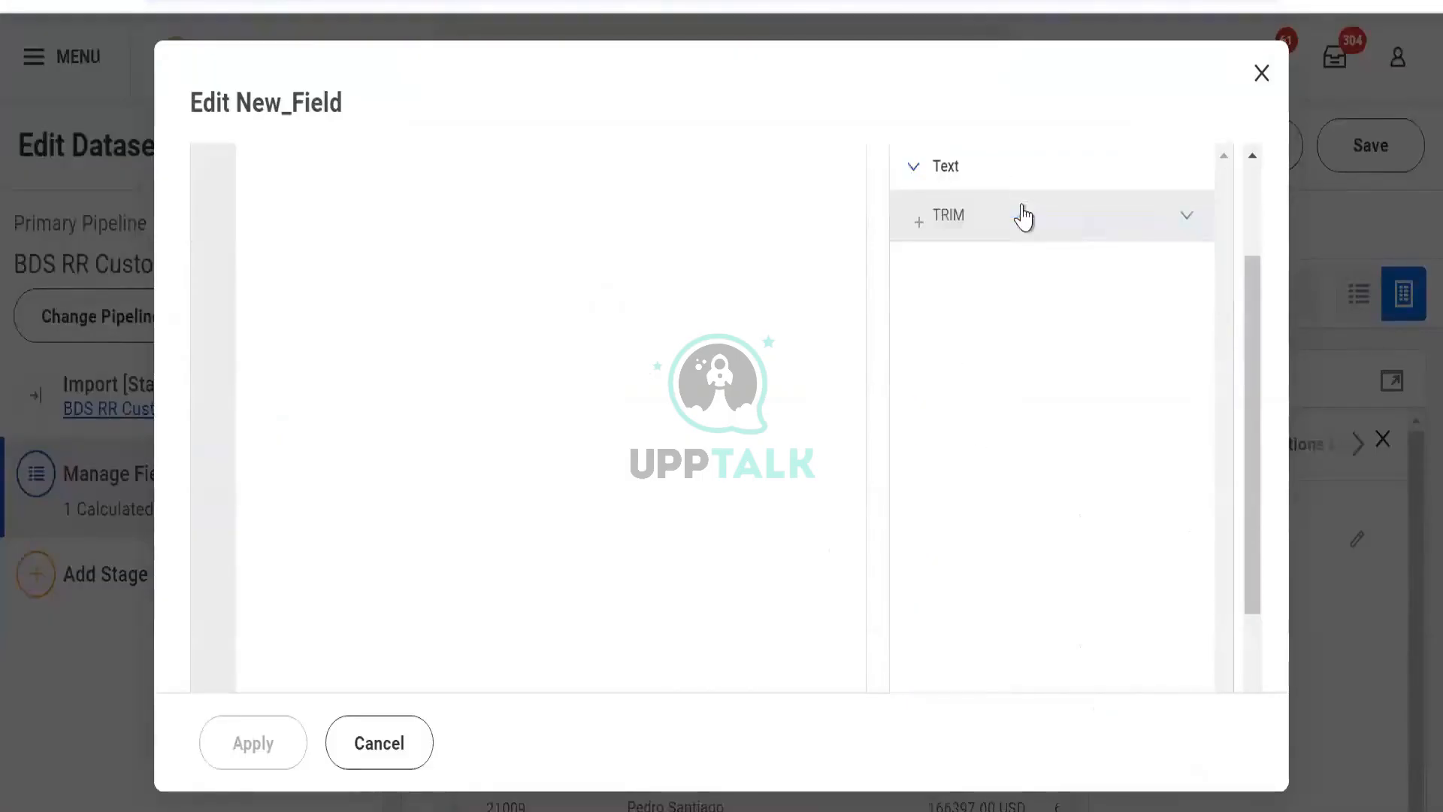
{"action": "left_click", "coordinate": [1017, 213]}
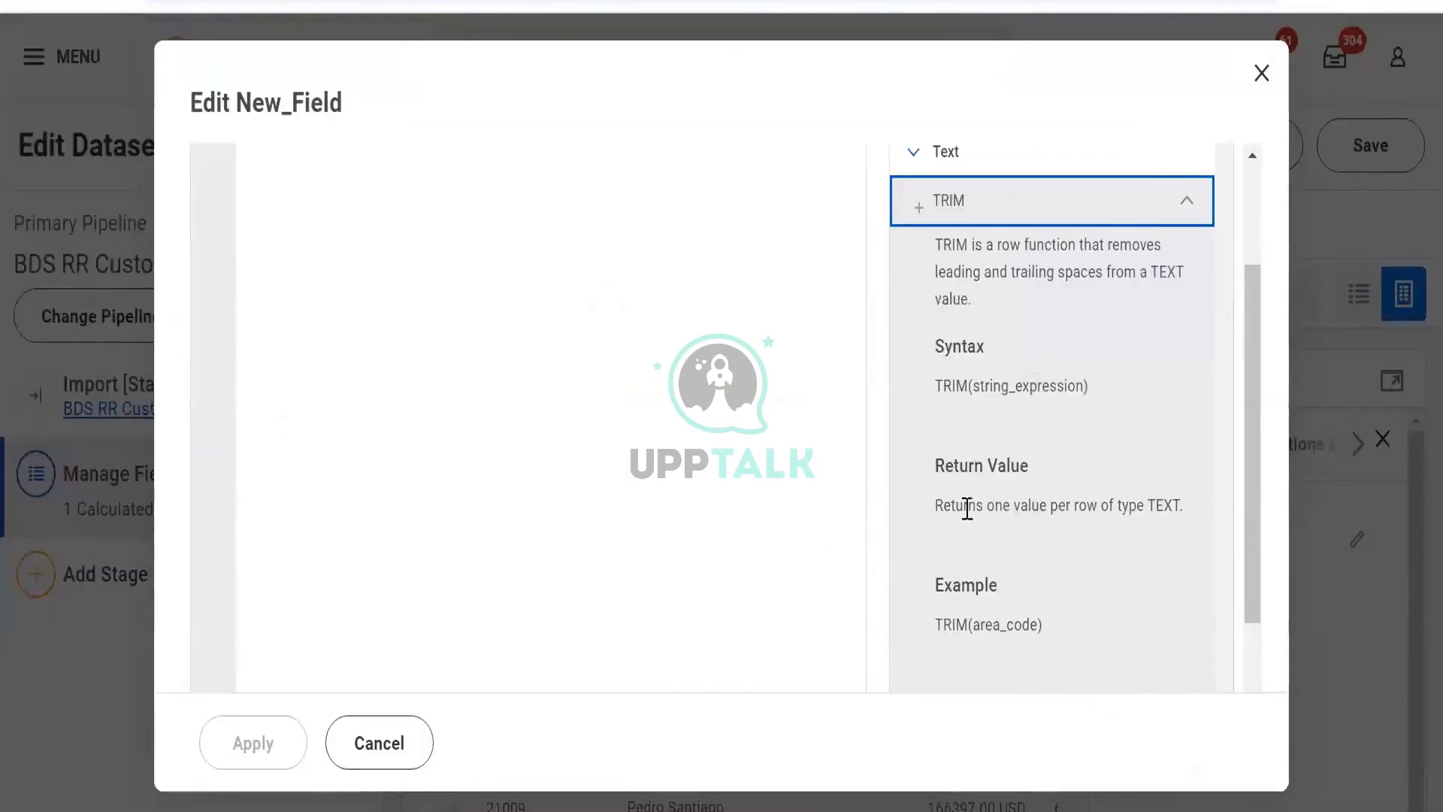
- Highlight the TRIM function description in the functions library and close the expression editor
{"action": "left_click_drag", "start_coordinate": [964, 505], "coordinate": [1098, 511]}
{"action": "scroll", "coordinate": [1052, 451], "scroll_direction": "up", "scroll_amount": 2}
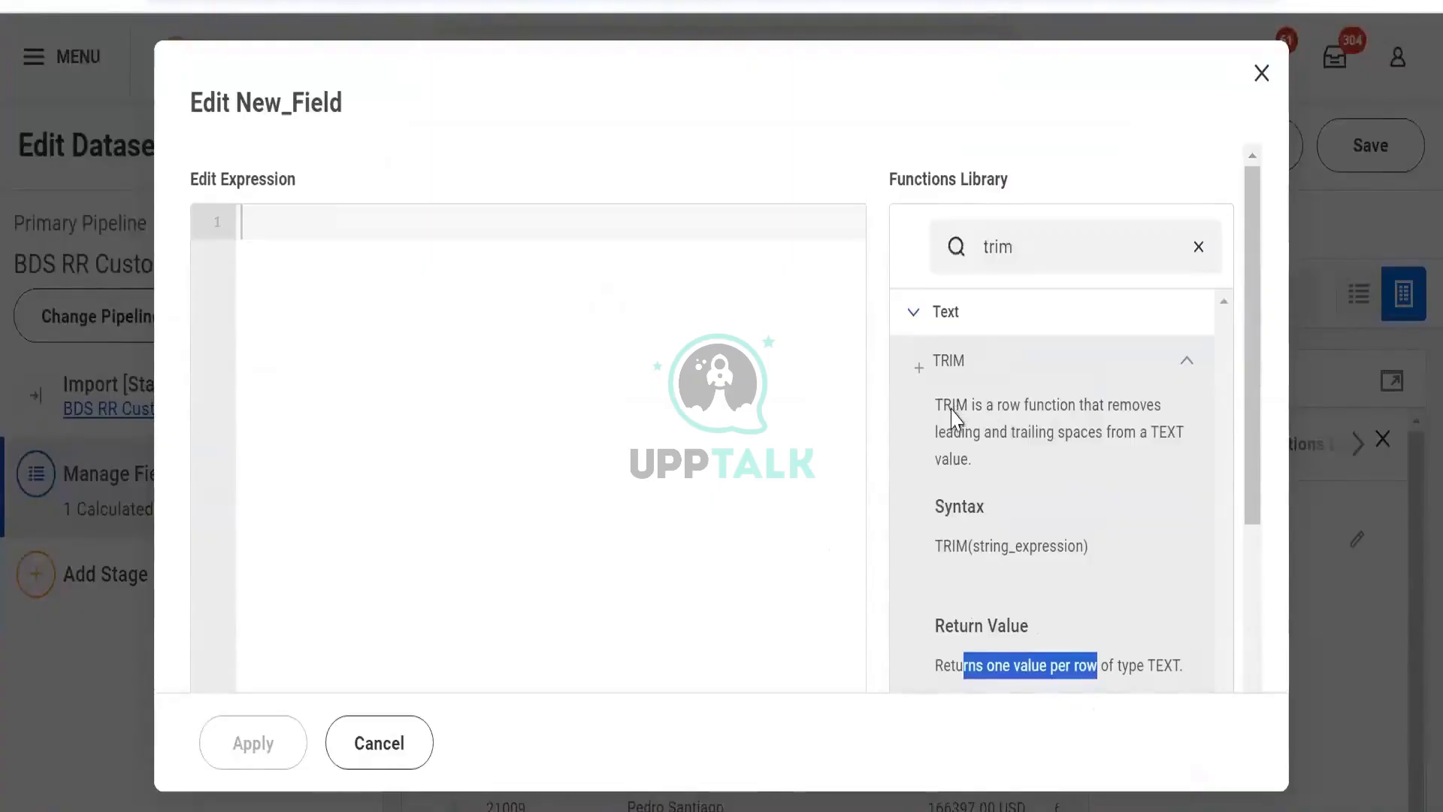
{"action": "left_click_drag", "start_coordinate": [944, 404], "coordinate": [1146, 462]}
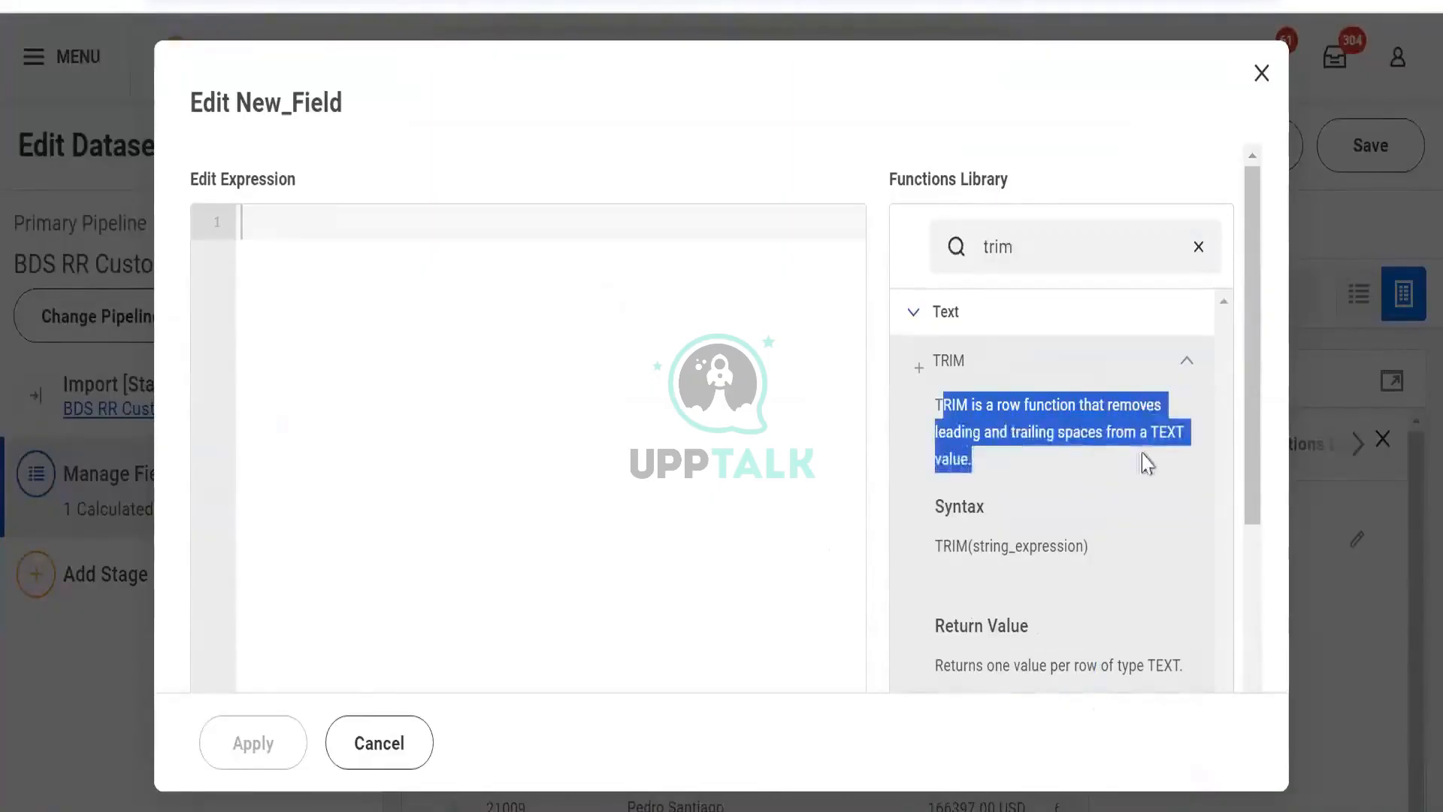
{"action": "left_click", "coordinate": [1261, 75]}
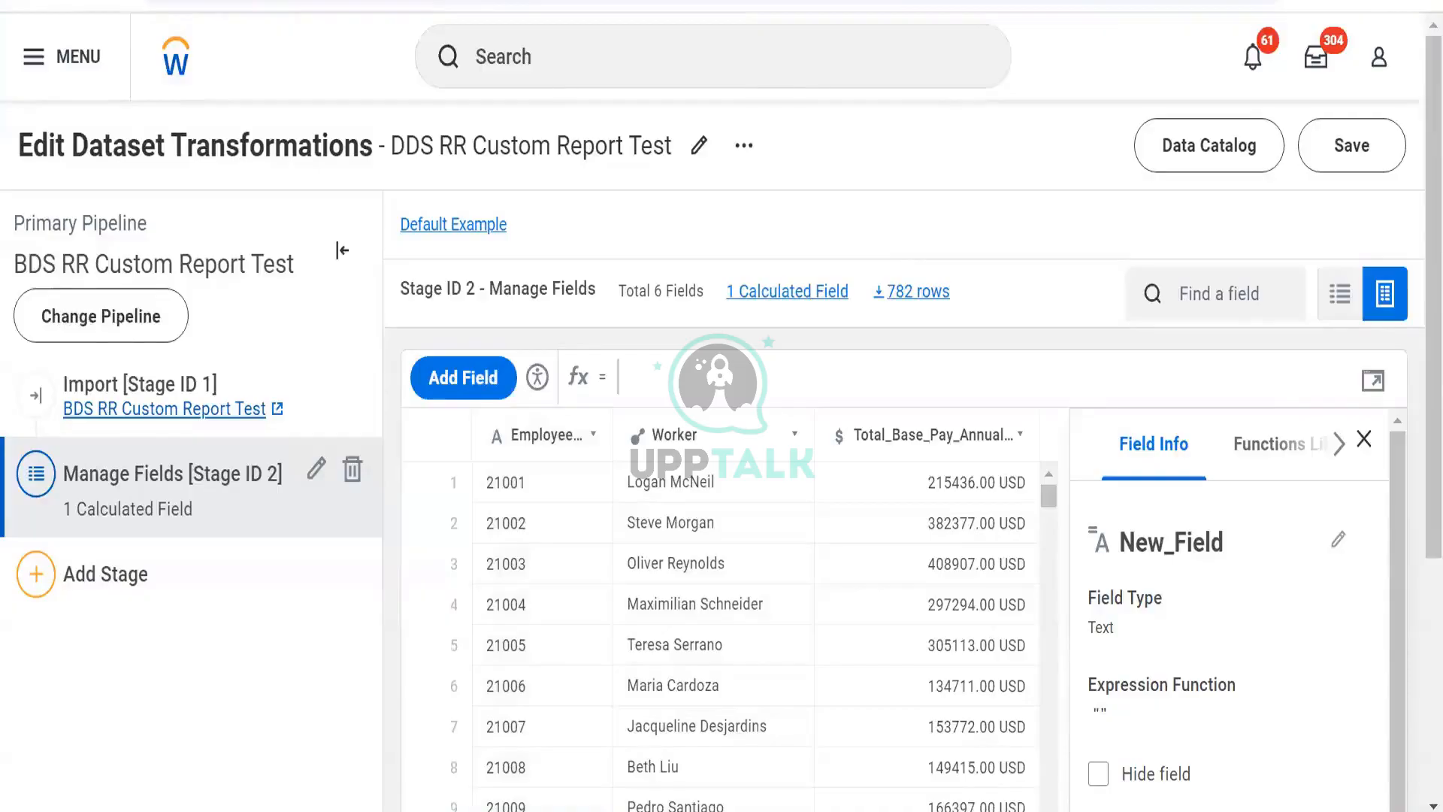
- Switch to the browser and search Google Images for whitespace character
{"action": "key", "text": "alt+Tab"}
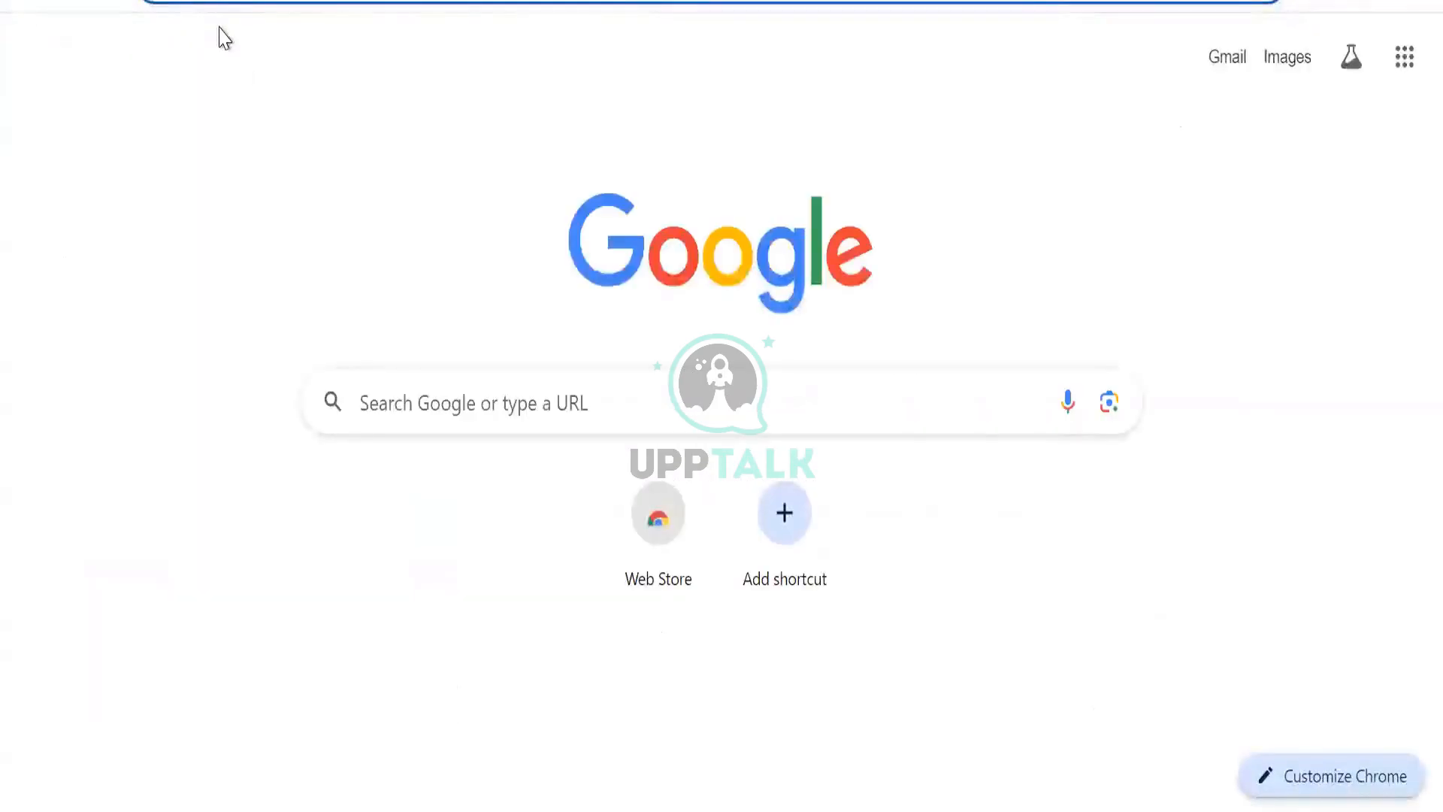
{"action": "type", "text": "DEV"}
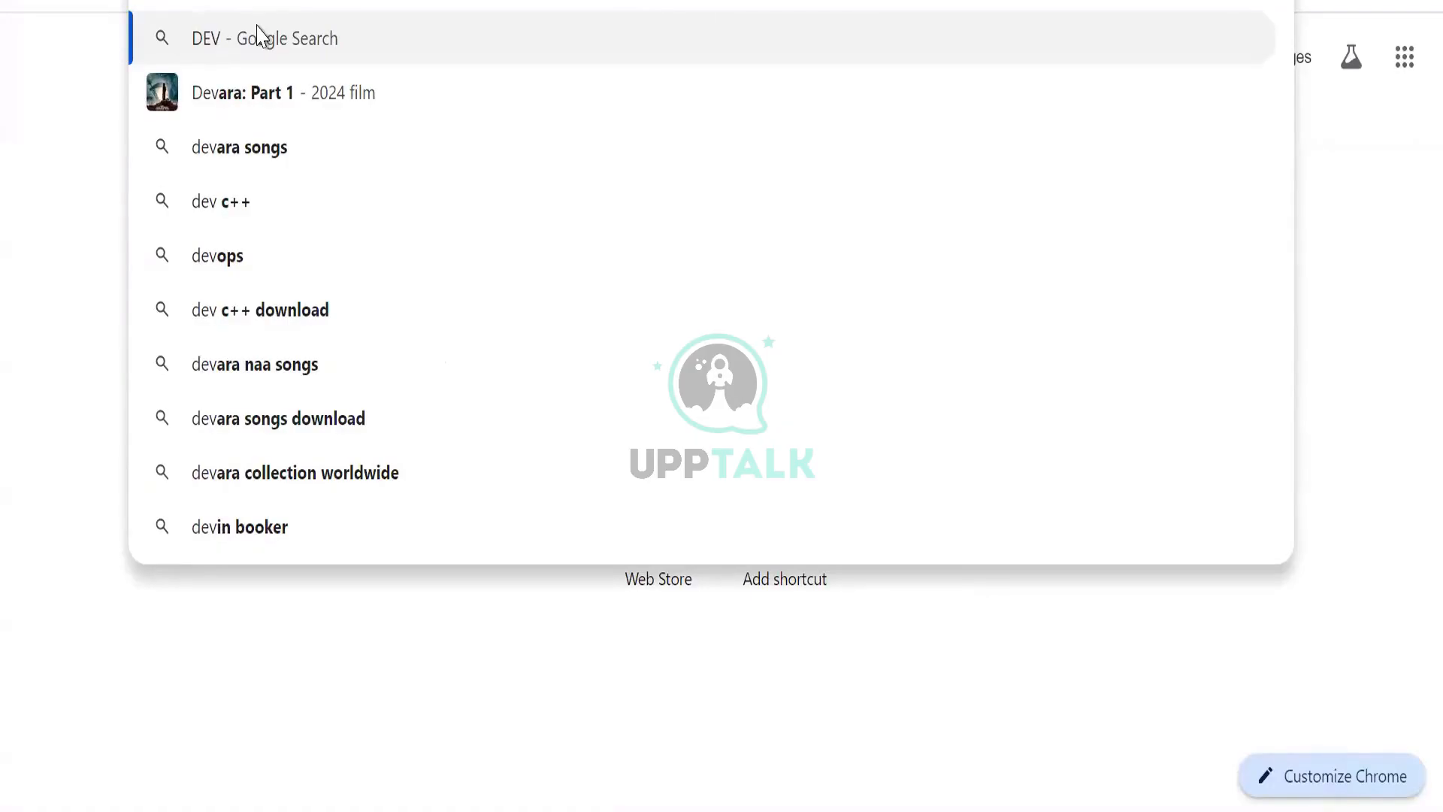
{"action": "key", "text": "Escape"}
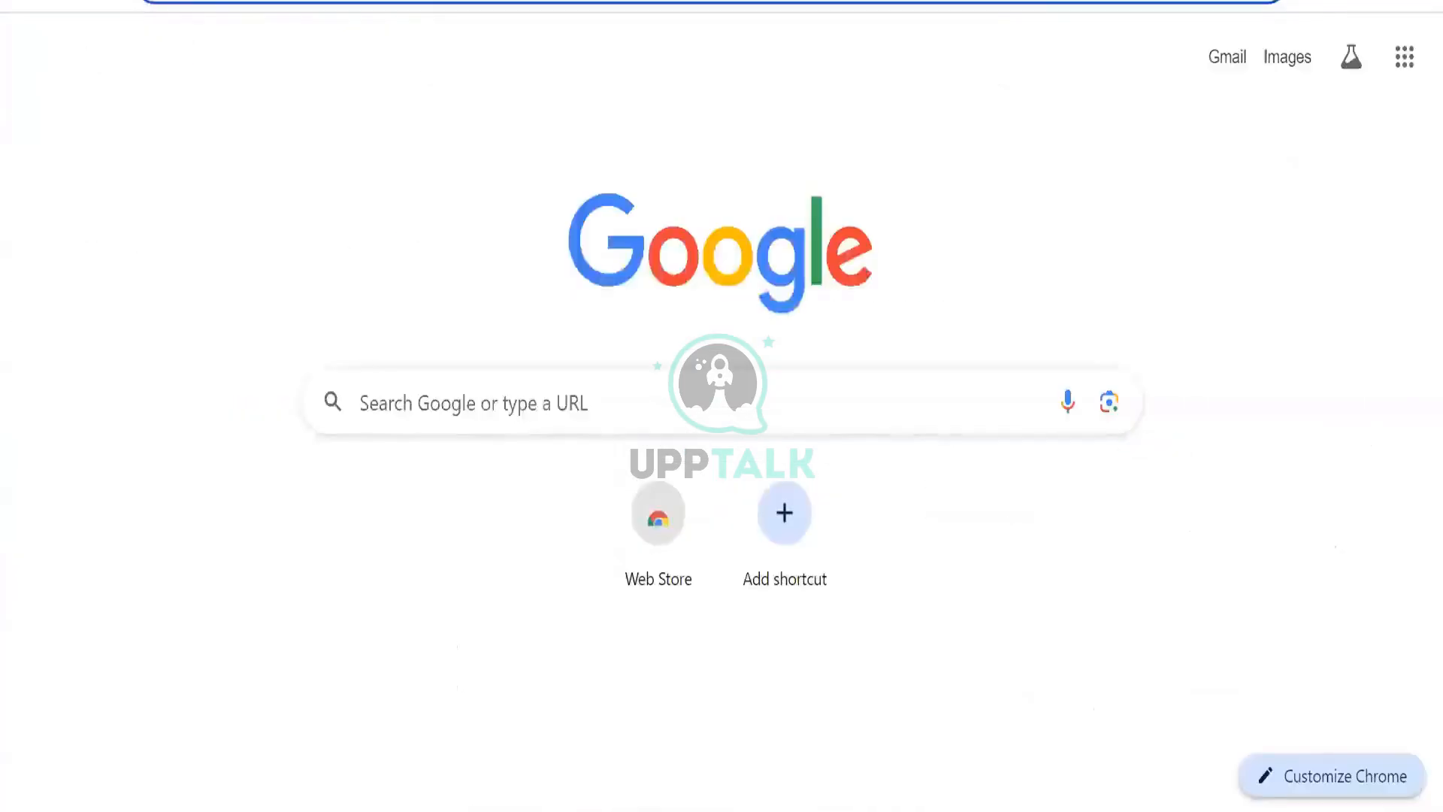
{"action": "type", "text": "whitespace"}
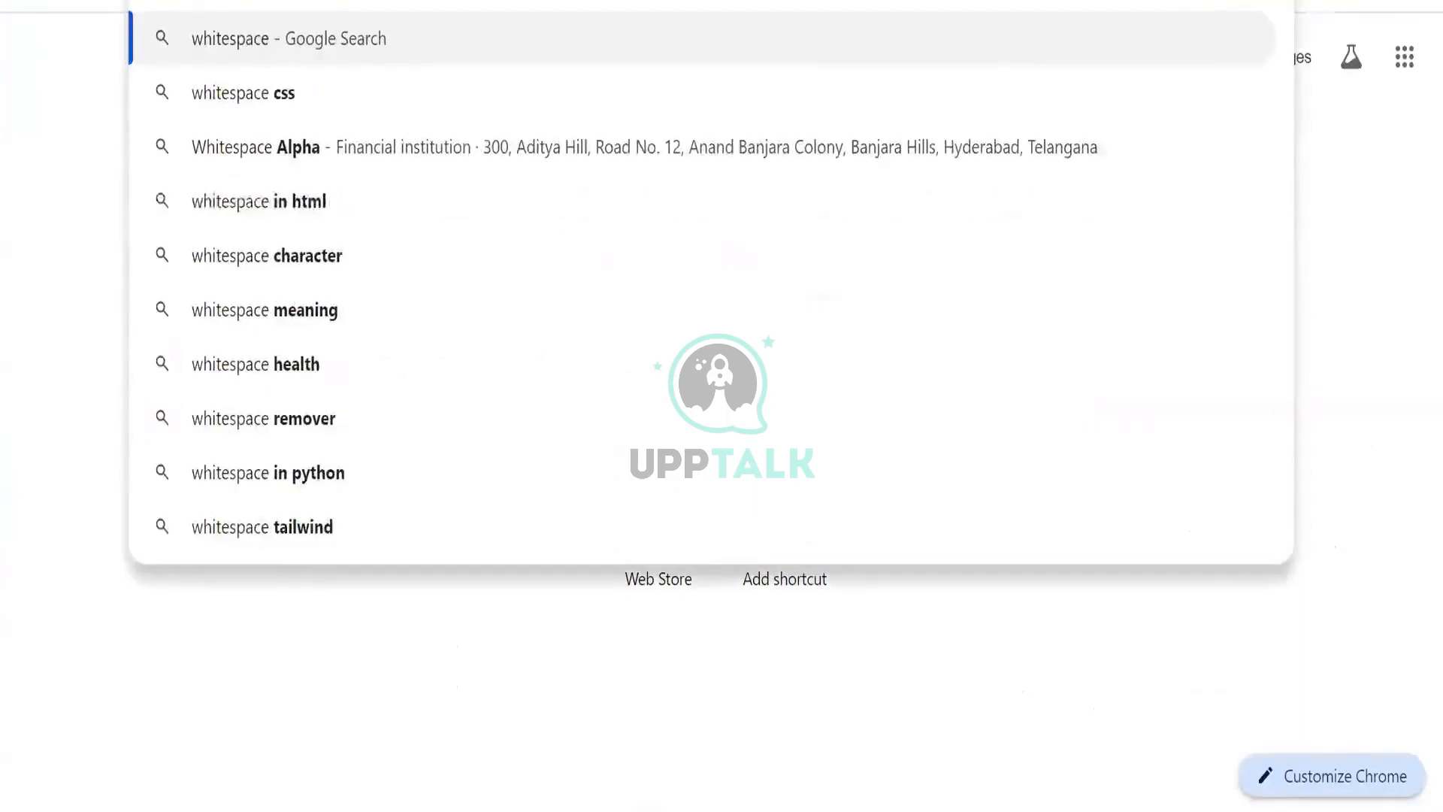
{"action": "key", "text": "Return"}
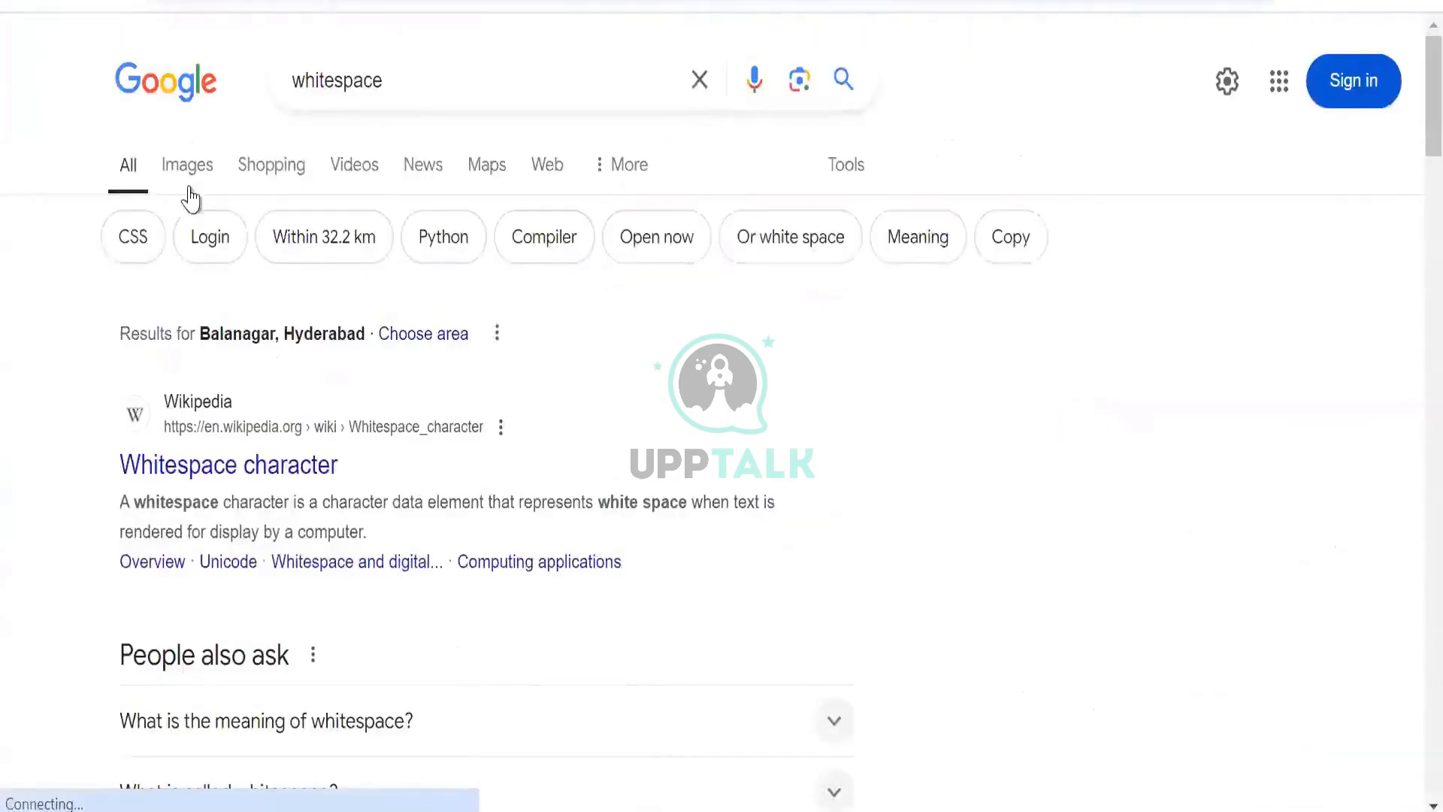
{"action": "left_click", "coordinate": [438, 60]}
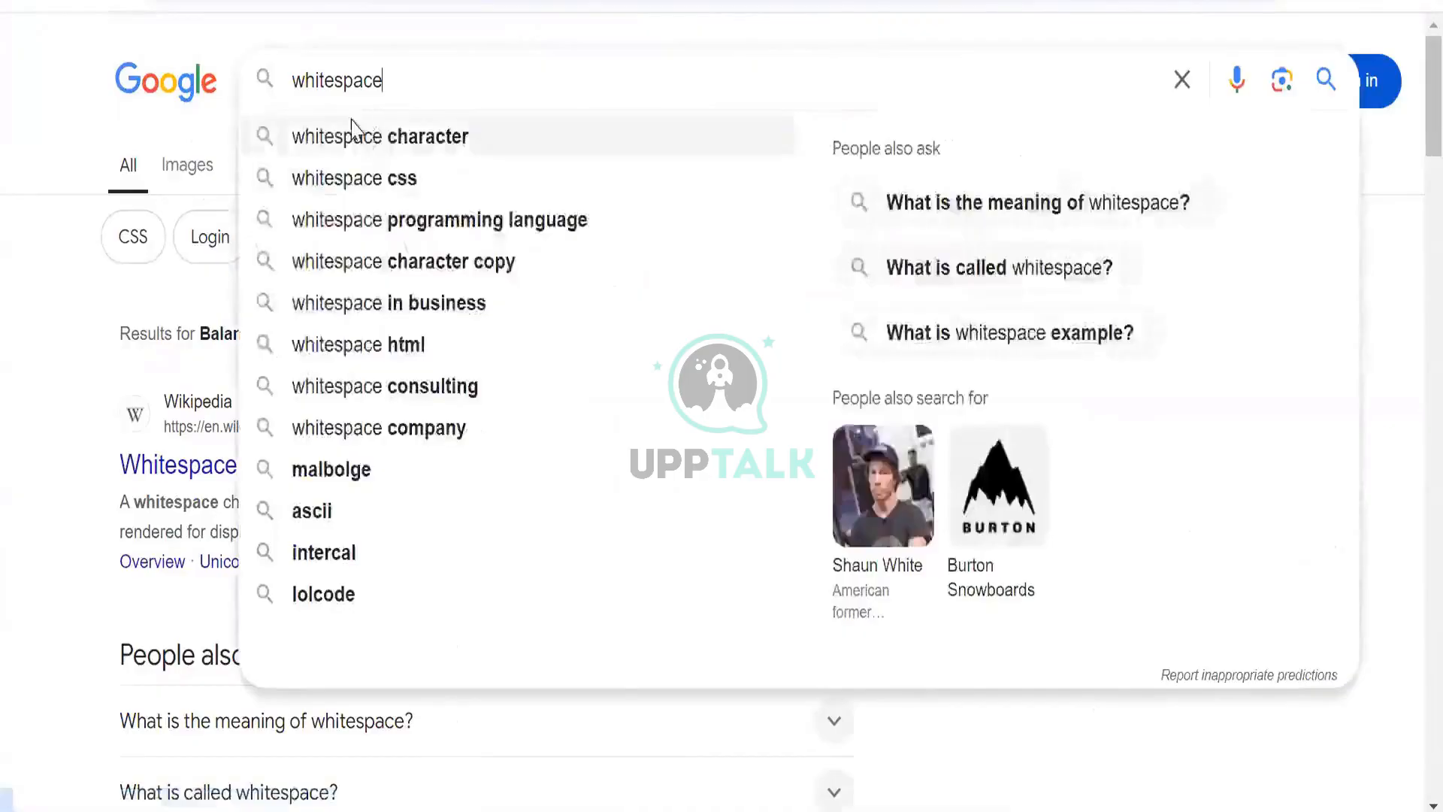
{"action": "left_click", "coordinate": [349, 129]}
{"action": "left_click", "coordinate": [187, 165]}
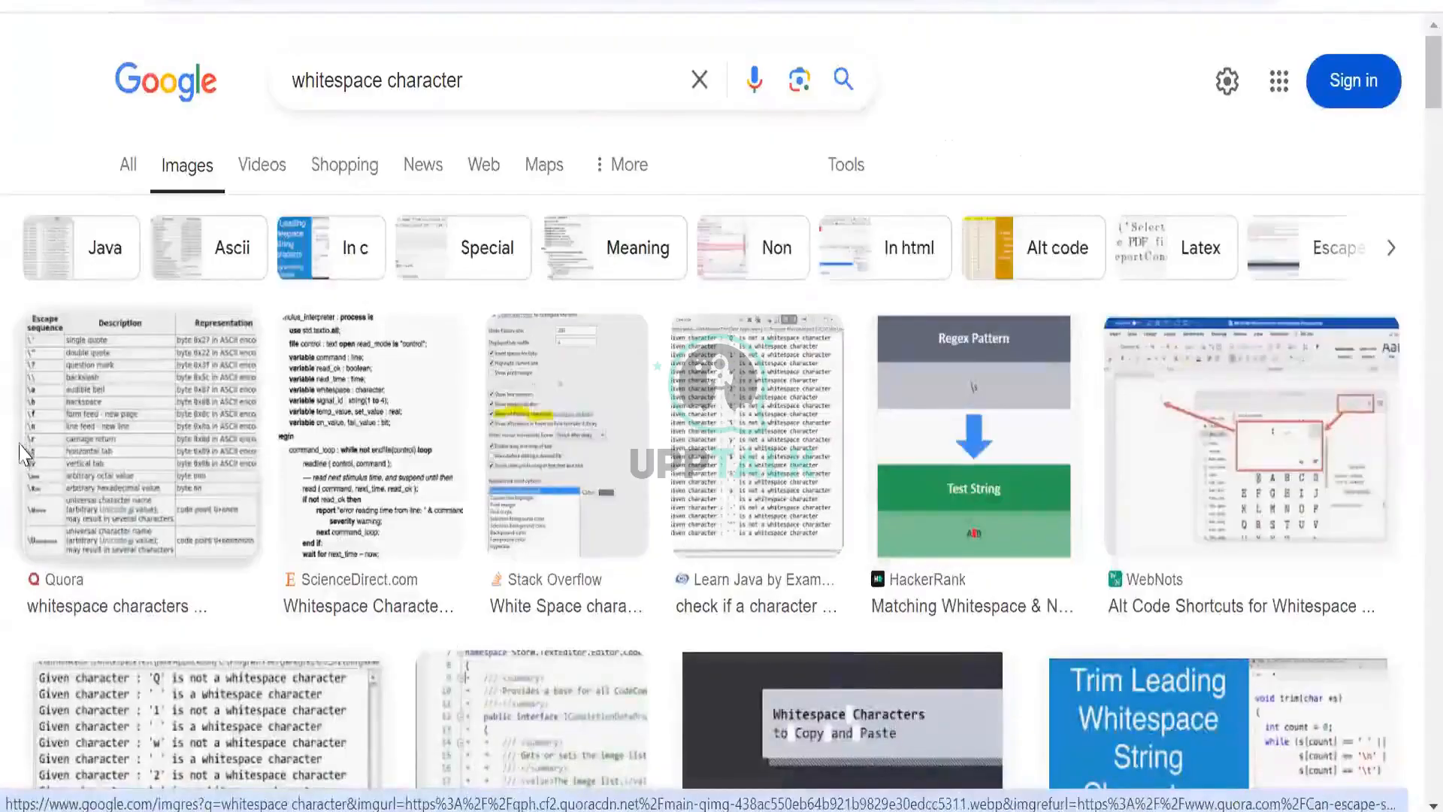
- Browse the whitespace character image results and switch back to the dataset transformation
{"action": "scroll", "coordinate": [33, 454], "scroll_direction": "down", "scroll_amount": 3}
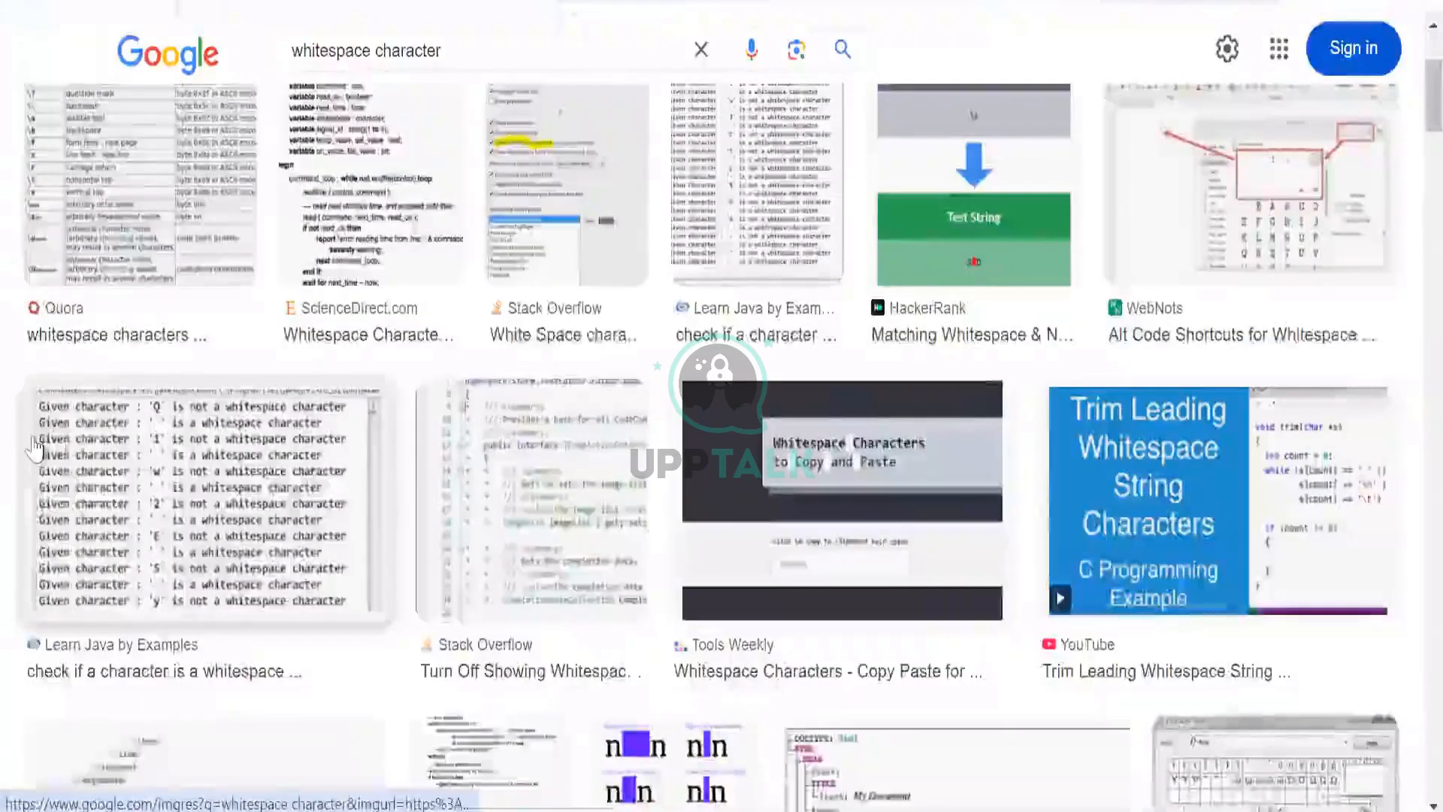
{"action": "scroll", "coordinate": [37, 458], "scroll_direction": "down", "scroll_amount": 2}
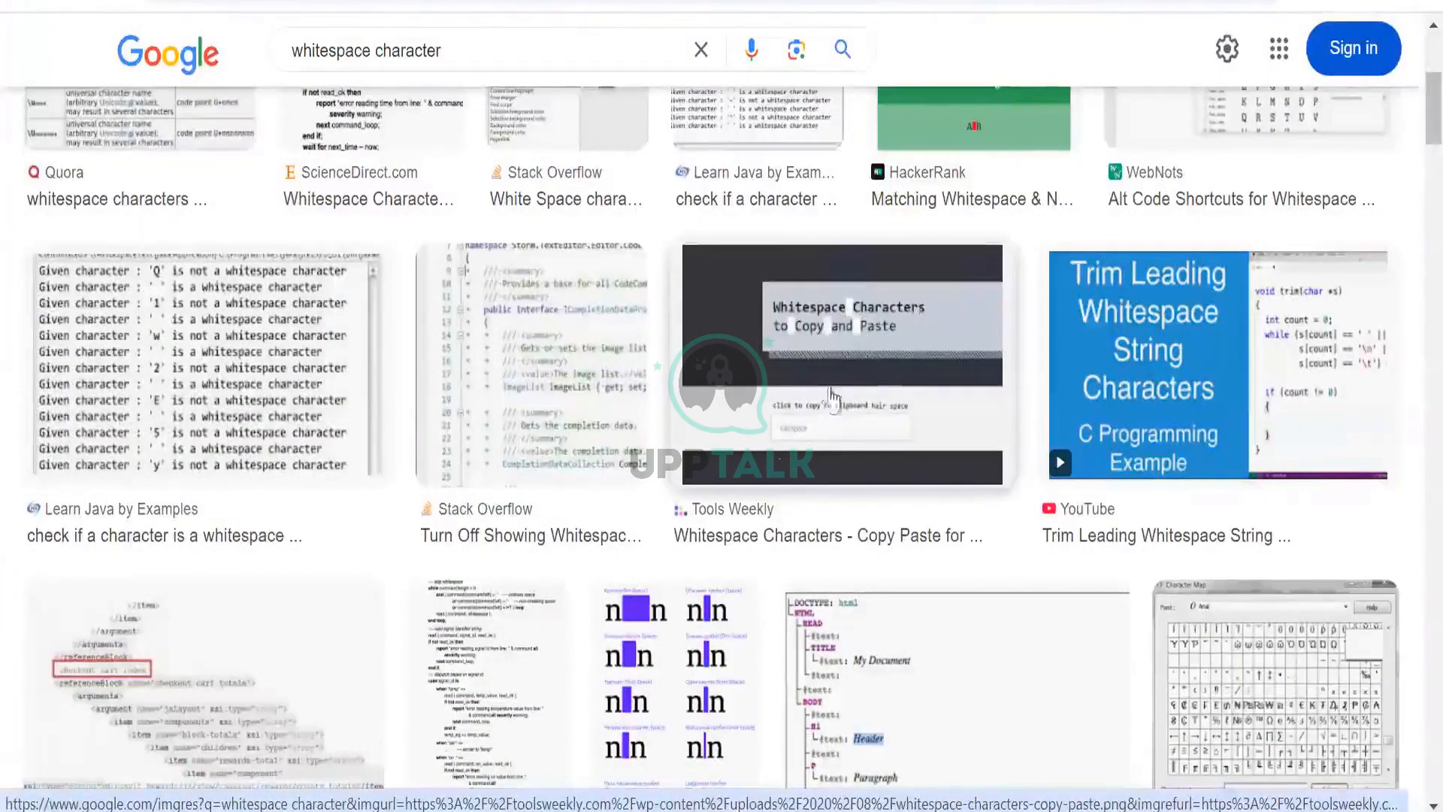
{"action": "scroll", "coordinate": [614, 365], "scroll_direction": "down", "scroll_amount": 3}
{"action": "scroll", "coordinate": [636, 492], "scroll_direction": "up", "scroll_amount": 2}
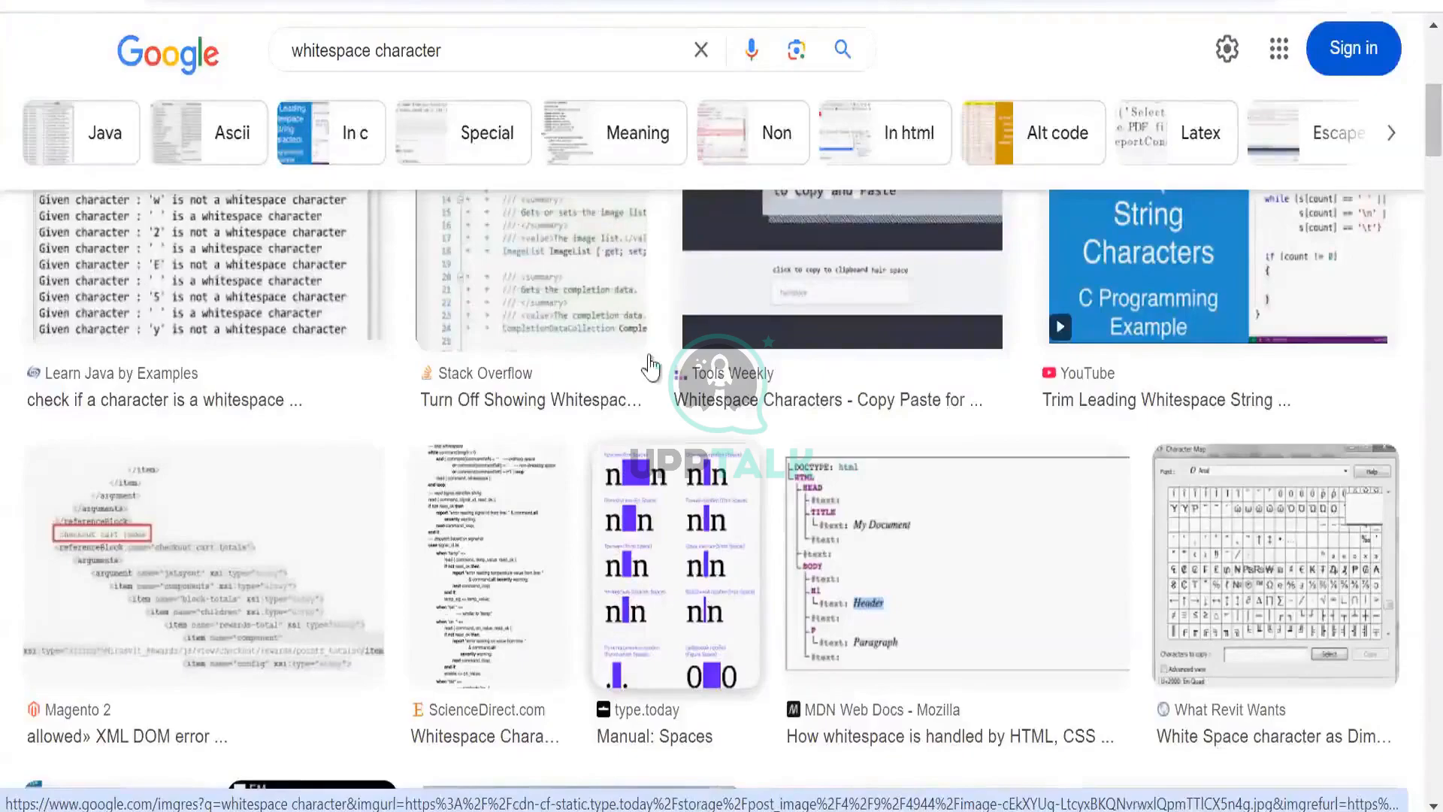
{"action": "scroll", "coordinate": [604, 324], "scroll_direction": "up", "scroll_amount": 5}
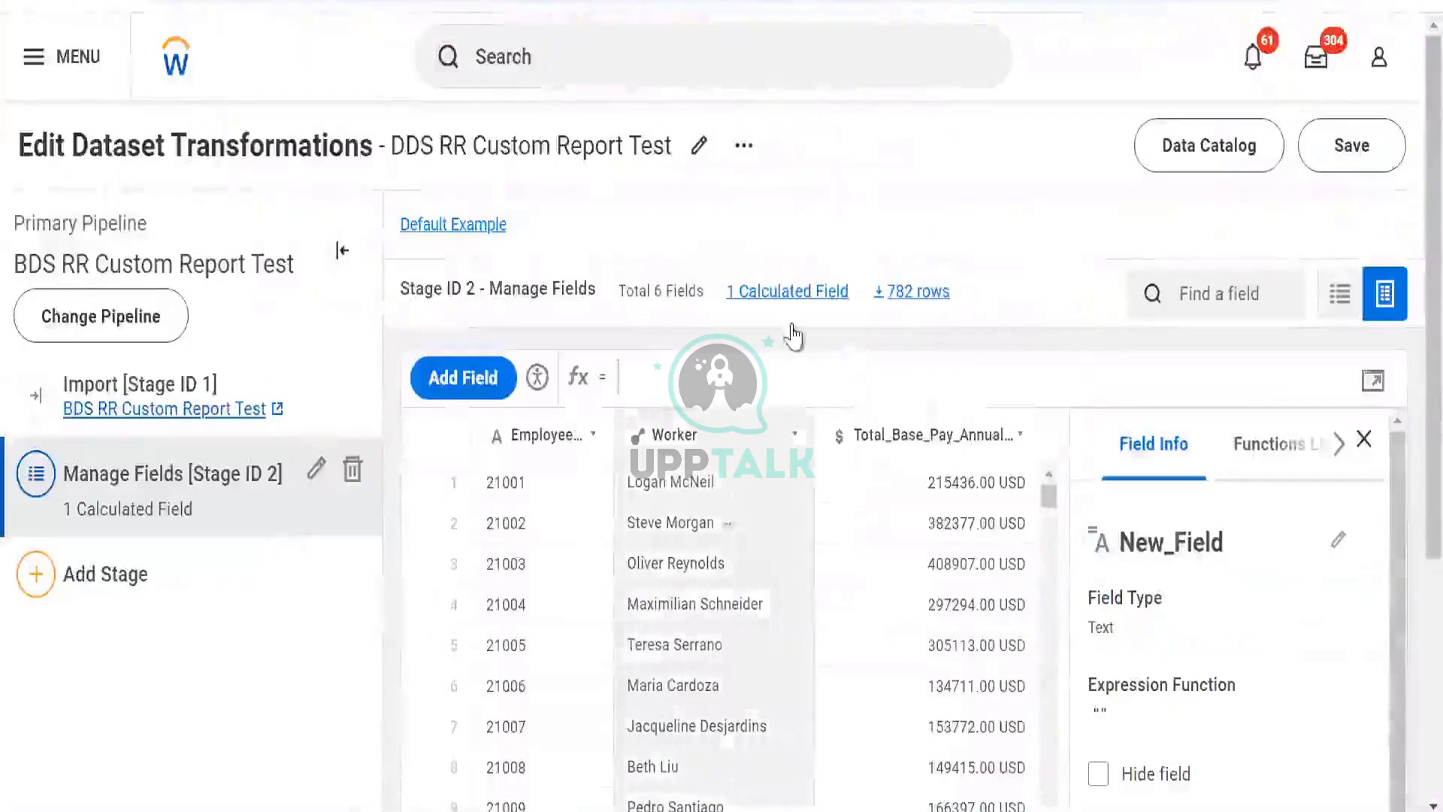
{"action": "key", "text": "alt+Tab"}
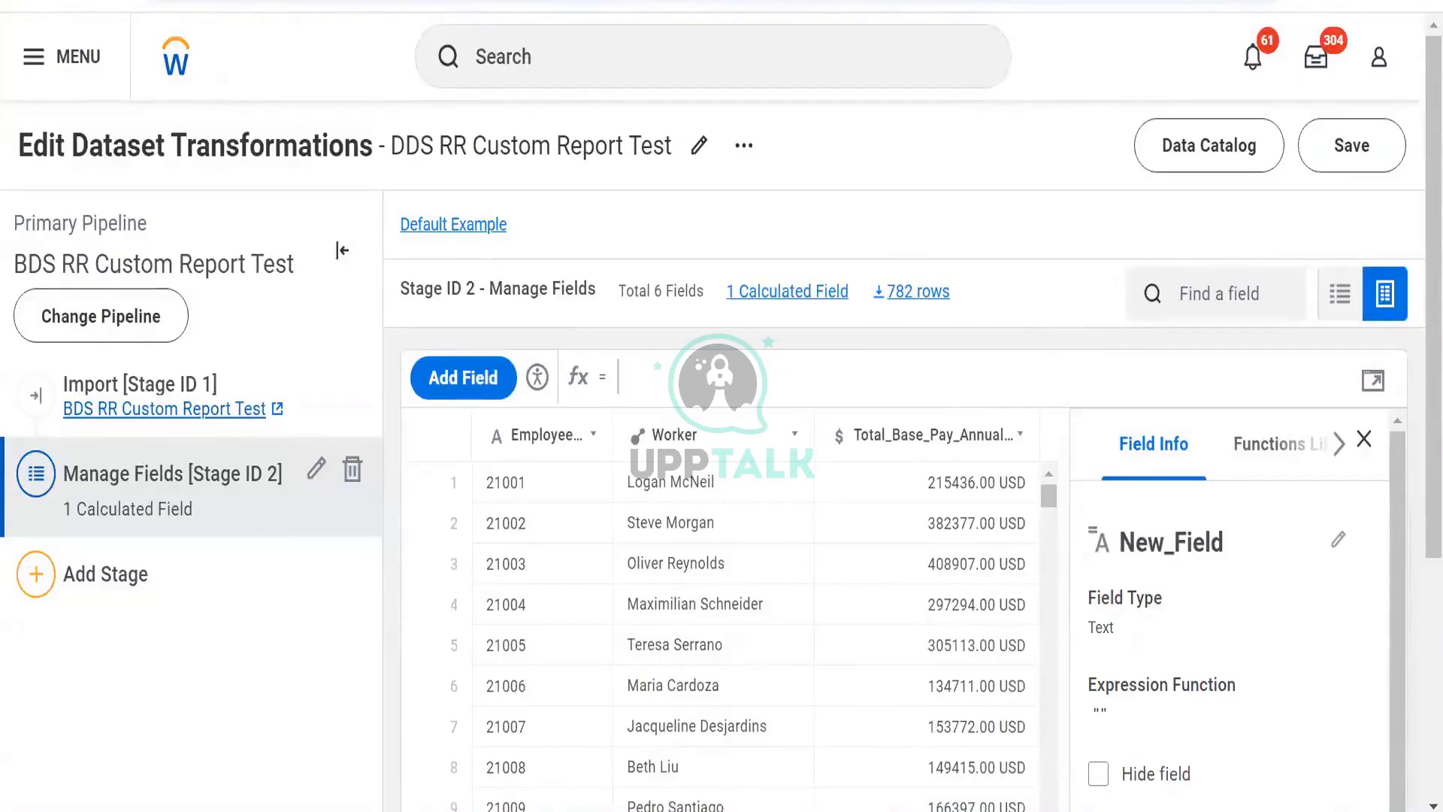
{"action": "key", "text": "alt+Tab"}
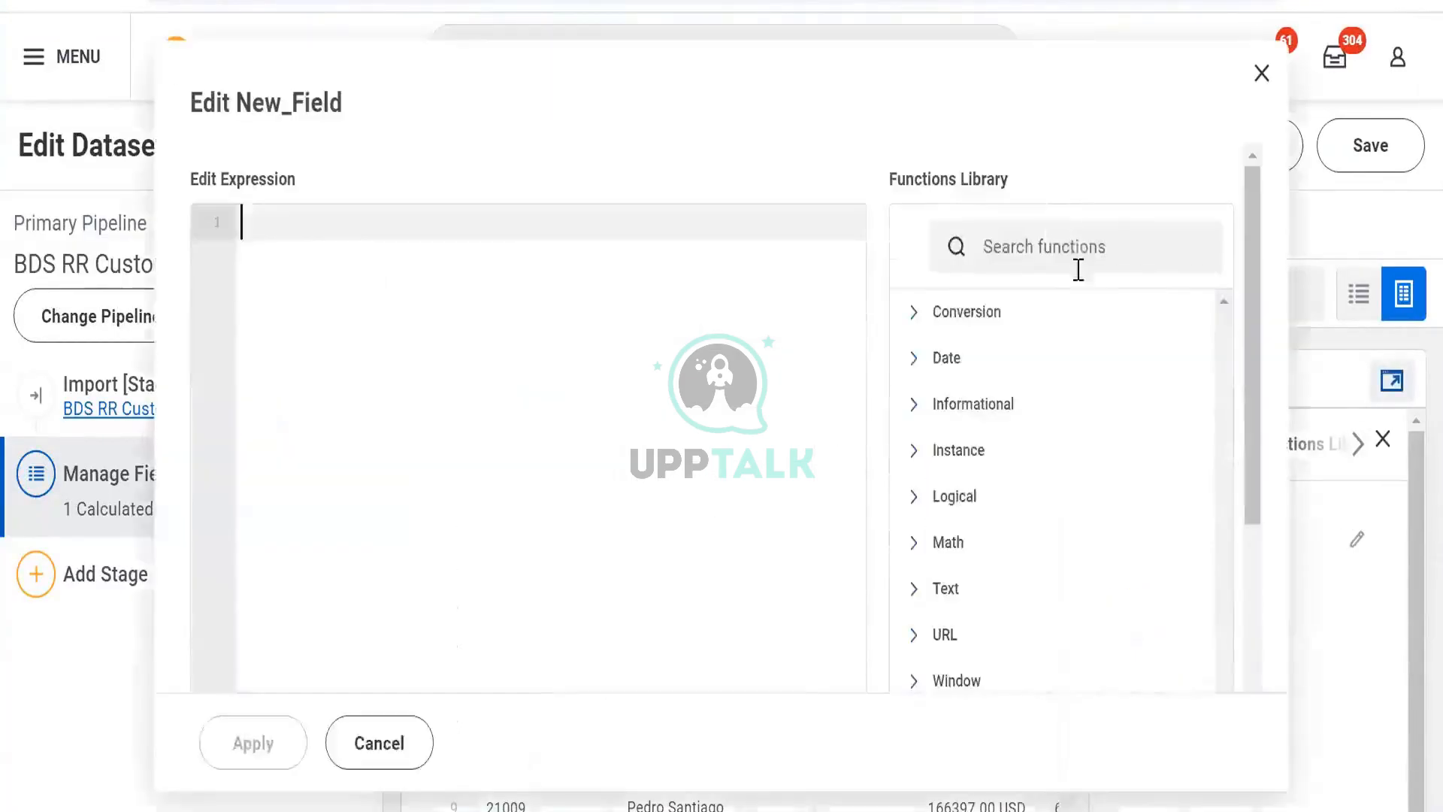
{"action": "left_click", "coordinate": [1080, 246]}
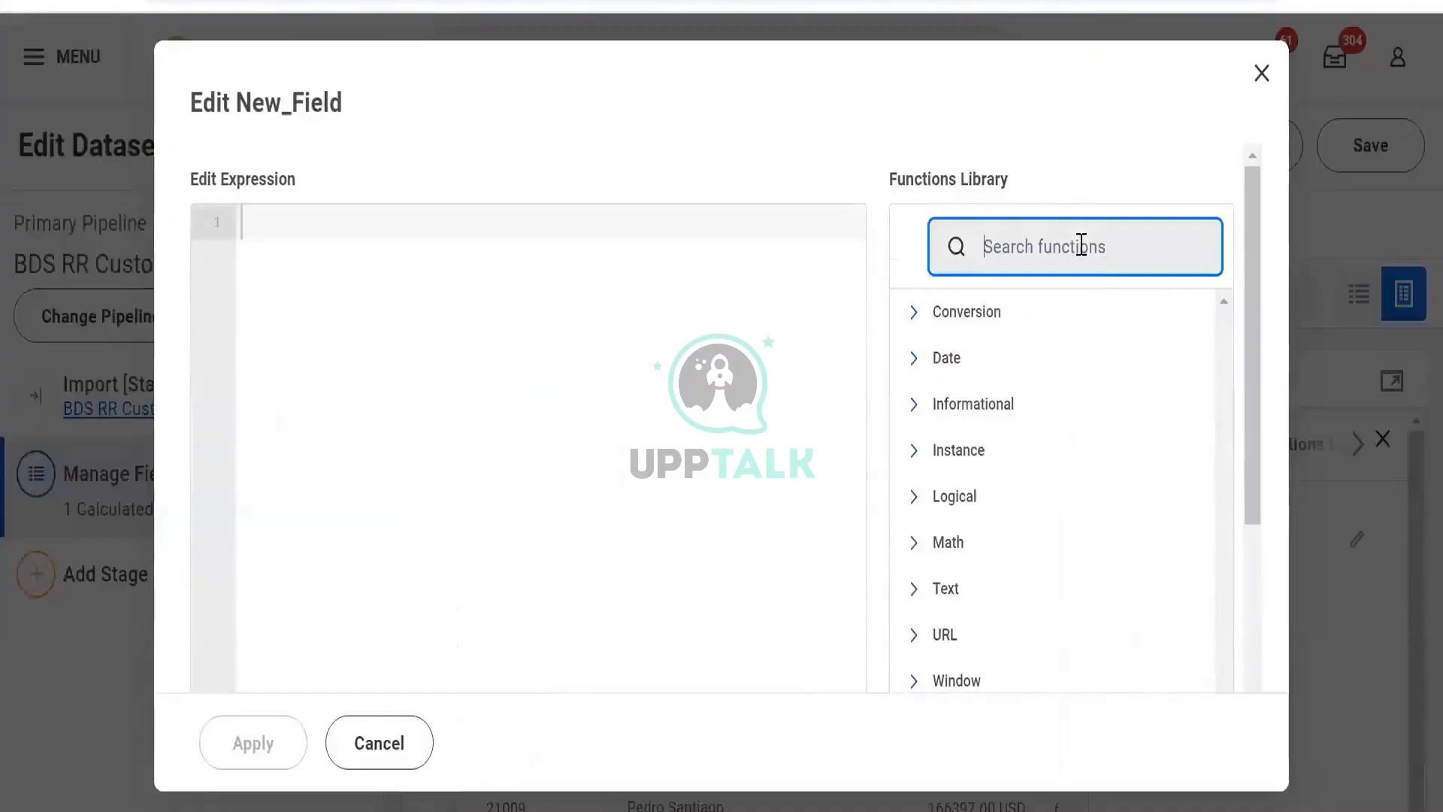
{"action": "type", "text": "s"}
{"action": "key", "text": "BackSpace"}
{"action": "scroll", "coordinate": [1080, 255], "scroll_direction": "down", "scroll_amount": 1}
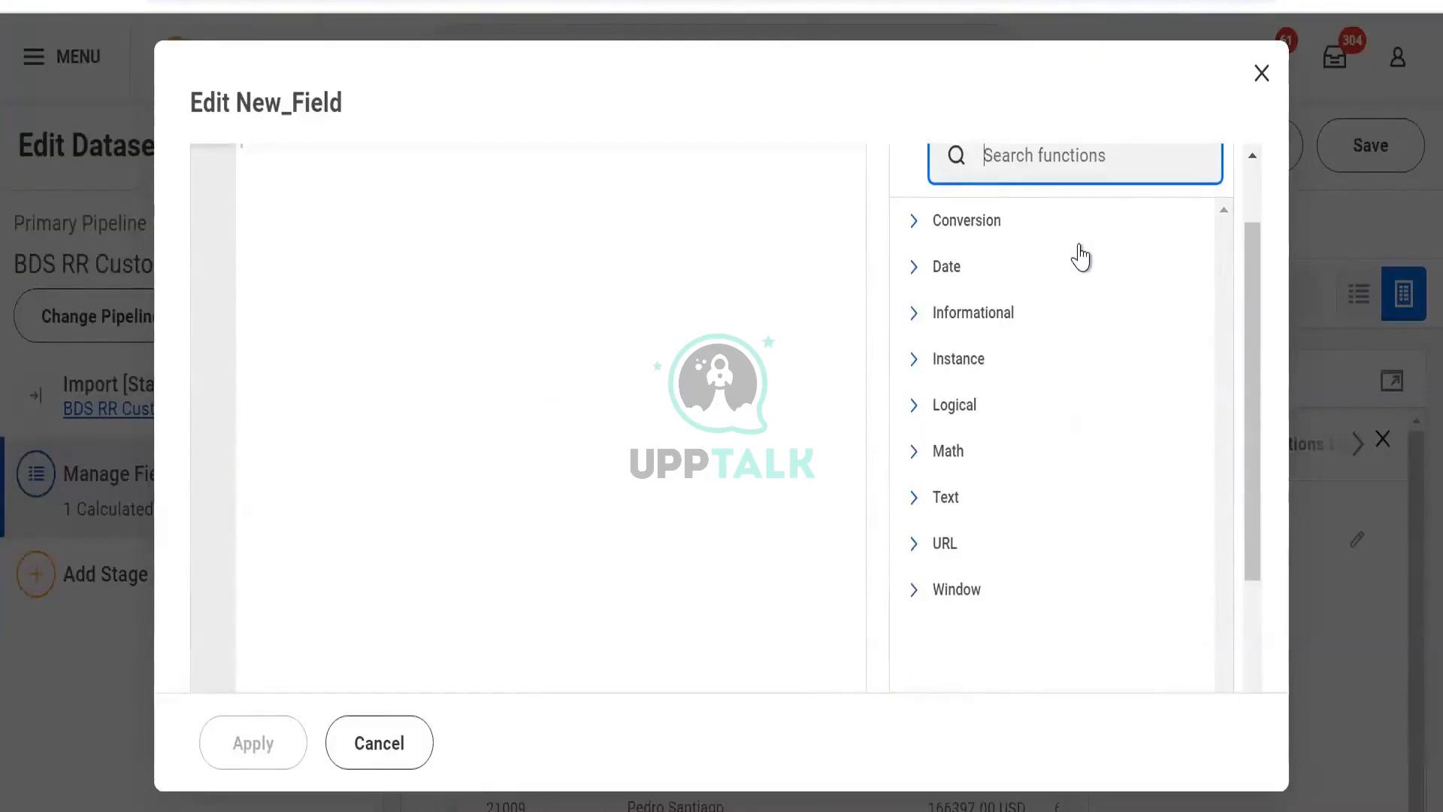
{"action": "type", "text": "s"}
{"action": "key", "text": "BackSpace"}
{"action": "scroll", "coordinate": [1079, 241], "scroll_direction": "up", "scroll_amount": 1}
{"action": "key", "text": "alt+Tab"}
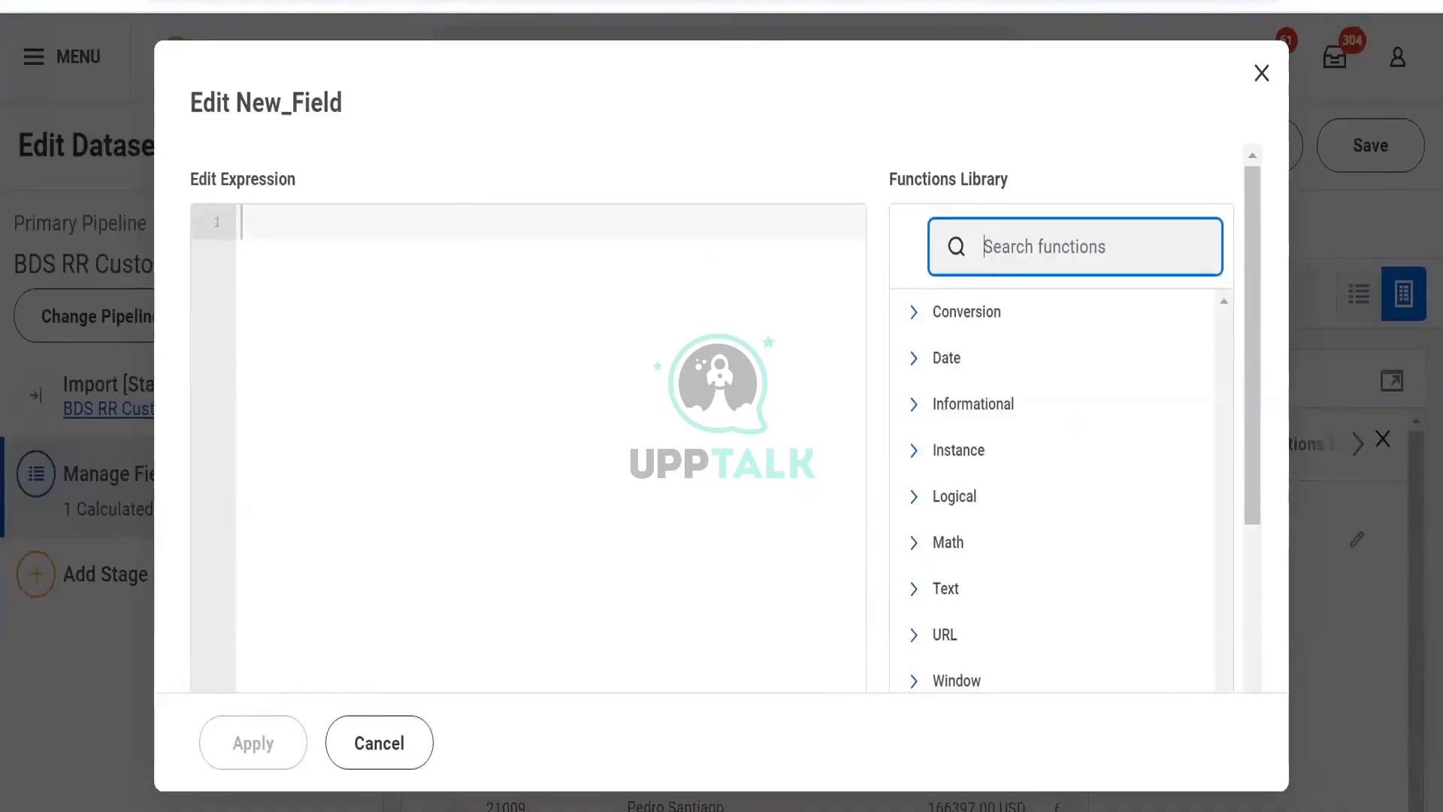
- Search the functions library for substr and expand the SUBSTRING function description
{"action": "type", "text": "substr"}
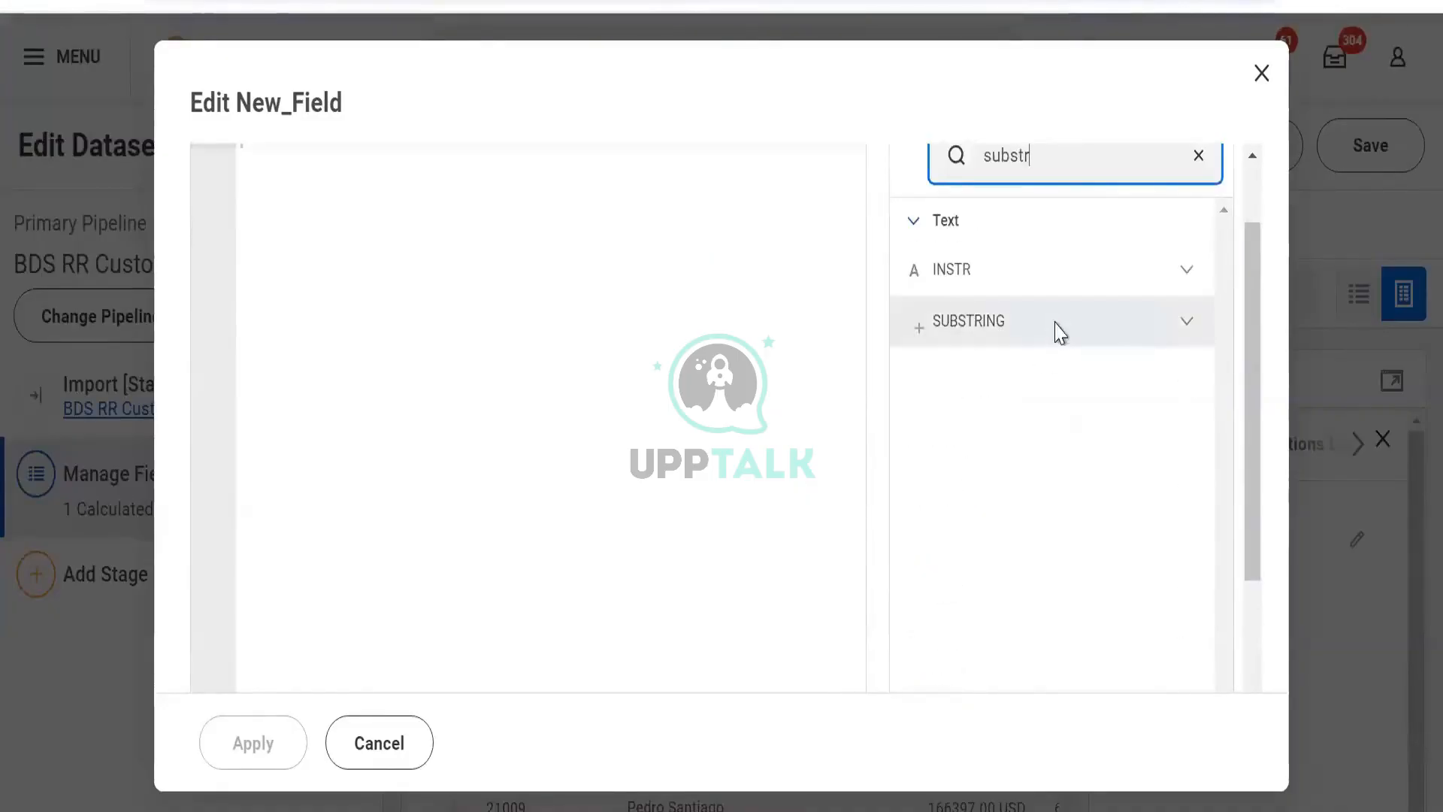
{"action": "left_click", "coordinate": [1058, 327]}
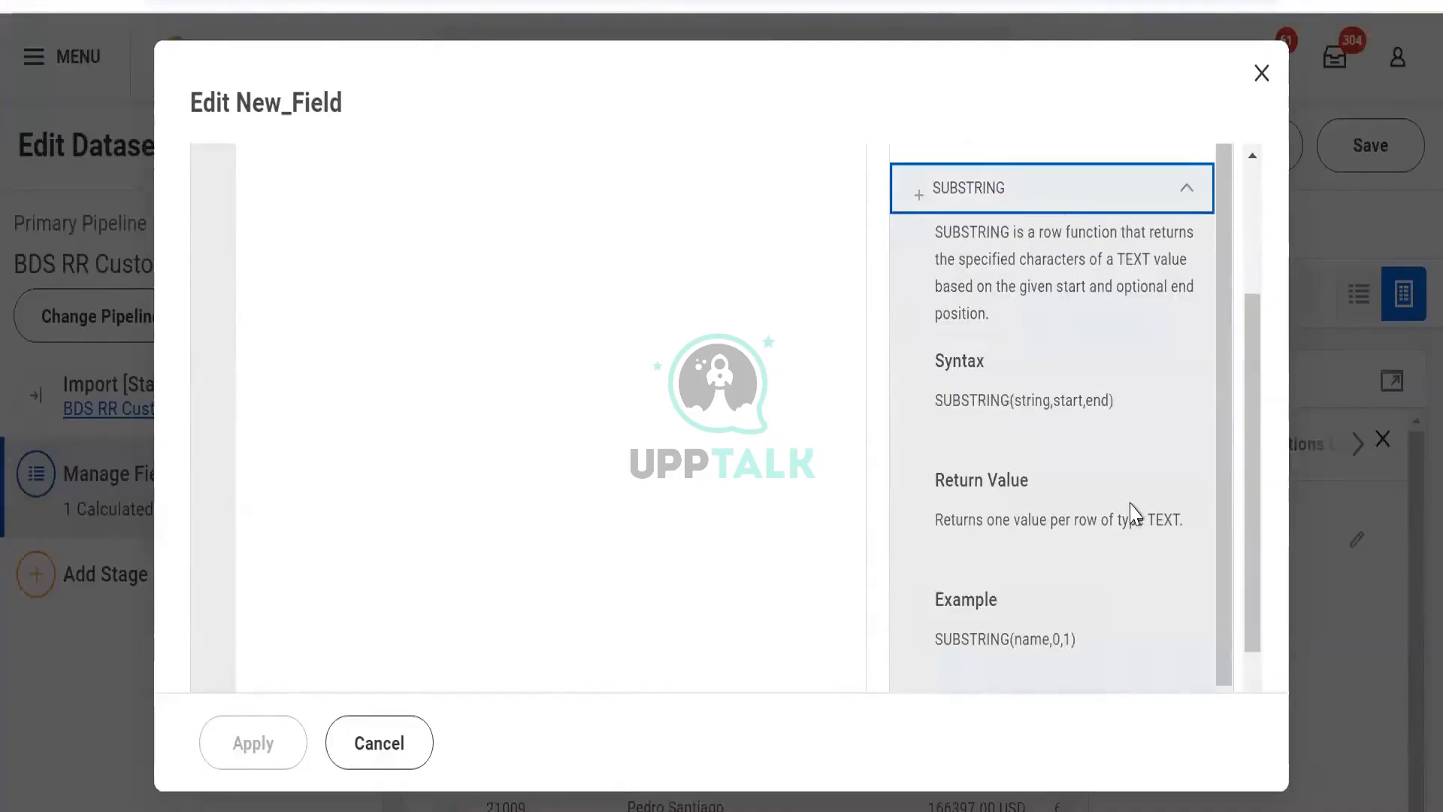
{"action": "left_click", "coordinate": [408, 251]}
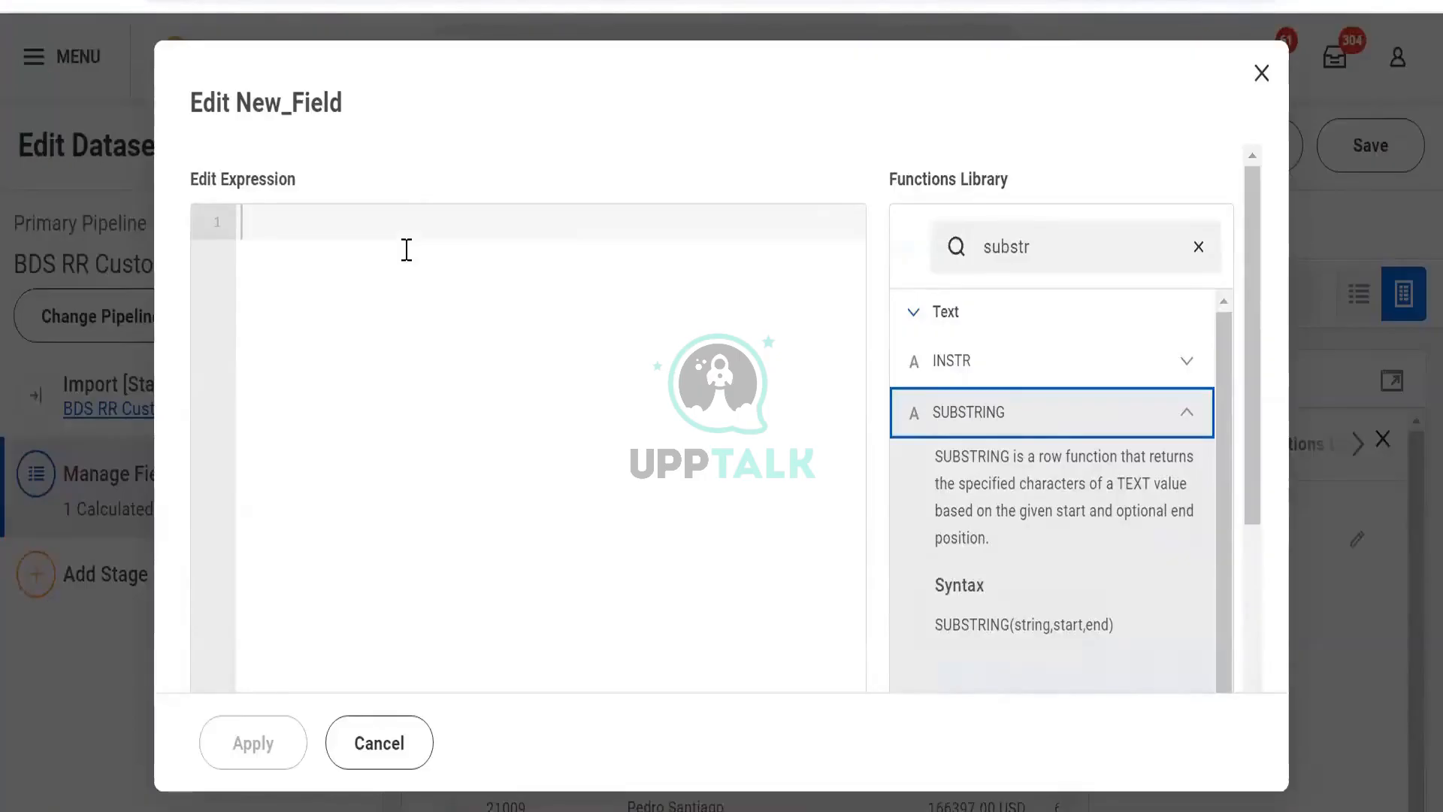
- Enter the expression SUBSTRING([Employee_ID],1,4) for New_Field and apply it
{"action": "left_click", "coordinate": [407, 250]}
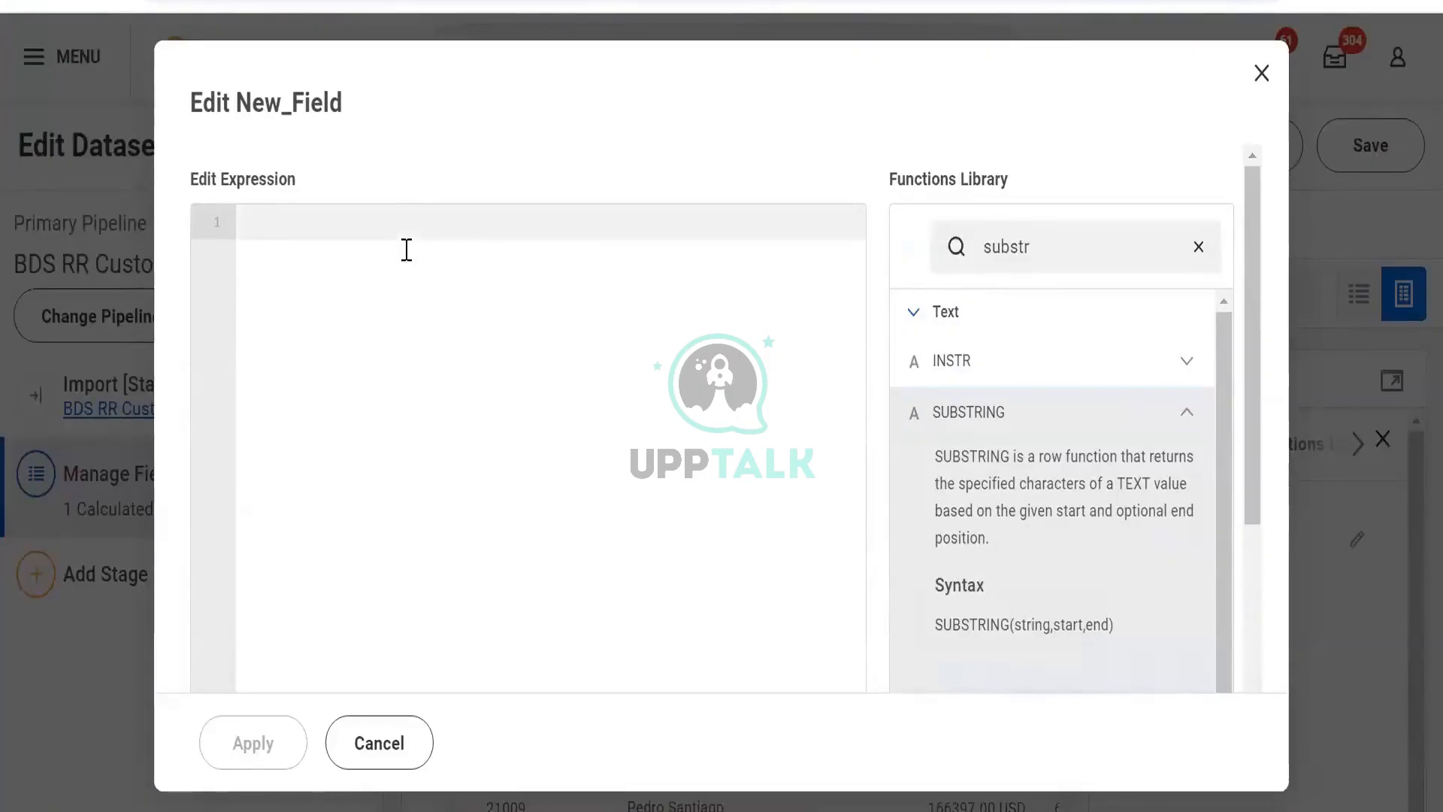
{"action": "type", "text": "subs"}
{"action": "key", "text": "Return"}
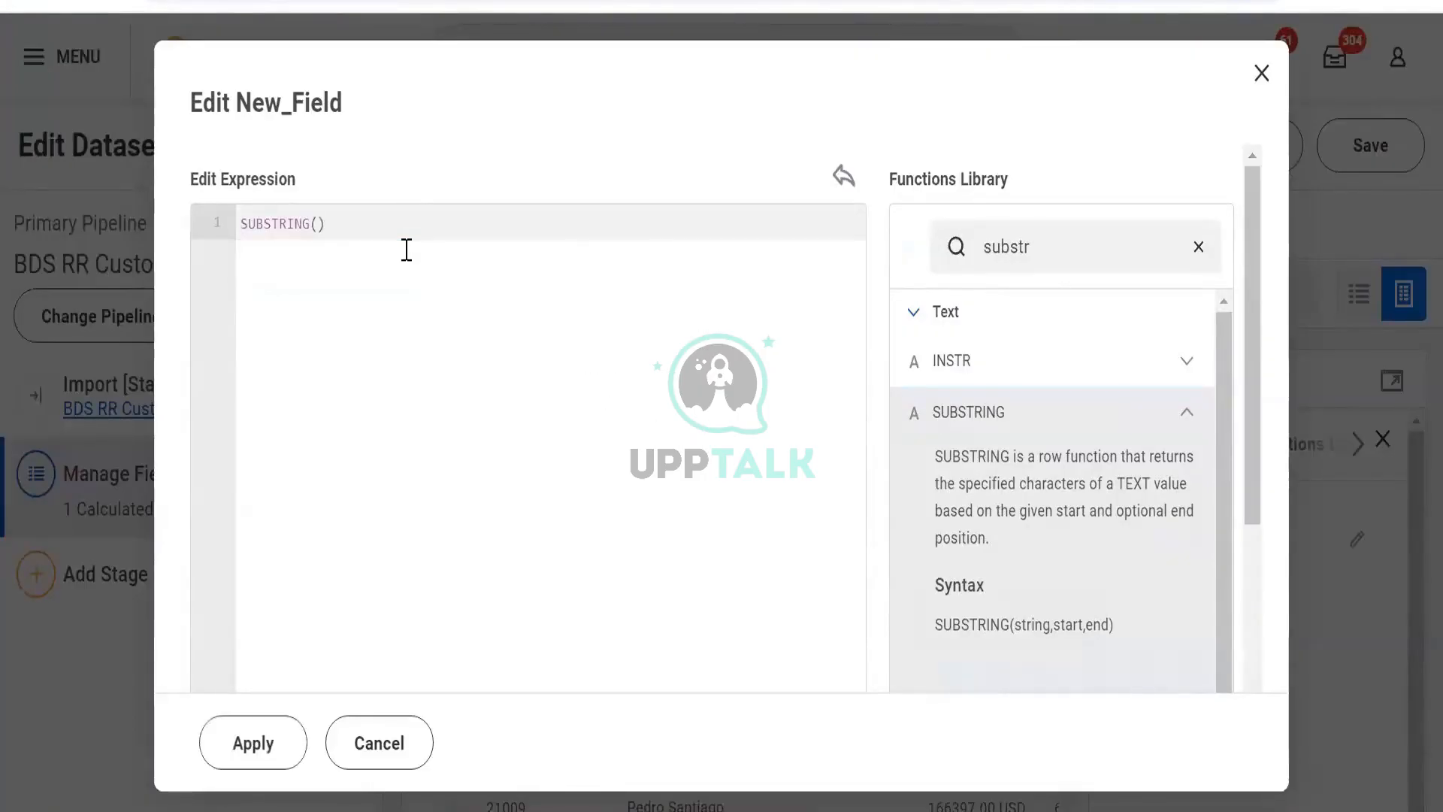
{"action": "type", "text": "["}
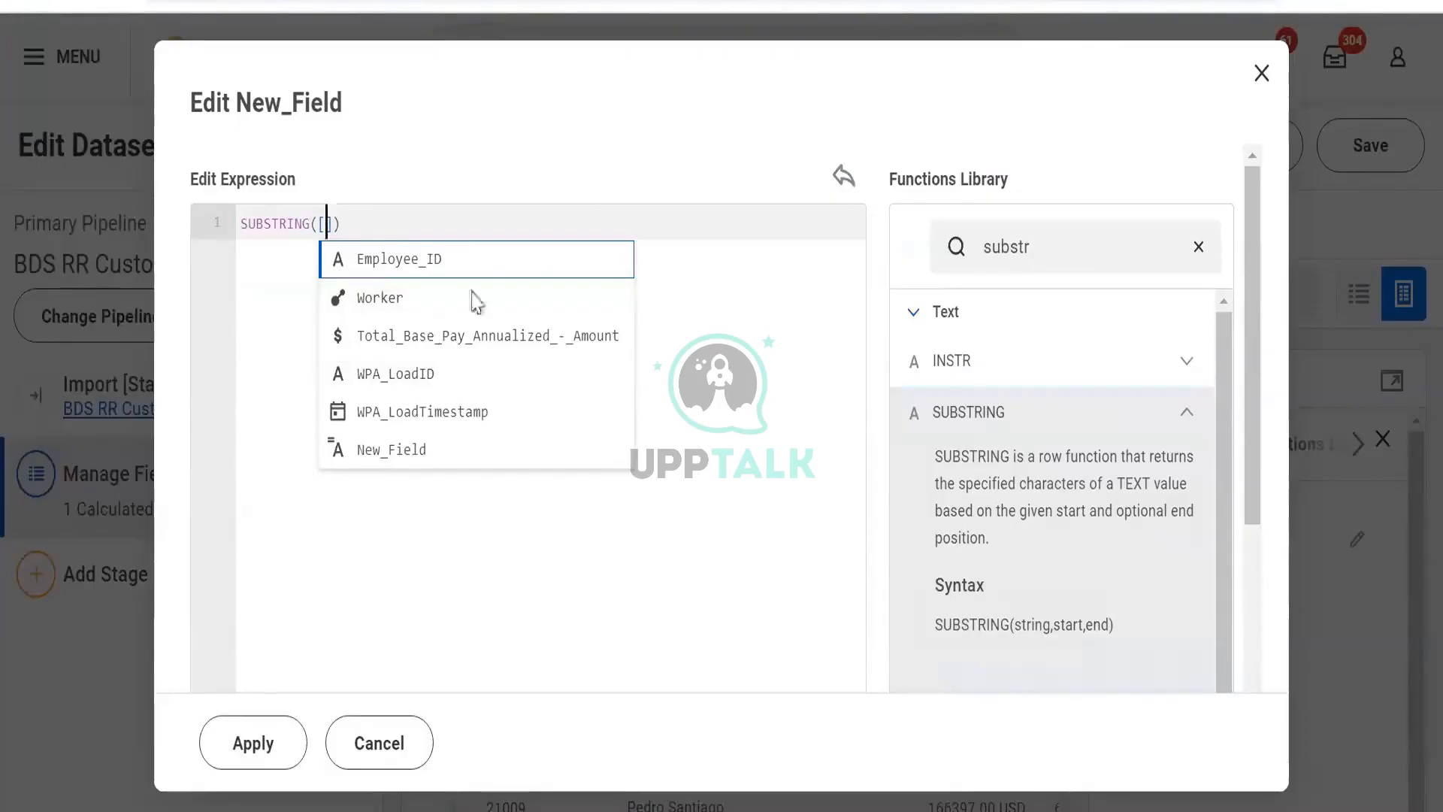
{"action": "key", "text": "Return"}
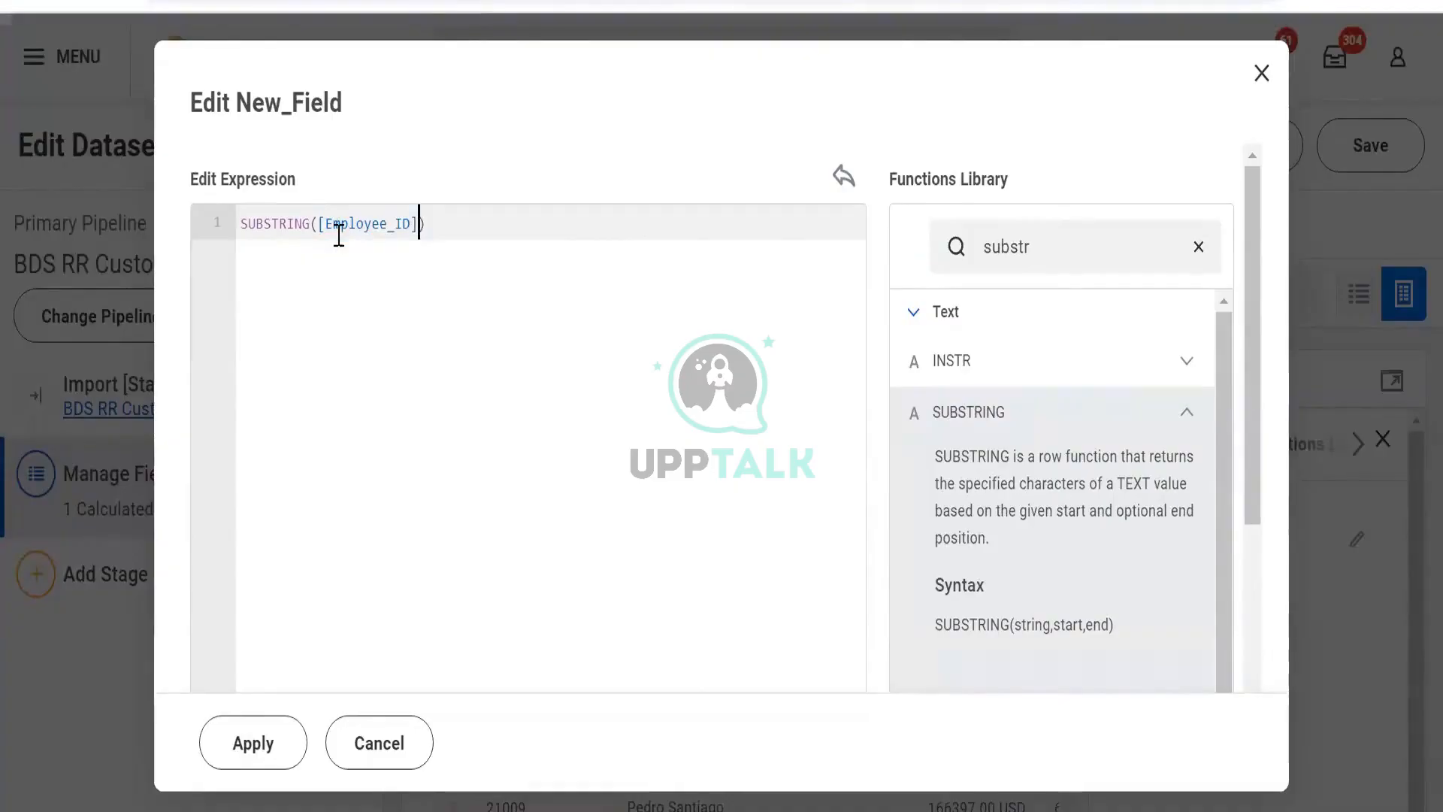
{"action": "type", "text": ",1,4"}
{"action": "left_click", "coordinate": [251, 761]}
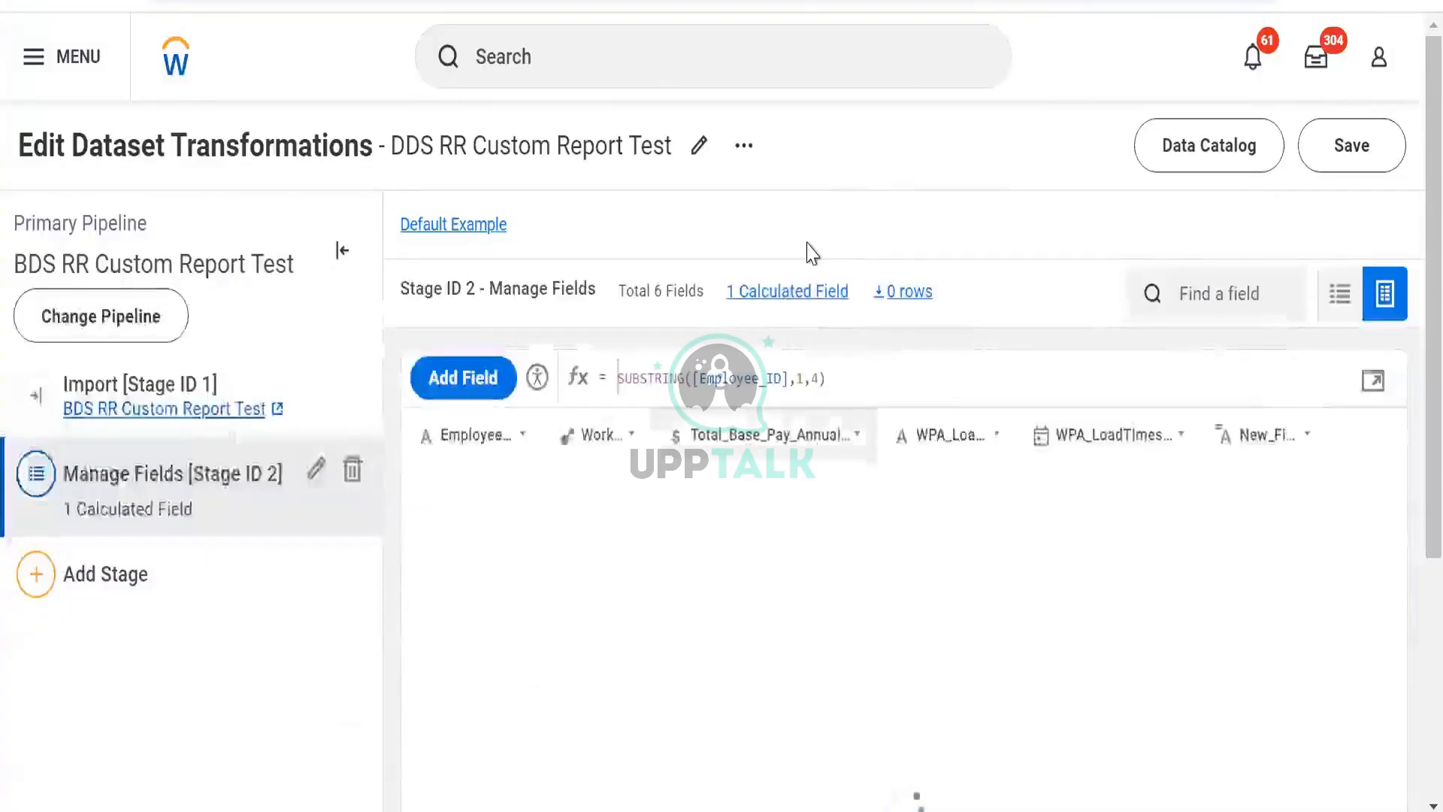
- Examine the Employee_ID values against the New_Field results across the table
{"action": "scroll", "coordinate": [805, 226], "scroll_direction": "down", "scroll_amount": 5}
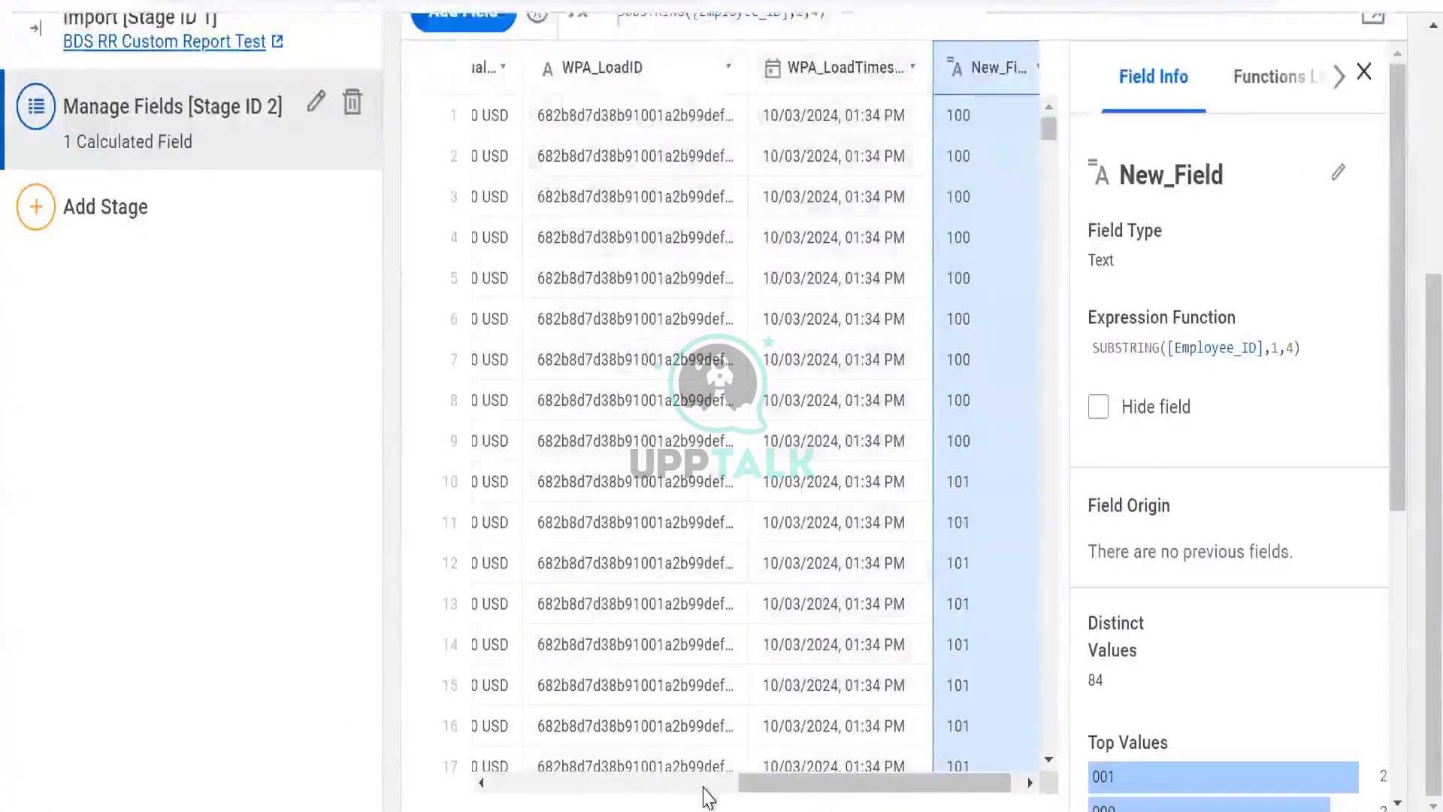
{"action": "left_click_drag", "start_coordinate": [811, 786], "coordinate": [641, 785]}
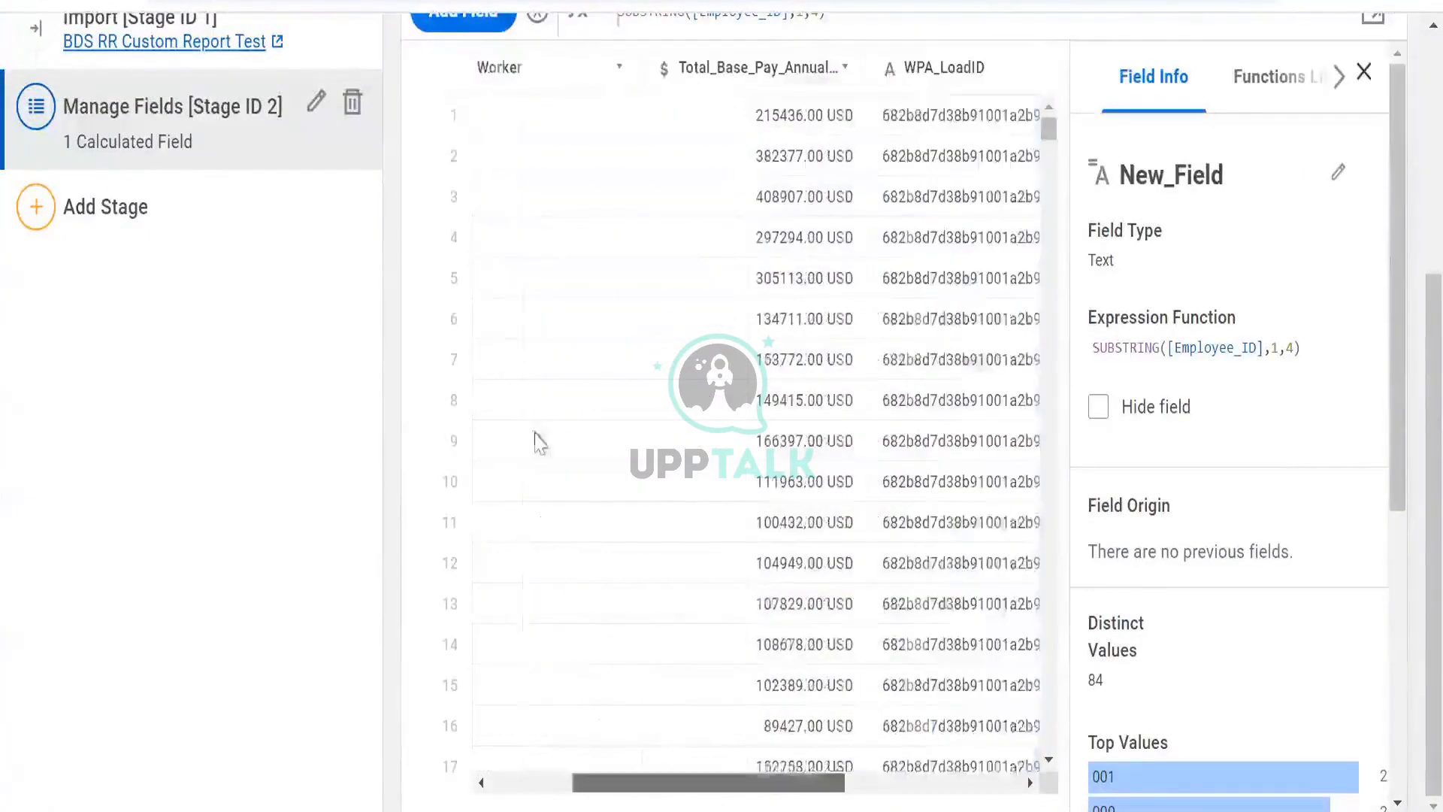
{"action": "left_click", "coordinate": [1359, 75]}
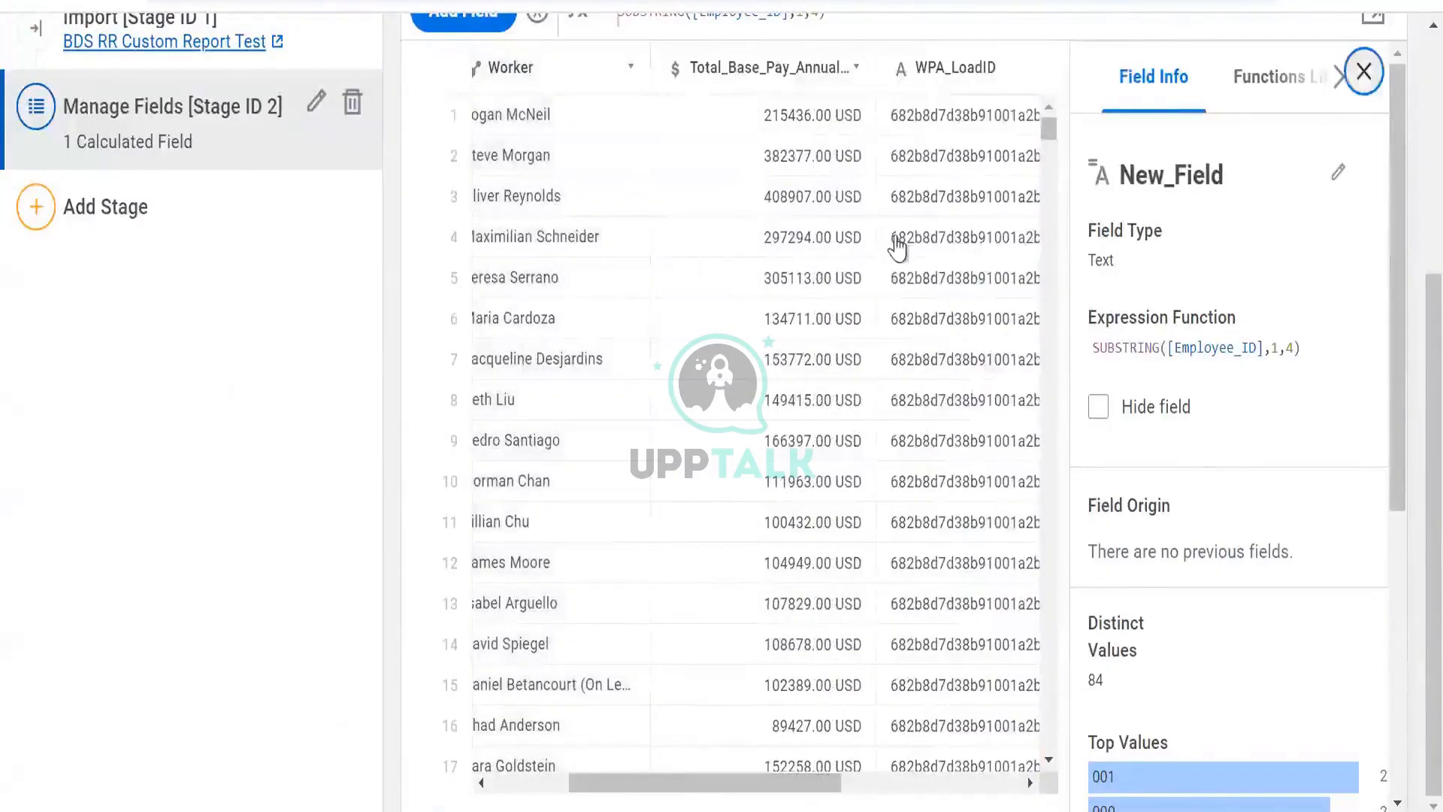
{"action": "scroll", "coordinate": [565, 109], "scroll_direction": "left", "scroll_amount": 2}
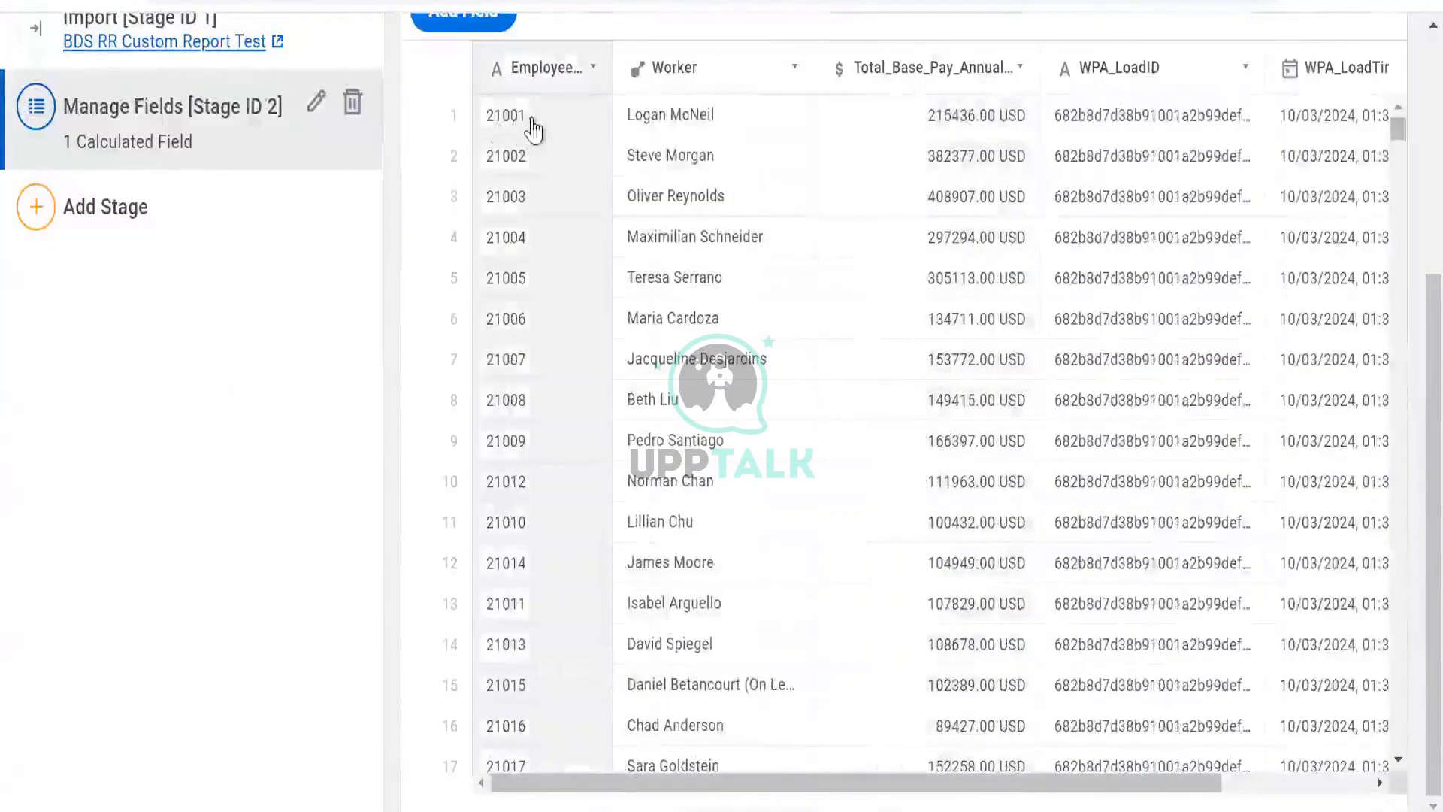
{"action": "scroll", "coordinate": [580, 138], "scroll_direction": "right", "scroll_amount": 3}
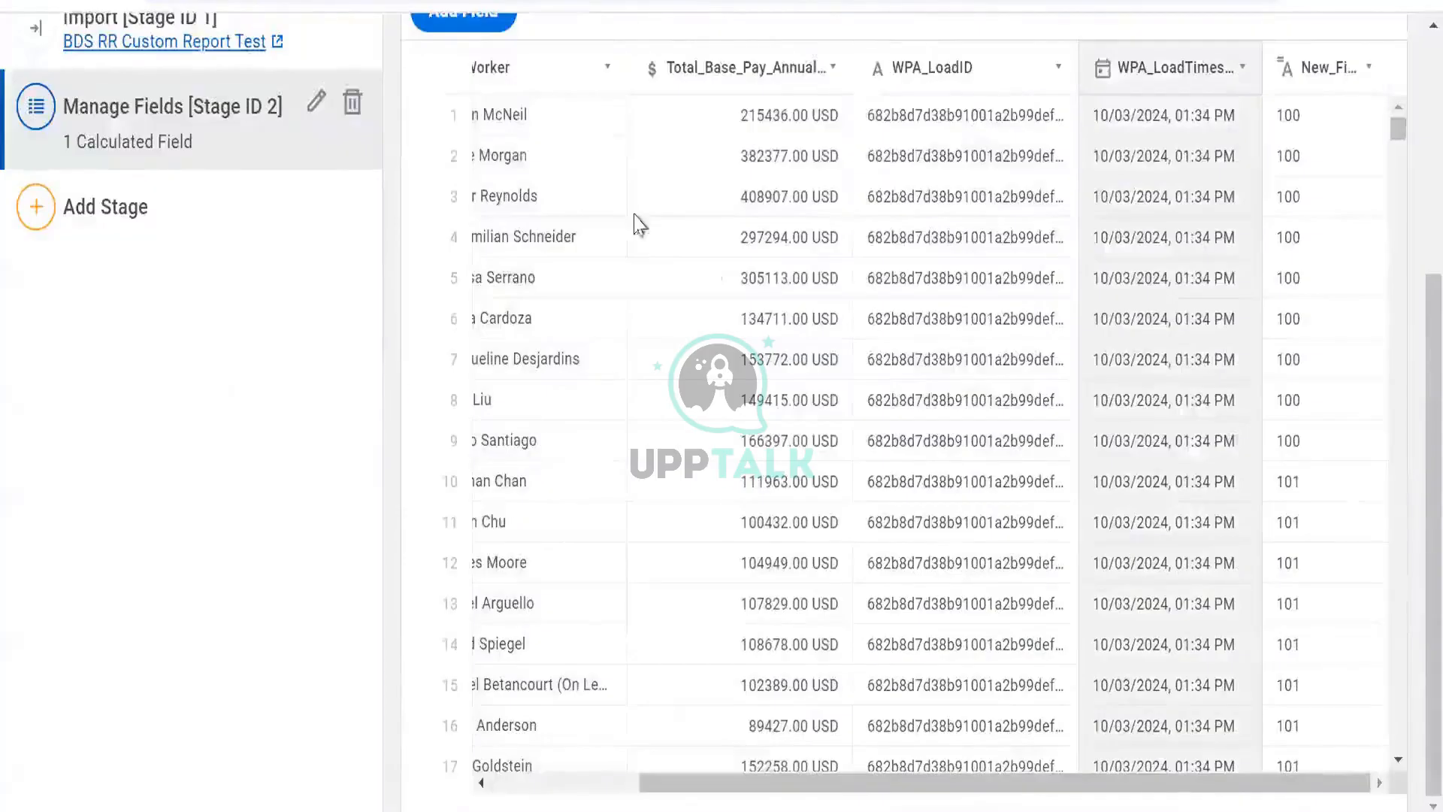
{"action": "scroll", "coordinate": [634, 226], "scroll_direction": "up", "scroll_amount": 5}
{"action": "scroll", "coordinate": [603, 304], "scroll_direction": "down", "scroll_amount": 3}
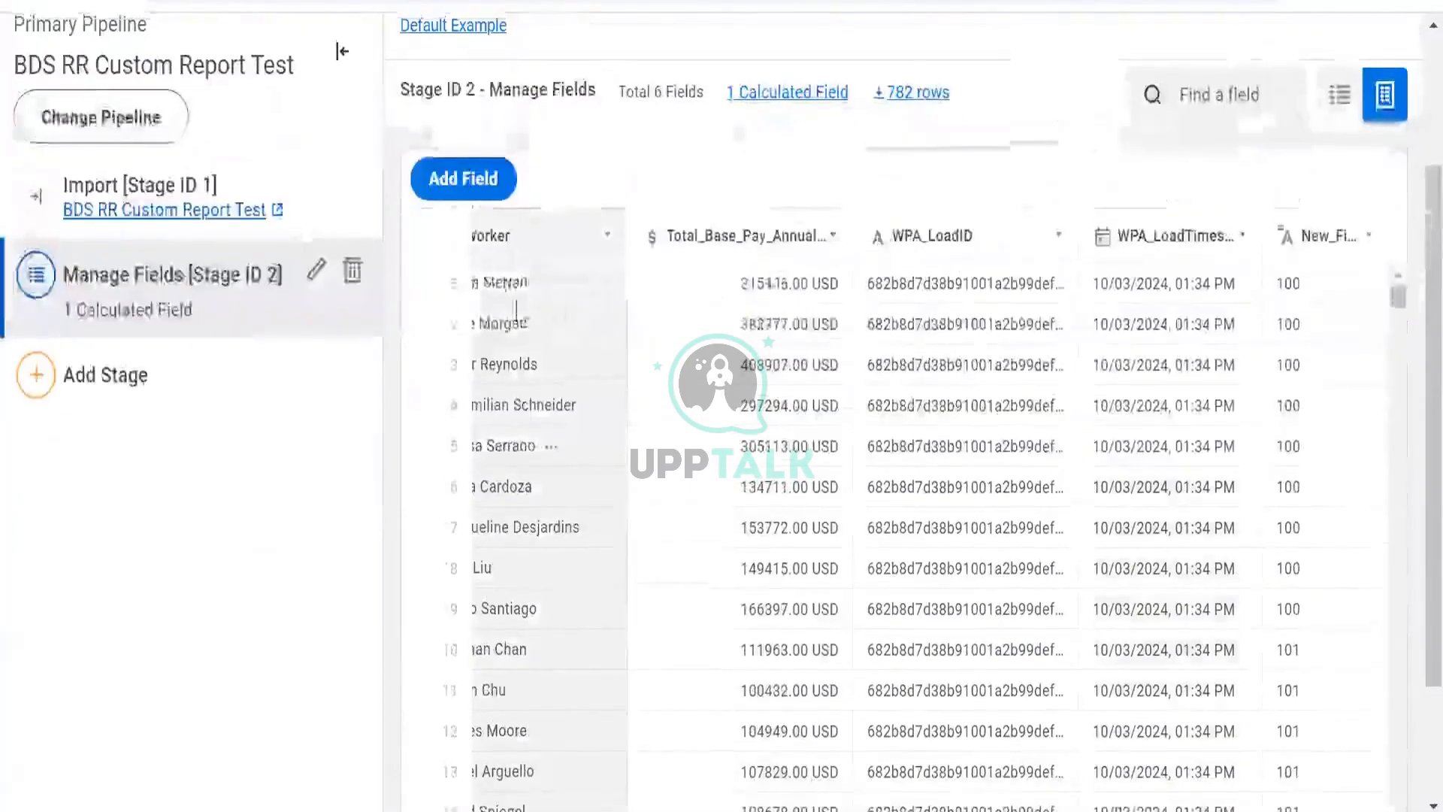
- Change the New_Field expression to SUBSTRING([Employee_ID],1,5), apply it, and close the field panel
{"action": "scroll", "coordinate": [548, 308], "scroll_direction": "left", "scroll_amount": 2}
{"action": "scroll", "coordinate": [877, 348], "scroll_direction": "right", "scroll_amount": 2}
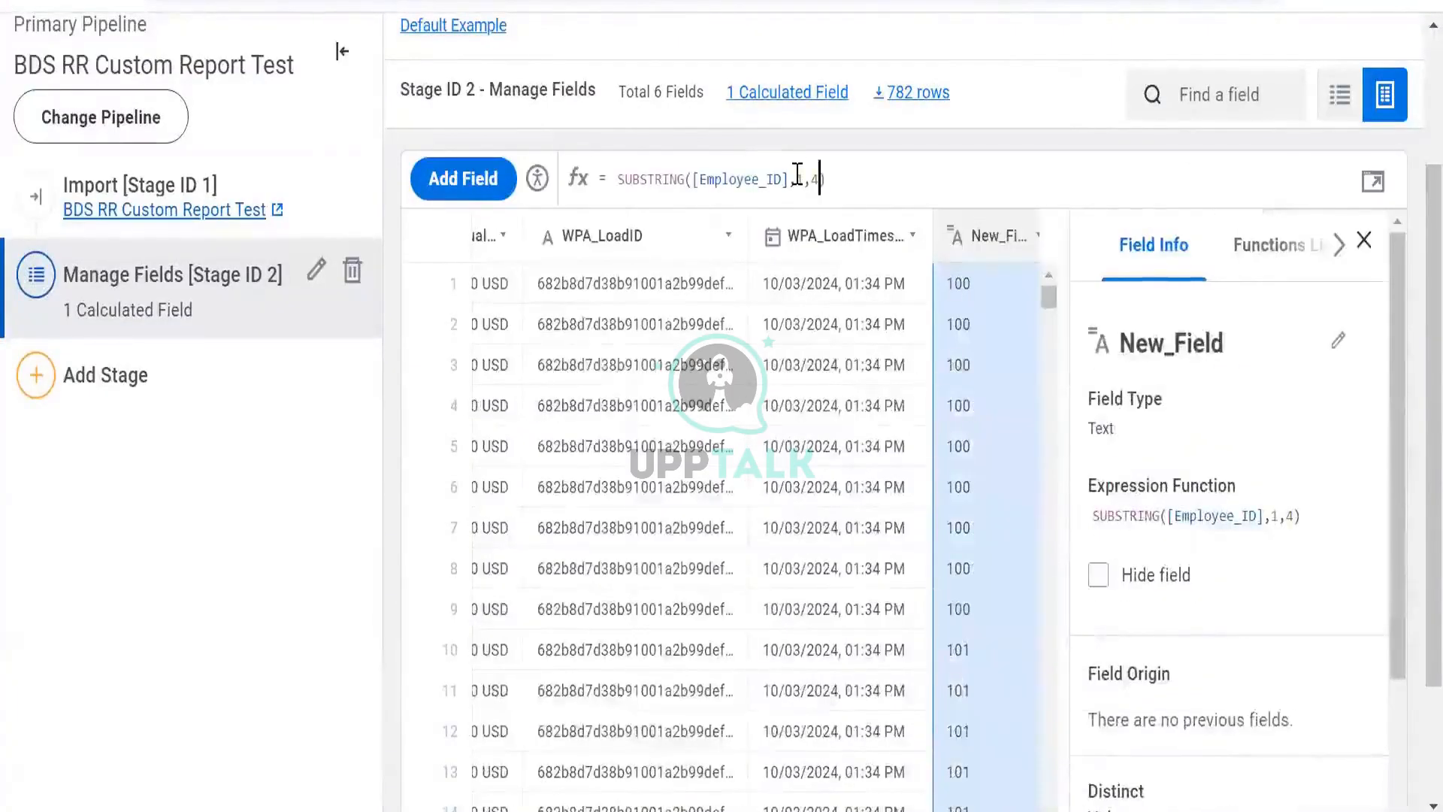
{"action": "key", "text": "BackSpace"}
{"action": "type", "text": "5"}
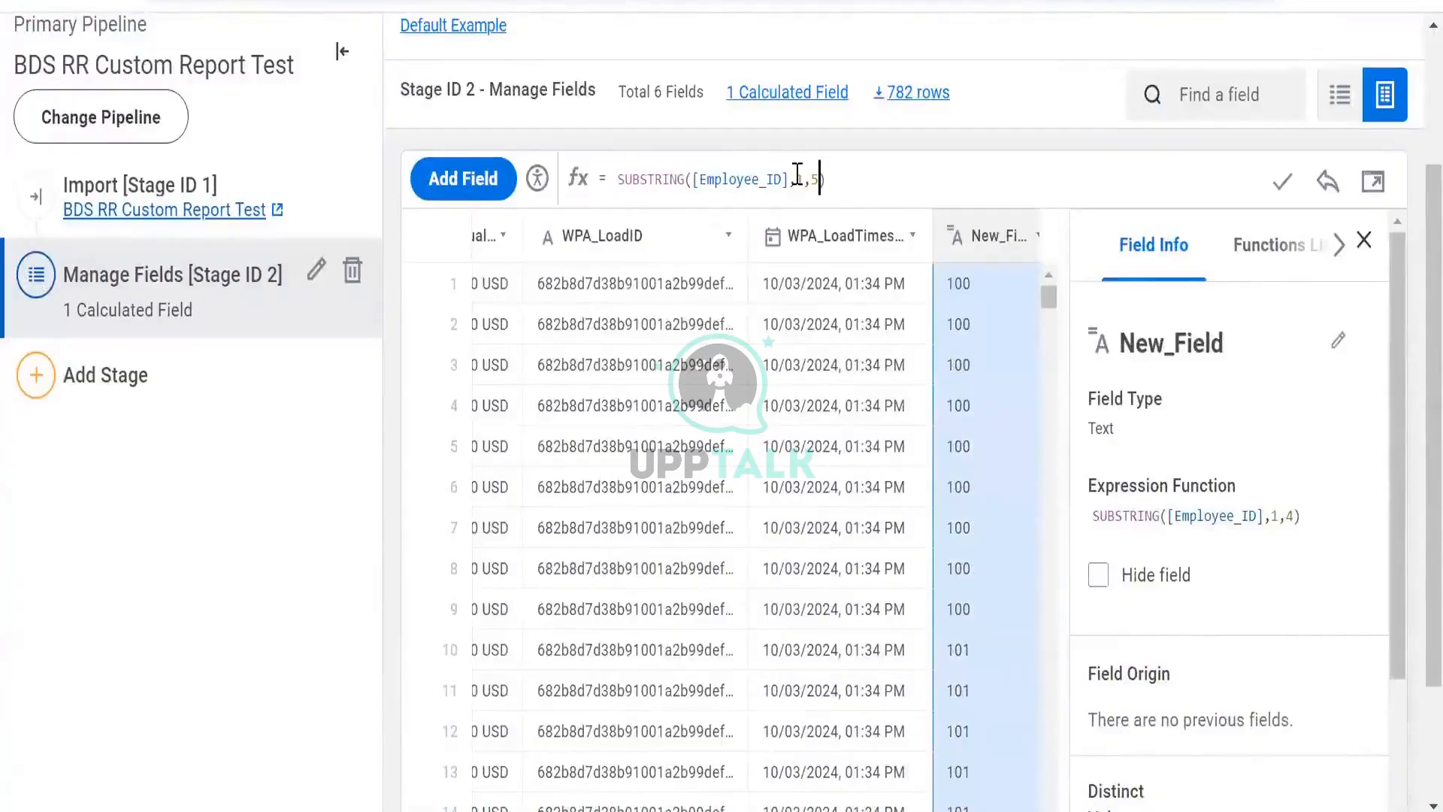
{"action": "left_click", "coordinate": [1282, 181]}
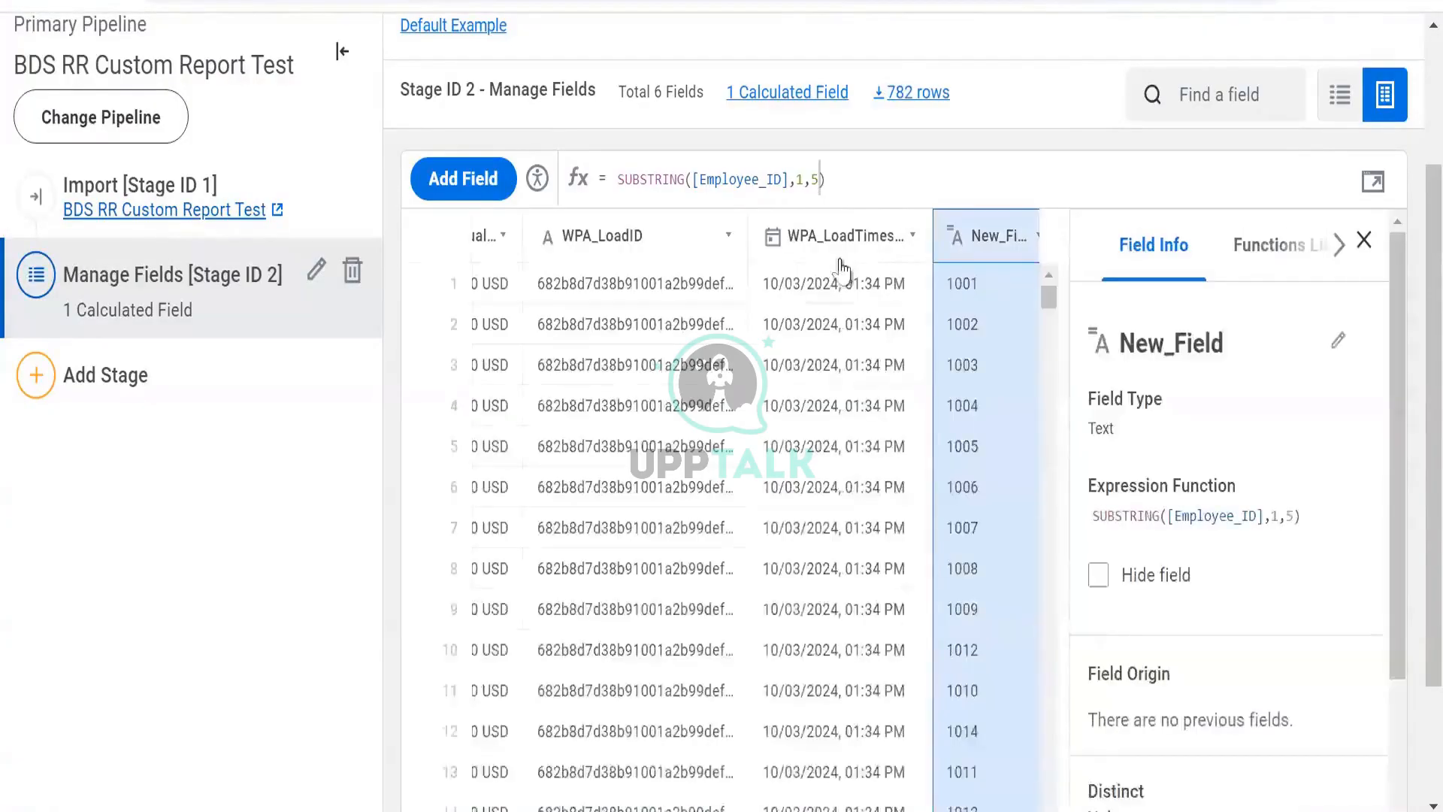
{"action": "left_click", "coordinate": [1363, 240]}
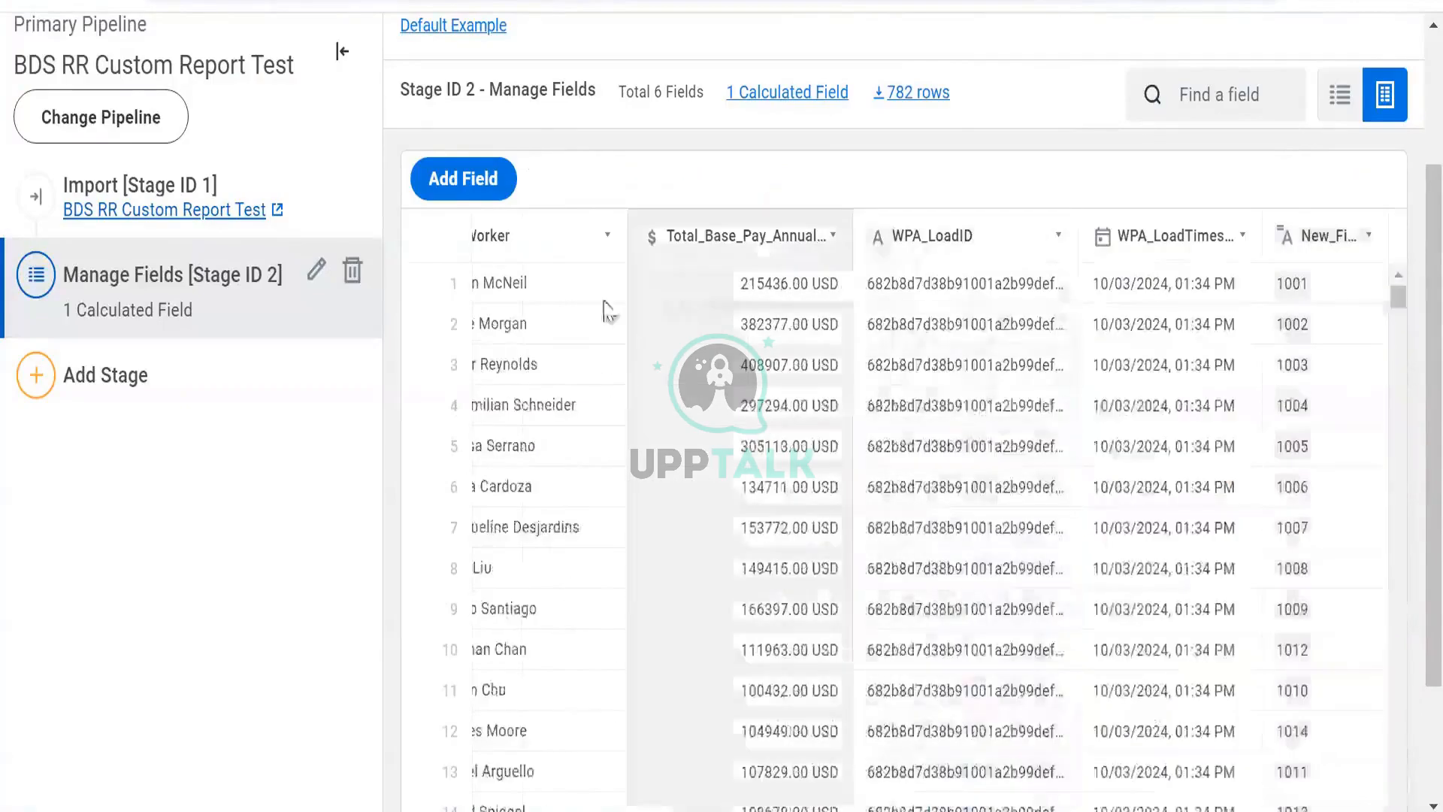
- Open New_Field's expression for editing and clear it
{"action": "key", "text": "ctrl+minus"}
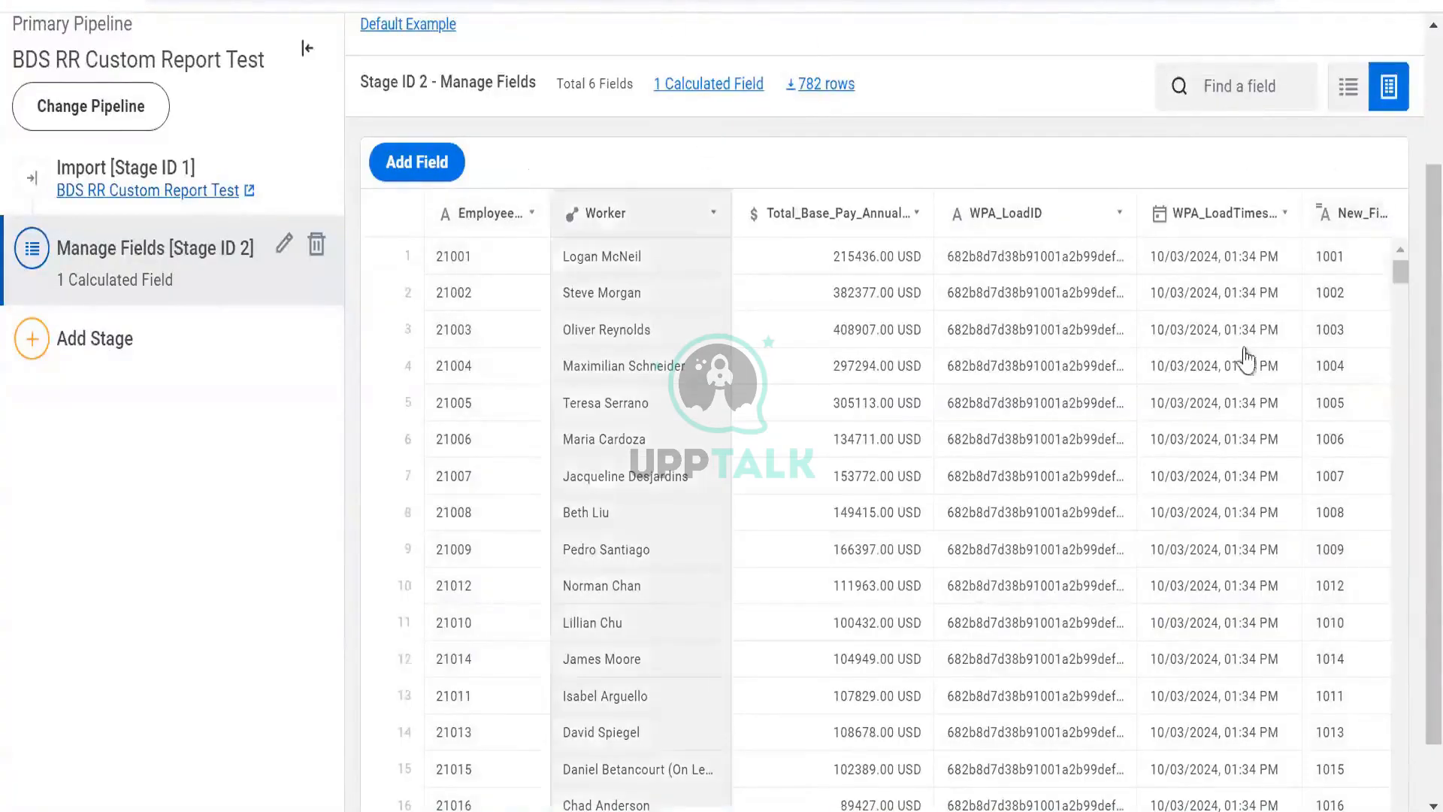
{"action": "left_click", "coordinate": [1336, 224]}
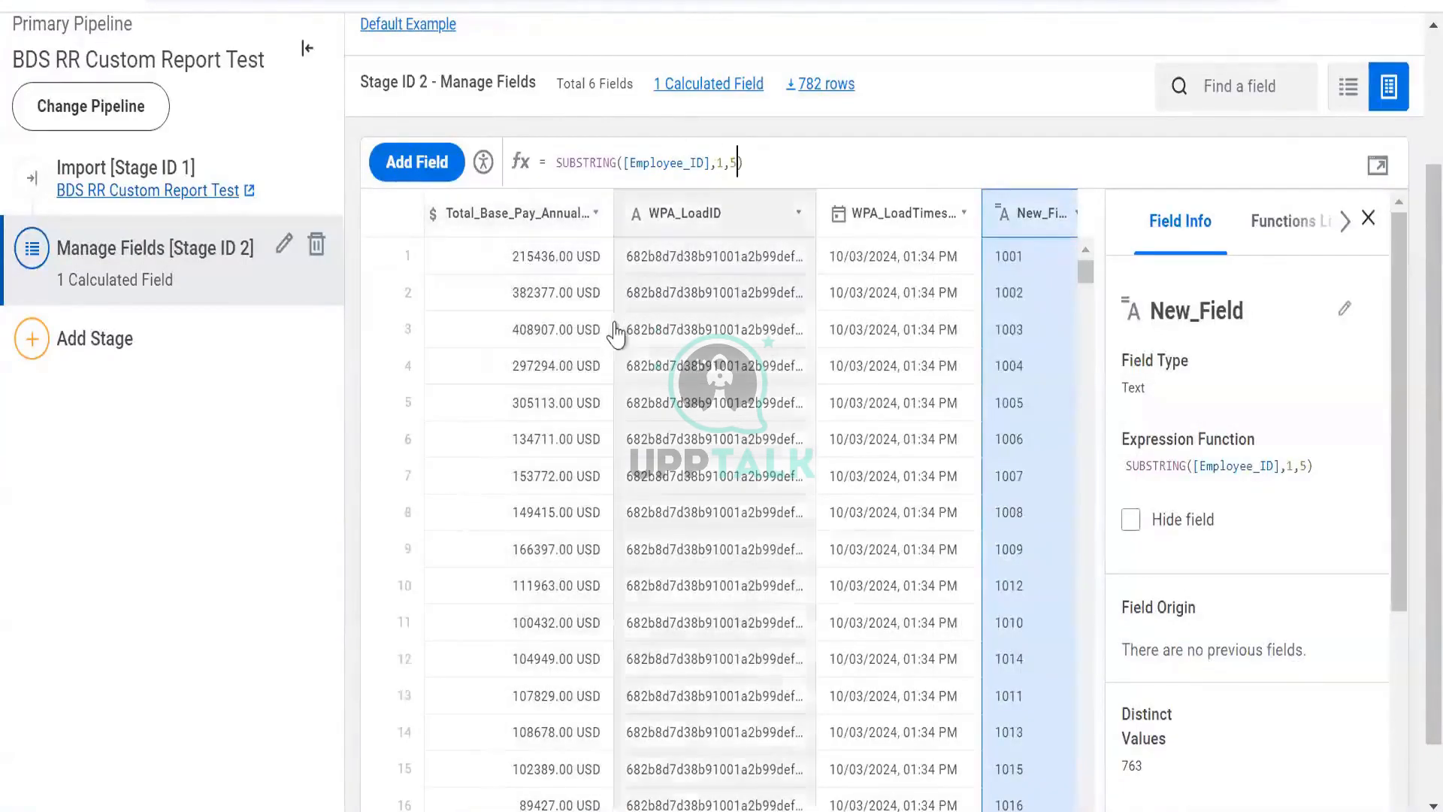
{"action": "scroll", "coordinate": [580, 273], "scroll_direction": "left", "scroll_amount": 5}
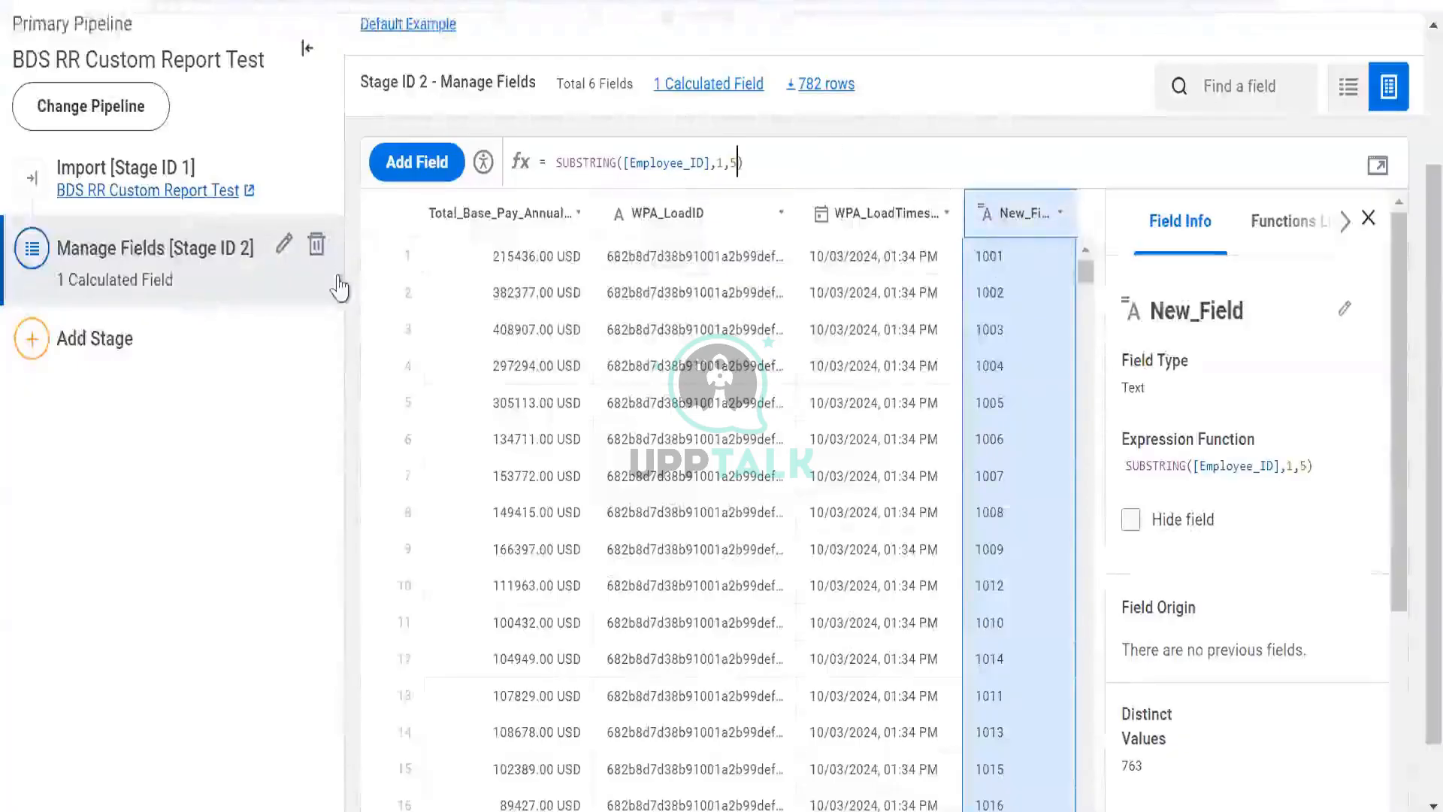
{"action": "left_click_drag", "start_coordinate": [760, 149], "coordinate": [455, 167]}
{"action": "key", "text": "BackSpace"}
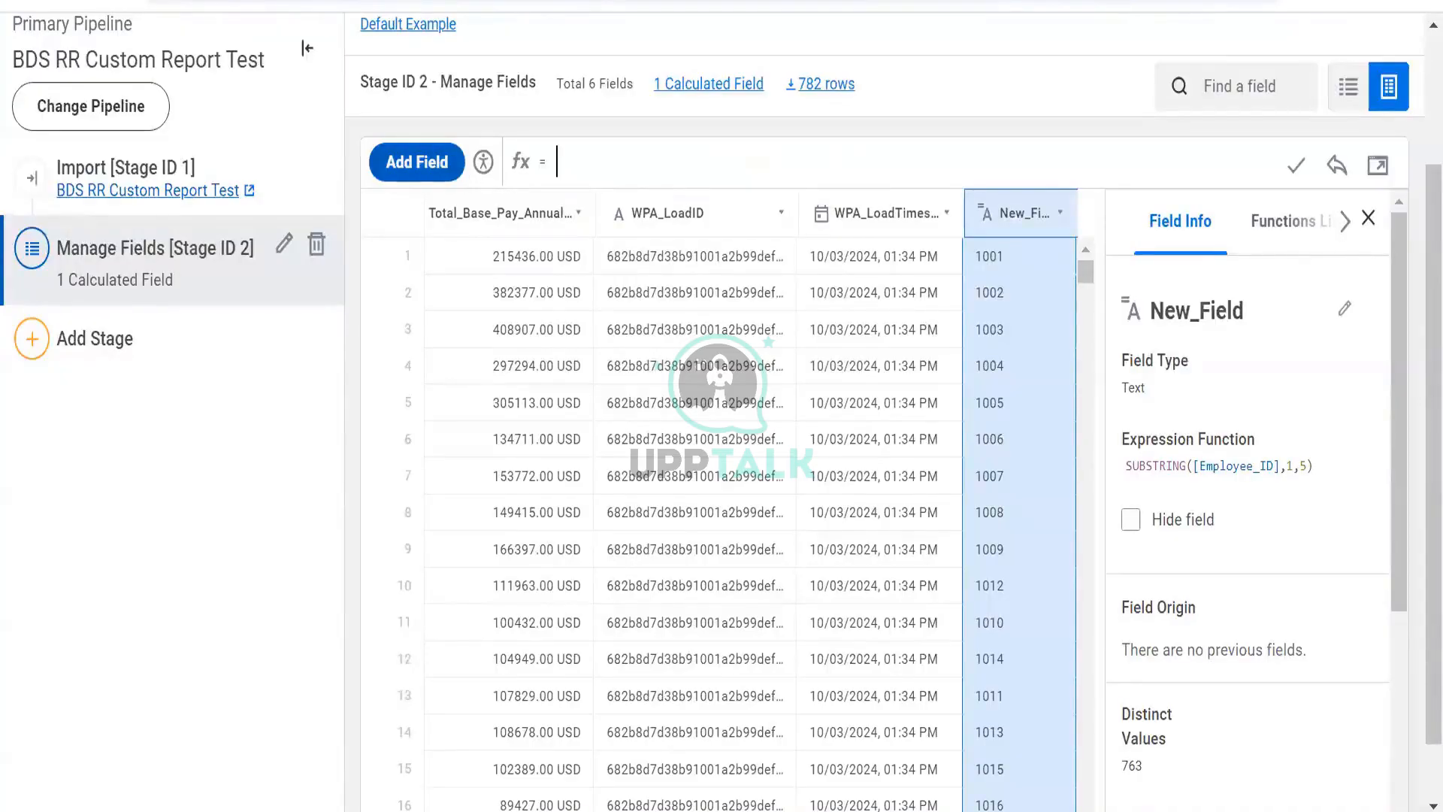
- Open a new browser tab and type the sample digits 012345 to illustrate character positions
{"action": "key", "text": "ctrl+t"}
{"action": "type", "text": "12345"}
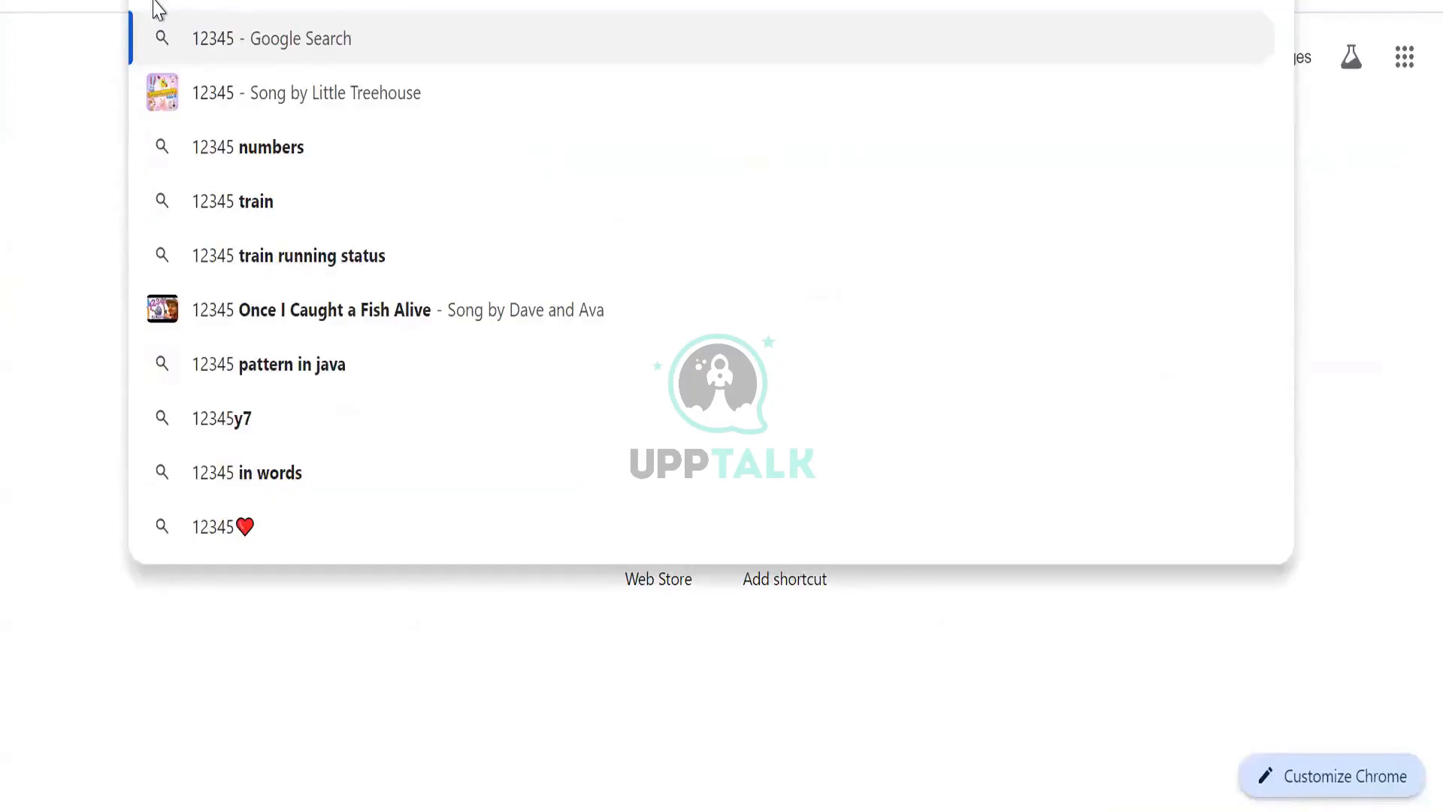
{"action": "key", "text": "BackSpace"}
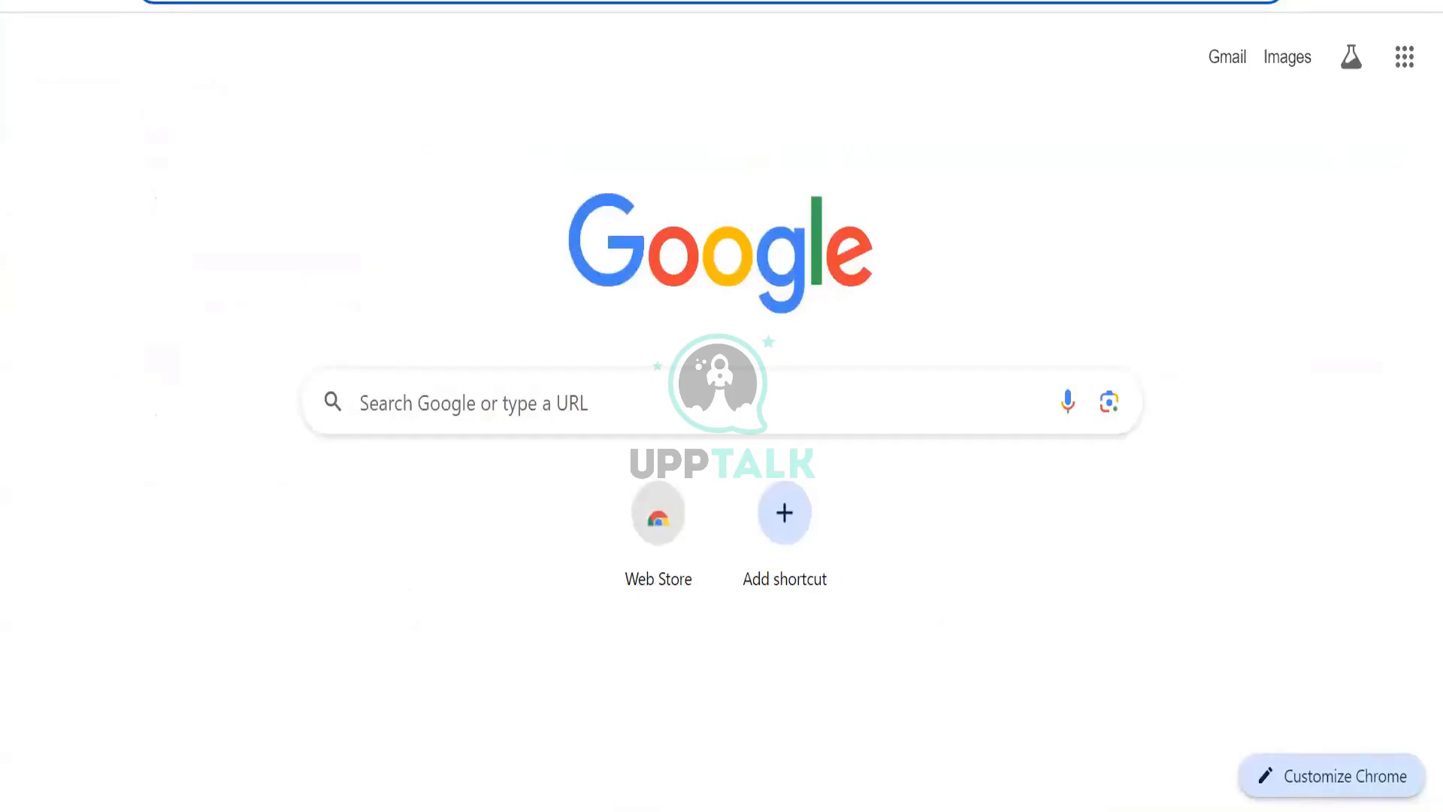
{"action": "type", "text": "012345"}
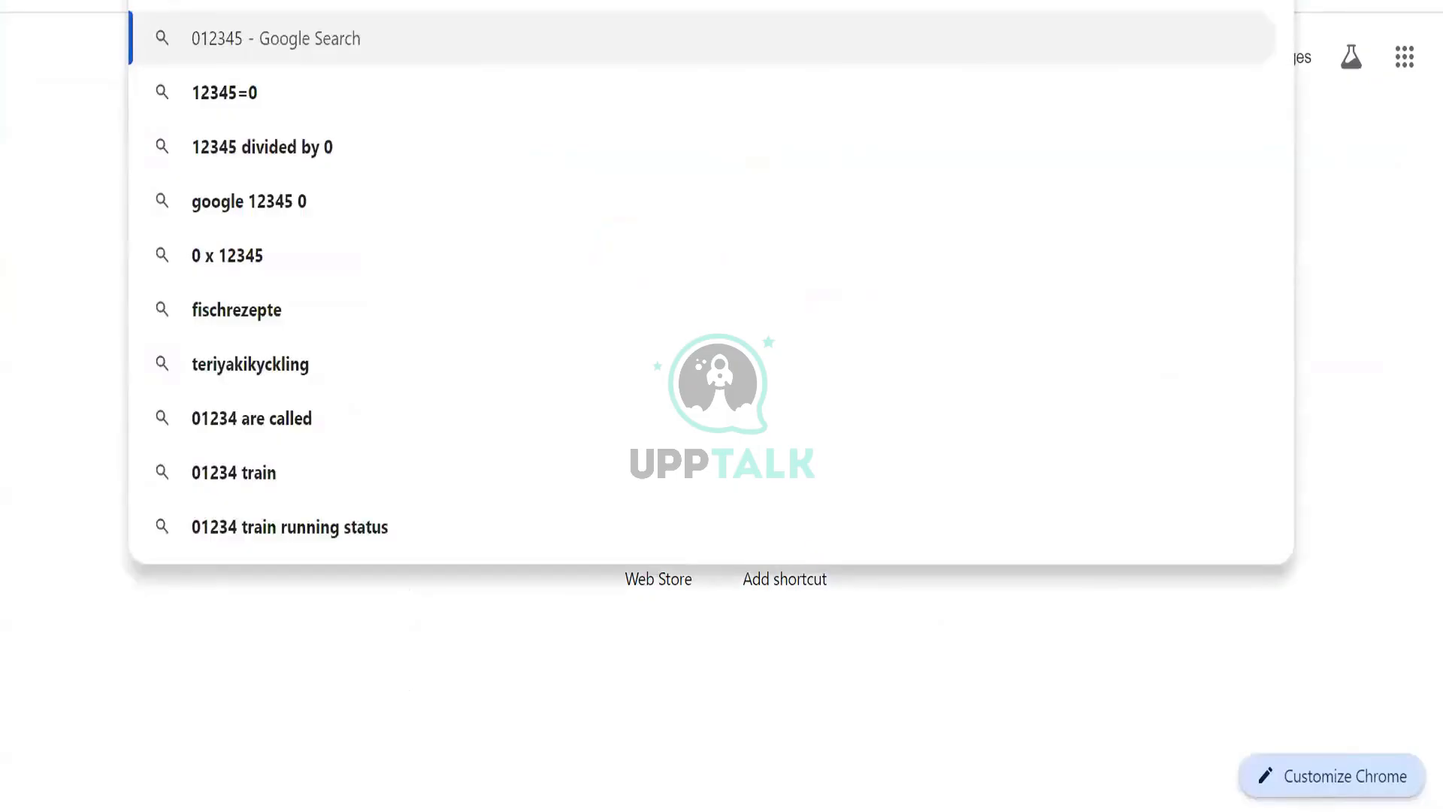
{"action": "type", "text": "1"}
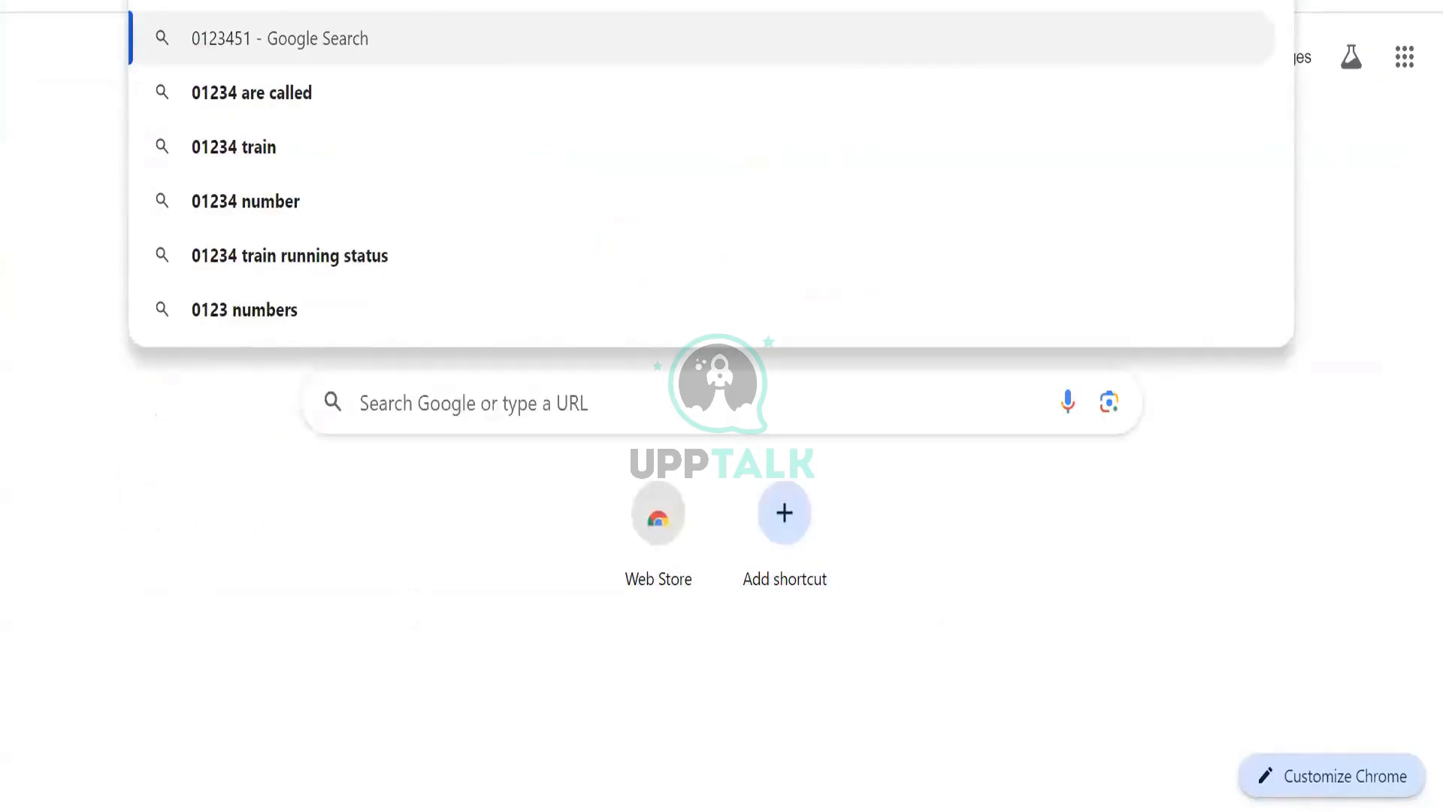
{"action": "key", "text": "BackSpace"}
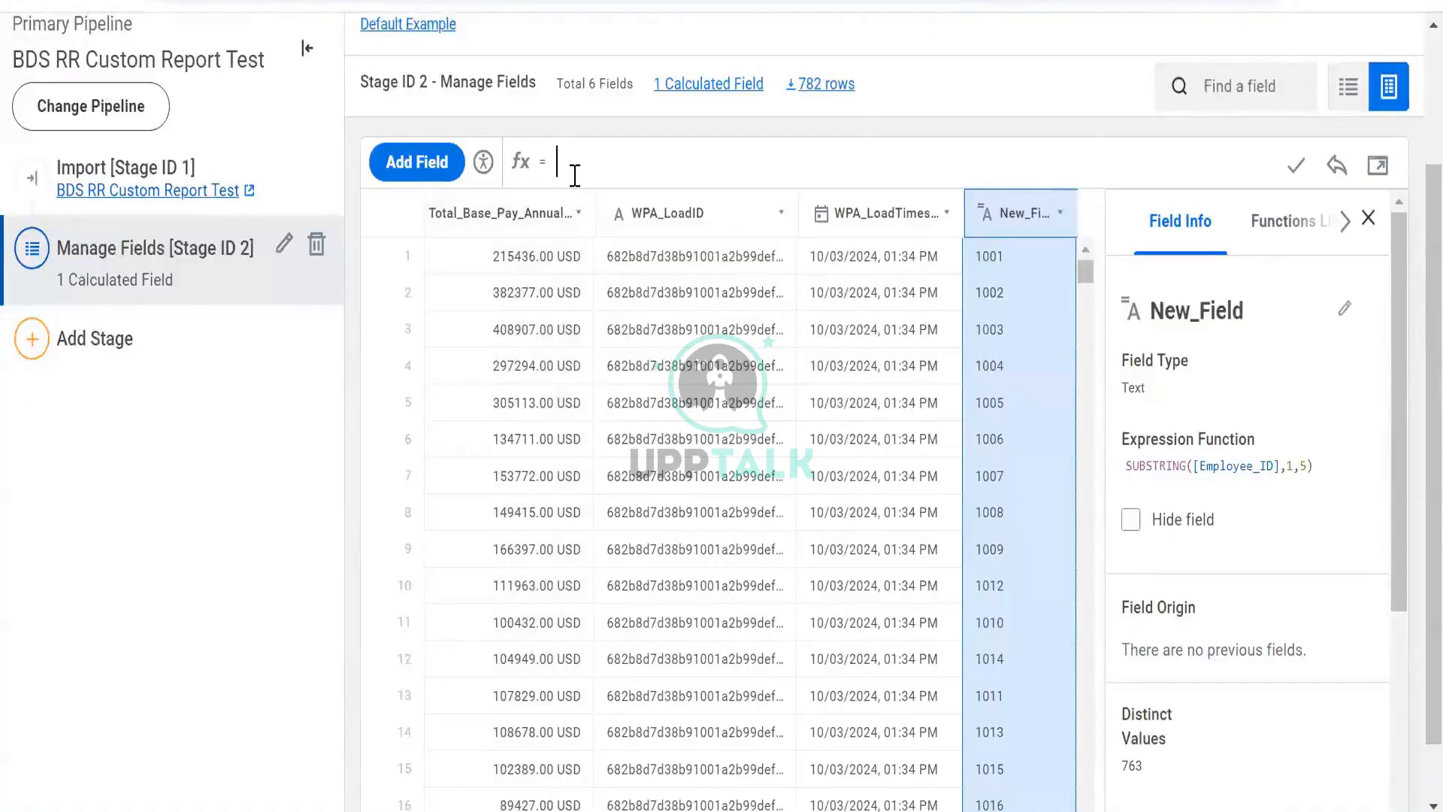
- Enter the expression LENGTH([Employee_ID]) for New_Field and apply it
{"action": "type", "text": "cou"}
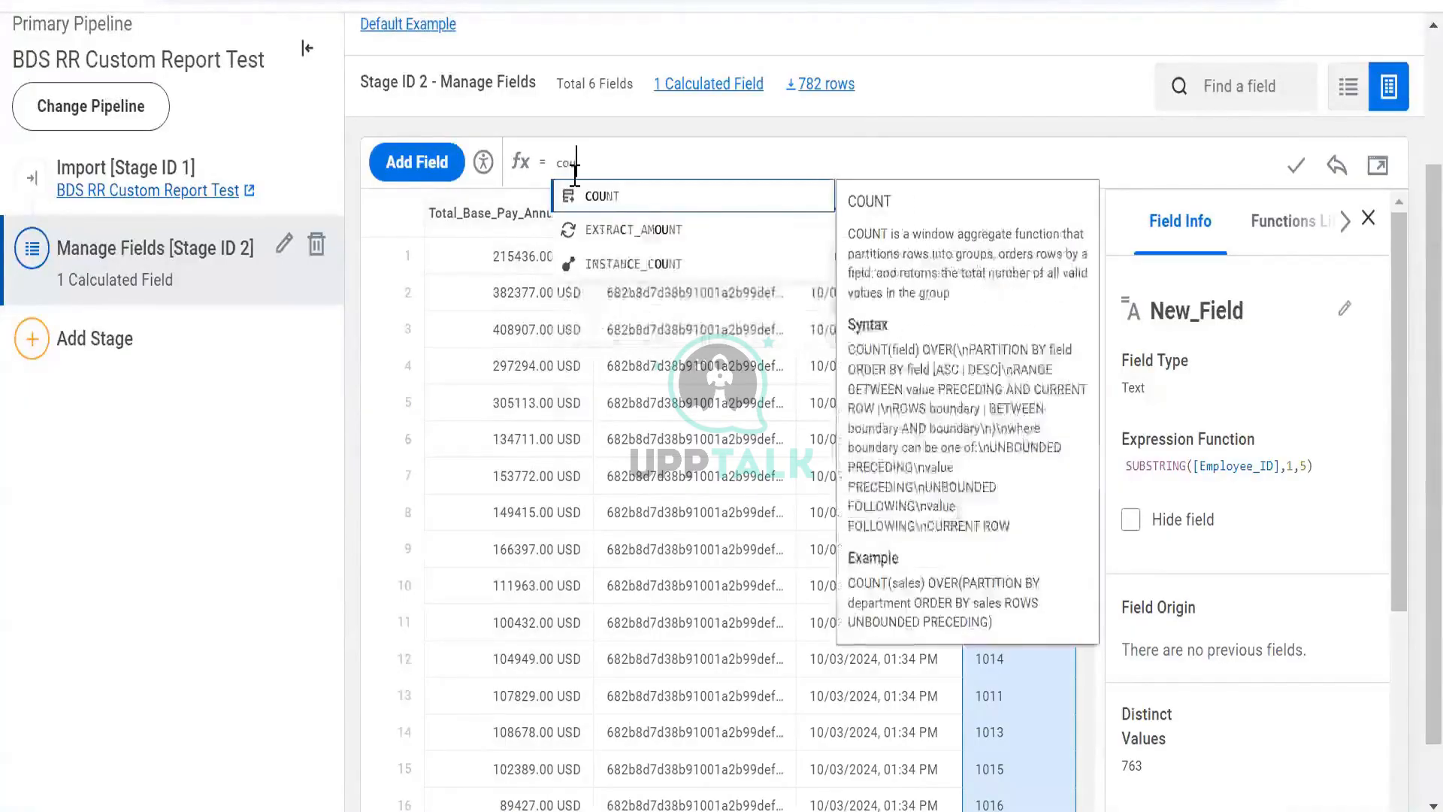
{"action": "key", "text": "BackSpace"}
{"action": "key", "text": "BackSpace"}
{"action": "key", "text": "BackSpace"}
{"action": "type", "text": "lenth"}
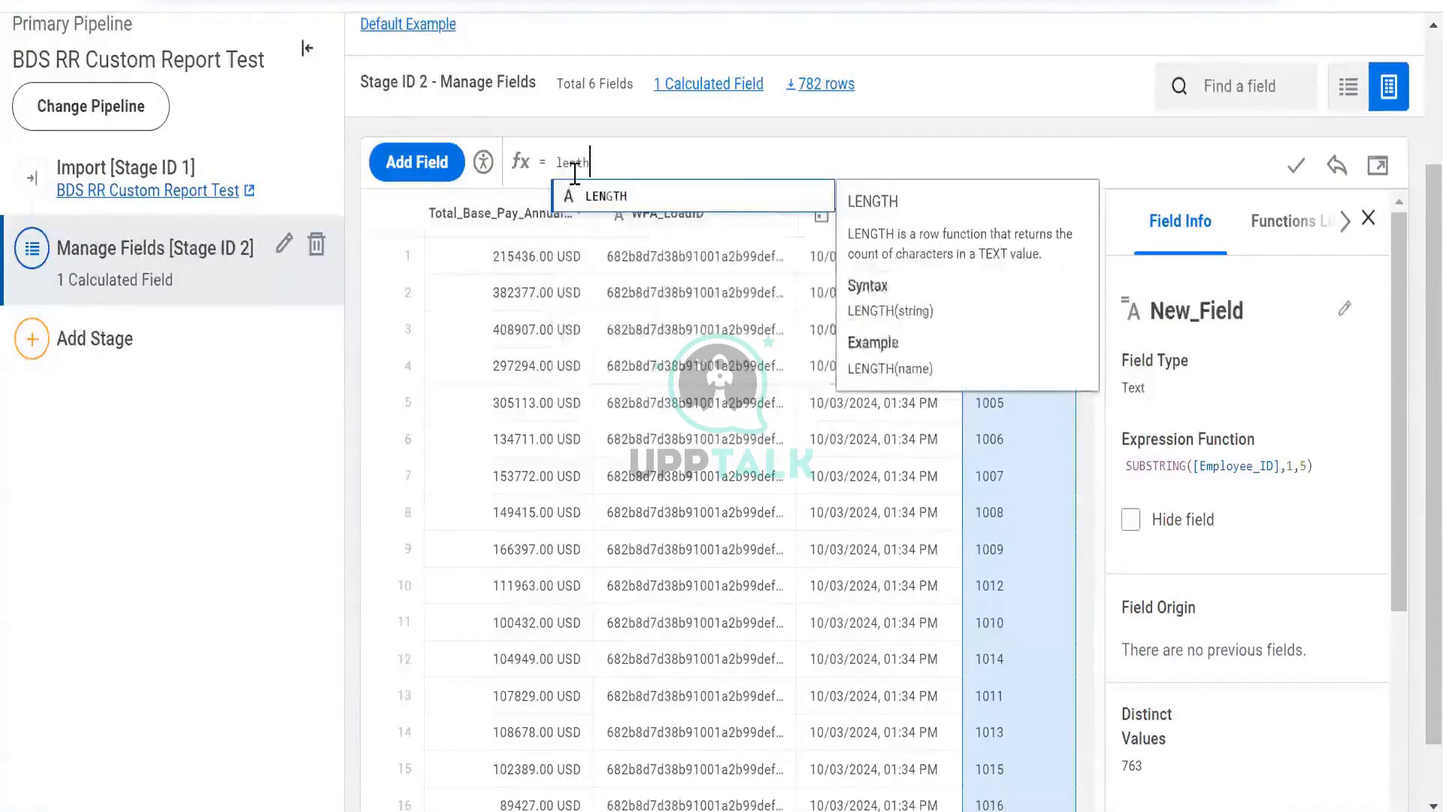
{"action": "key", "text": "Return"}
{"action": "type", "text": "[E"}
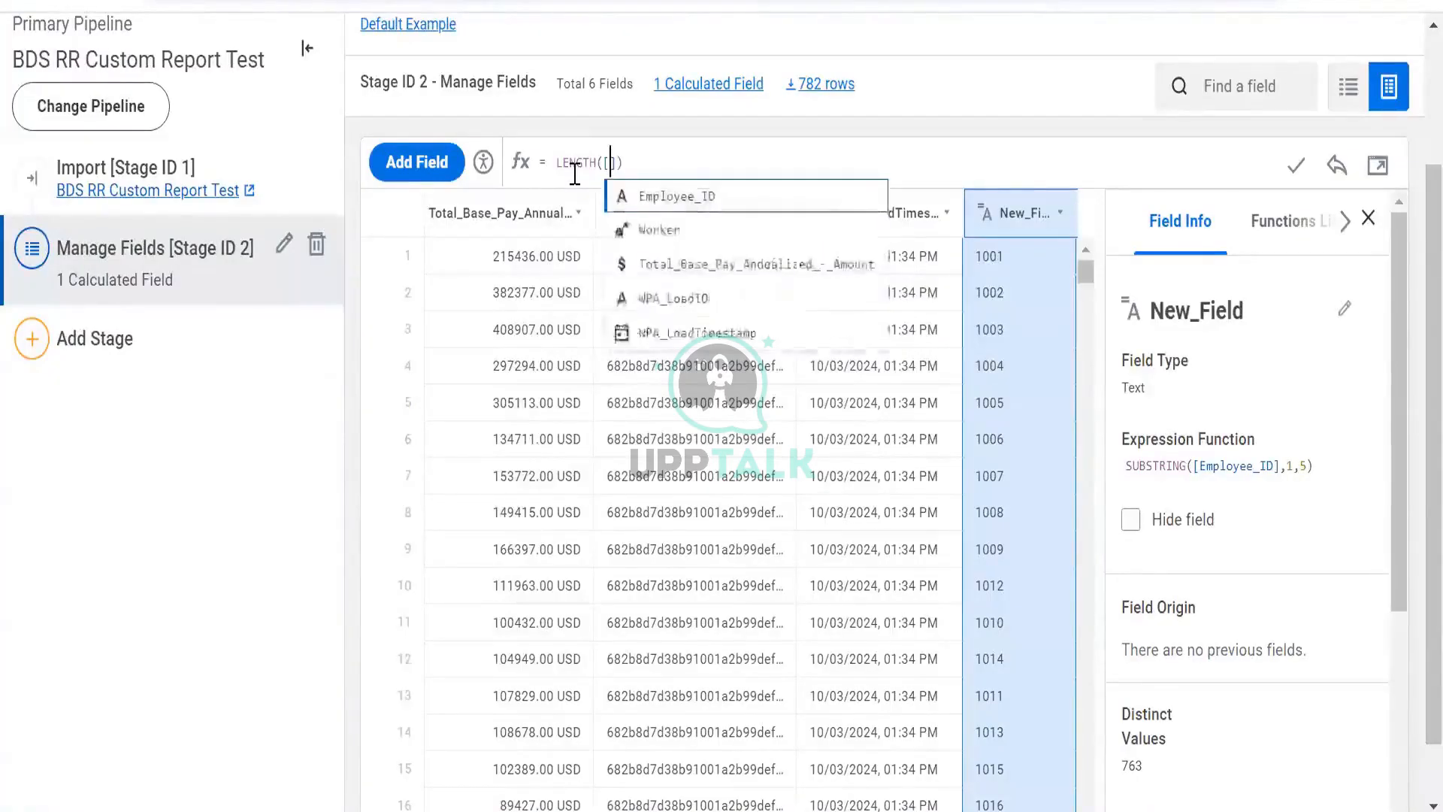
{"action": "key", "text": "Return"}
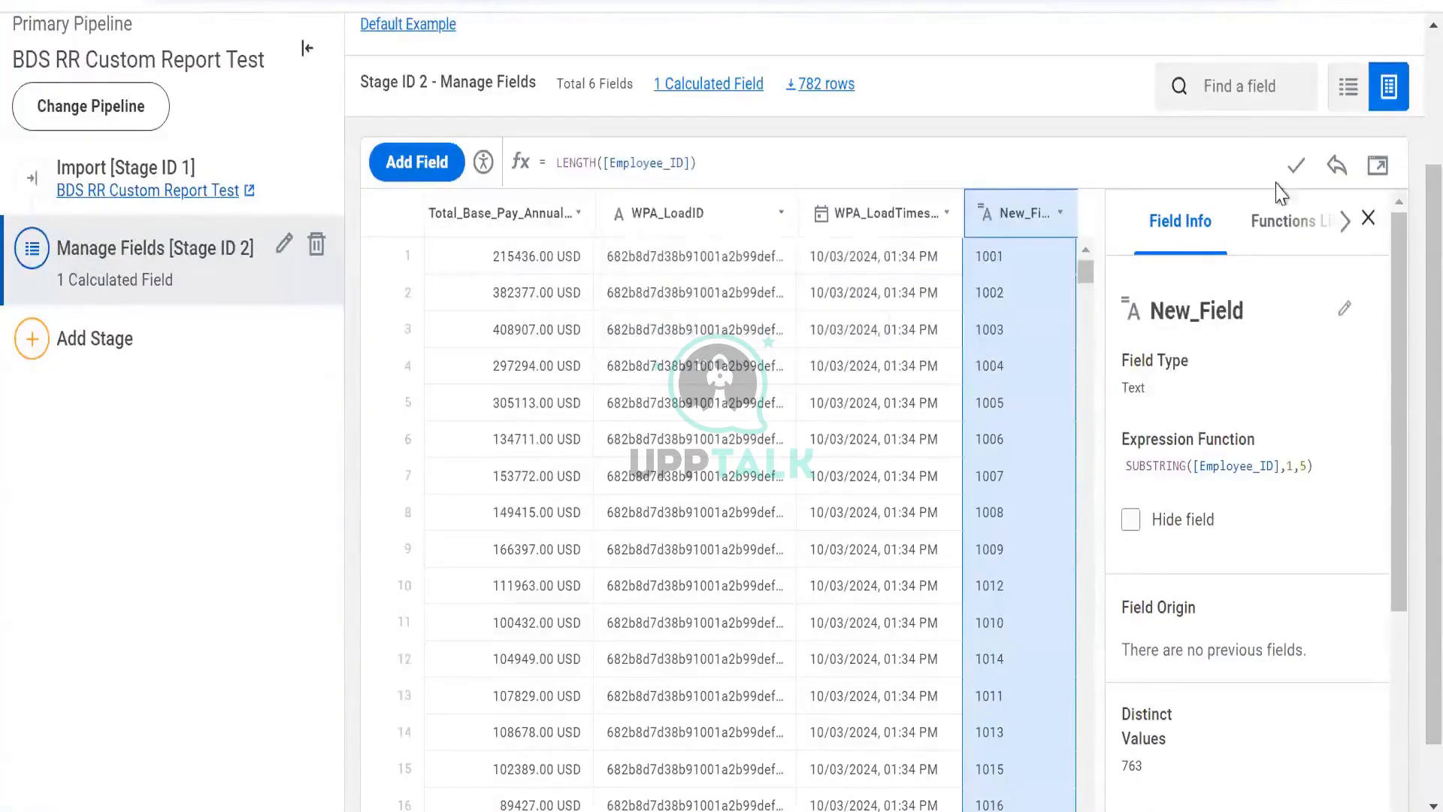
{"action": "left_click", "coordinate": [1295, 165]}
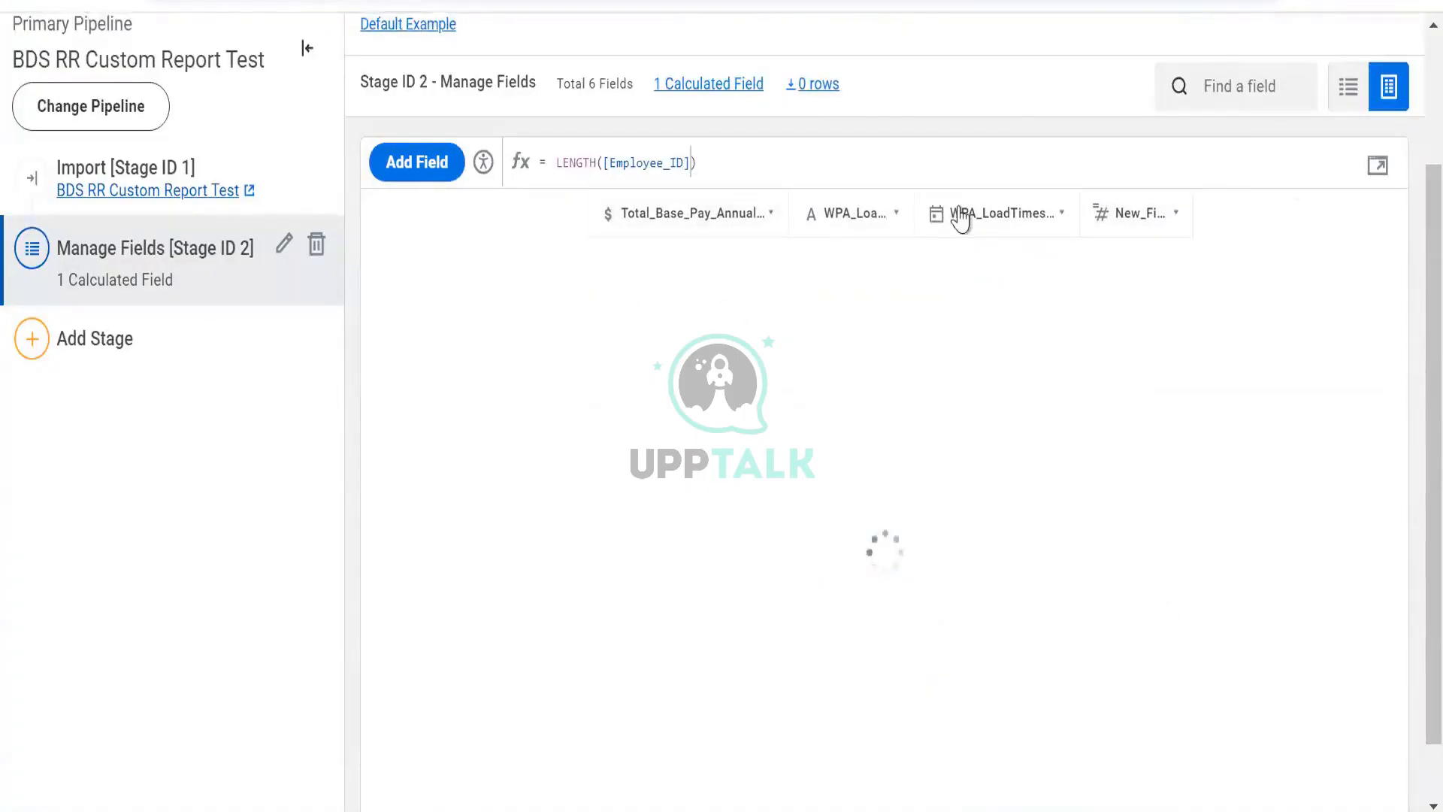
- Examine the Employee_ID values against the New_Field length results across the table
{"action": "left_click", "coordinate": [1104, 226]}
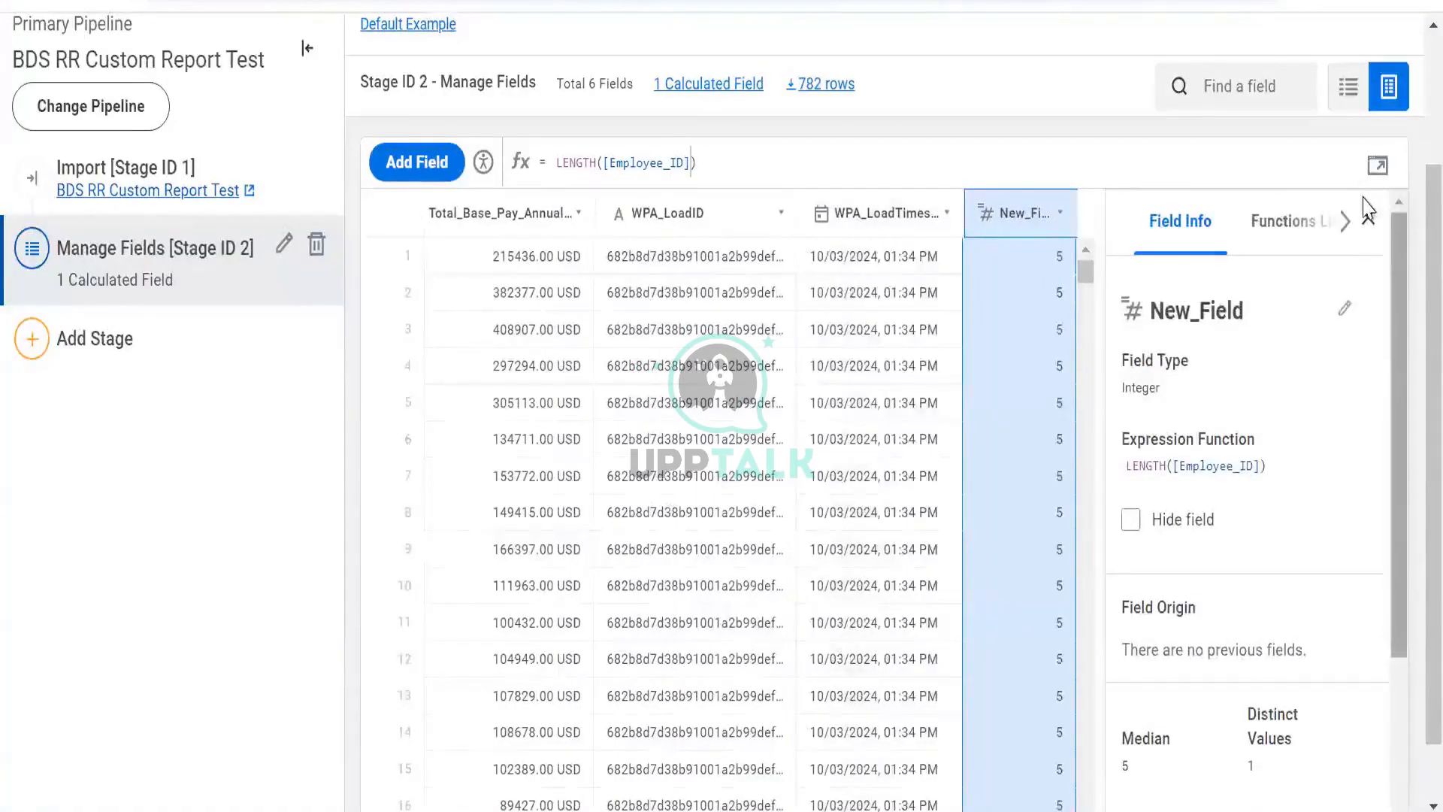
{"action": "left_click", "coordinate": [1367, 218]}
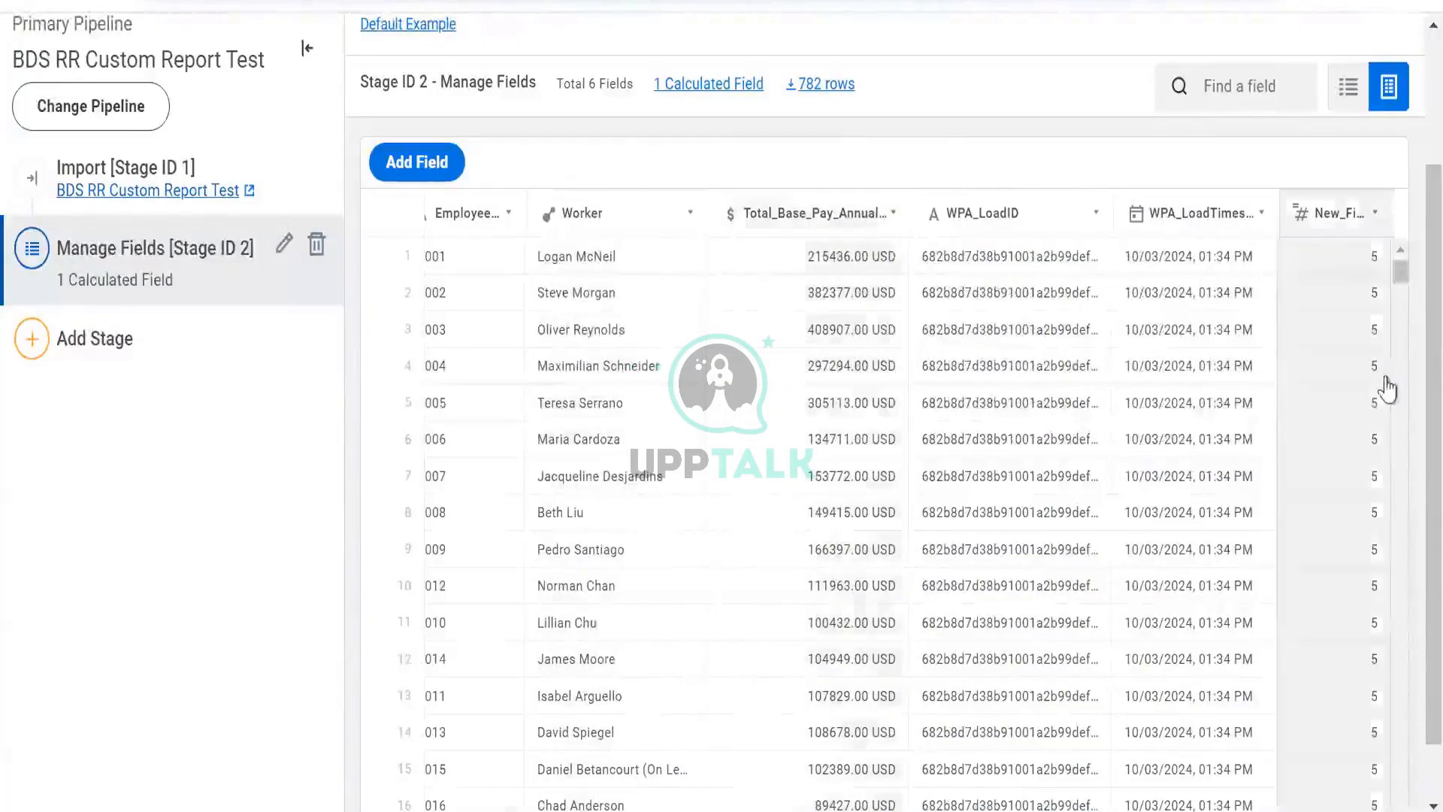
{"action": "scroll", "coordinate": [489, 259], "scroll_direction": "left", "scroll_amount": 1}
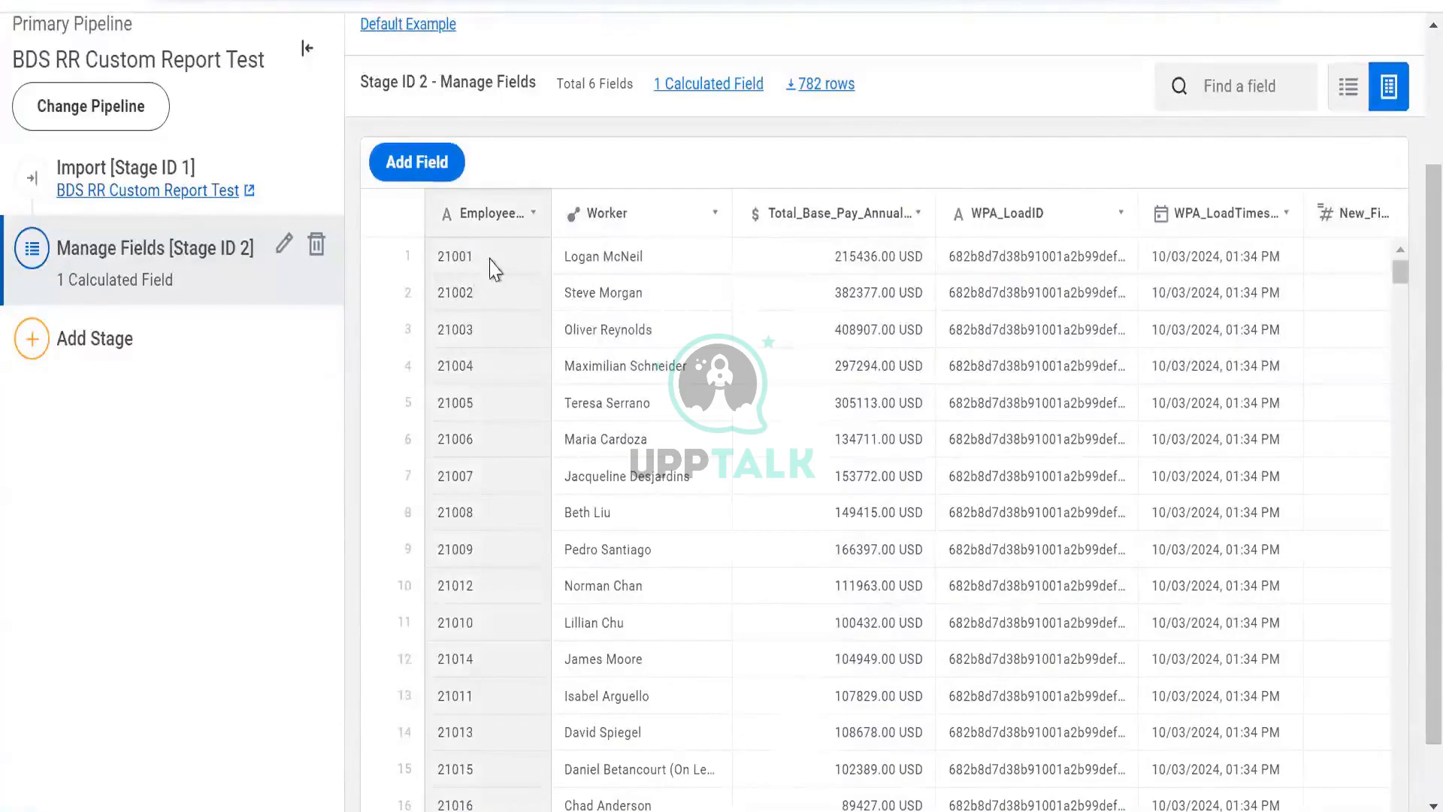
{"action": "scroll", "coordinate": [1398, 374], "scroll_direction": "right", "scroll_amount": 1}
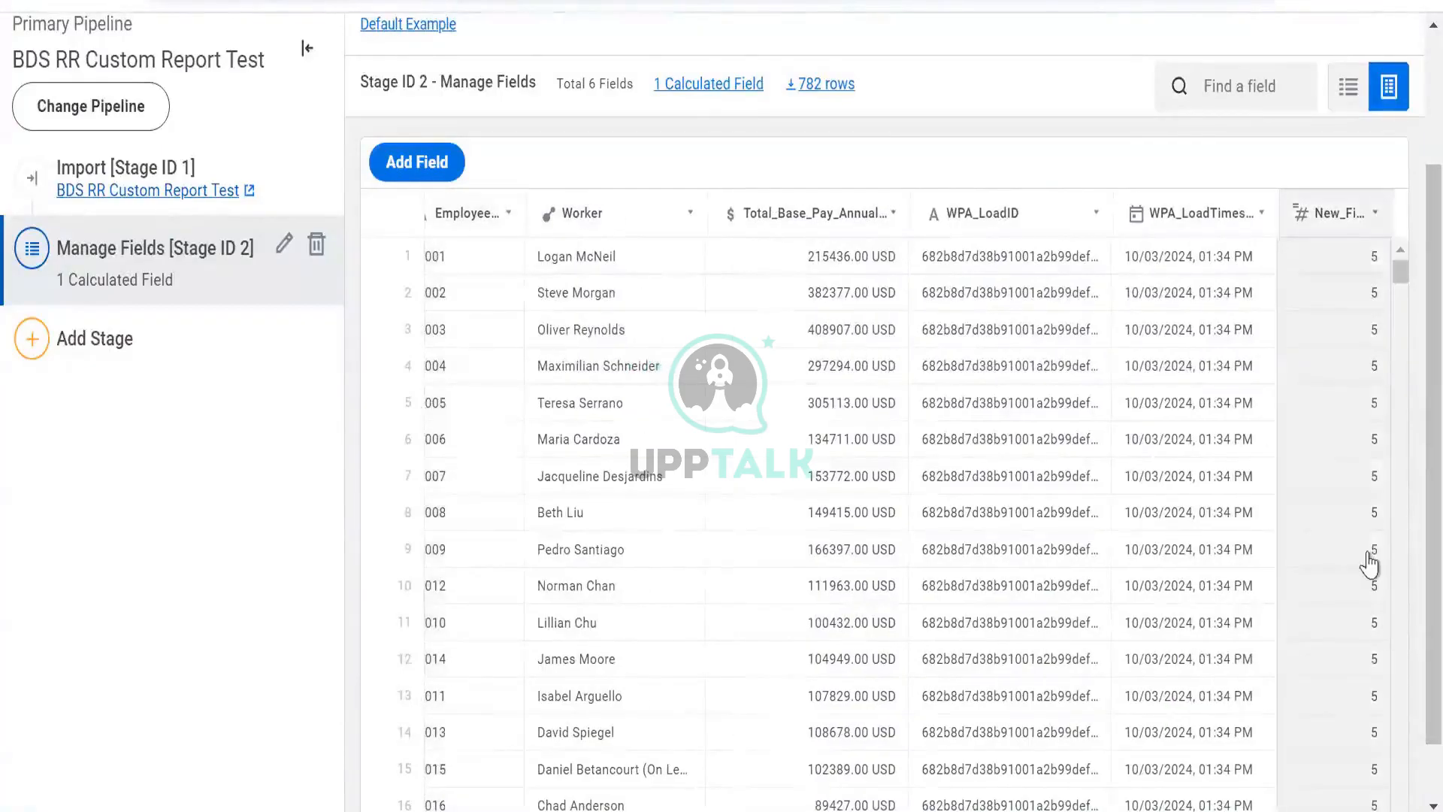
{"action": "left_click", "coordinate": [999, 213]}
{"action": "scroll", "coordinate": [740, 226], "scroll_direction": "up", "scroll_amount": 3}
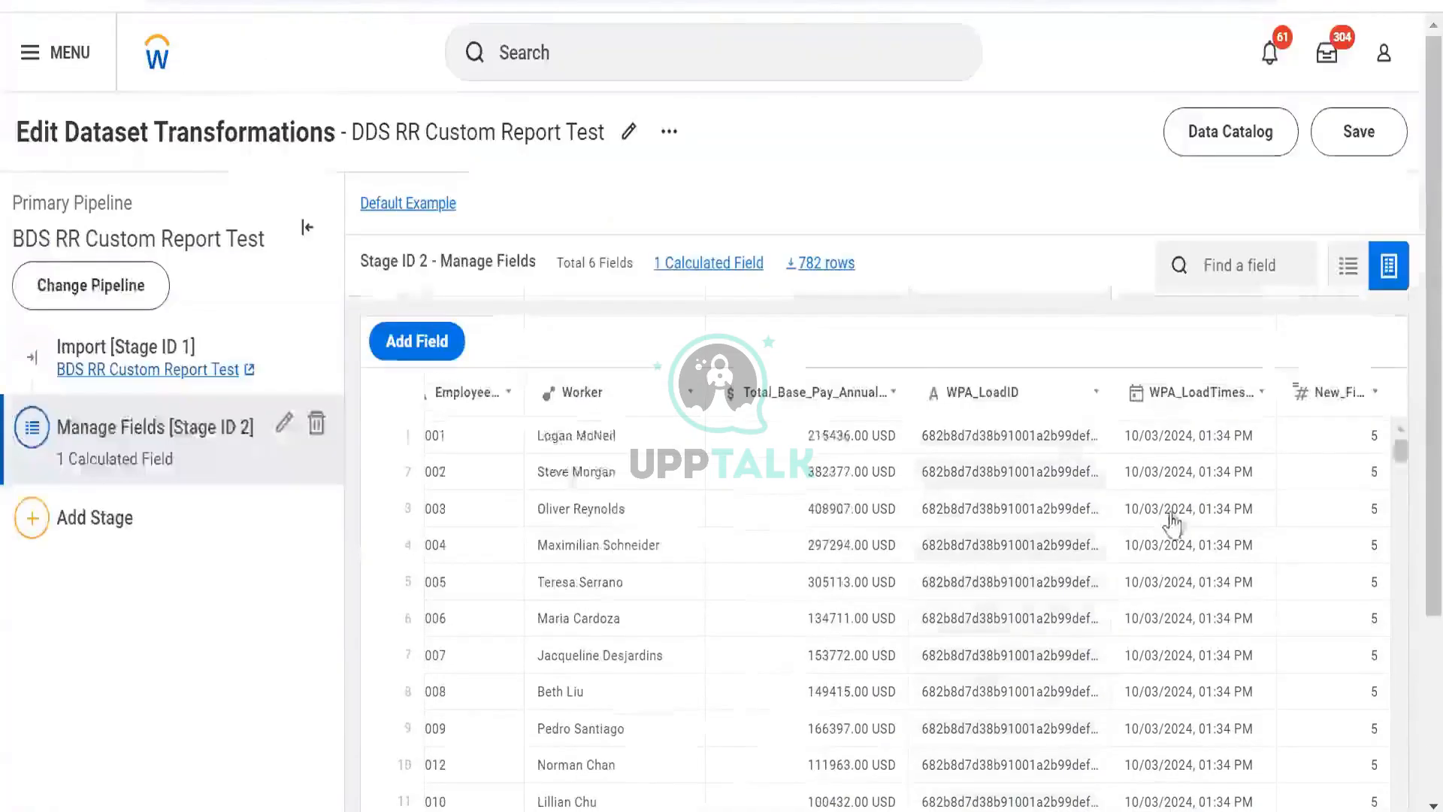
- Change the New_Field expression to LENGTH([WPA_LoadID]), apply it, and close the field panel
{"action": "left_click", "coordinate": [1302, 387]}
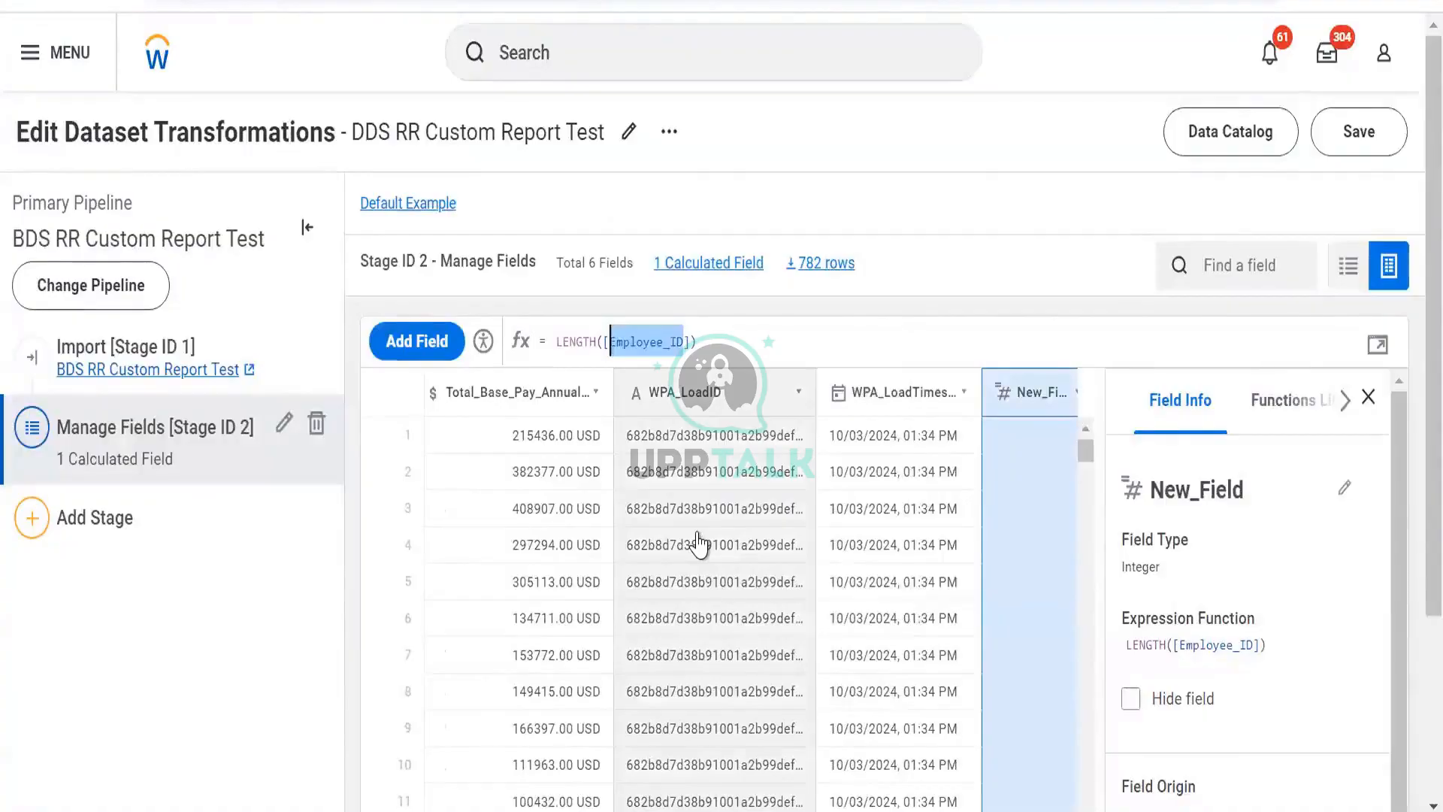
{"action": "type", "text": "w"}
{"action": "key", "text": "Down"}
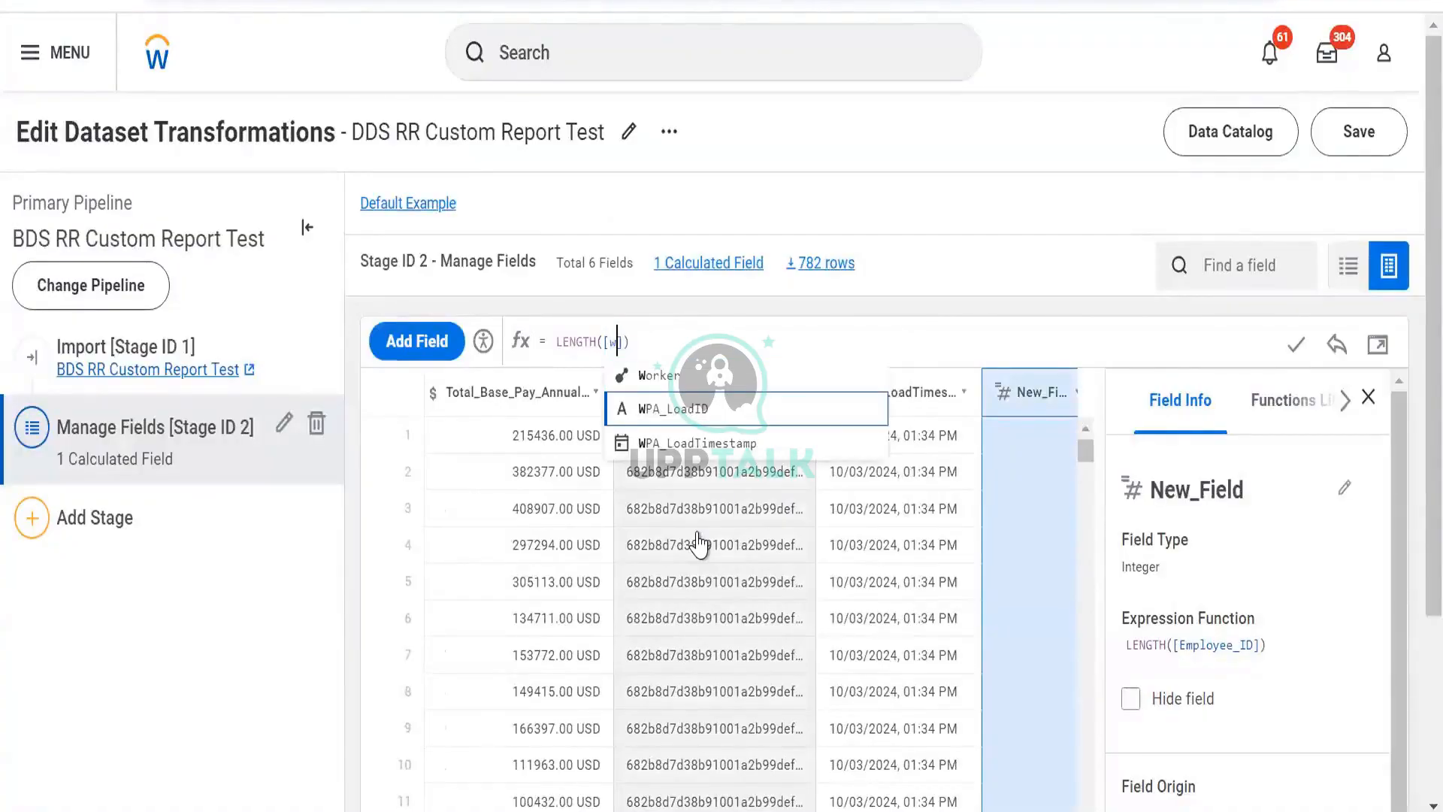
{"action": "key", "text": "Return"}
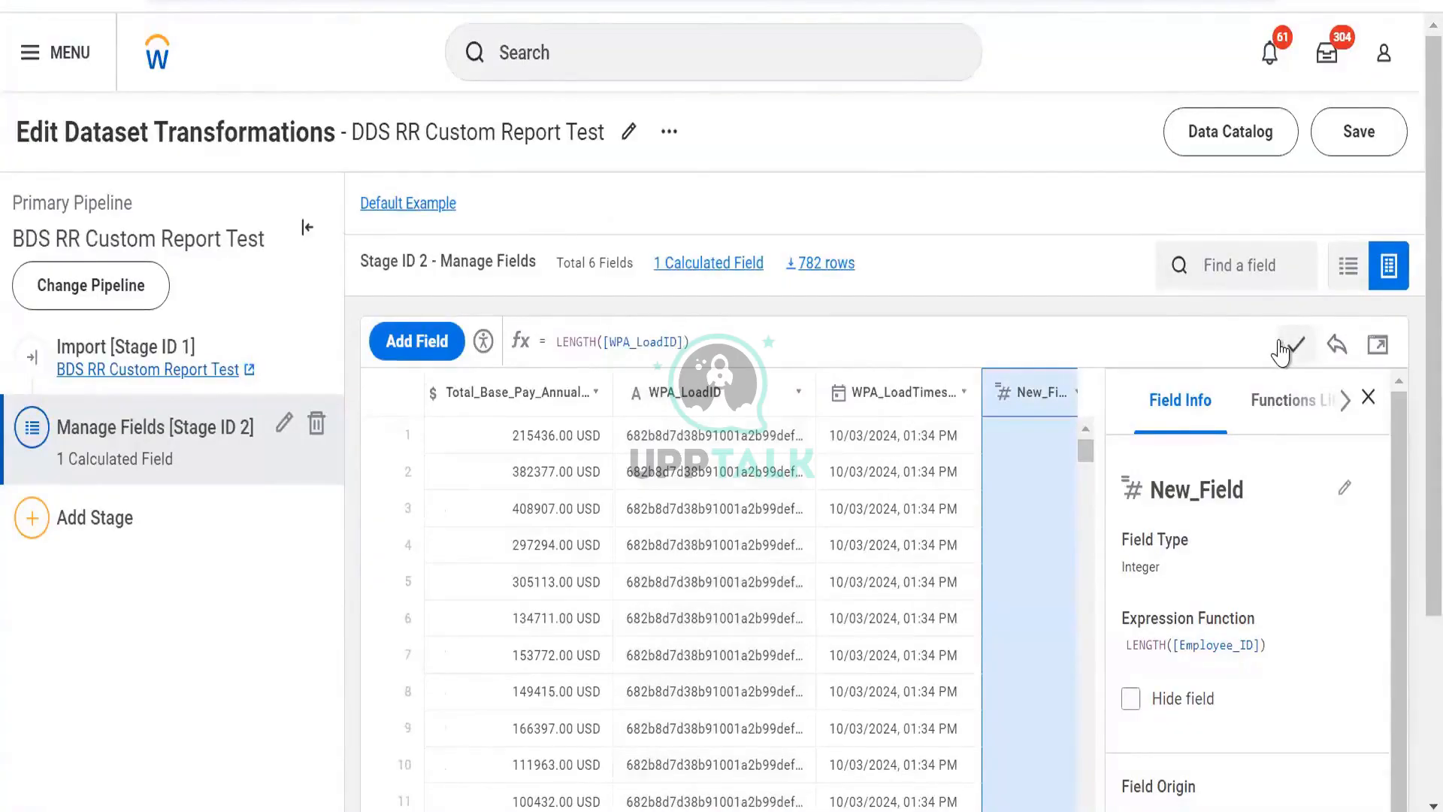
{"action": "left_click", "coordinate": [1282, 350]}
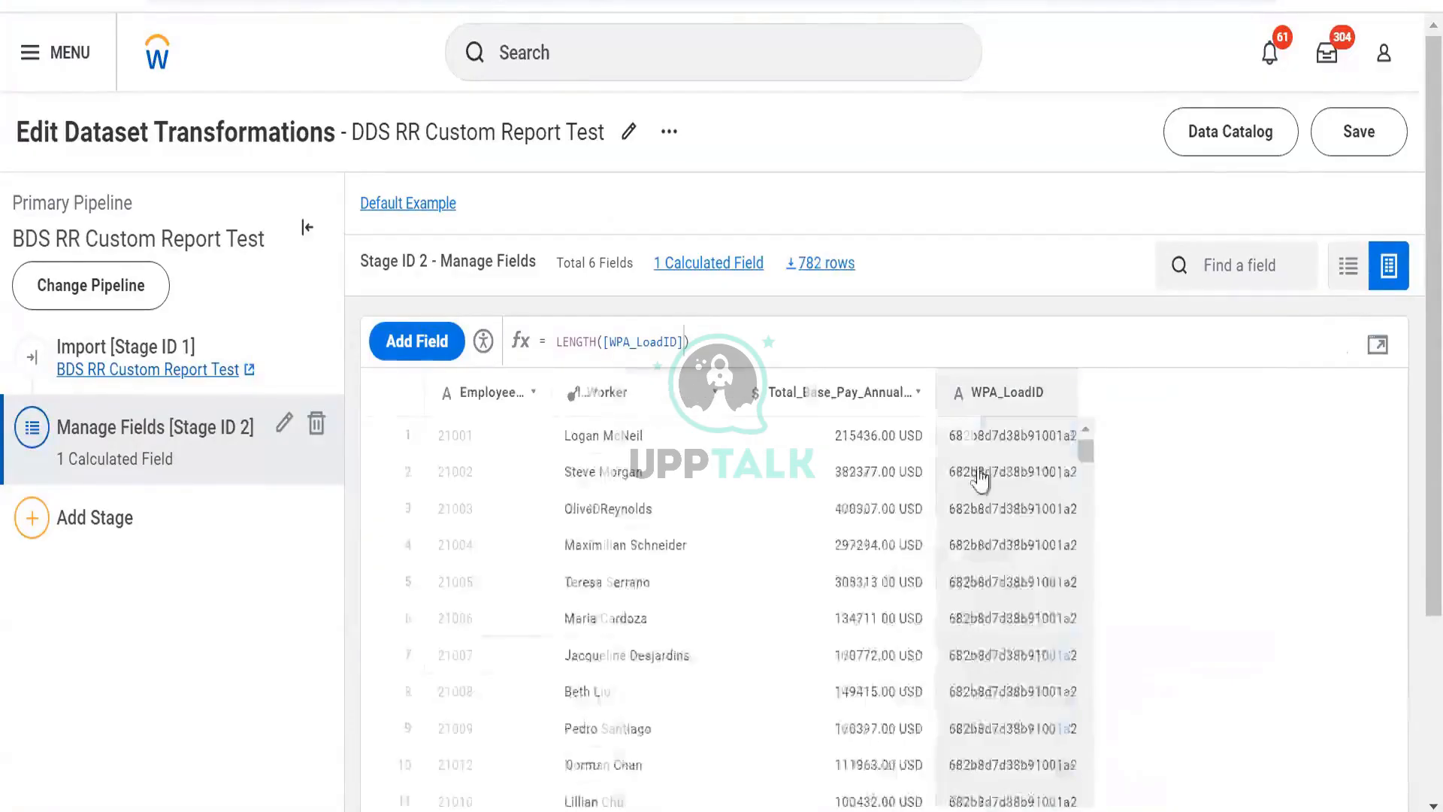
{"action": "left_click", "coordinate": [1369, 400]}
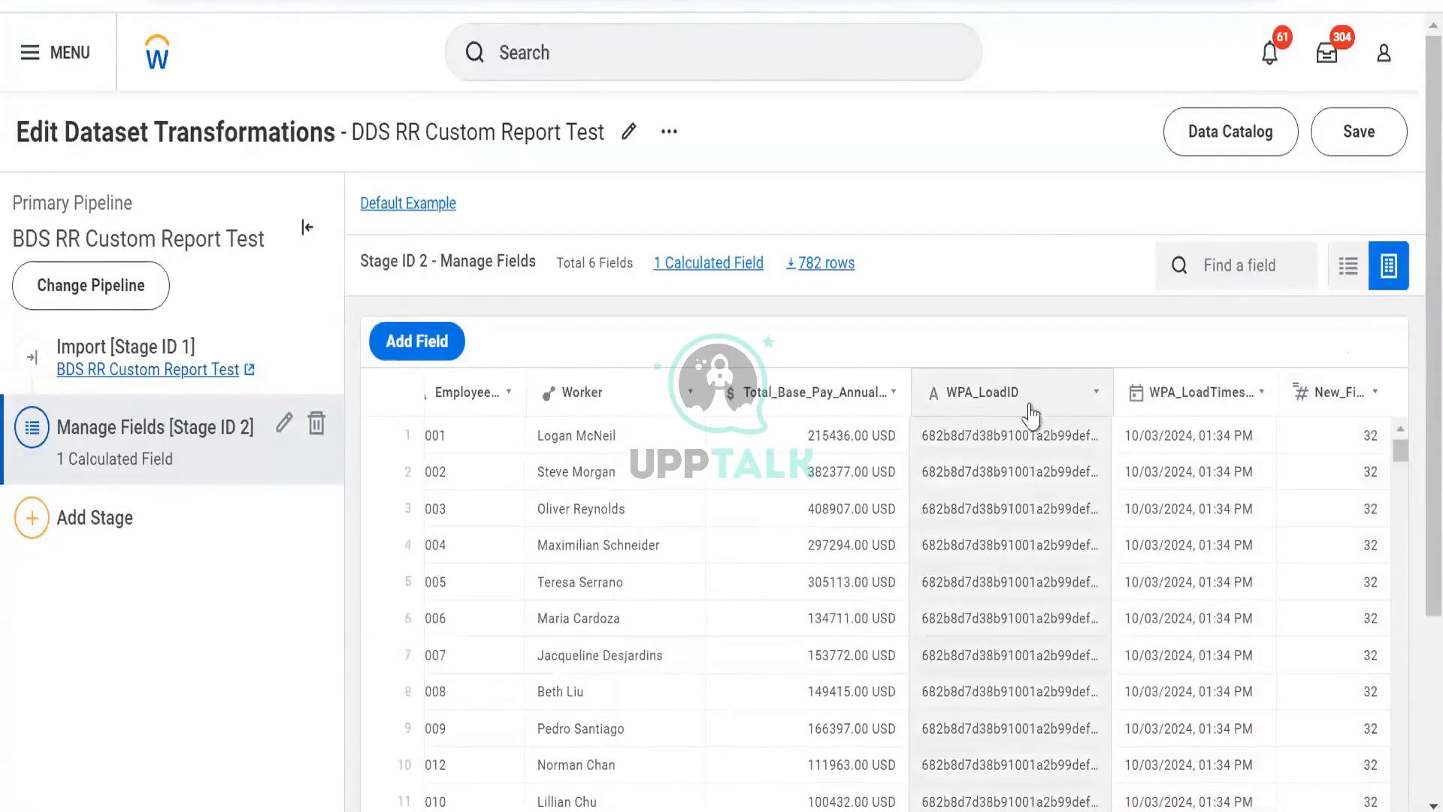
- Scroll through the rows comparing WPA_LoadID values with the New_Field results
{"action": "scroll", "coordinate": [1000, 515], "scroll_direction": "down", "scroll_amount": 5}
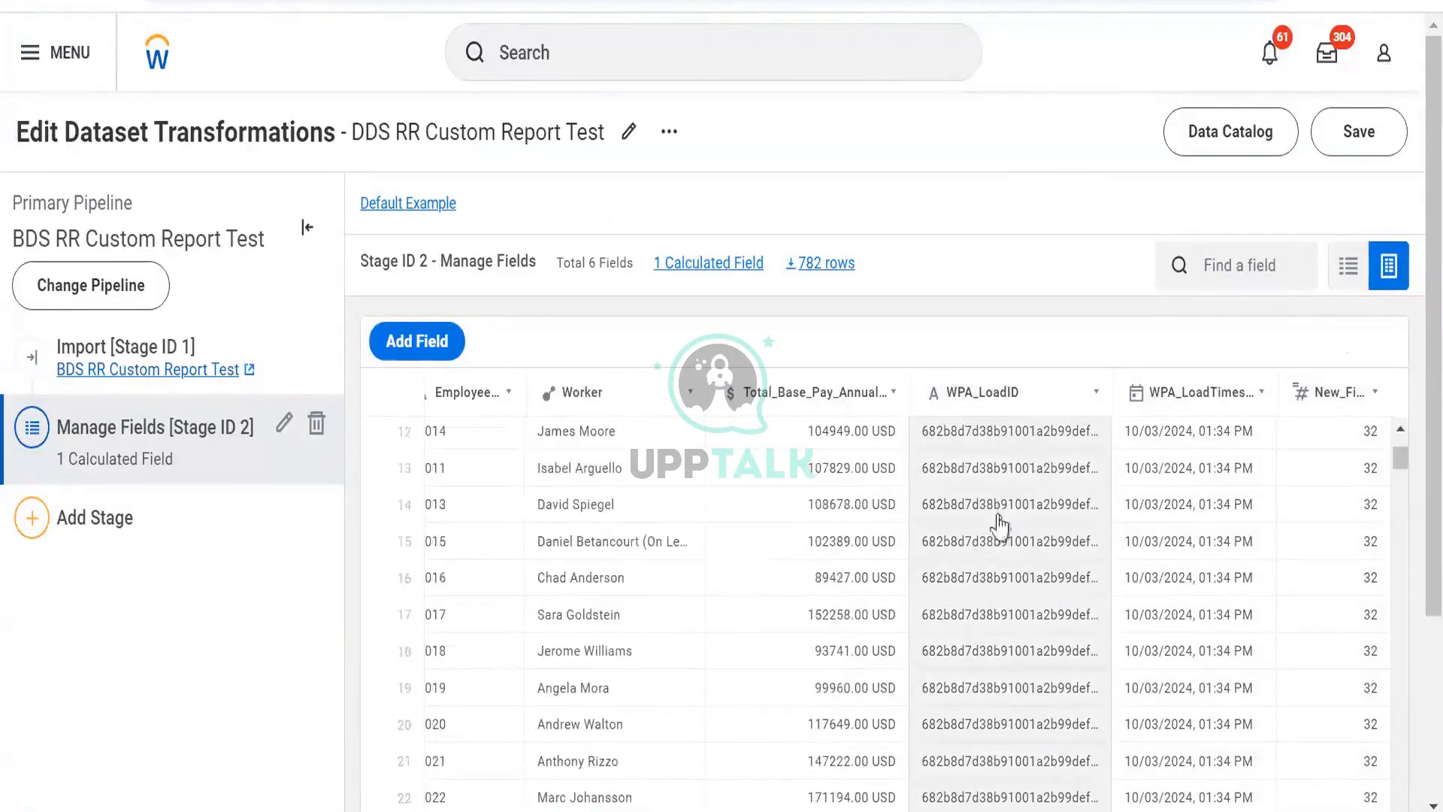
{"action": "scroll", "coordinate": [999, 516], "scroll_direction": "down", "scroll_amount": 4}
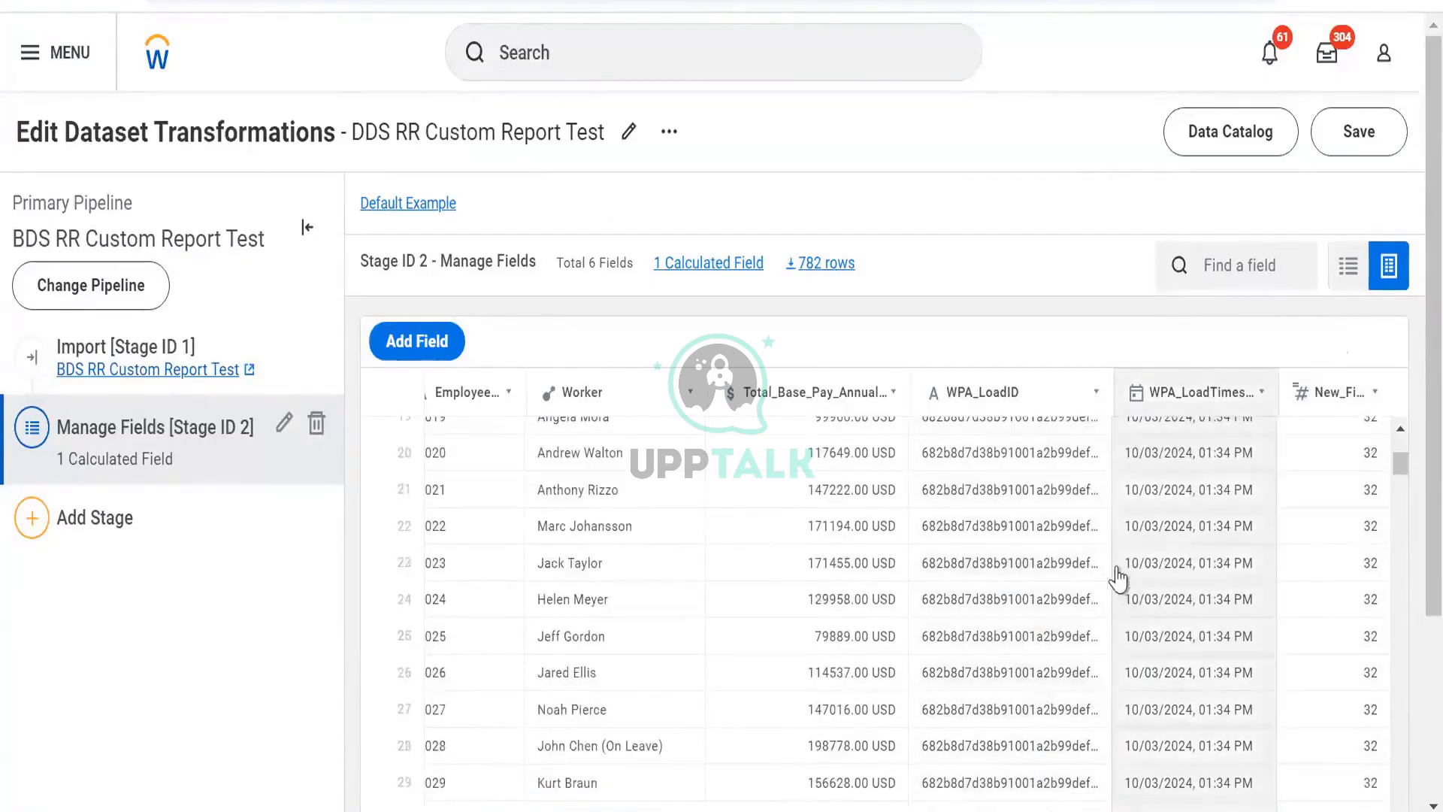
{"action": "scroll", "coordinate": [1119, 575], "scroll_direction": "up", "scroll_amount": 2}
{"action": "scroll", "coordinate": [1120, 574], "scroll_direction": "up", "scroll_amount": 8}
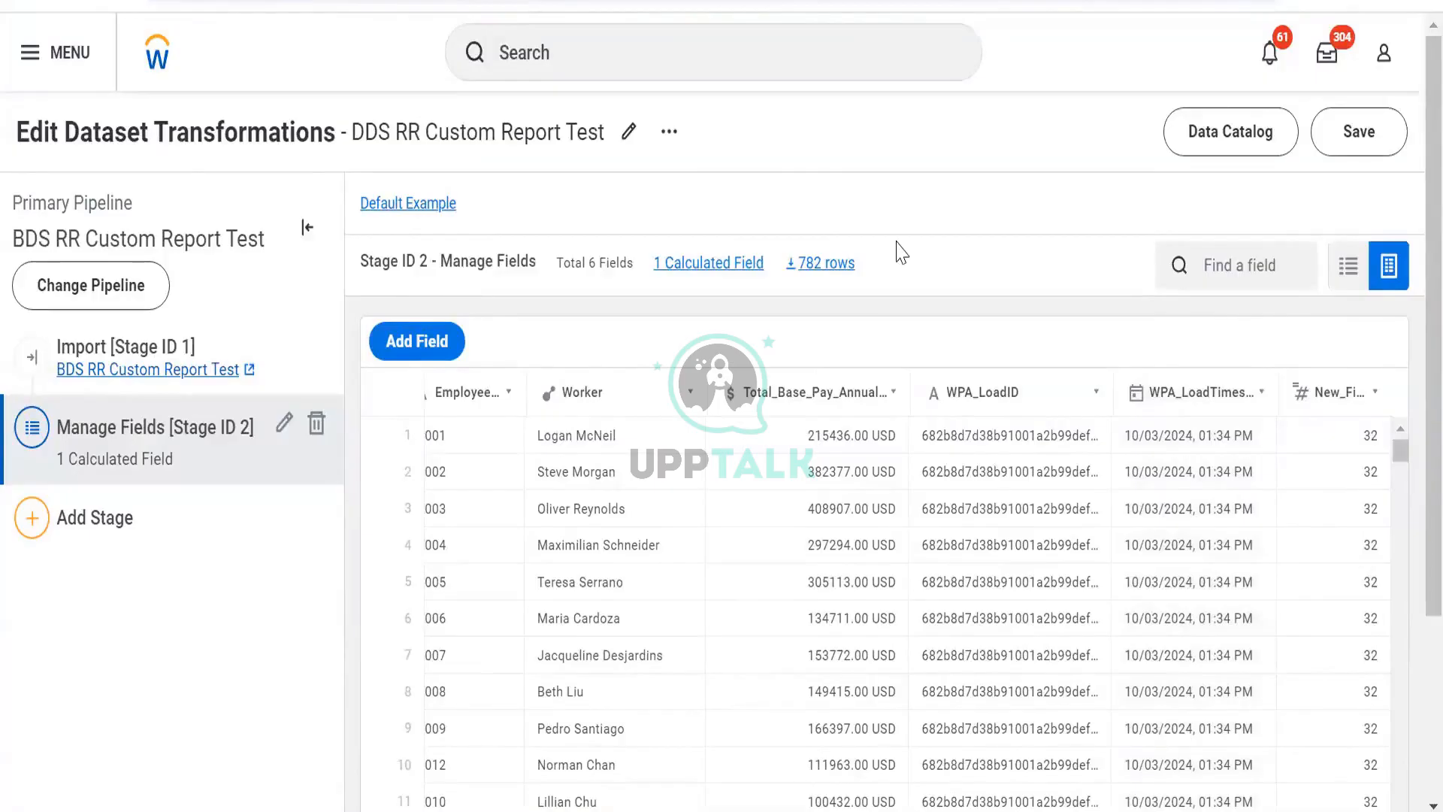
{"action": "key", "text": "alt+Tab"}
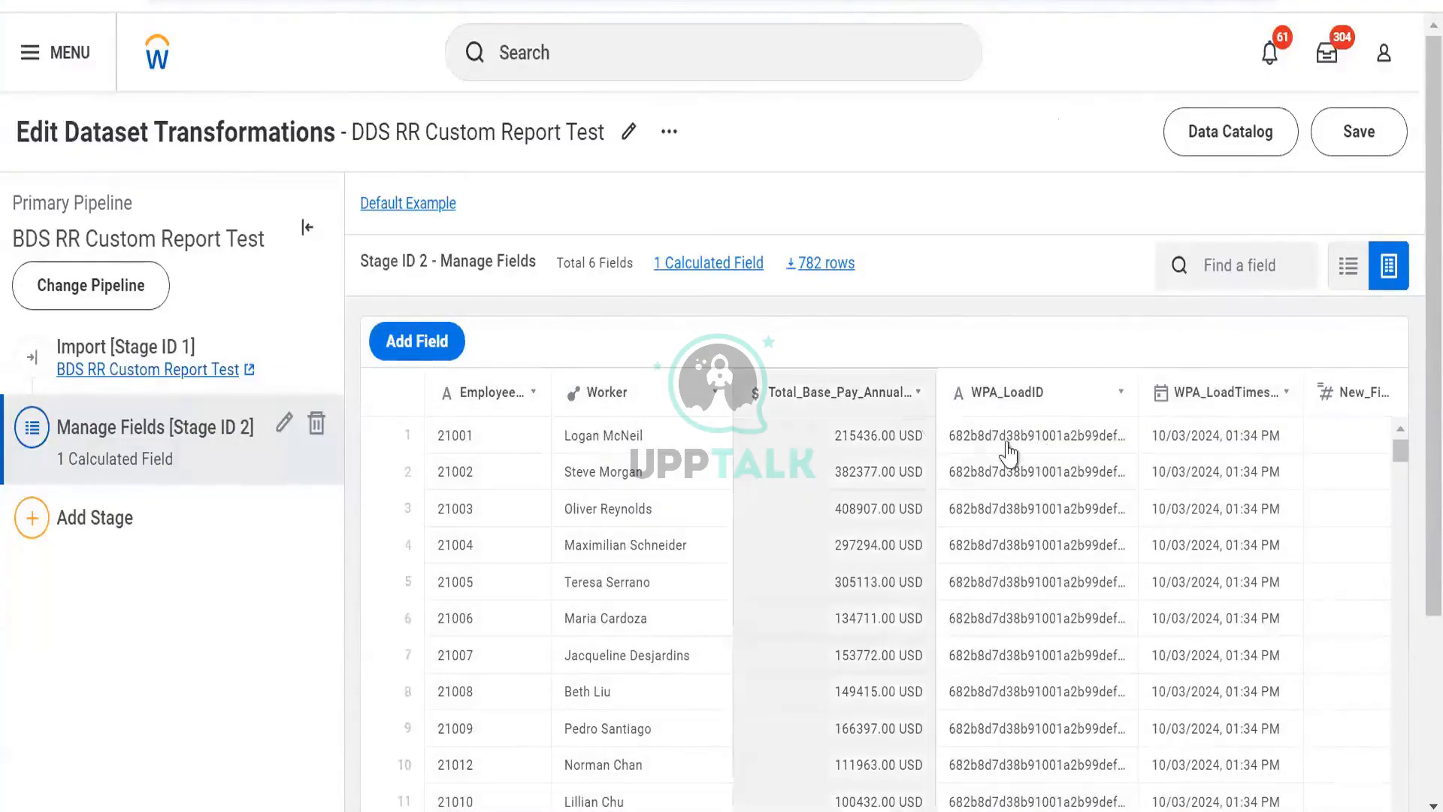
- Replace the New_Field expression with CONCAT([Employee_ID],[WPA_LoadID]) and apply it
{"action": "left_click", "coordinate": [1349, 397]}
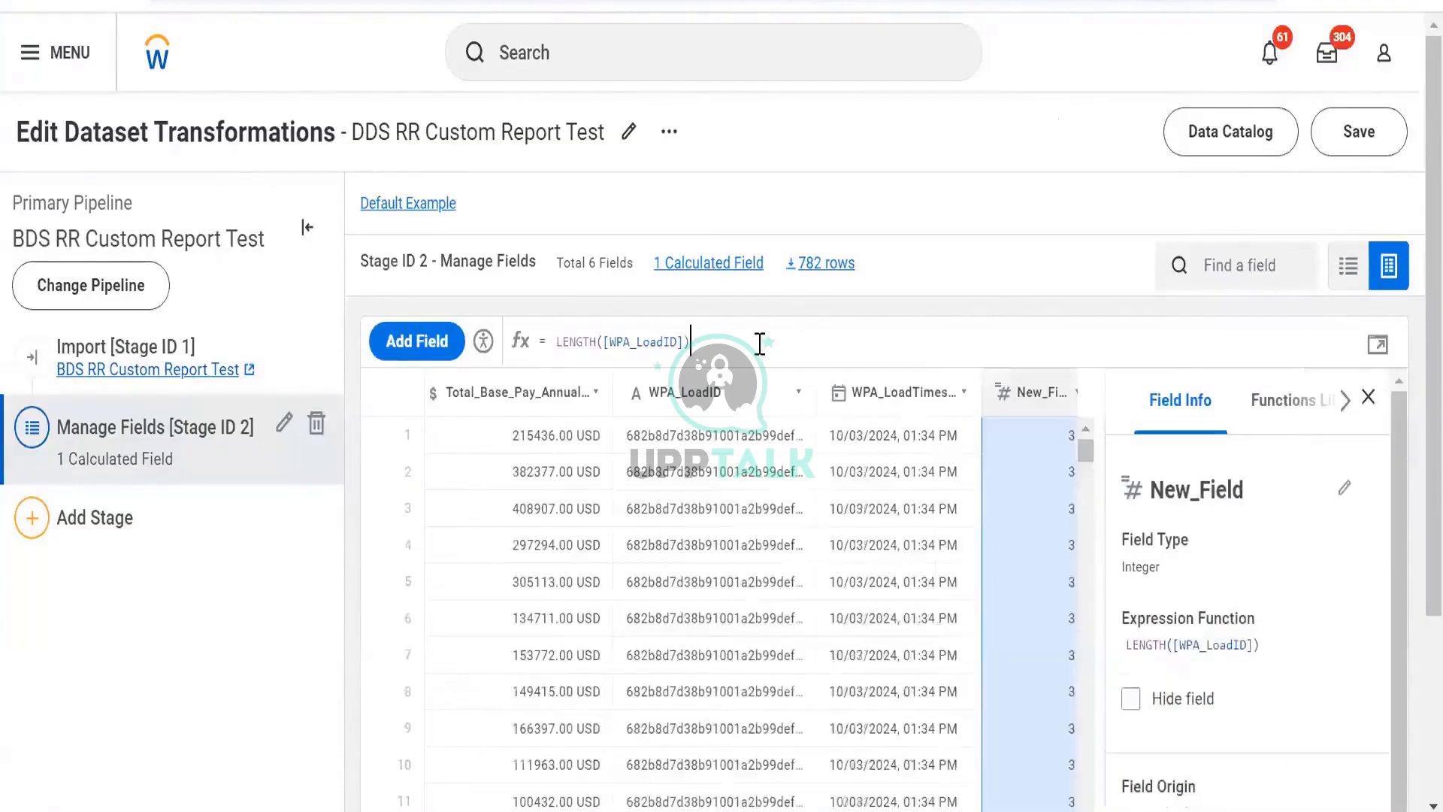
{"action": "left_click_drag", "start_coordinate": [646, 349], "coordinate": [710, 343]}
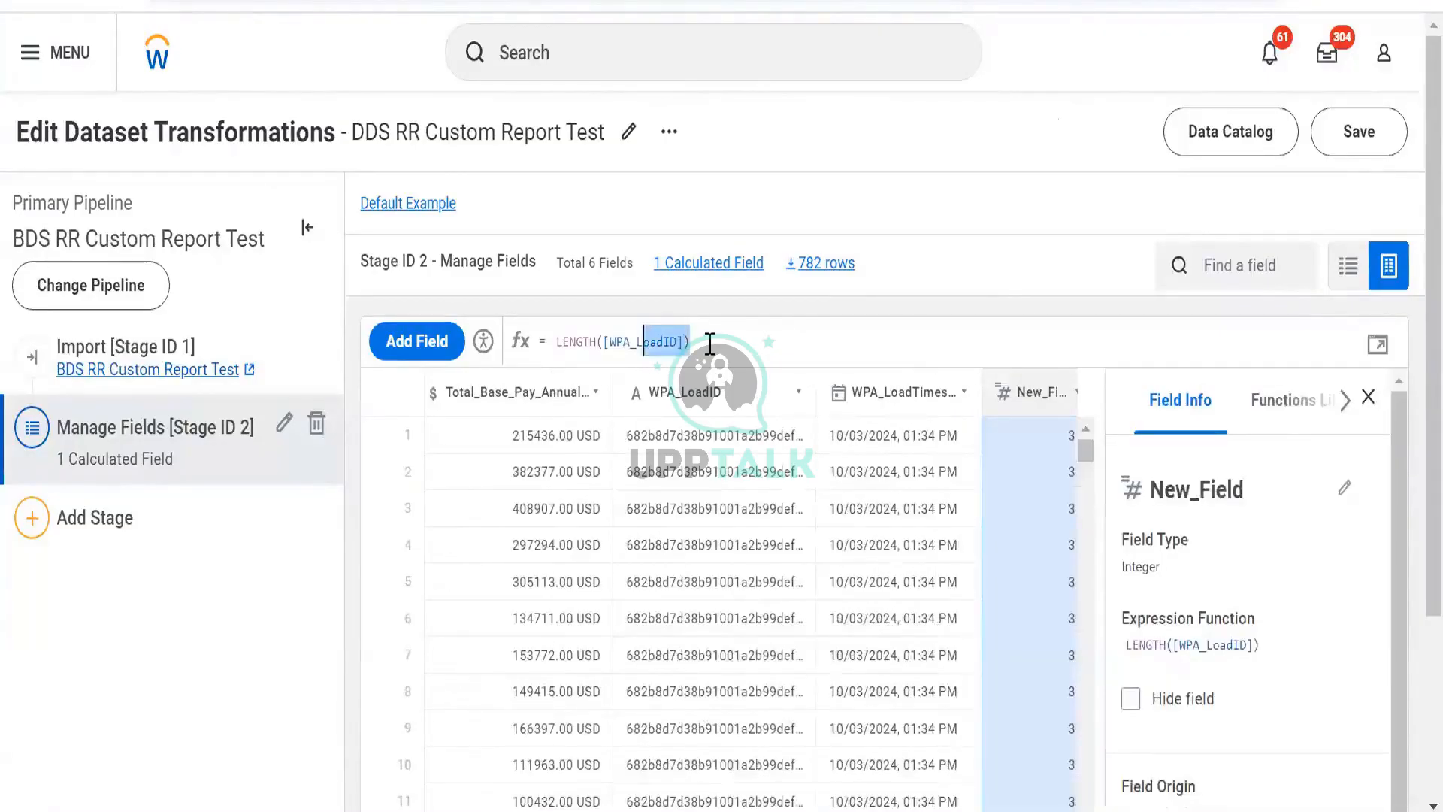
{"action": "key", "text": "ctrl+a"}
{"action": "key", "text": "BackSpace"}
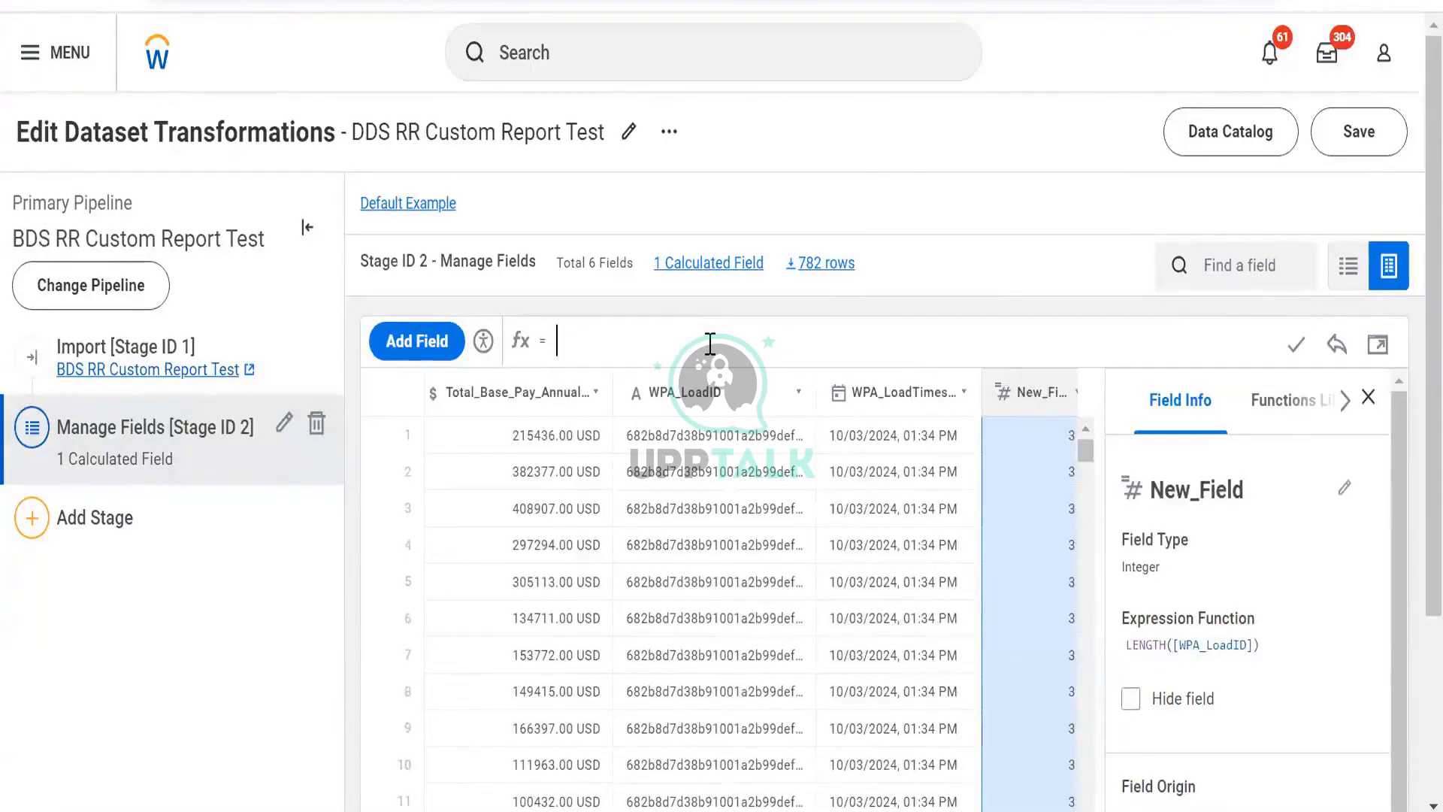
{"action": "type", "text": "conc"}
{"action": "key", "text": "Return"}
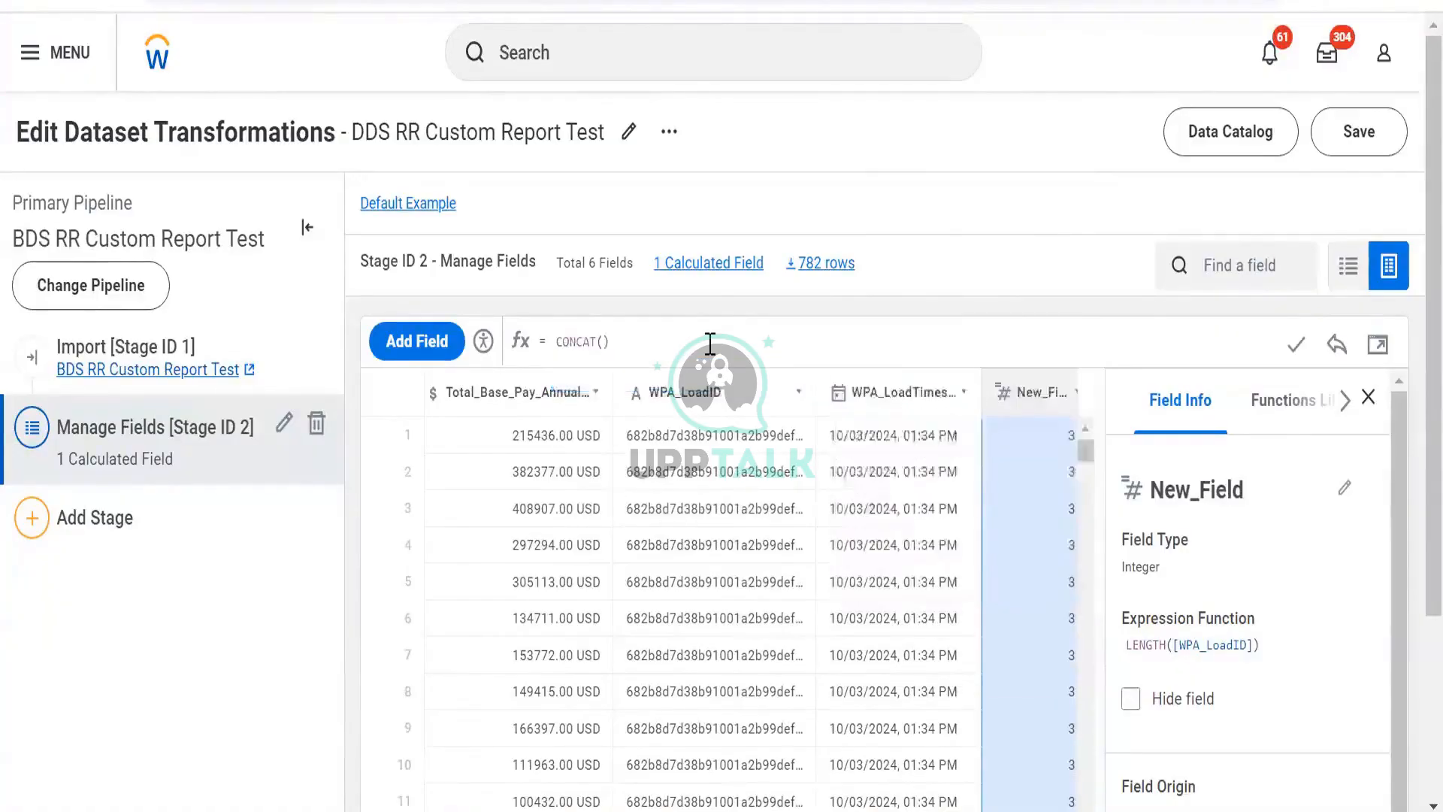
{"action": "type", "text": "[Employee_ID]"}
{"action": "key", "text": "Return"}
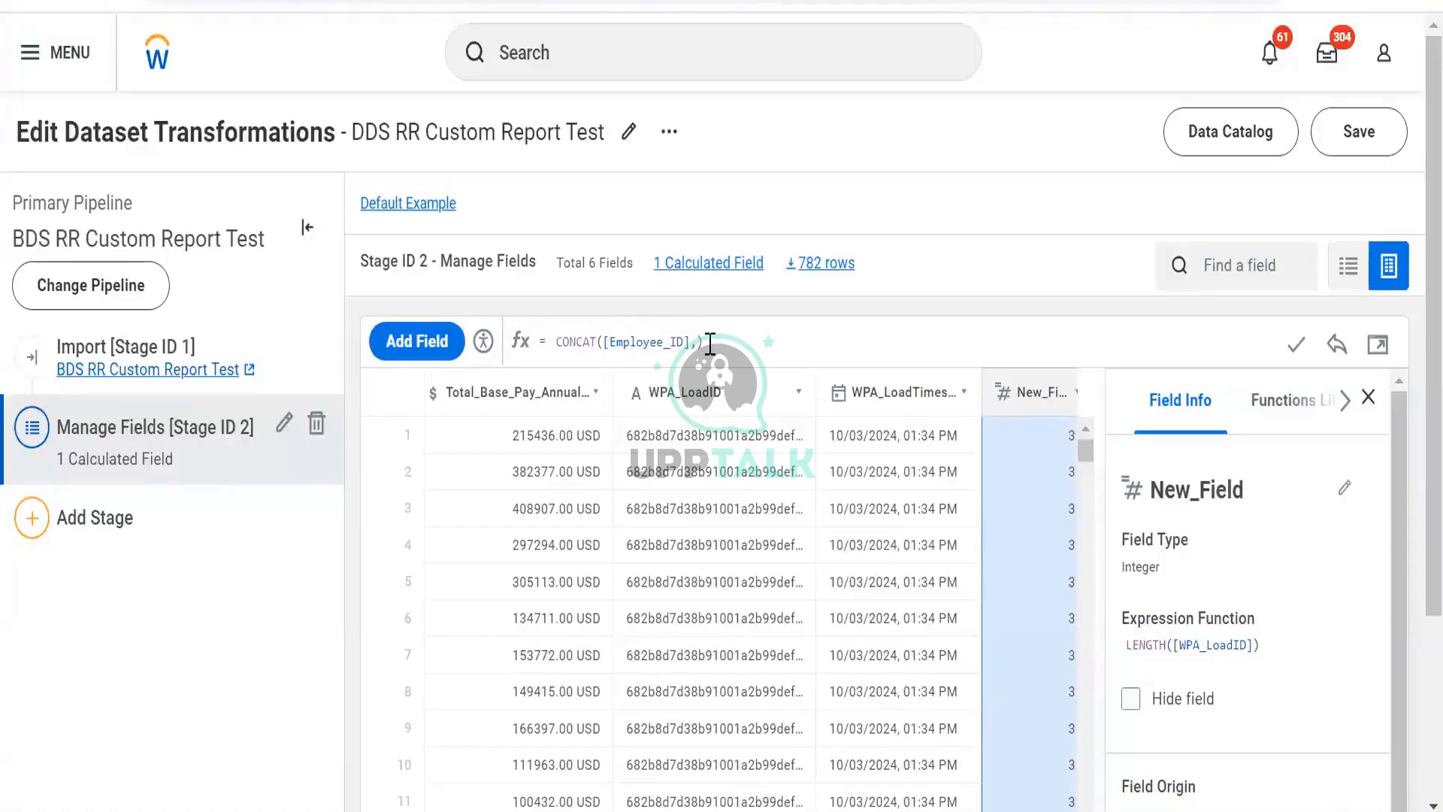
{"action": "type", "text": ",[W"}
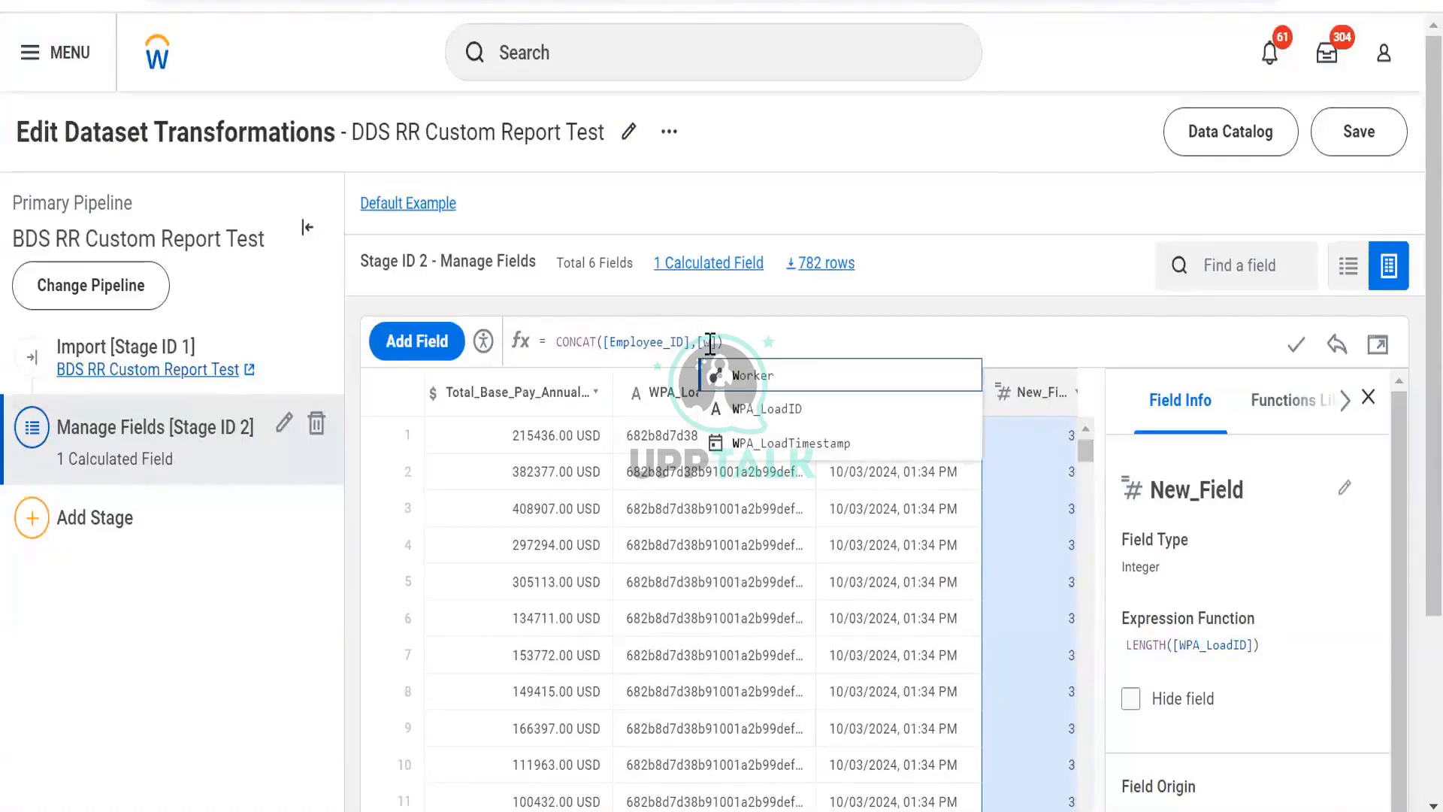
{"action": "key", "text": "Down"}
{"action": "key", "text": "Return"}
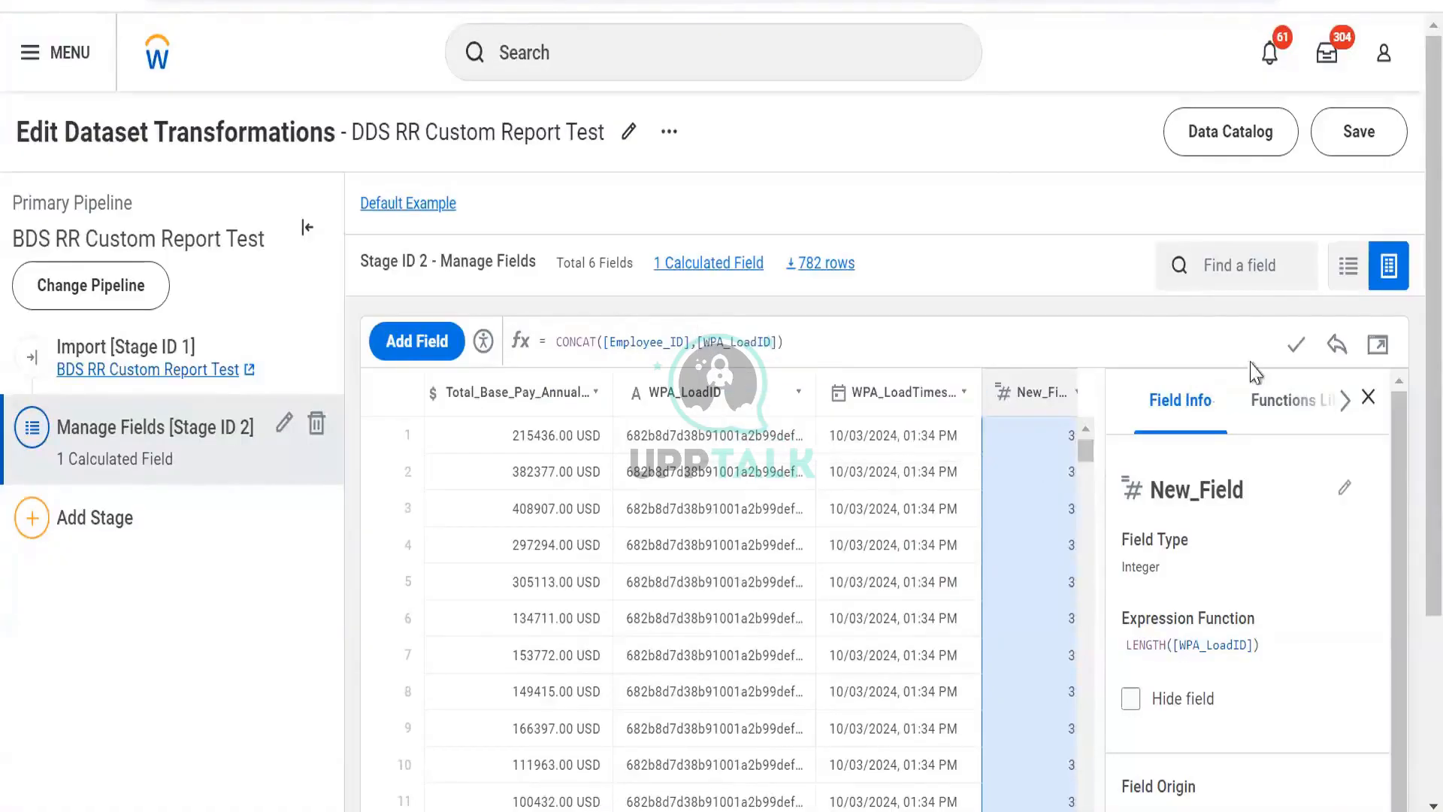
{"action": "left_click", "coordinate": [1294, 352]}
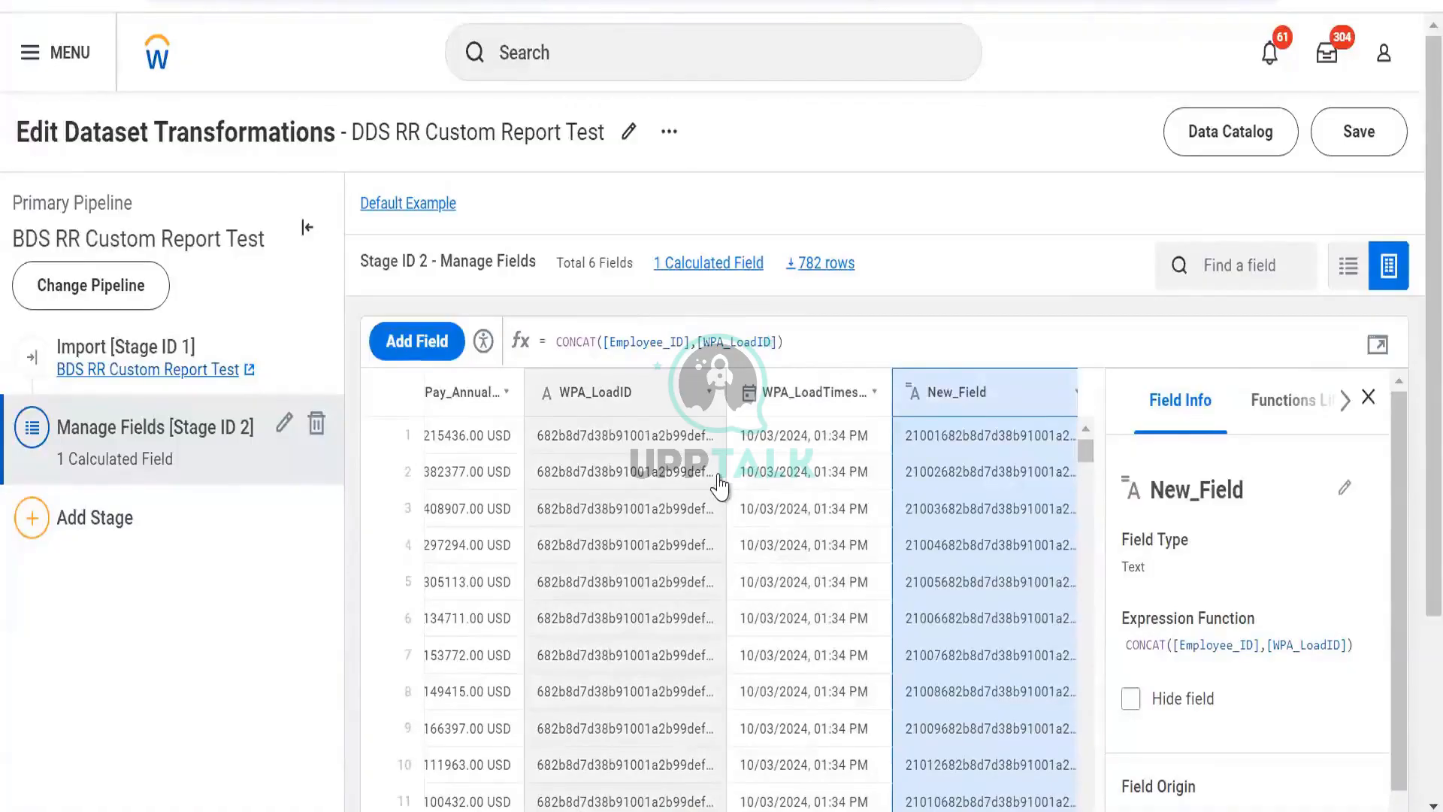
- Insert a "*******" text separator between the two fields in the CONCAT expression and apply it
{"action": "type", "text": "\""}
{"action": "type", "text": "*******"}
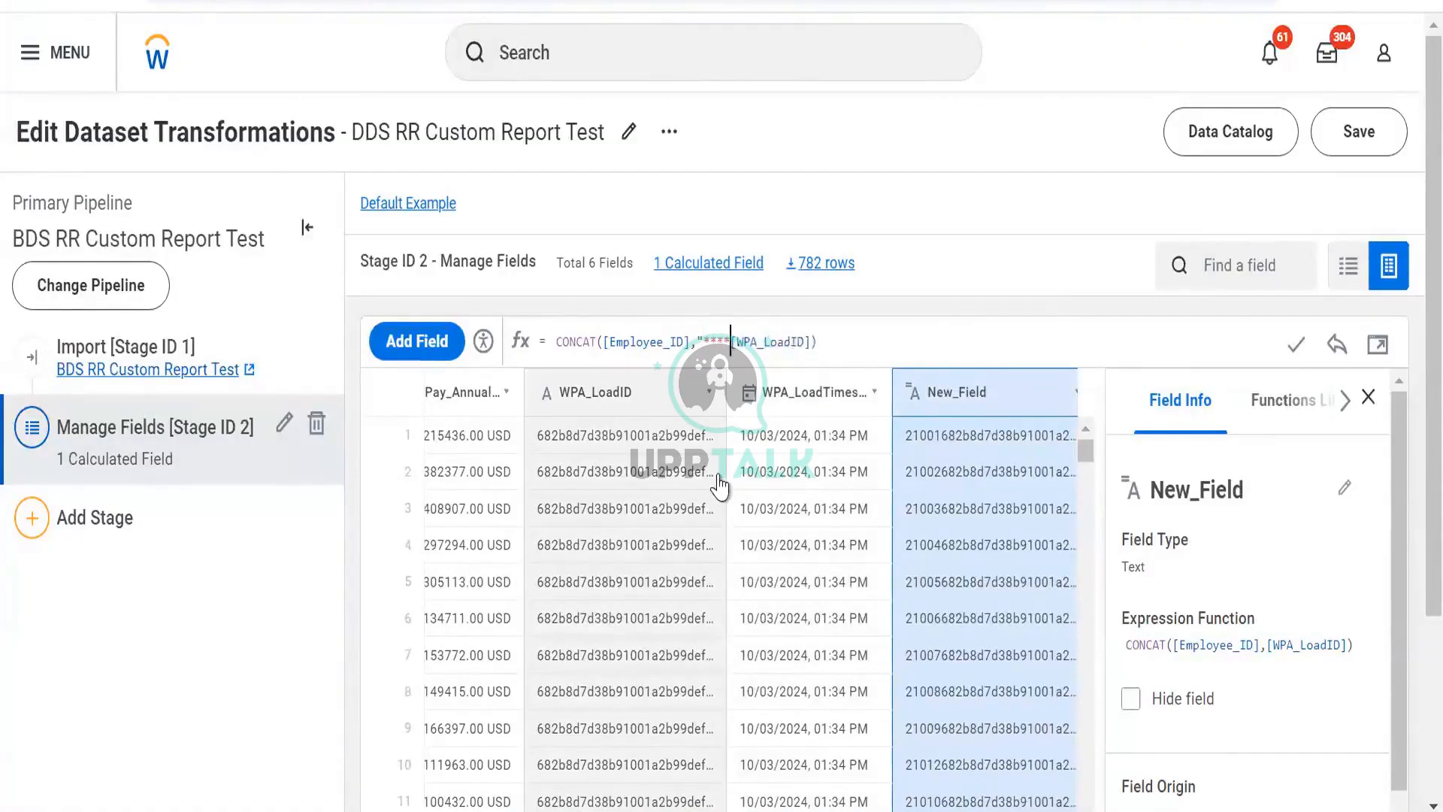
{"action": "type", "text": "\""}
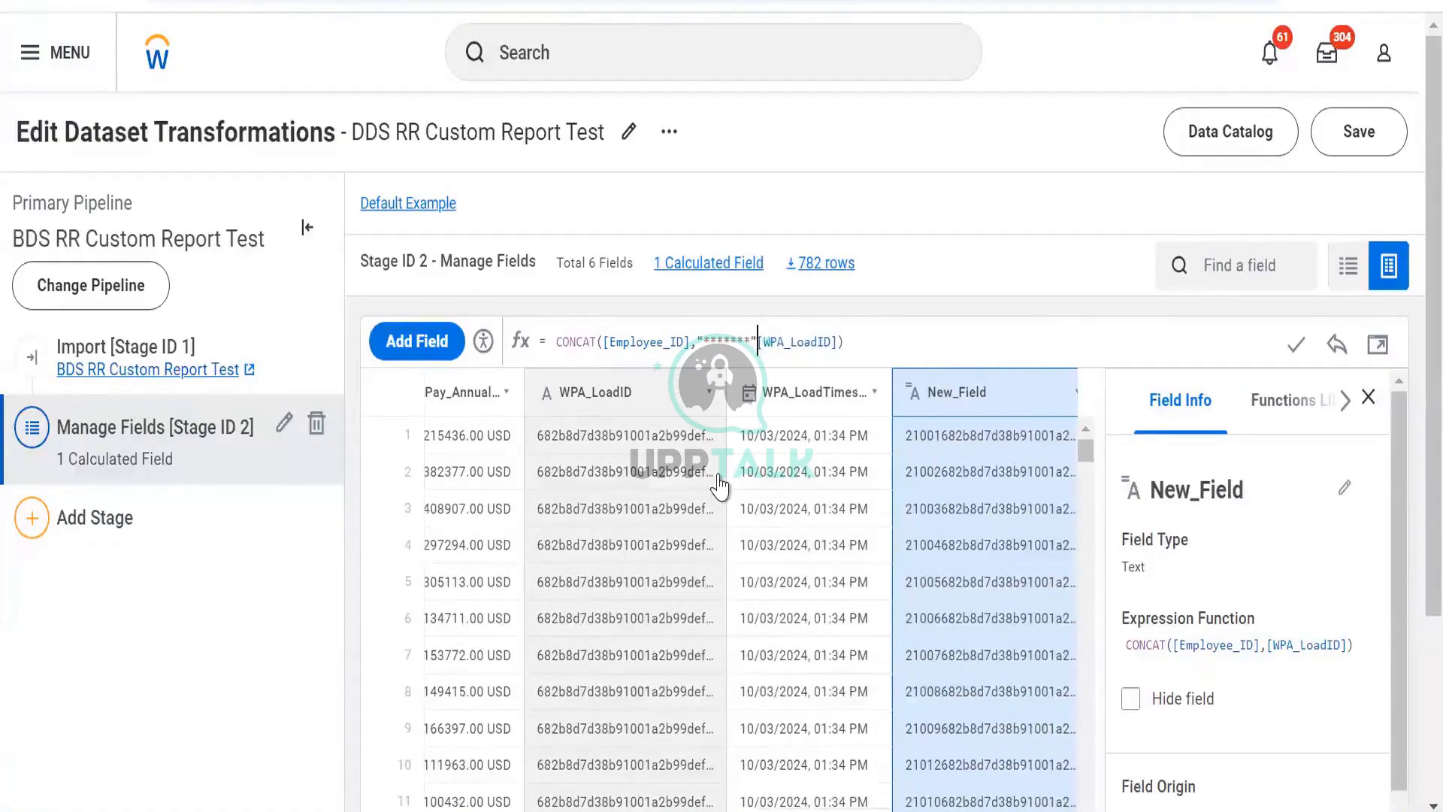
{"action": "type", "text": ","}
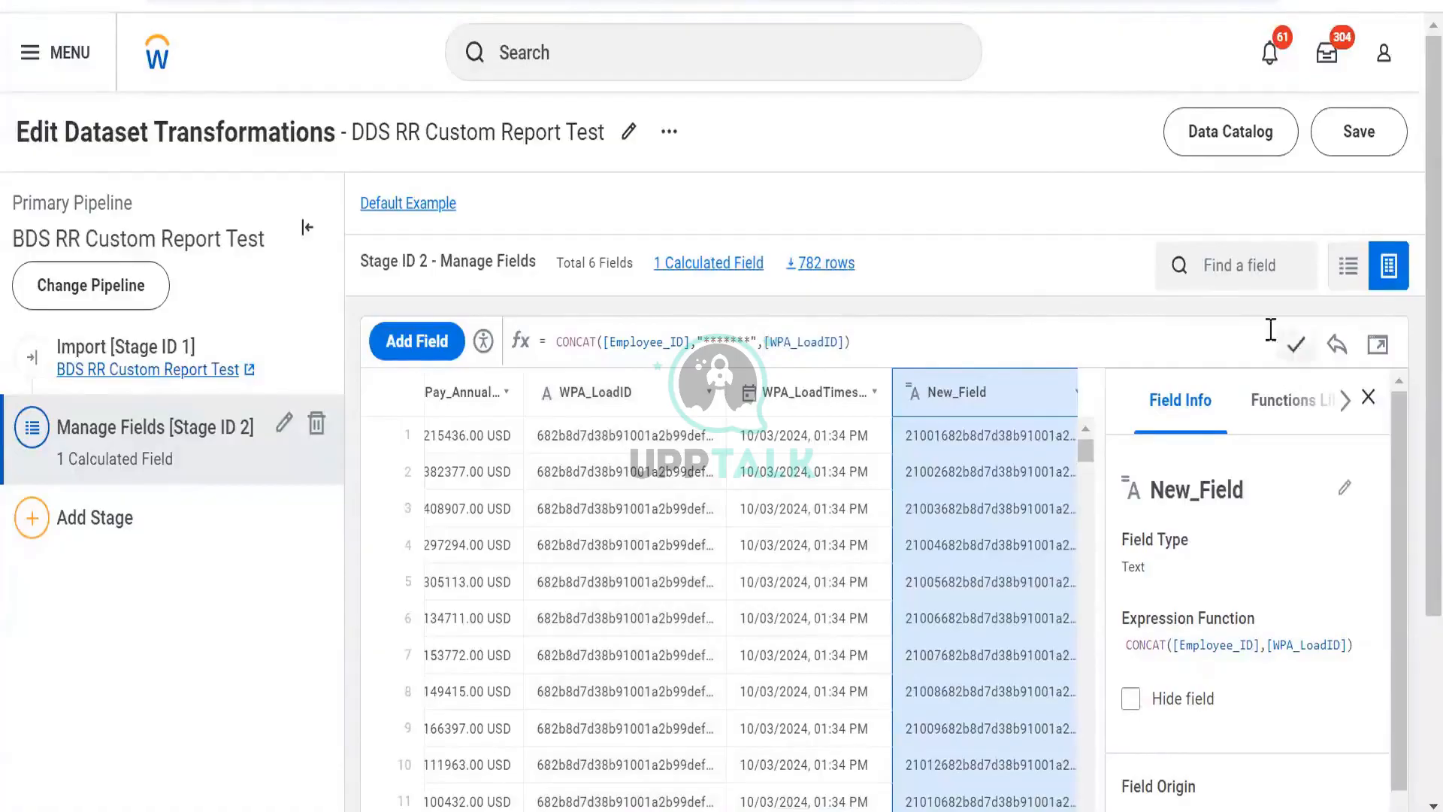
{"action": "left_click", "coordinate": [1296, 344]}
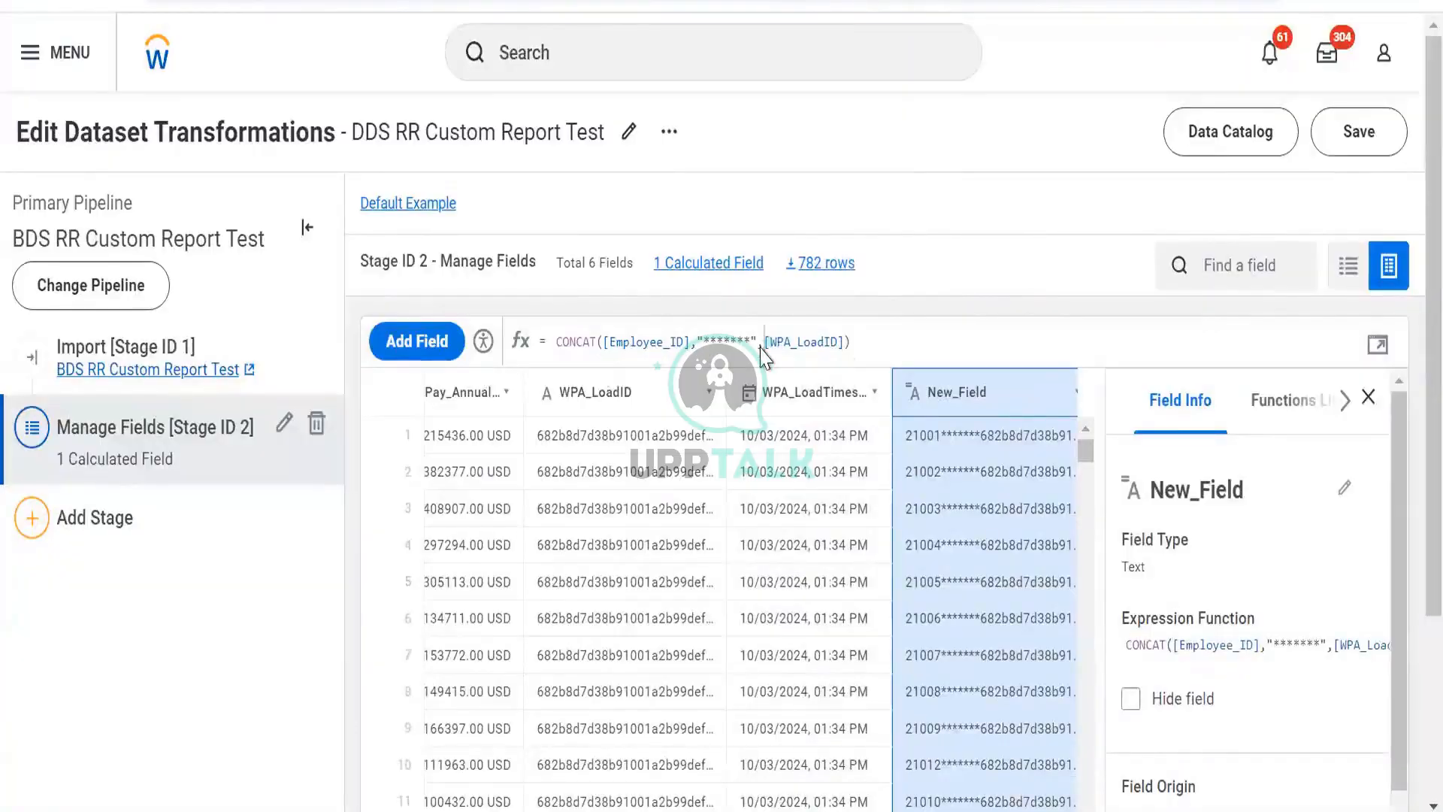
- Replace the asterisk separator with "Dev" in the CONCAT expression and apply it
{"action": "key", "text": "Left"}
{"action": "key", "text": "Left"}
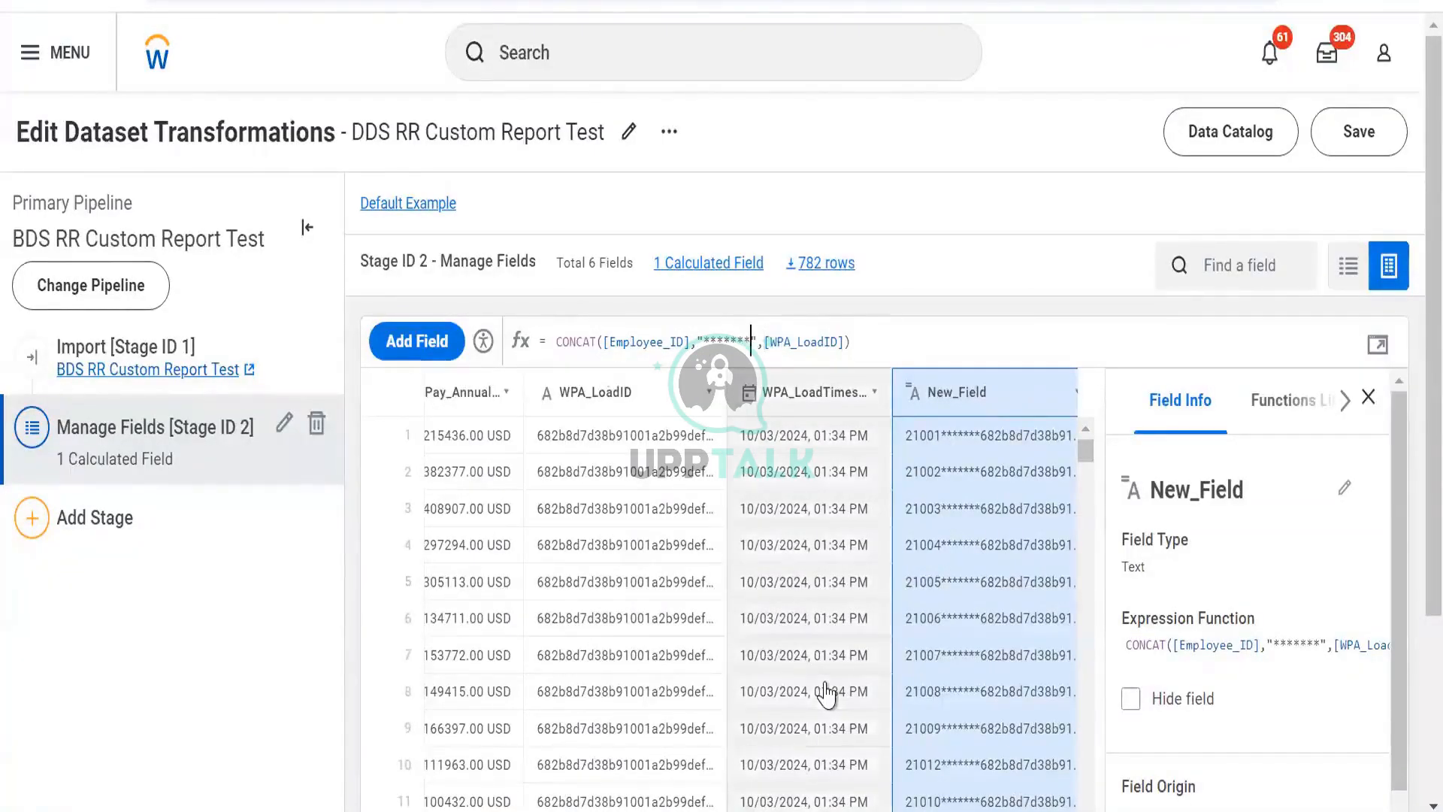
{"action": "key", "text": "shift+Left"}
{"action": "key", "text": "shift+Left"}
{"action": "key", "text": "shift+Left"}
{"action": "key", "text": "shift+Left"}
{"action": "key", "text": "shift+Left"}
{"action": "key", "text": "shift+Left"}
{"action": "key", "text": "shift+Left"}
{"action": "key", "text": "shift+Left"}
{"action": "key", "text": "shift+Left"}
{"action": "key", "text": "shift+Left"}
{"action": "key", "text": "shift+Right"}
{"action": "key", "text": "shift+Right"}
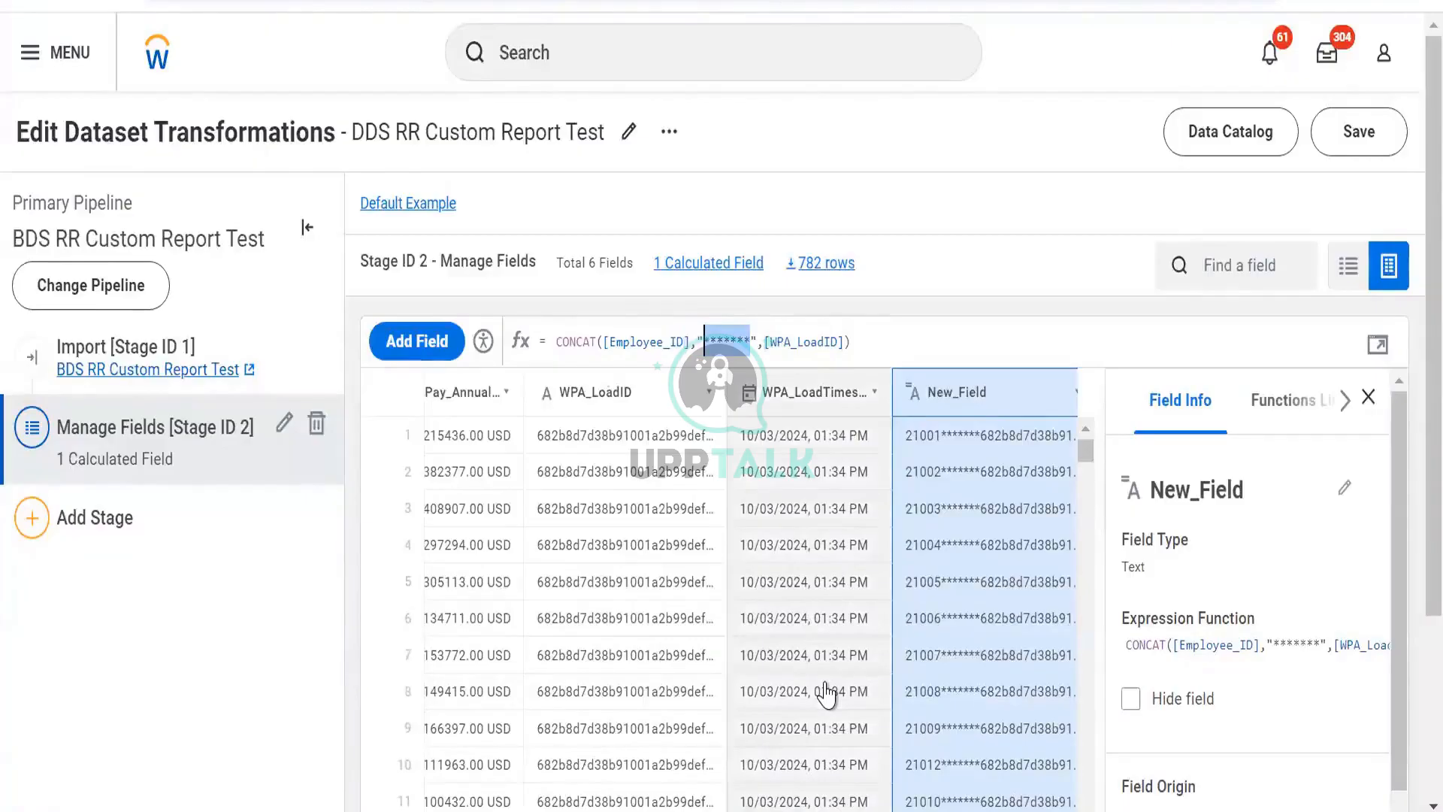
{"action": "type", "text": "Dev"}
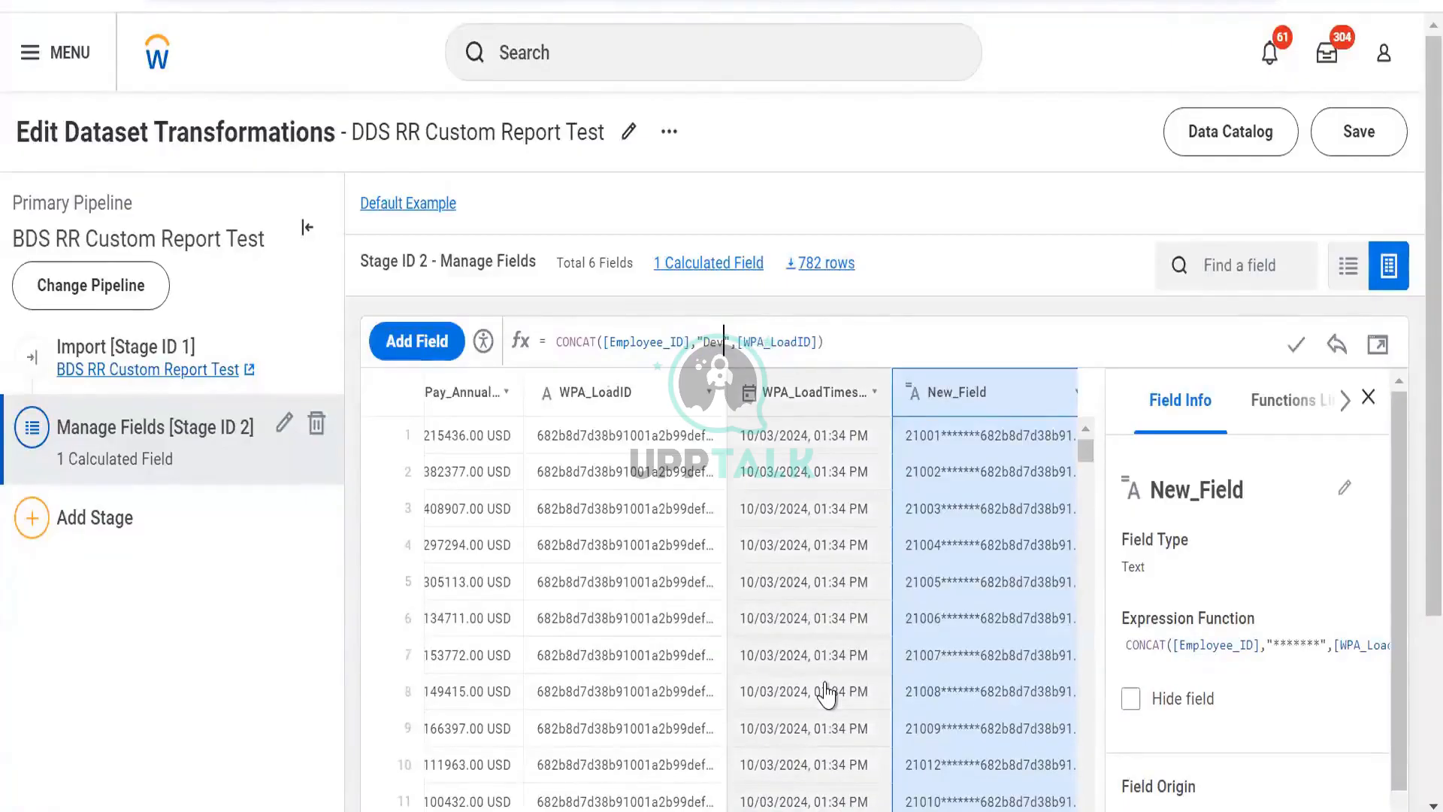
{"action": "left_click", "coordinate": [1299, 340]}
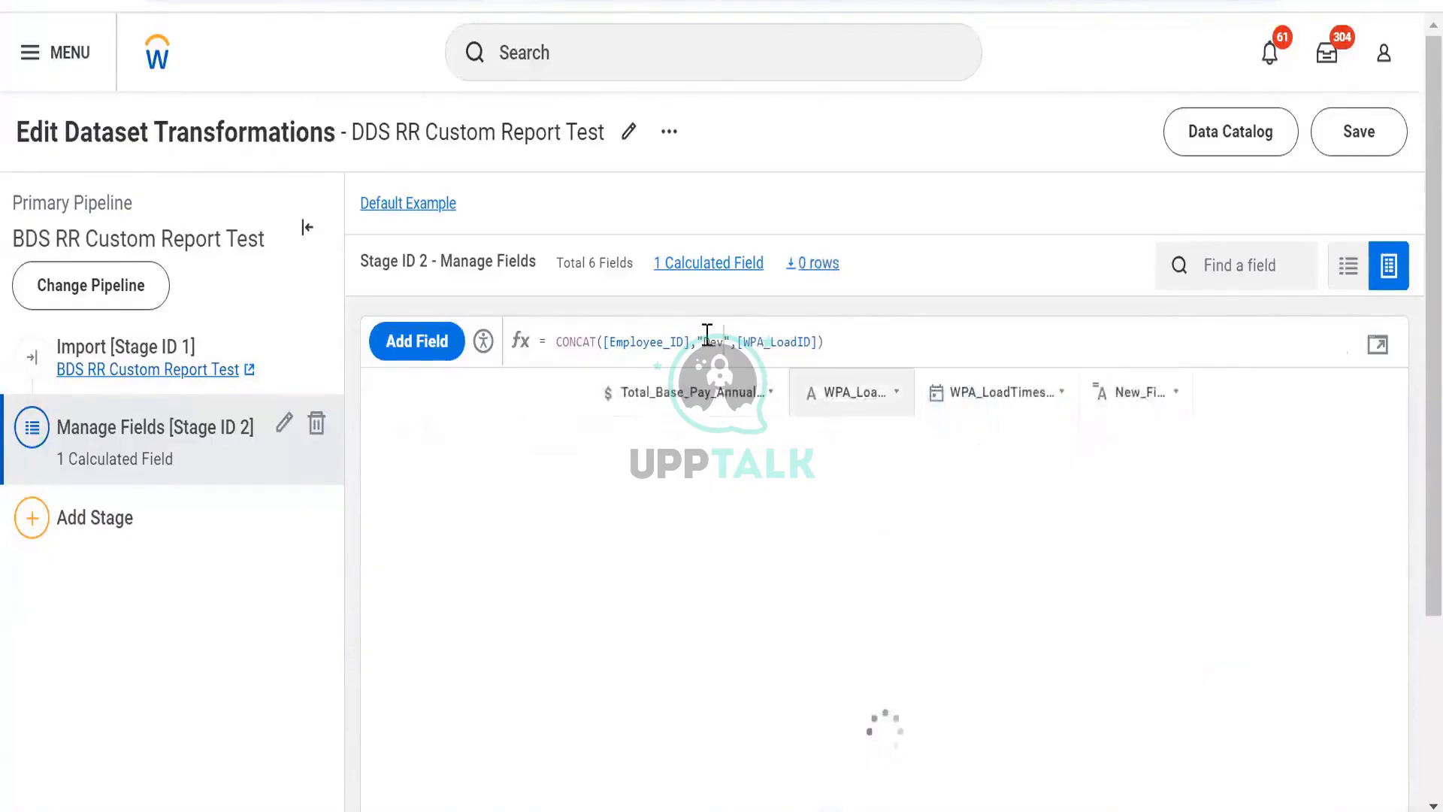
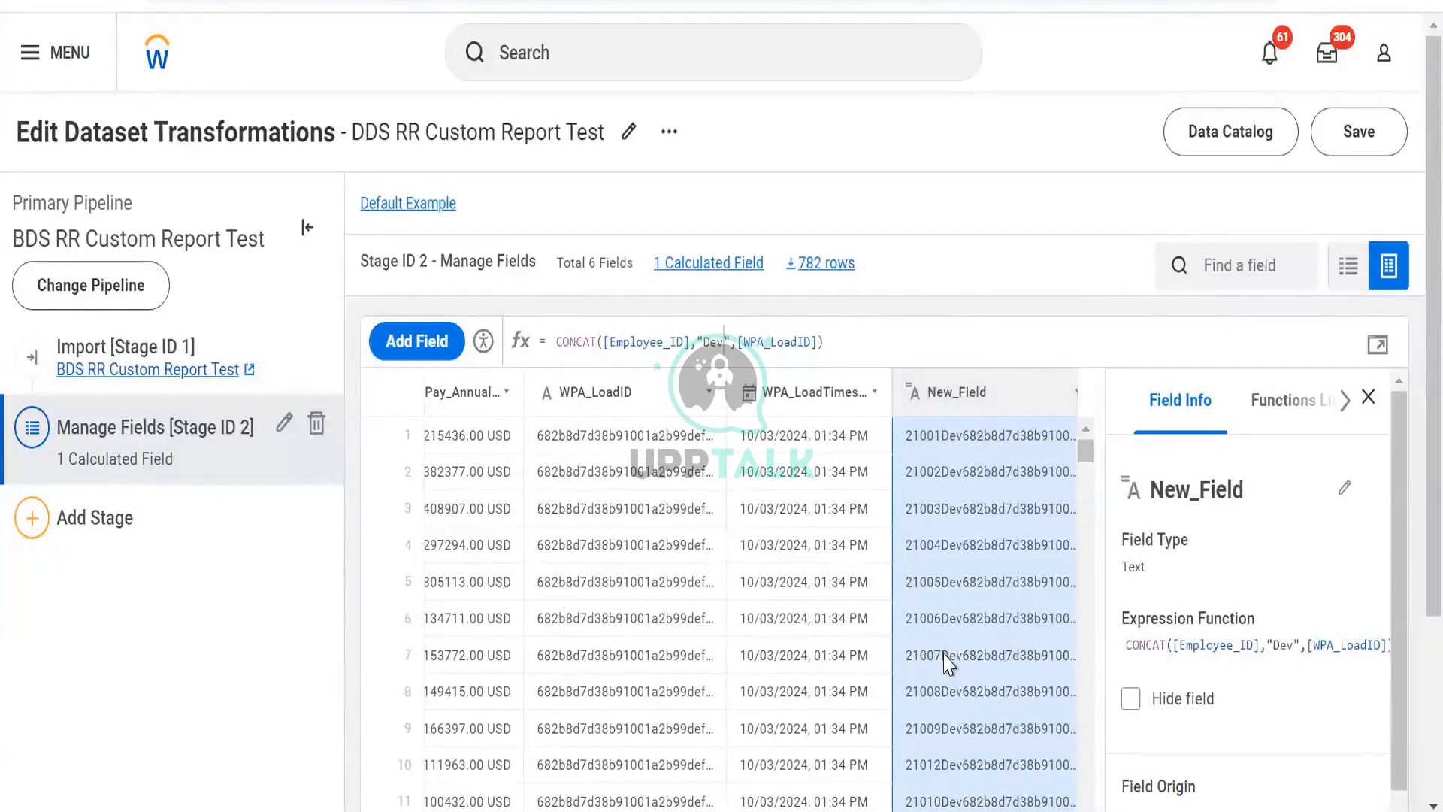
- Switch to the slides to review the list of commonly used Prism calculated-field functions, then return to the dataset
{"action": "left_click_drag", "start_coordinate": [556, 354], "coordinate": [841, 353]}
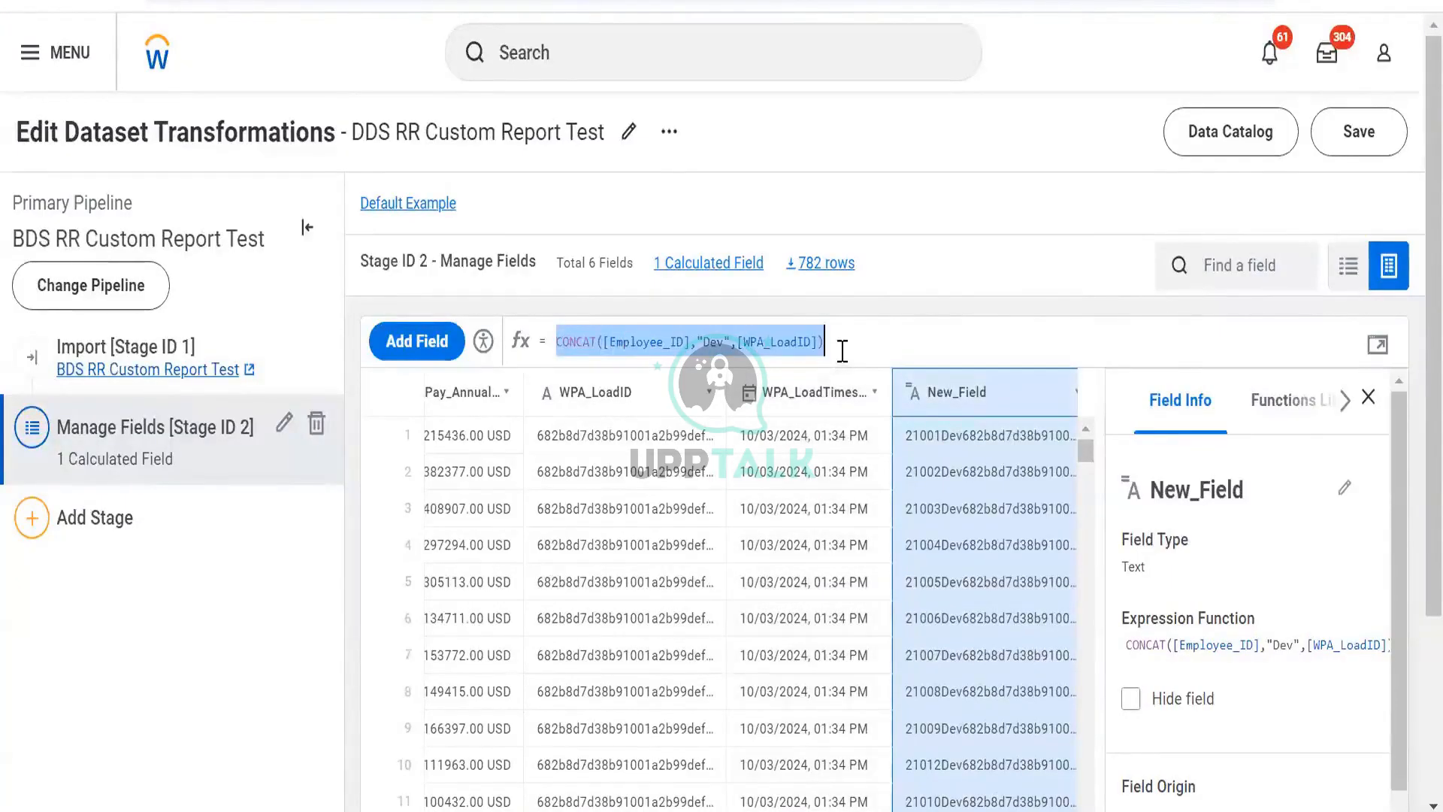
{"action": "key", "text": "alt+Tab"}
{"action": "key", "text": "alt+Tab"}
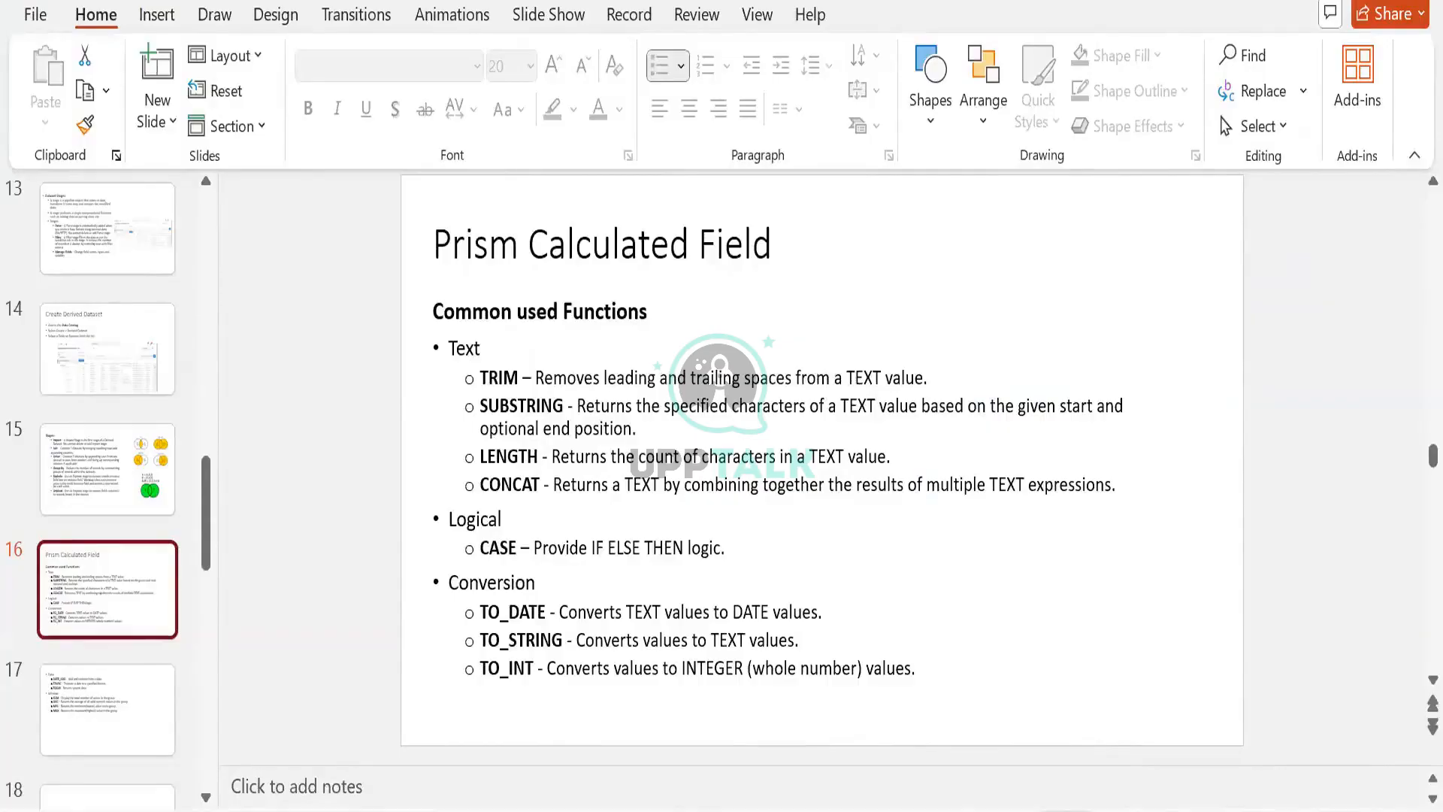
{"action": "key", "text": "alt+Tab"}
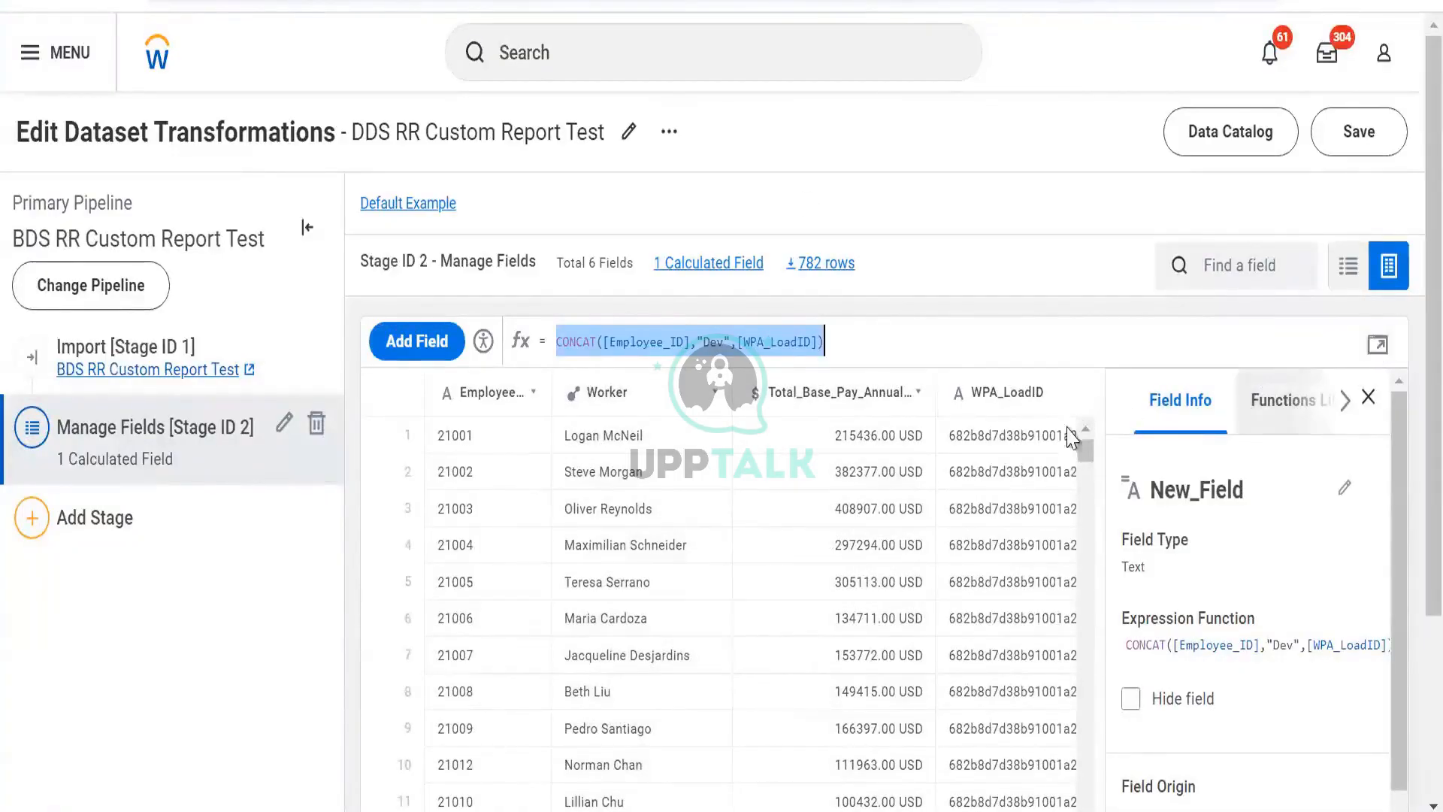
- Replace the New_Field expression with LENGTH([Worker]) in the expression editor and apply it
{"action": "scroll", "coordinate": [1061, 426], "scroll_direction": "right", "scroll_amount": 5}
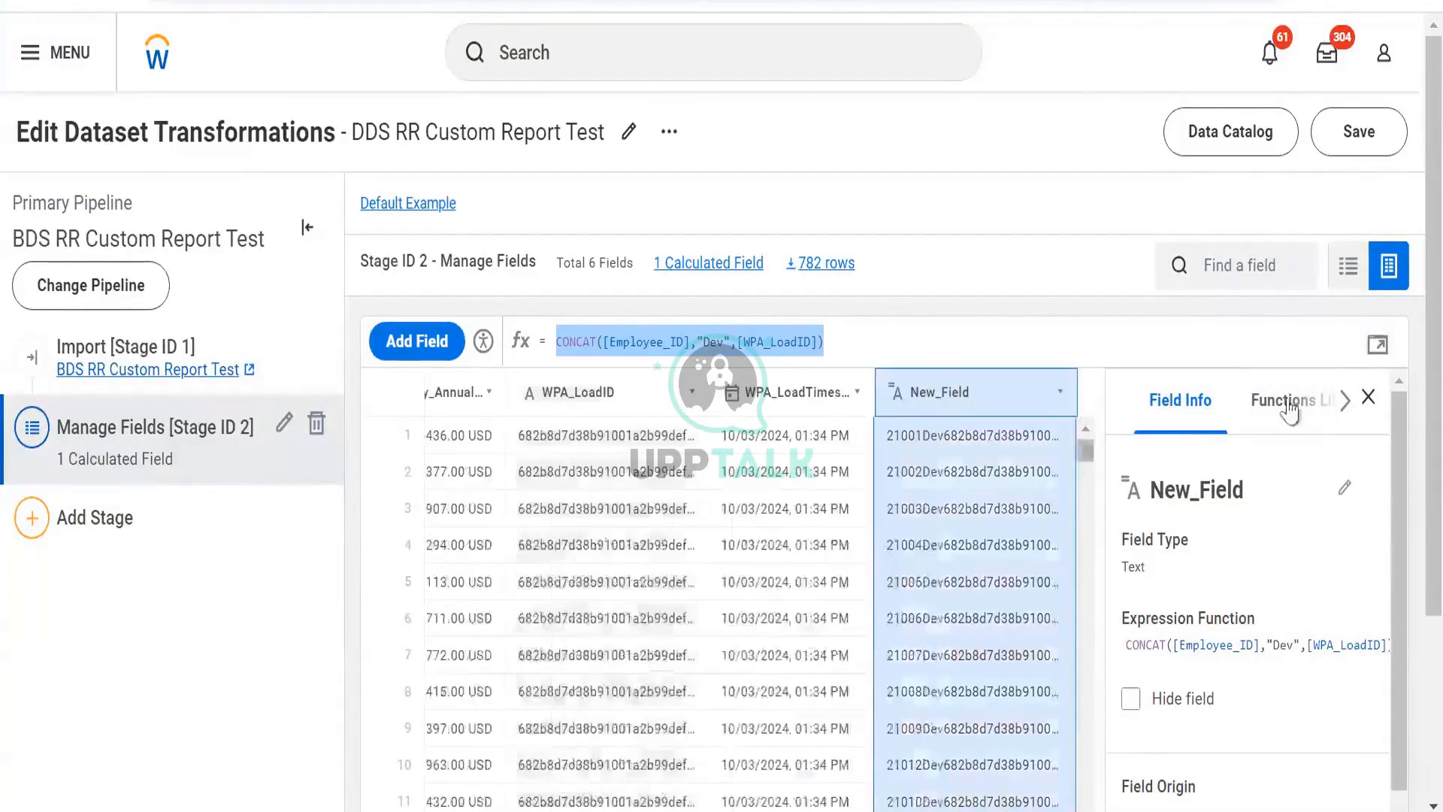
{"action": "left_click", "coordinate": [1377, 348]}
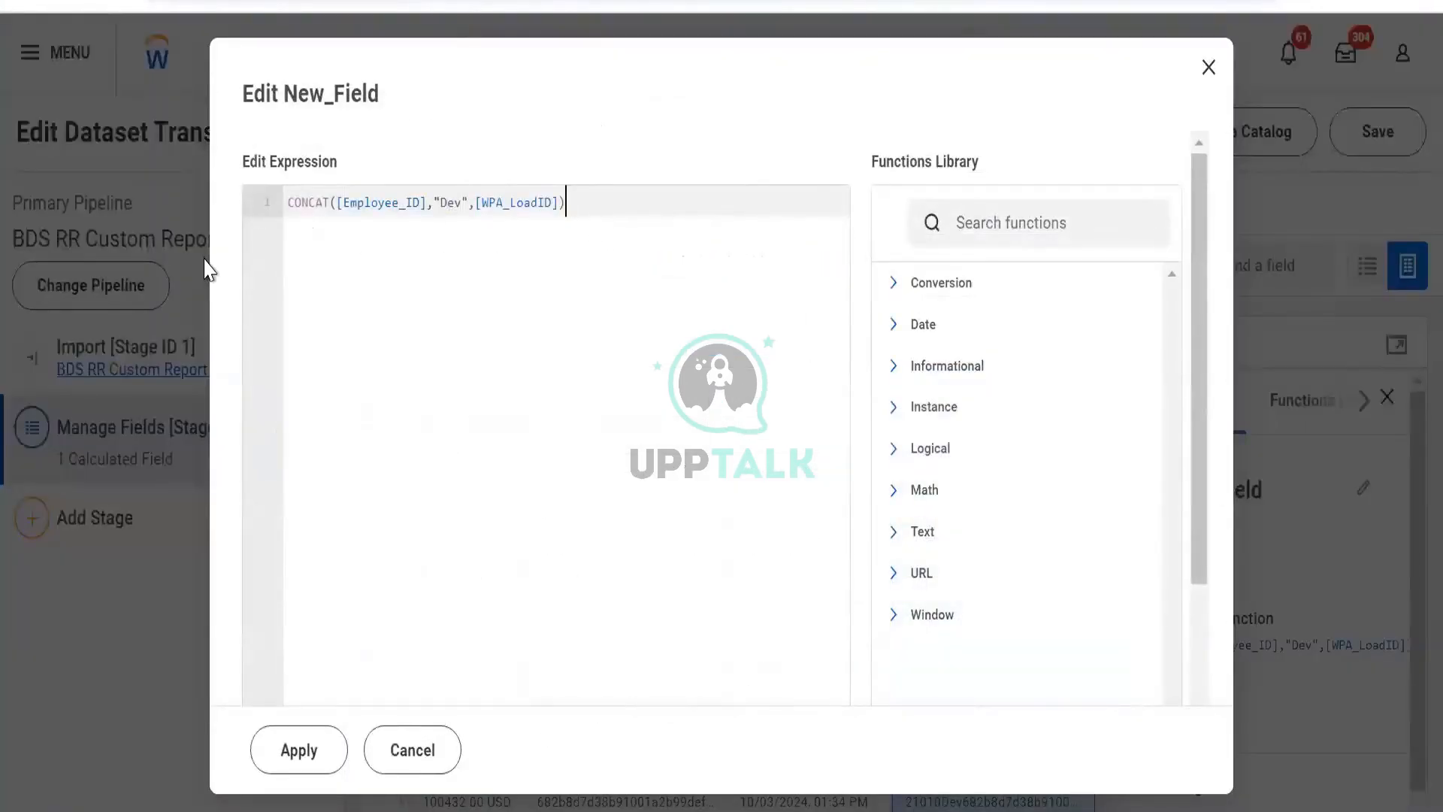
{"action": "key", "text": "ctrl+a"}
{"action": "type", "text": "leng"}
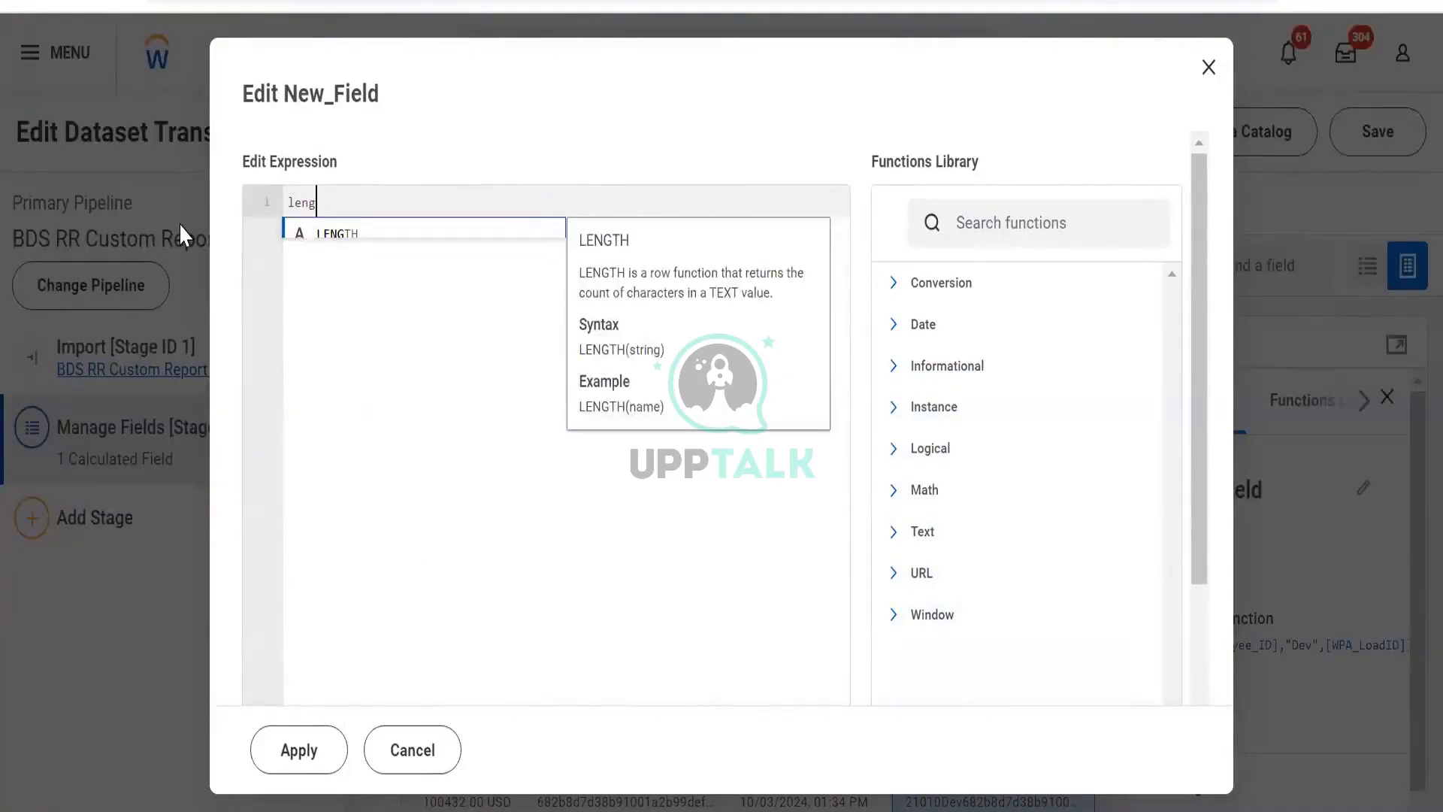
{"action": "key", "text": "Return"}
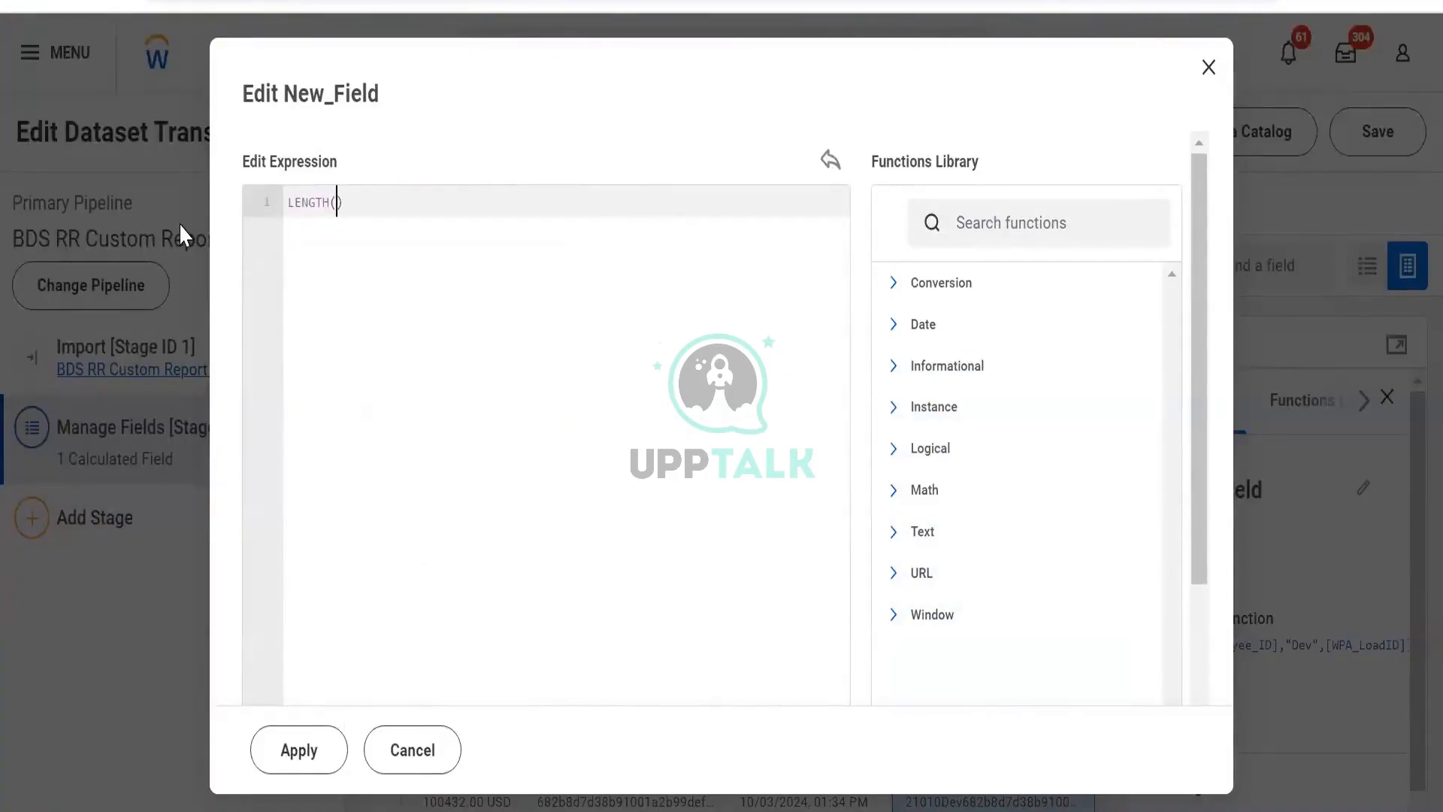
{"action": "type", "text": "[w"}
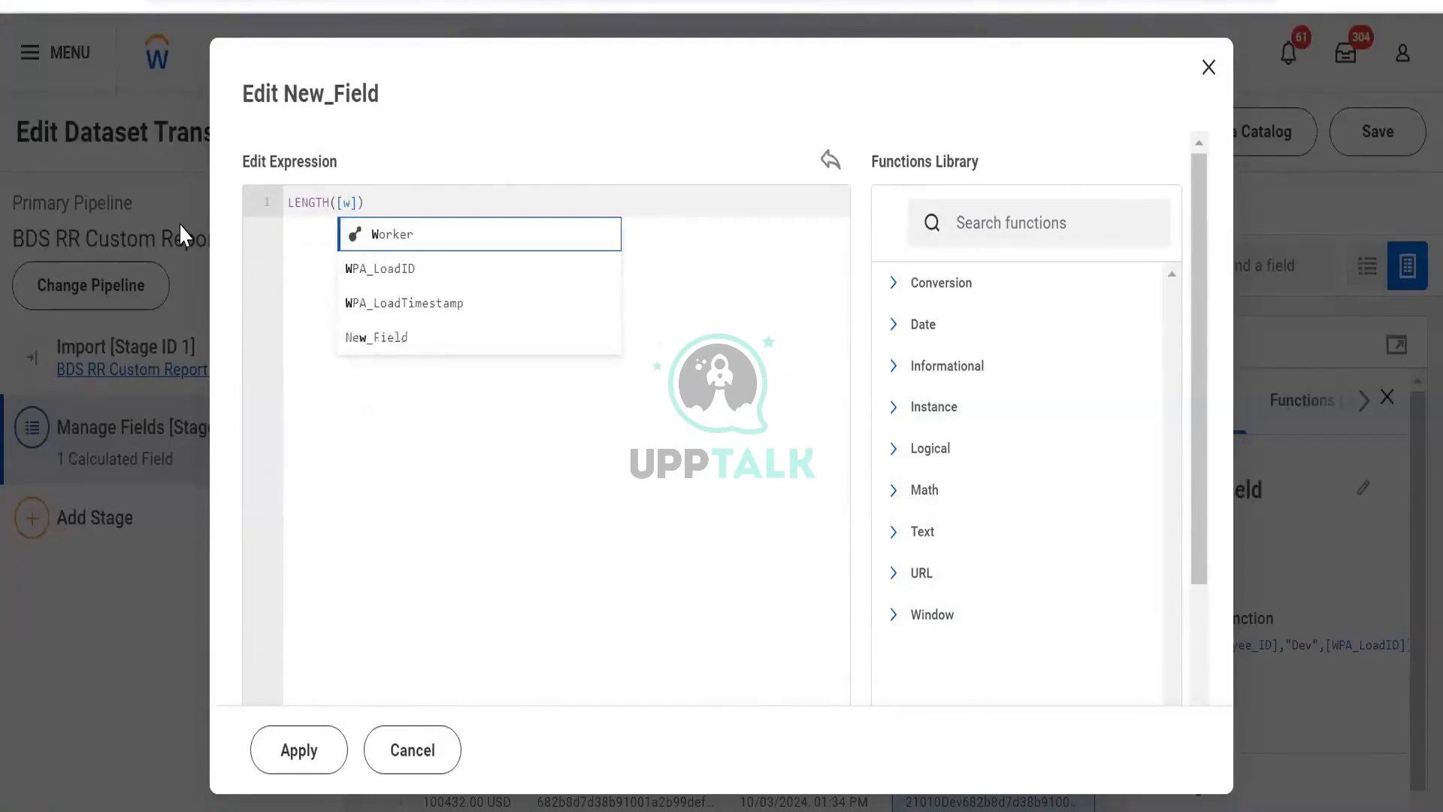
{"action": "key", "text": "Return"}
{"action": "left_click", "coordinate": [304, 762]}
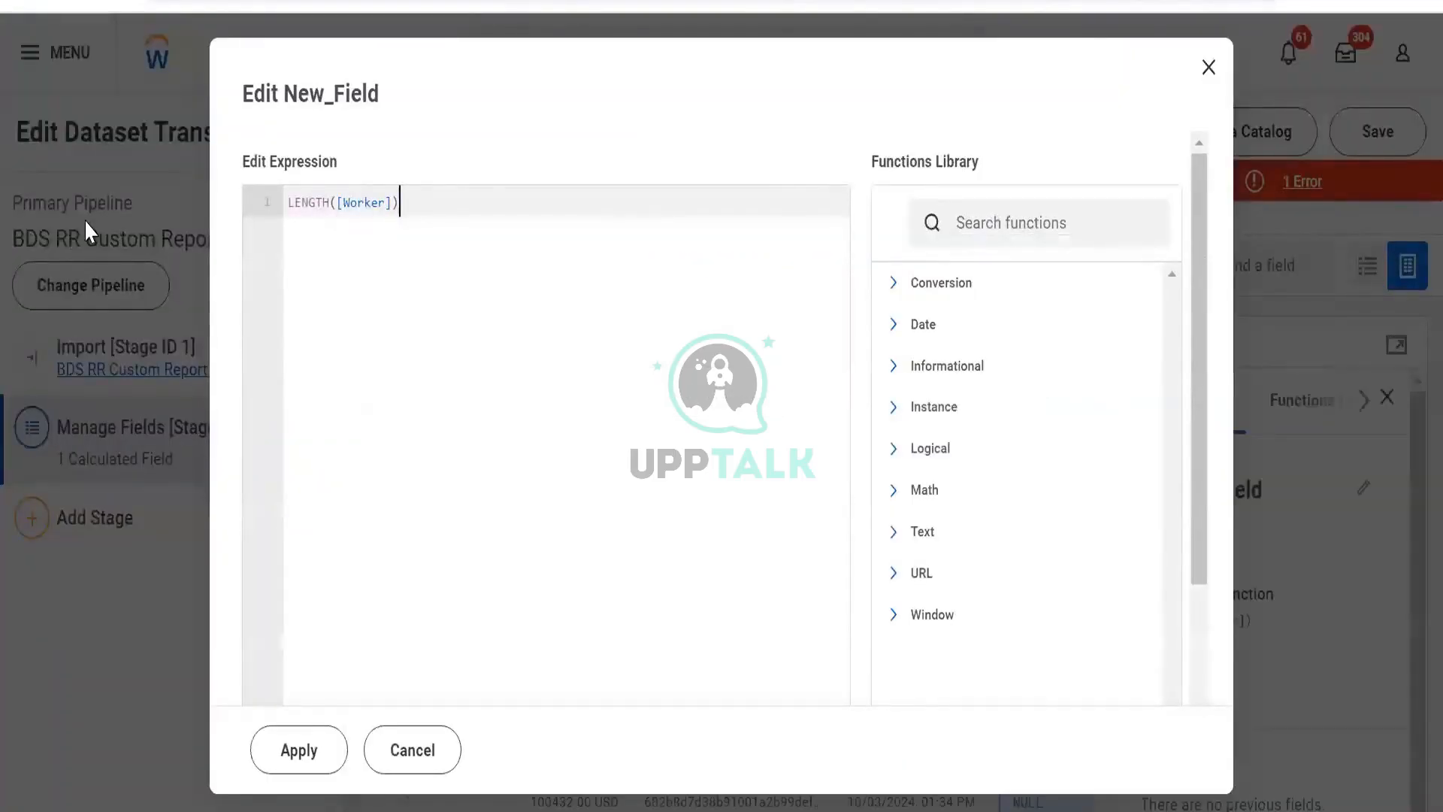
- Replace the New_Field expression with TO_STRING([Worker]) and apply it
{"action": "key", "text": "ctrl+a"}
{"action": "type", "text": "strin"}
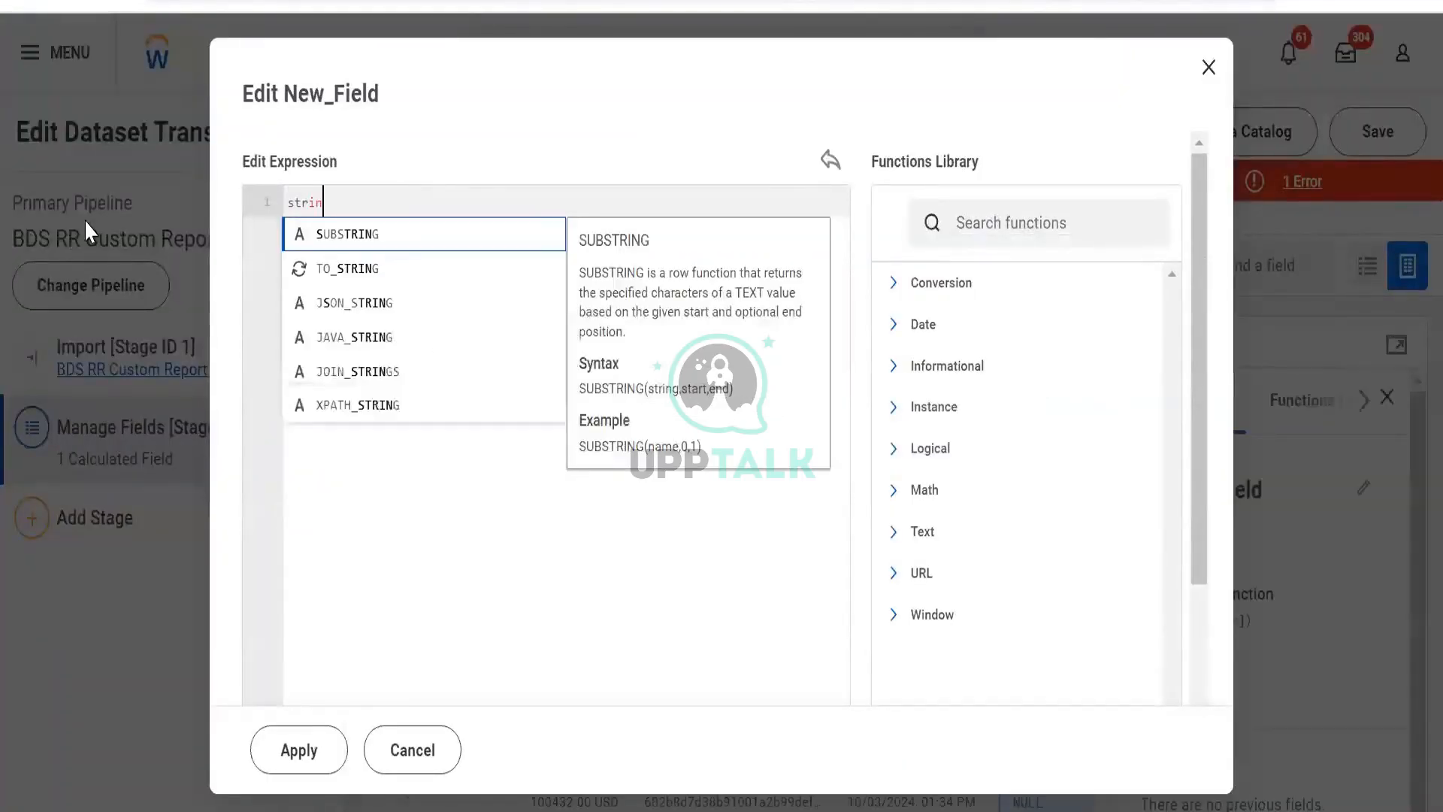
{"action": "key", "text": "Down"}
{"action": "key", "text": "Return"}
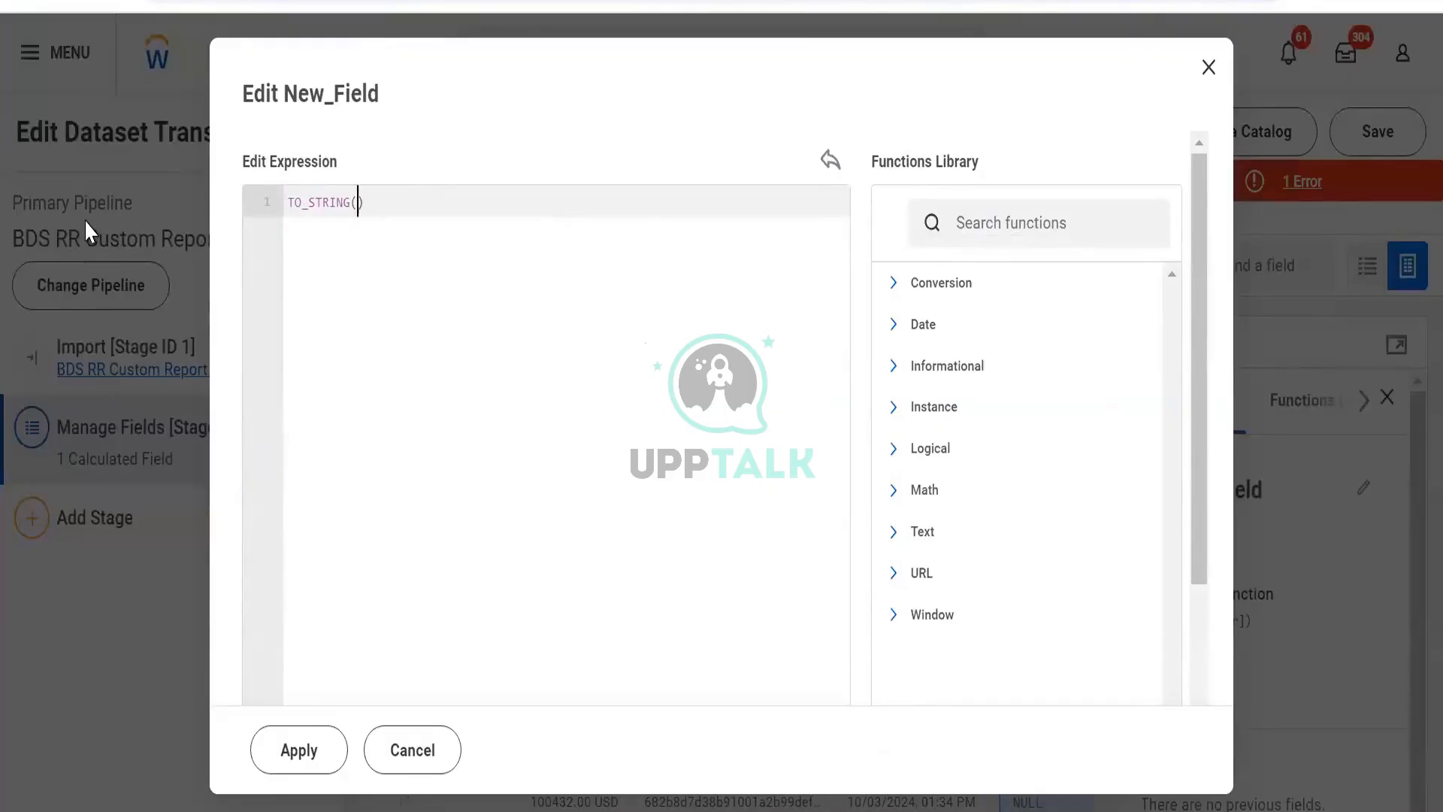
{"action": "type", "text": "[e"}
{"action": "key", "text": "Down"}
{"action": "key", "text": "Down"}
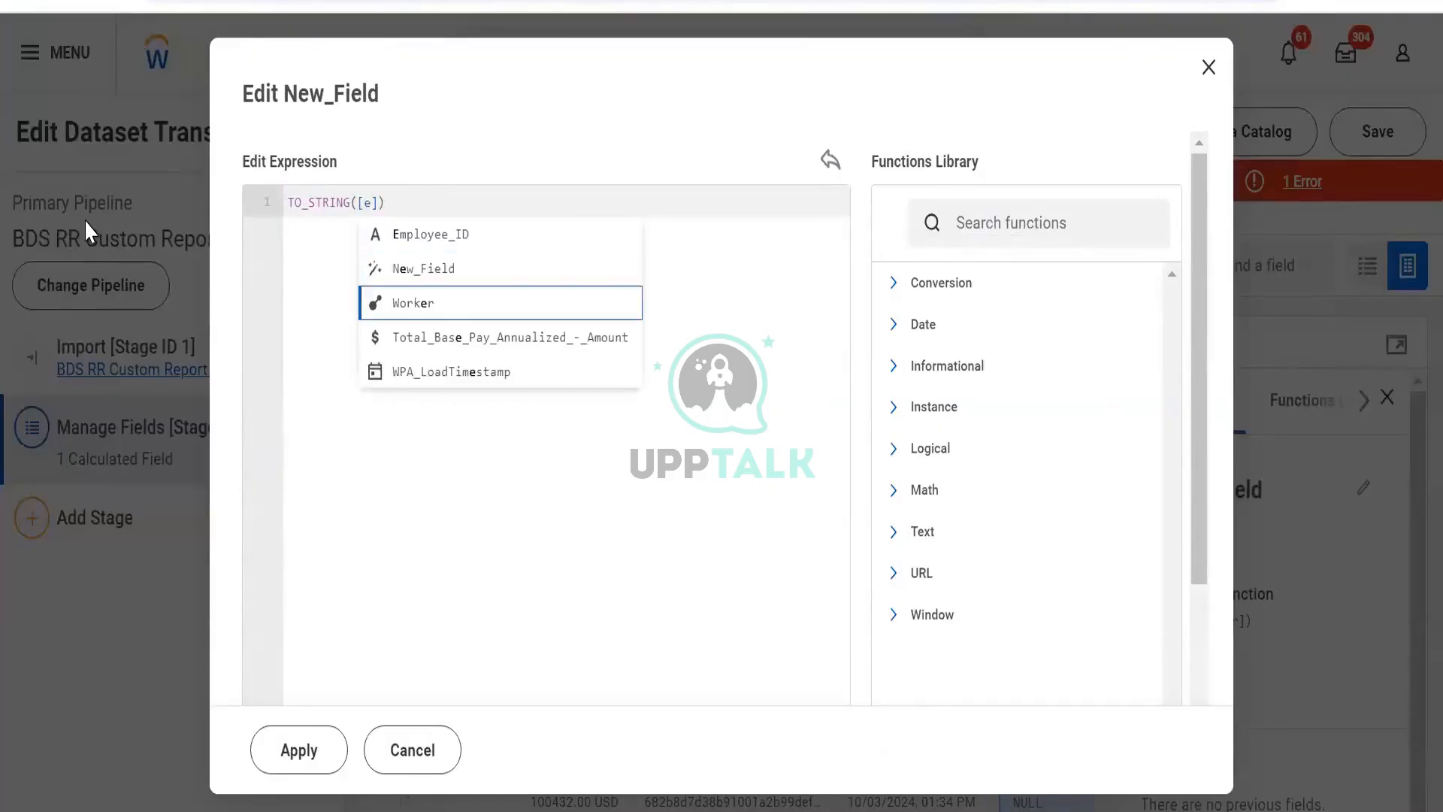
{"action": "key", "text": "Return"}
{"action": "left_click", "coordinate": [297, 748]}
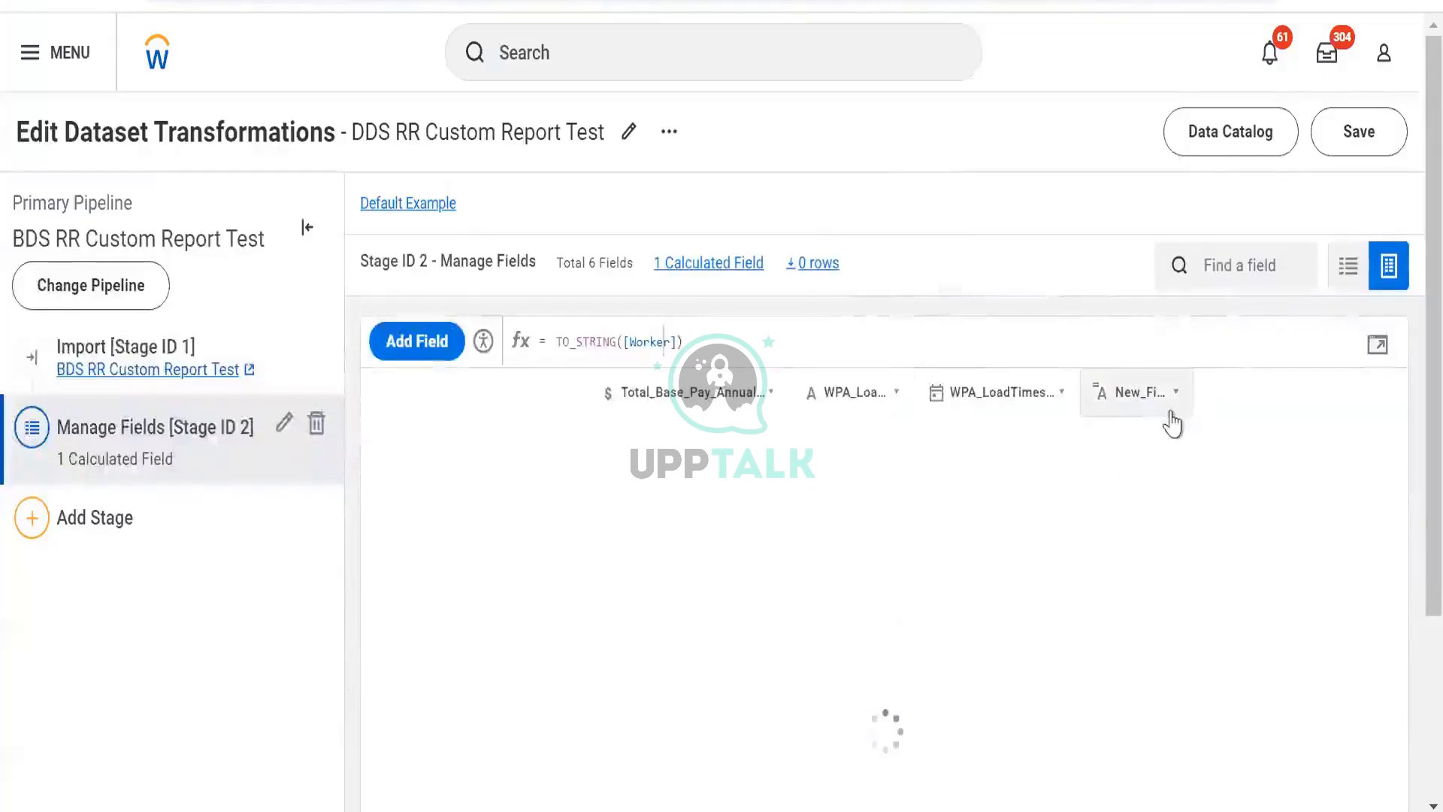
- Scroll through the New_Field column to examine the converted Worker values
{"action": "left_click", "coordinate": [1133, 392]}
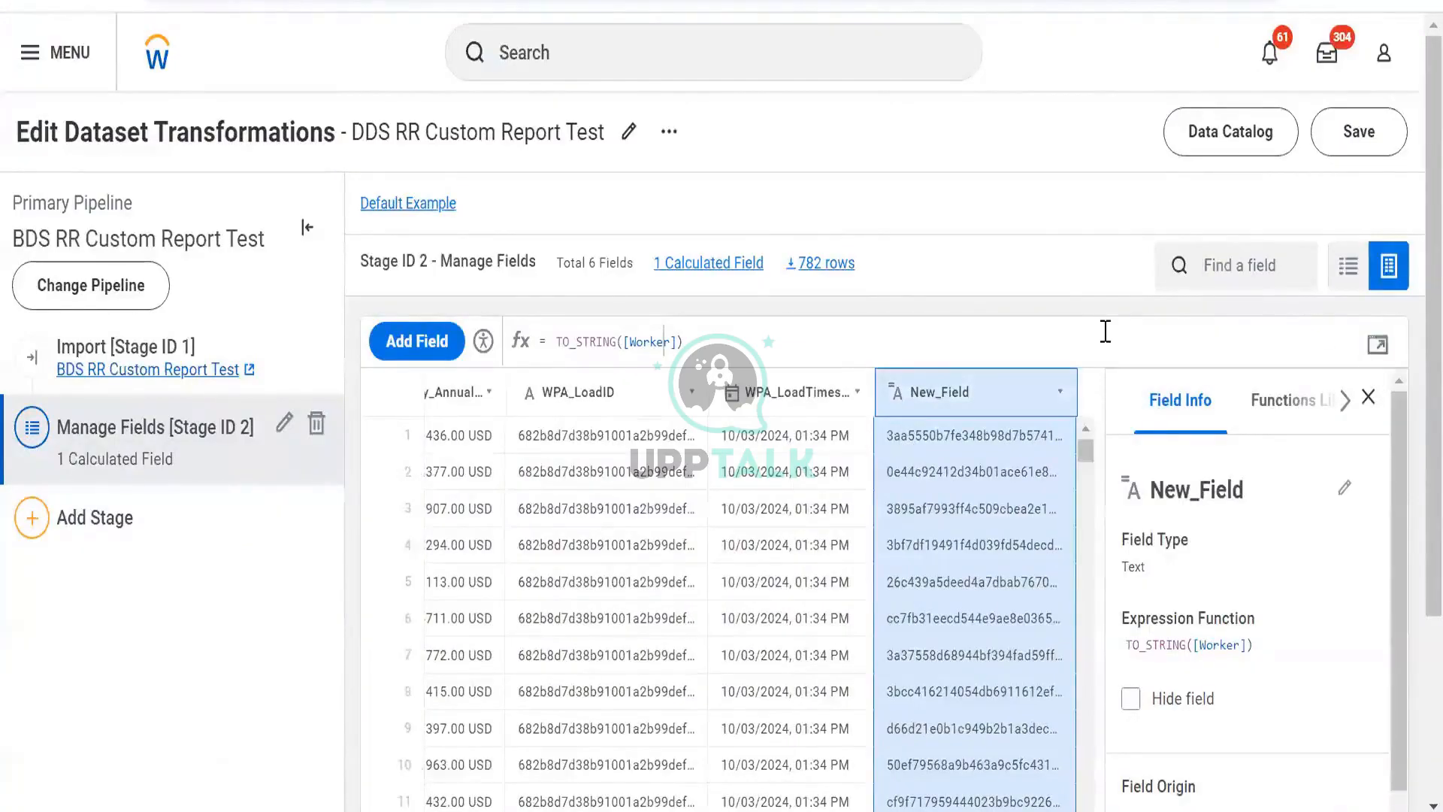
{"action": "left_click", "coordinate": [1368, 397]}
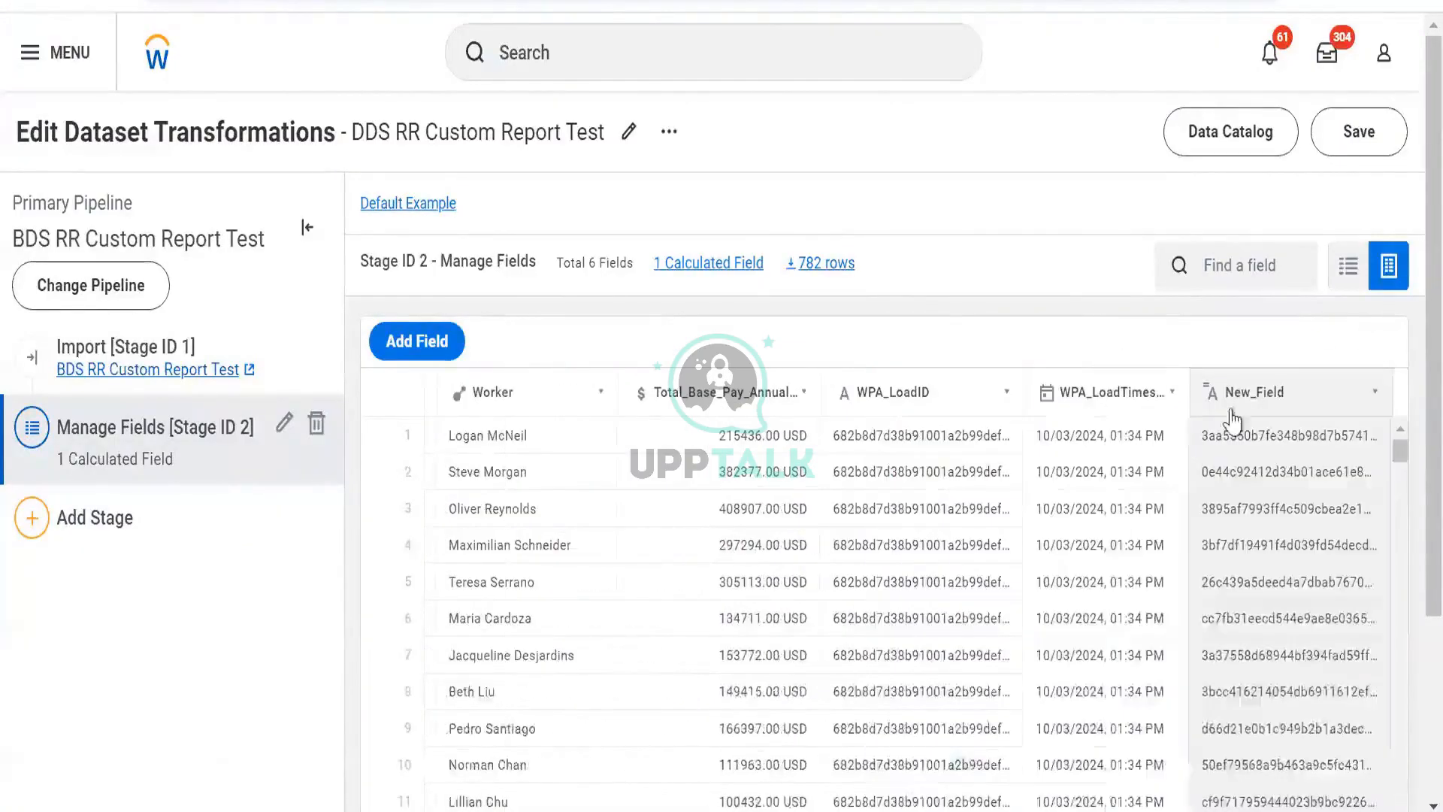
{"action": "left_click", "coordinate": [1229, 409]}
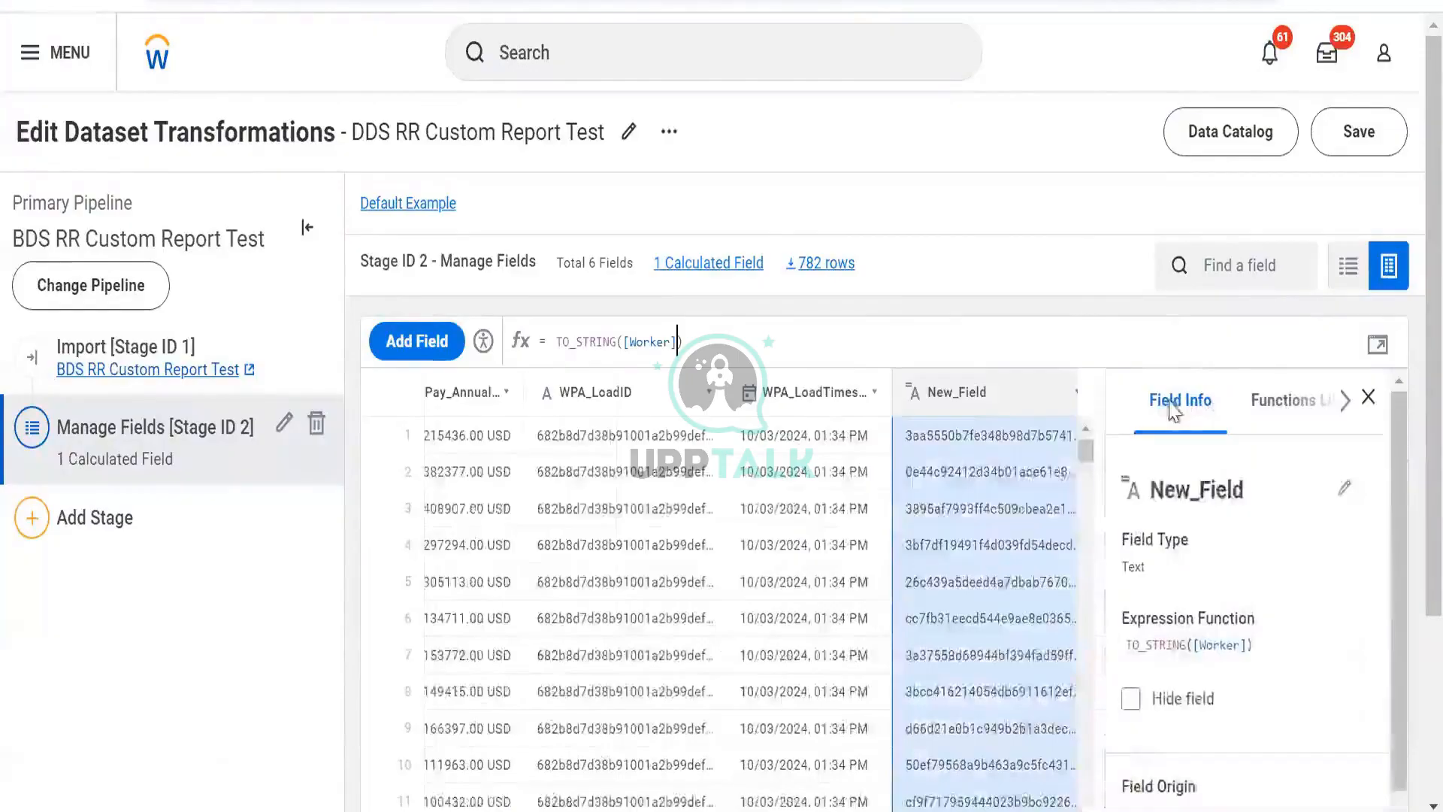
{"action": "scroll", "coordinate": [1041, 467], "scroll_direction": "down", "scroll_amount": 5}
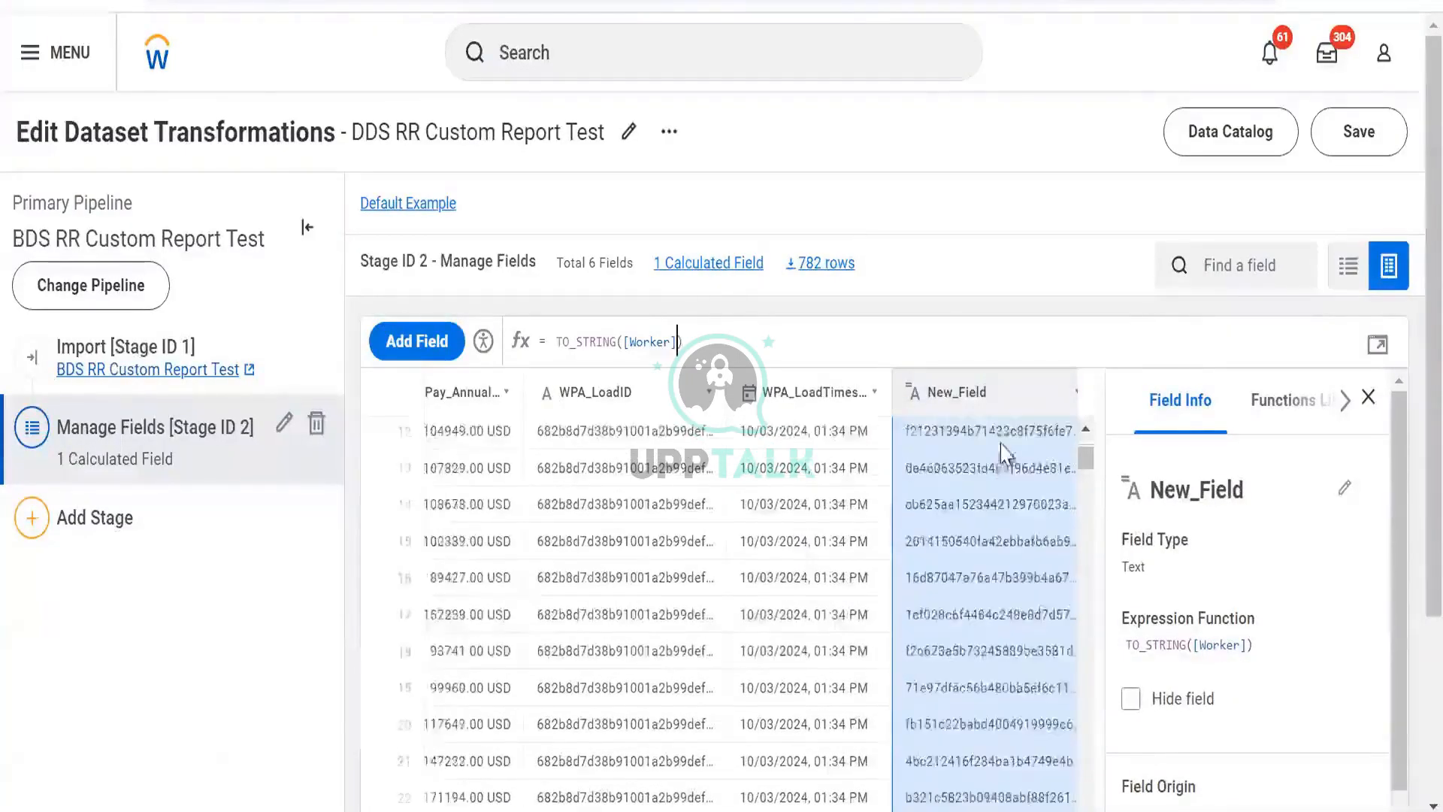
{"action": "scroll", "coordinate": [1006, 454], "scroll_direction": "up", "scroll_amount": 5}
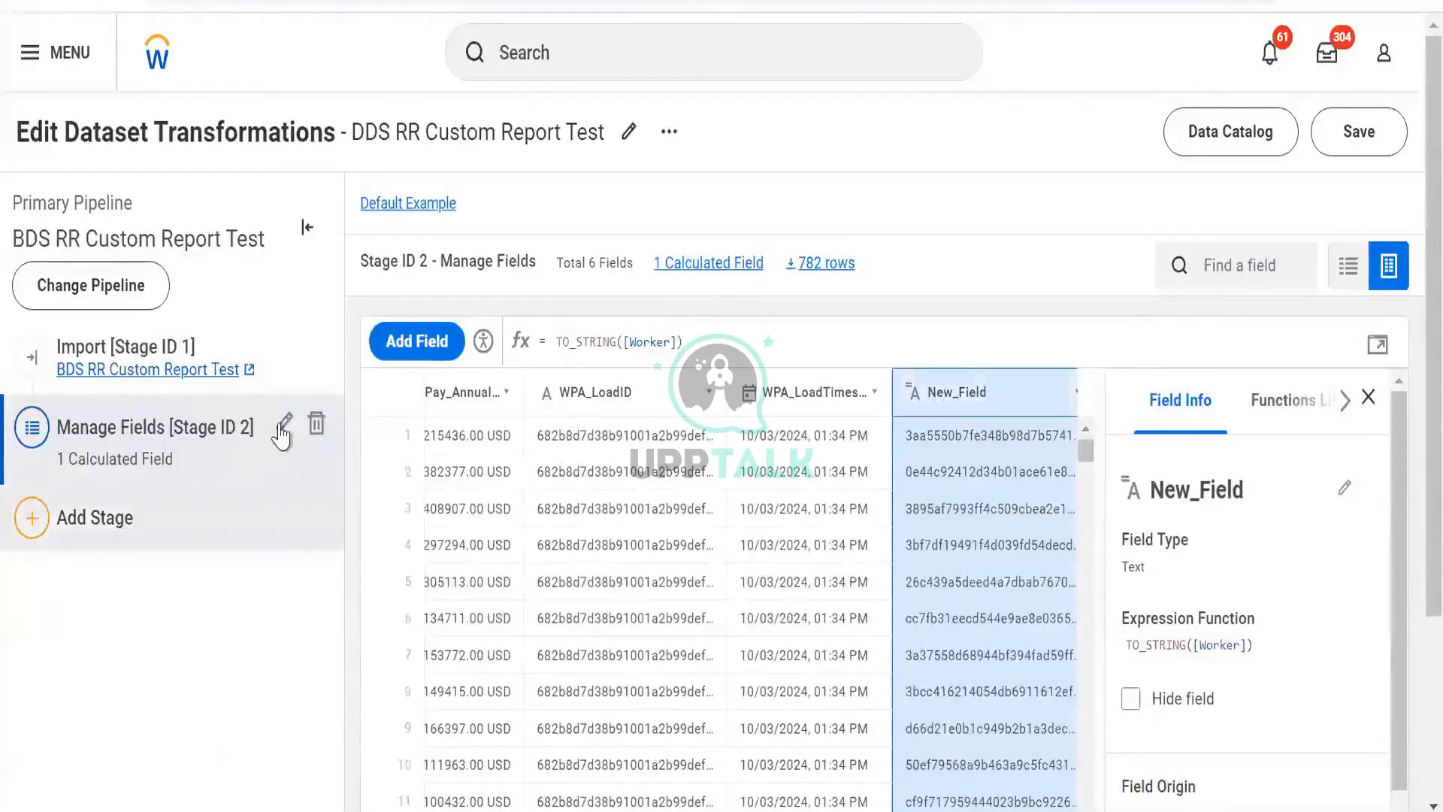
- Edit the Manage Fields stage and change the Worker field's output type to Text
{"action": "left_click", "coordinate": [284, 424]}
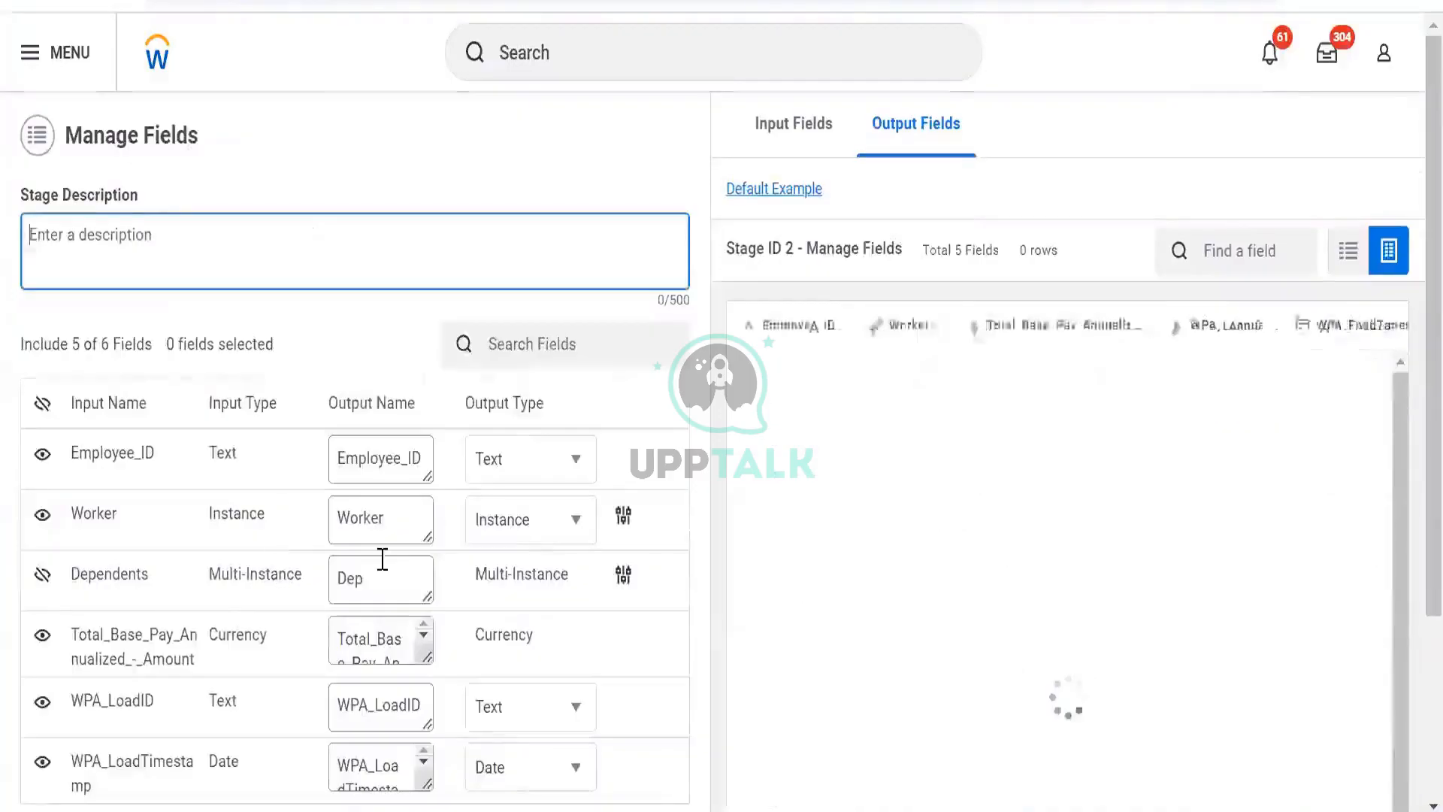
{"action": "left_click", "coordinate": [472, 535]}
{"action": "left_click", "coordinate": [508, 571]}
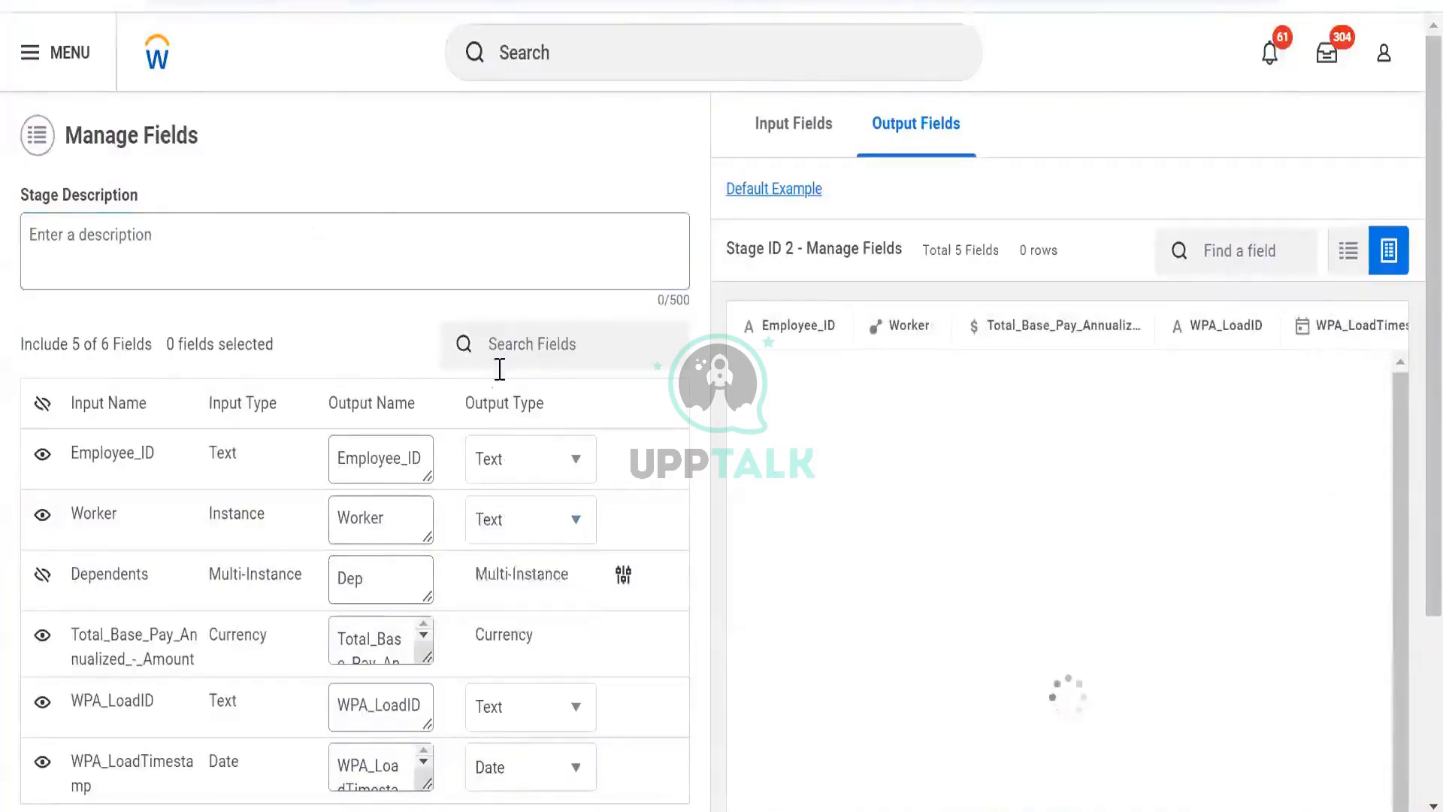
{"action": "scroll", "coordinate": [500, 370], "scroll_direction": "down", "scroll_amount": 3}
{"action": "left_click", "coordinate": [89, 774]}
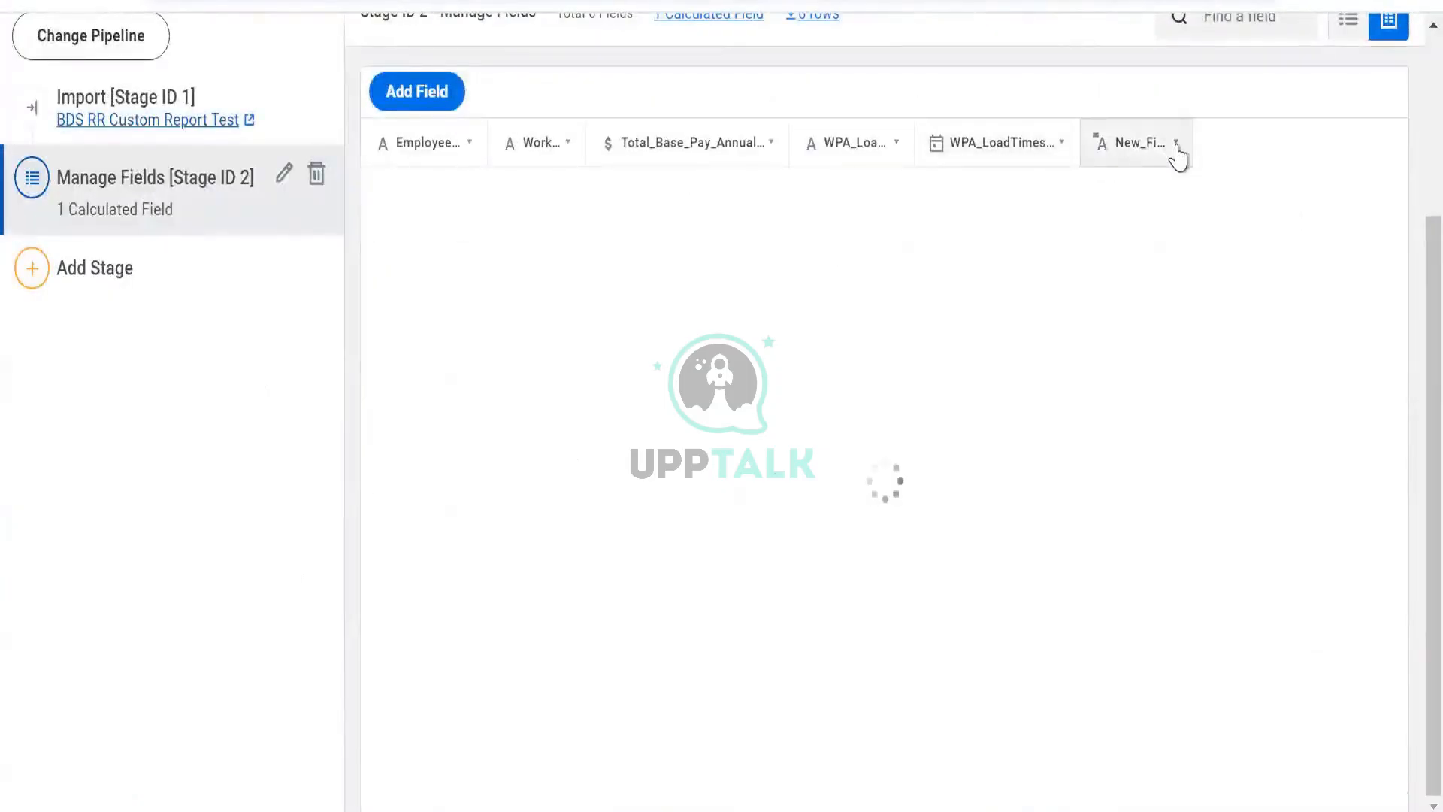
- Delete the New_Field computed field
{"action": "left_click", "coordinate": [1176, 144]}
{"action": "left_click", "coordinate": [1198, 234]}
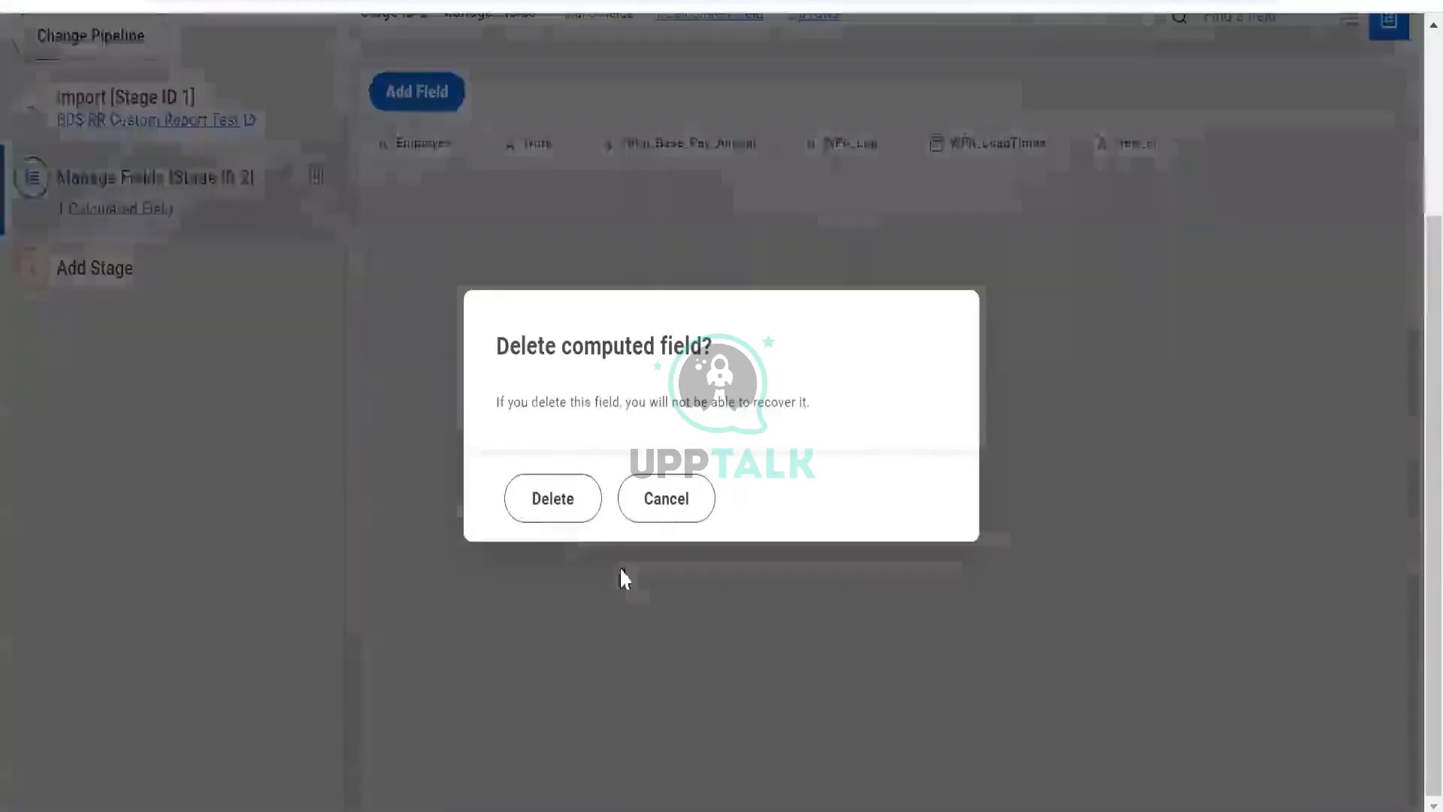
{"action": "left_click", "coordinate": [553, 499]}
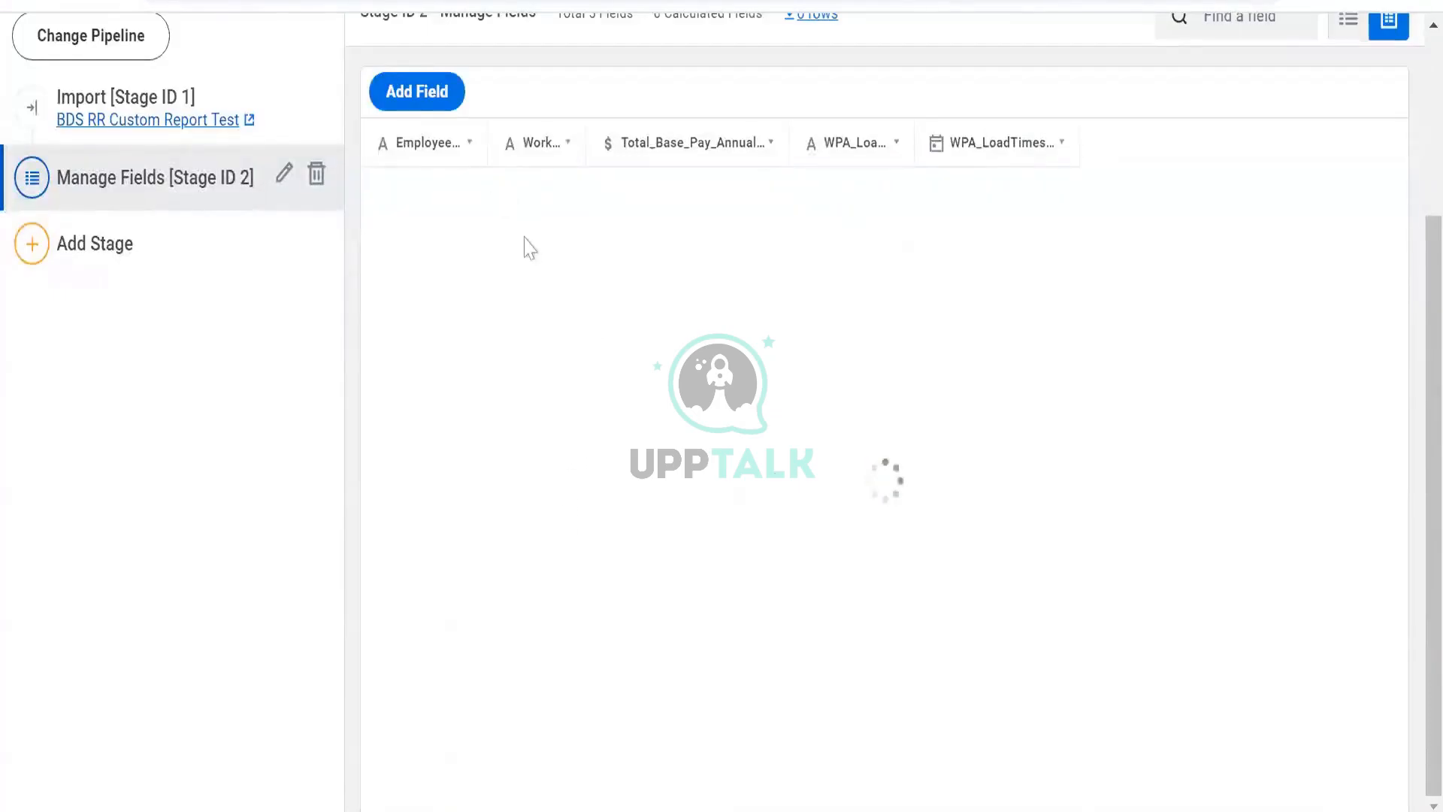
- Edit the Manage Fields stage, set Worker's output type back to Instance and include the Dependents field
{"action": "scroll", "coordinate": [1323, 120], "scroll_direction": "up", "scroll_amount": 3}
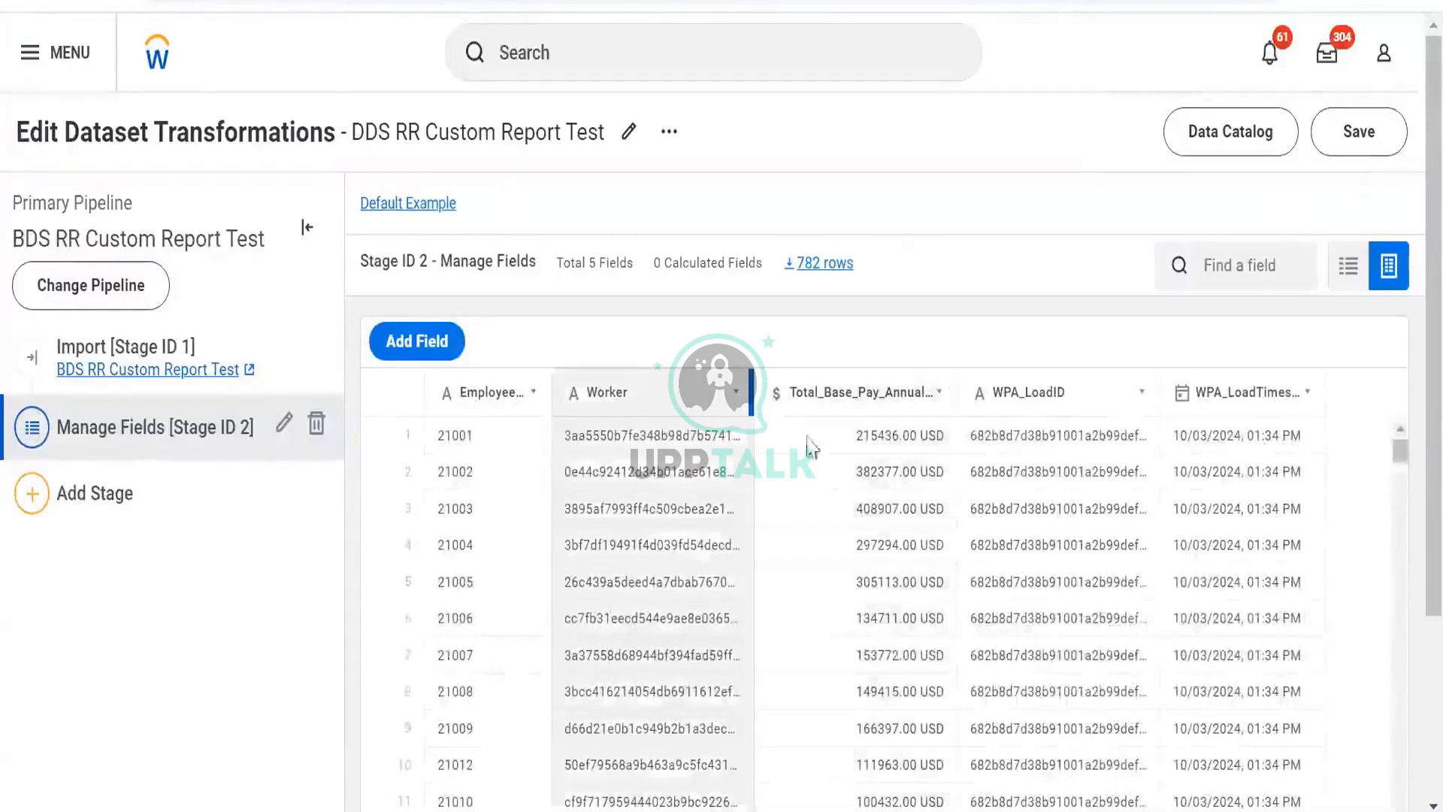
{"action": "left_click", "coordinate": [284, 425]}
{"action": "left_click", "coordinate": [549, 515]}
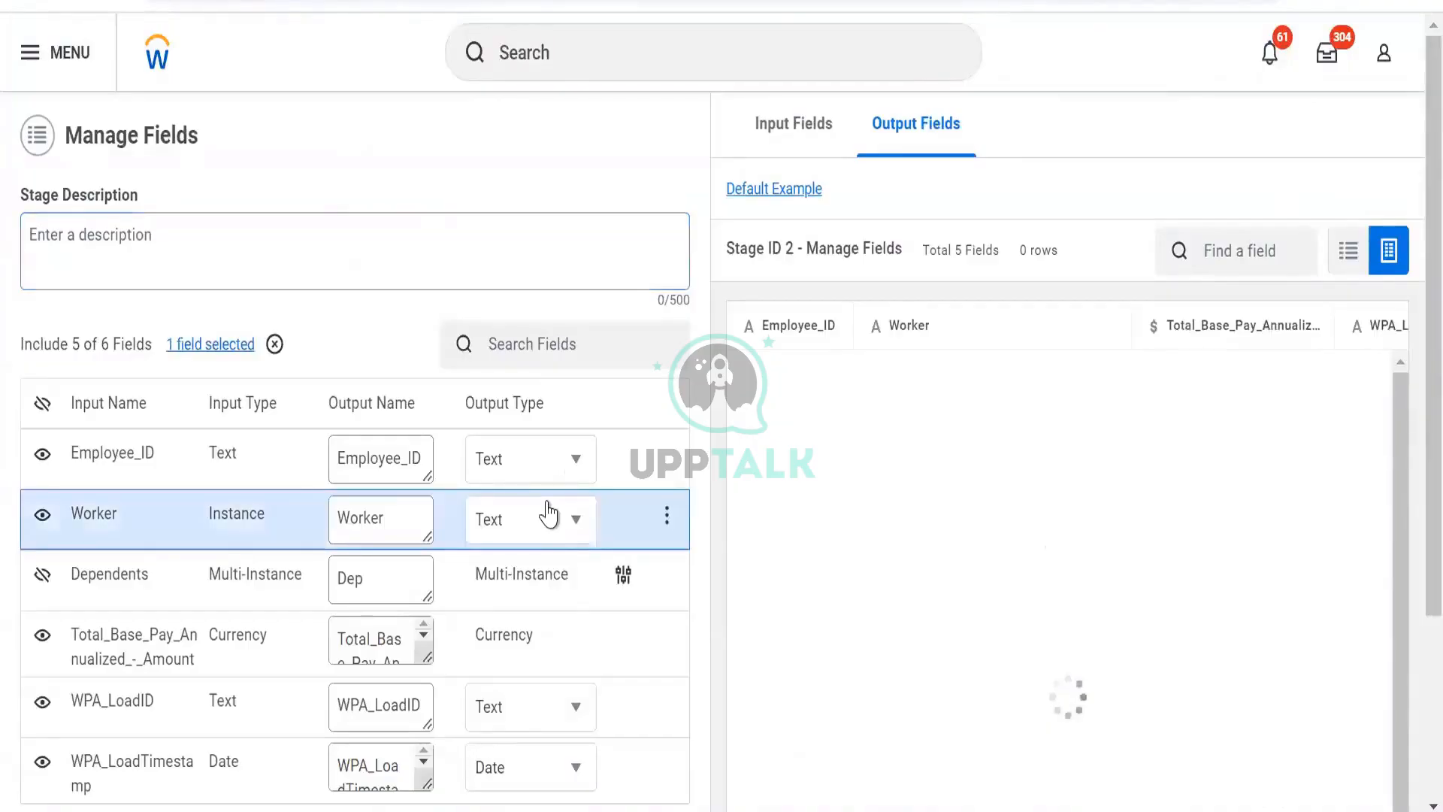
{"action": "left_click", "coordinate": [554, 616]}
{"action": "scroll", "coordinate": [271, 718], "scroll_direction": "down", "scroll_amount": 3}
{"action": "left_click", "coordinate": [42, 327]}
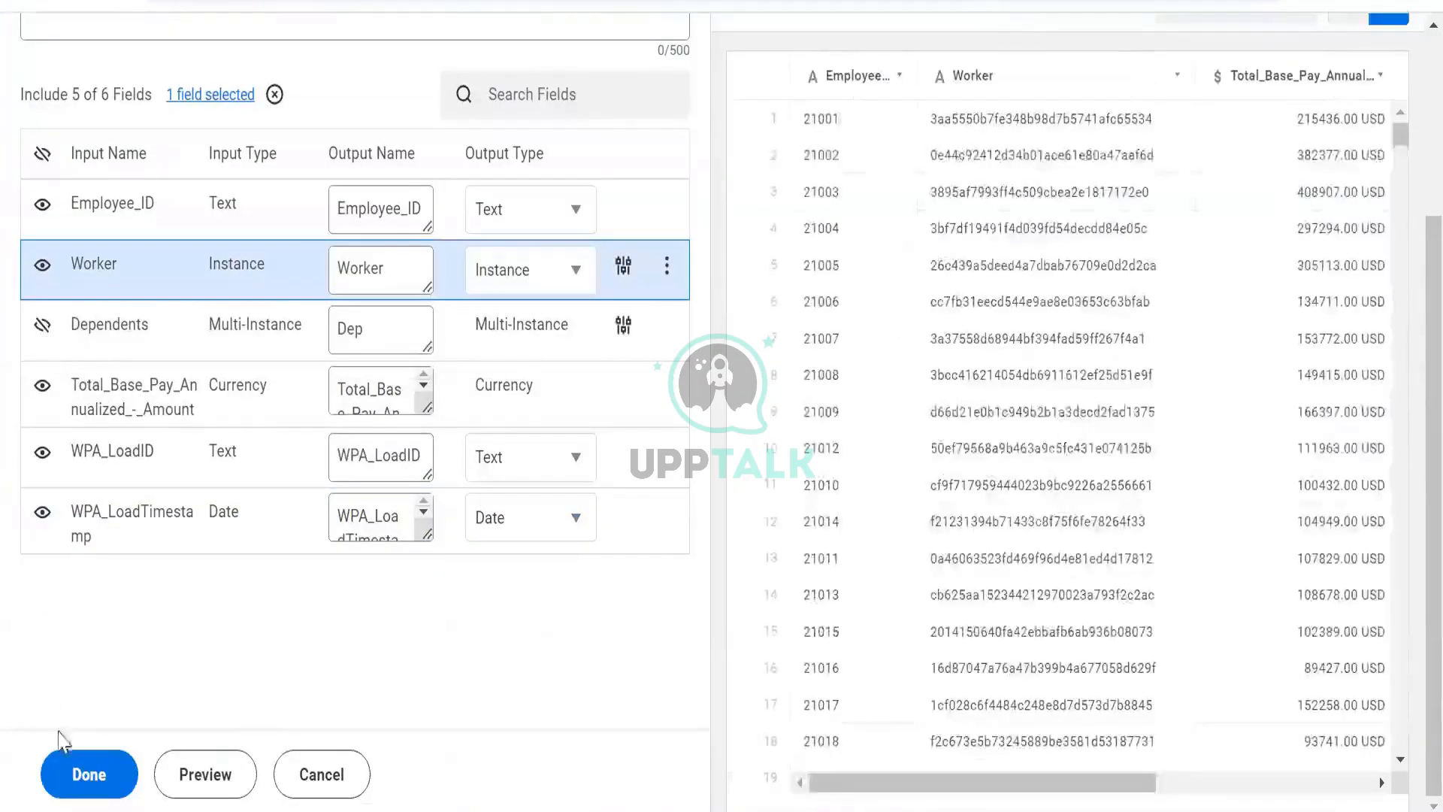
{"action": "left_click", "coordinate": [86, 775]}
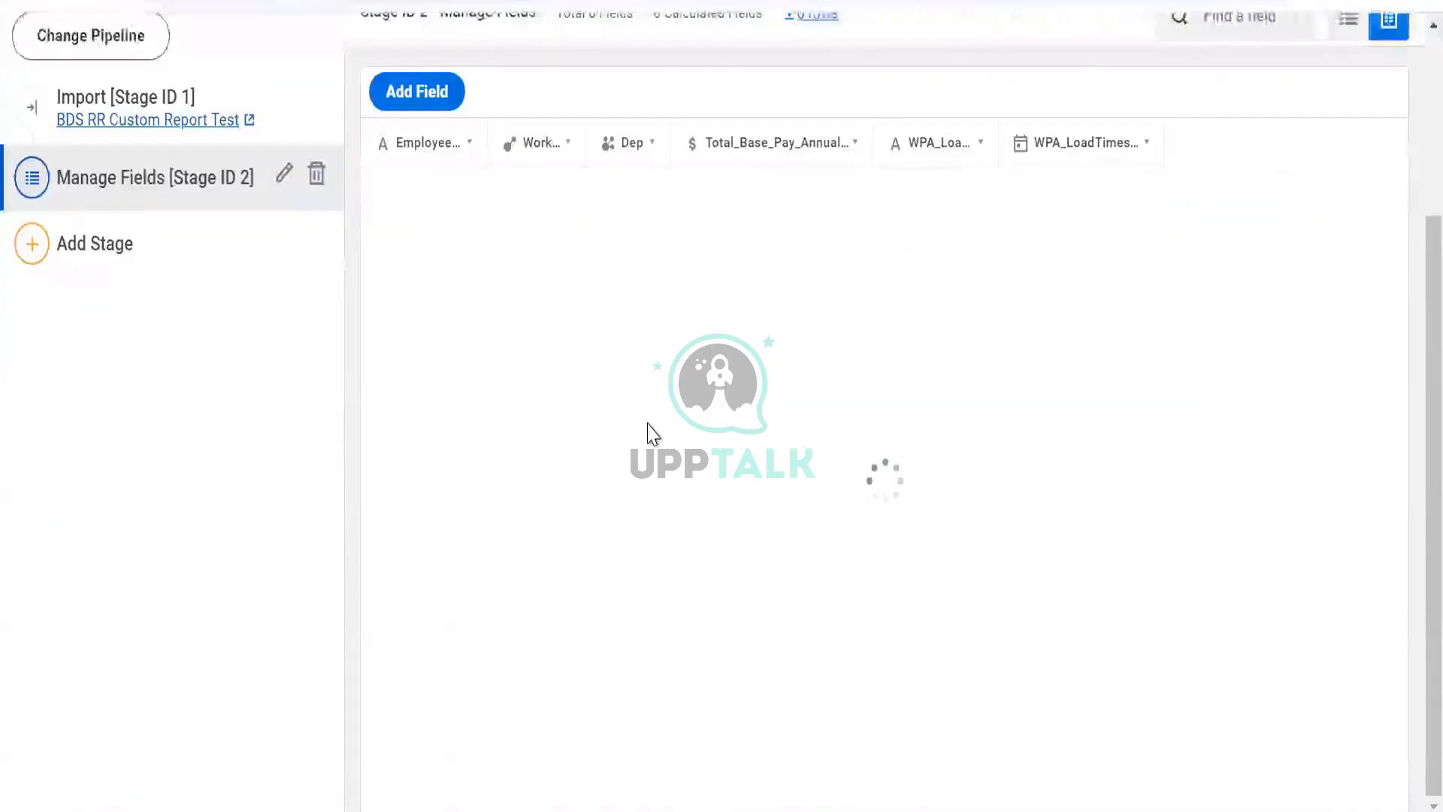
- Add a new calculated field and open its expression in the full editor
{"action": "scroll", "coordinate": [668, 214], "scroll_direction": "up", "scroll_amount": 3}
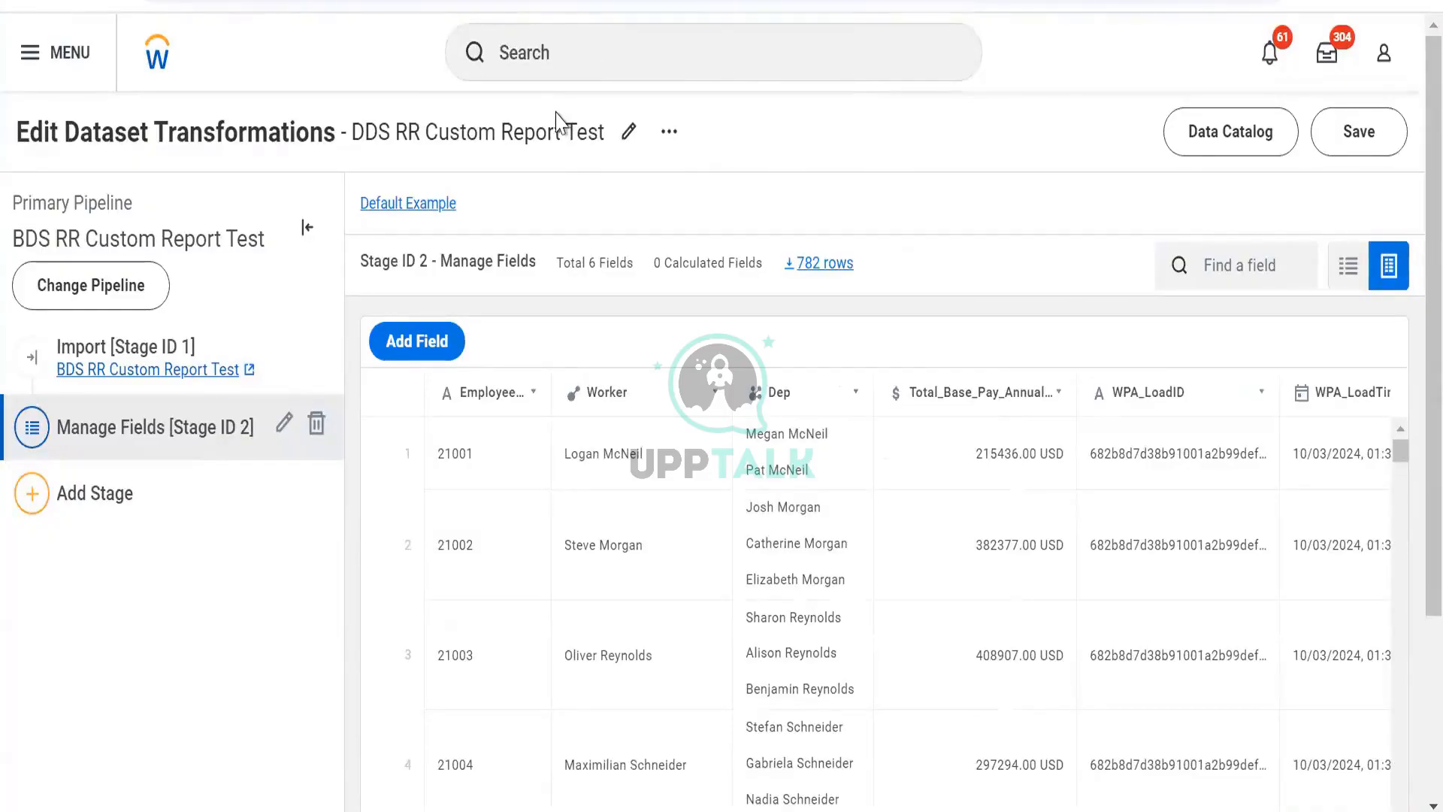
{"action": "scroll", "coordinate": [765, 218], "scroll_direction": "down", "scroll_amount": 2}
{"action": "scroll", "coordinate": [766, 220], "scroll_direction": "up", "scroll_amount": 2}
{"action": "left_click", "coordinate": [418, 340]}
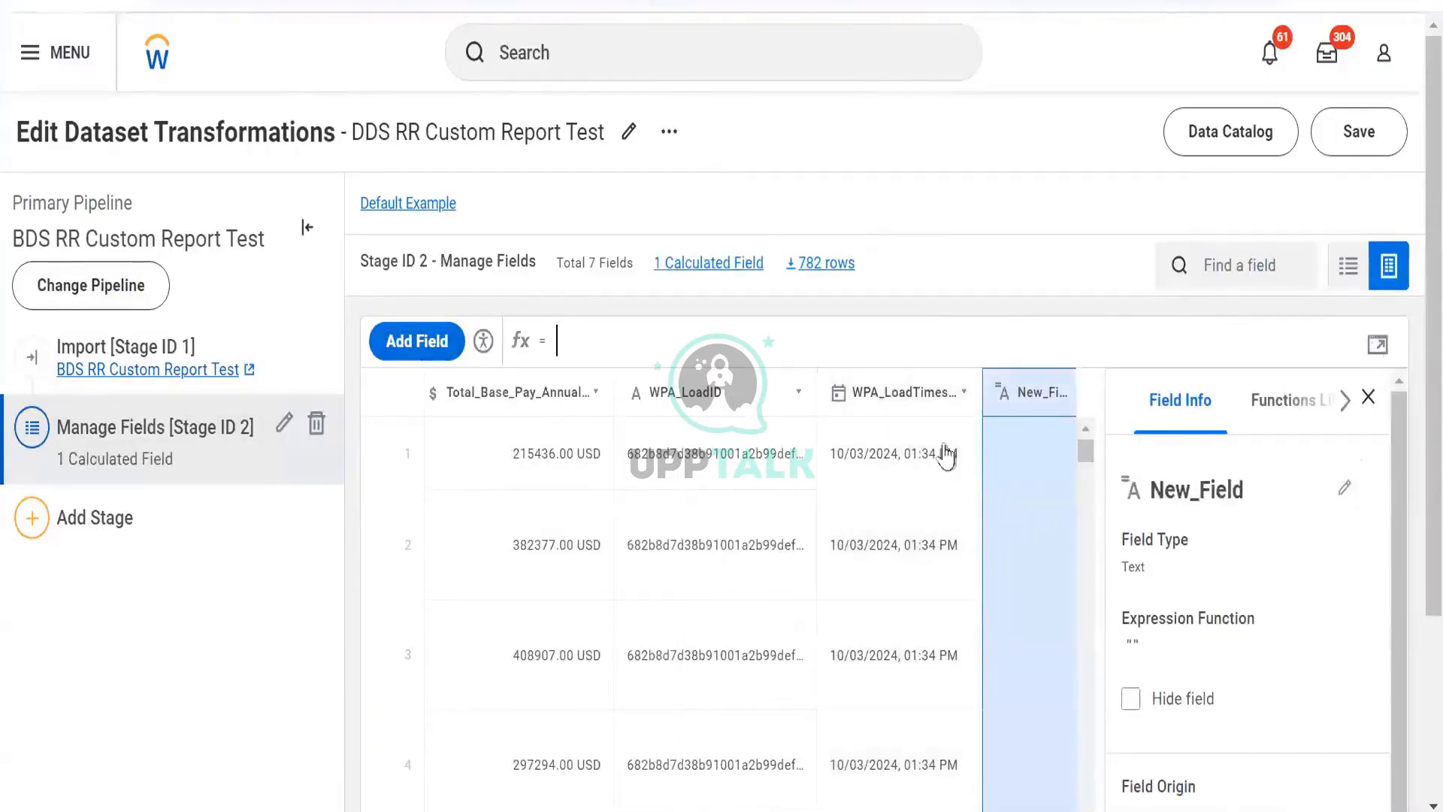
{"action": "left_click", "coordinate": [1377, 344]}
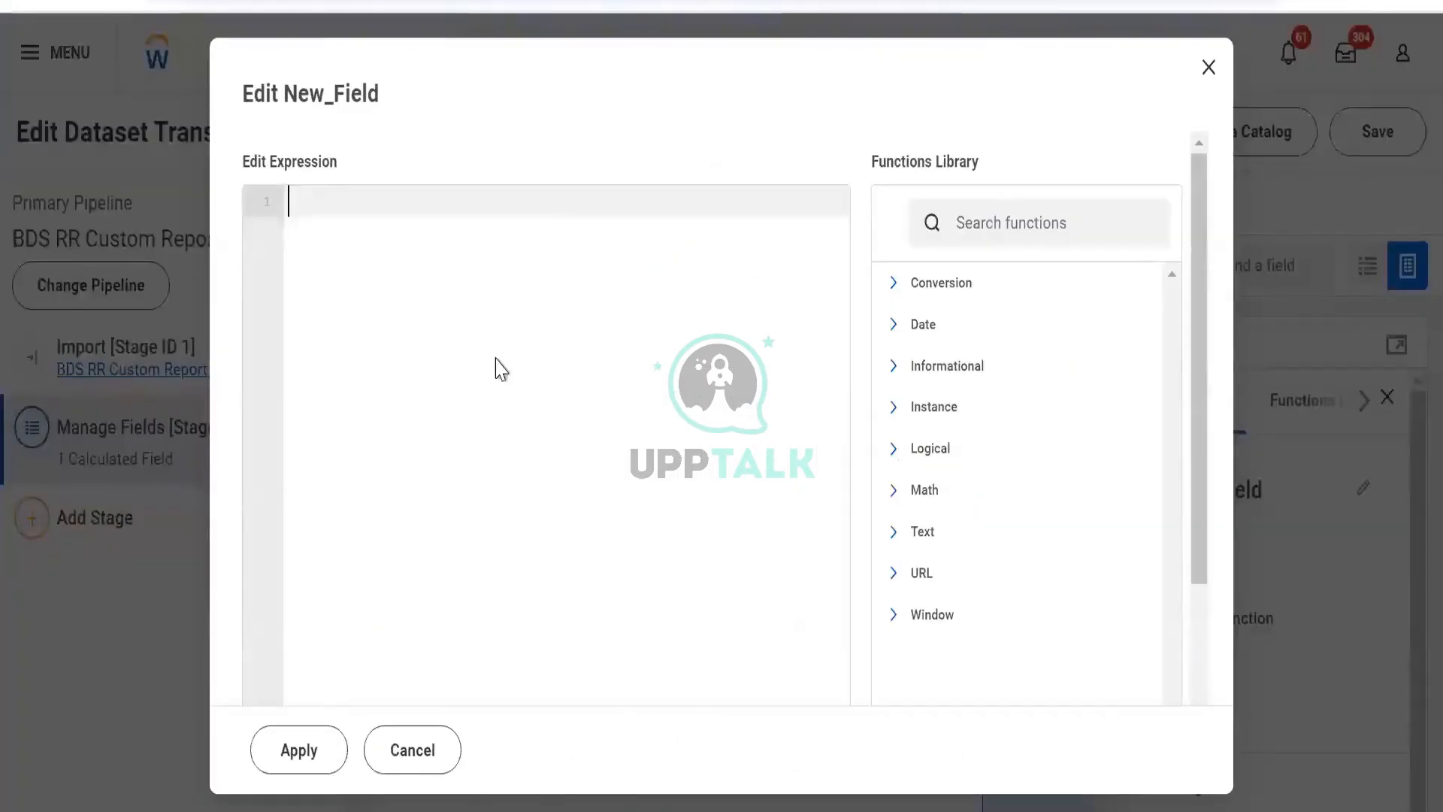
- Start a CASE expression with WHEN [Total_Base_Pay_Annualized_-_Amount]>10000 on separate lines
{"action": "type", "text": "ca"}
{"action": "key", "text": "Return"}
{"action": "key", "text": "Return"}
{"action": "type", "text": "when"}
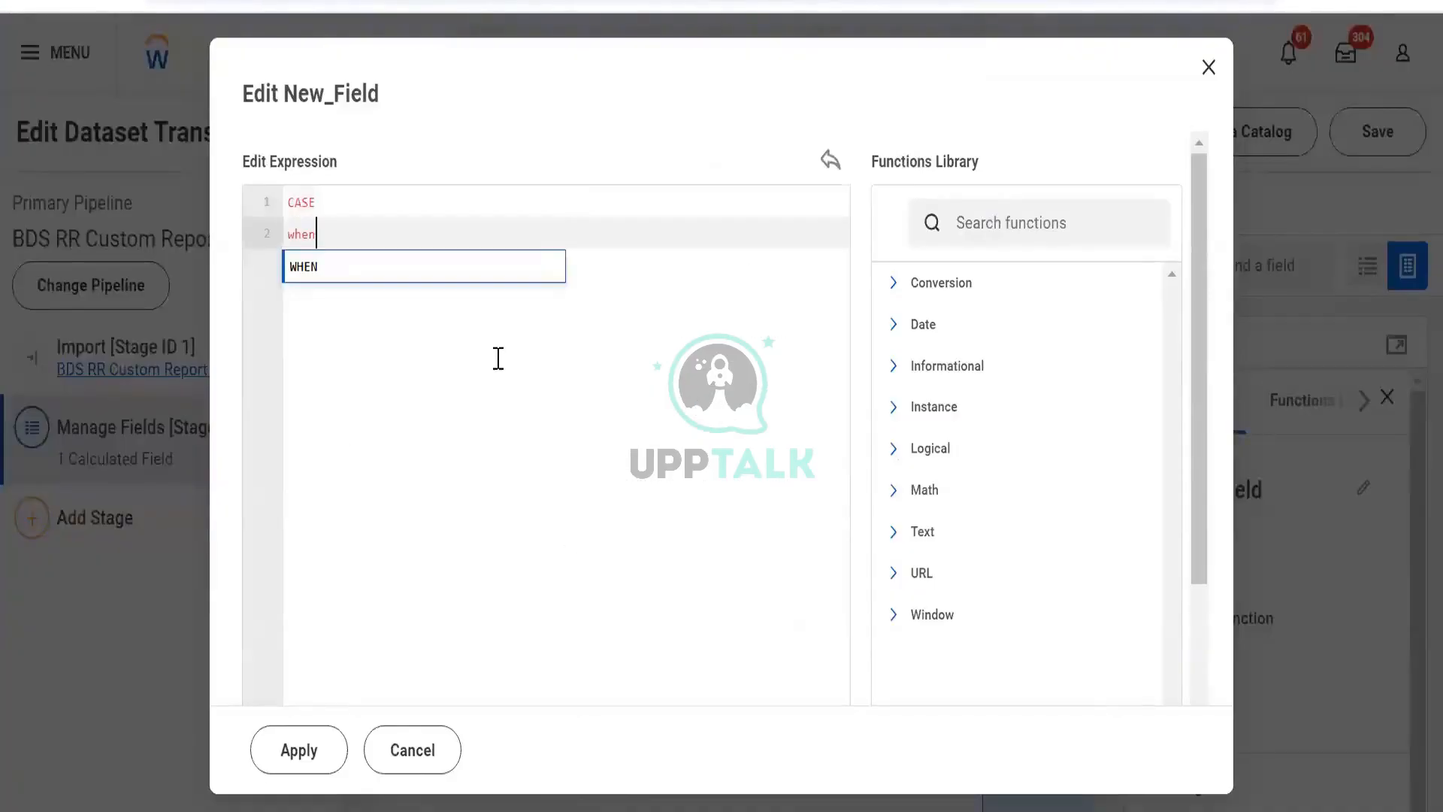
{"action": "key", "text": "Return"}
{"action": "key", "text": "Return"}
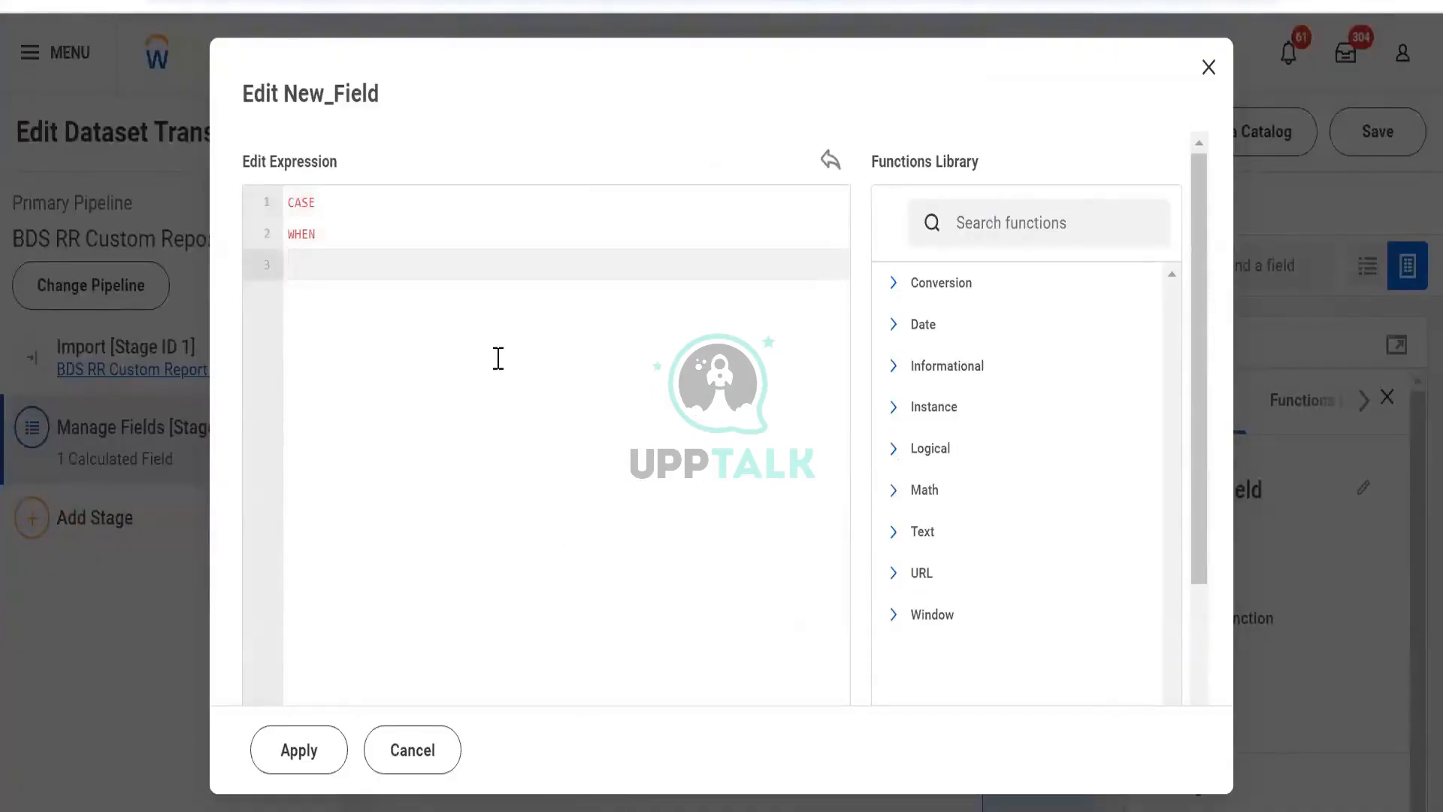
{"action": "type", "text": "["}
{"action": "key", "text": "Down"}
{"action": "key", "text": "Down"}
{"action": "key", "text": "Down"}
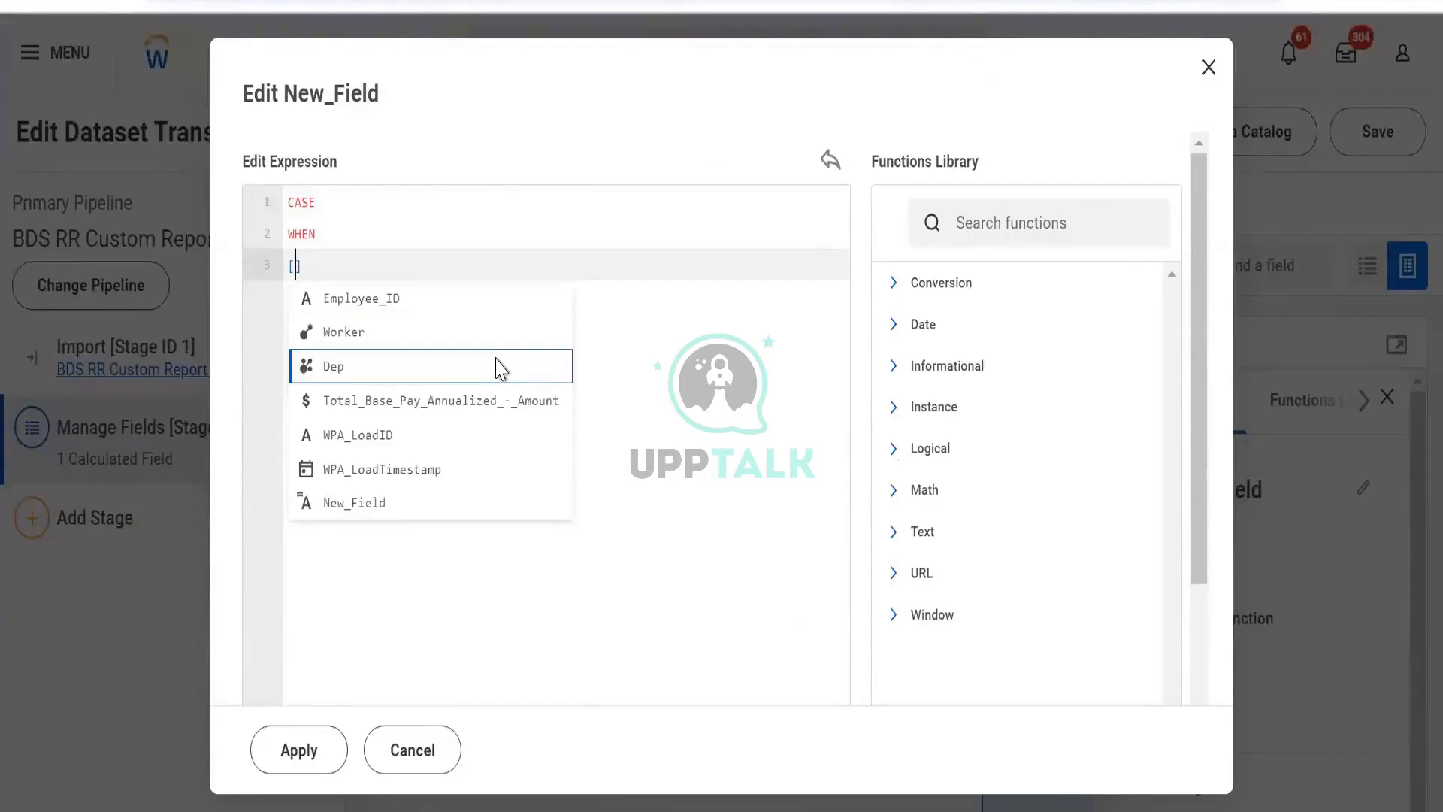
{"action": "key", "text": "Return"}
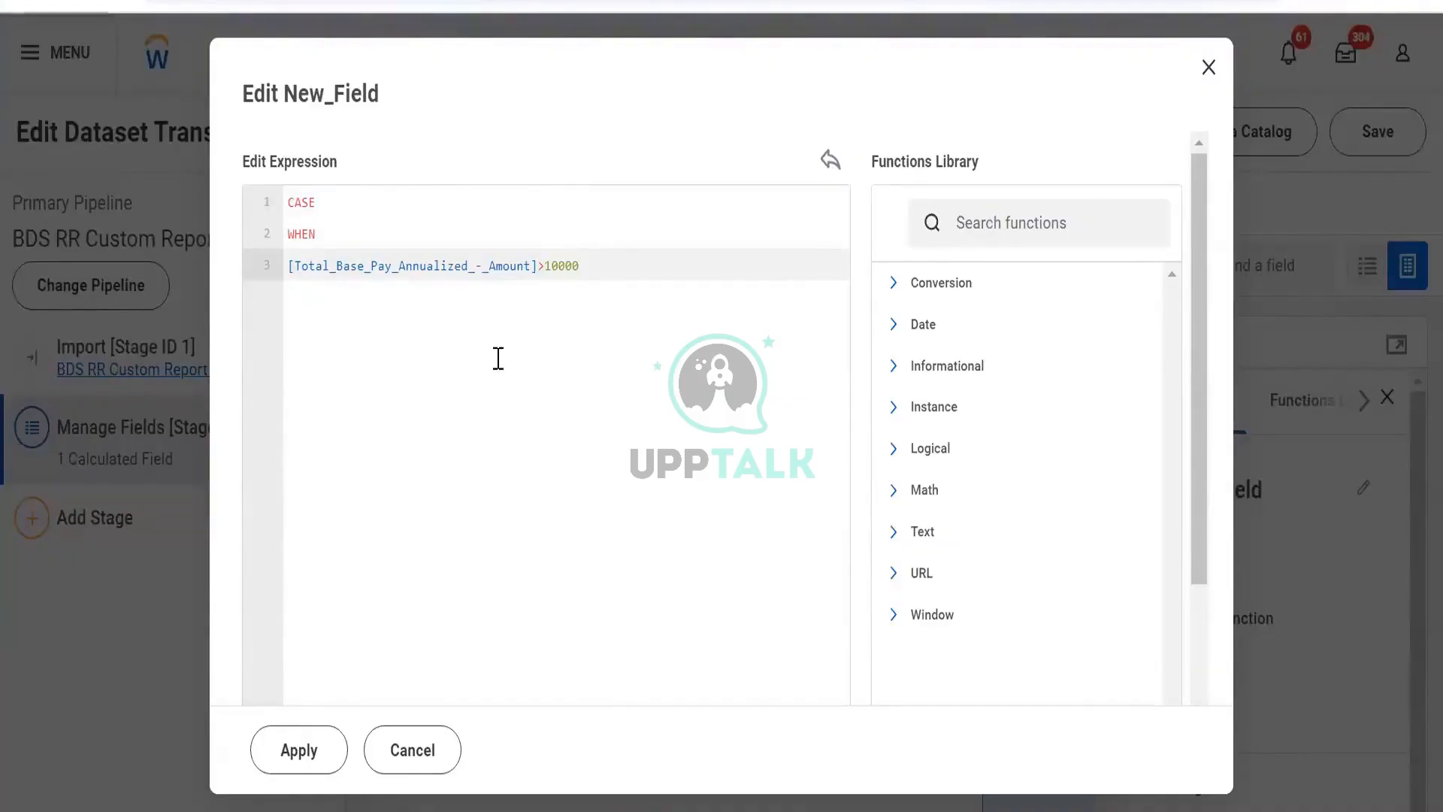
{"action": "type", "text": ">10000"}
{"action": "key", "text": "Return"}
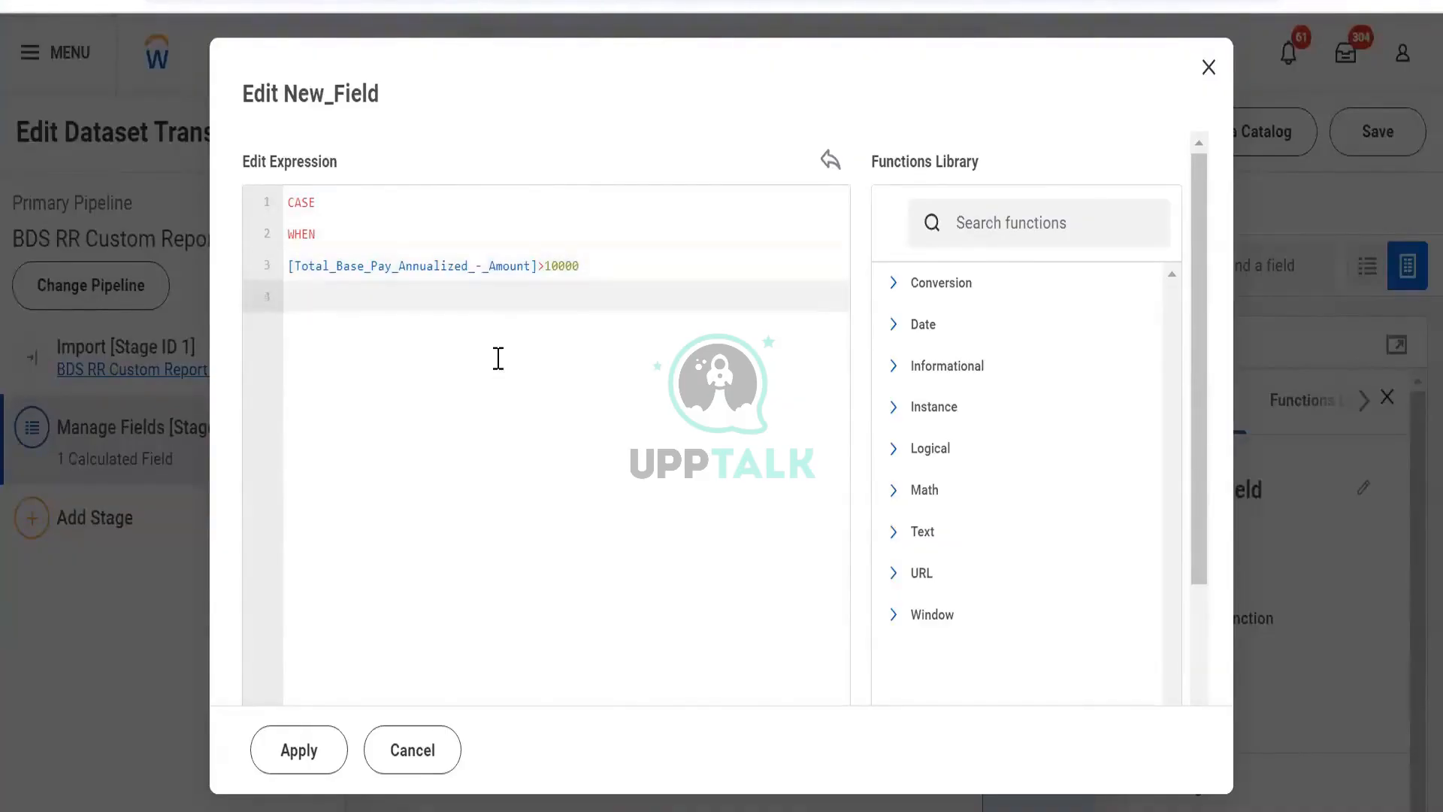
- Add the branch then "low" on the next line of the expression
{"action": "type", "text": "then low"}
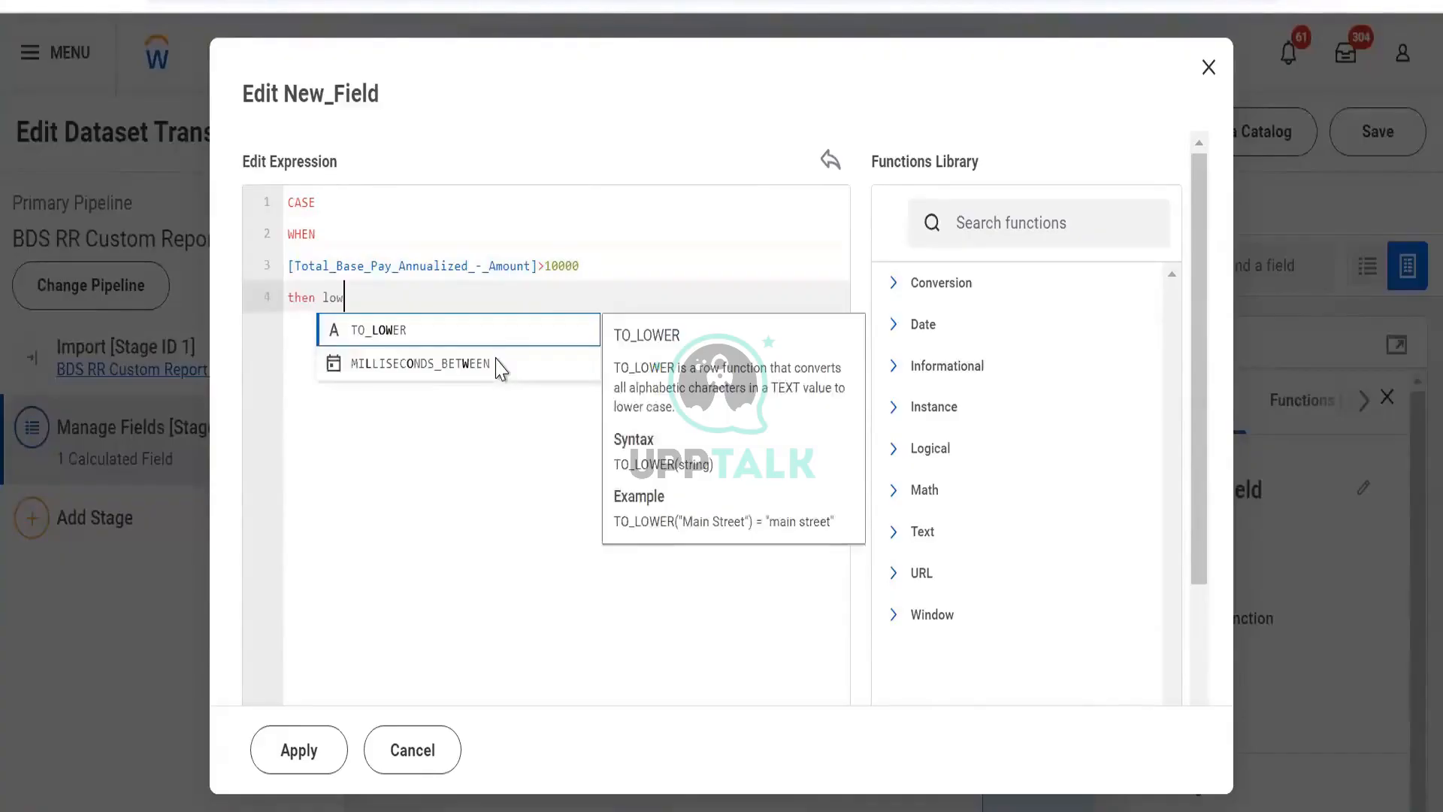
{"action": "key", "text": "BackSpace"}
{"action": "key", "text": "BackSpace"}
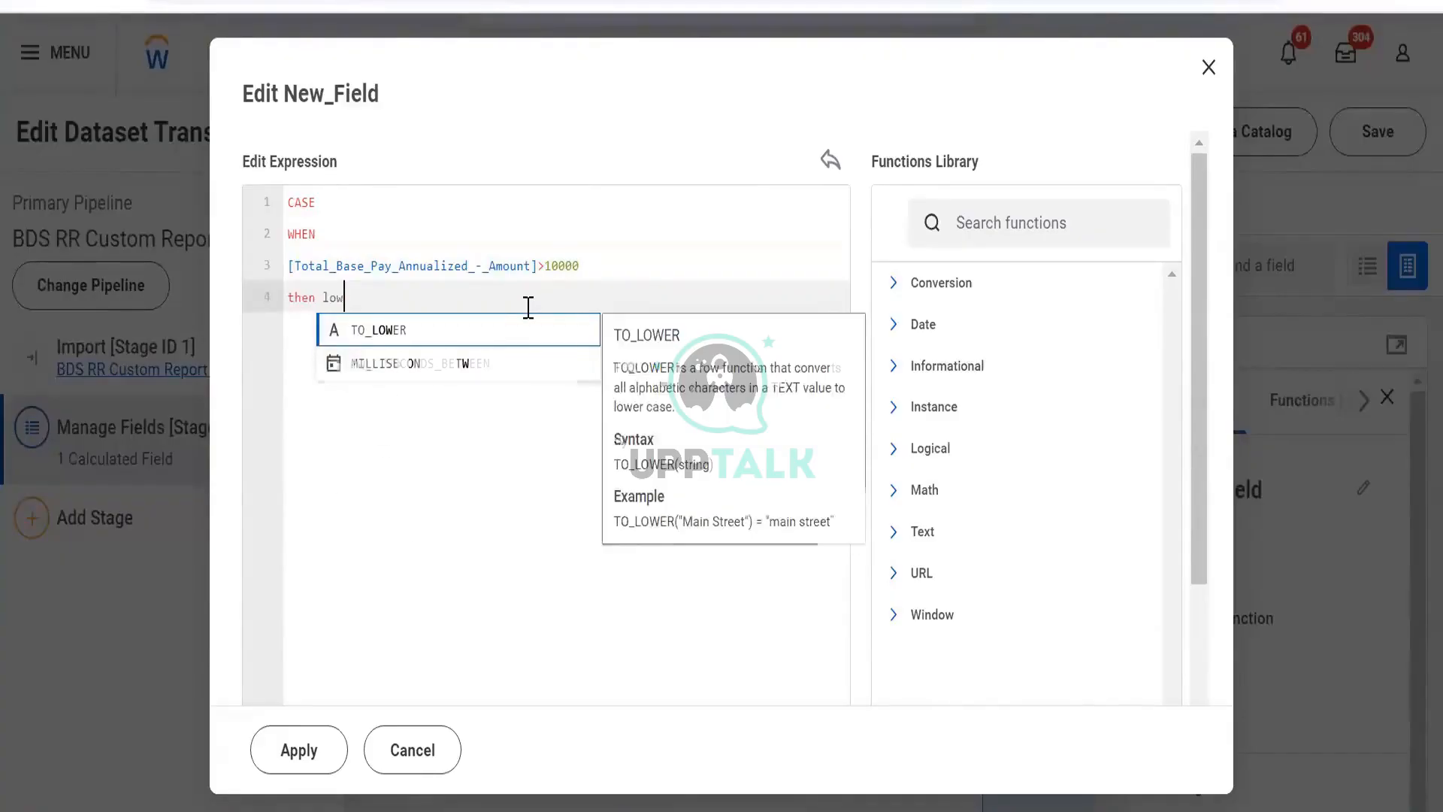
{"action": "type", "text": "\""}
{"action": "key", "text": "BackSpace"}
{"action": "key", "text": "BackSpace"}
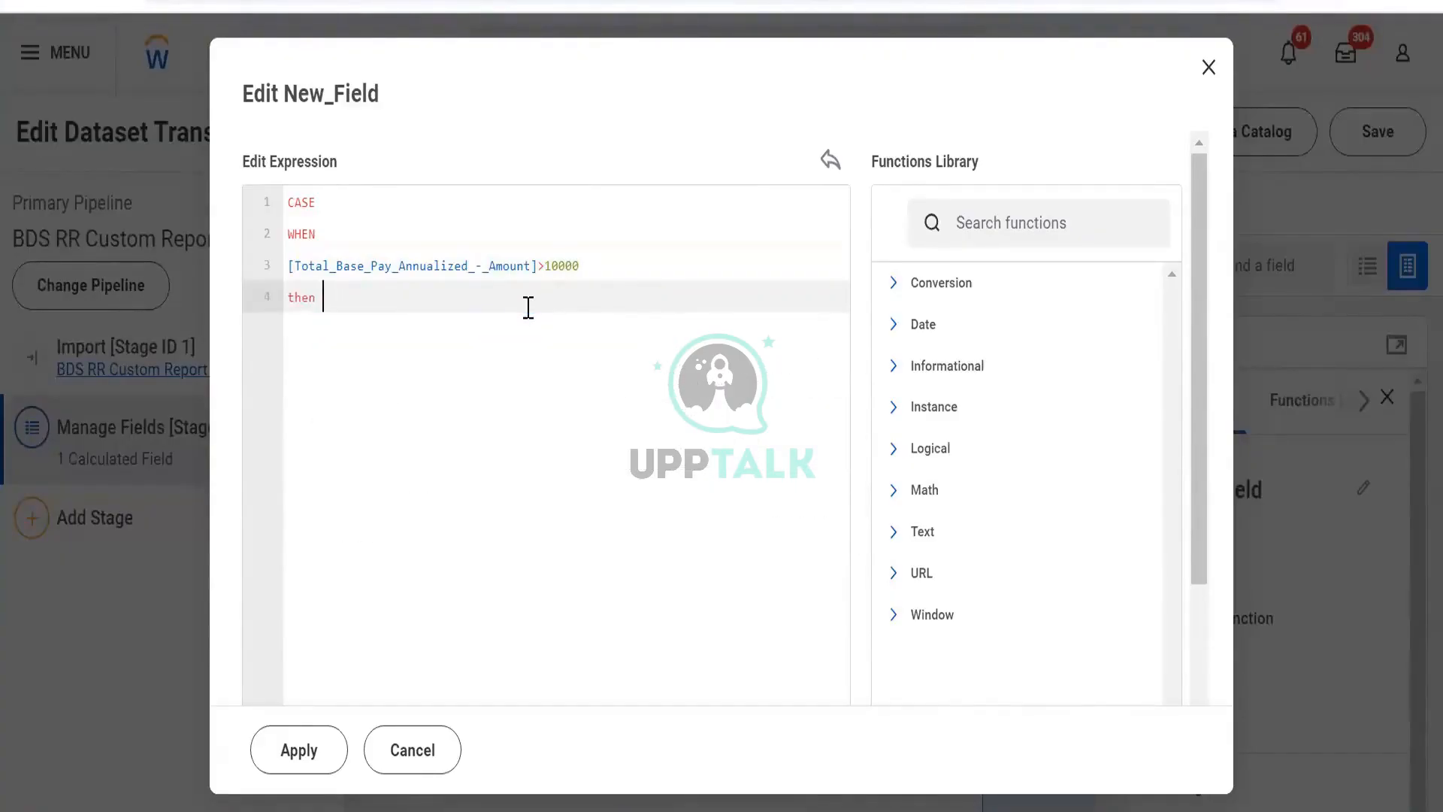
{"action": "type", "text": "\"loq"}
{"action": "key", "text": "BackSpace"}
{"action": "type", "text": "w\""}
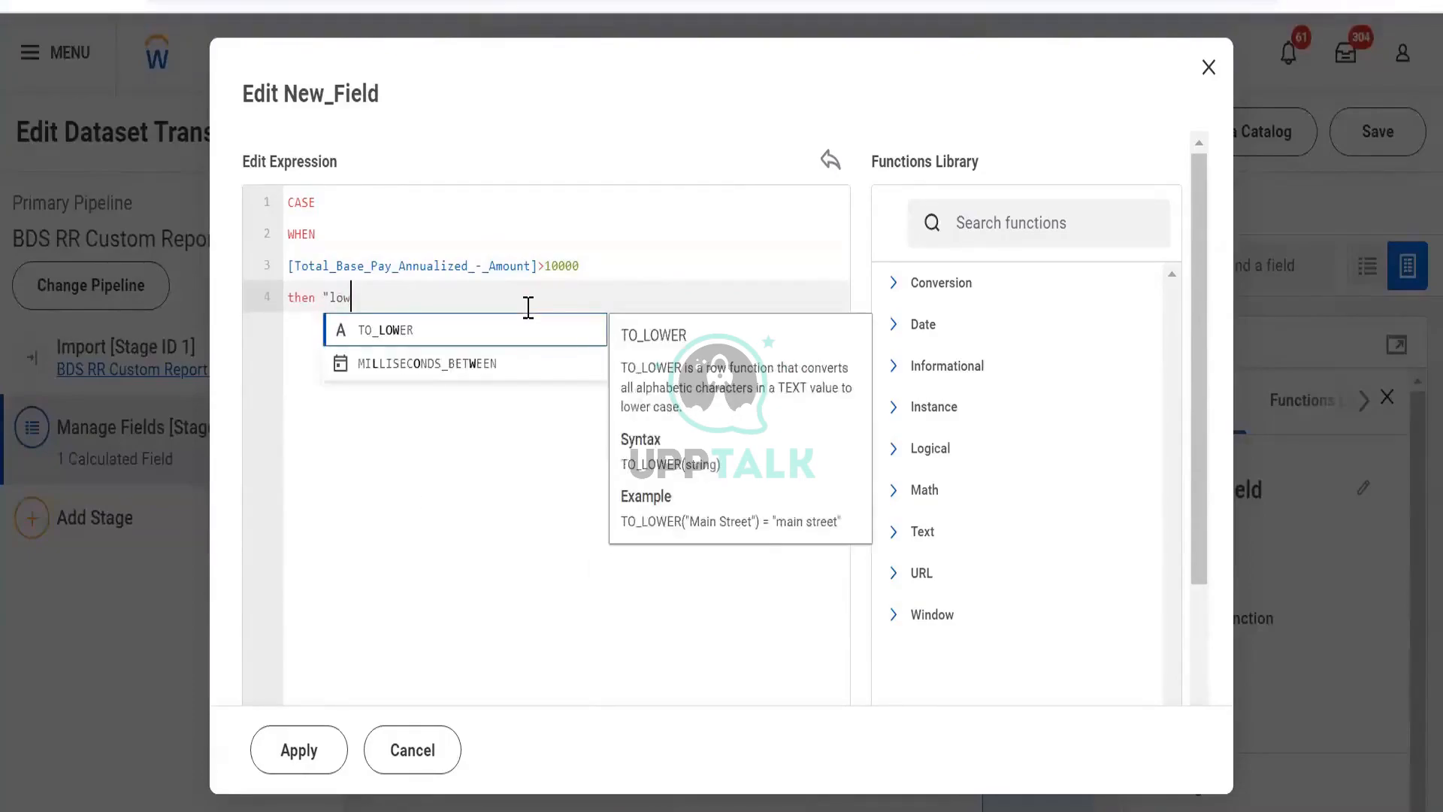
{"action": "key", "text": "BackSpace"}
{"action": "key", "text": "BackSpace"}
{"action": "key", "text": "BackSpace"}
{"action": "key", "text": "BackSpace"}
{"action": "key", "text": "BackSpace"}
{"action": "key", "text": "BackSpace"}
{"action": "type", "text": "low"}
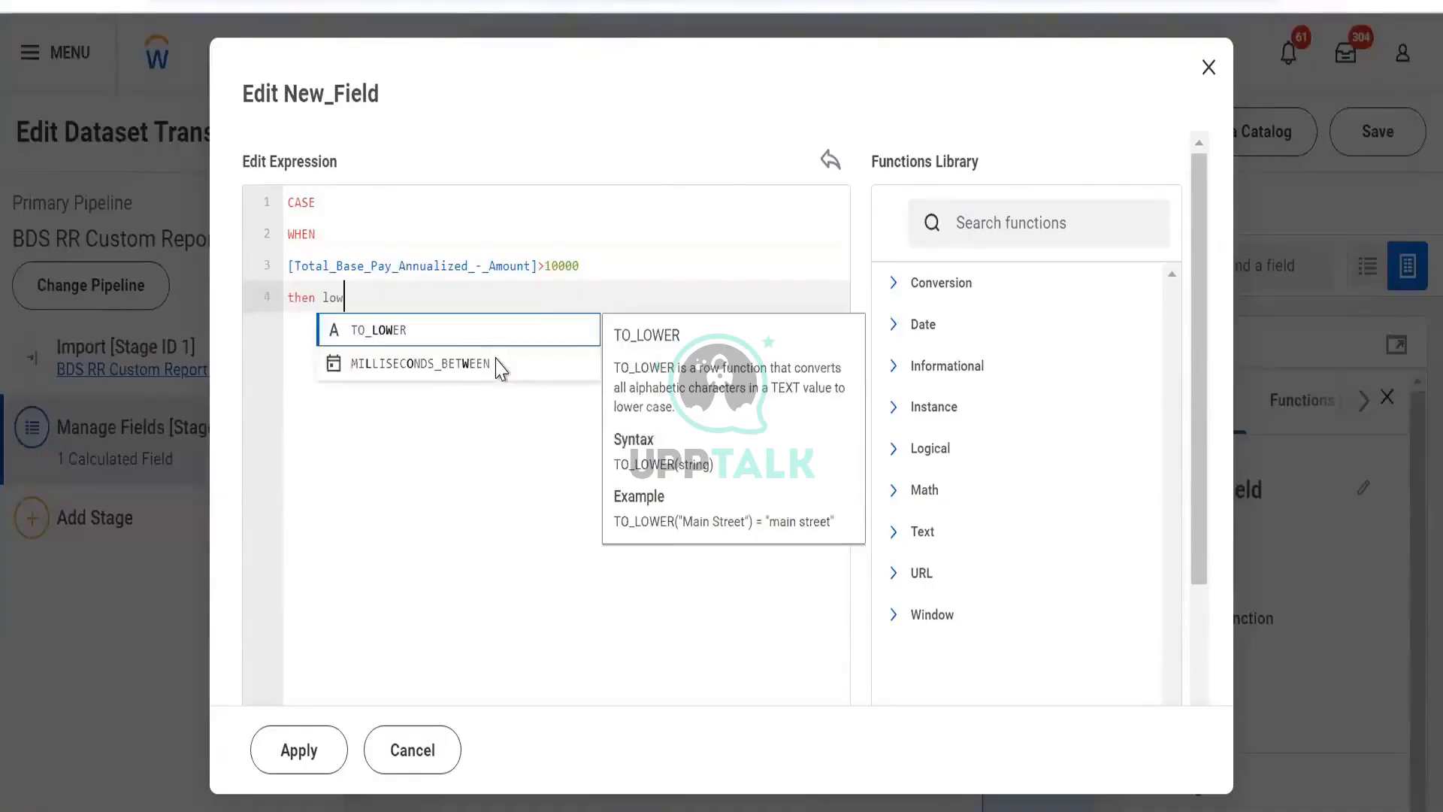
{"action": "key", "text": "BackSpace"}
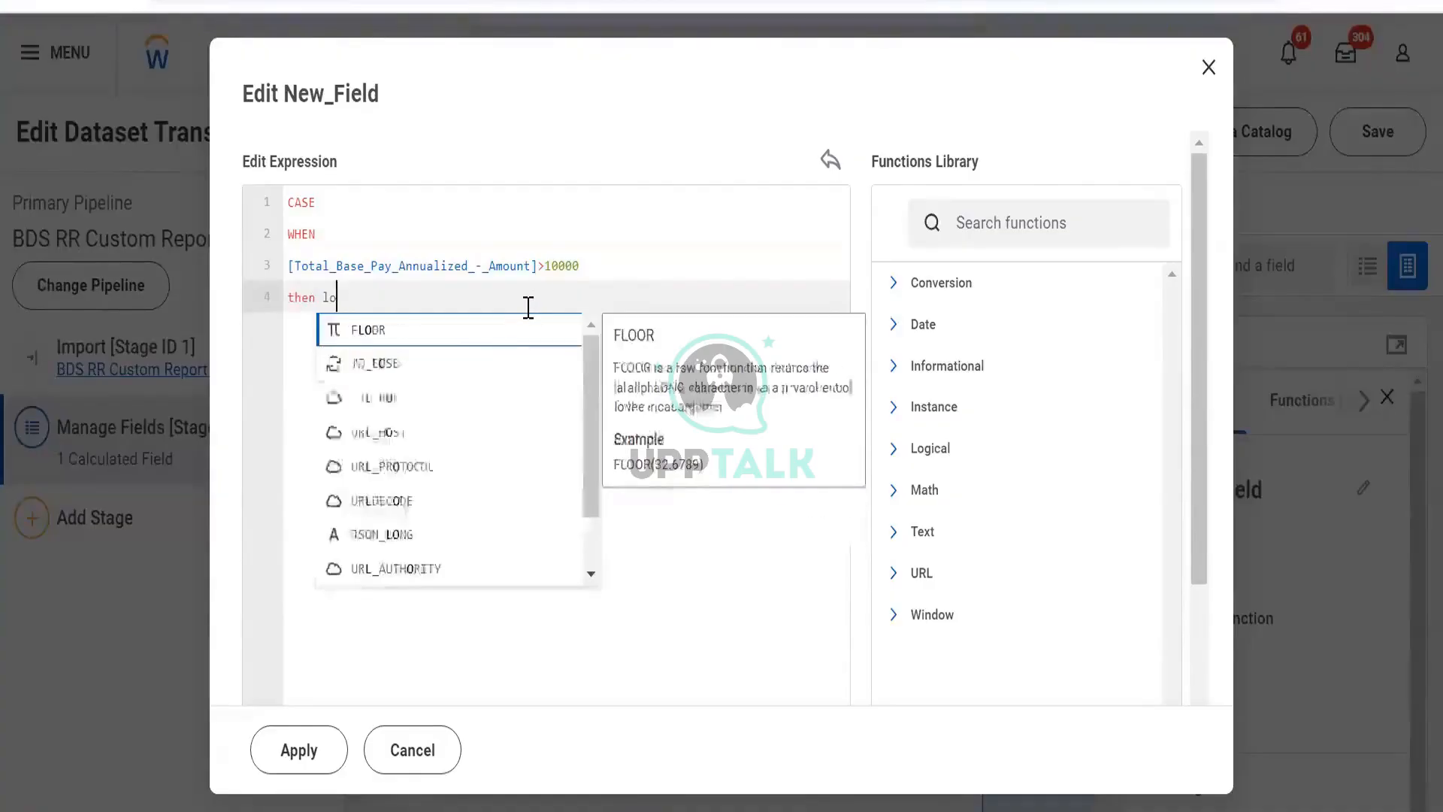
{"action": "key", "text": "BackSpace"}
{"action": "type", "text": "\""}
{"action": "key", "text": "BackSpace"}
{"action": "key", "text": "BackSpace"}
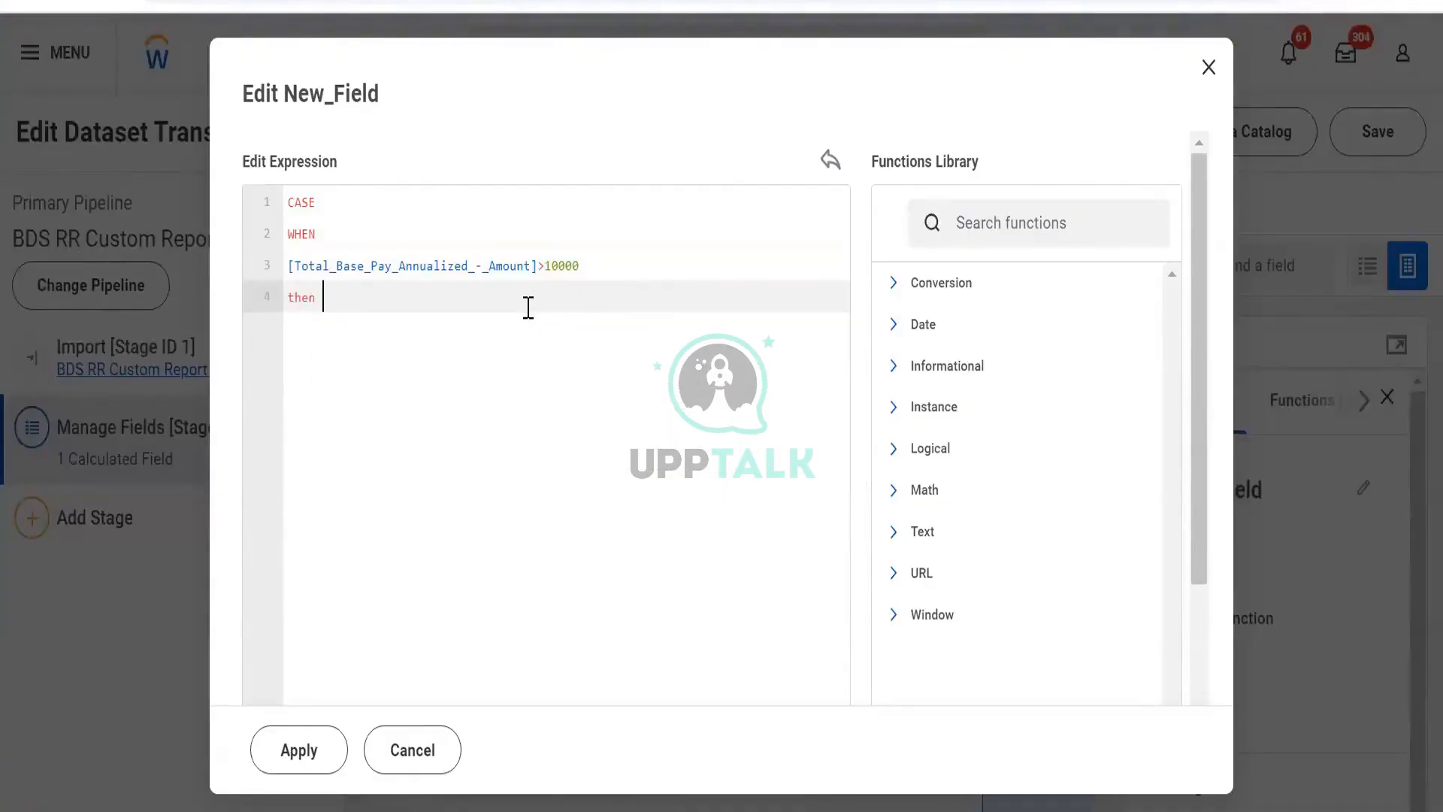
{"action": "type", "text": "\"loq"}
{"action": "key", "text": "BackSpace"}
{"action": "type", "text": "w"}
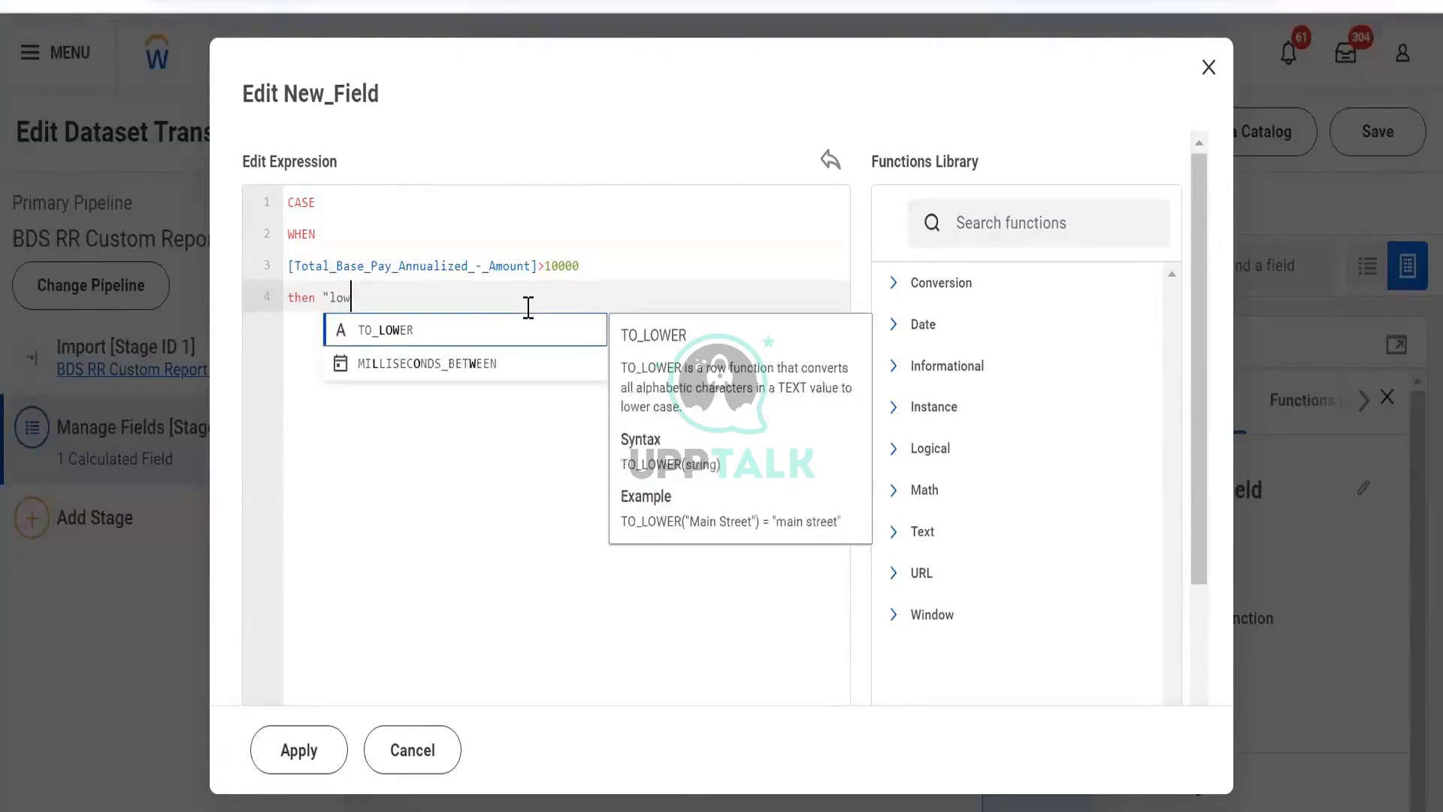
{"action": "type", "text": "\""}
- Change the condition's comparison operator to less than, giving <10000
{"action": "left_click", "coordinate": [546, 265]}
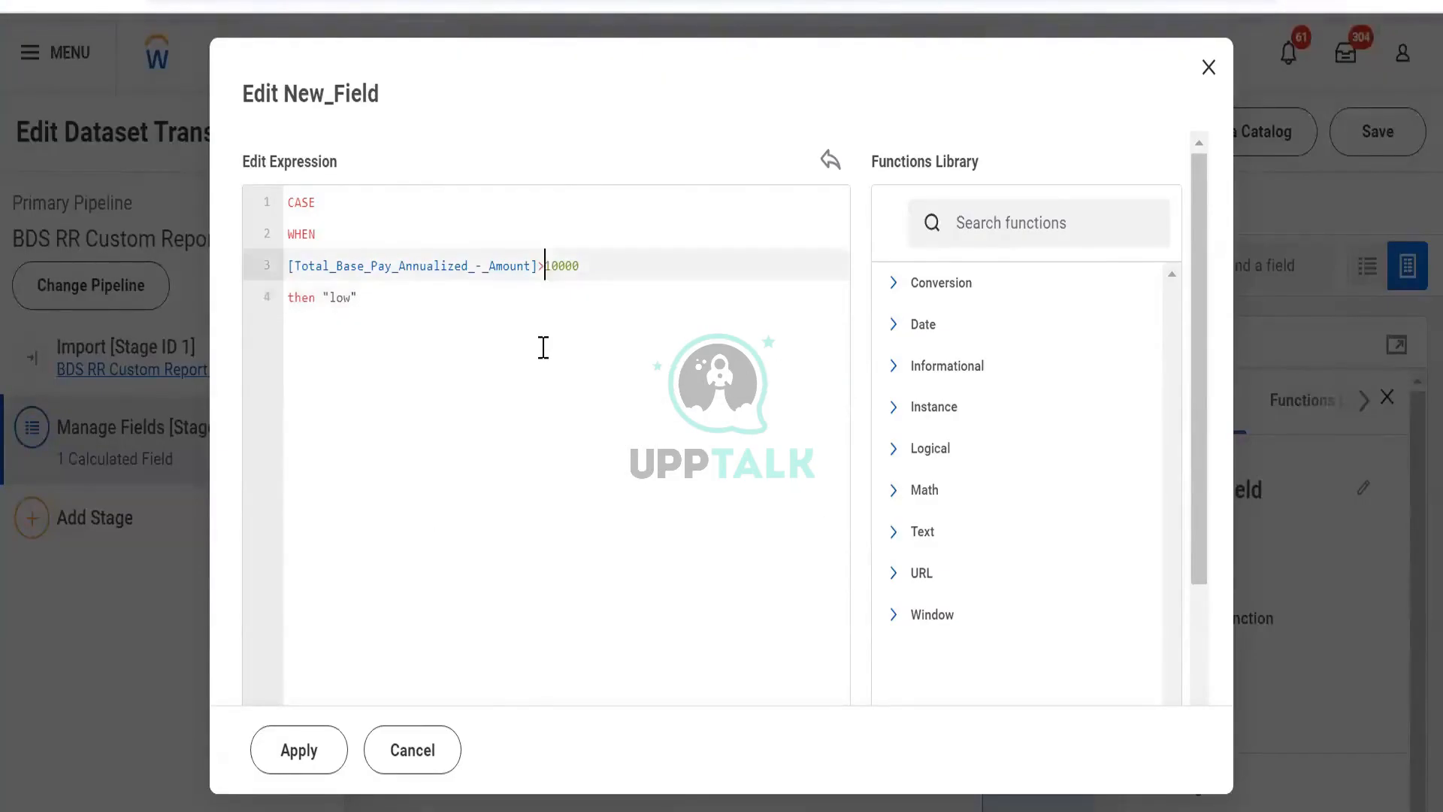
{"action": "key", "text": "BackSpace"}
{"action": "type", "text": "<"}
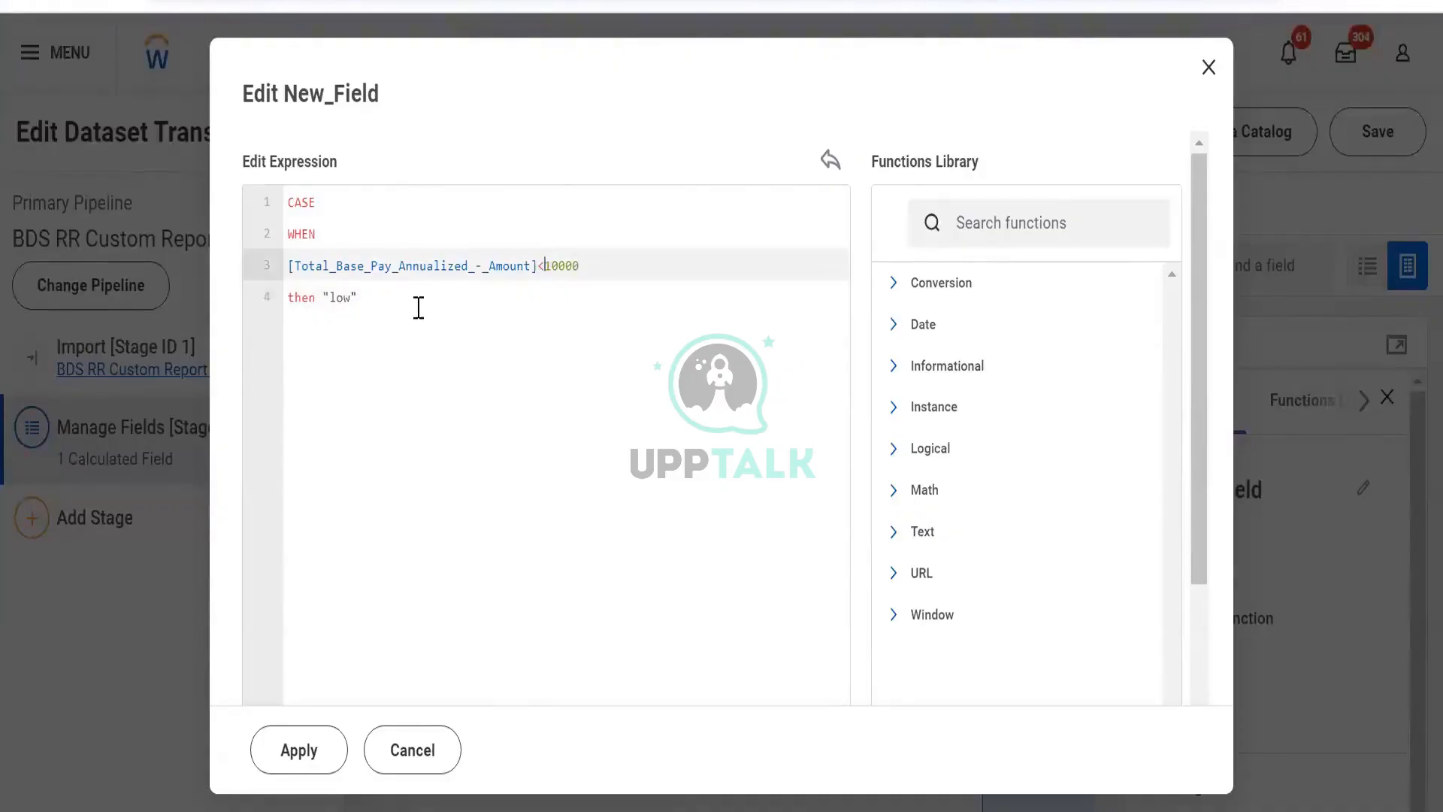
{"action": "left_click", "coordinate": [418, 307]}
{"action": "key", "text": "Return"}
{"action": "type", "text": "else"}
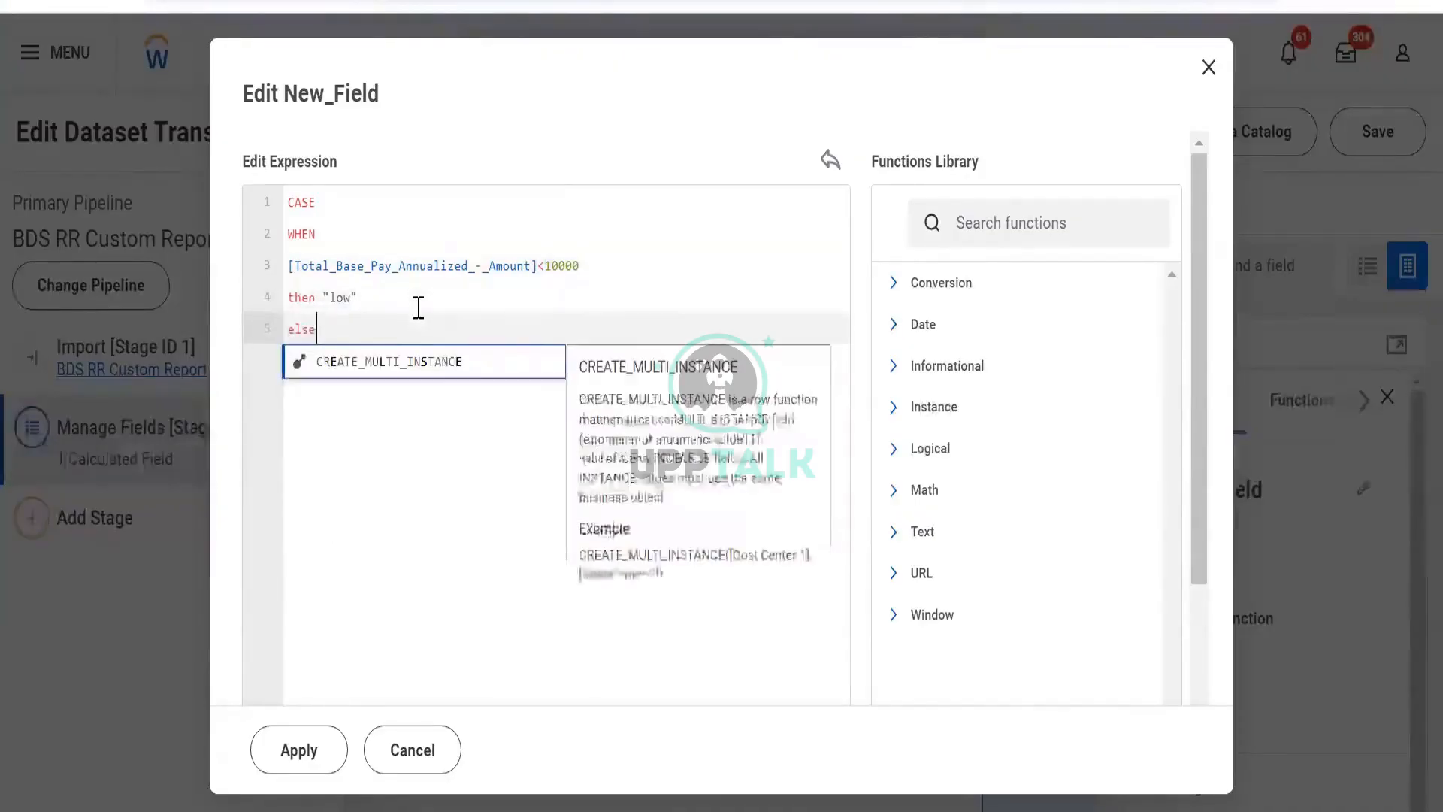
{"action": "key", "text": "Return"}
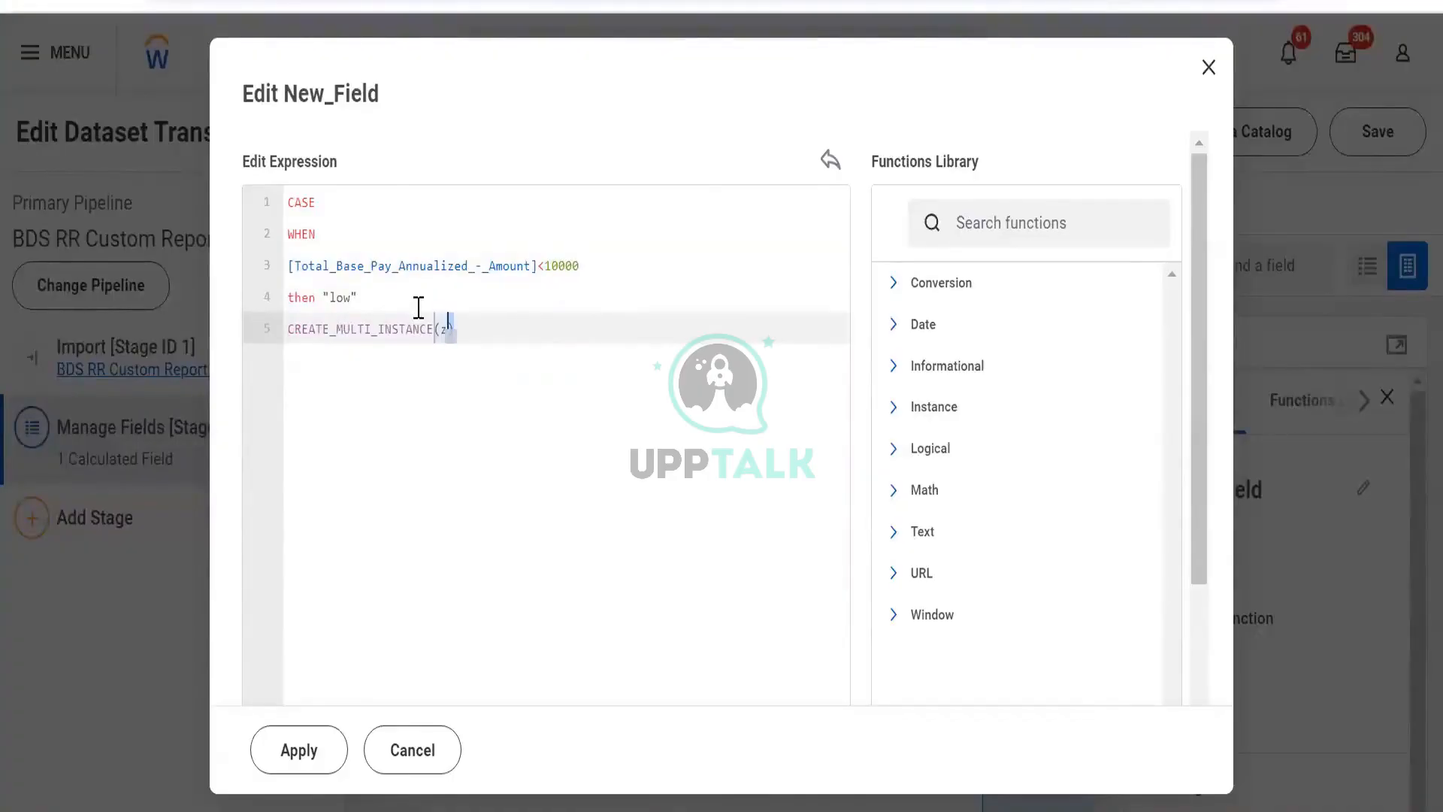
{"action": "key", "text": "shift+Up"}
{"action": "key", "text": "shift+Left"}
{"action": "key", "text": "shift+Left"}
{"action": "key", "text": "shift+Left"}
{"action": "key", "text": "shift+Left"}
{"action": "key", "text": "shift+Left"}
{"action": "key", "text": "shift+Left"}
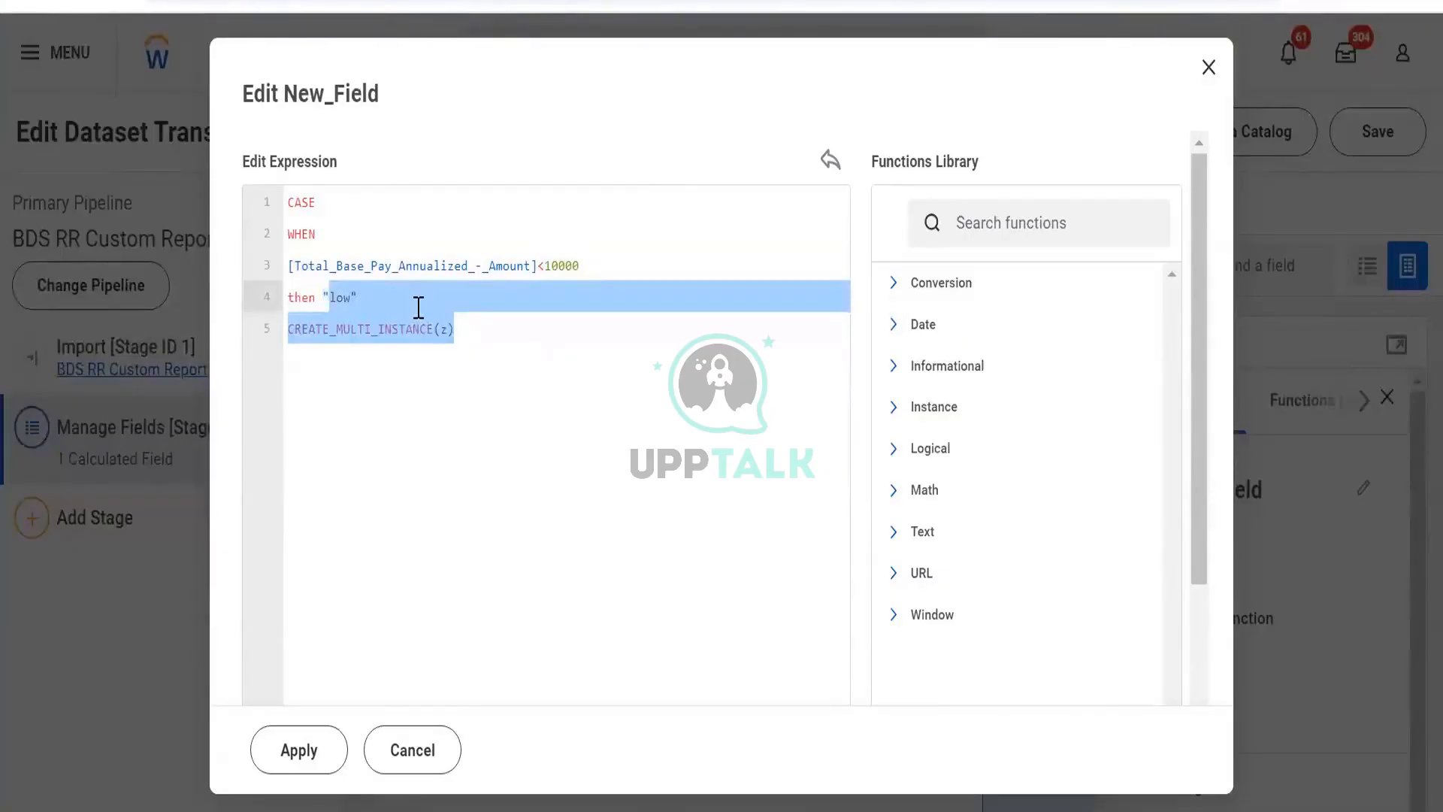
{"action": "key", "text": "Right"}
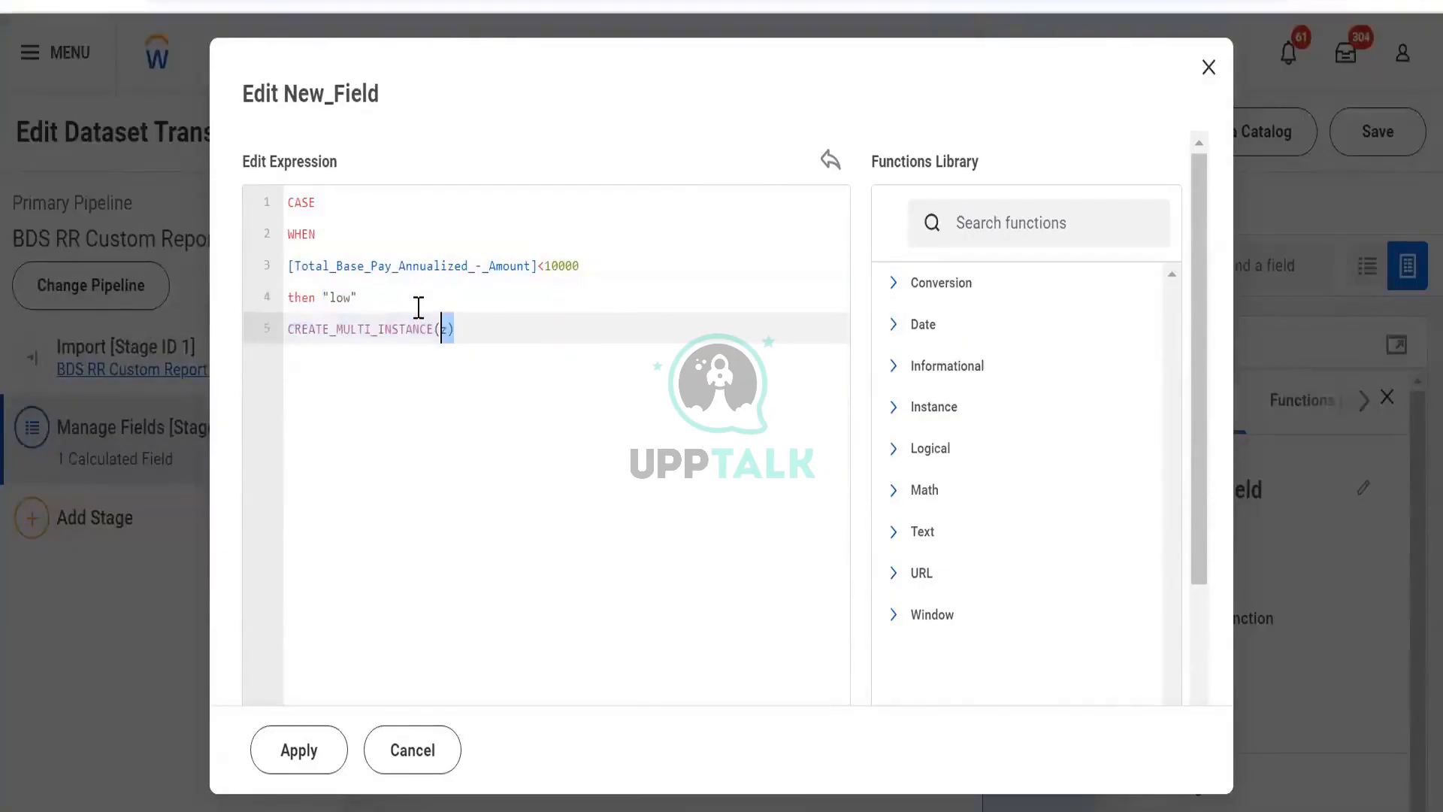
{"action": "key", "text": "shift+Up"}
{"action": "key", "text": "shift+Home"}
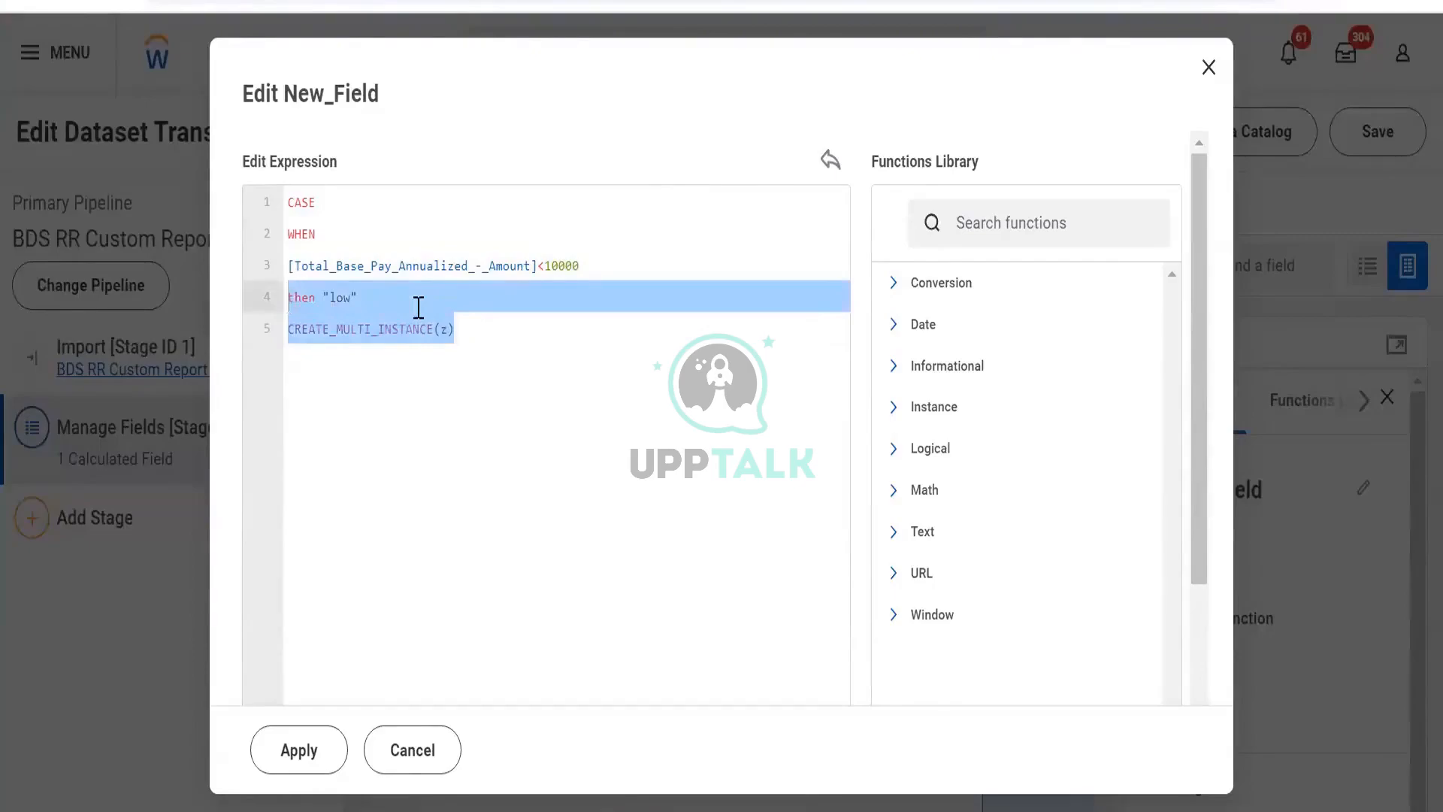
{"action": "key", "text": "ctrl+shift+Right"}
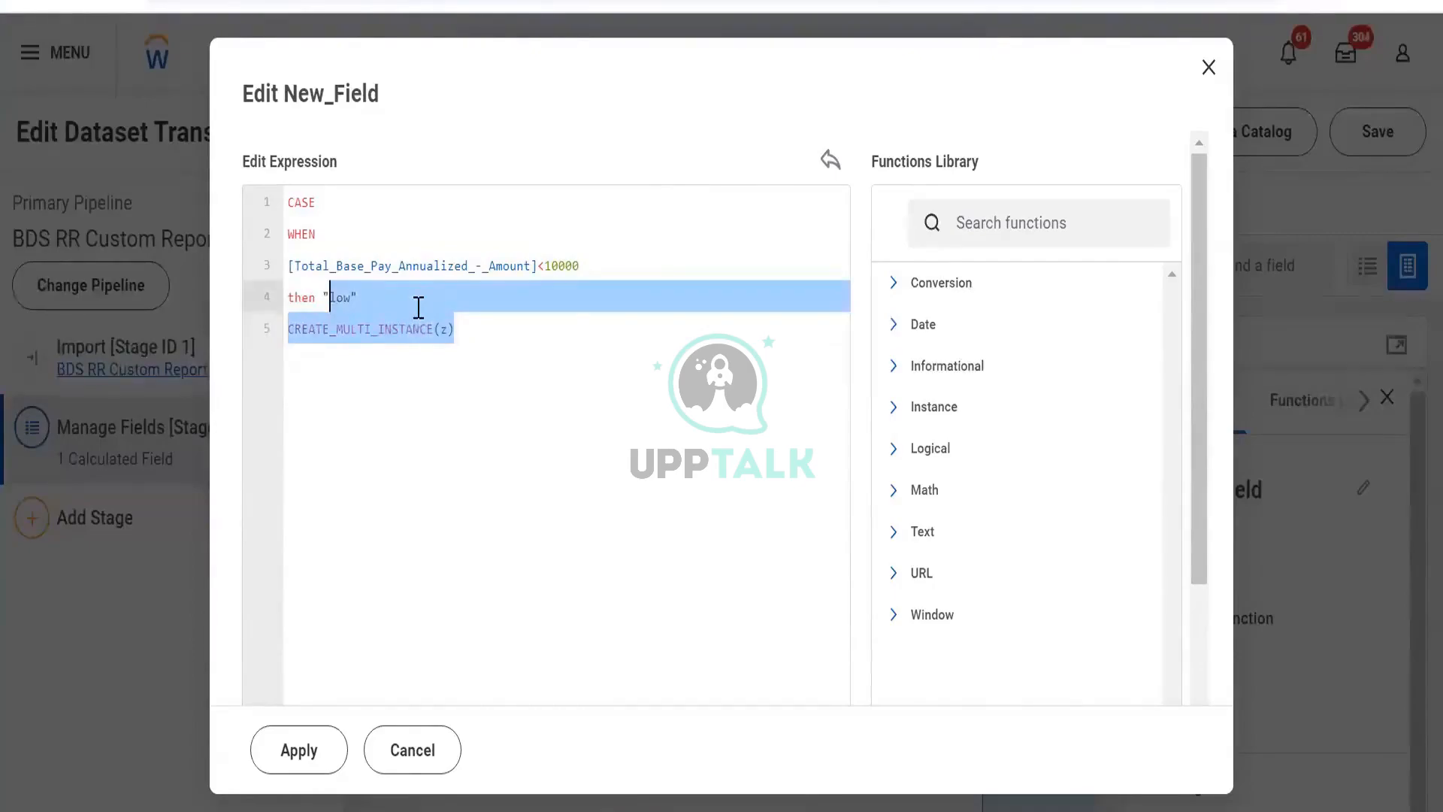
{"action": "key", "text": "ctrl+shift+Right"}
{"action": "key", "text": "BackSpace"}
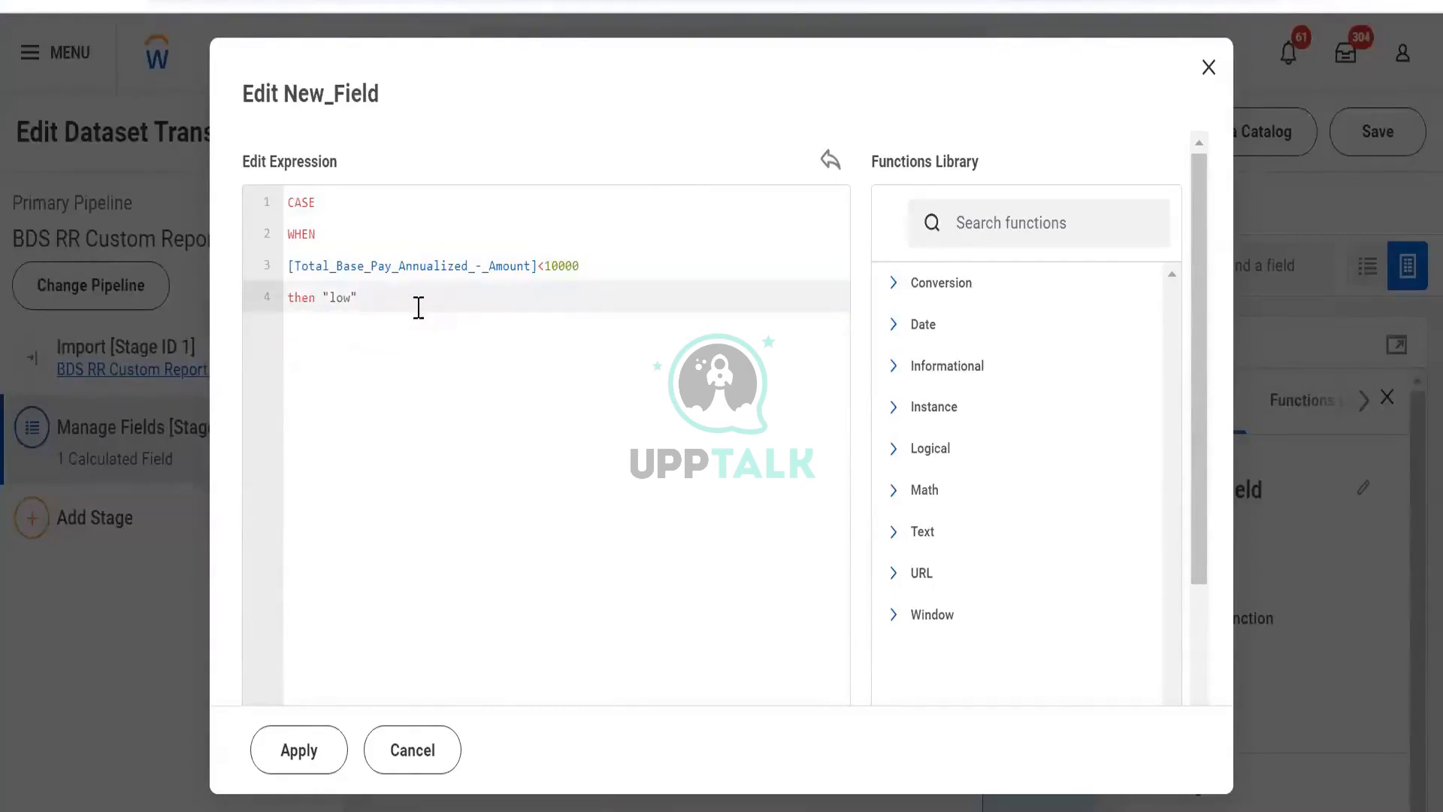
- Add an else line after the then branch and apply the expression
{"action": "key", "text": "Return"}
{"action": "type", "text": "else"}
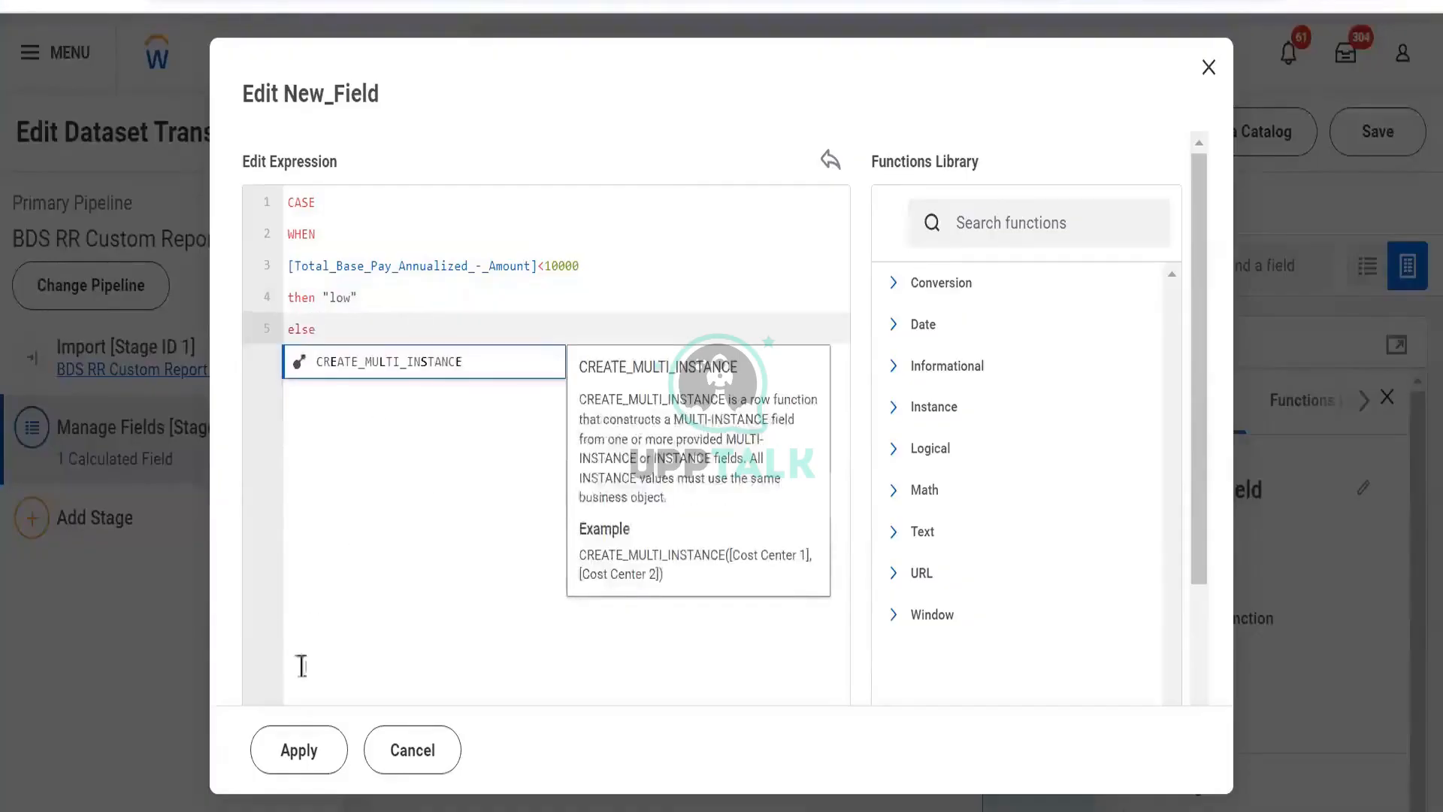
{"action": "key", "text": "Escape"}
{"action": "left_click", "coordinate": [299, 749]}
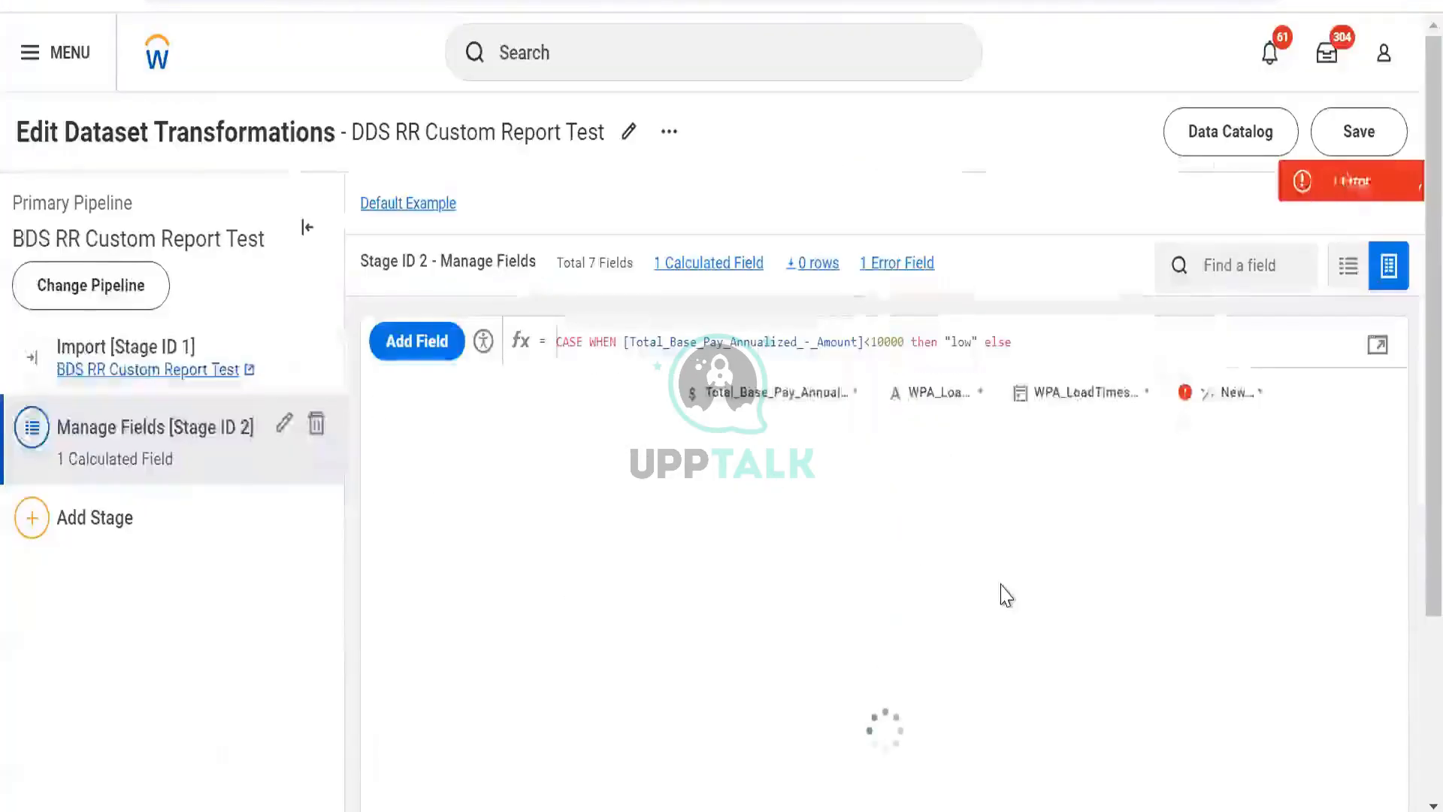
- Open the validation error details for the new field and close them
{"action": "left_click", "coordinate": [1279, 179]}
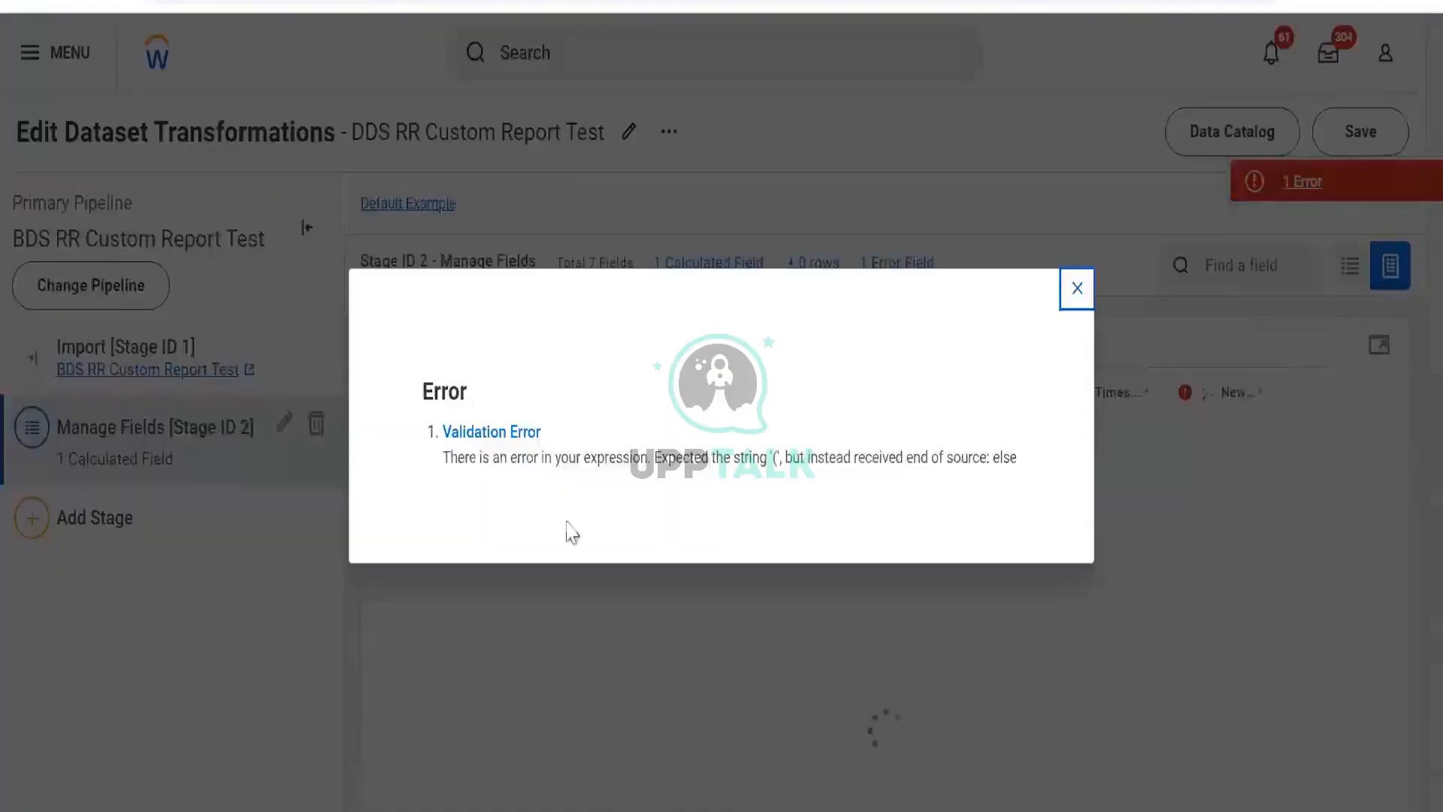
{"action": "left_click_drag", "start_coordinate": [523, 457], "coordinate": [1055, 315]}
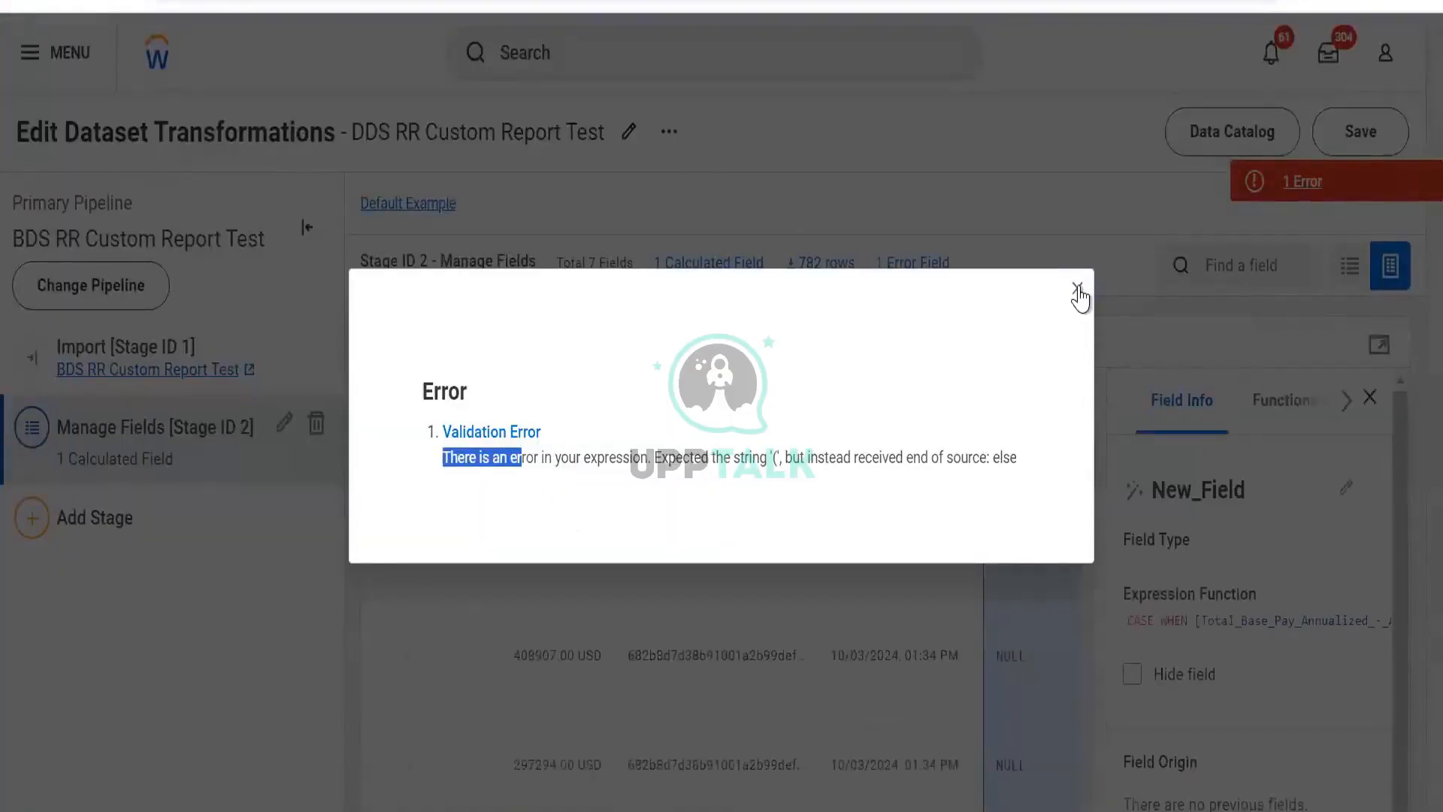
{"action": "left_click", "coordinate": [1077, 288]}
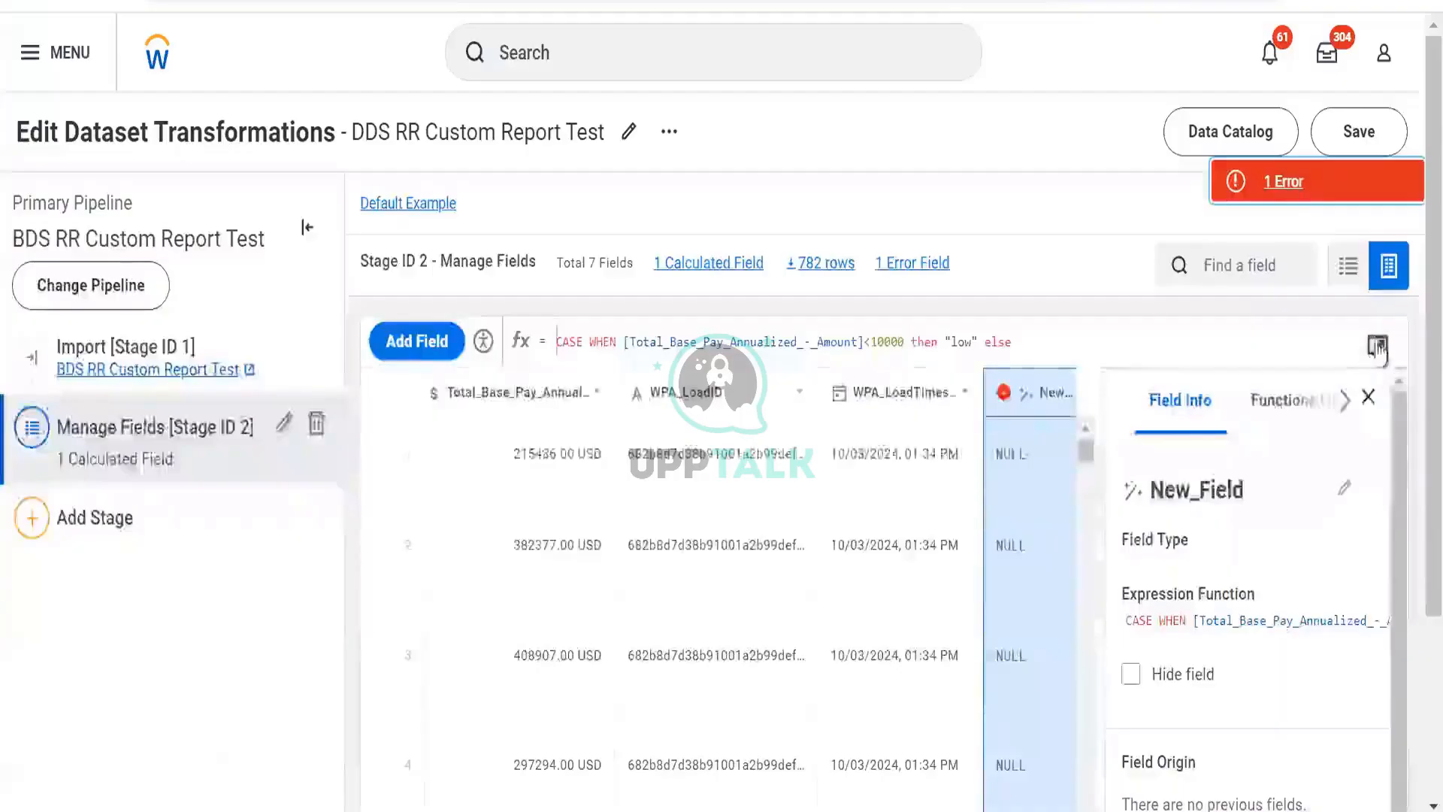
- Add "high" as the else result, close the CASE expression with end, and apply it
{"action": "left_click", "coordinate": [1377, 346]}
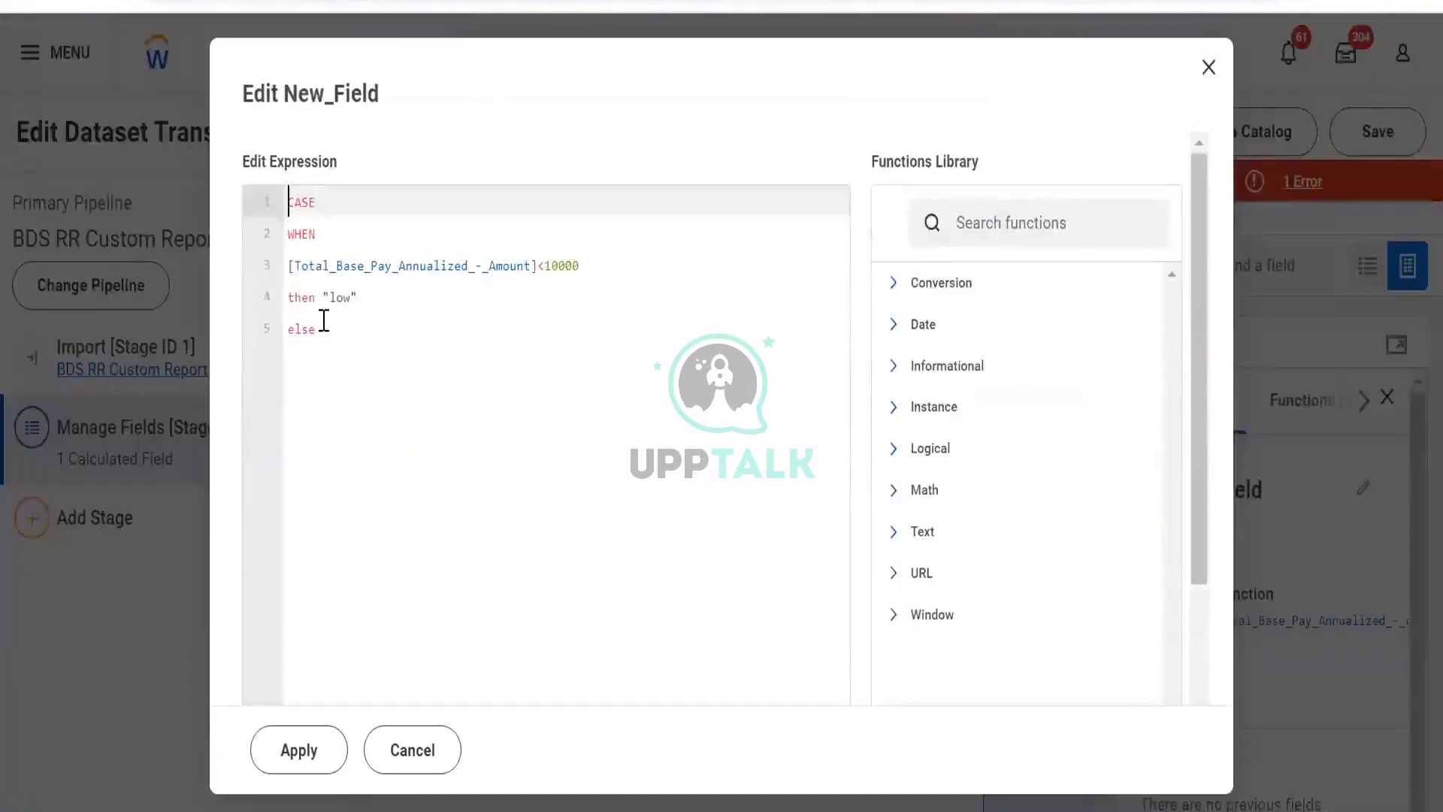
{"action": "left_click", "coordinate": [322, 327]}
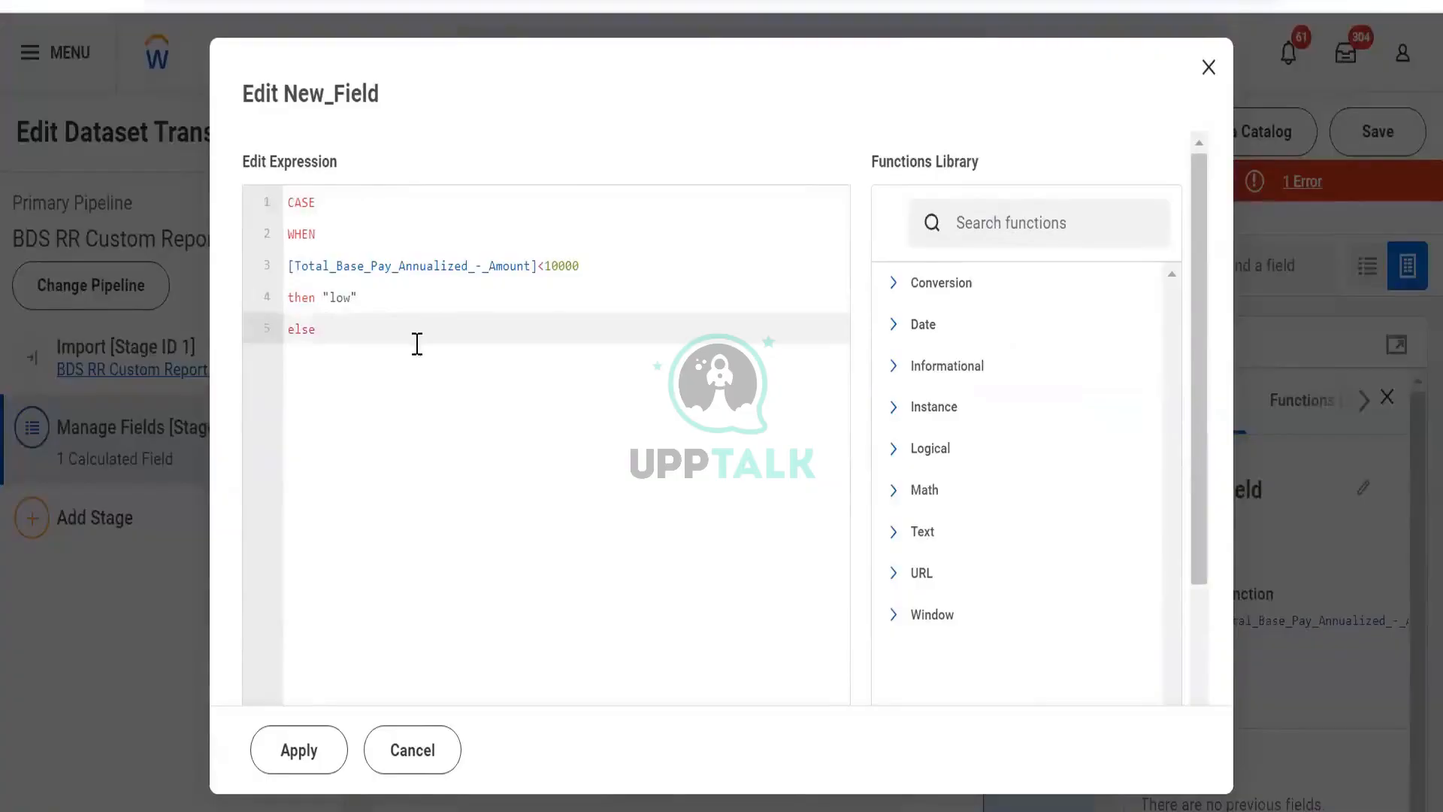
{"action": "left_click", "coordinate": [425, 311]}
{"action": "key", "text": "Return"}
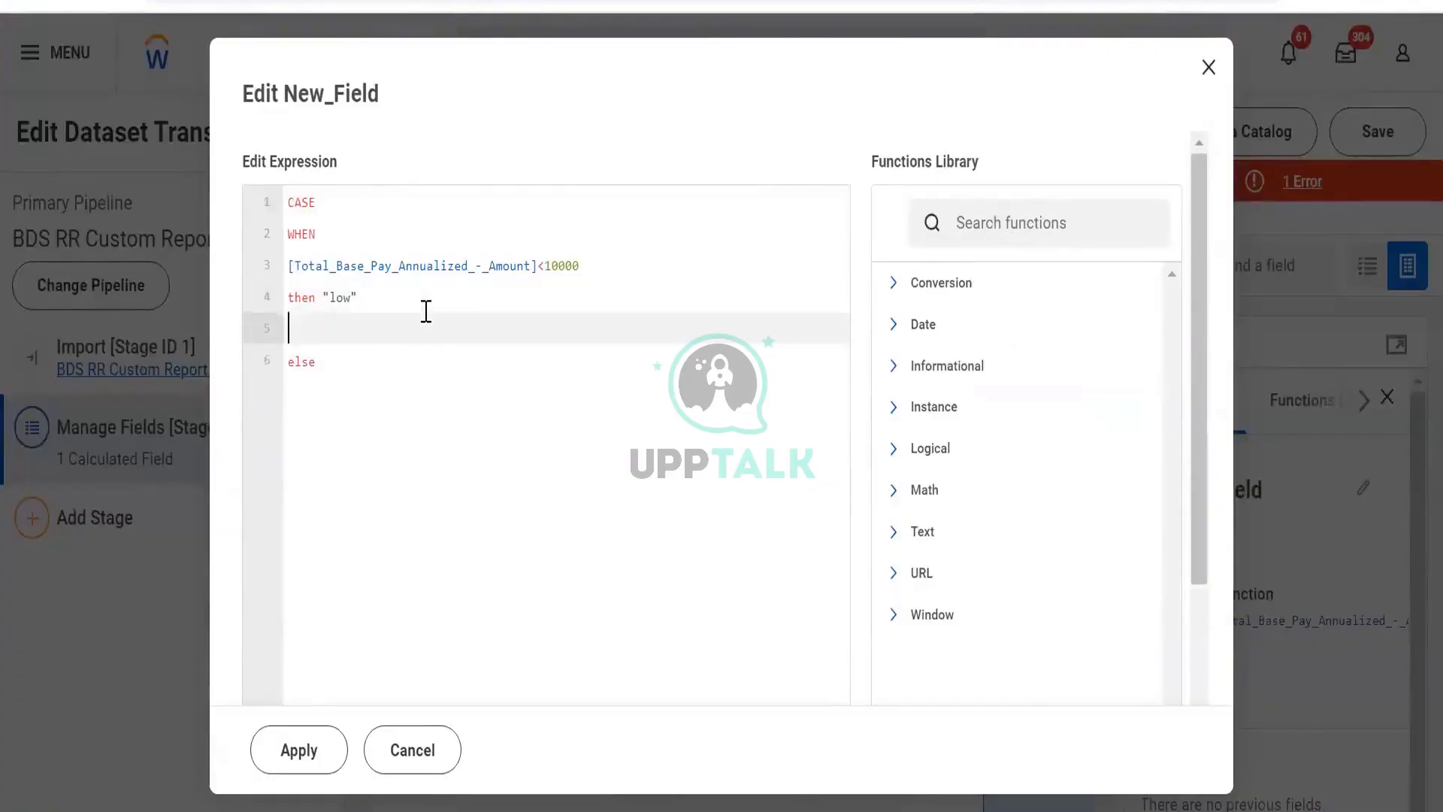
{"action": "key", "text": "Down"}
{"action": "key", "text": "Return"}
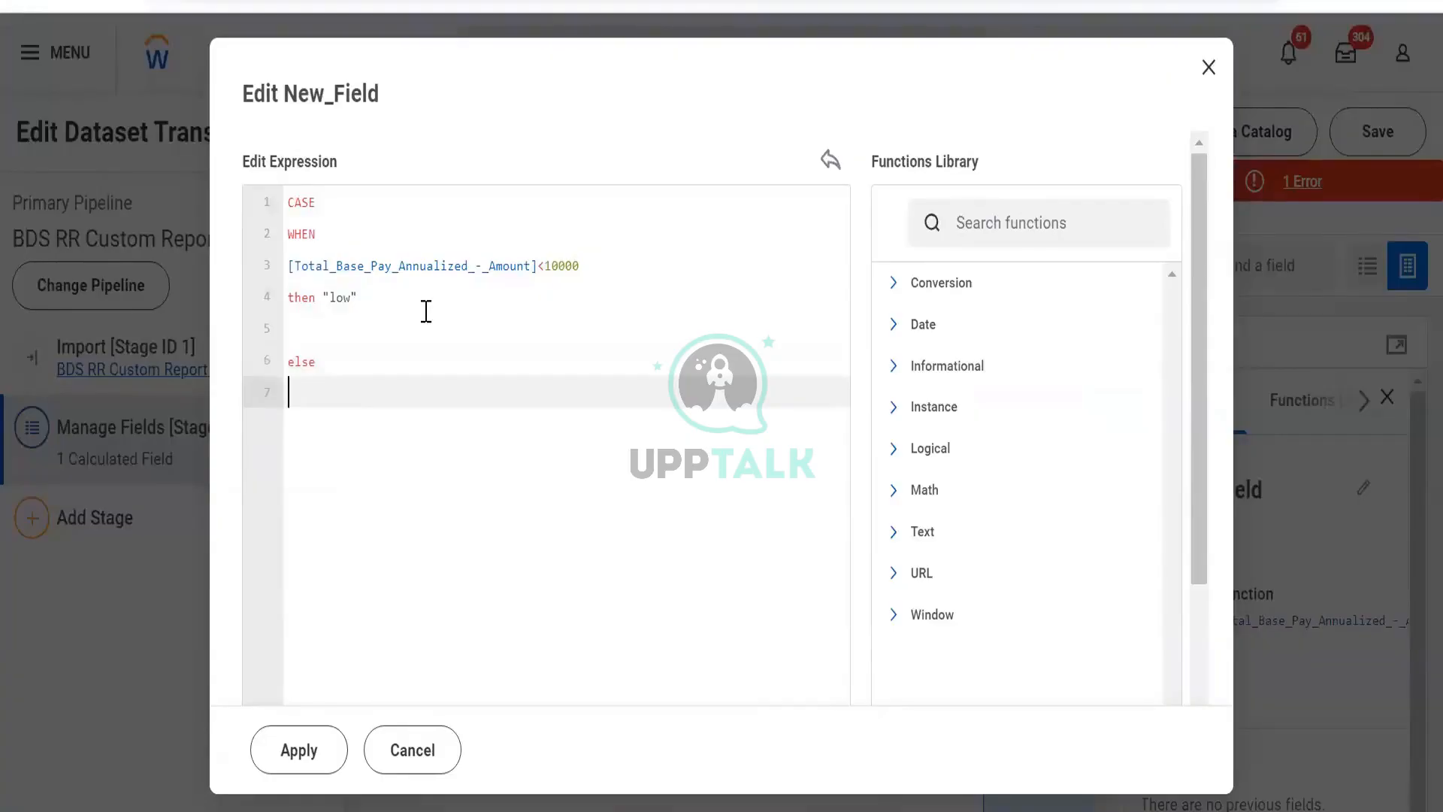
{"action": "type", "text": "\"high\""}
{"action": "key", "text": "Return"}
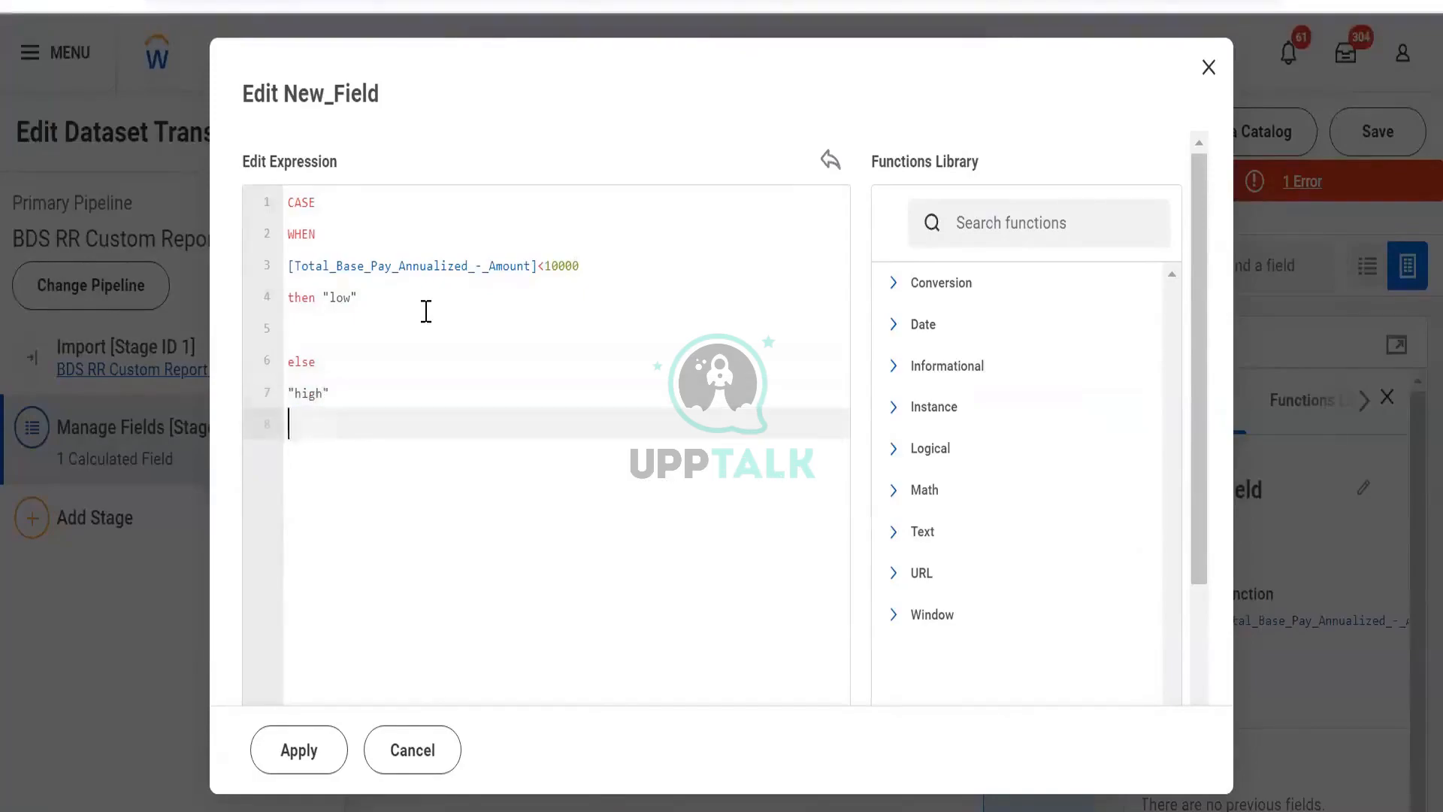
{"action": "type", "text": "end"}
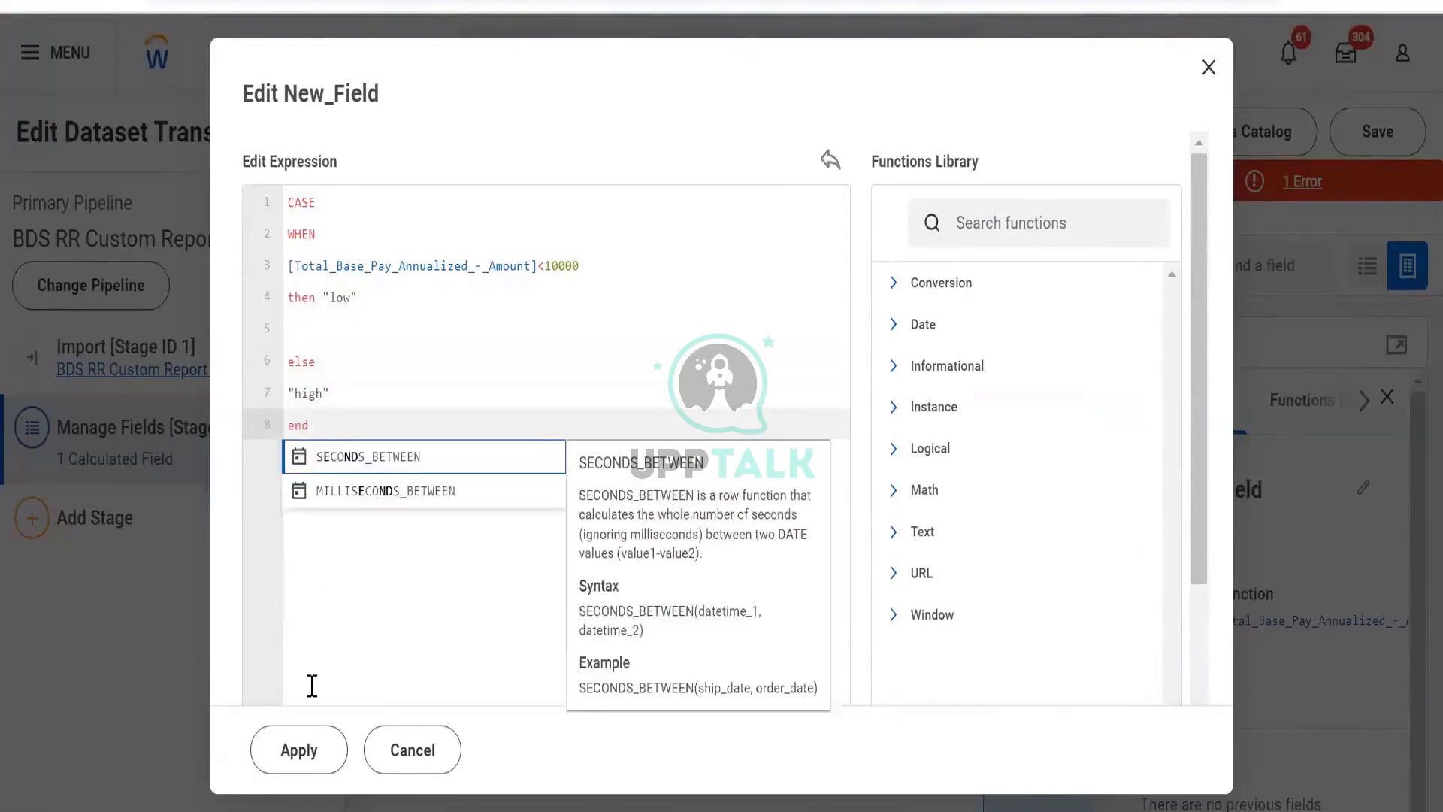
{"action": "left_click", "coordinate": [304, 763]}
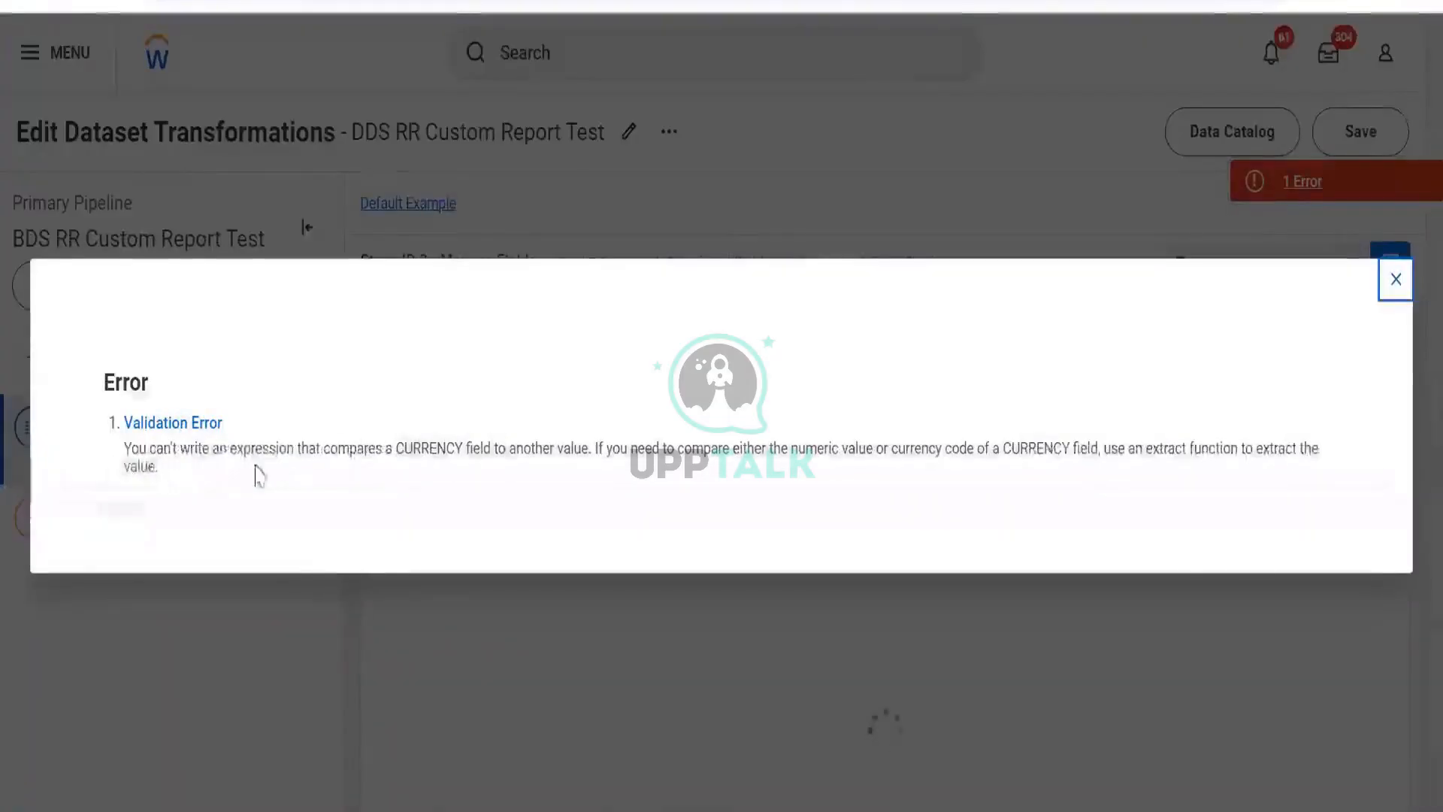
- Read the validation error message about comparing a CURRENCY field and close it
{"action": "left_click_drag", "start_coordinate": [227, 447], "coordinate": [824, 510]}
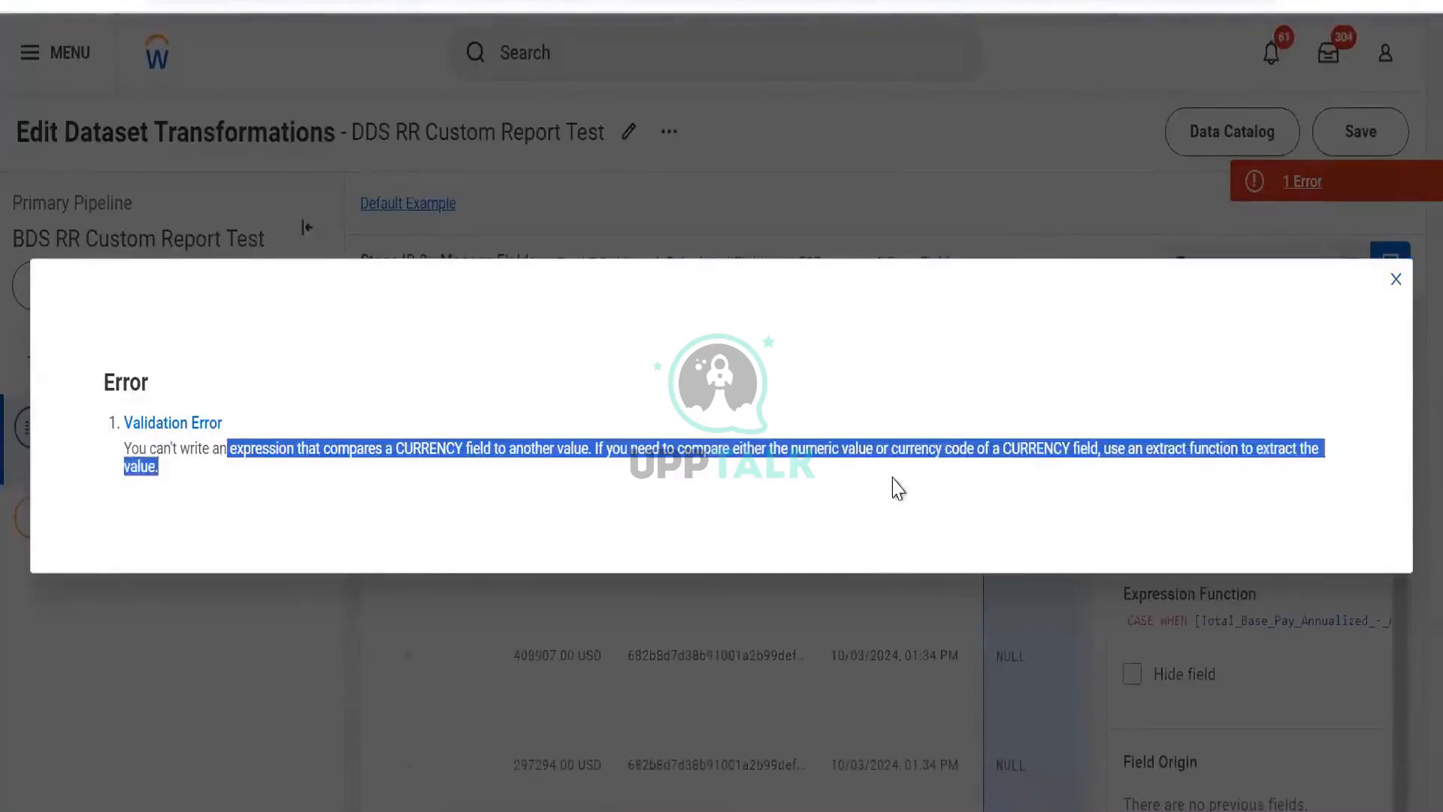
{"action": "left_click_drag", "start_coordinate": [1015, 443], "coordinate": [1407, 329]}
{"action": "left_click", "coordinate": [1397, 280]}
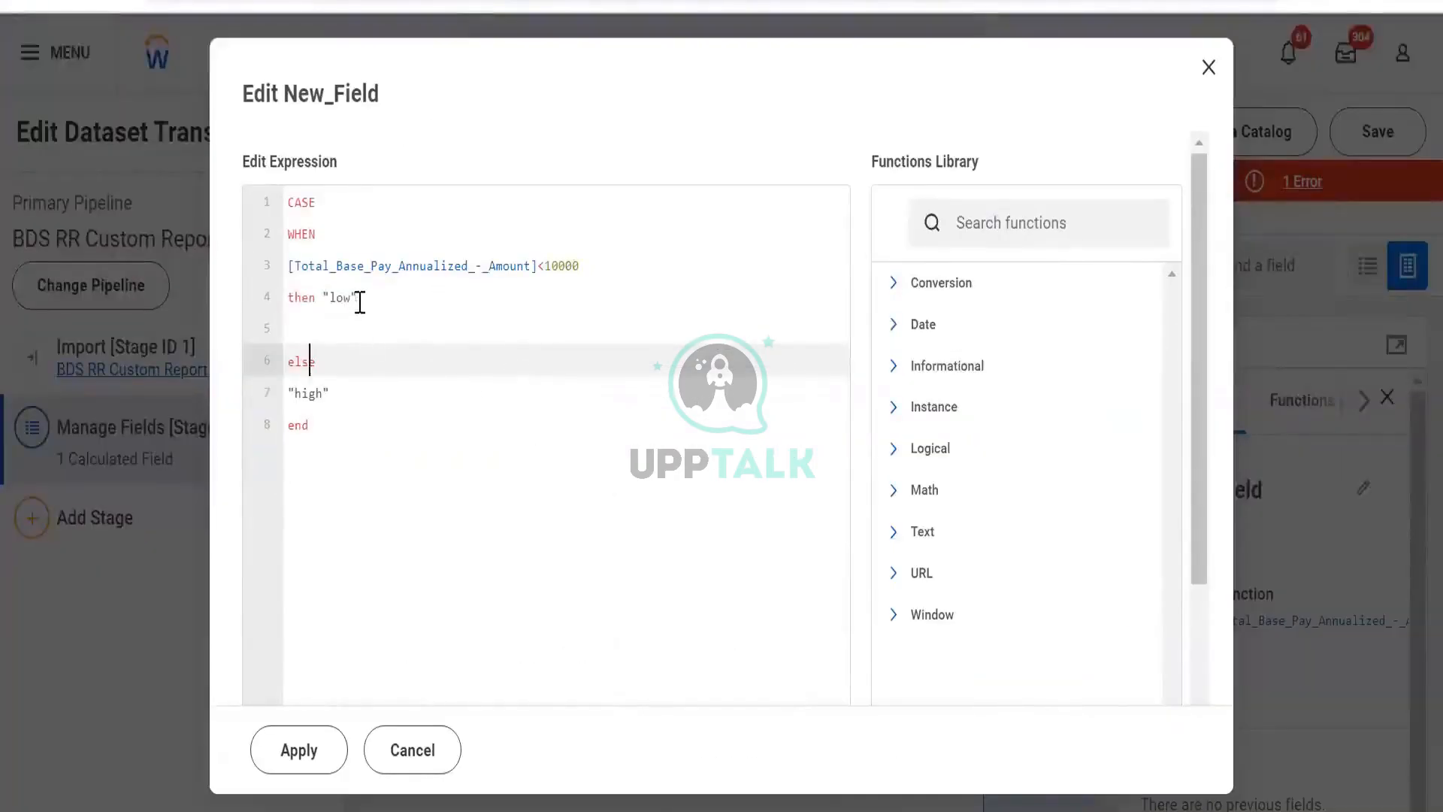
- Change the then result to 0, replace the else branch with 1, and apply the expression
{"action": "left_click", "coordinate": [359, 300]}
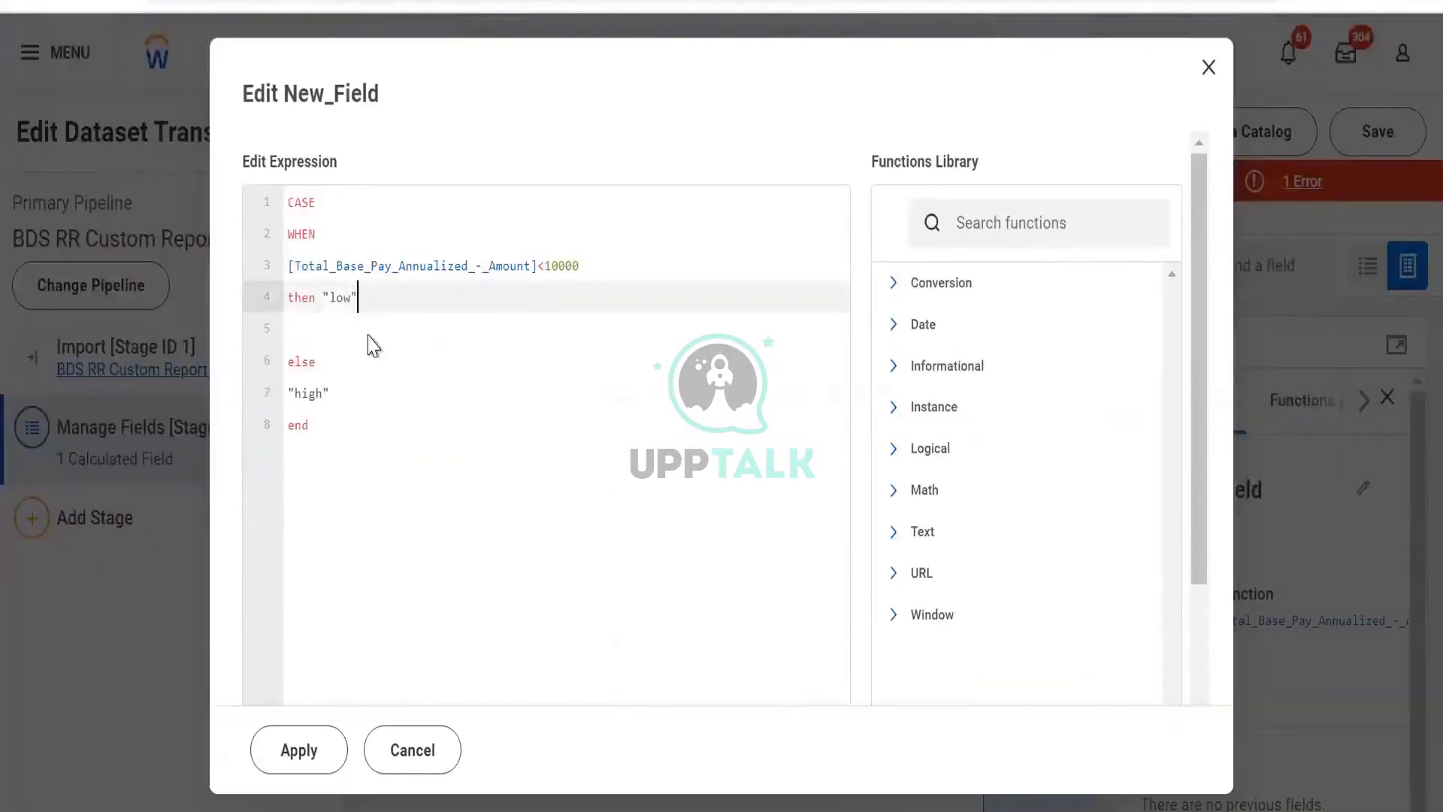
{"action": "key", "text": "BackSpace"}
{"action": "key", "text": "BackSpace"}
{"action": "key", "text": "BackSpace"}
{"action": "key", "text": "BackSpace"}
{"action": "type", "text": "0"}
{"action": "left_click_drag", "start_coordinate": [353, 392], "coordinate": [242, 418]}
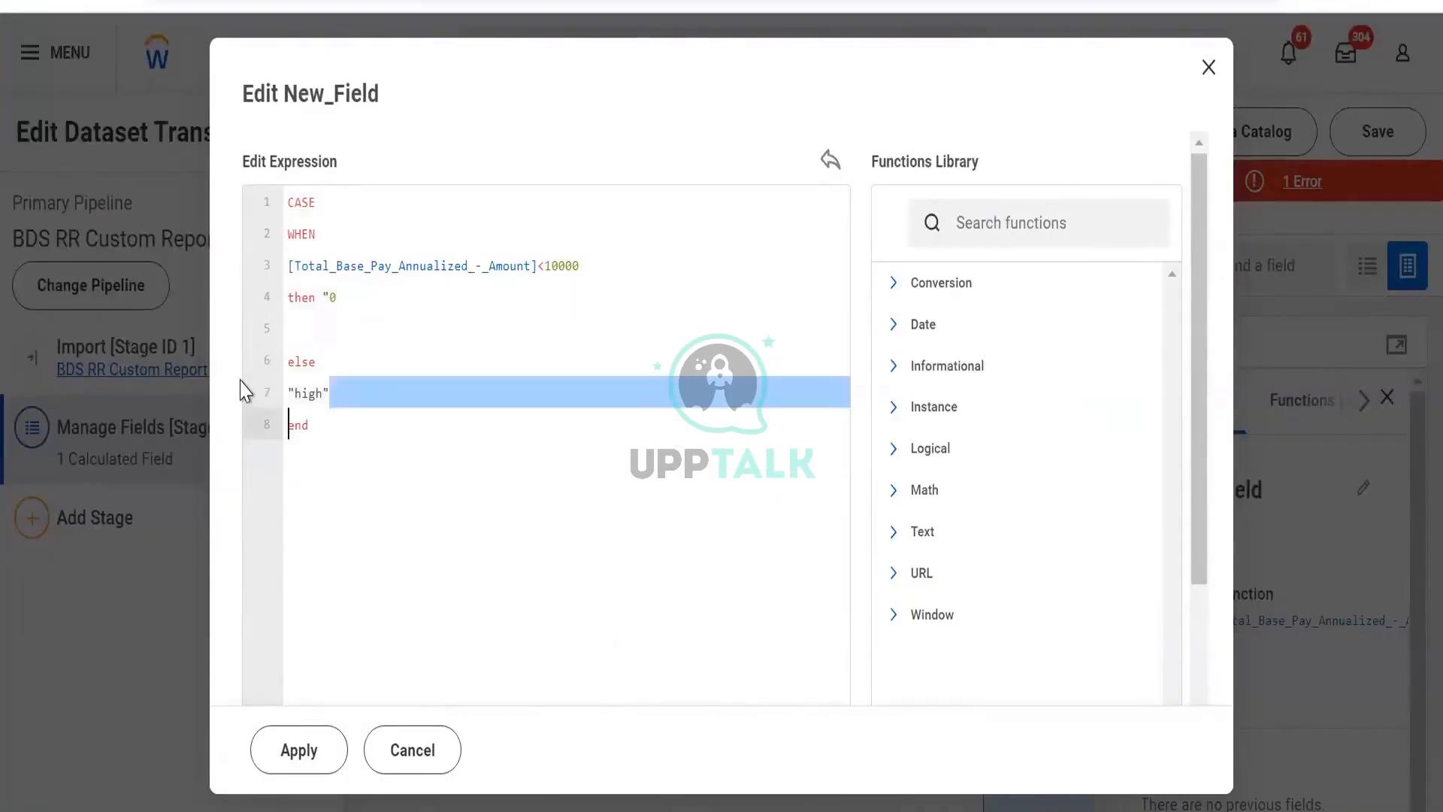
{"action": "key", "text": "shift+Up"}
{"action": "key", "text": "shift+Up"}
{"action": "key", "text": "BackSpace"}
{"action": "type", "text": "1"}
{"action": "left_click", "coordinate": [305, 750]}
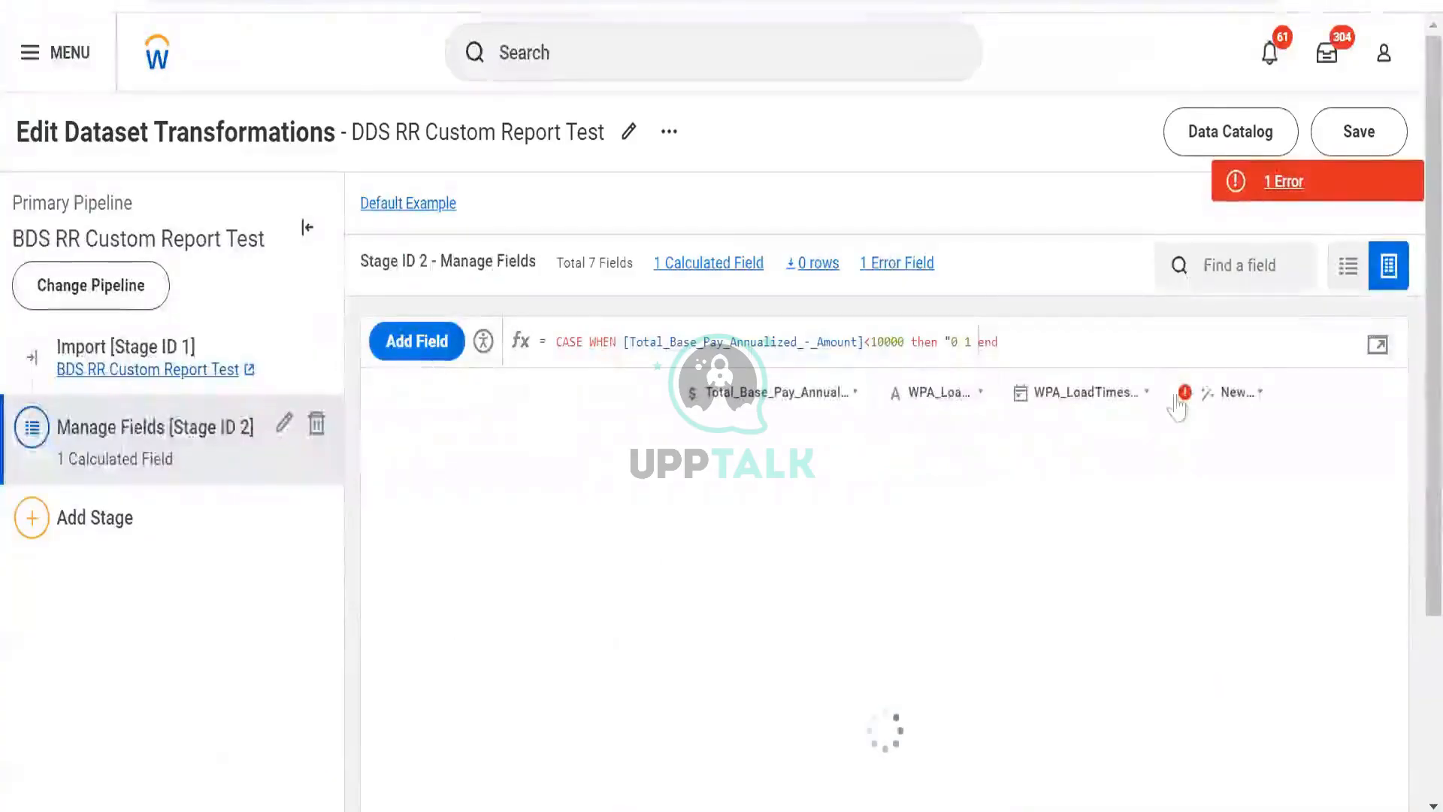
- Reopen the expression editor, insert else before the 1 result, and apply the expression
{"action": "left_click", "coordinate": [1380, 345]}
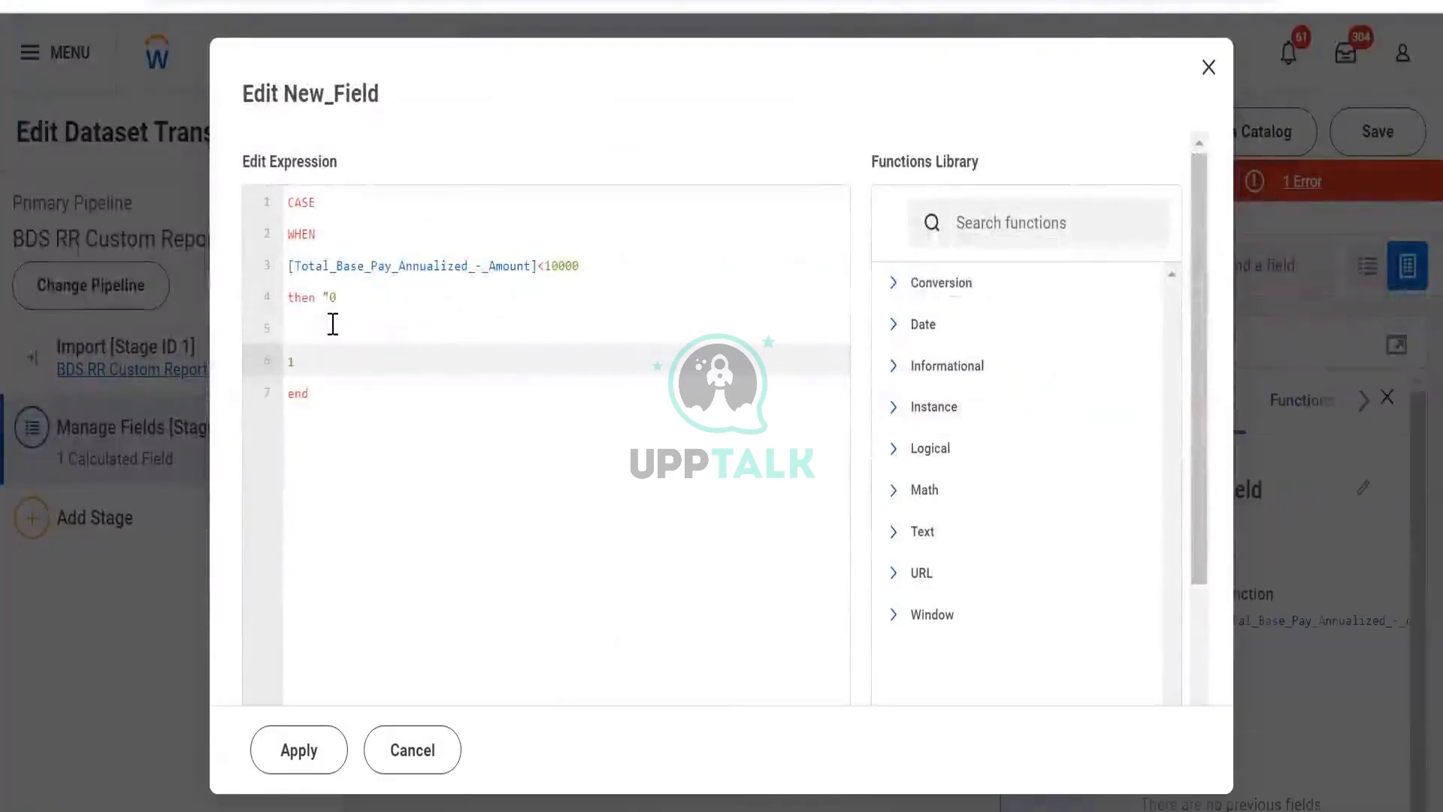
{"action": "left_click", "coordinate": [333, 325]}
{"action": "type", "text": "else"}
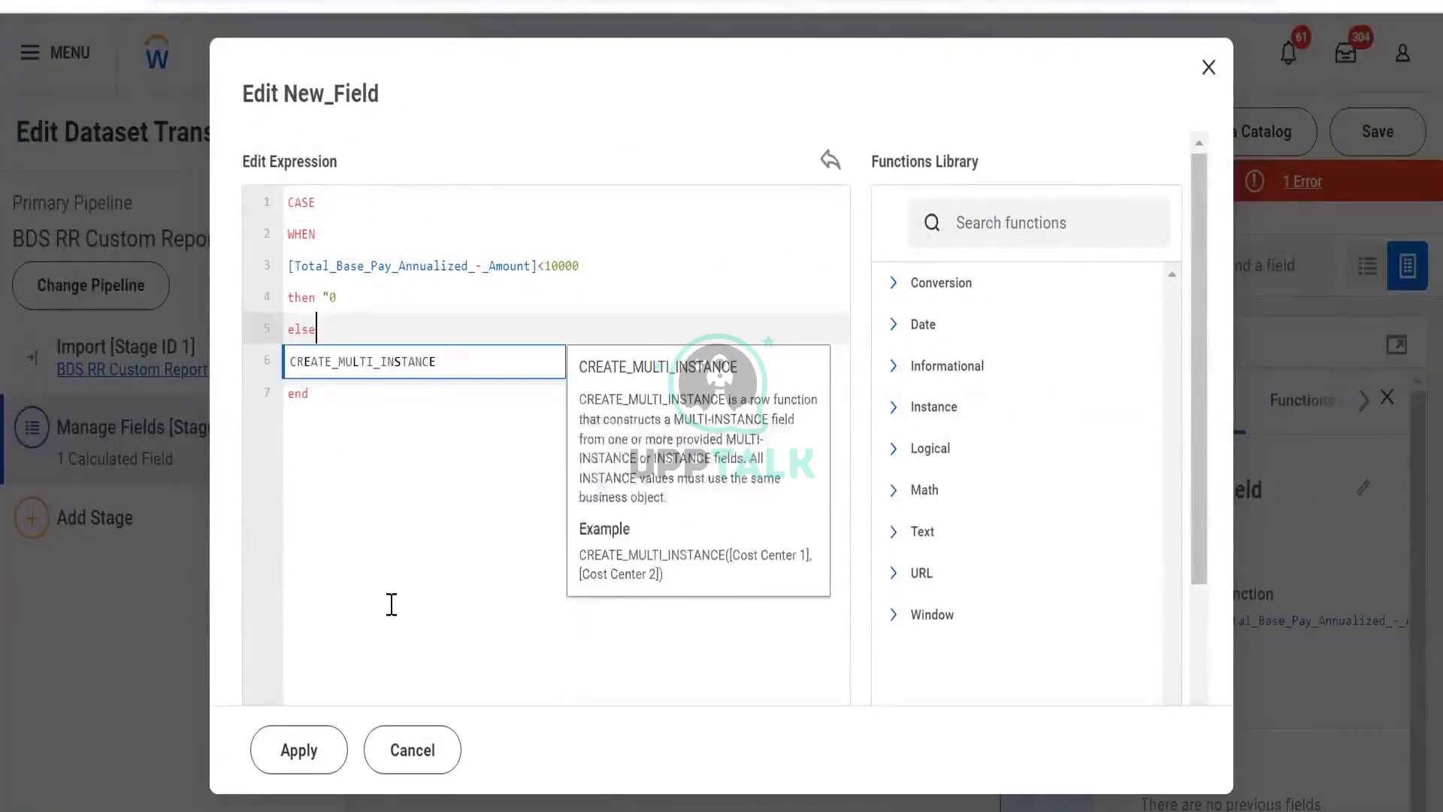
{"action": "left_click", "coordinate": [390, 603]}
{"action": "left_click", "coordinate": [293, 749]}
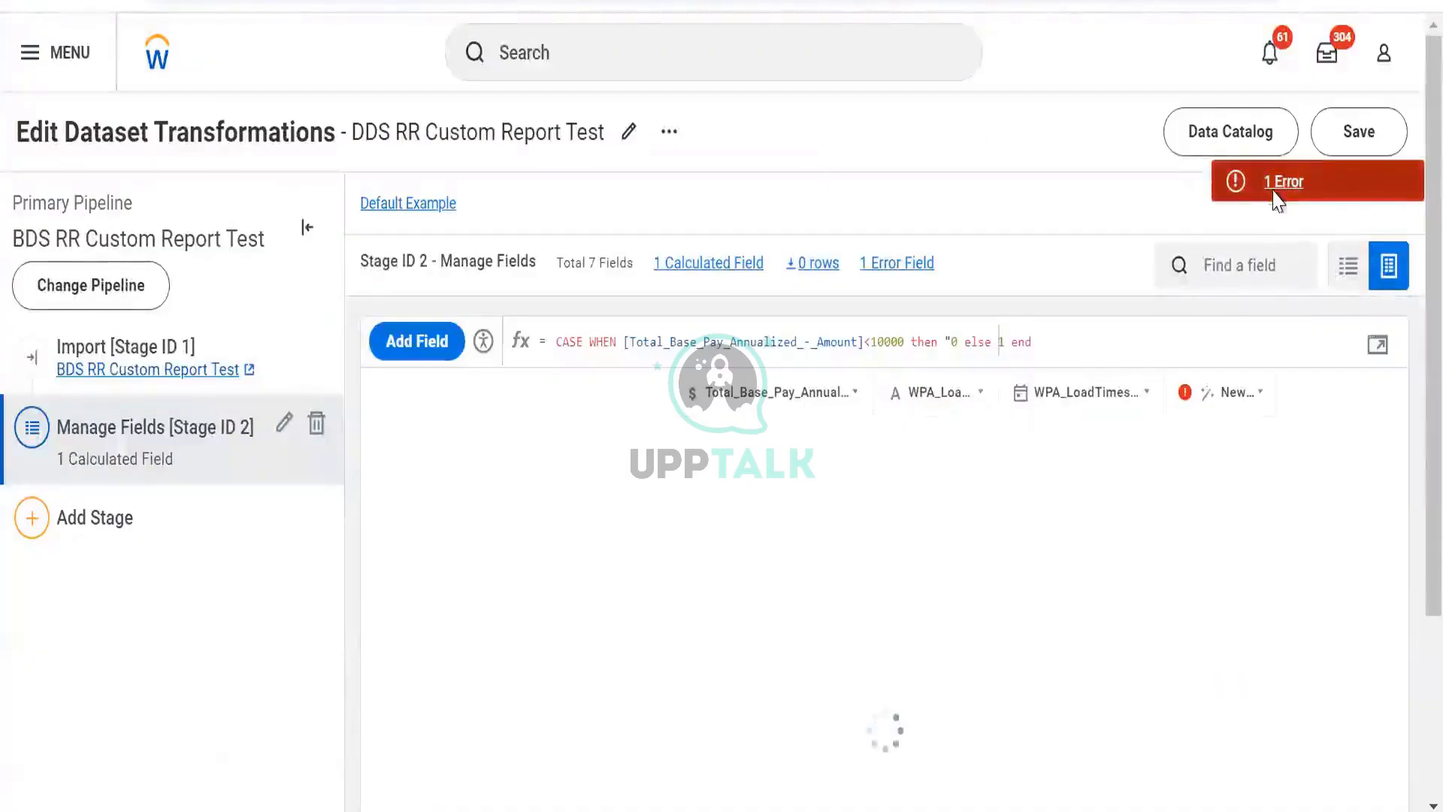
- Remove the stray quotation mark before the 0 in the then branch and apply the expression
{"action": "left_click", "coordinate": [1281, 183]}
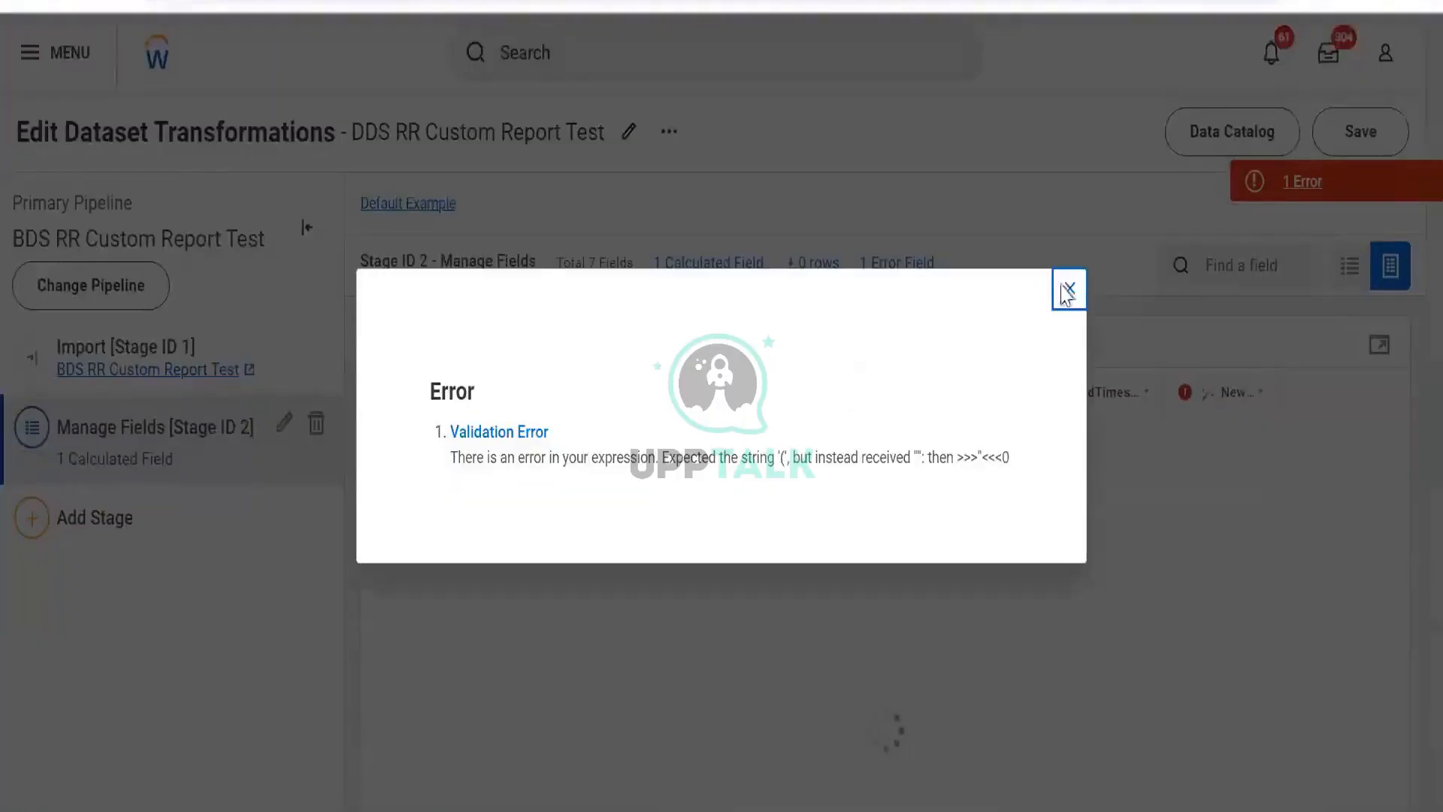
{"action": "left_click", "coordinate": [1373, 353]}
{"action": "left_click", "coordinate": [380, 318]}
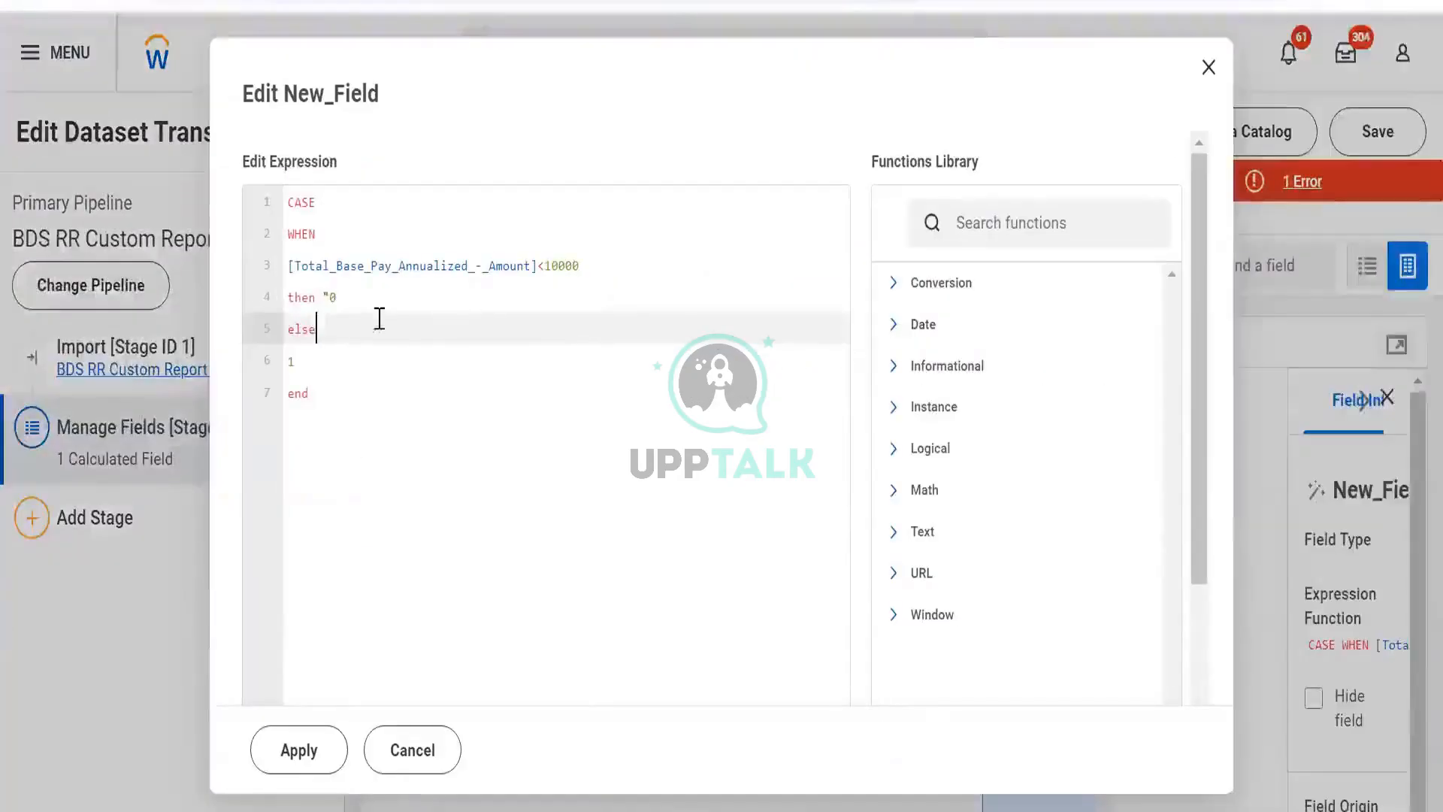
{"action": "left_click", "coordinate": [328, 297]}
{"action": "key", "text": "BackSpace"}
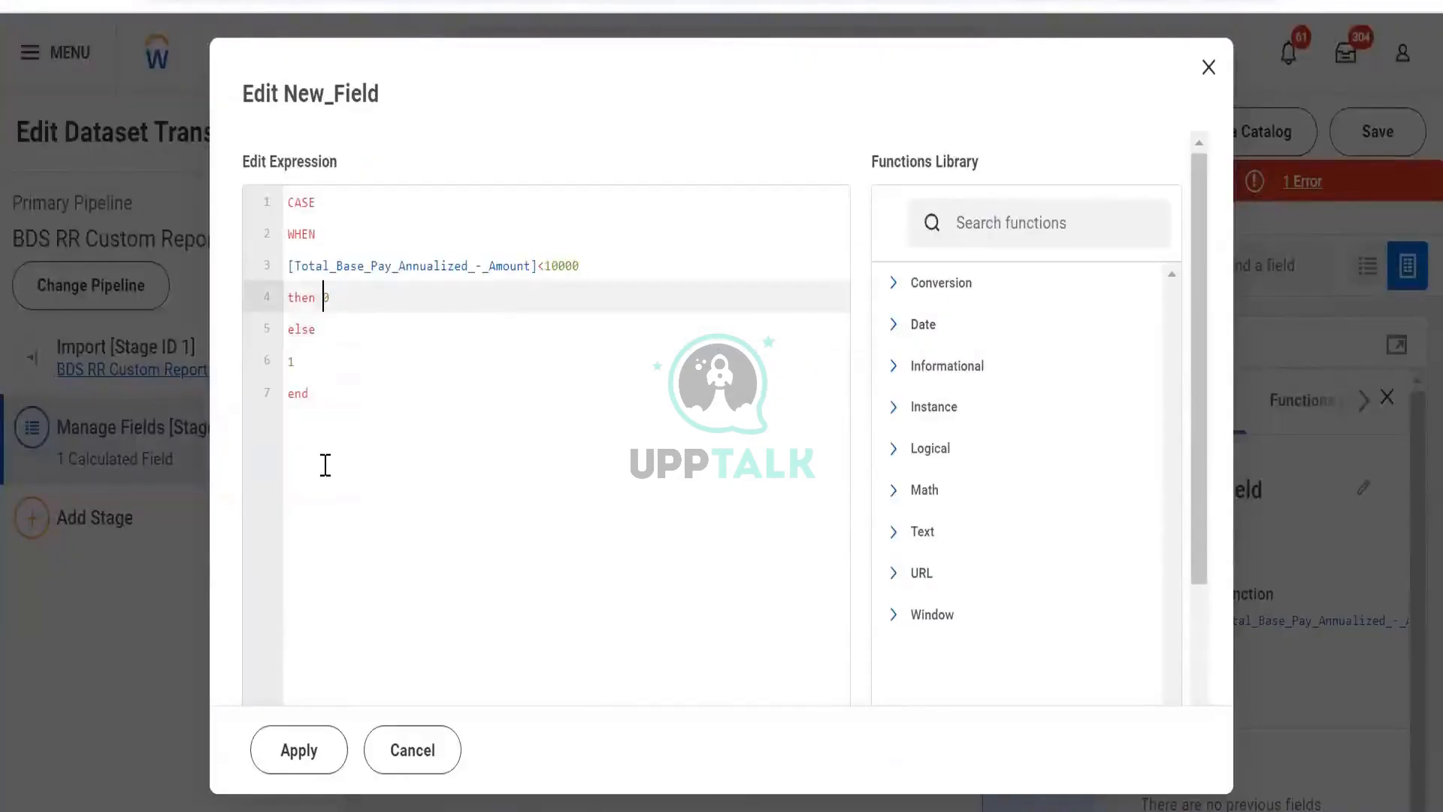
{"action": "left_click", "coordinate": [294, 752]}
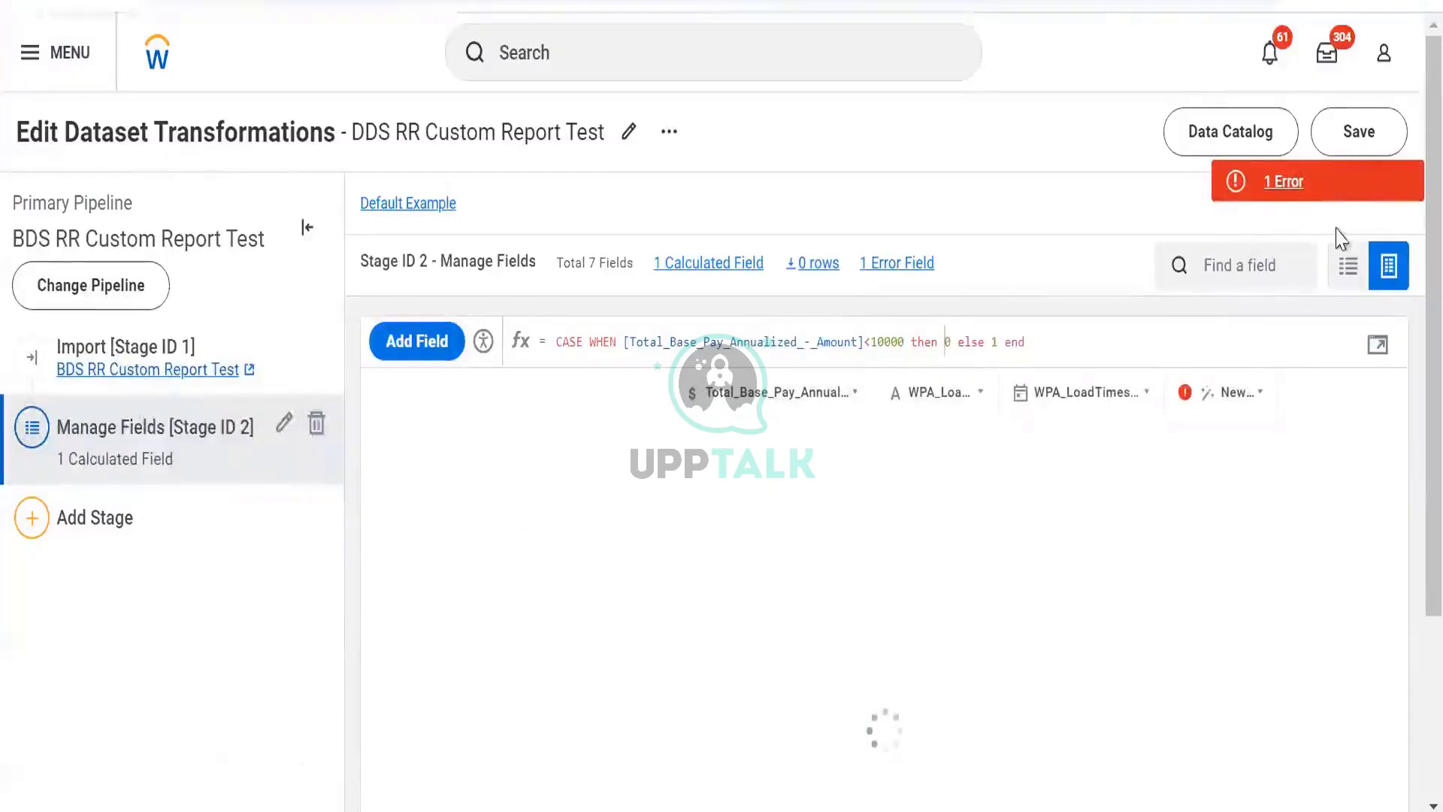
- Review the validation error details and the table's columns for the new field
{"action": "left_click", "coordinate": [1335, 192]}
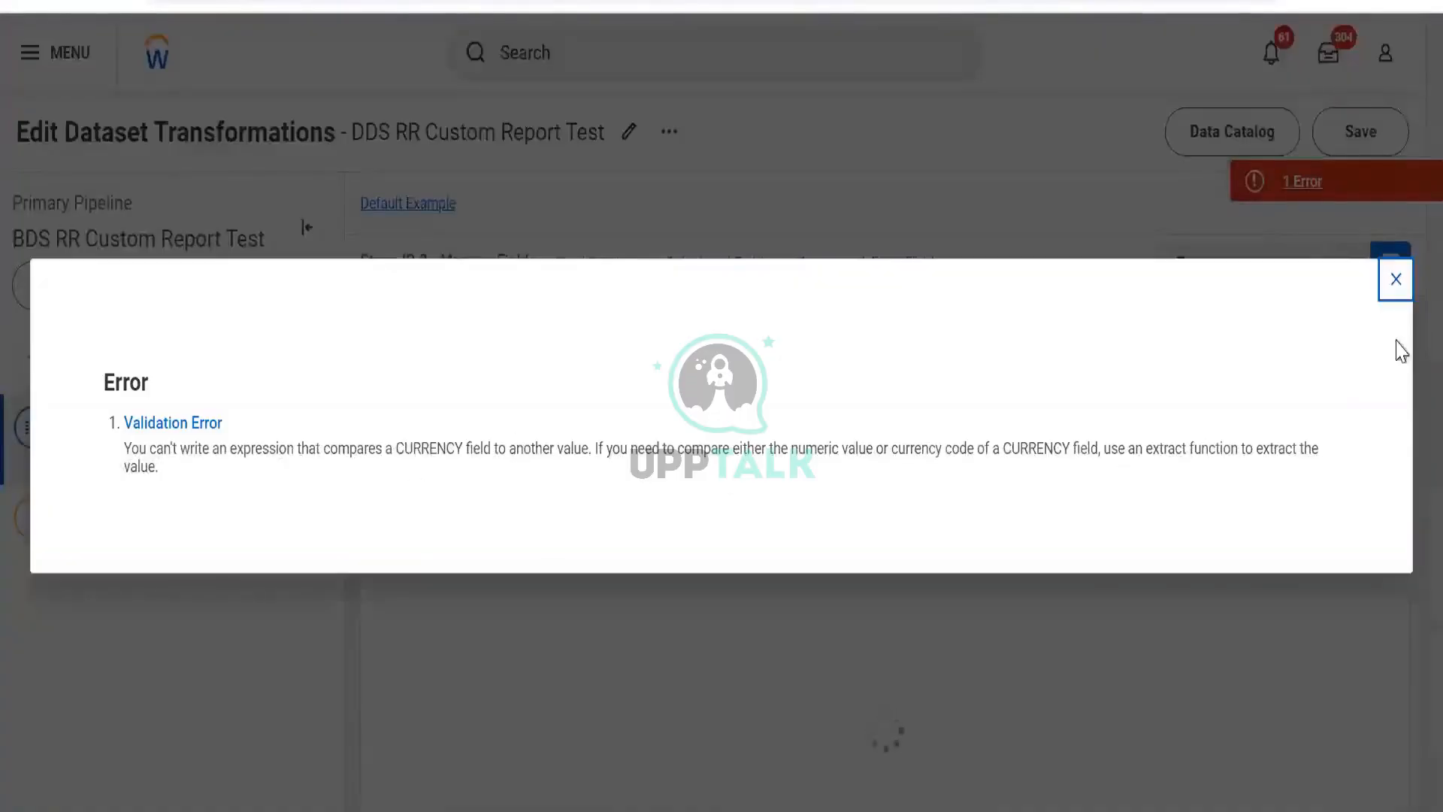
{"action": "left_click", "coordinate": [1394, 282]}
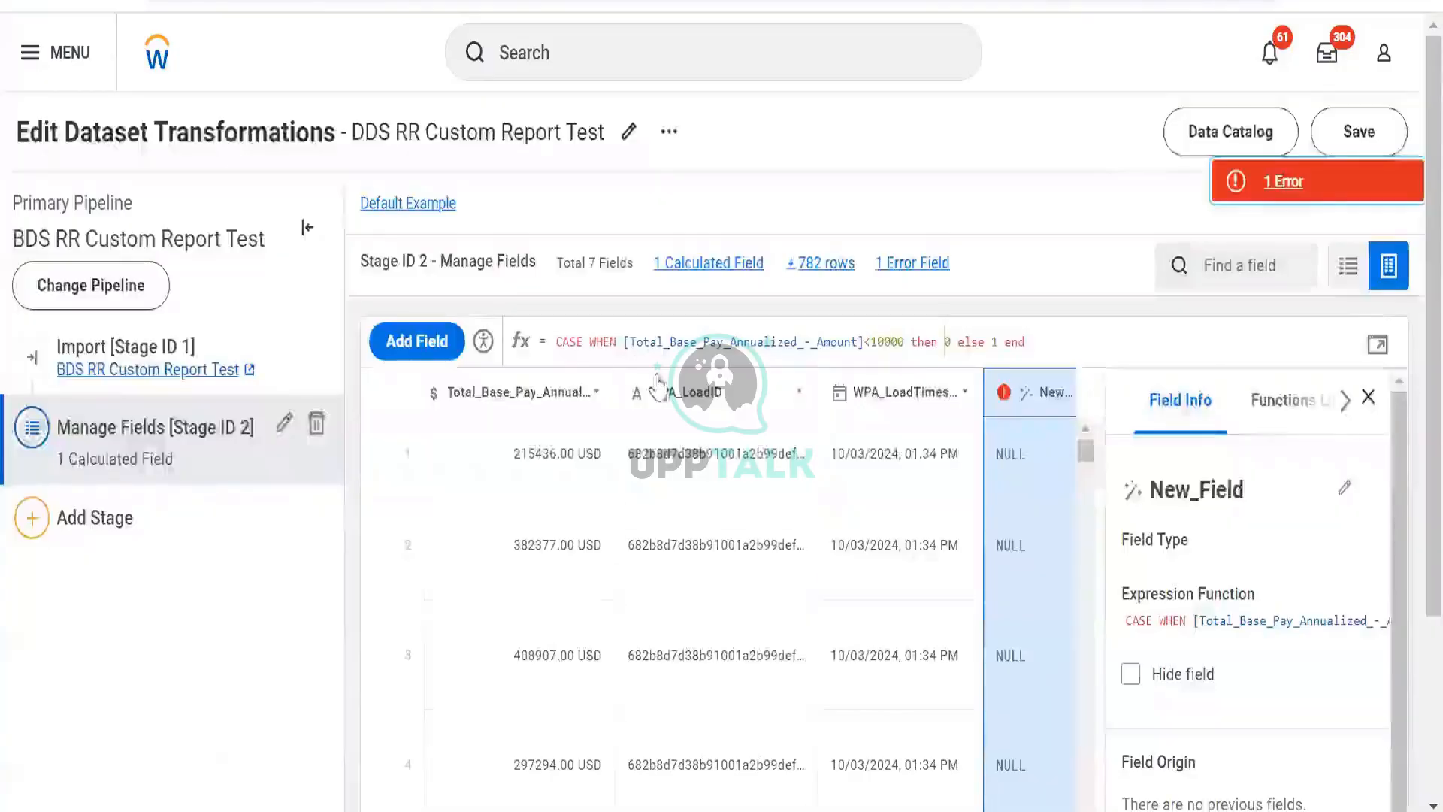
{"action": "scroll", "coordinate": [603, 624], "scroll_direction": "left", "scroll_amount": 3}
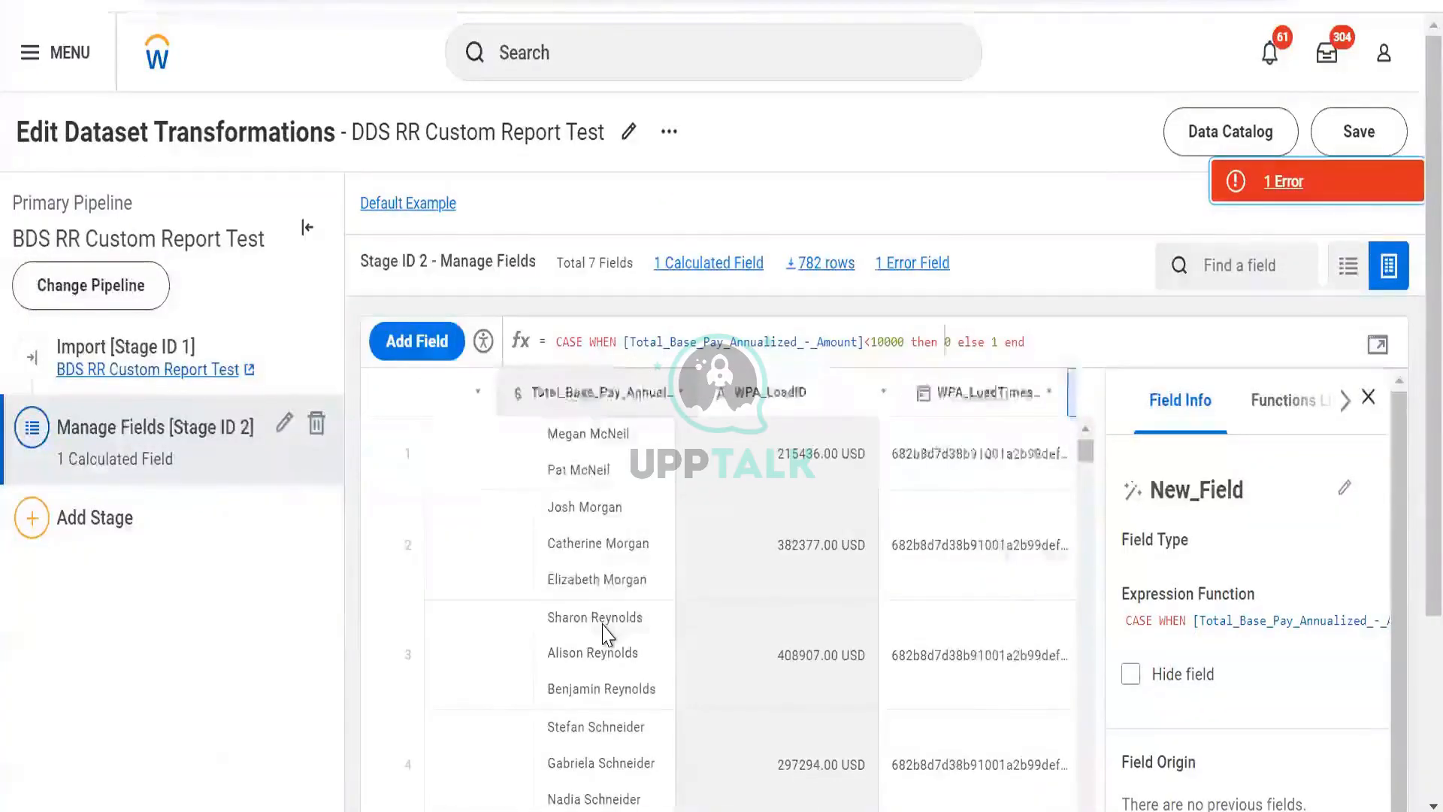
{"action": "scroll", "coordinate": [607, 633], "scroll_direction": "right", "scroll_amount": 3}
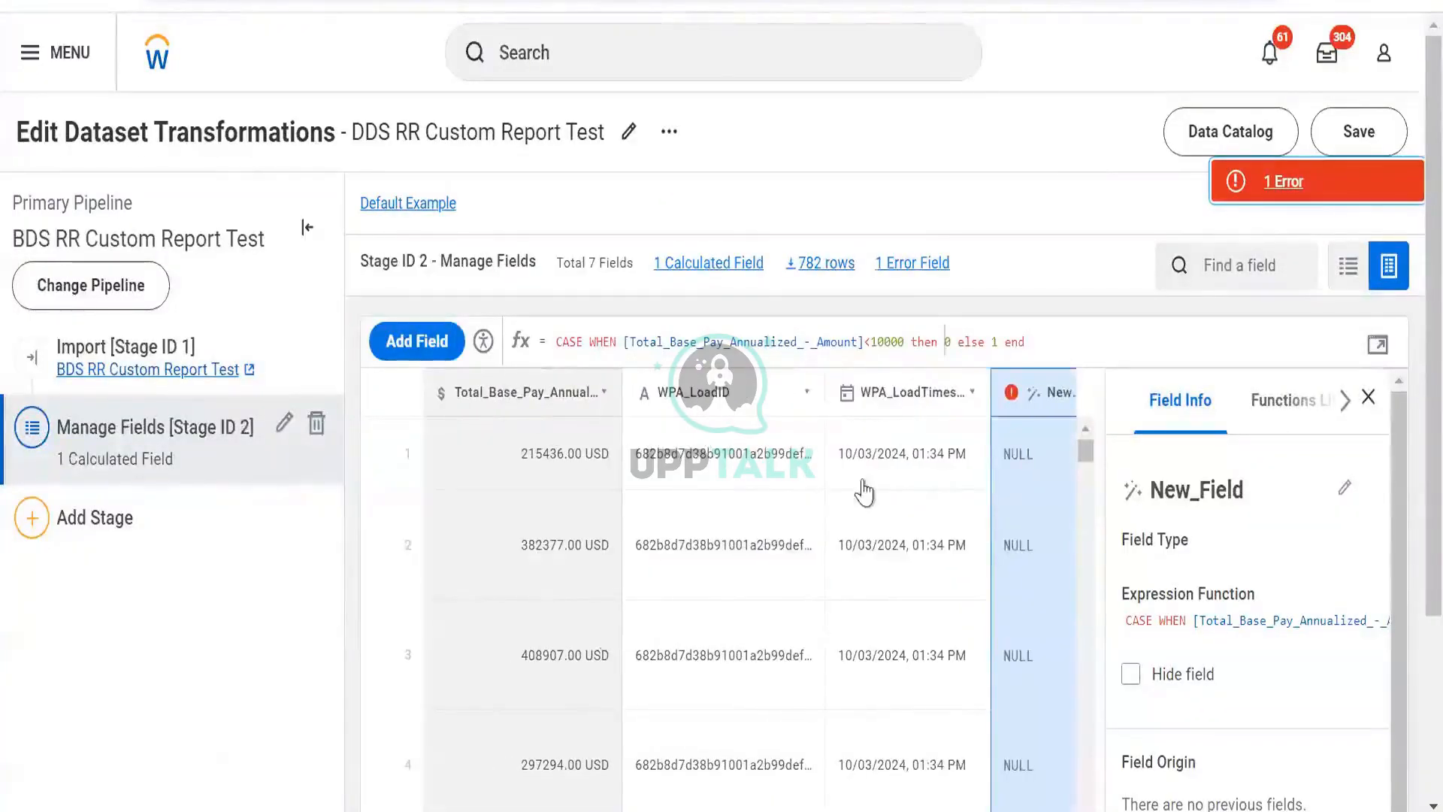
{"action": "left_click", "coordinate": [1377, 346]}
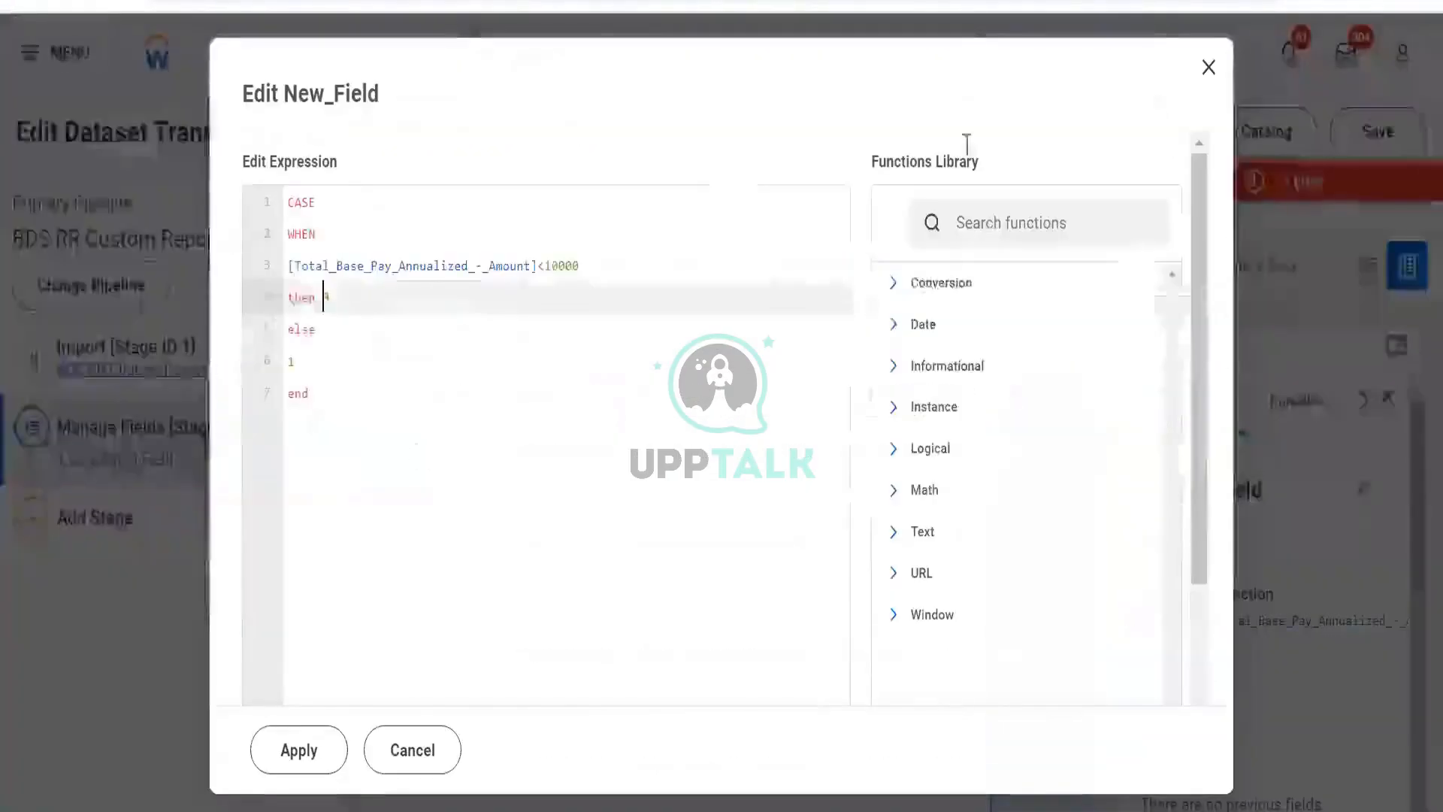
{"action": "left_click", "coordinate": [1207, 69]}
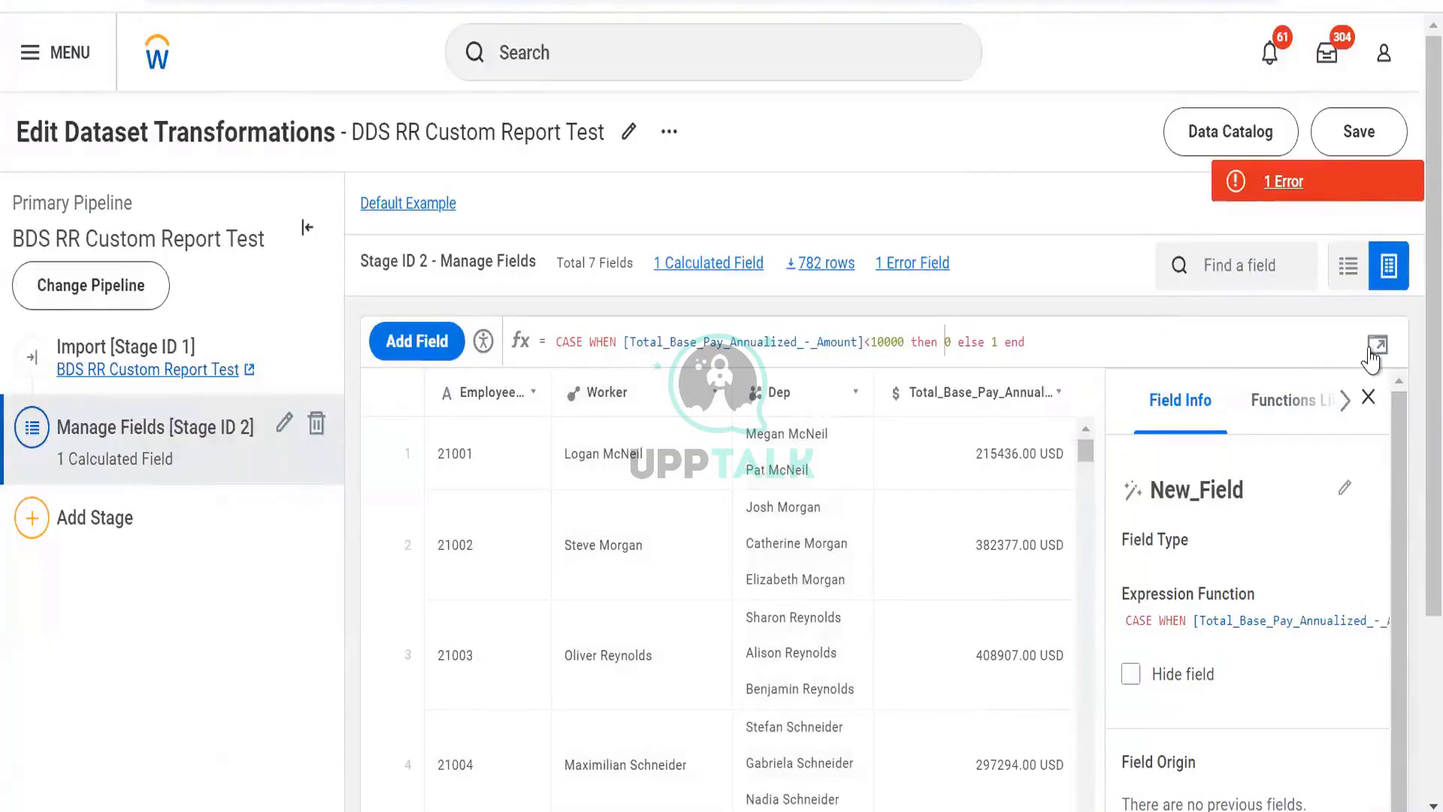
{"action": "left_click", "coordinate": [945, 342]}
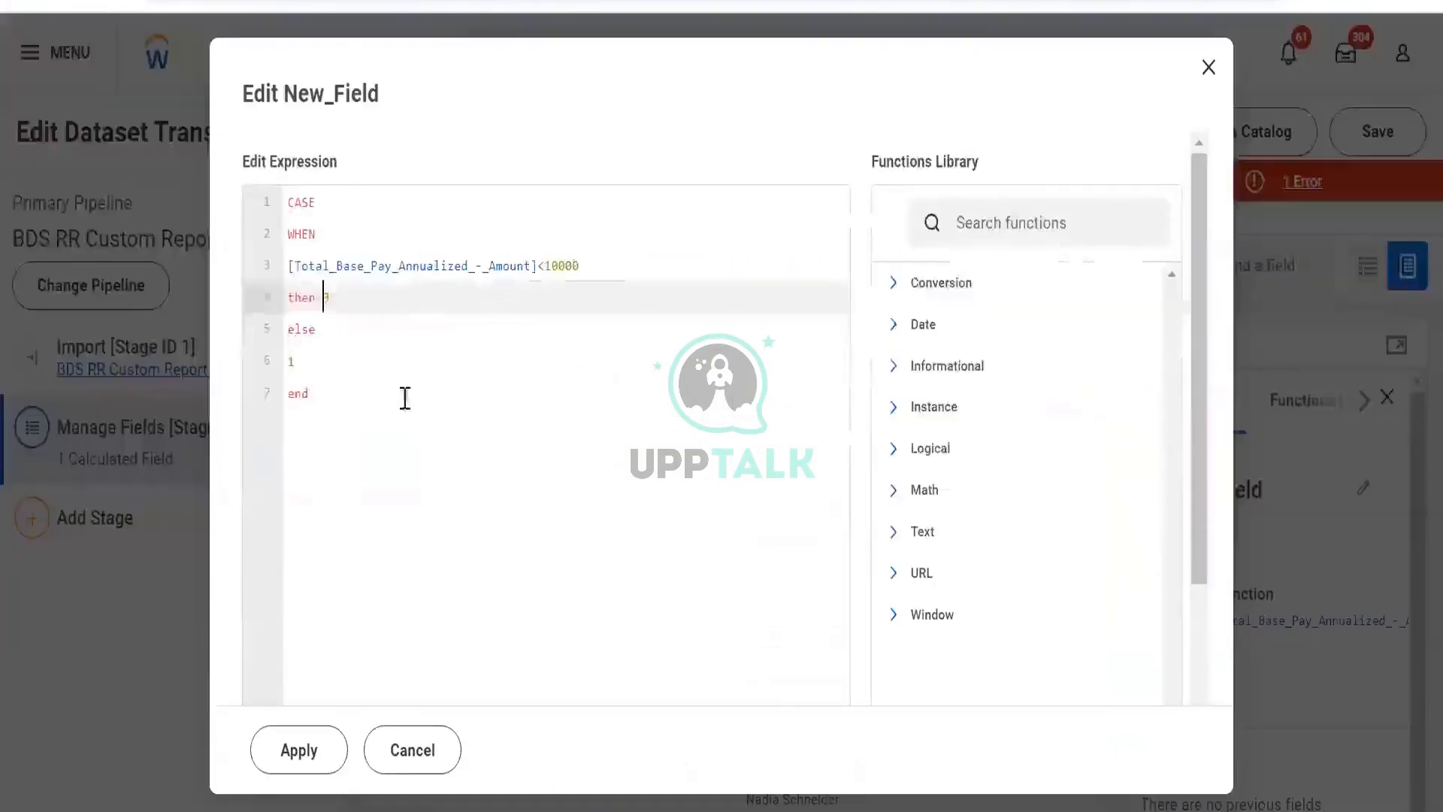
{"action": "left_click_drag", "start_coordinate": [617, 267], "coordinate": [233, 283]}
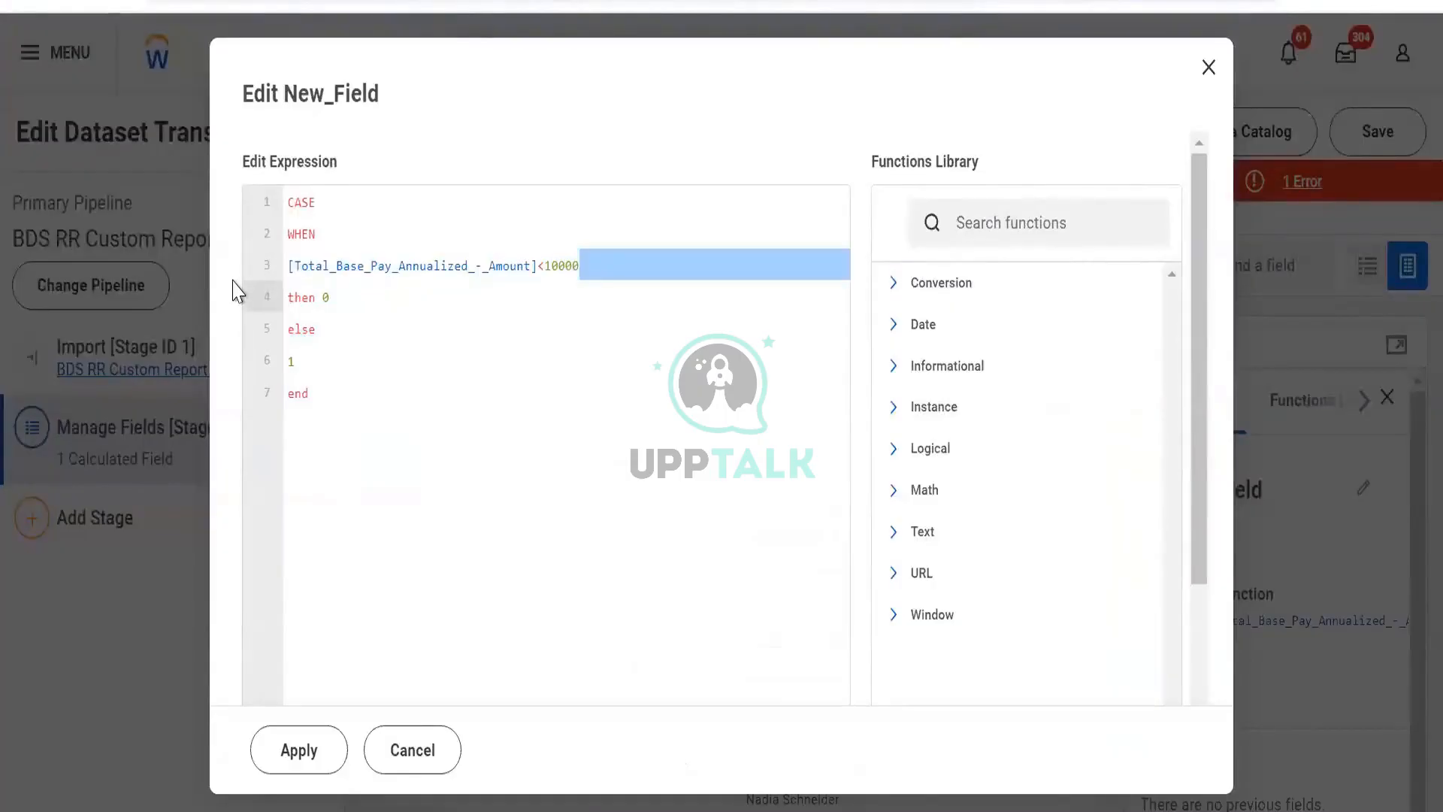
{"action": "type", "text": "[empl]then 0"}
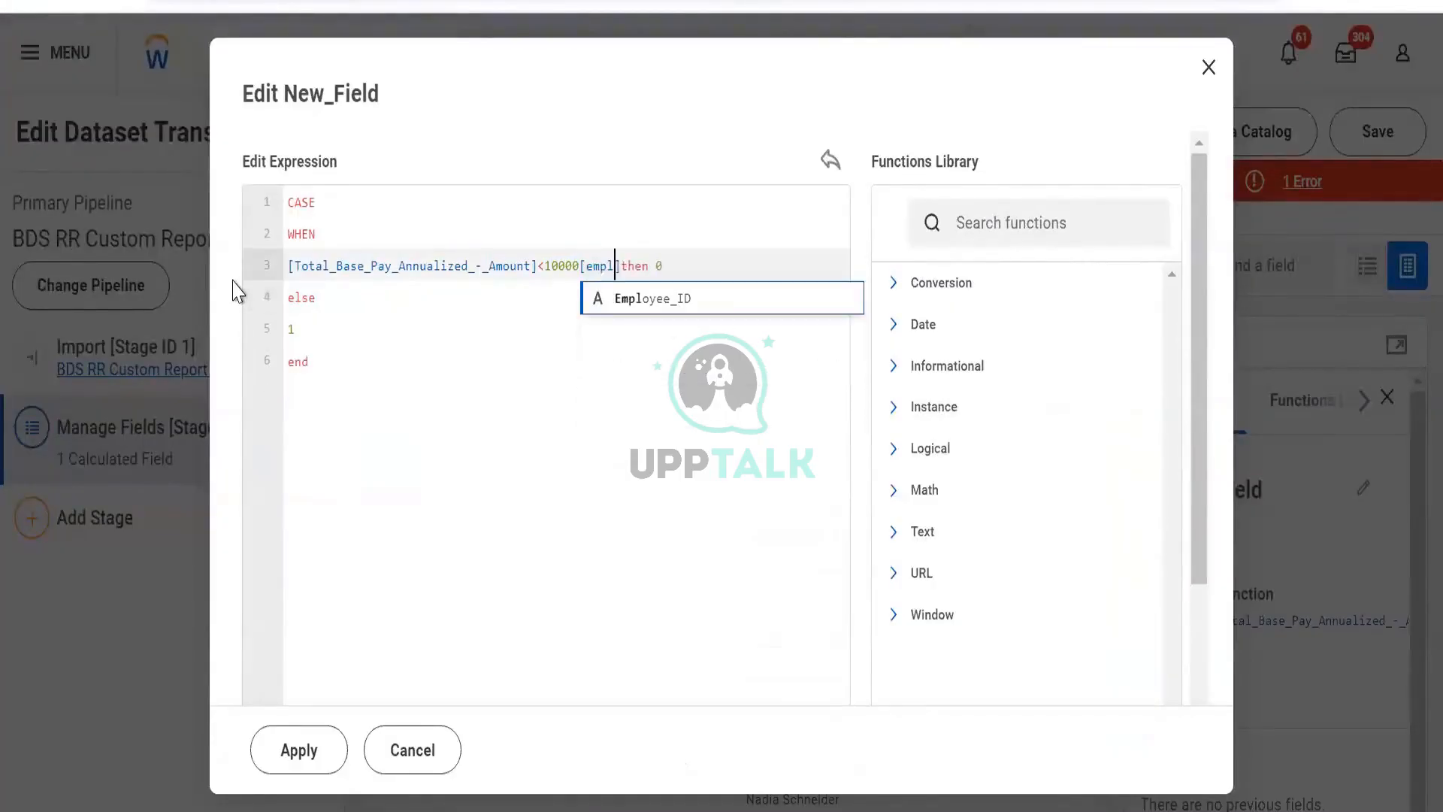
{"action": "key", "text": "Right"}
{"action": "key", "text": "Right"}
{"action": "key", "text": "Right"}
{"action": "key", "text": "Right"}
{"action": "key", "text": "Right"}
{"action": "key", "text": "Right"}
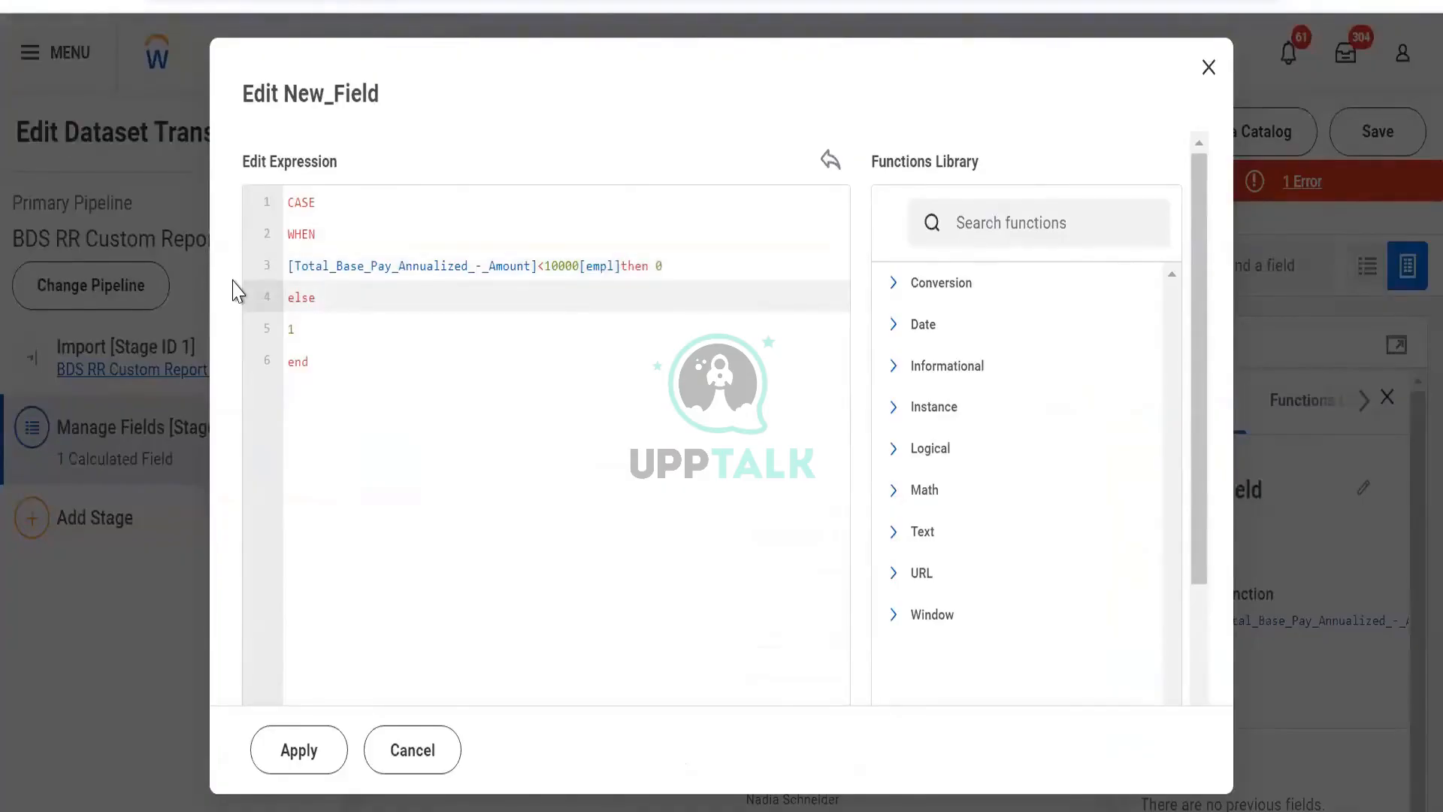
{"action": "key", "text": "ctrl+z"}
{"action": "key", "text": "Left"}
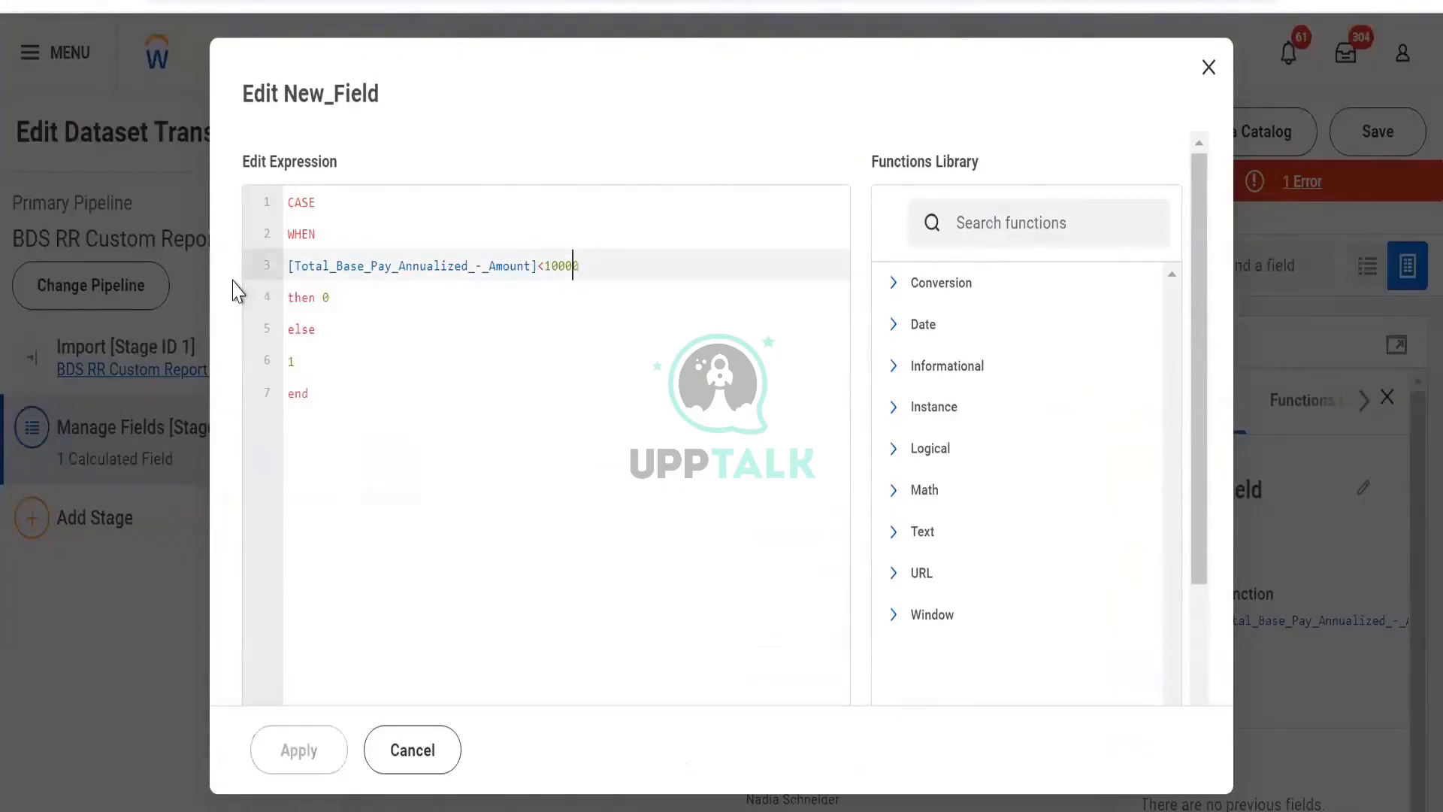
- Try replacing the condition with [Employee_ID]< and cancel the expression edit
{"action": "key", "text": "Right"}
{"action": "key", "text": "ctrl+shift+Left"}
{"action": "key", "text": "ctrl+shift+Left"}
{"action": "key", "text": "ctrl+shift+Left"}
{"action": "key", "text": "ctrl+shift+Left"}
{"action": "key", "text": "ctrl+shift+Left"}
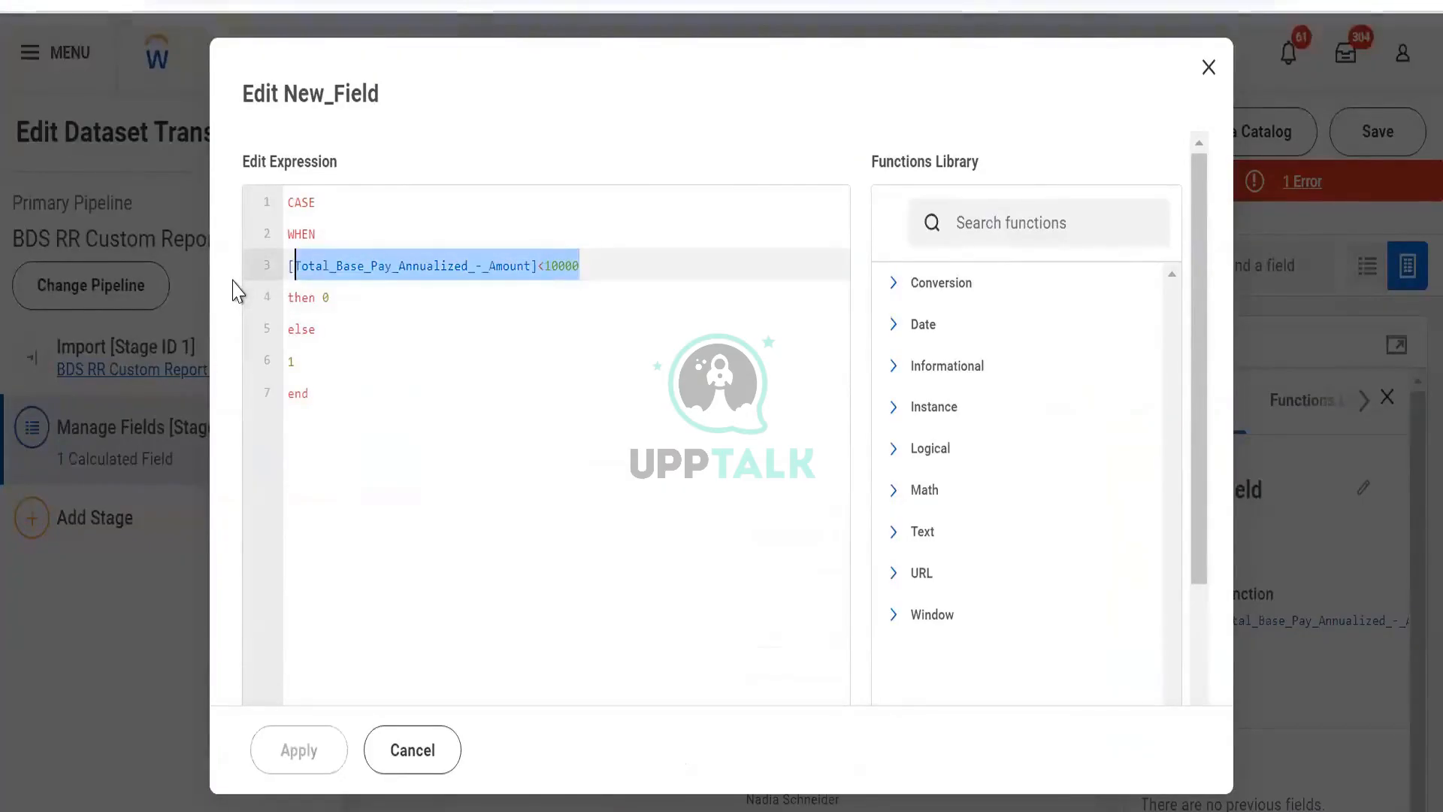
{"action": "key", "text": "ctrl+shift+Left"}
{"action": "key", "text": "BackSpace"}
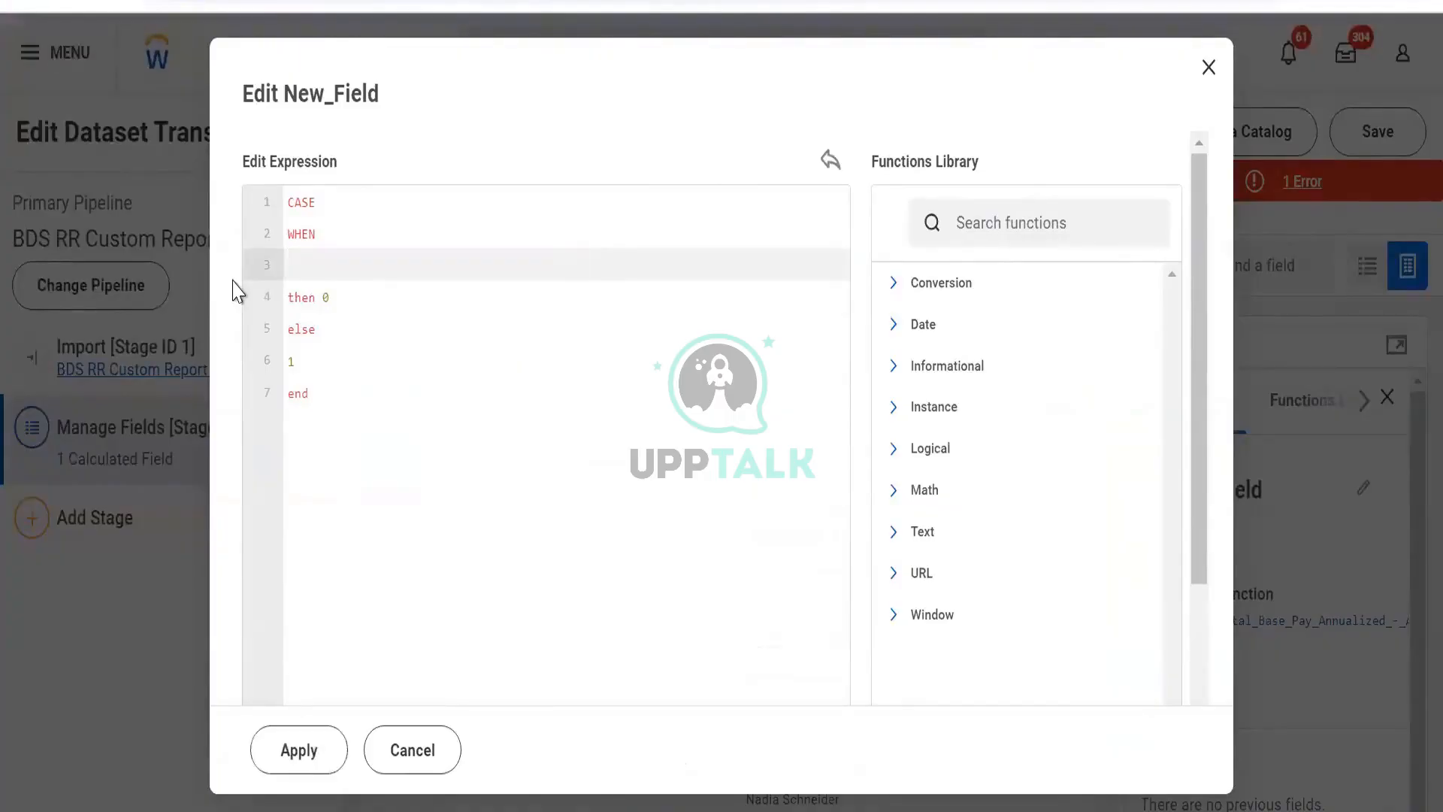
{"action": "type", "text": "[Employee_ID]"}
{"action": "key", "text": "Return"}
{"action": "type", "text": "<"}
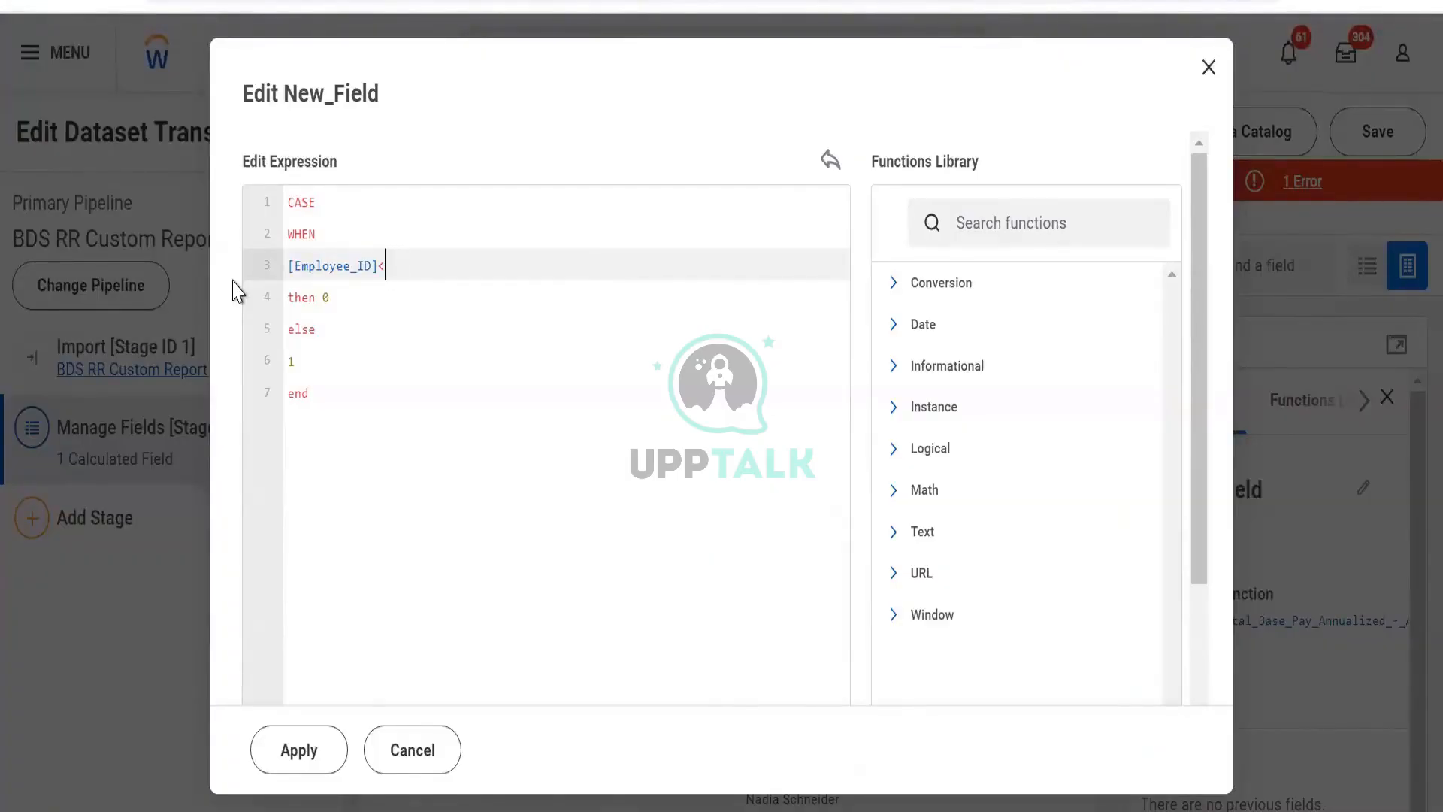
{"action": "key", "text": "ctrl+a"}
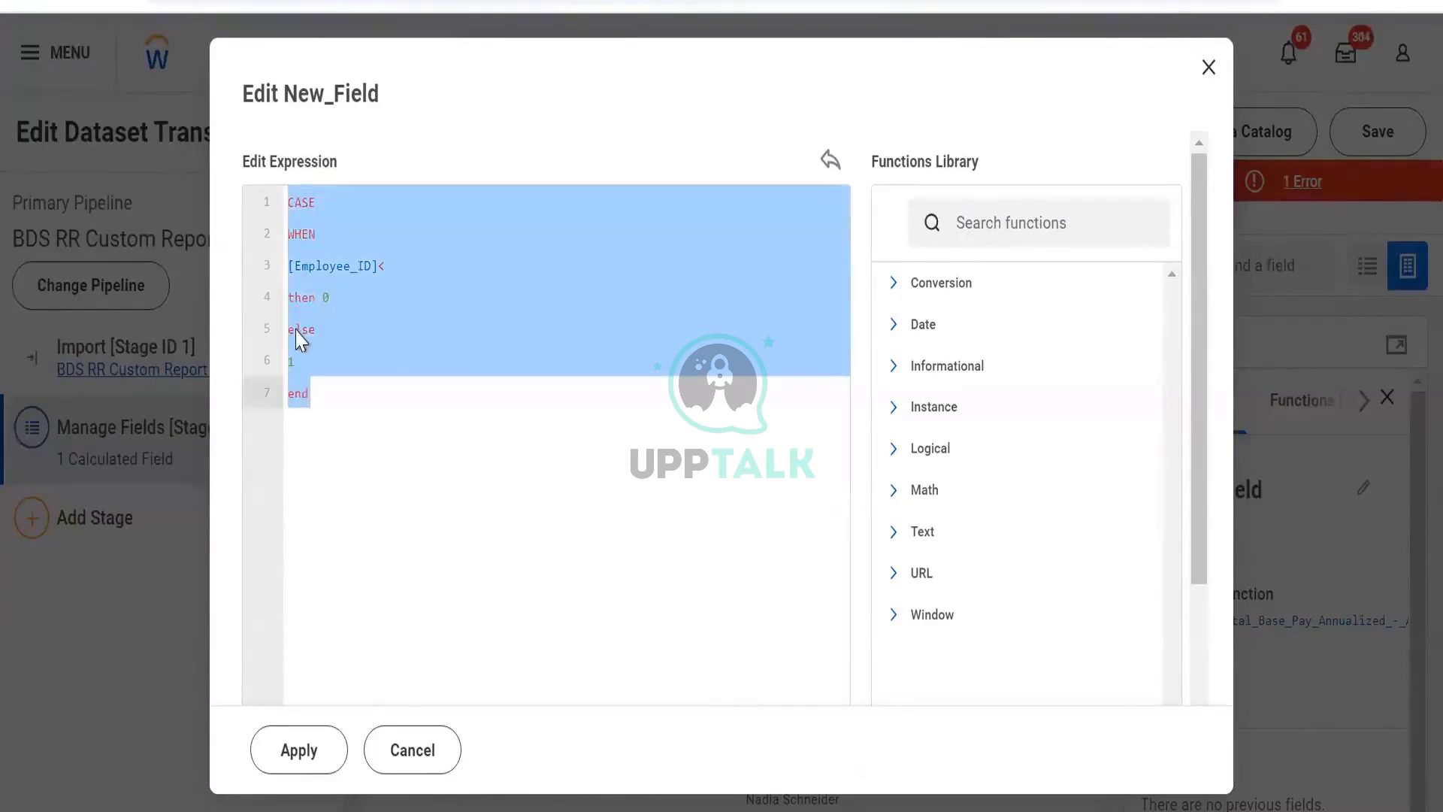
{"action": "left_click", "coordinate": [412, 749]}
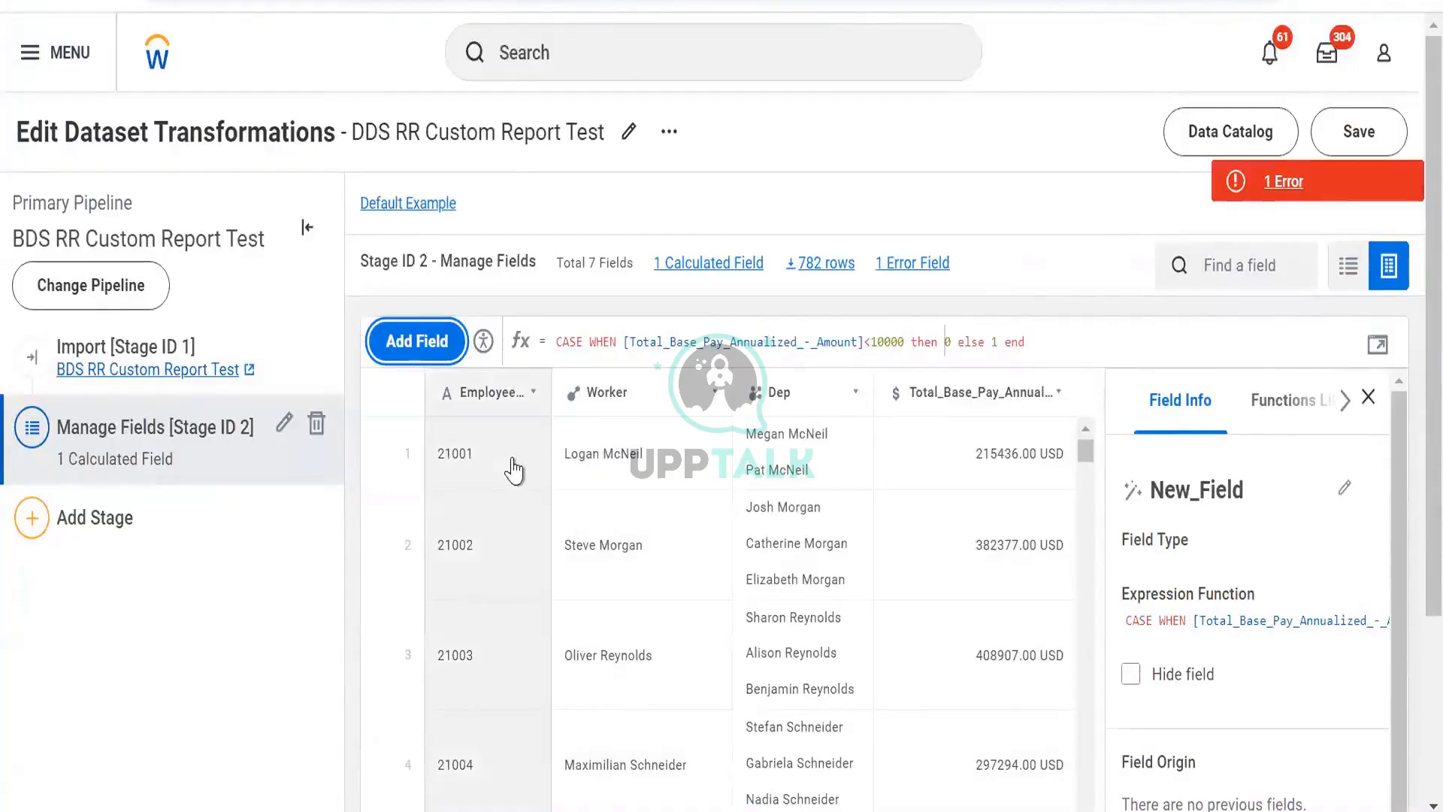
- Browse the transformation's rows and the Data Catalog's list of tables
{"action": "scroll", "coordinate": [516, 539], "scroll_direction": "down", "scroll_amount": 10}
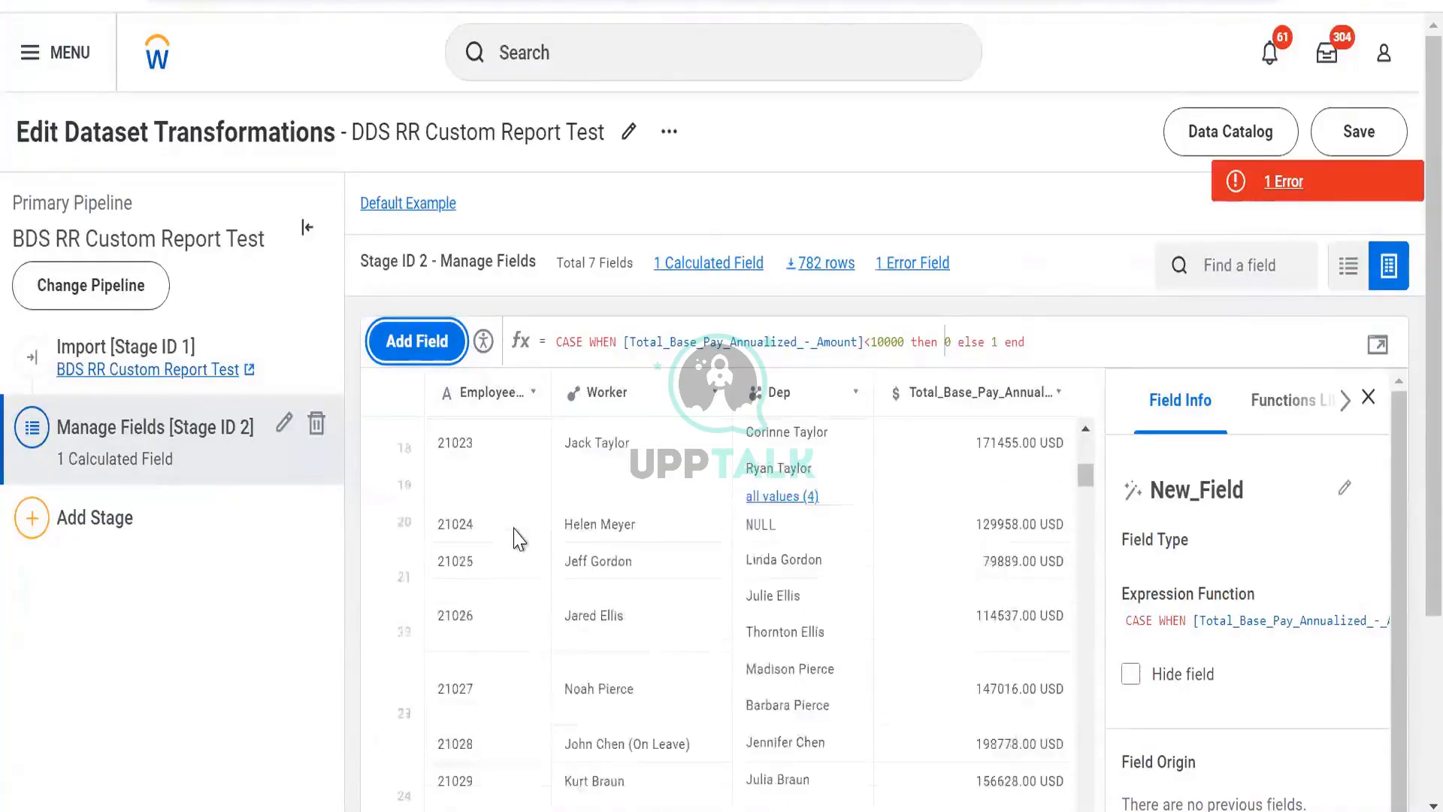
{"action": "scroll", "coordinate": [937, 610], "scroll_direction": "down", "scroll_amount": 5}
{"action": "scroll", "coordinate": [943, 609], "scroll_direction": "right", "scroll_amount": 5}
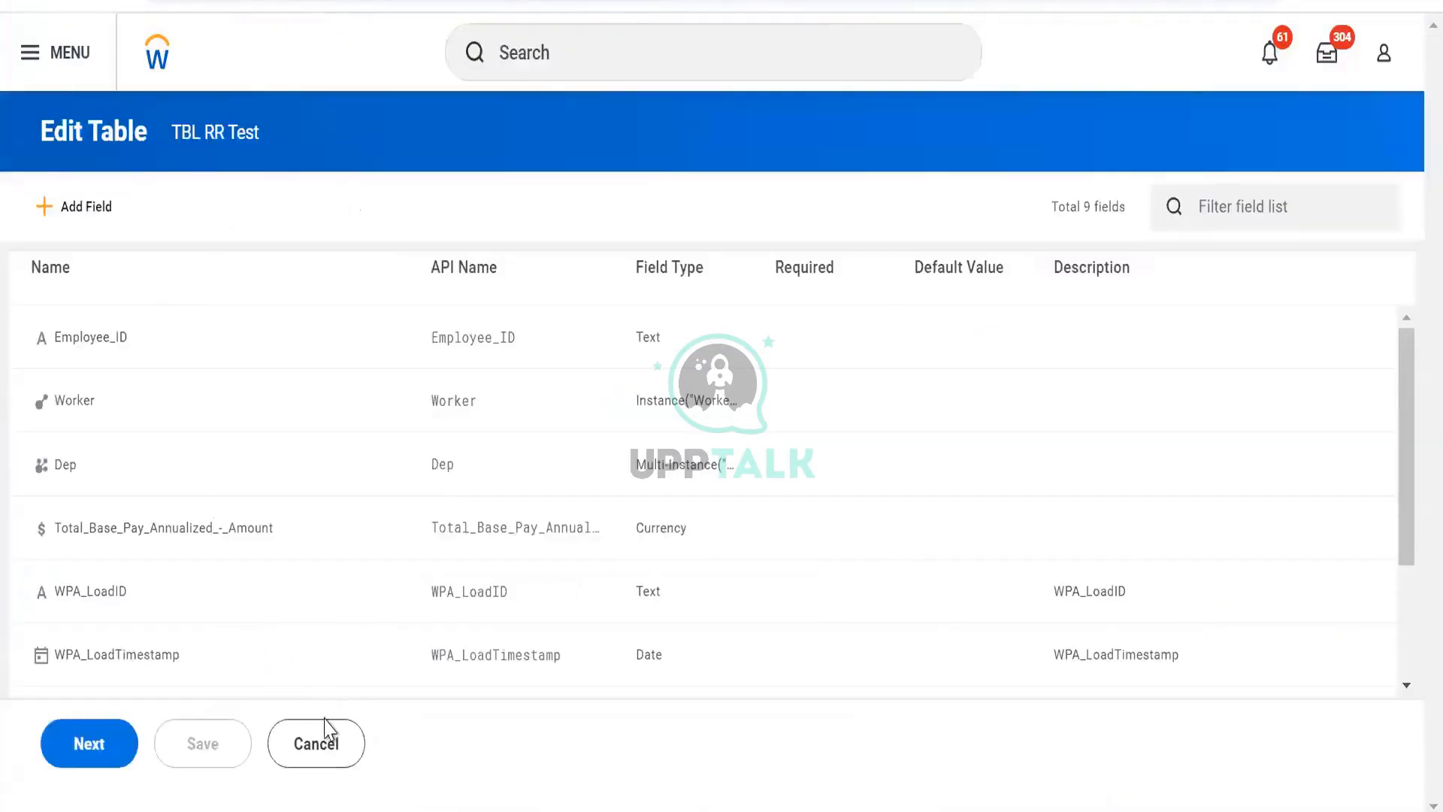
{"action": "double_click", "coordinate": [315, 744]}
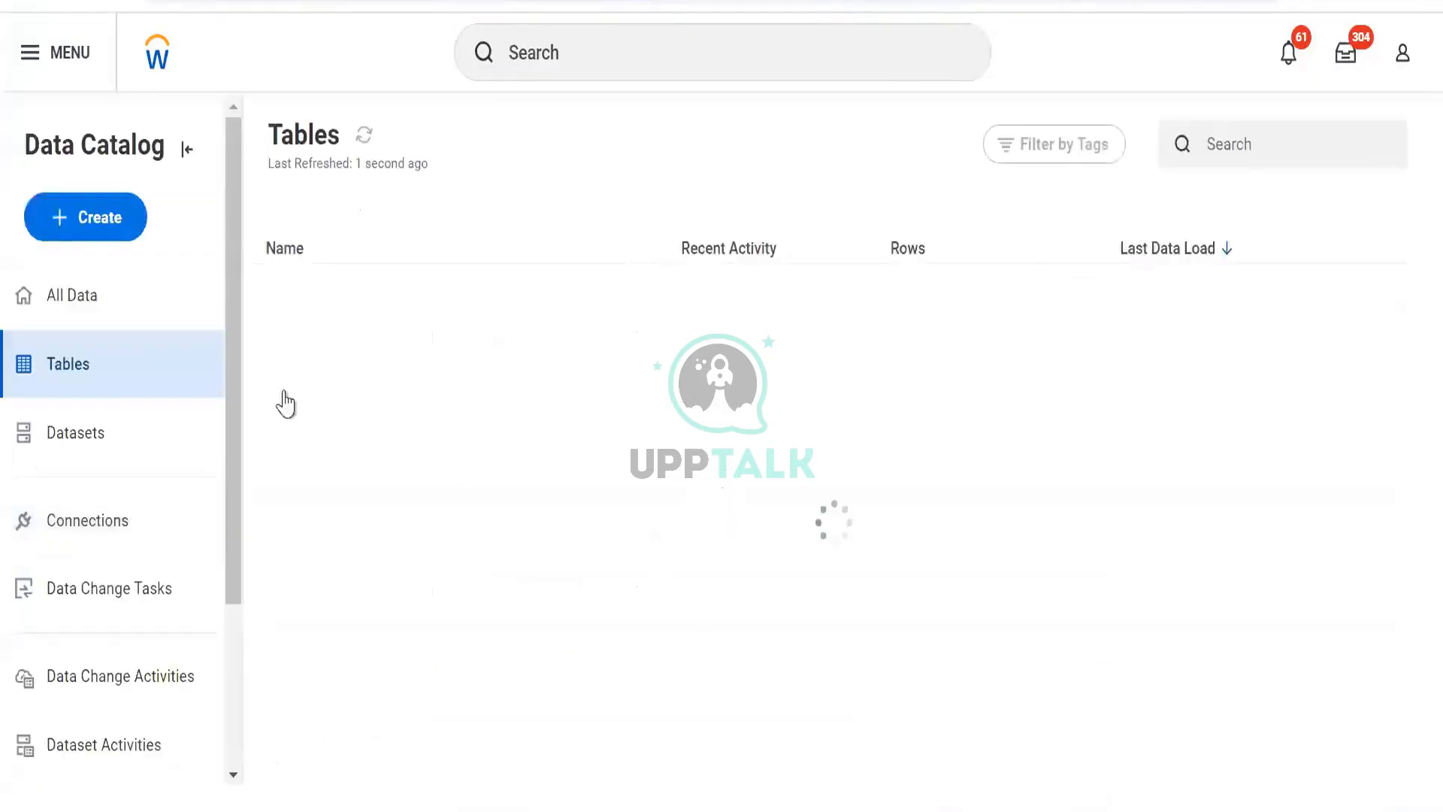
{"action": "scroll", "coordinate": [515, 472], "scroll_direction": "down", "scroll_amount": 20}
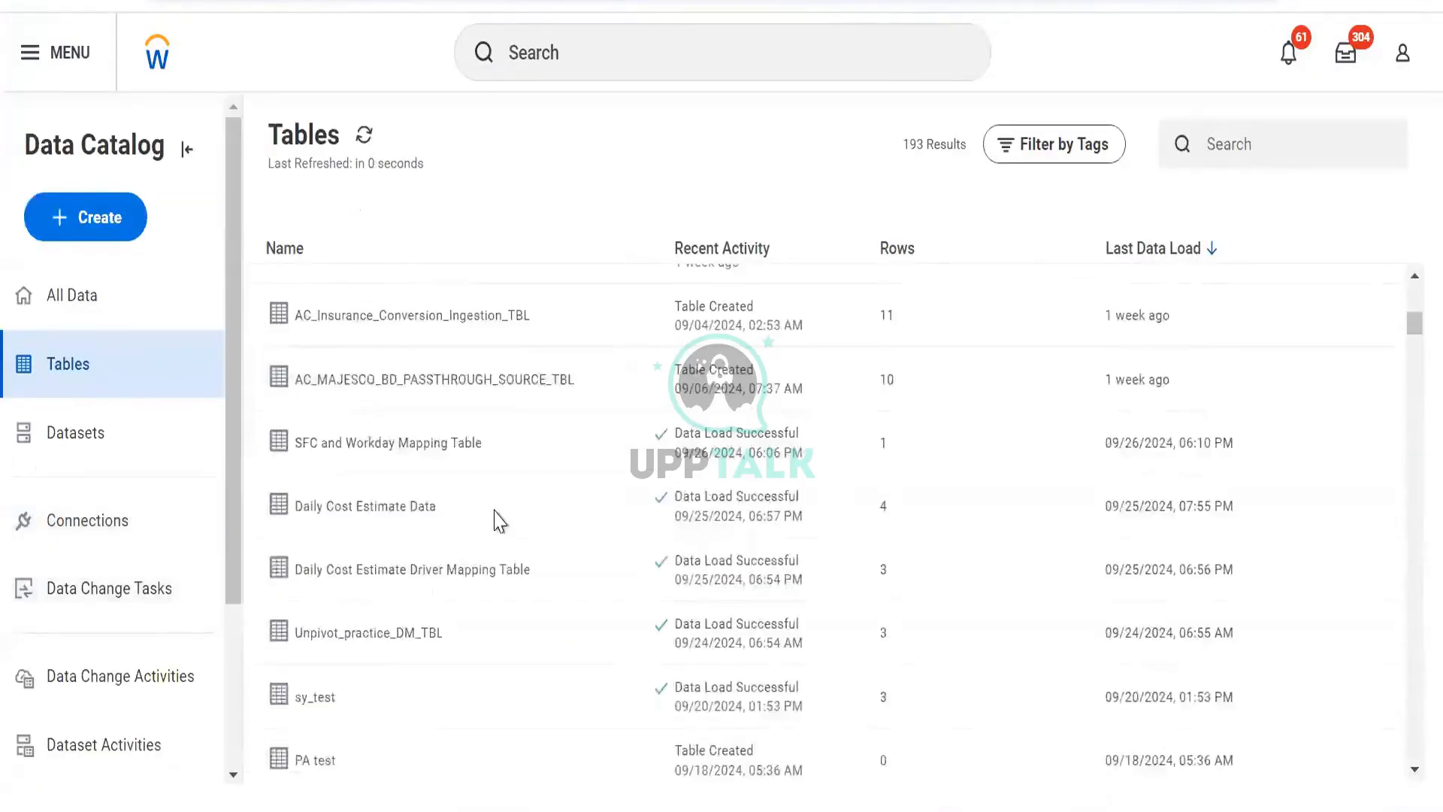
{"action": "scroll", "coordinate": [370, 465], "scroll_direction": "down", "scroll_amount": 10}
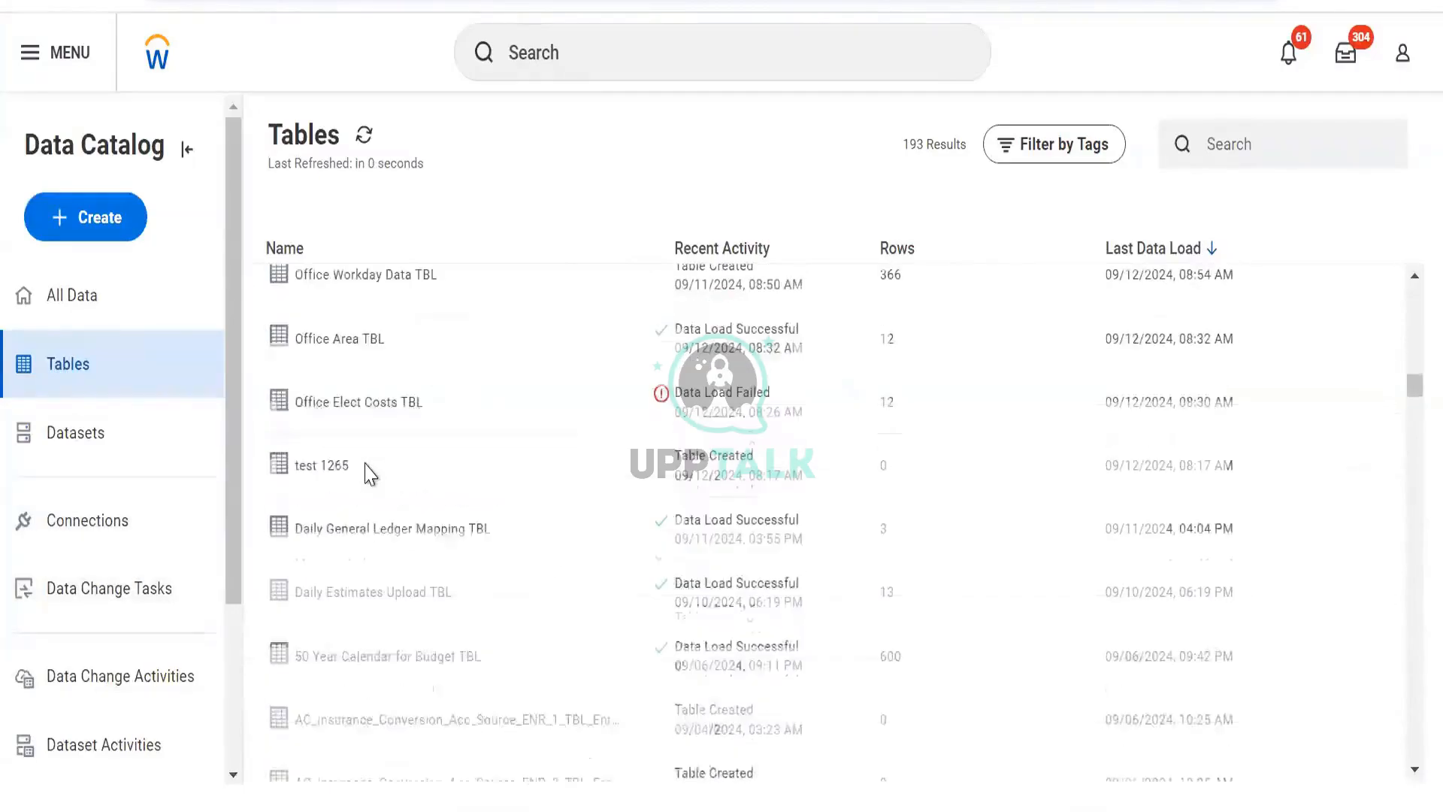
{"action": "scroll", "coordinate": [371, 473], "scroll_direction": "down", "scroll_amount": 5}
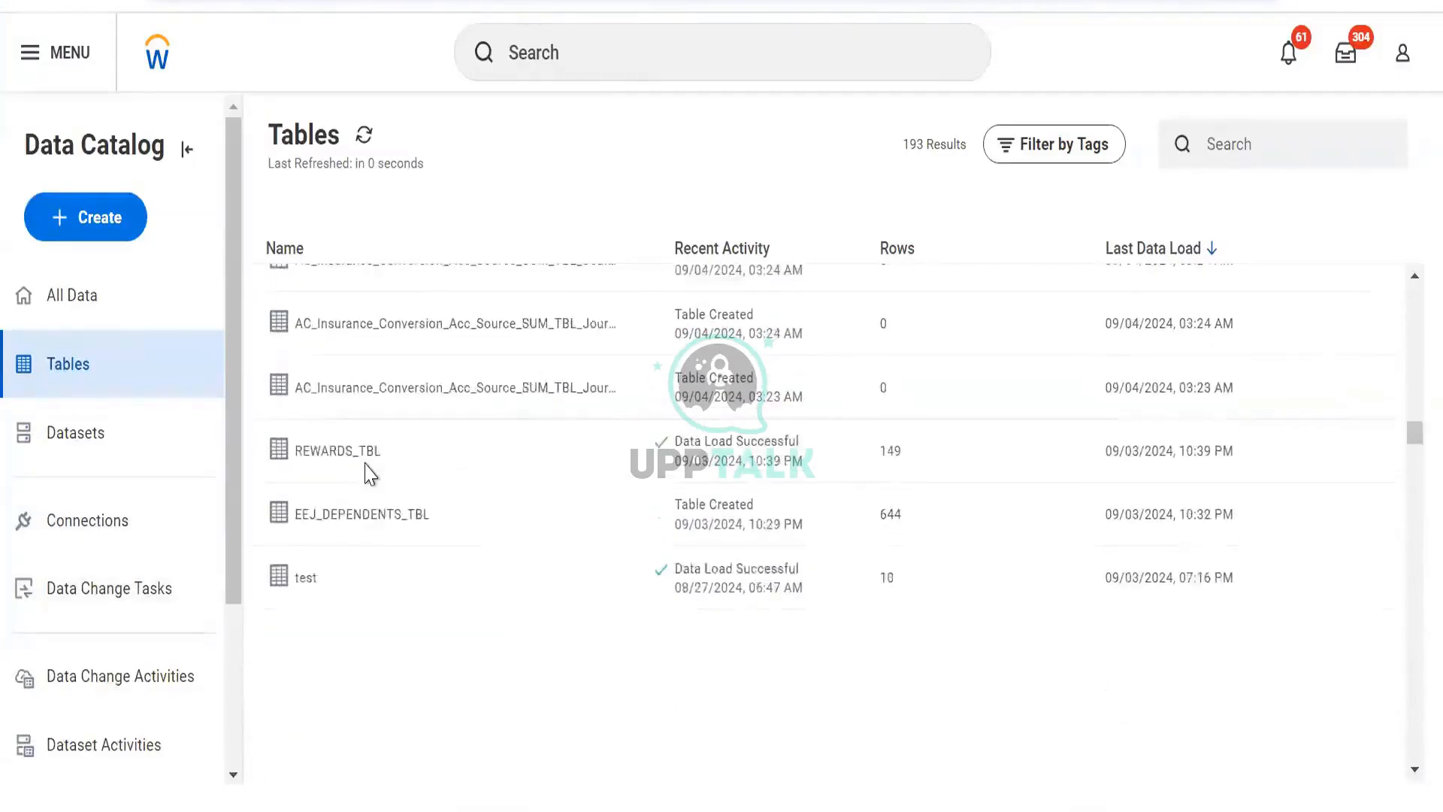
{"action": "scroll", "coordinate": [361, 575], "scroll_direction": "down", "scroll_amount": 4}
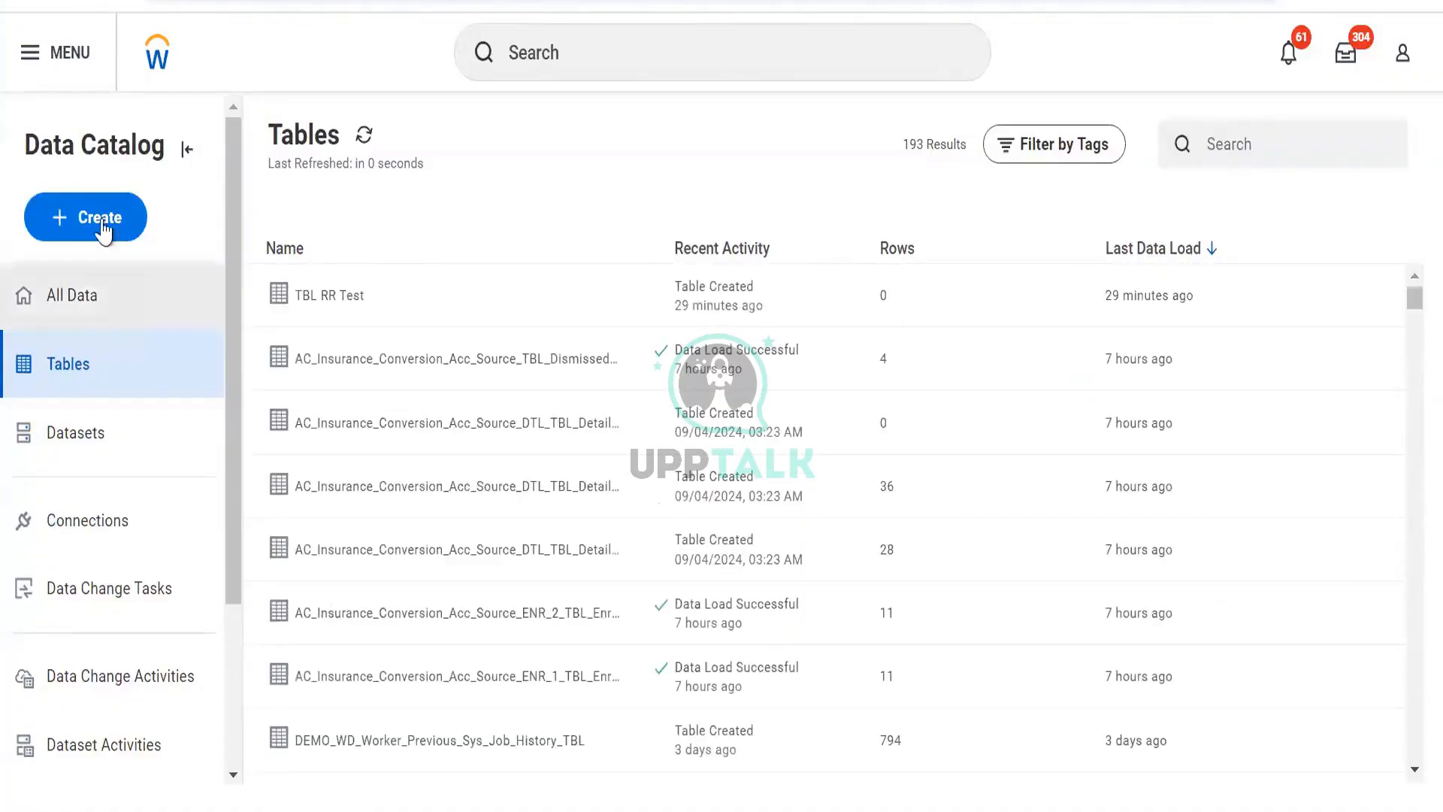
- Start a new base dataset from the custom report DV Worker Data, with run frequency Run Now
{"action": "left_click", "coordinate": [102, 229]}
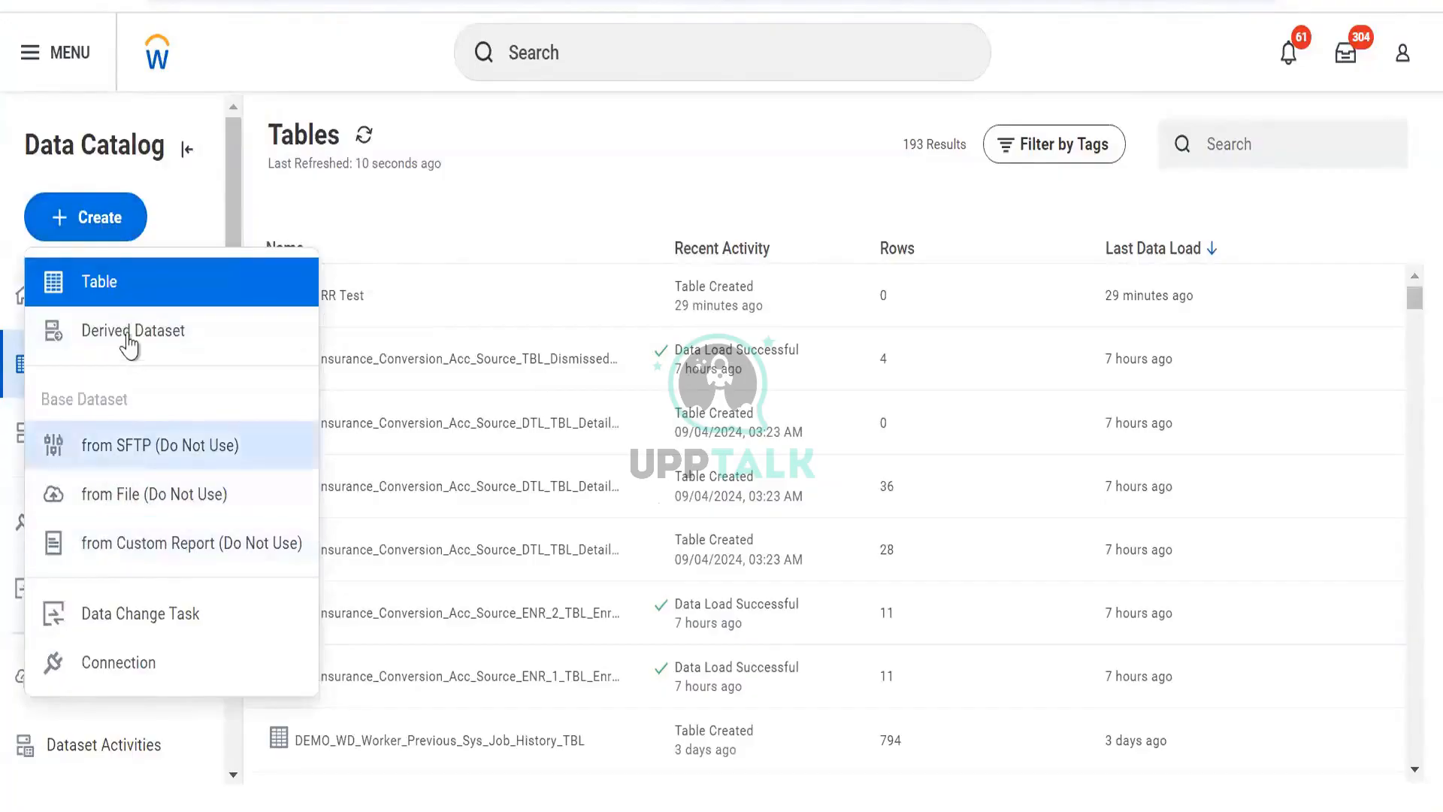
{"action": "left_click", "coordinate": [147, 549]}
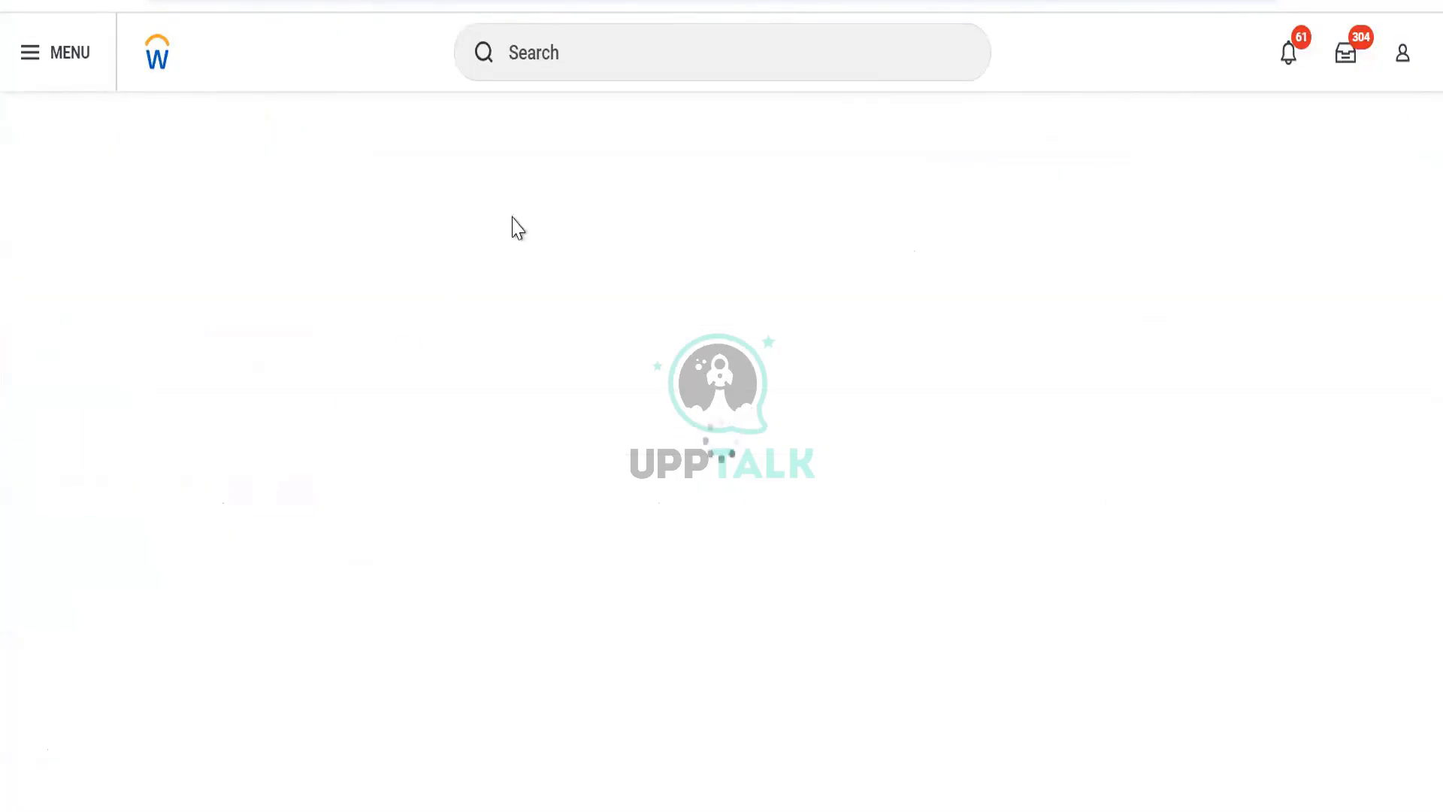
{"action": "left_click", "coordinate": [331, 461]}
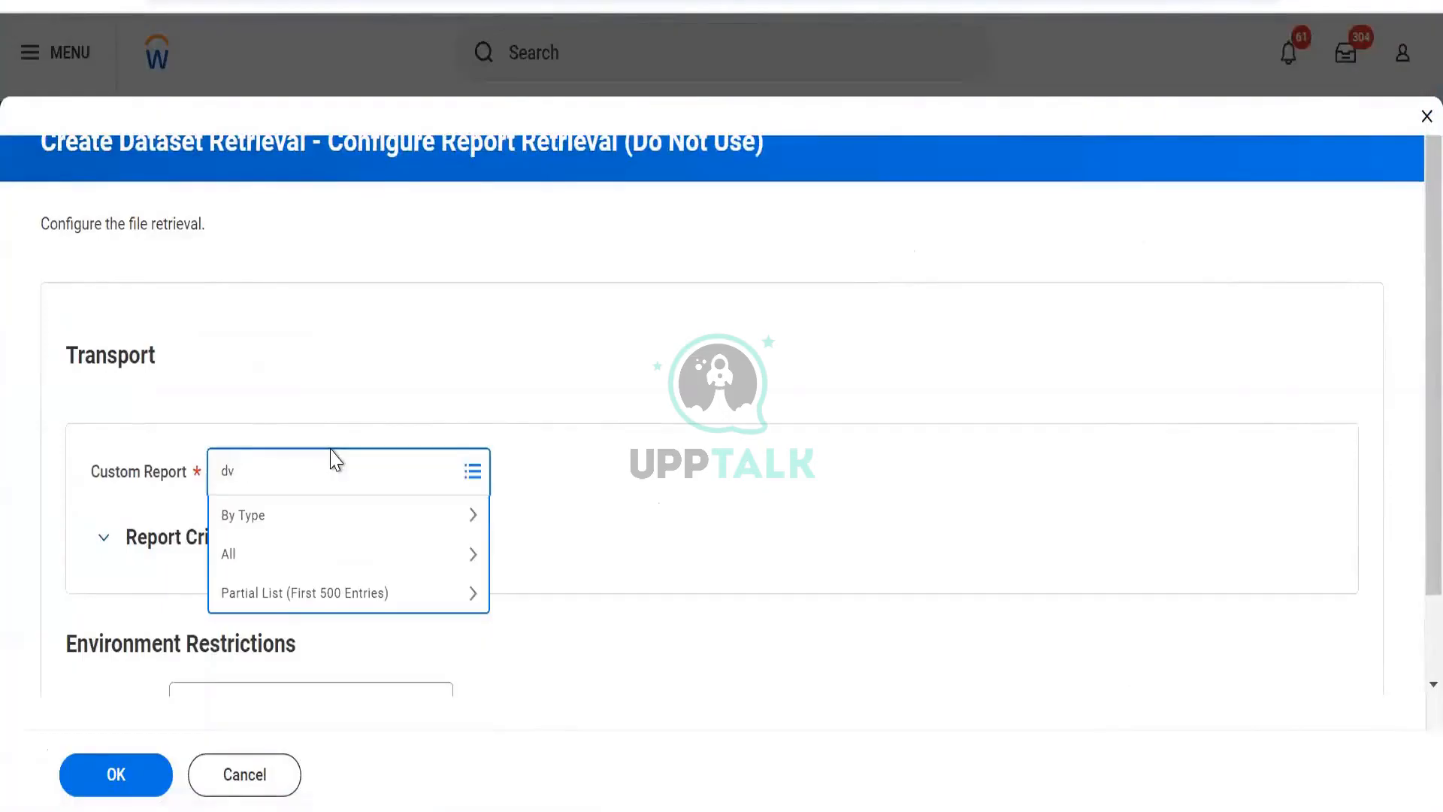
{"action": "type", "text": "dv work"}
{"action": "key", "text": "Return"}
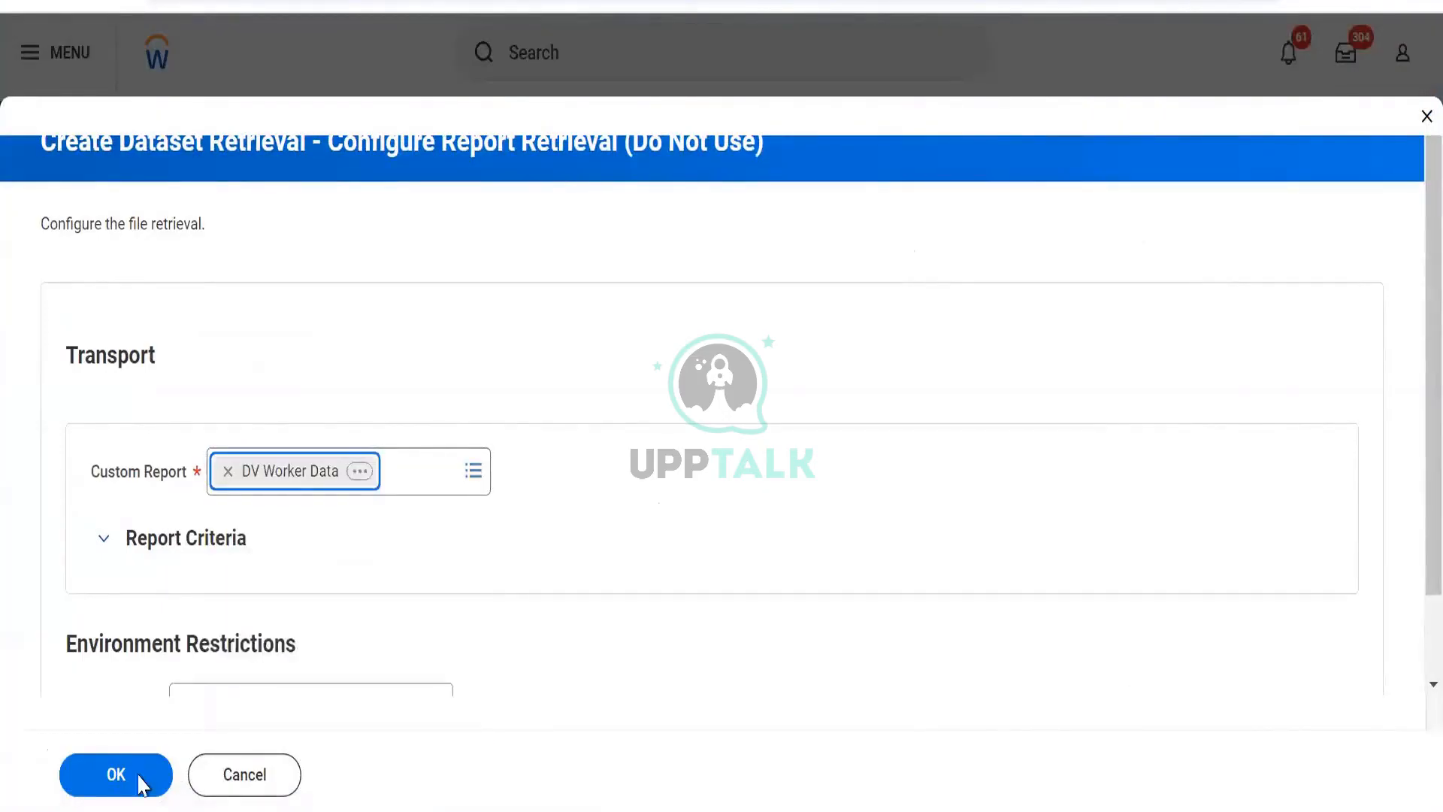
{"action": "left_click", "coordinate": [114, 777]}
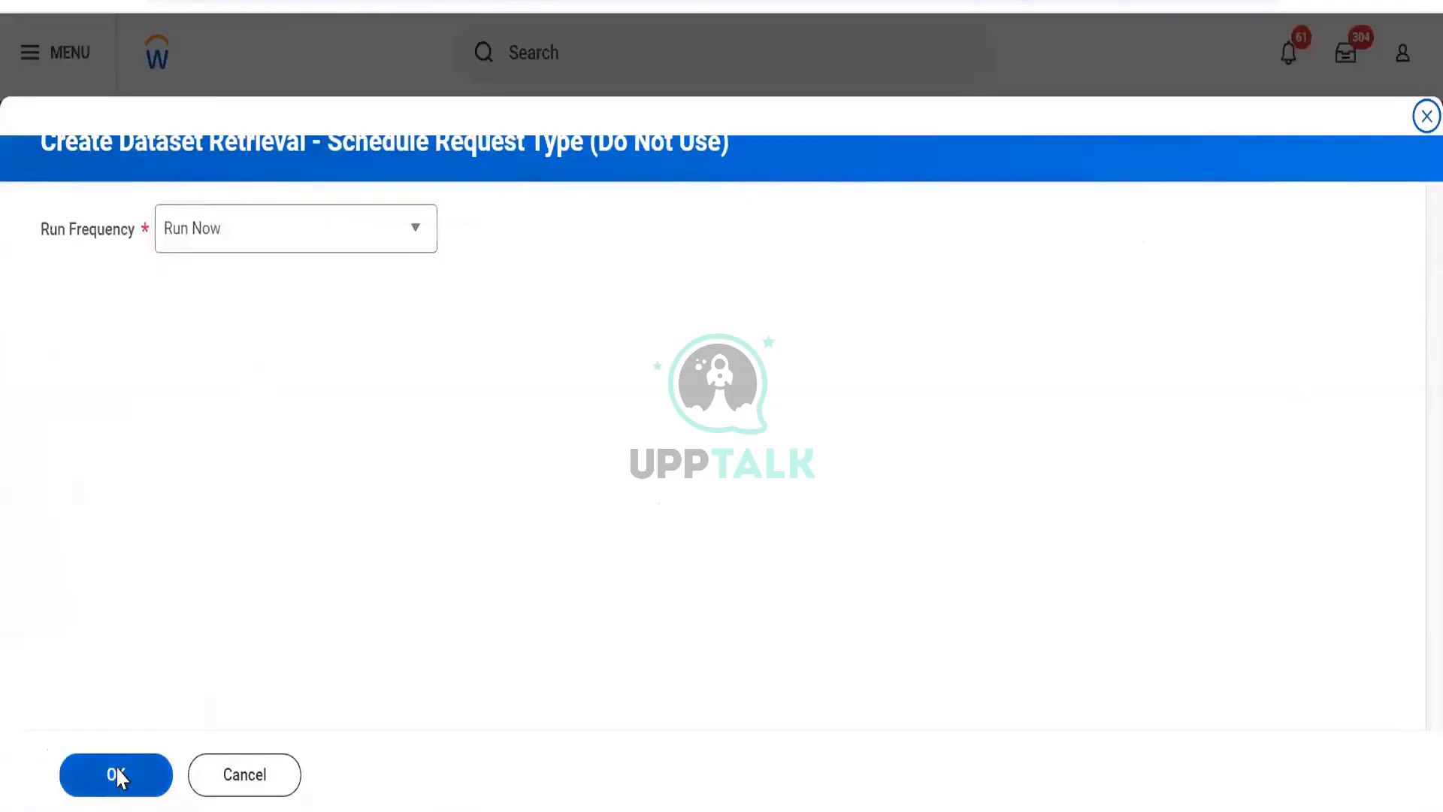
{"action": "left_click", "coordinate": [117, 769]}
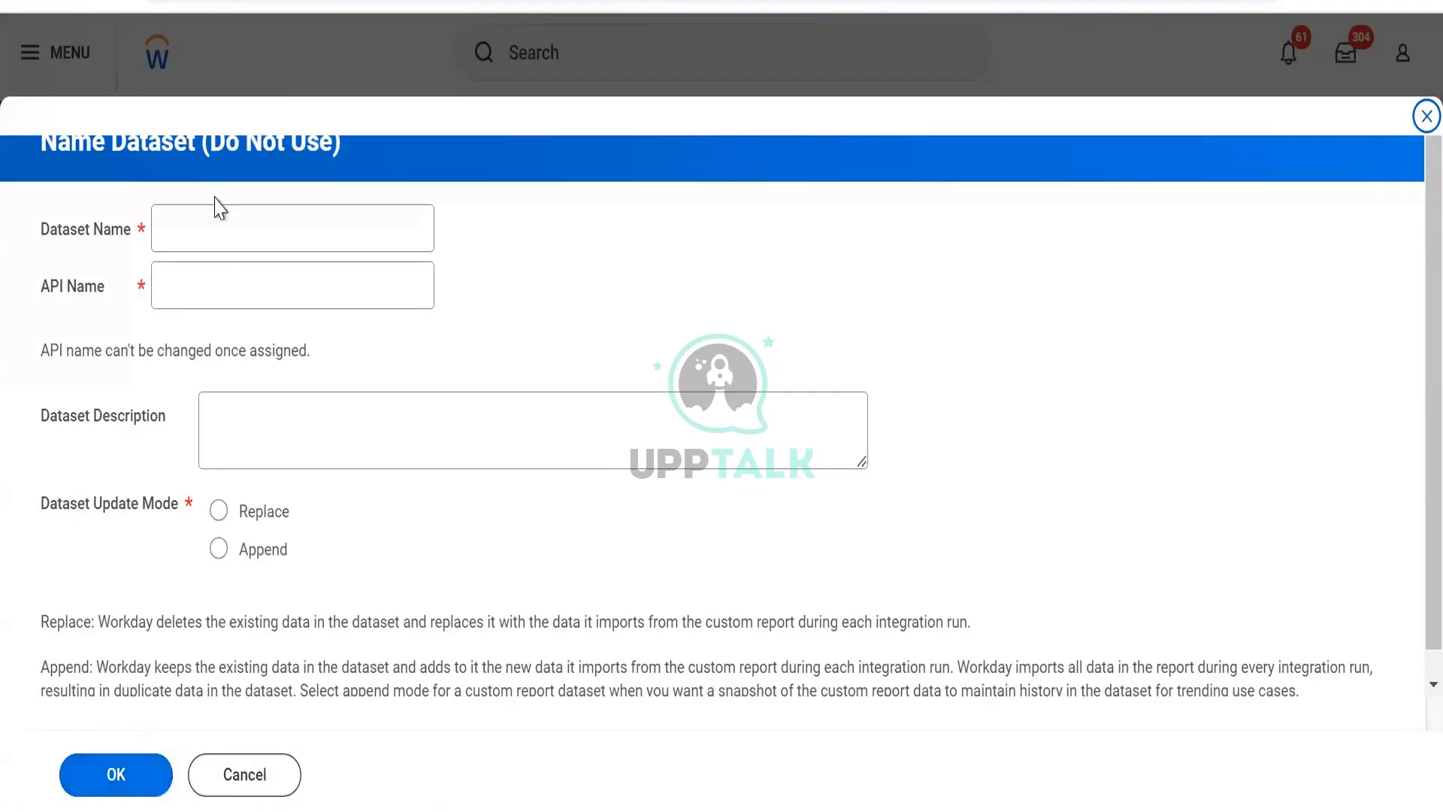
- Name the dataset BDS Worker with API name bds_wokrer, set the update mode, and finish creating it
{"action": "left_click", "coordinate": [210, 251]}
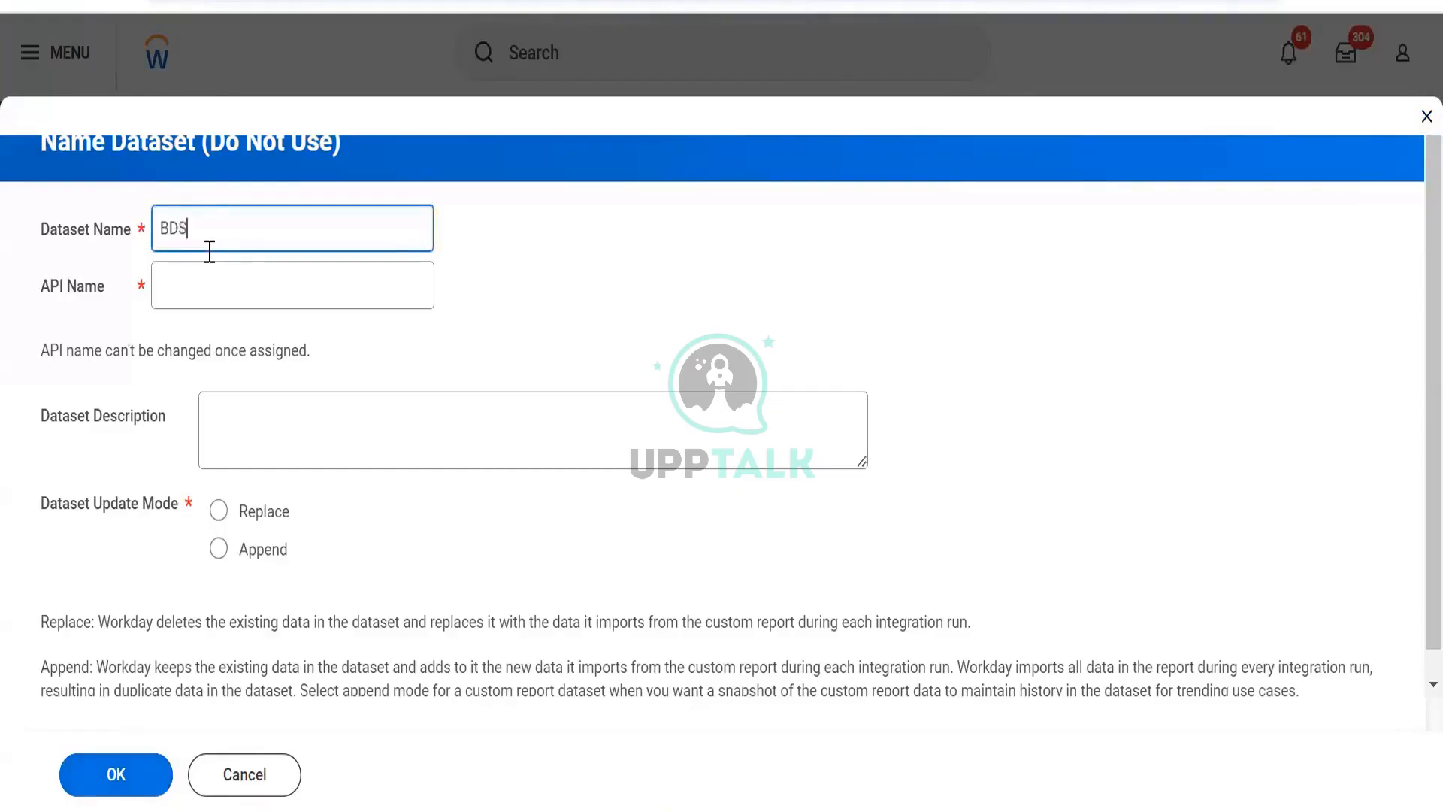
{"action": "type", "text": "BDS Wokrer"}
{"action": "key", "text": "Tab"}
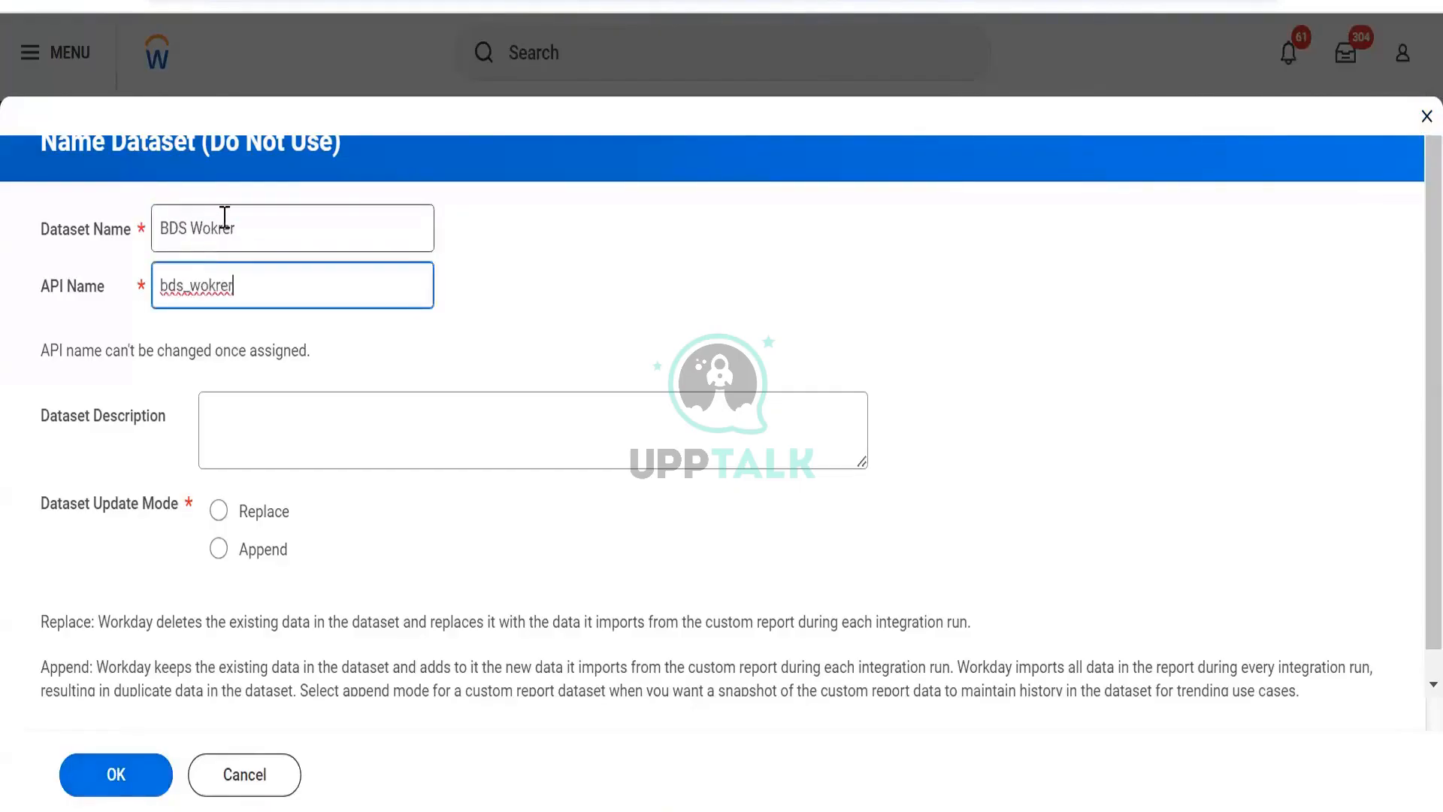
{"action": "left_click", "coordinate": [225, 217]}
{"action": "key", "text": "BackSpace"}
{"action": "key", "text": "BackSpace"}
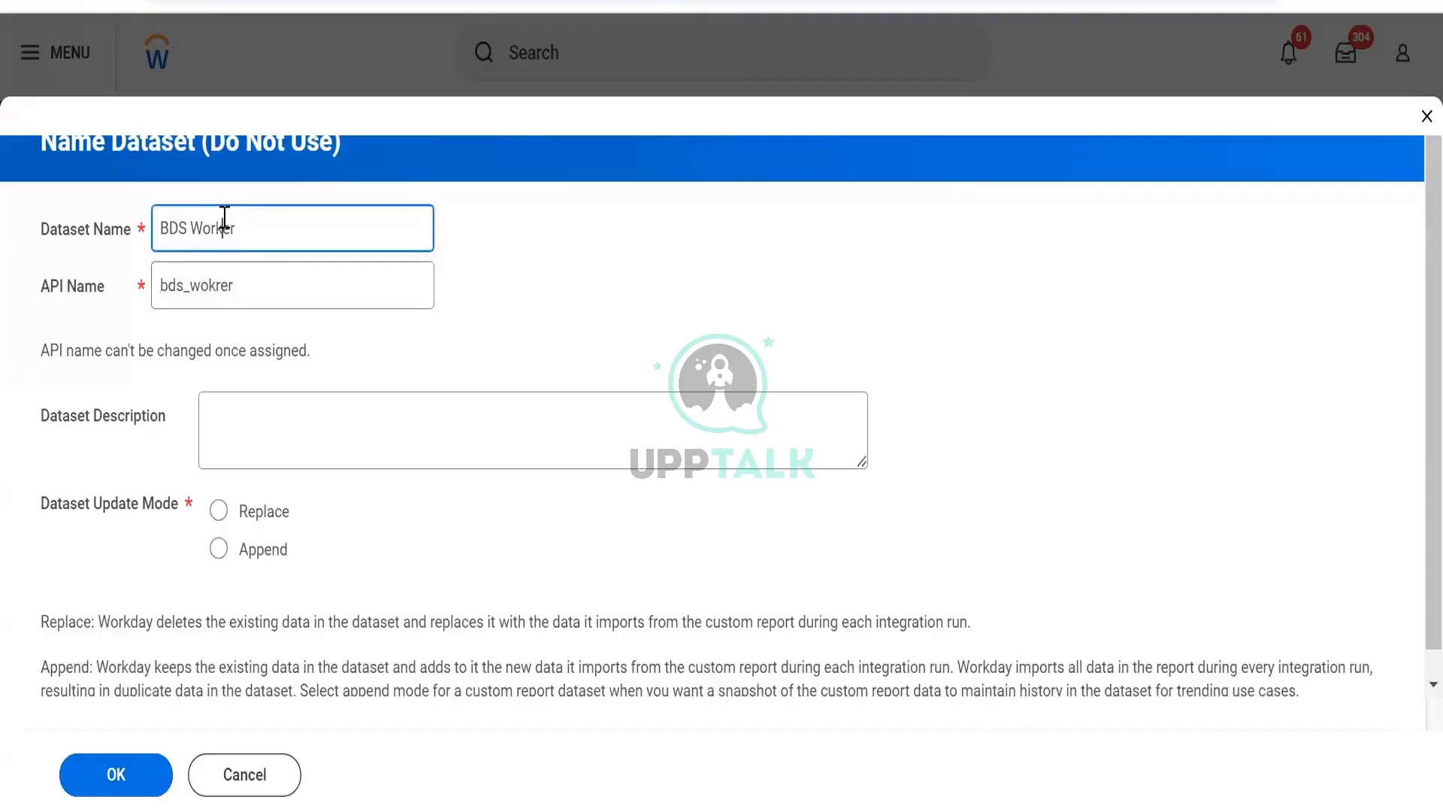
{"action": "left_click", "coordinate": [257, 336]}
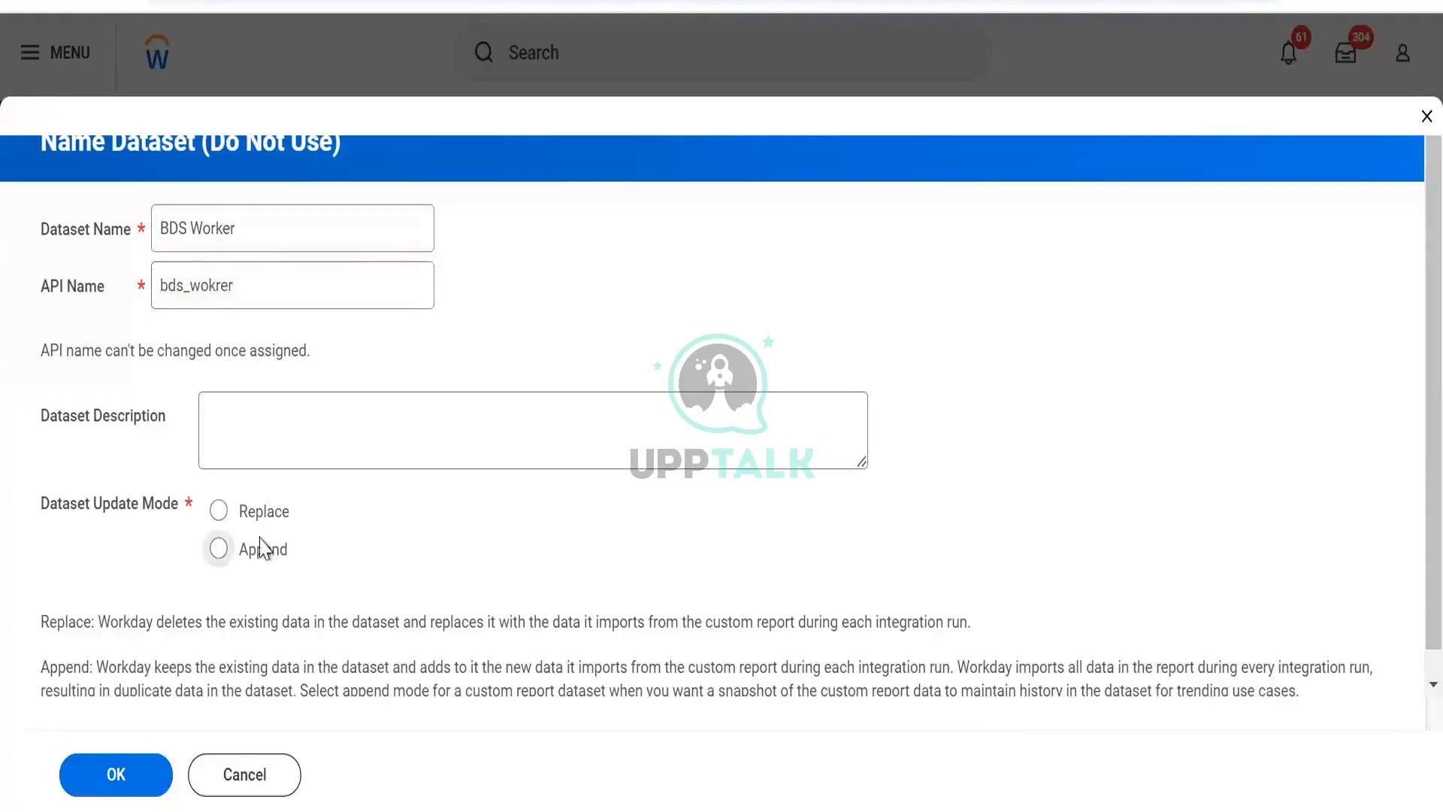
{"action": "key", "text": "Up"}
{"action": "left_click", "coordinate": [135, 760]}
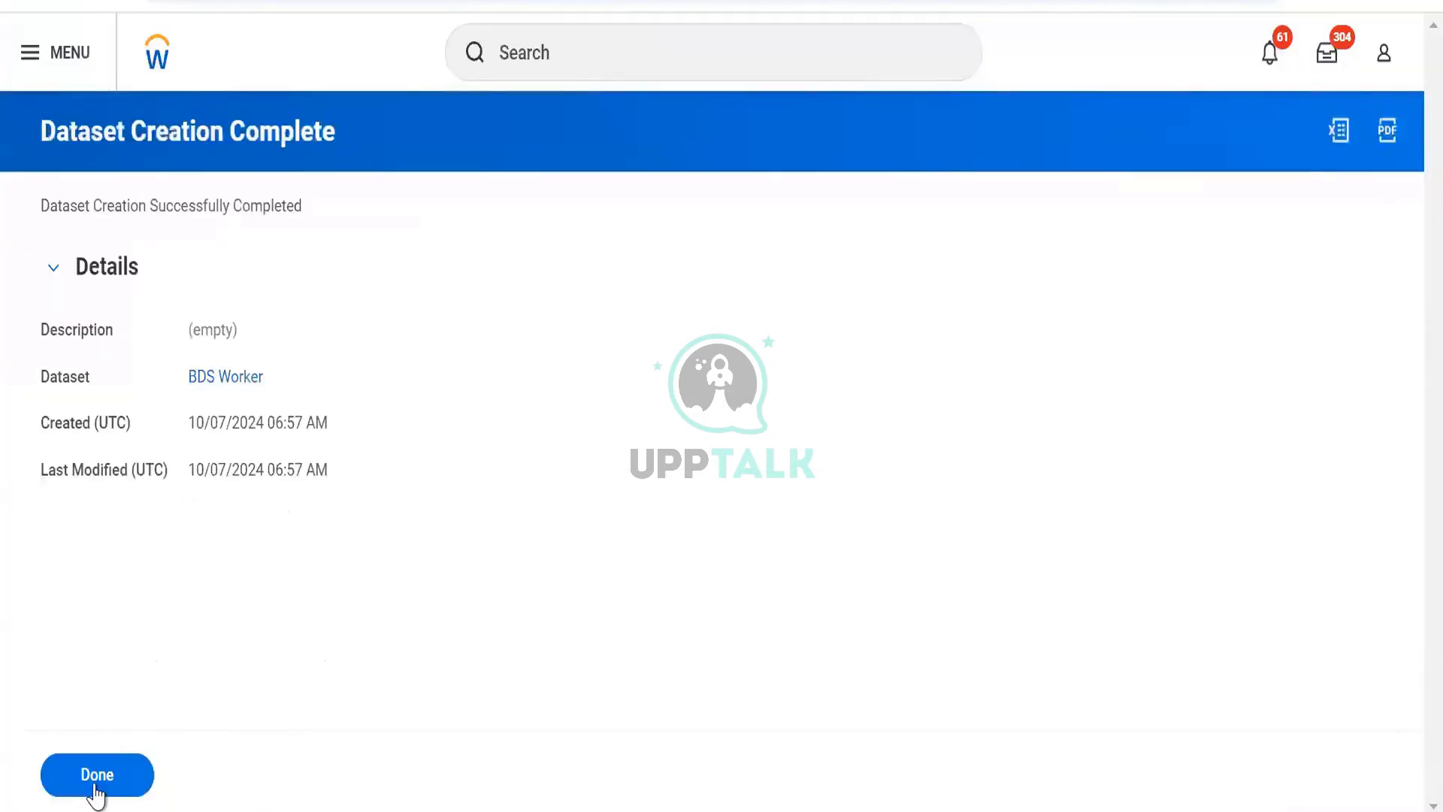
{"action": "left_click", "coordinate": [85, 774]}
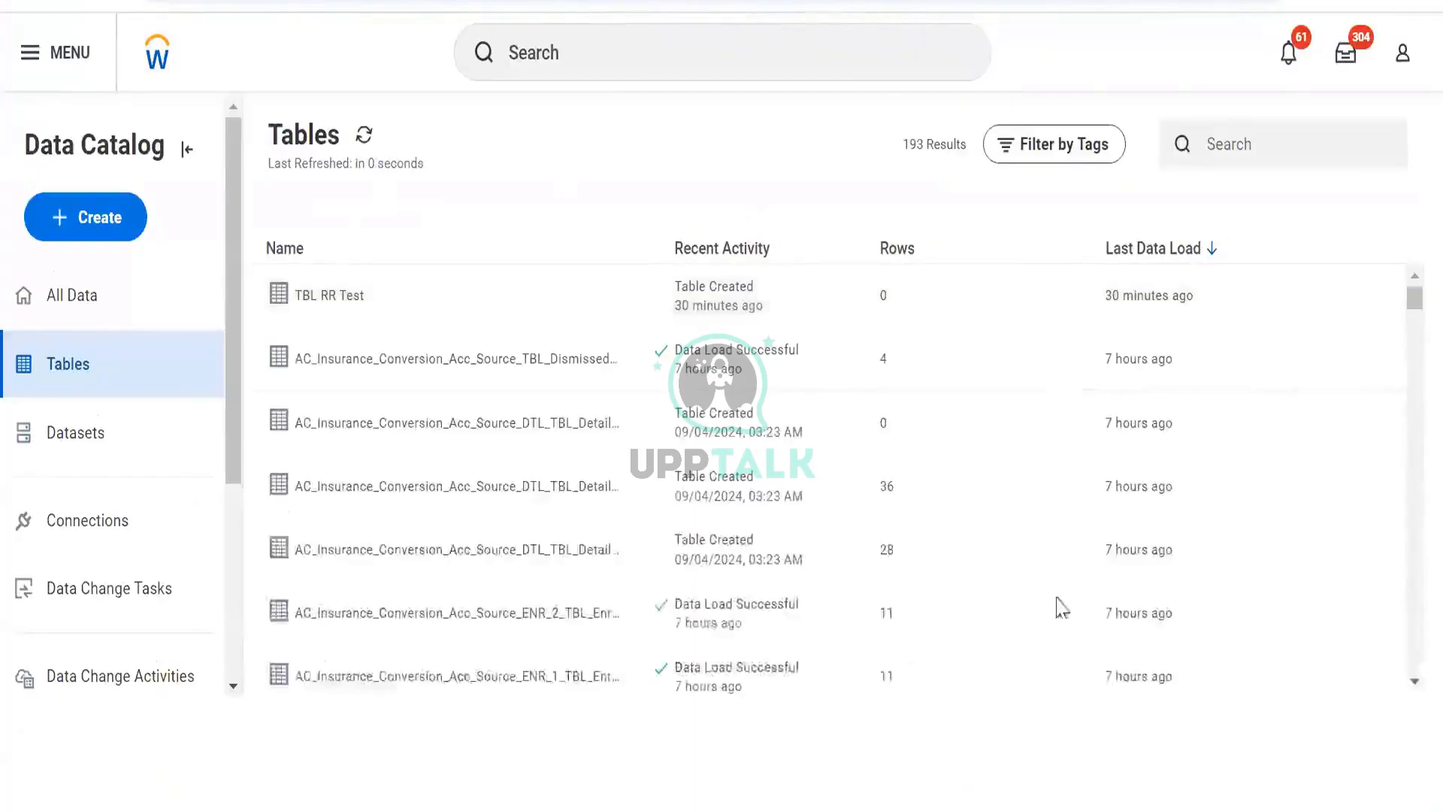
- Browse the Data Catalog's datasets, data change activities and data change tasks lists
{"action": "scroll", "coordinate": [1061, 492], "scroll_direction": "down", "scroll_amount": 6}
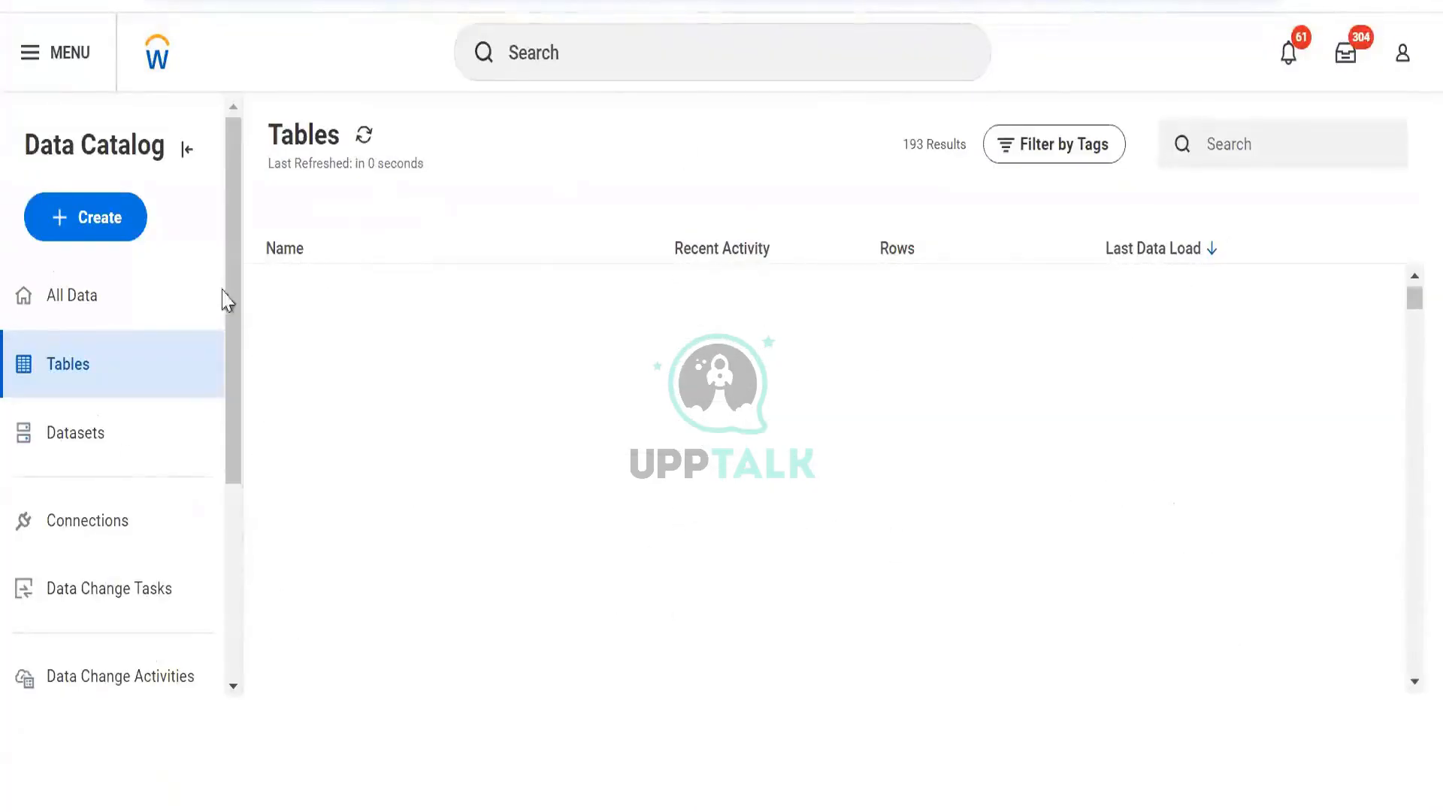
{"action": "left_click", "coordinate": [116, 460]}
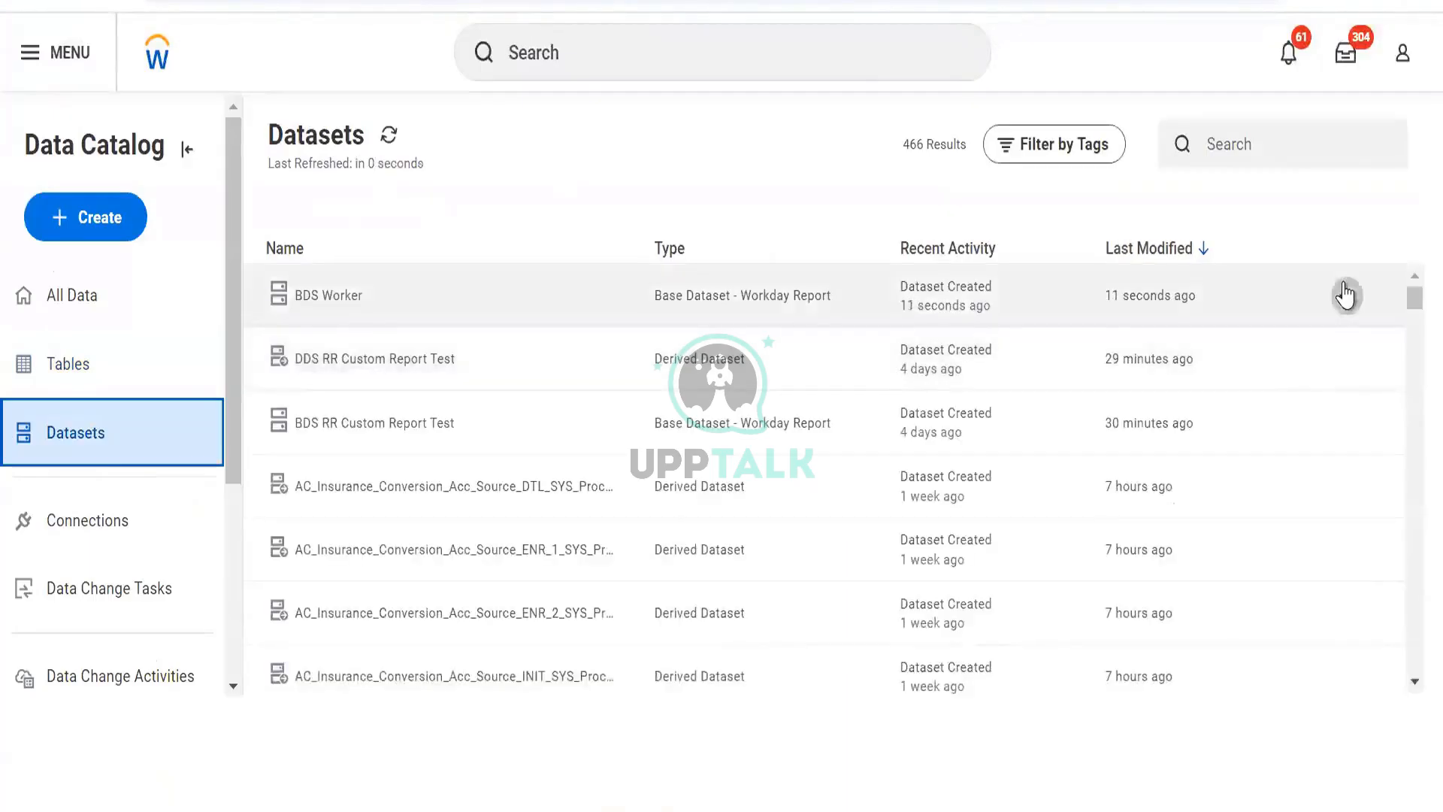
{"action": "left_click", "coordinate": [1345, 295]}
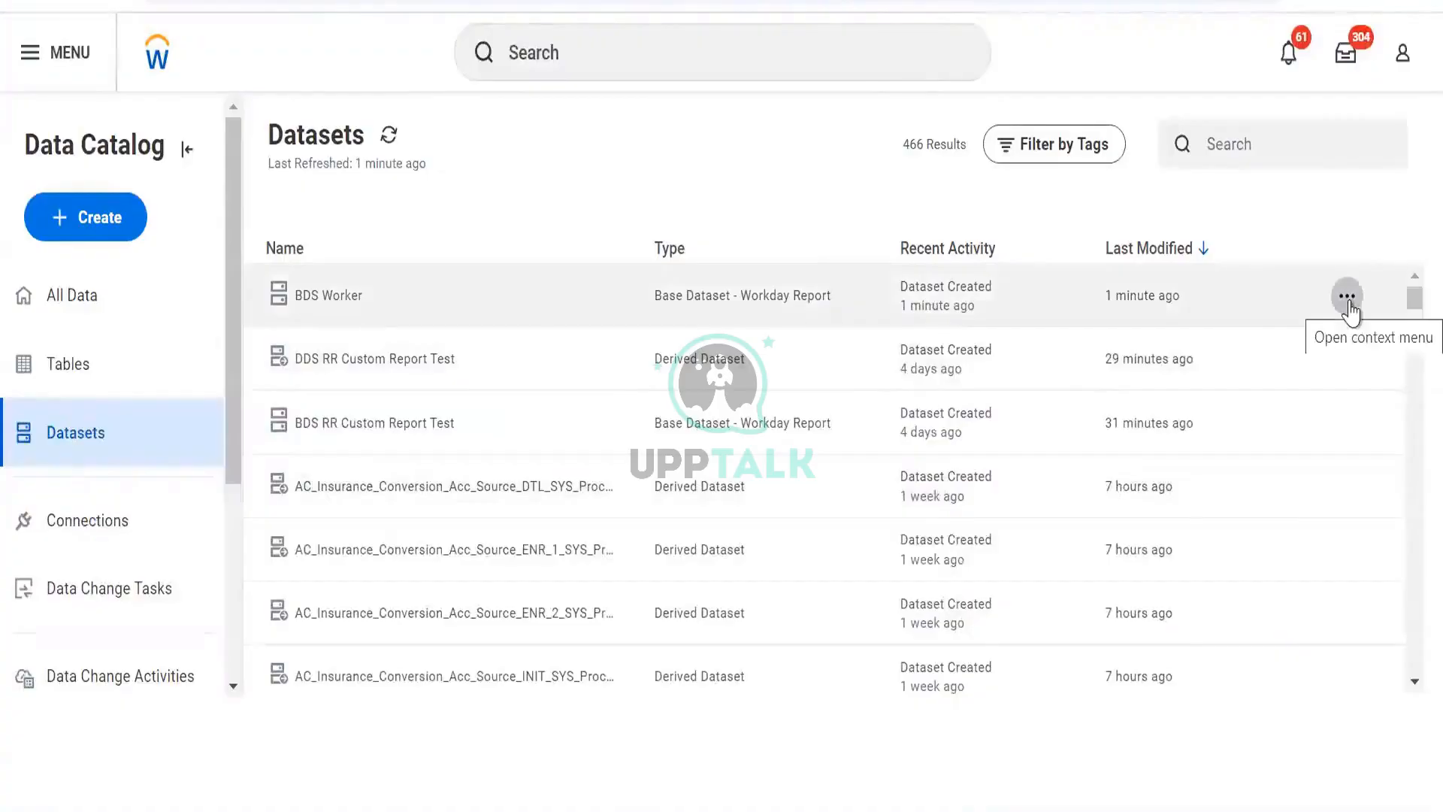
{"action": "left_click", "coordinate": [111, 599]}
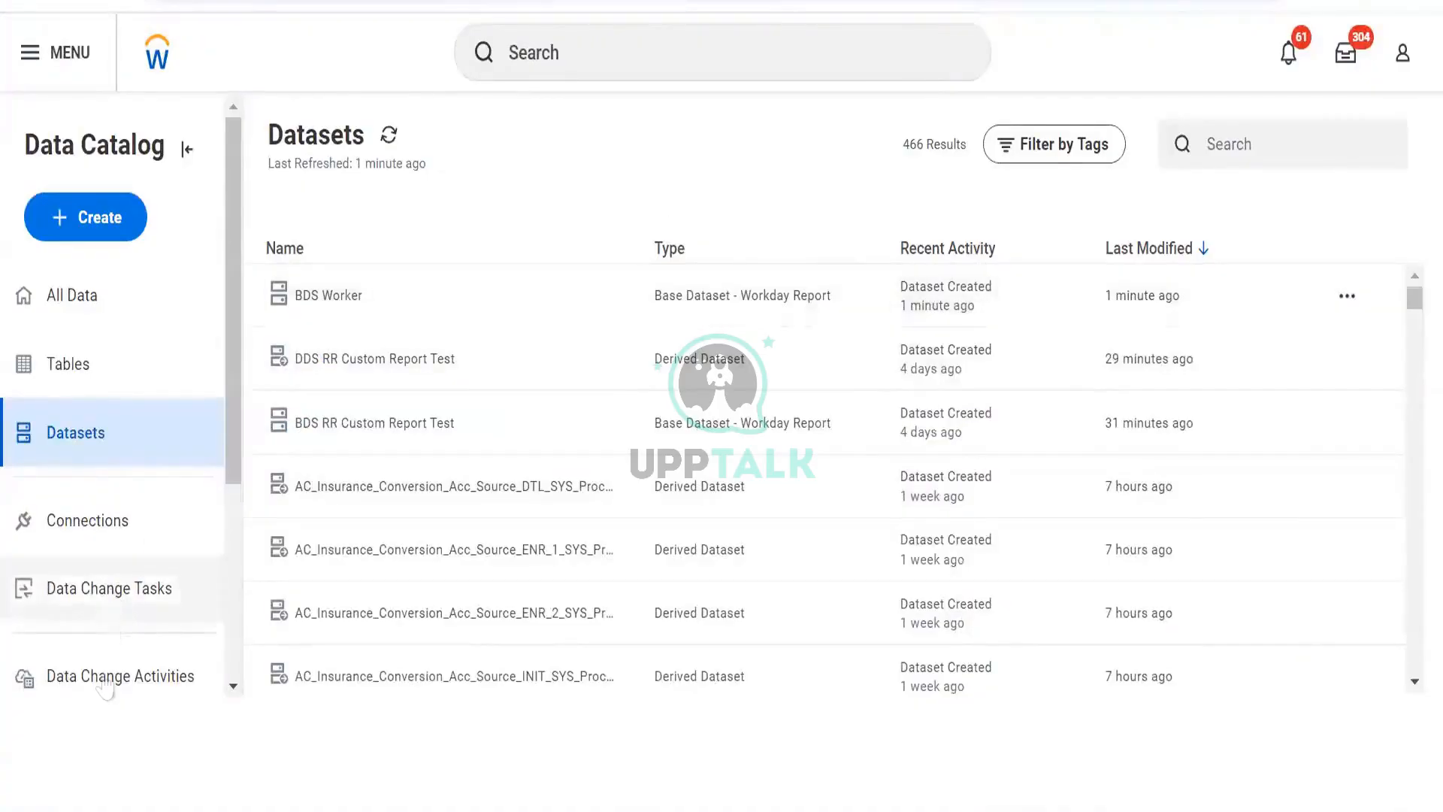
{"action": "left_click", "coordinate": [103, 680]}
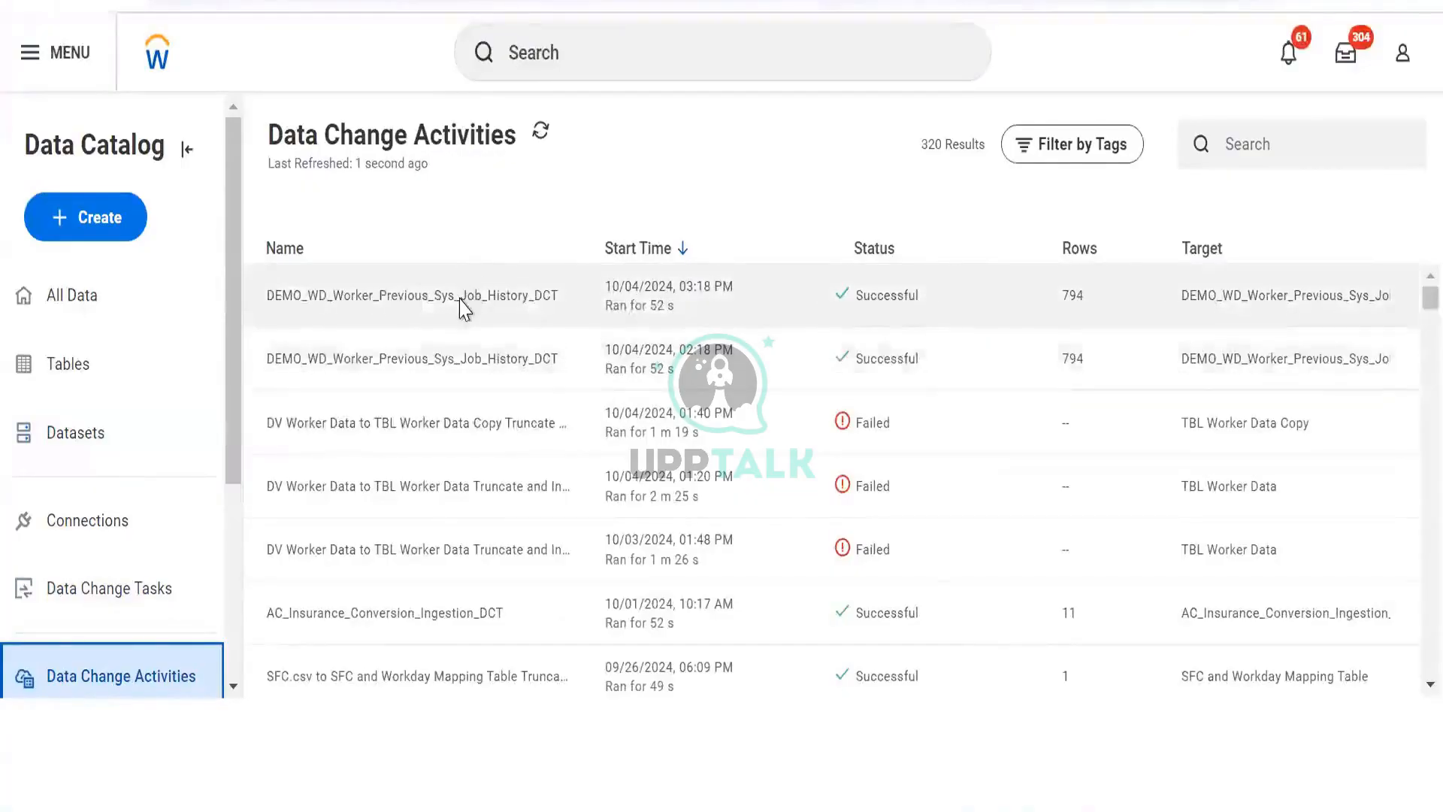
{"action": "scroll", "coordinate": [464, 308], "scroll_direction": "down", "scroll_amount": 3}
{"action": "scroll", "coordinate": [459, 306], "scroll_direction": "up", "scroll_amount": 3}
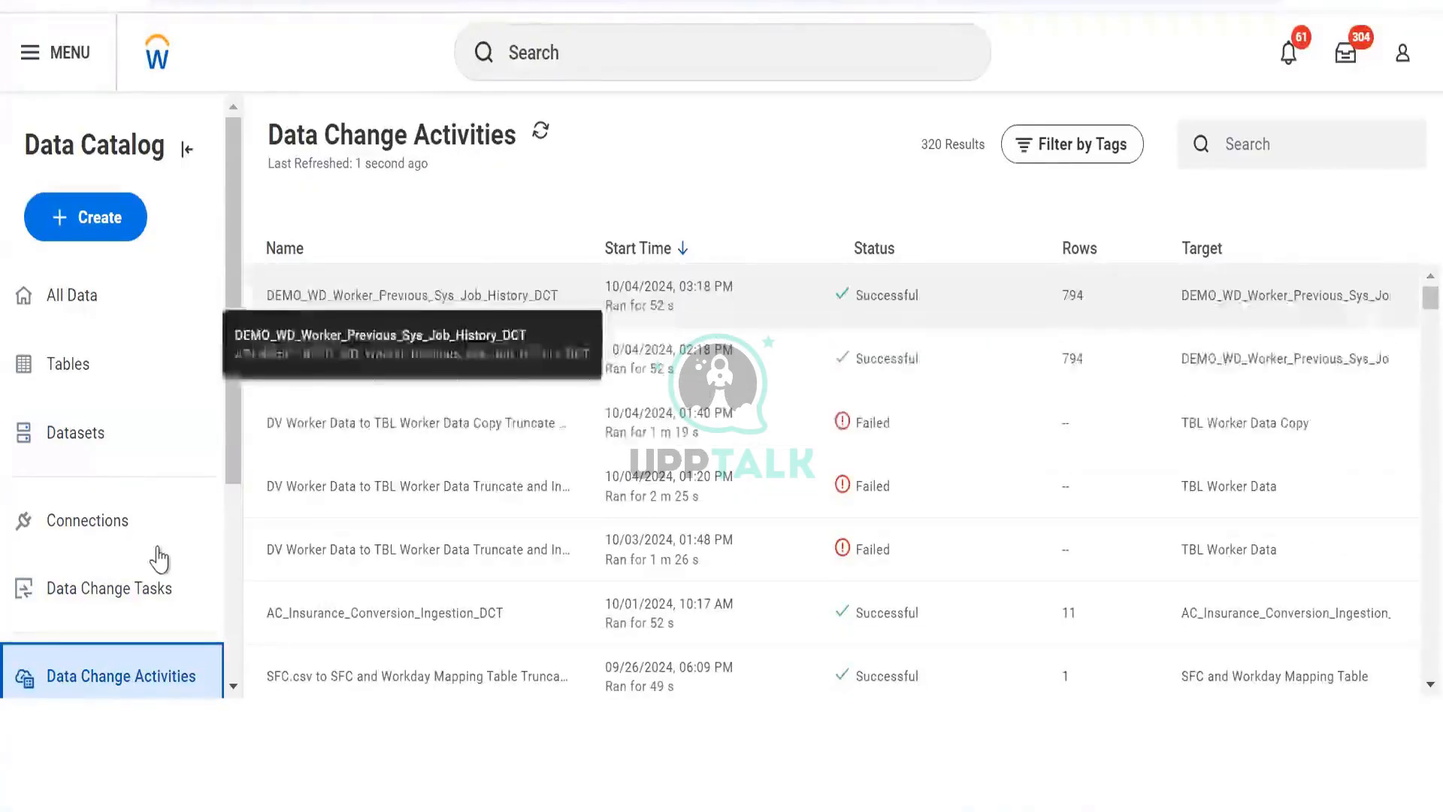
{"action": "left_click", "coordinate": [146, 598]}
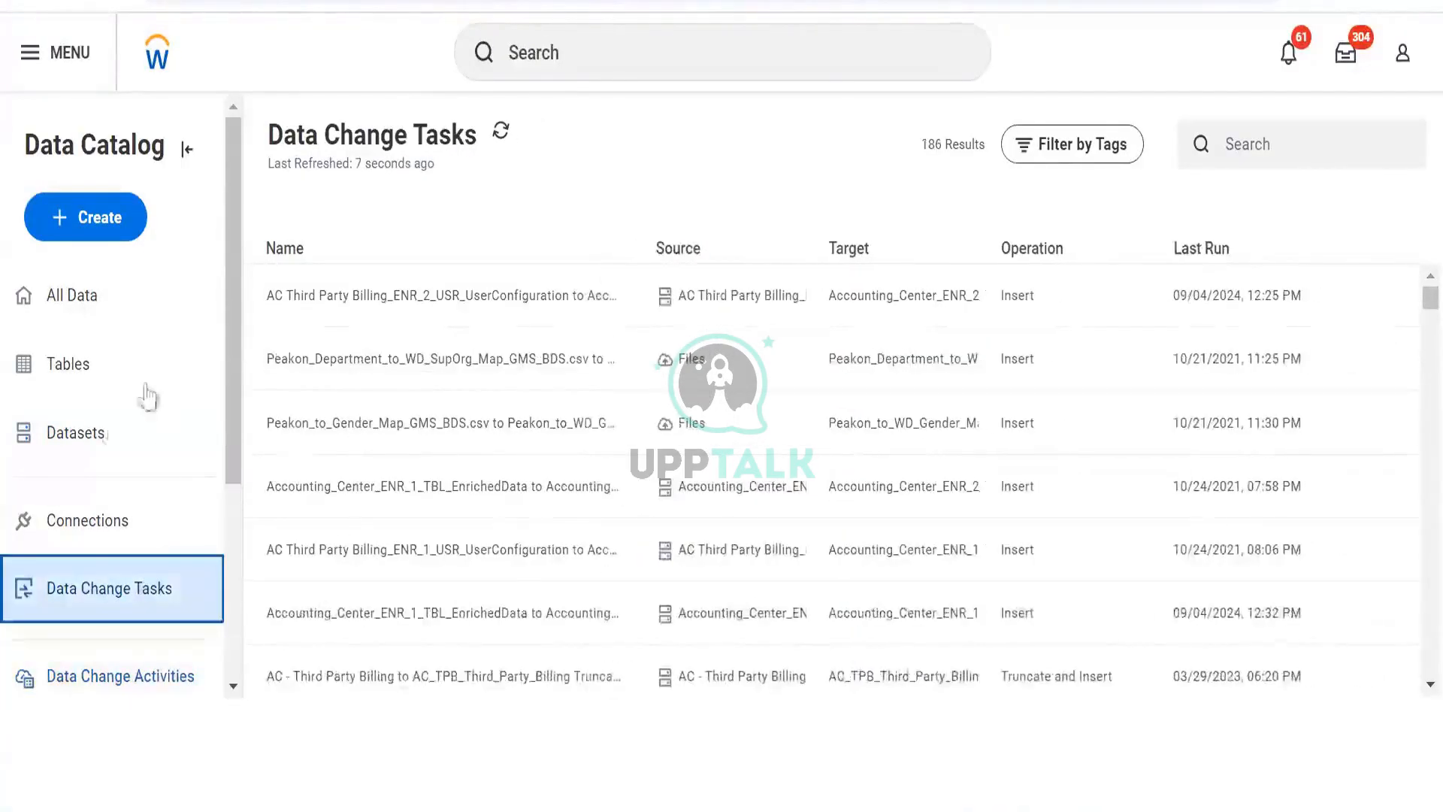
- Reload the page and open the BDS Worker dataset's transformations editor
{"action": "left_click", "coordinate": [113, 434]}
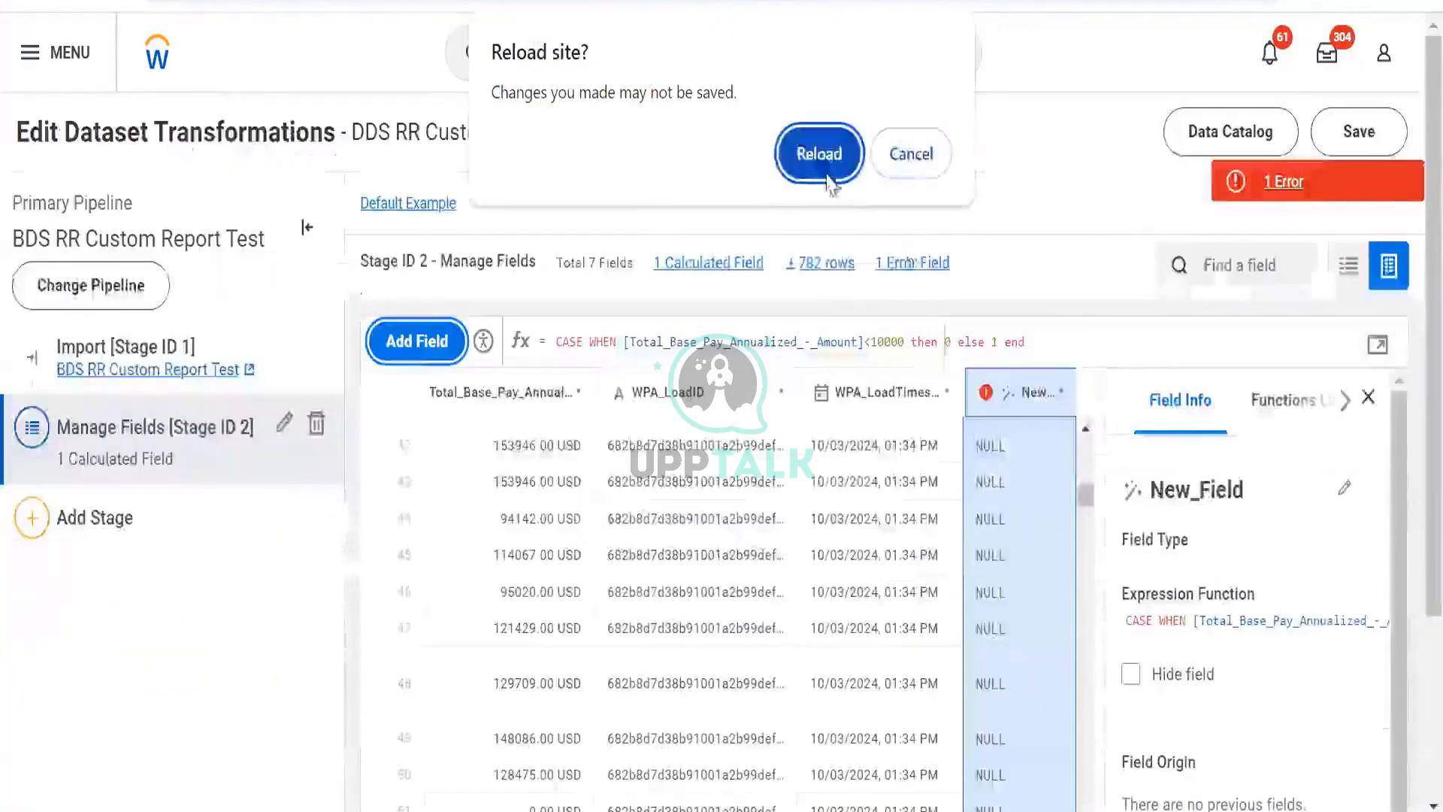
{"action": "left_click", "coordinate": [819, 154]}
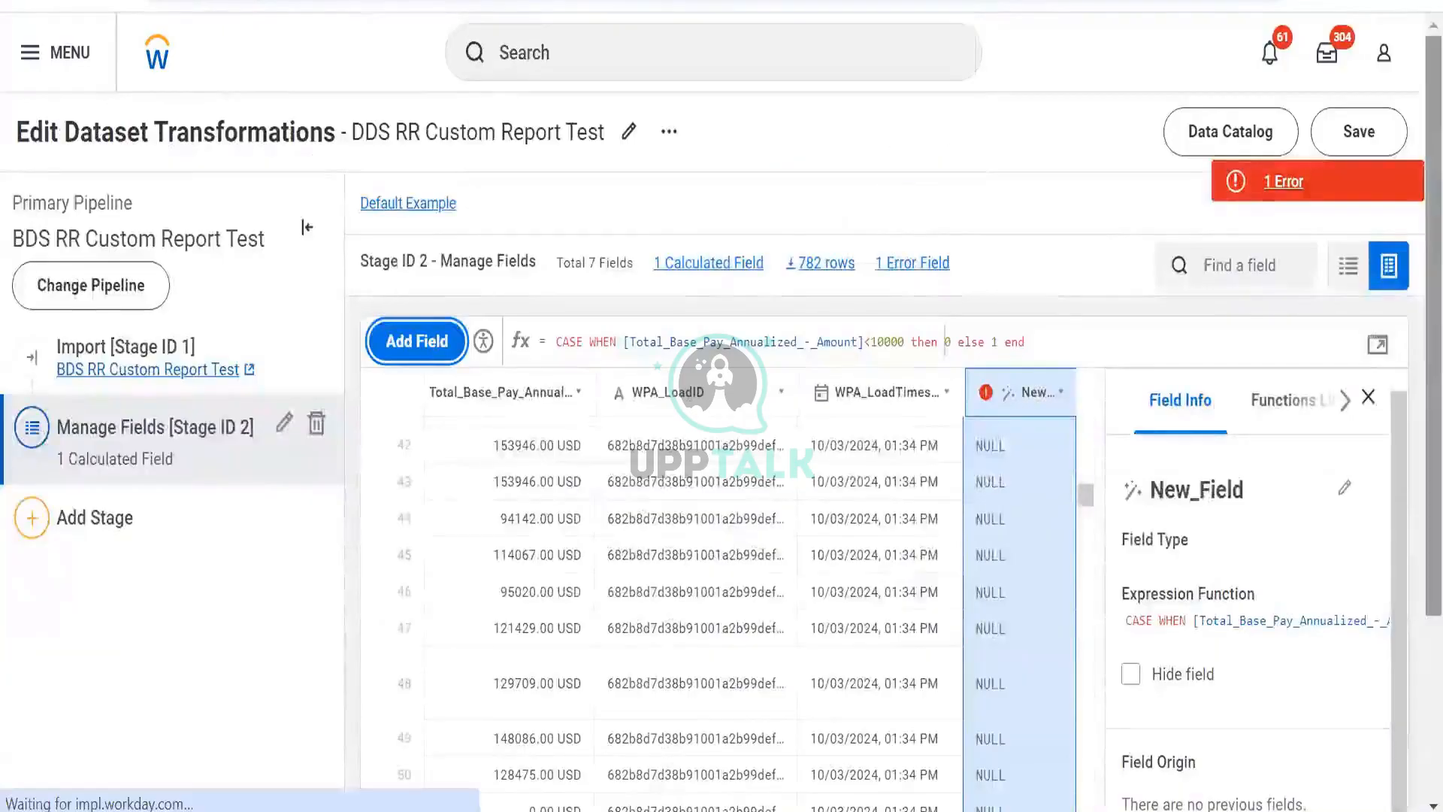
{"action": "left_click", "coordinate": [1334, 314]}
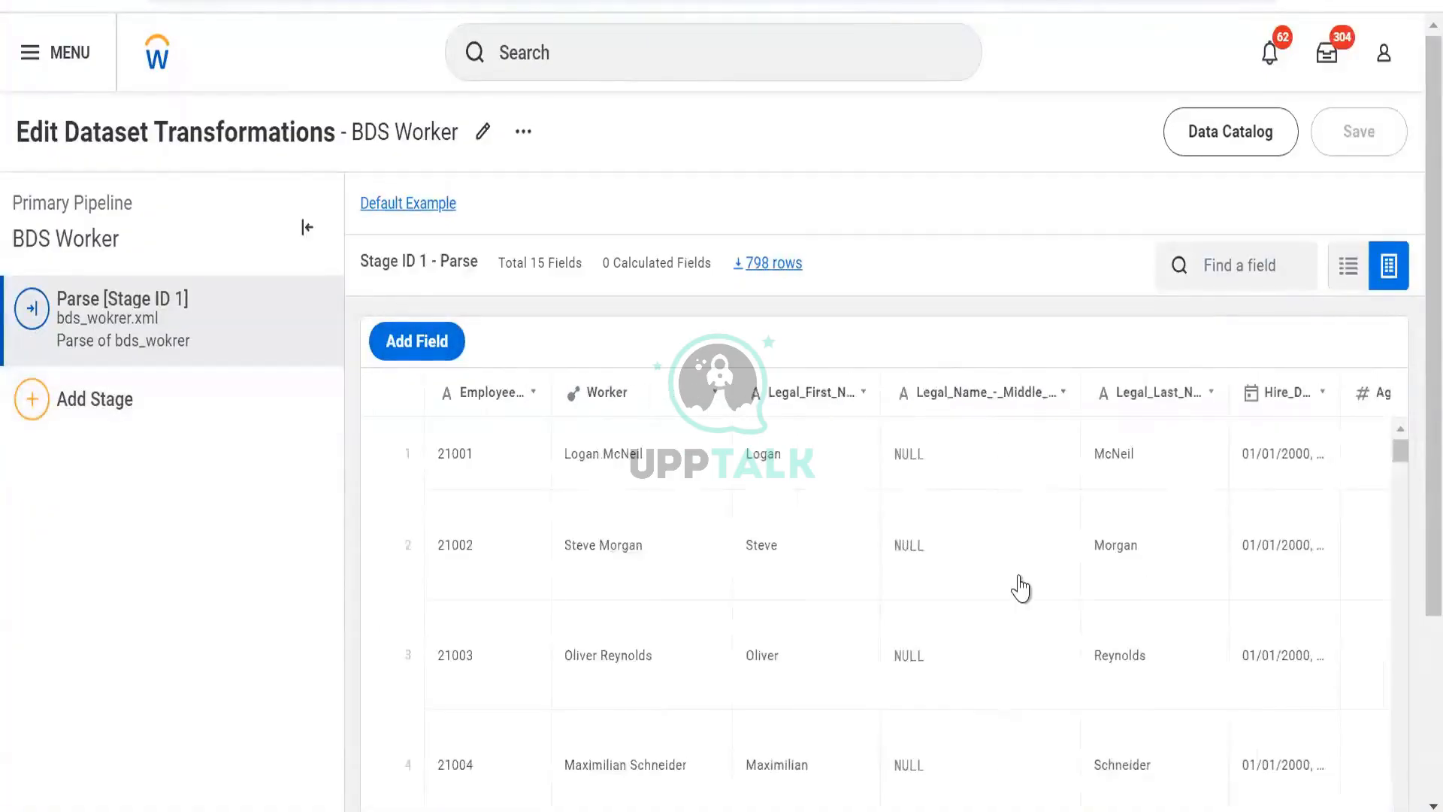
- Examine the columns of the BDS Worker parse stage
{"action": "scroll", "coordinate": [1022, 587], "scroll_direction": "right", "scroll_amount": 8}
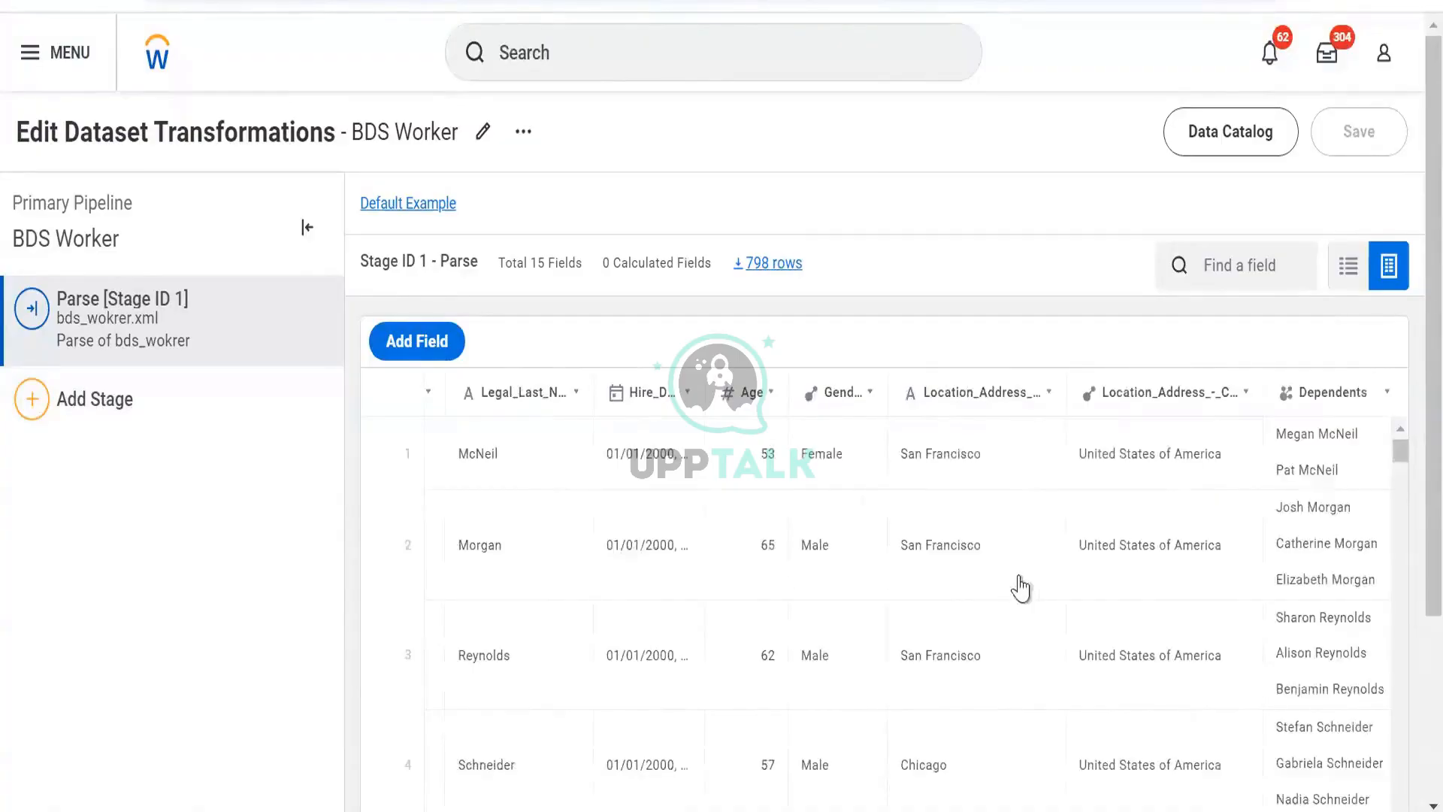
{"action": "scroll", "coordinate": [1023, 586], "scroll_direction": "right", "scroll_amount": 1}
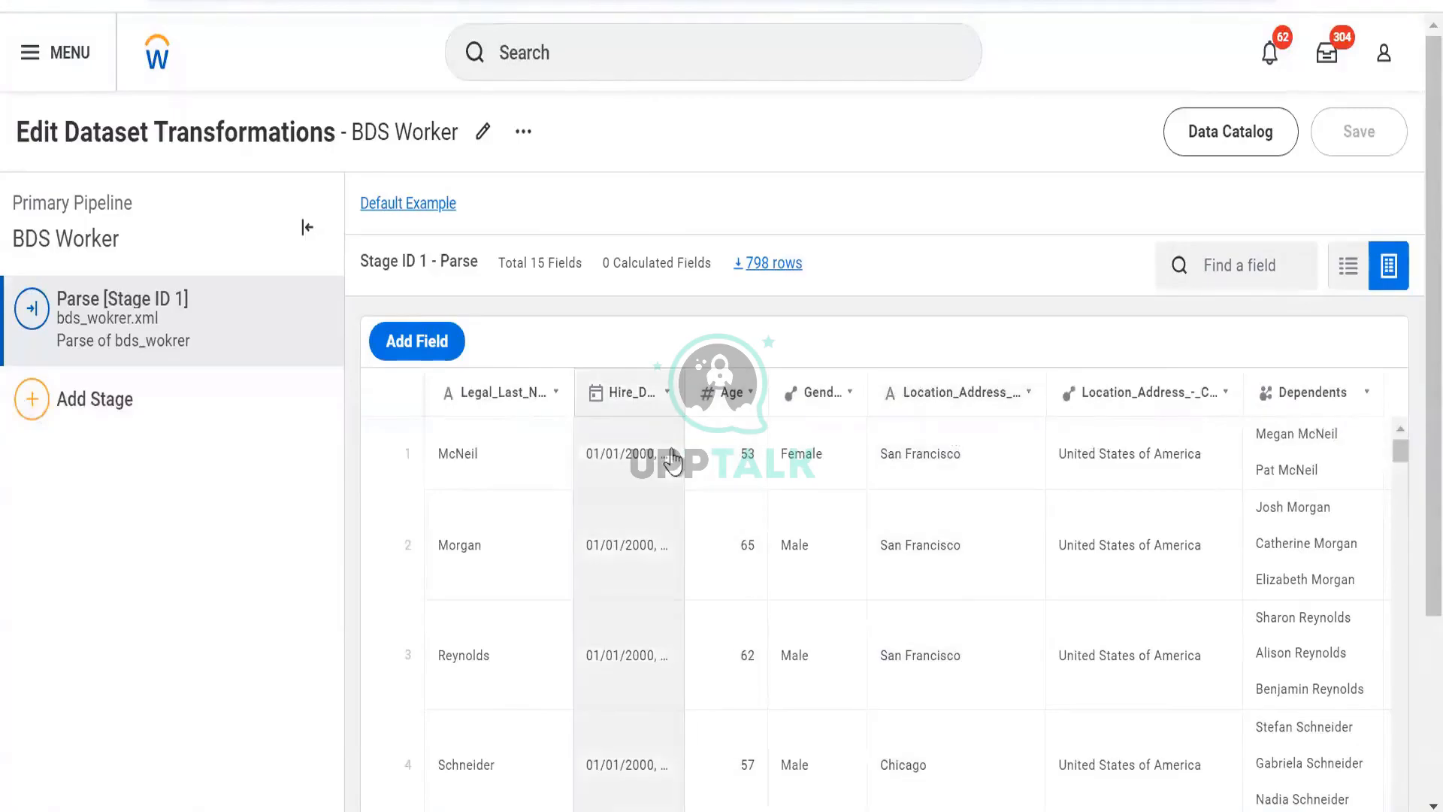
{"action": "scroll", "coordinate": [1003, 519], "scroll_direction": "right", "scroll_amount": 5}
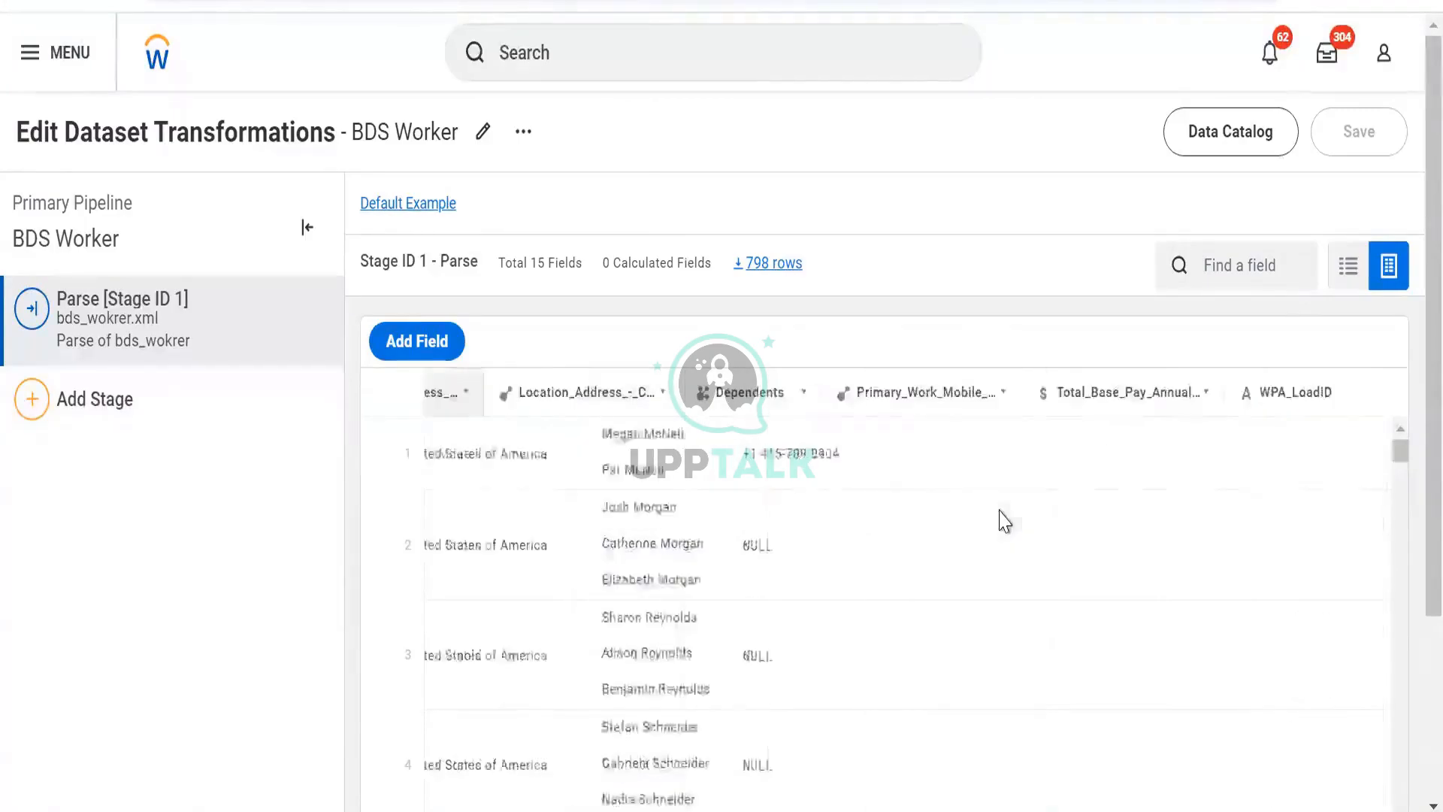
{"action": "scroll", "coordinate": [1005, 520], "scroll_direction": "right", "scroll_amount": 2}
{"action": "scroll", "coordinate": [1002, 521], "scroll_direction": "left", "scroll_amount": 10}
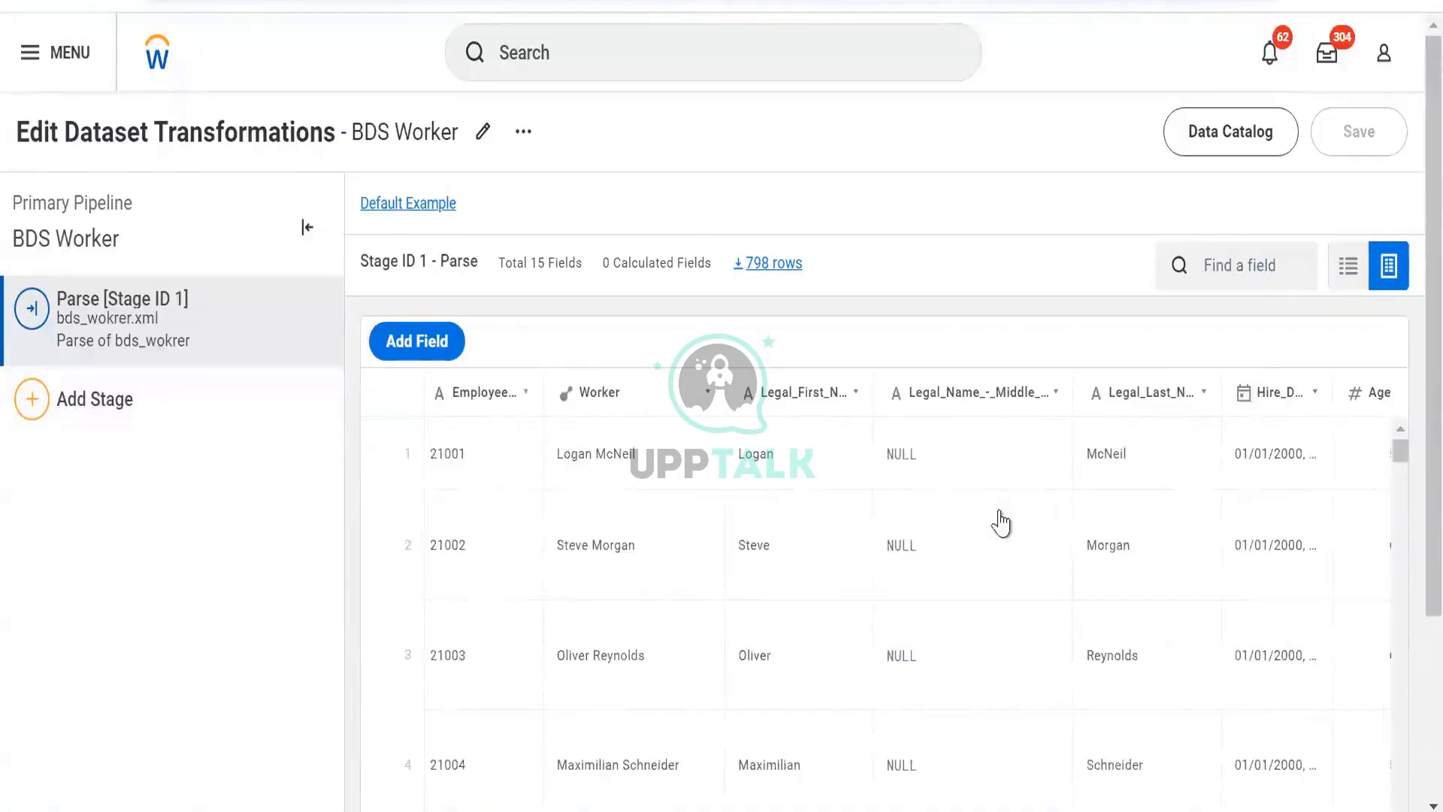
{"action": "scroll", "coordinate": [1001, 524], "scroll_direction": "right", "scroll_amount": 3}
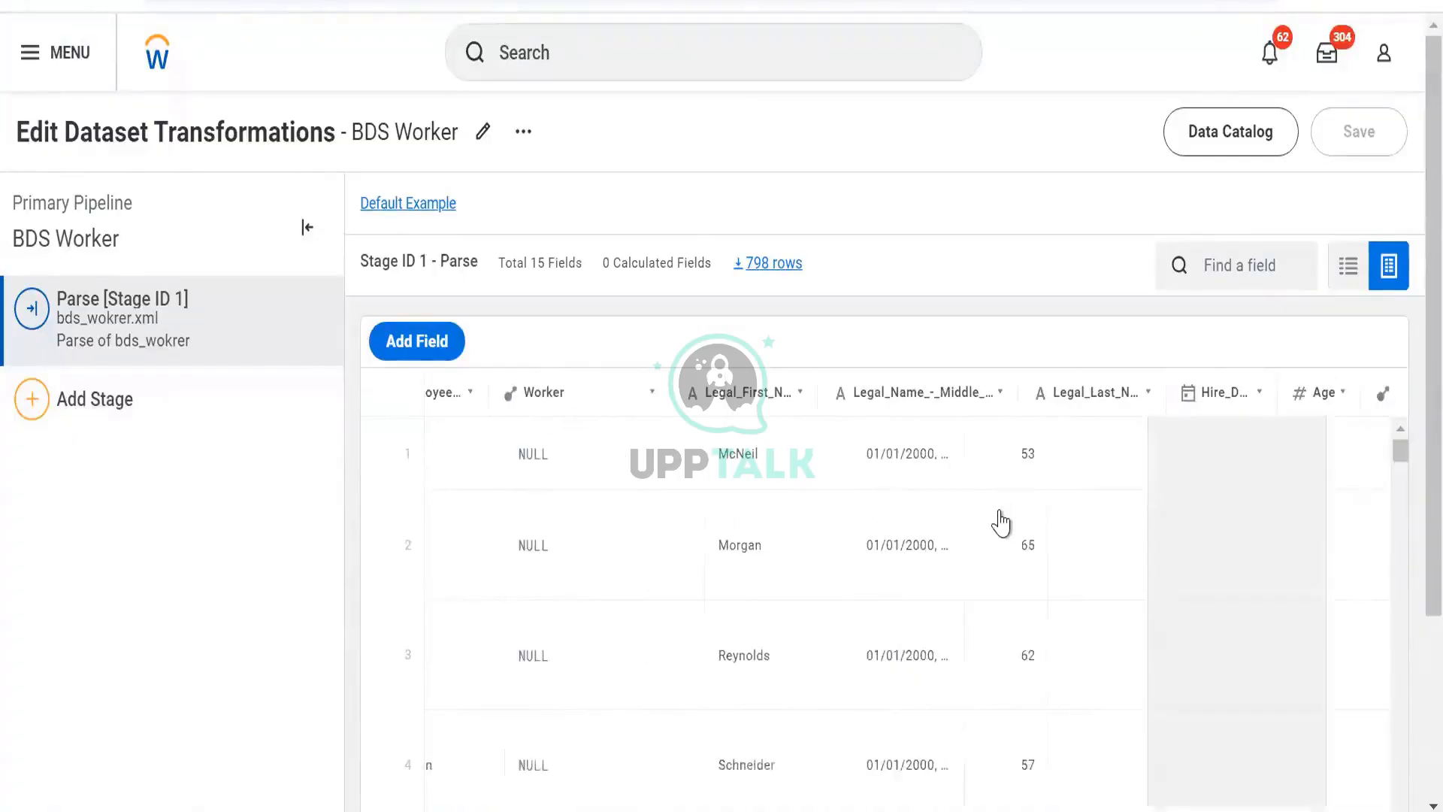
{"action": "scroll", "coordinate": [1000, 522], "scroll_direction": "right", "scroll_amount": 1}
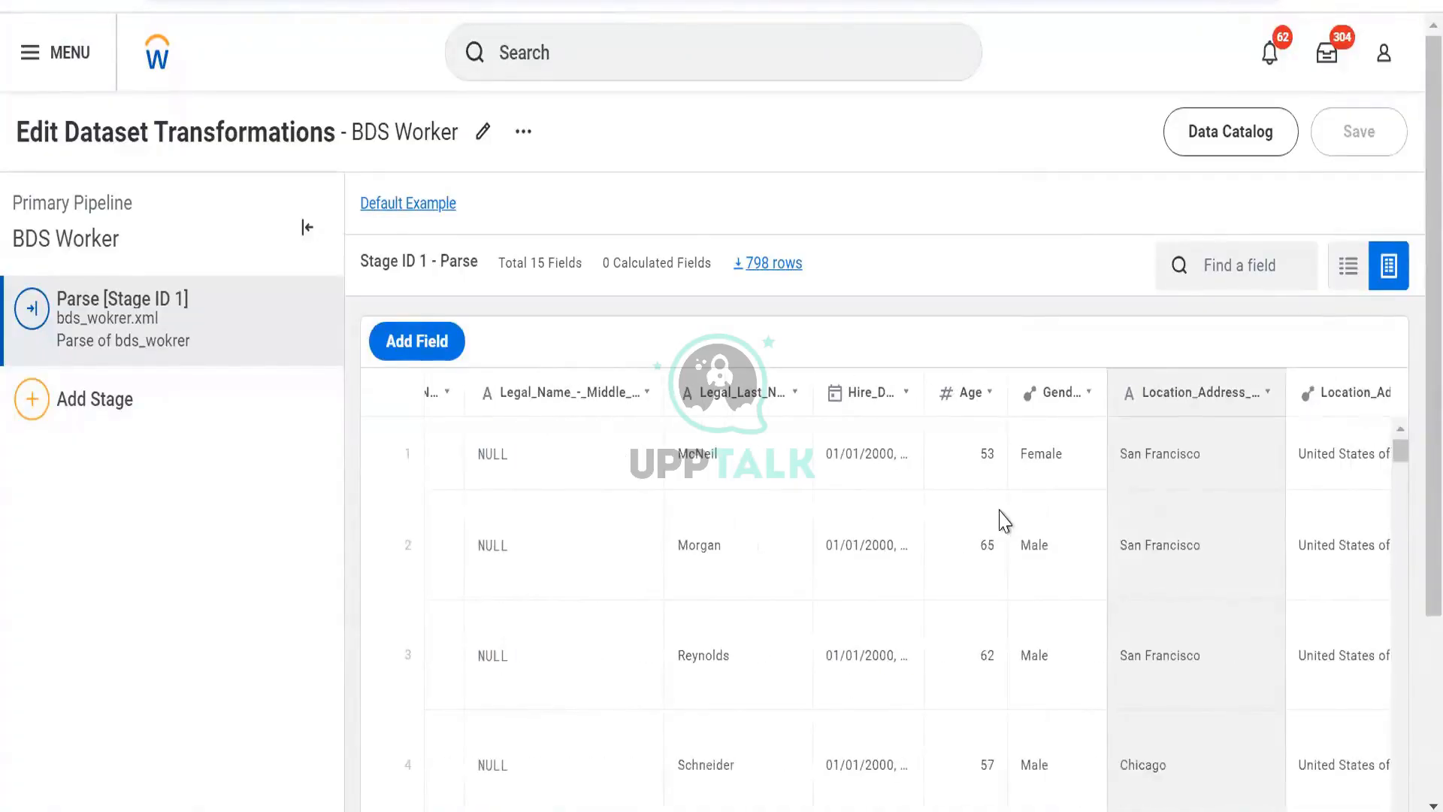
- Add a new calculated field to the parse stage and open its expanded expression editor
{"action": "scroll", "coordinate": [1005, 520], "scroll_direction": "right", "scroll_amount": 3}
{"action": "scroll", "coordinate": [1003, 520], "scroll_direction": "right", "scroll_amount": 1}
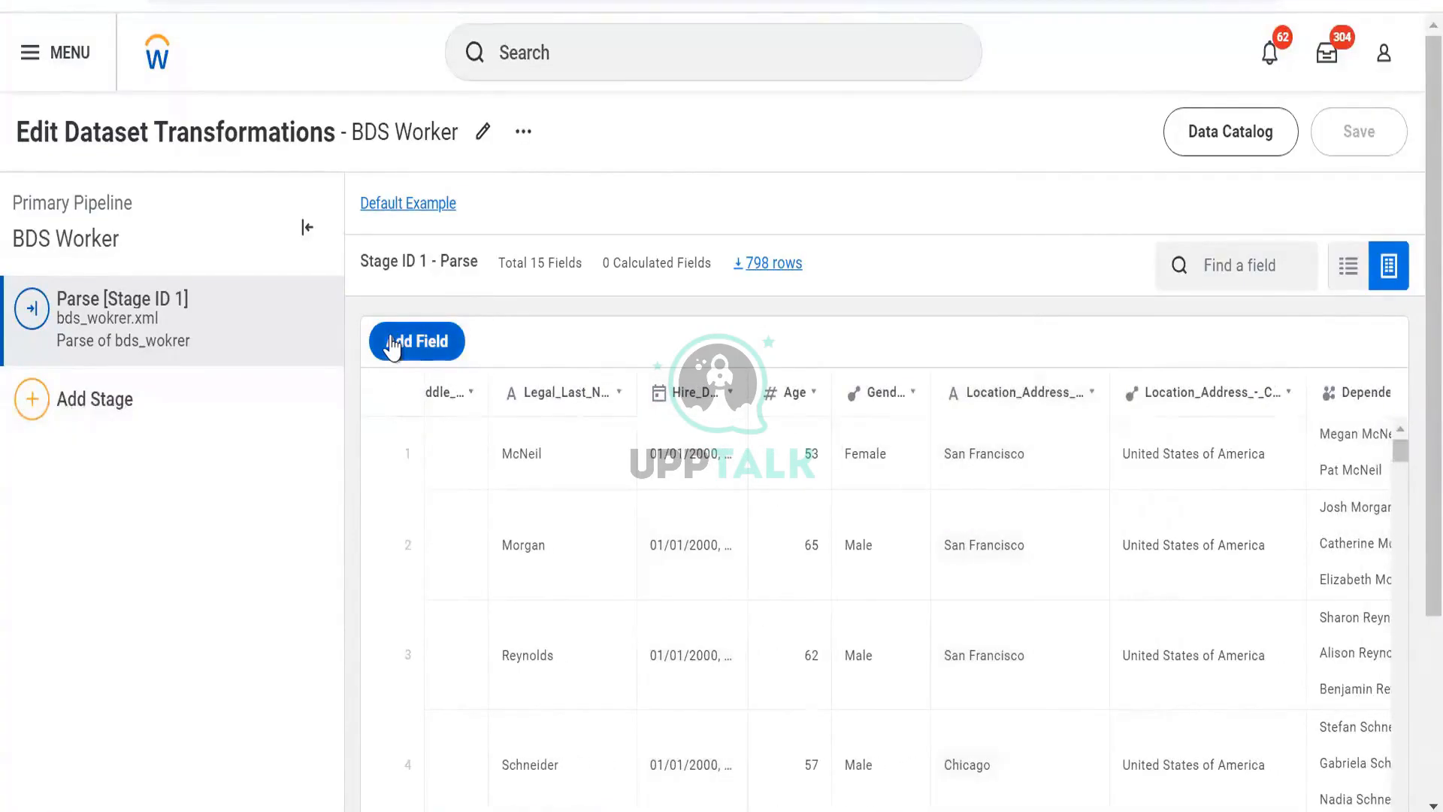
{"action": "left_click", "coordinate": [447, 335]}
{"action": "left_click", "coordinate": [1102, 341]}
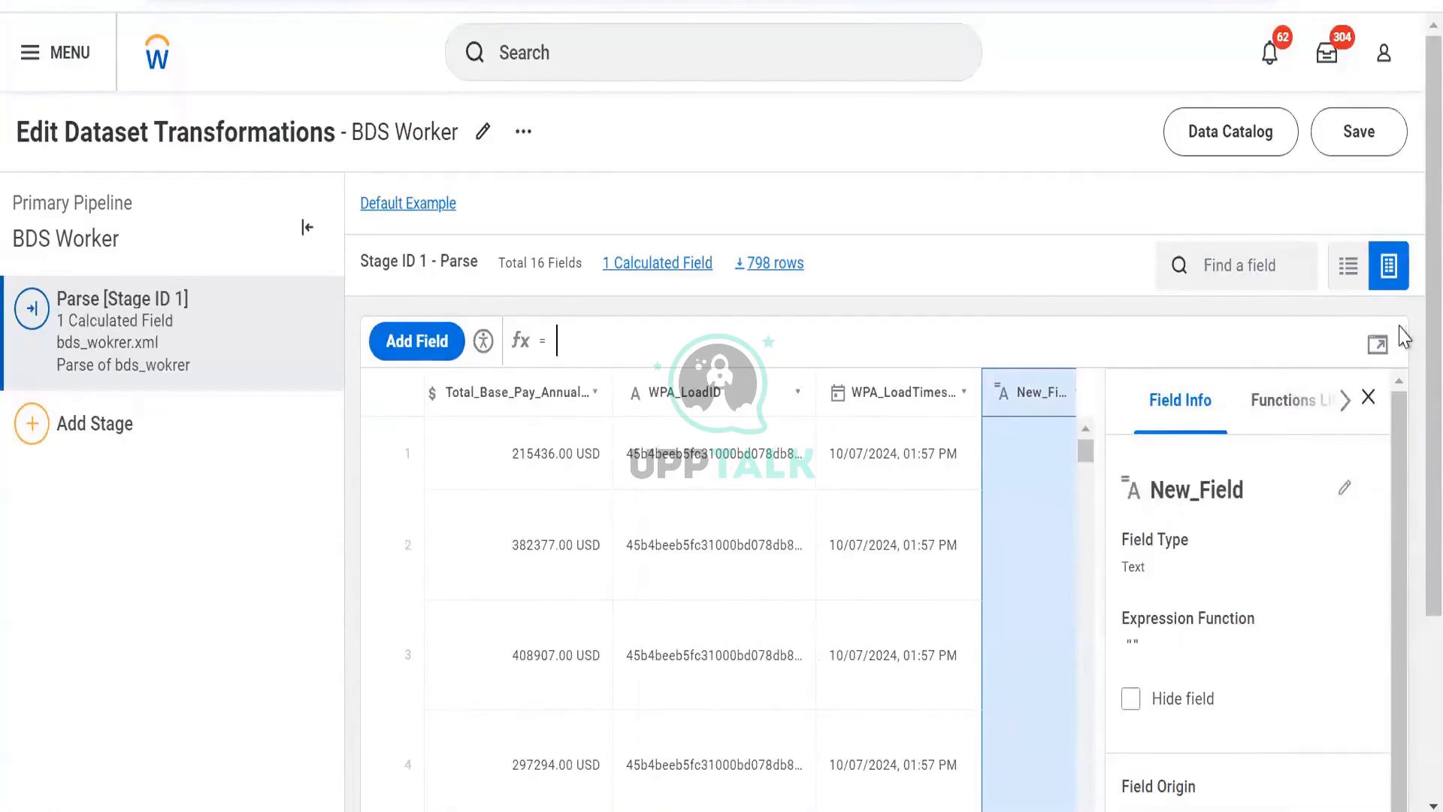
{"action": "left_click", "coordinate": [1379, 346]}
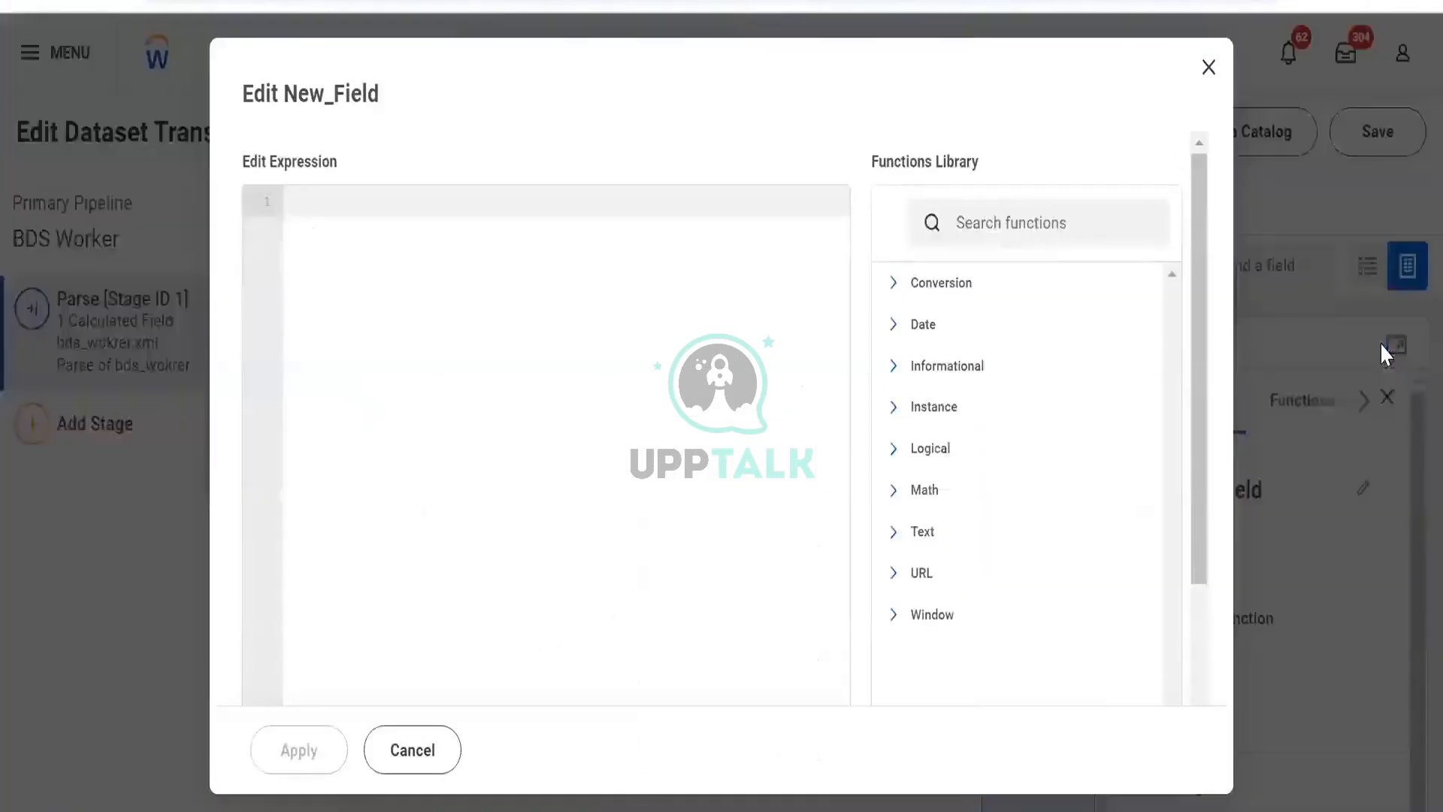
- Write a CASE expression beginning CASE WHEN [Age] < 40 then 0 for the new field
{"action": "type", "text": "case"}
{"action": "key", "text": "Return"}
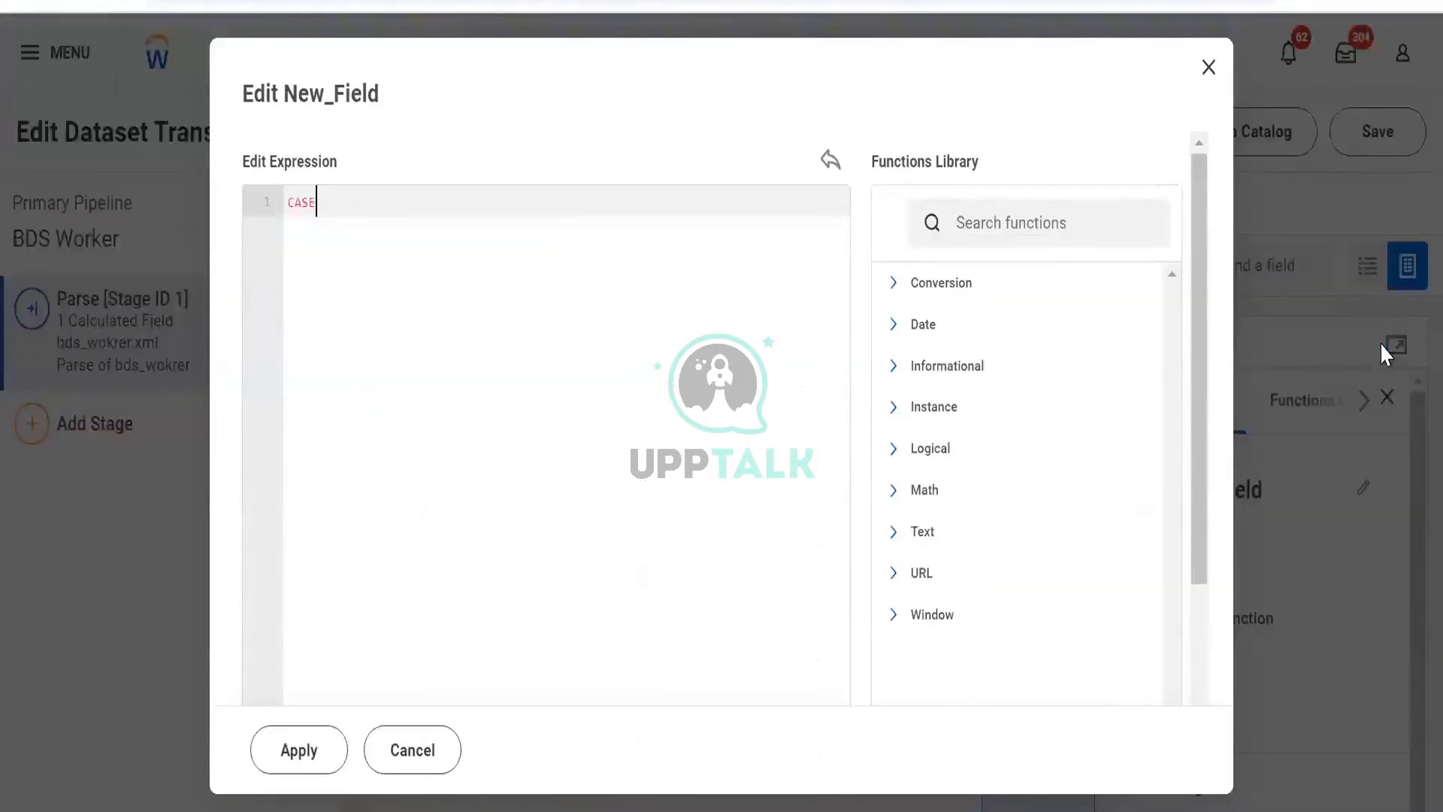
{"action": "key", "text": "Return"}
{"action": "type", "text": "when"}
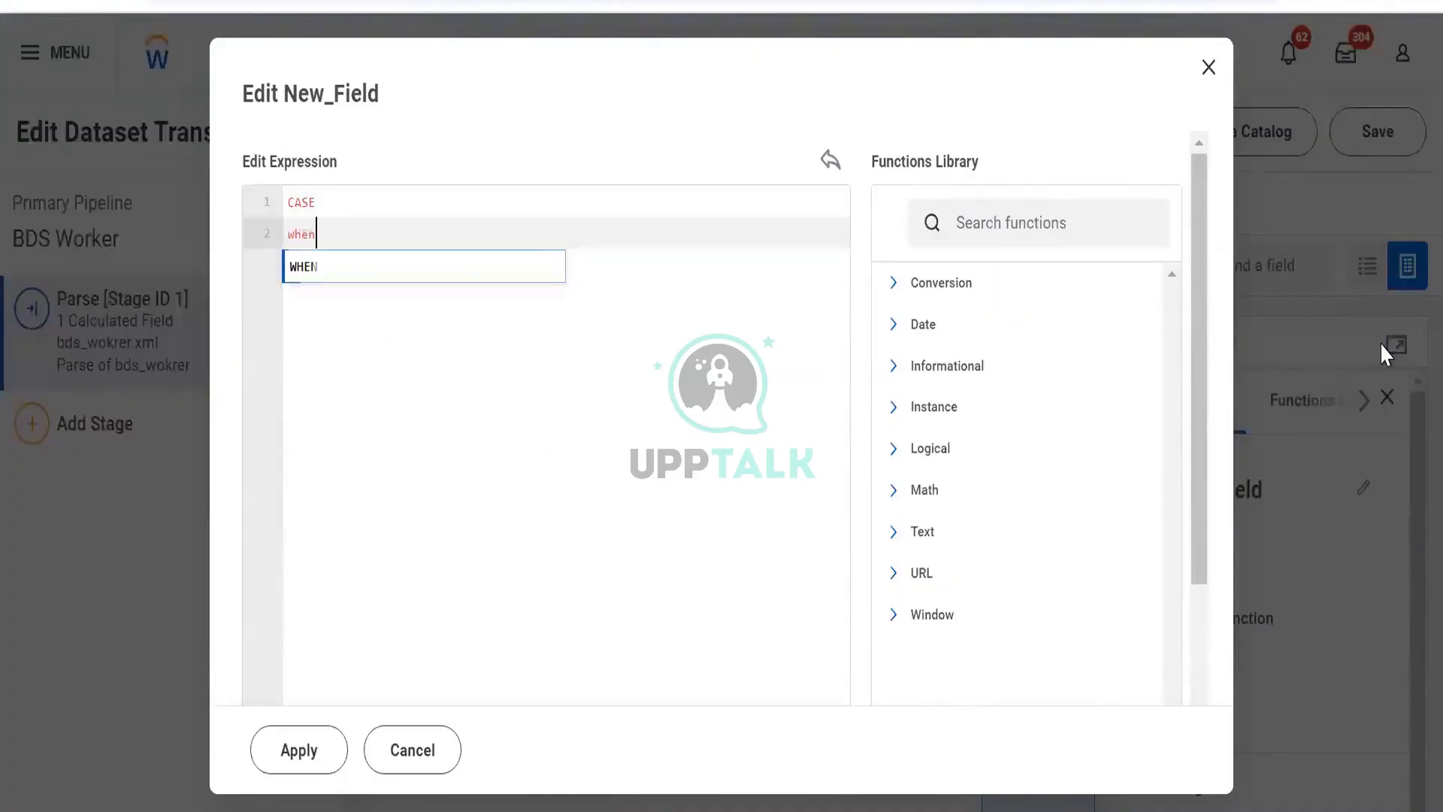
{"action": "key", "text": "Return"}
{"action": "key", "text": "Return"}
{"action": "type", "text": "[age"}
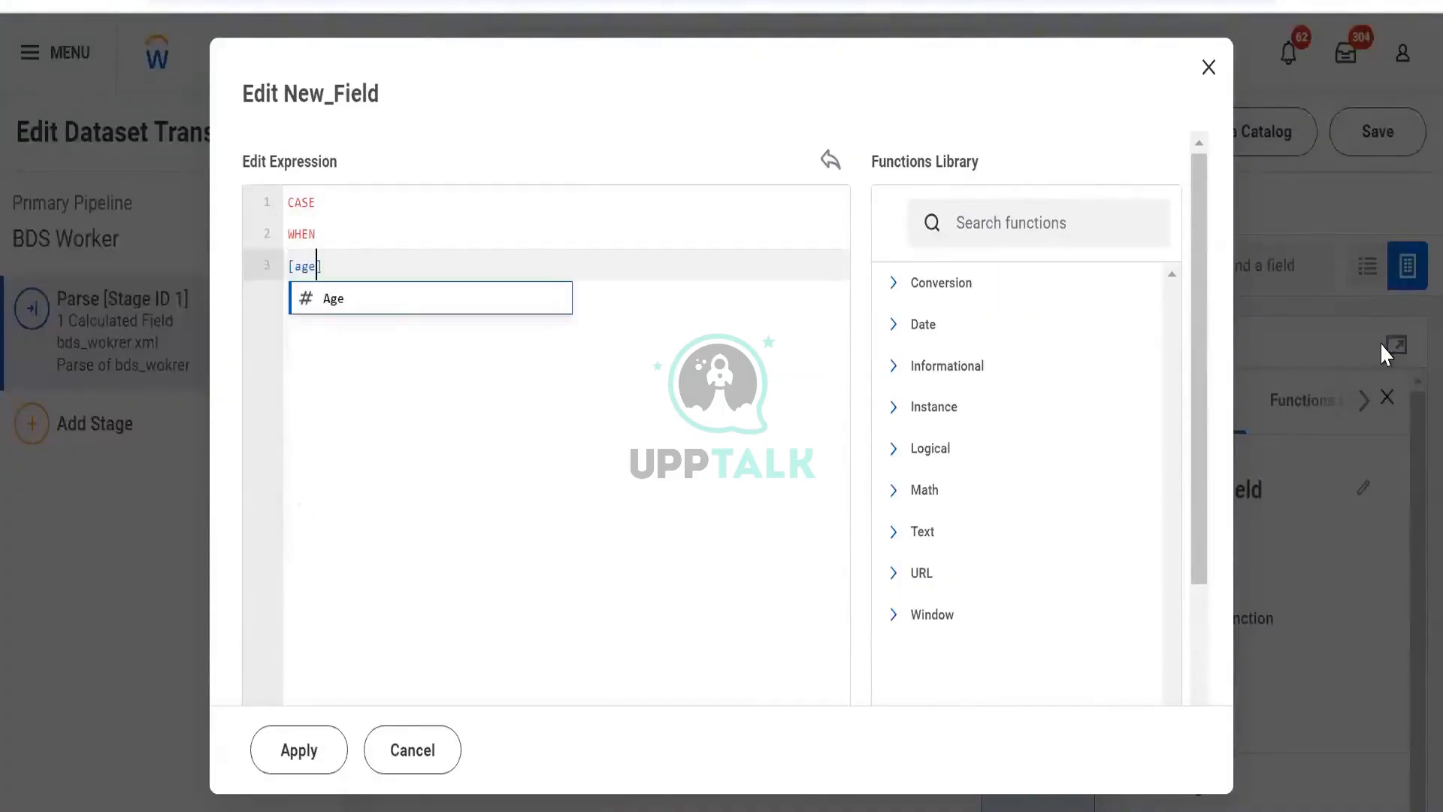
{"action": "key", "text": "Return"}
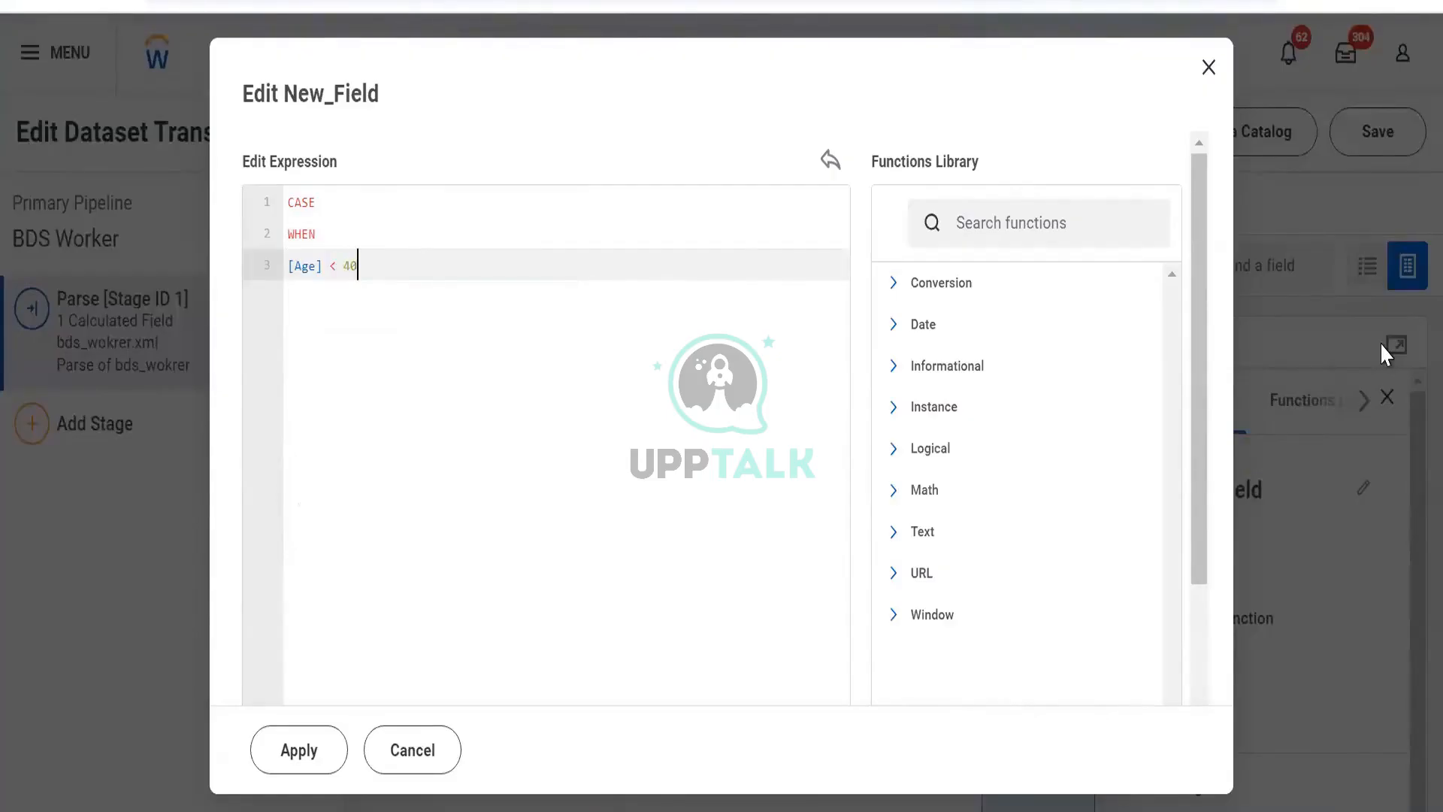
{"action": "type", "text": "< 40"}
{"action": "key", "text": "Return"}
{"action": "type", "text": "t"}
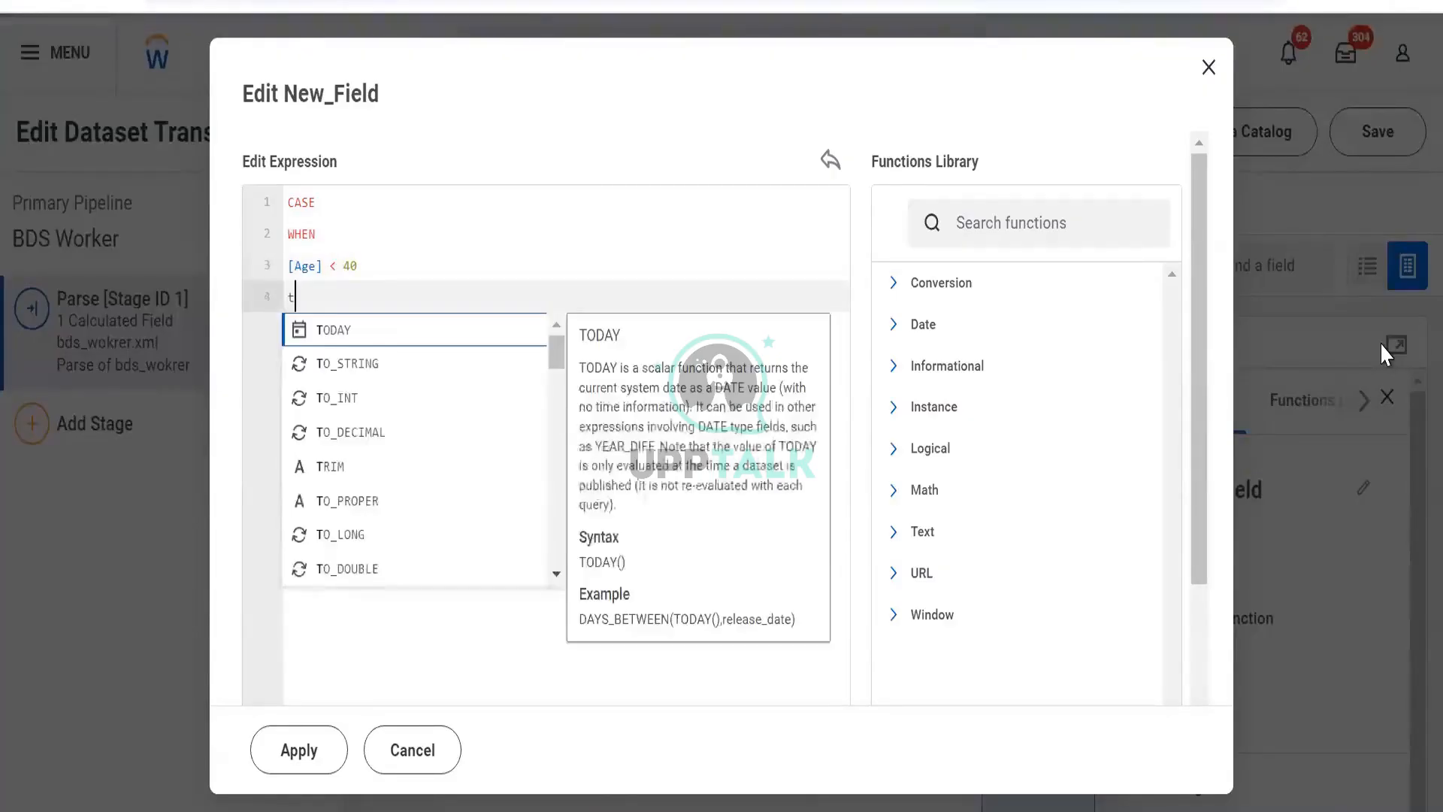
{"action": "type", "text": "hen"}
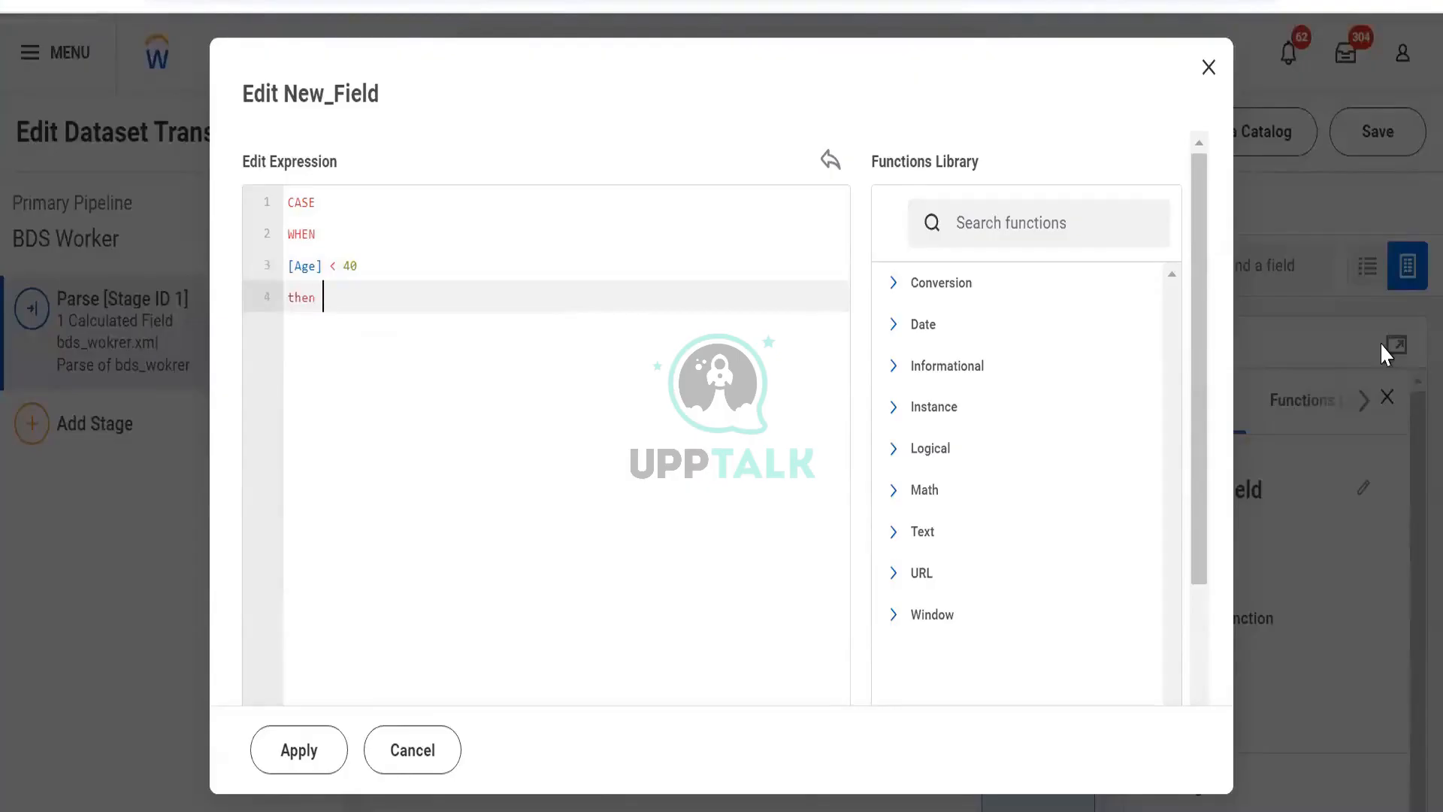
{"action": "type", "text": " 0"}
{"action": "key", "text": "Return"}
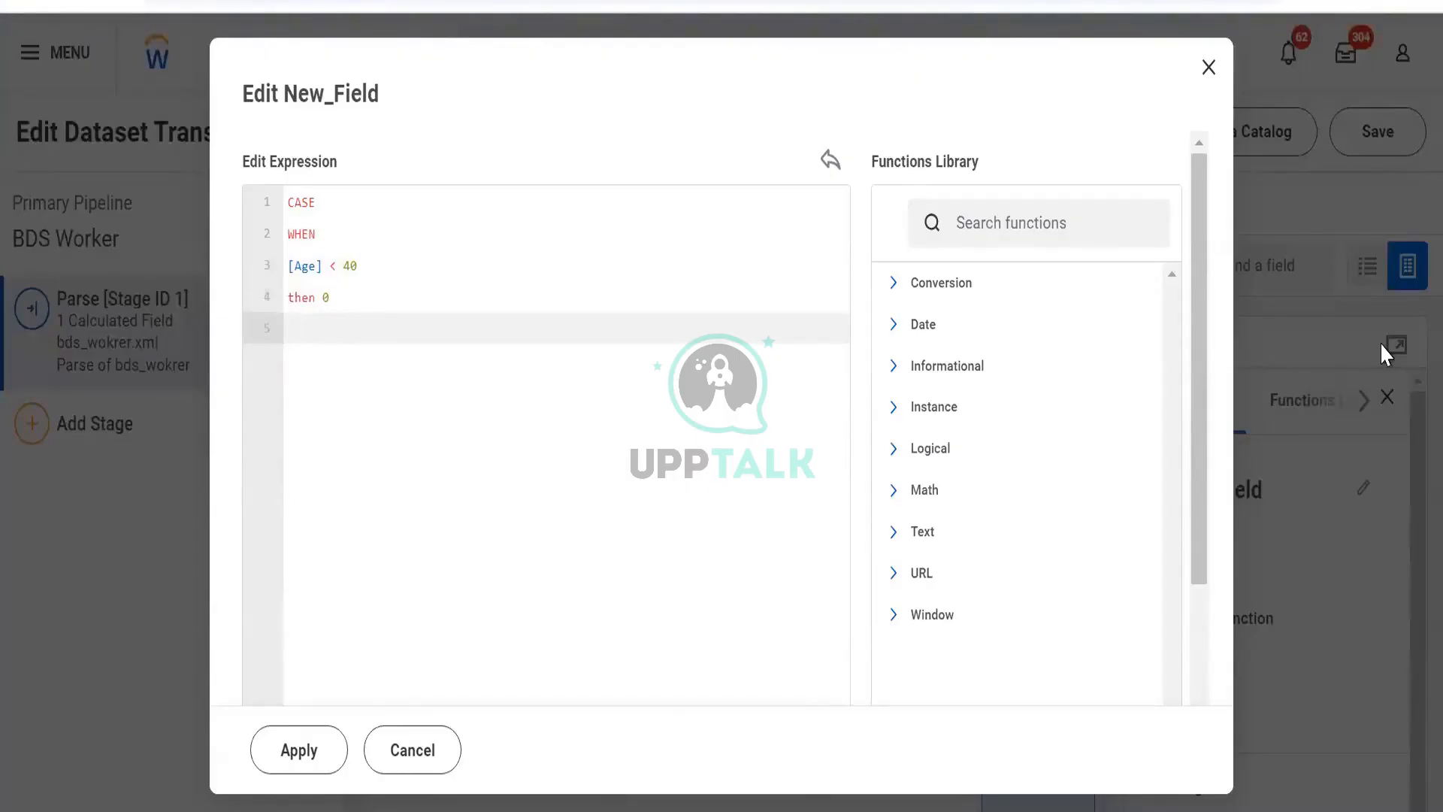
- Complete the expression with else 1 end and apply it to the field
{"action": "type", "text": "else"}
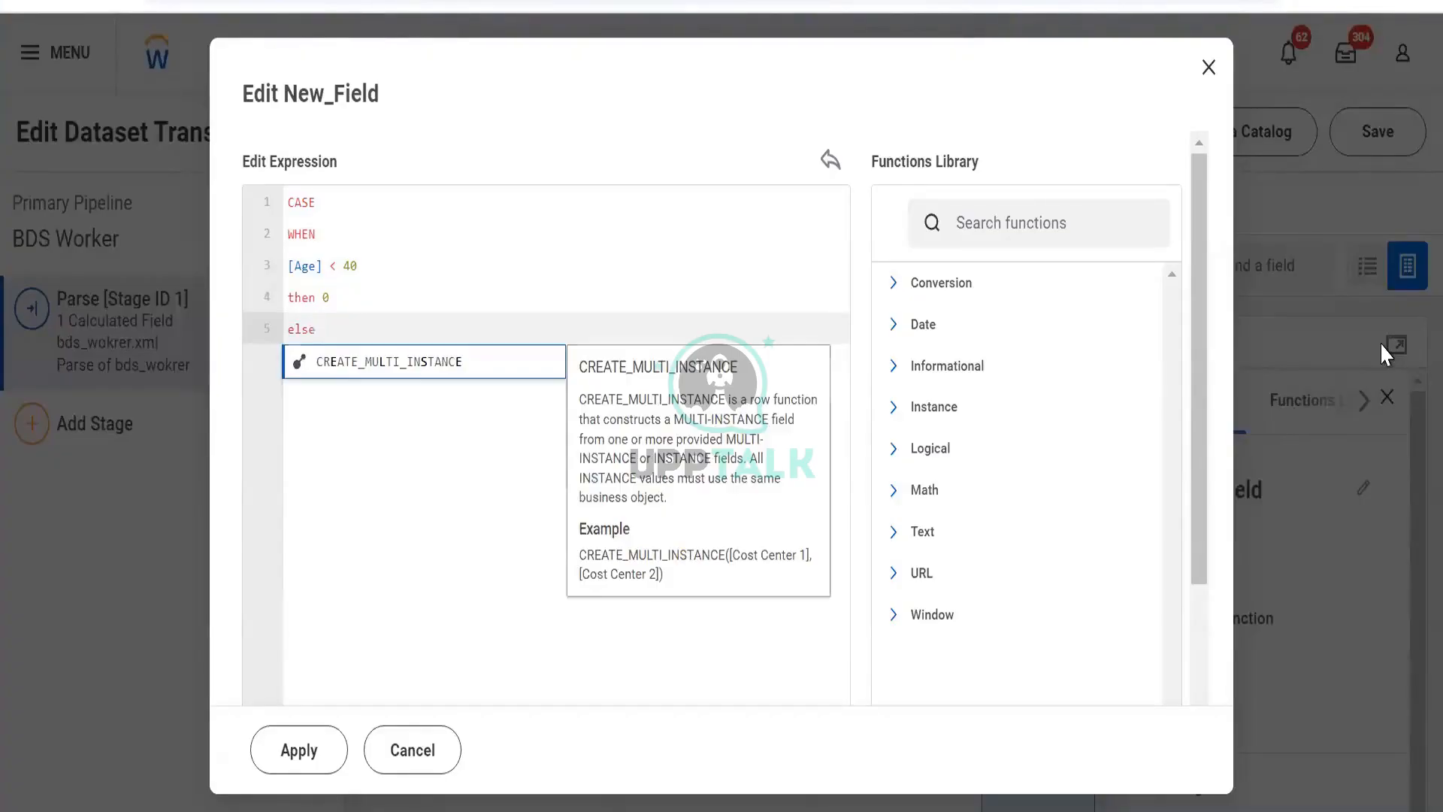
{"action": "key", "text": "Return"}
{"action": "key", "text": "ctrl+z"}
{"action": "key", "text": "Right"}
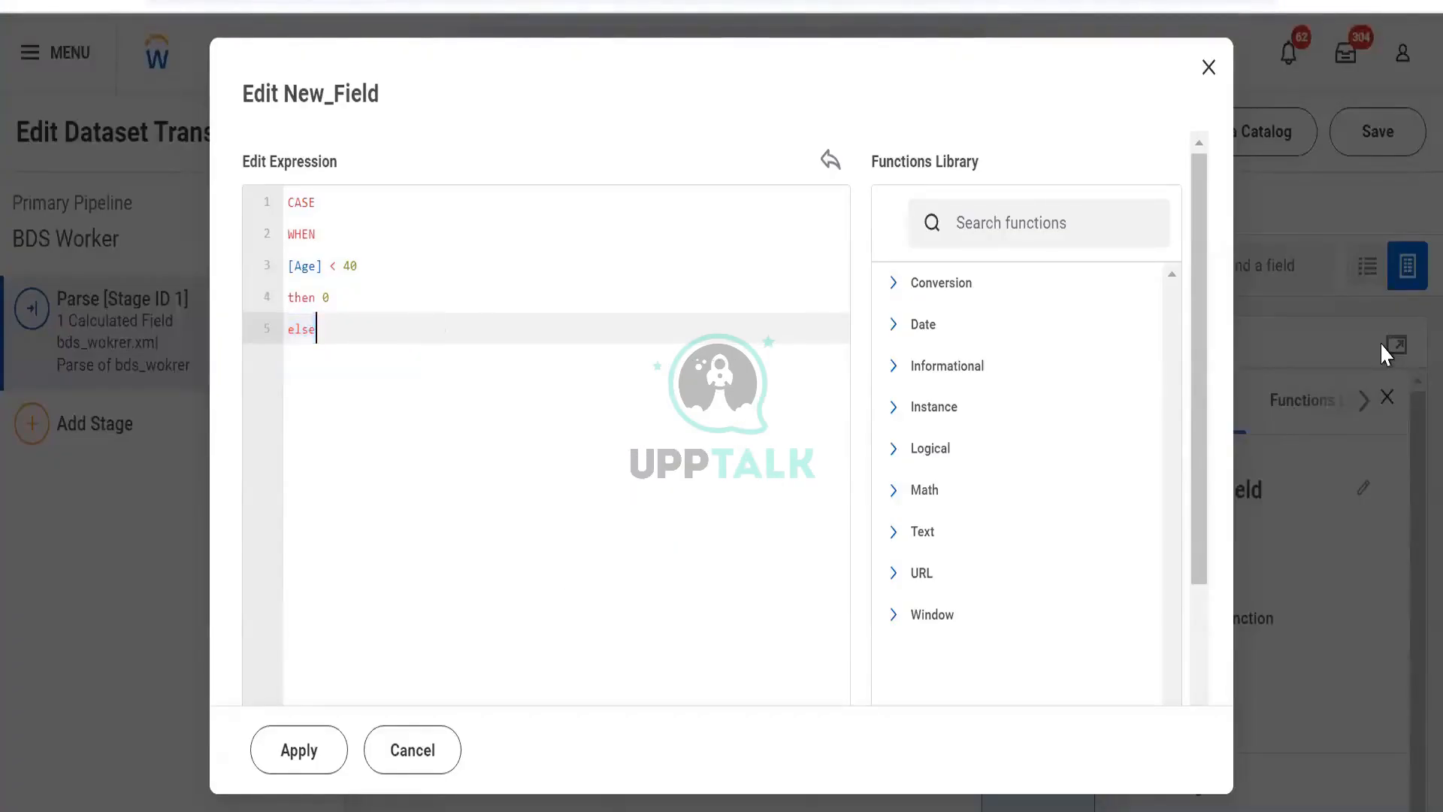
{"action": "key", "text": "Return"}
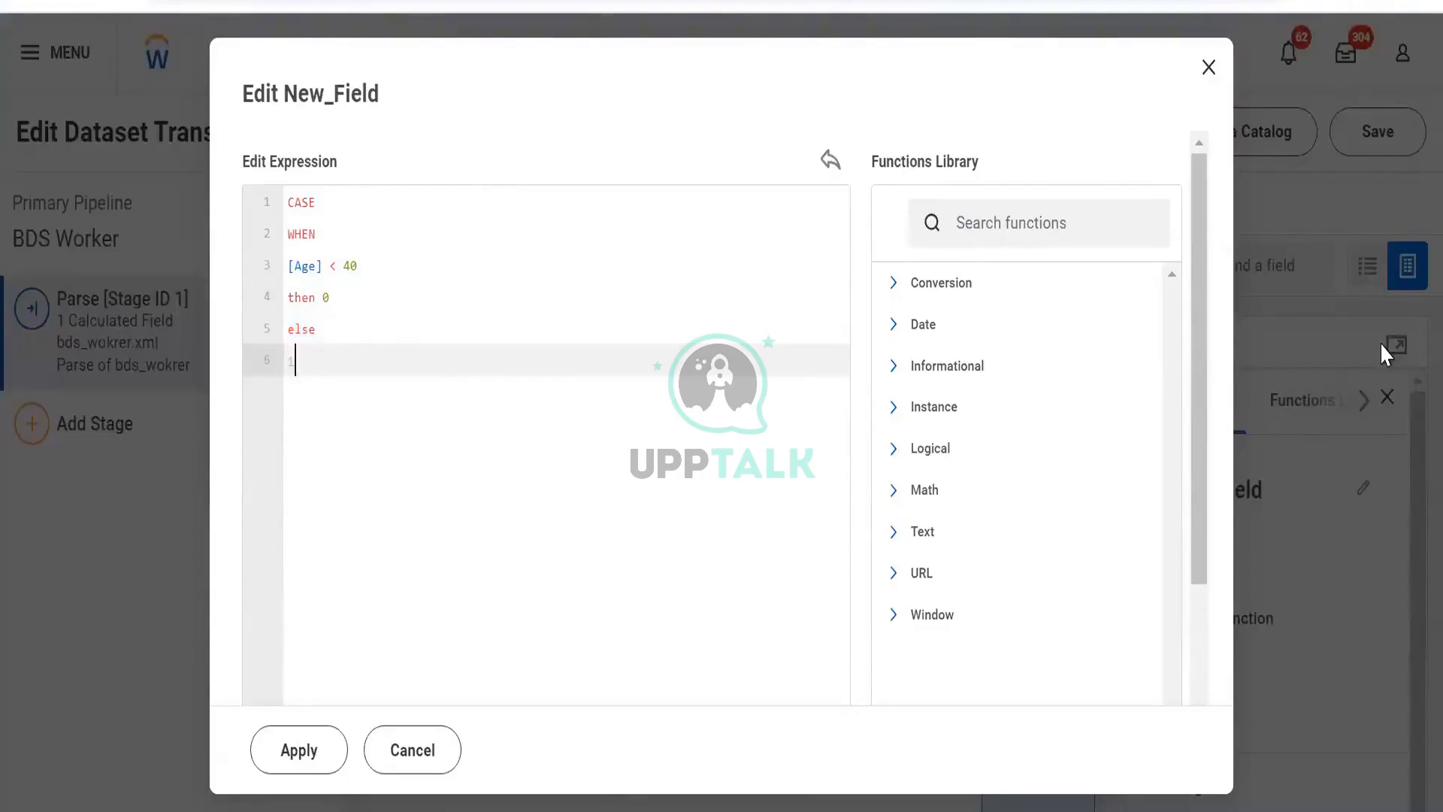
{"action": "type", "text": "1"}
{"action": "key", "text": "Return"}
{"action": "type", "text": "edn"}
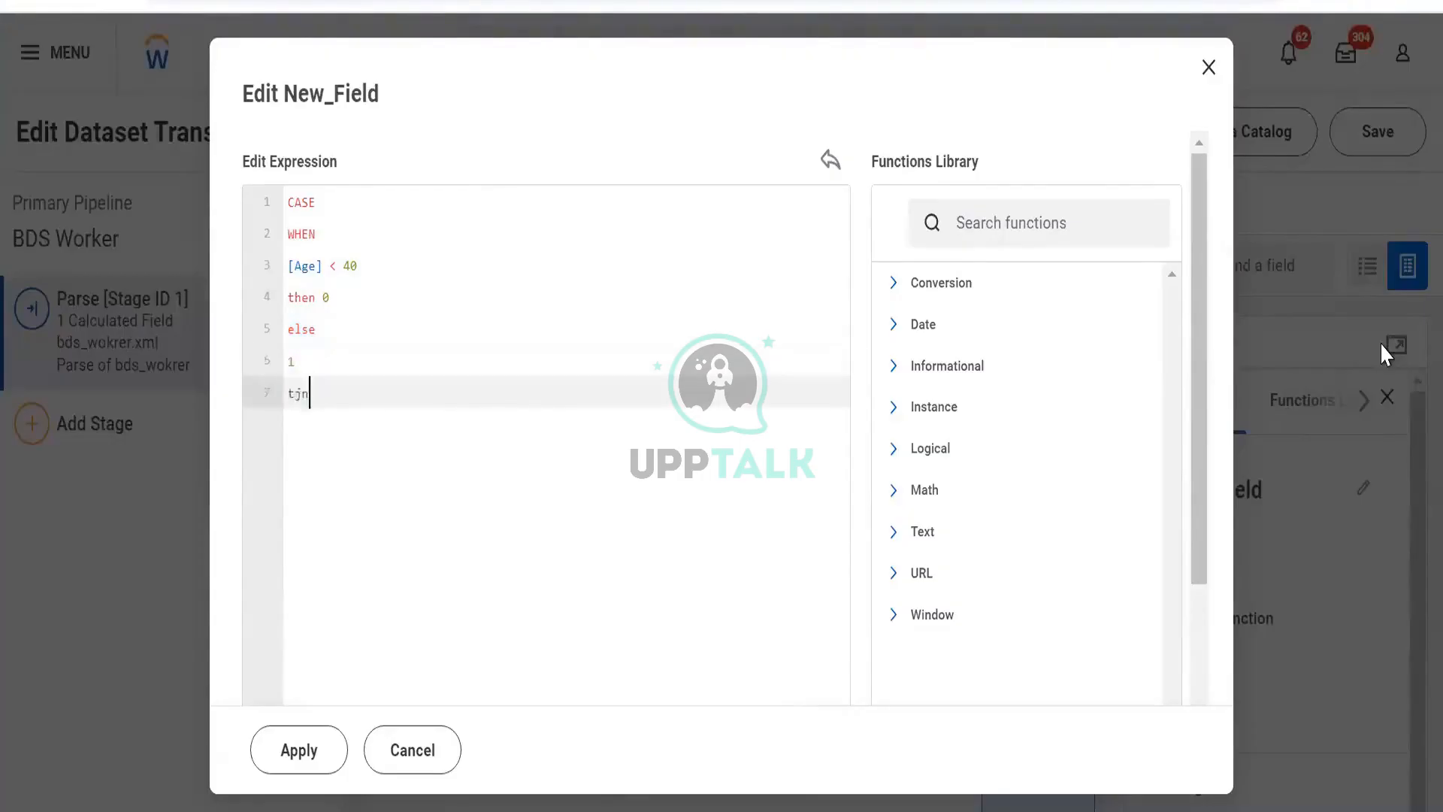
{"action": "key", "text": "BackSpace"}
{"action": "key", "text": "BackSpace"}
{"action": "key", "text": "BackSpace"}
{"action": "key", "text": "BackSpace"}
{"action": "key", "text": "Return"}
{"action": "type", "text": "end"}
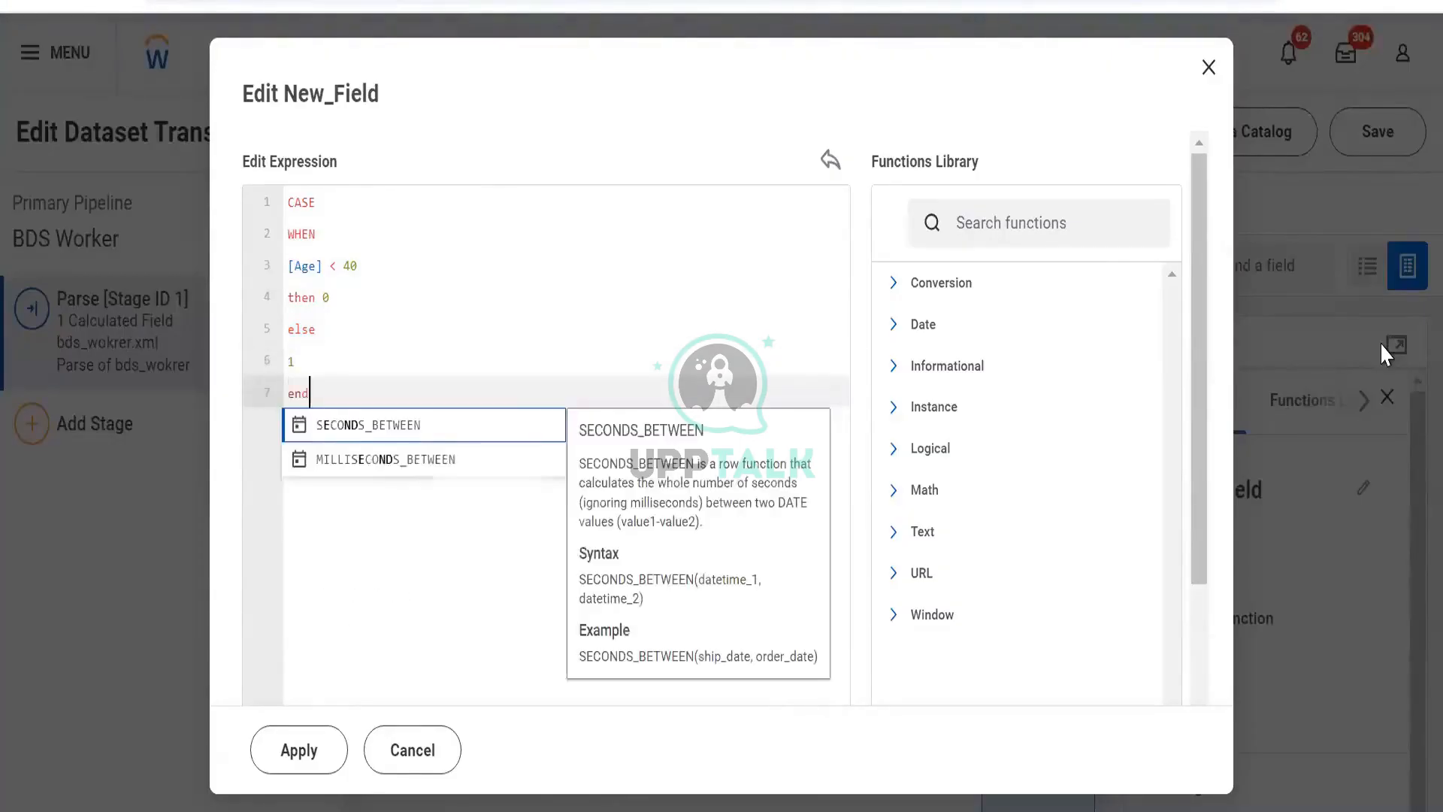
{"action": "left_click", "coordinate": [490, 516]}
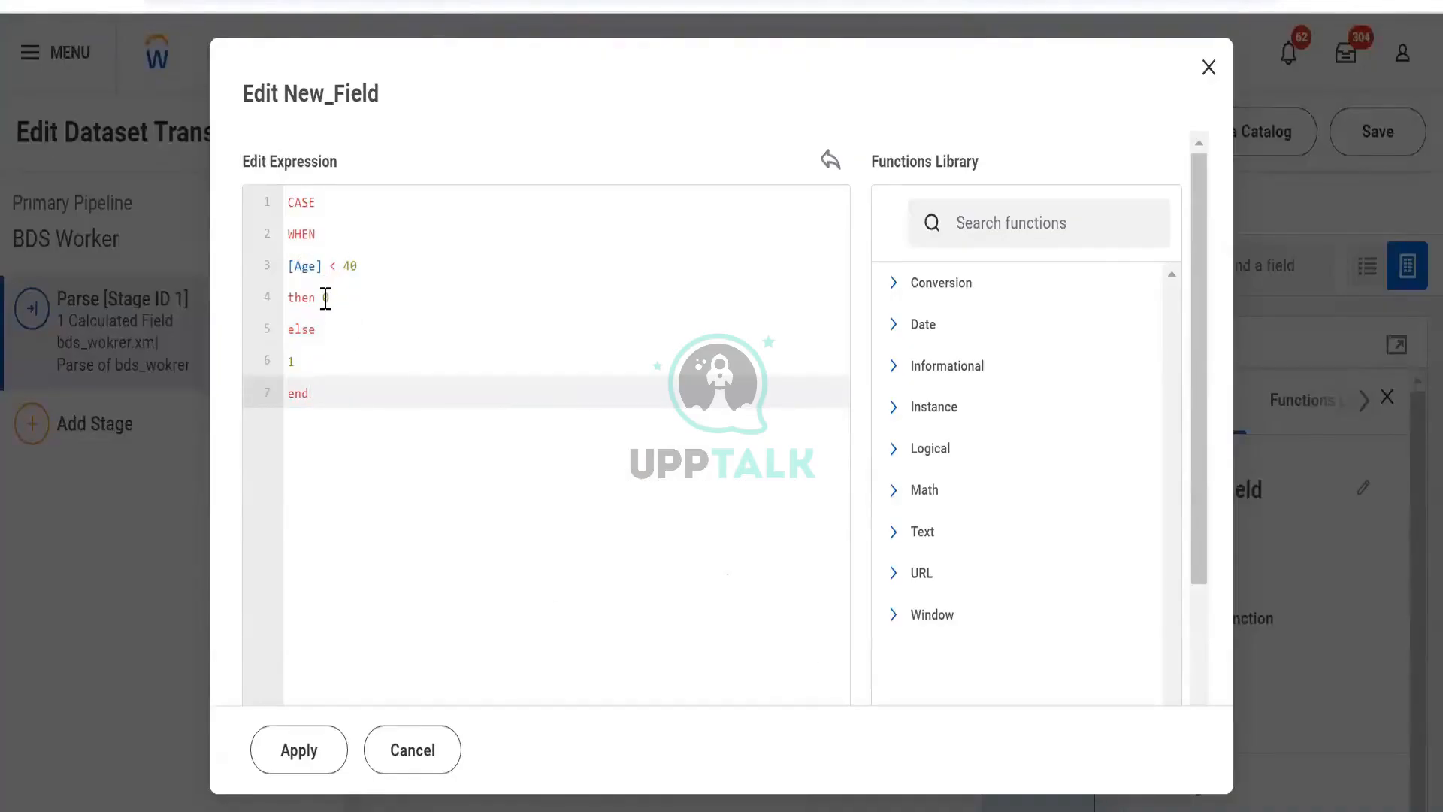
{"action": "left_click", "coordinate": [323, 297]}
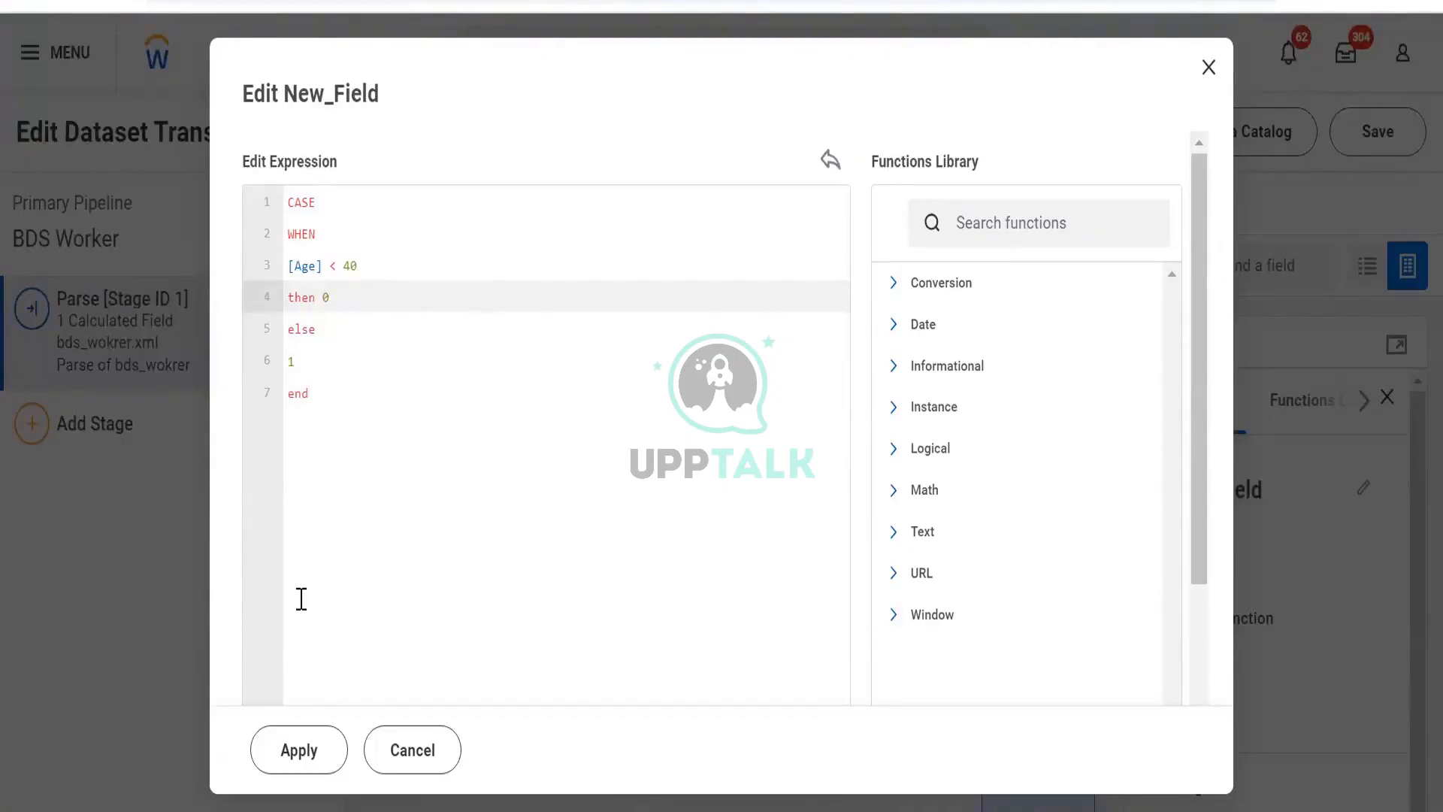
{"action": "left_click", "coordinate": [305, 748]}
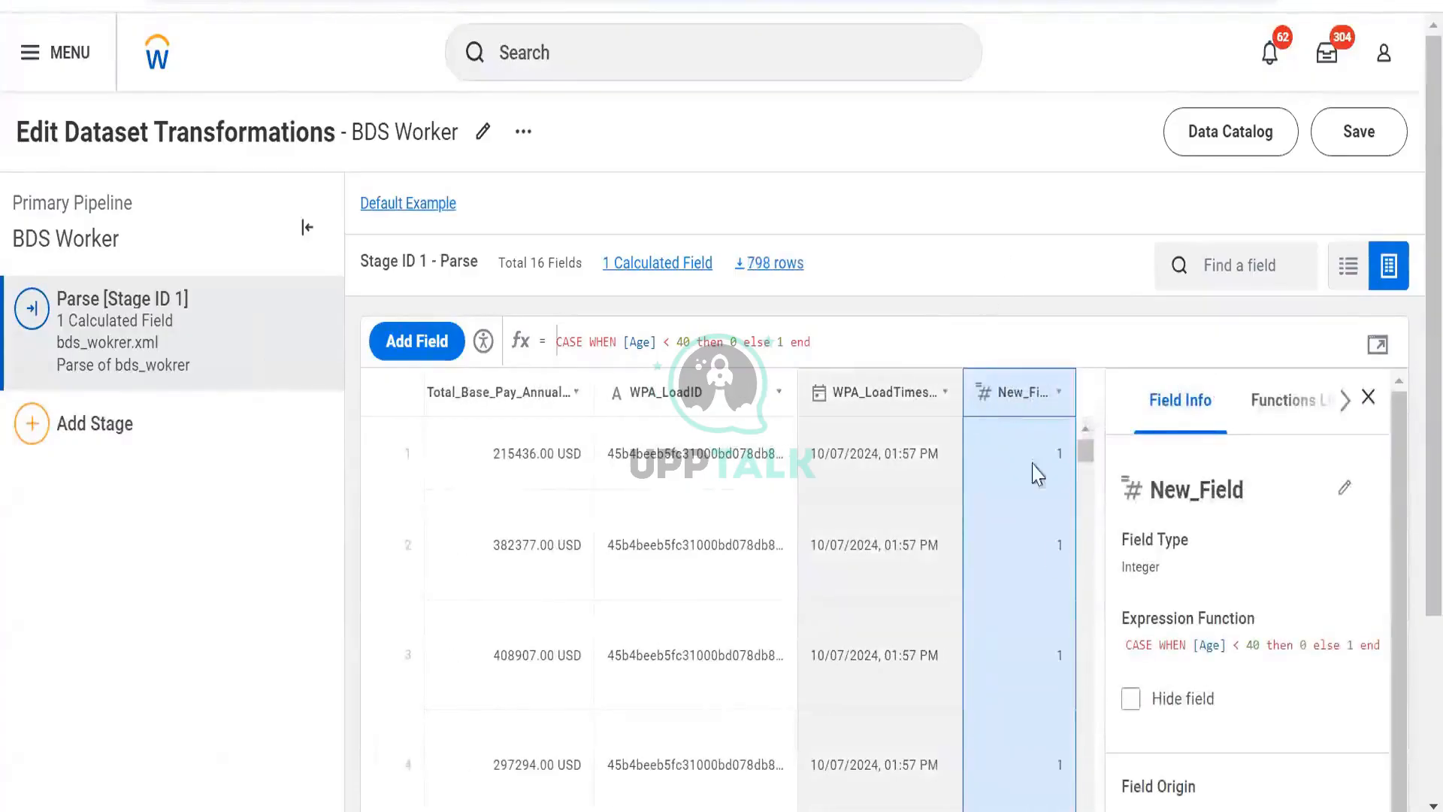
- Add a Filter stage after the parse stage in the pipeline
{"action": "scroll", "coordinate": [1053, 557], "scroll_direction": "down", "scroll_amount": 15}
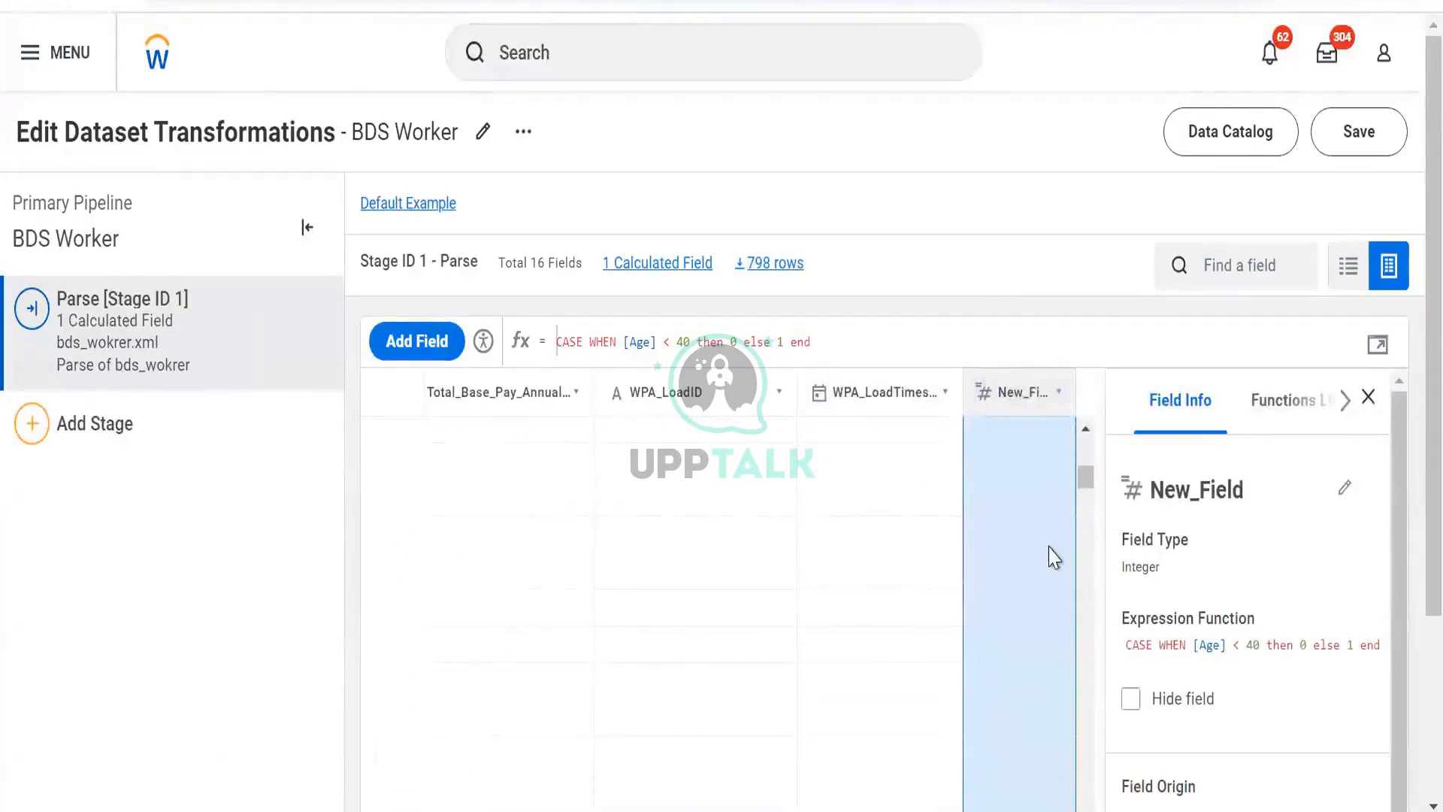
{"action": "scroll", "coordinate": [1053, 556], "scroll_direction": "down", "scroll_amount": 10}
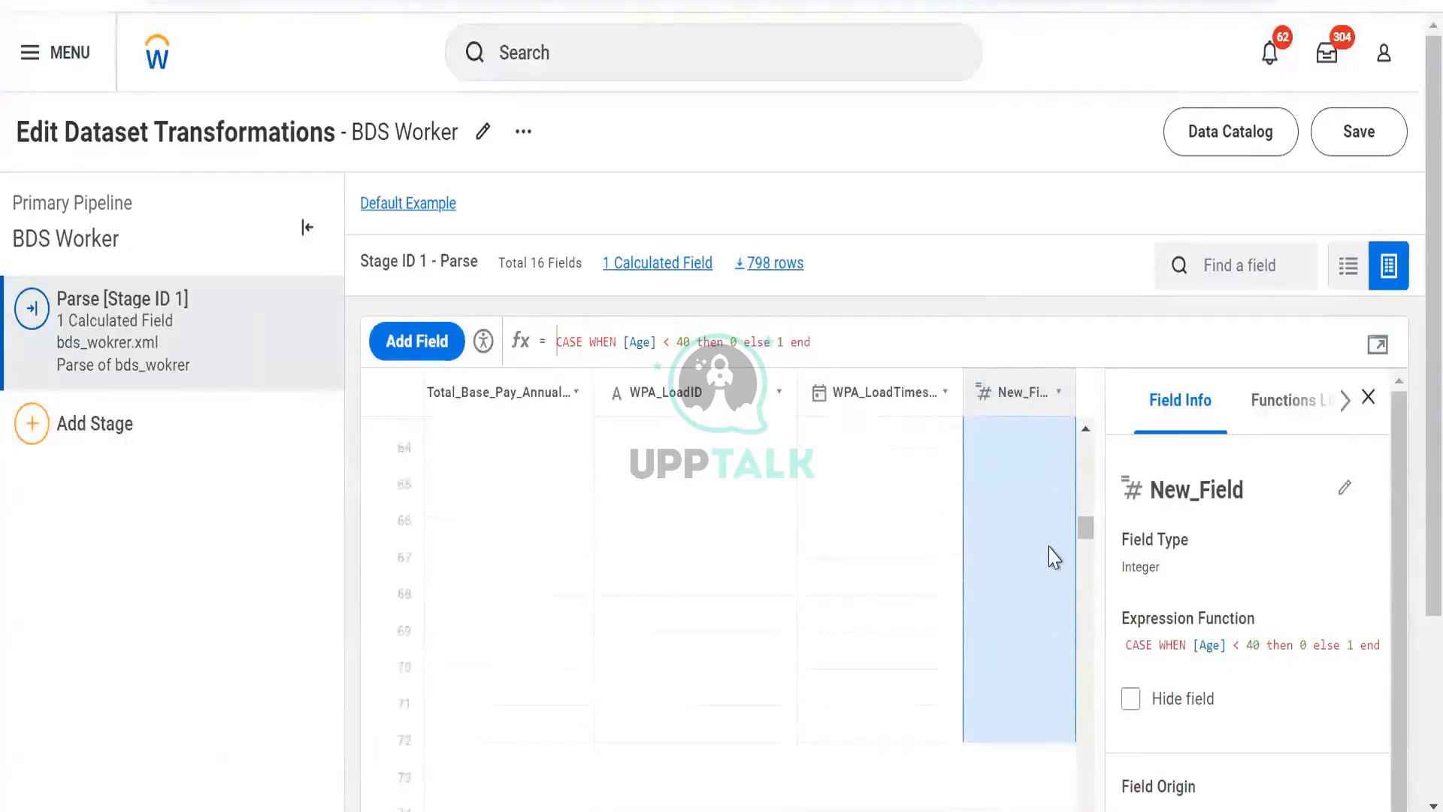
{"action": "scroll", "coordinate": [1054, 557], "scroll_direction": "down", "scroll_amount": 3}
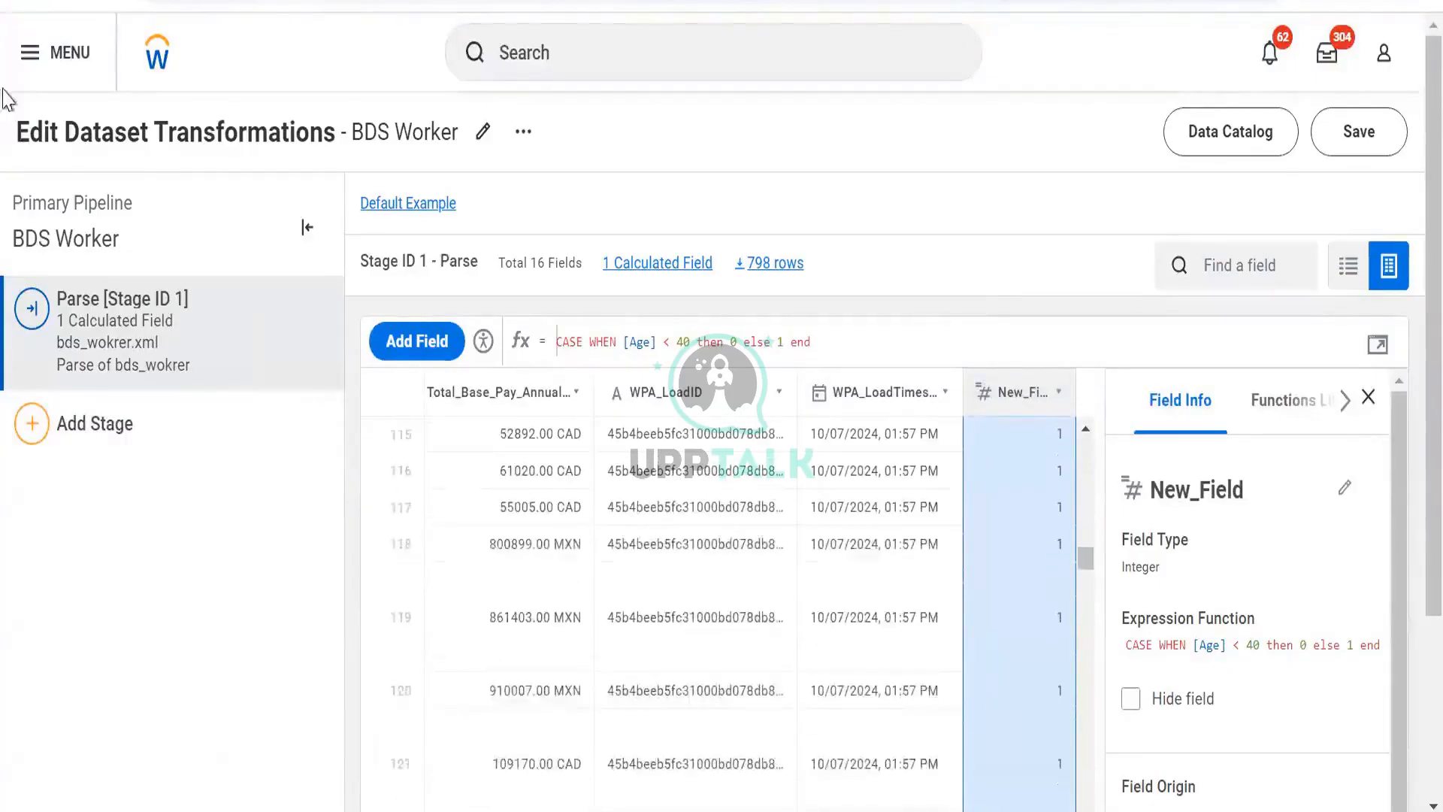
{"action": "left_click", "coordinate": [114, 454]}
{"action": "left_click", "coordinate": [140, 490]}
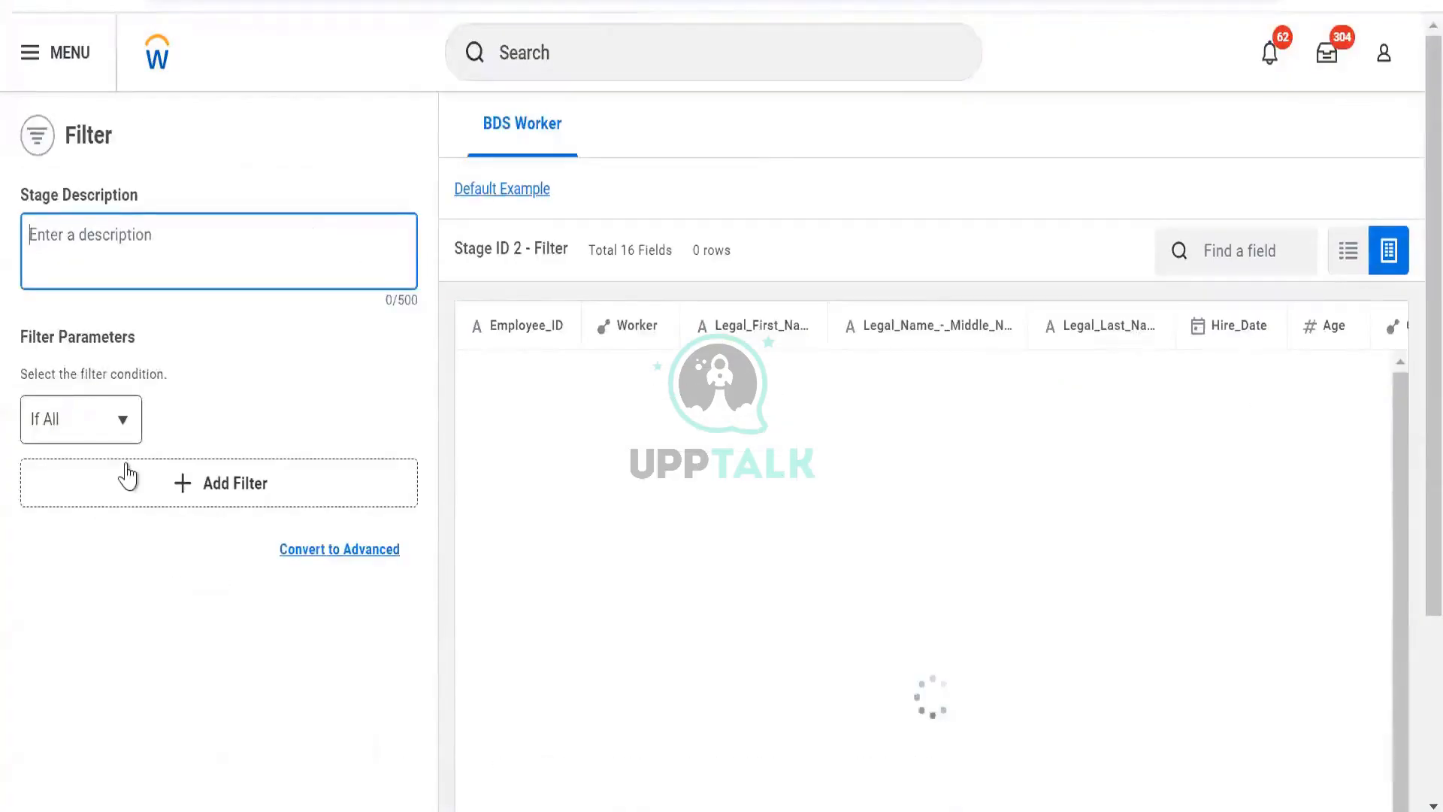
- Add a filter condition where New_Field is equal to 0 and apply it
{"action": "left_click", "coordinate": [124, 480]}
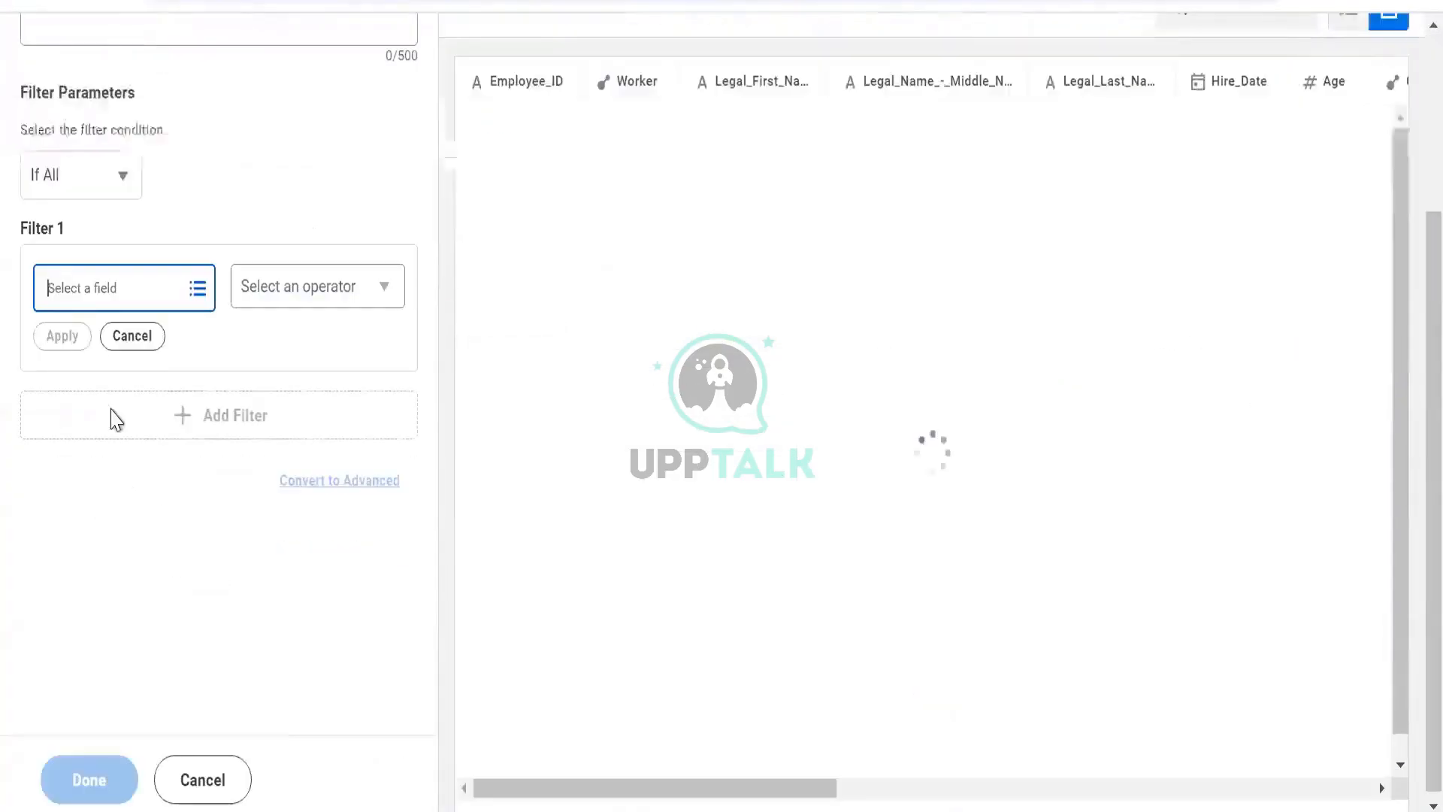
{"action": "left_click", "coordinate": [91, 299]}
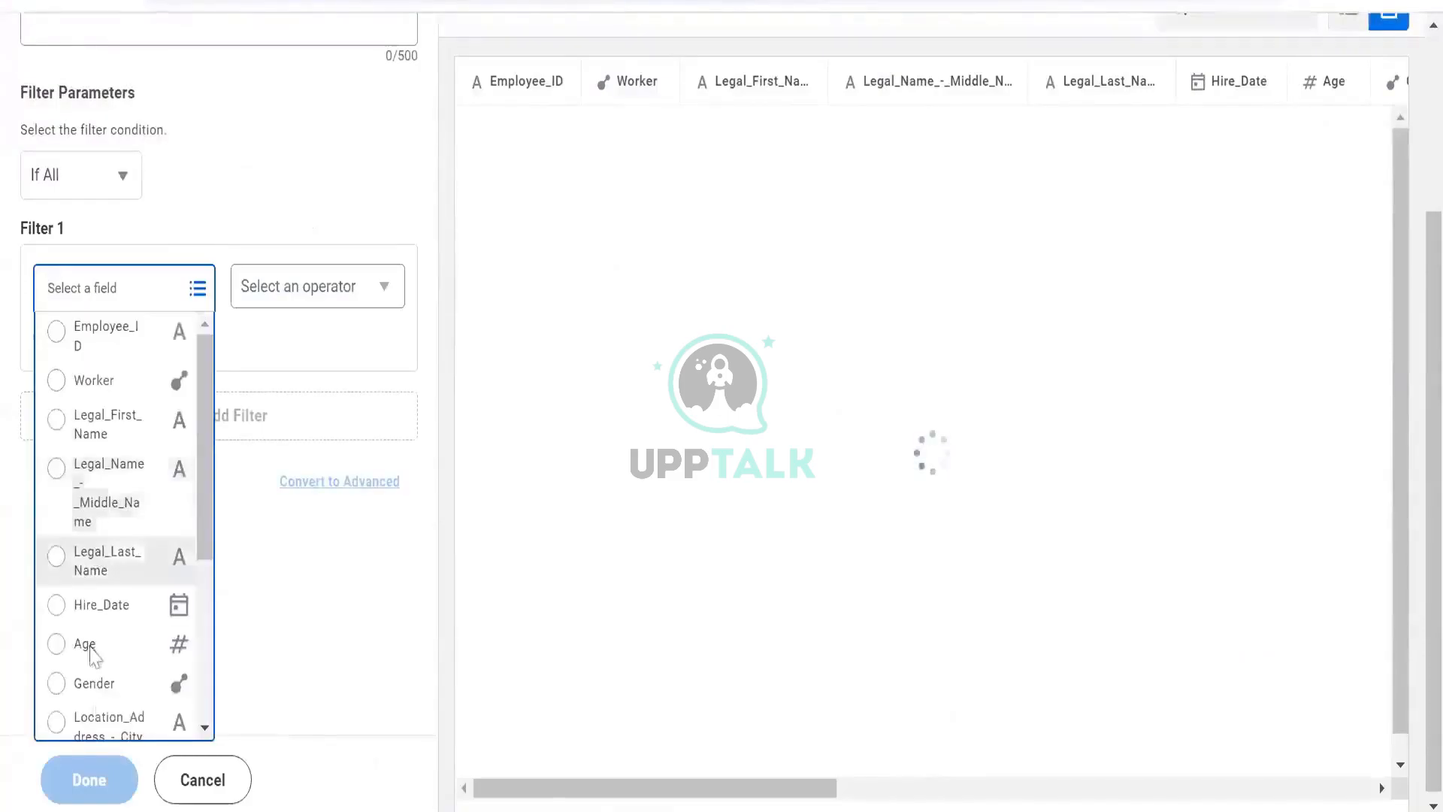
{"action": "scroll", "coordinate": [90, 647], "scroll_direction": "down", "scroll_amount": 5}
{"action": "left_click", "coordinate": [303, 300]}
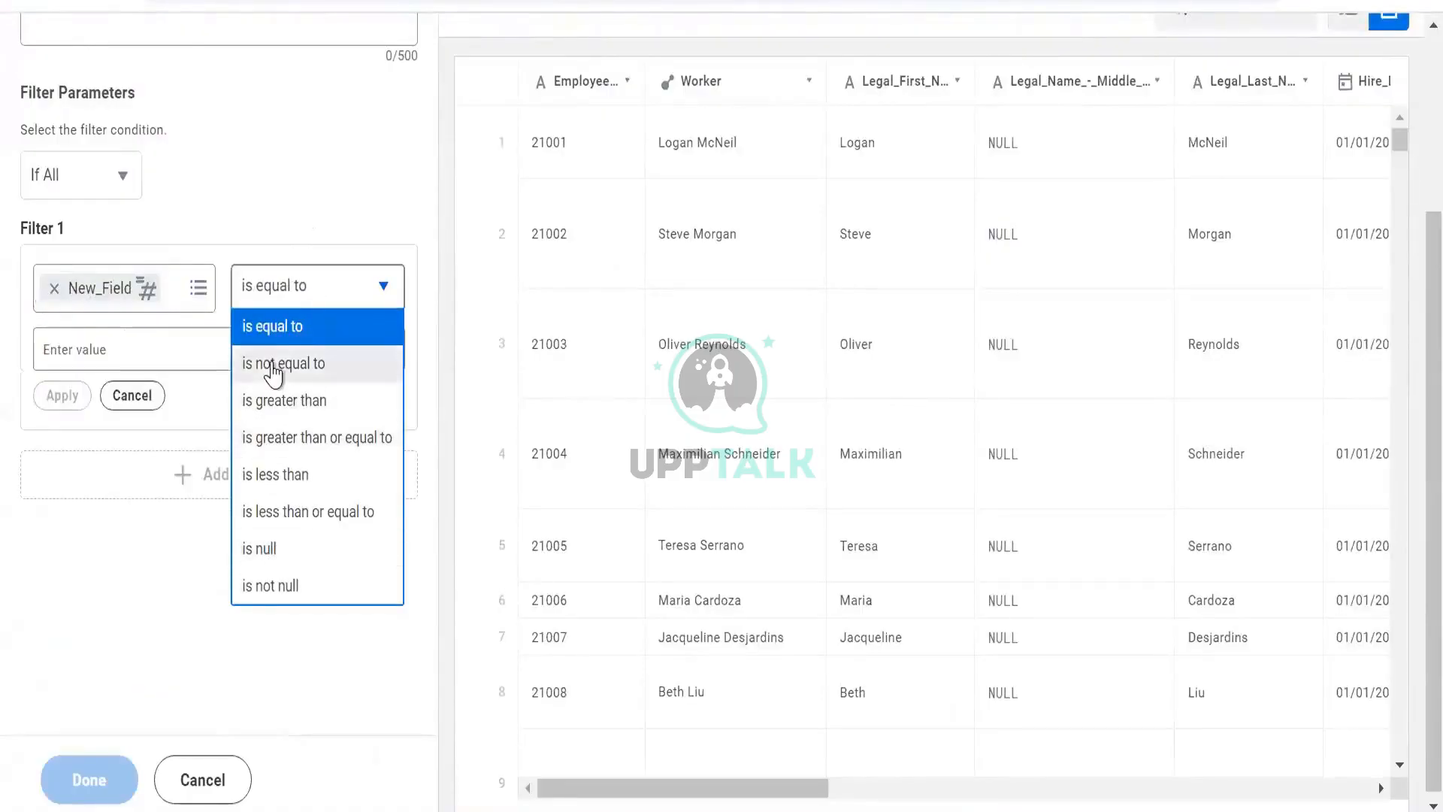
{"action": "left_click", "coordinate": [195, 361]}
{"action": "left_click", "coordinate": [194, 360]}
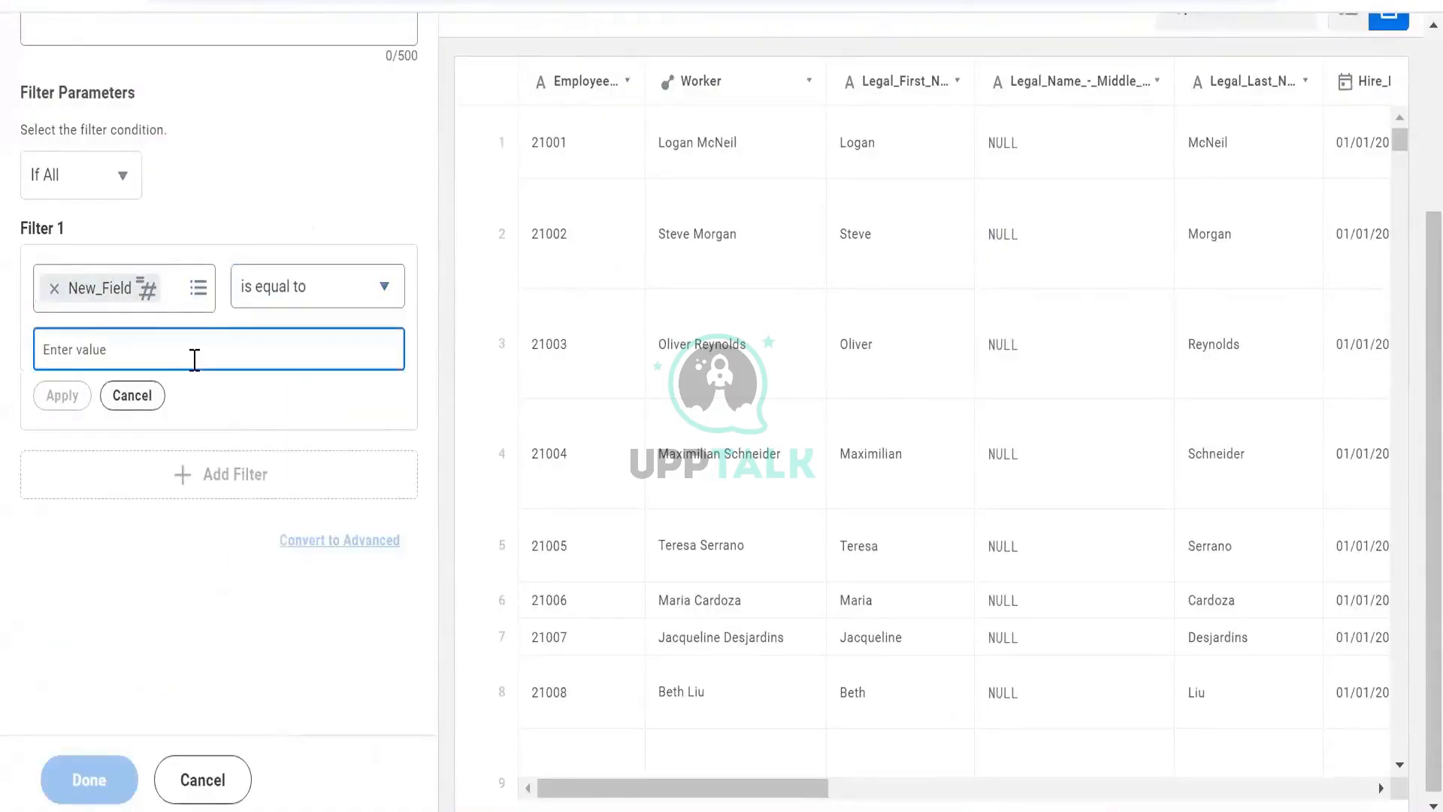
{"action": "type", "text": "0"}
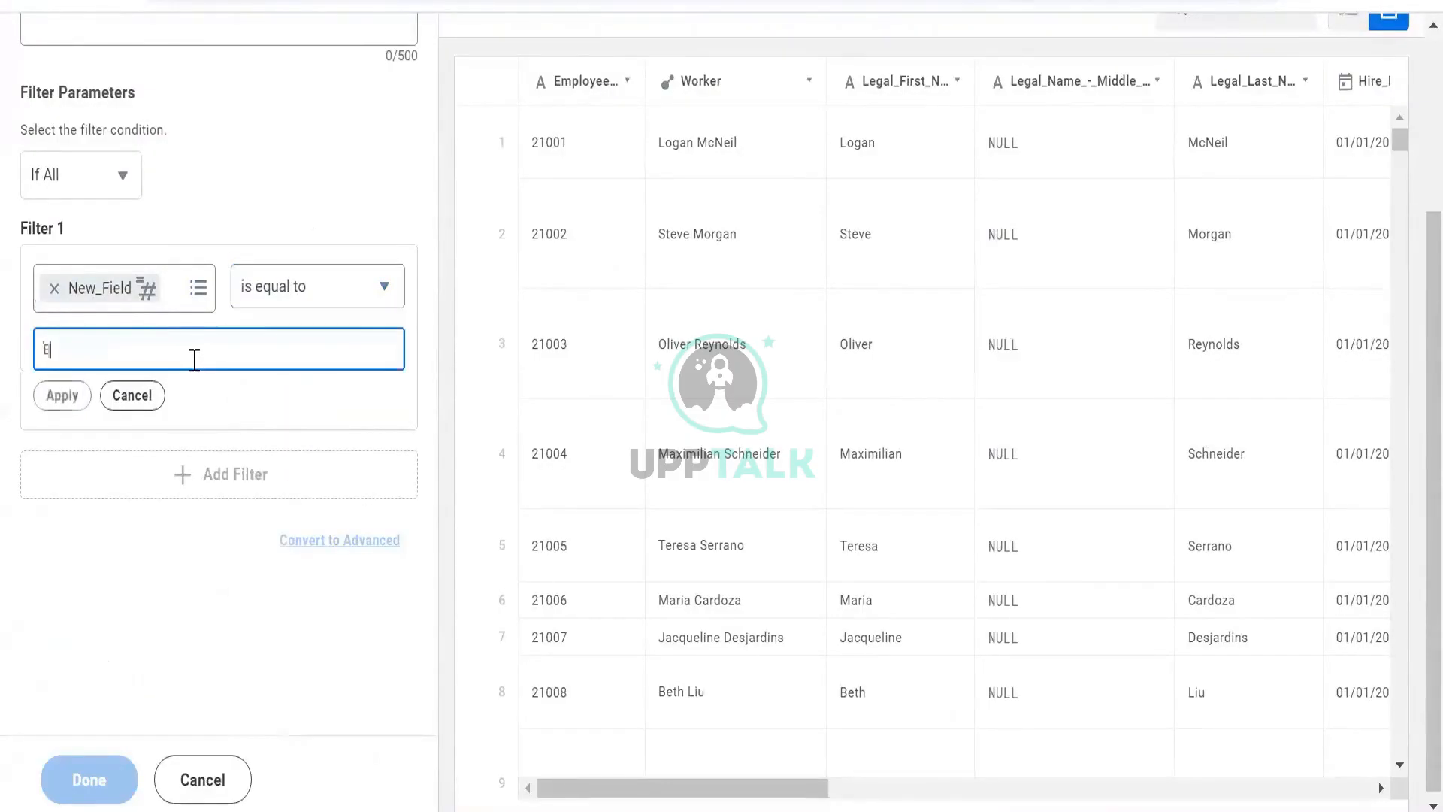
{"action": "left_click", "coordinate": [75, 406]}
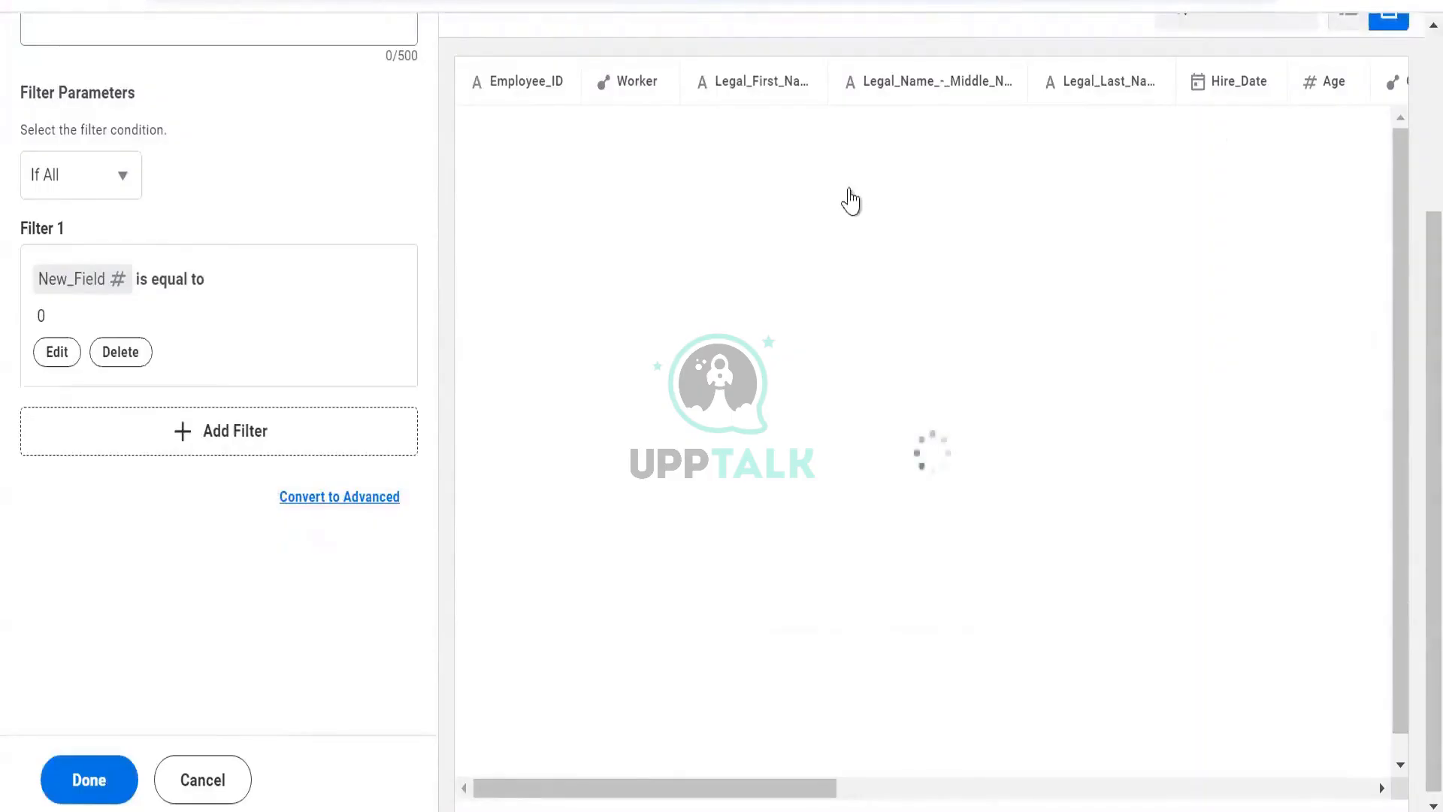
- Examine the filtered preview rows, comparing the Age and New_Field columns
{"action": "scroll", "coordinate": [1066, 280], "scroll_direction": "right", "scroll_amount": 10}
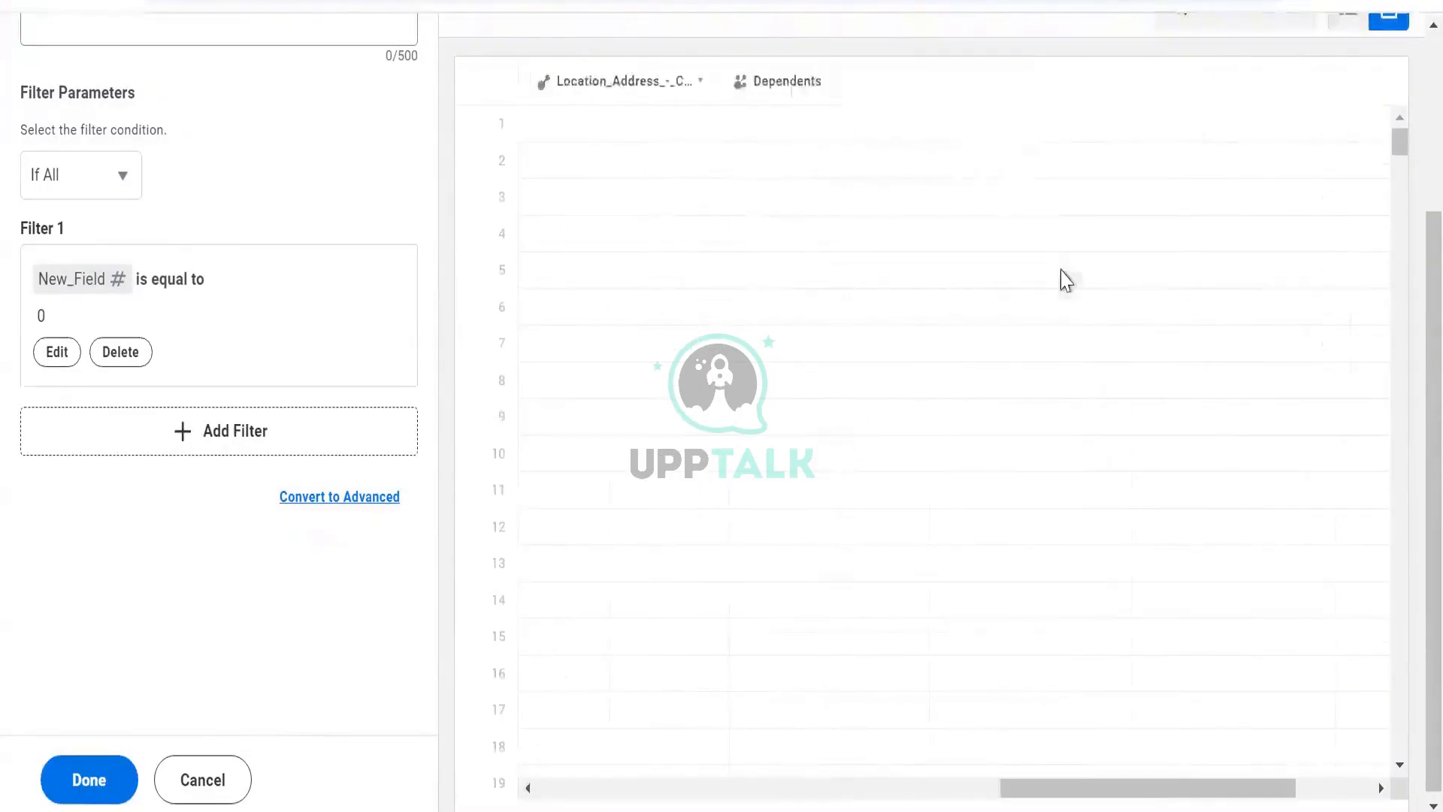
{"action": "scroll", "coordinate": [1309, 233], "scroll_direction": "right", "scroll_amount": 3}
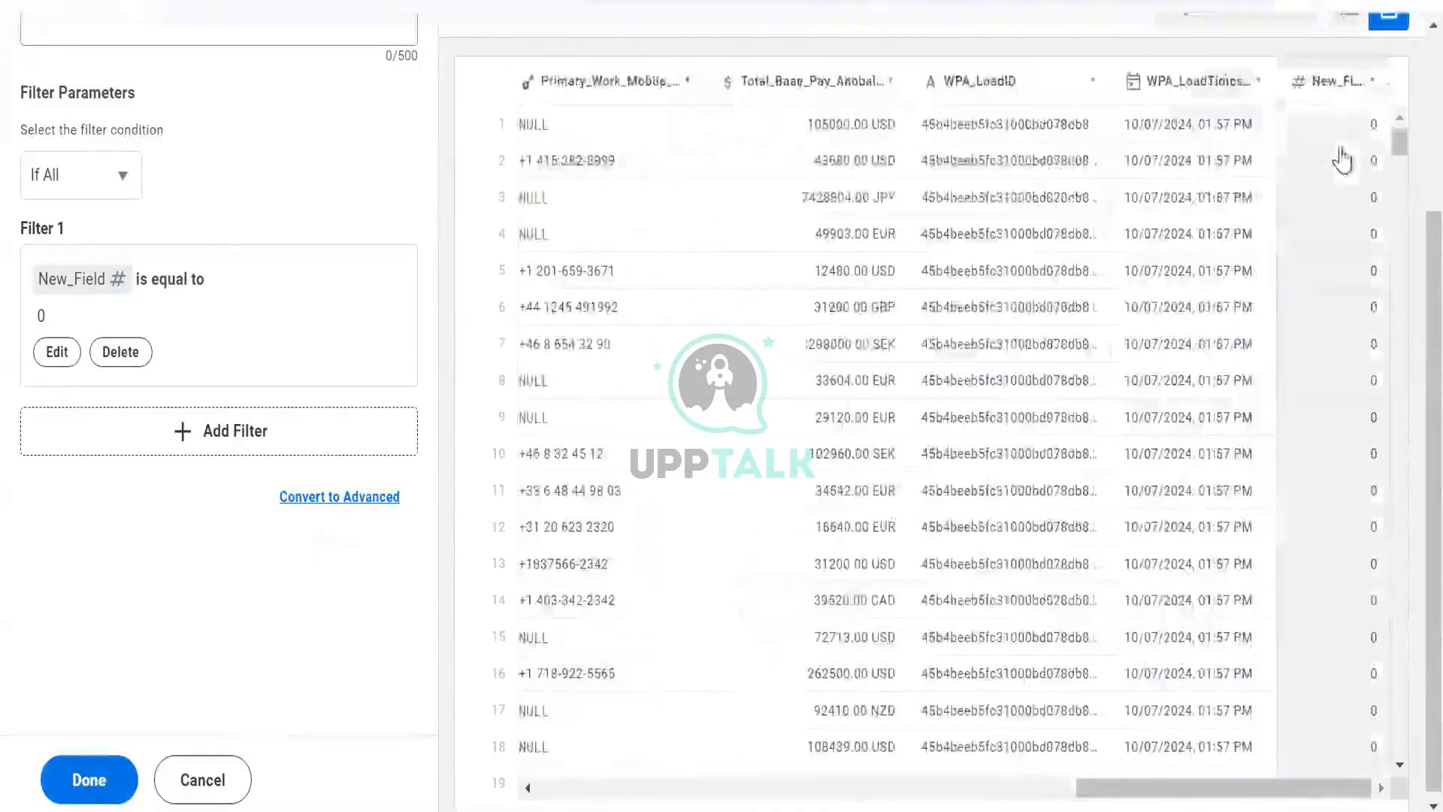
{"action": "scroll", "coordinate": [766, 137], "scroll_direction": "left", "scroll_amount": 12}
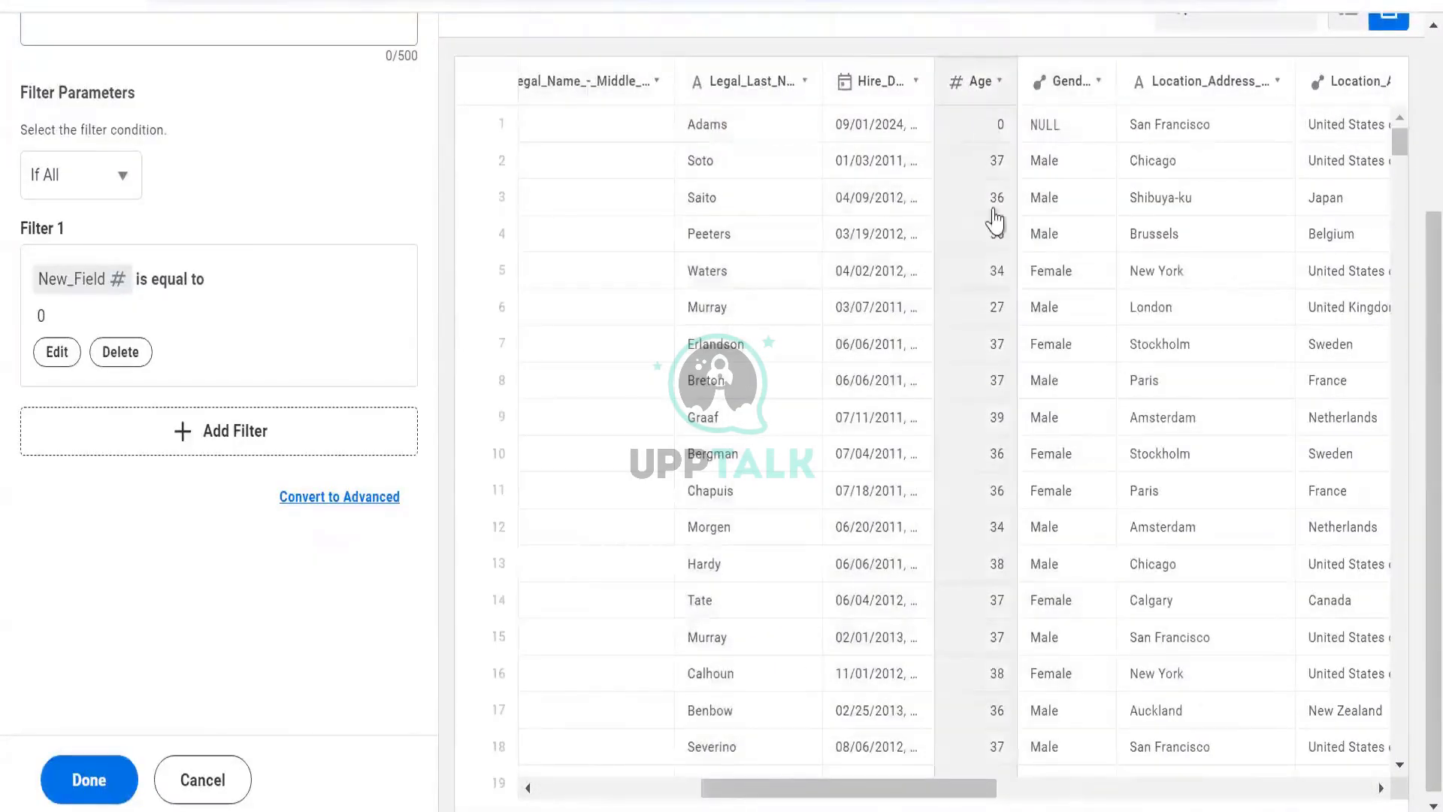
{"action": "scroll", "coordinate": [995, 540], "scroll_direction": "down", "scroll_amount": 5}
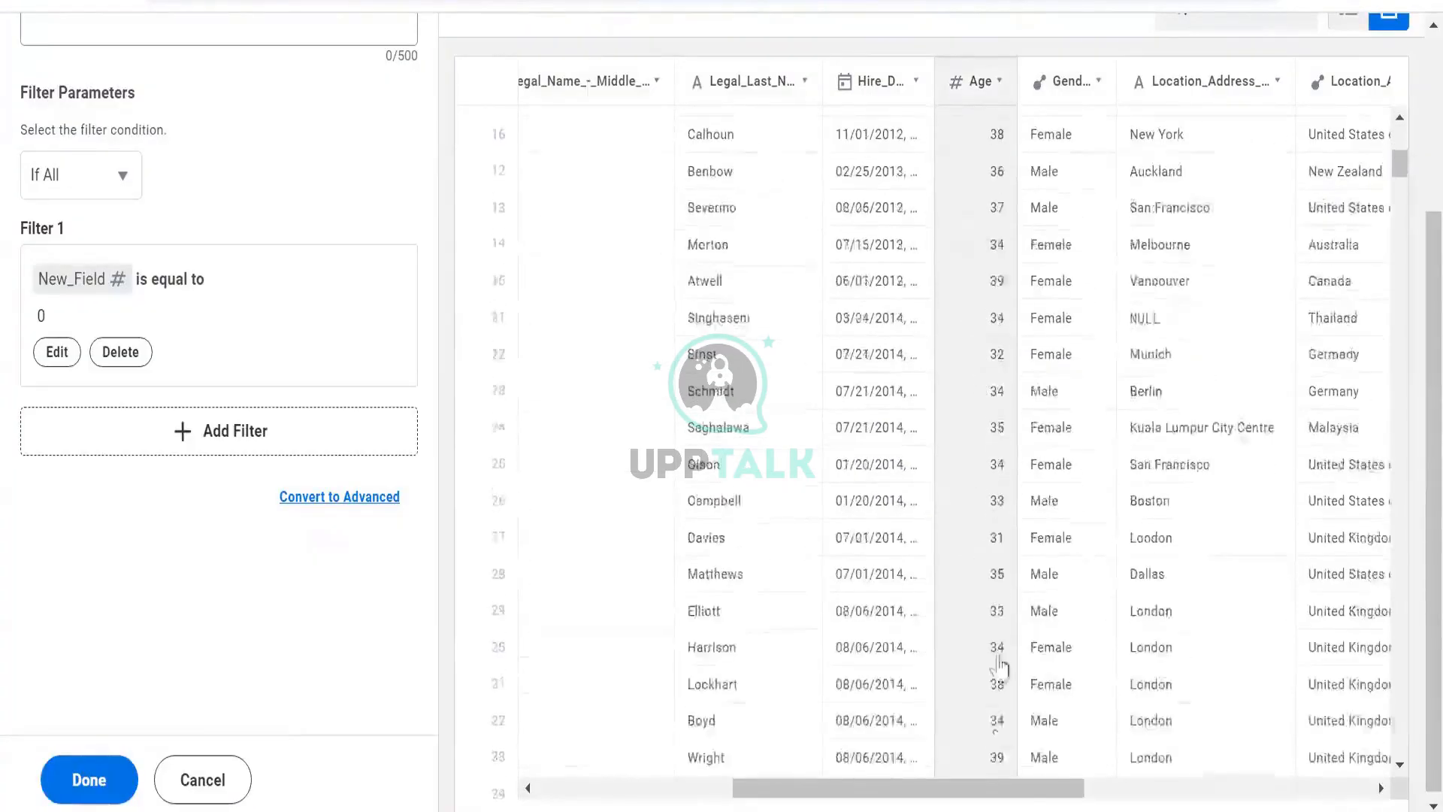
{"action": "scroll", "coordinate": [995, 676], "scroll_direction": "down", "scroll_amount": 6}
{"action": "scroll", "coordinate": [997, 678], "scroll_direction": "right", "scroll_amount": 8}
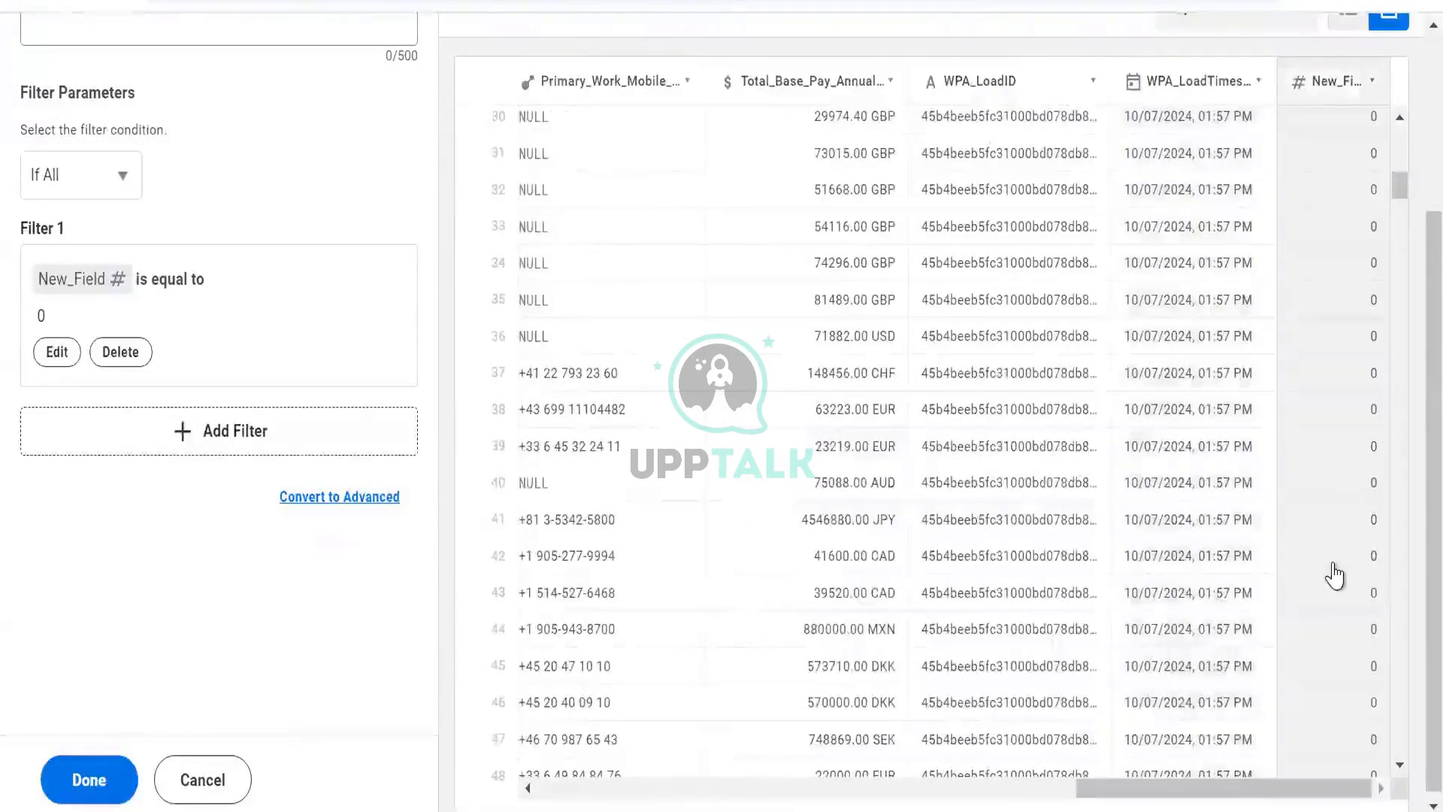
{"action": "scroll", "coordinate": [1334, 460], "scroll_direction": "down", "scroll_amount": 2}
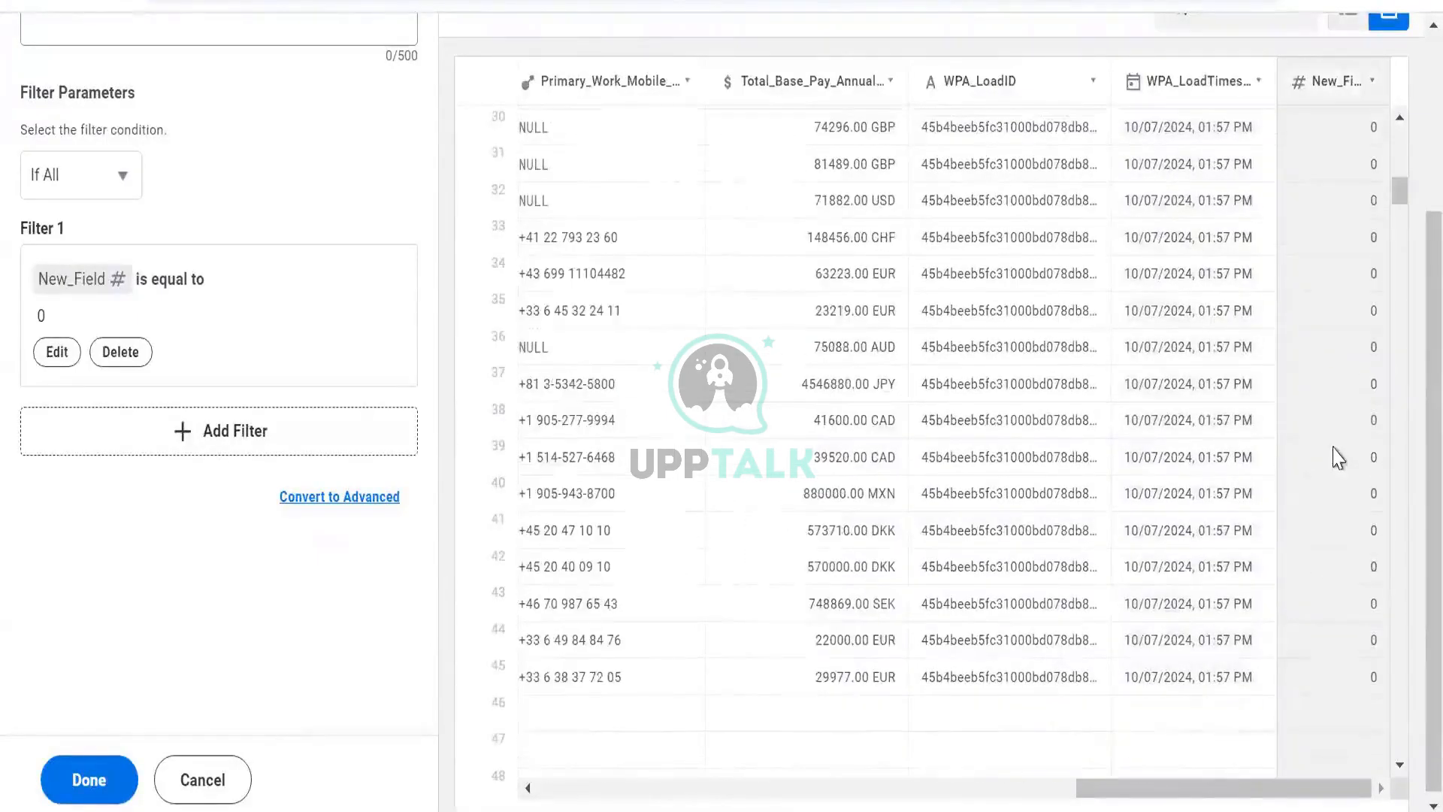
{"action": "scroll", "coordinate": [1332, 457], "scroll_direction": "down", "scroll_amount": 2}
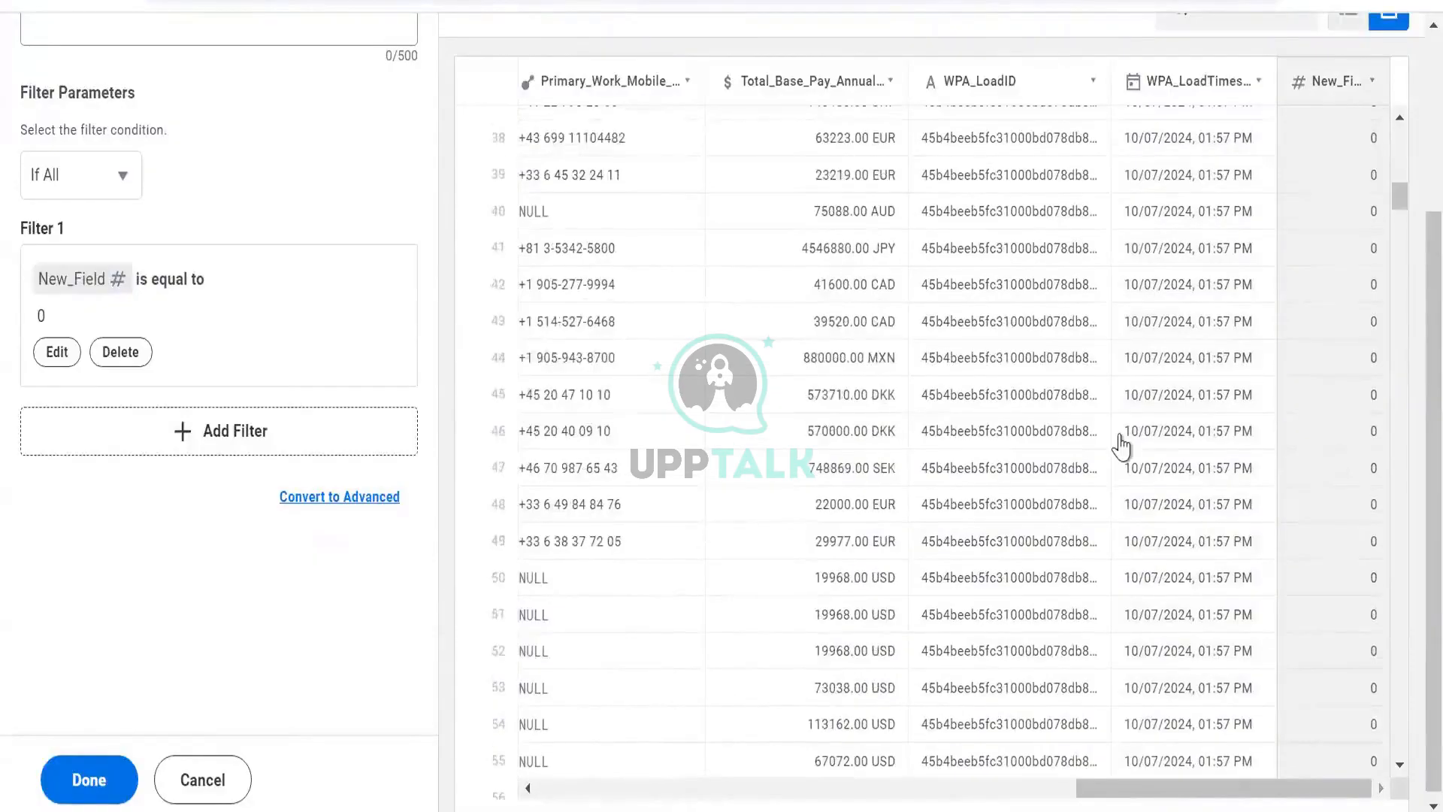
- Cancel the filter stage and save the dataset
{"action": "scroll", "coordinate": [1116, 451], "scroll_direction": "up", "scroll_amount": 5}
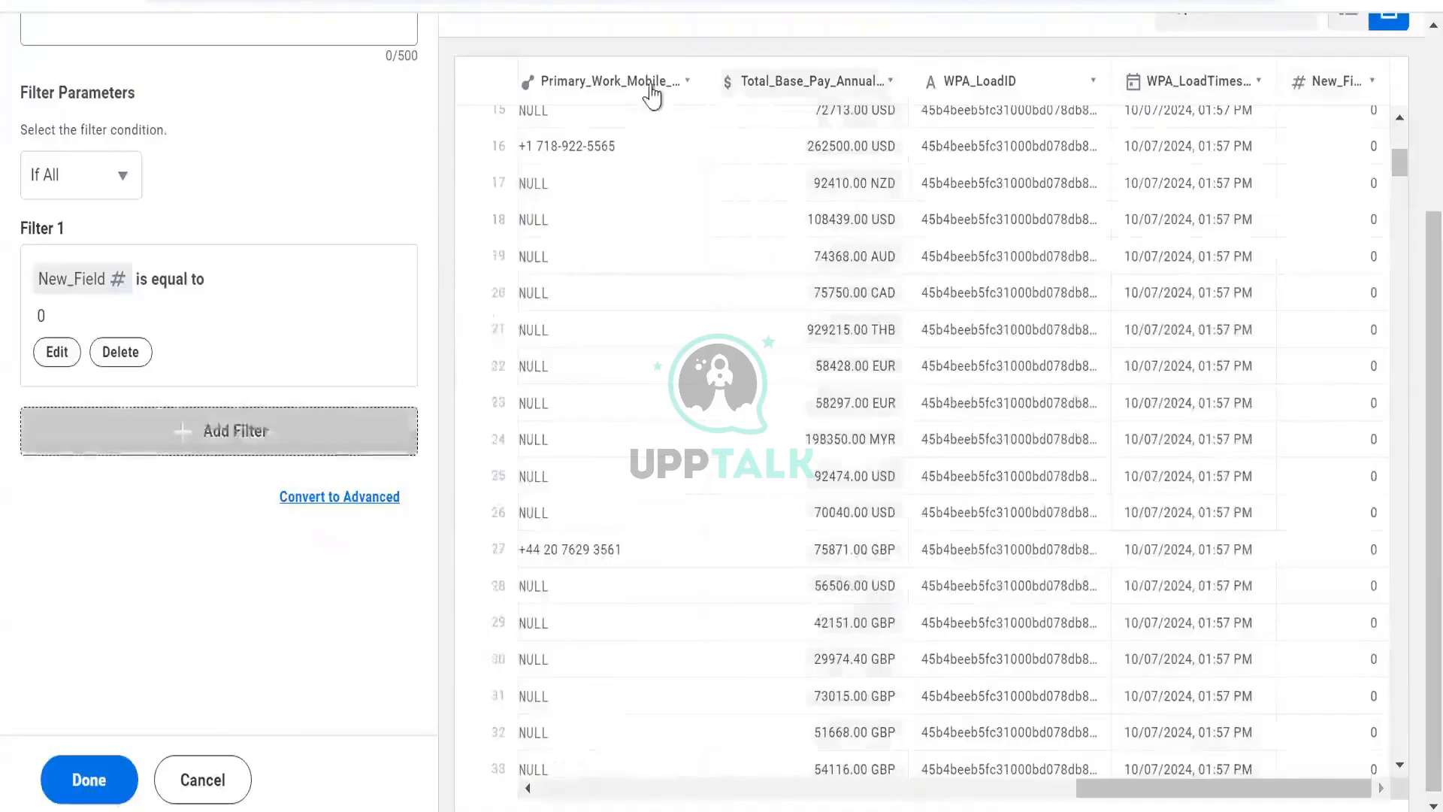
{"action": "left_click", "coordinate": [183, 779]}
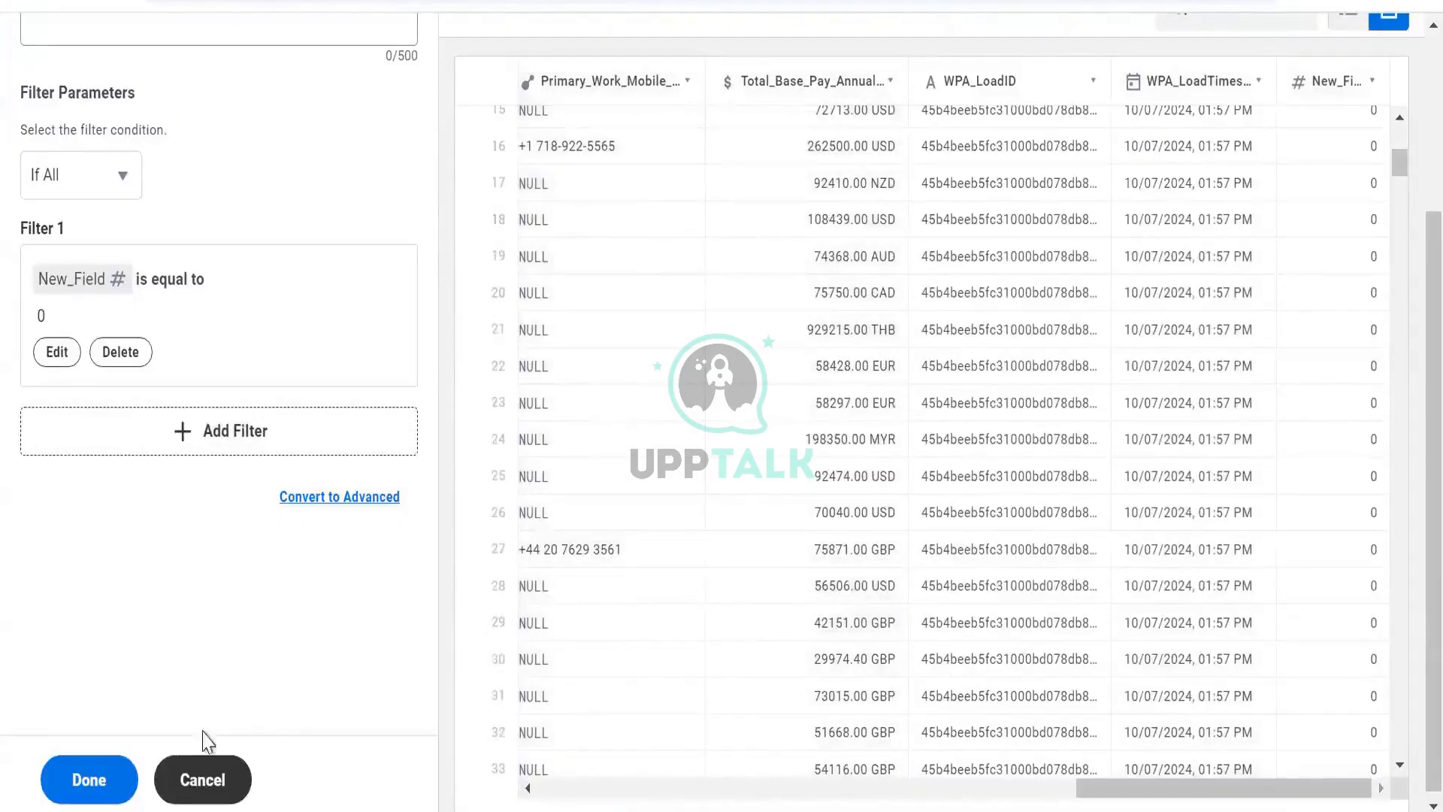
{"action": "scroll", "coordinate": [631, 354], "scroll_direction": "up", "scroll_amount": 3}
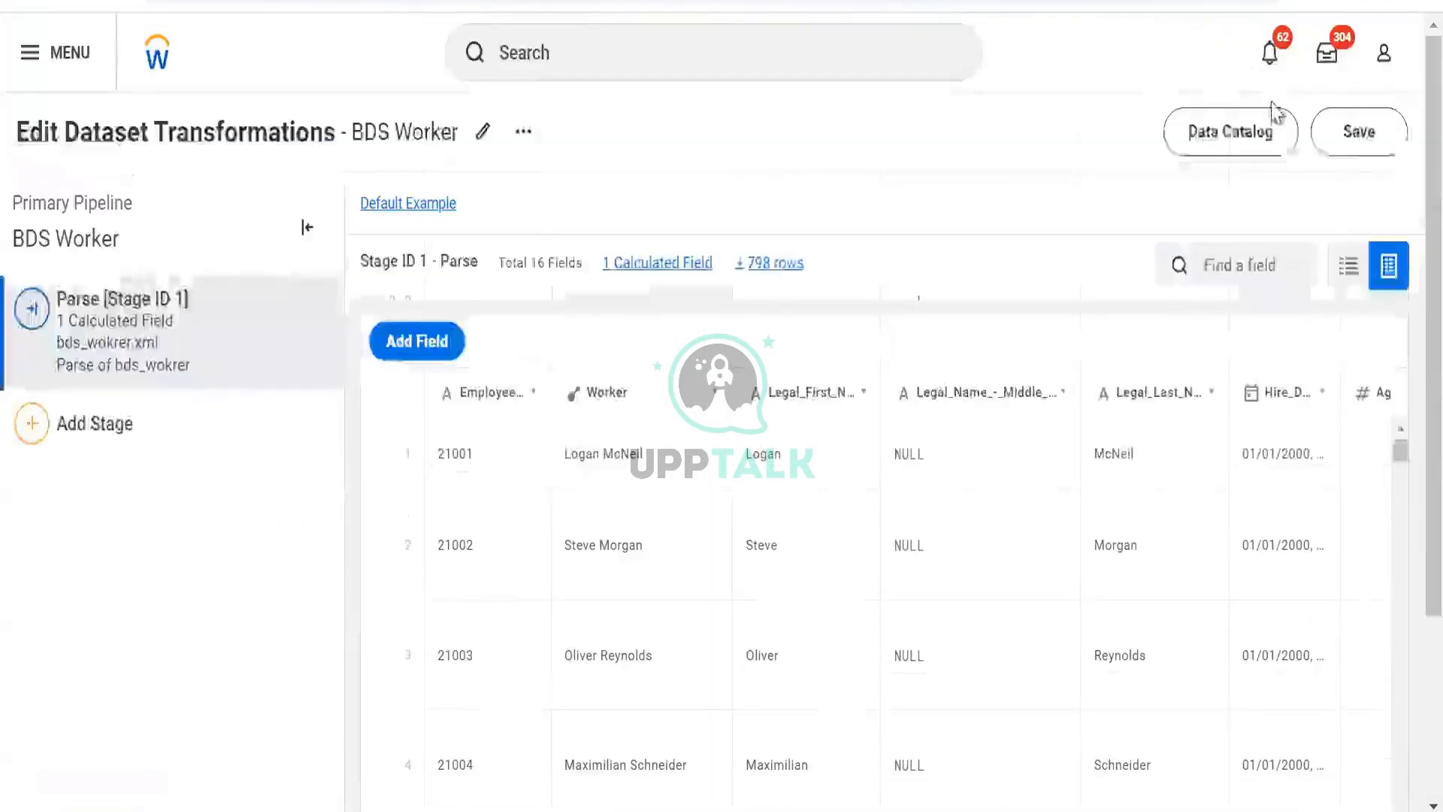
{"action": "left_click", "coordinate": [1346, 146]}
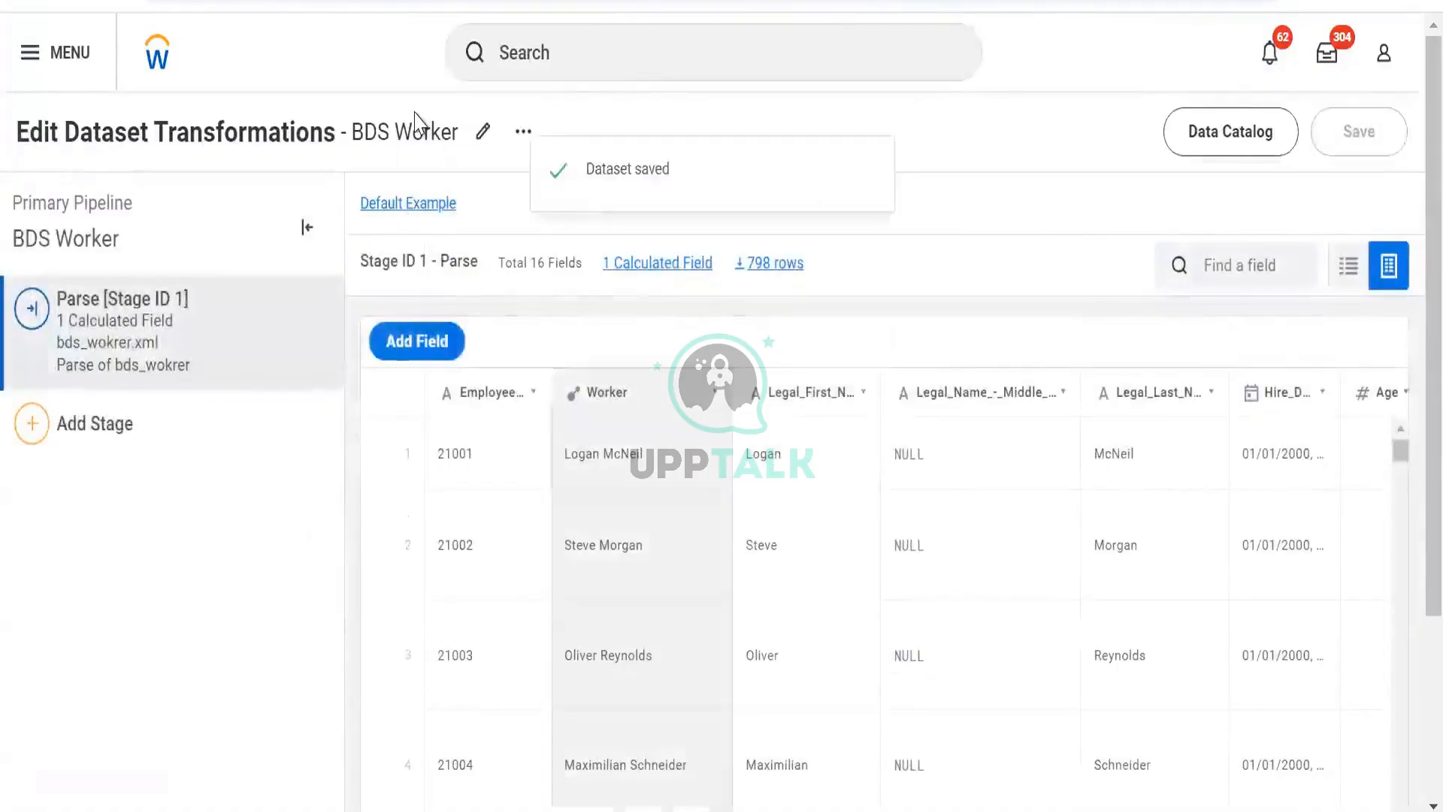
- Switch to PowerPoint to review the slide of commonly used calculated field functions
{"action": "key", "text": "alt+Tab"}
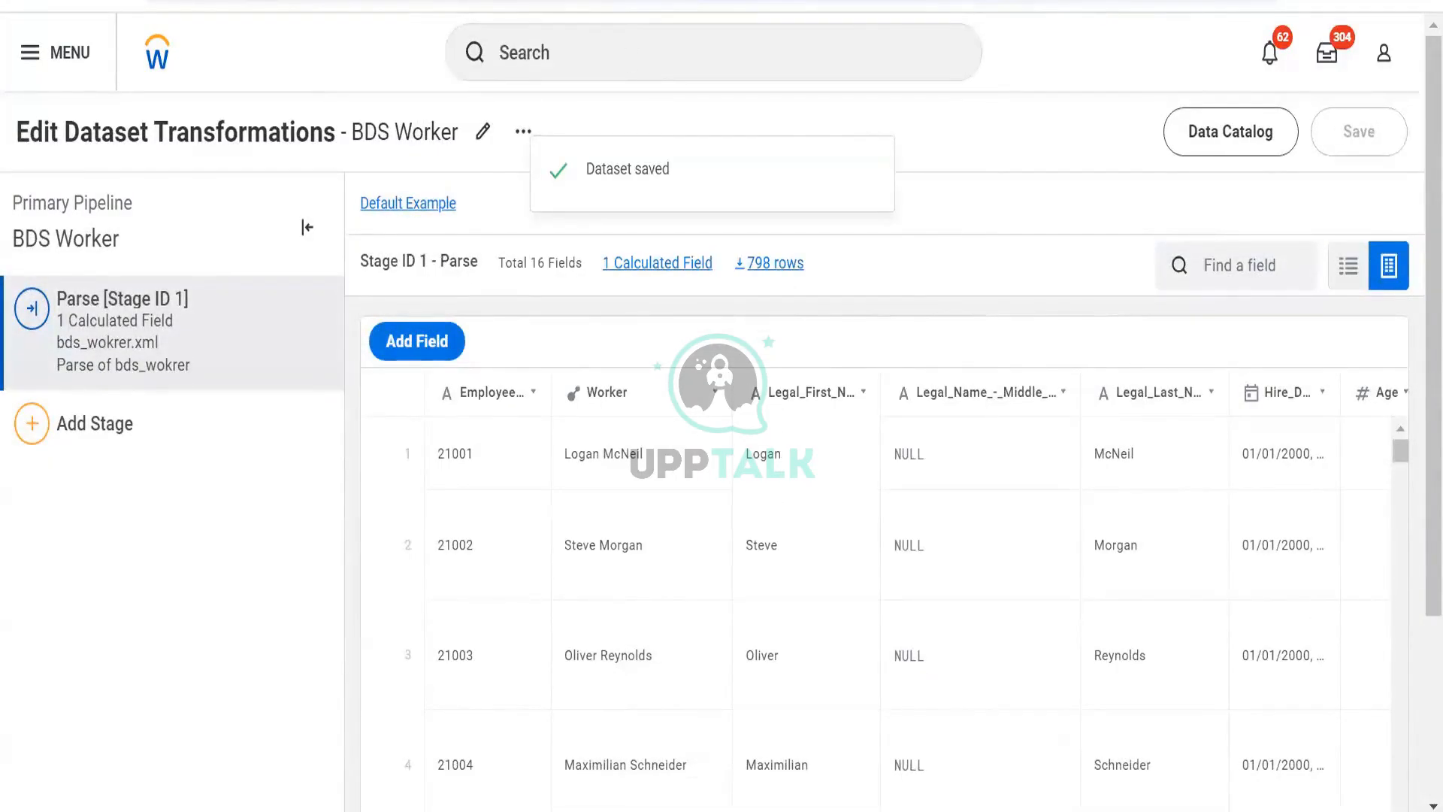
{"action": "key", "text": "alt+Tab"}
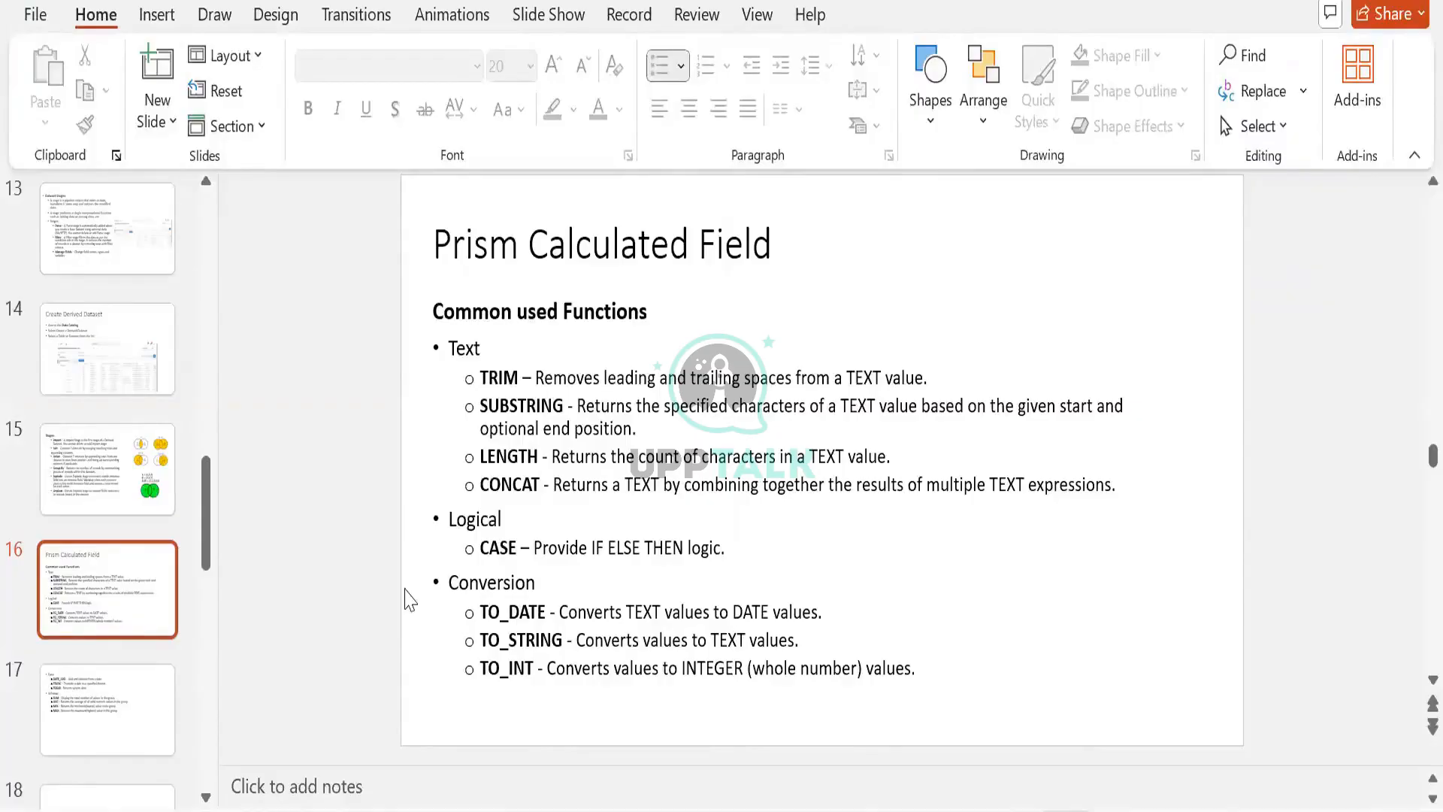
{"action": "left_click", "coordinate": [140, 717]}
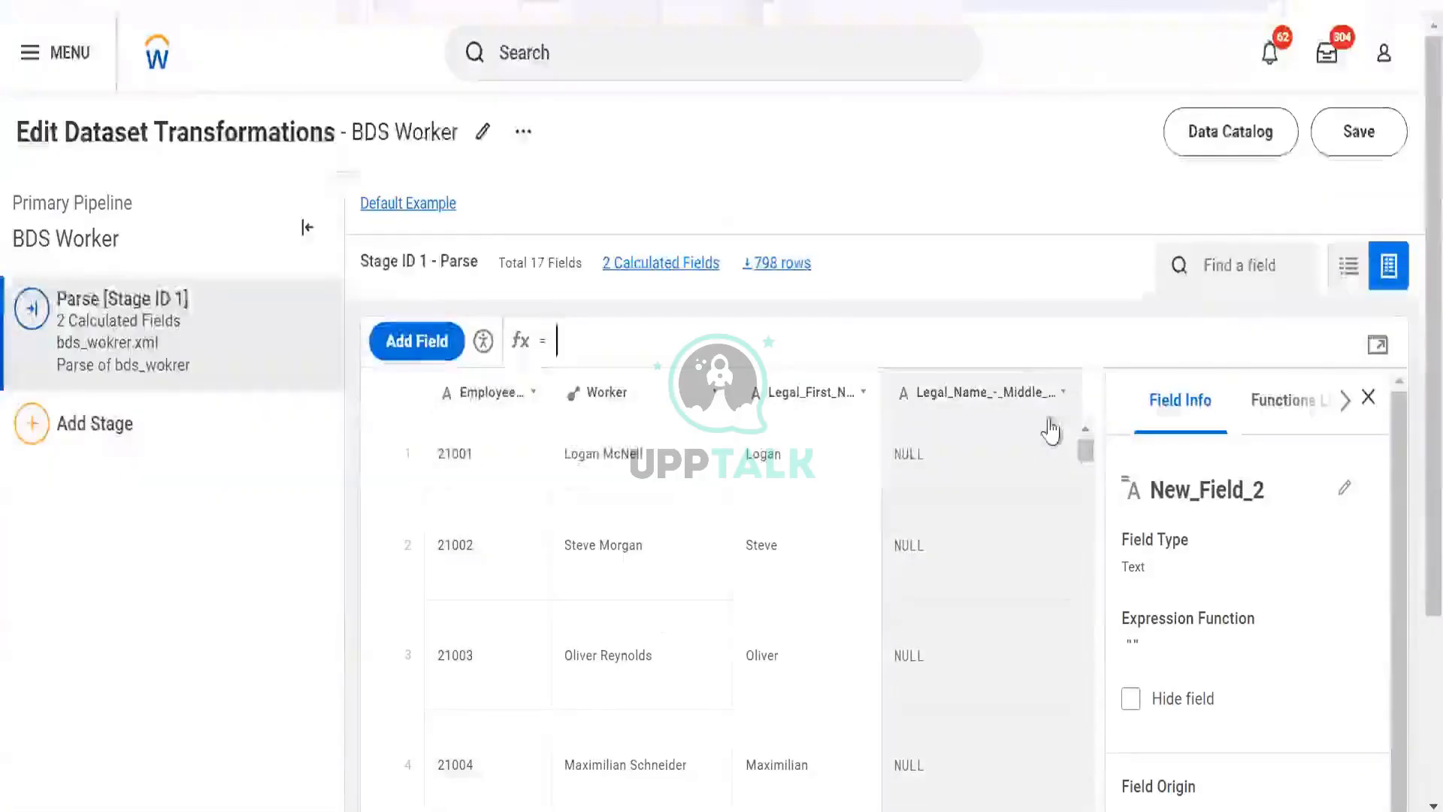
- Set New_Field_2's expression to TODAY() and apply it
{"action": "type", "text": "tofd"}
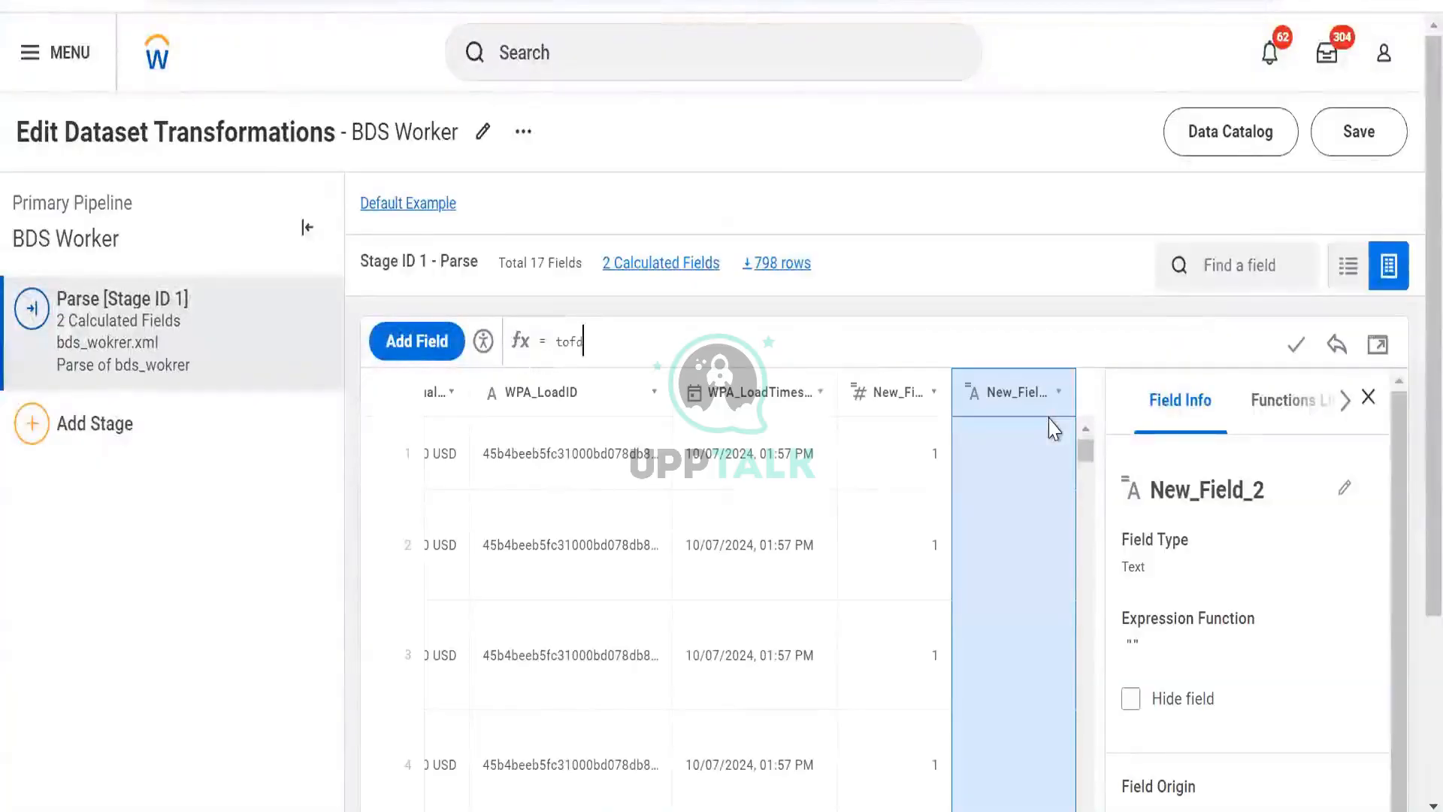
{"action": "key", "text": "BackSpace"}
{"action": "key", "text": "BackSpace"}
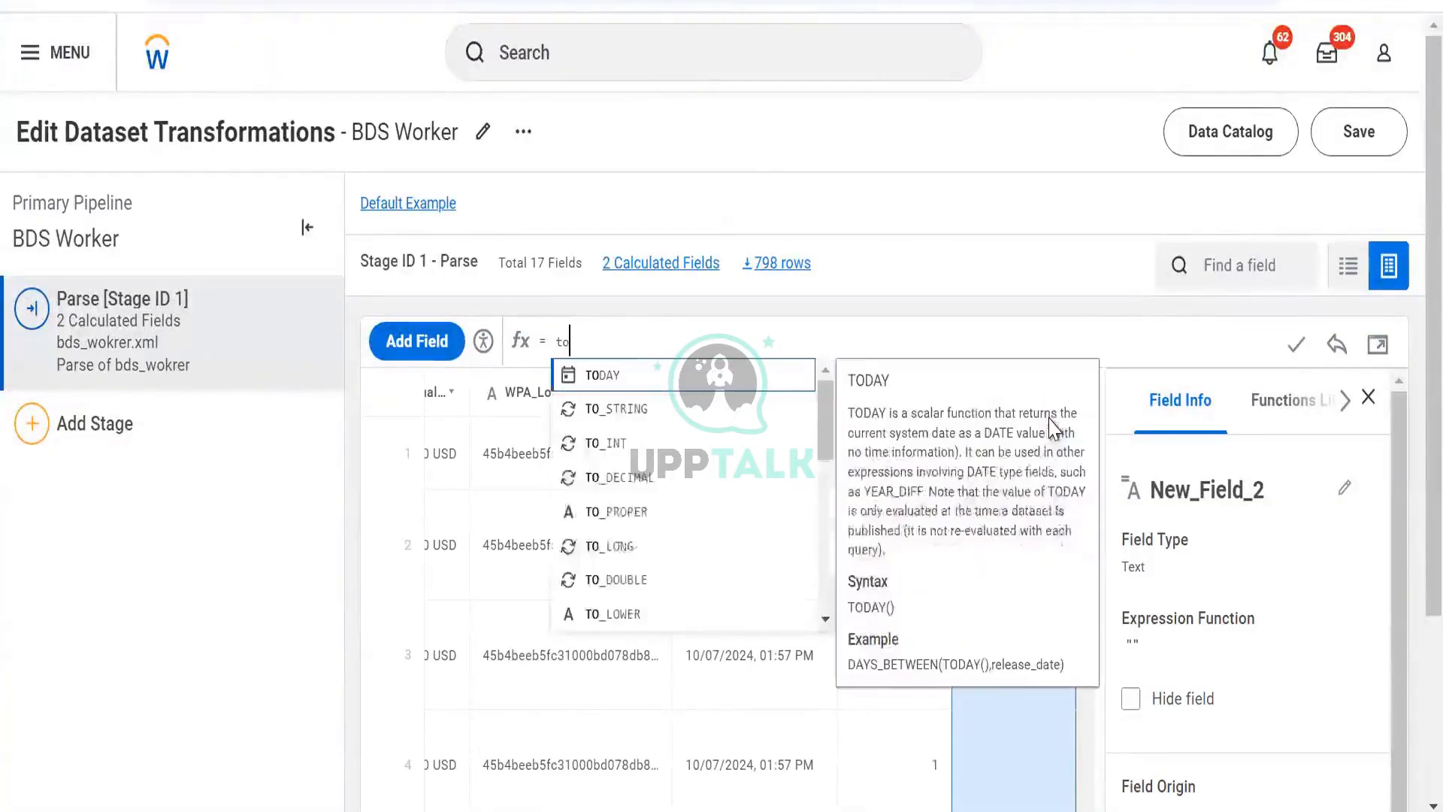
{"action": "key", "text": "Return"}
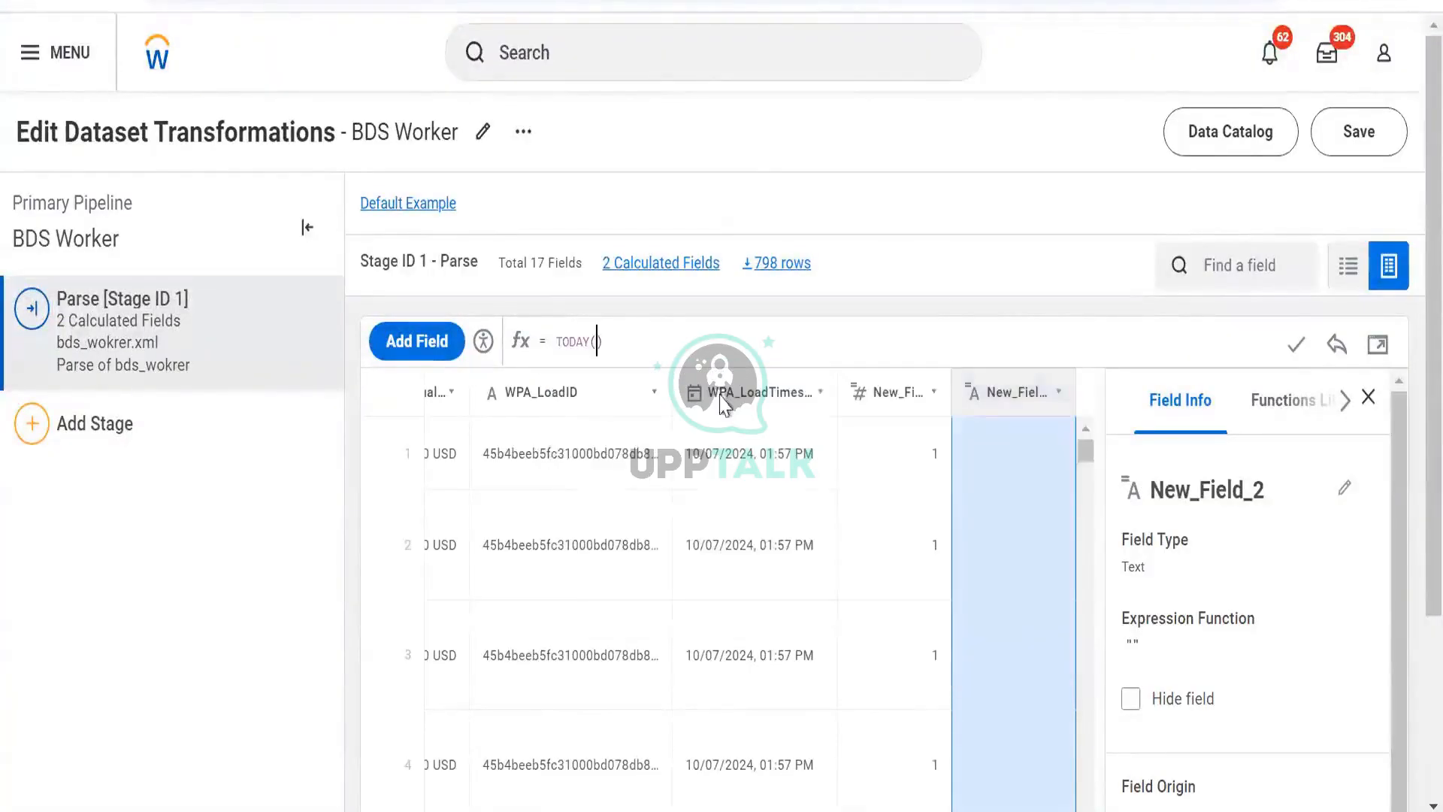
{"action": "left_click", "coordinate": [1296, 344]}
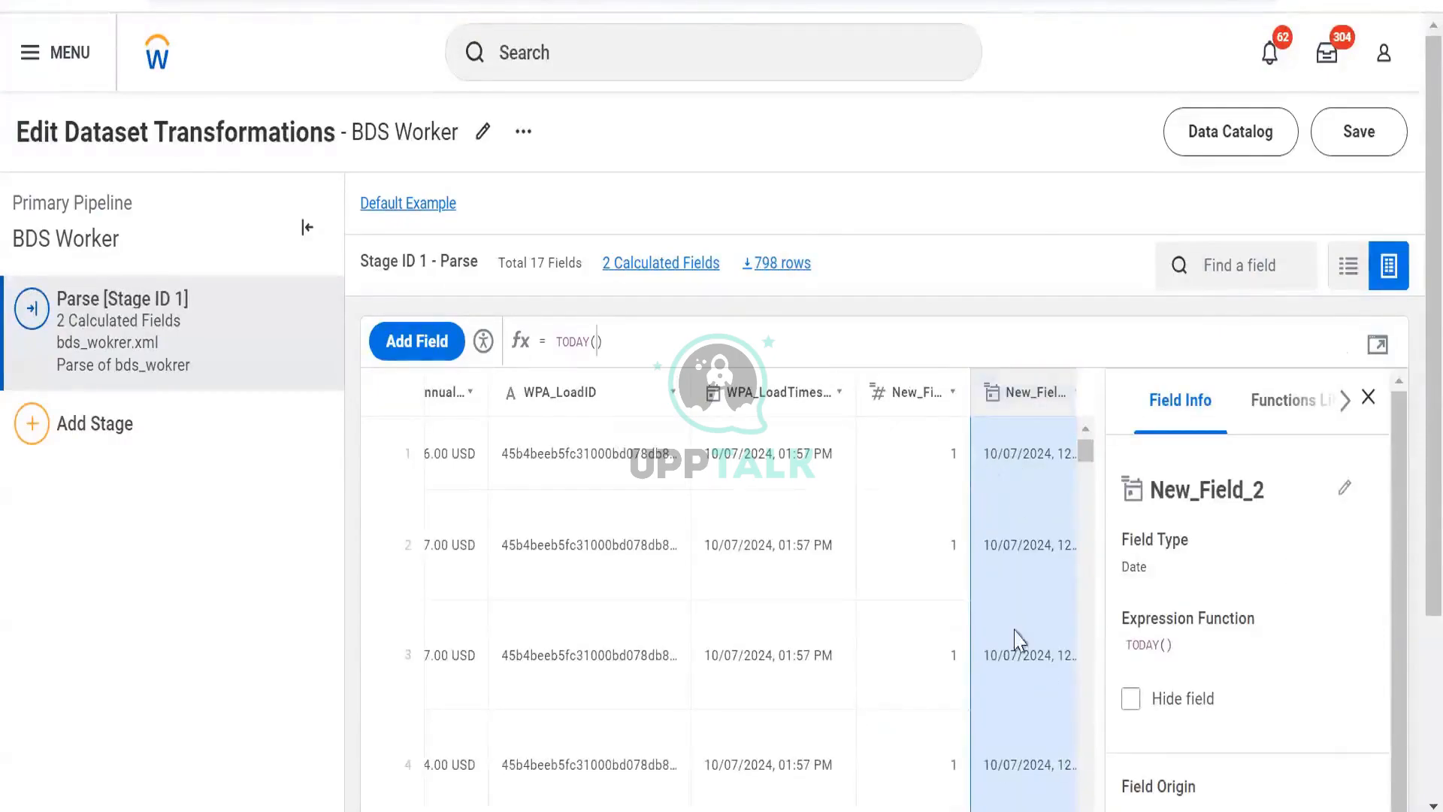
{"action": "scroll", "coordinate": [1013, 601], "scroll_direction": "down", "scroll_amount": 3}
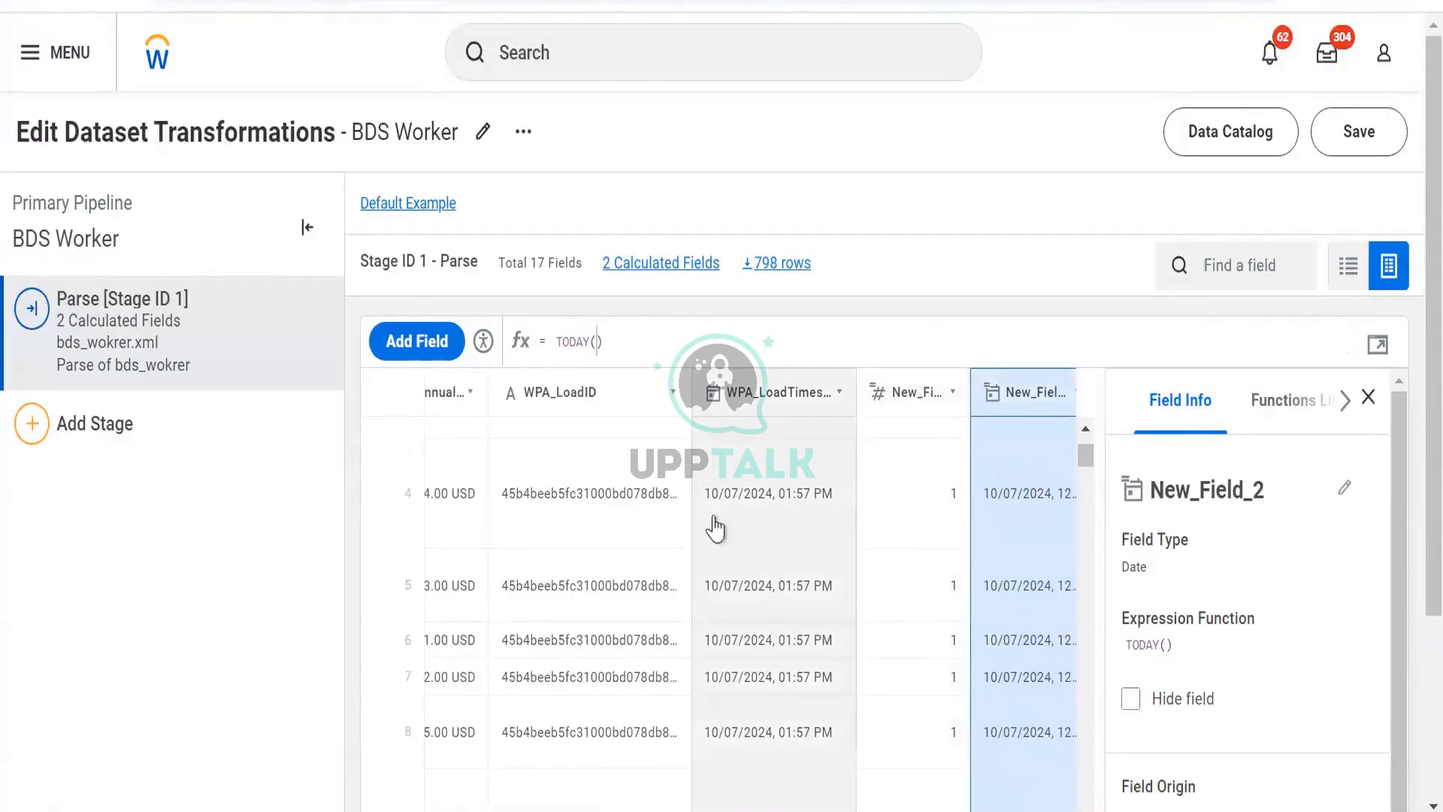
{"action": "scroll", "coordinate": [759, 575], "scroll_direction": "down", "scroll_amount": 2}
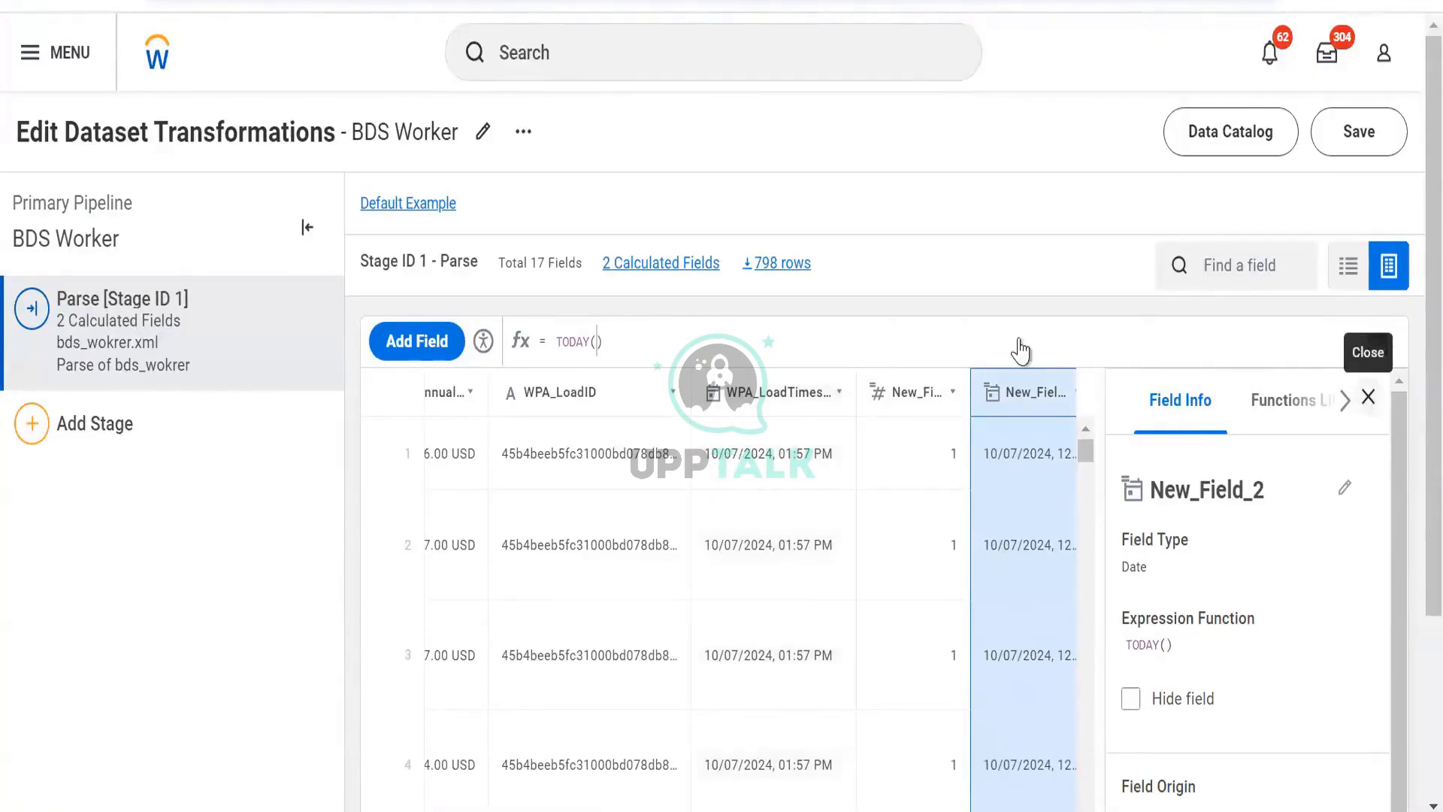
- Replace the expression with DATE_ADD, inserting Hire_Date as its first argument
{"action": "key", "text": "ctrl+a"}
{"action": "key", "text": "BackSpace"}
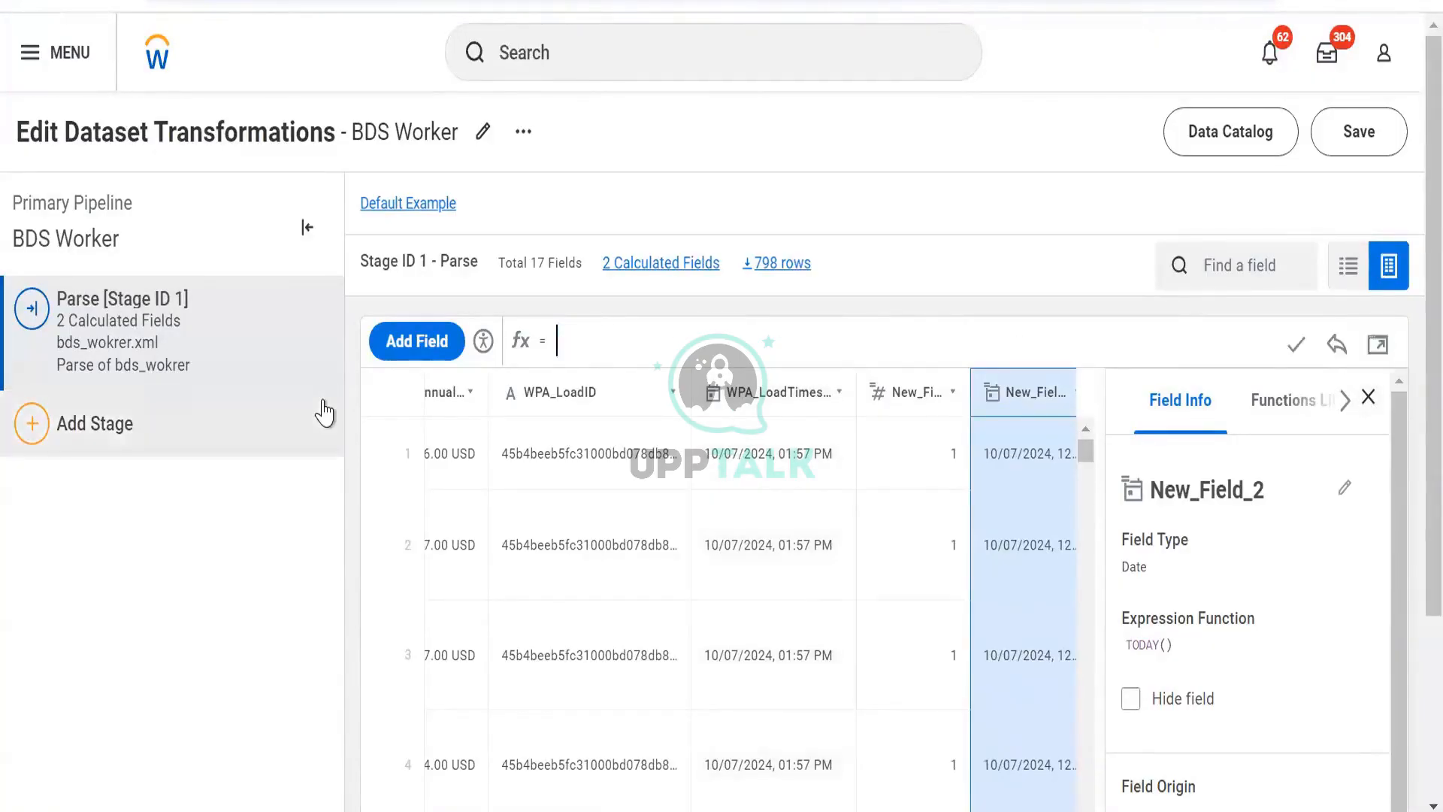
{"action": "type", "text": "date"}
{"action": "key", "text": "Return"}
{"action": "type", "text": "["}
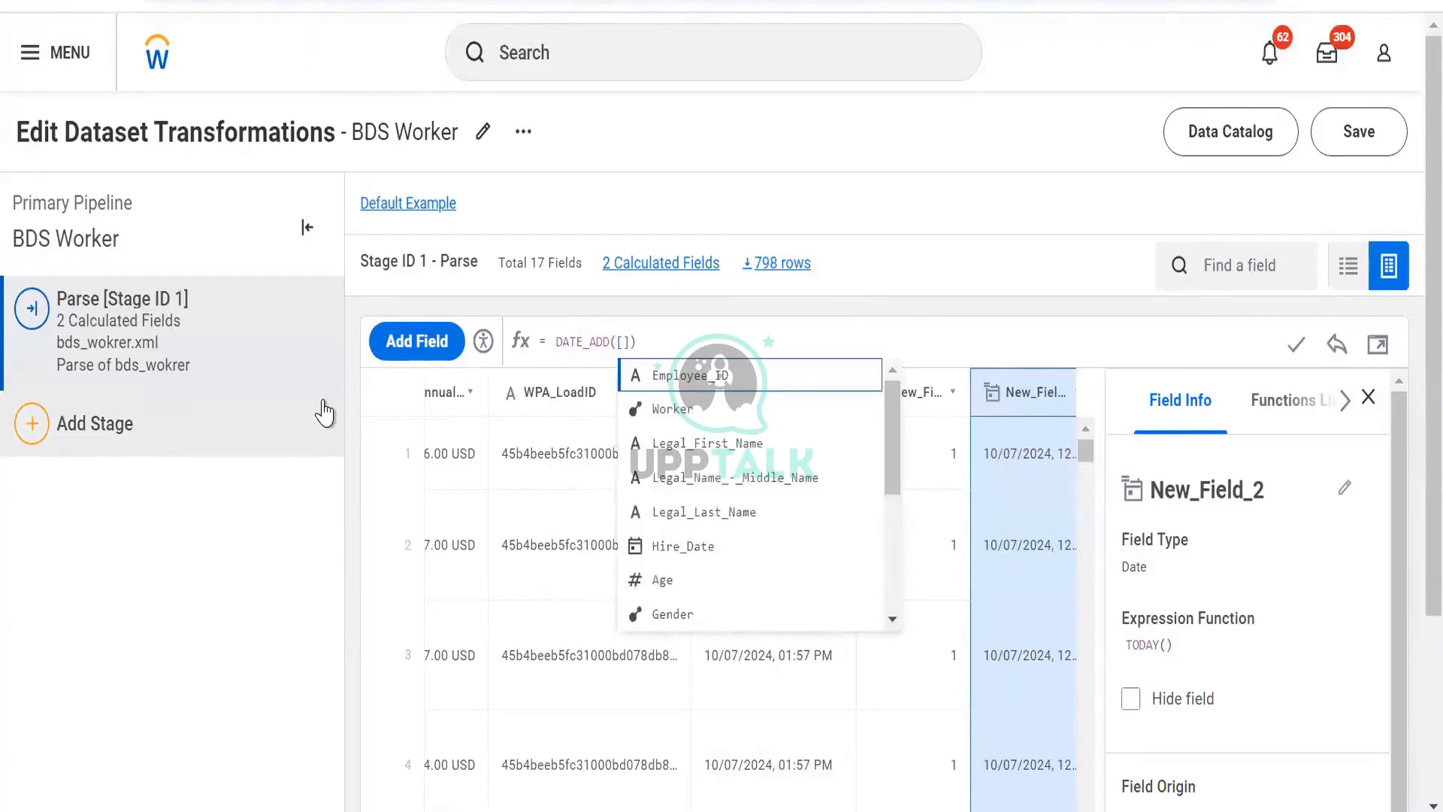
{"action": "key", "text": "Down"}
{"action": "key", "text": "Down"}
{"action": "key", "text": "Down"}
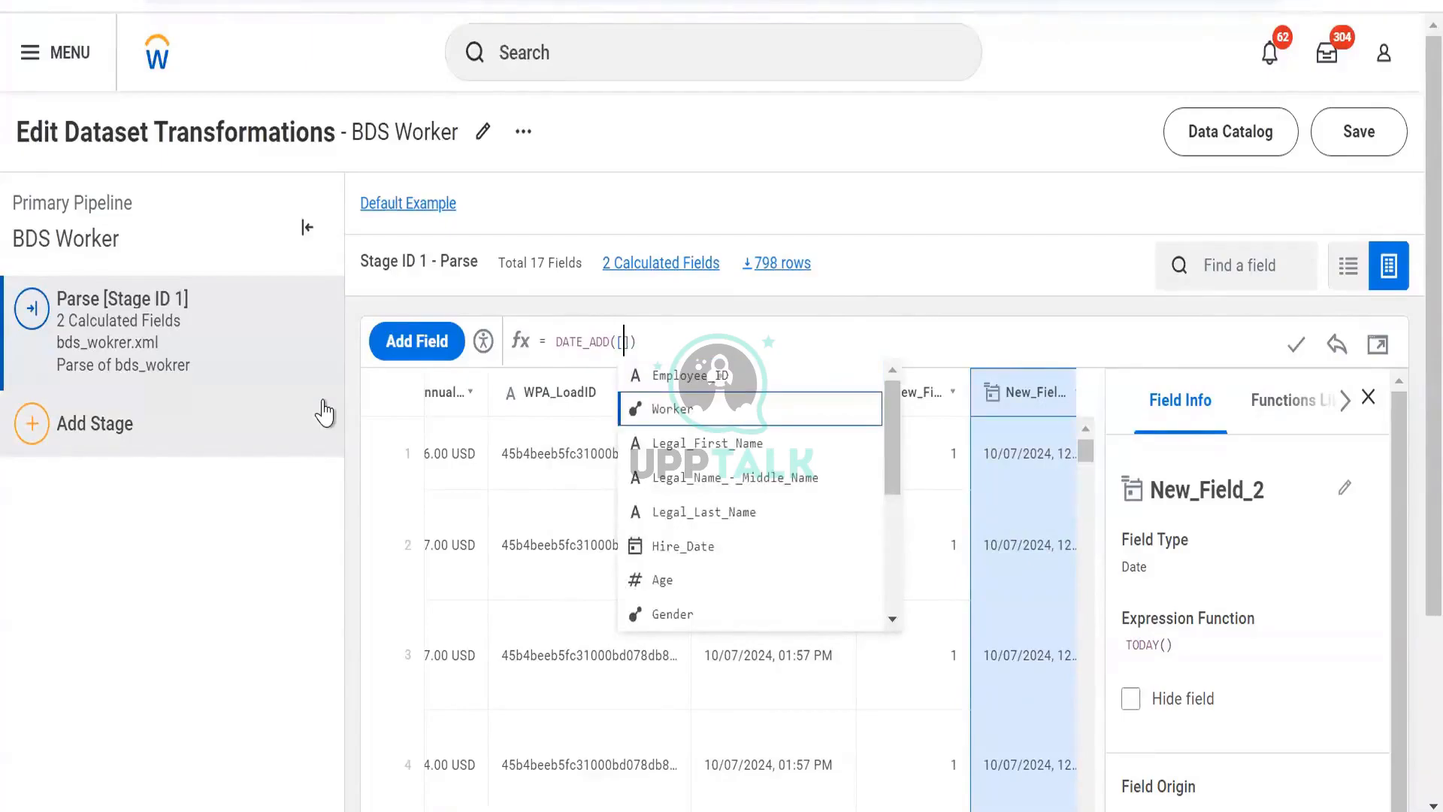
{"action": "key", "text": "Down"}
{"action": "key", "text": "Down"}
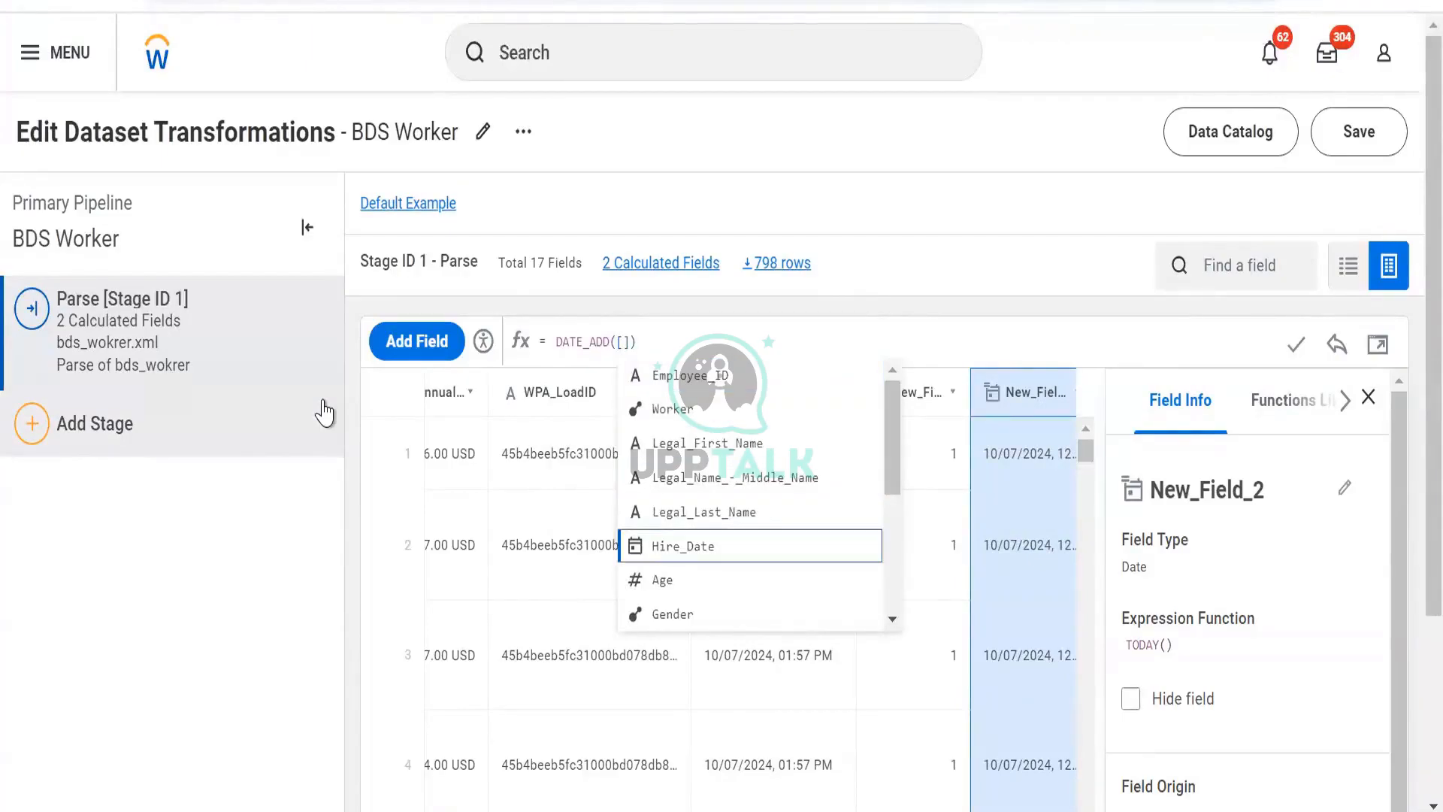
{"action": "key", "text": "Return"}
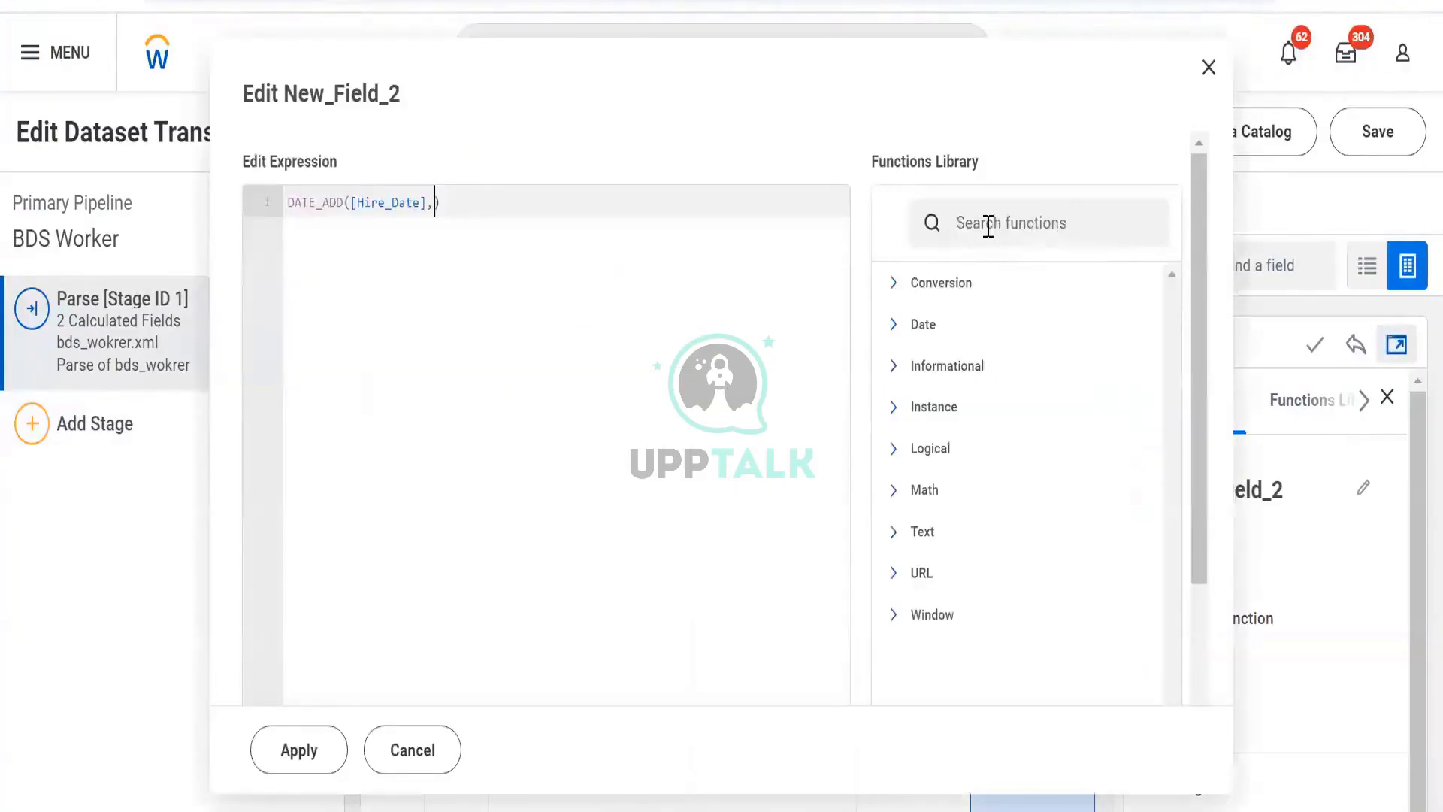
- Search the functions library for date functions and open the DATE_ADD syntax description
{"action": "left_click", "coordinate": [988, 224]}
{"action": "type", "text": "date"}
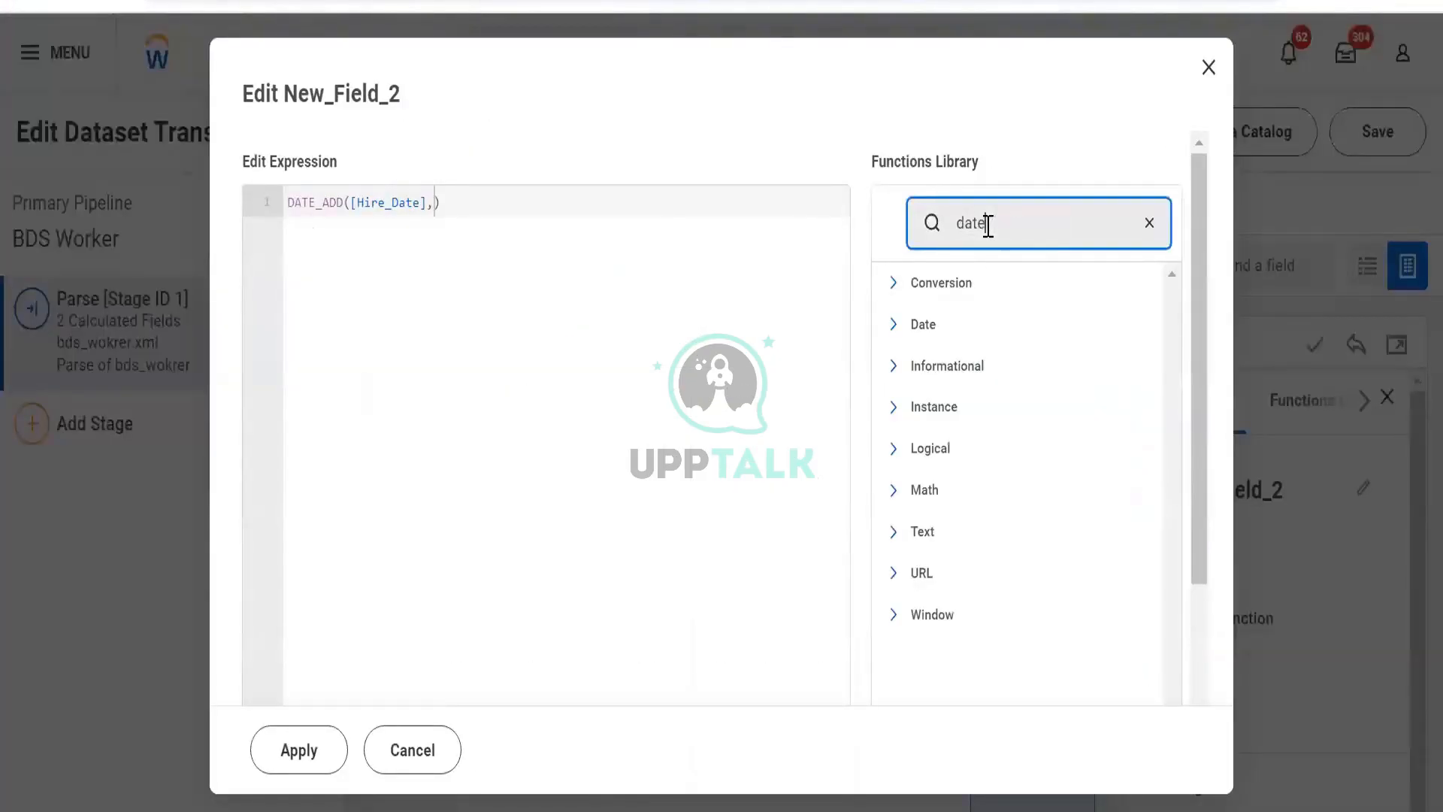
{"action": "scroll", "coordinate": [982, 232], "scroll_direction": "down", "scroll_amount": 3}
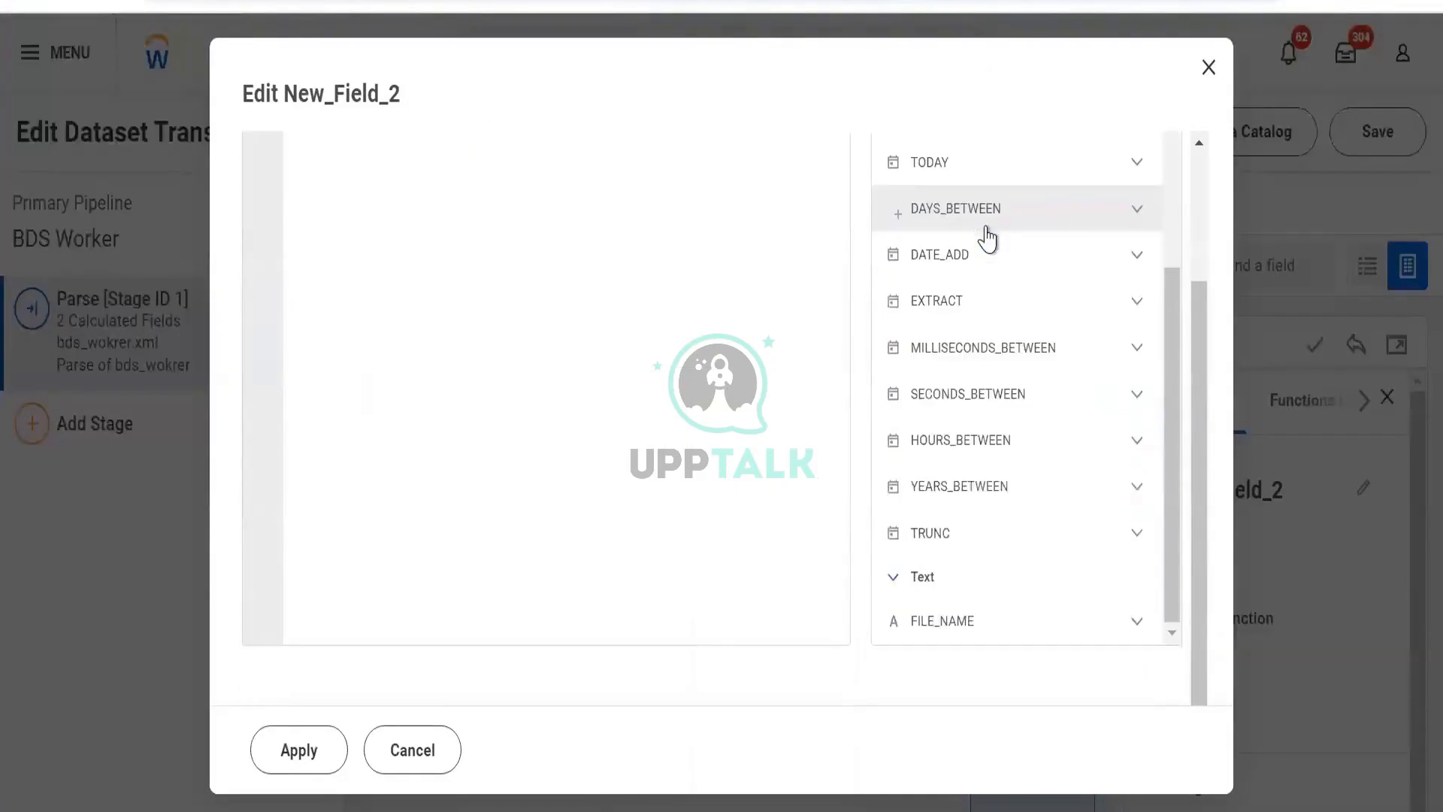
{"action": "left_click", "coordinate": [1114, 256]}
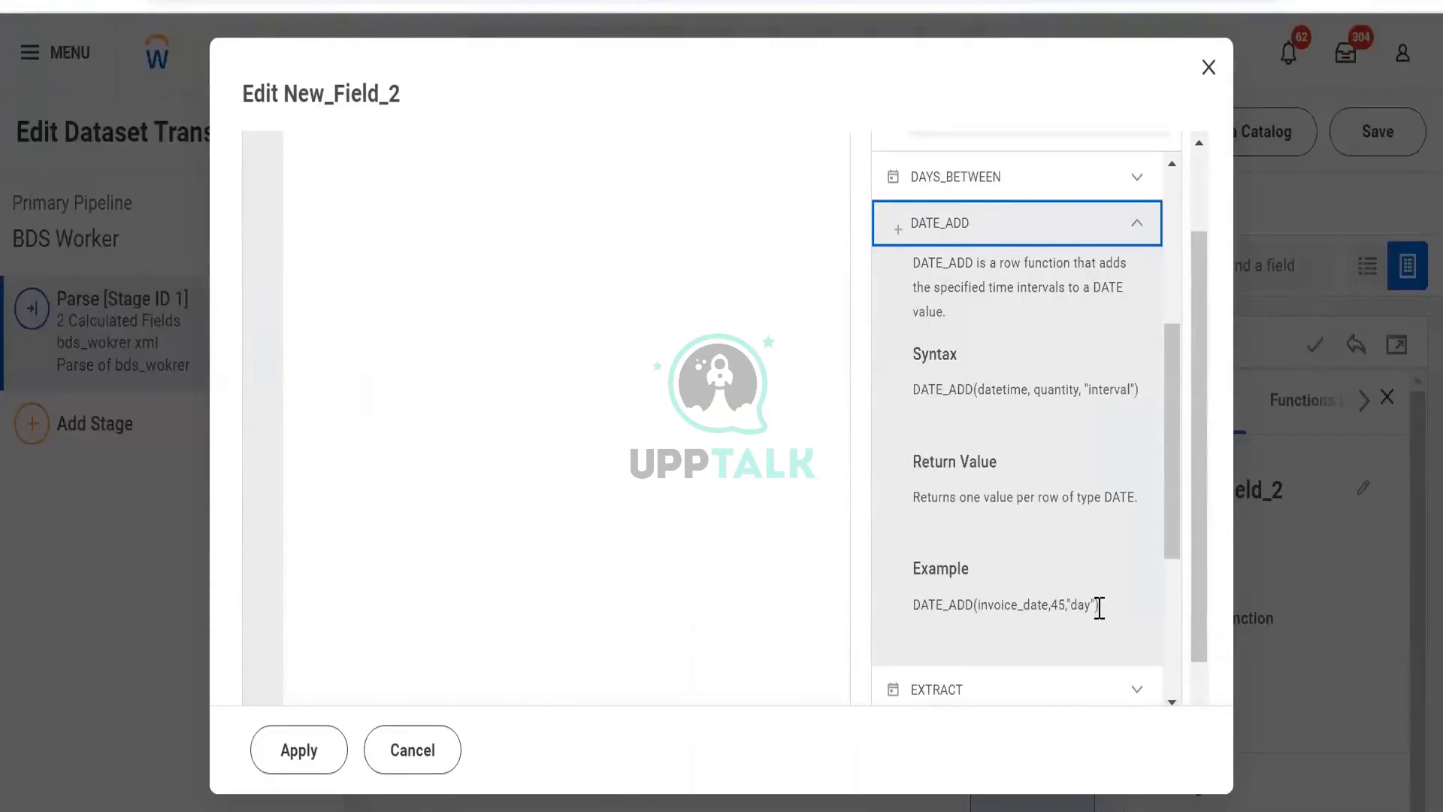
{"action": "scroll", "coordinate": [688, 458], "scroll_direction": "up", "scroll_amount": 2}
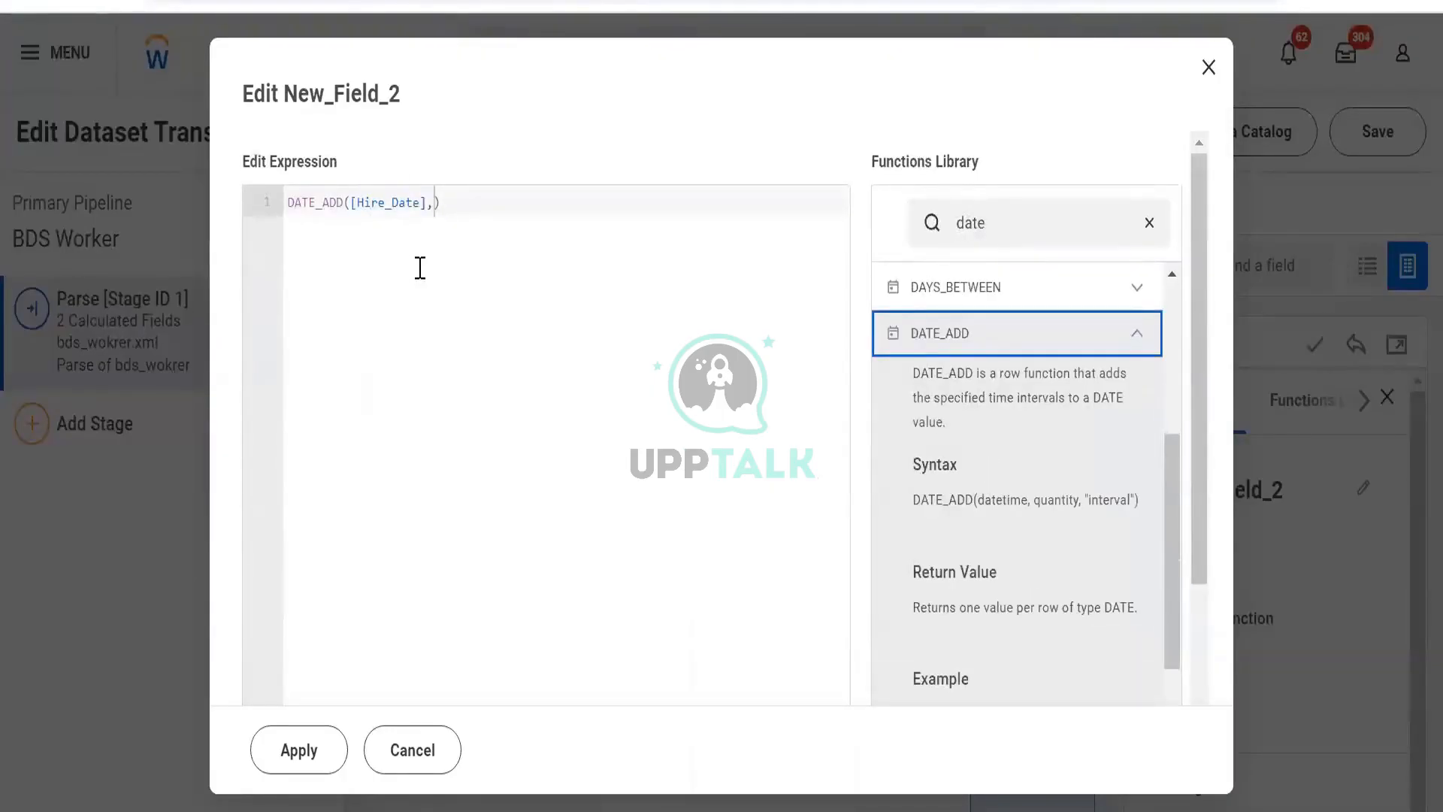
- Complete the expression as DATE_ADD([Hire_Date],1,"month"), apply it, and close the field info panel
{"action": "left_click", "coordinate": [433, 219]}
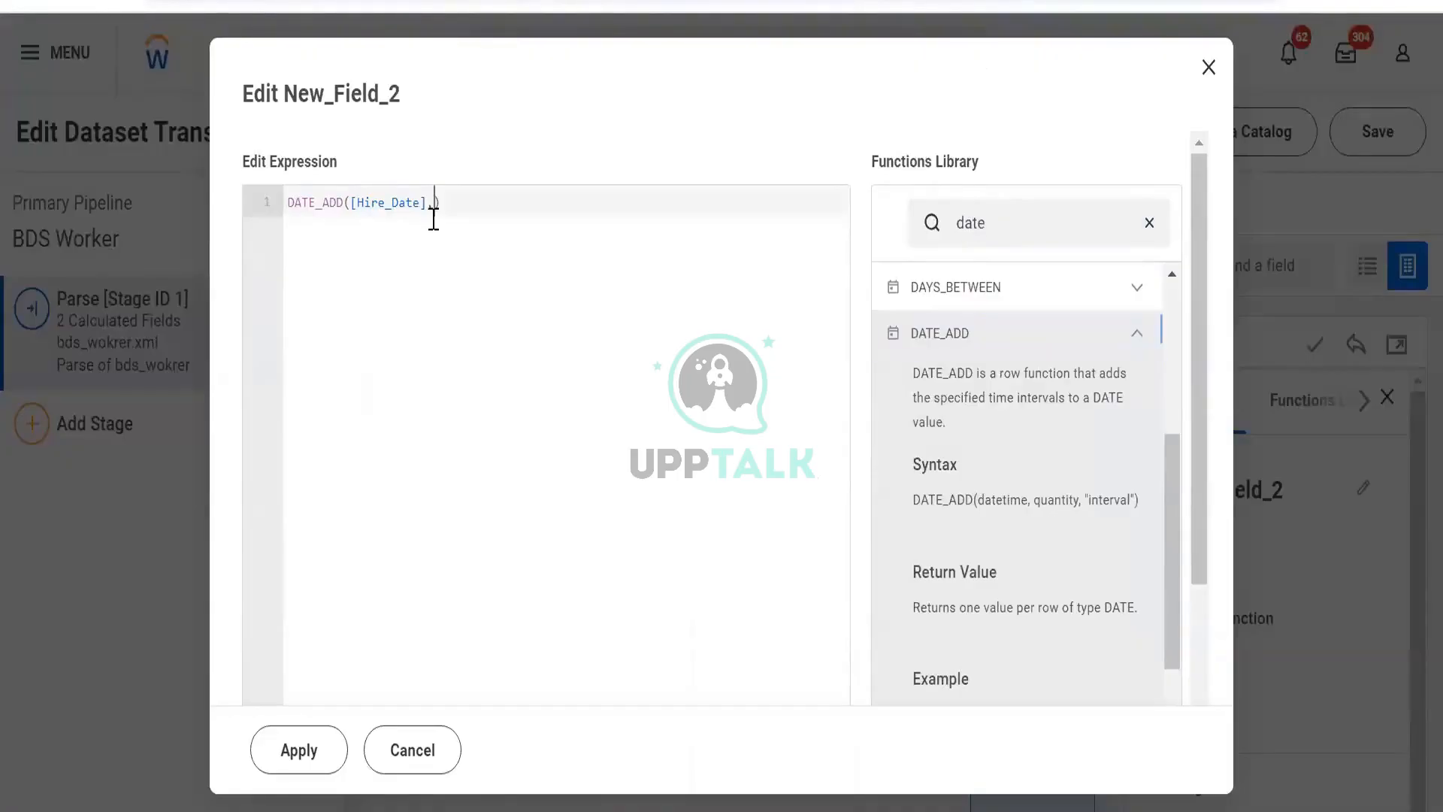
{"action": "type", "text": "\"1"}
{"action": "key", "text": "BackSpace"}
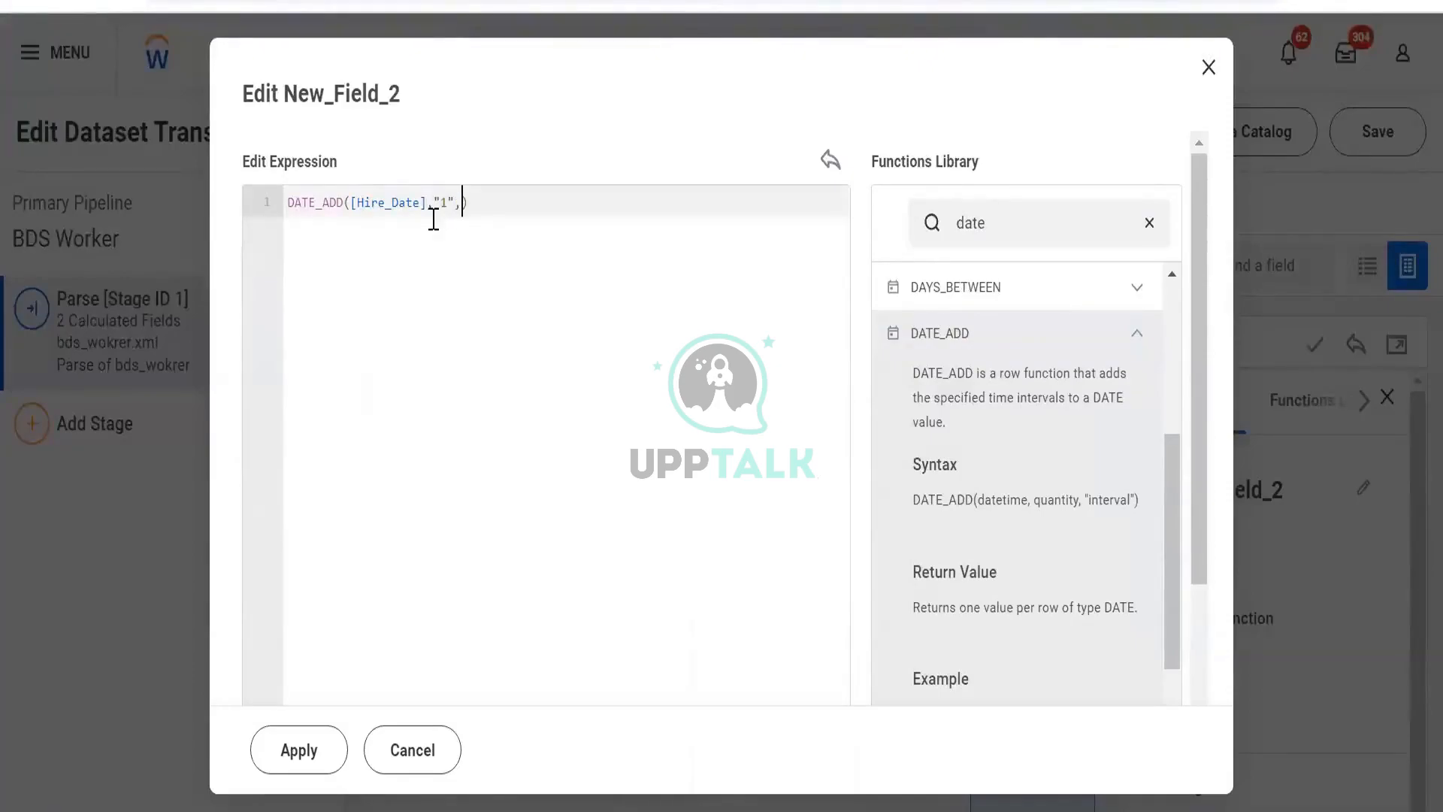
{"action": "scroll", "coordinate": [1029, 432], "scroll_direction": "down", "scroll_amount": 5}
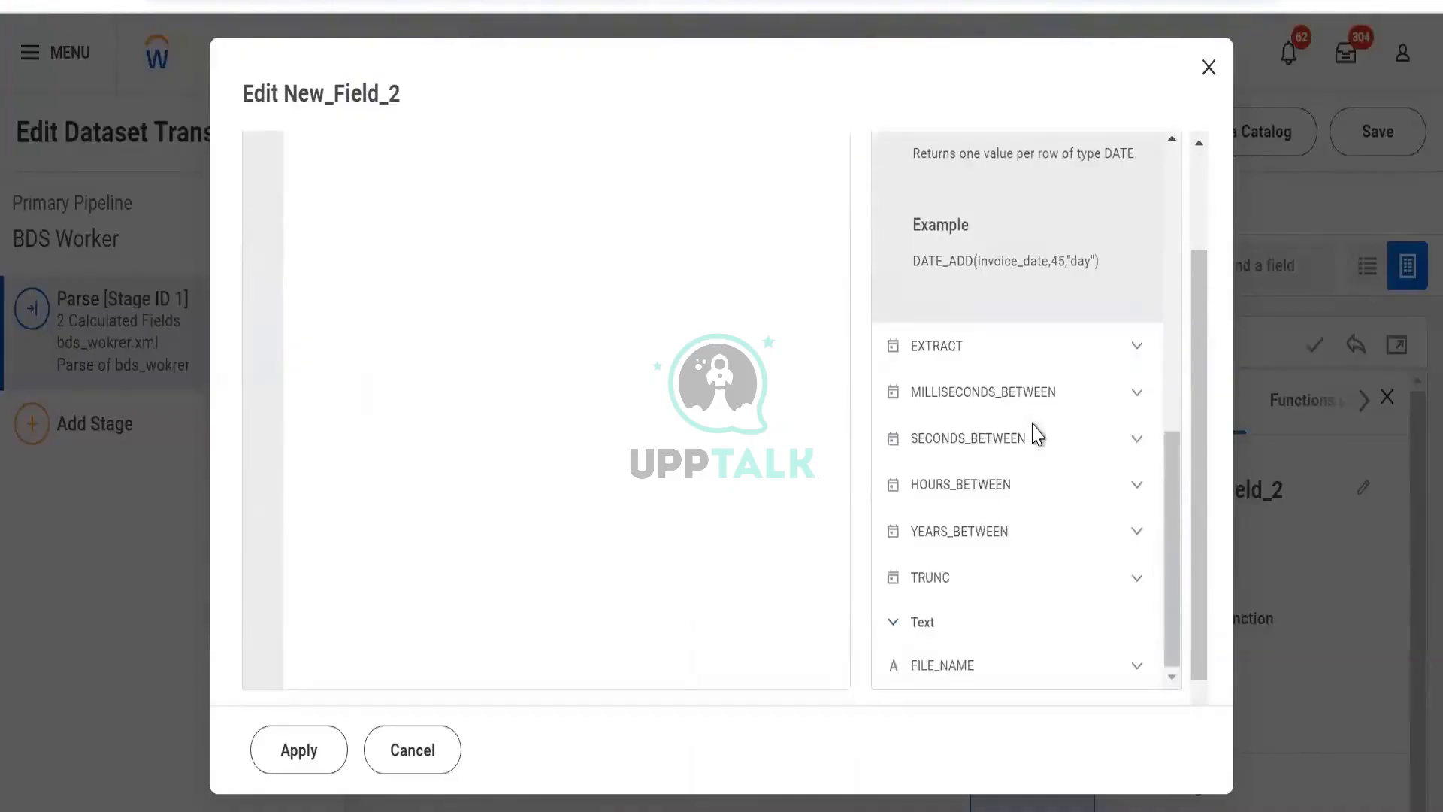
{"action": "scroll", "coordinate": [1022, 409], "scroll_direction": "up", "scroll_amount": 8}
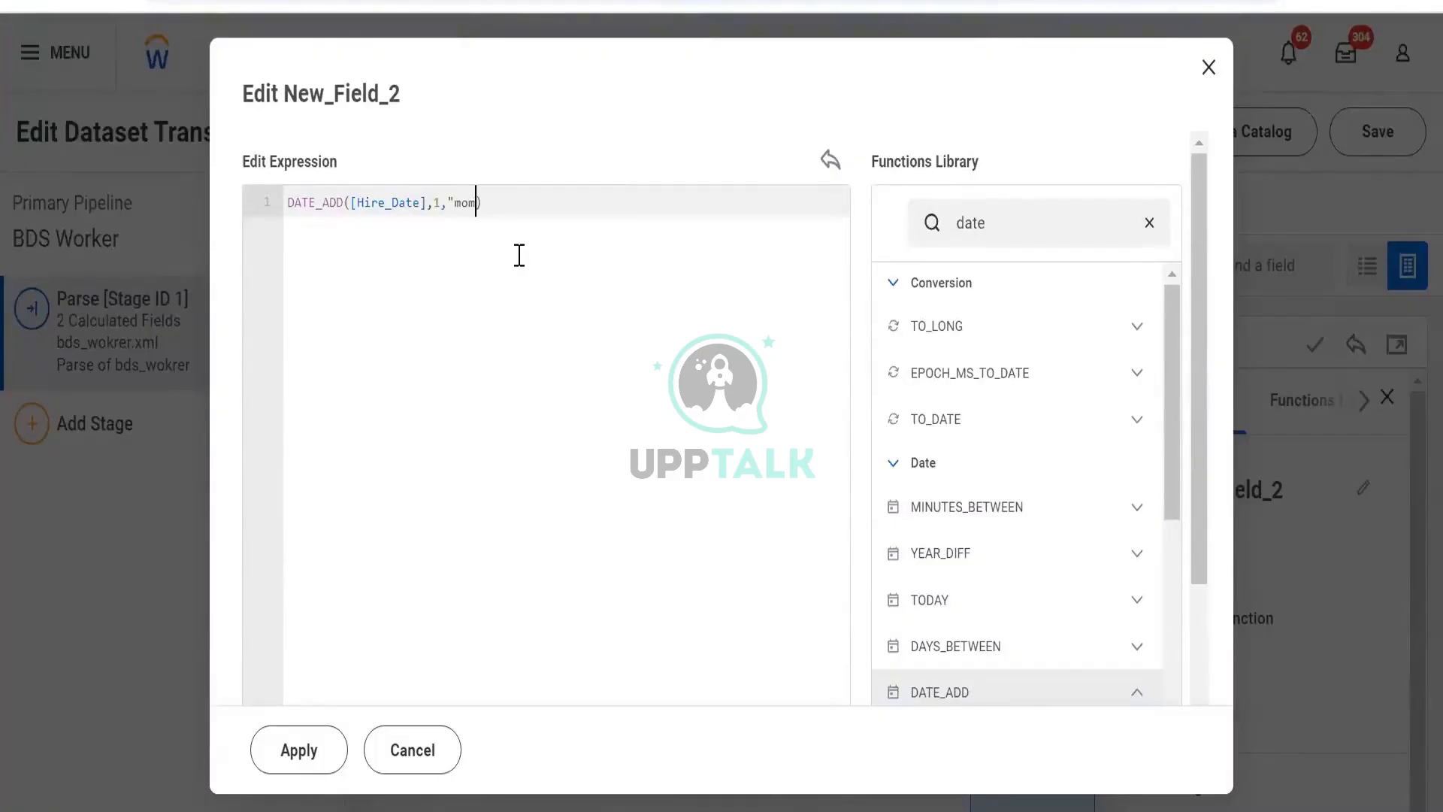
{"action": "key", "text": "BackSpace"}
{"action": "key", "text": "BackSpace"}
{"action": "key", "text": "BackSpace"}
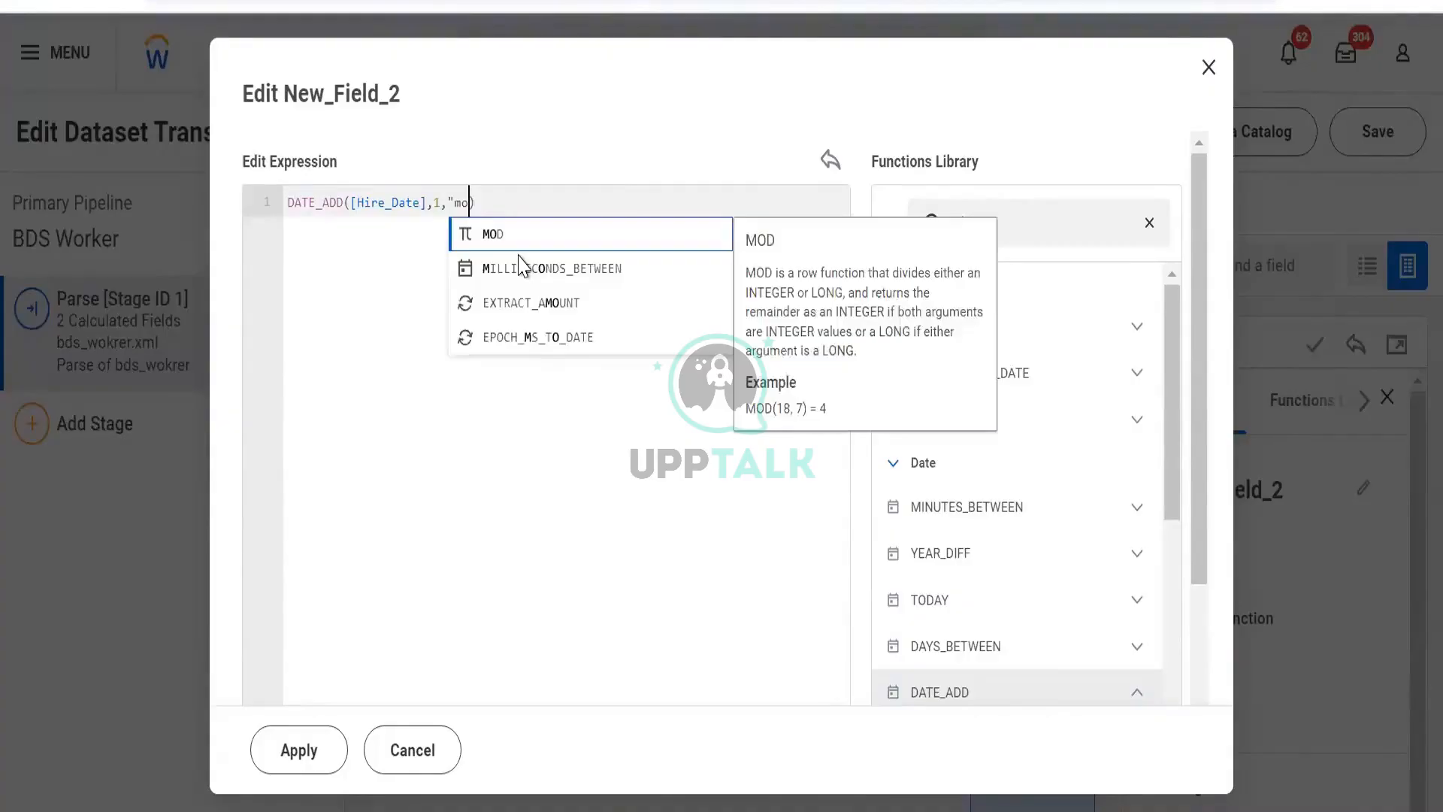
{"action": "type", "text": "nth\""}
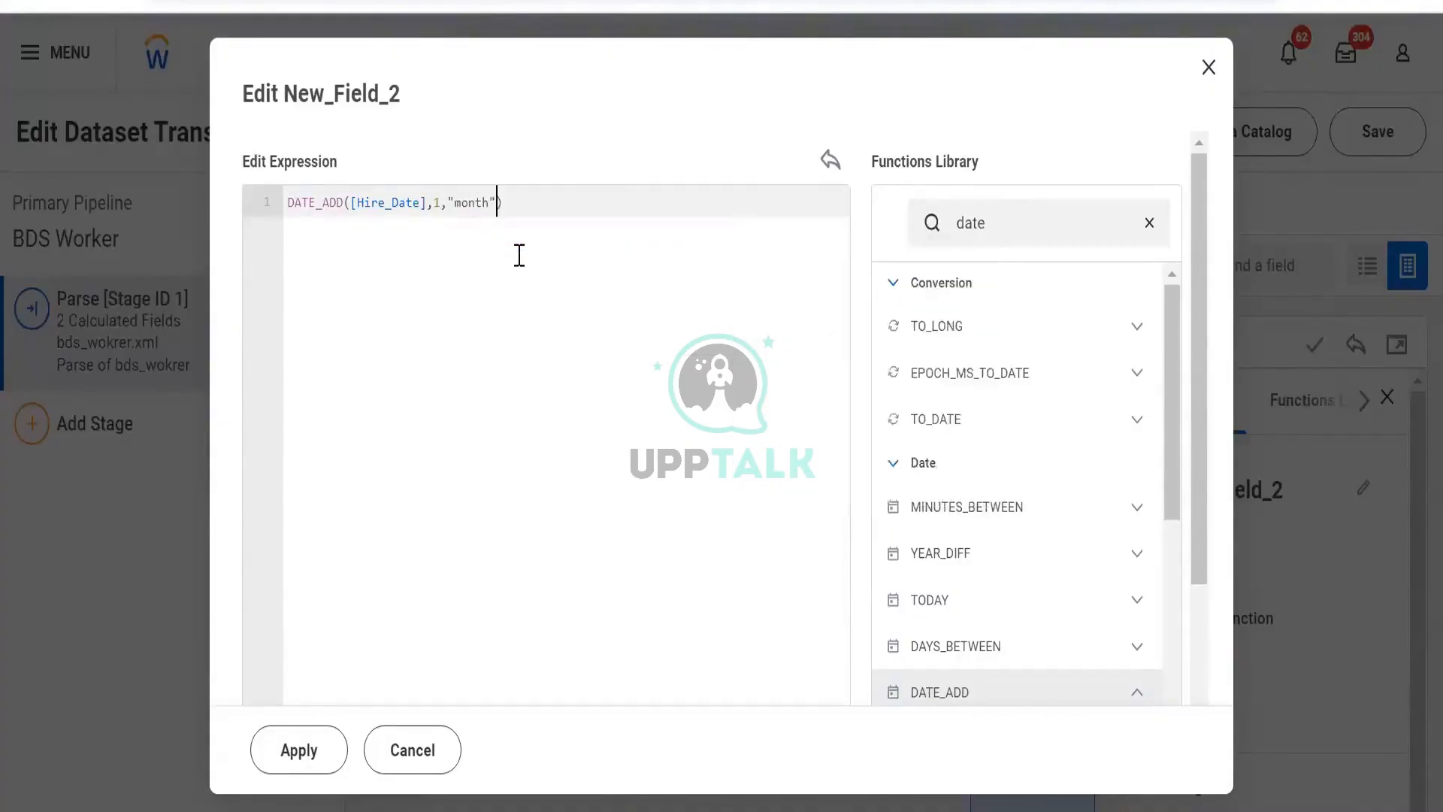
{"action": "left_click", "coordinate": [291, 749]}
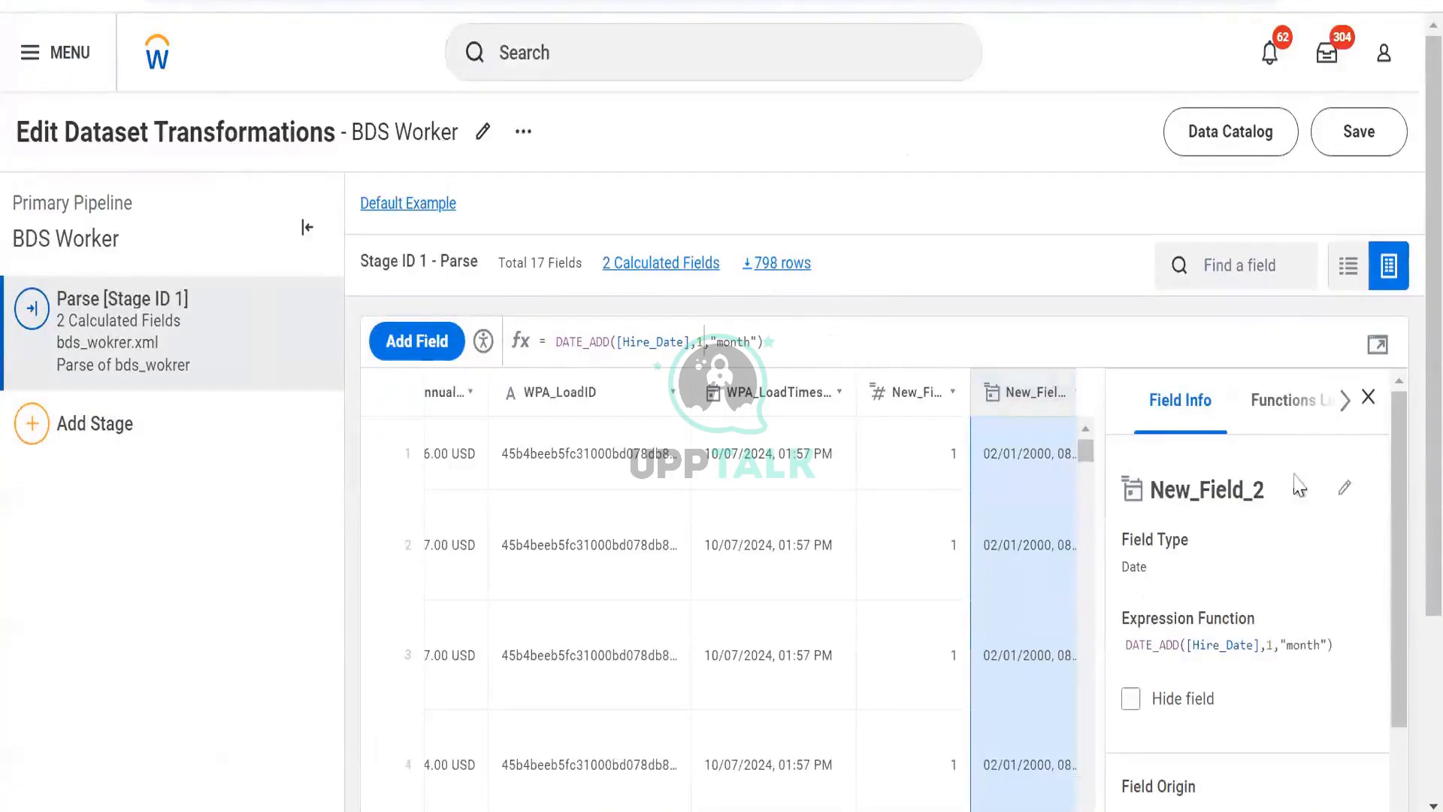
{"action": "left_click", "coordinate": [1368, 397]}
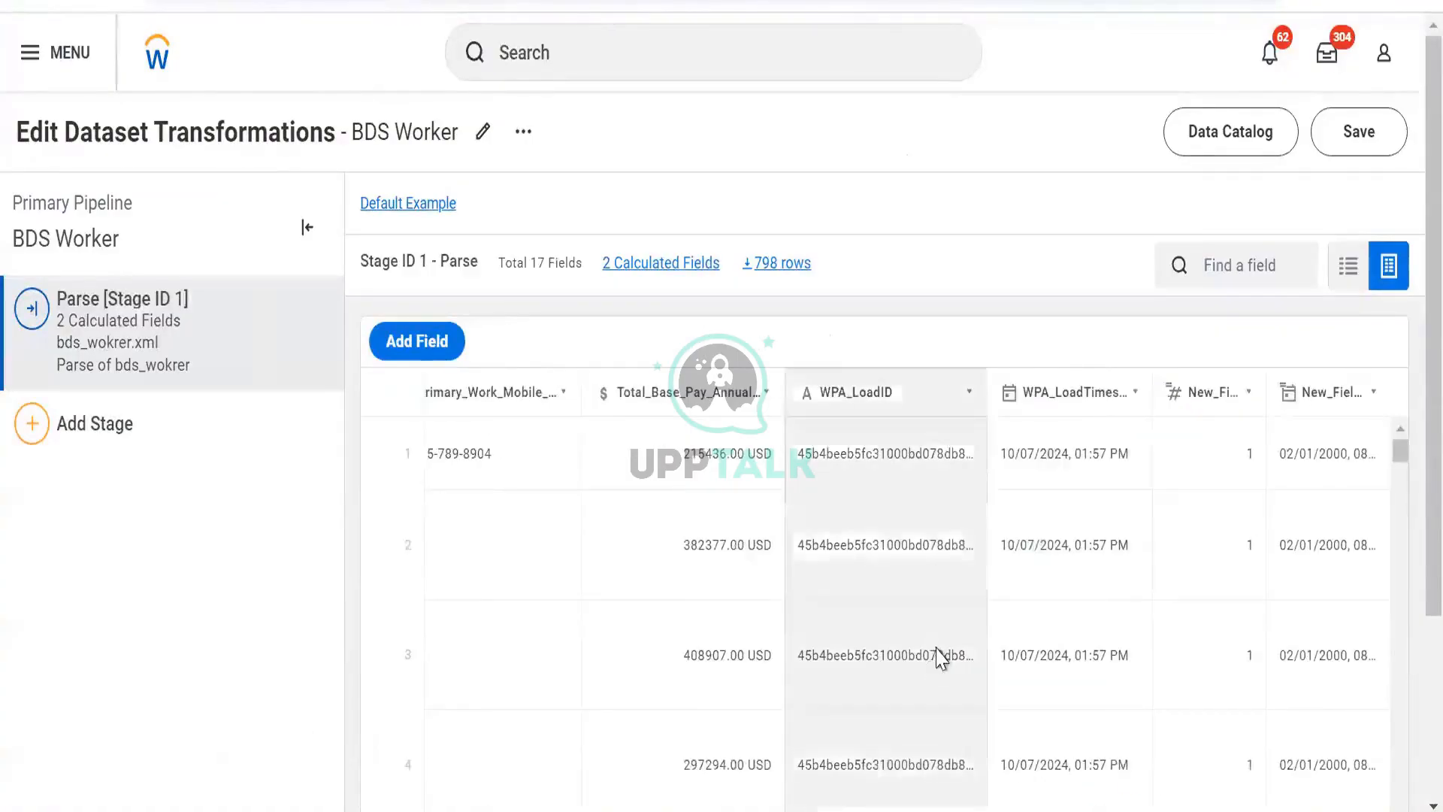
- Add a Manage Fields stage after the parse stage
{"action": "scroll", "coordinate": [938, 659], "scroll_direction": "left", "scroll_amount": 10}
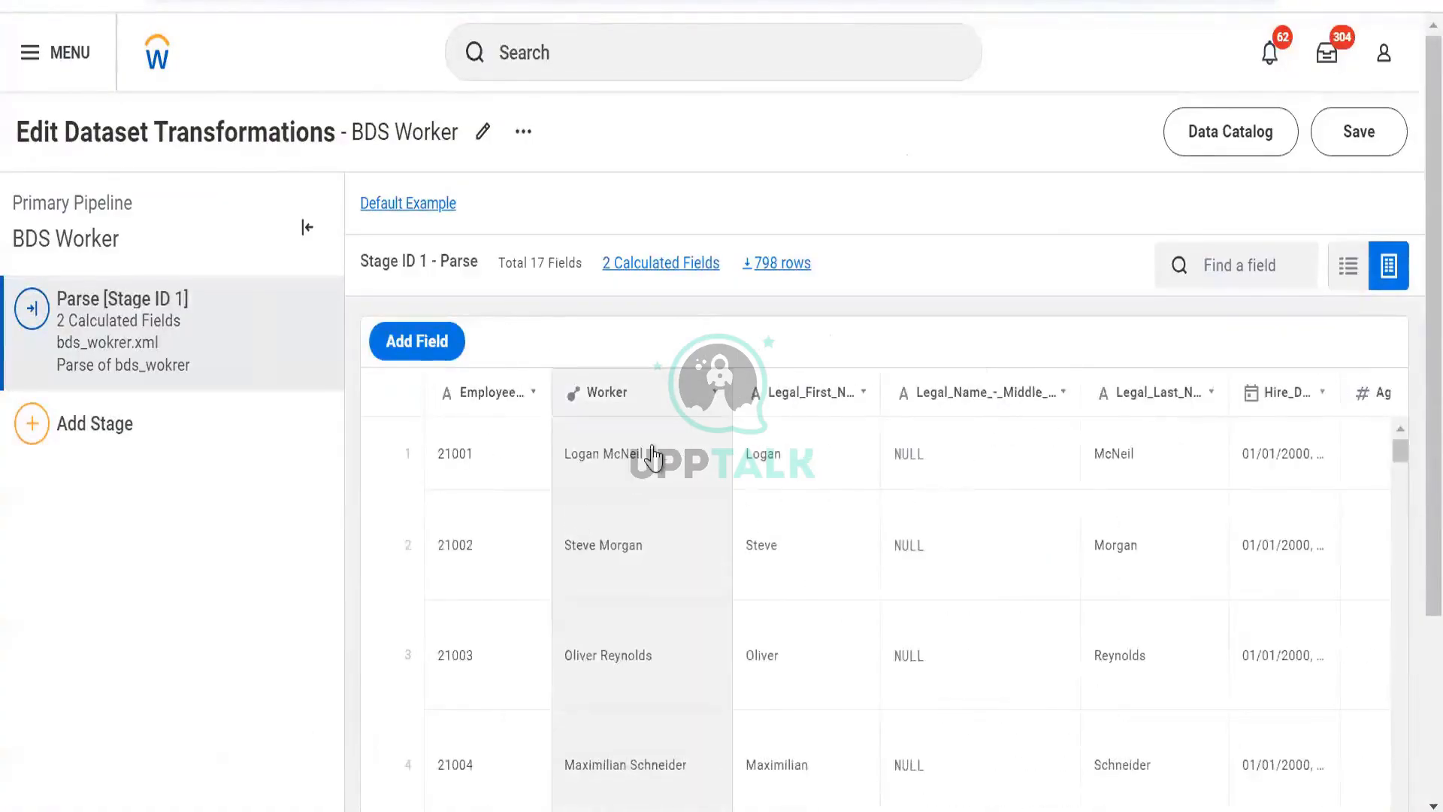
{"action": "left_click", "coordinate": [191, 421]}
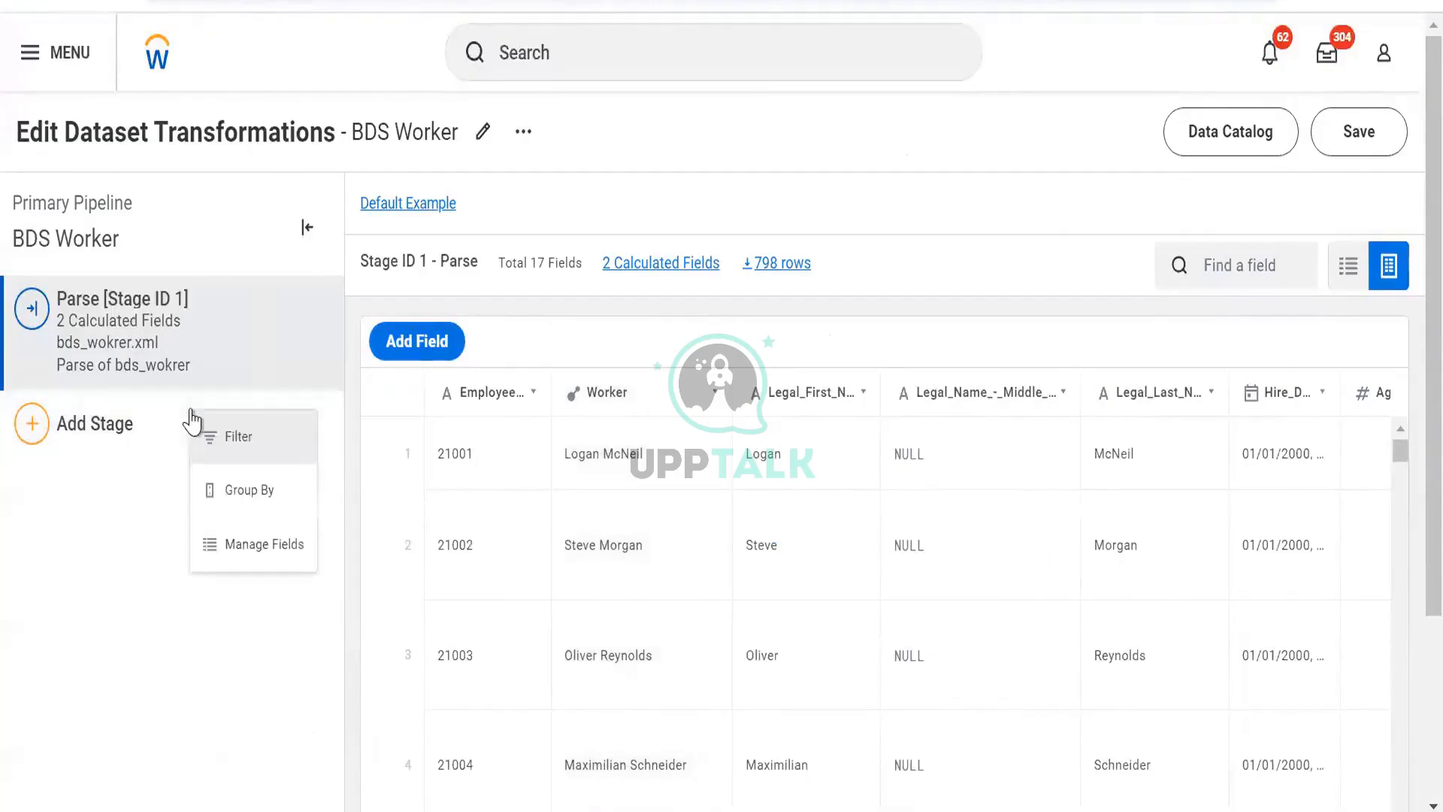
{"action": "left_click", "coordinate": [222, 529]}
{"action": "scroll", "coordinate": [128, 646], "scroll_direction": "down", "scroll_amount": 10}
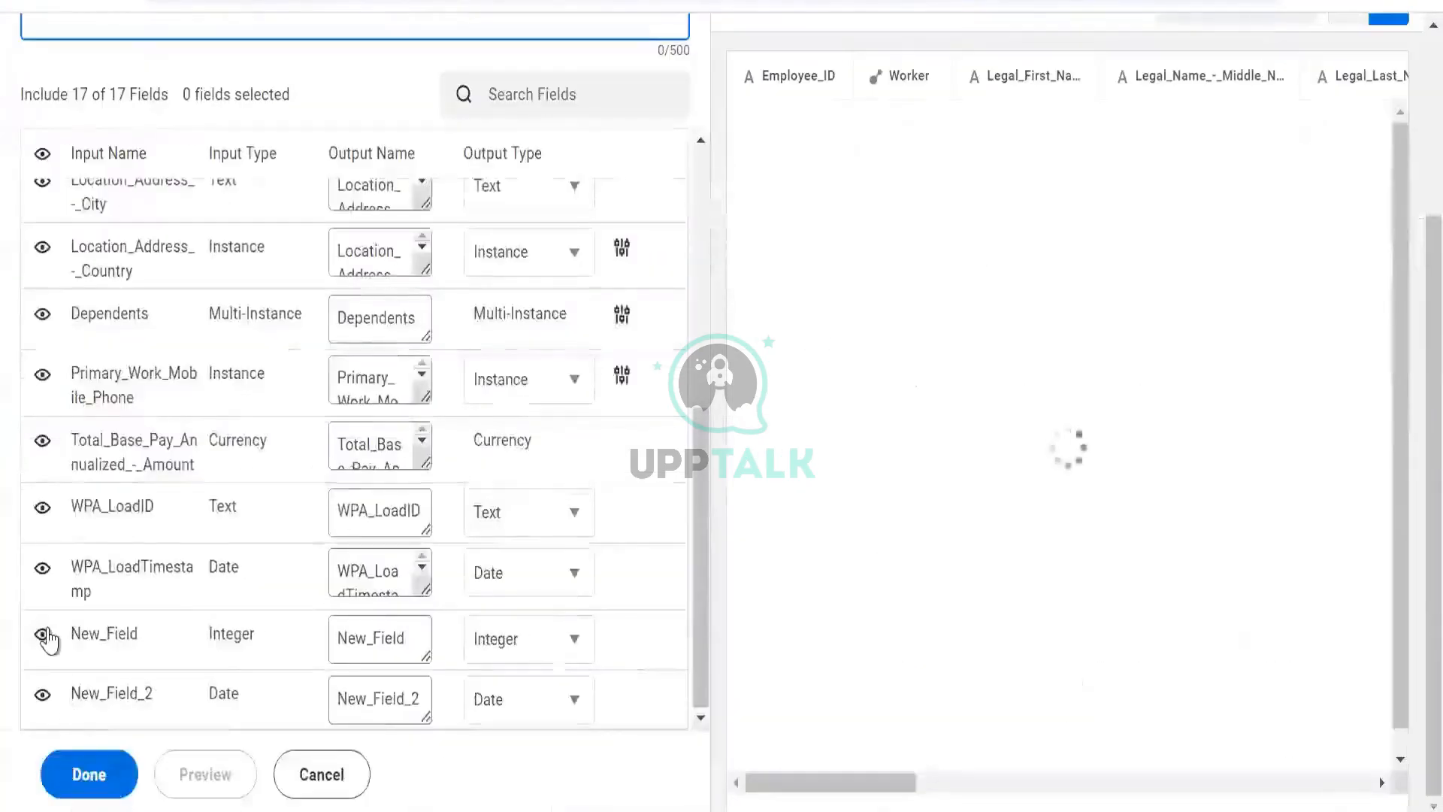
- Hide the fields from Age through WPA_LoadTimestamp in the Manage Fields stage and preview the output
{"action": "left_click", "coordinate": [42, 568]}
{"action": "left_click", "coordinate": [42, 511]}
{"action": "left_click", "coordinate": [42, 441]}
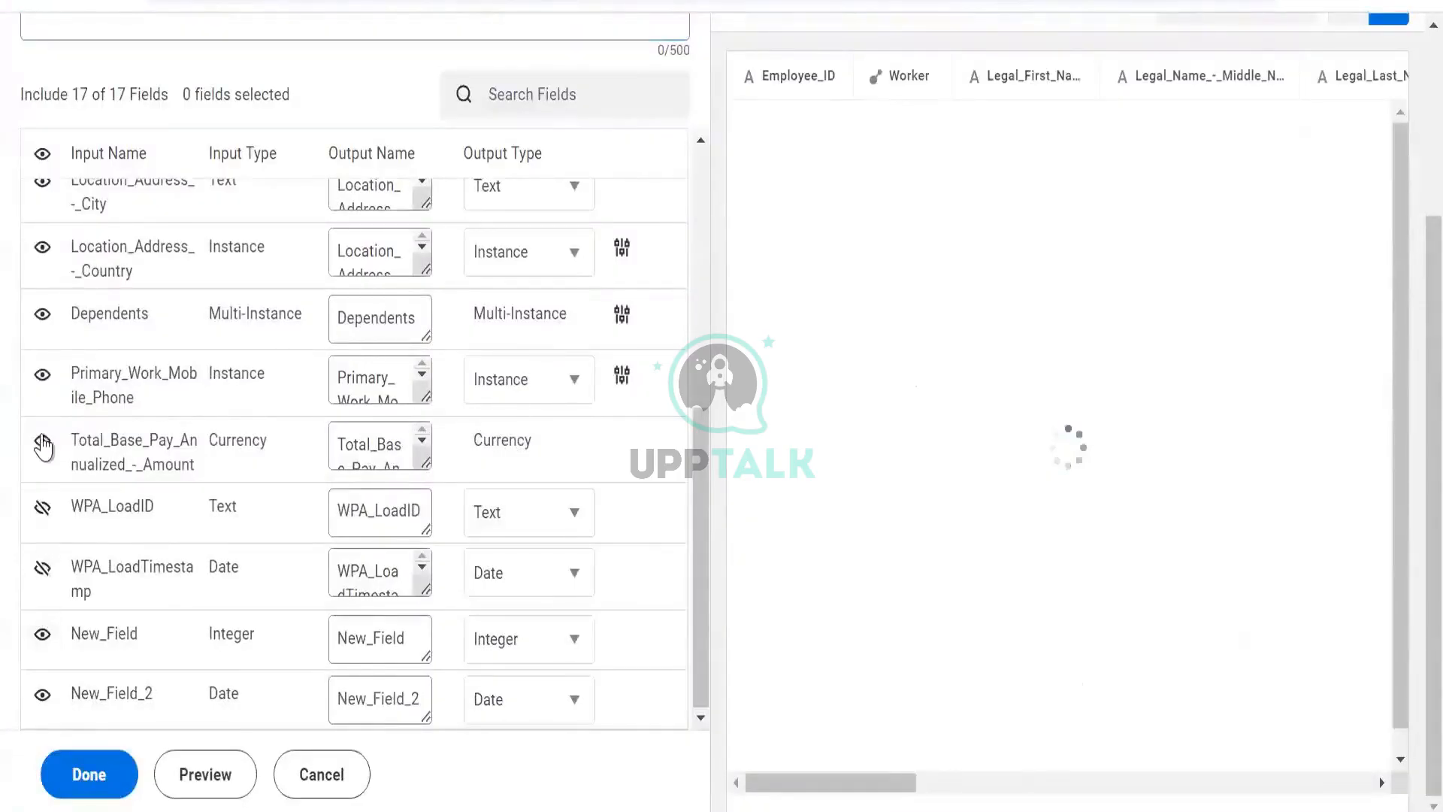
{"action": "left_click", "coordinate": [50, 344]}
{"action": "left_click", "coordinate": [45, 324]}
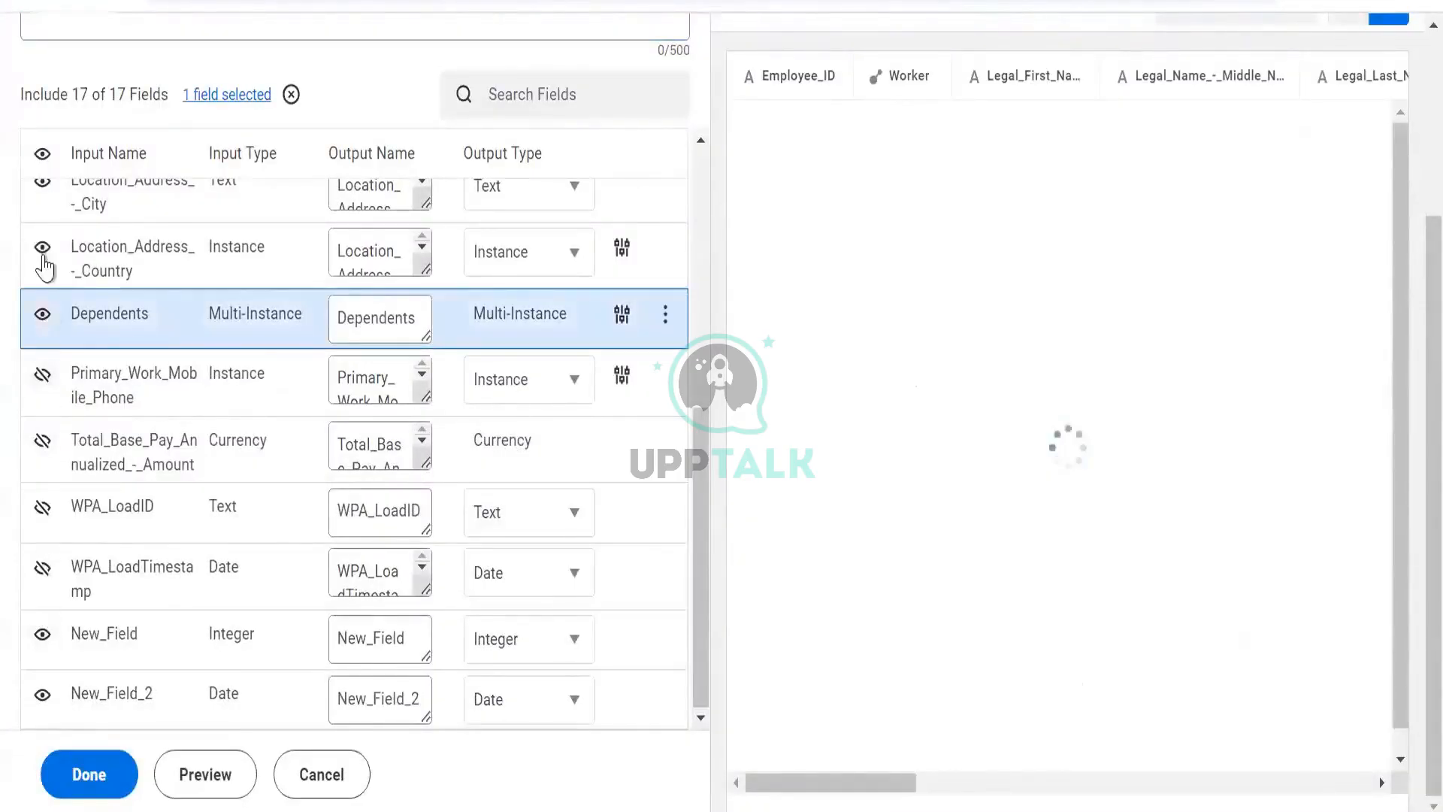
{"action": "left_click", "coordinate": [44, 255]}
{"action": "scroll", "coordinate": [51, 293], "scroll_direction": "up", "scroll_amount": 1}
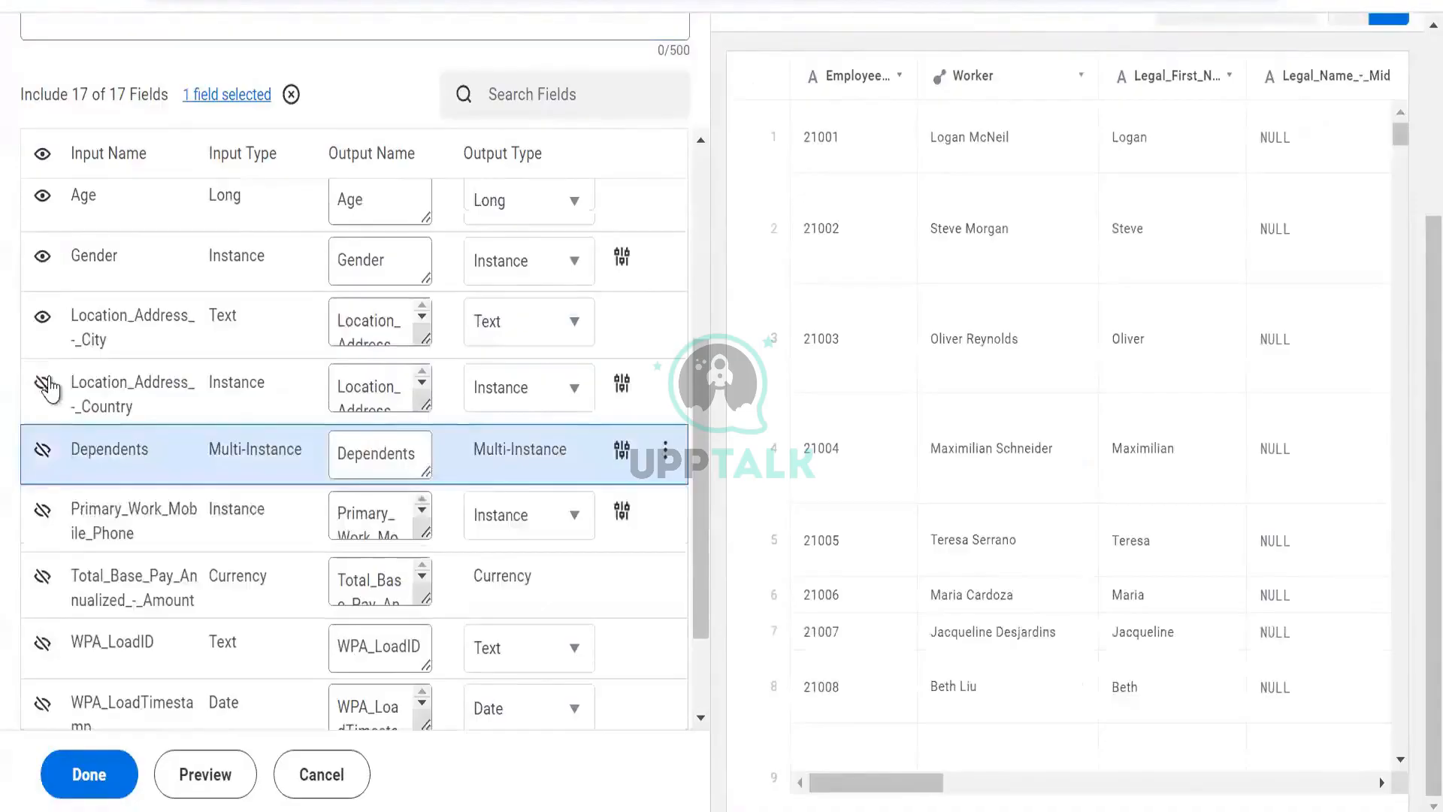
{"action": "left_click", "coordinate": [43, 316]}
{"action": "scroll", "coordinate": [44, 263], "scroll_direction": "up", "scroll_amount": 1}
{"action": "left_click", "coordinate": [41, 389]}
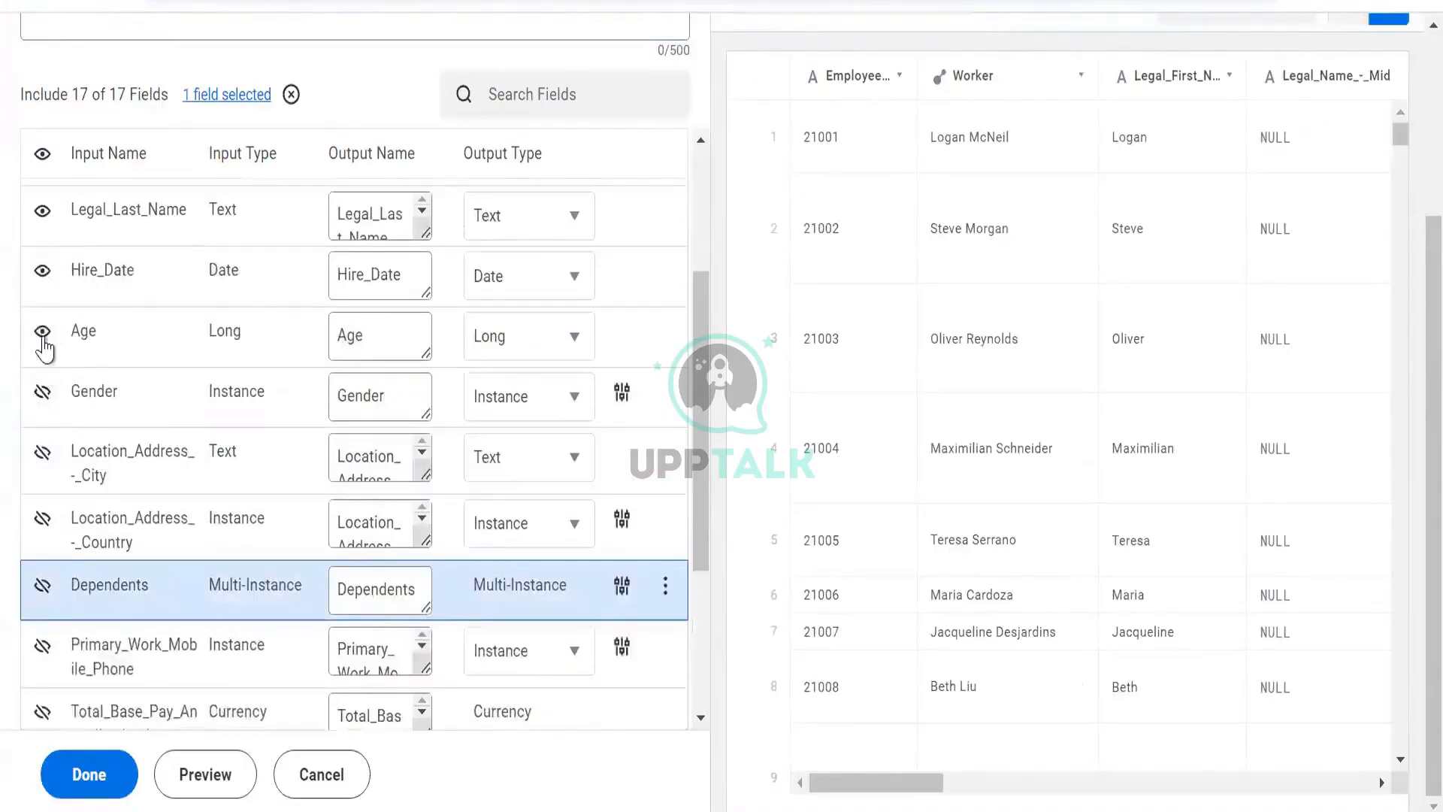
{"action": "left_click", "coordinate": [44, 332]}
{"action": "left_click", "coordinate": [201, 774]}
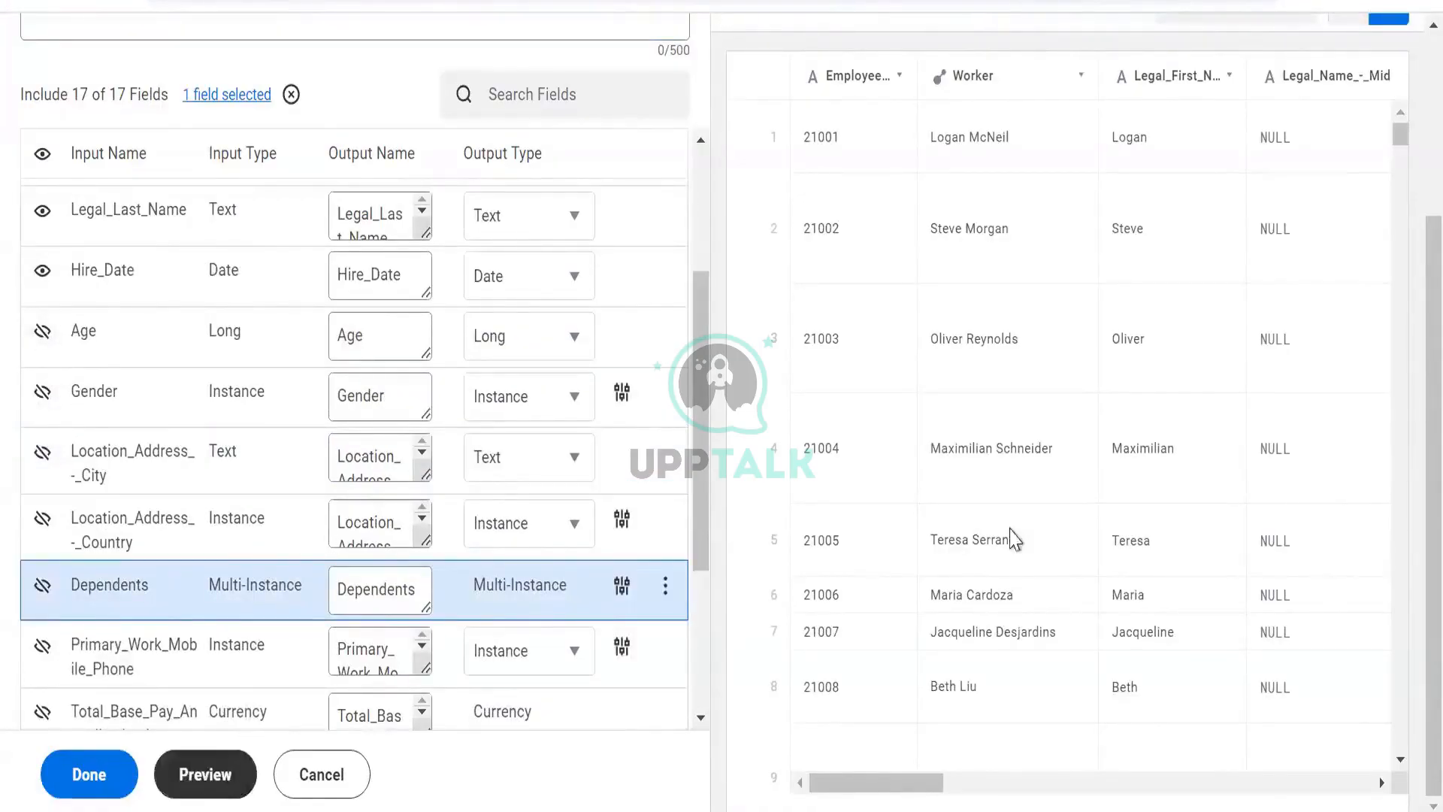
- Review the previewed output and New_Field_2's field info, then cancel the Manage Fields stage
{"action": "scroll", "coordinate": [387, 517], "scroll_direction": "up", "scroll_amount": 7}
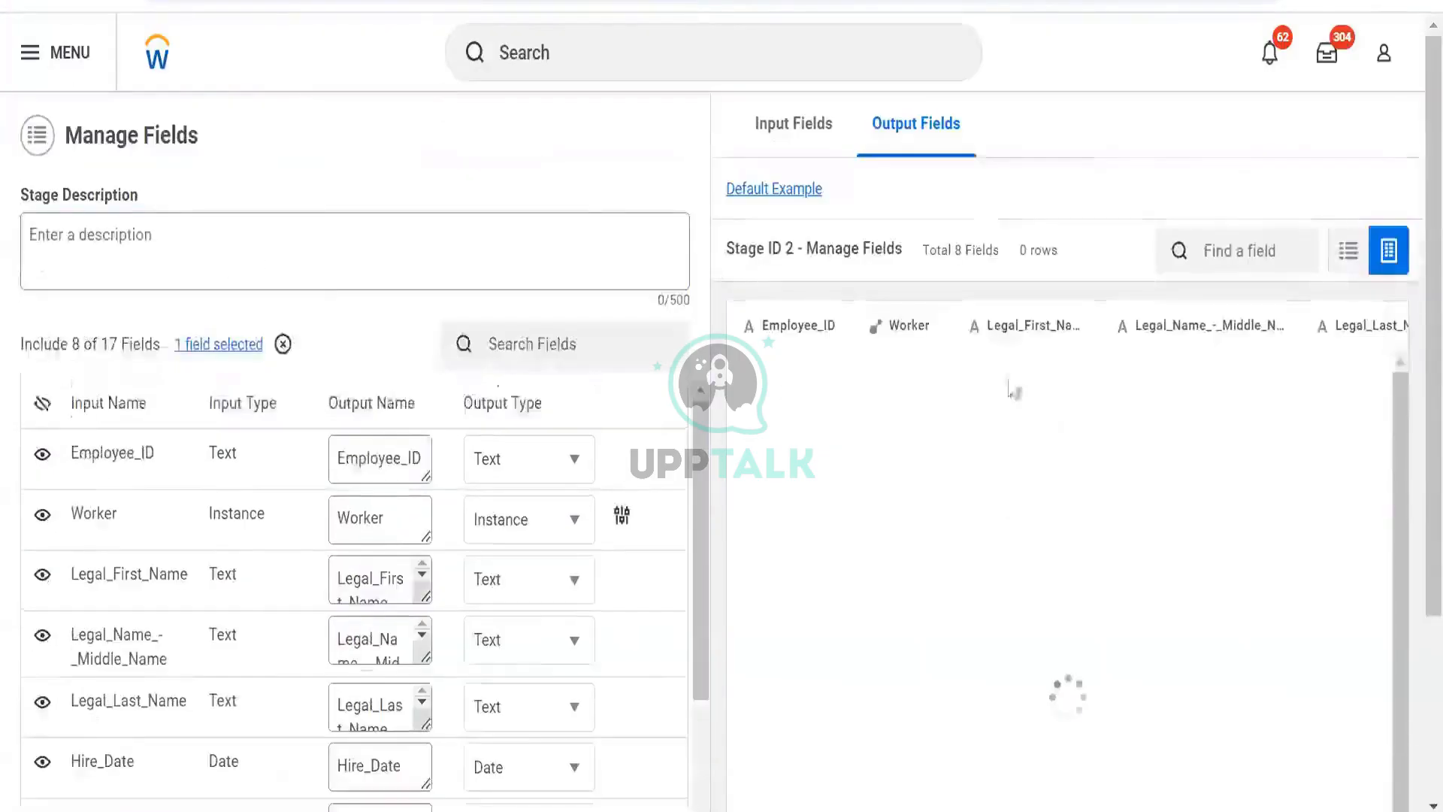
{"action": "scroll", "coordinate": [977, 211], "scroll_direction": "down", "scroll_amount": 2}
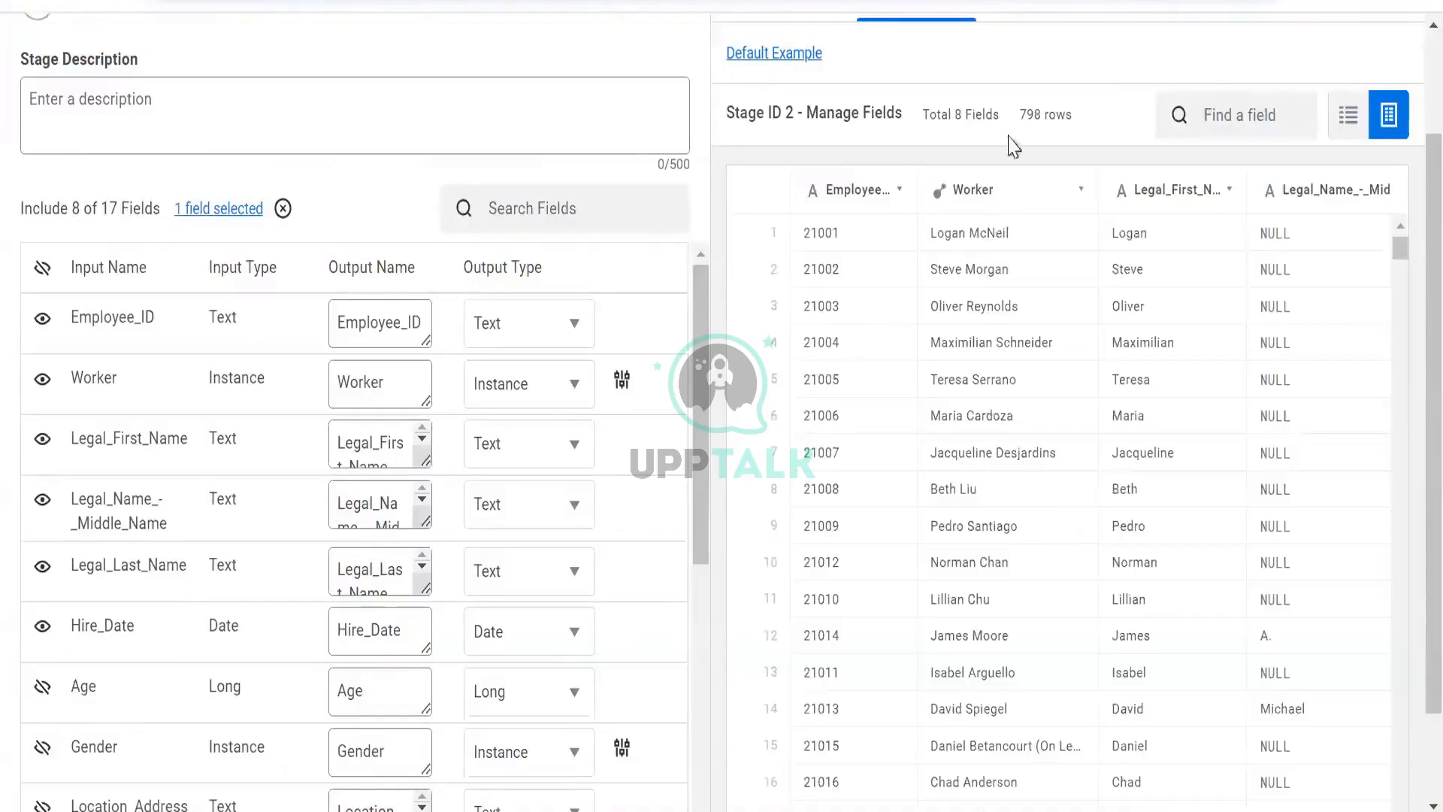
{"action": "scroll", "coordinate": [1008, 145], "scroll_direction": "down", "scroll_amount": 2}
{"action": "scroll", "coordinate": [1037, 751], "scroll_direction": "down", "scroll_amount": 2}
{"action": "left_click", "coordinate": [1251, 785]}
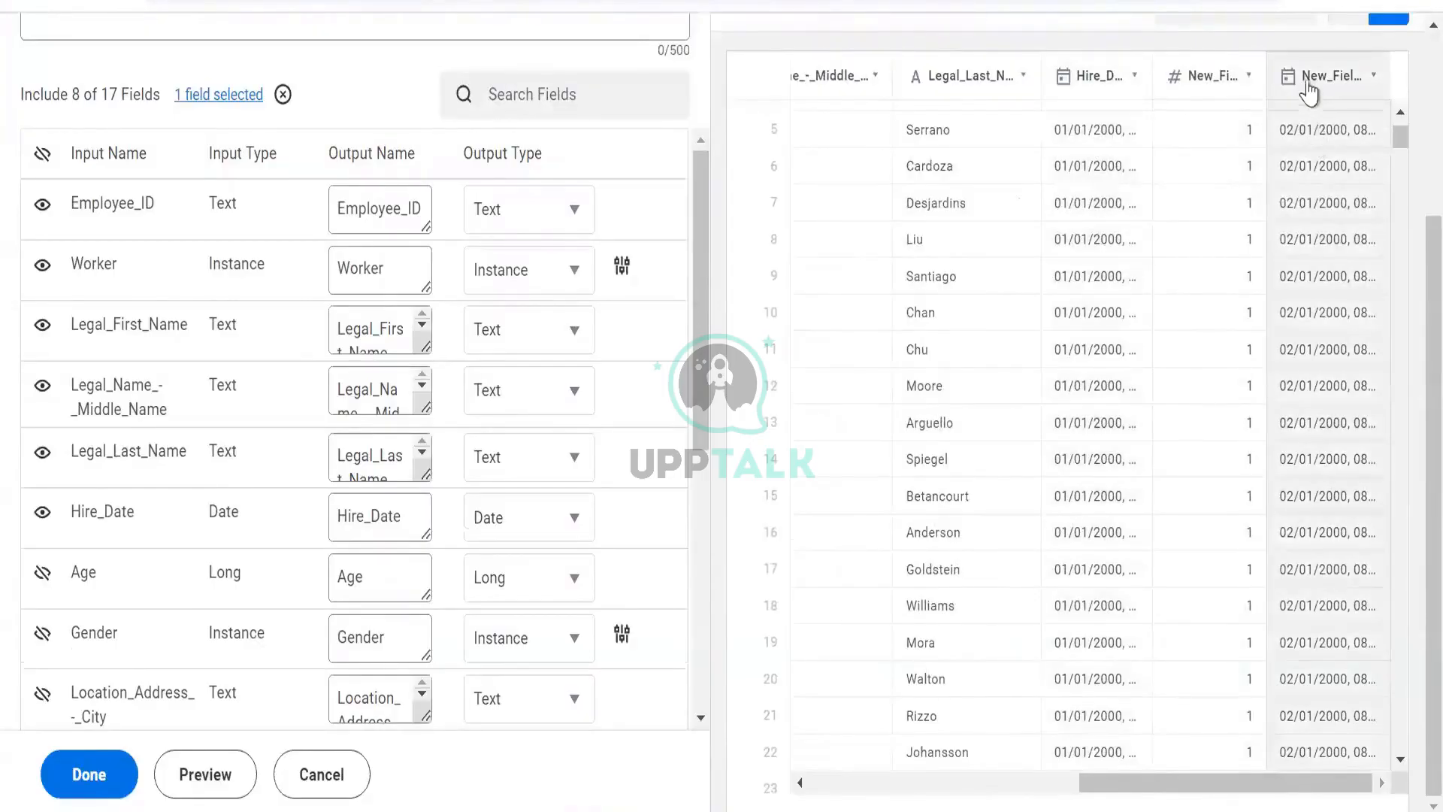
{"action": "scroll", "coordinate": [1308, 86], "scroll_direction": "up", "scroll_amount": 2}
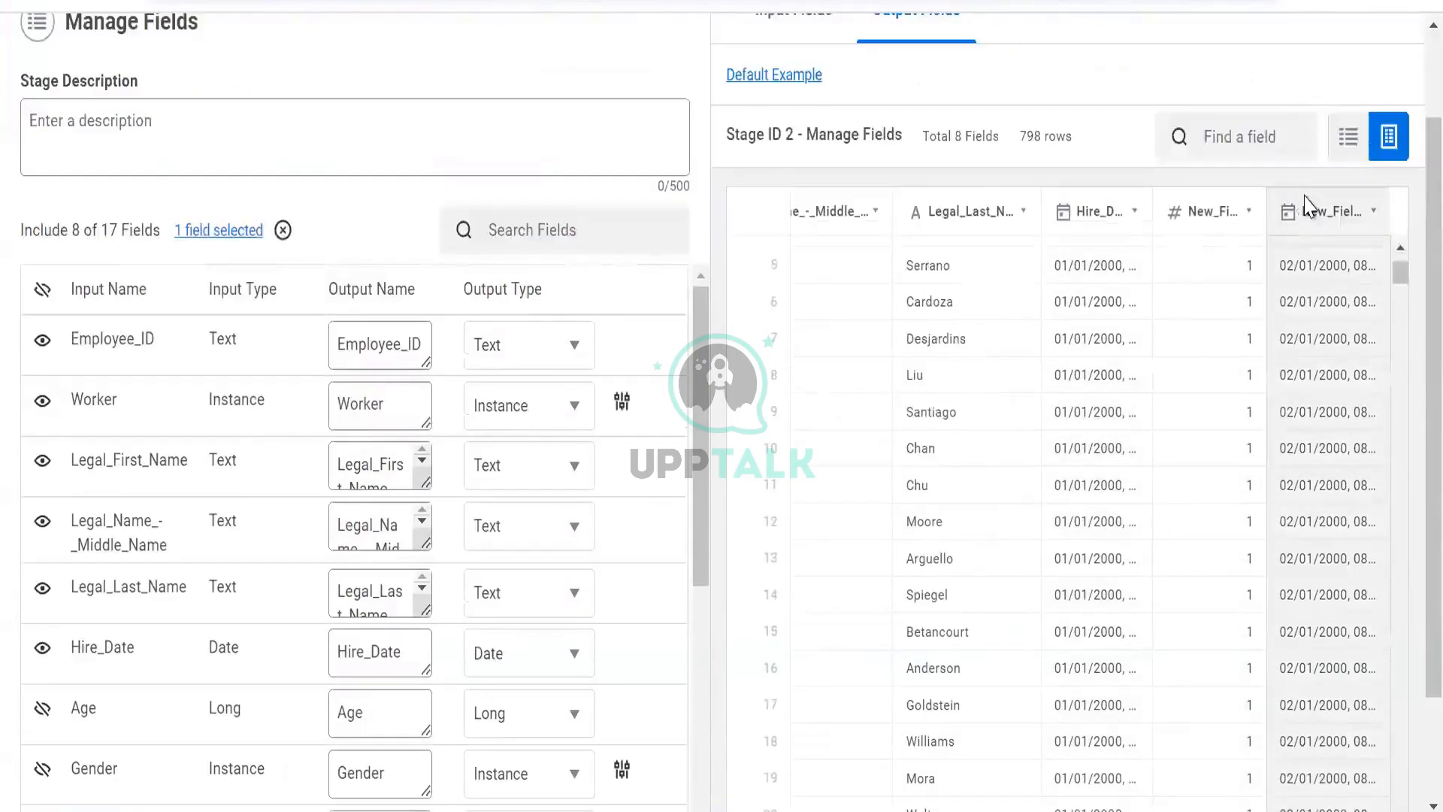
{"action": "left_click", "coordinate": [1307, 209]}
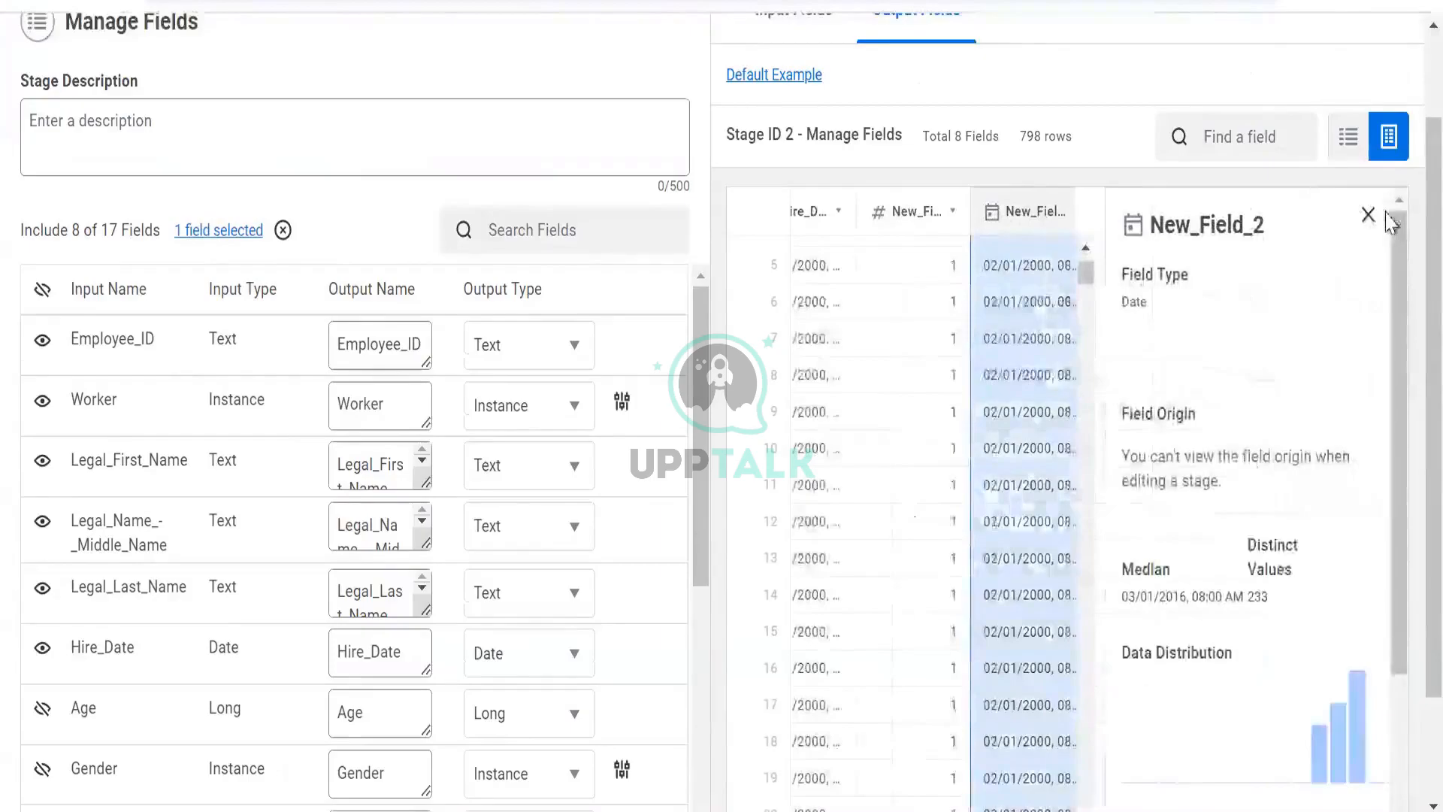
{"action": "left_click", "coordinate": [1368, 216]}
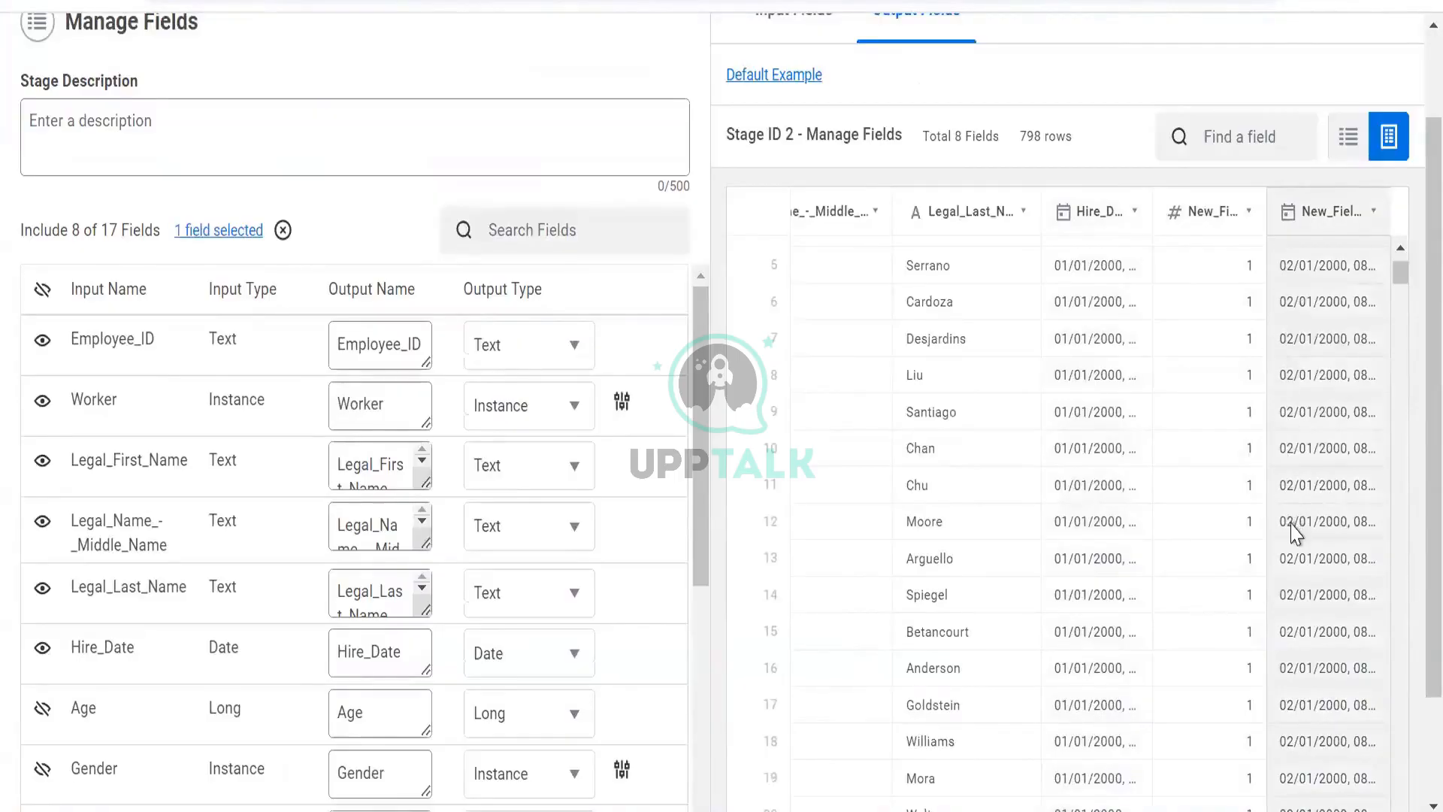
{"action": "scroll", "coordinate": [1291, 532], "scroll_direction": "down", "scroll_amount": 10}
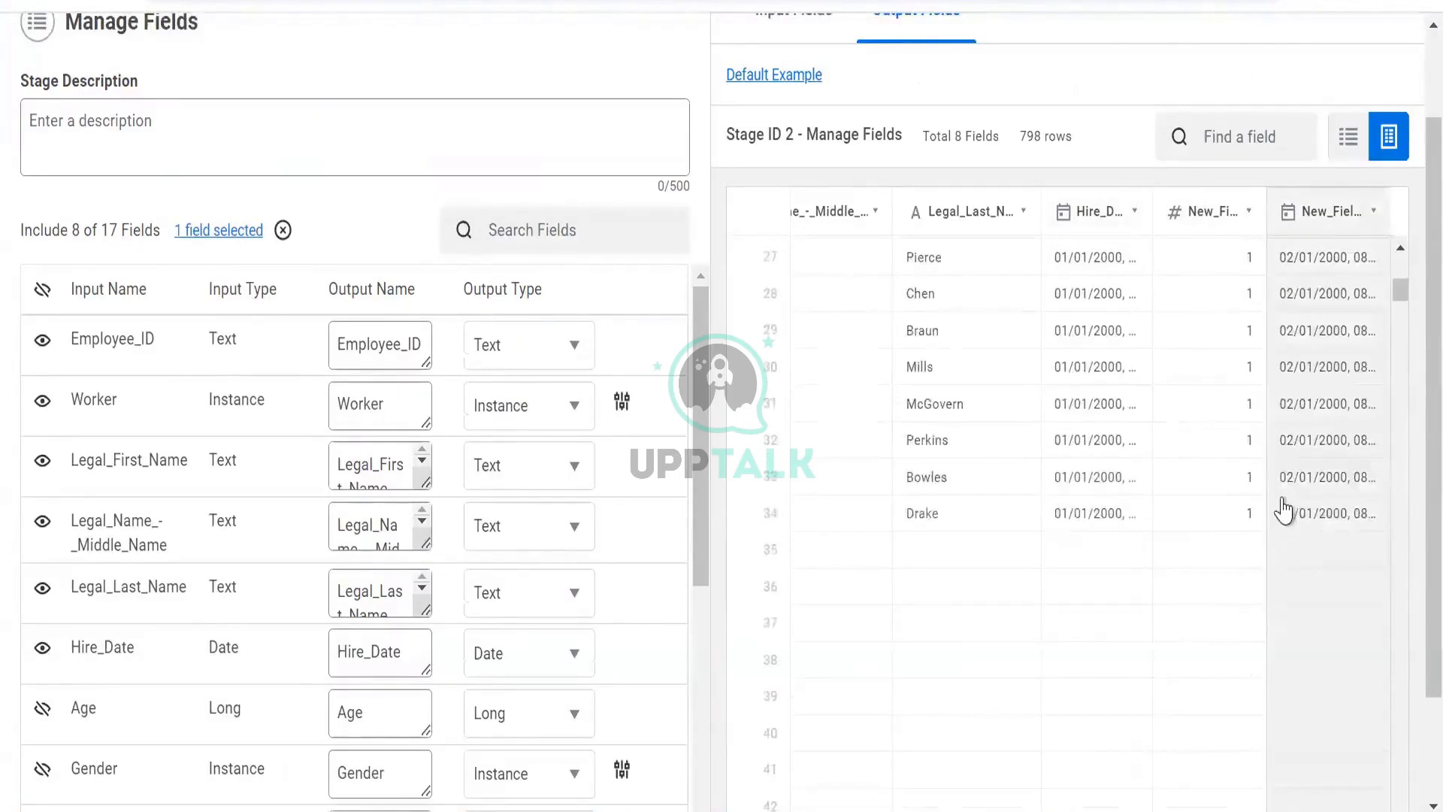
{"action": "scroll", "coordinate": [1252, 509], "scroll_direction": "down", "scroll_amount": 5}
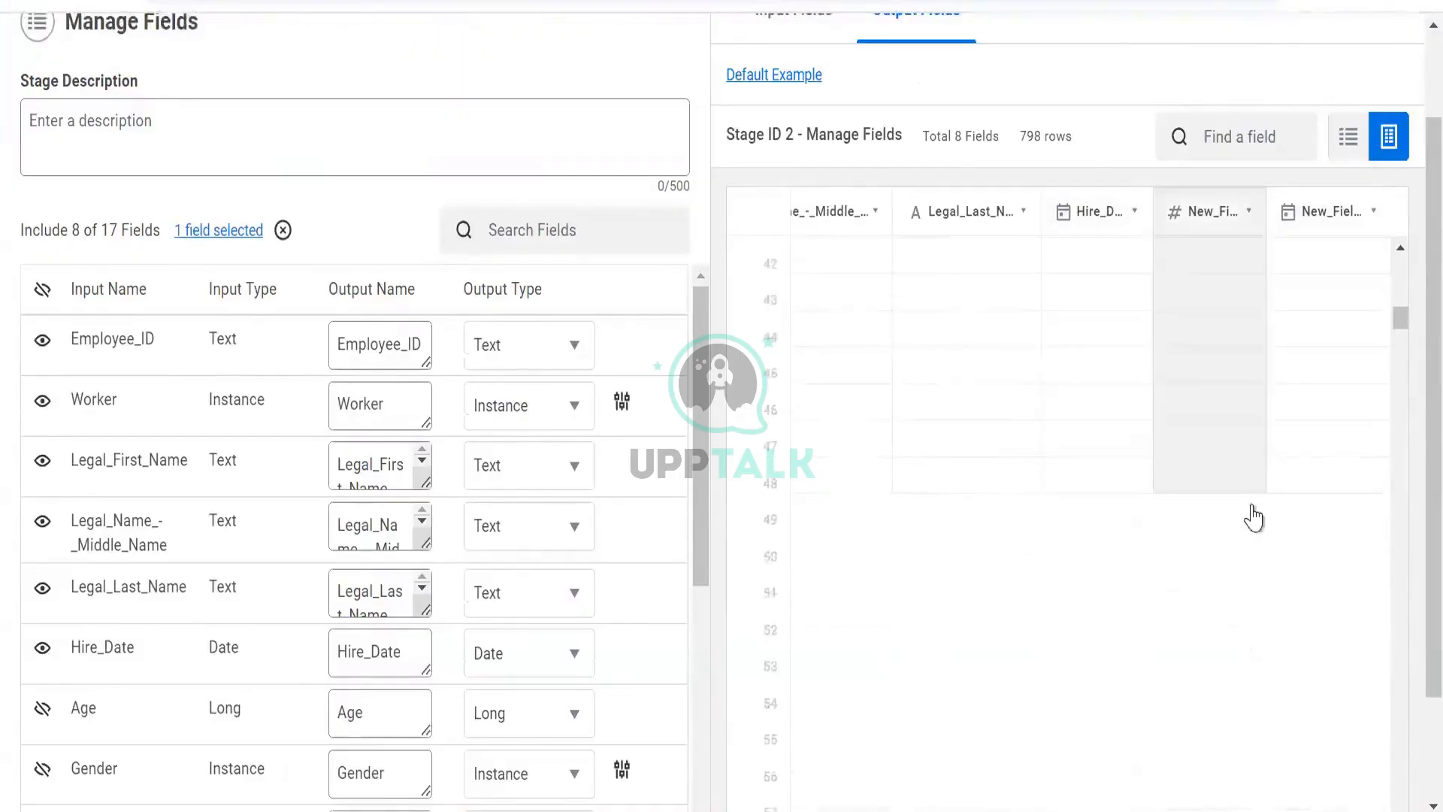
{"action": "scroll", "coordinate": [1255, 516], "scroll_direction": "down", "scroll_amount": 8}
{"action": "scroll", "coordinate": [1255, 516], "scroll_direction": "down", "scroll_amount": 20}
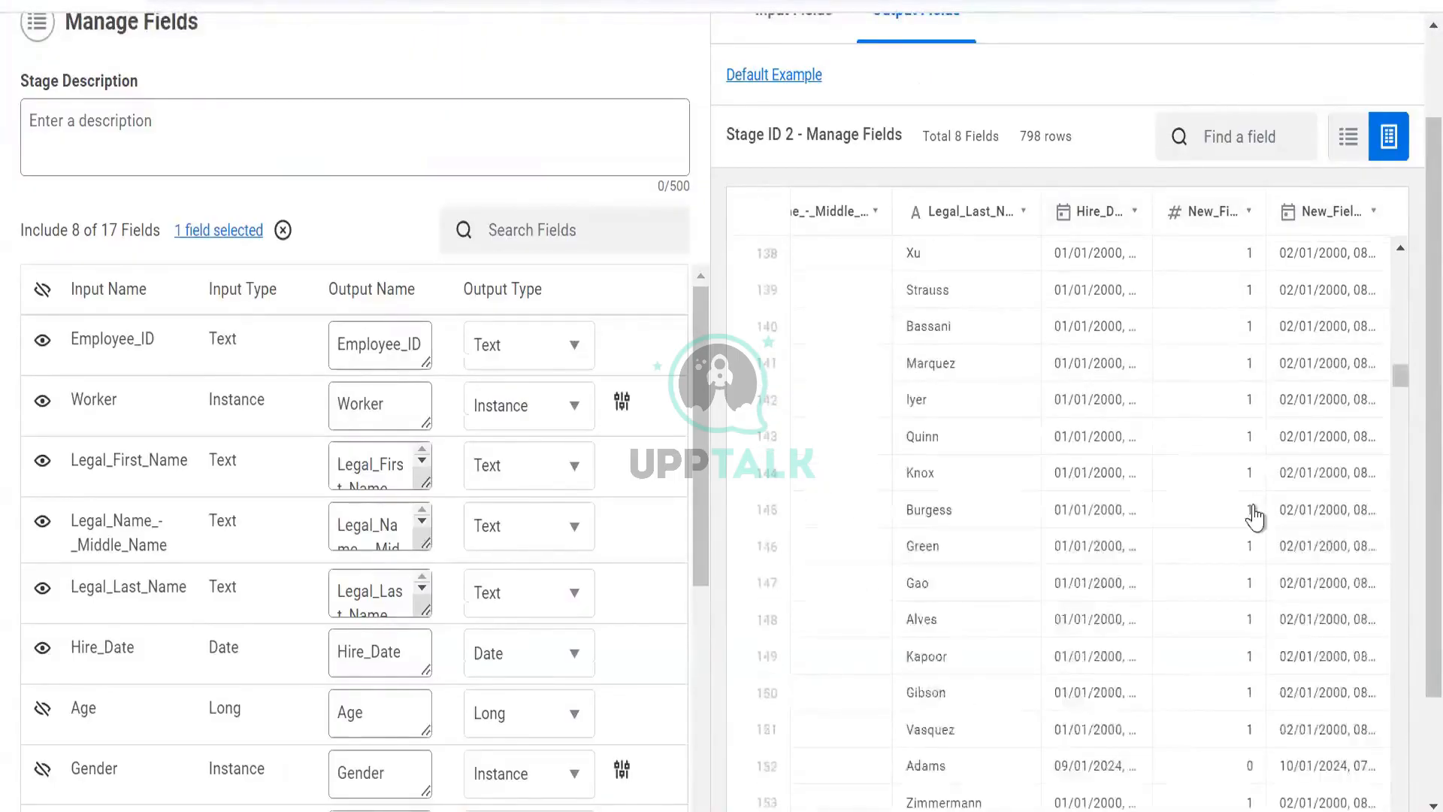
{"action": "scroll", "coordinate": [1255, 516], "scroll_direction": "down", "scroll_amount": 13}
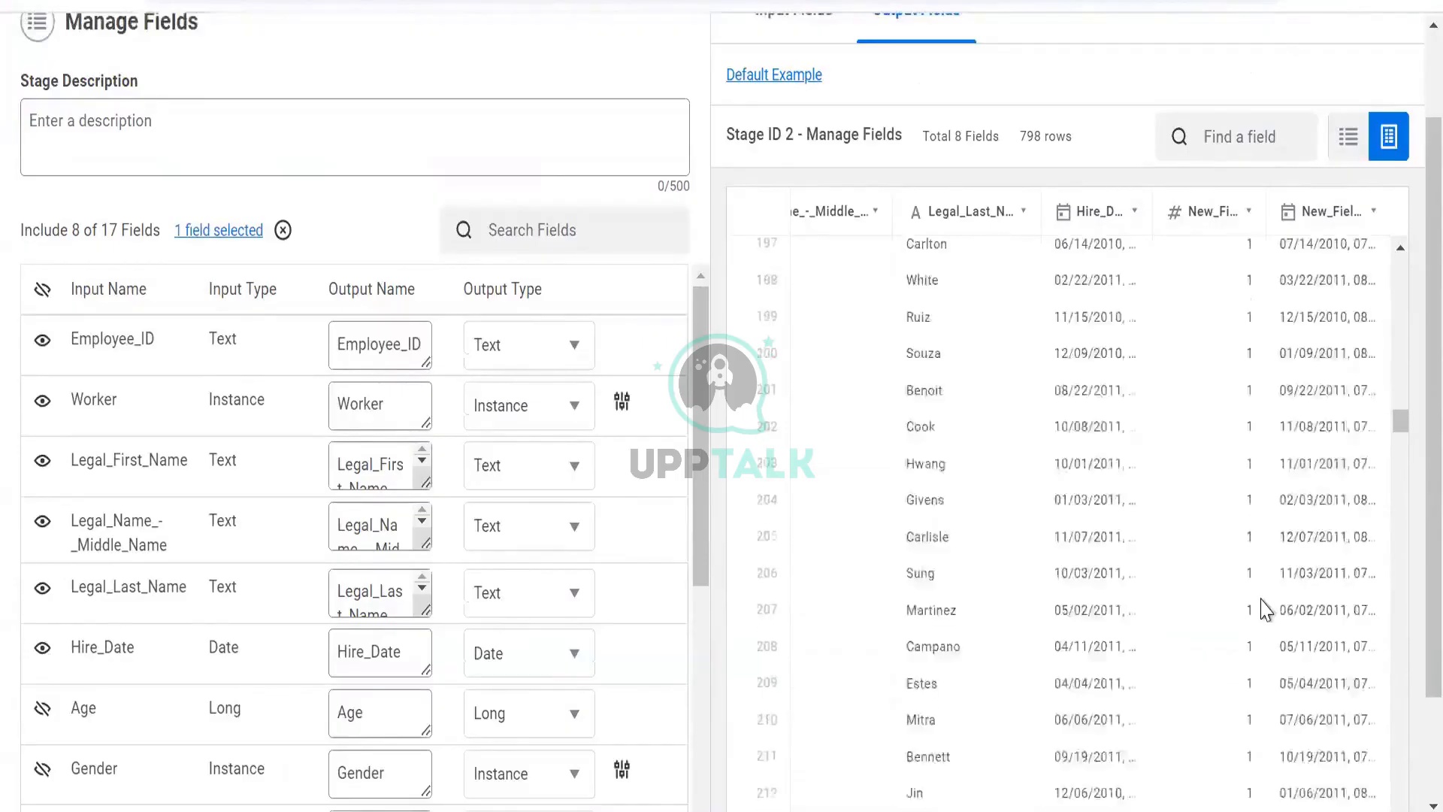
{"action": "scroll", "coordinate": [1202, 548], "scroll_direction": "up", "scroll_amount": 3}
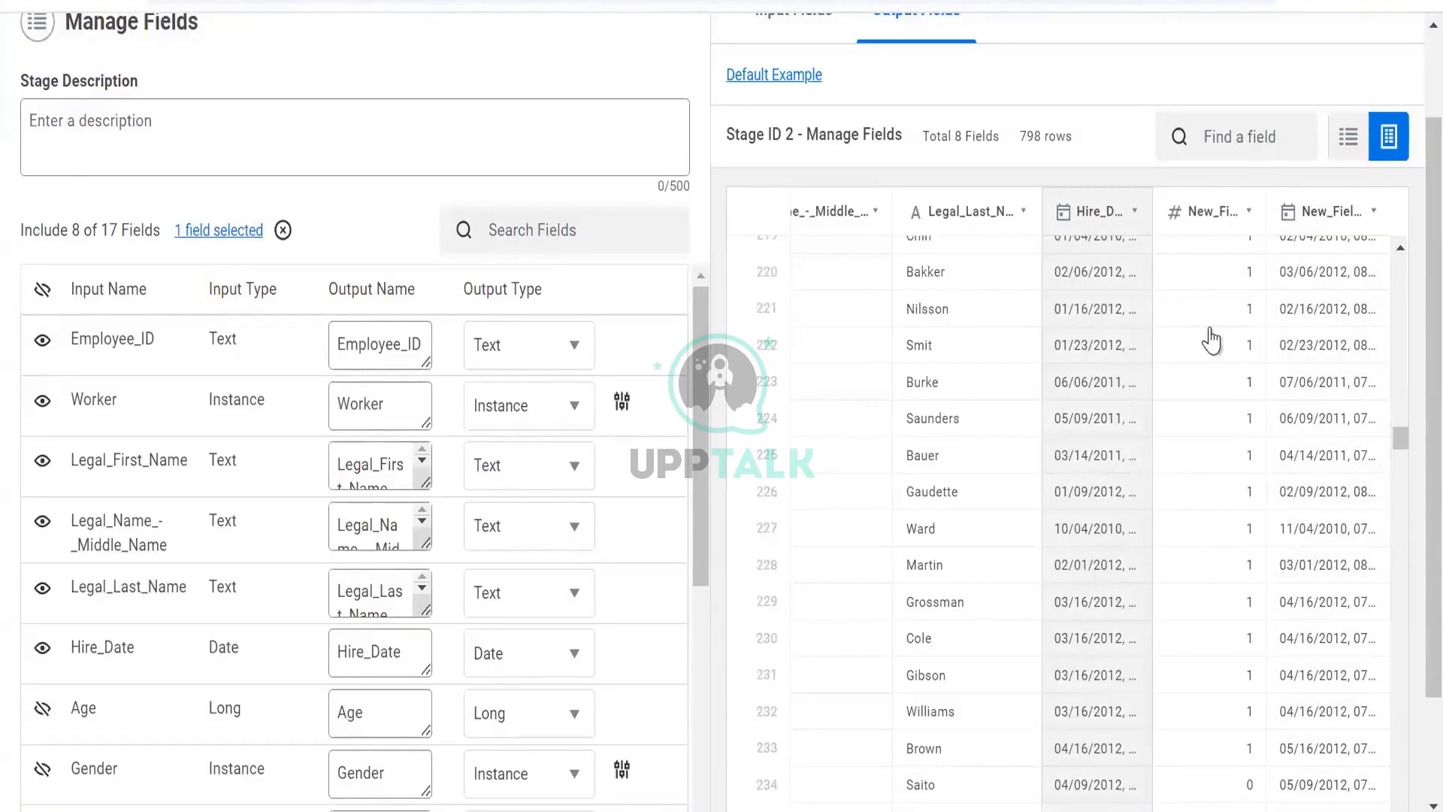
{"action": "scroll", "coordinate": [1162, 387], "scroll_direction": "up", "scroll_amount": 20}
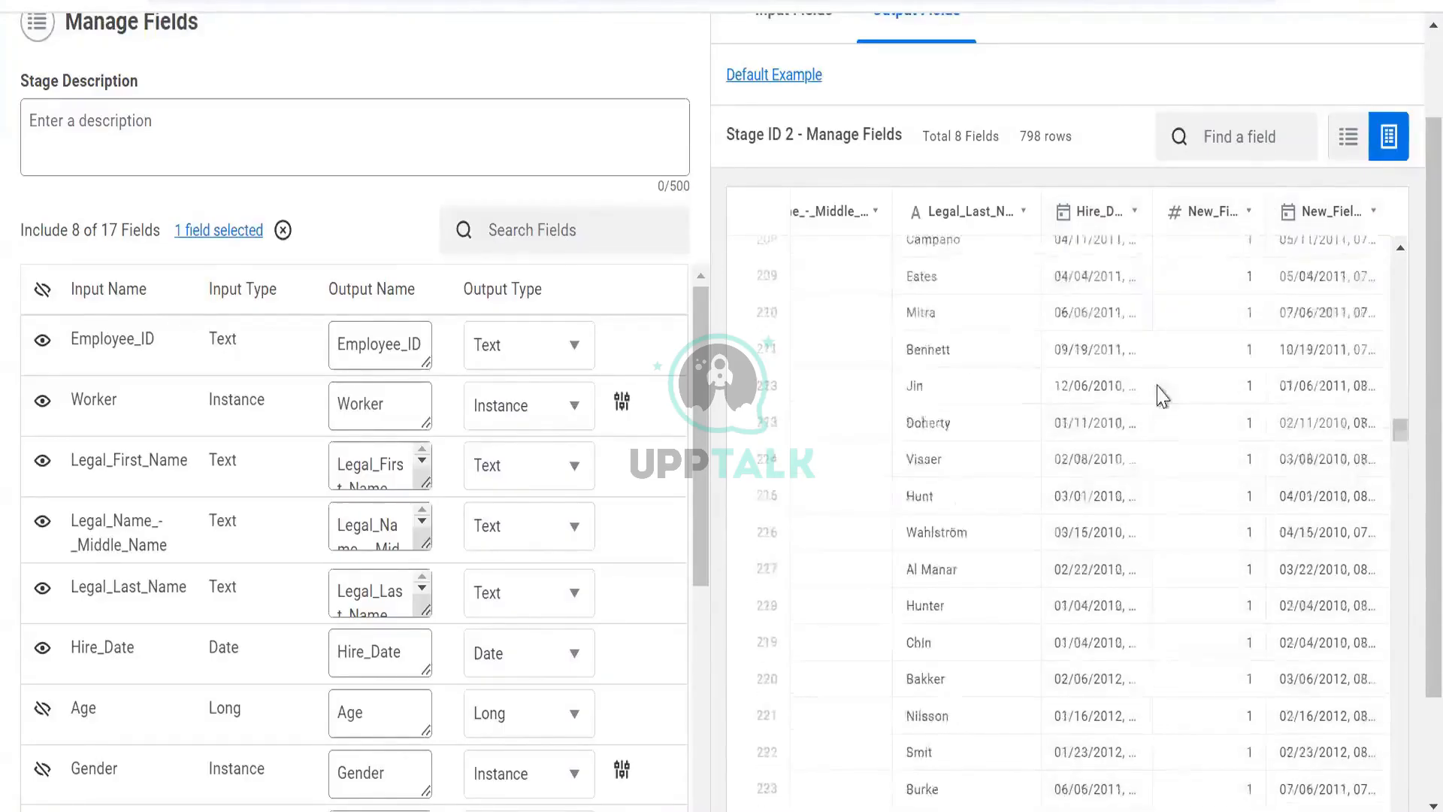
{"action": "scroll", "coordinate": [1052, 334], "scroll_direction": "up", "scroll_amount": 20}
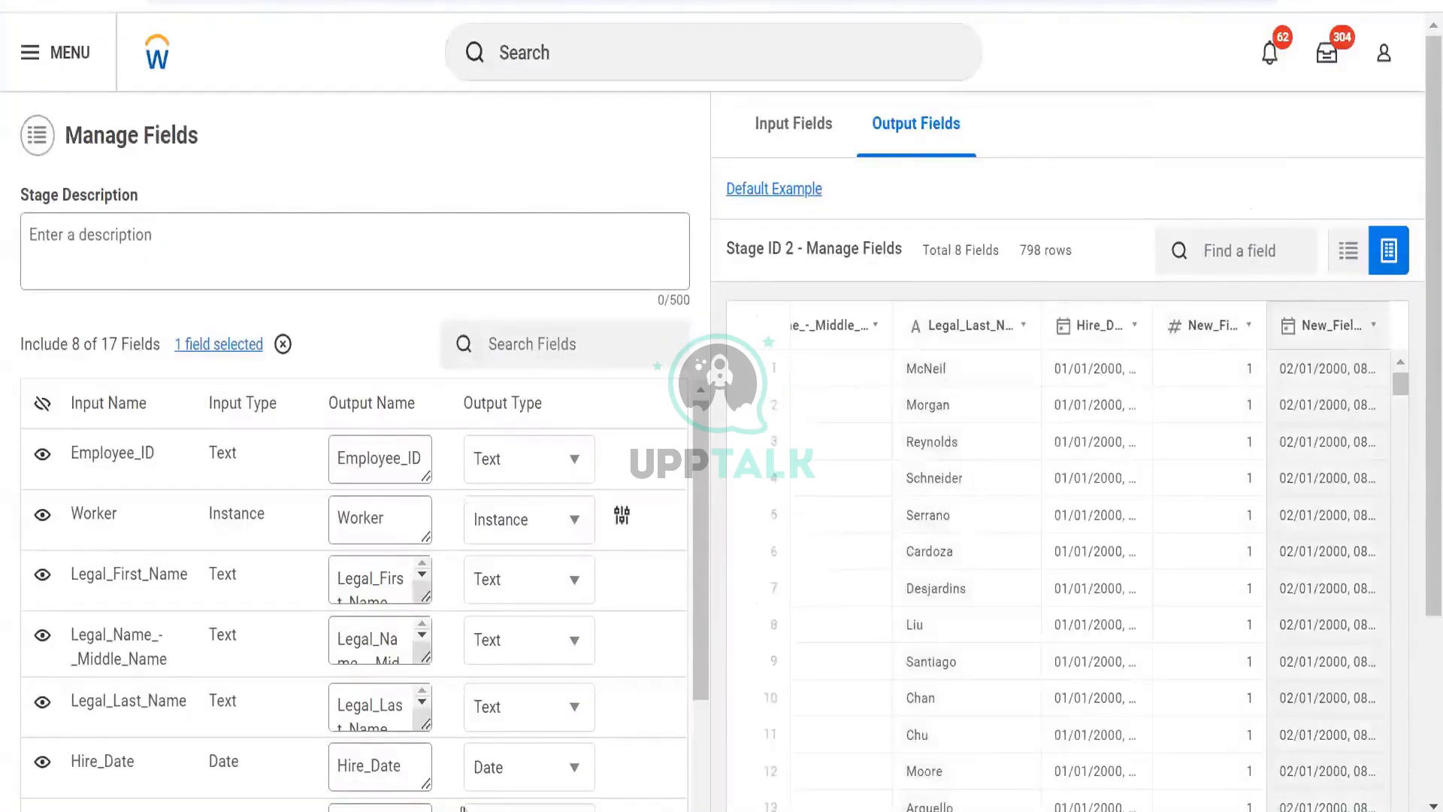
{"action": "left_click", "coordinate": [1326, 325]}
{"action": "scroll", "coordinate": [596, 173], "scroll_direction": "down", "scroll_amount": 3}
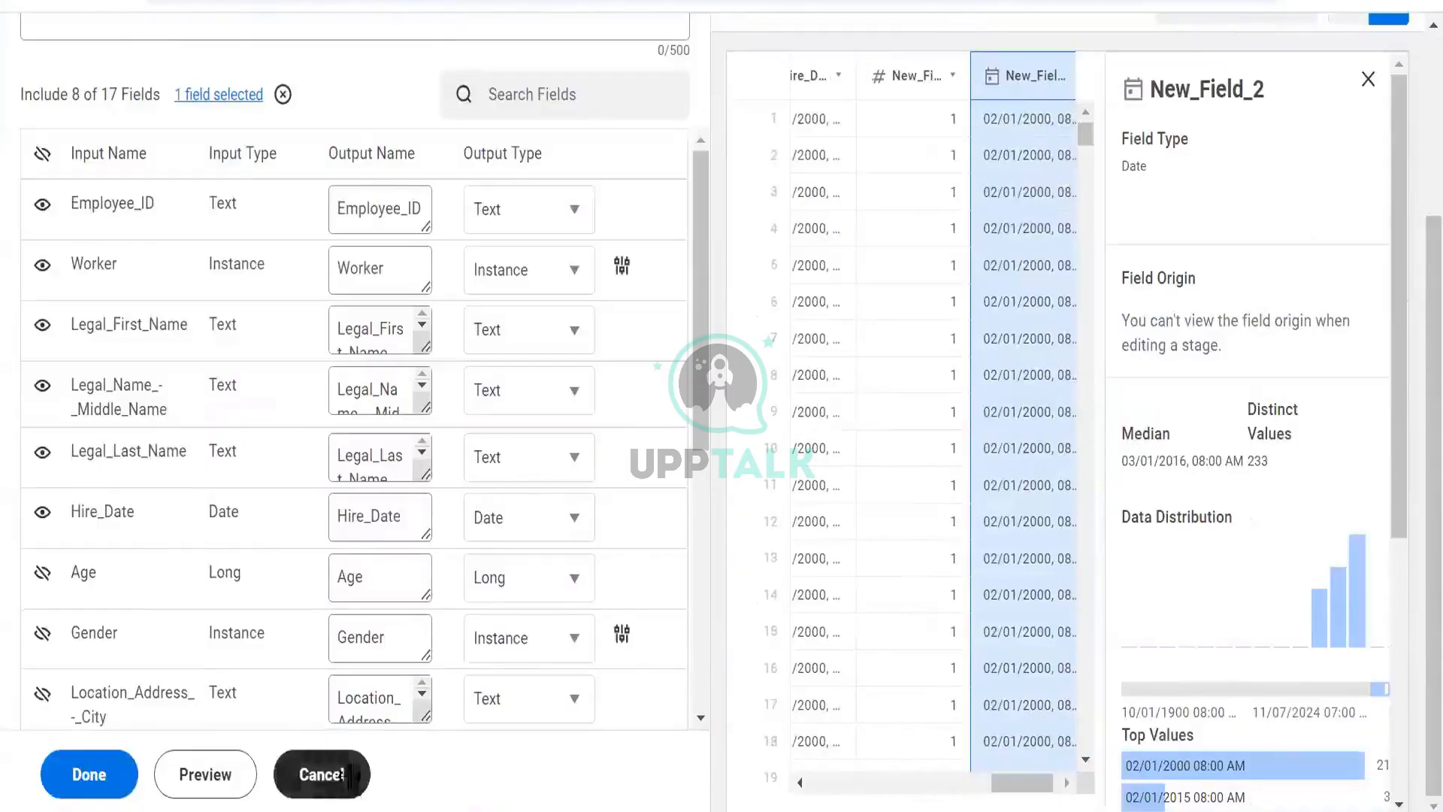
{"action": "left_click", "coordinate": [342, 777]}
{"action": "scroll", "coordinate": [526, 430], "scroll_direction": "up", "scroll_amount": 3}
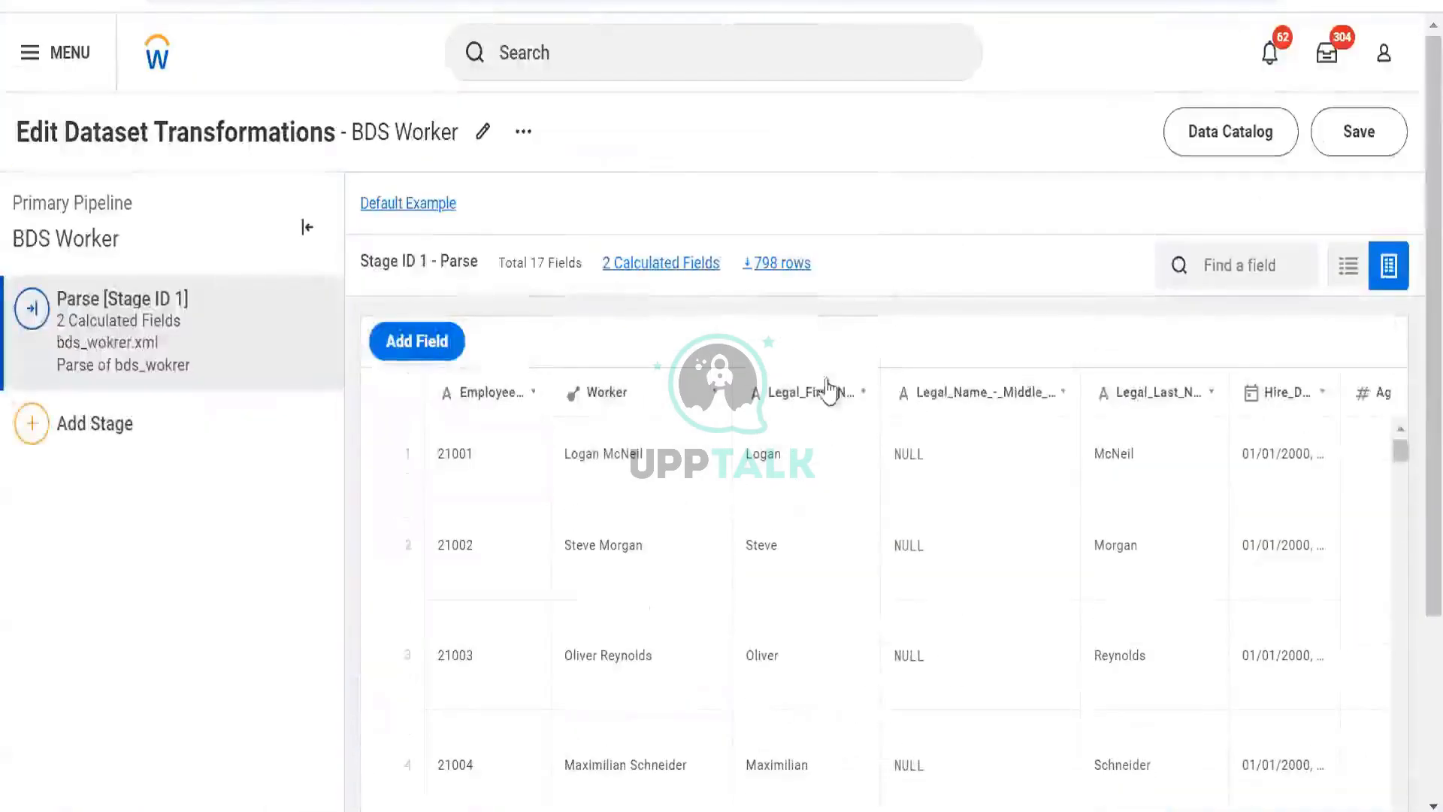
- Change the DATE_ADD unit to "day", making the expression DATE_ADD([Hire_Date],1,"day"), and apply it
{"action": "scroll", "coordinate": [1175, 457], "scroll_direction": "right", "scroll_amount": 10}
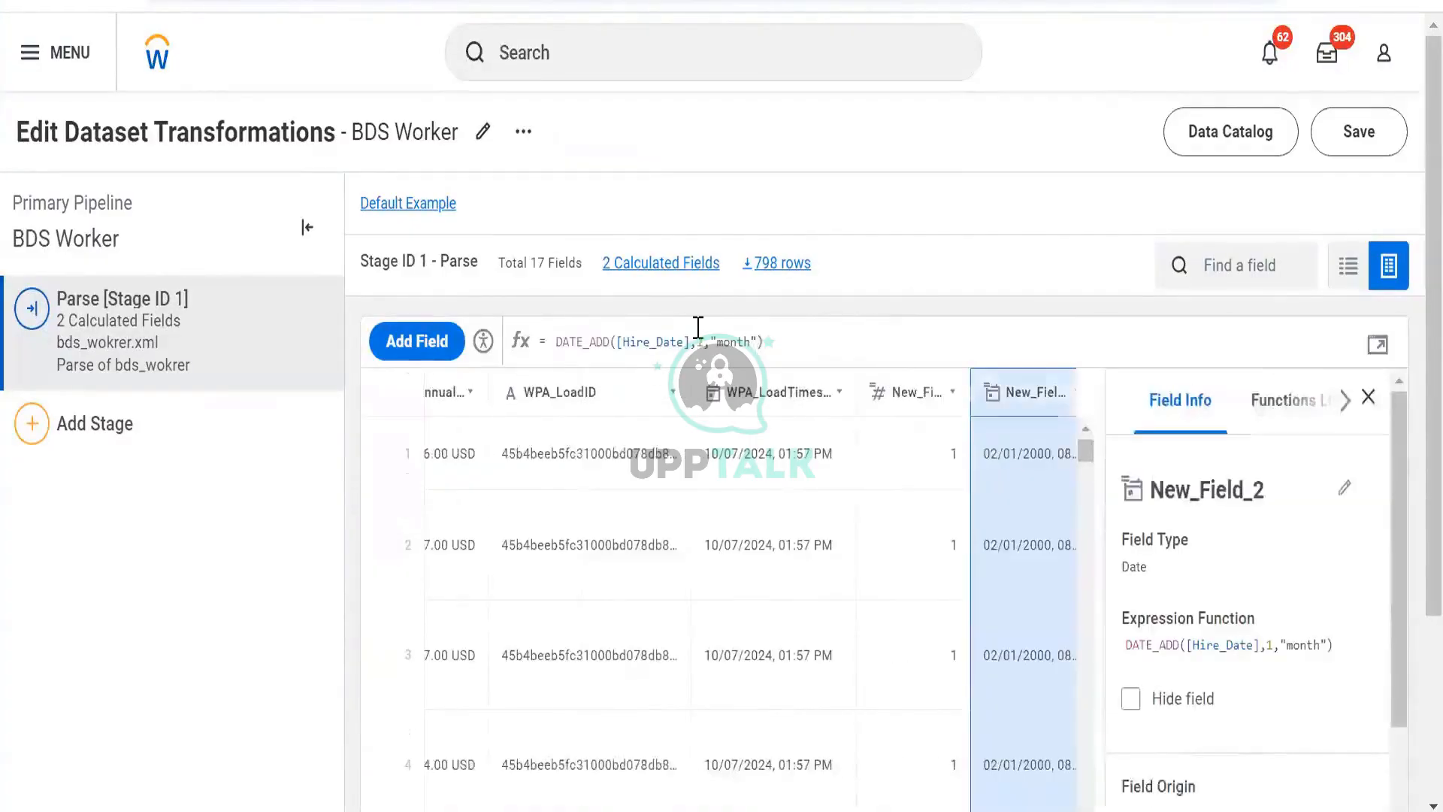
{"action": "left_click", "coordinate": [704, 341]}
{"action": "key", "text": "BackSpace"}
{"action": "key", "text": "BackSpace"}
{"action": "key", "text": "BackSpace"}
{"action": "type", "text": "da"}
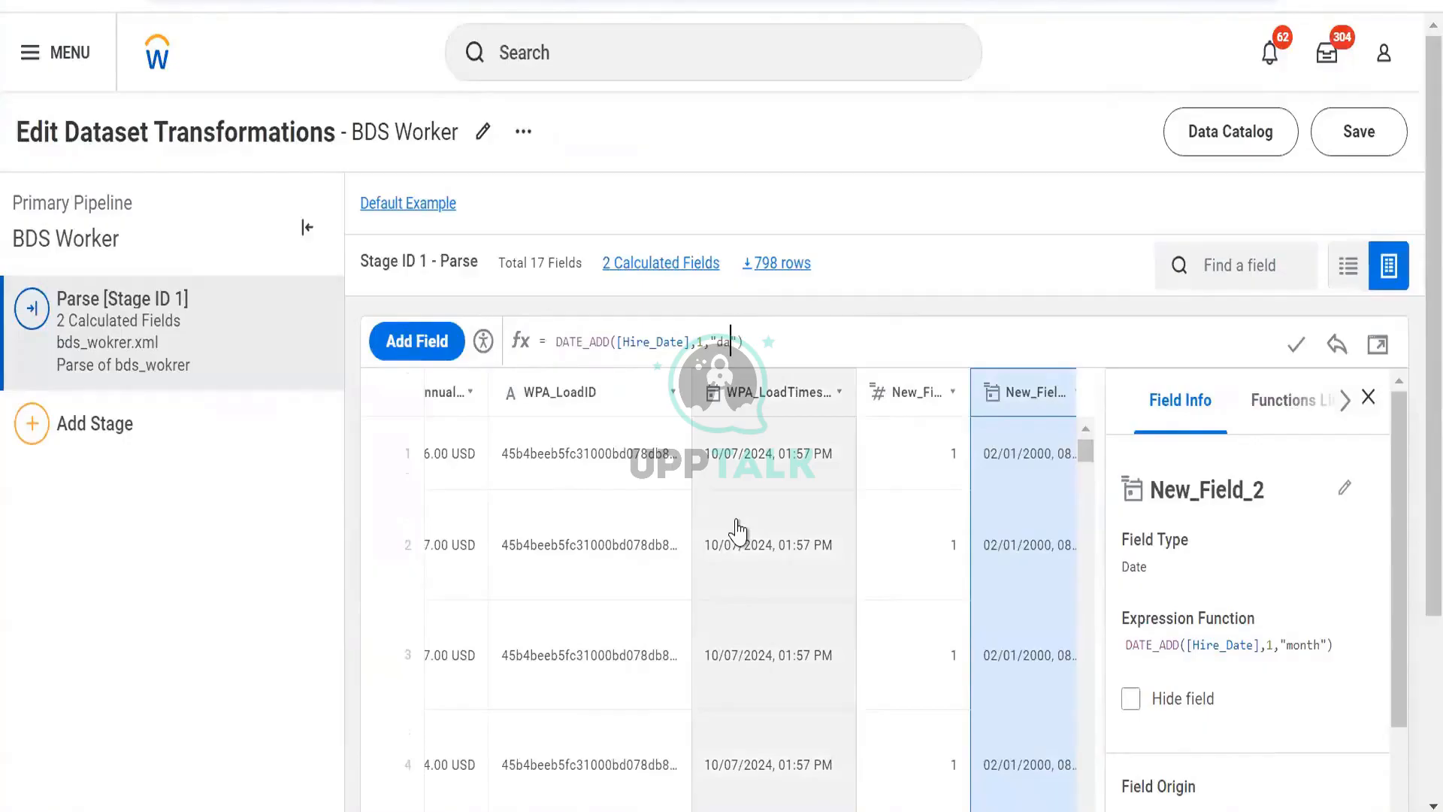
{"action": "type", "text": "y"}
{"action": "left_click", "coordinate": [1294, 345]}
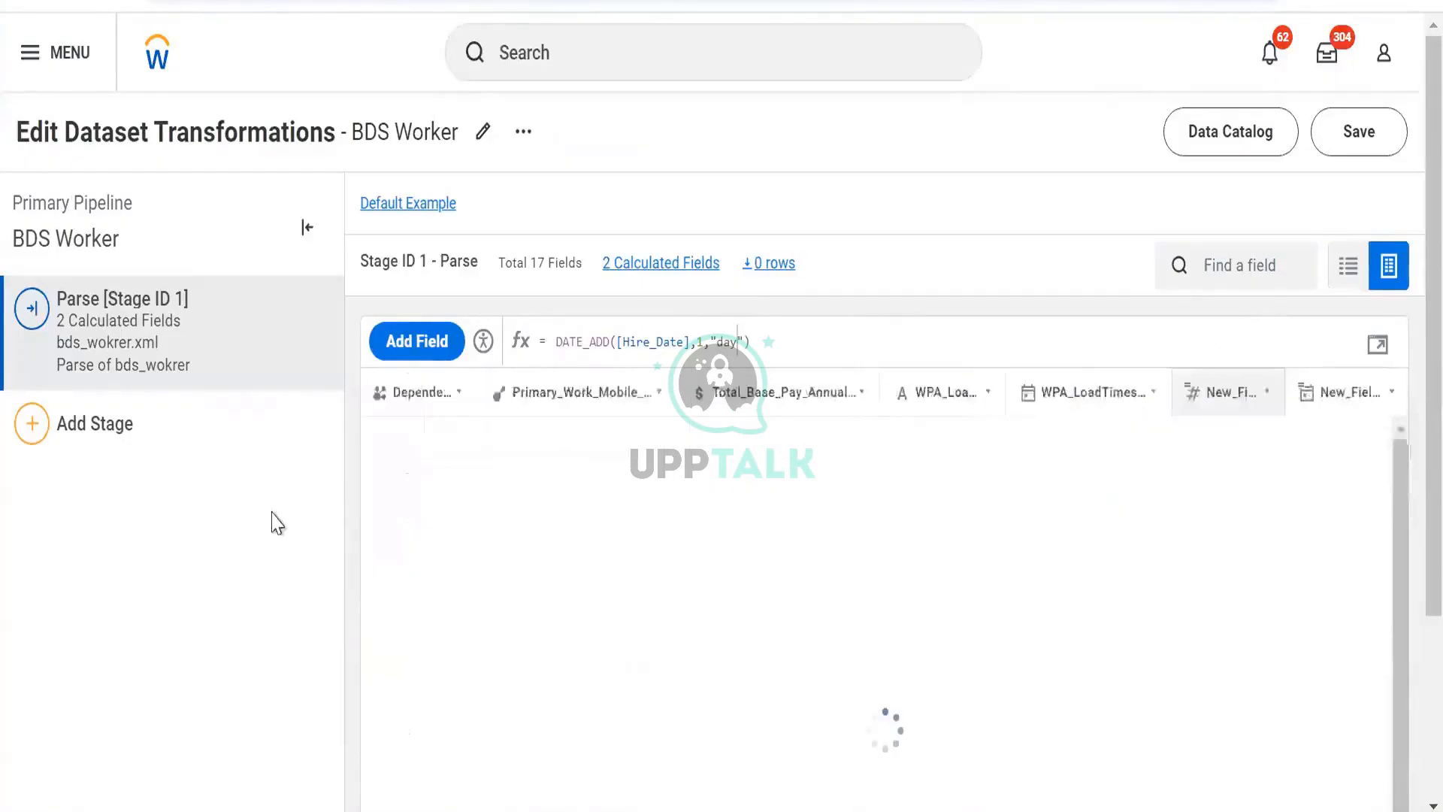
- Add a Manage Fields stage hiding Age through New_Field, keeping only identity fields, Hire_Date and New_Field_2, and preview it
{"action": "left_click", "coordinate": [219, 444]}
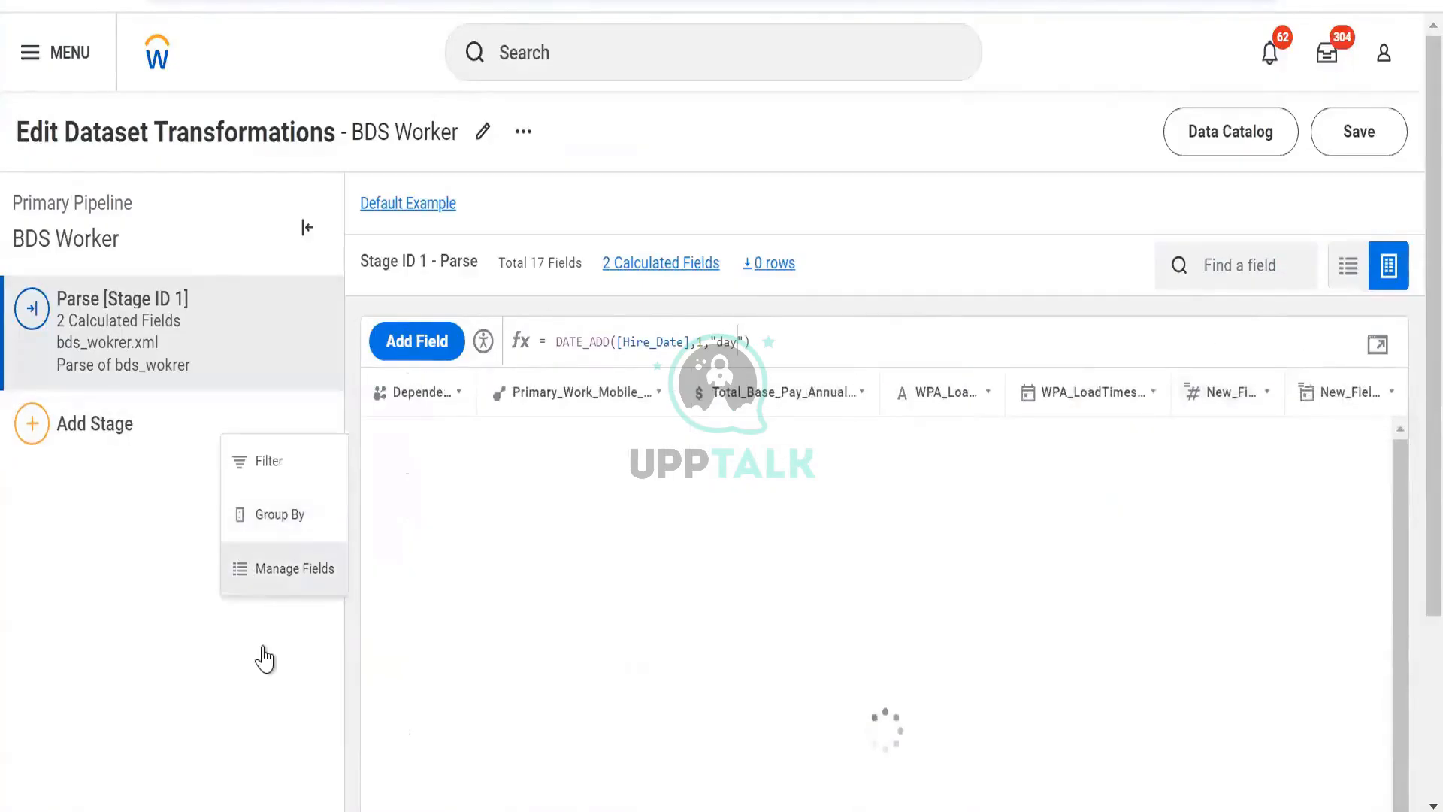
{"action": "scroll", "coordinate": [53, 538], "scroll_direction": "down", "scroll_amount": 3}
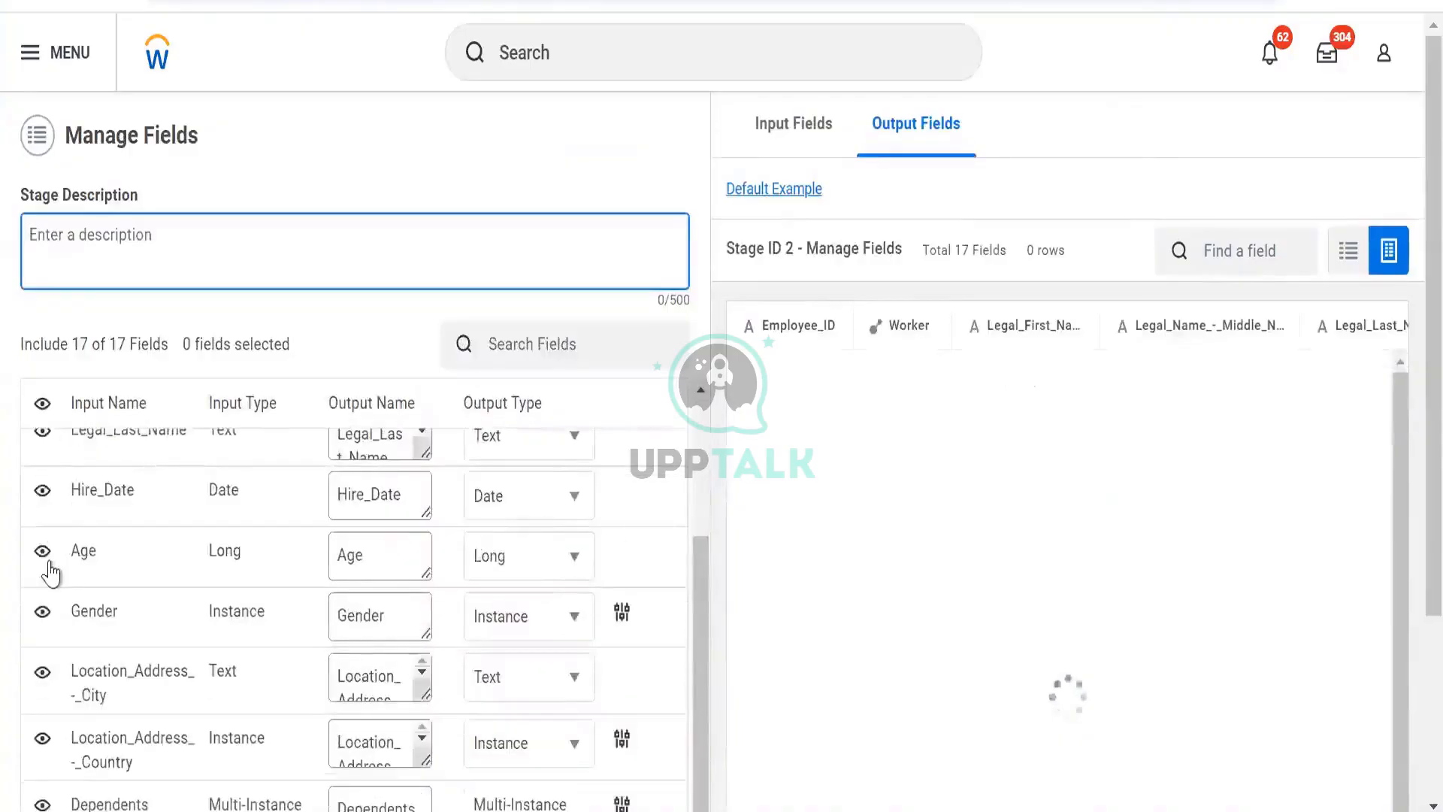
{"action": "left_click", "coordinate": [43, 611]}
{"action": "left_click", "coordinate": [42, 671]}
{"action": "scroll", "coordinate": [40, 706], "scroll_direction": "down", "scroll_amount": 2}
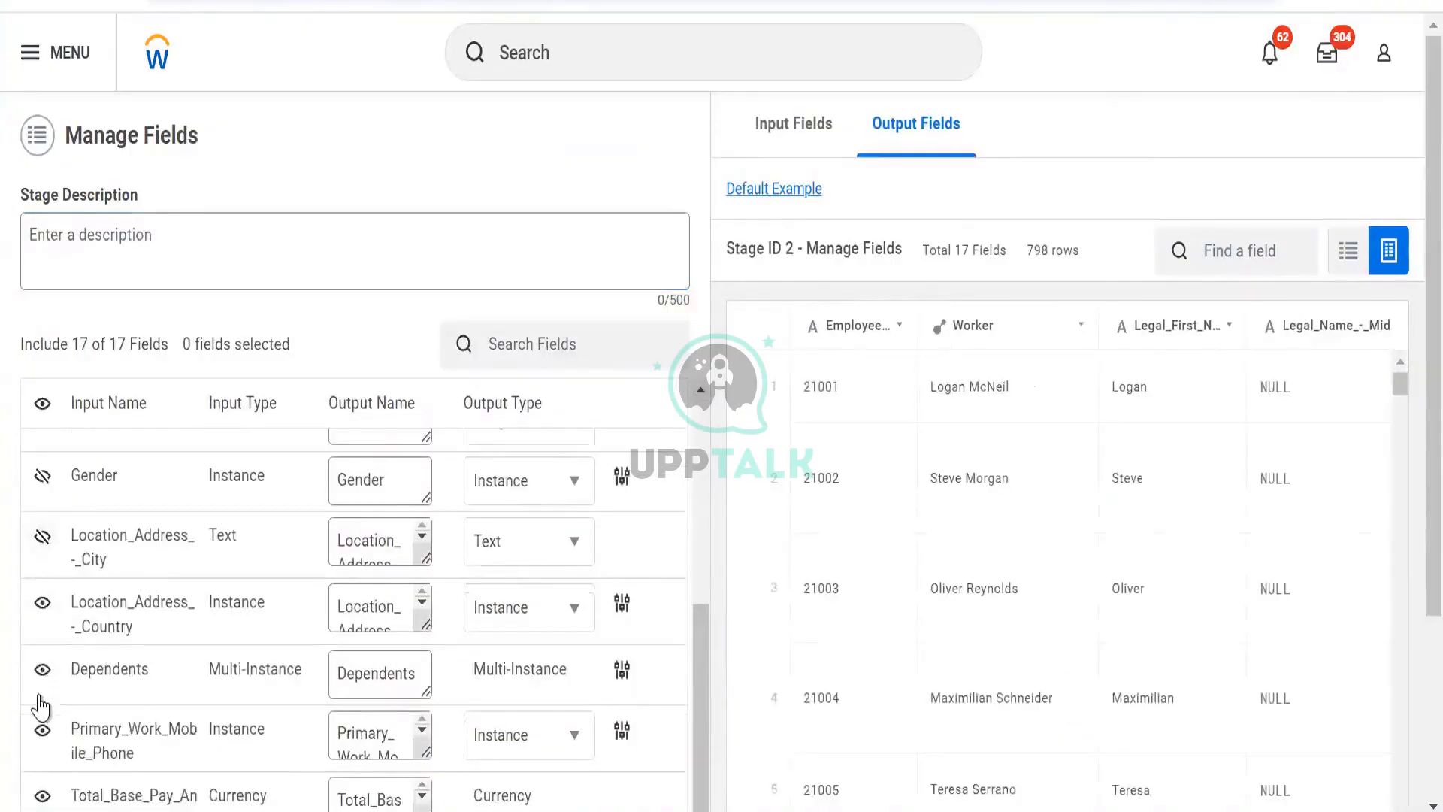
{"action": "left_click", "coordinate": [42, 602]}
{"action": "left_click", "coordinate": [42, 668]}
{"action": "left_click", "coordinate": [42, 729]}
{"action": "scroll", "coordinate": [45, 714], "scroll_direction": "down", "scroll_amount": 2}
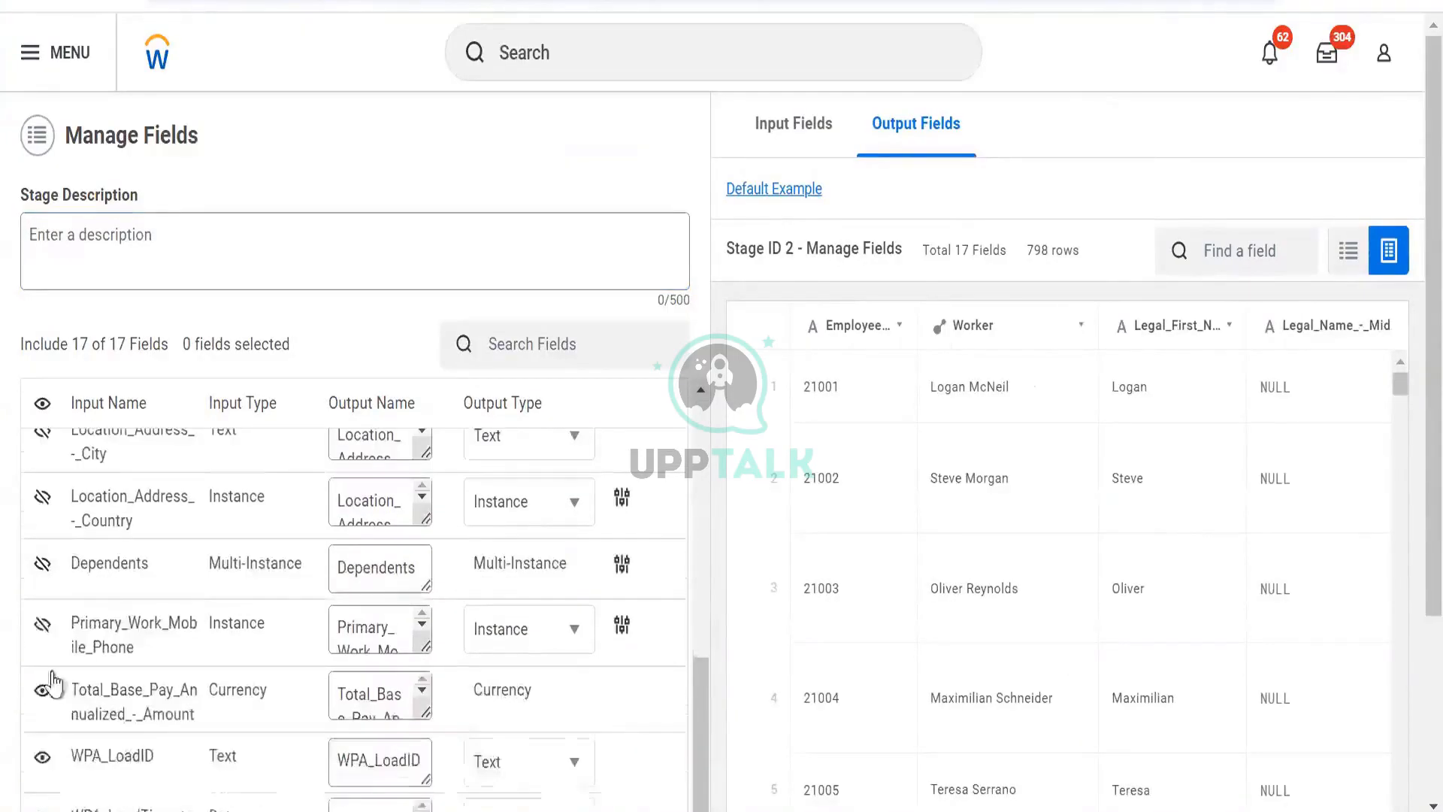
{"action": "left_click", "coordinate": [47, 685]}
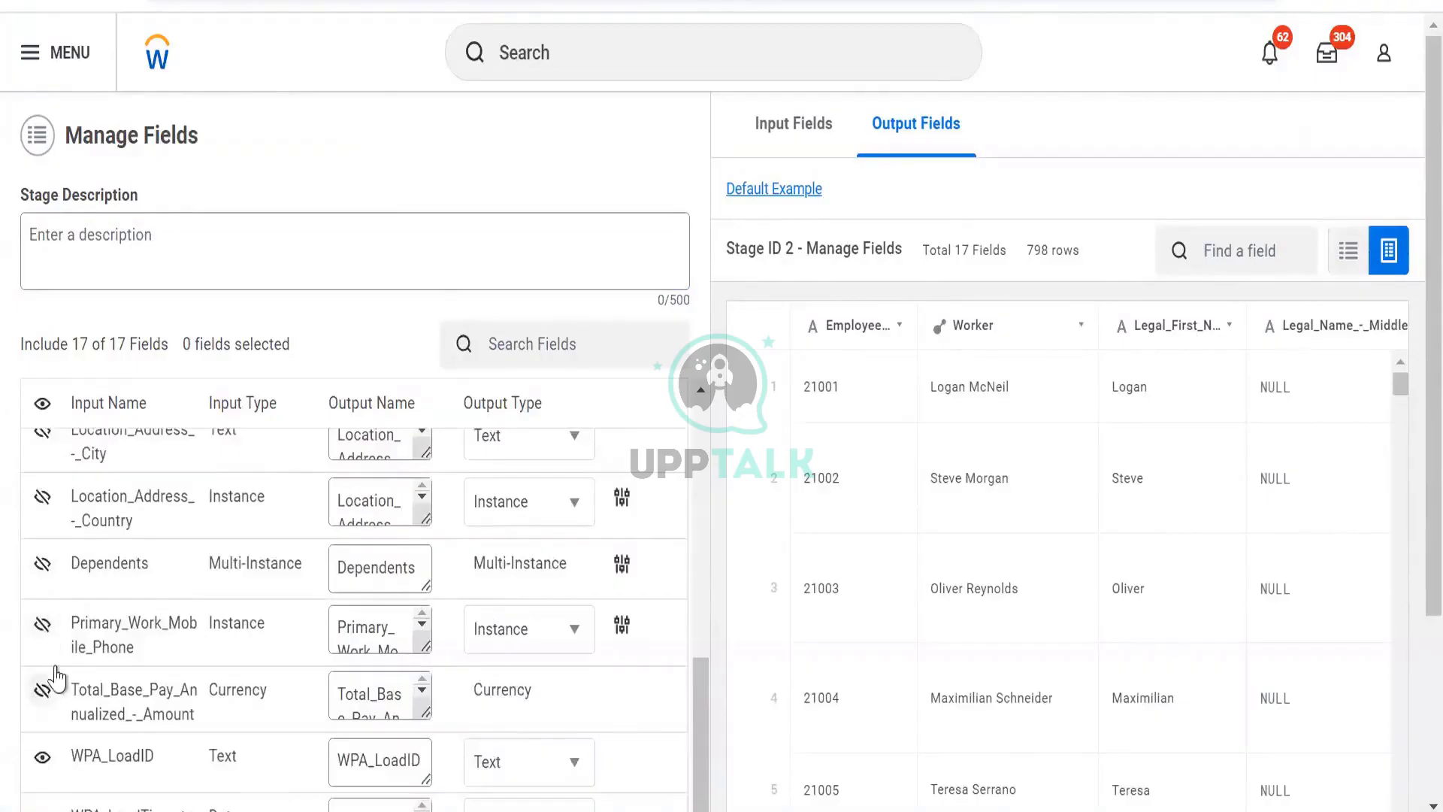
{"action": "left_click", "coordinate": [45, 755]}
{"action": "scroll", "coordinate": [55, 668], "scroll_direction": "down", "scroll_amount": 3}
{"action": "left_click", "coordinate": [53, 575]}
{"action": "left_click", "coordinate": [44, 638]}
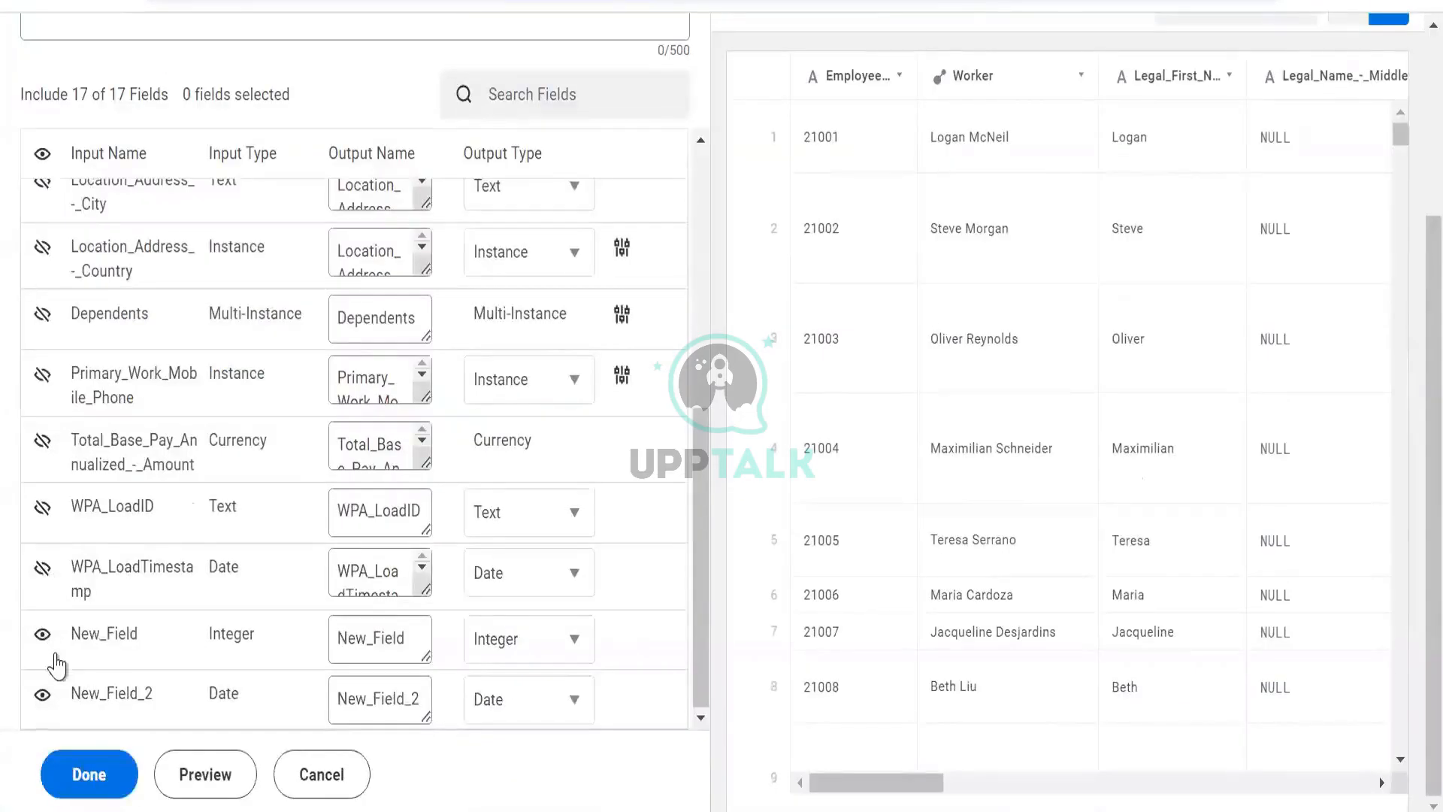
{"action": "left_click", "coordinate": [179, 777]}
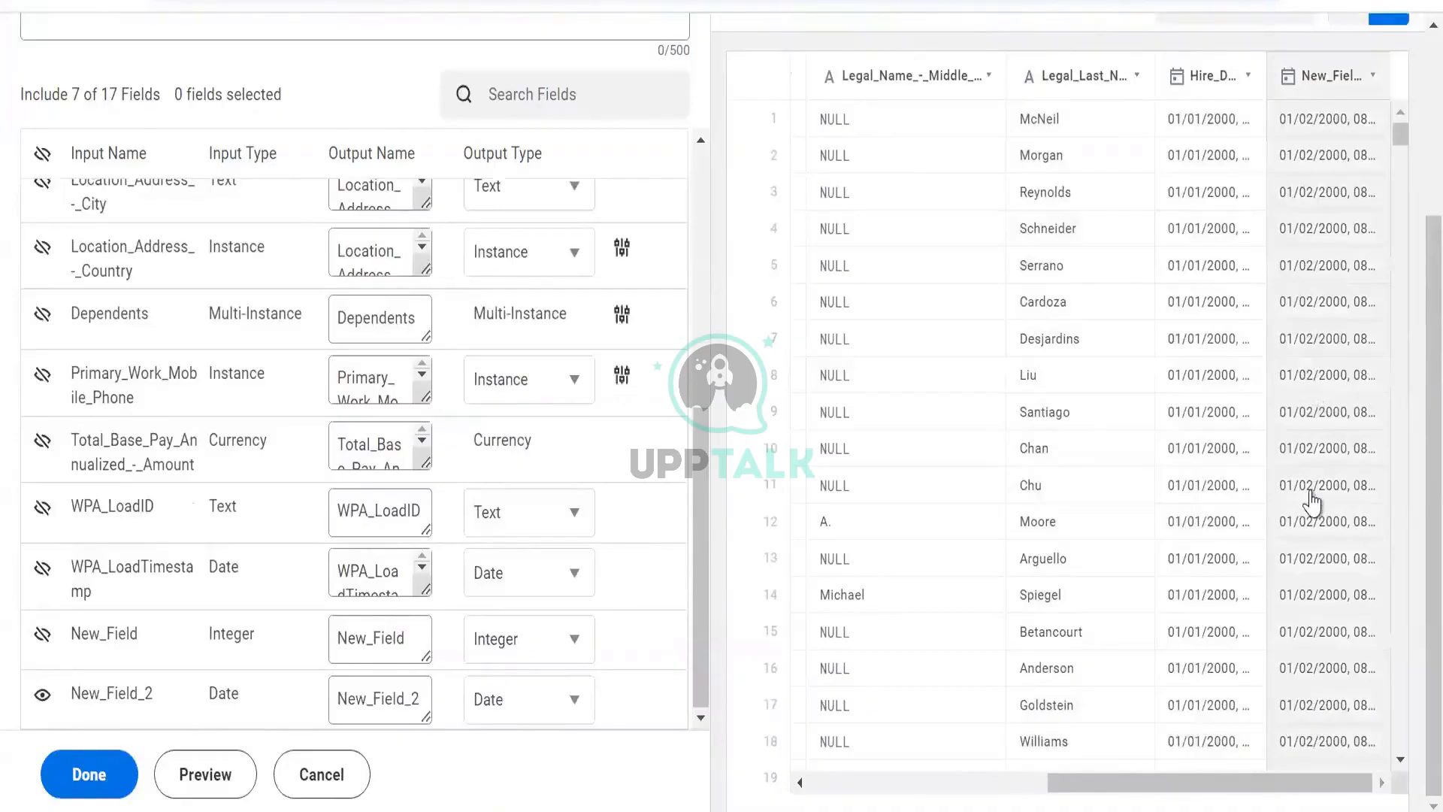
- Scroll through the previewed rows to compare Hire_Date with New_Field_2
{"action": "scroll", "coordinate": [1311, 500], "scroll_direction": "down", "scroll_amount": 15}
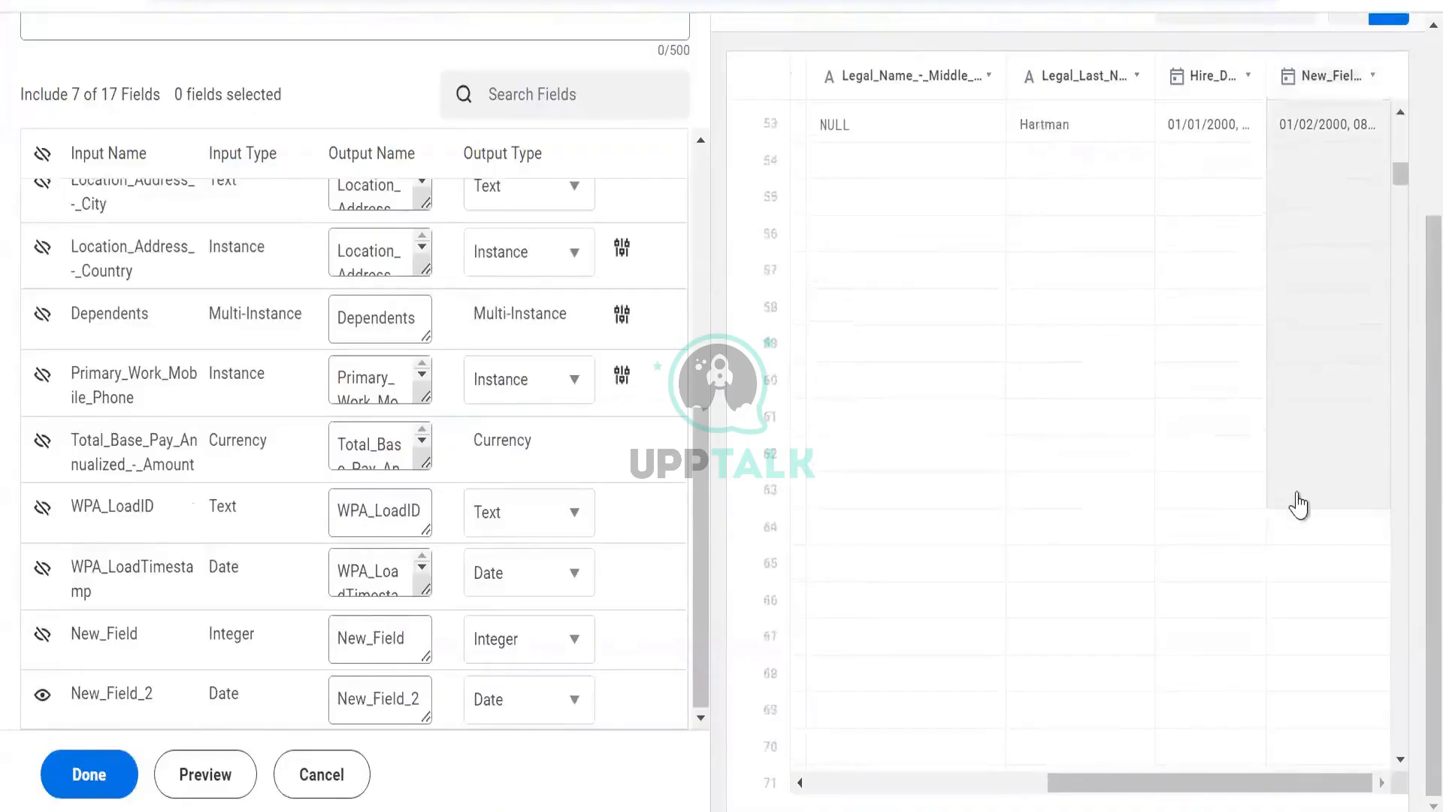
{"action": "scroll", "coordinate": [1303, 502], "scroll_direction": "down", "scroll_amount": 20}
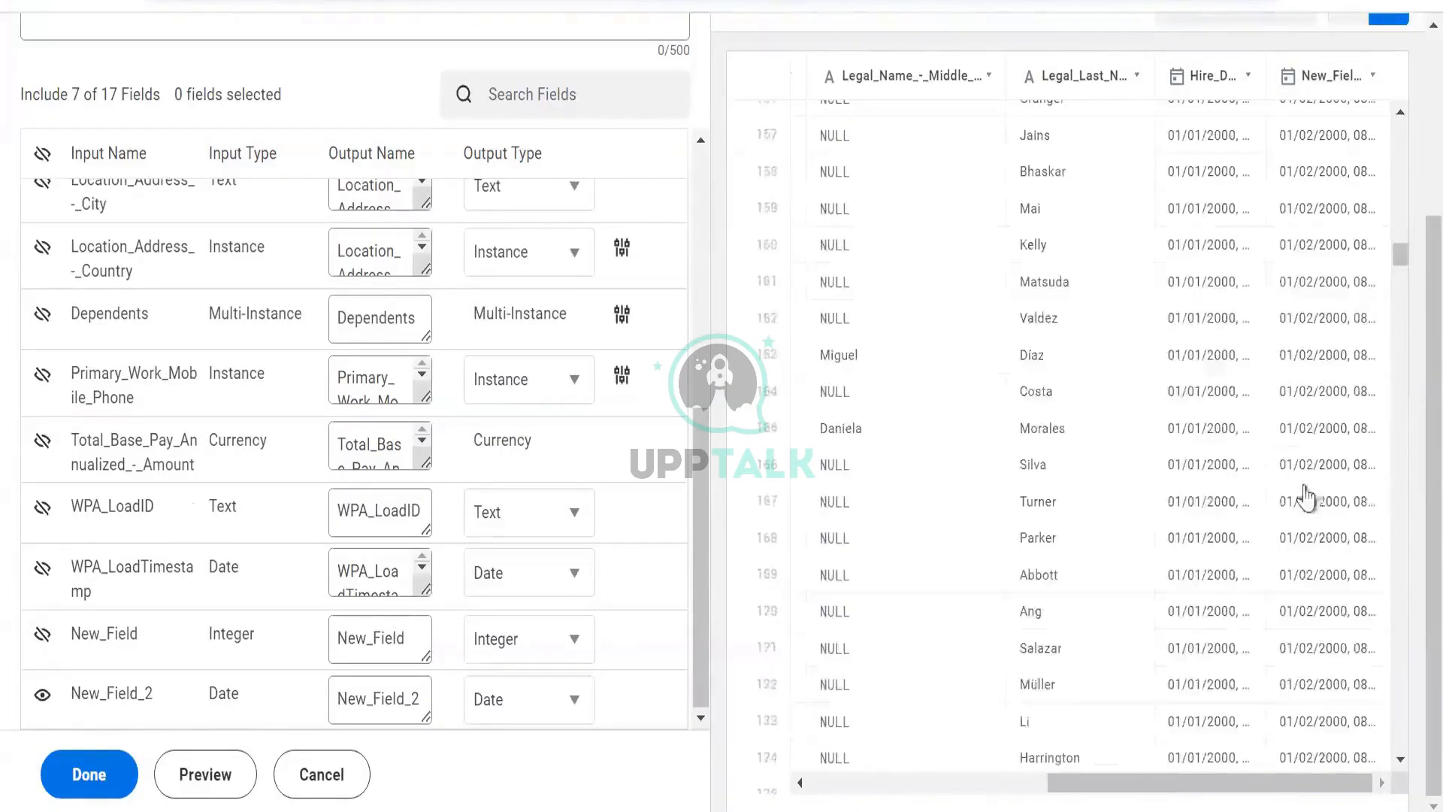
{"action": "scroll", "coordinate": [1305, 496], "scroll_direction": "down", "scroll_amount": 5}
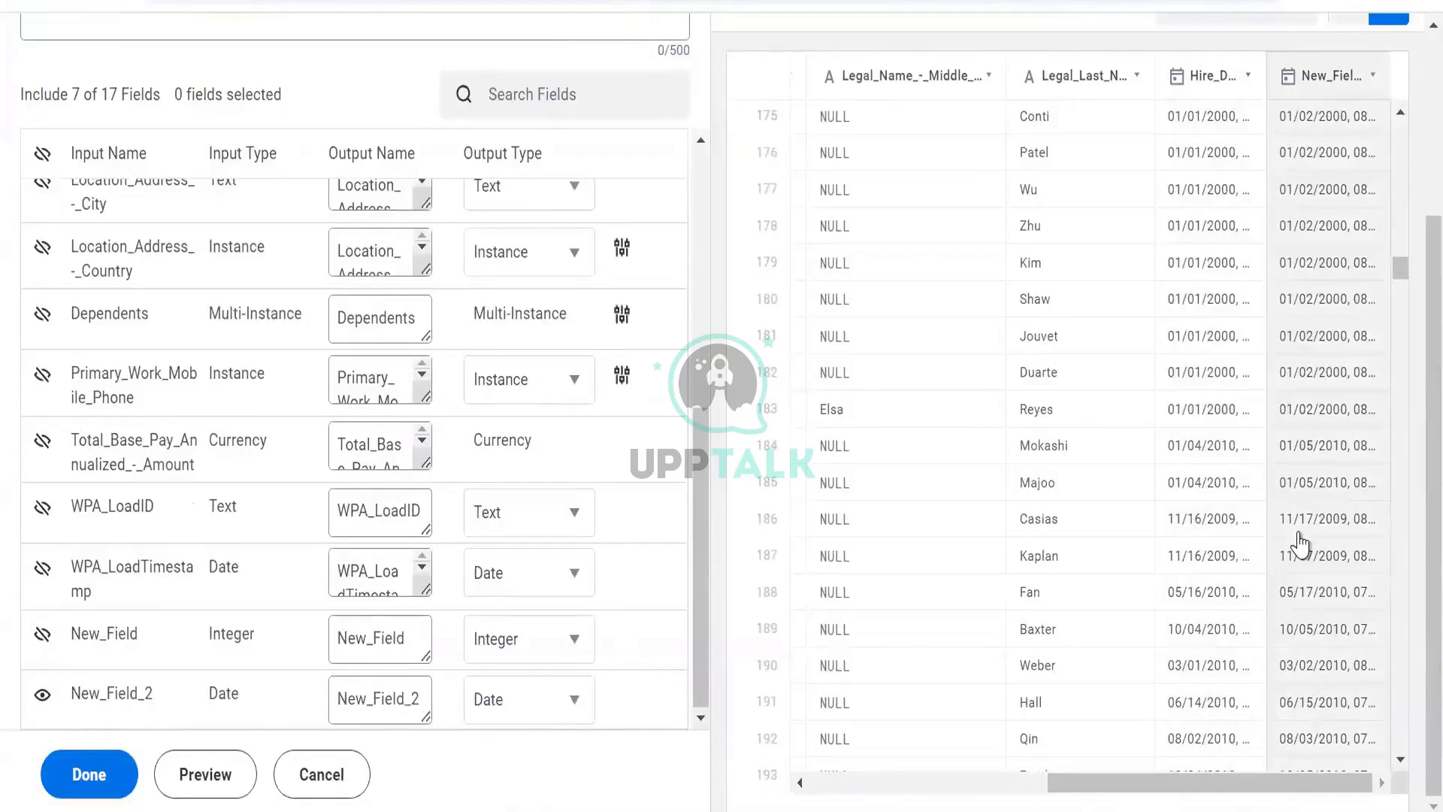
{"action": "scroll", "coordinate": [1296, 547], "scroll_direction": "up", "scroll_amount": 20}
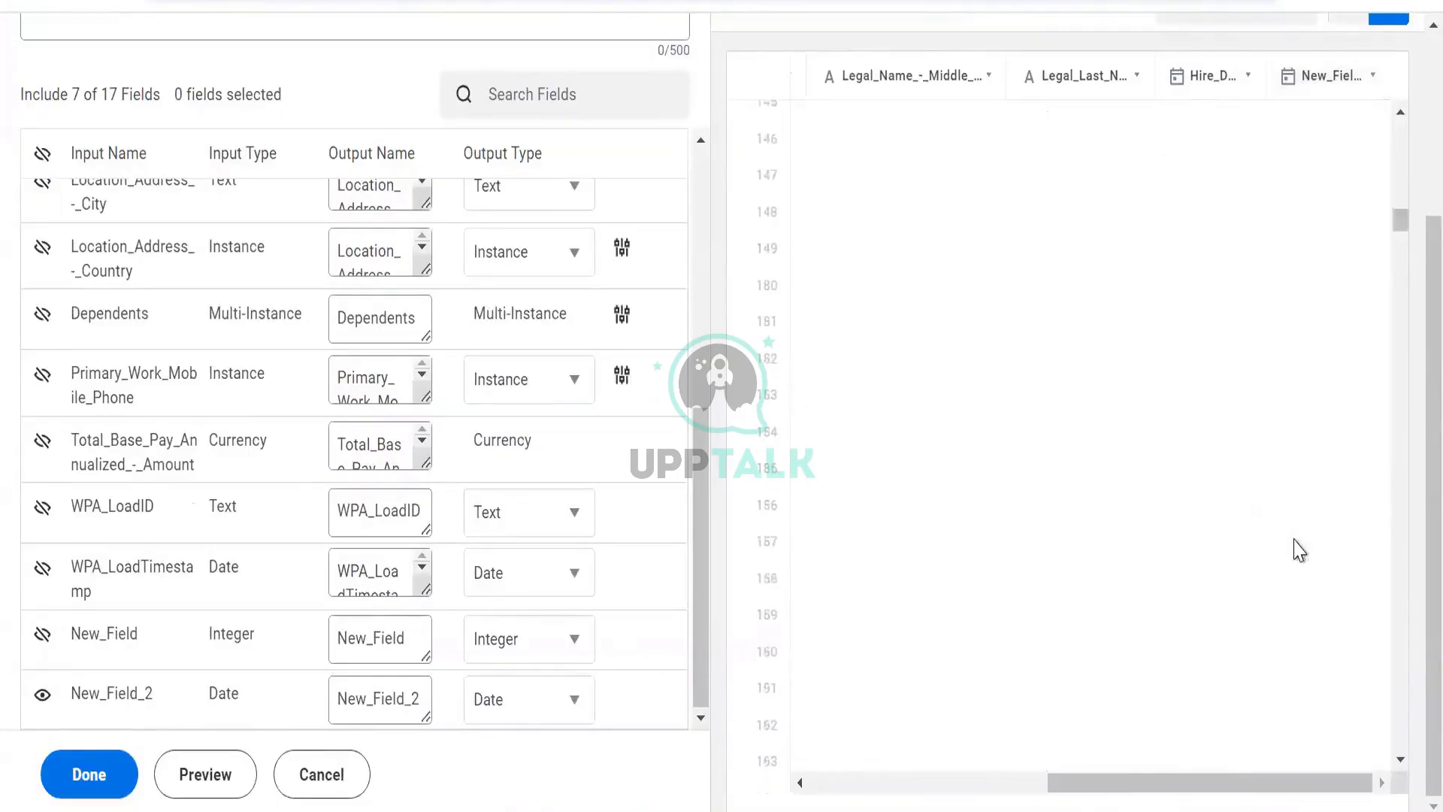
{"action": "scroll", "coordinate": [1215, 460], "scroll_direction": "up", "scroll_amount": 10}
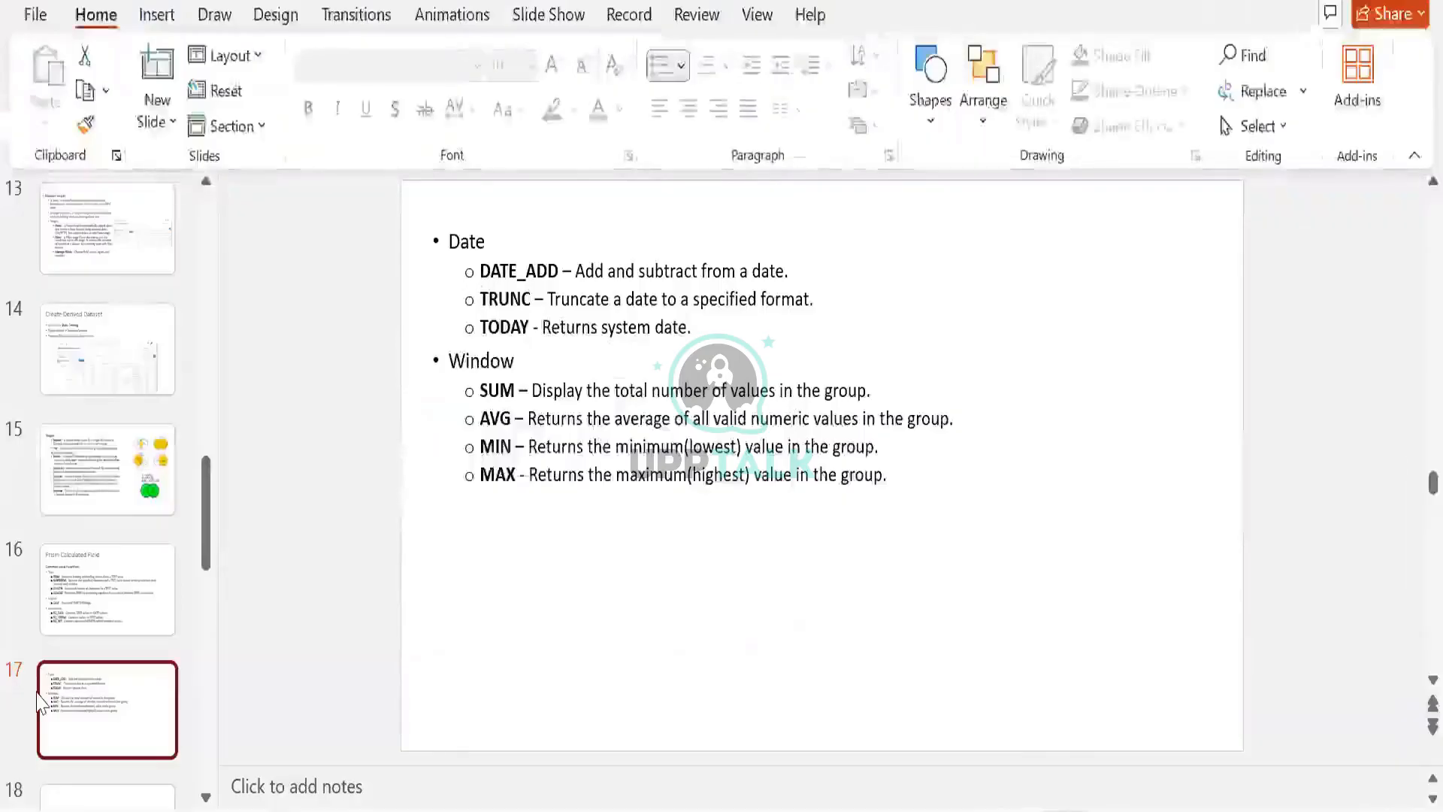
- Review the Window functions slide, then cancel the Manage Fields stage
{"action": "left_click", "coordinate": [88, 706]}
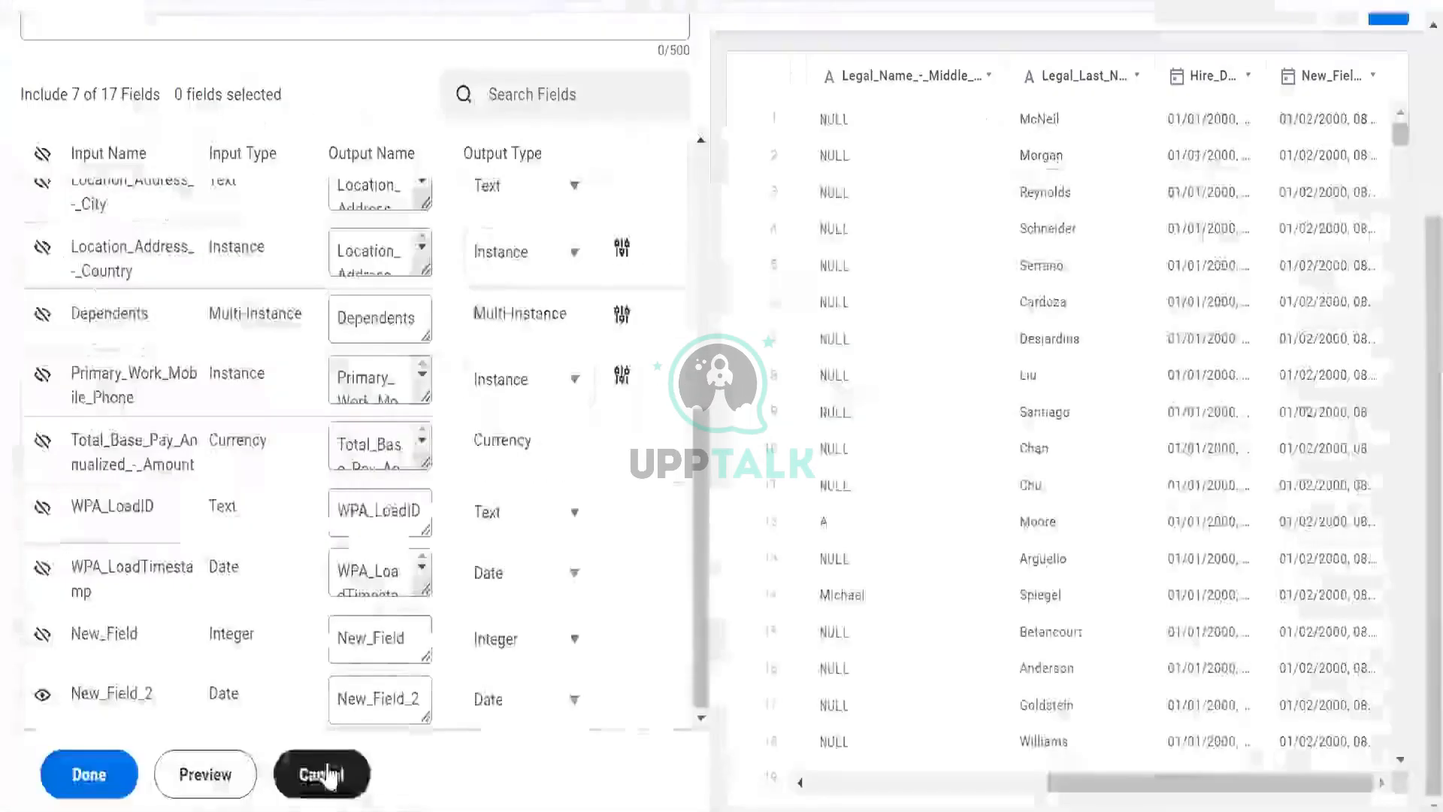
{"action": "left_click", "coordinate": [321, 774]}
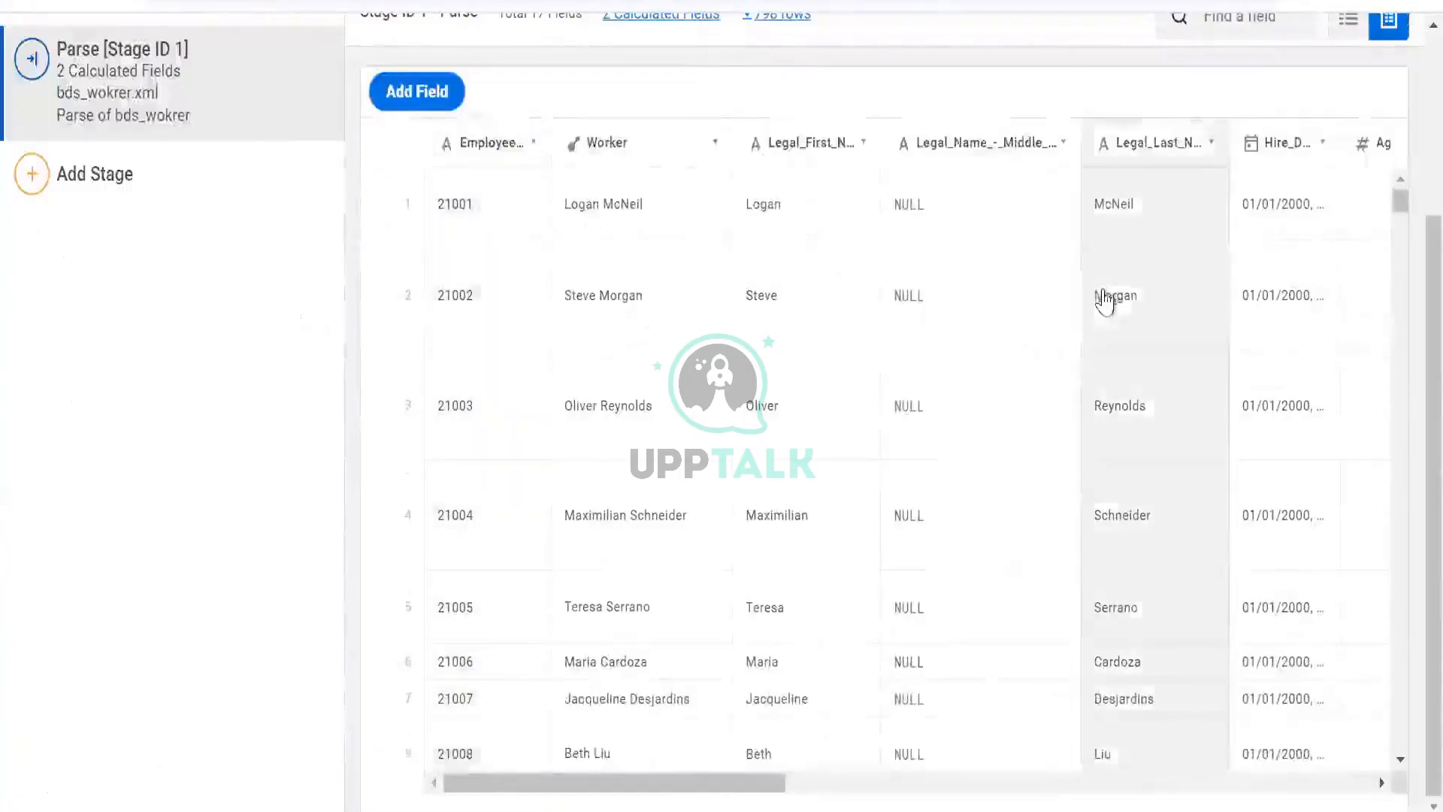
- Replace New_Field_2's expression with AVG([Age]) and apply it
{"action": "scroll", "coordinate": [1336, 273], "scroll_direction": "right", "scroll_amount": 10}
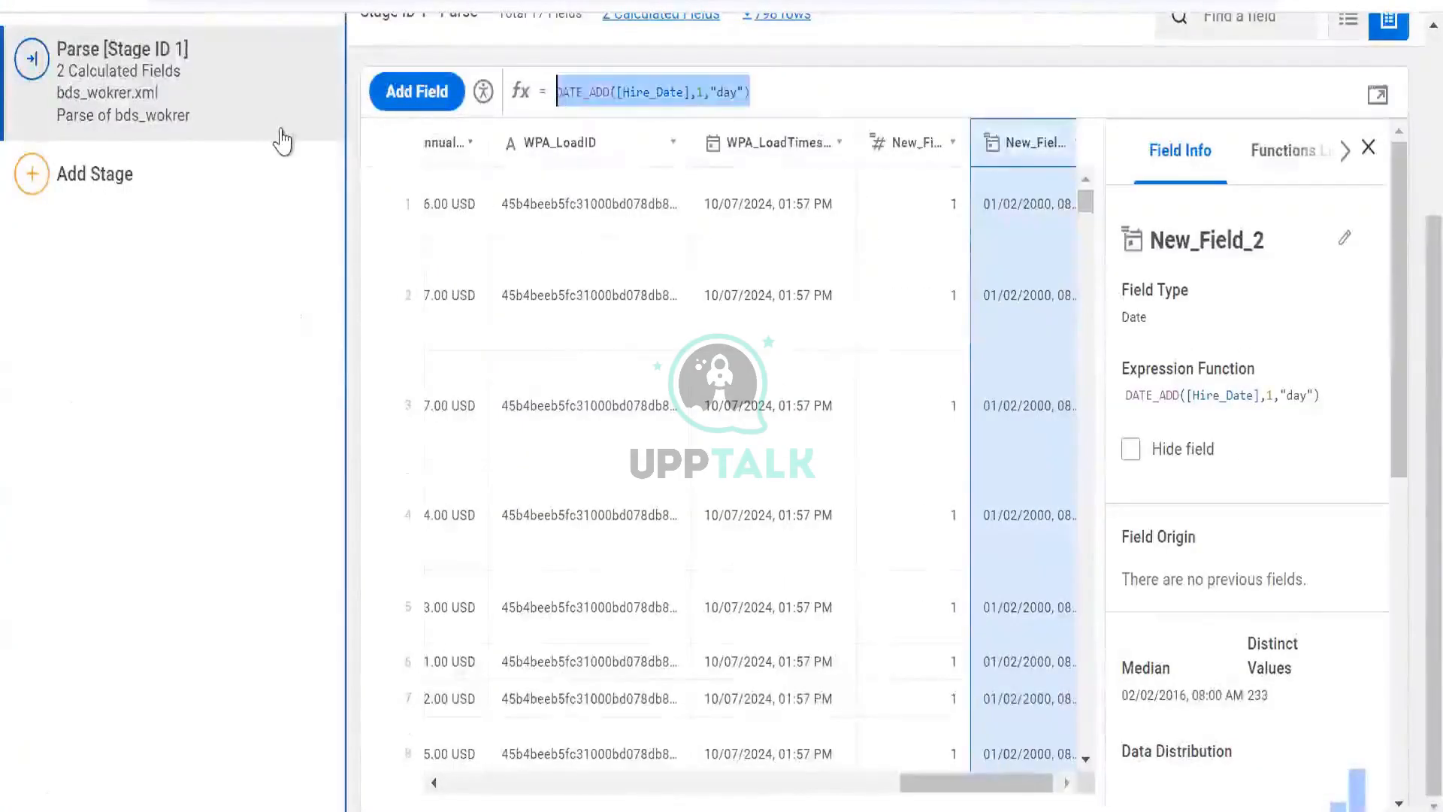
{"action": "type", "text": "avg"}
{"action": "key", "text": "Return"}
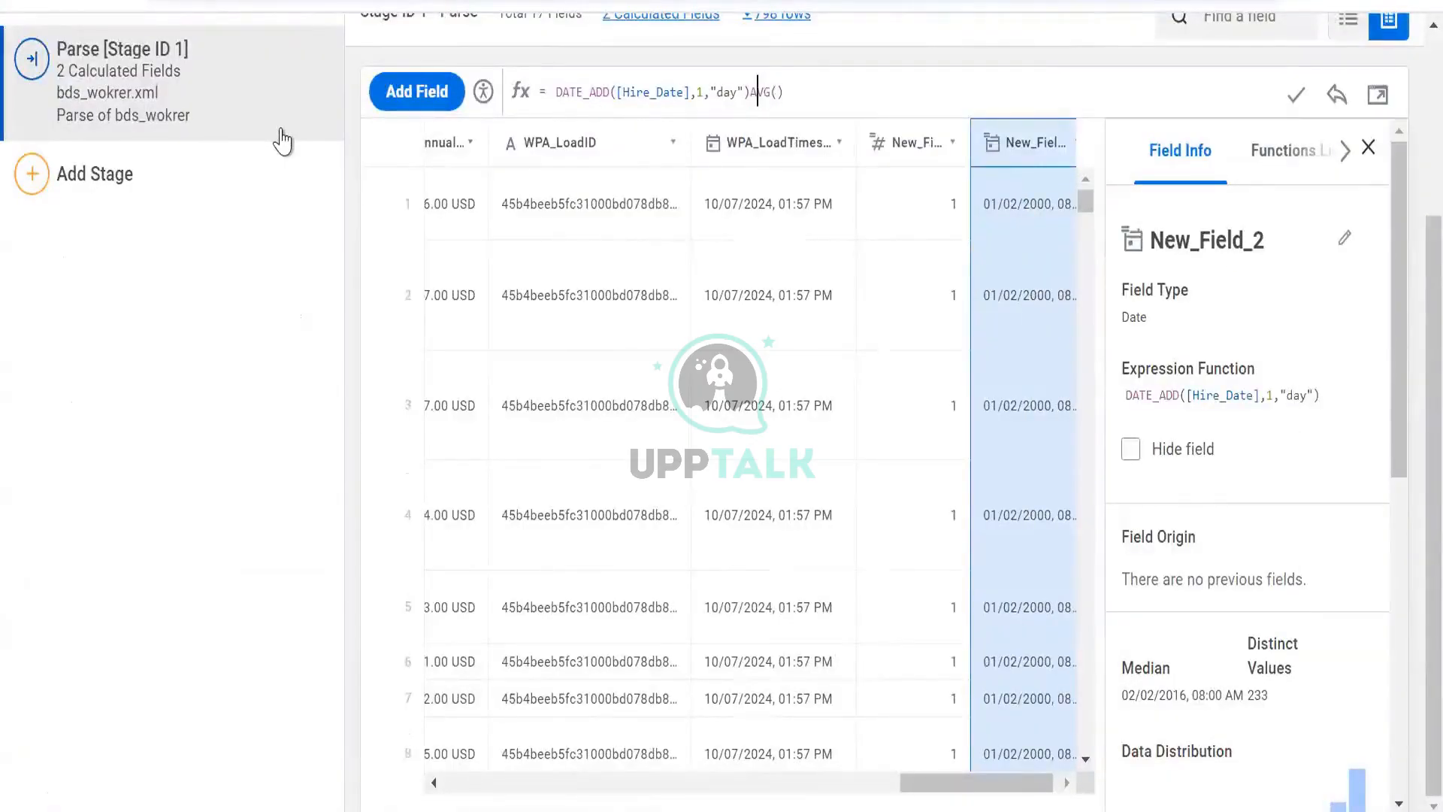
{"action": "key", "text": "ctrl+shift+Left"}
{"action": "key", "text": "ctrl+shift+Left"}
{"action": "key", "text": "ctrl+shift+Left"}
{"action": "key", "text": "ctrl+shift+Left"}
{"action": "key", "text": "ctrl+shift+Left"}
{"action": "key", "text": "ctrl+shift+Left"}
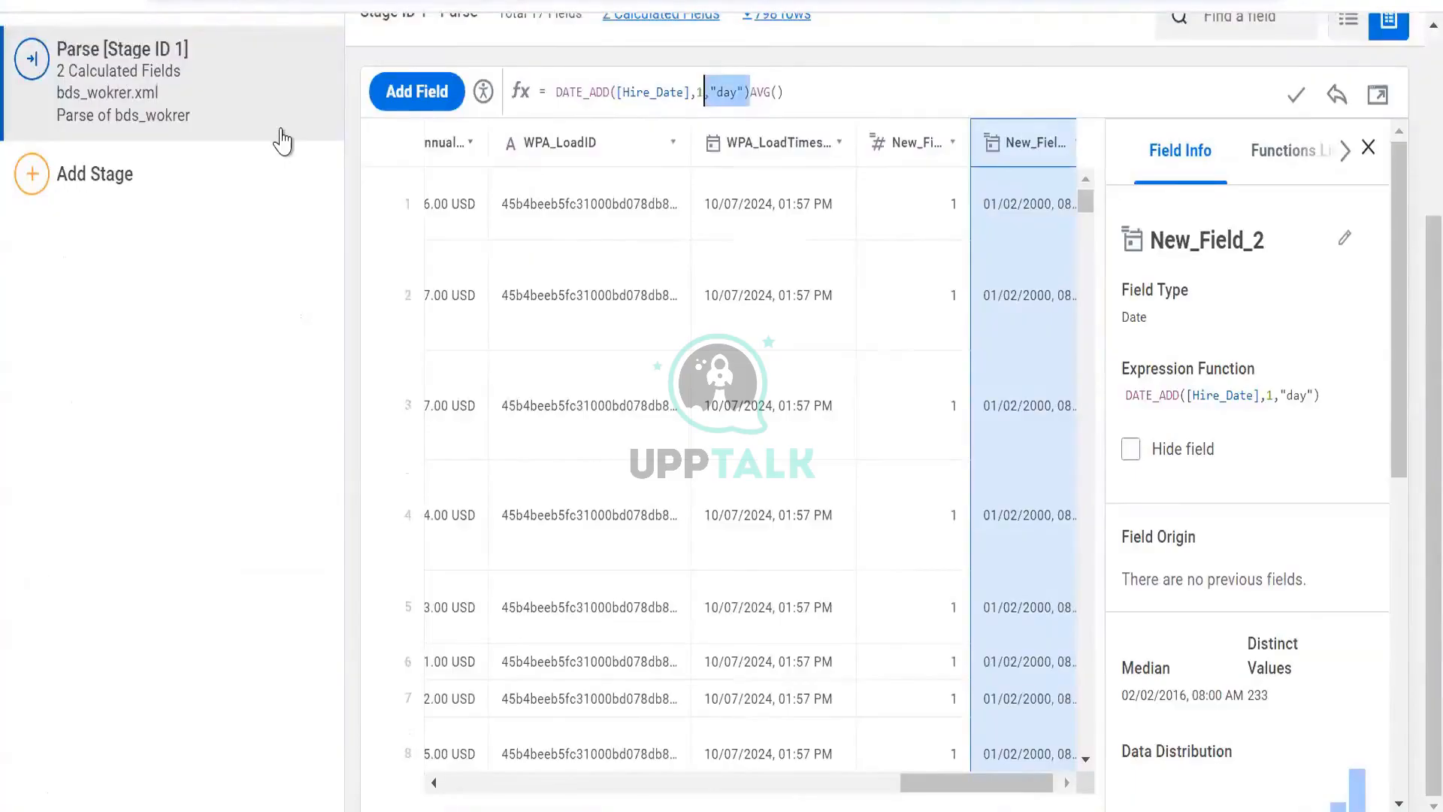
{"action": "key", "text": "BackSpace"}
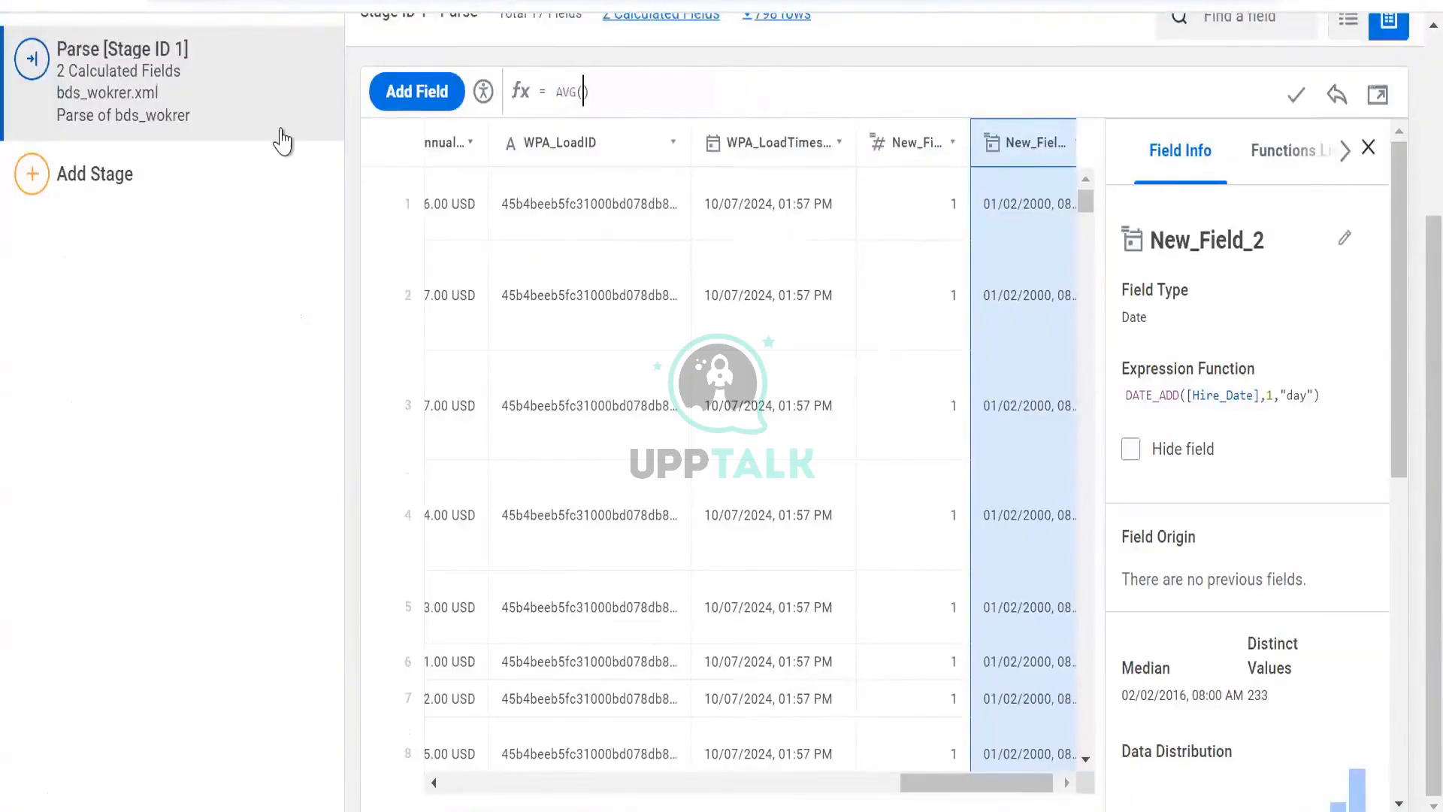
{"action": "type", "text": "[a"}
{"action": "key", "text": "Return"}
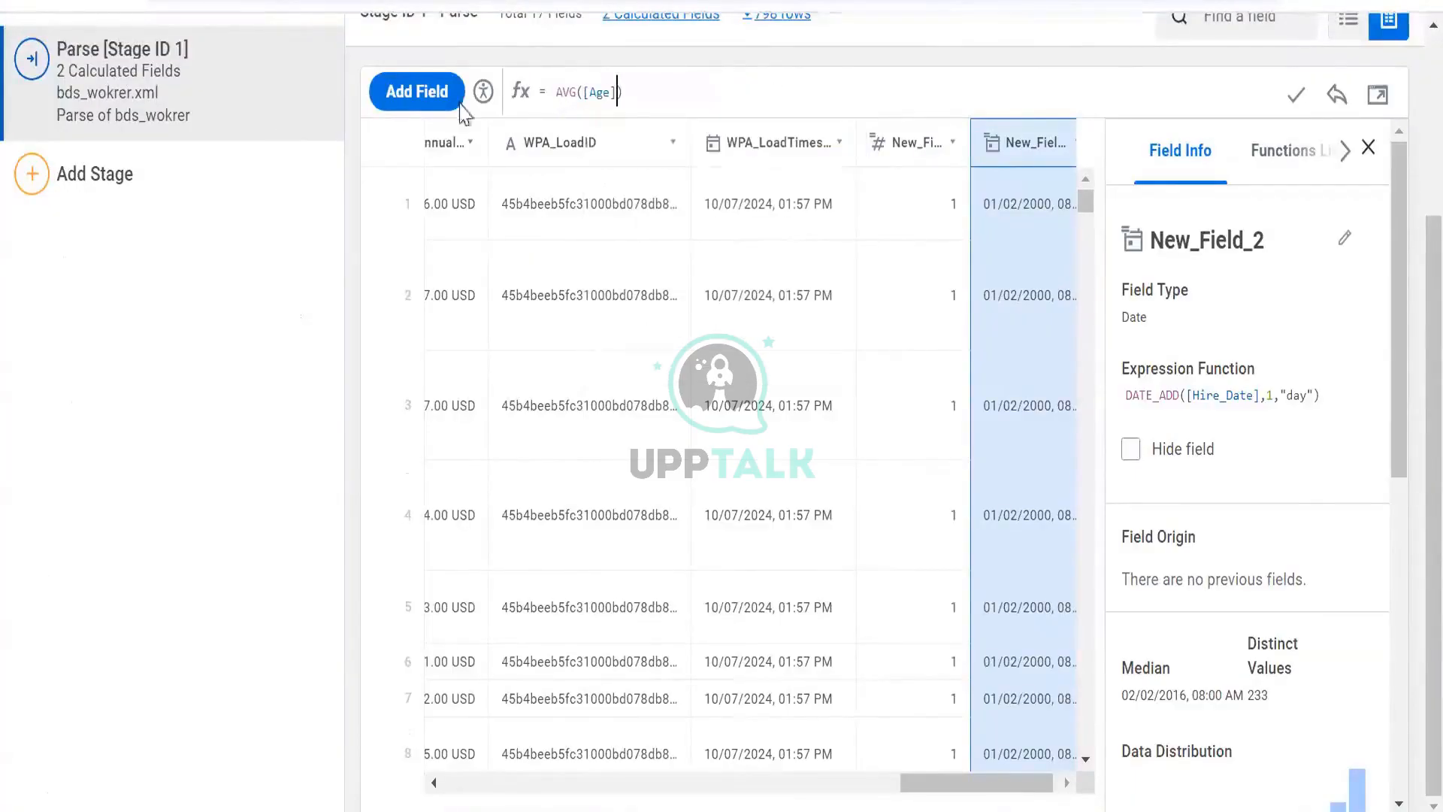
{"action": "left_click", "coordinate": [1289, 91]}
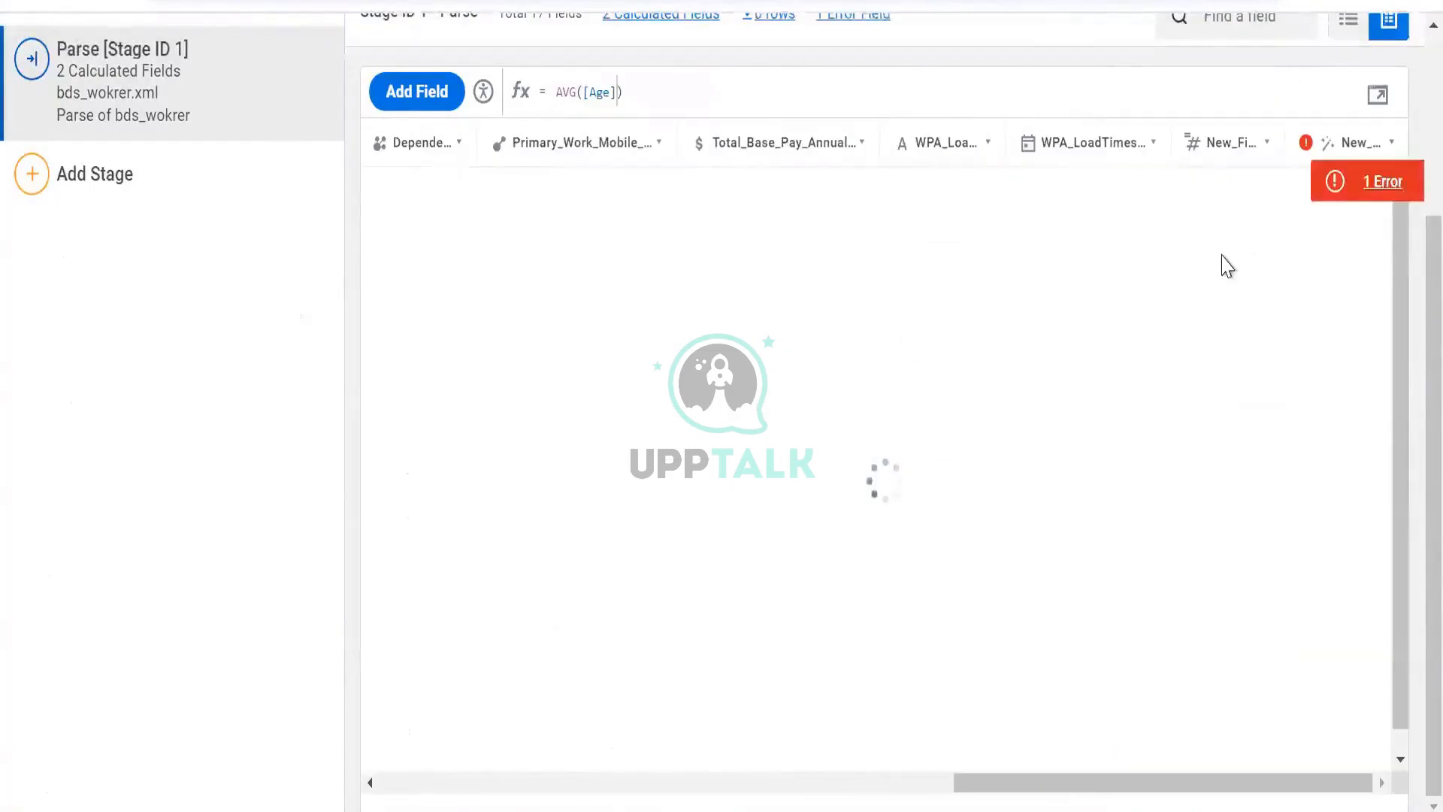
- Open the expression's error details, read the validation message, and close it
{"action": "left_click", "coordinate": [1331, 193]}
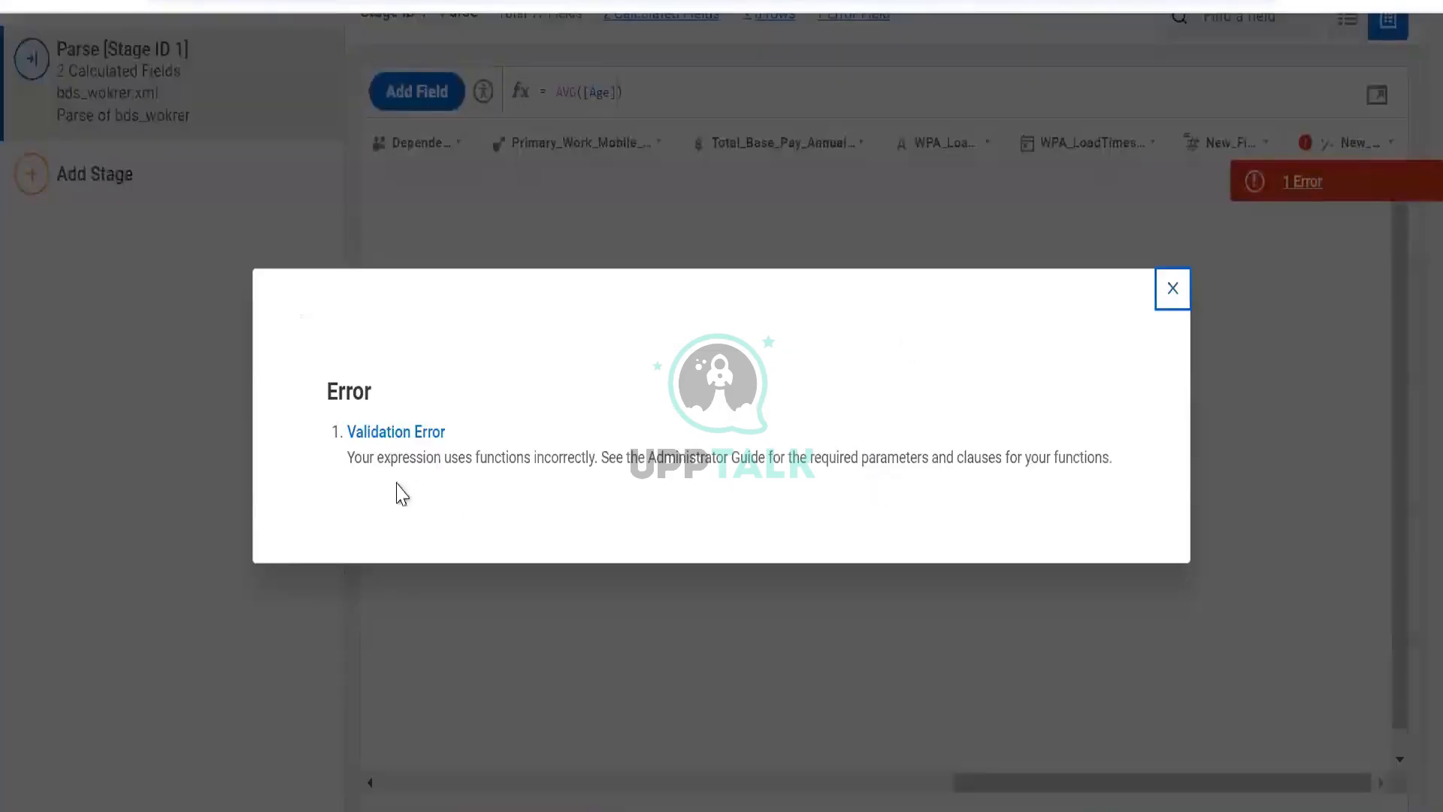
{"action": "left_click_drag", "start_coordinate": [398, 494], "coordinate": [731, 462]}
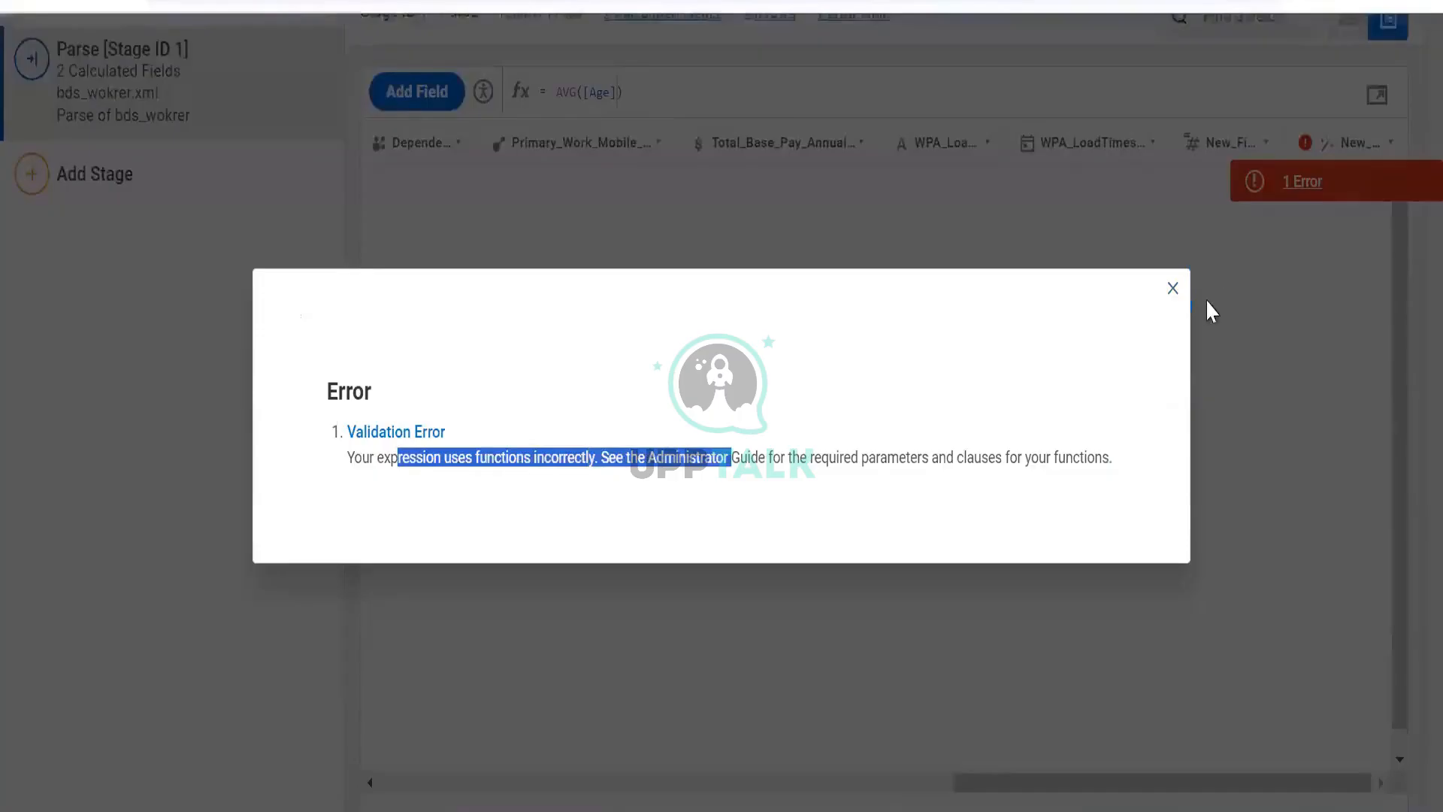
{"action": "left_click", "coordinate": [1173, 290]}
- Open New_Field_2's expression editor and look up the AVG function's syntax in the functions library
{"action": "left_click", "coordinate": [1371, 98]}
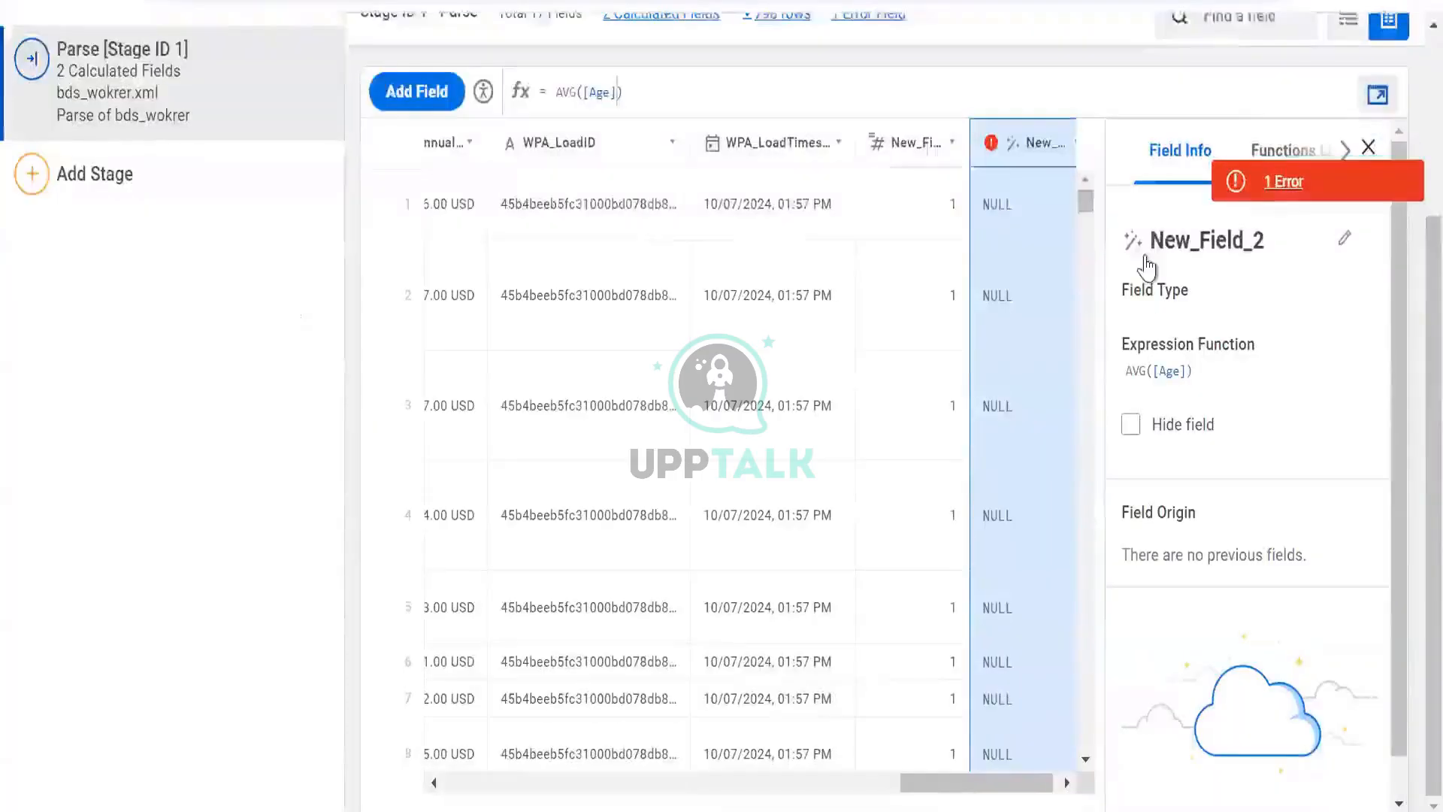
{"action": "left_click", "coordinate": [1028, 226]}
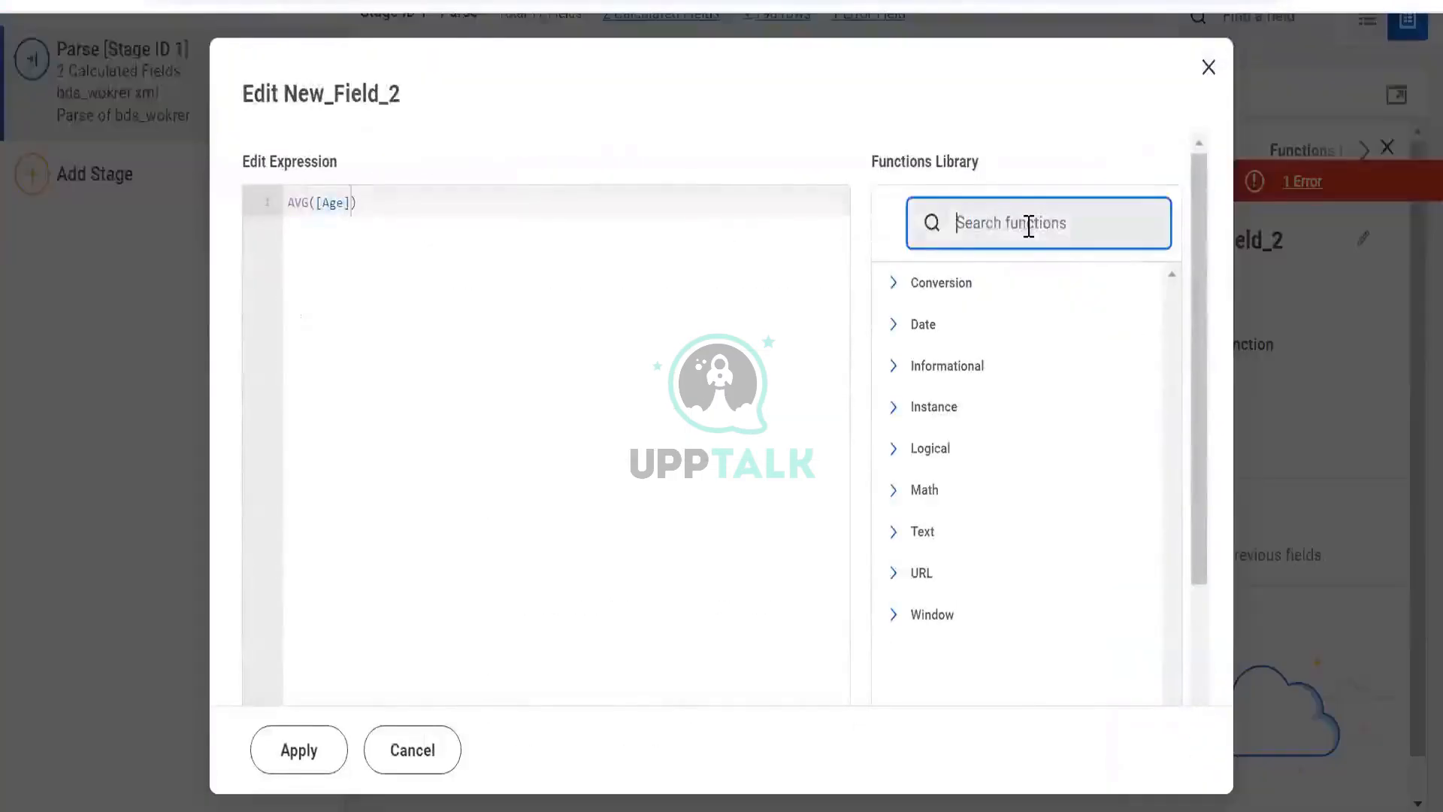
{"action": "type", "text": "av"}
{"action": "scroll", "coordinate": [944, 178], "scroll_direction": "down", "scroll_amount": 2}
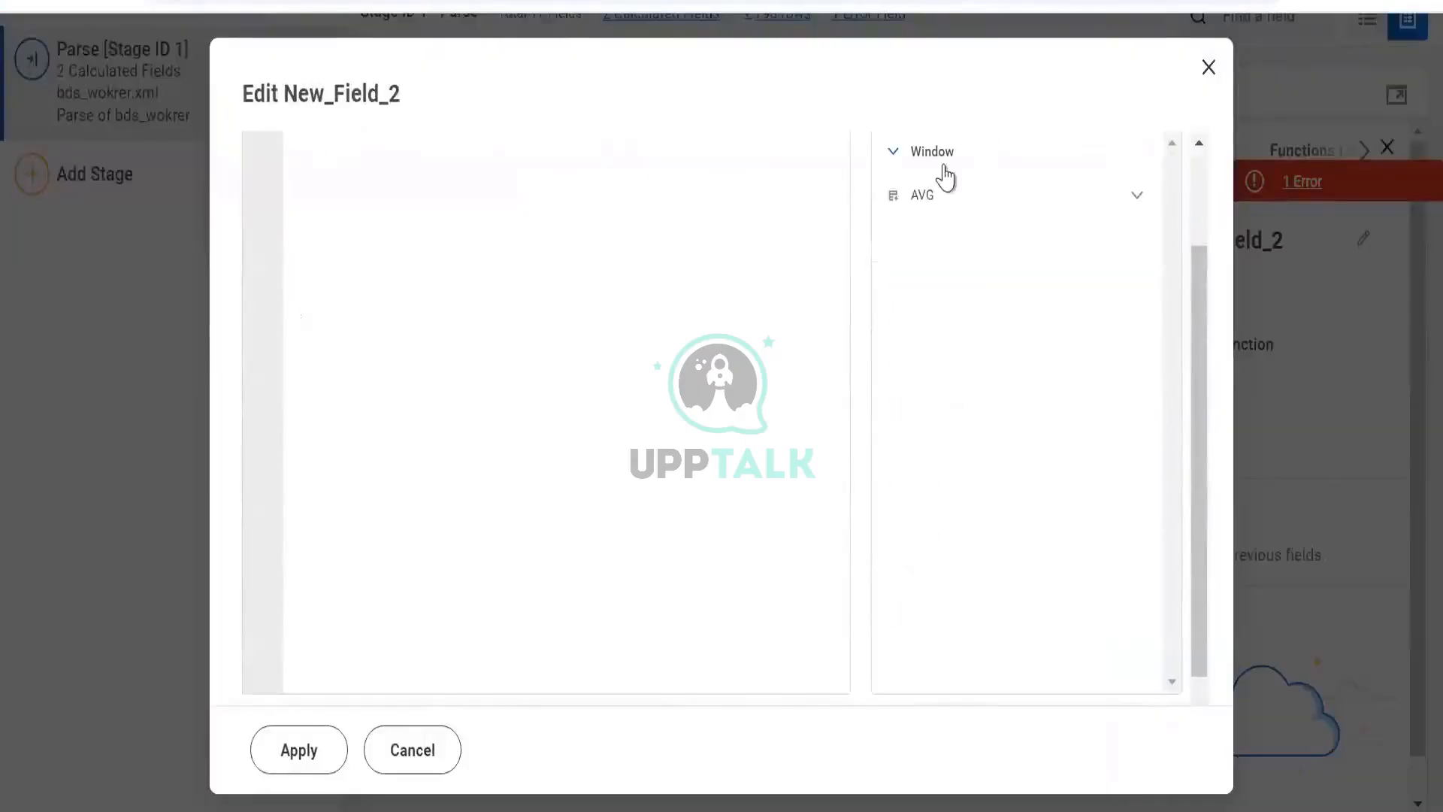
{"action": "left_click", "coordinate": [1101, 201]}
{"action": "scroll", "coordinate": [1064, 339], "scroll_direction": "down", "scroll_amount": 5}
{"action": "scroll", "coordinate": [1017, 531], "scroll_direction": "down", "scroll_amount": 3}
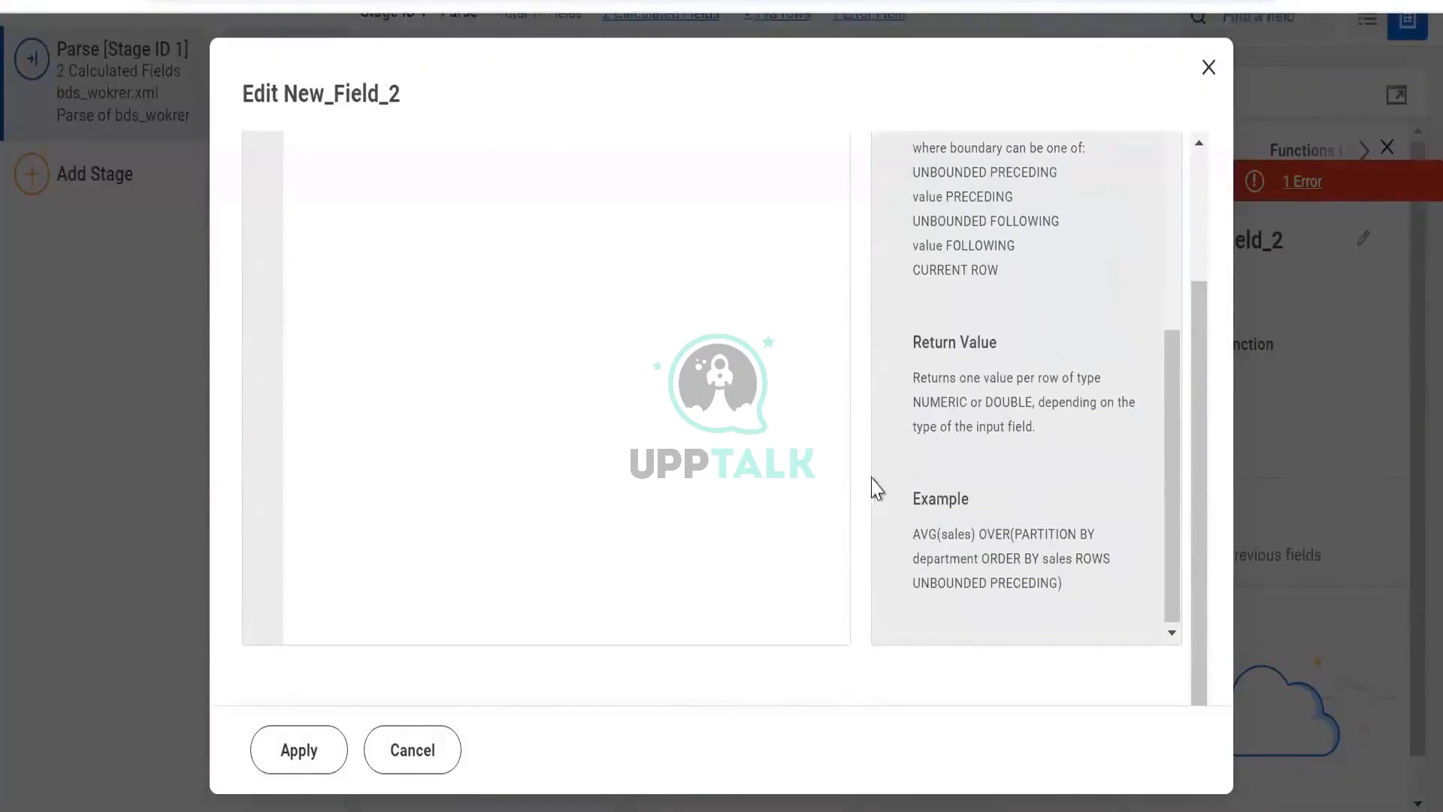
{"action": "scroll", "coordinate": [975, 383], "scroll_direction": "up", "scroll_amount": 8}
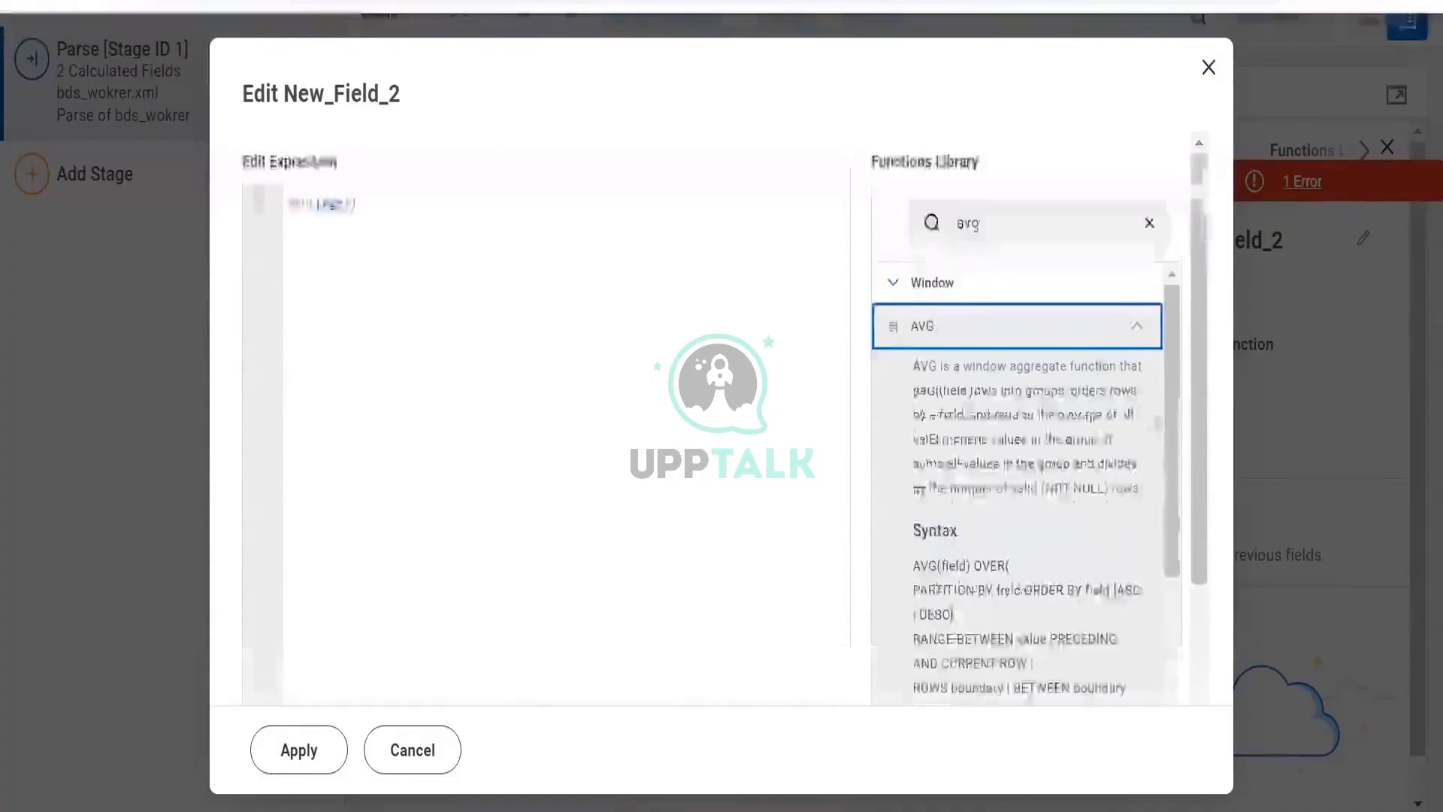
{"action": "left_click", "coordinate": [1138, 330]}
- Search the functions library for MAX, read its syntax and example, then cancel the editor
{"action": "left_click_drag", "start_coordinate": [1042, 234], "coordinate": [759, 207]}
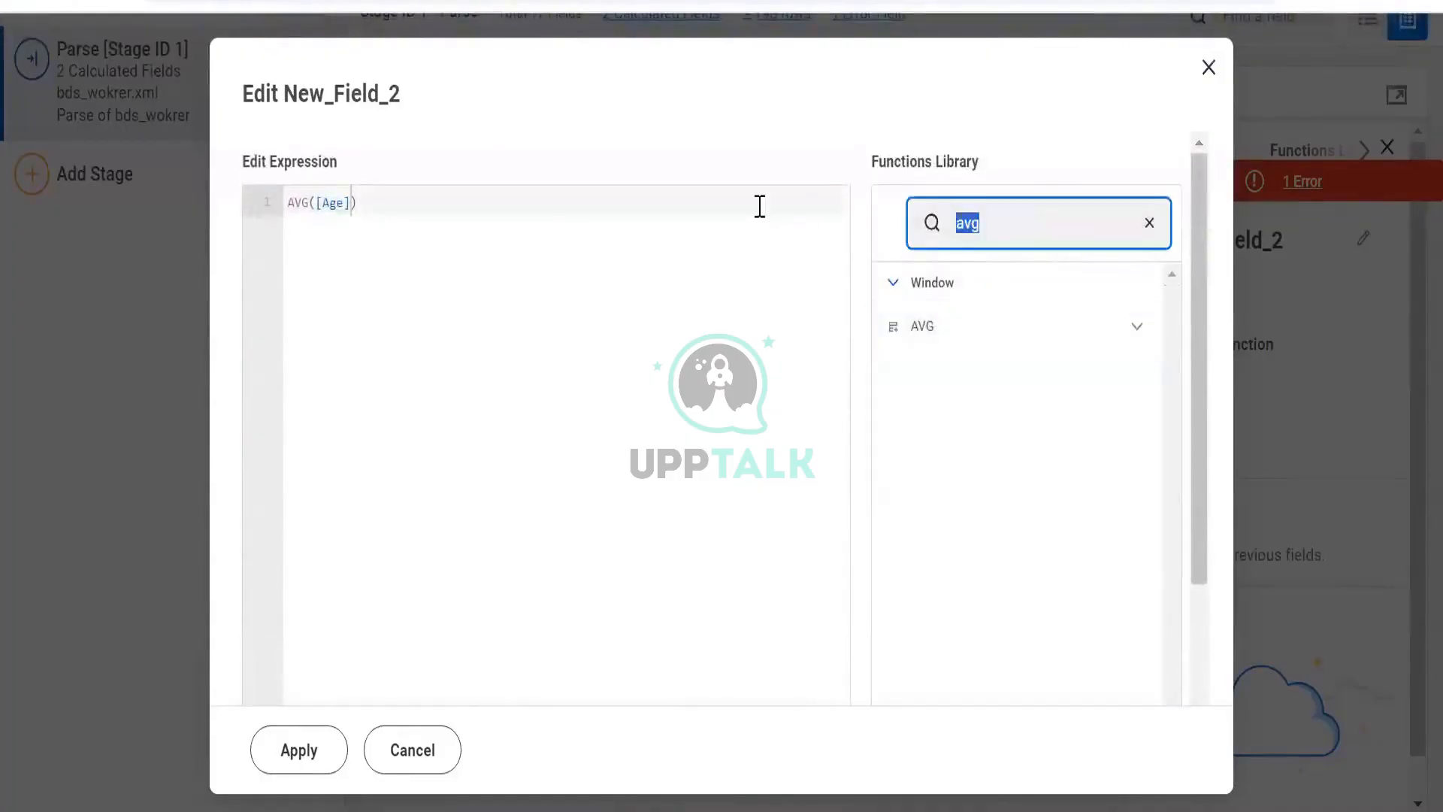
{"action": "left_click", "coordinate": [1127, 335]}
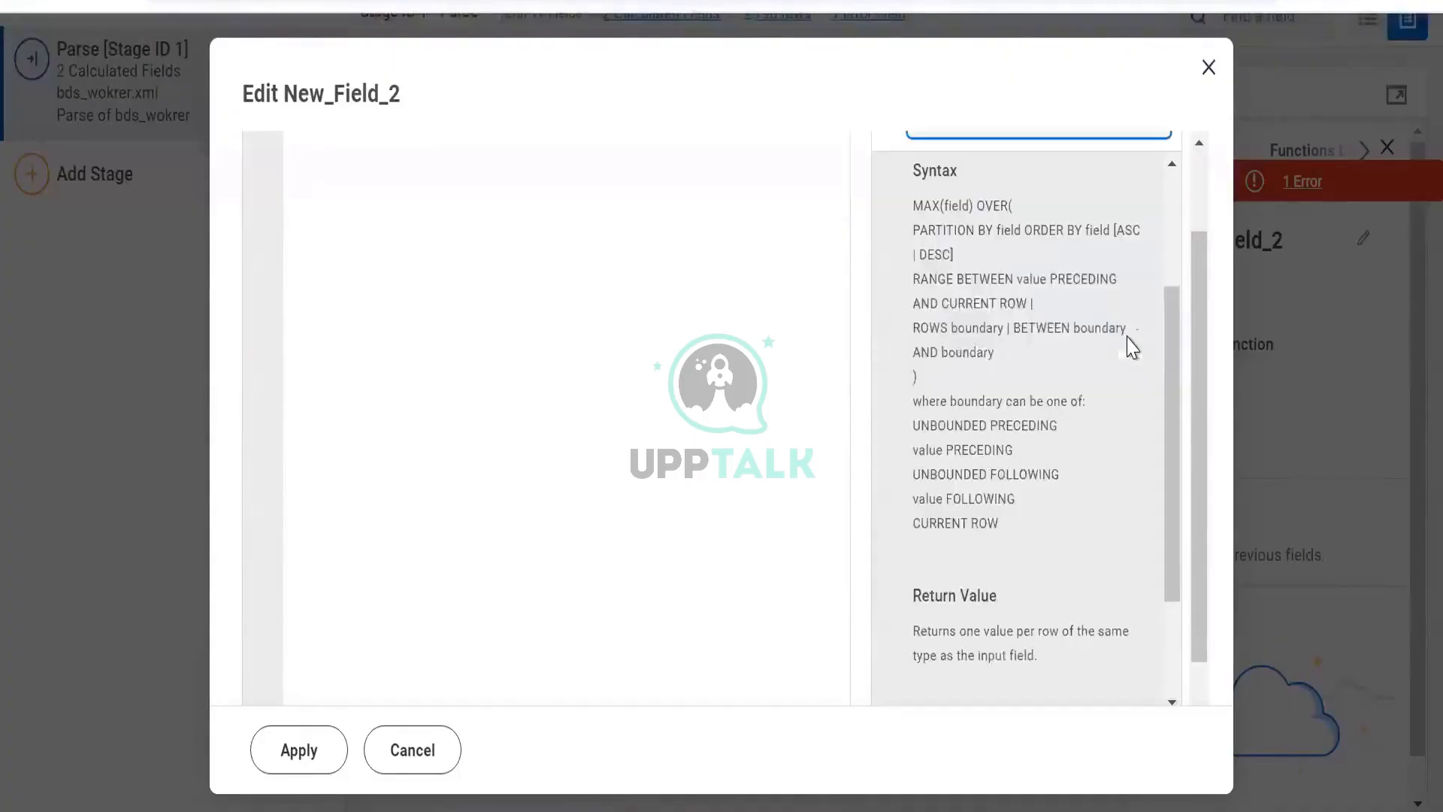
{"action": "scroll", "coordinate": [1075, 608], "scroll_direction": "down", "scroll_amount": 2}
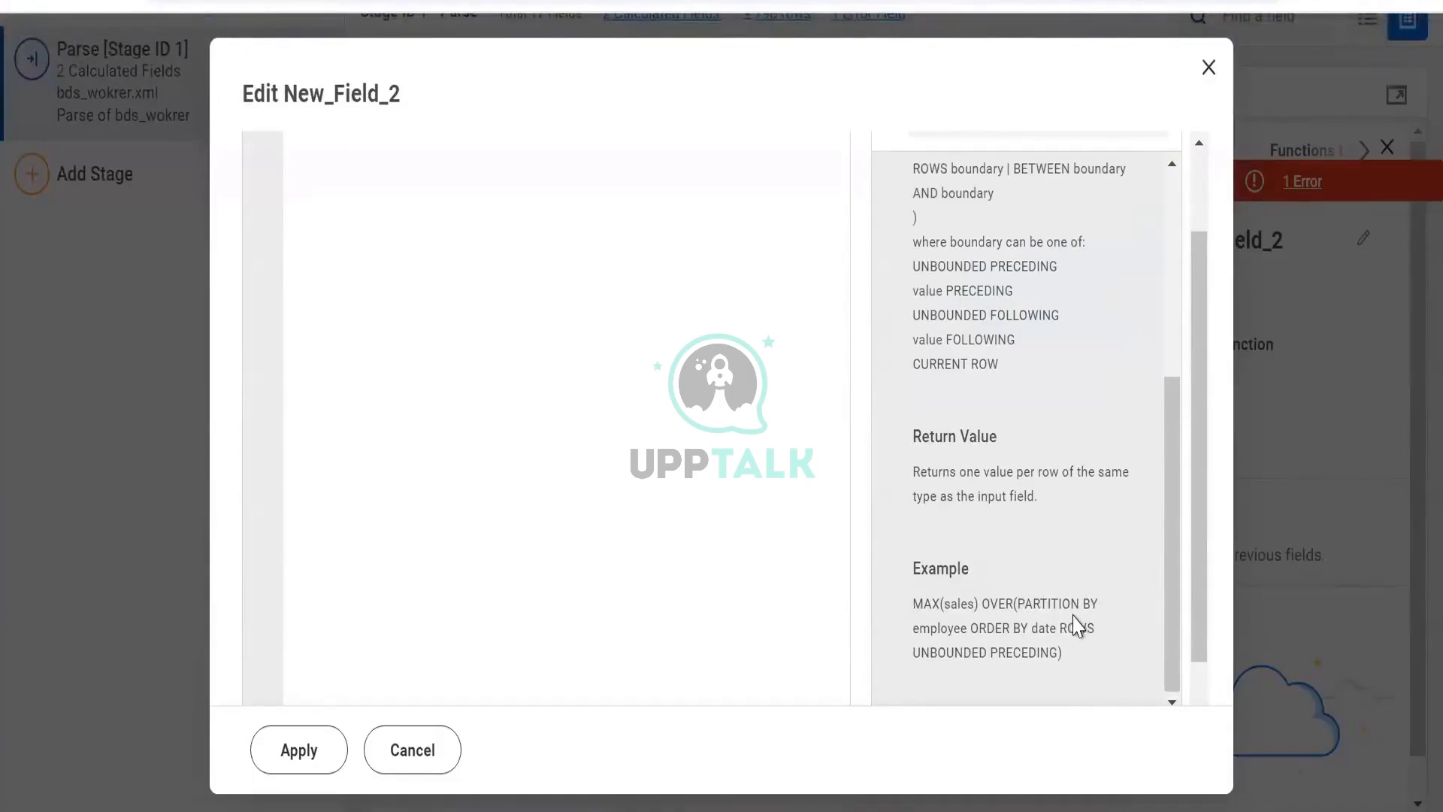
{"action": "scroll", "coordinate": [1029, 582], "scroll_direction": "up", "scroll_amount": 1}
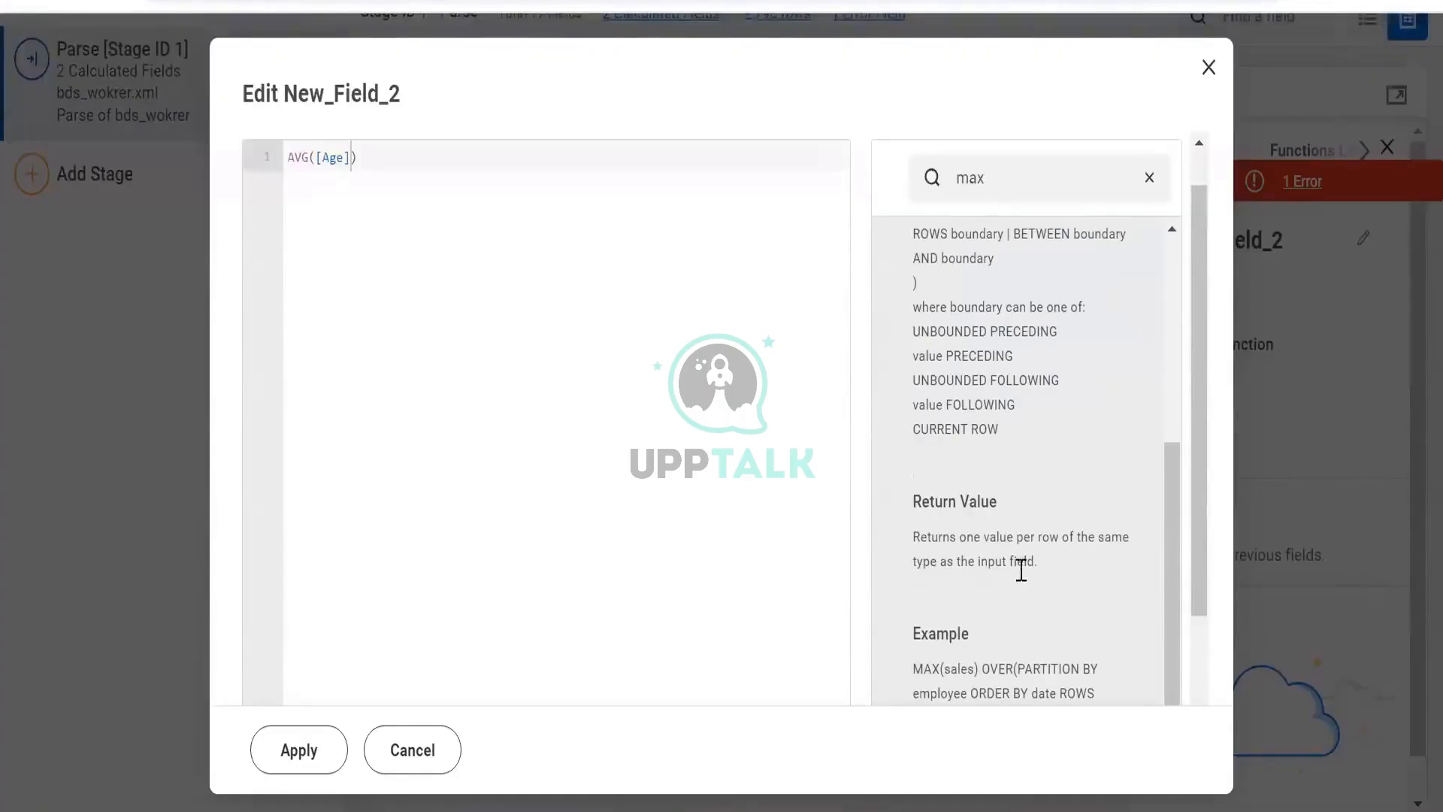
{"action": "scroll", "coordinate": [990, 420], "scroll_direction": "down", "scroll_amount": 2}
{"action": "scroll", "coordinate": [984, 331], "scroll_direction": "up", "scroll_amount": 6}
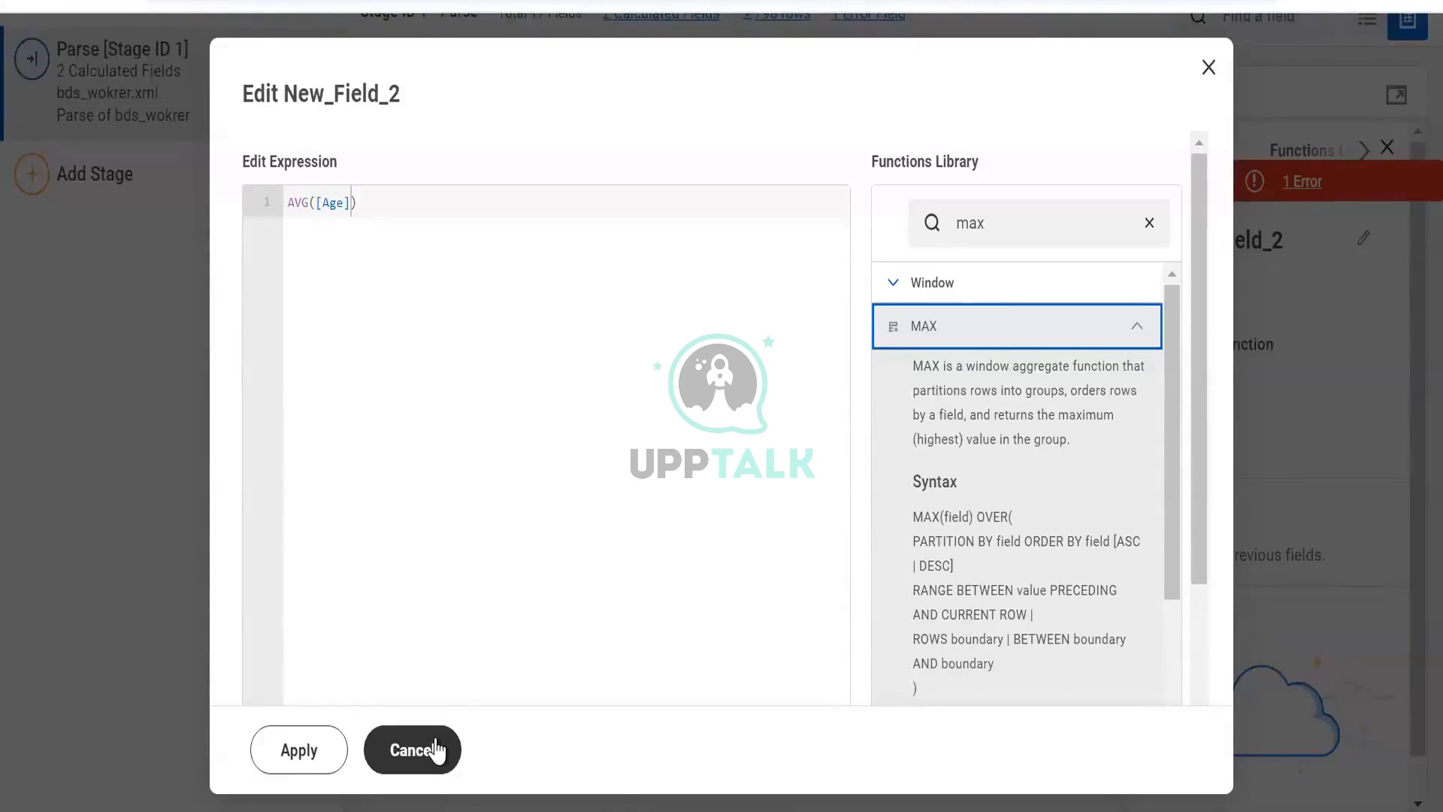
{"action": "double_click", "coordinate": [970, 223]}
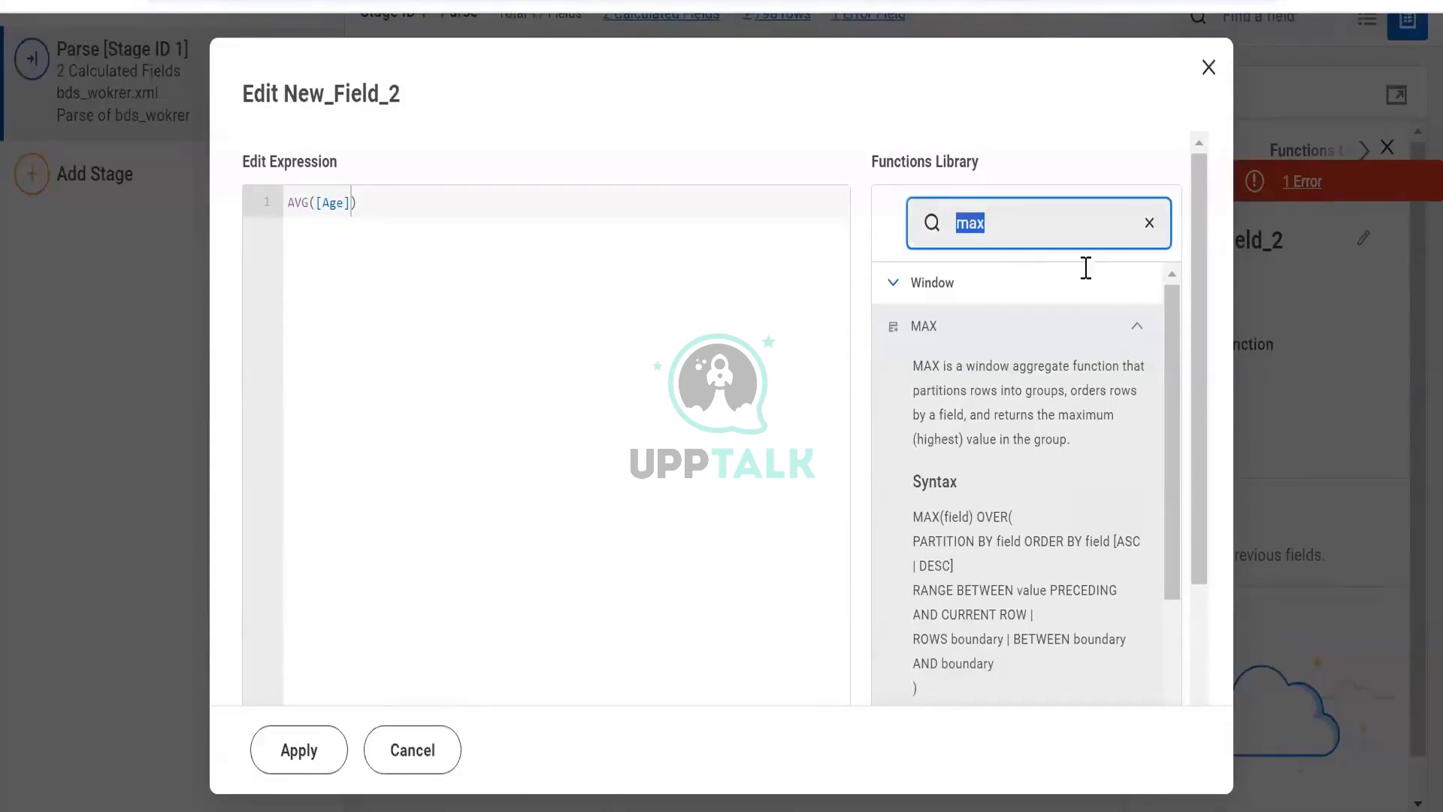
{"action": "left_click", "coordinate": [1133, 327]}
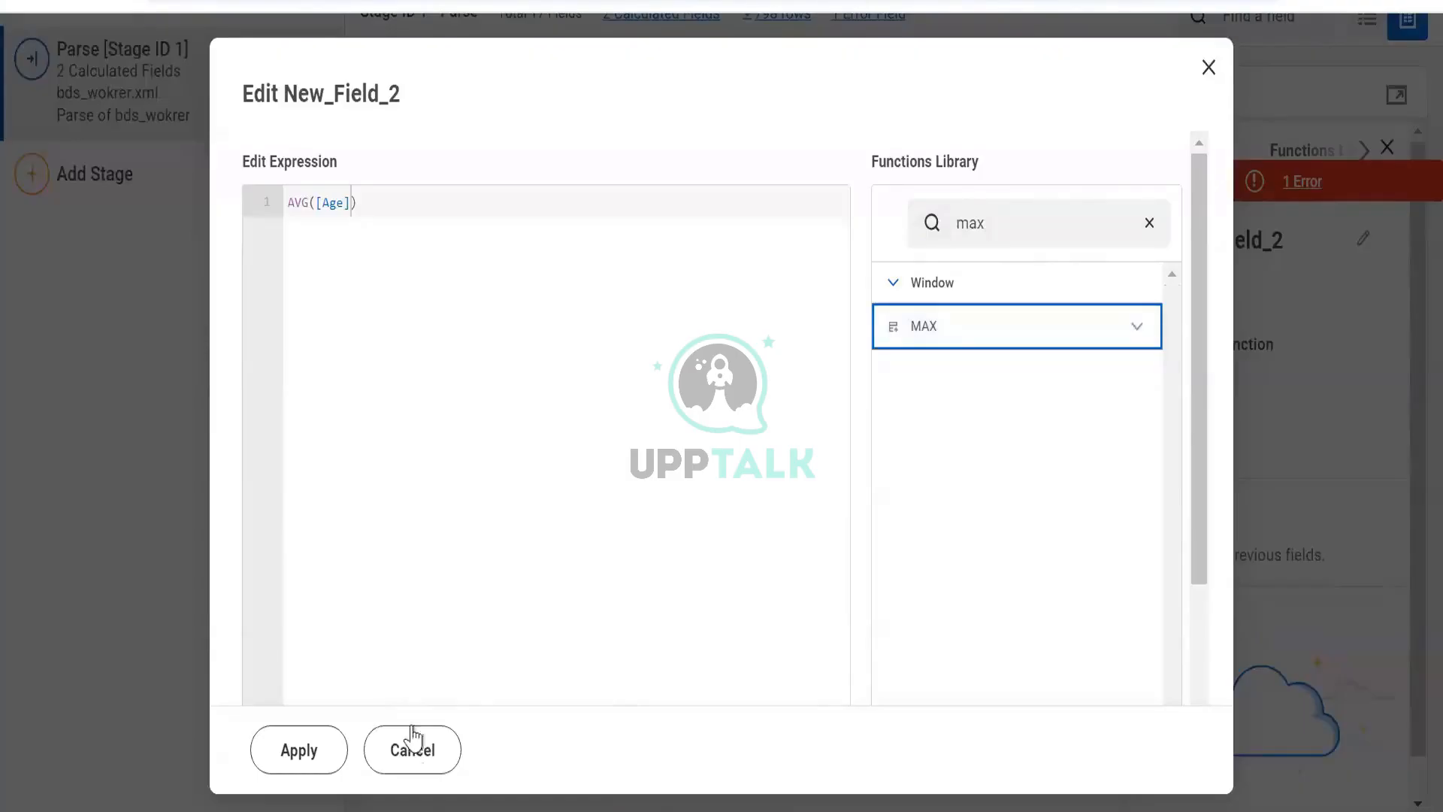
{"action": "left_click", "coordinate": [413, 740]}
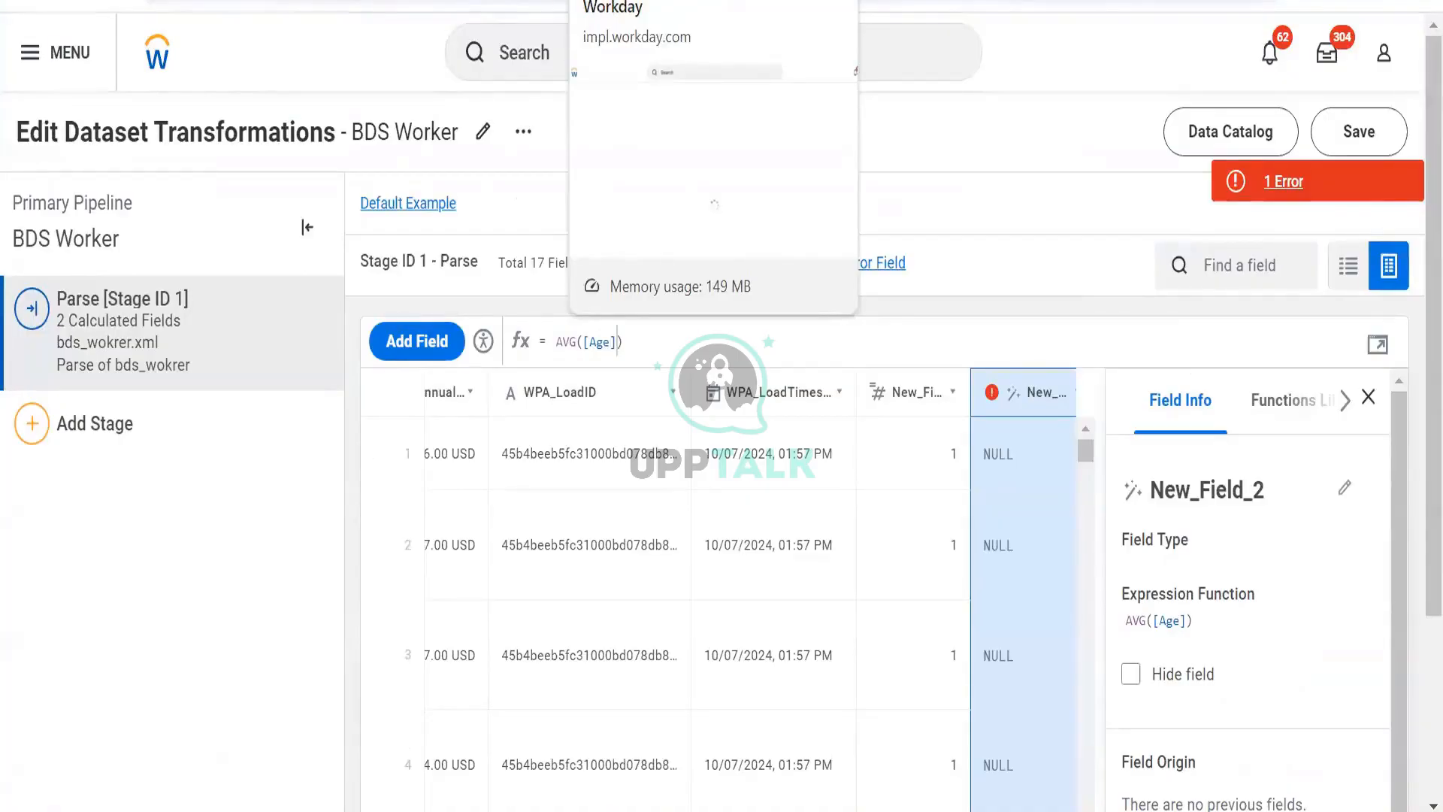
- Reopen New_Field_2's expression editor and browse the function categories
{"action": "left_click", "coordinate": [1374, 347]}
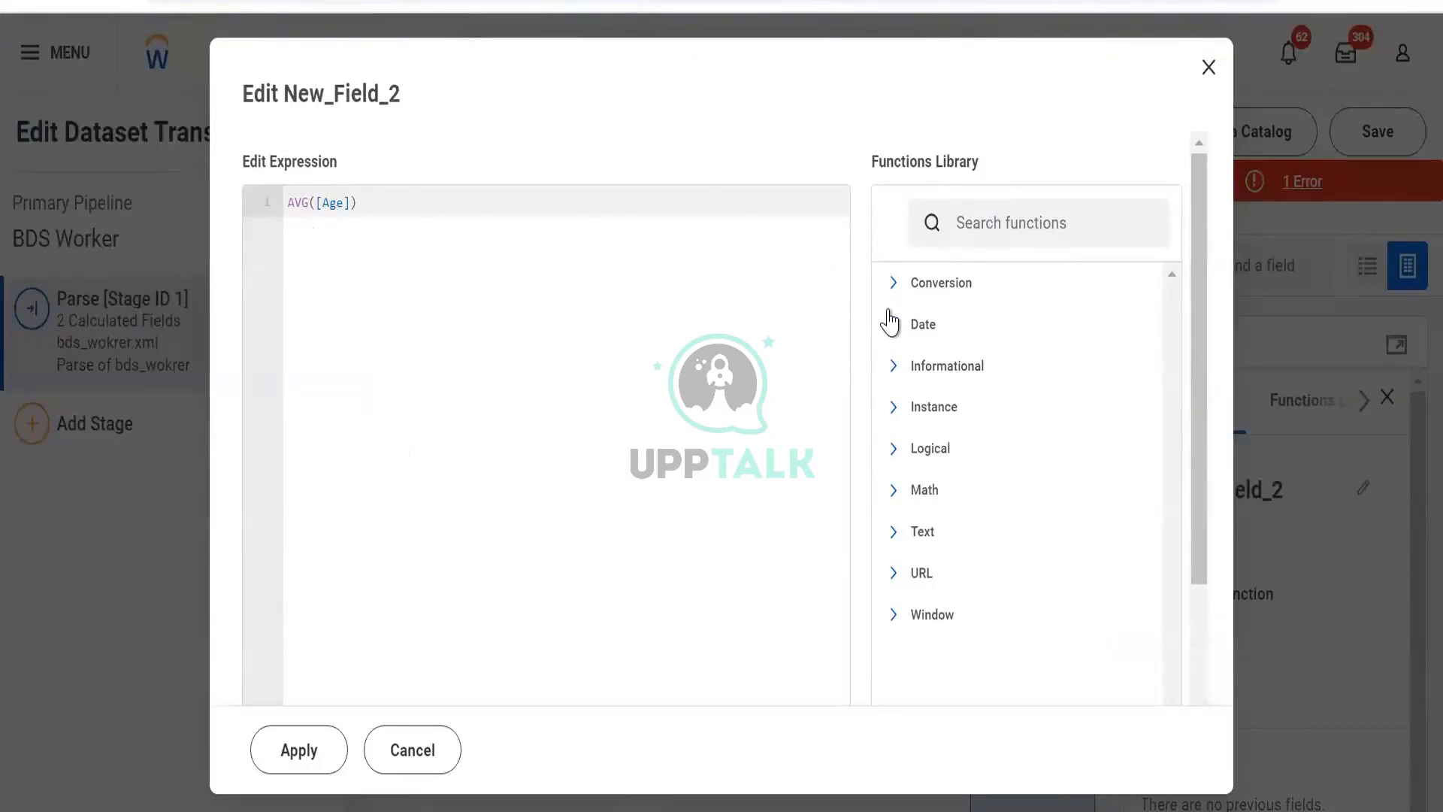
{"action": "left_click", "coordinate": [895, 342]}
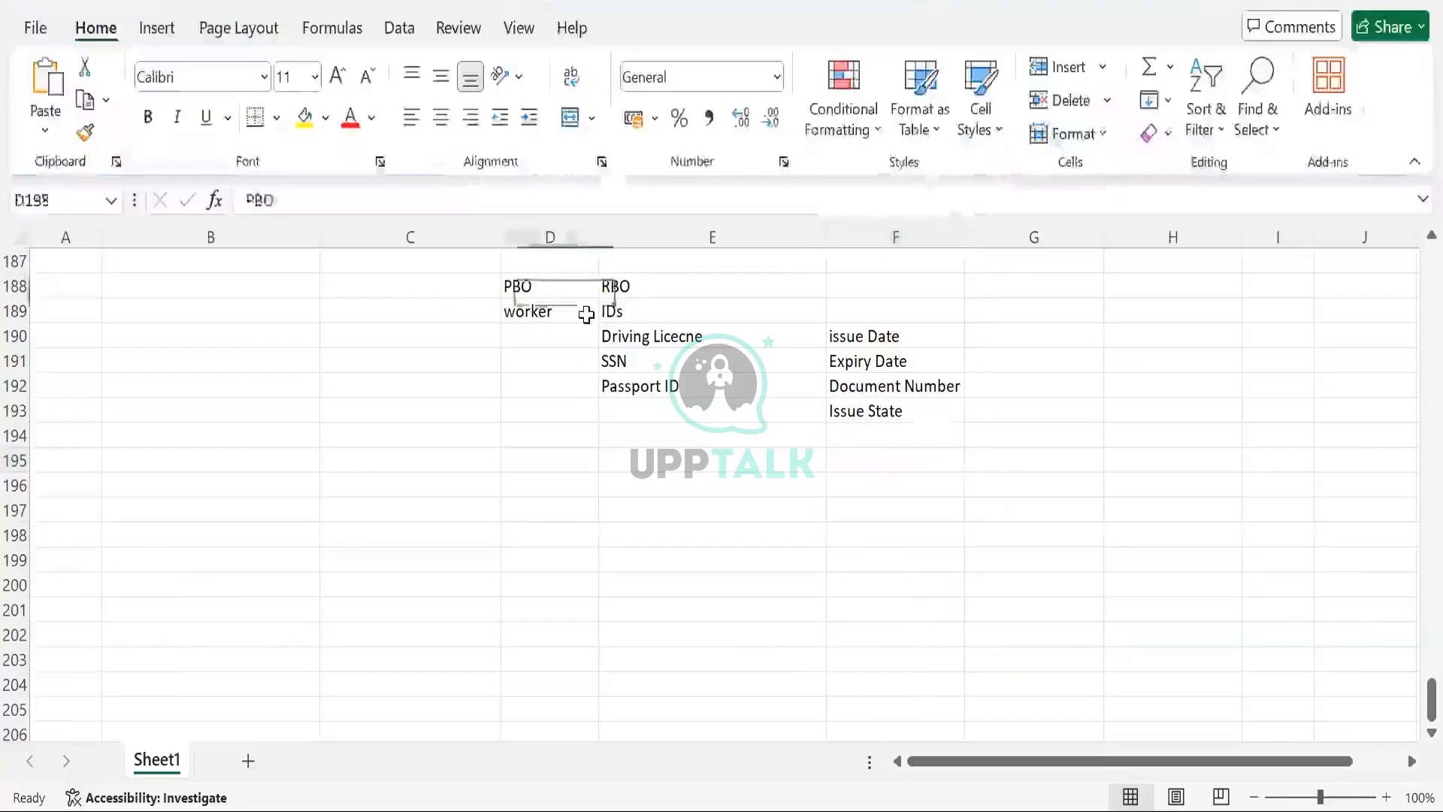
- Switch to the Excel notes sheet and select the Passport ID cell
{"action": "left_click_drag", "start_coordinate": [586, 314], "coordinate": [592, 317]}
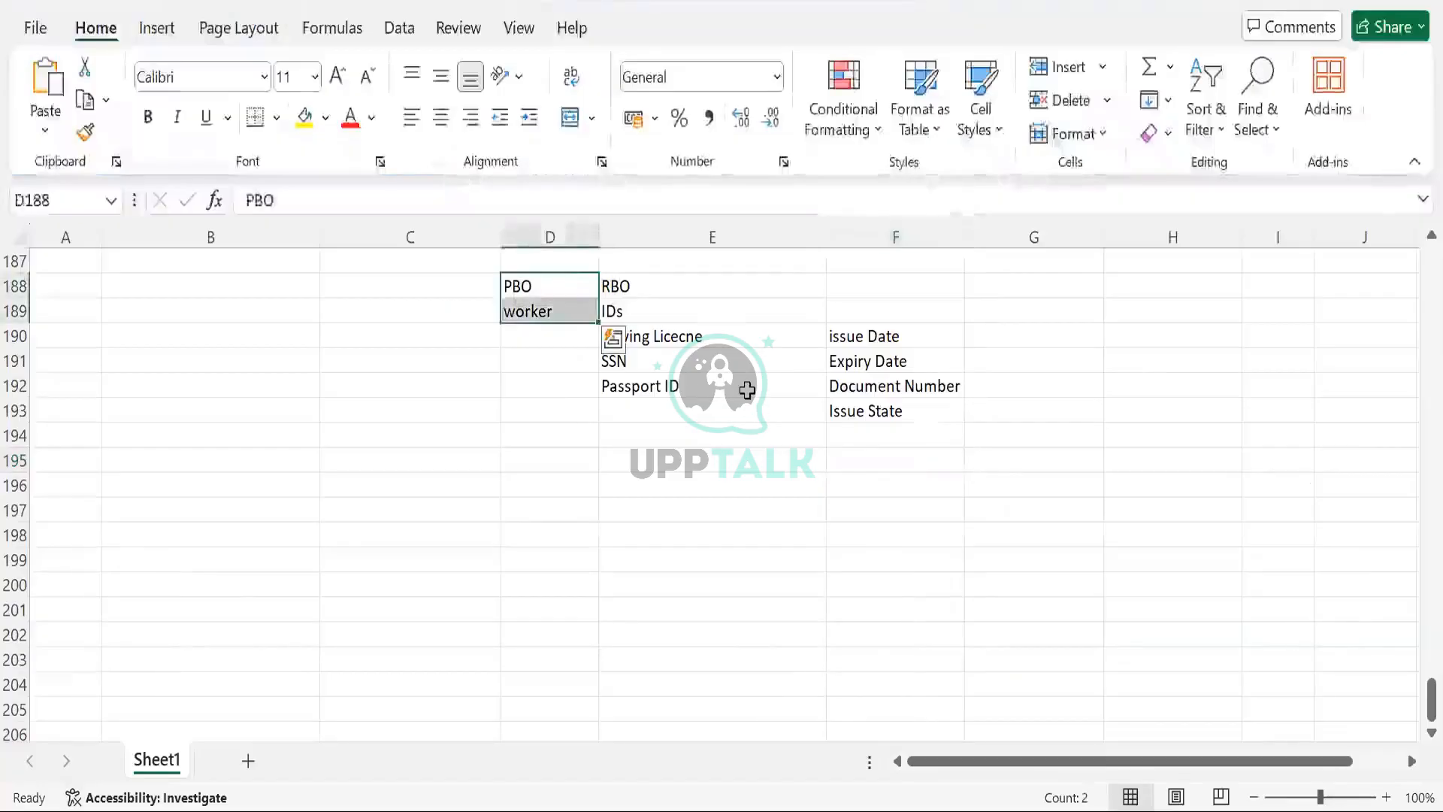
{"action": "left_click", "coordinate": [747, 390]}
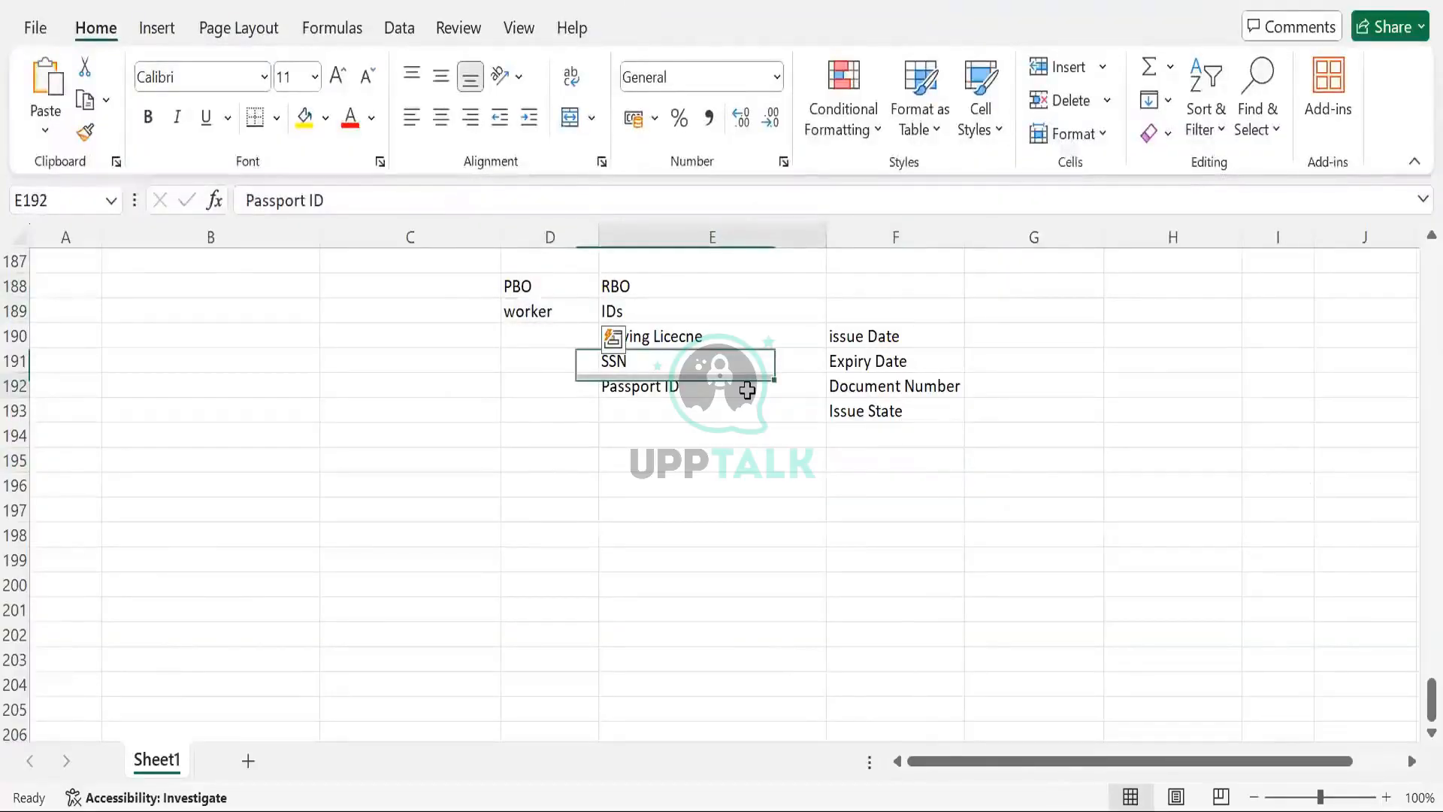
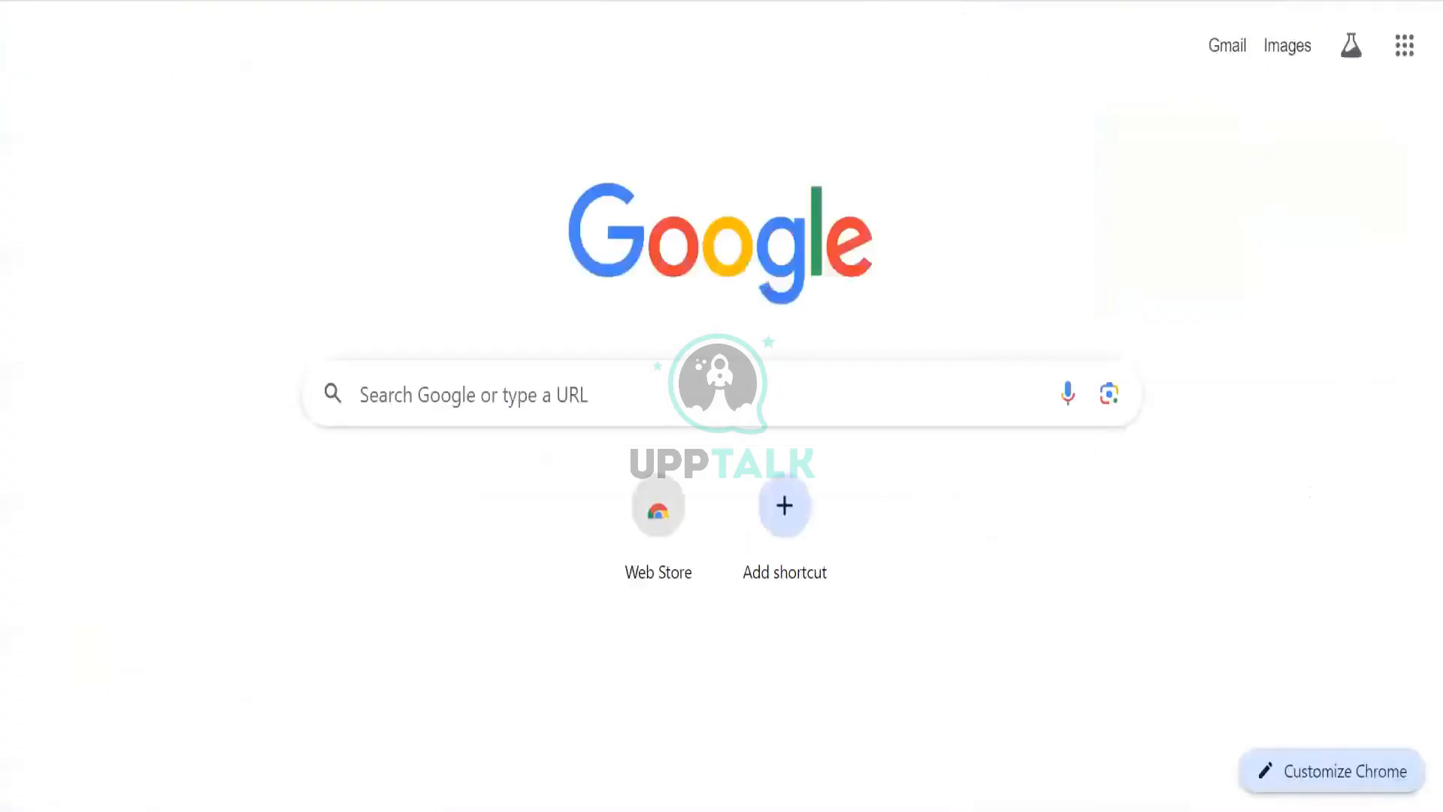
- Search for discovery board:Create
{"action": "type", "text": "discovery board"}
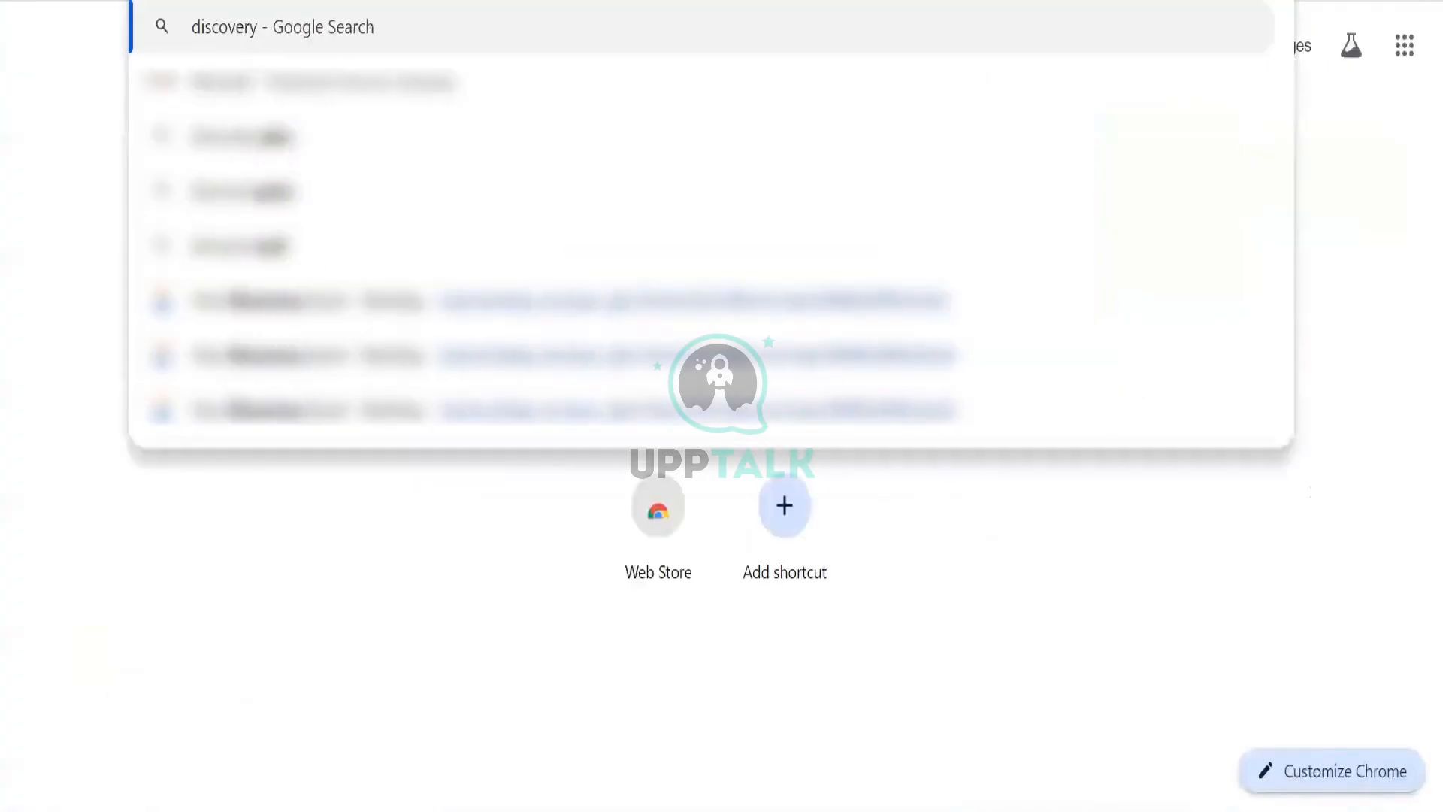
{"action": "type", "text": ":Crea"}
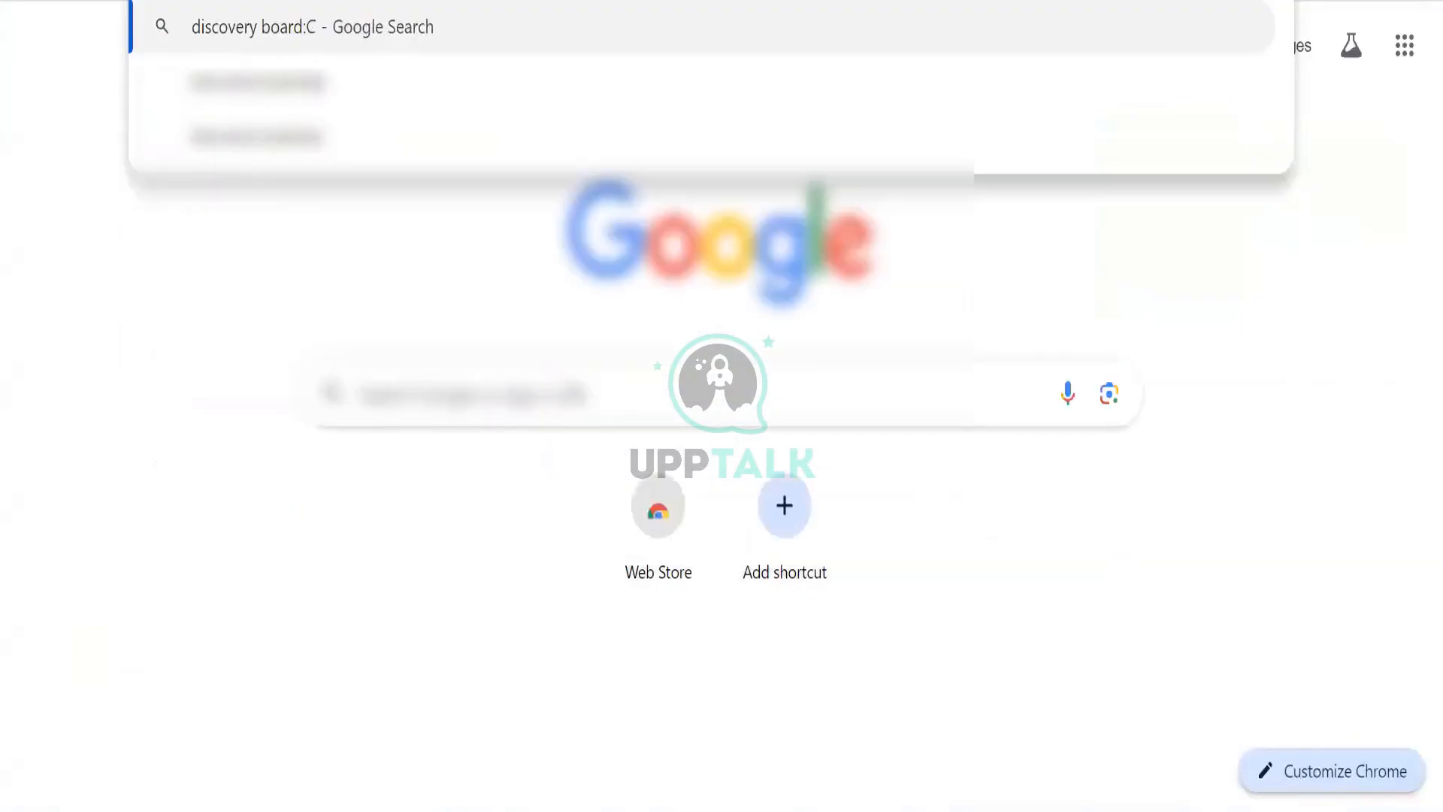
{"action": "type", "text": "te"}
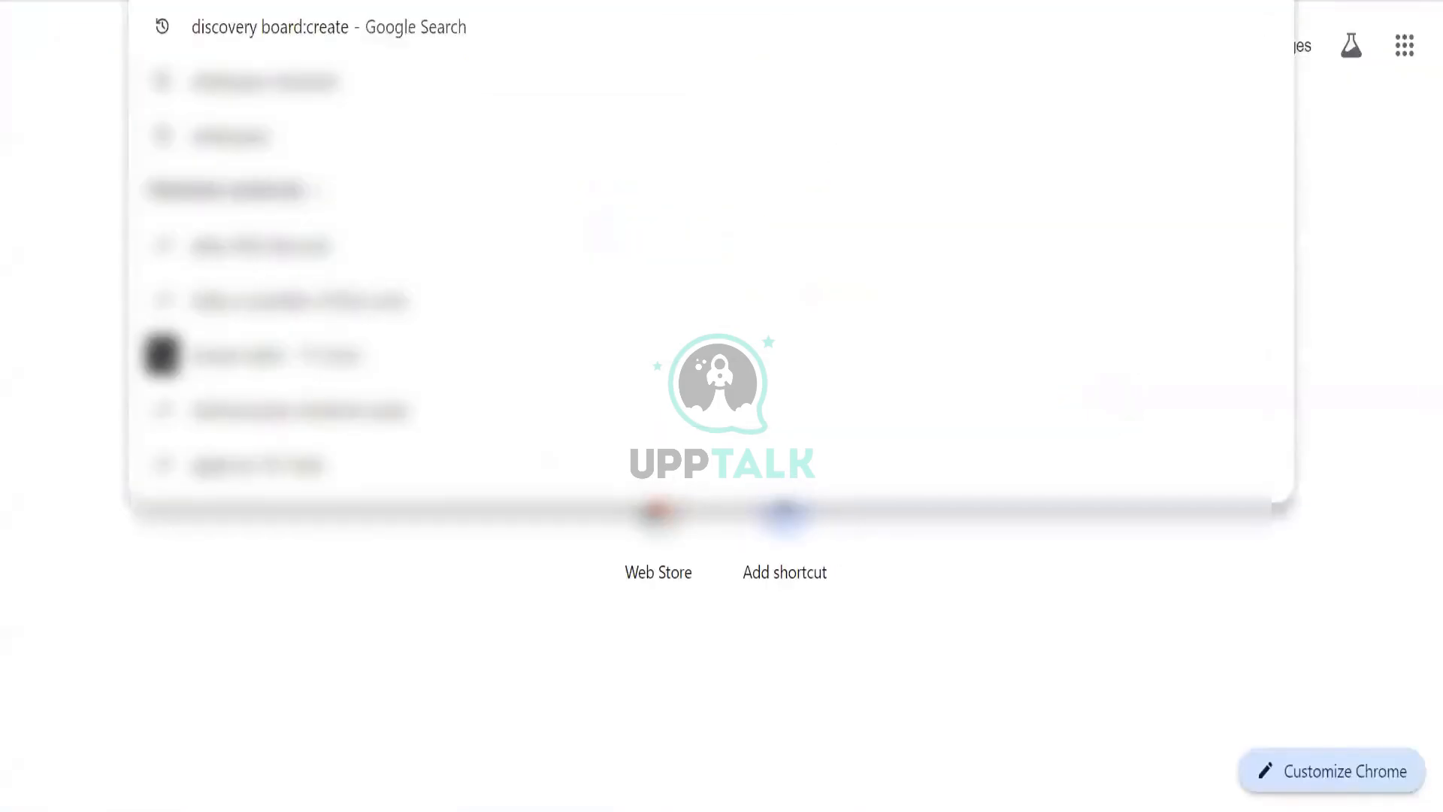
- Search for functional area: Drive and open the Drive
{"action": "type", "text": "Fucnt"}
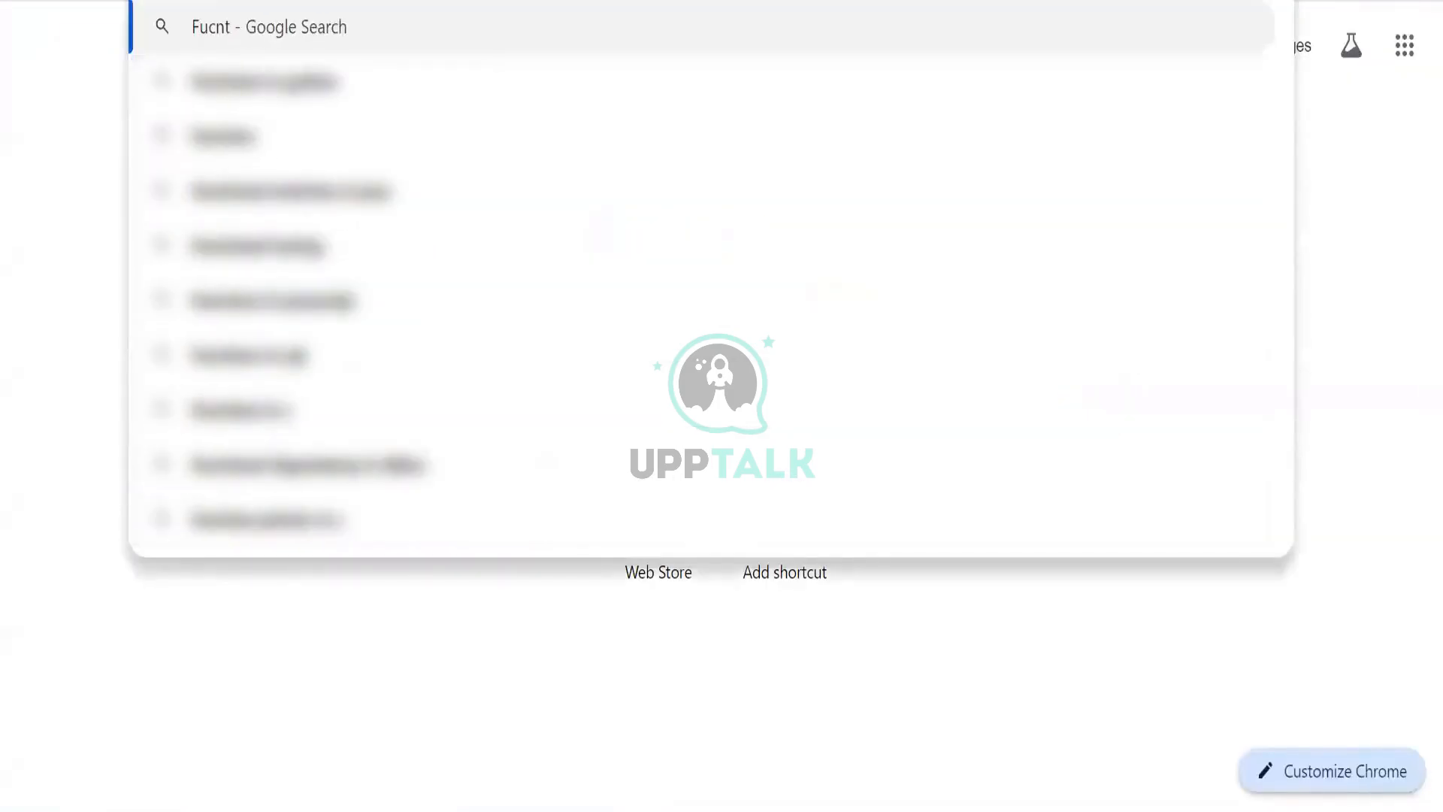
{"action": "key", "text": "BackSpace"}
{"action": "key", "text": "BackSpace"}
{"action": "key", "text": "BackSpace"}
{"action": "type", "text": "nctional a"}
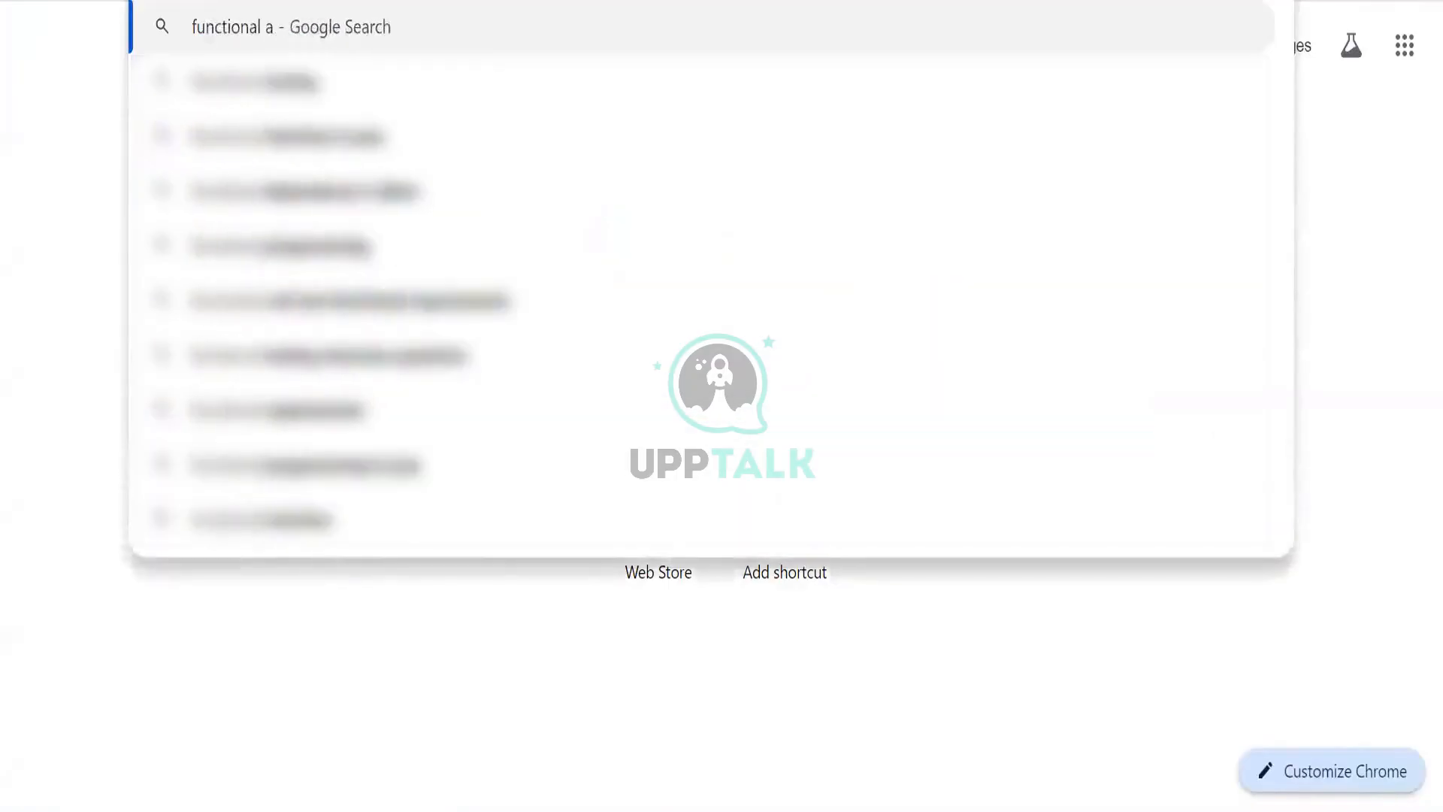
{"action": "type", "text": "rea: Drive"}
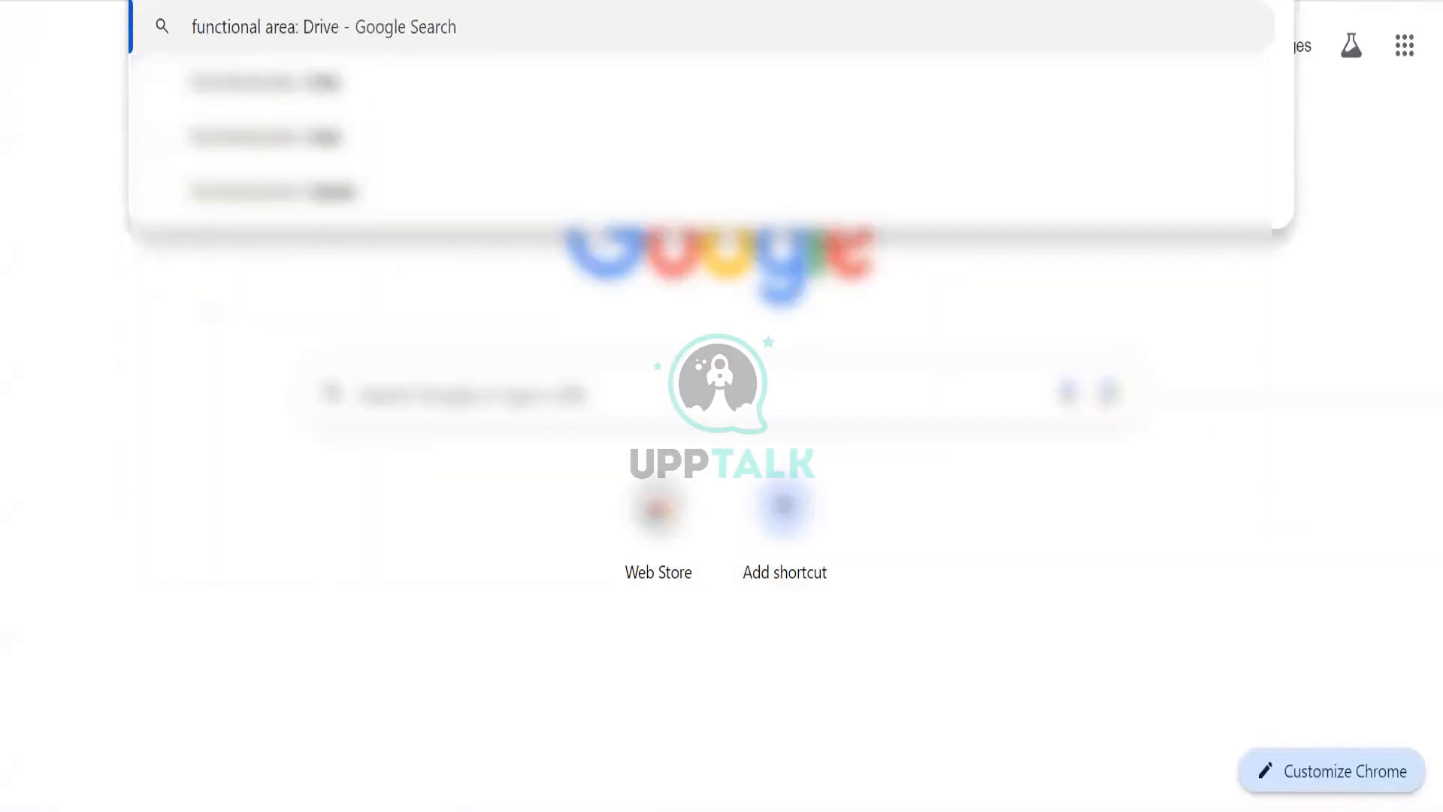
{"action": "key", "text": "Return"}
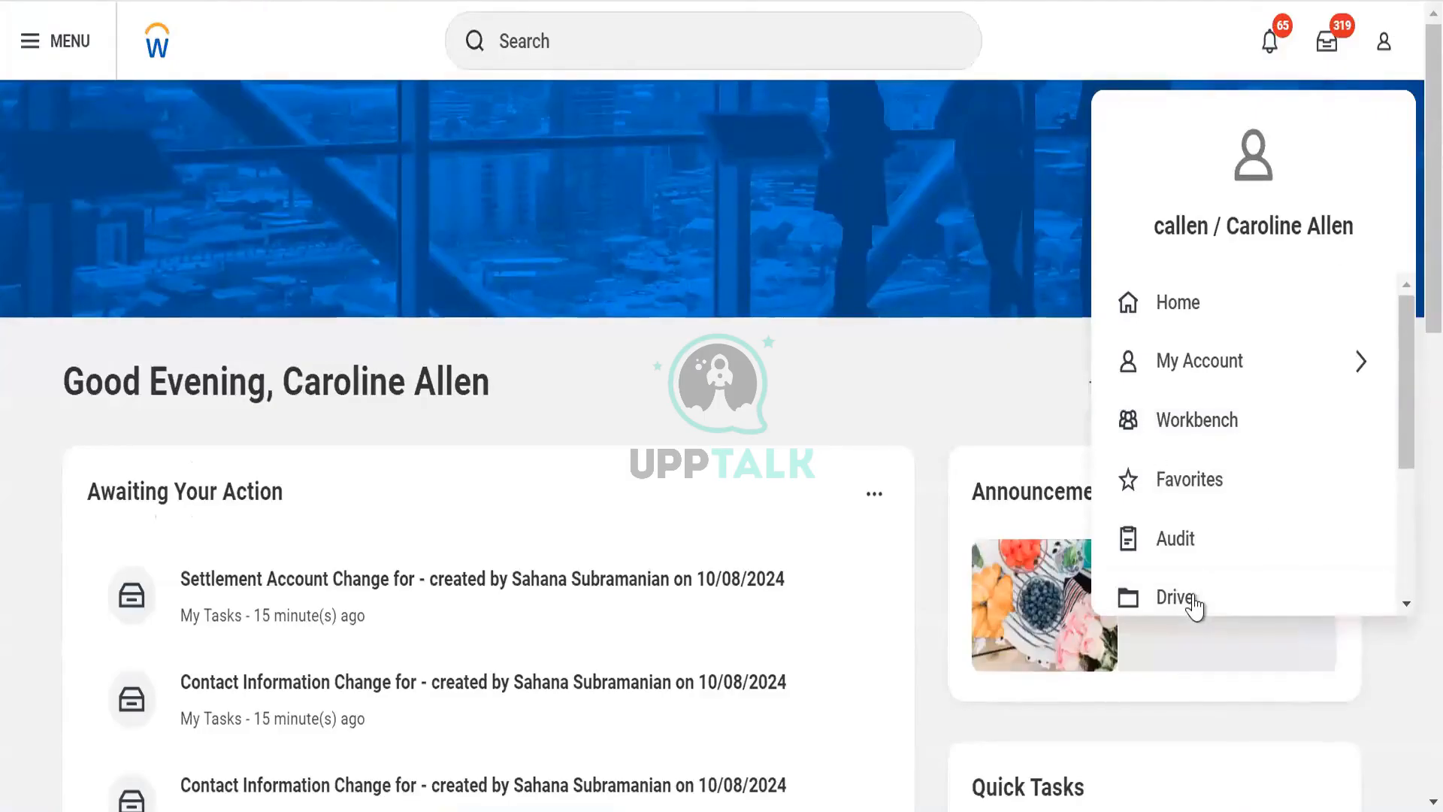
{"action": "key", "text": "Escape"}
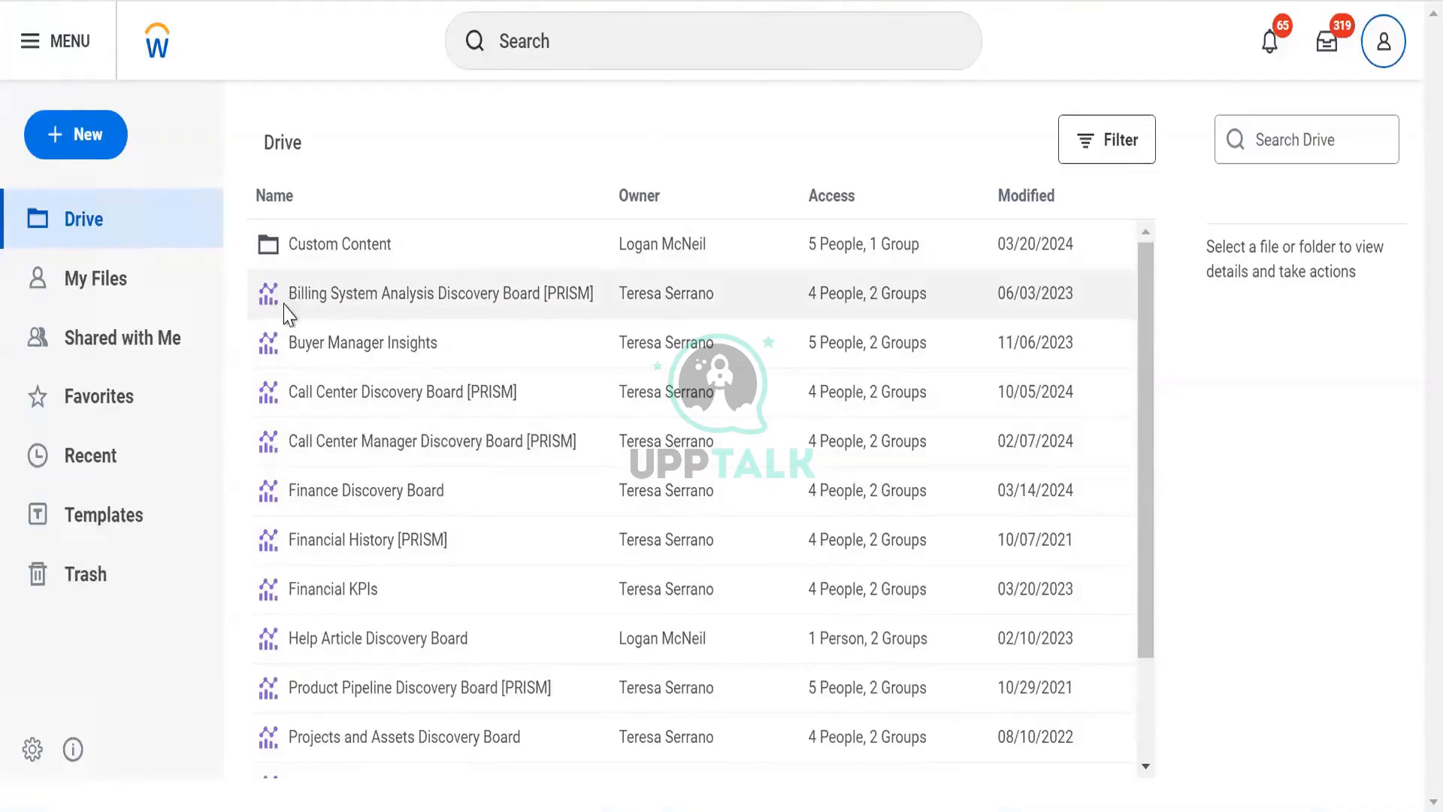
- Create a new Discovery Board named DV Worker Data Viz
{"action": "scroll", "coordinate": [290, 314], "scroll_direction": "down", "scroll_amount": 2}
{"action": "scroll", "coordinate": [271, 373], "scroll_direction": "up", "scroll_amount": 2}
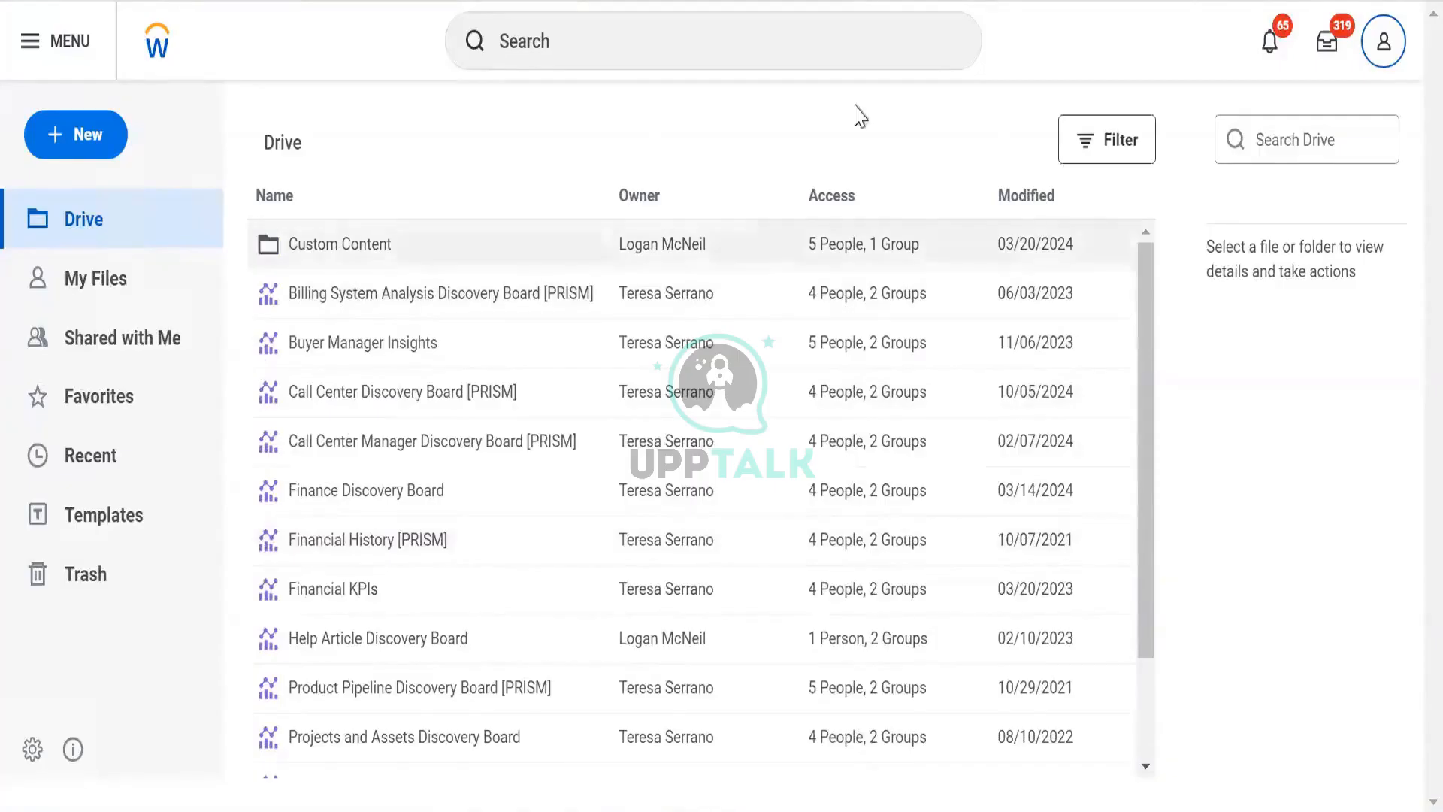
{"action": "left_click", "coordinate": [57, 145]}
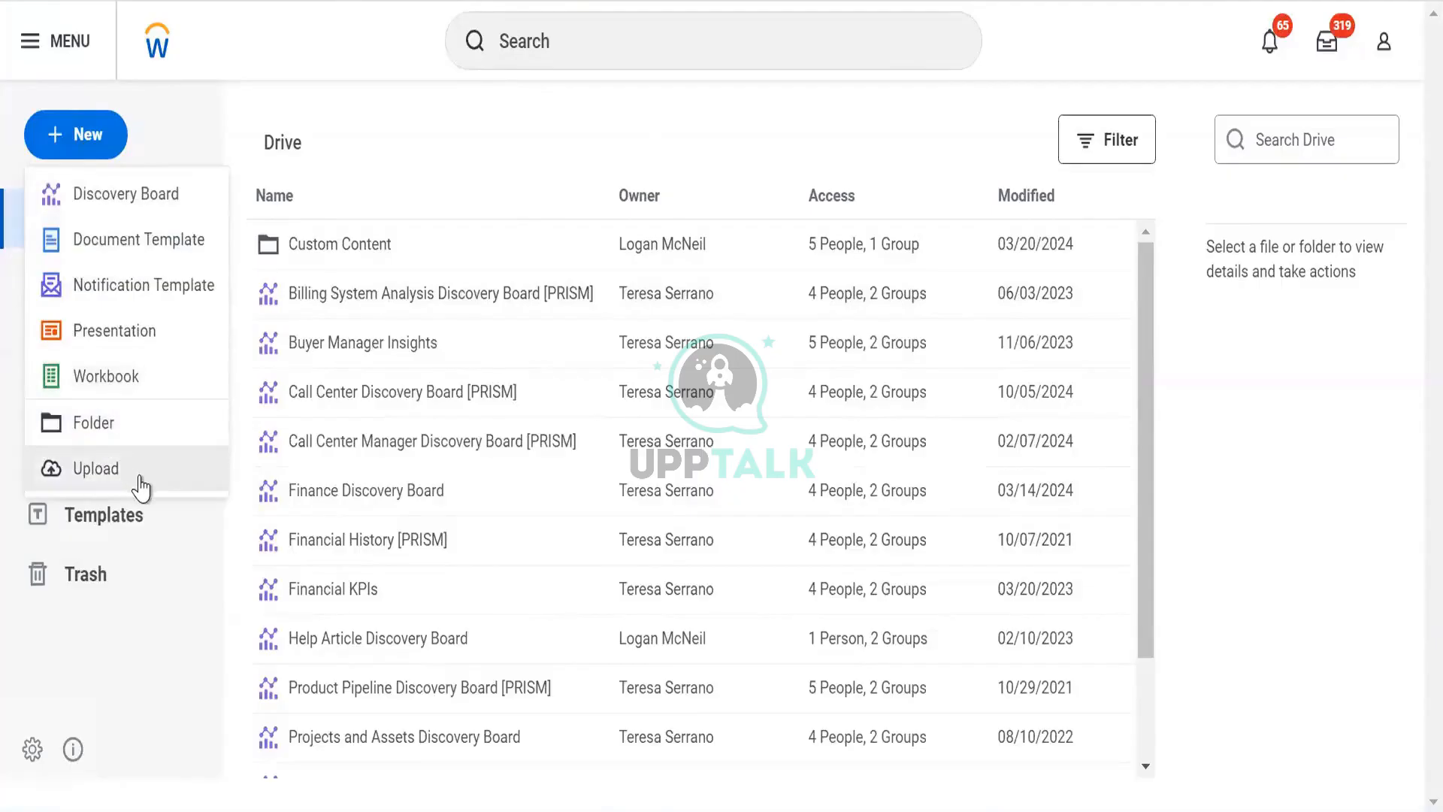
{"action": "left_click", "coordinate": [98, 211]}
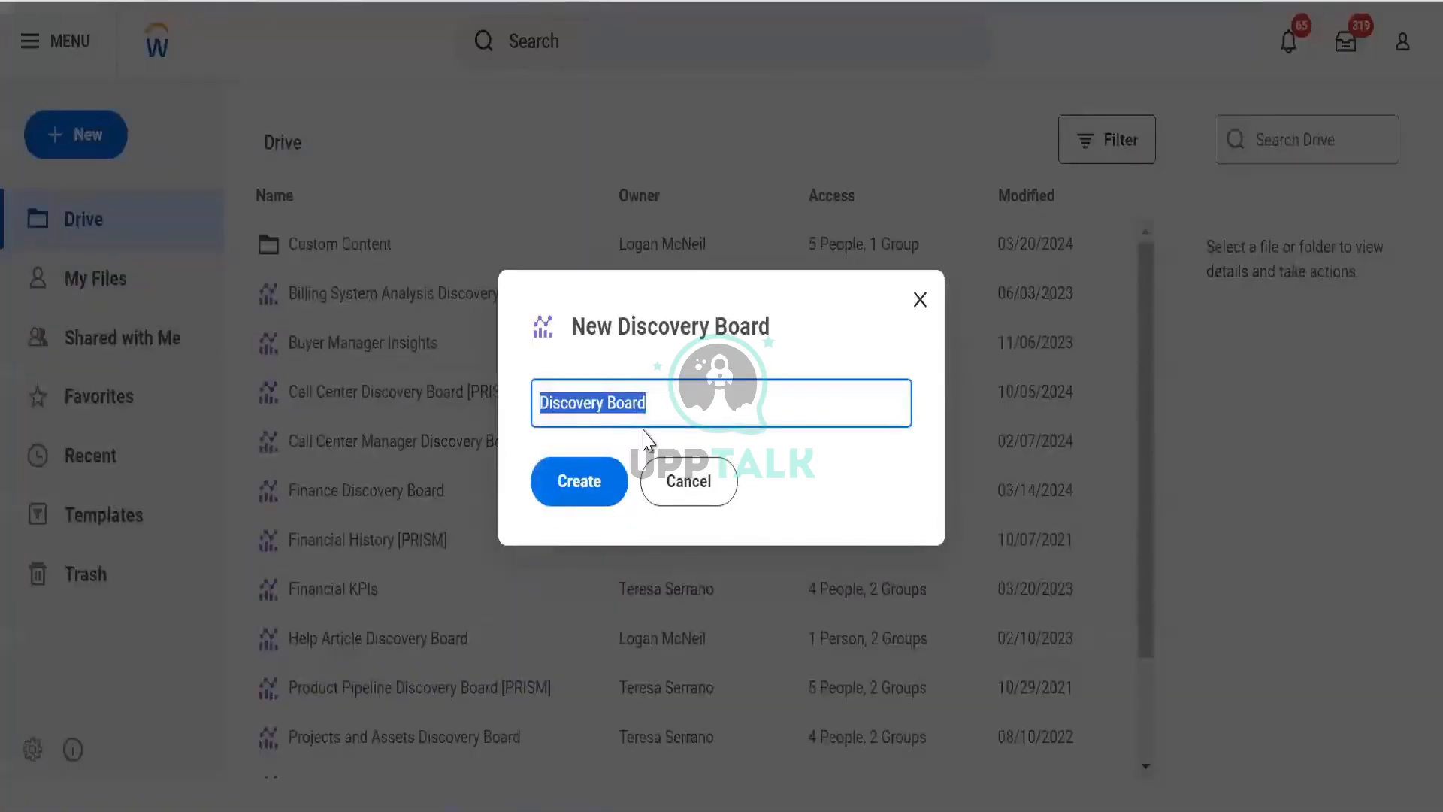
{"action": "type", "text": "DV"}
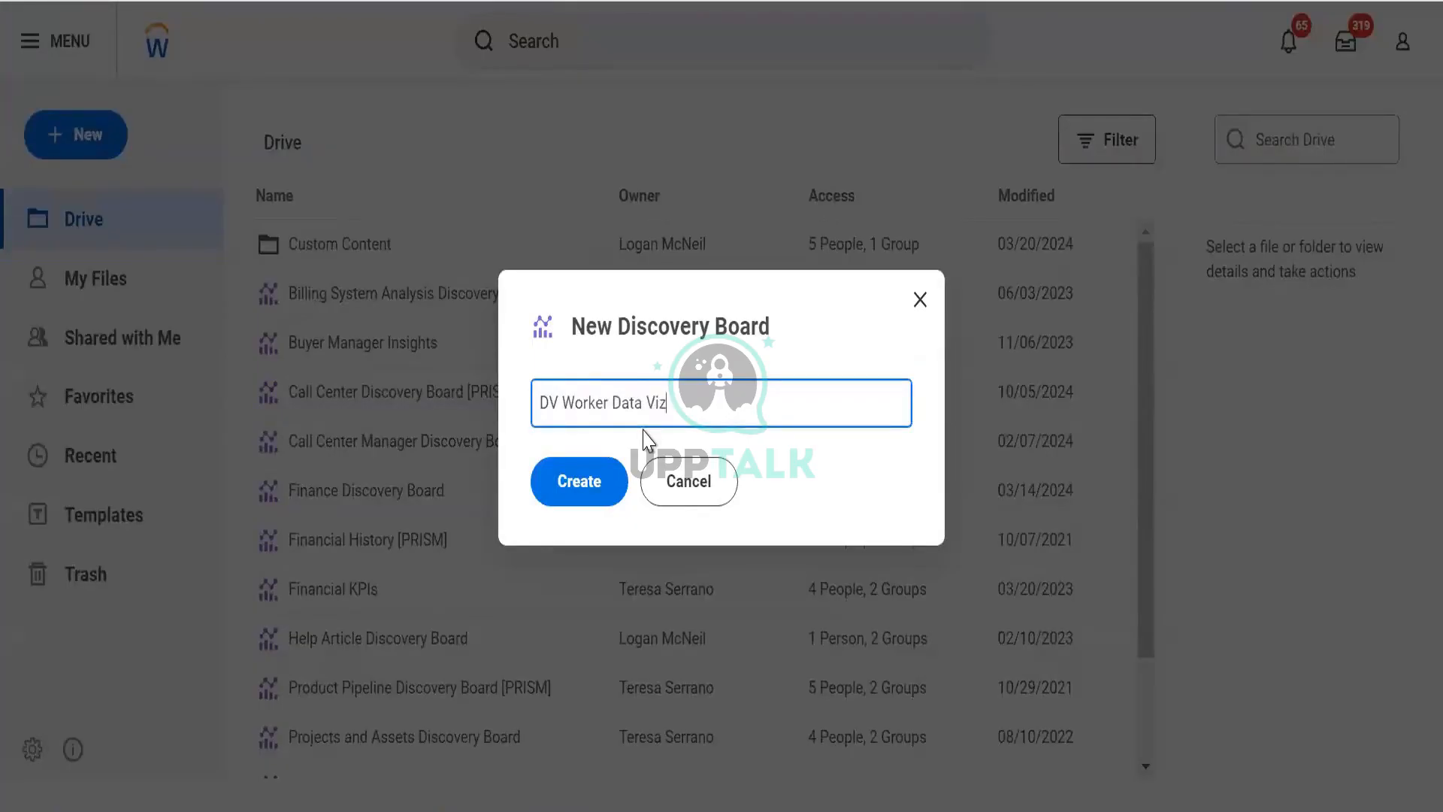
{"action": "type", "text": "Worker Data Viz."}
{"action": "key", "text": "Tab"}
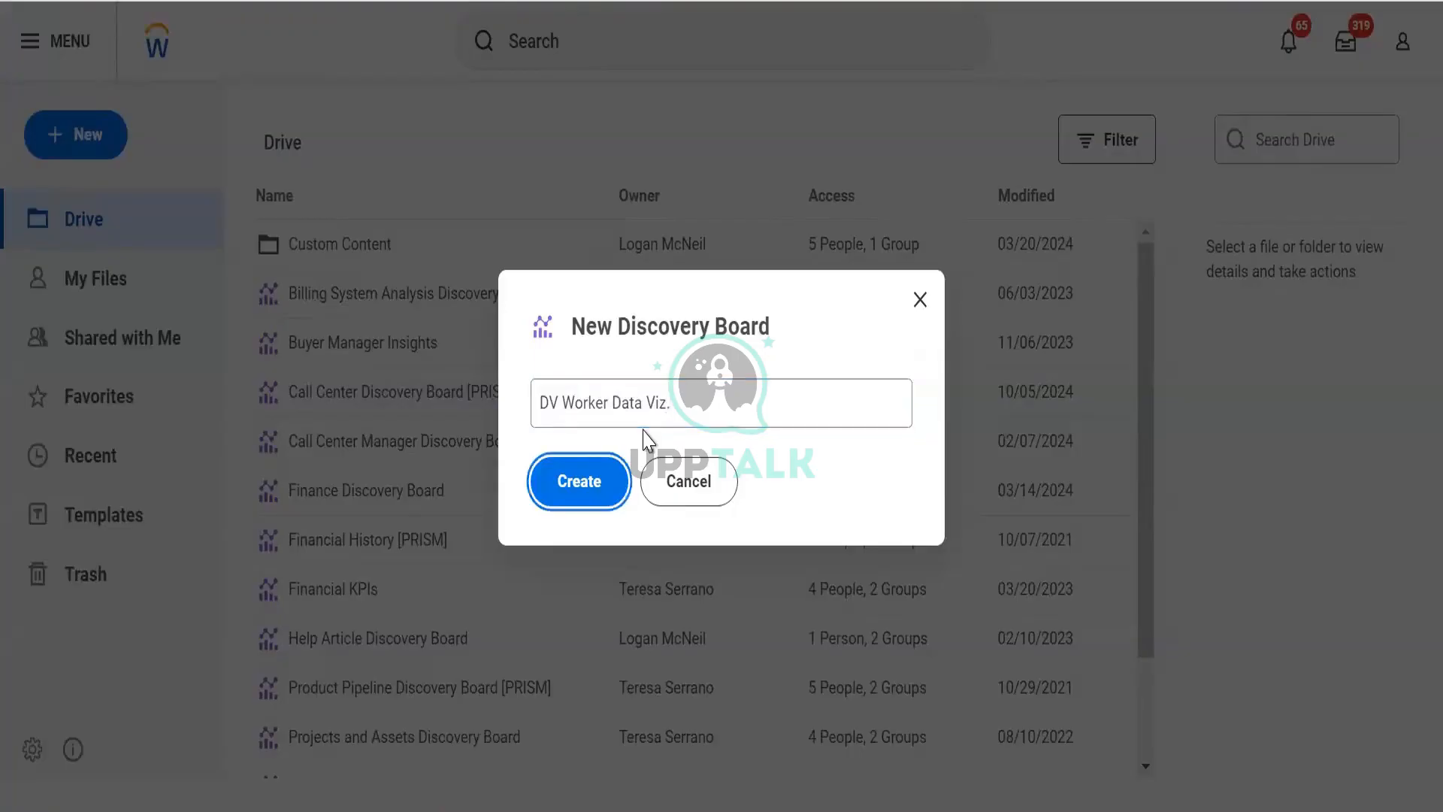
{"action": "key", "text": "Return"}
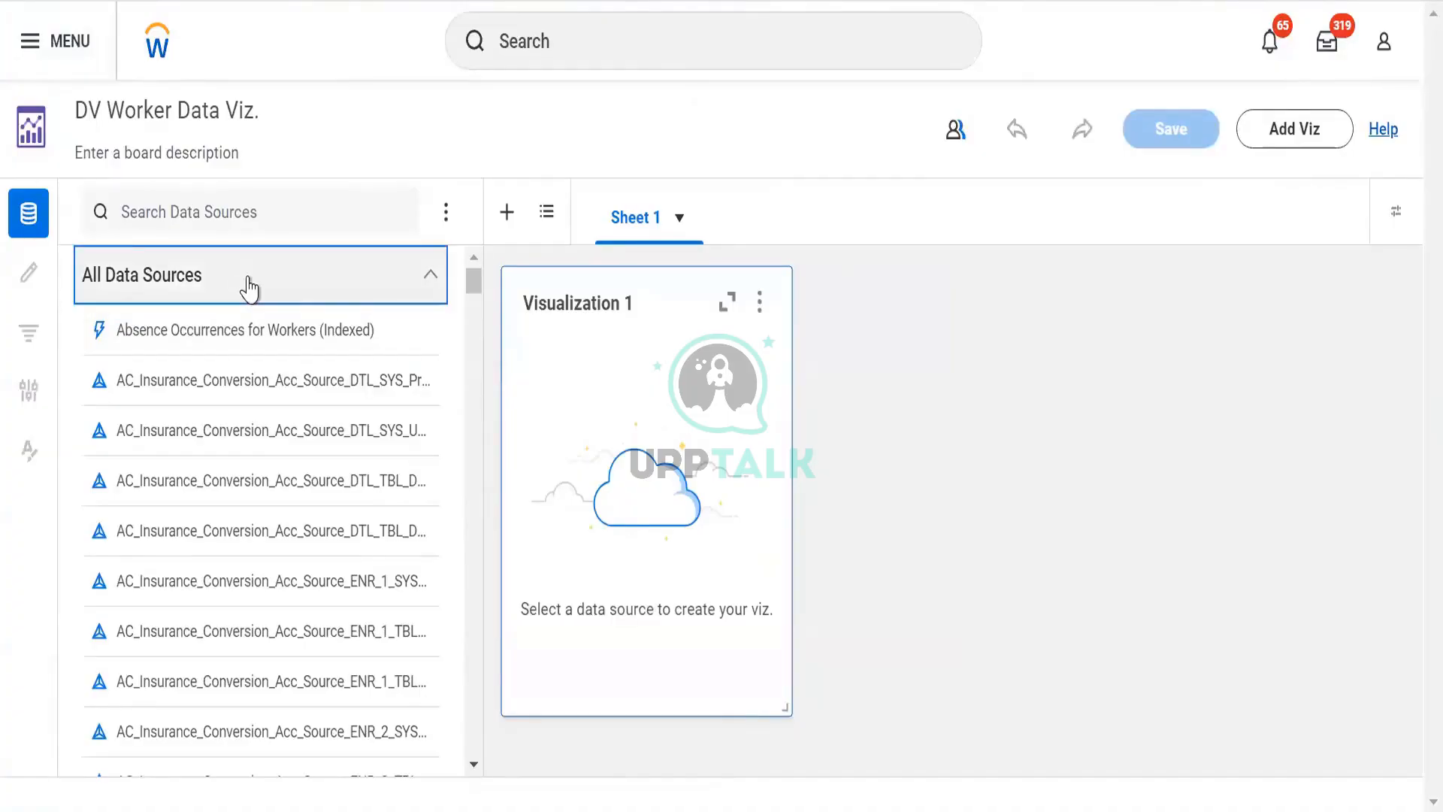
- Search the data sources for worker for hcm and select Workers for HCM Reporting
{"action": "left_click", "coordinate": [283, 298]}
{"action": "left_click", "coordinate": [249, 250]}
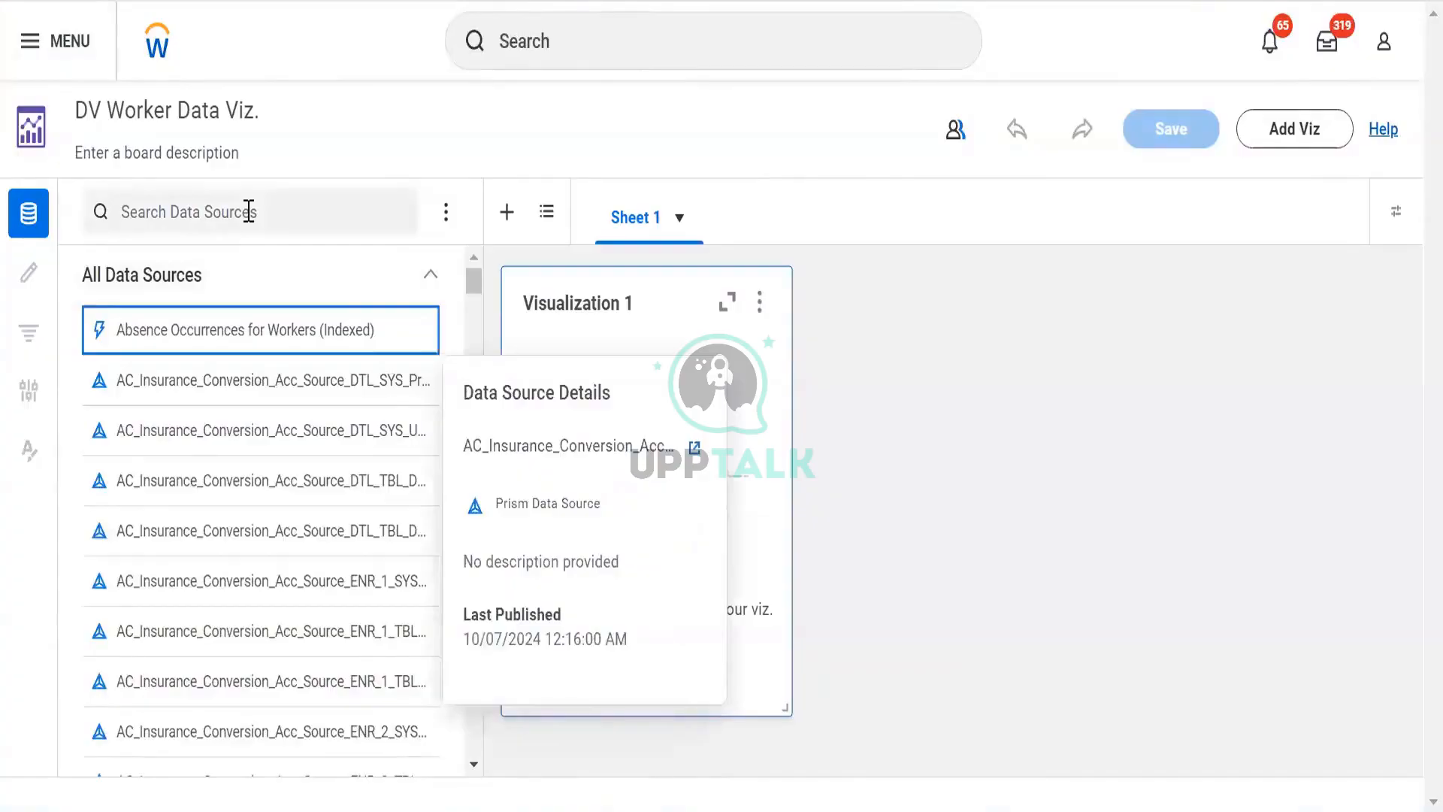
{"action": "left_click", "coordinate": [249, 212]}
{"action": "type", "text": "worker"}
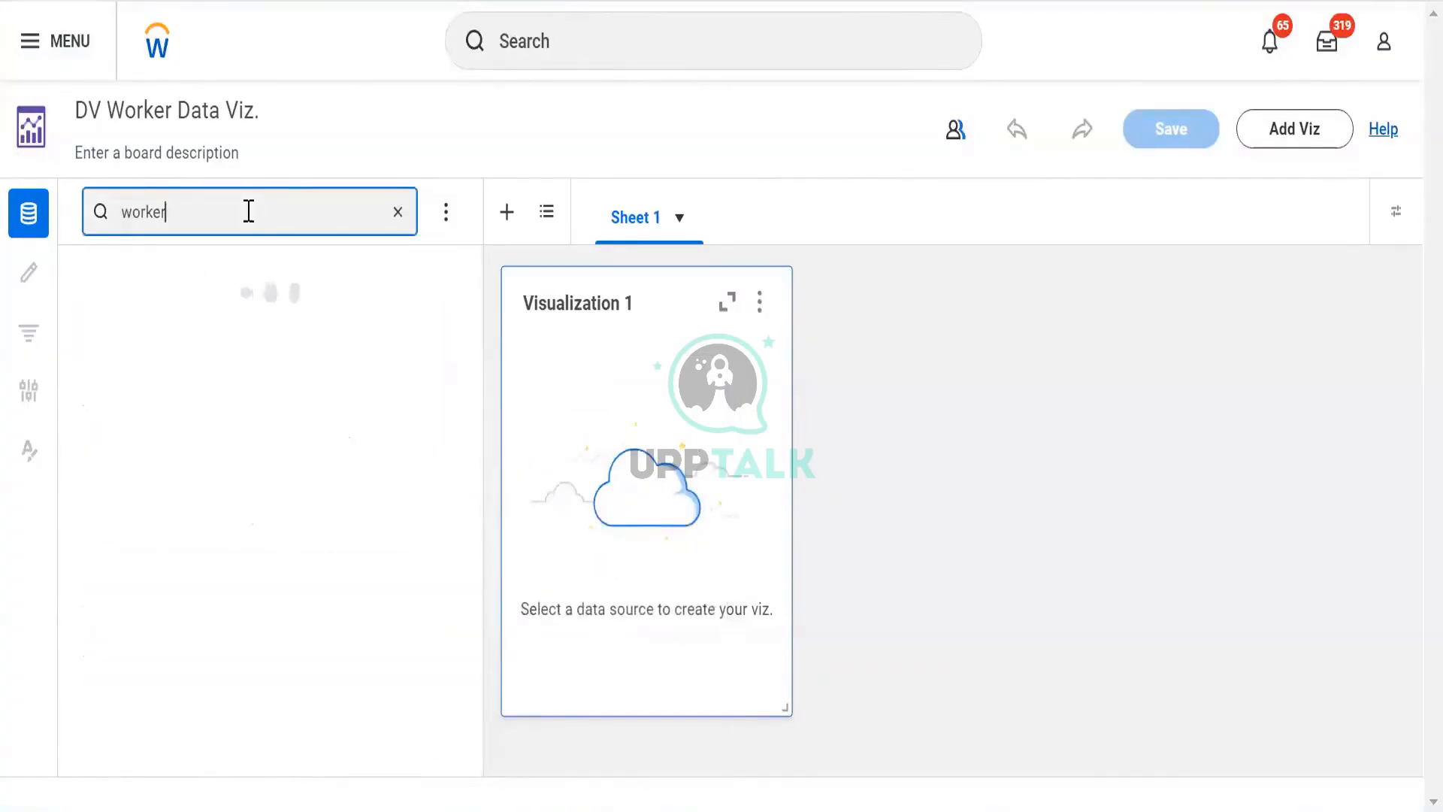
{"action": "type", "text": " for hcm"}
{"action": "left_click", "coordinate": [303, 283]}
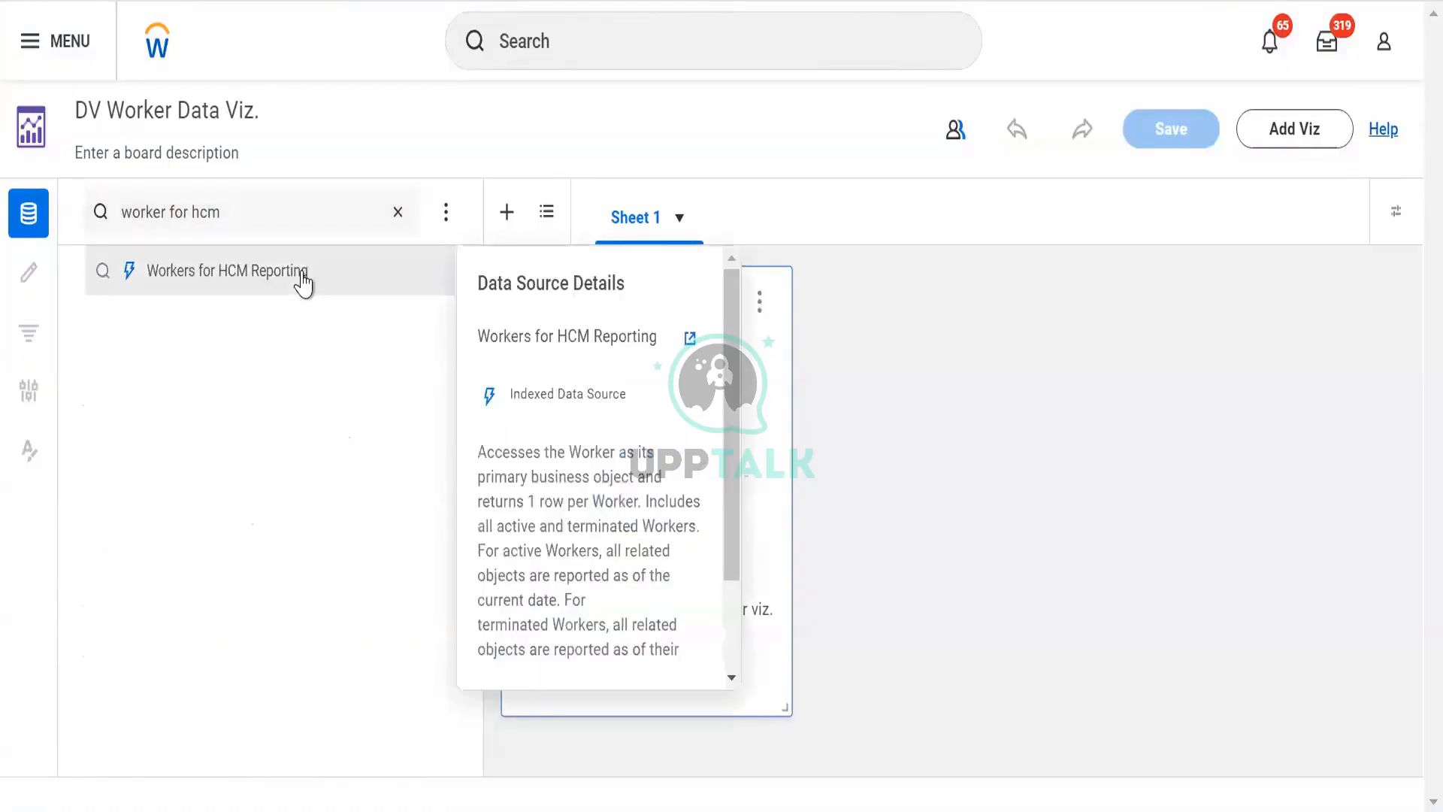
{"action": "left_click", "coordinate": [304, 275]}
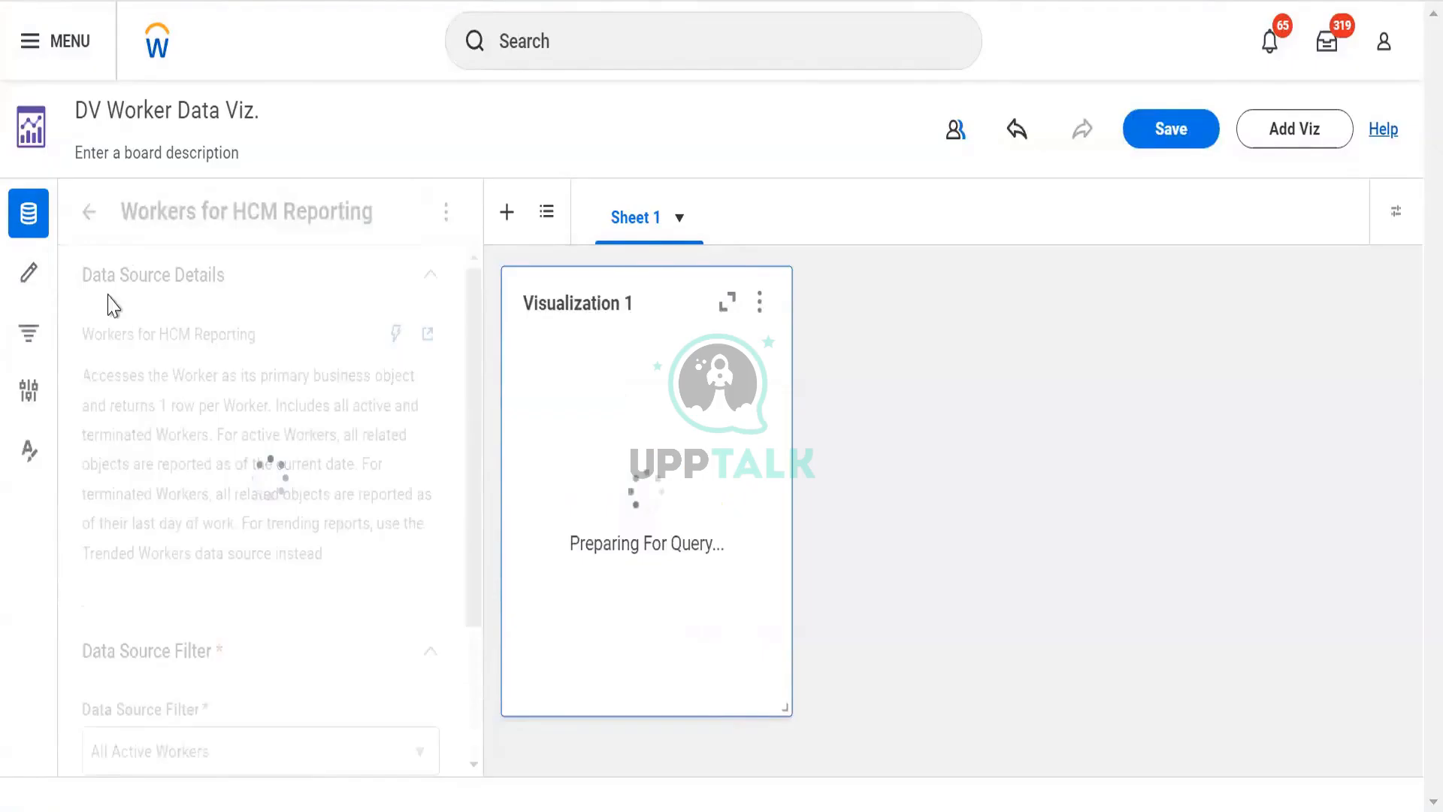
- Review the Workers for HCM Reporting details and data source filter, then open the Builder Panel
{"action": "scroll", "coordinate": [173, 369], "scroll_direction": "down", "scroll_amount": 3}
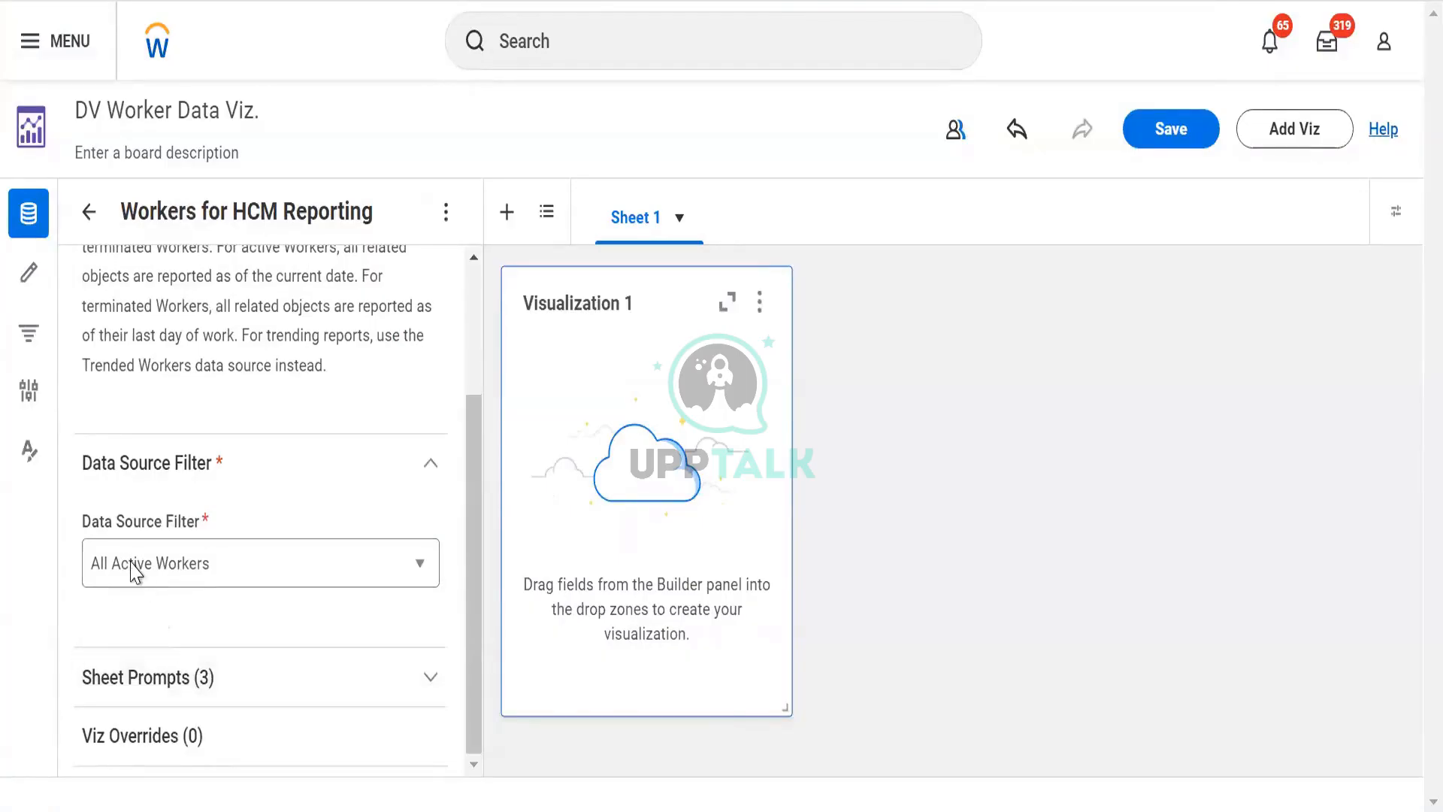
{"action": "scroll", "coordinate": [150, 436], "scroll_direction": "up", "scroll_amount": 3}
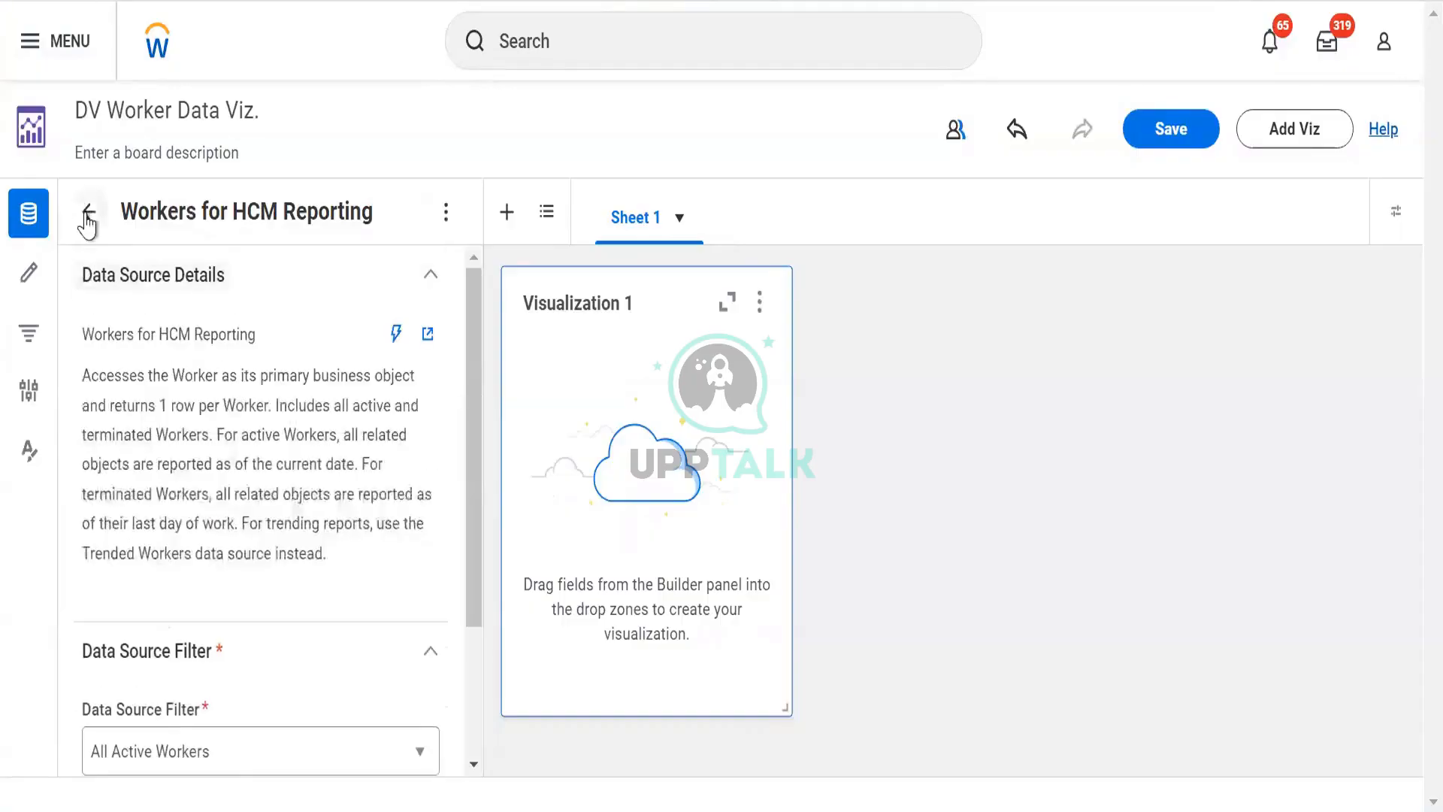
{"action": "left_click", "coordinate": [88, 214]}
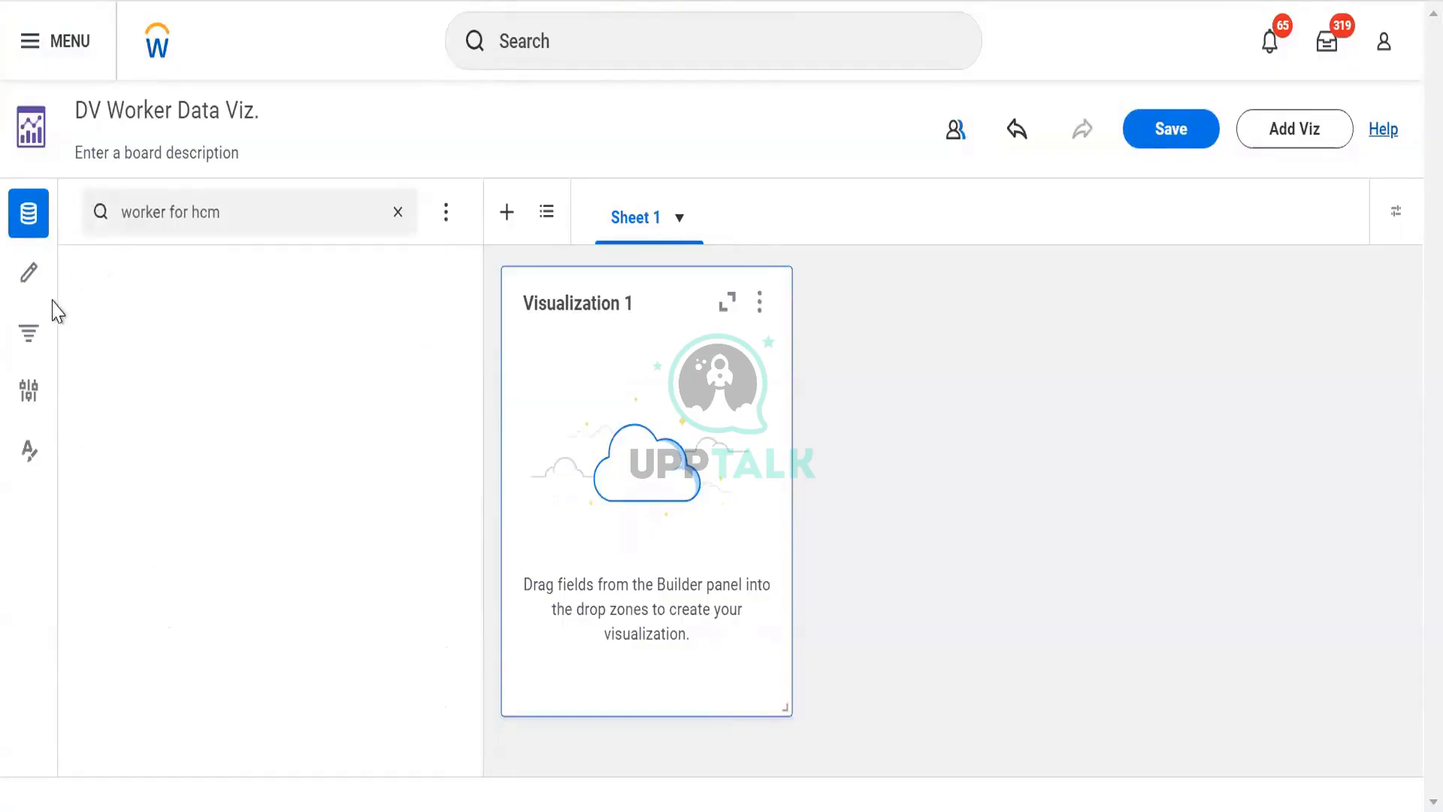
{"action": "left_click", "coordinate": [169, 278]}
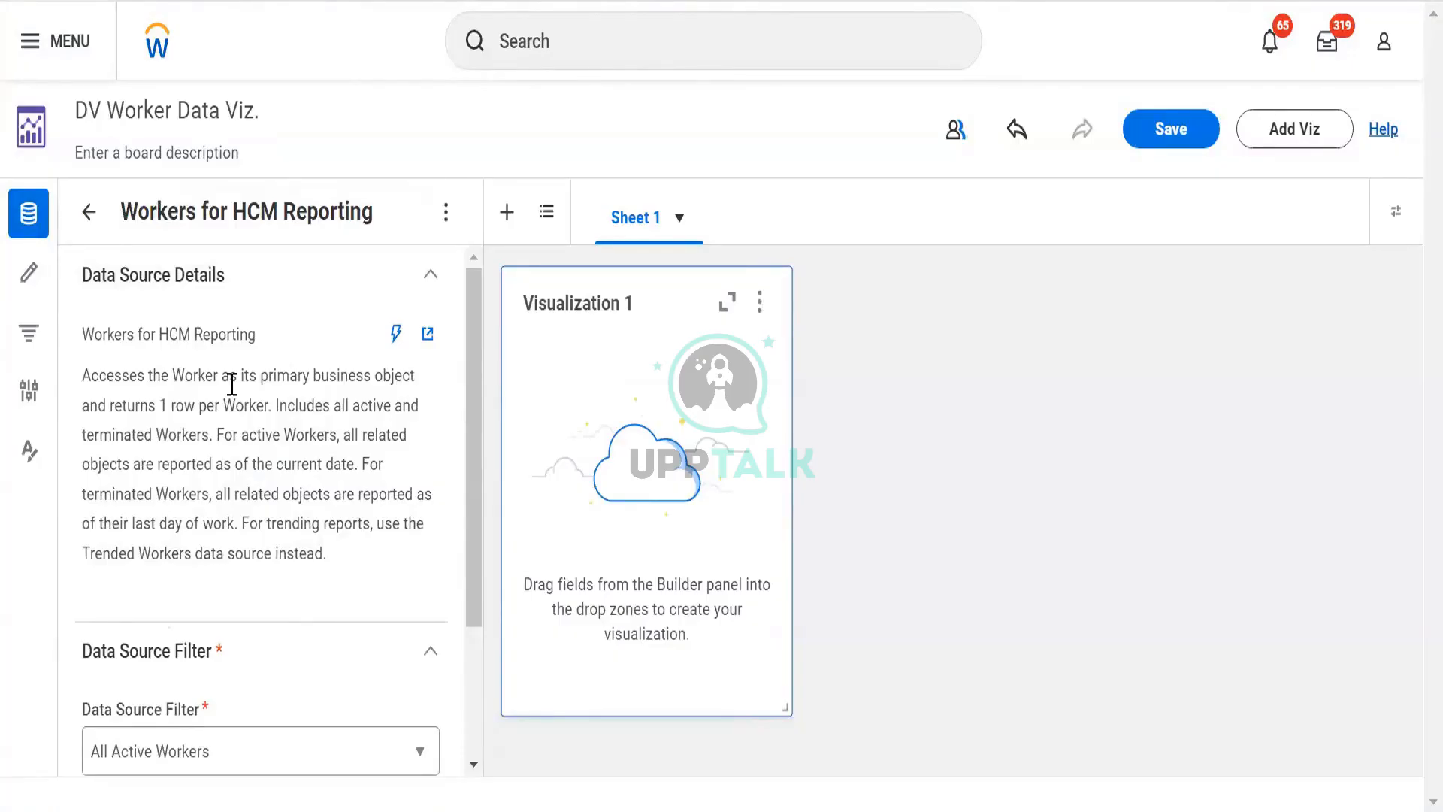
{"action": "left_click", "coordinate": [30, 275]}
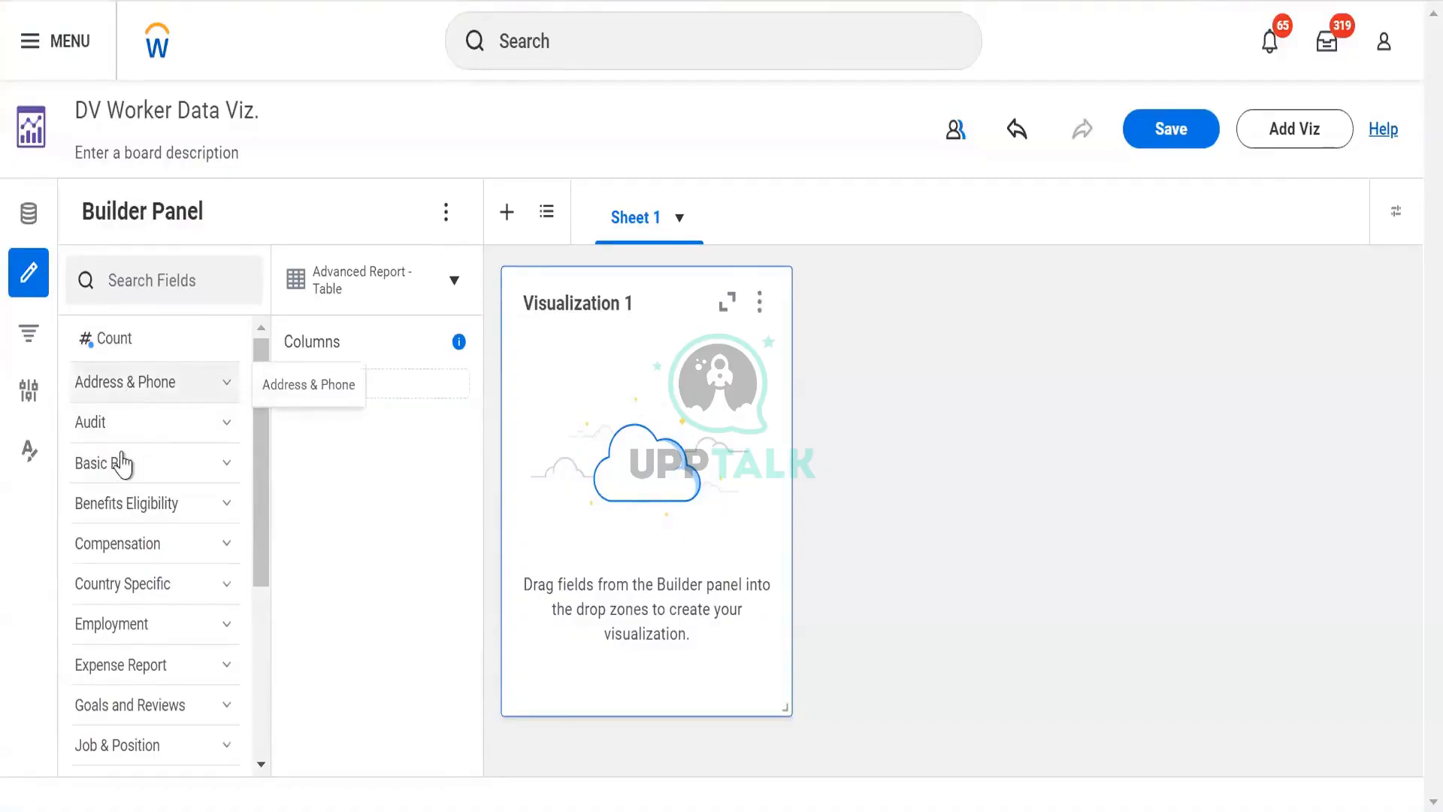
- Browse the Builder Panel's field categories, expanding the Talent fields
{"action": "scroll", "coordinate": [134, 547], "scroll_direction": "down", "scroll_amount": 5}
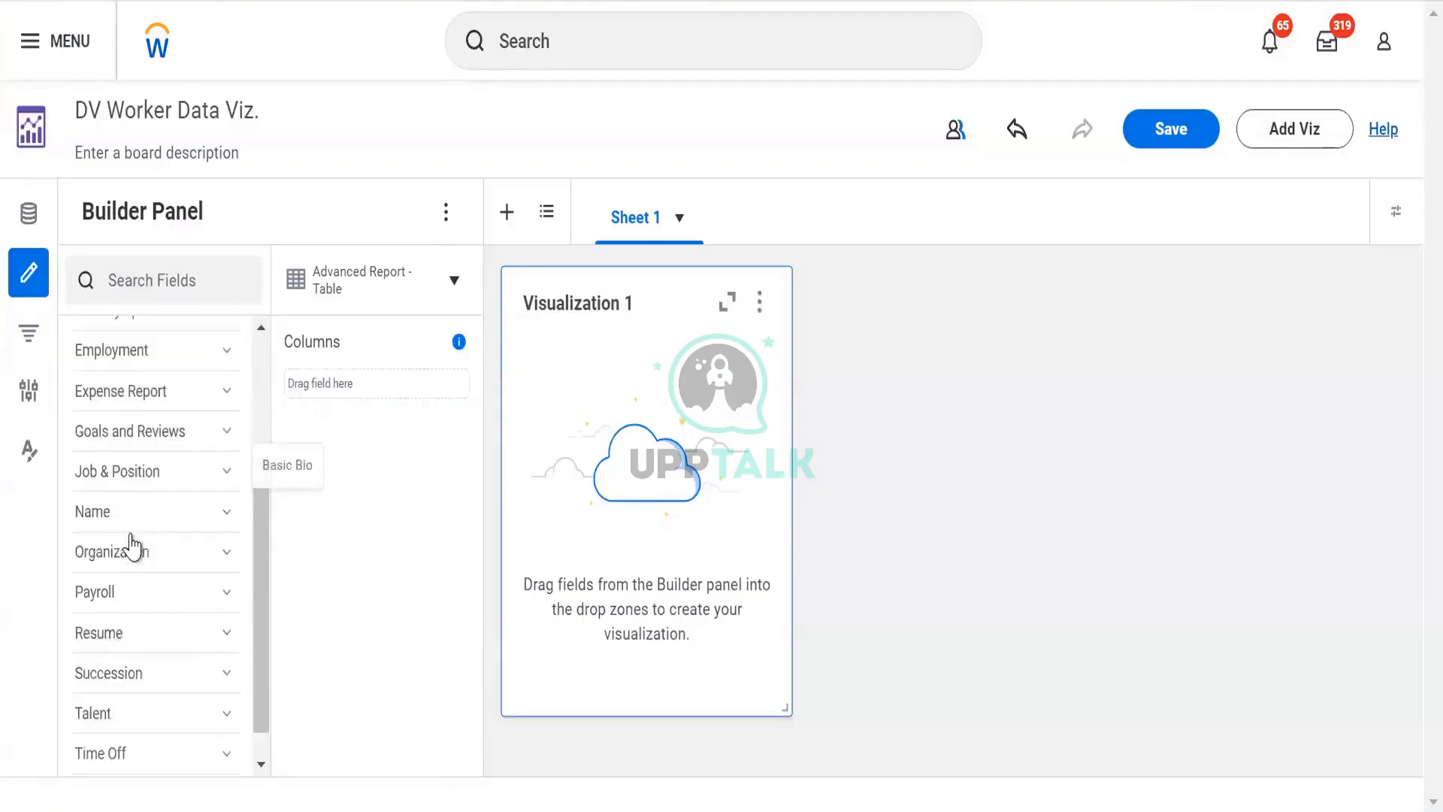
{"action": "scroll", "coordinate": [139, 611], "scroll_direction": "up", "scroll_amount": 4}
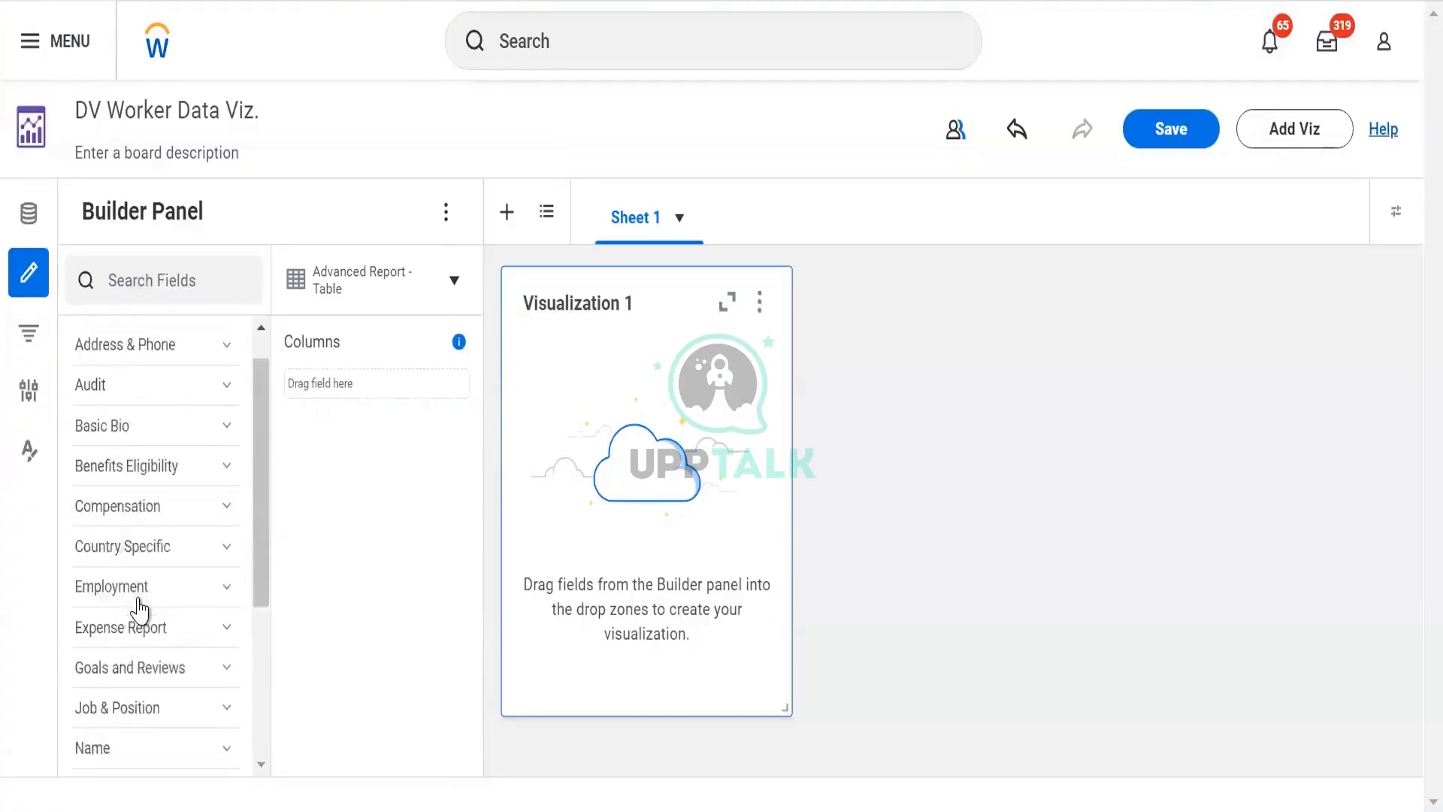
{"action": "scroll", "coordinate": [141, 586], "scroll_direction": "up", "scroll_amount": 1}
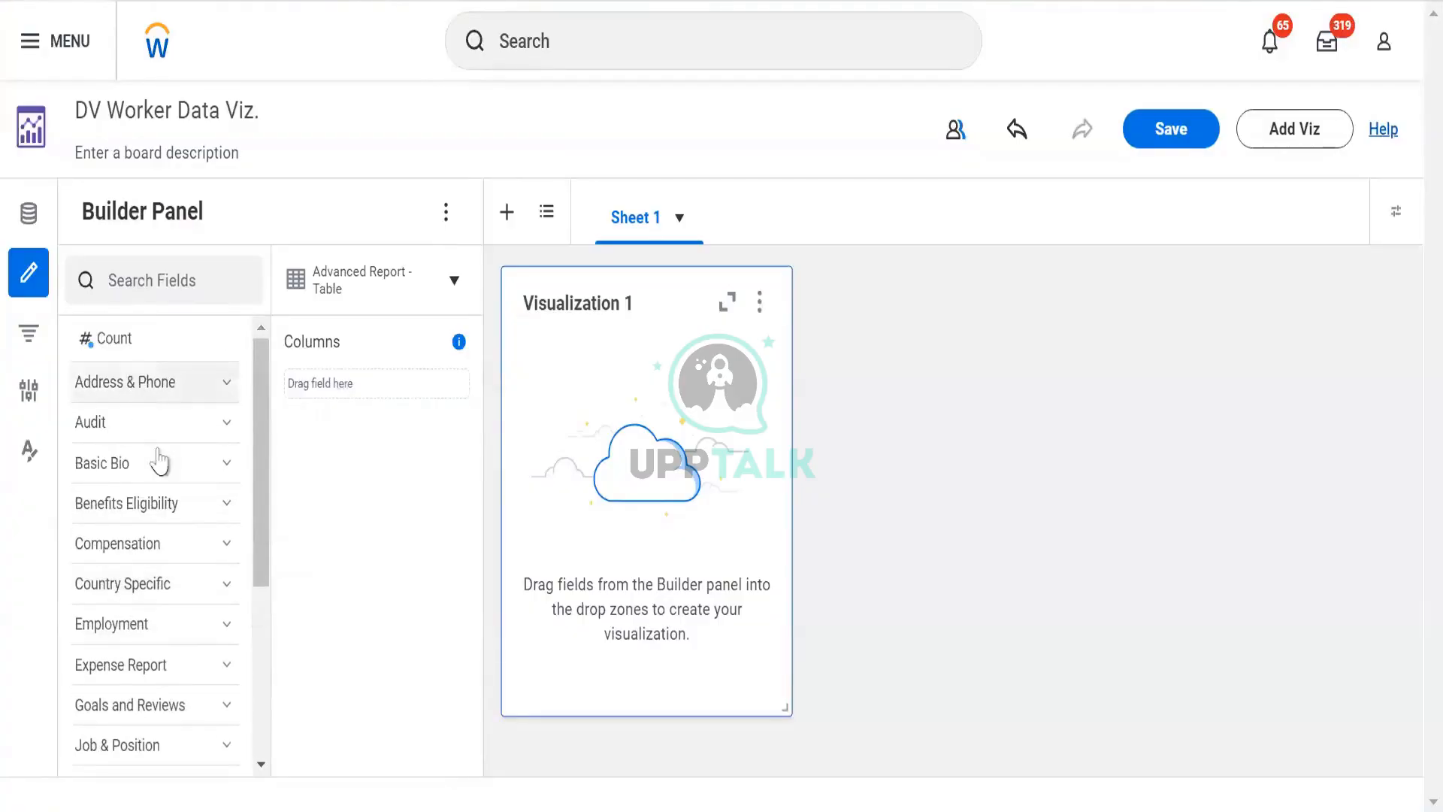
{"action": "scroll", "coordinate": [222, 460], "scroll_direction": "down", "scroll_amount": 5}
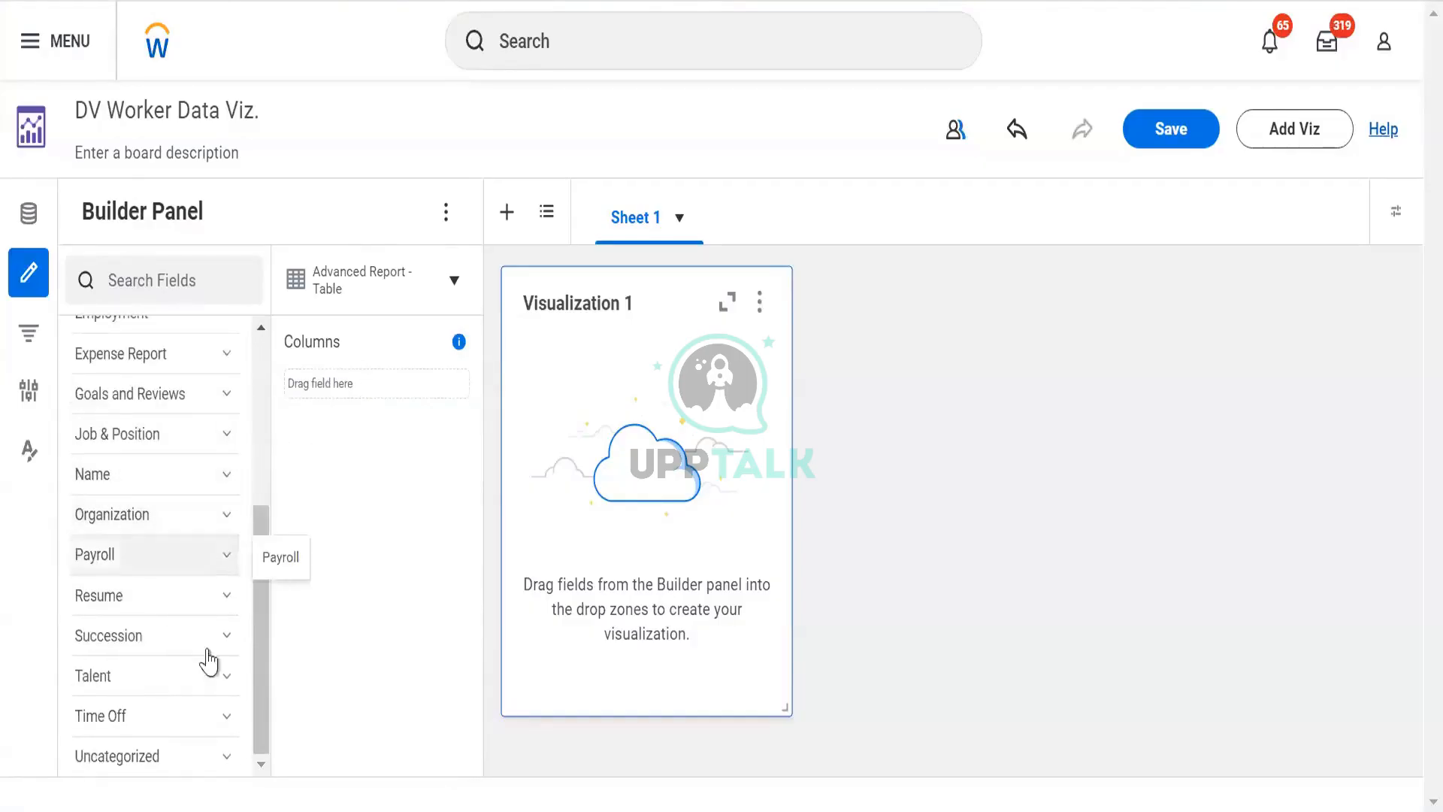
{"action": "left_click", "coordinate": [217, 682]}
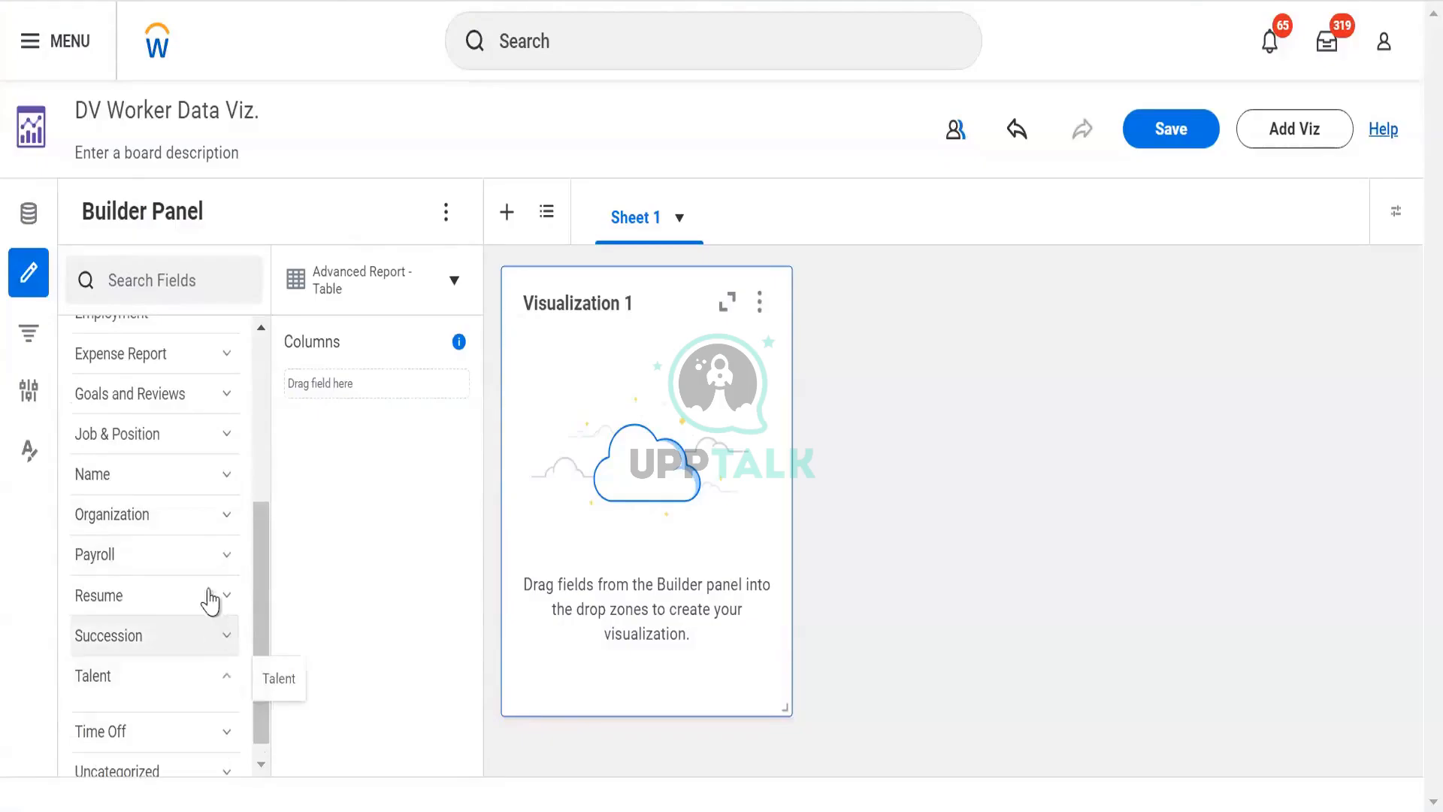
{"action": "scroll", "coordinate": [181, 564], "scroll_direction": "down", "scroll_amount": 2}
{"action": "scroll", "coordinate": [150, 560], "scroll_direction": "down", "scroll_amount": 4}
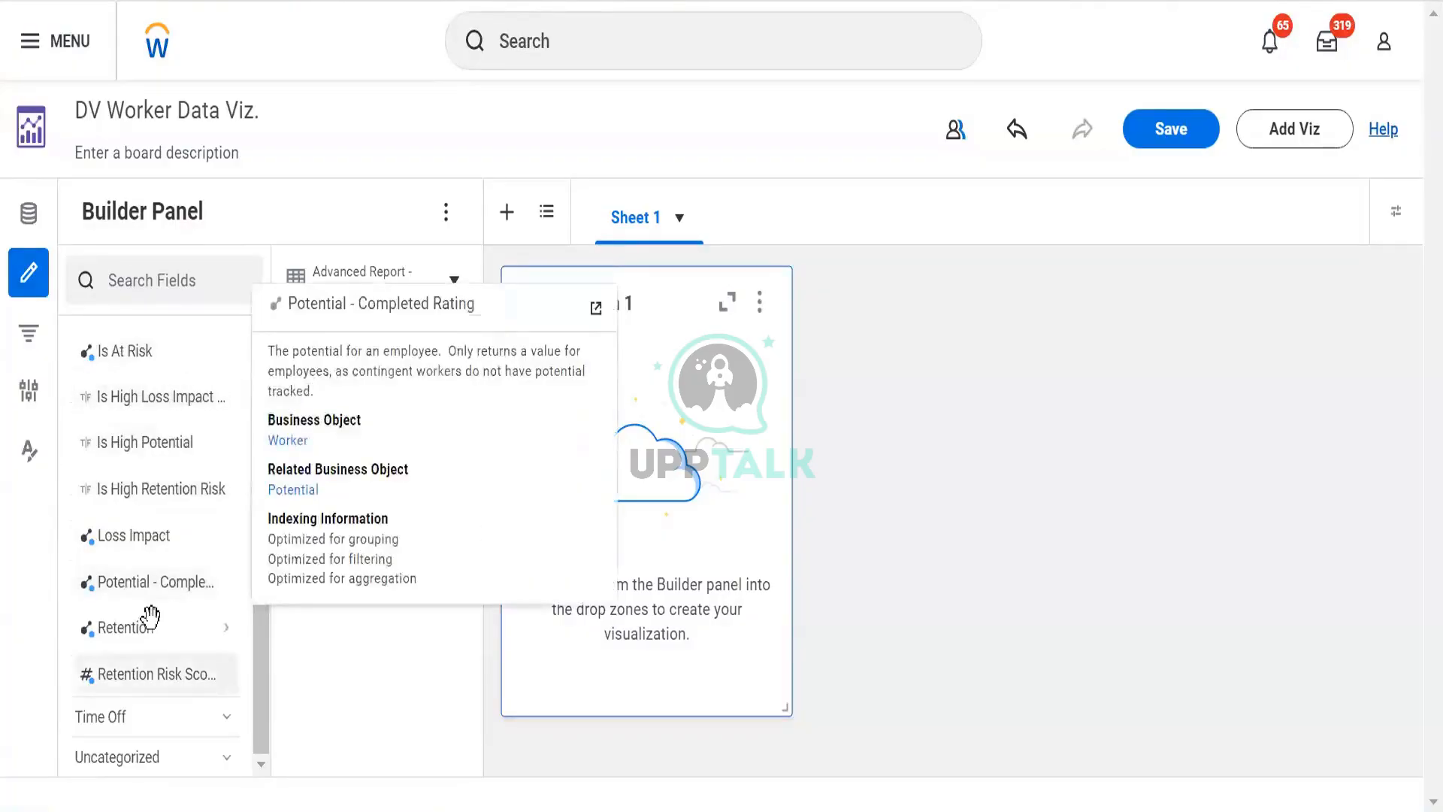
{"action": "scroll", "coordinate": [215, 624], "scroll_direction": "up", "scroll_amount": 3}
{"action": "scroll", "coordinate": [180, 518], "scroll_direction": "up", "scroll_amount": 5}
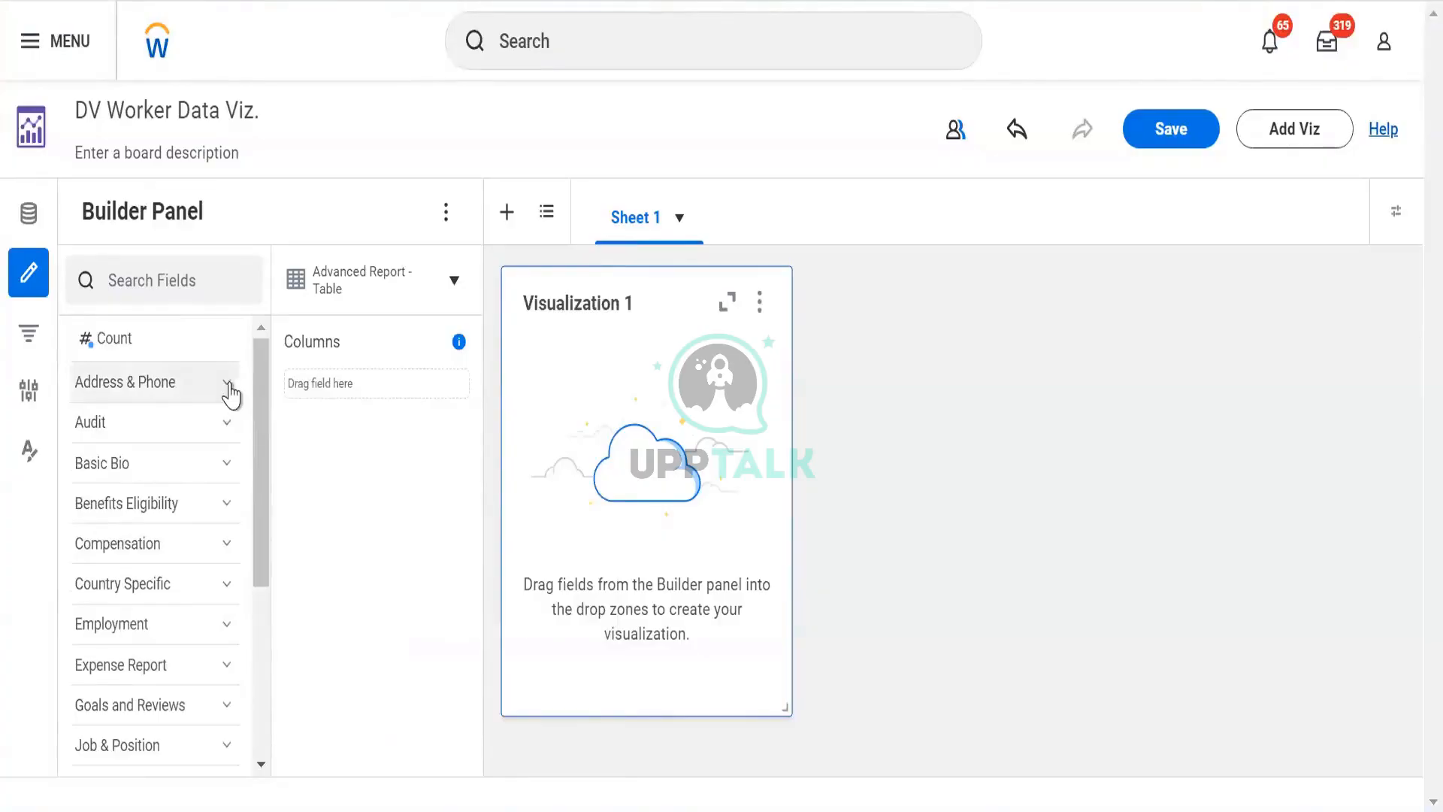
- Drag the Work Address field from Address & Phone into Columns and back out again
{"action": "left_click", "coordinate": [227, 387]}
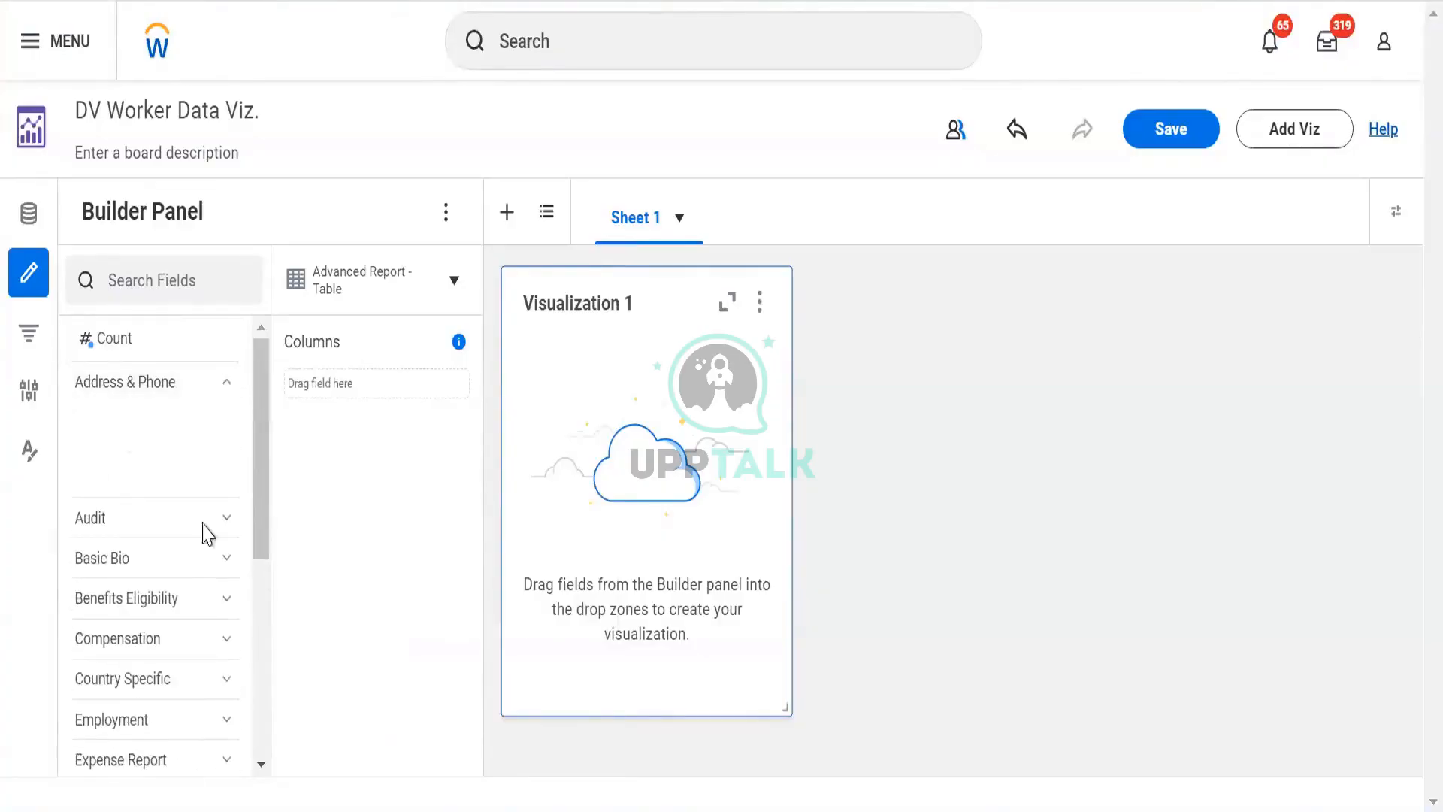
{"action": "mouse_move", "coordinate": [150, 419]}
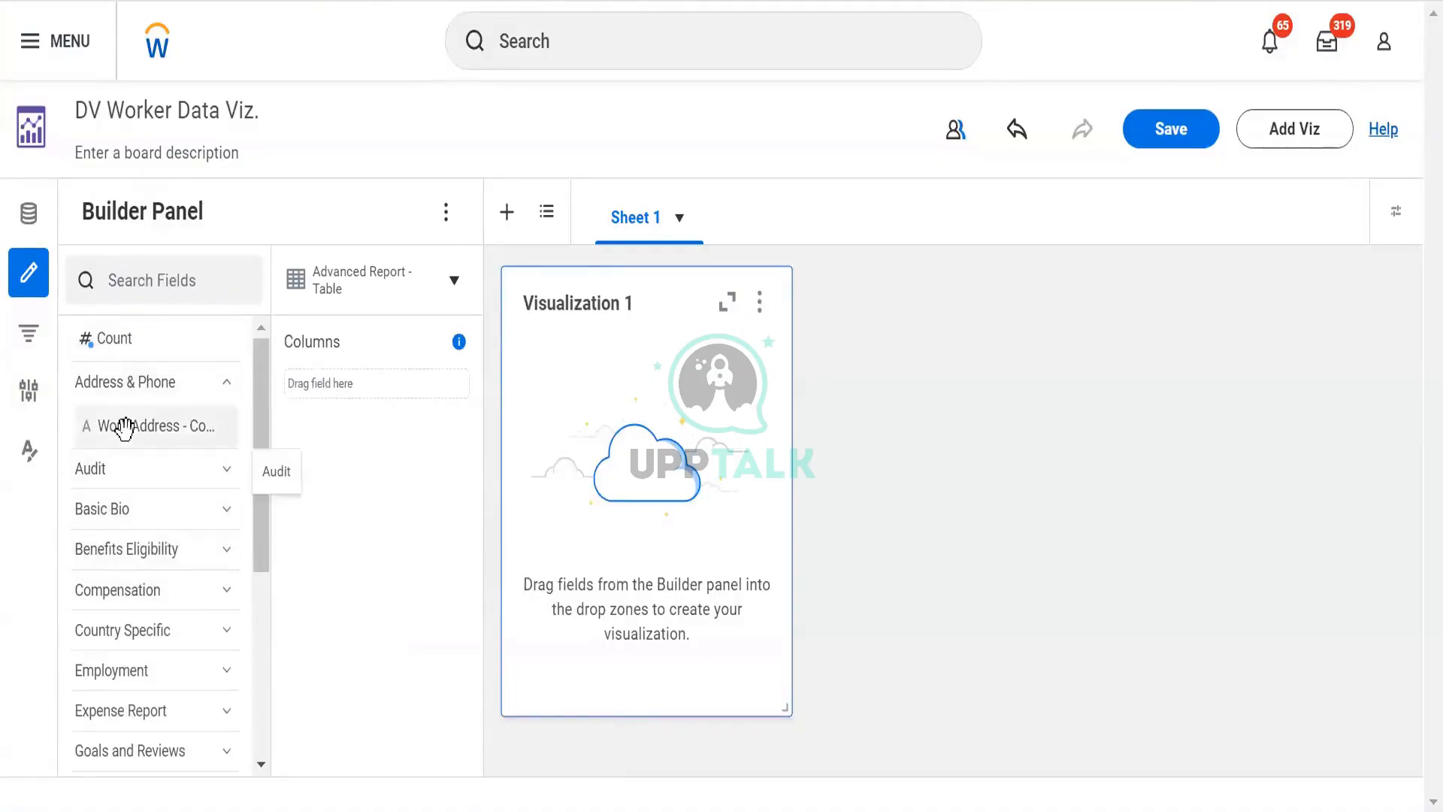
{"action": "mouse_move", "coordinate": [122, 421]}
{"action": "left_mouse_down"}
{"action": "mouse_move", "coordinate": [364, 409]}
{"action": "mouse_move", "coordinate": [363, 393]}
{"action": "left_mouse_up"}
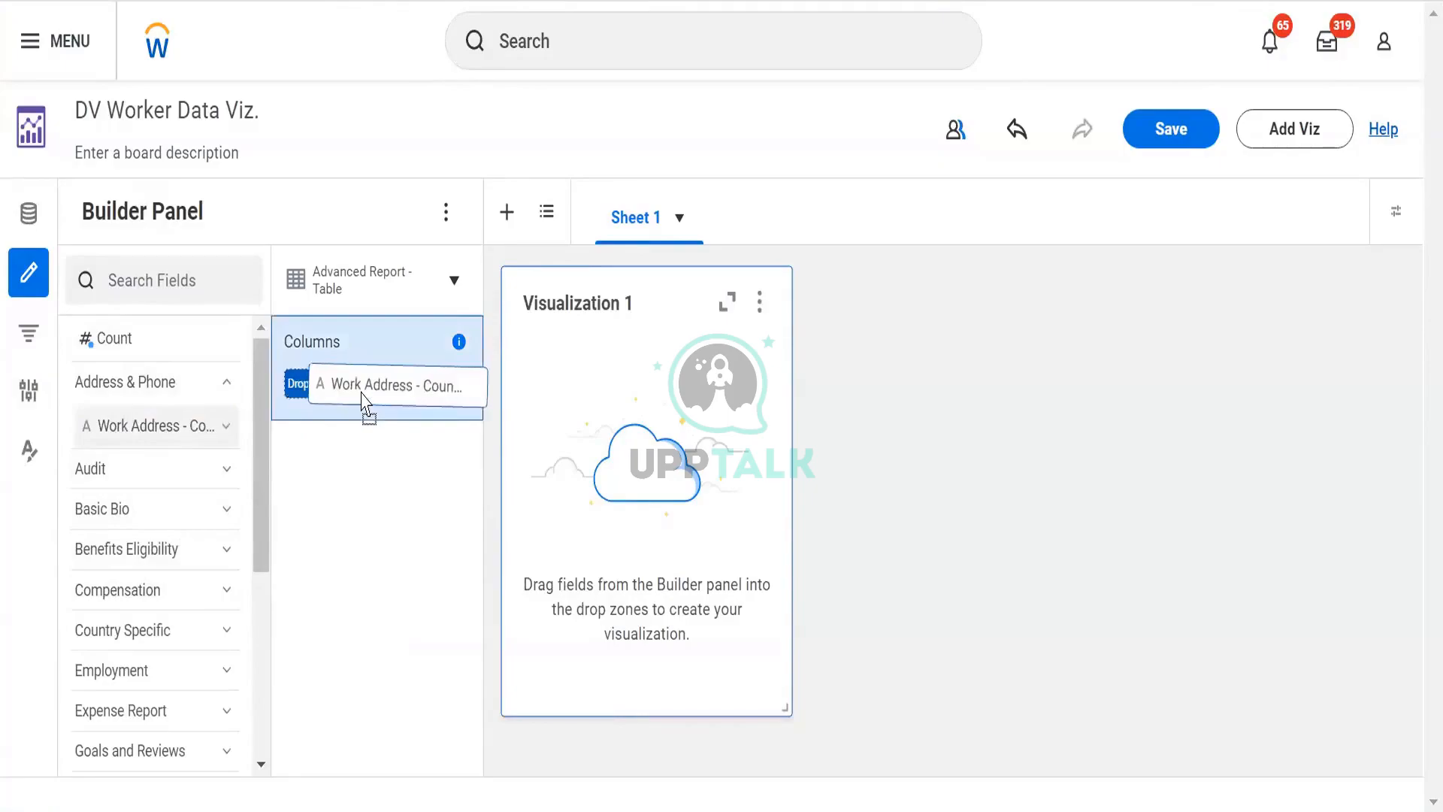
{"action": "left_click_drag", "start_coordinate": [362, 393], "coordinate": [143, 409]}
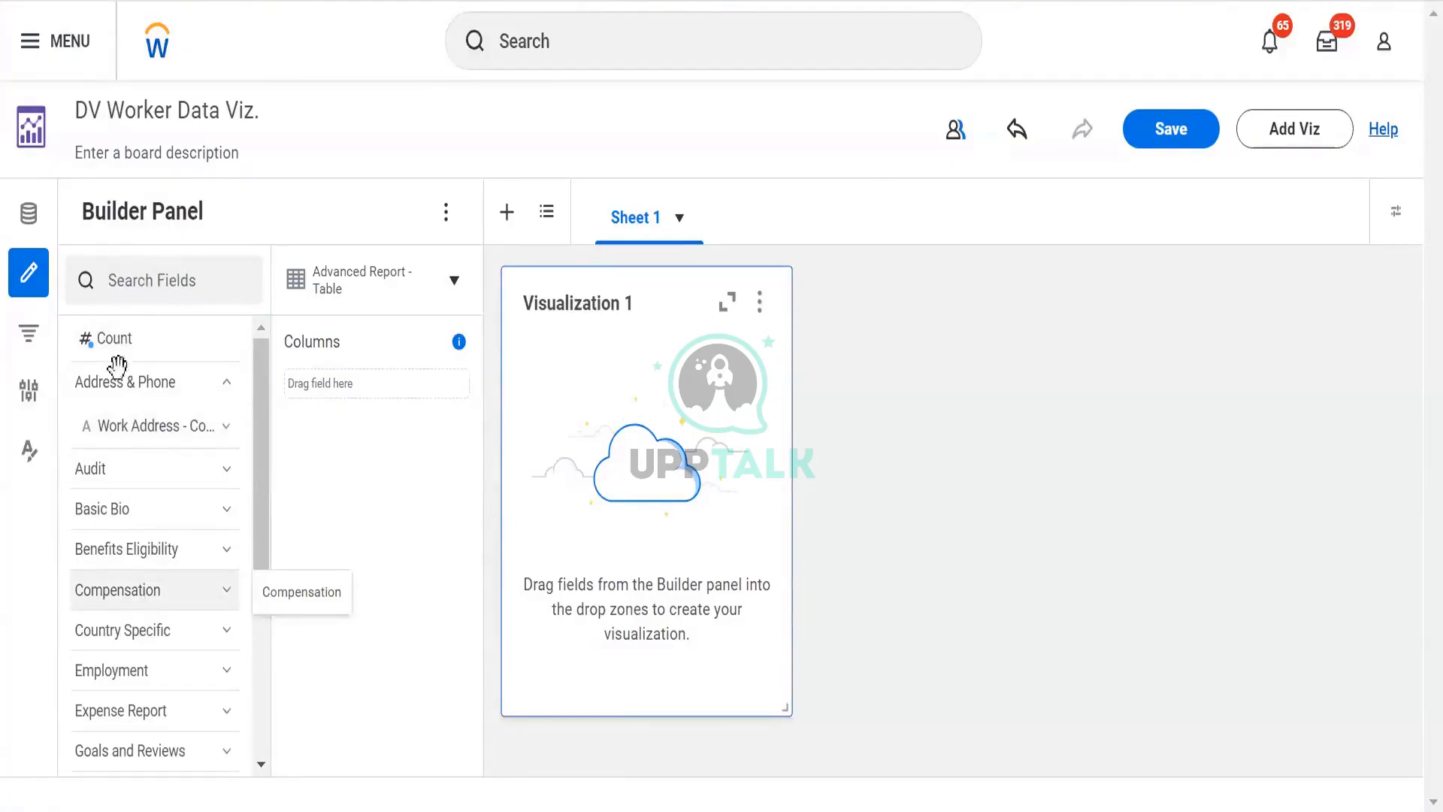
- Browse the available visualization types in the viz type list for Visualization 1
{"action": "left_click", "coordinate": [451, 293]}
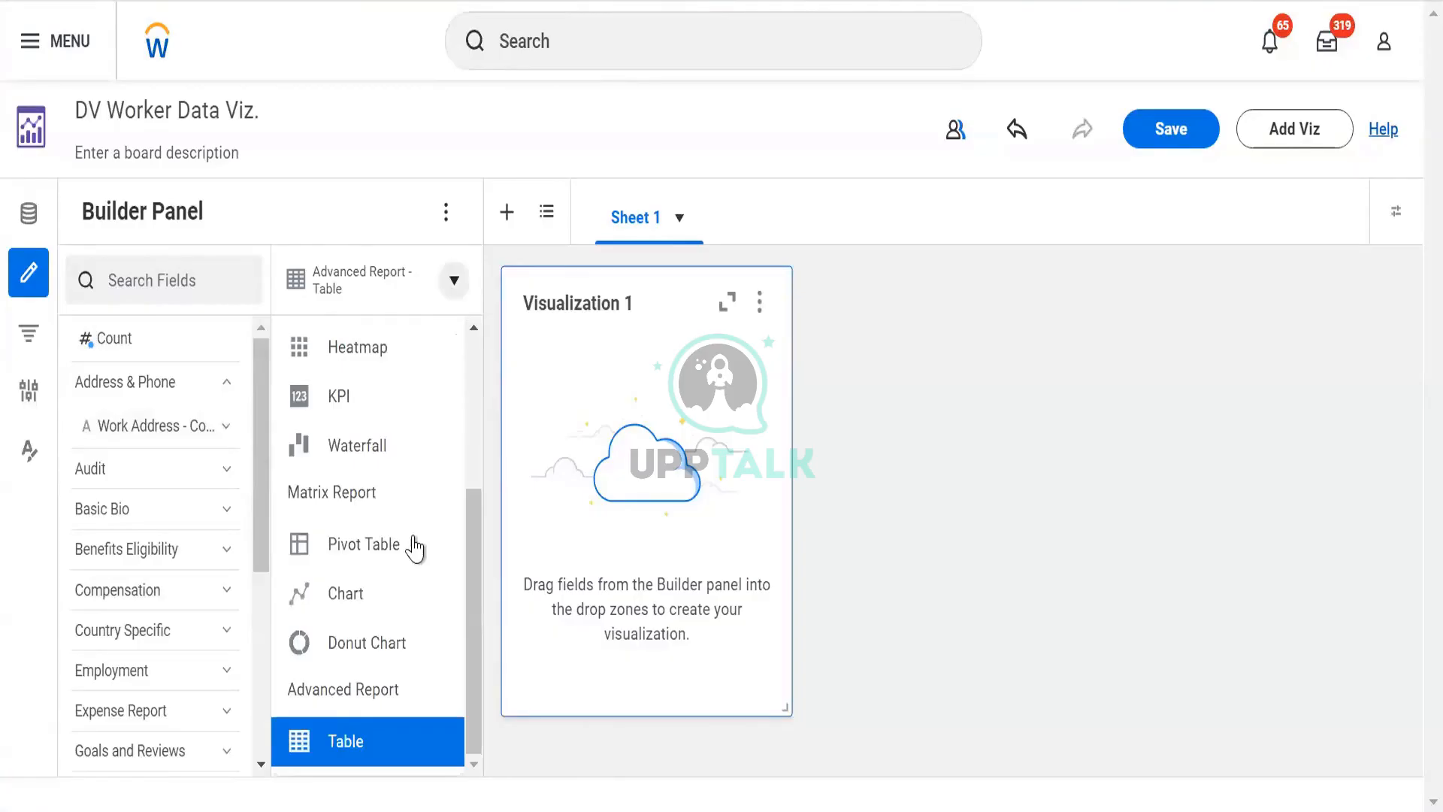
{"action": "scroll", "coordinate": [413, 458], "scroll_direction": "up", "scroll_amount": 3}
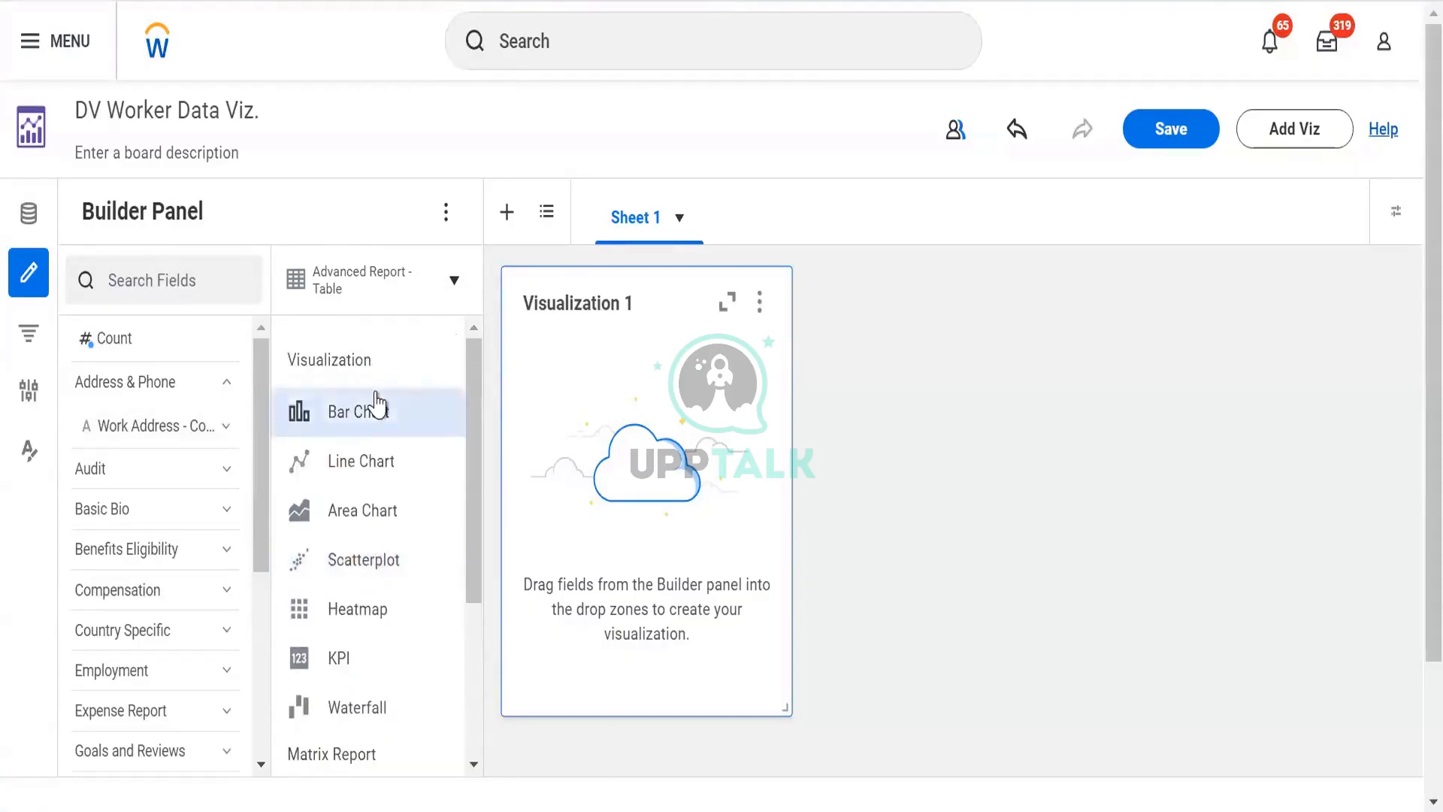
{"action": "scroll", "coordinate": [376, 406], "scroll_direction": "down", "scroll_amount": 3}
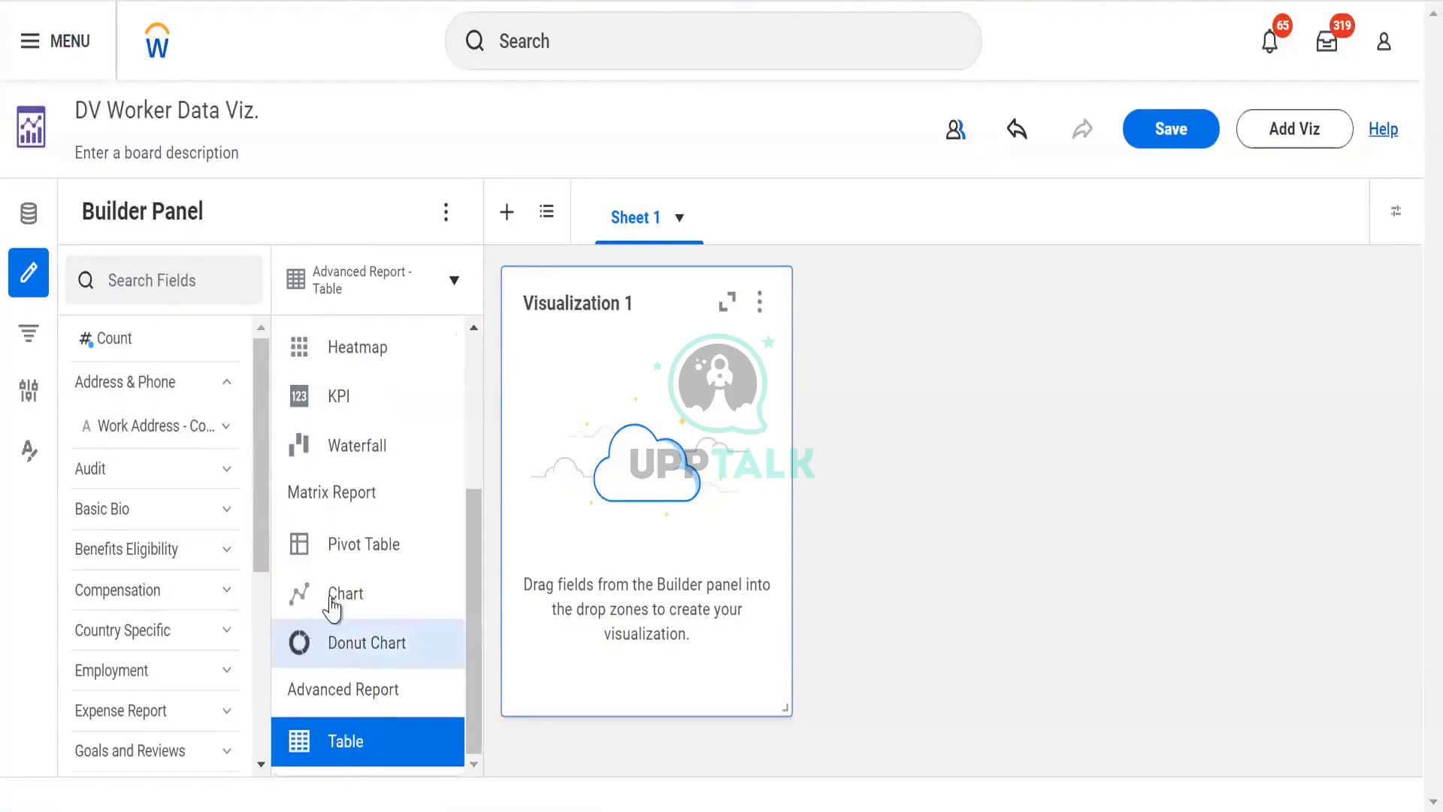
{"action": "scroll", "coordinate": [353, 556], "scroll_direction": "up", "scroll_amount": 2}
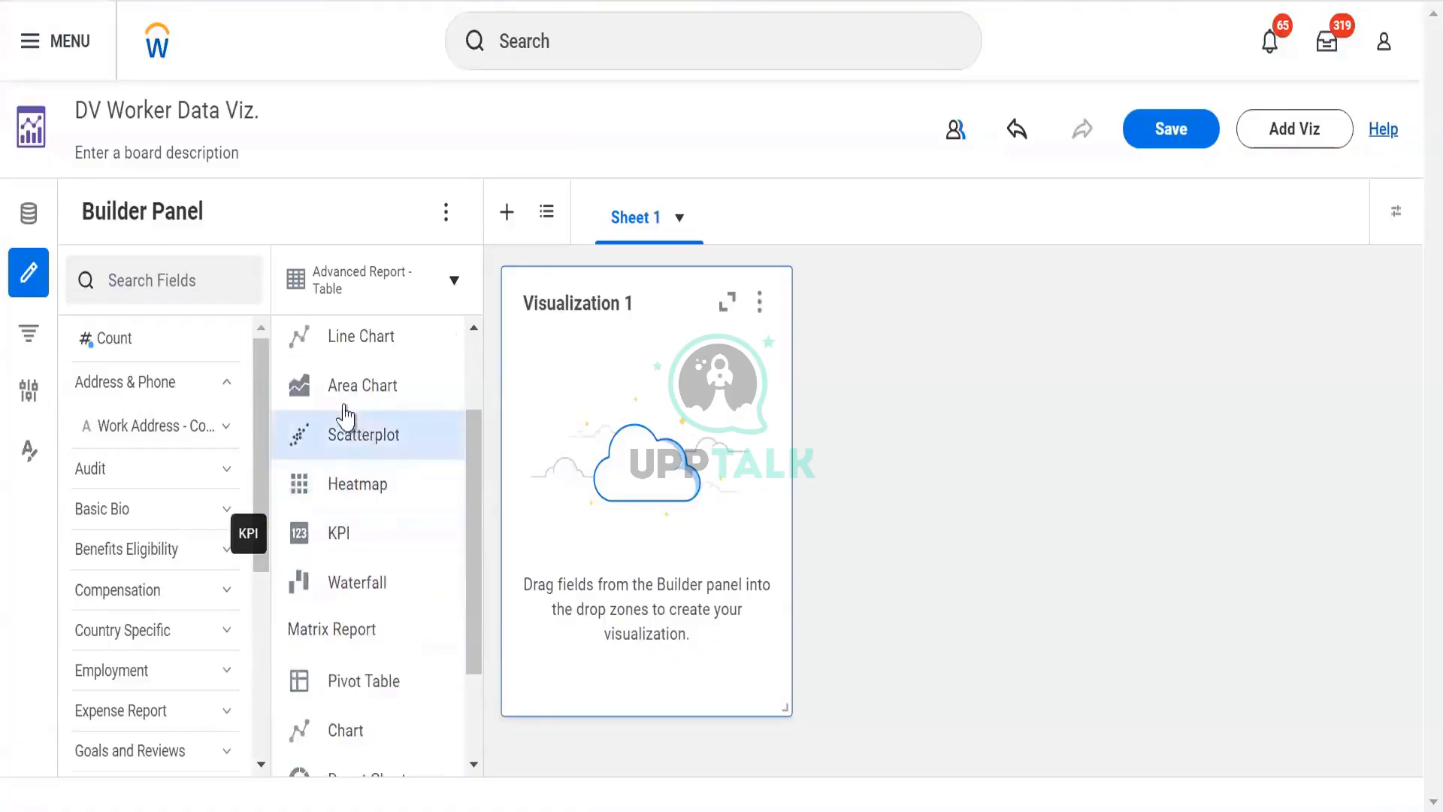
{"action": "scroll", "coordinate": [341, 398], "scroll_direction": "up", "scroll_amount": 2}
{"action": "scroll", "coordinate": [339, 533], "scroll_direction": "down", "scroll_amount": 5}
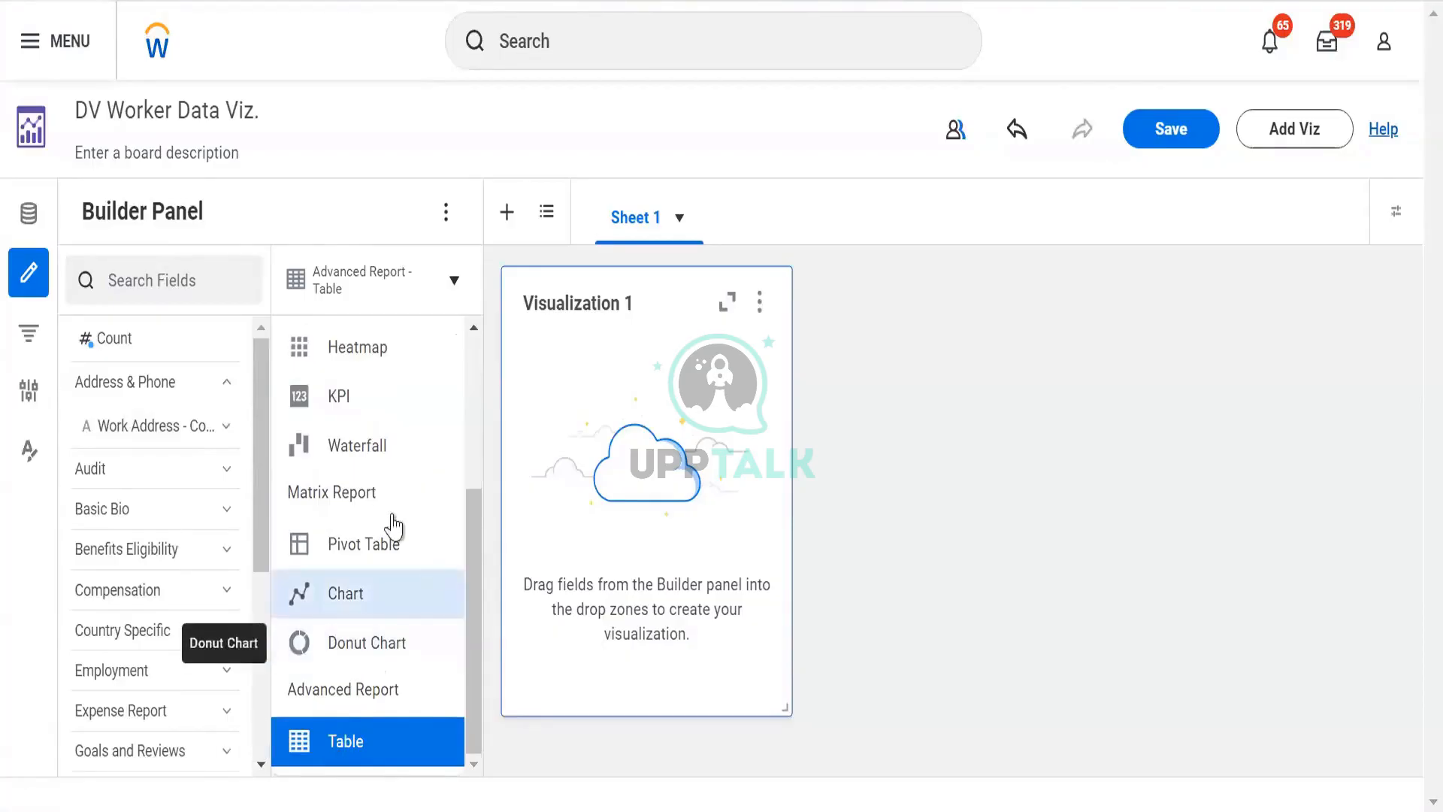
{"action": "scroll", "coordinate": [374, 503], "scroll_direction": "up", "scroll_amount": 3}
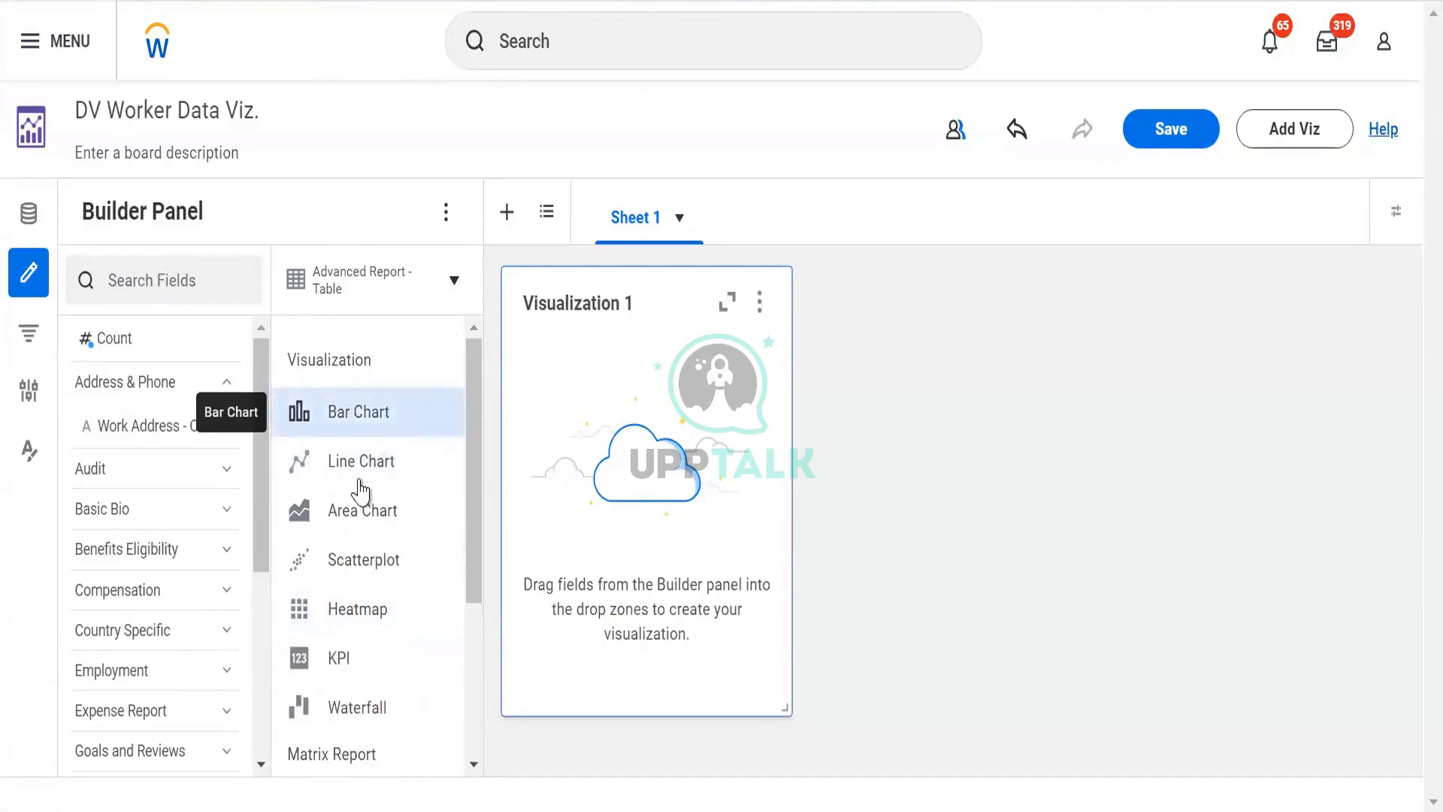
{"action": "scroll", "coordinate": [364, 489], "scroll_direction": "down", "scroll_amount": 2}
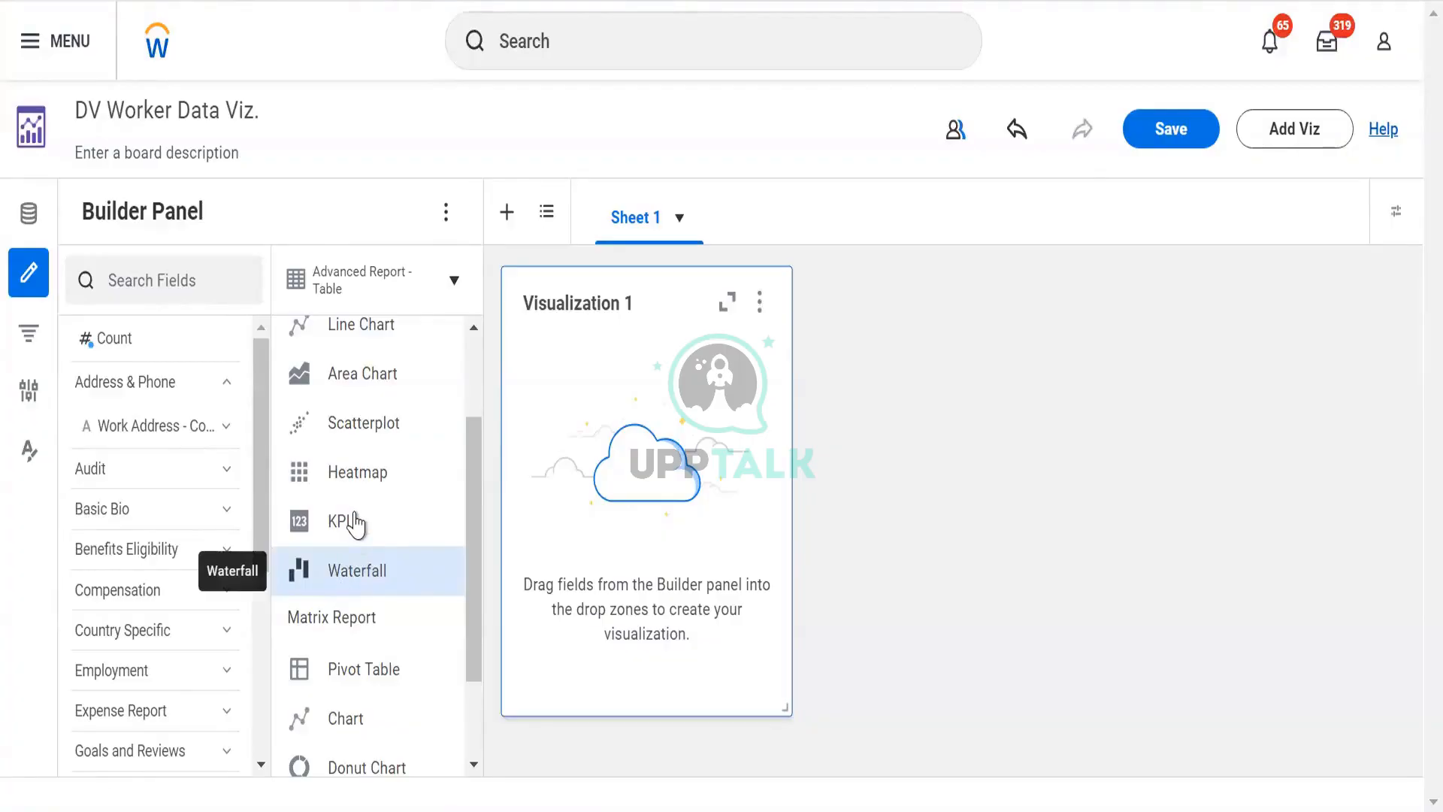
{"action": "scroll", "coordinate": [353, 425], "scroll_direction": "up", "scroll_amount": 2}
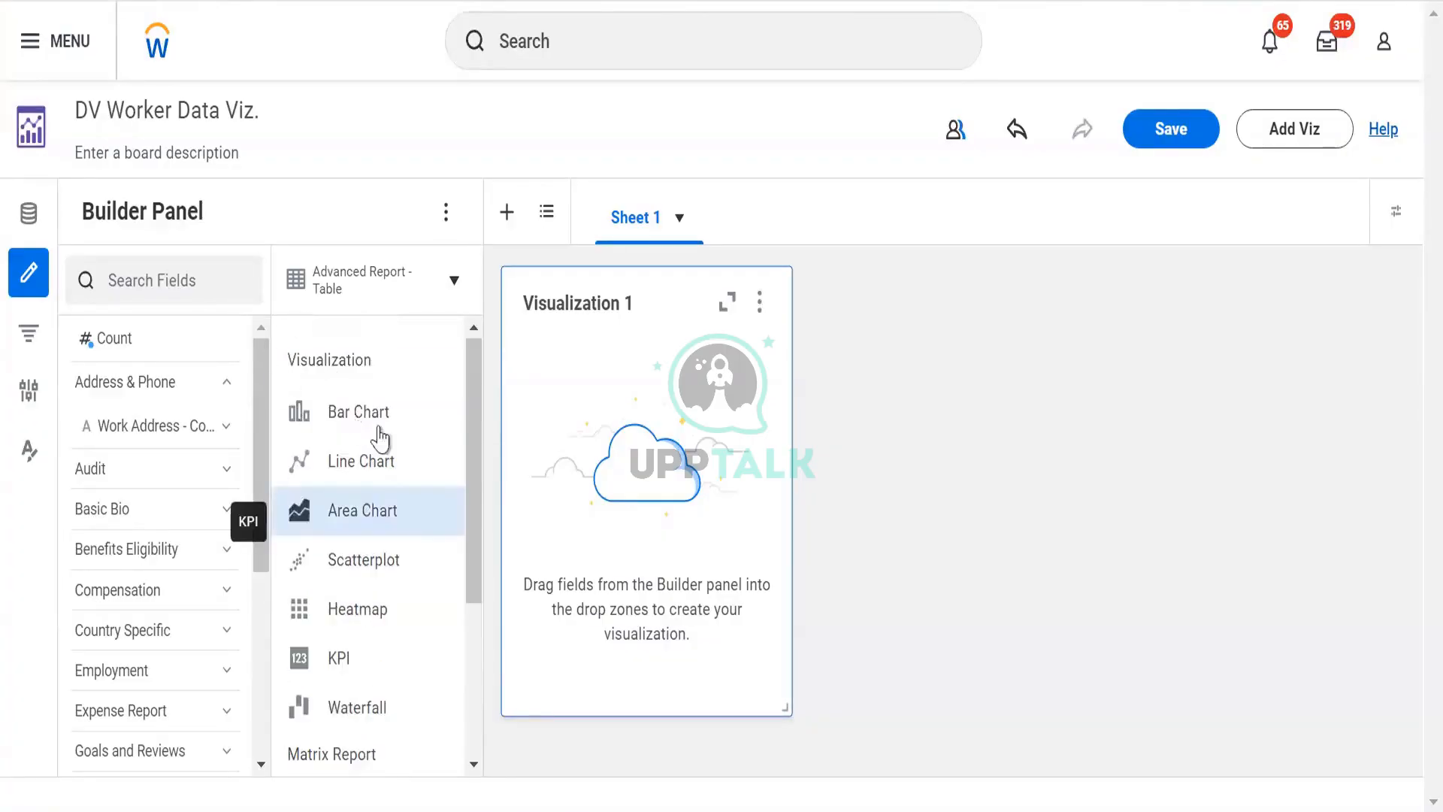
{"action": "scroll", "coordinate": [315, 593], "scroll_direction": "down", "scroll_amount": 4}
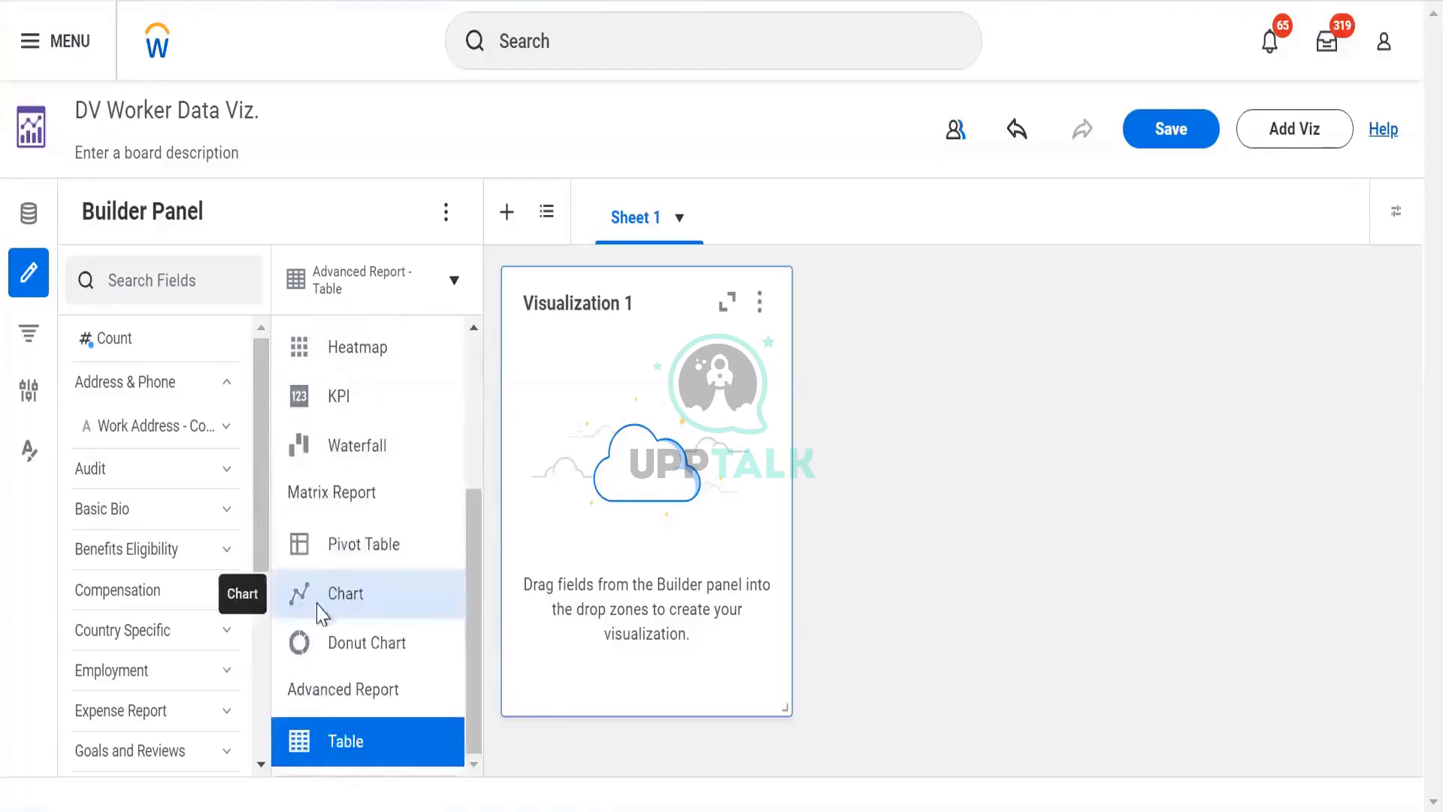
{"action": "scroll", "coordinate": [323, 601], "scroll_direction": "up", "scroll_amount": 4}
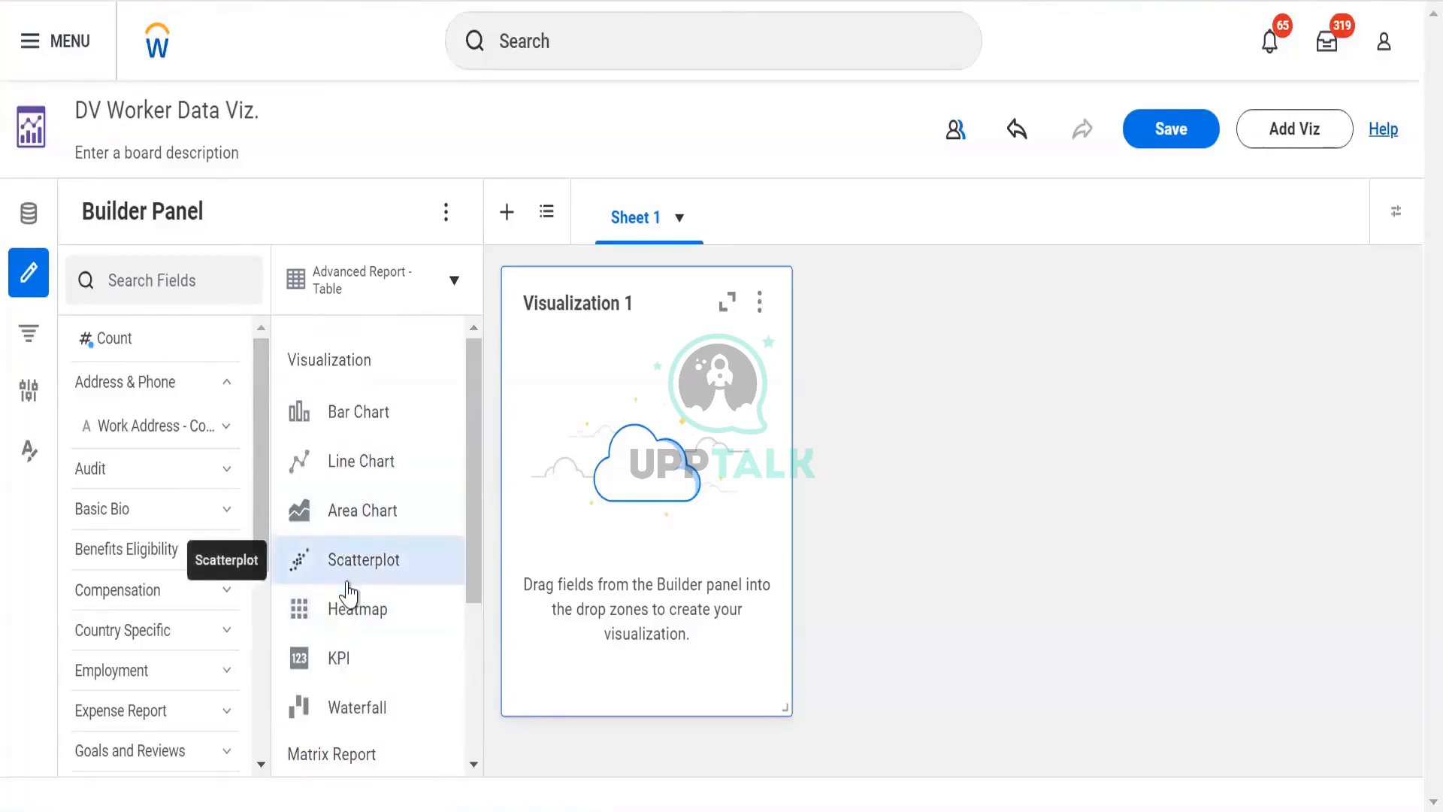
{"action": "scroll", "coordinate": [351, 591], "scroll_direction": "down", "scroll_amount": 4}
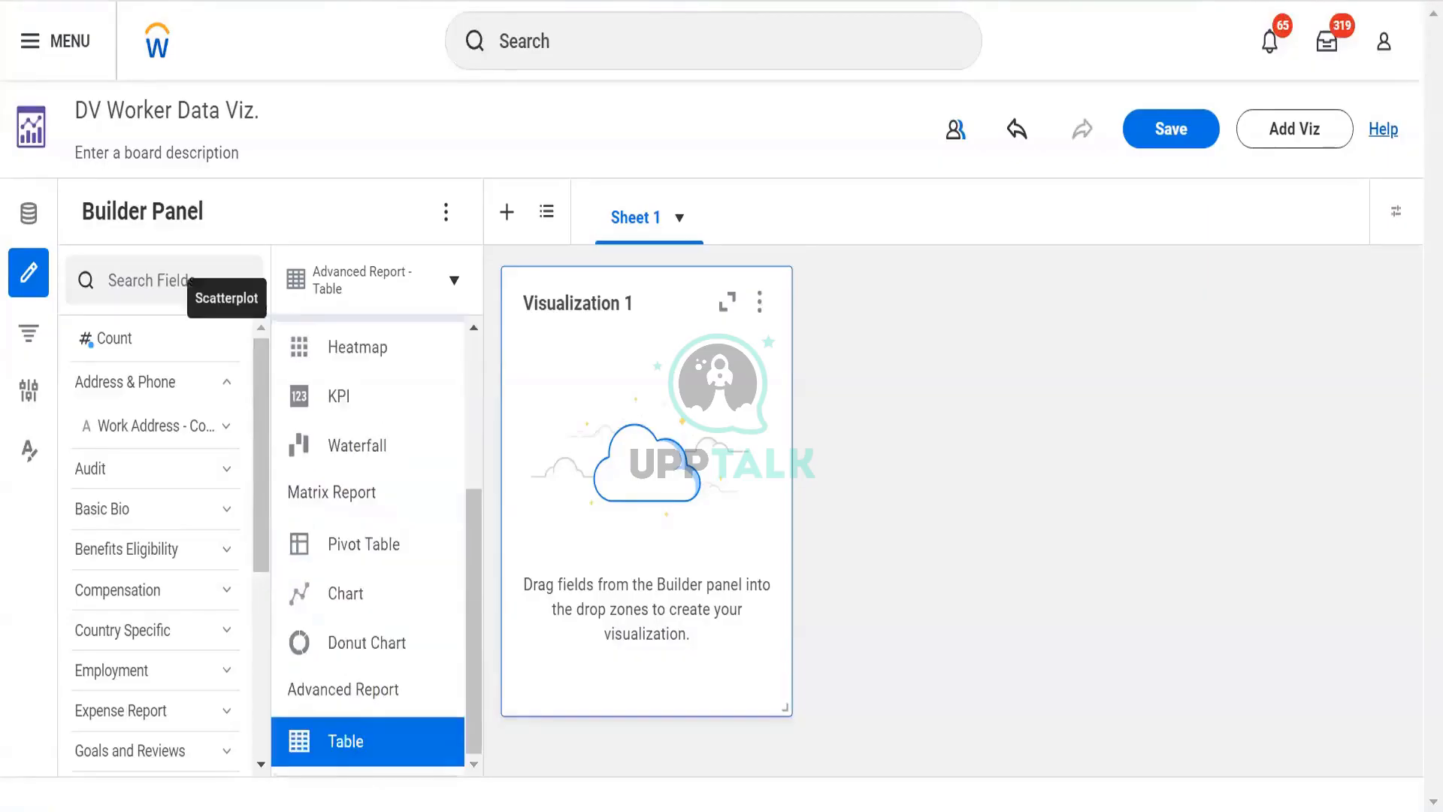
{"action": "scroll", "coordinate": [330, 413], "scroll_direction": "up", "scroll_amount": 4}
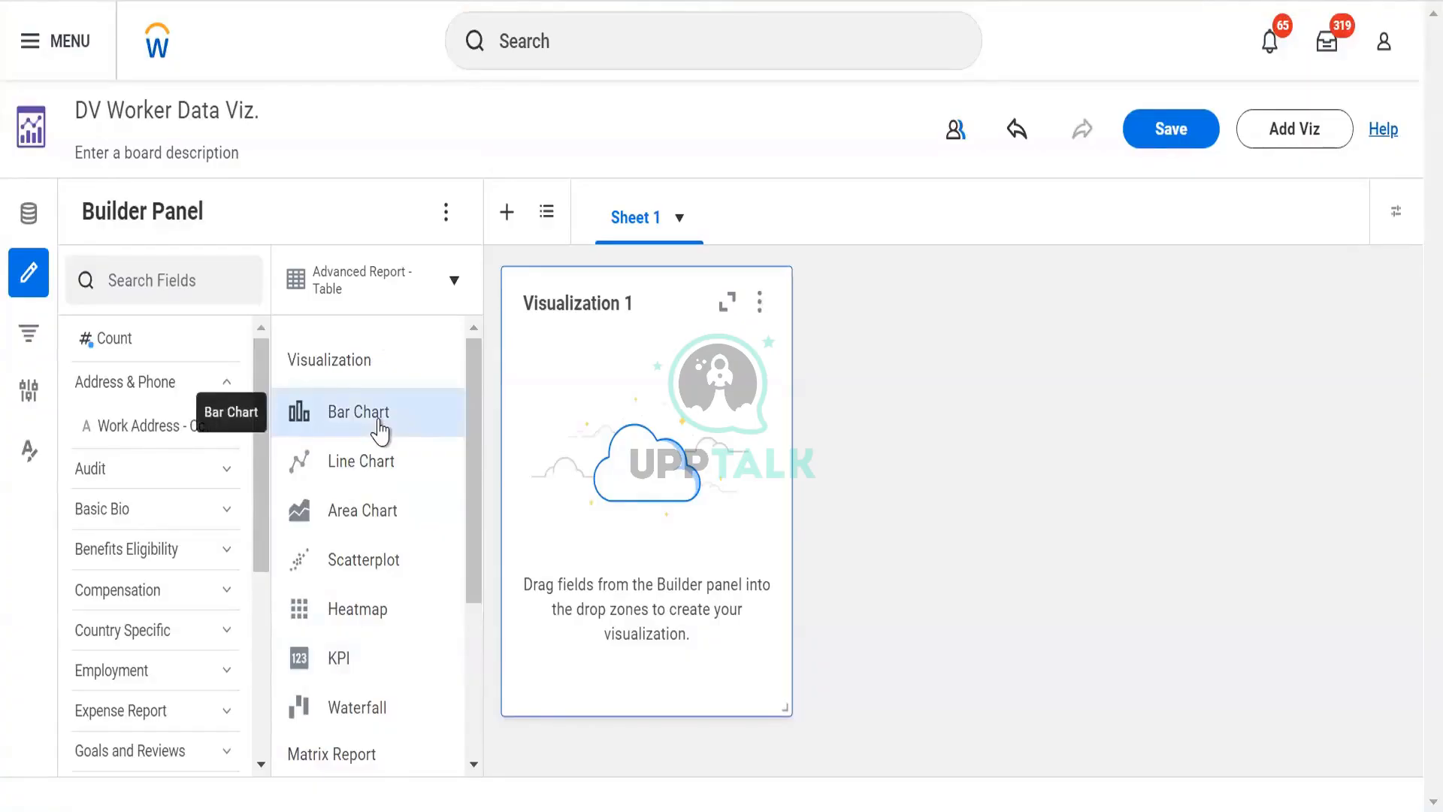
{"action": "left_click", "coordinate": [454, 281]}
{"action": "left_click", "coordinate": [454, 281]}
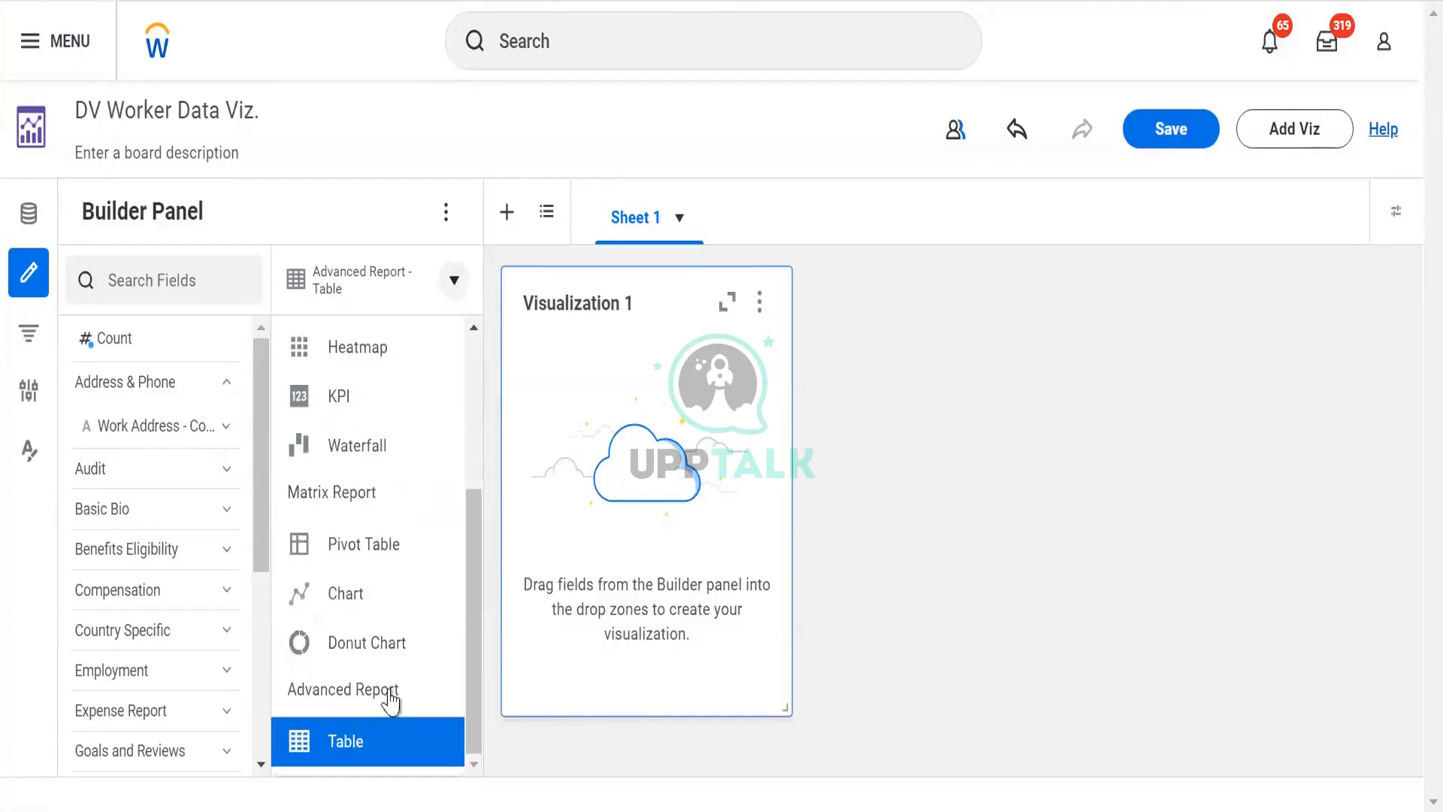
{"action": "left_click", "coordinate": [366, 496]}
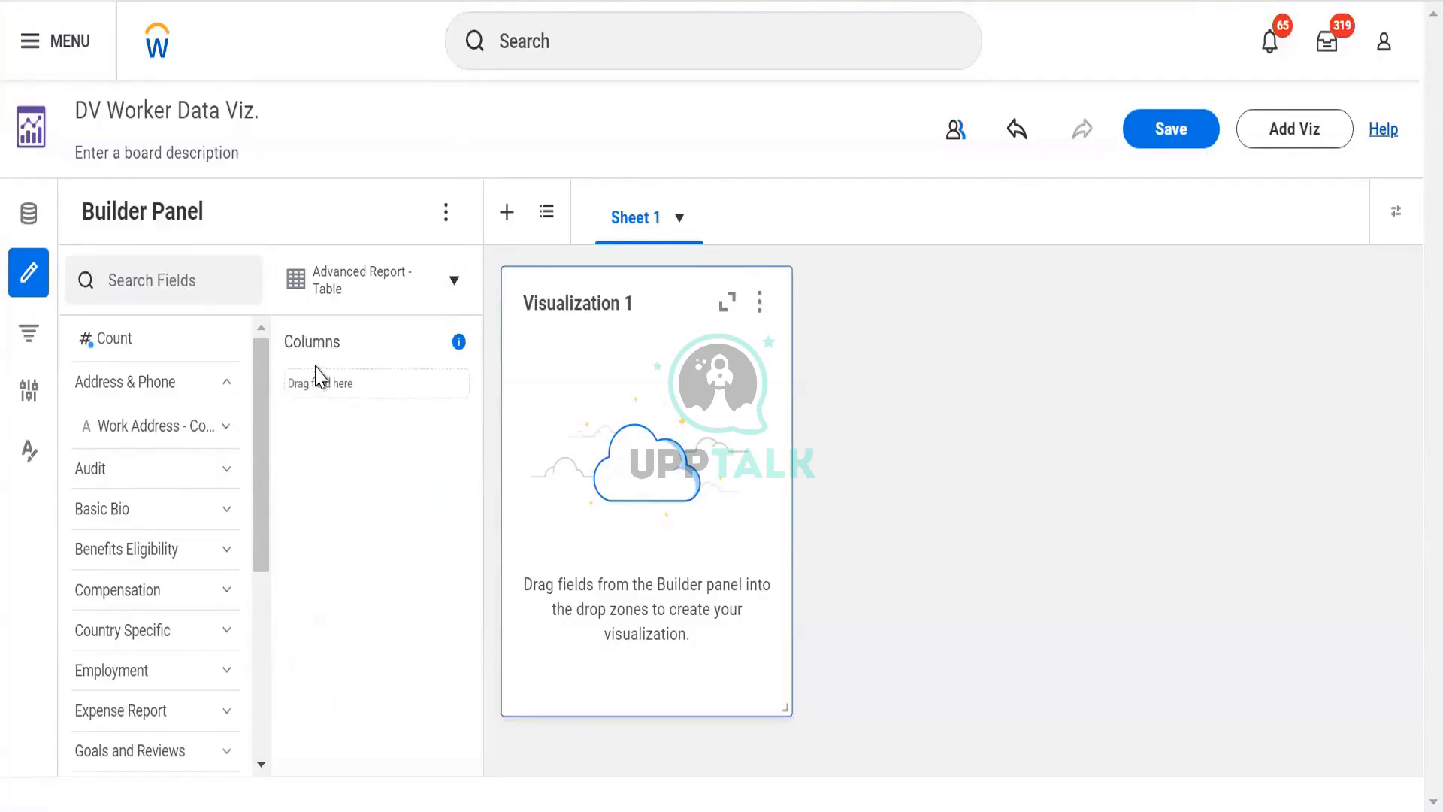
- Switch the visualization type to Donut Chart and back to Advanced Report Table
{"action": "left_click", "coordinate": [453, 280]}
{"action": "left_click", "coordinate": [345, 640]}
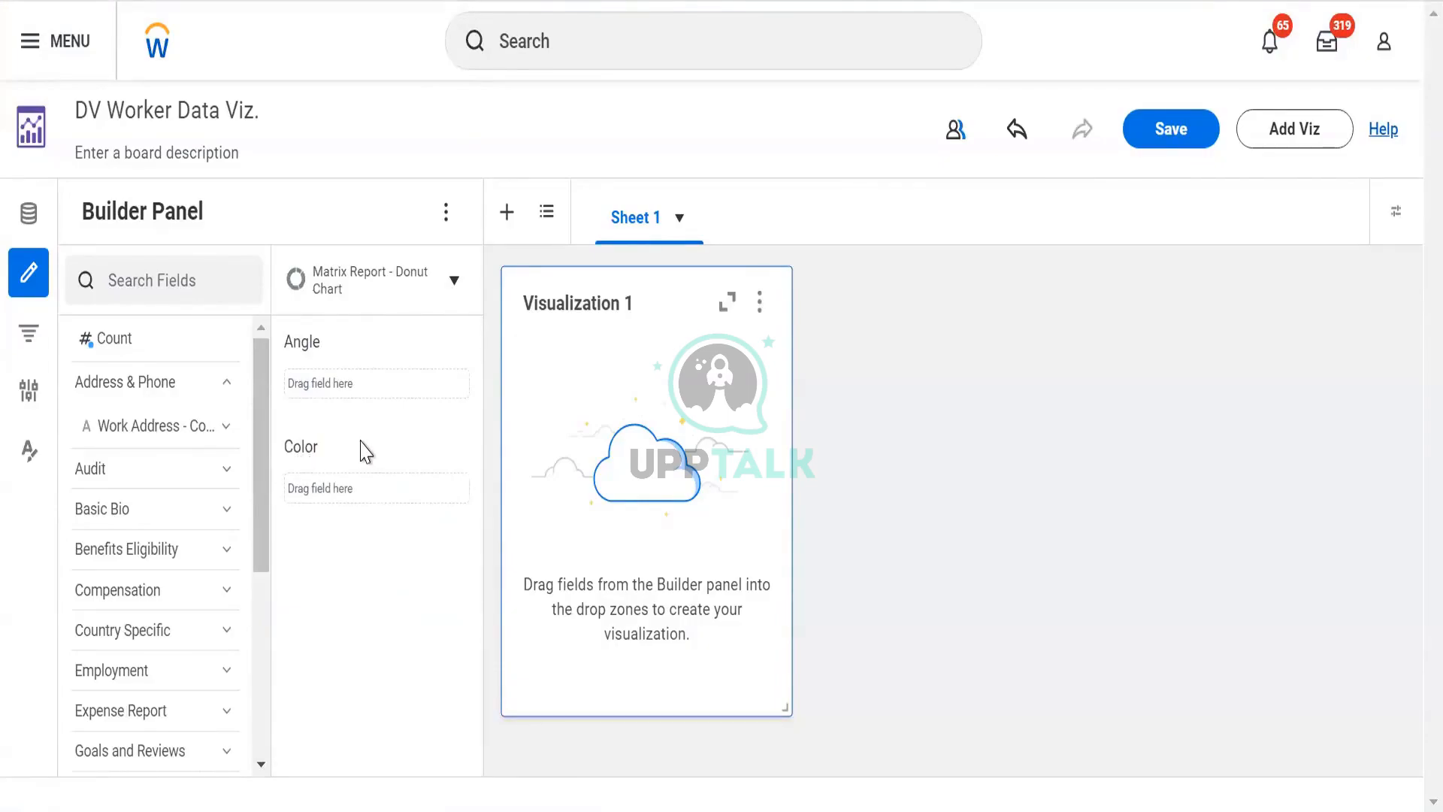
{"action": "left_click", "coordinate": [452, 286]}
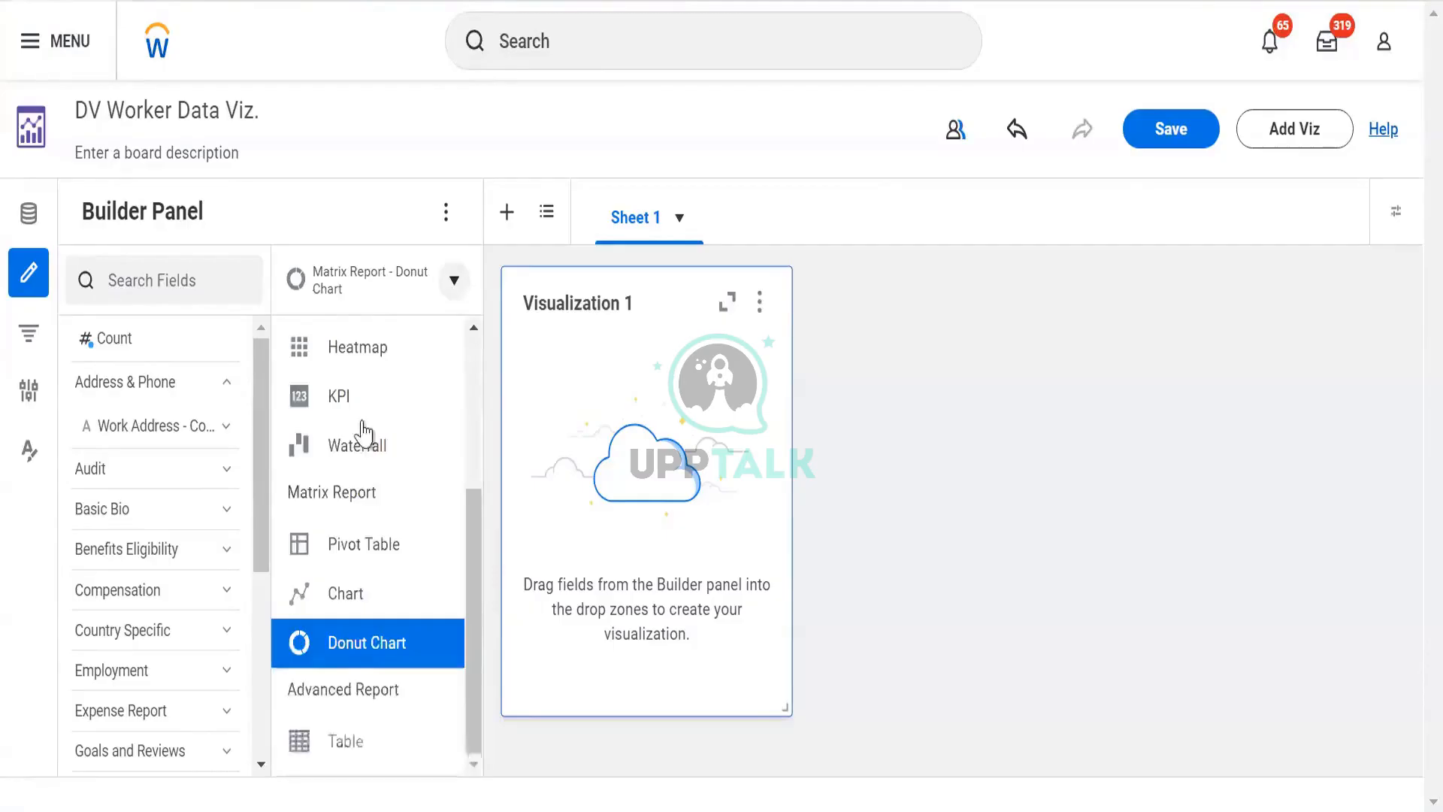
{"action": "left_click", "coordinate": [359, 765]}
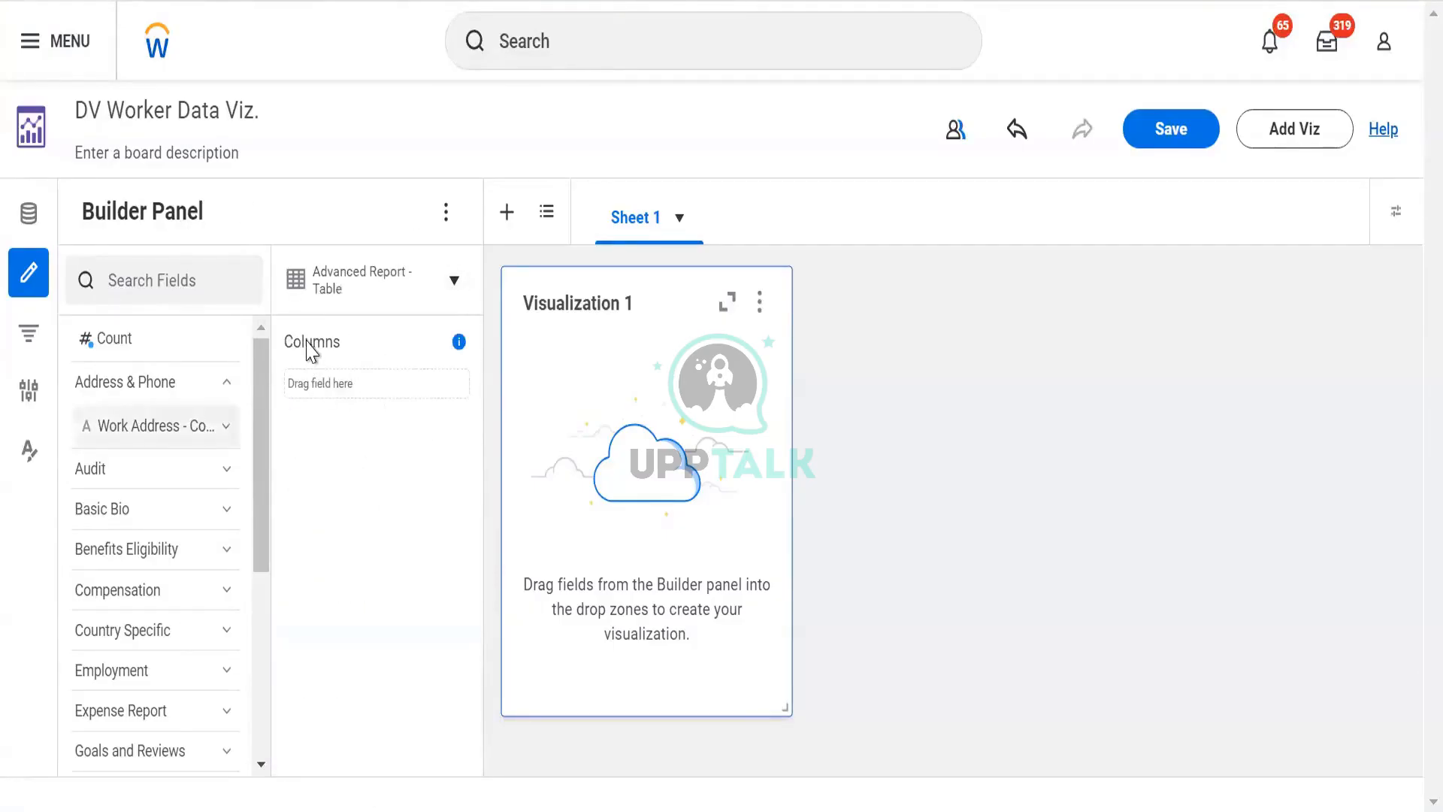
- Open the Filters panel to view the sheet and viz filters
{"action": "left_click", "coordinate": [28, 334]}
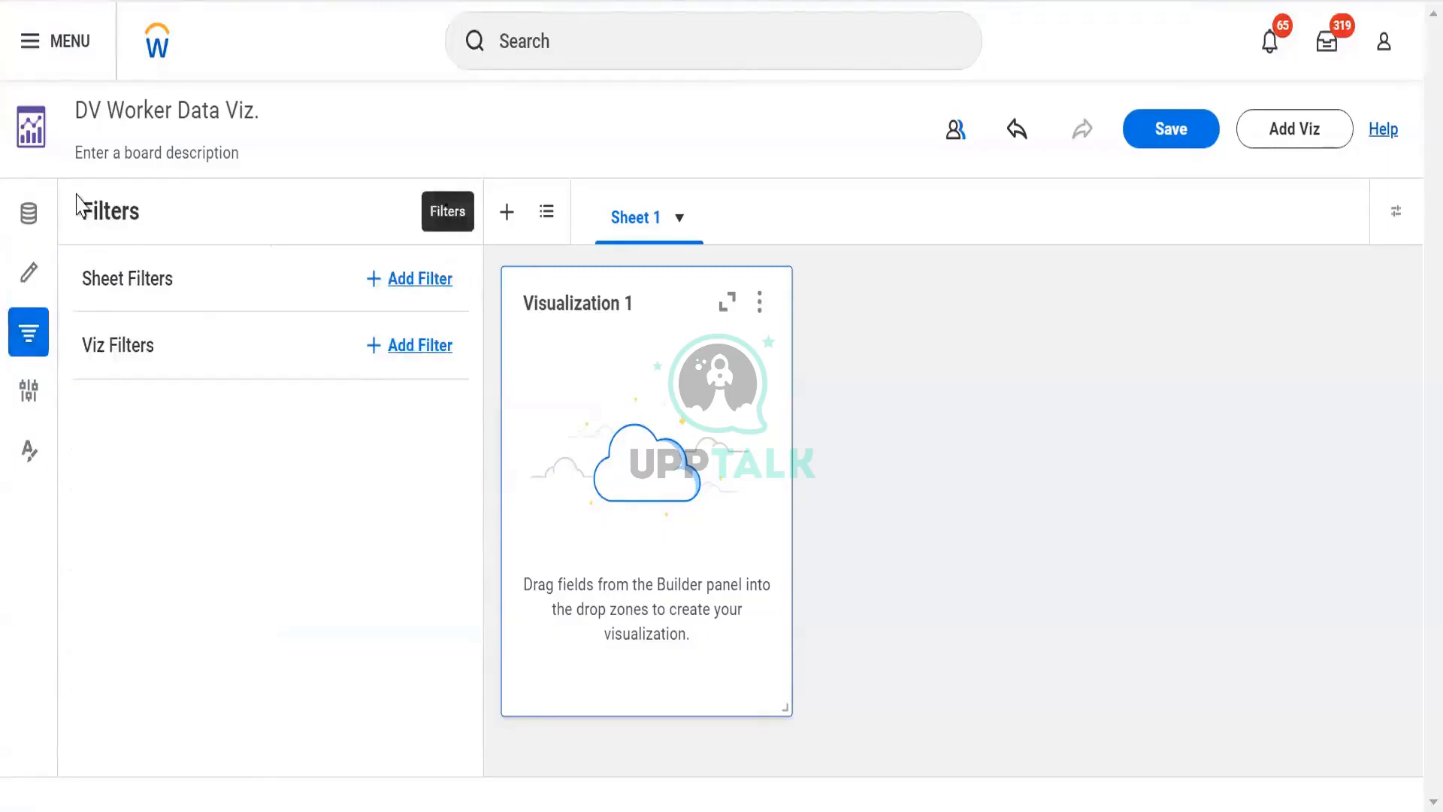
{"action": "double_click", "coordinate": [142, 219]}
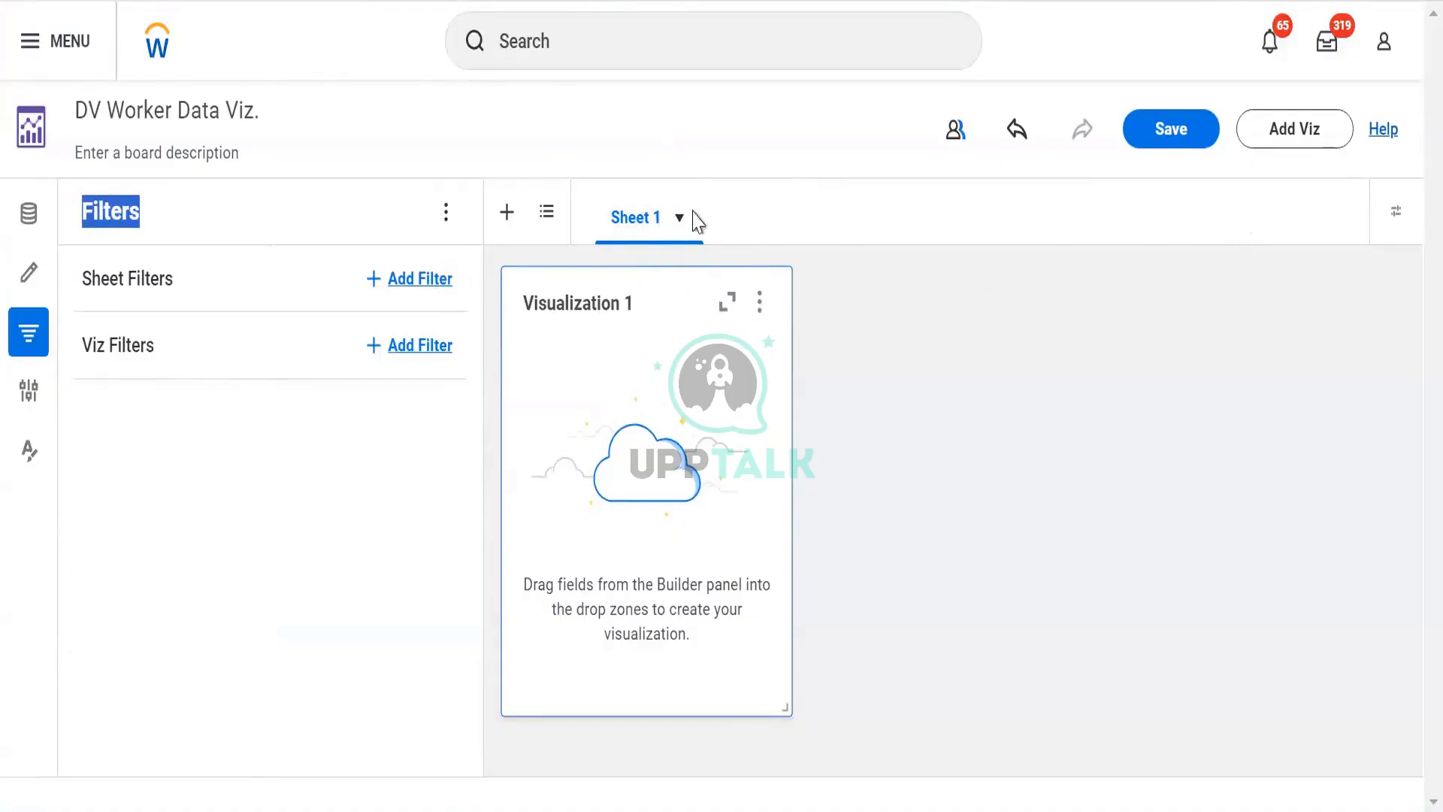
- Add two new sheets to the board and return to Sheet 1
{"action": "left_click", "coordinate": [502, 224]}
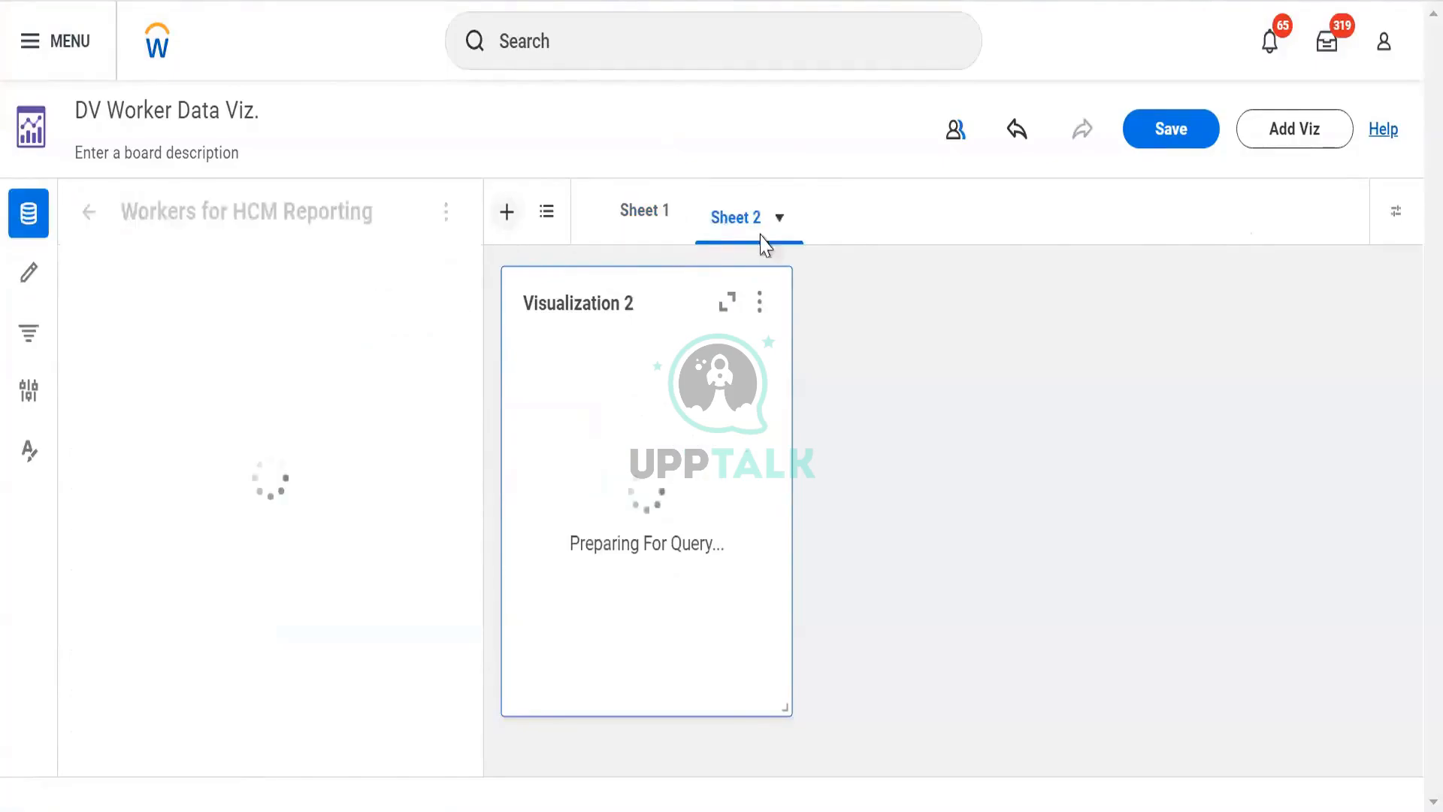
{"action": "left_click", "coordinate": [507, 220]}
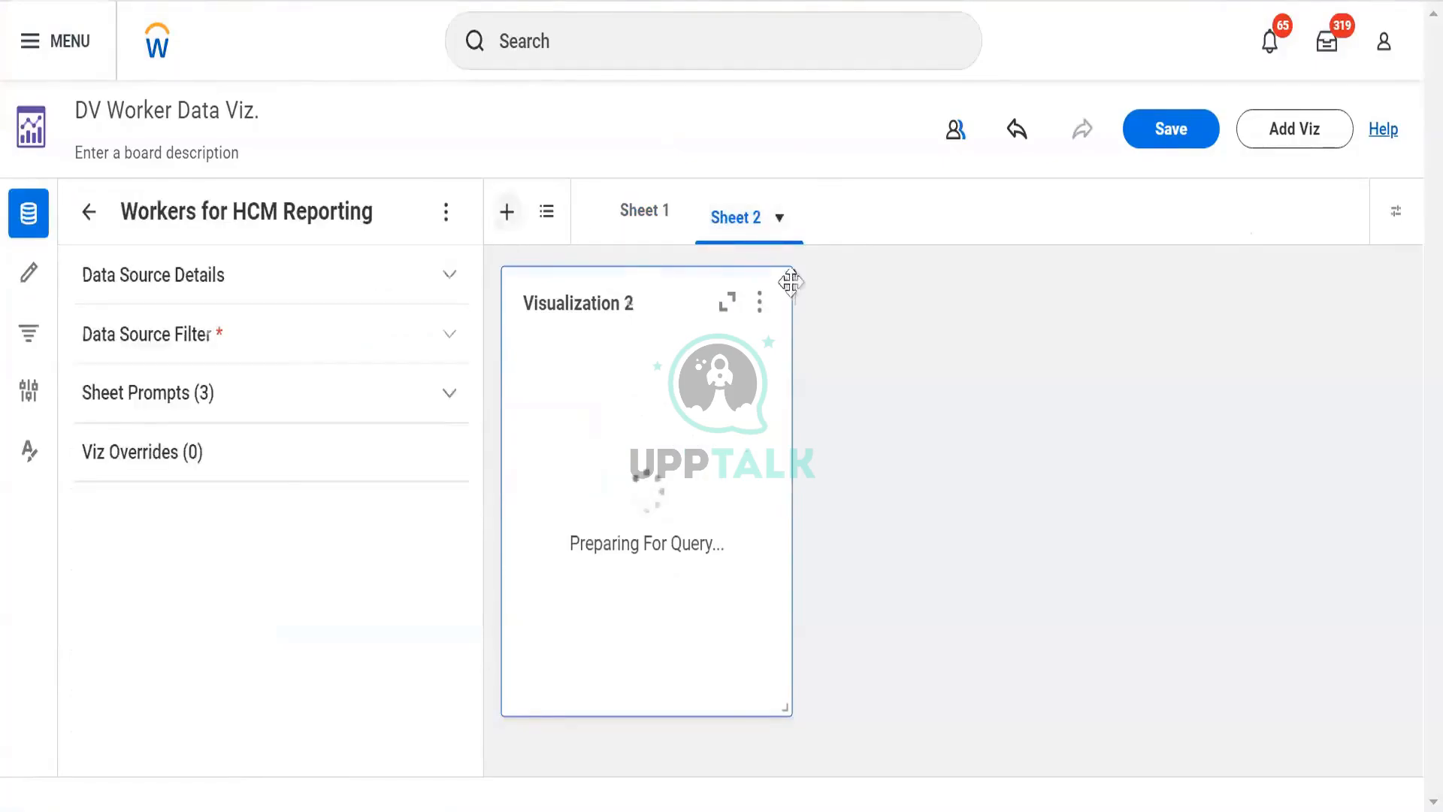
{"action": "left_click", "coordinate": [638, 228]}
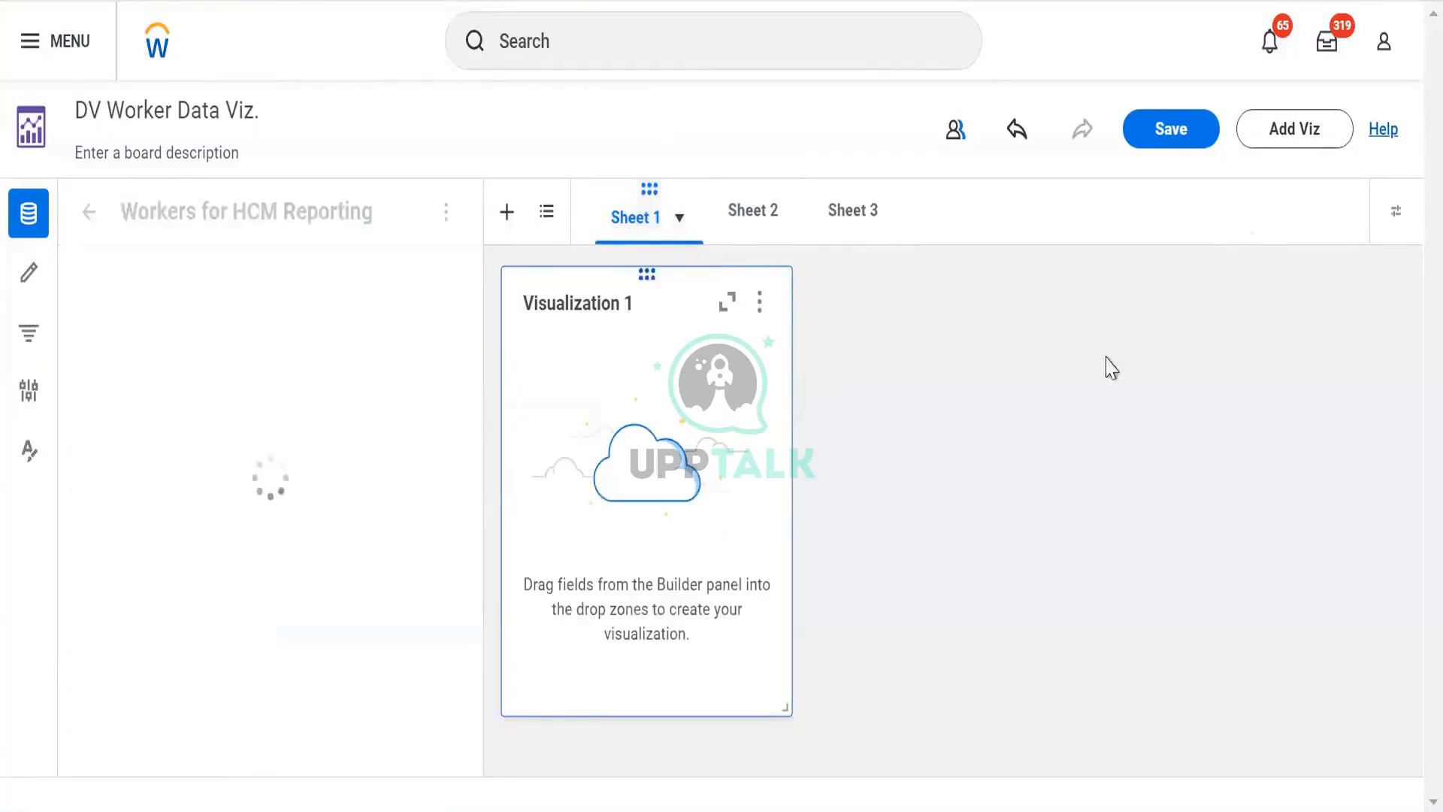
- Add two more visualizations to Sheet 1 alongside Visualization 1
{"action": "left_click", "coordinate": [1290, 129]}
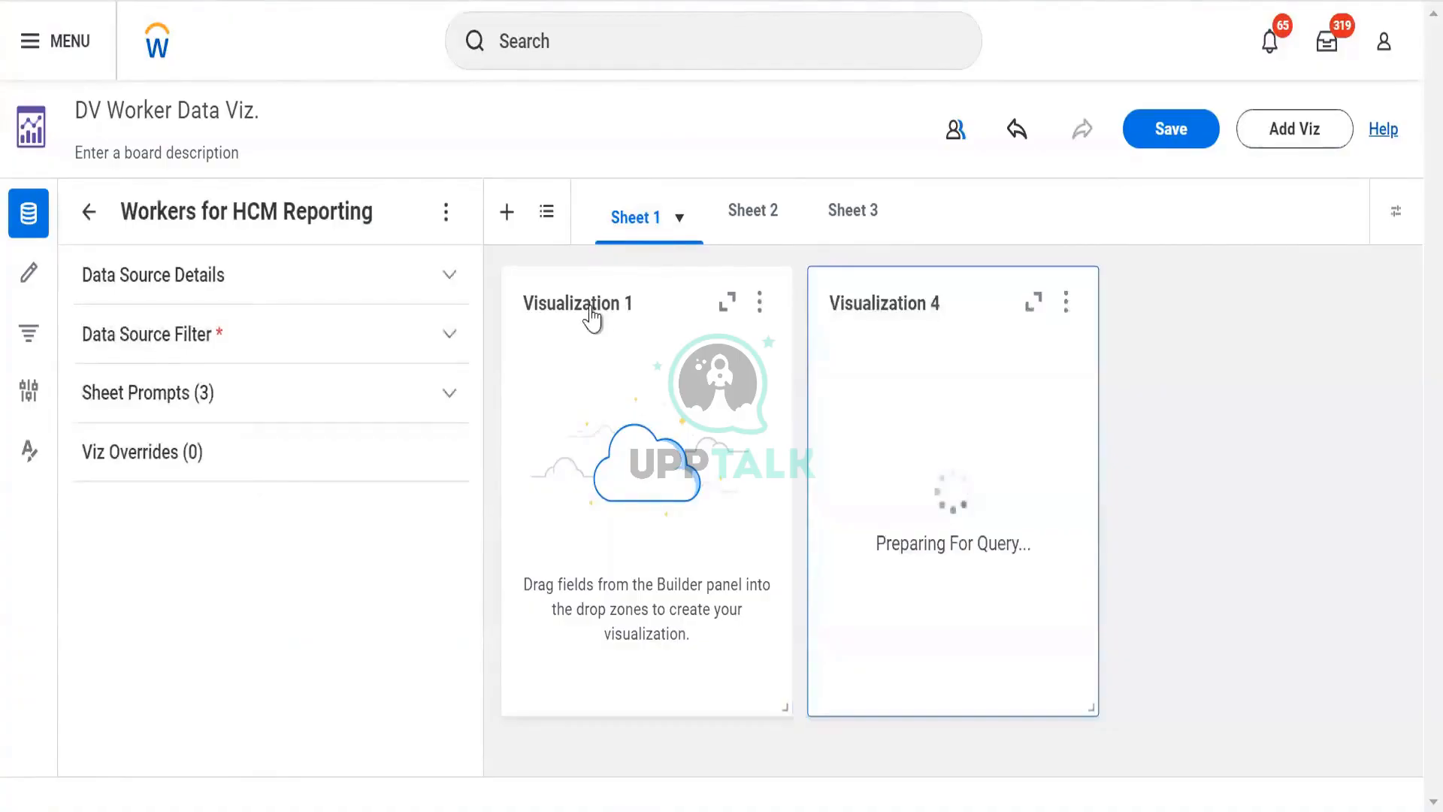
{"action": "left_click", "coordinate": [592, 318]}
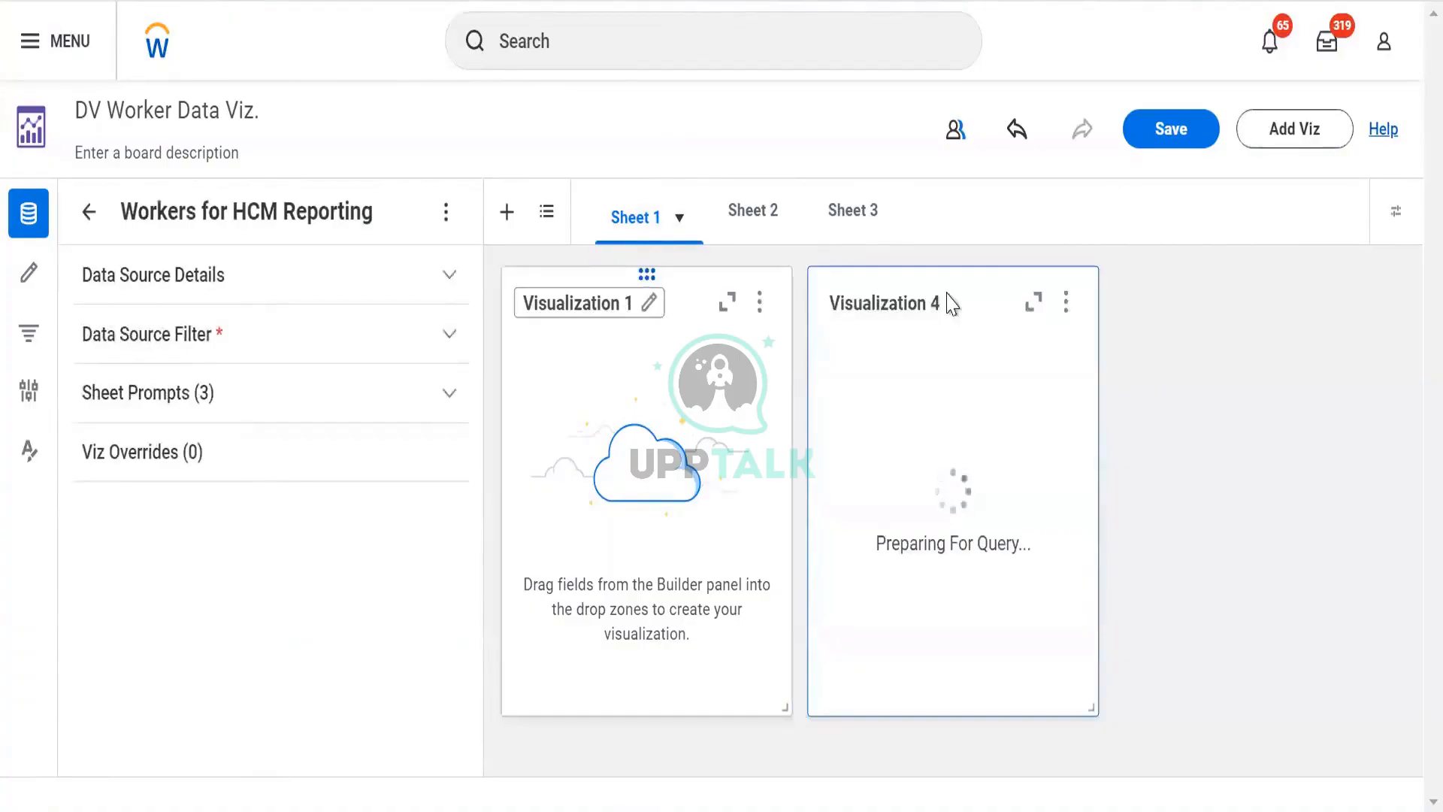
{"action": "left_click", "coordinate": [1251, 130]}
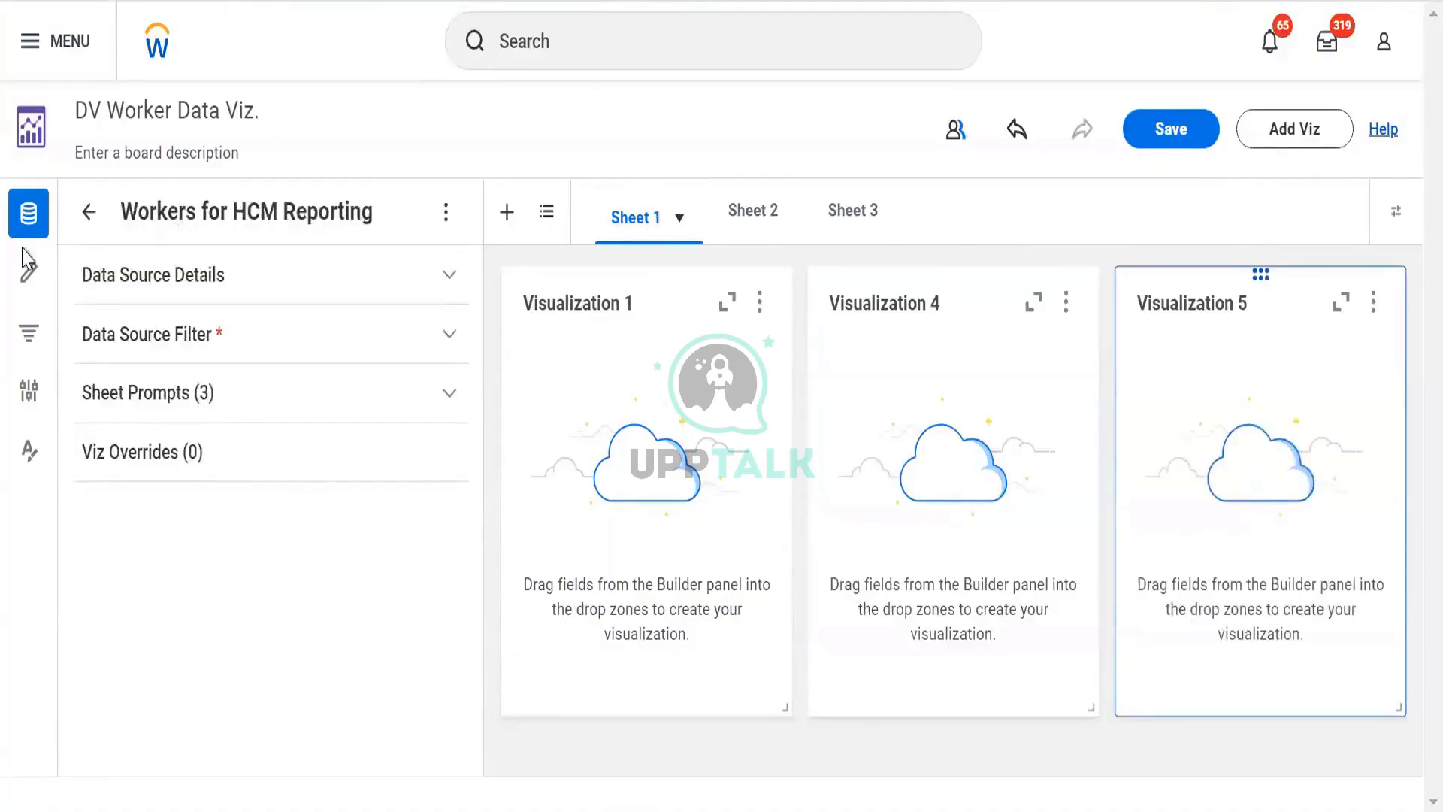
- Review the Filters, Configurations and Formatting panels for Visualization 1
{"action": "left_click", "coordinate": [22, 333]}
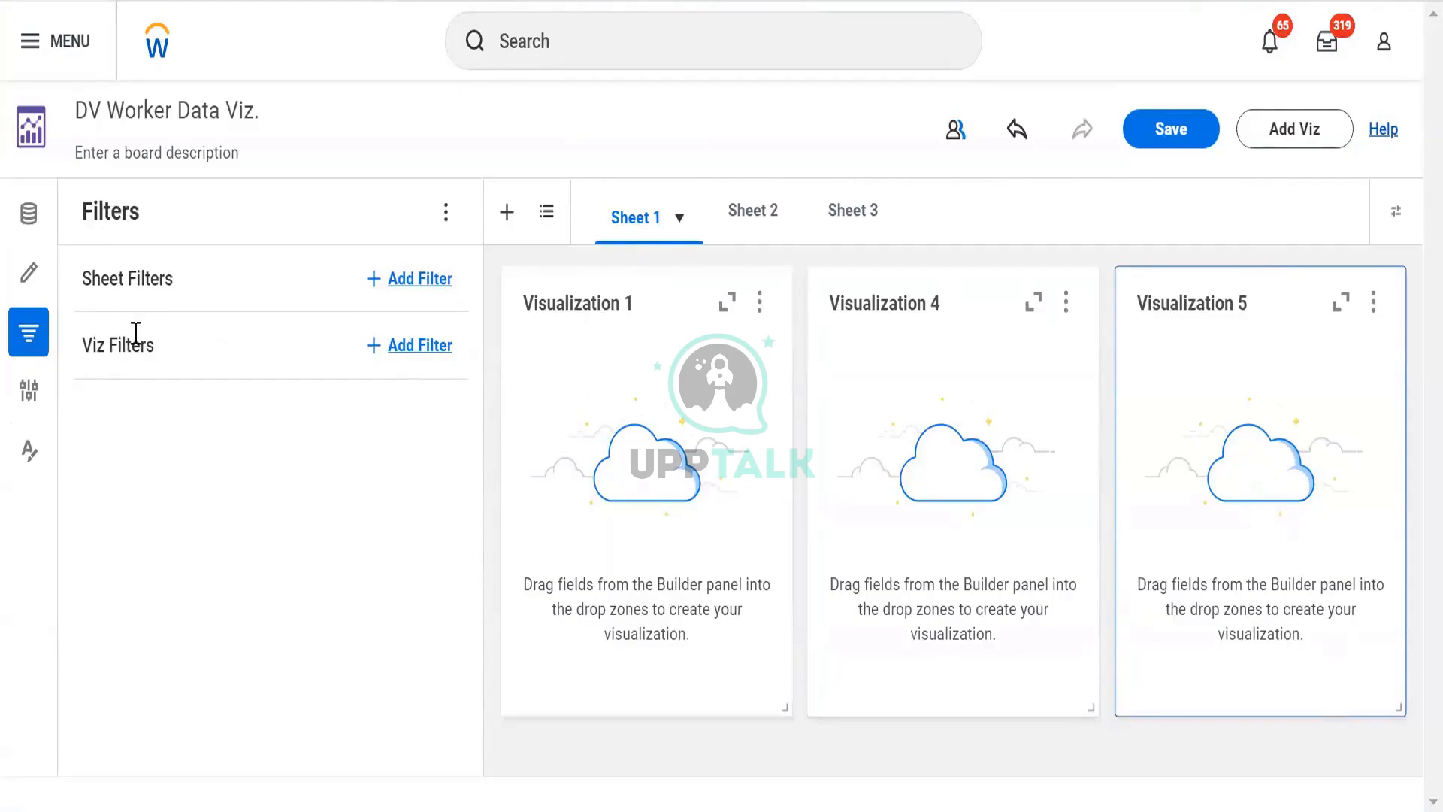
{"action": "left_click", "coordinate": [514, 275]}
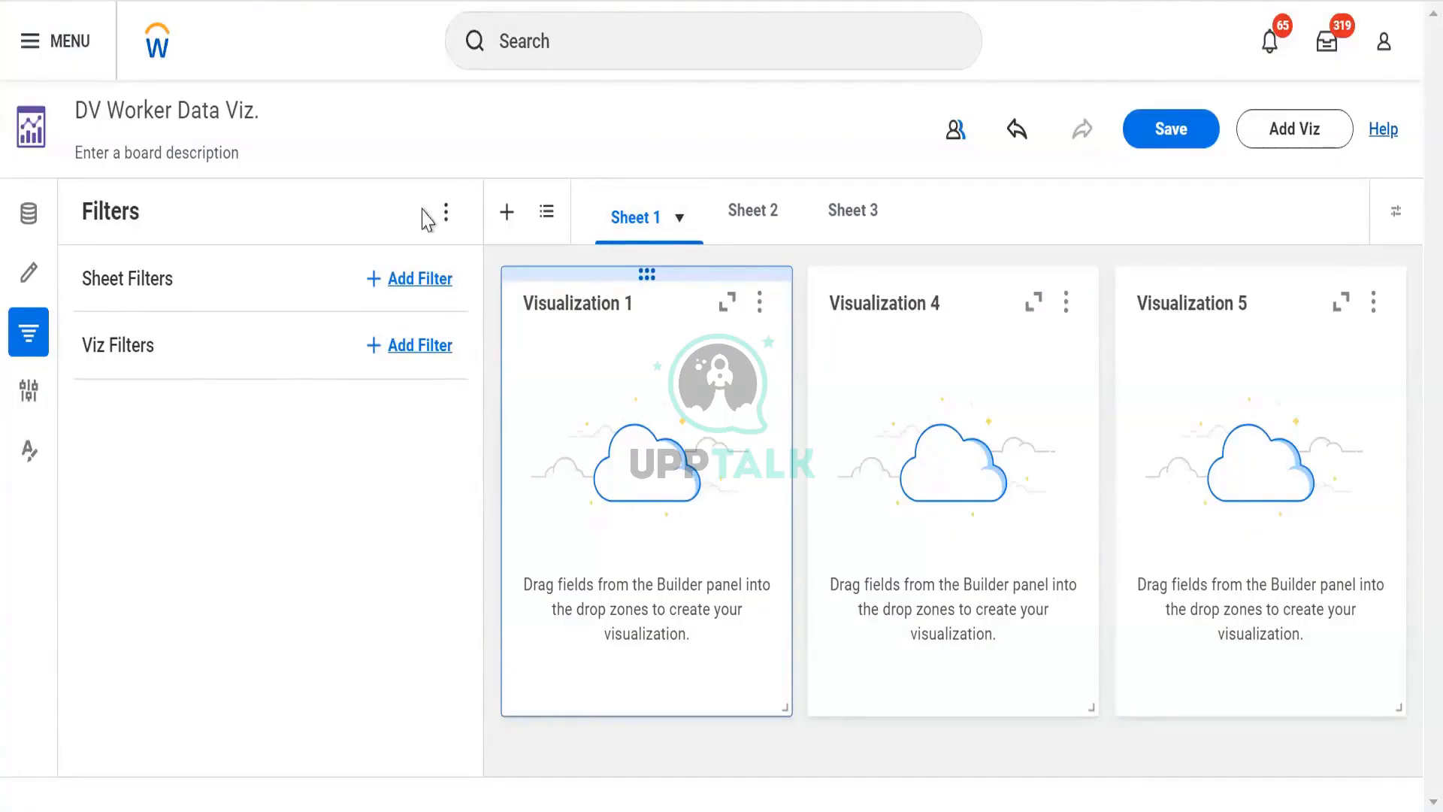
{"action": "left_click", "coordinate": [24, 398]}
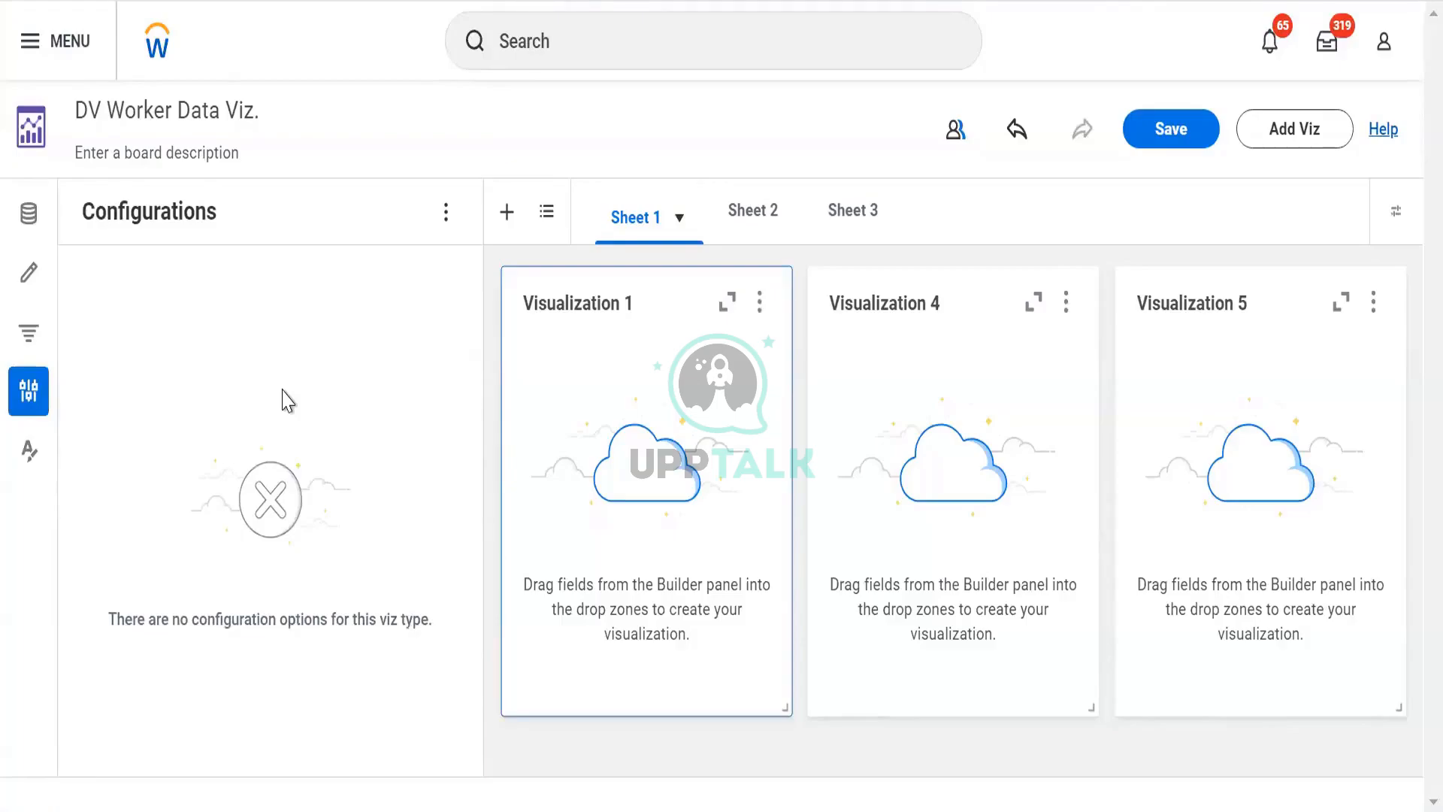
{"action": "left_click", "coordinate": [30, 451]}
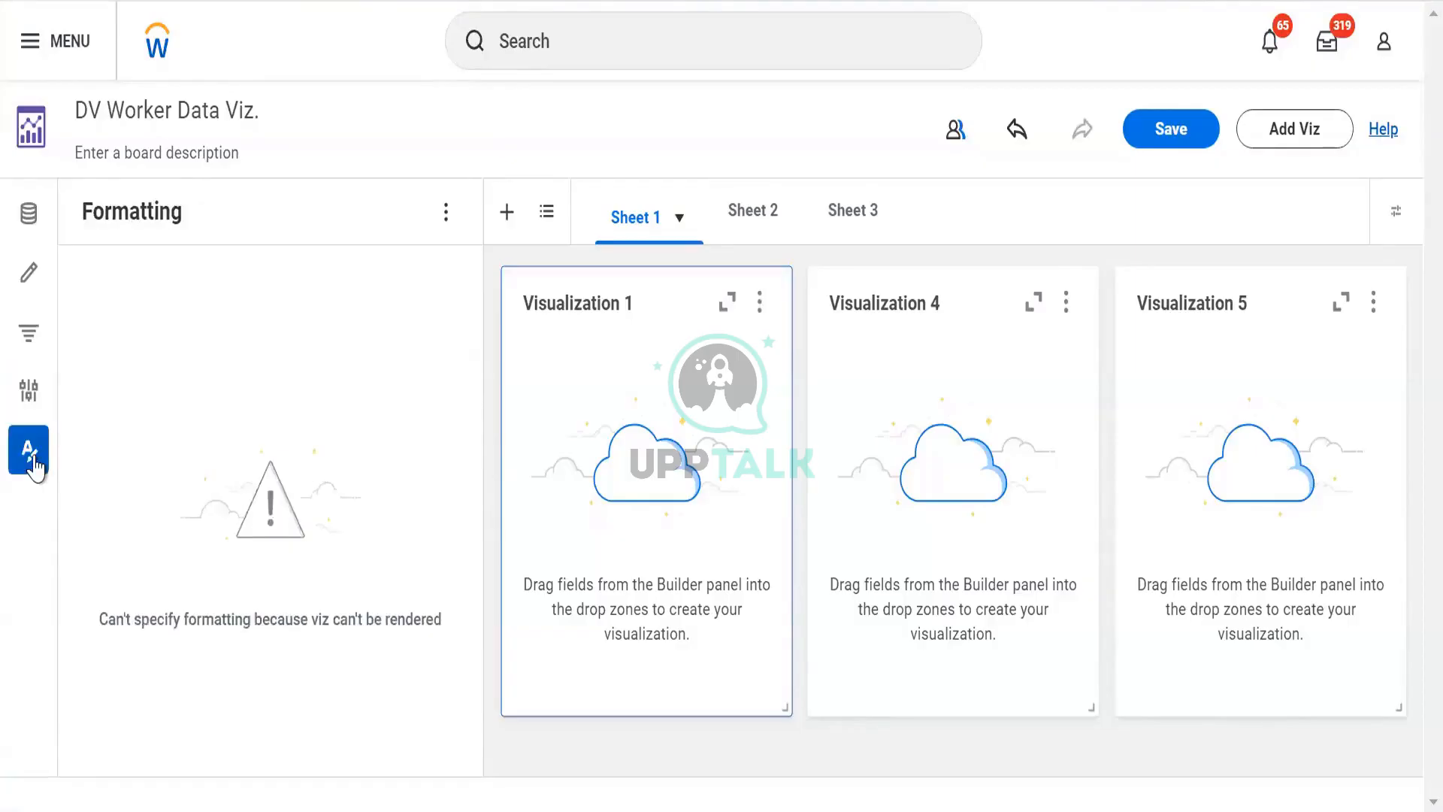
{"action": "left_click", "coordinate": [32, 454]}
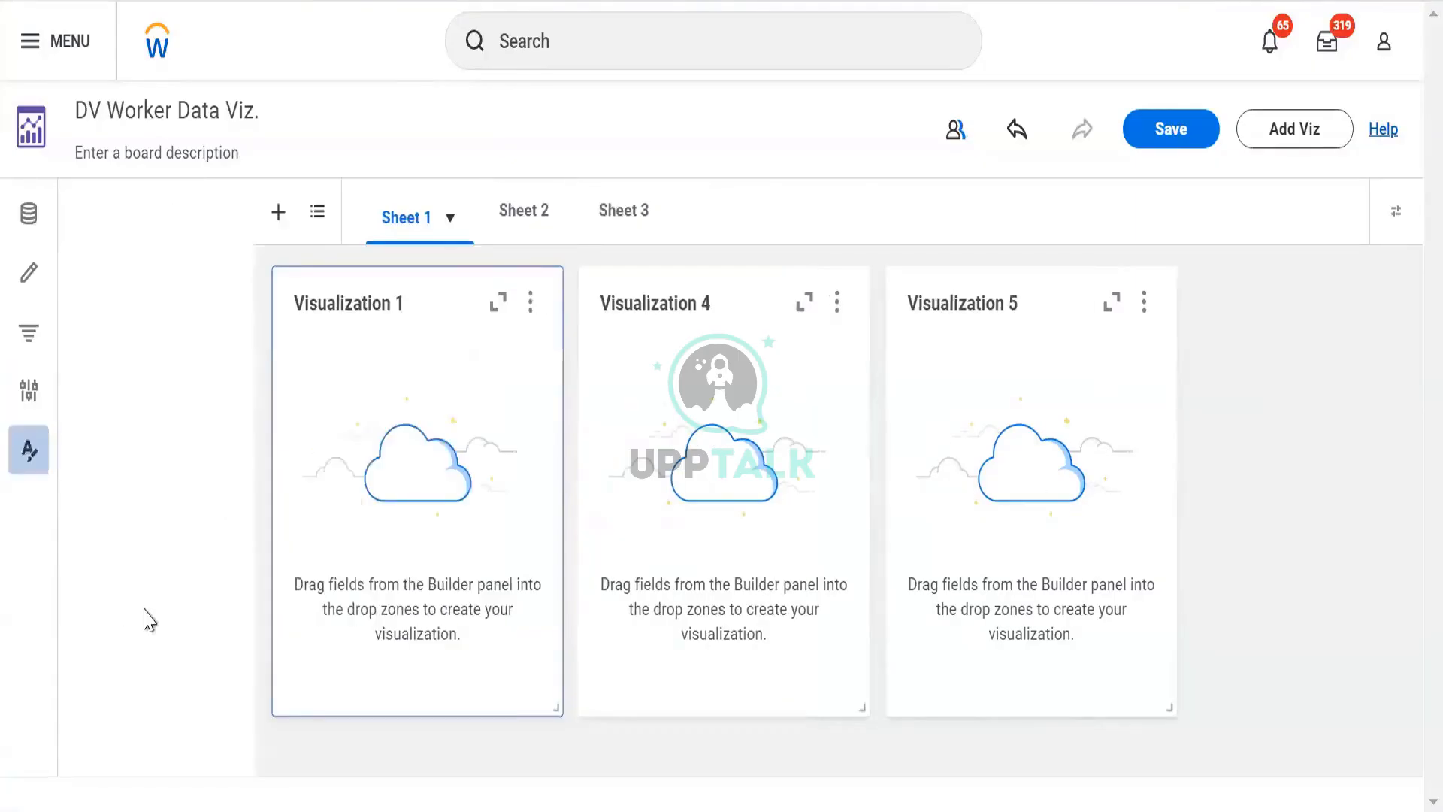
{"action": "left_click", "coordinate": [27, 455]}
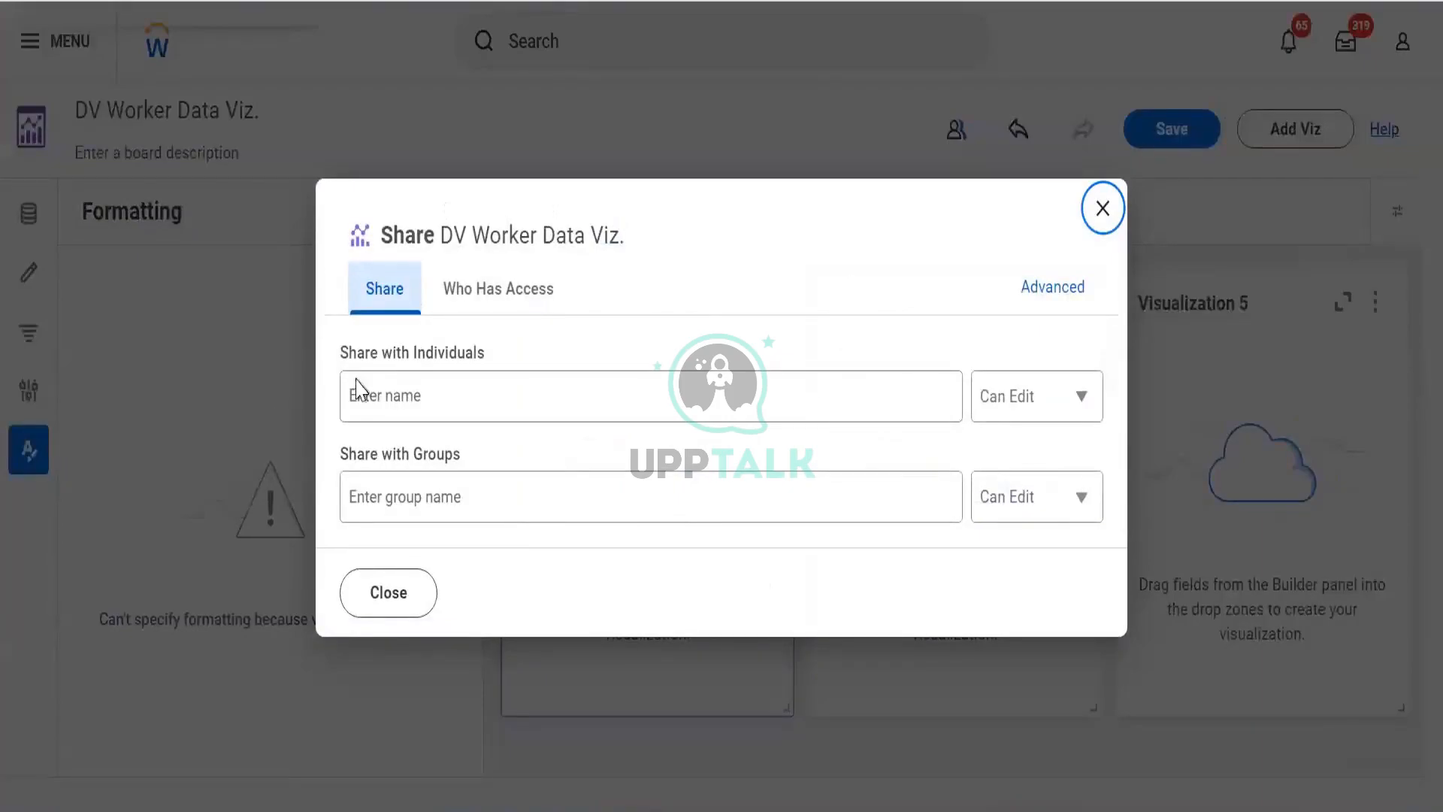
- Try to share the board with a colleague by searching their name in the individuals field
{"action": "left_click", "coordinate": [492, 393]}
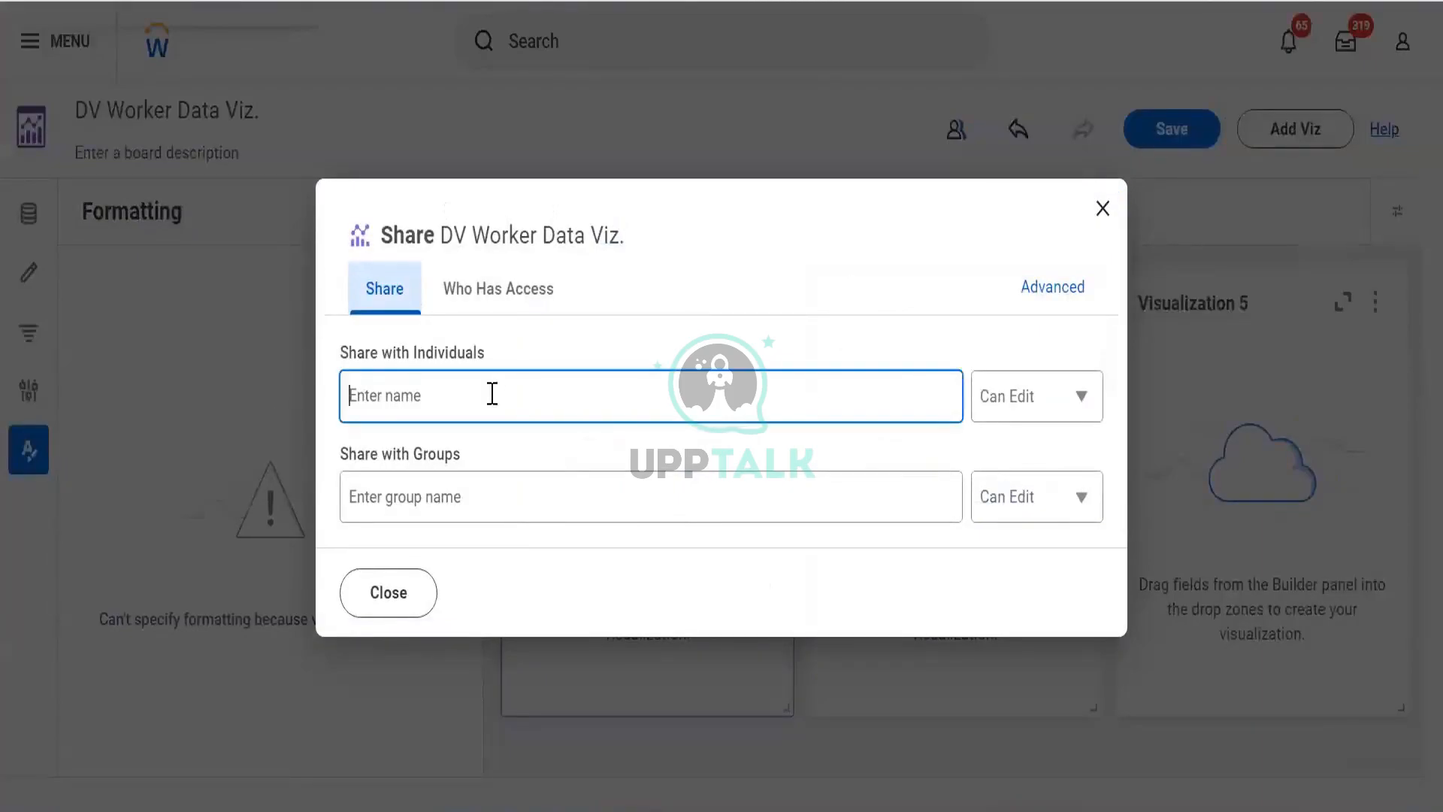
{"action": "type", "text": "loga"}
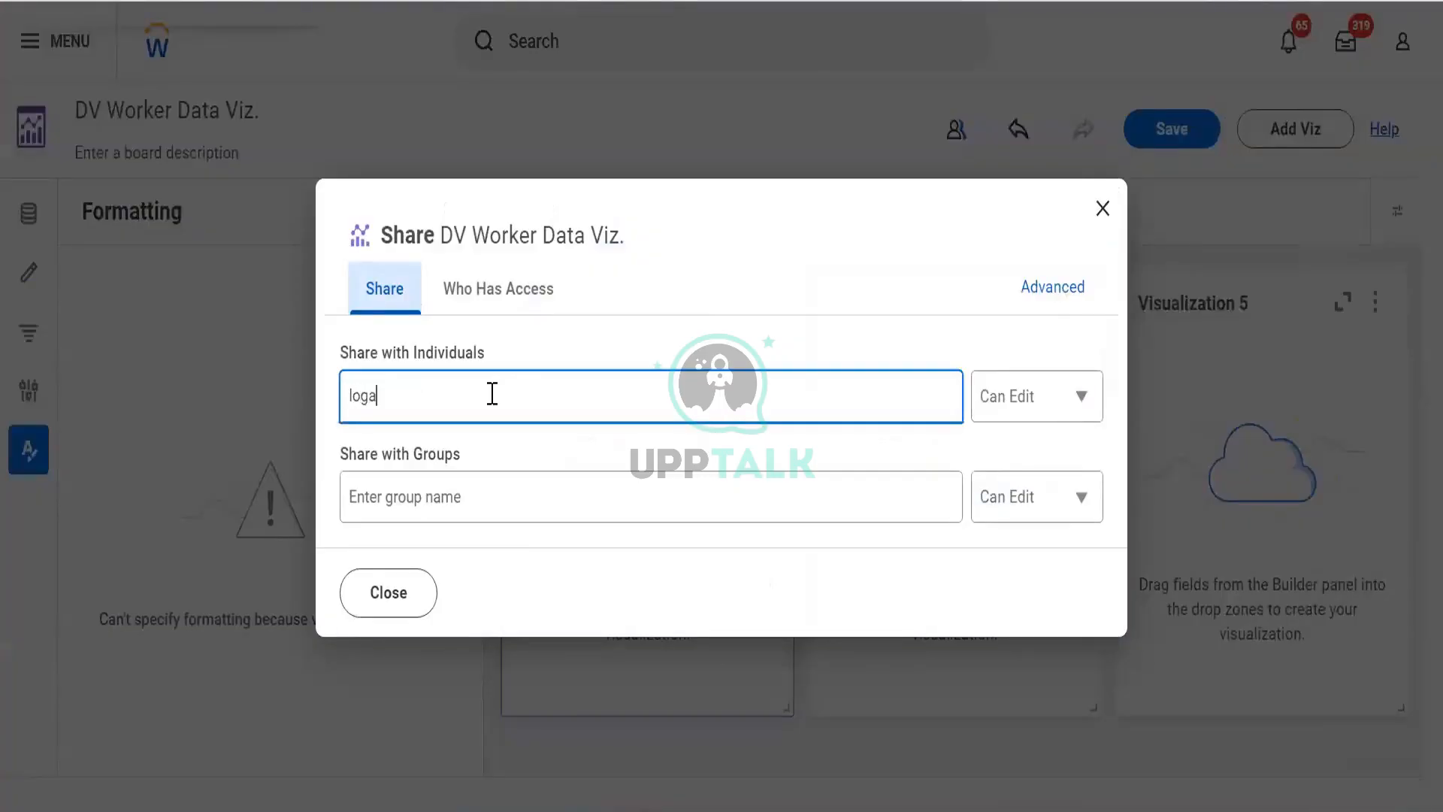
{"action": "type", "text": "n mc"}
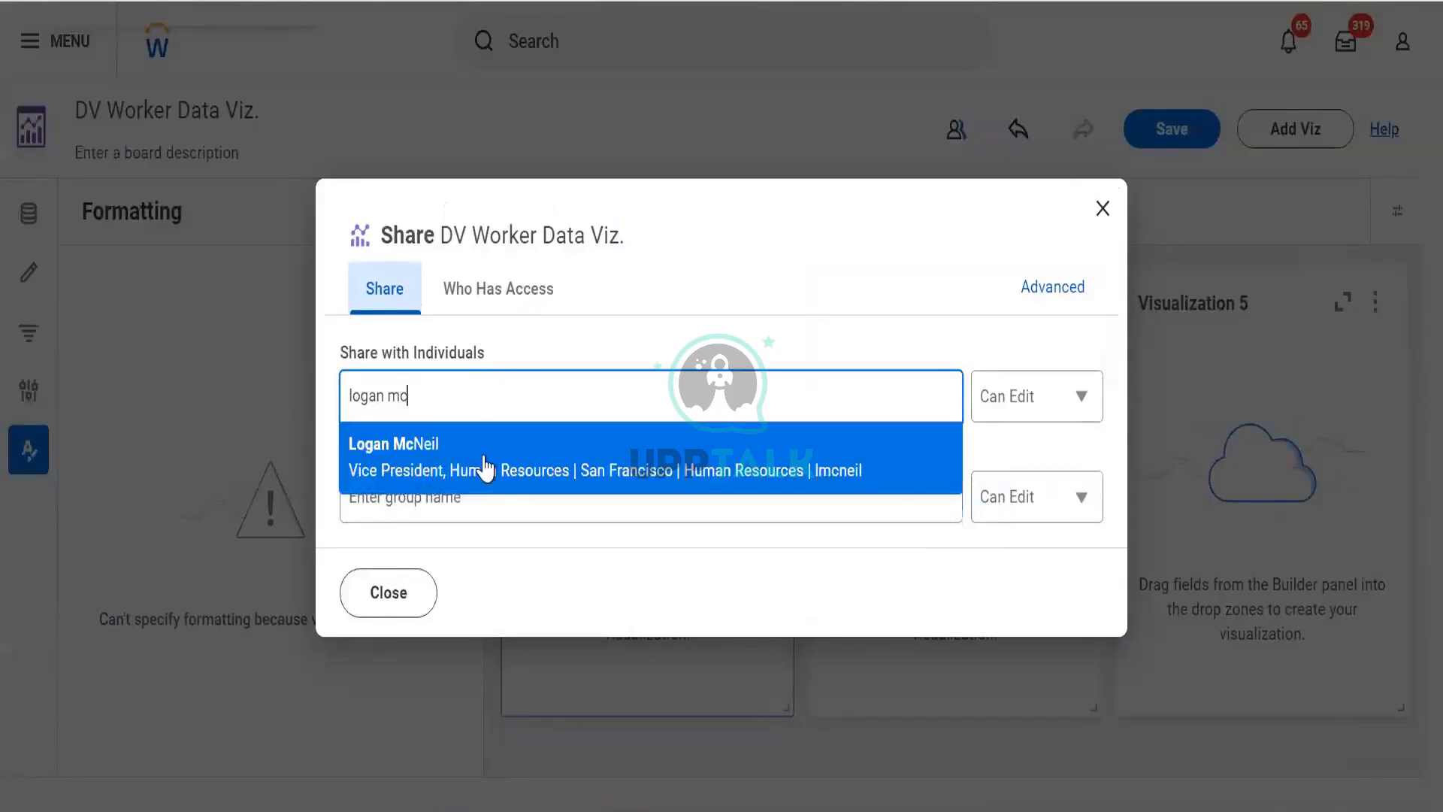
{"action": "left_click", "coordinate": [984, 421]}
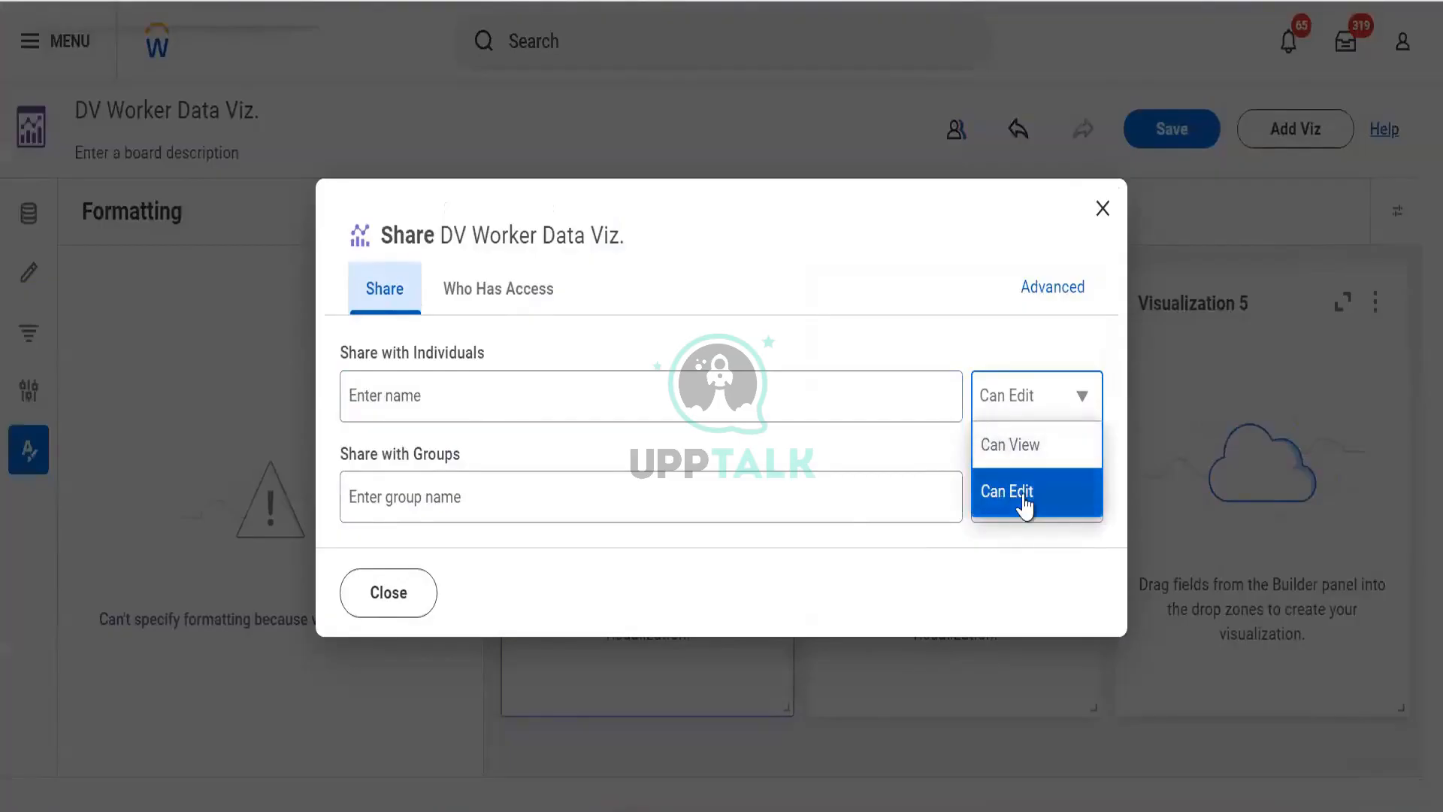
- Search the group sharing field for hr, compensa, cm and partner groups
{"action": "left_click", "coordinate": [440, 493]}
{"action": "type", "text": "hr"}
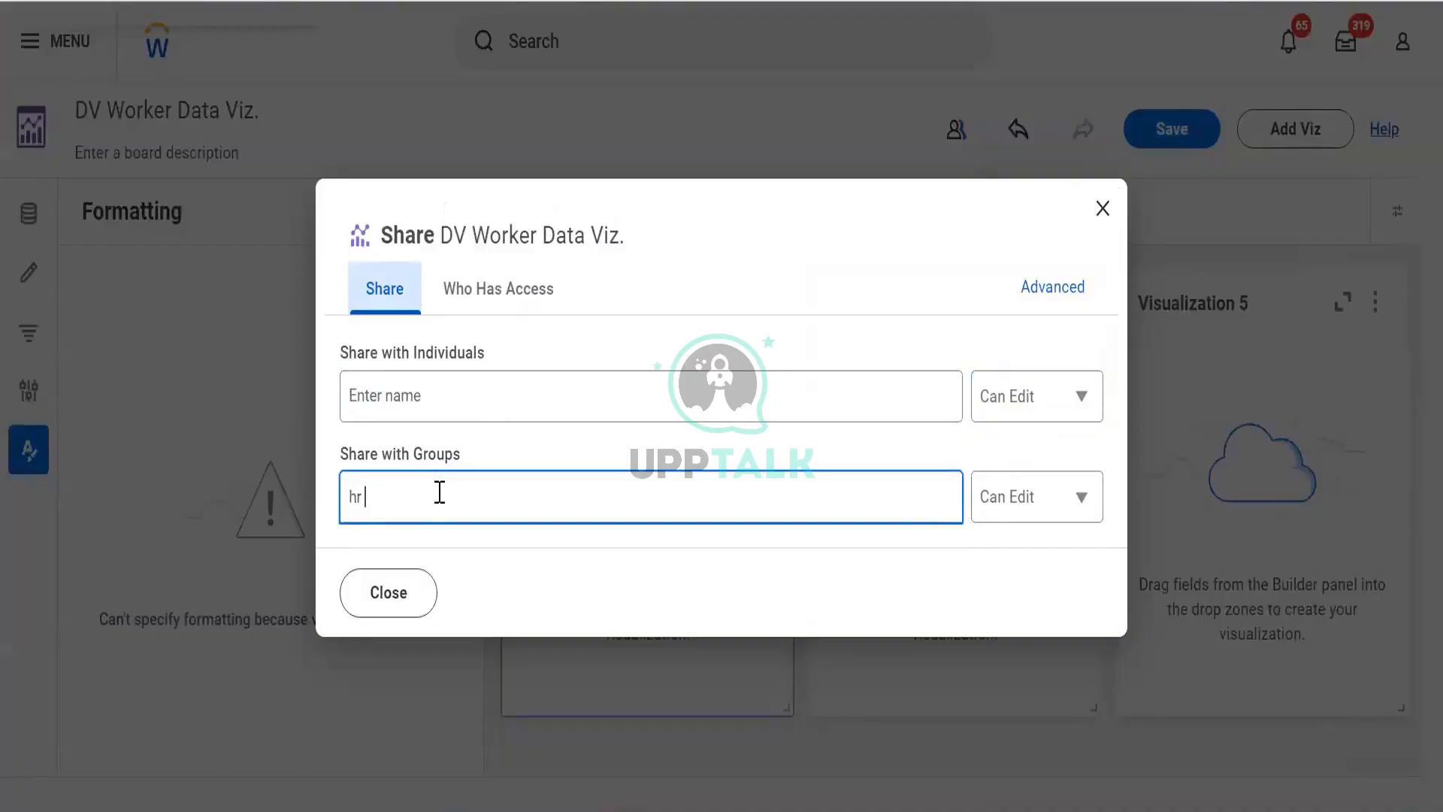
{"action": "key", "text": "BackSpace"}
{"action": "key", "text": "BackSpace"}
{"action": "type", "text": "hr"}
{"action": "key", "text": "BackSpace"}
{"action": "key", "text": "BackSpace"}
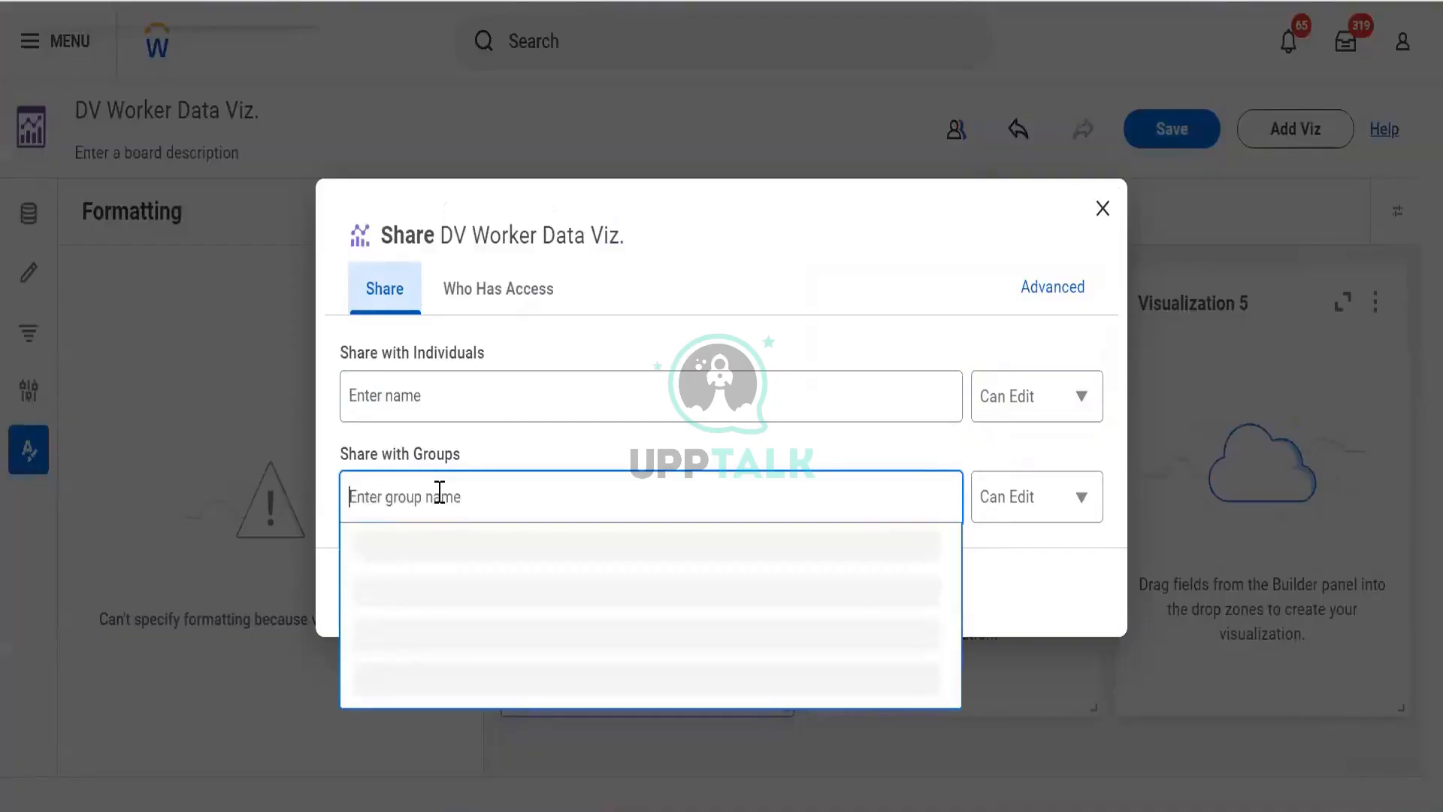
{"action": "type", "text": "compensa"}
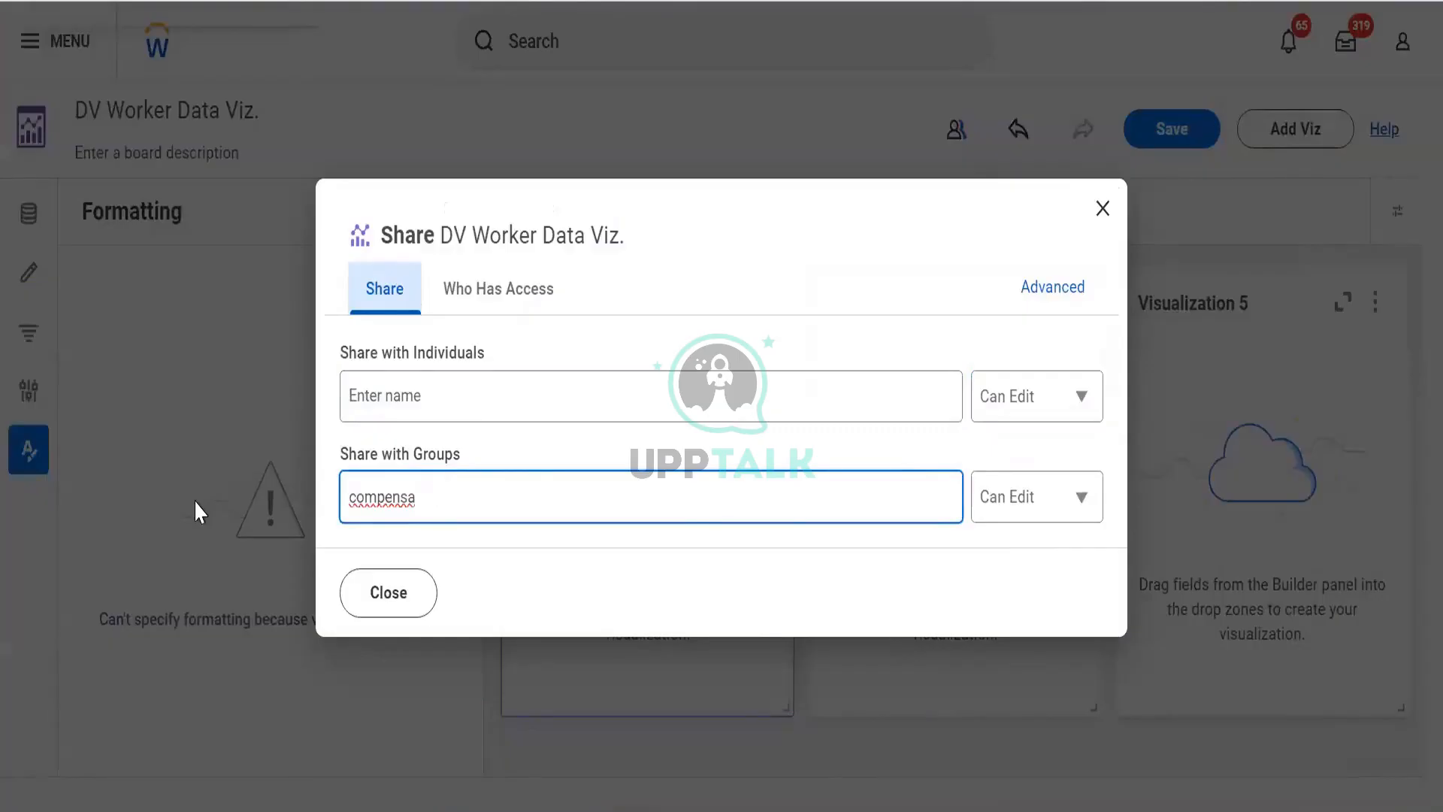
{"action": "key", "text": "ctrl+a"}
{"action": "key", "text": "BackSpace"}
{"action": "type", "text": "cm"}
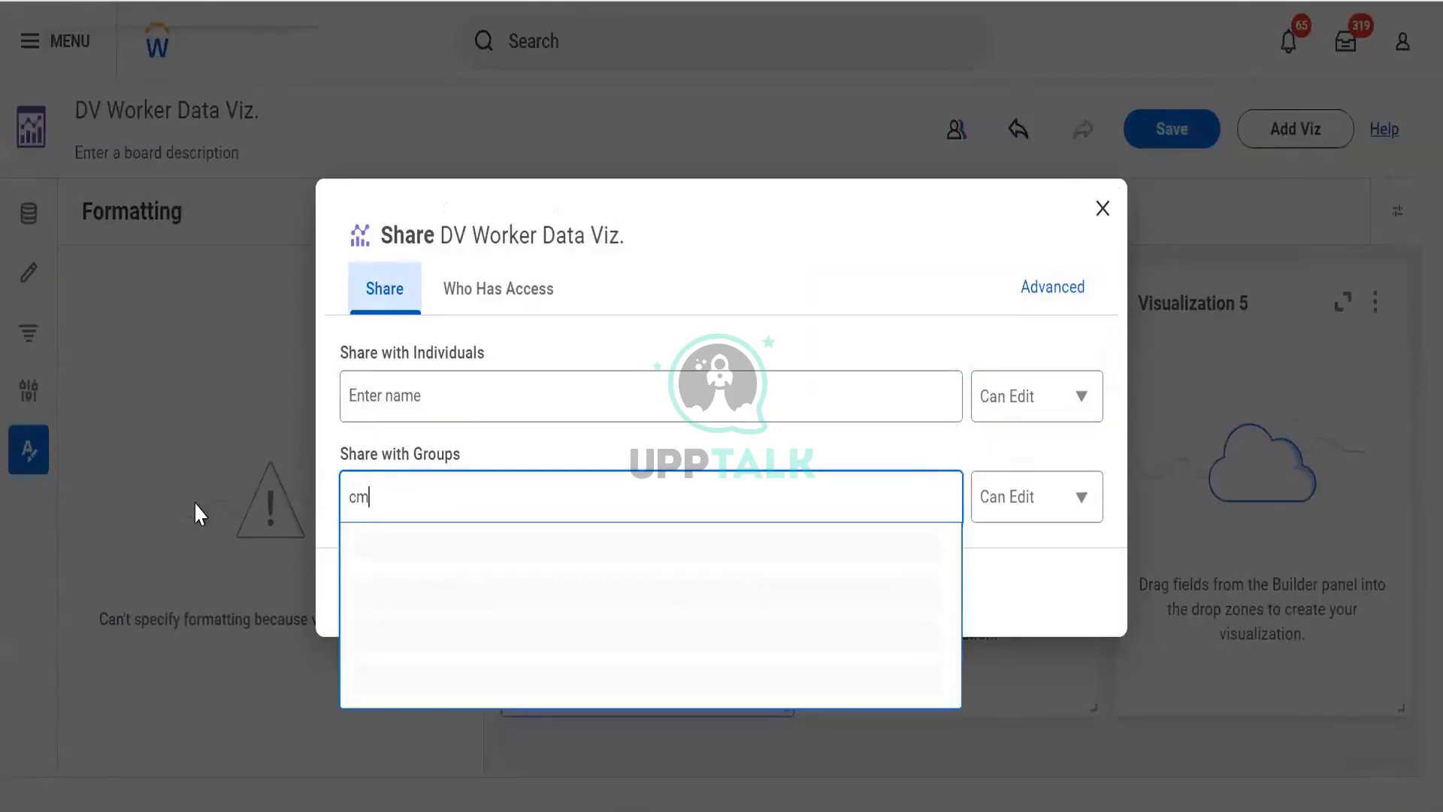
{"action": "key", "text": "BackSpace"}
{"action": "key", "text": "BackSpace"}
{"action": "type", "text": "p"}
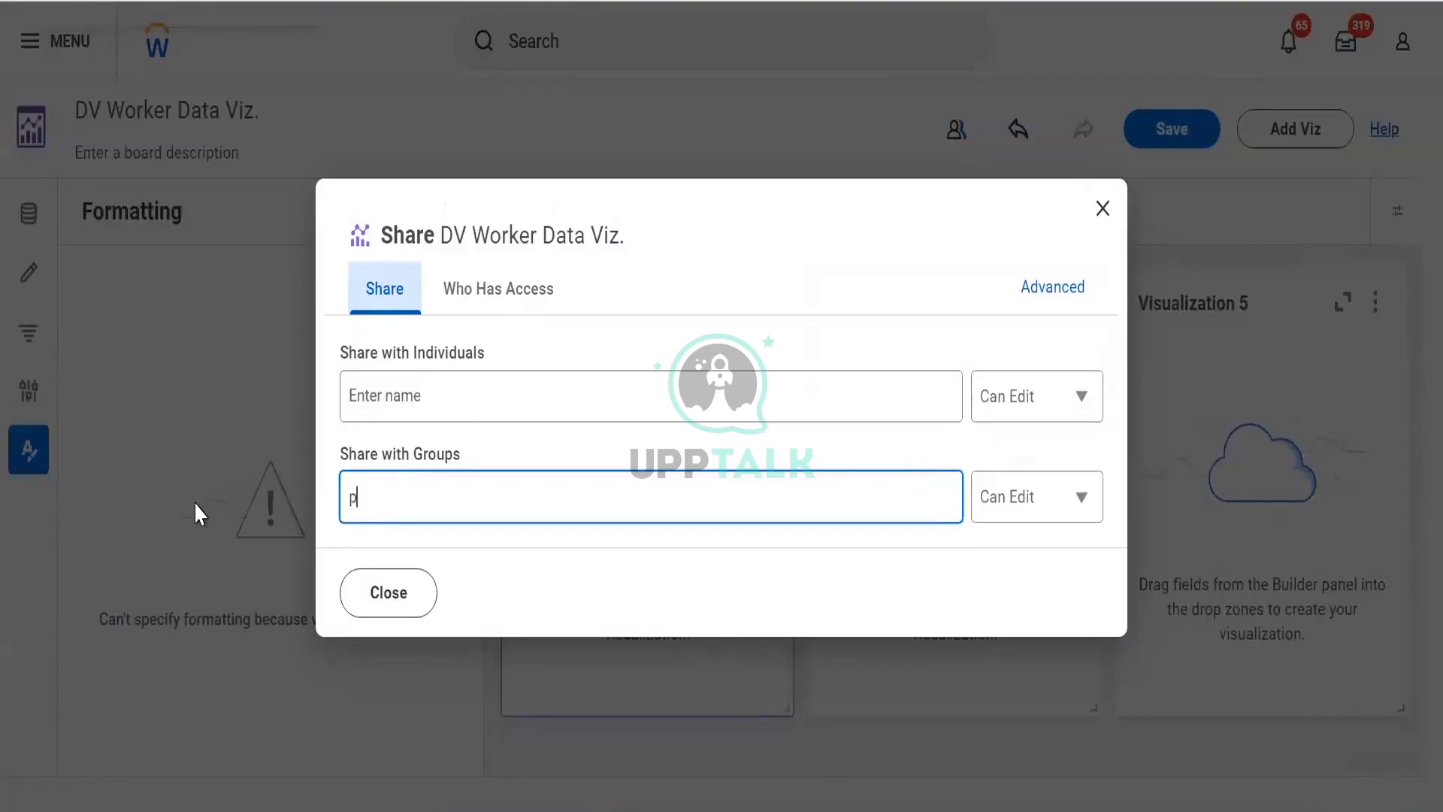
{"action": "type", "text": "arnter"}
{"action": "key", "text": "BackSpace"}
{"action": "type", "text": "tner"}
{"action": "double_click", "coordinate": [350, 489]}
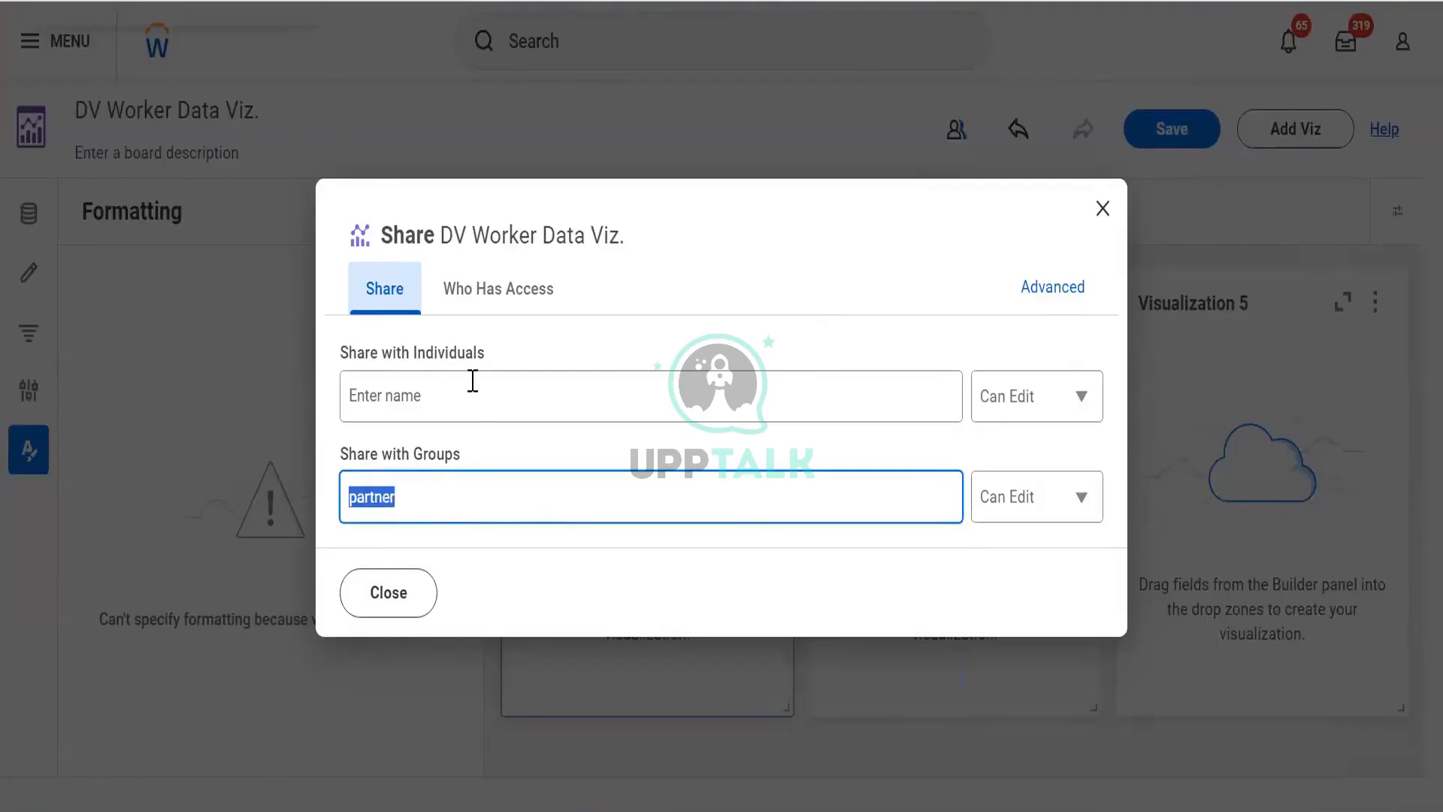
- Search for the colleague again, open the permission options and check the Who Has Access list
{"action": "left_click", "coordinate": [473, 381]}
{"action": "type", "text": "logan"}
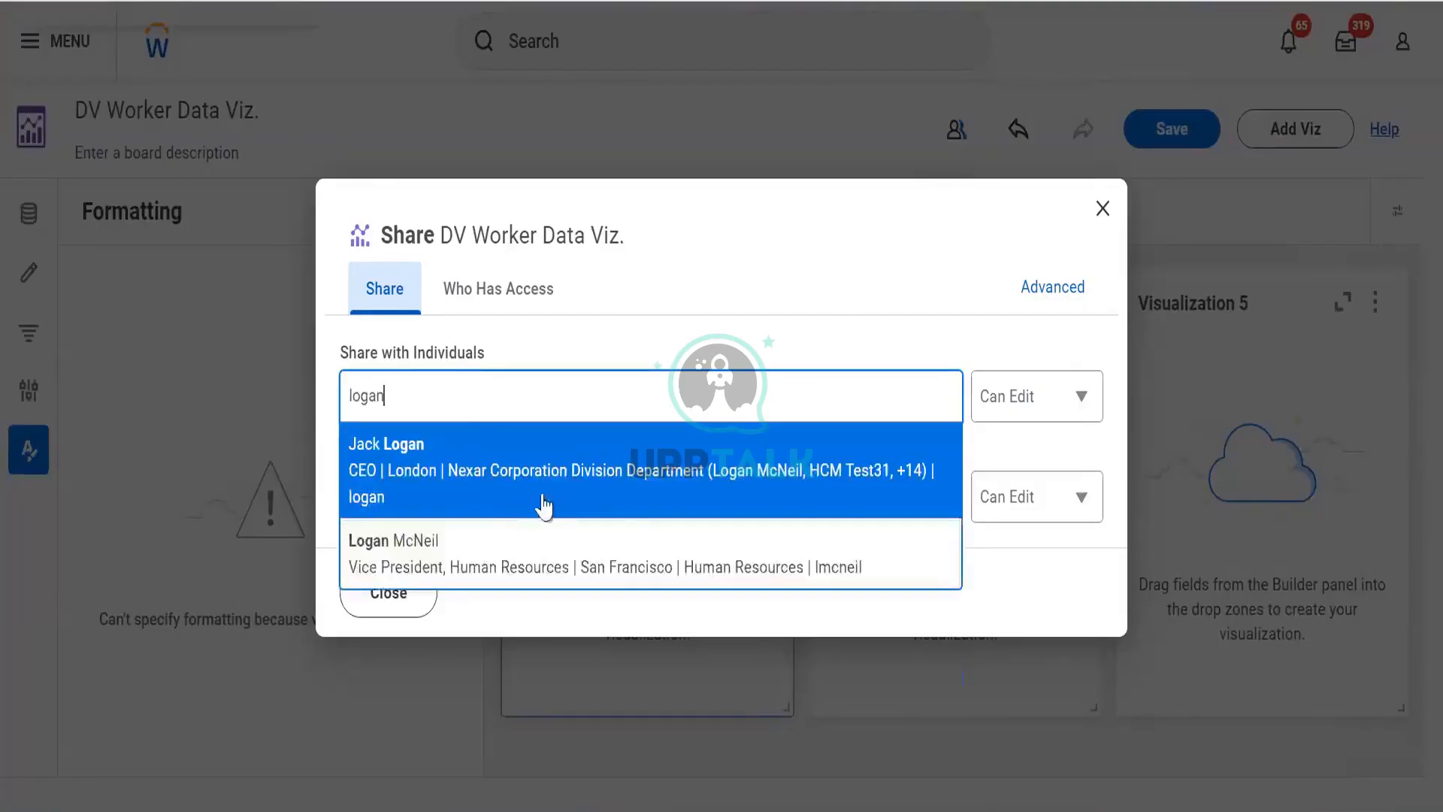
{"action": "left_click", "coordinate": [660, 303]}
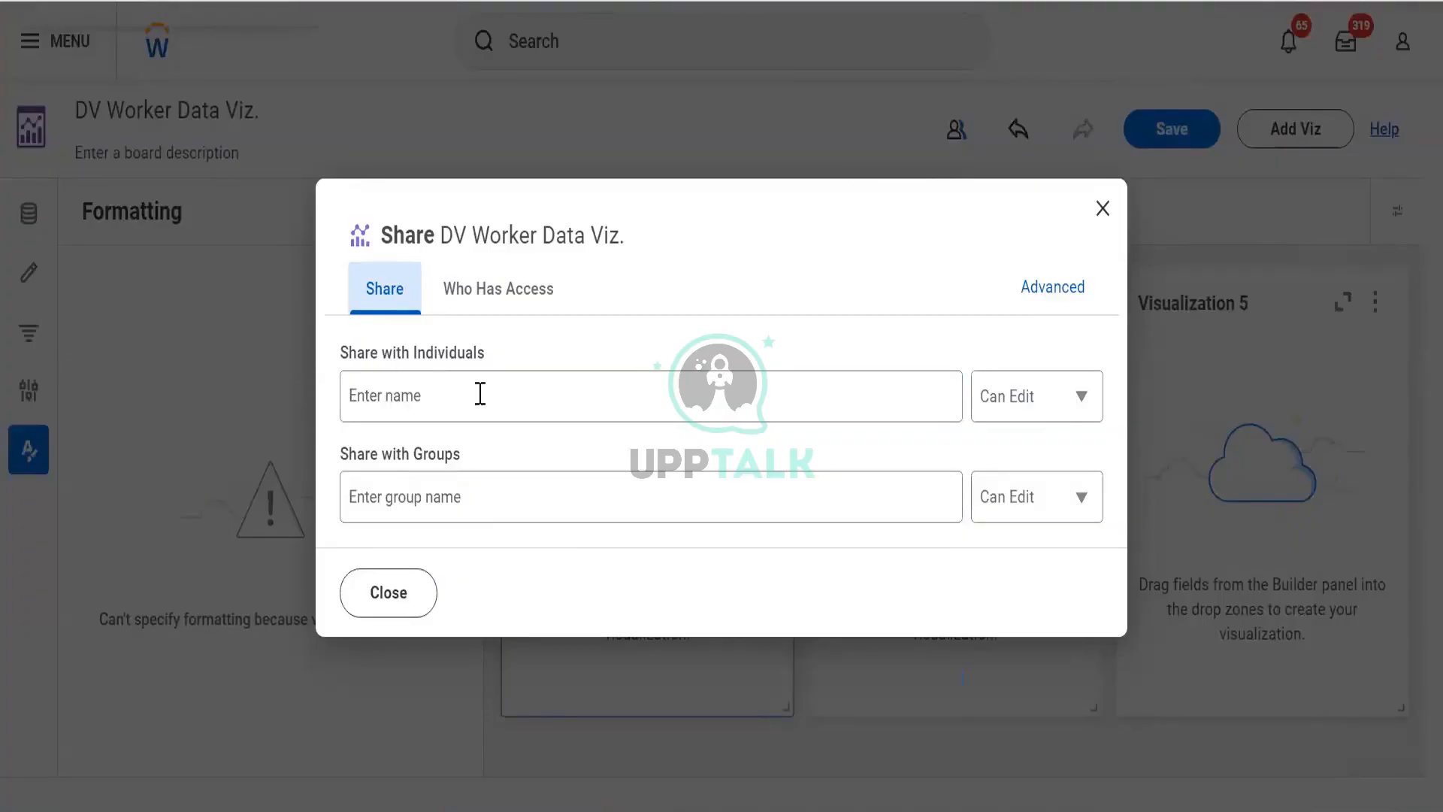
{"action": "left_click", "coordinate": [1010, 400]}
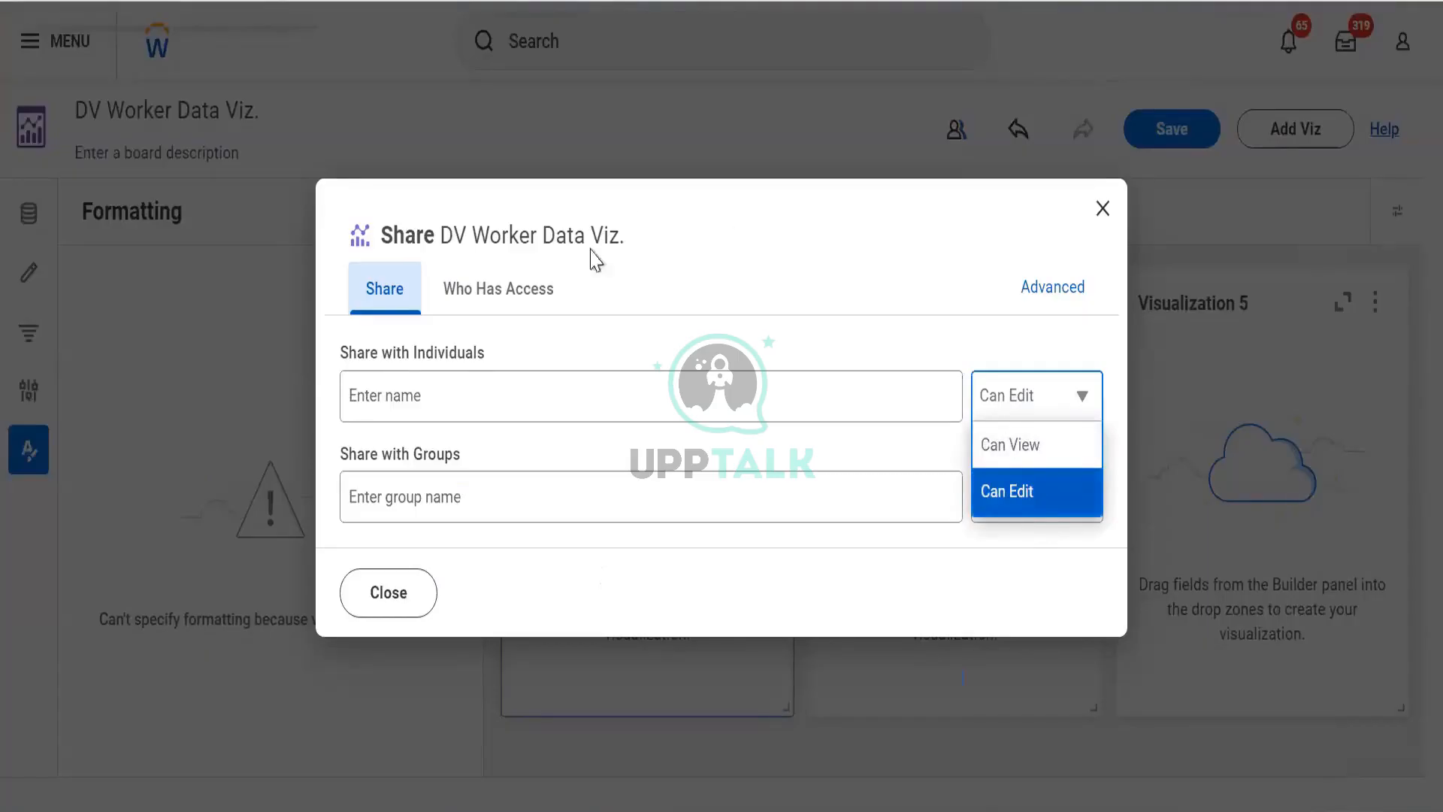
{"action": "left_click", "coordinate": [493, 293]}
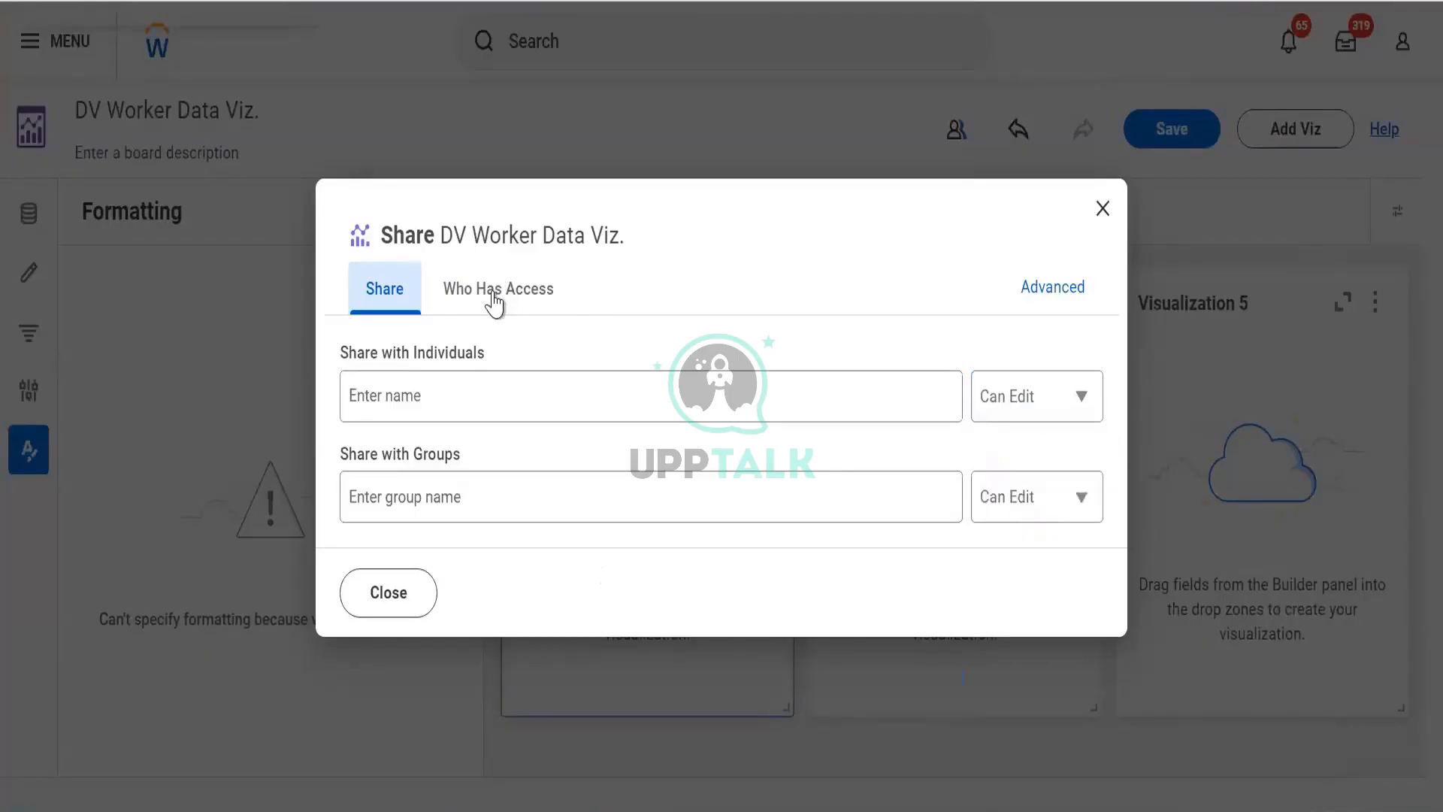
{"action": "left_click", "coordinate": [495, 292]}
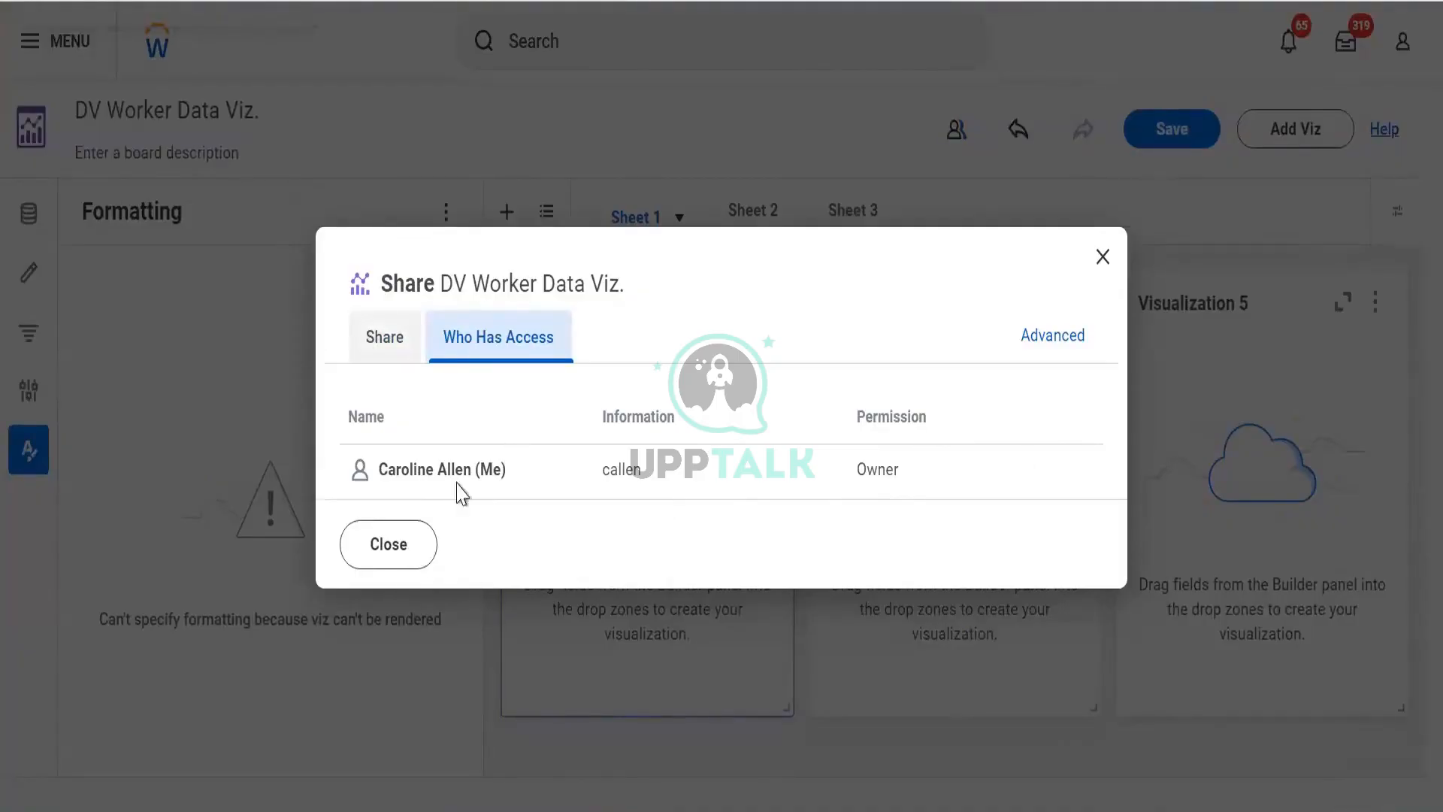
{"action": "left_click", "coordinate": [462, 400]}
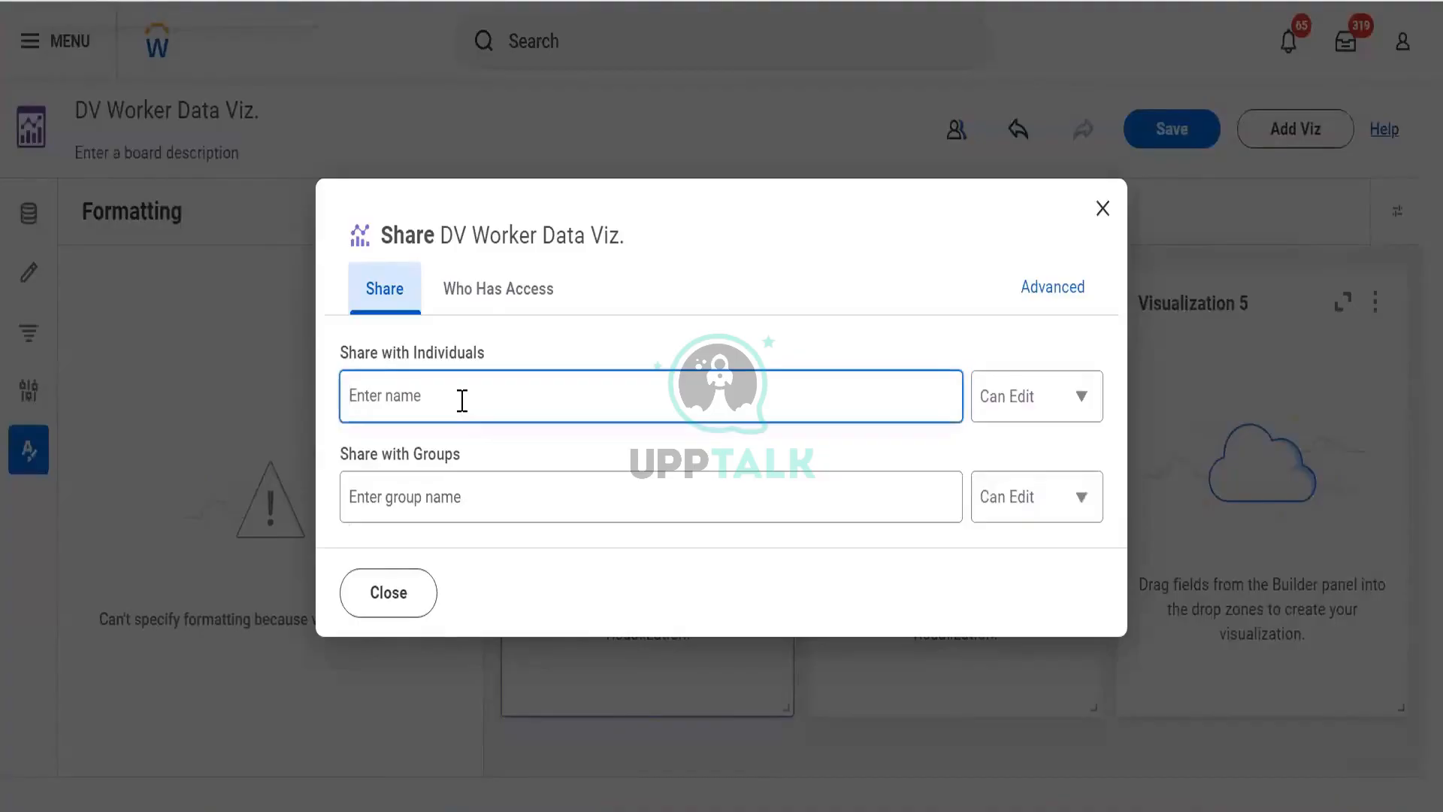
- Share the board with the colleague found by searching logan, with Can Edit permission
{"action": "type", "text": "logan"}
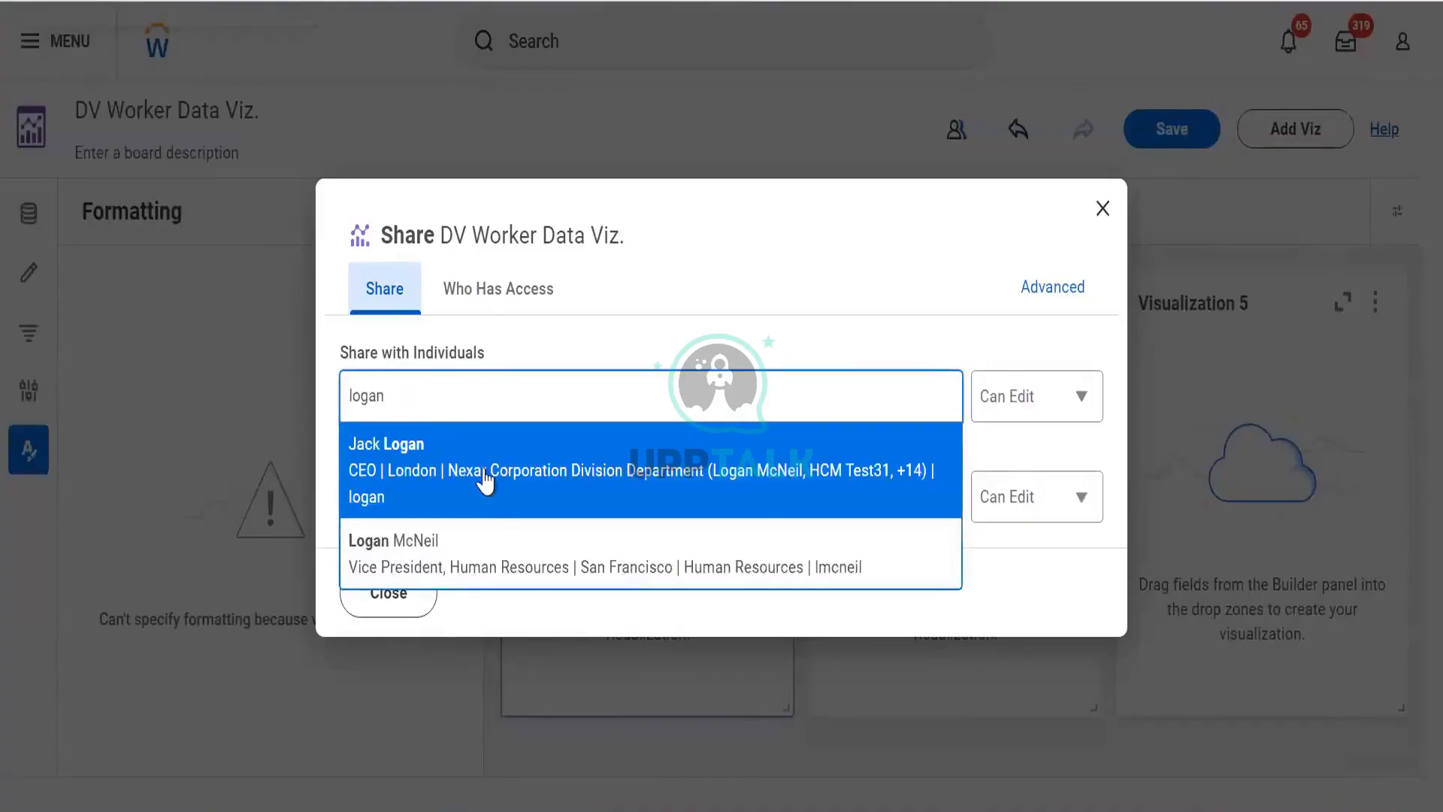
{"action": "left_click", "coordinate": [486, 539]}
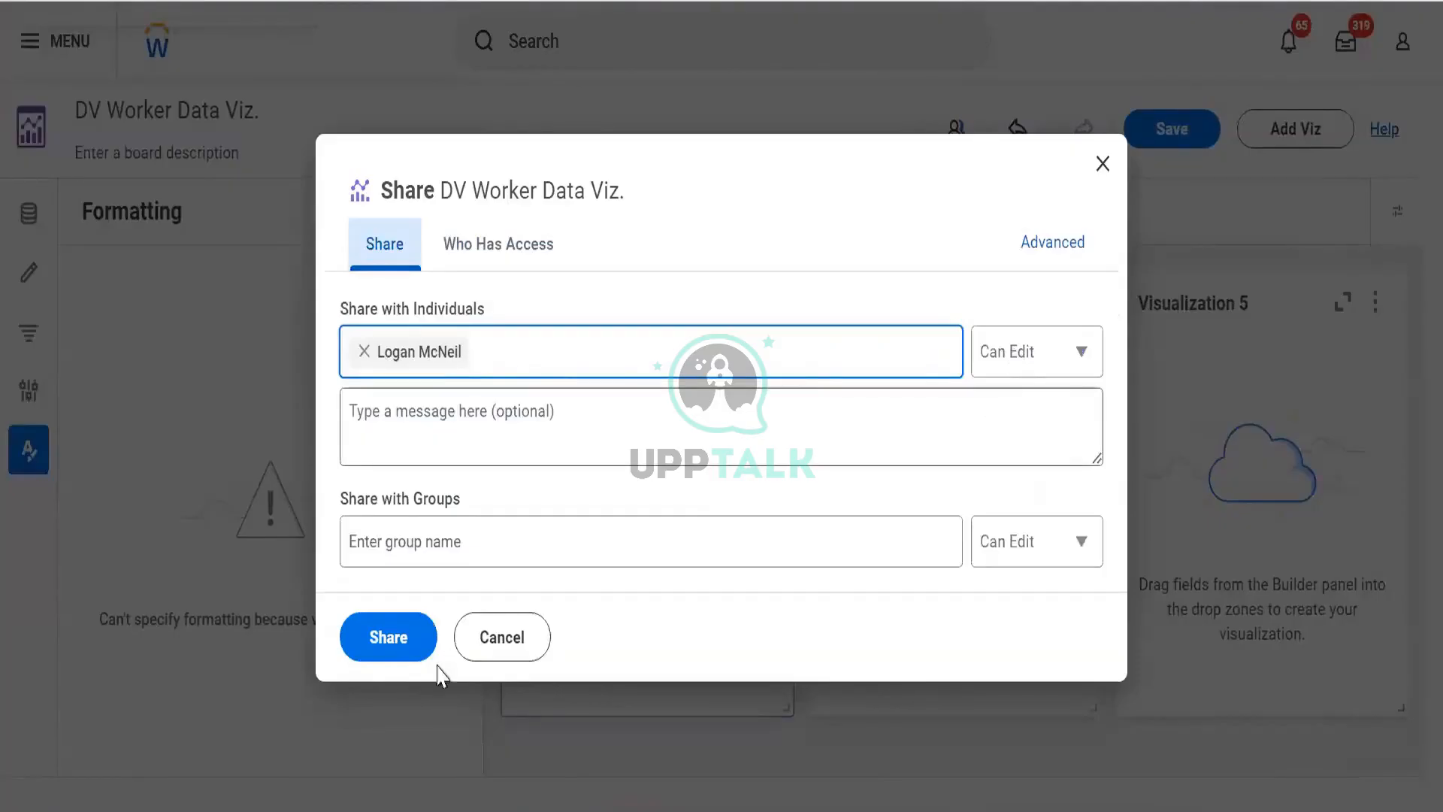
{"action": "left_click", "coordinate": [389, 639]}
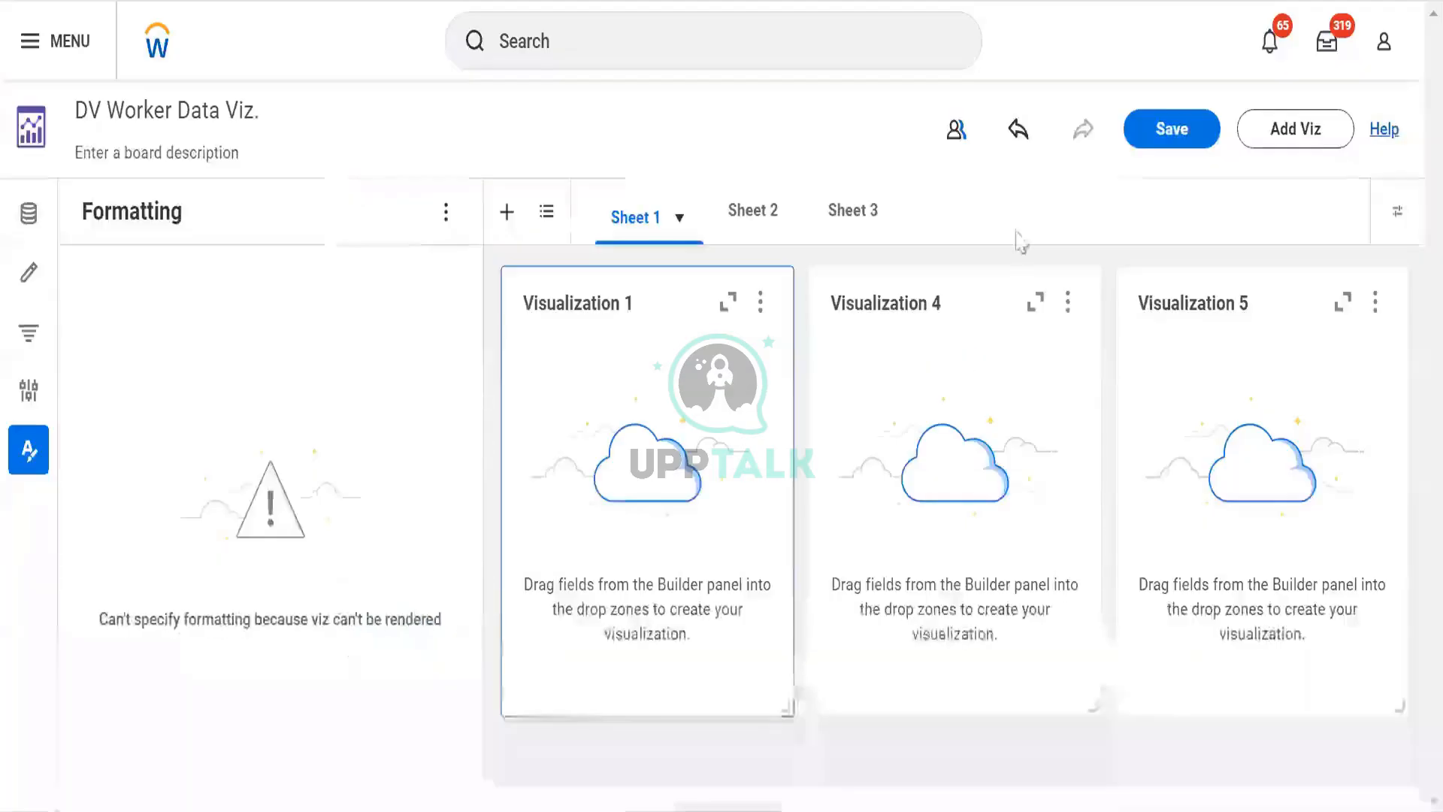
- Reopen the sharing dialog to review who has access and the colleague's permission options, then close it
{"action": "left_click", "coordinate": [954, 143]}
{"action": "left_click", "coordinate": [481, 274]}
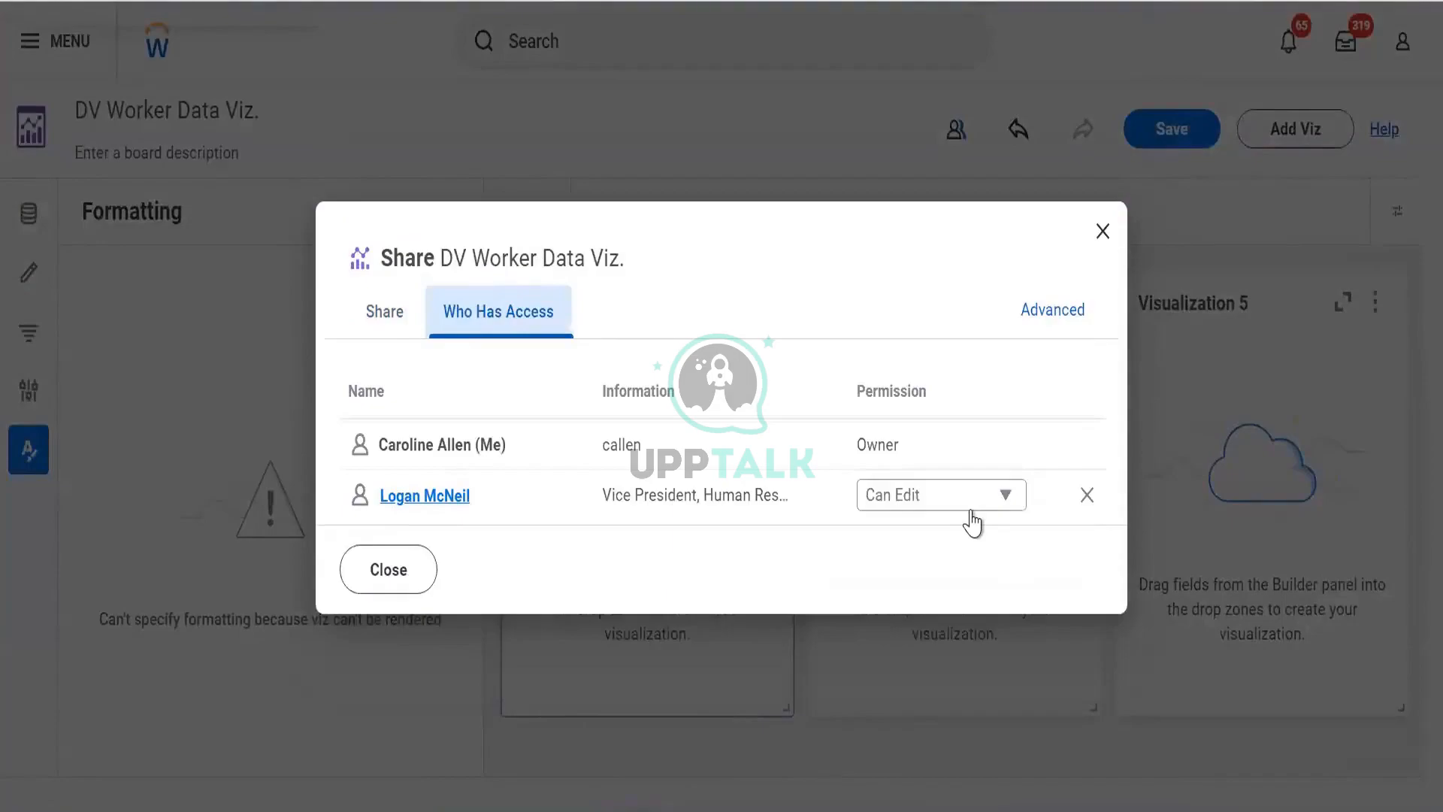
{"action": "left_click", "coordinate": [381, 316]}
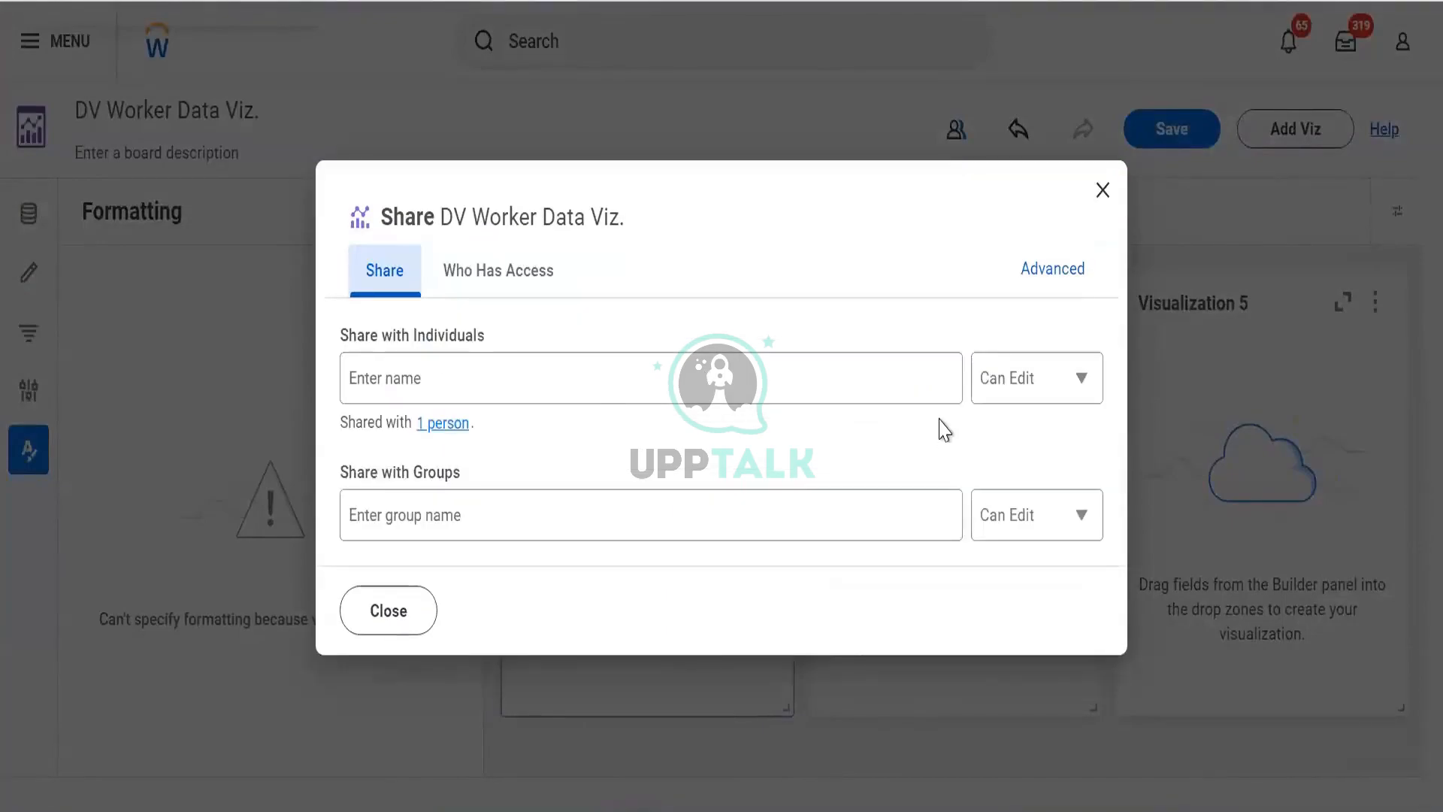
{"action": "left_click", "coordinate": [447, 423]}
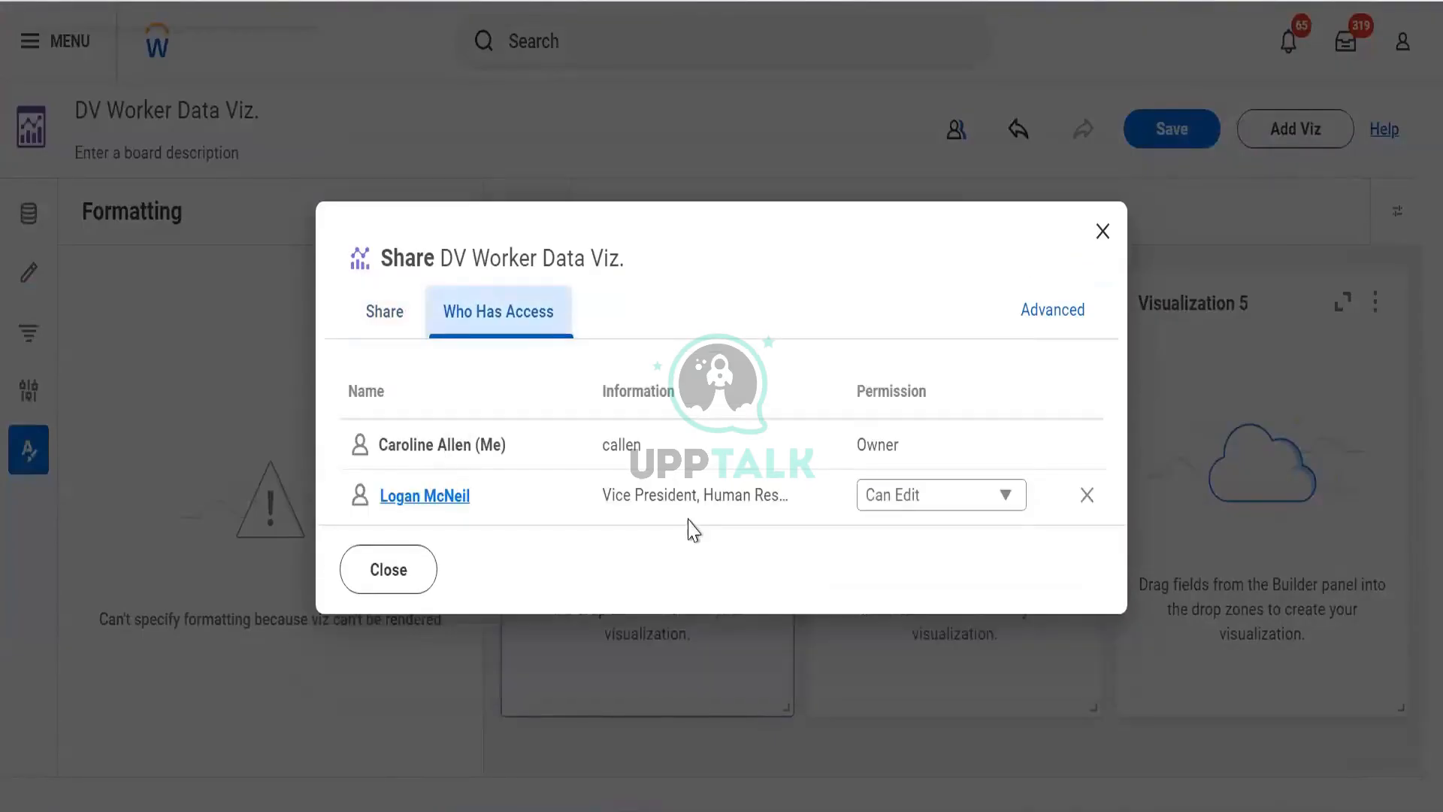
{"action": "left_click", "coordinate": [907, 511]}
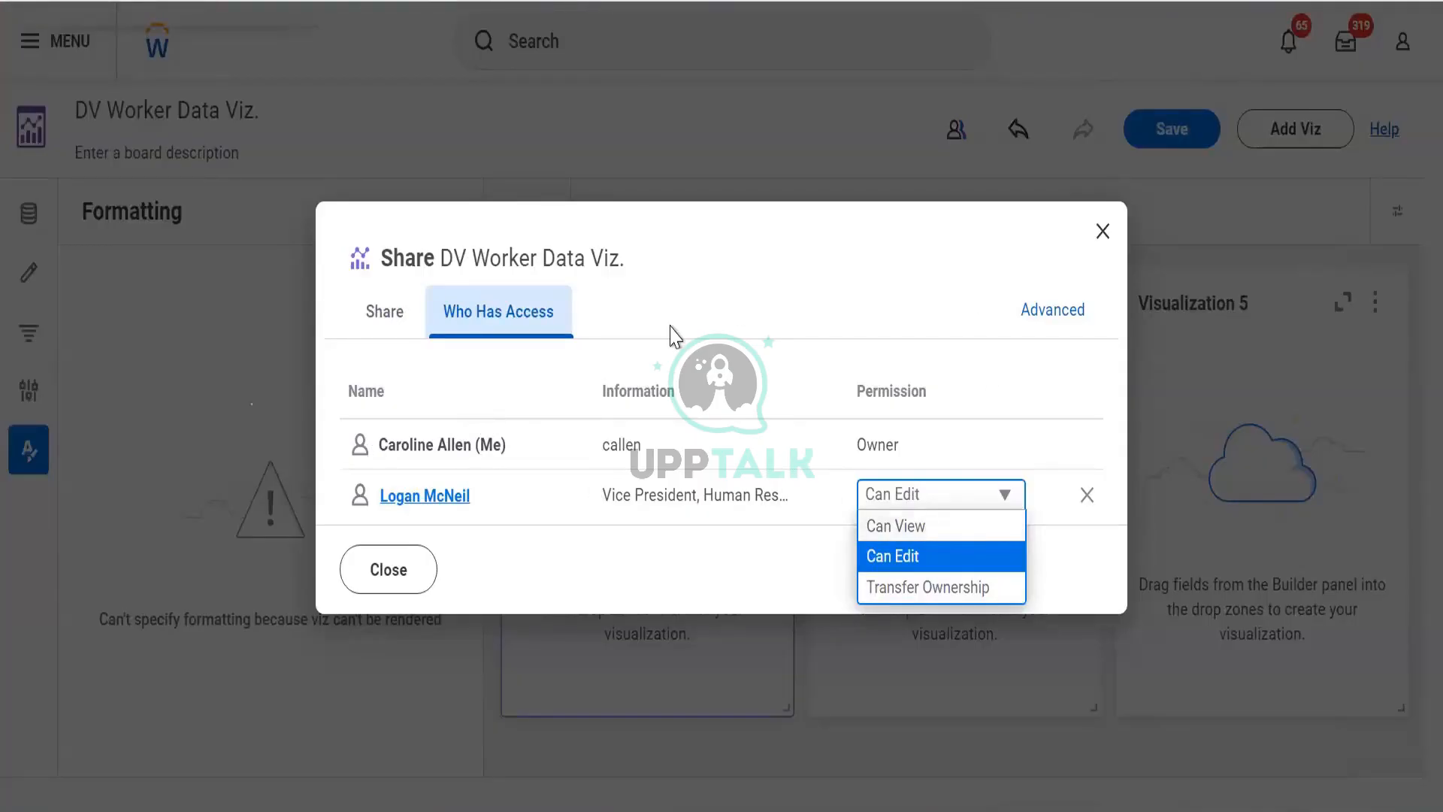
{"action": "left_click", "coordinate": [381, 584]}
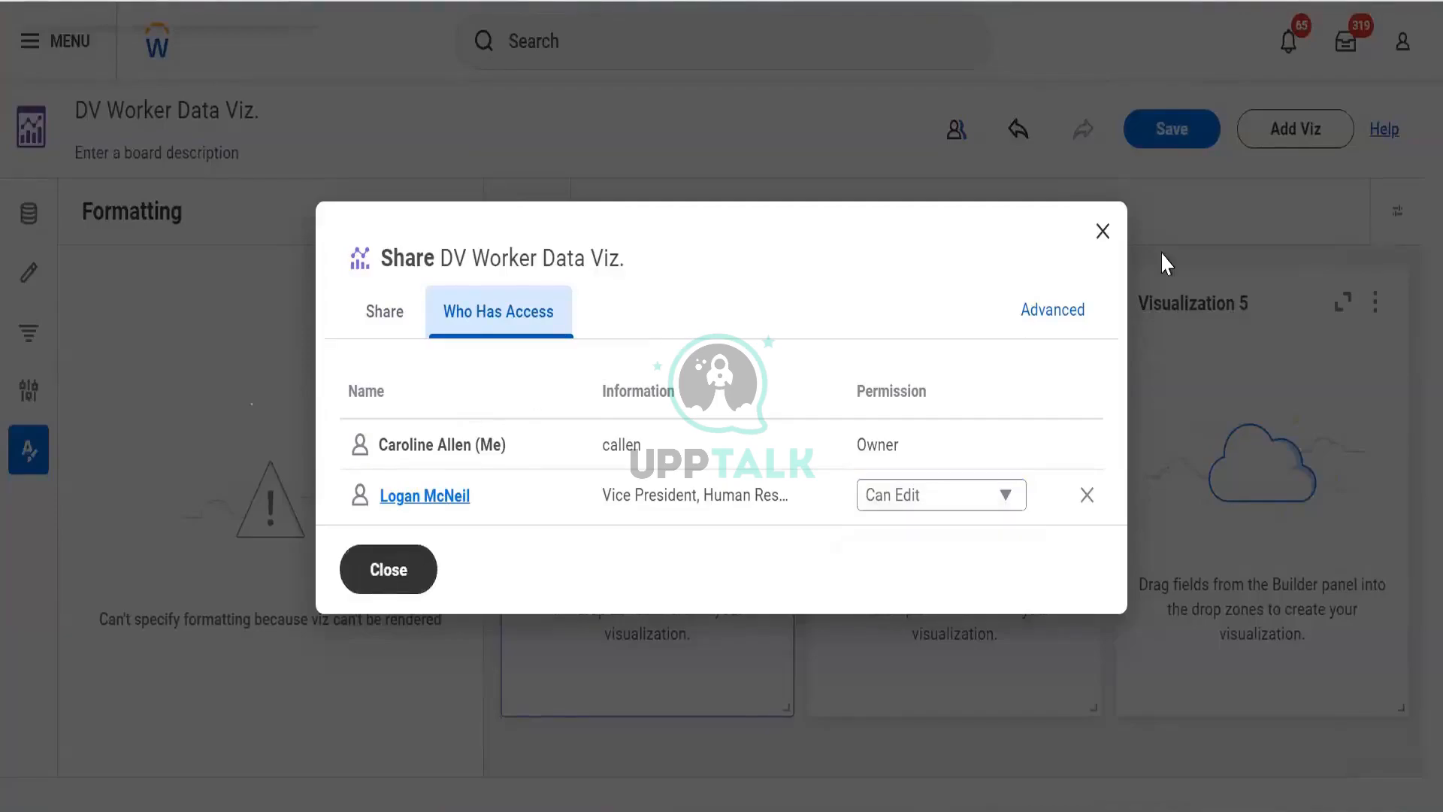
{"action": "left_click", "coordinate": [1103, 233]}
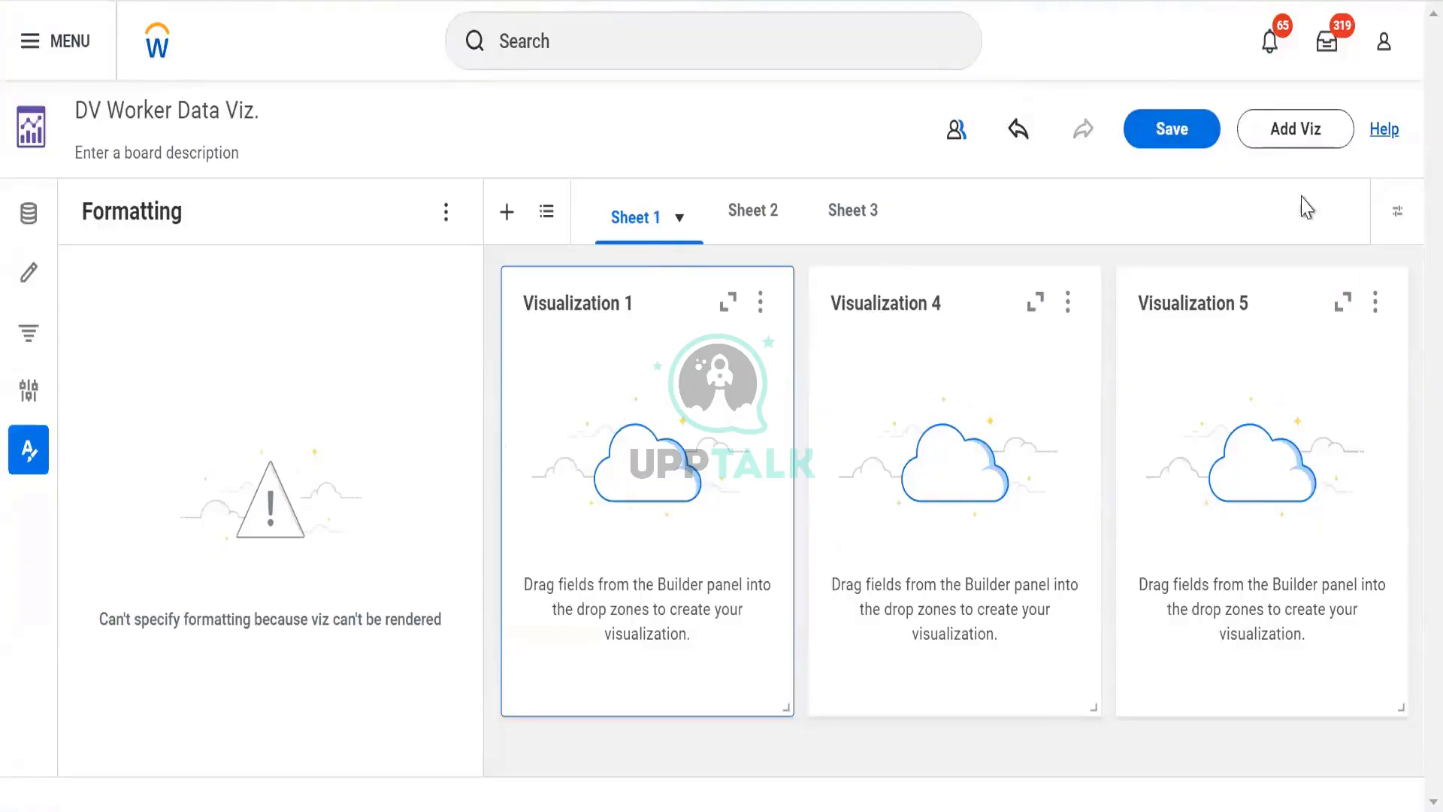
- Open the Control panel and Filter panel to inspect them, then close both
{"action": "left_click", "coordinate": [1155, 139]}
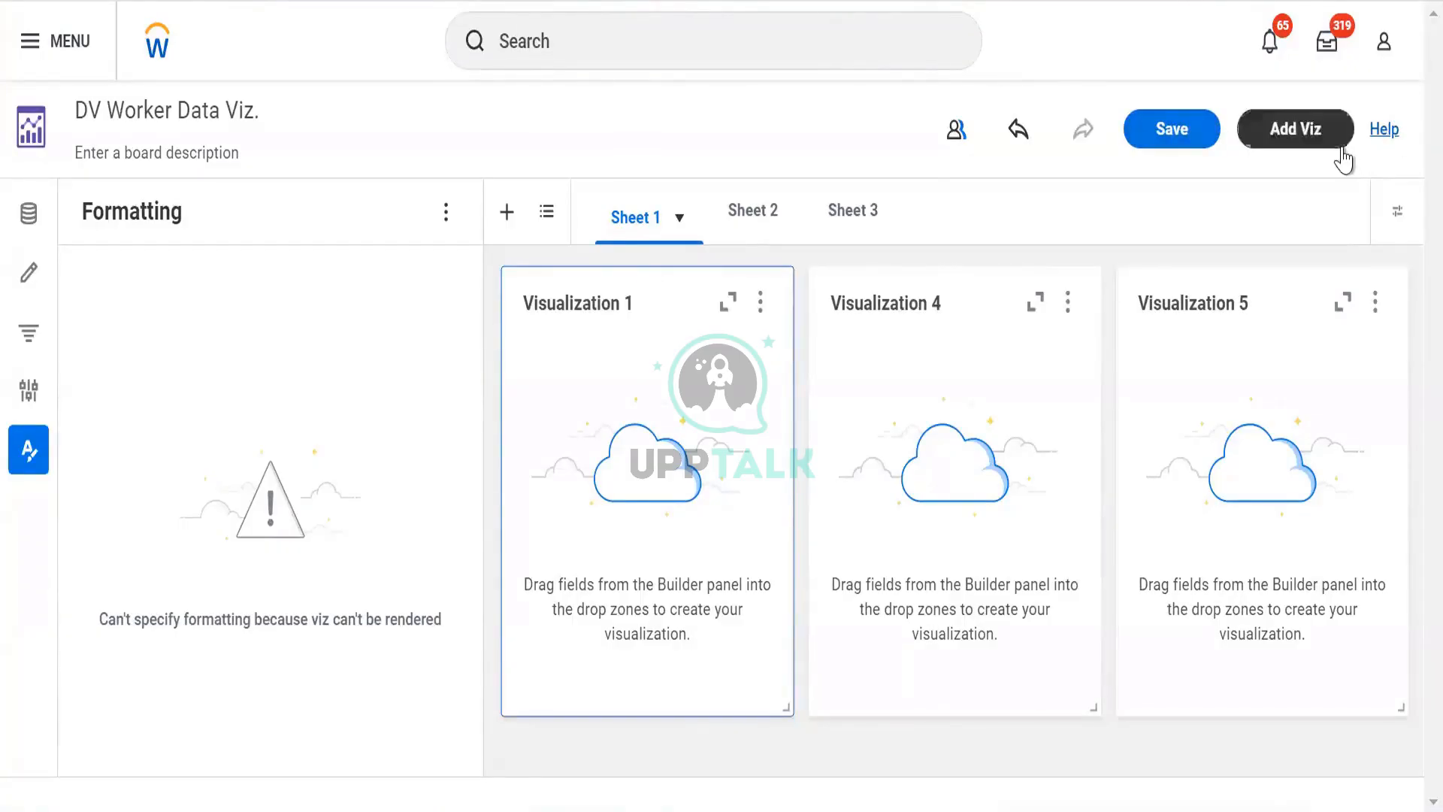
{"action": "left_click", "coordinate": [1398, 219]}
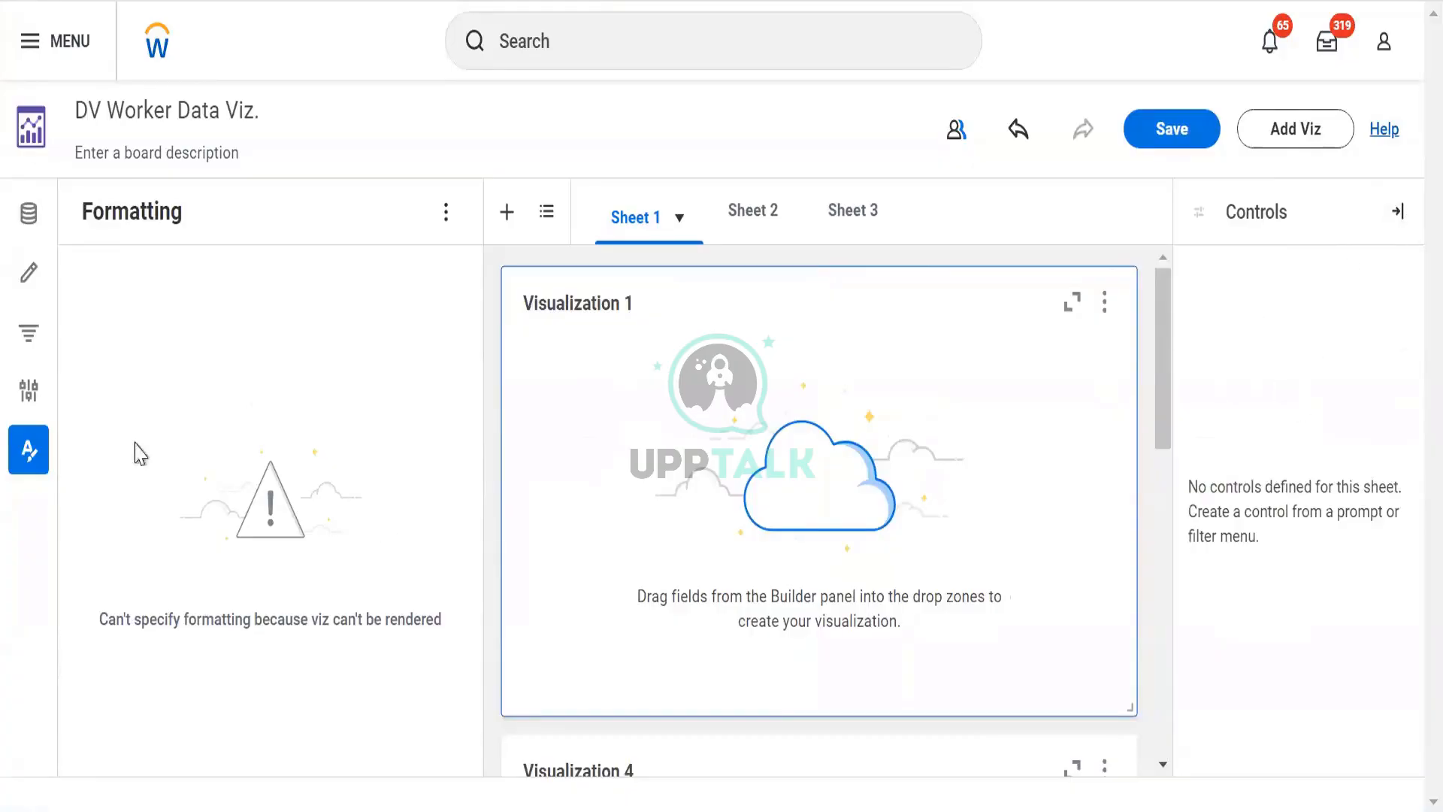
{"action": "left_click", "coordinate": [28, 332]}
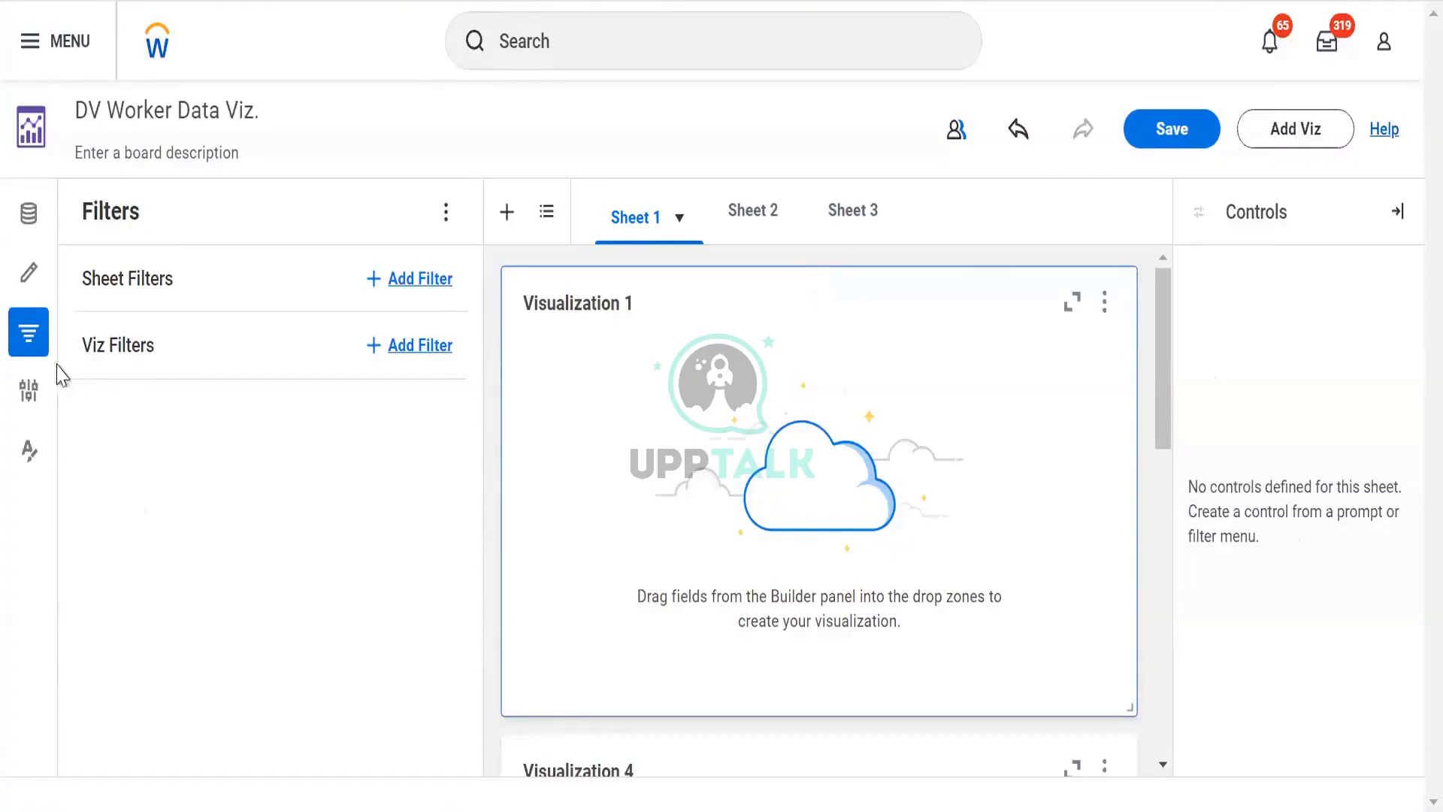
{"action": "left_click", "coordinate": [27, 335]}
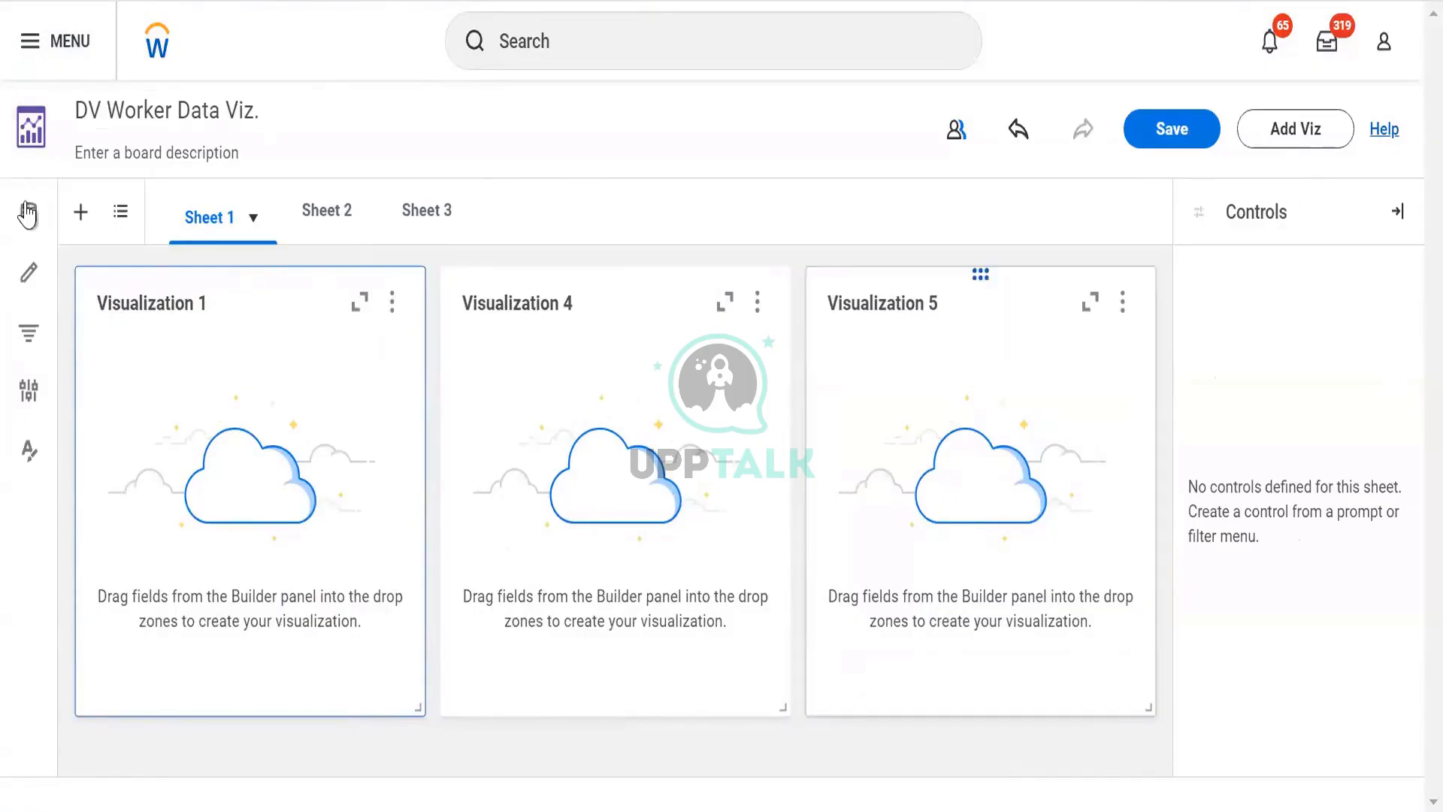
{"action": "left_click", "coordinate": [1396, 213]}
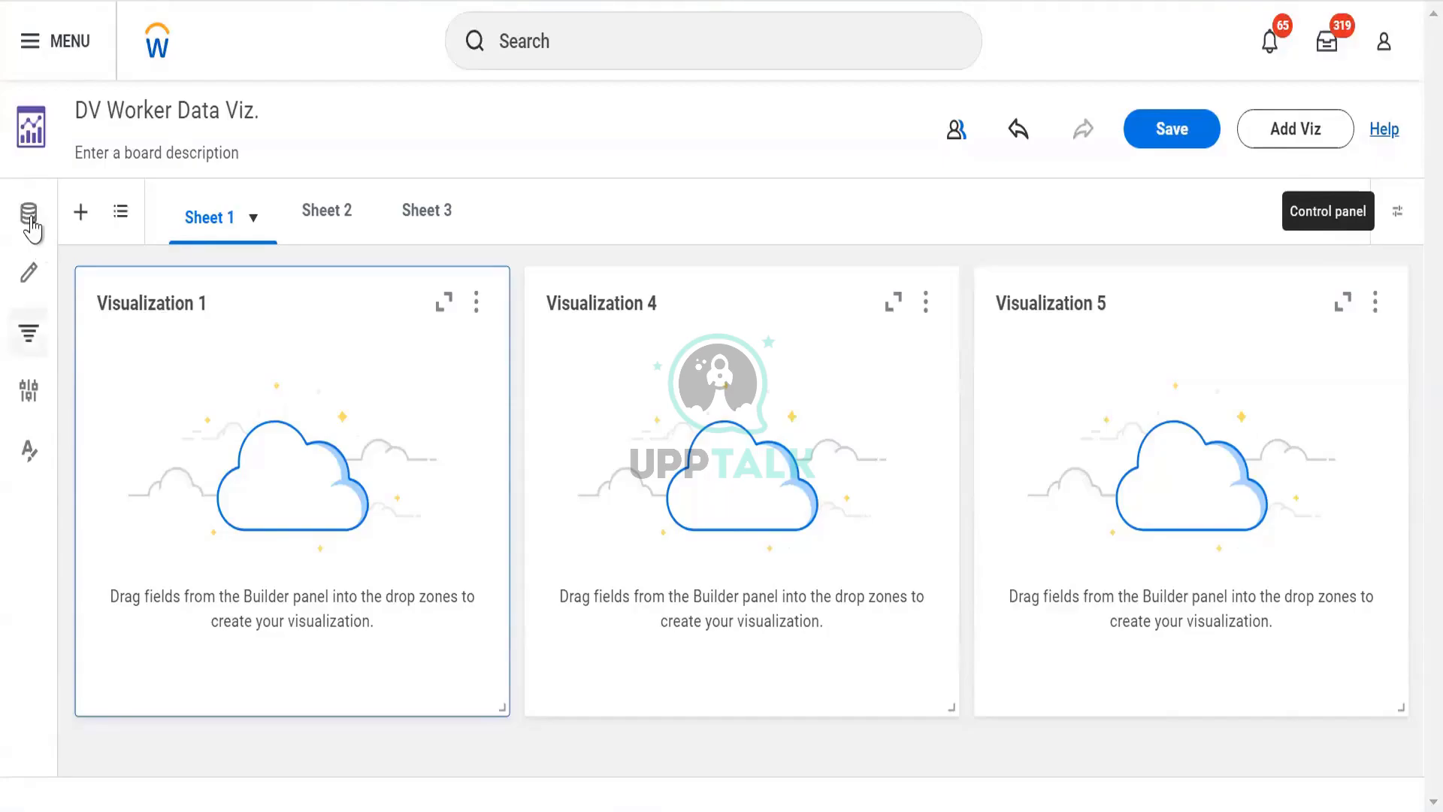
- Open the Data Source panel's options and toggle Show only curated data sources off and back on
{"action": "left_click", "coordinate": [30, 223]}
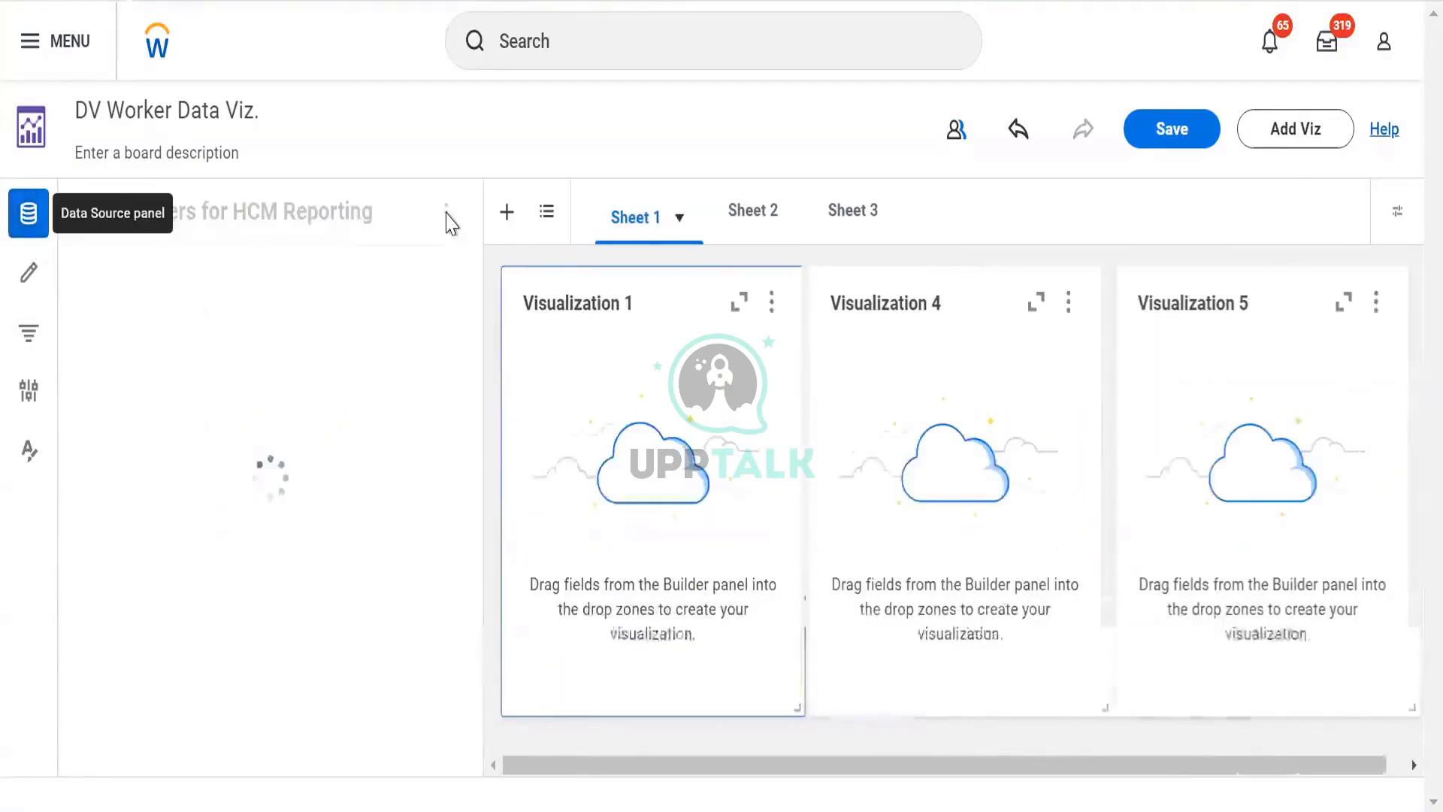
{"action": "left_click", "coordinate": [446, 214]}
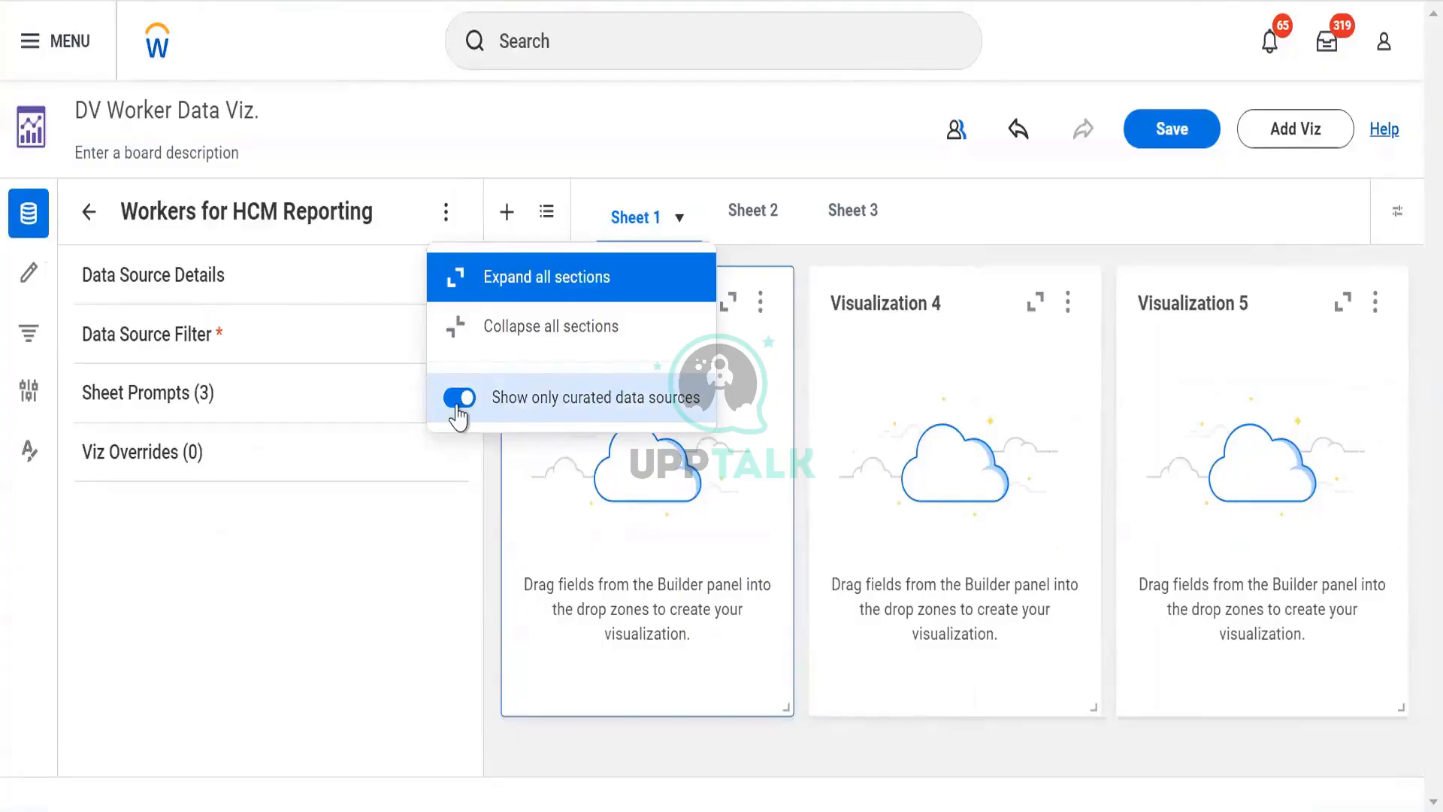
{"action": "left_click", "coordinate": [459, 398]}
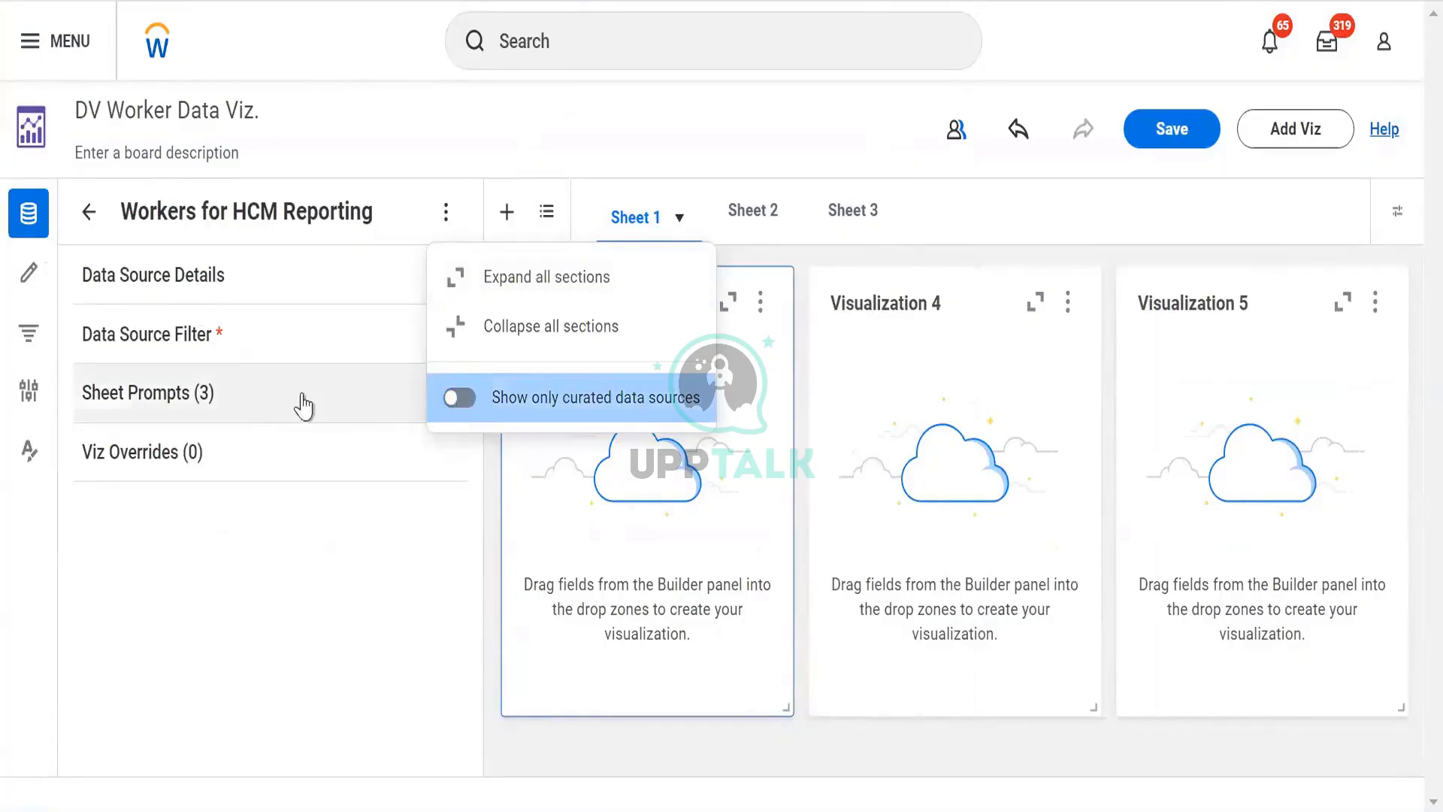
{"action": "left_click", "coordinate": [453, 406]}
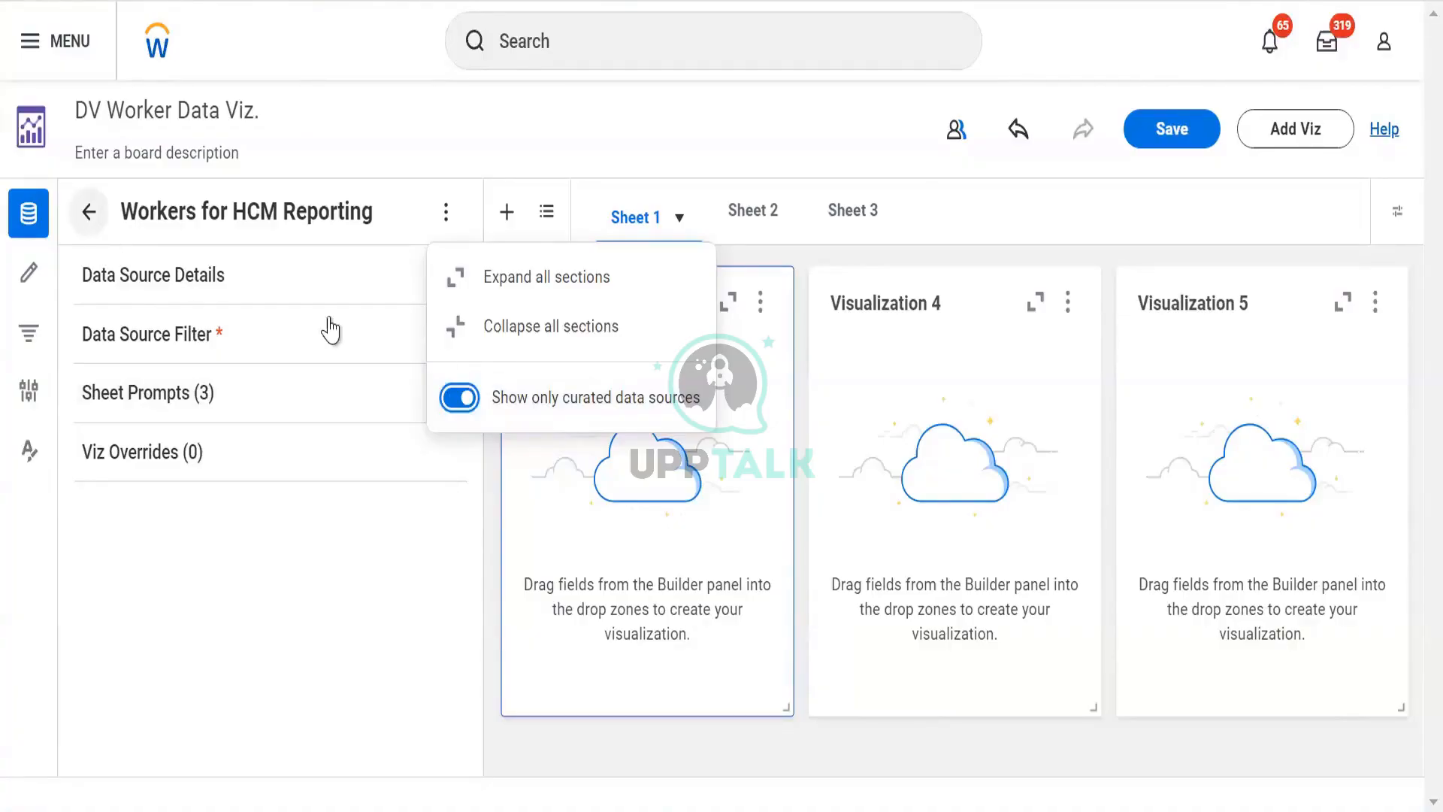
{"action": "left_click", "coordinate": [460, 397]}
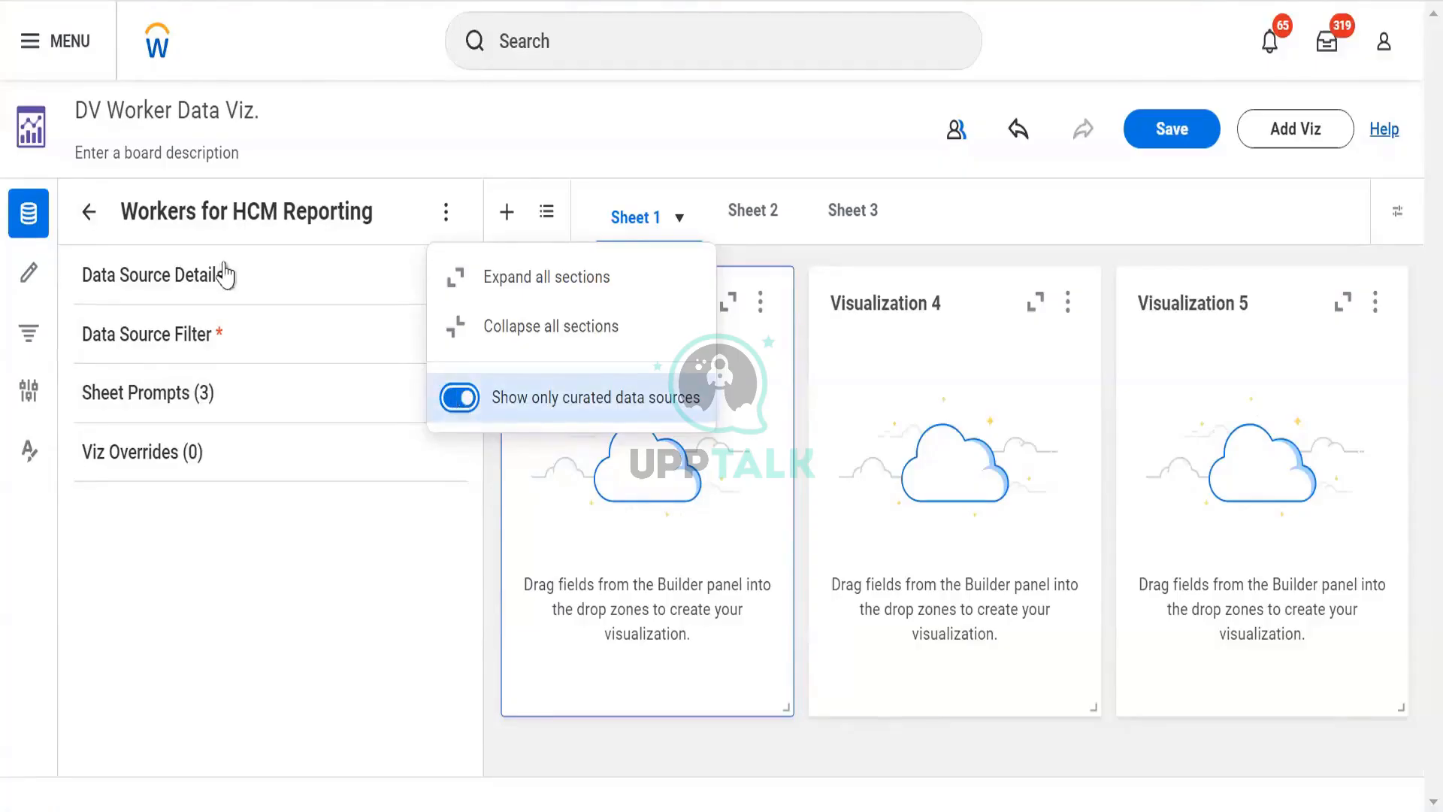
- Go back to the data source search and reselect Workers for HCM Reporting
{"action": "left_click", "coordinate": [94, 212]}
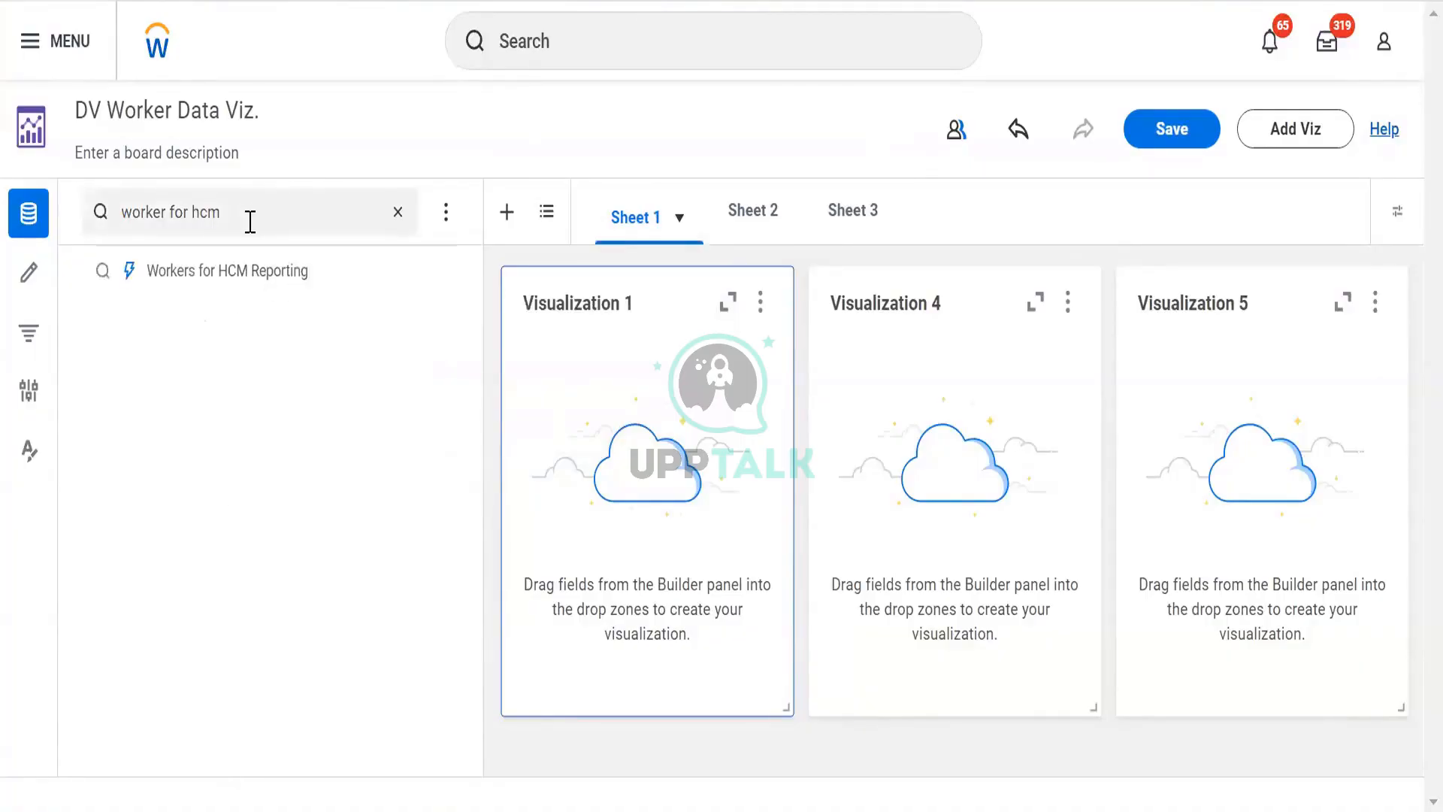
{"action": "left_click", "coordinate": [251, 272]}
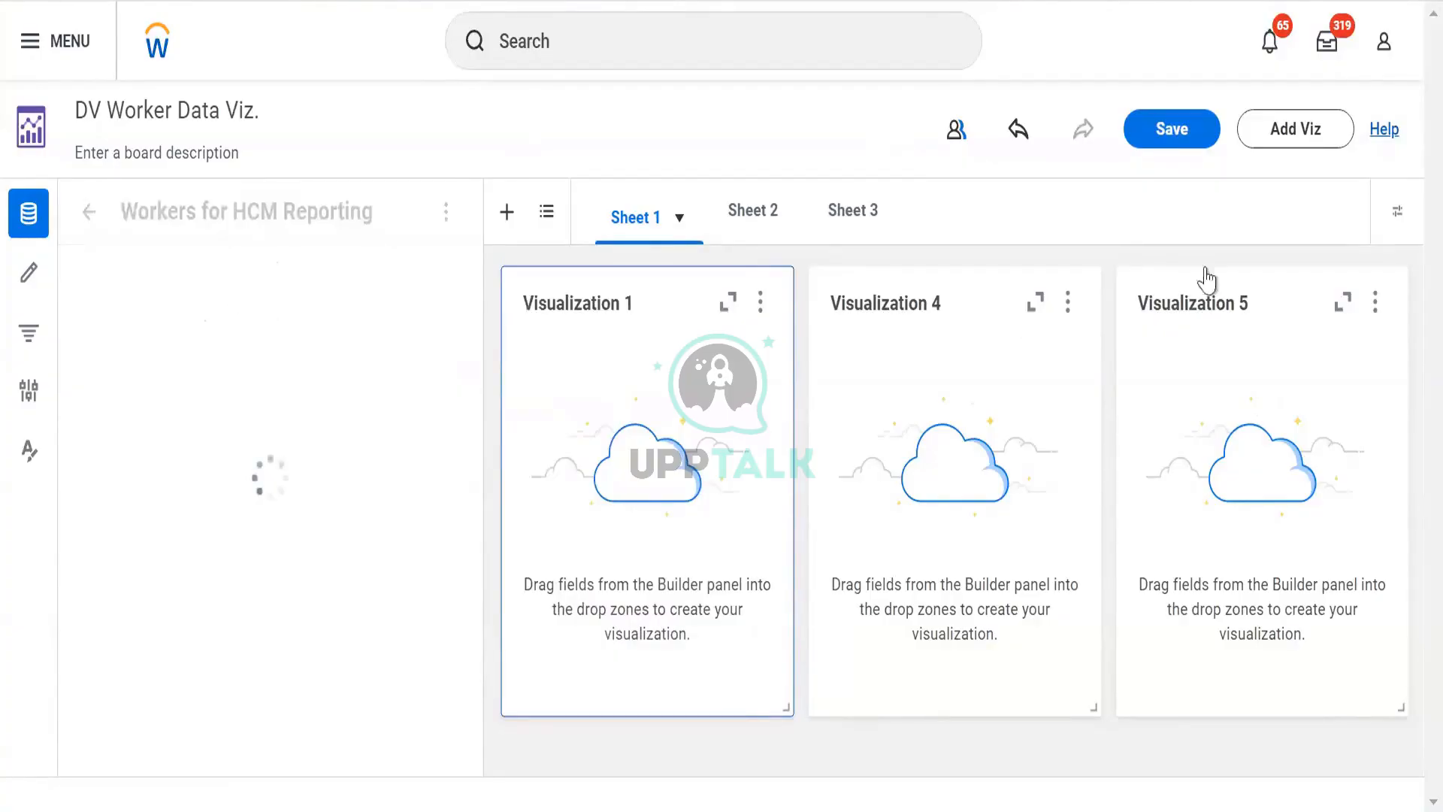
- Delete Visualization 4 and Visualization 5 from Sheet 1, confirming the deletion
{"action": "left_click", "coordinate": [1048, 399]}
{"action": "left_click", "coordinate": [1067, 301]}
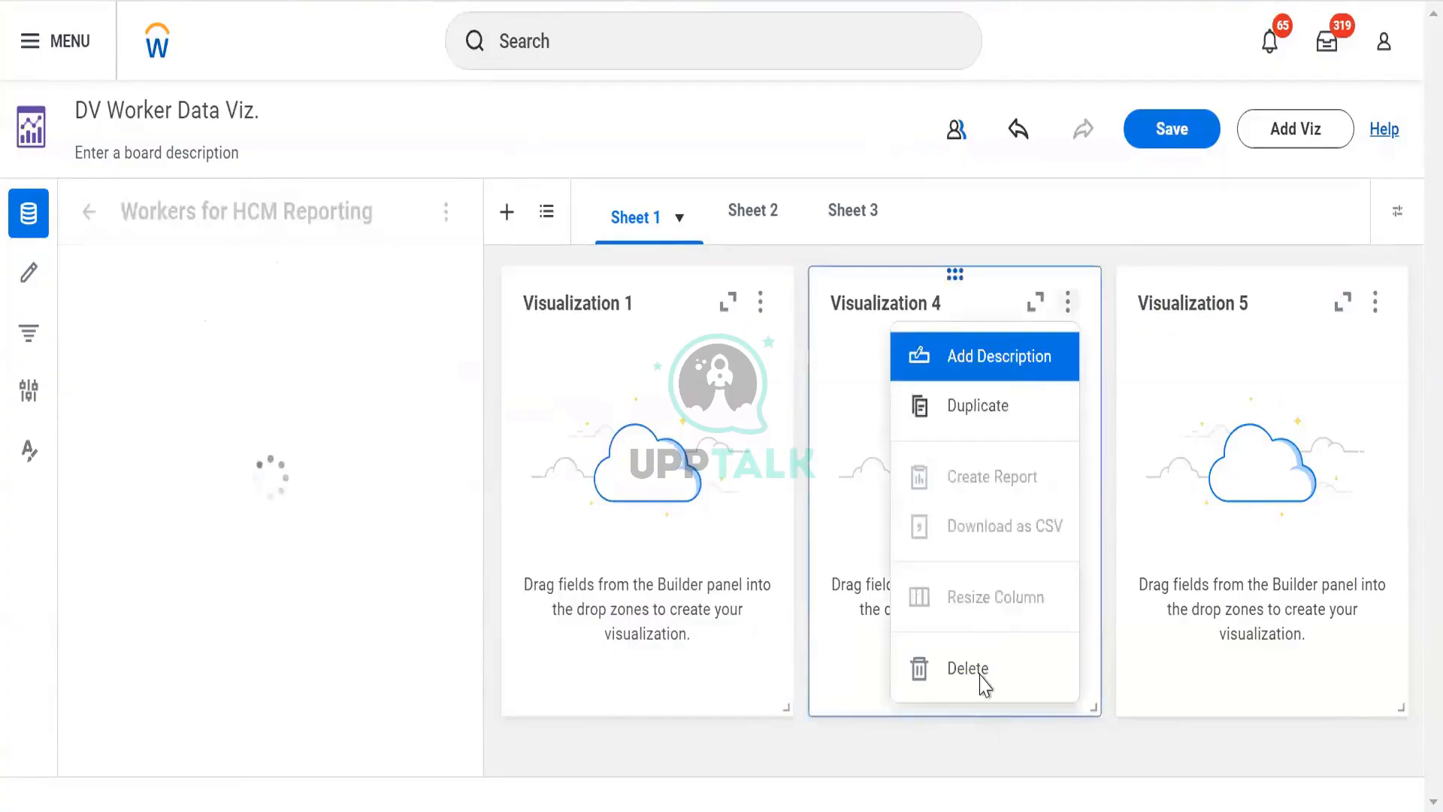
{"action": "left_click", "coordinate": [969, 666]}
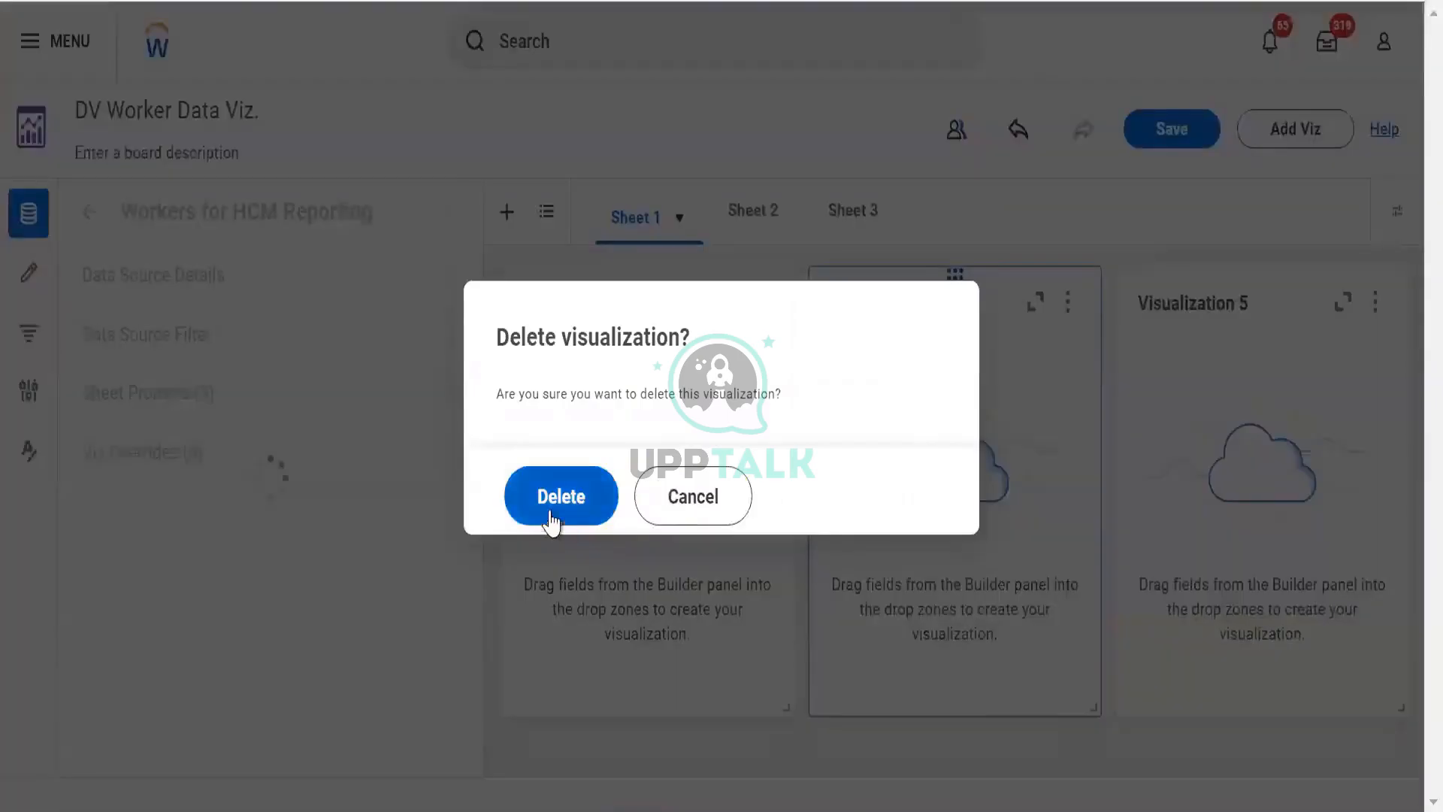
{"action": "left_click", "coordinate": [554, 517]}
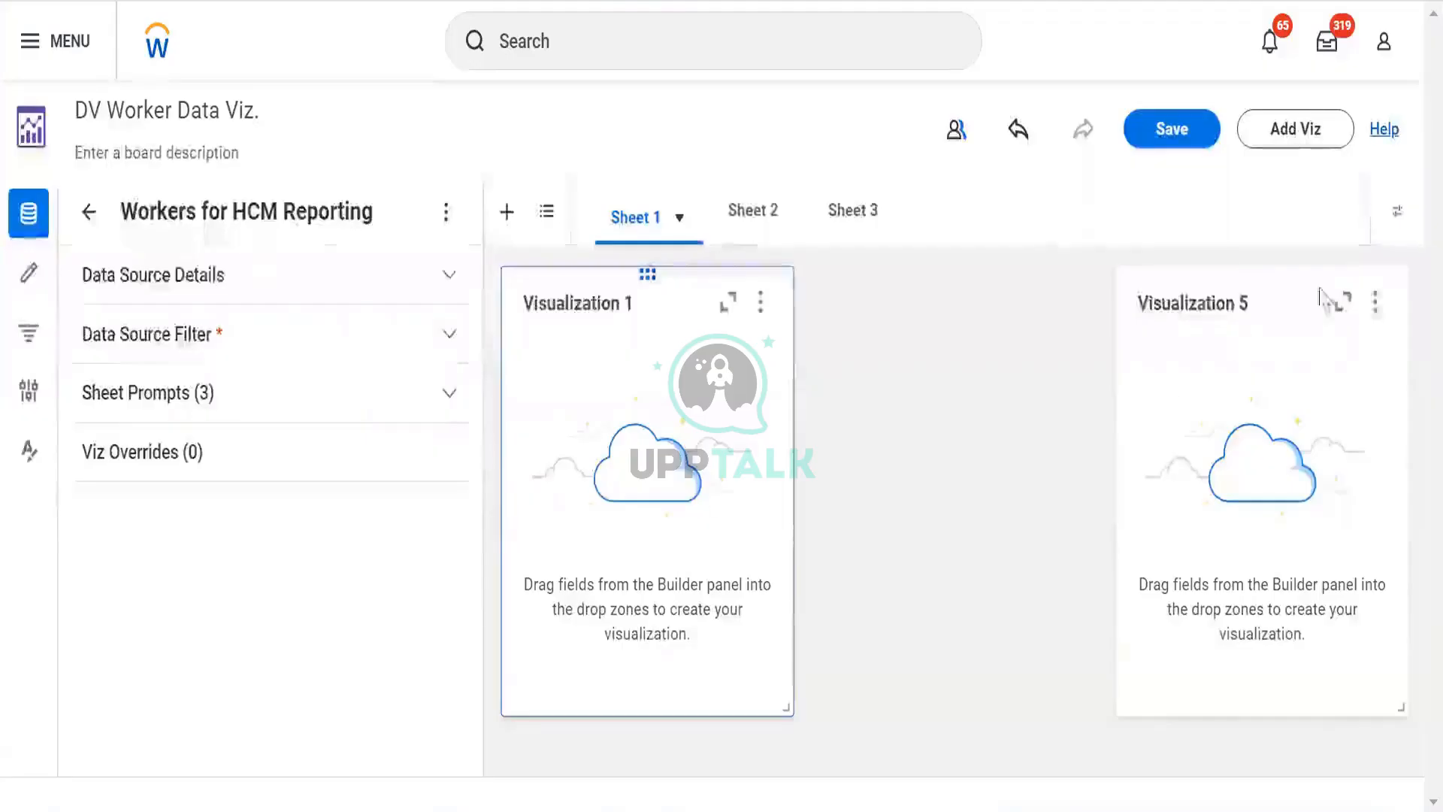
{"action": "left_click", "coordinate": [1375, 303]}
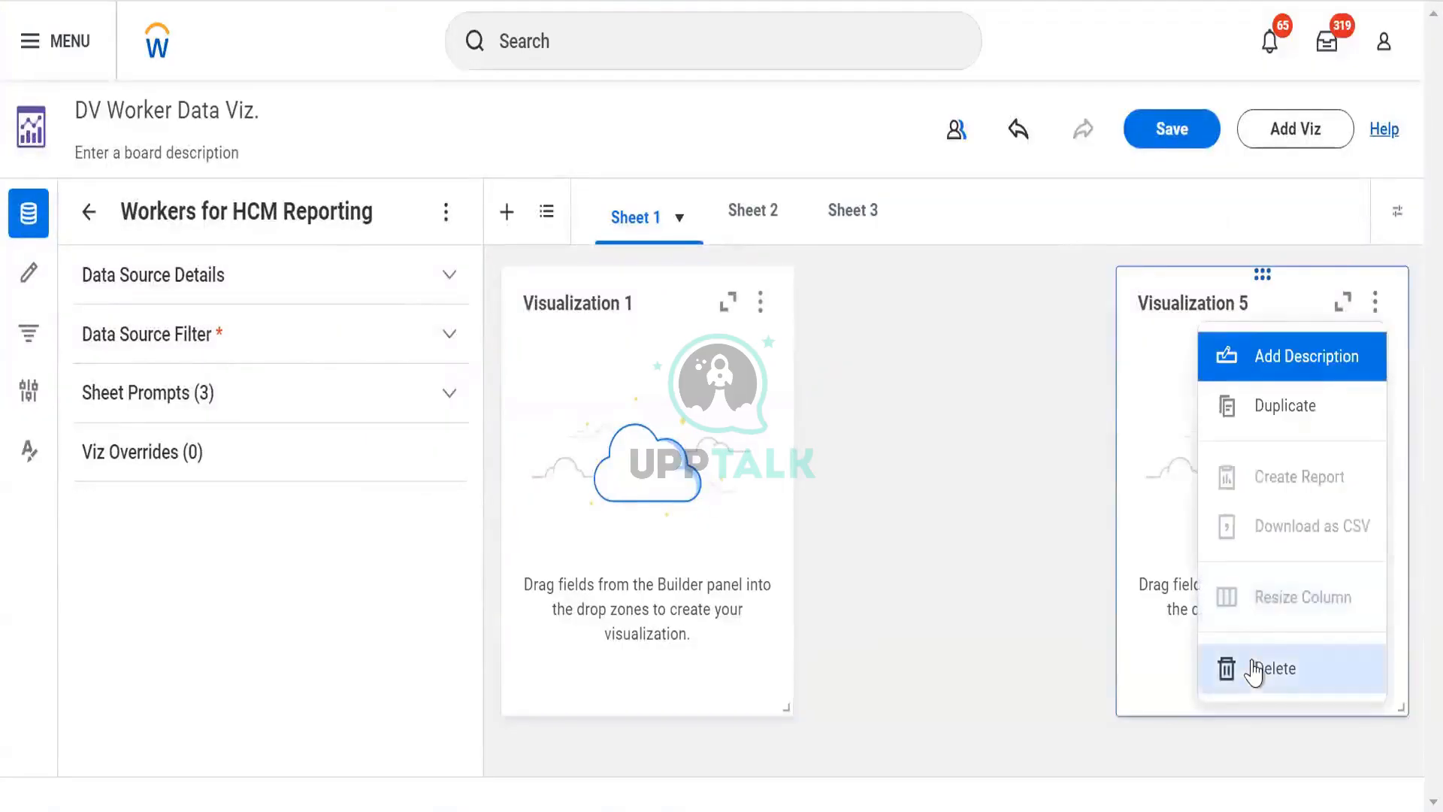
{"action": "left_click", "coordinate": [1253, 668]}
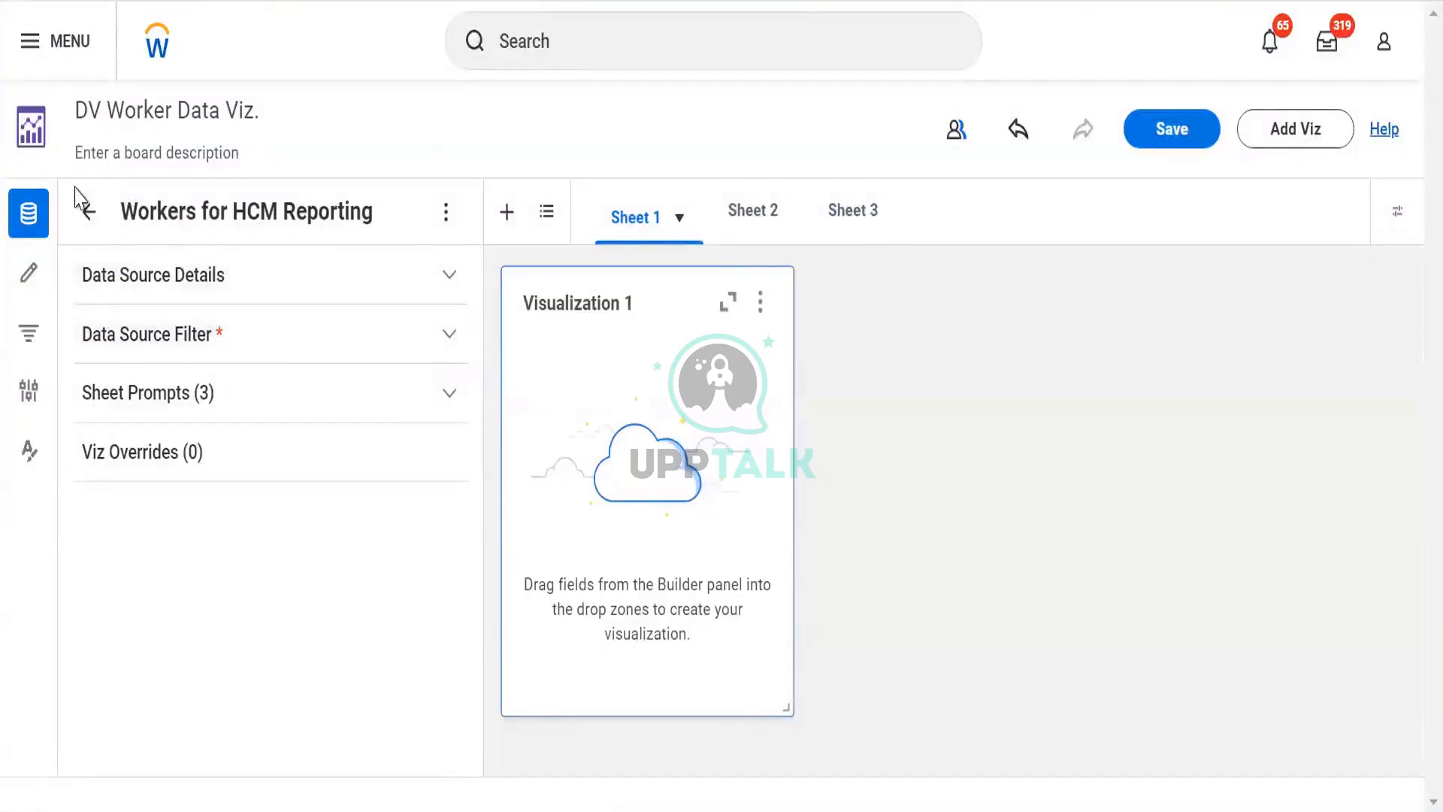
- Expand the data source details, then open the Builder panel and change Visualization 1's type to Donut Chart
{"action": "left_click", "coordinate": [172, 300]}
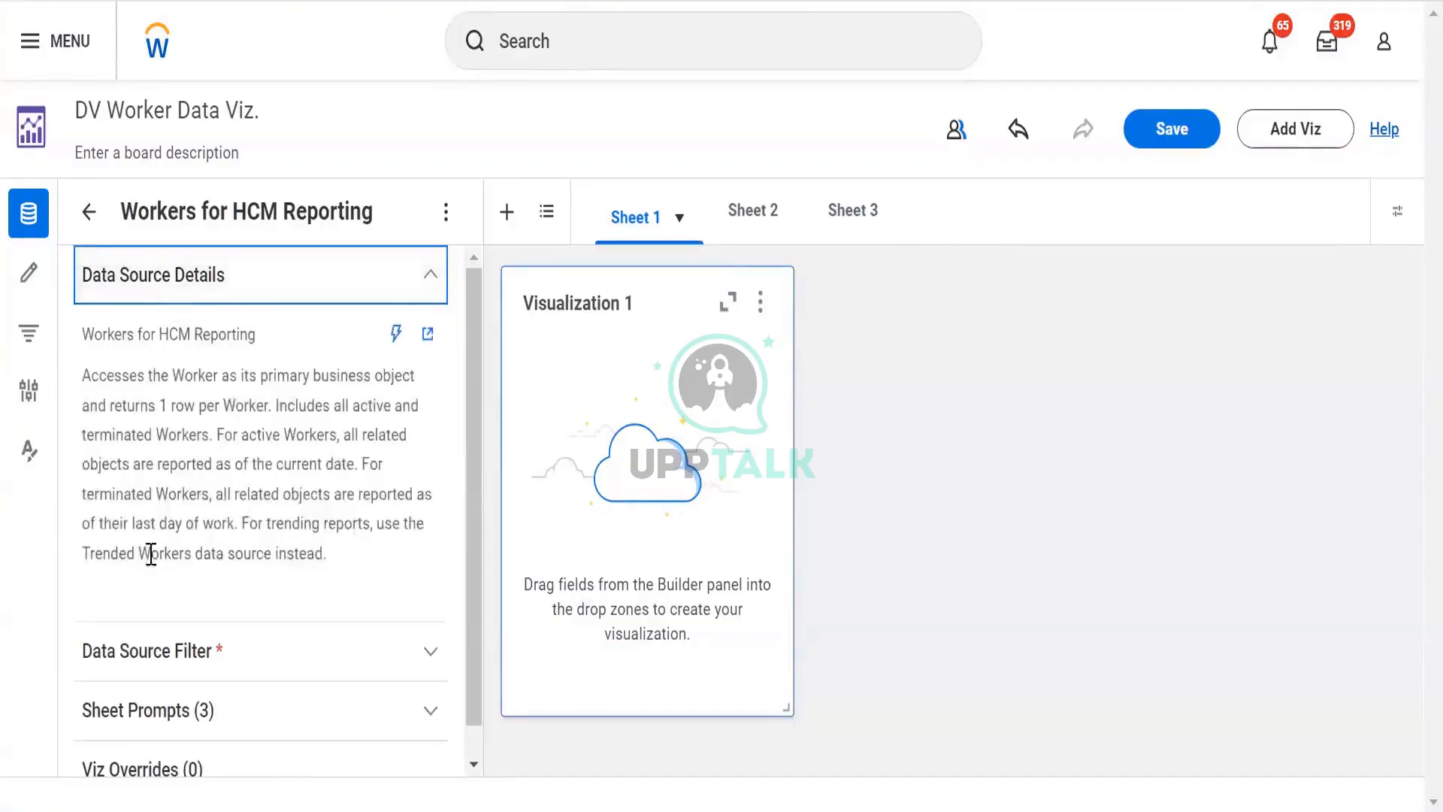
{"action": "left_click", "coordinate": [36, 284]}
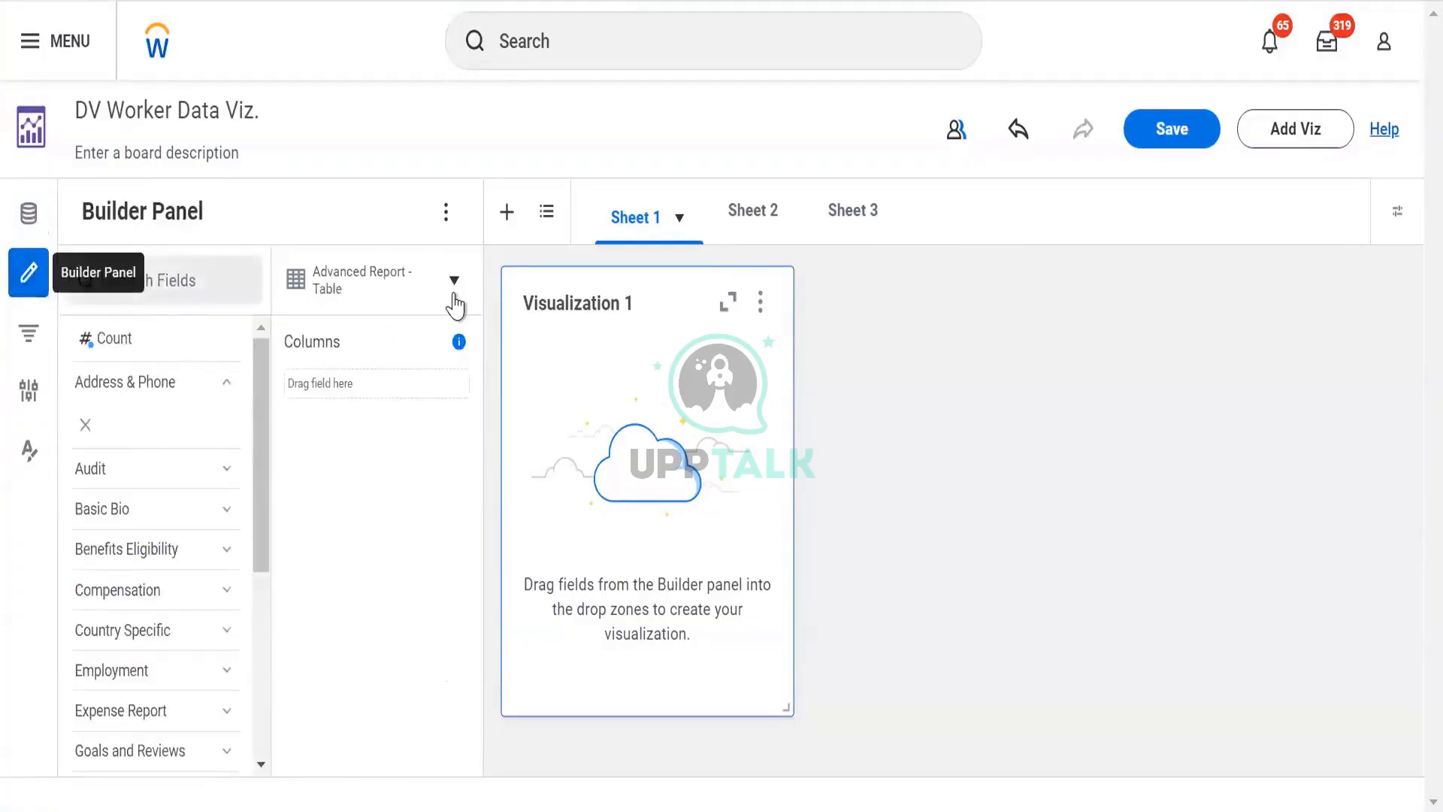
{"action": "left_click", "coordinate": [455, 304]}
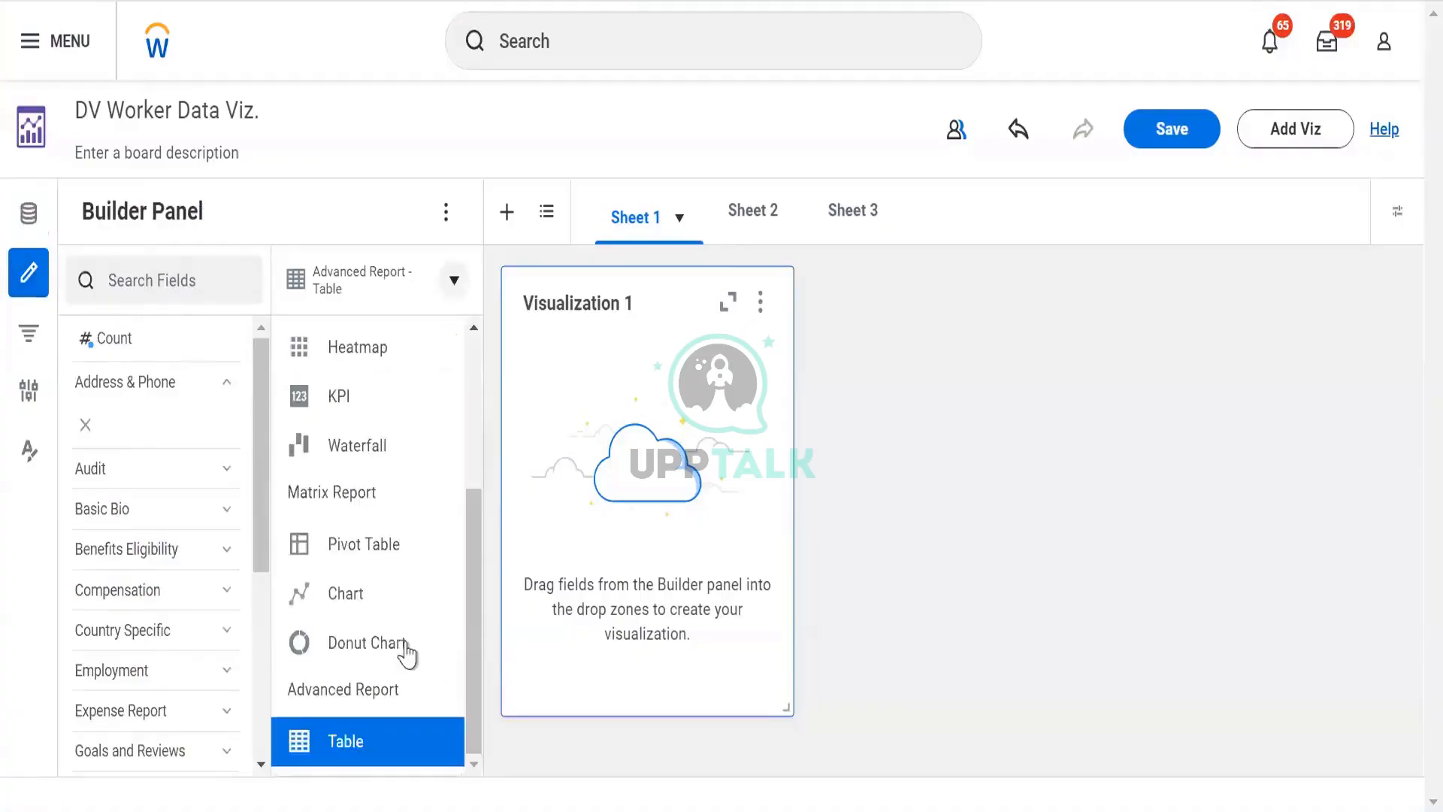
{"action": "left_click", "coordinate": [342, 654]}
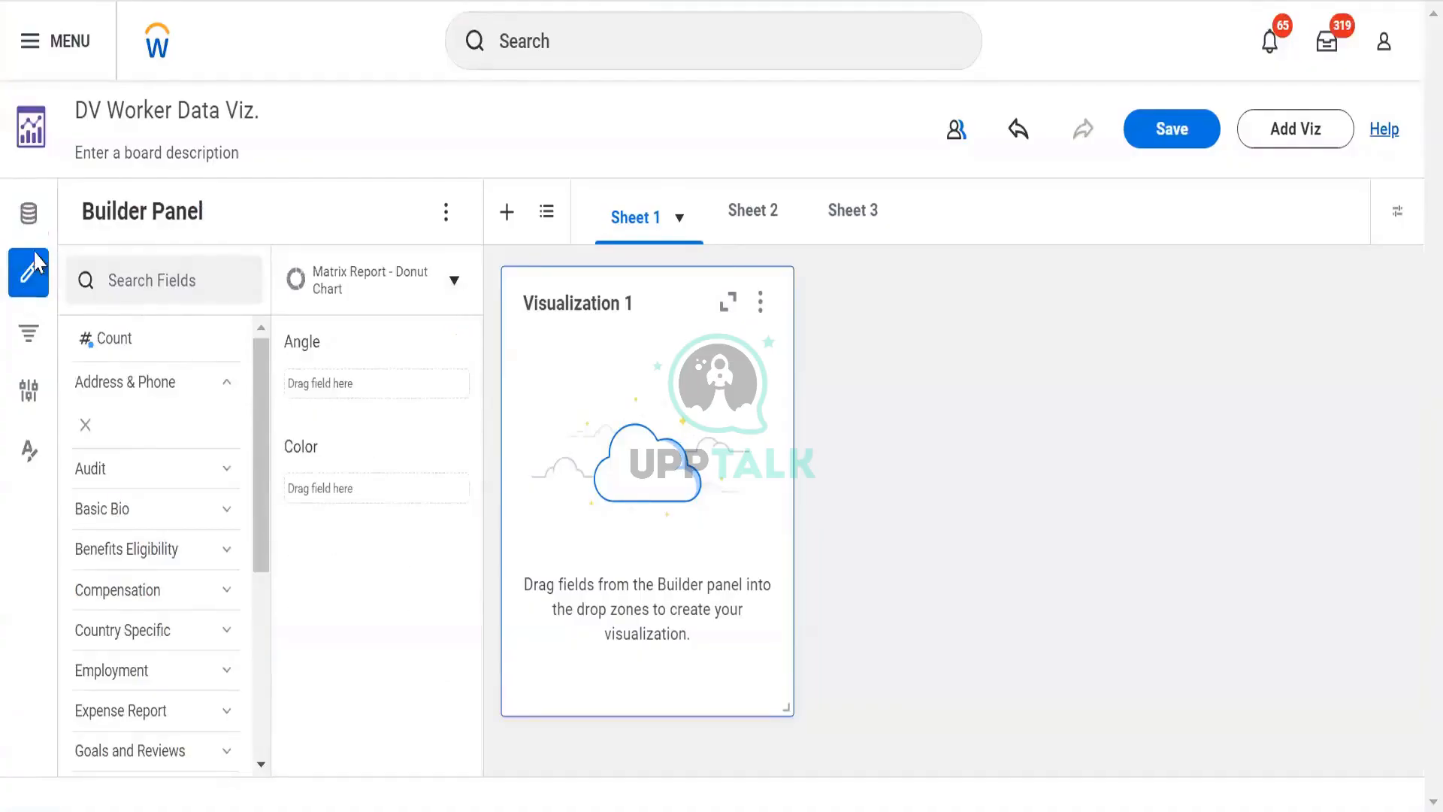
- Search the fields for gender and add the Gender field to the donut chart's Color zone
{"action": "left_click", "coordinate": [113, 284]}
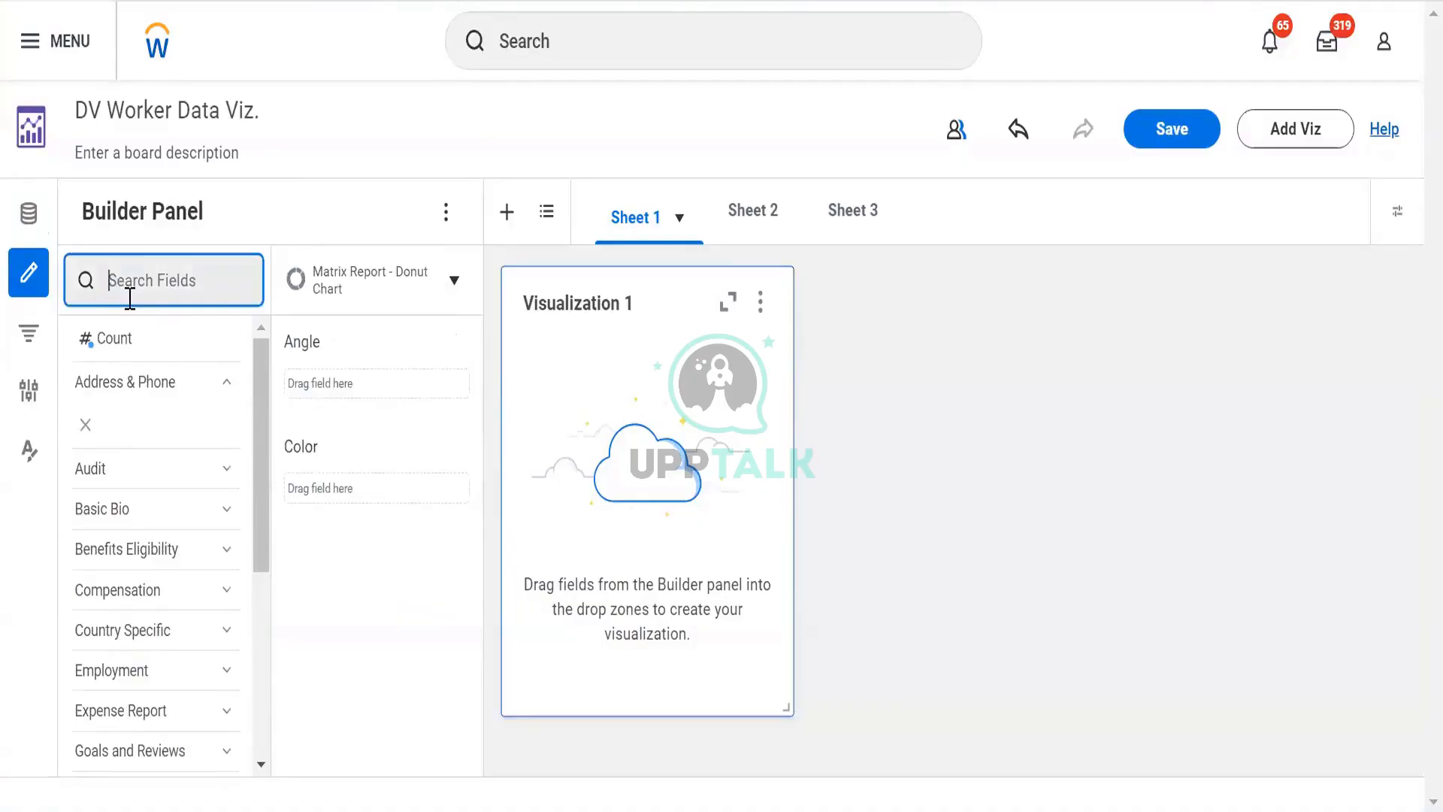
{"action": "type", "text": "g"}
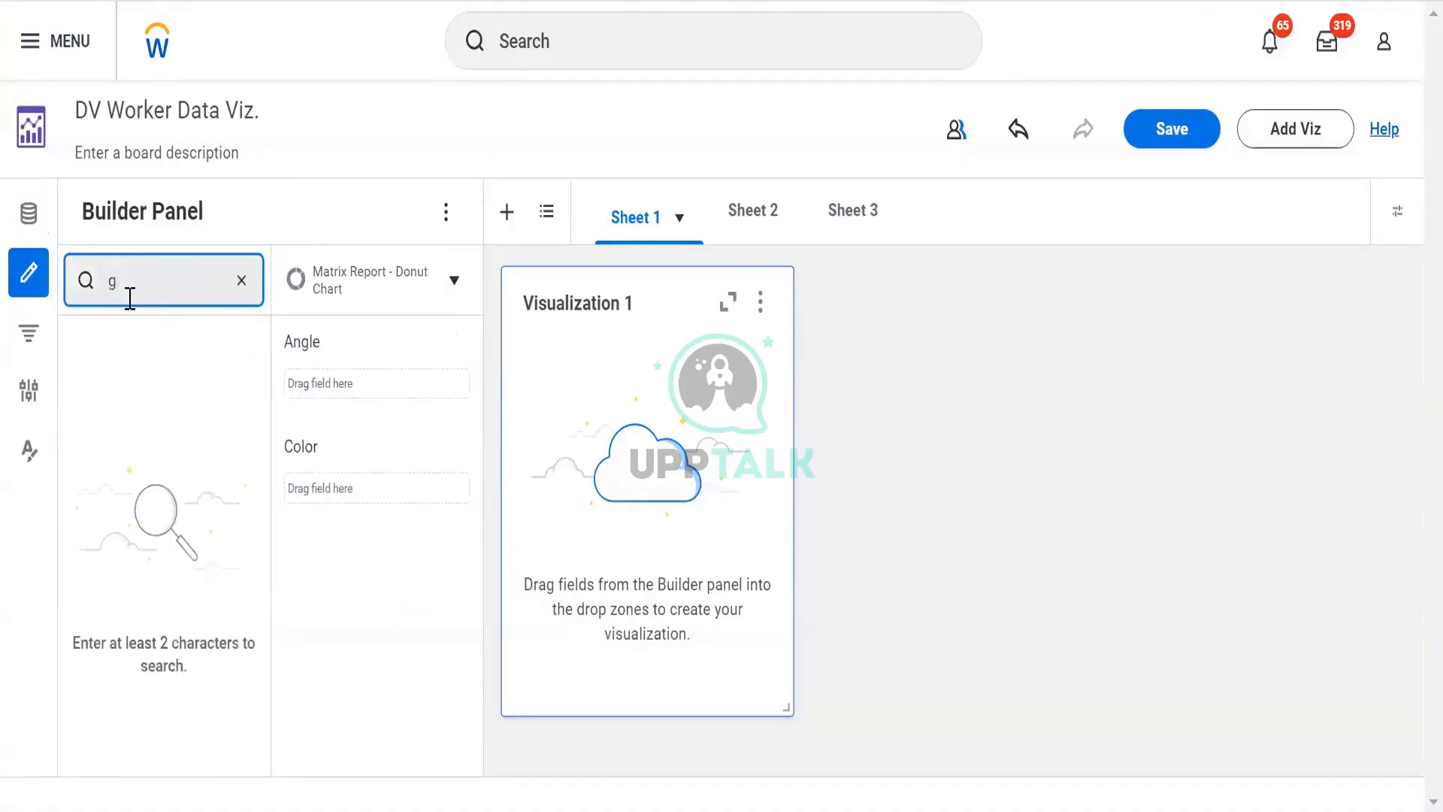
{"action": "type", "text": "nerender"}
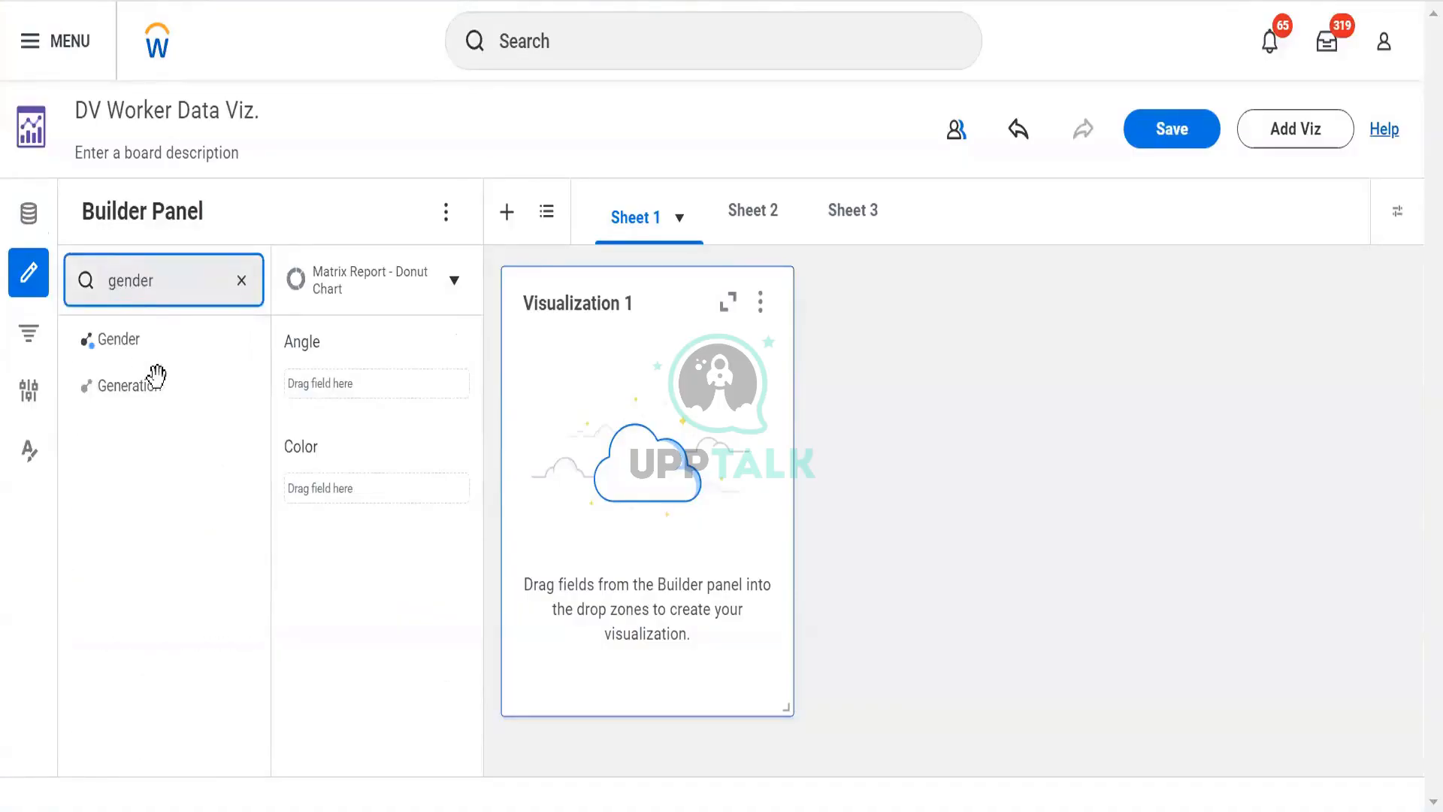
{"action": "left_click_drag", "start_coordinate": [91, 337], "coordinate": [363, 505]}
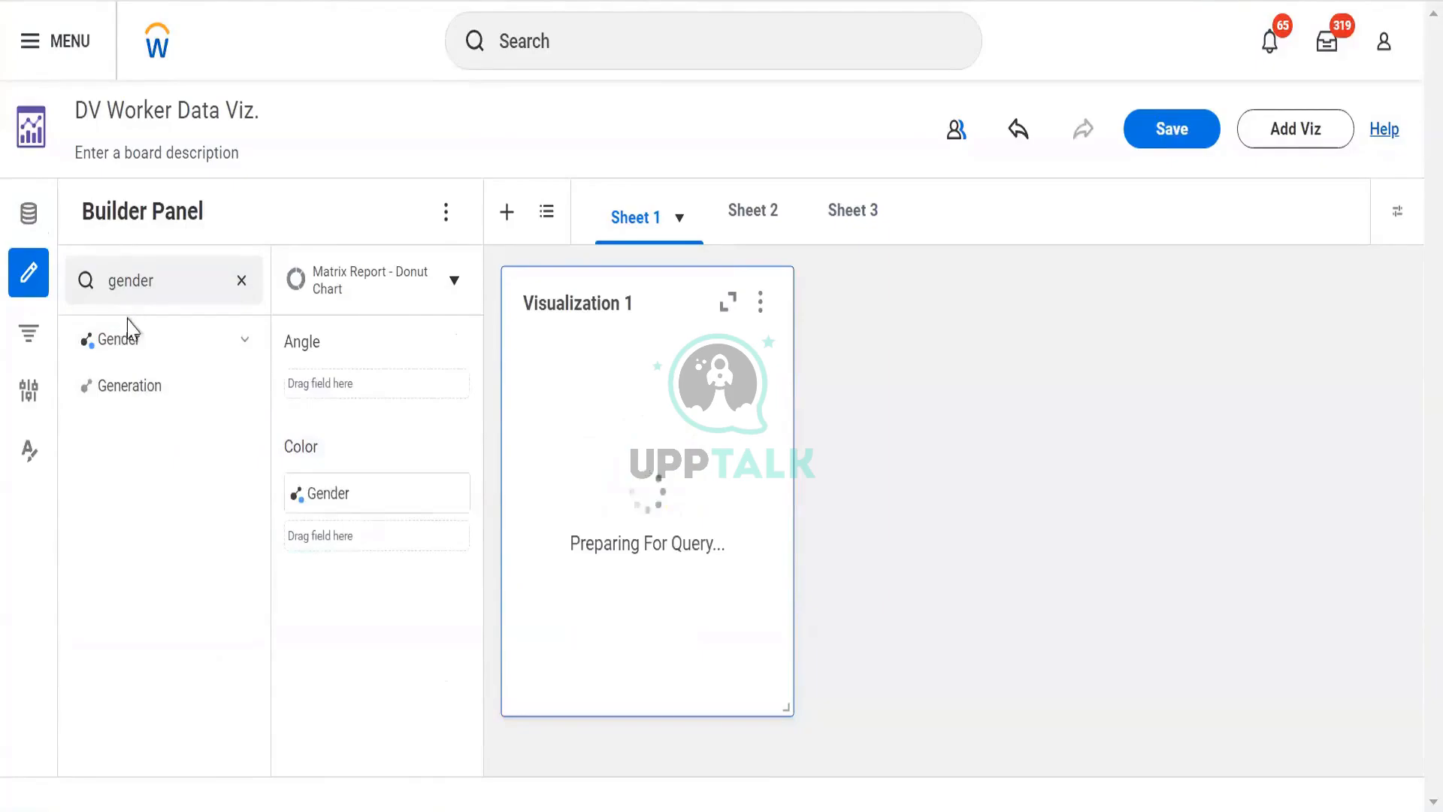
{"action": "left_click_drag", "start_coordinate": [121, 338], "coordinate": [266, 548]}
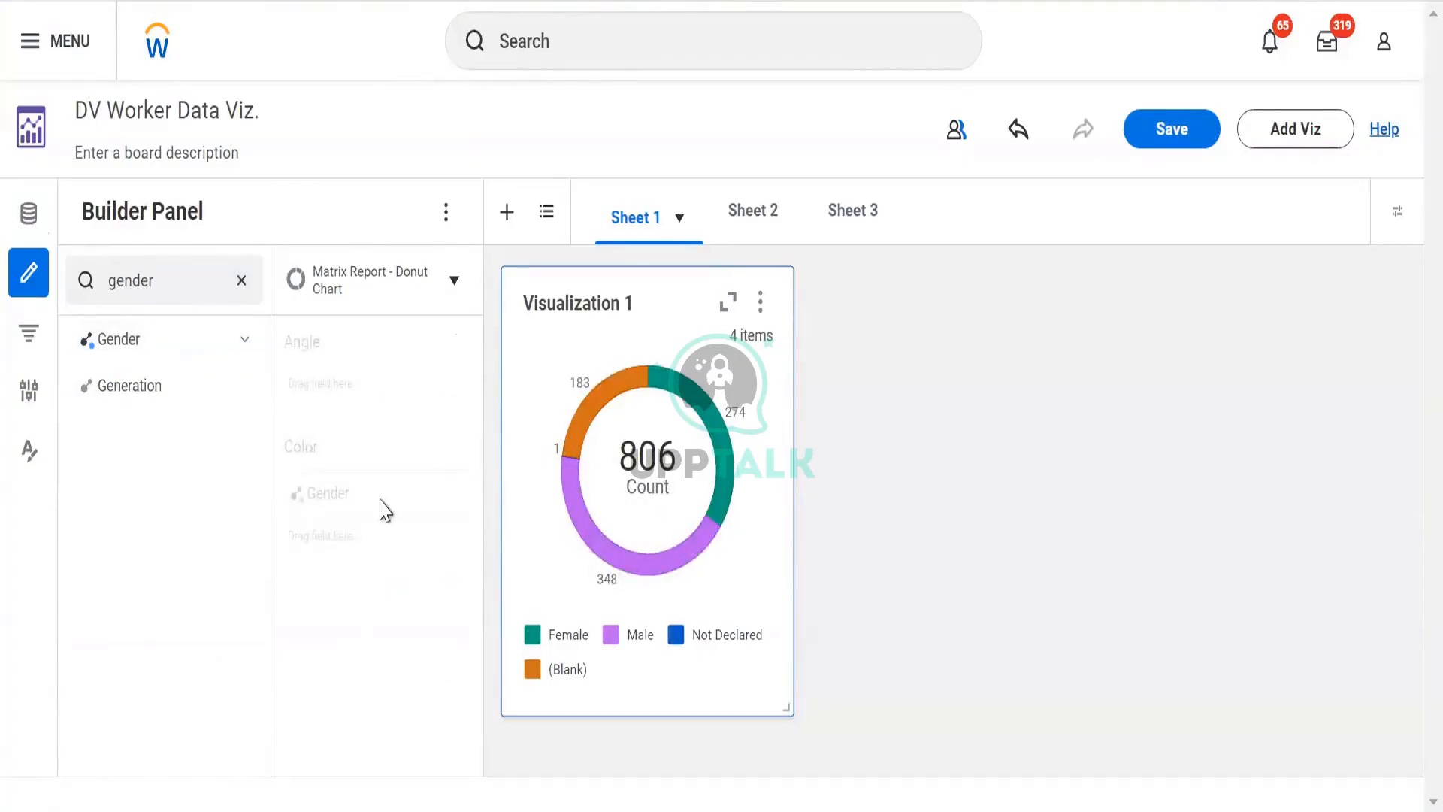
- View the Gender field's options, then remove Gender from Color and add it back
{"action": "left_click", "coordinate": [454, 495]}
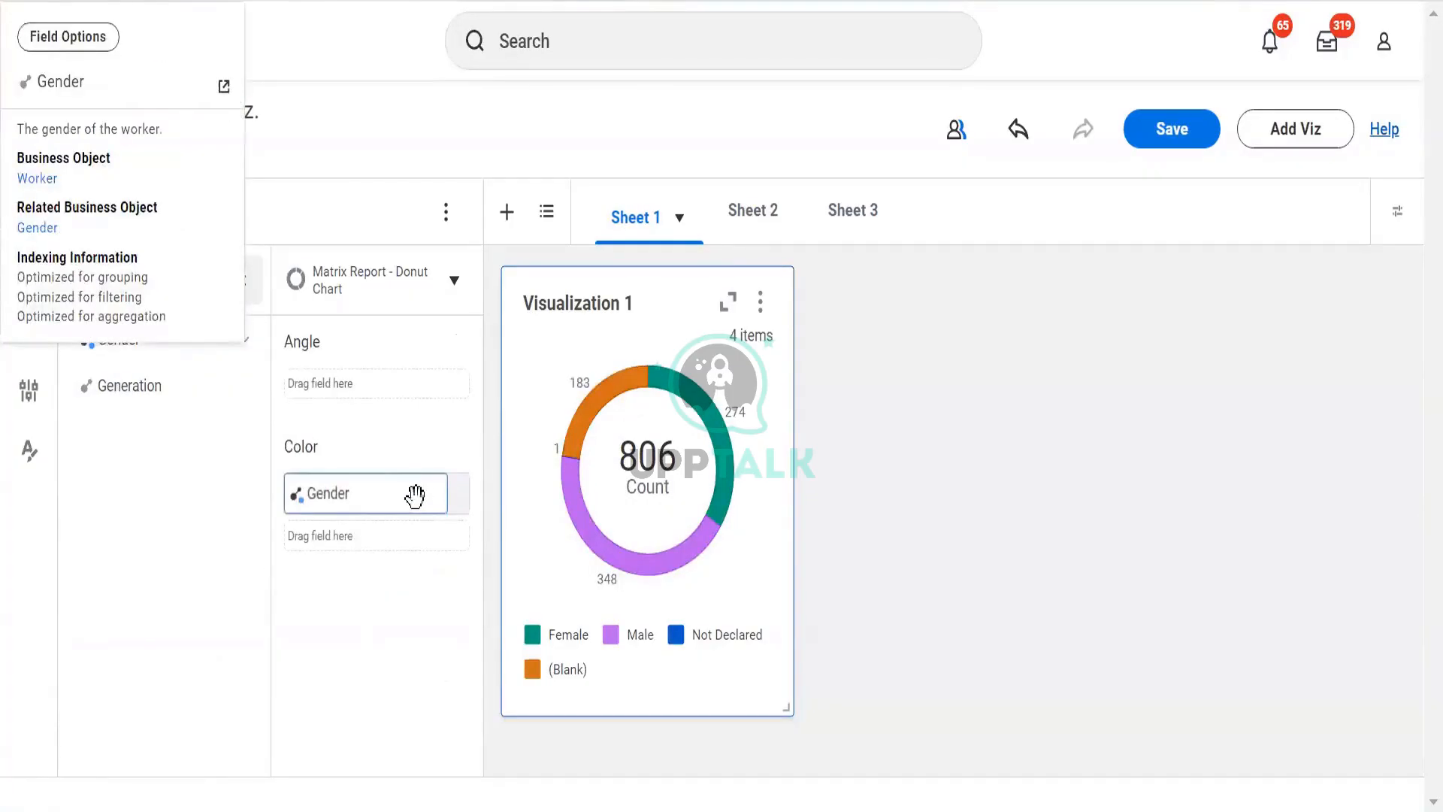
{"action": "left_click", "coordinate": [414, 496]}
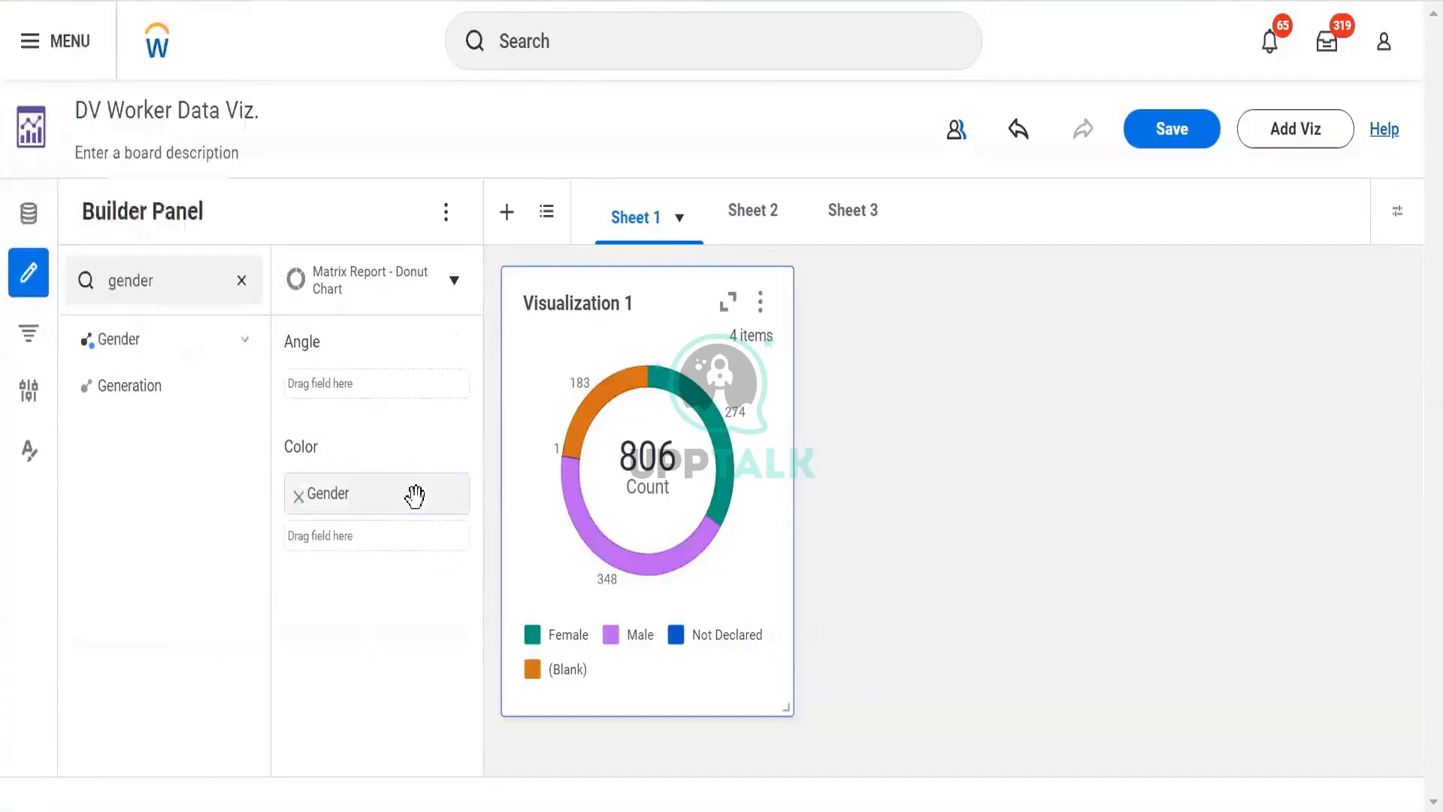
{"action": "left_click", "coordinate": [298, 501]}
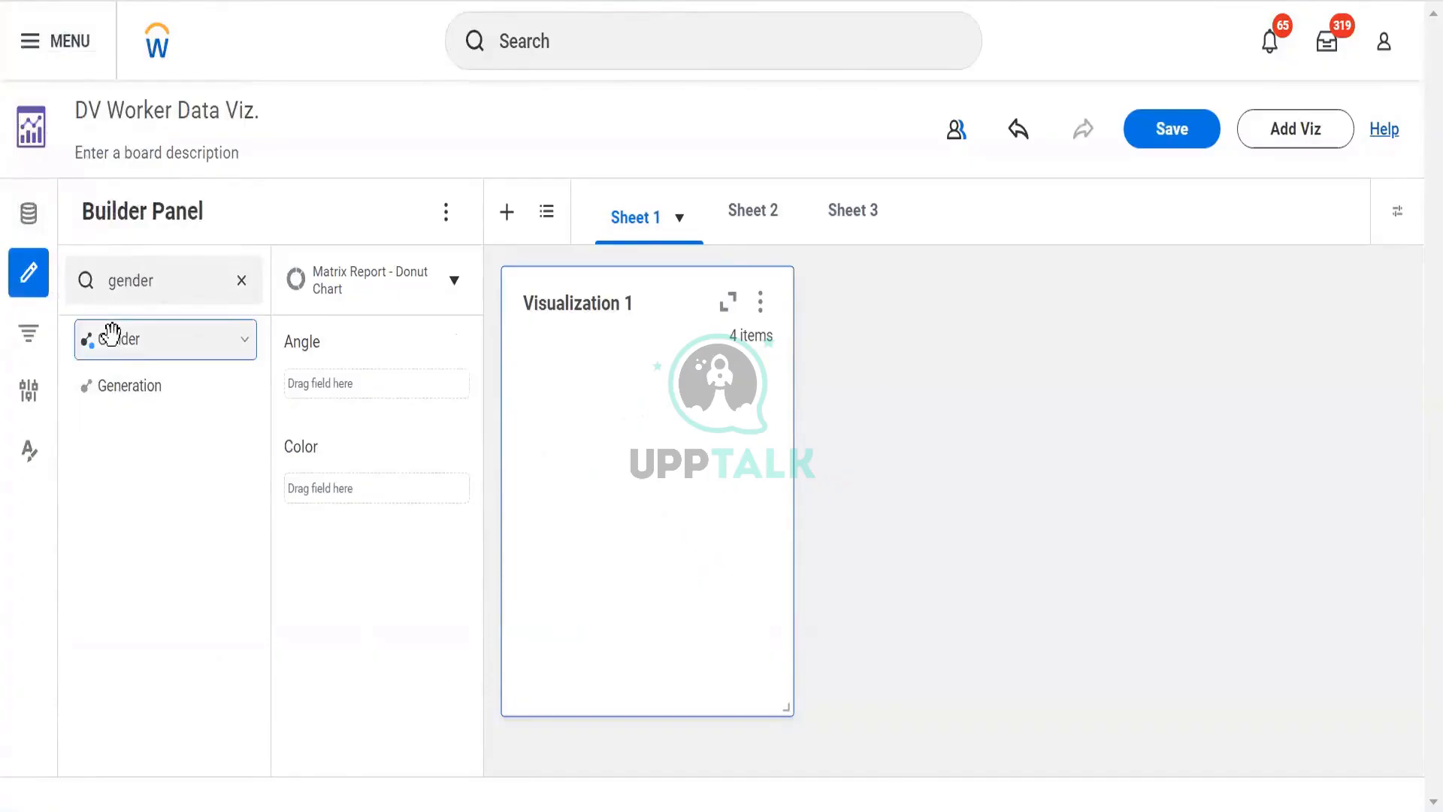
{"action": "left_click_drag", "start_coordinate": [113, 333], "coordinate": [331, 493]}
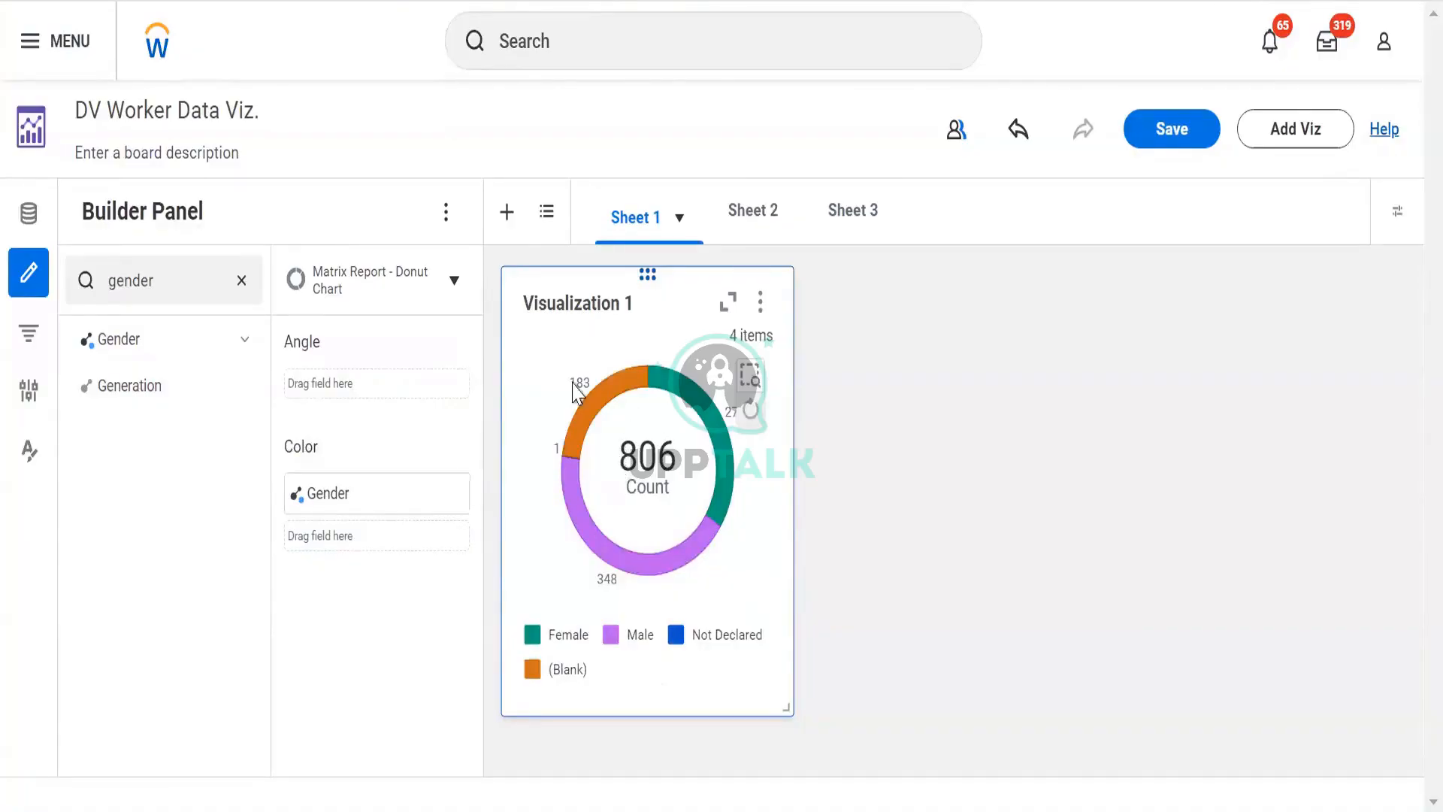
- Rename Visualization 1 to Gender Pie Chart
{"action": "mouse_move", "coordinate": [575, 439]}
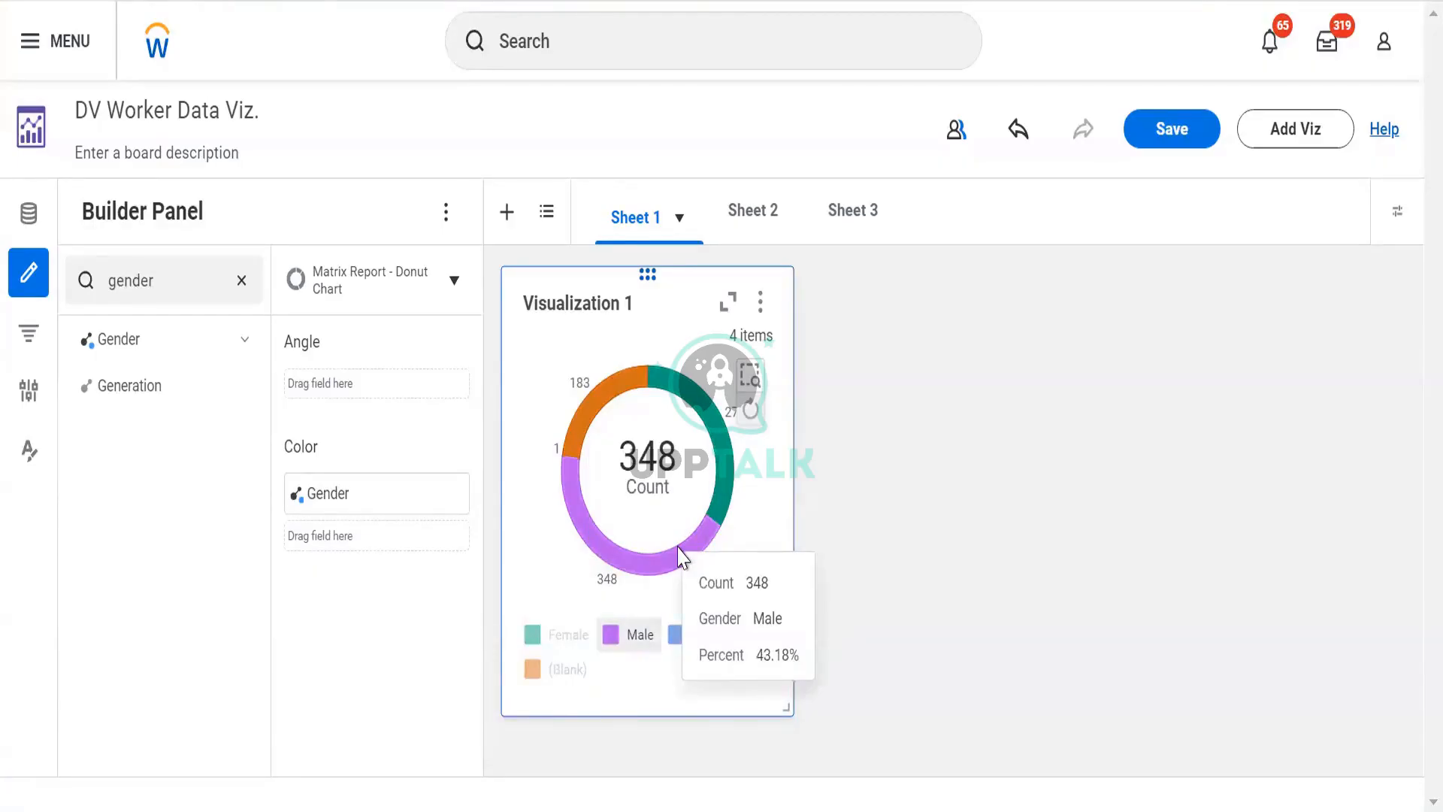
{"action": "left_click", "coordinate": [761, 304]}
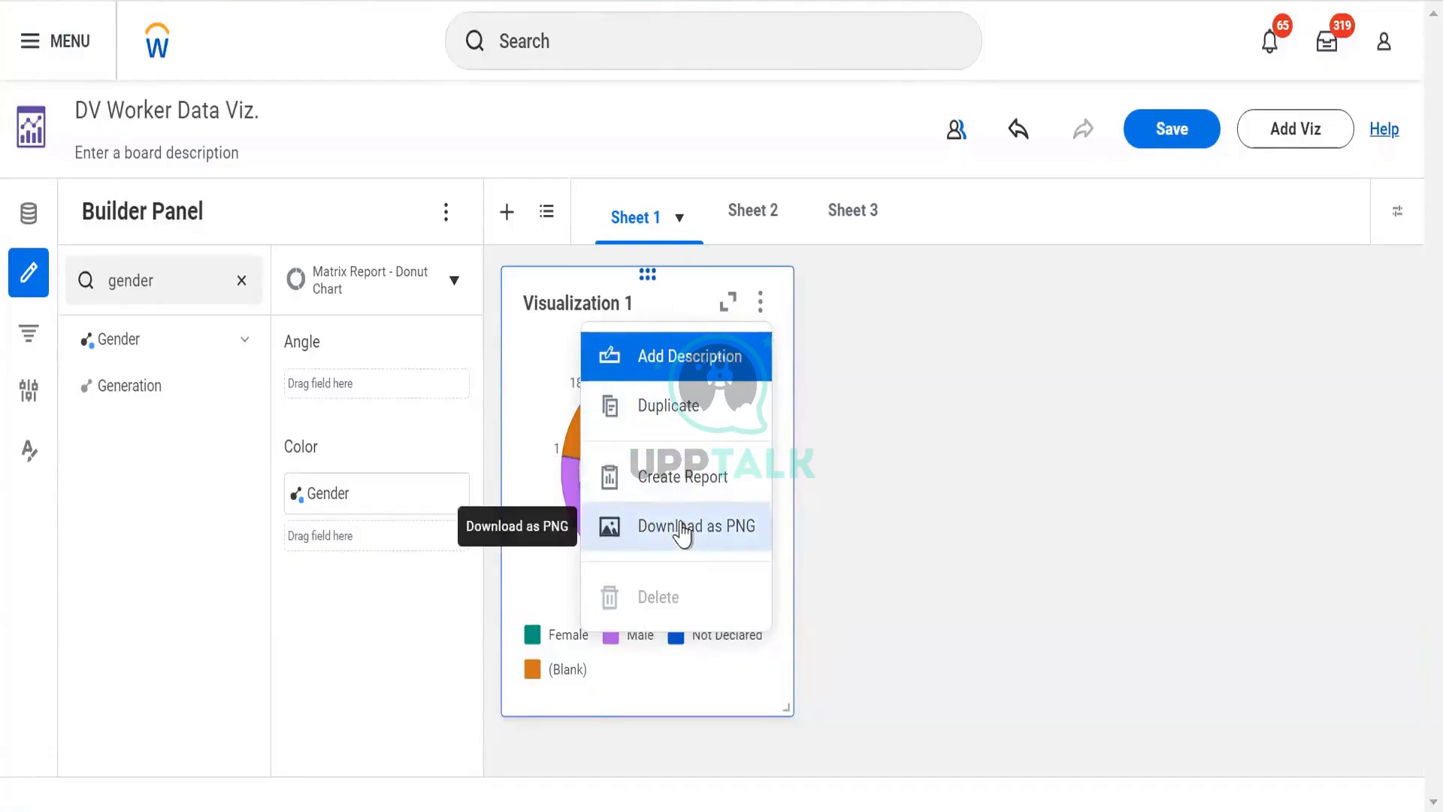
{"action": "left_click", "coordinate": [564, 303]}
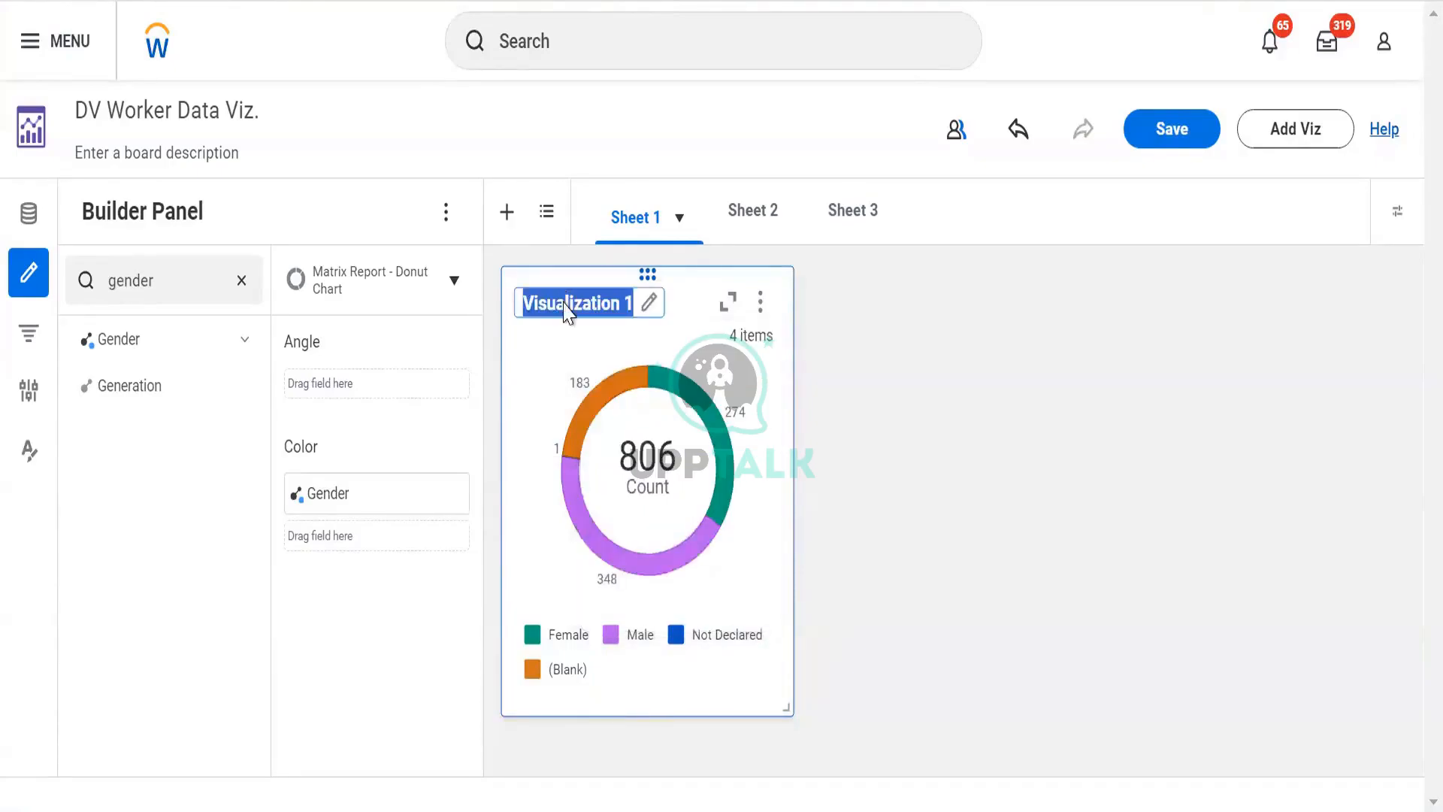
{"action": "type", "text": "Gender"}
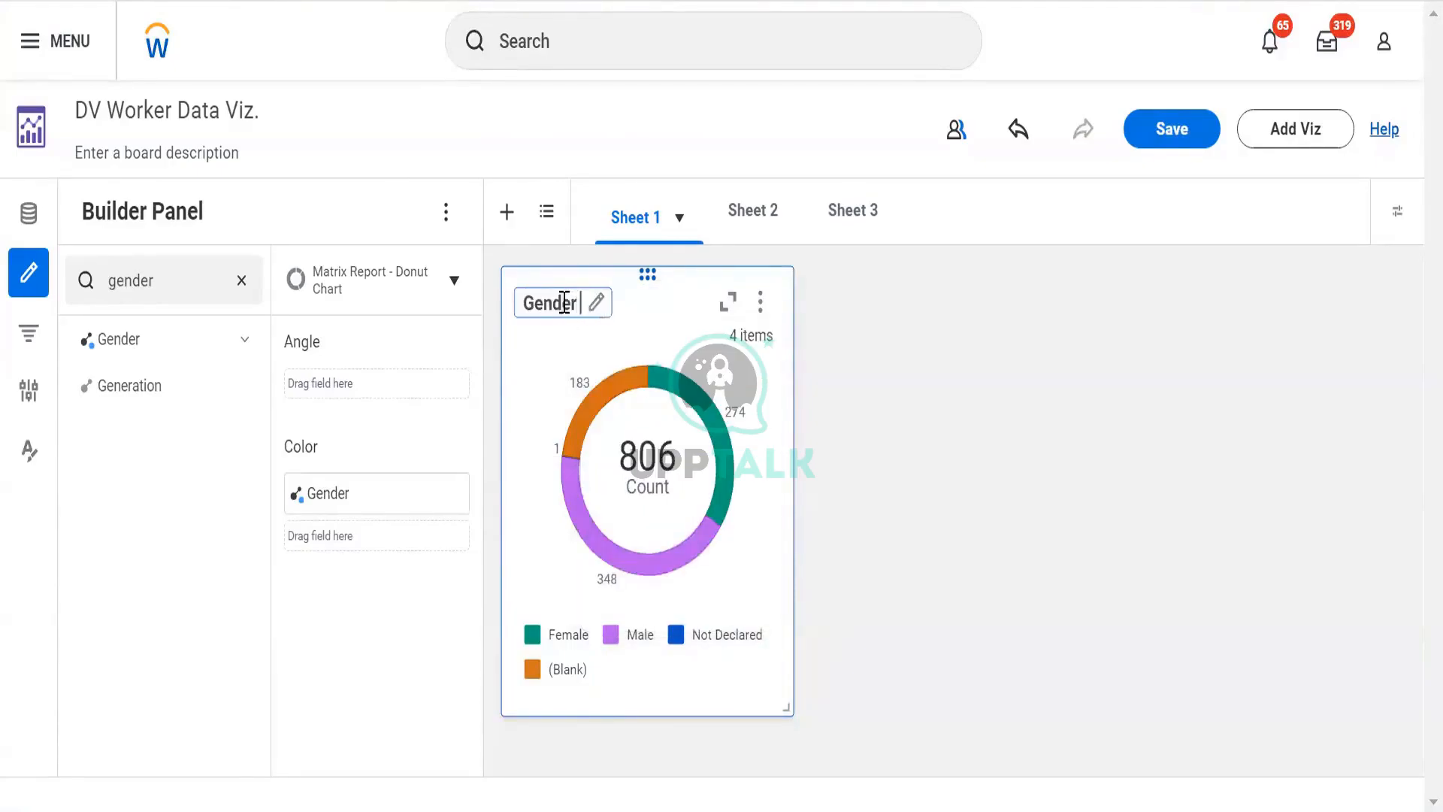
{"action": "type", "text": " Pie Chart"}
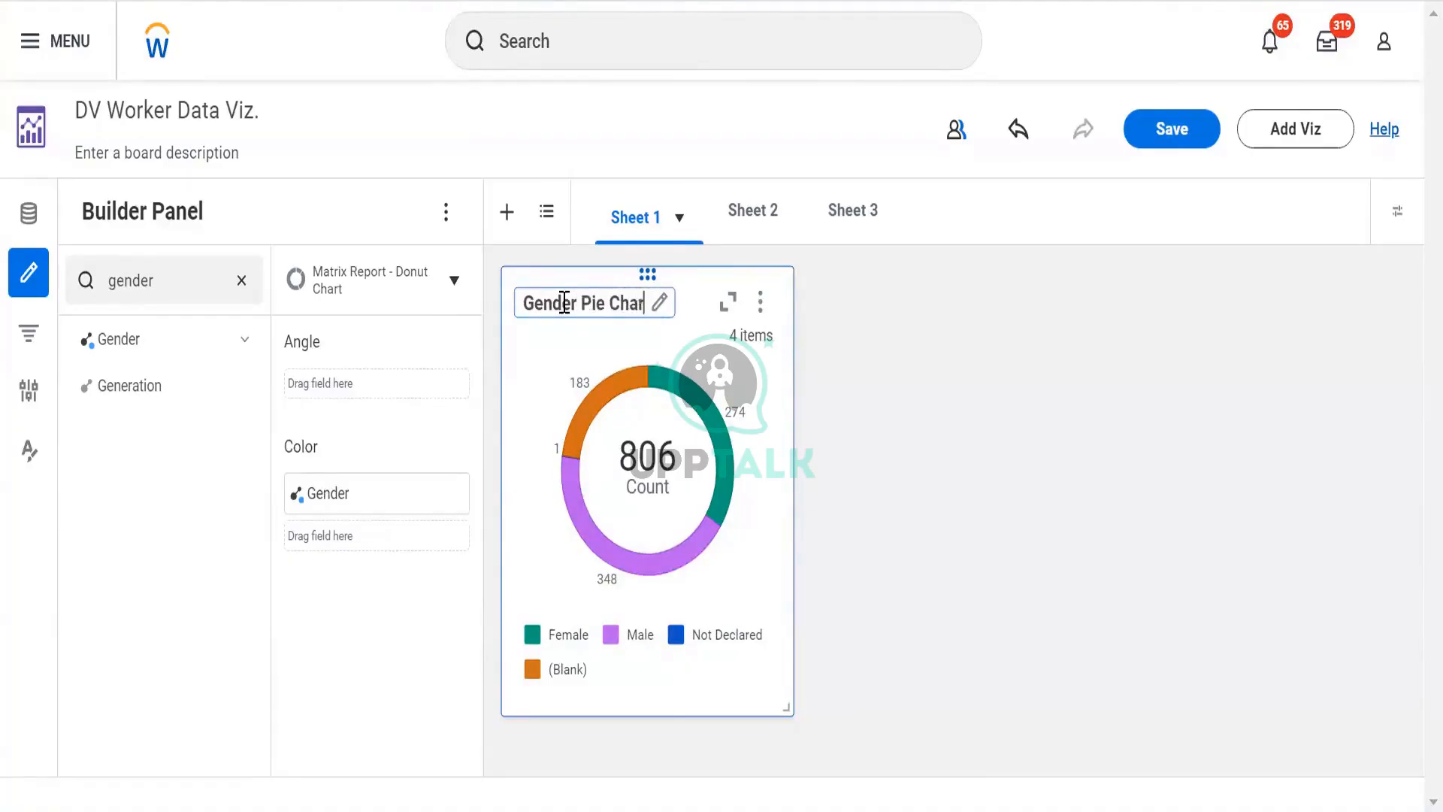
{"action": "left_click", "coordinate": [950, 387]}
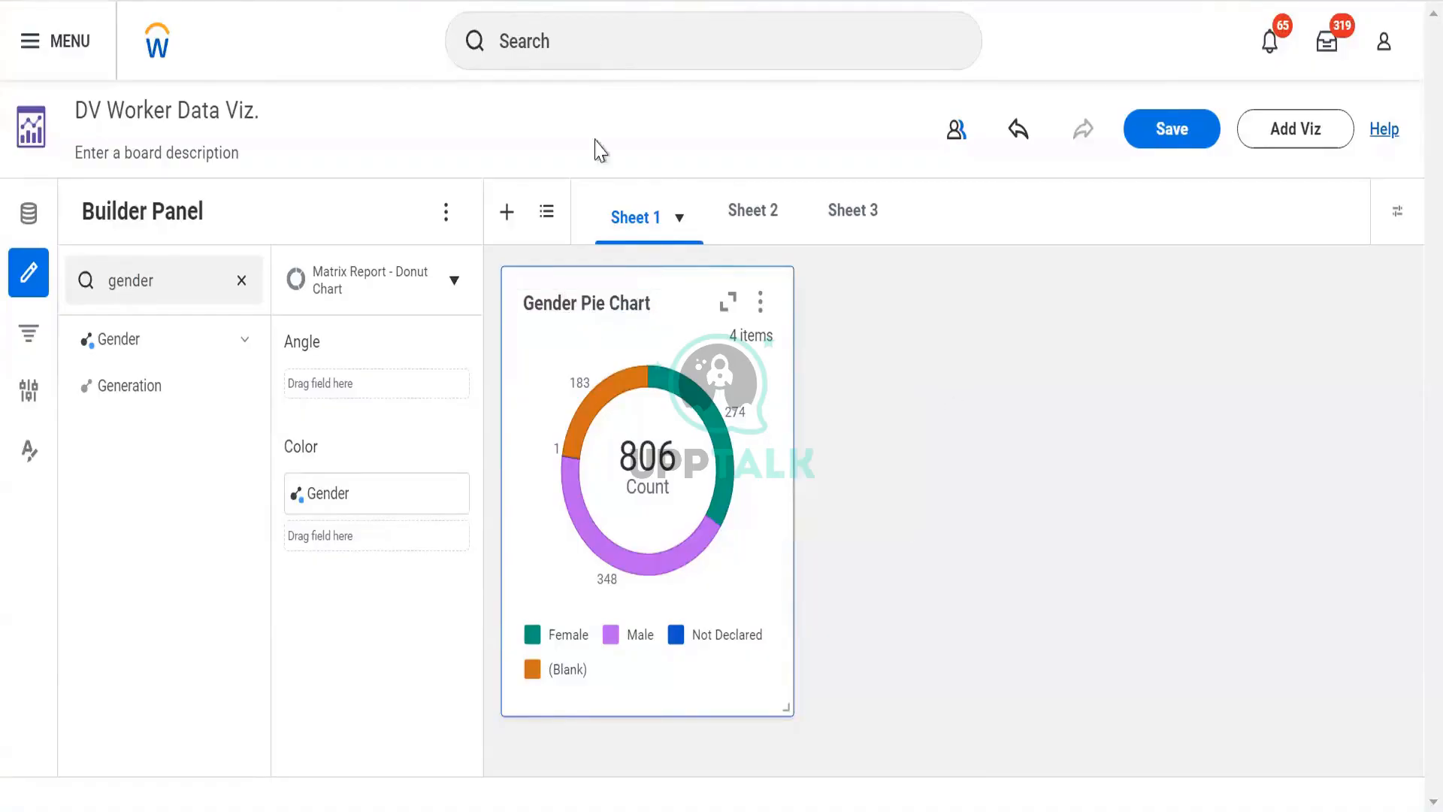
- Rename Sheet 1 to Worker Data
{"action": "double_click", "coordinate": [645, 218]}
{"action": "type", "text": "W"}
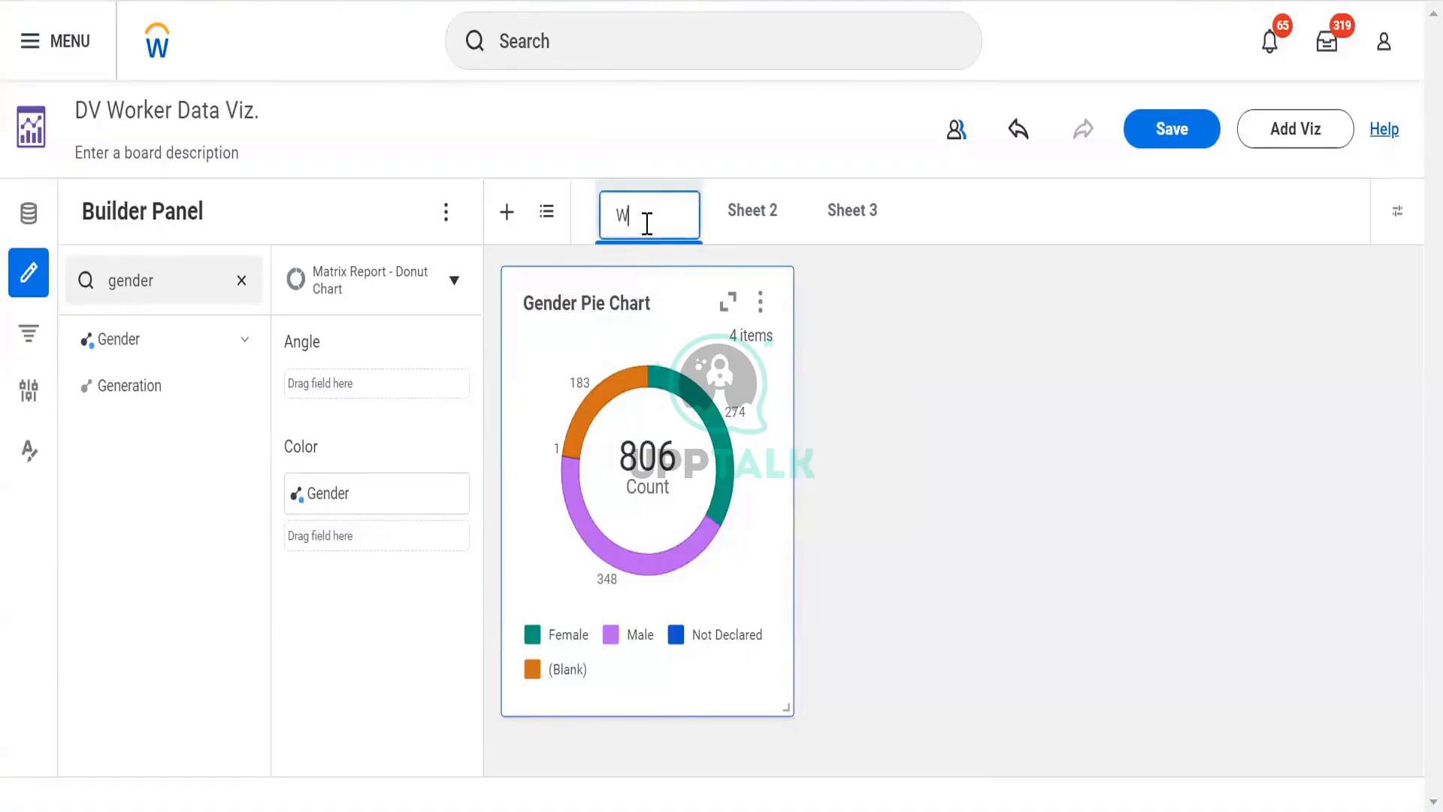
{"action": "type", "text": "orker Data"}
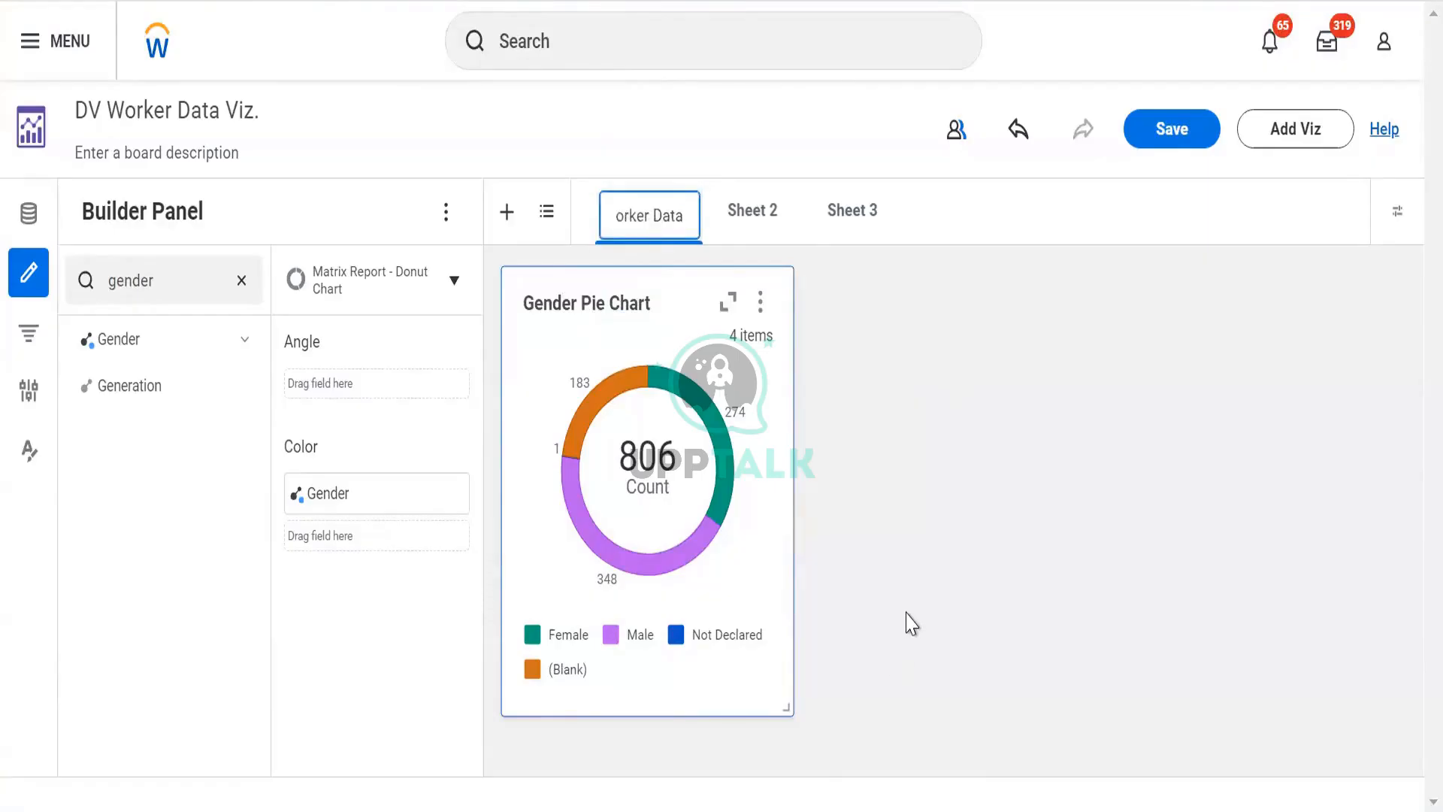
{"action": "left_click", "coordinate": [911, 624]}
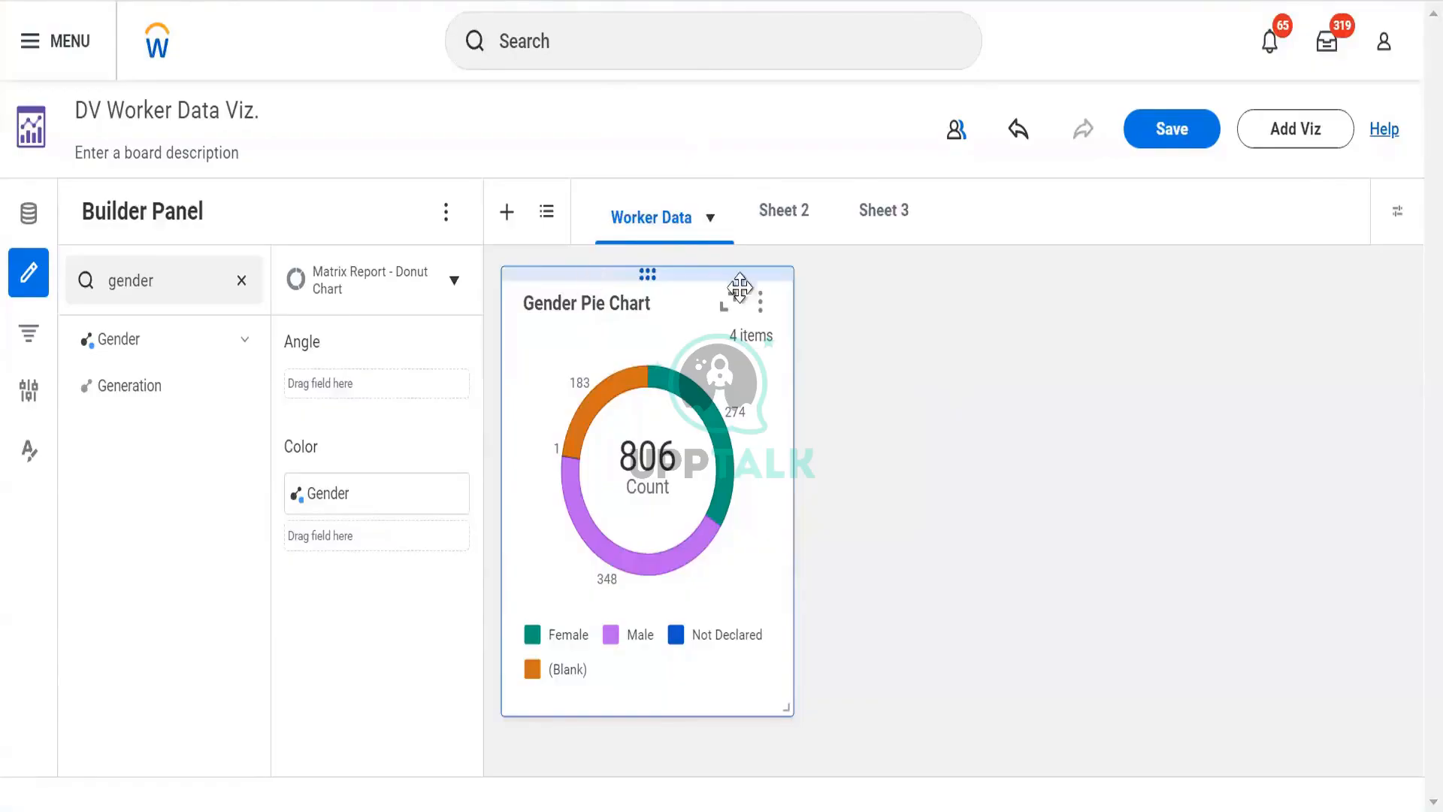
{"action": "left_click", "coordinate": [759, 304]}
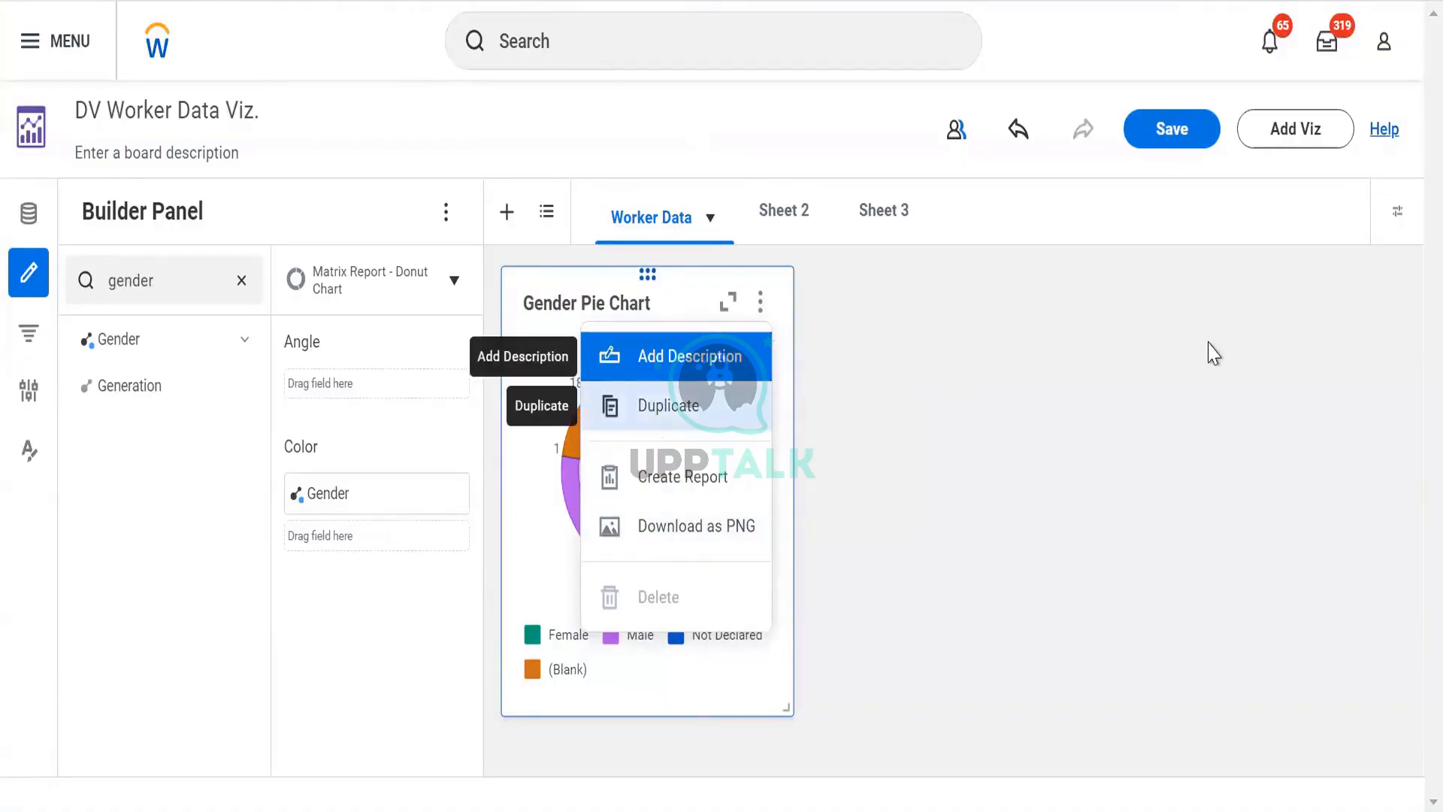
{"action": "left_click", "coordinate": [909, 402]}
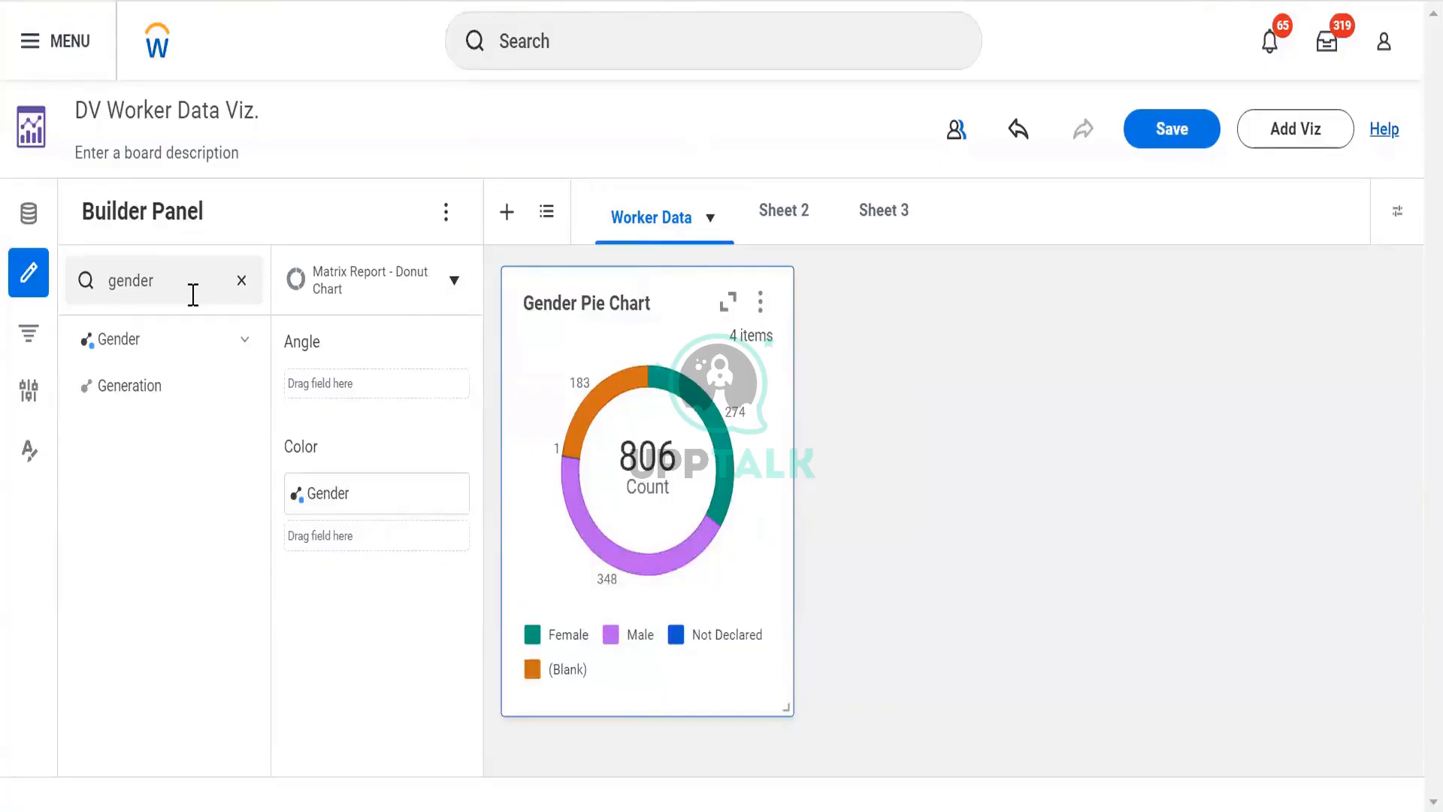
- Clear the field search and search the fields for super
{"action": "left_click_drag", "start_coordinate": [193, 293], "coordinate": [124, 284]}
{"action": "key", "text": "BackSpace"}
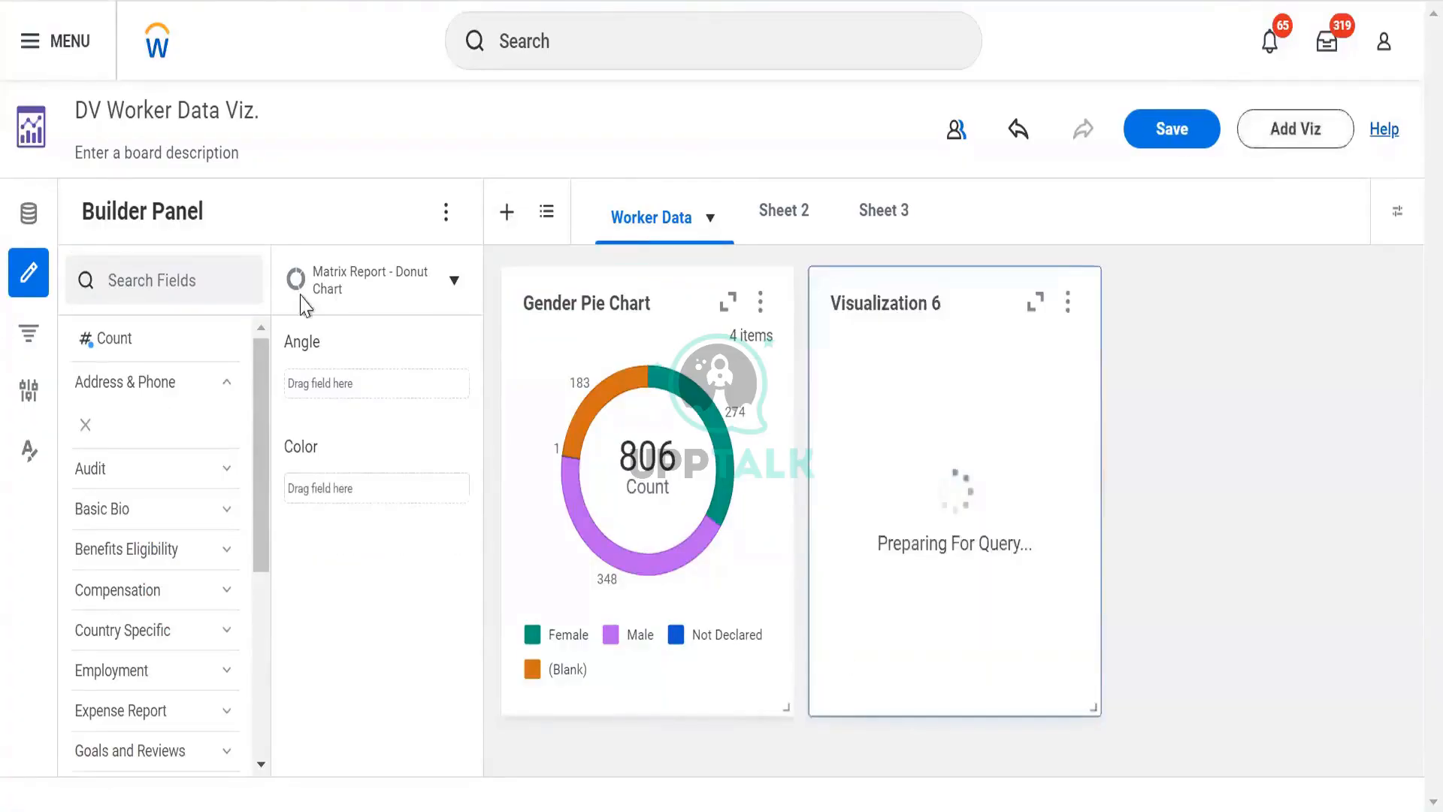
{"action": "left_click", "coordinate": [134, 280]}
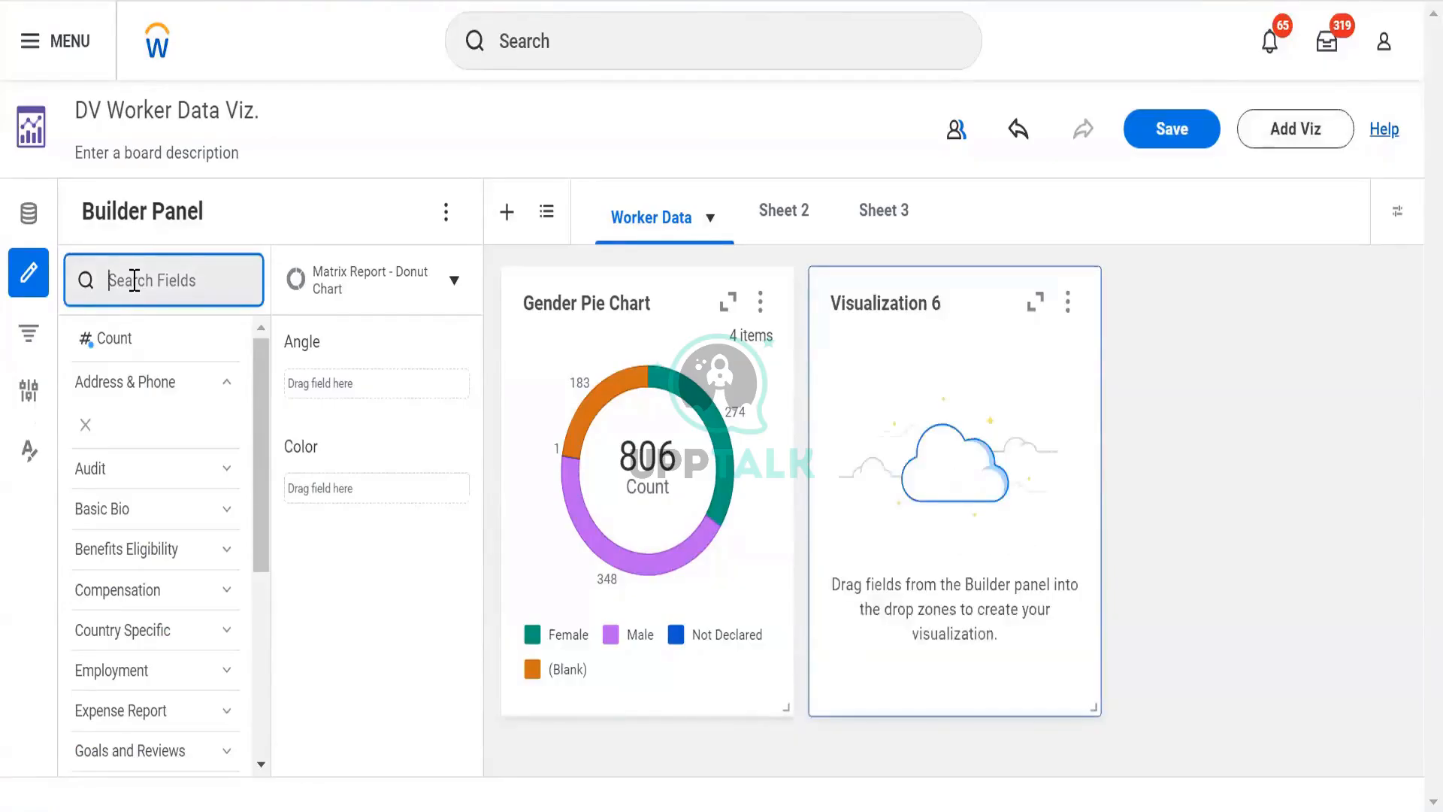
{"action": "type", "text": "super"}
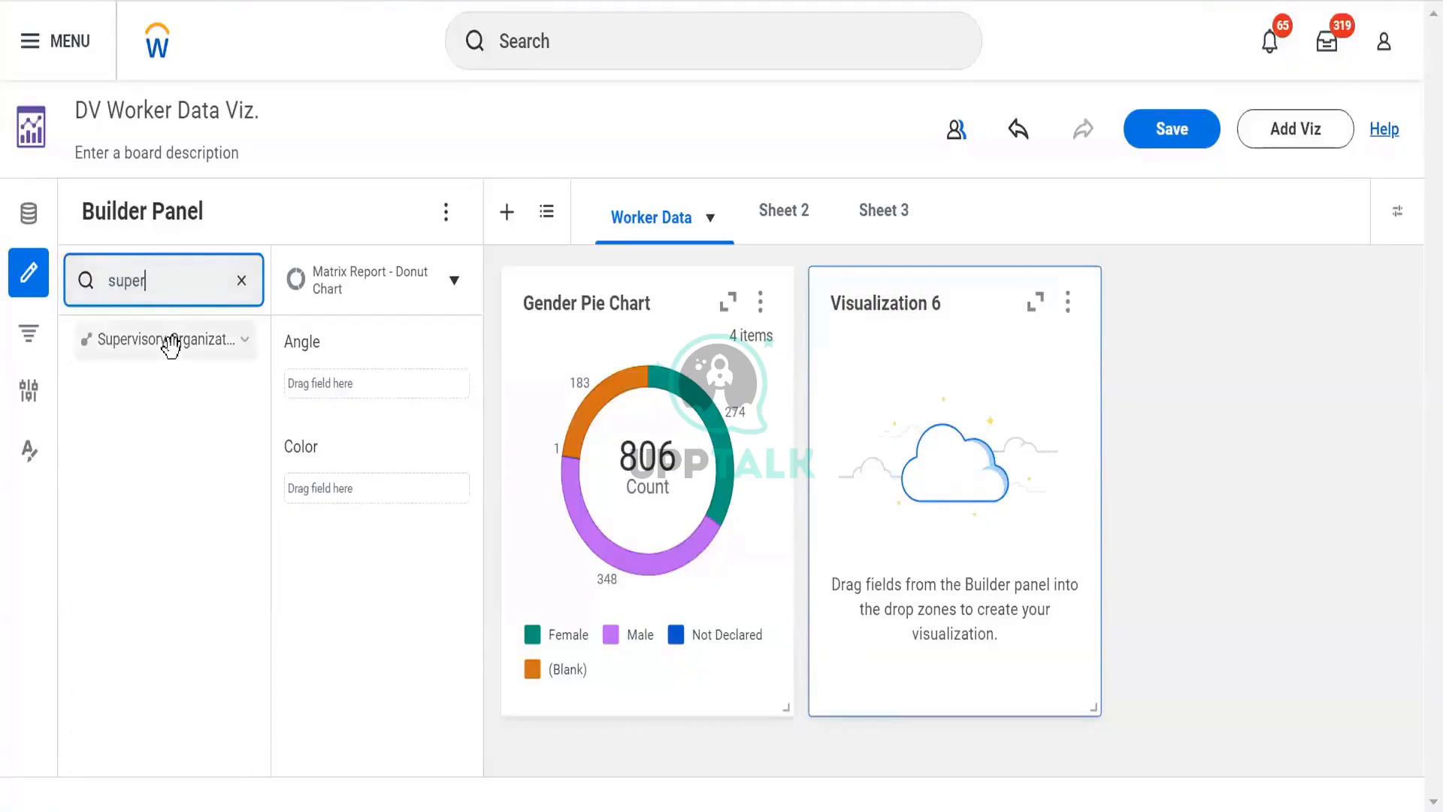
- Change Visualization 6's chart type from Donut Chart to Bar Chart
{"action": "left_click", "coordinate": [874, 267]}
{"action": "left_click", "coordinate": [455, 281]}
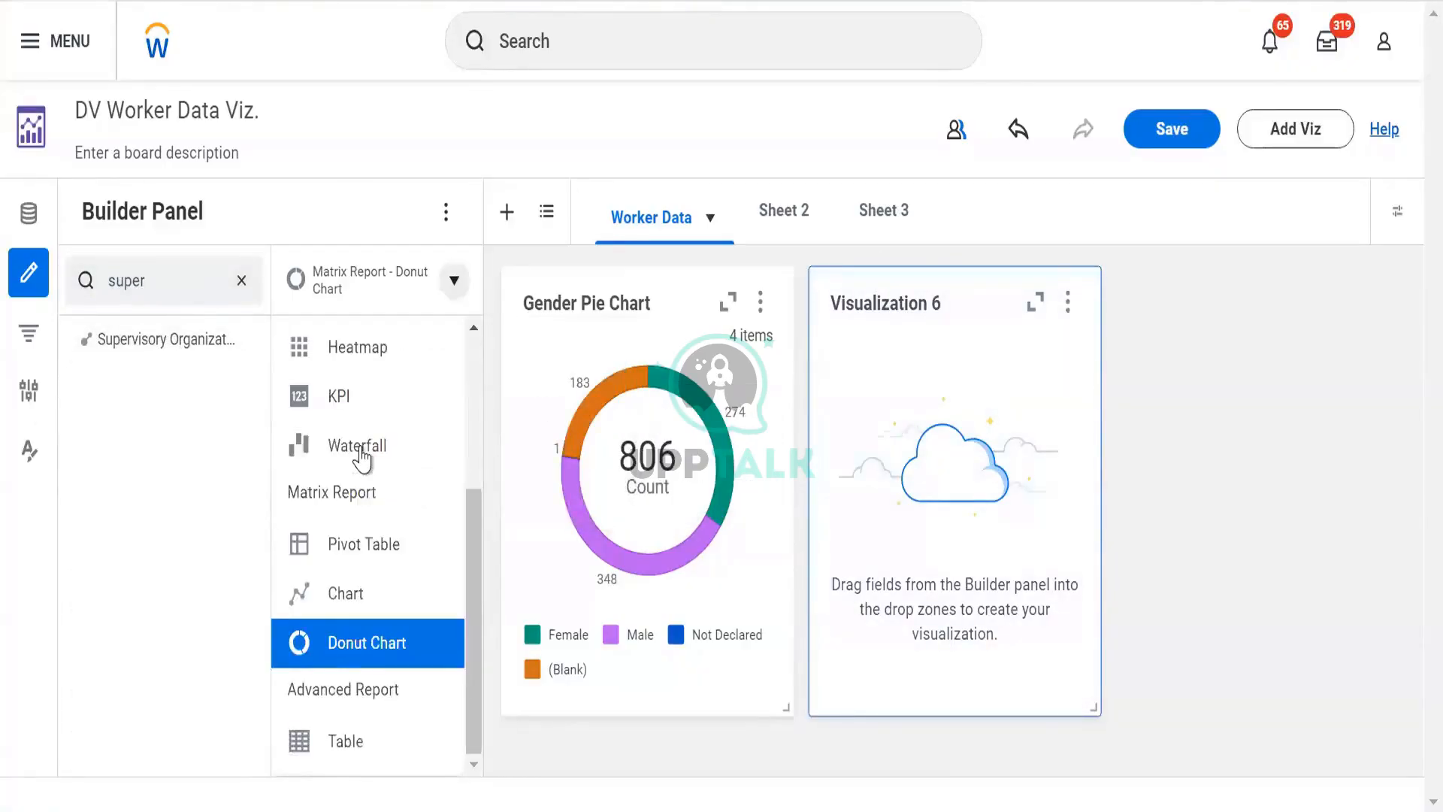
{"action": "scroll", "coordinate": [346, 432], "scroll_direction": "up", "scroll_amount": 3}
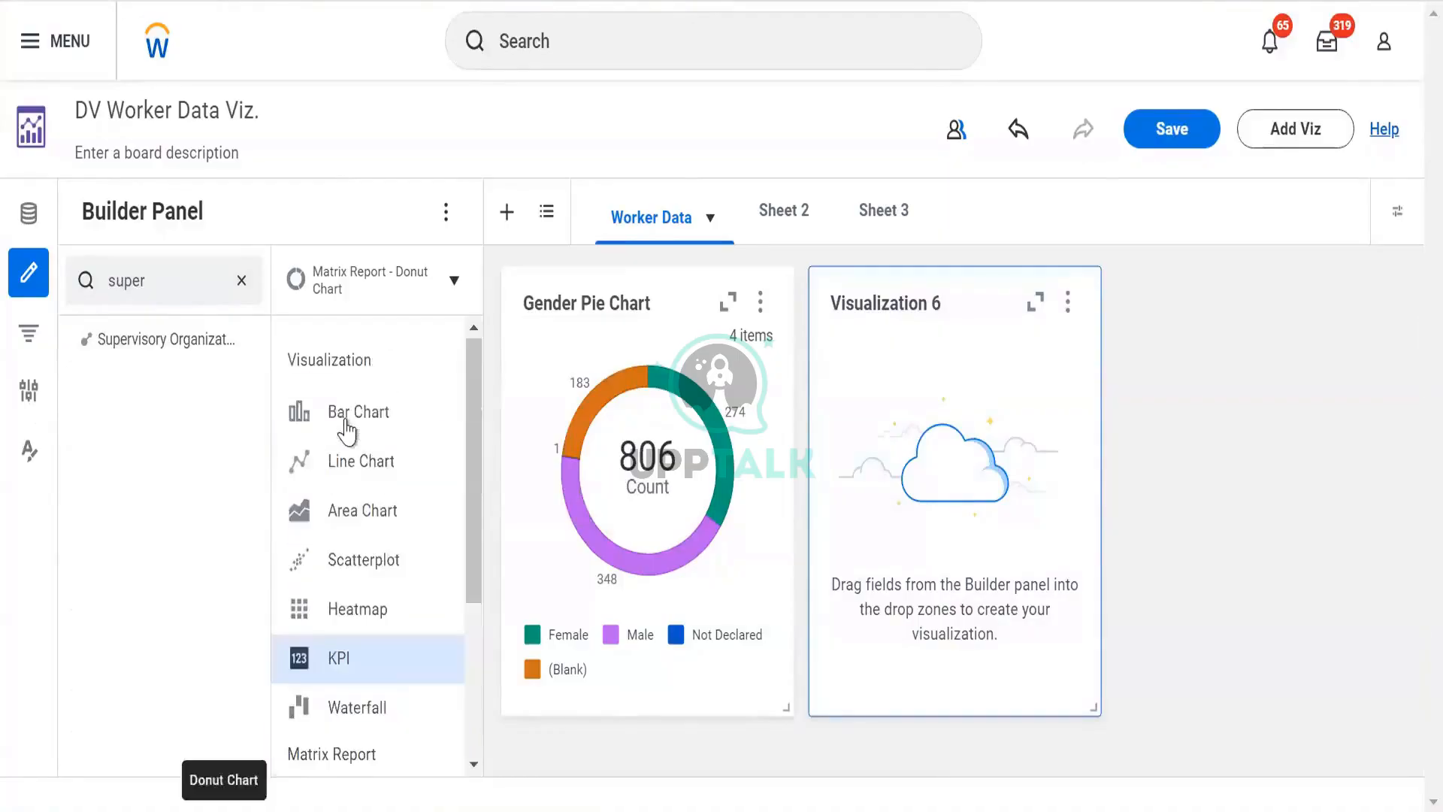
{"action": "left_click", "coordinate": [346, 431]}
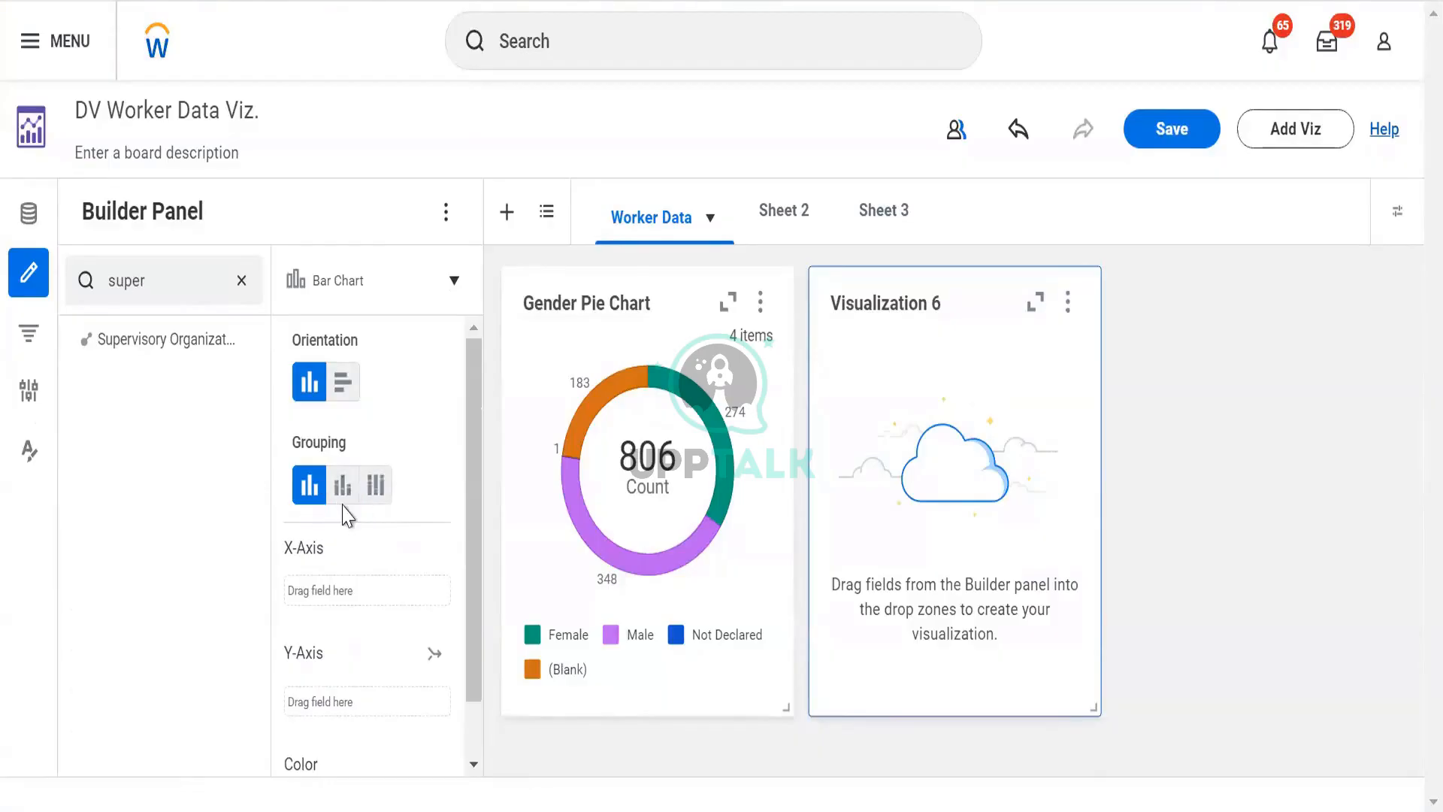
- Add the Supervisory Organization field to the bar chart's X-Axis and widen Visualization 6
{"action": "scroll", "coordinate": [351, 508], "scroll_direction": "down", "scroll_amount": 1}
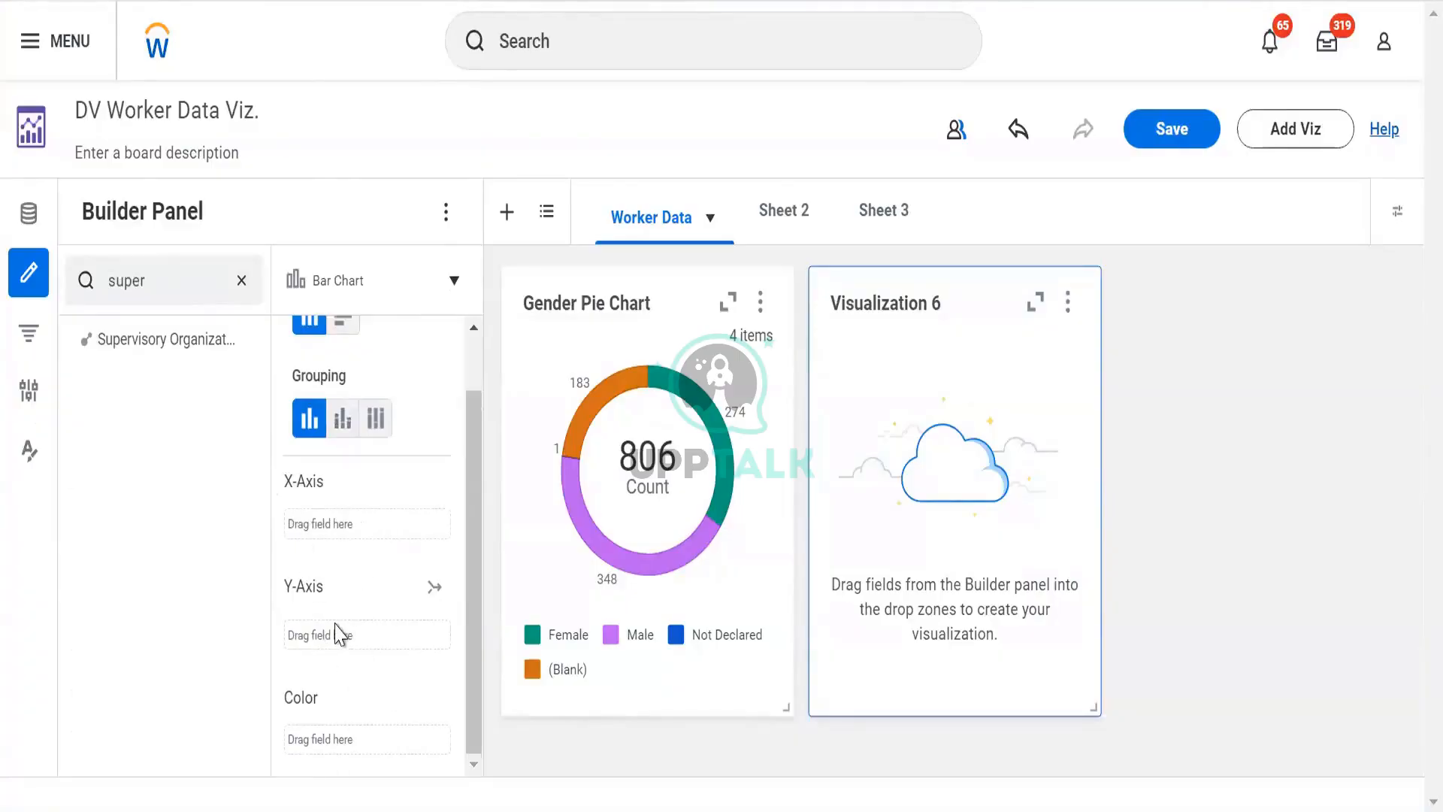
{"action": "mouse_move", "coordinate": [117, 339]}
{"action": "left_click_drag", "start_coordinate": [117, 340], "coordinate": [354, 620]}
{"action": "left_click_drag", "start_coordinate": [350, 608], "coordinate": [334, 605]}
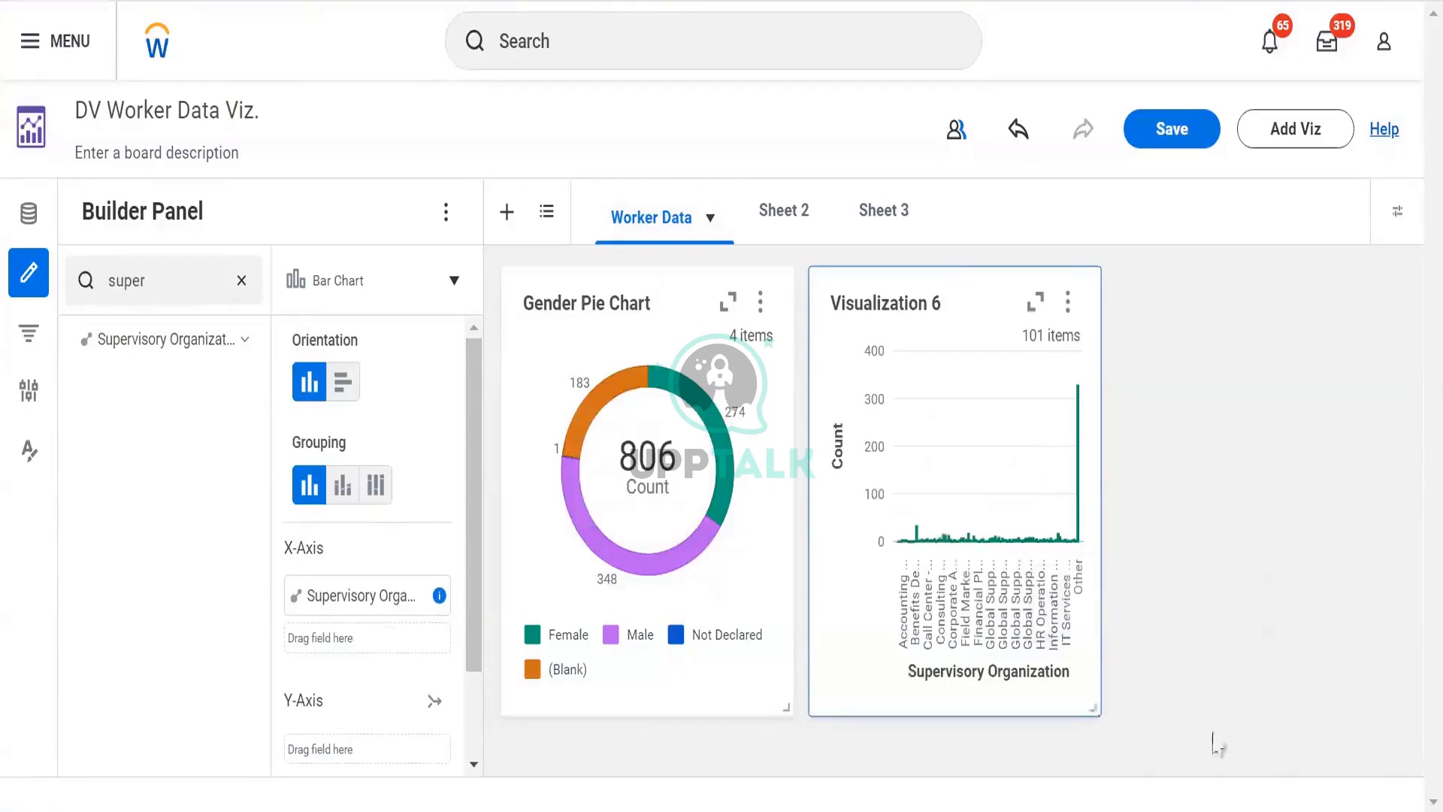
{"action": "left_click_drag", "start_coordinate": [1092, 707], "coordinate": [1345, 768]}
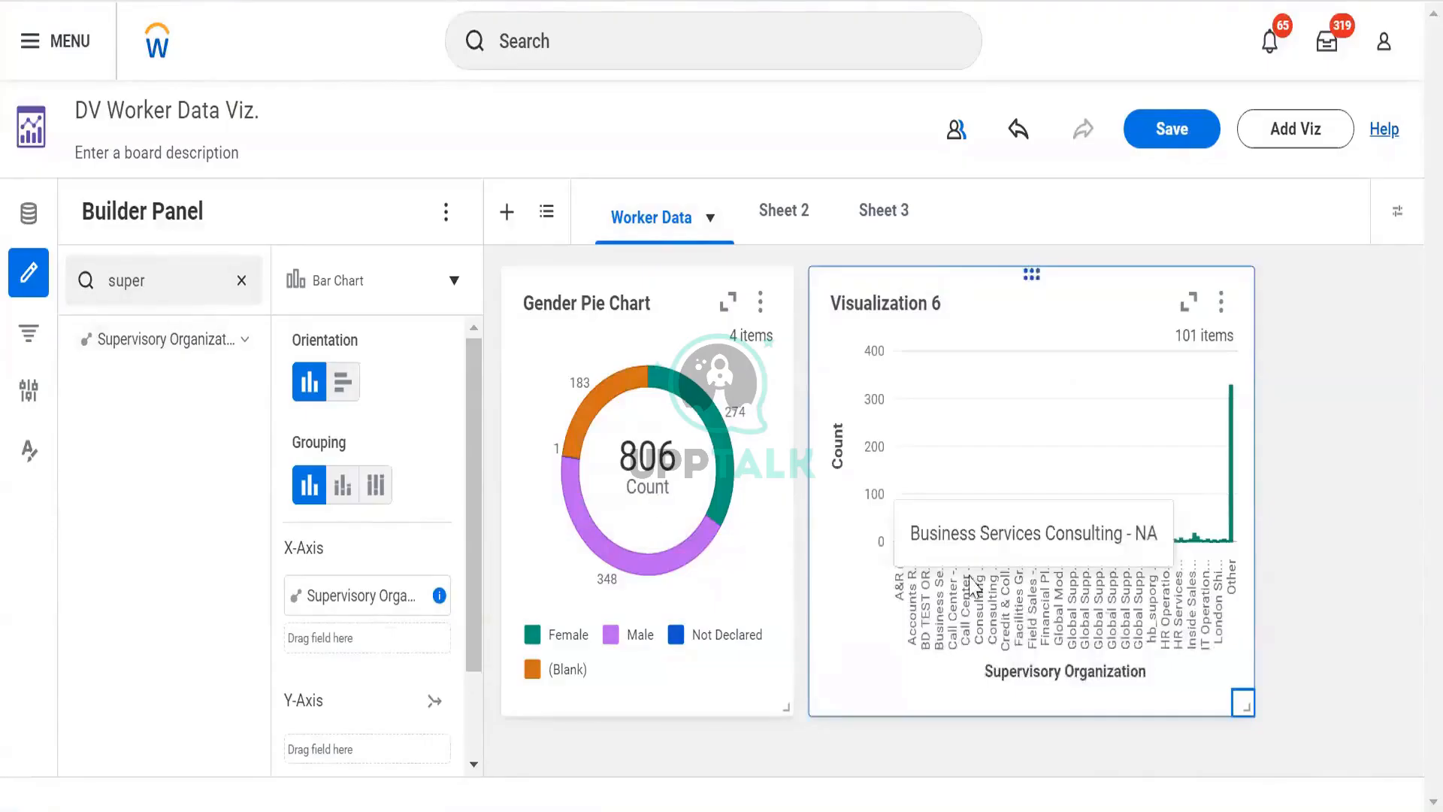
- Search the fields for gender and replace Supervisory Organization on the X-Axis with Gender
{"action": "left_click", "coordinate": [179, 280]}
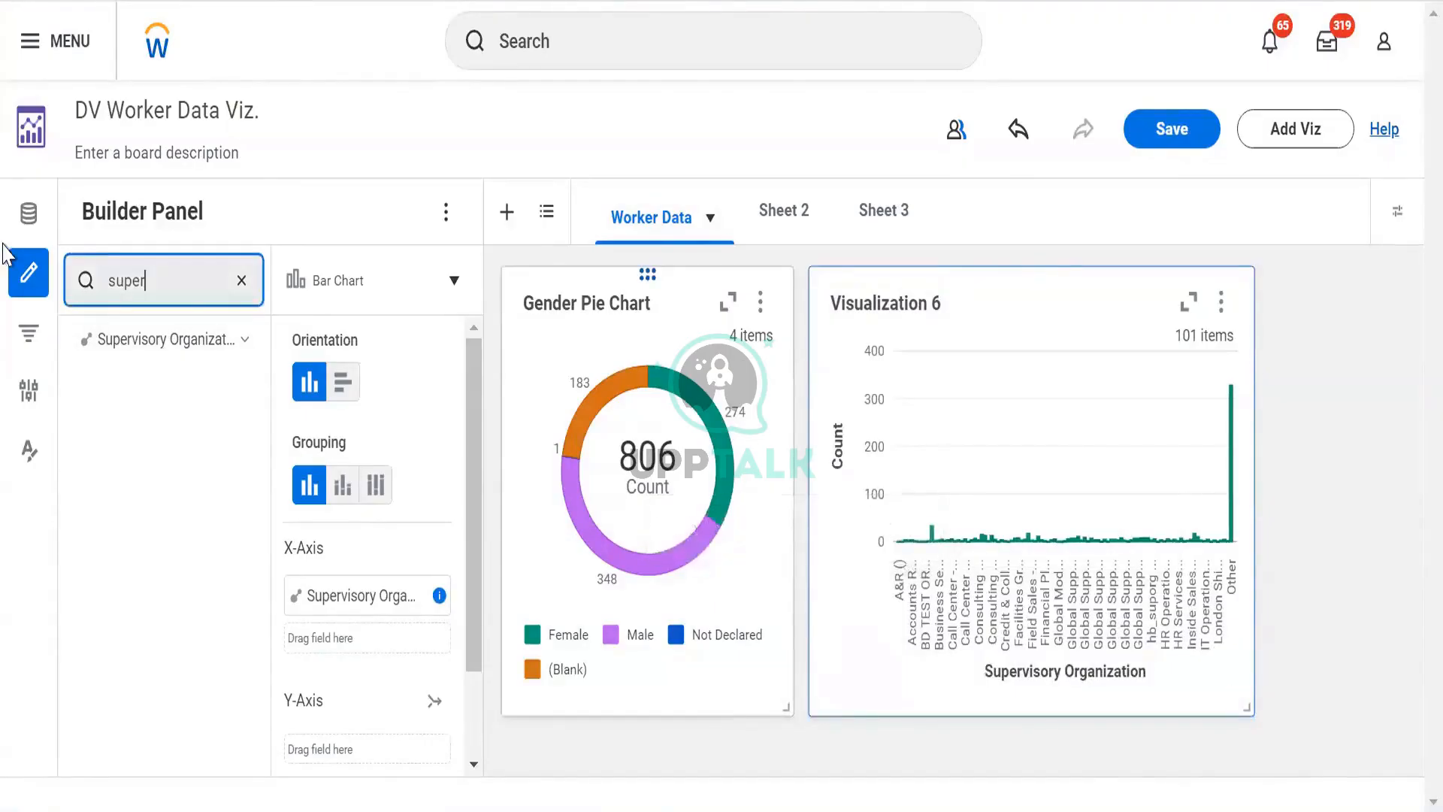
{"action": "key", "text": "ctrl+a"}
{"action": "type", "text": "gender"}
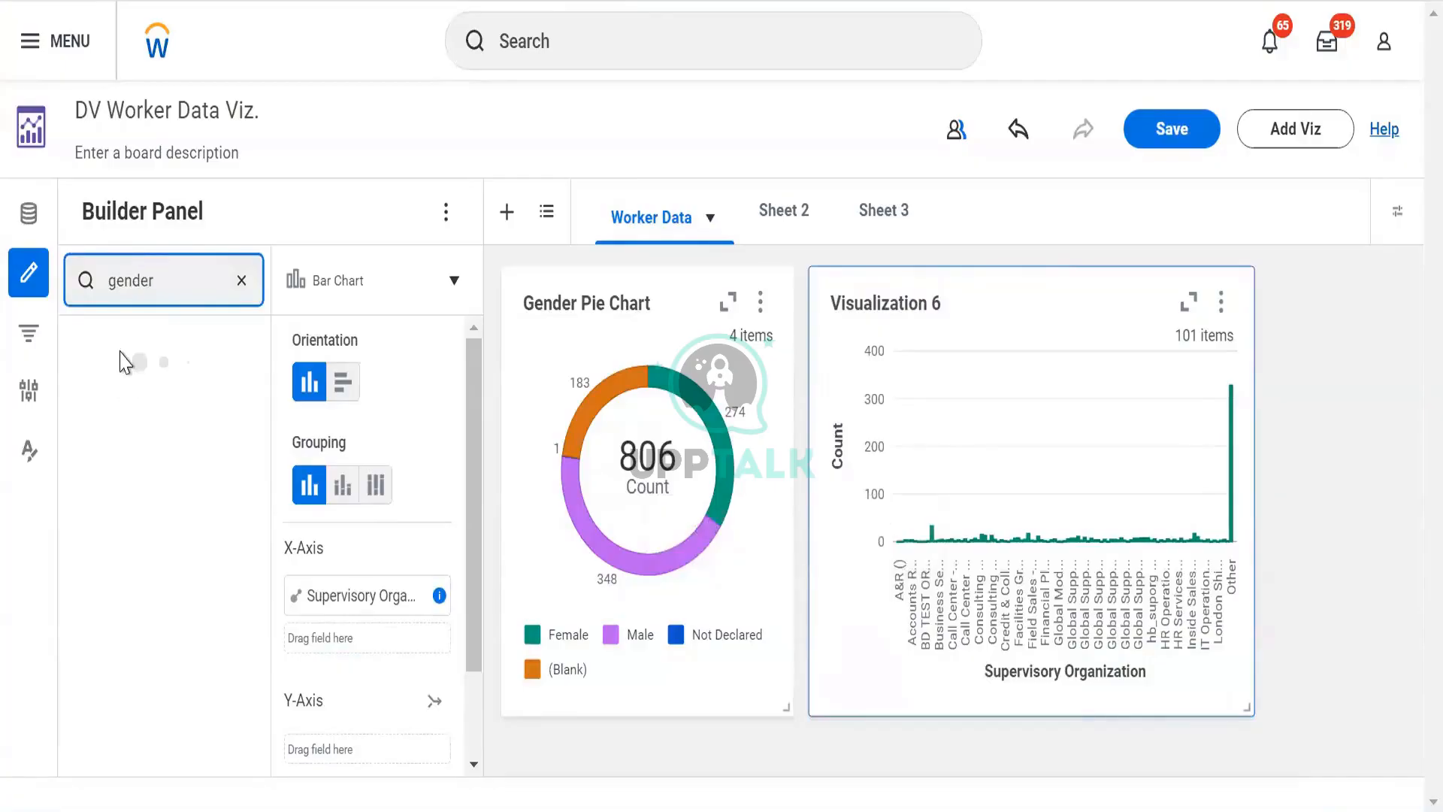
{"action": "left_click_drag", "start_coordinate": [119, 338], "coordinate": [336, 655]}
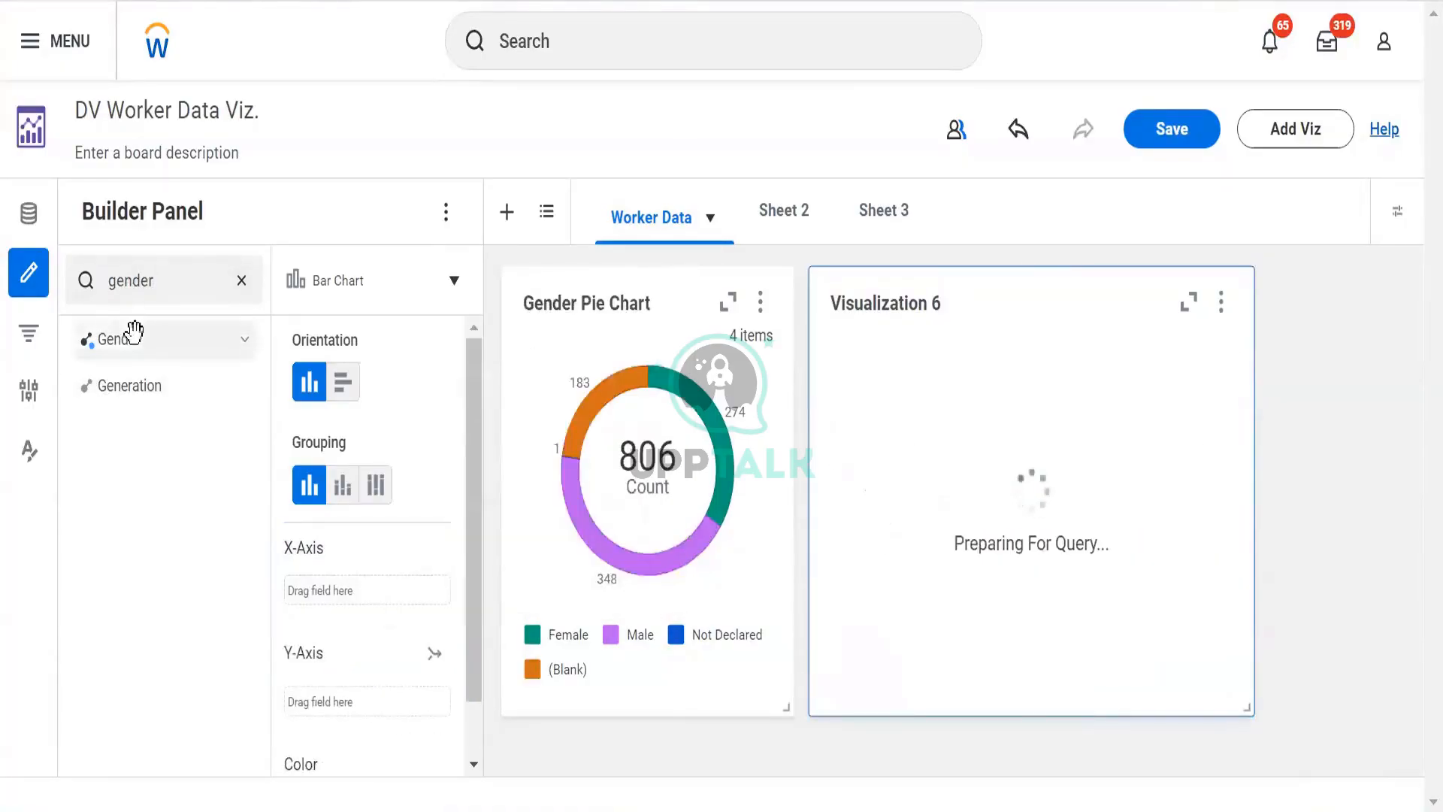
{"action": "left_click_drag", "start_coordinate": [142, 335], "coordinate": [365, 593]}
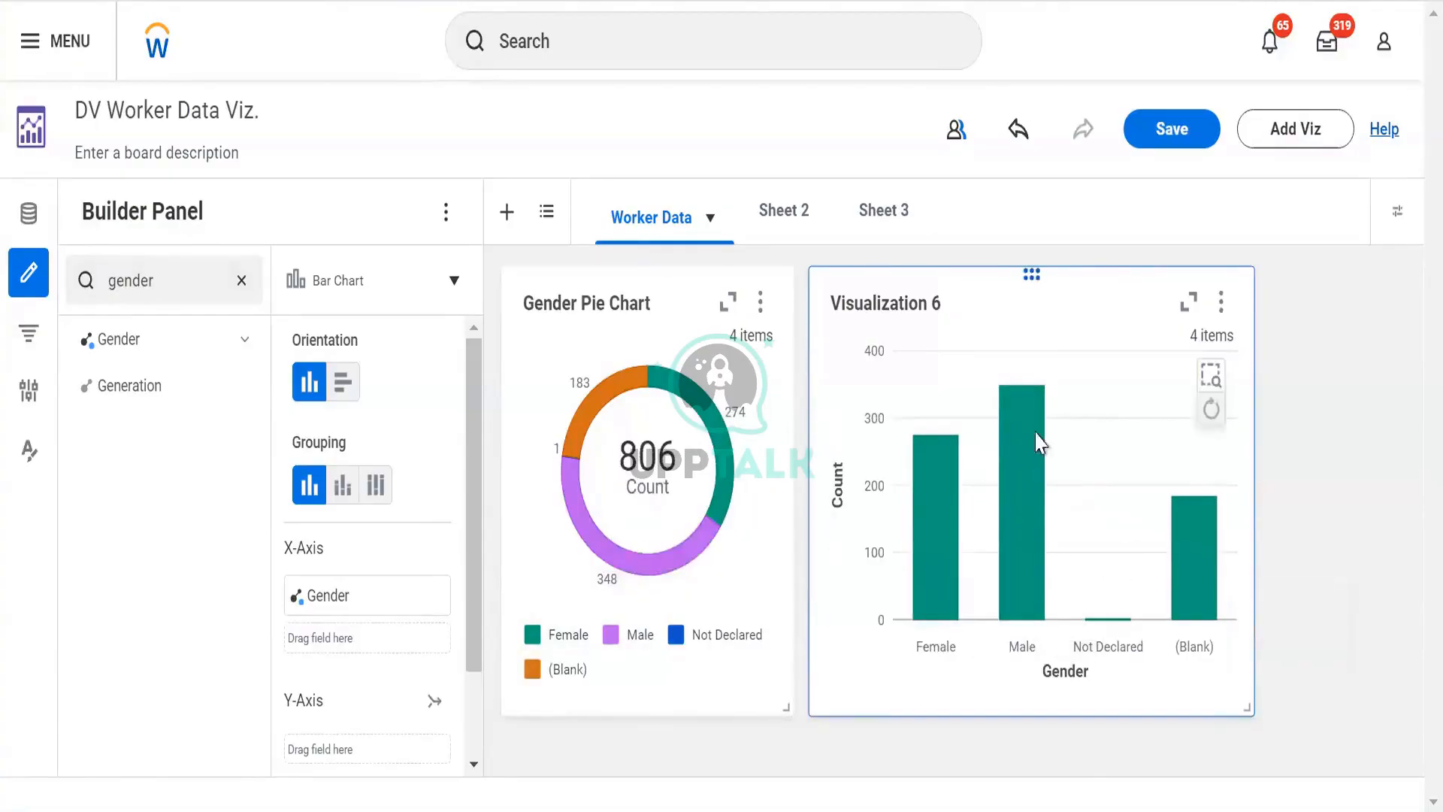
- Try horizontal orientation, return to vertical, and try the second grouping option while hovering over the bars
{"action": "left_click", "coordinate": [348, 393]}
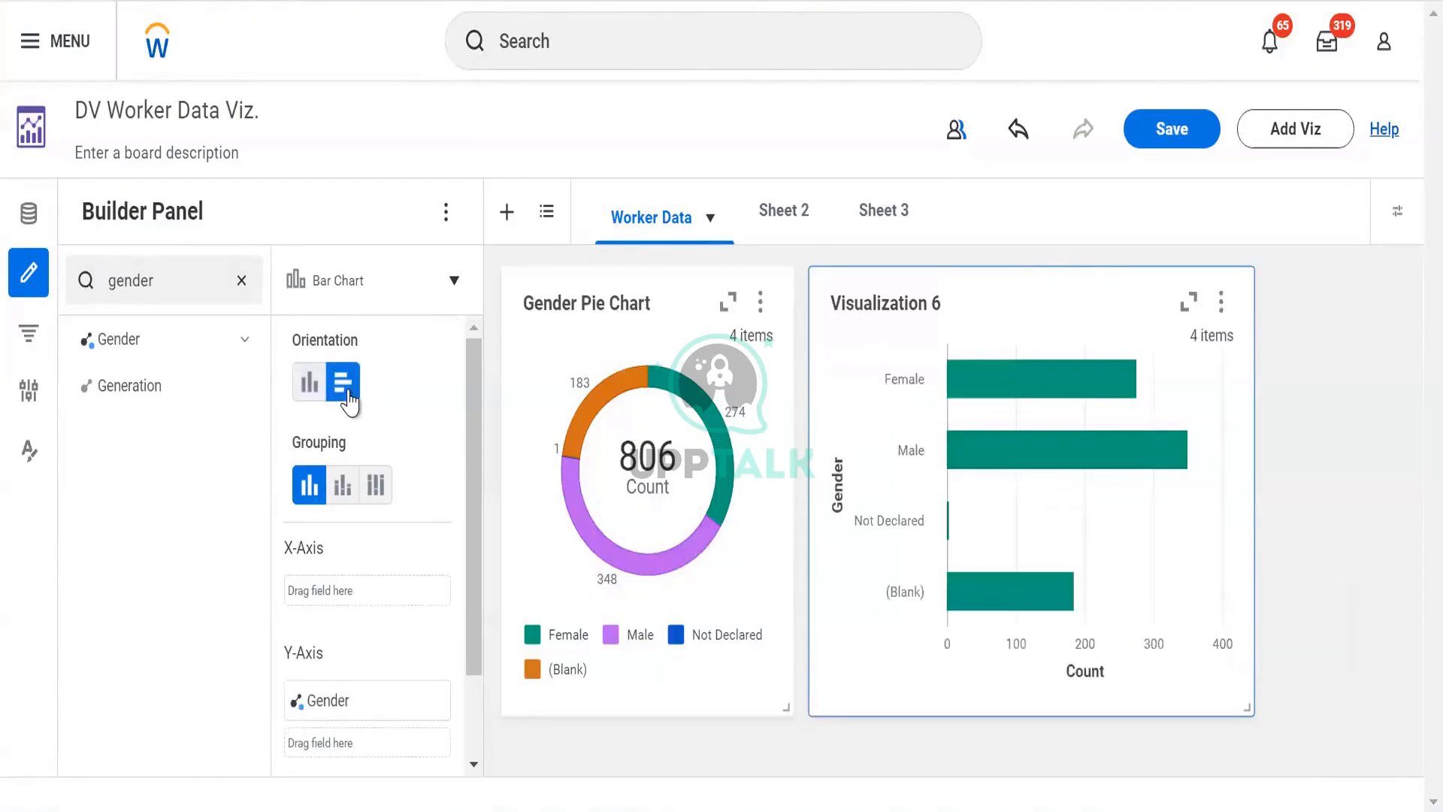
{"action": "left_click", "coordinate": [309, 388]}
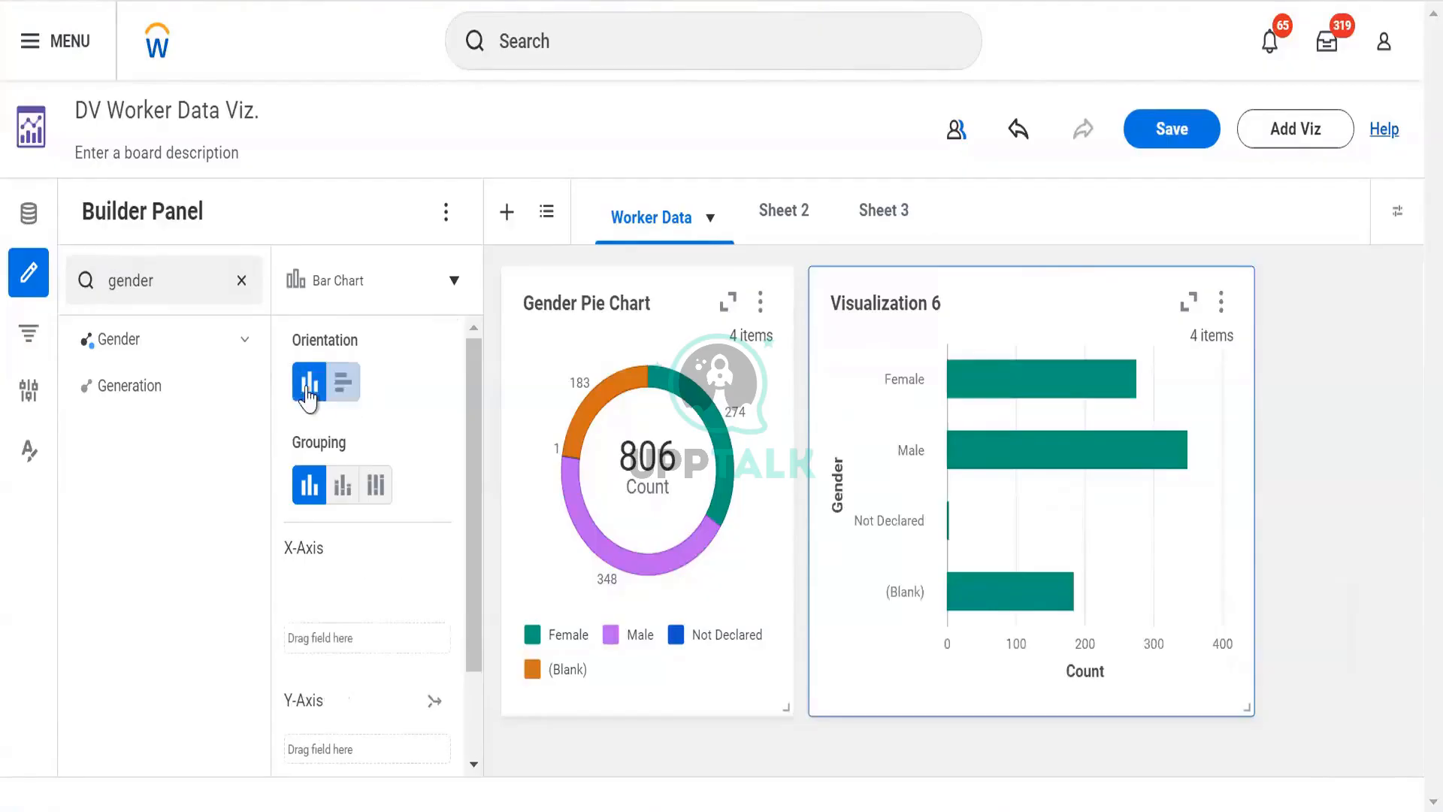
{"action": "left_click", "coordinate": [343, 486]}
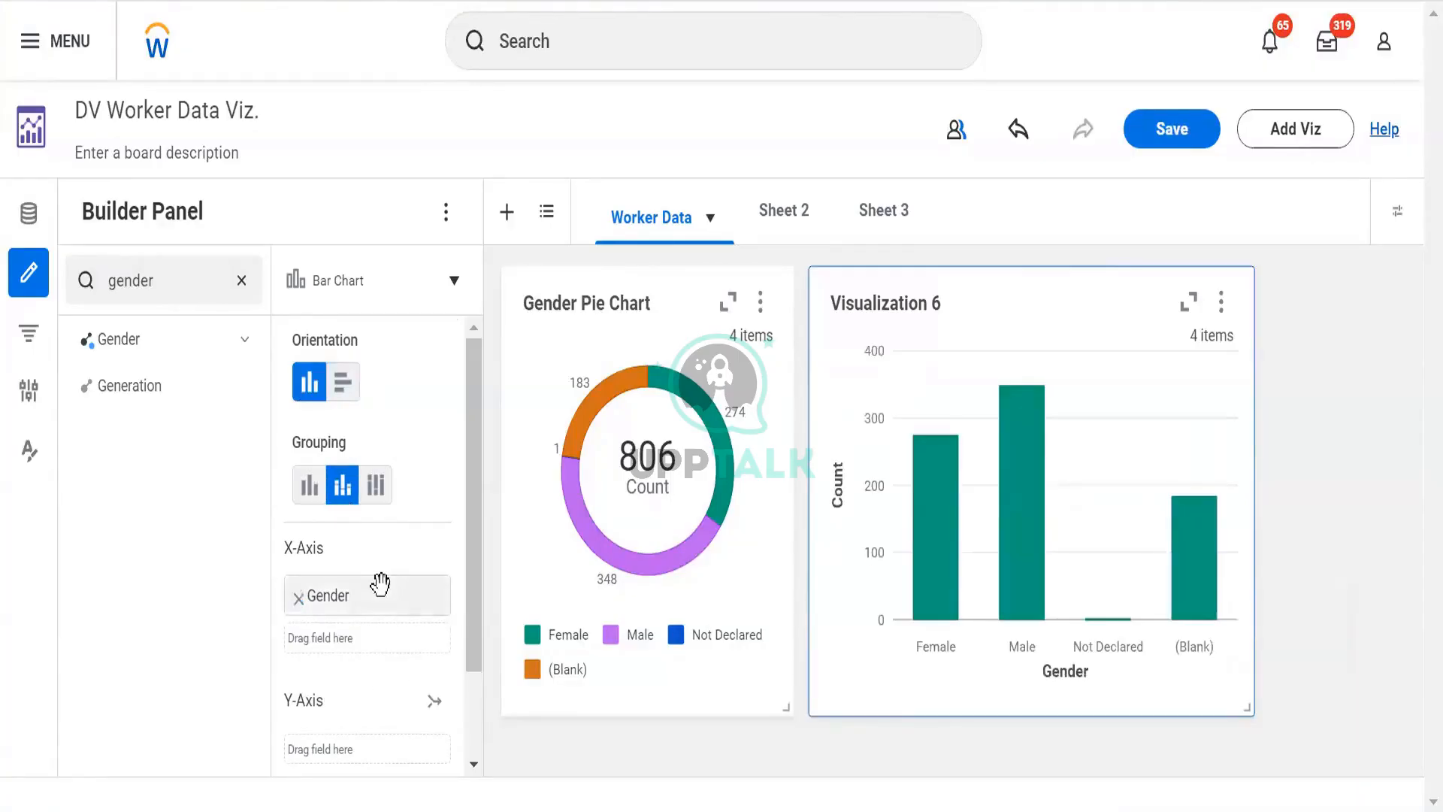
{"action": "mouse_move", "coordinate": [379, 583]}
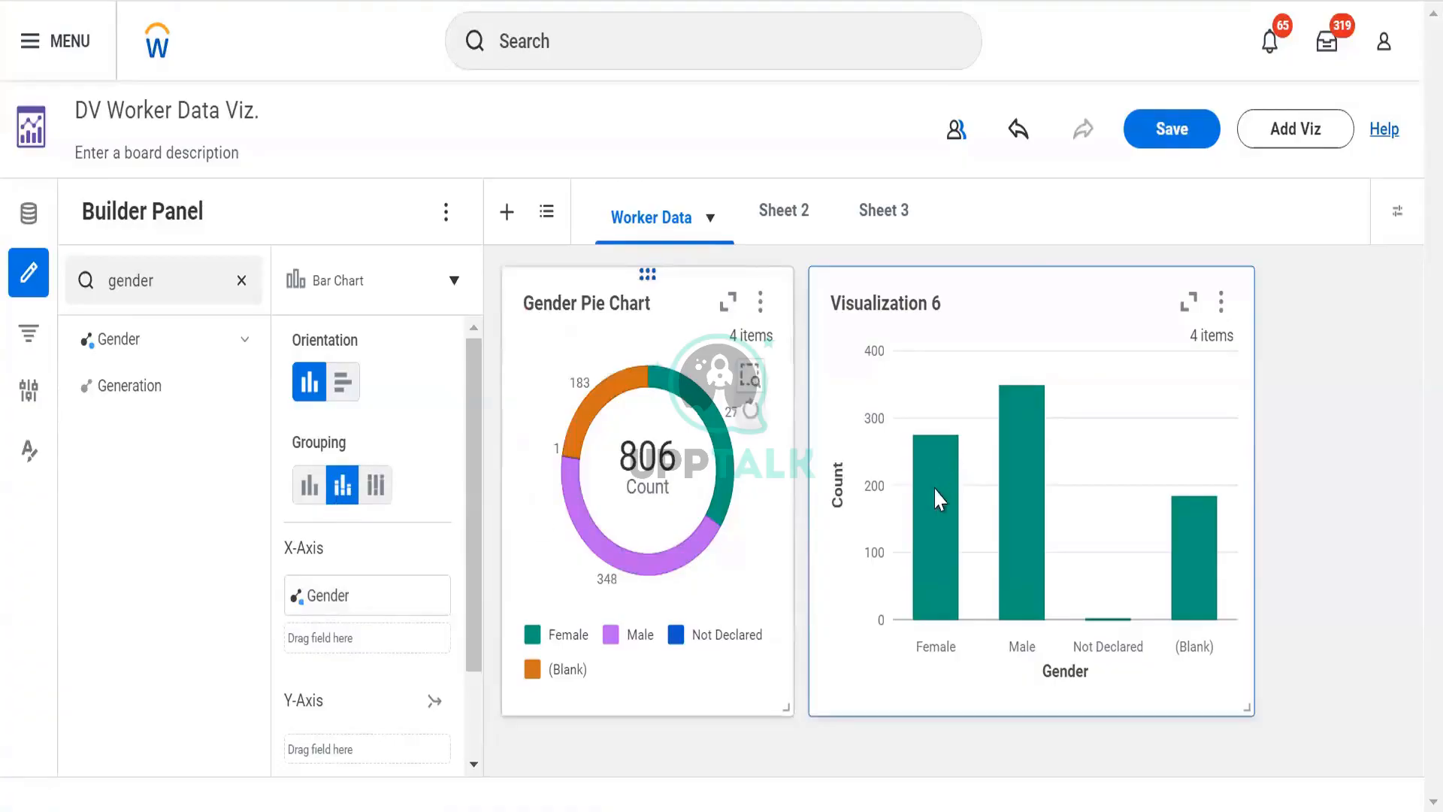
{"action": "mouse_move", "coordinate": [935, 493]}
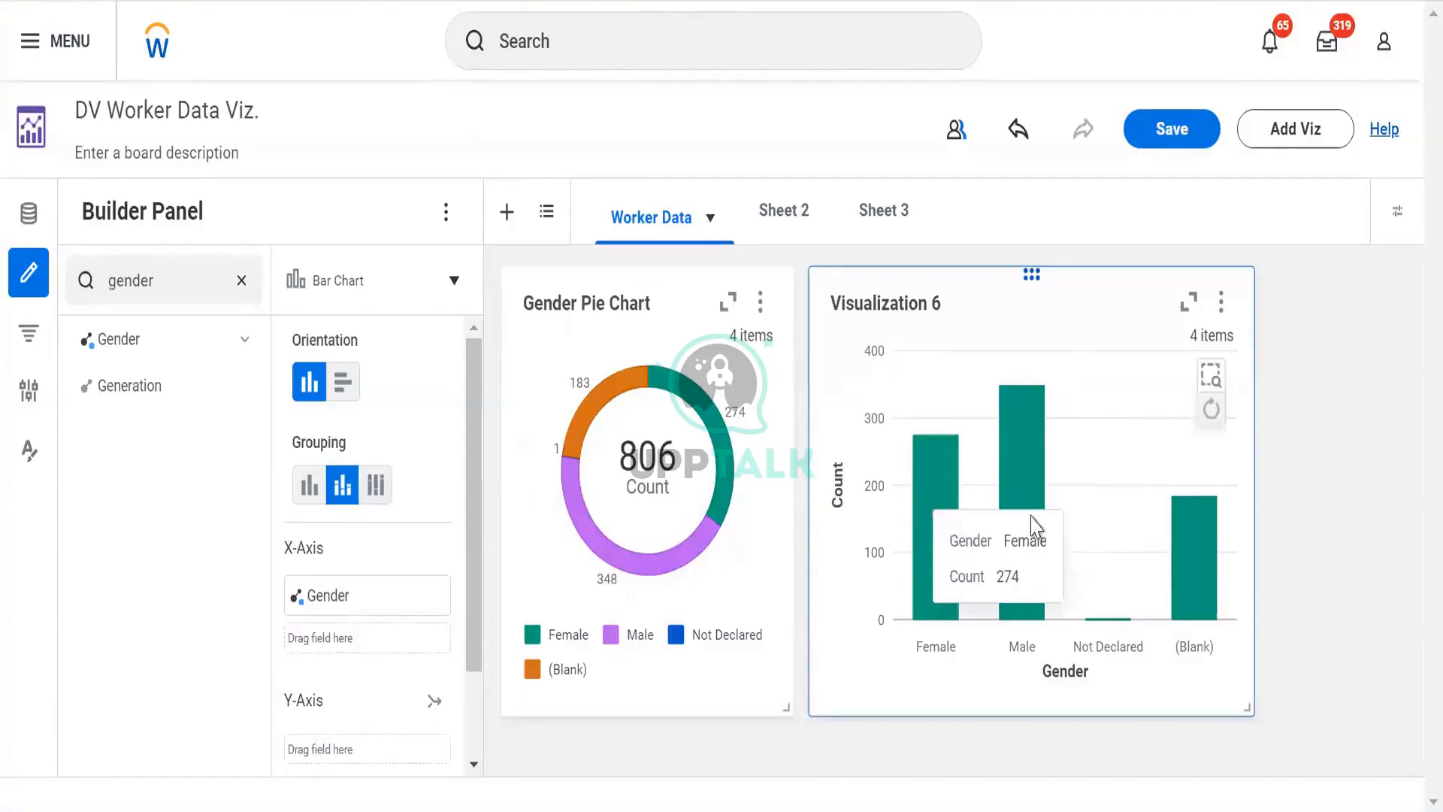
{"action": "mouse_move", "coordinate": [1032, 523]}
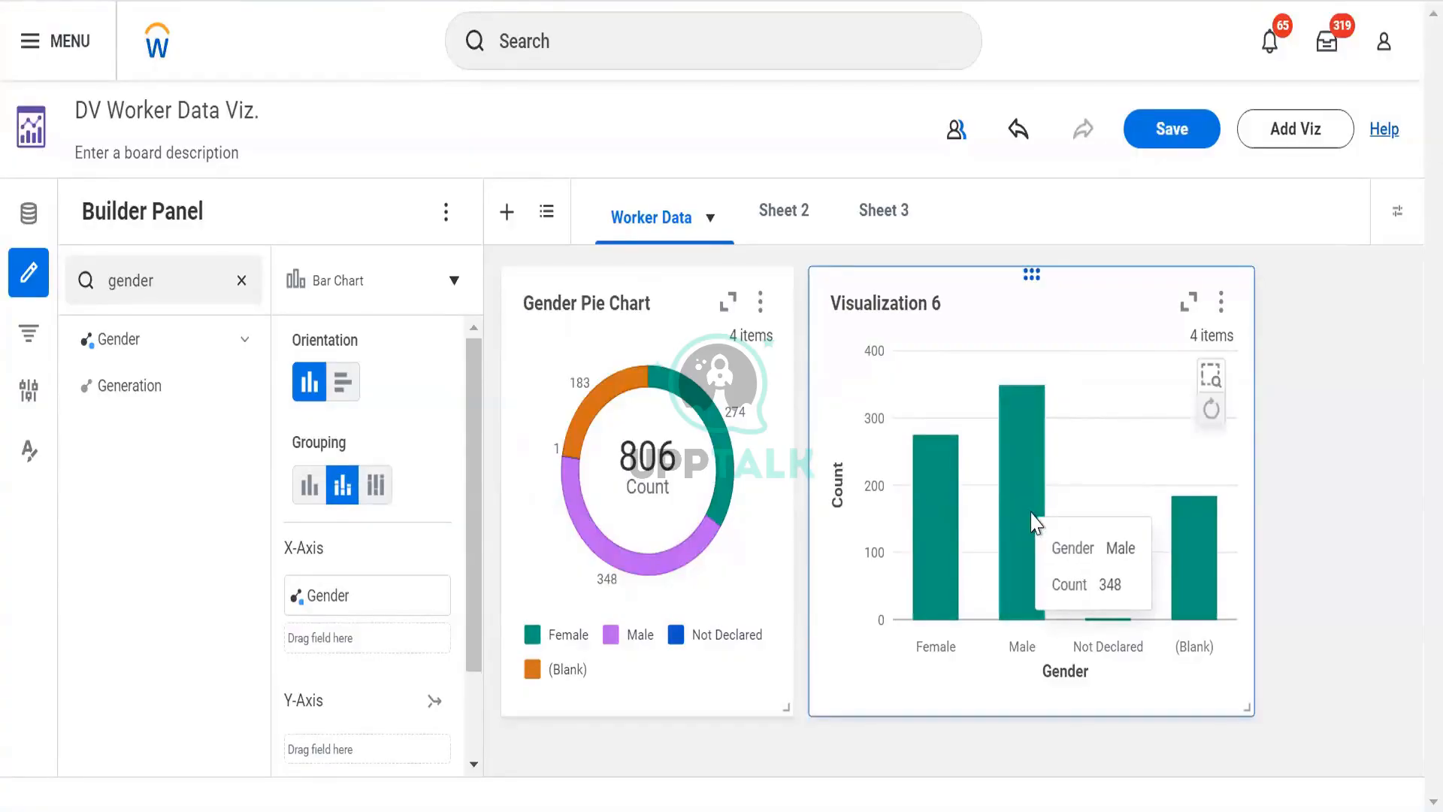
- Set the bar chart's grouping to 100% stacked
{"action": "left_click", "coordinate": [371, 490]}
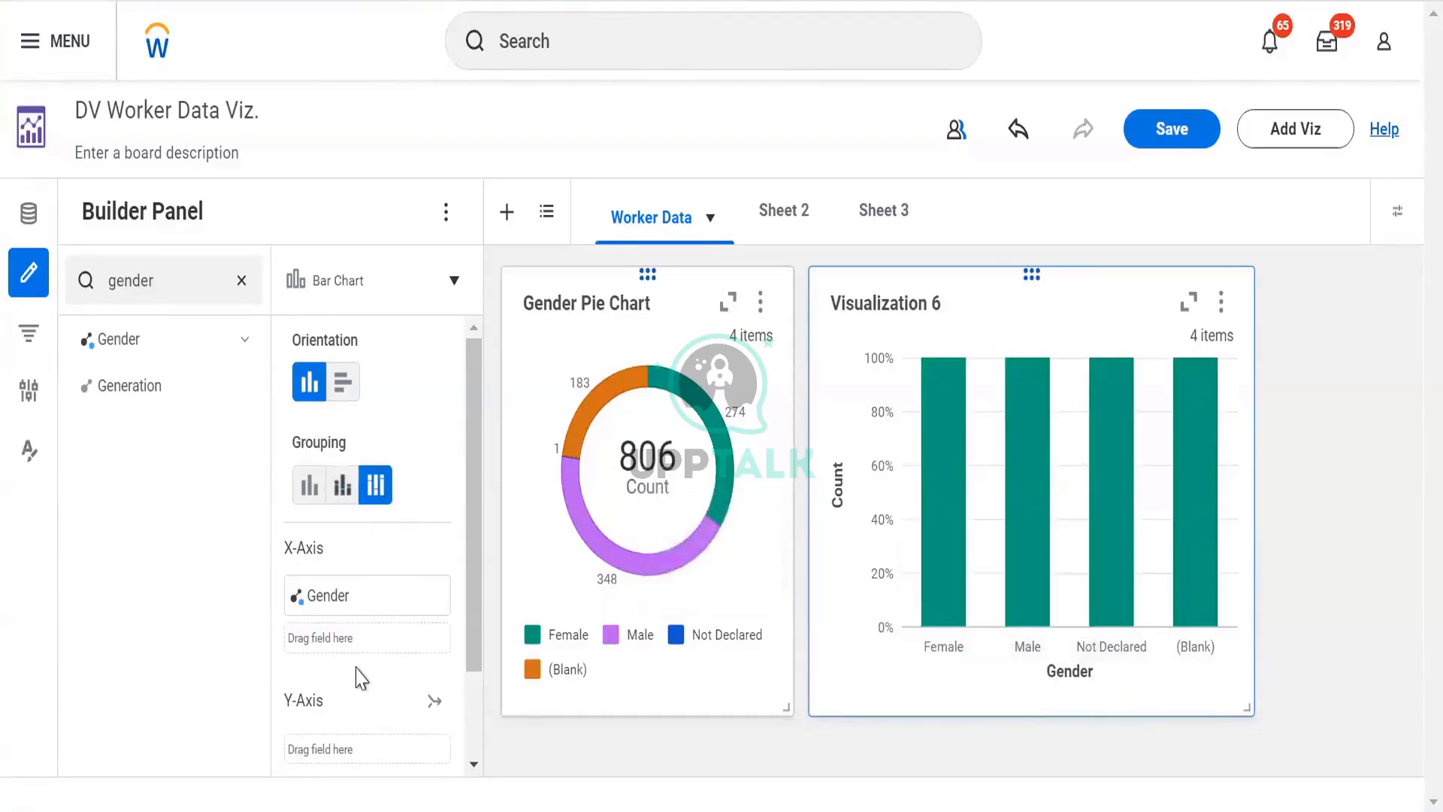
{"action": "scroll", "coordinate": [341, 601], "scroll_direction": "down", "scroll_amount": 2}
{"action": "scroll", "coordinate": [326, 462], "scroll_direction": "up", "scroll_amount": 2}
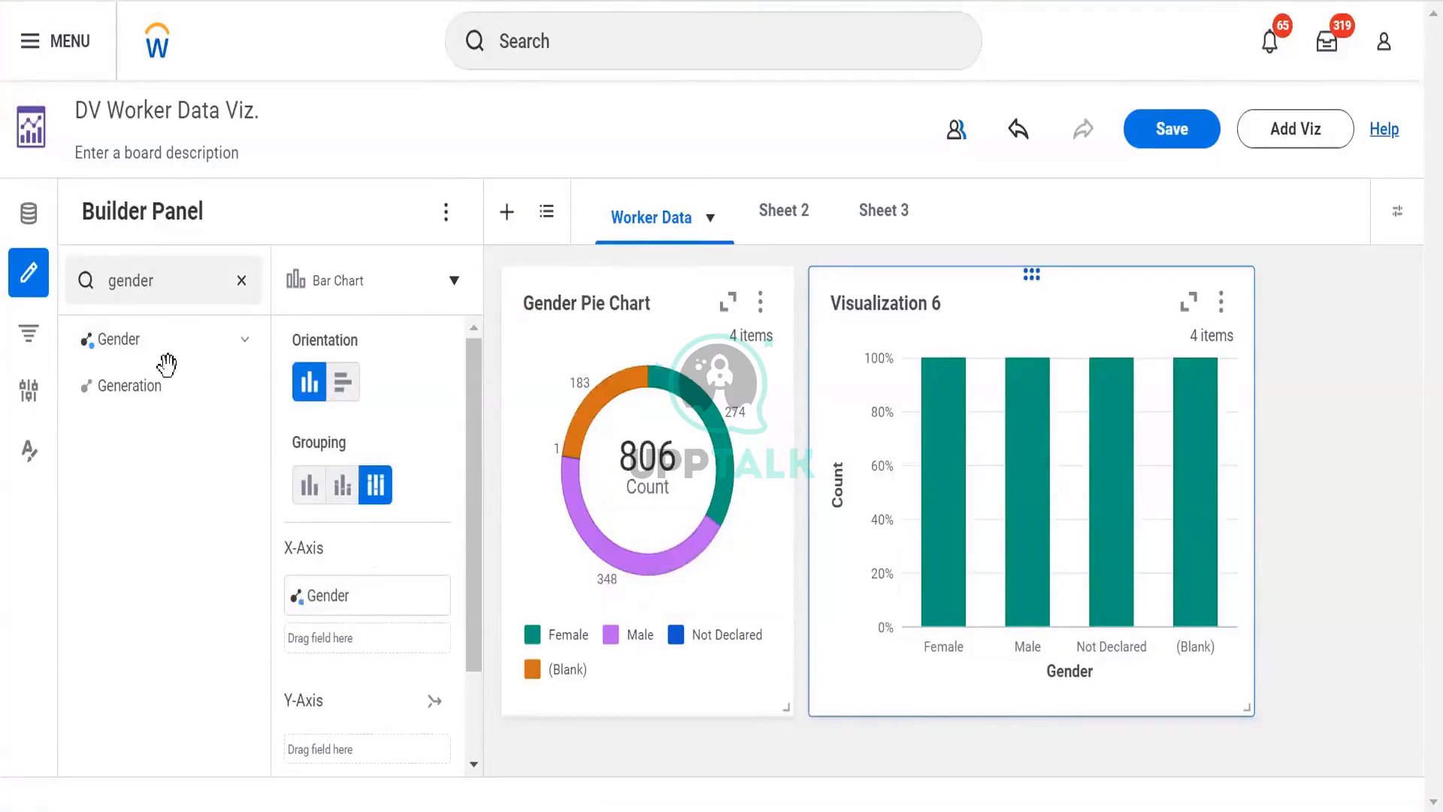
- Clear the field search and search the fields for total base pay
{"action": "left_click", "coordinate": [200, 288]}
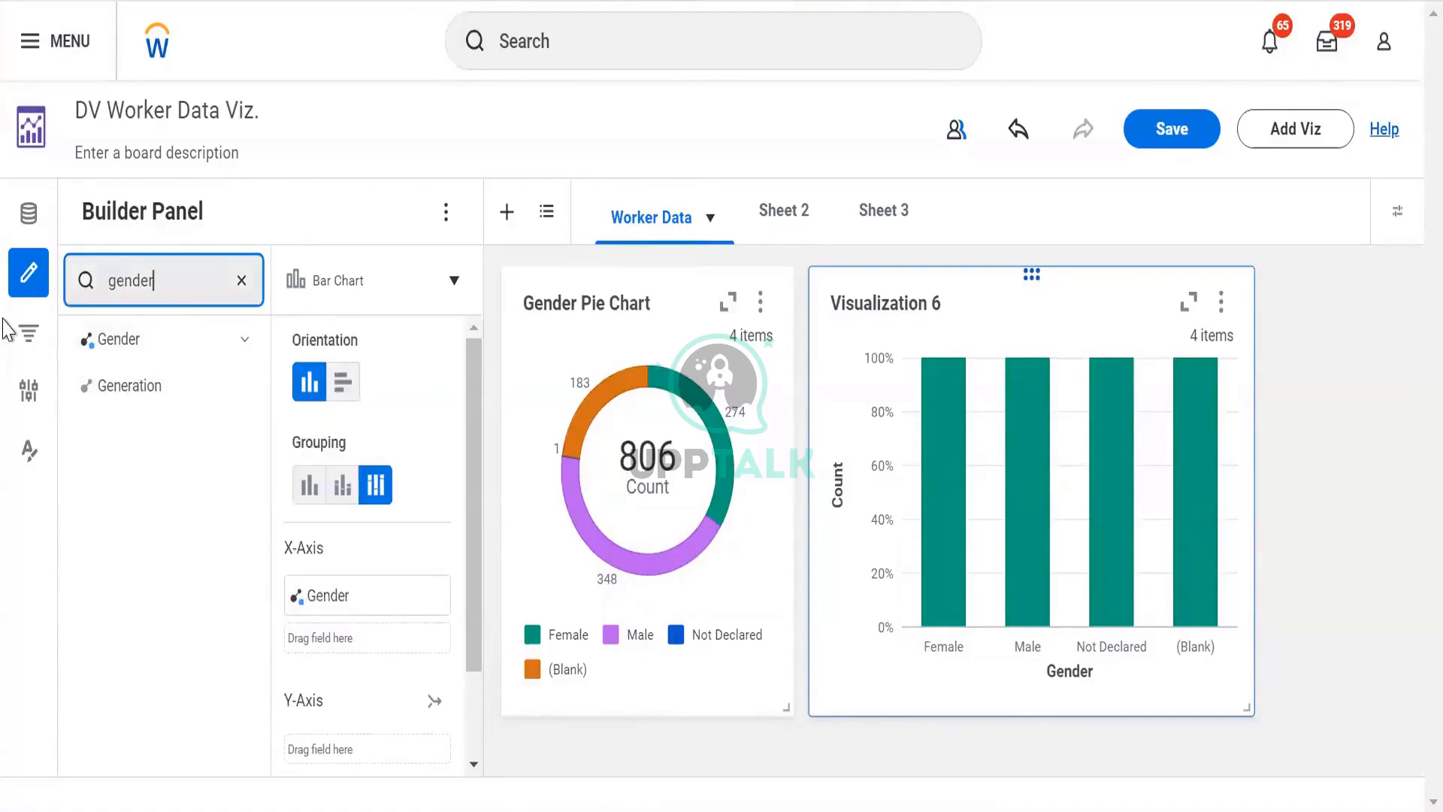
{"action": "key", "text": "ctrl+a"}
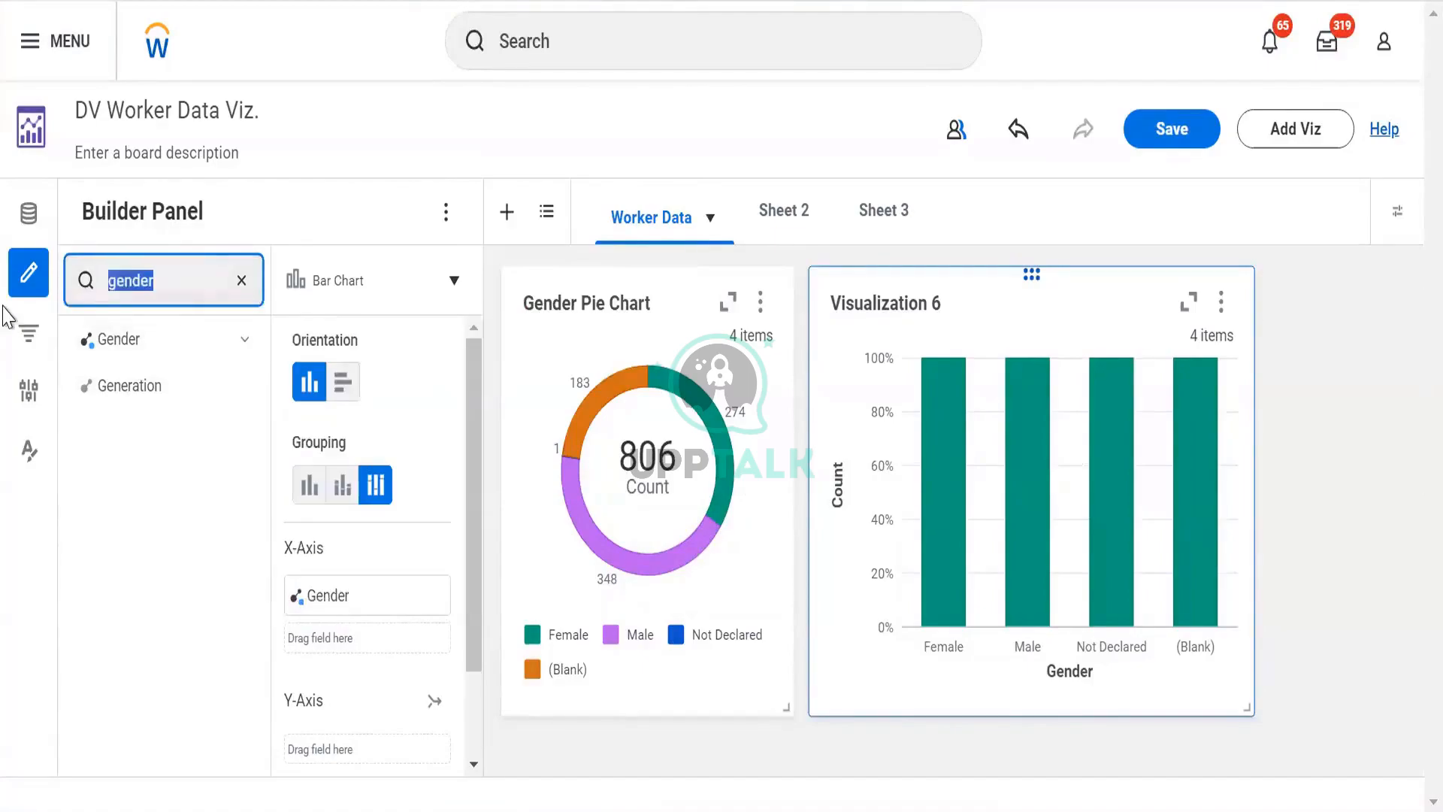
{"action": "left_click", "coordinate": [241, 280]}
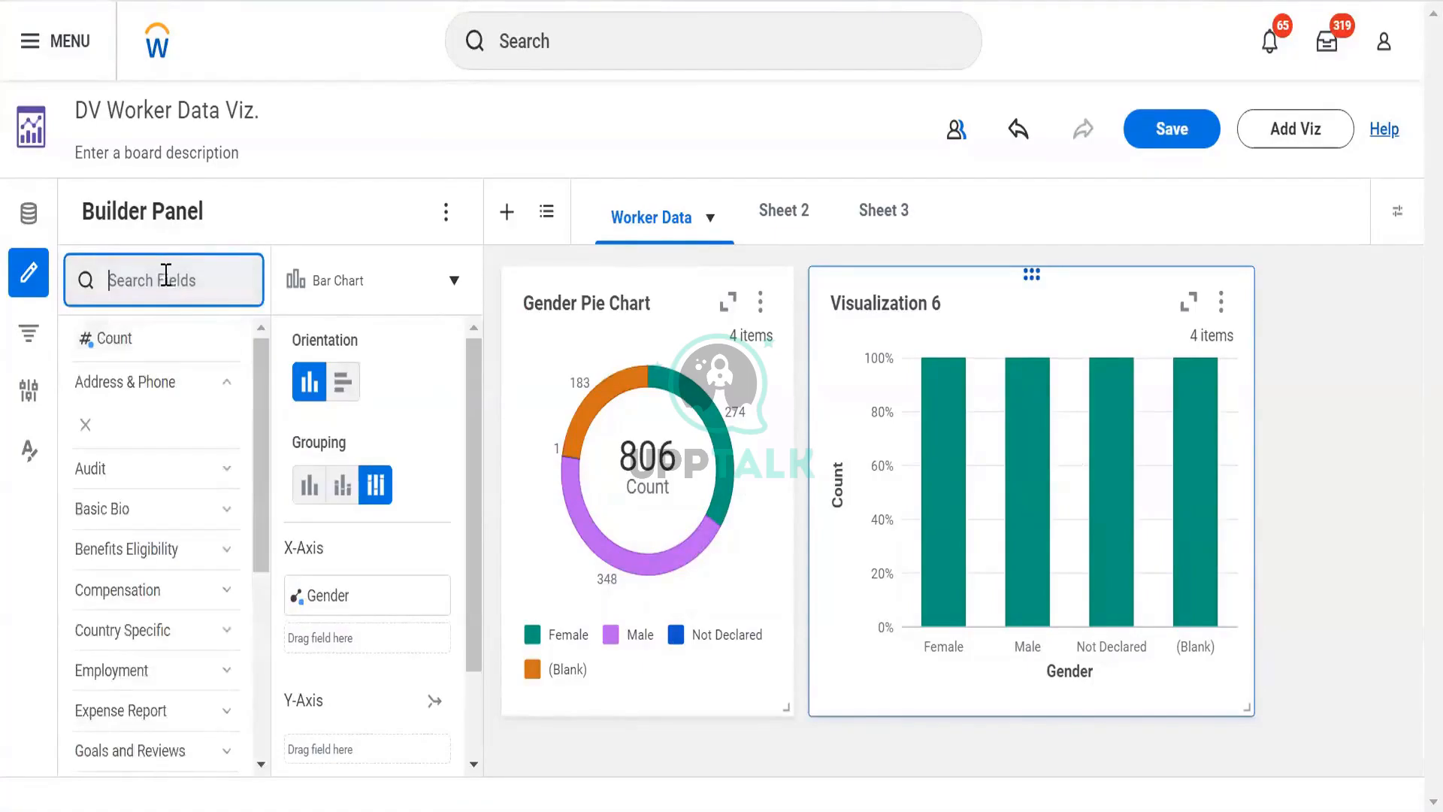
{"action": "type", "text": "super"}
{"action": "key", "text": "BackSpace"}
{"action": "key", "text": "BackSpace"}
{"action": "key", "text": "BackSpace"}
{"action": "key", "text": "BackSpace"}
{"action": "key", "text": "BackSpace"}
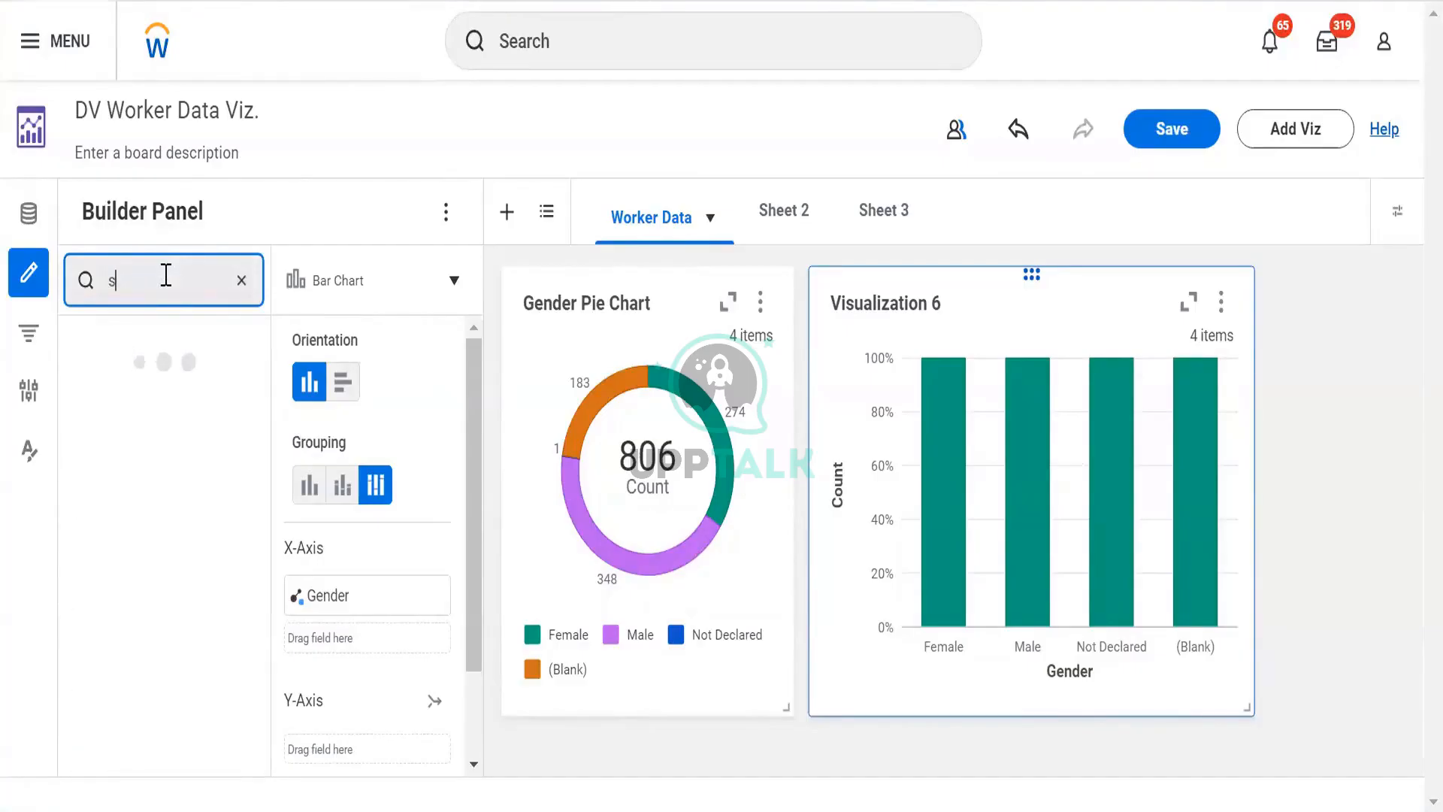
{"action": "type", "text": "total"}
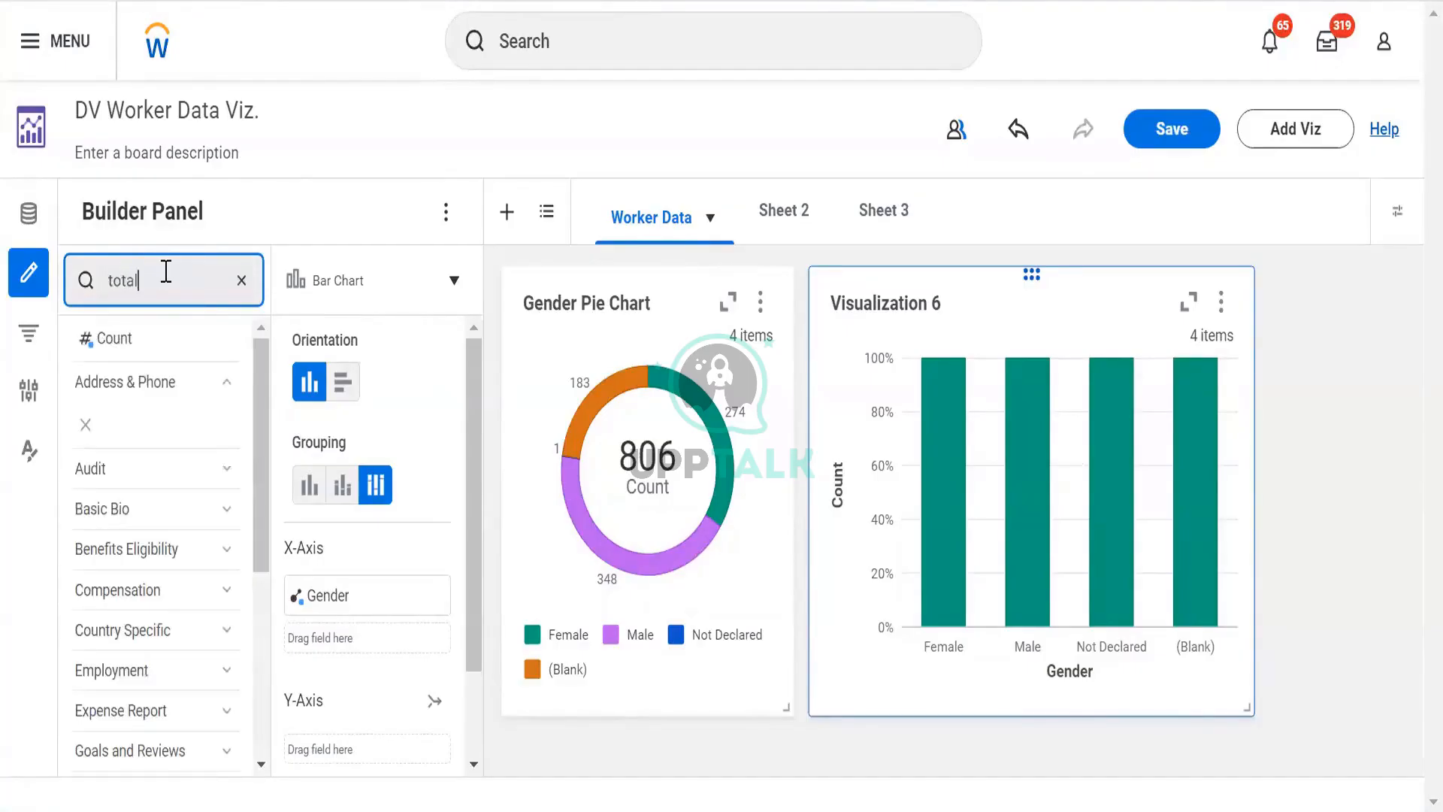
{"action": "type", "text": " base pa"}
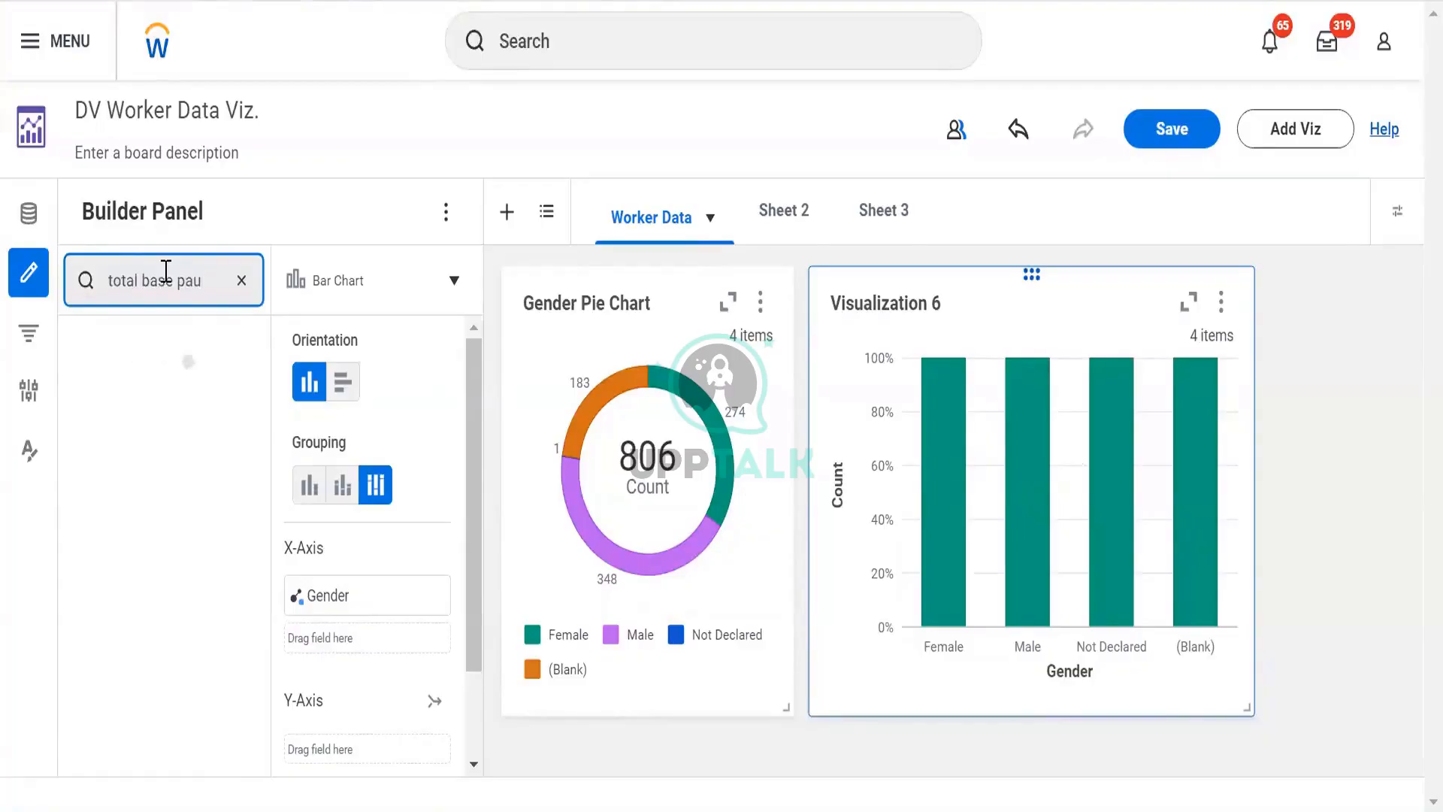
{"action": "type", "text": "y"}
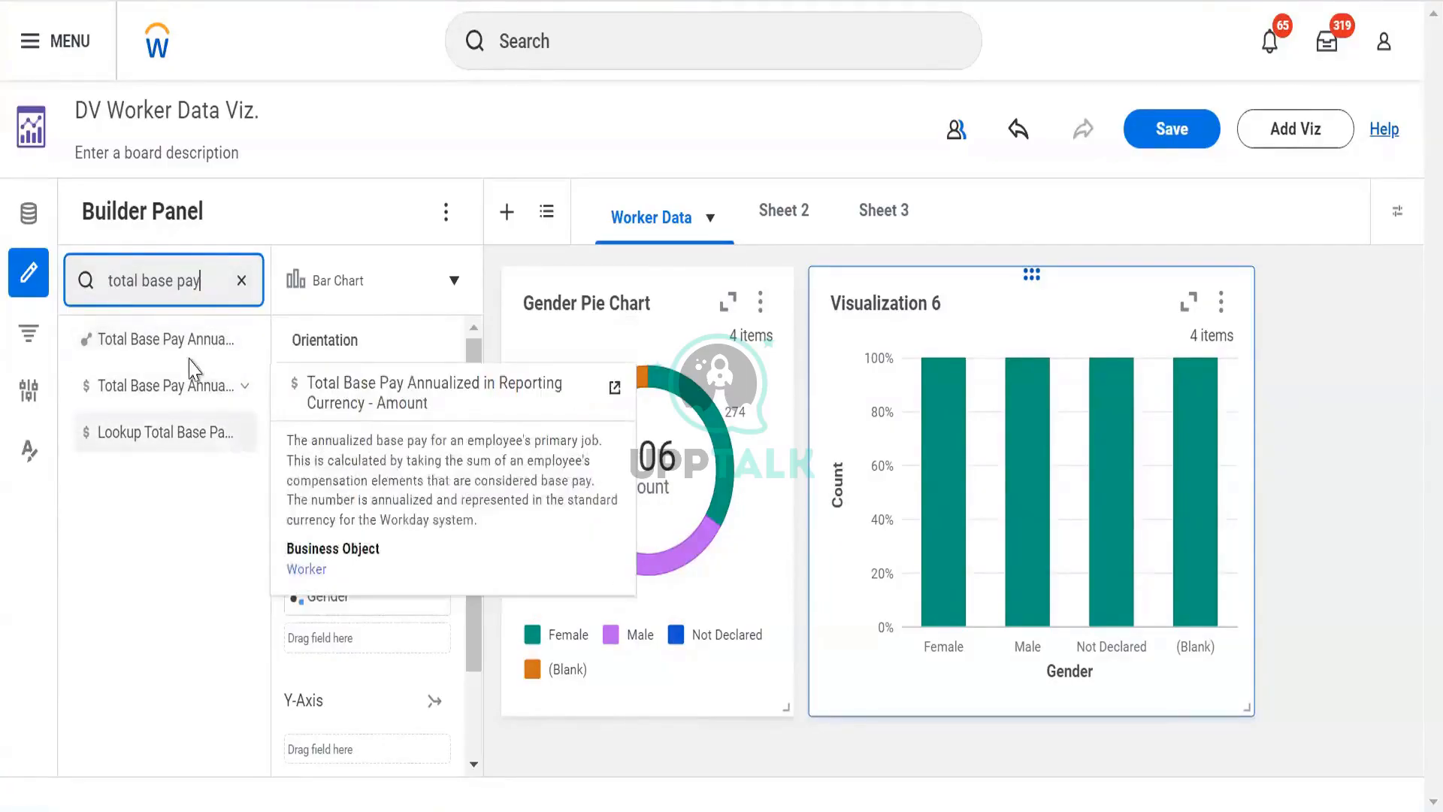
- Add Total Base Pay Annualized - Currency to the X-Axis, then remove it again
{"action": "left_click_drag", "start_coordinate": [123, 338], "coordinate": [376, 641]}
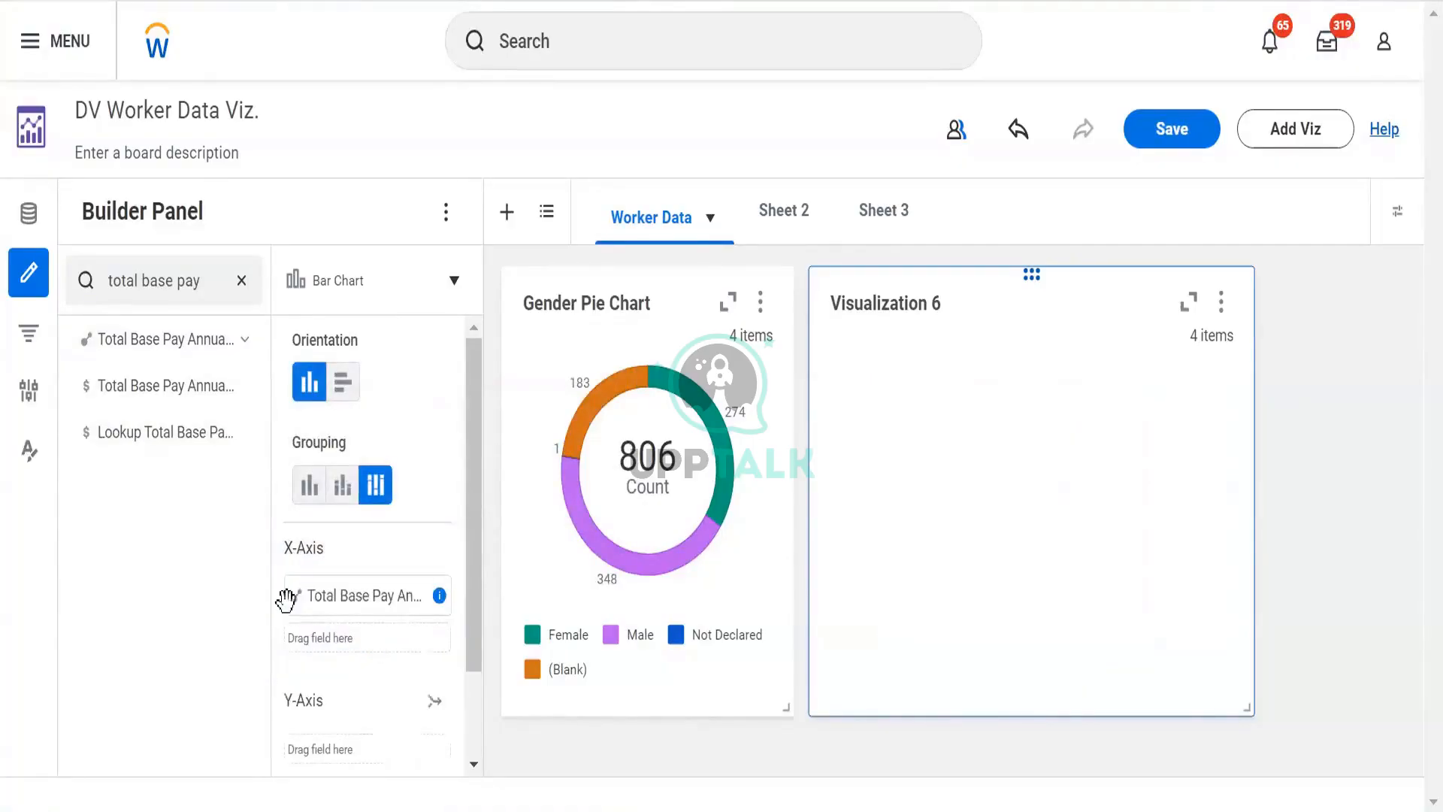
{"action": "left_click_drag", "start_coordinate": [298, 608], "coordinate": [178, 444]}
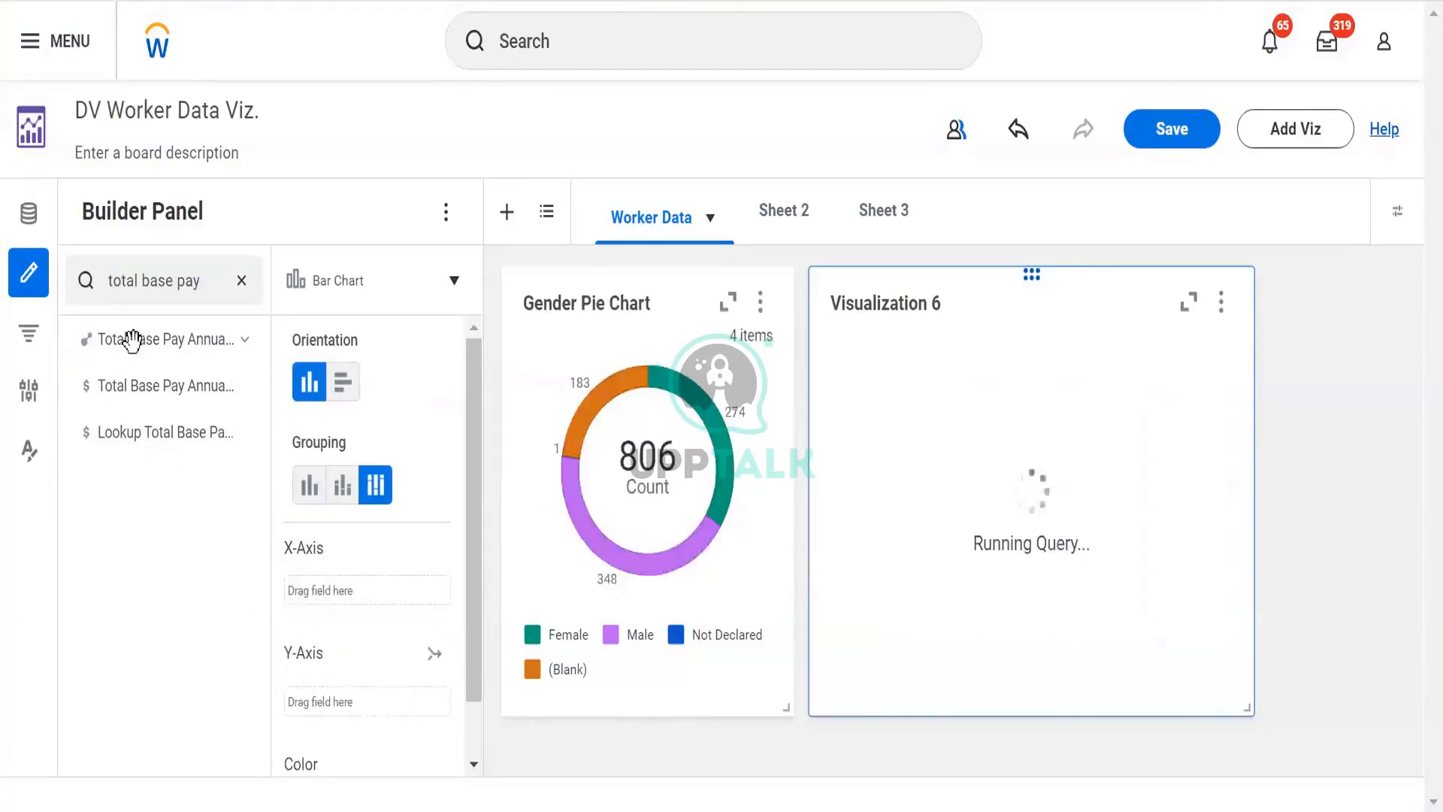
{"action": "left_click_drag", "start_coordinate": [161, 337], "coordinate": [373, 611]}
{"action": "left_click_drag", "start_coordinate": [180, 346], "coordinate": [378, 612]}
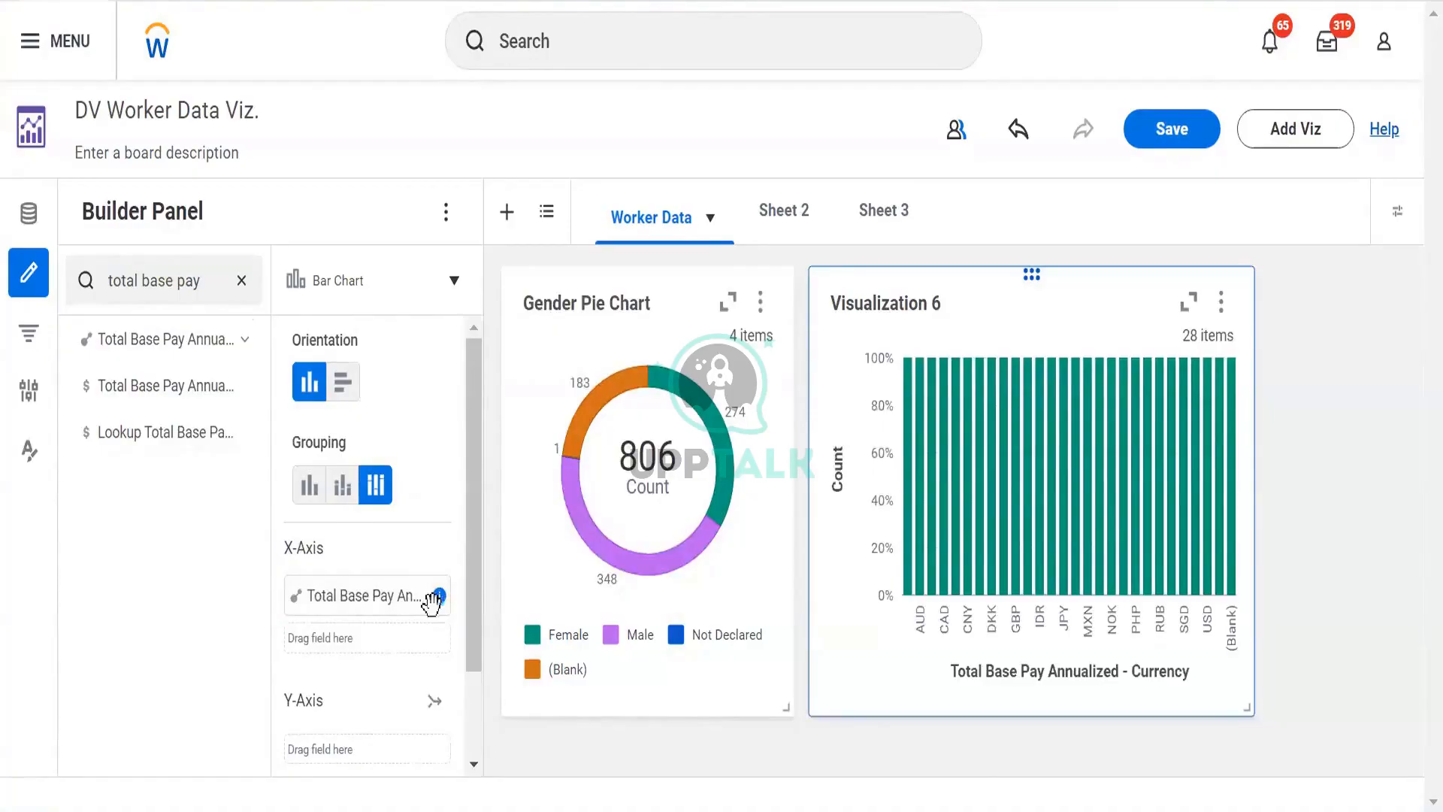
{"action": "left_click", "coordinate": [297, 595]}
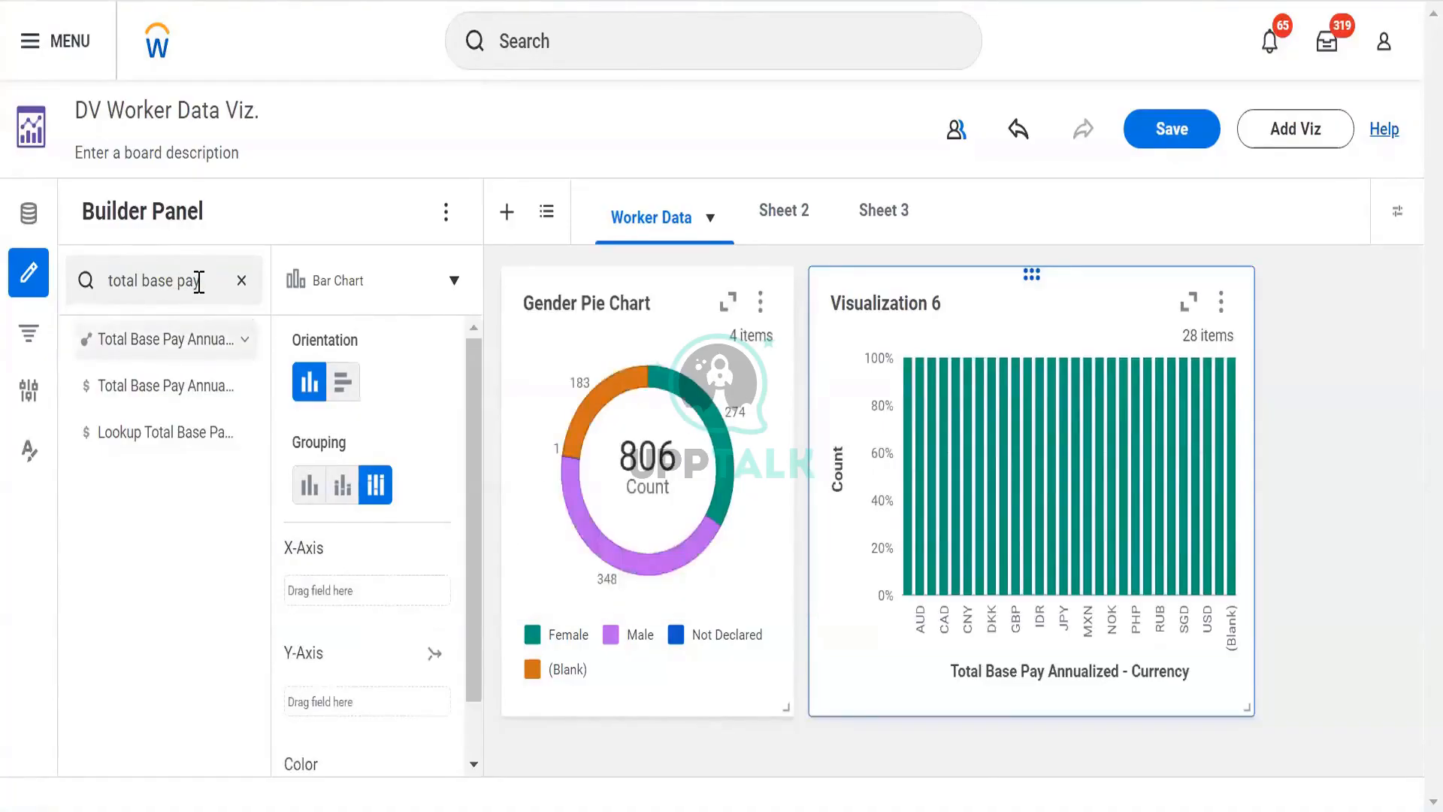
- Search the fields for base pay amou to find the base pay amount field
{"action": "left_click_drag", "start_coordinate": [199, 282], "coordinate": [3, 362]}
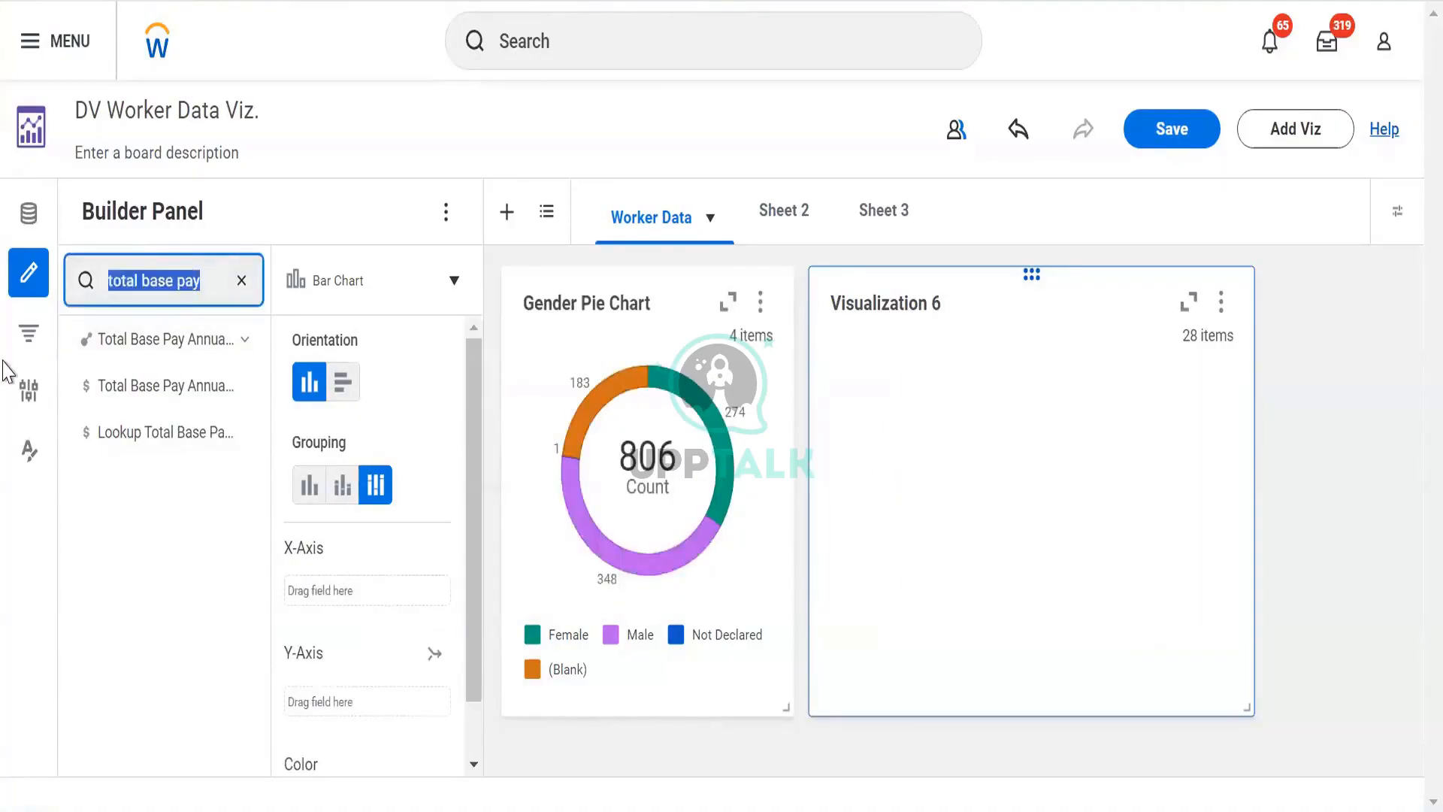
{"action": "type", "text": "ra"}
{"action": "key", "text": "BackSpace"}
{"action": "key", "text": "BackSpace"}
{"action": "type", "text": "t"}
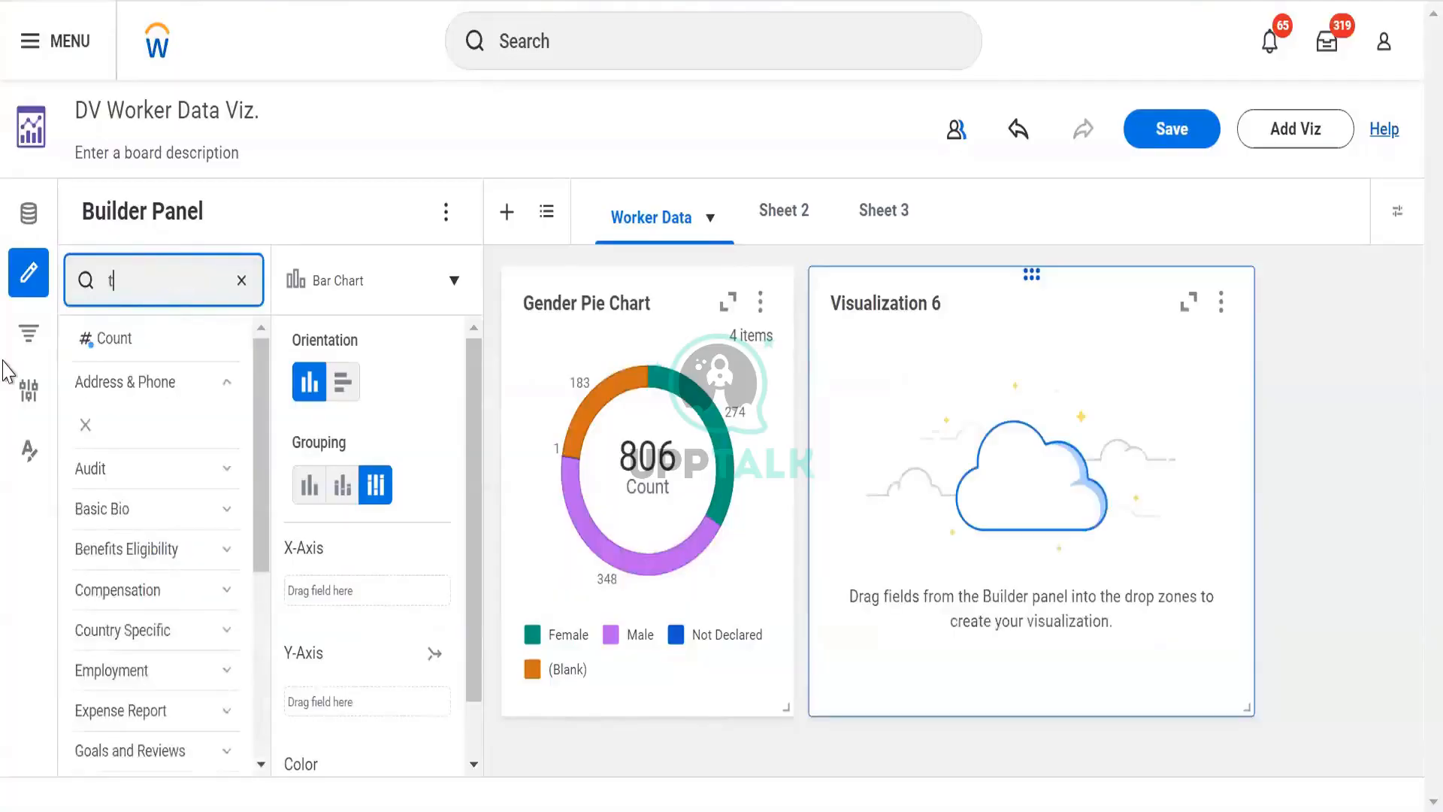
{"action": "key", "text": "BackSpace"}
{"action": "type", "text": "base pay amou"}
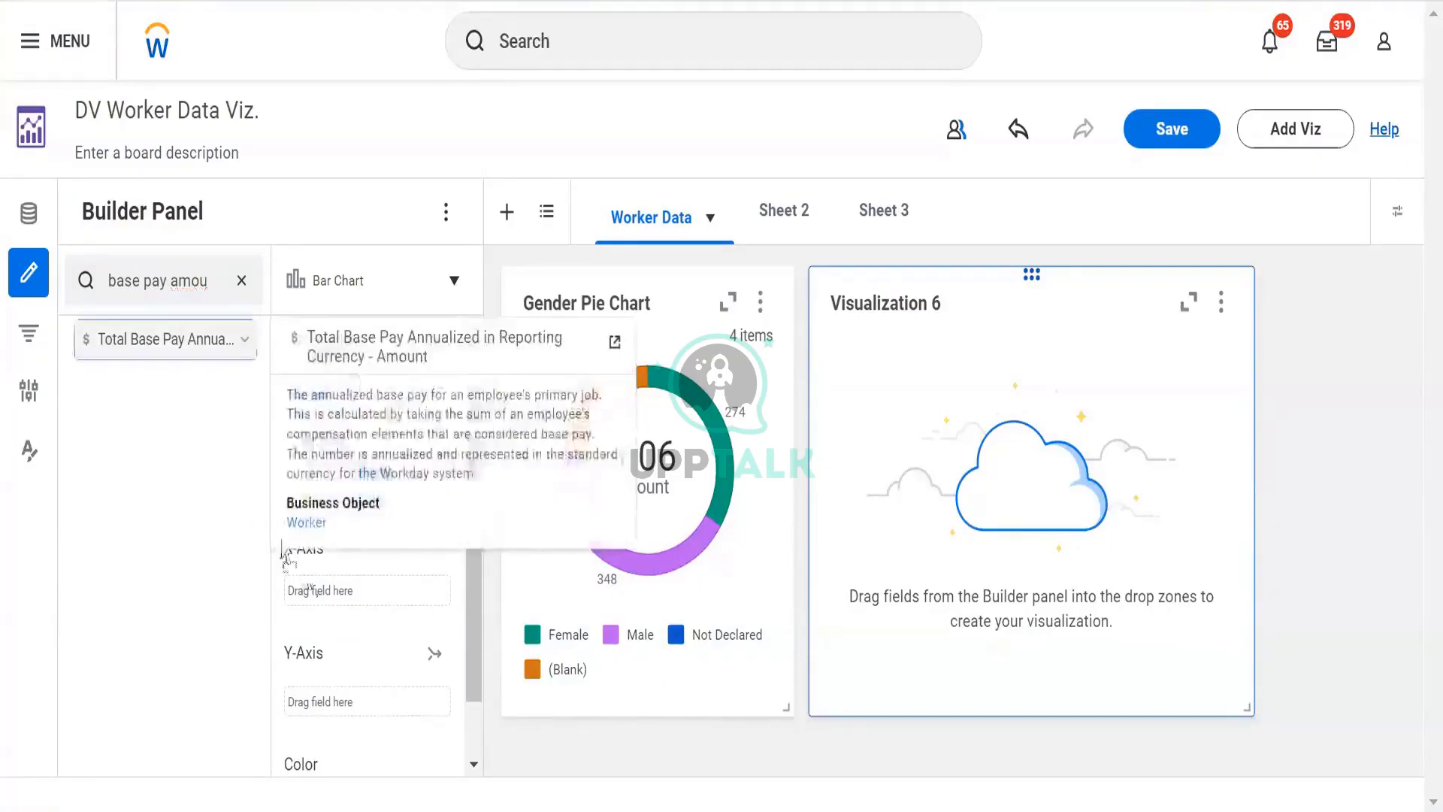
- Add the SUM of Total Base Pay Annualized in Reporting Currency - Amount to the bar chart's Y-Axis
{"action": "left_click_drag", "start_coordinate": [168, 331], "coordinate": [309, 378]}
{"action": "scroll", "coordinate": [309, 378], "scroll_direction": "down", "scroll_amount": 1}
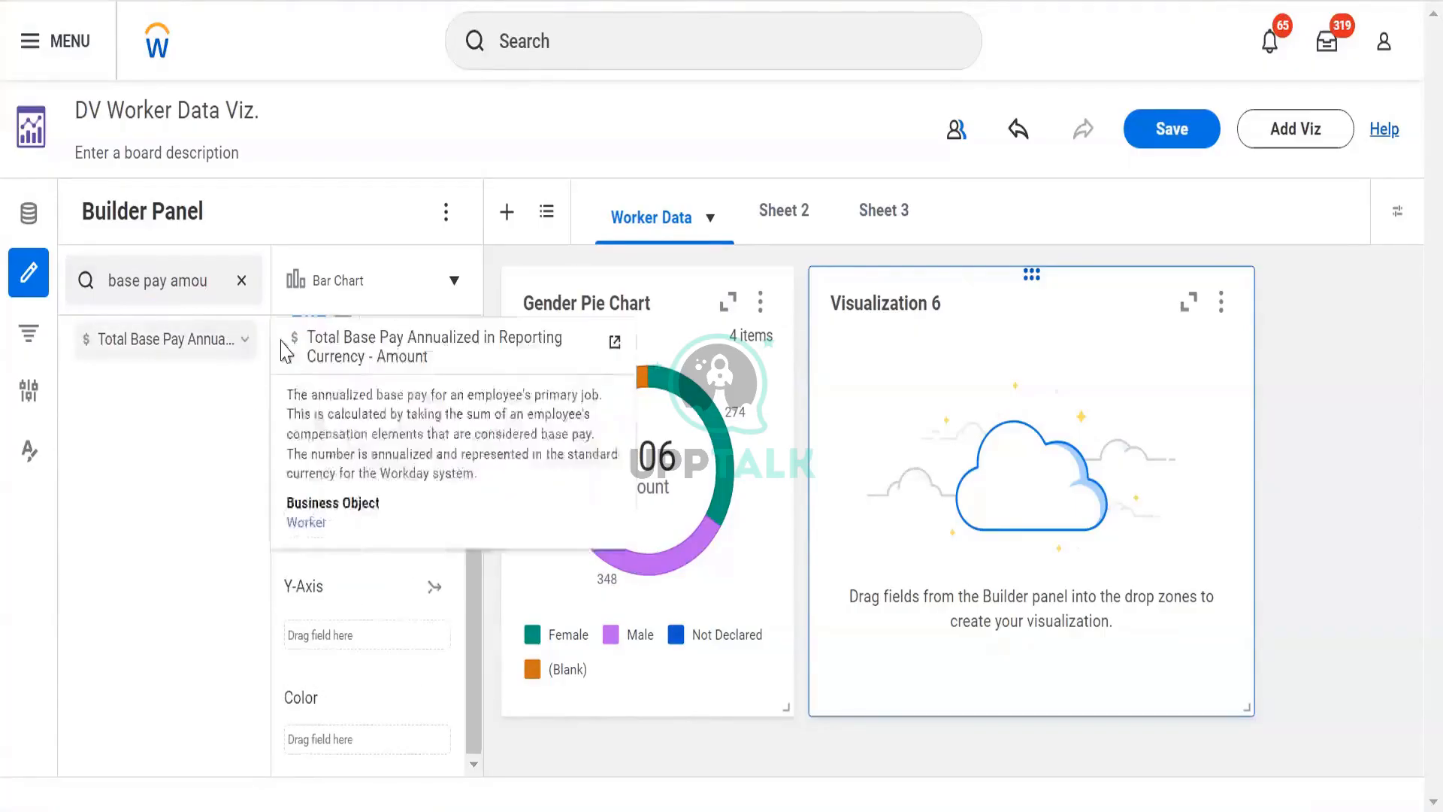
{"action": "left_click", "coordinate": [243, 343]}
{"action": "mouse_move", "coordinate": [96, 384]}
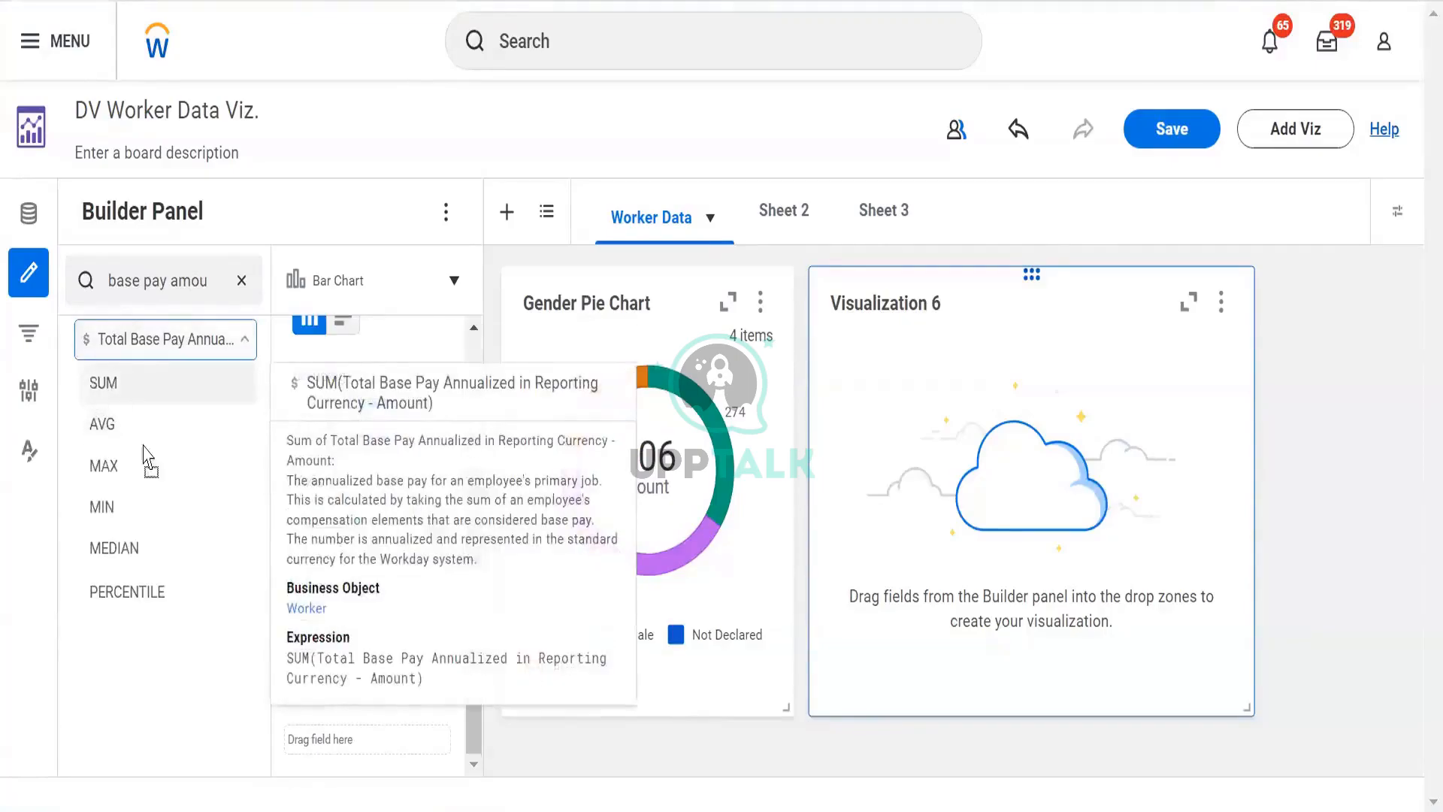
{"action": "left_click_drag", "start_coordinate": [147, 458], "coordinate": [338, 639]}
{"action": "left_click_drag", "start_coordinate": [301, 488], "coordinate": [321, 526]}
{"action": "mouse_move", "coordinate": [323, 612]}
{"action": "left_mouse_down"}
{"action": "mouse_move", "coordinate": [335, 651]}
{"action": "mouse_move", "coordinate": [328, 631]}
{"action": "left_mouse_up"}
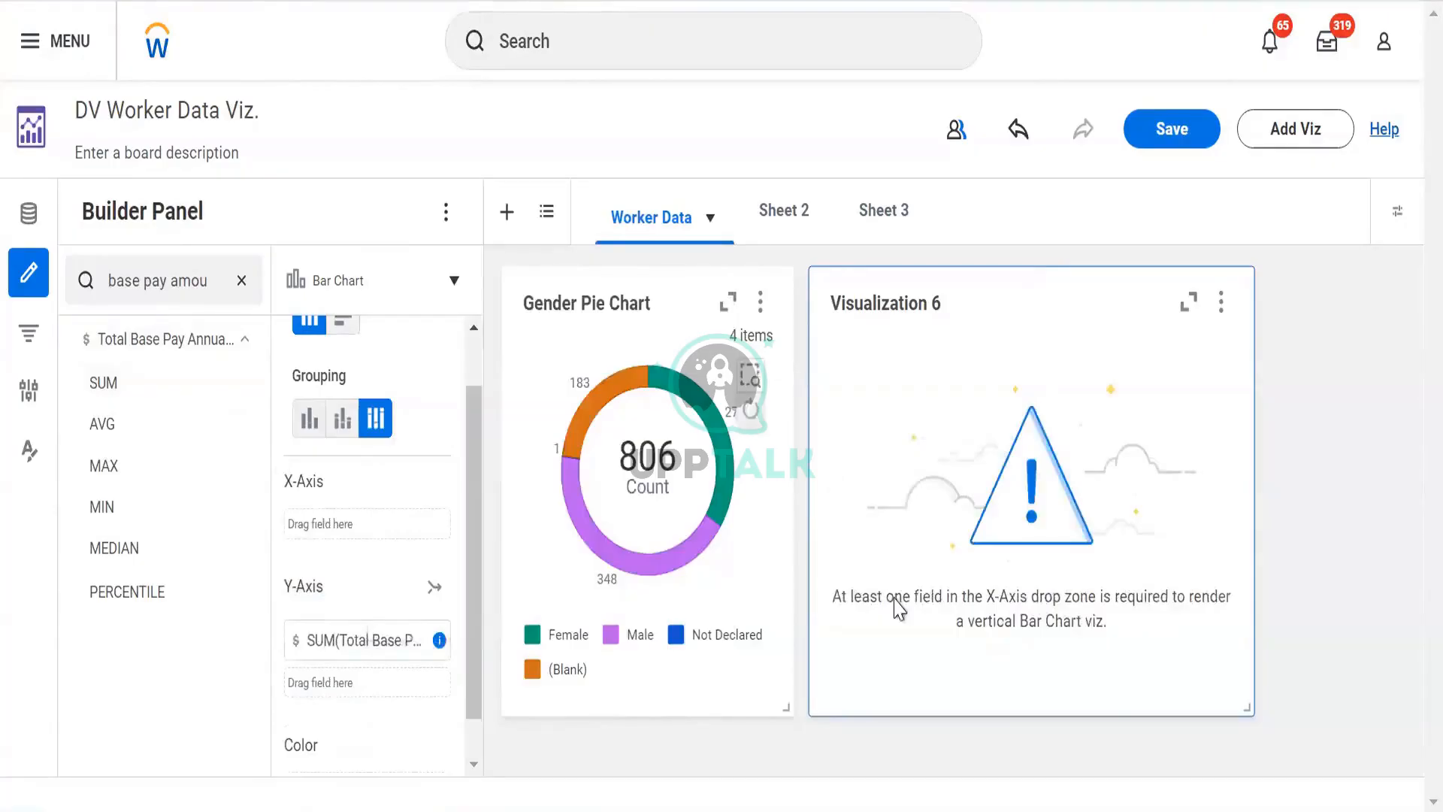
- Search the fields for gende and add Gender to the bar chart's X-Axis
{"action": "left_click", "coordinate": [158, 284]}
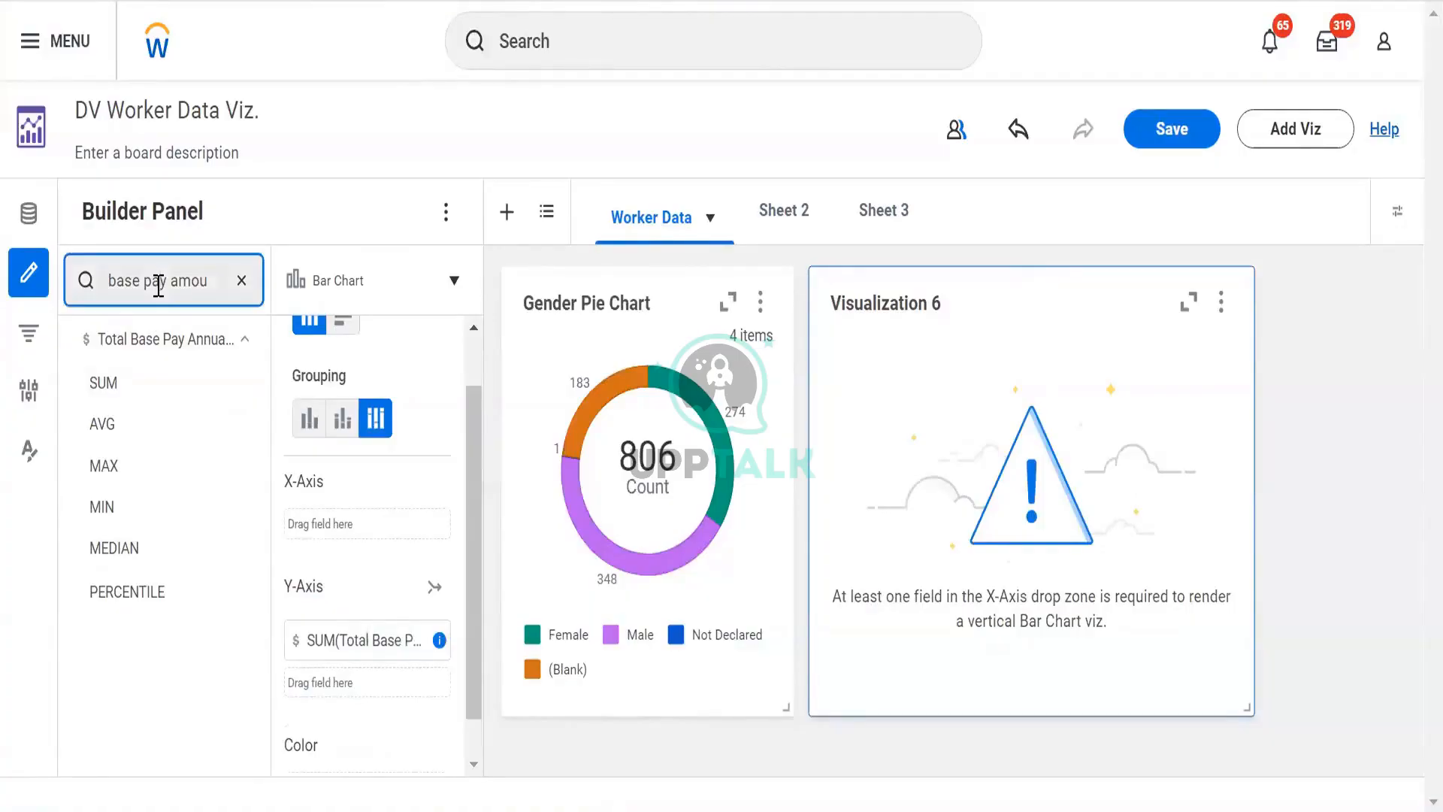
{"action": "key", "text": "ctrl+a"}
{"action": "type", "text": "gende"}
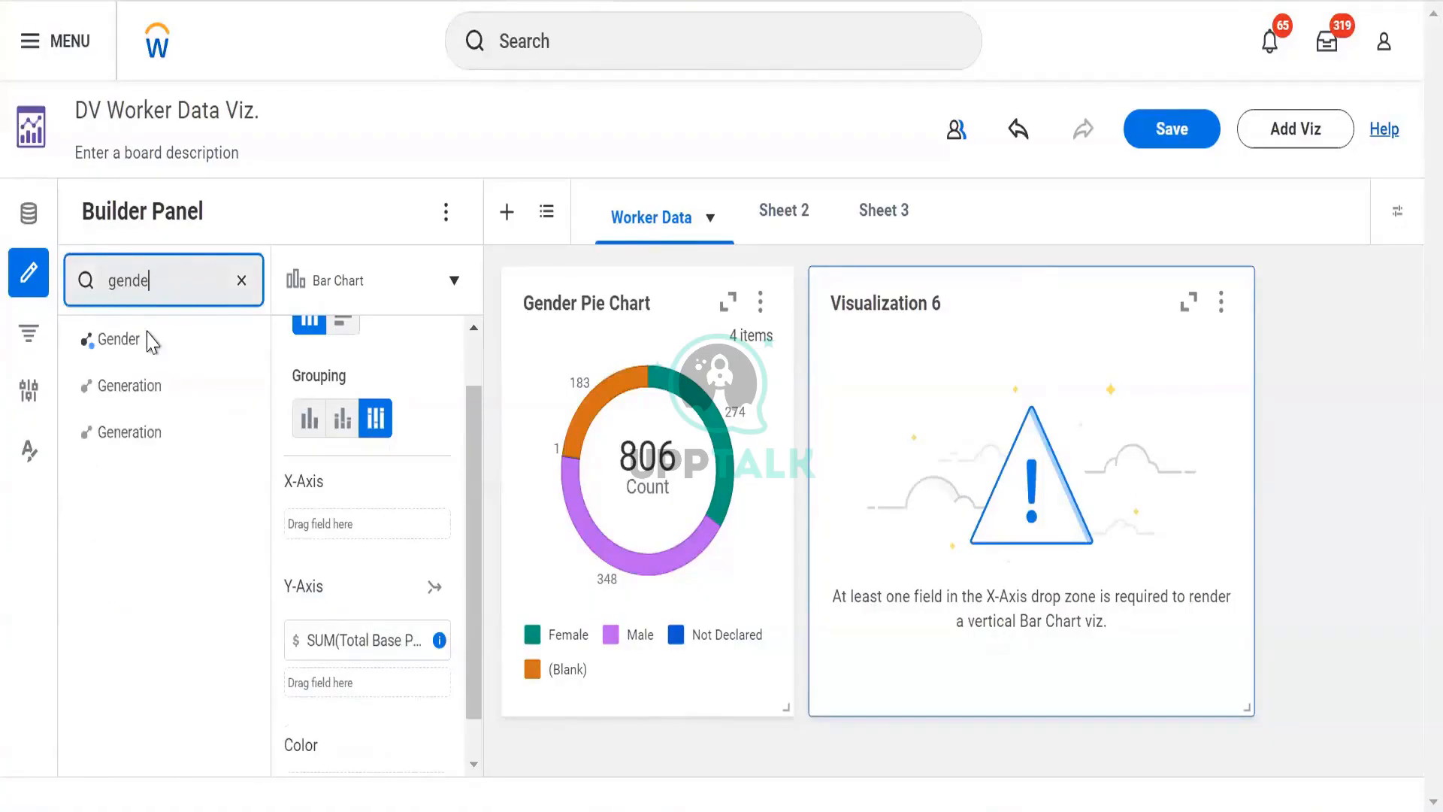
{"action": "left_click_drag", "start_coordinate": [135, 337], "coordinate": [356, 526]}
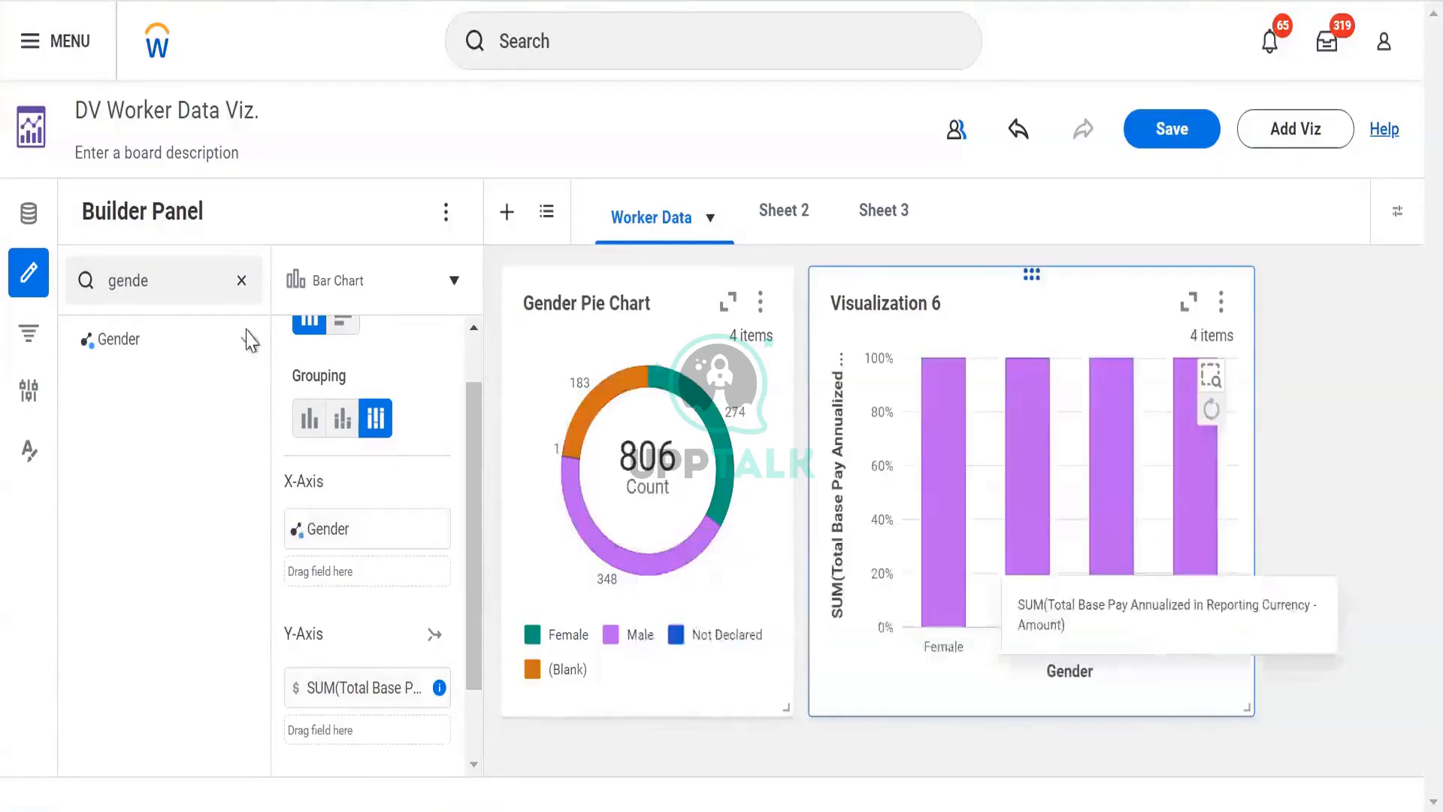
- Try the 100% stacked and stacked grouping options, leaving the bar chart on standard grouped bars
{"action": "left_click", "coordinate": [309, 418]}
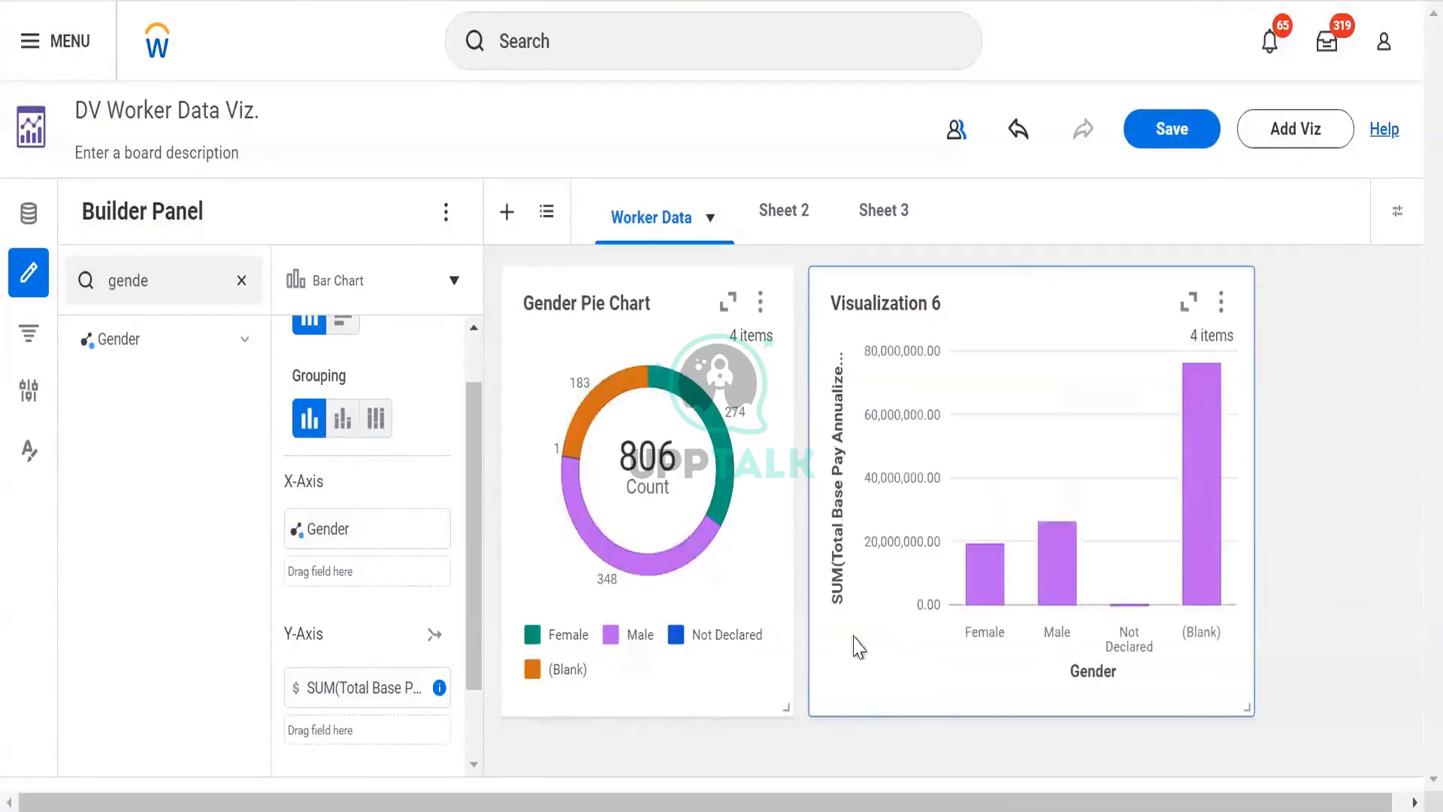
{"action": "mouse_move", "coordinate": [1006, 599]}
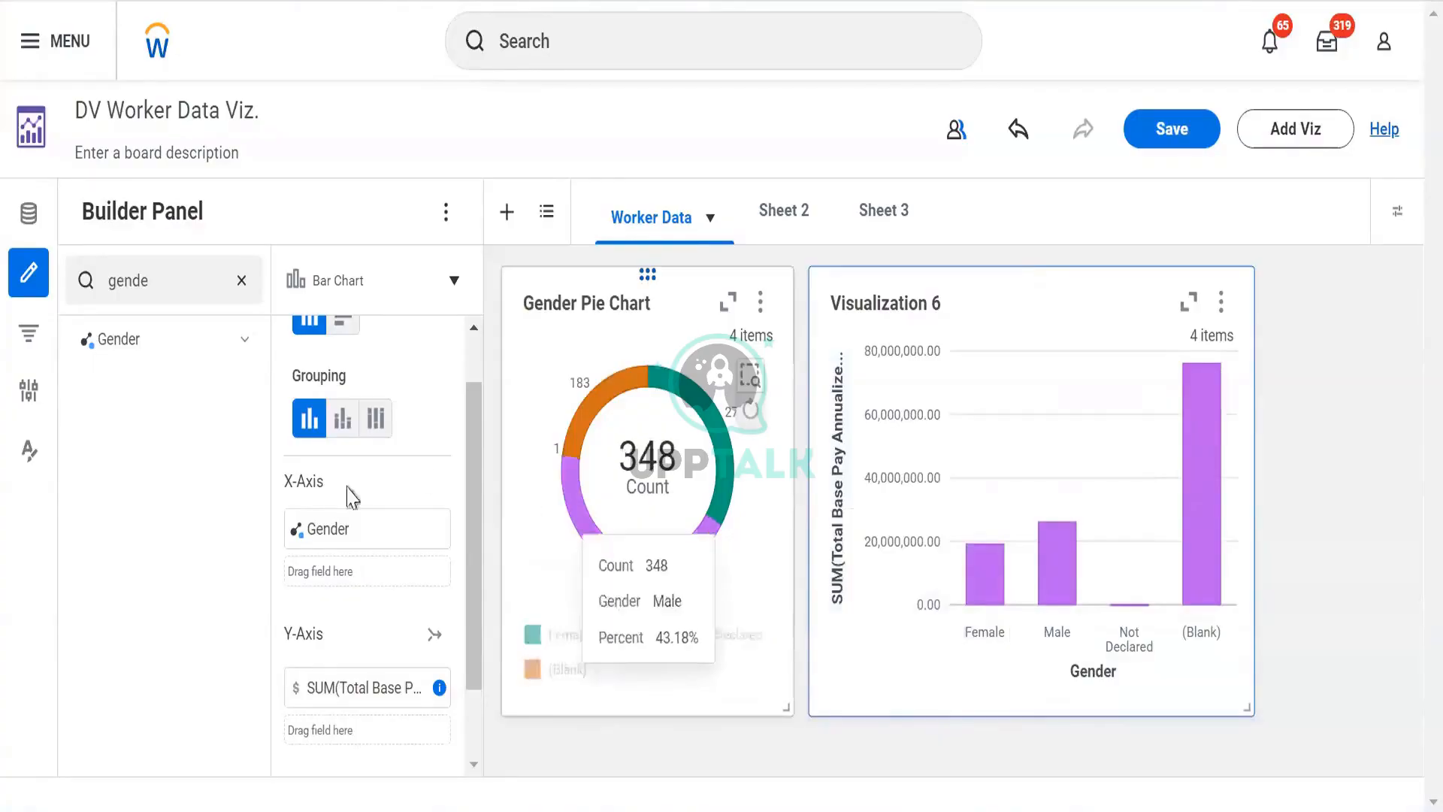
{"action": "scroll", "coordinate": [344, 391], "scroll_direction": "up", "scroll_amount": 1}
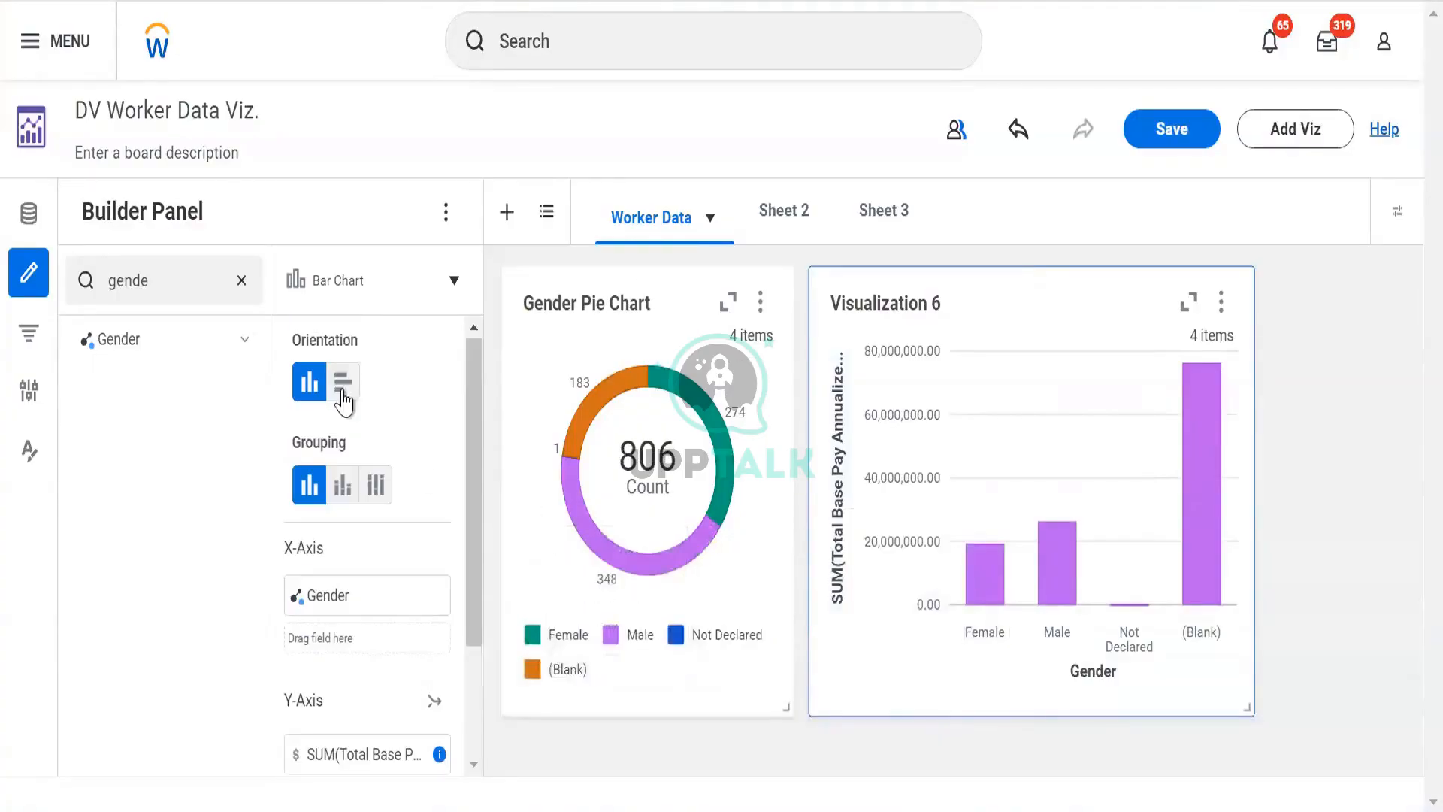
{"action": "left_click", "coordinate": [376, 485]}
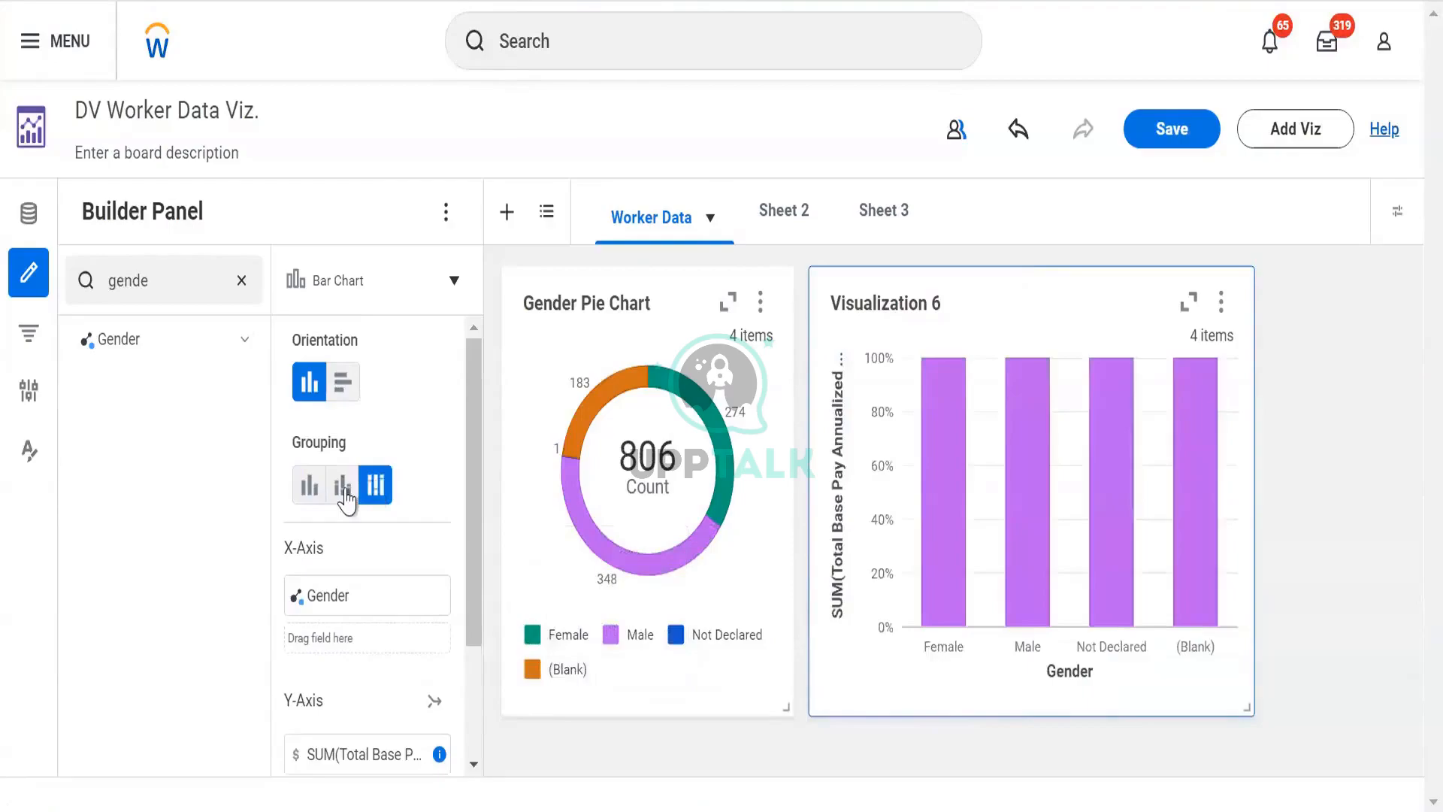
{"action": "left_click", "coordinate": [345, 488]}
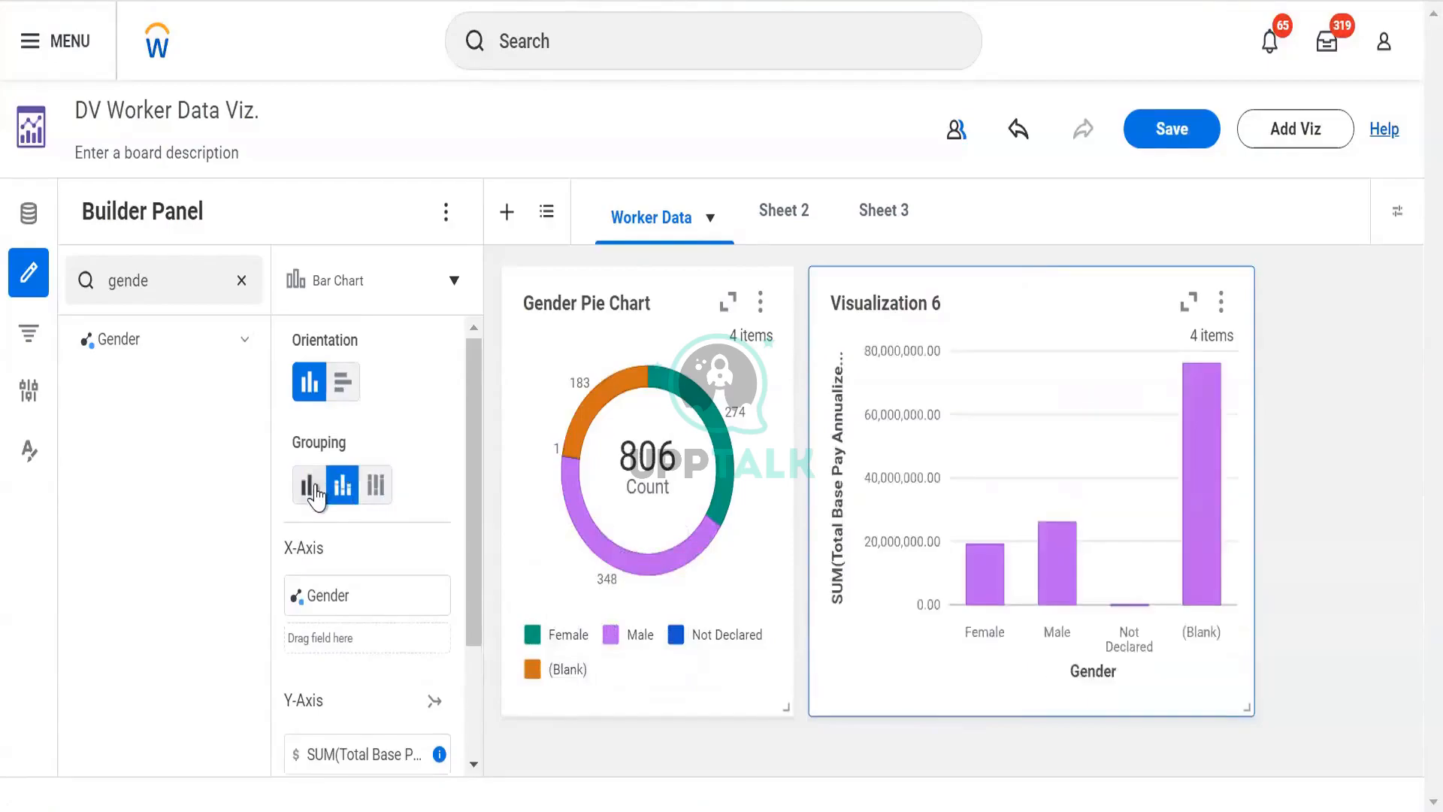
{"action": "left_click", "coordinate": [314, 488]}
{"action": "scroll", "coordinate": [316, 496], "scroll_direction": "down", "scroll_amount": 3}
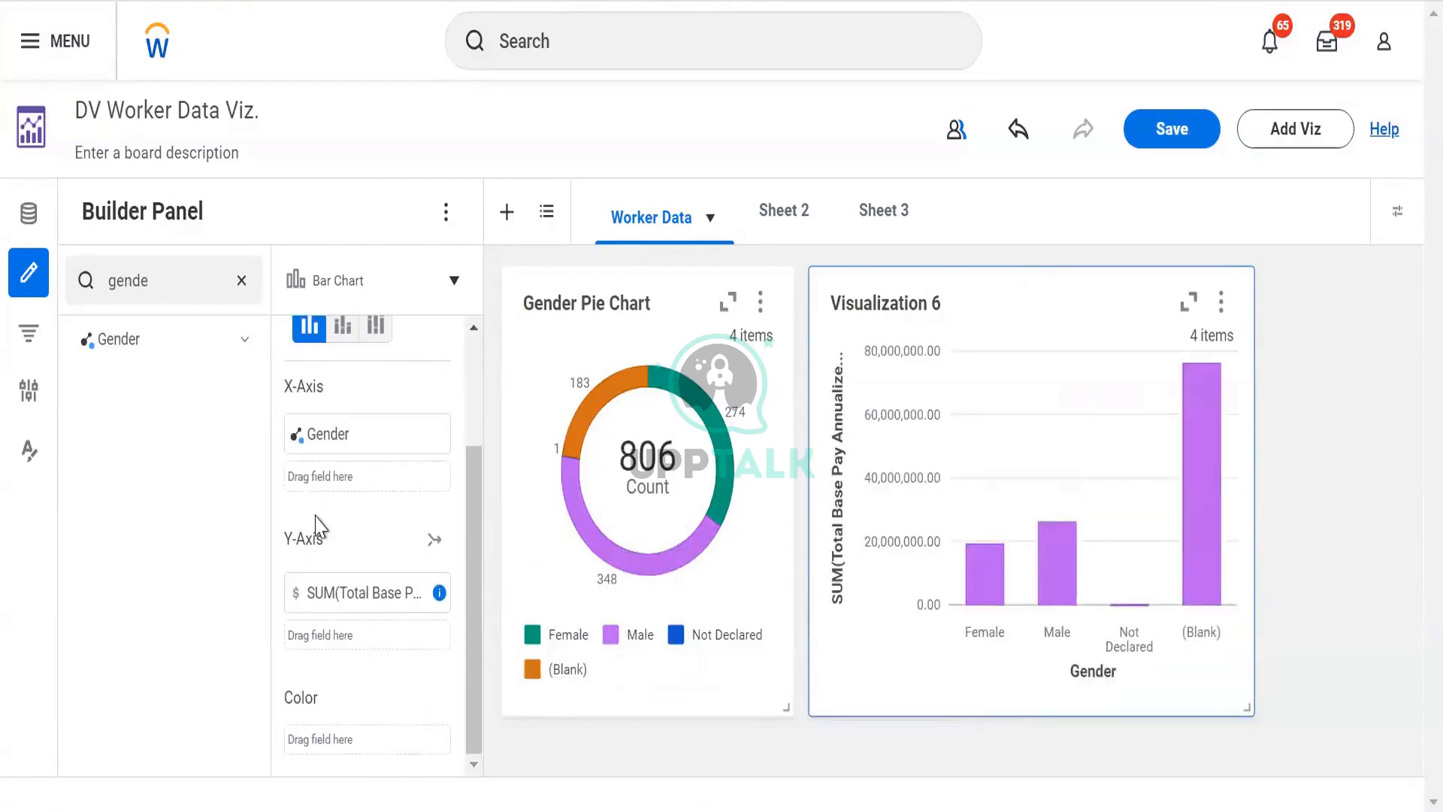
{"action": "scroll", "coordinate": [319, 528], "scroll_direction": "up", "scroll_amount": 3}
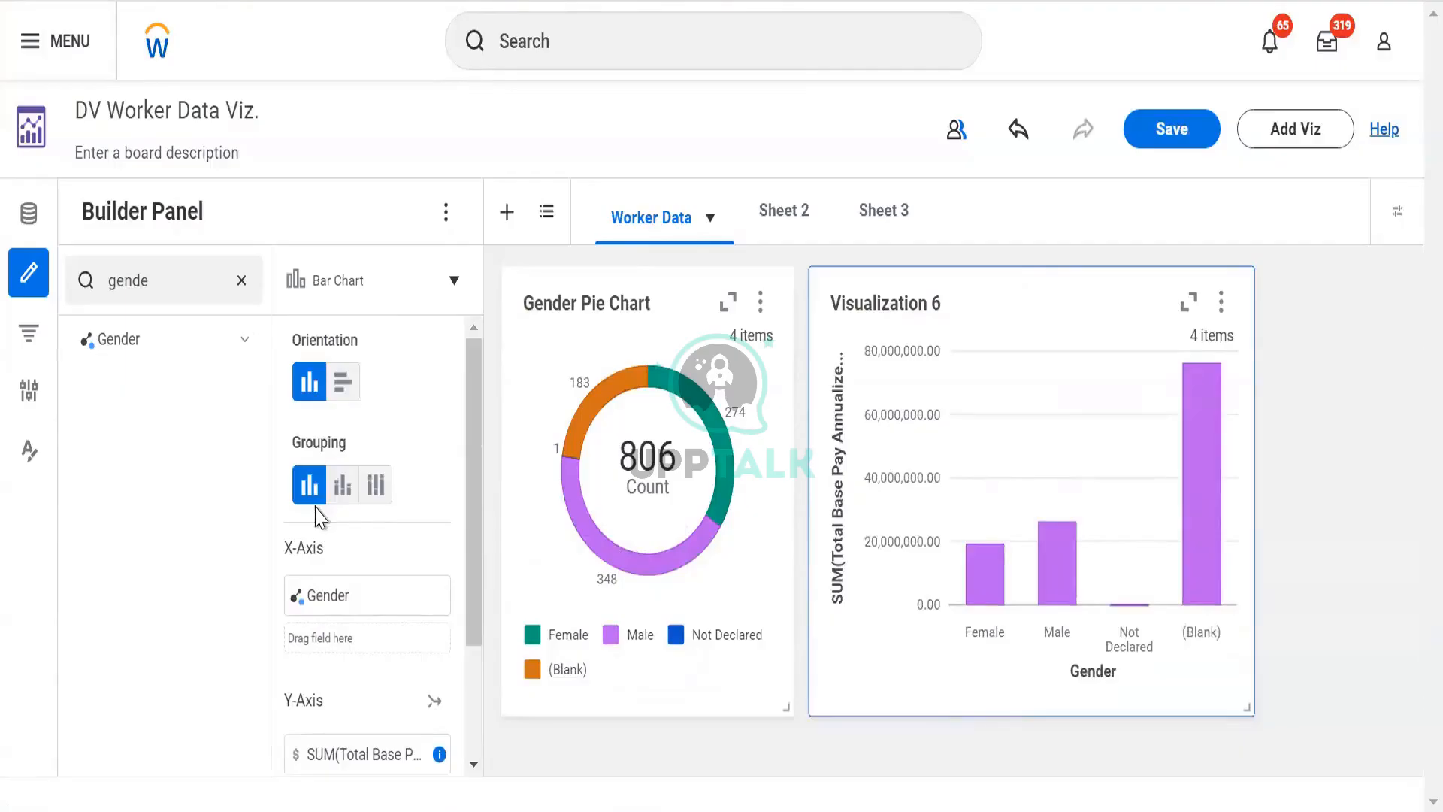